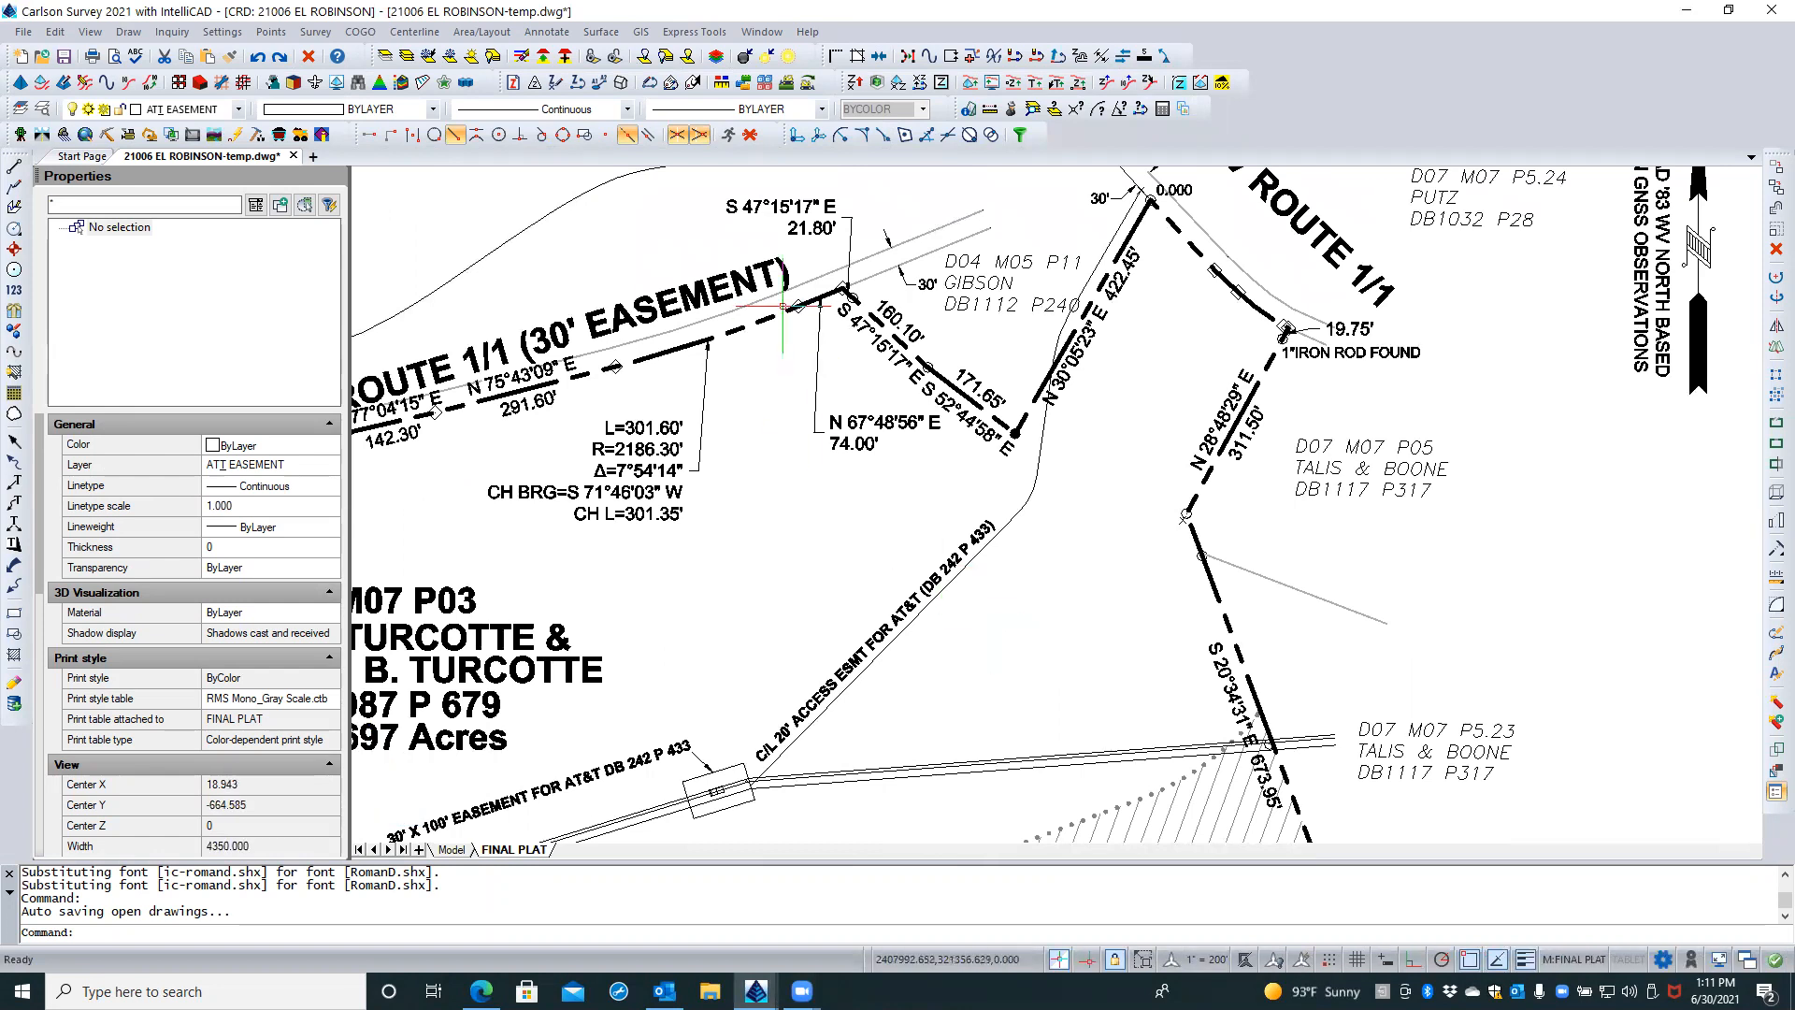
Examine the bearing and distance labels and the curve data along the WV Route 1/1 easement boundary
scroll(795, 283, "up", 3)
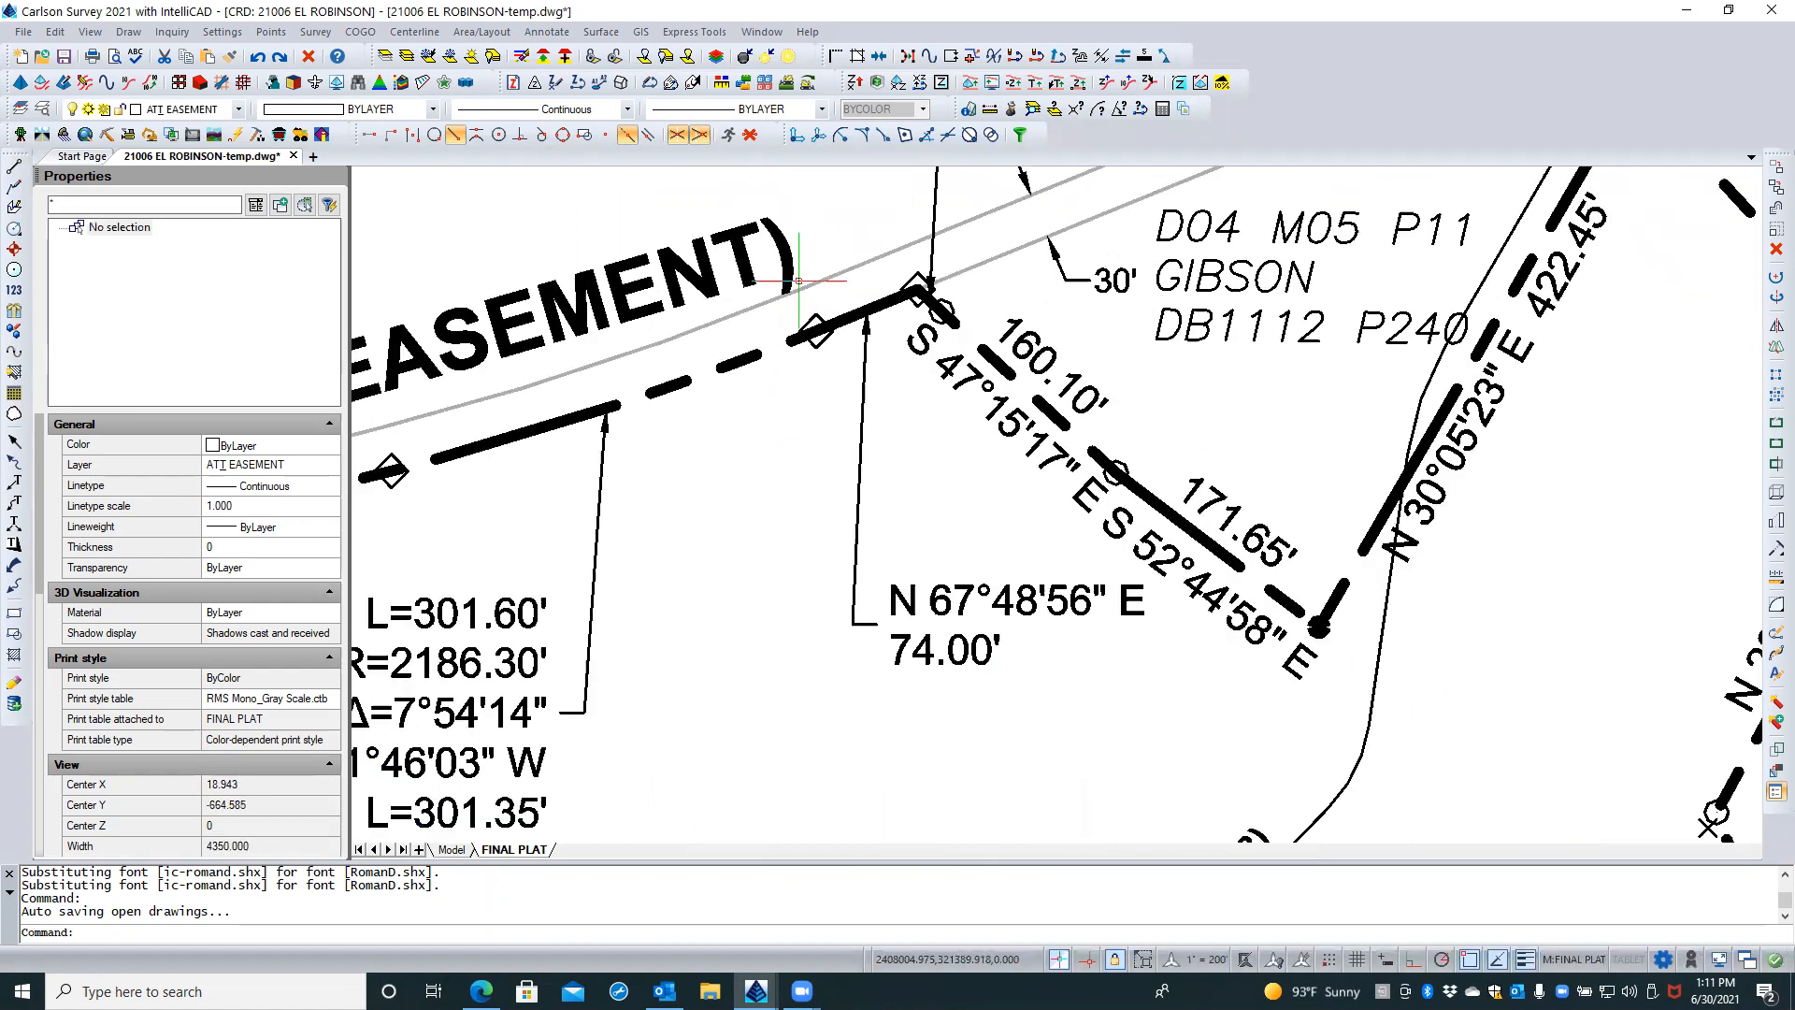
scroll(791, 557, "down", 2)
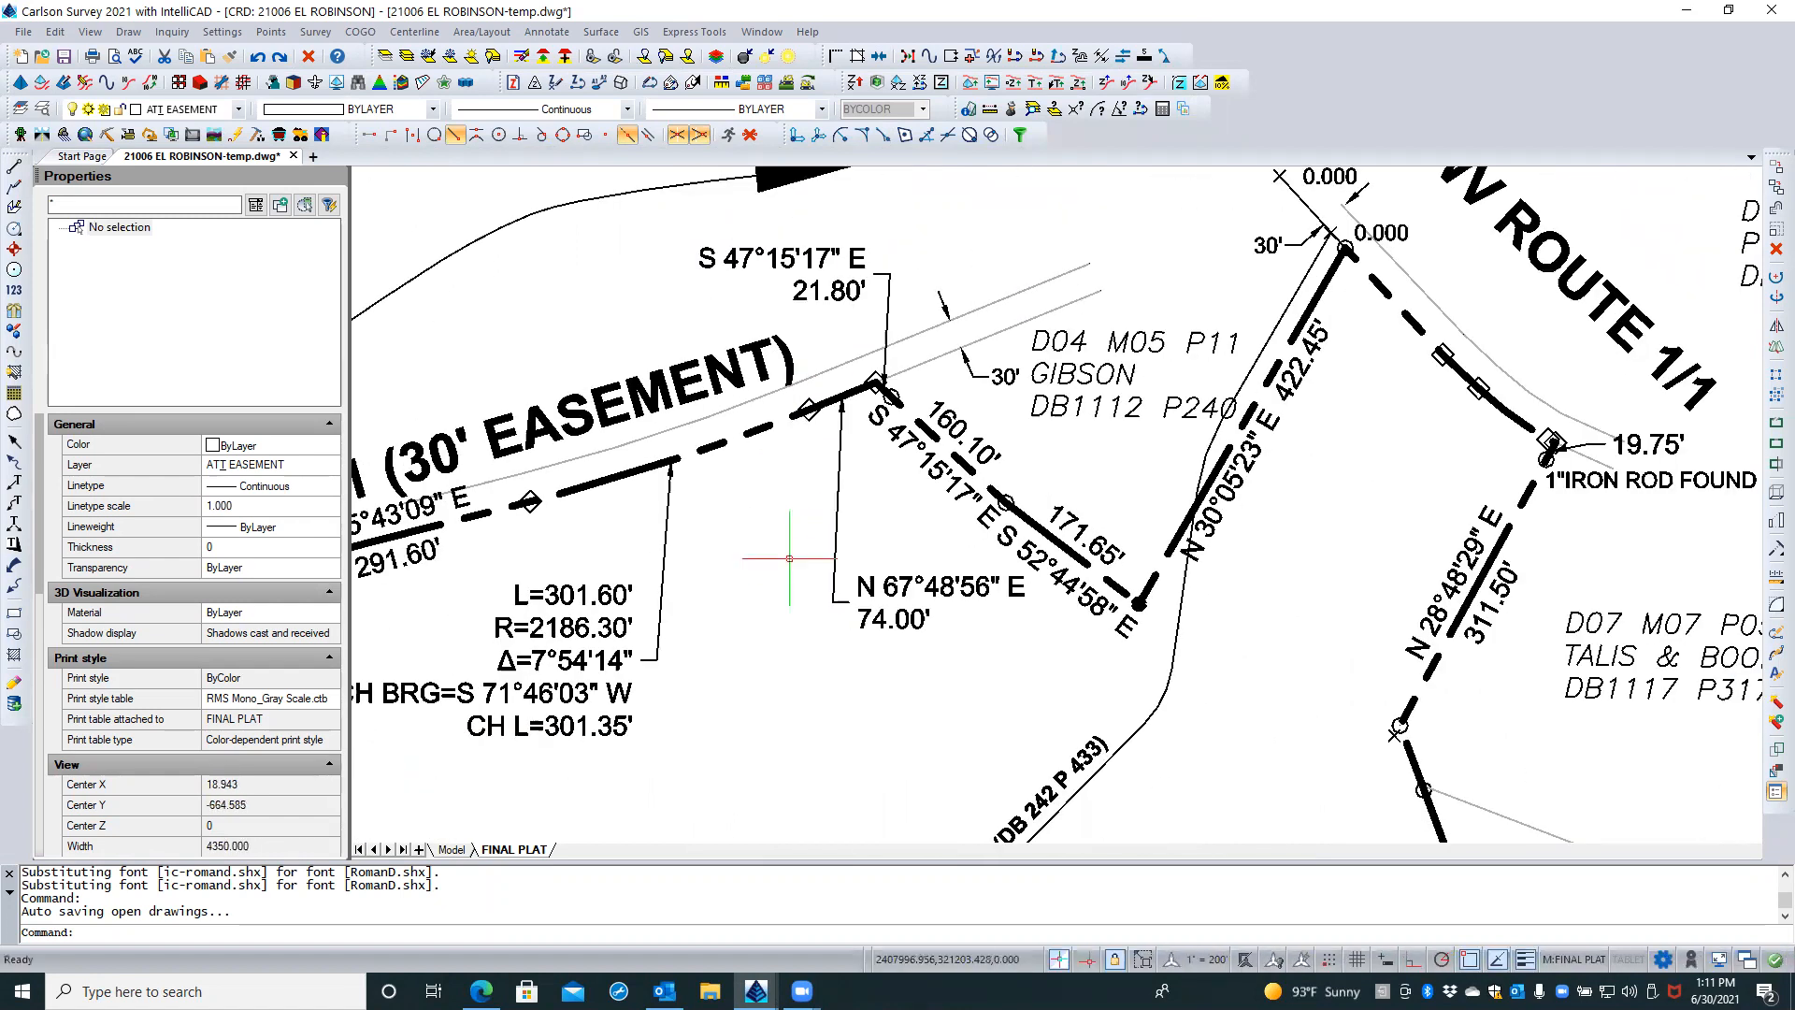
middle_click_drag(790, 558, 907, 563)
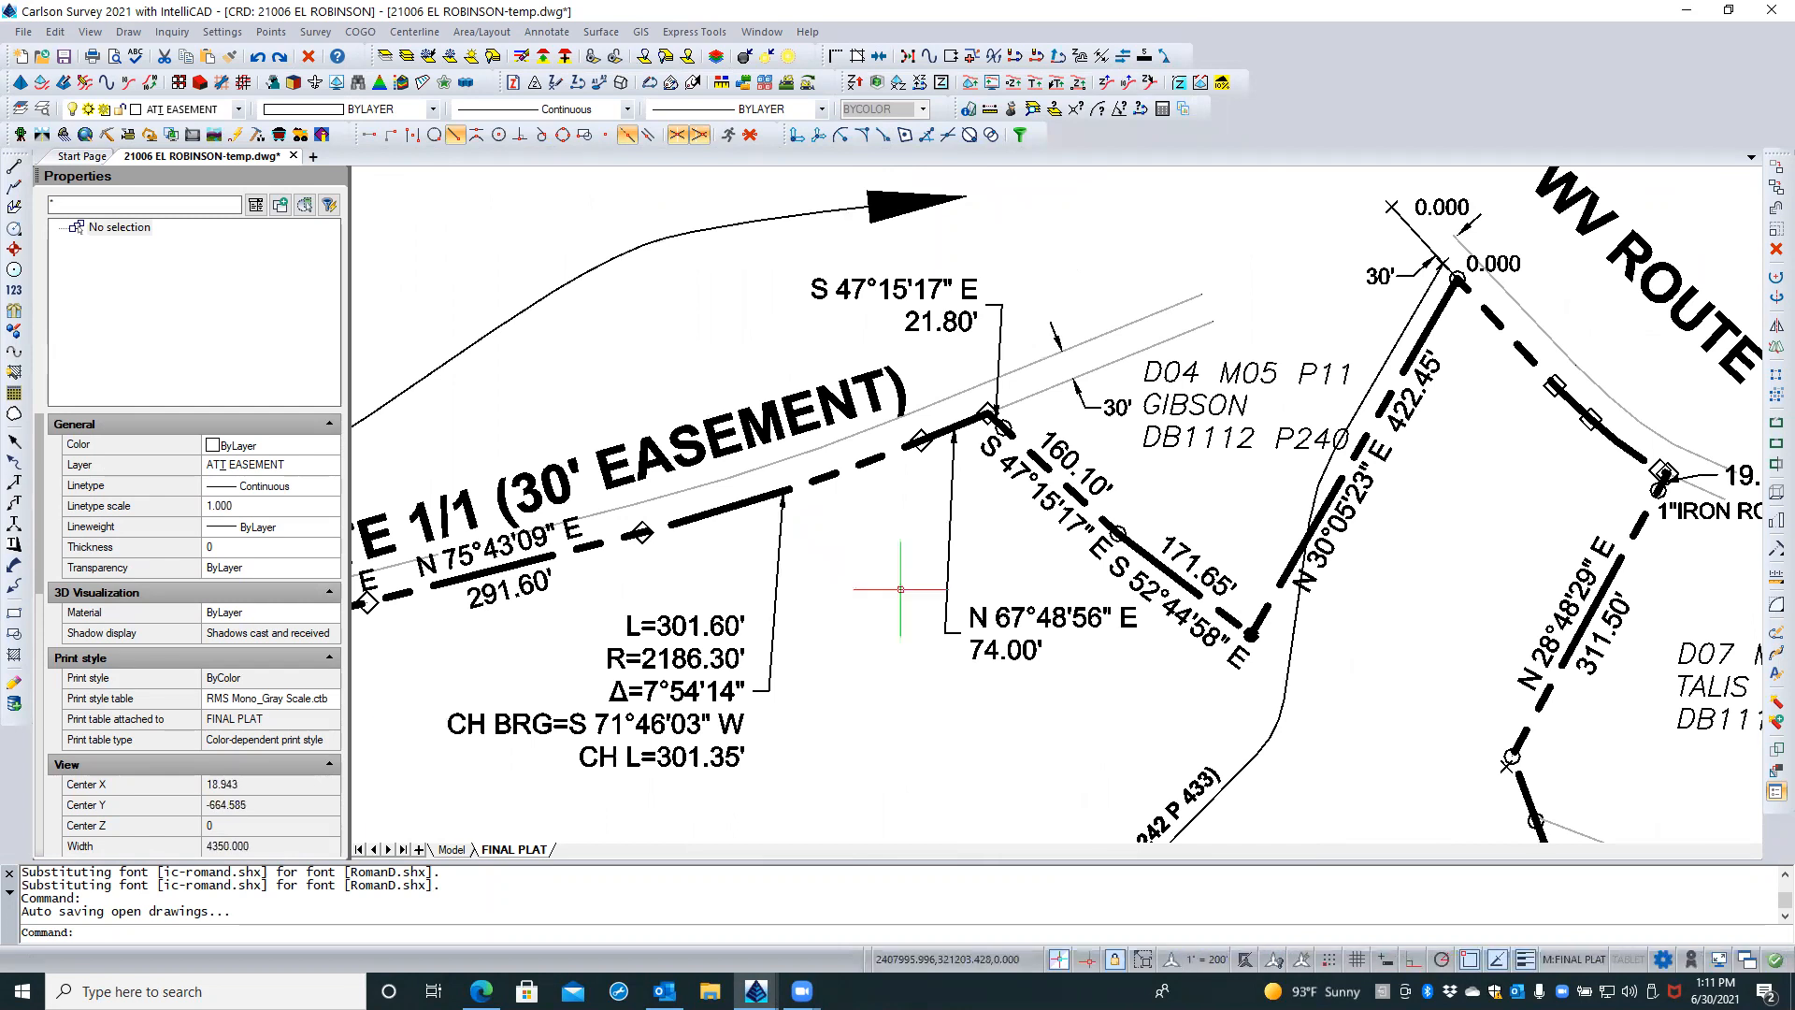
type("REA")
key("Return")
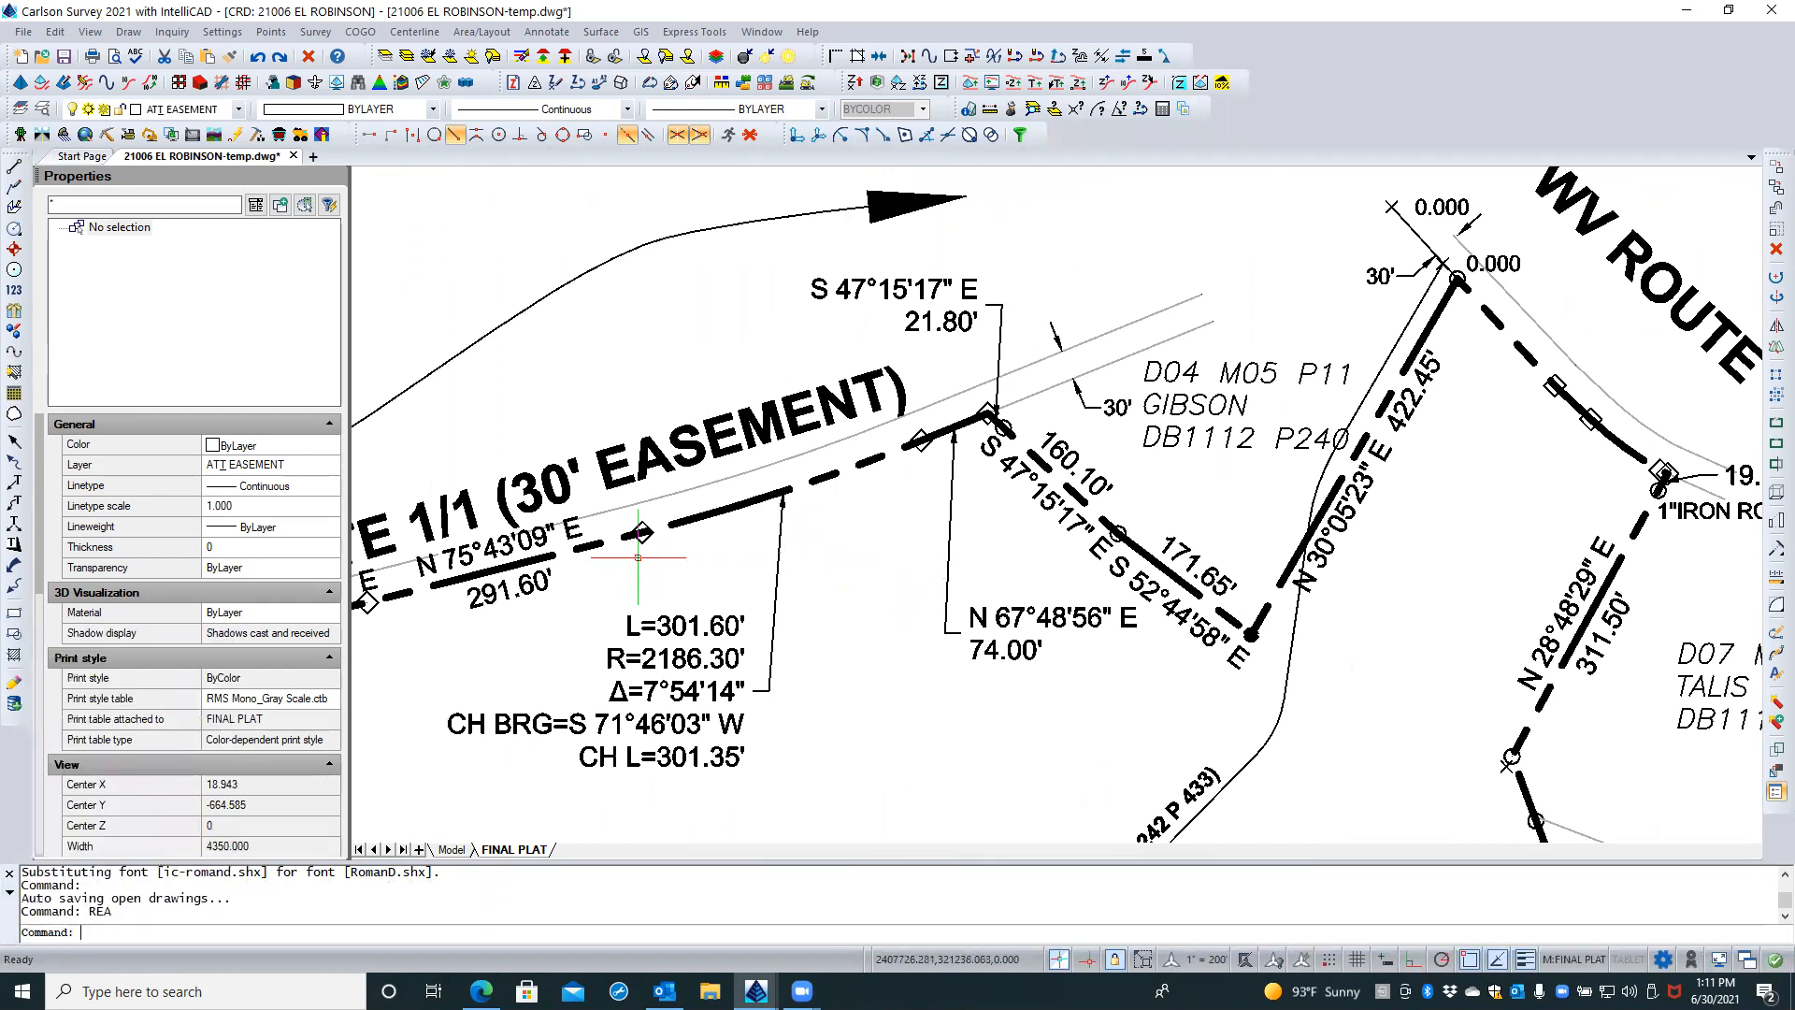
middle_click_drag(638, 558, 854, 540)
double_click(854, 540)
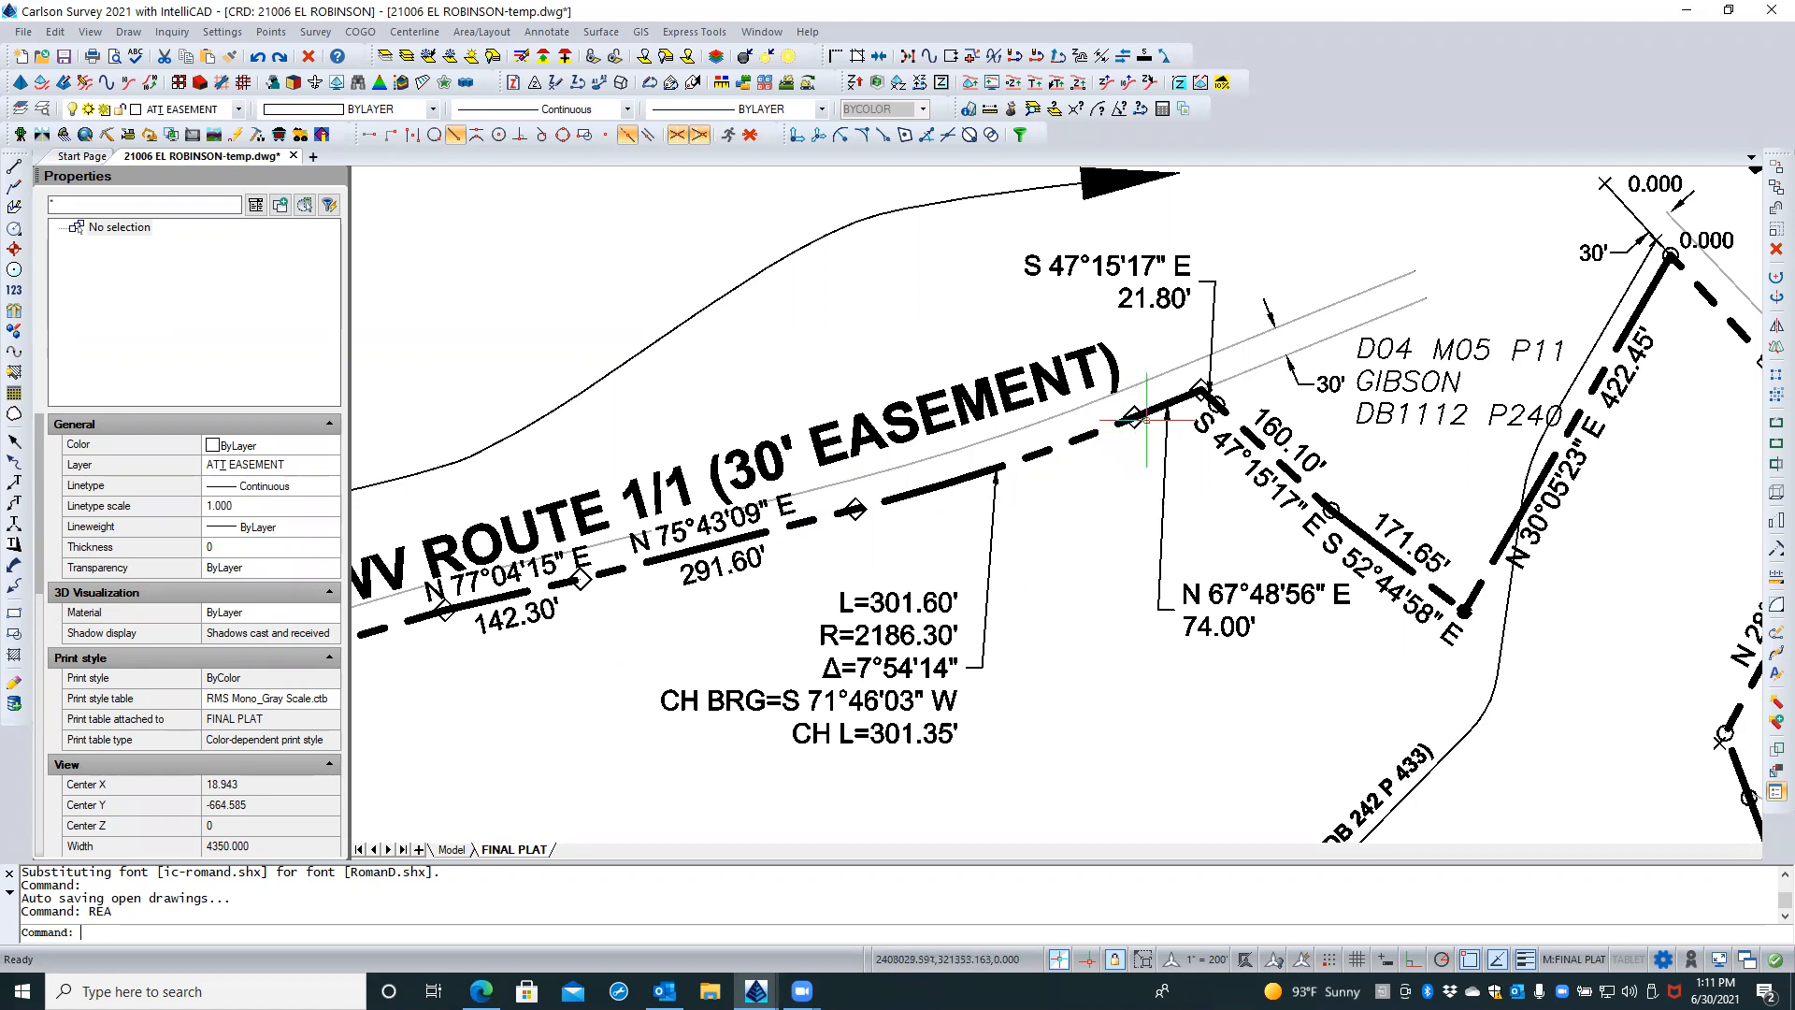
scroll(1135, 432, "down", 1)
scroll(1140, 435, "down", 2)
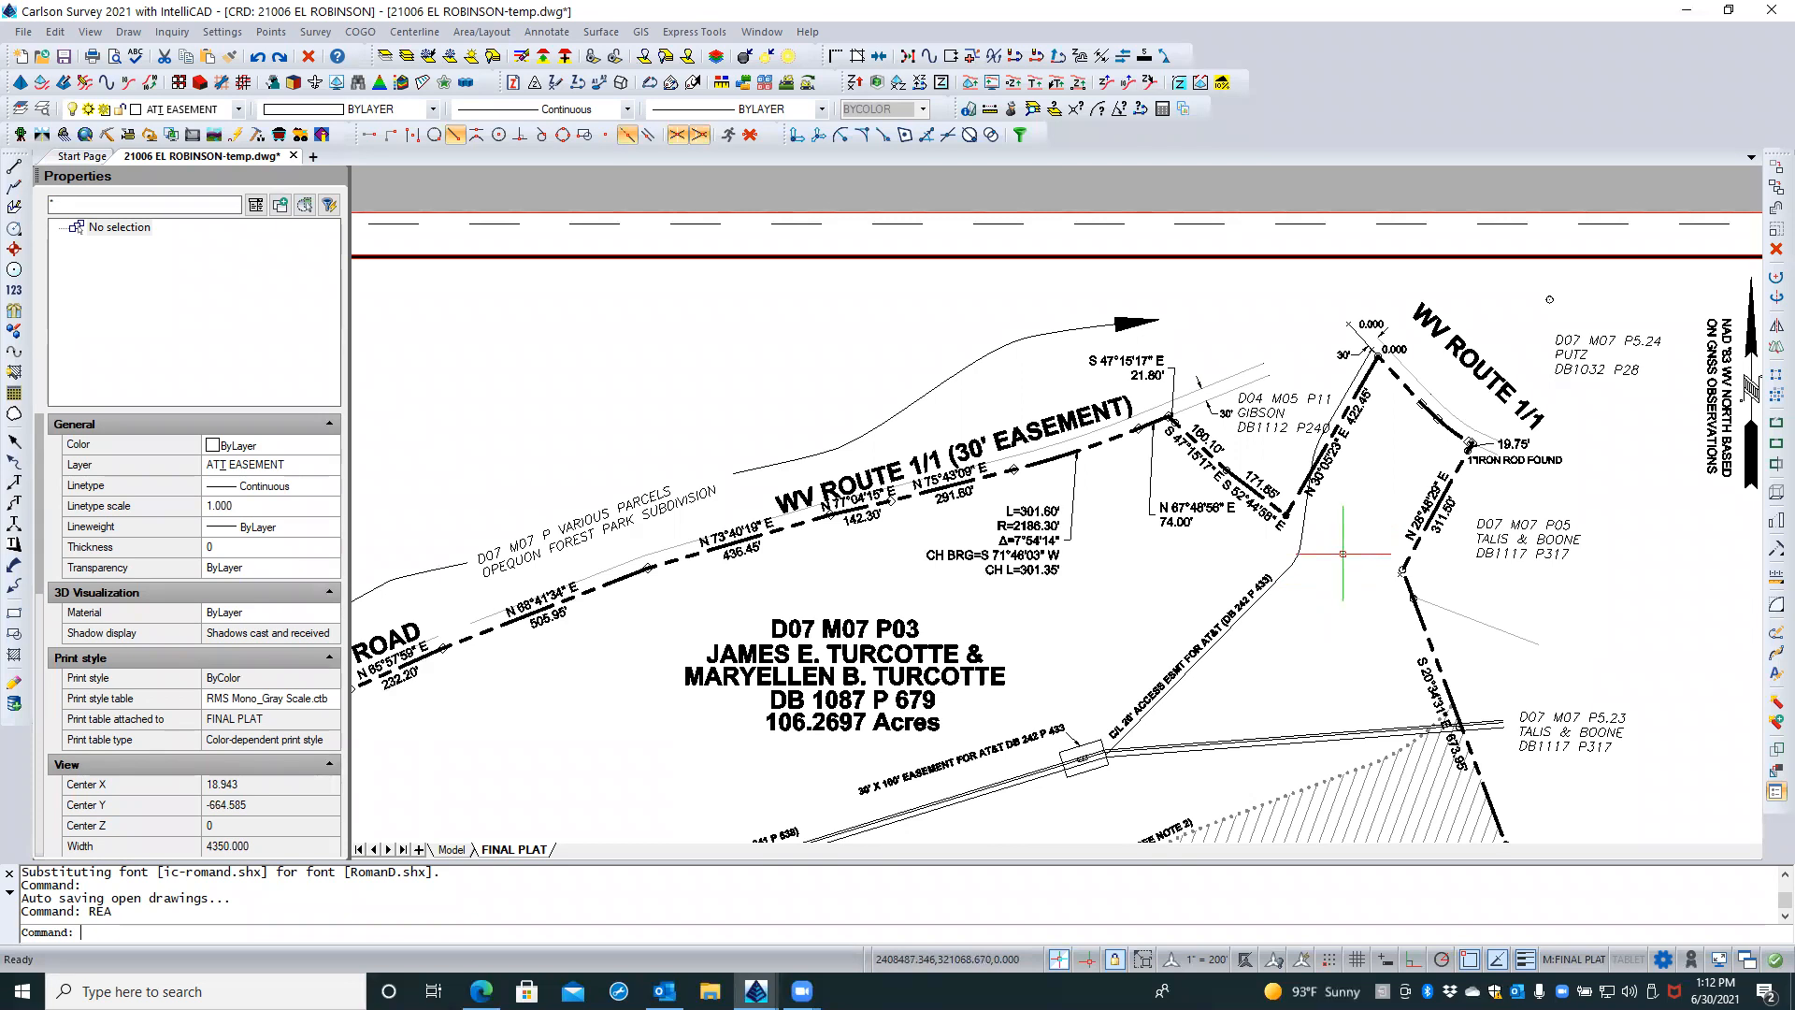
left_click(543, 33)
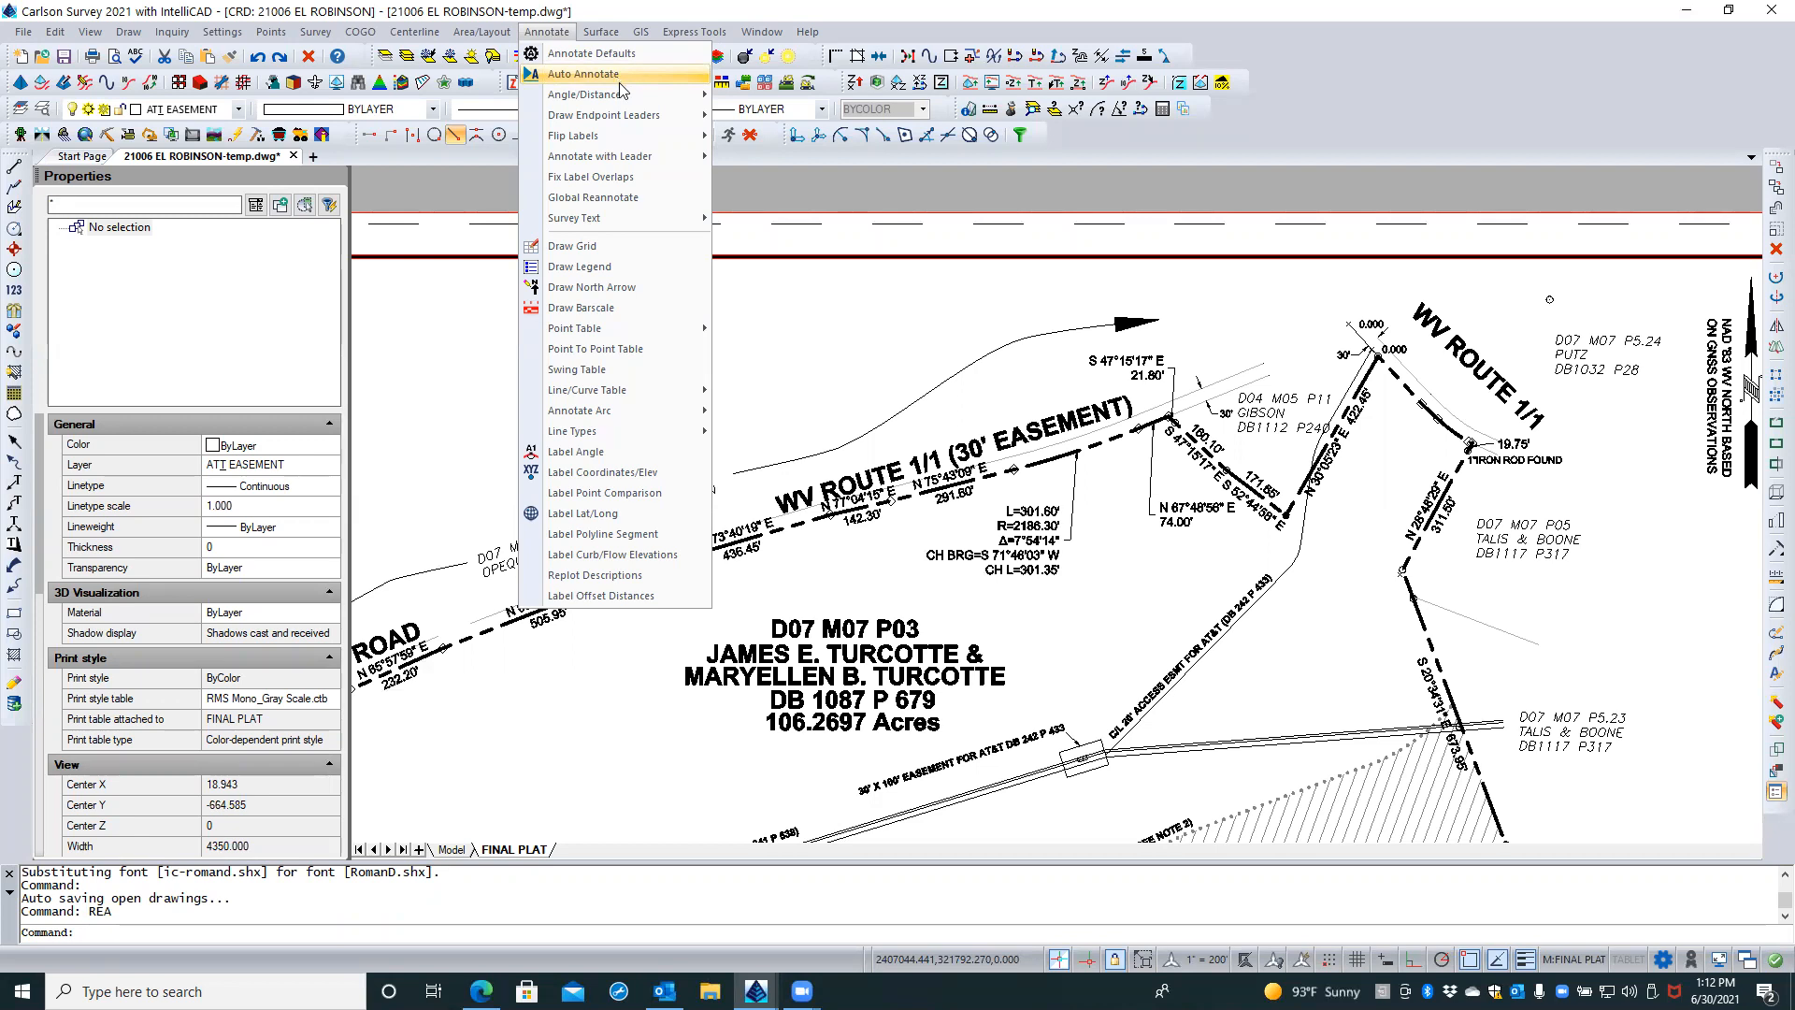
mouse_move(625, 95)
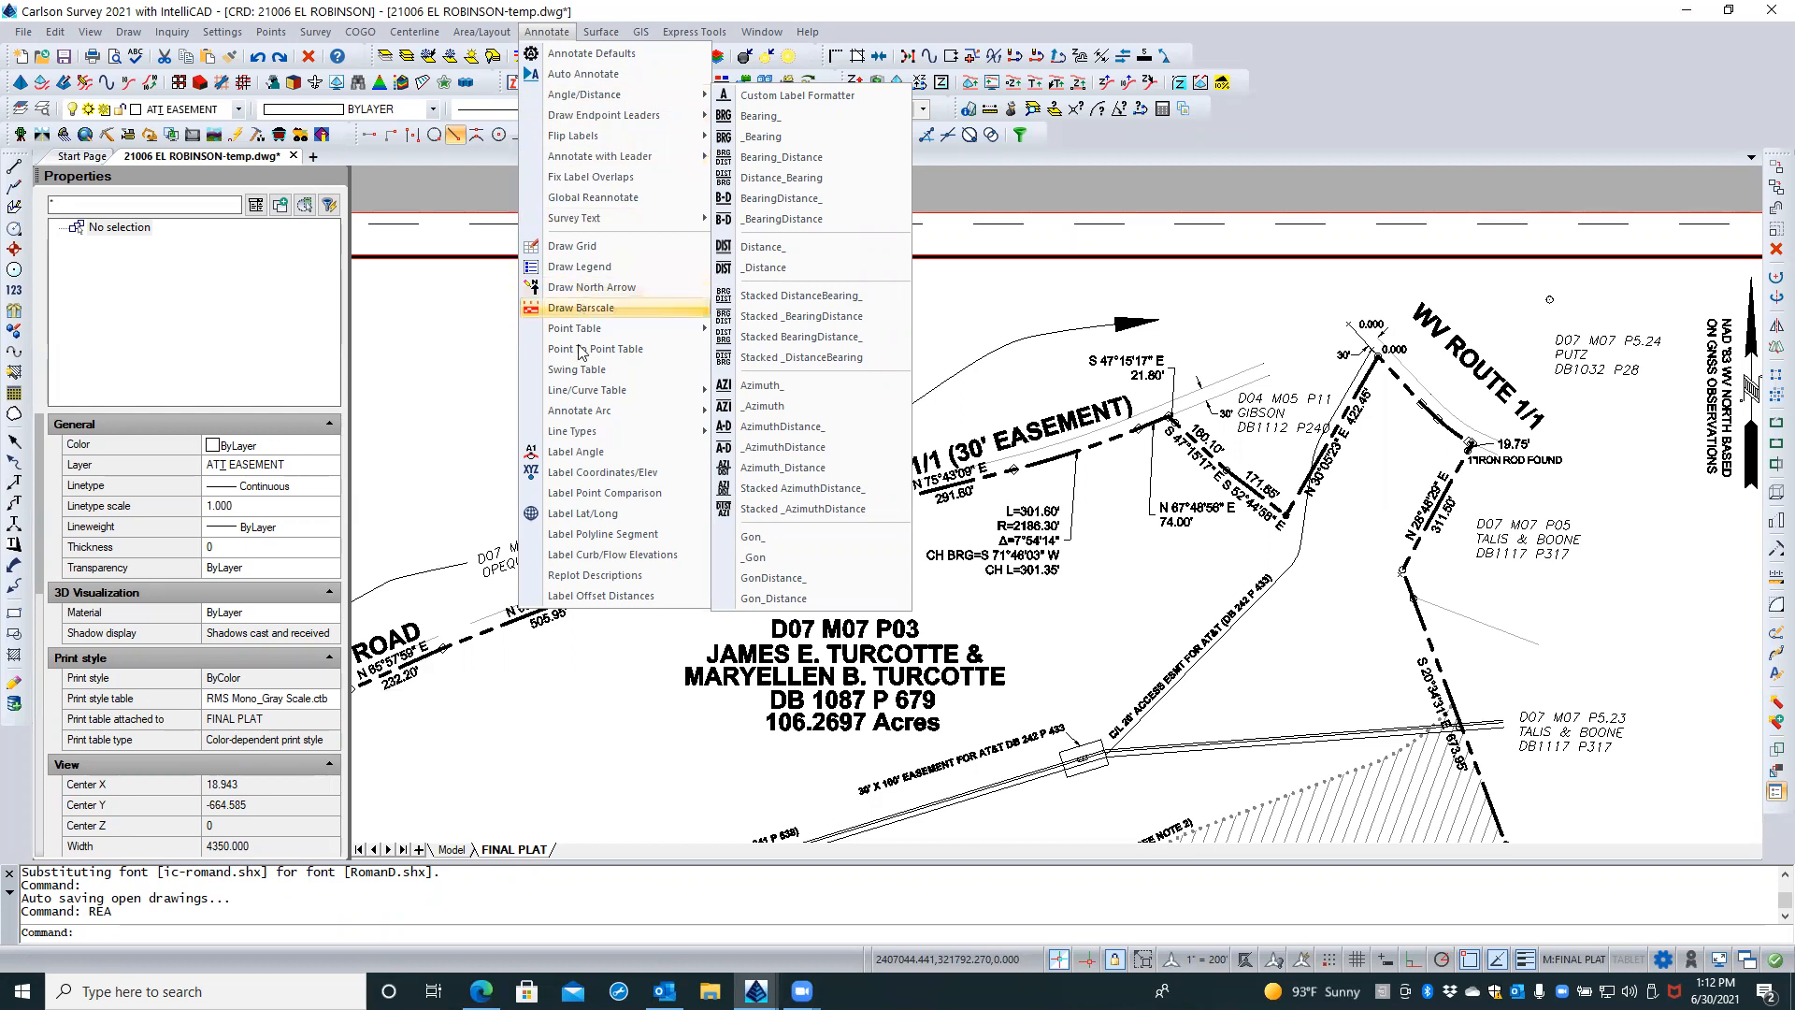
mouse_move(603, 394)
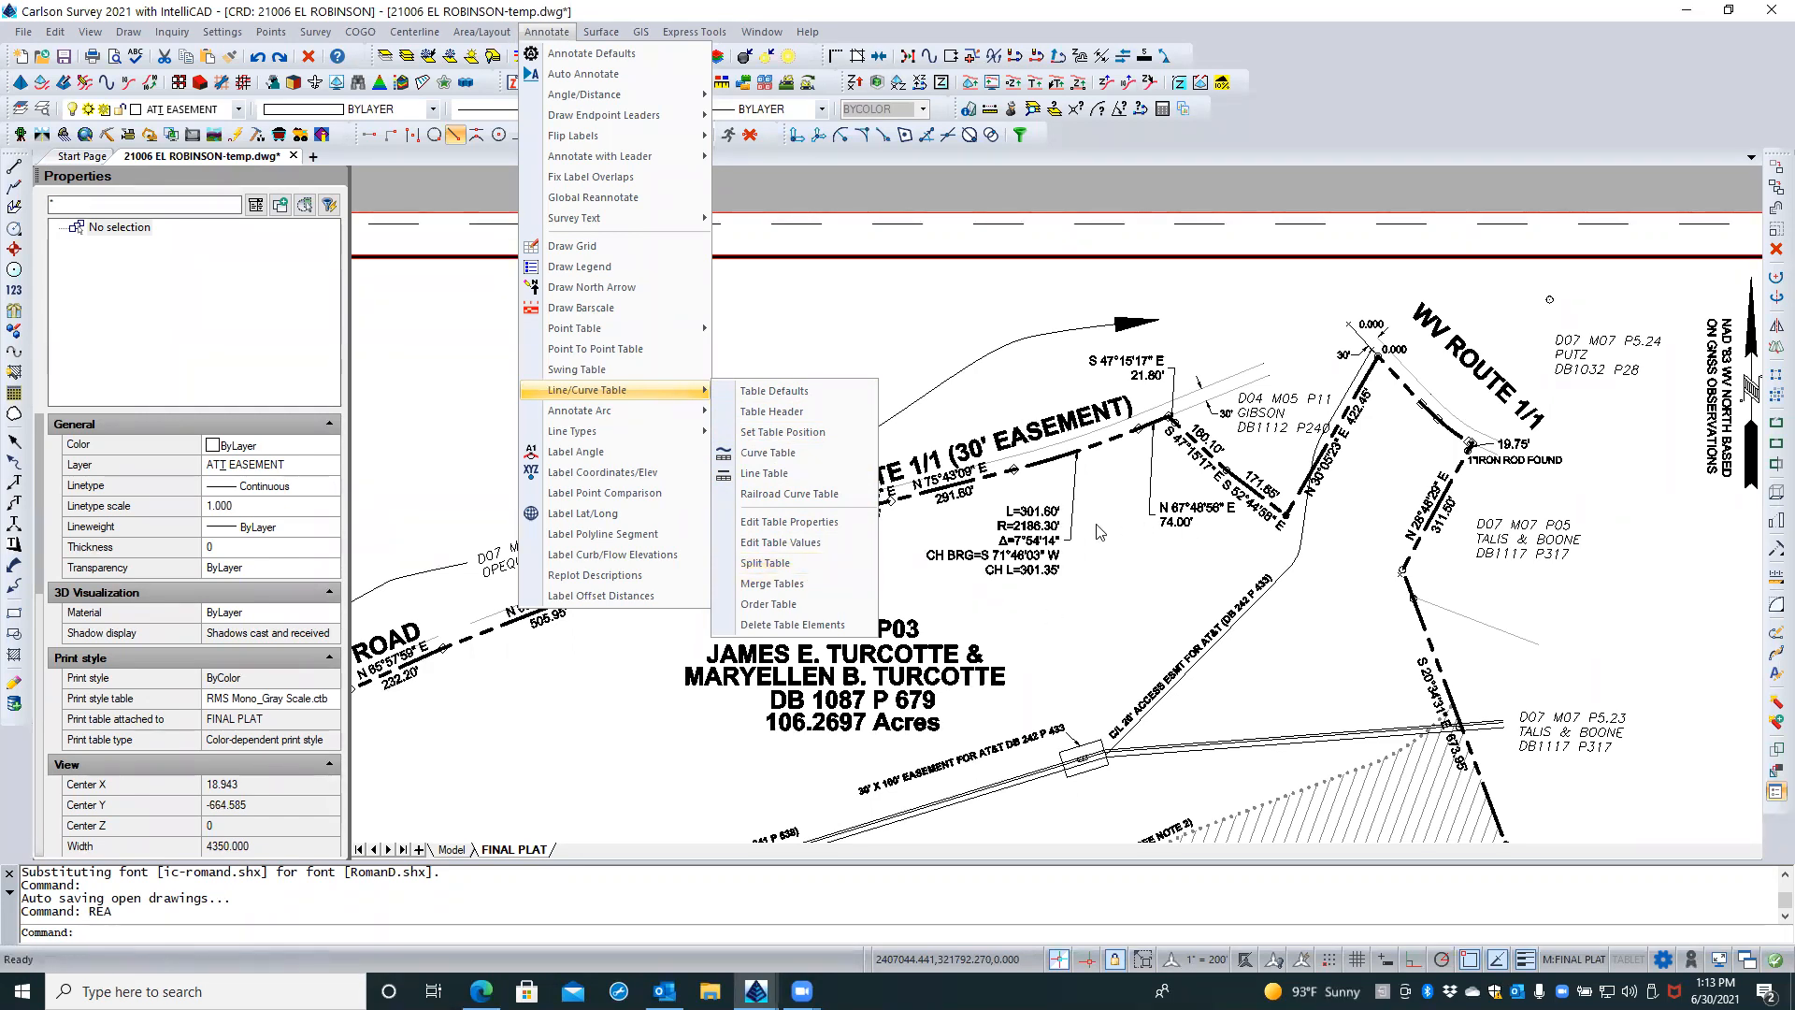
left_click(449, 318)
left_click(435, 304)
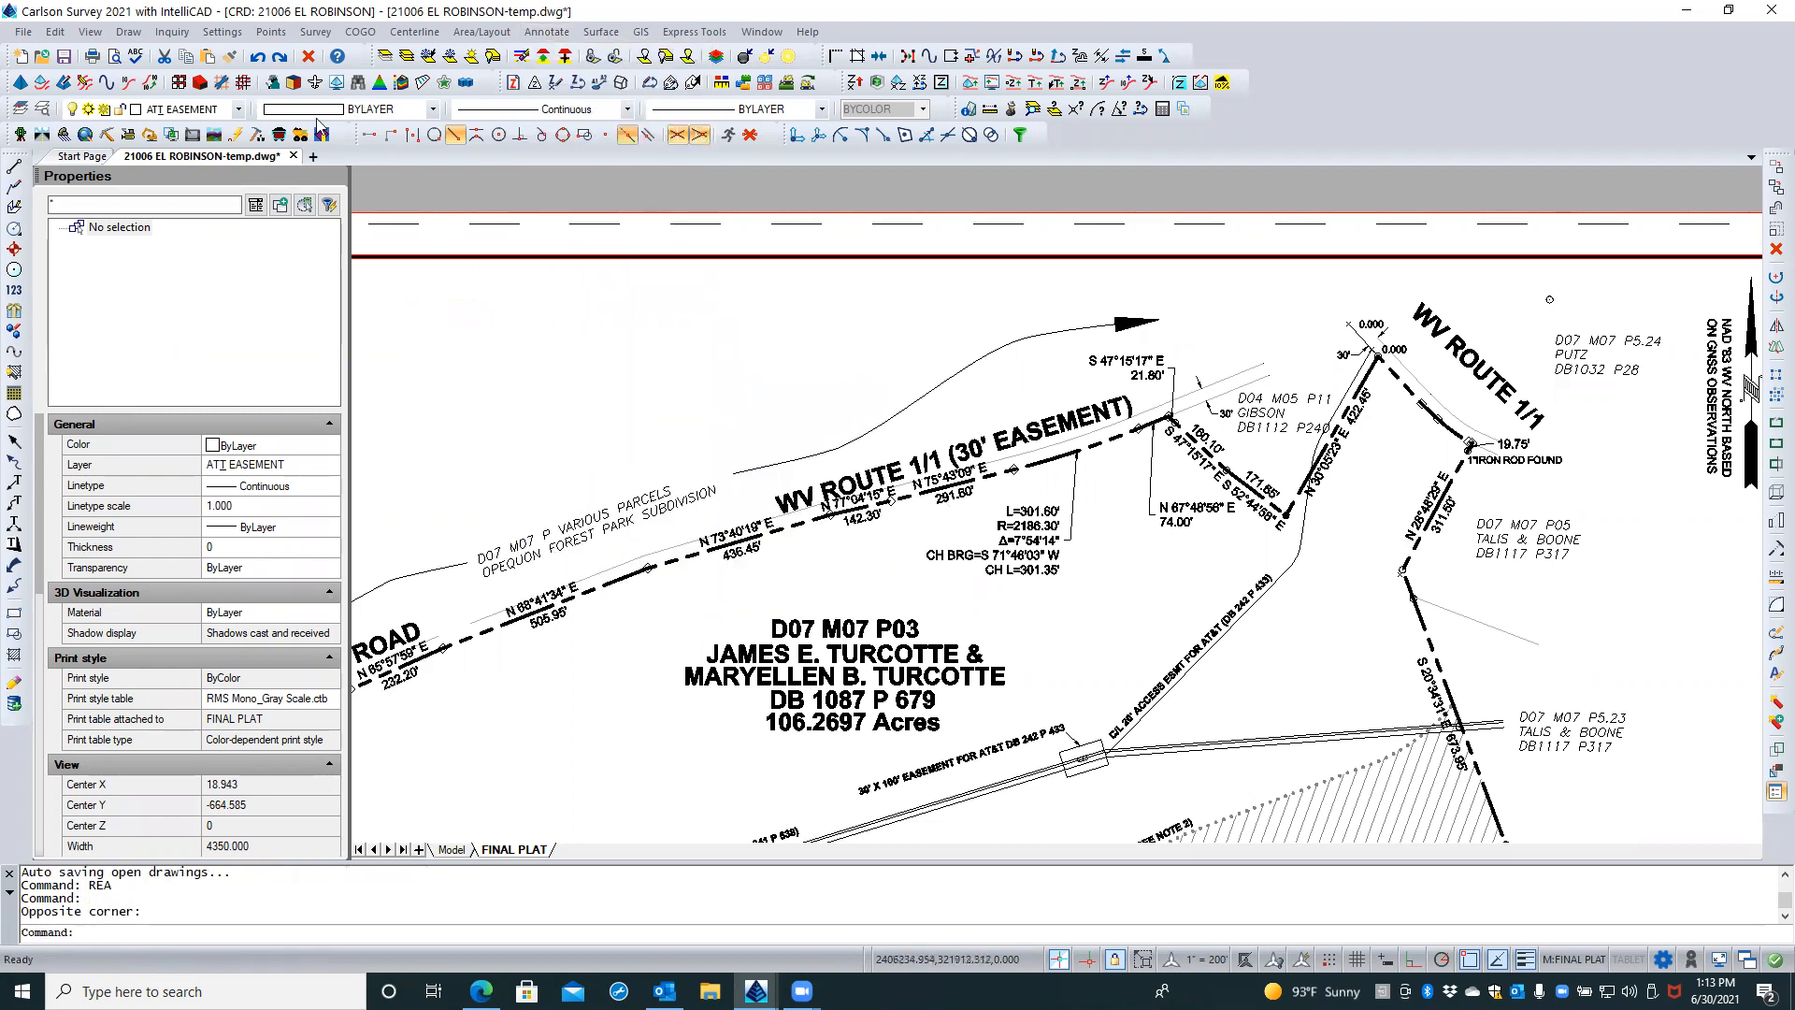
left_click(211, 32)
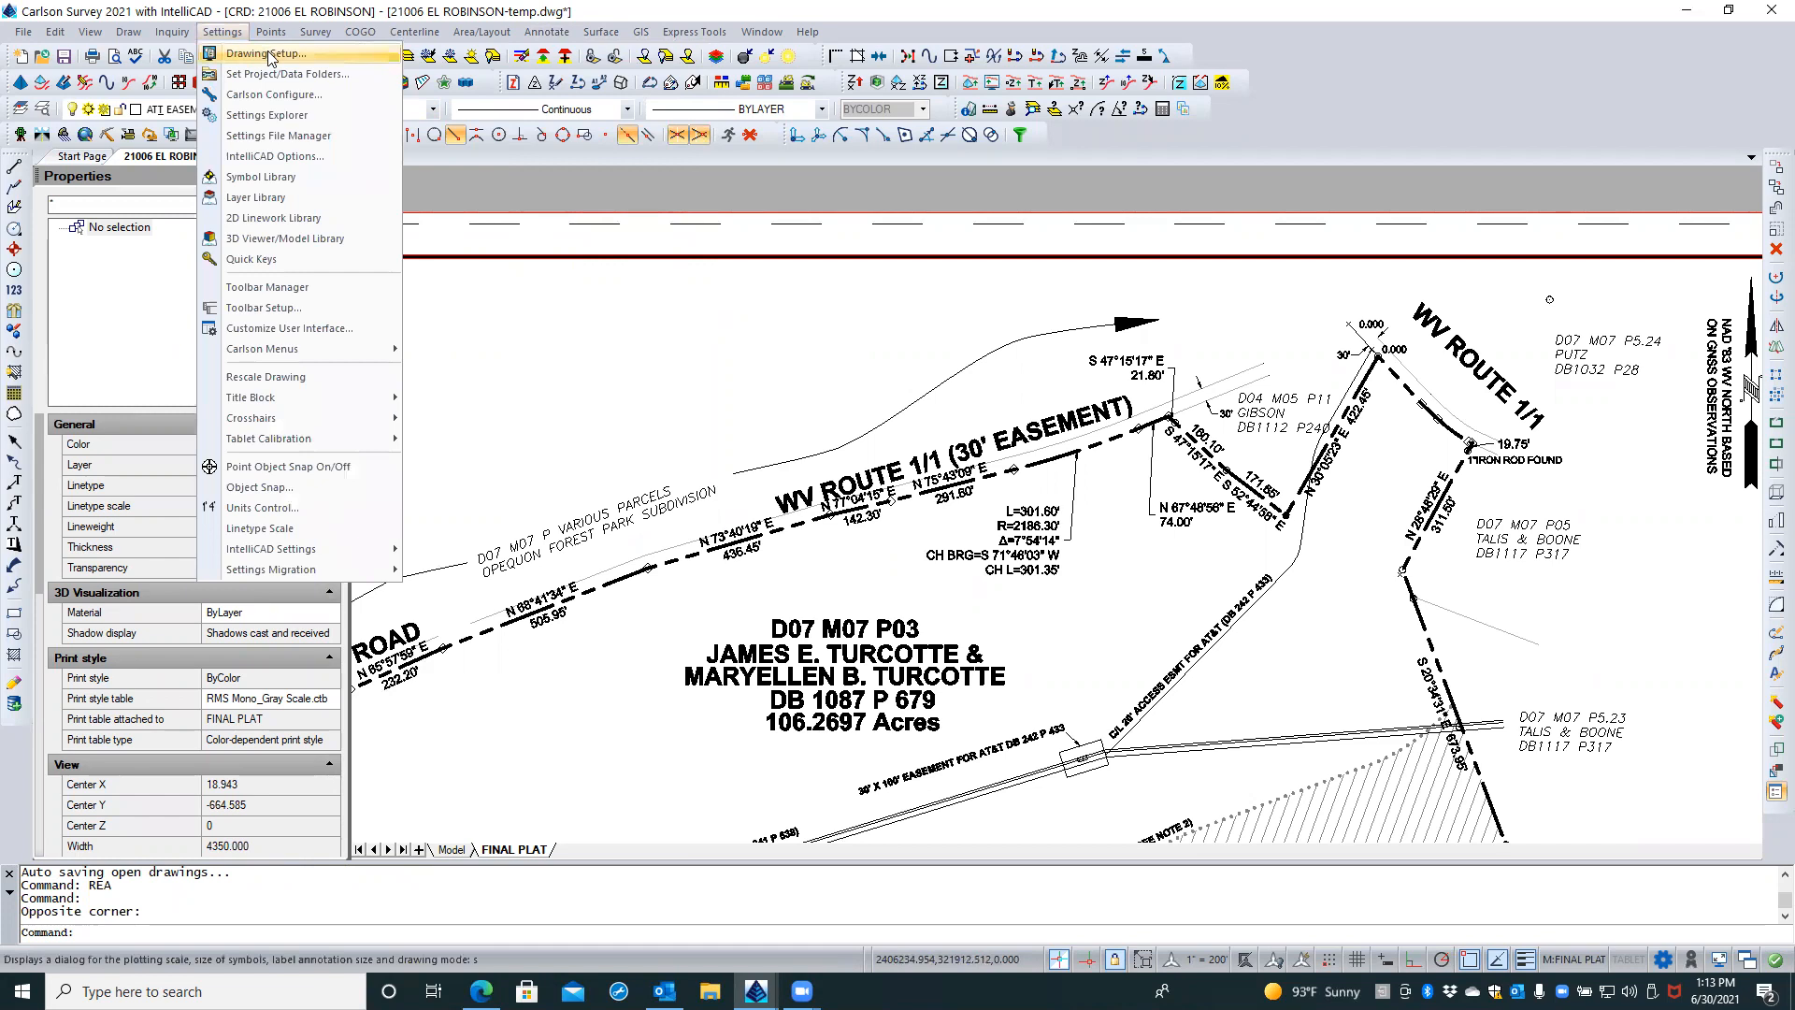
left_click(434, 283)
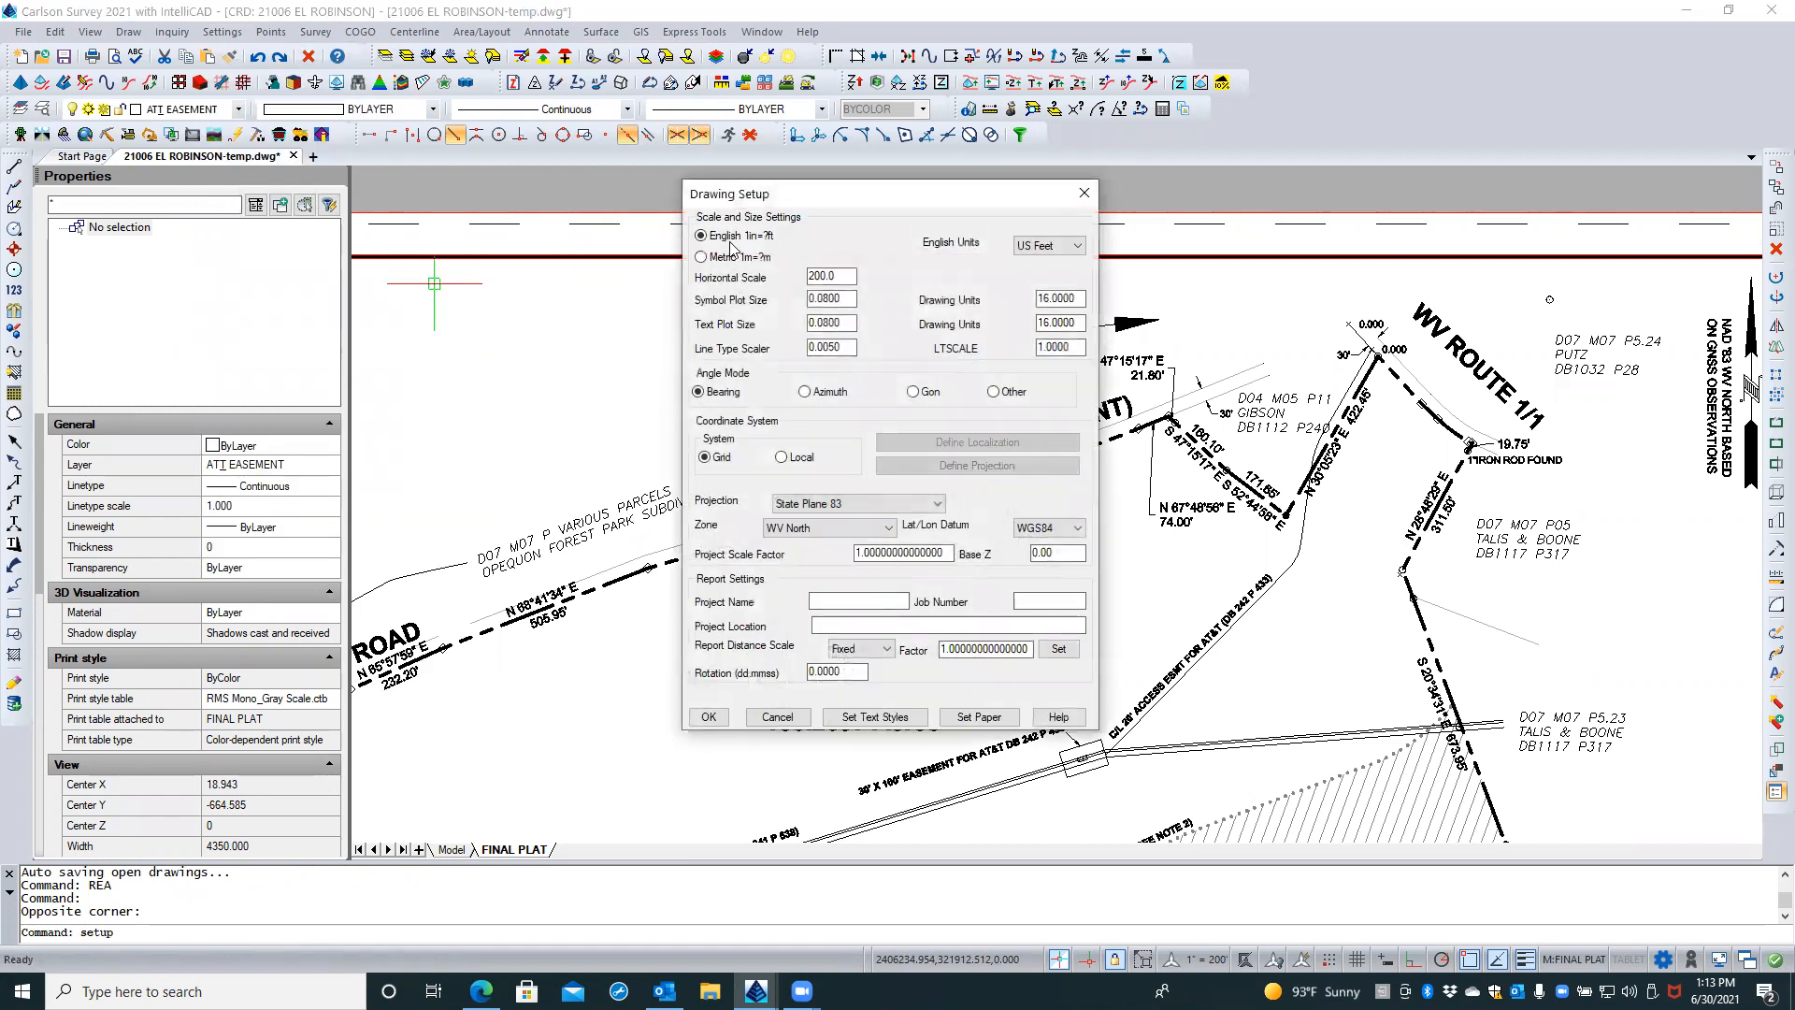
left_click(786, 717)
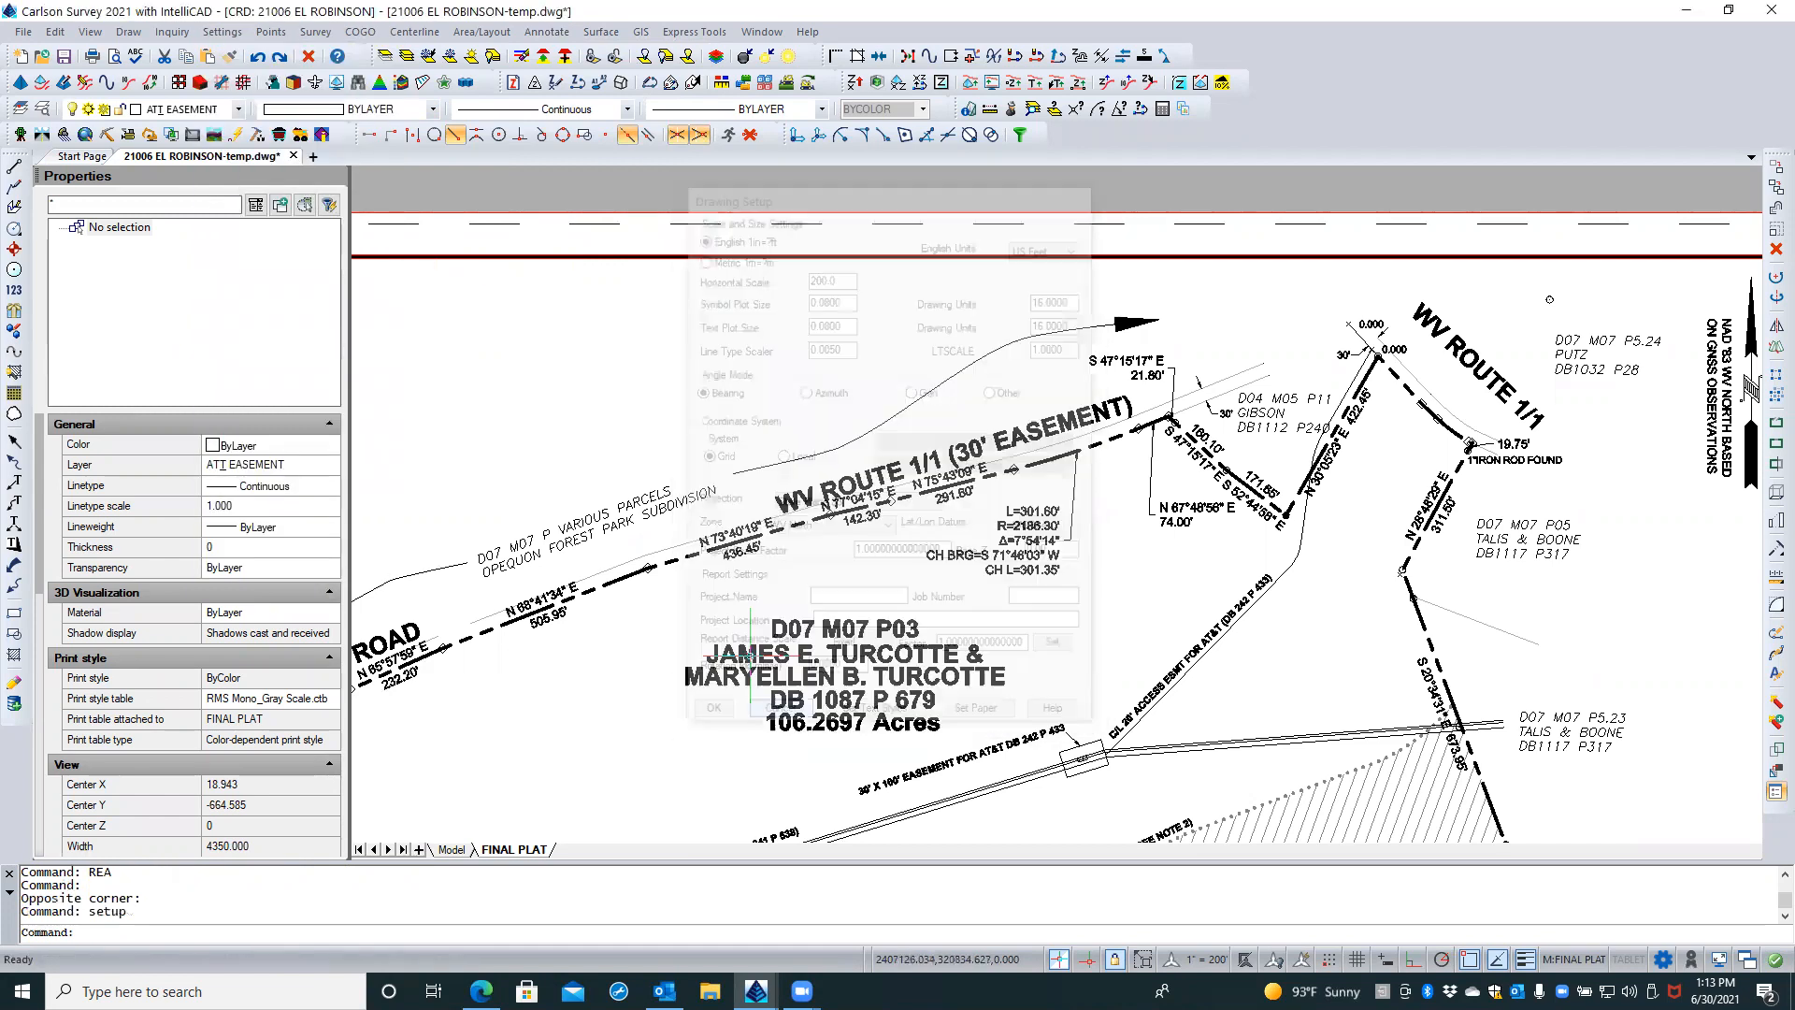
Review the Object Linking options in the general Carlson configuration settings, leaving them as they are
left_click(222, 32)
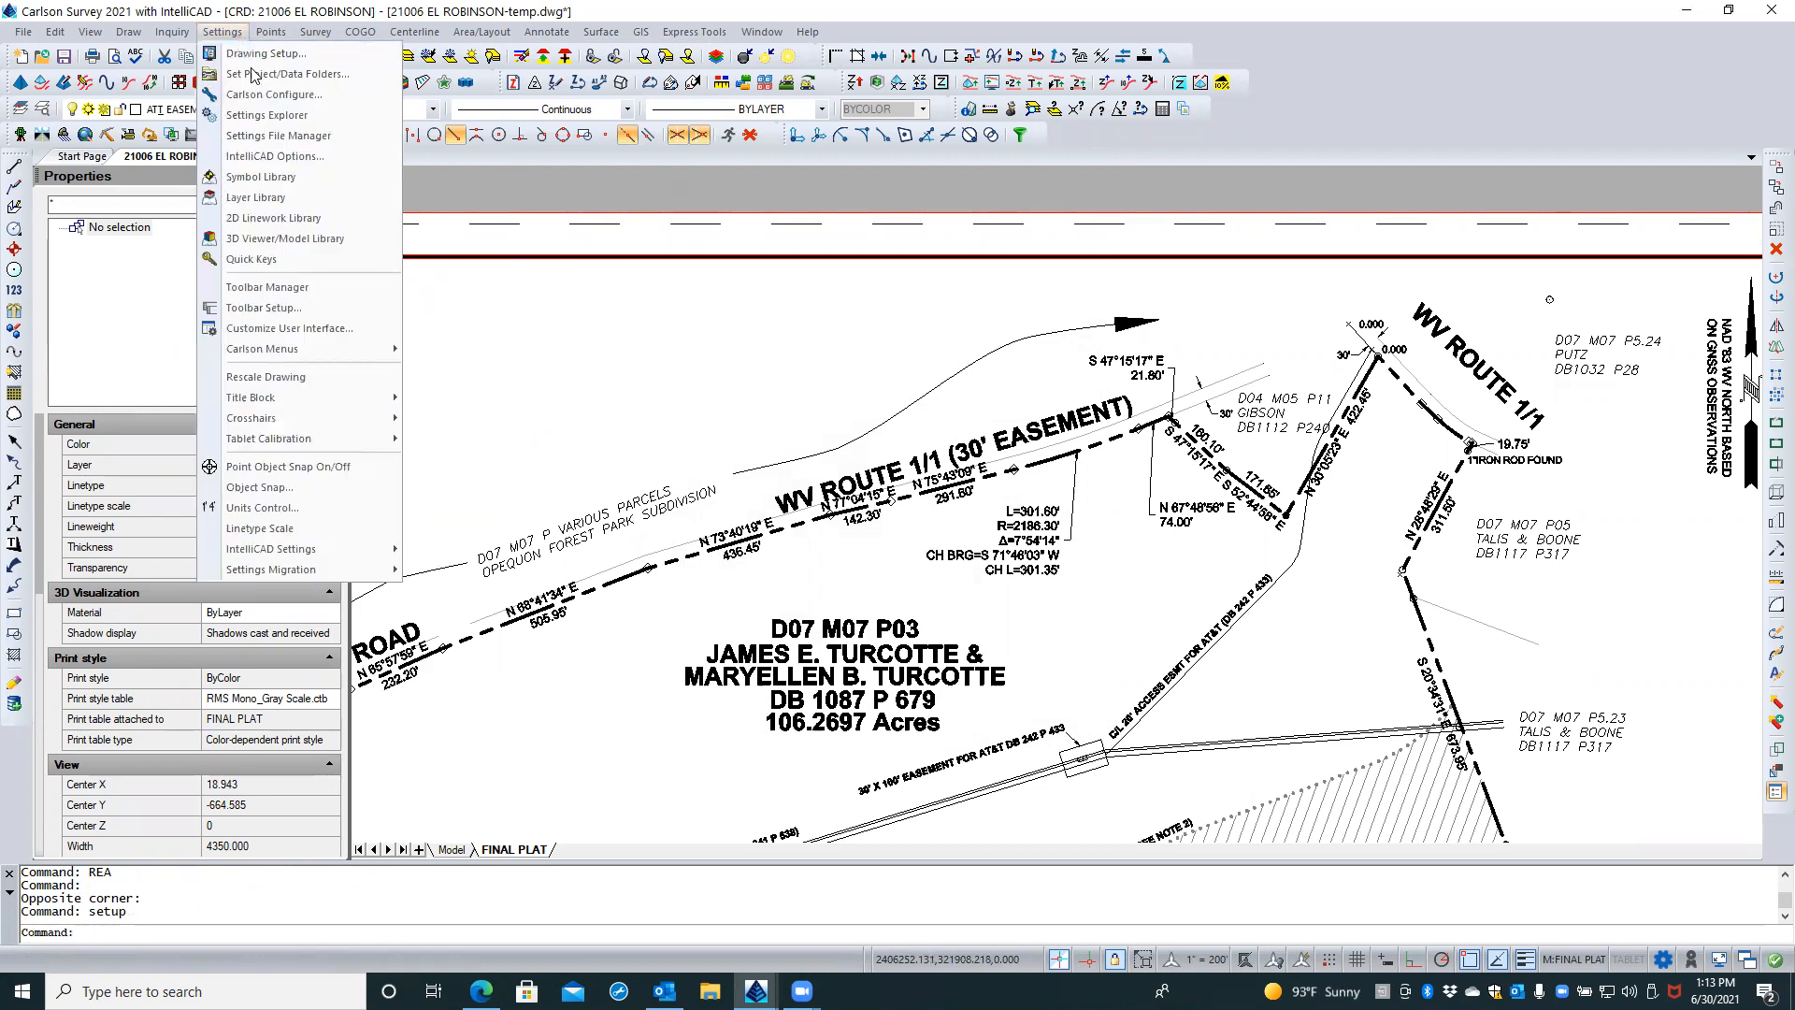
left_click(255, 94)
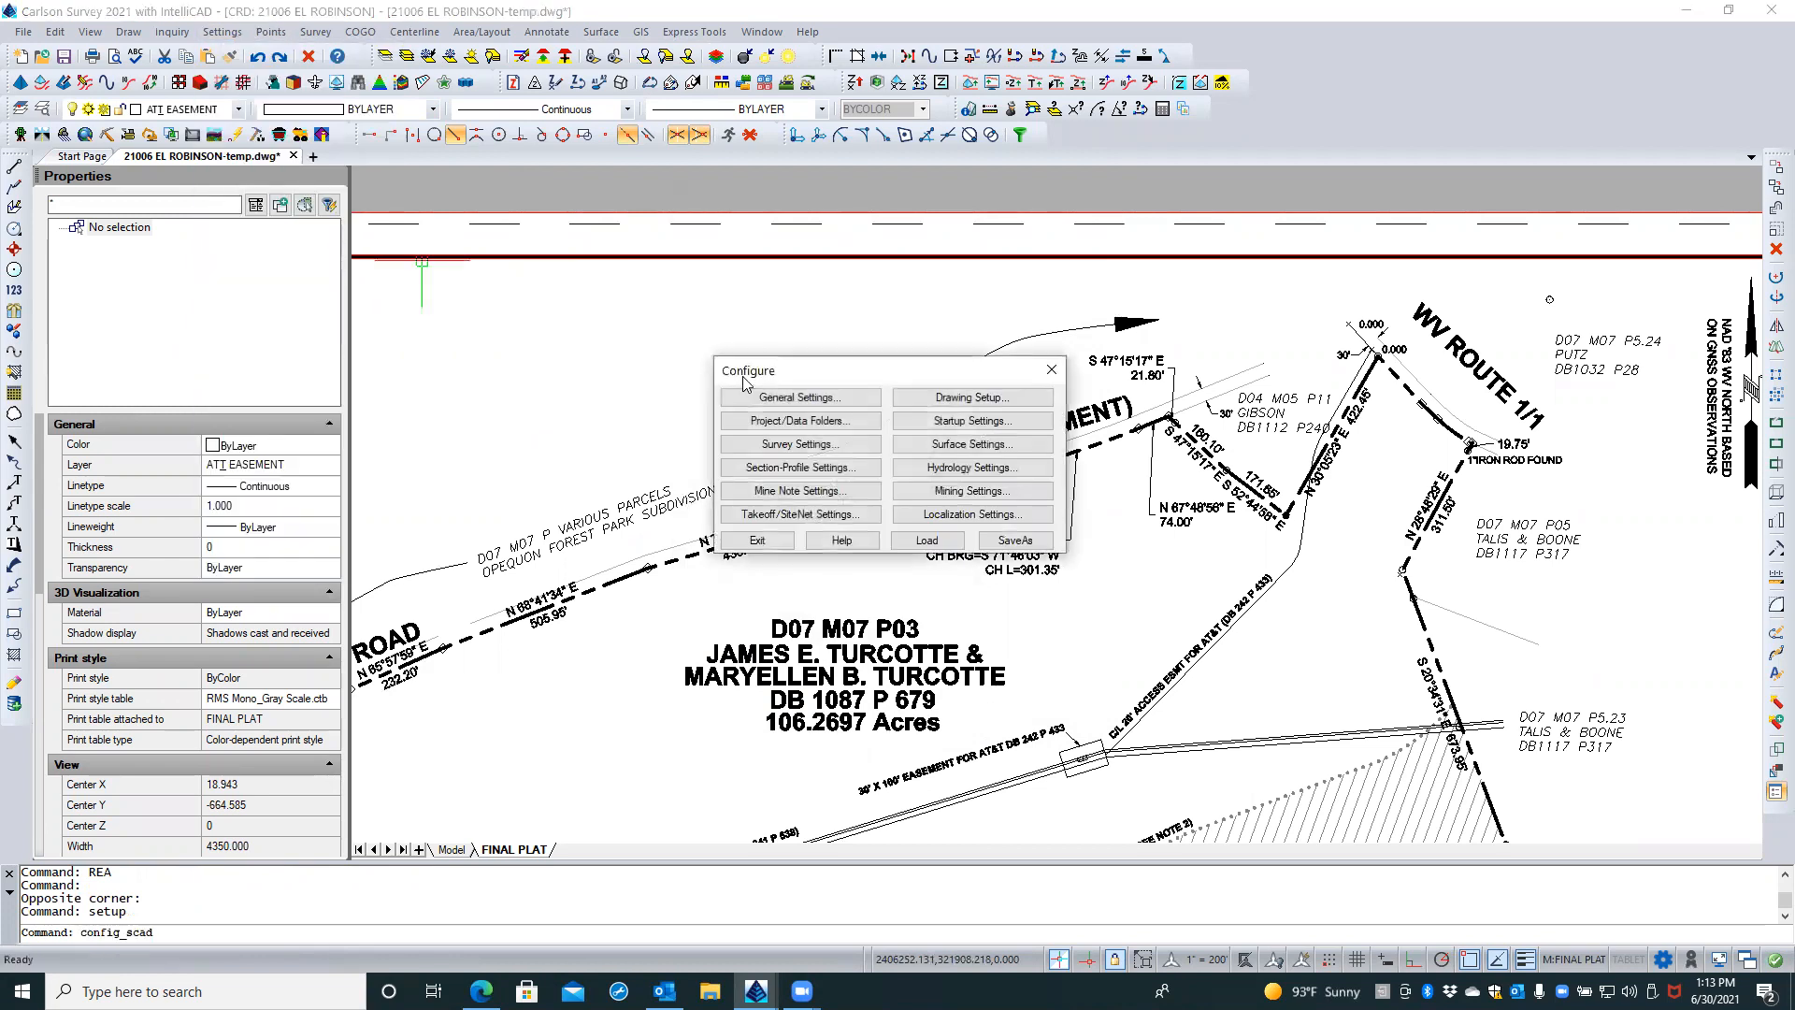
left_click(760, 398)
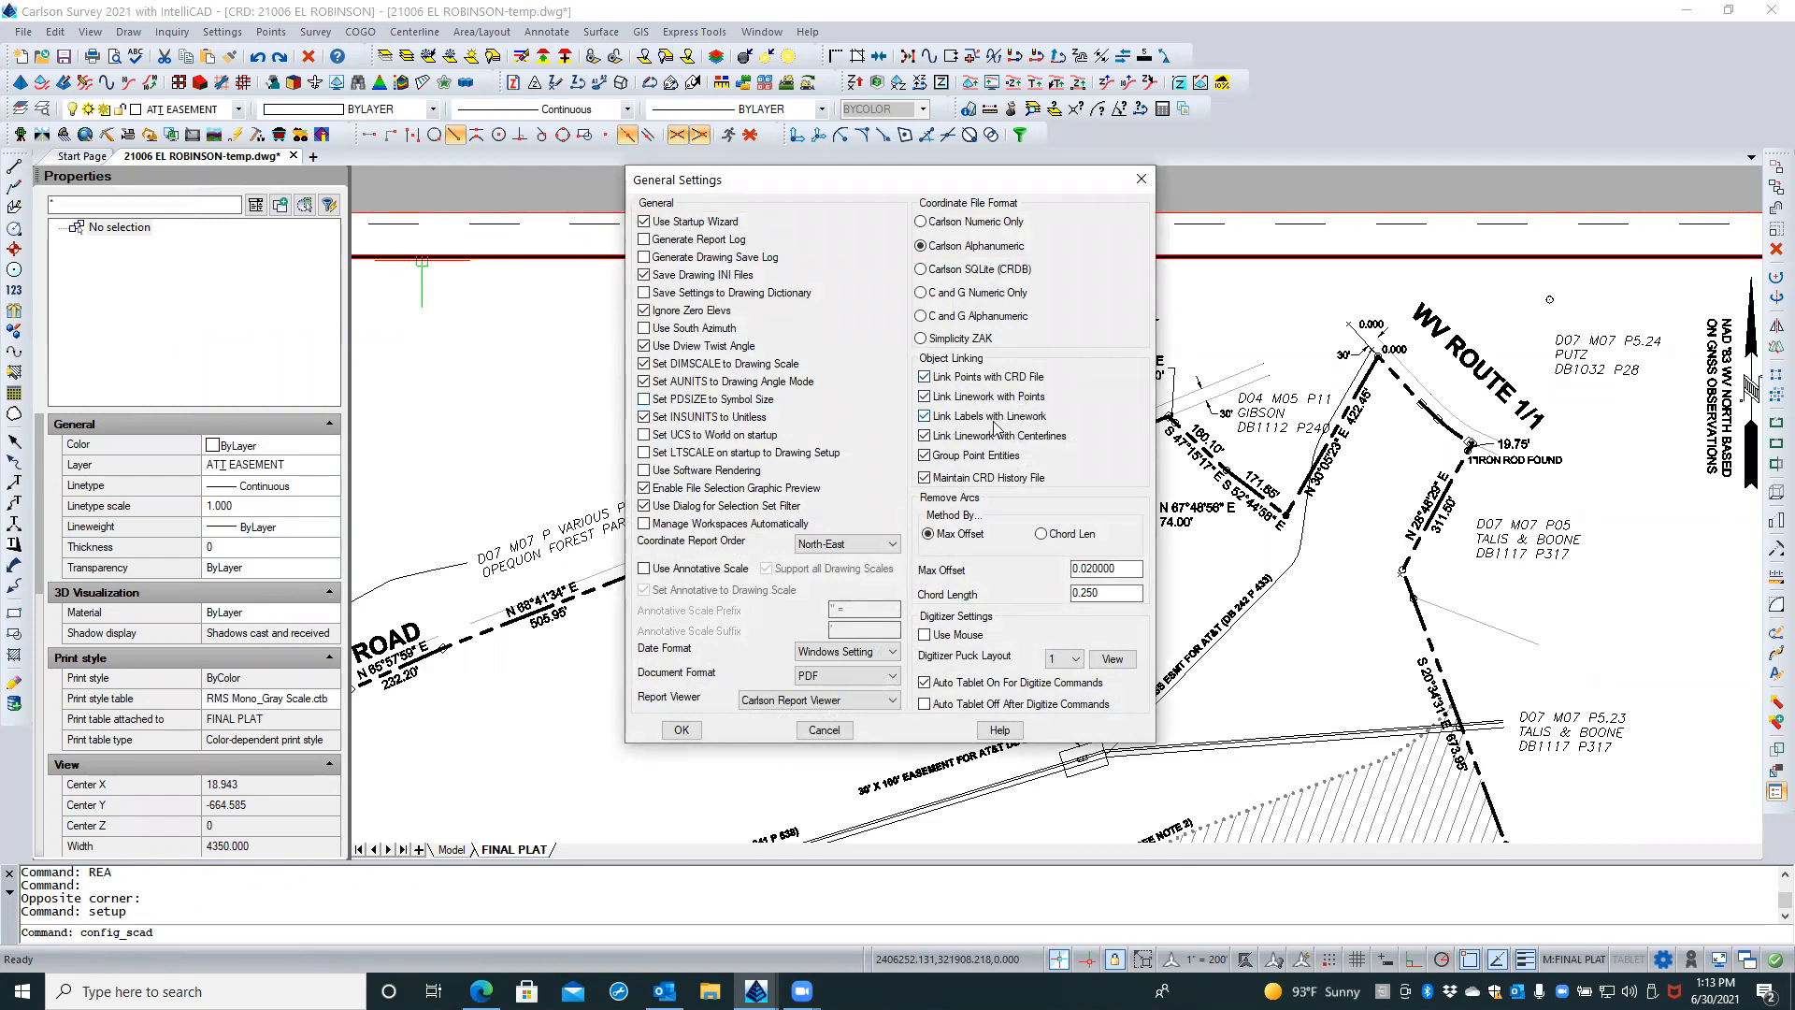
left_click(823, 731)
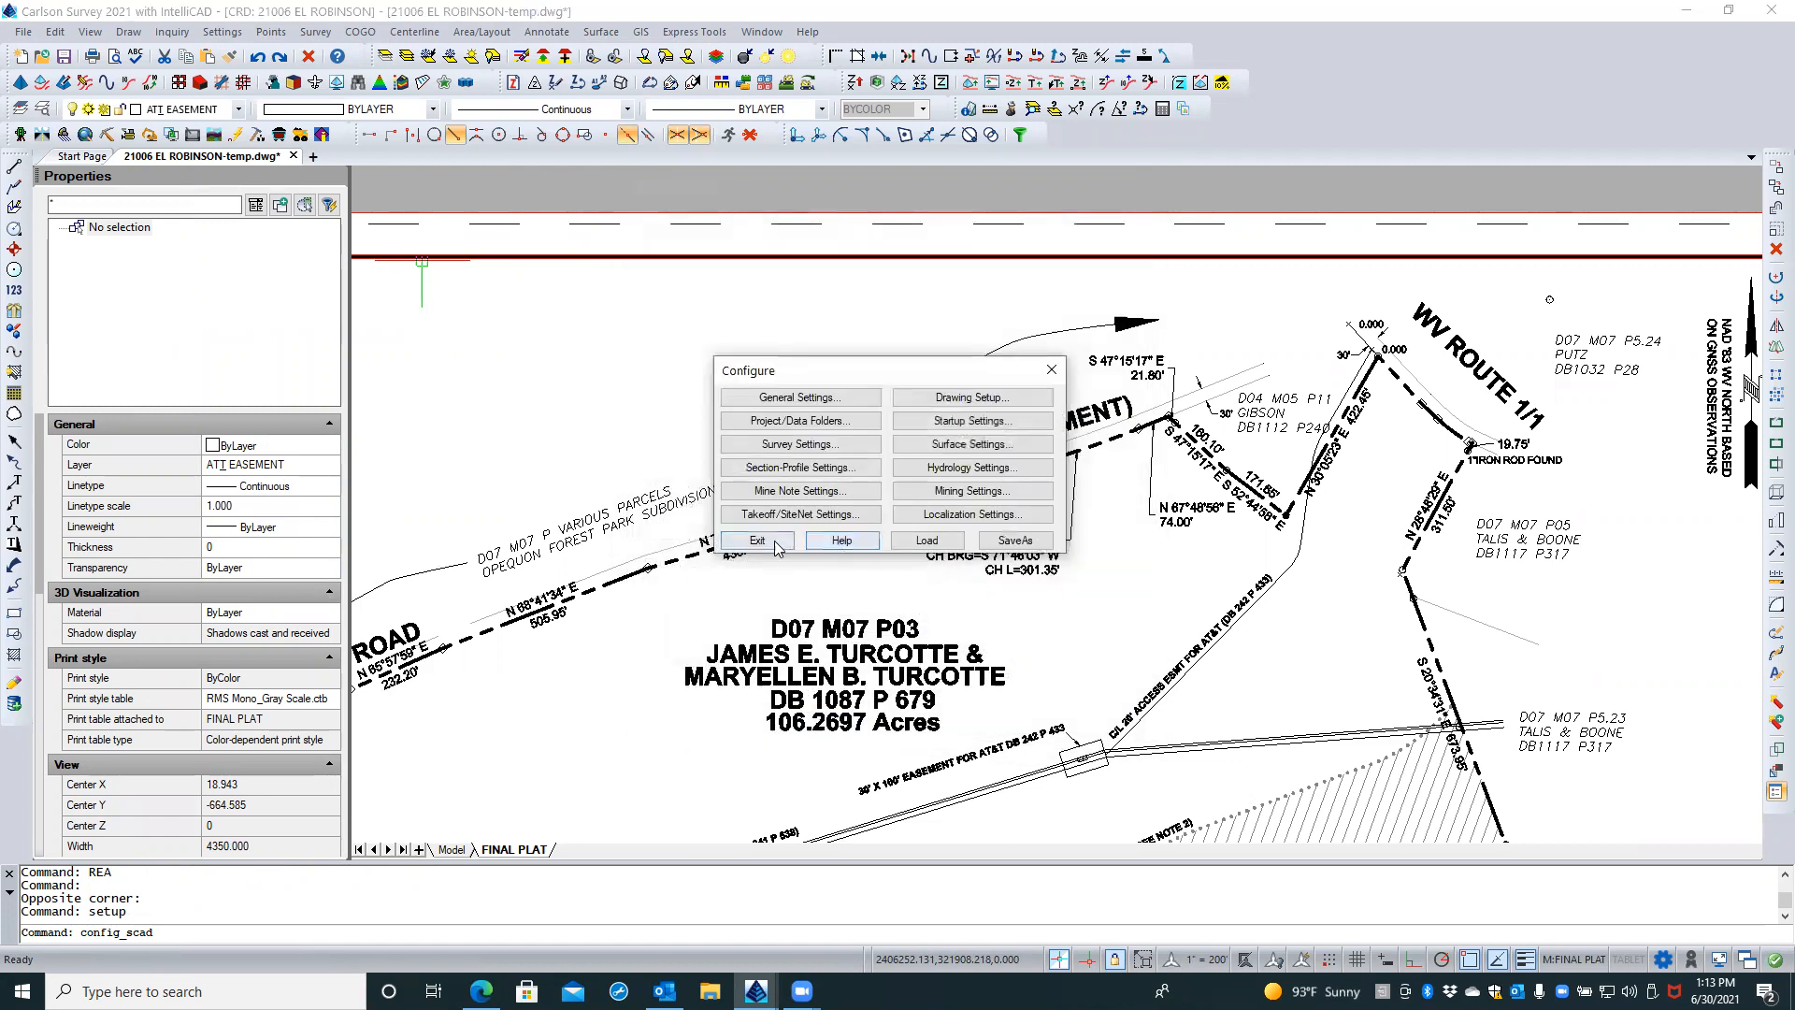
left_click(758, 544)
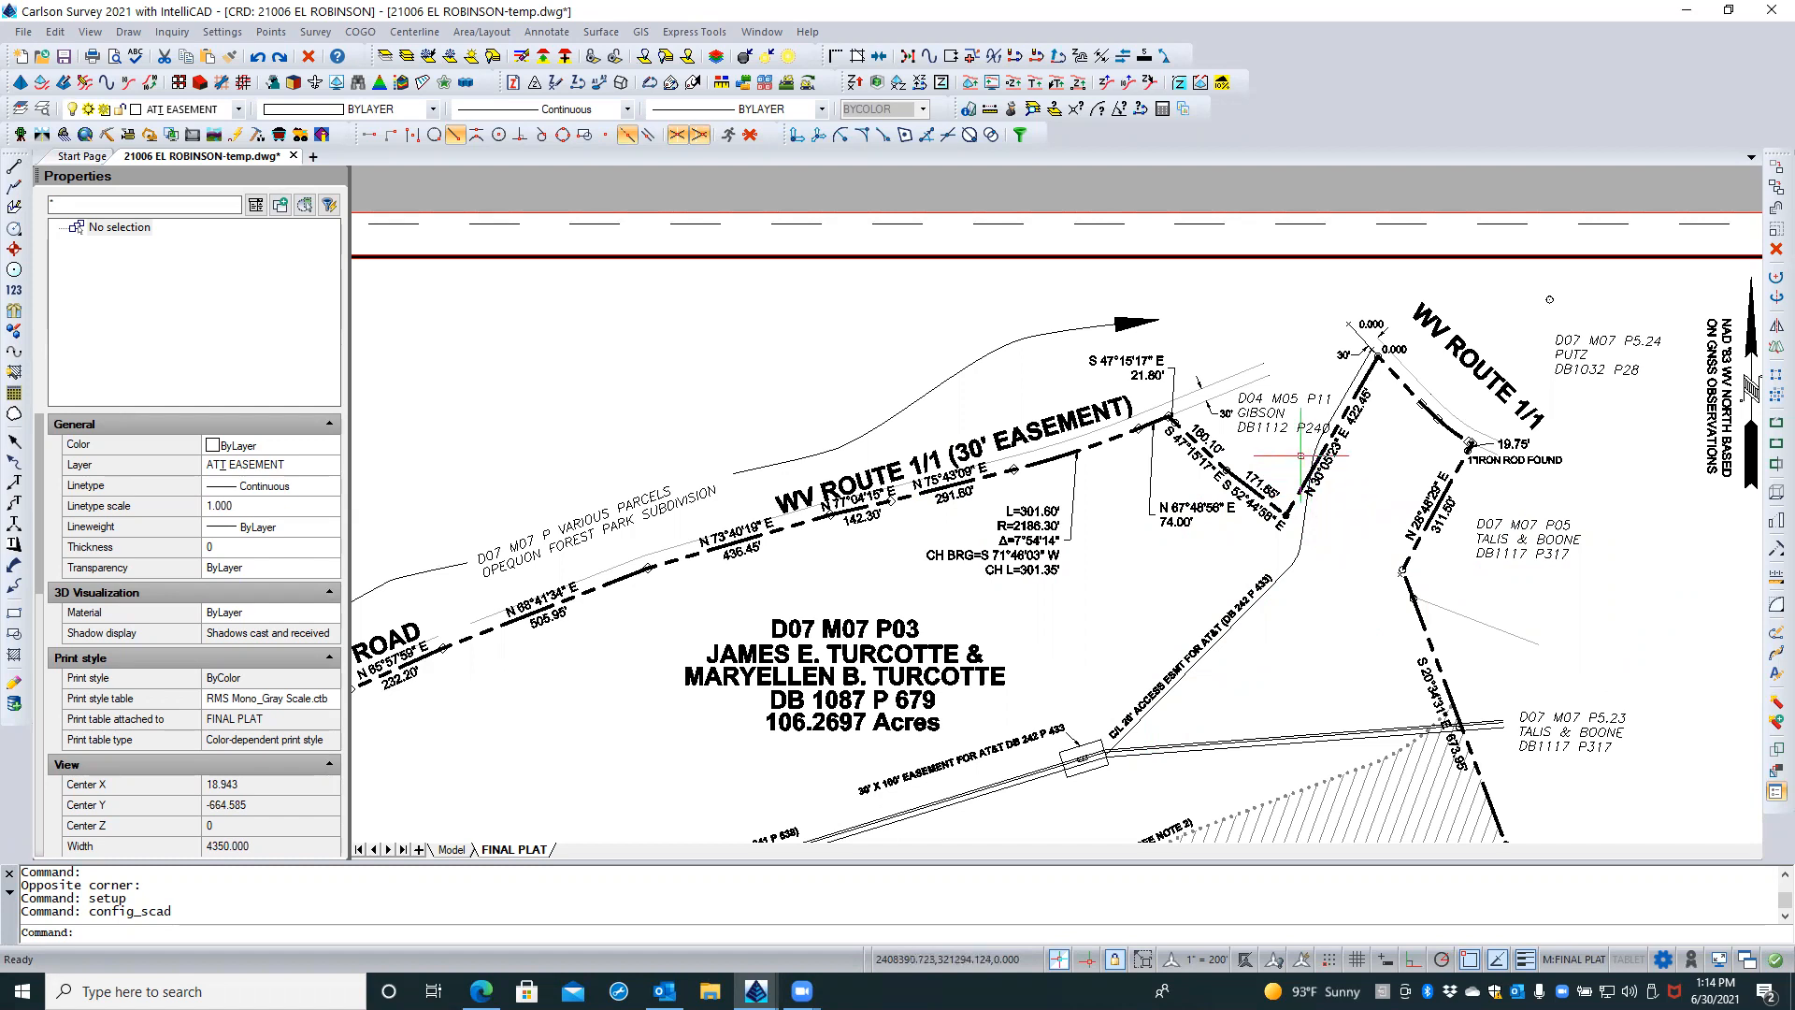
left_click(546, 32)
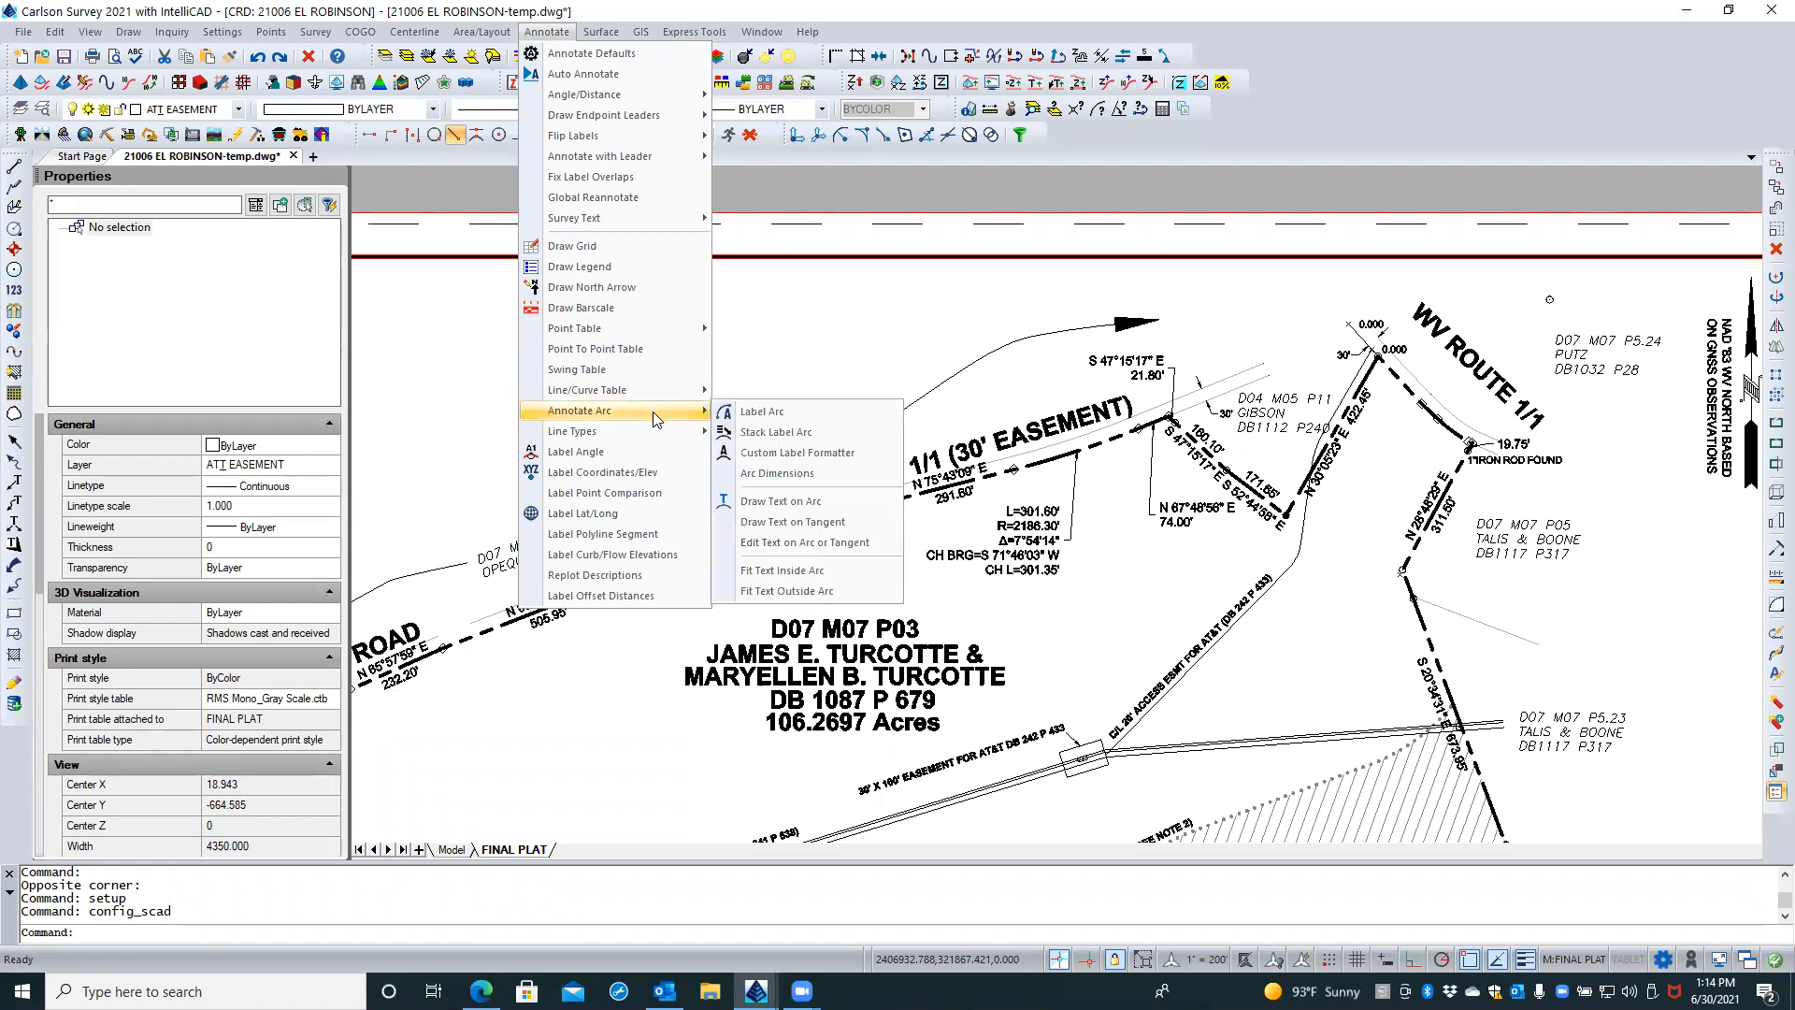
mouse_move(663, 394)
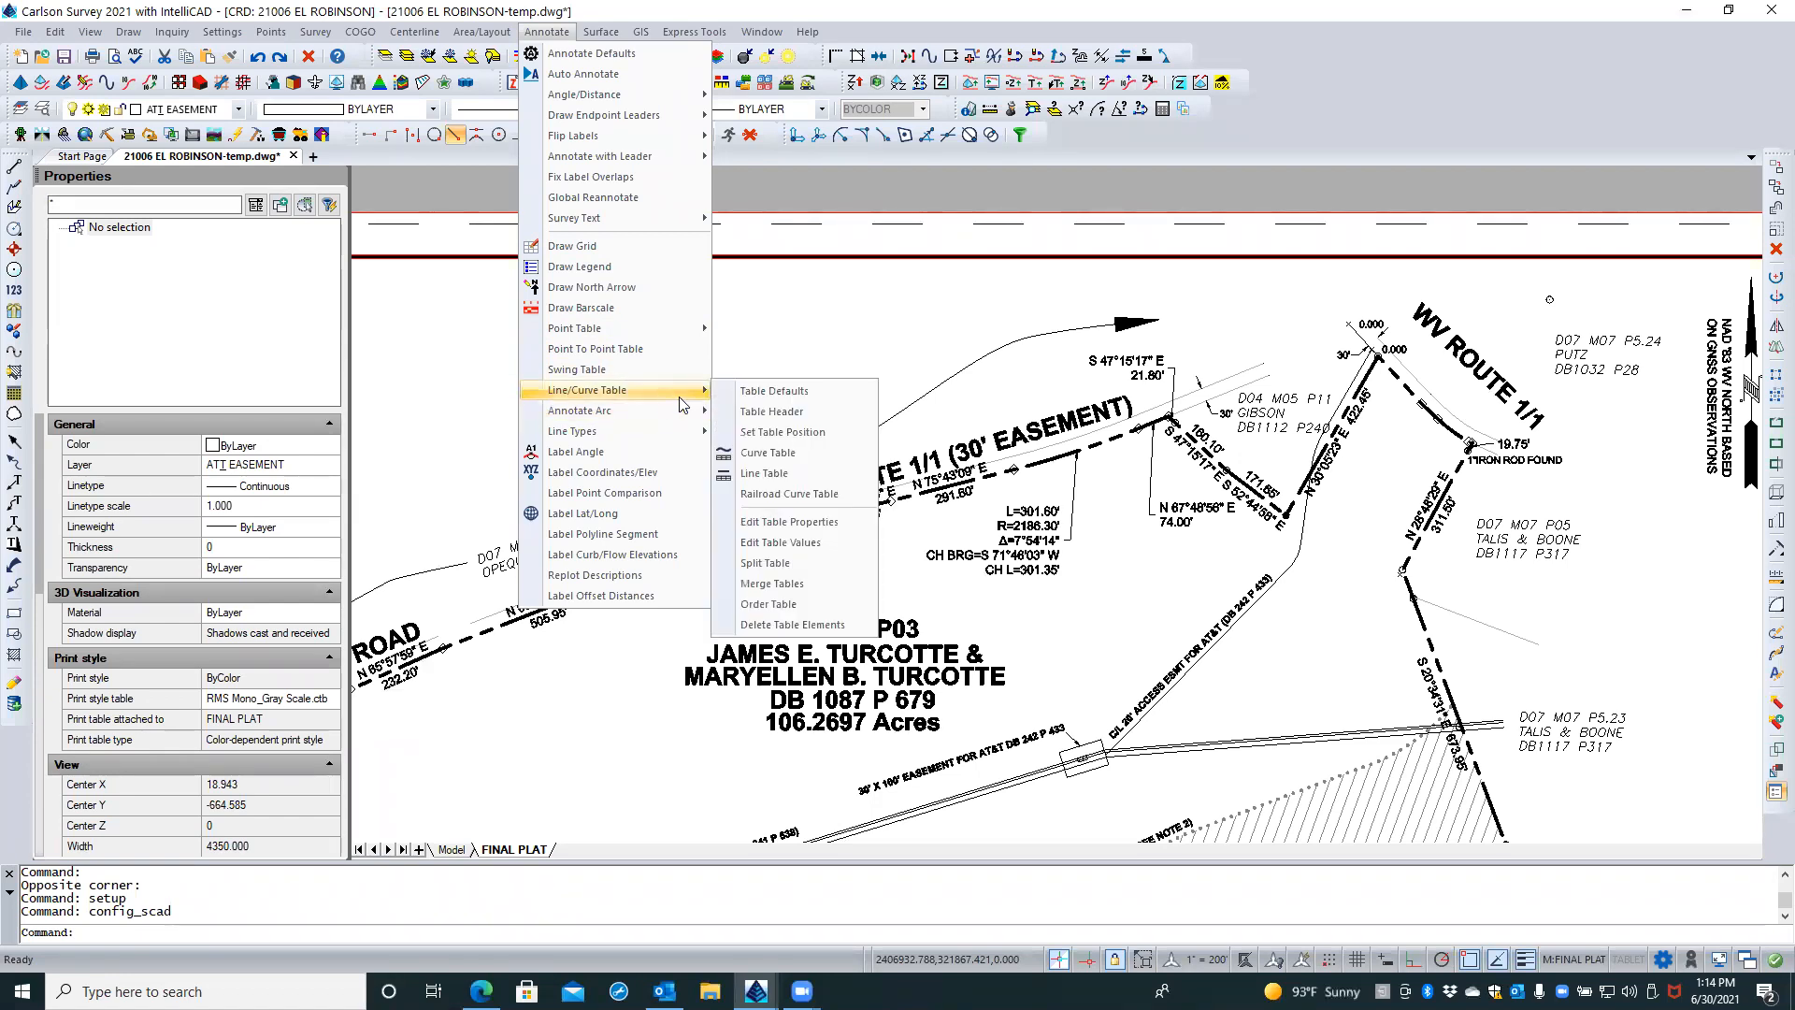
left_click(790, 473)
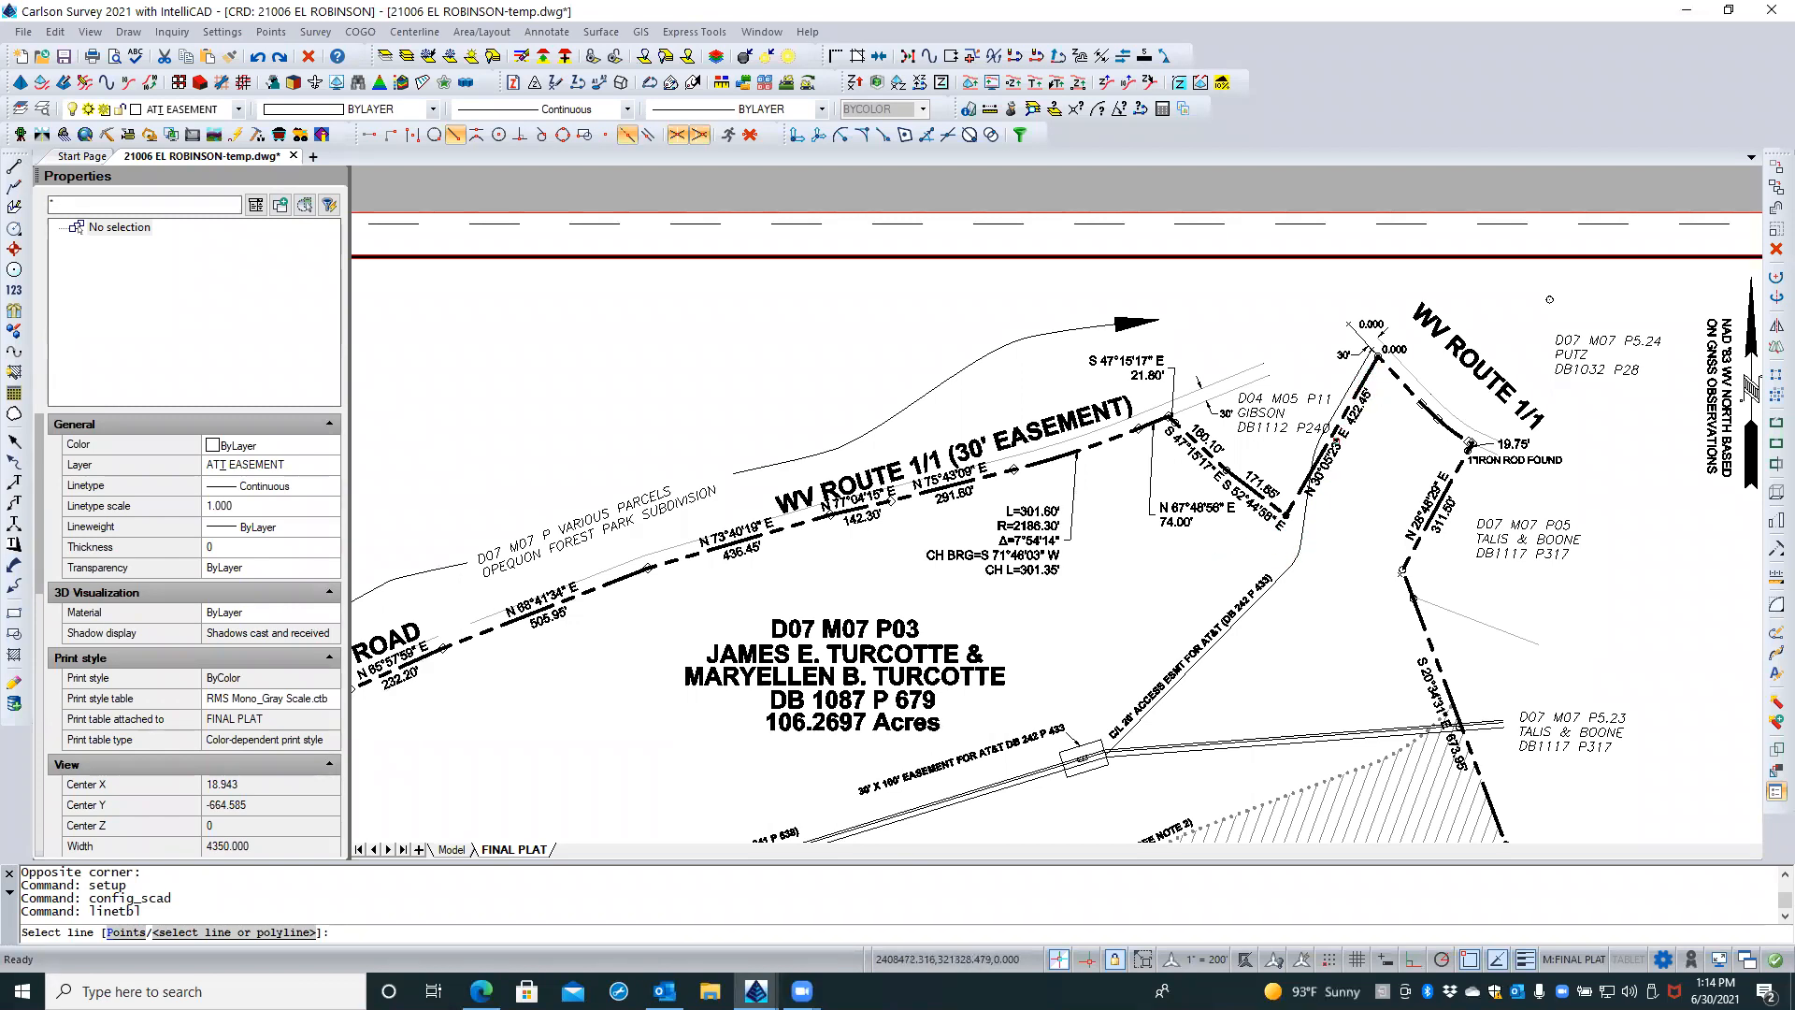
key("Escape")
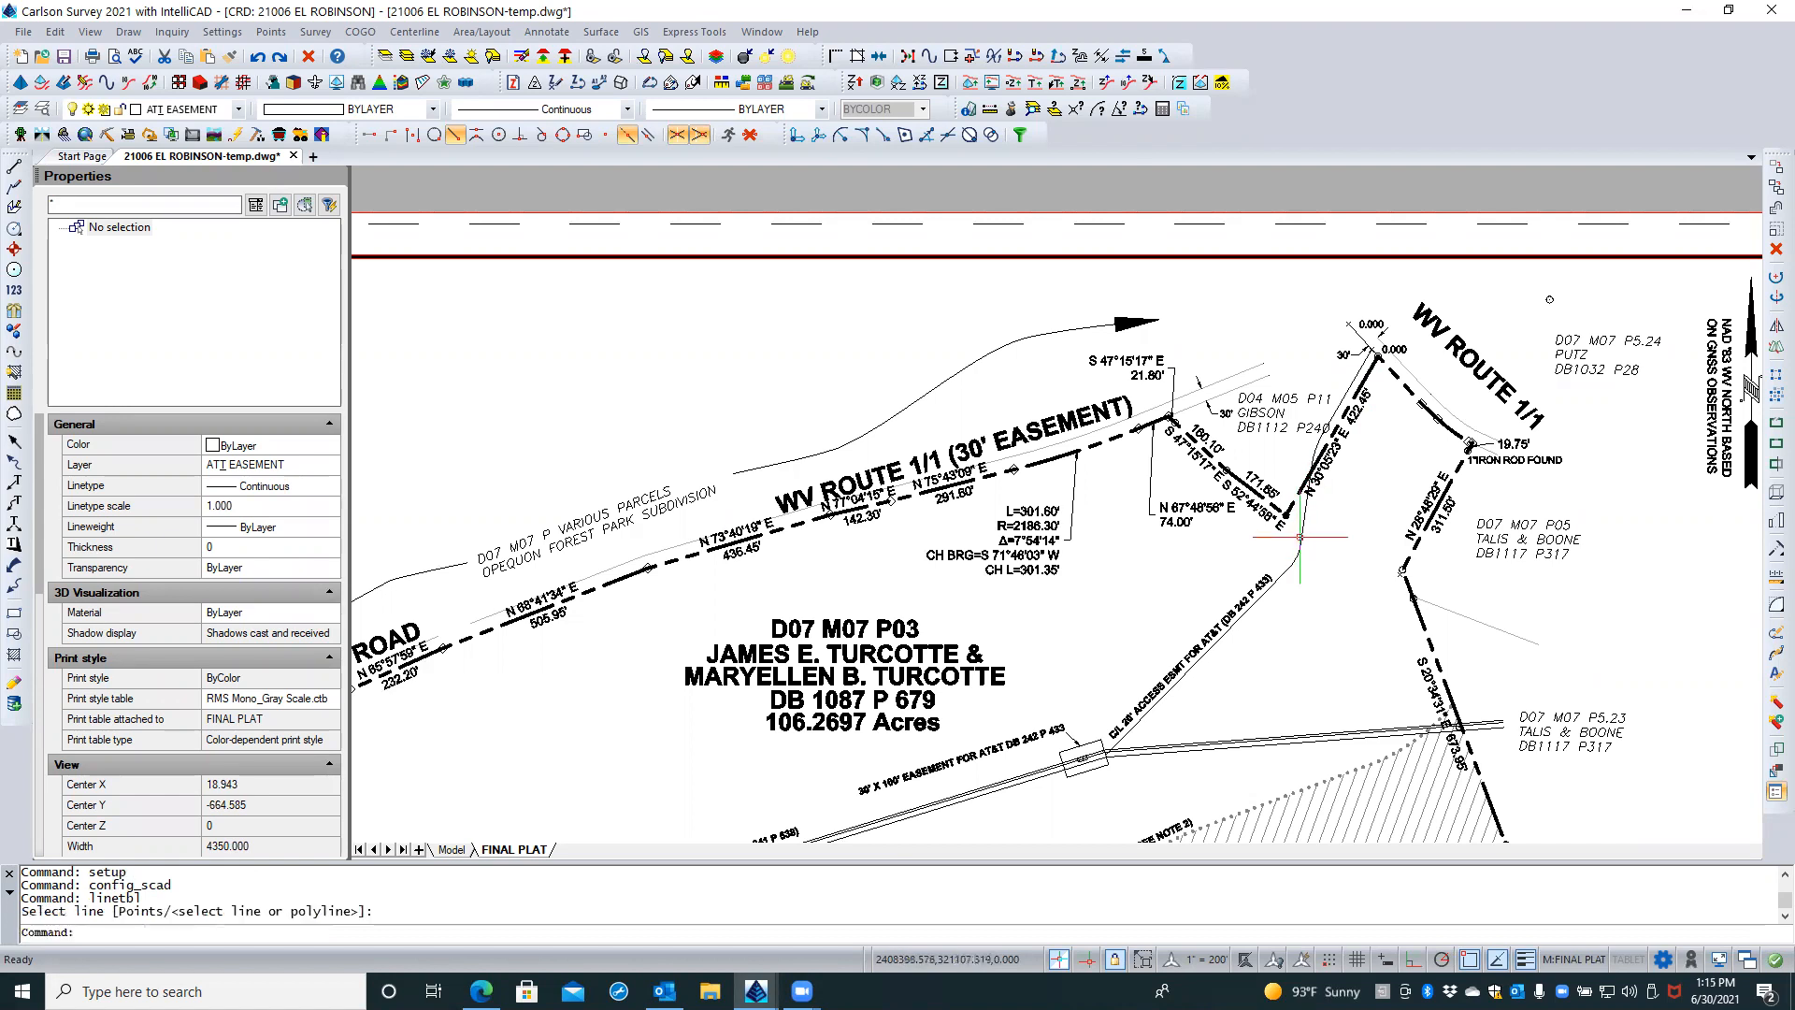
left_click(1353, 491)
left_click(1346, 503)
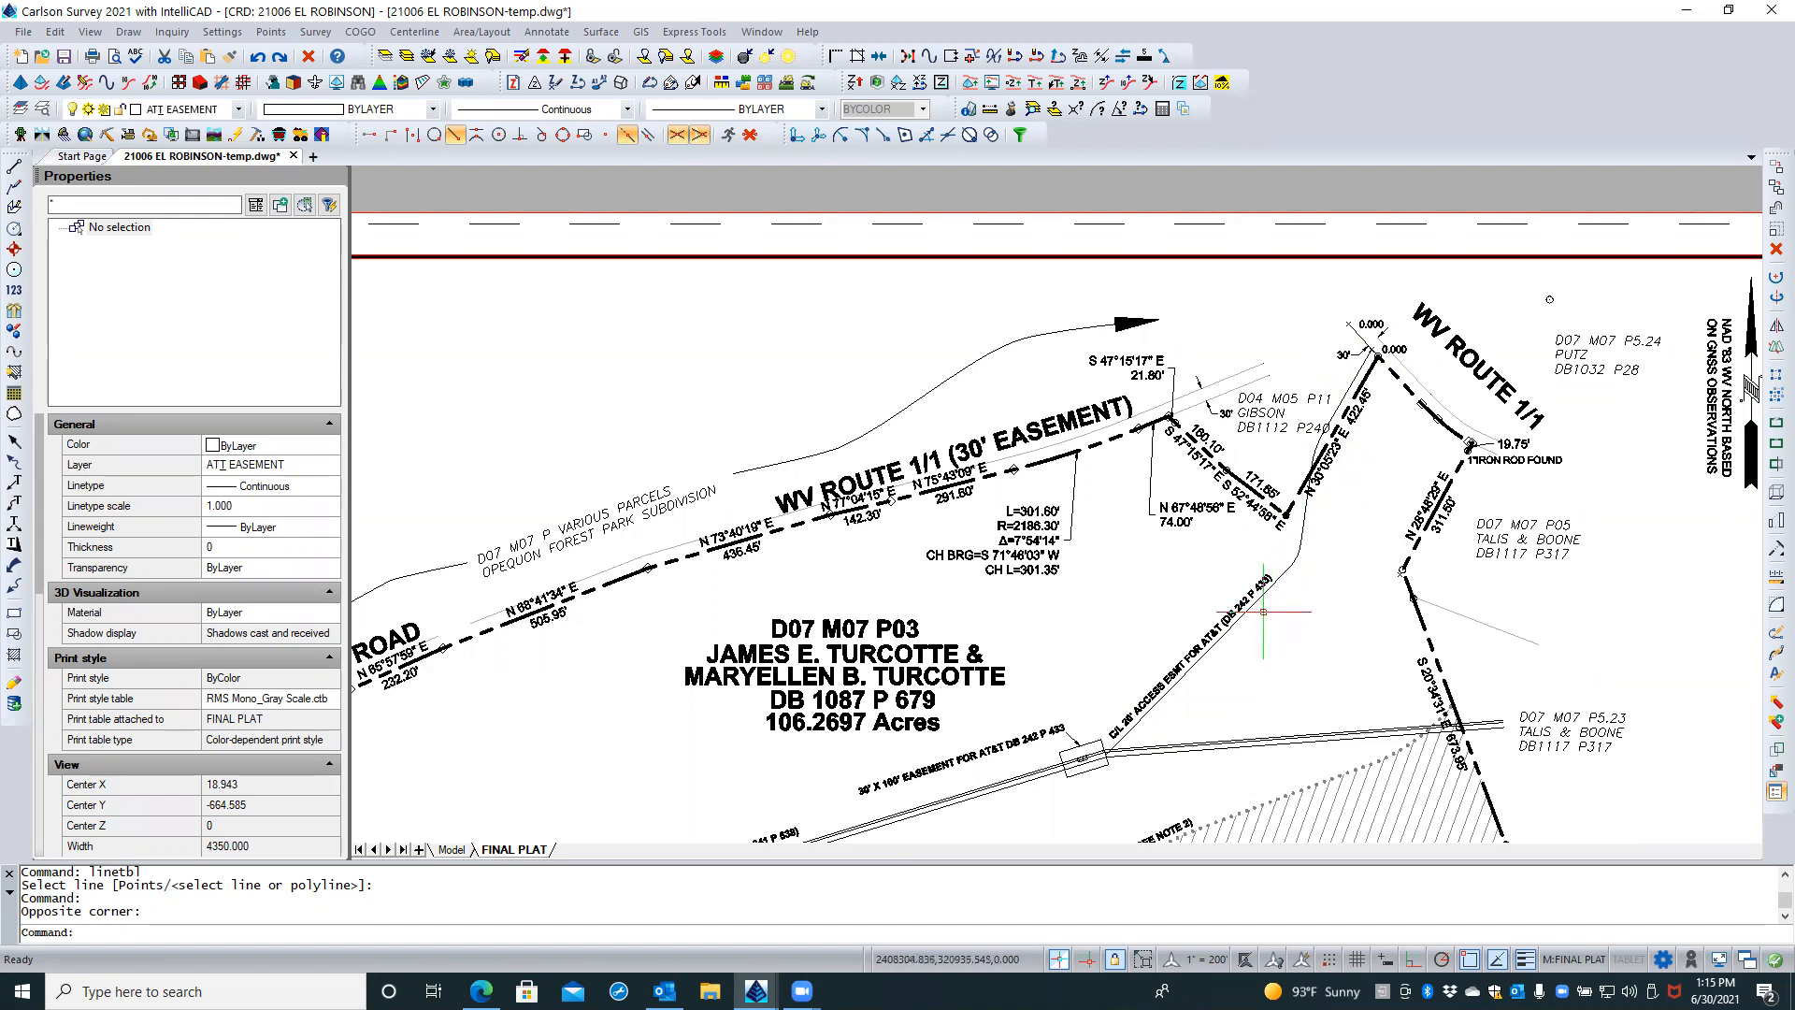
left_click(559, 33)
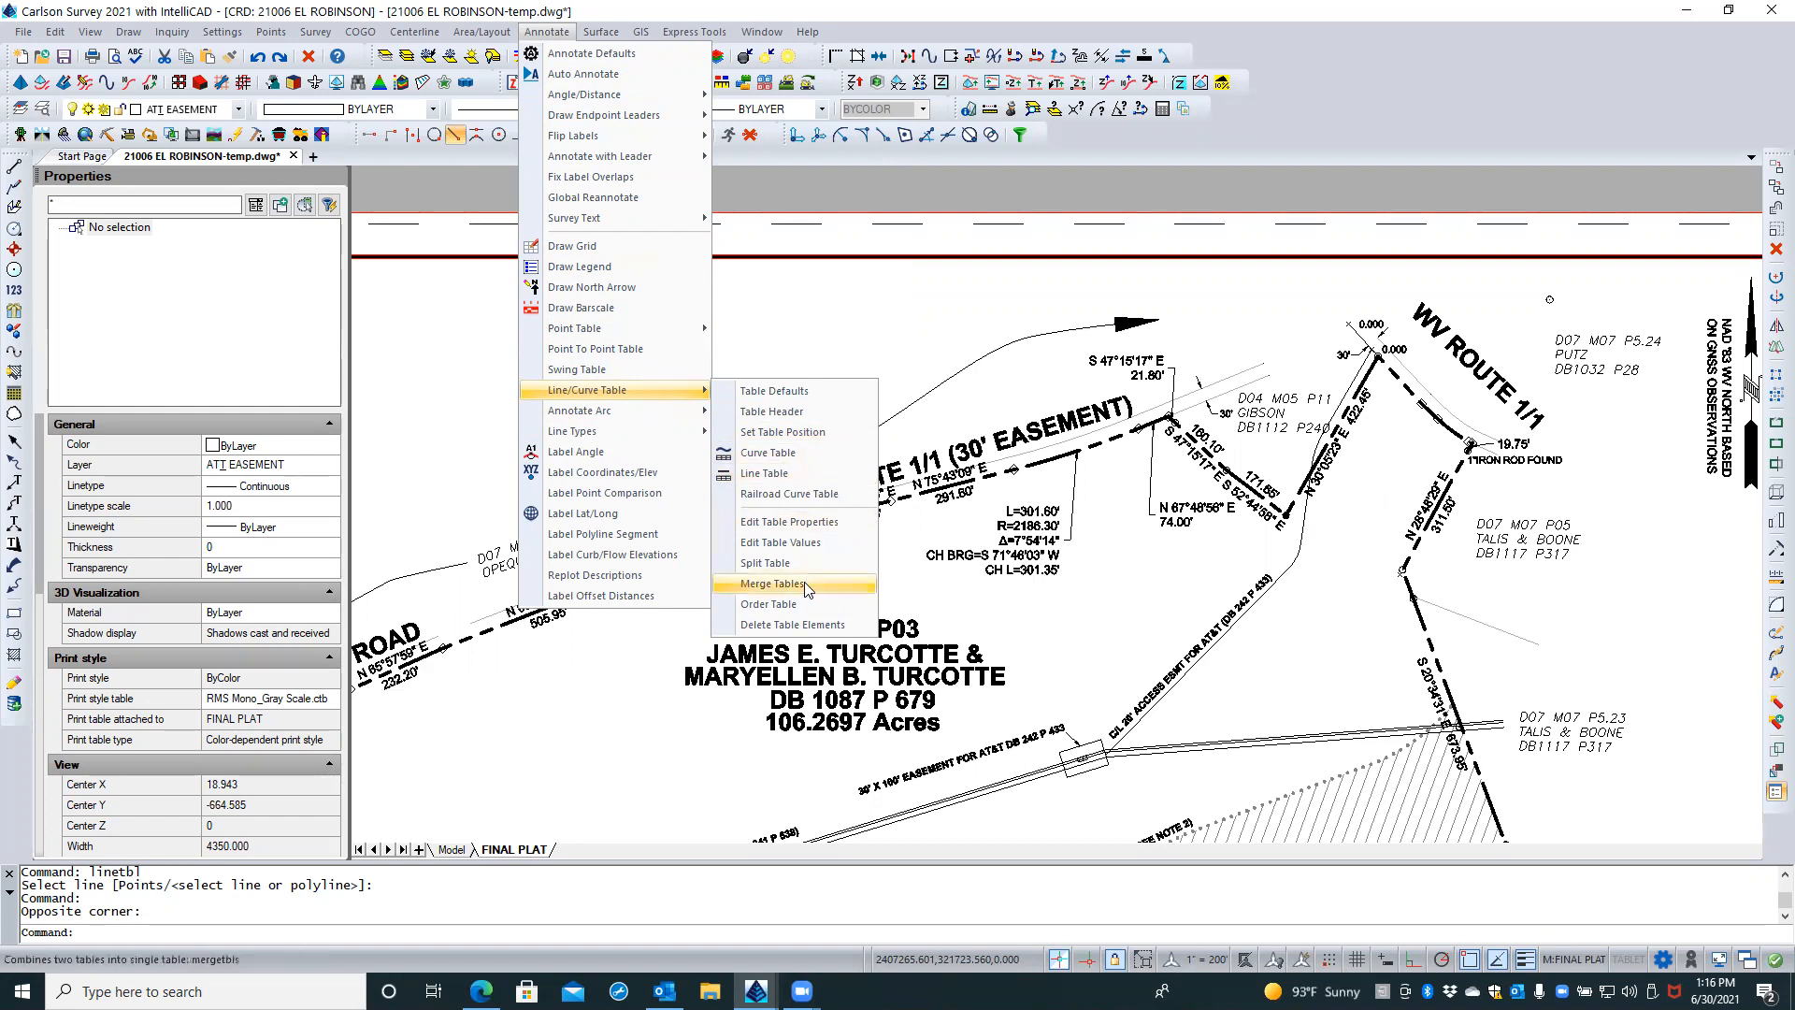
left_click(1152, 604)
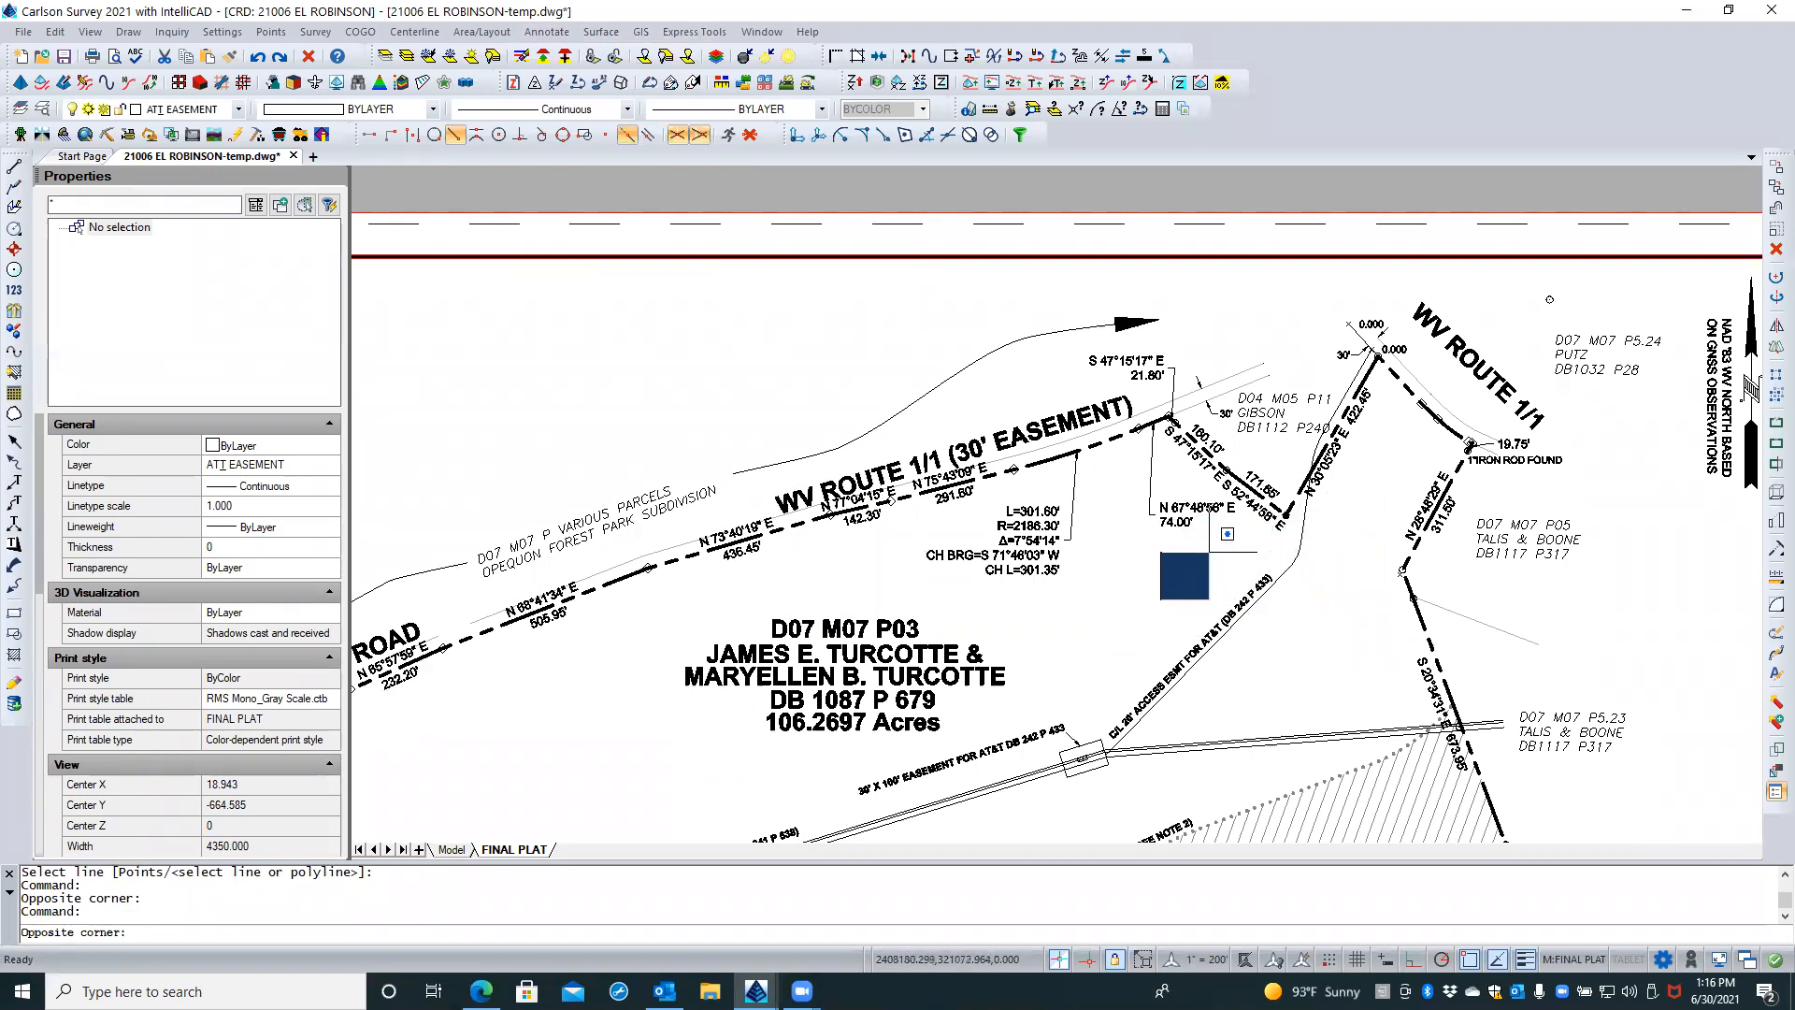
left_click(1248, 513)
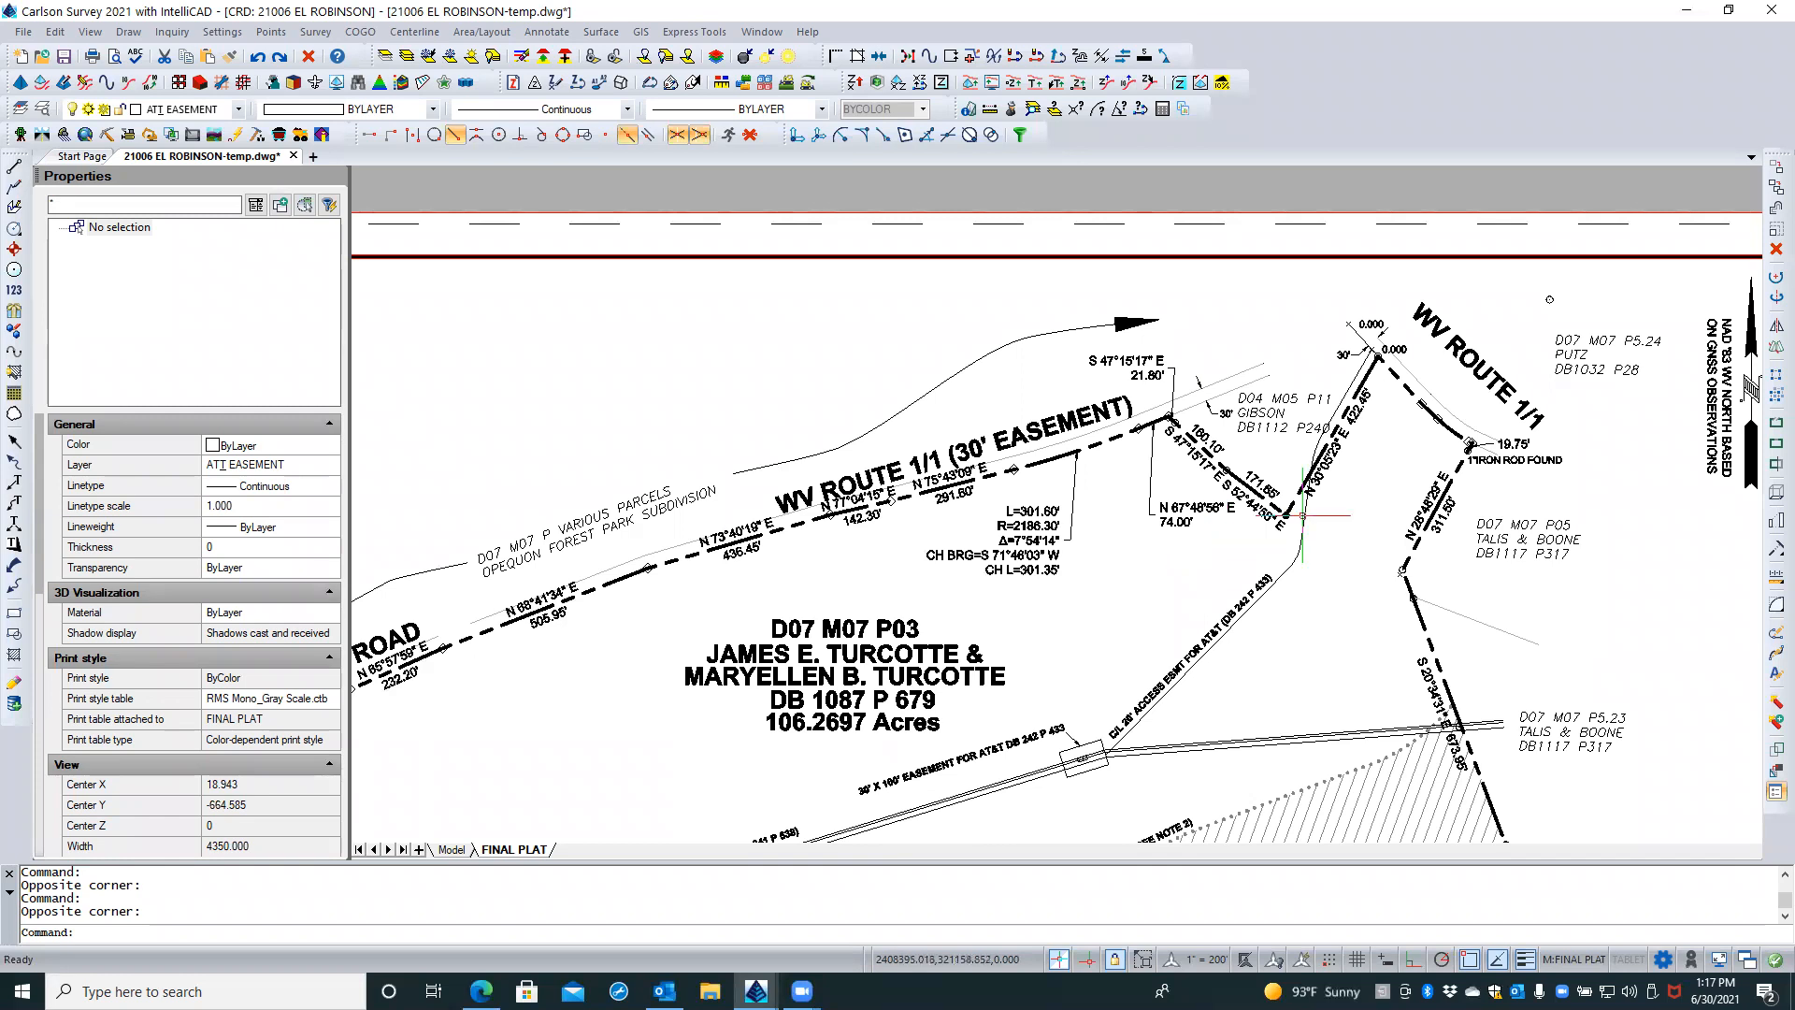
scroll(1408, 447, "up", 1)
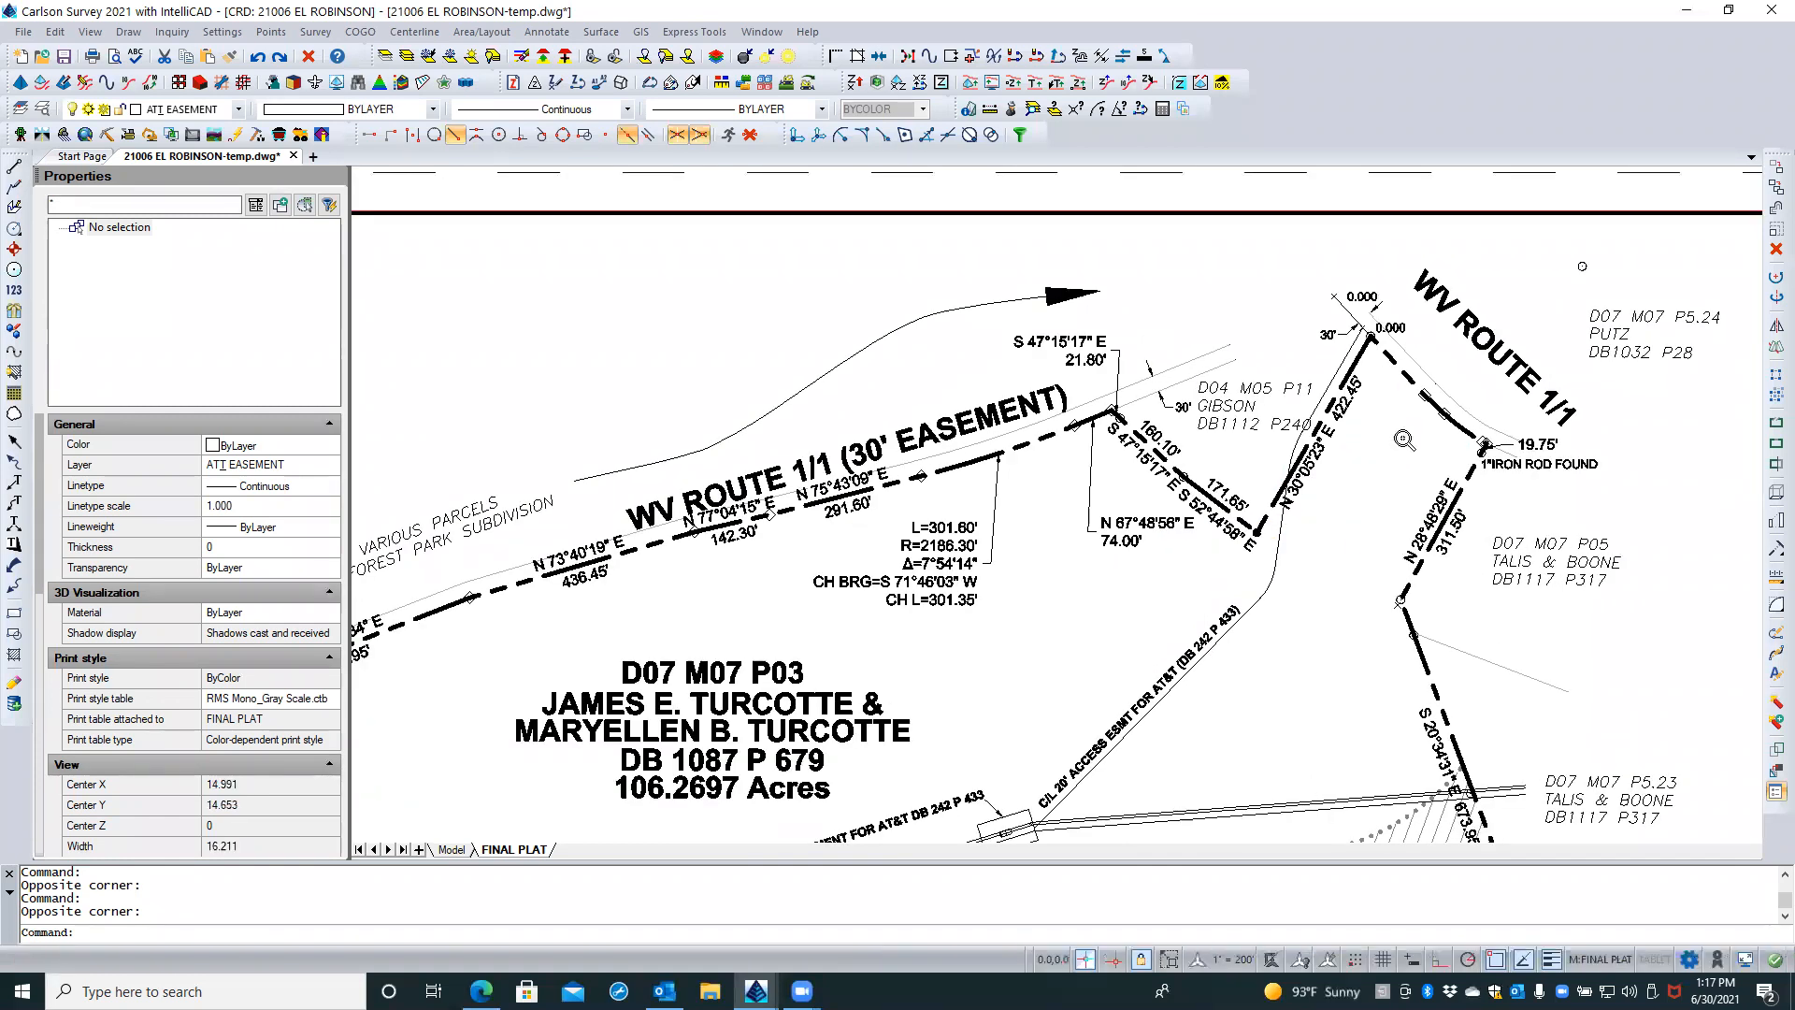
scroll(1408, 447, "up", 2)
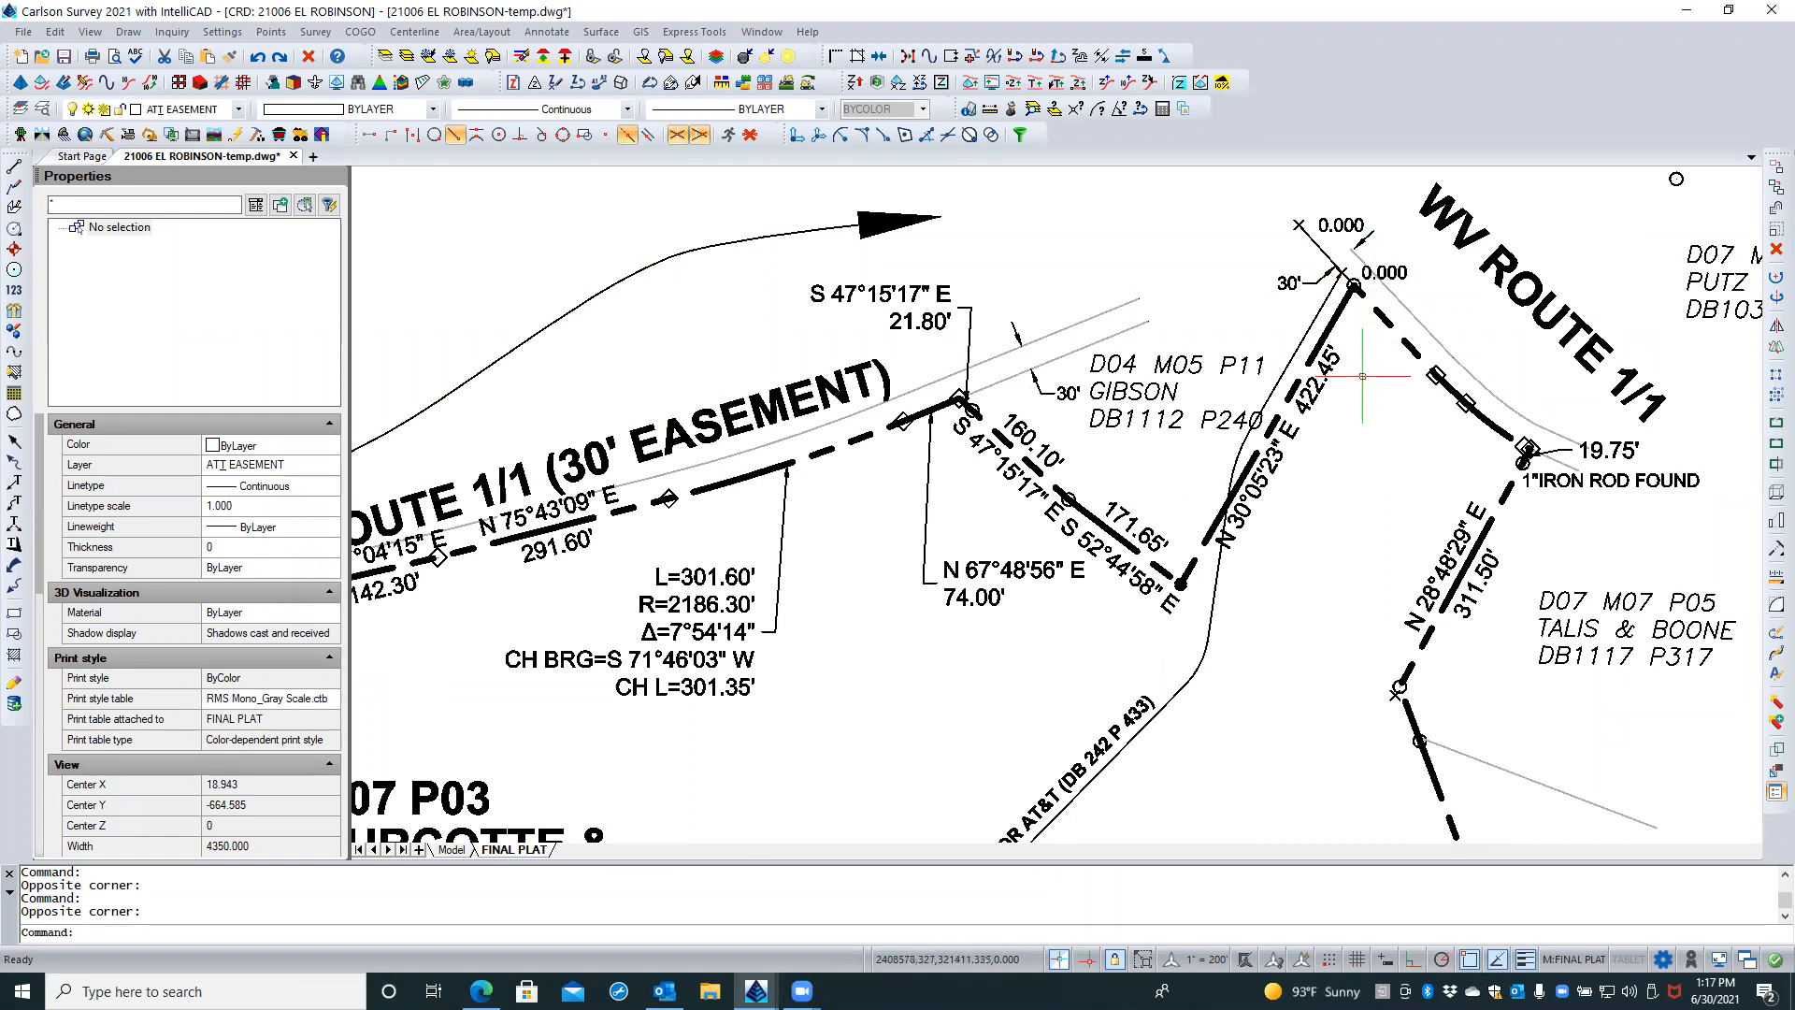
scroll(1361, 377, "down", 2)
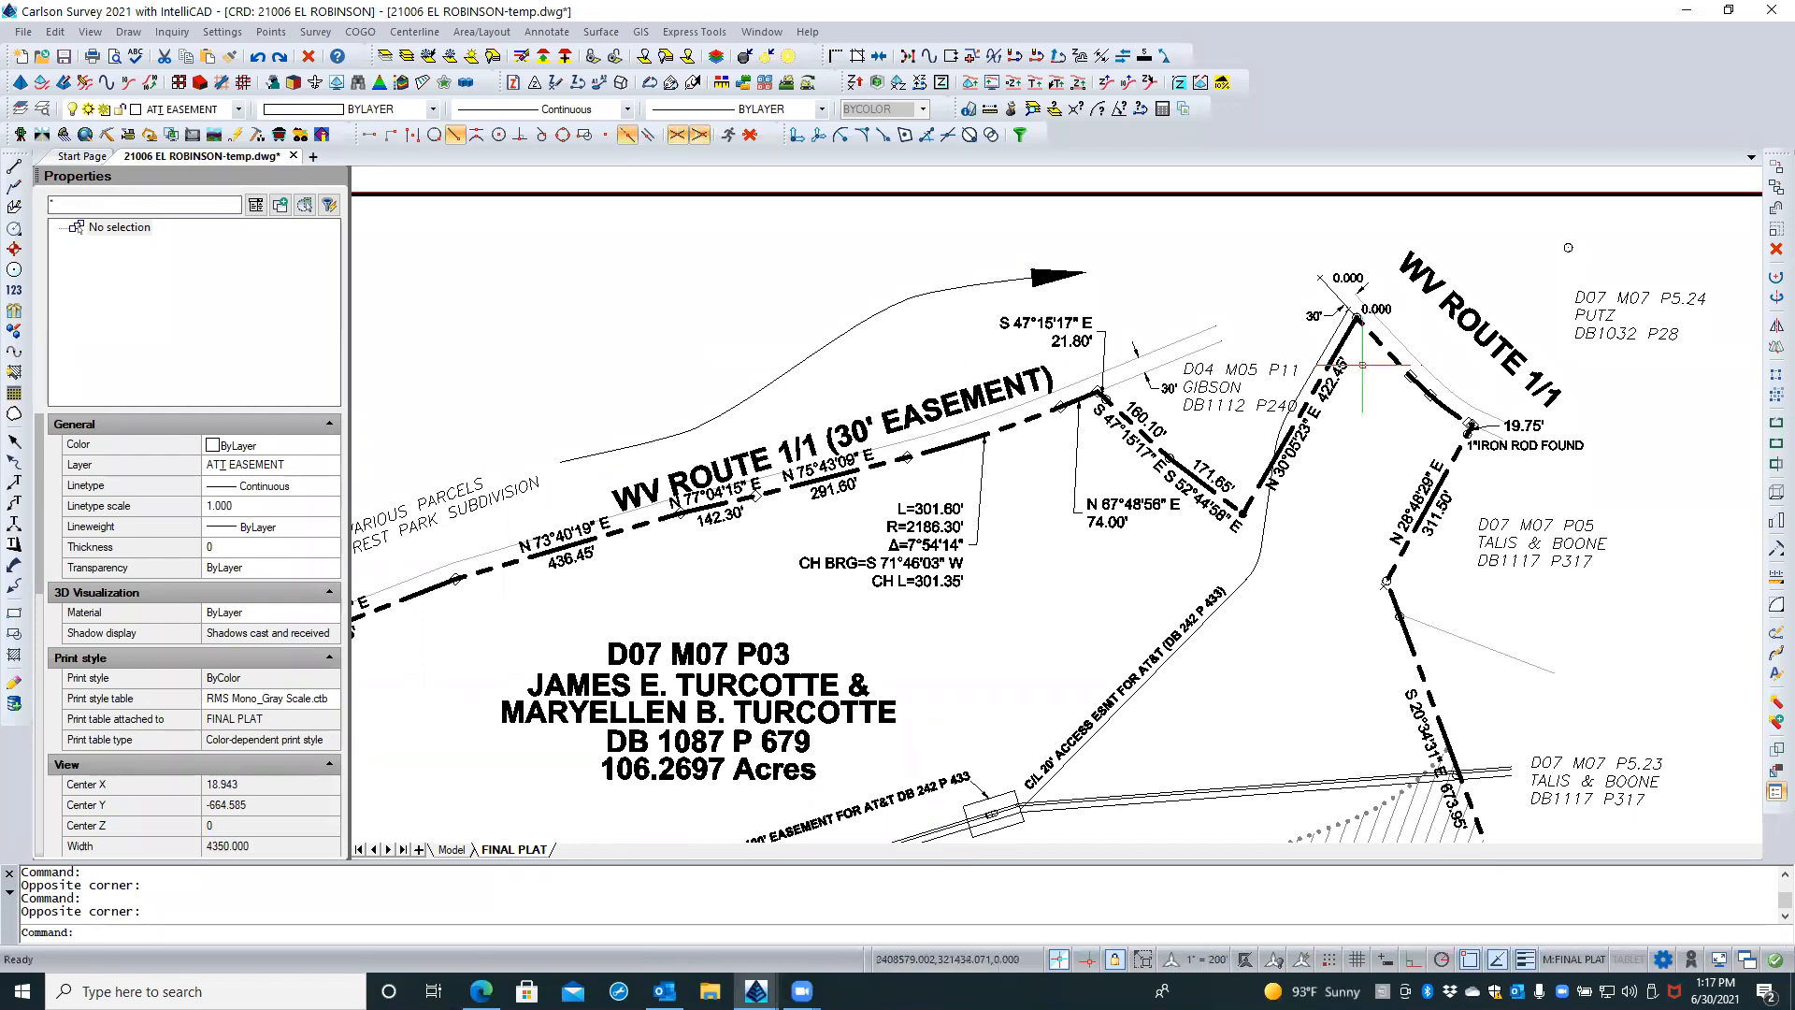
left_click(1410, 317)
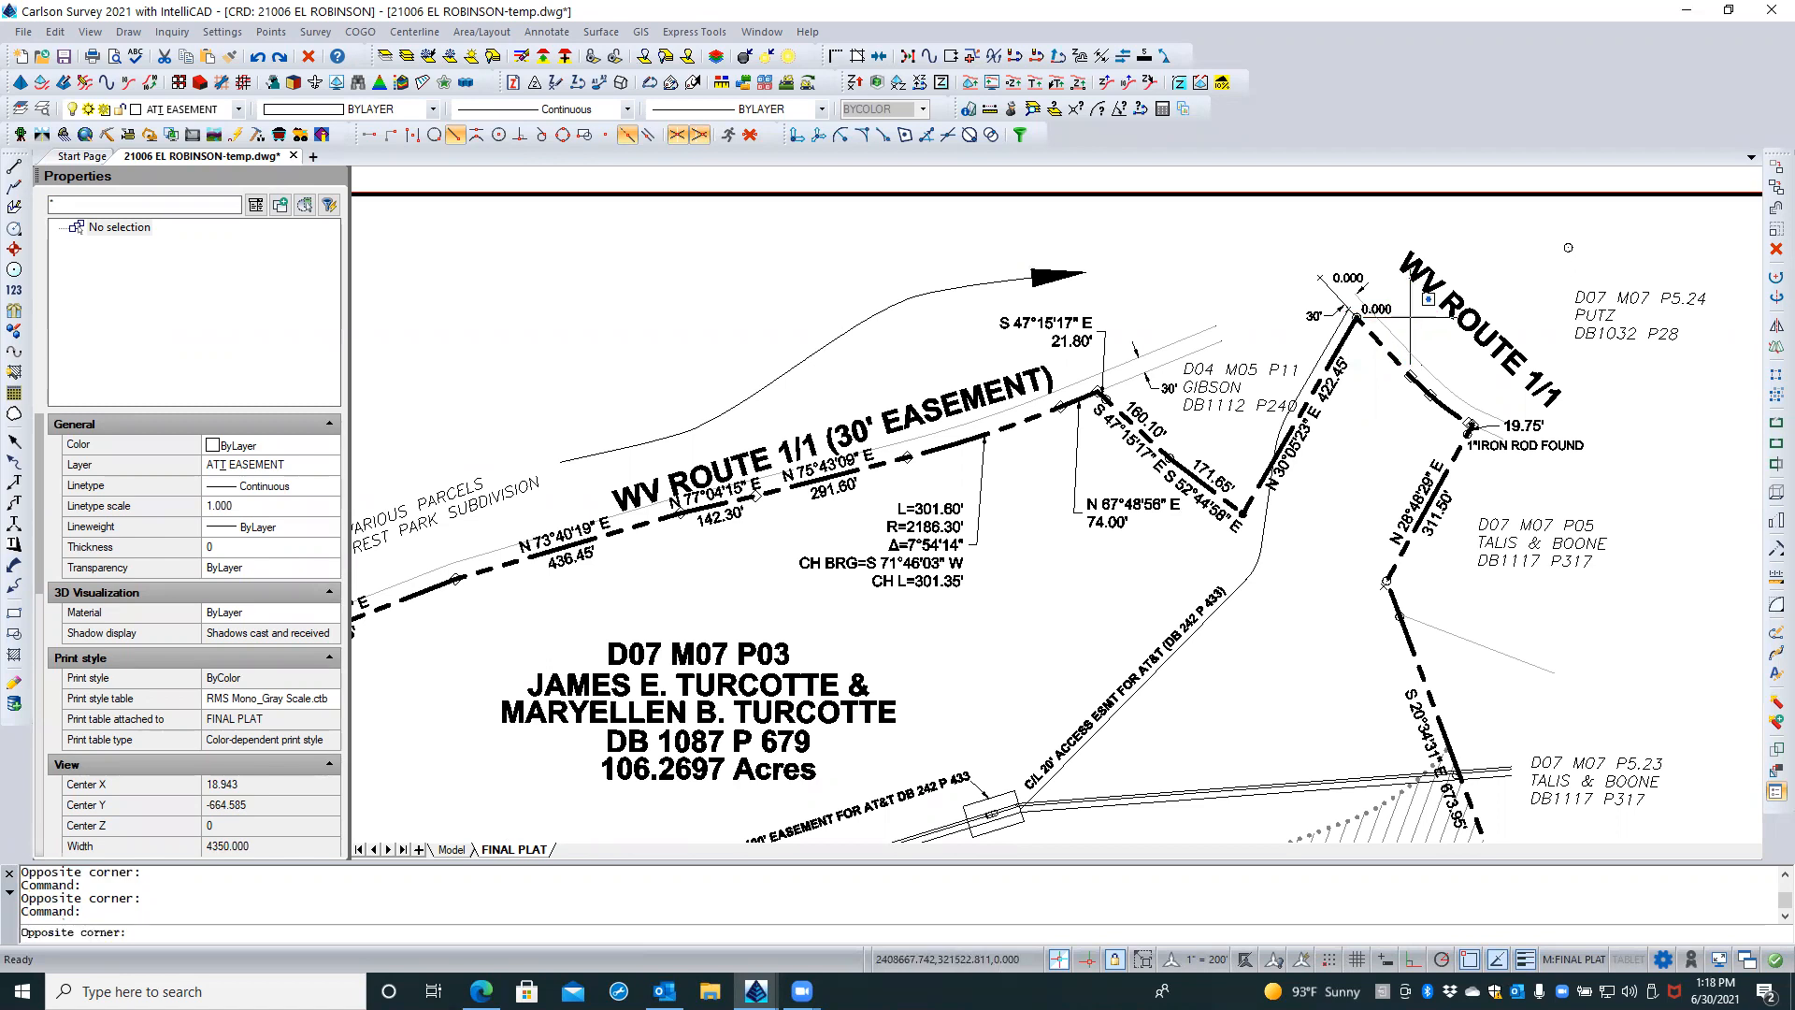
scroll(1410, 318, "down", 2)
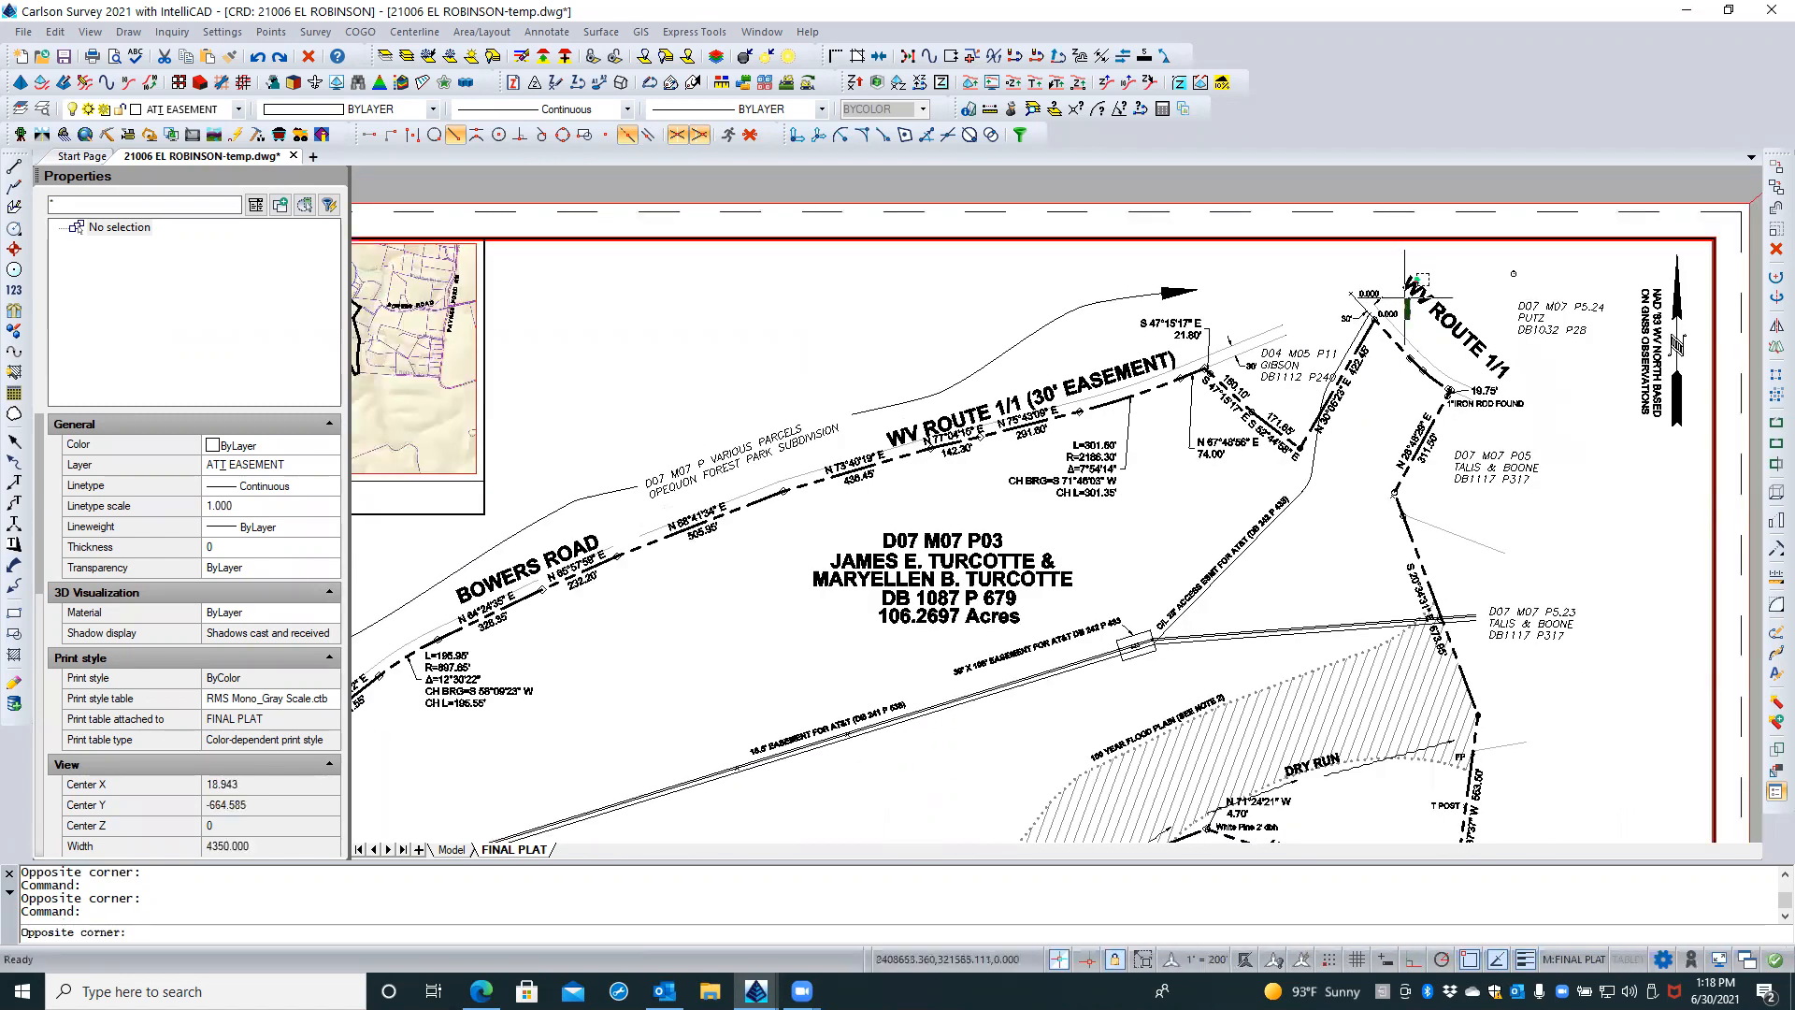
key("Escape")
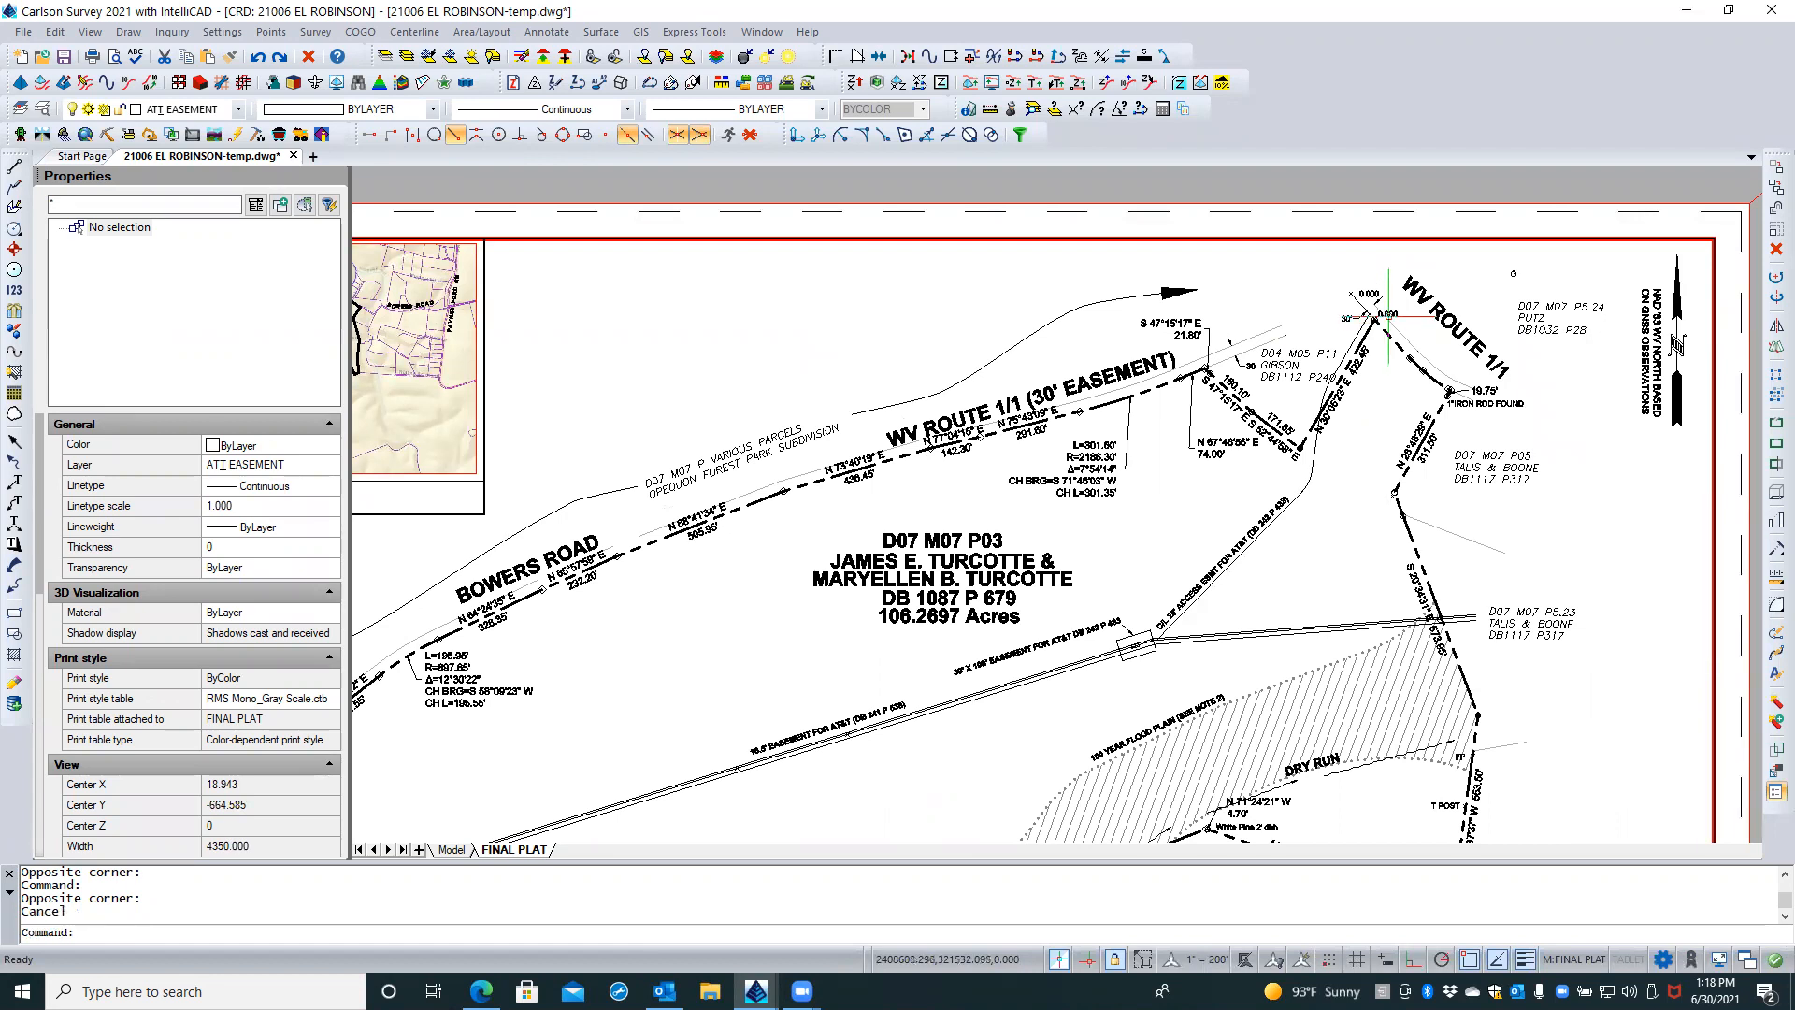
Freeze the layer holding the 0.000 point elevation labels at the boundary corner beside WV Route 1/1
scroll(1386, 322, "up", 2)
double_click(1402, 316)
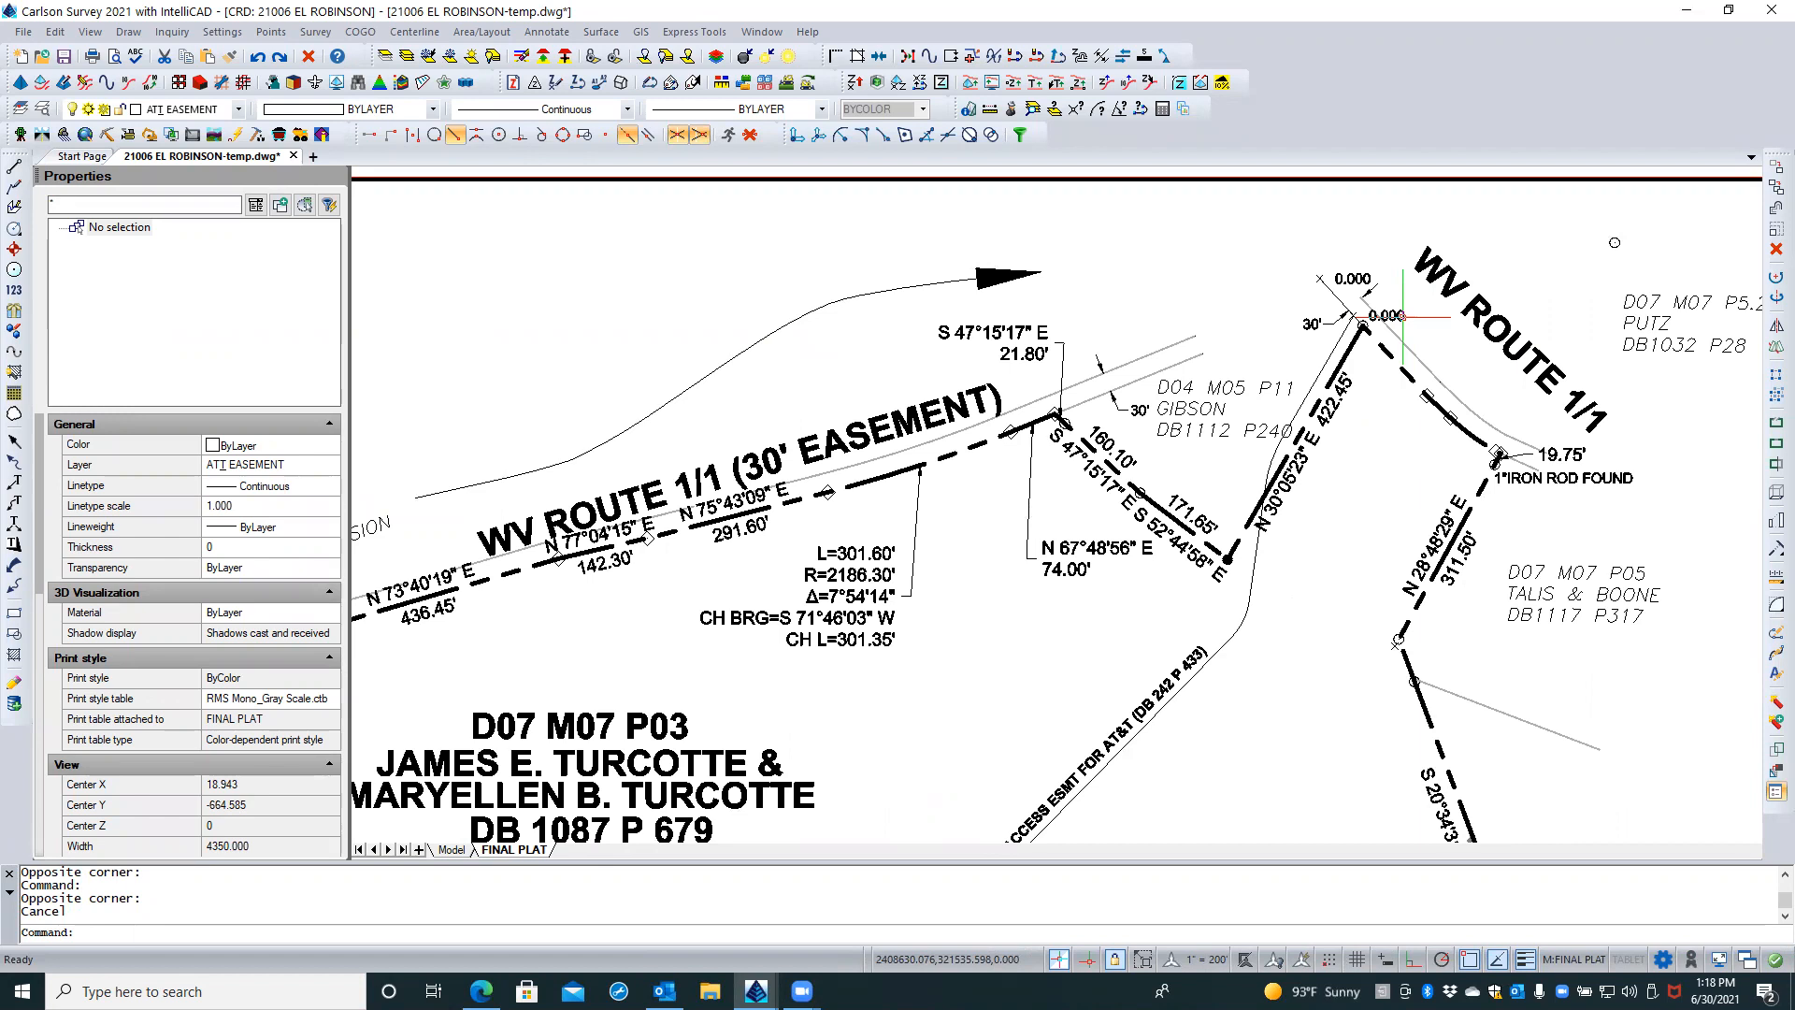
left_click(1403, 316)
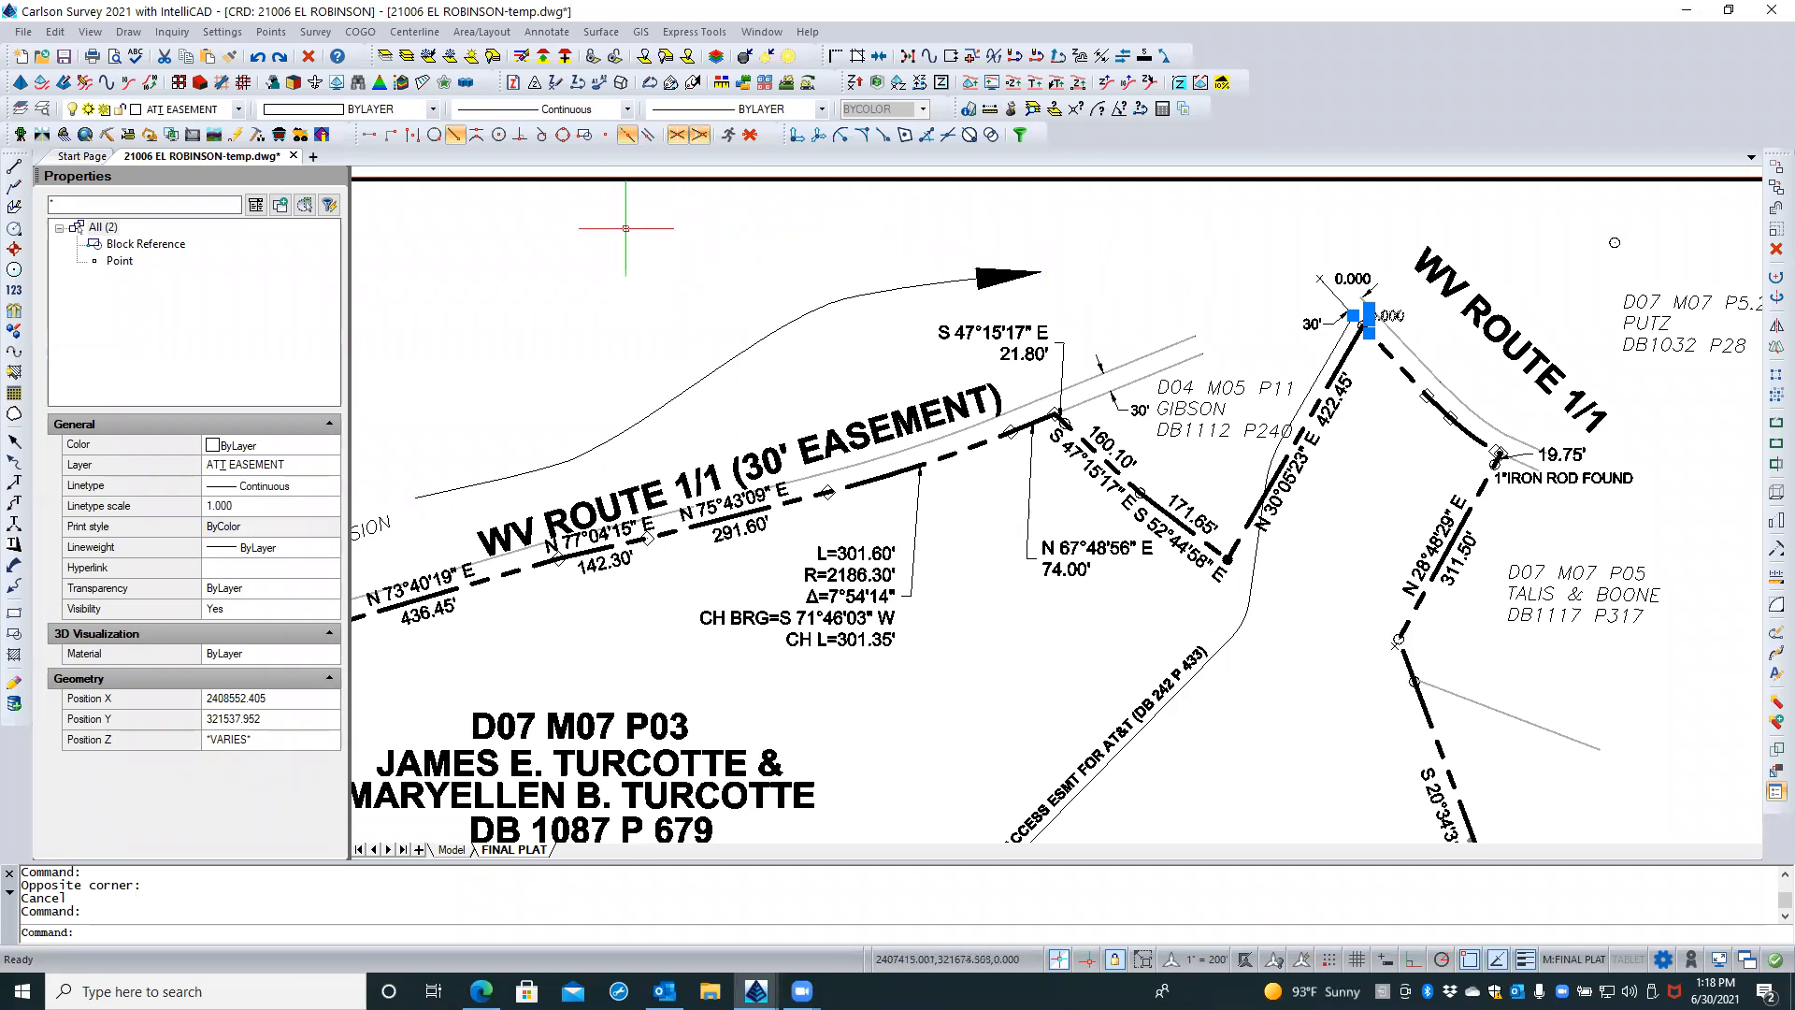
left_click(429, 57)
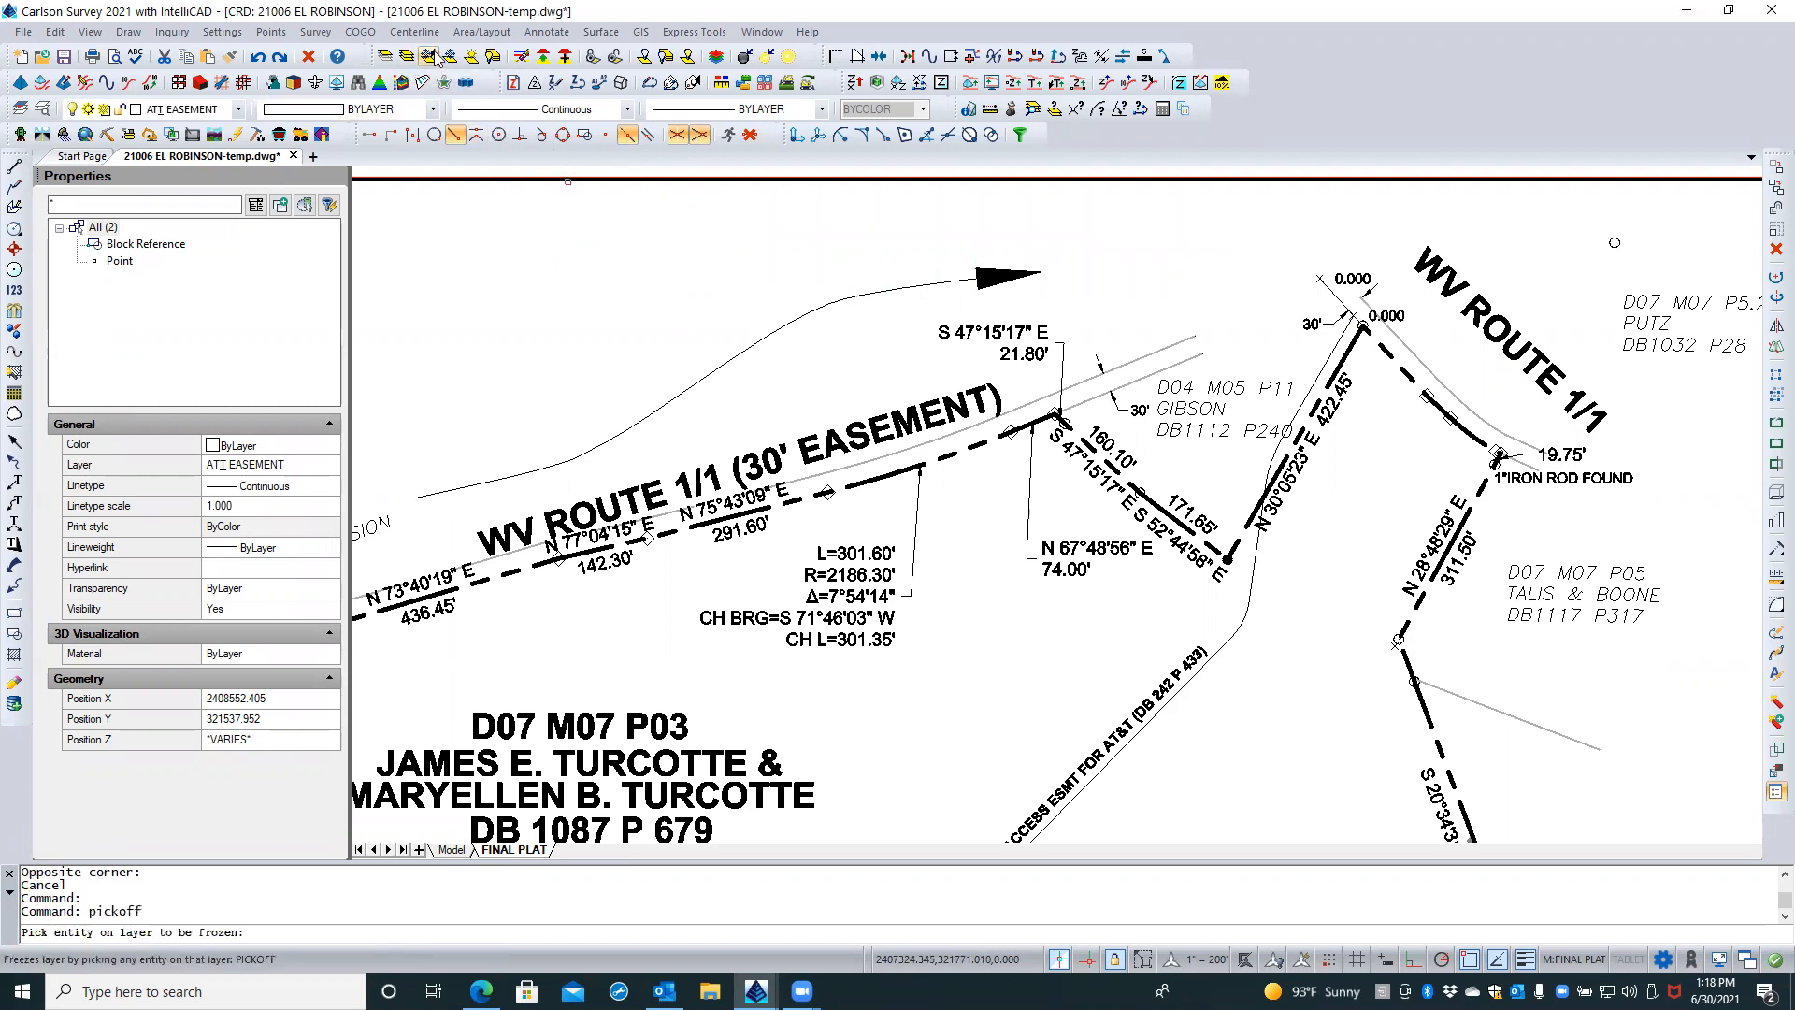
left_click(1374, 312)
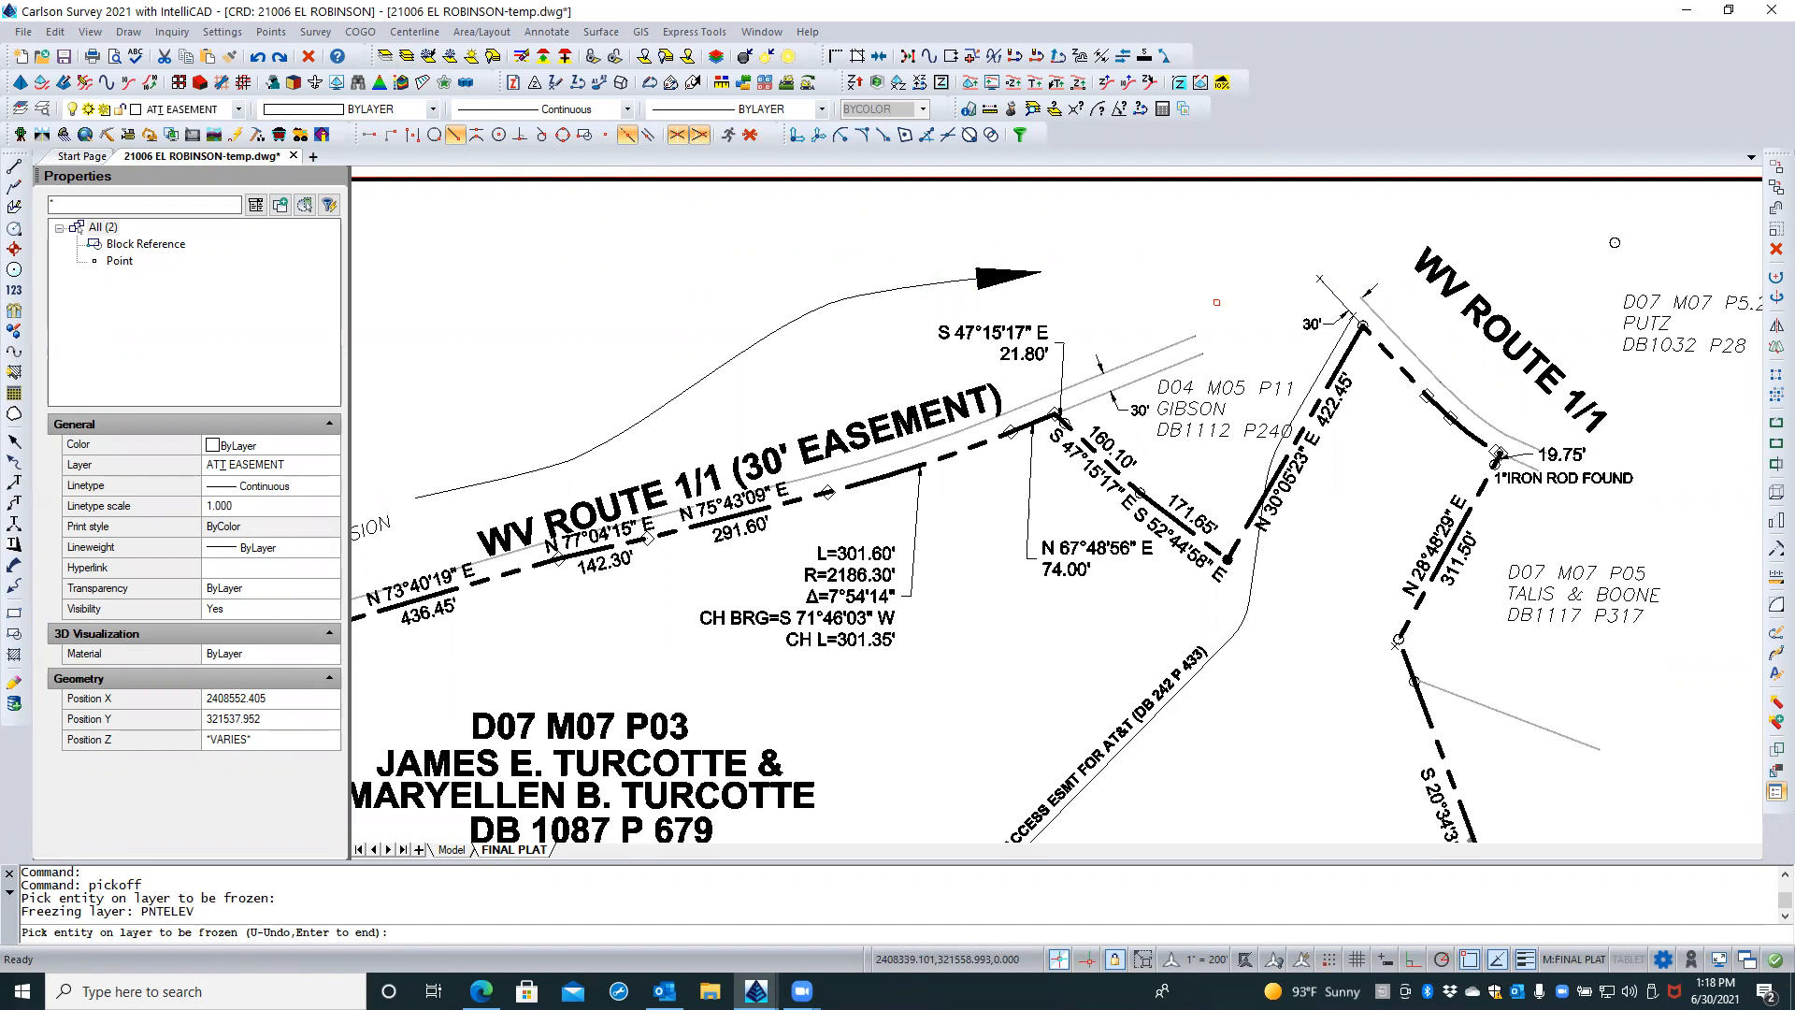
key("Return")
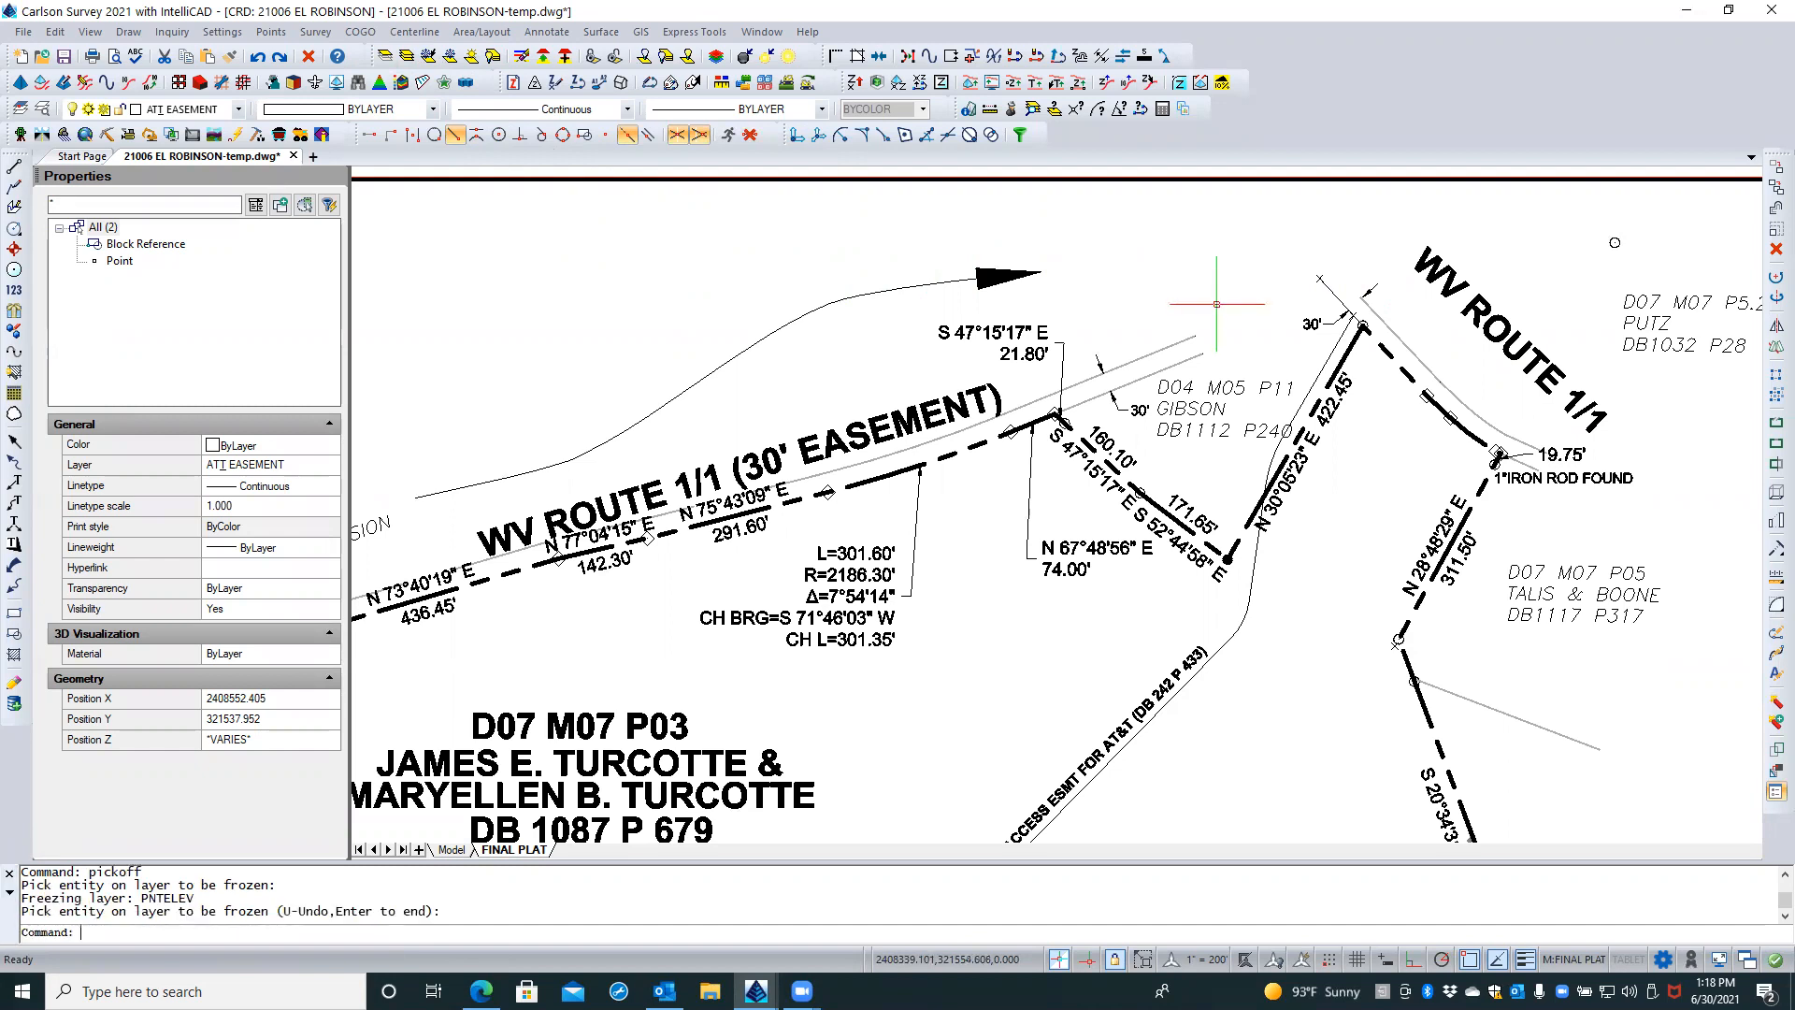
Send the boundary polyline to the back of the draw order so it lies behind the other plat linework
scroll(1195, 408, "down", 2)
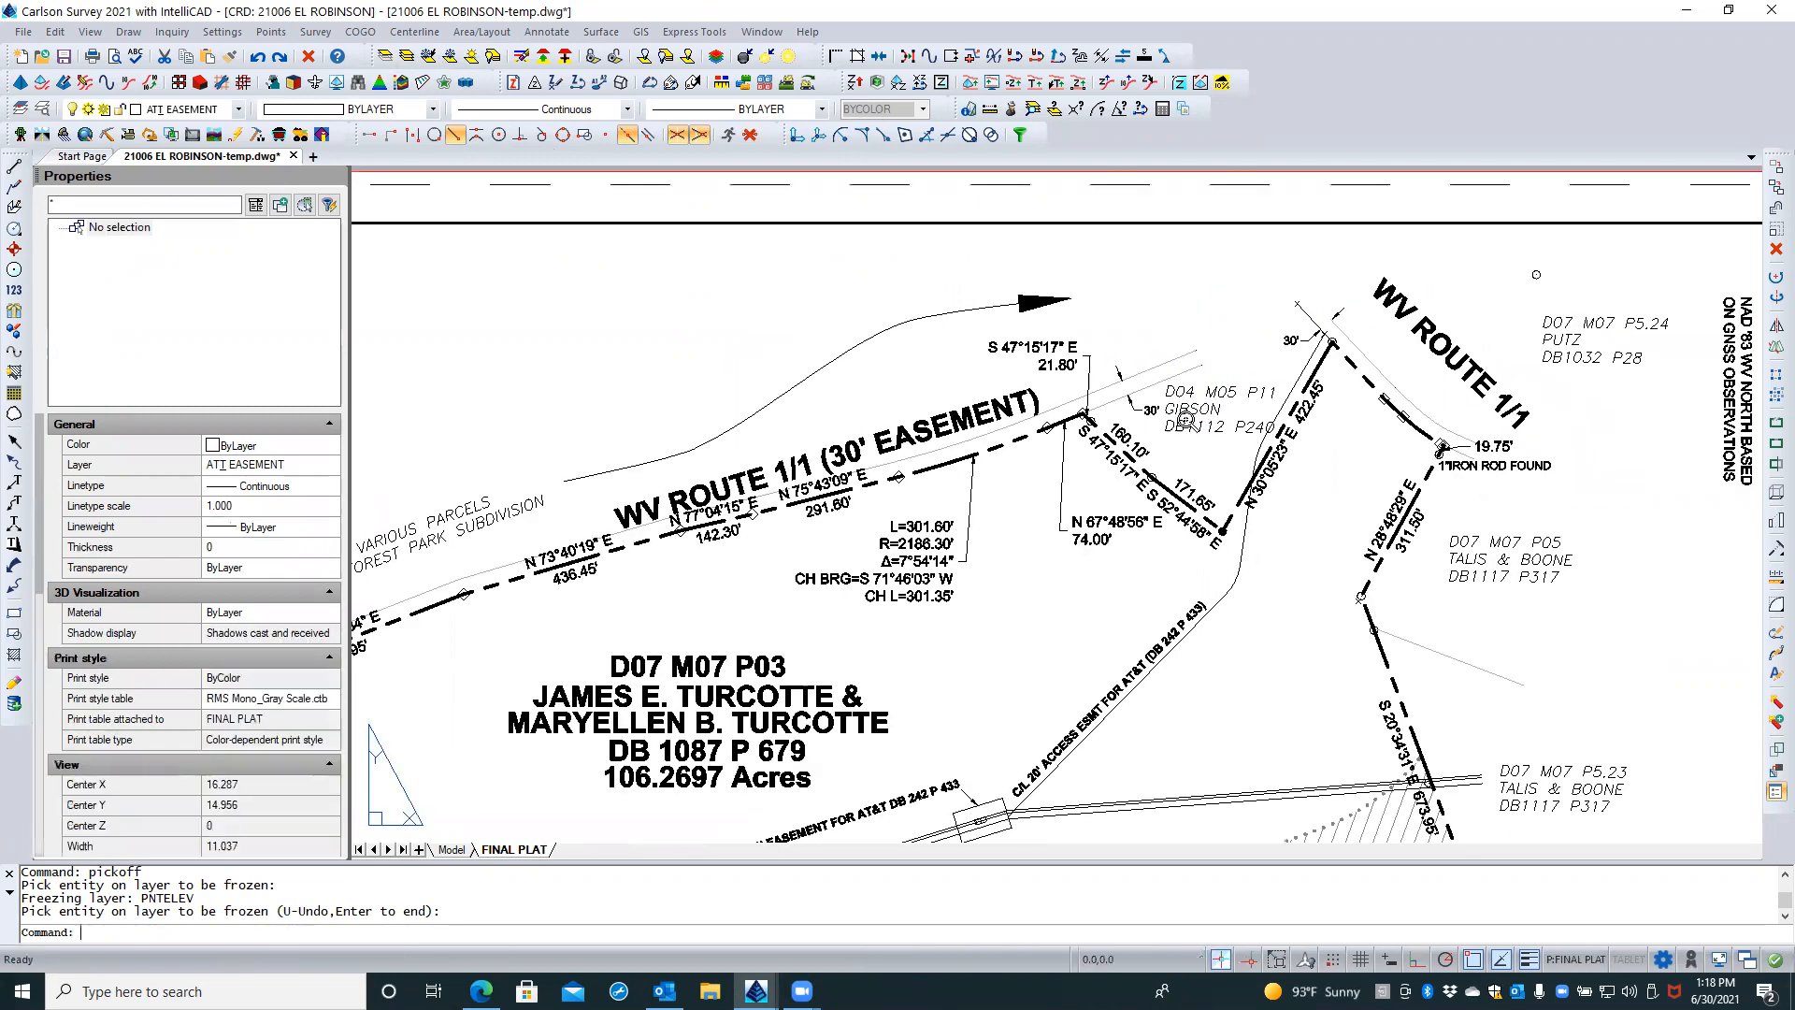
scroll(1054, 564, "down", 1)
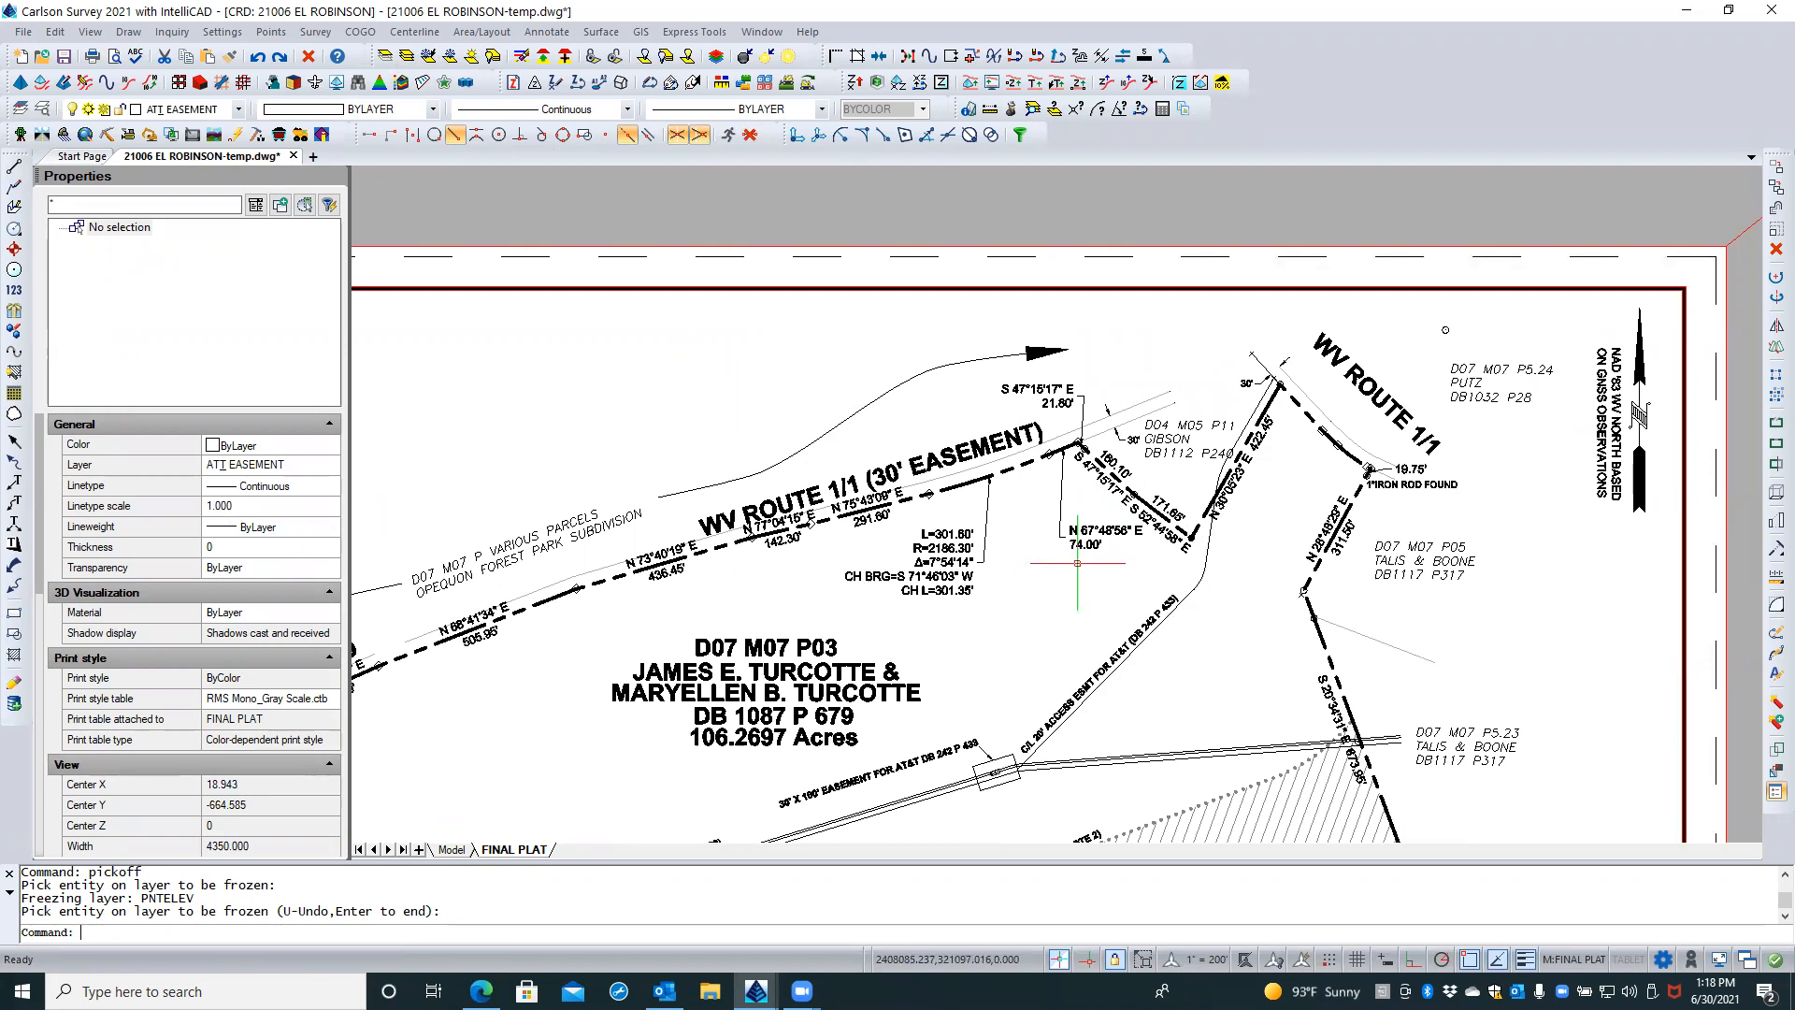
scroll(1077, 563, "up", 2)
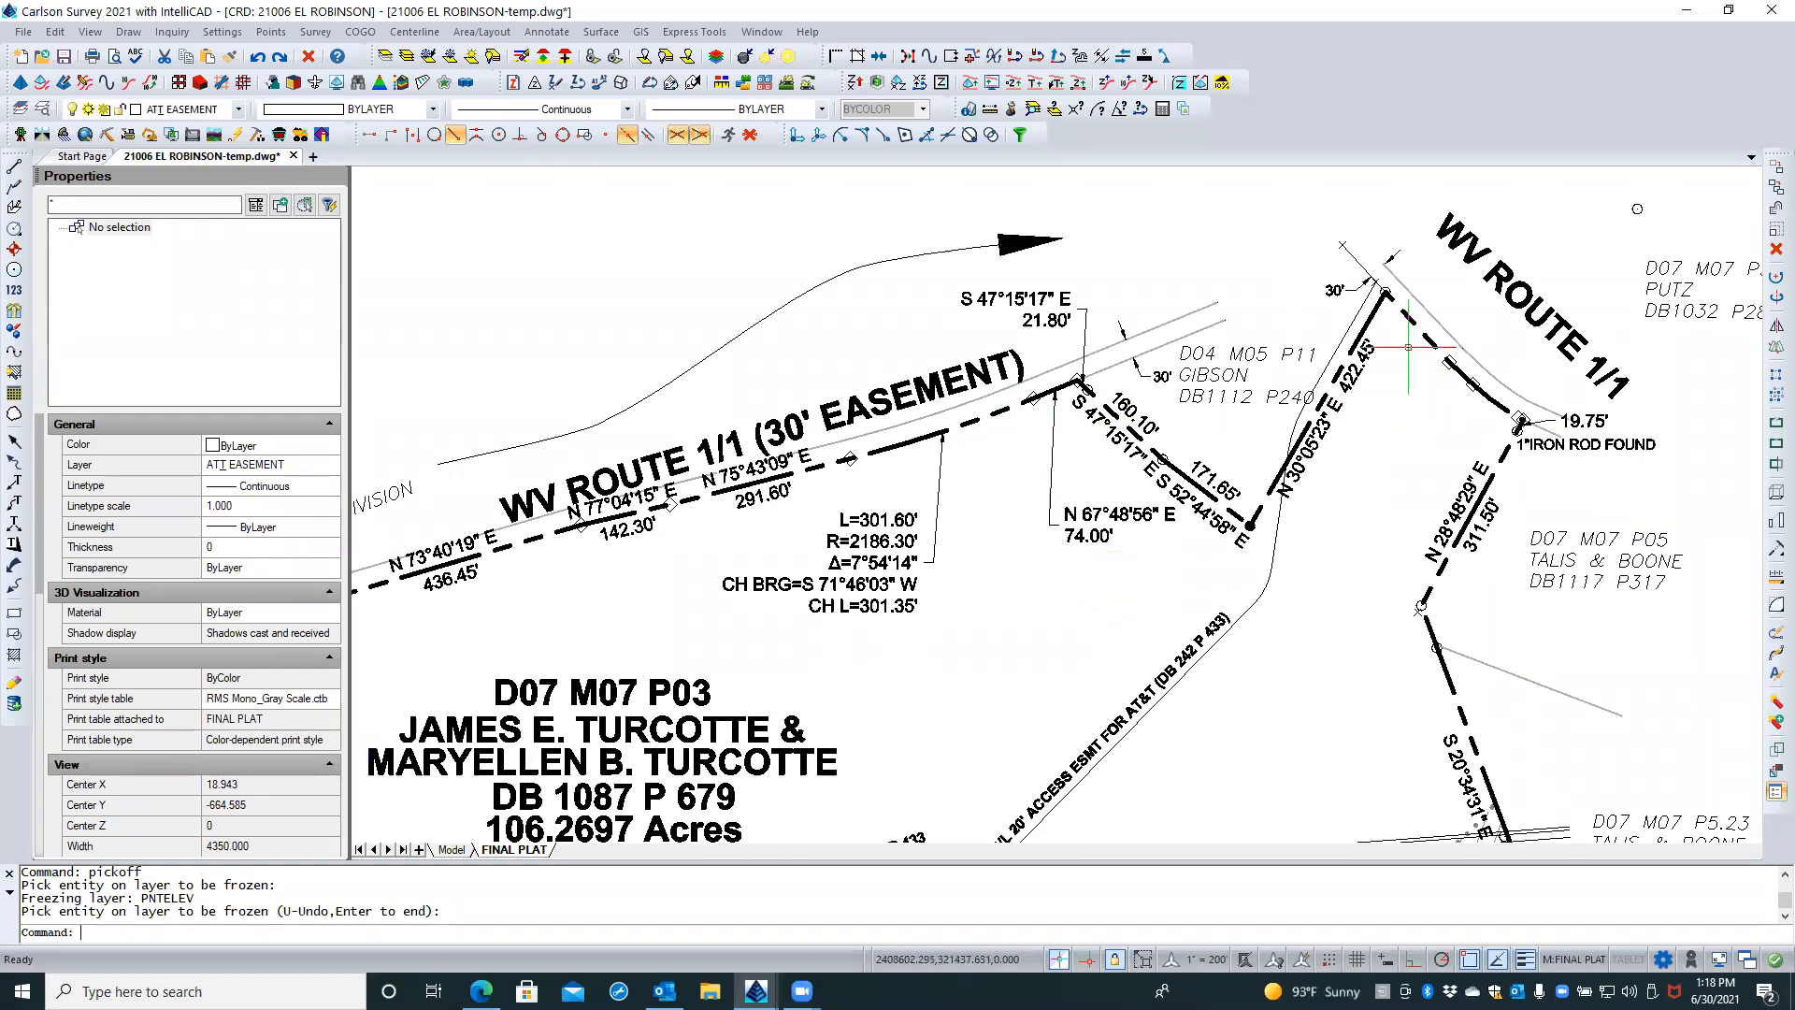
left_click(1372, 314)
right_click(1445, 412)
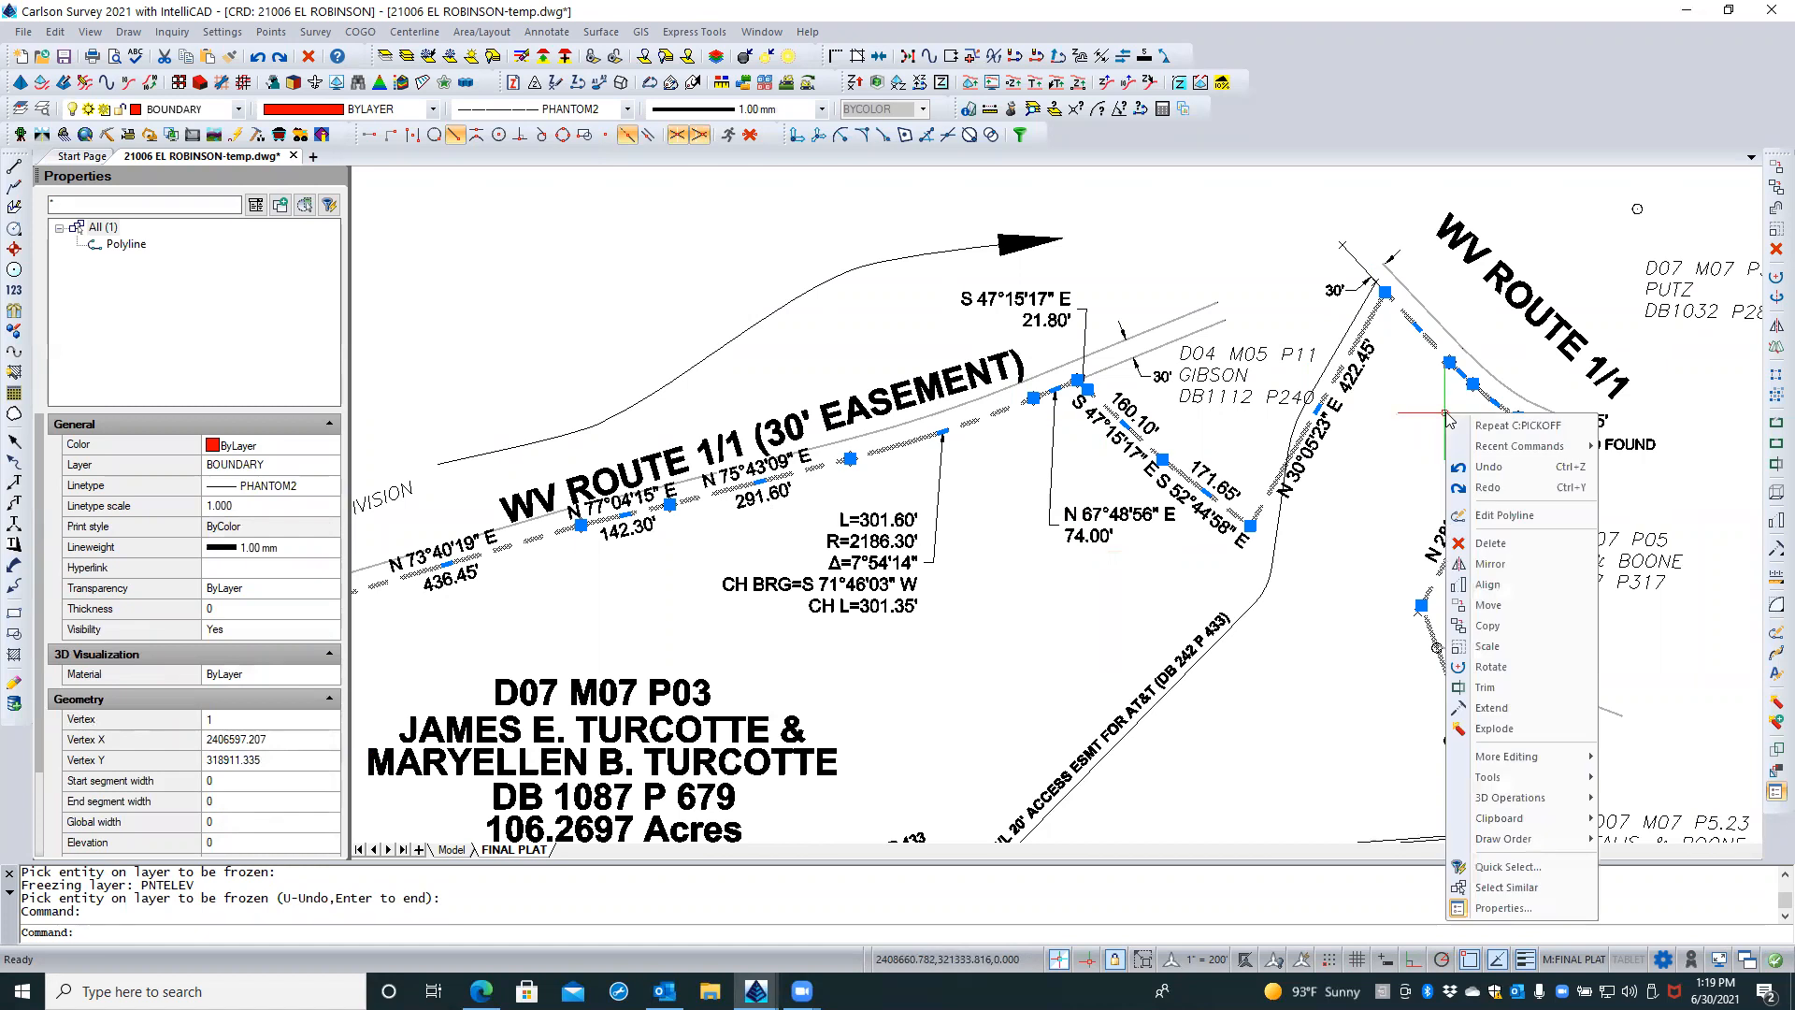
mouse_move(1540, 840)
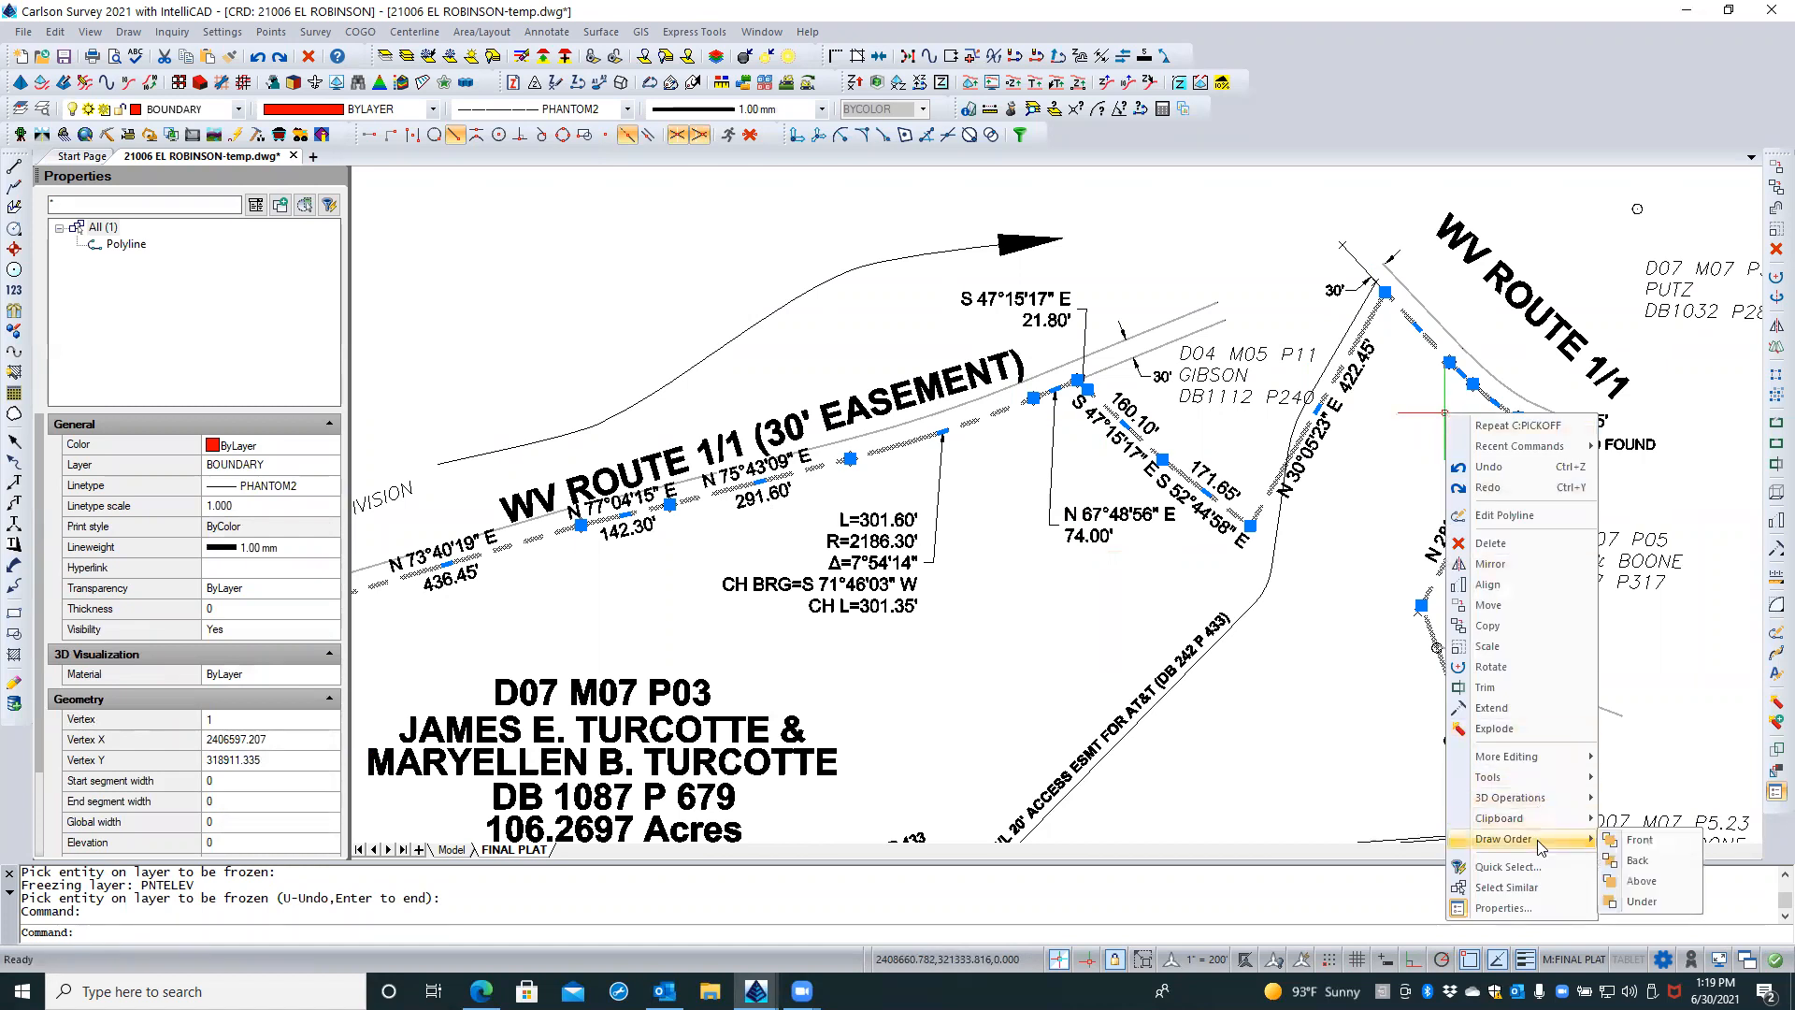
left_click(1627, 861)
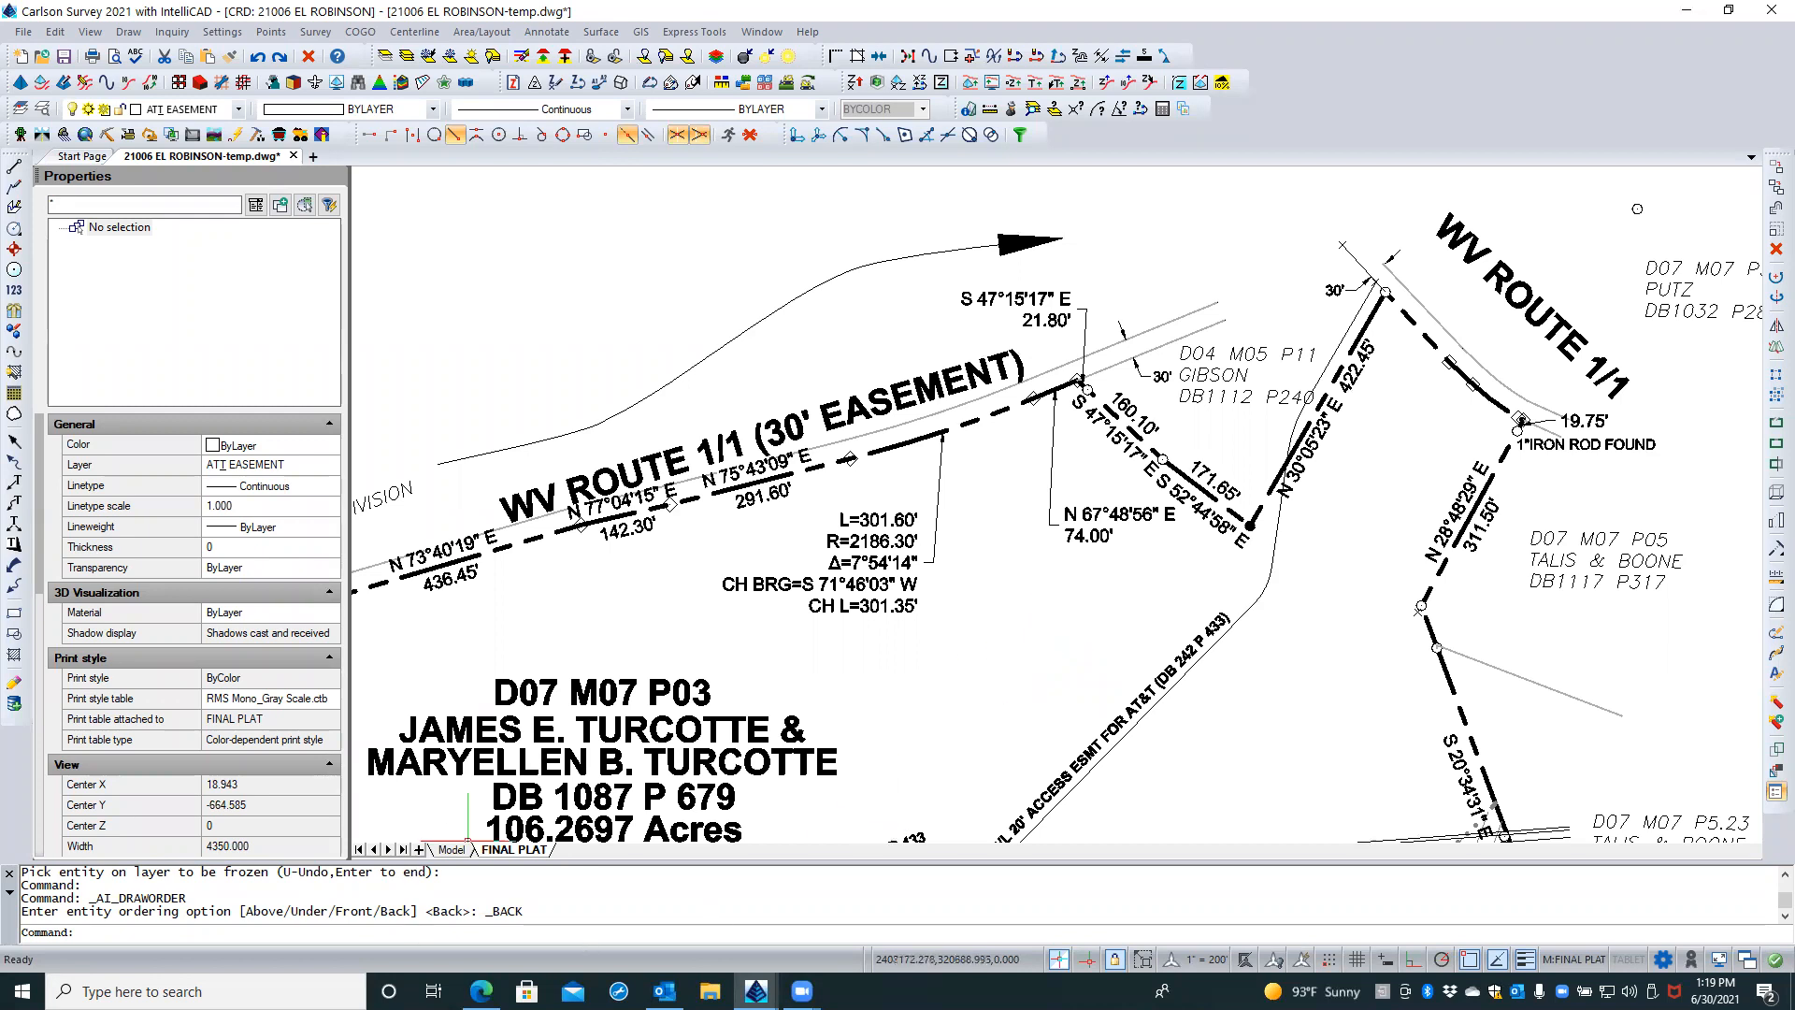
left_click(451, 850)
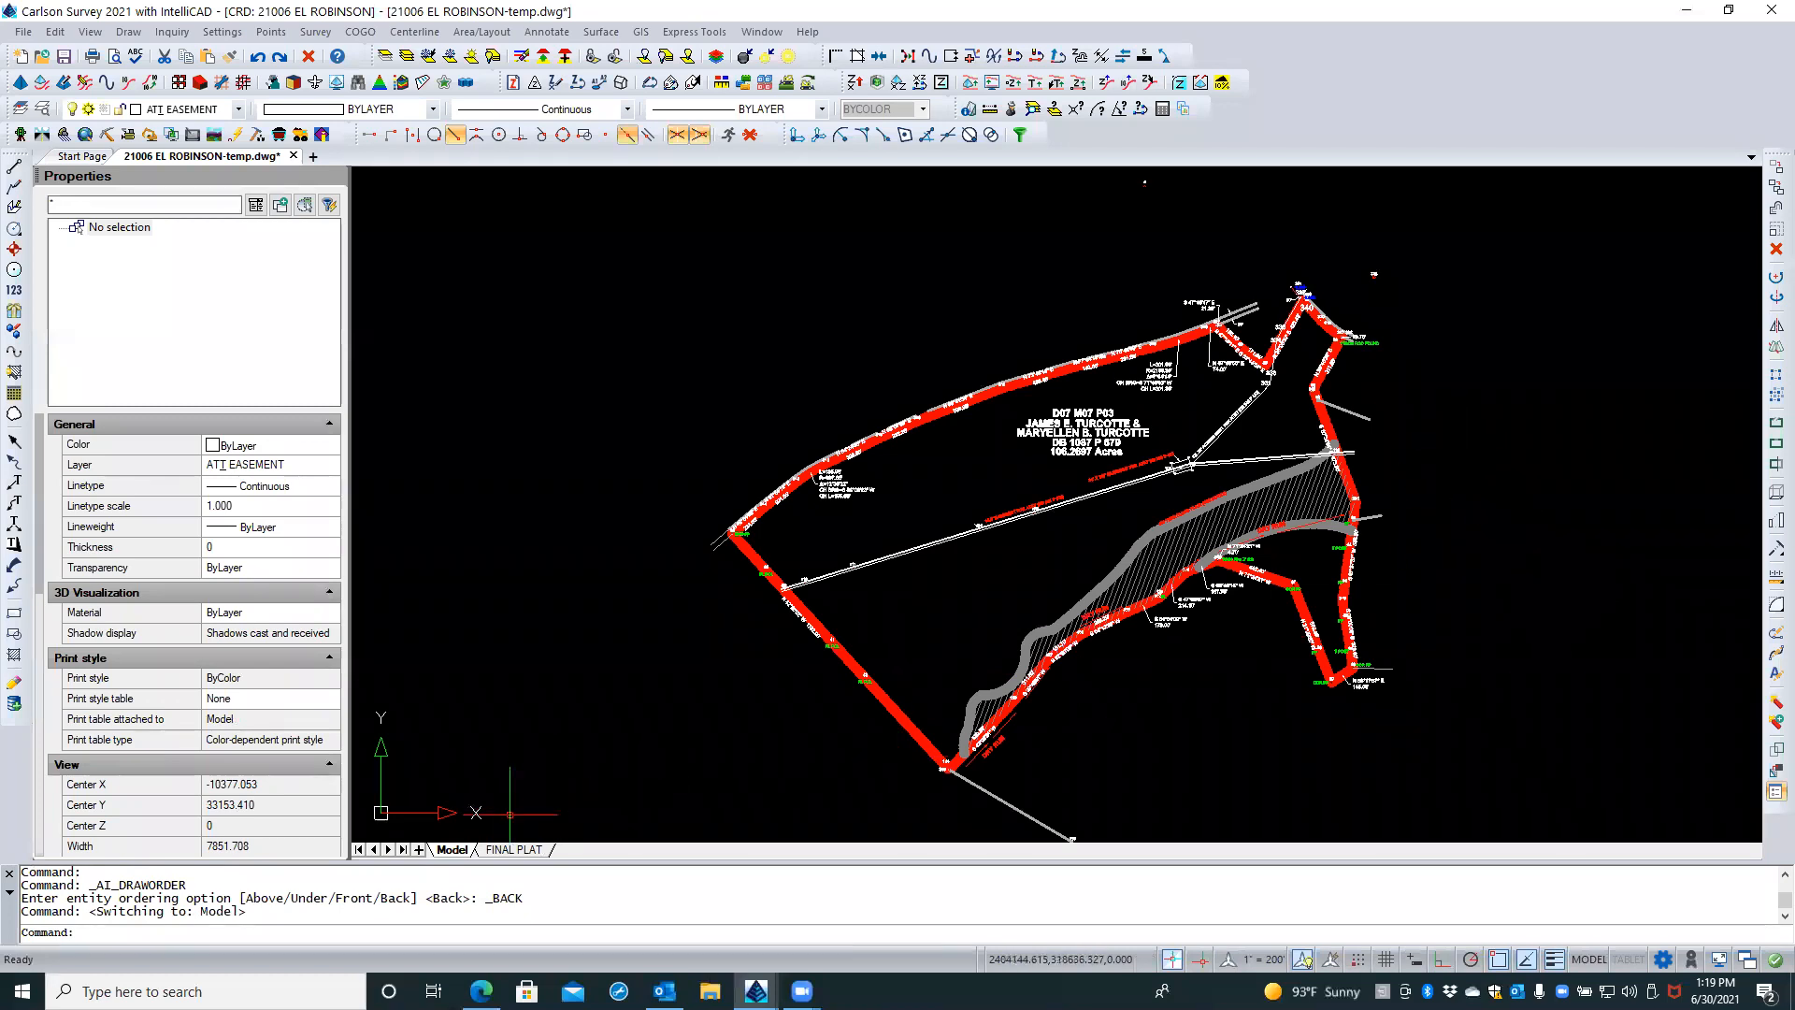
left_click(514, 850)
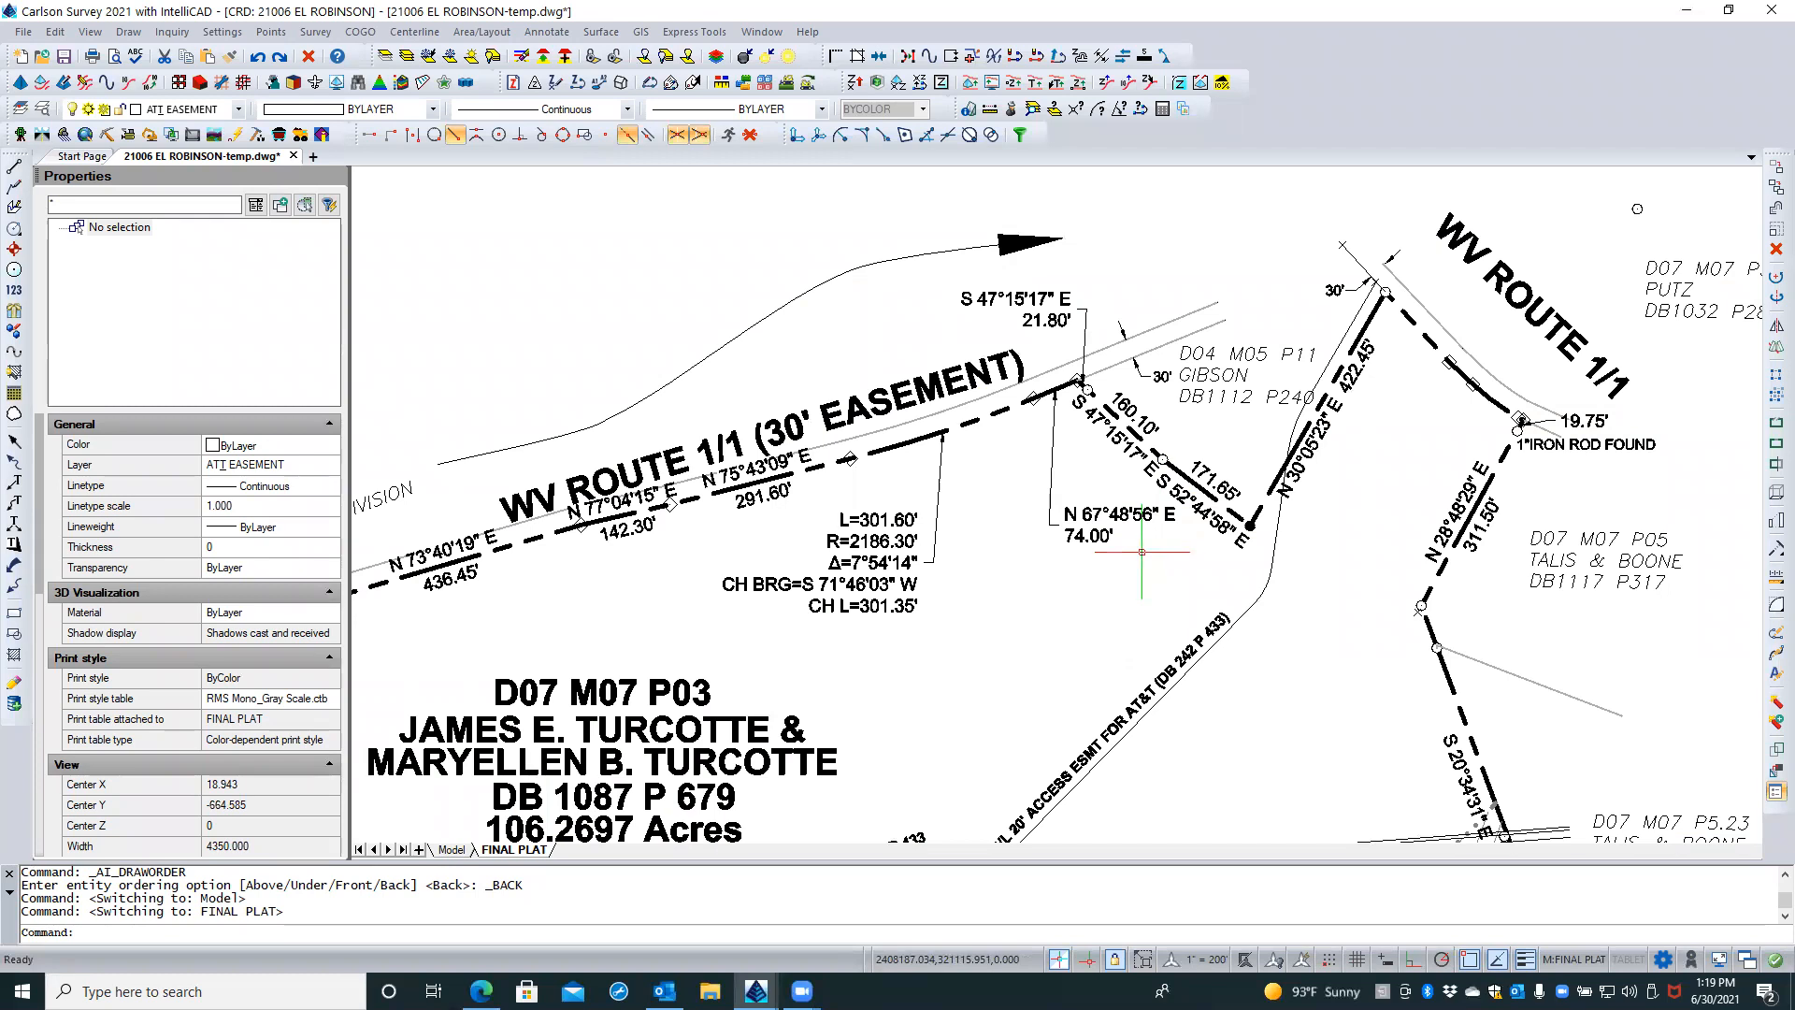
scroll(1142, 552, "down", 3)
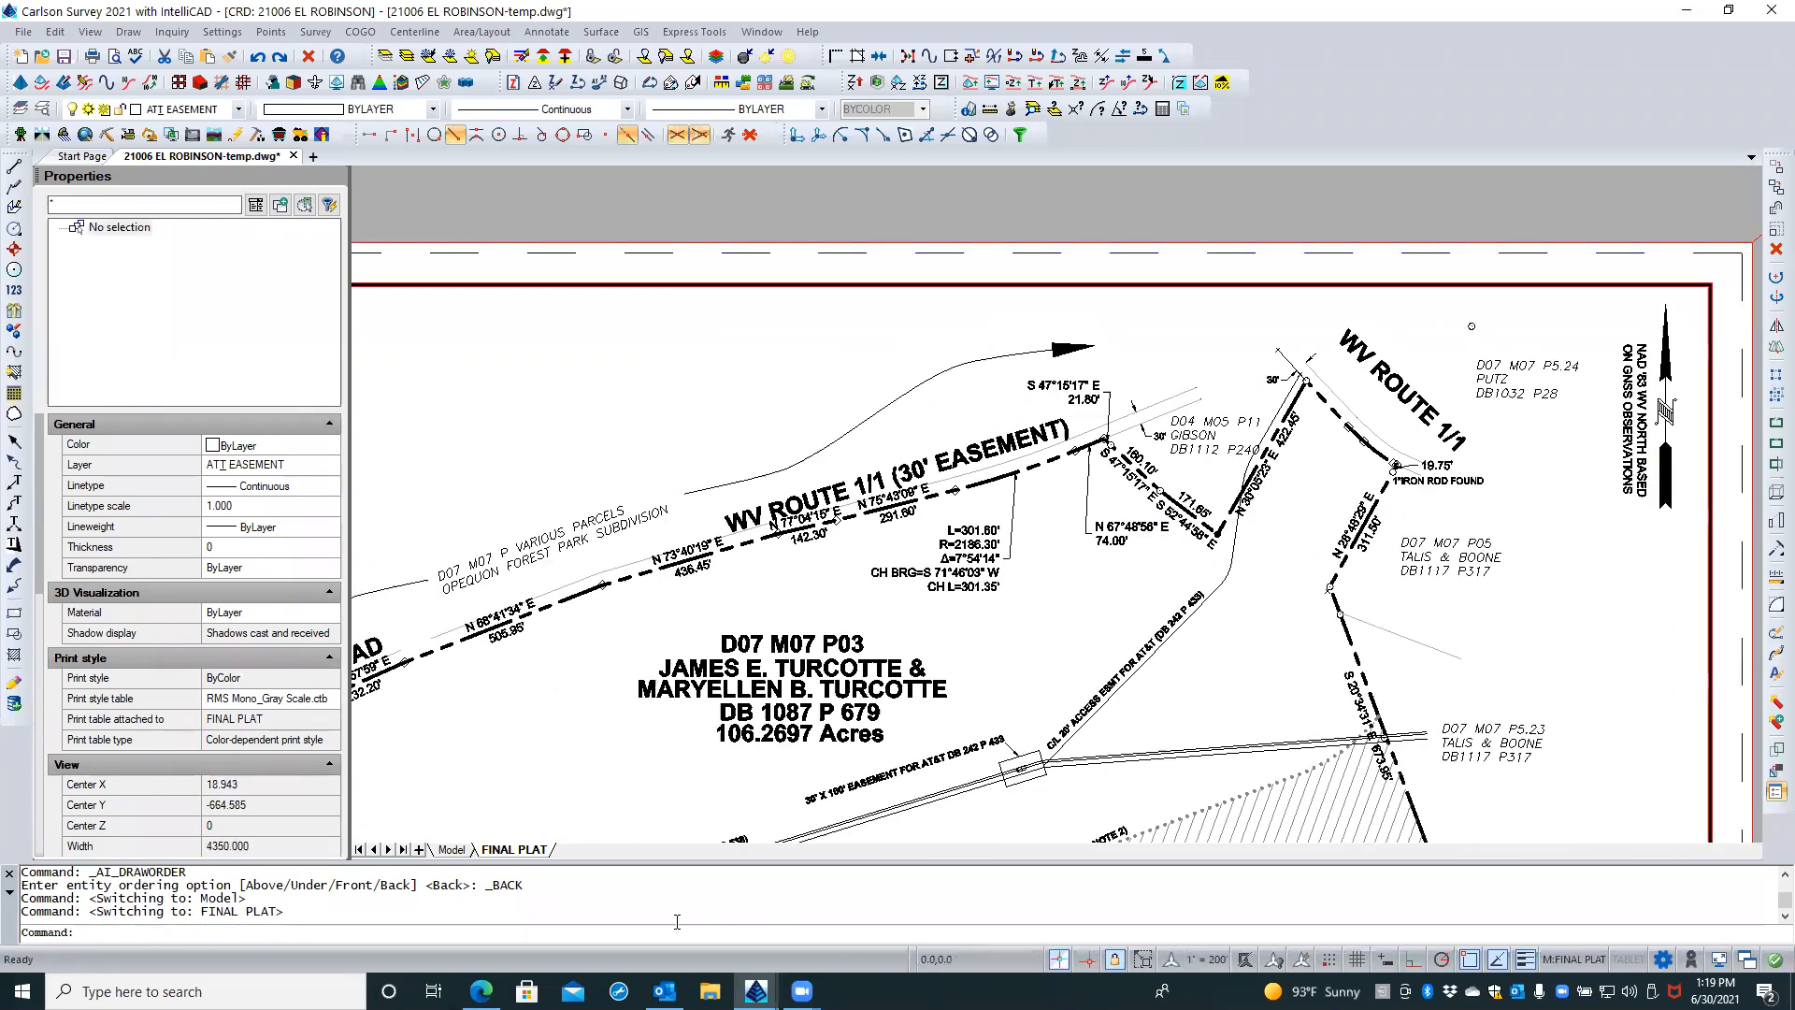
left_click(595, 938)
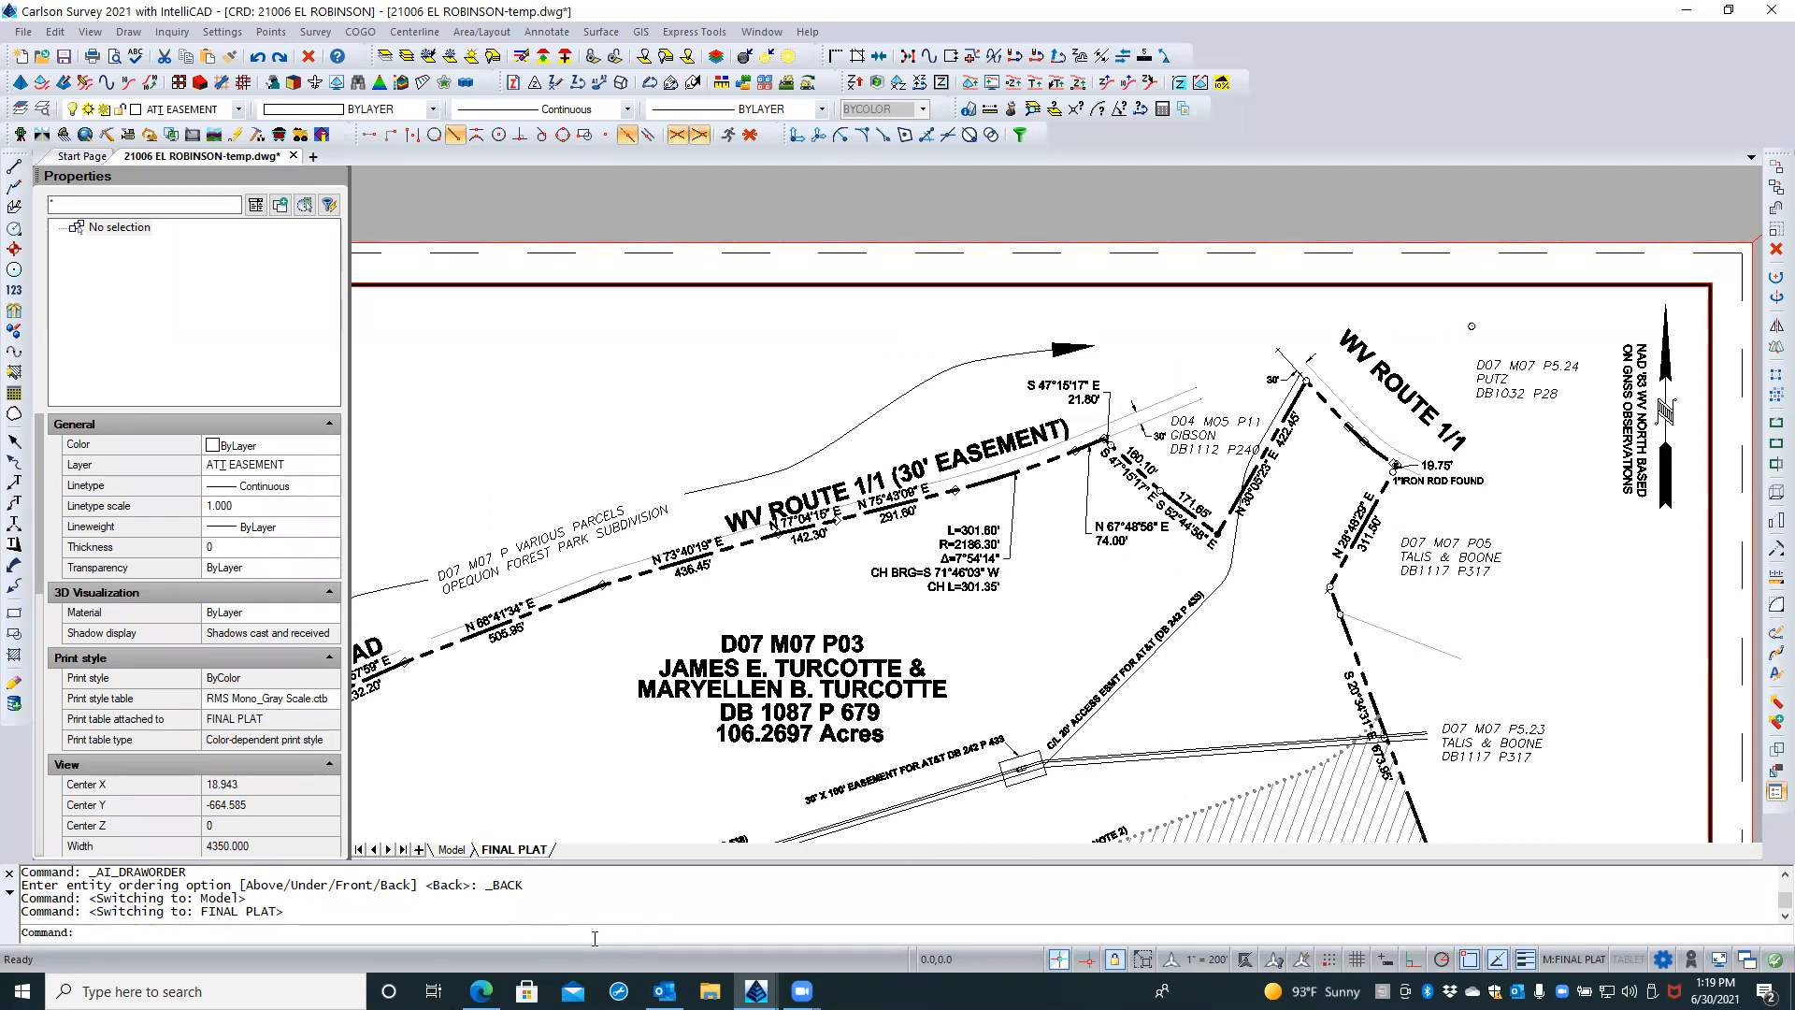
double_click(634, 909)
scroll(1477, 696, "down", 3)
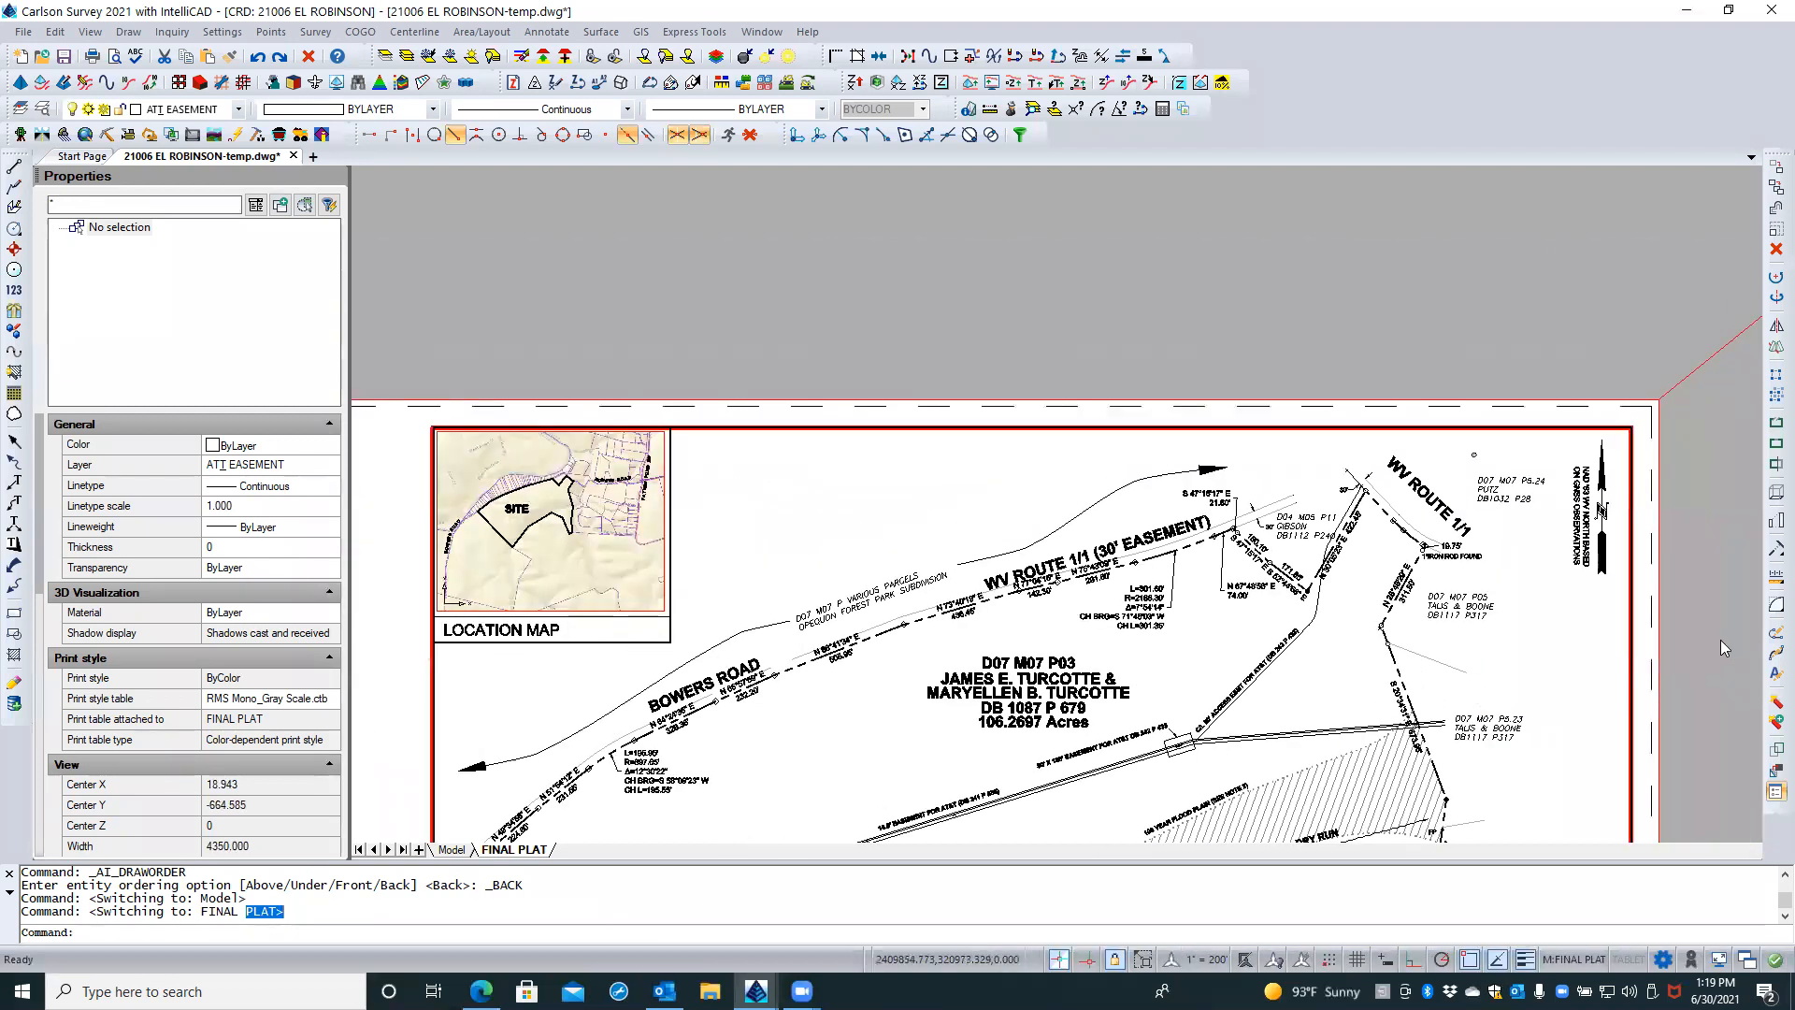
Leave the plat viewport and switch to model space around the AT&T access easement near WV Route 1/1
double_click(1482, 699)
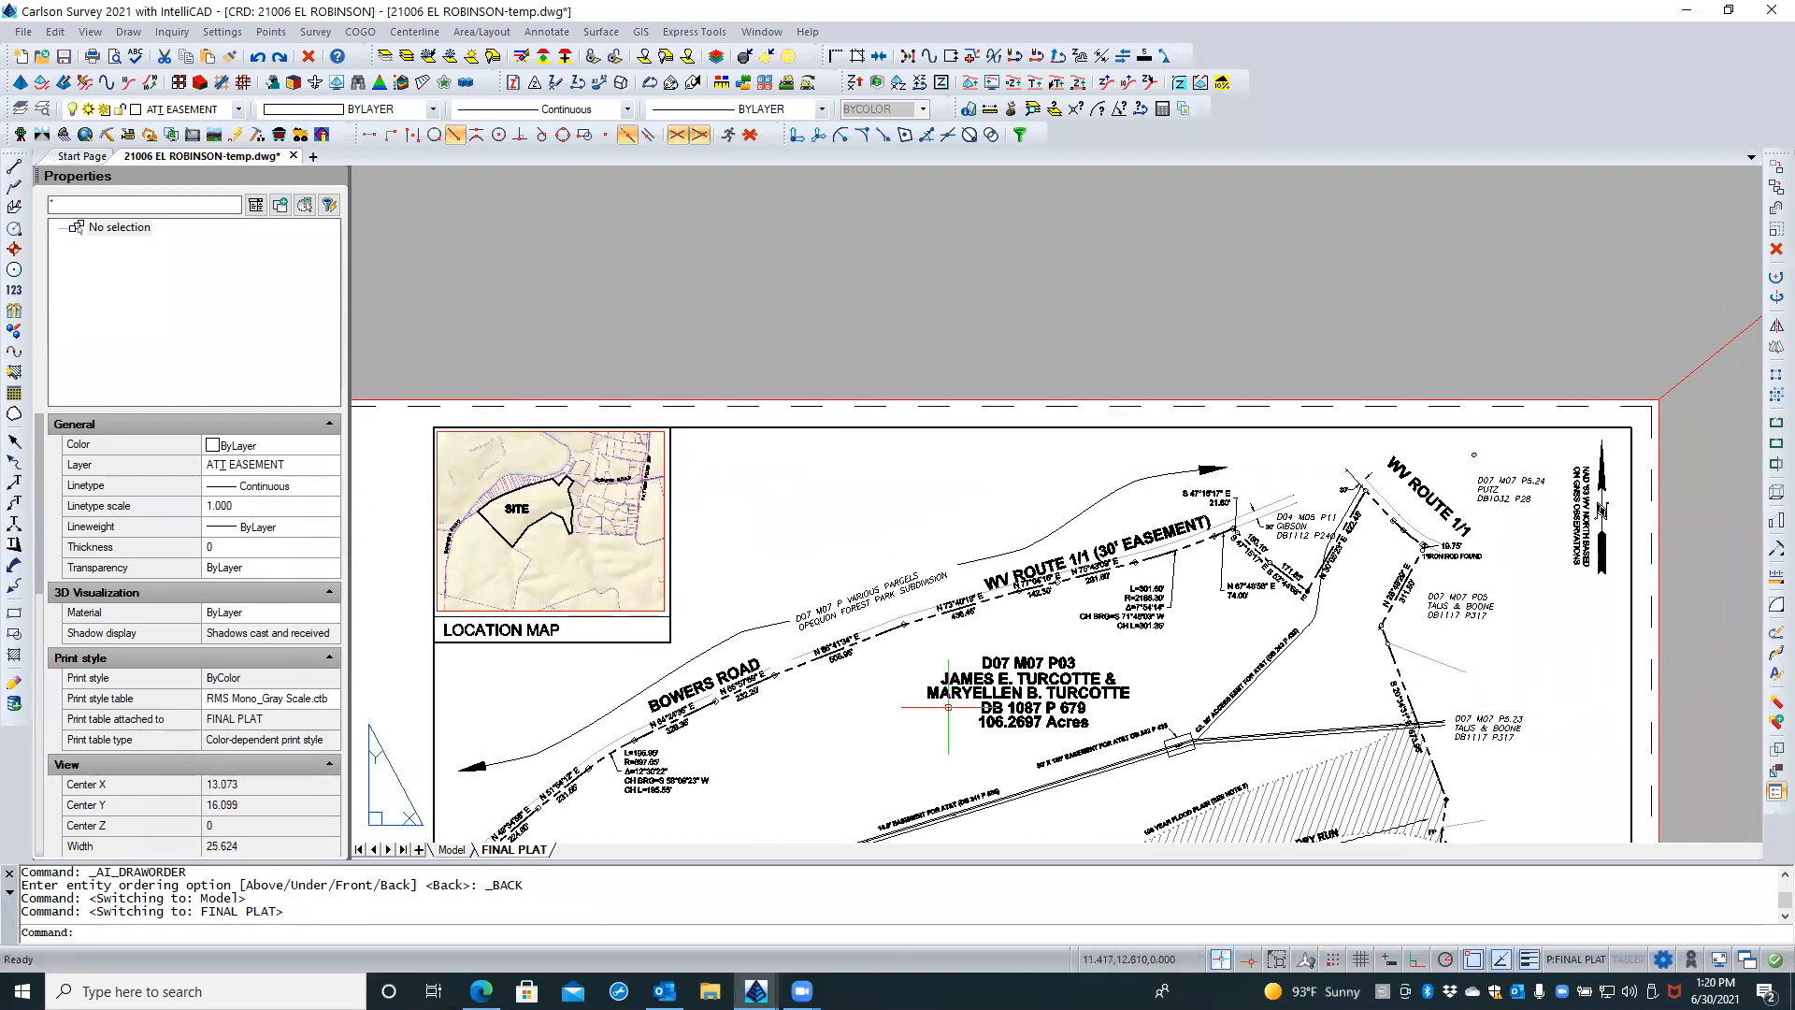
left_click(453, 849)
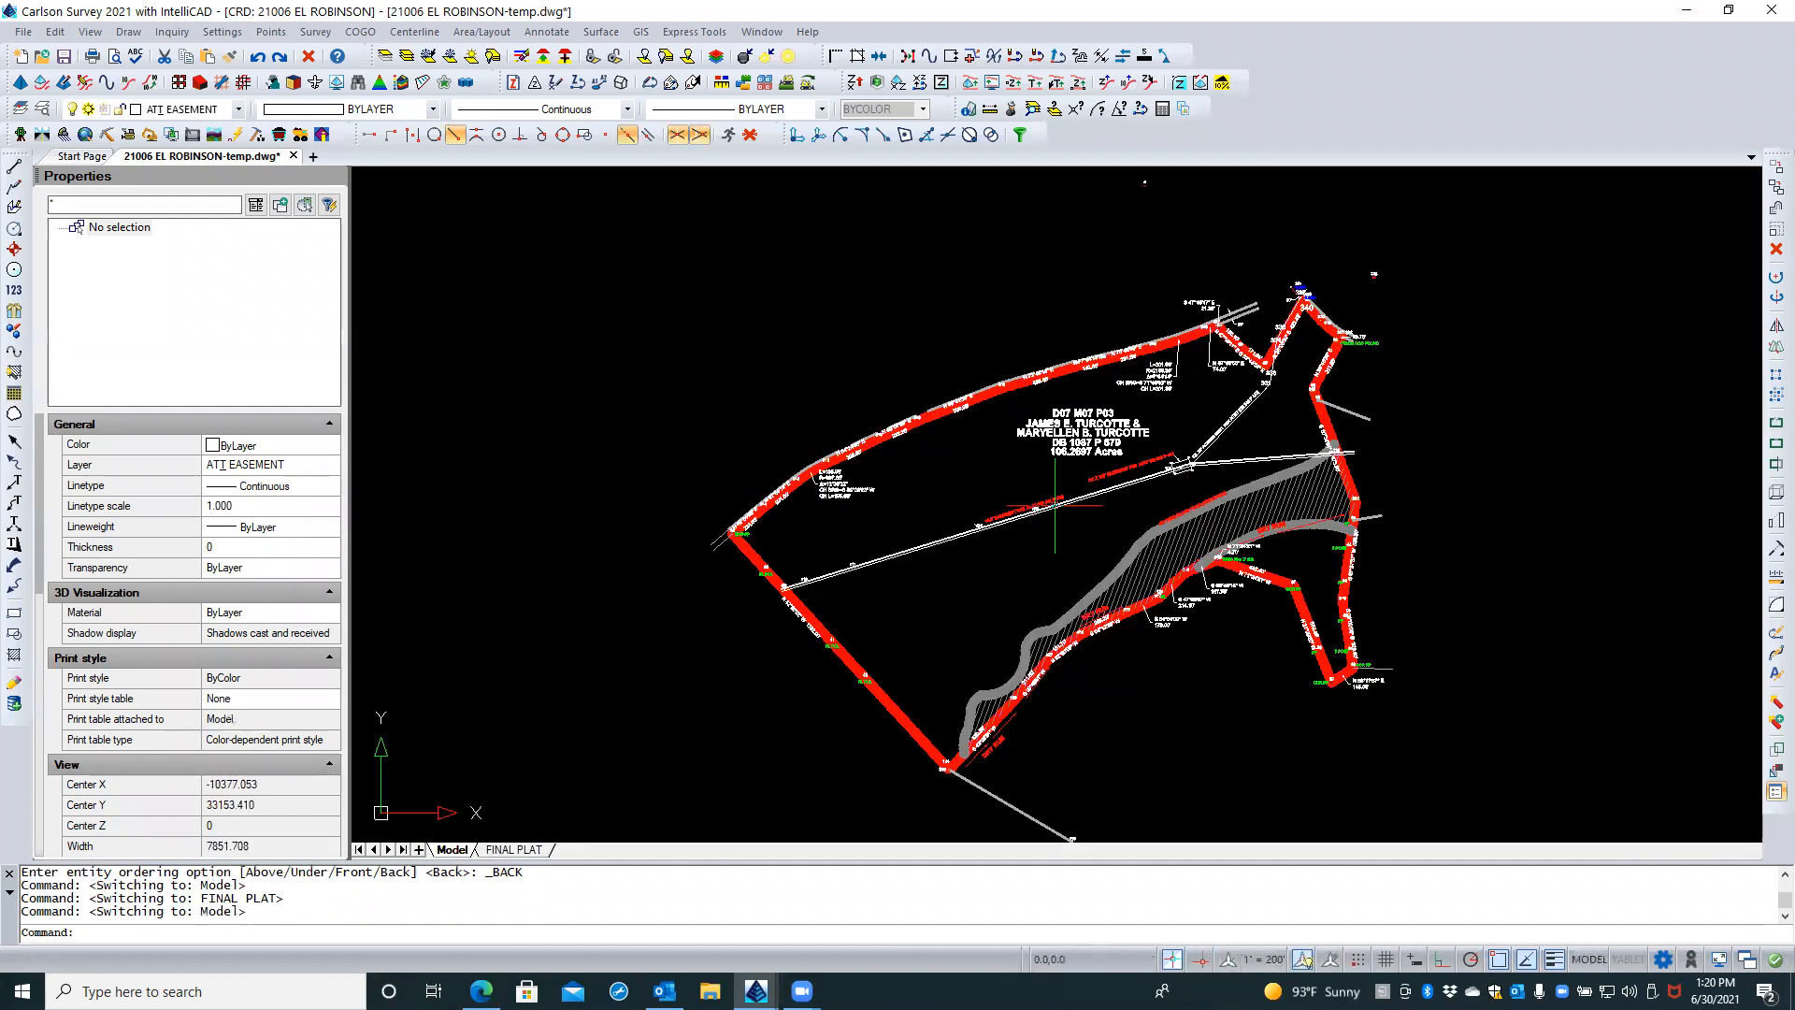
scroll(1267, 381, "up", 5)
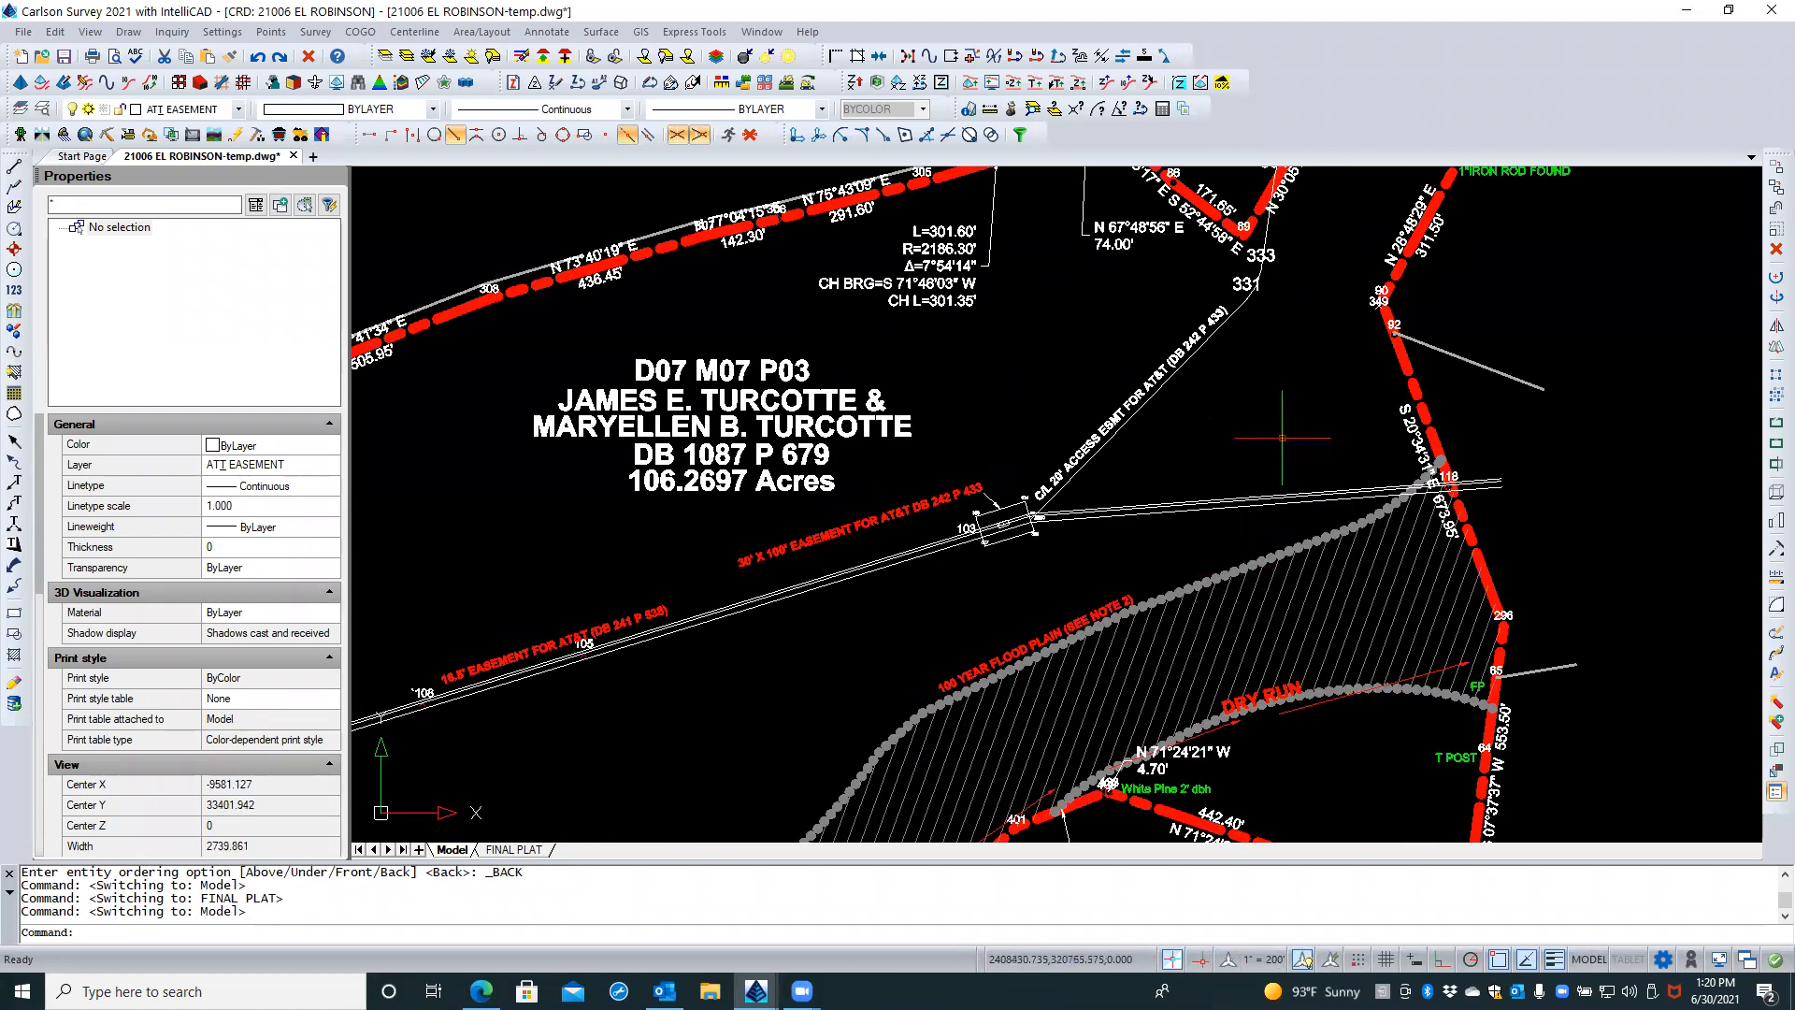
middle_click_drag(1276, 546, 1248, 767)
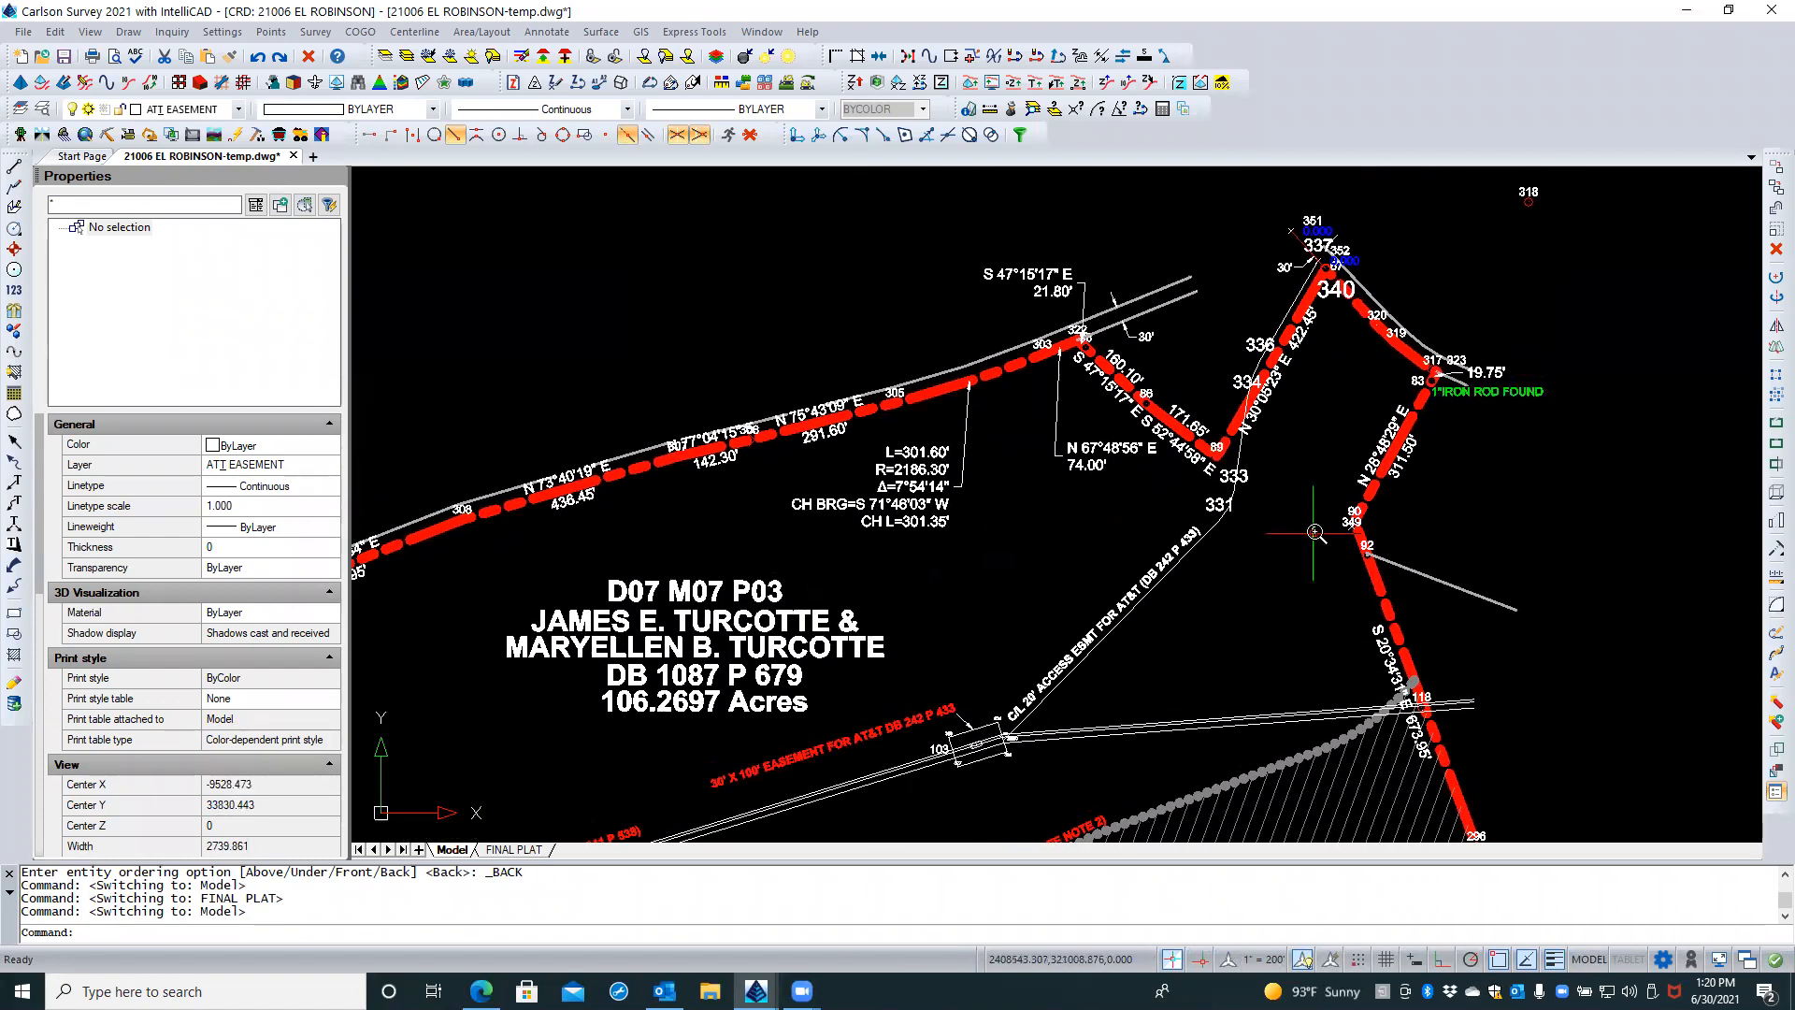
scroll(1312, 532, "up", 1)
middle_click_drag(1317, 505, 1311, 534)
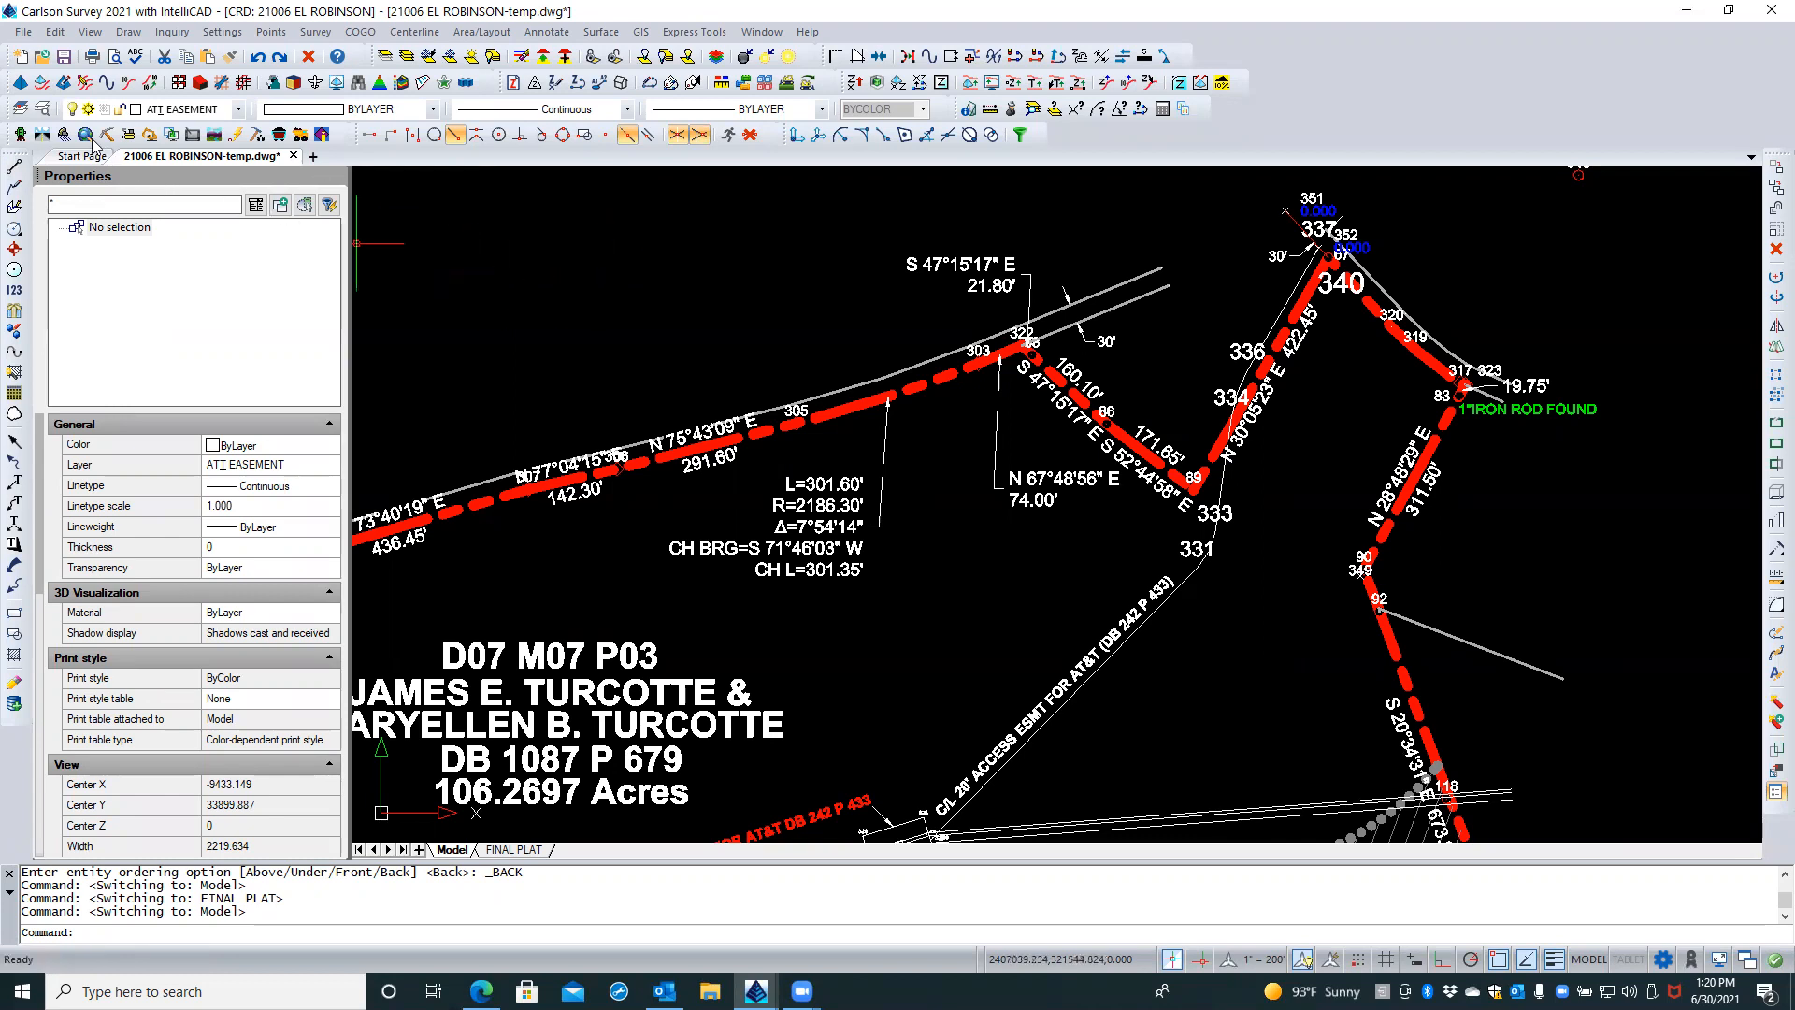
Create a new layer named AT&T CL and set its color to red
left_click(42, 109)
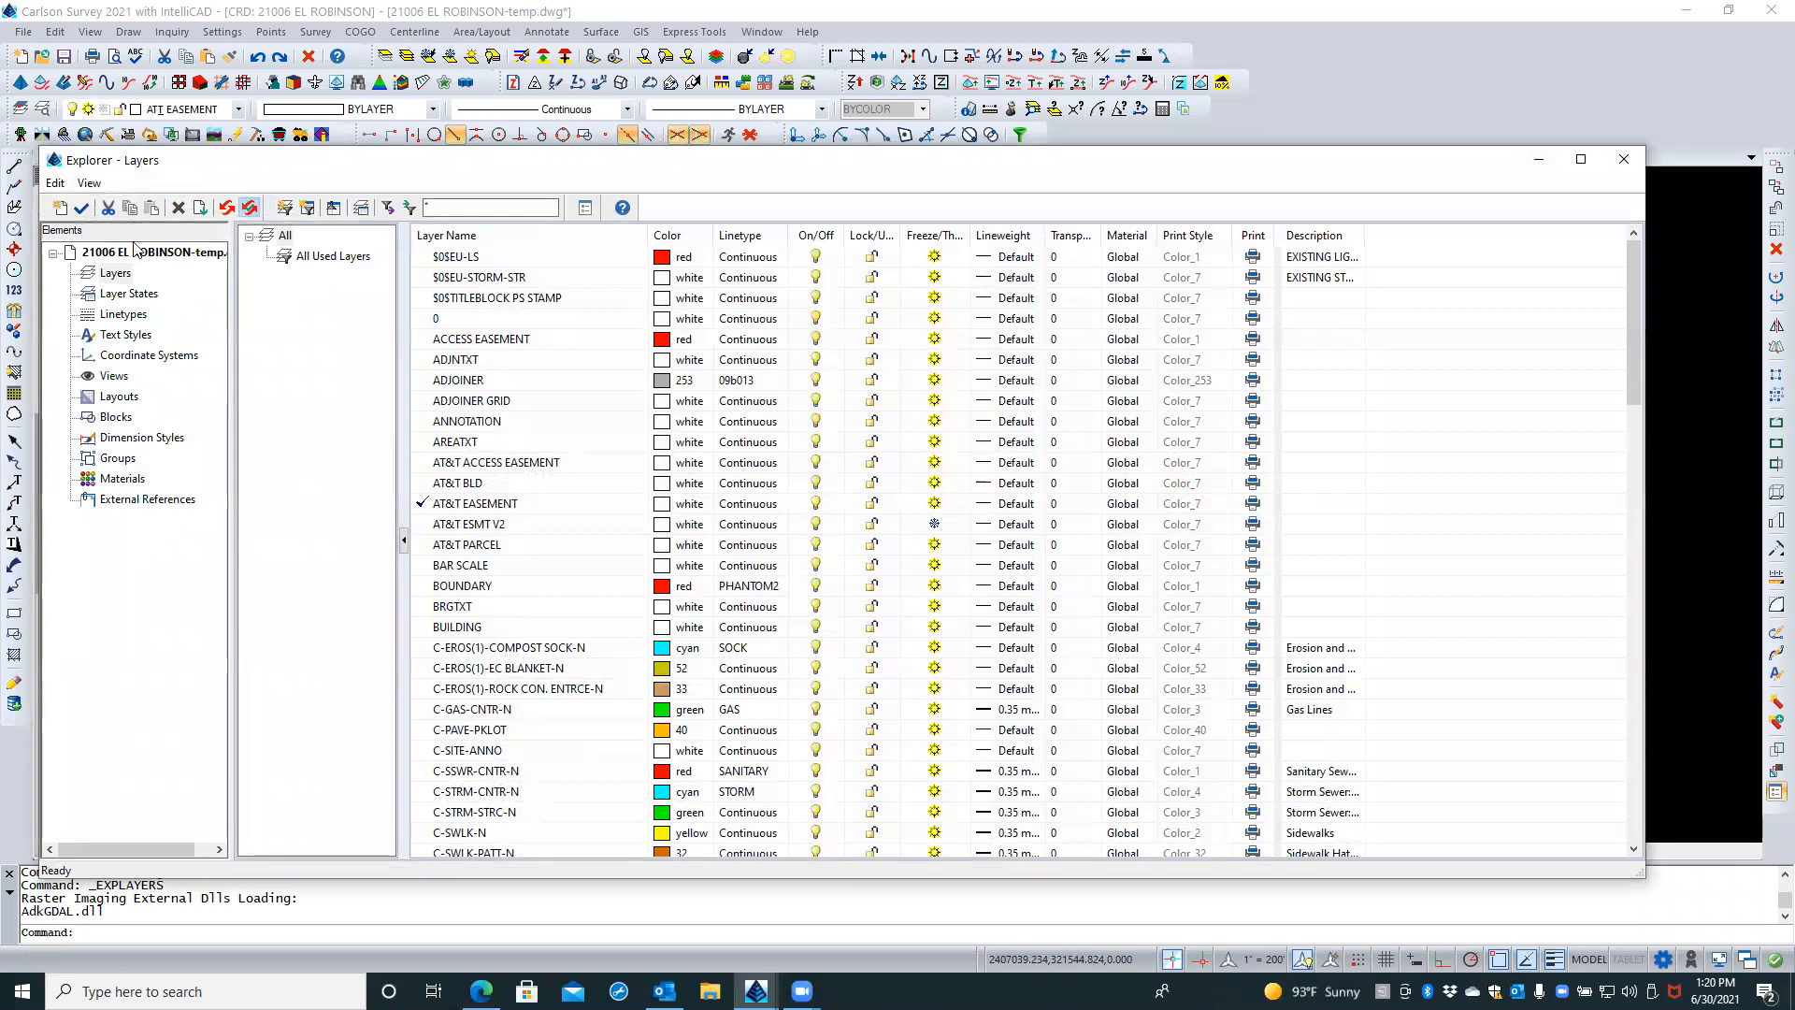
left_click(59, 207)
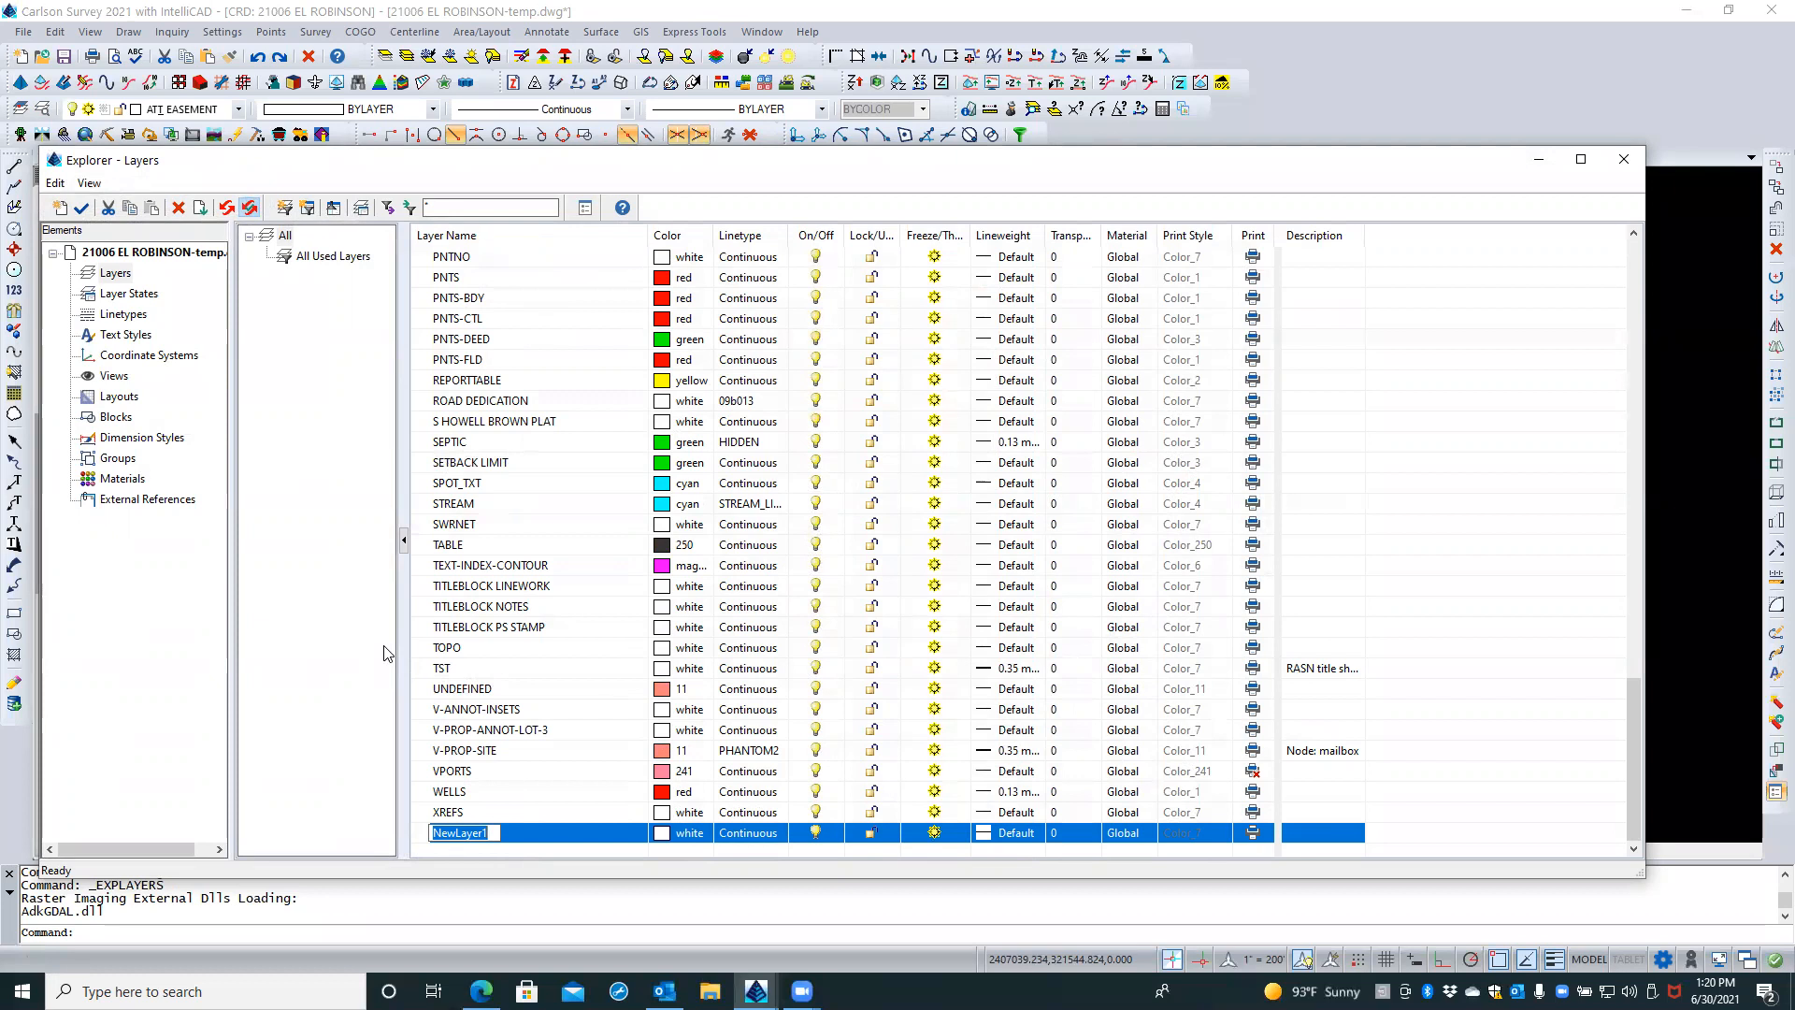
type("AT&T CL")
left_click(687, 832)
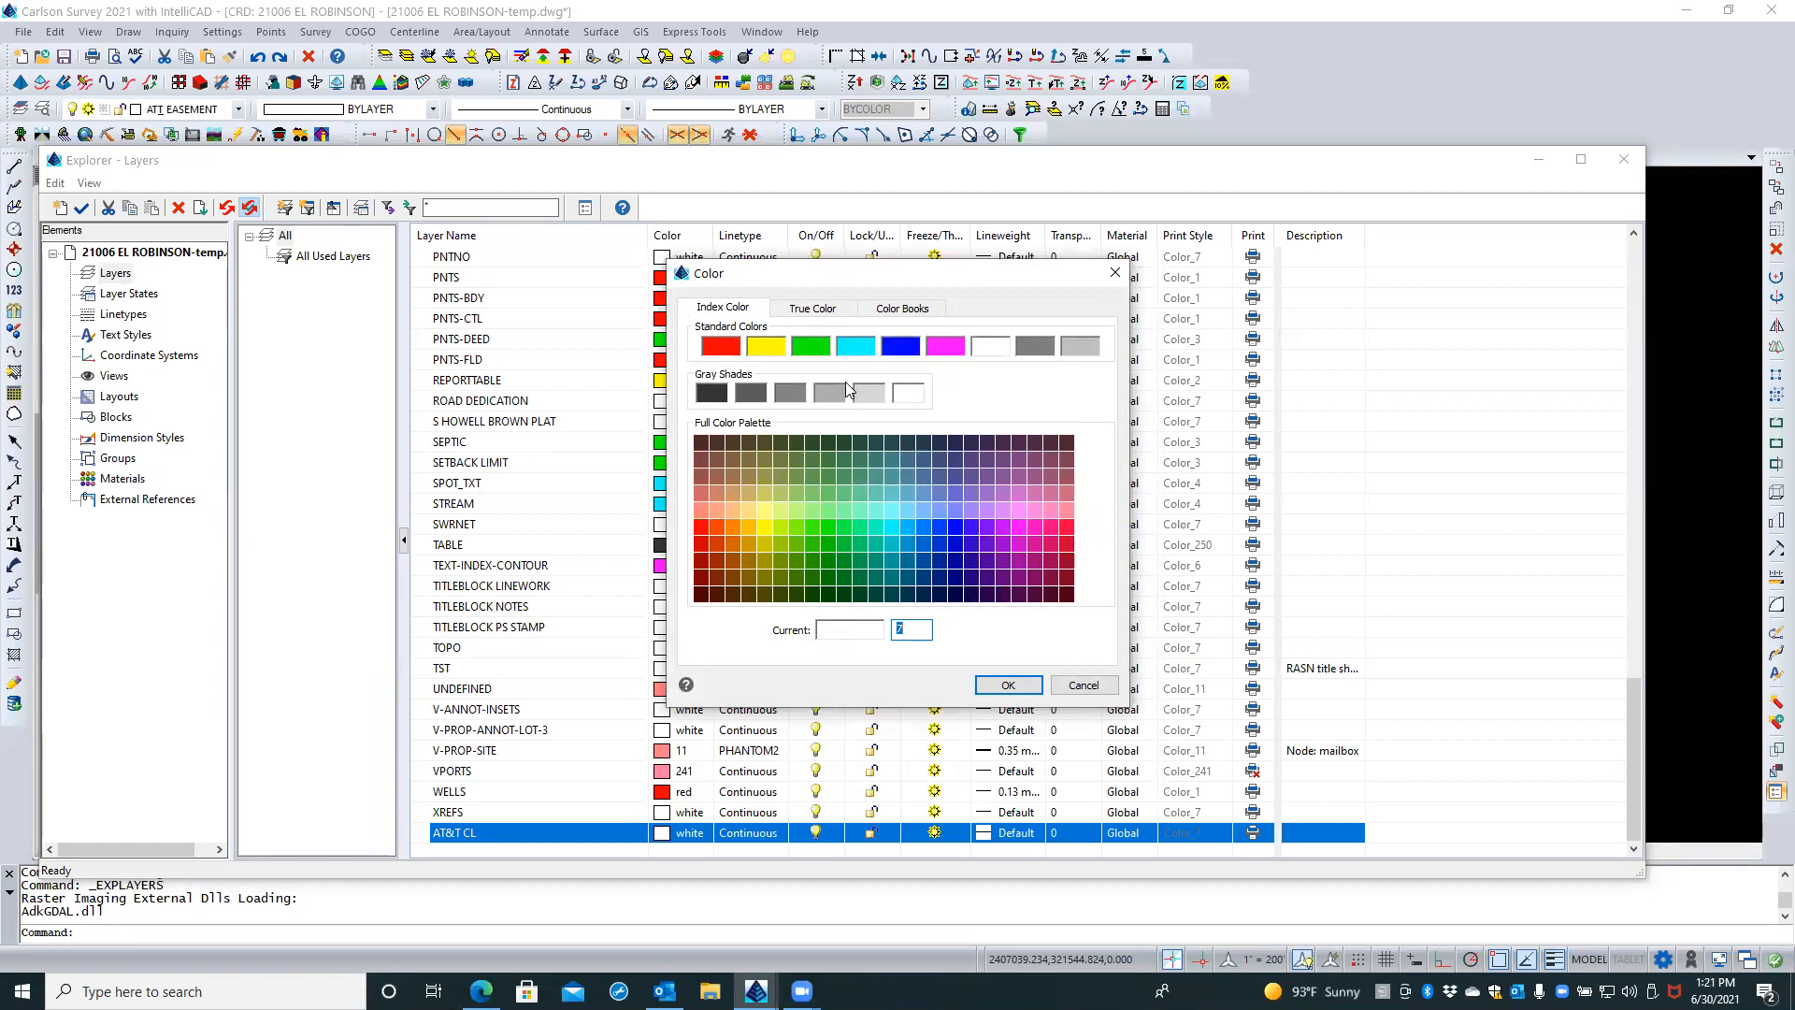
left_click(992, 690)
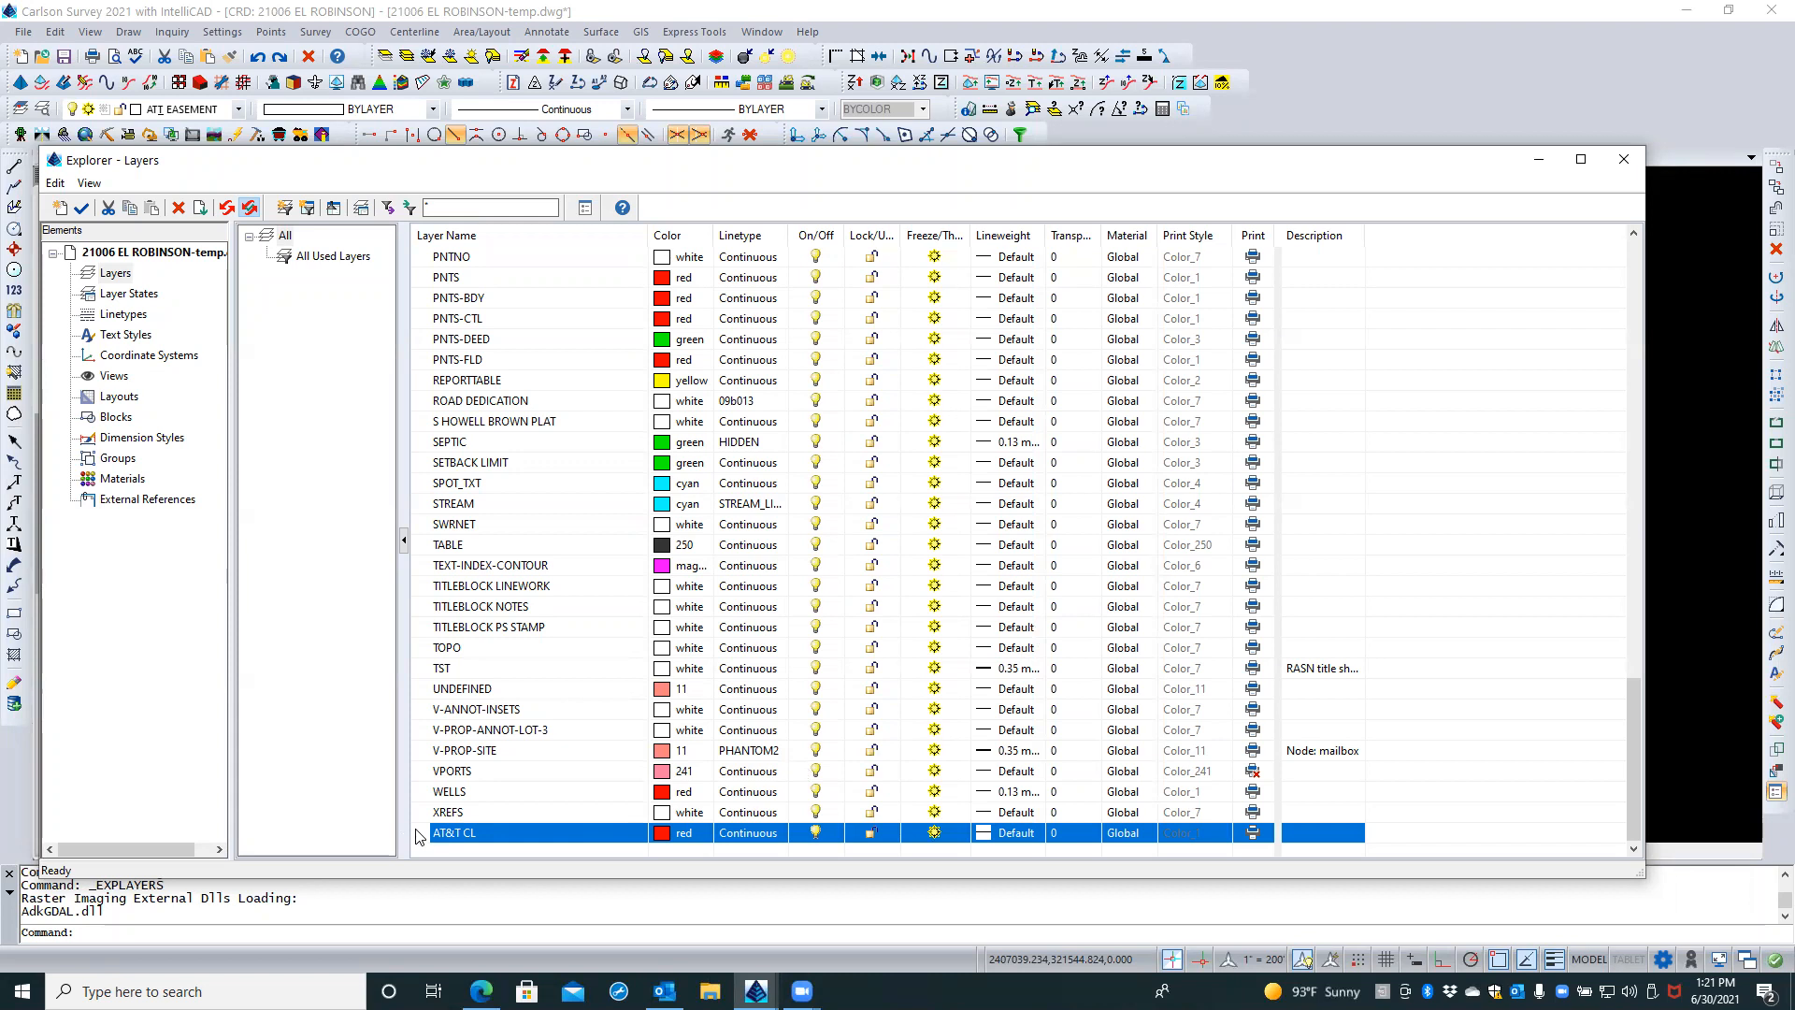
Set the AT&T CL layer to non-printing and make it the current layer
left_click(1254, 833)
left_click(1254, 835)
left_click(1253, 831)
double_click(421, 833)
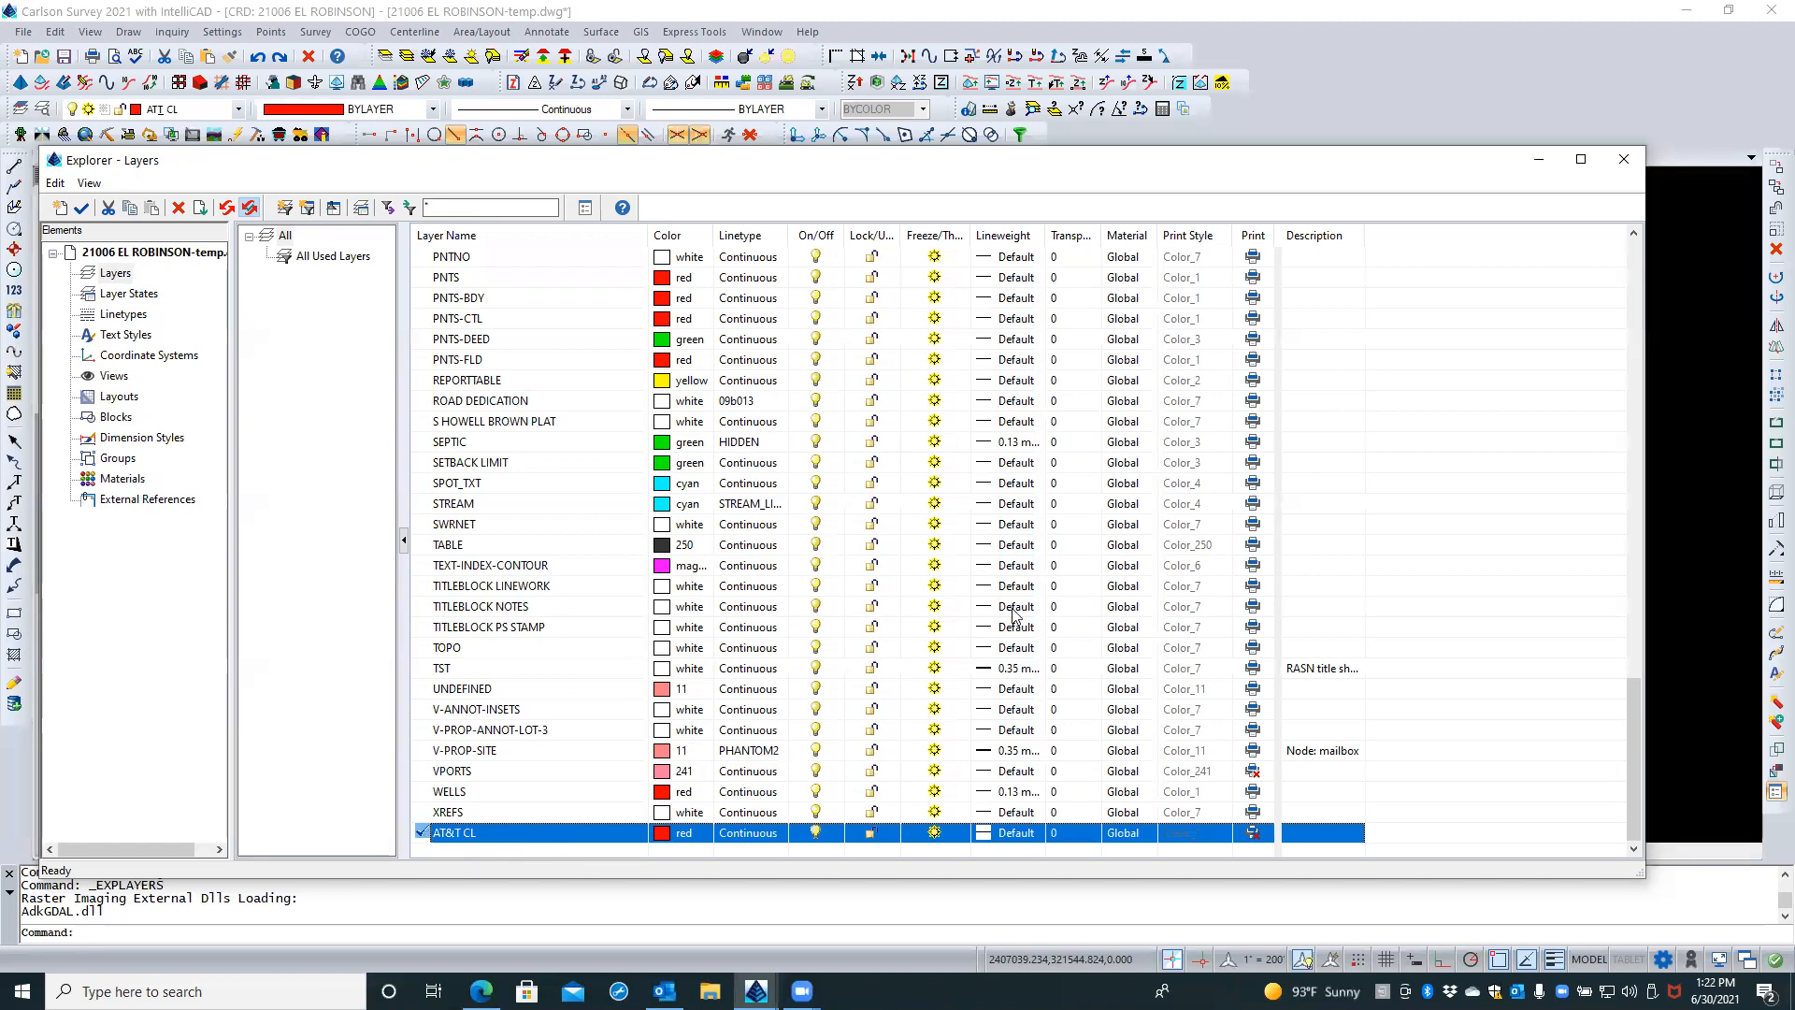
left_click(1624, 159)
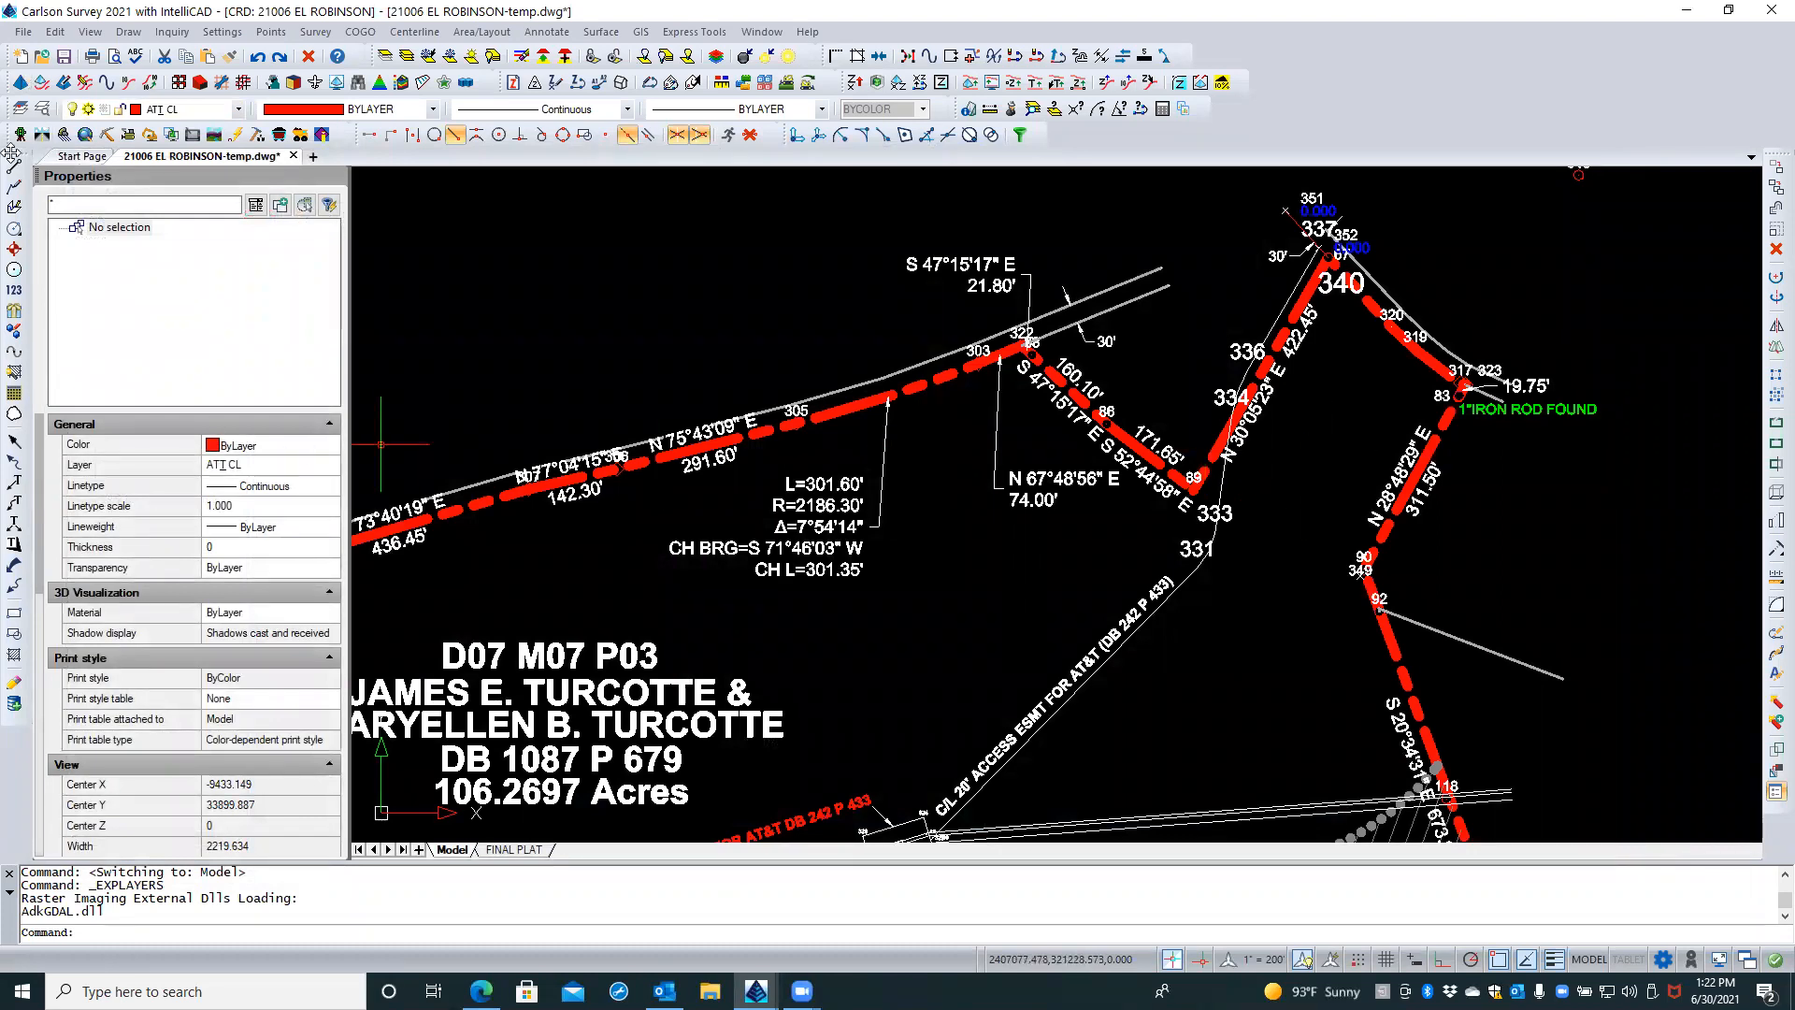
Start a 2D polyline with the current drawing properties and trace the access easement centerline from near point 337 to the bend below point 334
left_click(14, 186)
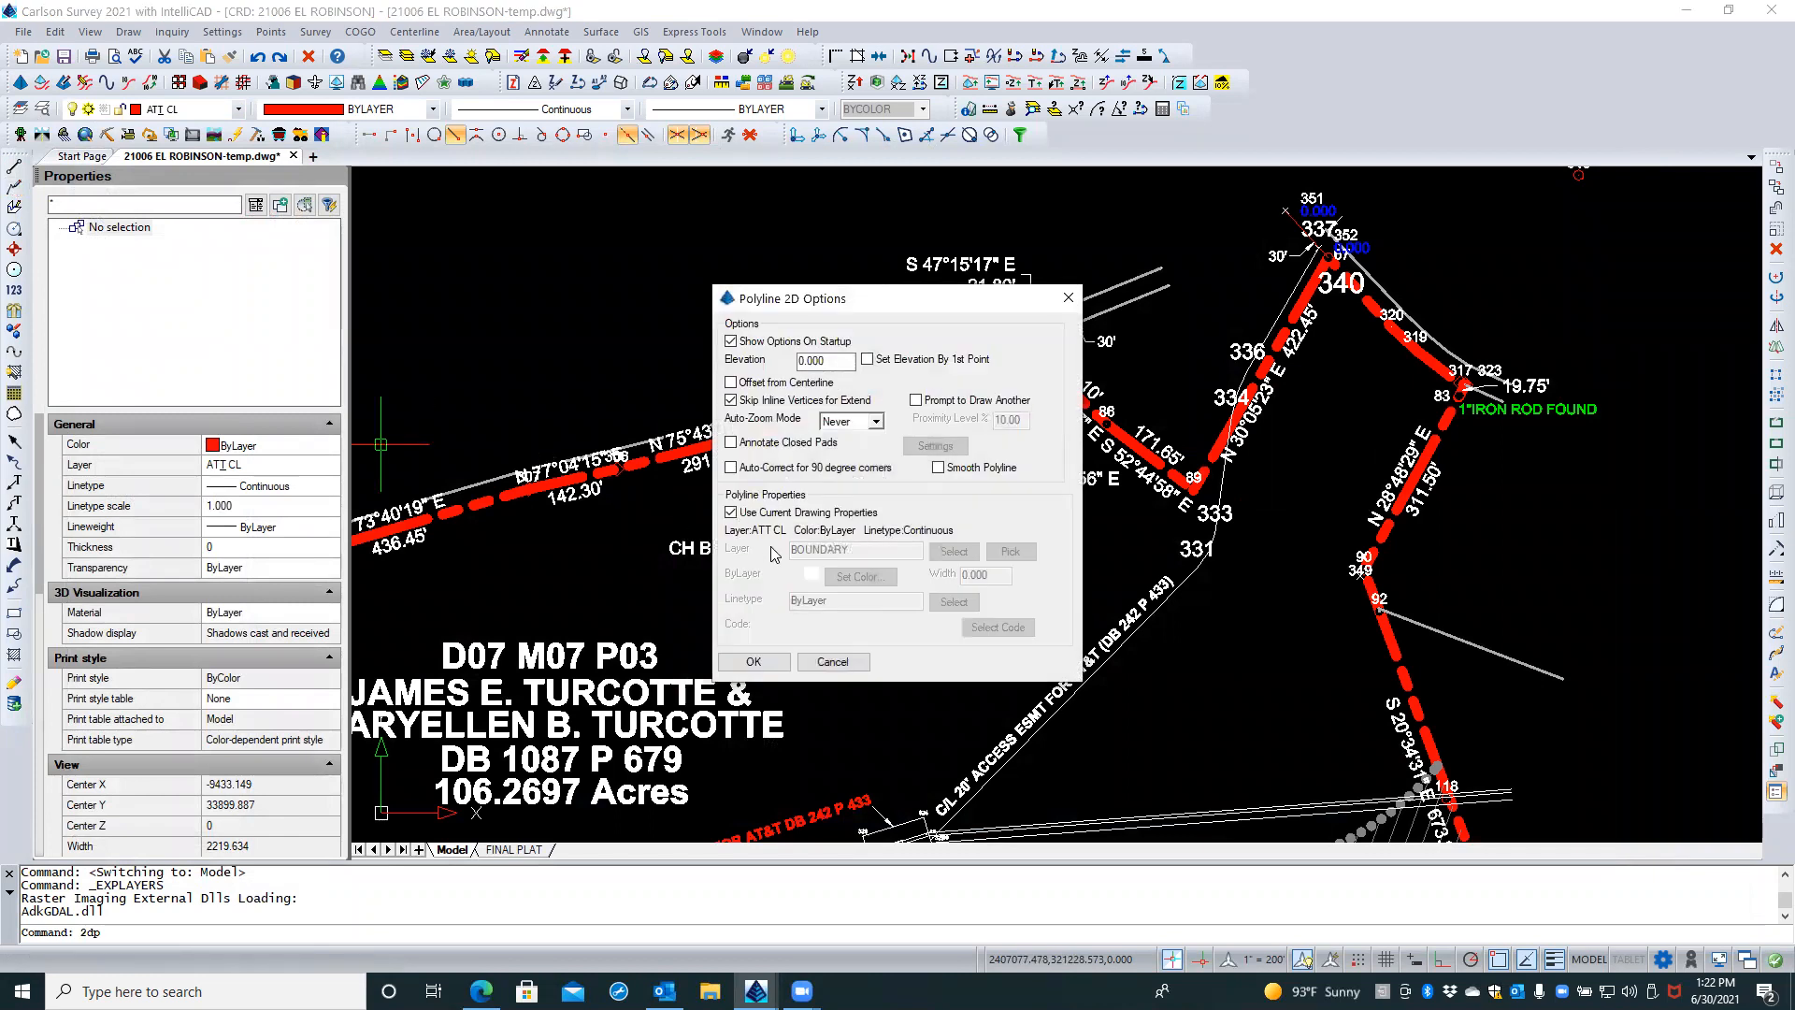
left_click(754, 661)
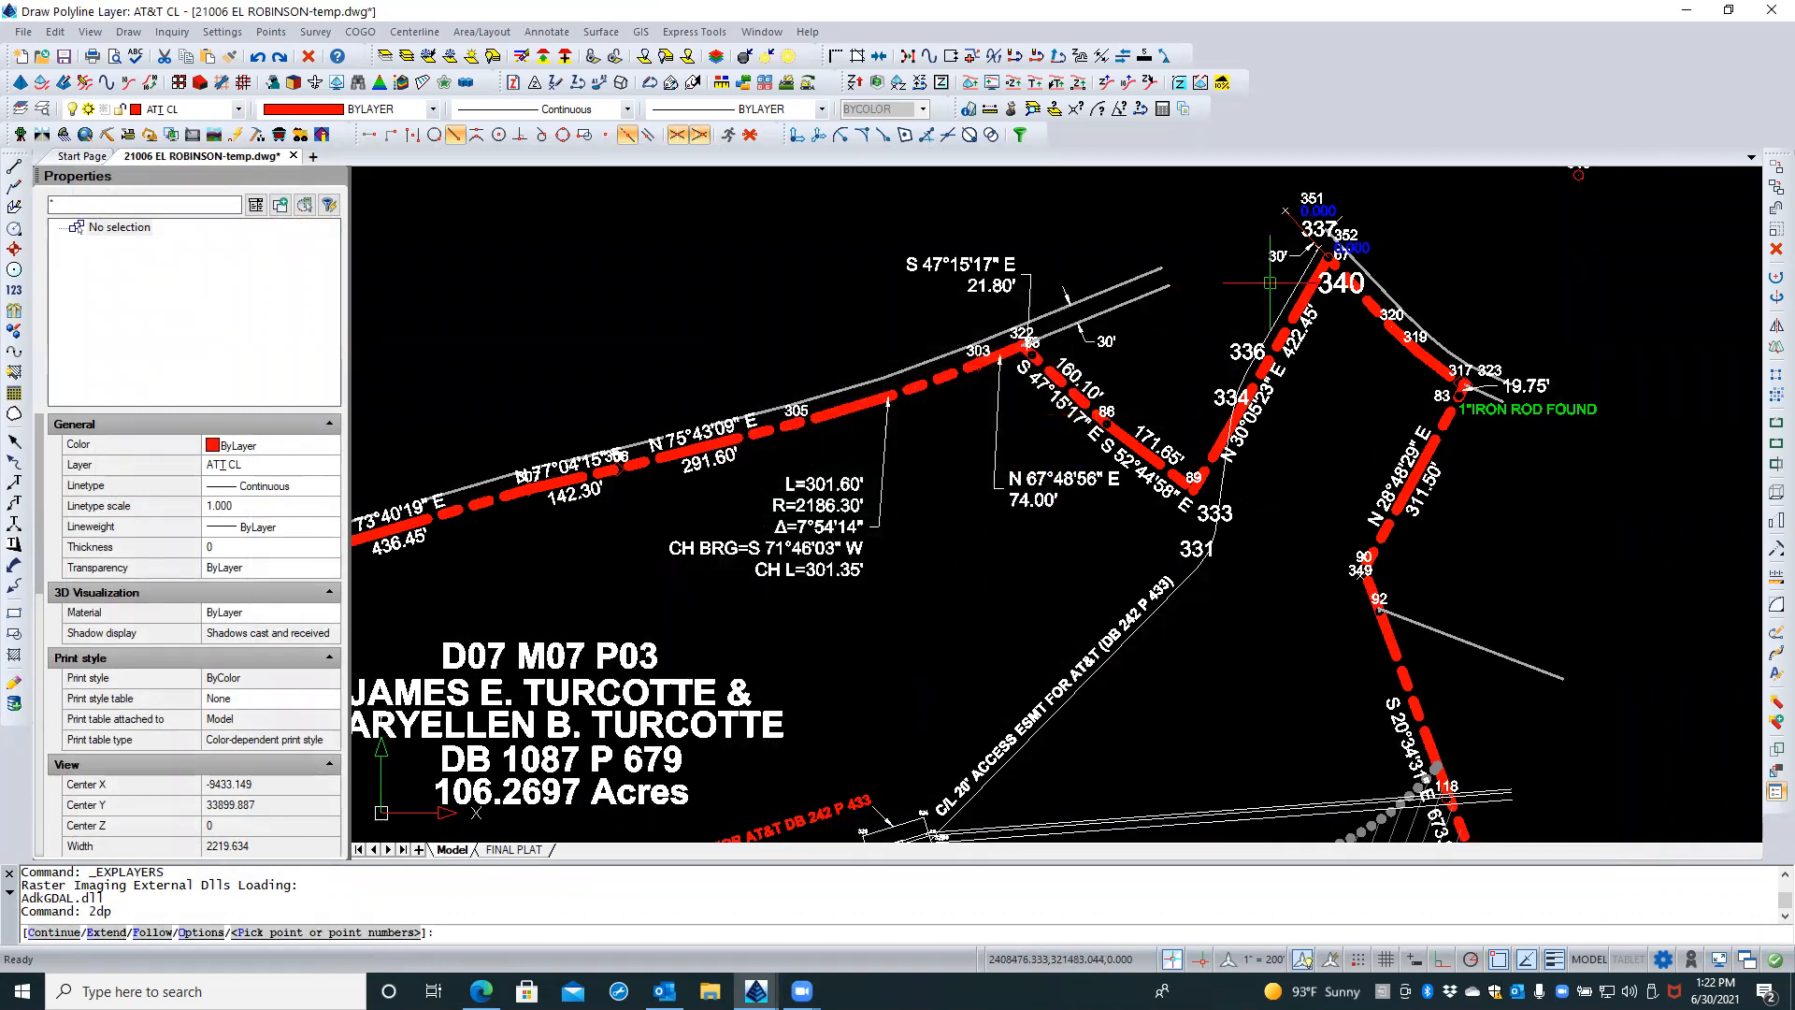
scroll(1271, 281, "up", 2)
scroll(1270, 281, "up", 1)
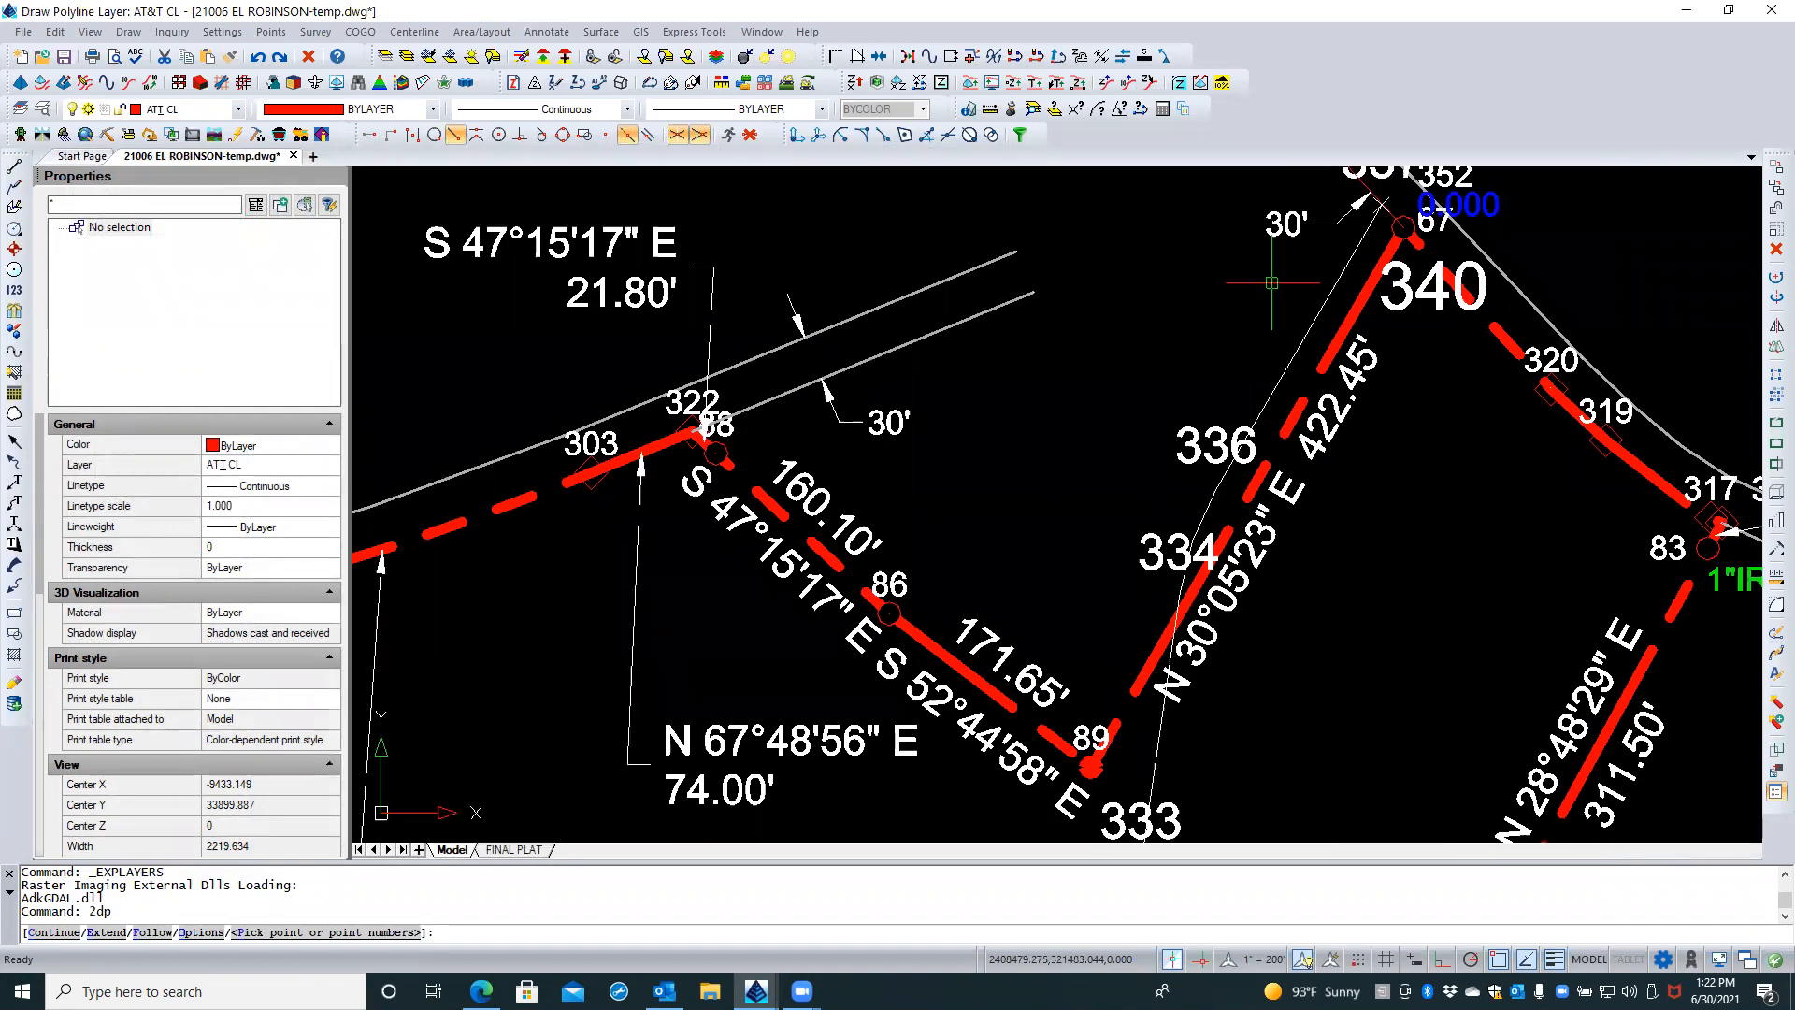
left_click(1382, 260)
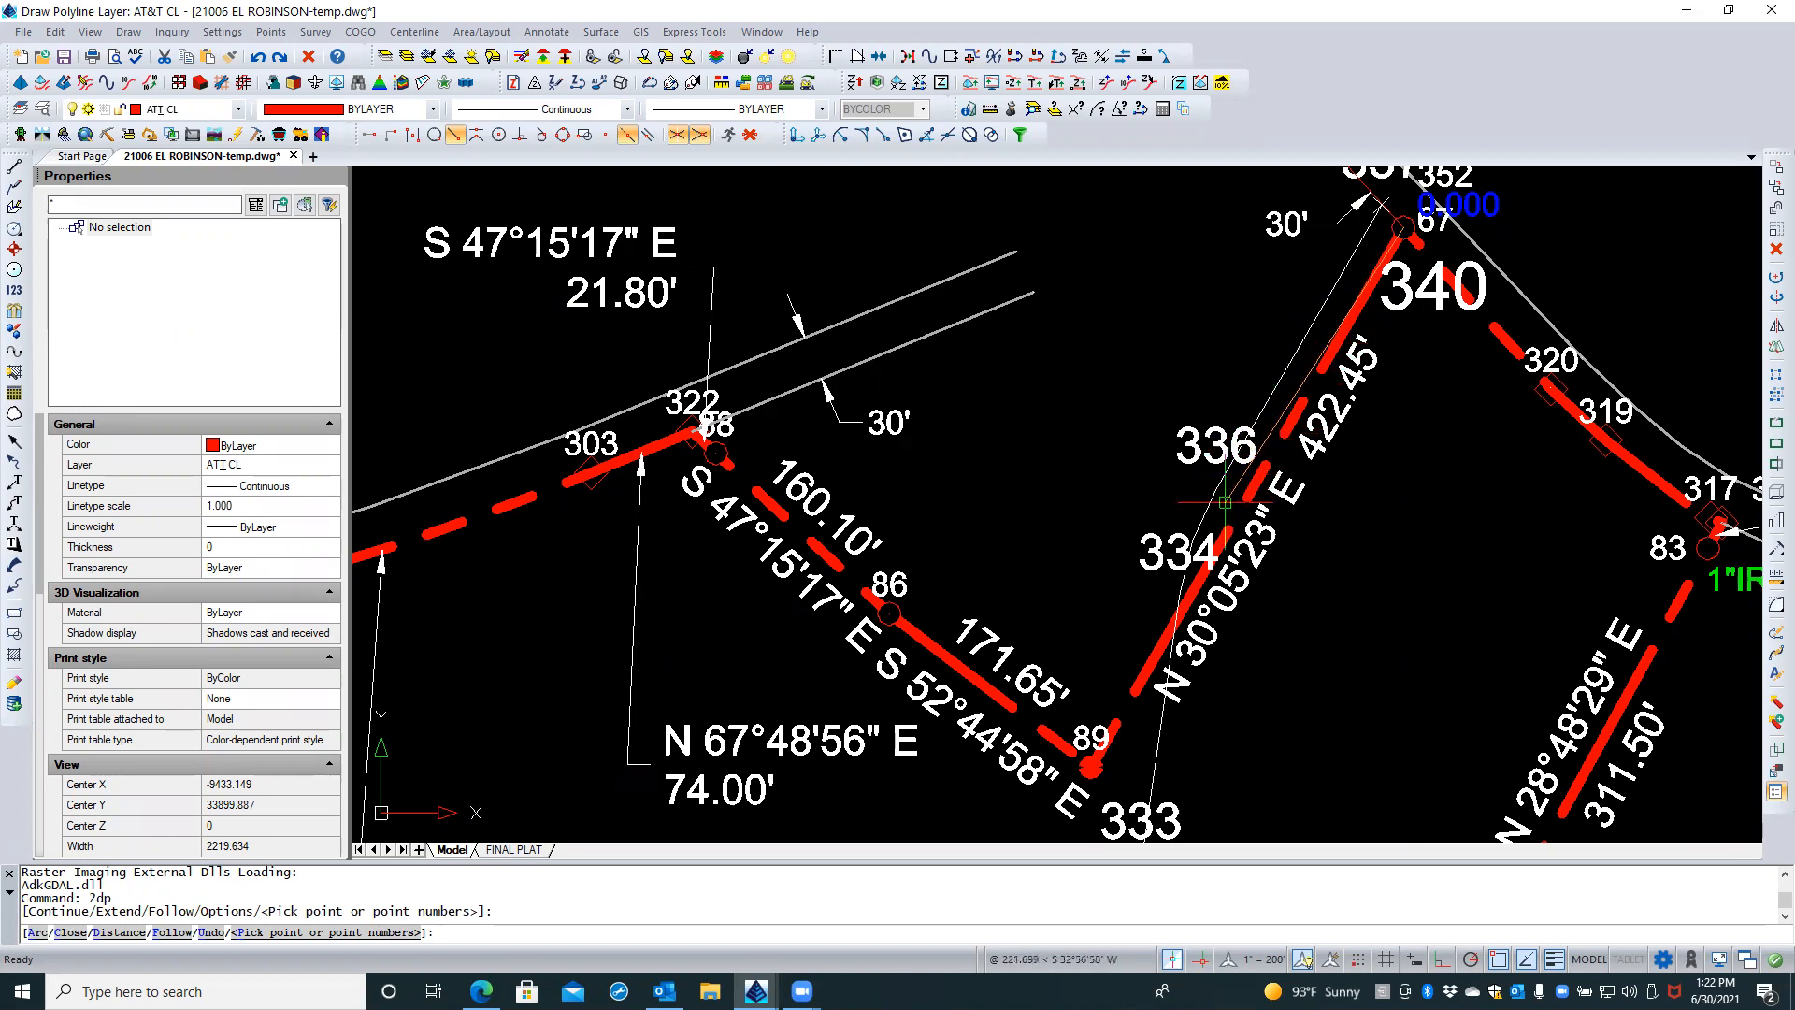
left_click(1179, 615)
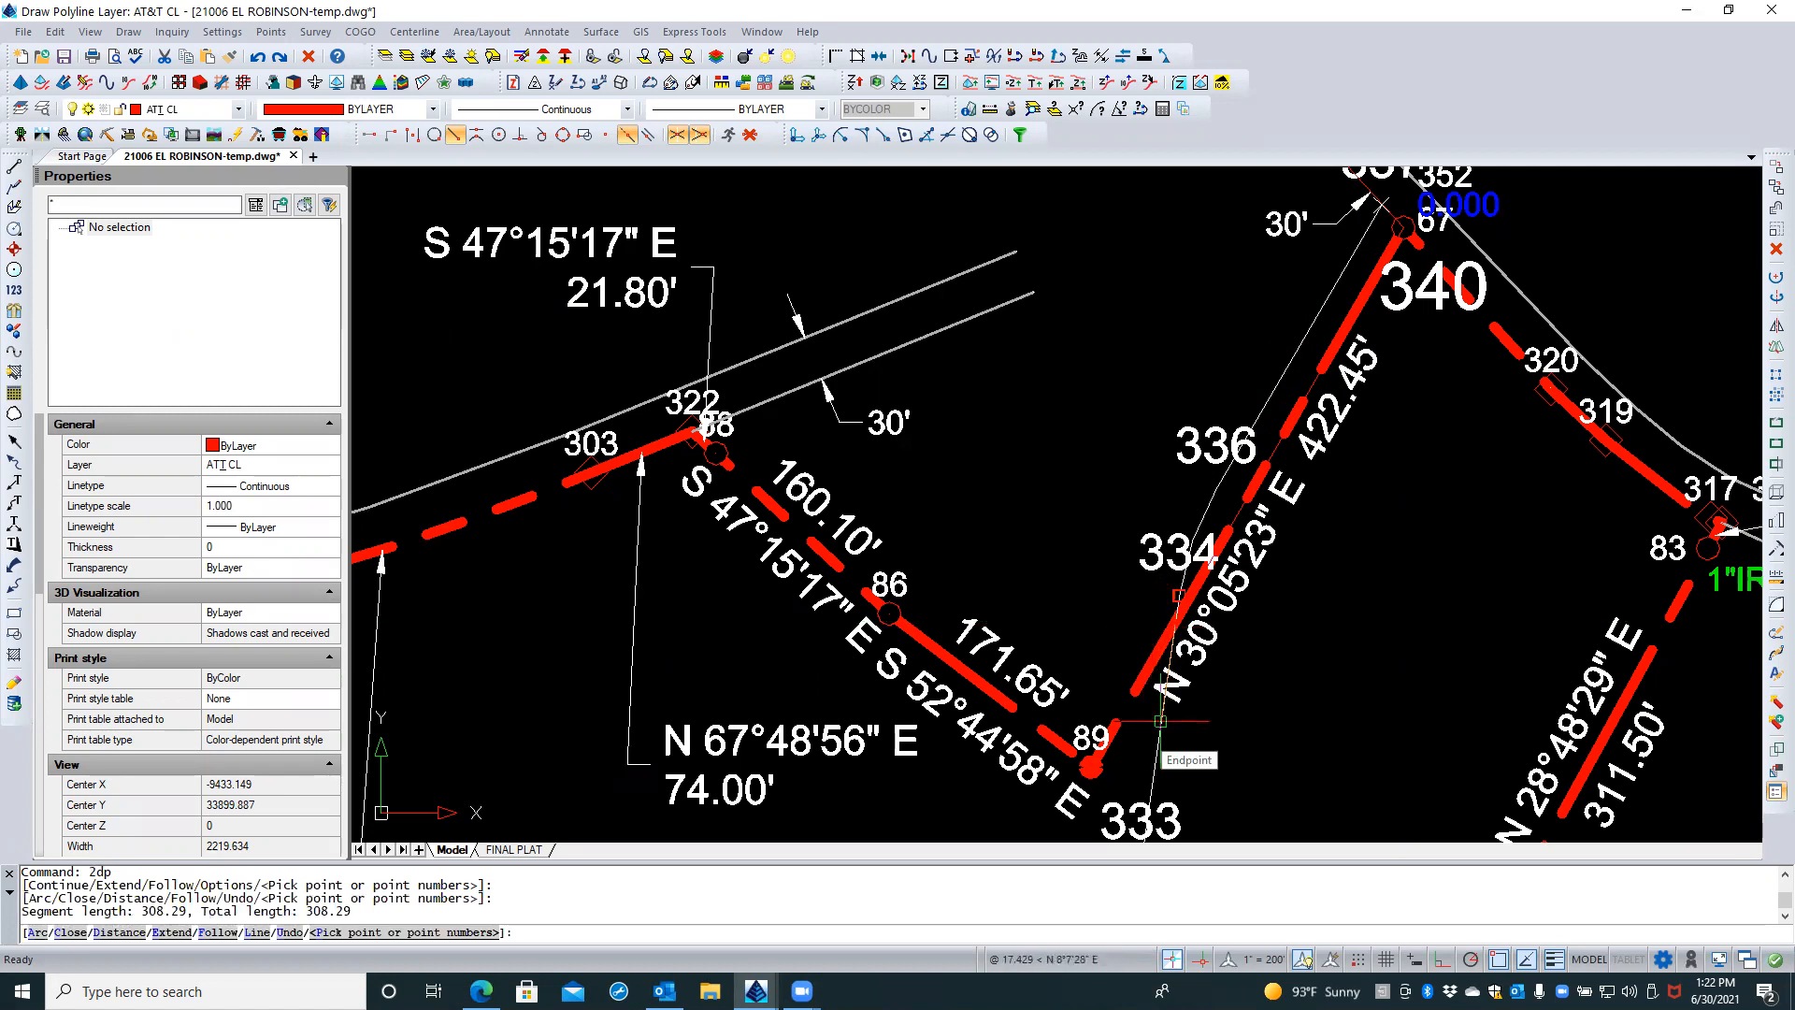
Continue the polyline down the easement centerline past point 333, then straight across the curve beside point 331 to its lower end
scroll(1161, 721, "down", 4)
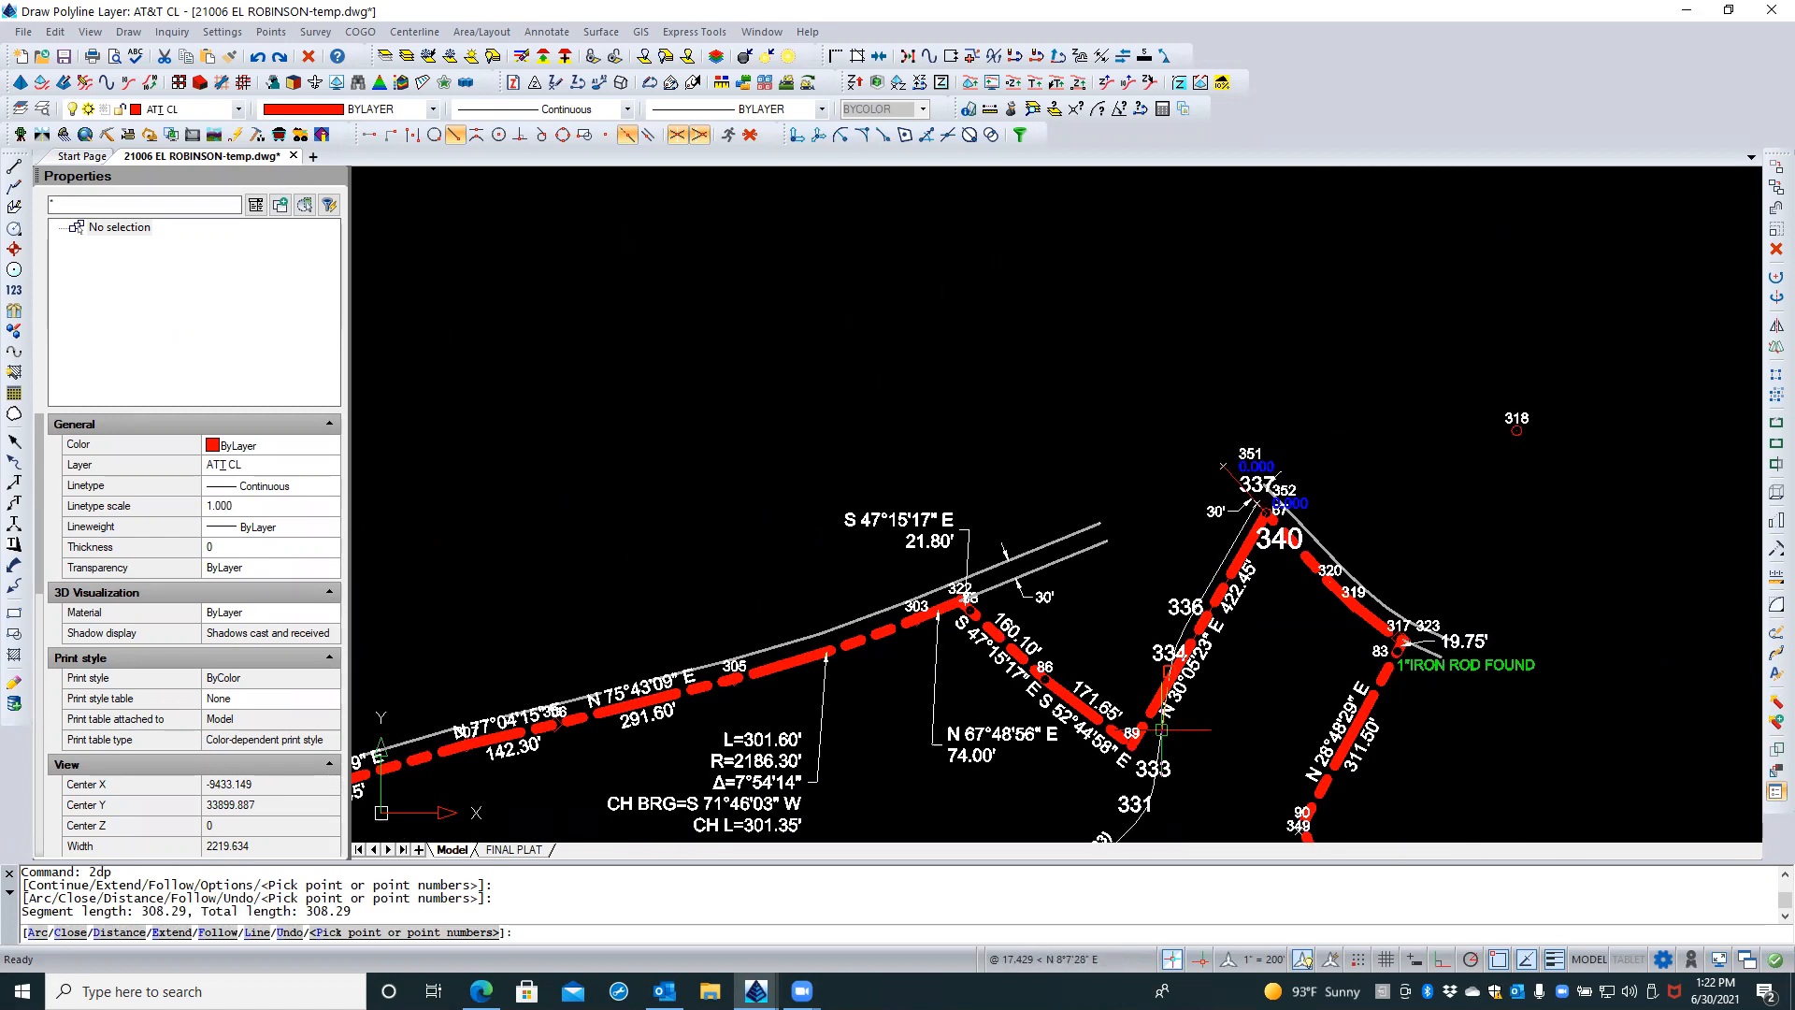
middle_click_drag(1162, 730, 1179, 544)
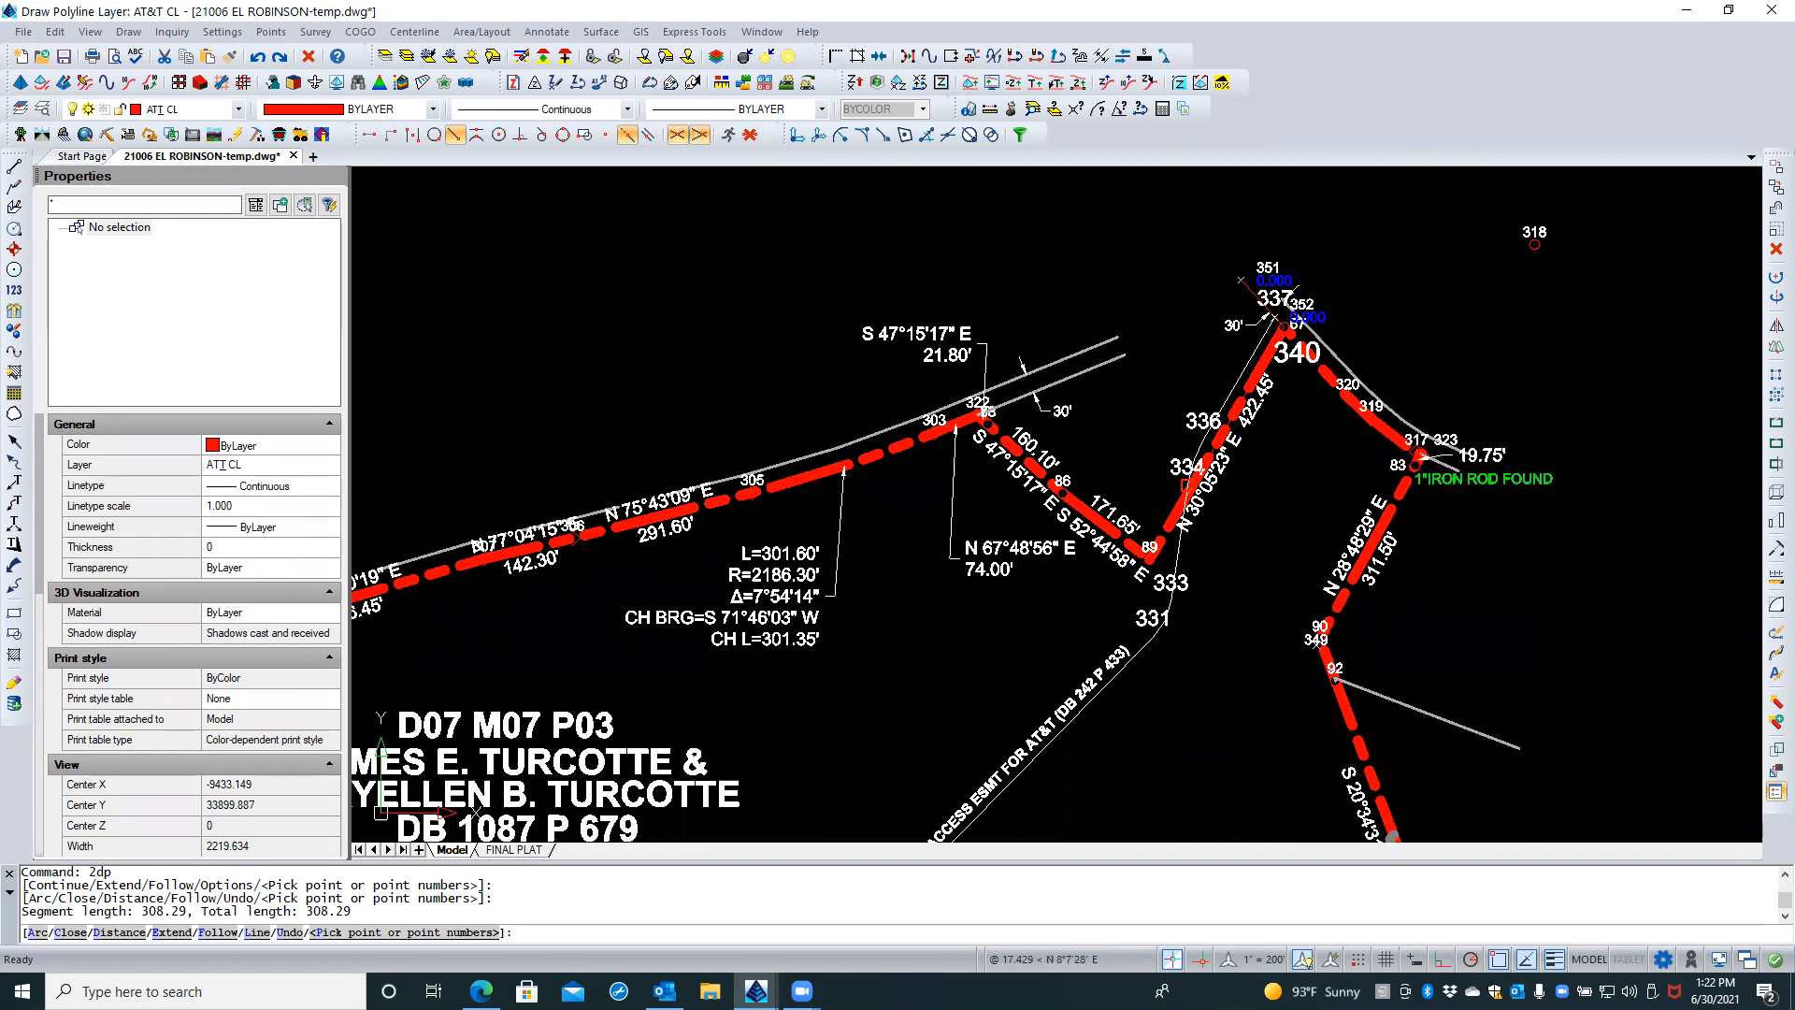
left_click(1183, 556)
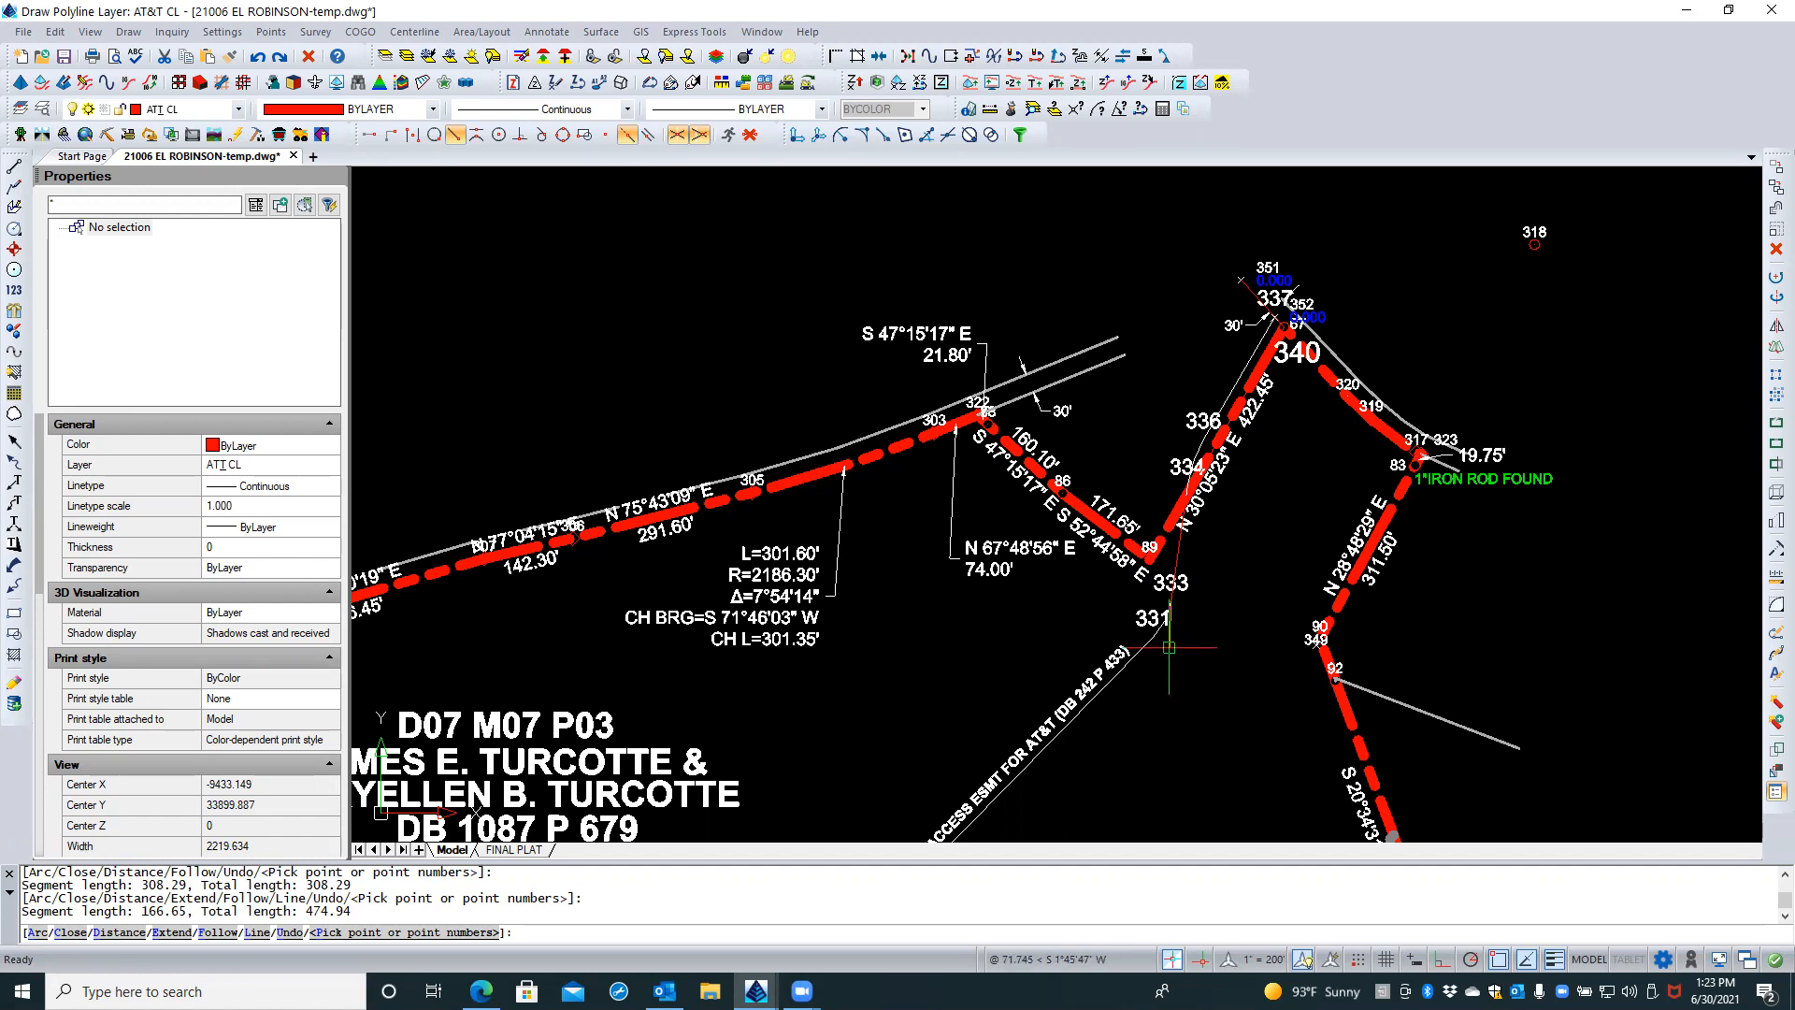
scroll(1169, 647, "up", 3)
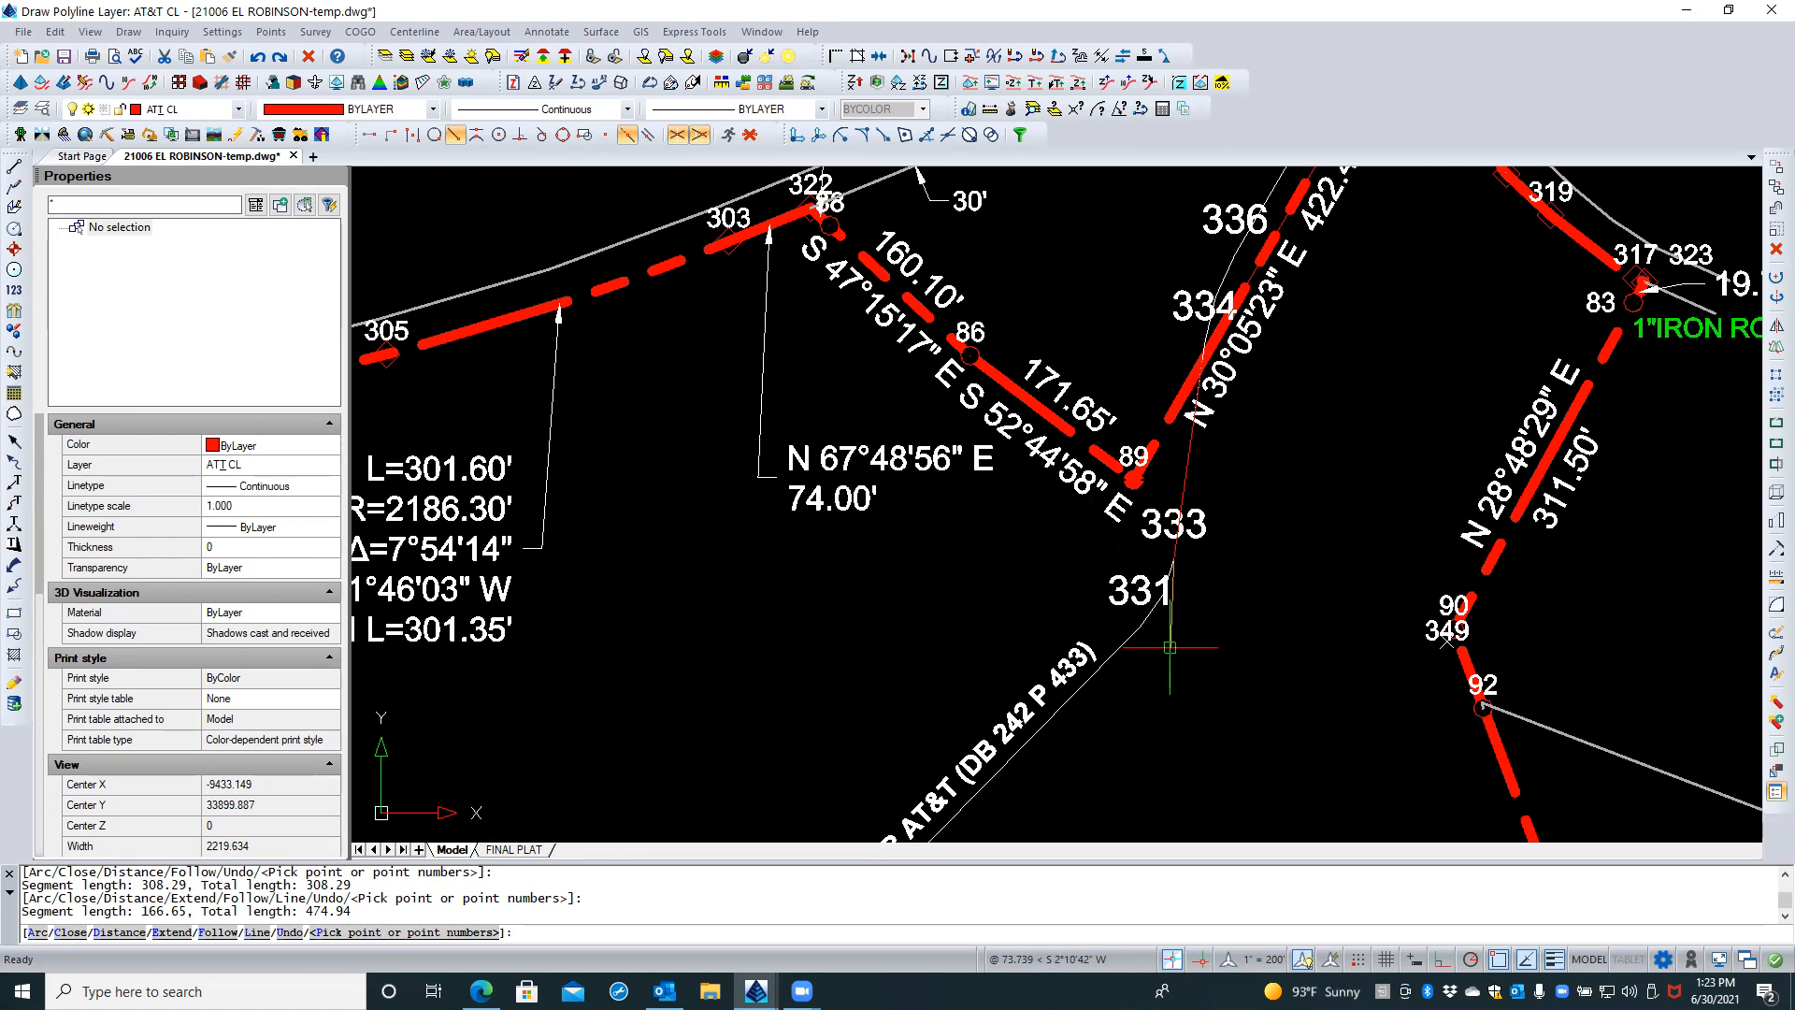
left_click(1123, 645)
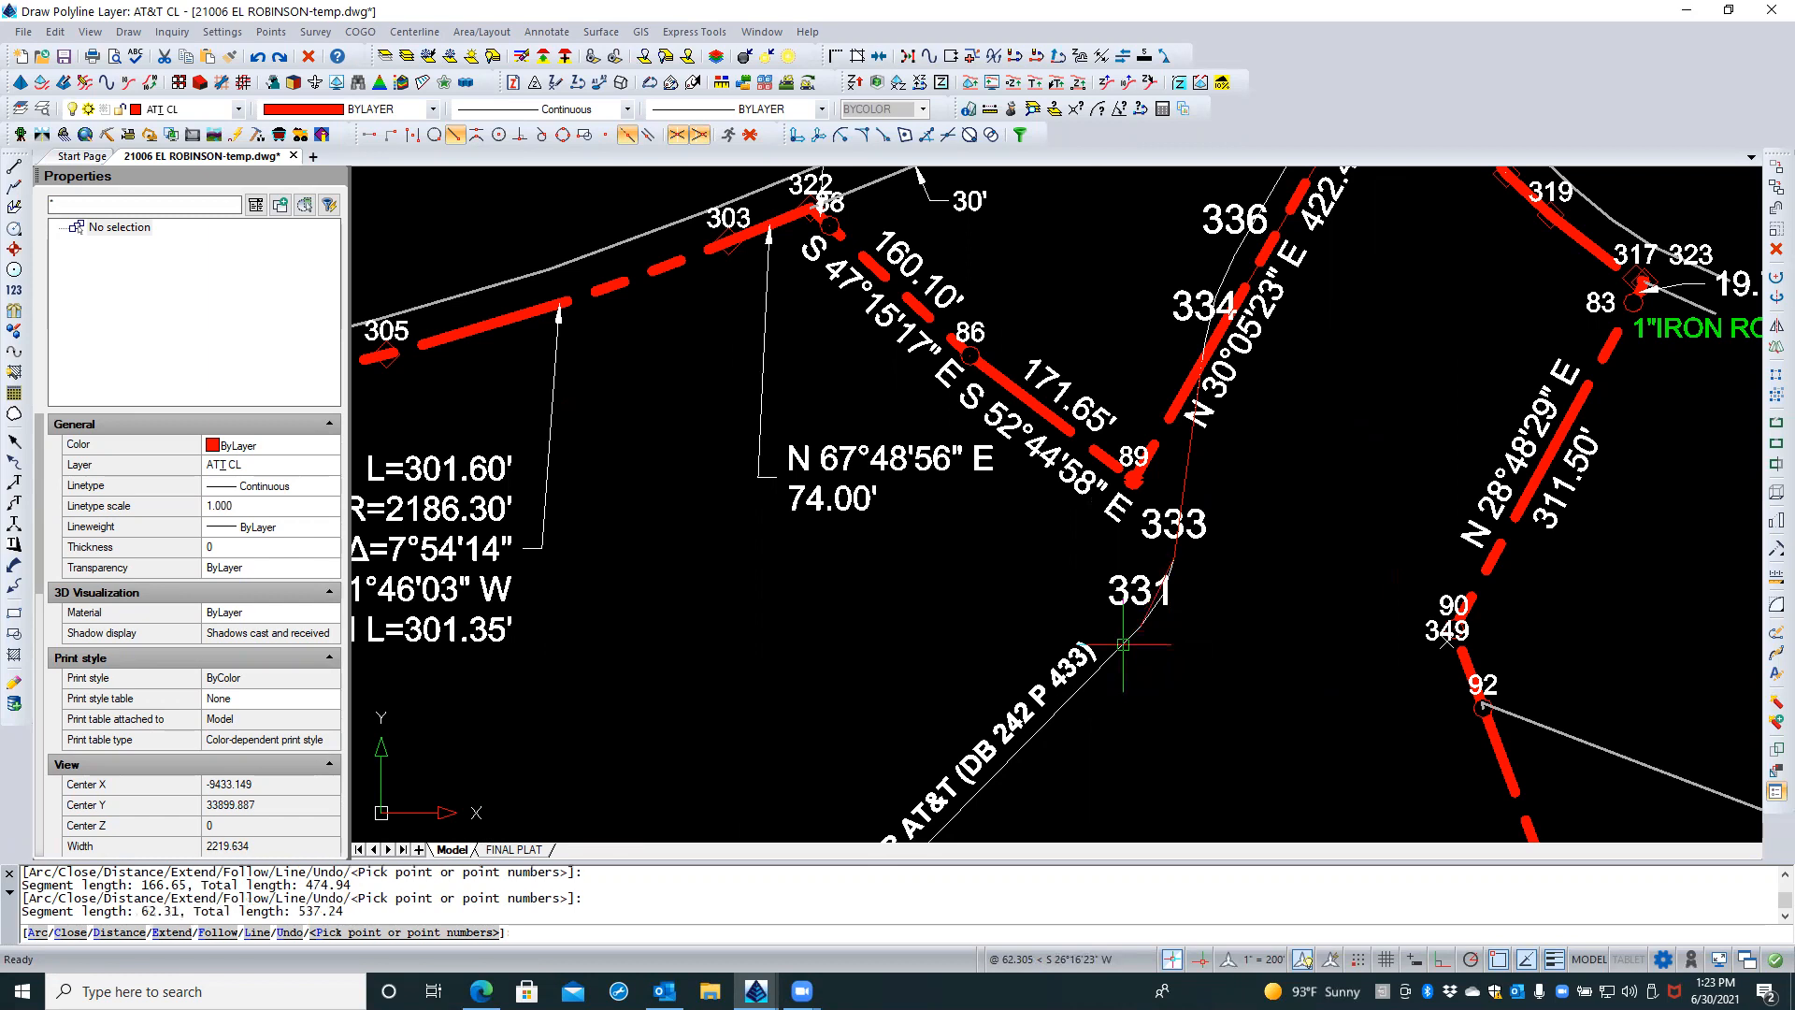
Extend the polyline to the southwest end of the access easement at the 30' x 100' AT&T easement and finish it
scroll(1082, 703, "down", 1)
scroll(1083, 703, "down", 1)
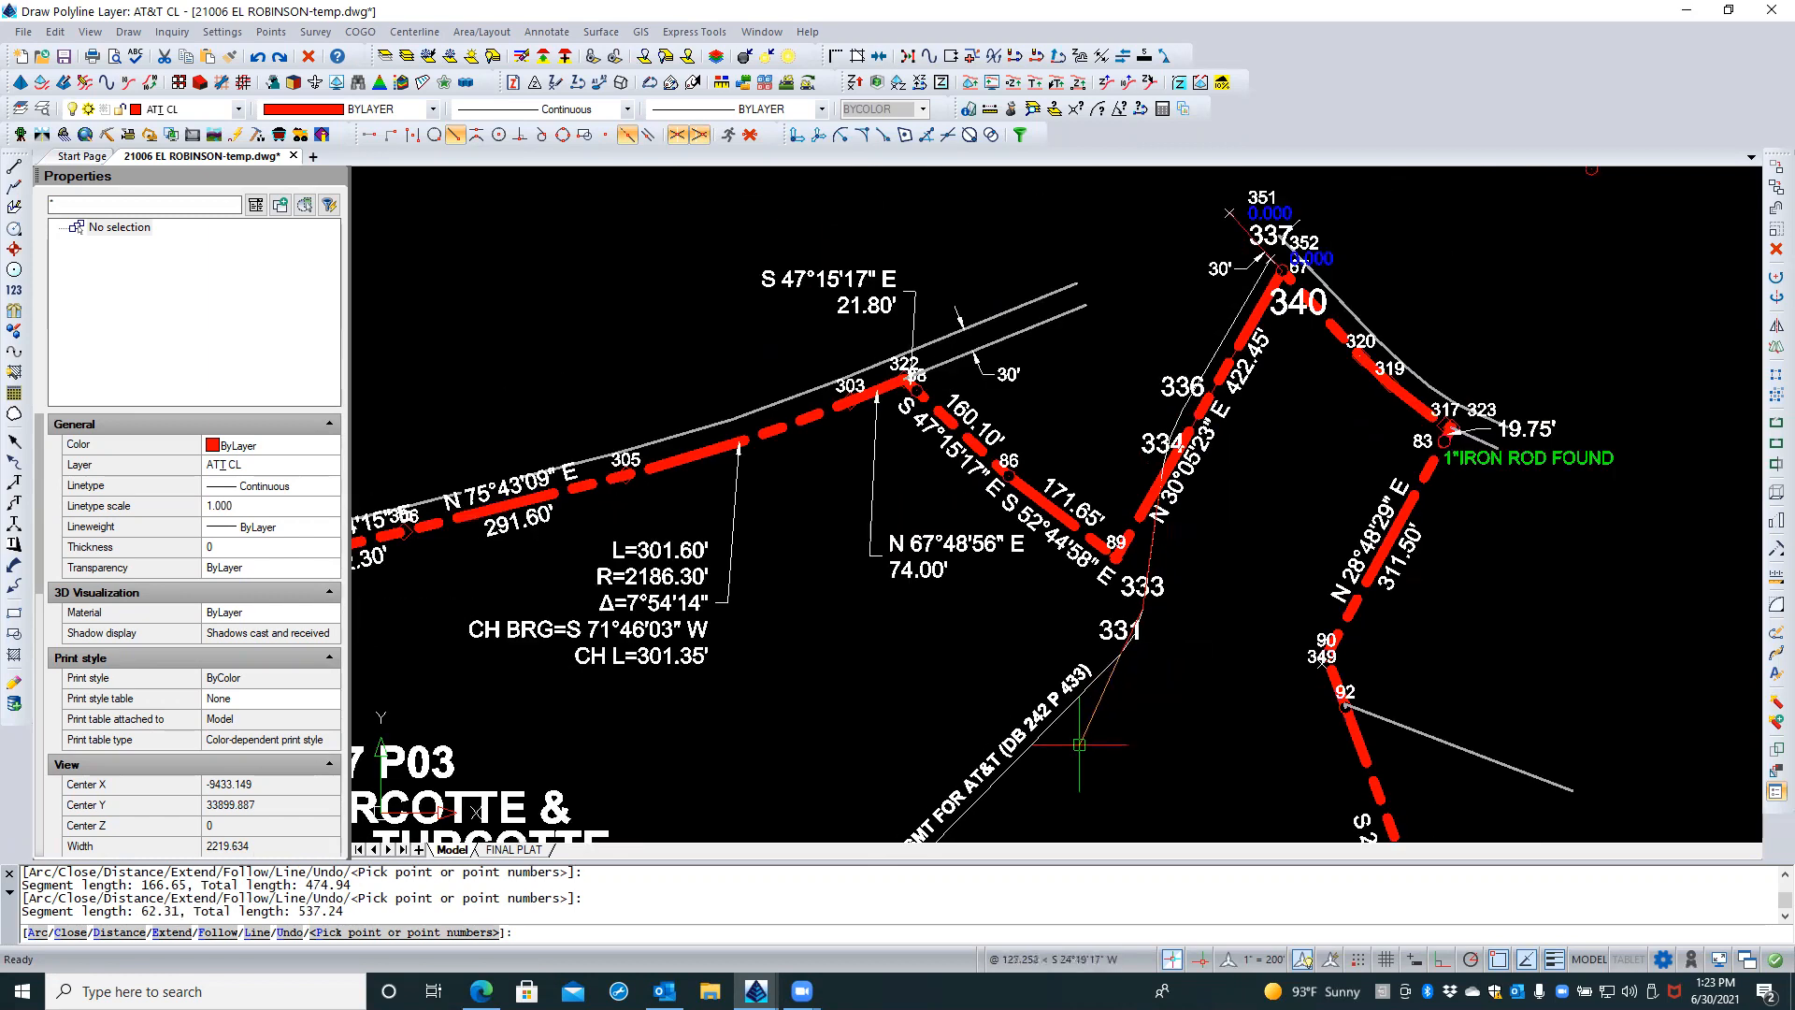
middle_click_drag(1083, 703, 1240, 482)
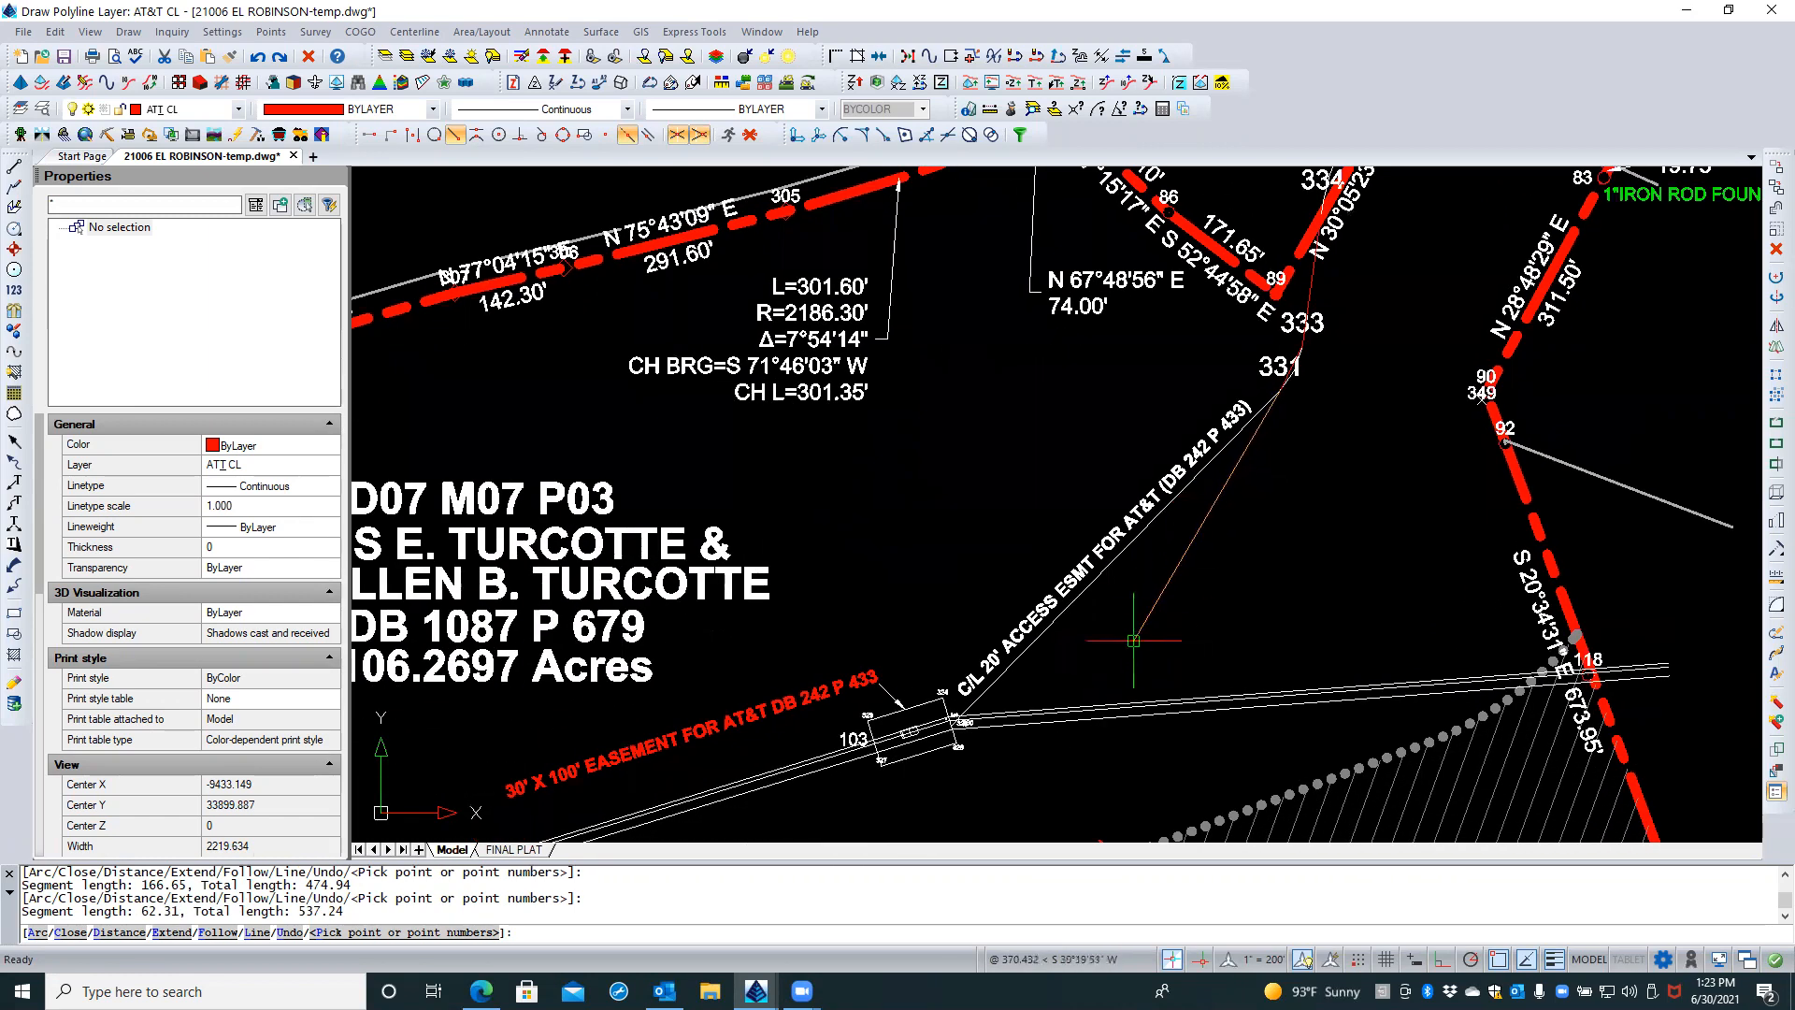
left_click(981, 699)
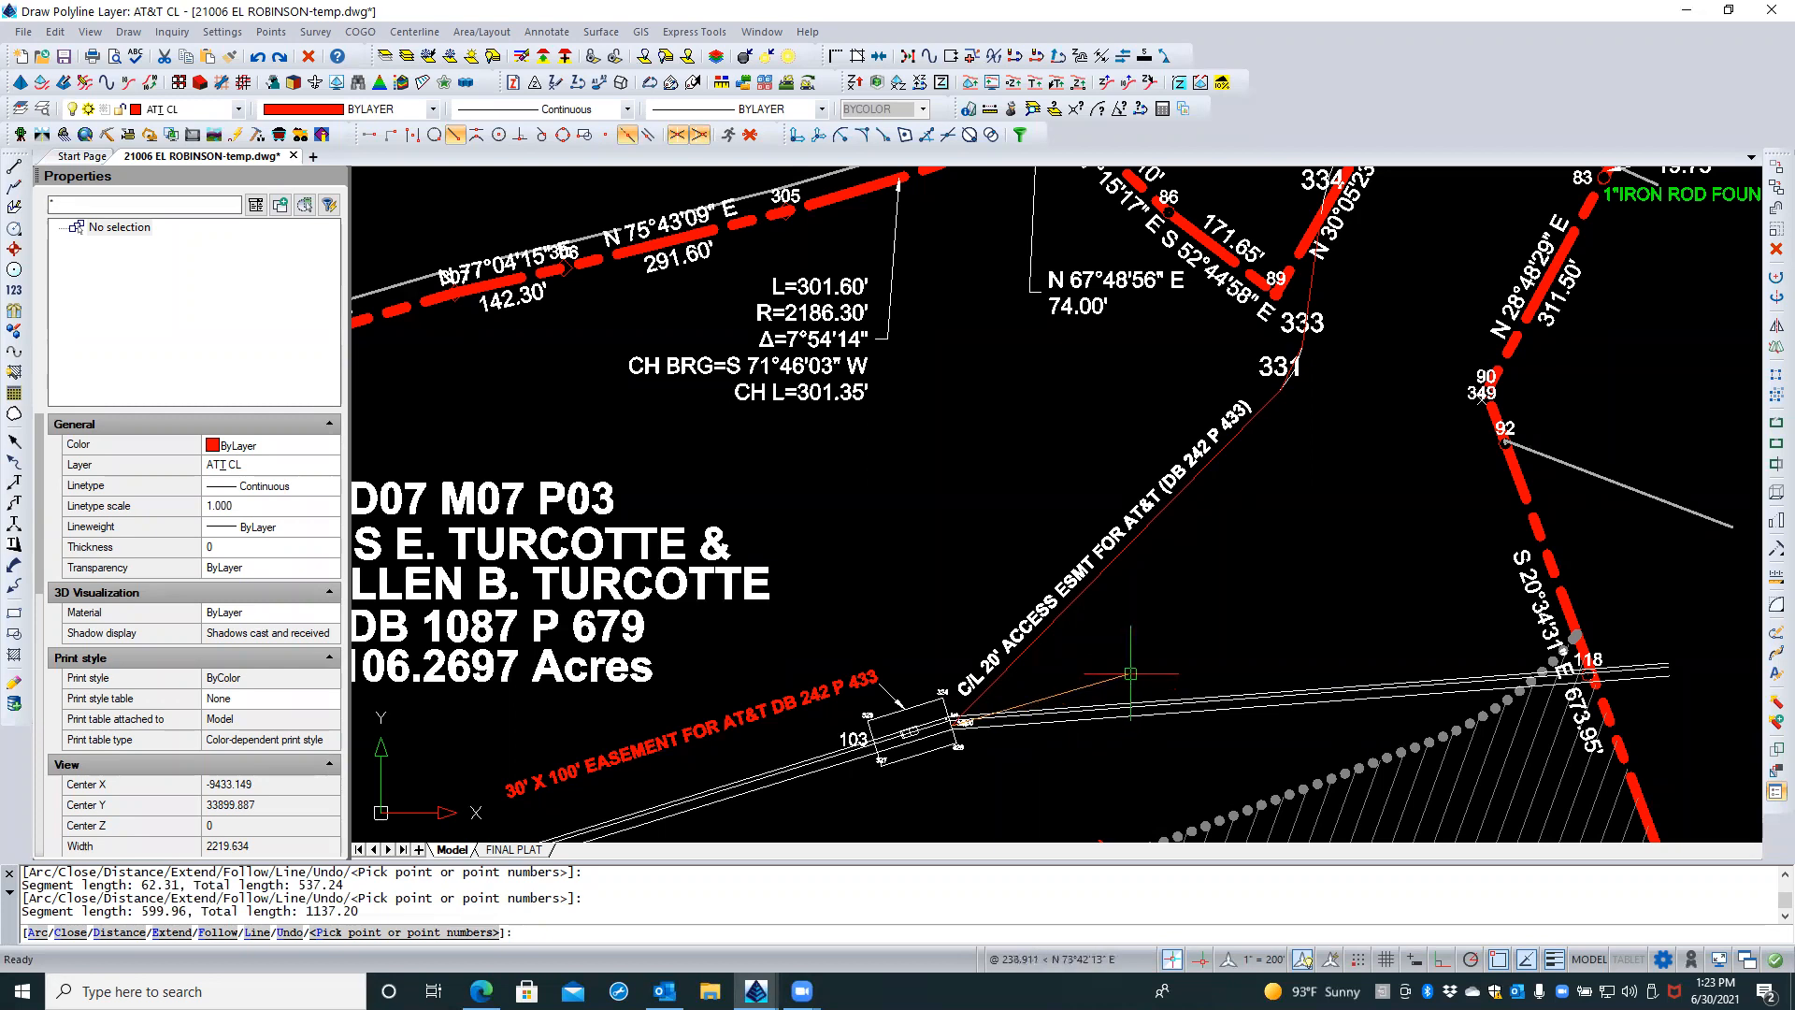
key("Return")
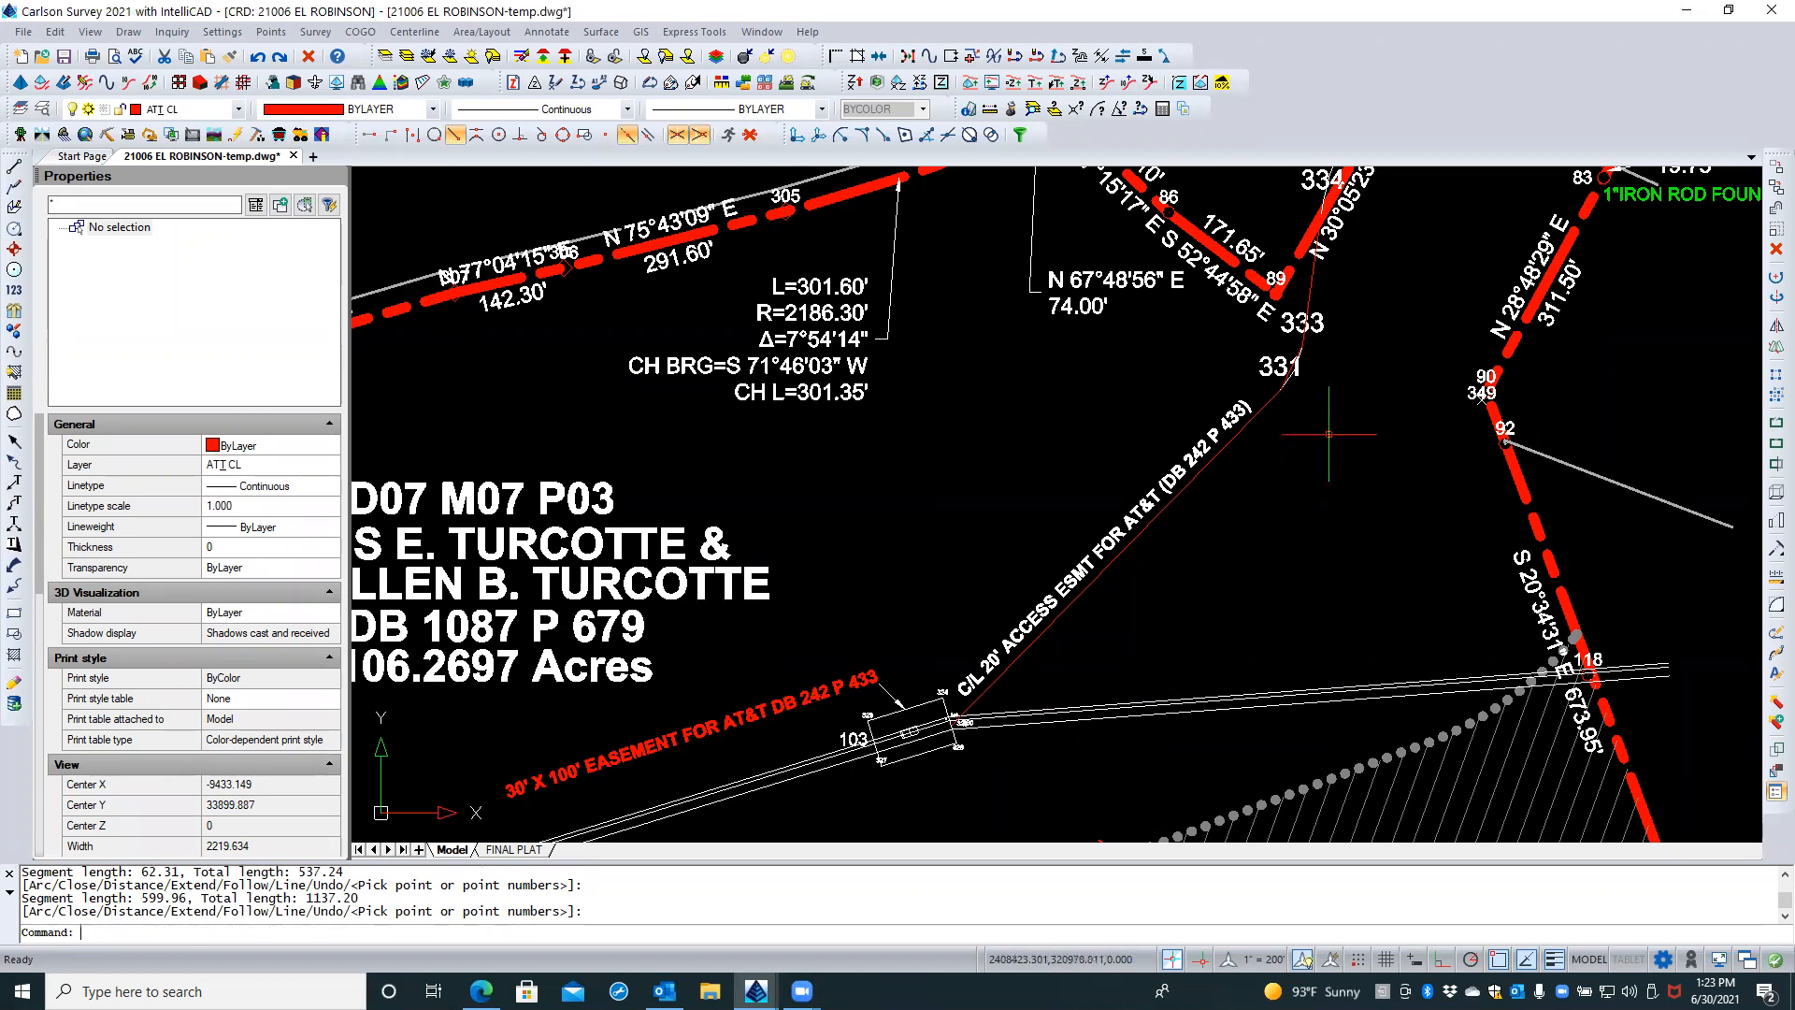
Select the new AT&T CL polyline at its straight segment beside point 331
scroll(1335, 428, "up", 1)
mouse_move(1328, 367)
middle_mouse_down()
mouse_move(1312, 617)
mouse_move(1394, 659)
middle_mouse_up()
scroll(1393, 660, "up", 7)
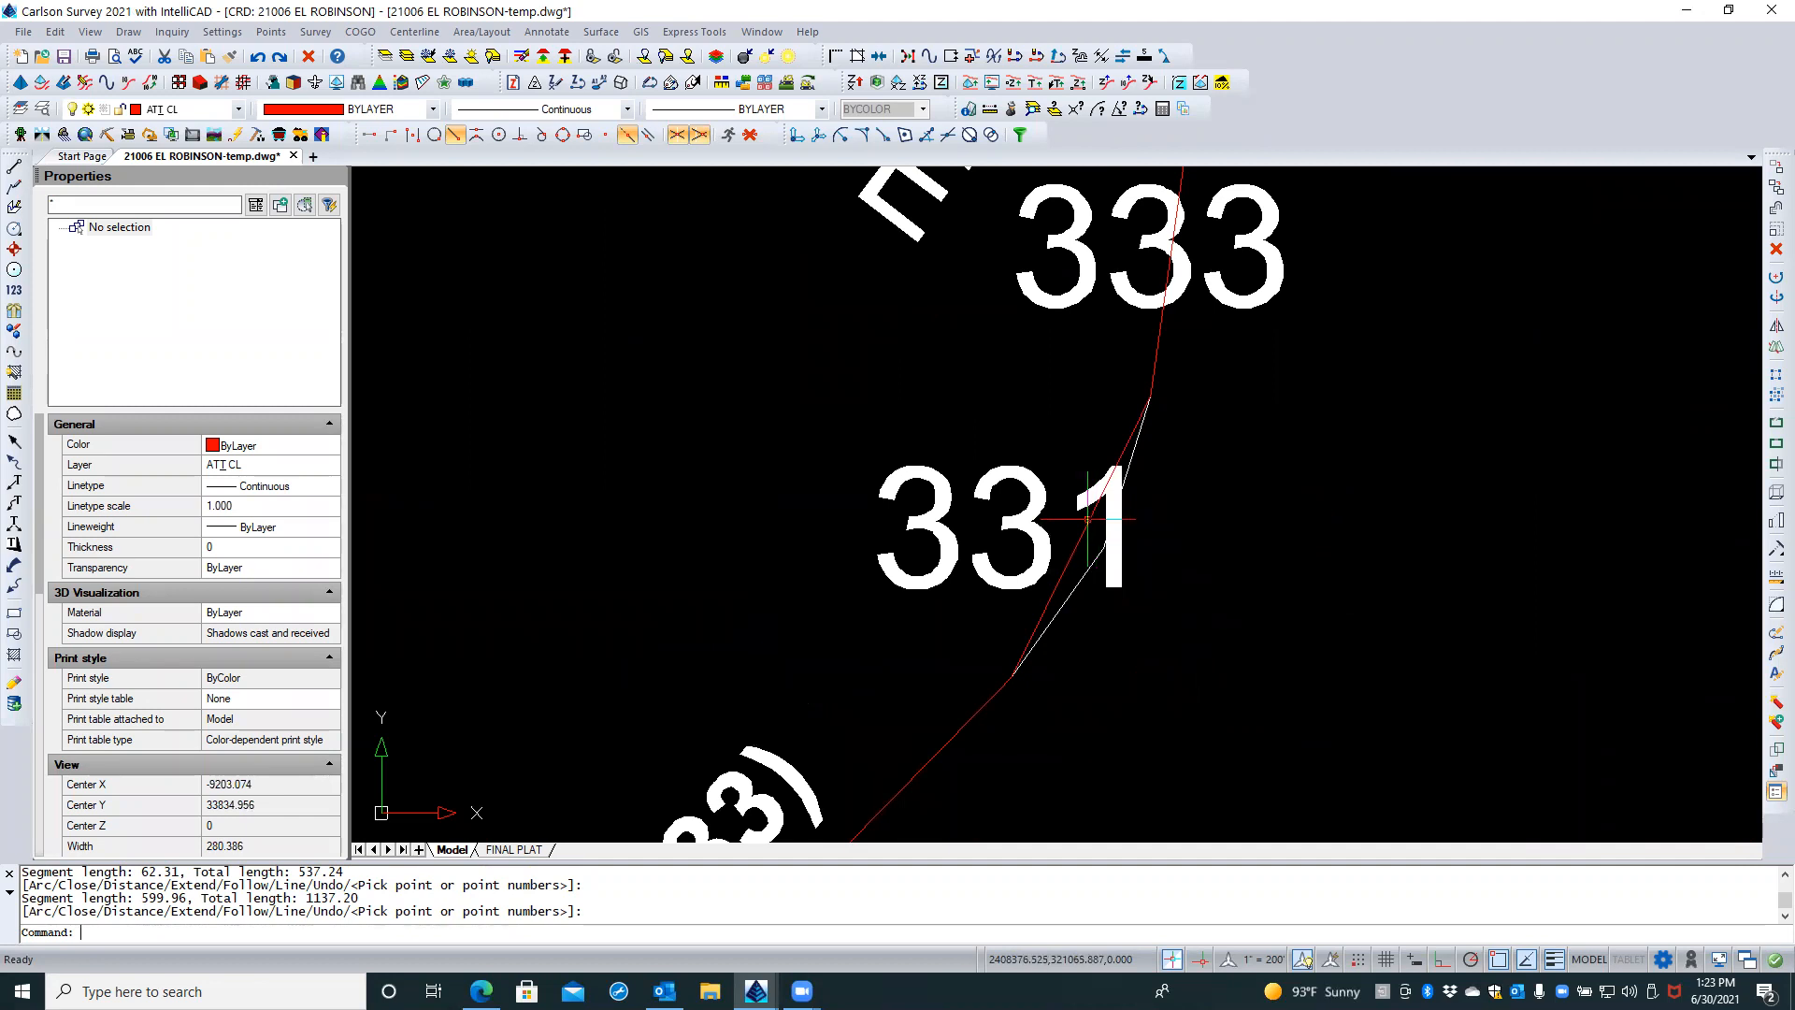
left_click(1087, 517)
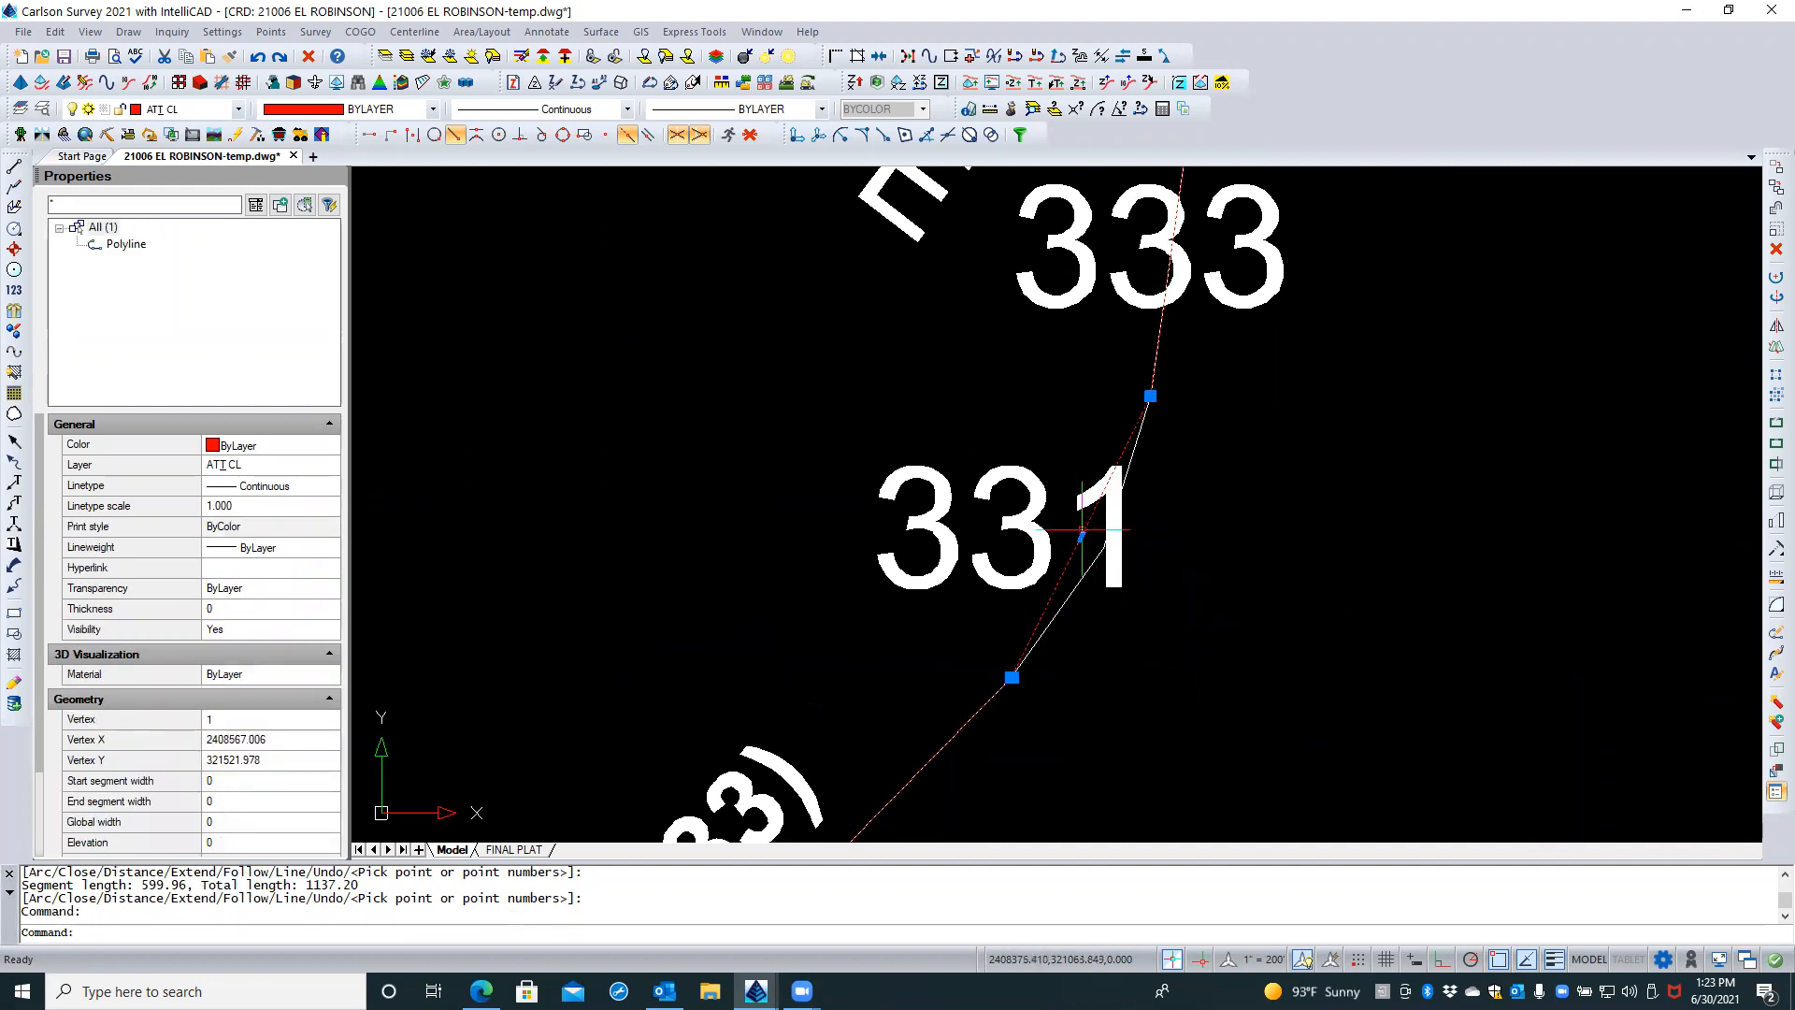
mouse_move(1082, 538)
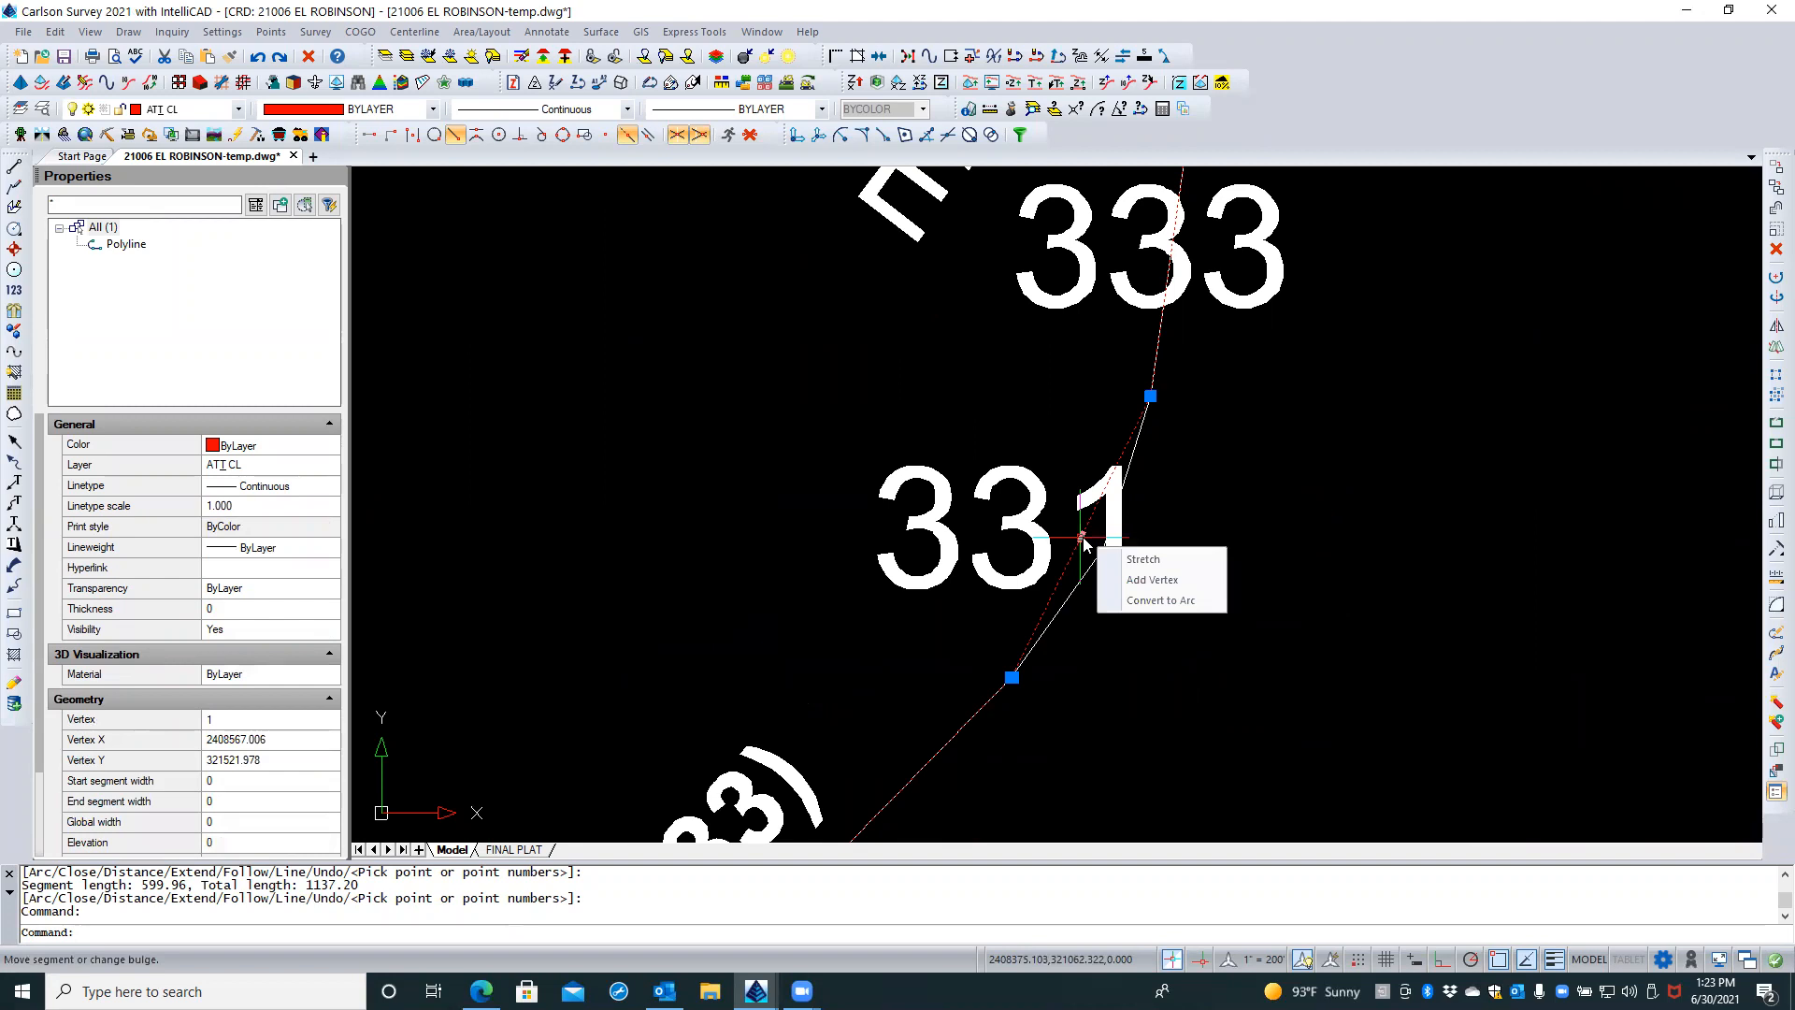
left_click(1130, 603)
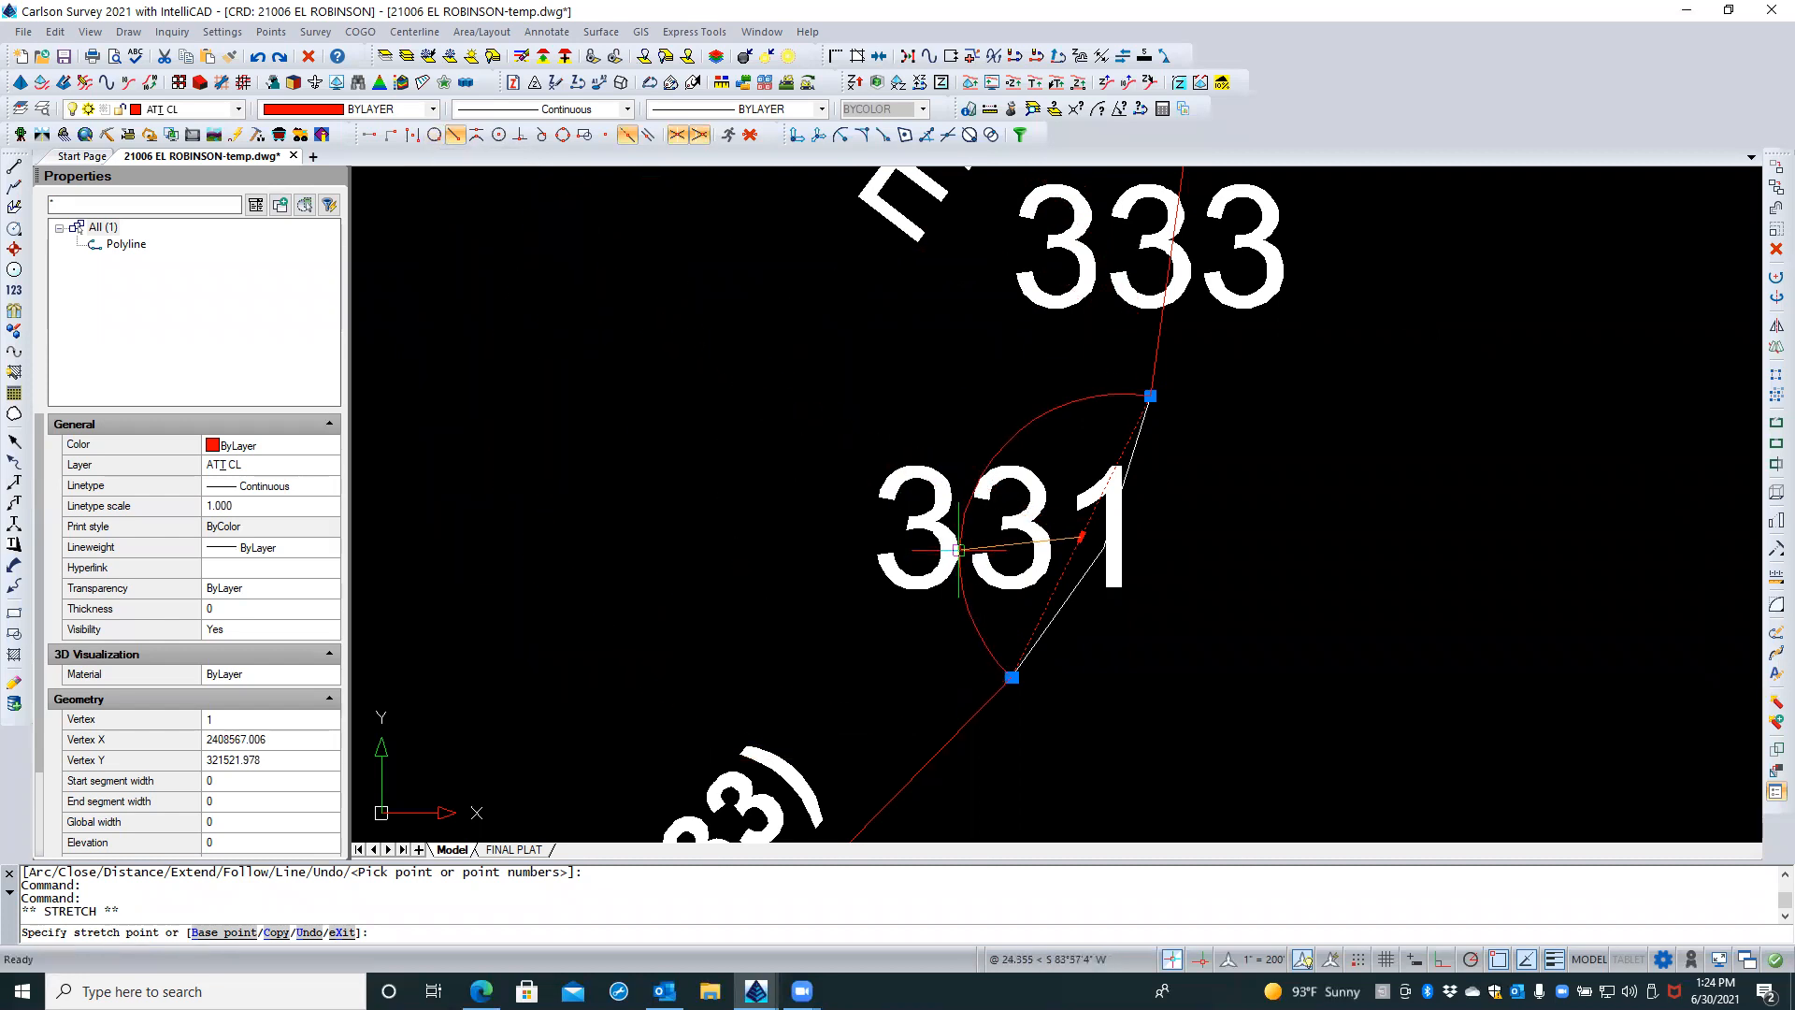
scroll(959, 550, "down", 5)
key("Escape")
Regenerate the drawing so the easement curve beside point 331 displays smoothly
scroll(1339, 477, "up", 1)
scroll(1339, 476, "up", 4)
scroll(1222, 501, "up", 5)
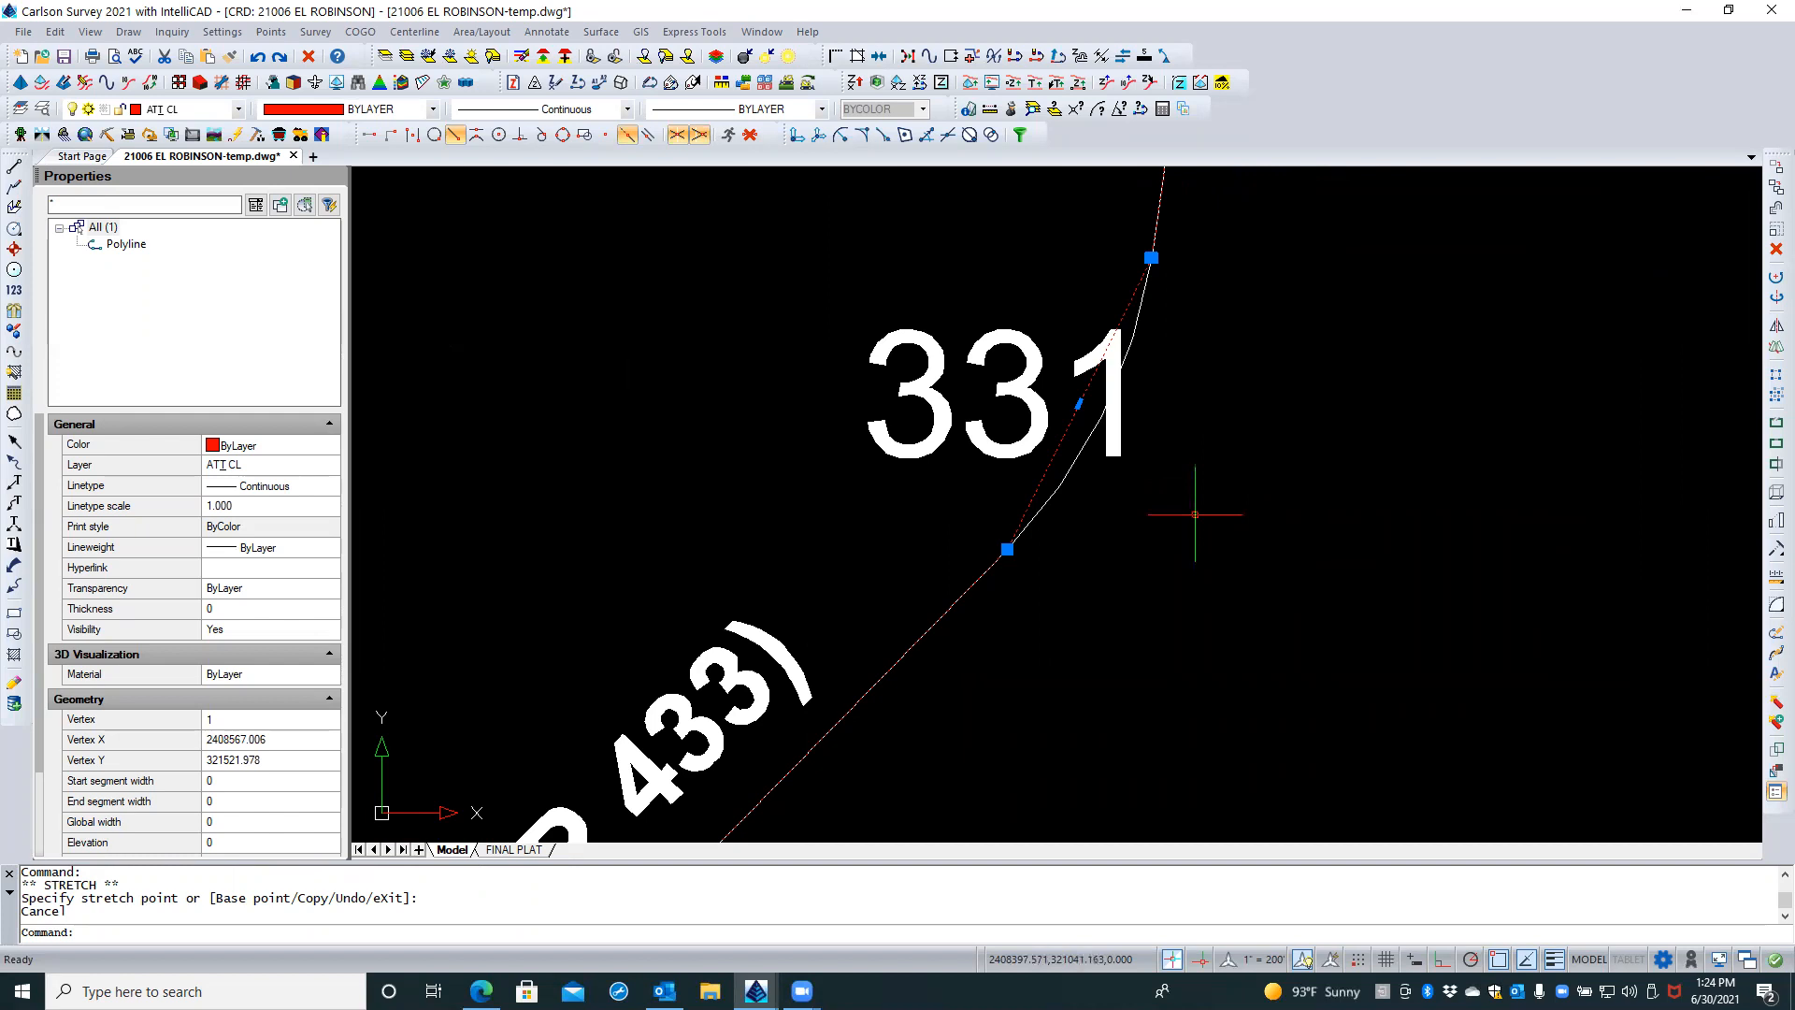
type("RE")
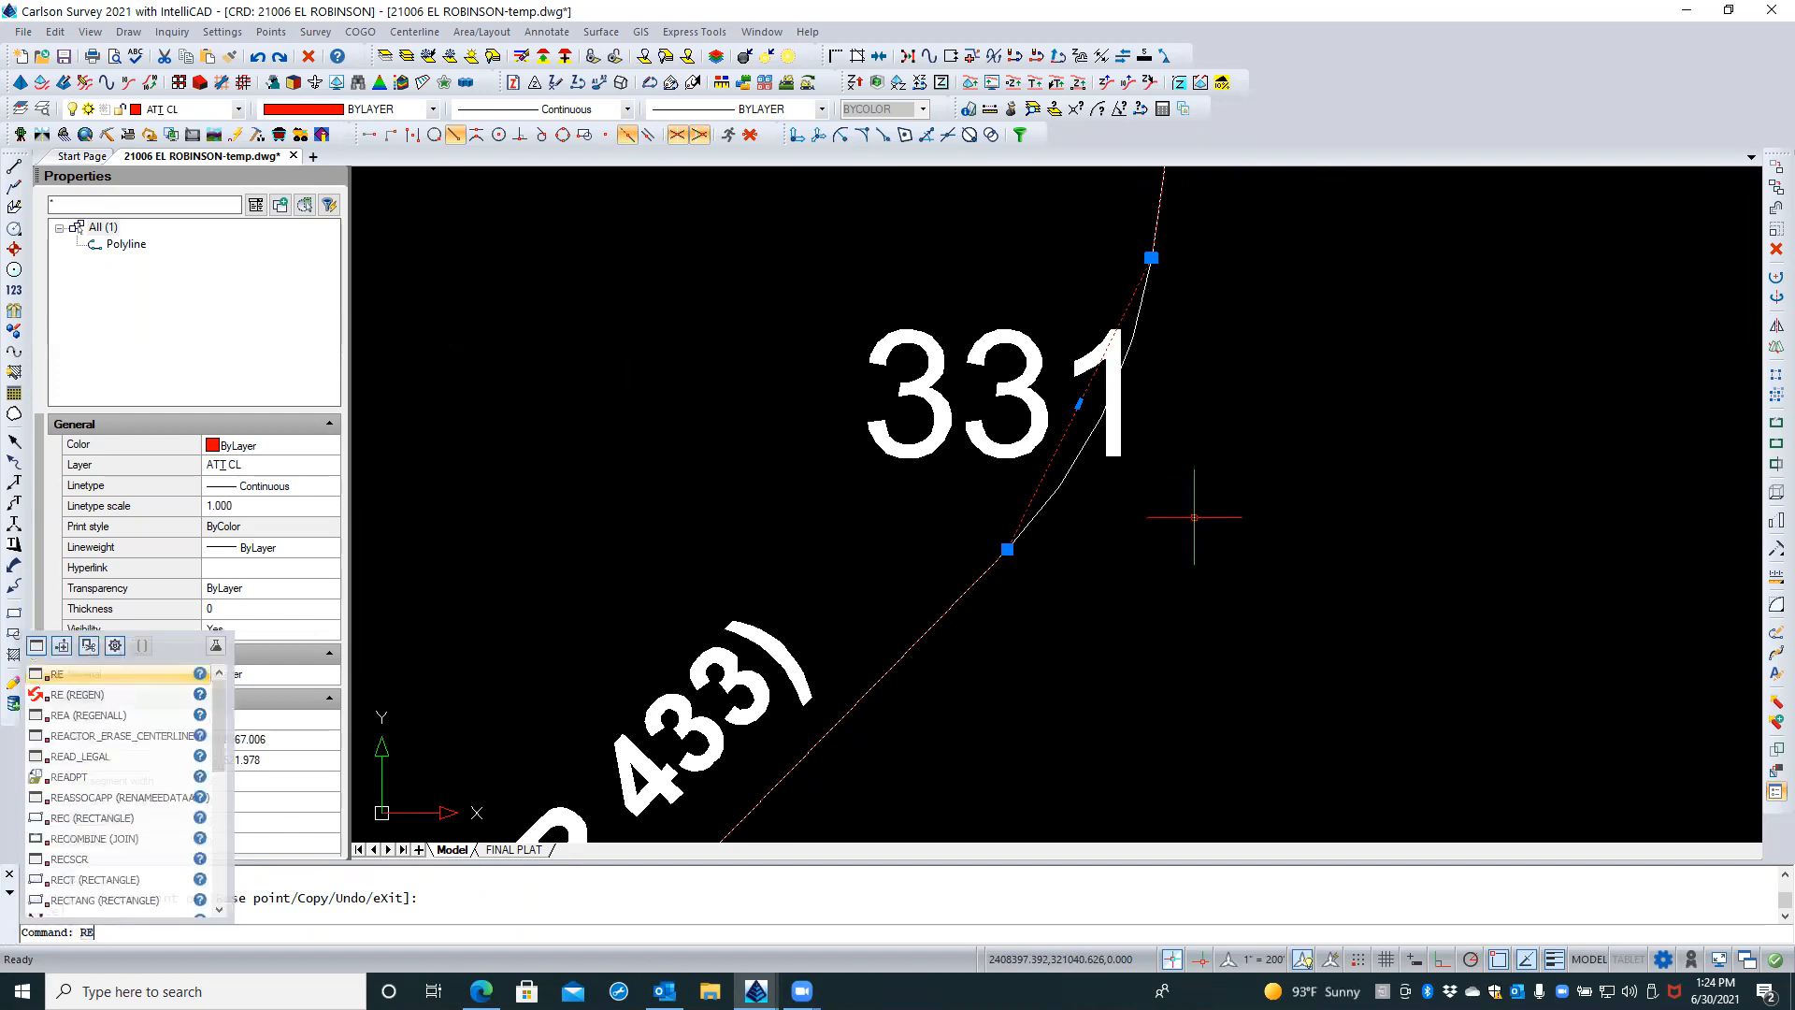
type("GEN")
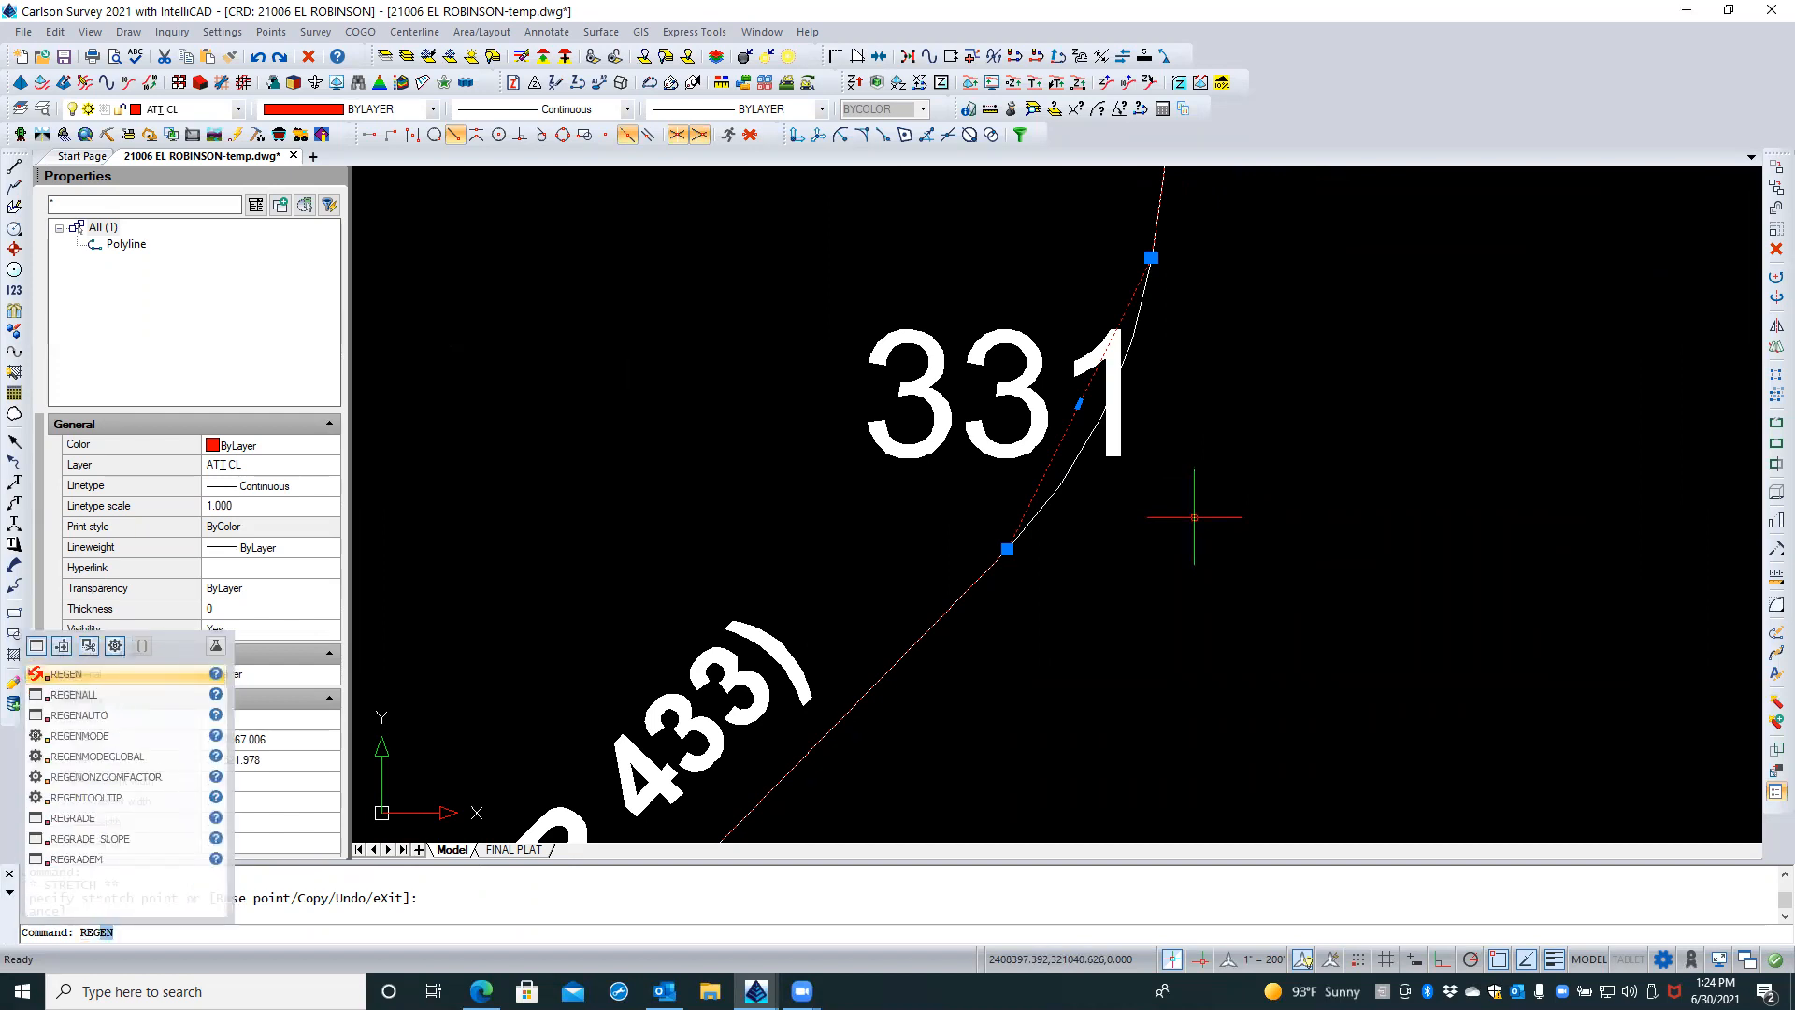
key("Return")
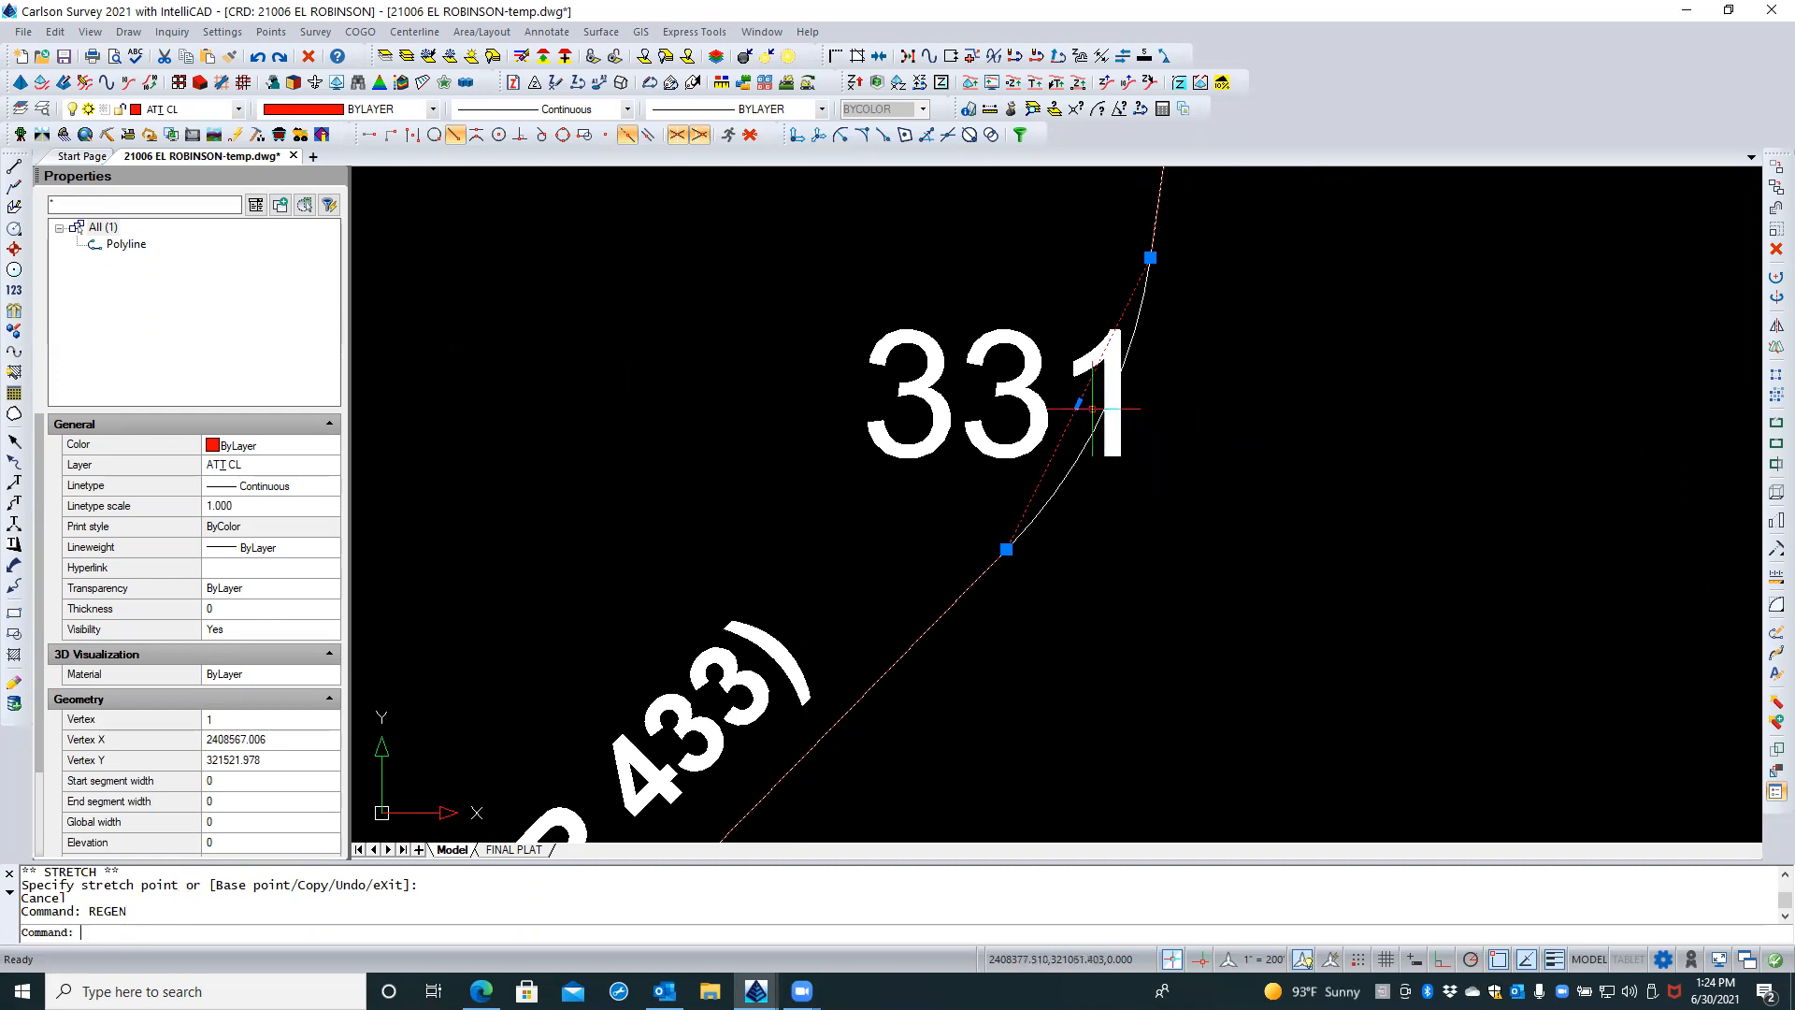
Convert the polyline segment beside point 331 to an arc passing through the midpoint of the existing easement curve, and deselect the polyline
mouse_move(1079, 404)
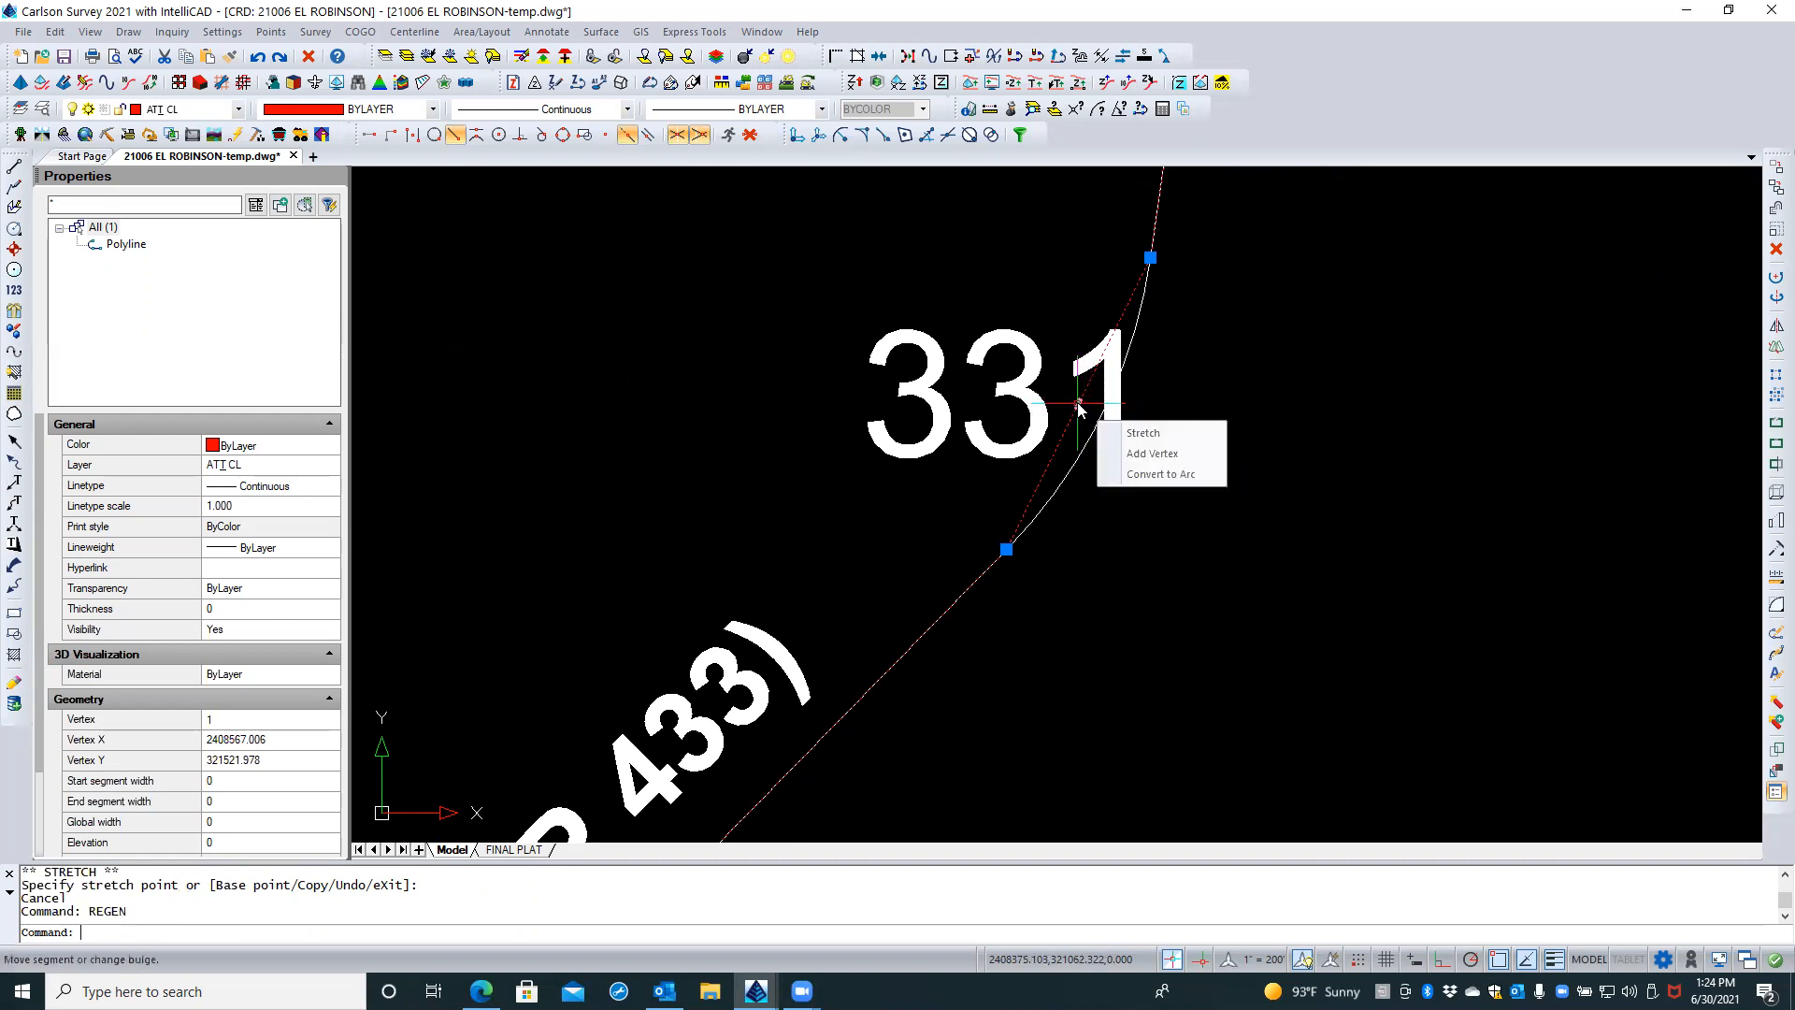
left_click(1133, 475)
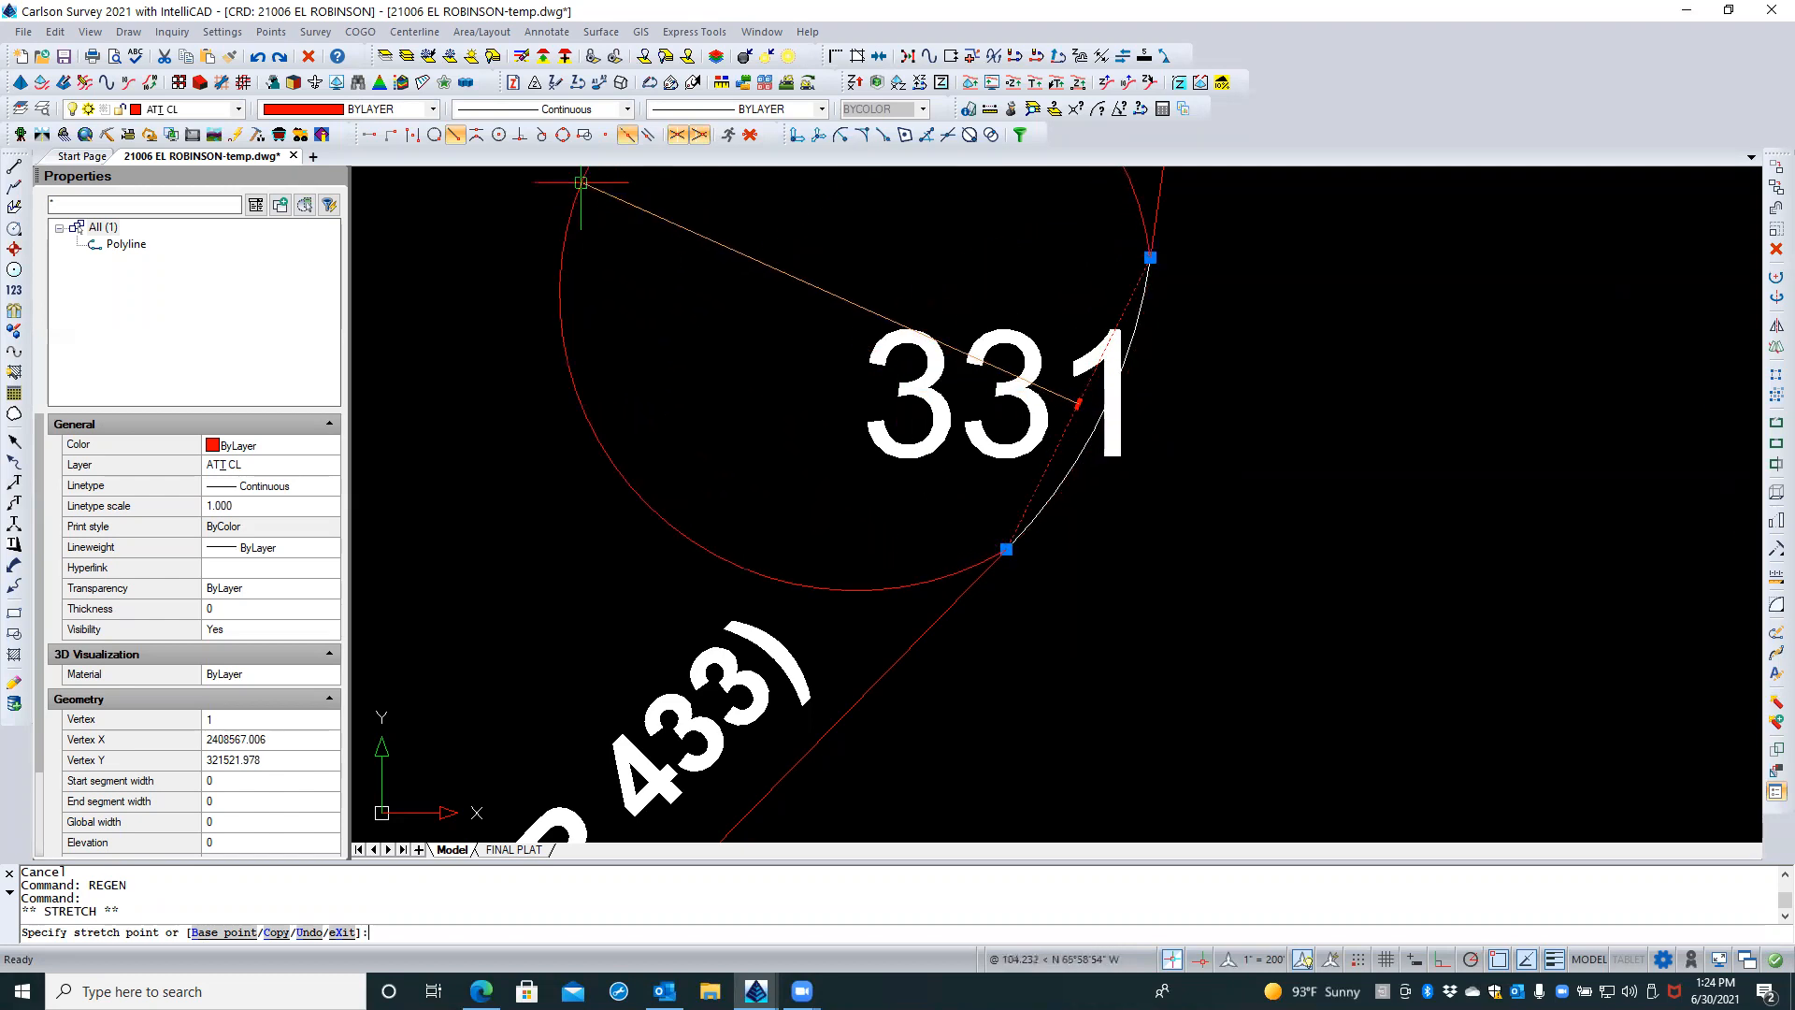
left_click(478, 135)
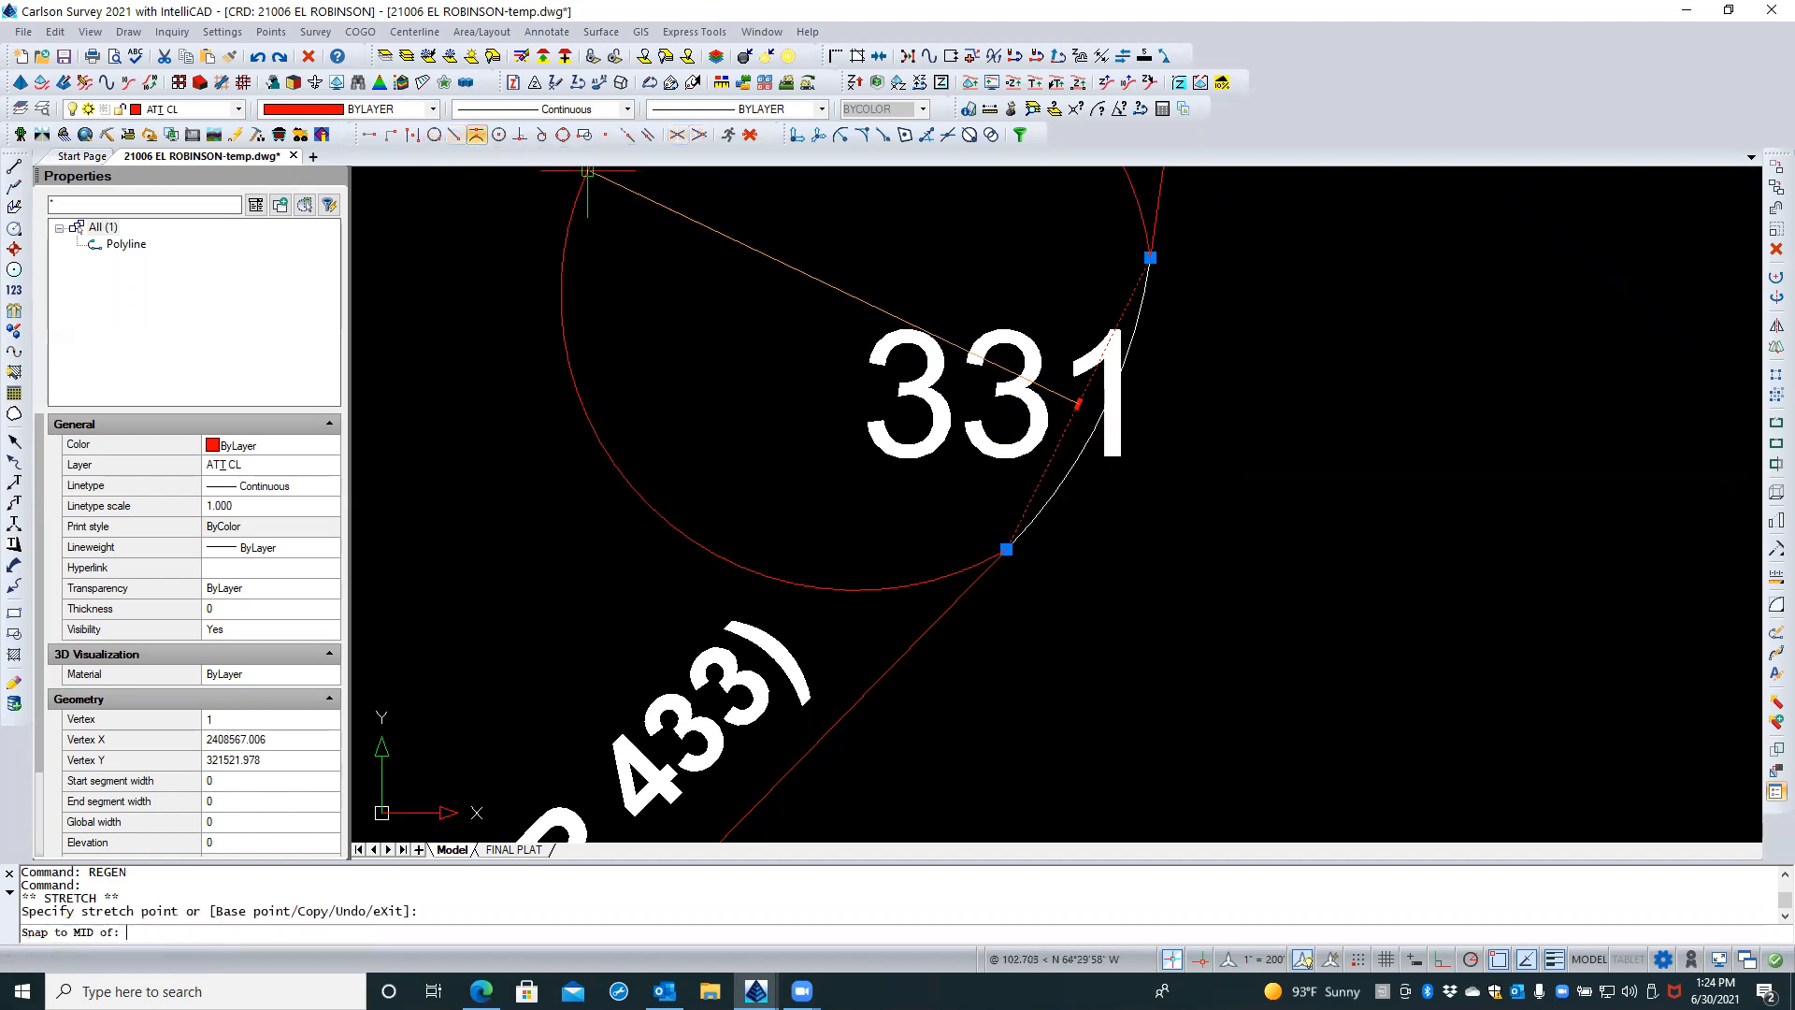
left_click(1088, 428)
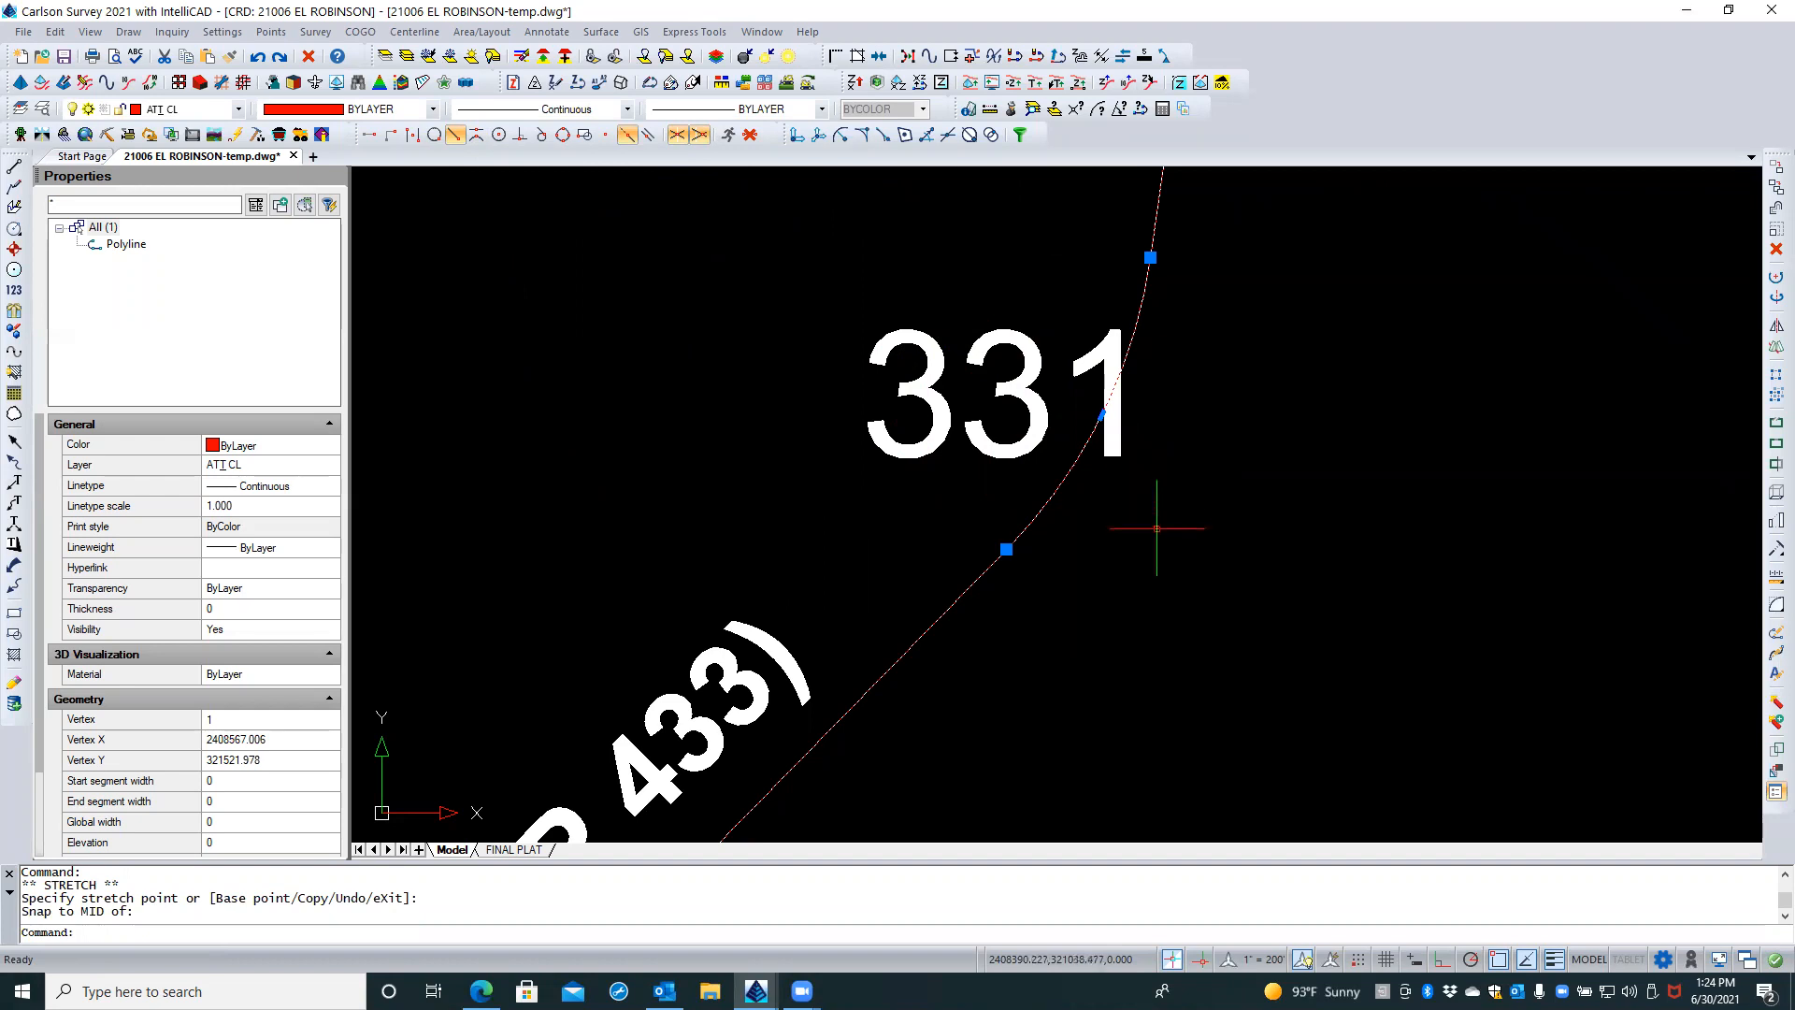
key("Return")
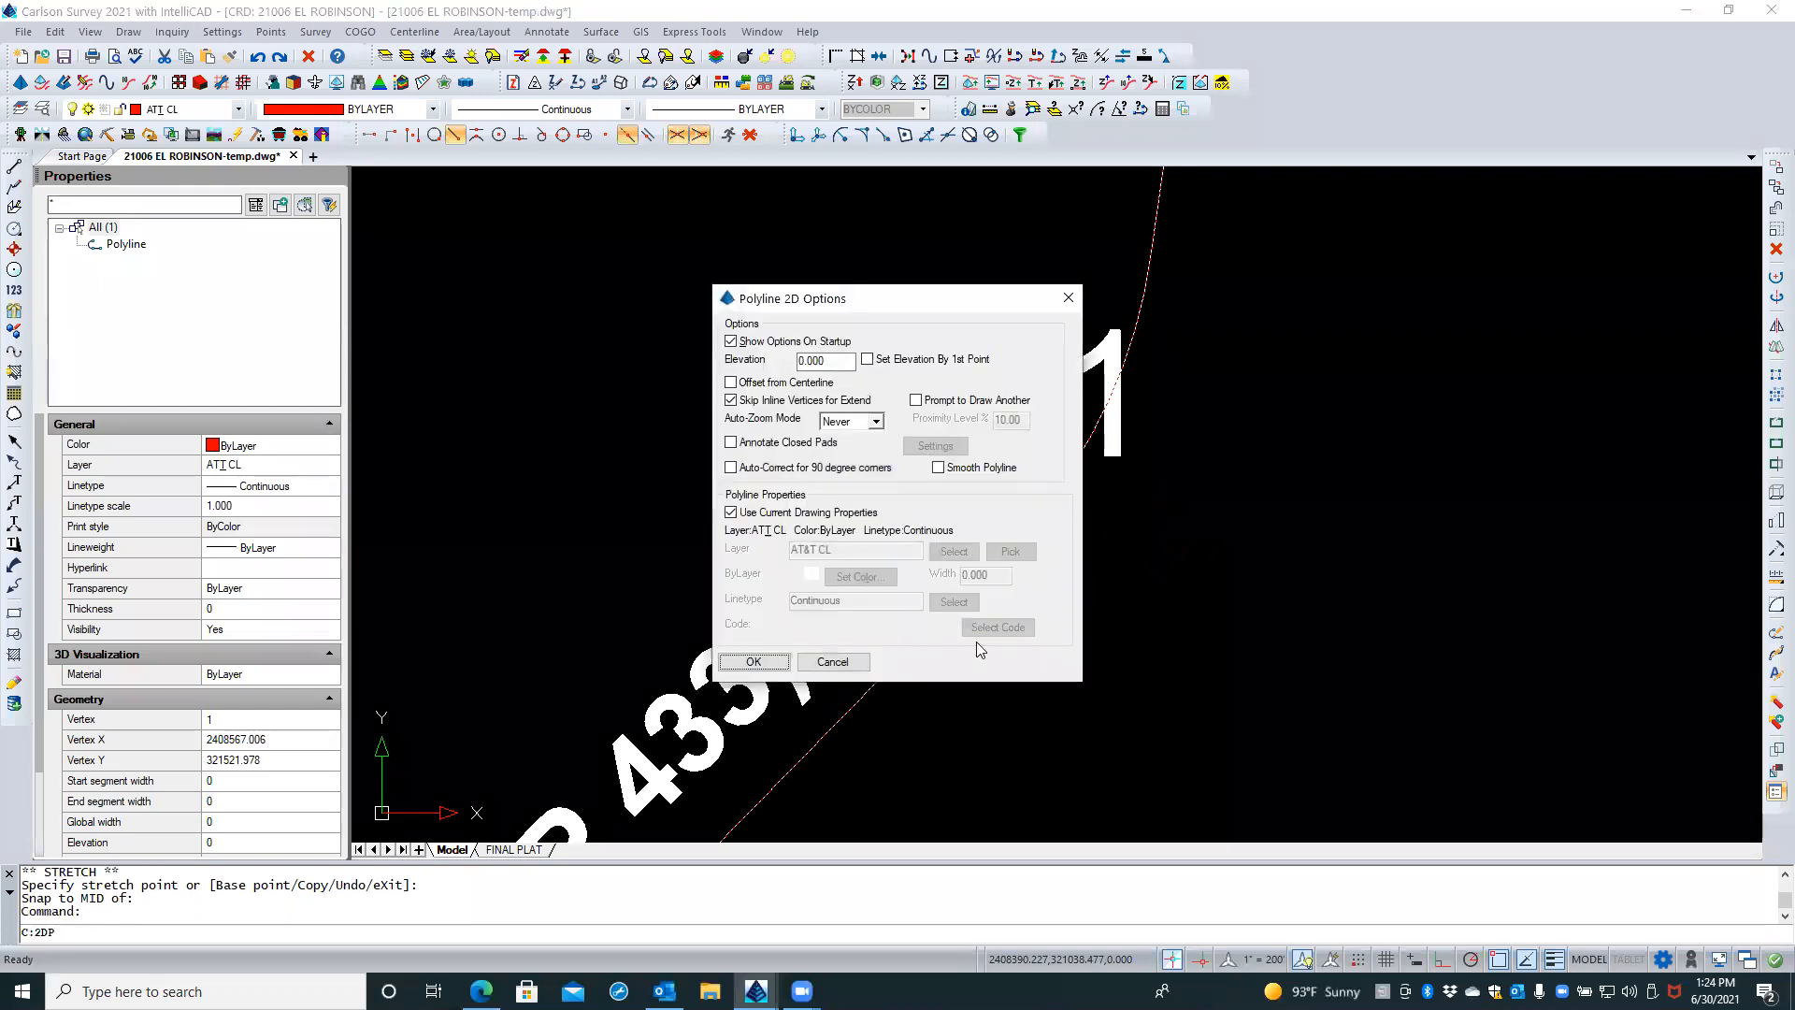
left_click(818, 670)
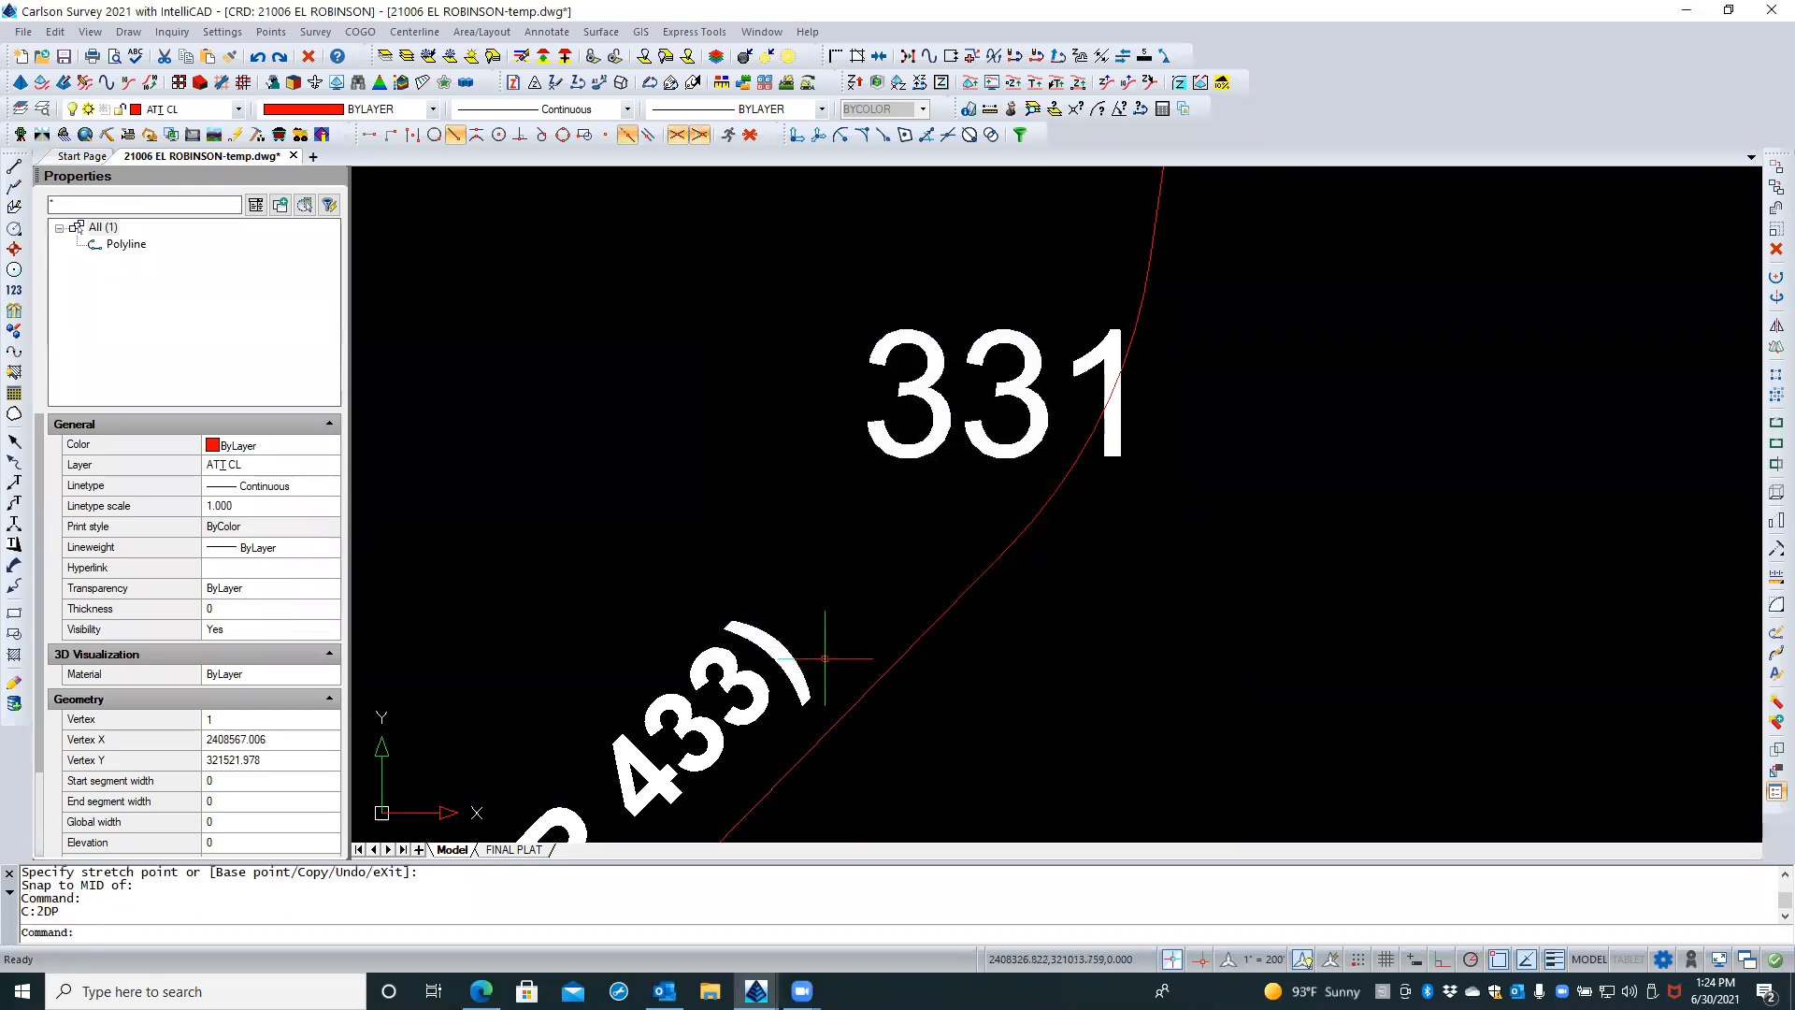
Review the general, angle, distance and arc settings in the annotation defaults and accept them
scroll(1077, 580, "down", 6)
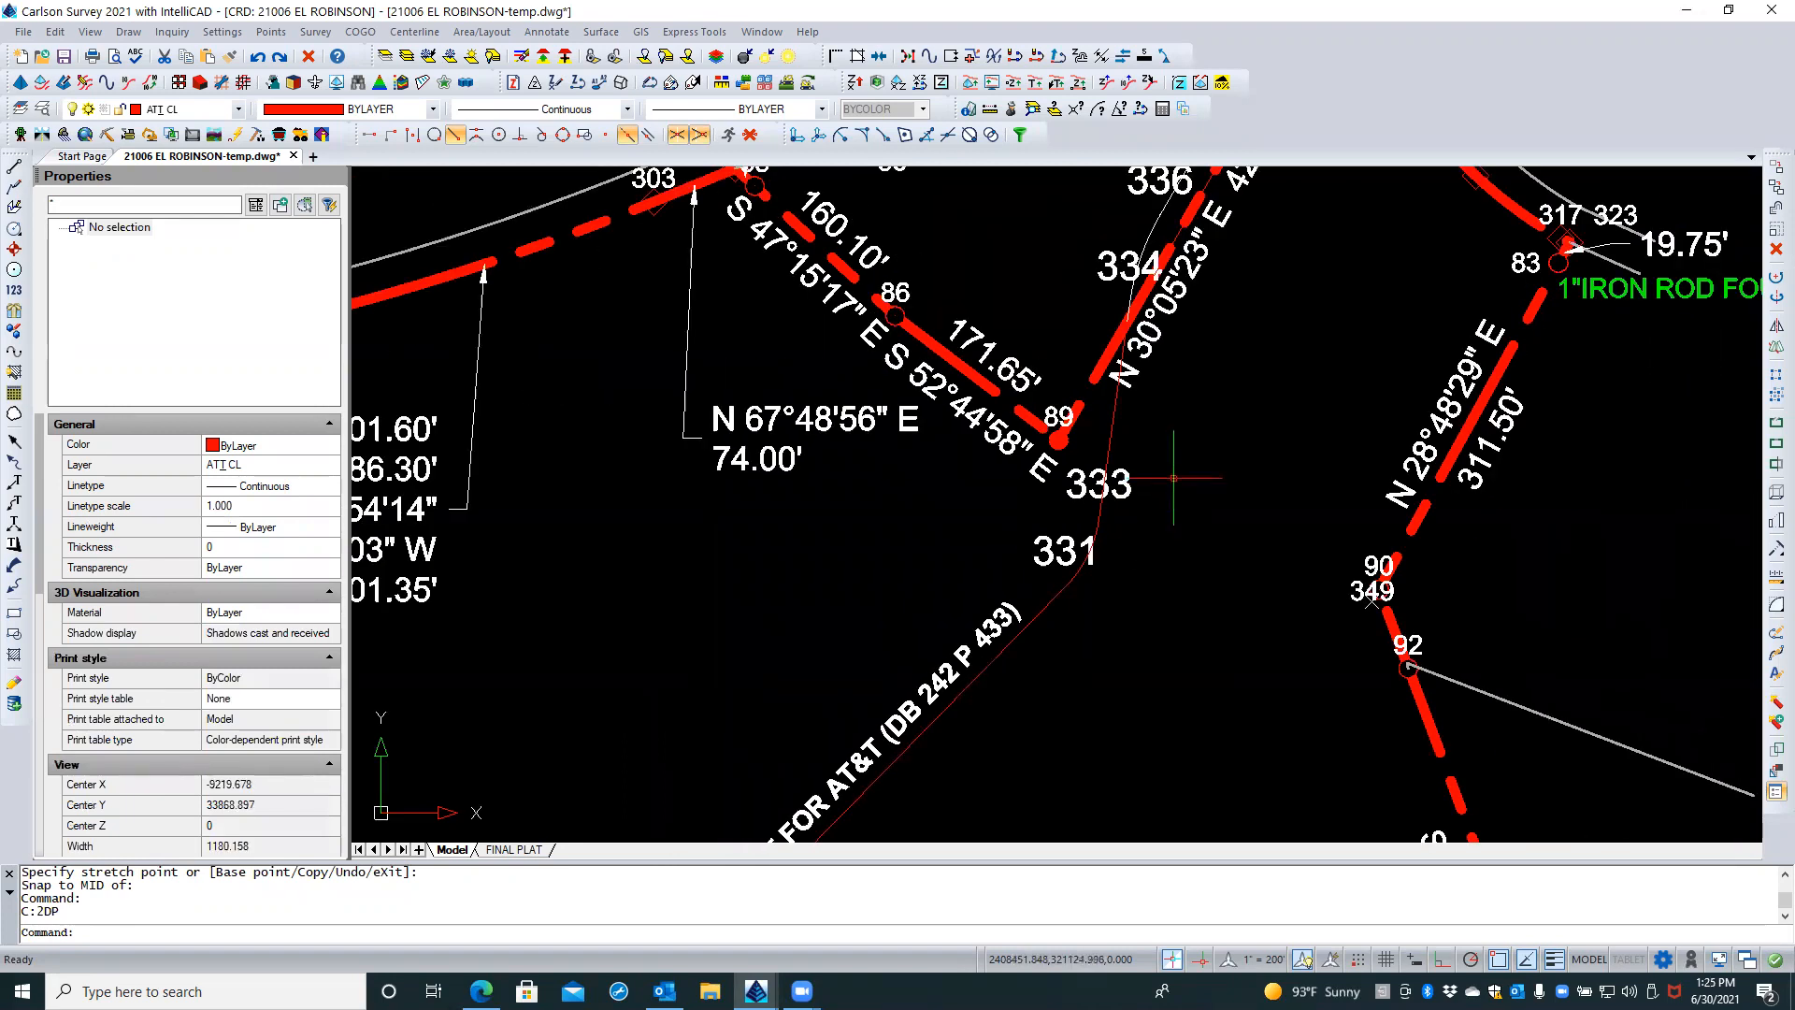
scroll(1174, 479, "up", 3)
scroll(1192, 435, "down", 4)
scroll(1210, 425, "down", 2)
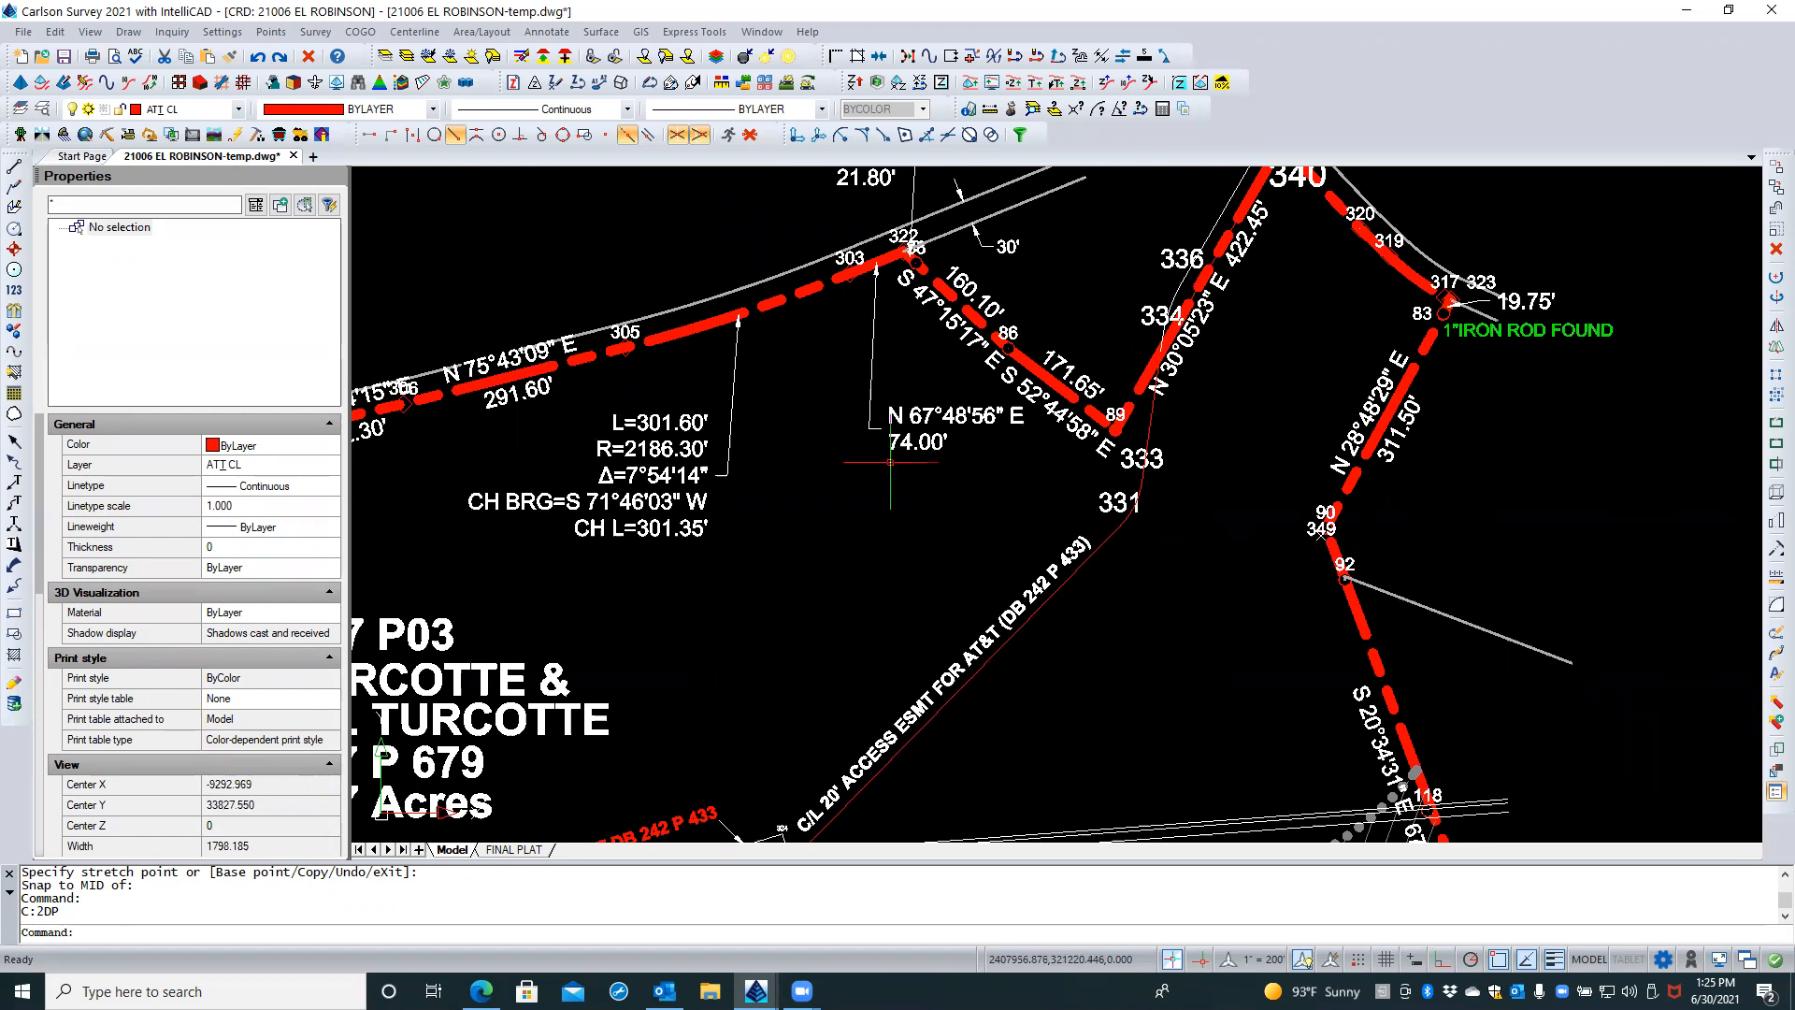
left_click(545, 33)
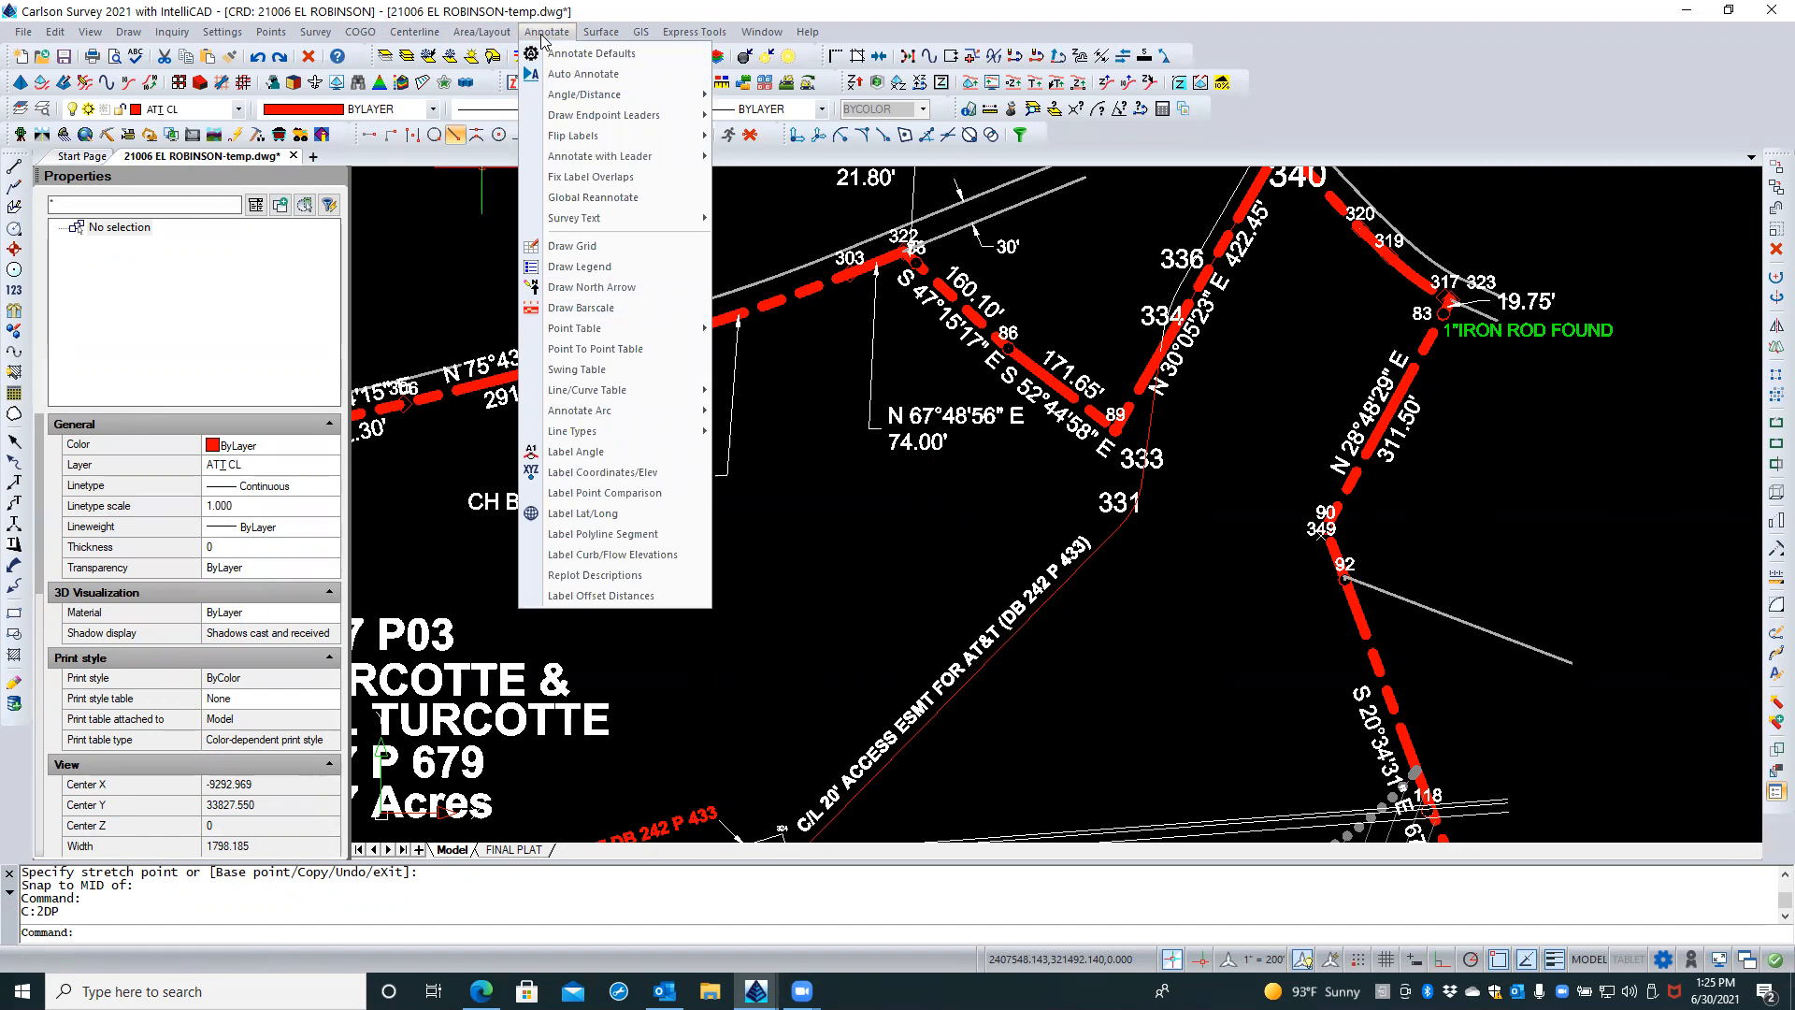
left_click(572, 53)
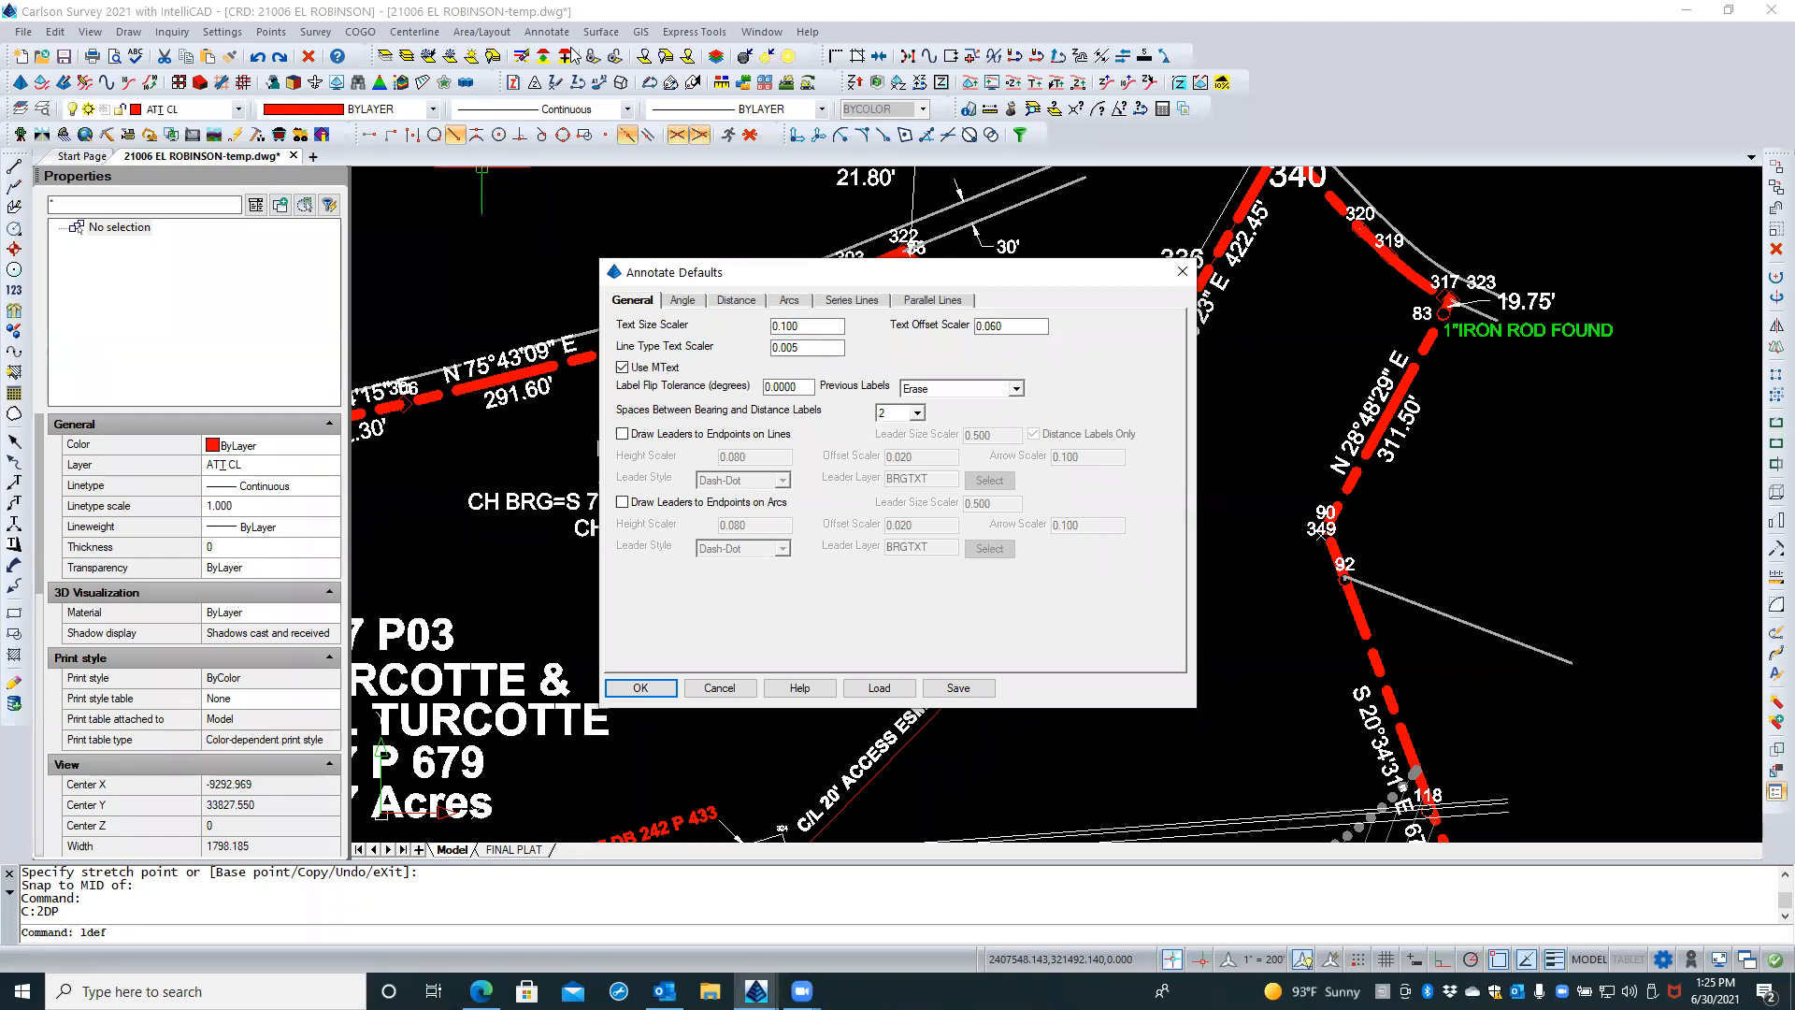
left_click(681, 301)
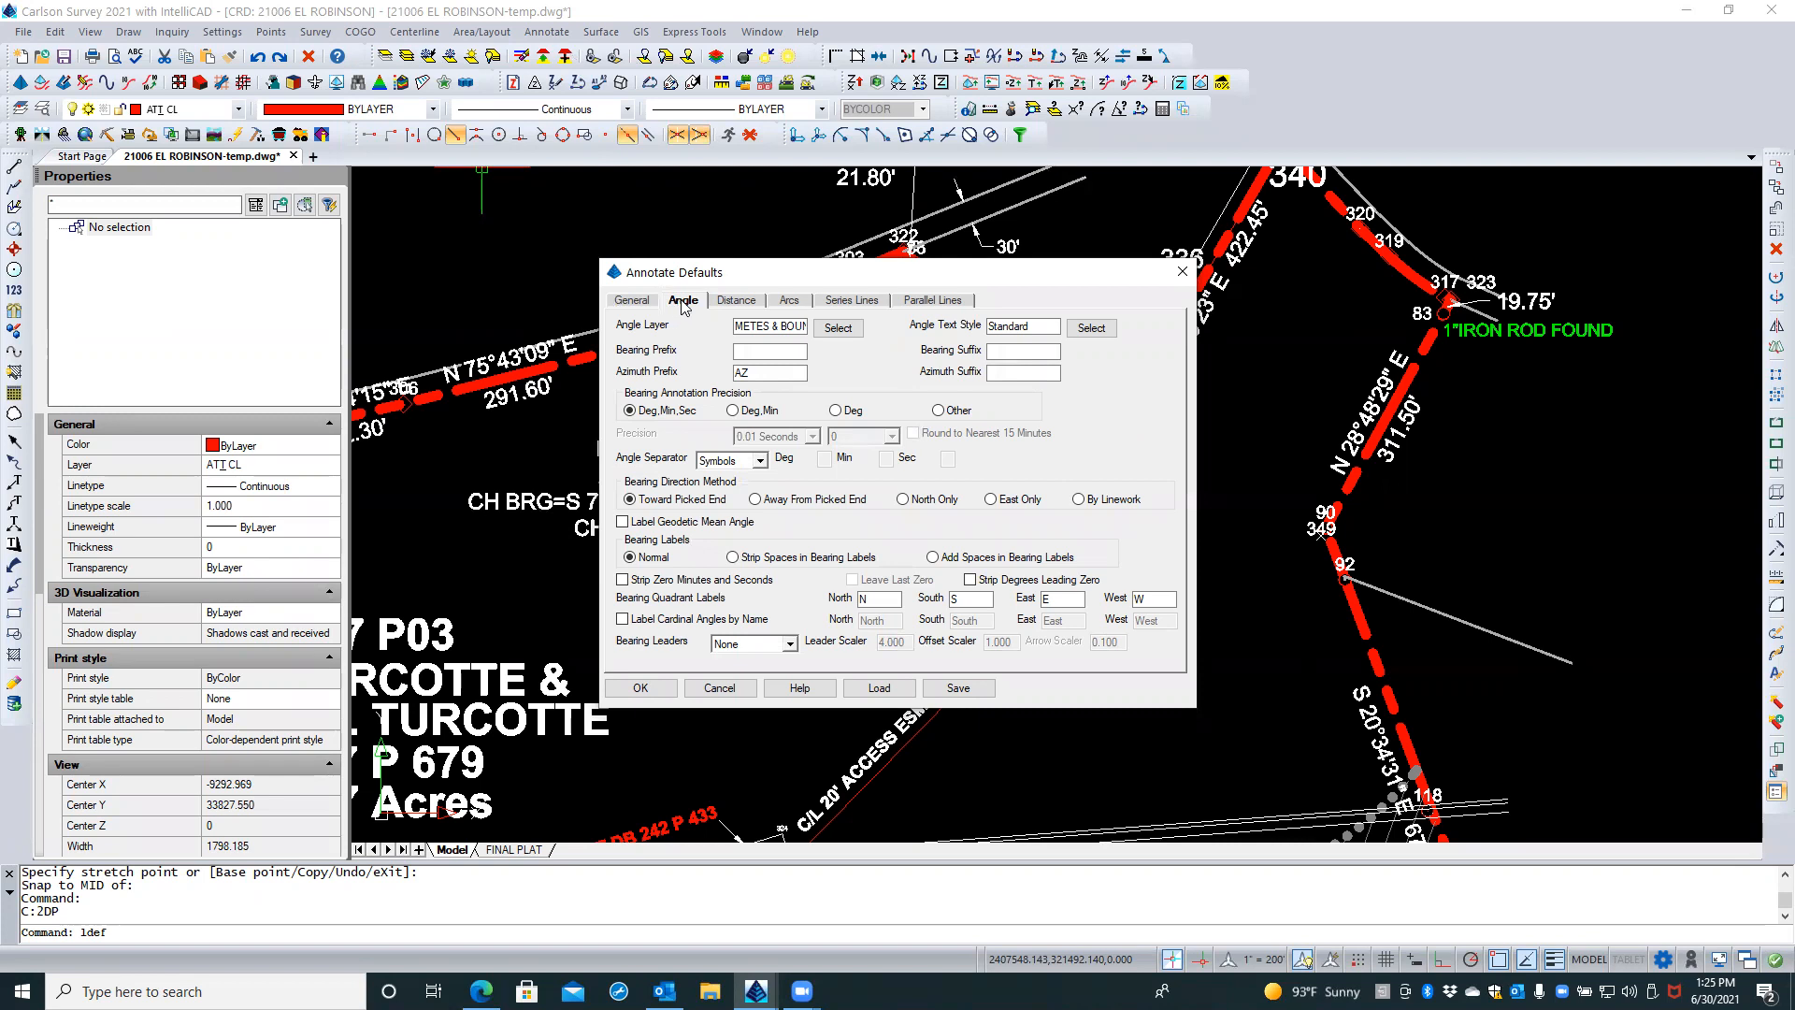
left_click(734, 301)
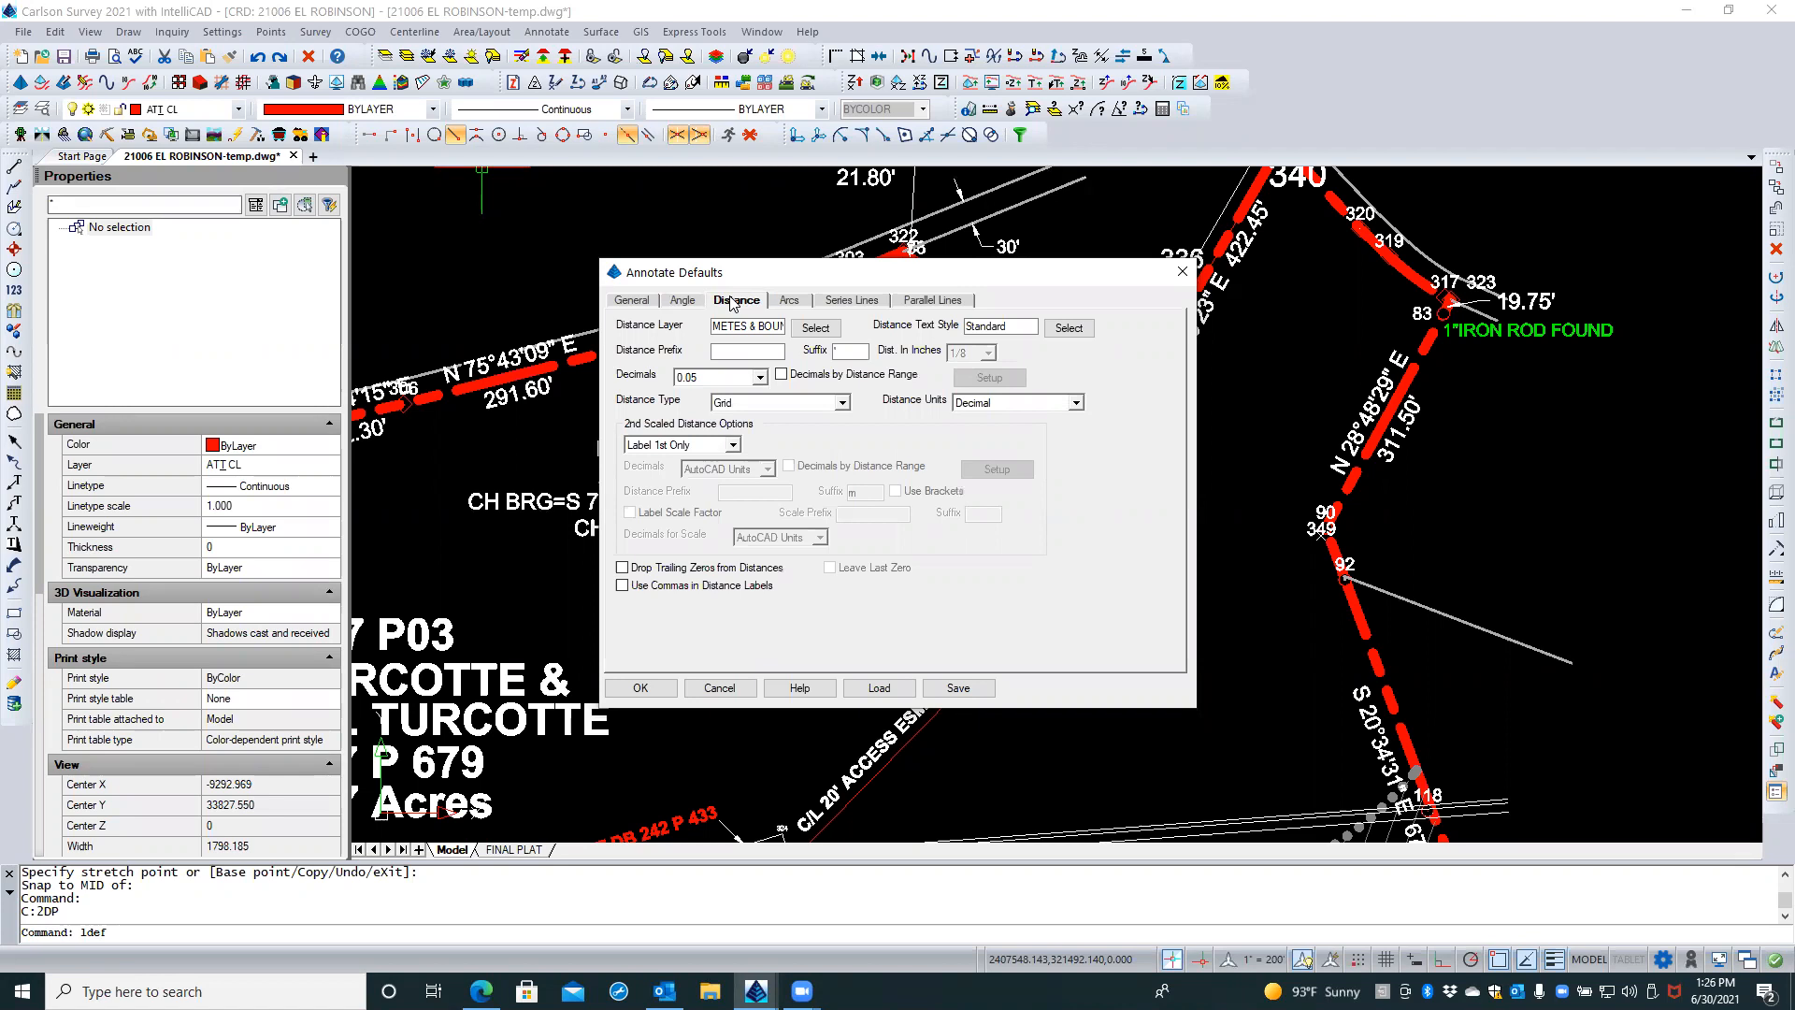
left_click(776, 301)
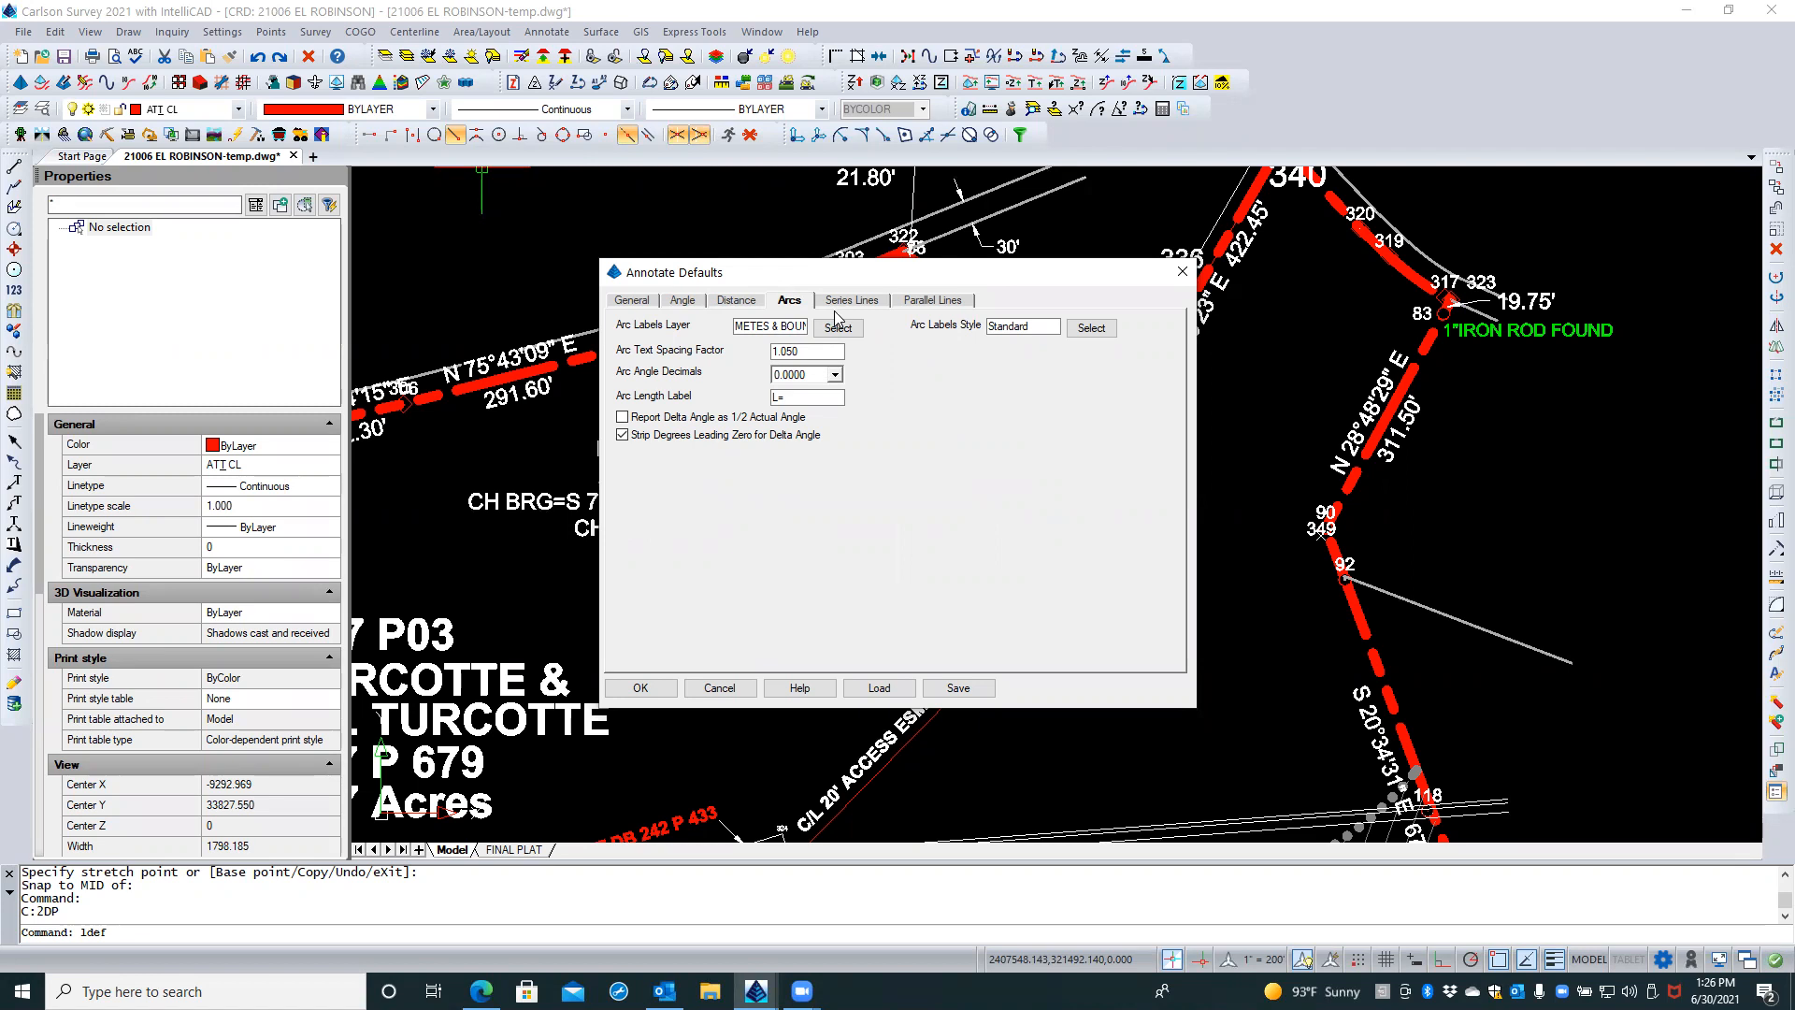
left_click(641, 687)
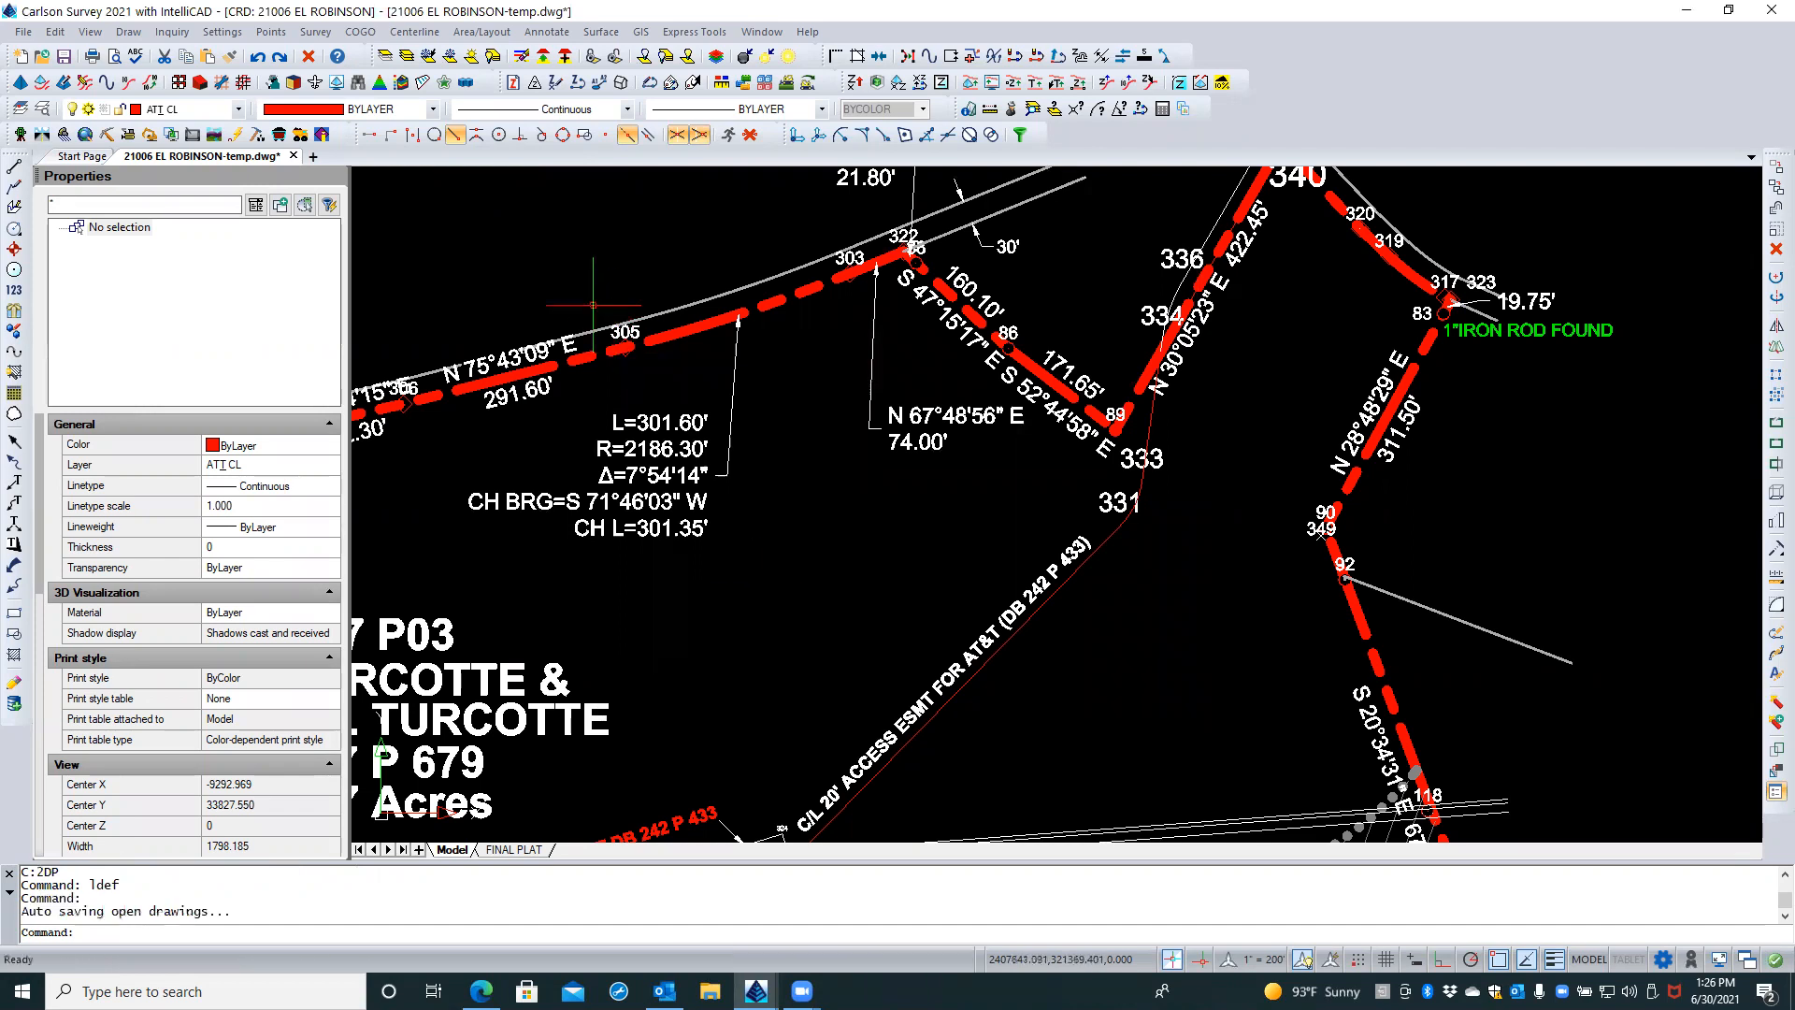
Start Auto-Annotate, set Use Line Tables to Always, and move the dialog clear of the access easement
left_click(539, 34)
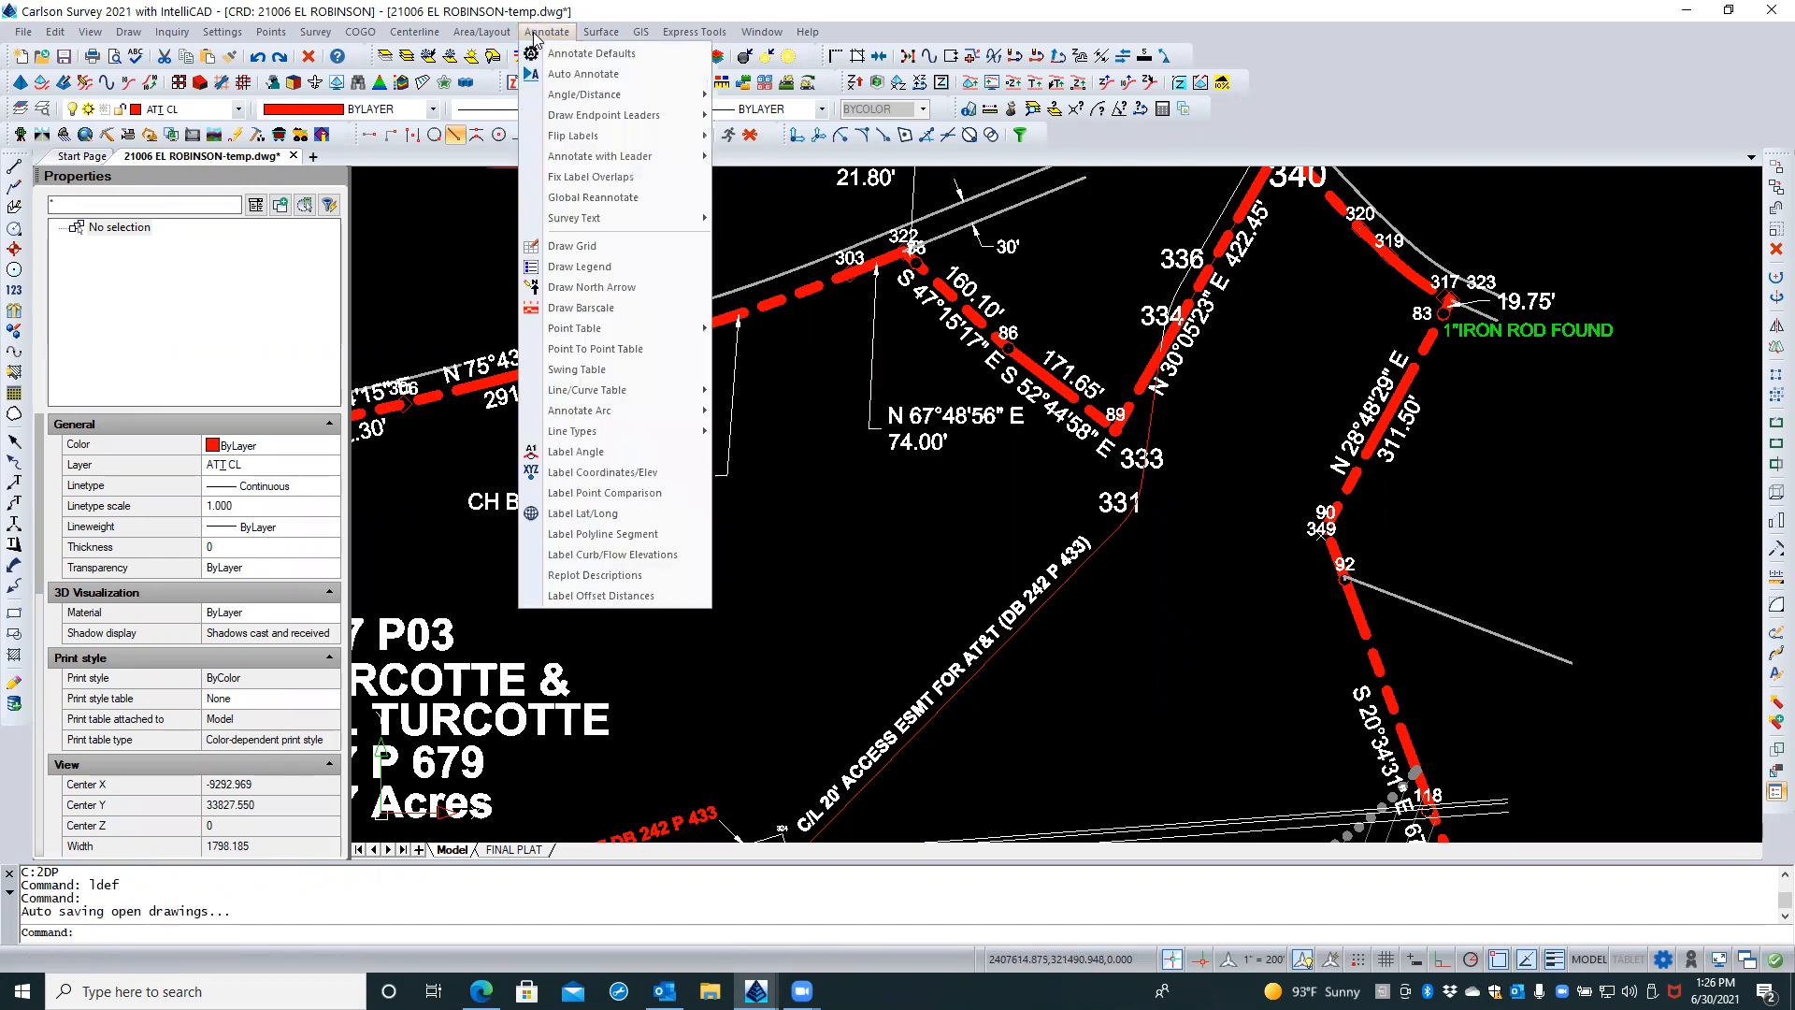
left_click(580, 75)
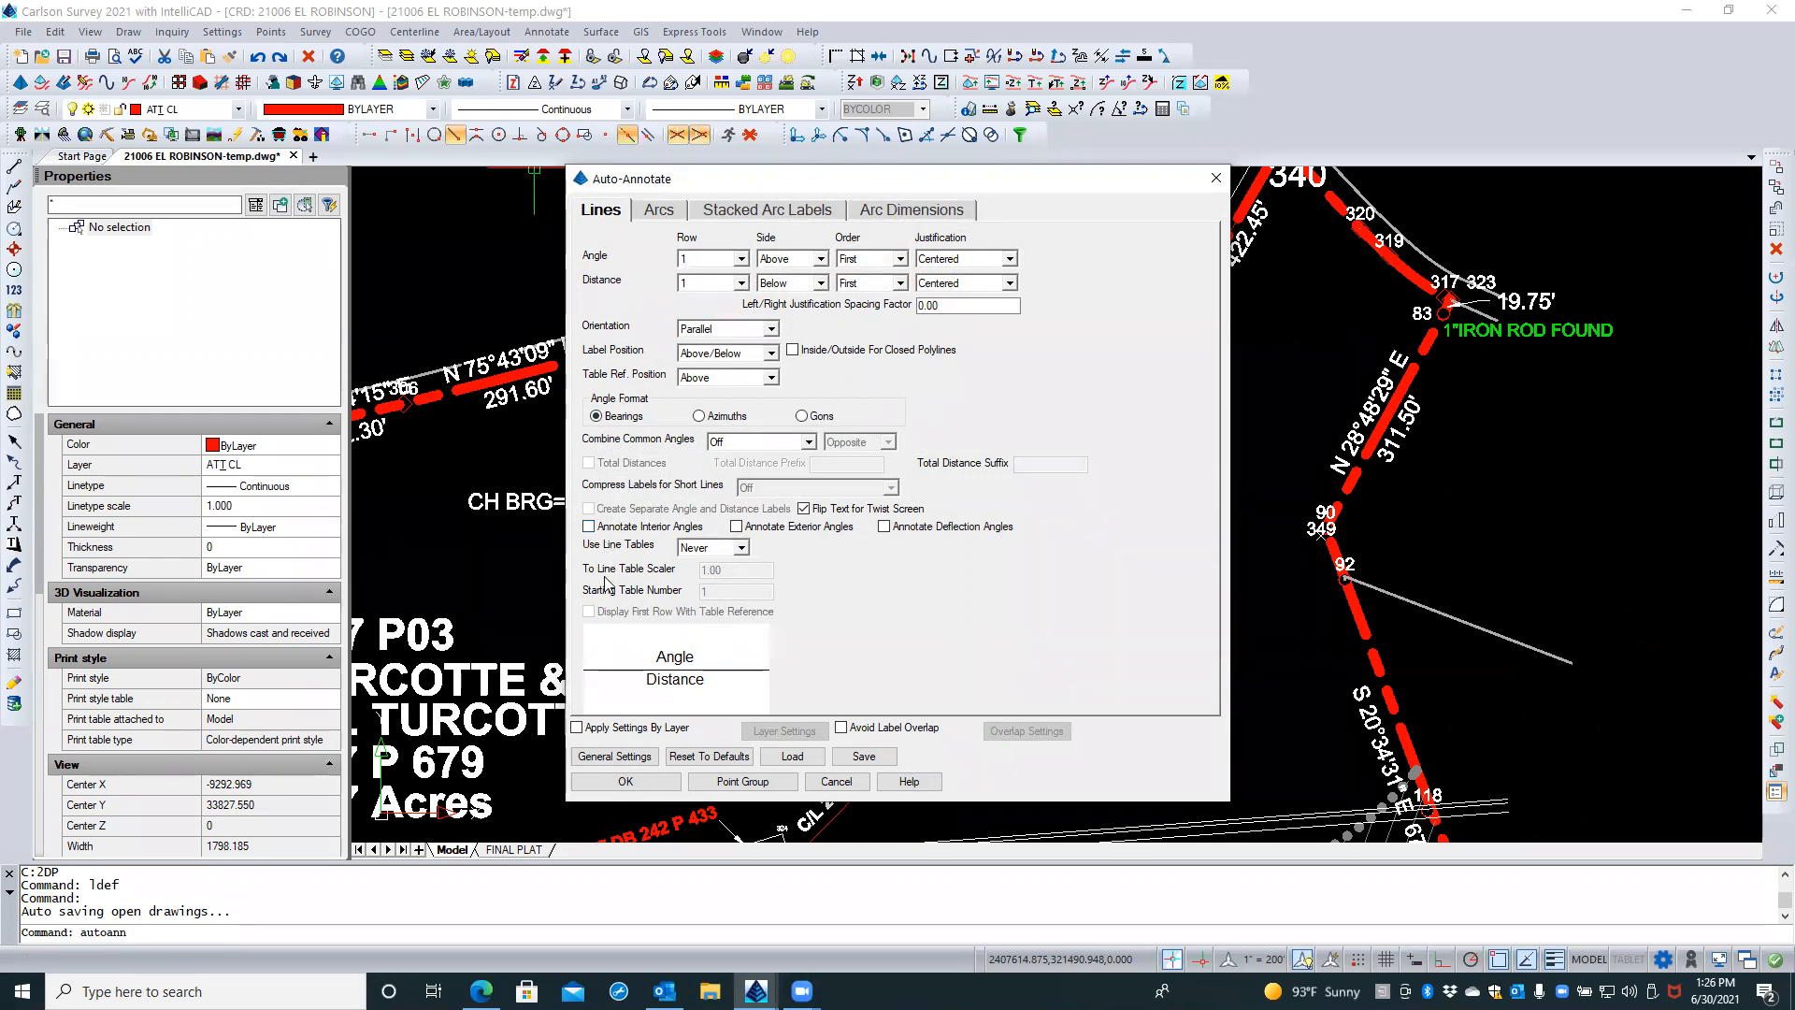
left_click(741, 548)
left_click(711, 577)
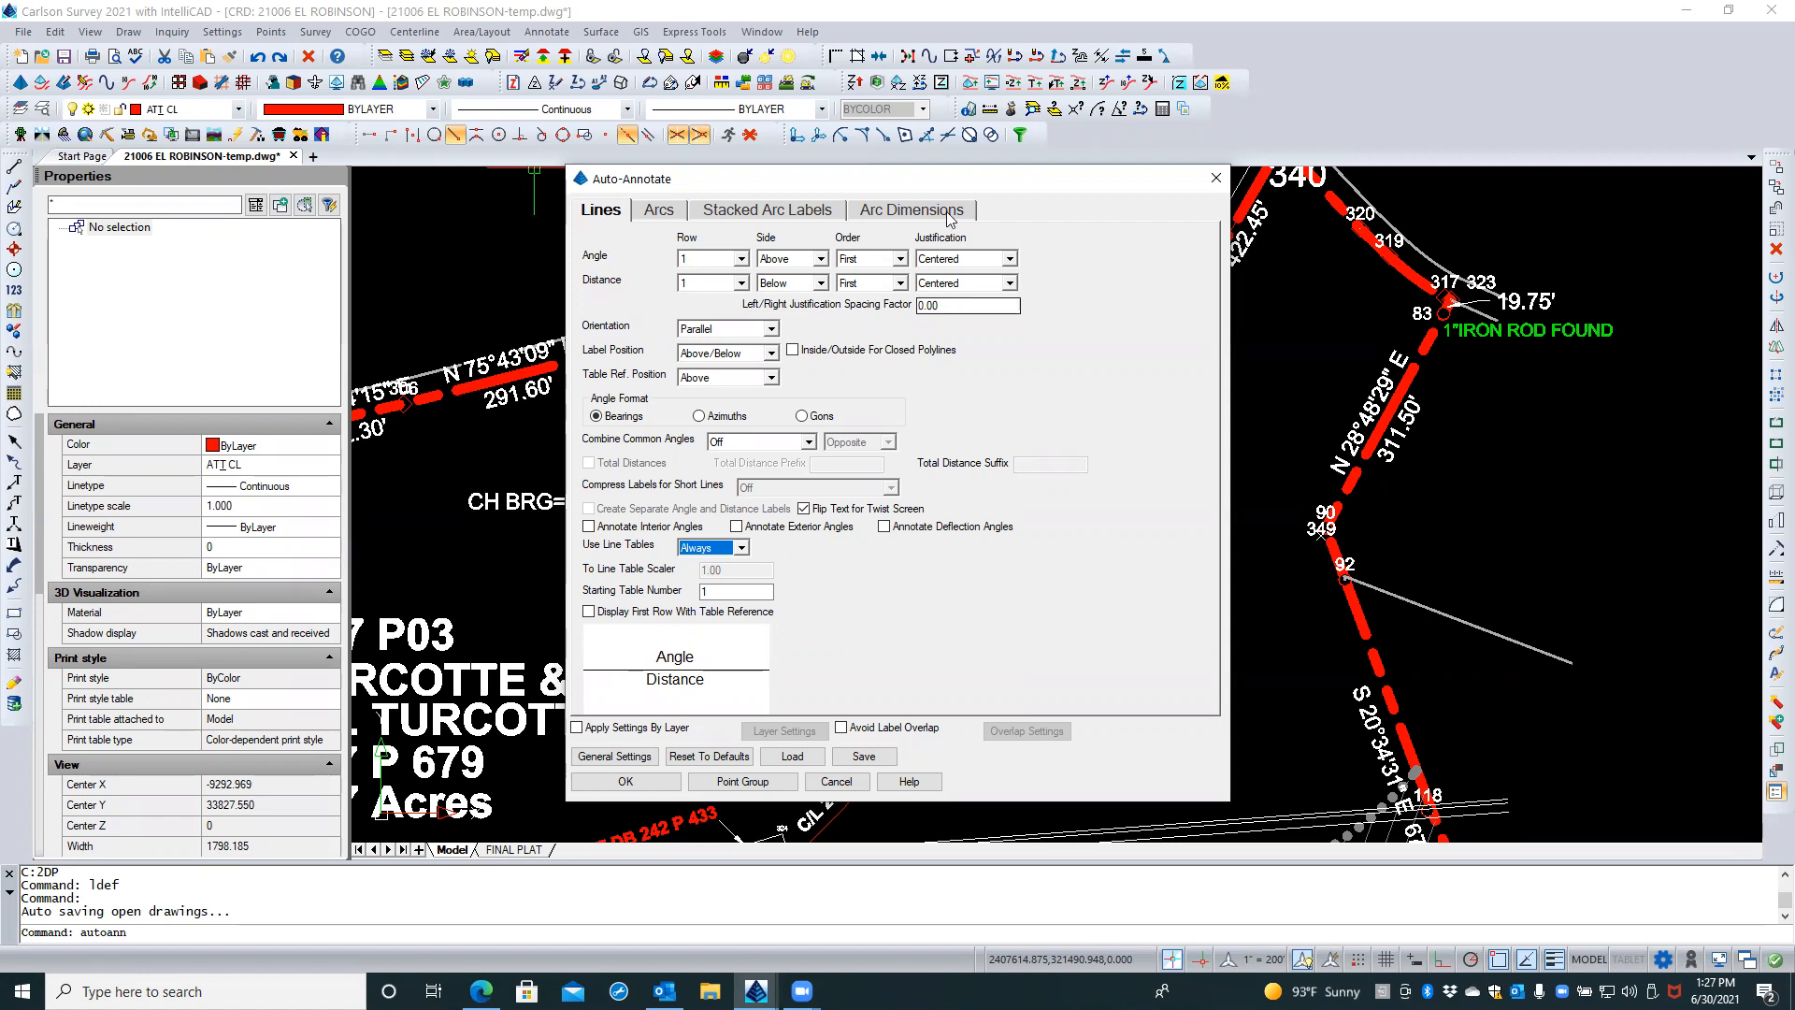
mouse_move(935, 191)
left_mouse_down()
mouse_move(524, 231)
mouse_move(348, 202)
left_mouse_up()
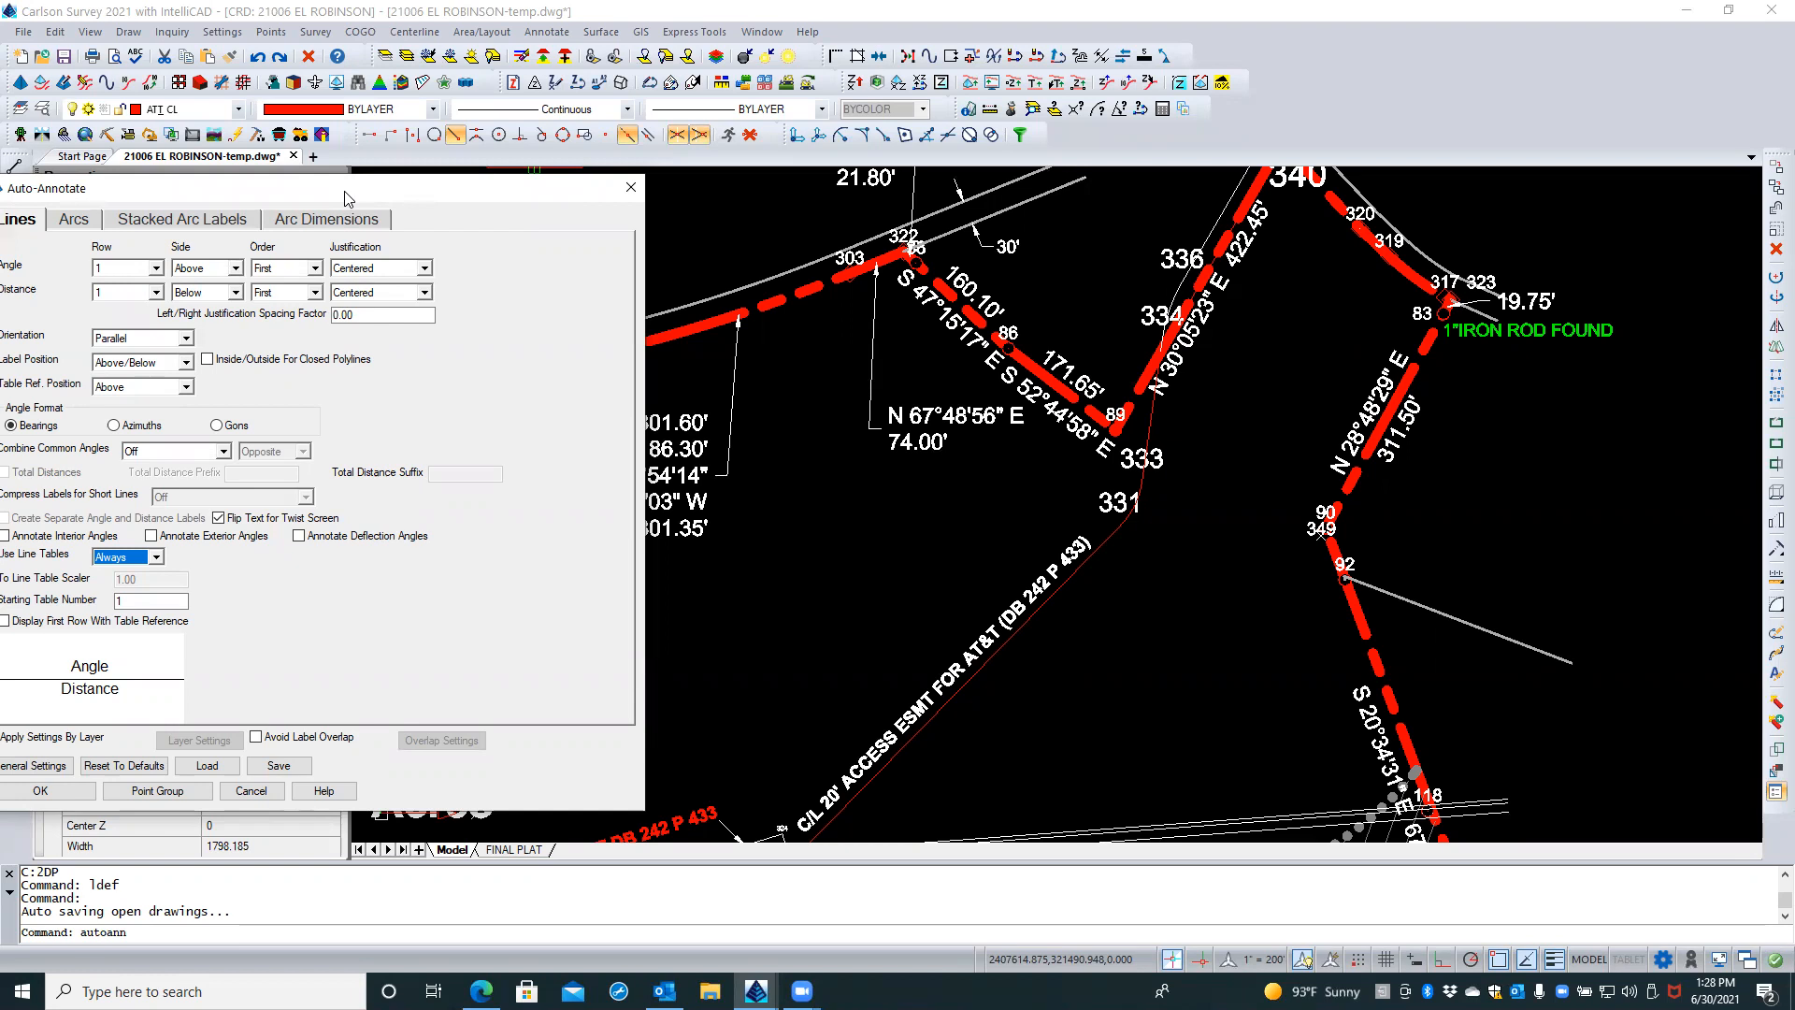
left_click_drag(346, 193, 506, 180)
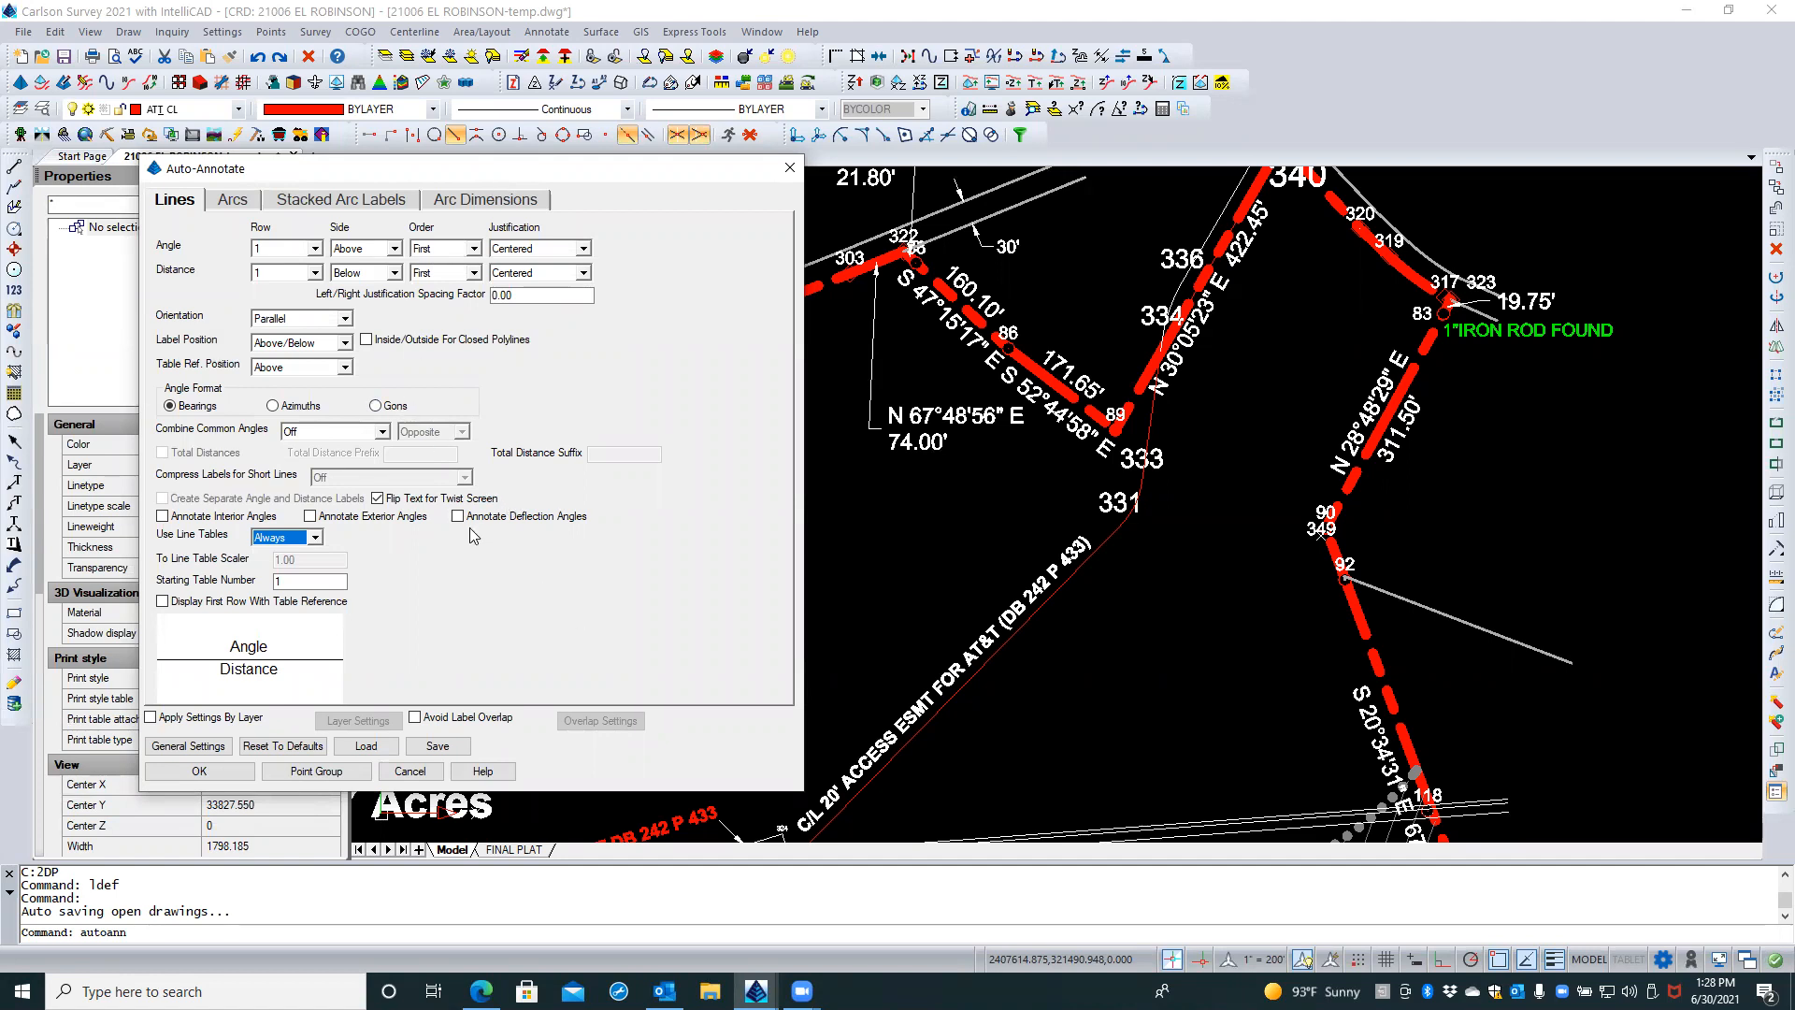
Set Use Curve Table to Always for arcs and accept the Auto-Annotate settings
left_click(234, 201)
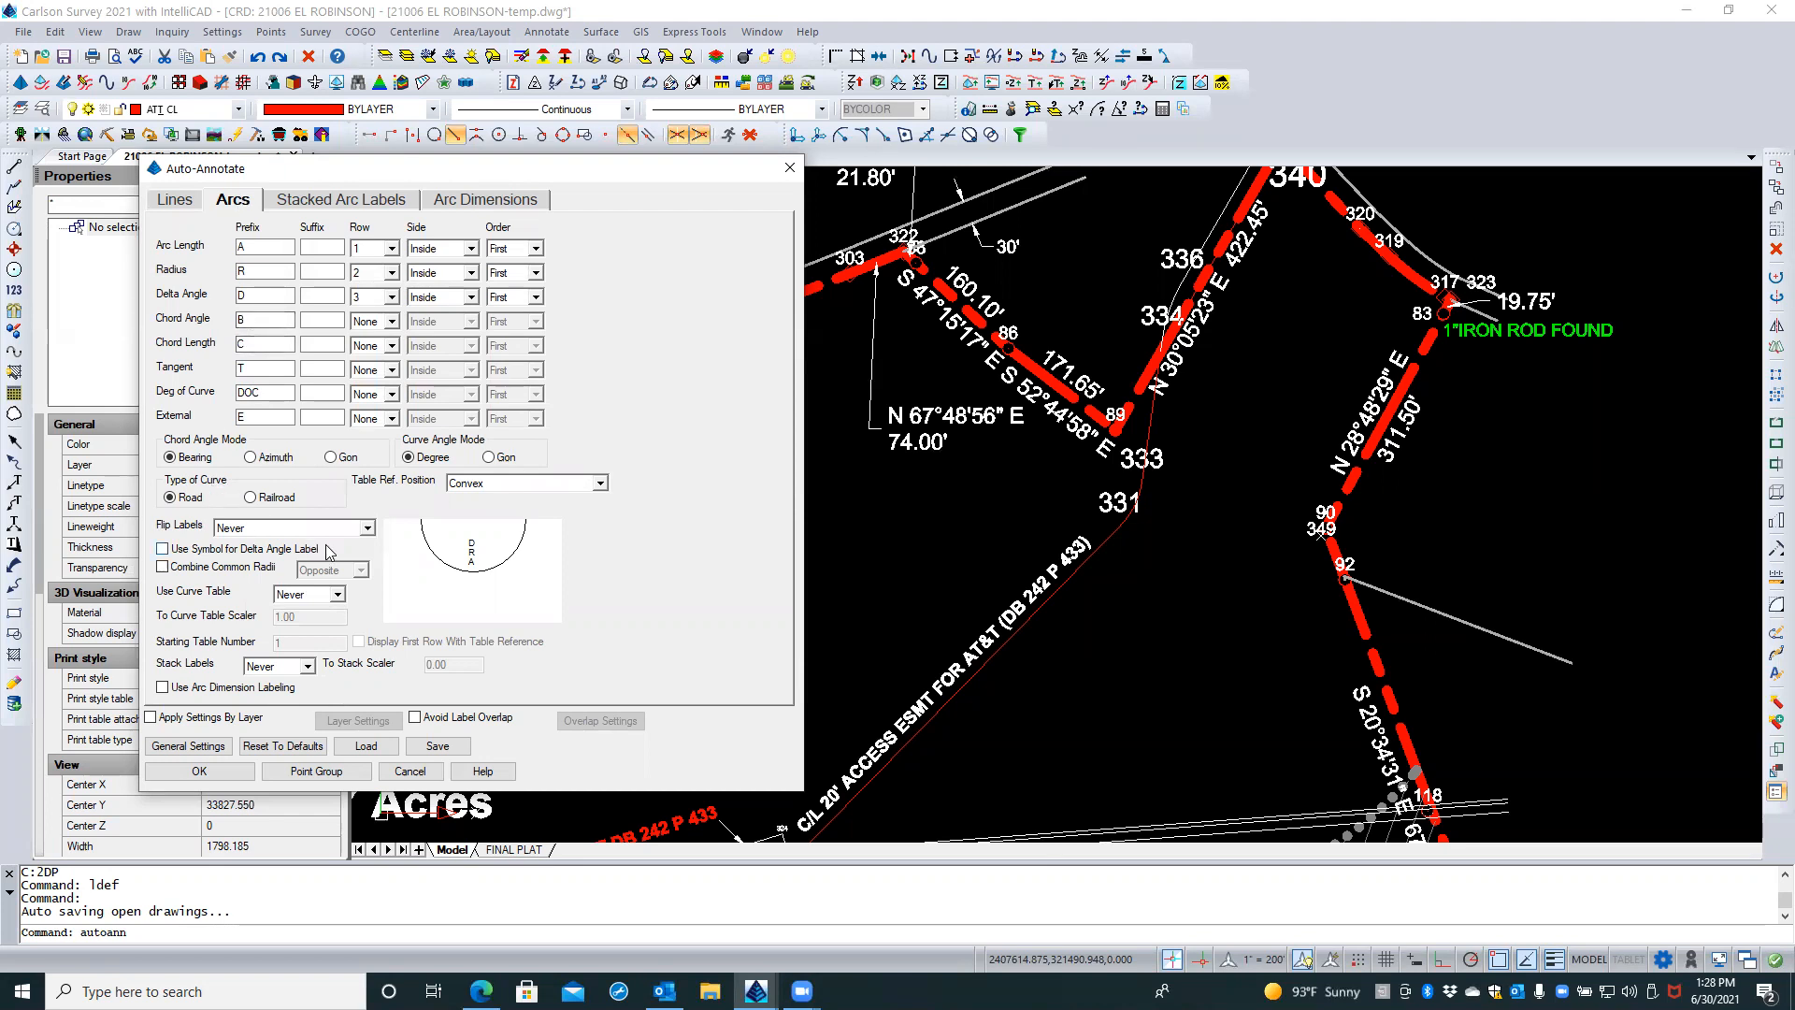
left_click(334, 595)
left_click(329, 624)
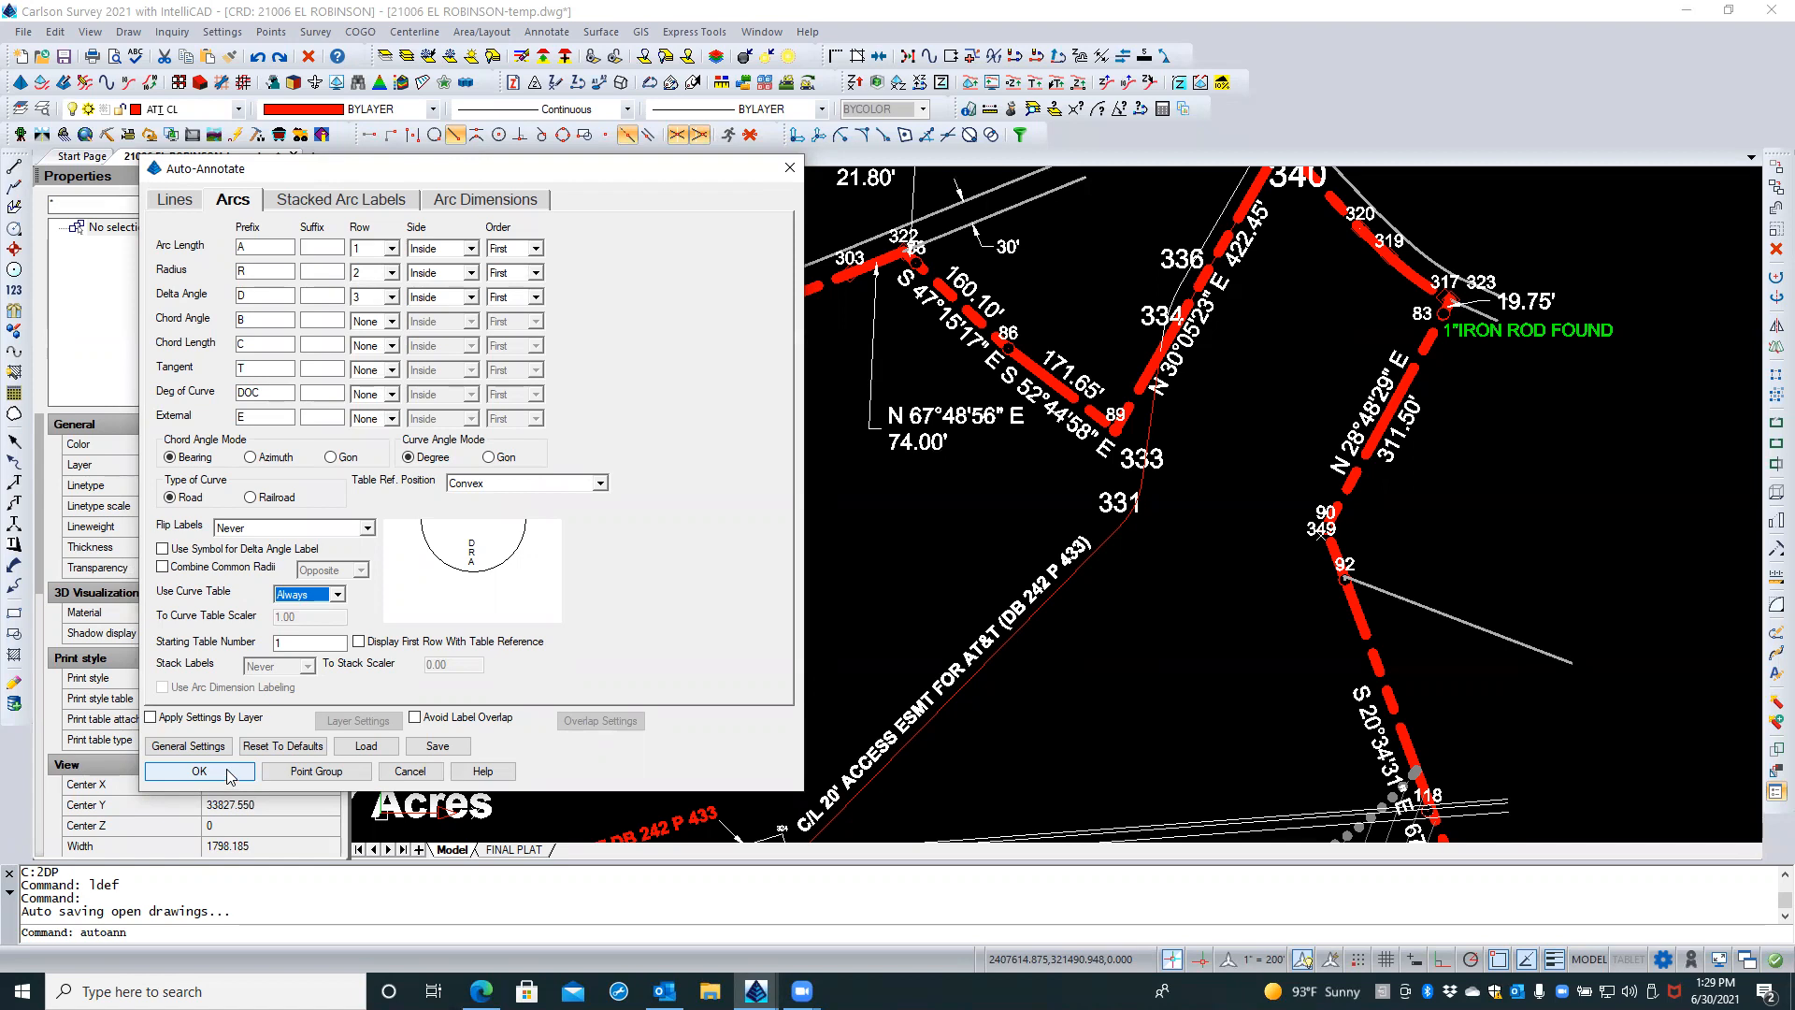
left_click(229, 775)
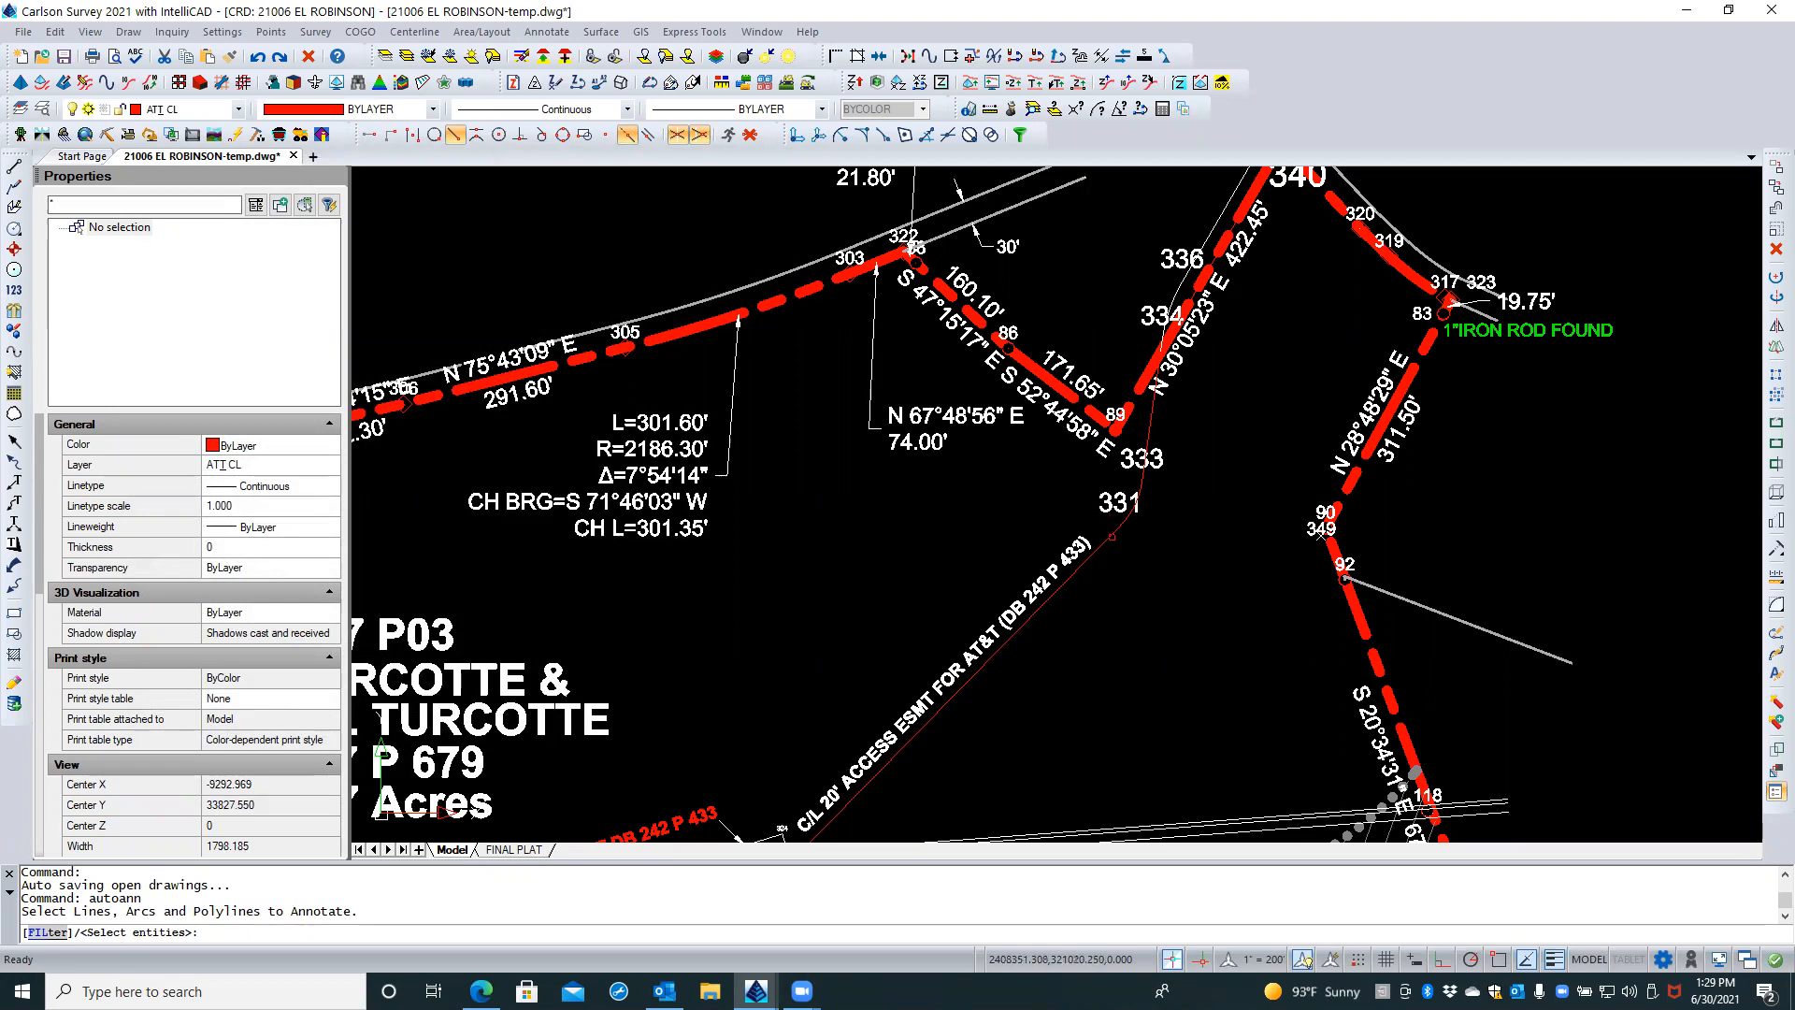
Choose the AT&T CL polyline, not the overlapping access easement polyline, as the entity to annotate
left_click(1113, 537)
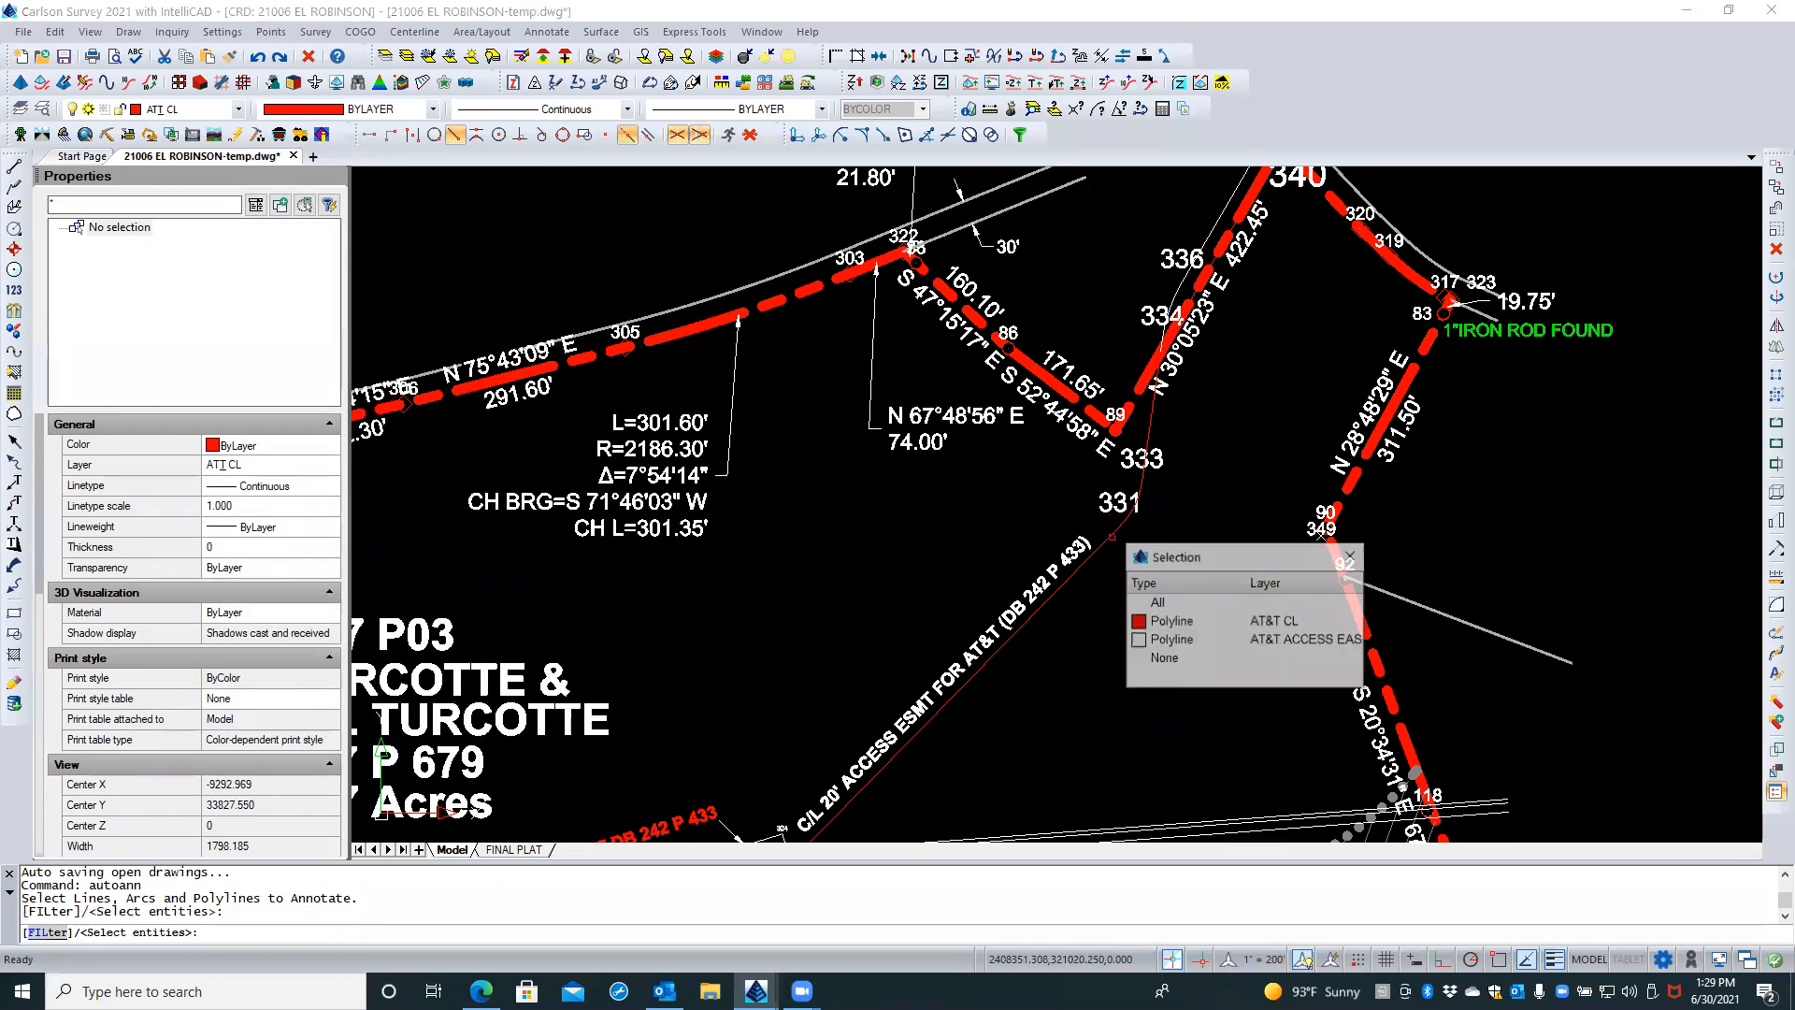
left_click(1178, 624)
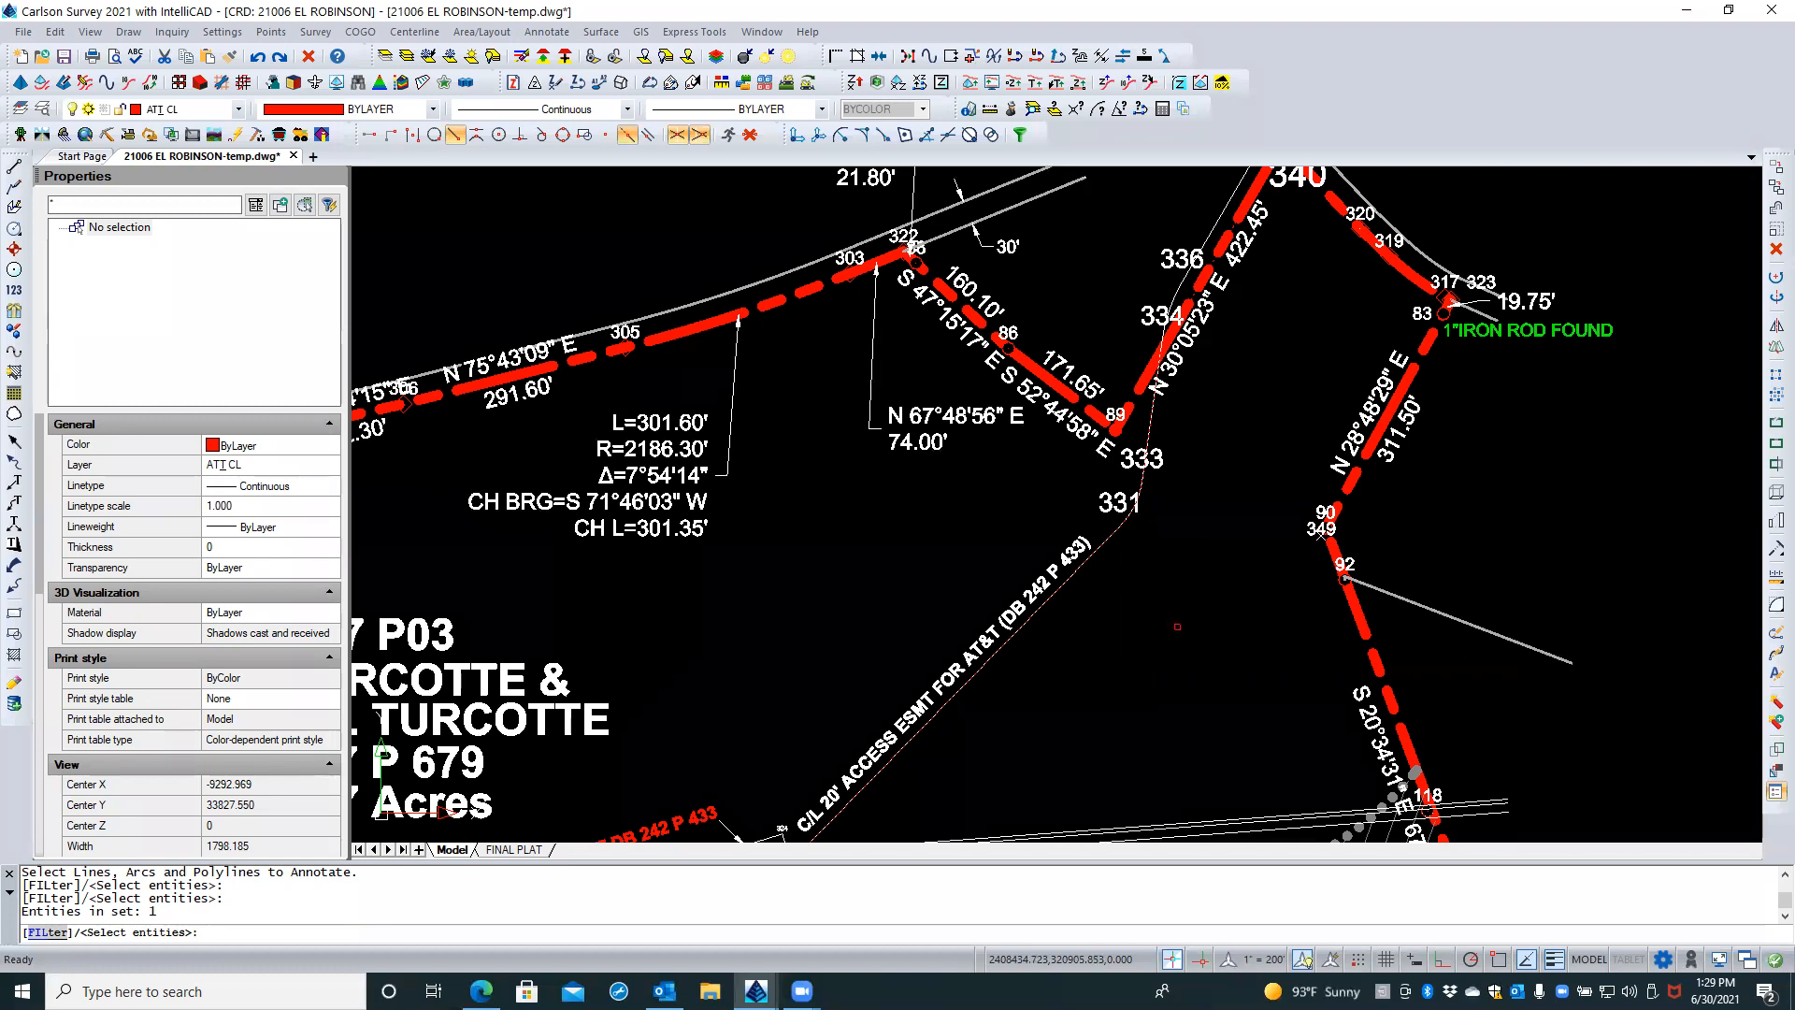
key("Return")
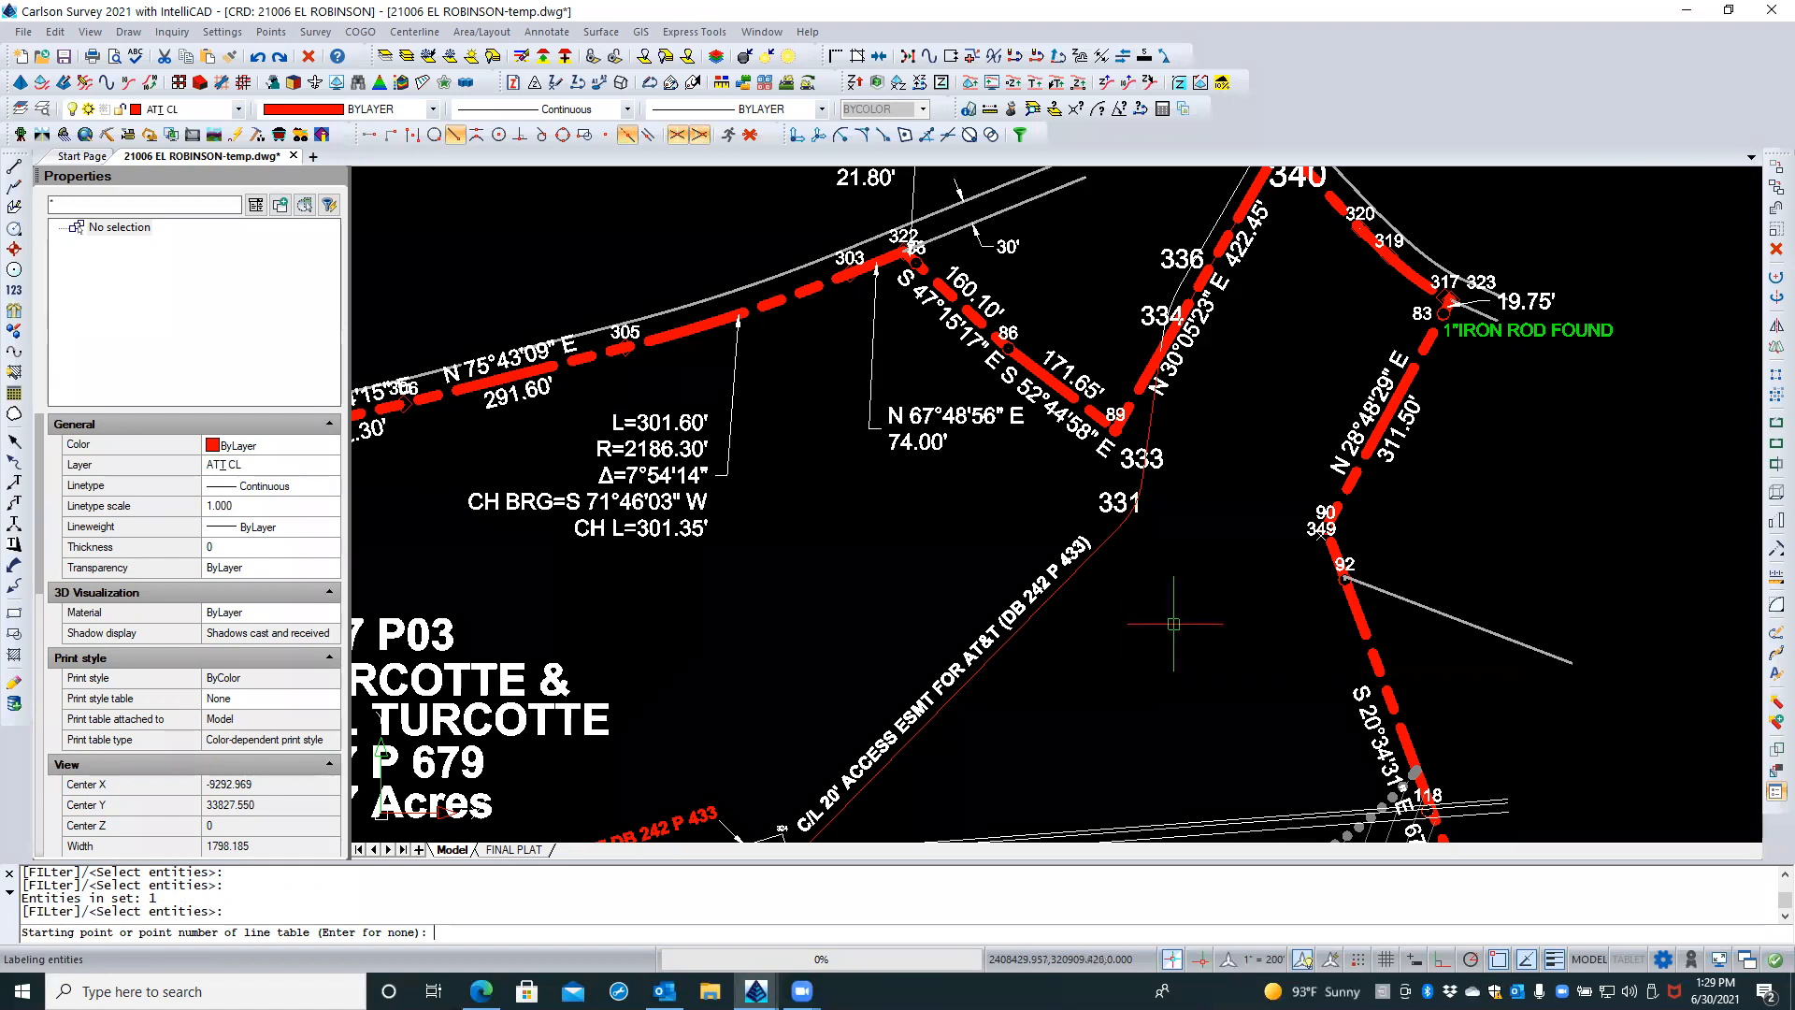
Place the line table in the empty area east of the property boundary
scroll(1173, 624, "down", 3)
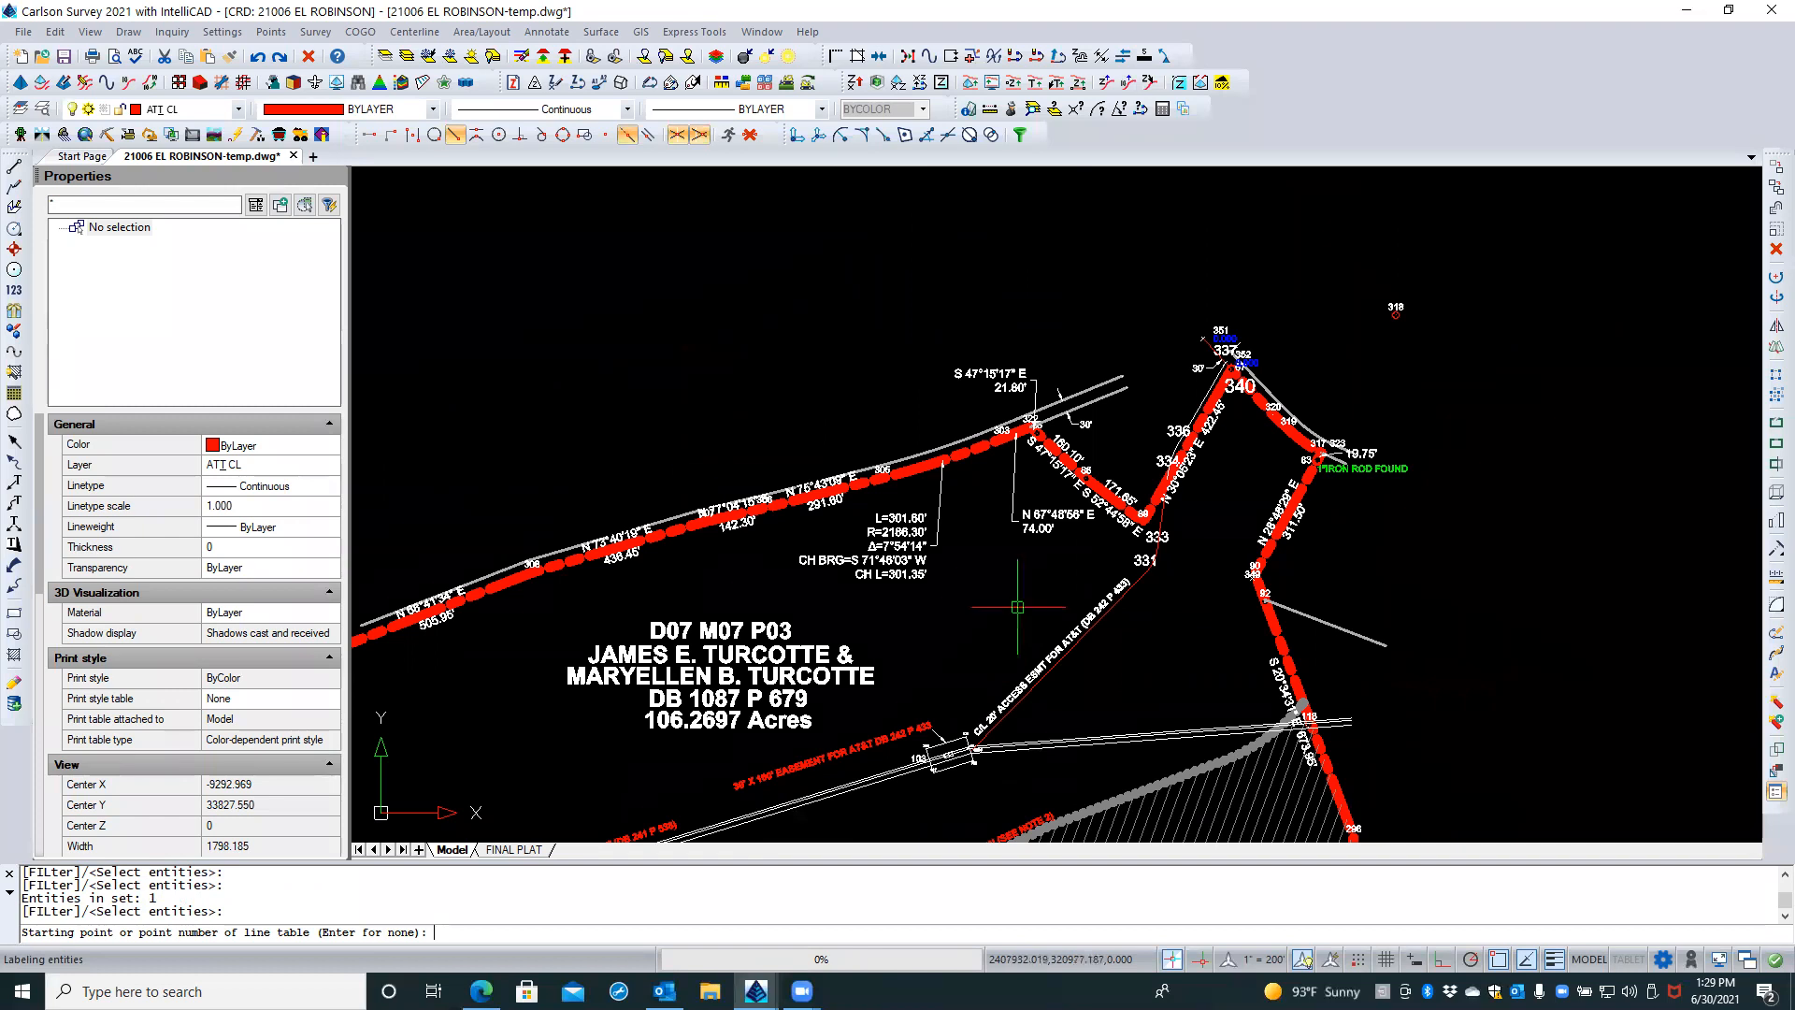
scroll(545, 371, "down", 1)
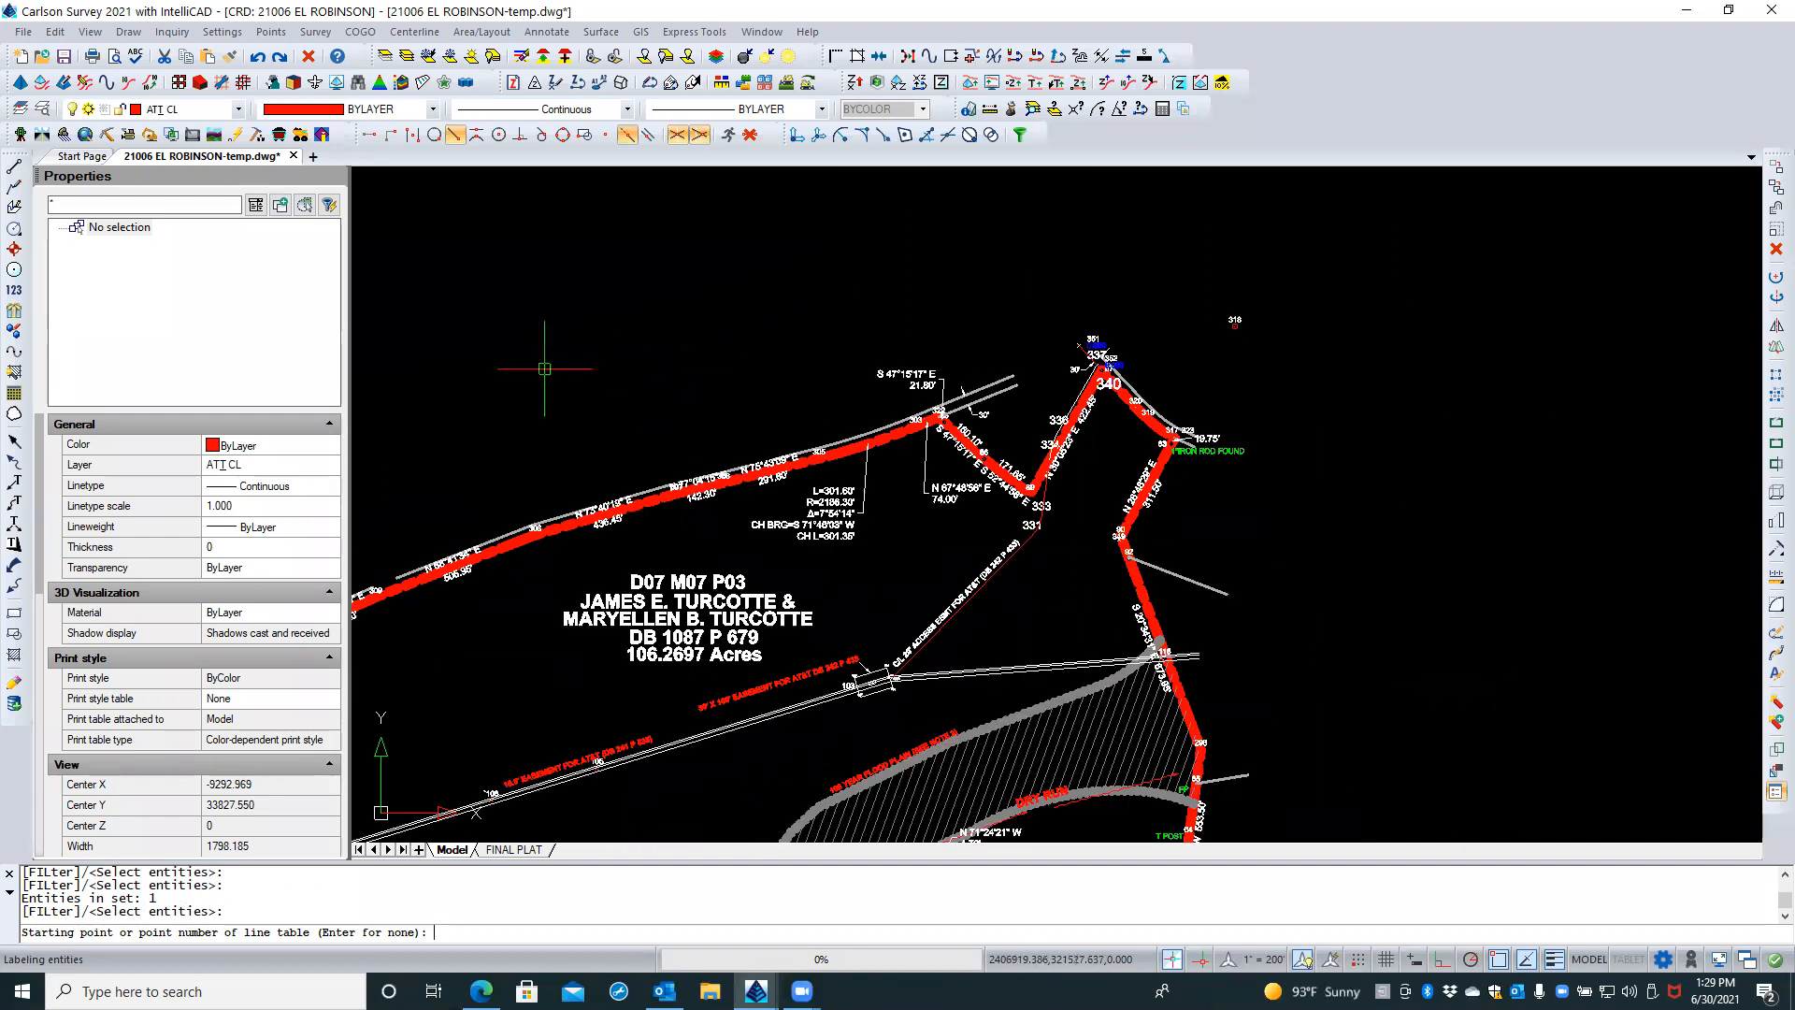
scroll(545, 370, "down", 2)
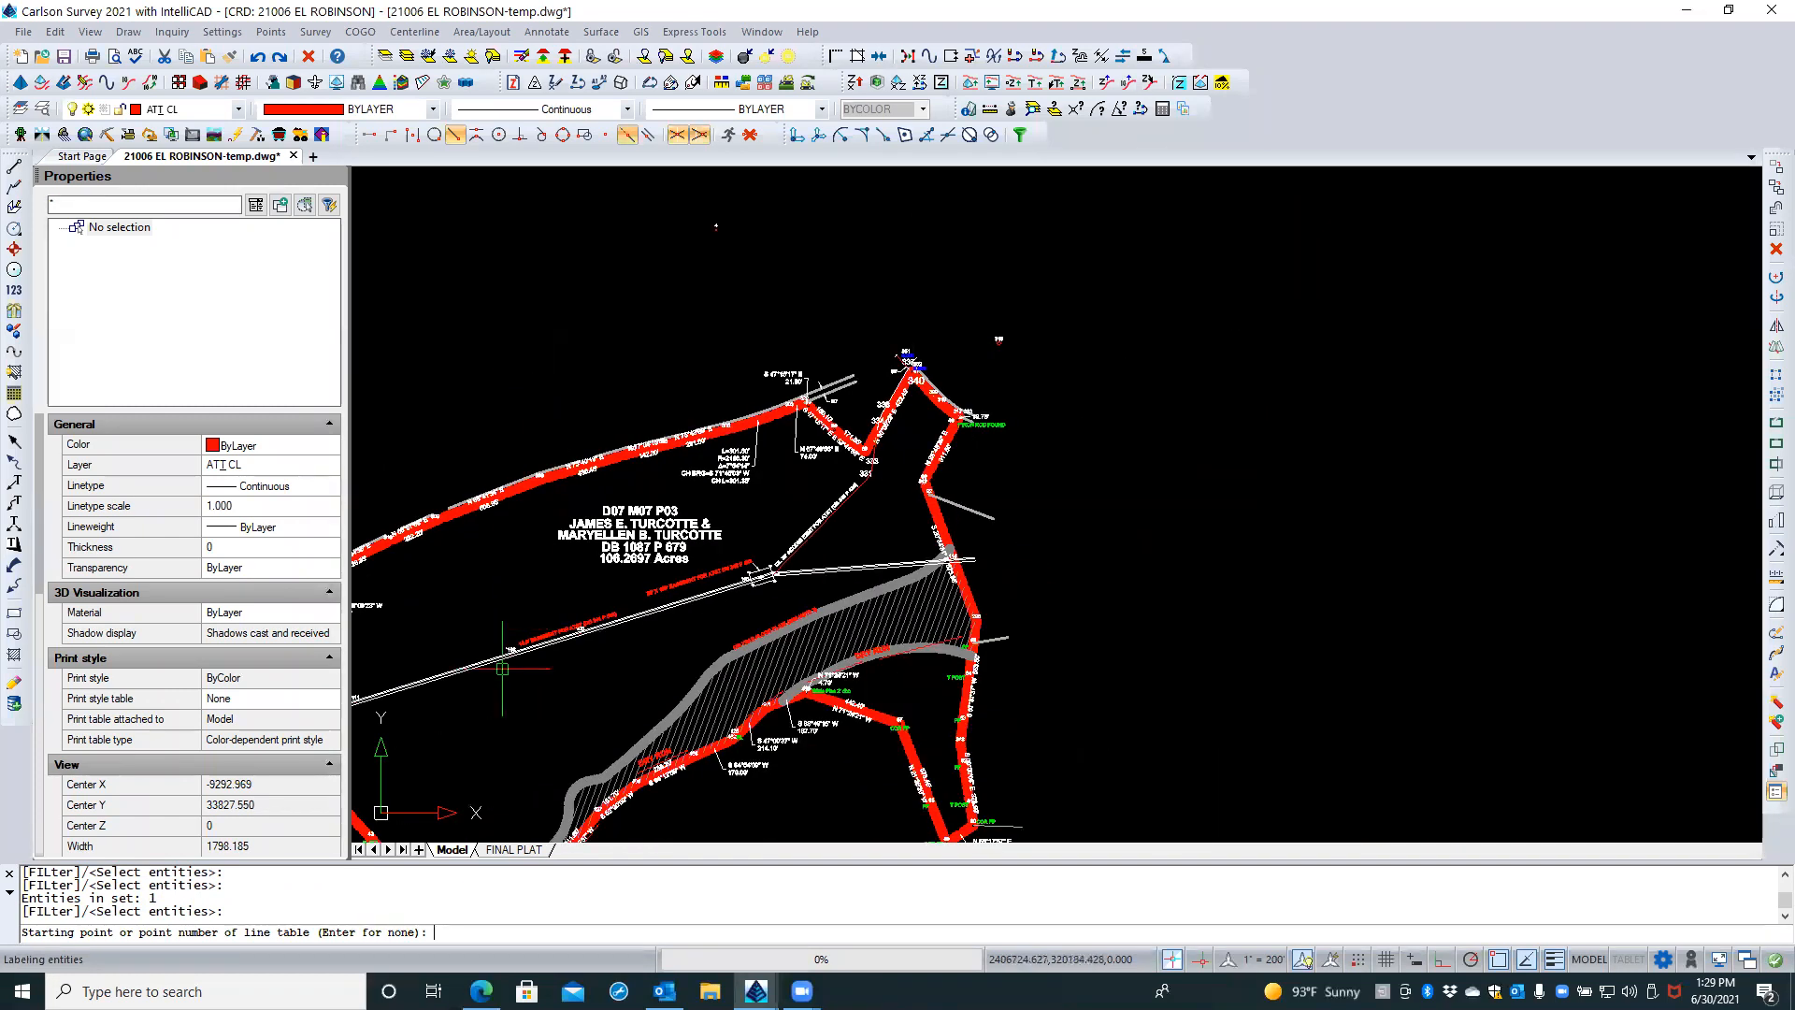
mouse_move(480, 720)
middle_mouse_down()
mouse_move(551, 648)
mouse_move(617, 531)
middle_mouse_up()
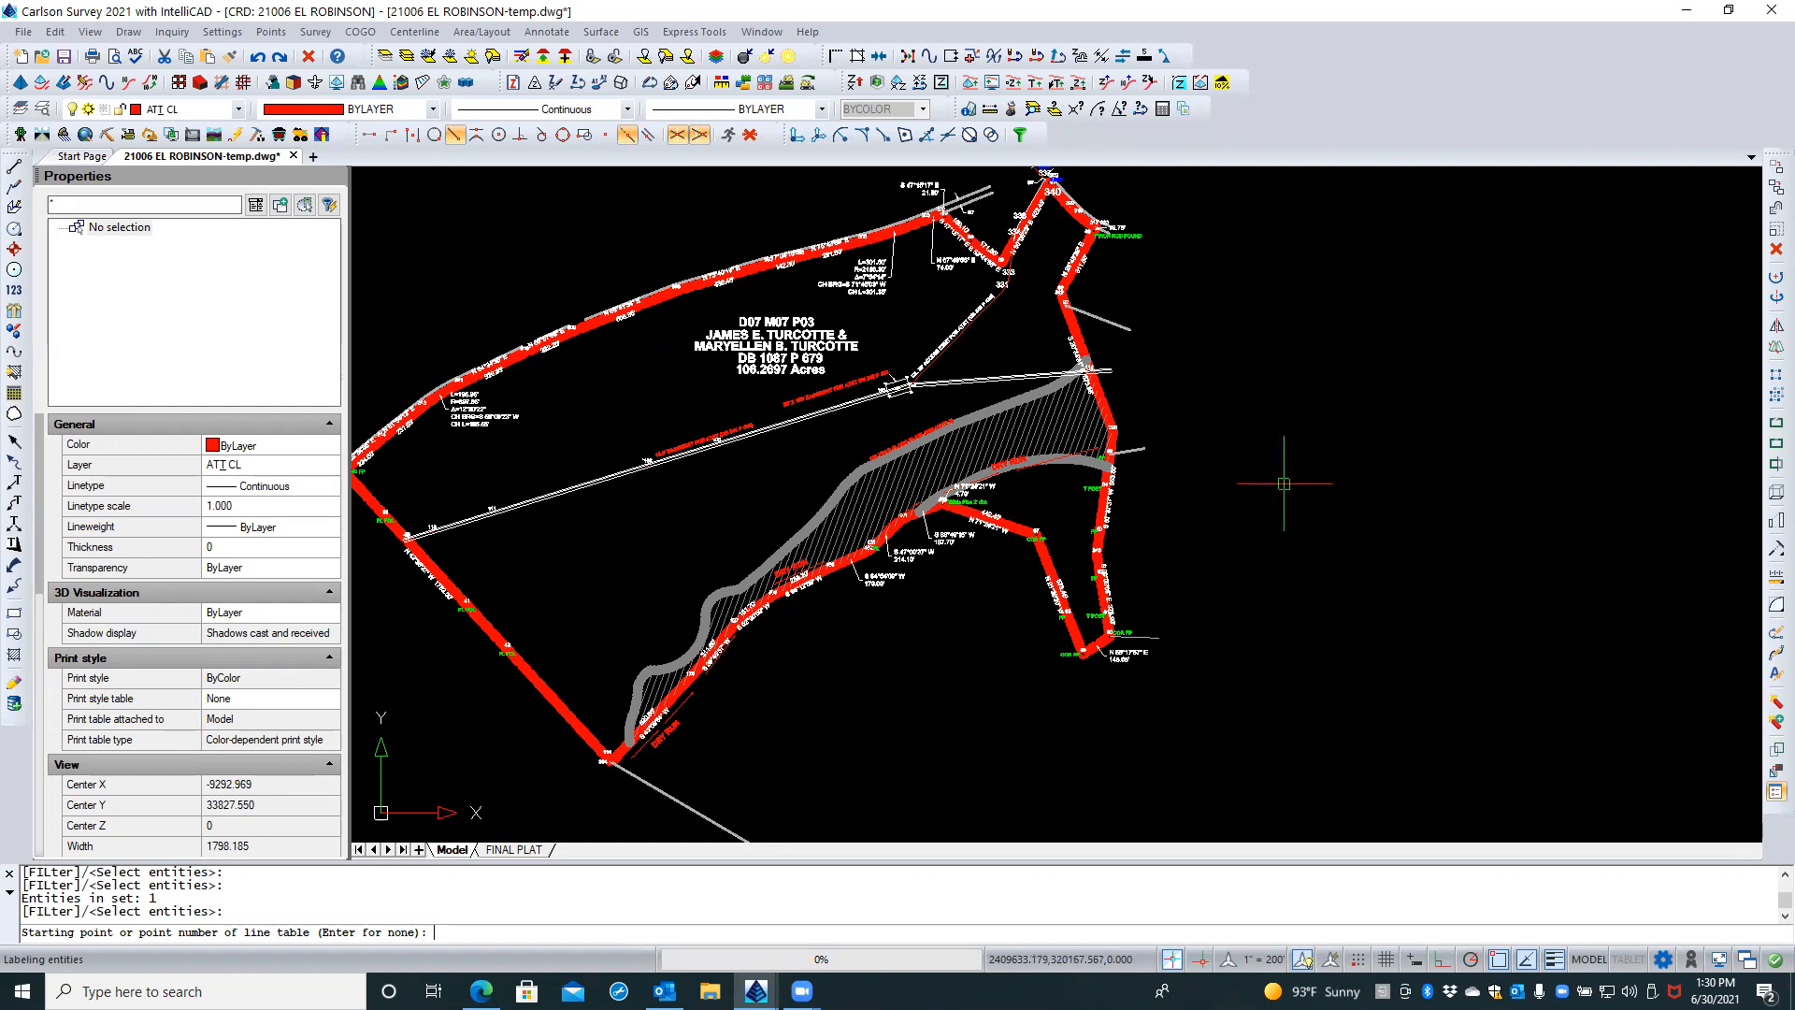
key("Return")
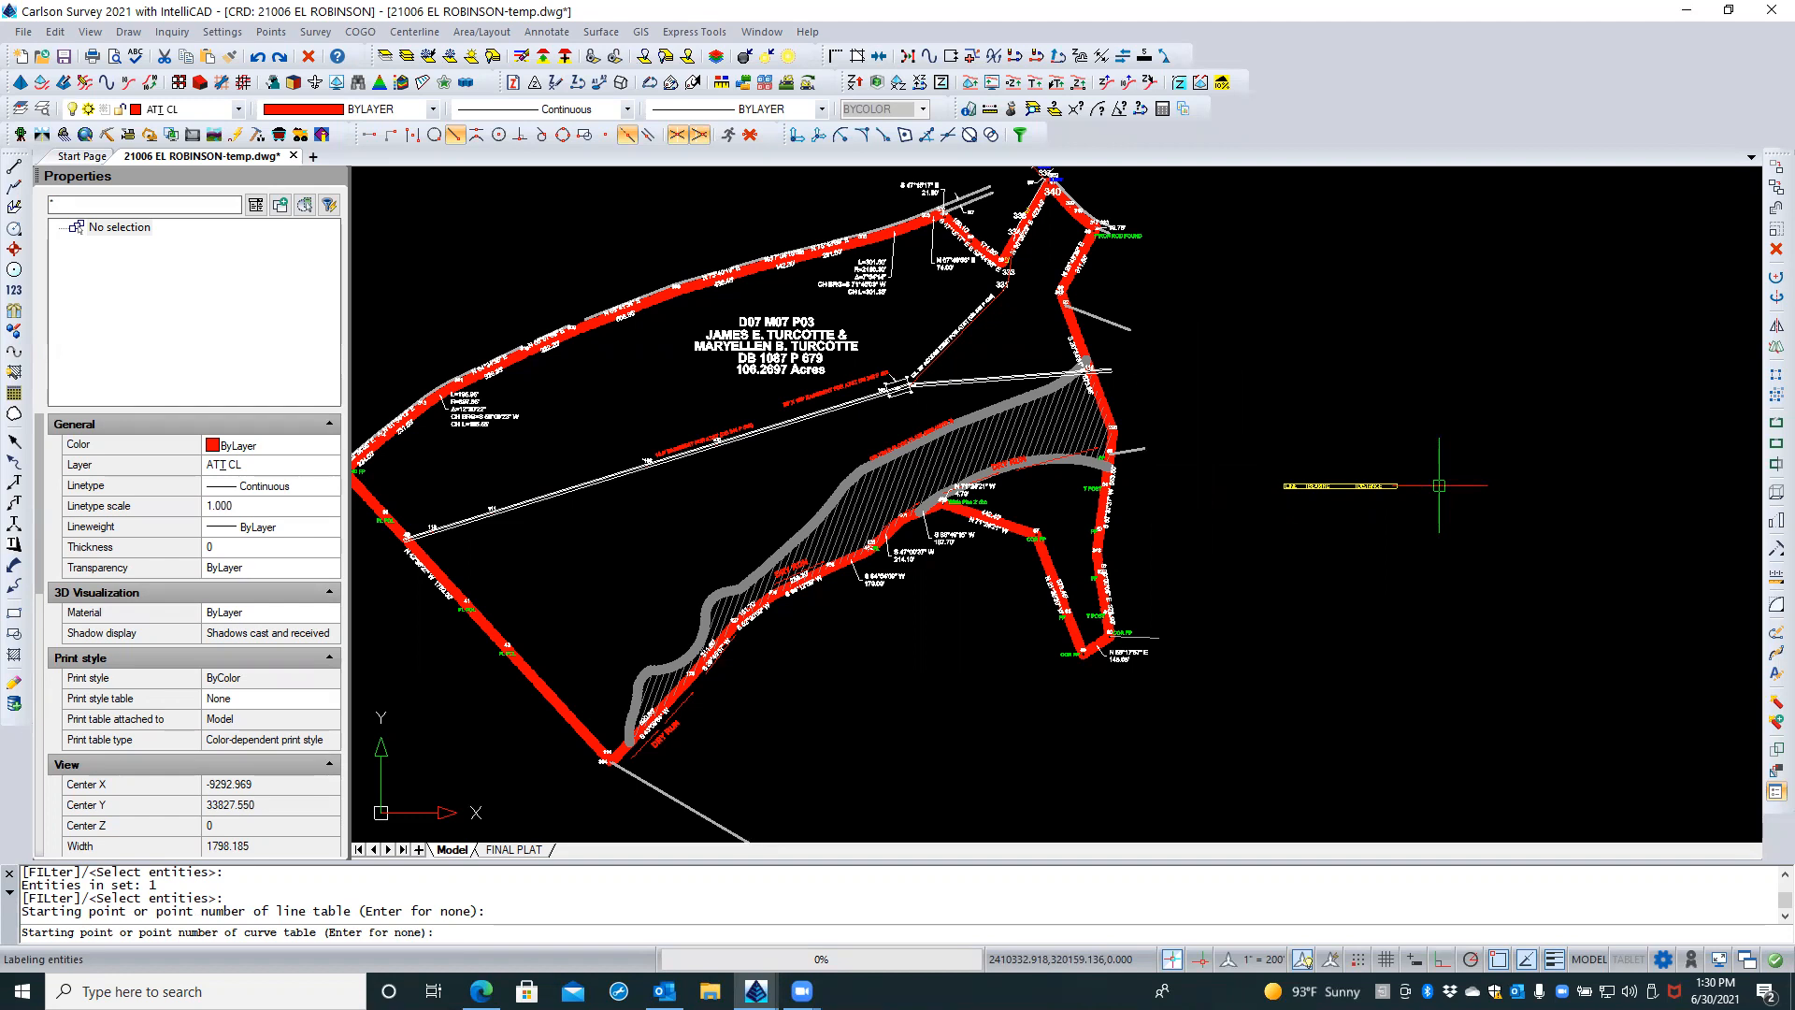
Place the curve table at the upper right endpoint of the line table so that the two tables adjoin
scroll(1439, 485, "up", 3)
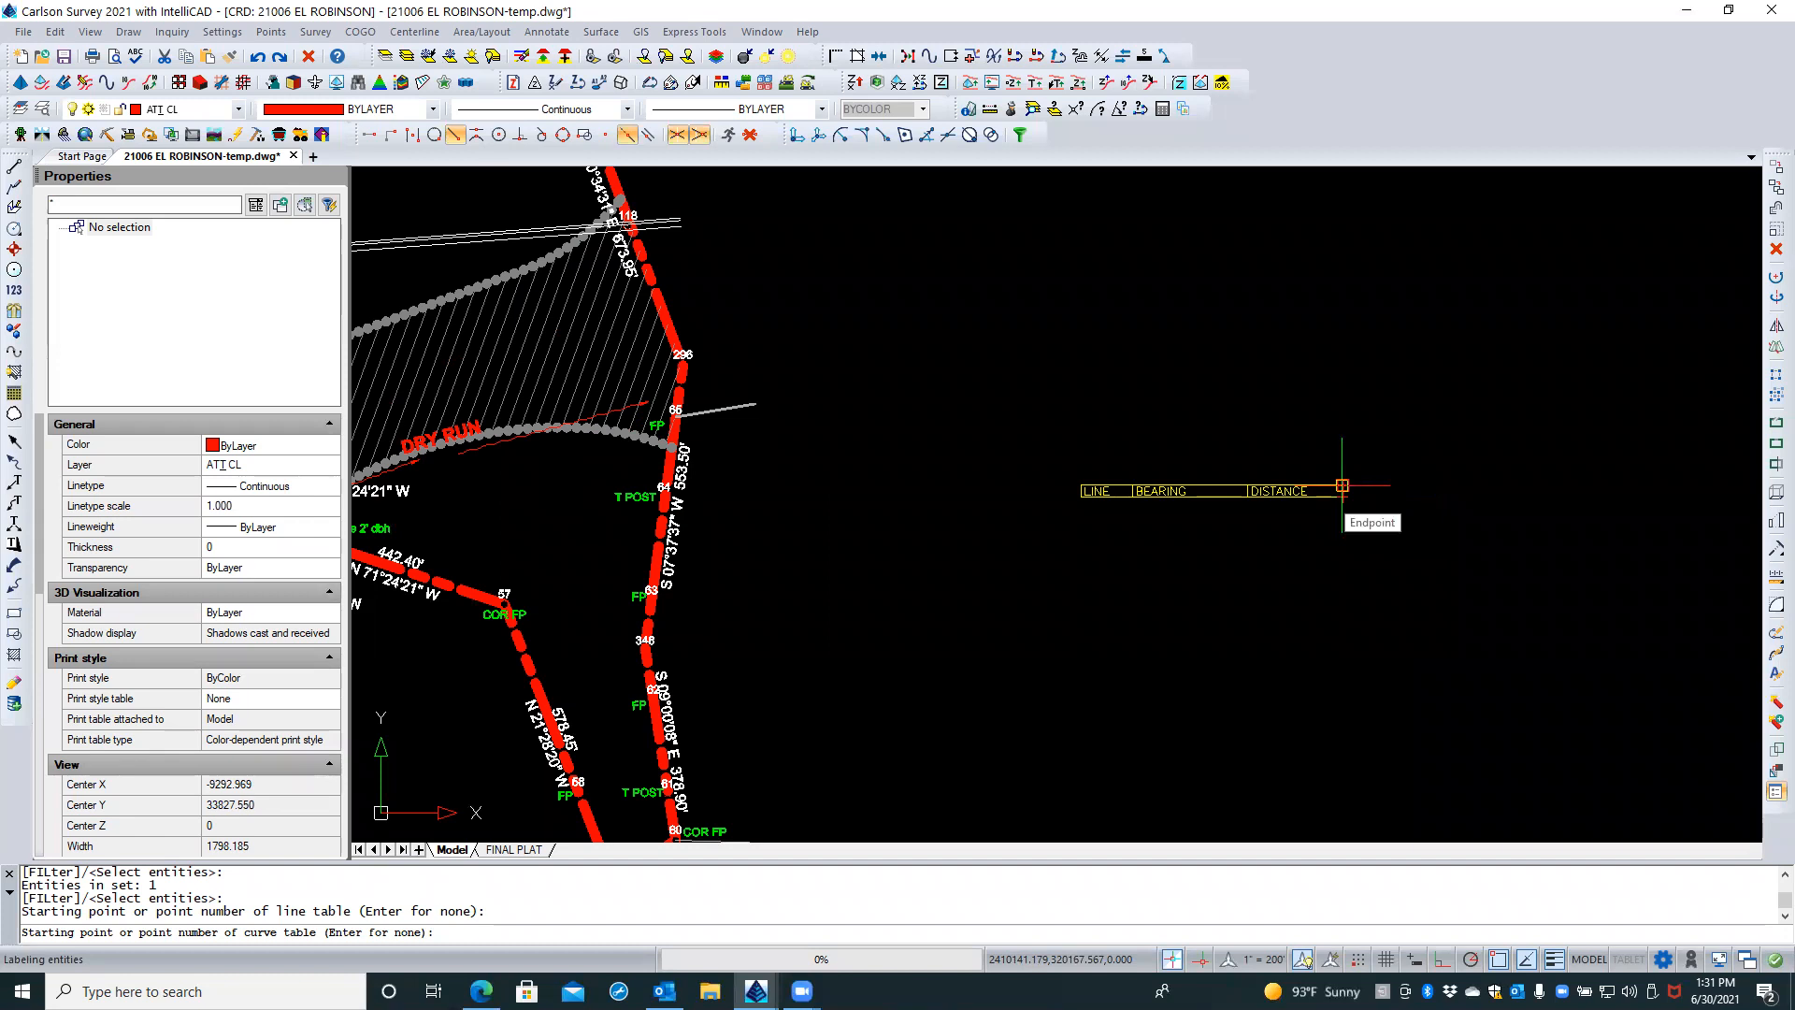
left_click(1342, 485)
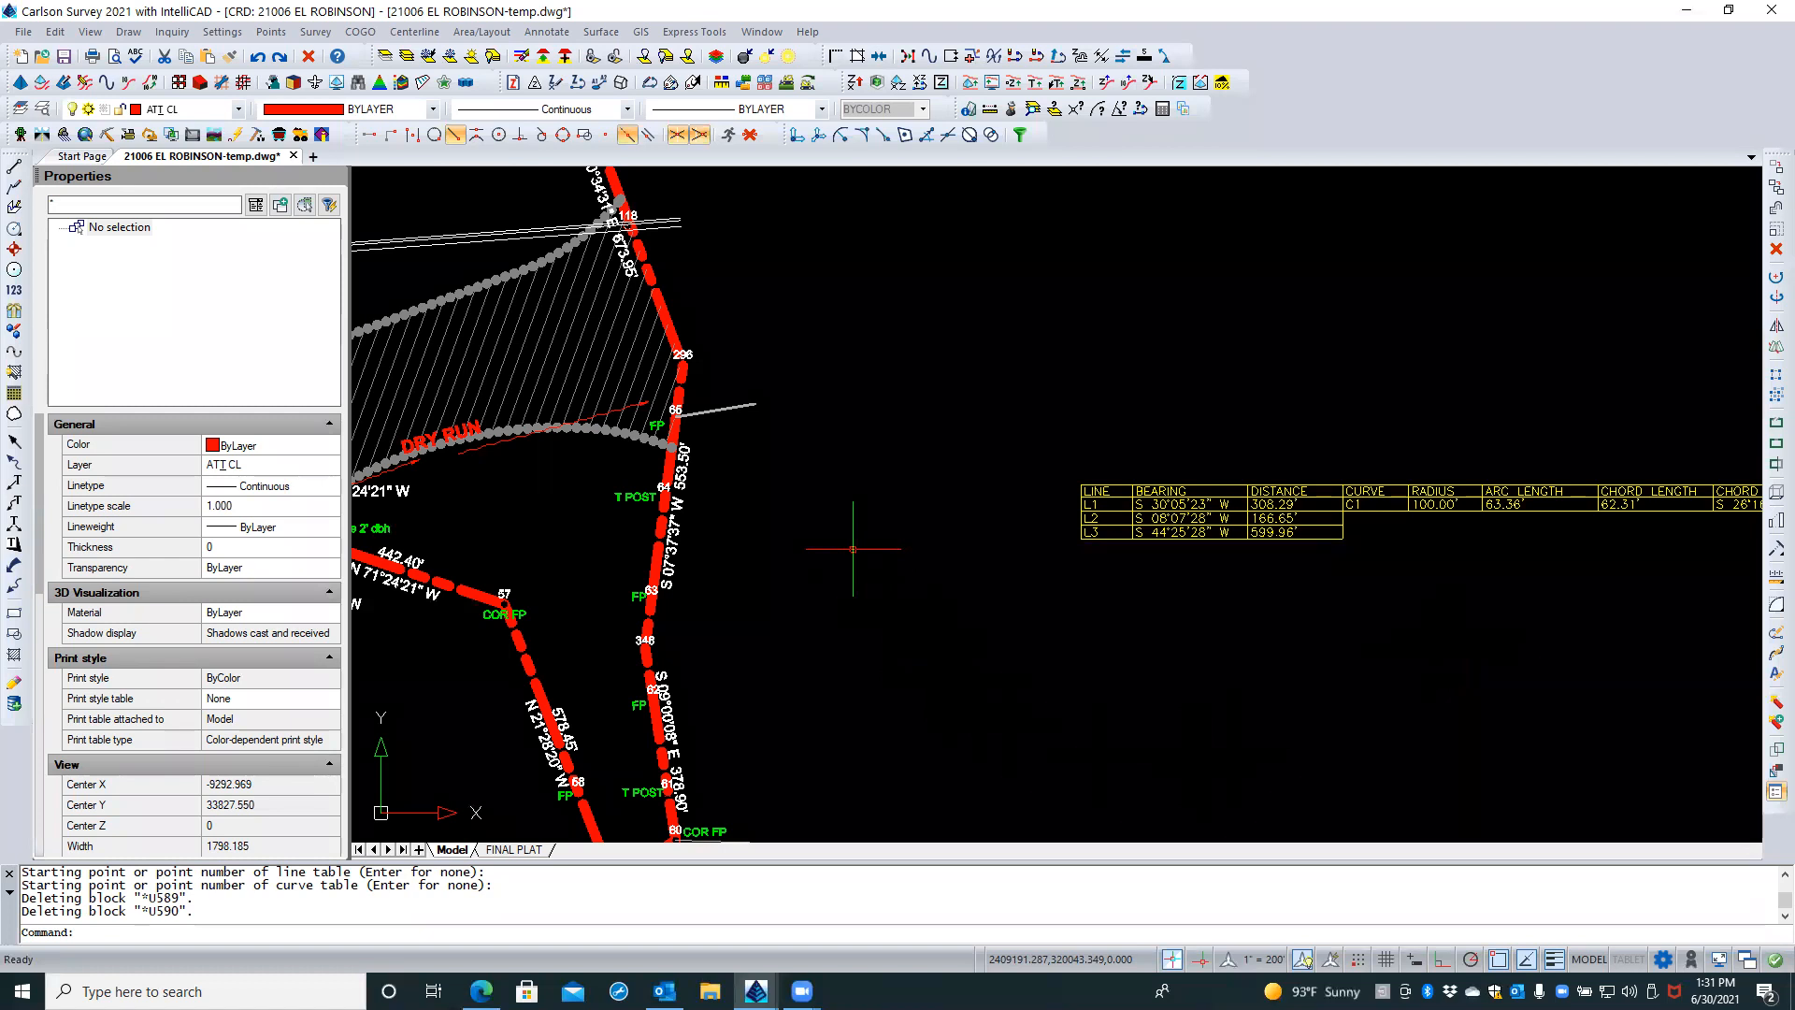
Examine the new line and curve tables, selecting each as a separate object and clearing the selection
middle_click_drag(1358, 576, 1099, 574)
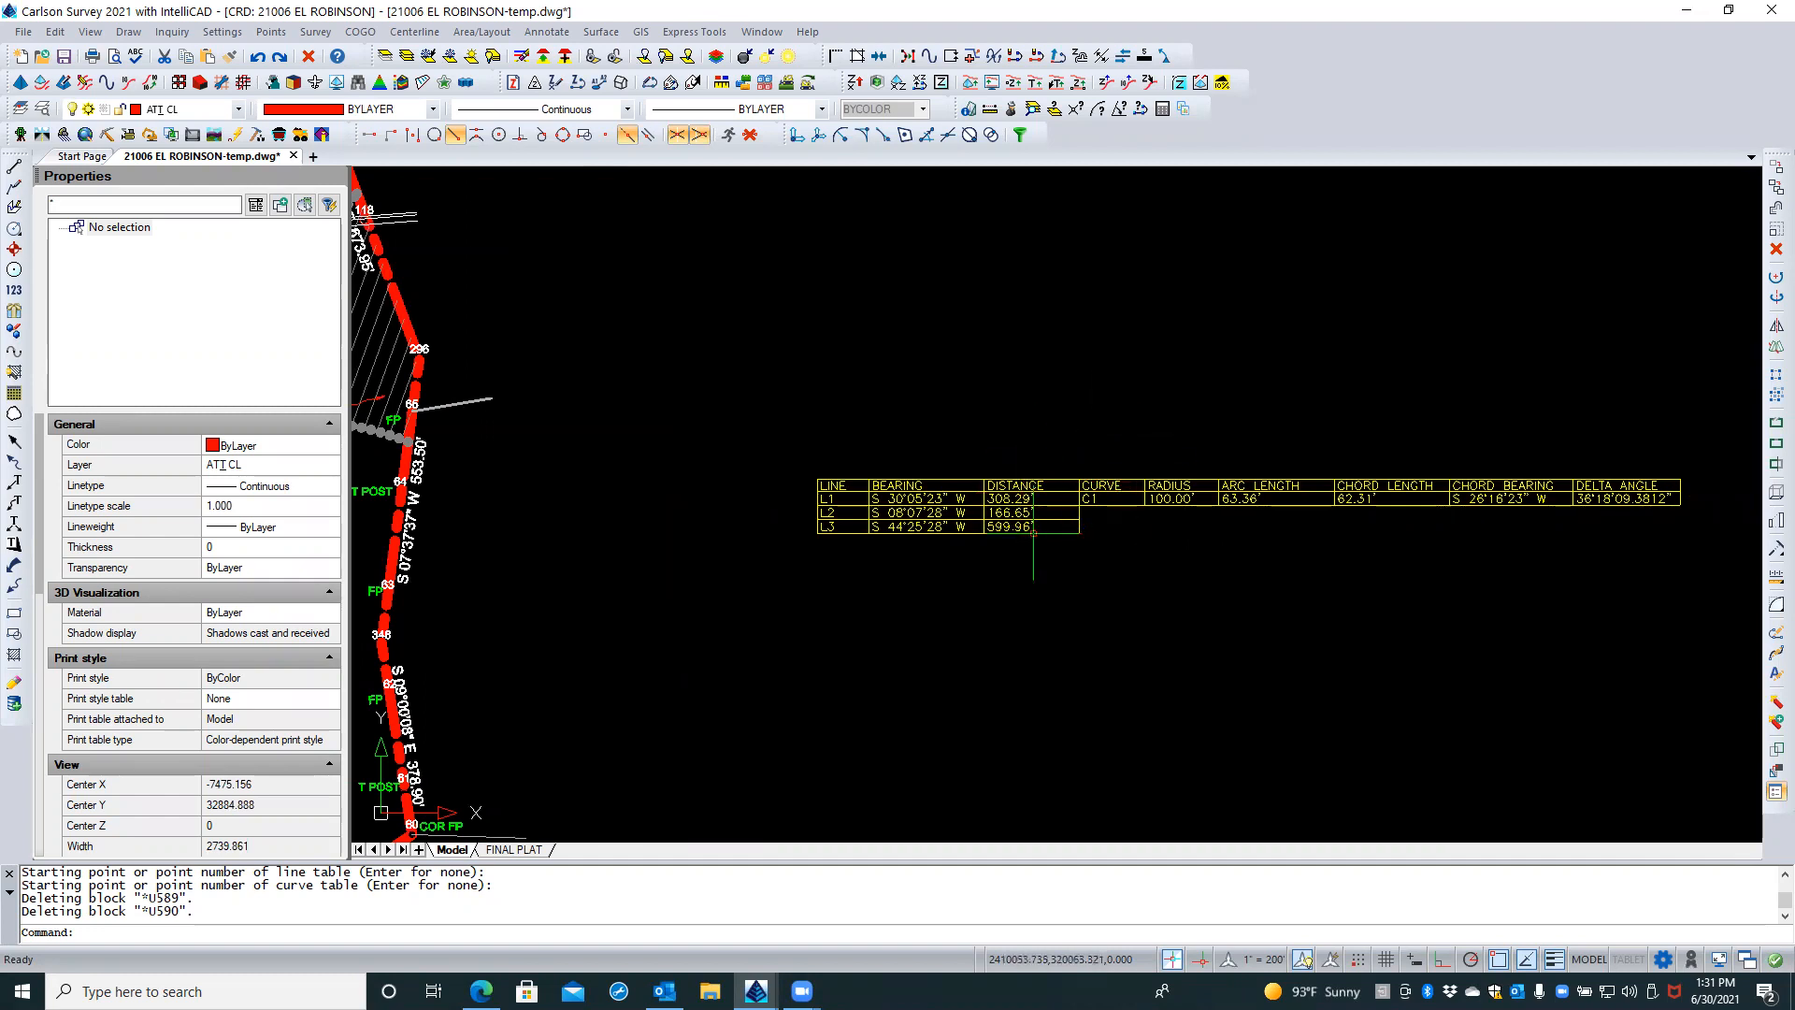
middle_click_drag(1142, 520, 1178, 546)
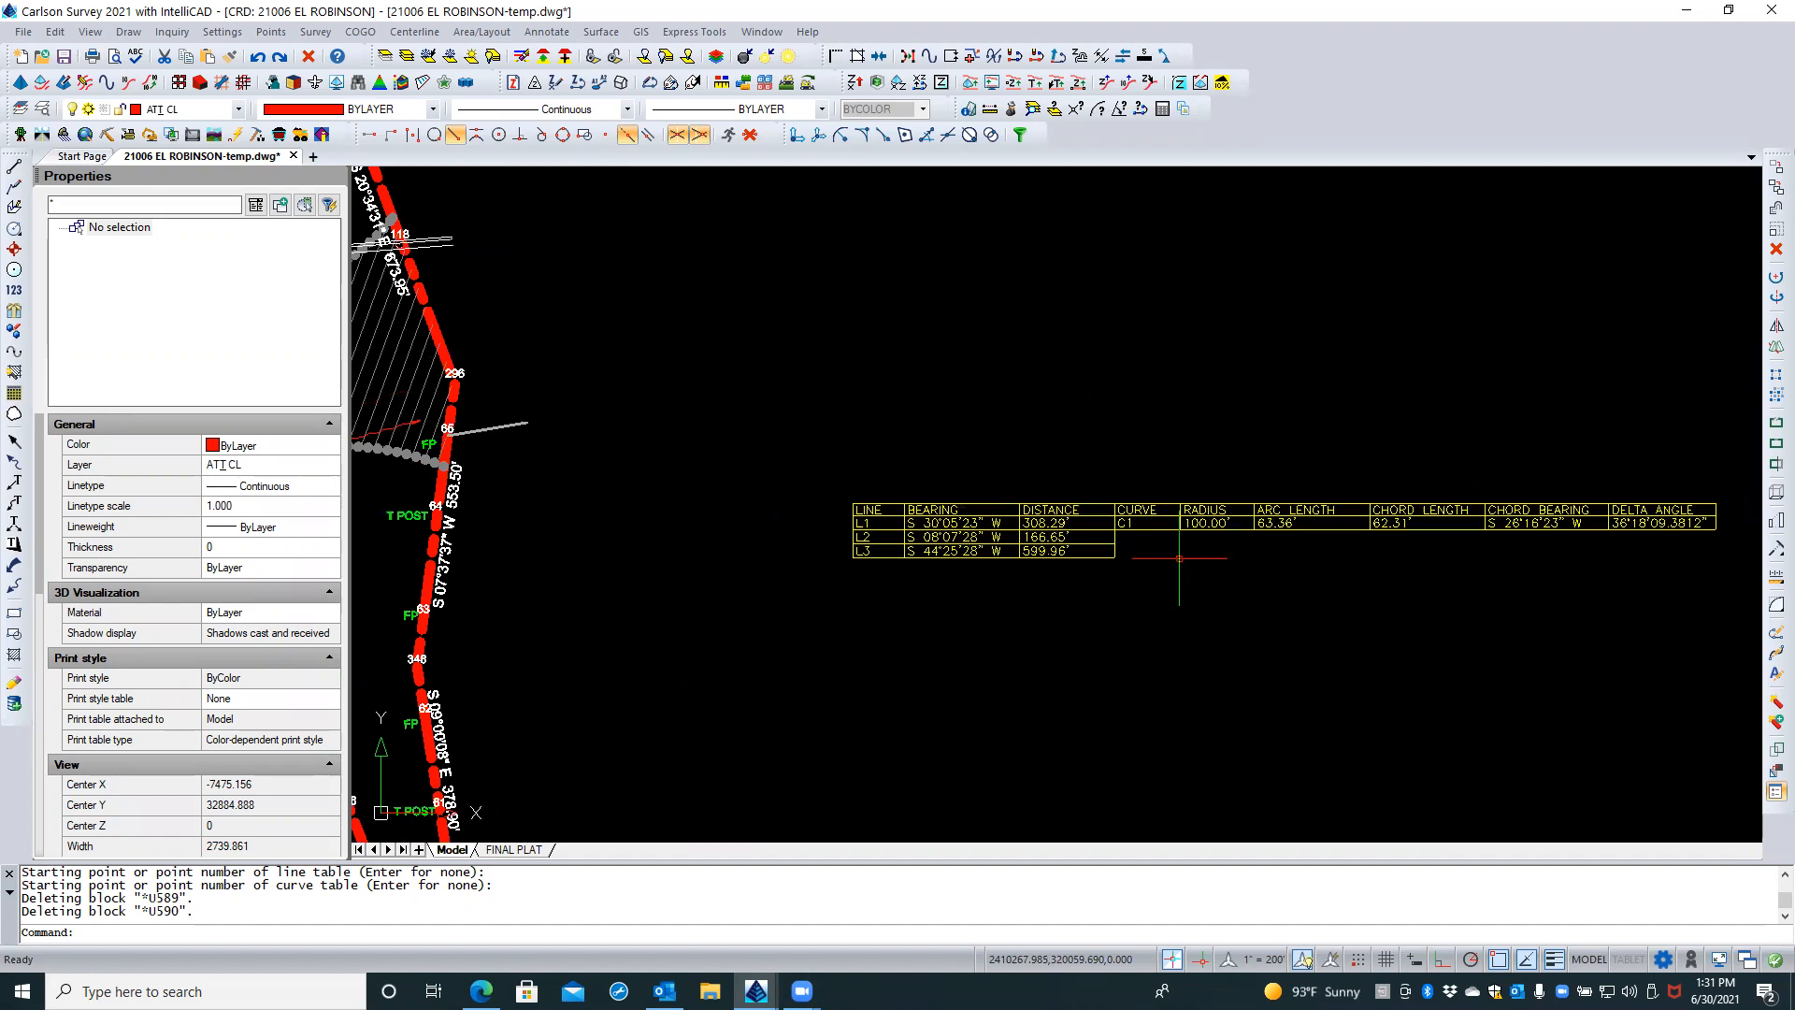
left_click(1149, 528)
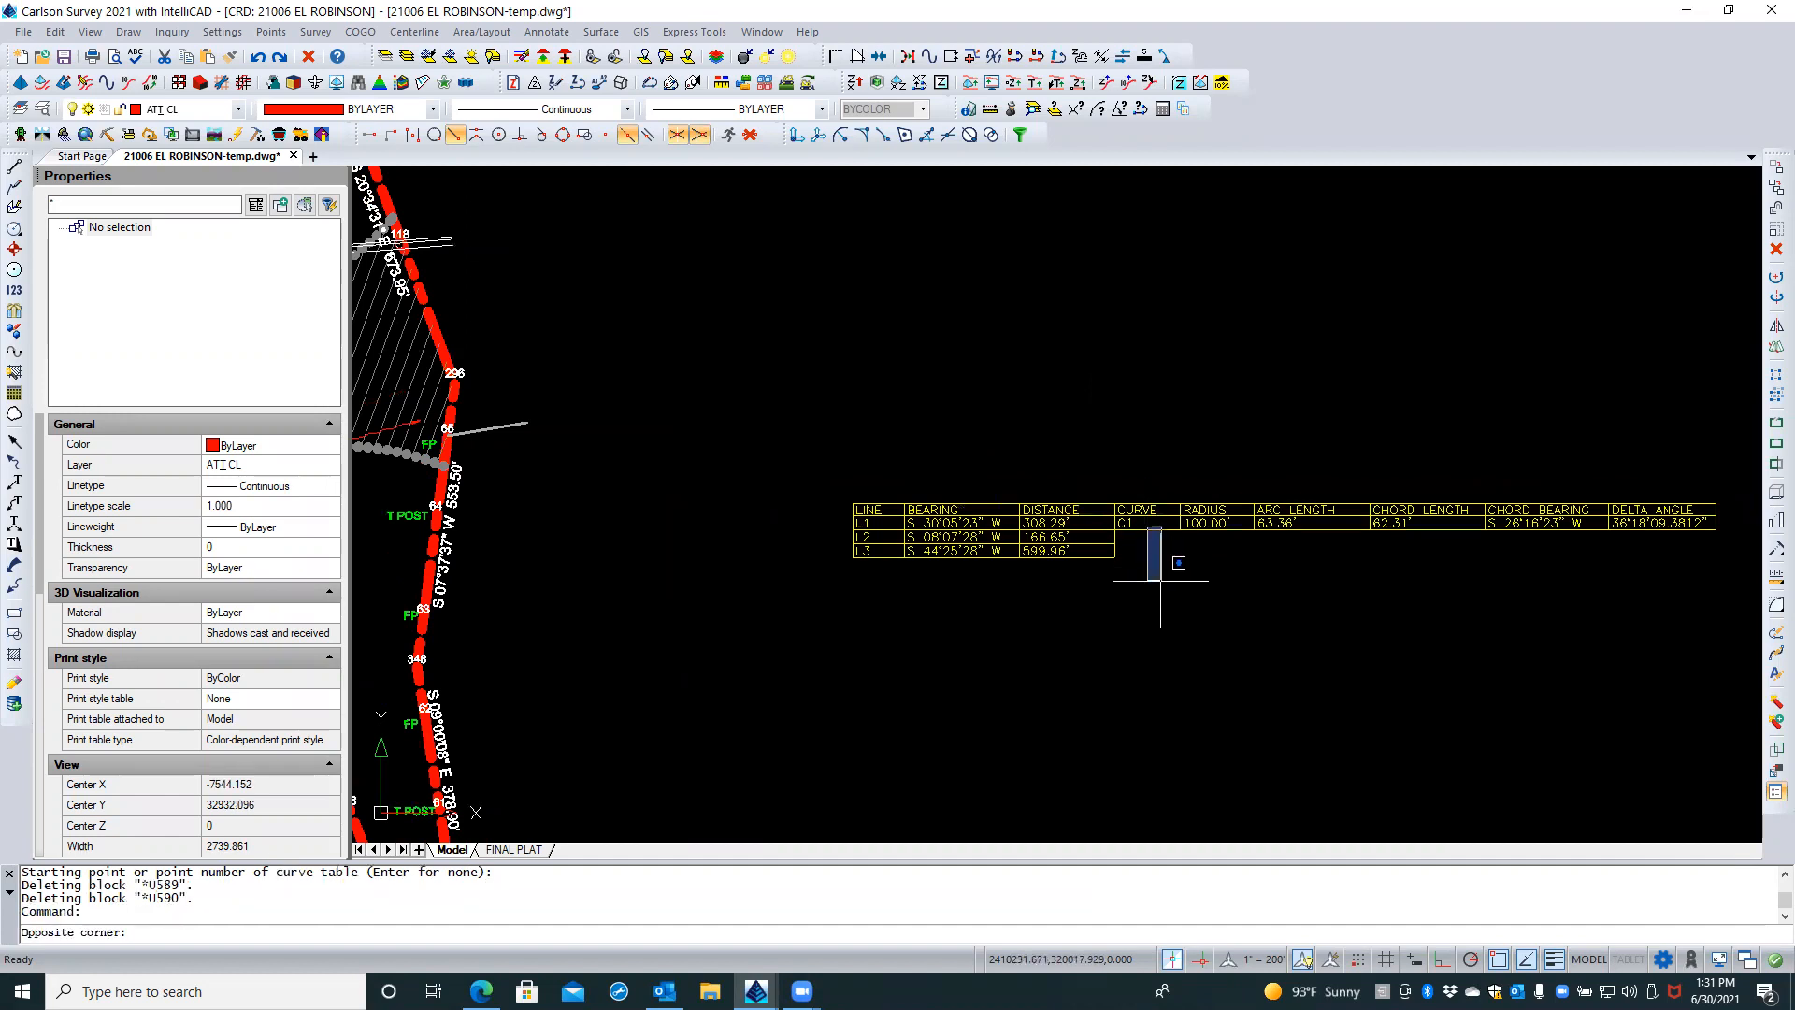
key("Escape")
key("Escape")
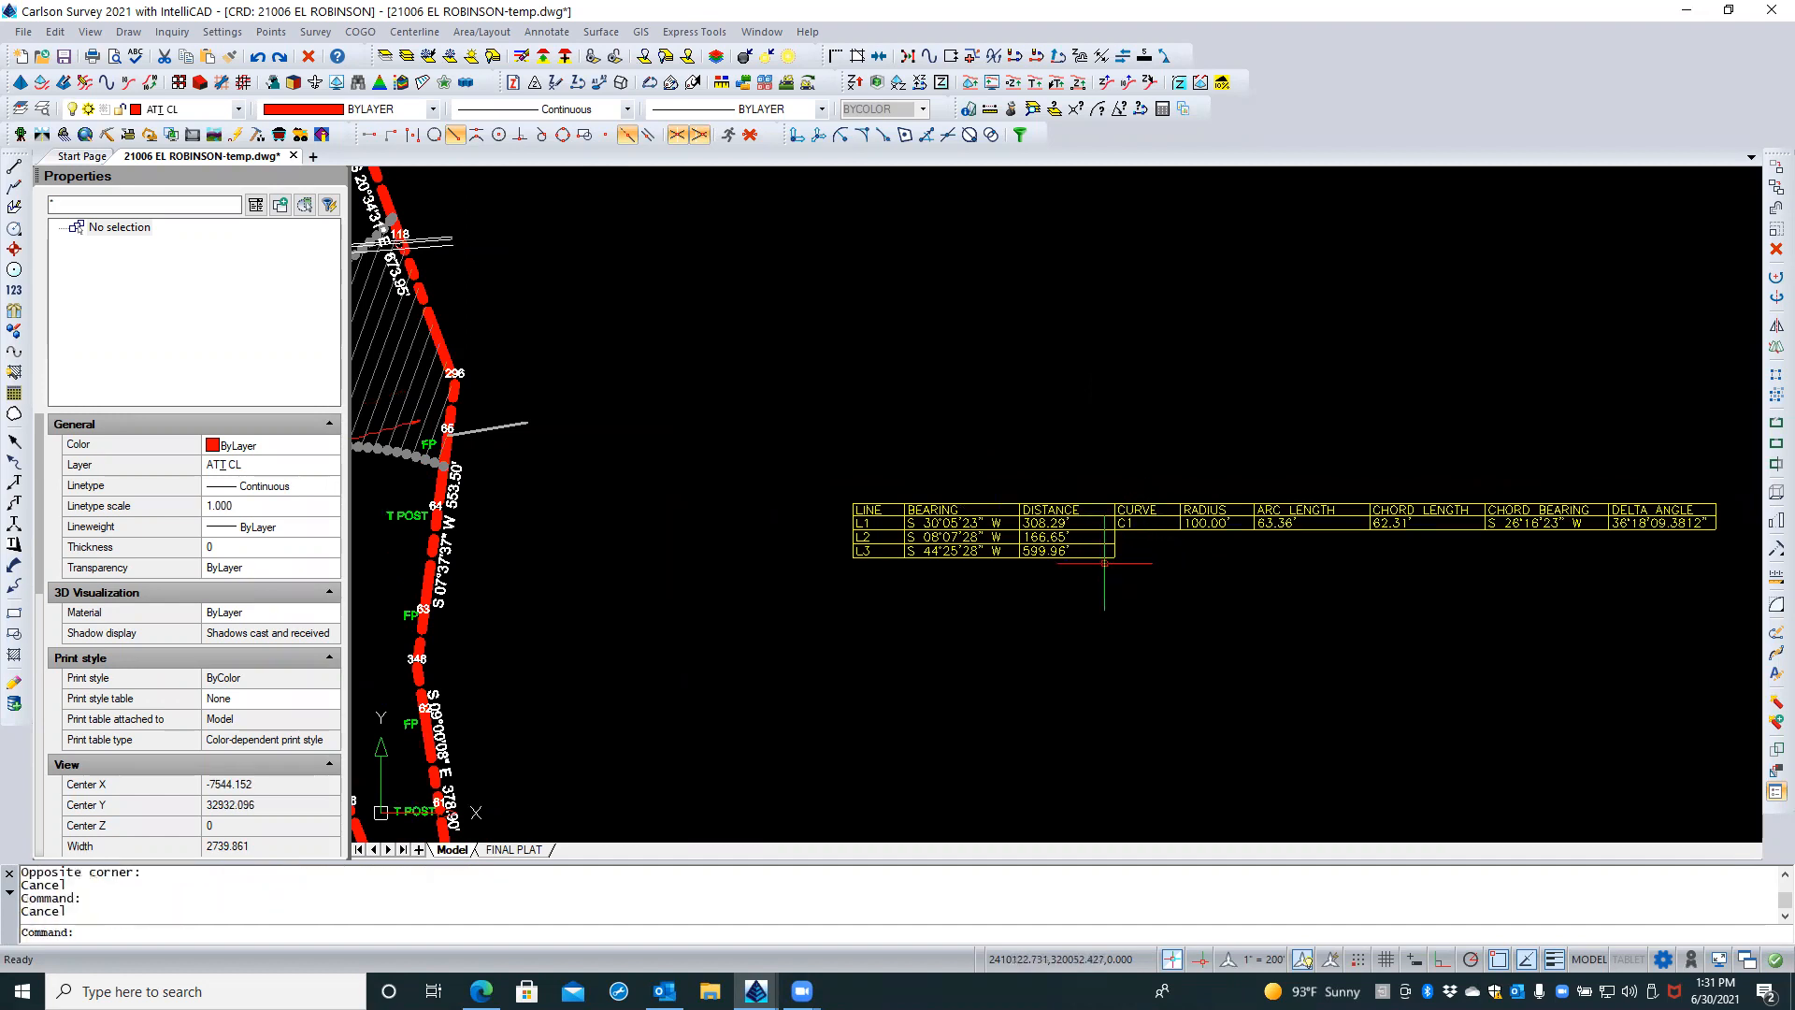
left_click(1072, 555)
key("Escape")
left_click(898, 520)
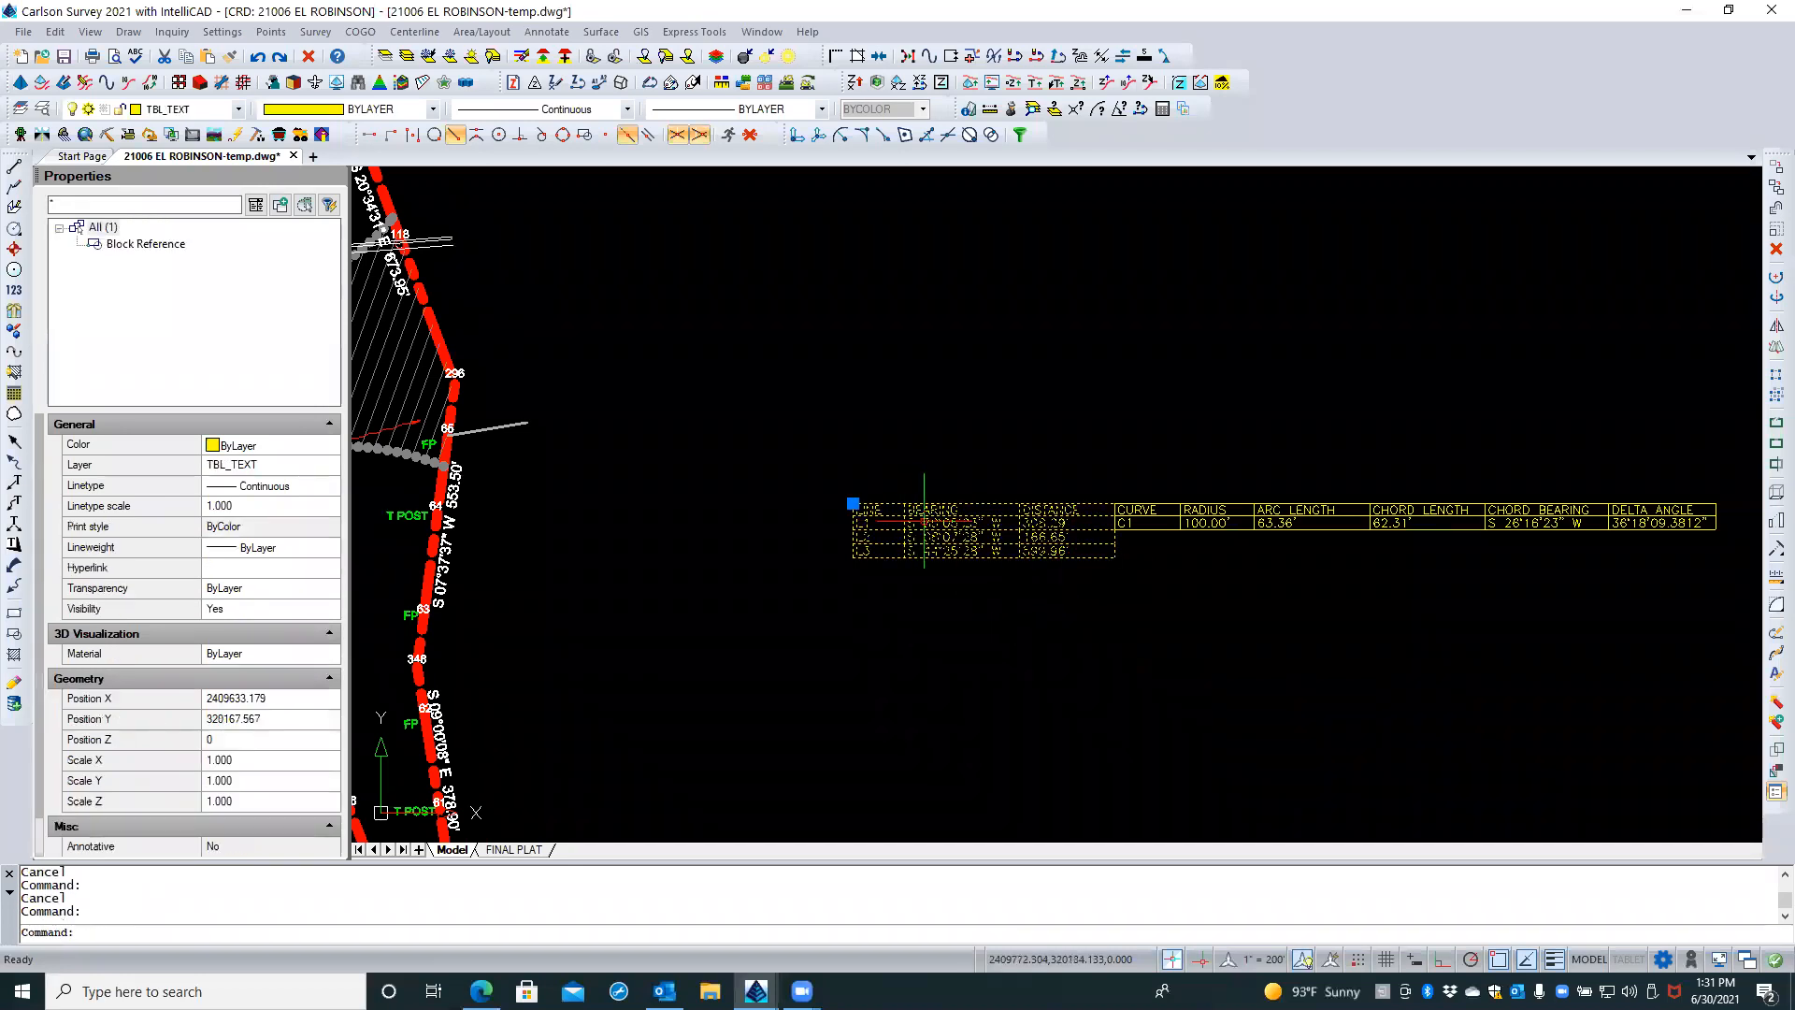
key("Escape")
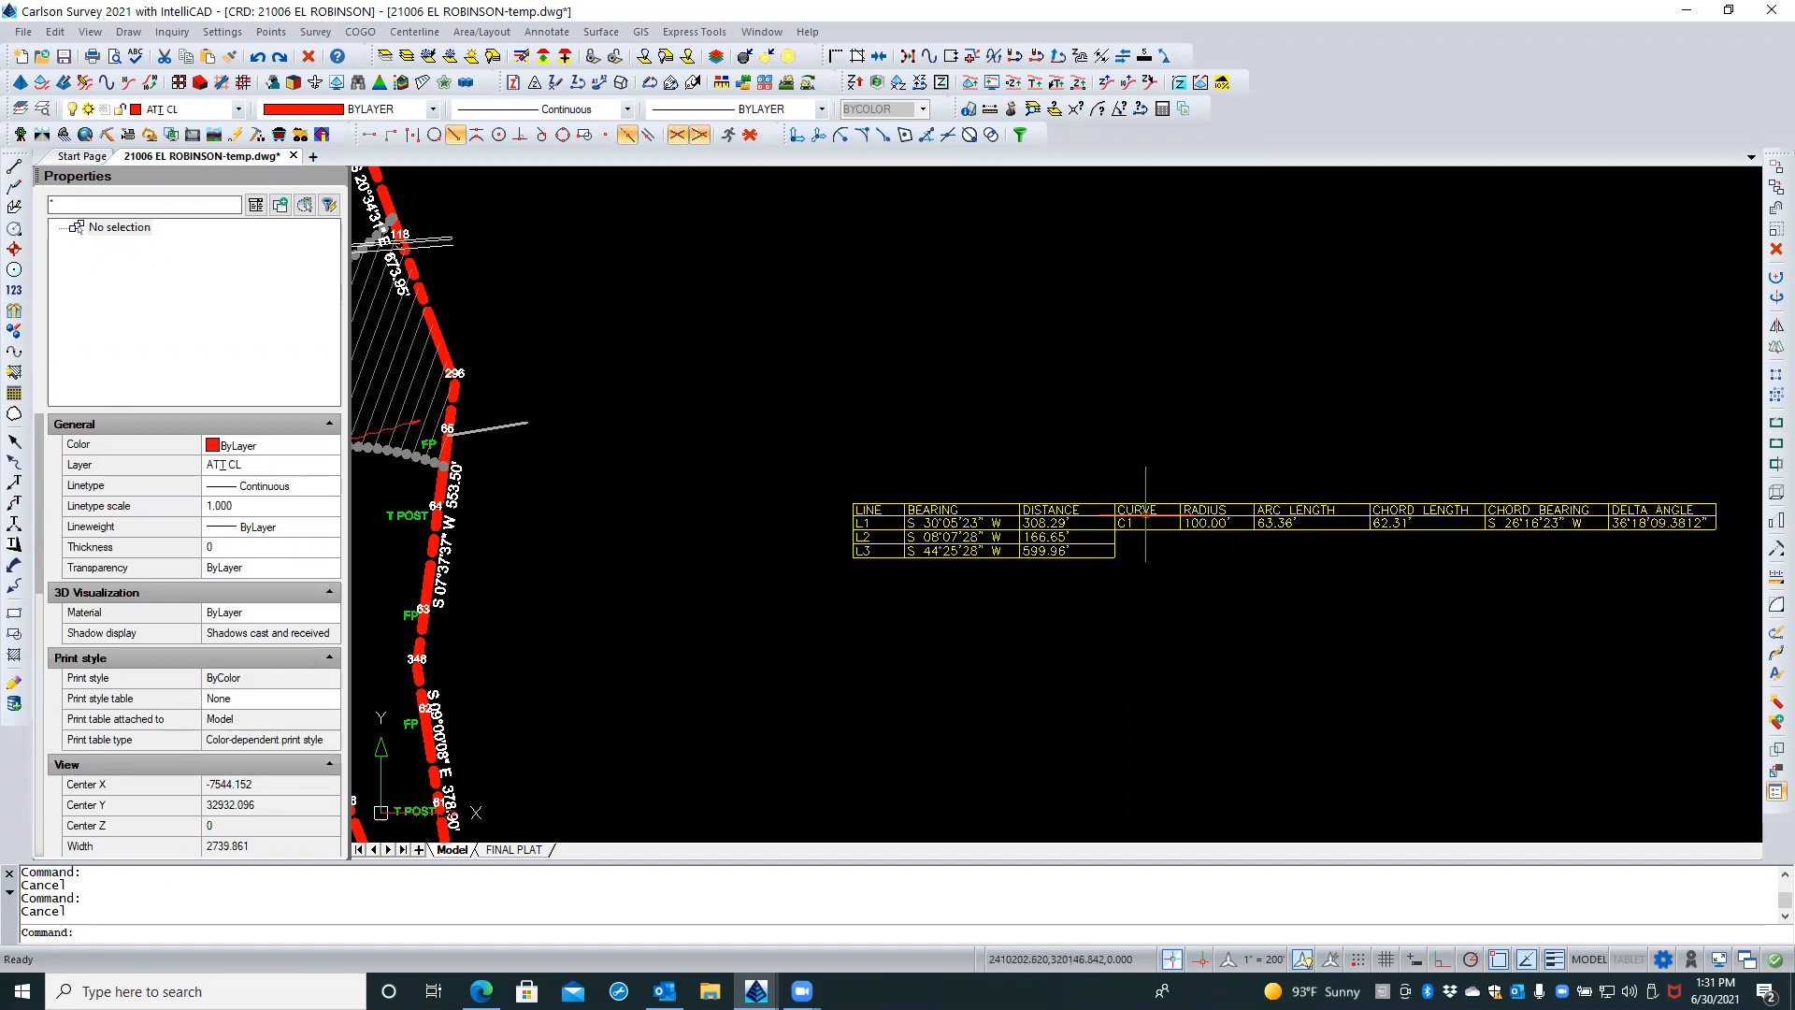
left_click(1143, 517)
key("Escape")
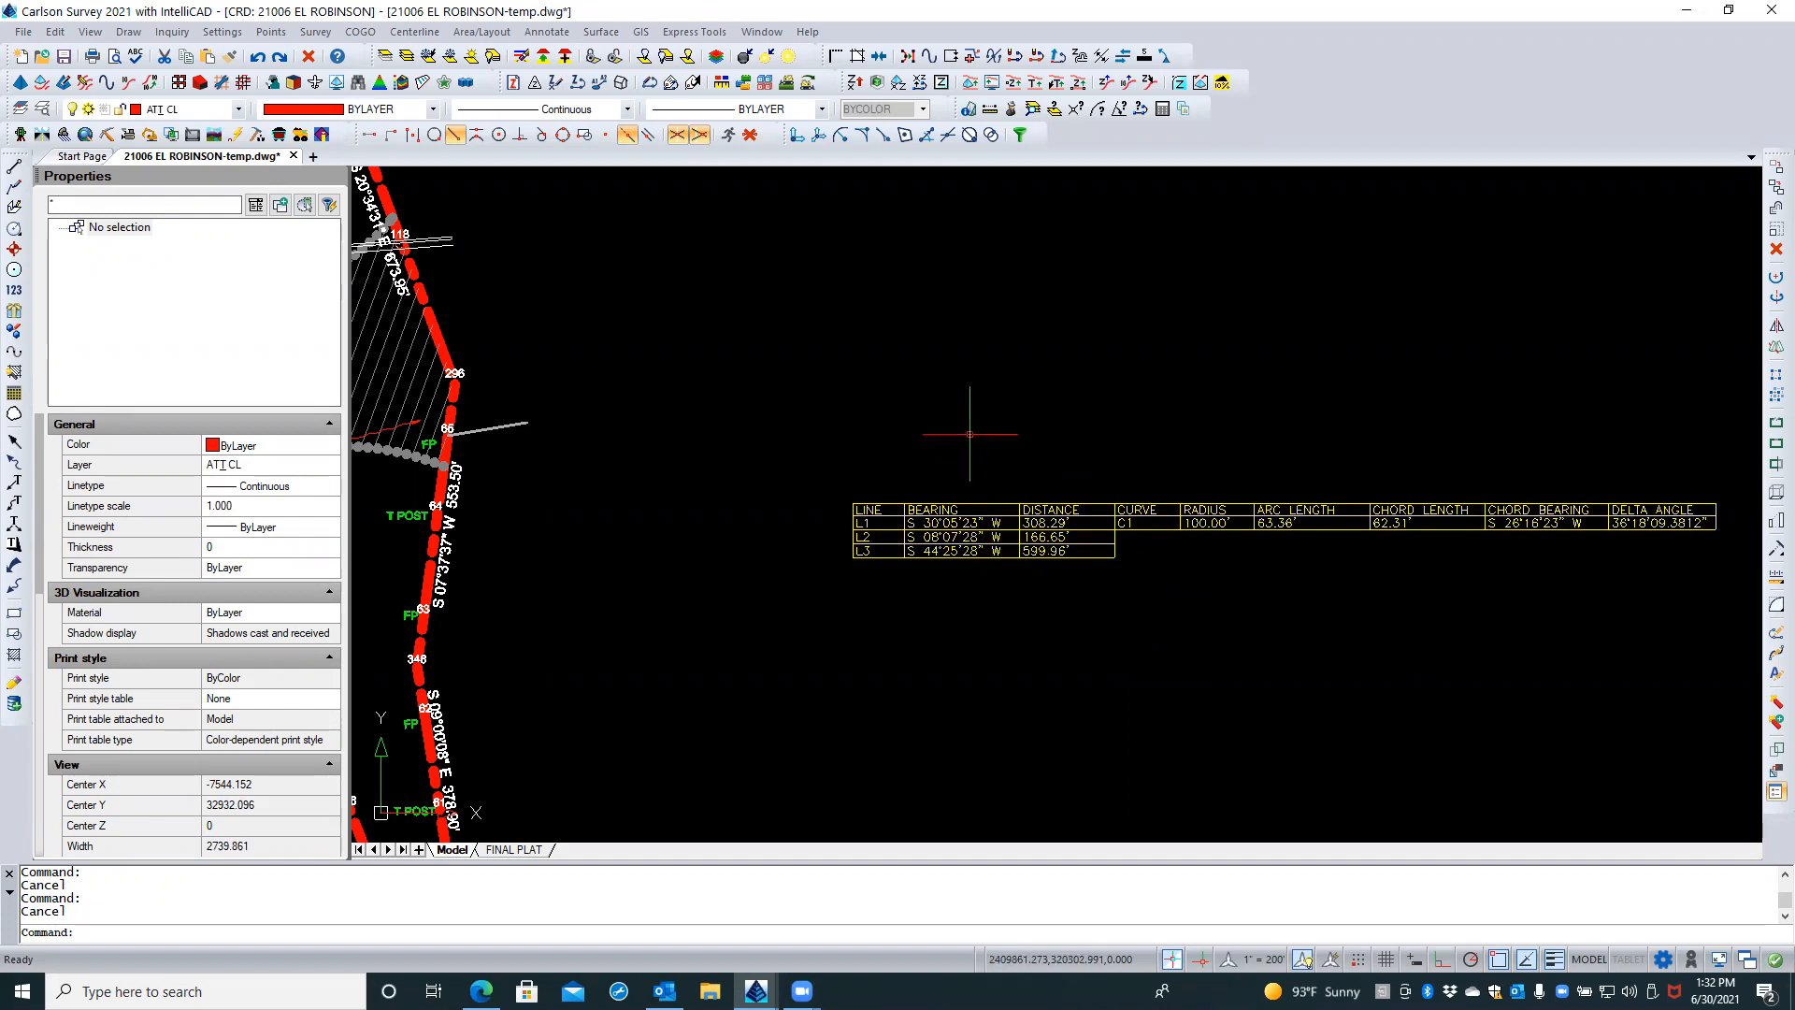
scroll(970, 434, "down", 2)
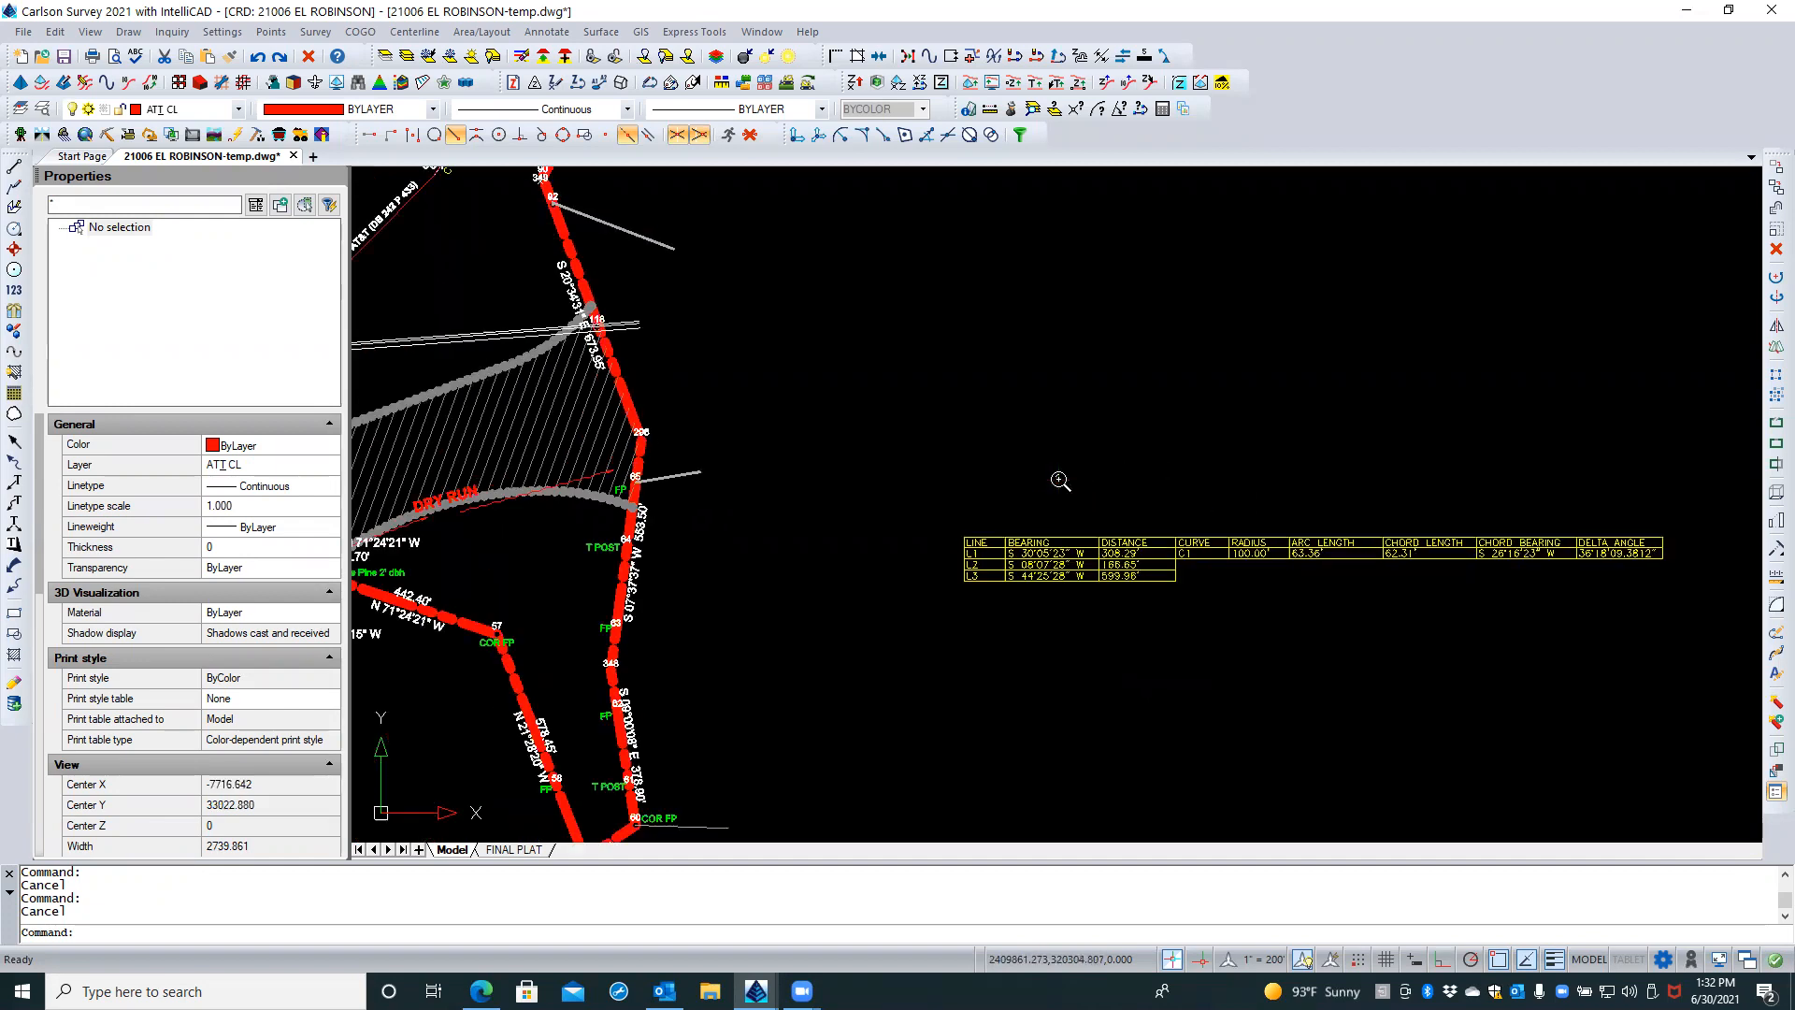
middle_click_drag(929, 417, 982, 474)
scroll(951, 449, "down", 2)
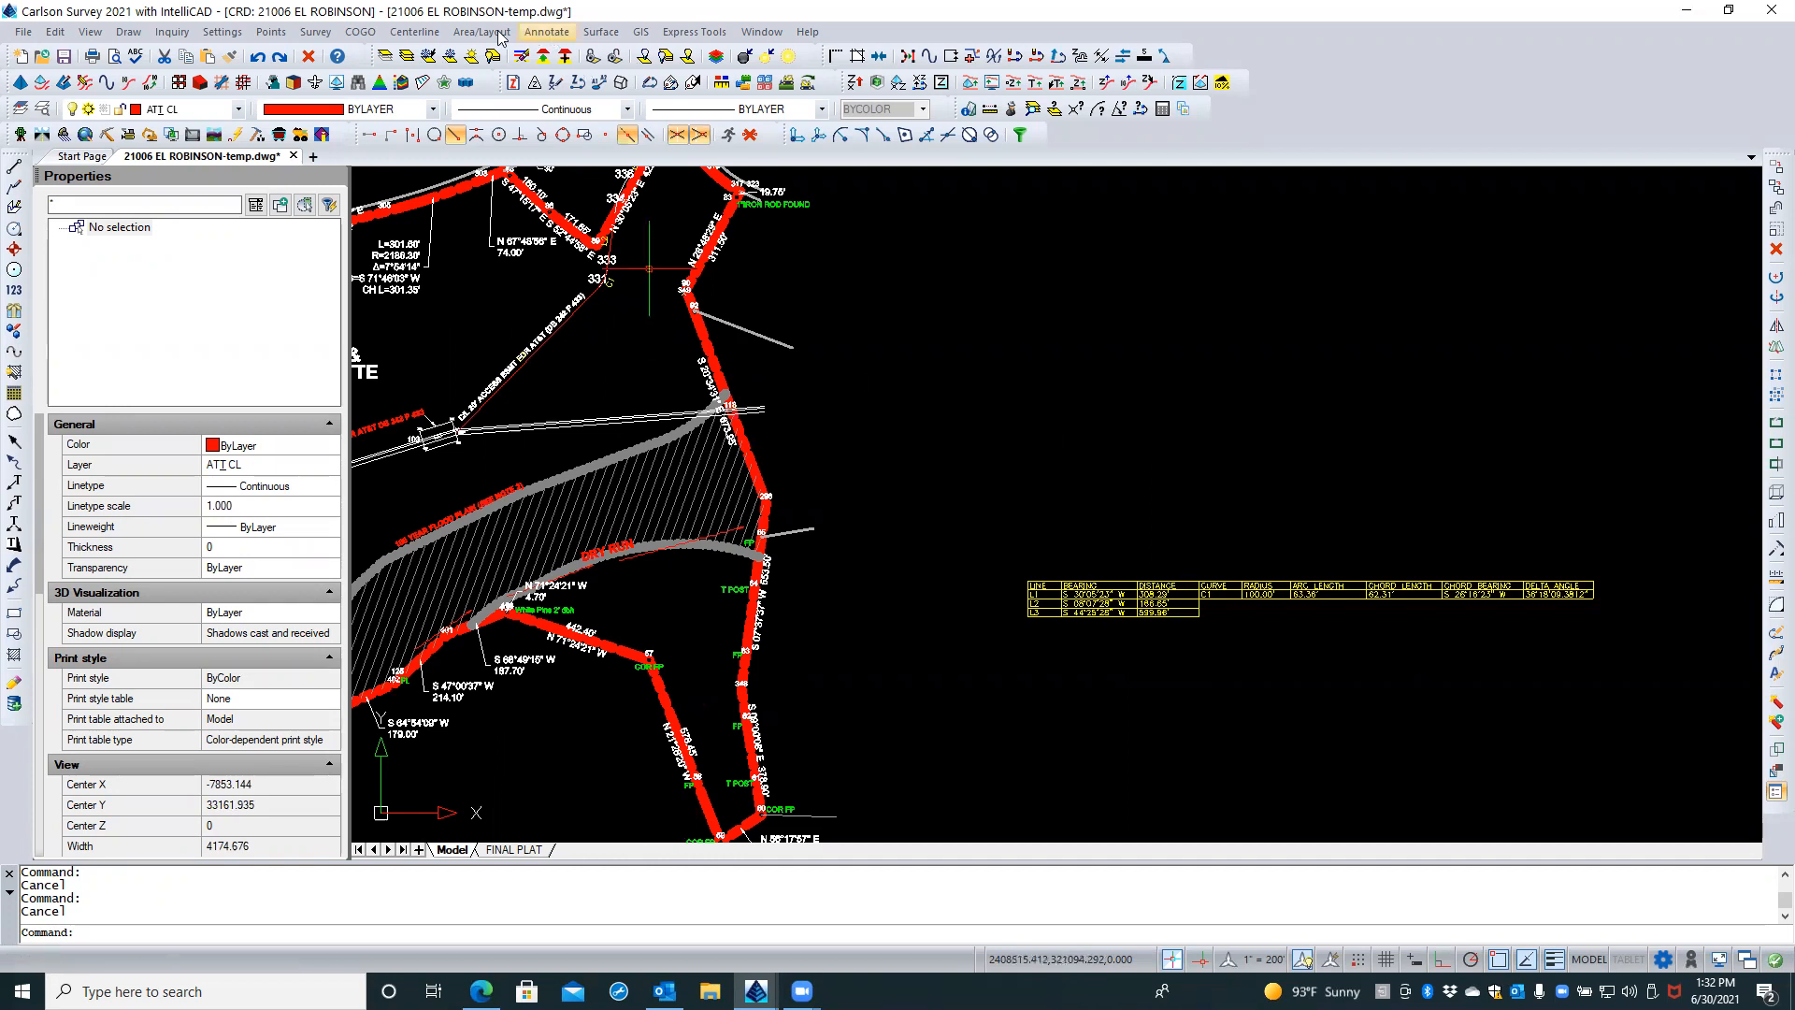
Run Auto-Annotate again on the AT&T CL polyline, leaving out the overlapping access easement polyline
left_click(550, 33)
mouse_move(579, 143)
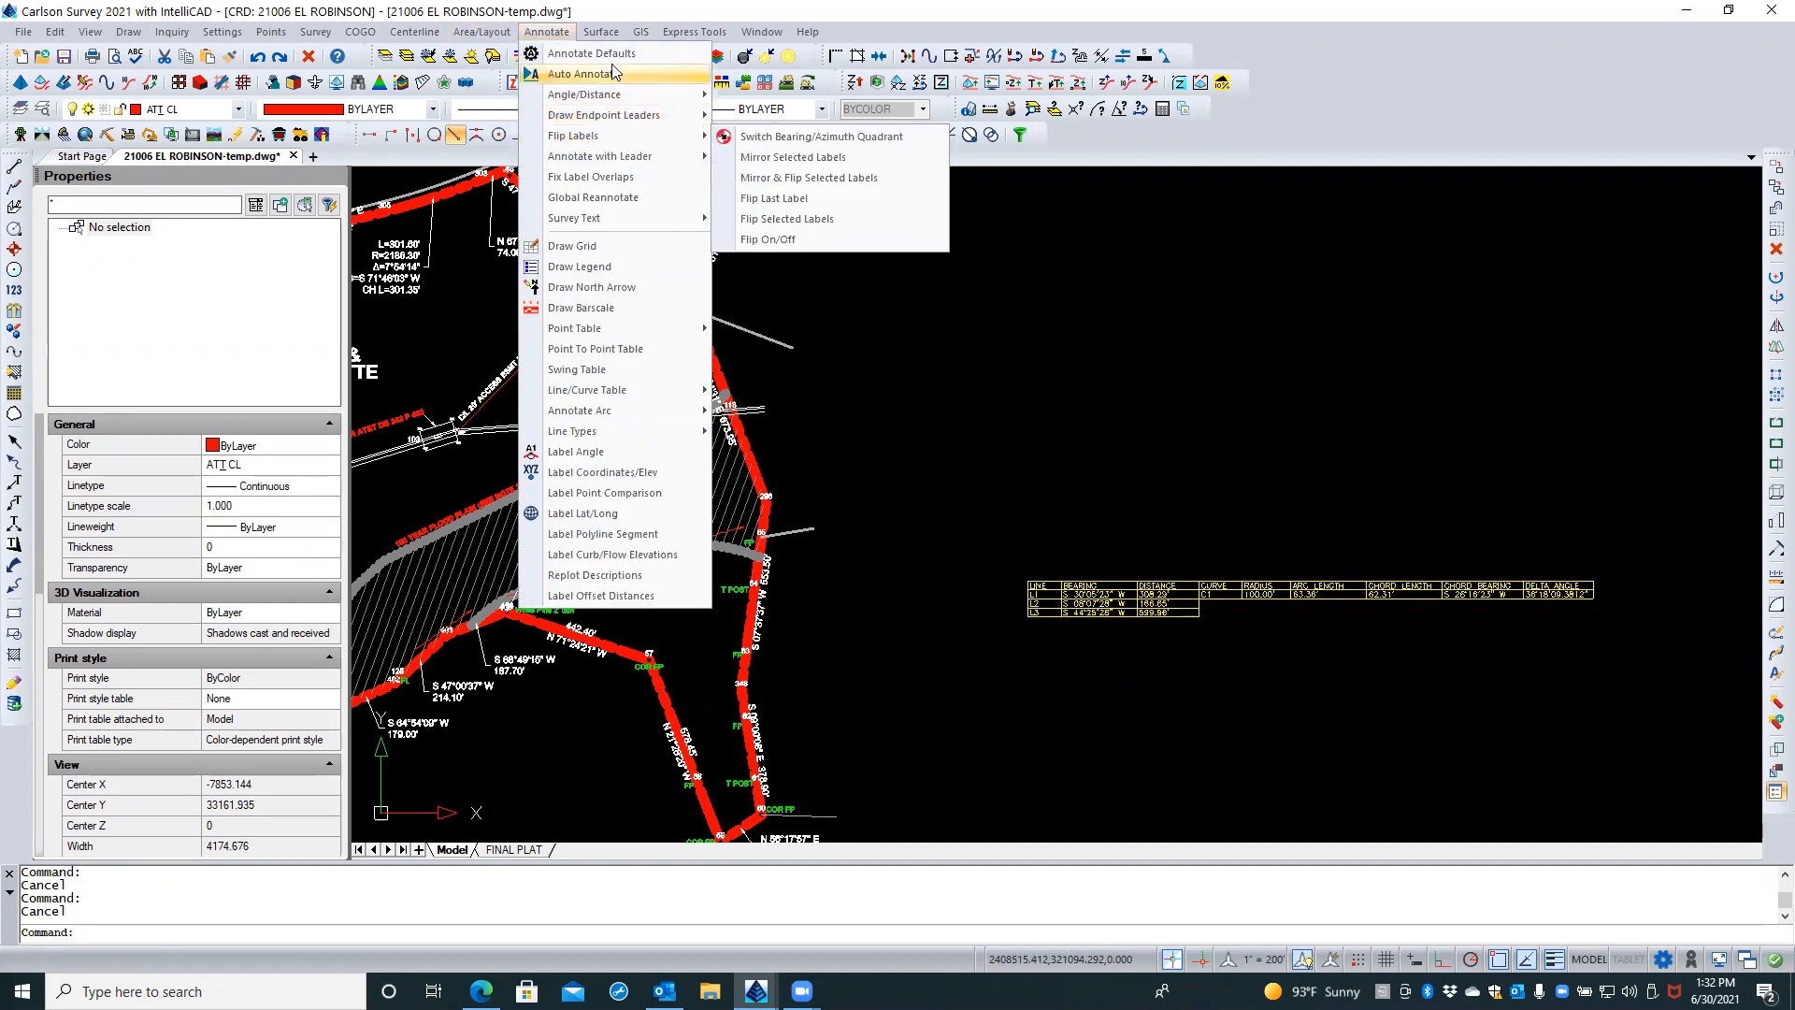
left_click(585, 74)
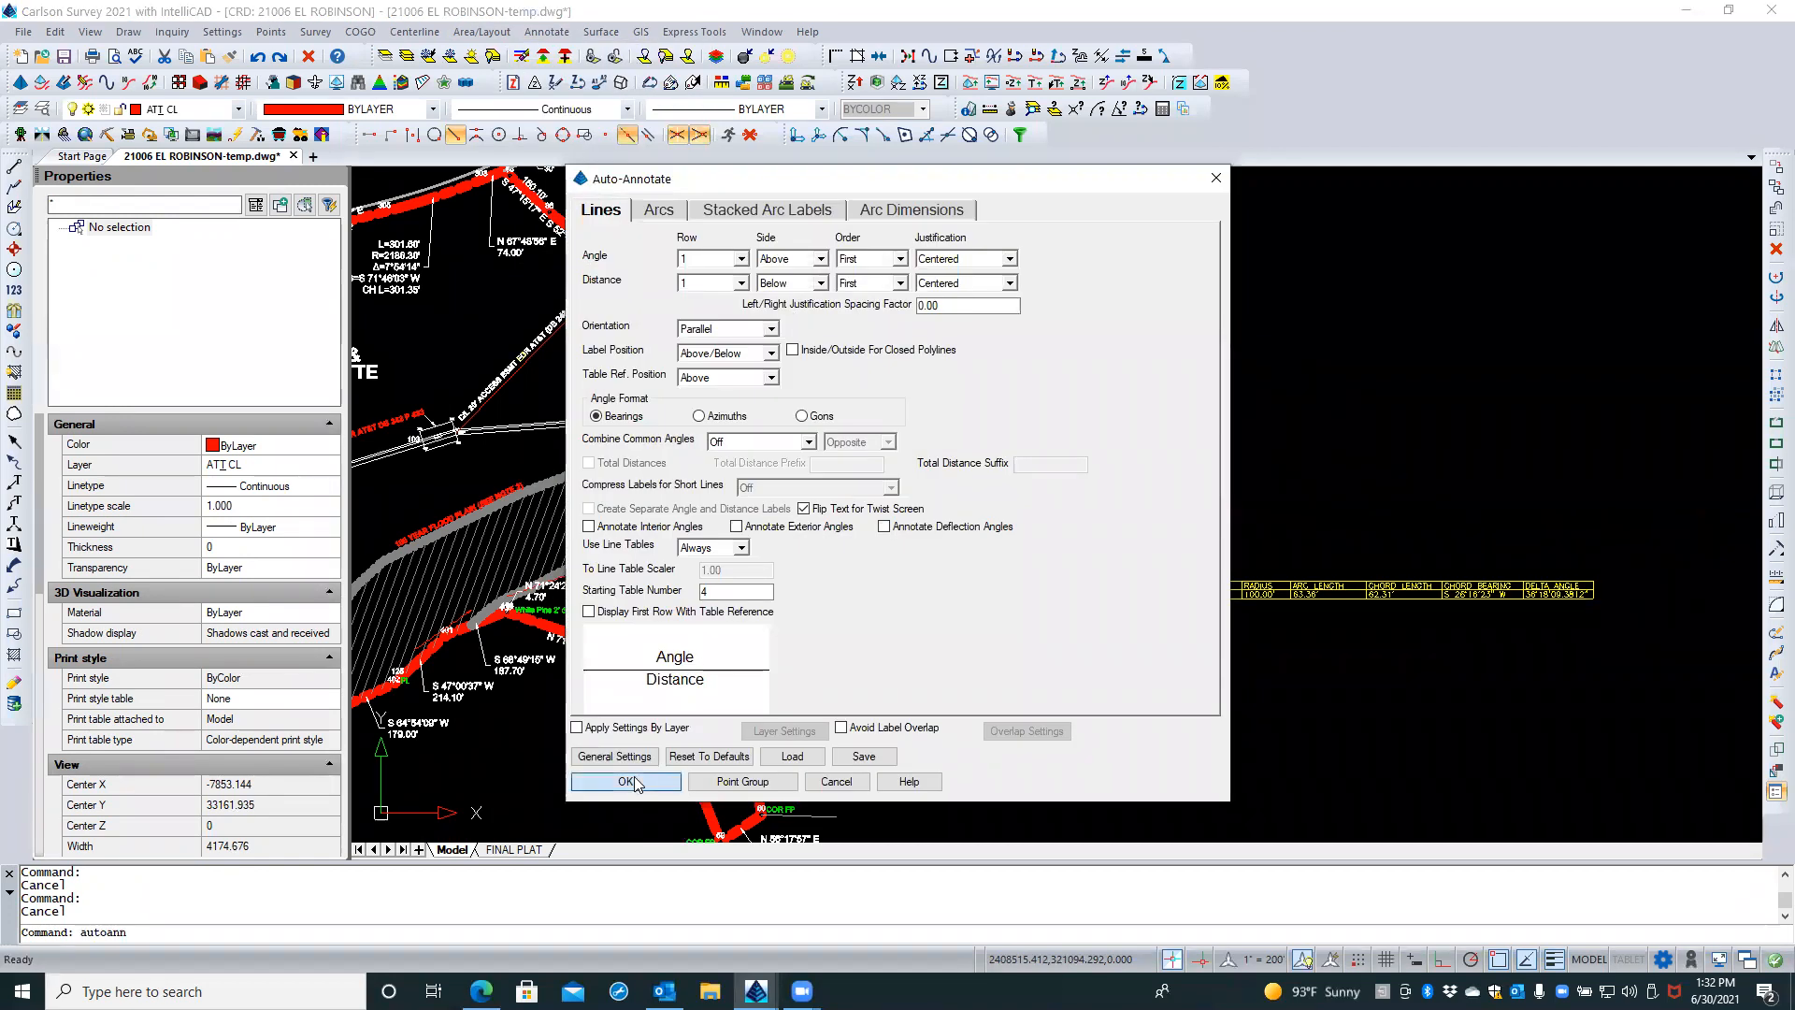
left_click(627, 782)
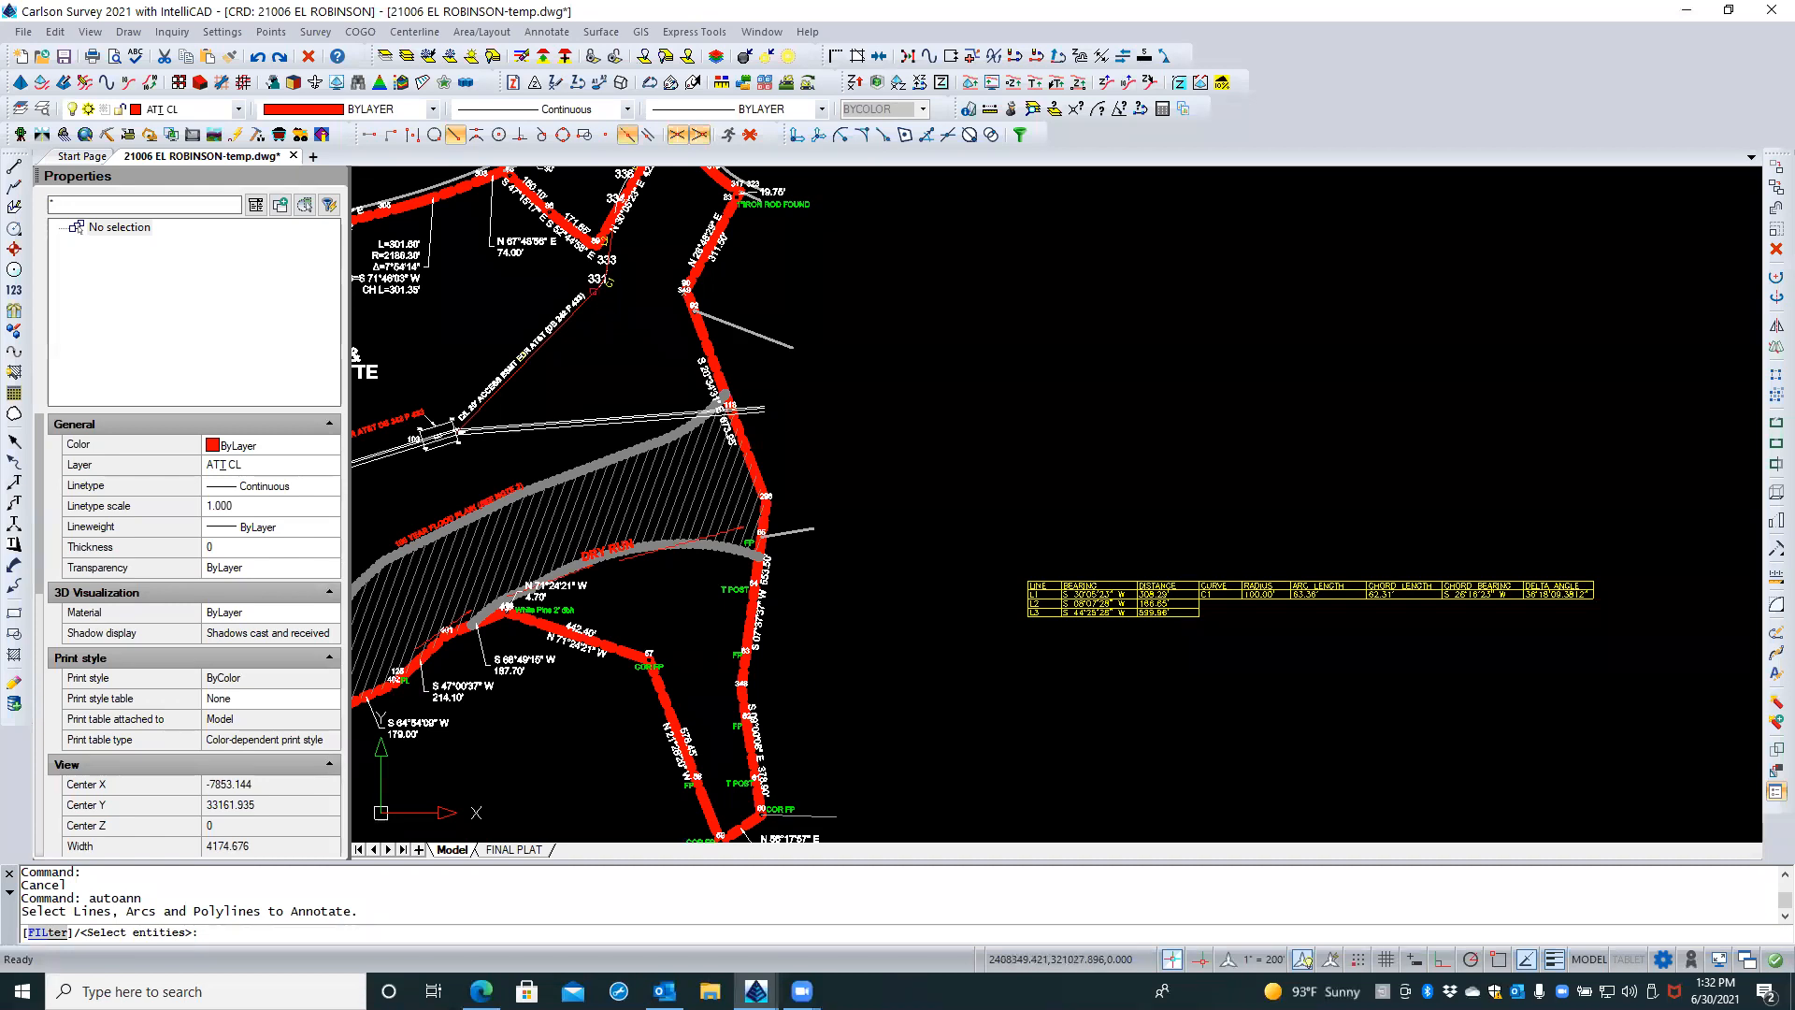
left_click(608, 281)
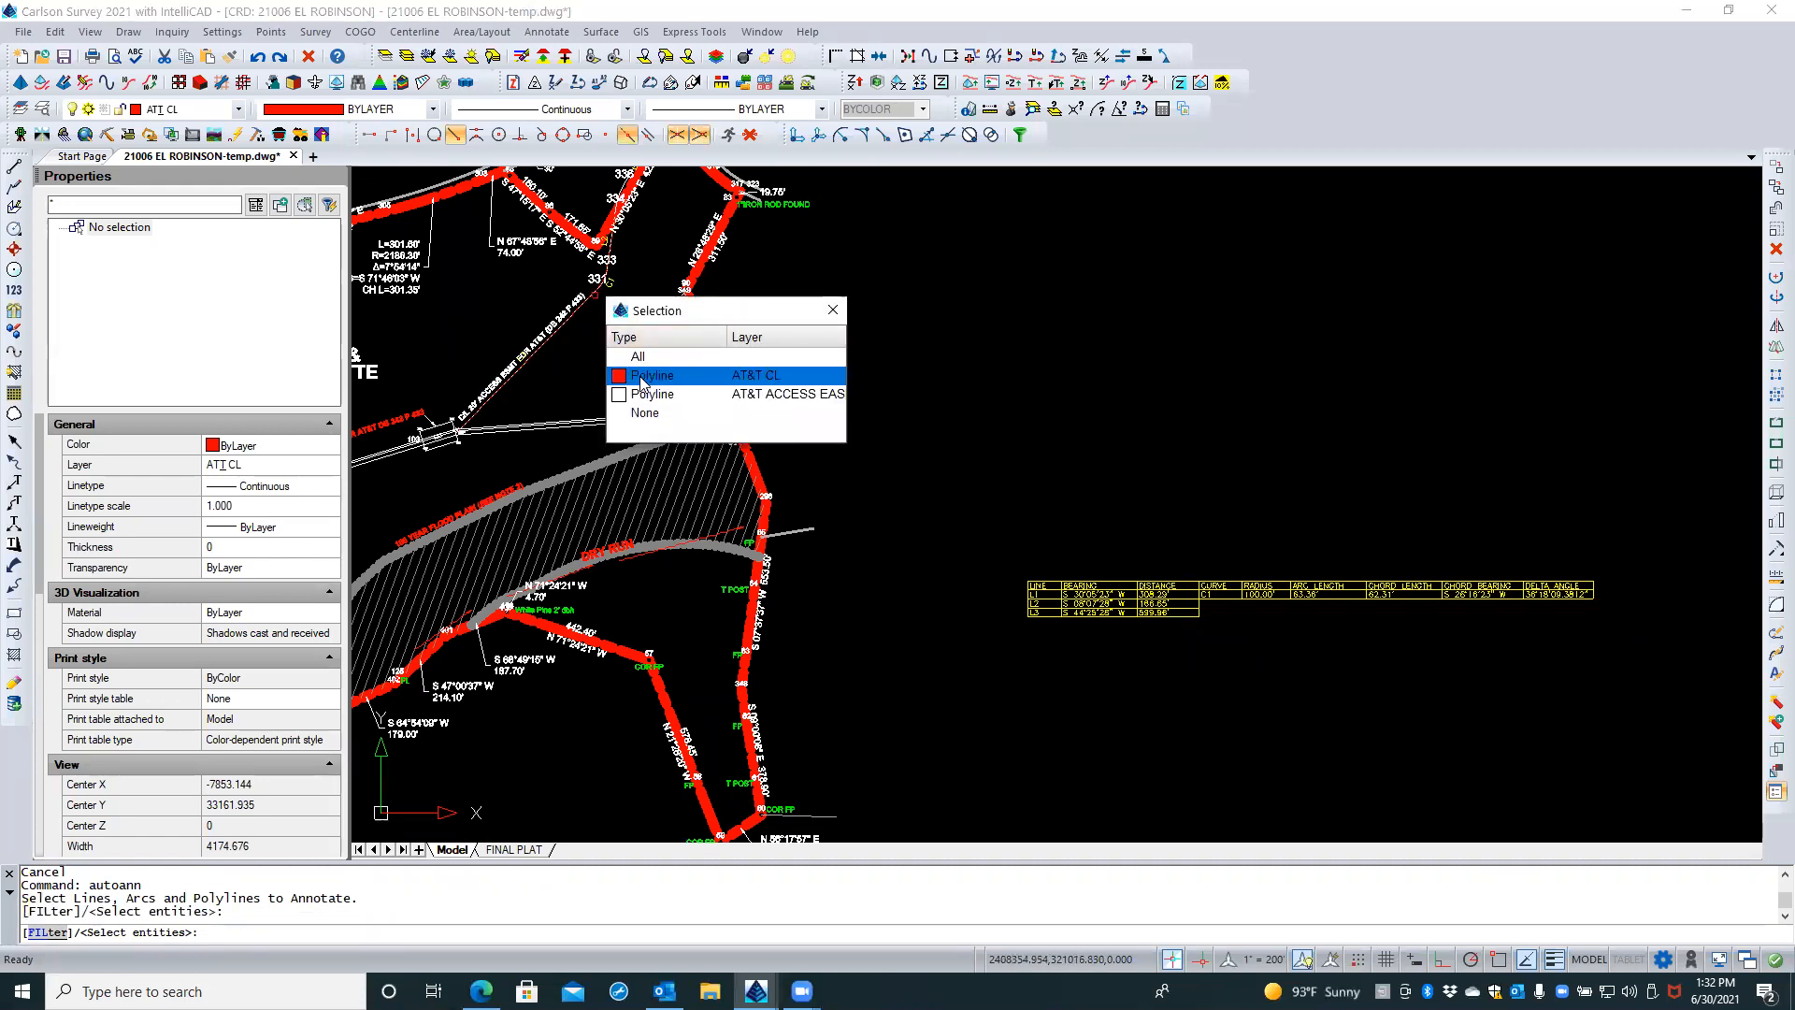
left_click(702, 382)
key("Return")
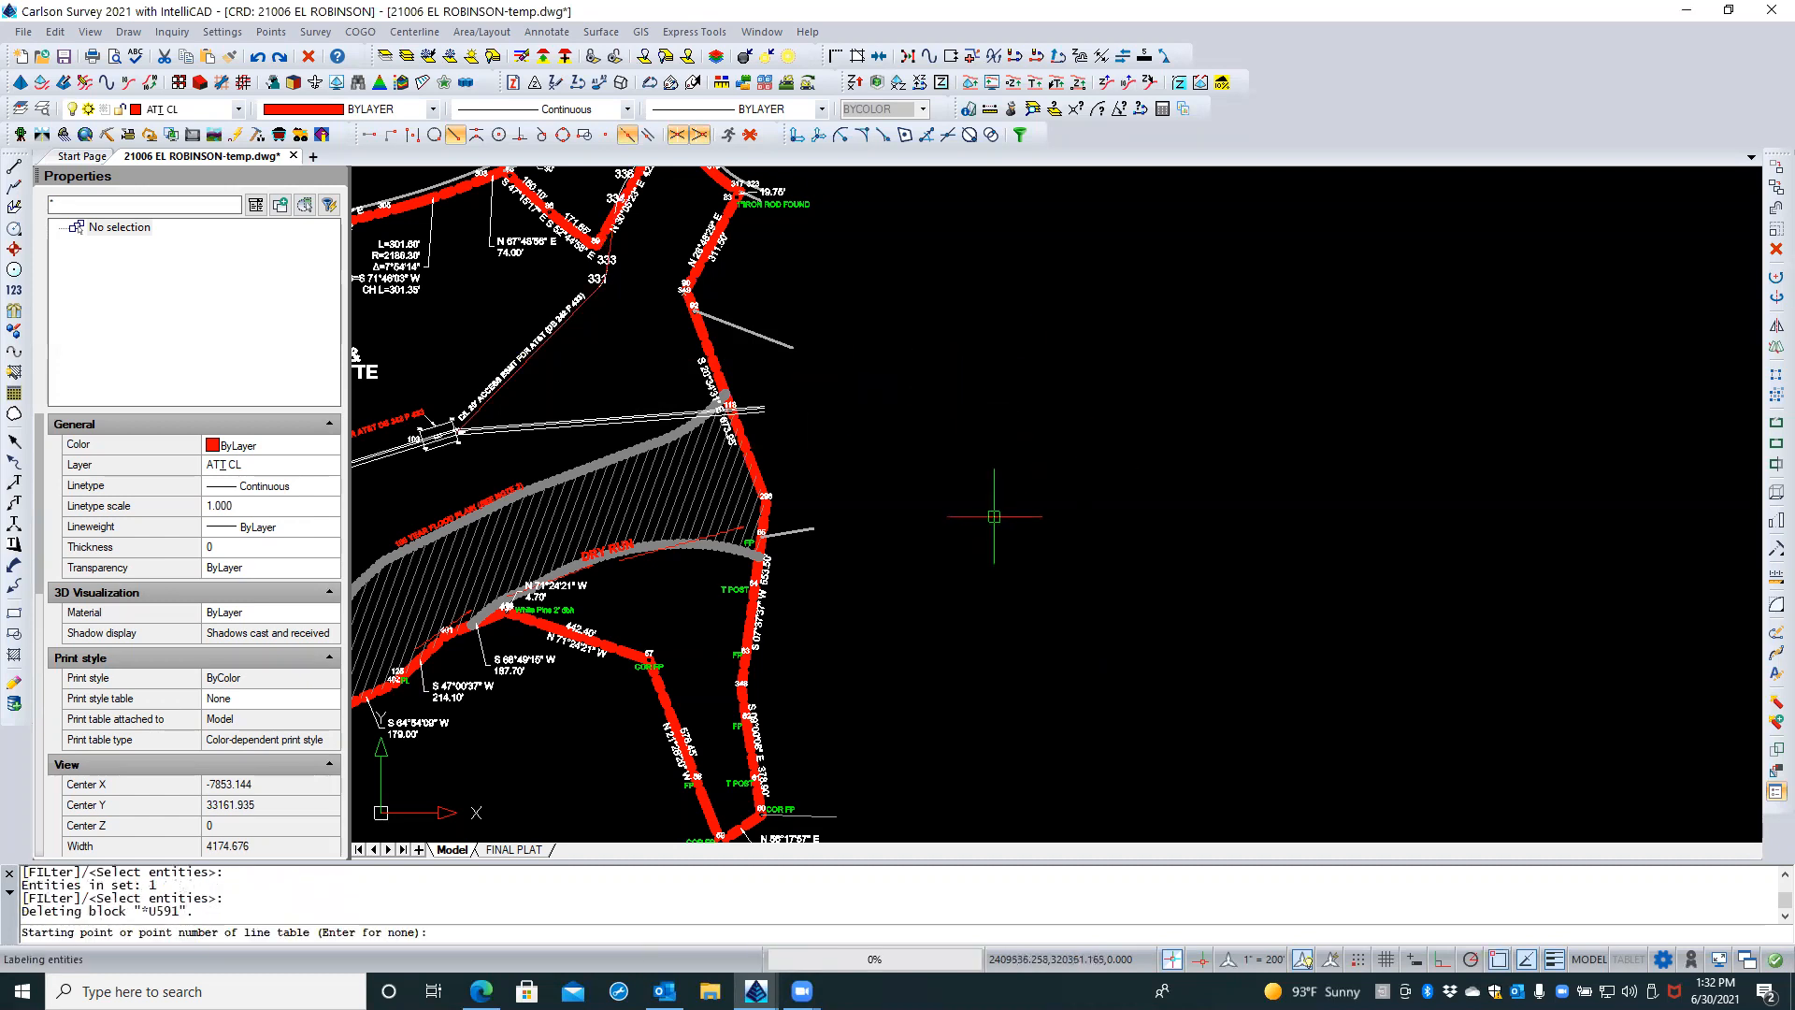
Place the line table in the empty area east of the boundary and start the curve table at the lower left corner of its header
left_click(994, 461)
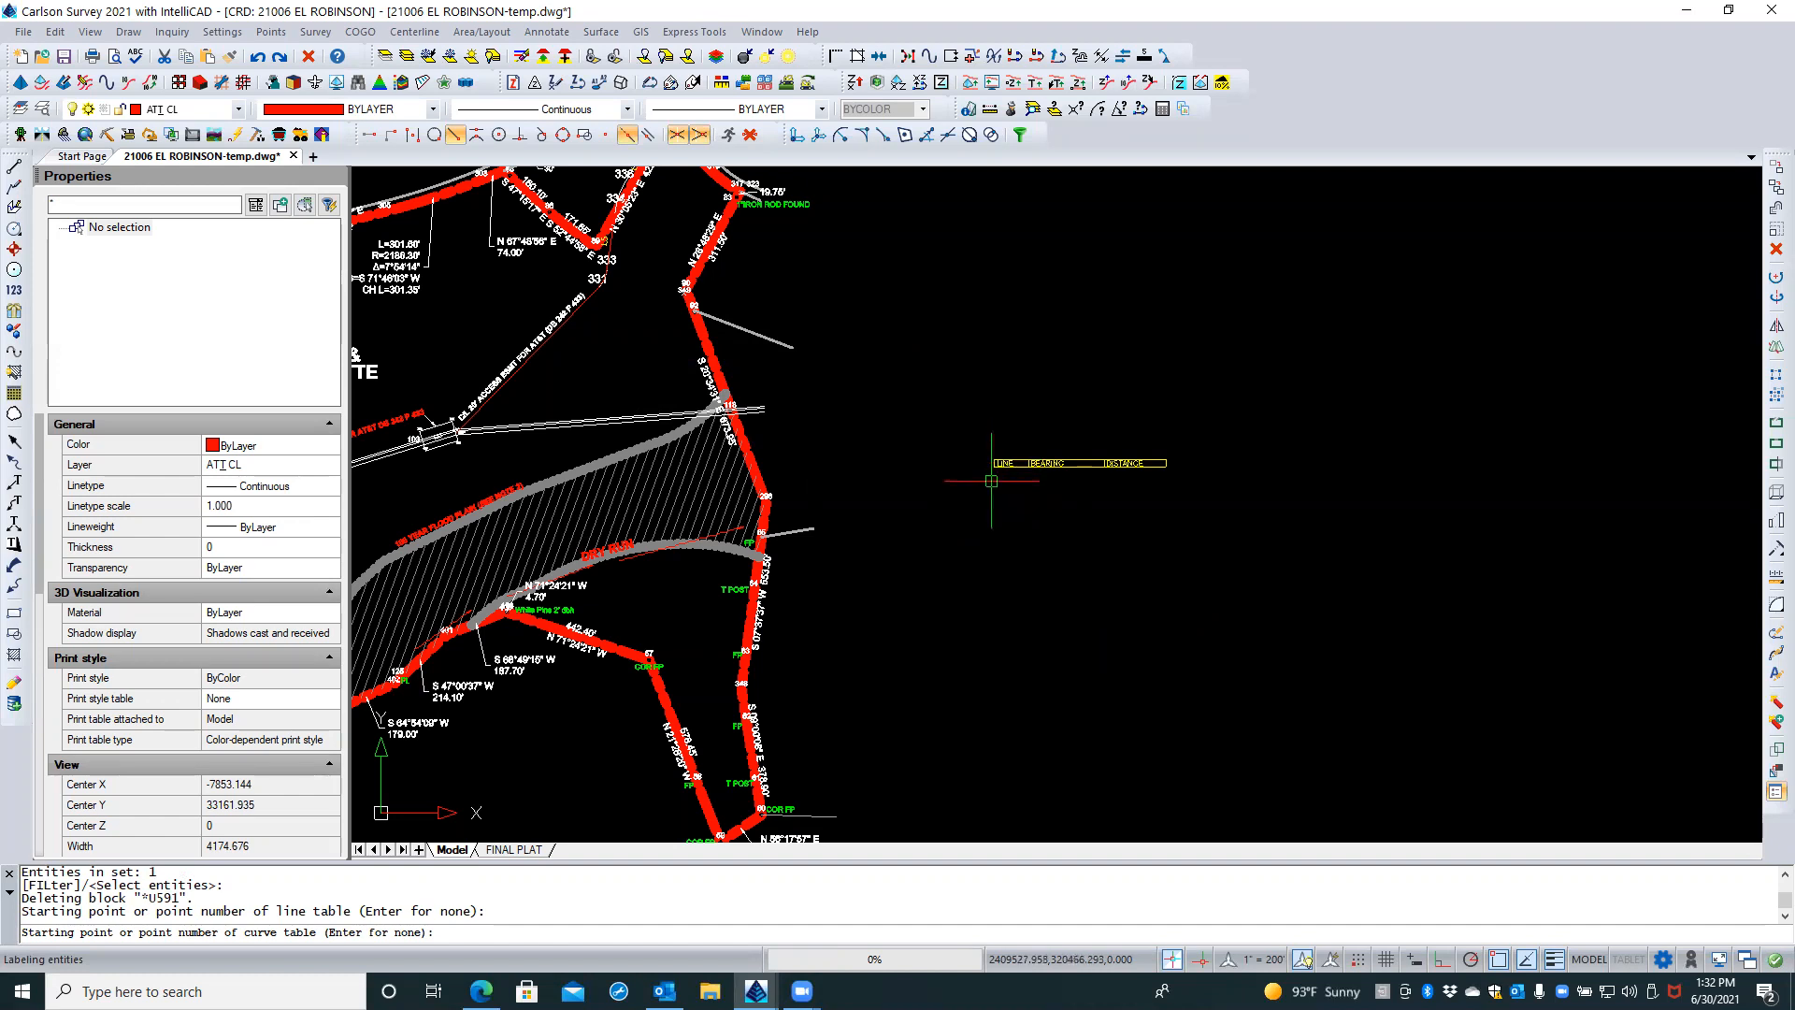
scroll(992, 479, "up", 5)
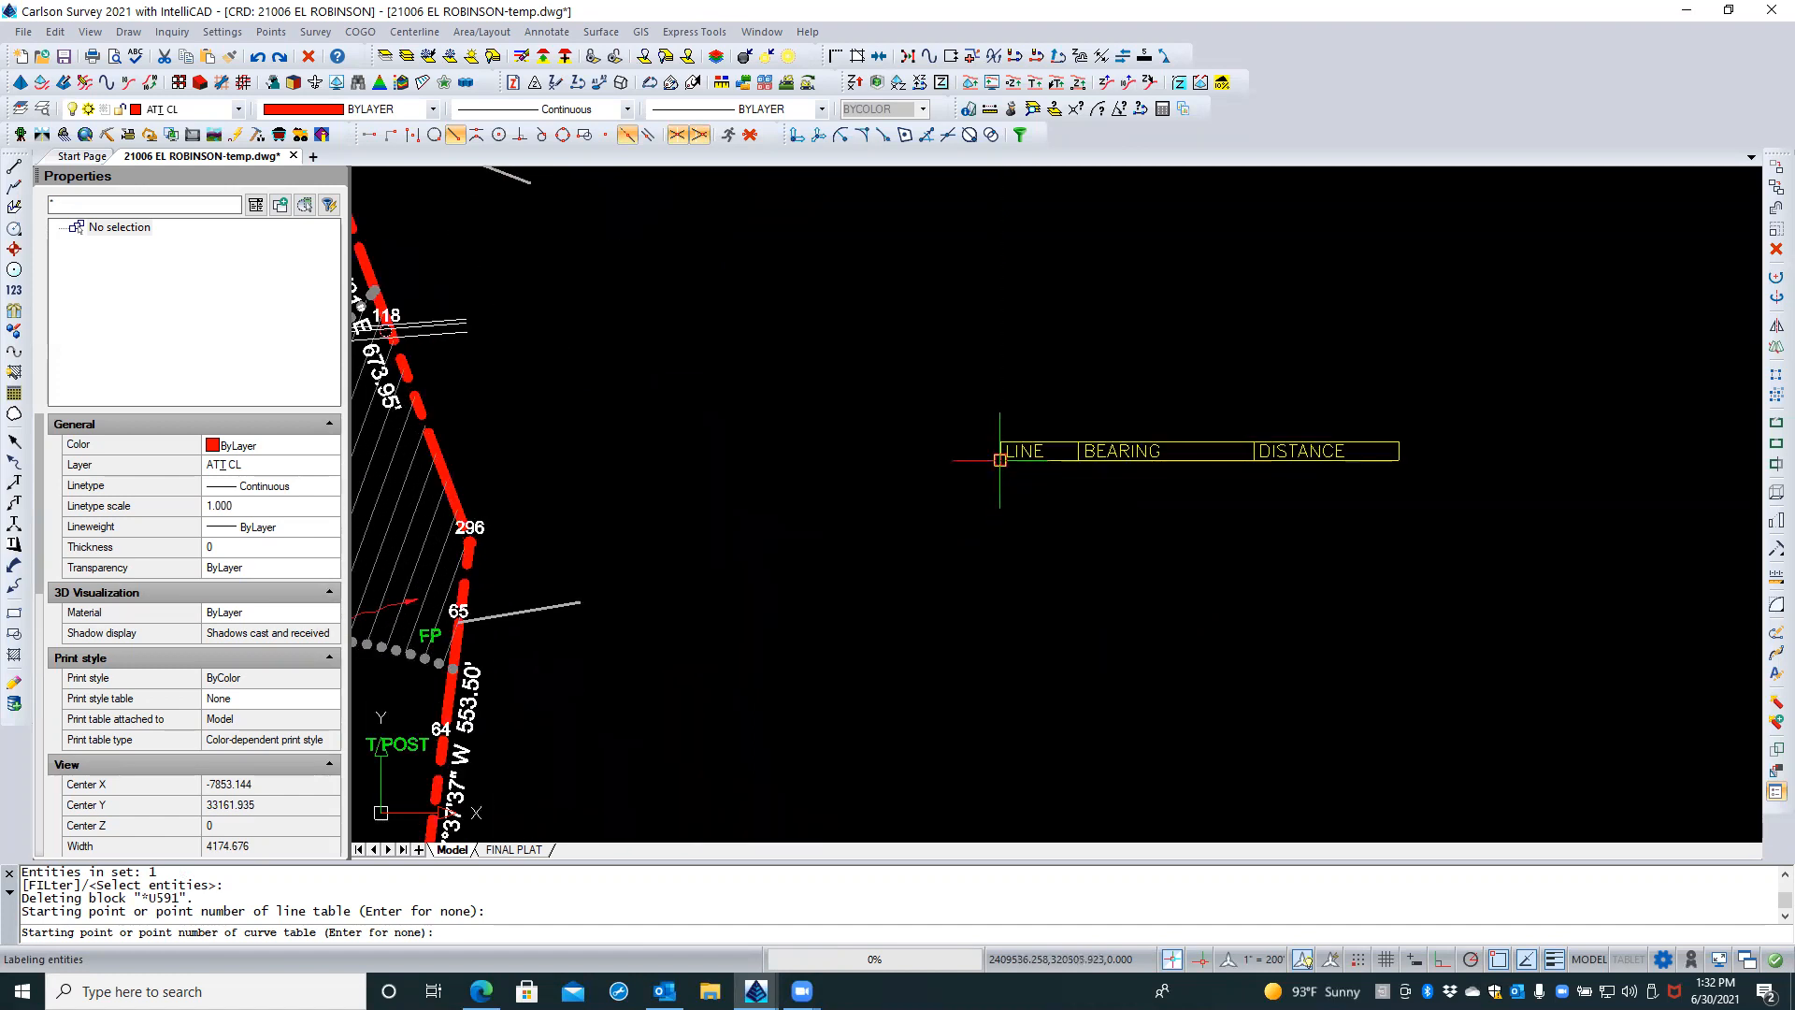
left_click(999, 459)
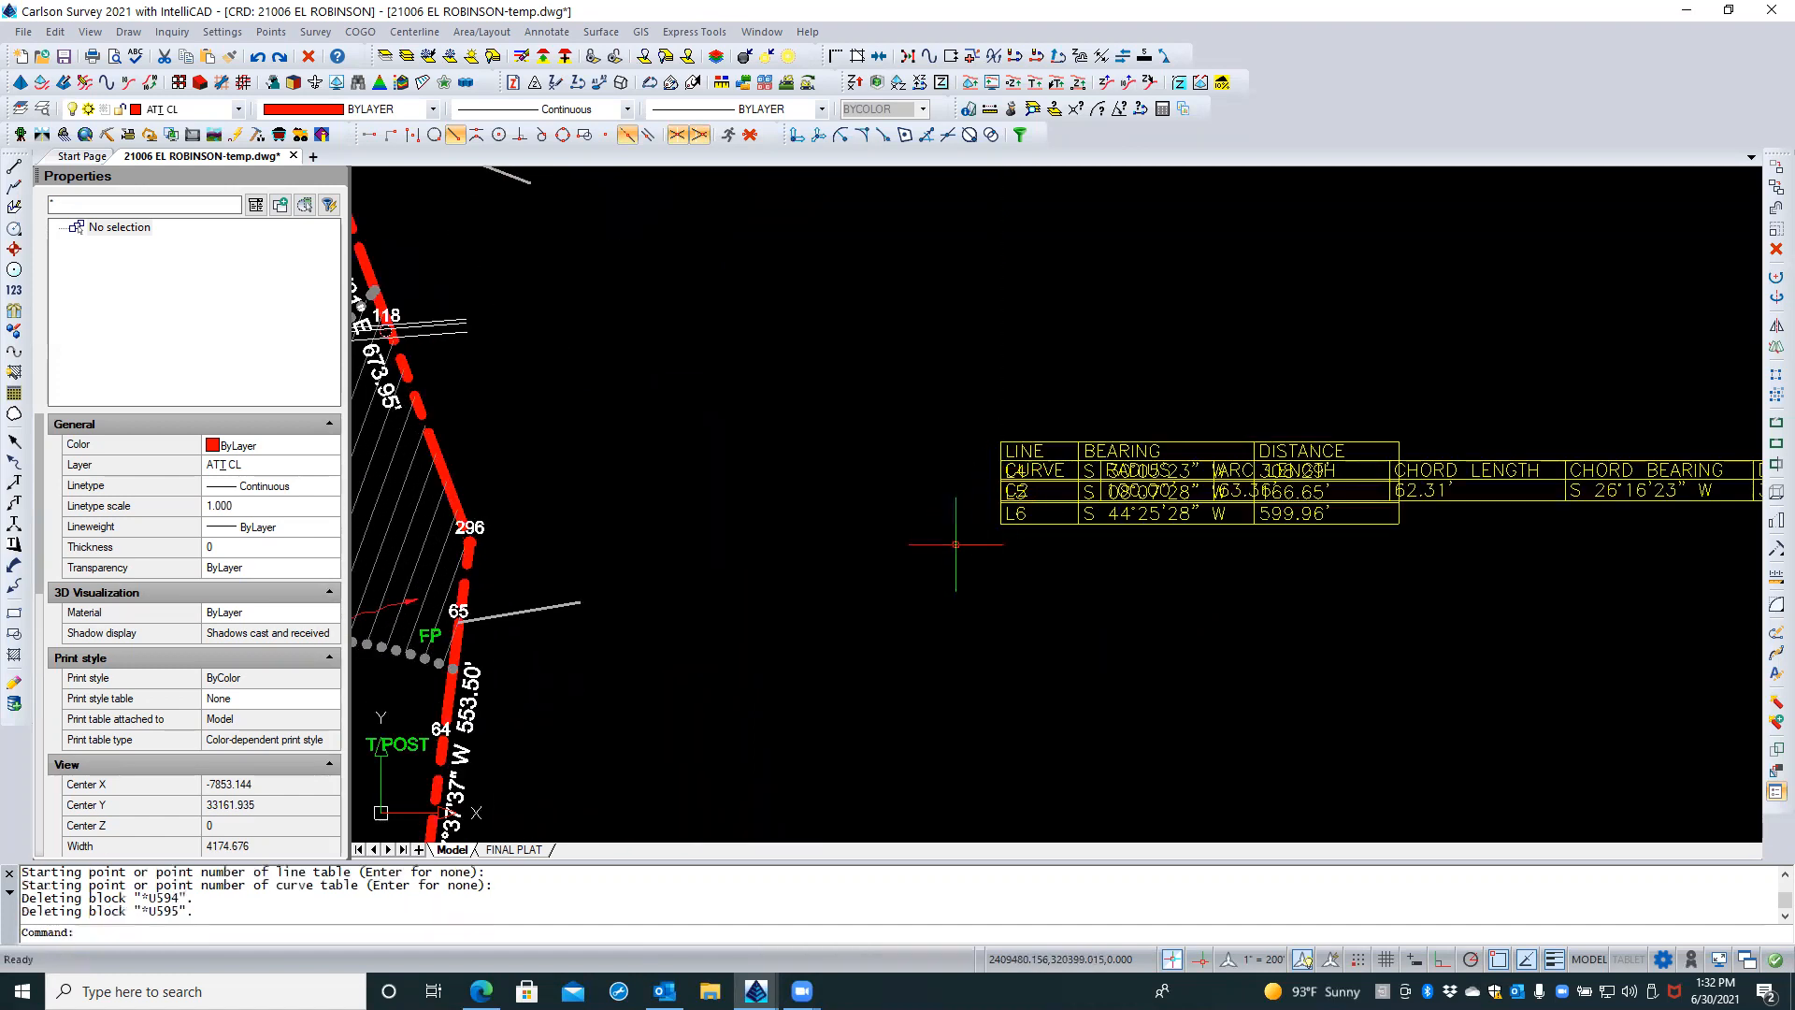
scroll(1036, 470, "up", 8)
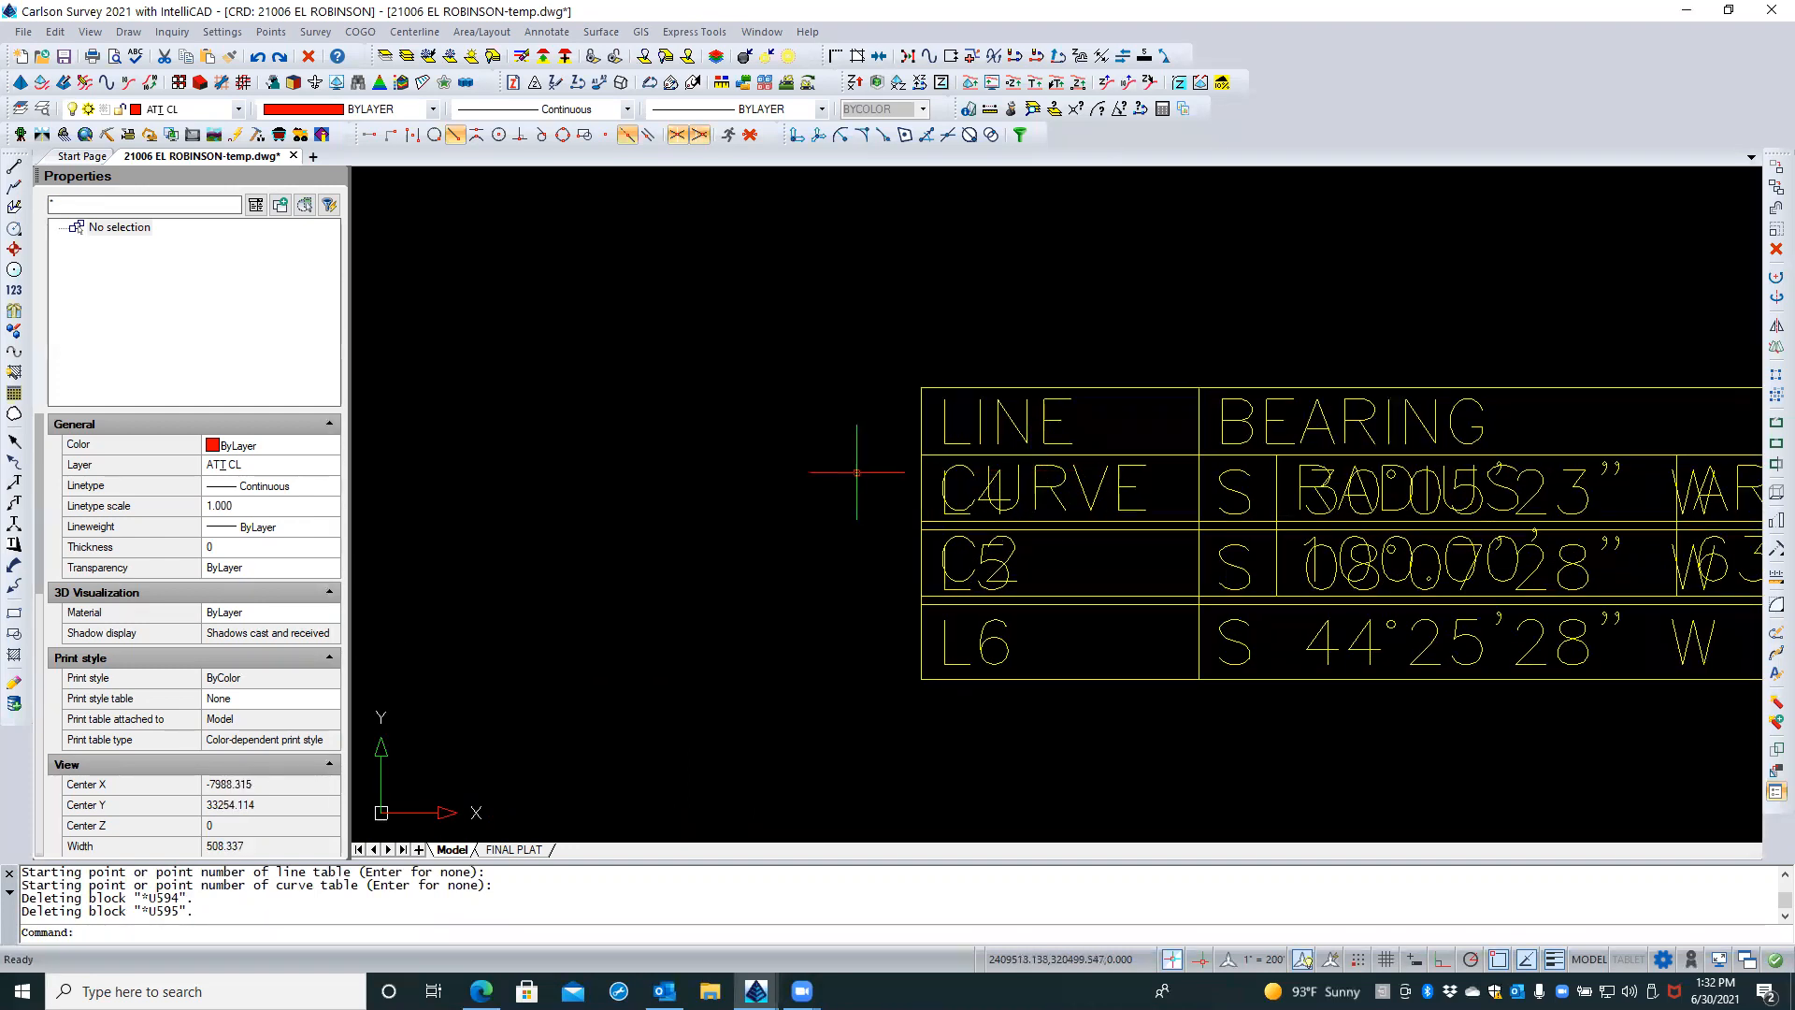
scroll(807, 468, "down", 5)
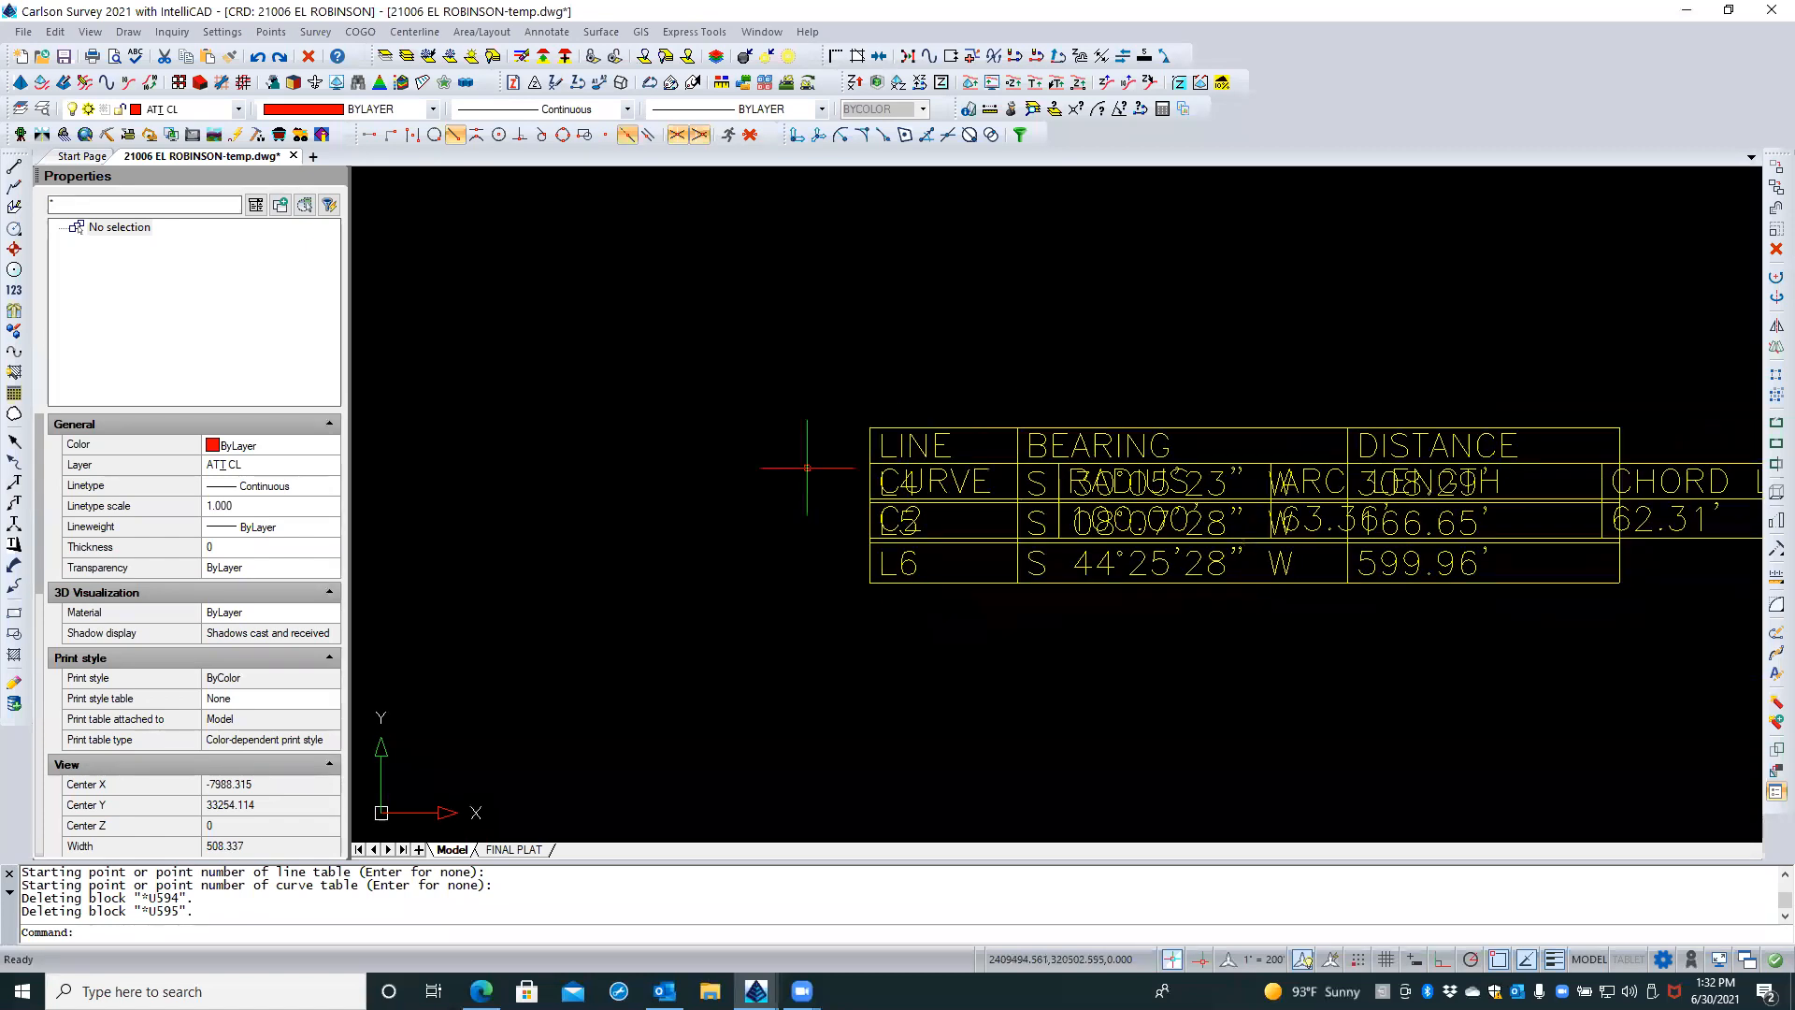
scroll(1131, 582, "down", 3)
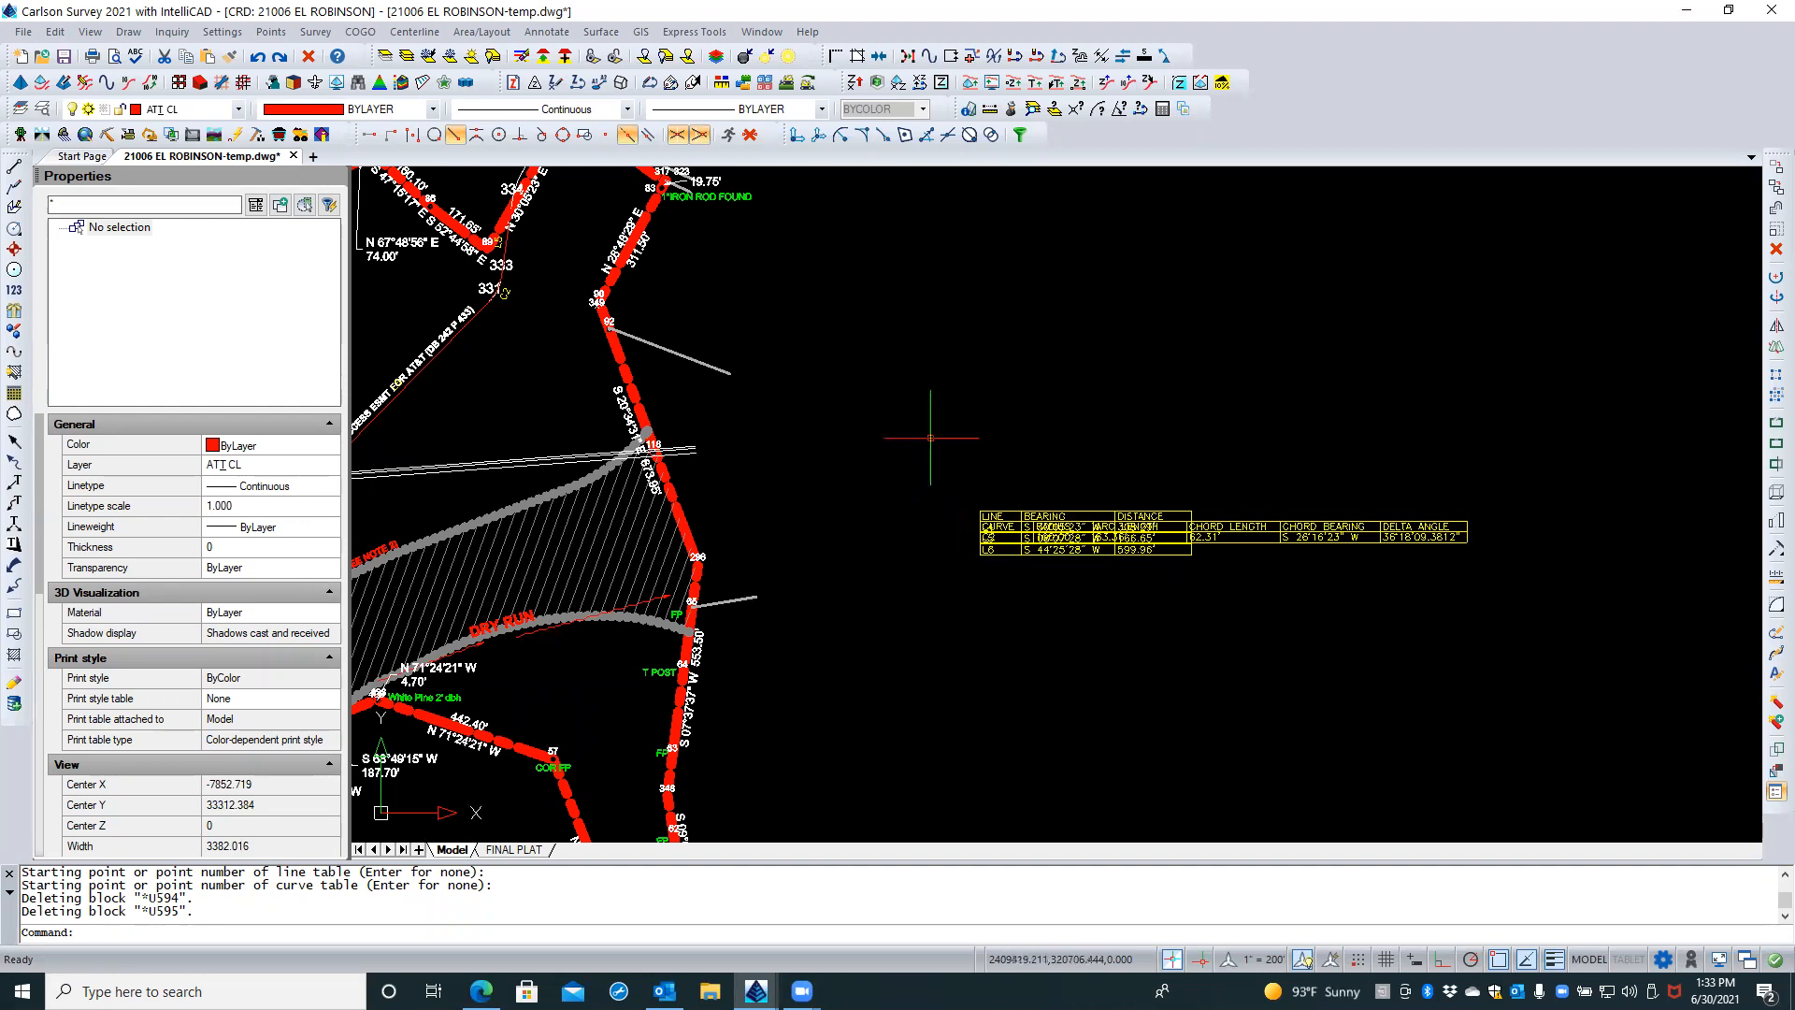
Set the starting table number to 1 for both lines and arcs in the Auto-Annotate settings
left_click(545, 31)
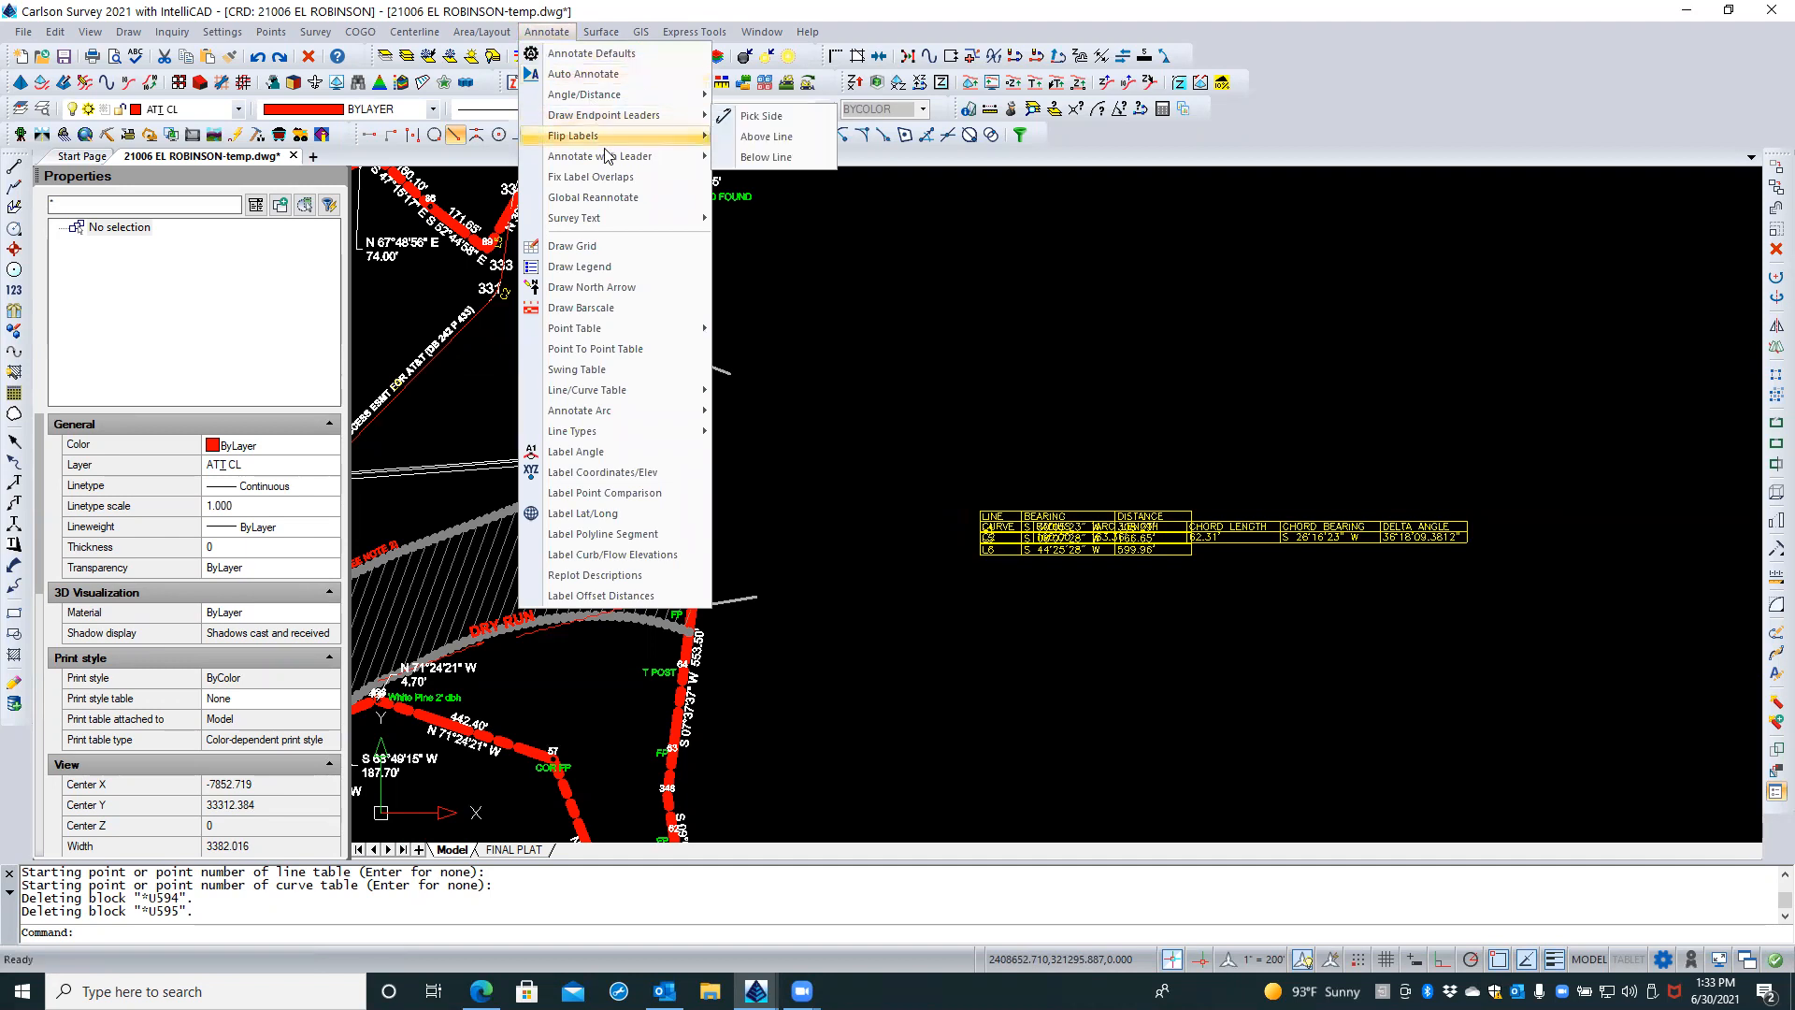
mouse_move(606, 155)
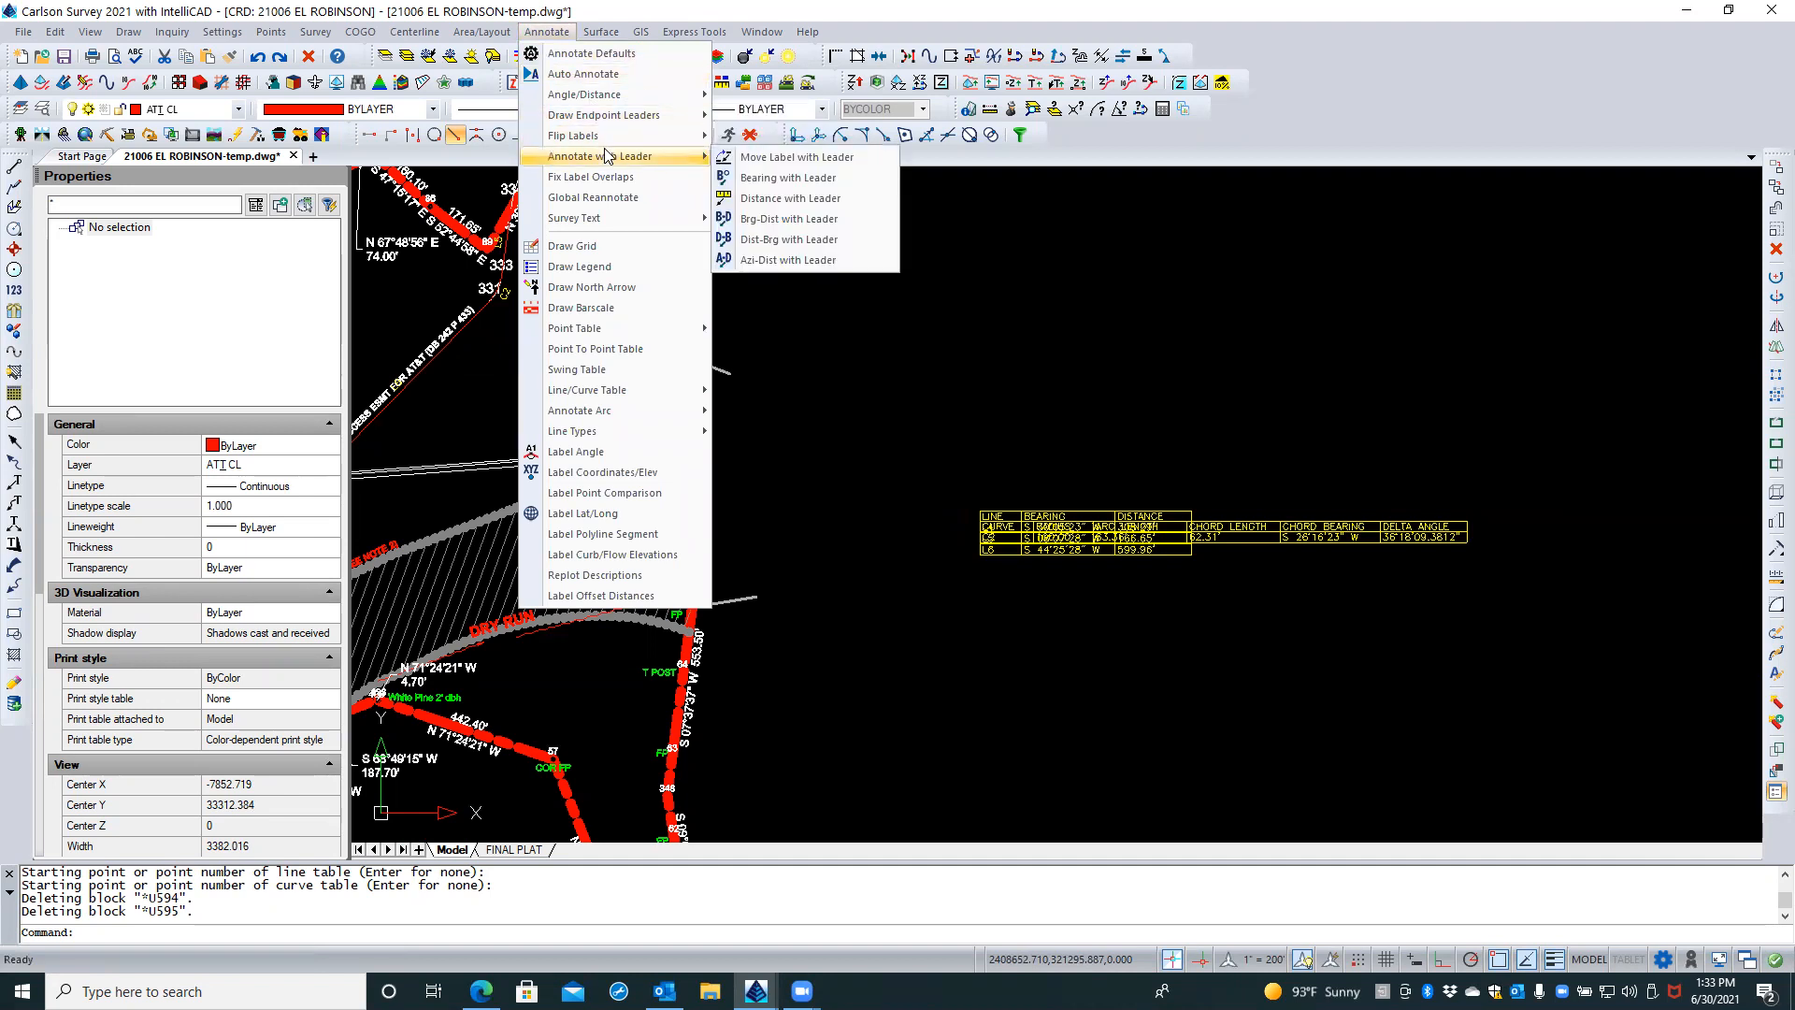
left_click(608, 76)
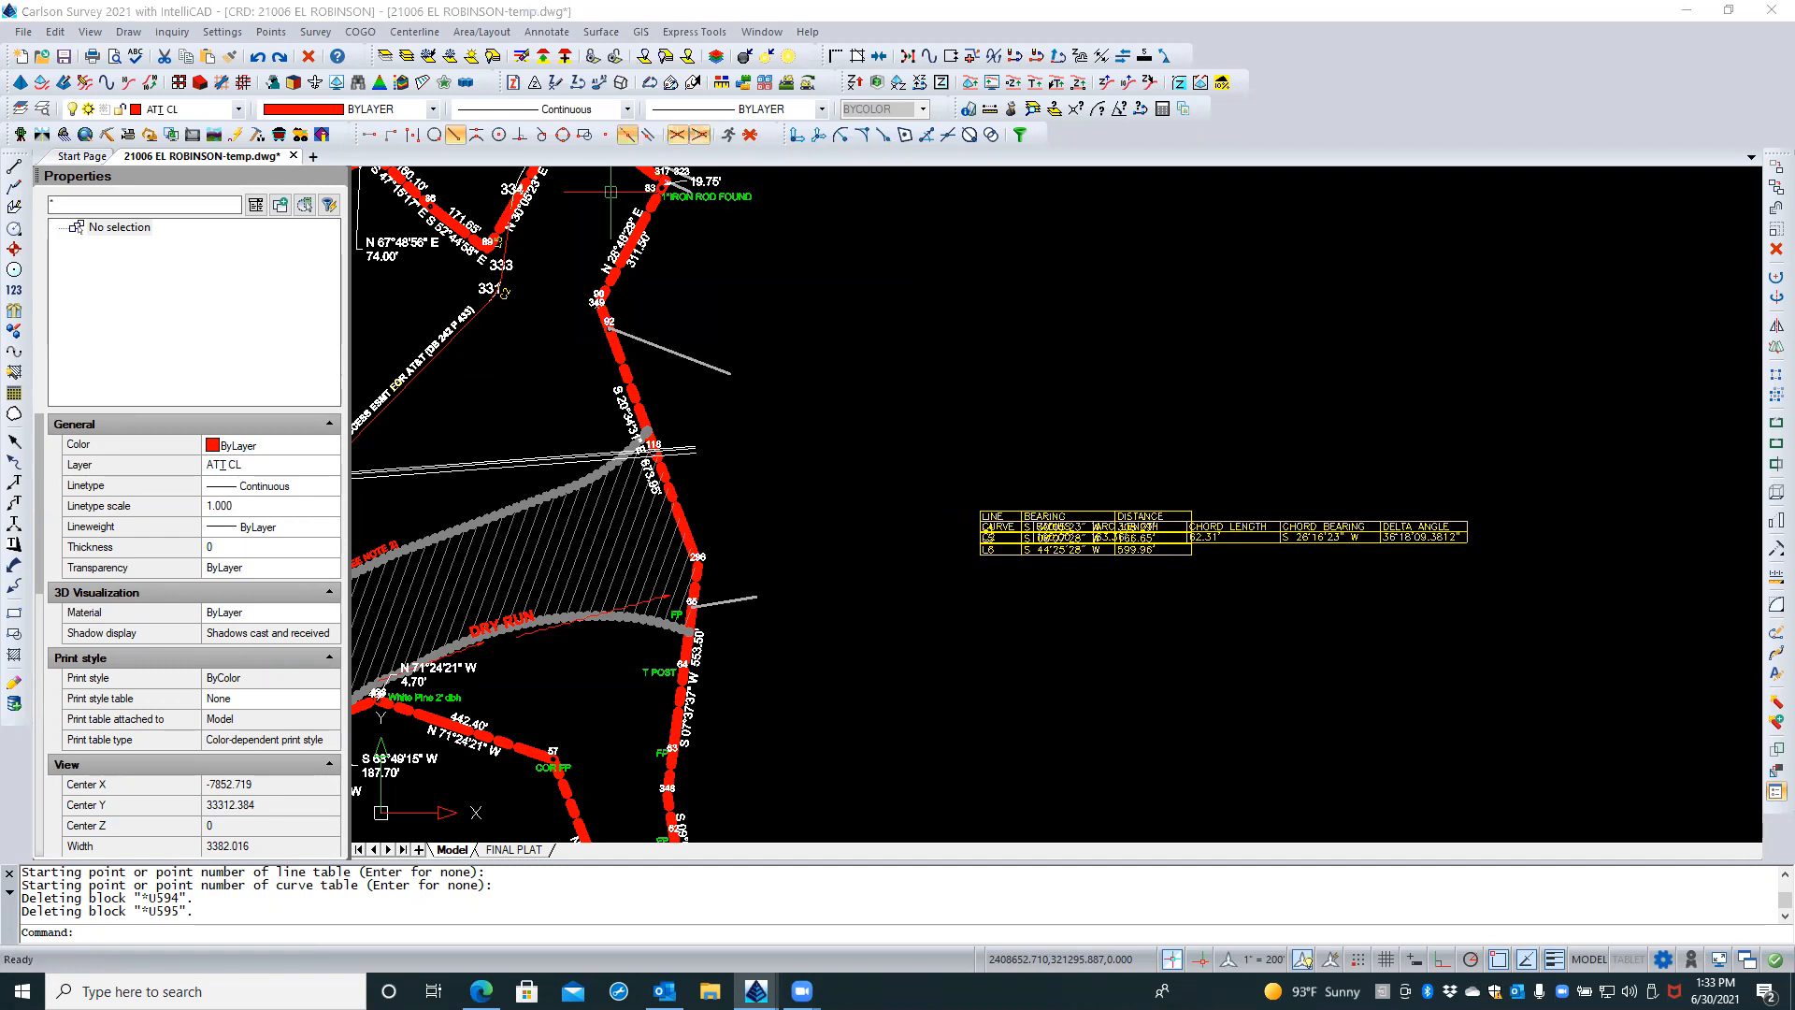
left_click(725, 592)
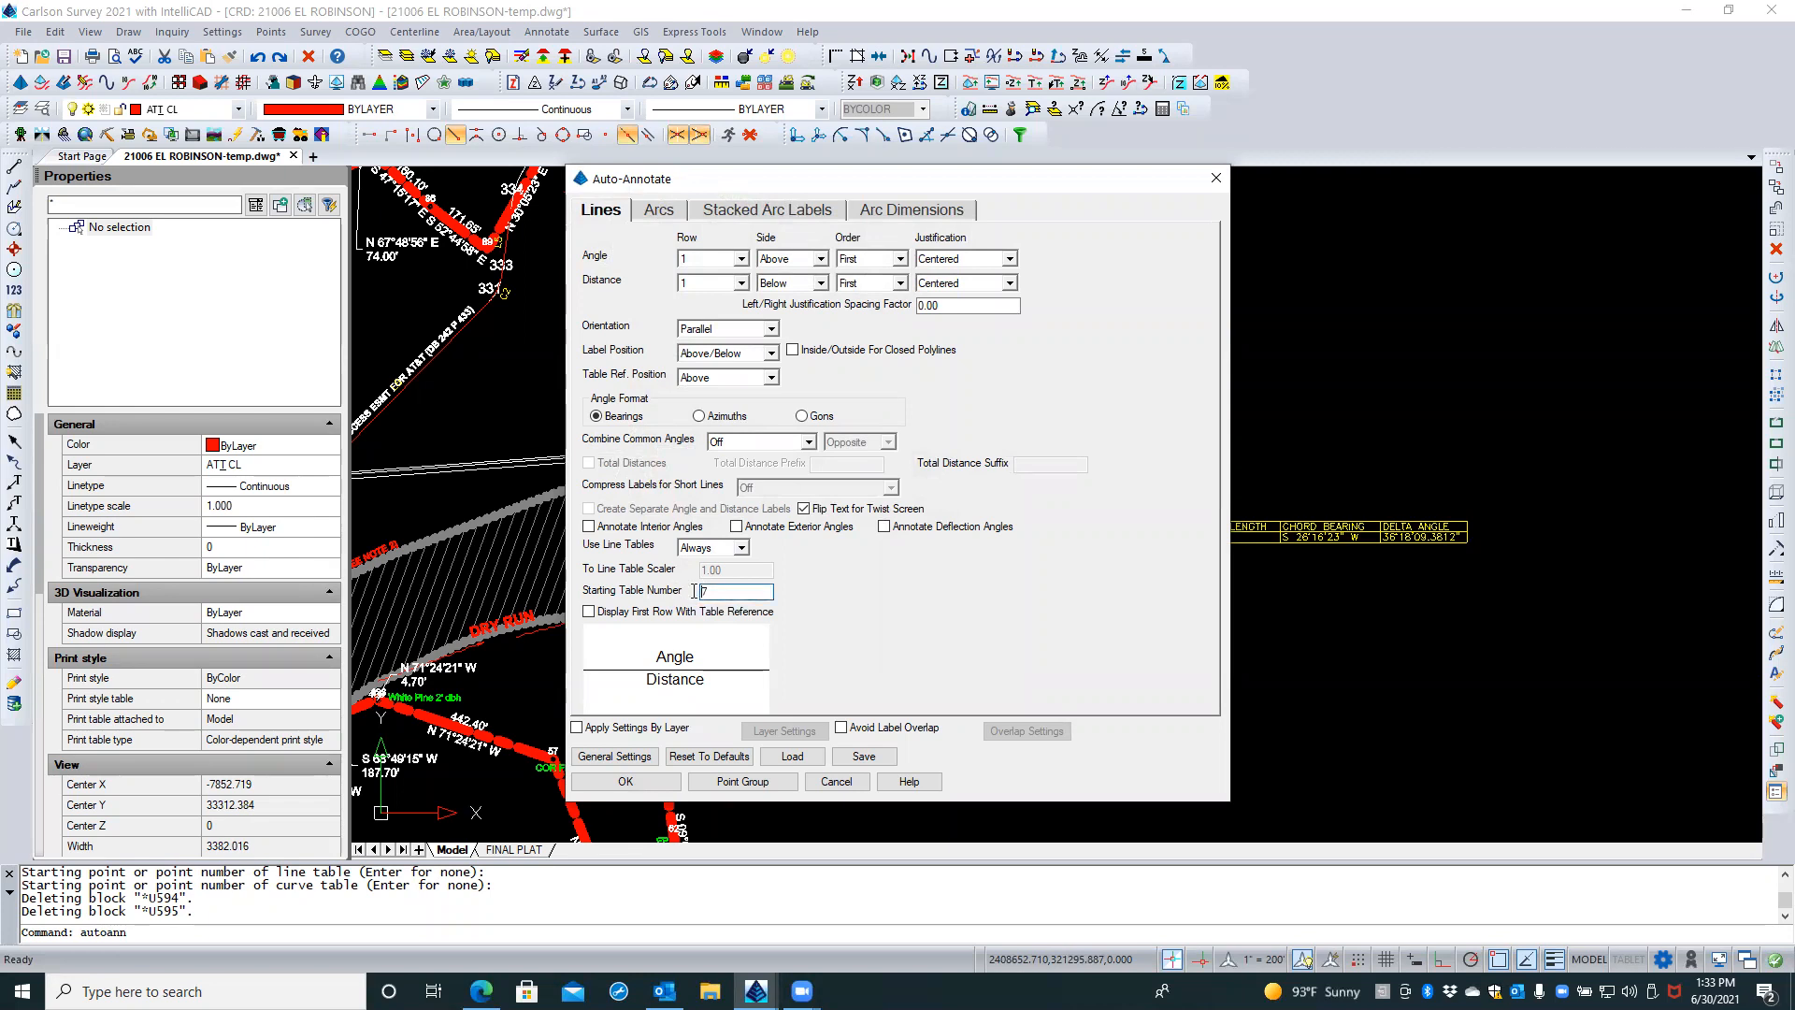
type("1")
left_click(660, 209)
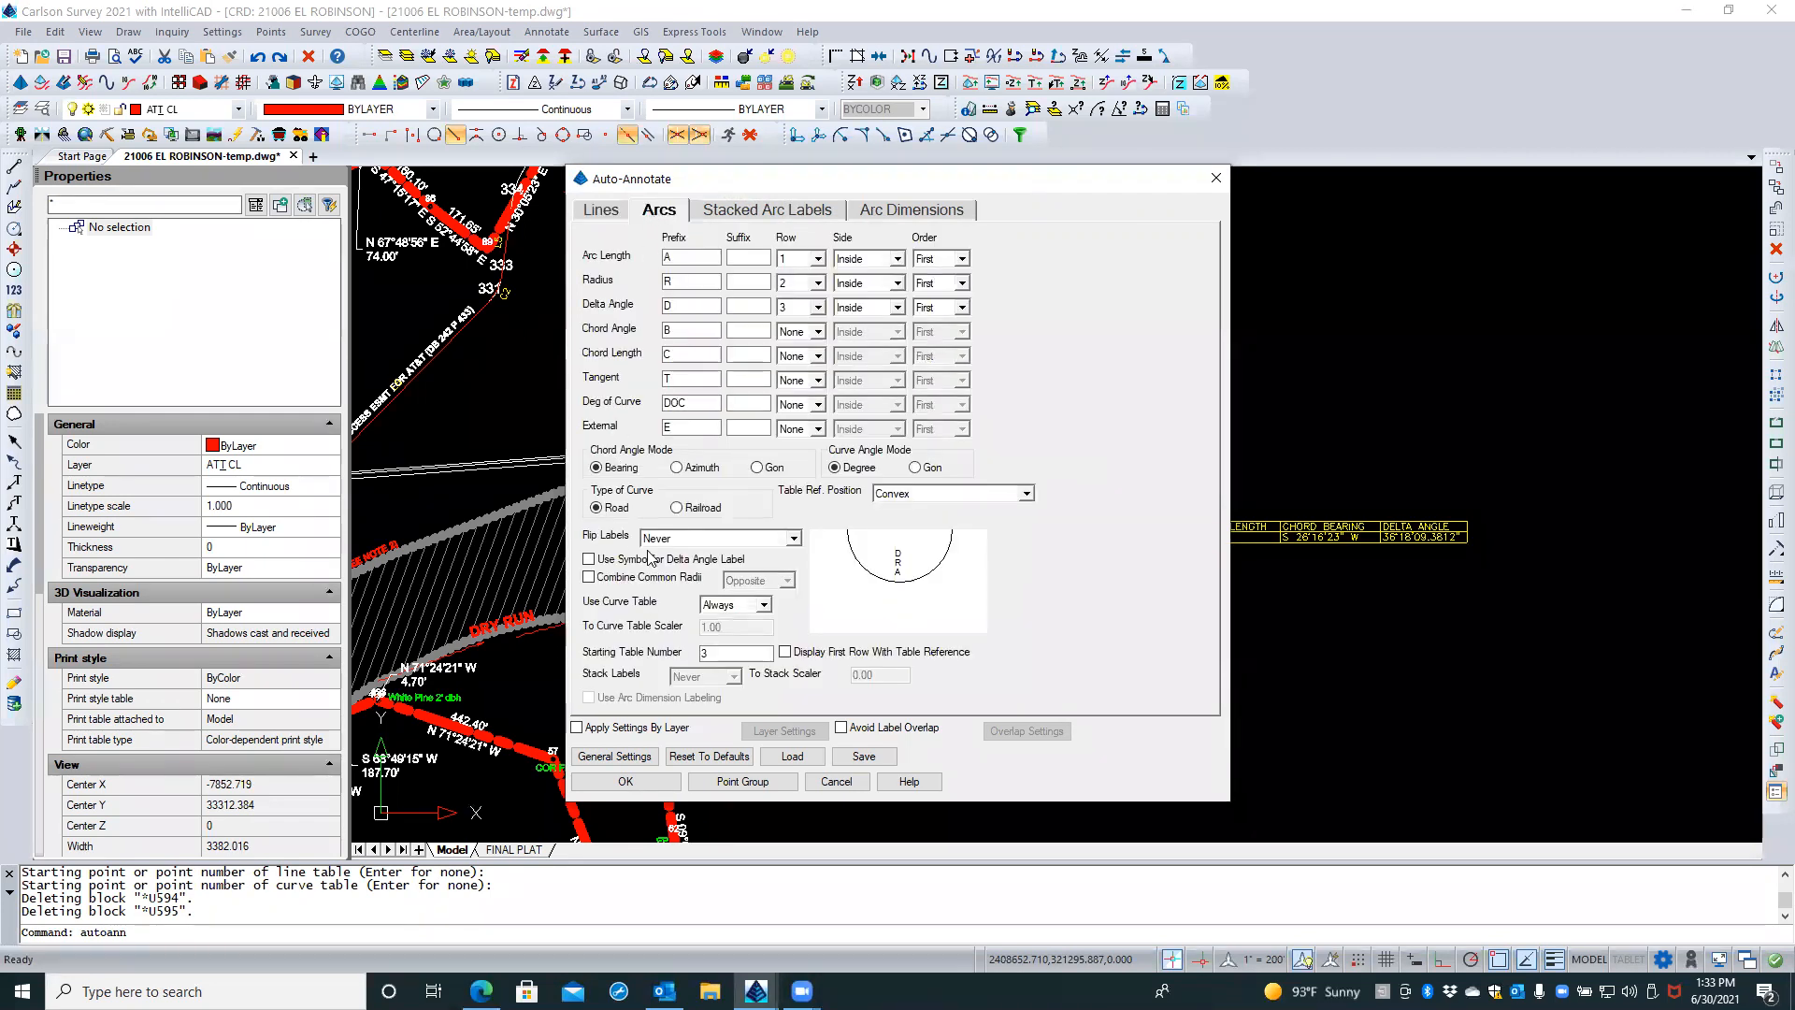
left_click(716, 653)
left_click(718, 653)
left_click(629, 781)
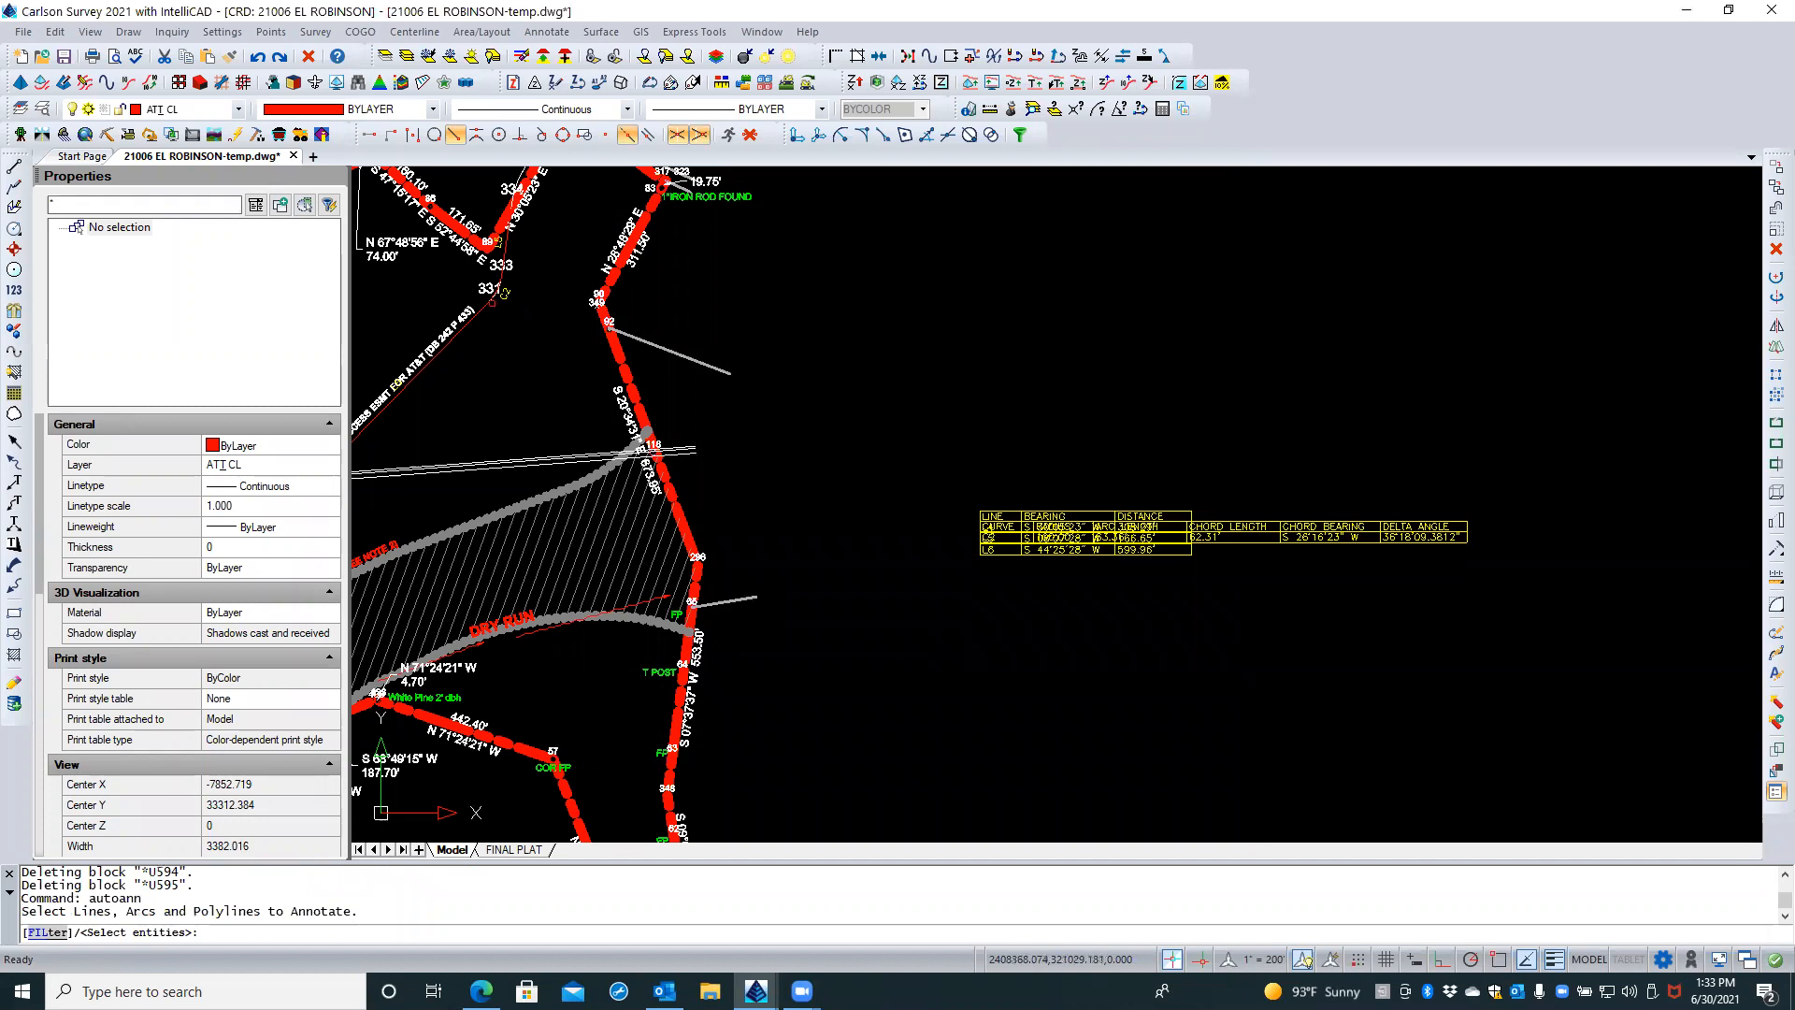
Annotate the AT&T CL polyline, placing its line table east of the boundary and its curve table farther east, with a gap between them
left_click(486, 303)
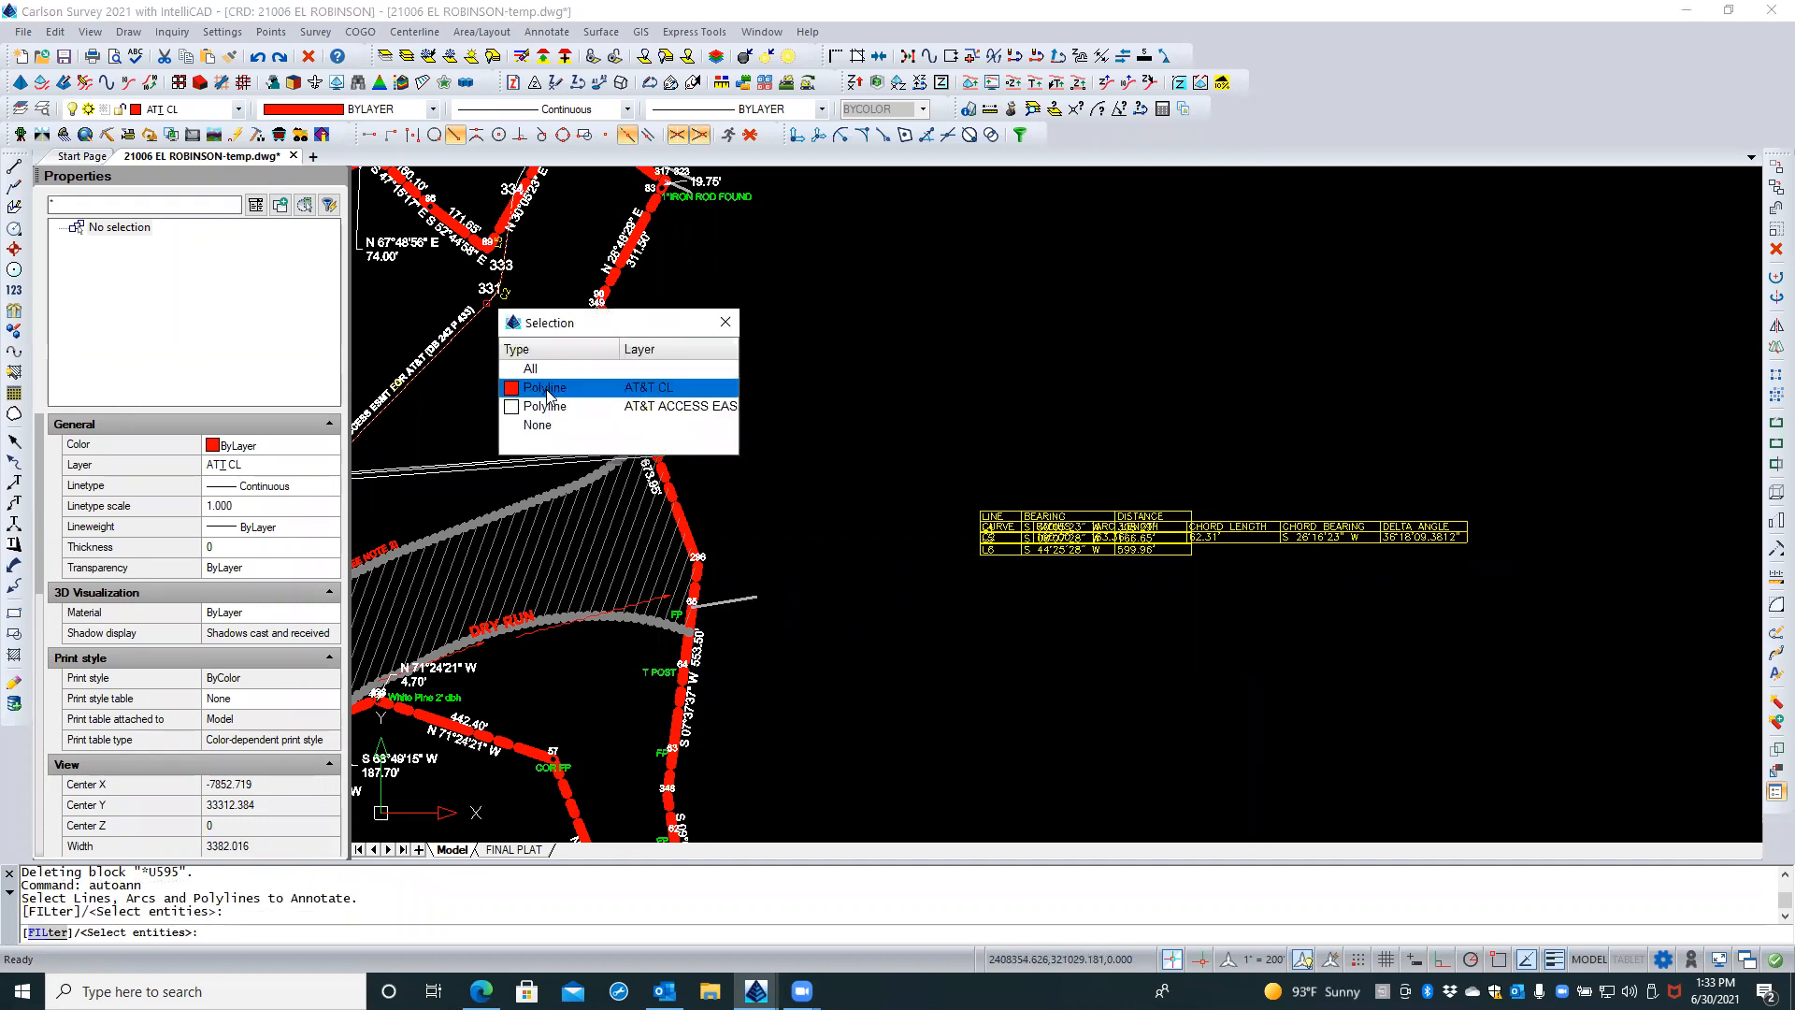
left_click(556, 390)
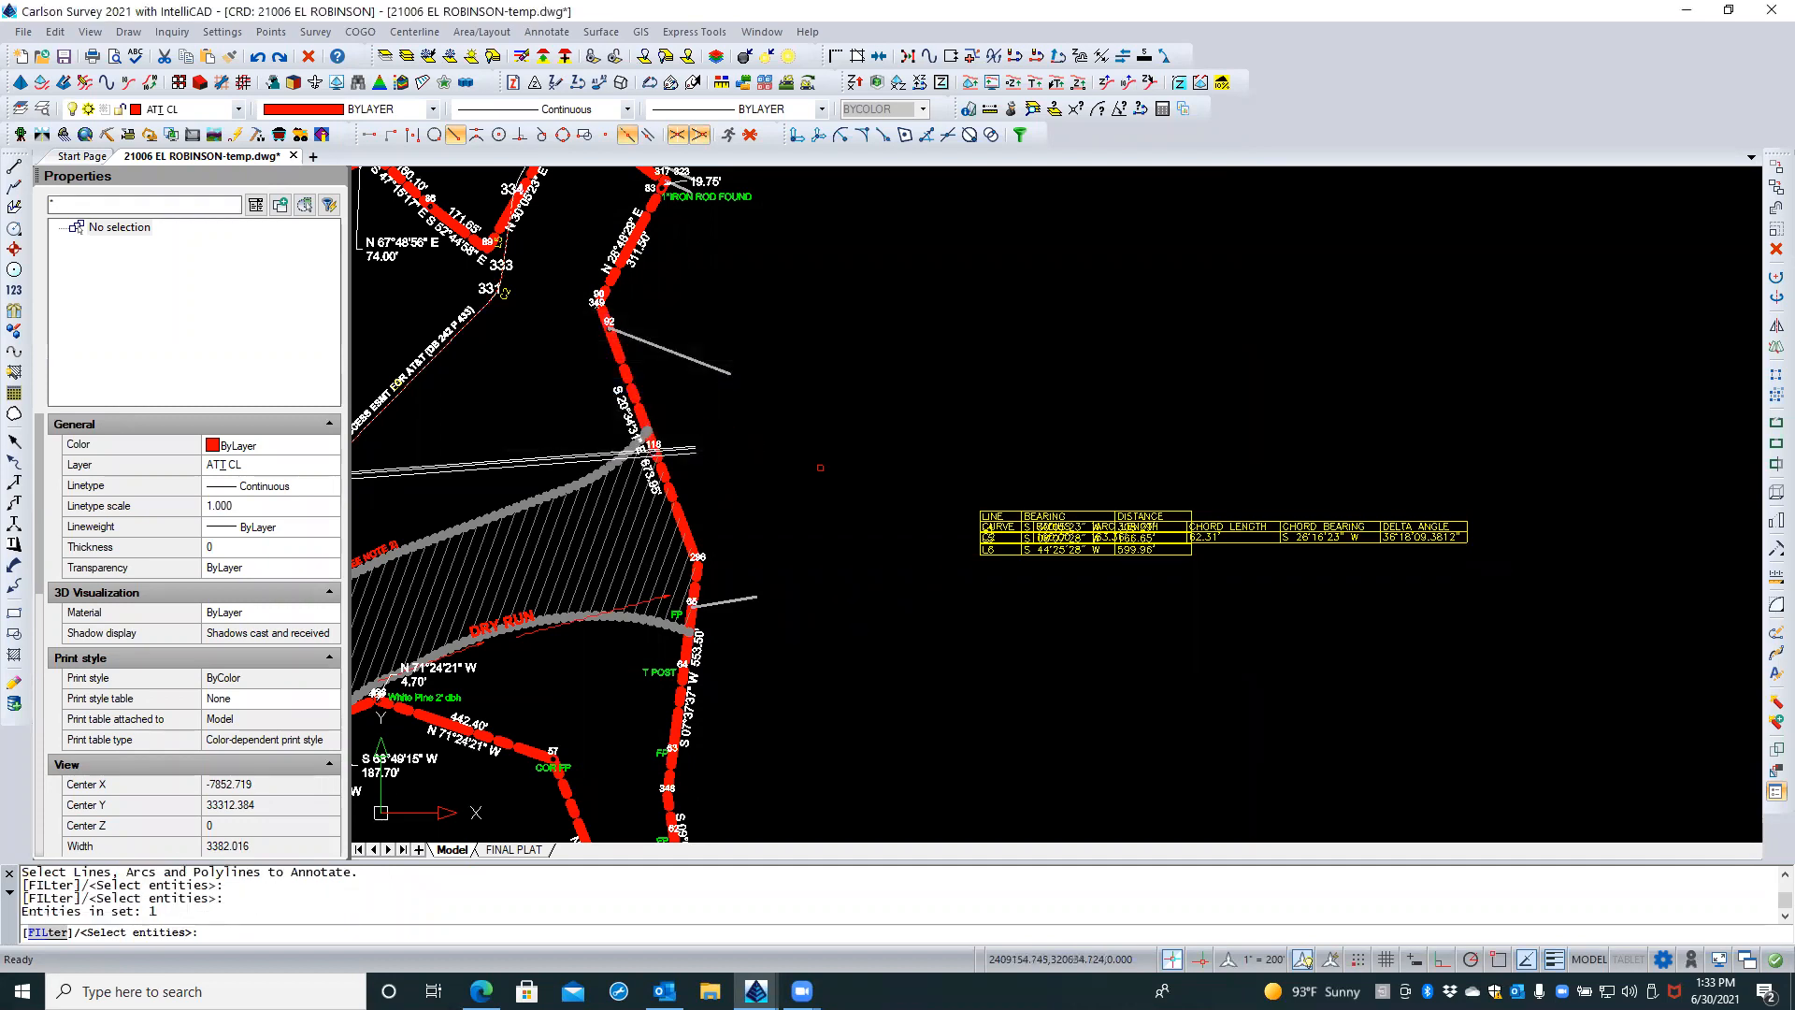
key("Return")
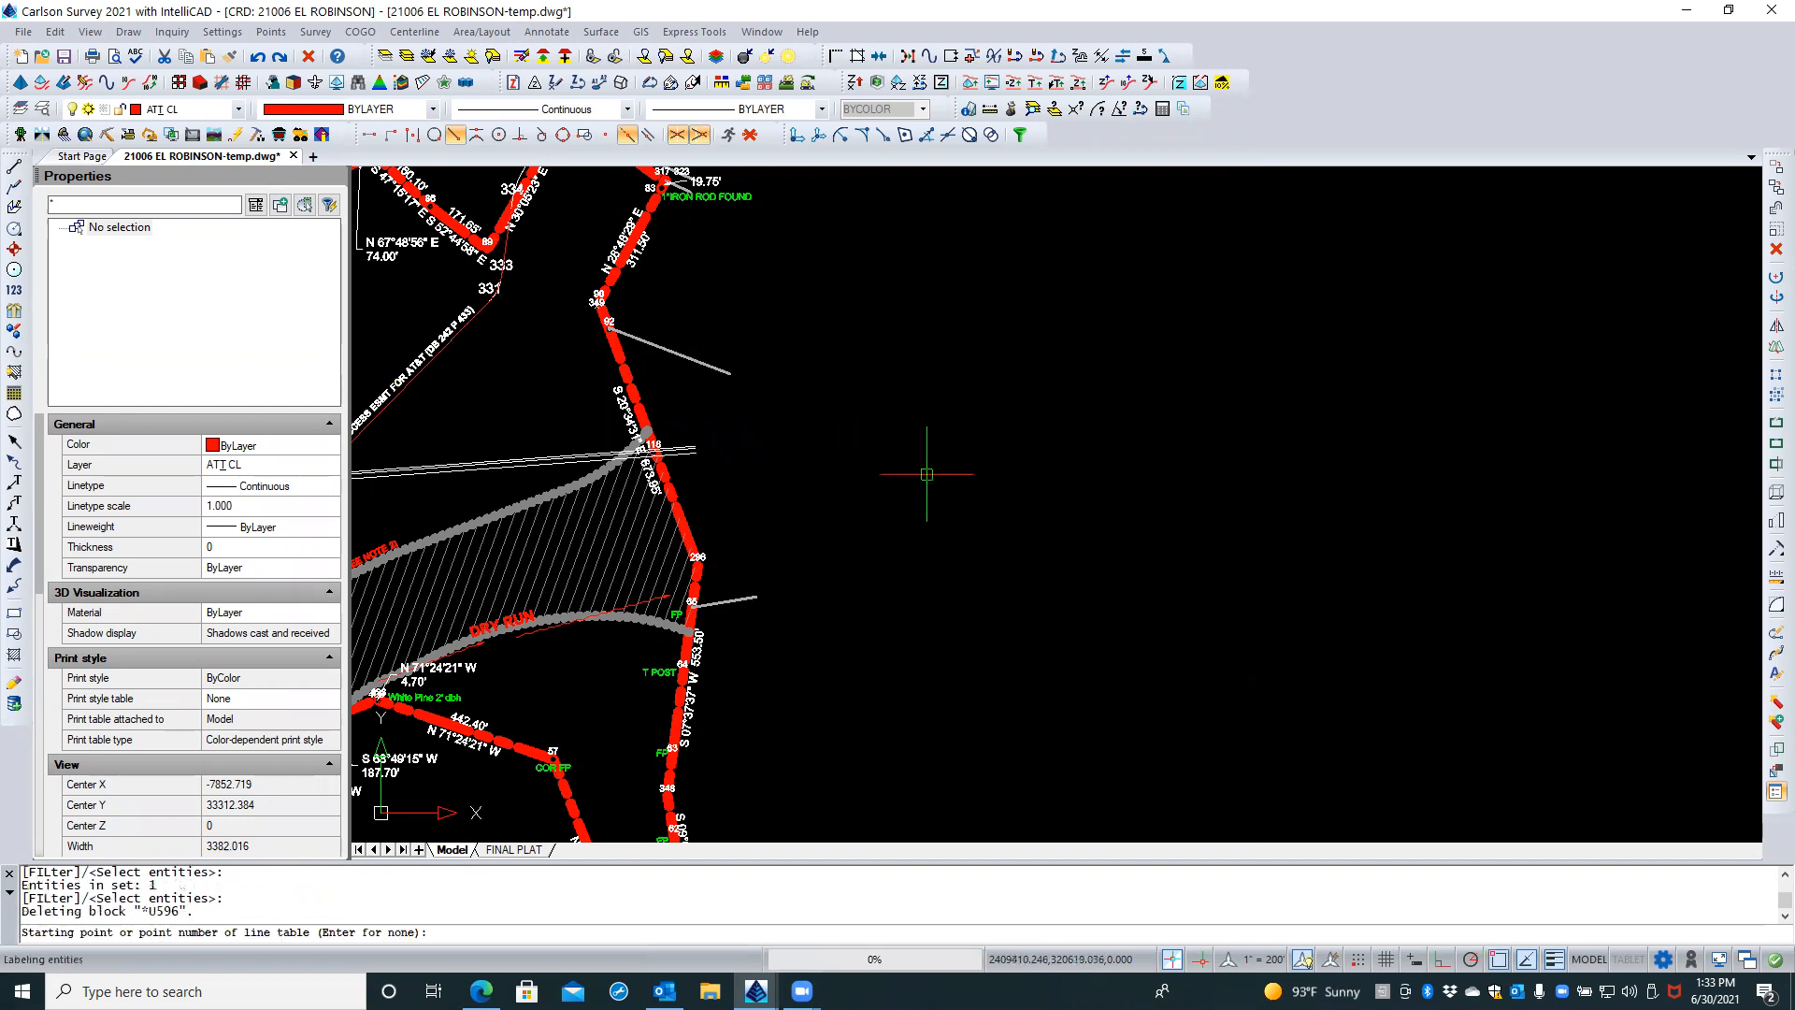
left_click(1135, 478)
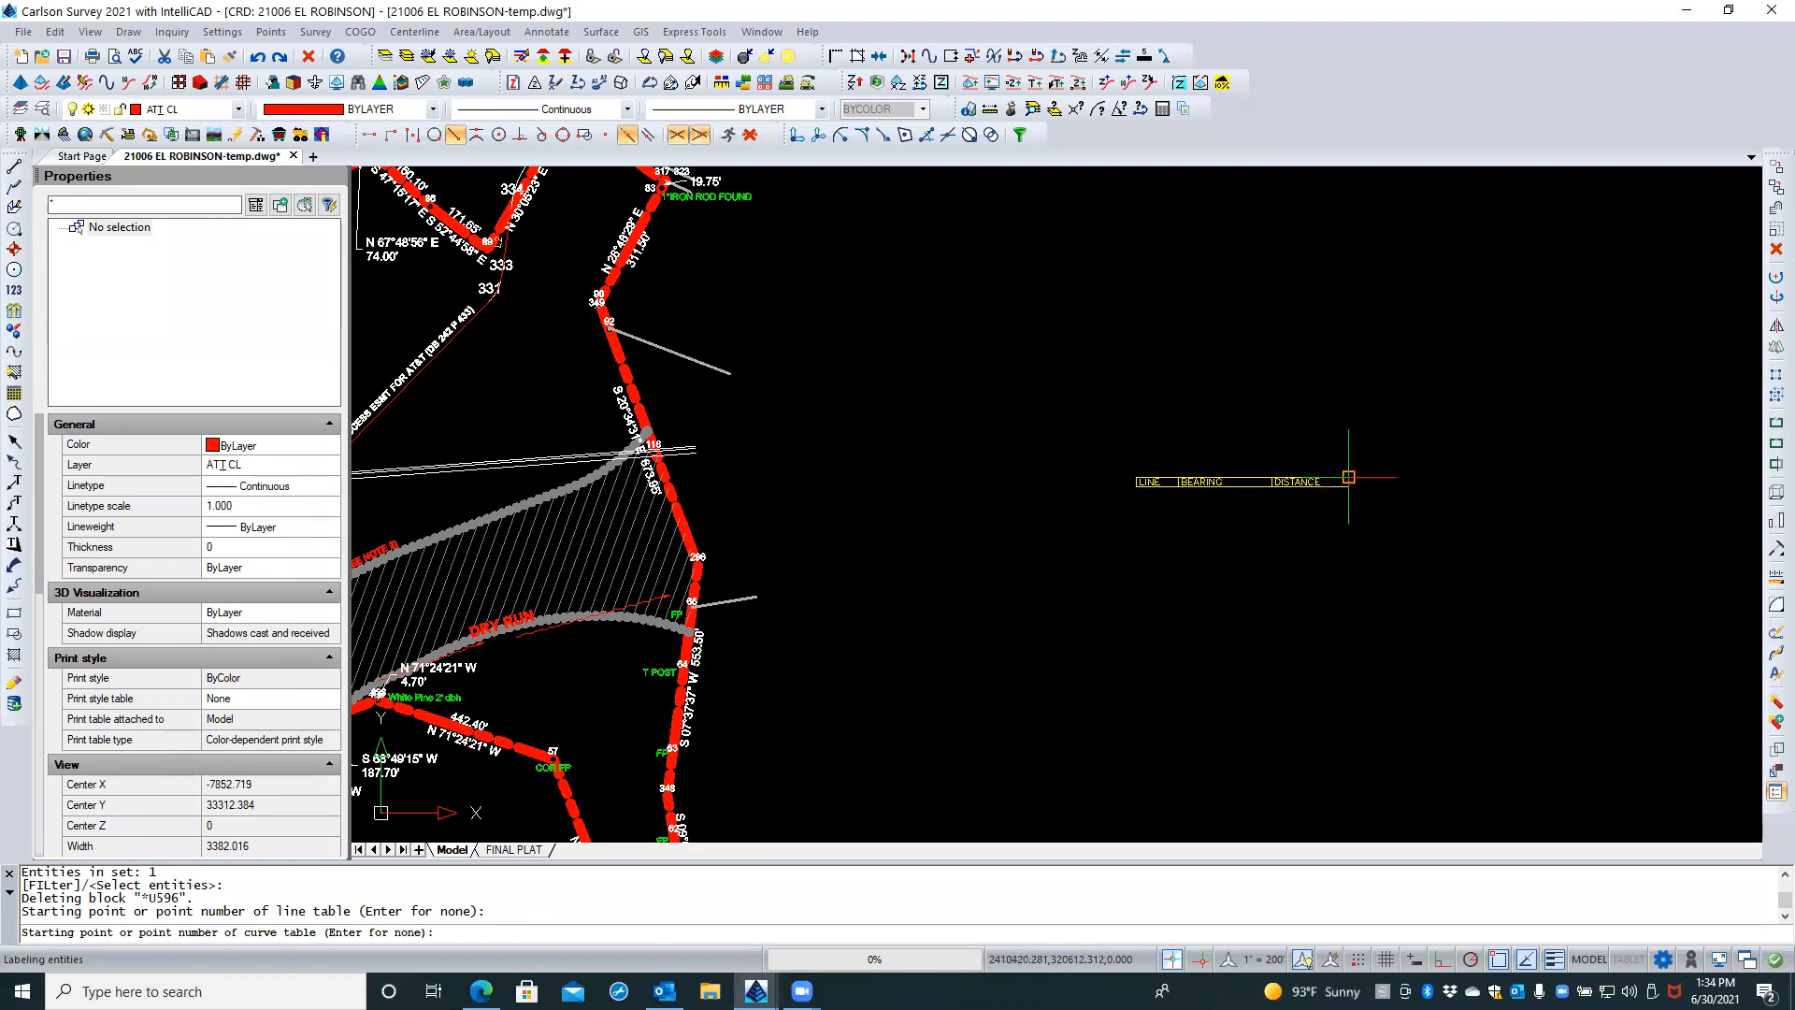
left_click(1398, 479)
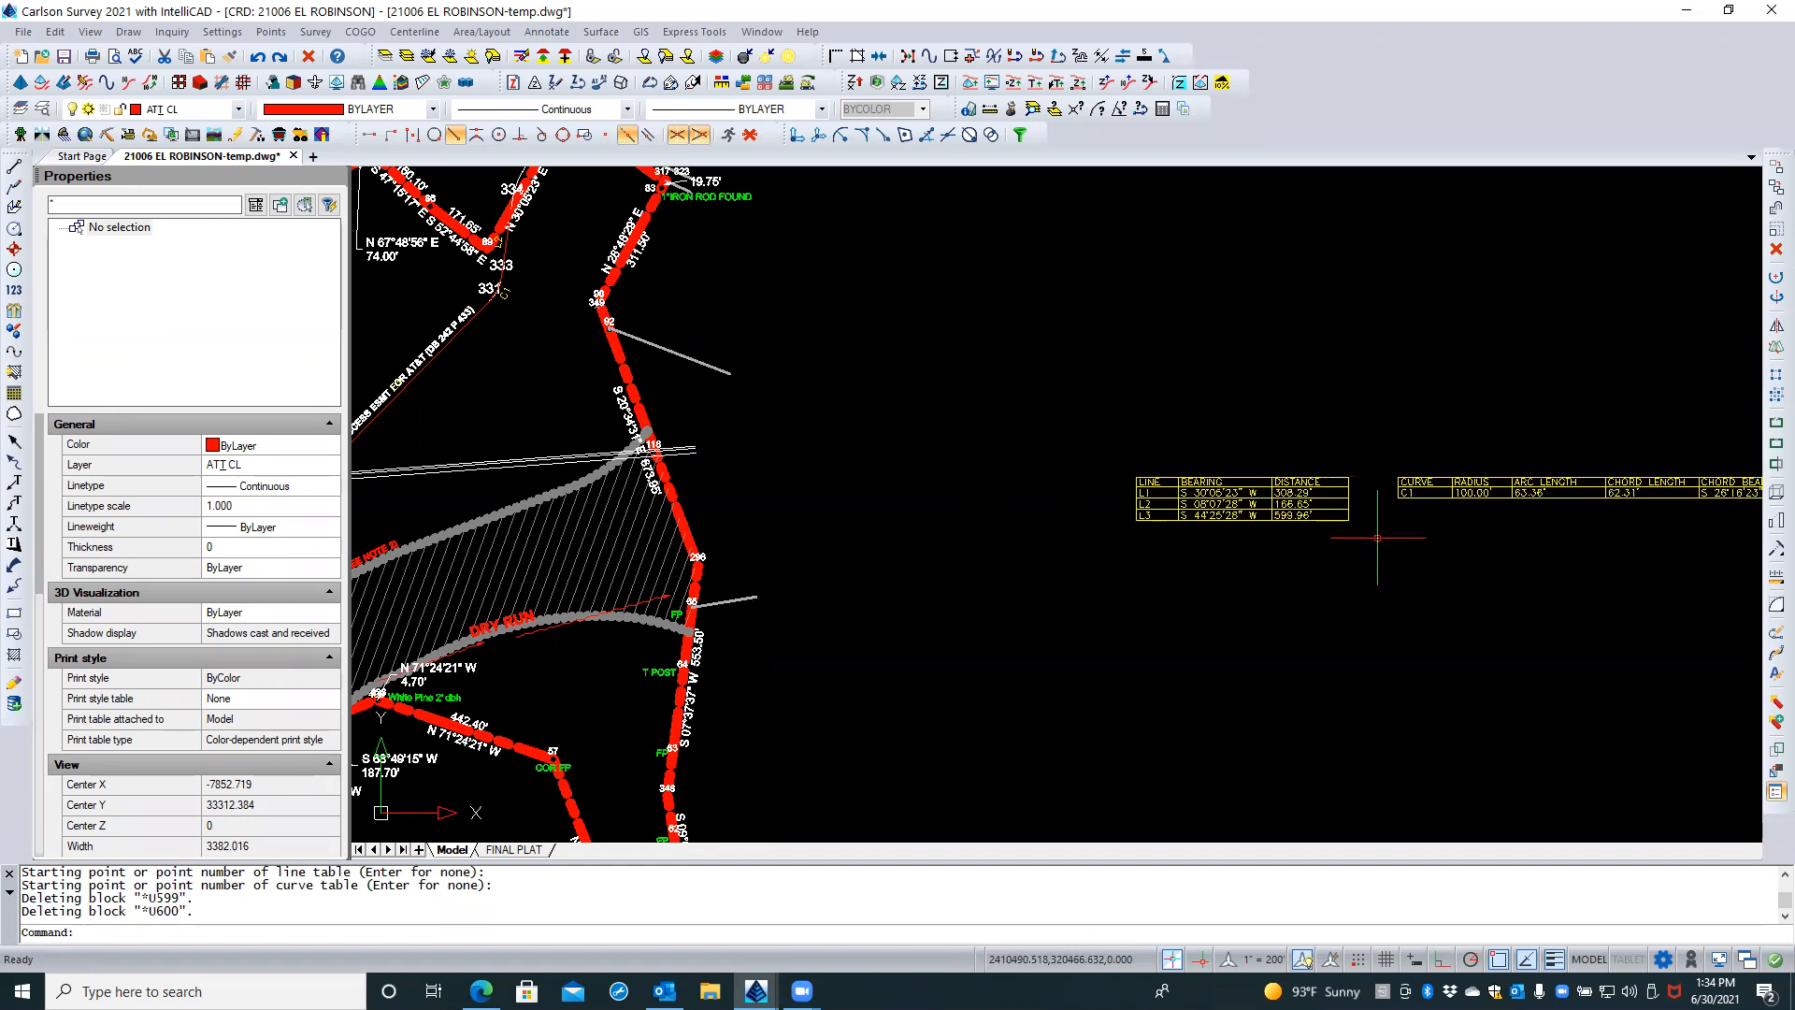
Examine the line and curve reference labels along the AT&T easement centerline
scroll(950, 503, "down", 1)
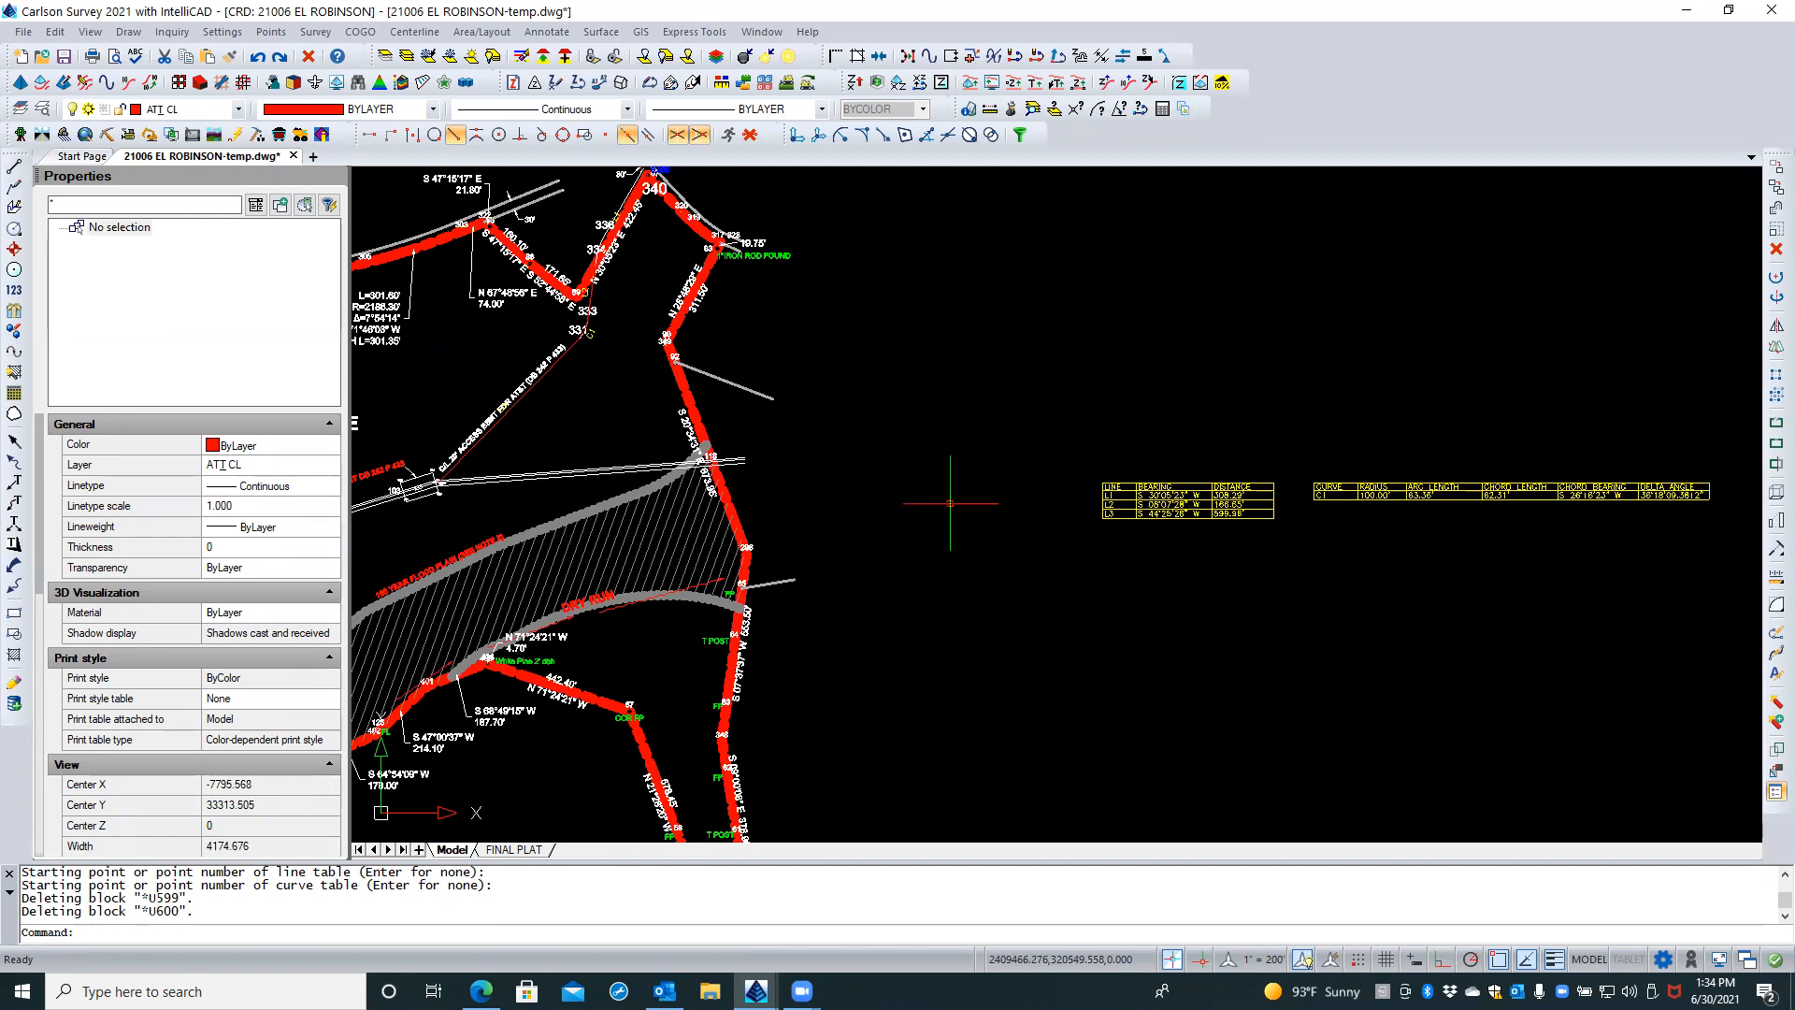
scroll(561, 250, "up", 2)
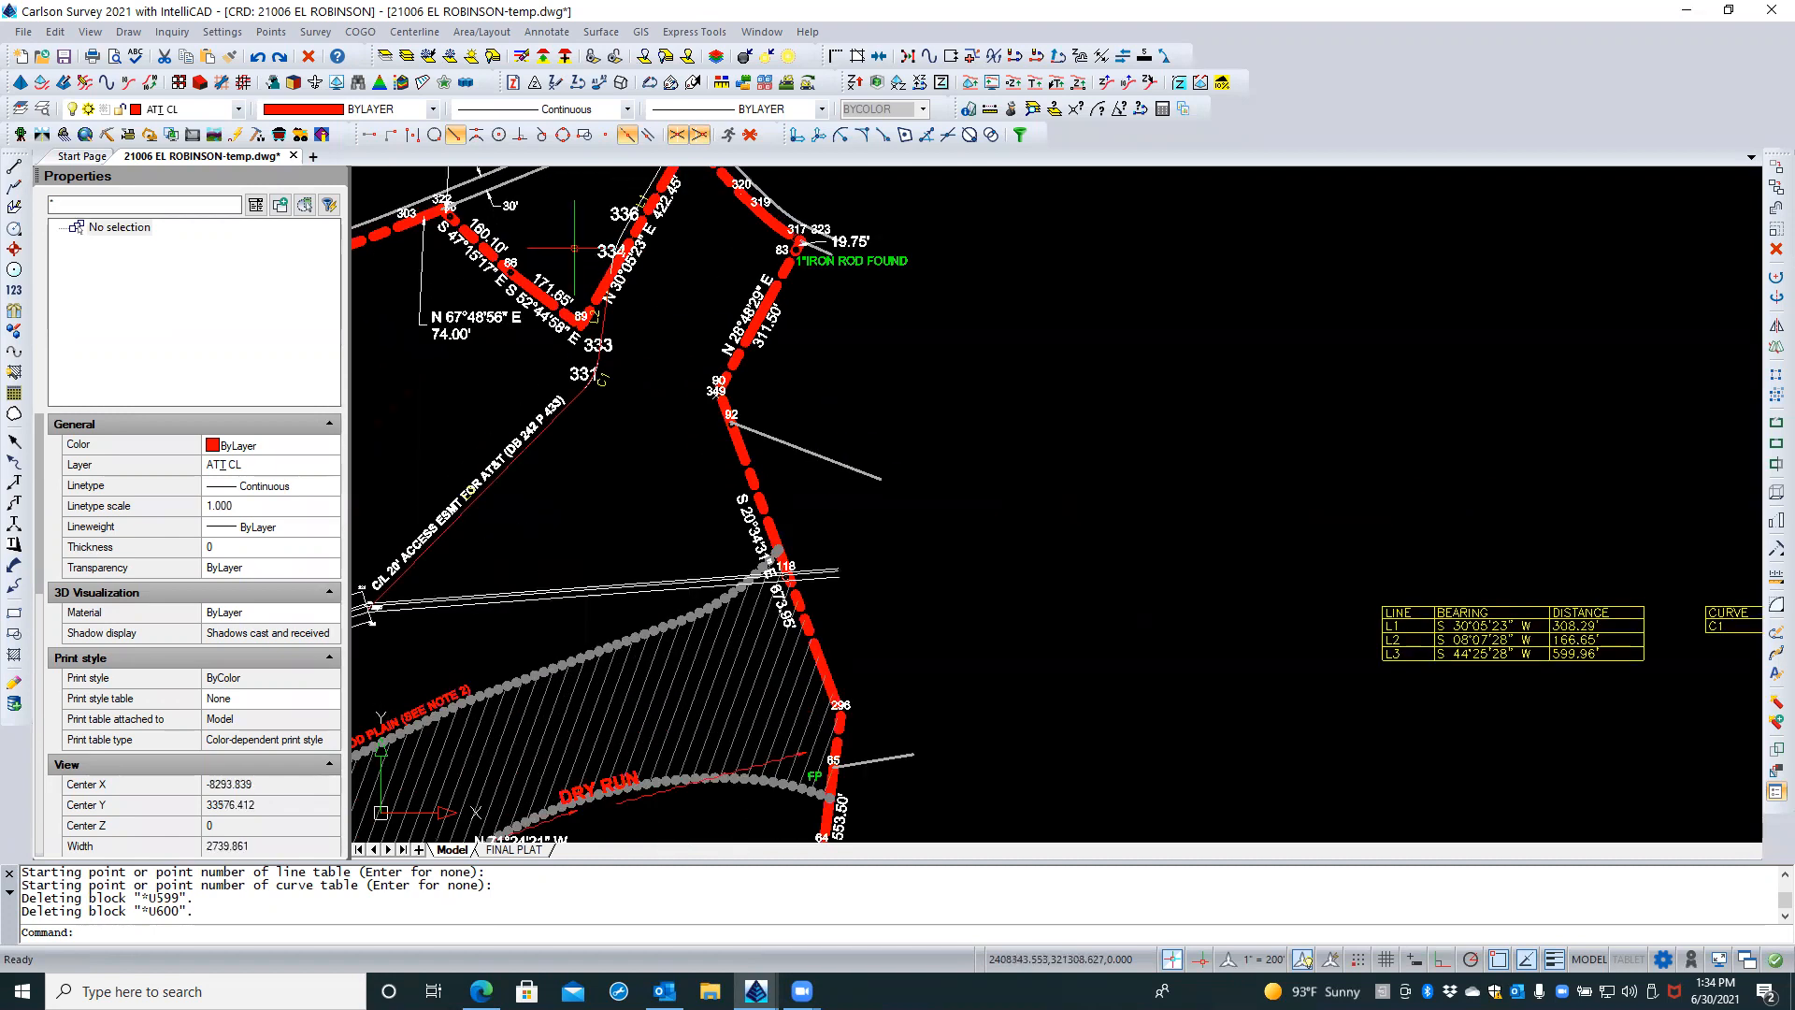
scroll(574, 248, "up", 2)
middle_click_drag(581, 248, 624, 371)
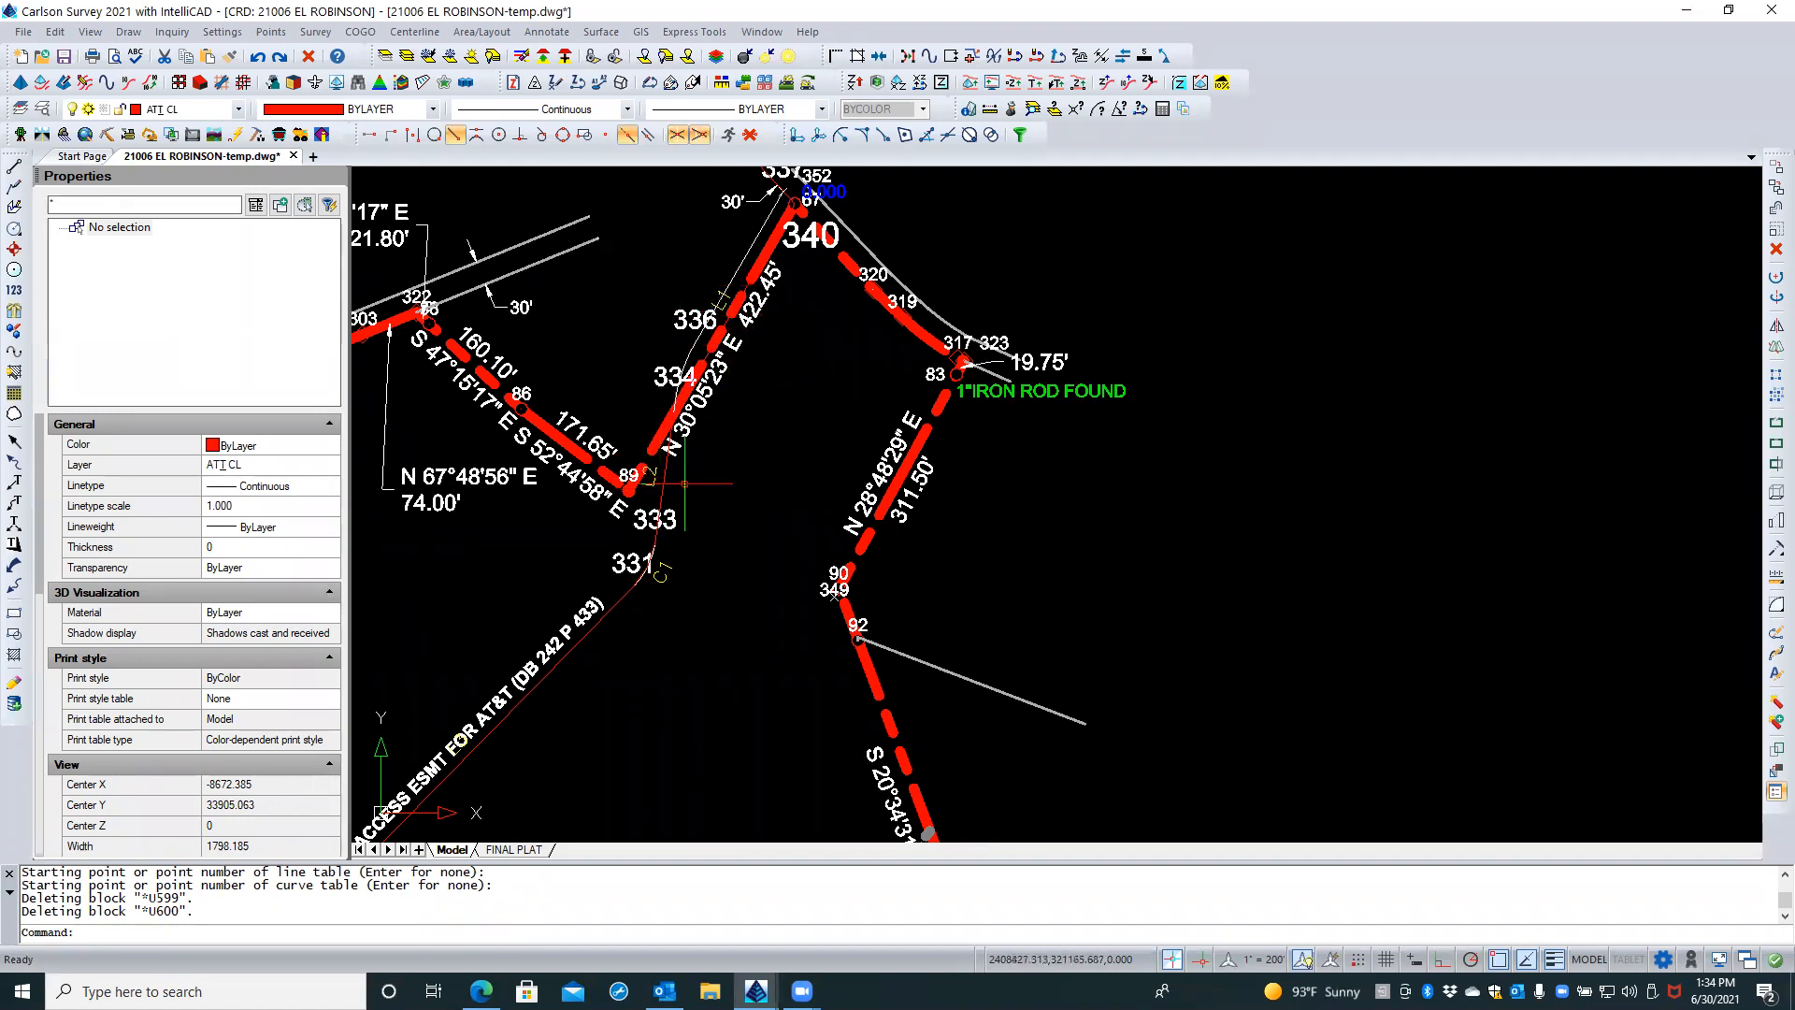
scroll(759, 263, "down", 1)
scroll(760, 264, "down", 1)
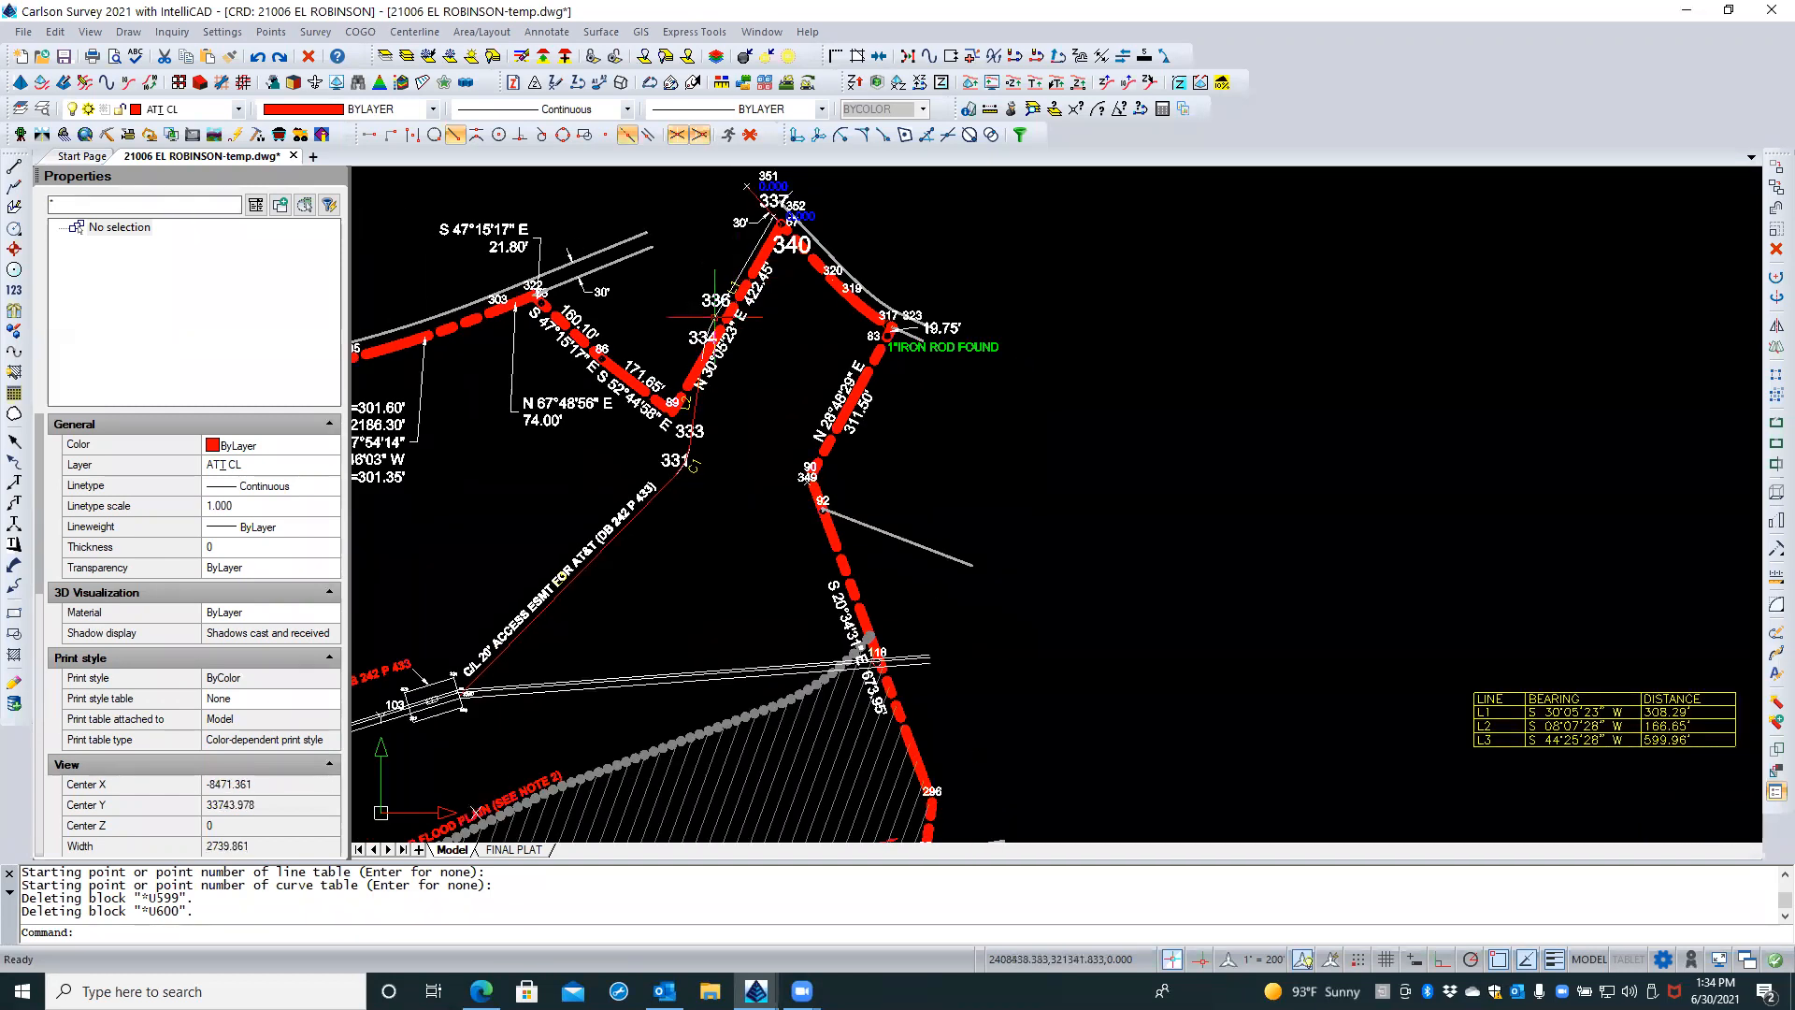
scroll(694, 317, "down", 1)
Move the L3 label about 37 ft southeast across the centerline, clear of the access easement text
scroll(593, 524, "up", 6)
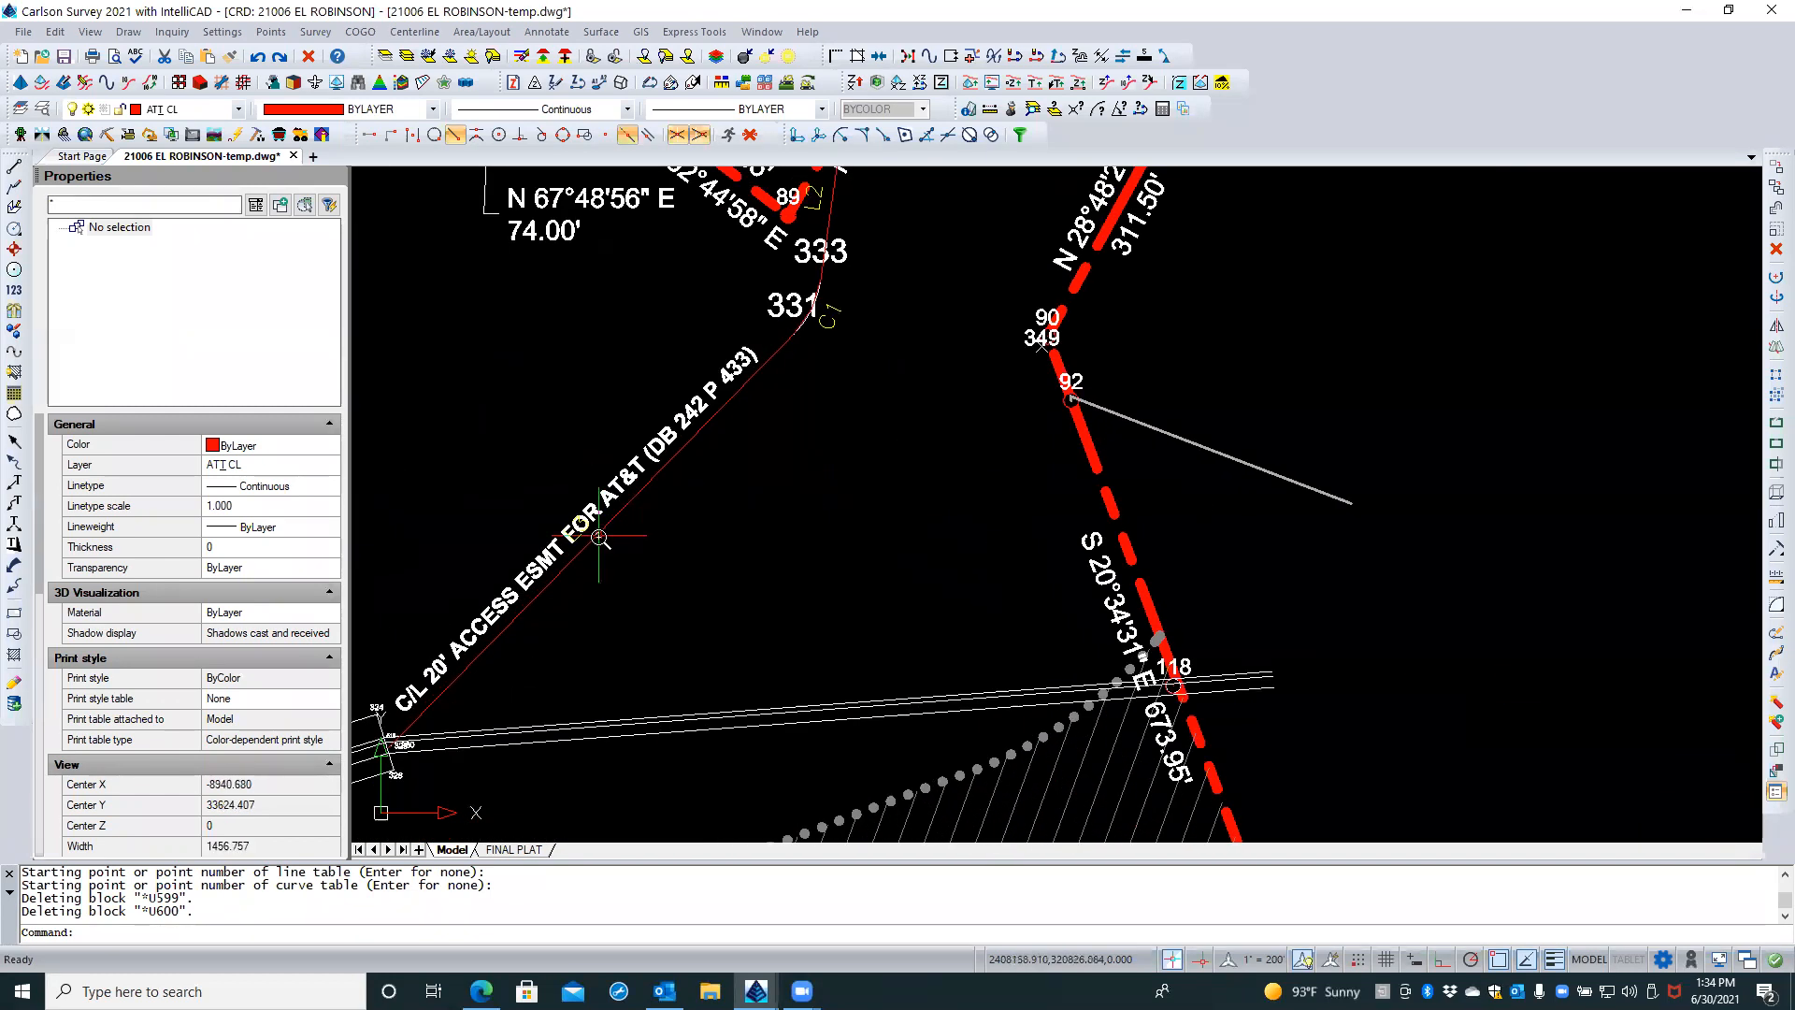
scroll(593, 530, "up", 2)
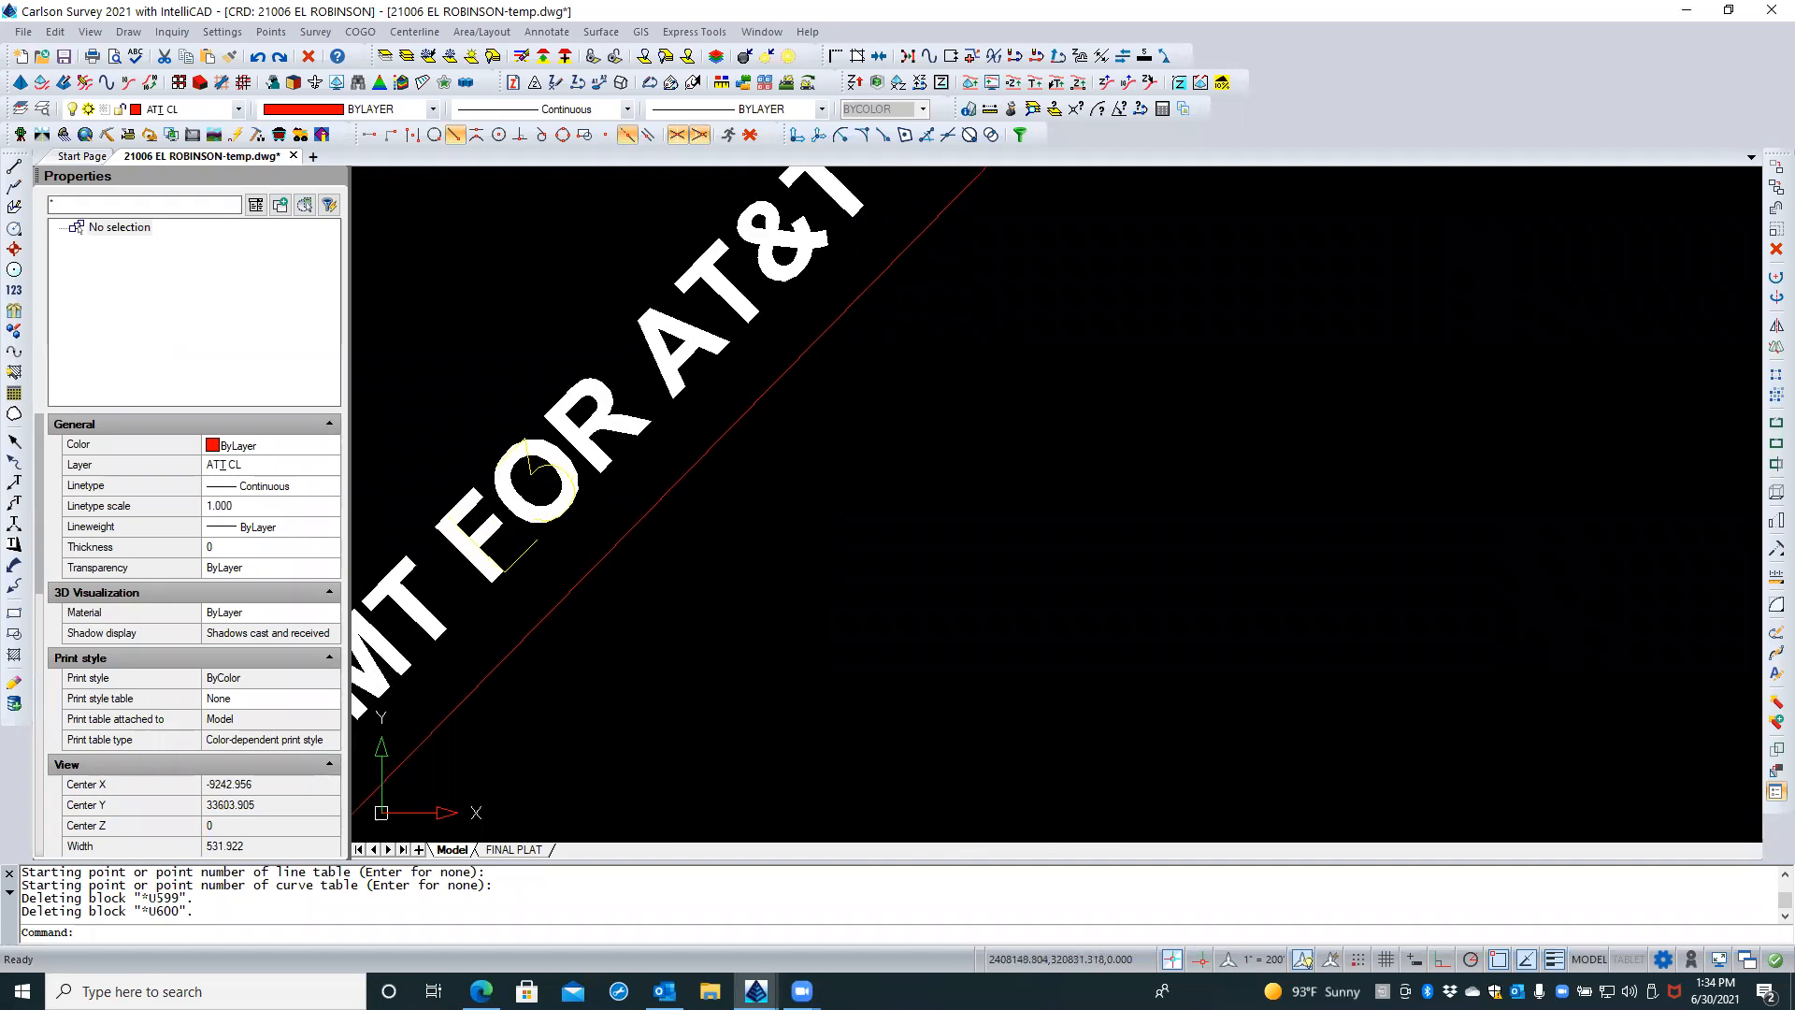
left_click(537, 468)
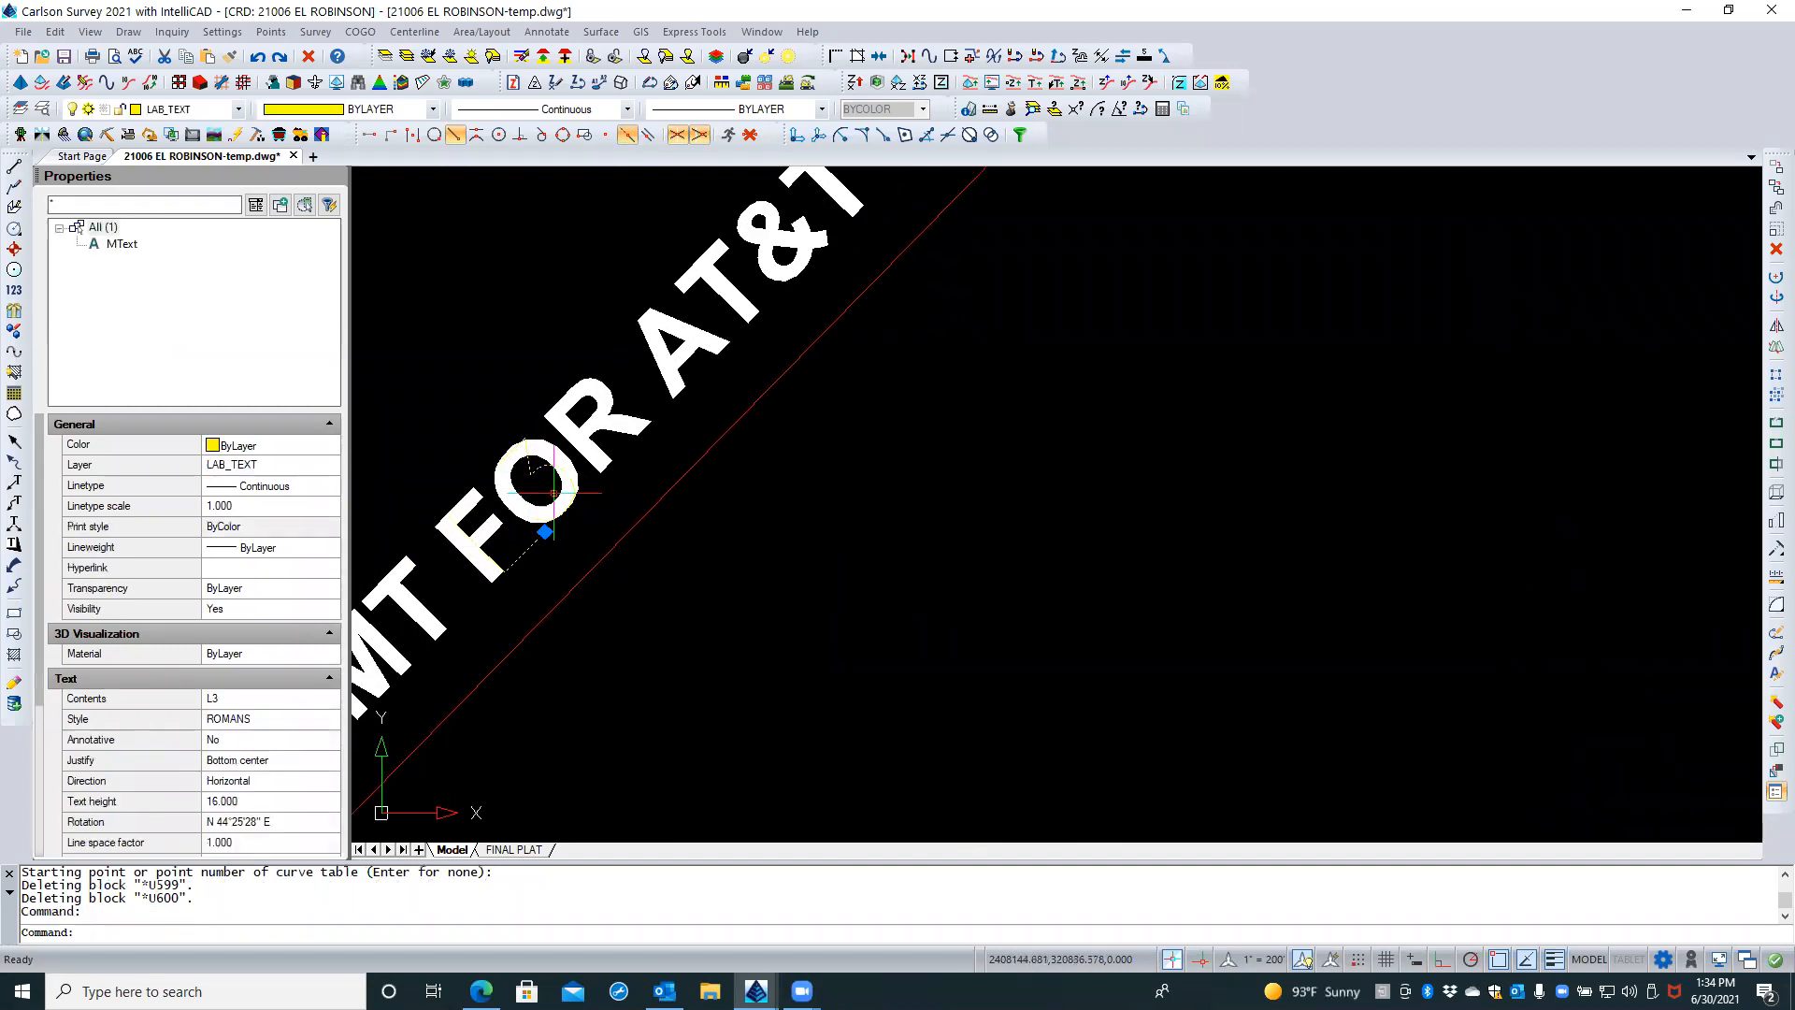
scroll(583, 560, "down", 2)
scroll(584, 560, "down", 4)
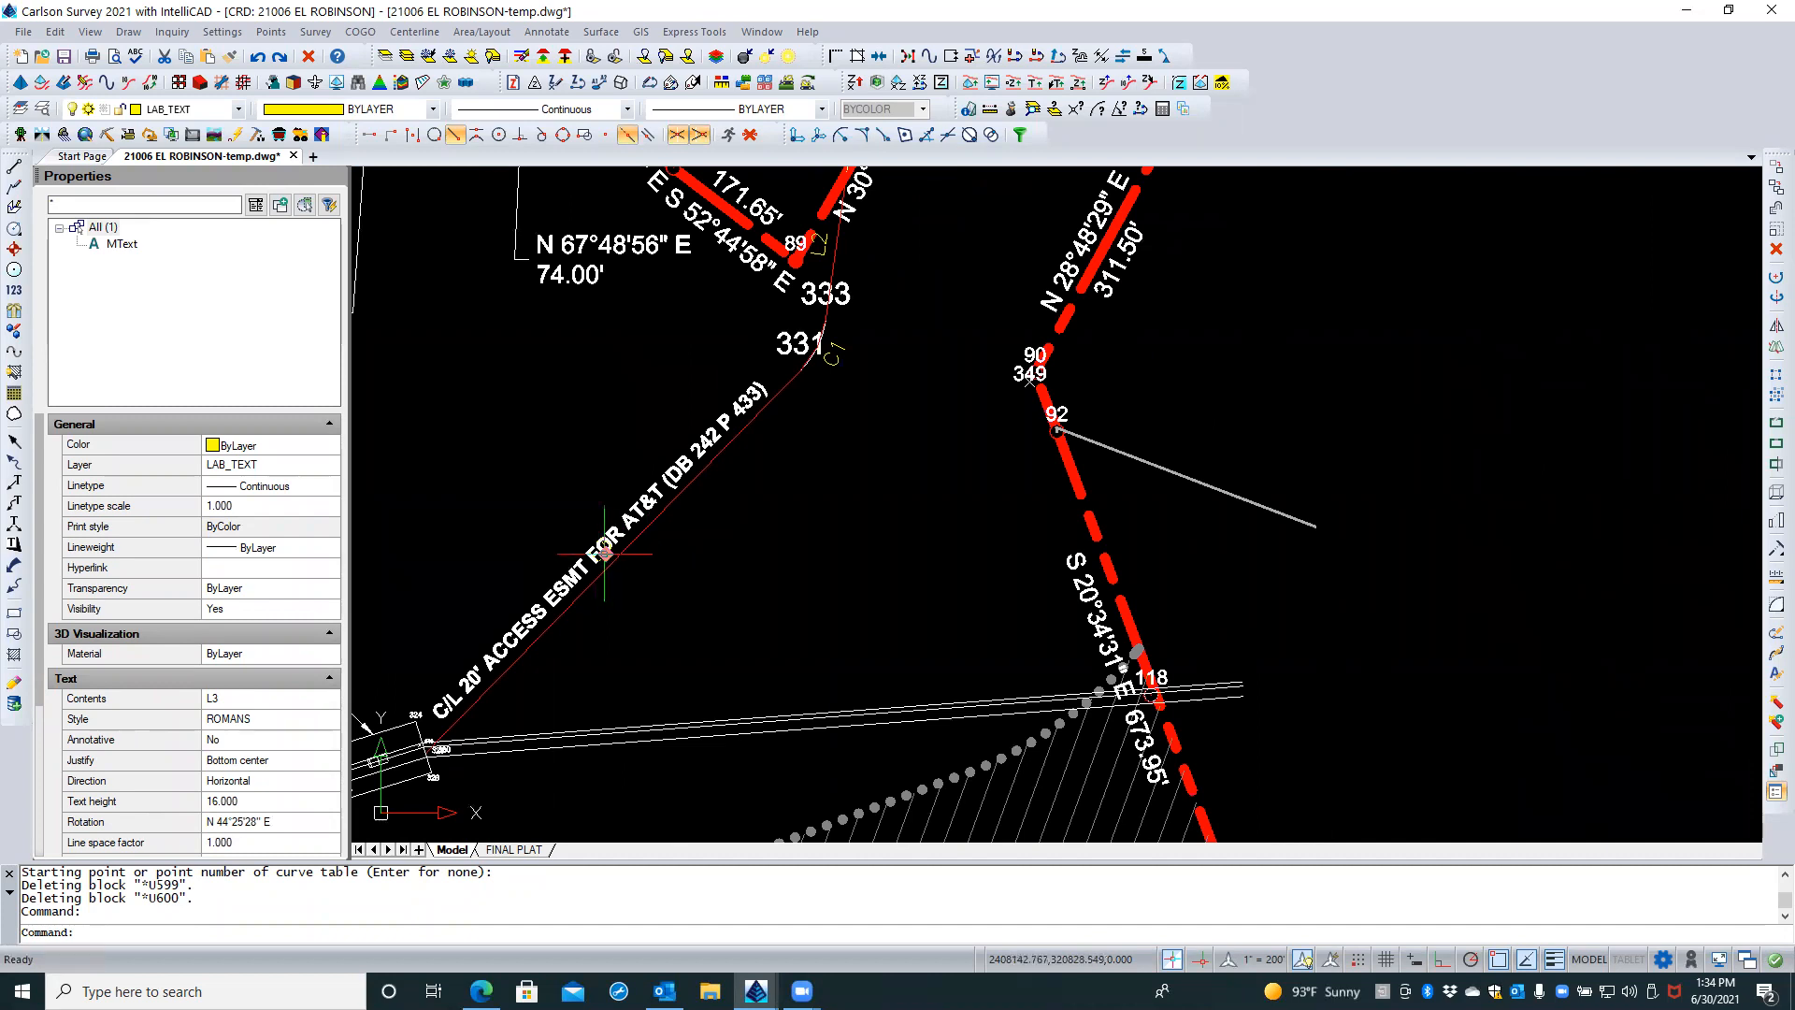
left_click(605, 555)
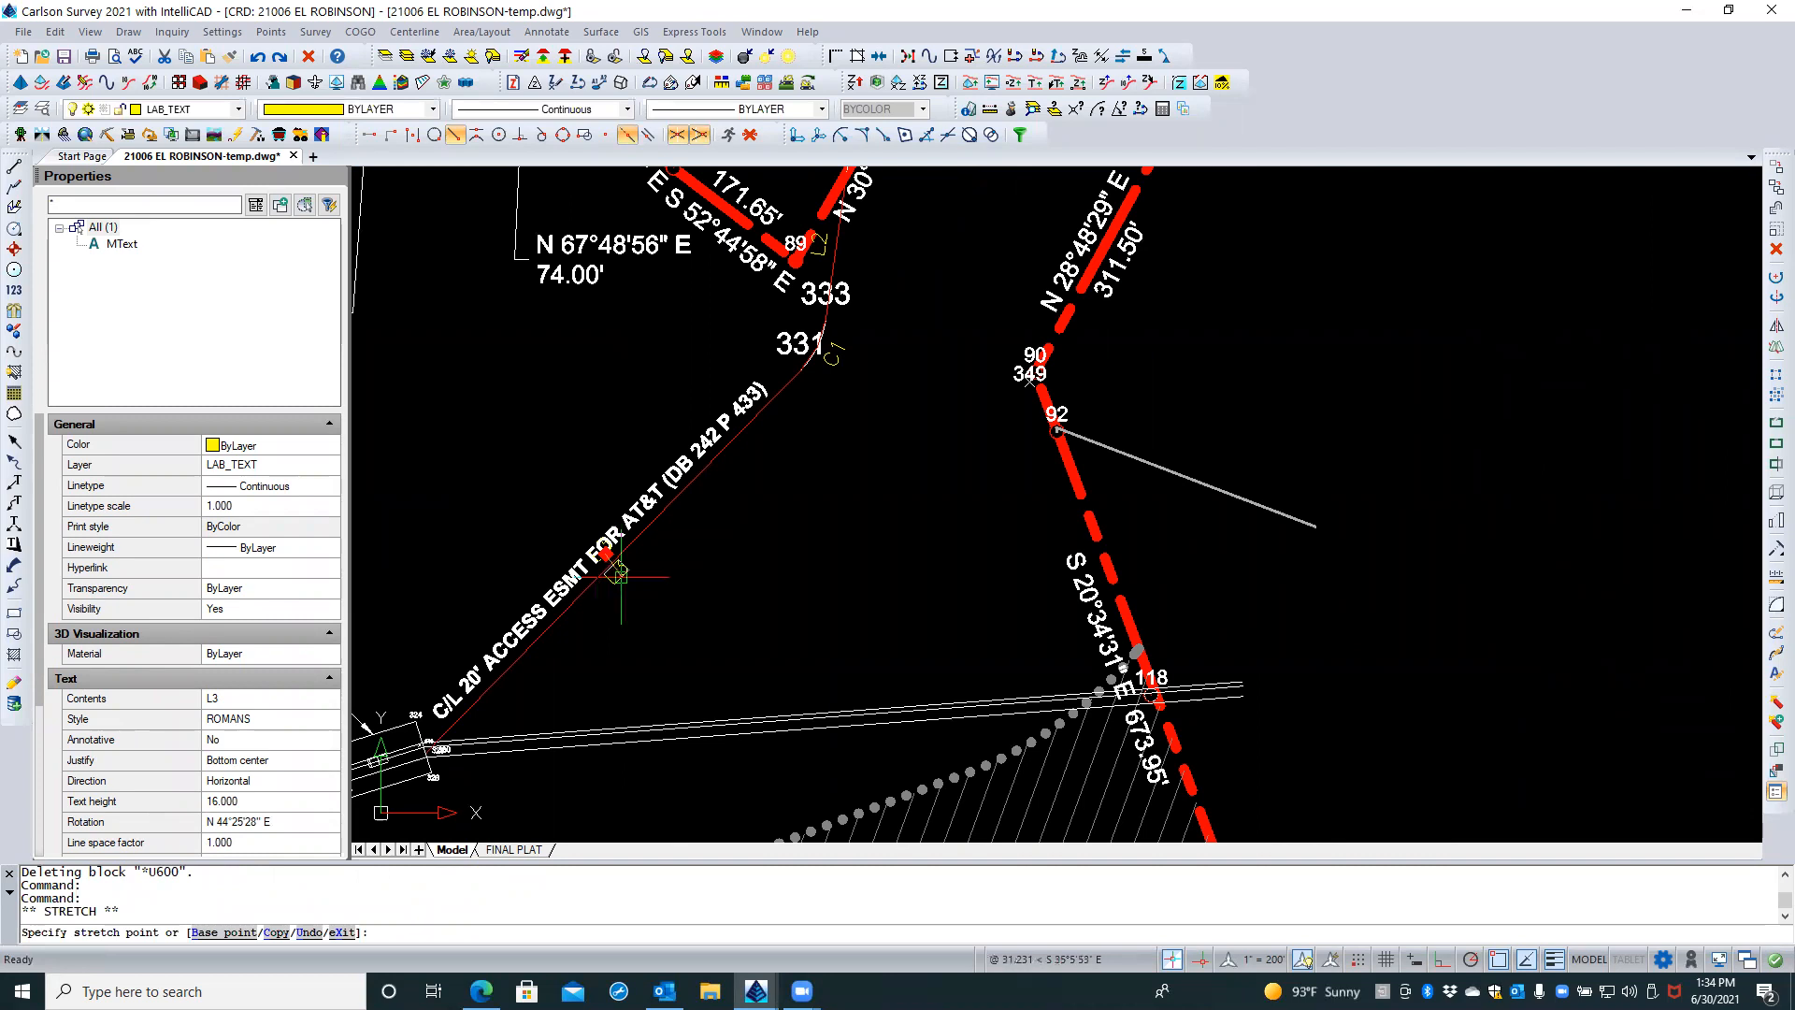
scroll(611, 574, "up", 4)
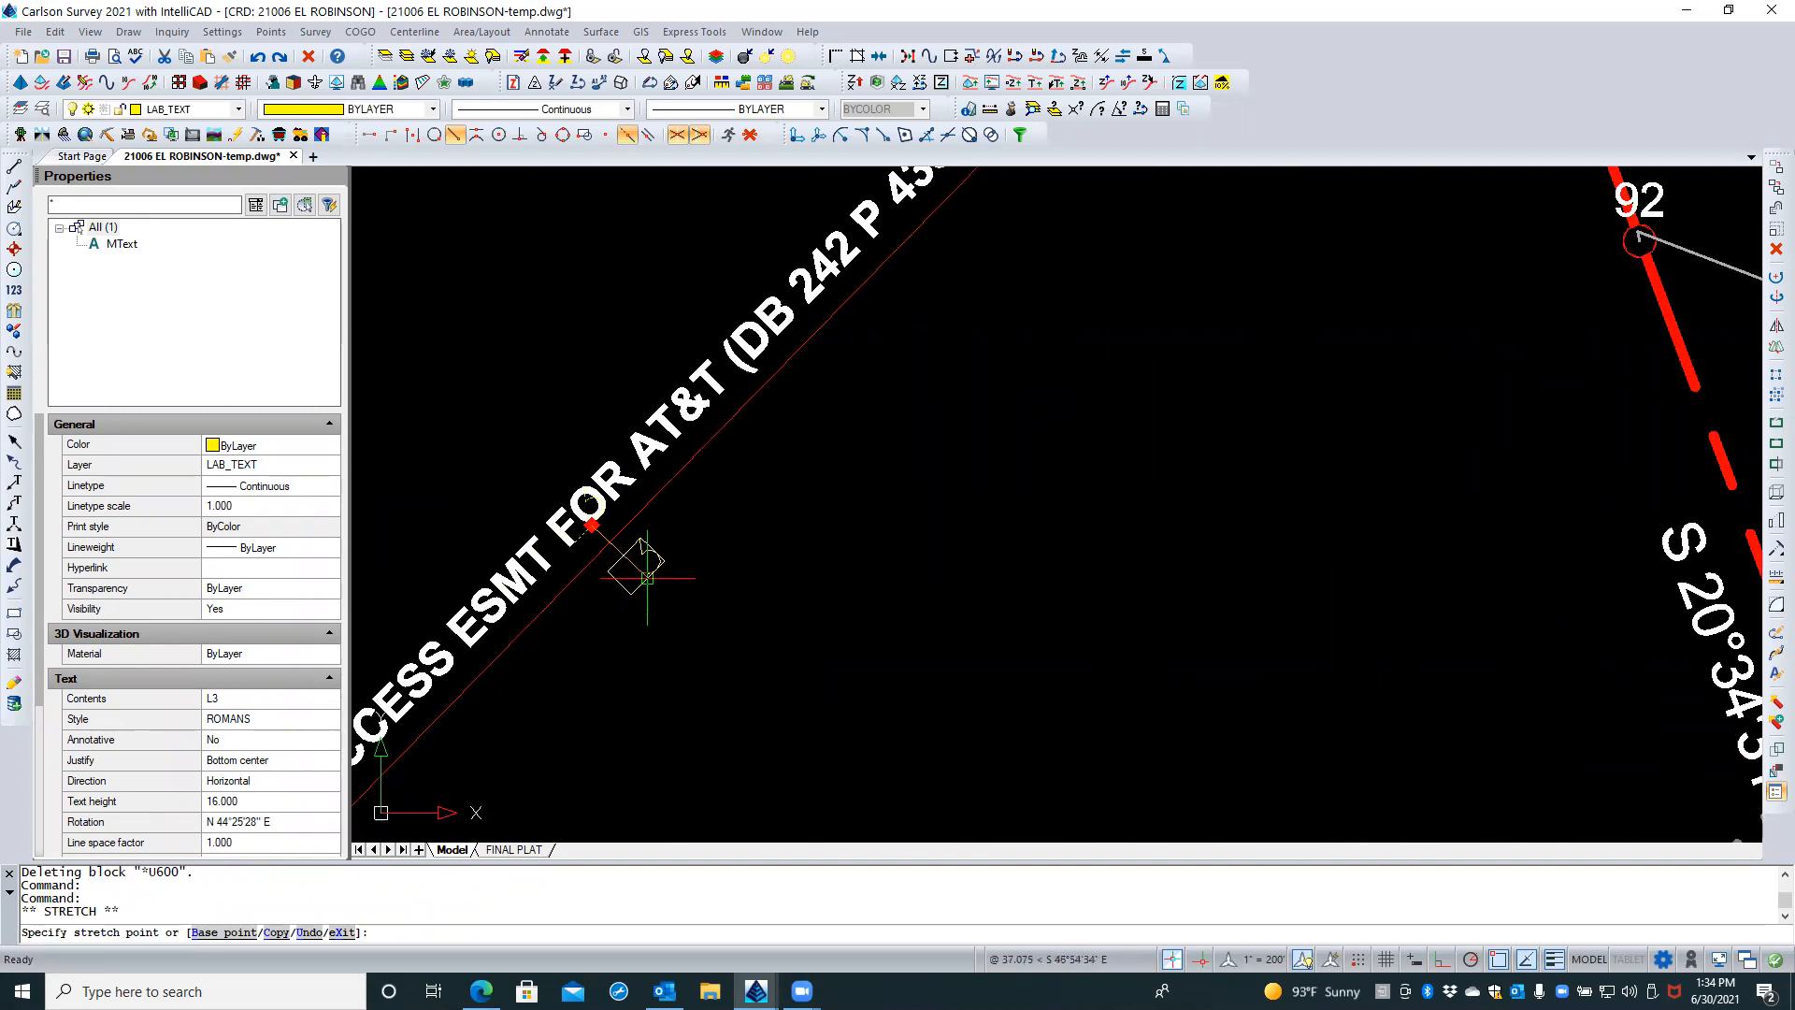
key("Escape")
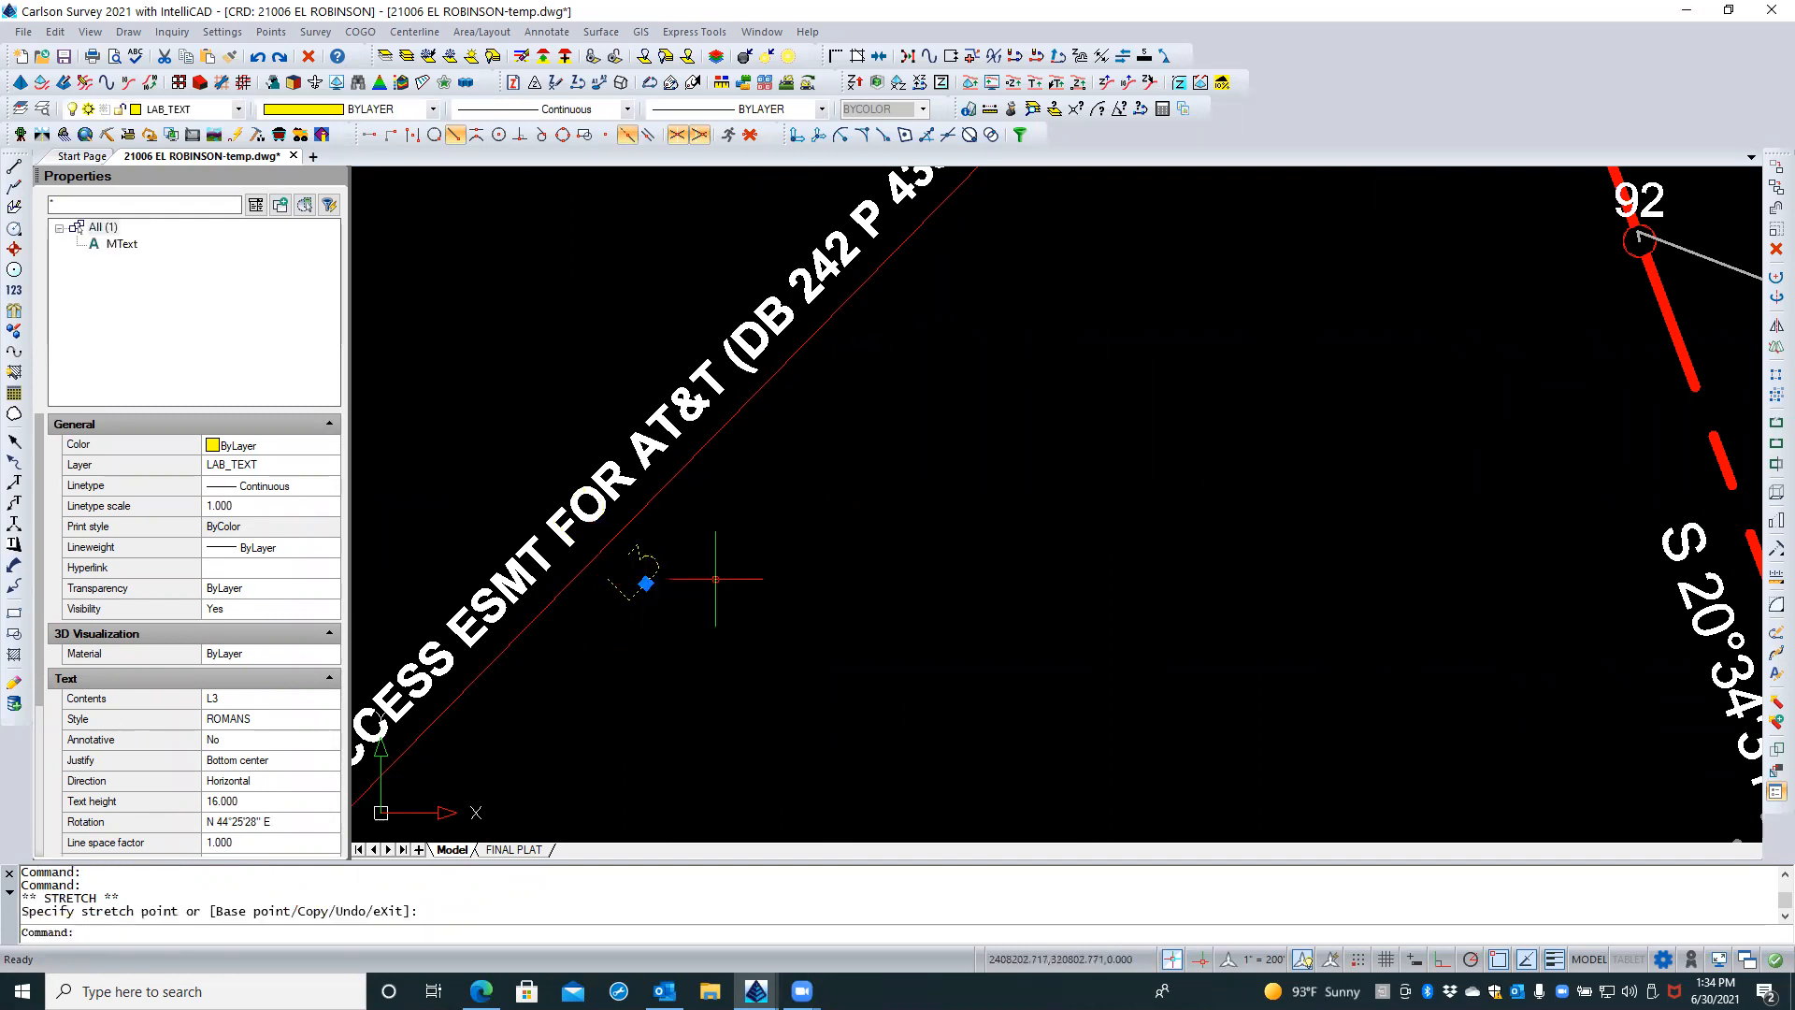
key("Escape")
scroll(608, 607, "down", 5)
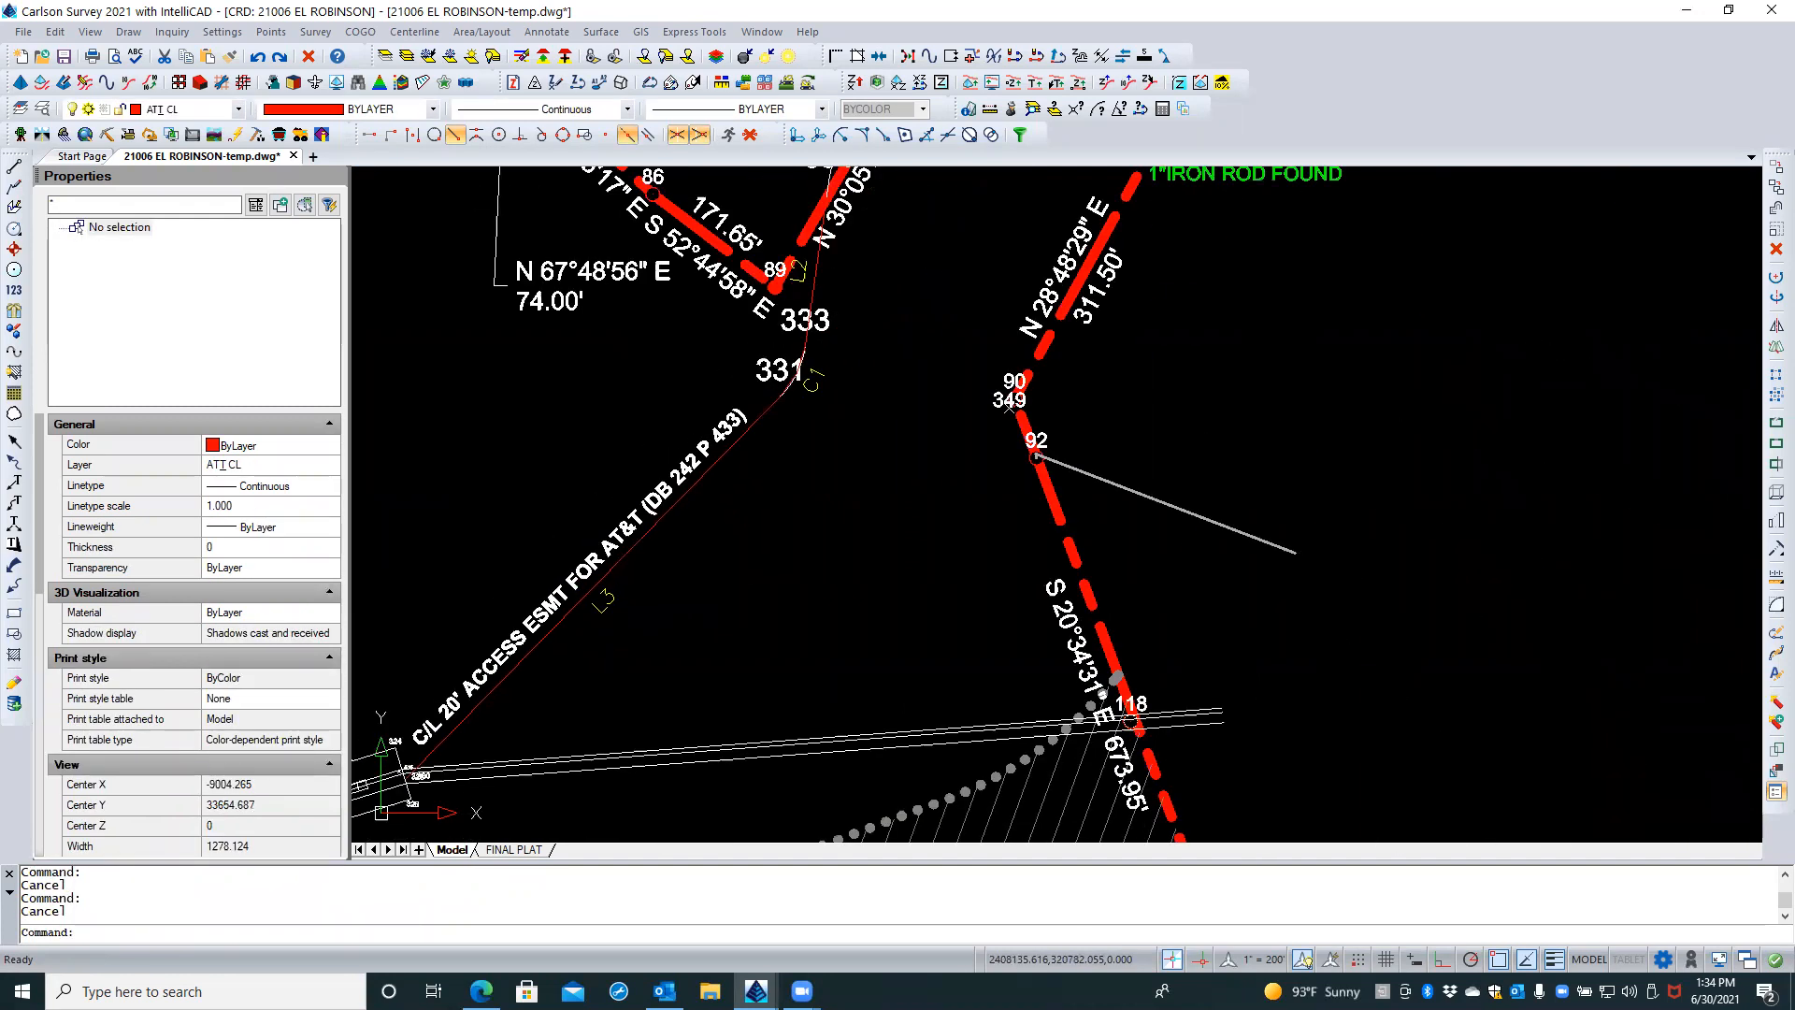
Switch to the FINAL PLAT layout to view the sheet
left_click(501, 847)
scroll(690, 301, "down", 2)
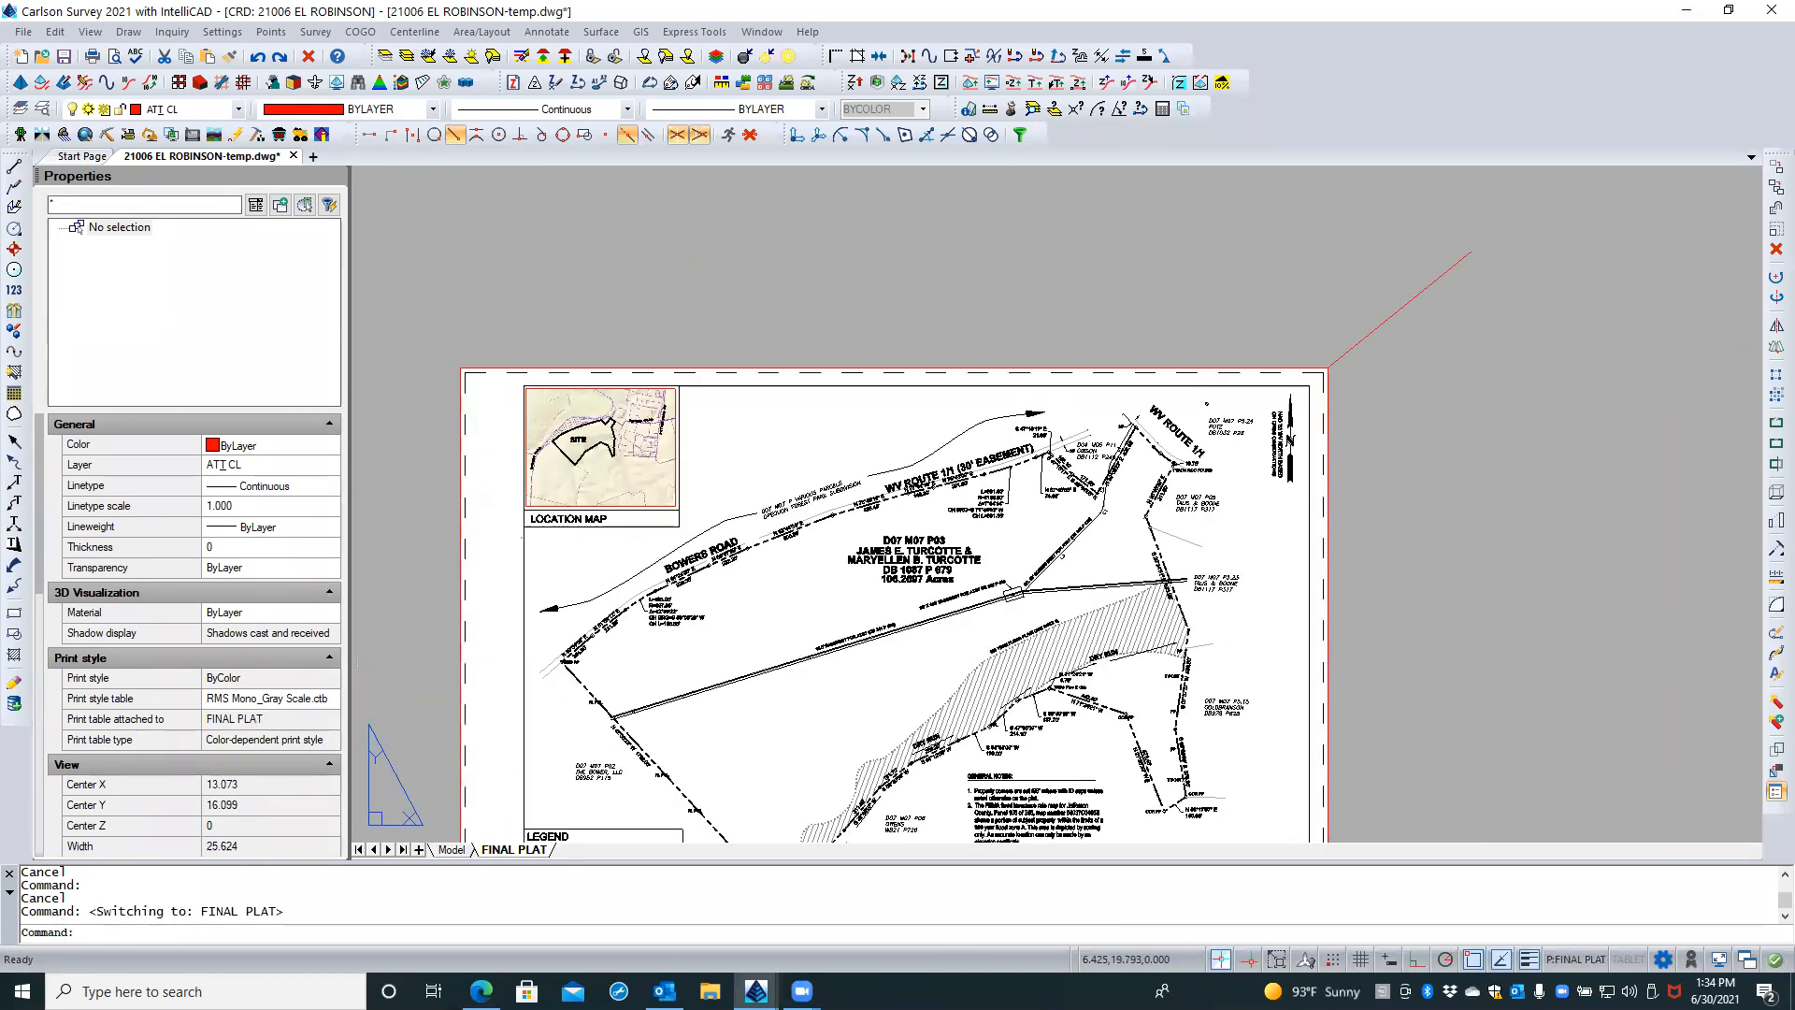
middle_click_drag(951, 544, 791, 414)
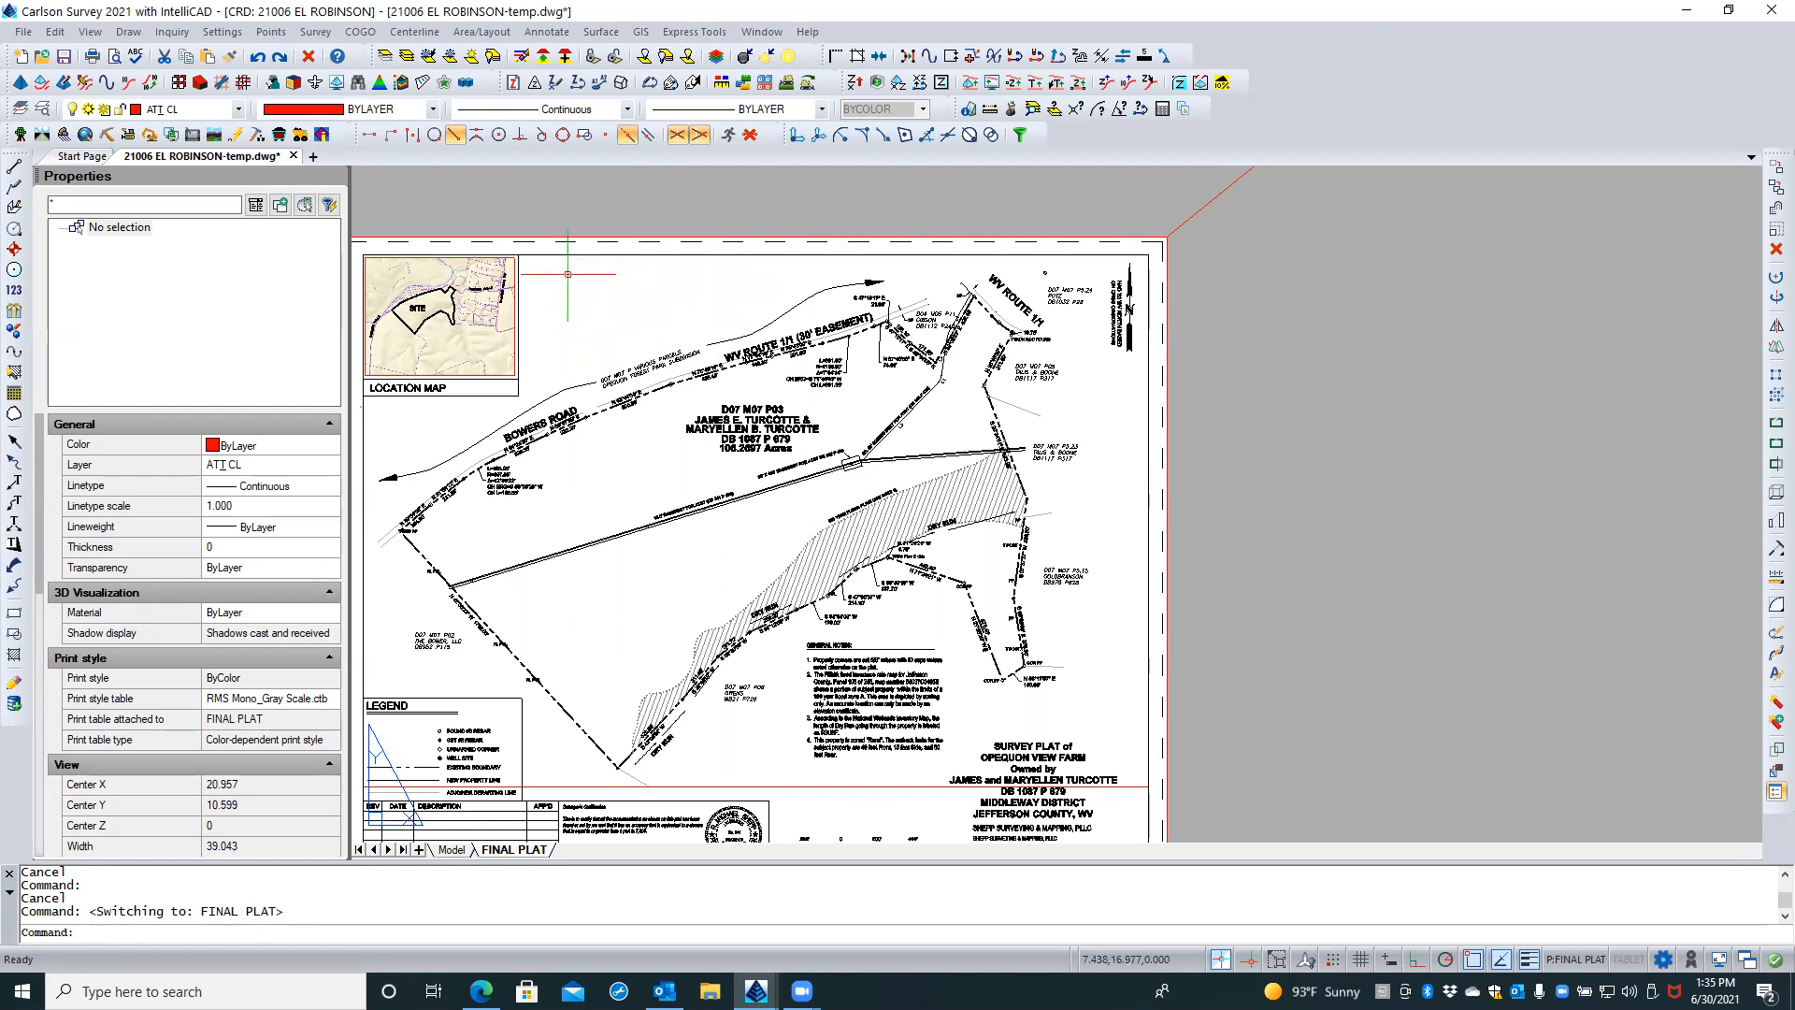
middle_click_drag(577, 281, 680, 233)
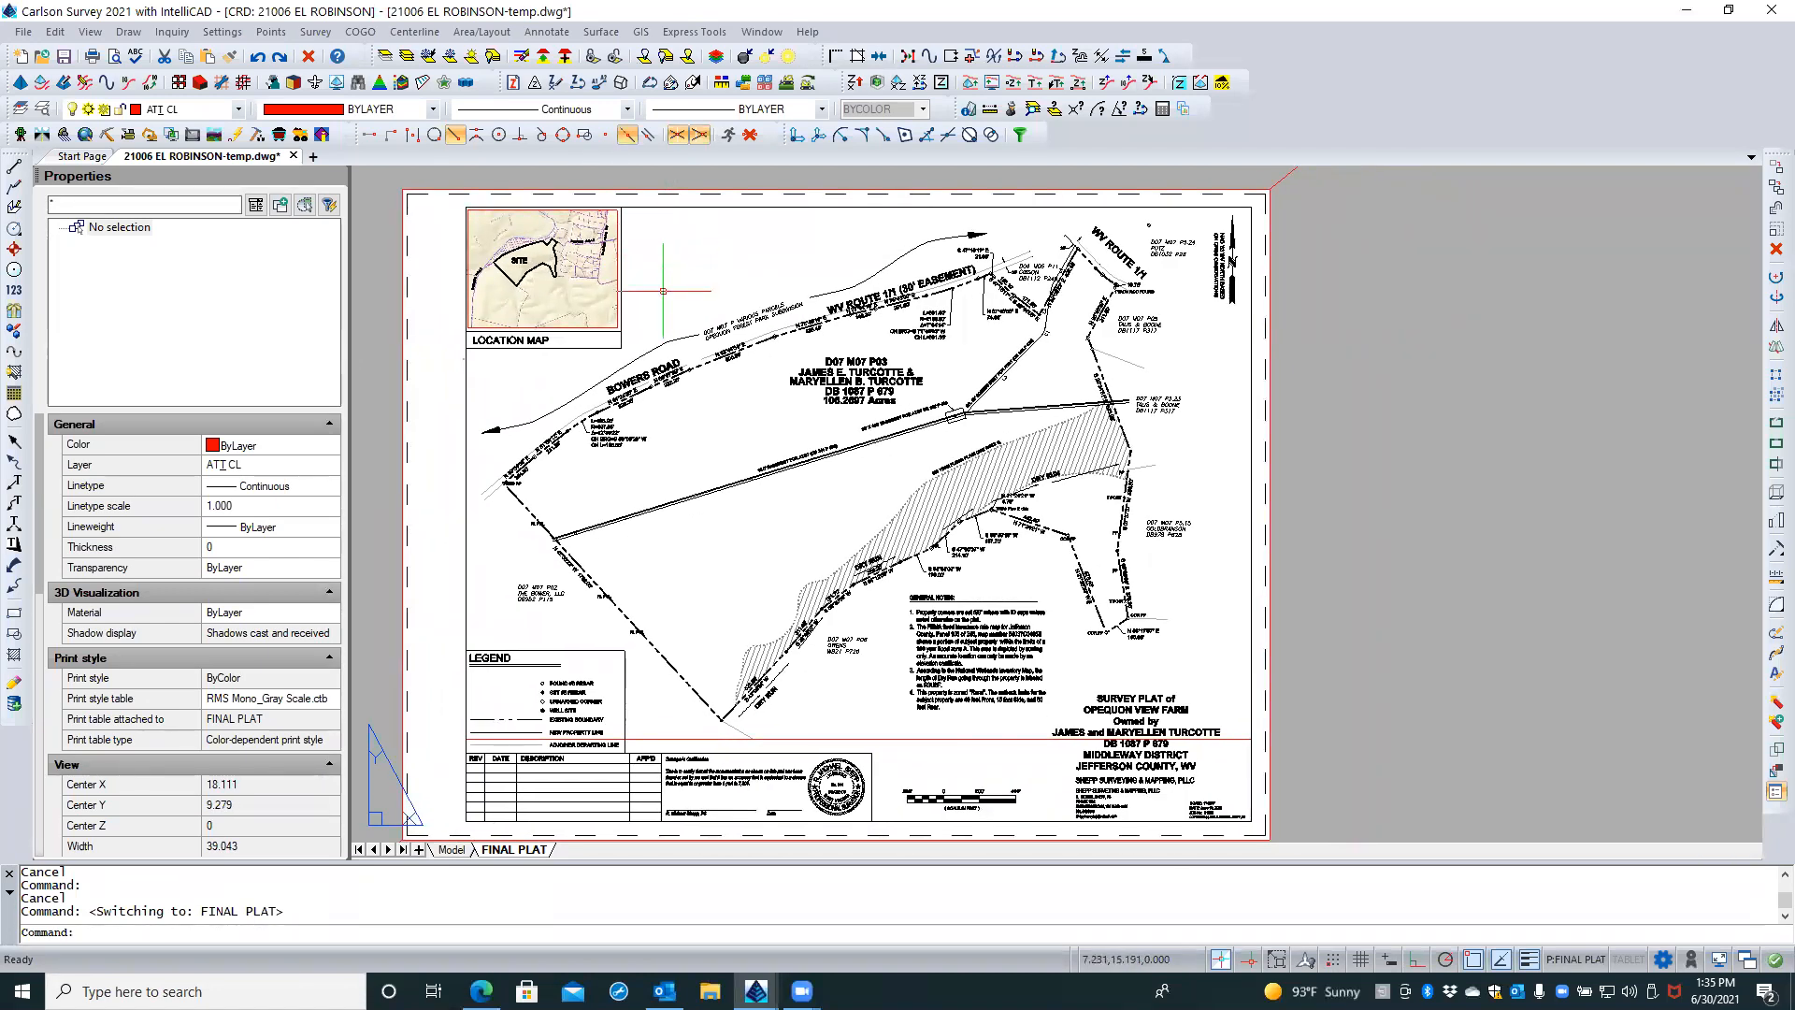
left_click(715, 191)
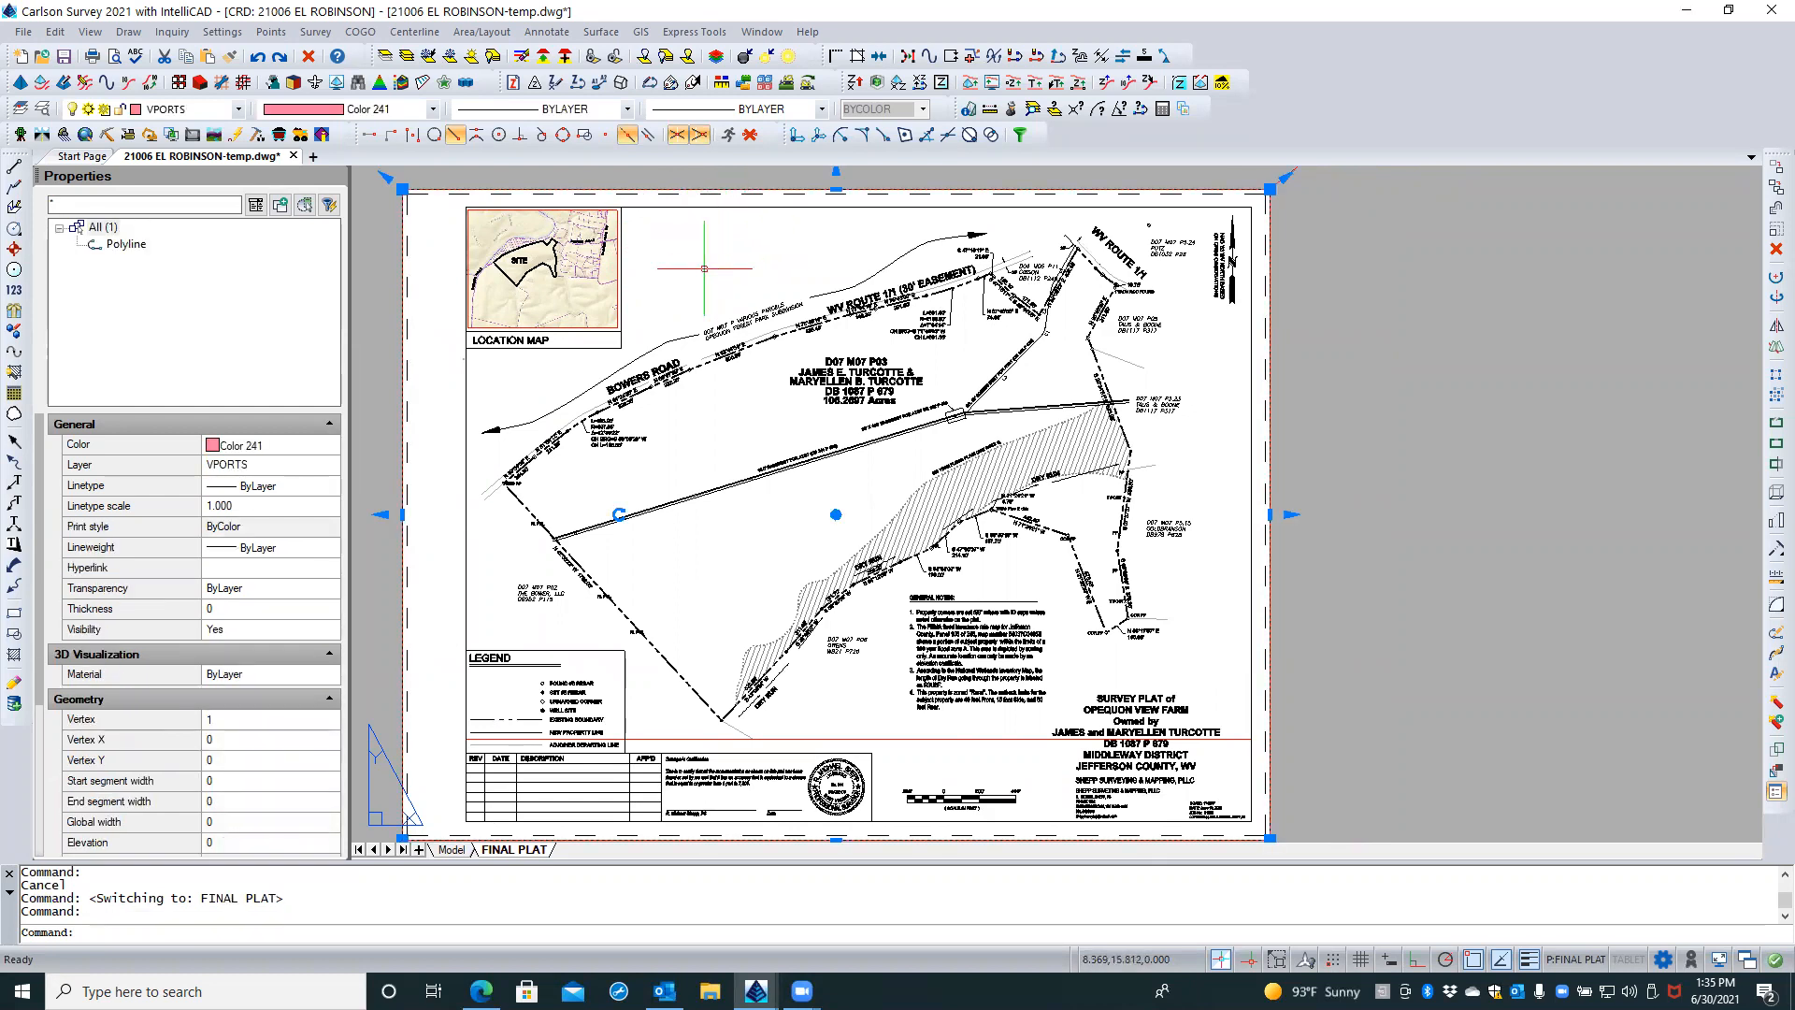
key("Escape")
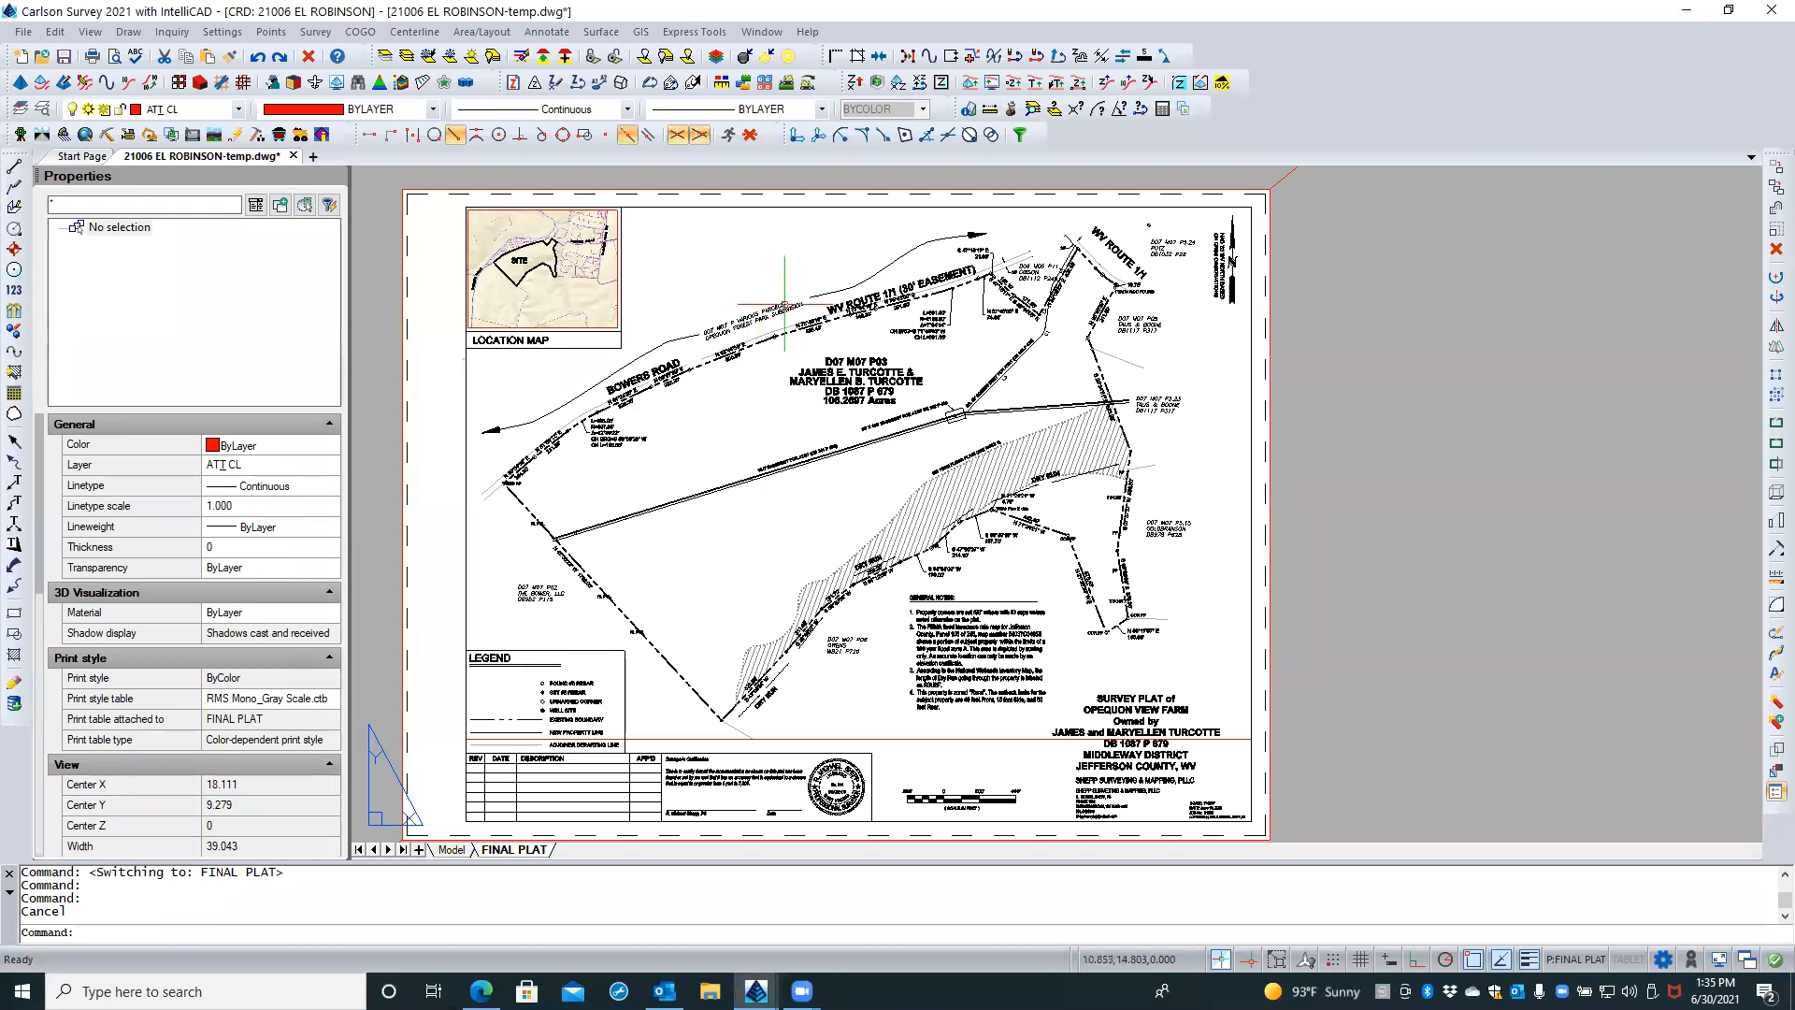
In model space, move the line and curve tables together from east of the boundary to the open area north of Bowers Road, and check the layout
left_click(458, 848)
scroll(1365, 580, "down", 3)
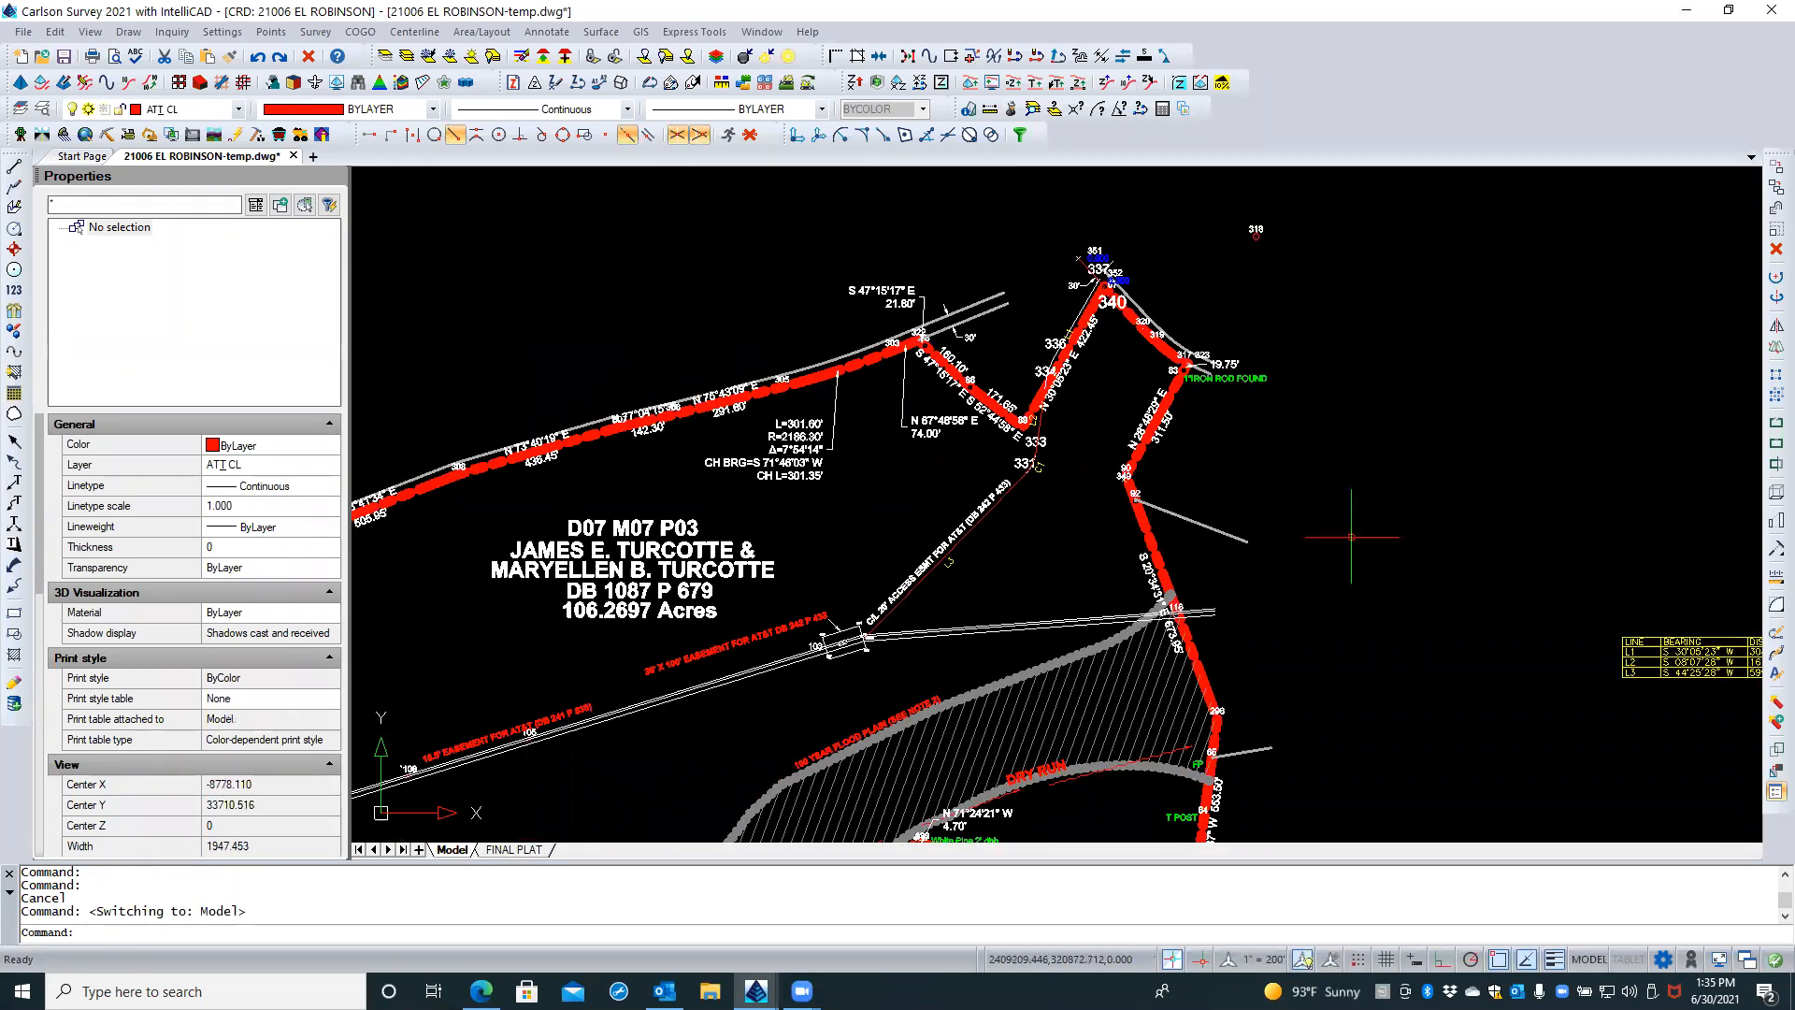
scroll(1370, 604, "down", 2)
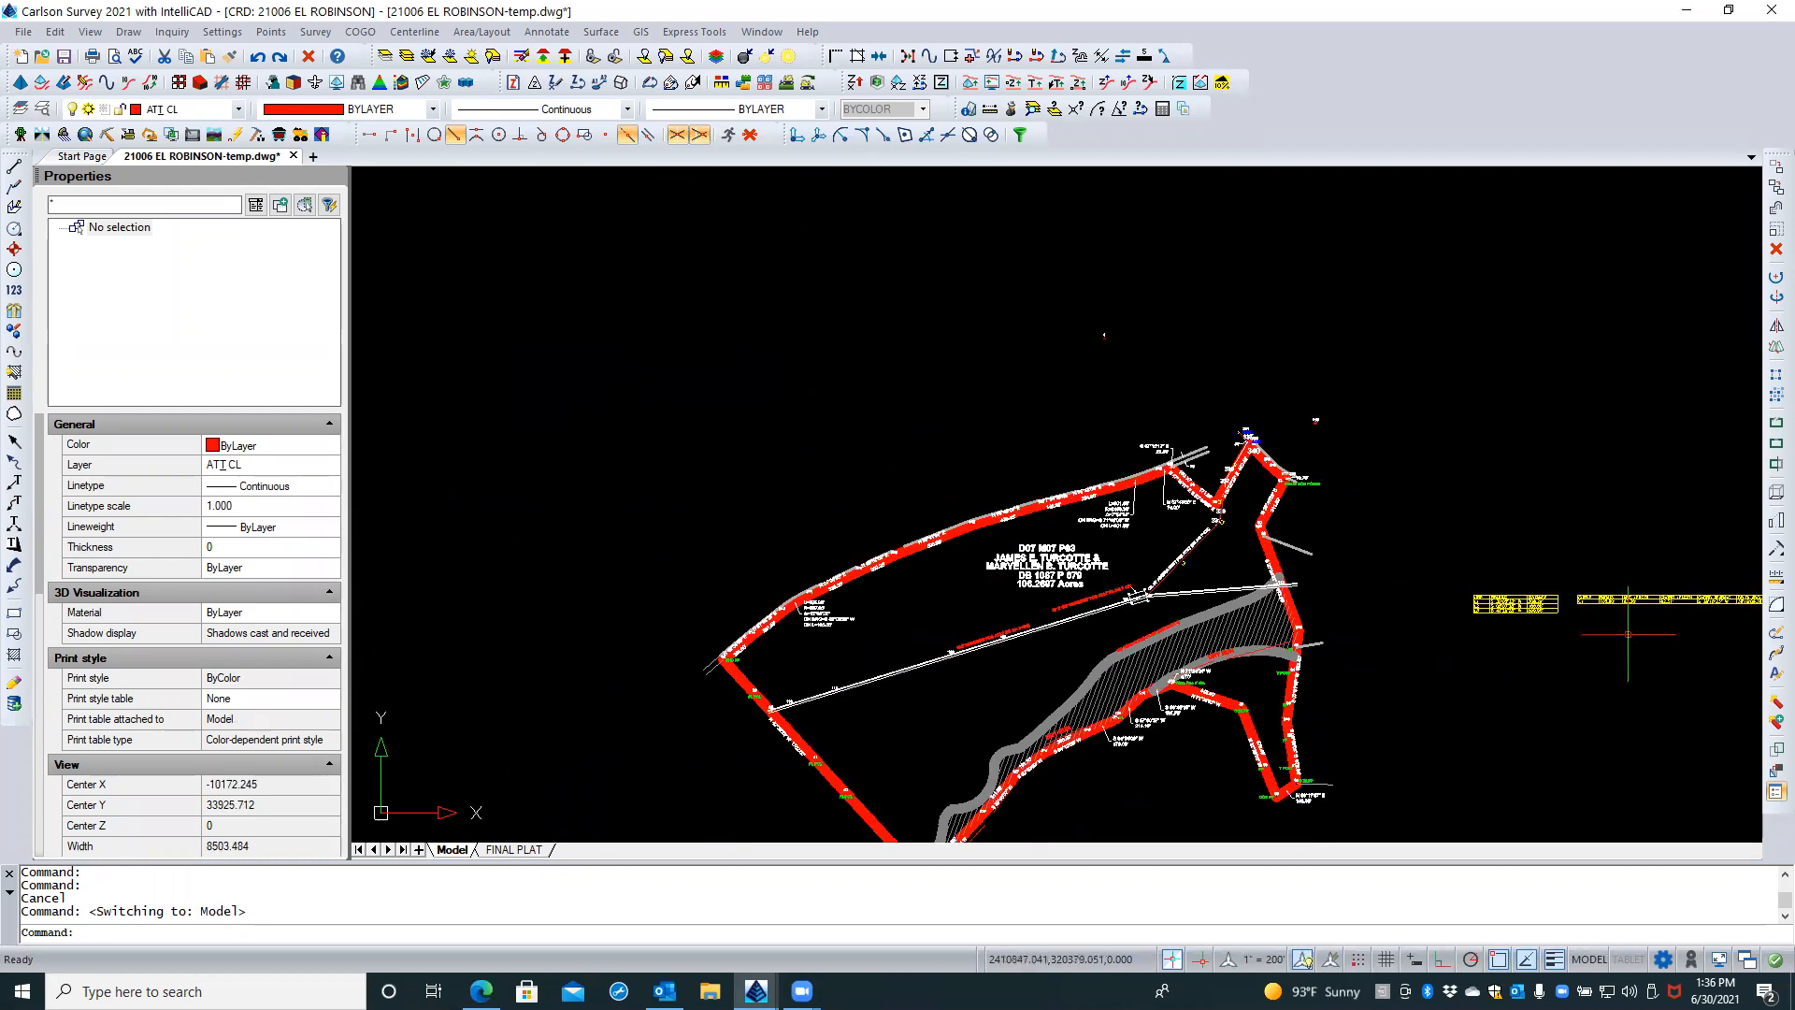
left_click(1603, 570)
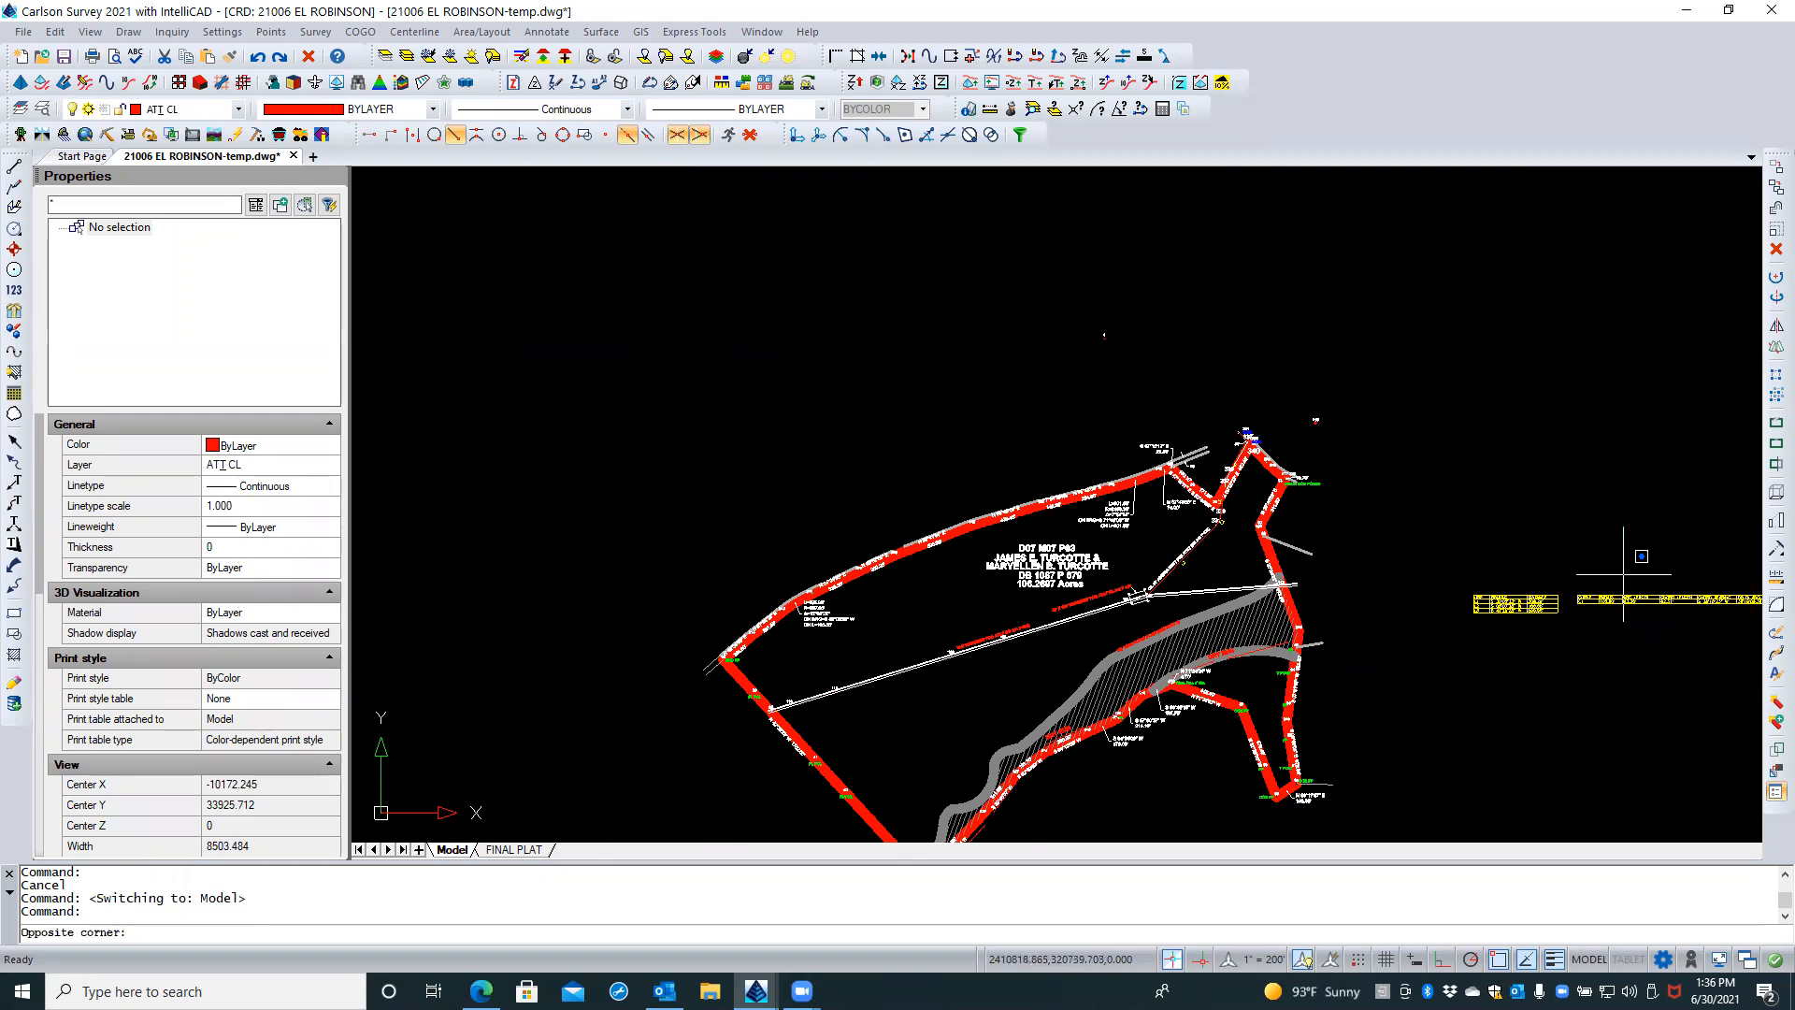
left_click(1463, 629)
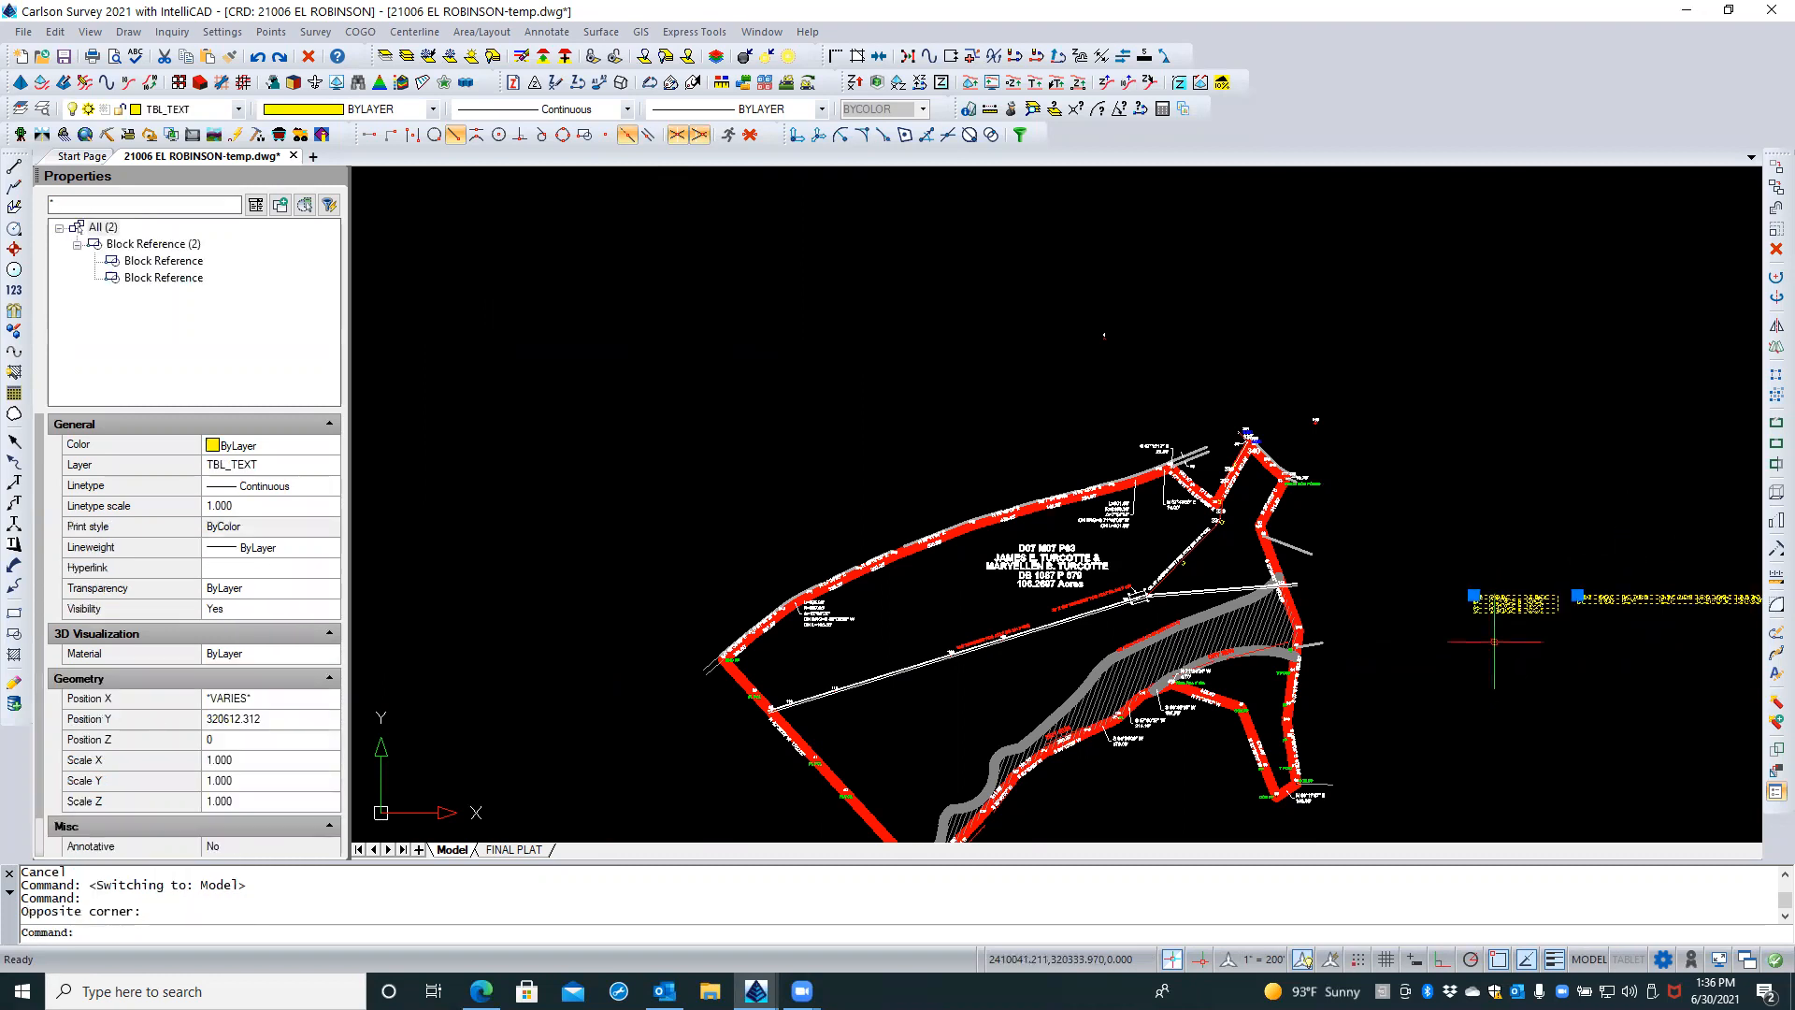
right_click(1495, 643)
left_click(1559, 329)
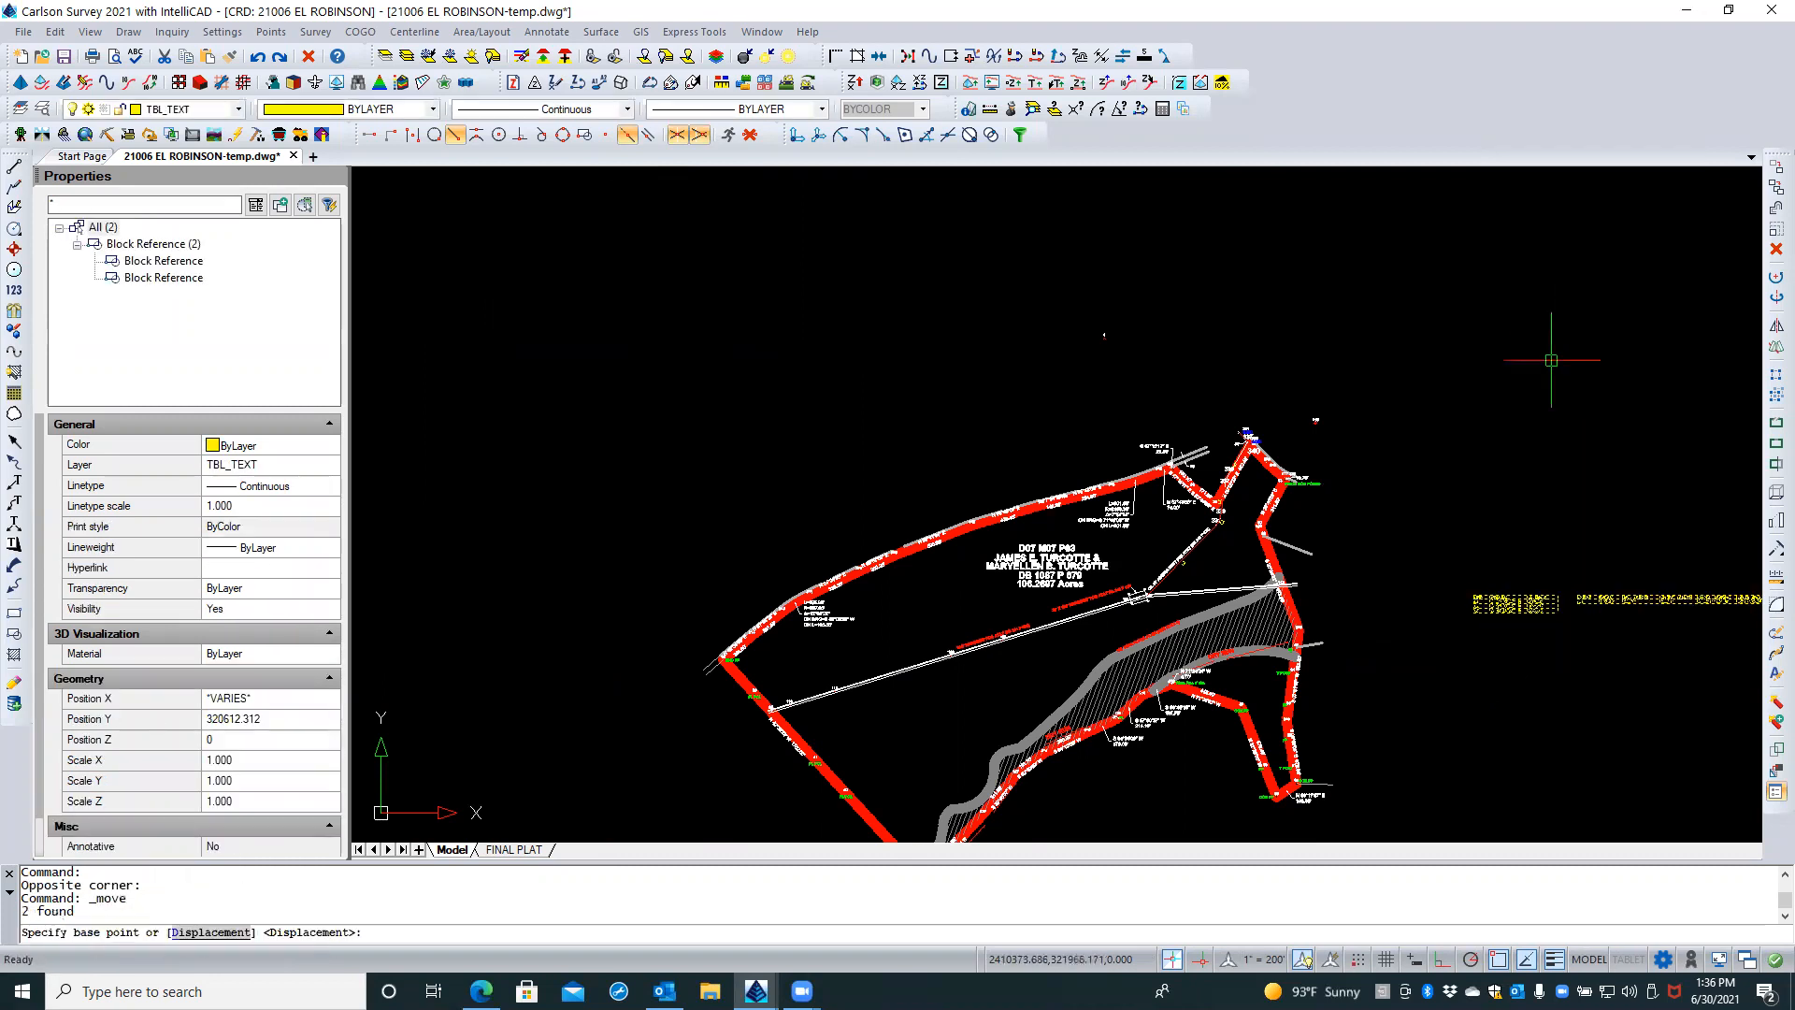
left_click(1508, 599)
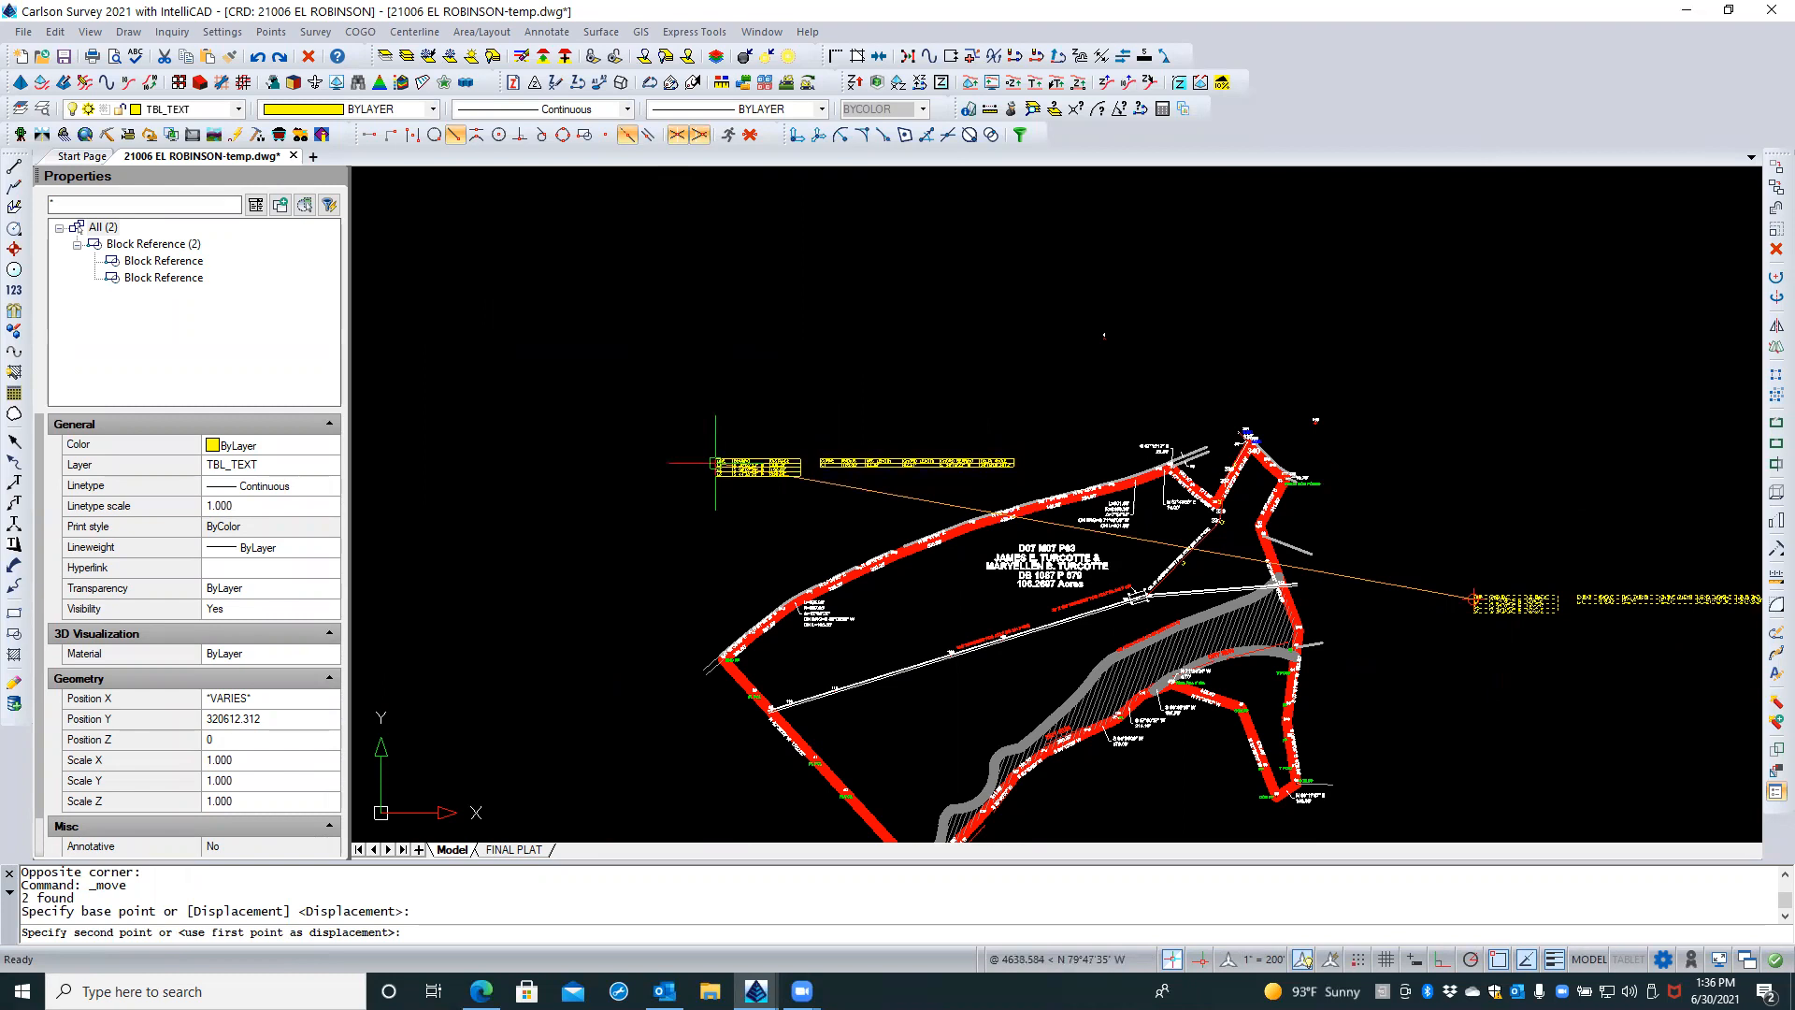
left_click(715, 462)
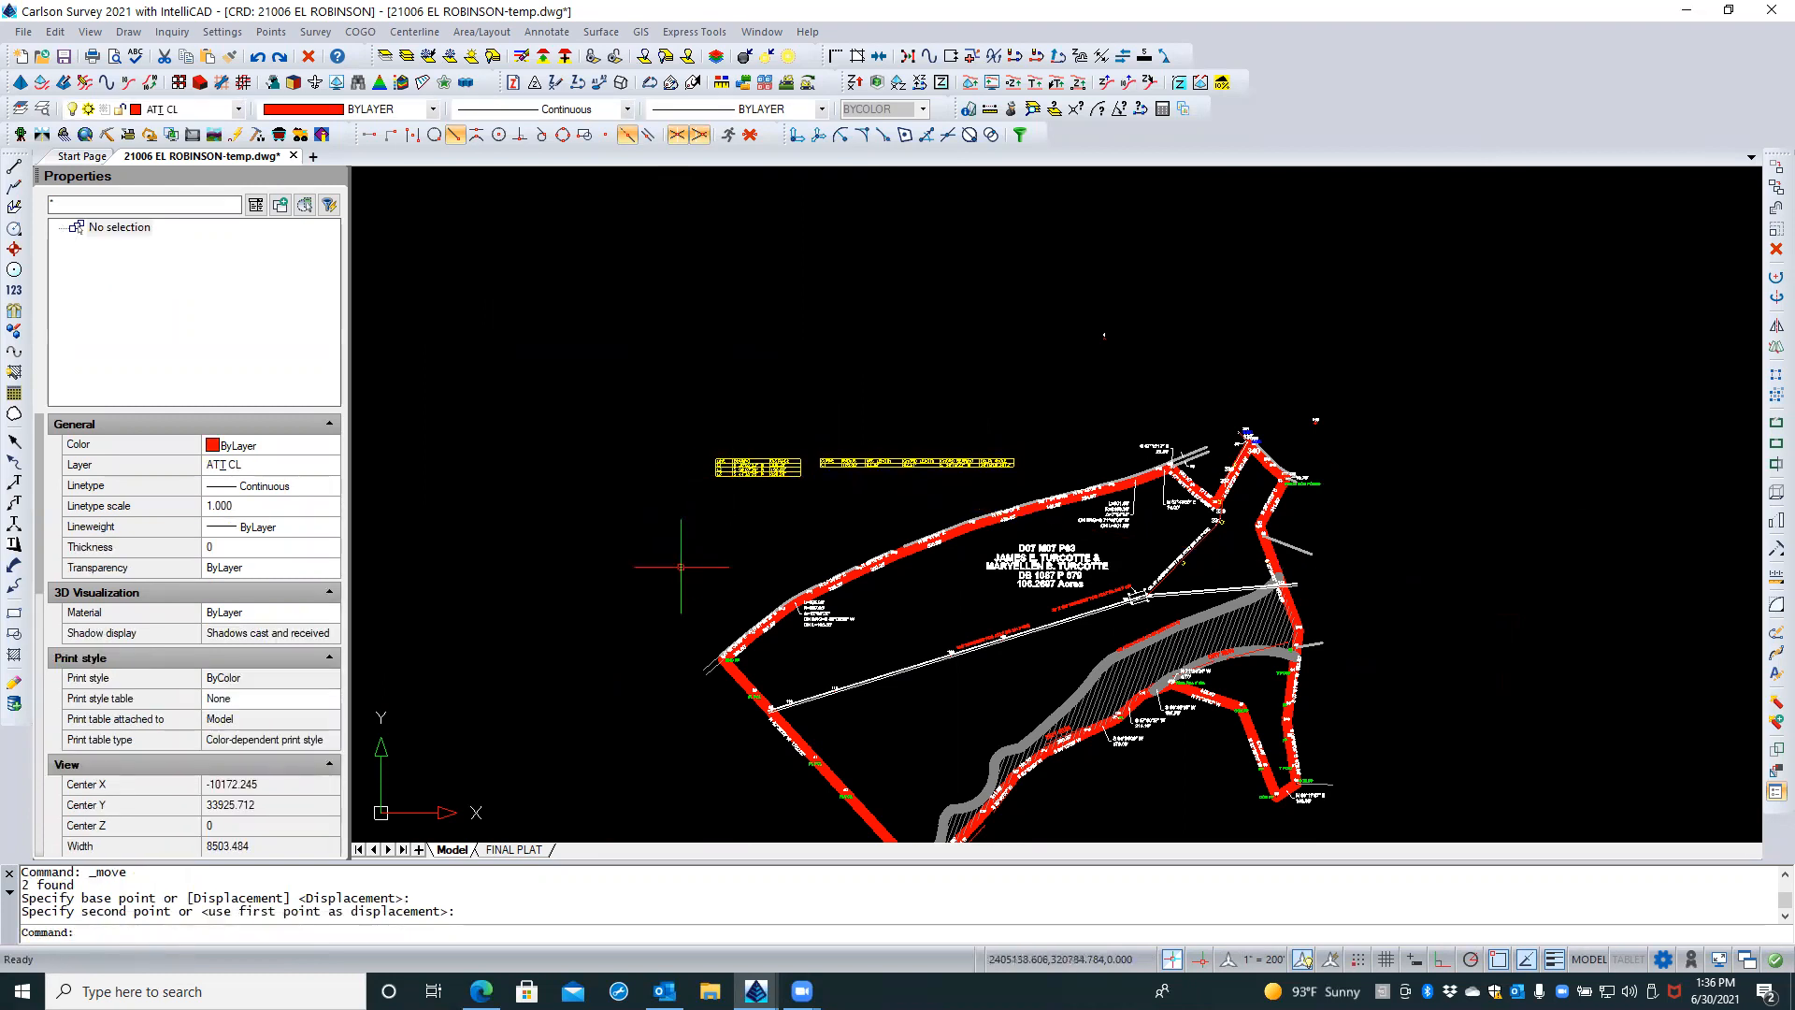
left_click(513, 850)
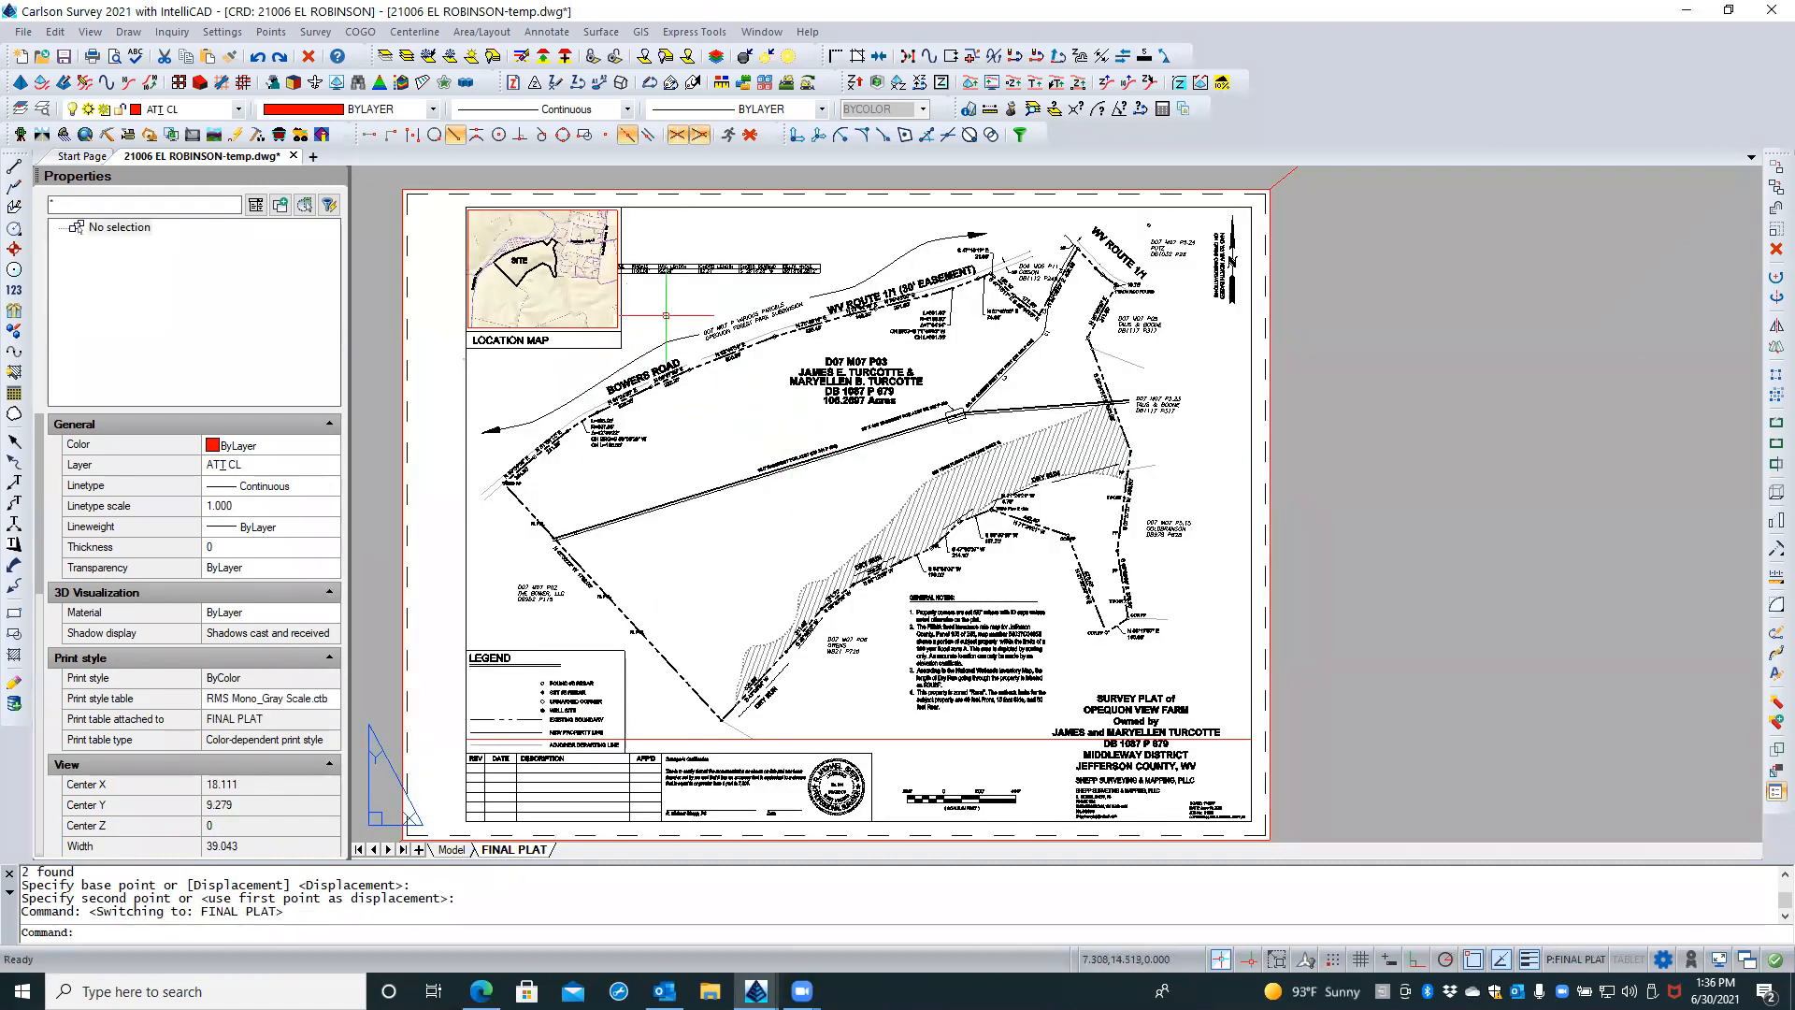
scroll(666, 316, "up", 1)
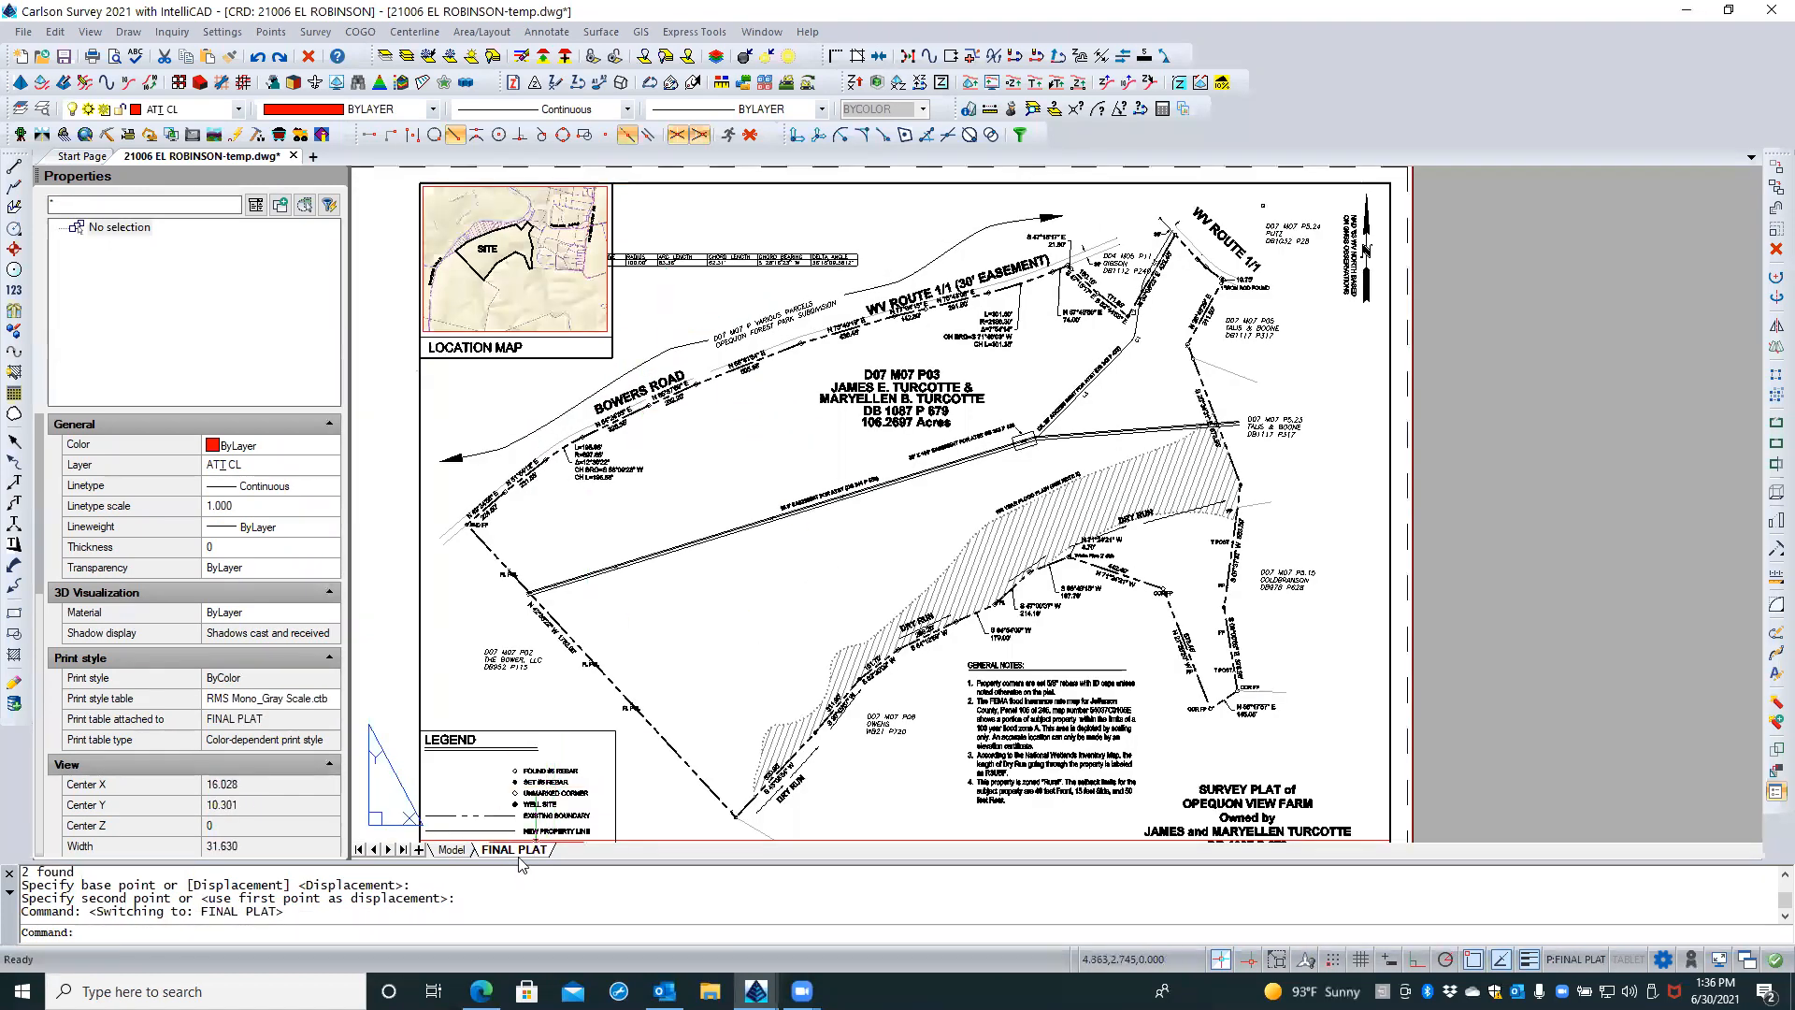
In model space, move the line table directly above the curve table with their left edges aligned, and check the FINAL PLAT layout
left_click(454, 850)
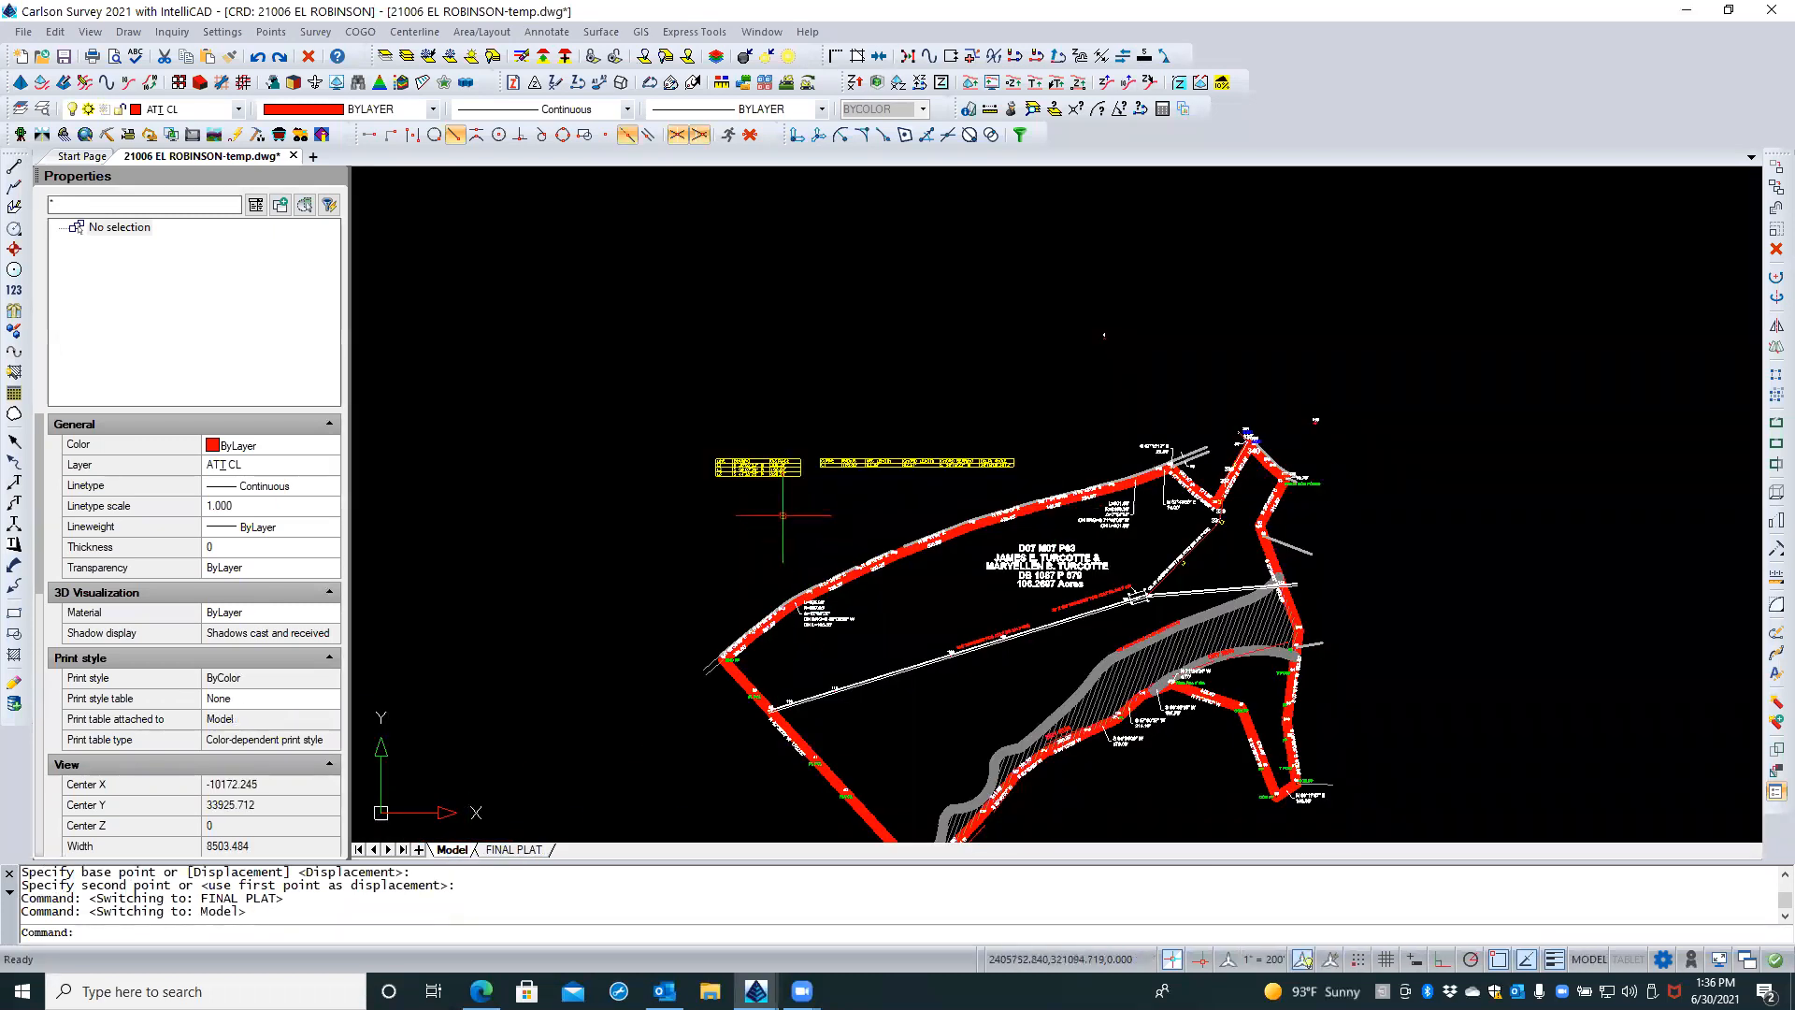
left_click(764, 467)
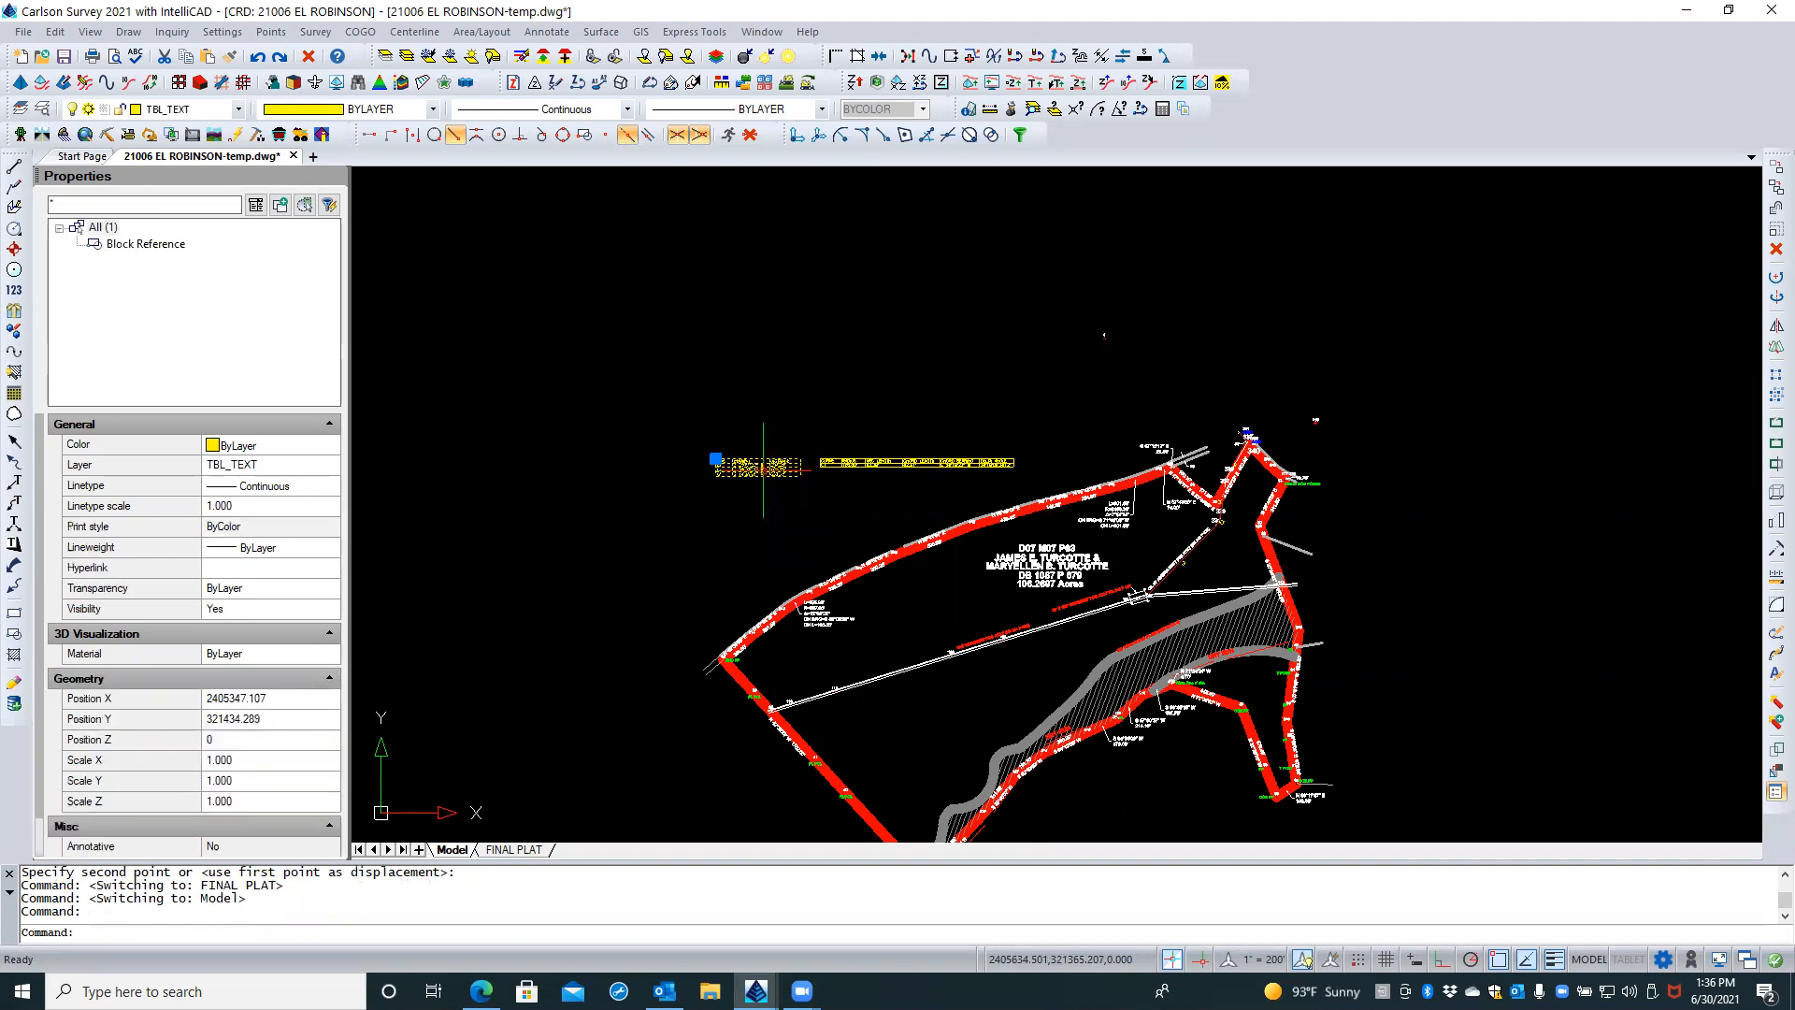
right_click(764, 466)
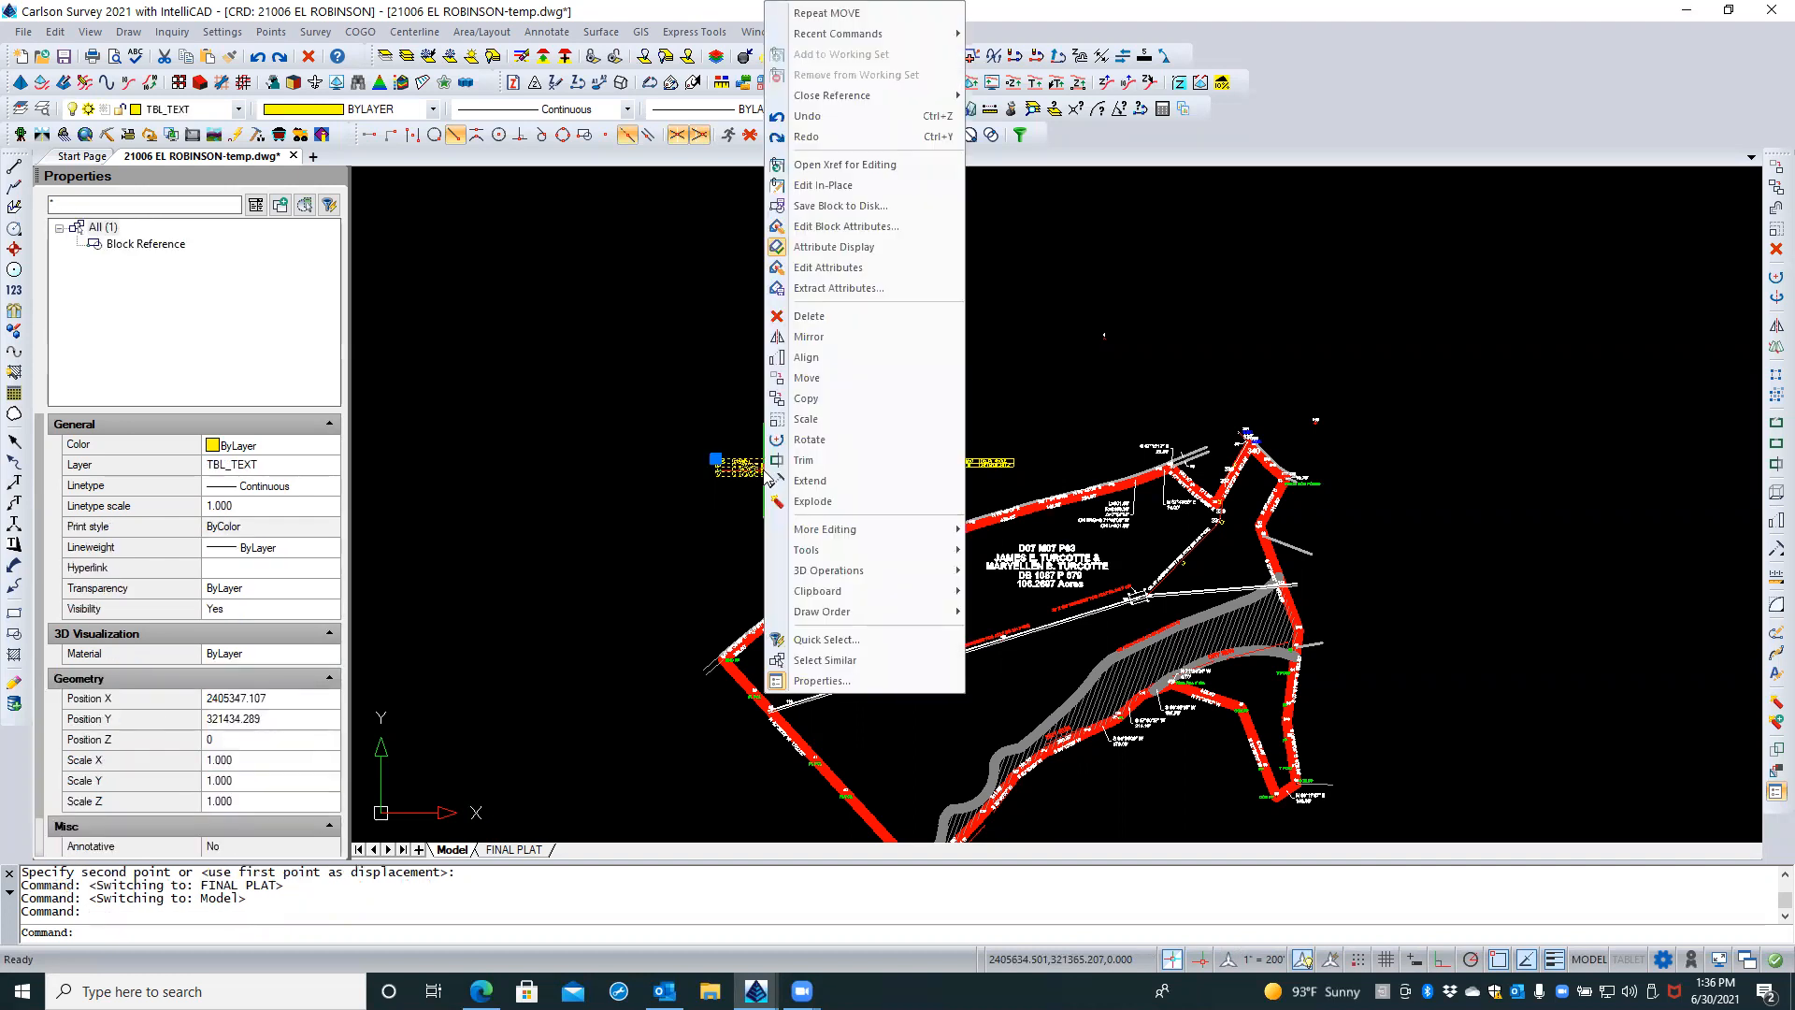
left_click(806, 379)
left_click(716, 461)
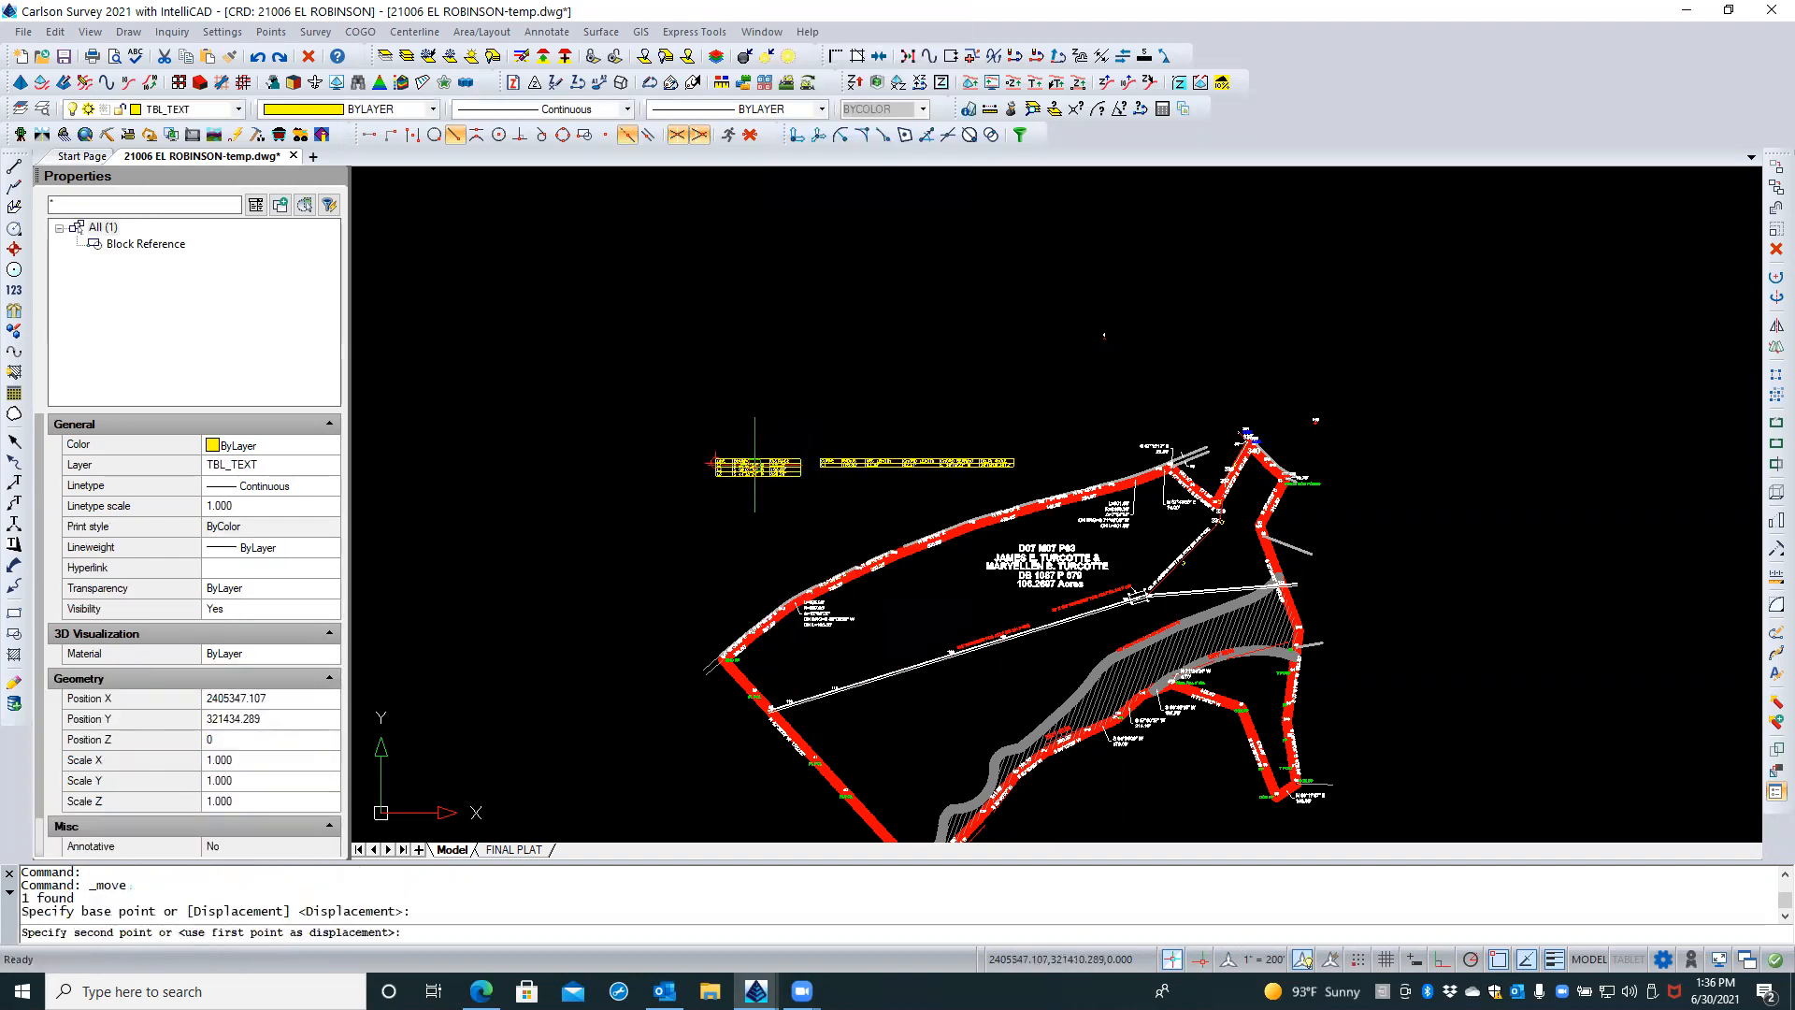
left_click(820, 435)
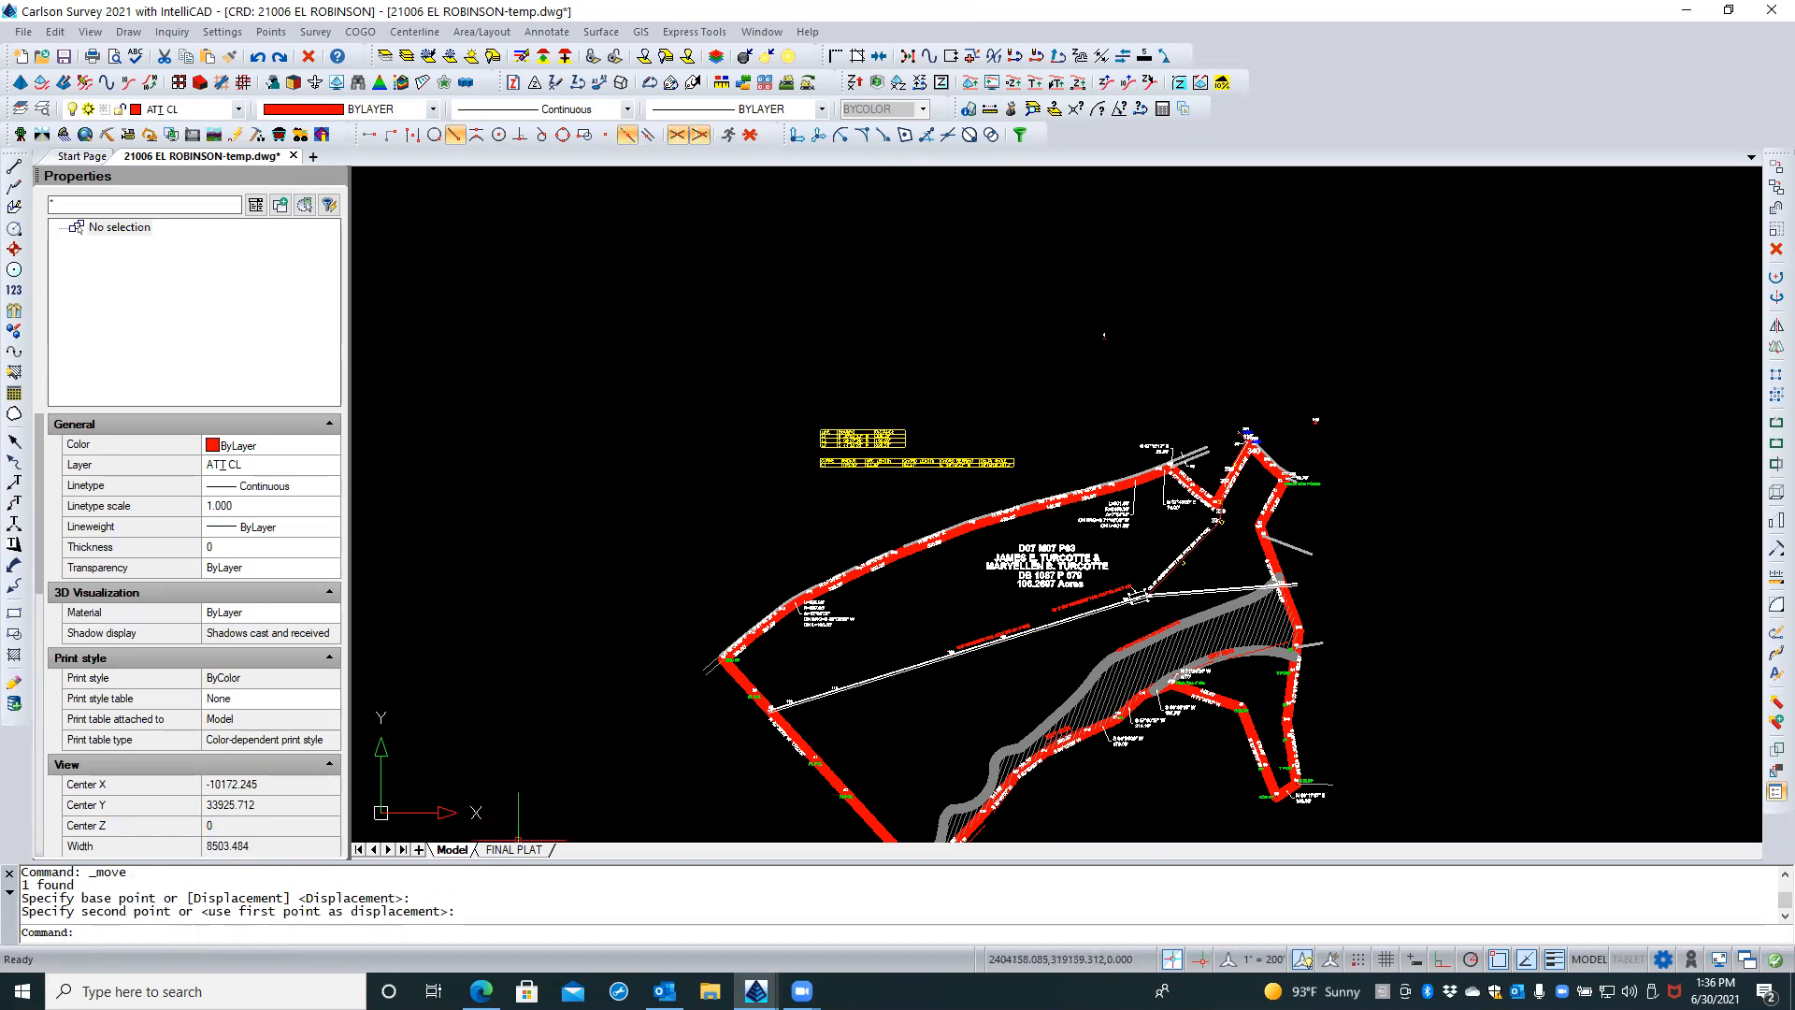
left_click(516, 850)
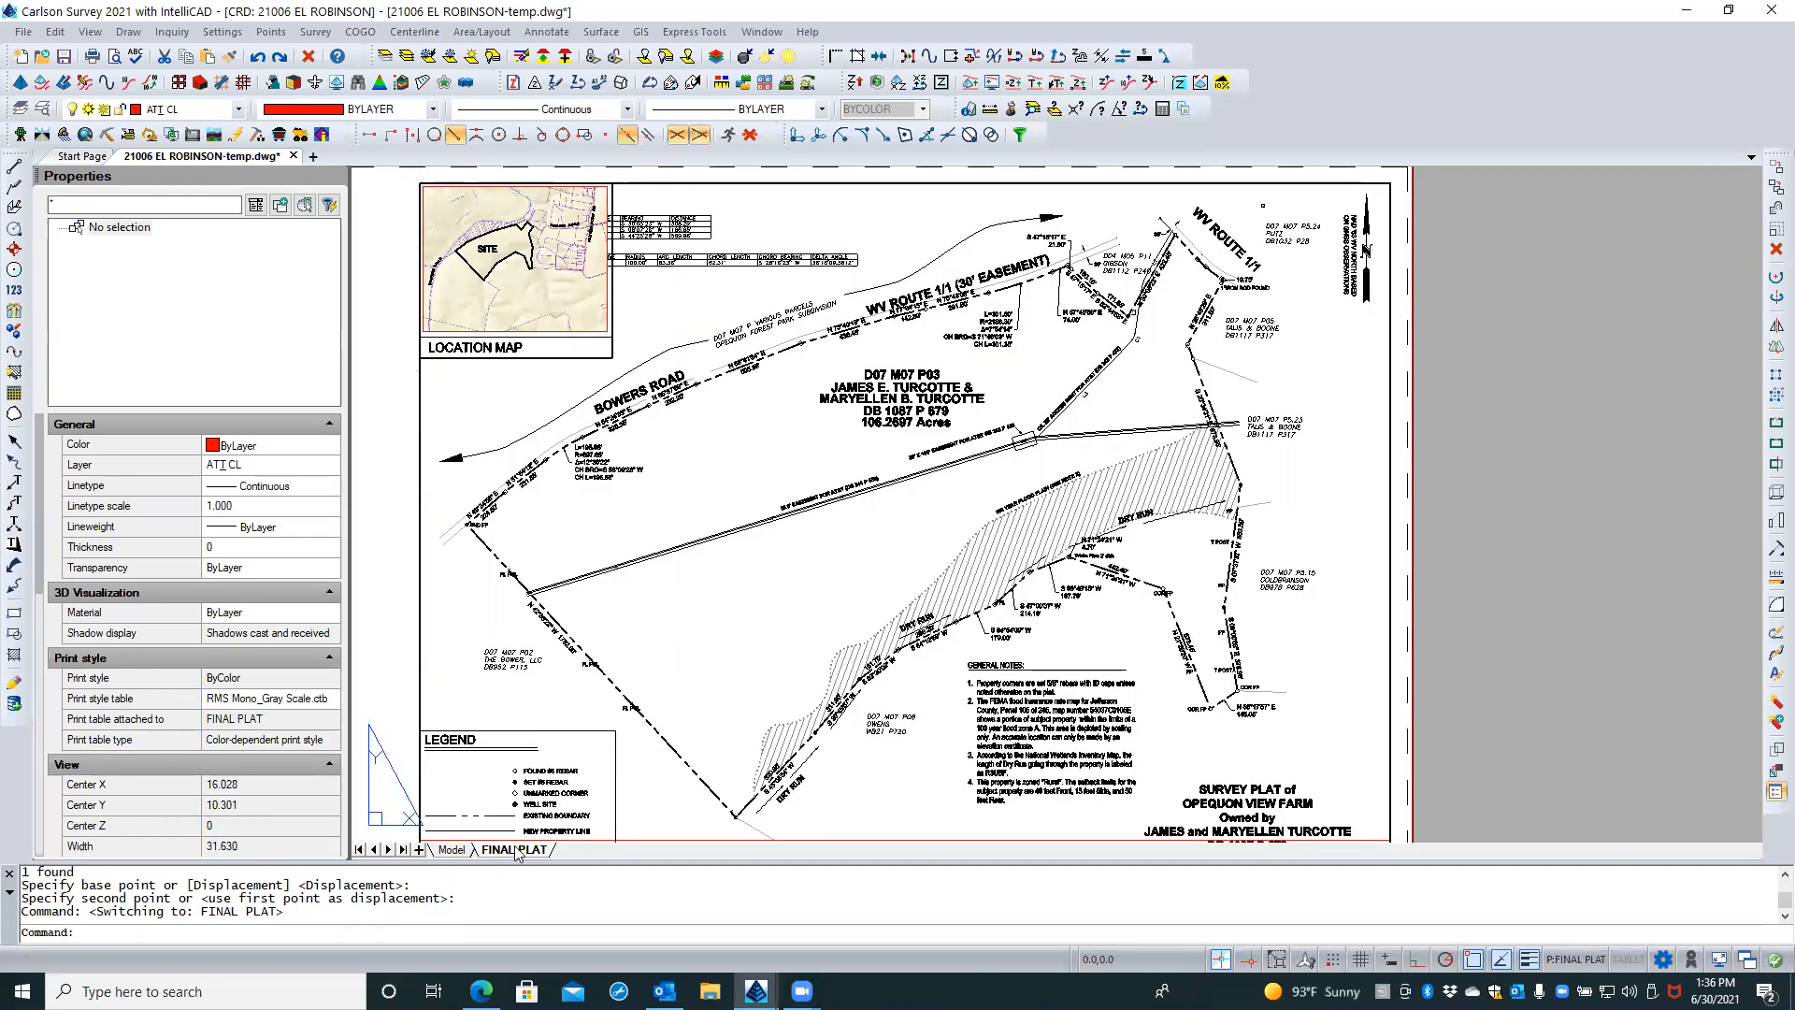
Shift the stacked line and curve tables slightly west in model space and check their position on the FINAL PLAT layout
left_click(449, 850)
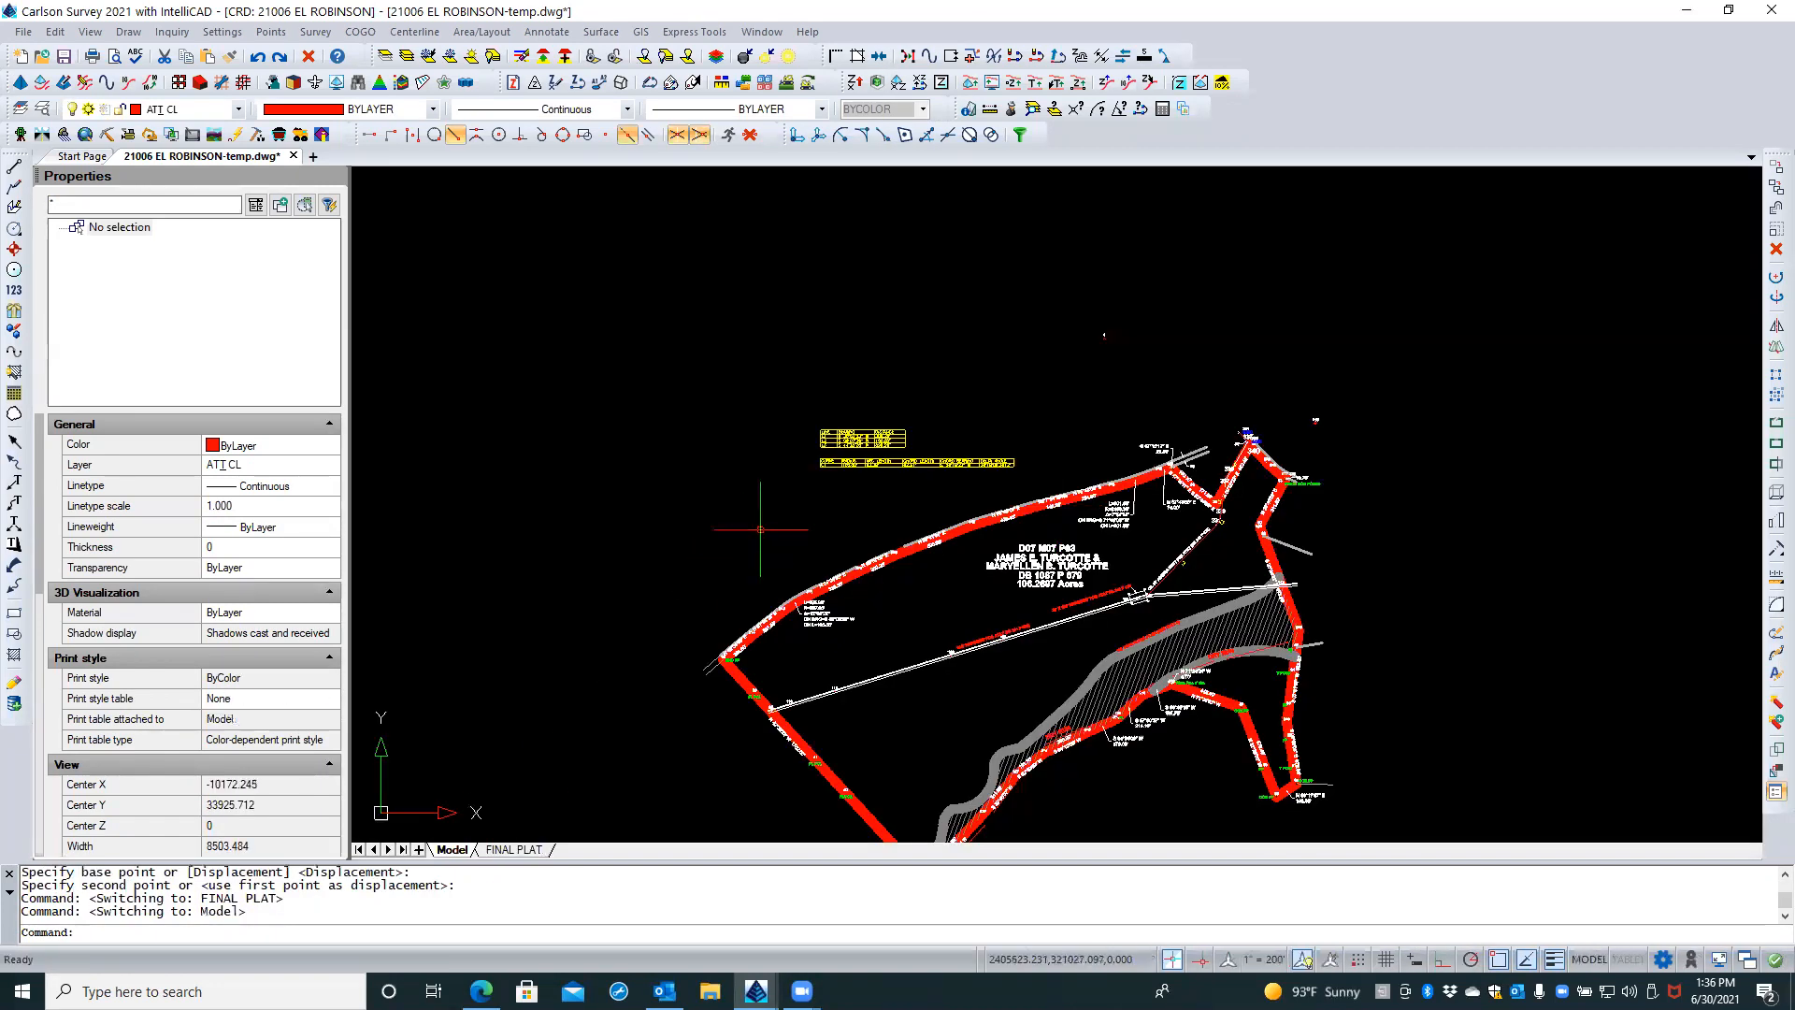
left_click(876, 405)
left_click(842, 479)
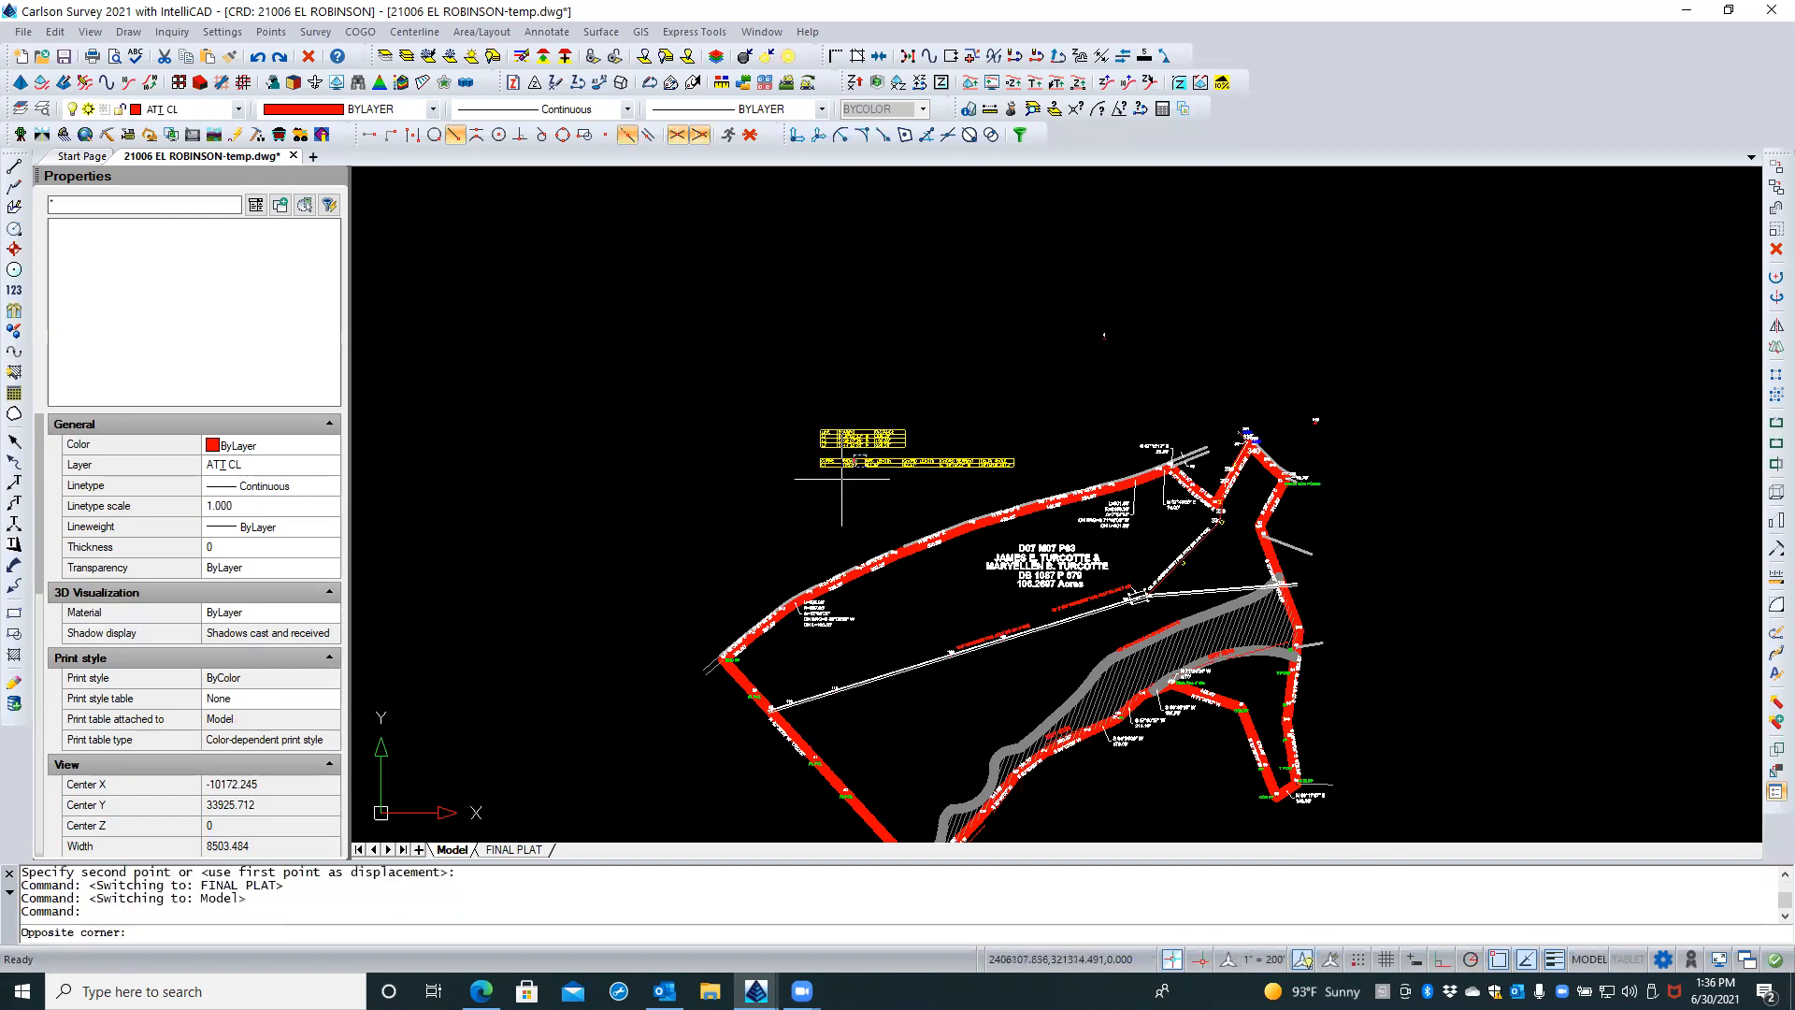
right_click(849, 464)
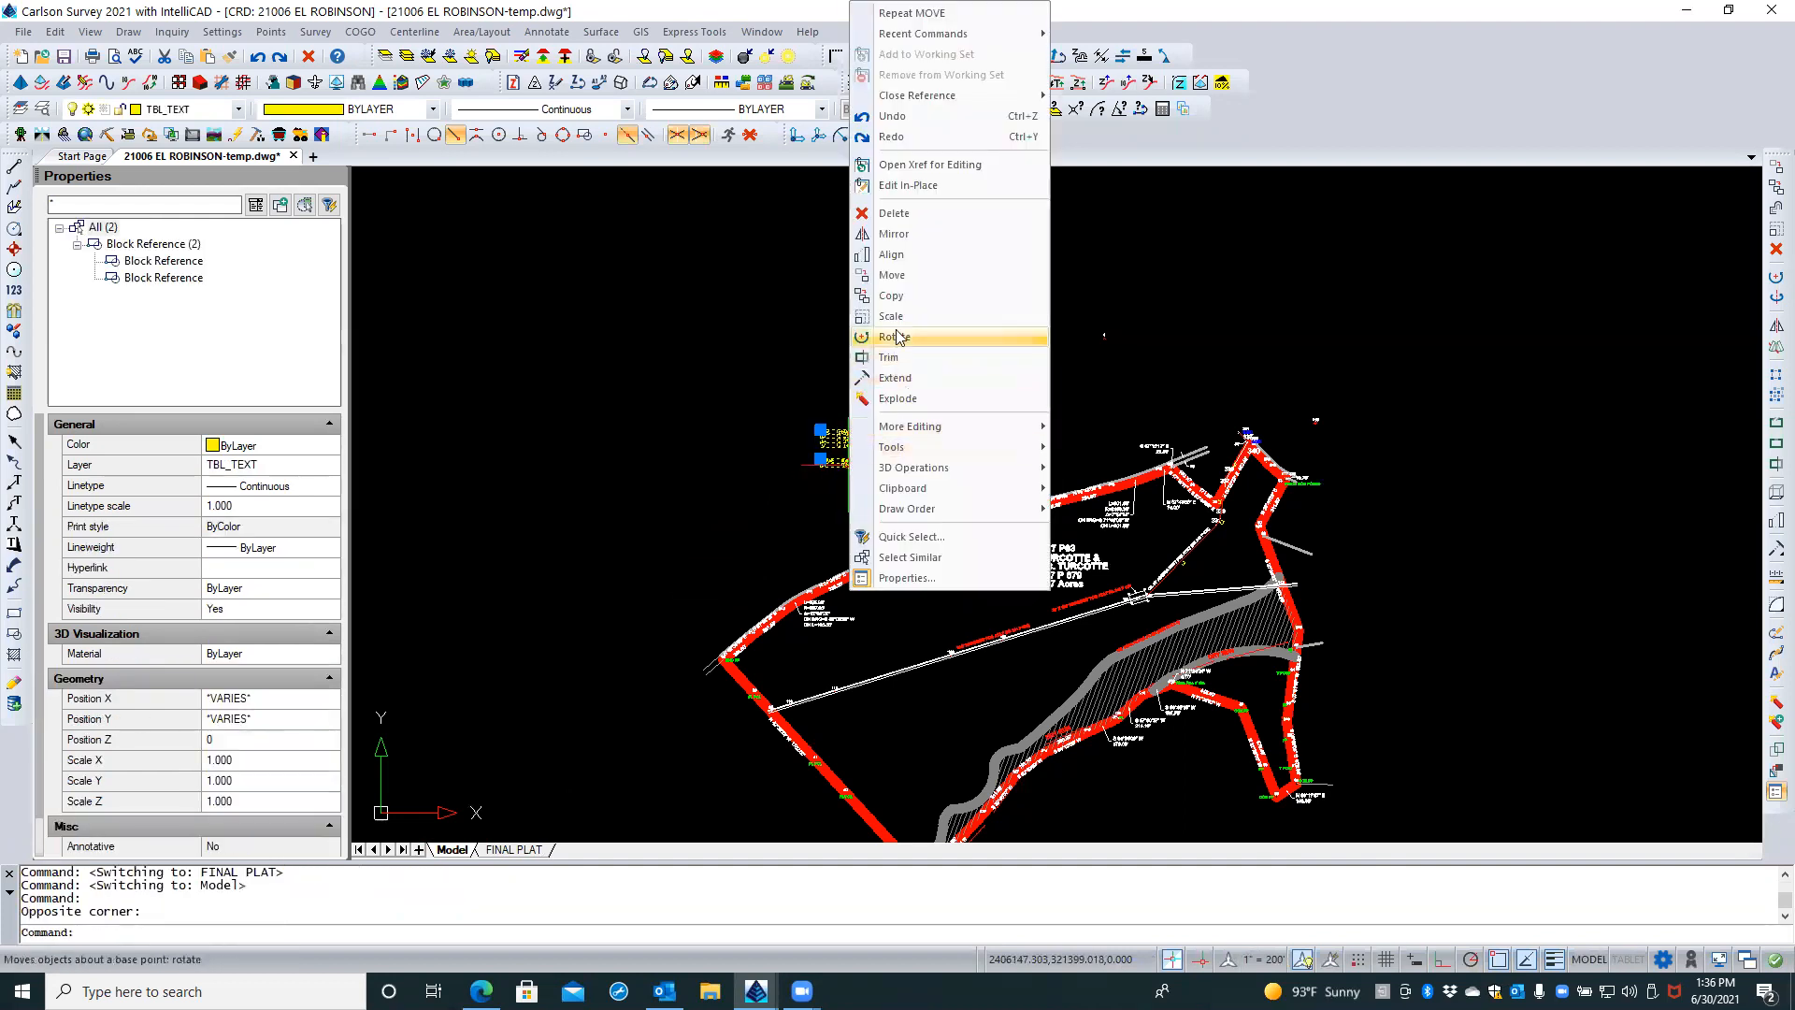
left_click(893, 275)
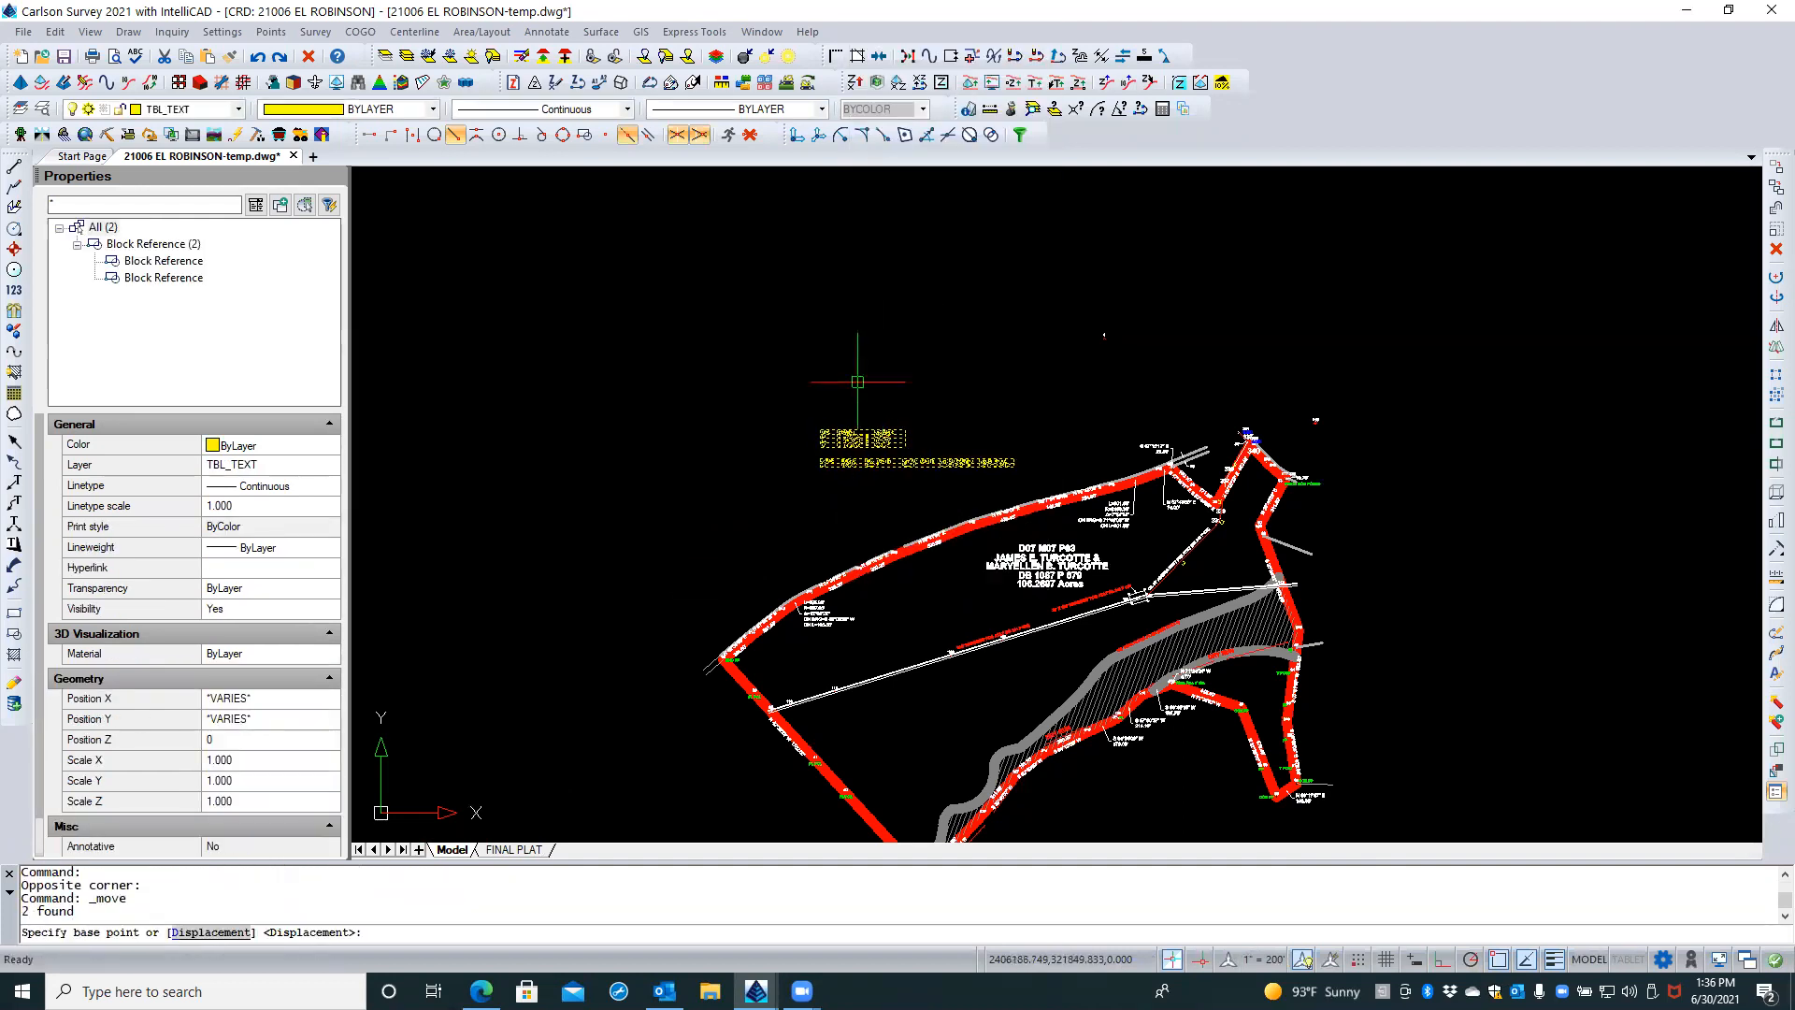
left_click(854, 446)
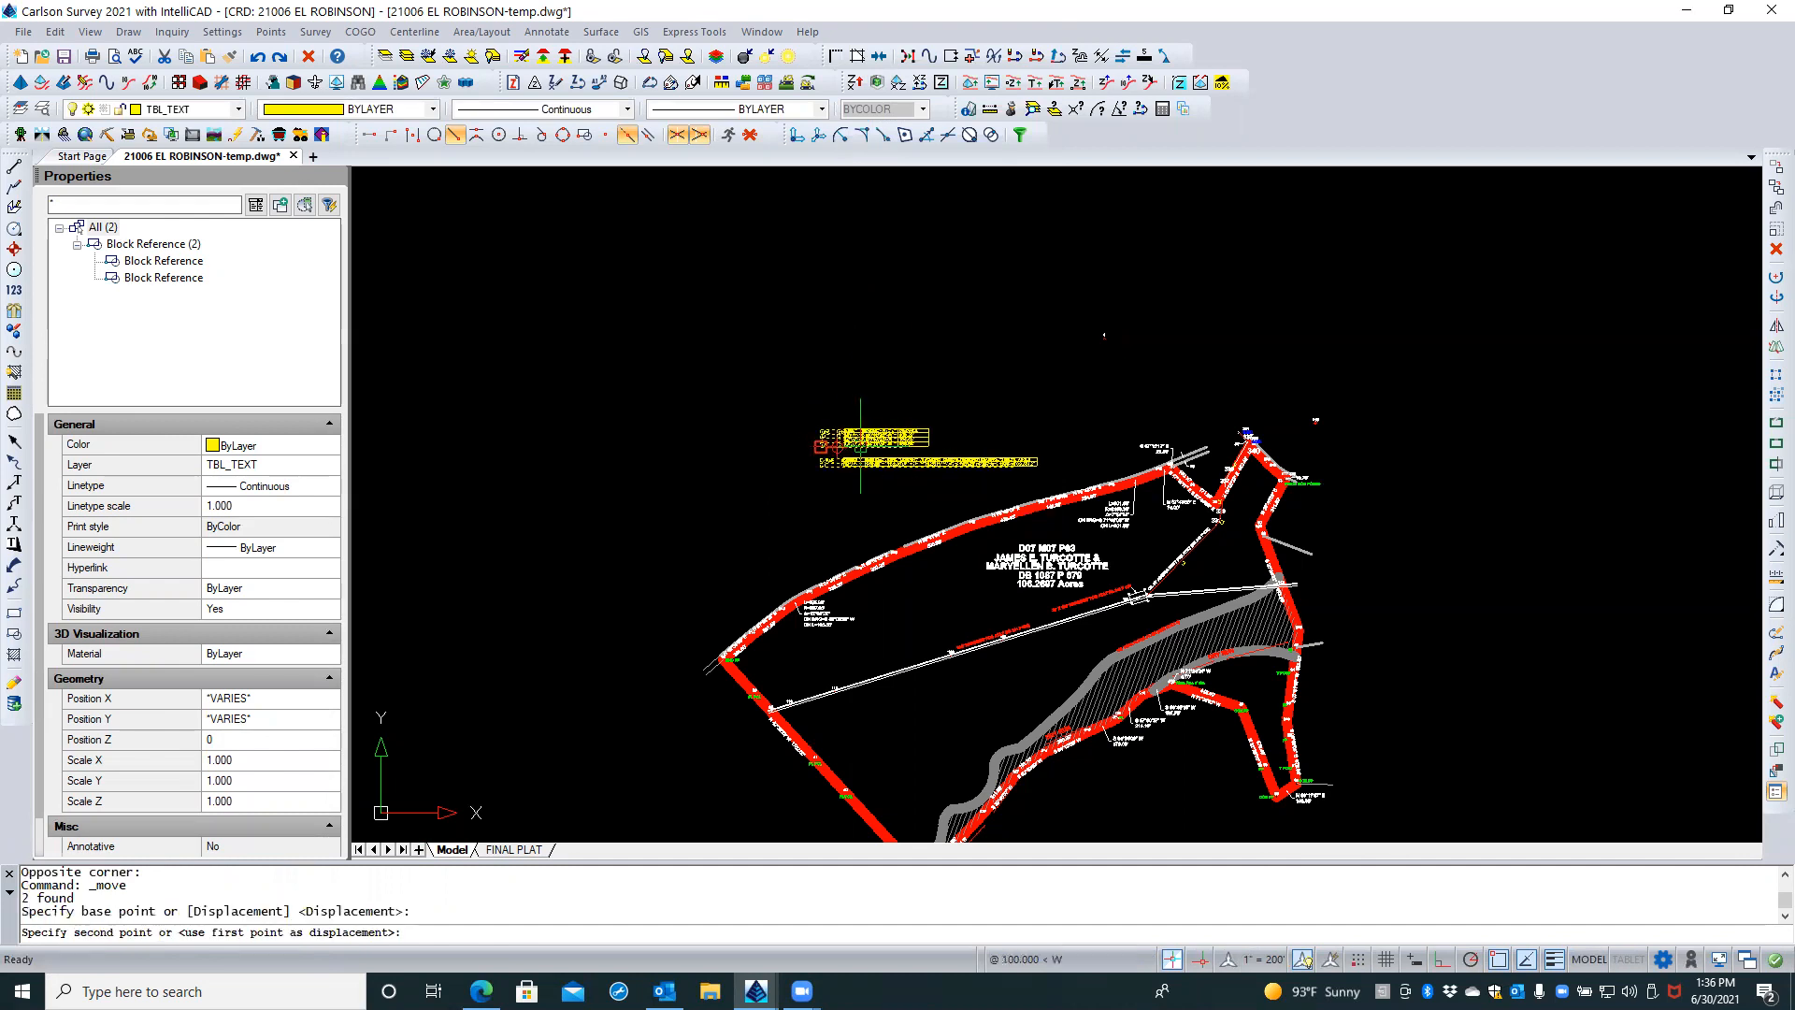
left_click(861, 446)
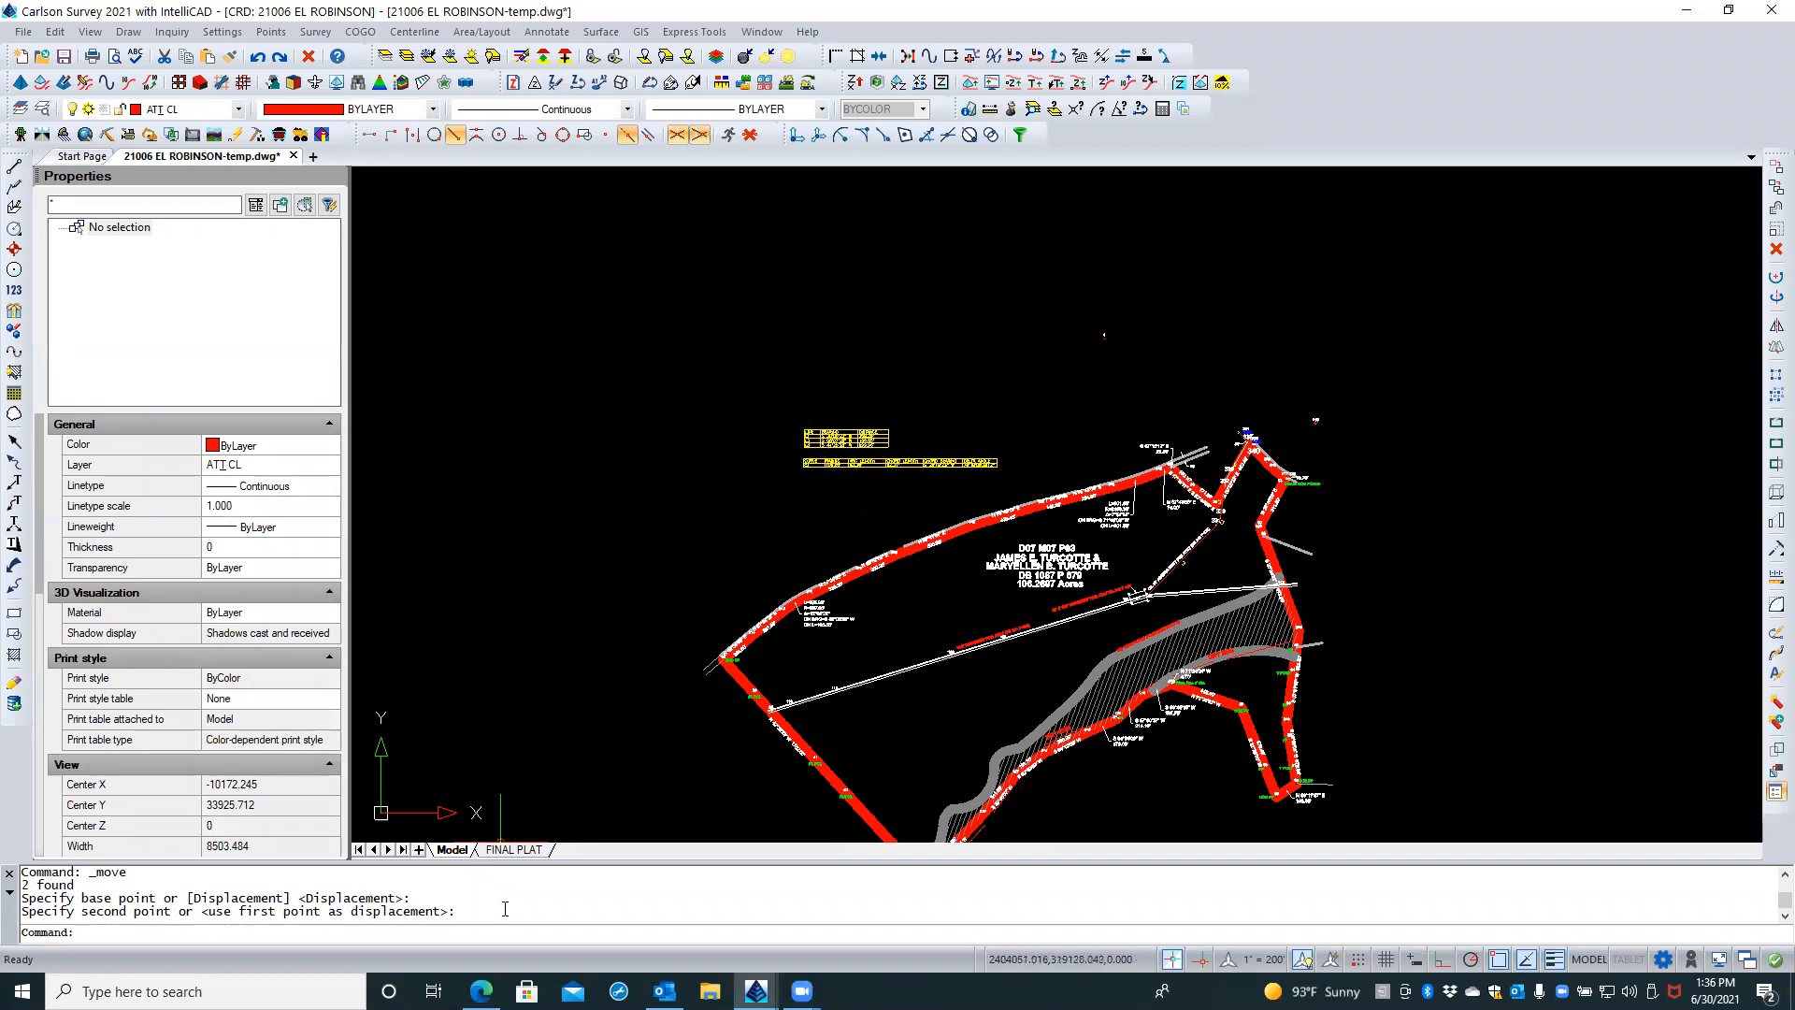
left_click(520, 850)
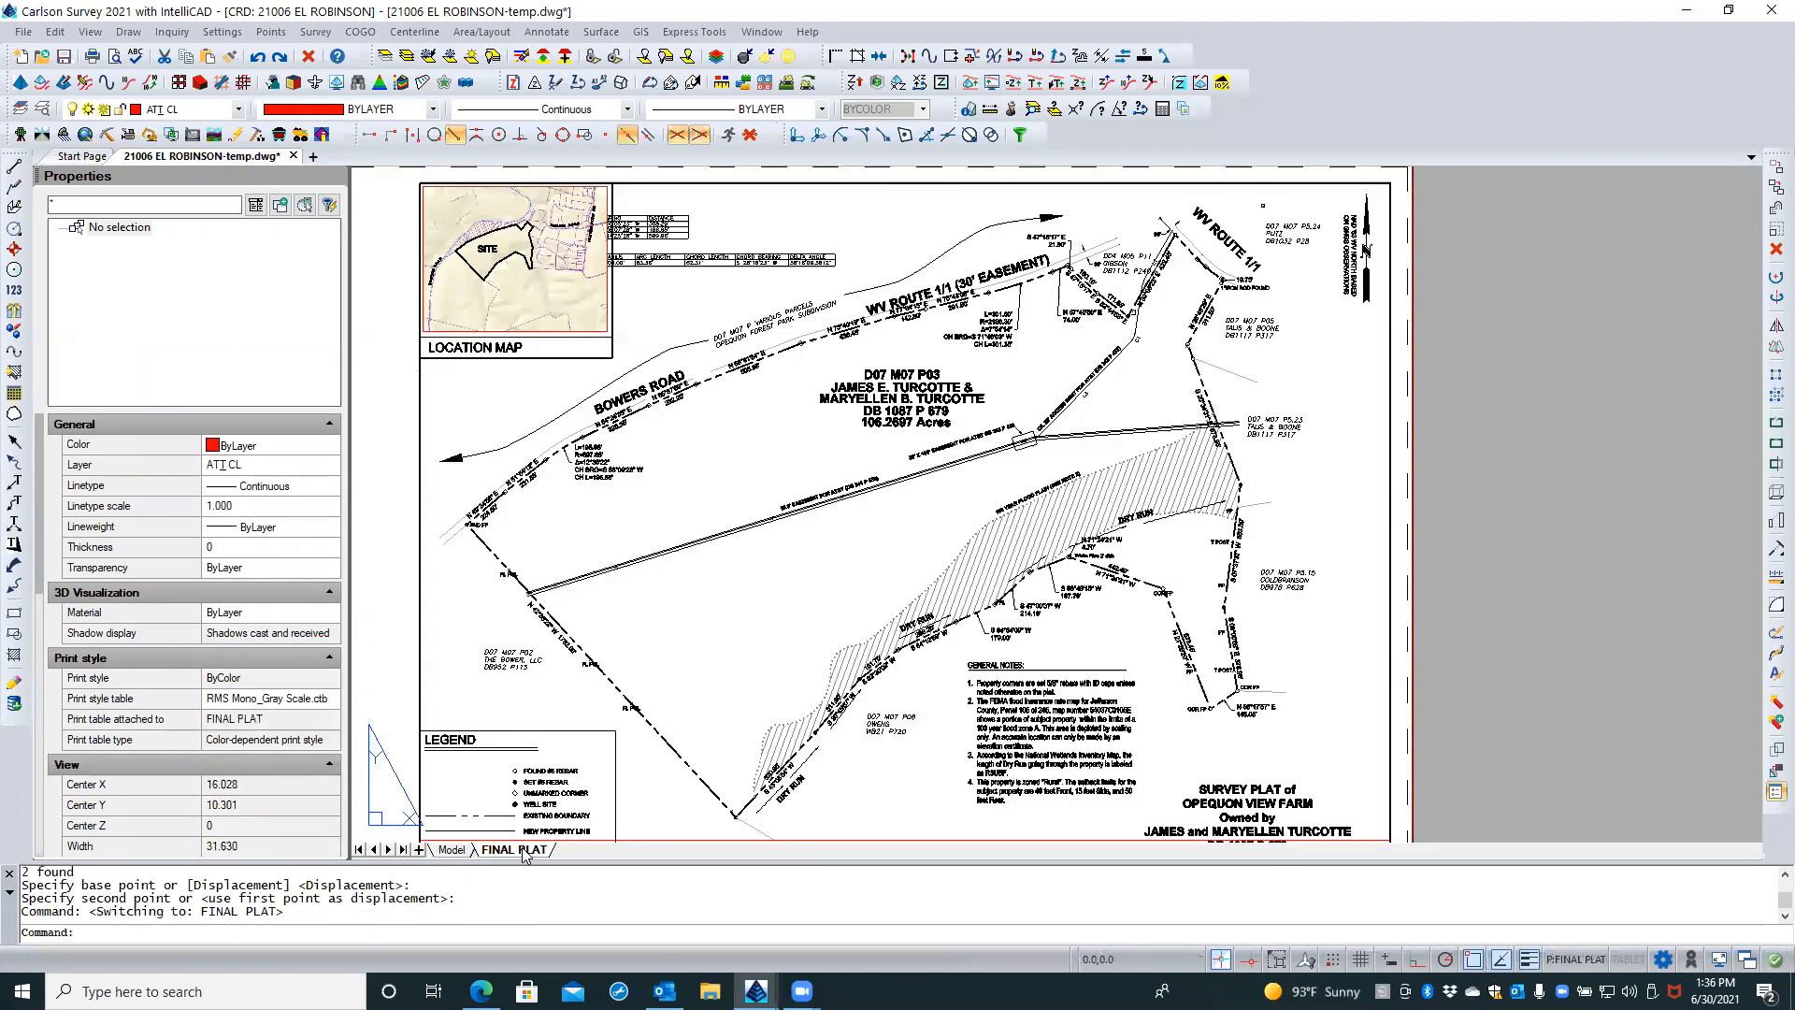
Move both tables east in model space so they sit clear of the location map, and check them on the FINAL PLAT layout
left_click(452, 850)
left_click(928, 404)
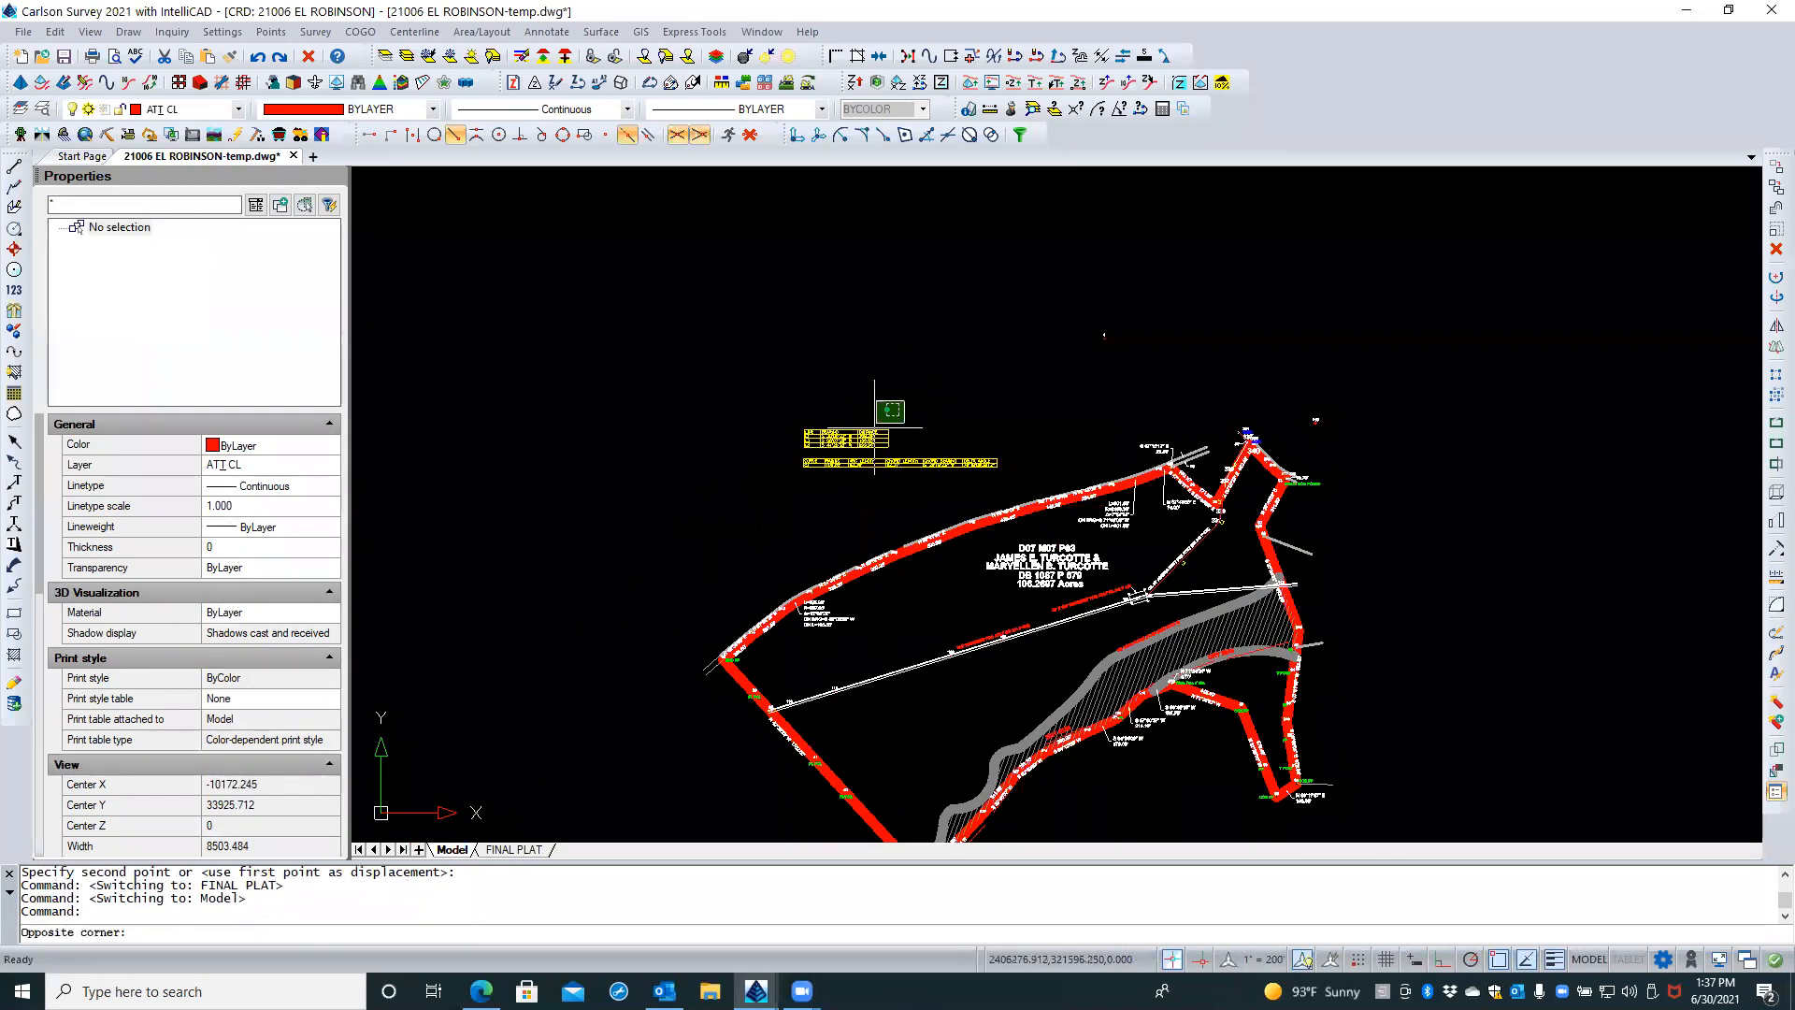
left_click(840, 479)
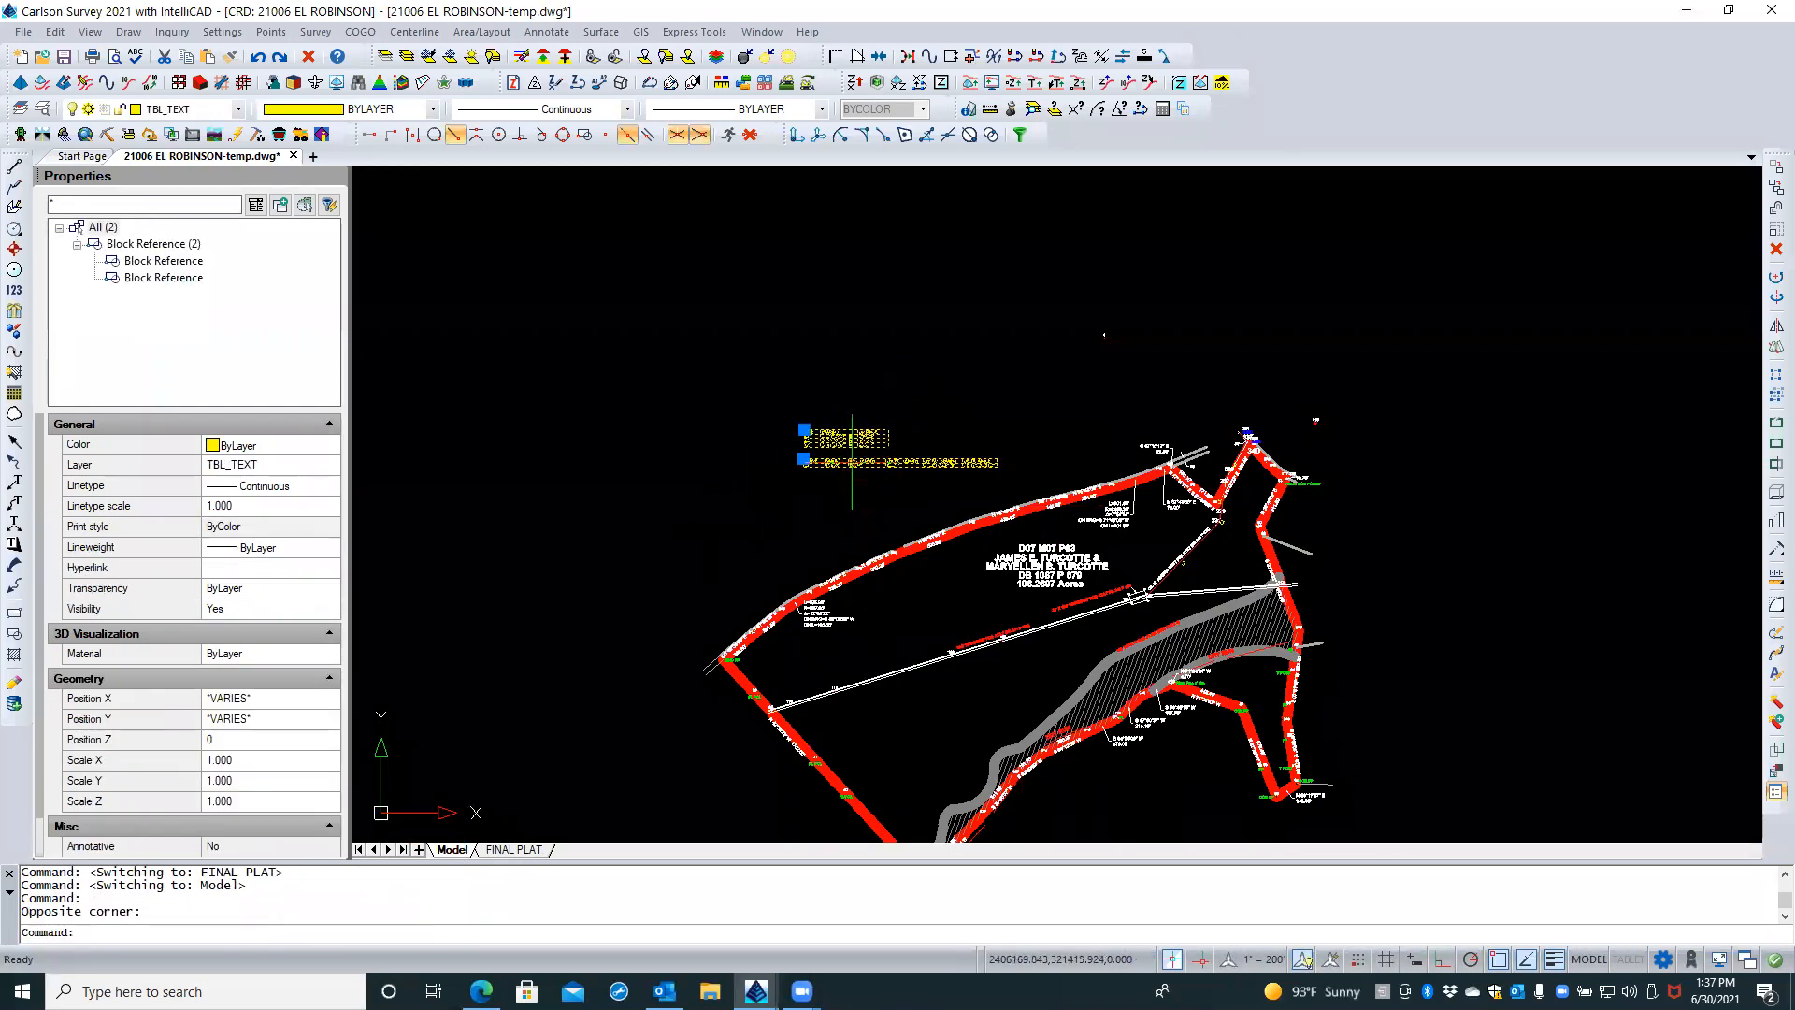
right_click(852, 462)
left_click(918, 277)
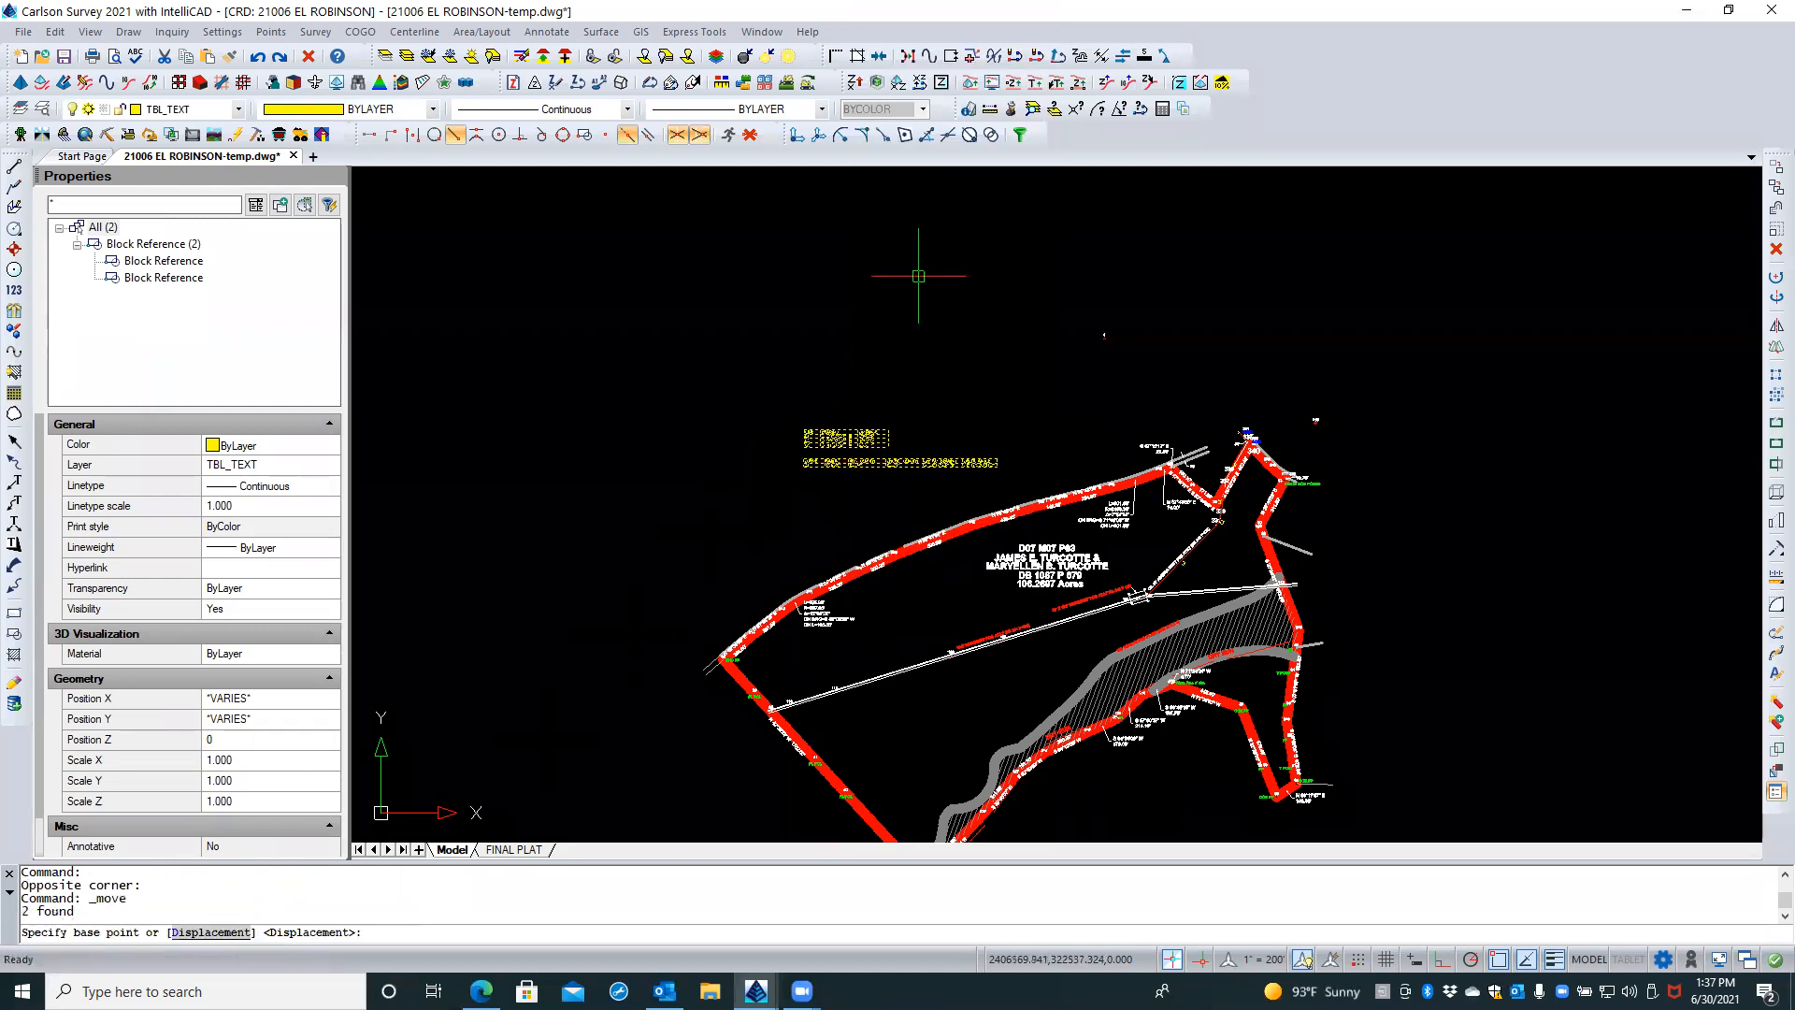
left_click(845, 438)
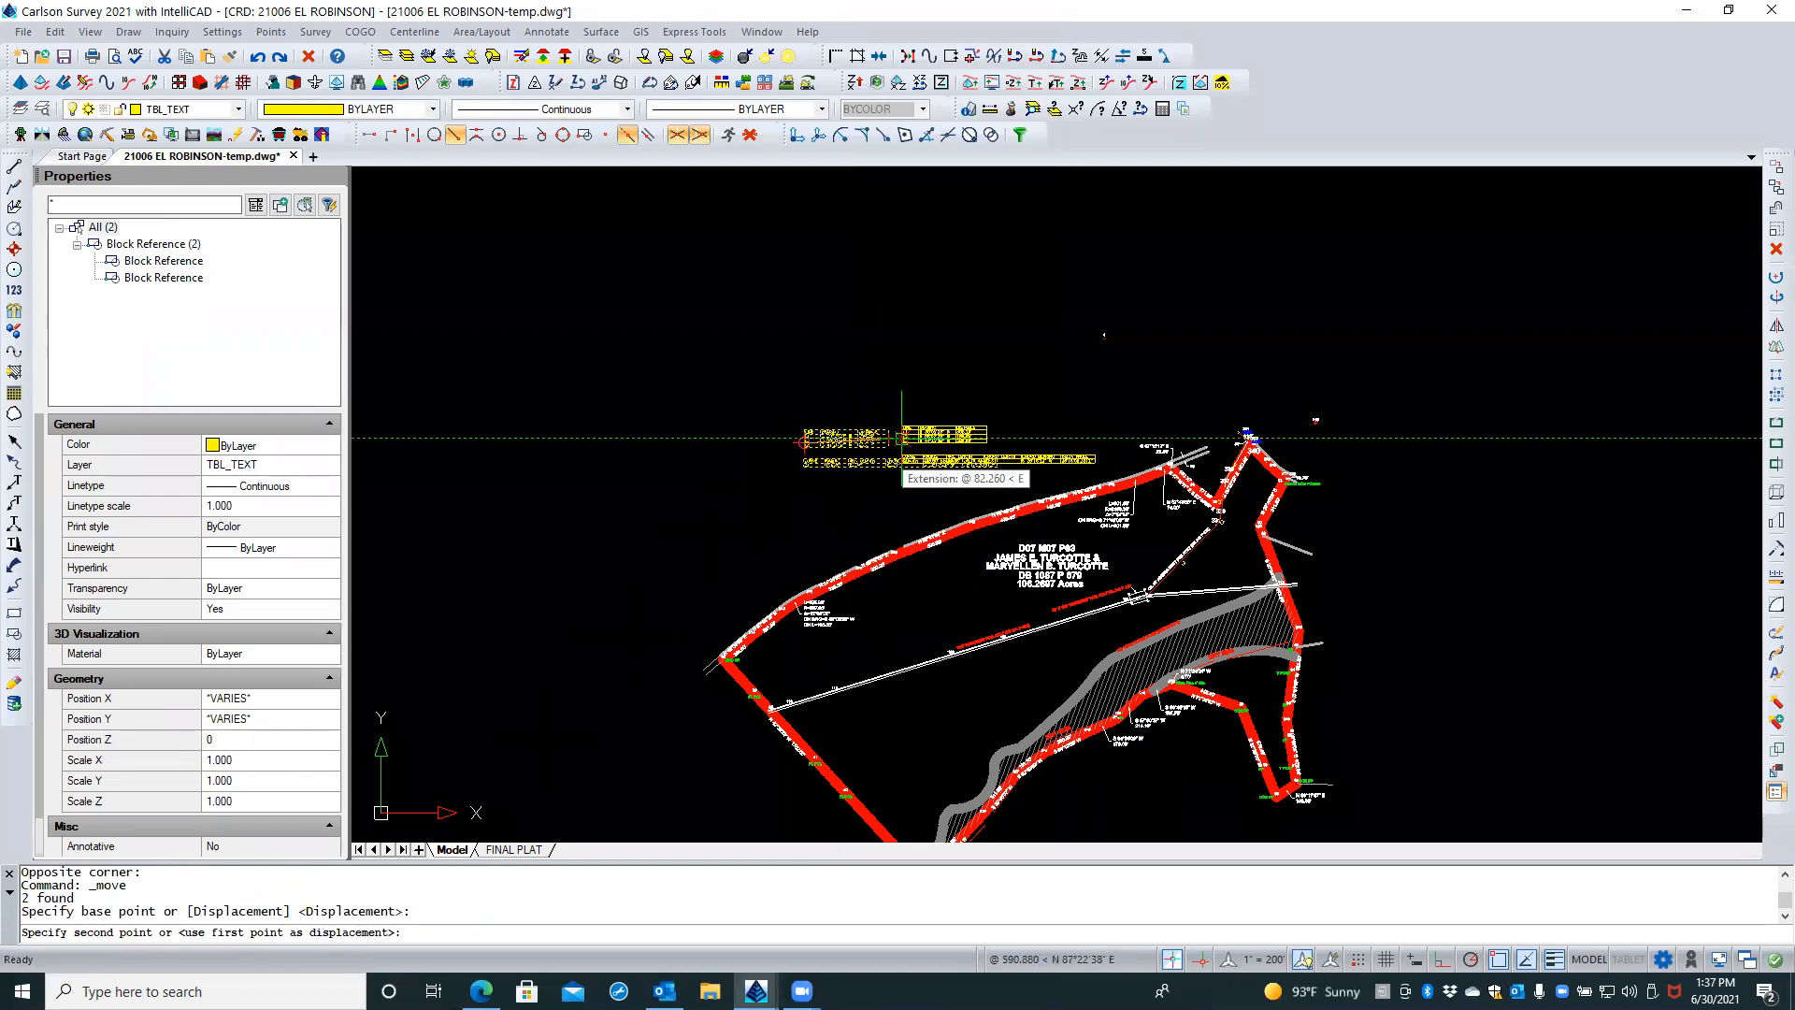
left_click(901, 436)
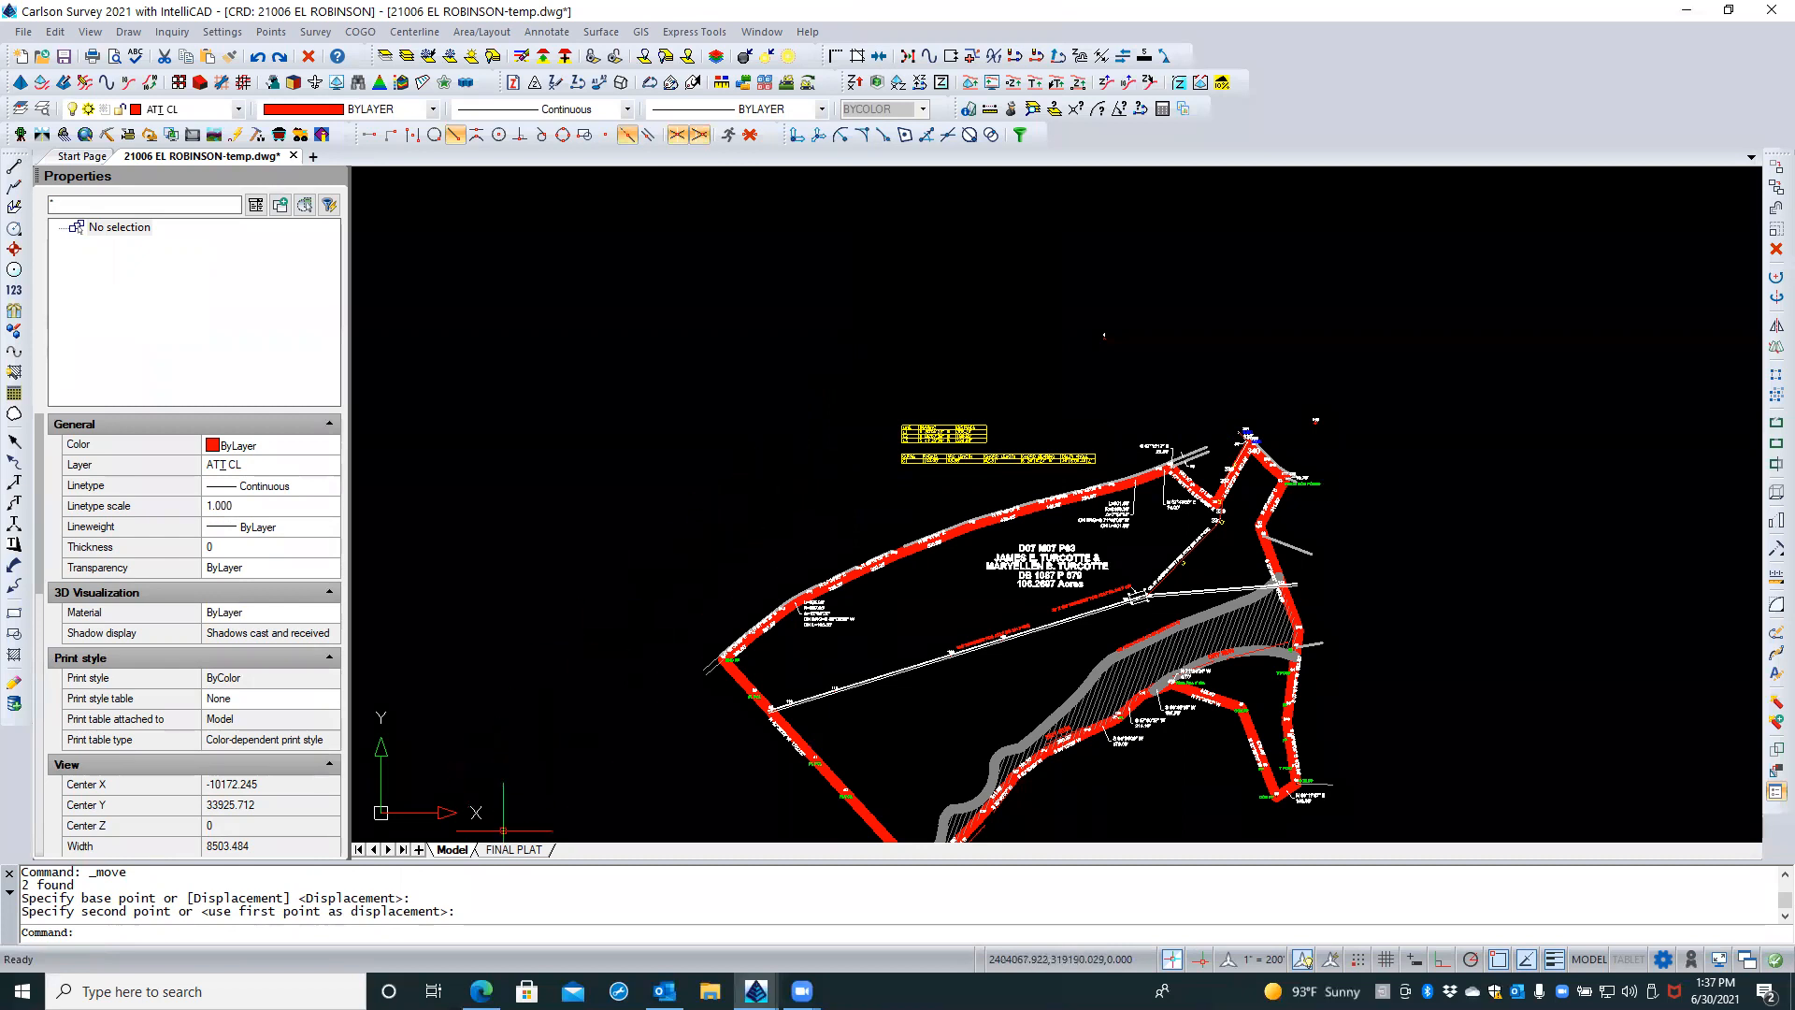
left_click(514, 849)
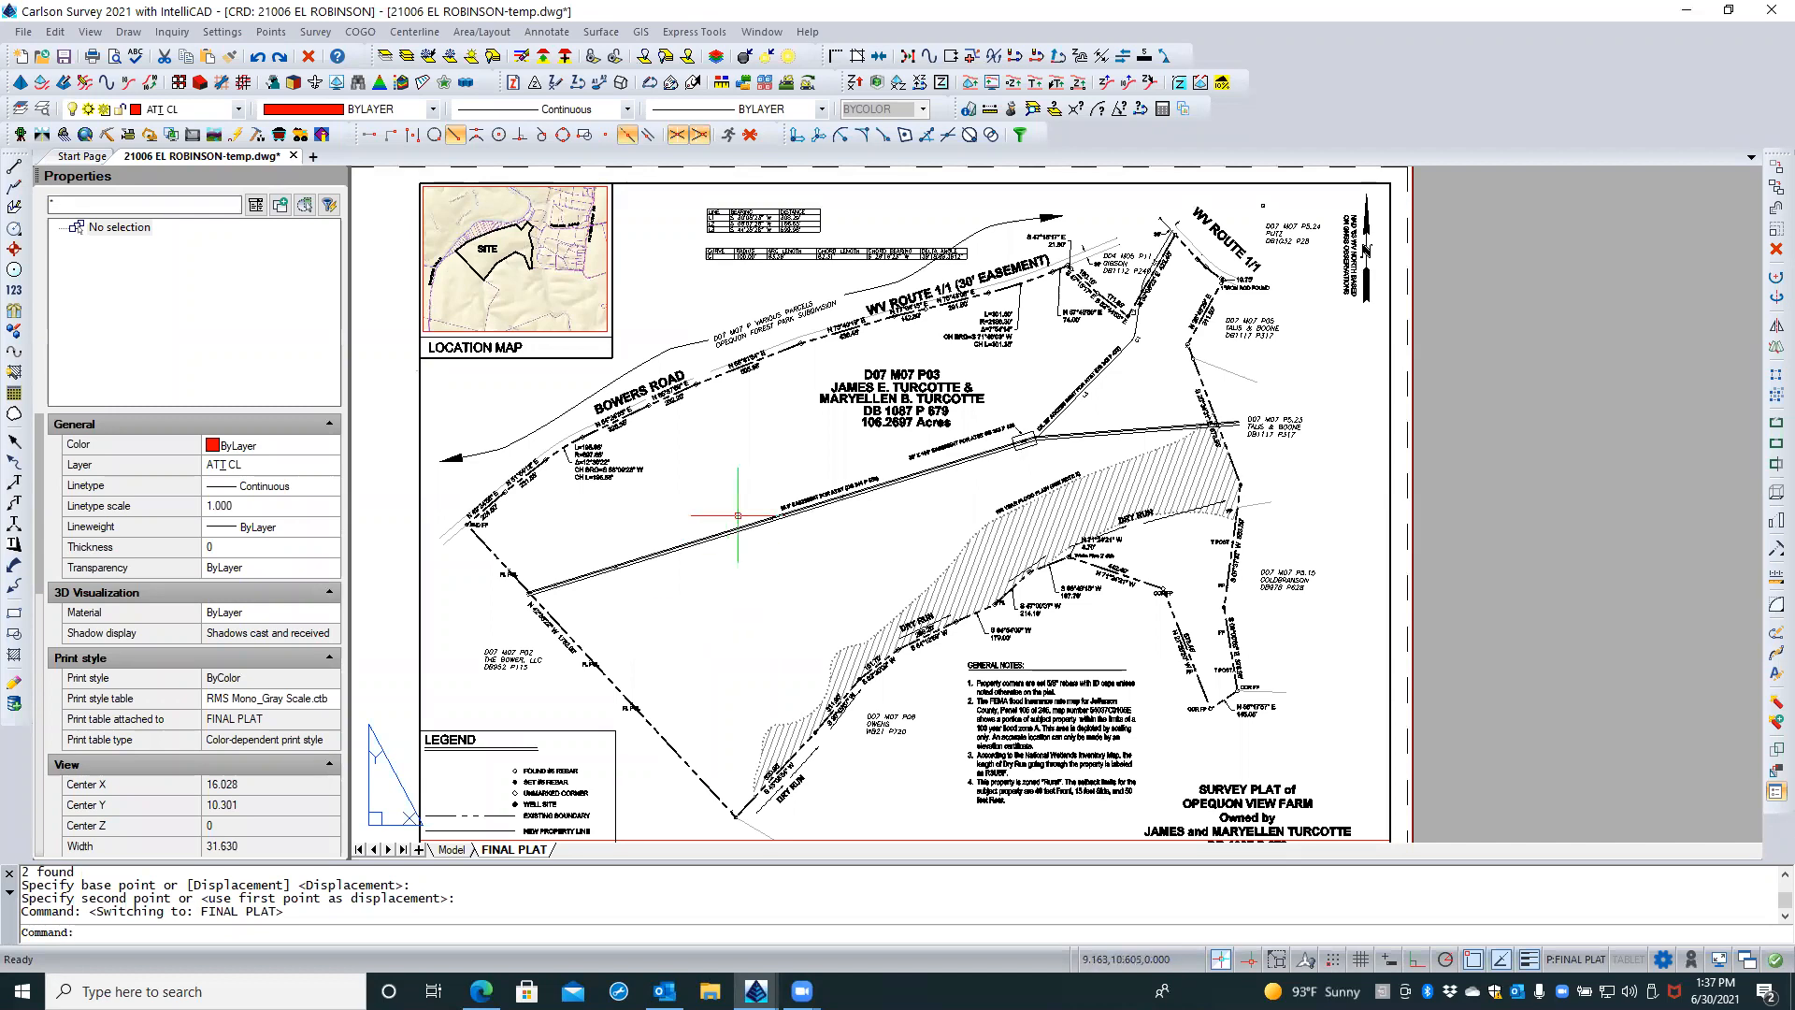
Move the line and curve tables together west through the FINAL PLAT viewport, closer to the location map
double_click(677, 300)
key("Escape")
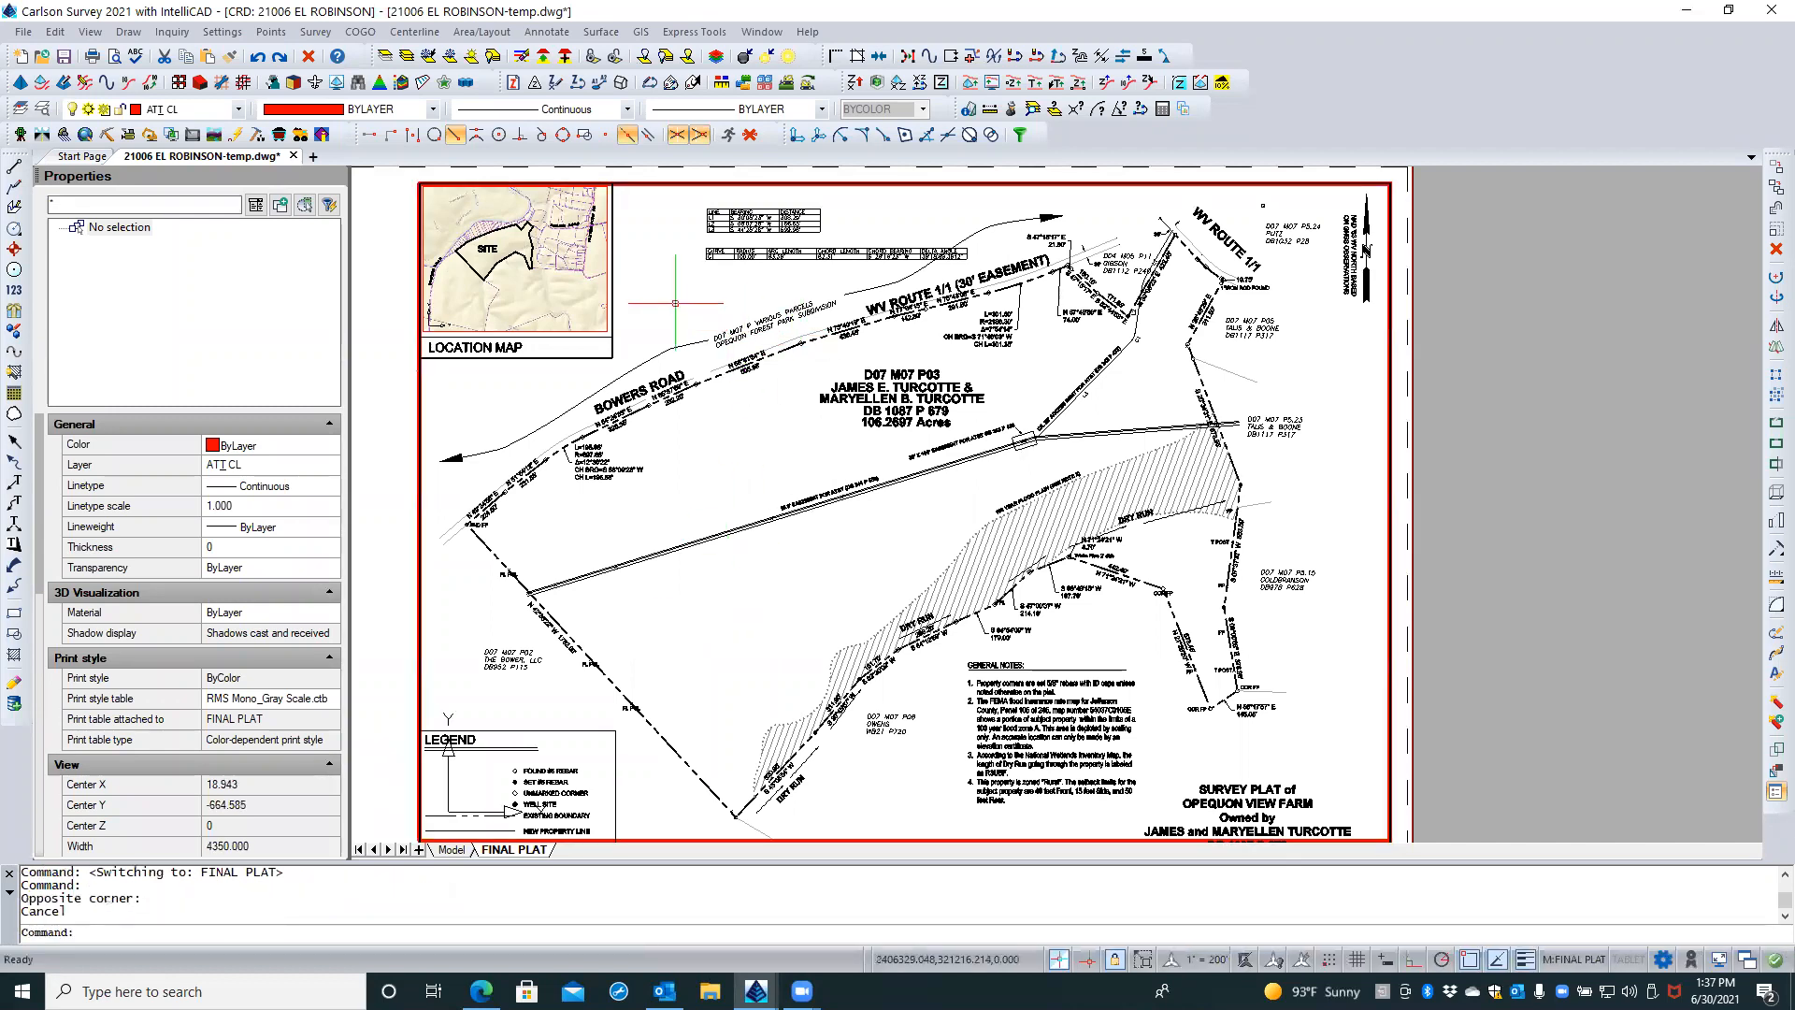
left_click(780, 200)
left_click(727, 262)
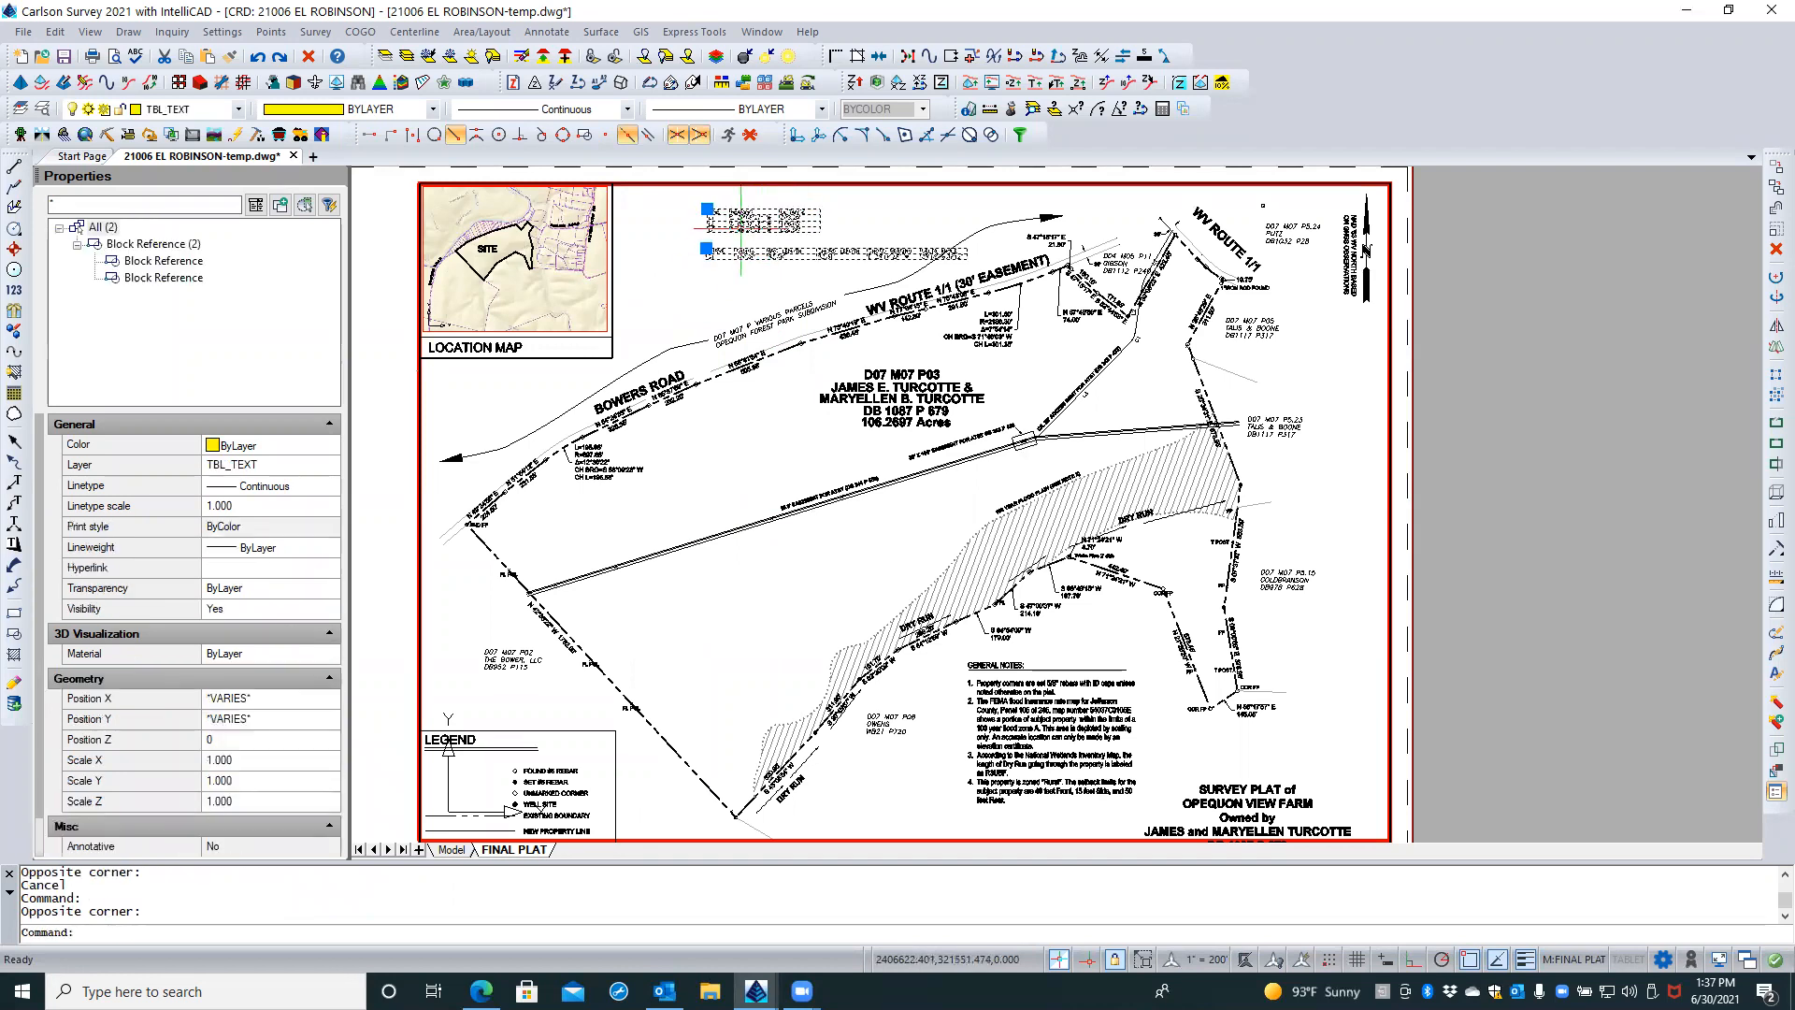
right_click(741, 230)
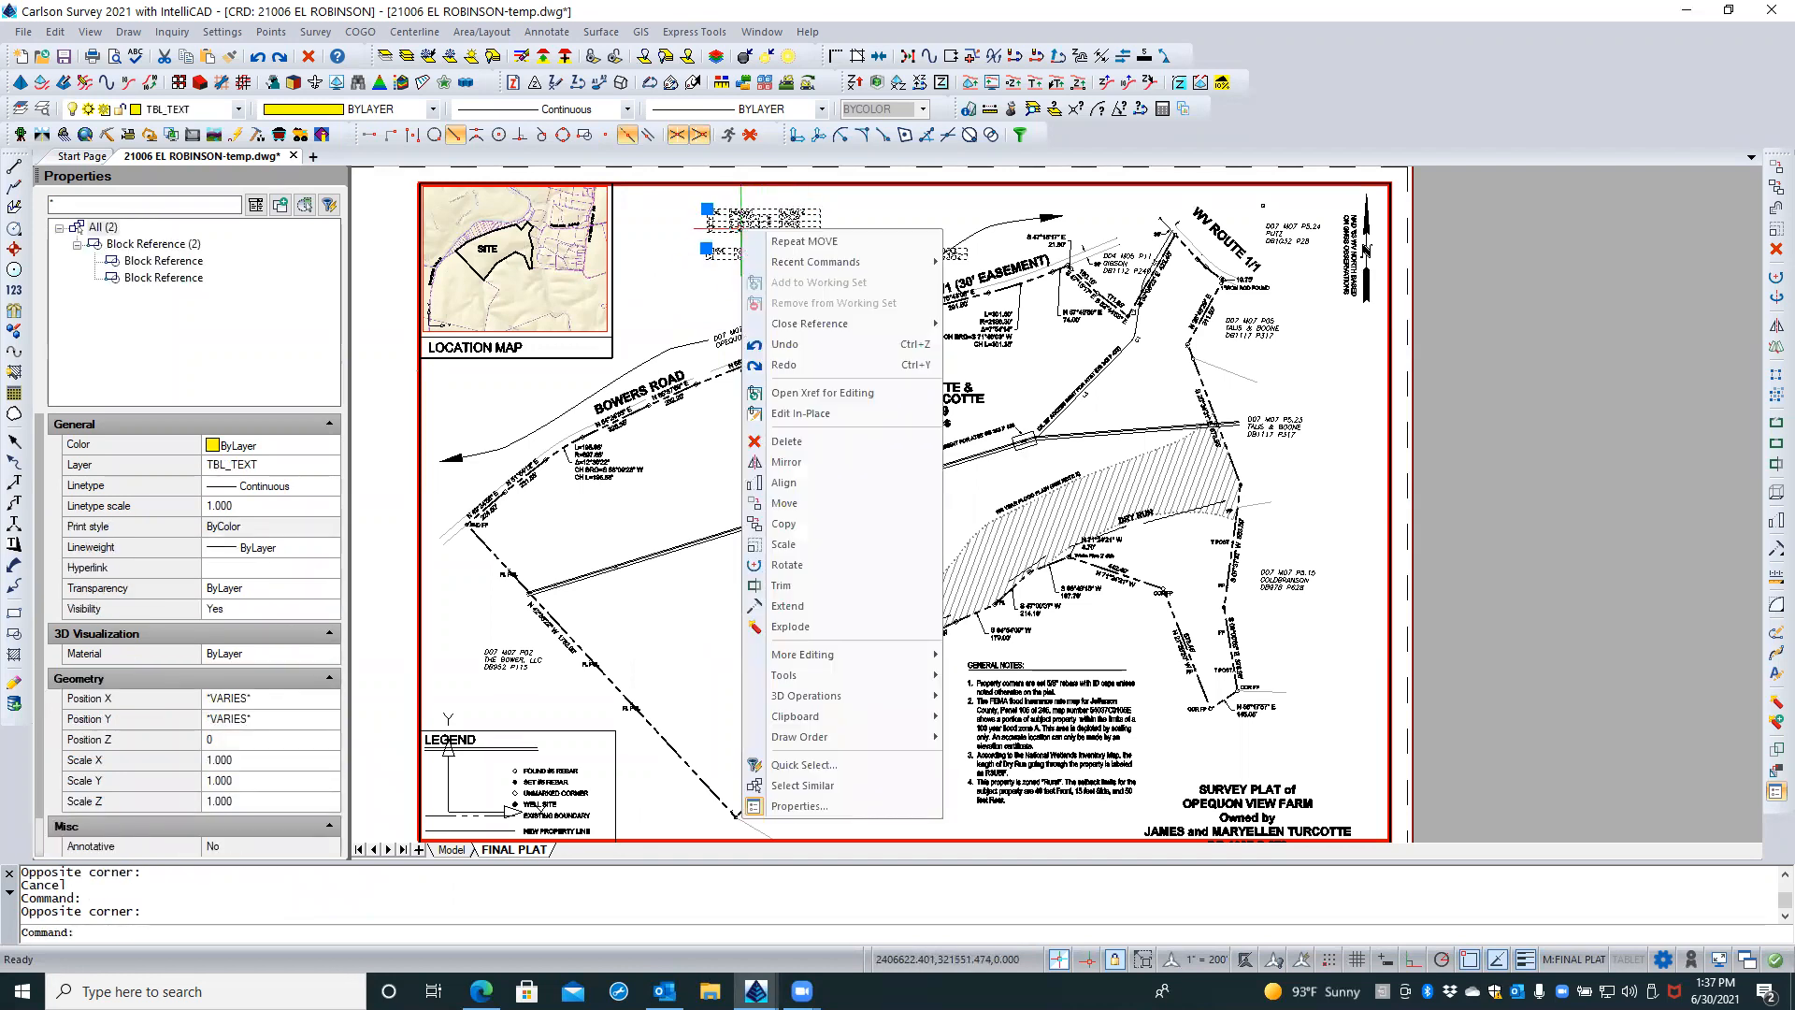
left_click(783, 503)
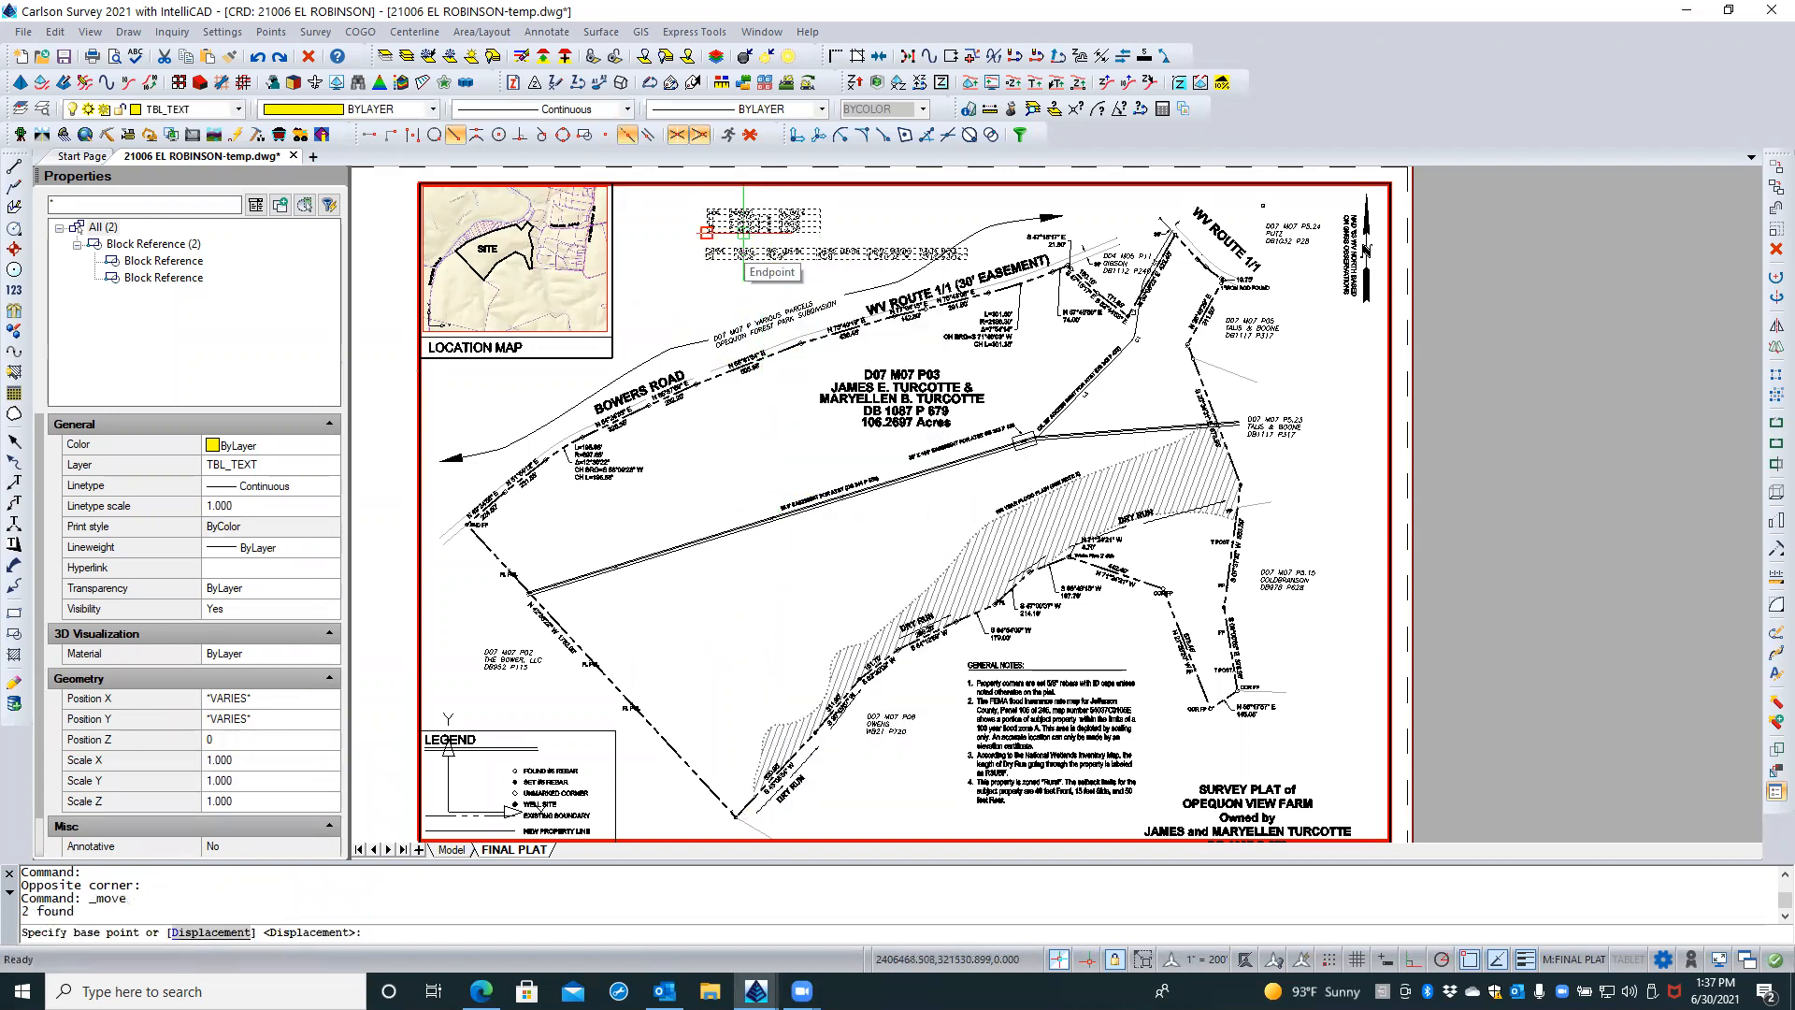
left_click(740, 232)
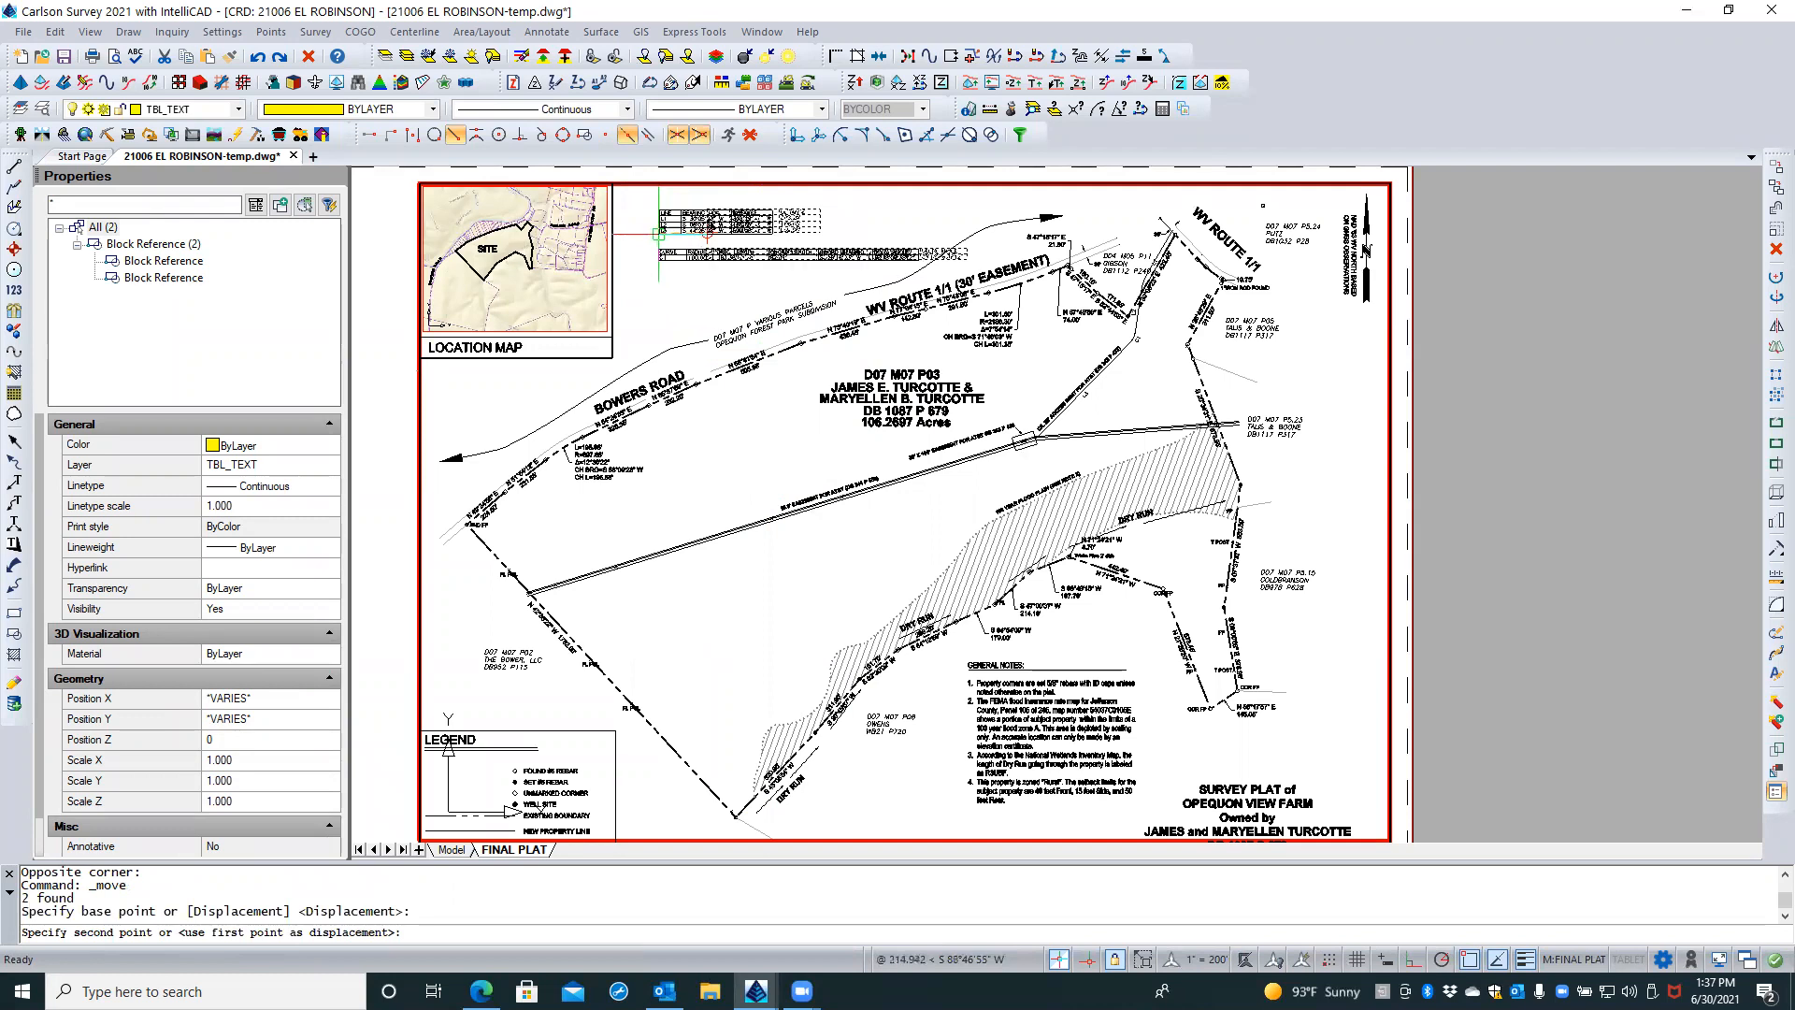
left_click(658, 234)
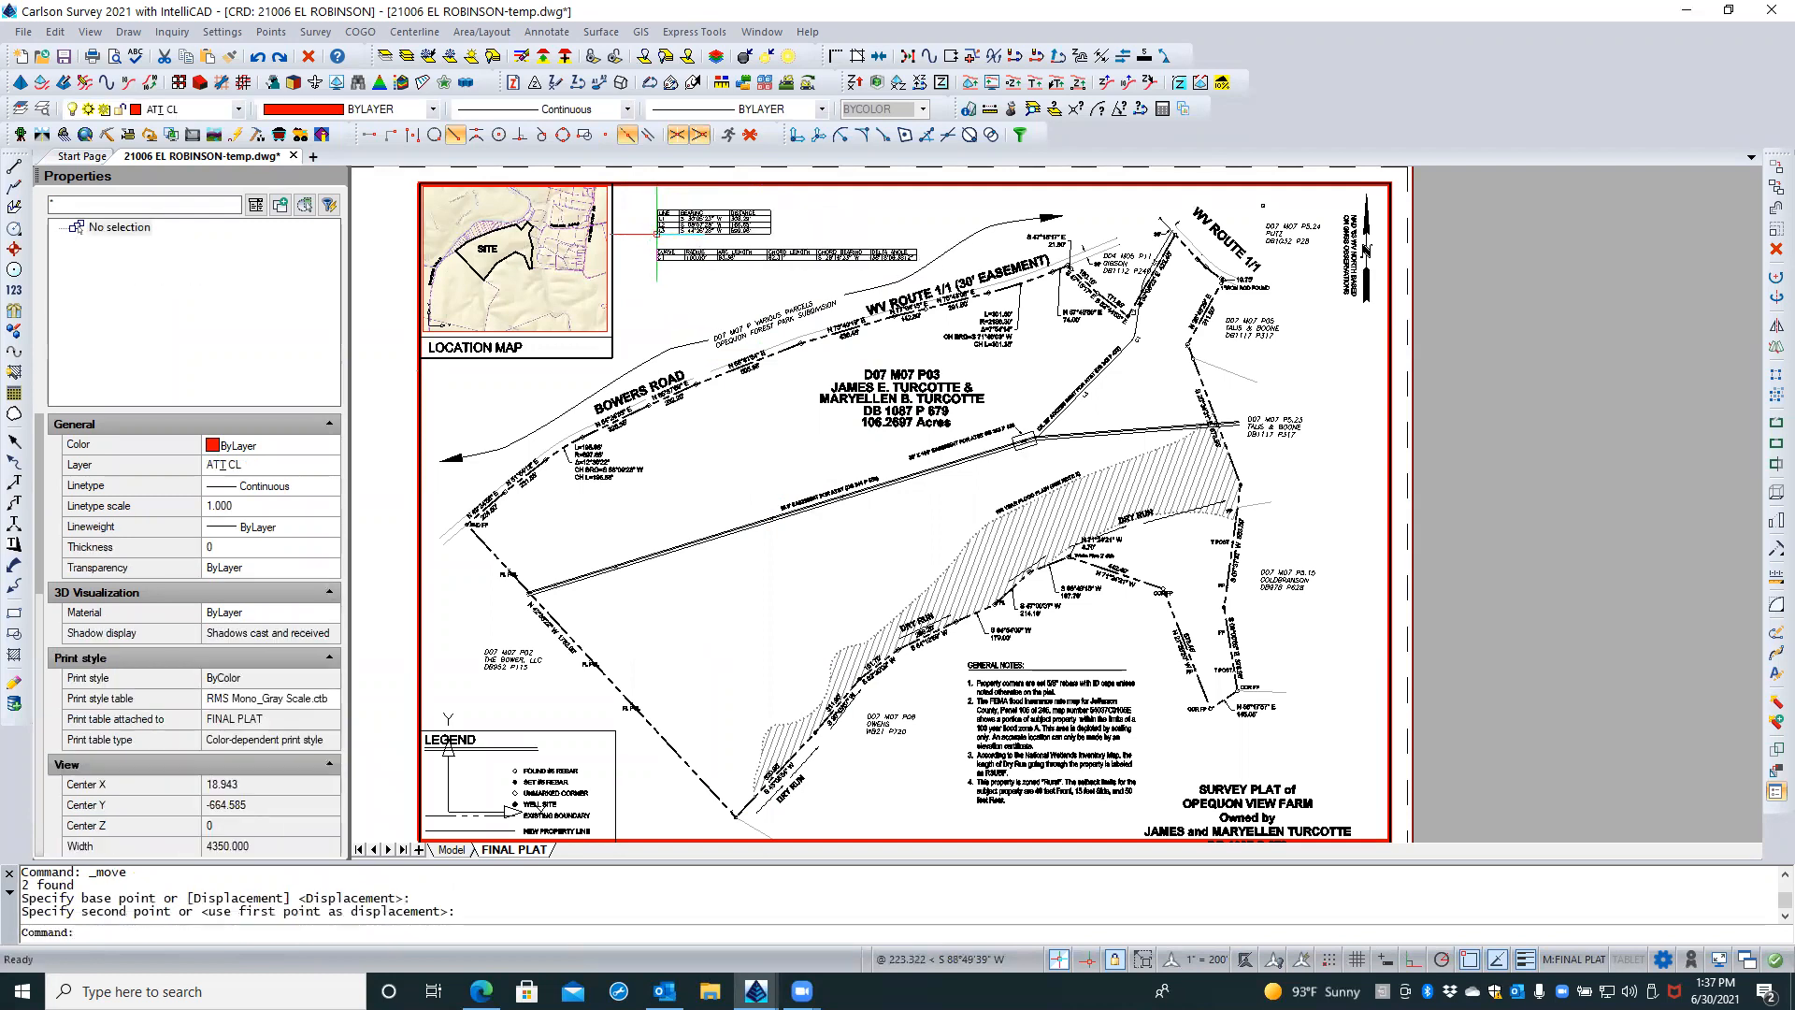
key("Escape")
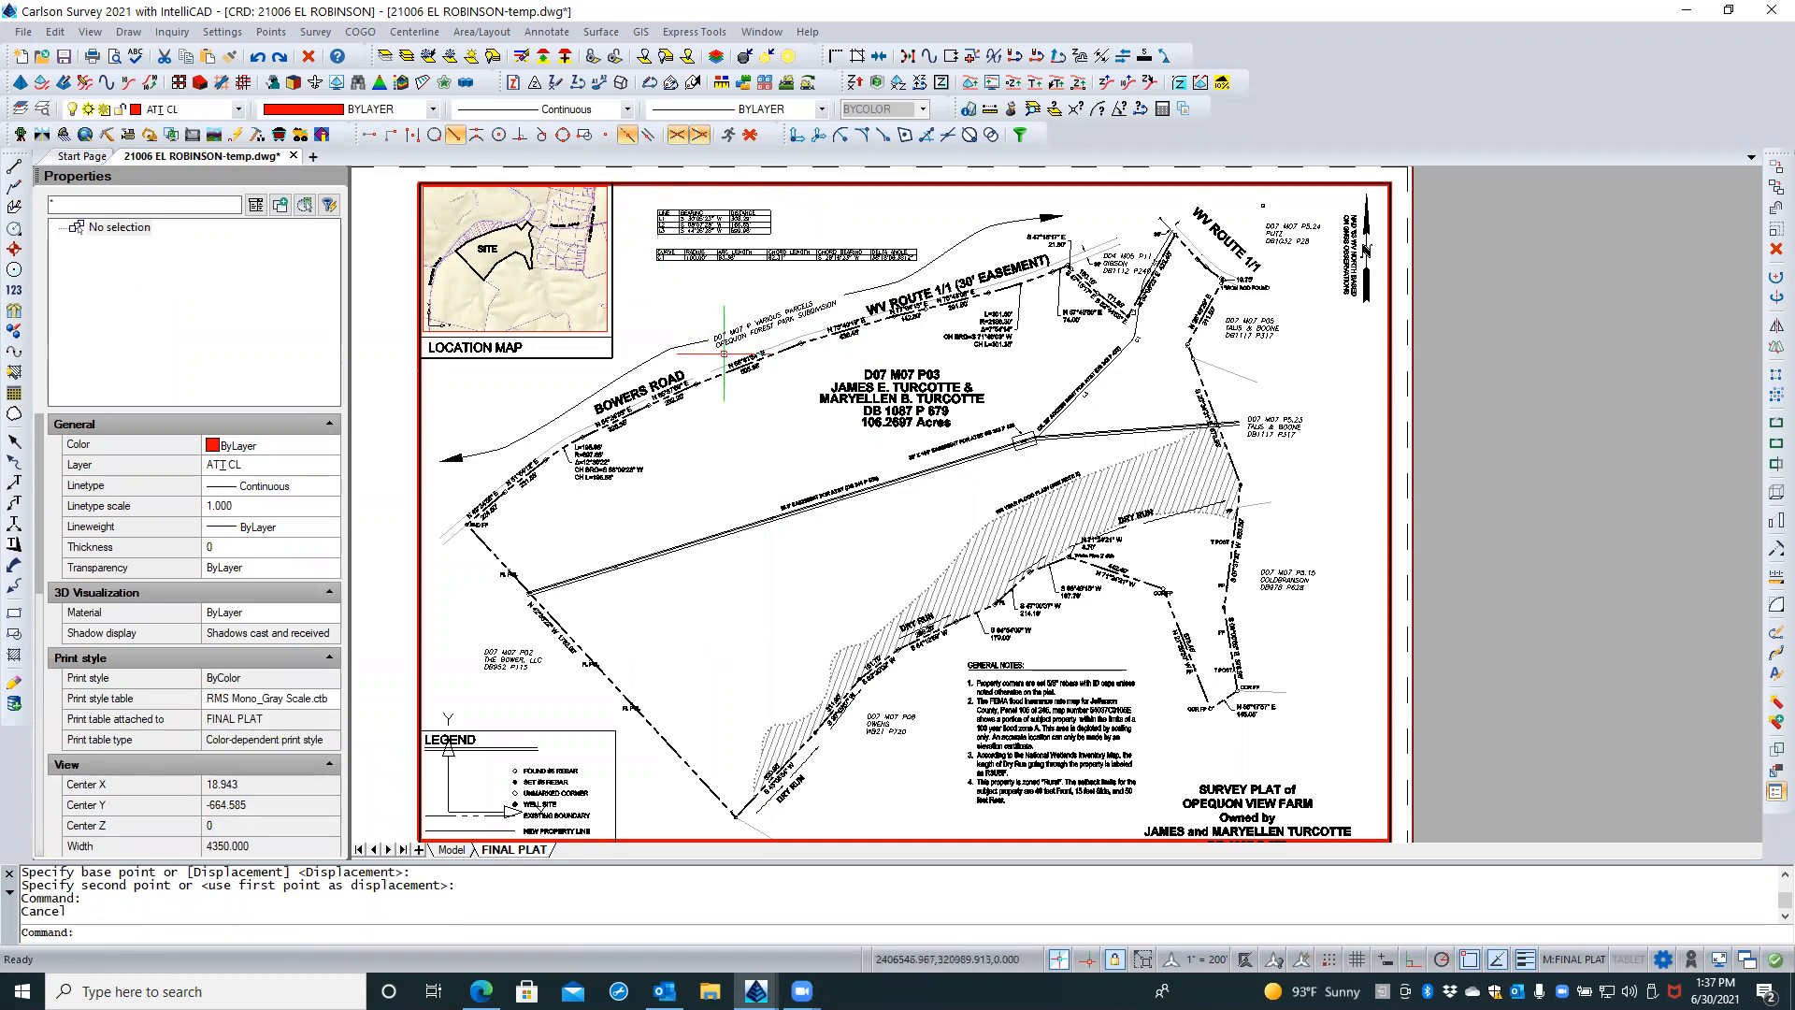
Examine the AT&T access easement centerline labels and the surrounding boundary and adjoiner text on the plat for overlaps
key("Return")
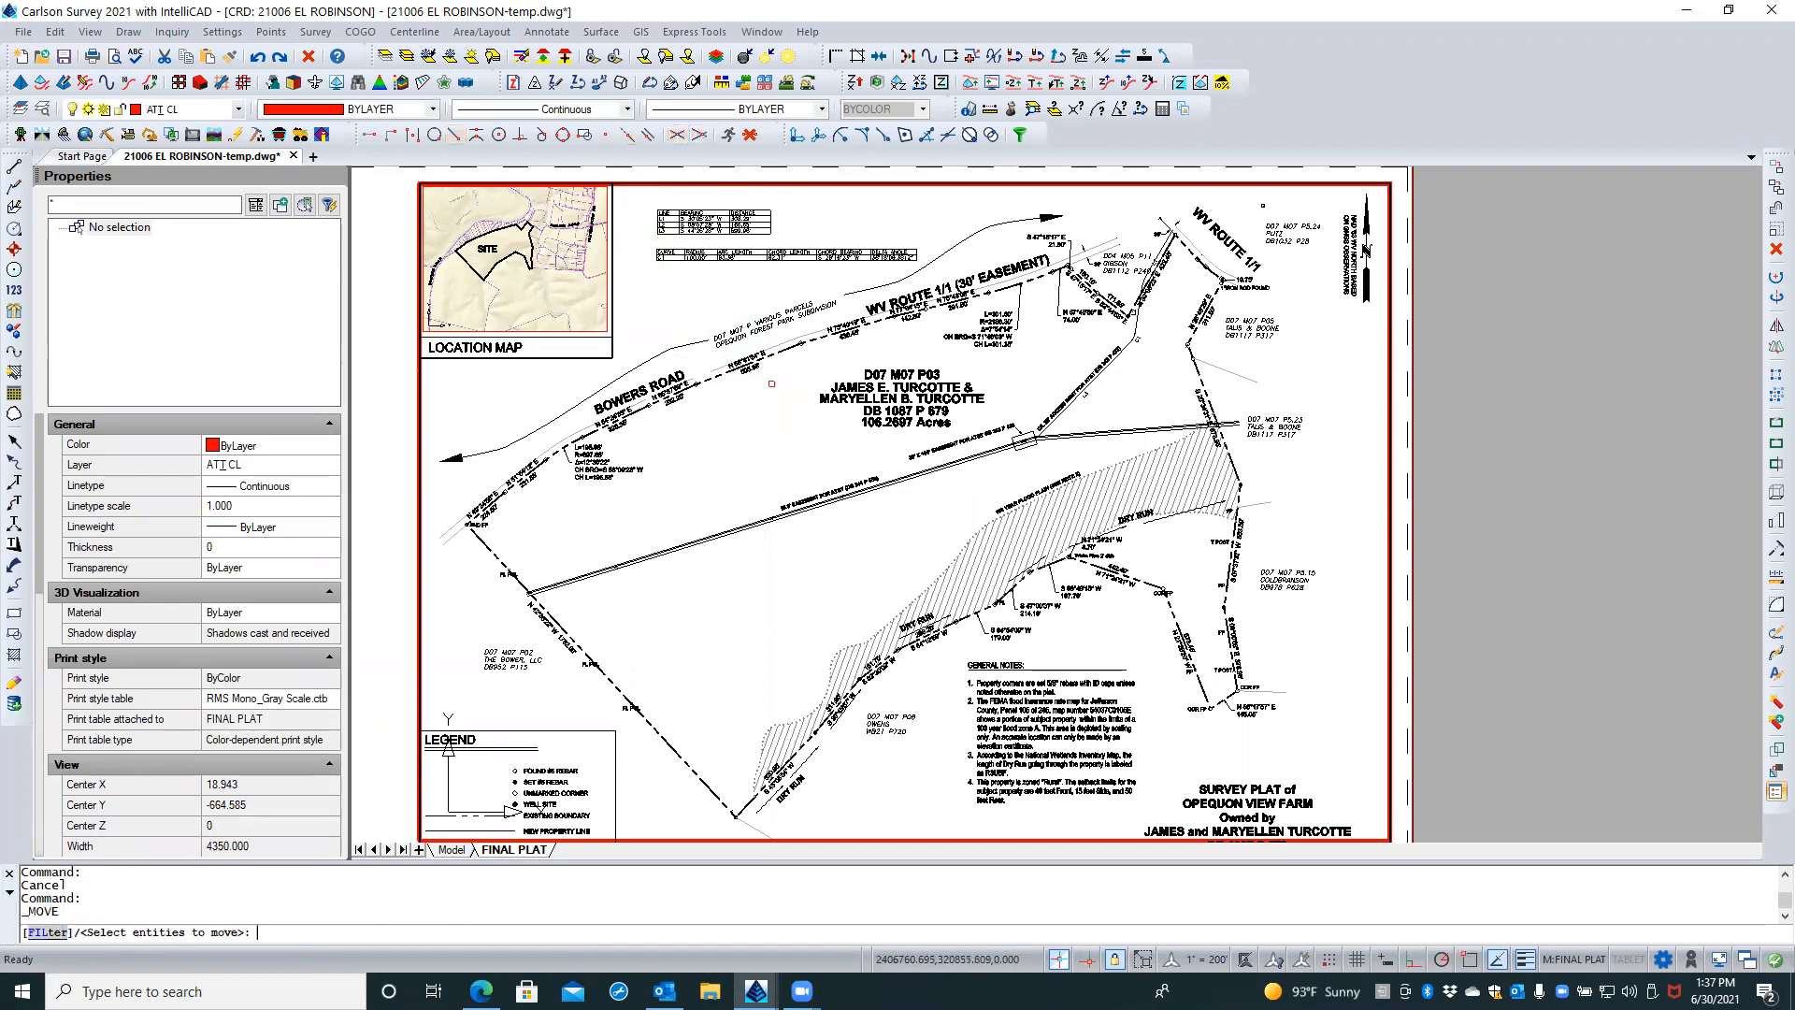
scroll(758, 328, "up", 1)
scroll(732, 292, "up", 1)
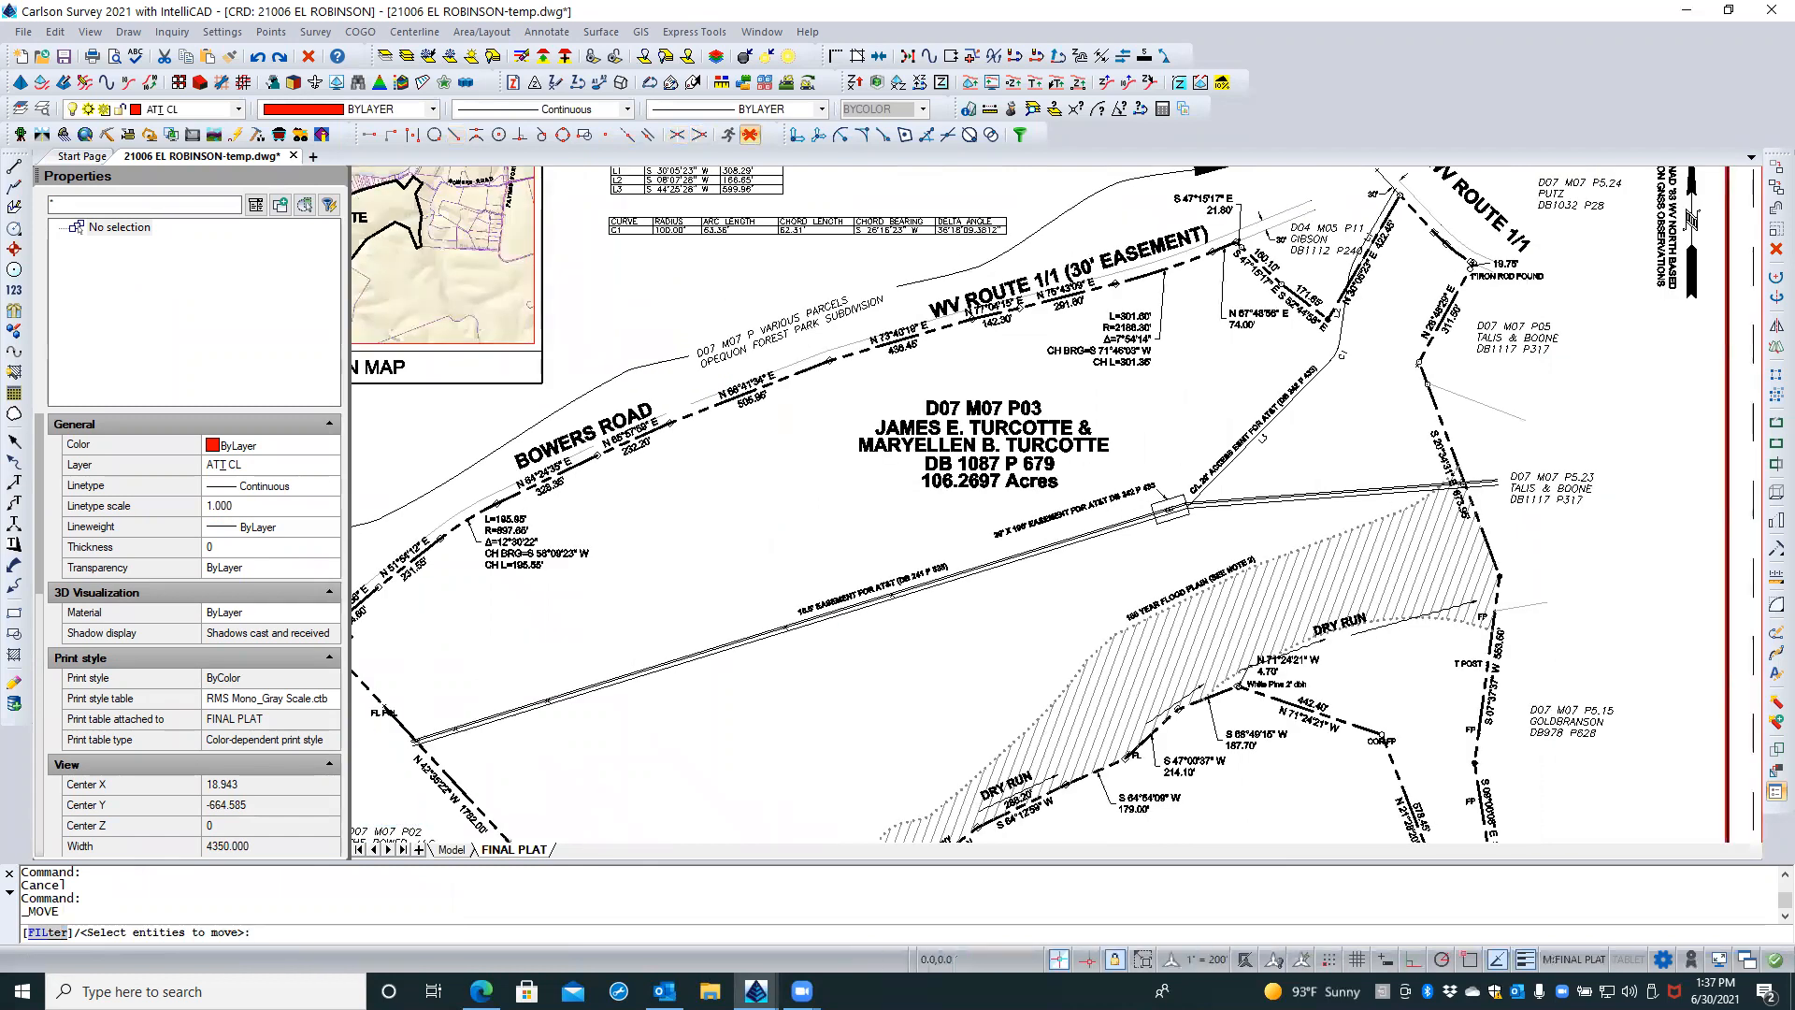
scroll(734, 292, "down", 3)
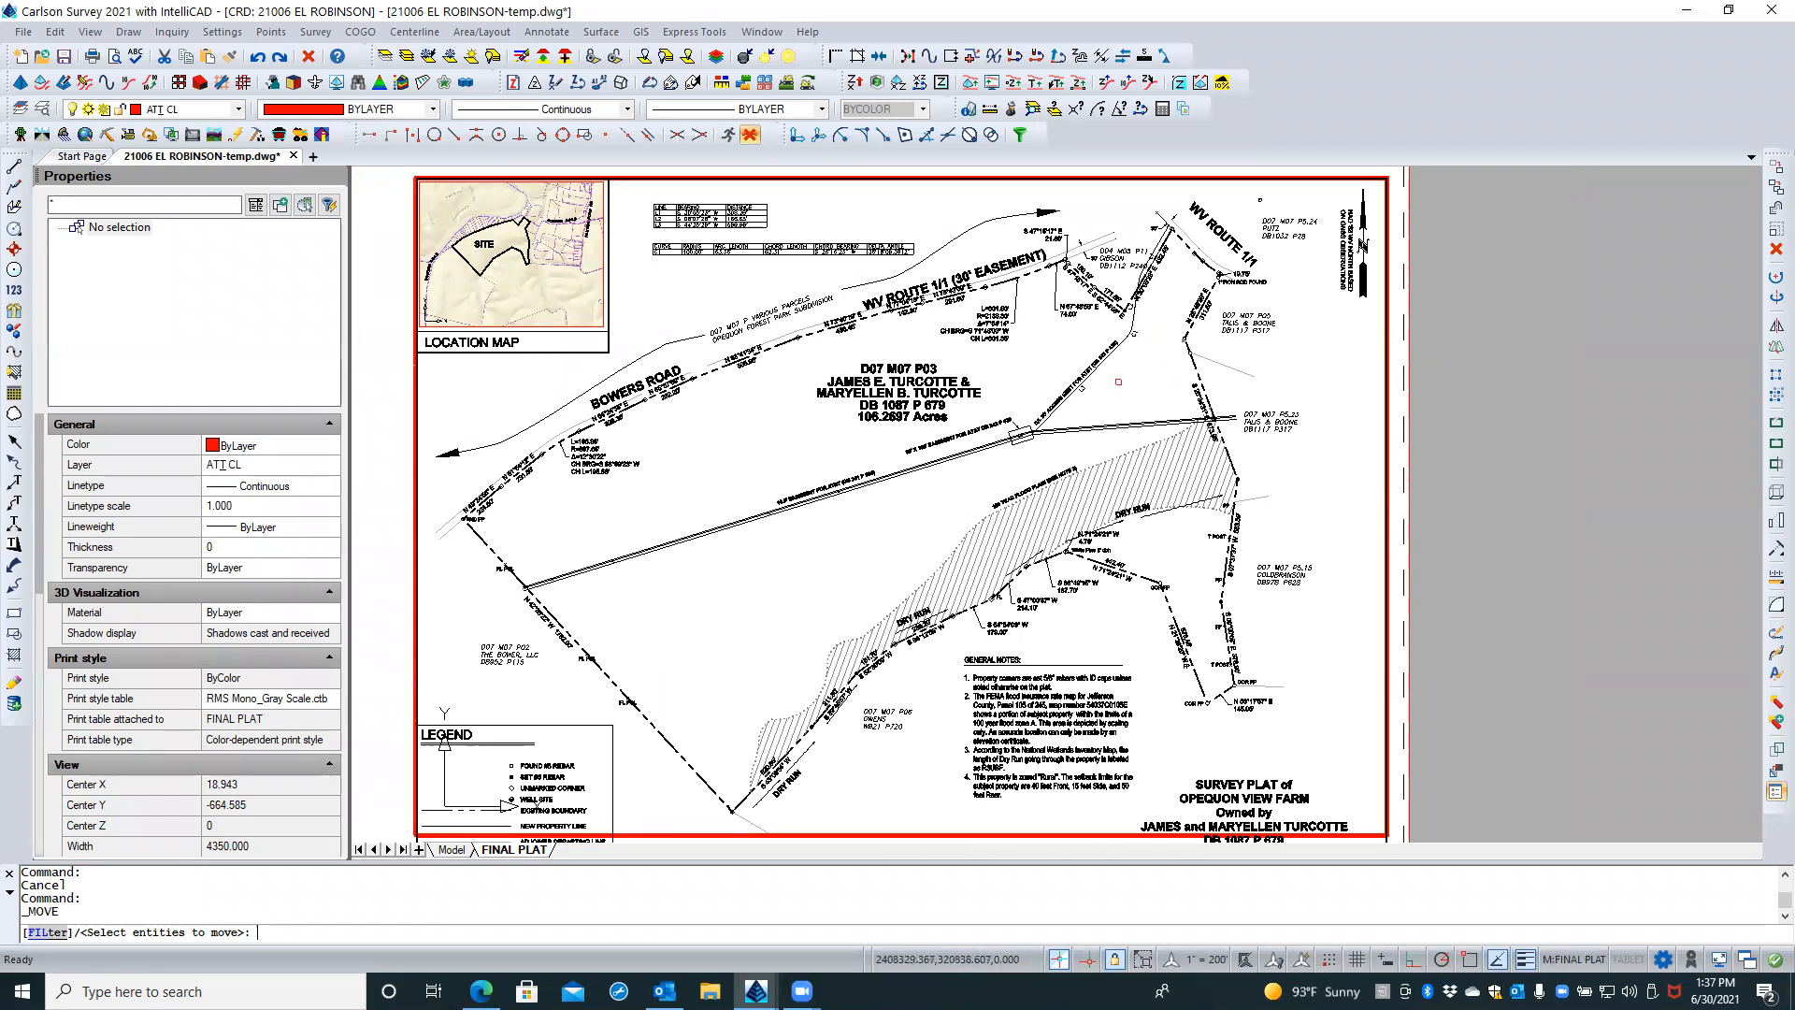
scroll(1118, 381, "up", 5)
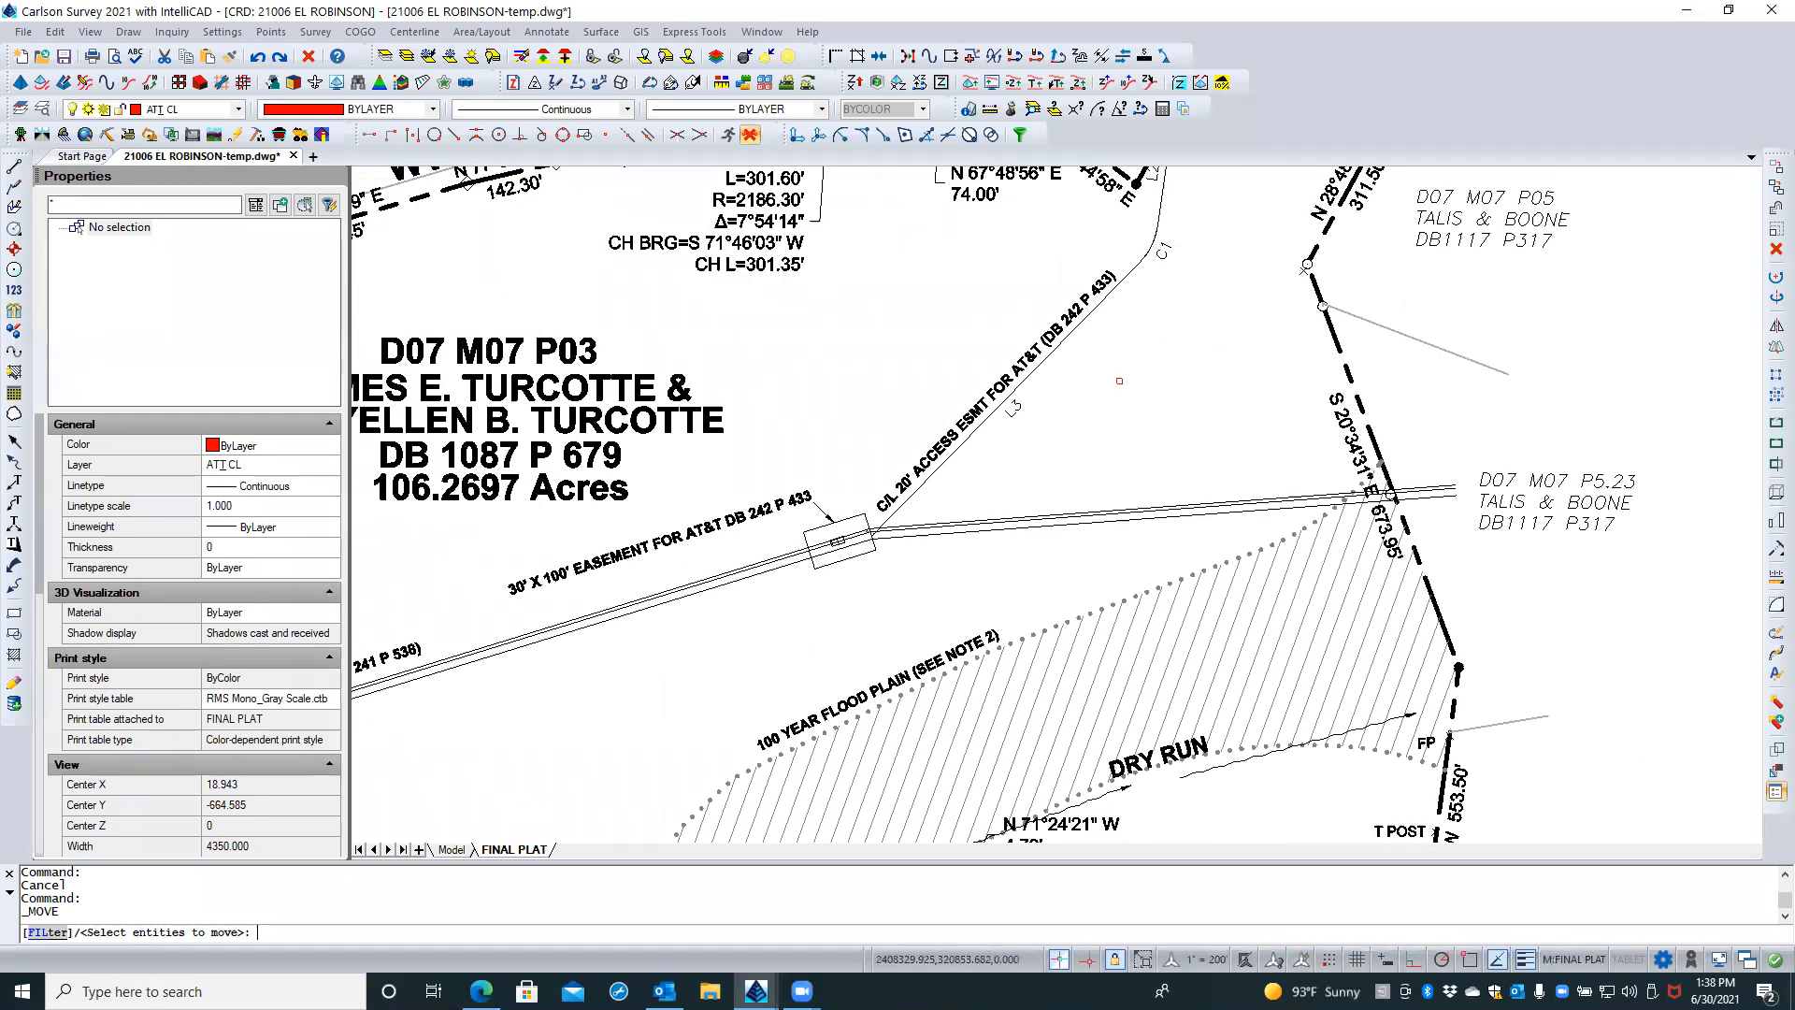
scroll(1190, 289, "down", 3)
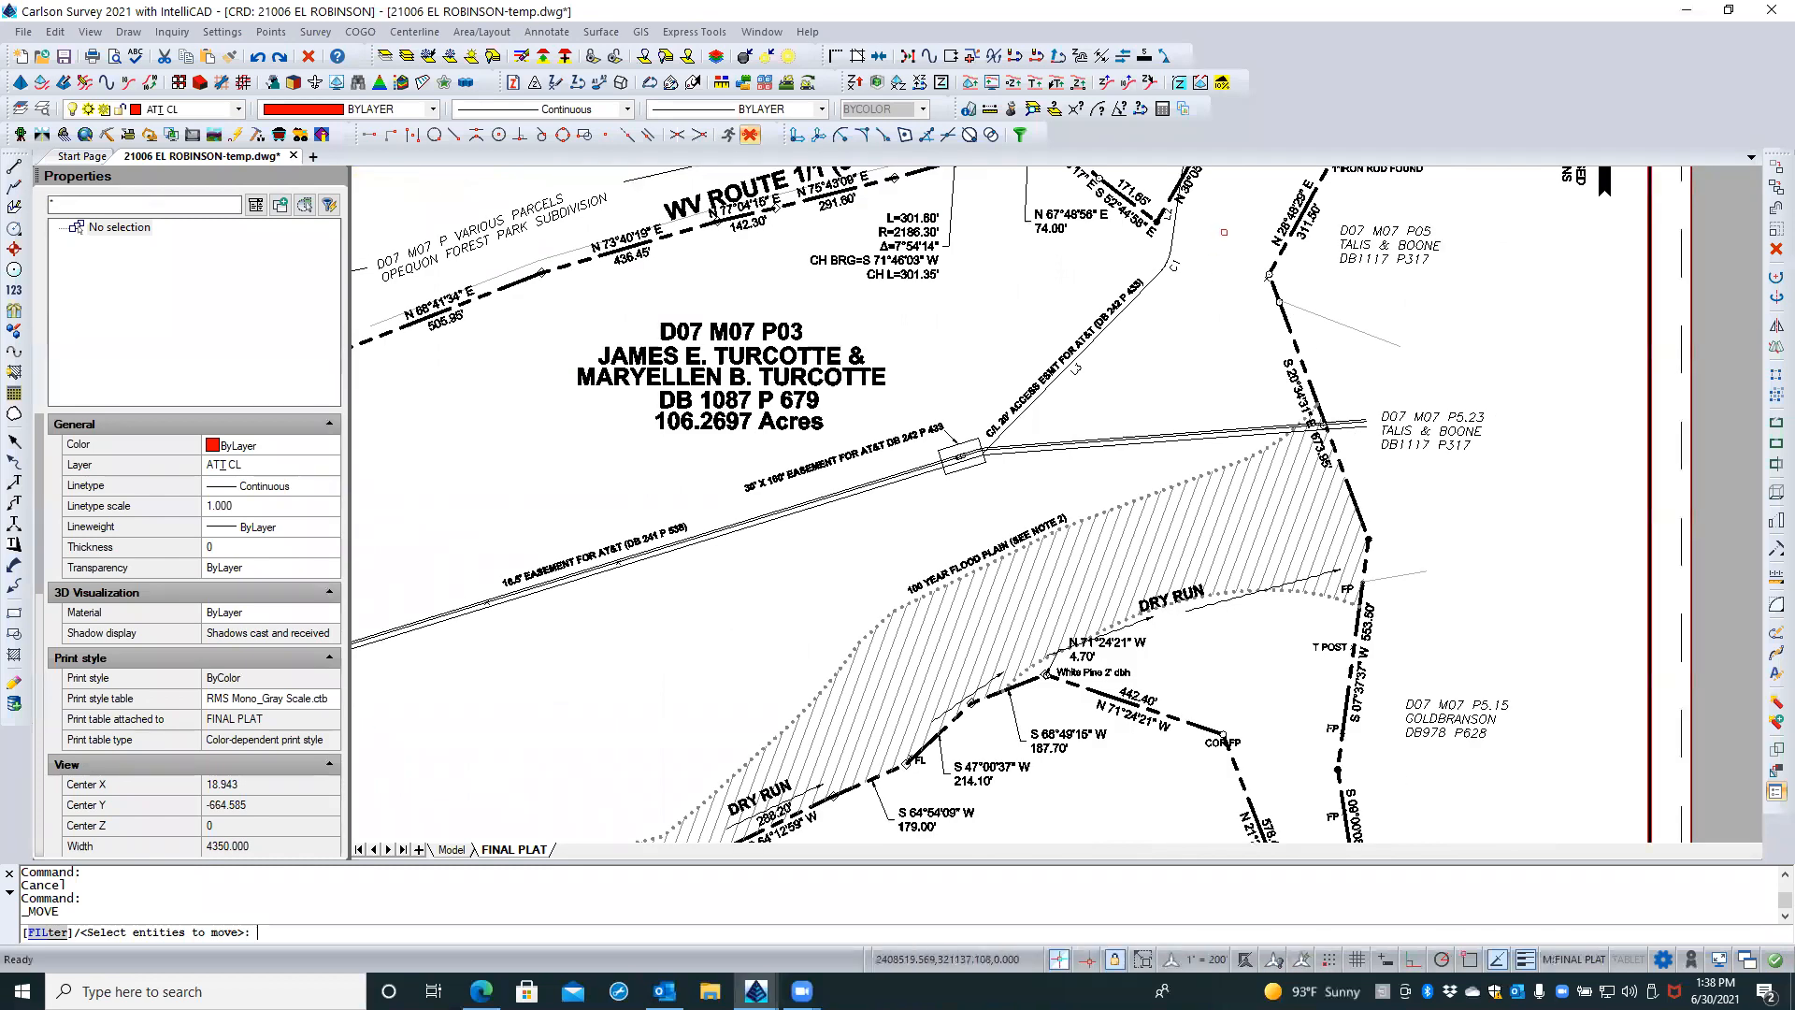
middle_click_drag(1224, 232, 1158, 368)
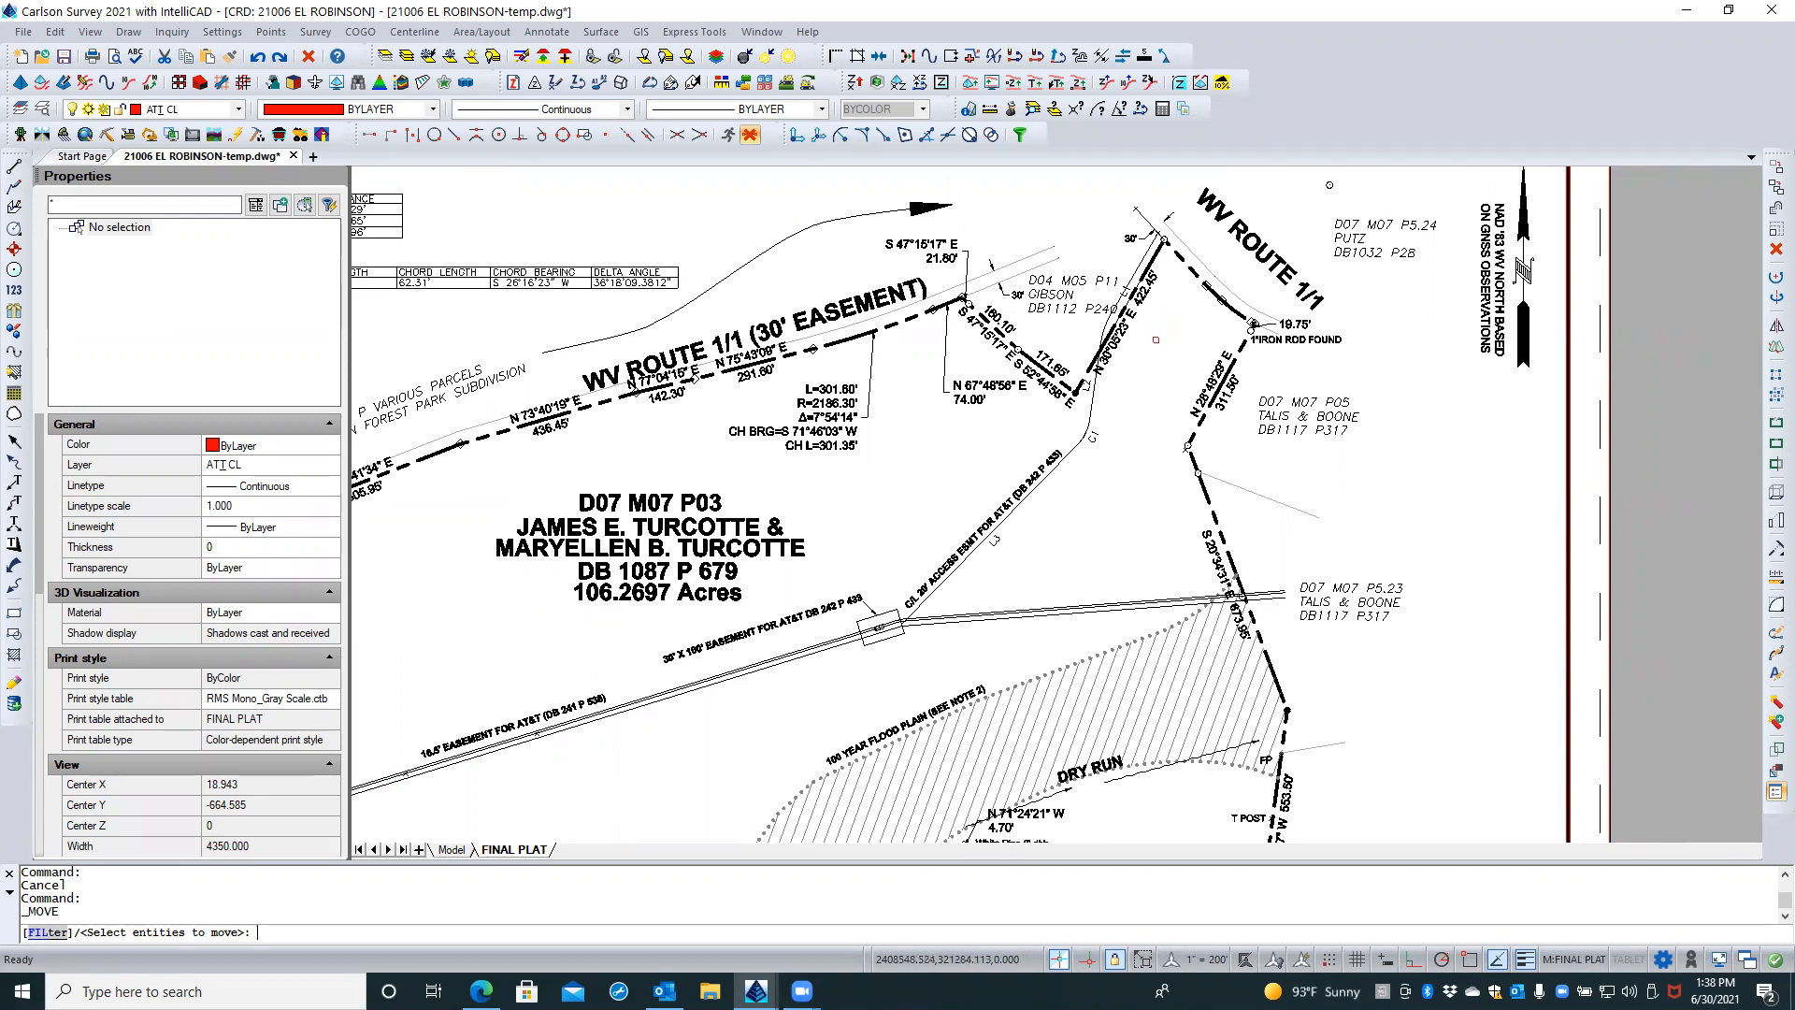
scroll(1155, 340, "up", 1)
scroll(1158, 340, "up", 3)
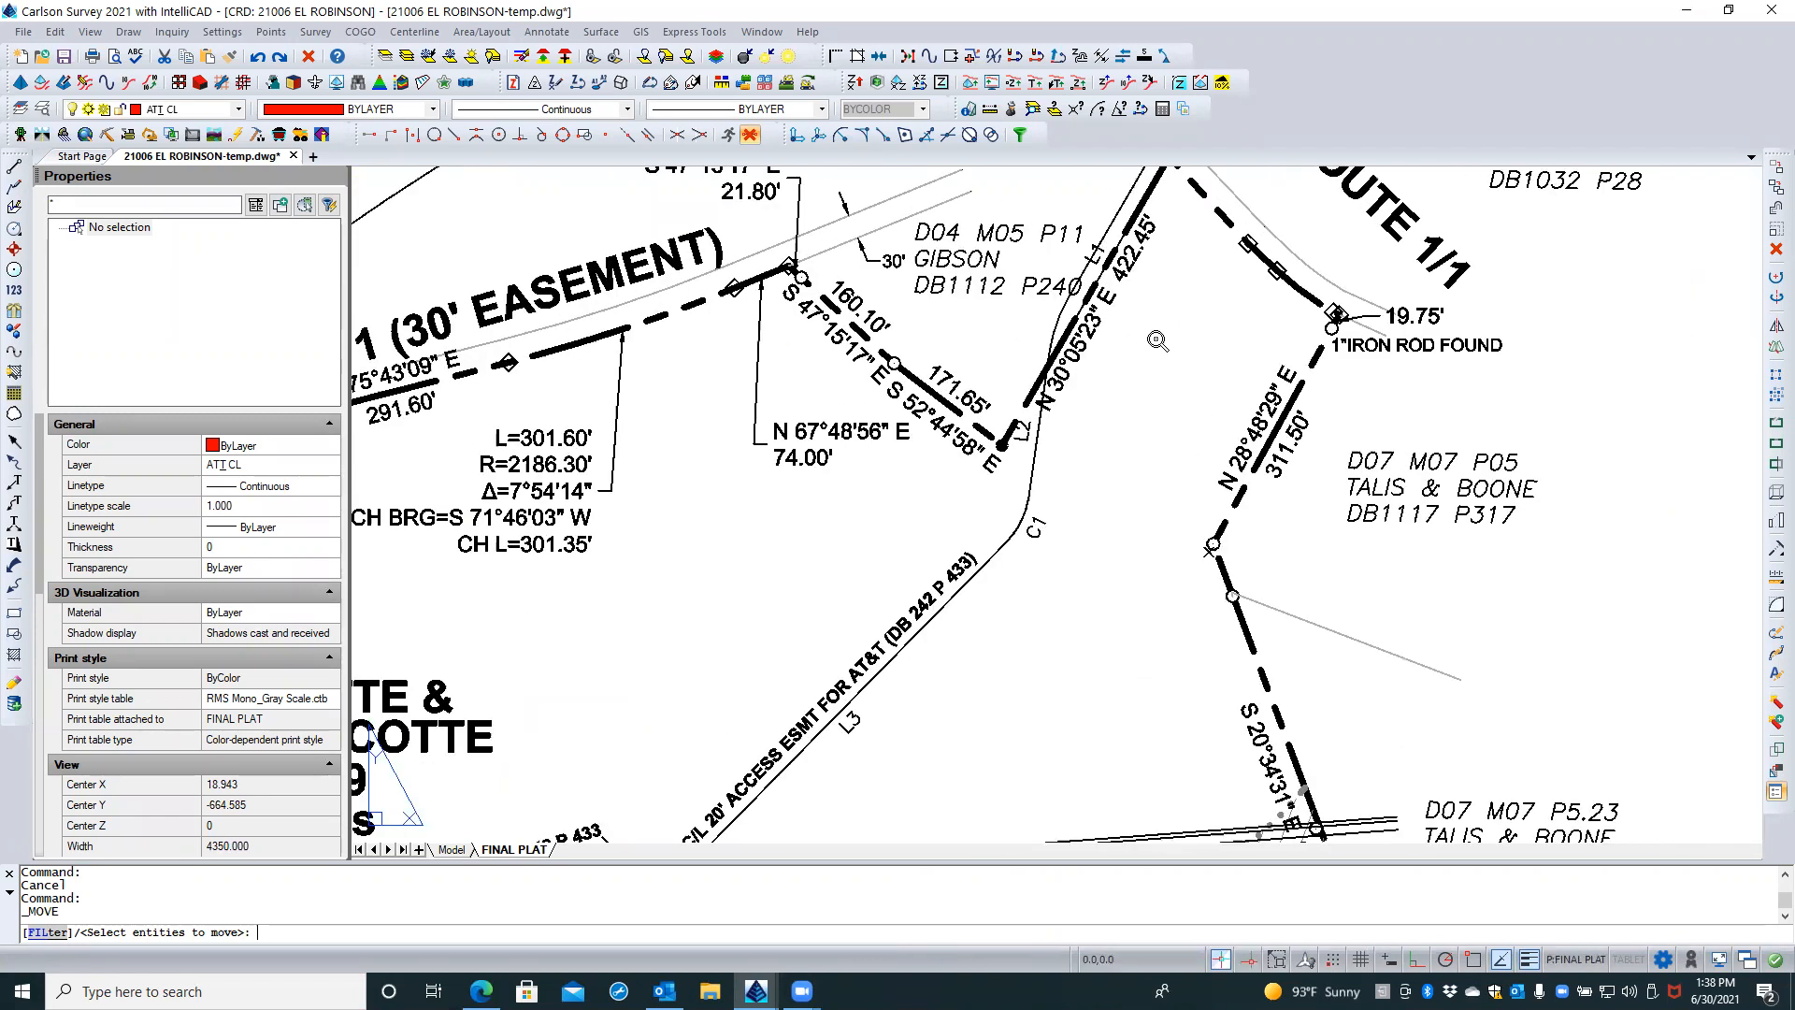
scroll(1158, 343, "down", 3)
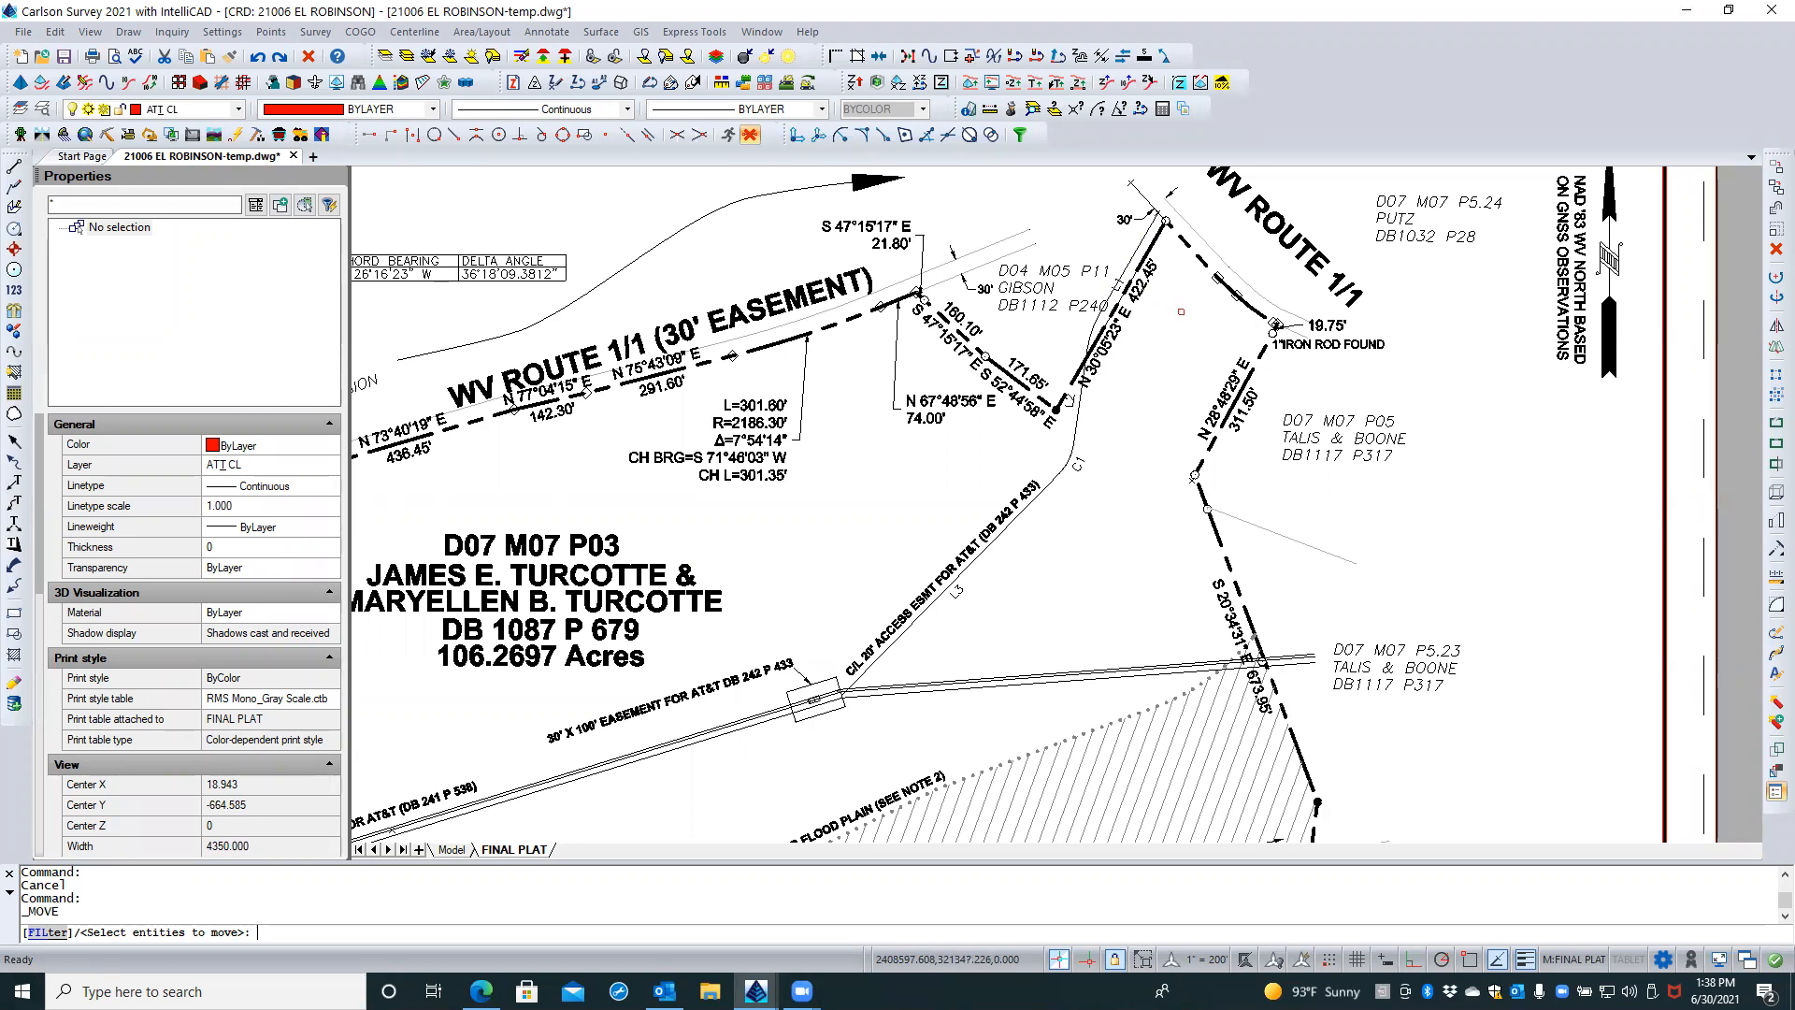
scroll(1181, 310, "up", 1)
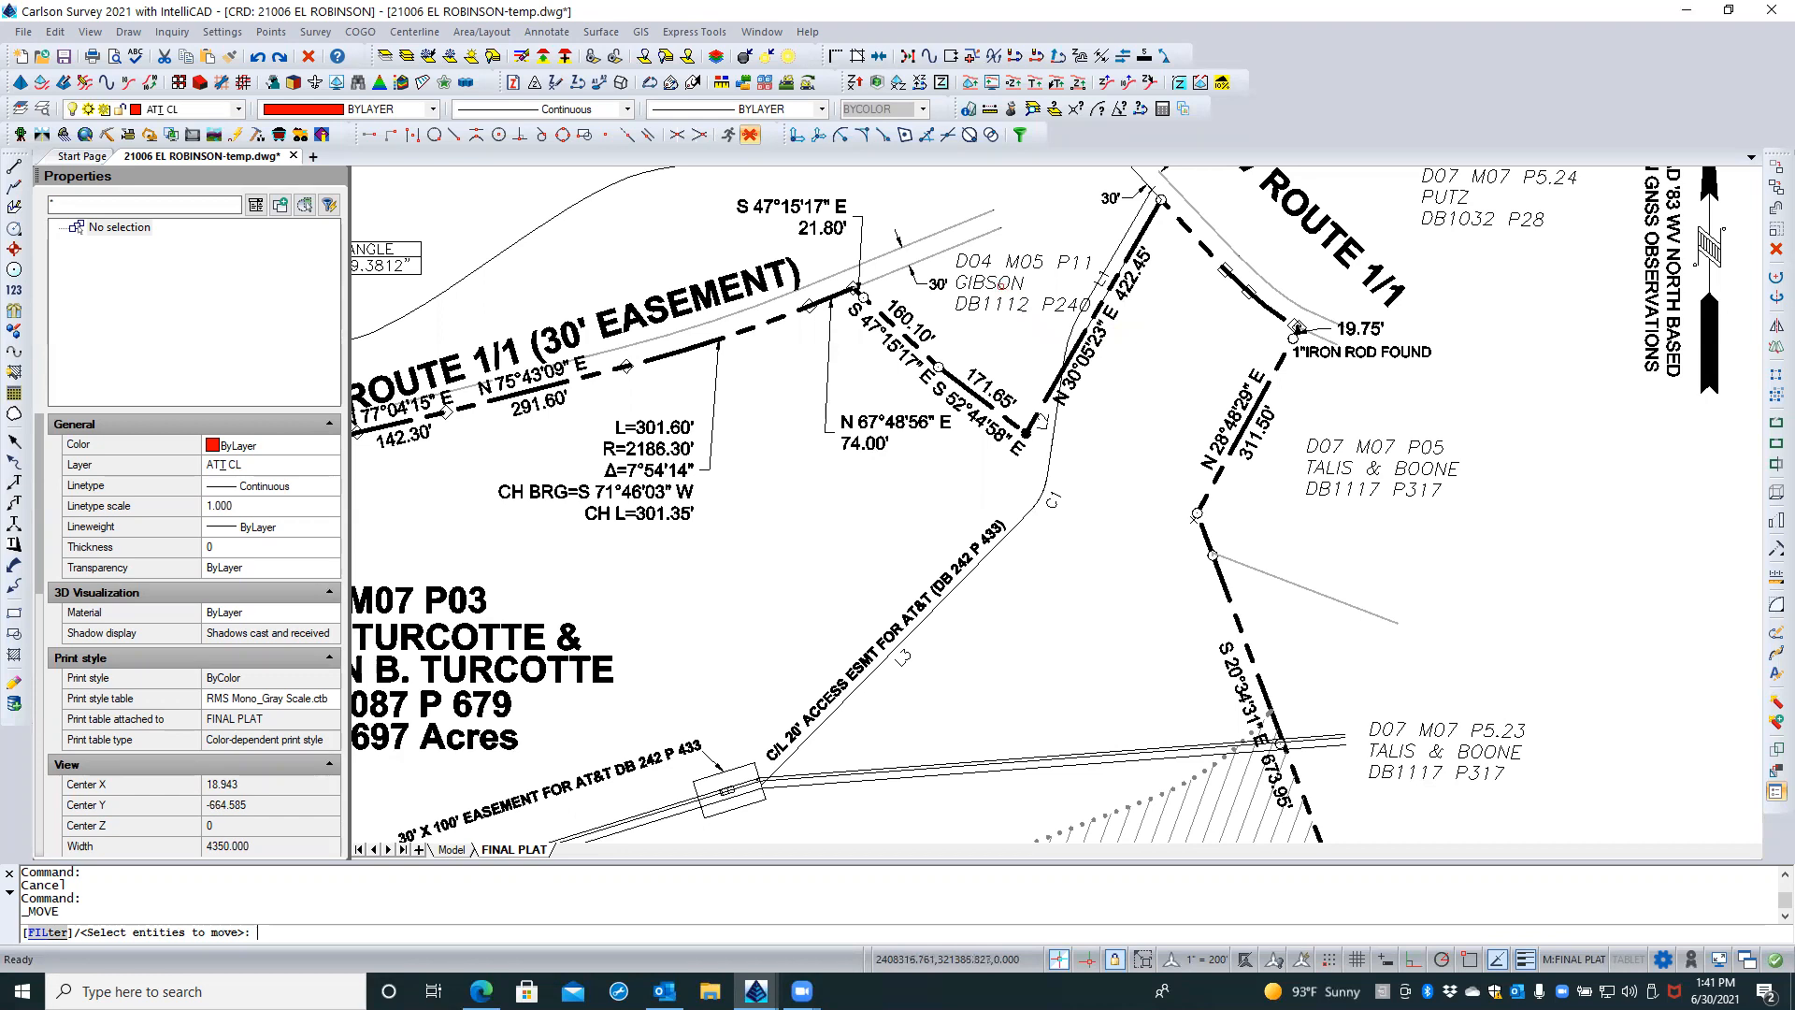
left_click(1001, 282)
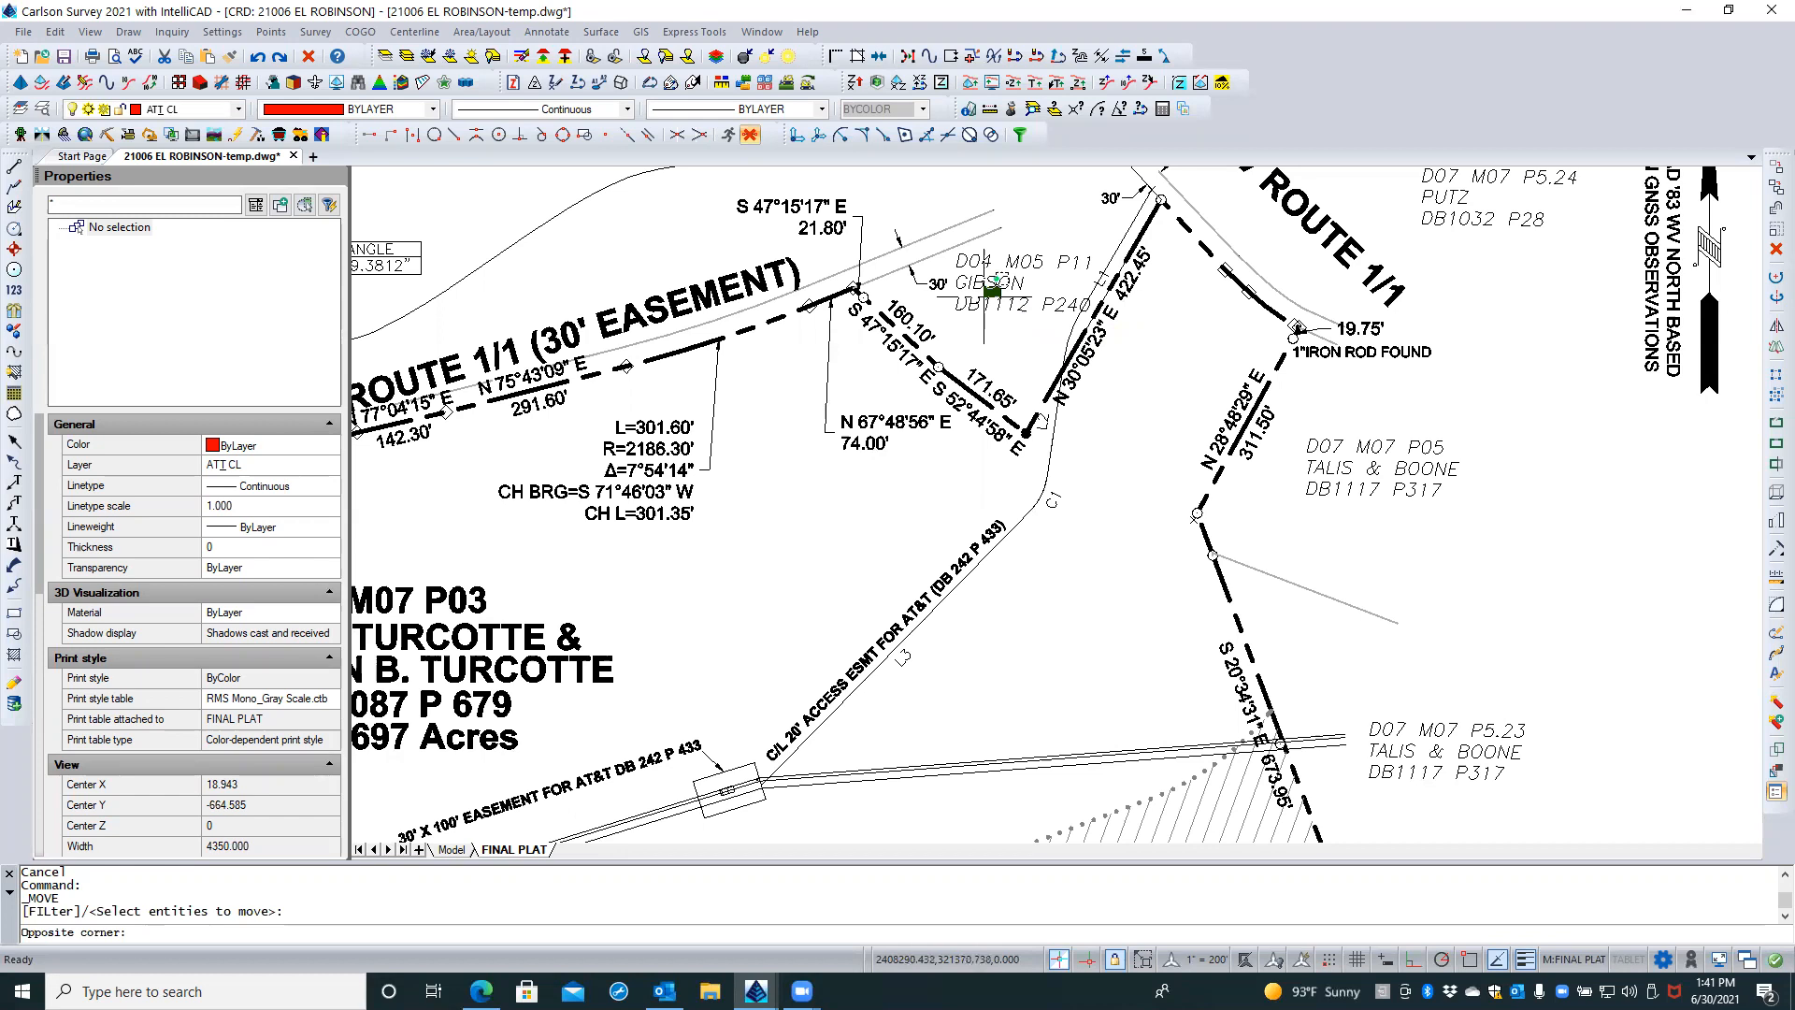
left_click(993, 287)
scroll(991, 299, "down", 2)
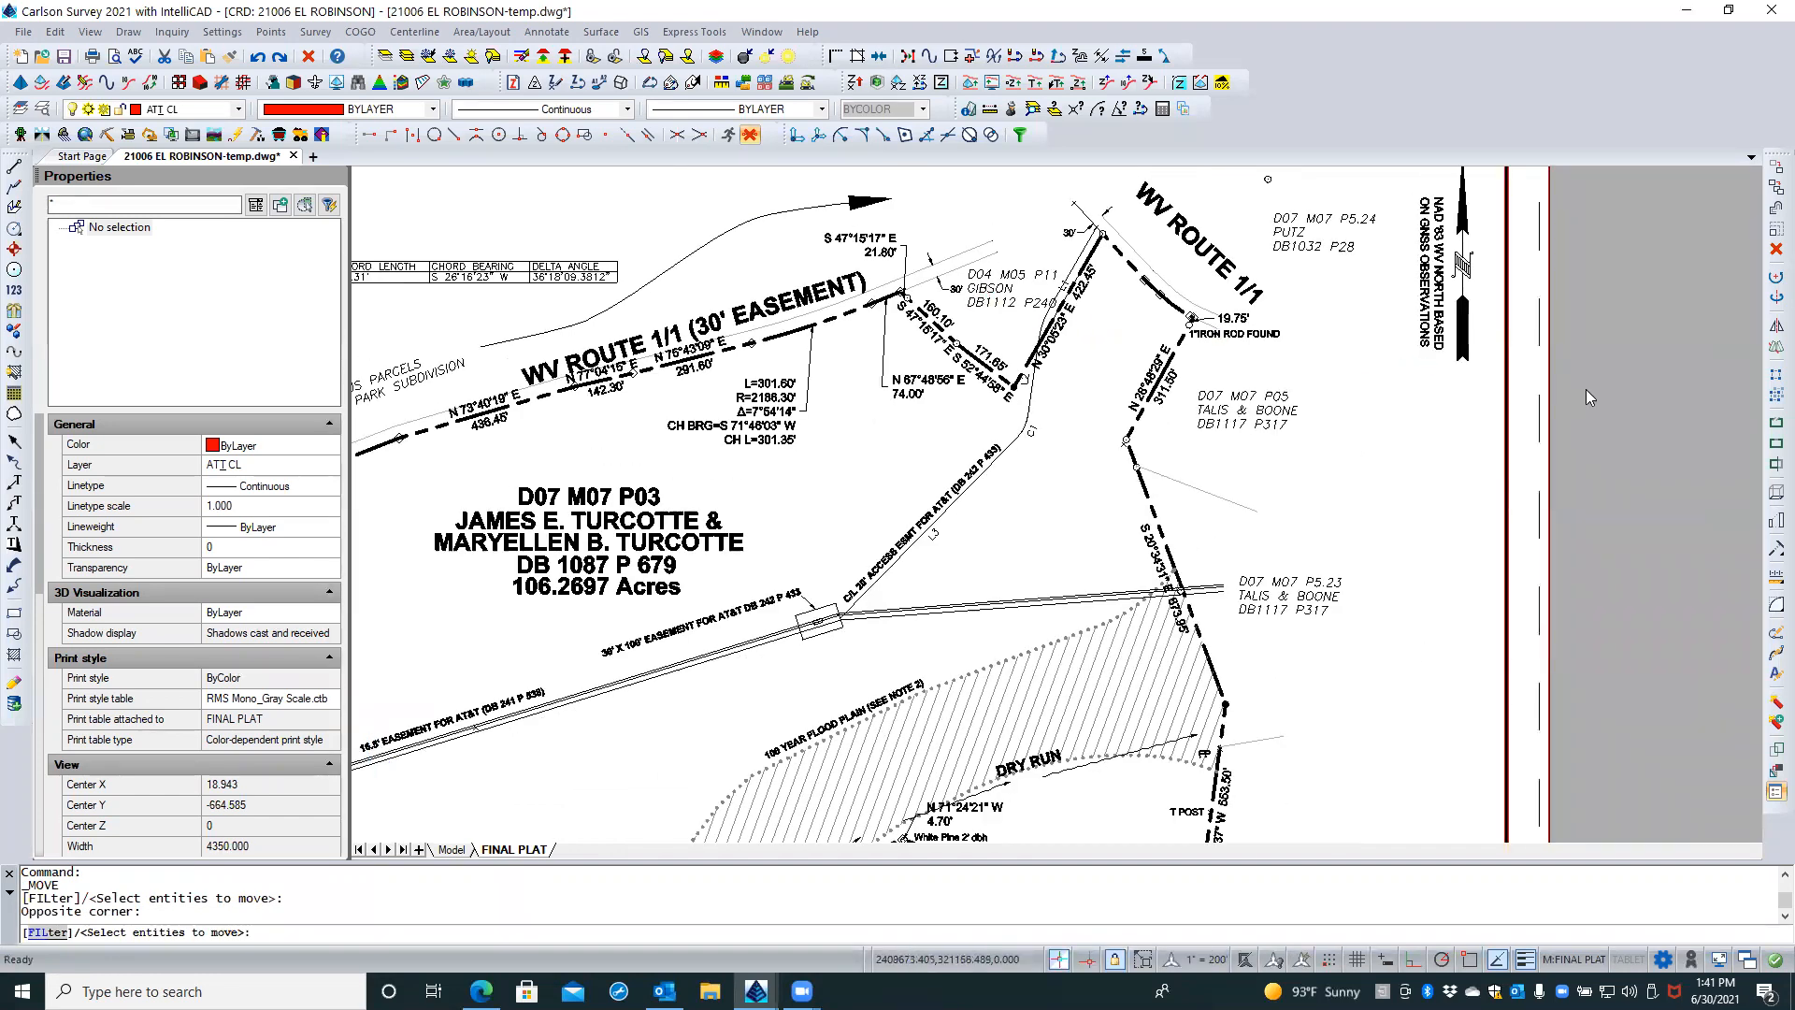
scroll(1632, 458, "down", 2)
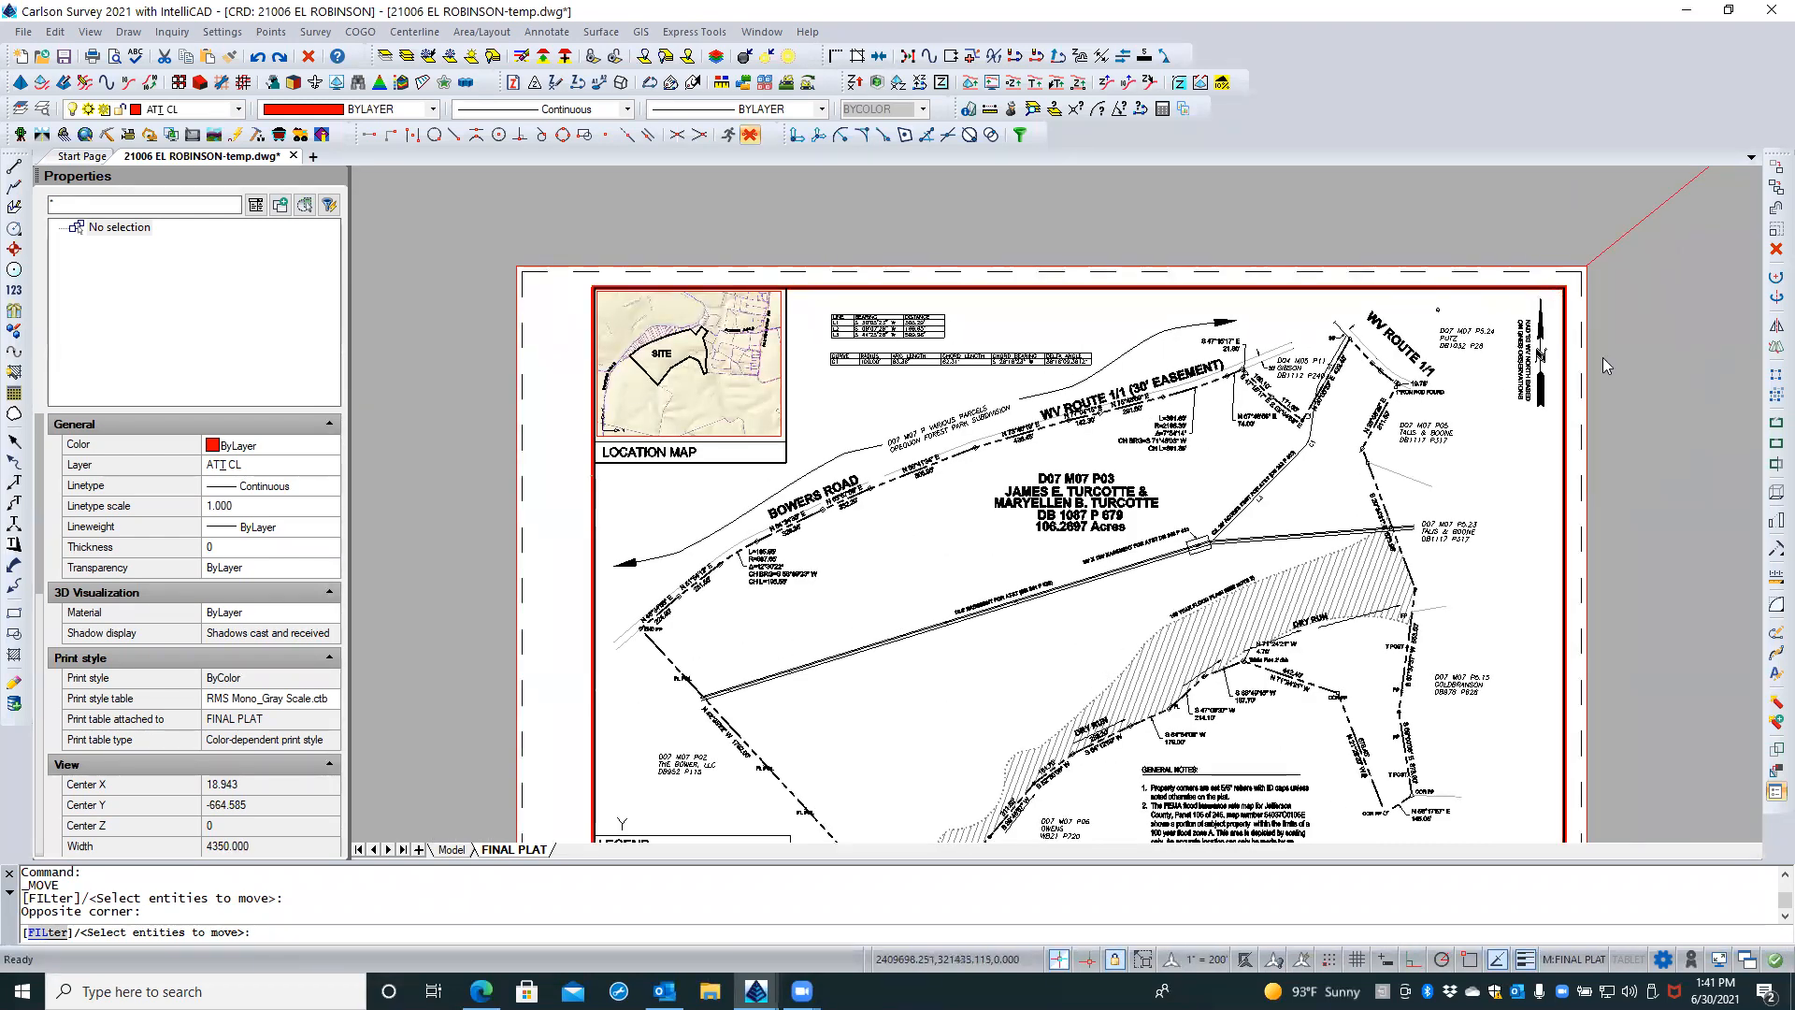
key("Escape")
In paper space, move the D04 M05 P11 adjoiner label slightly up and west, clear of the easement centerline
double_click(1643, 371)
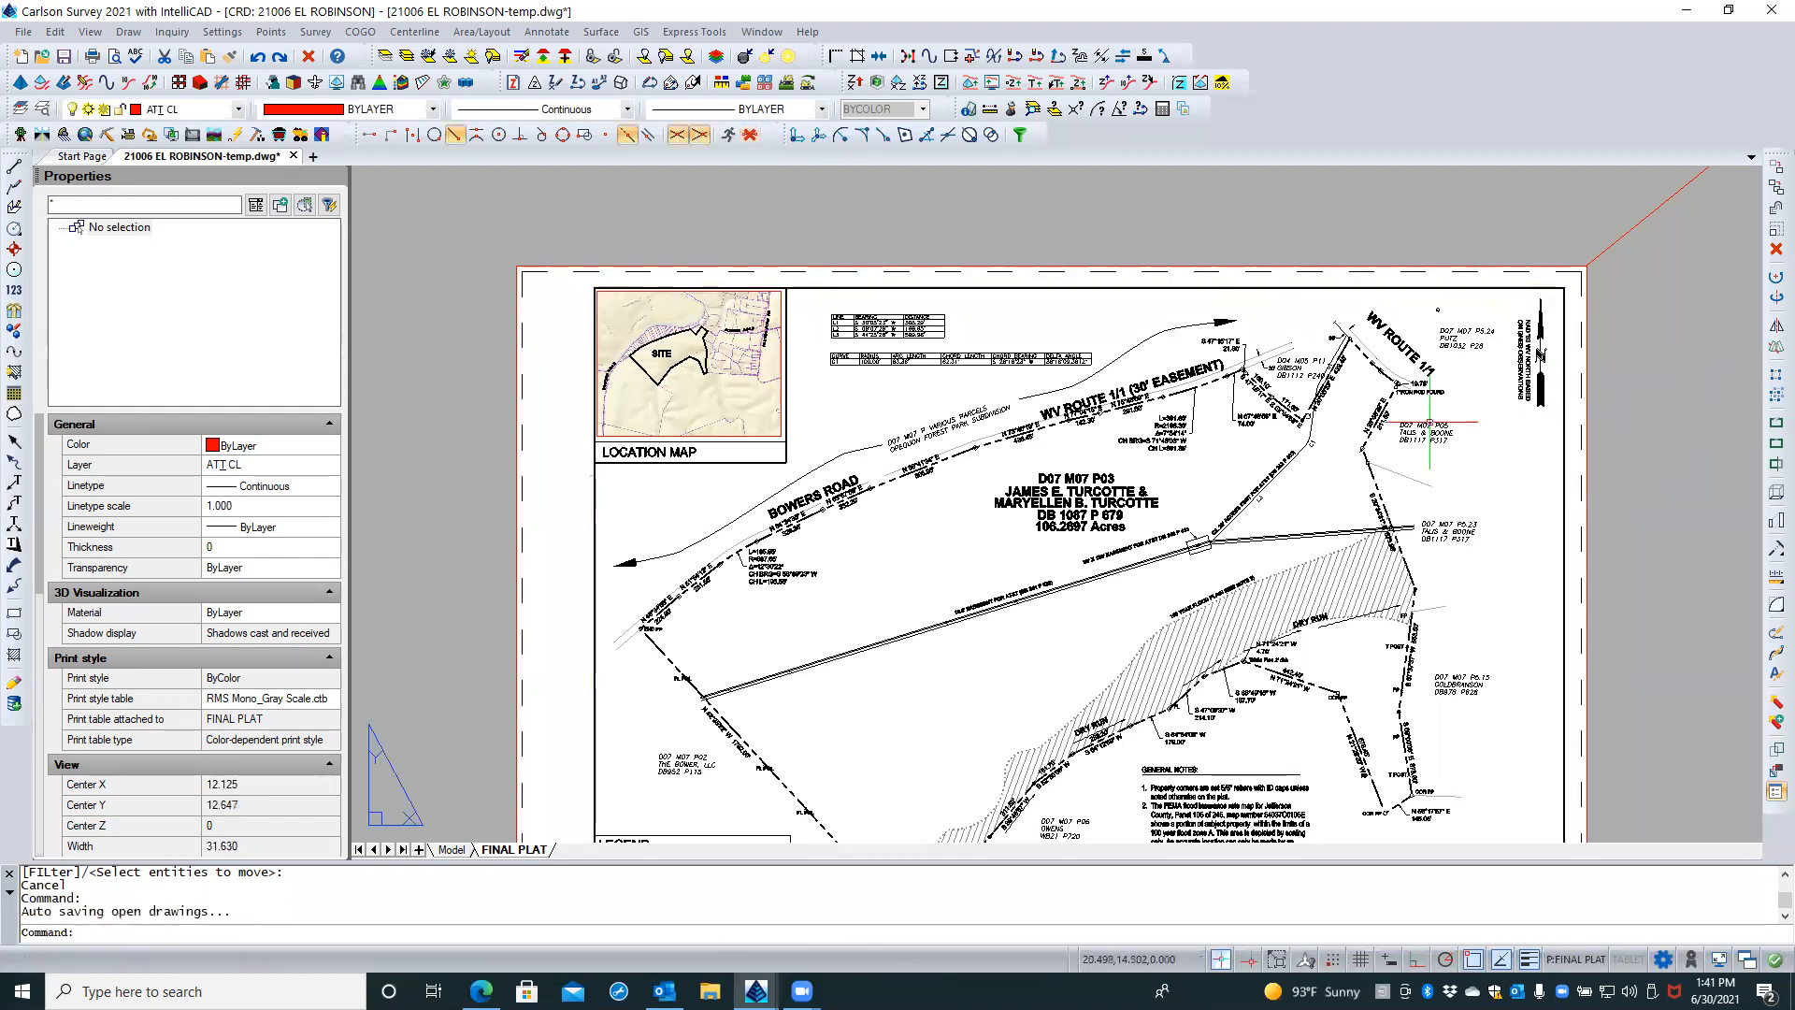
scroll(1309, 393, "up", 6)
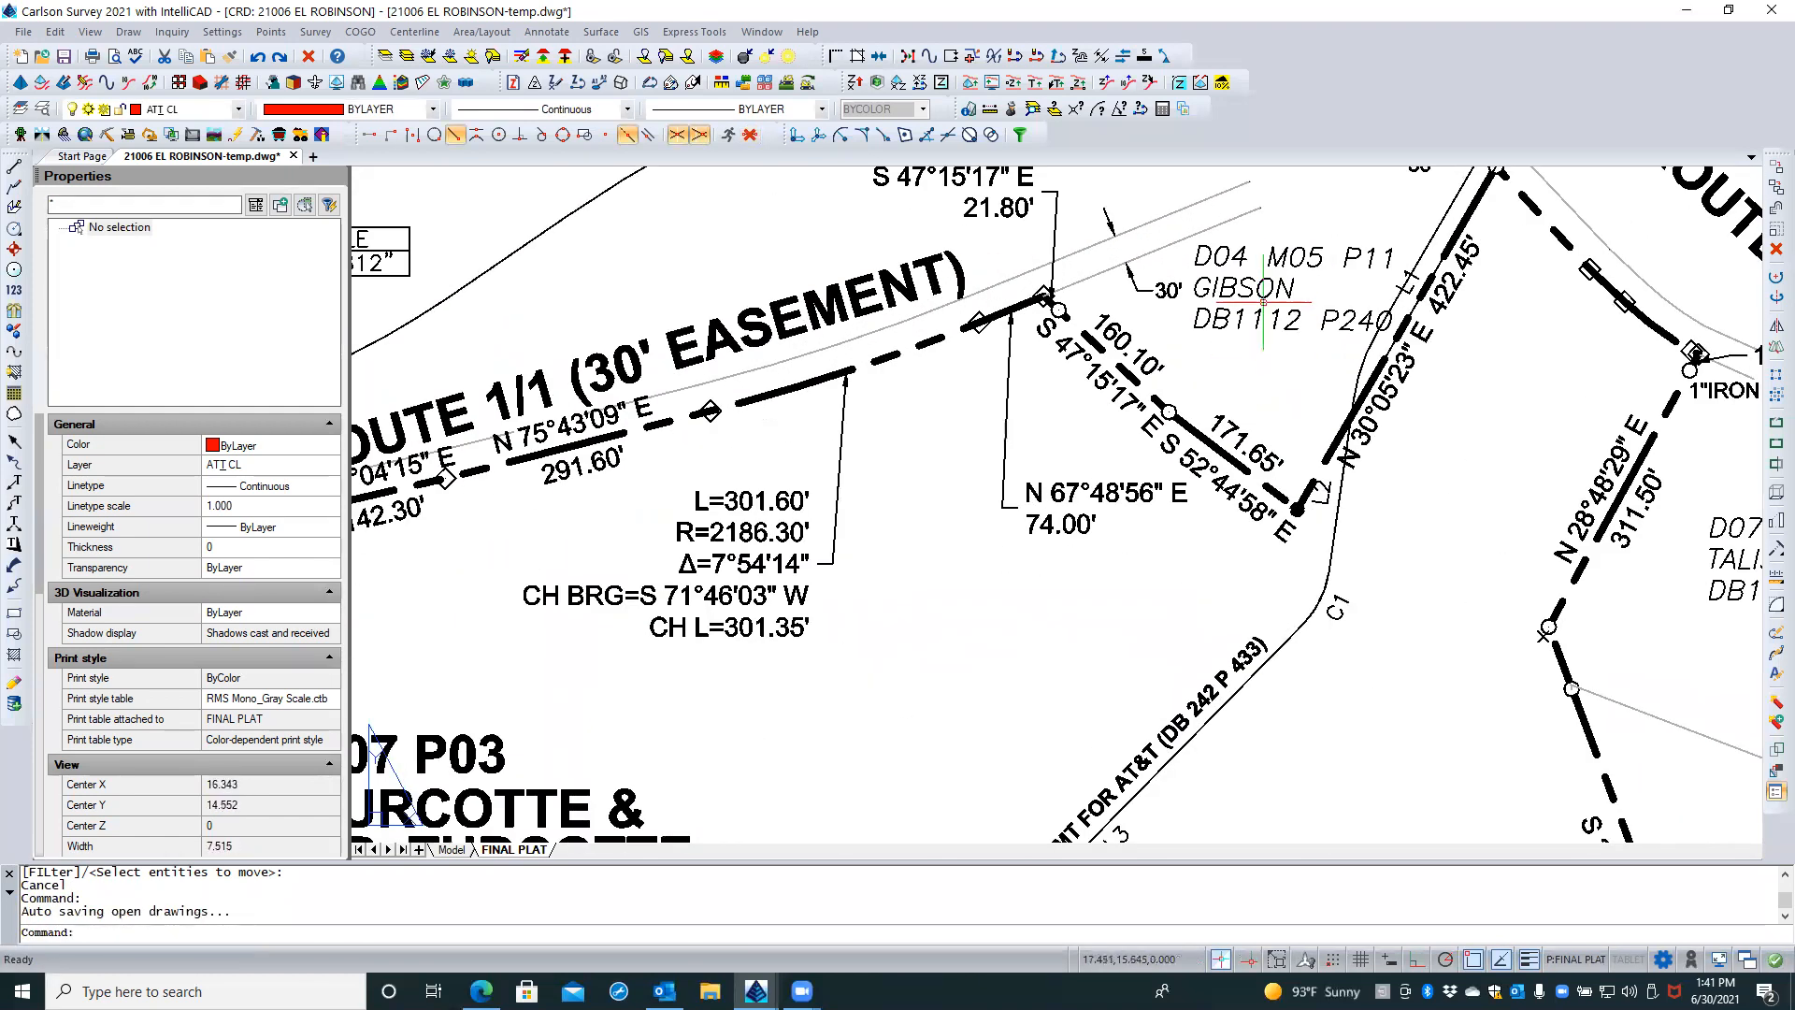
left_click(1263, 302)
left_click(1237, 318)
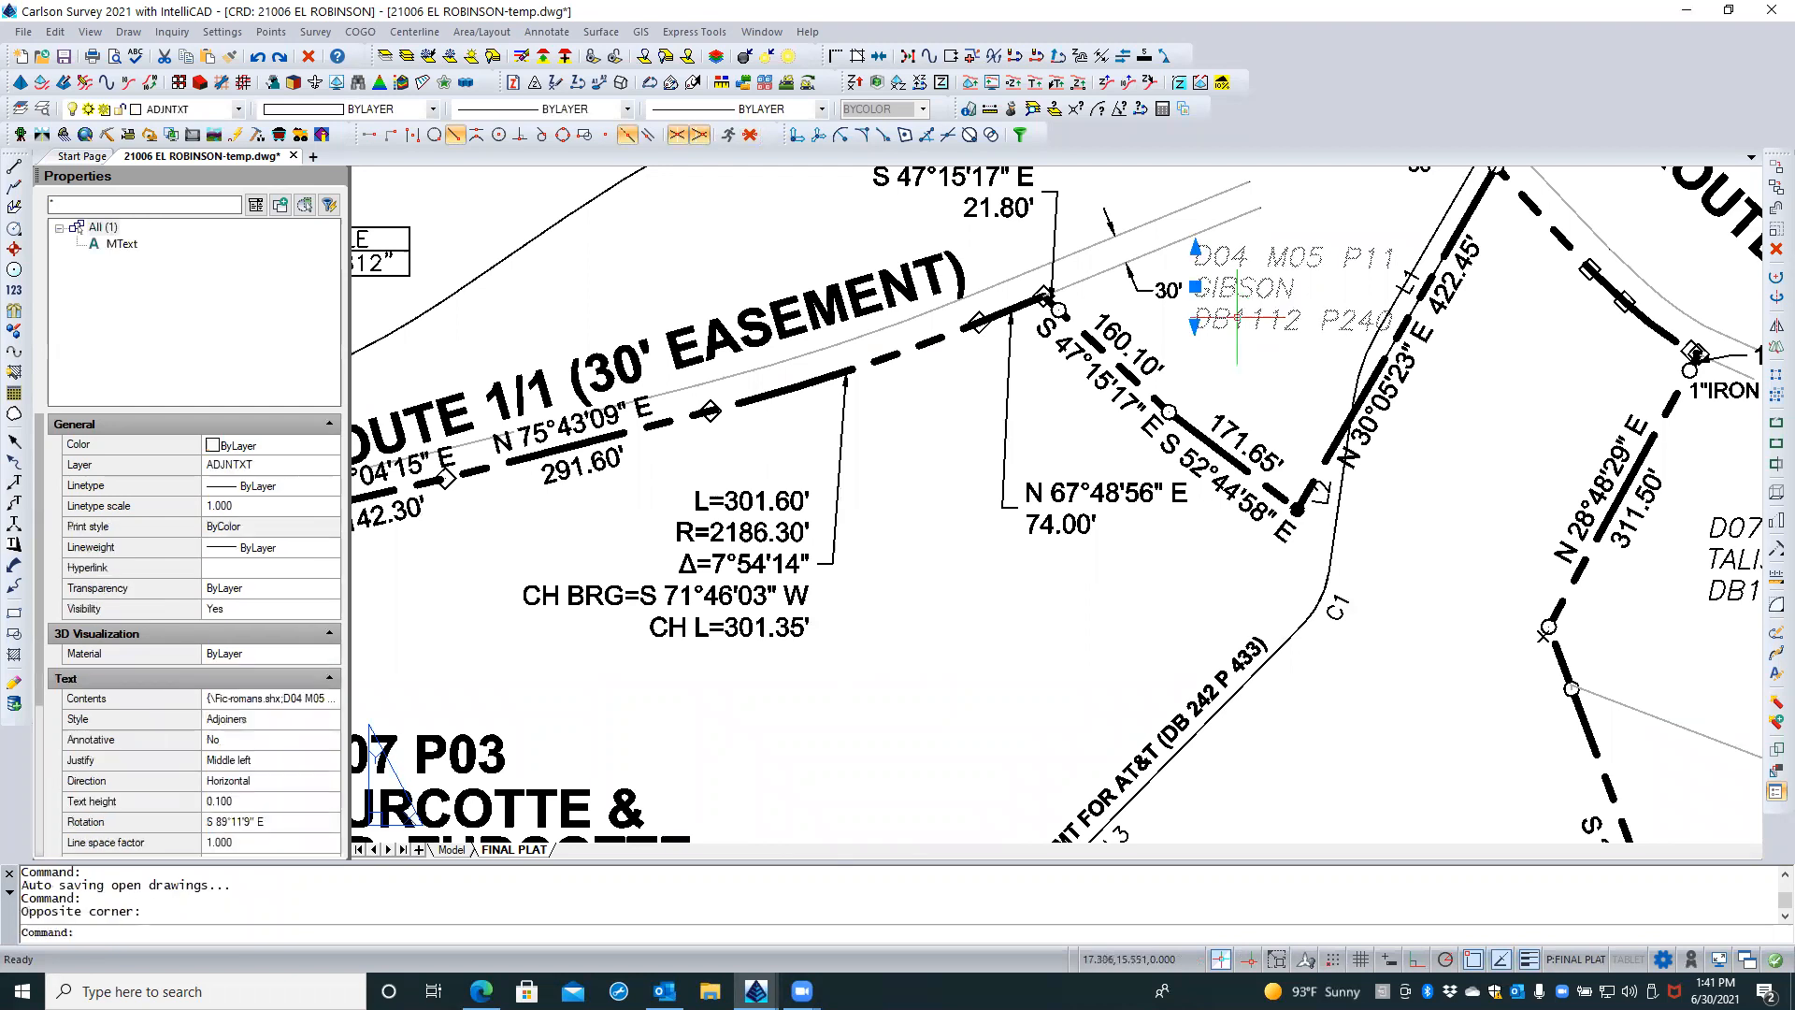
left_click(1196, 287)
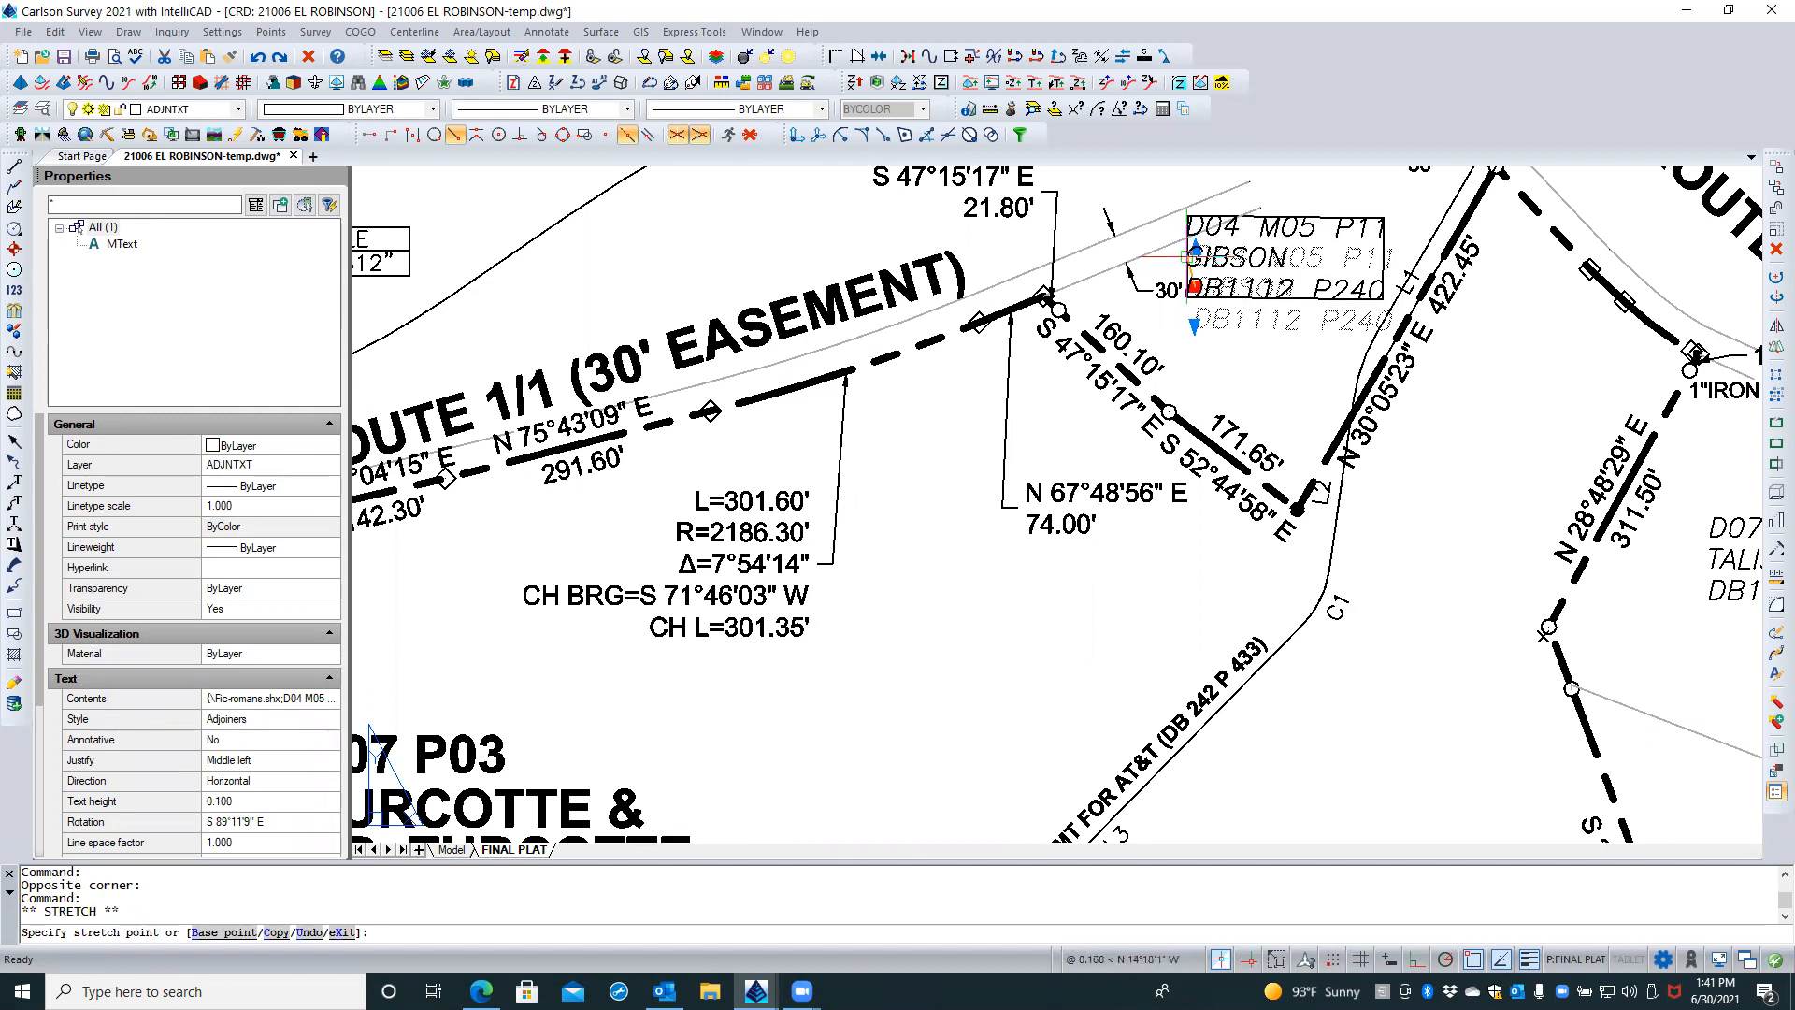
left_click(1188, 258)
key("Escape")
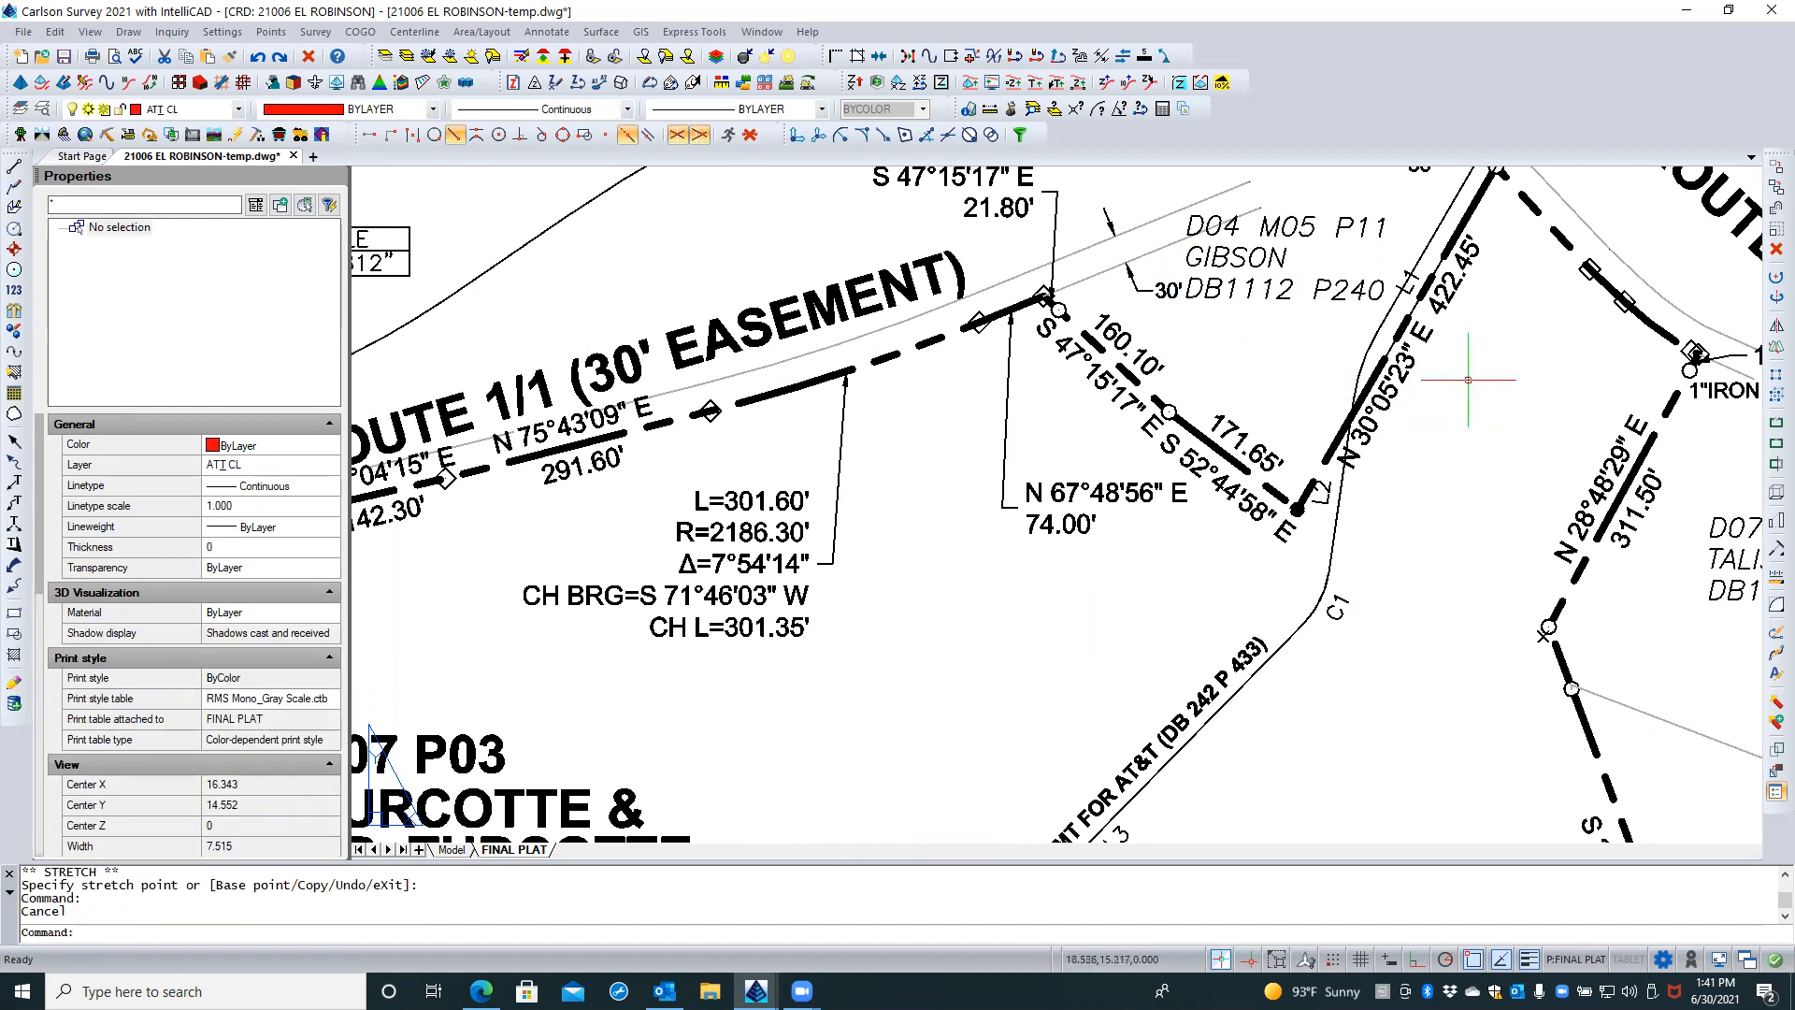
Through the layout viewport, move the L1 label to the east side of the 422.45' boundary line
left_click(1409, 286)
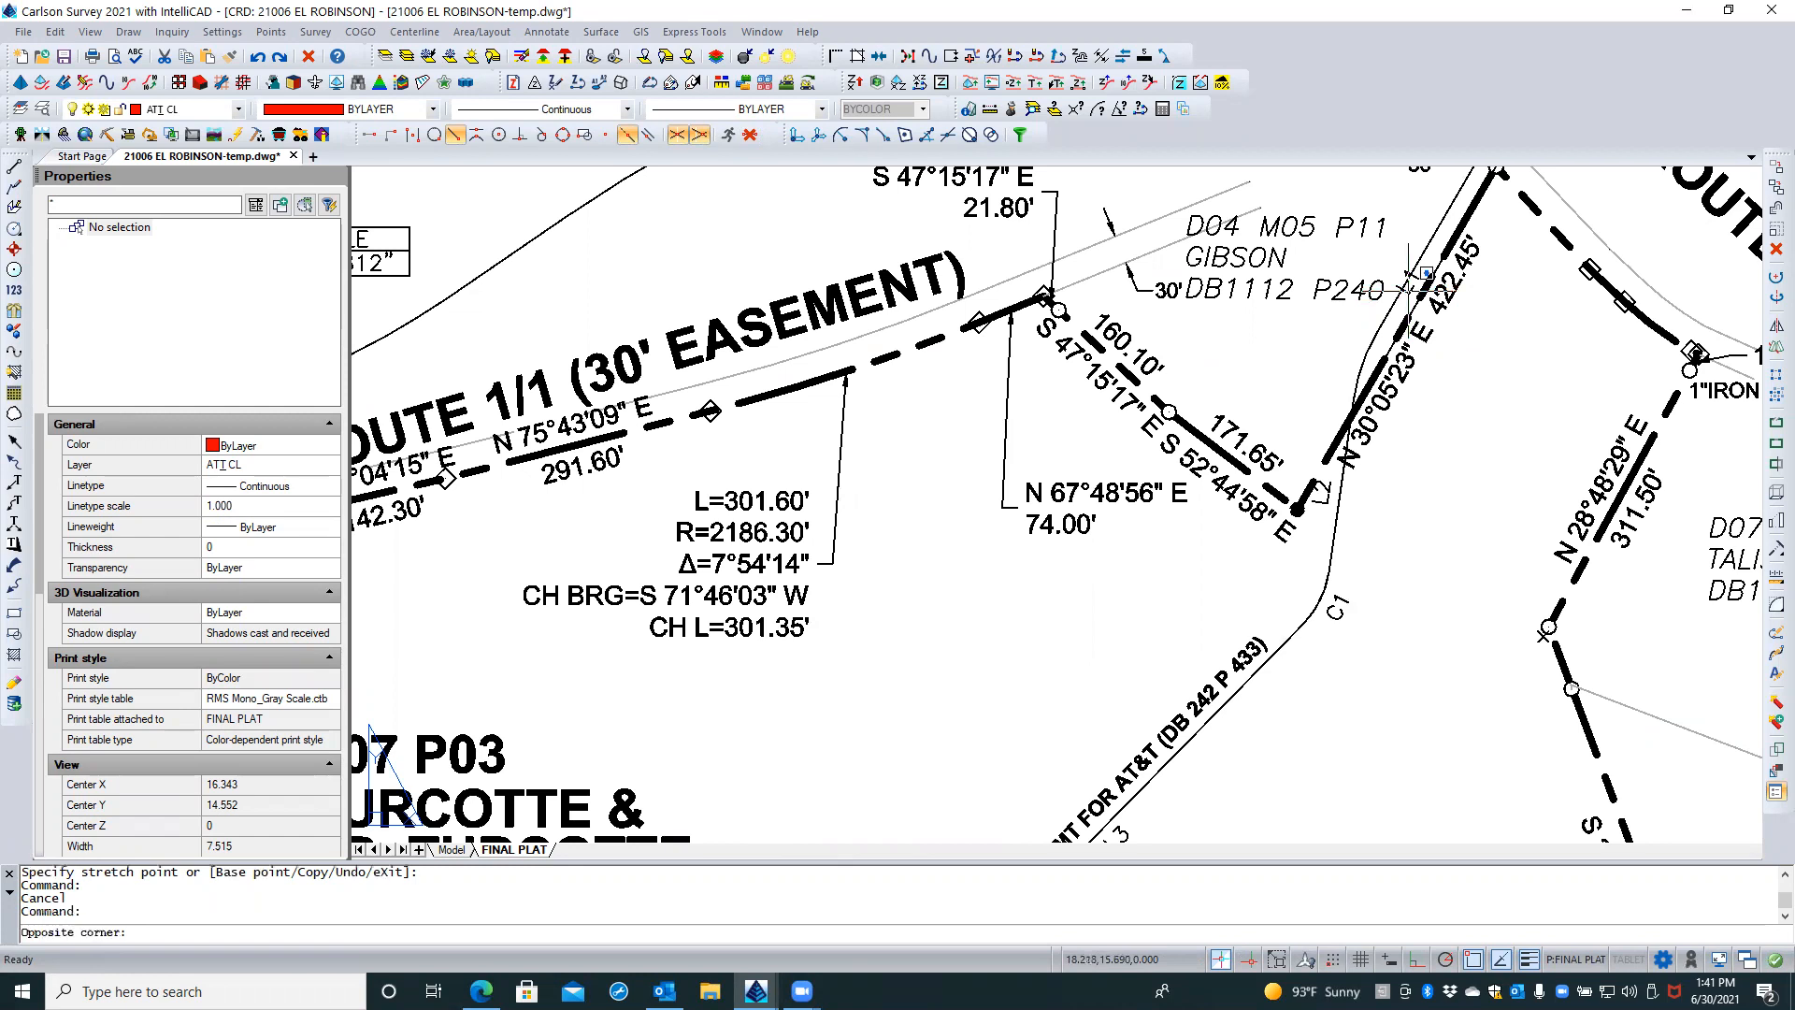
left_click(1412, 279)
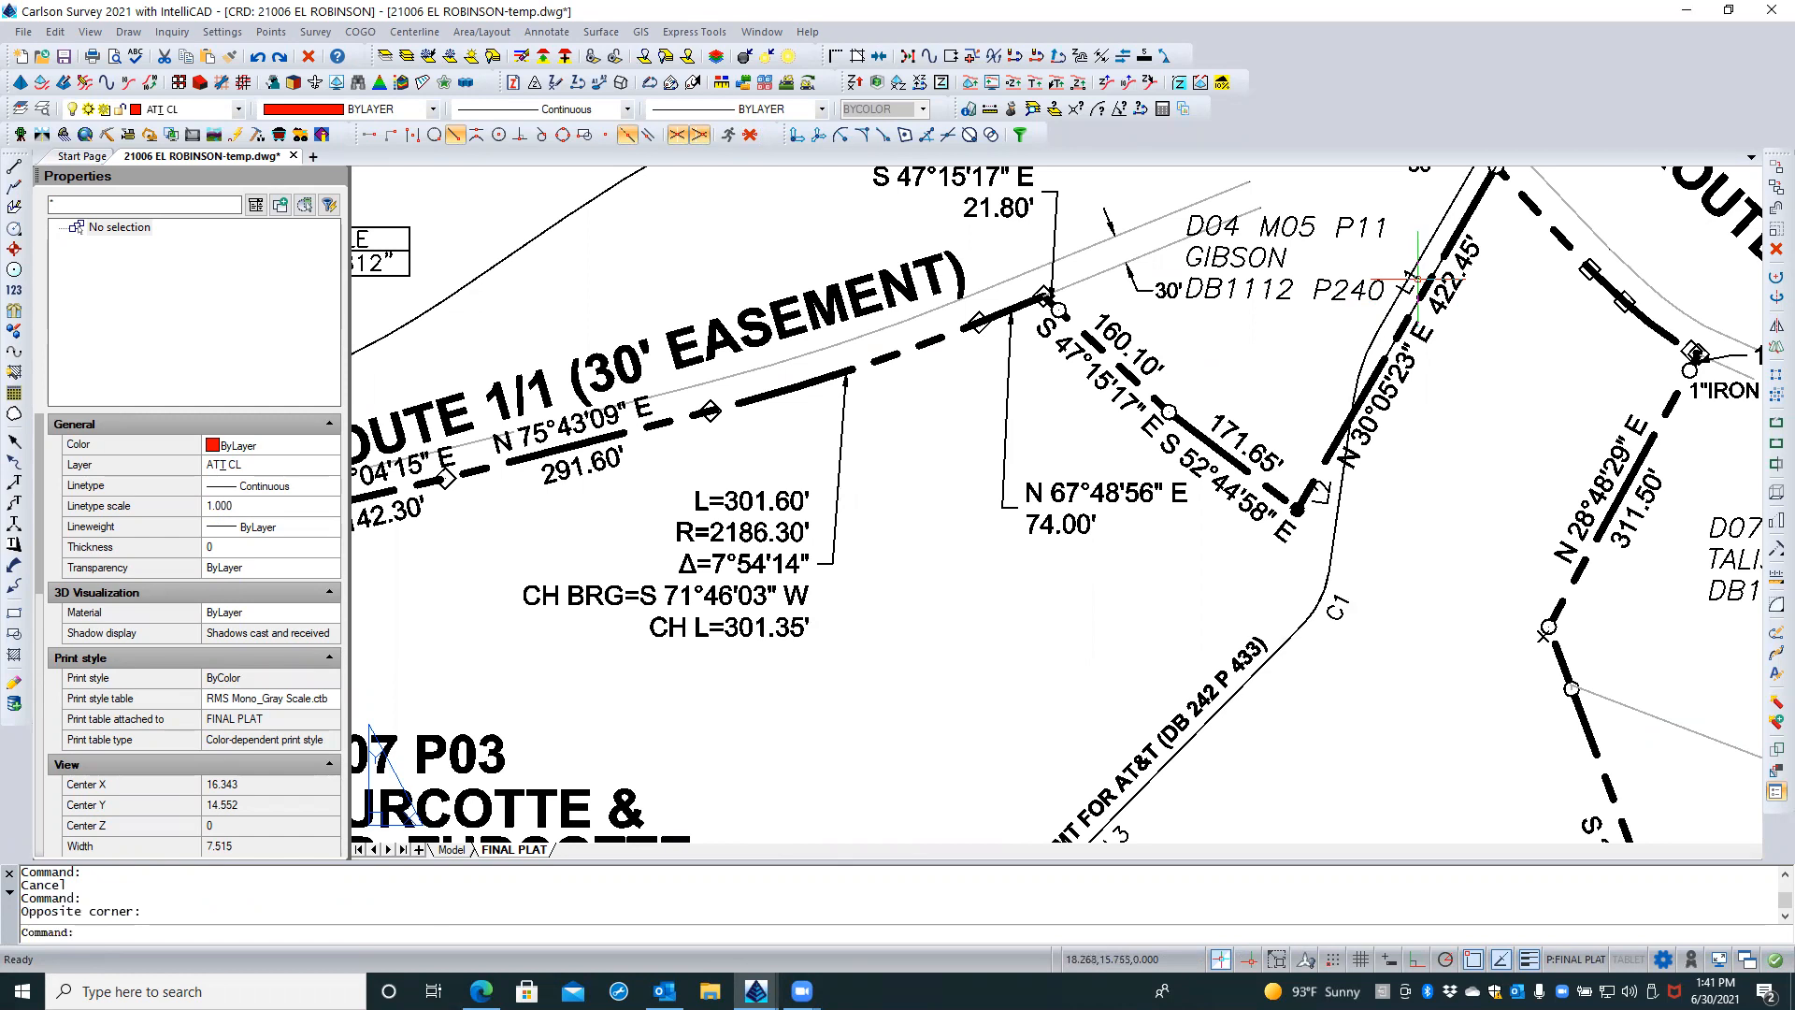
scroll(1433, 382, "down", 4)
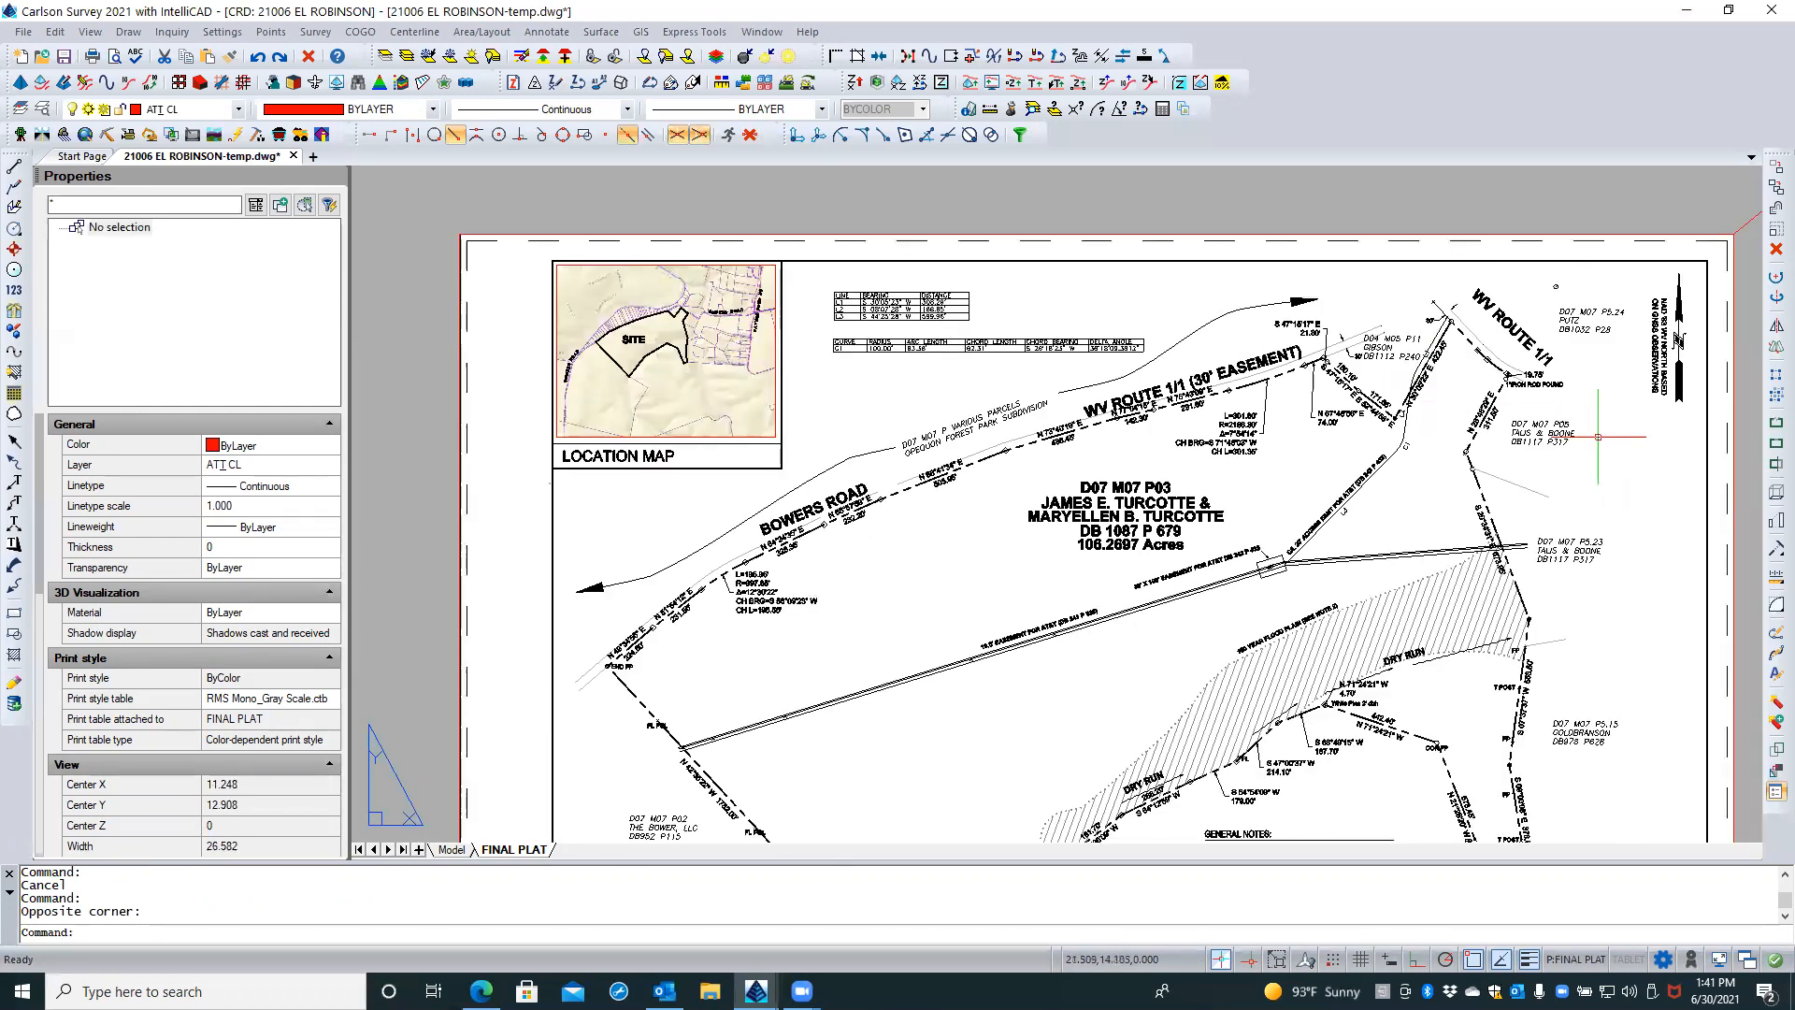
double_click(1598, 436)
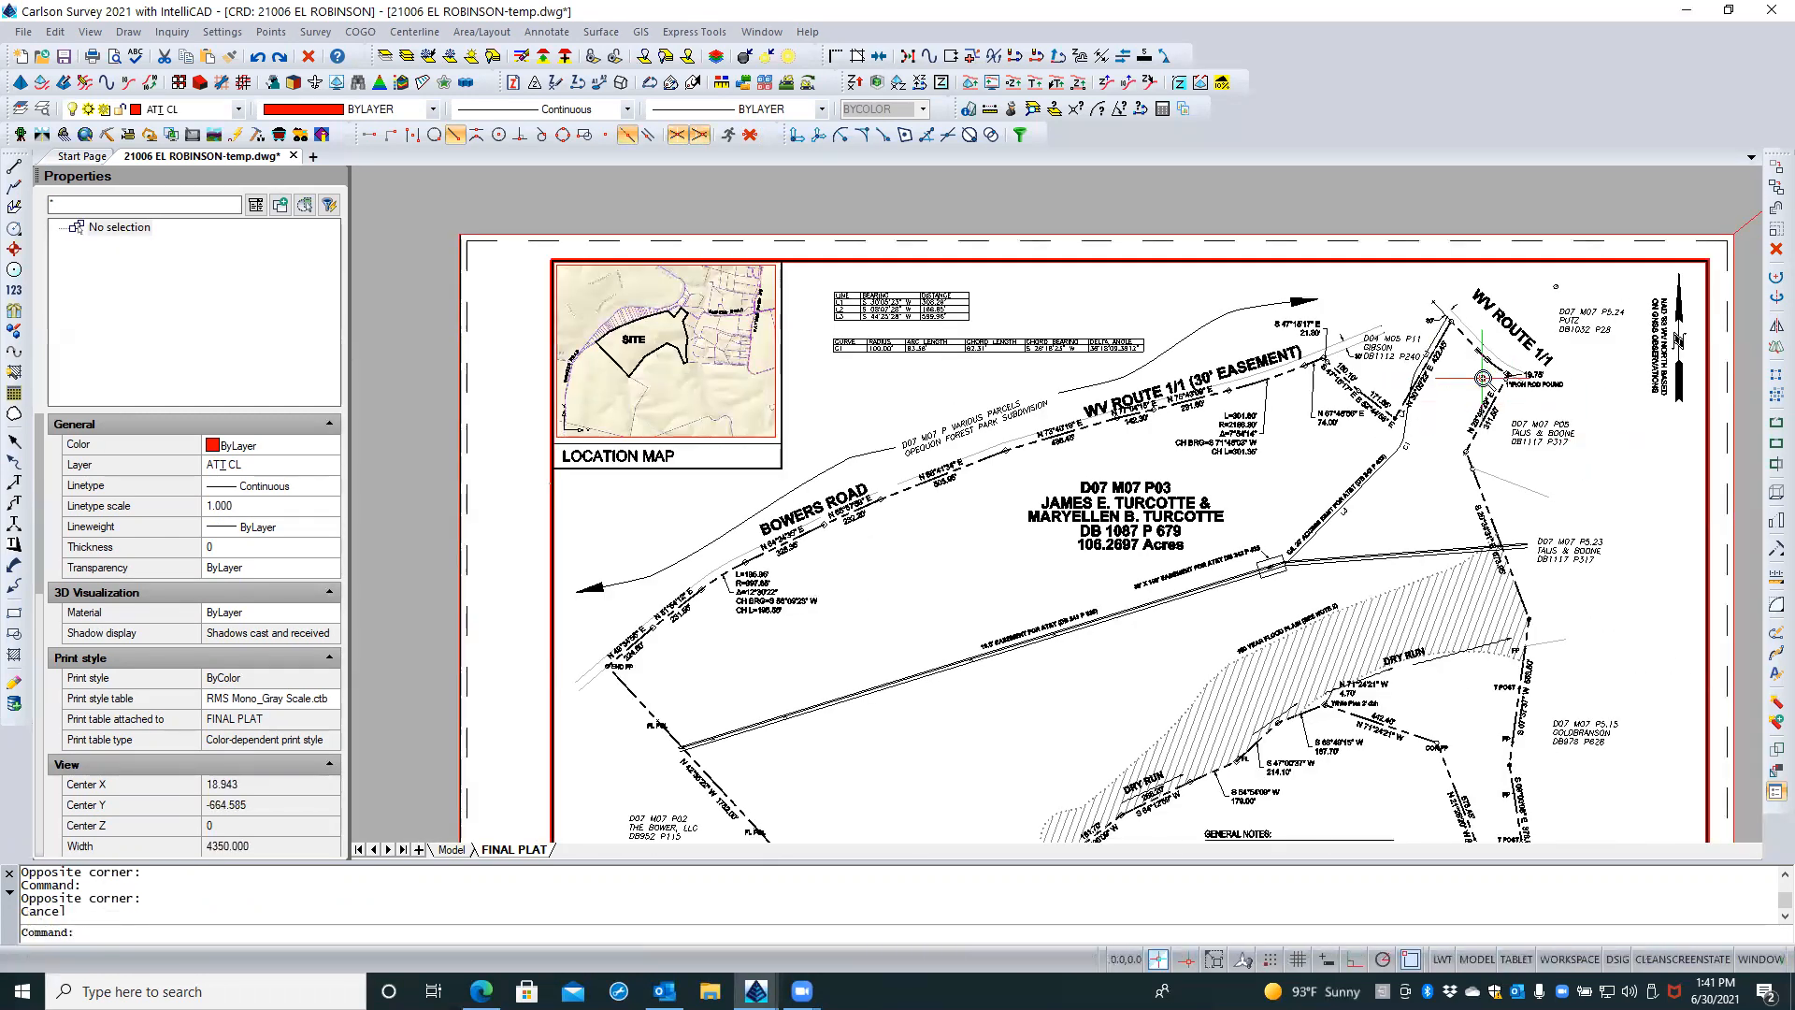
scroll(1483, 378, "up", 3)
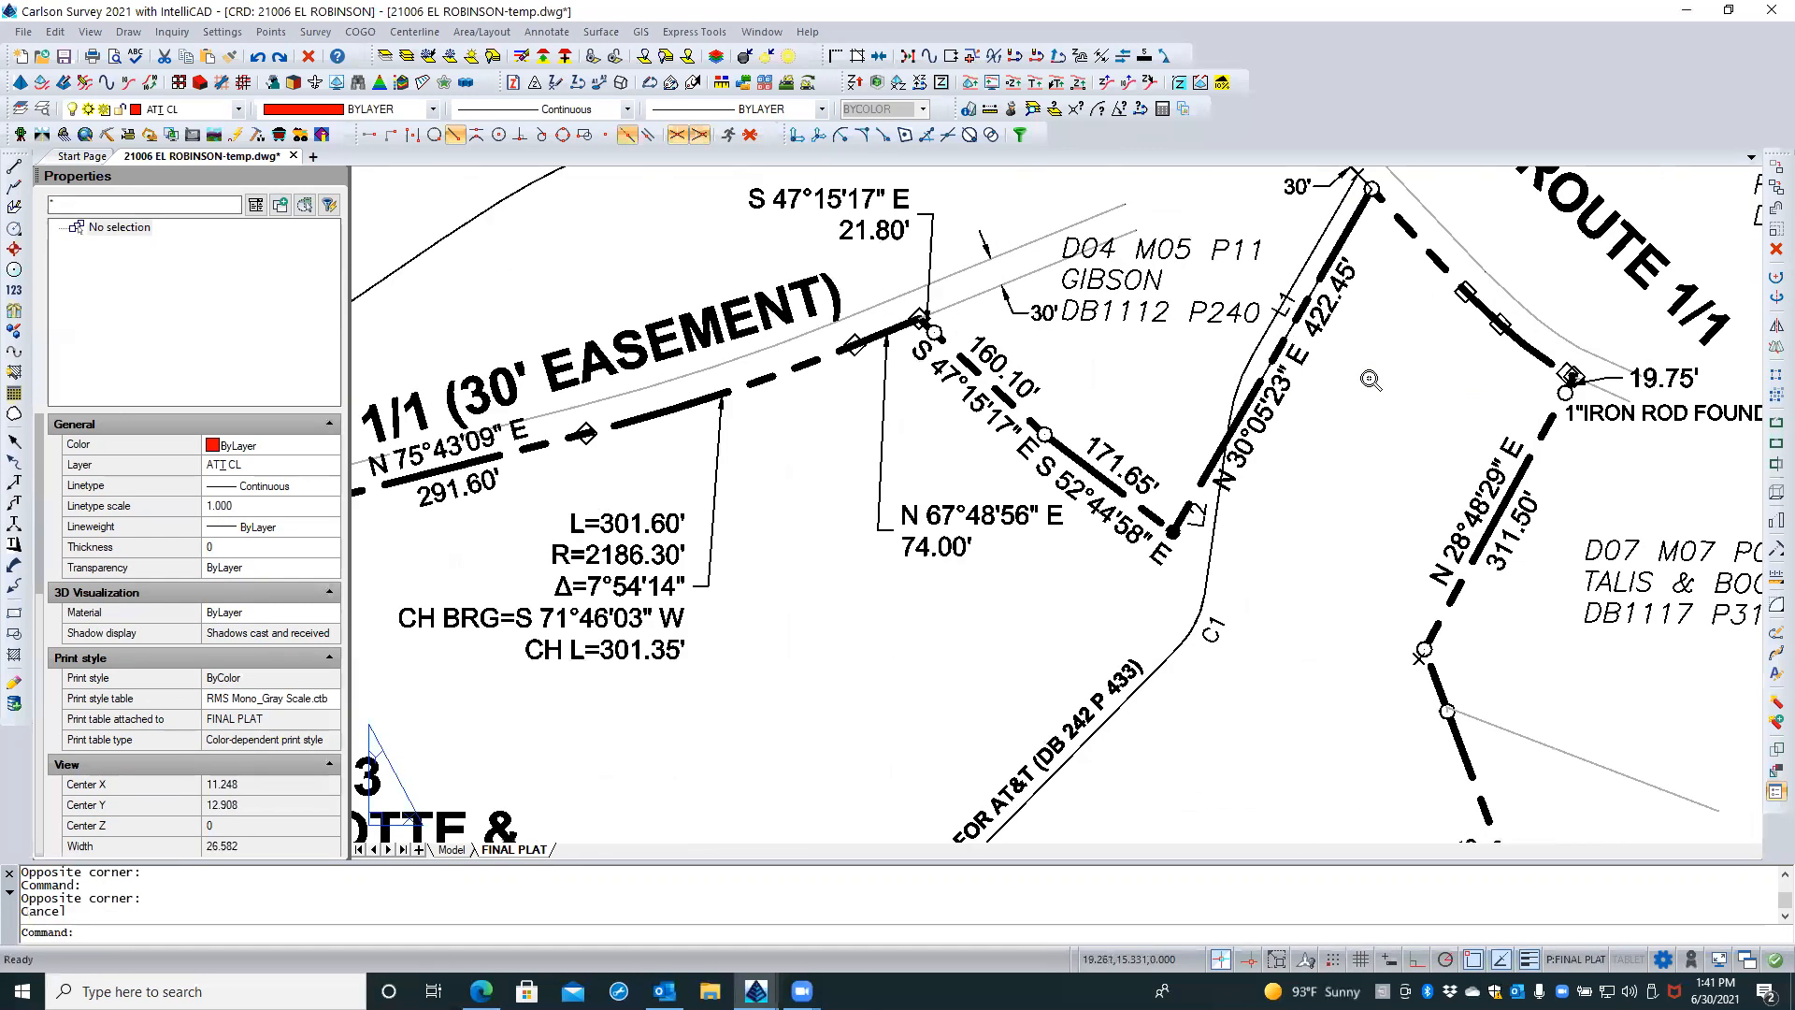
left_click(1285, 311)
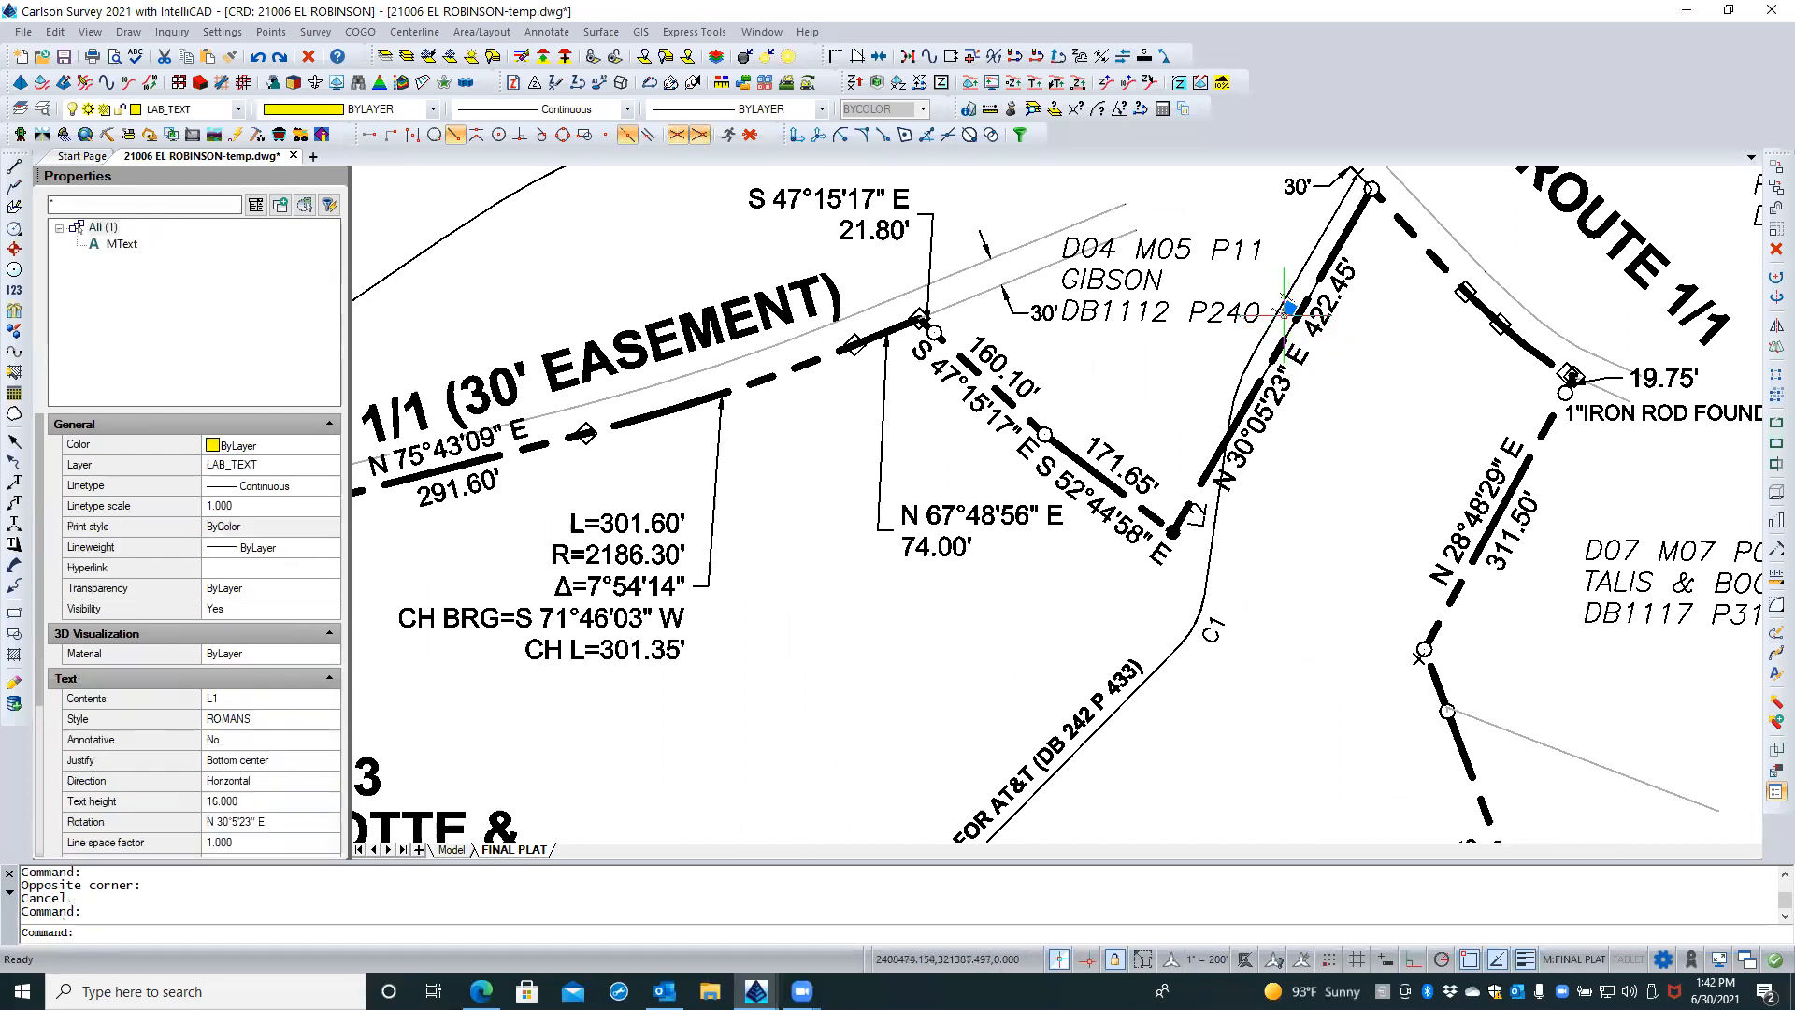
left_click(1289, 309)
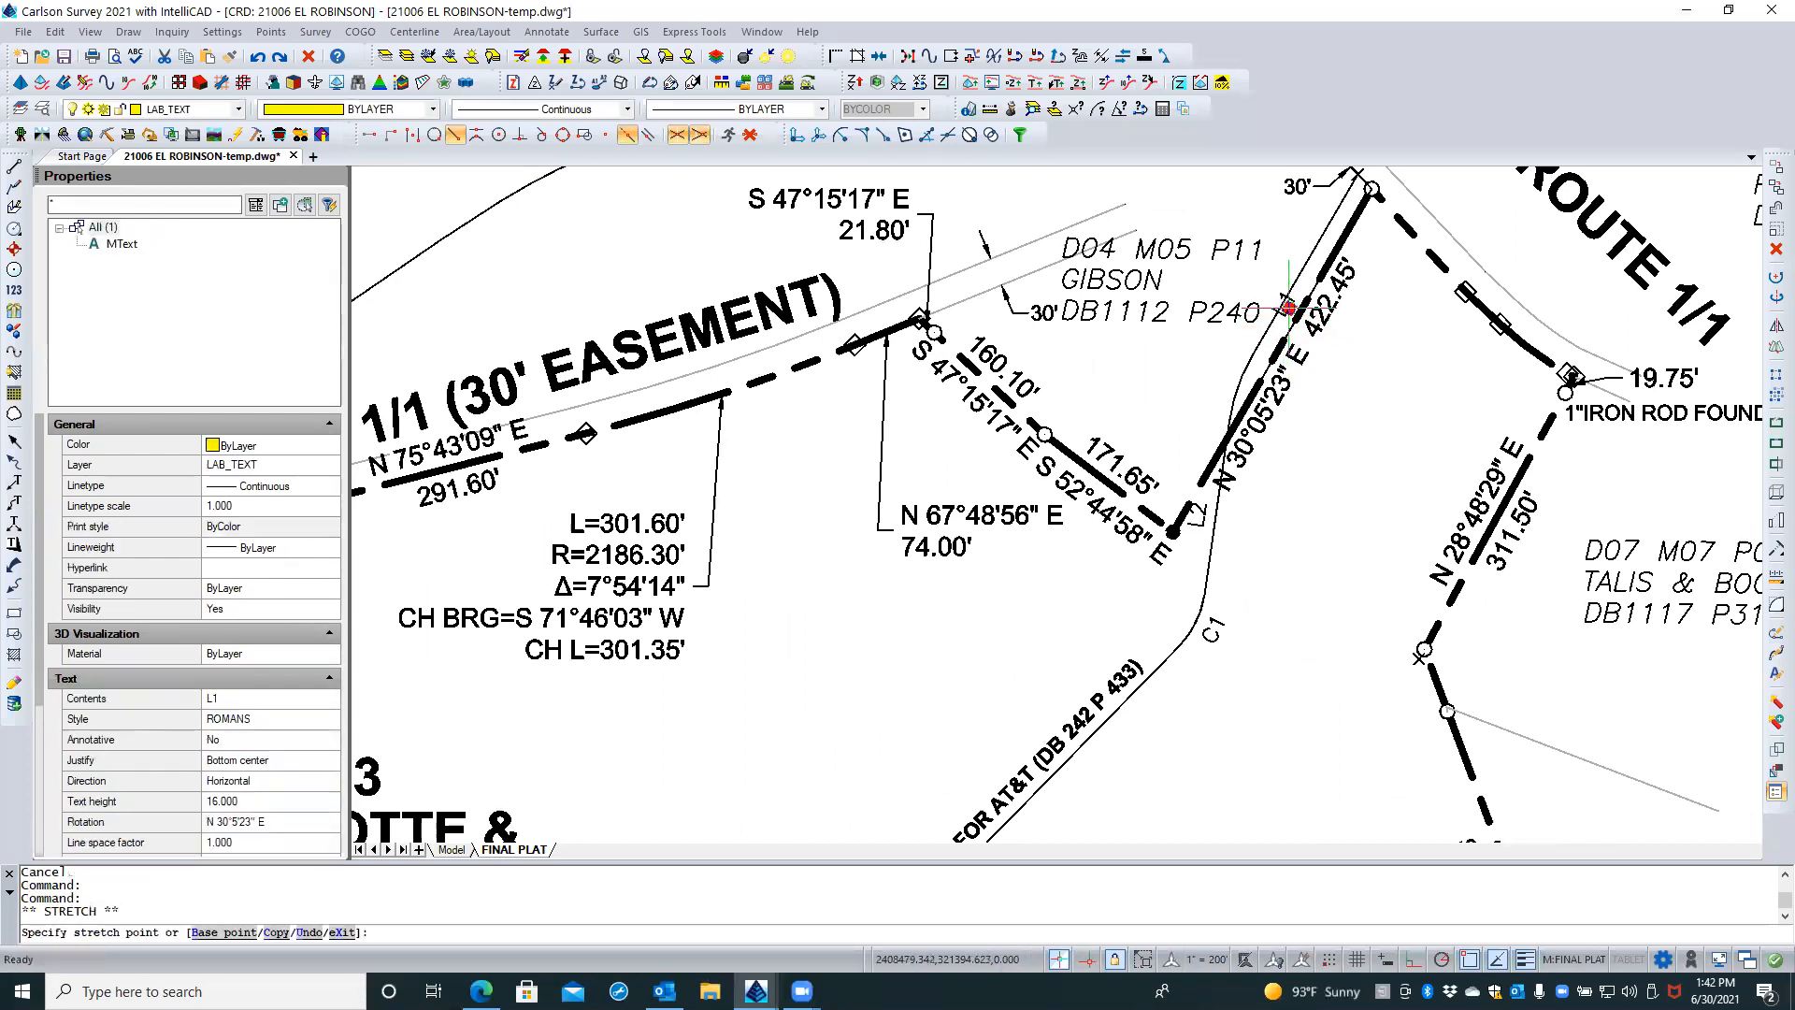
left_click(1342, 349)
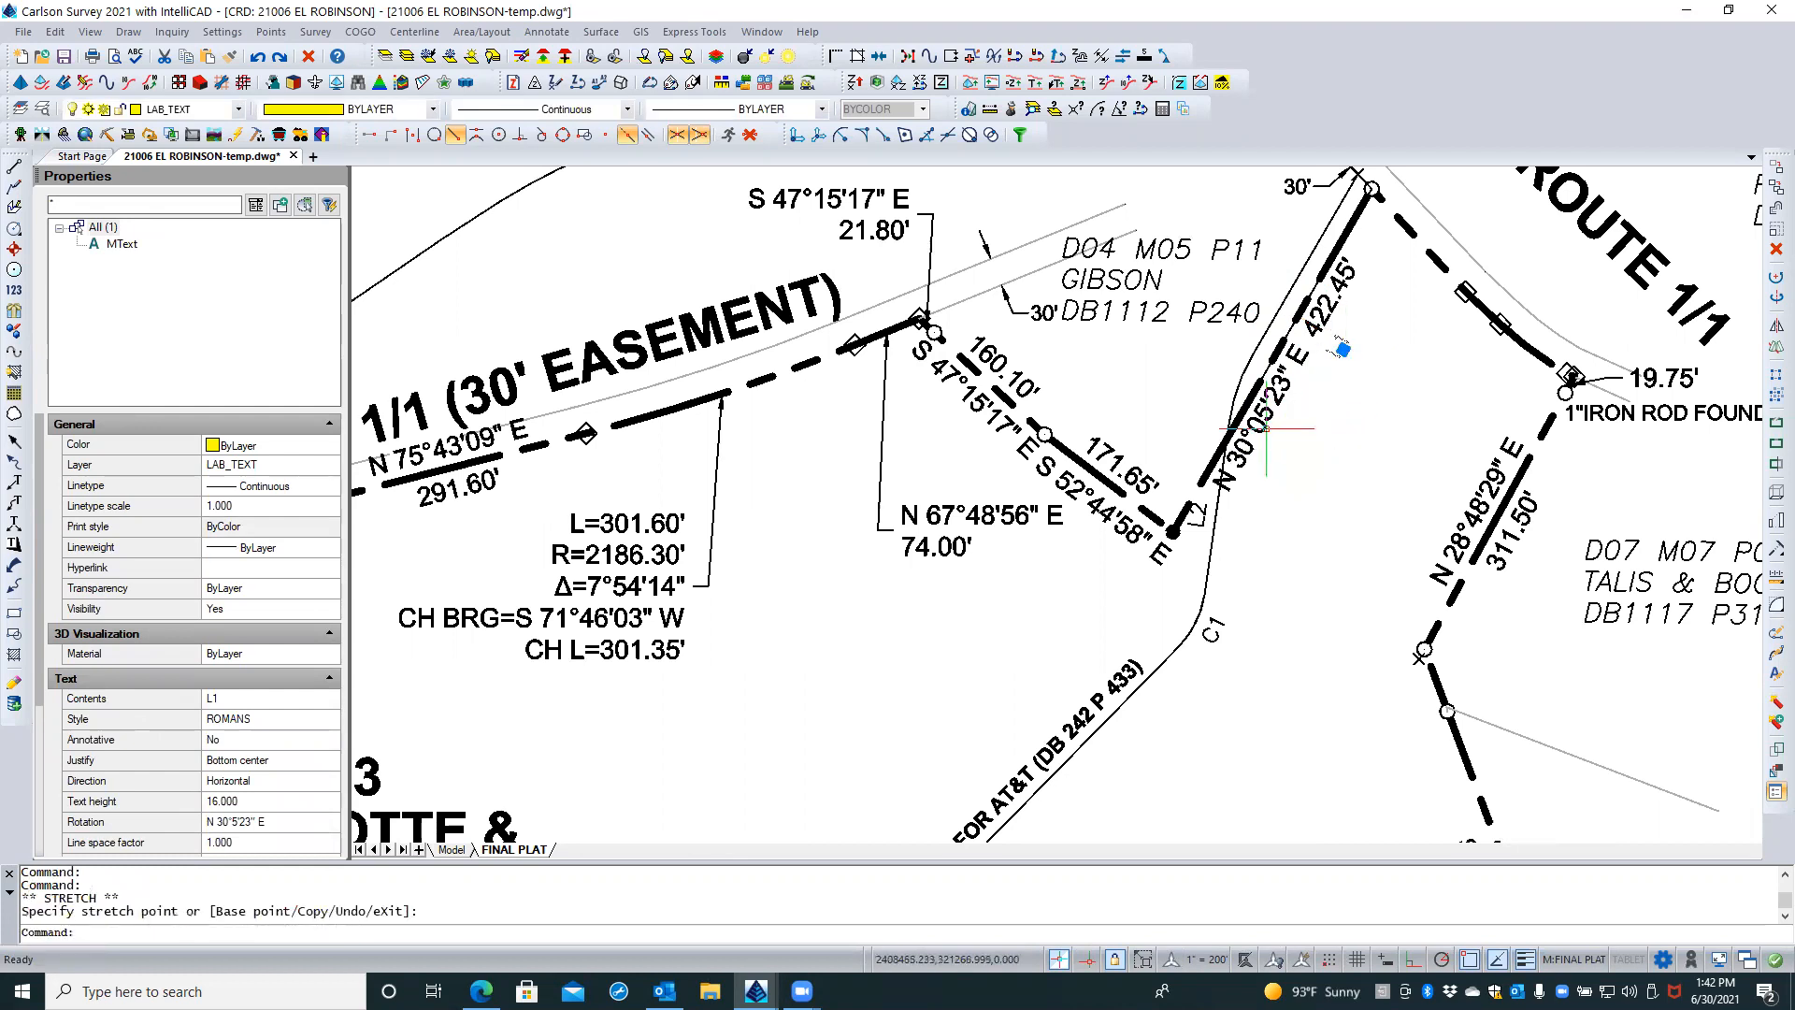
key("Escape")
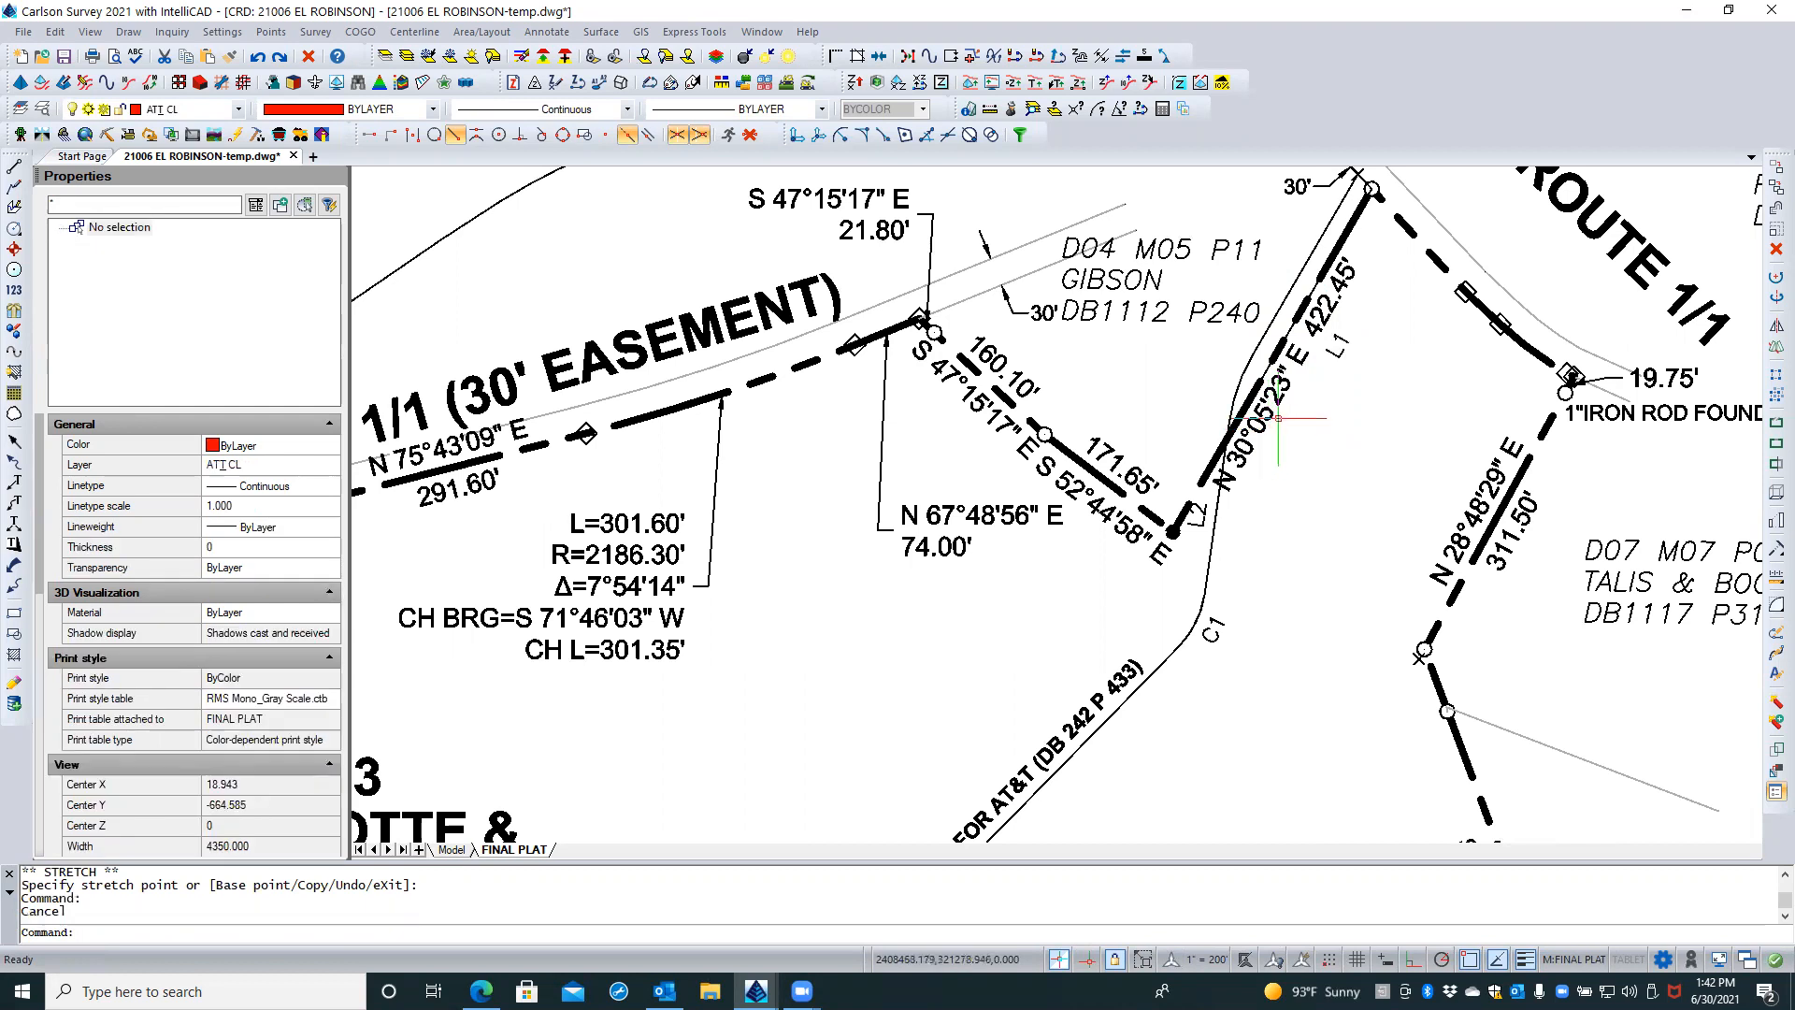
Move the N 30°05'23" E 422.45' label to the west side of its boundary line, bypassing object snaps for the placement
left_click(1274, 404)
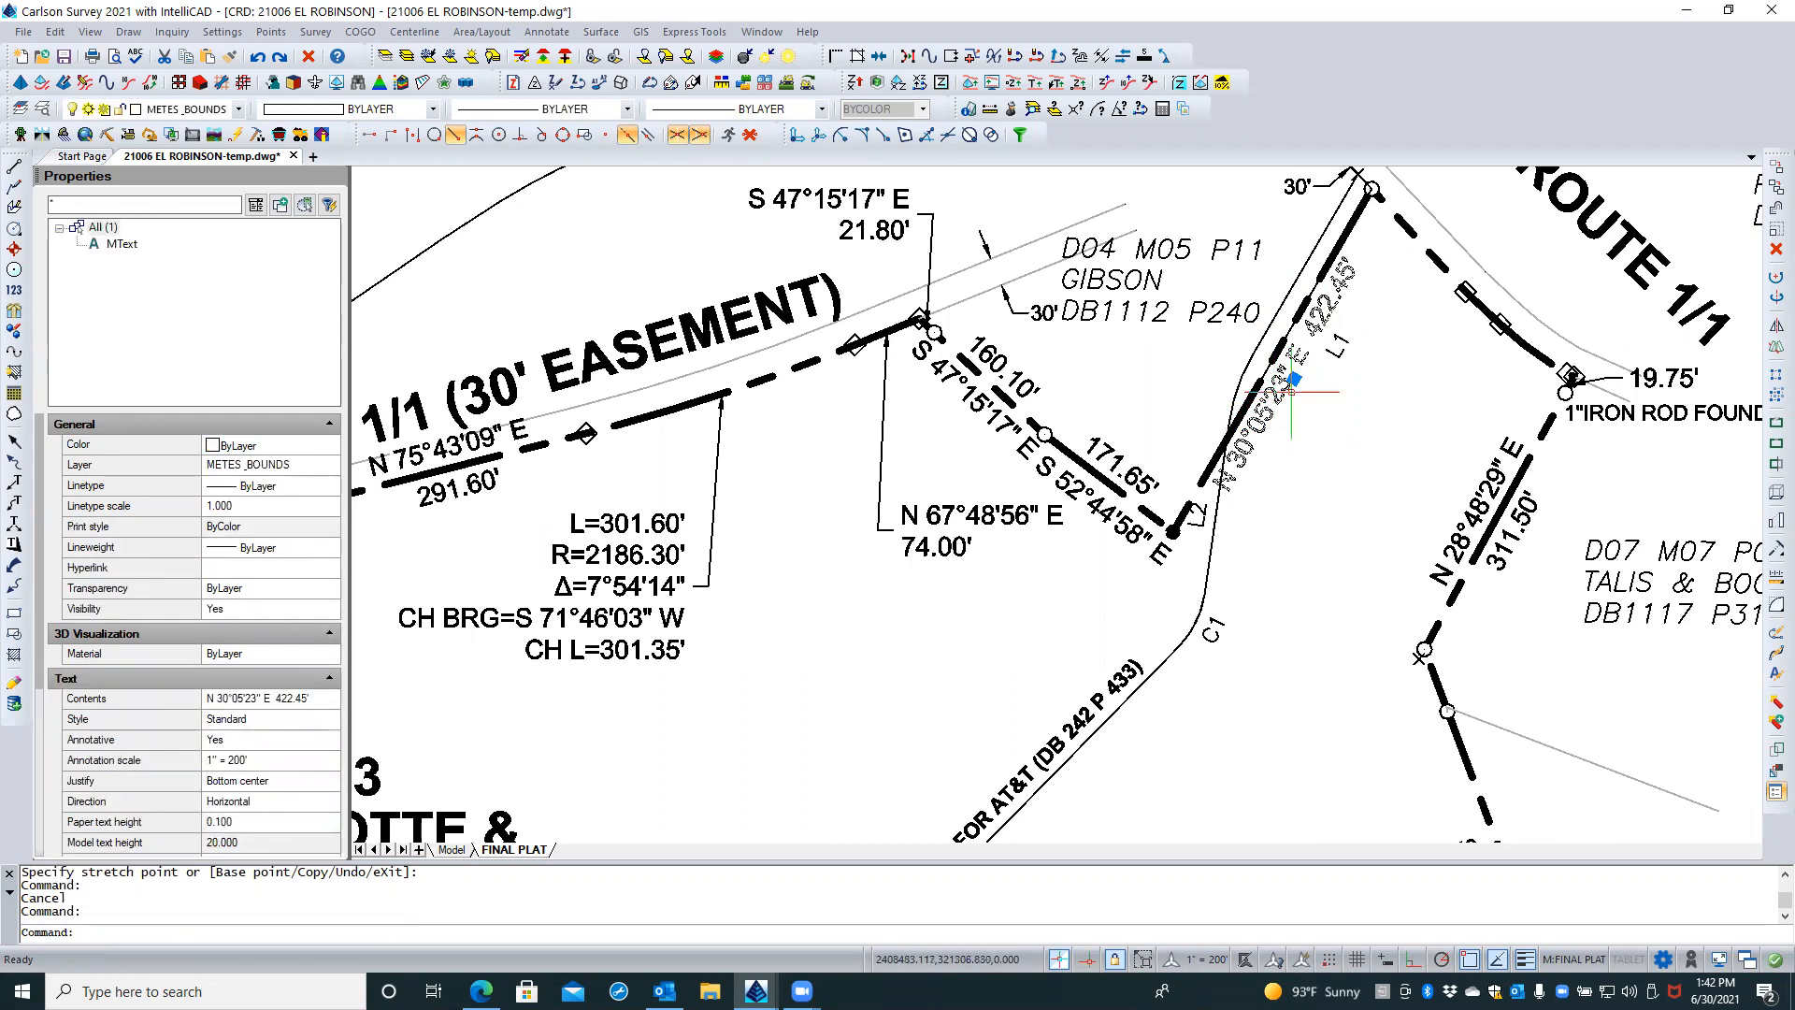
left_click(1294, 379)
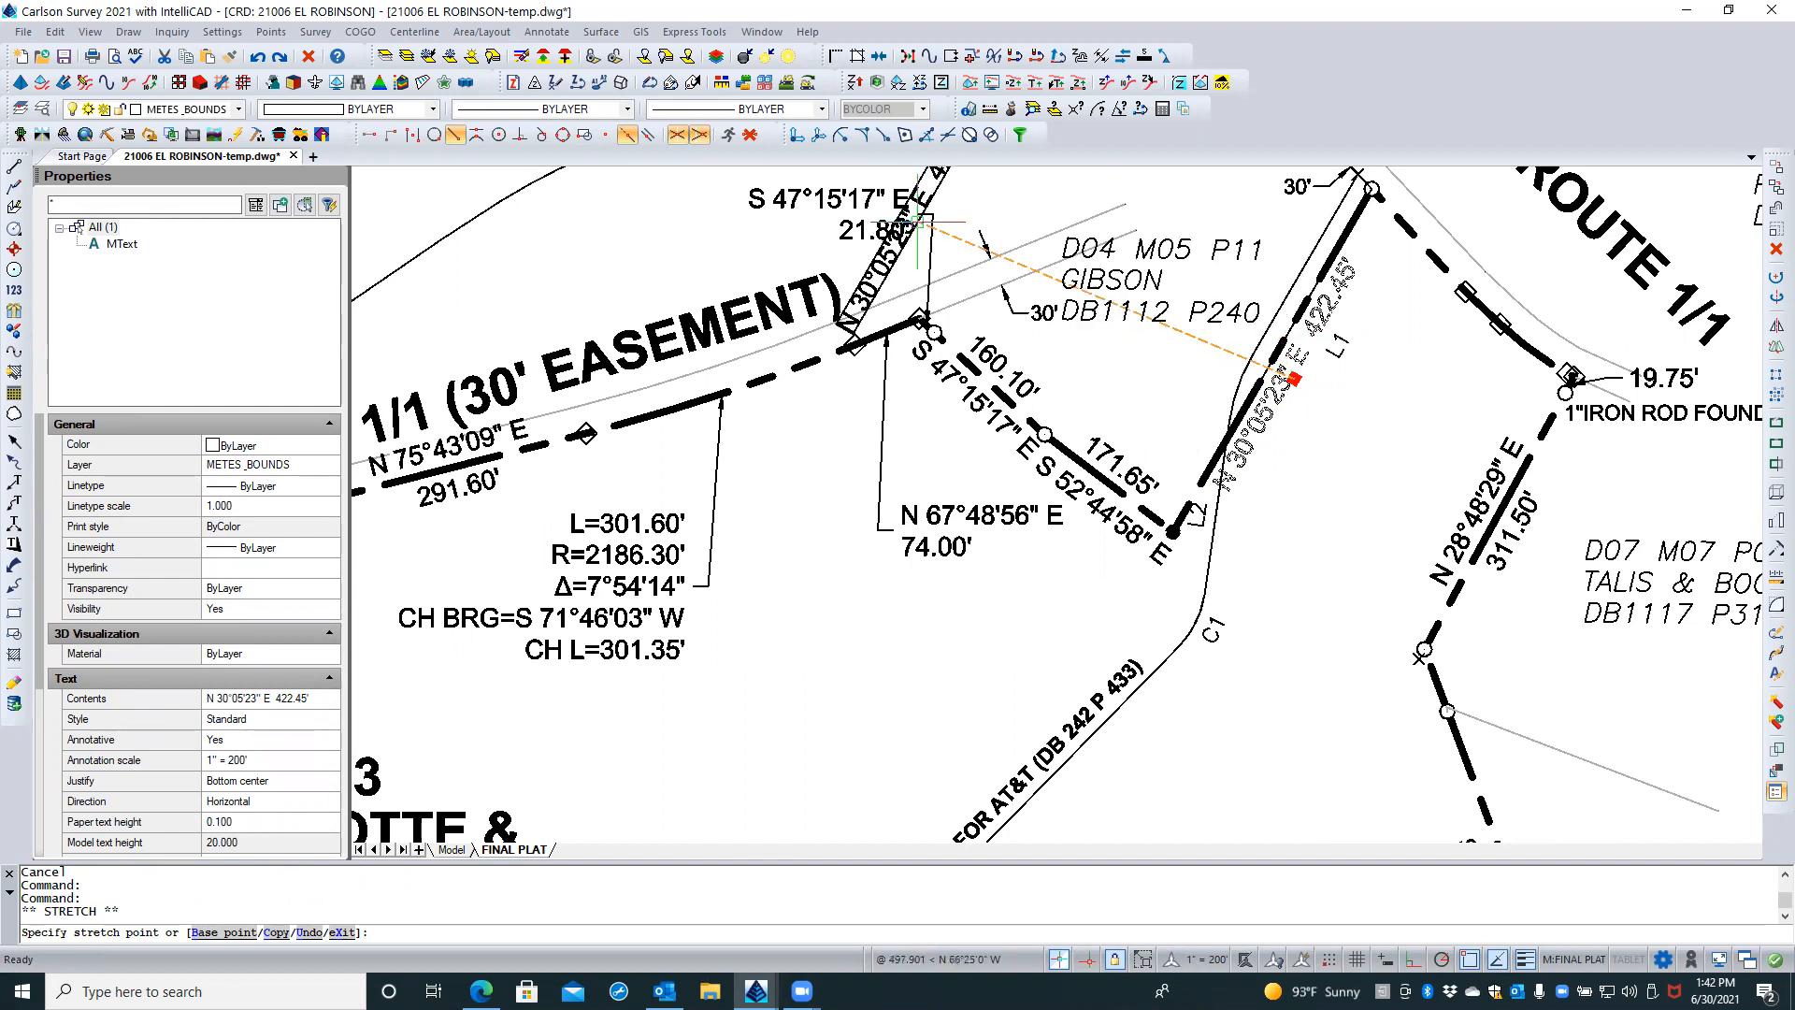
left_click(748, 137)
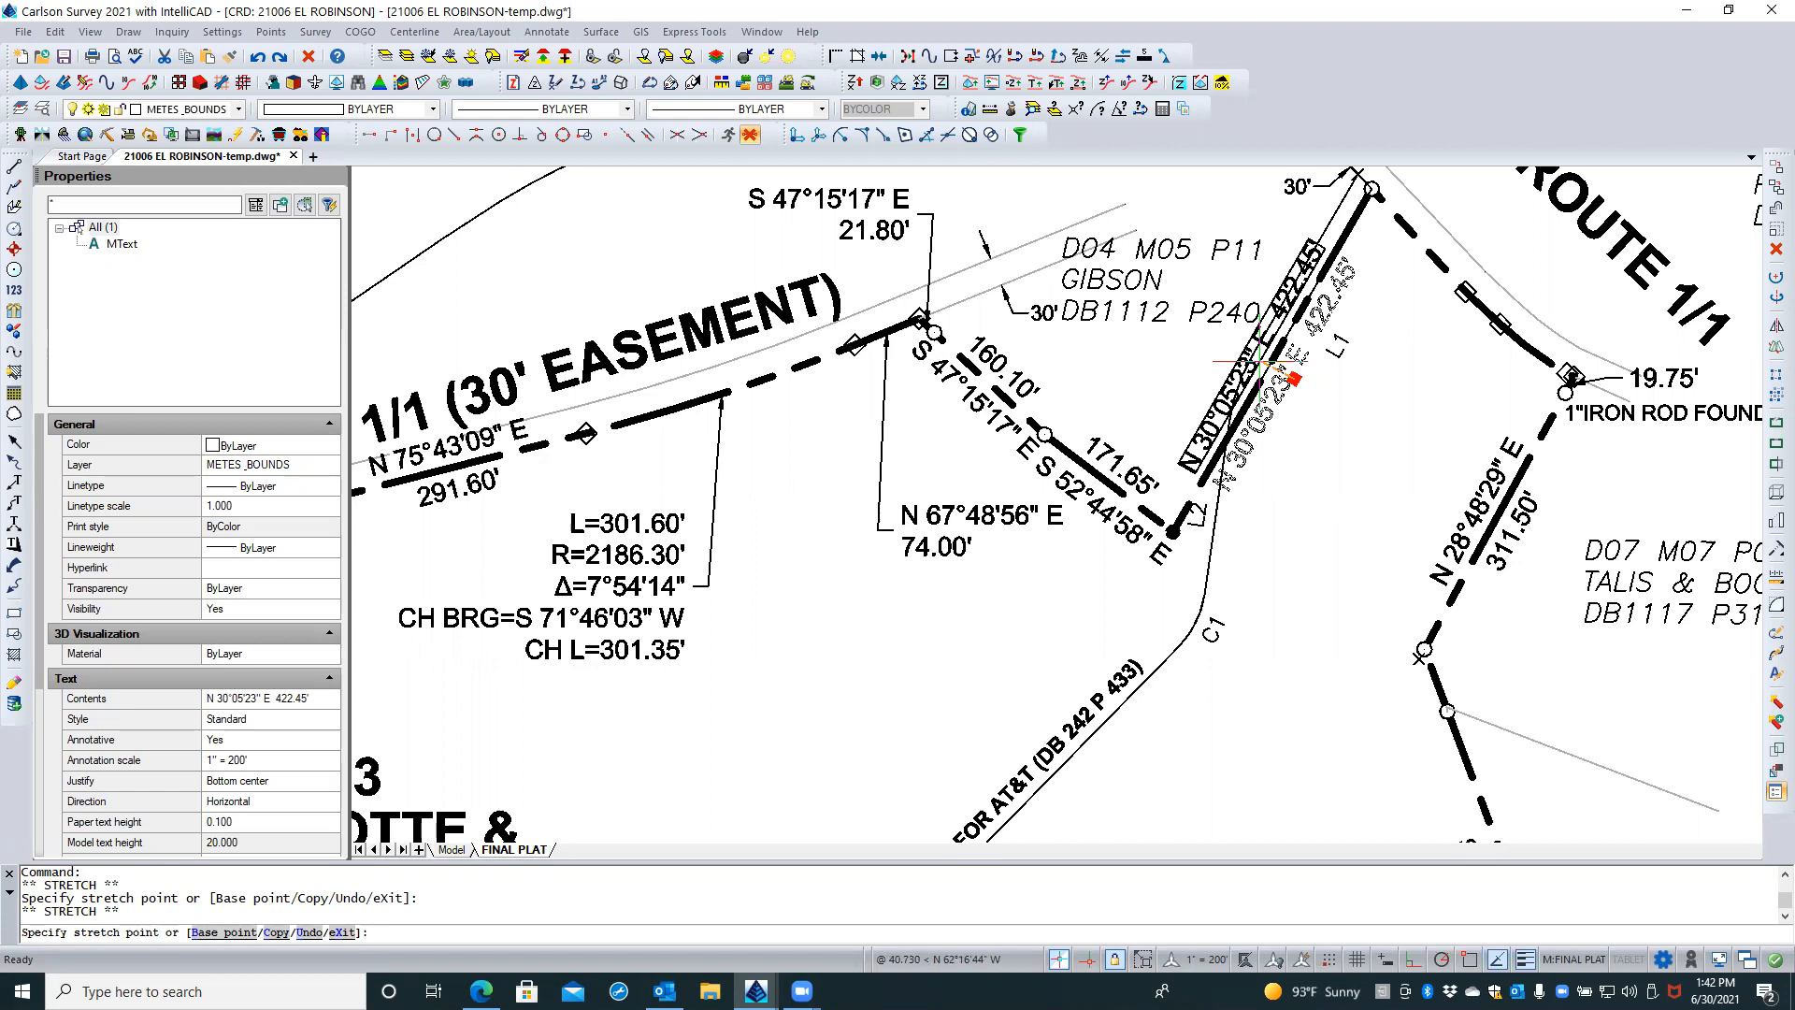
left_click(1261, 361)
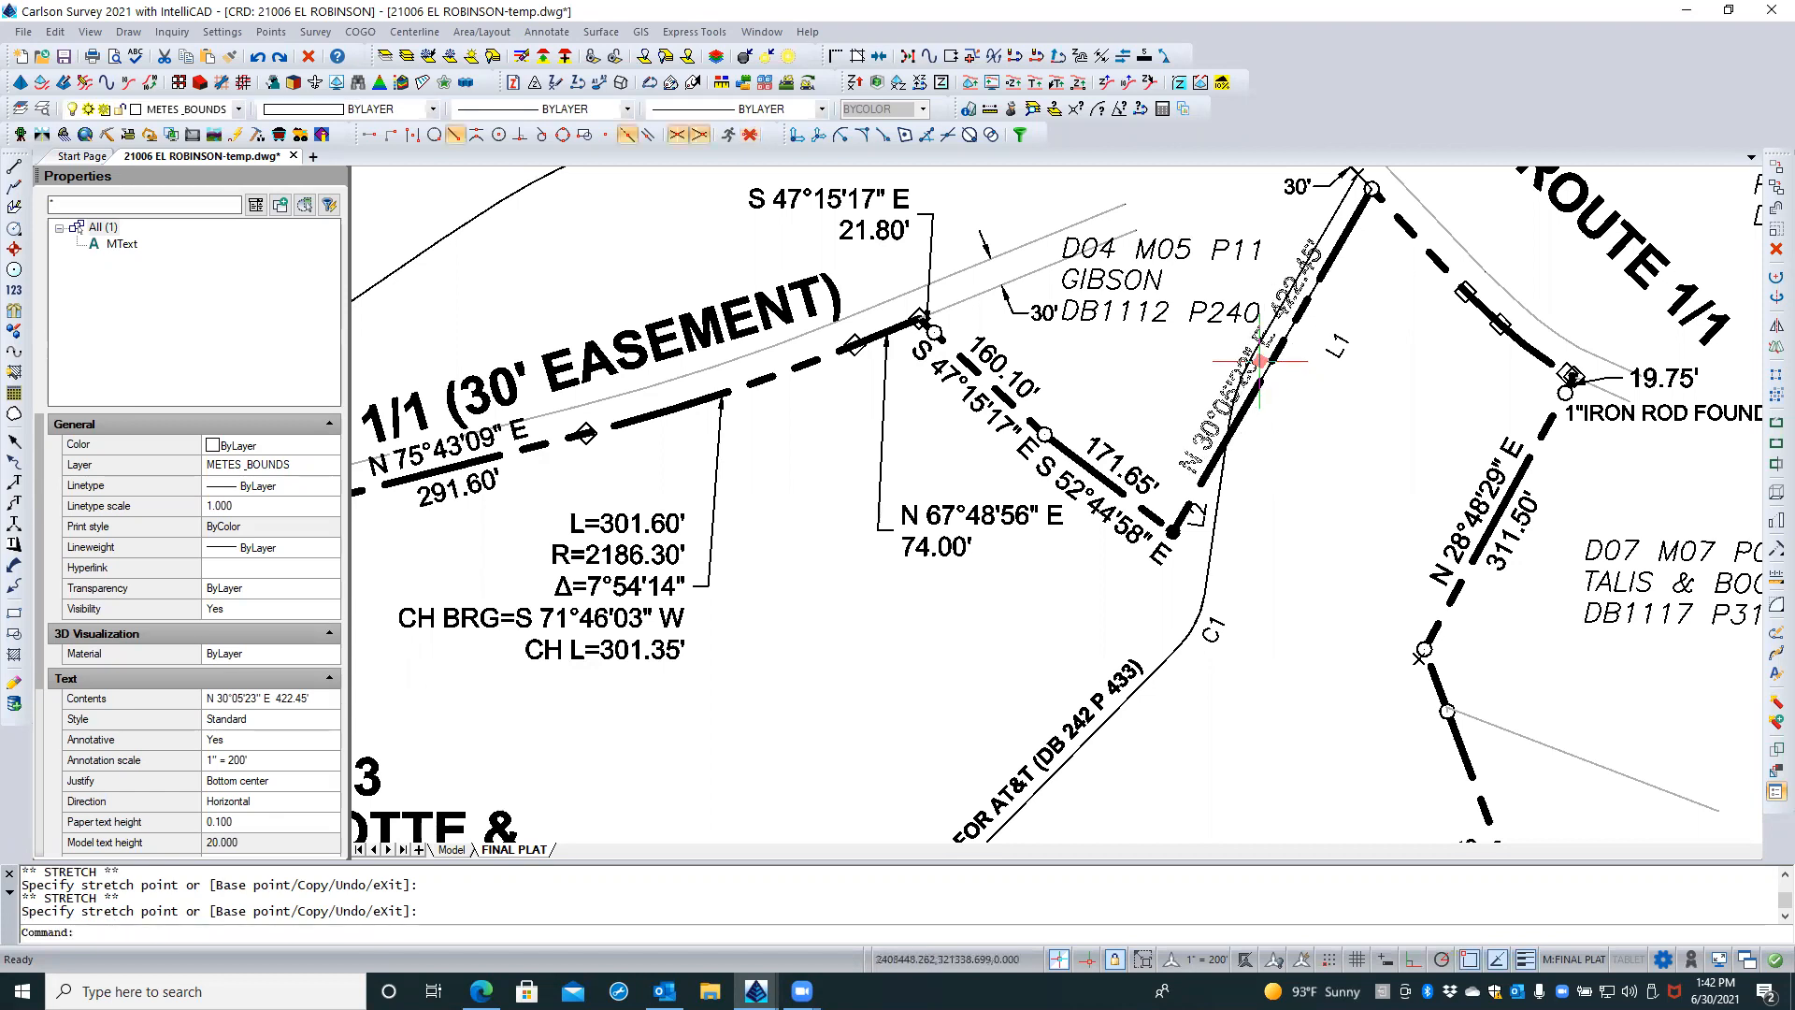
key("Return")
key("Escape")
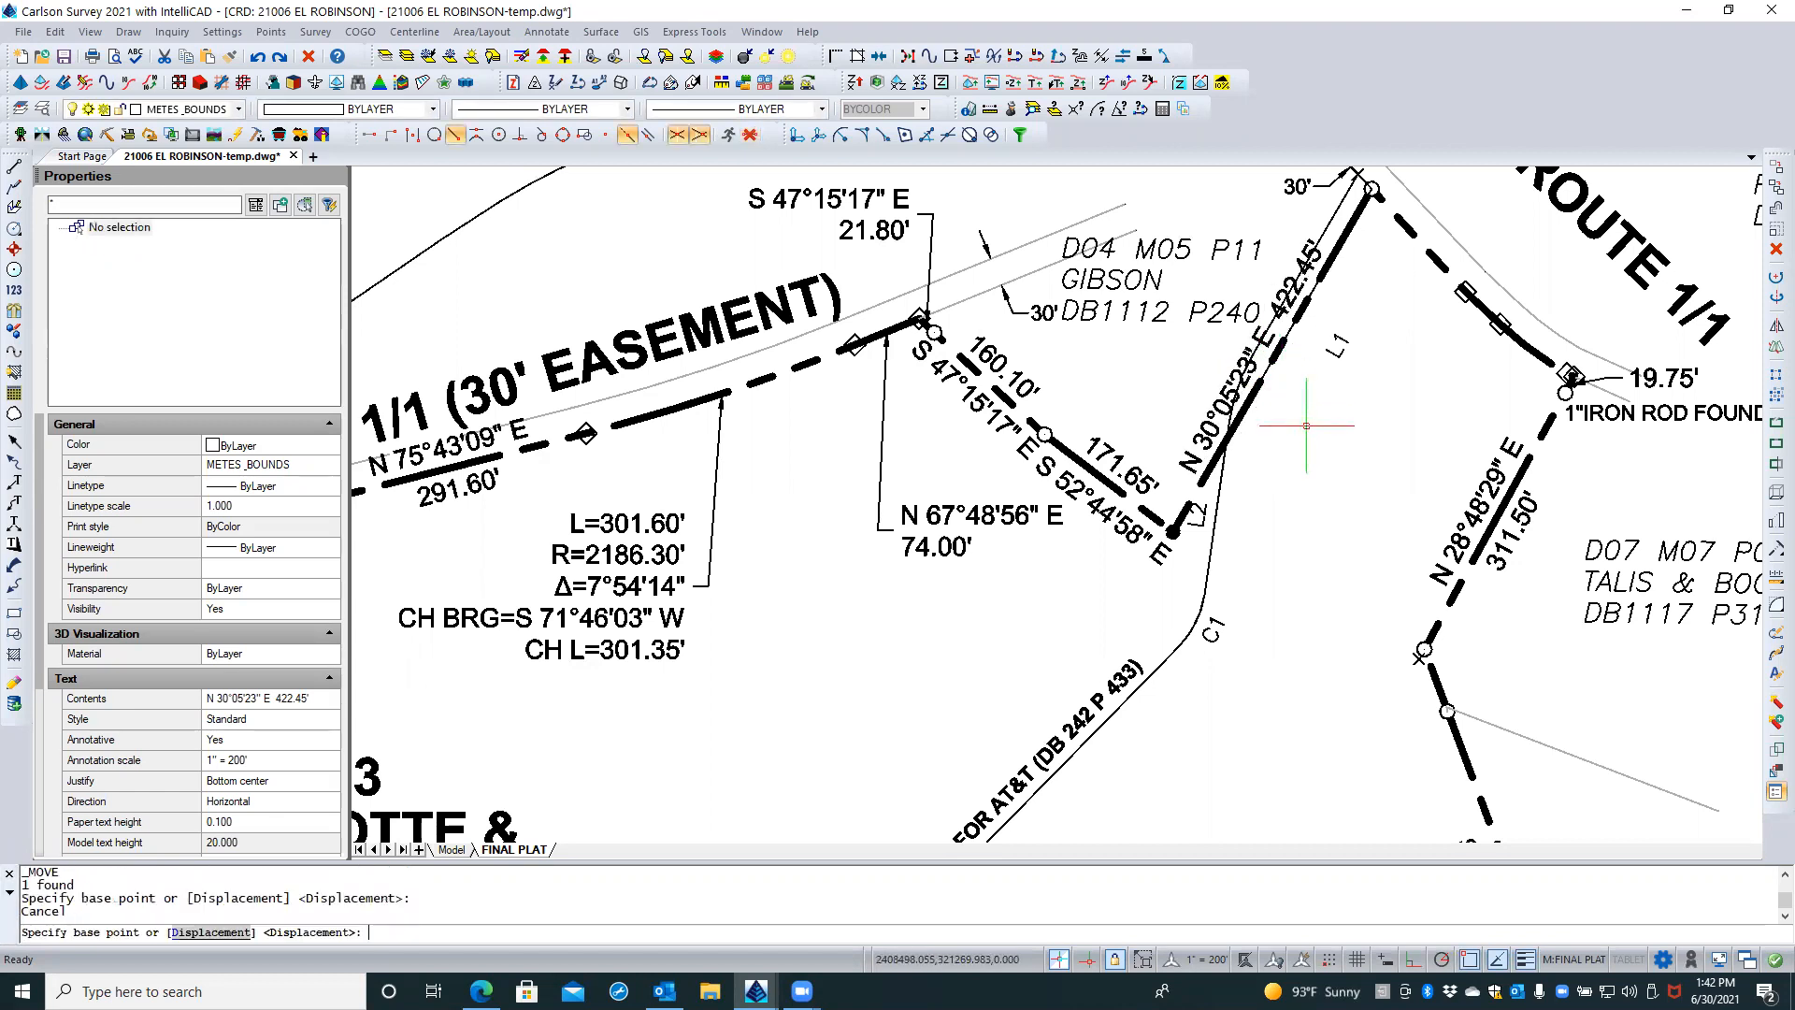
Move the L1 label northwest, close against the east side of the 422.45' boundary line
left_click(1336, 354)
left_click(1343, 350)
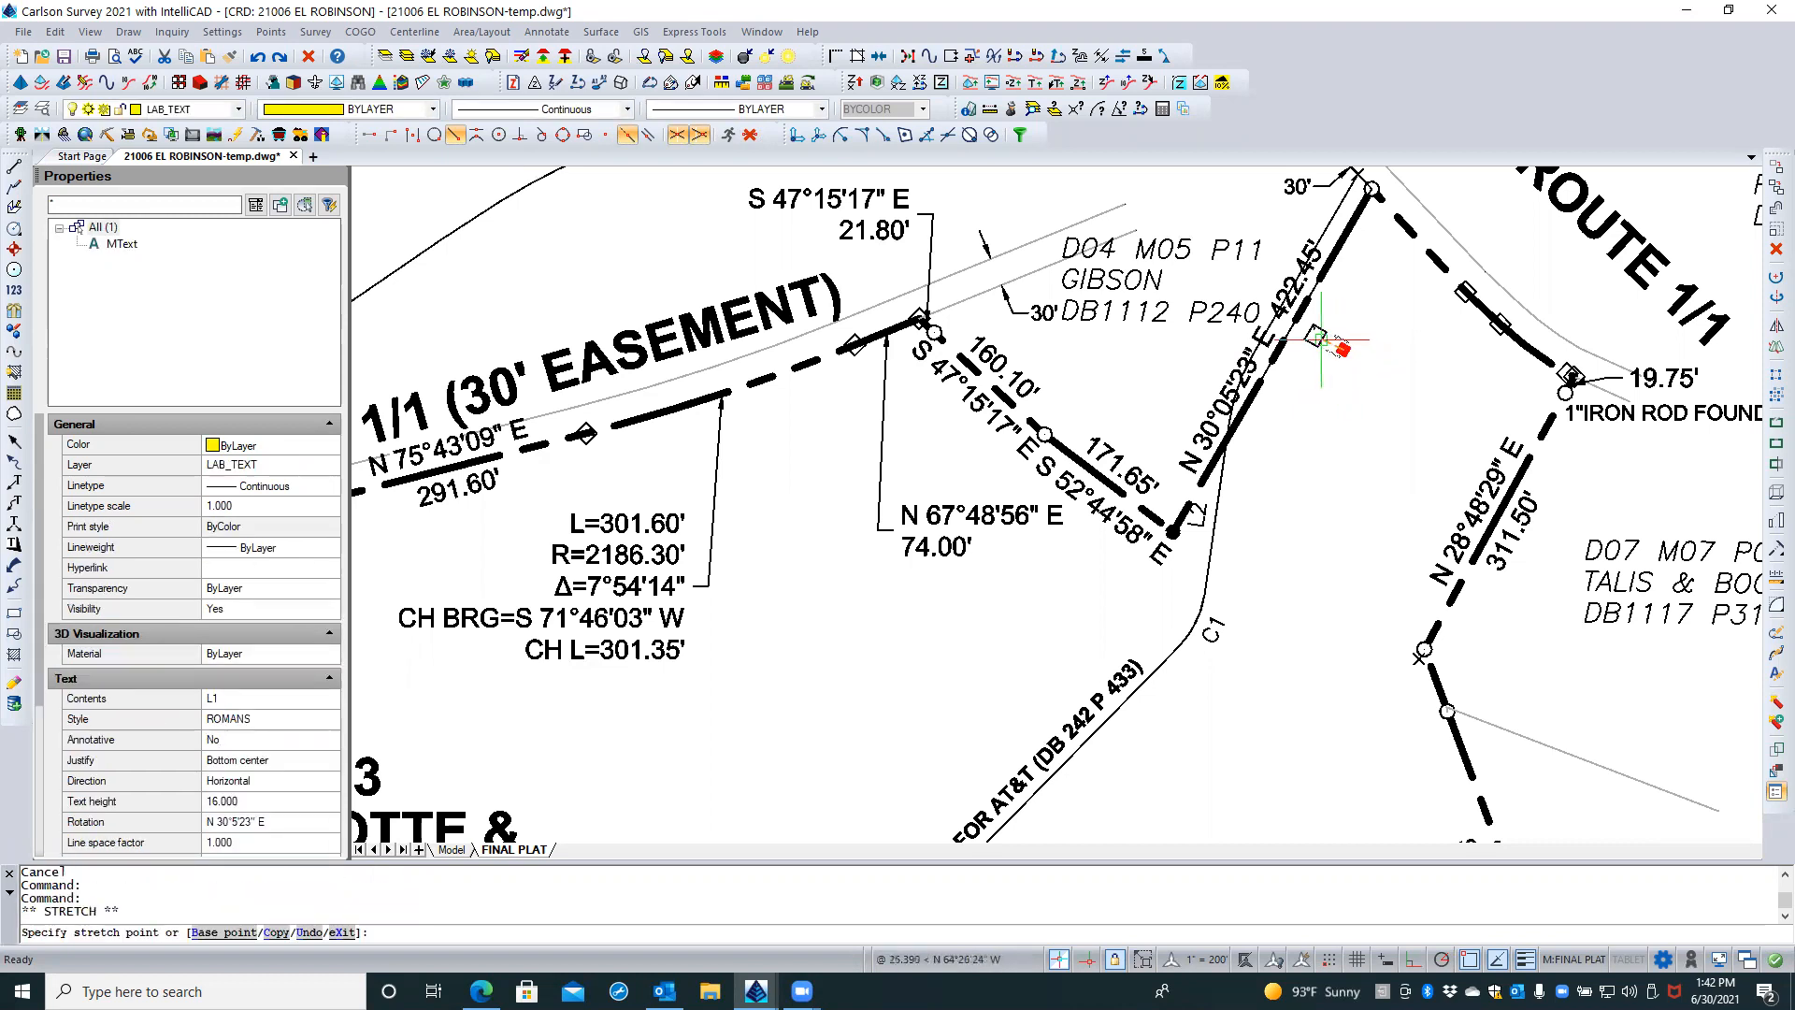
left_click(1315, 333)
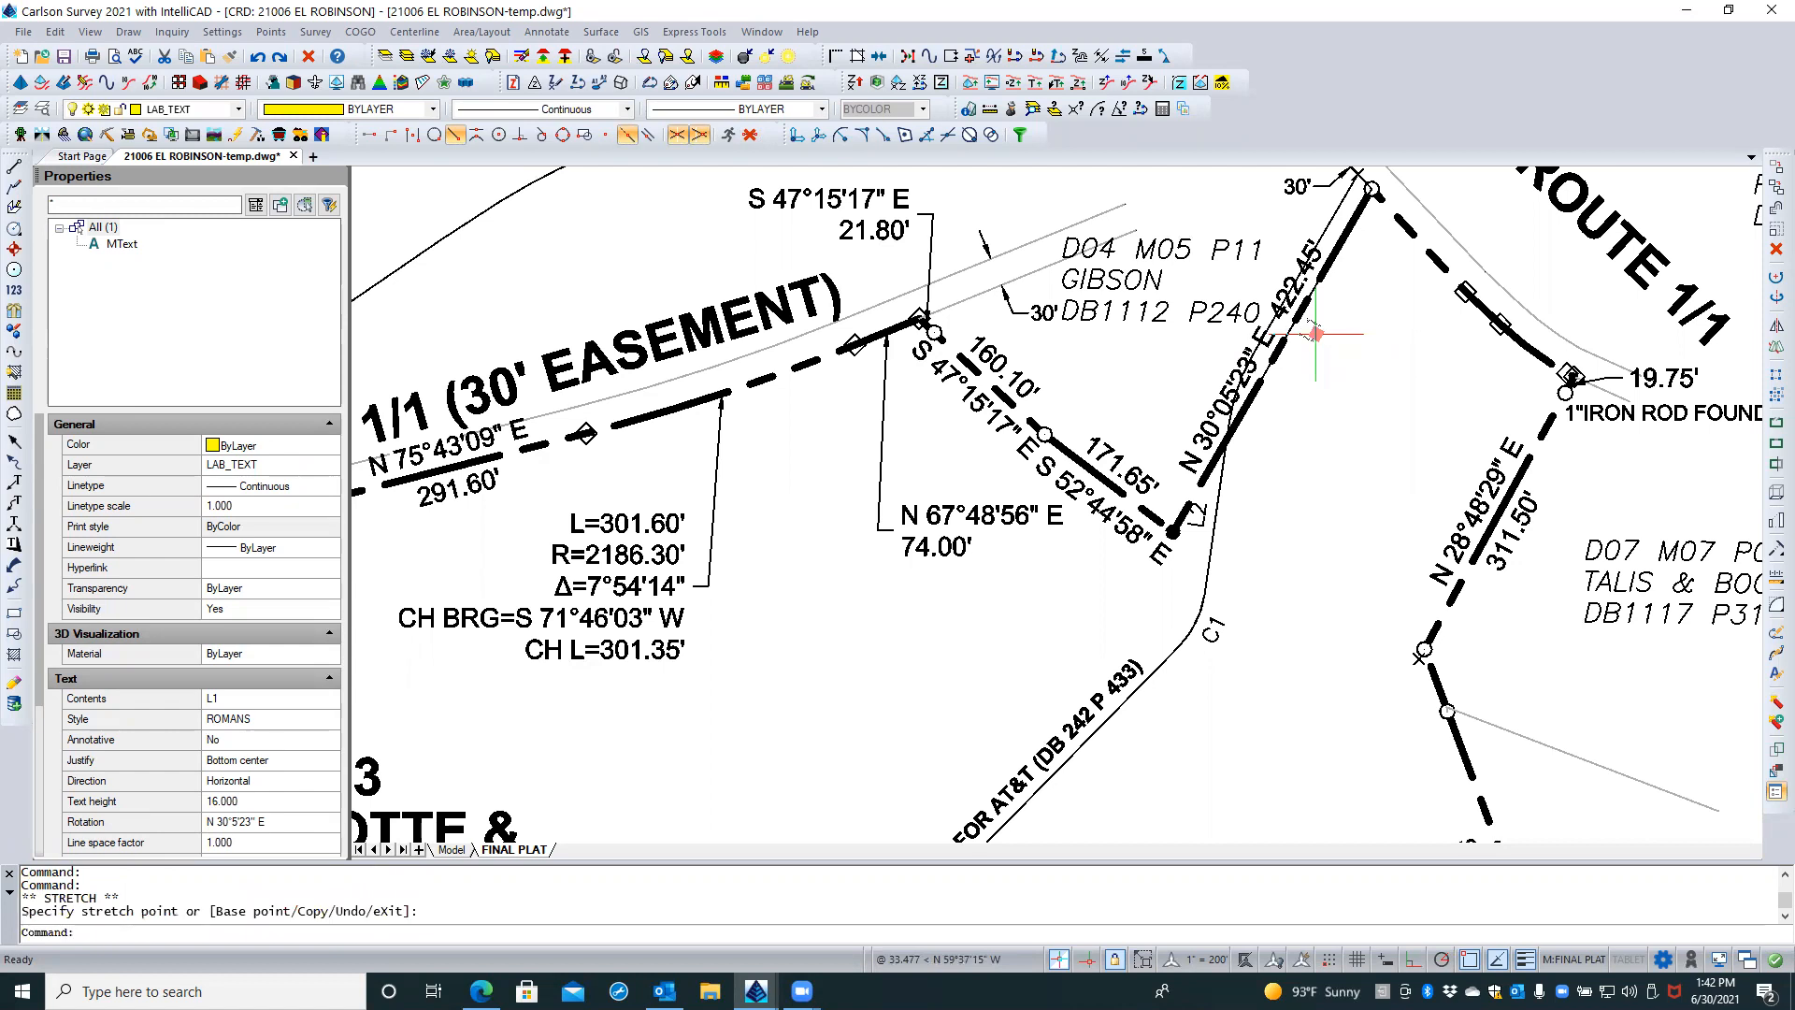
type("m")
key("Return")
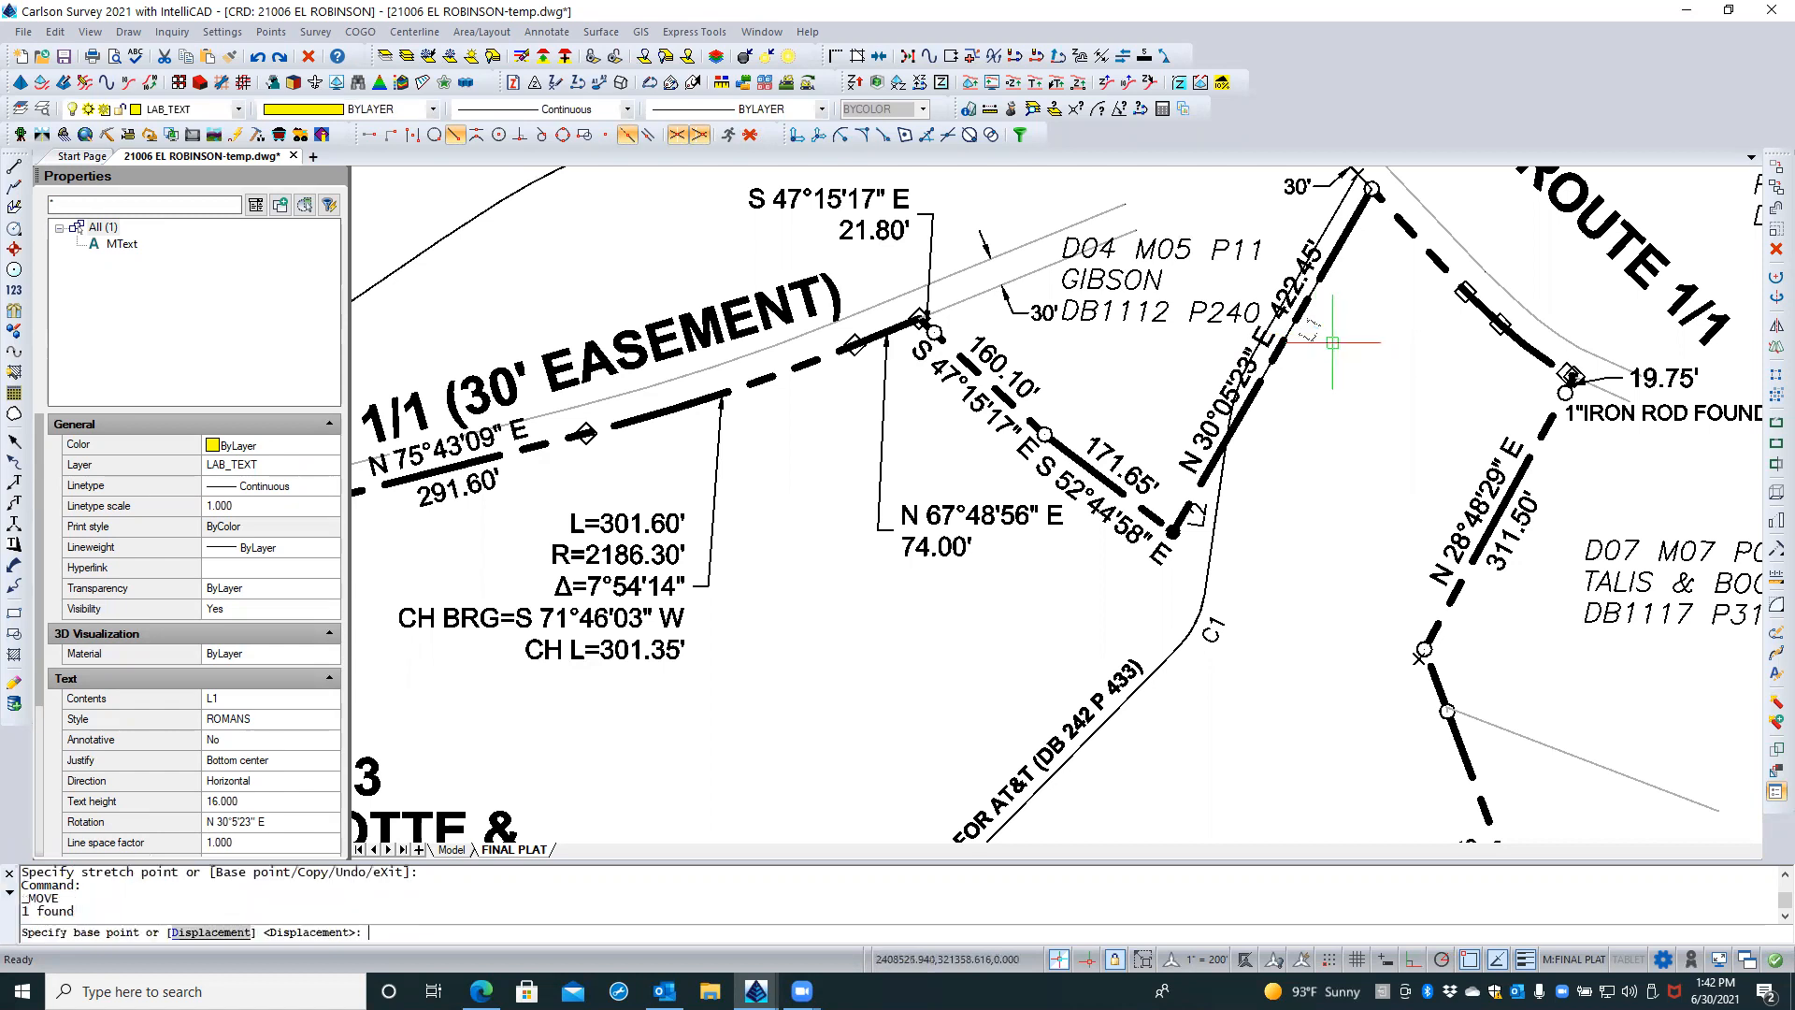
key("Escape")
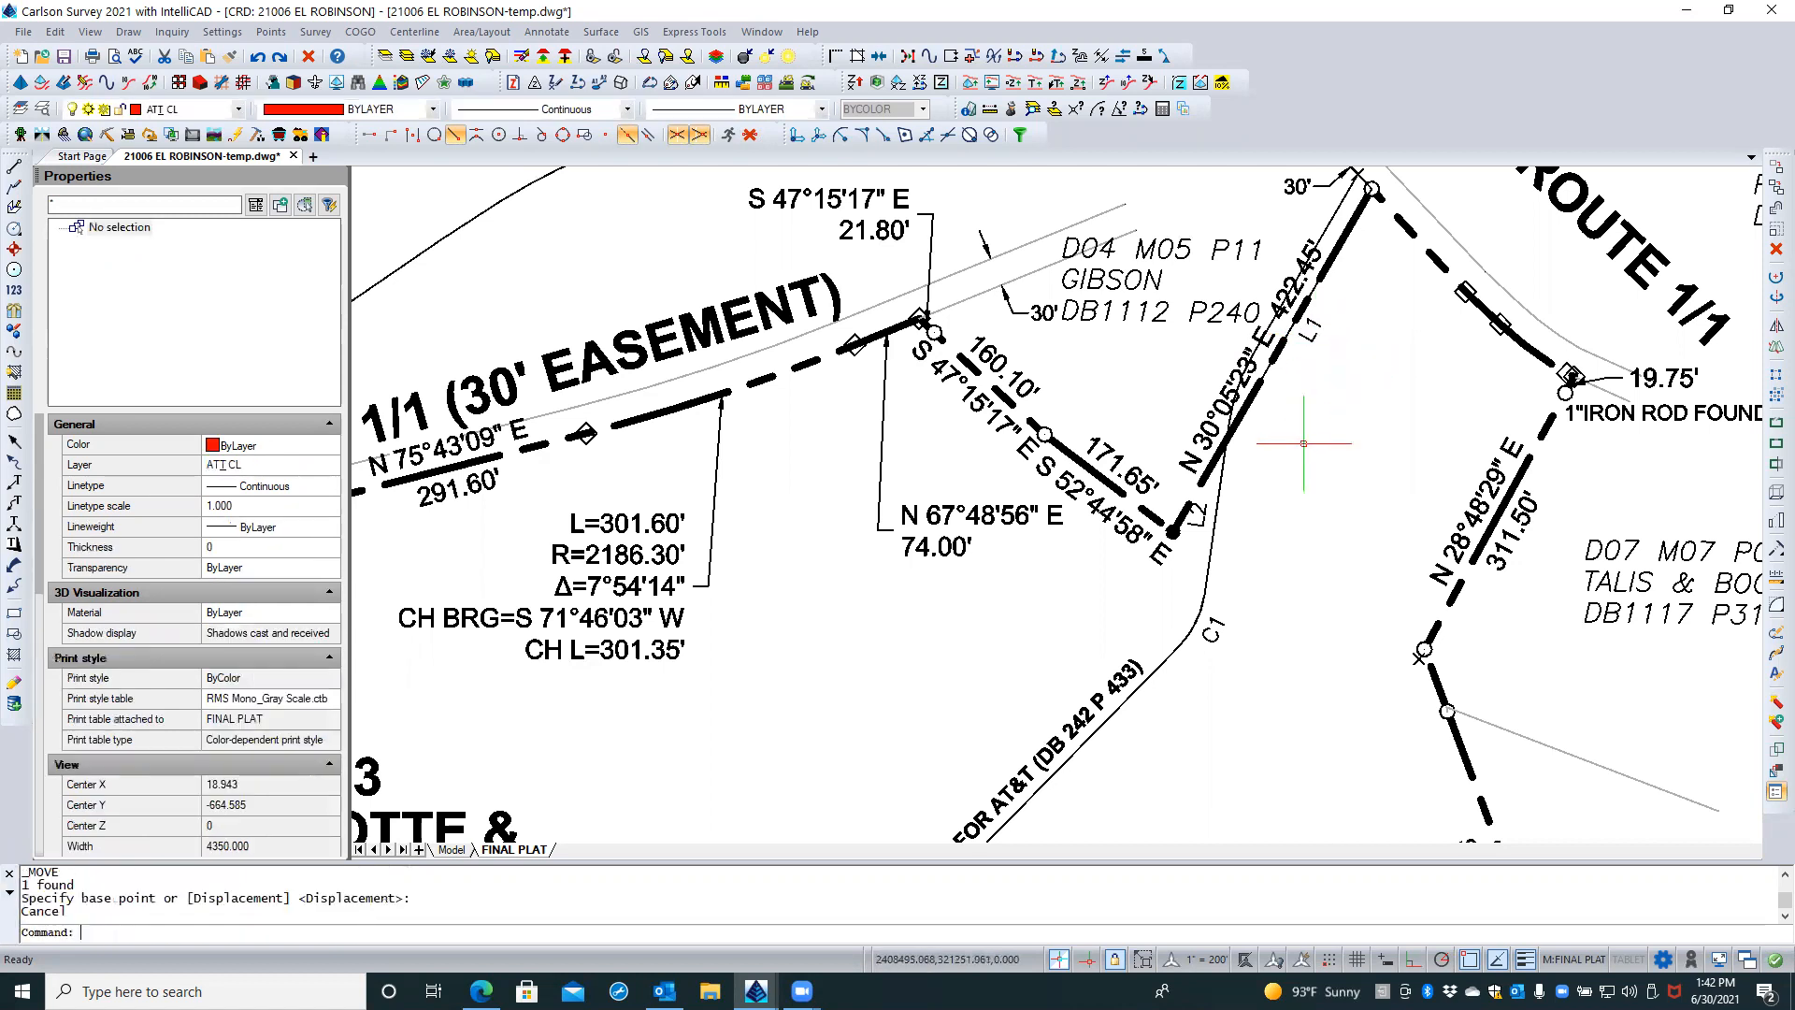
Move the L2 label to the east side of the AT&T easement centerline, above the C1 label
left_click(1197, 520)
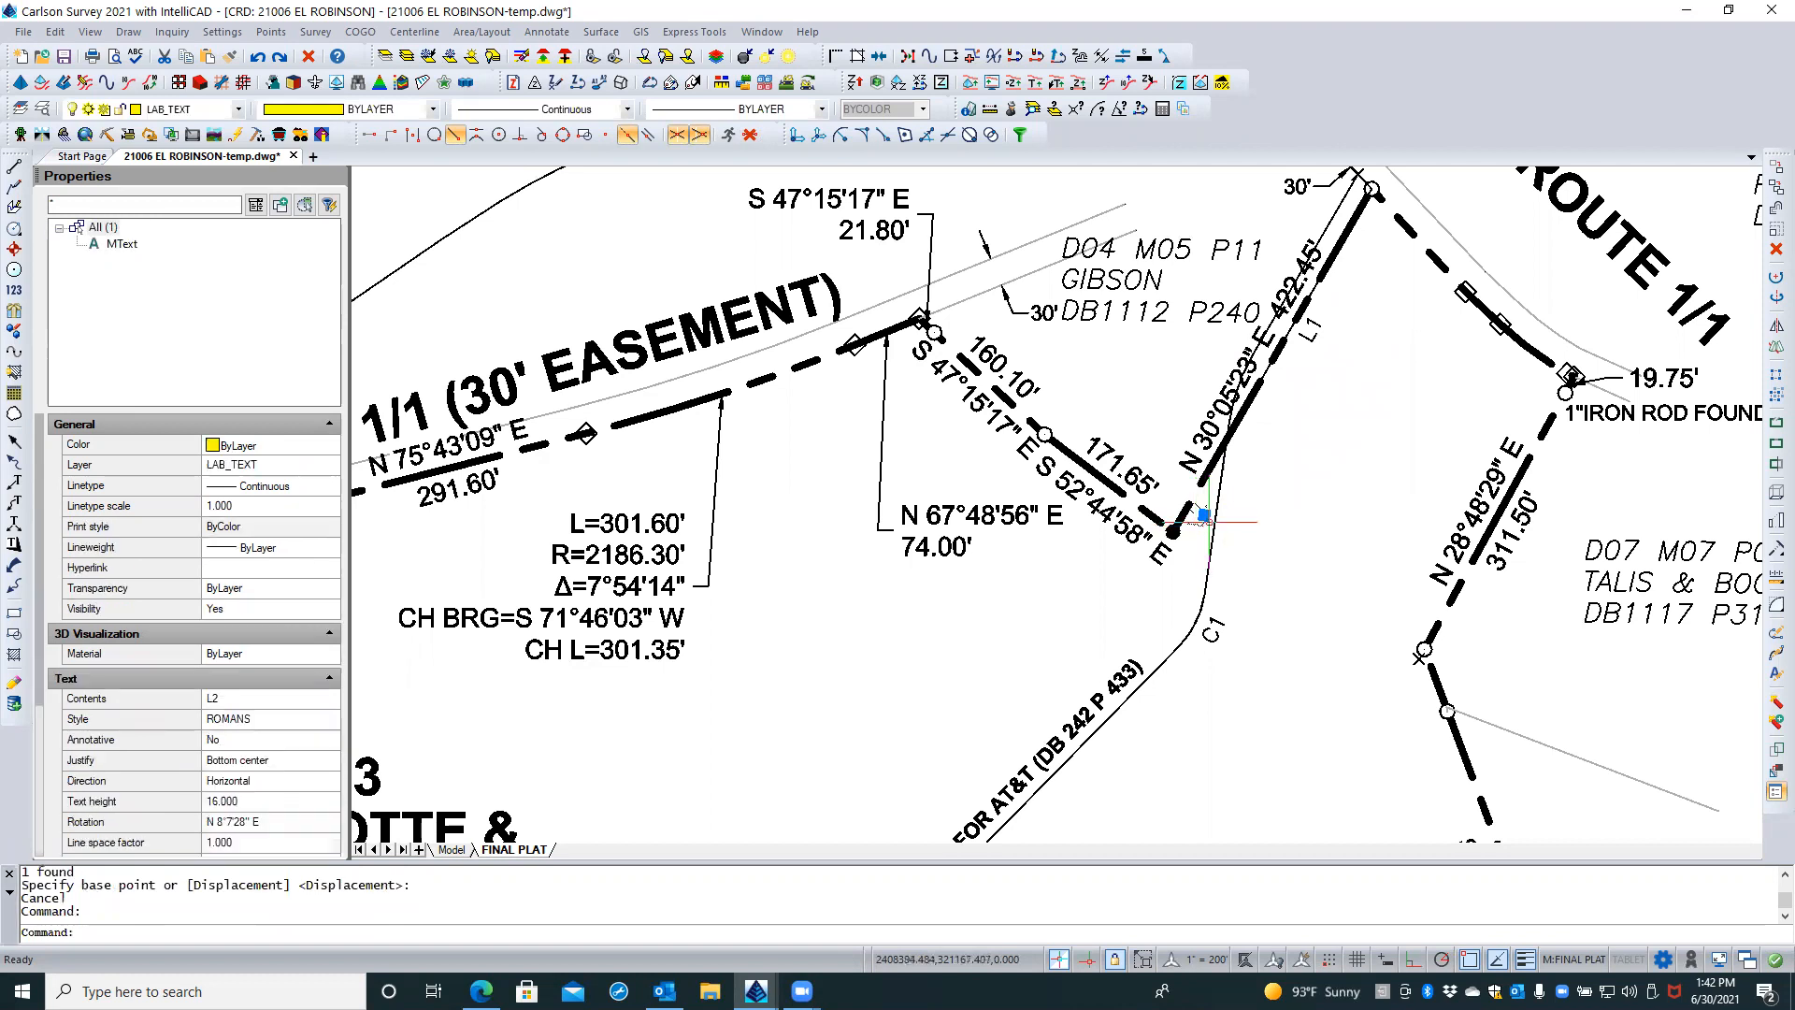
left_click(1205, 515)
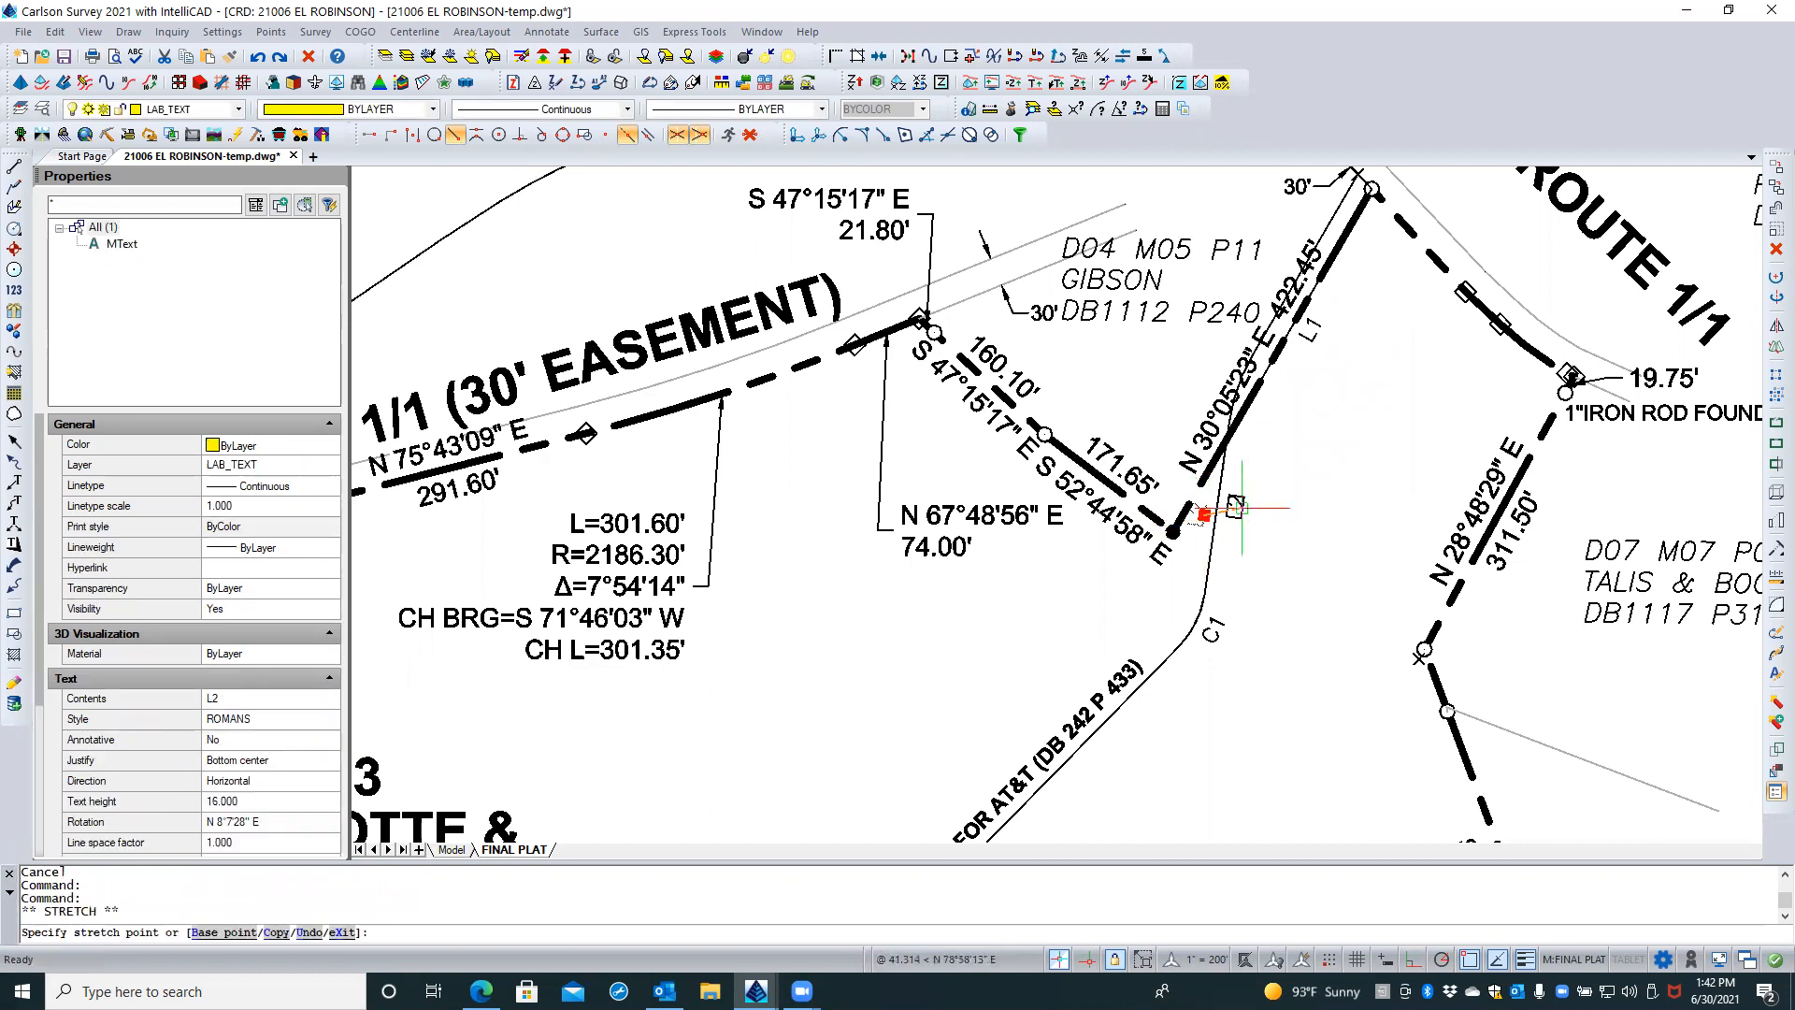
left_click(1240, 508)
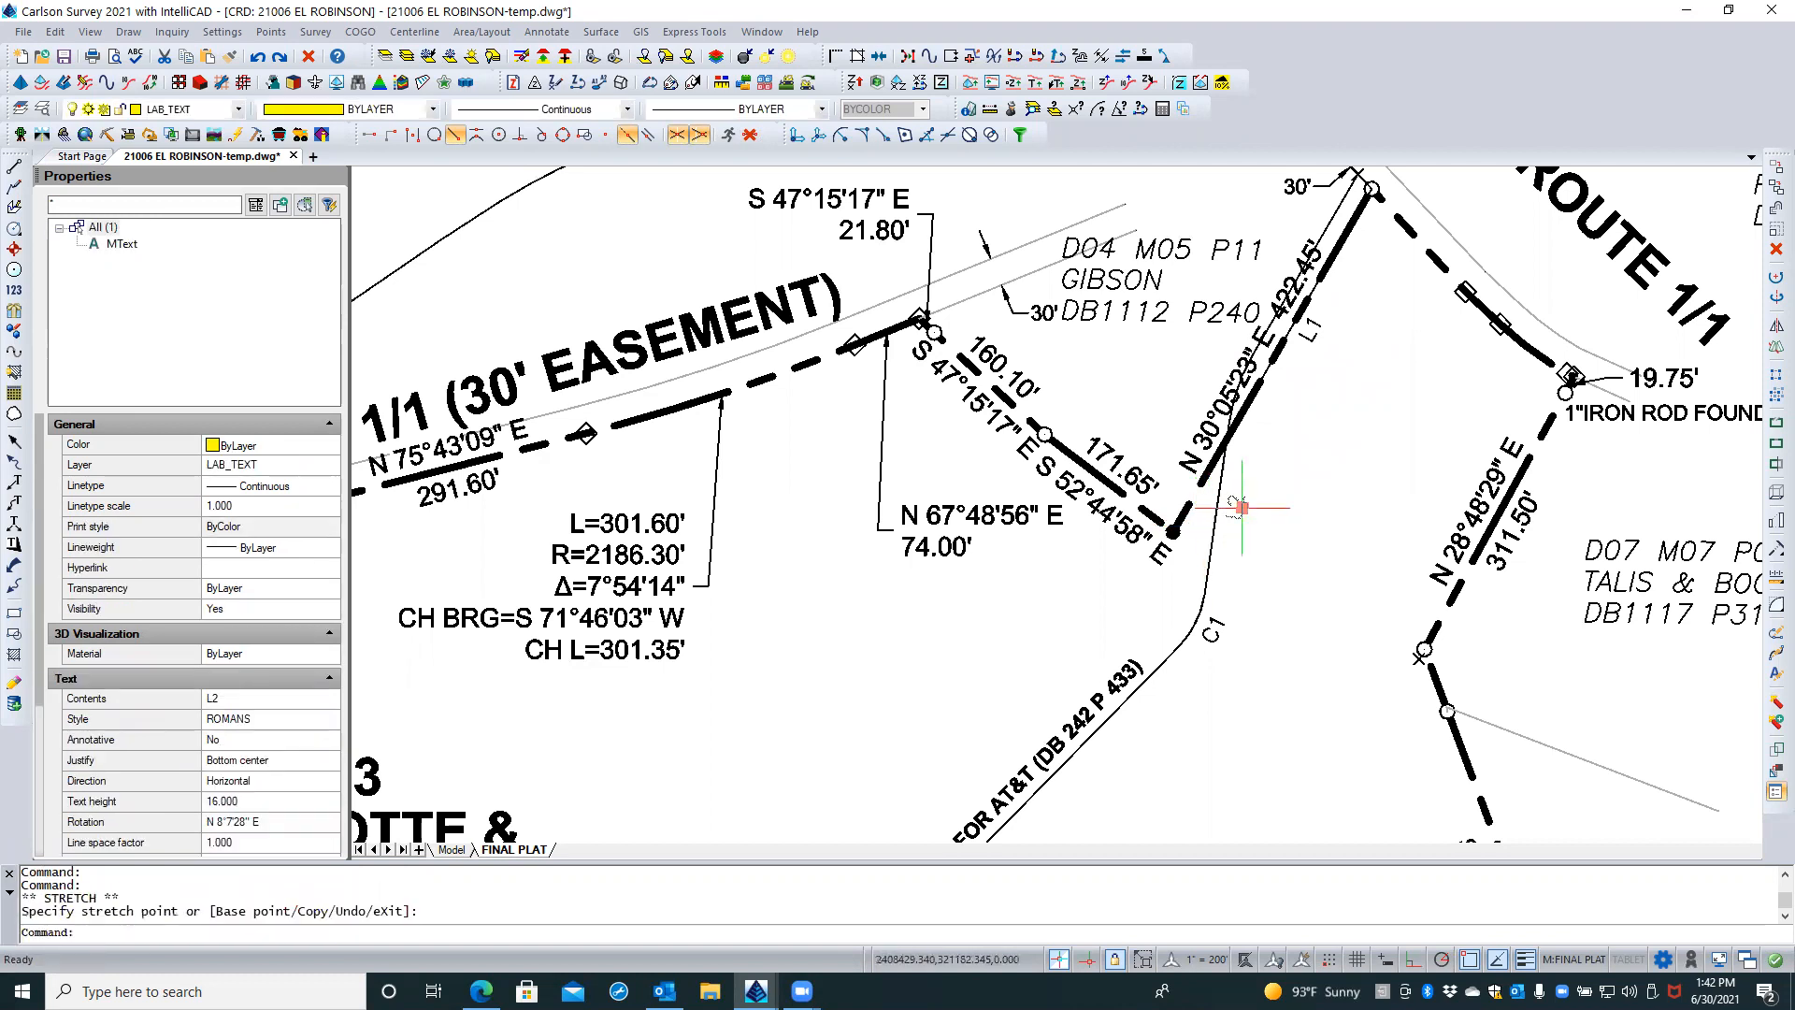
key("Escape")
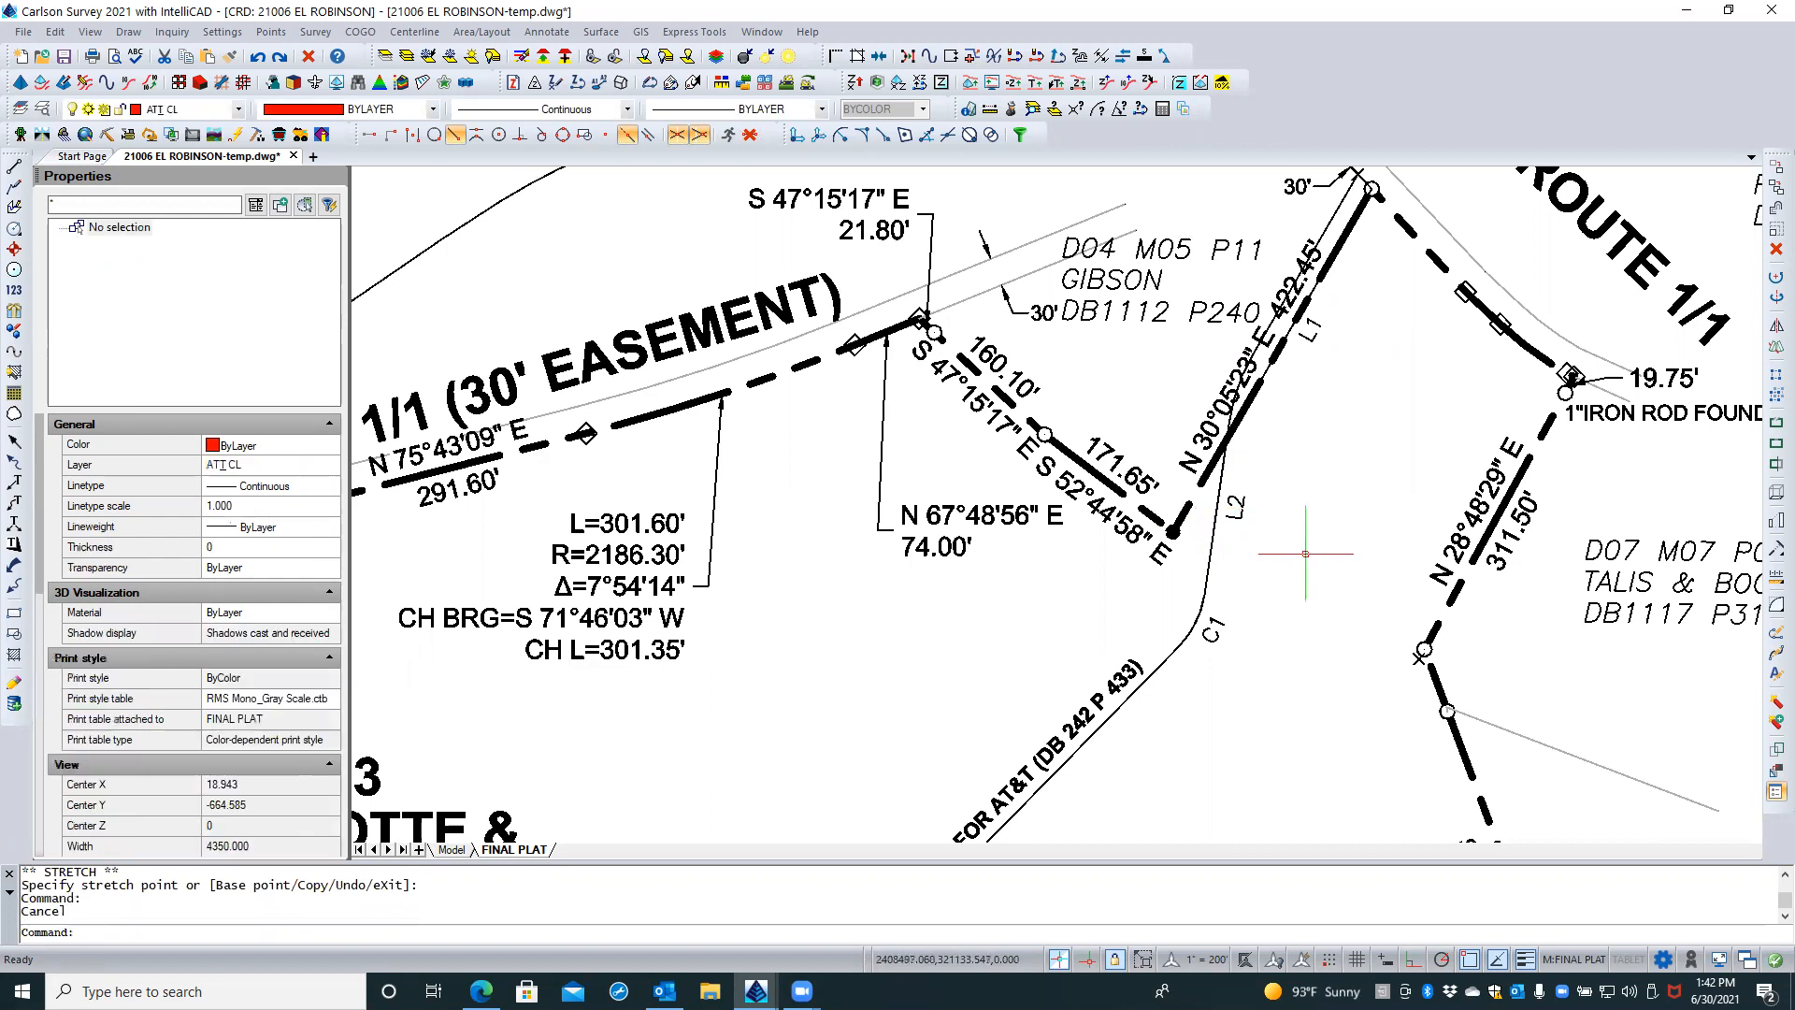
Examine the L1, L2 and bearing labels near the easement centerline for conflicts with the nearby adjoiner text
scroll(1306, 553, "down", 2)
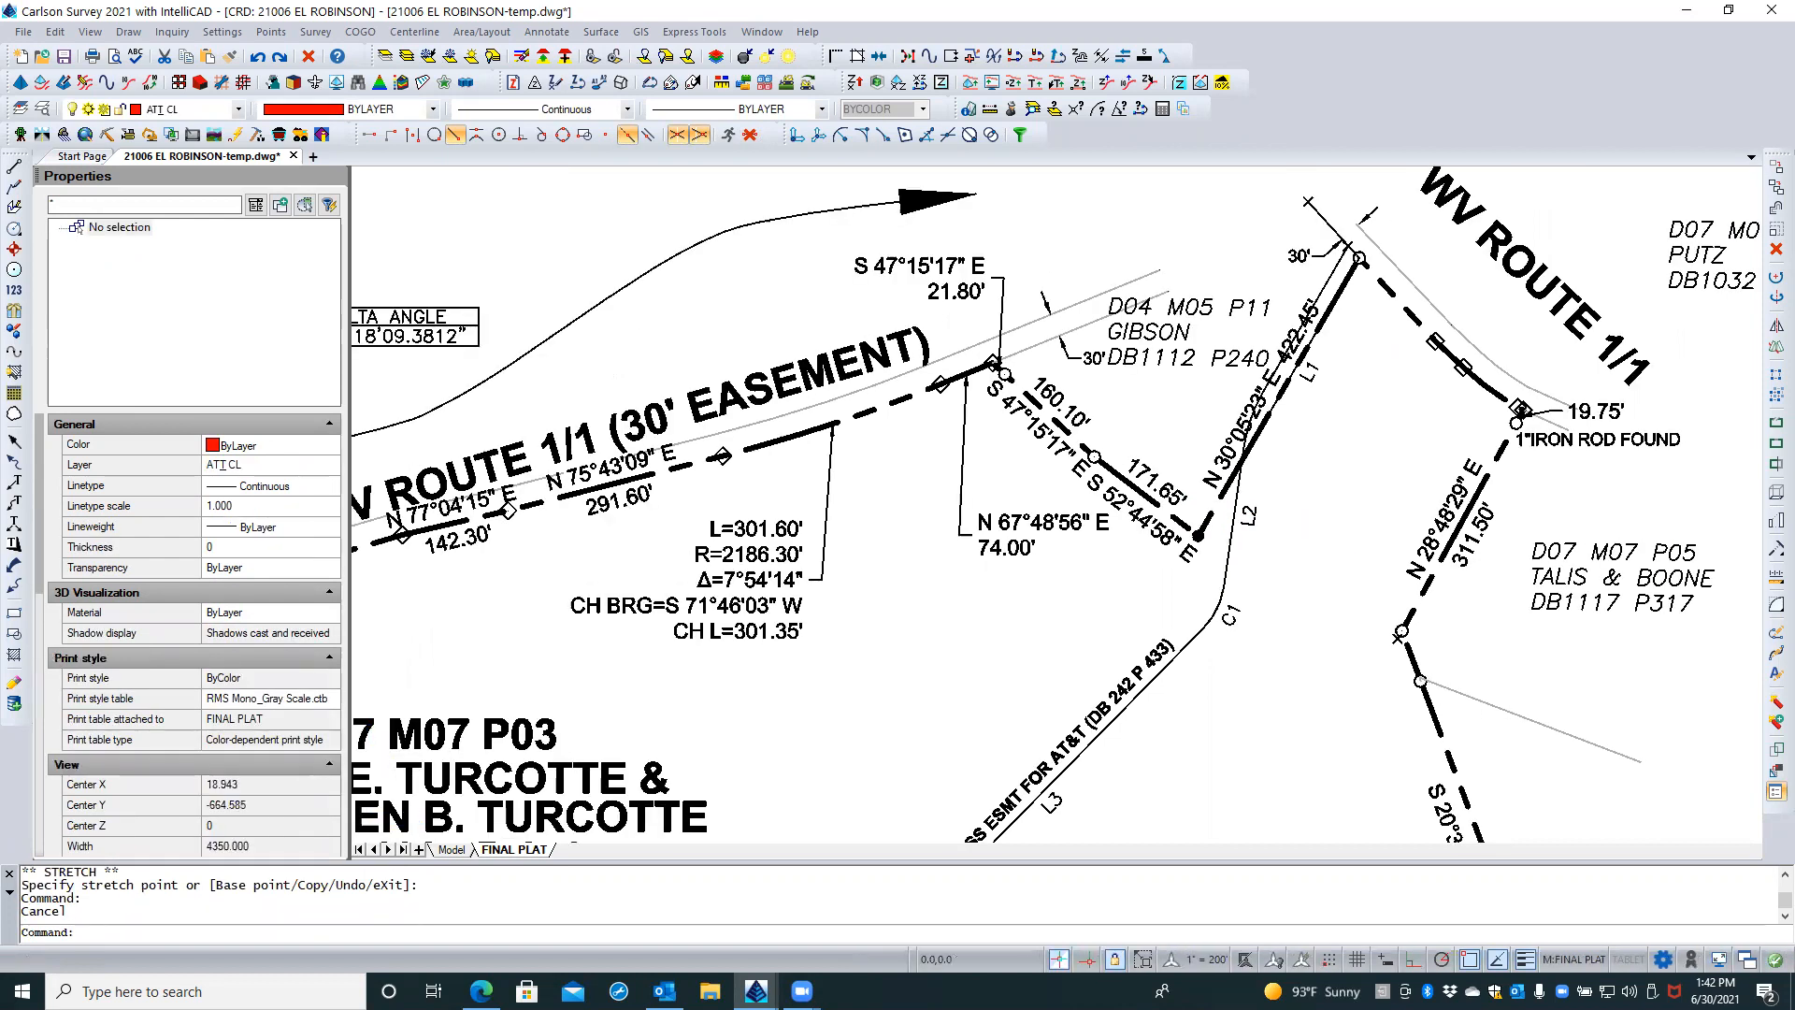
scroll(1307, 555, "down", 1)
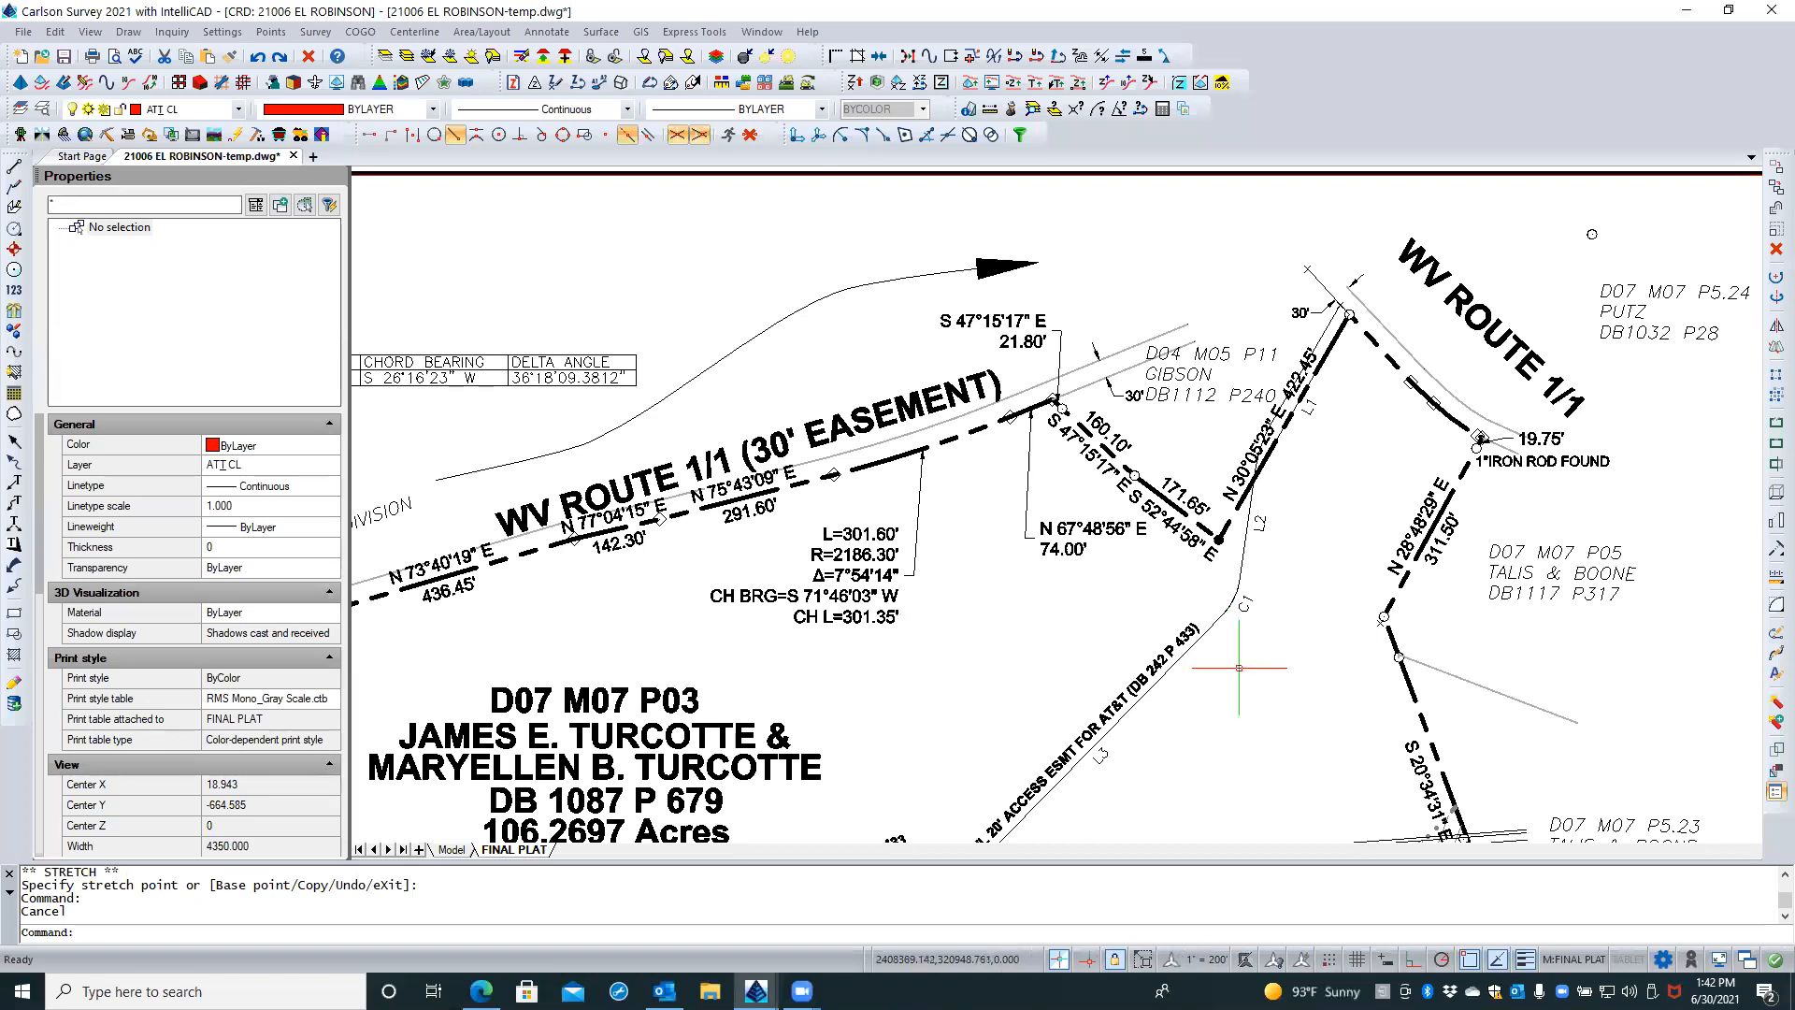
scroll(1239, 668, "down", 1)
middle_click_drag(1220, 694, 1278, 563)
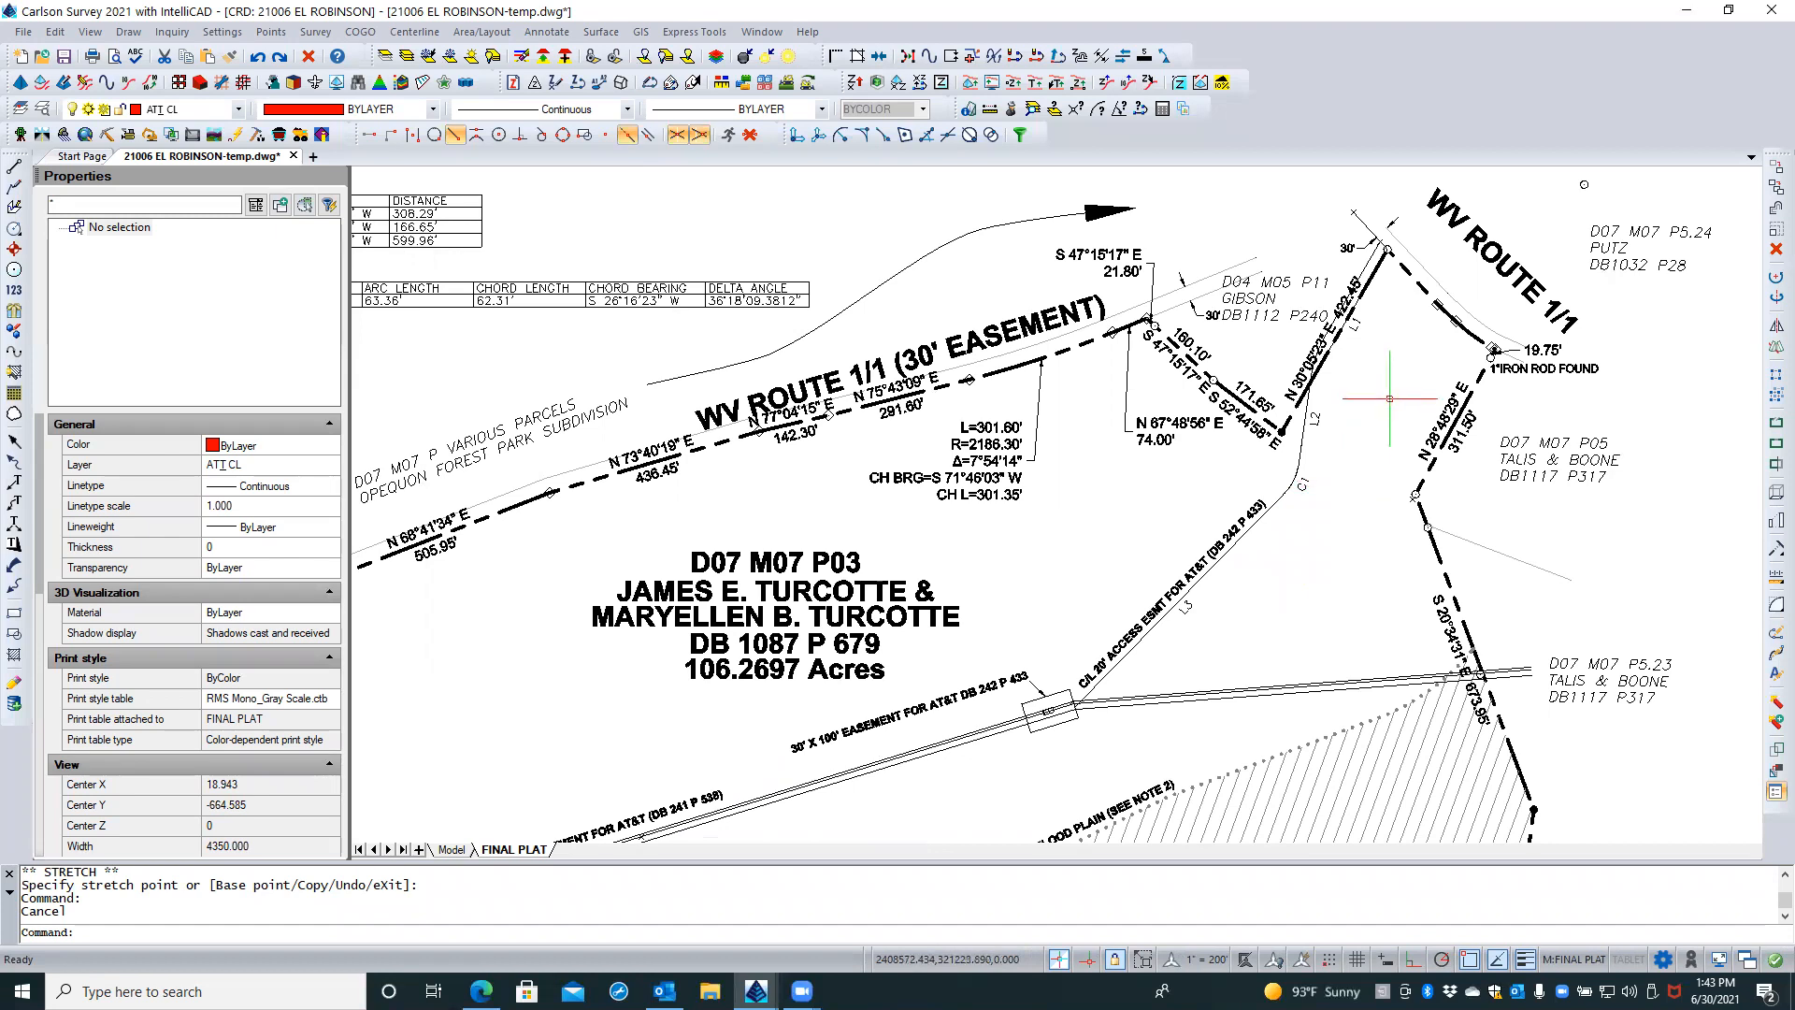
scroll(1391, 399, "up", 2)
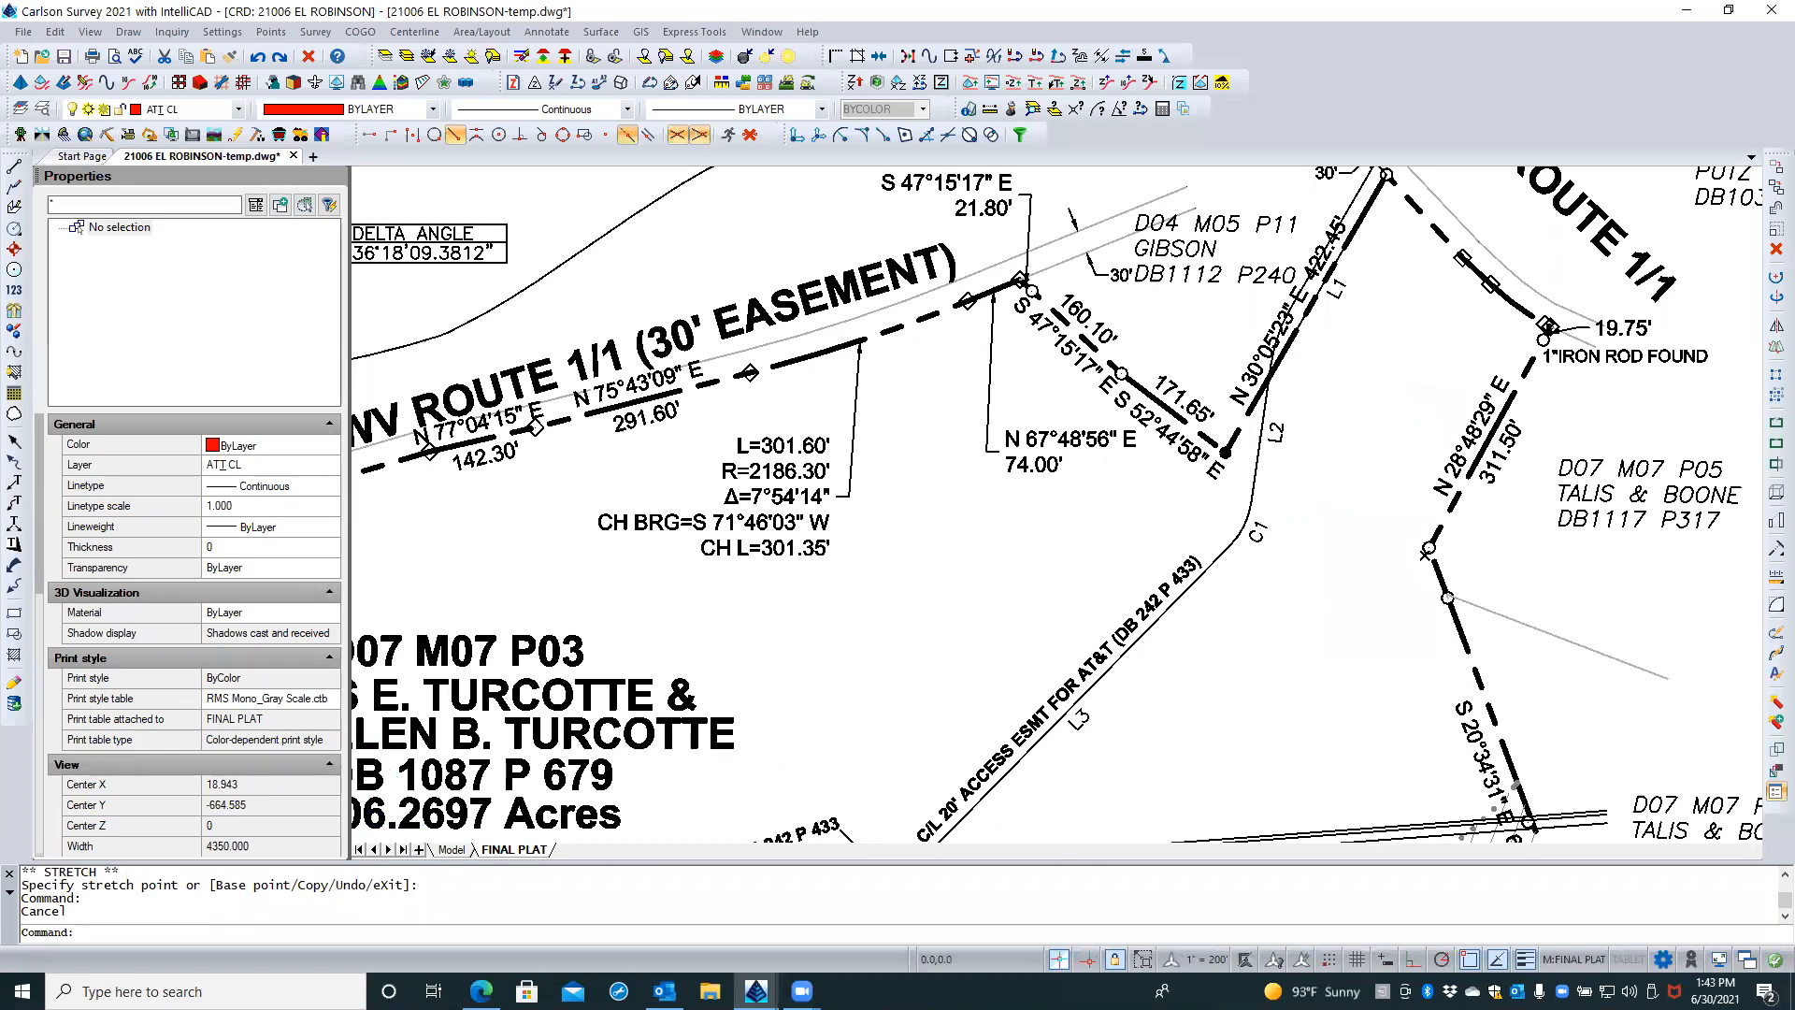
scroll(1388, 394, "down", 1)
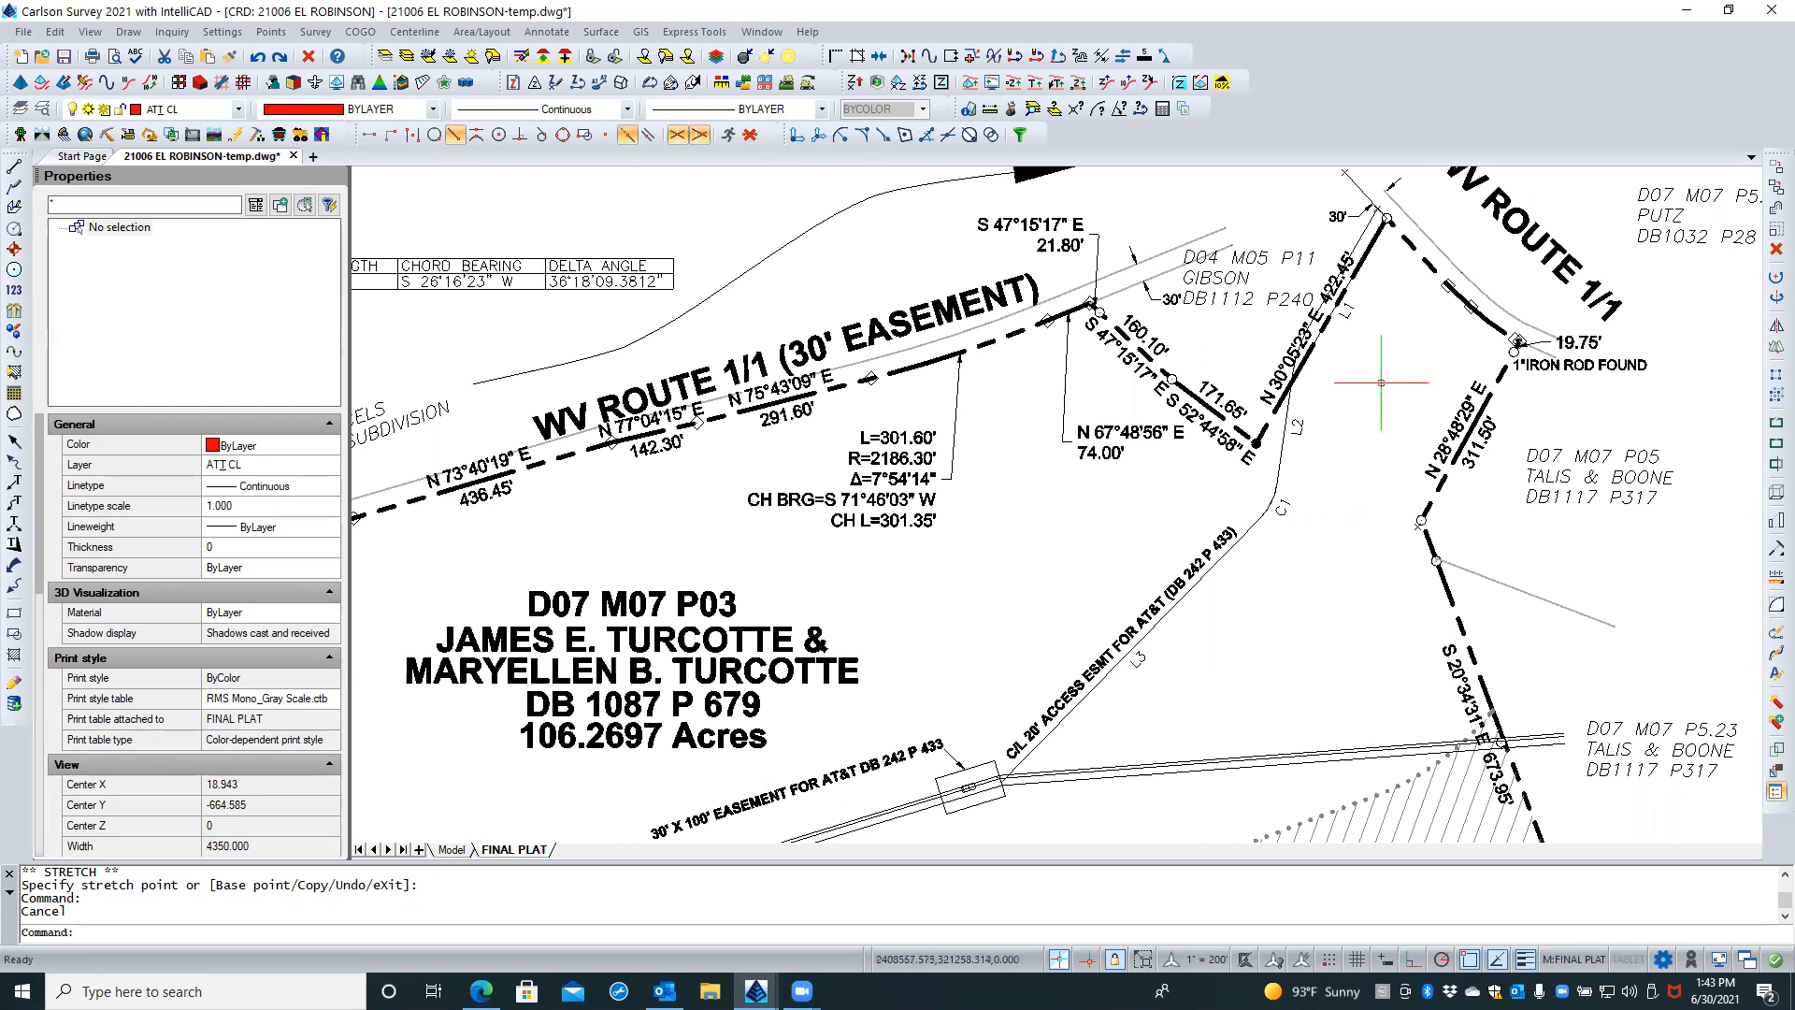
scroll(1374, 376, "up", 1)
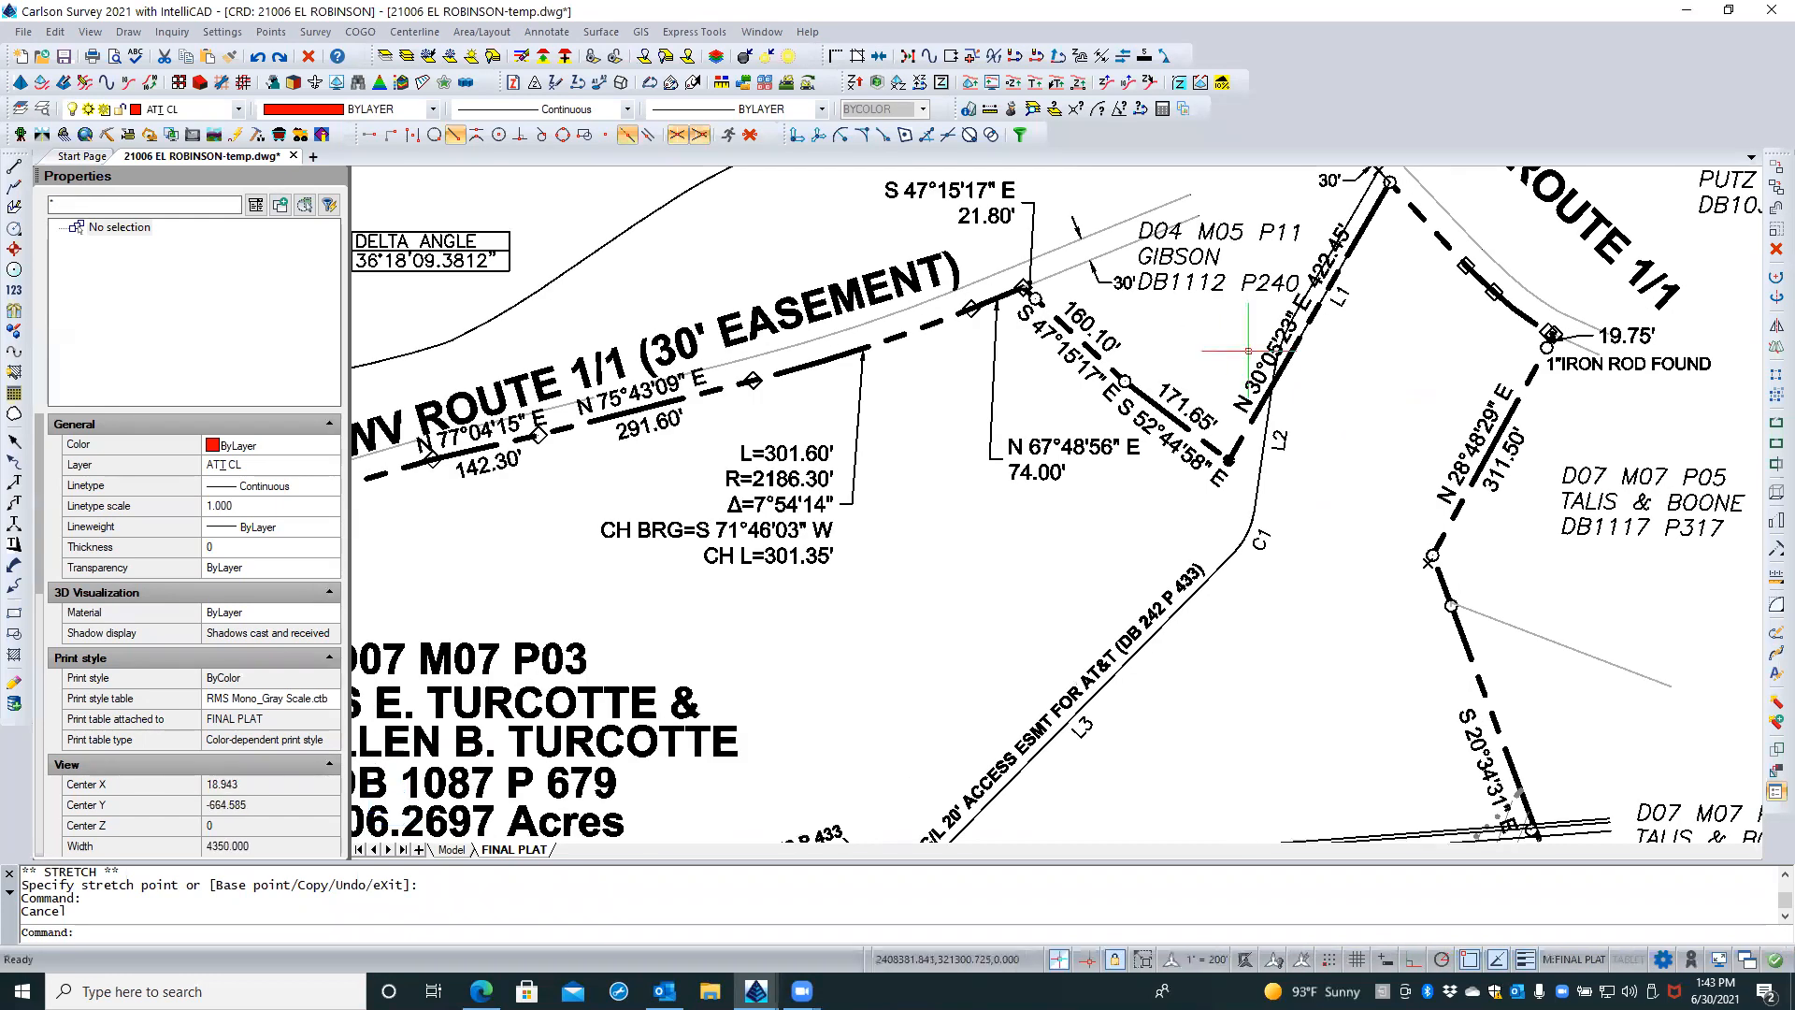
In paper space, move the D04 M05 P11 adjoiner label slightly up and west without object snap, away from the 422.45' label
left_click(1202, 248)
left_click(1192, 262)
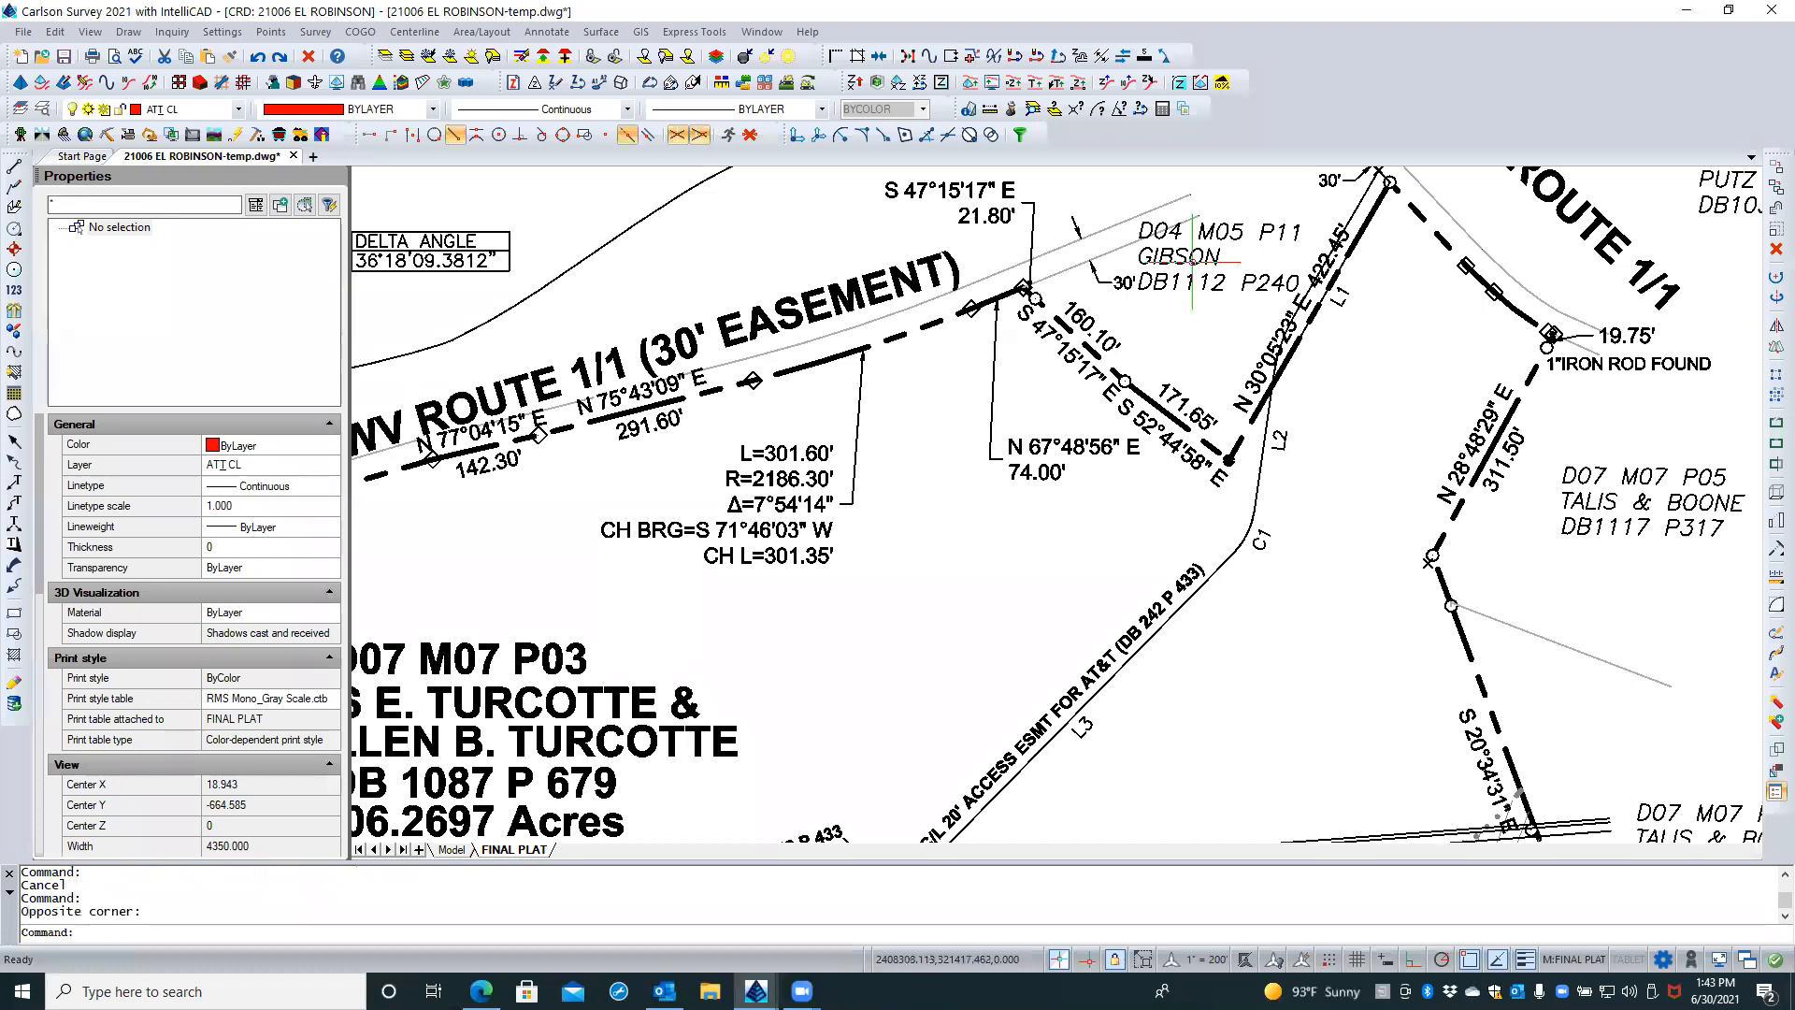
scroll(1309, 324, "down", 3)
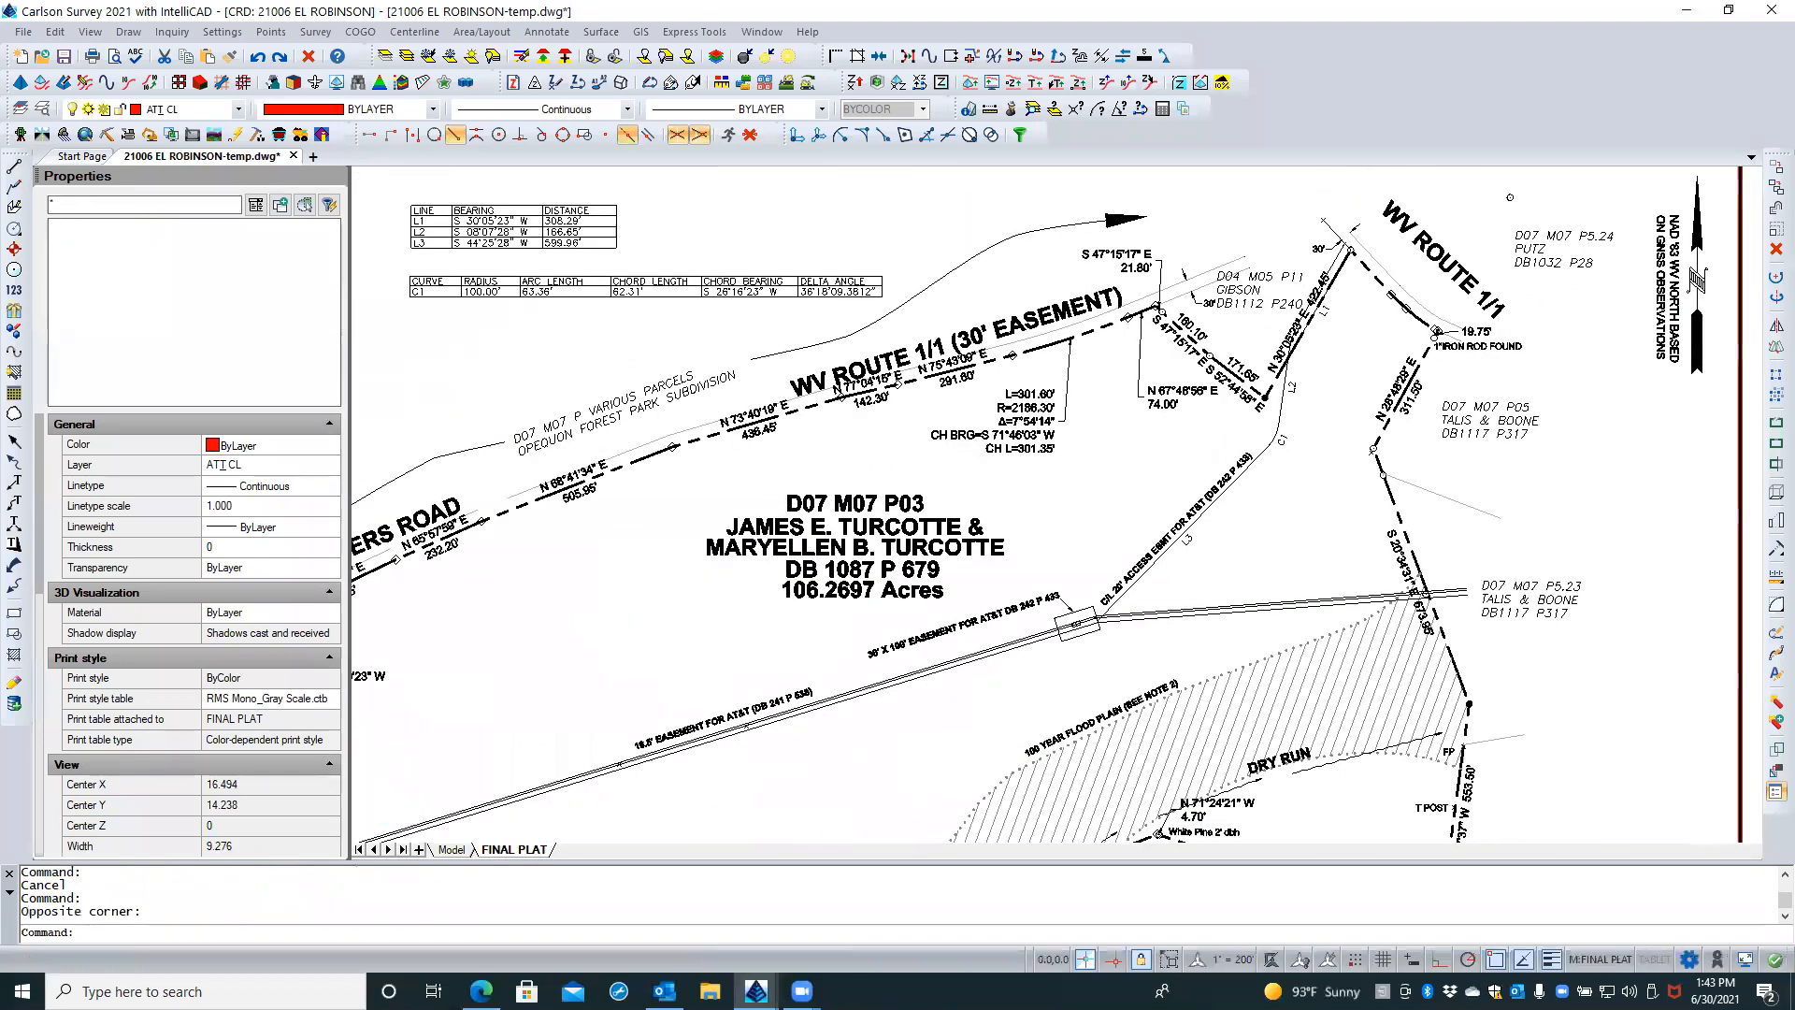
scroll(1627, 481, "down", 2)
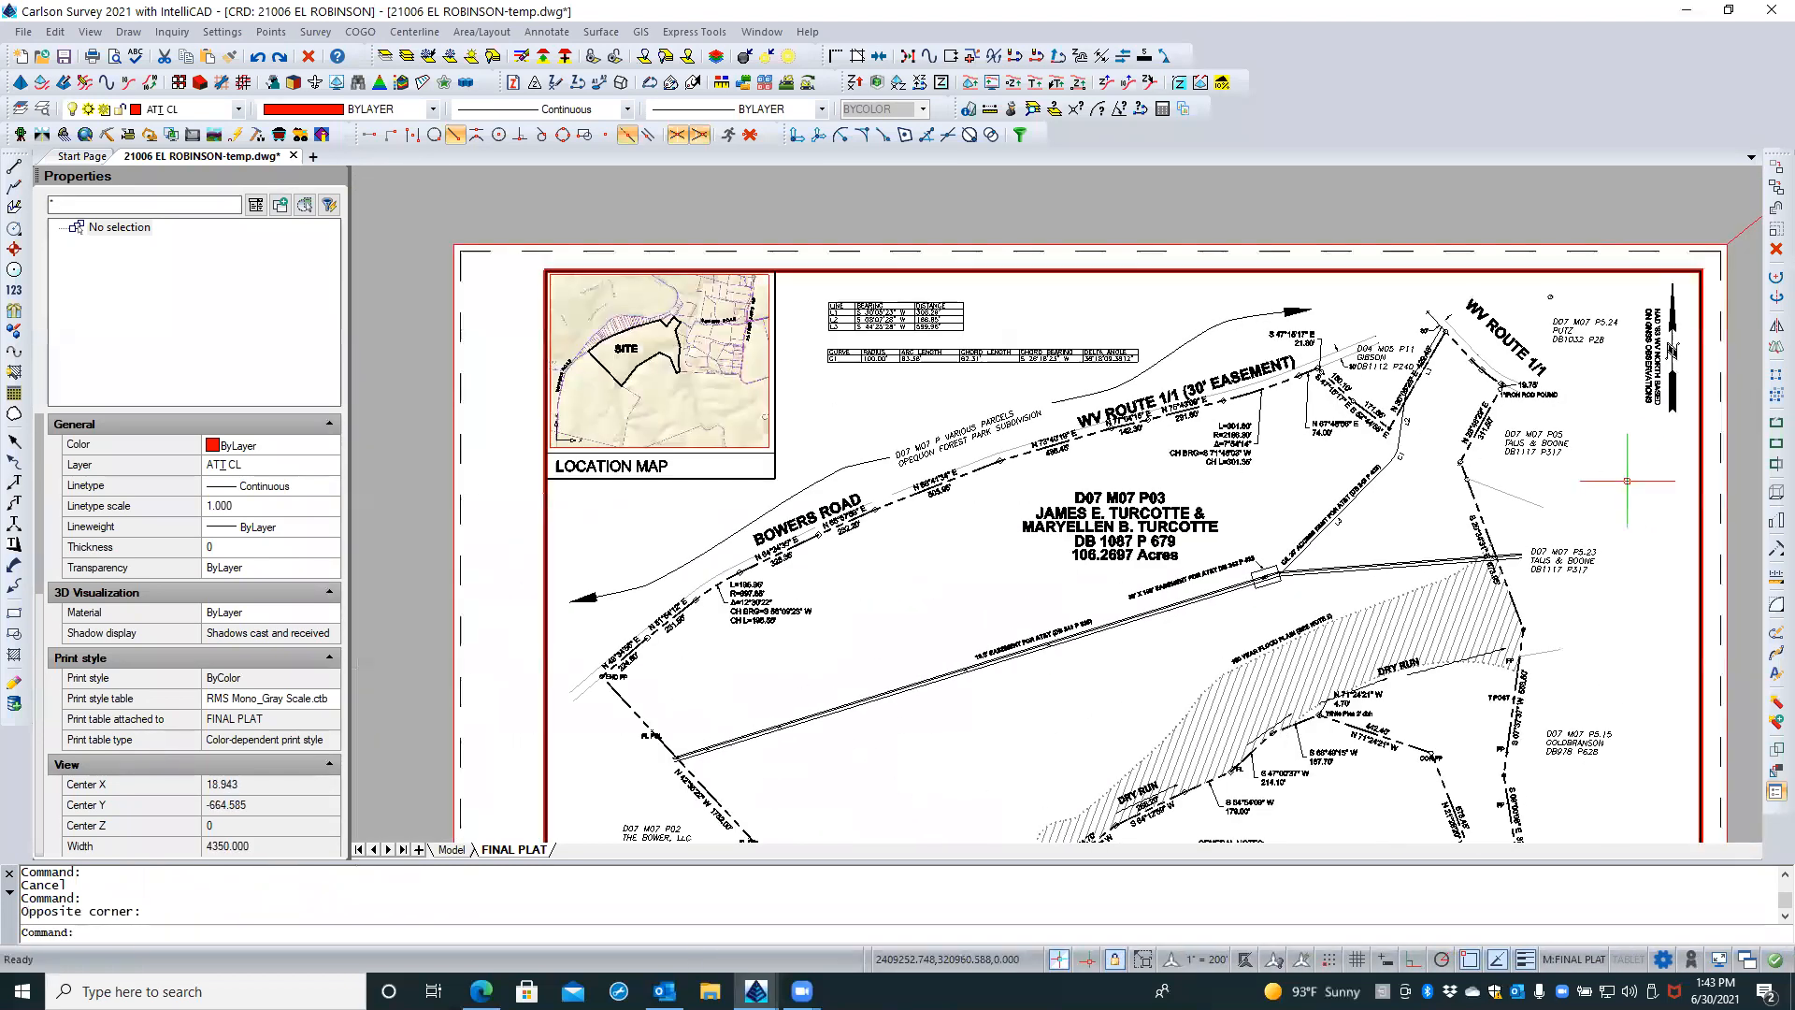
scroll(1627, 480, "down", 2)
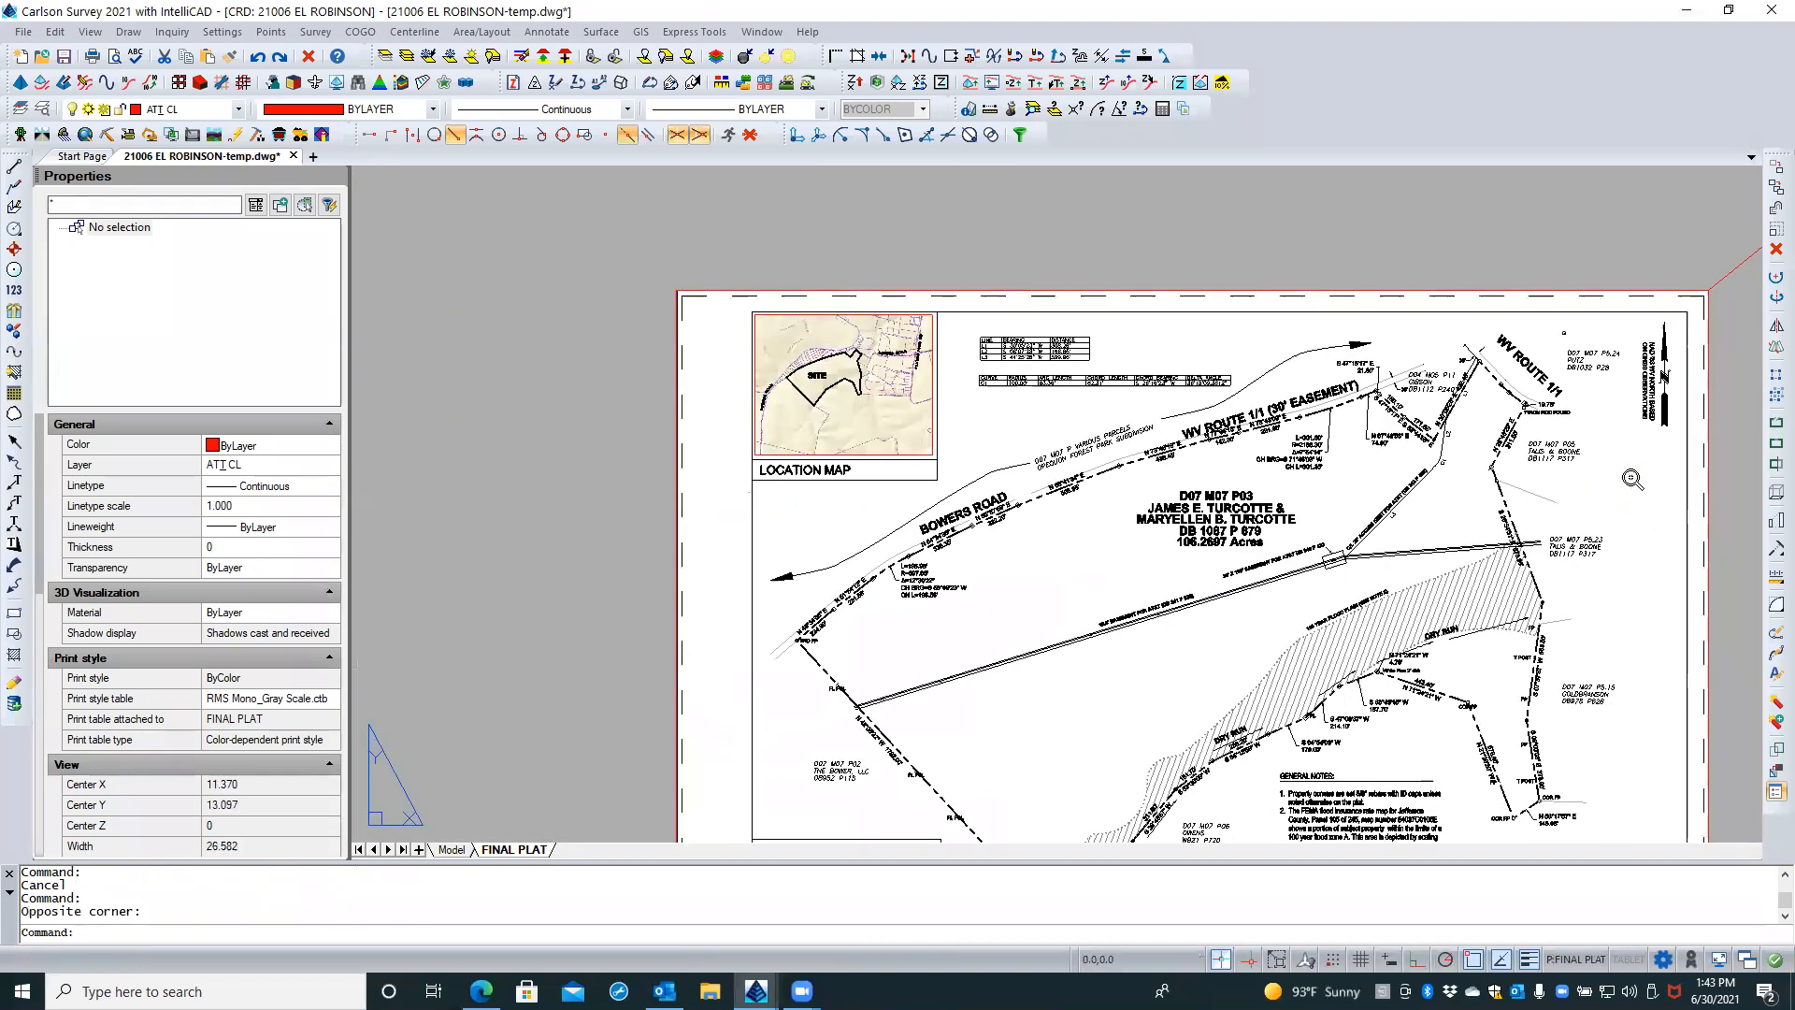
double_click(1724, 372)
scroll(1341, 440, "up", 3)
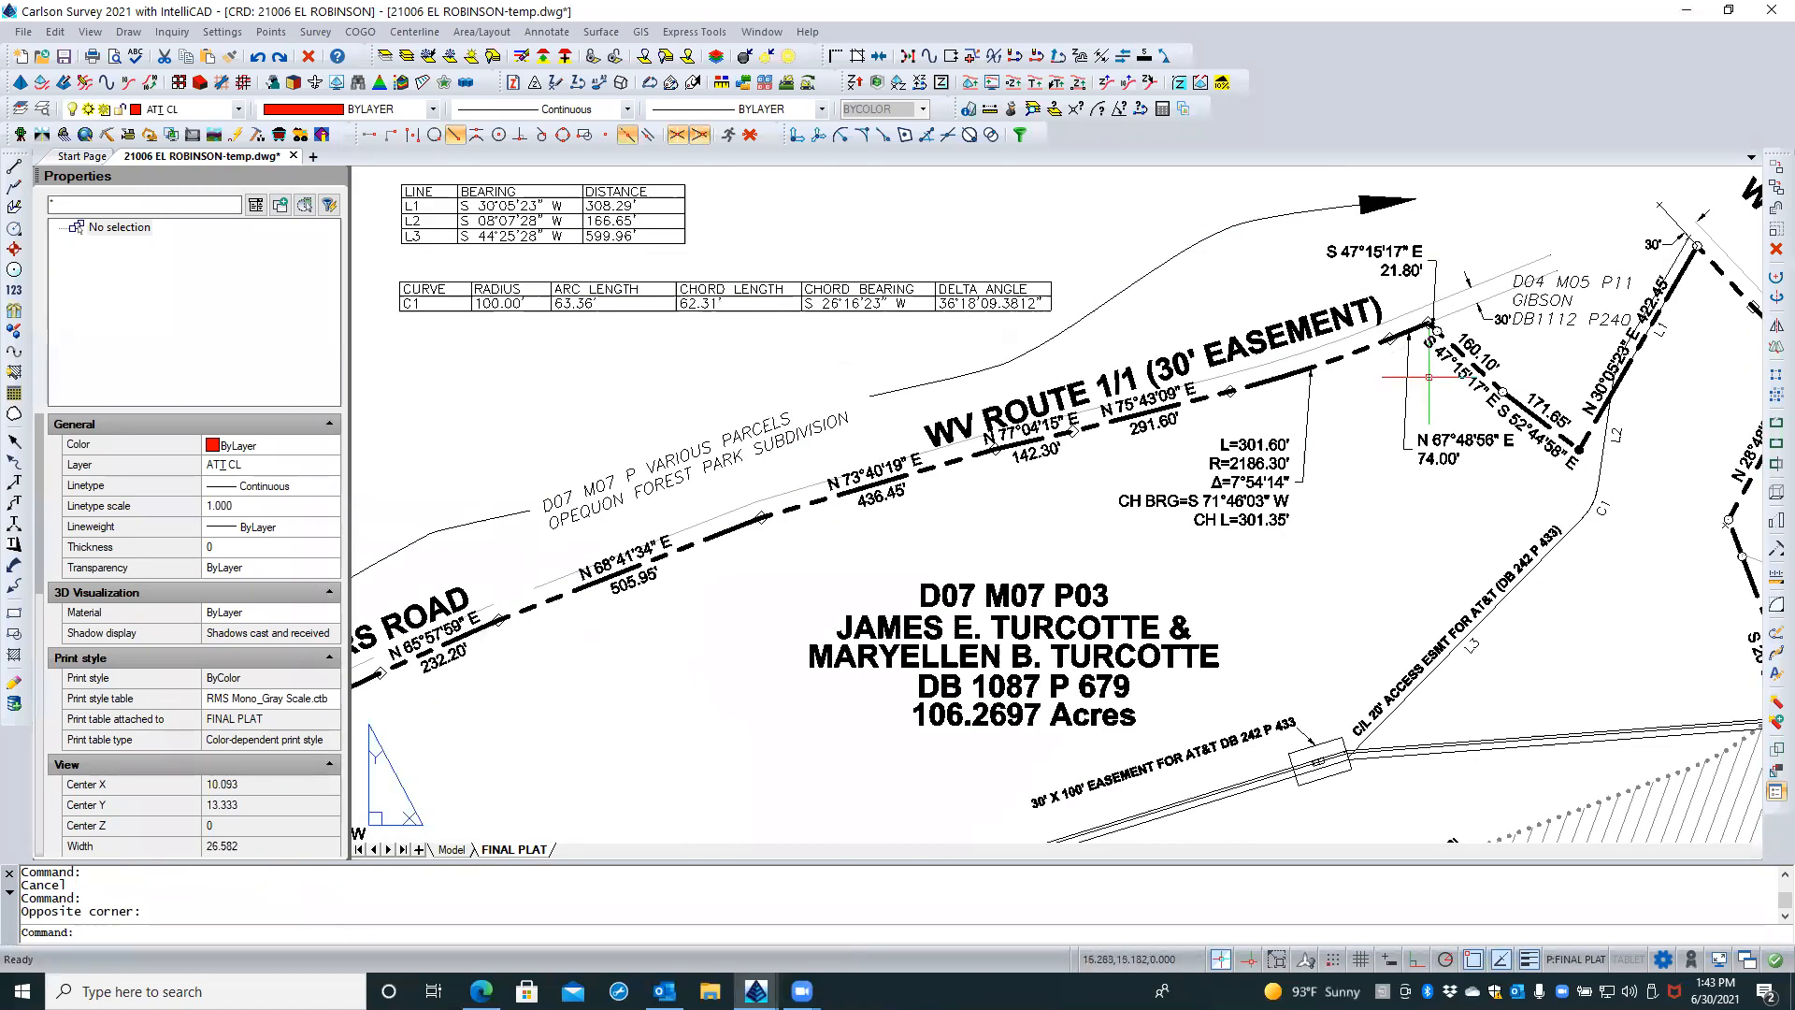
left_click(1559, 285)
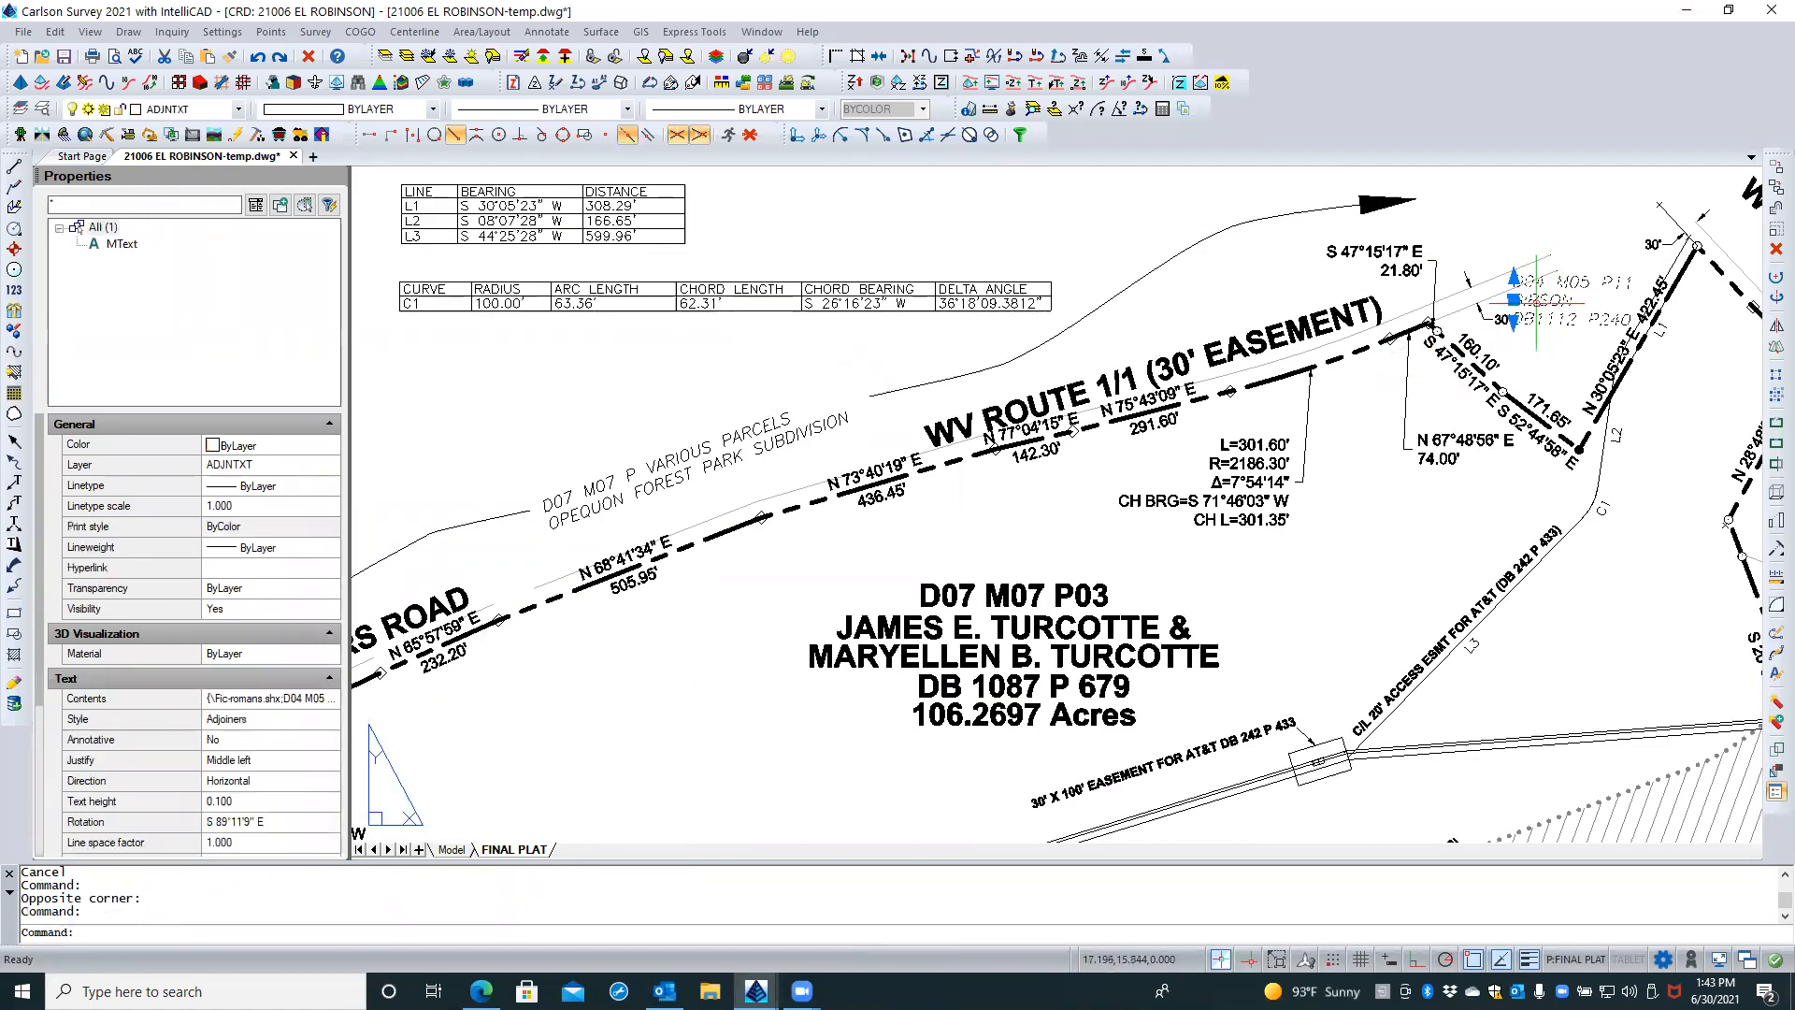
left_click(1513, 300)
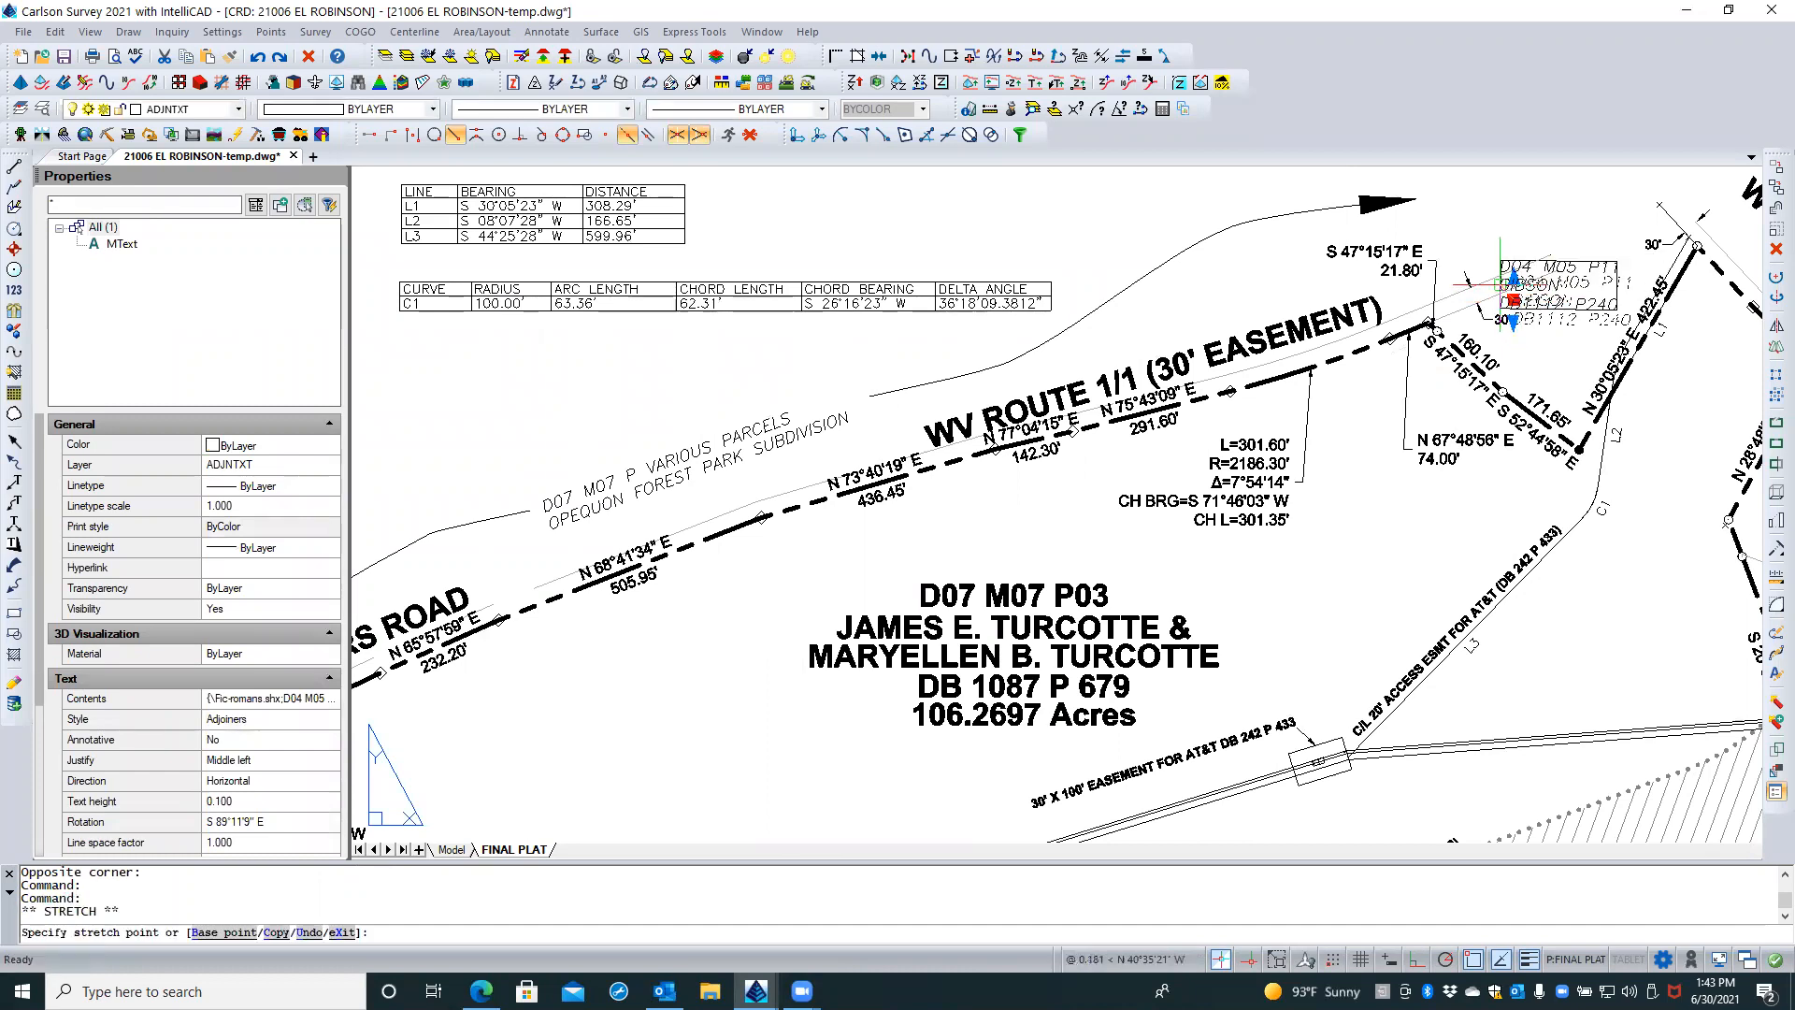
left_click(751, 134)
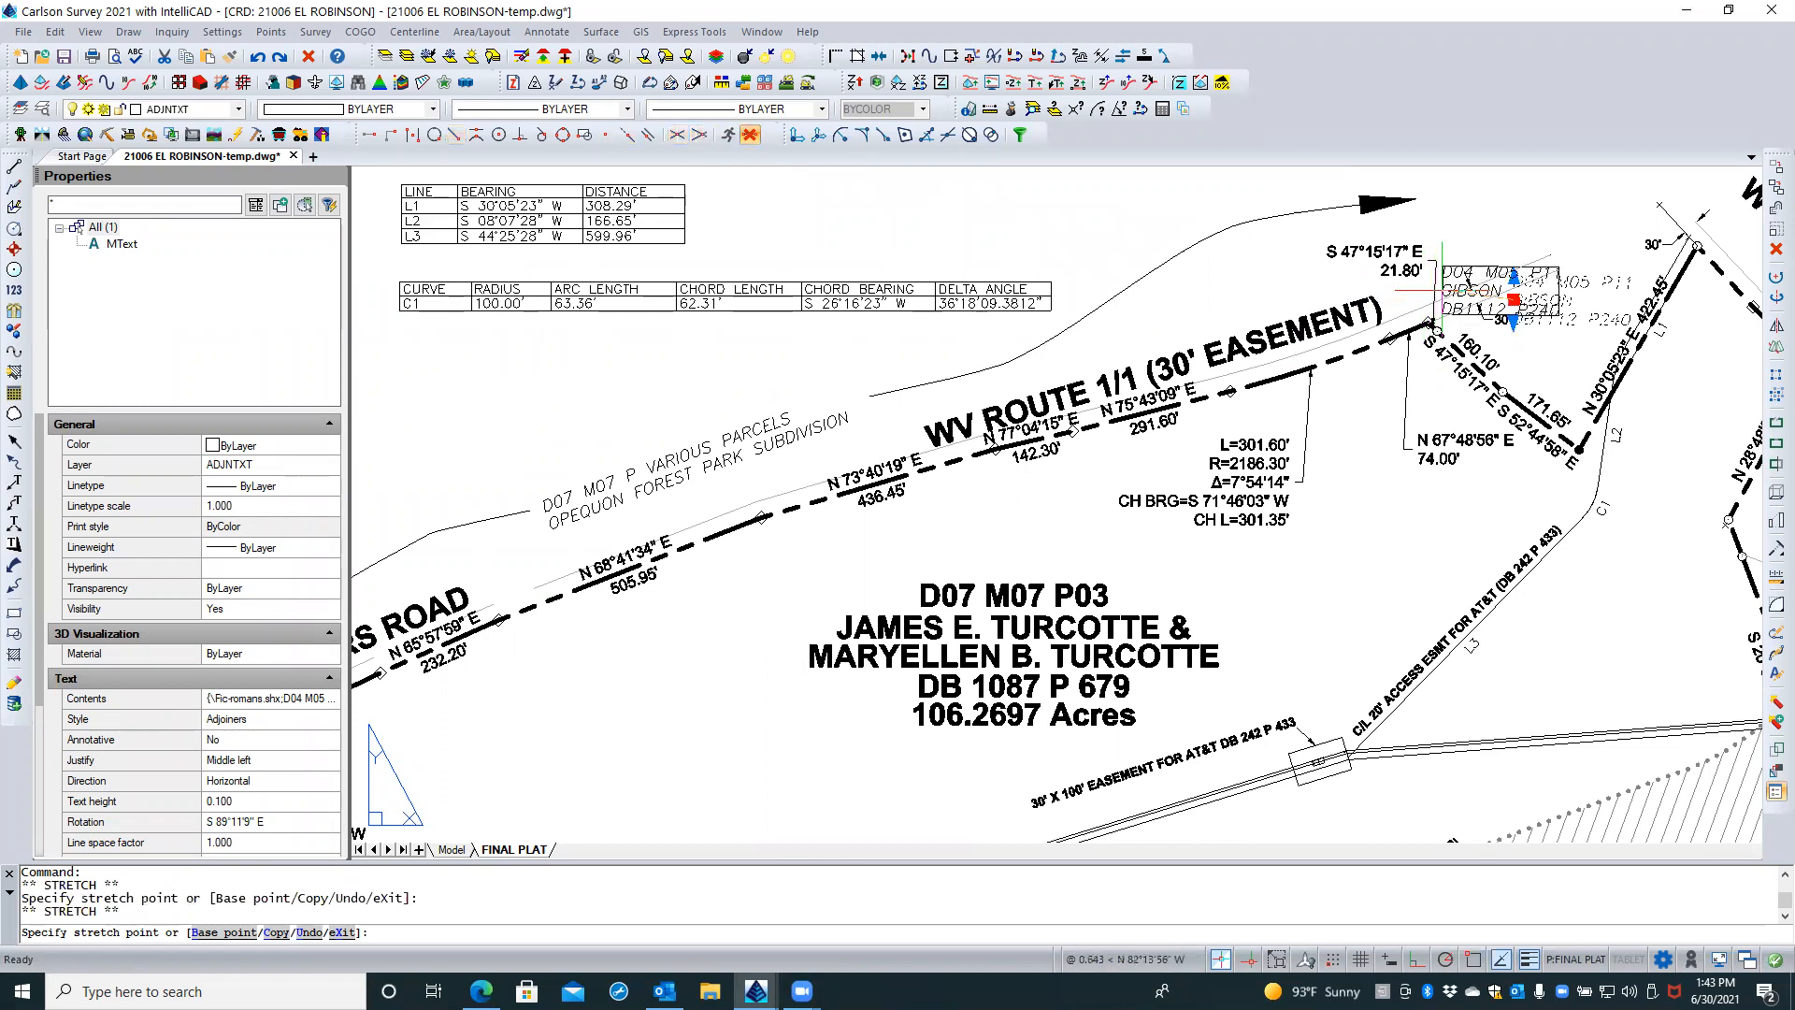
left_click(1498, 274)
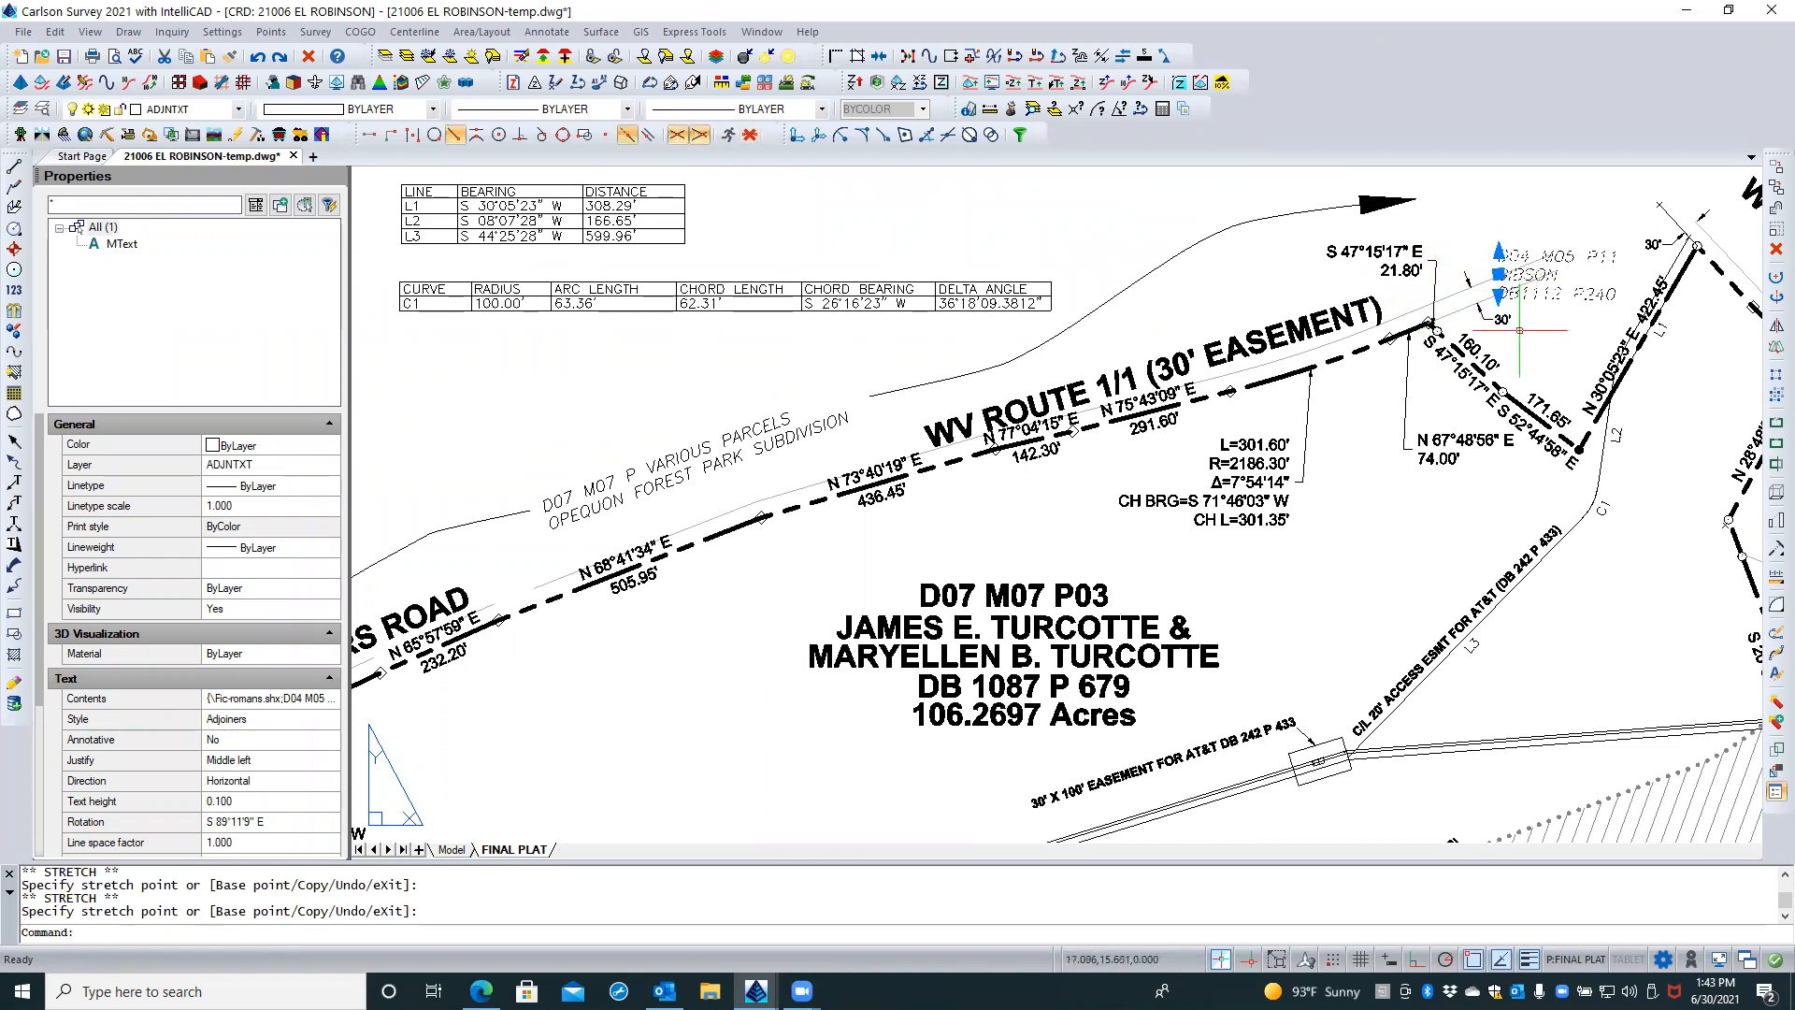
type("m")
key("Return")
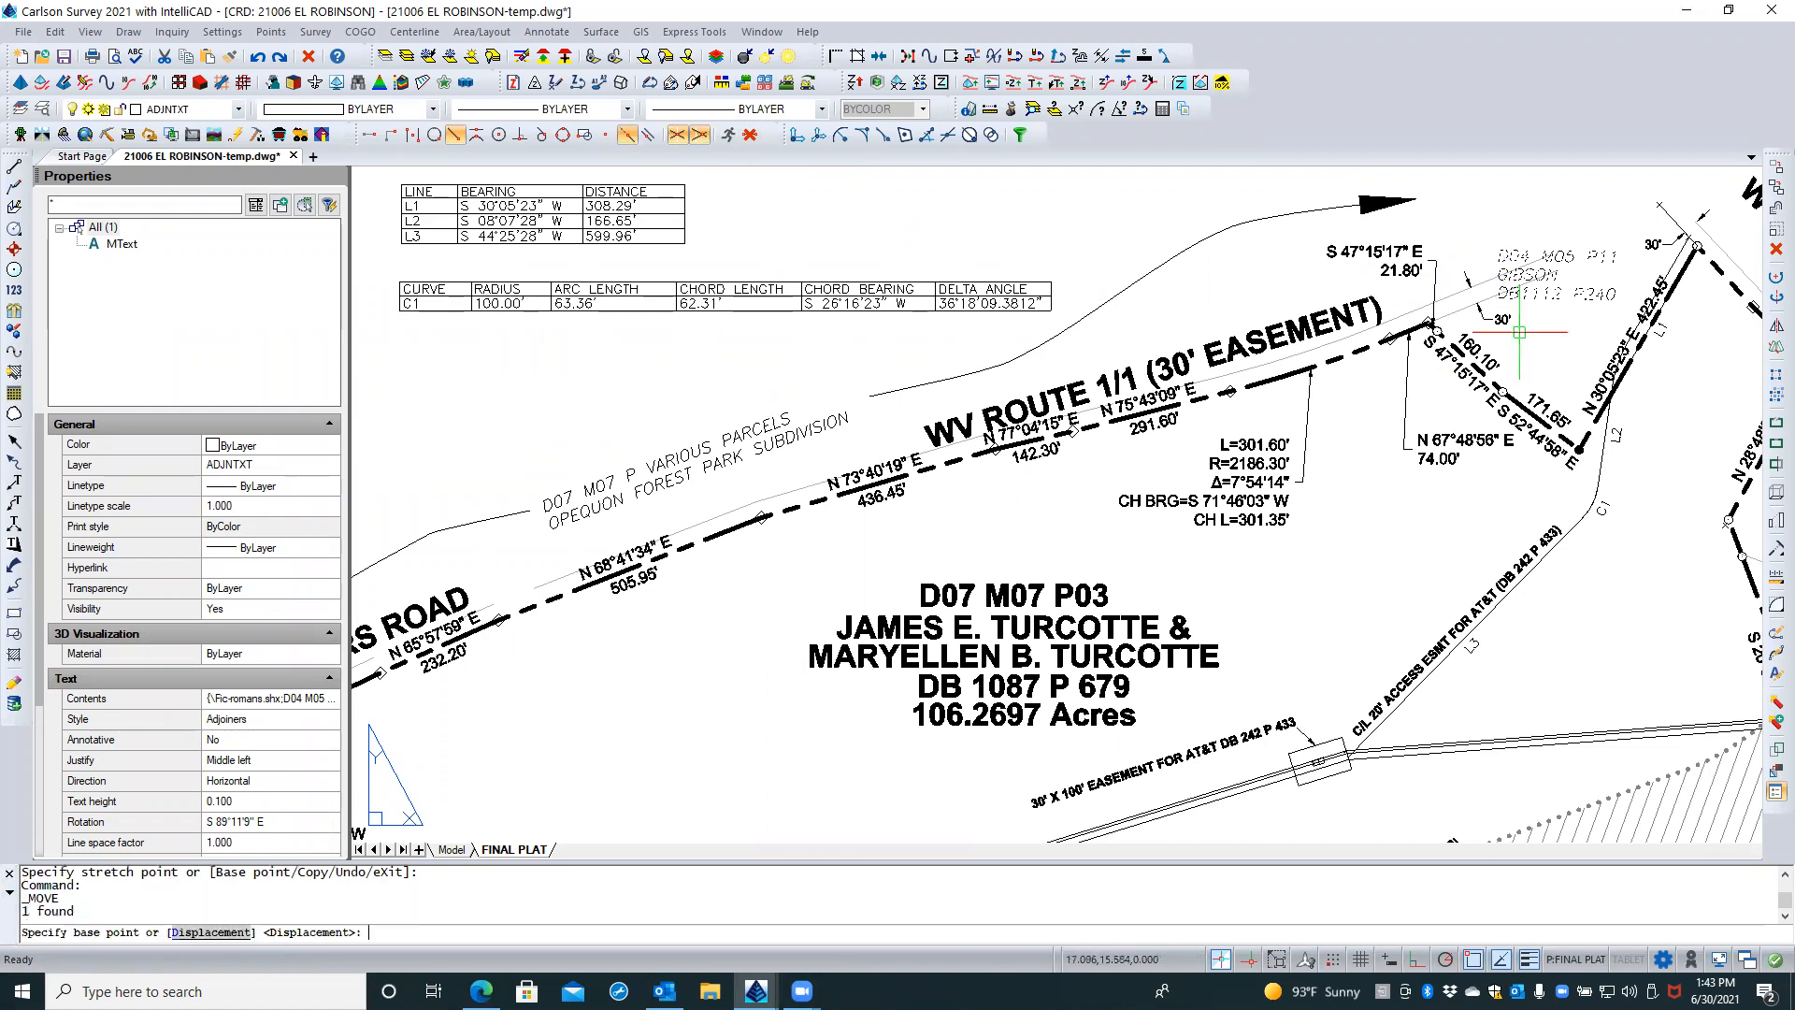
left_click(1574, 345)
scroll(1614, 467, "down", 1)
scroll(1615, 468, "down", 2)
middle_click_drag(1641, 496, 1431, 445)
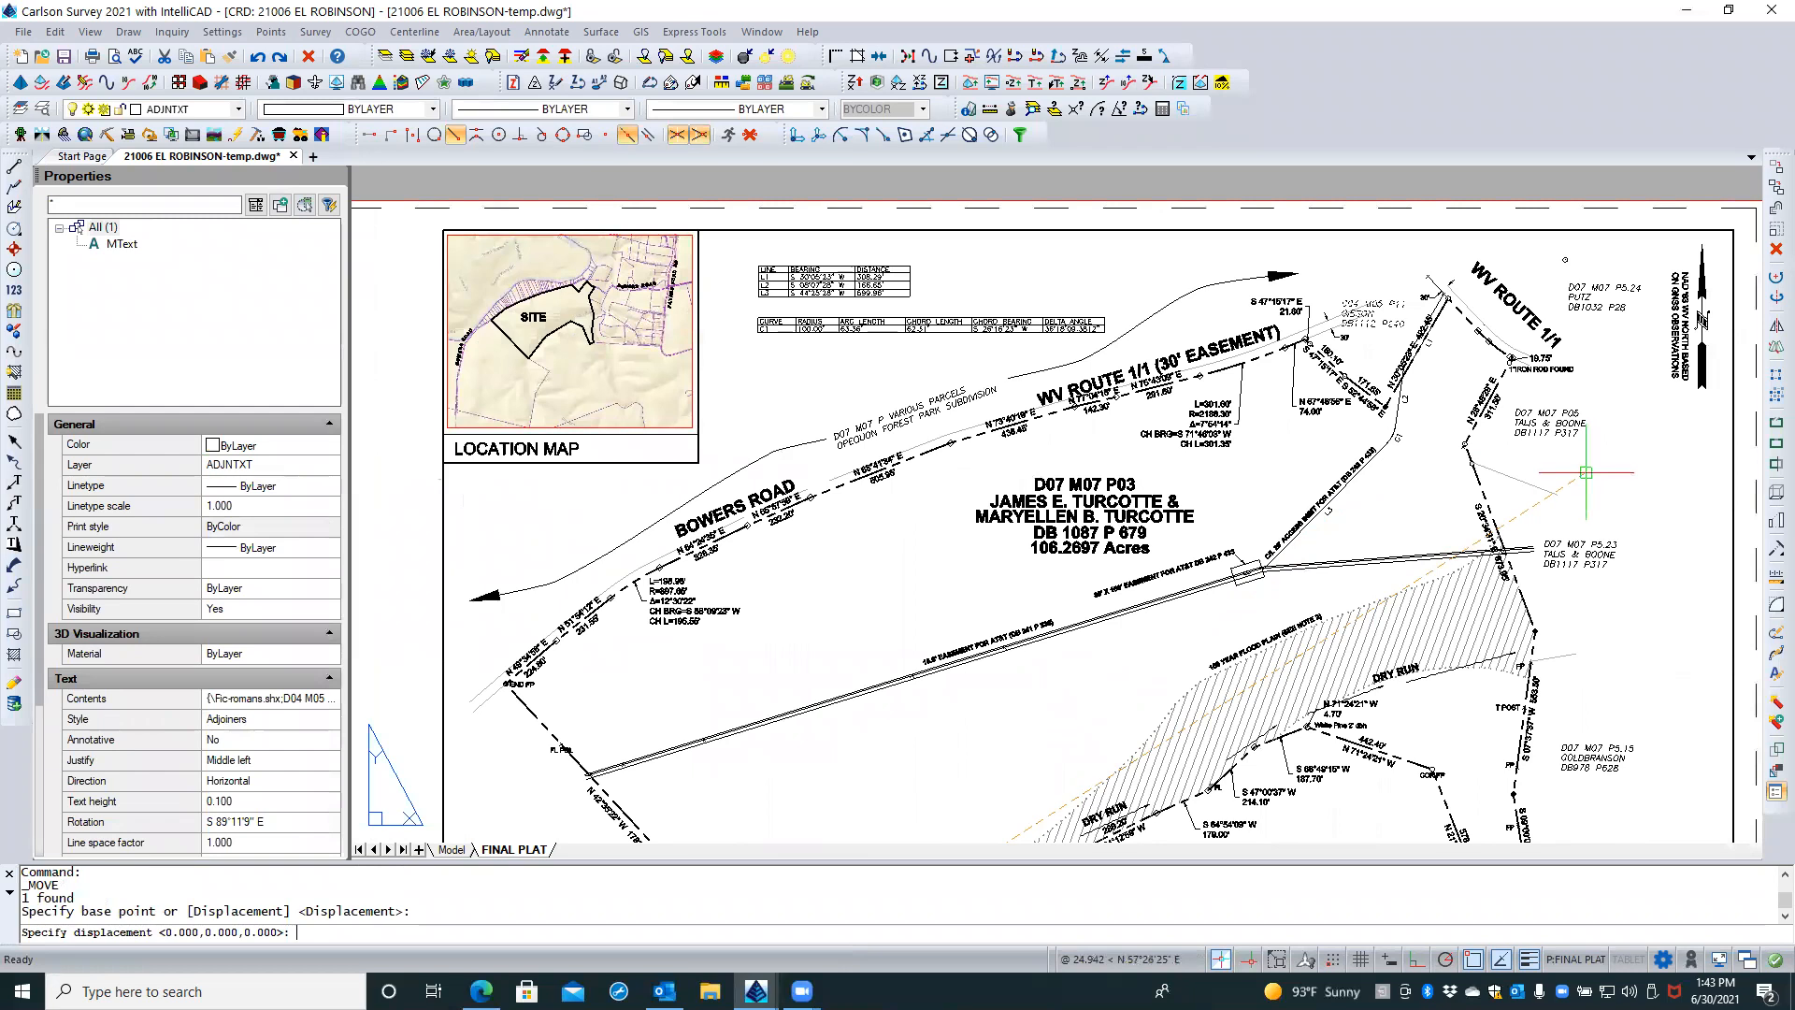
key("Escape")
Inside the layout viewport, move the N 30°05'23" E 422.45' bearing label slightly northwest, away from its boundary line
scroll(1654, 503, "down", 3)
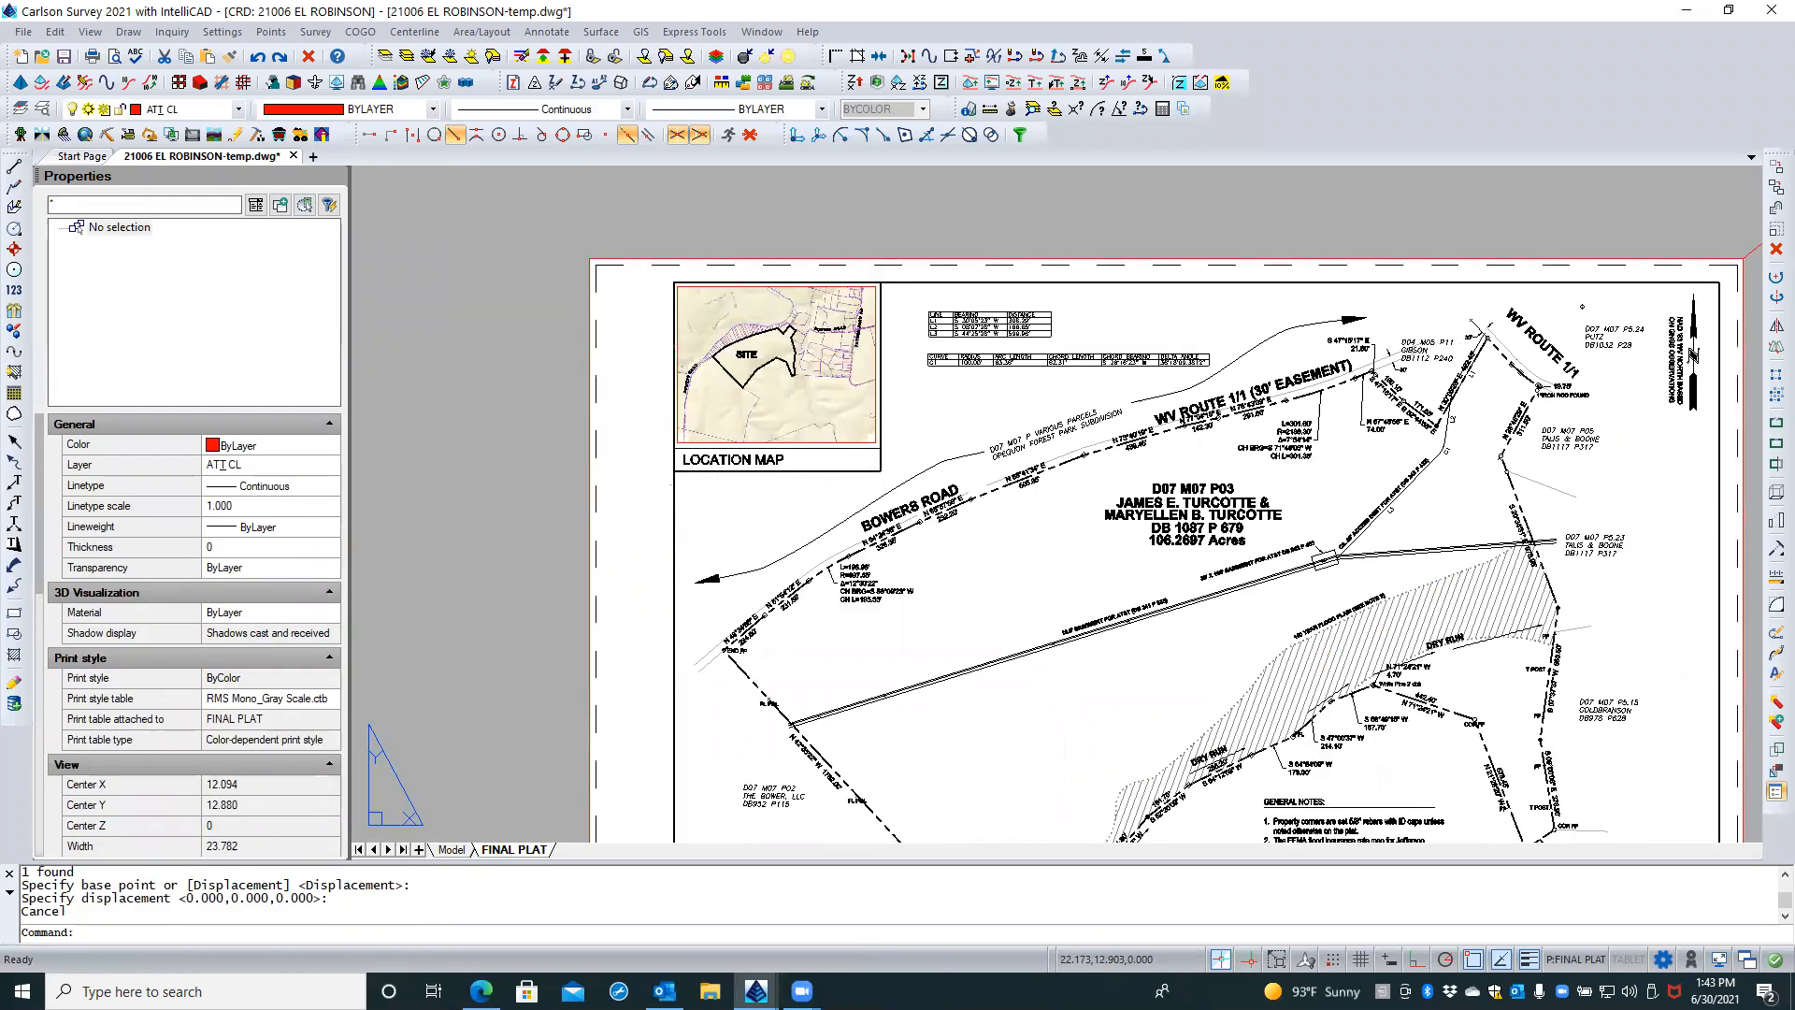
left_click(1659, 499)
key("Escape")
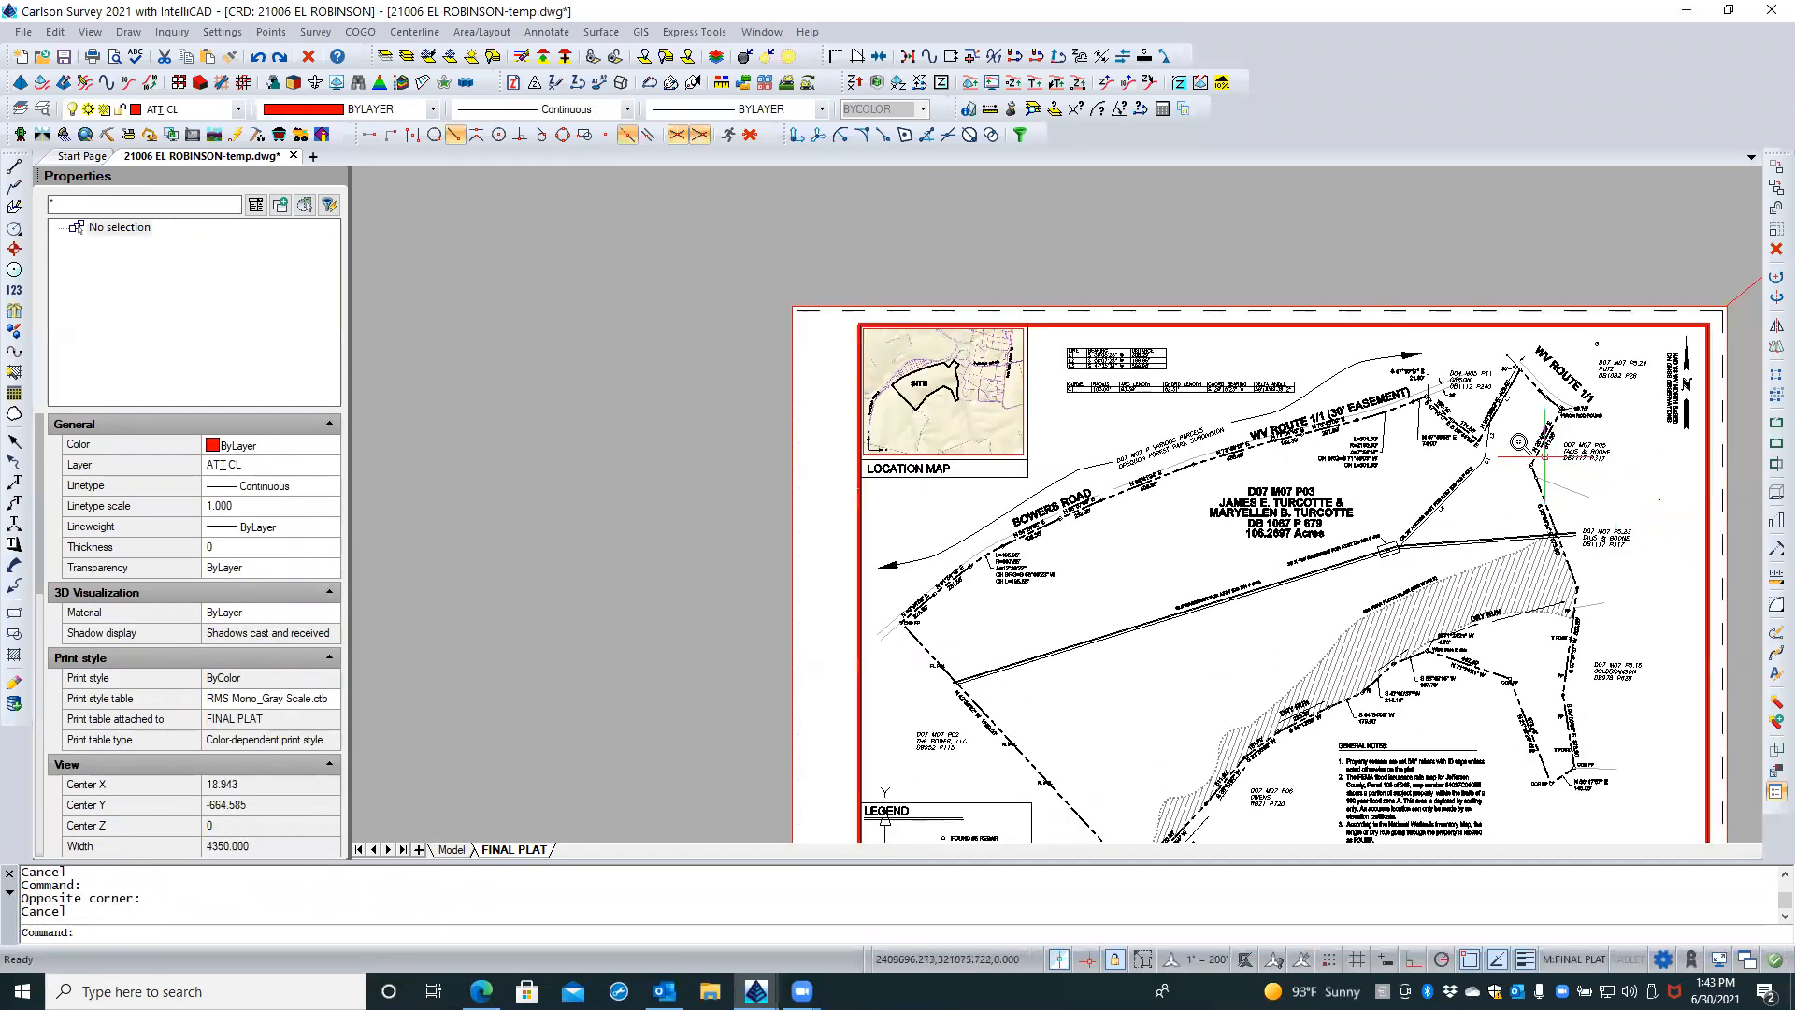
scroll(1515, 443, "up", 4)
scroll(1515, 443, "up", 3)
double_click(1455, 417)
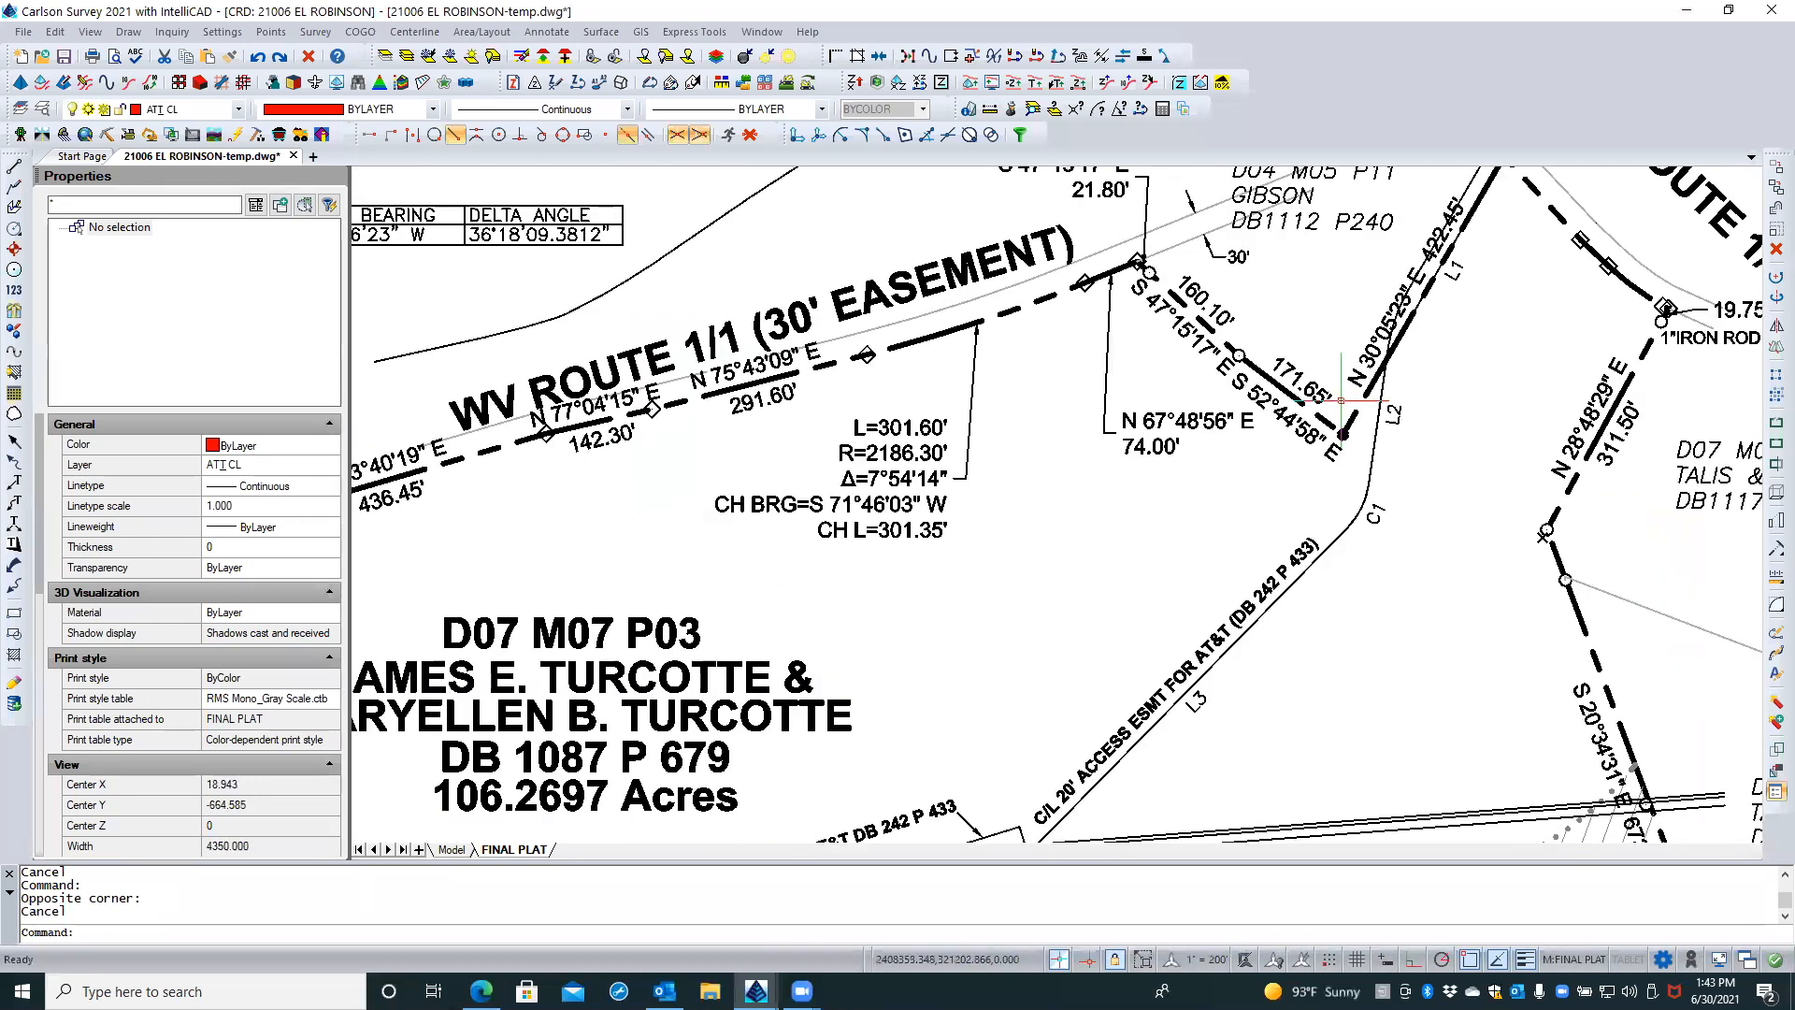
left_click(1369, 356)
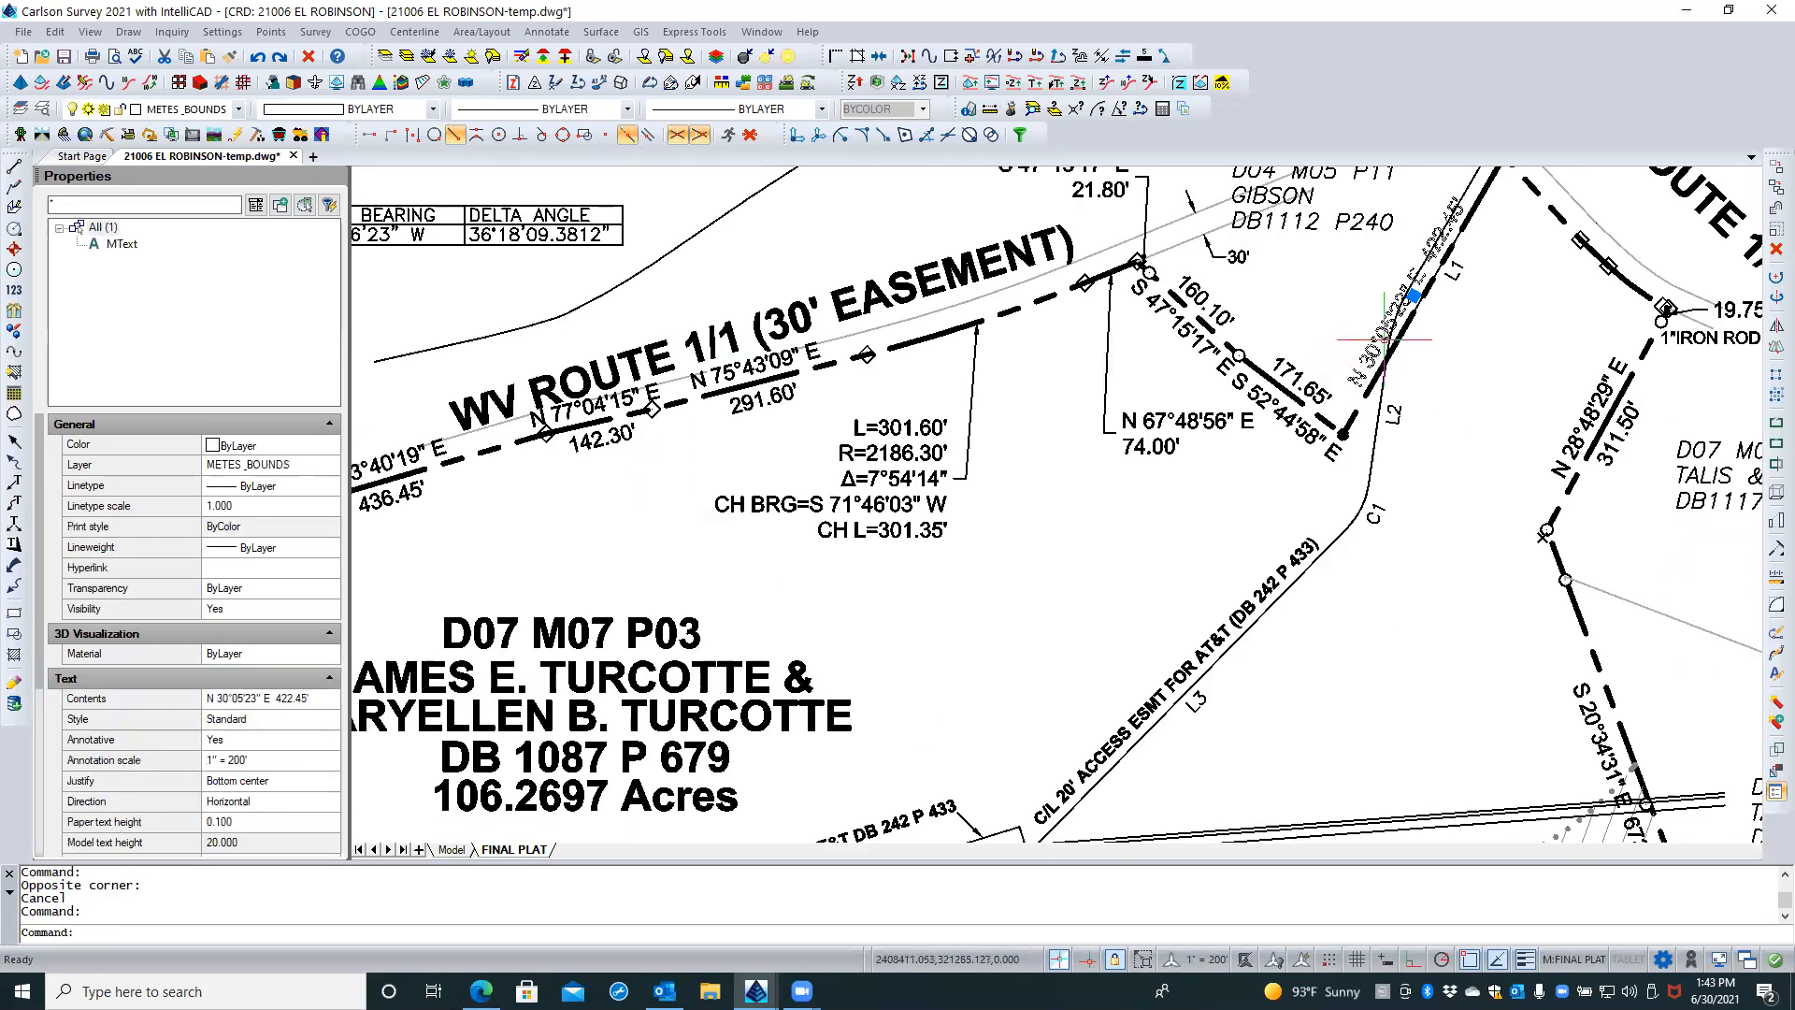
left_click(1414, 296)
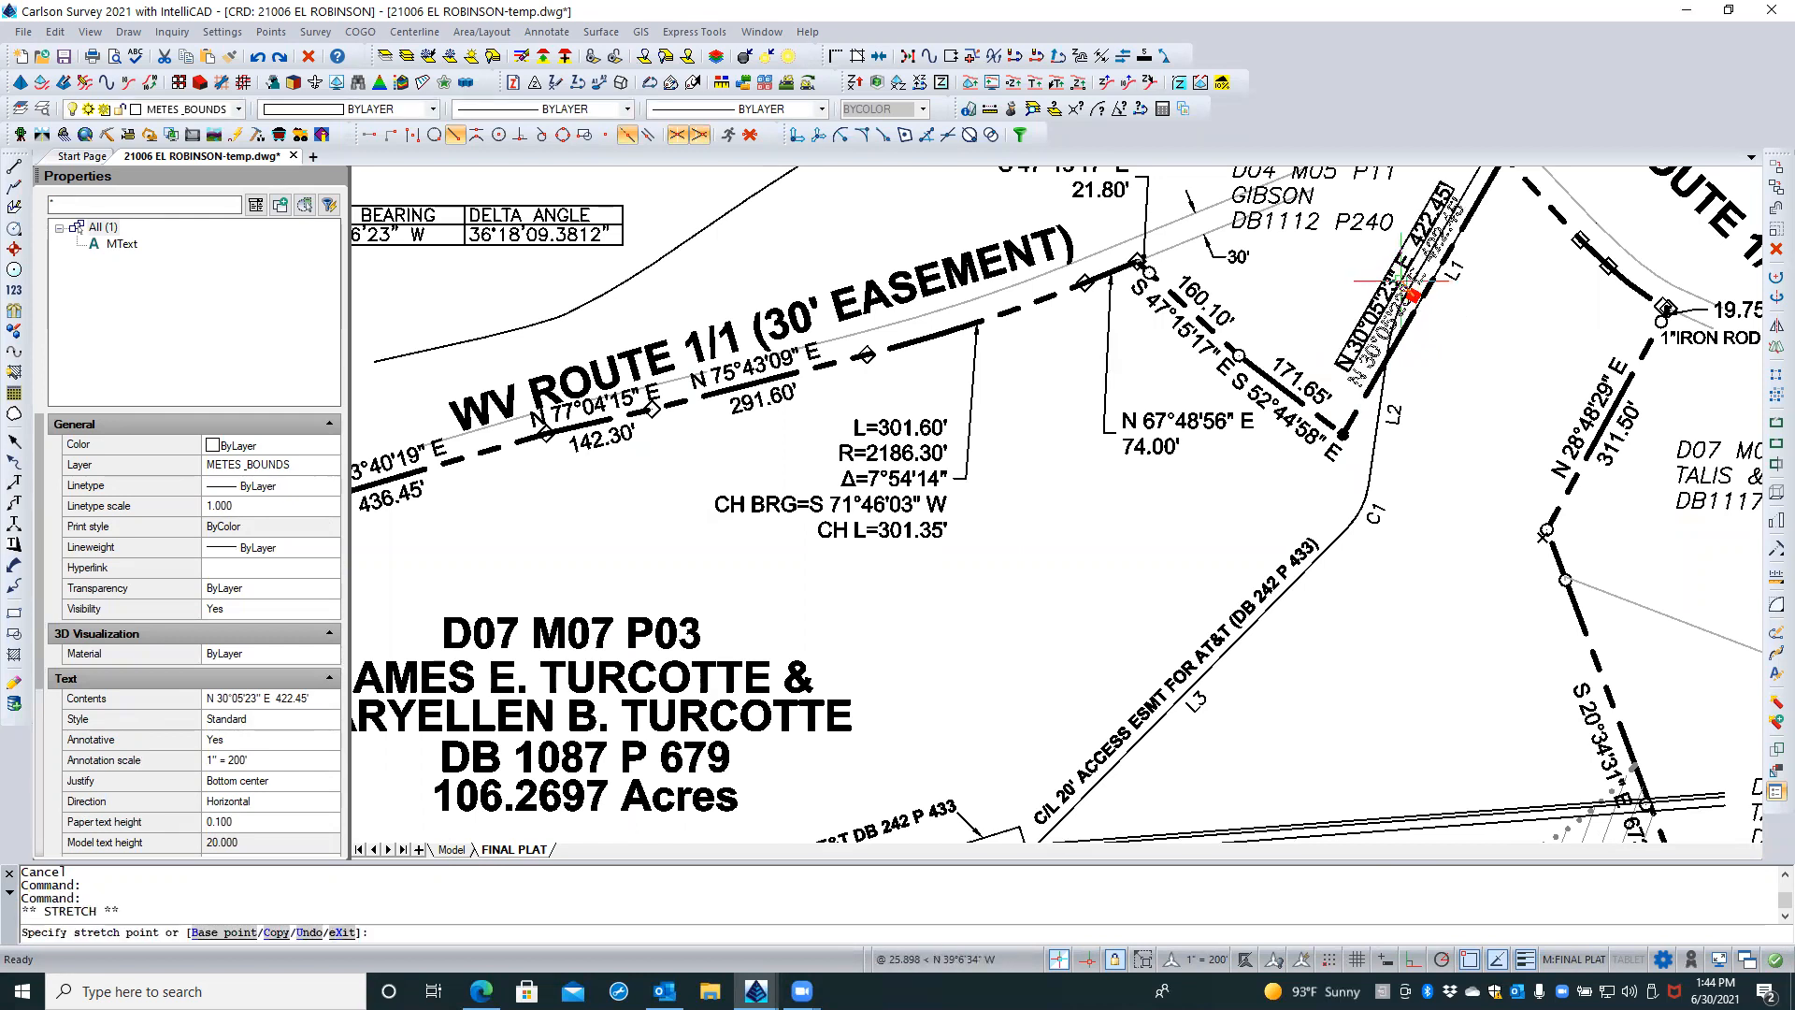
left_click(1401, 279)
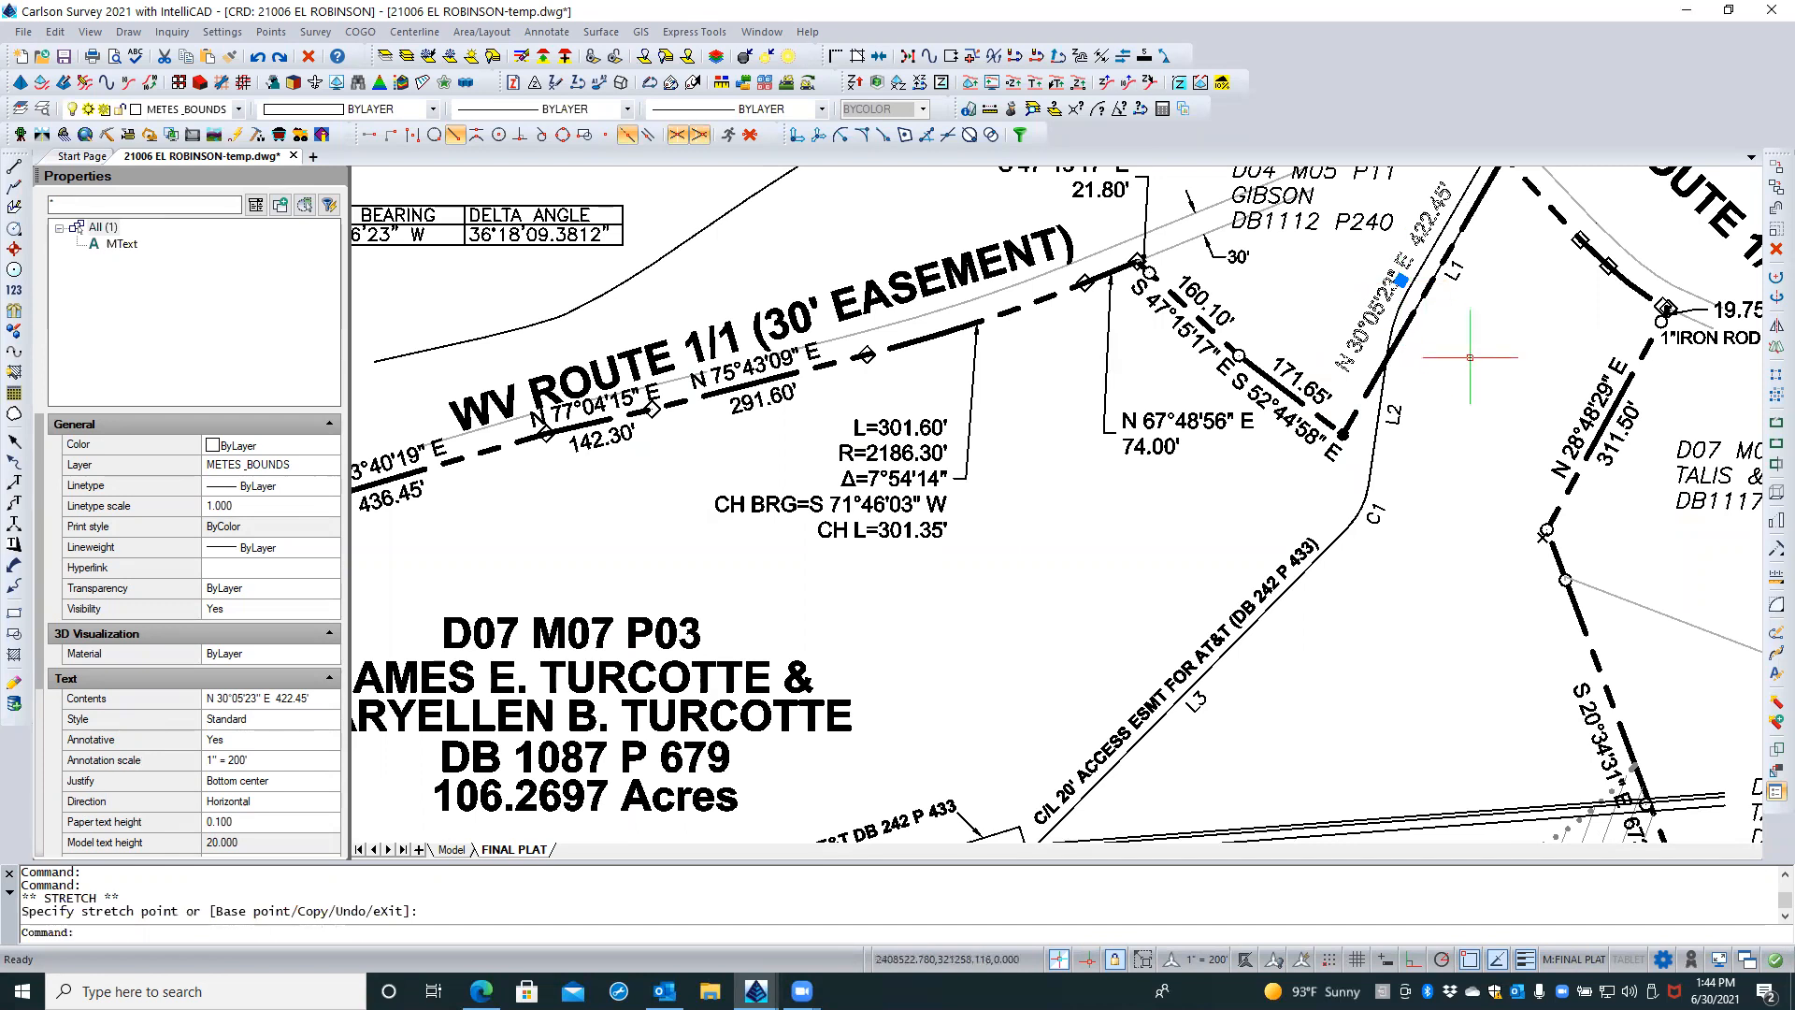
key("Return")
key("Return")
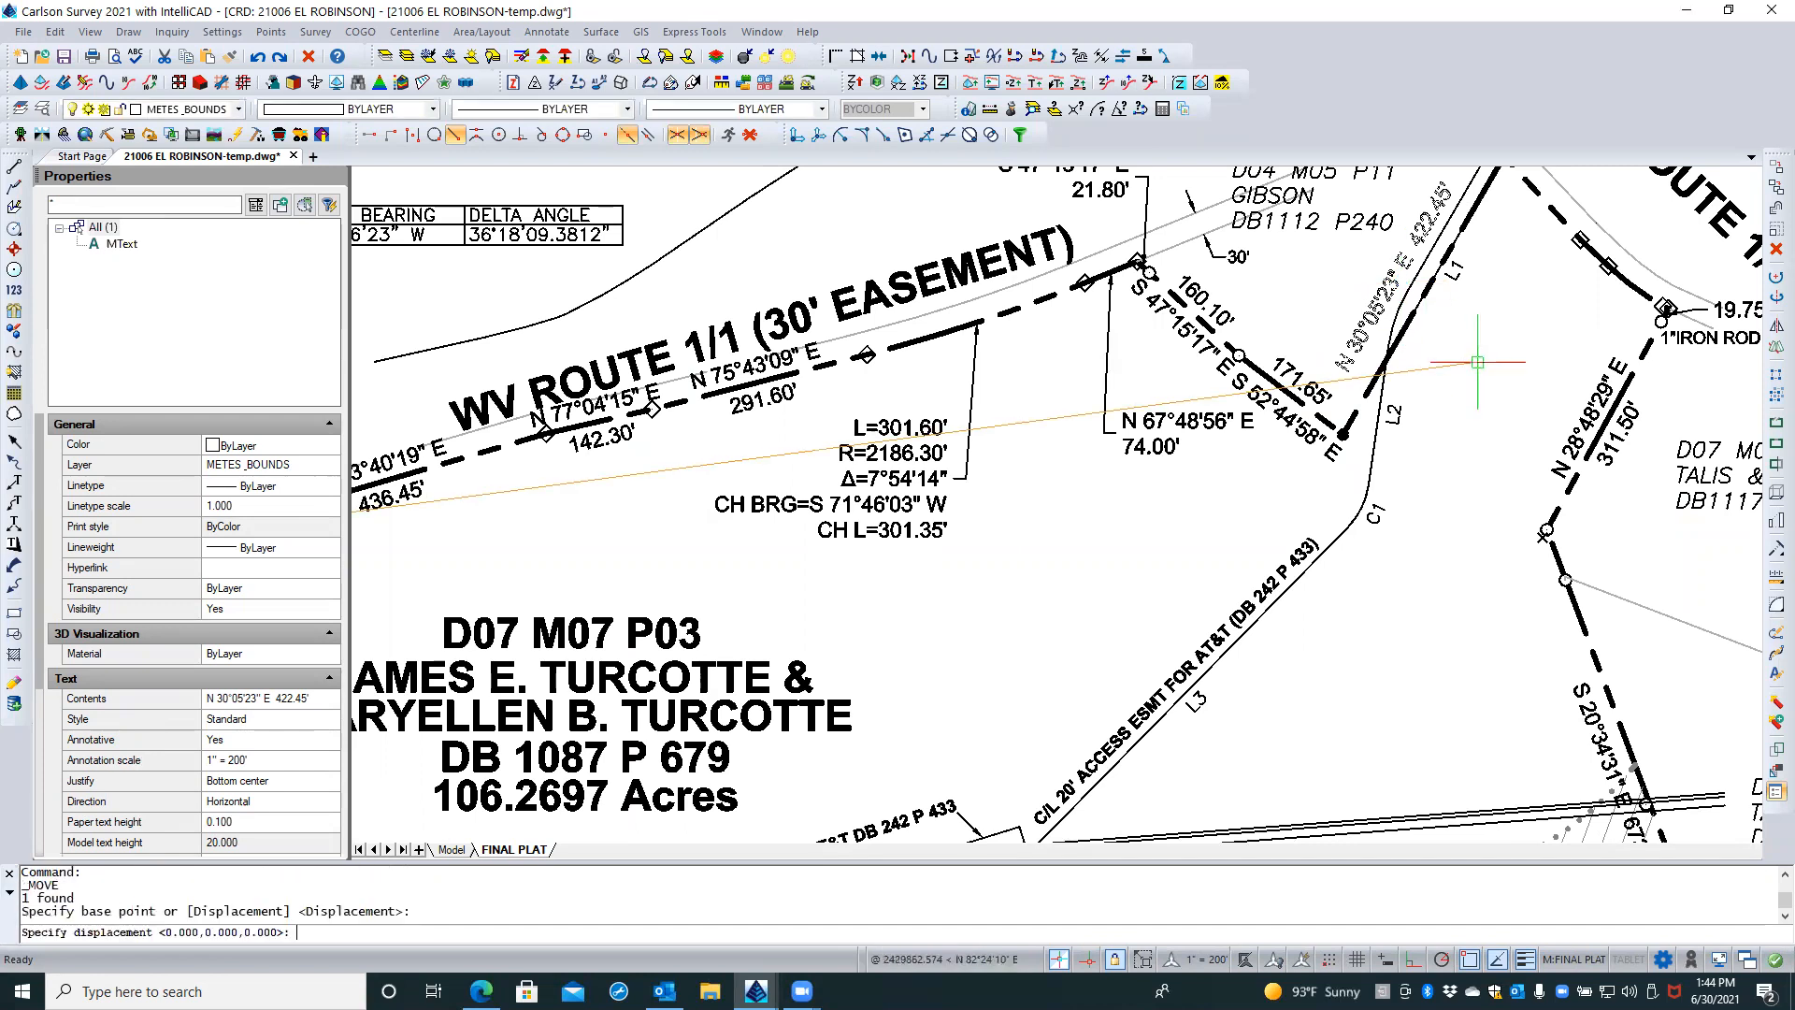
key("Escape")
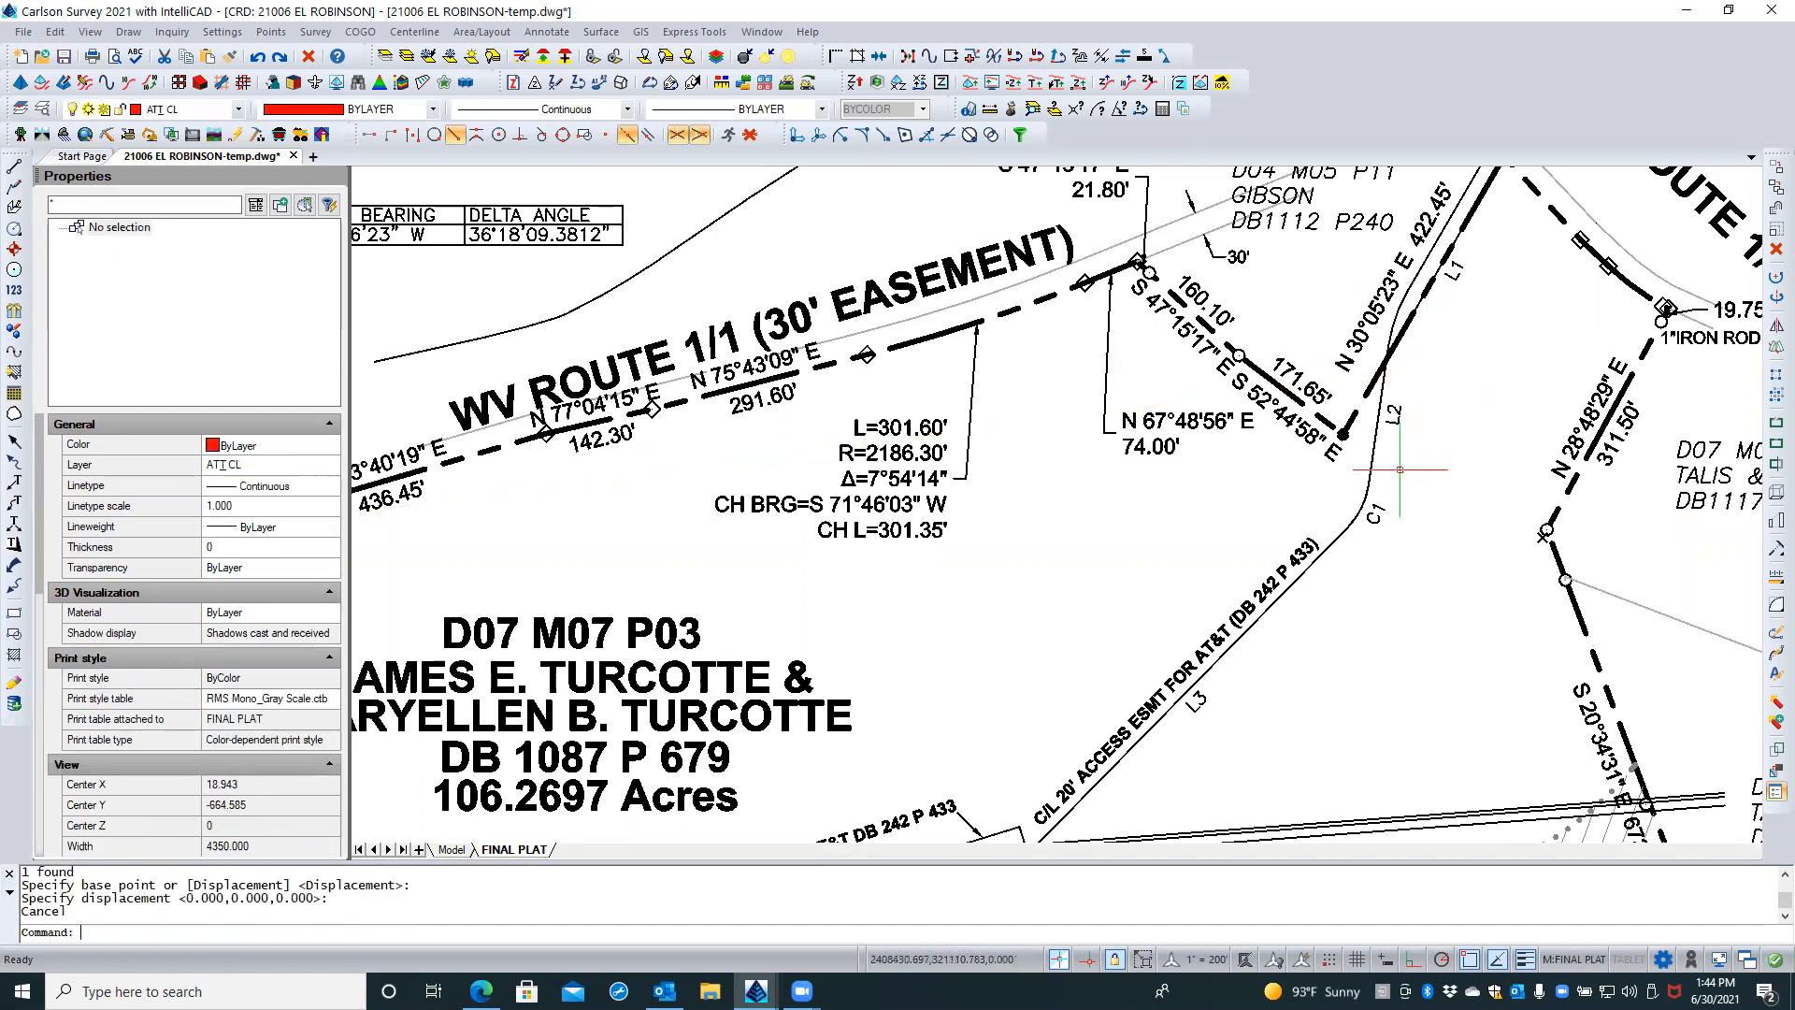
Examine the labels around the AT&T easement centerline, the line and curve tables, and the WV Route 1/1 corner for overlaps
scroll(1491, 411, "down", 1)
scroll(1457, 410, "down", 2)
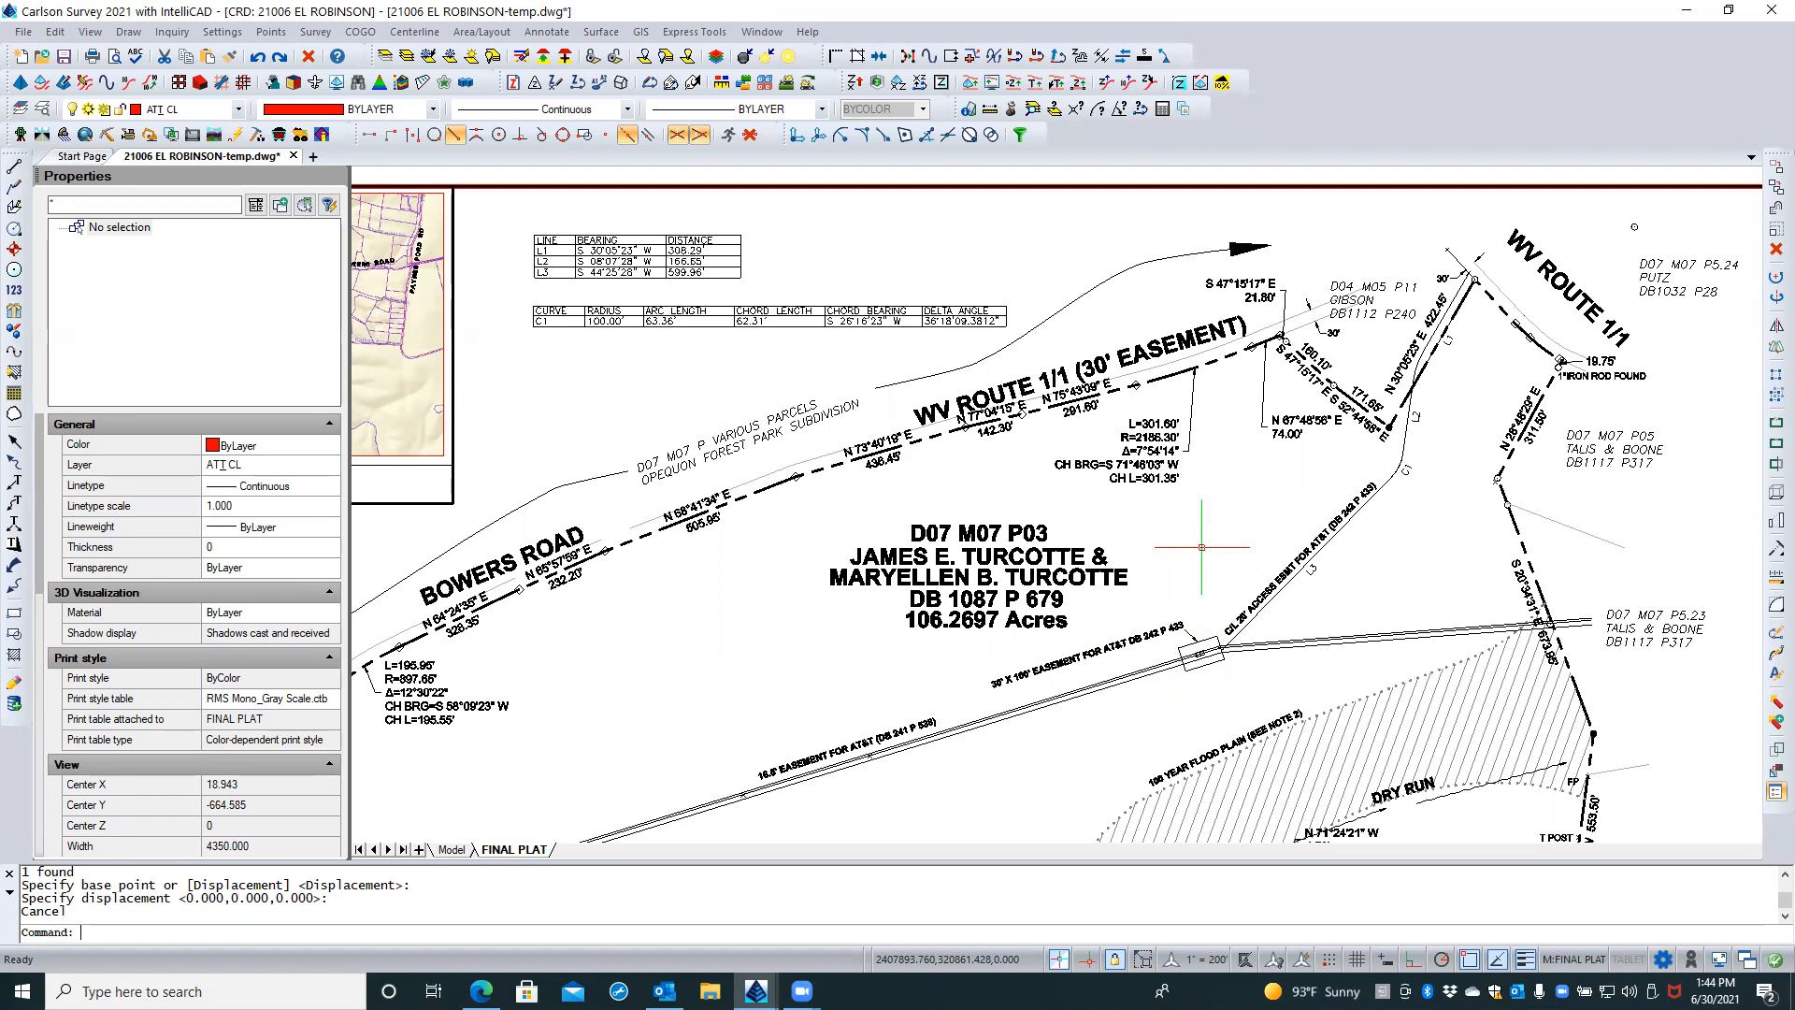
scroll(1484, 320, "up", 1)
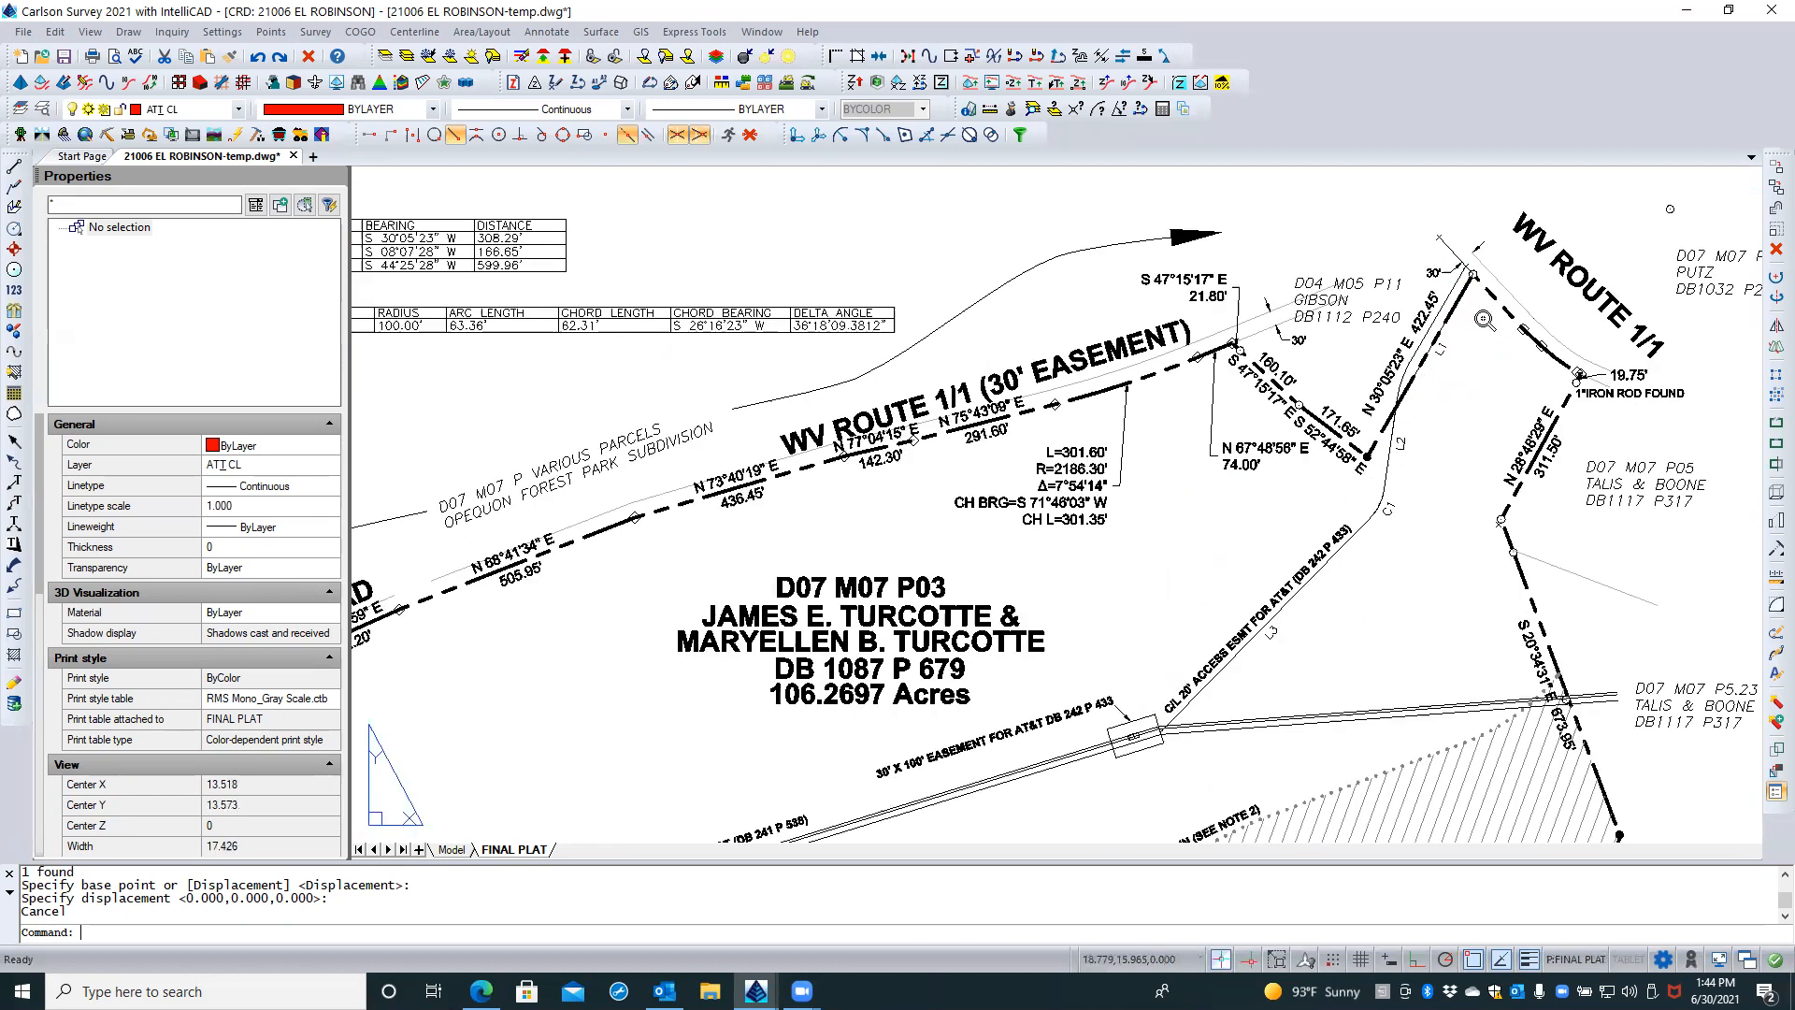
scroll(1484, 320, "up", 1)
middle_click_drag(1485, 320, 1137, 360)
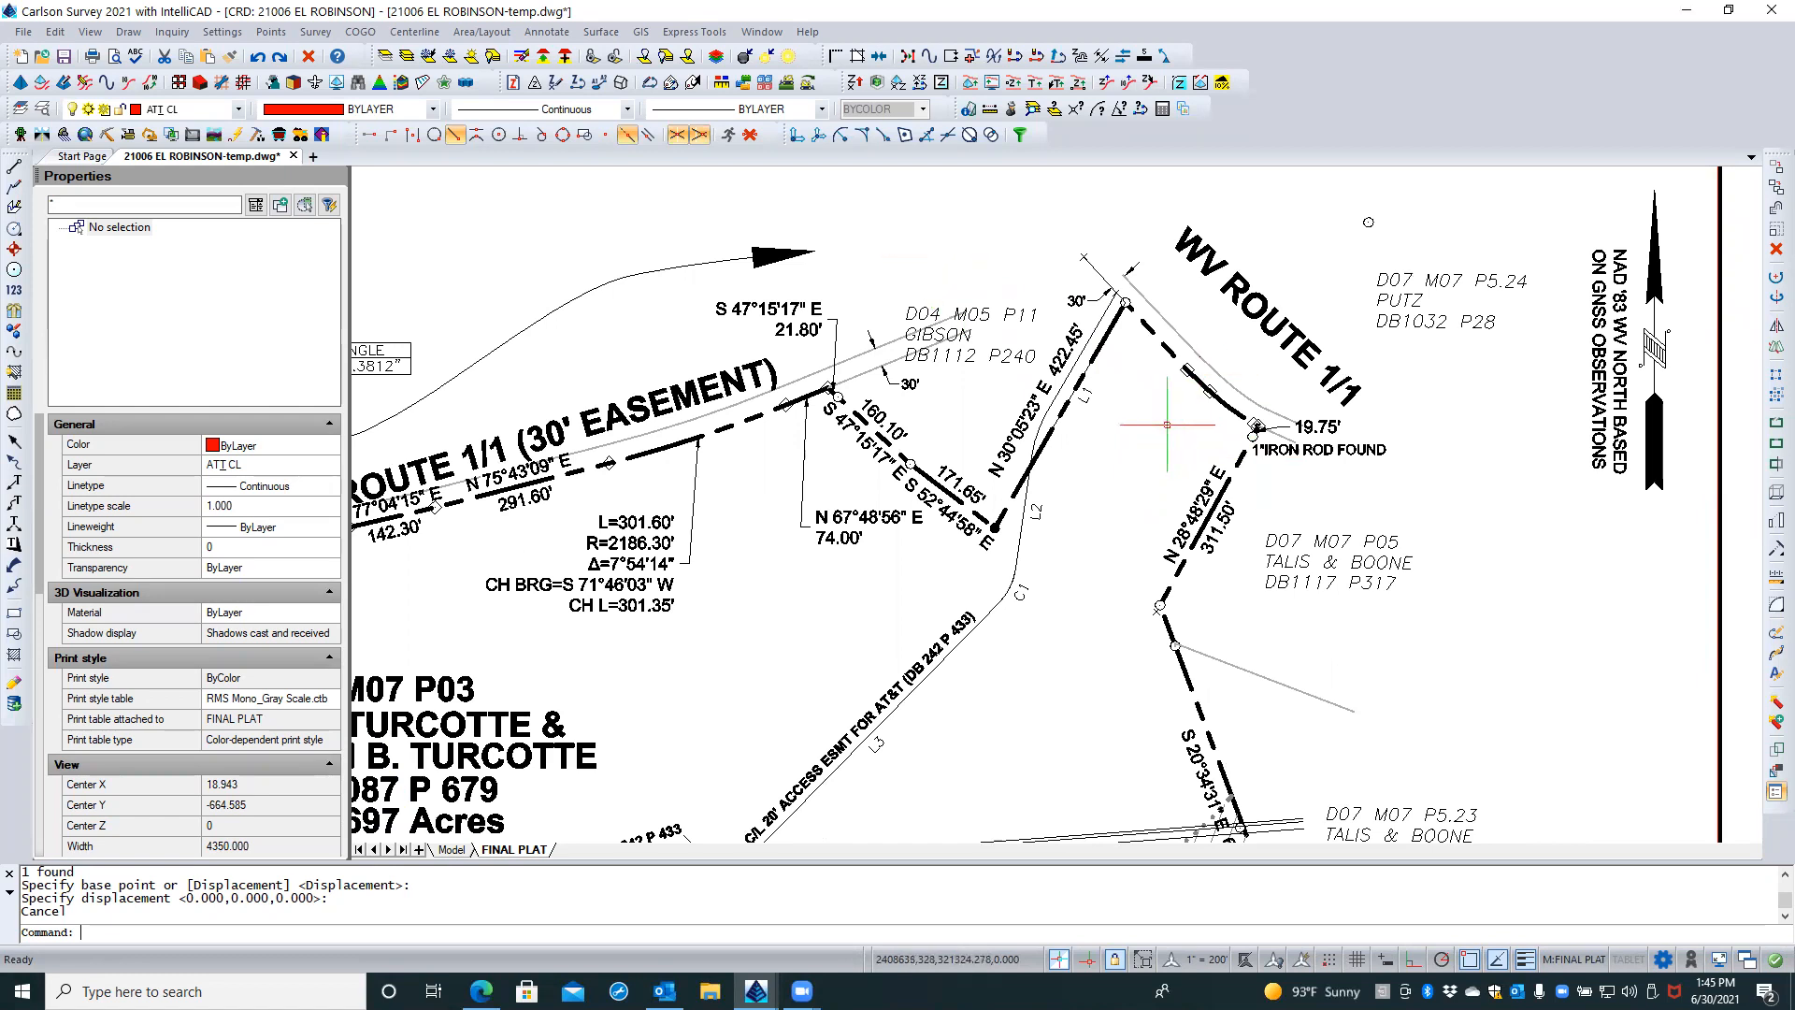
scroll(1167, 425, "down", 3)
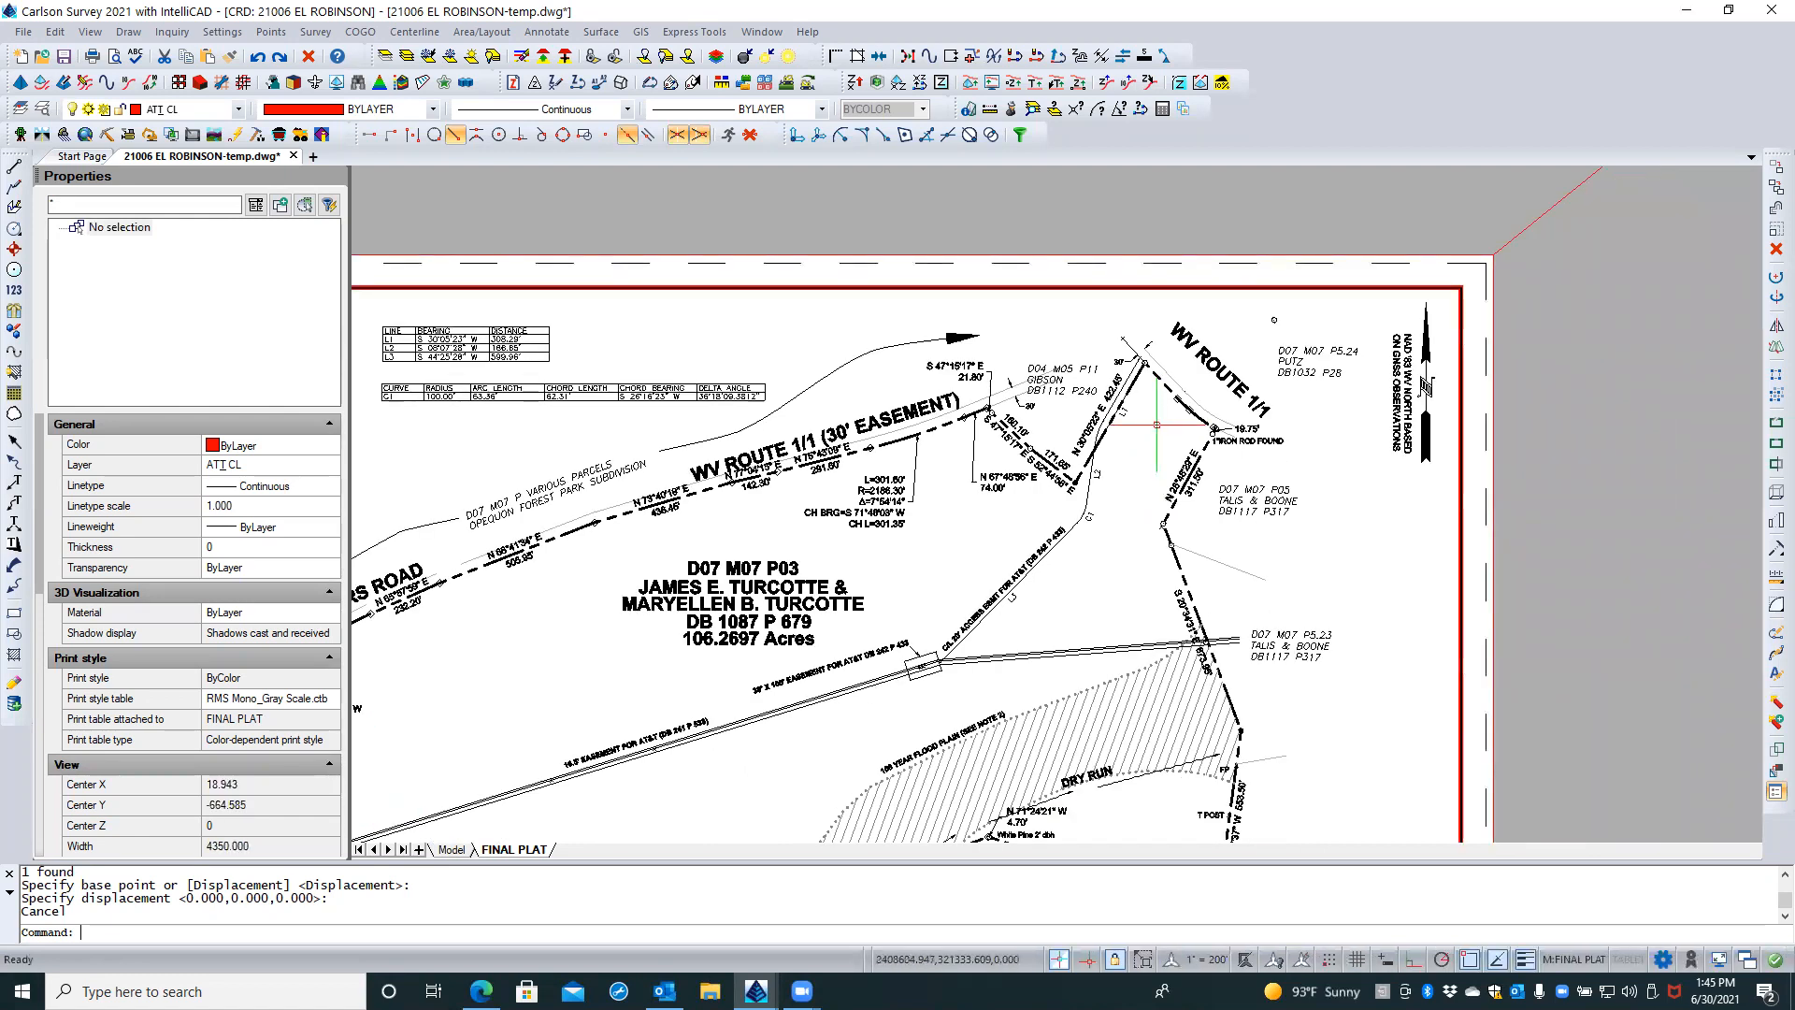
scroll(1159, 426, "up", 2)
scroll(1164, 432, "up", 1)
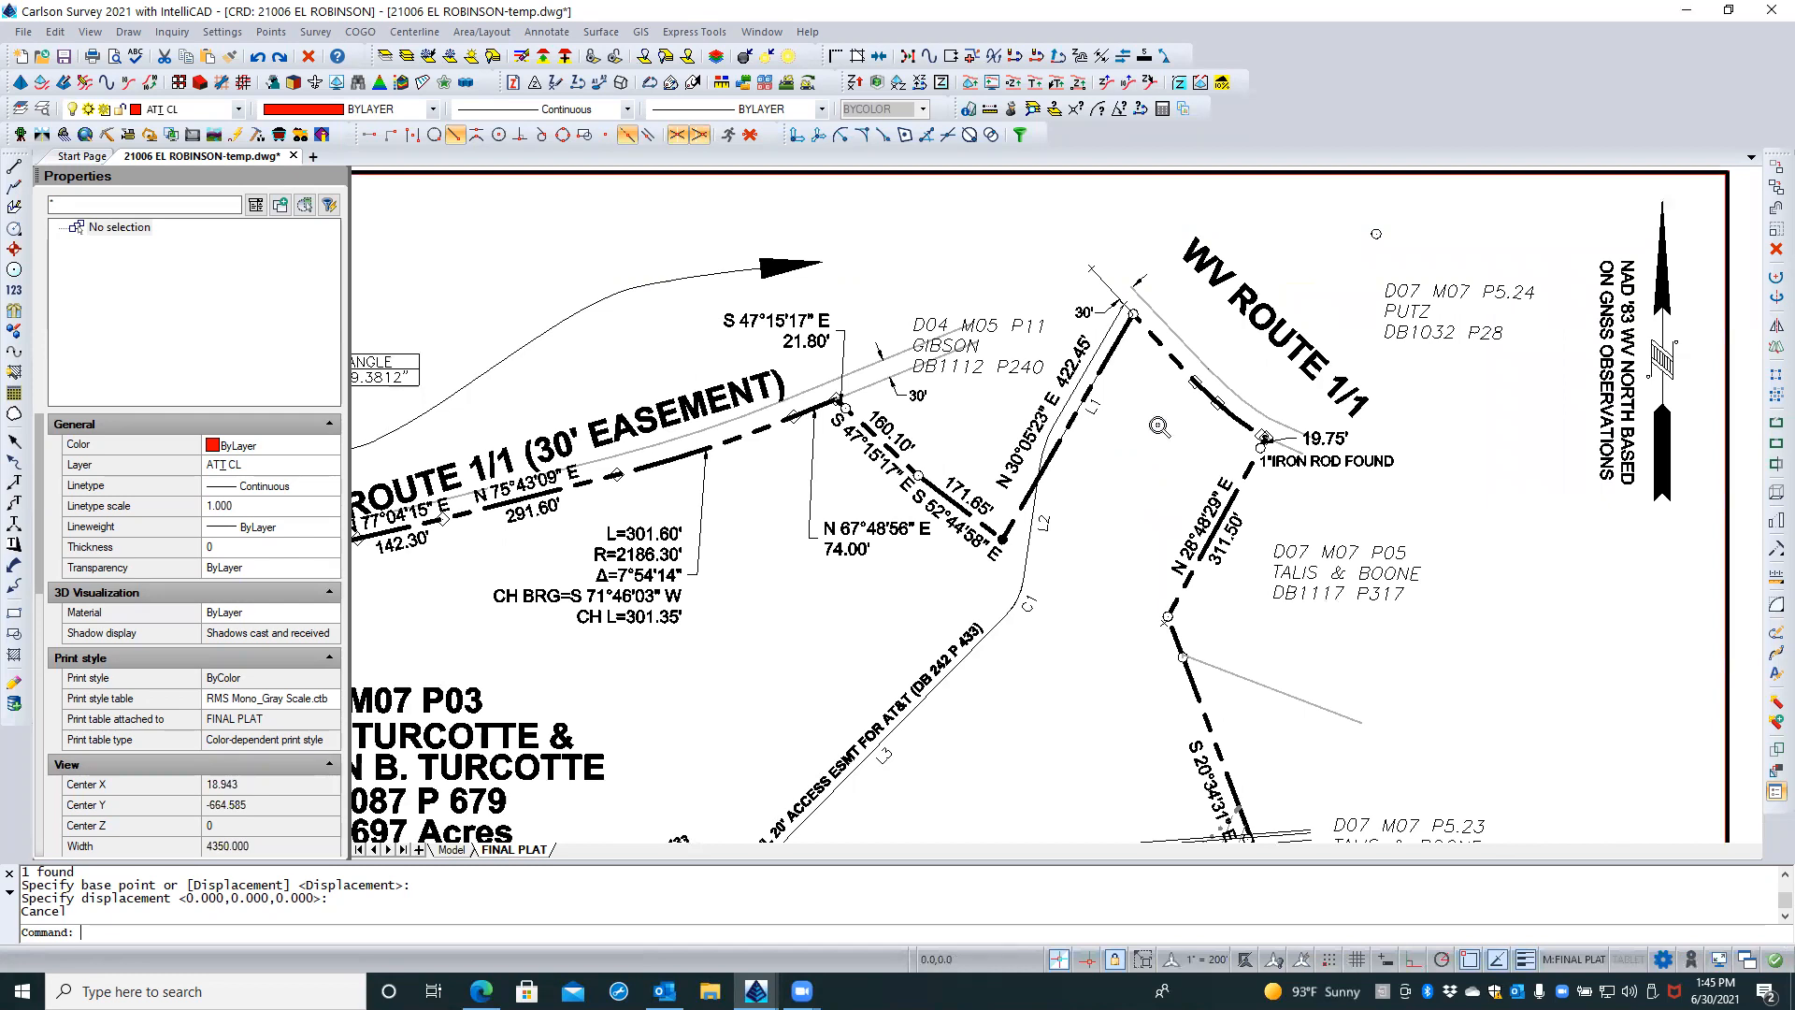
scroll(1169, 435, "down", 1)
scroll(1160, 432, "down", 1)
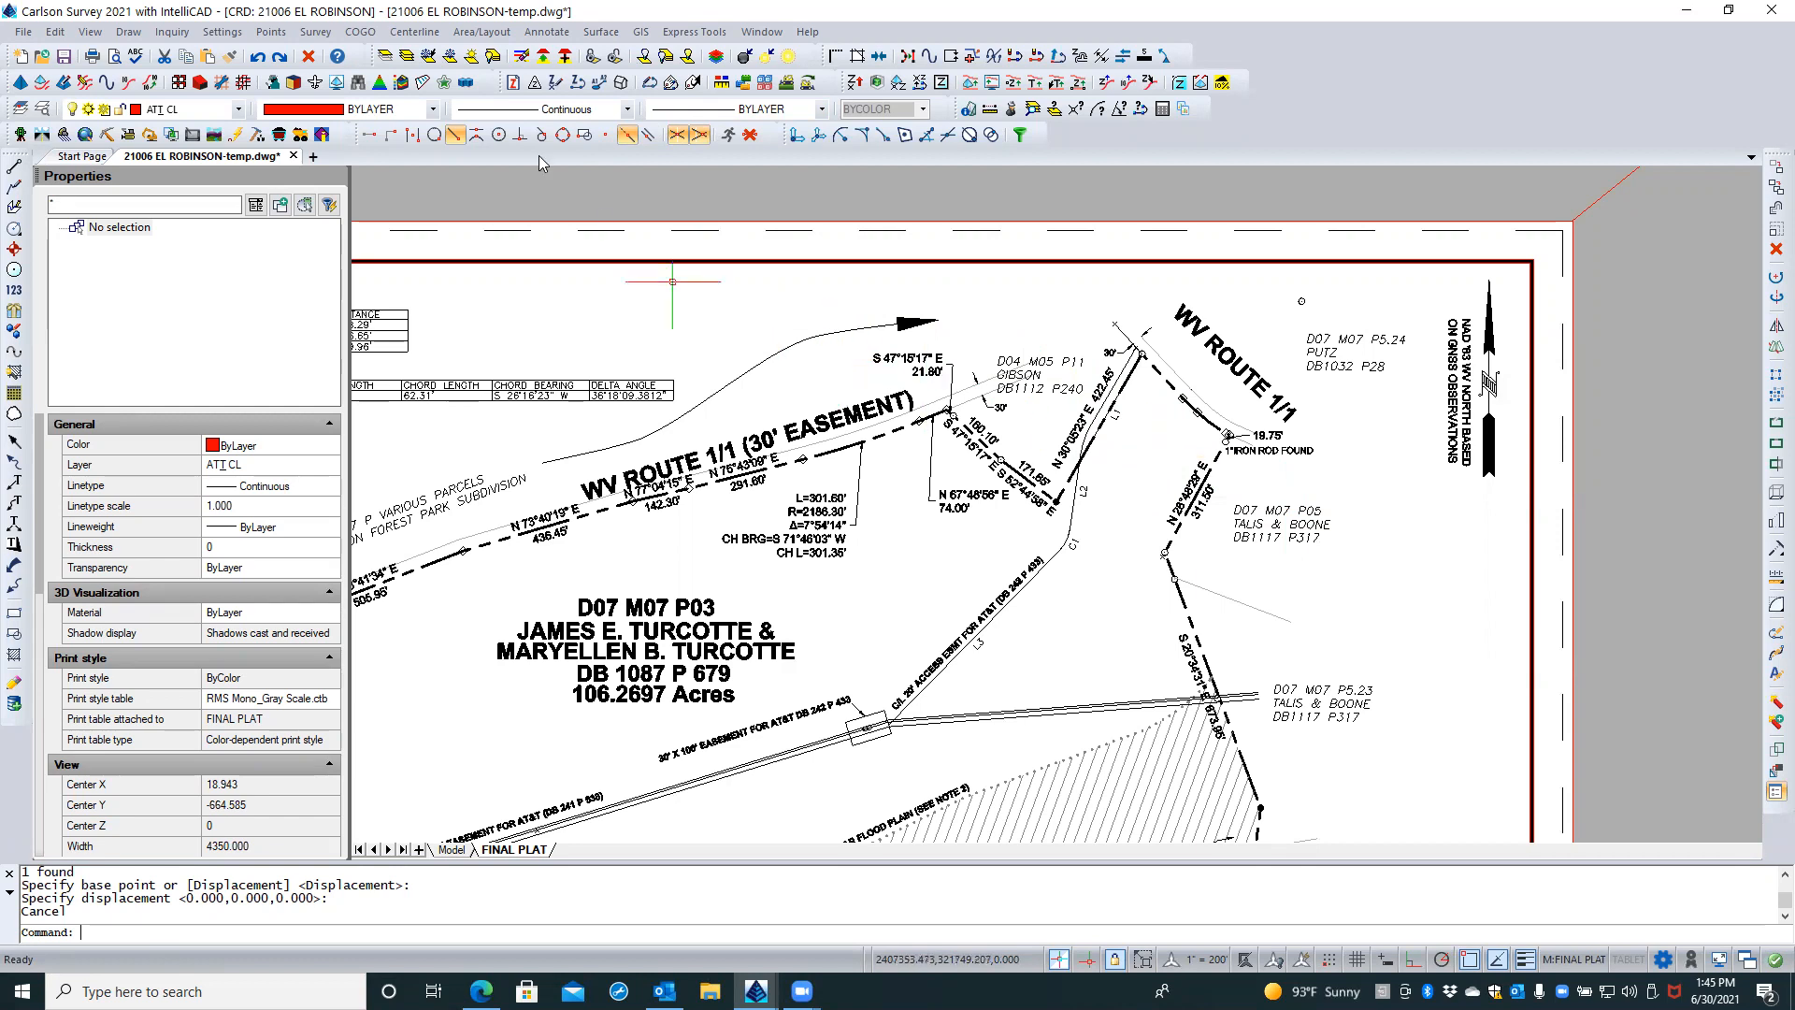
Run Set Table Position with the Line option to activate the existing line table
left_click(547, 32)
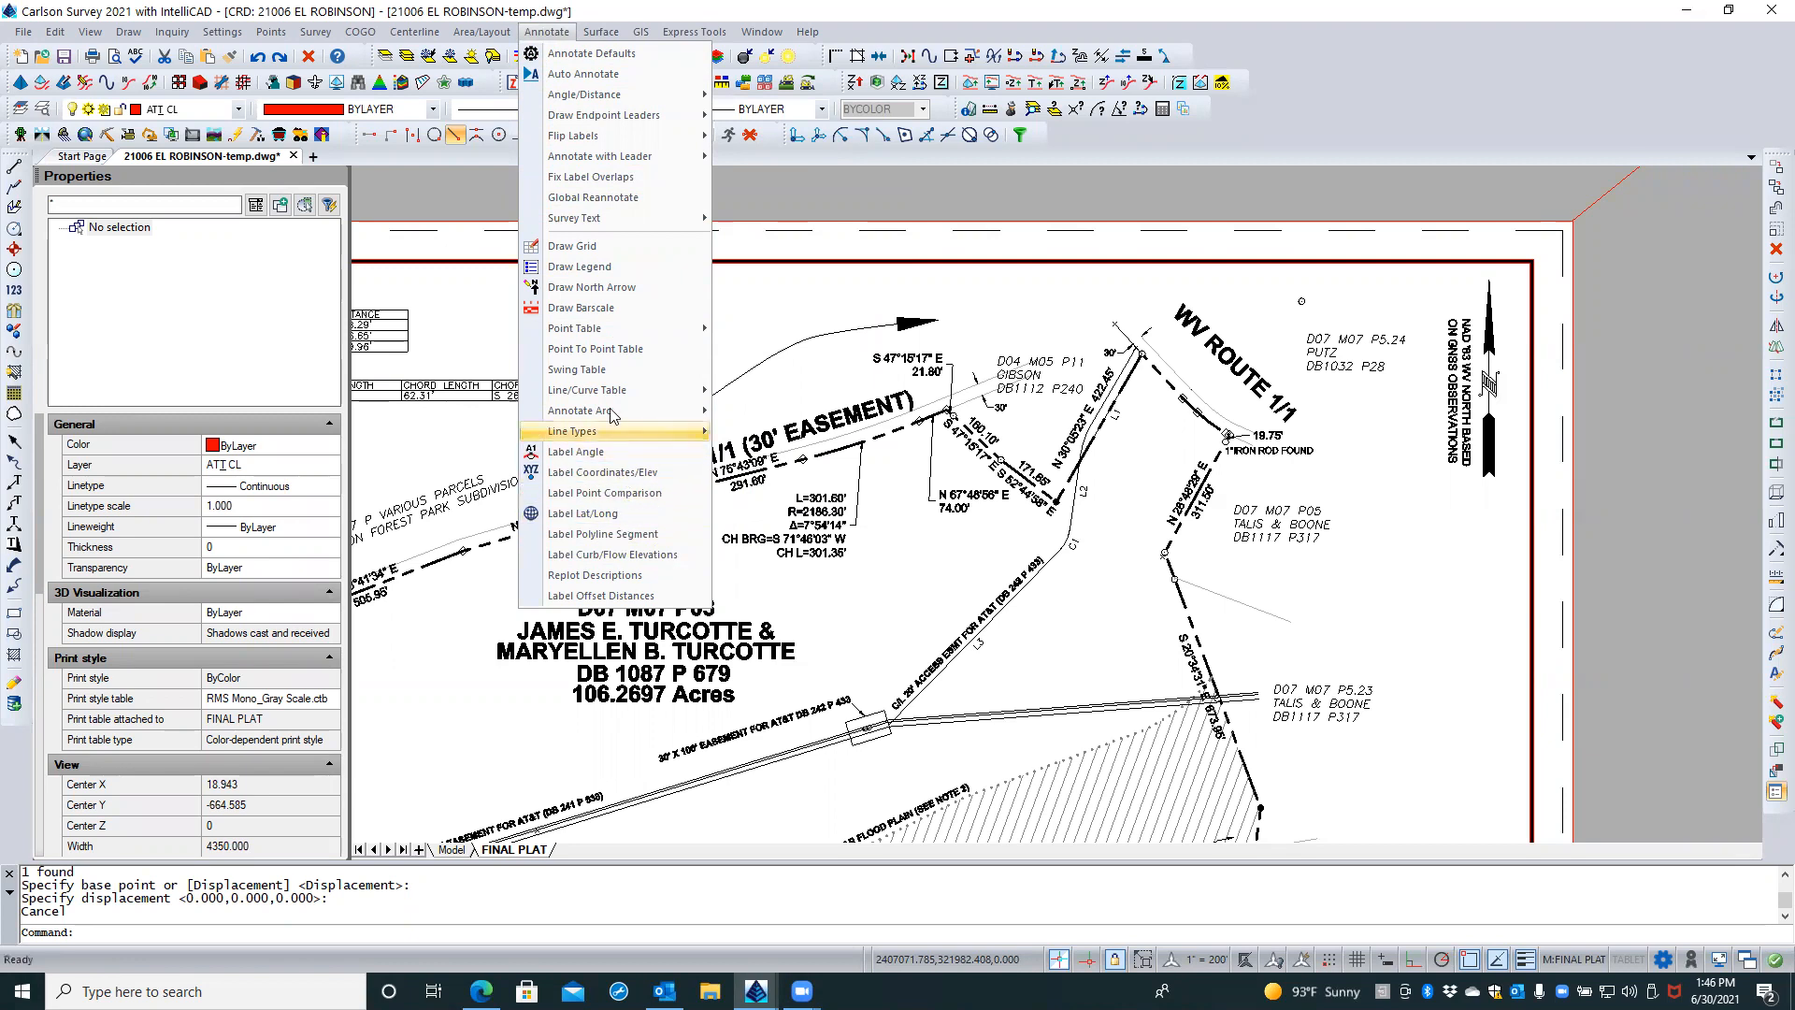
mouse_move(614, 393)
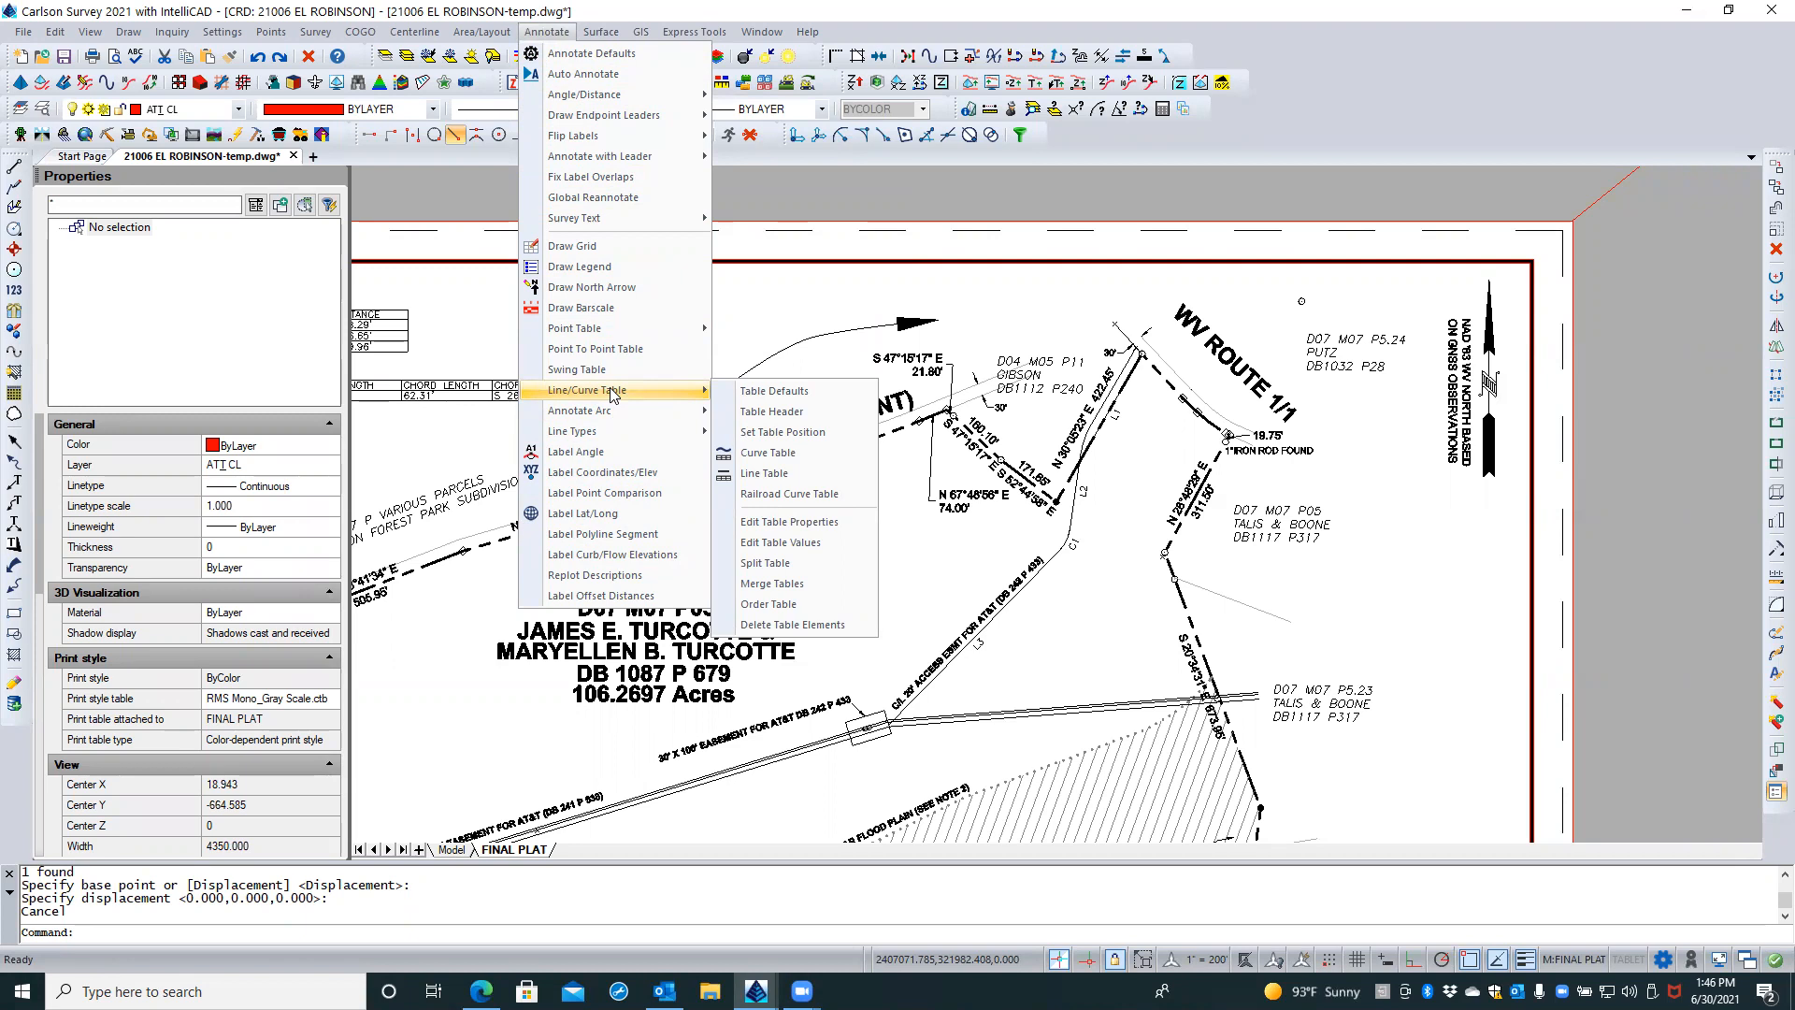
left_click(797, 430)
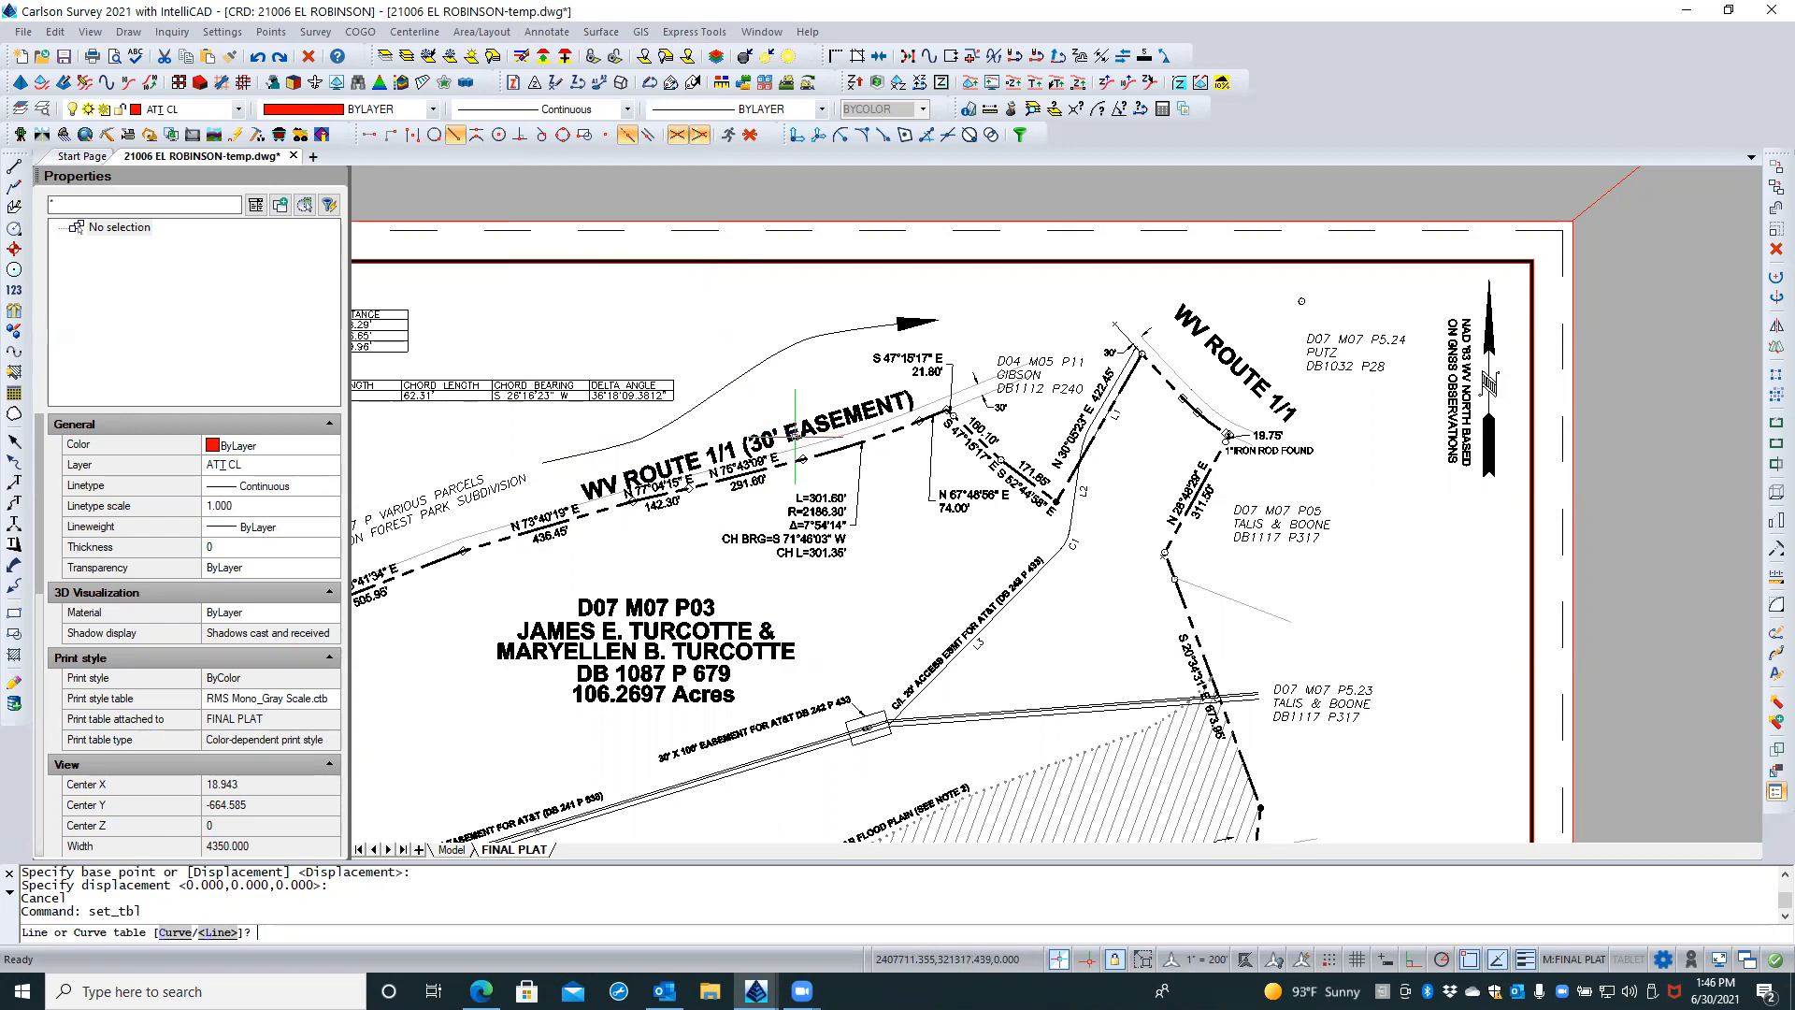
key("Return")
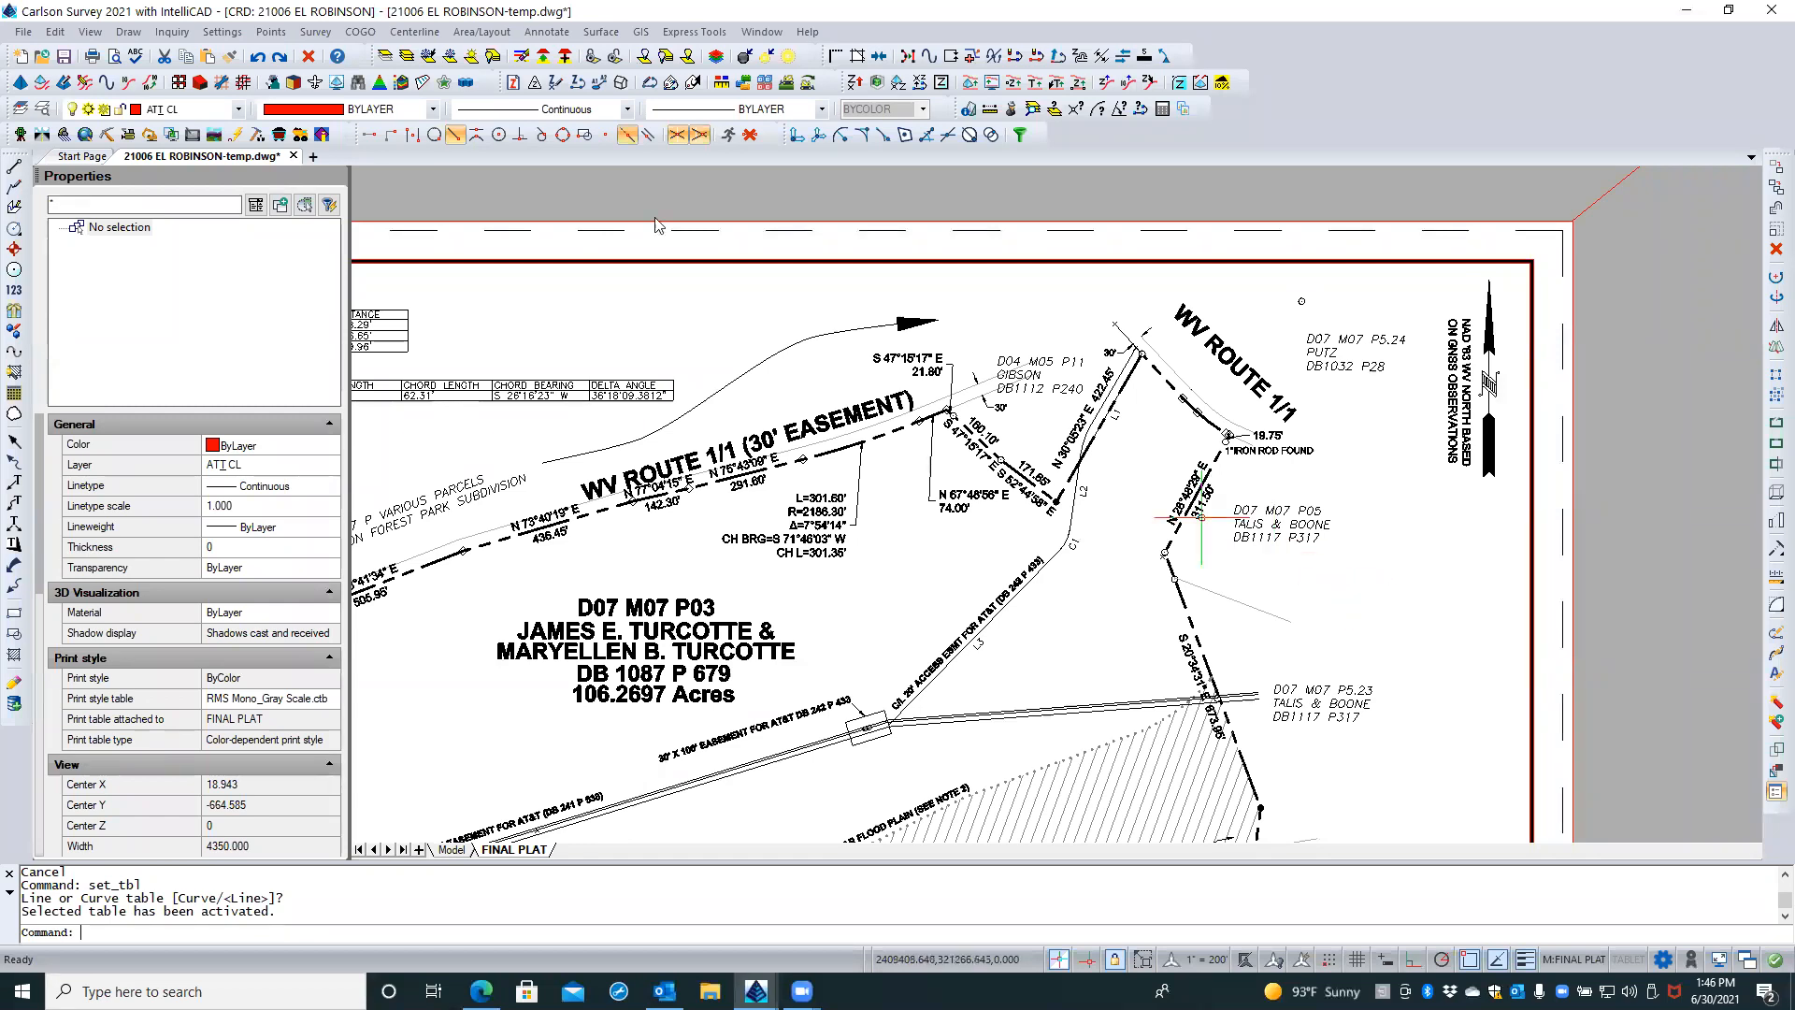
Open the Line/Curve Table Defaults and review the label symbol choices, text size scalers and curve options, leaving the symbol at None
left_click(534, 36)
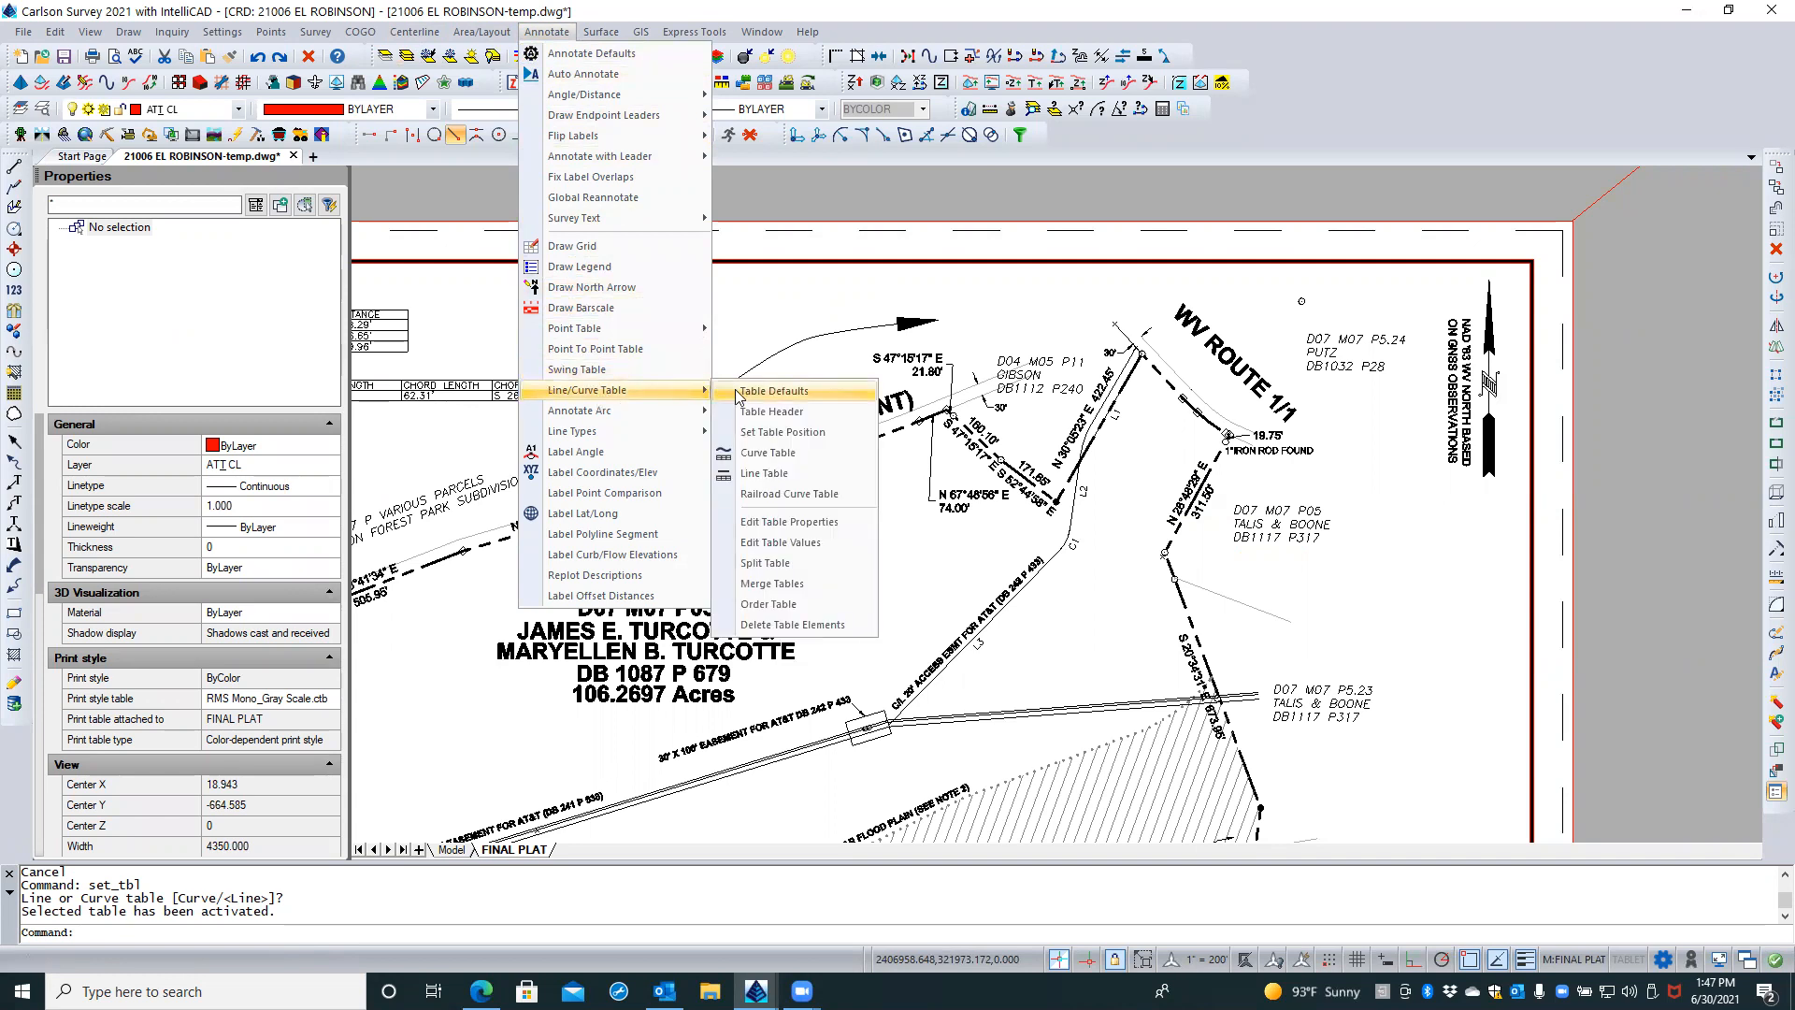
left_click(738, 393)
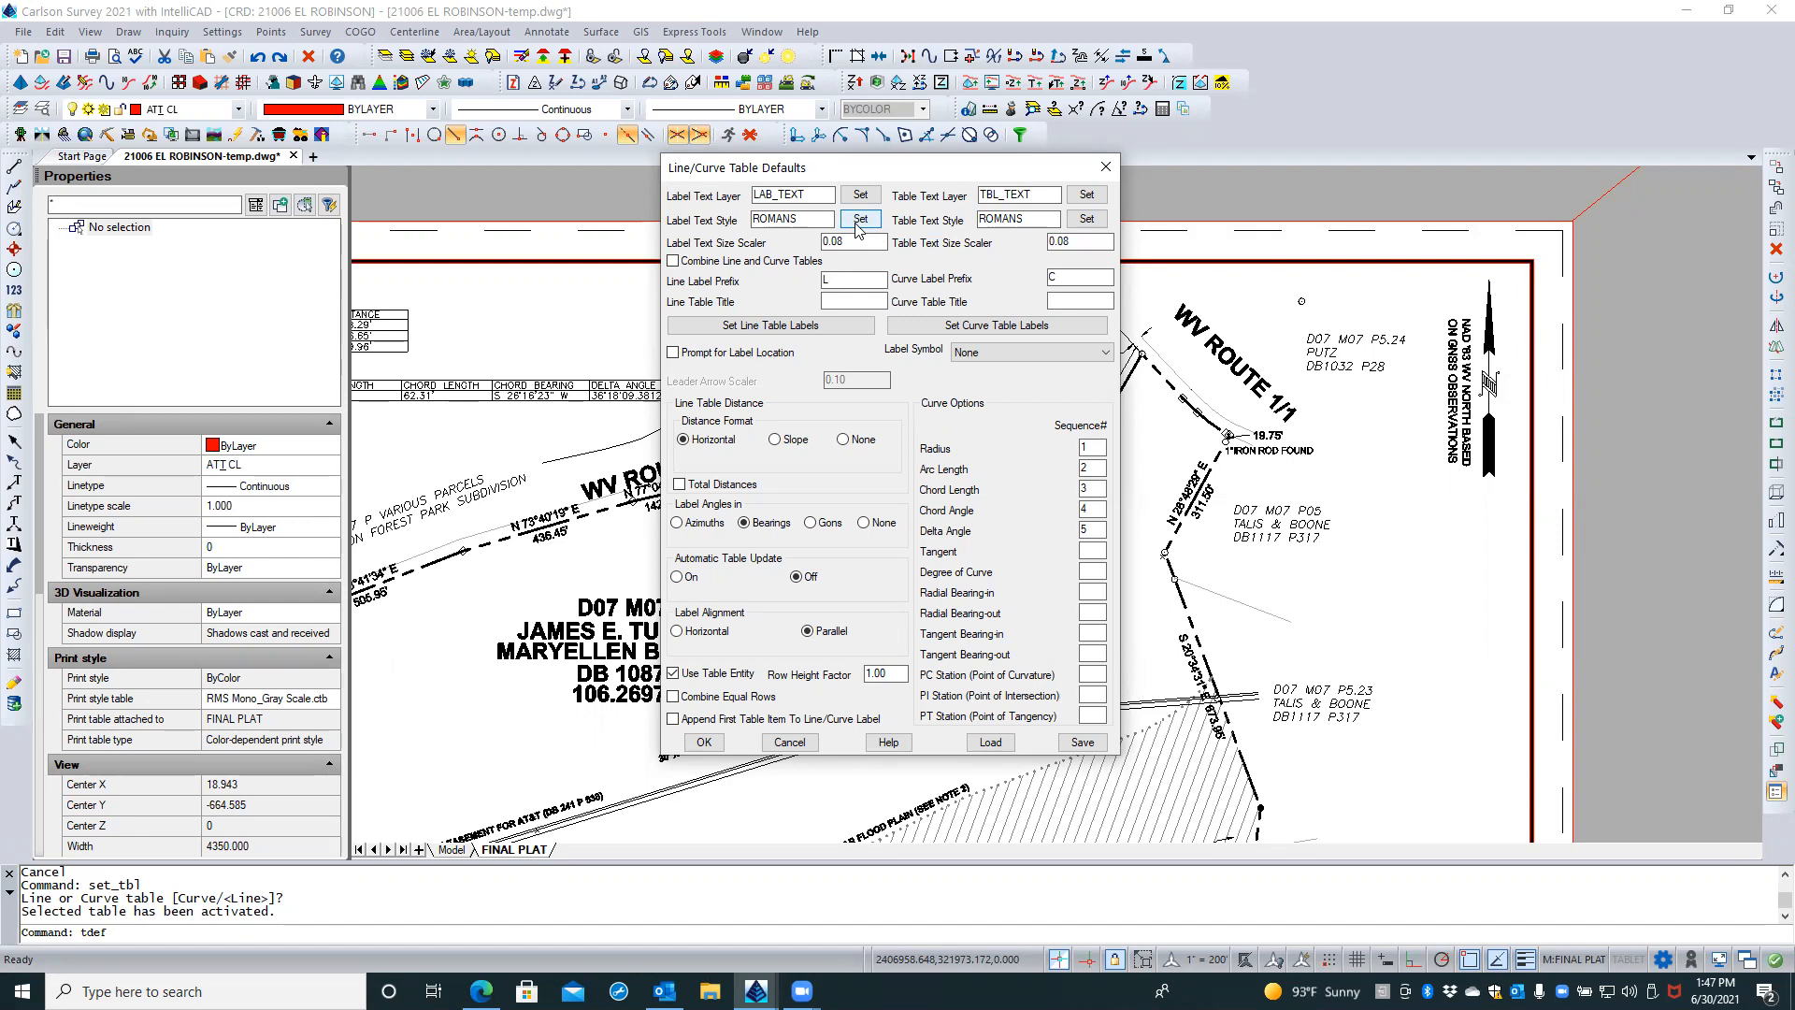
left_click(1003, 353)
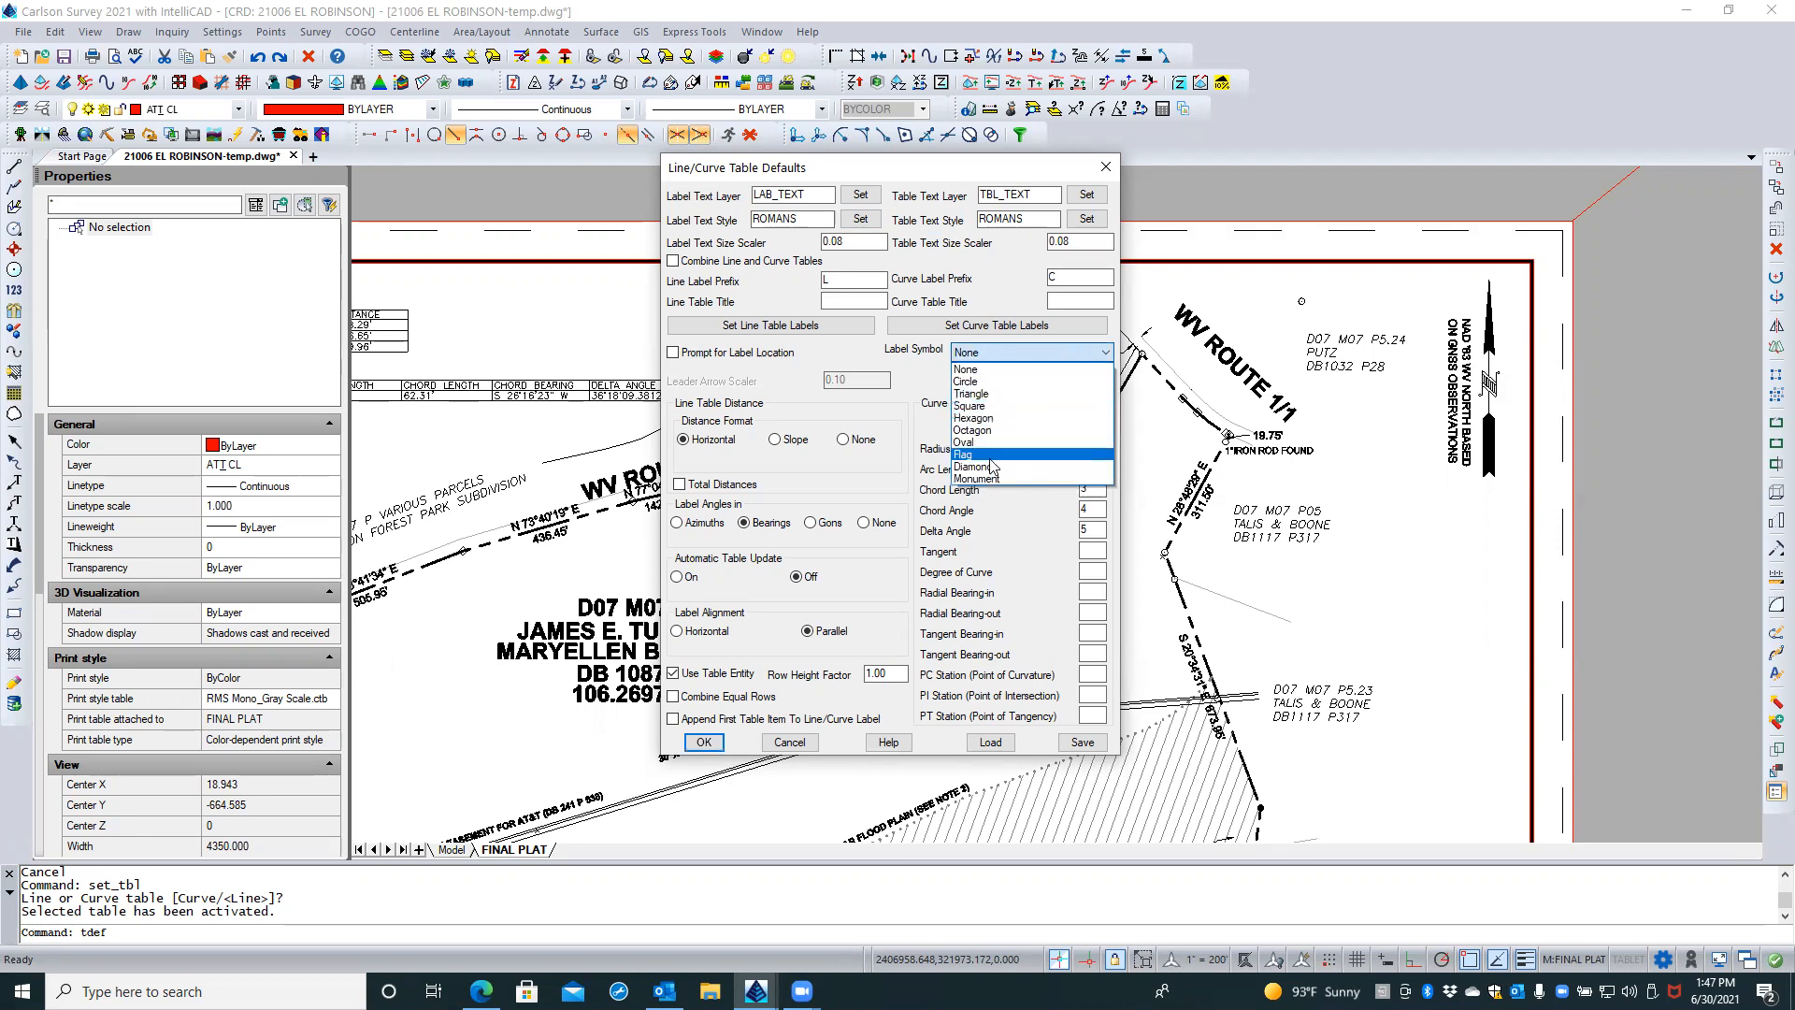
left_click(922, 369)
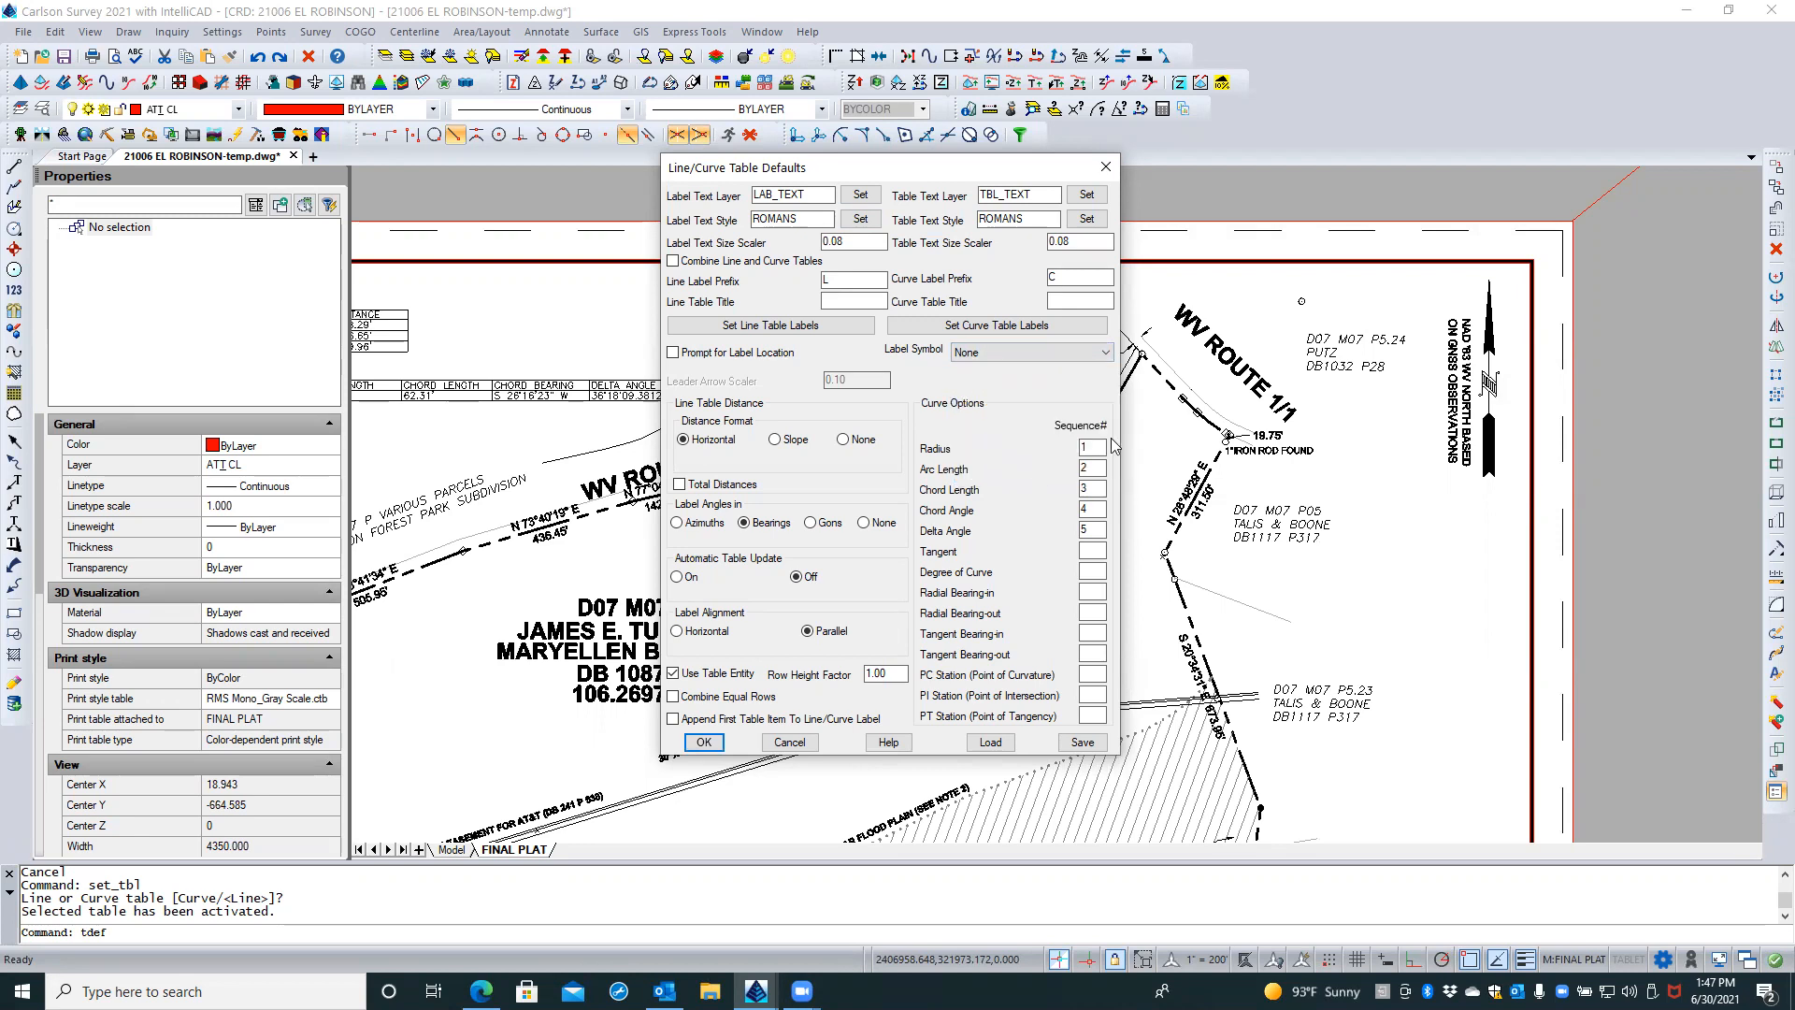
left_click_drag(932, 171, 767, 165)
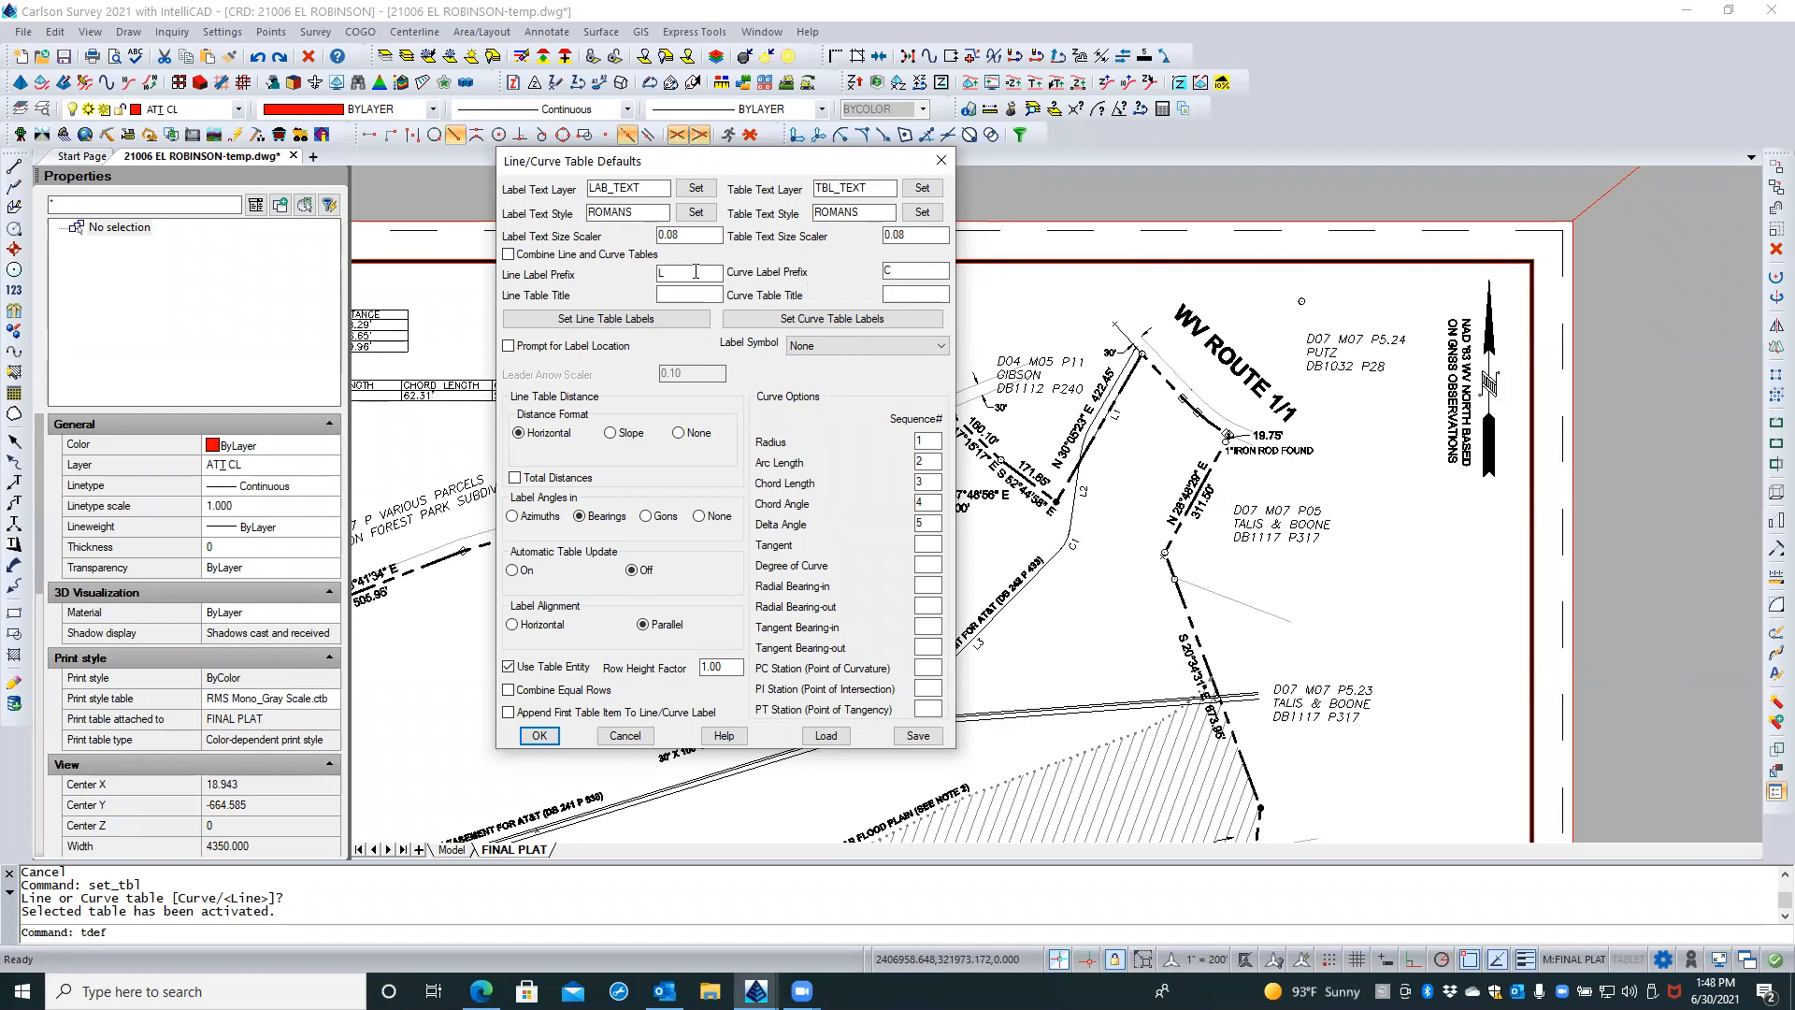
left_click(690, 238)
left_click_drag(701, 168, 1016, 229)
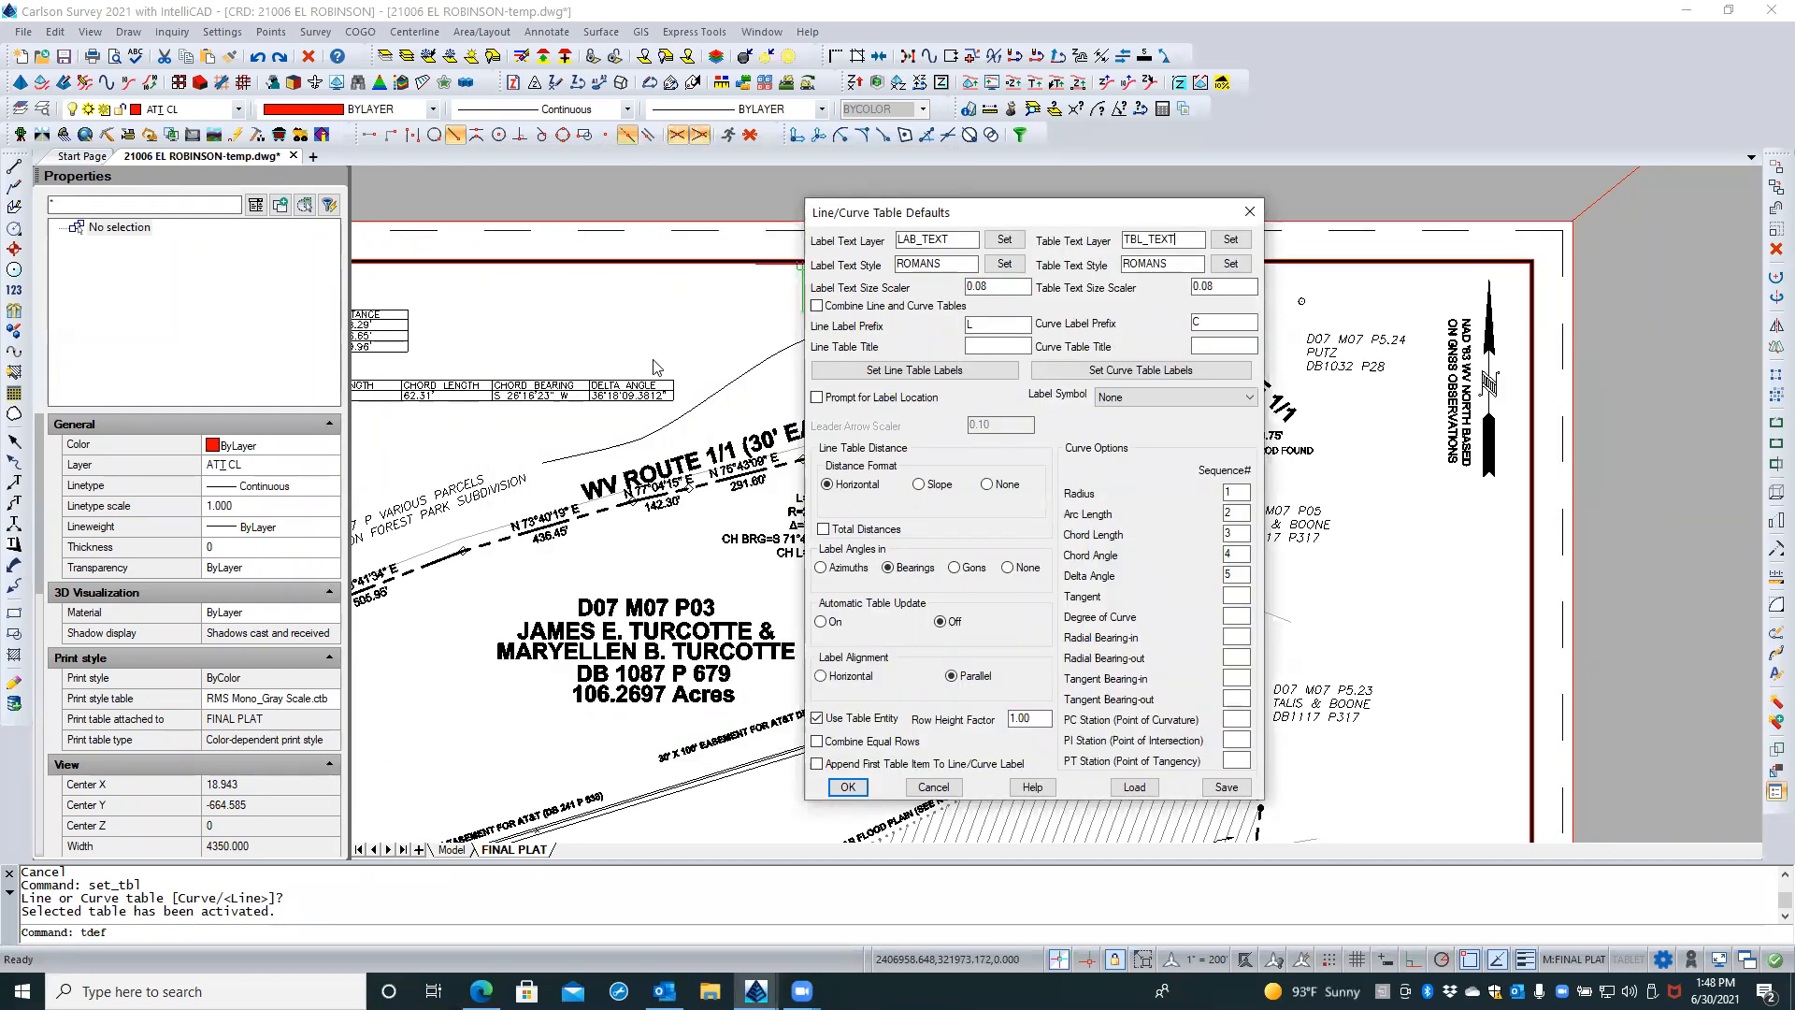
Examine the line and curve tables on the plat, especially the delta angle precision, alongside the table defaults
scroll(681, 357, "down", 1)
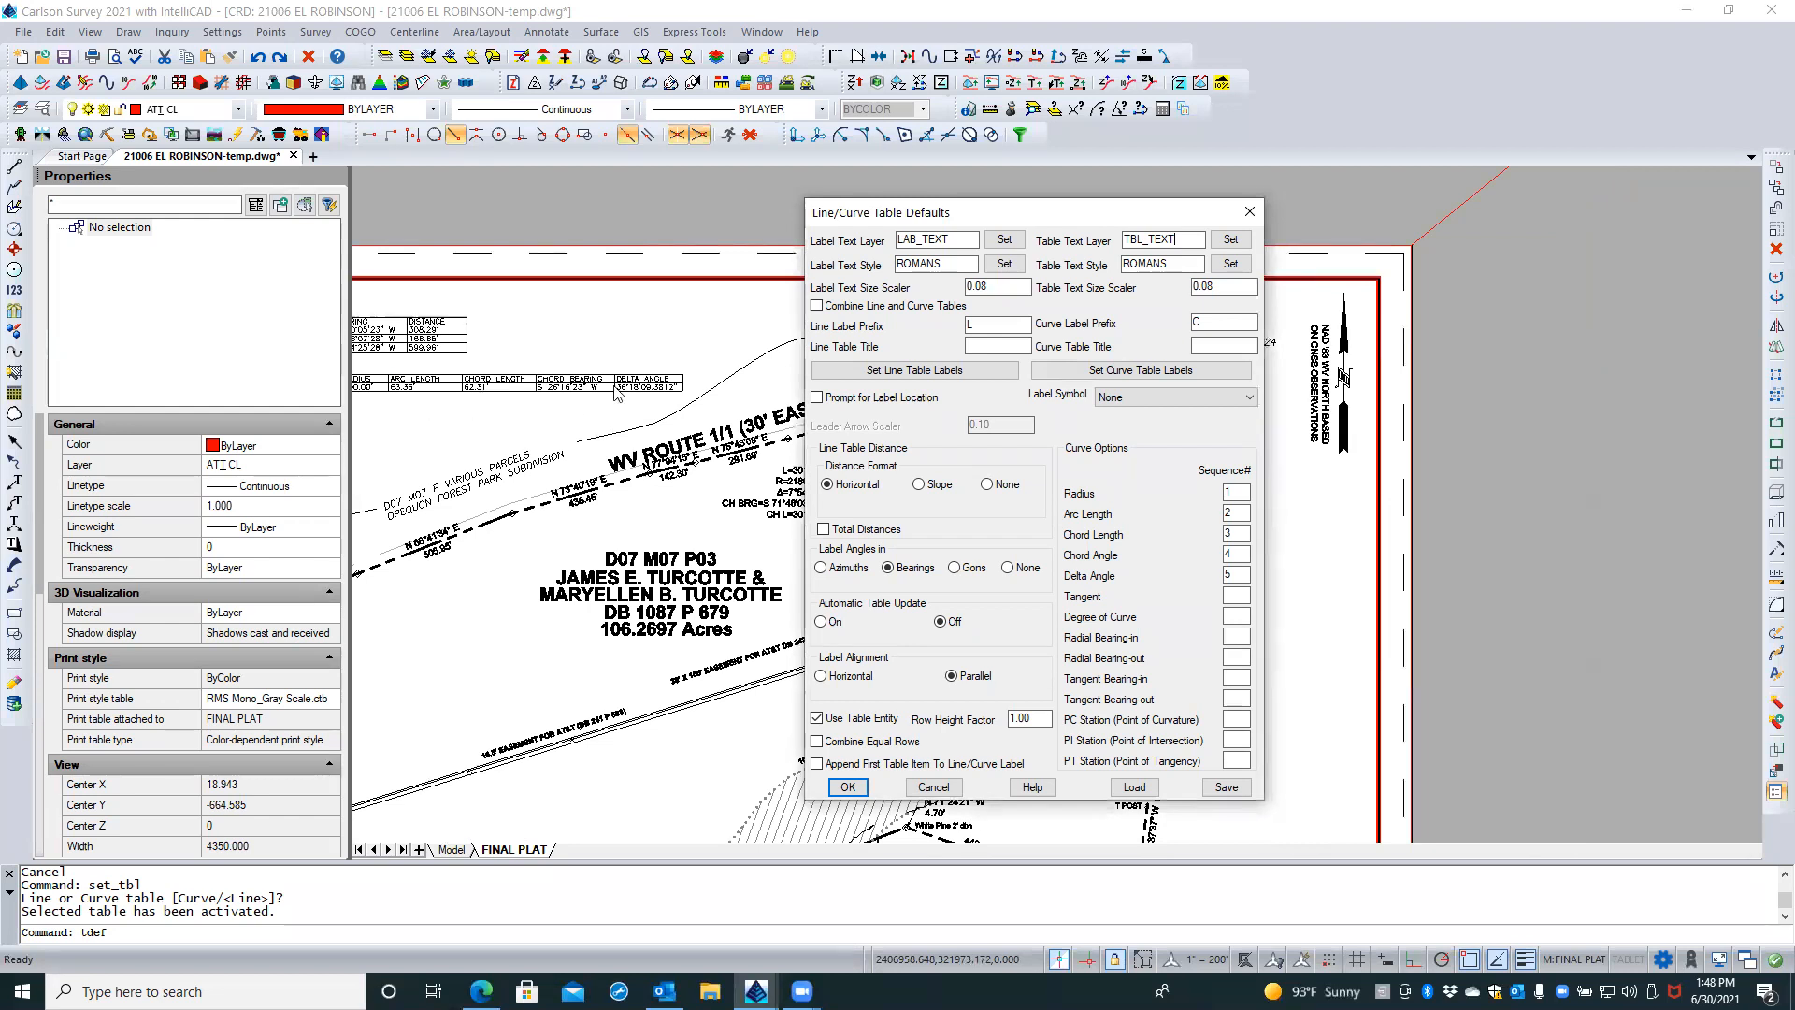
scroll(448, 390, "up", 2)
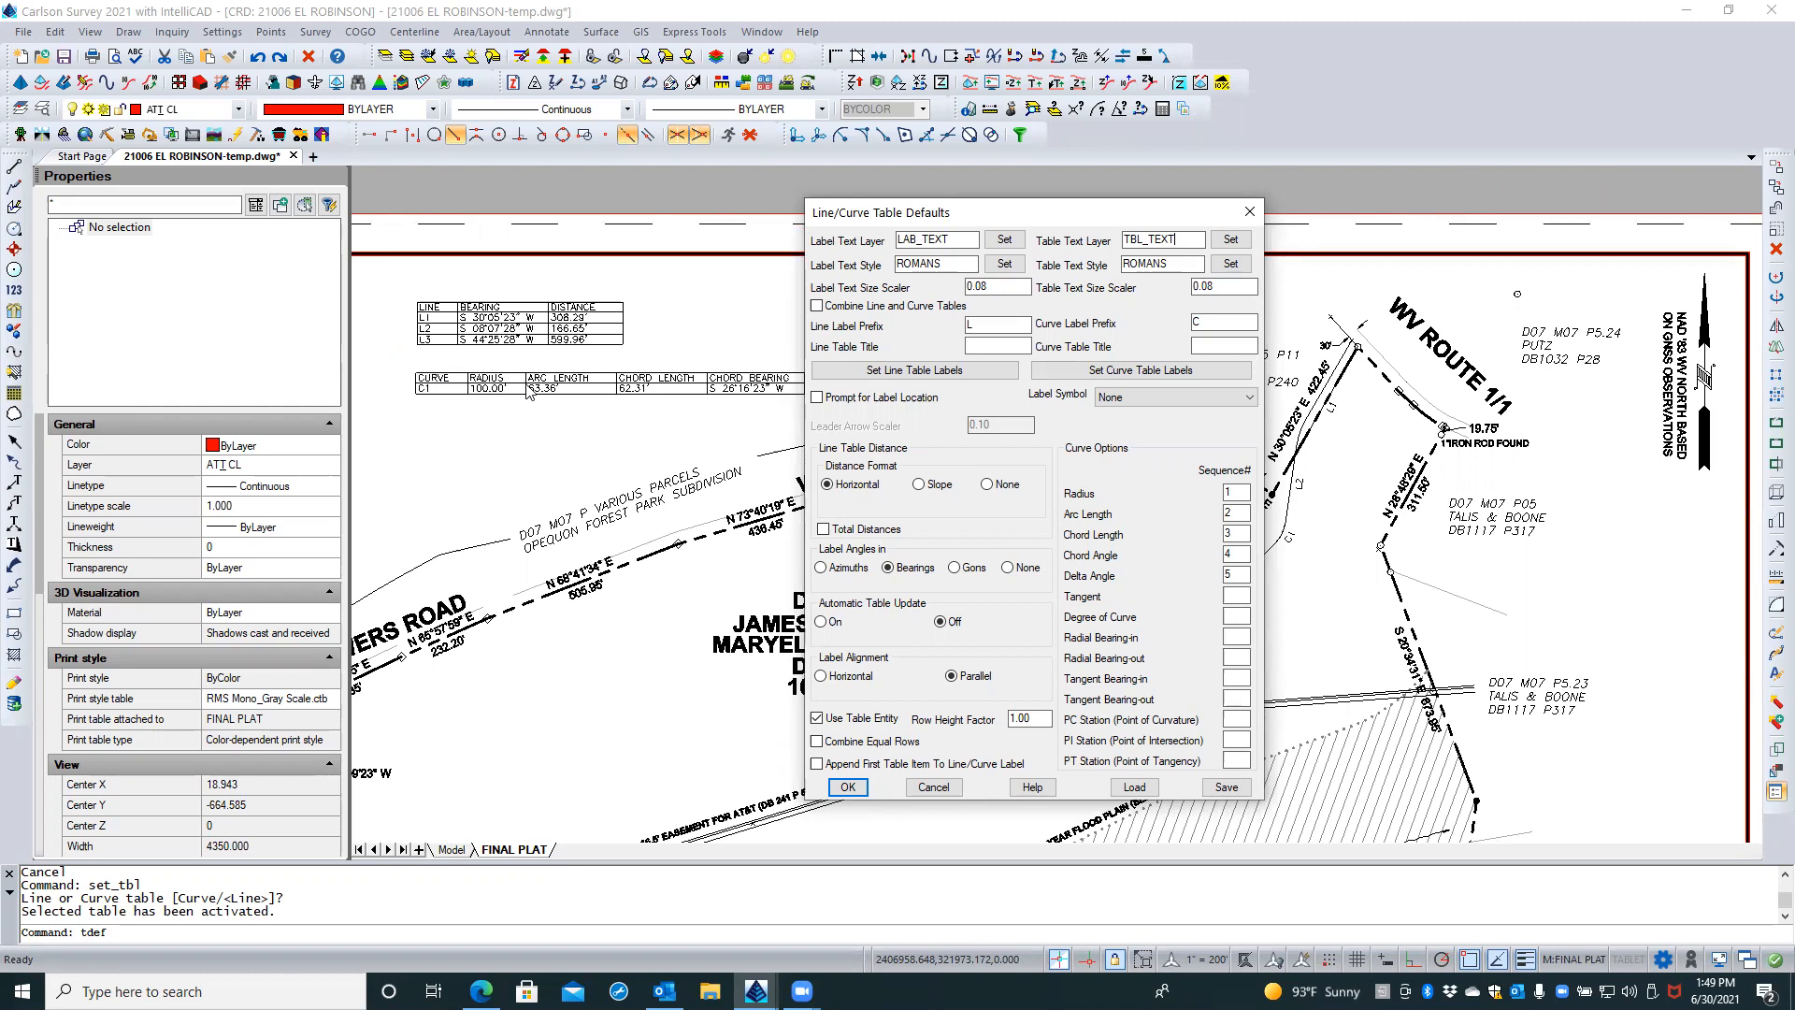
scroll(586, 394, "down", 2)
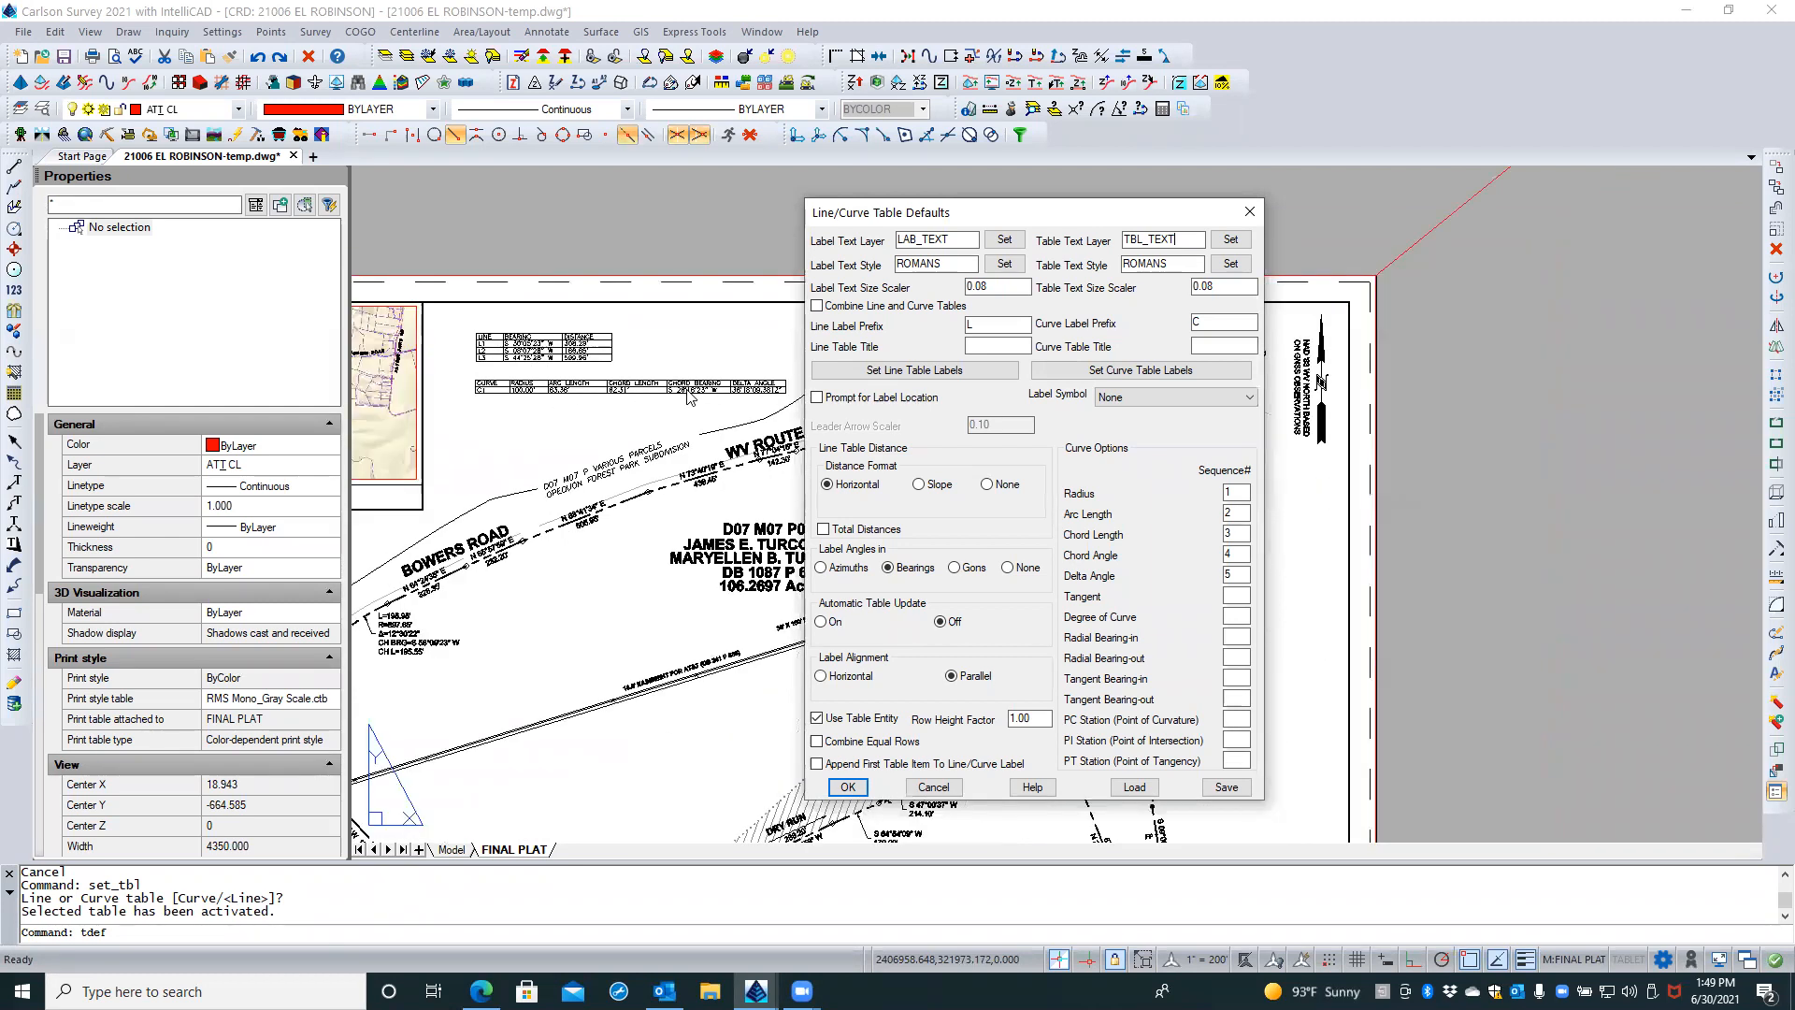
scroll(692, 401, "up", 2)
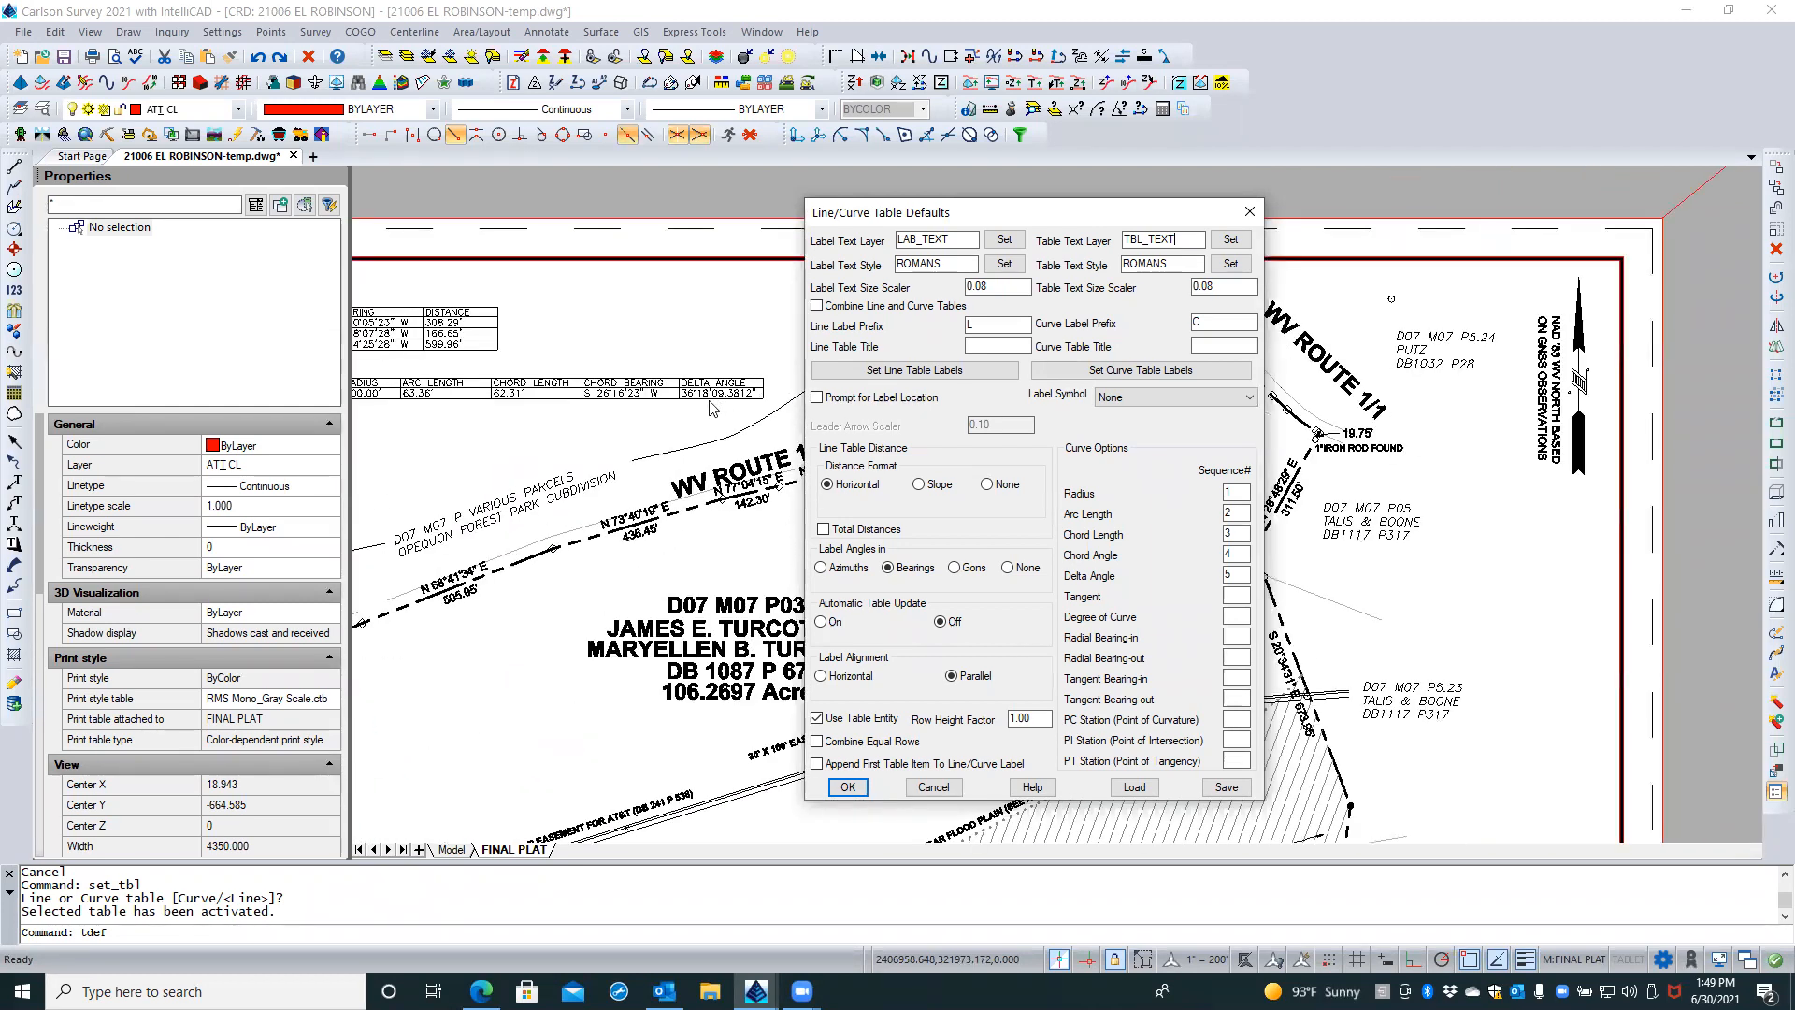
scroll(712, 408, "up", 1)
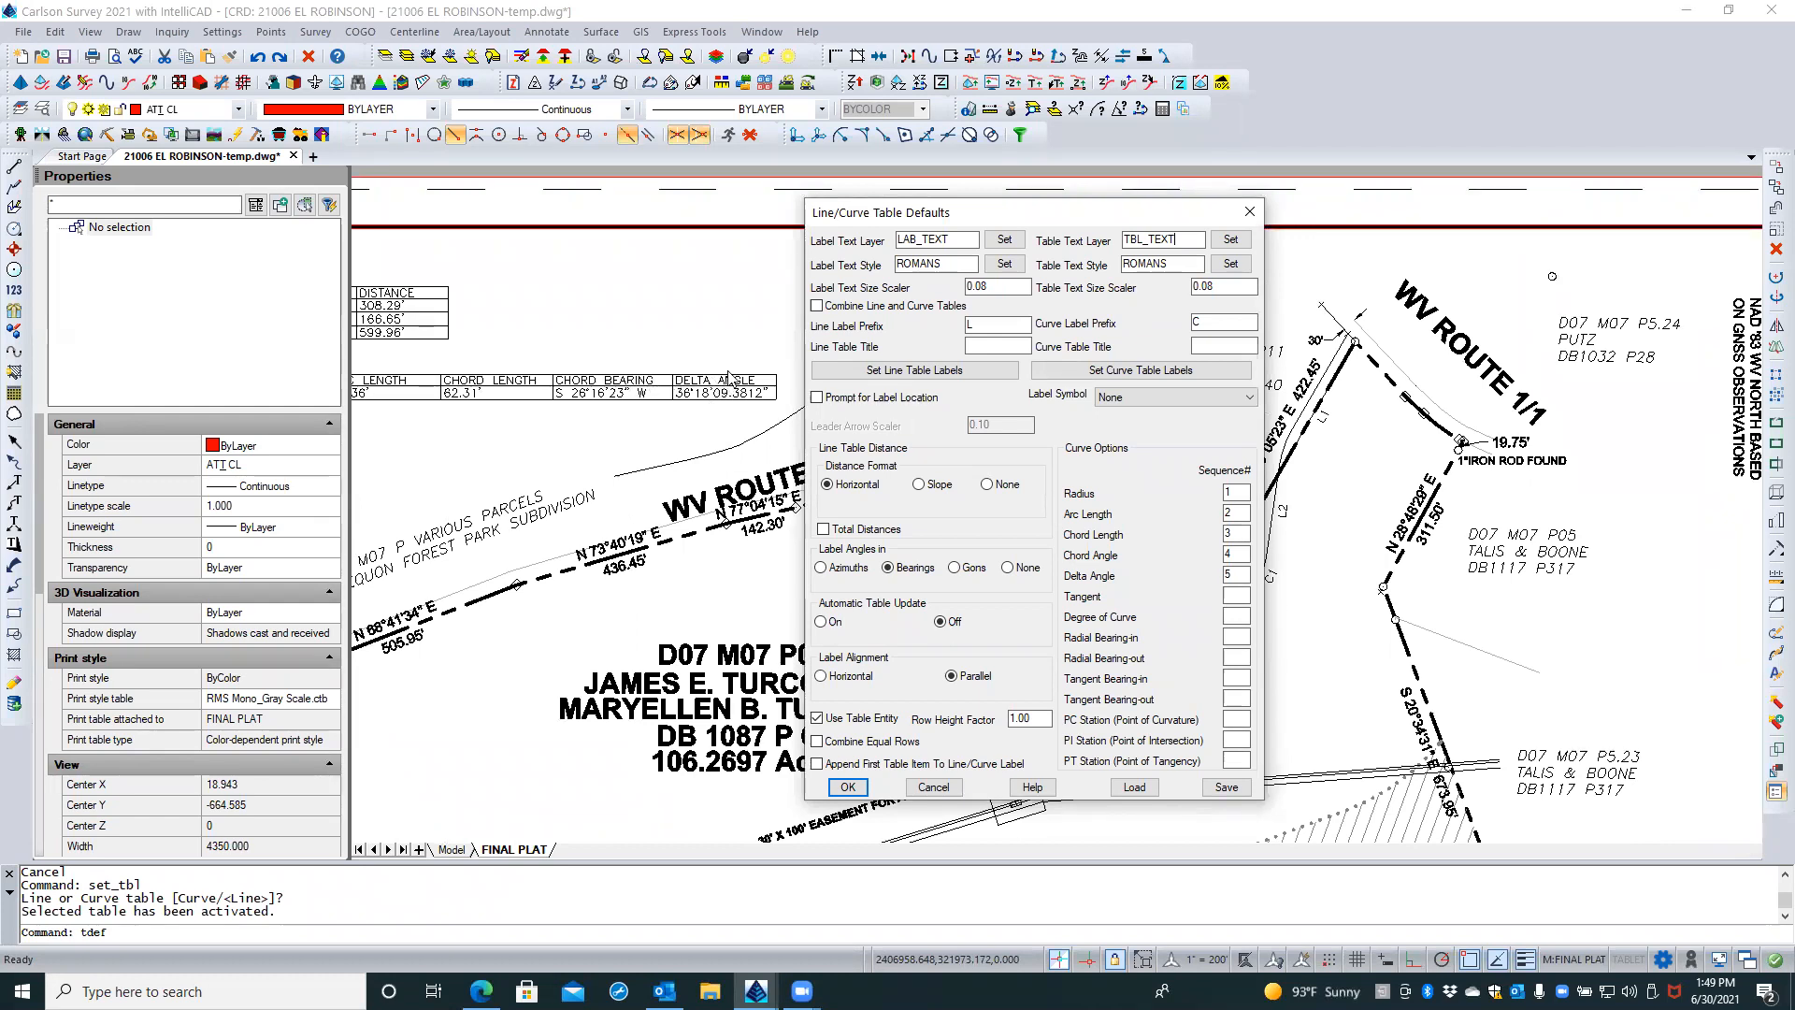
scroll(729, 376, "down", 2)
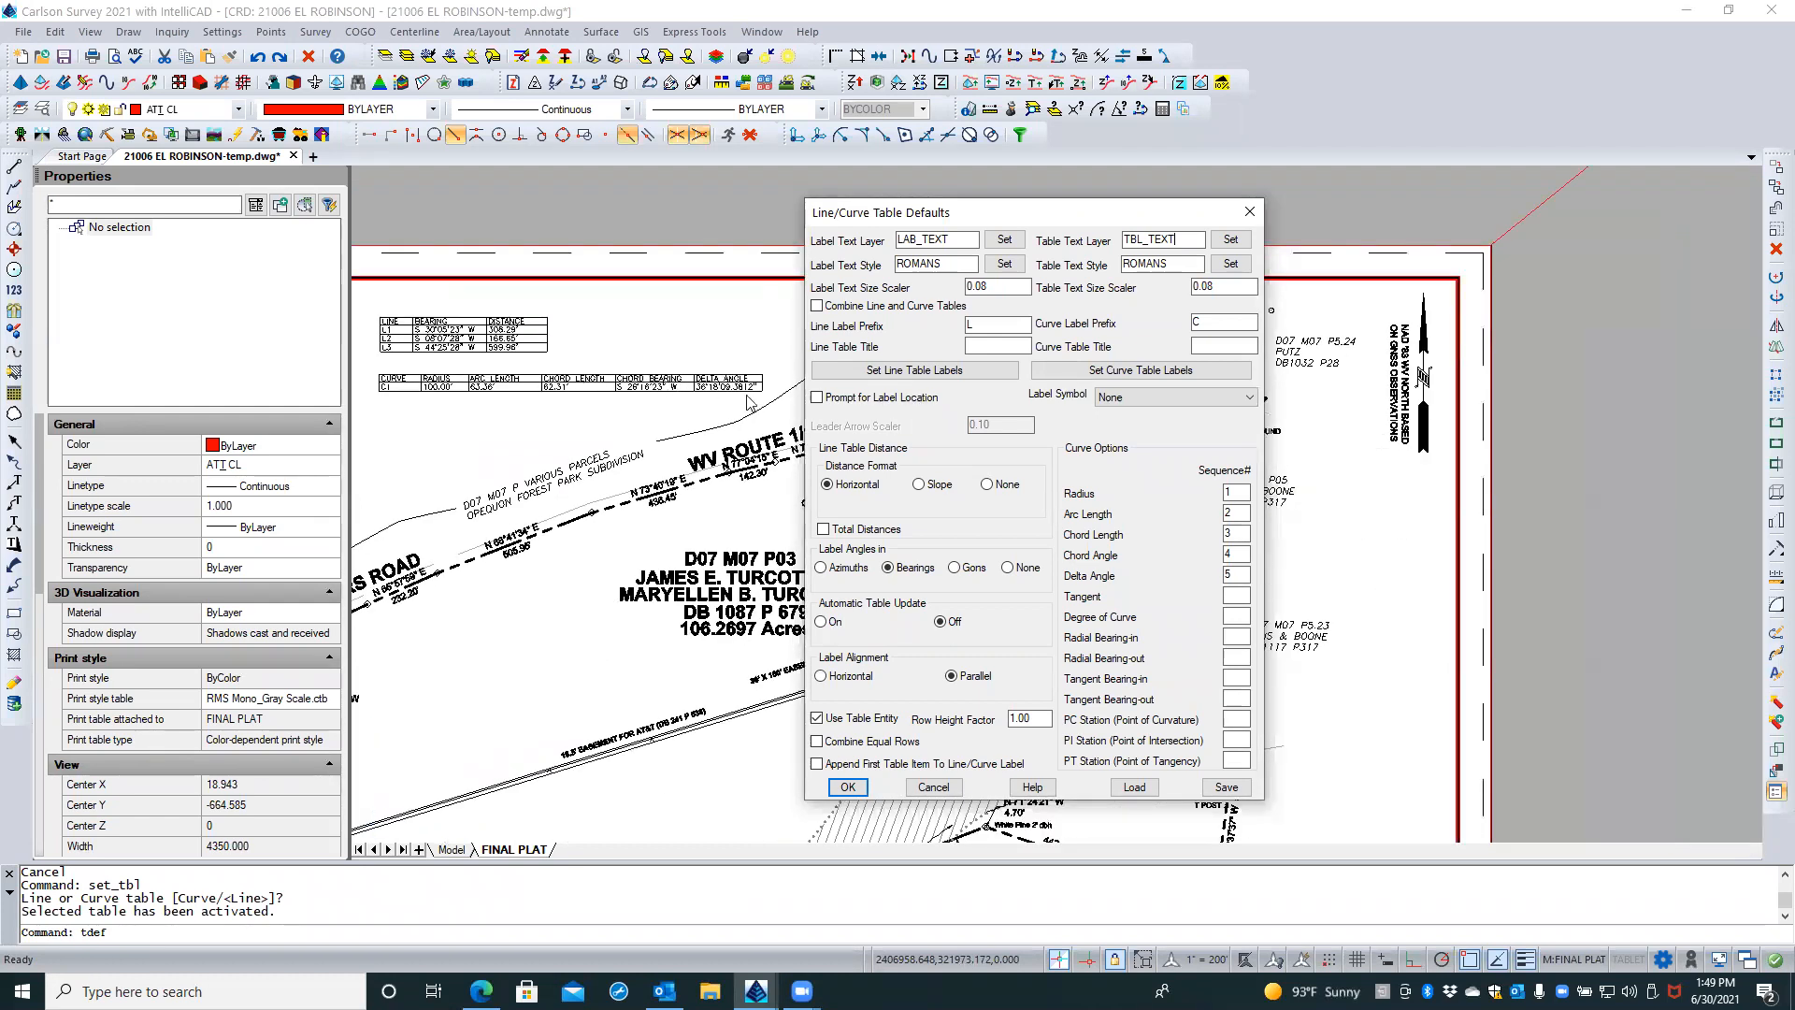
scroll(759, 393, "up", 2)
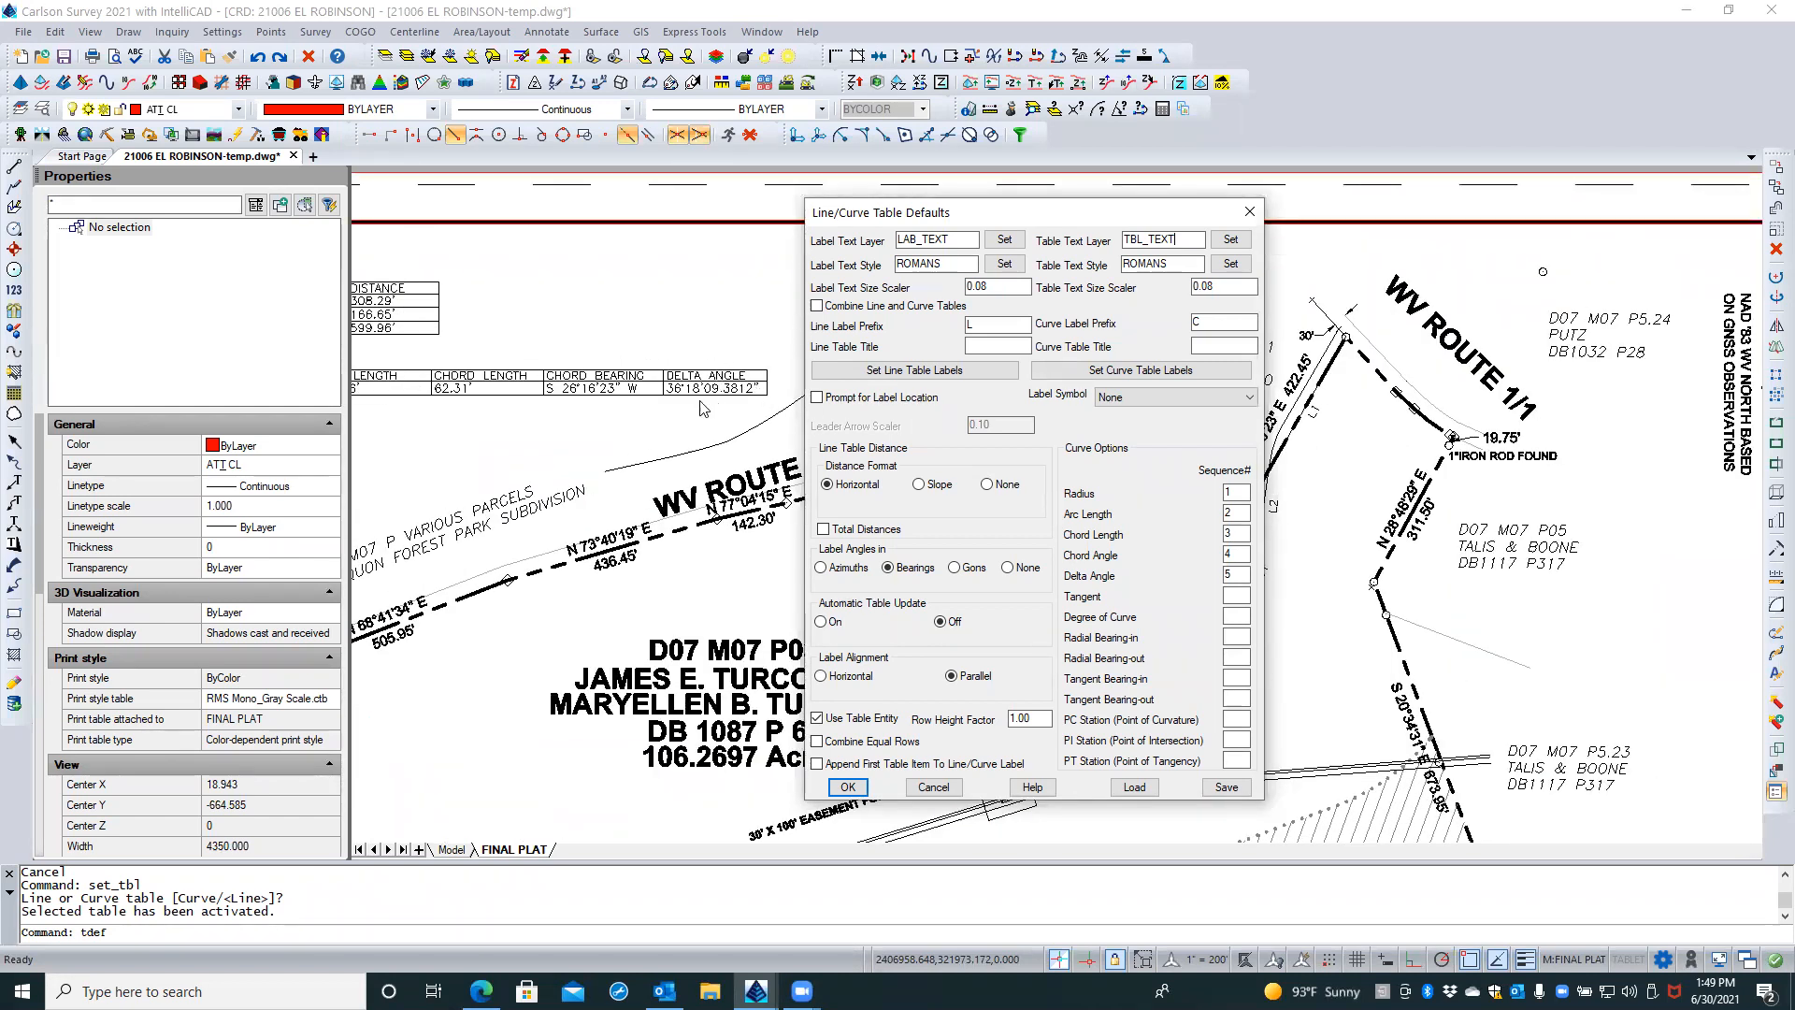
scroll(734, 402, "down", 1)
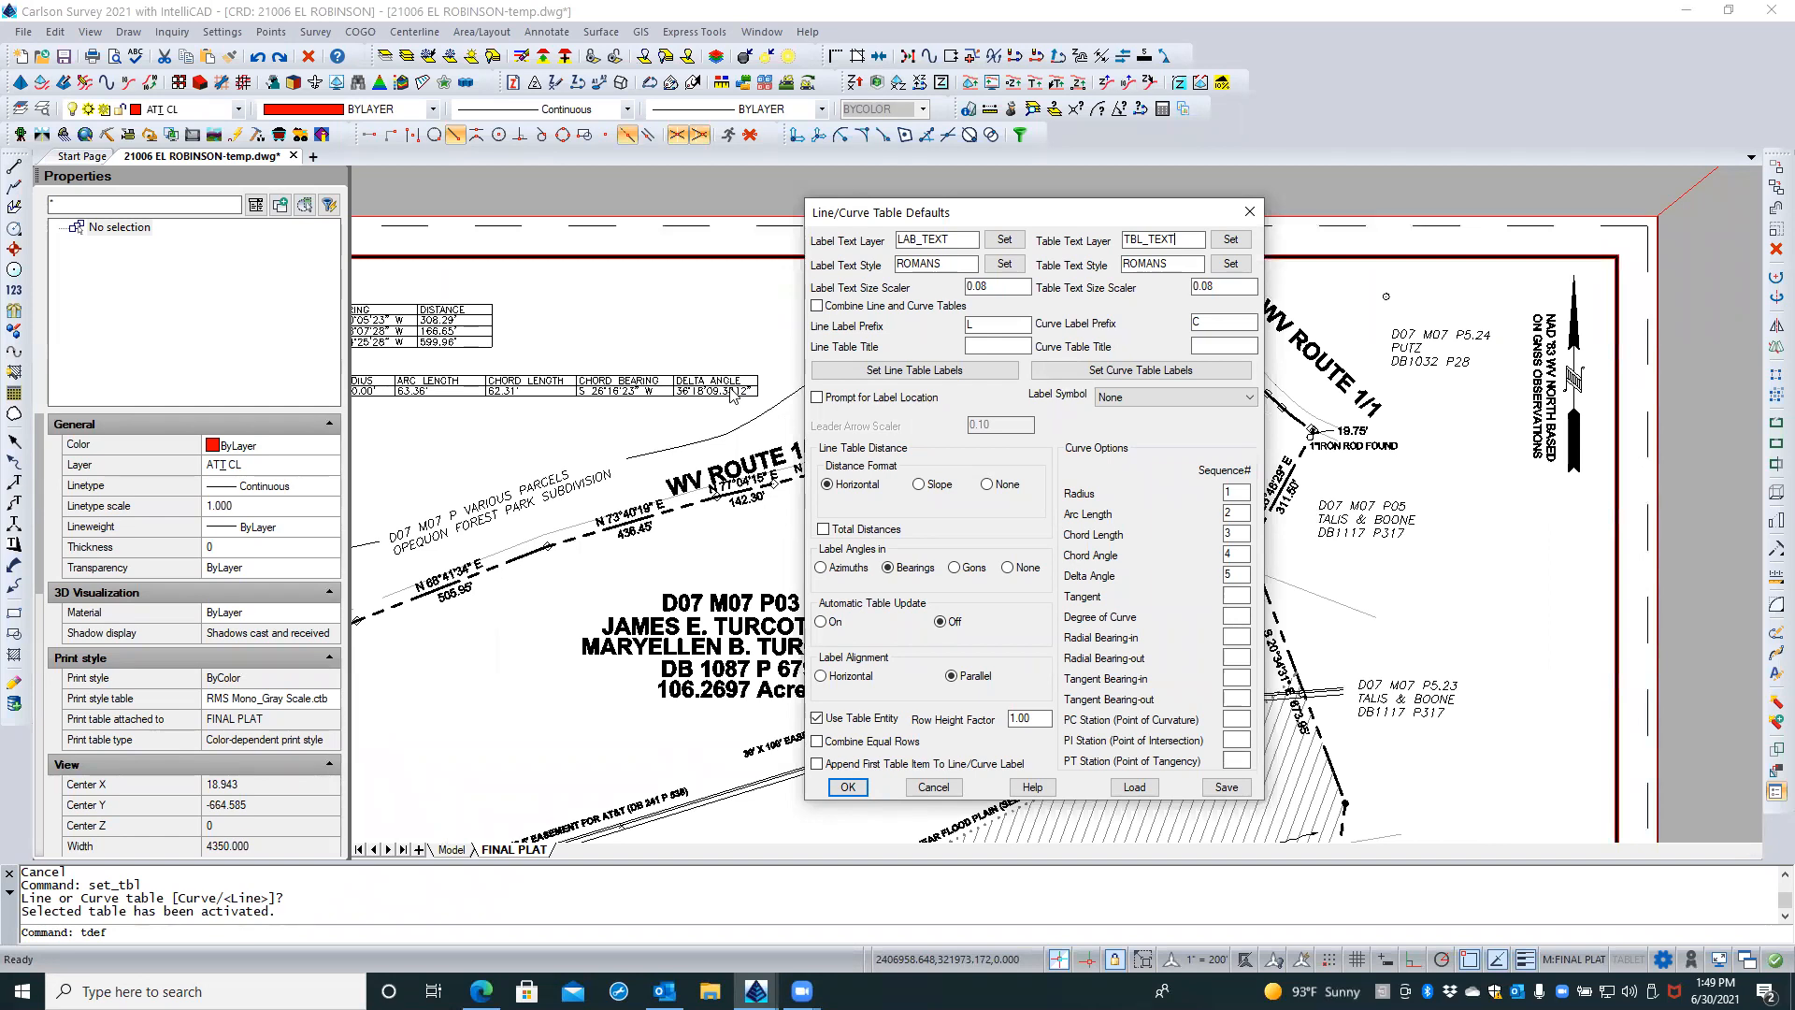
scroll(734, 393, "up", 3)
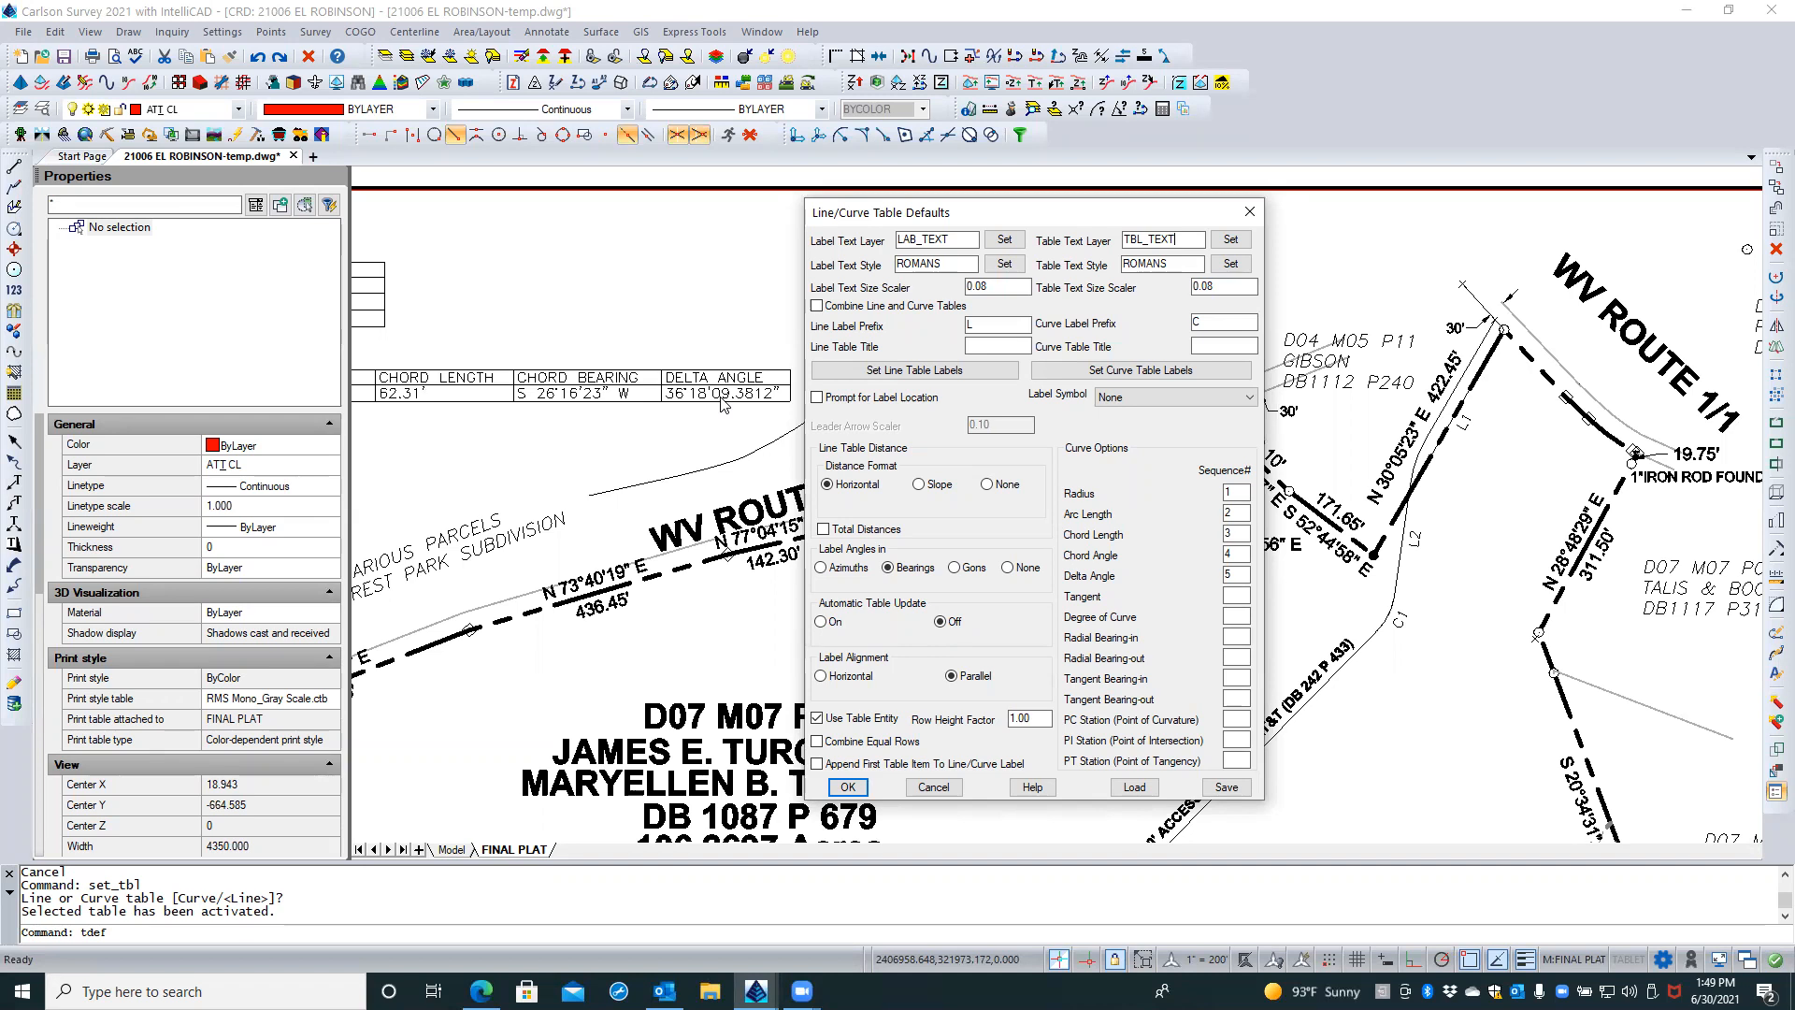
scroll(722, 404, "down", 3)
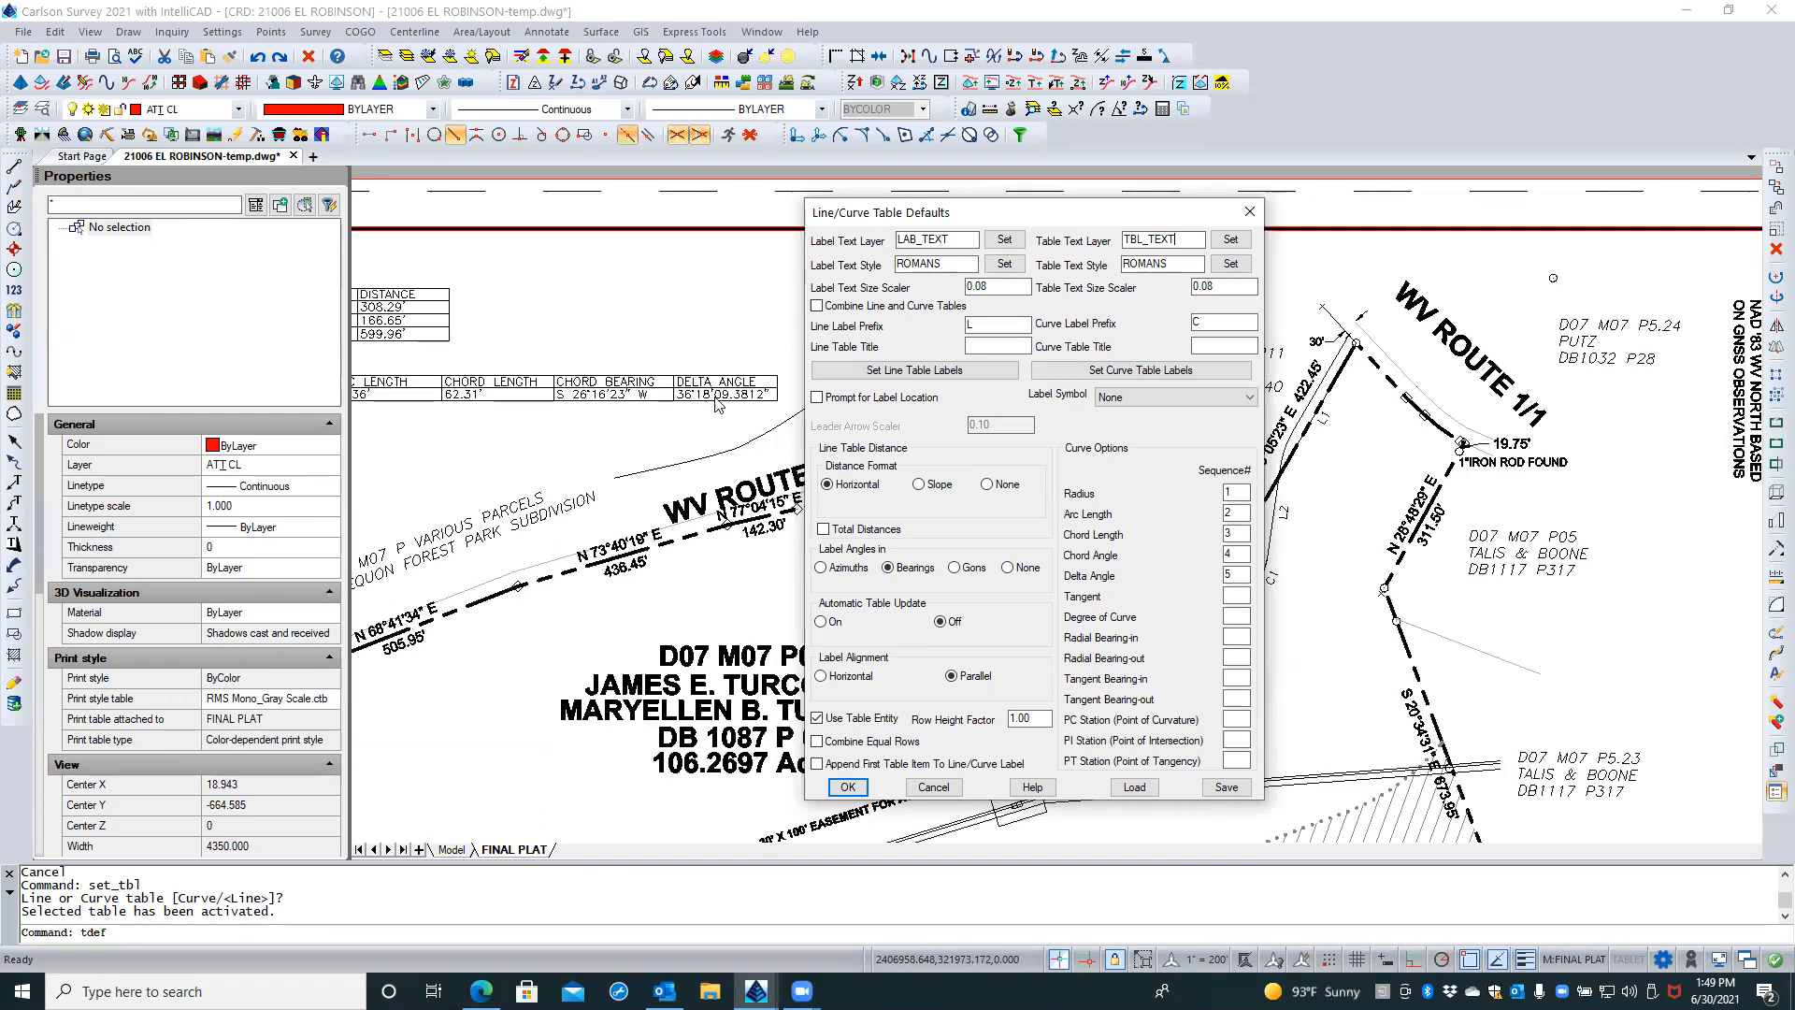
scroll(627, 431, "down", 1)
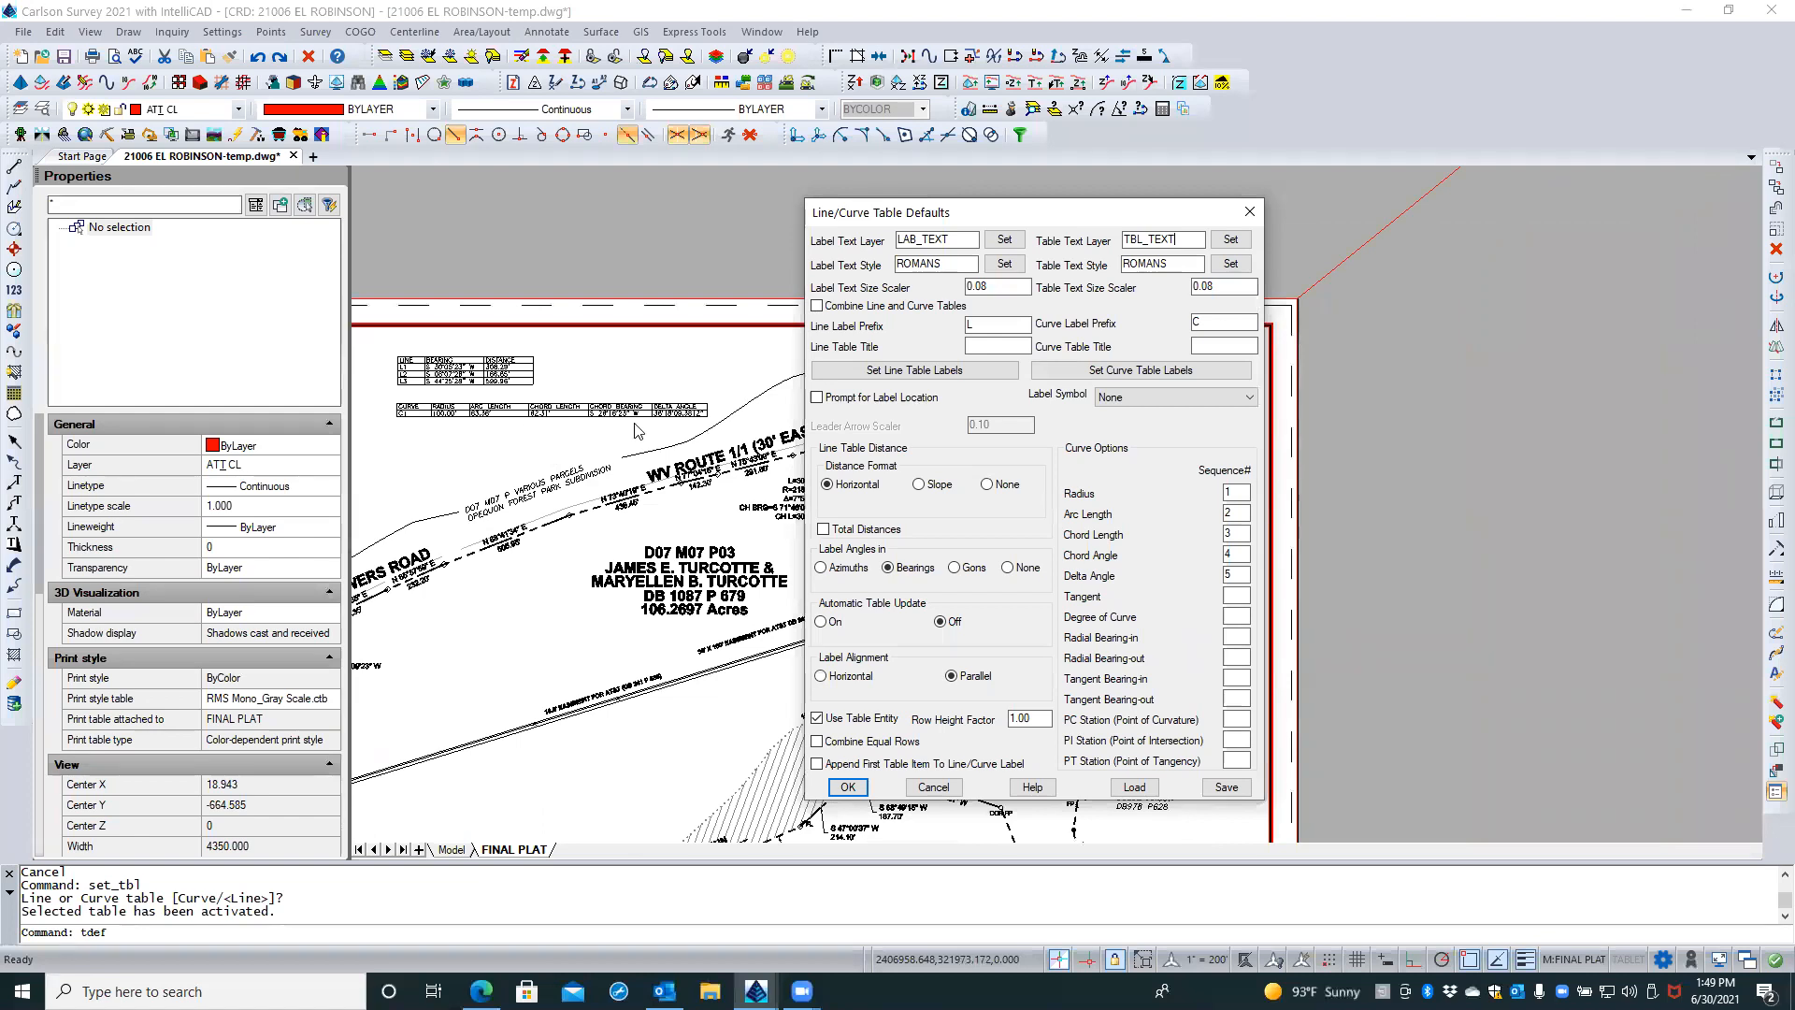
Review the curve table label settings for field widths and precision options, particularly for the delta angle, and dismiss them
scroll(636, 428, "up", 2)
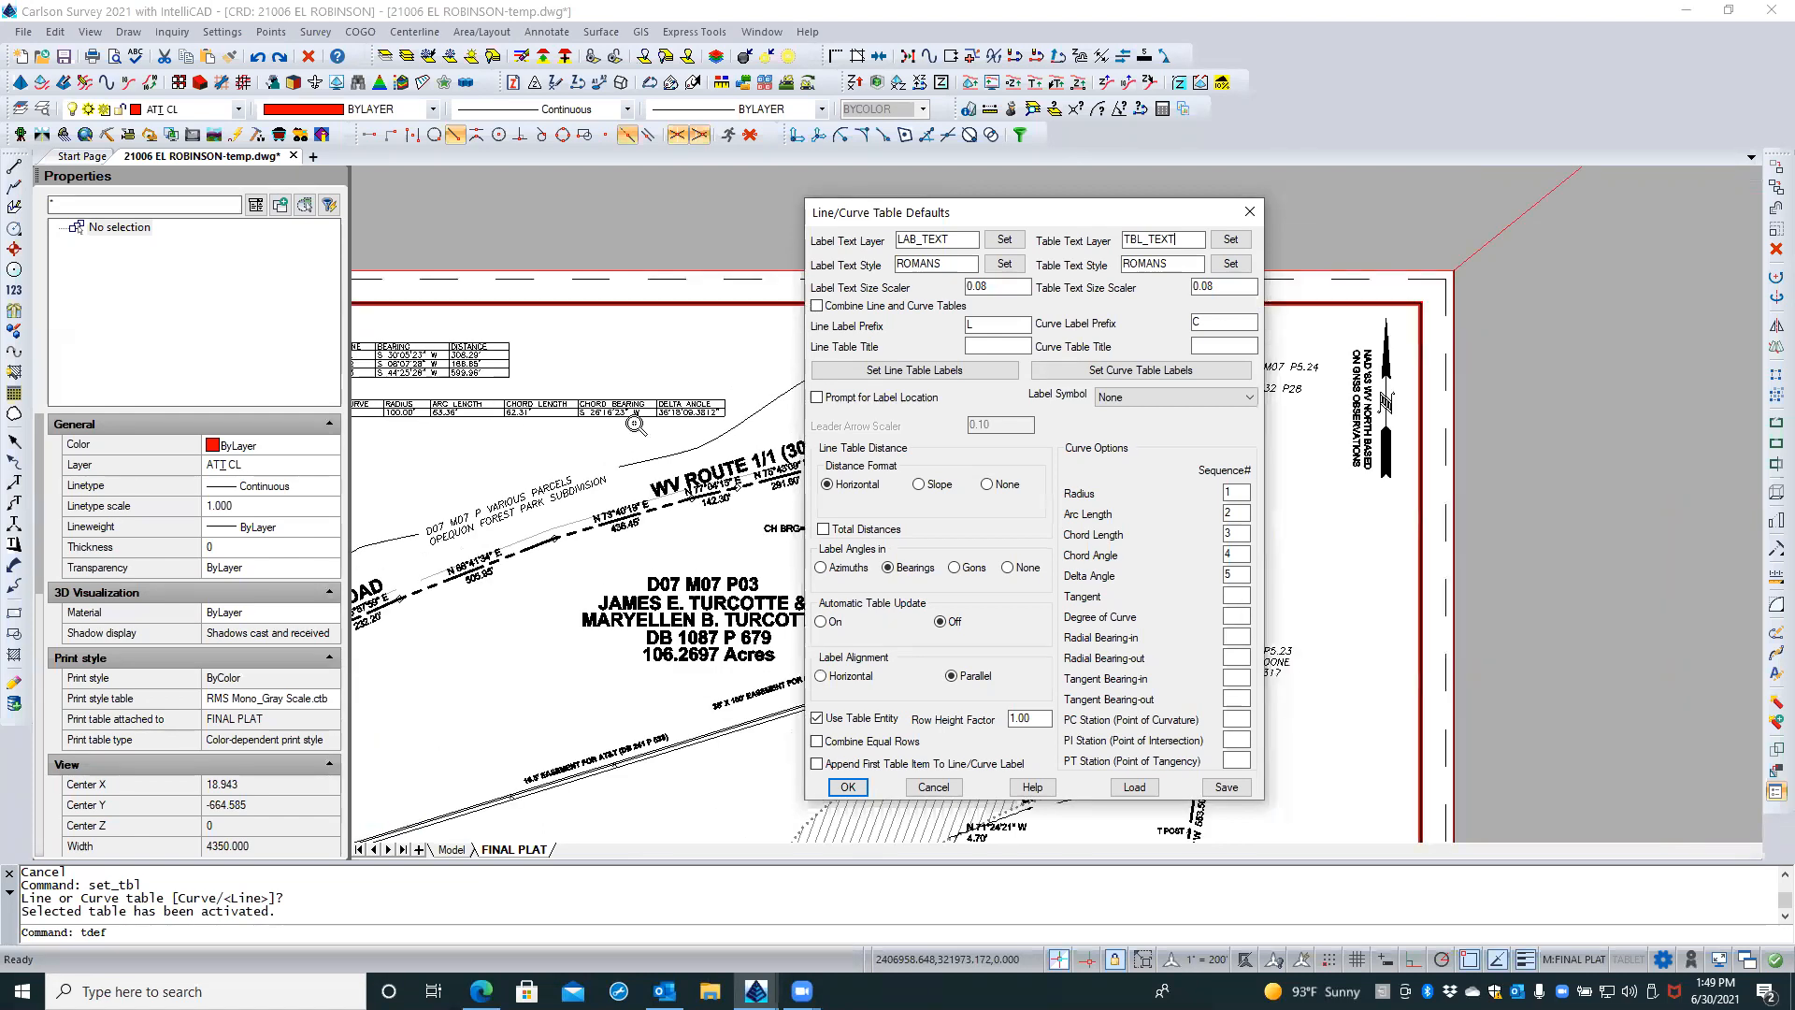
scroll(636, 425, "up", 1)
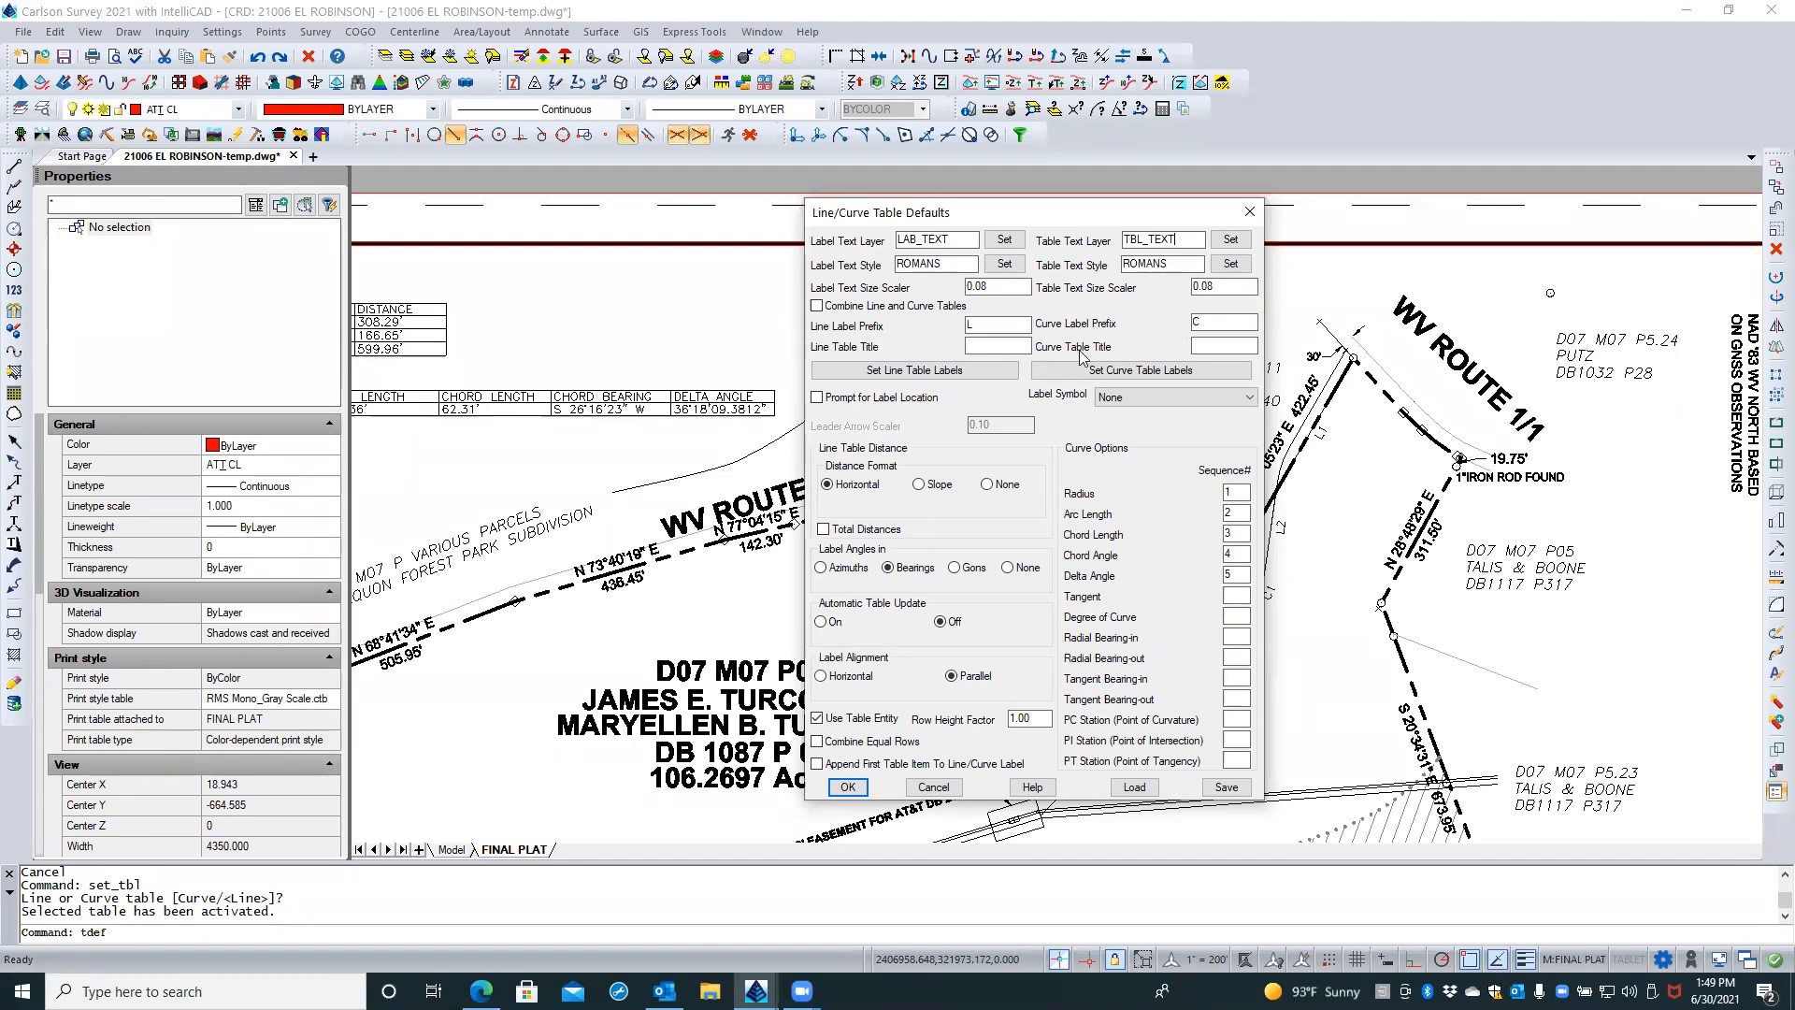
left_click(1156, 372)
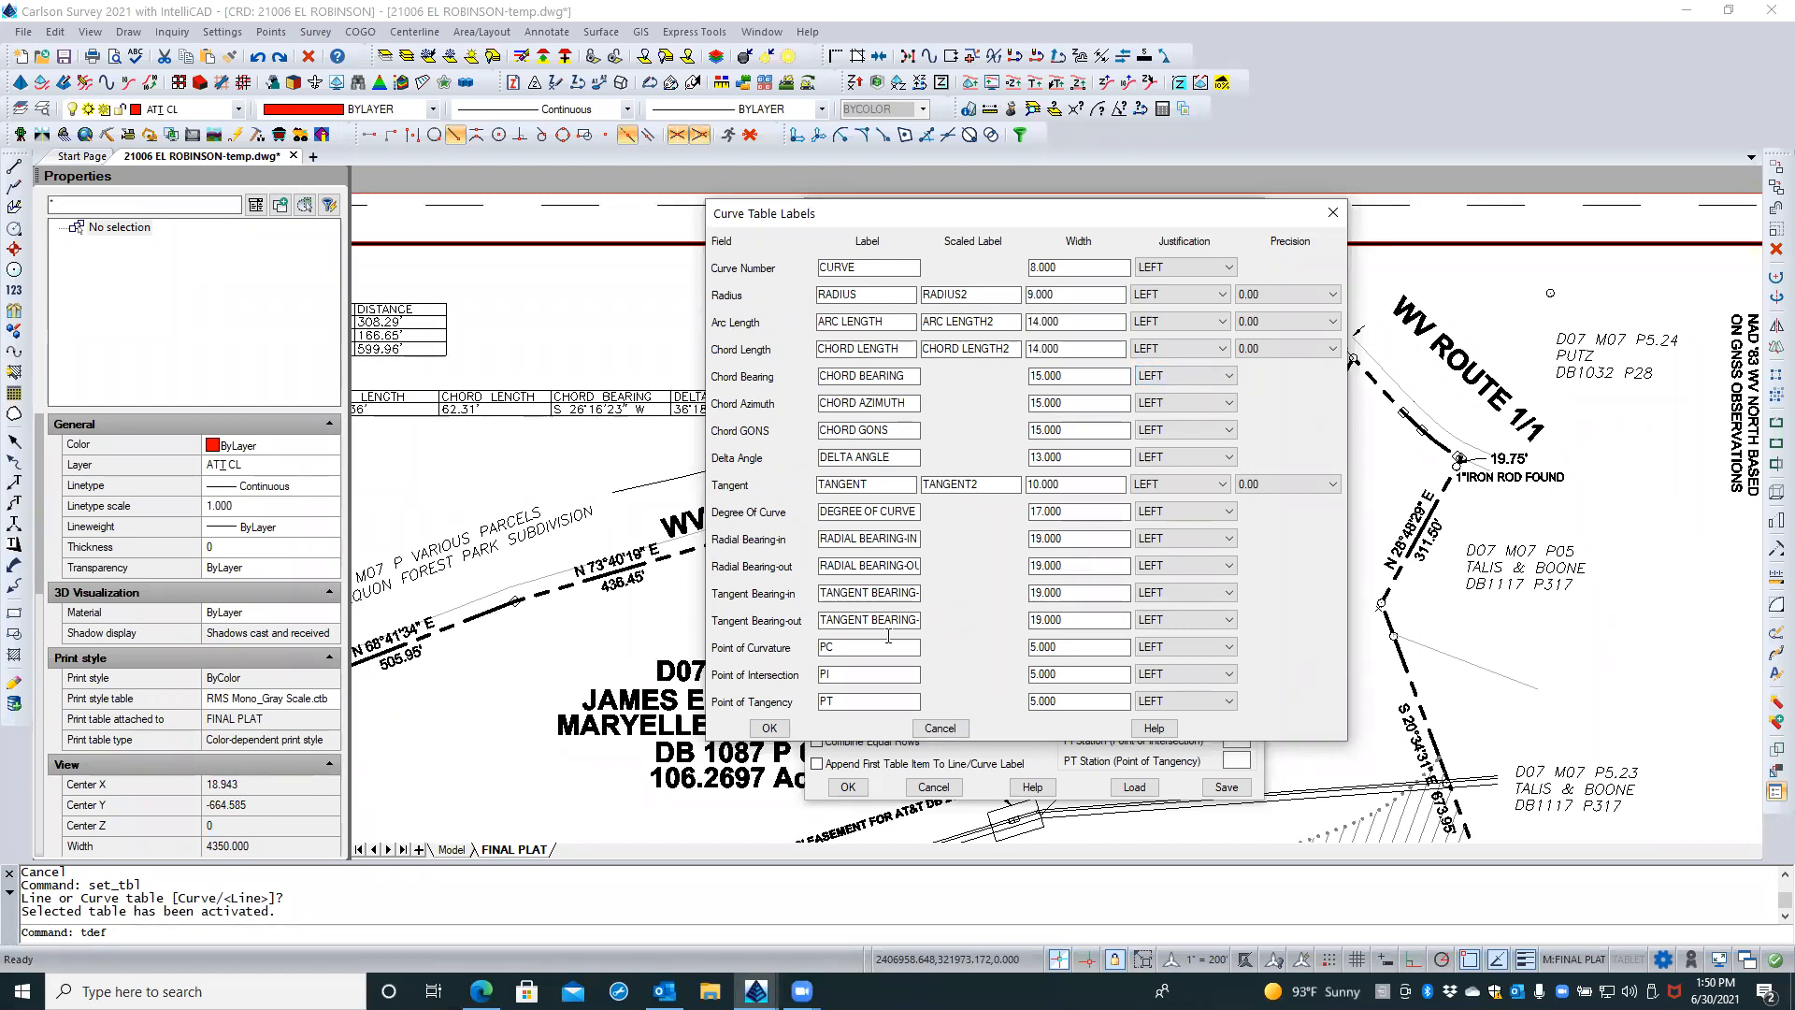
left_click(939, 729)
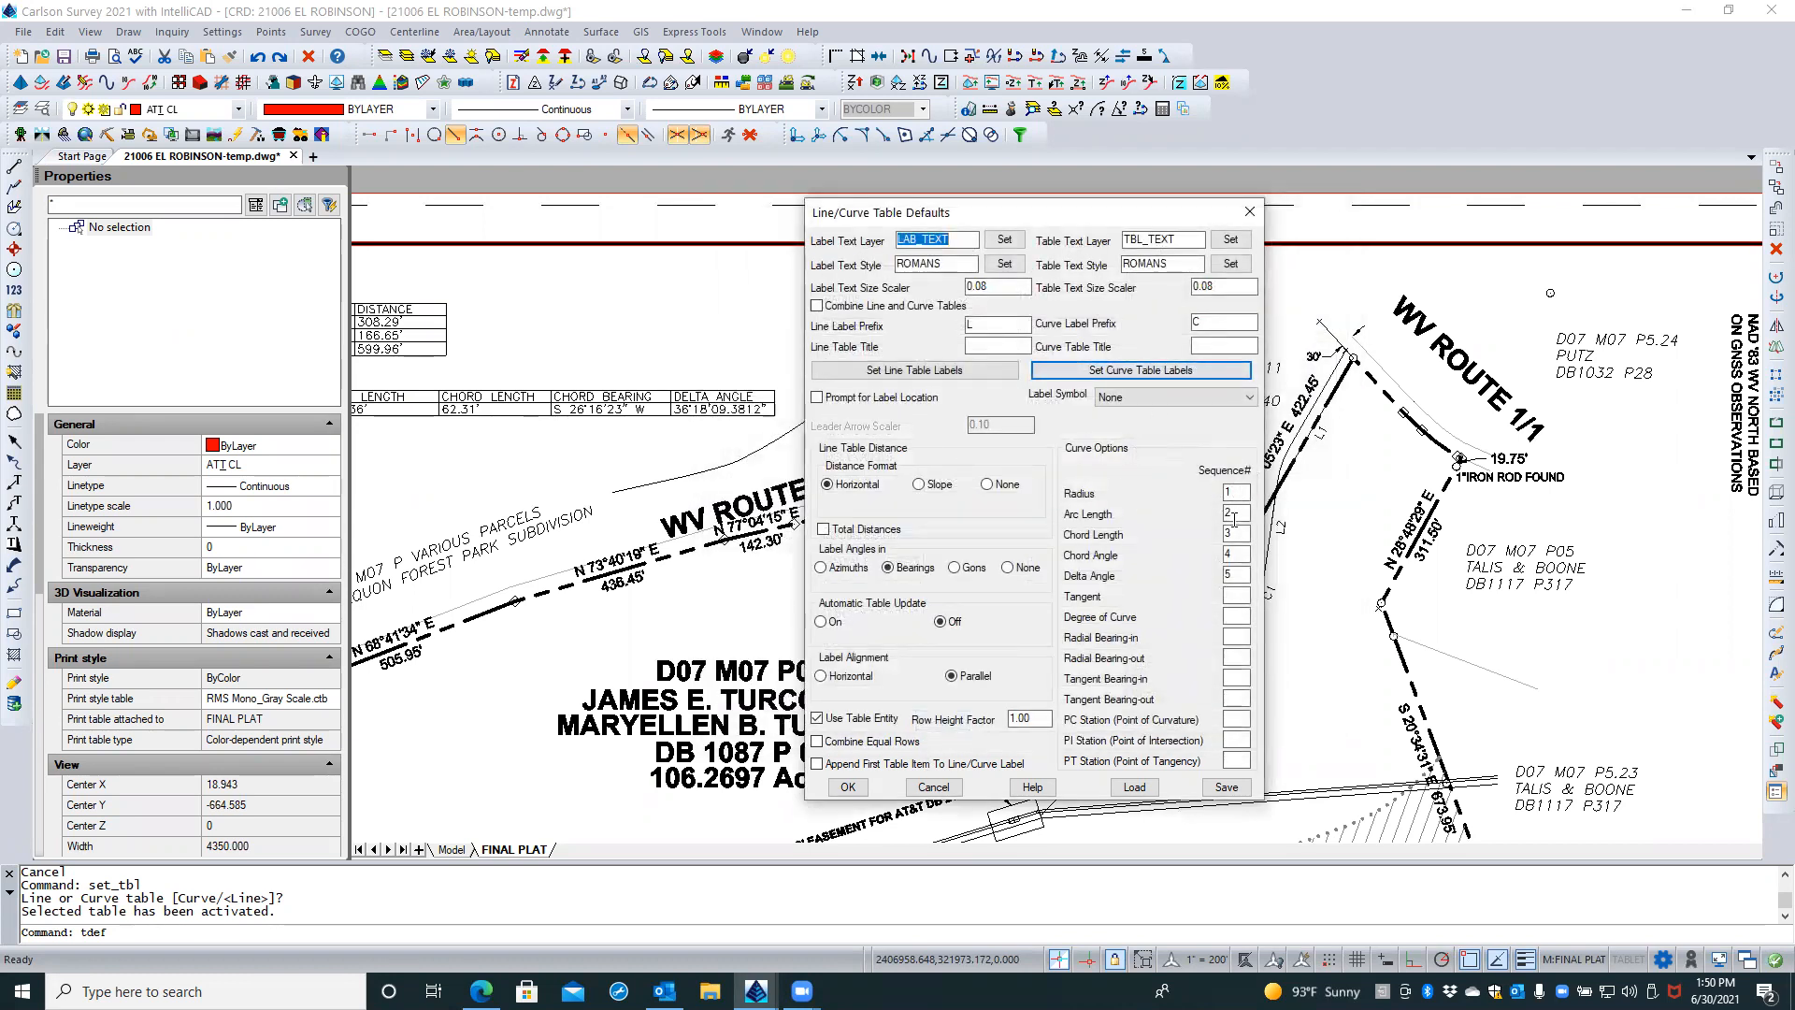
Clear the Delta Angle sequence number in the Line/Curve Table Defaults and accept the settings
left_click(1228, 574)
double_click(1218, 573)
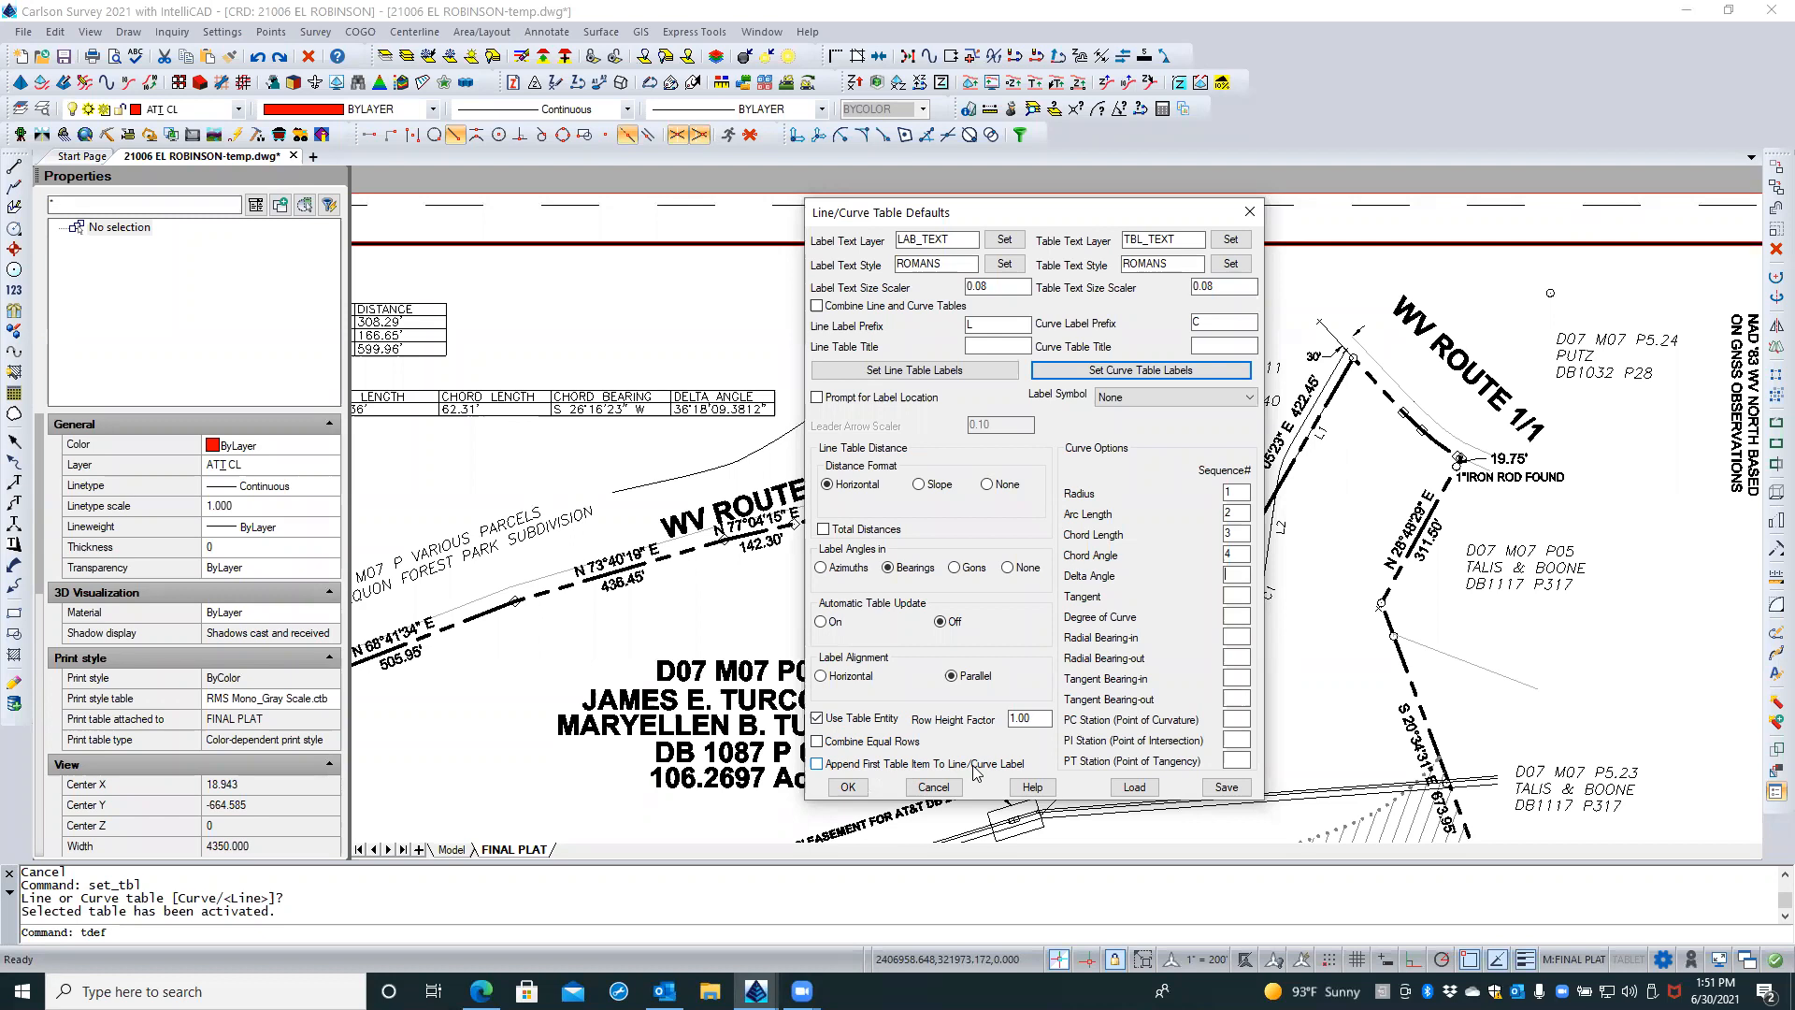
left_click_drag(1029, 213, 776, 195)
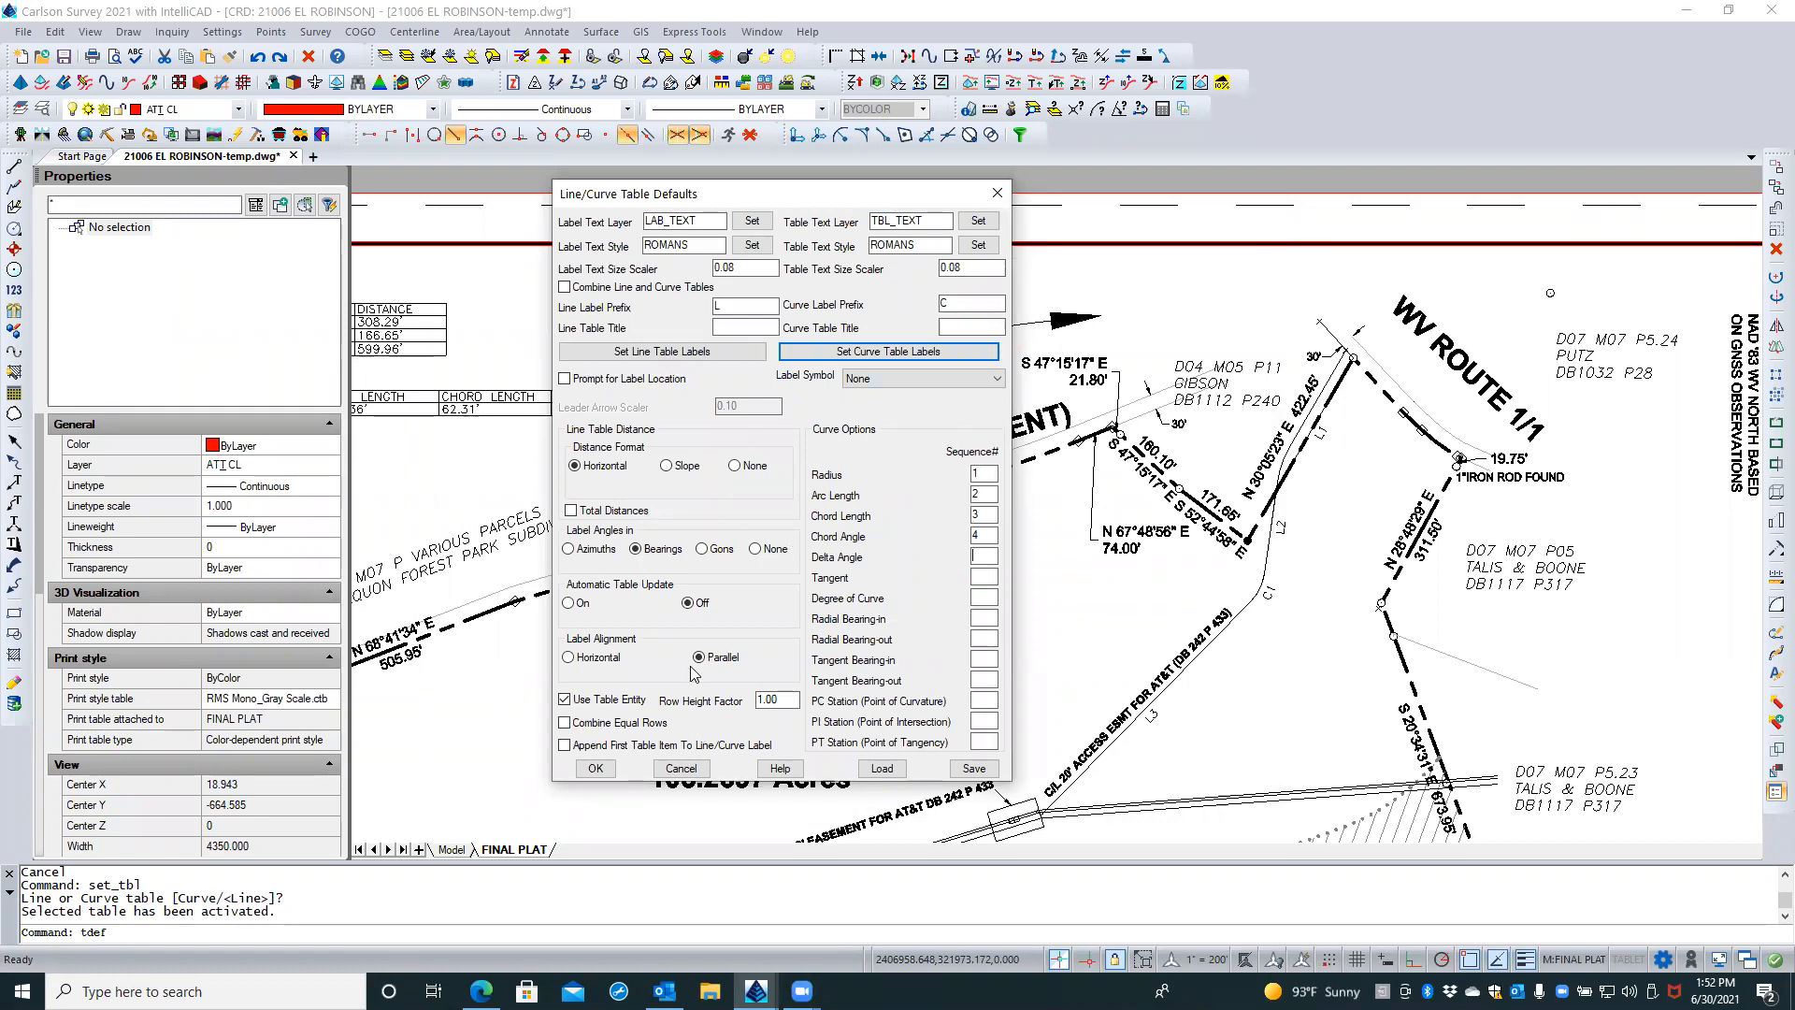
left_click(595, 769)
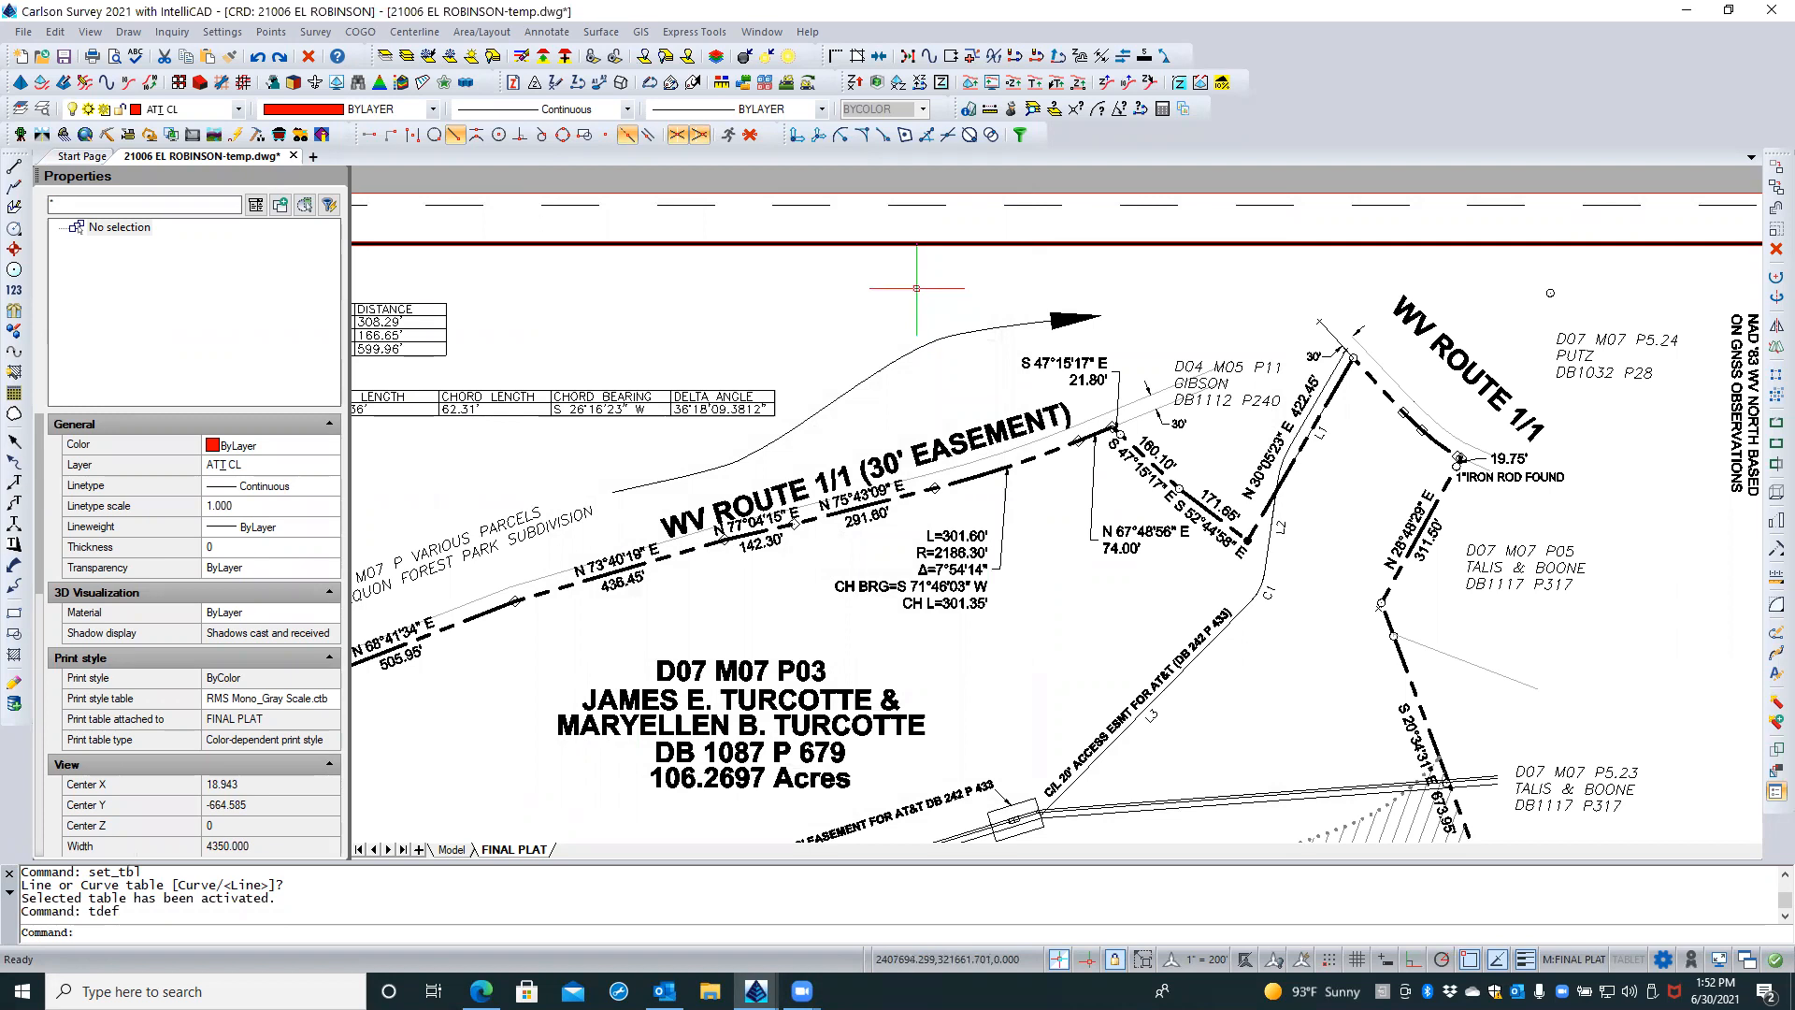
Edit the existing curve table's properties through its Line/Curve Table Defaults and clear the Delta Angle sequence number to remove that column
left_click(548, 32)
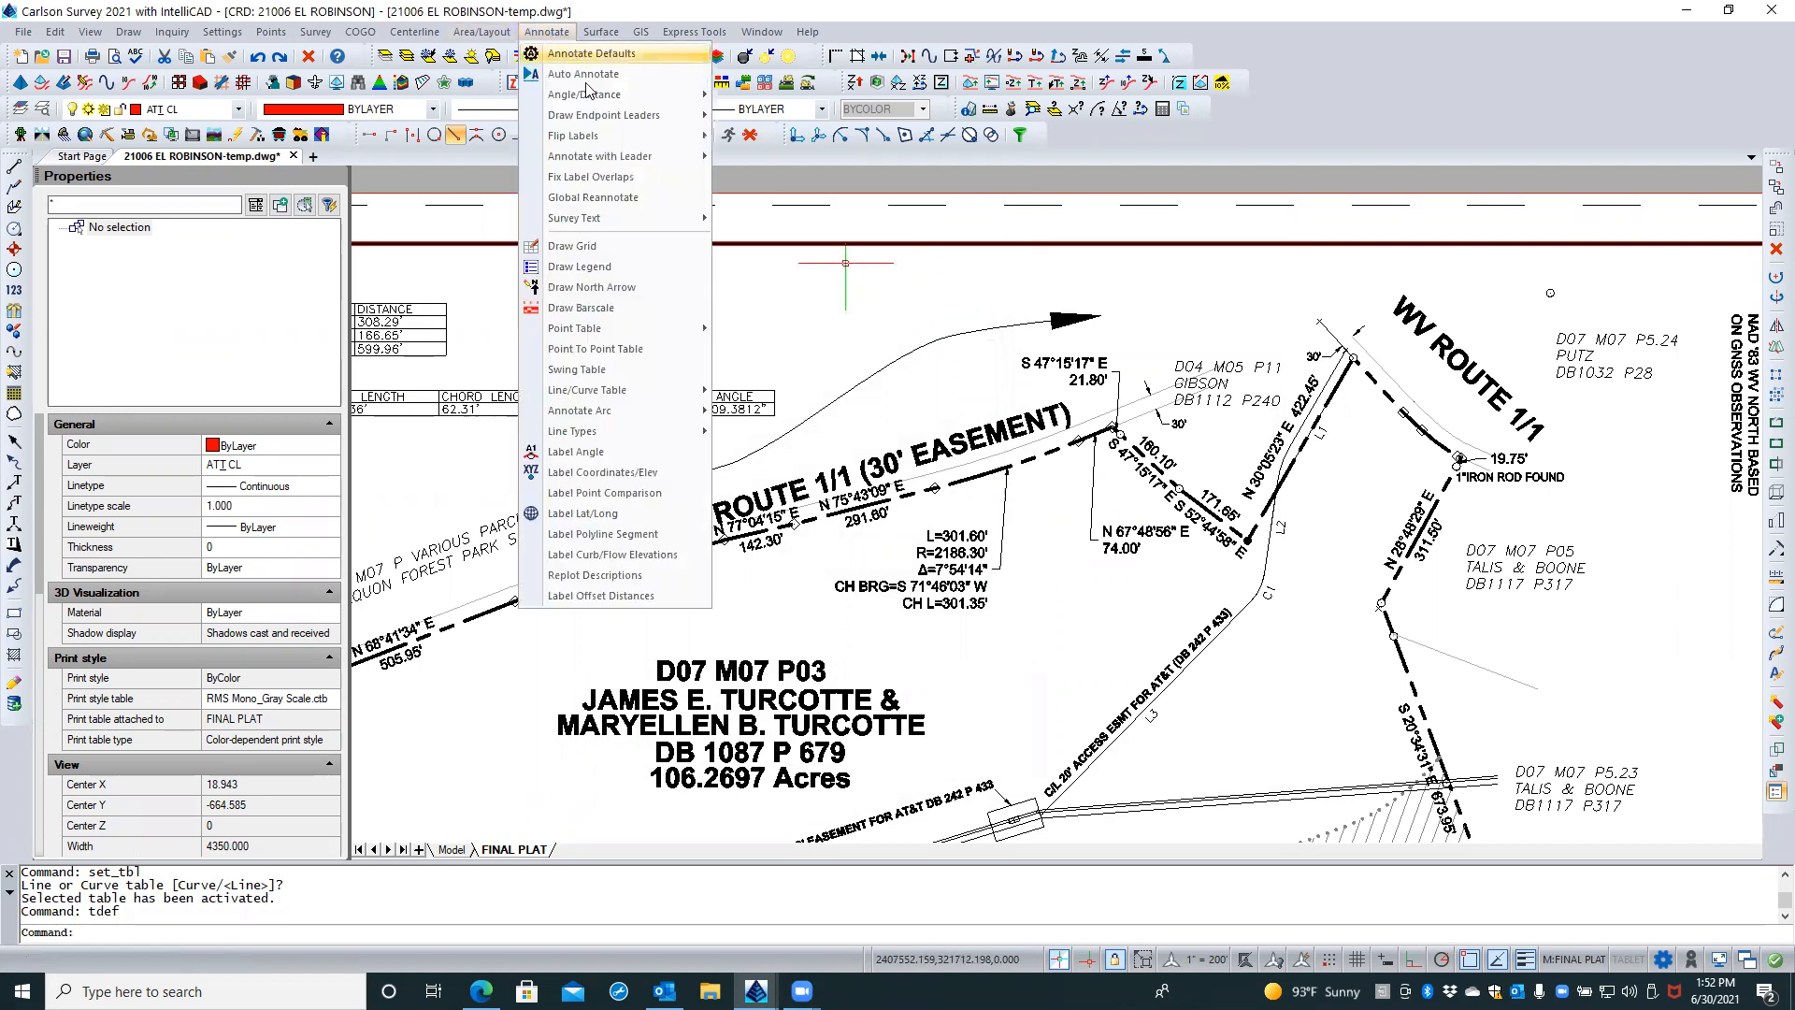
mouse_move(629, 421)
mouse_move(645, 389)
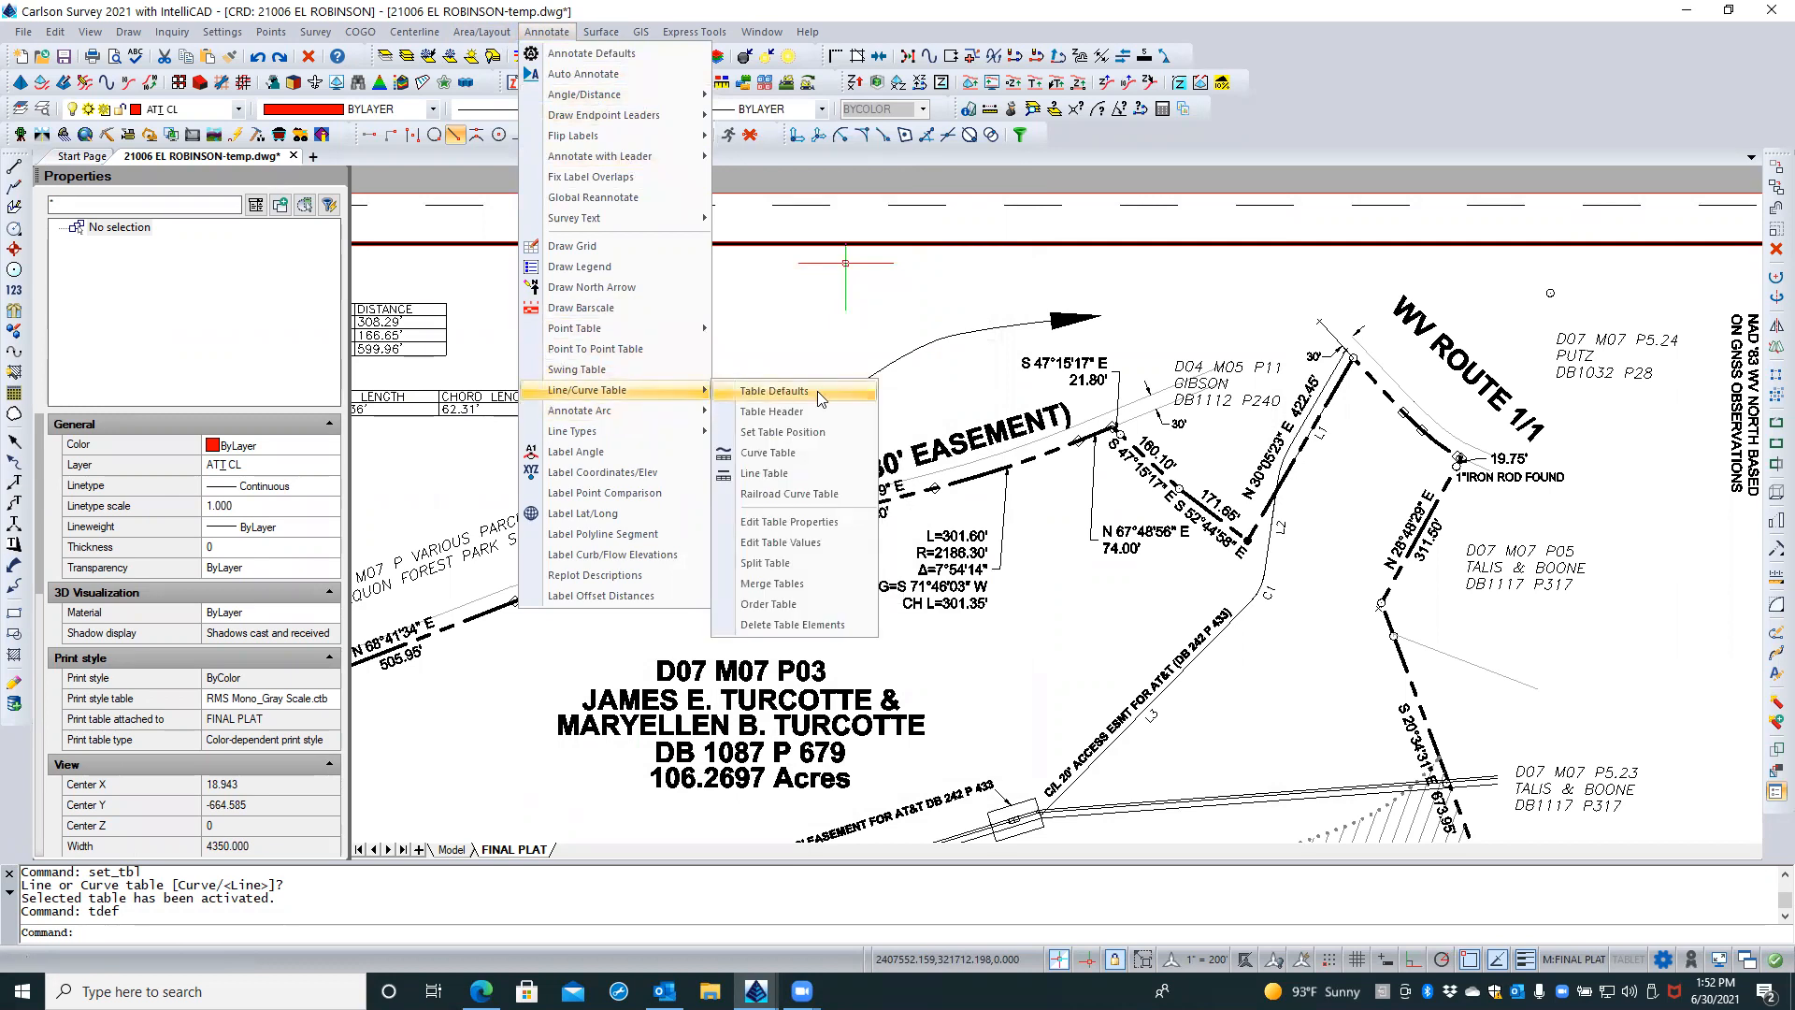
left_click(780, 524)
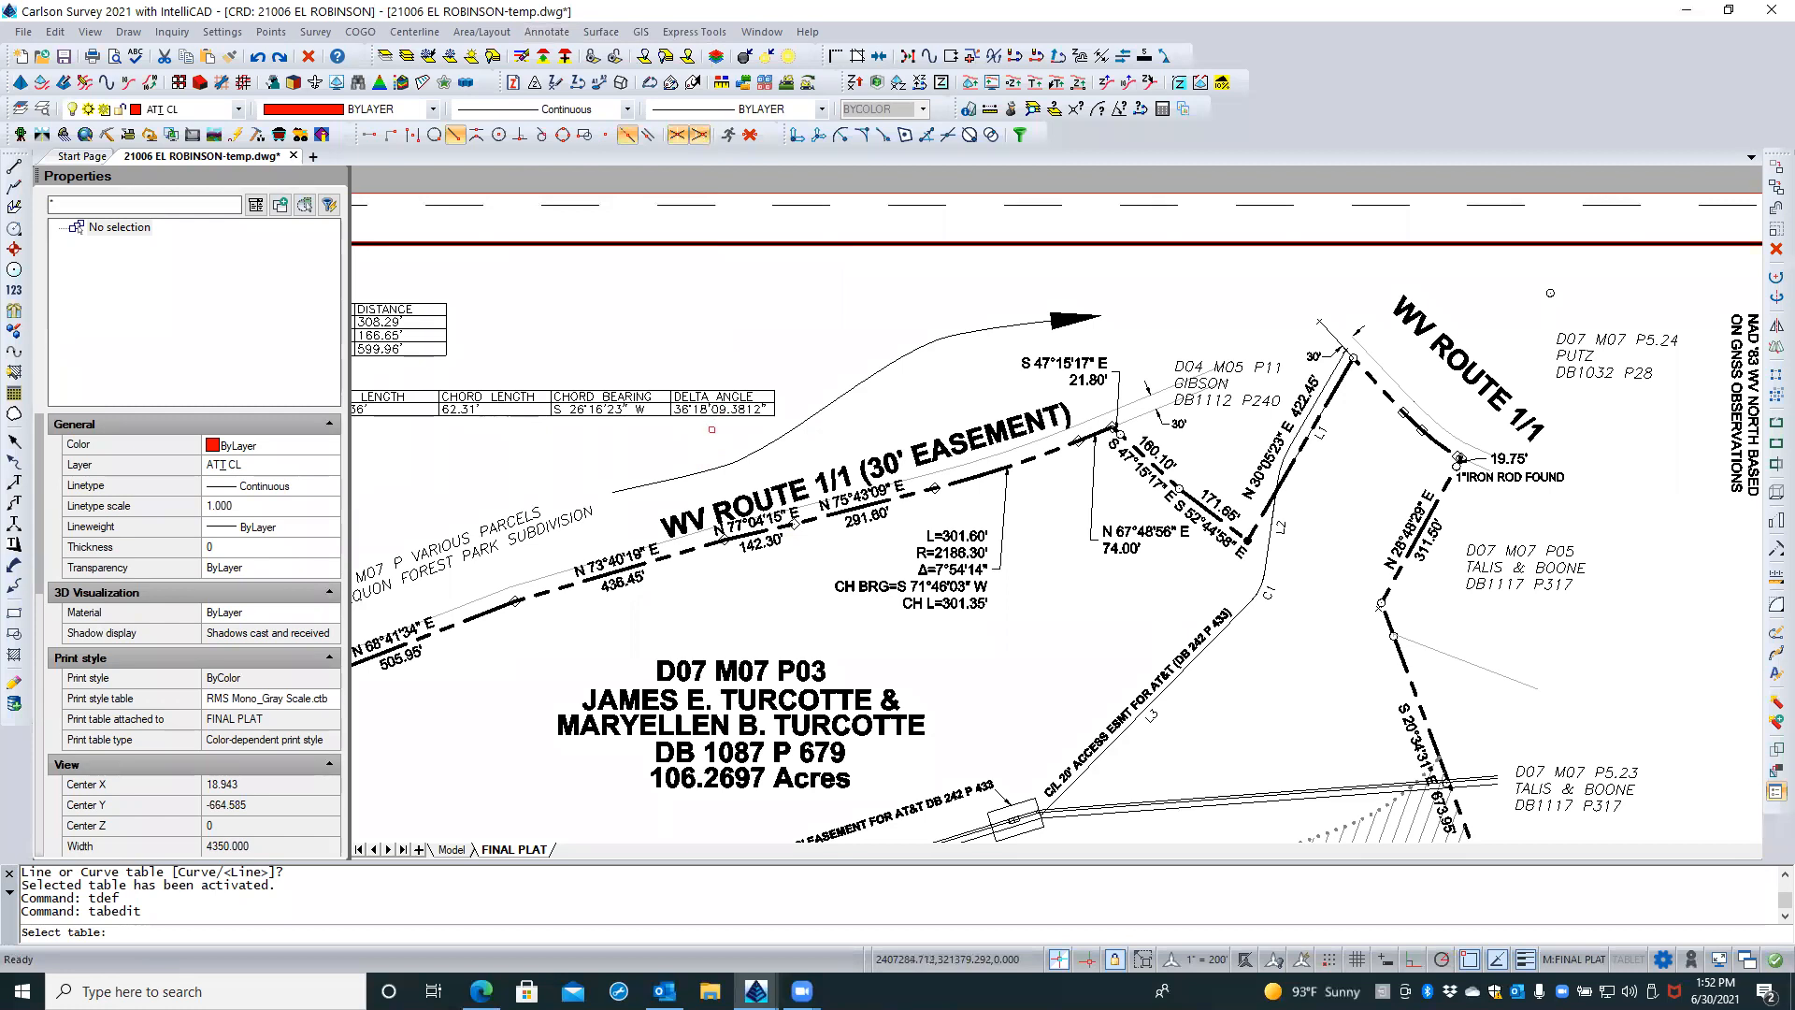
left_click(724, 410)
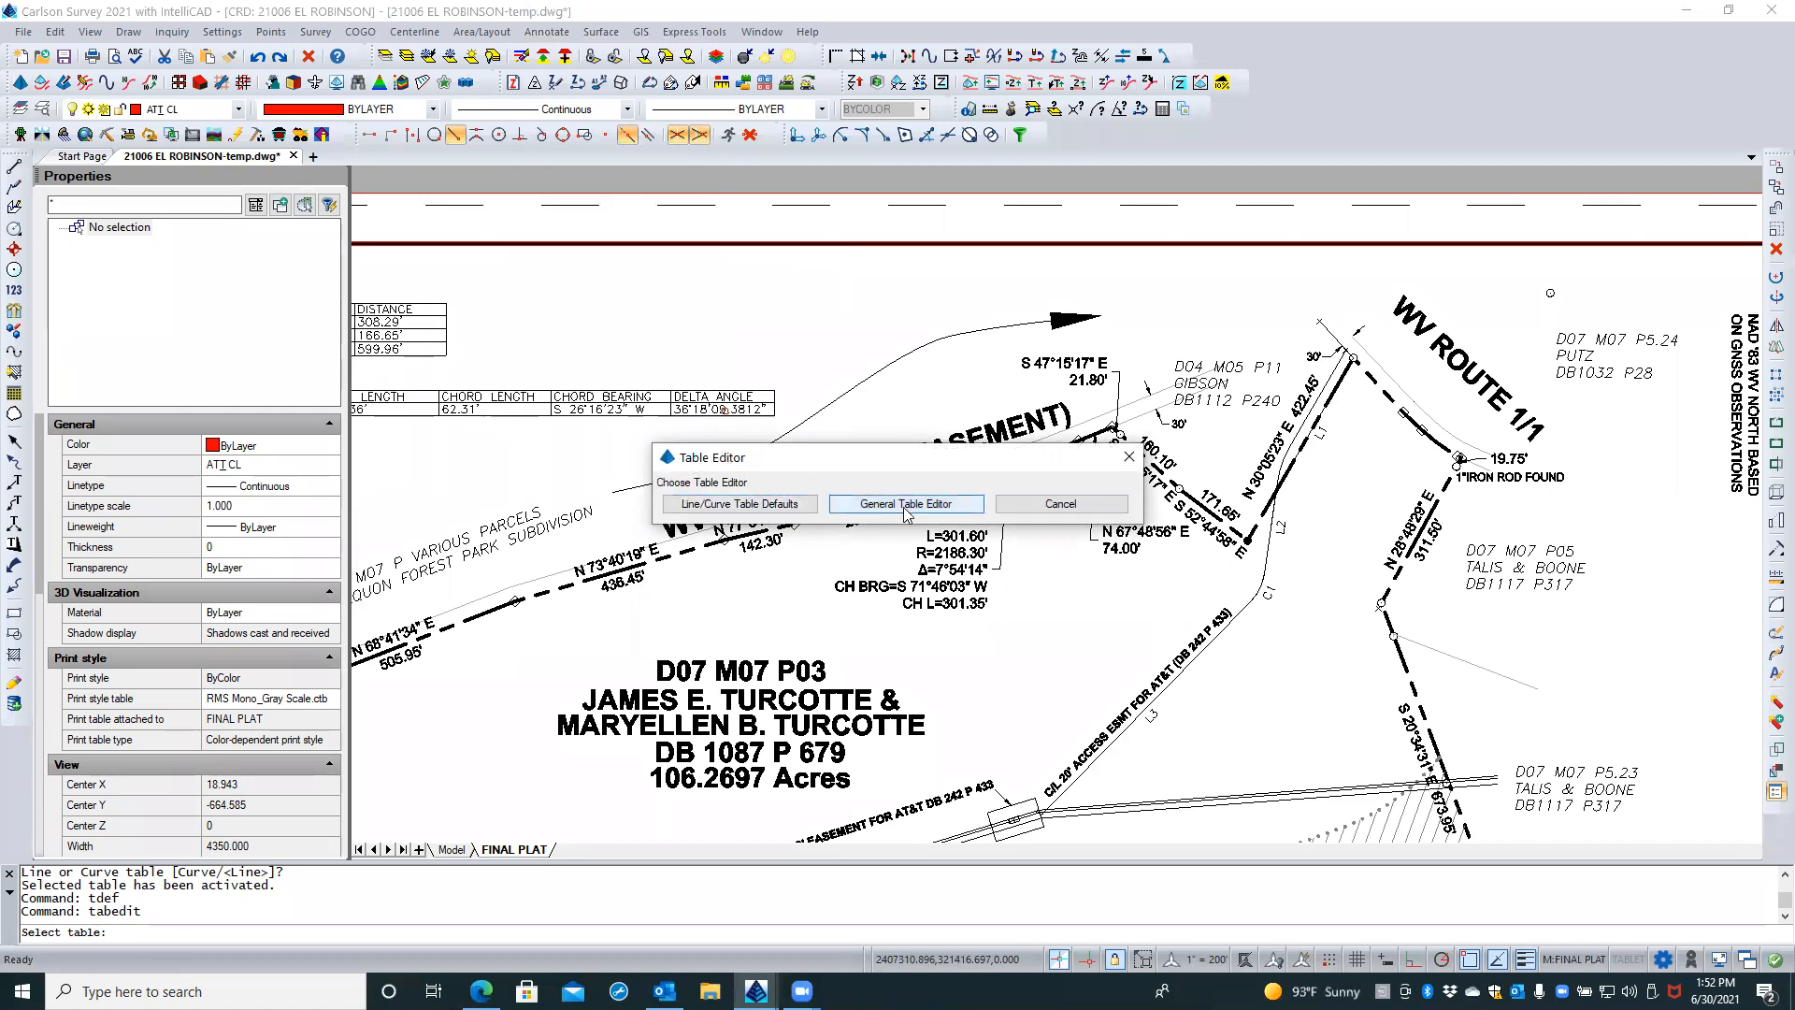
left_click(800, 505)
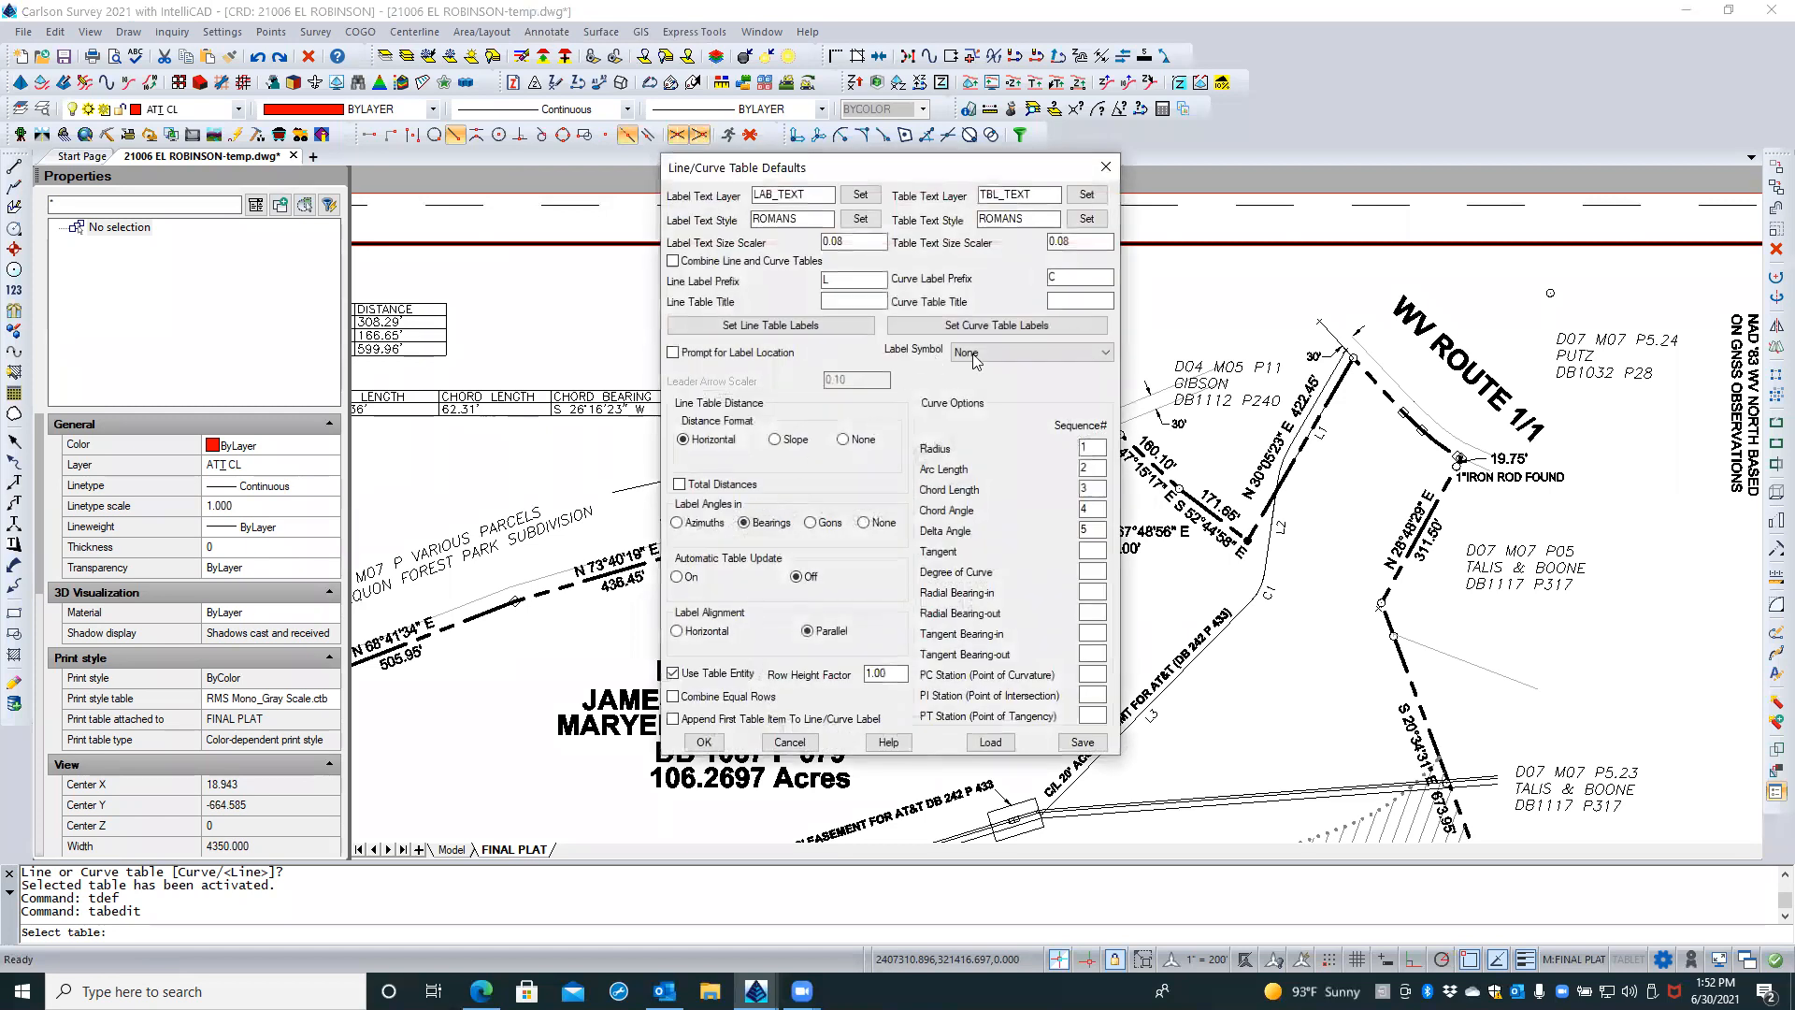
double_click(1090, 529)
key("Delete")
left_click(704, 741)
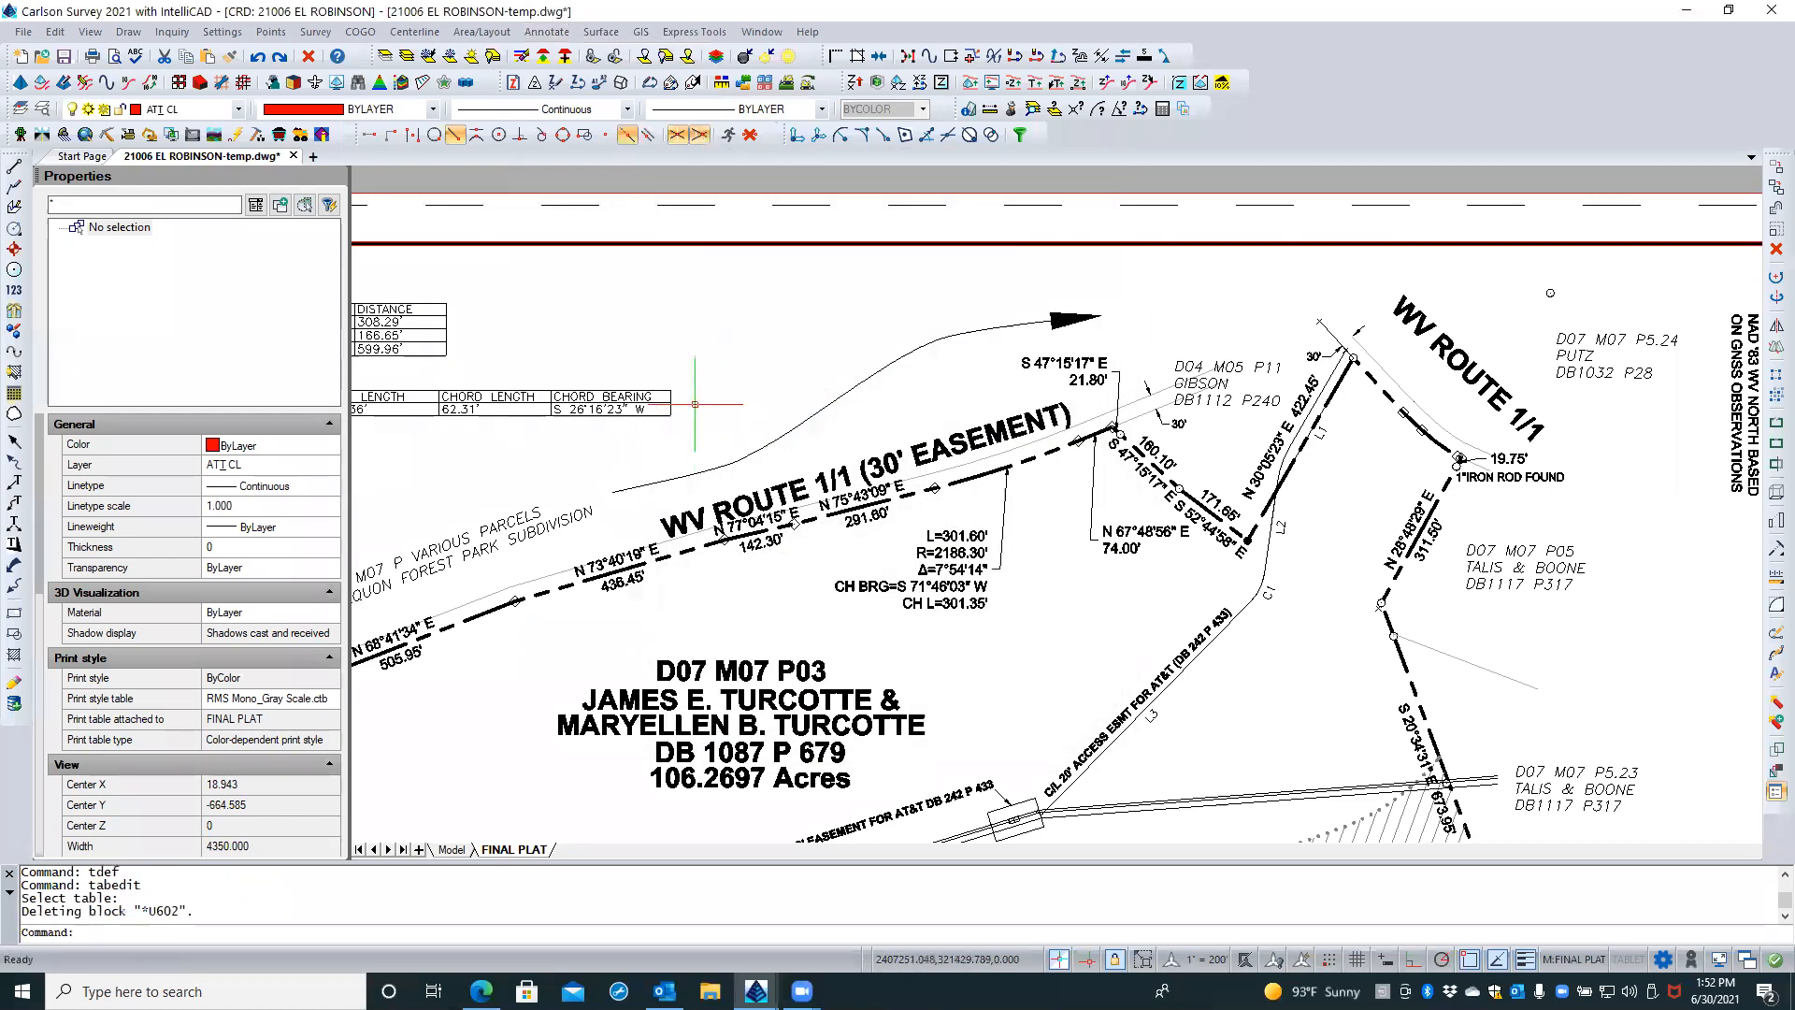
Examine the updated curve table and the boundary along WV Route 1/1 between the 30' dimension and the iron rod
middle_click_drag(759, 343, 953, 324)
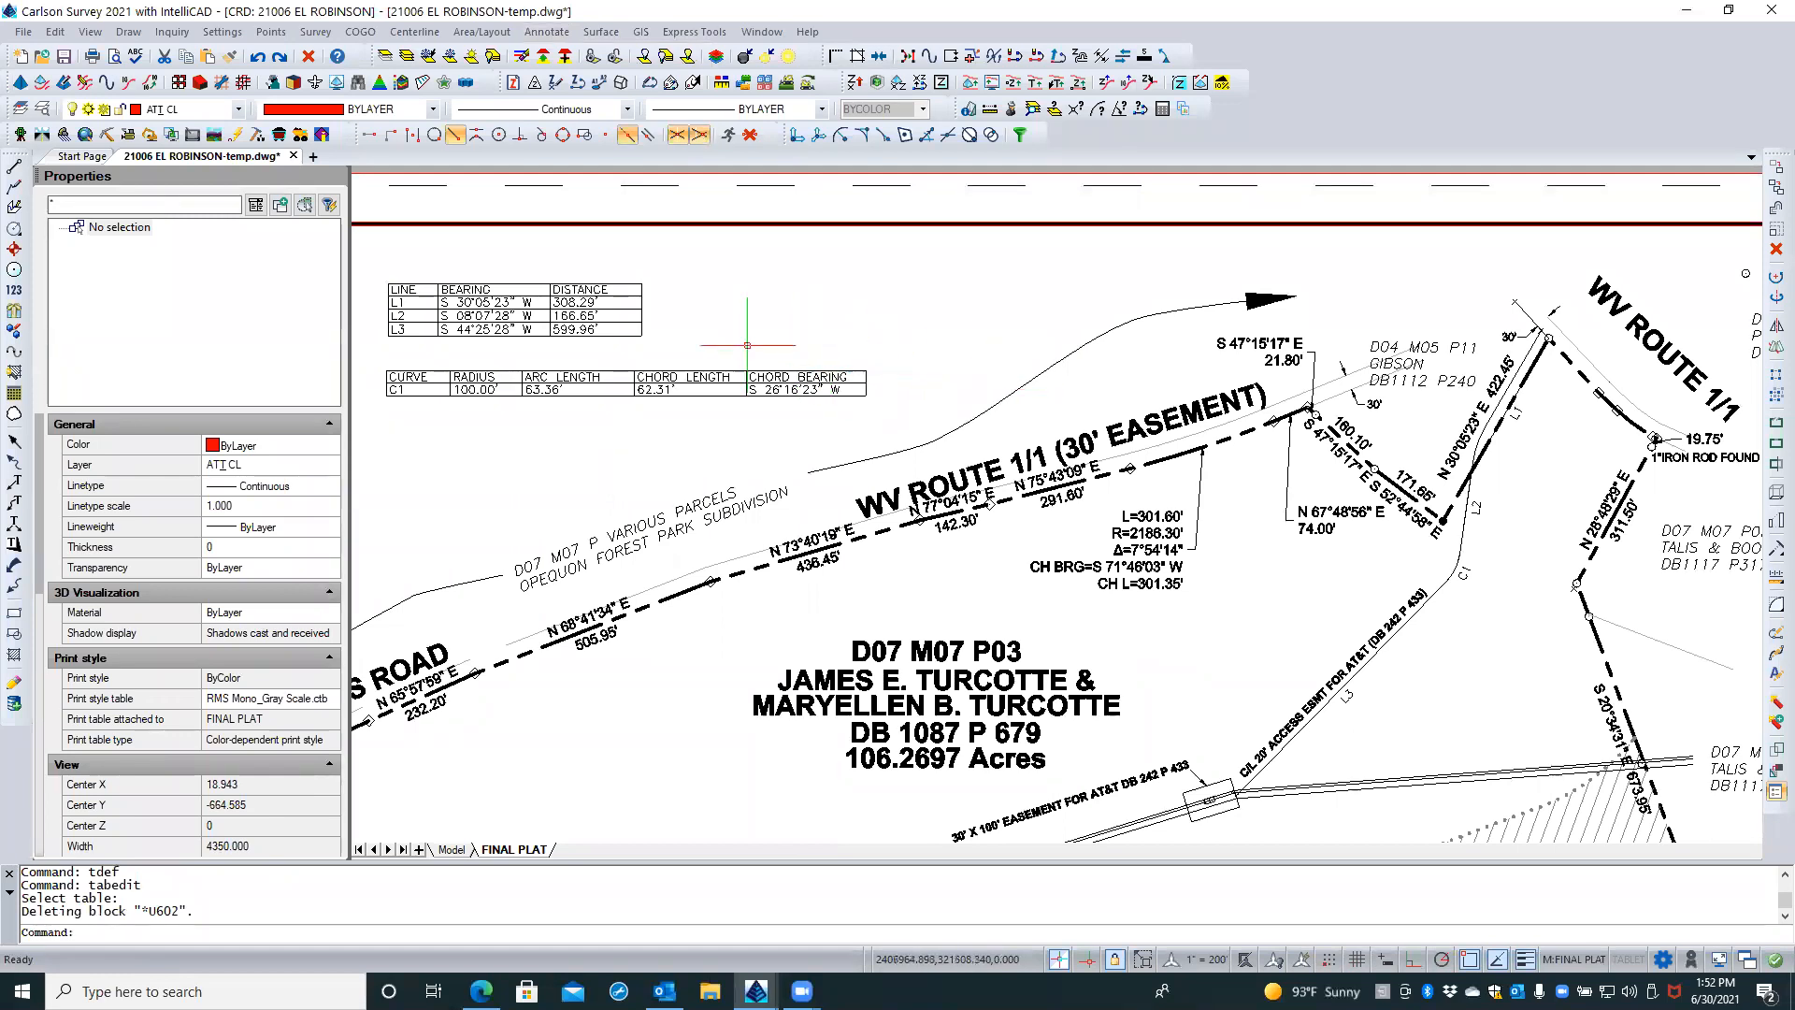
scroll(747, 345, "down", 1)
scroll(585, 336, "down", 2)
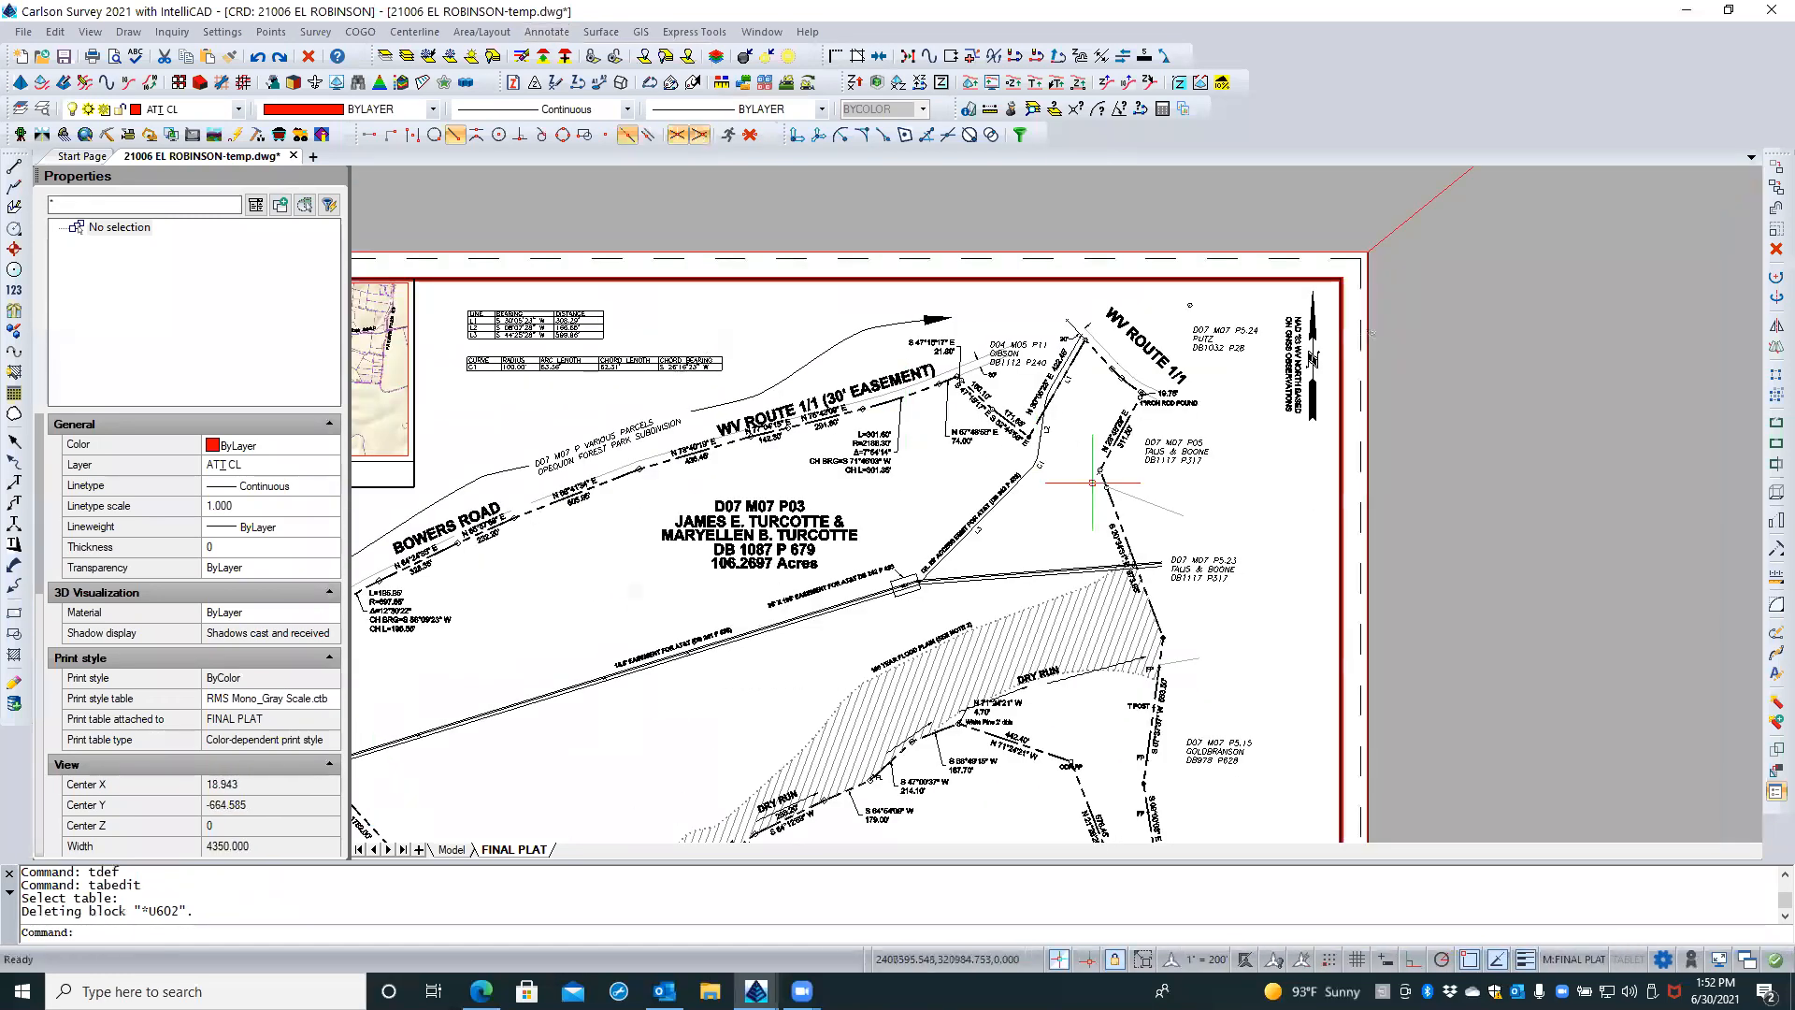
scroll(1093, 483, "up", 3)
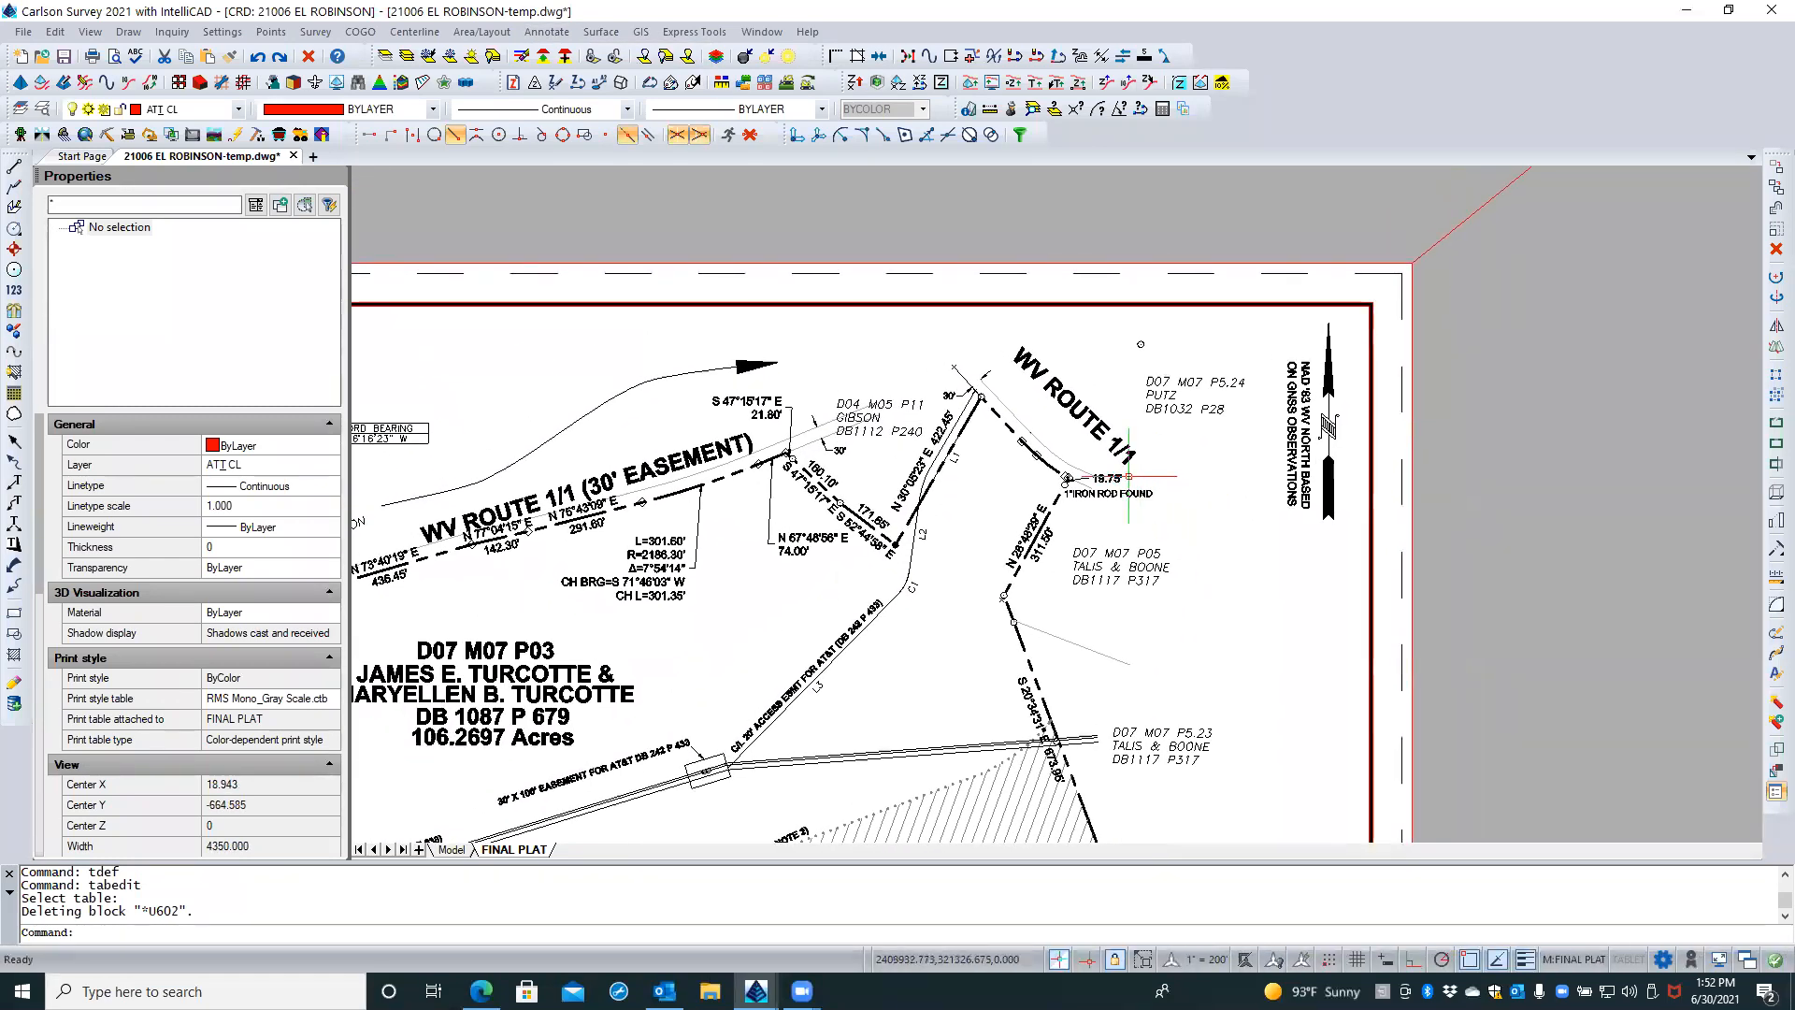
scroll(1087, 465, "up", 4)
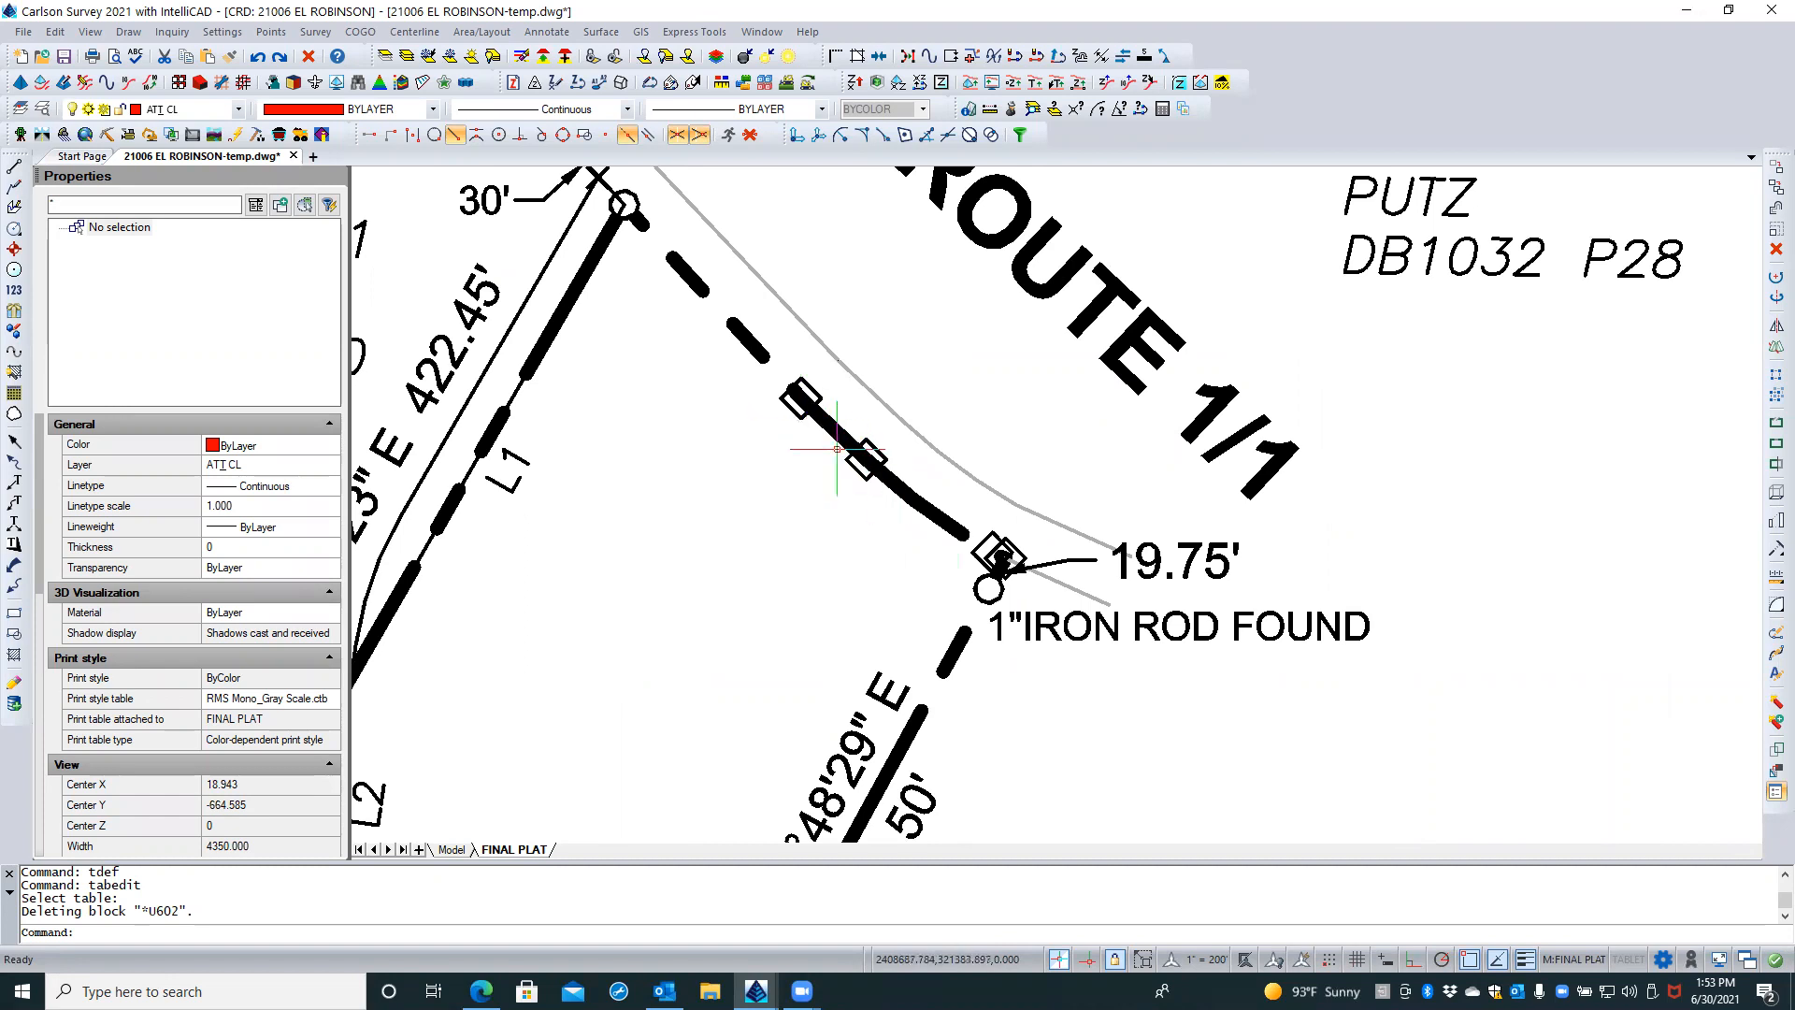
scroll(816, 594, "down", 1)
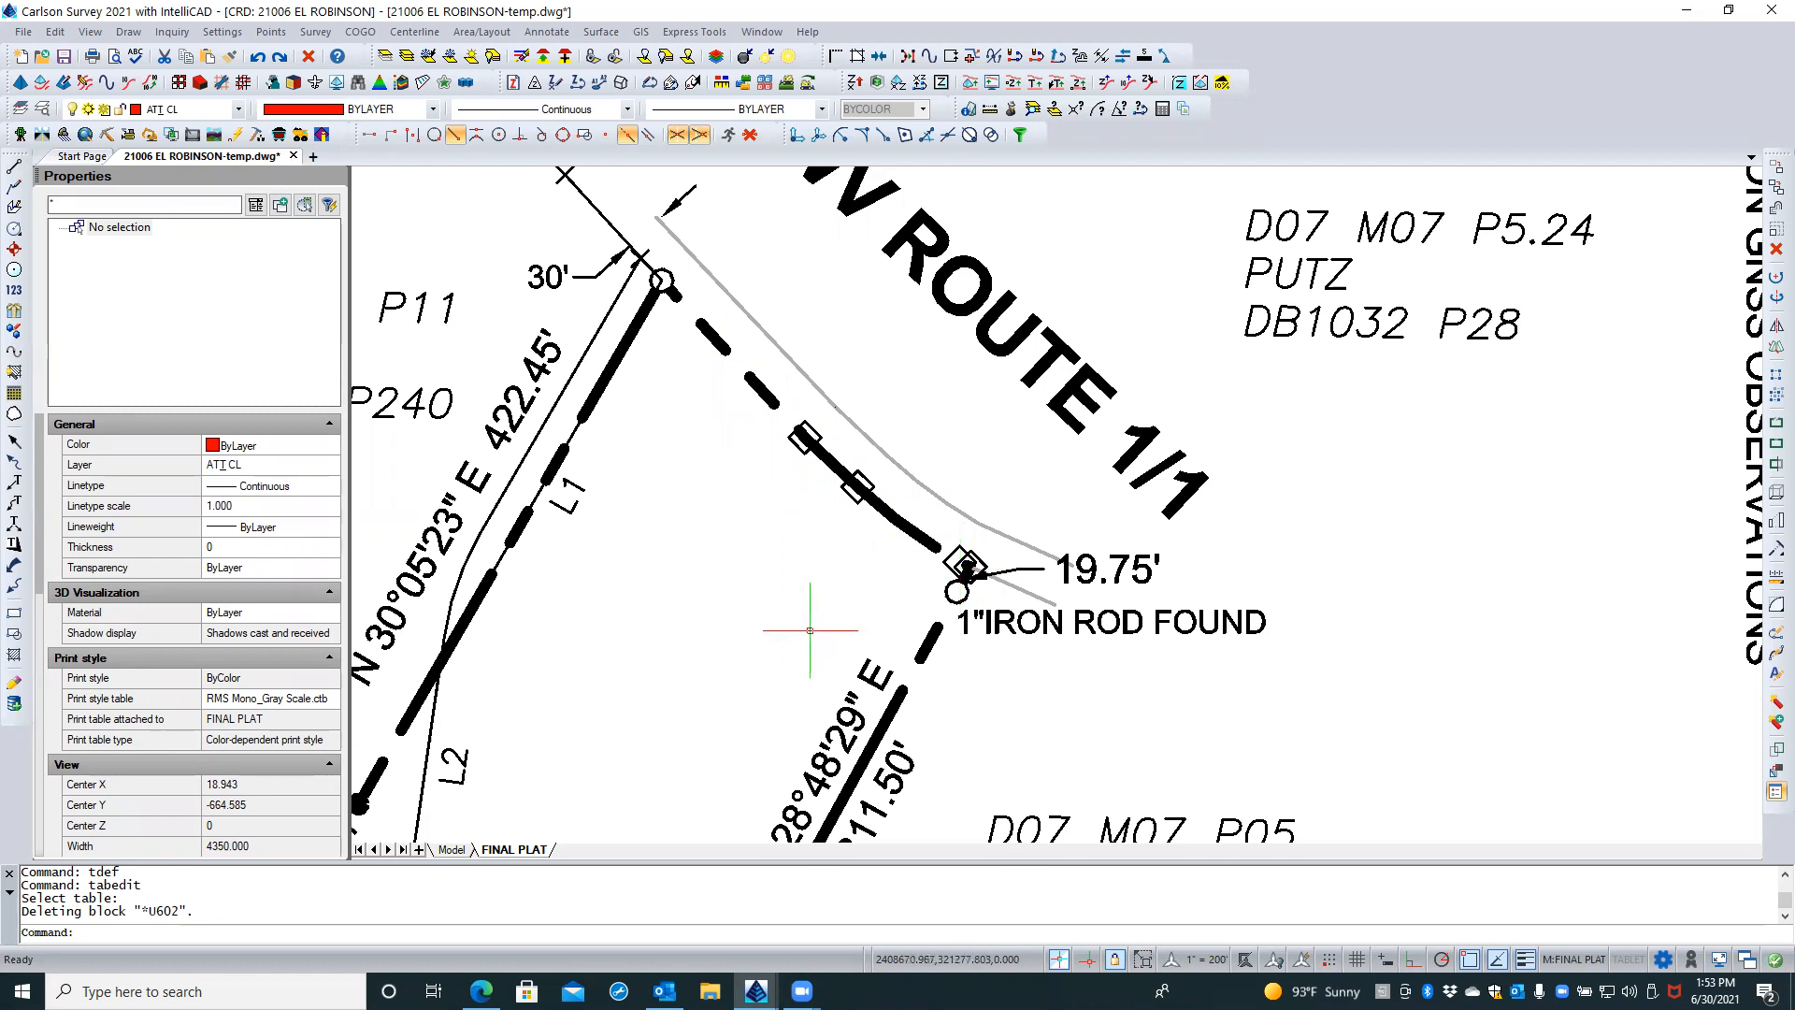
scroll(810, 632, "down", 1)
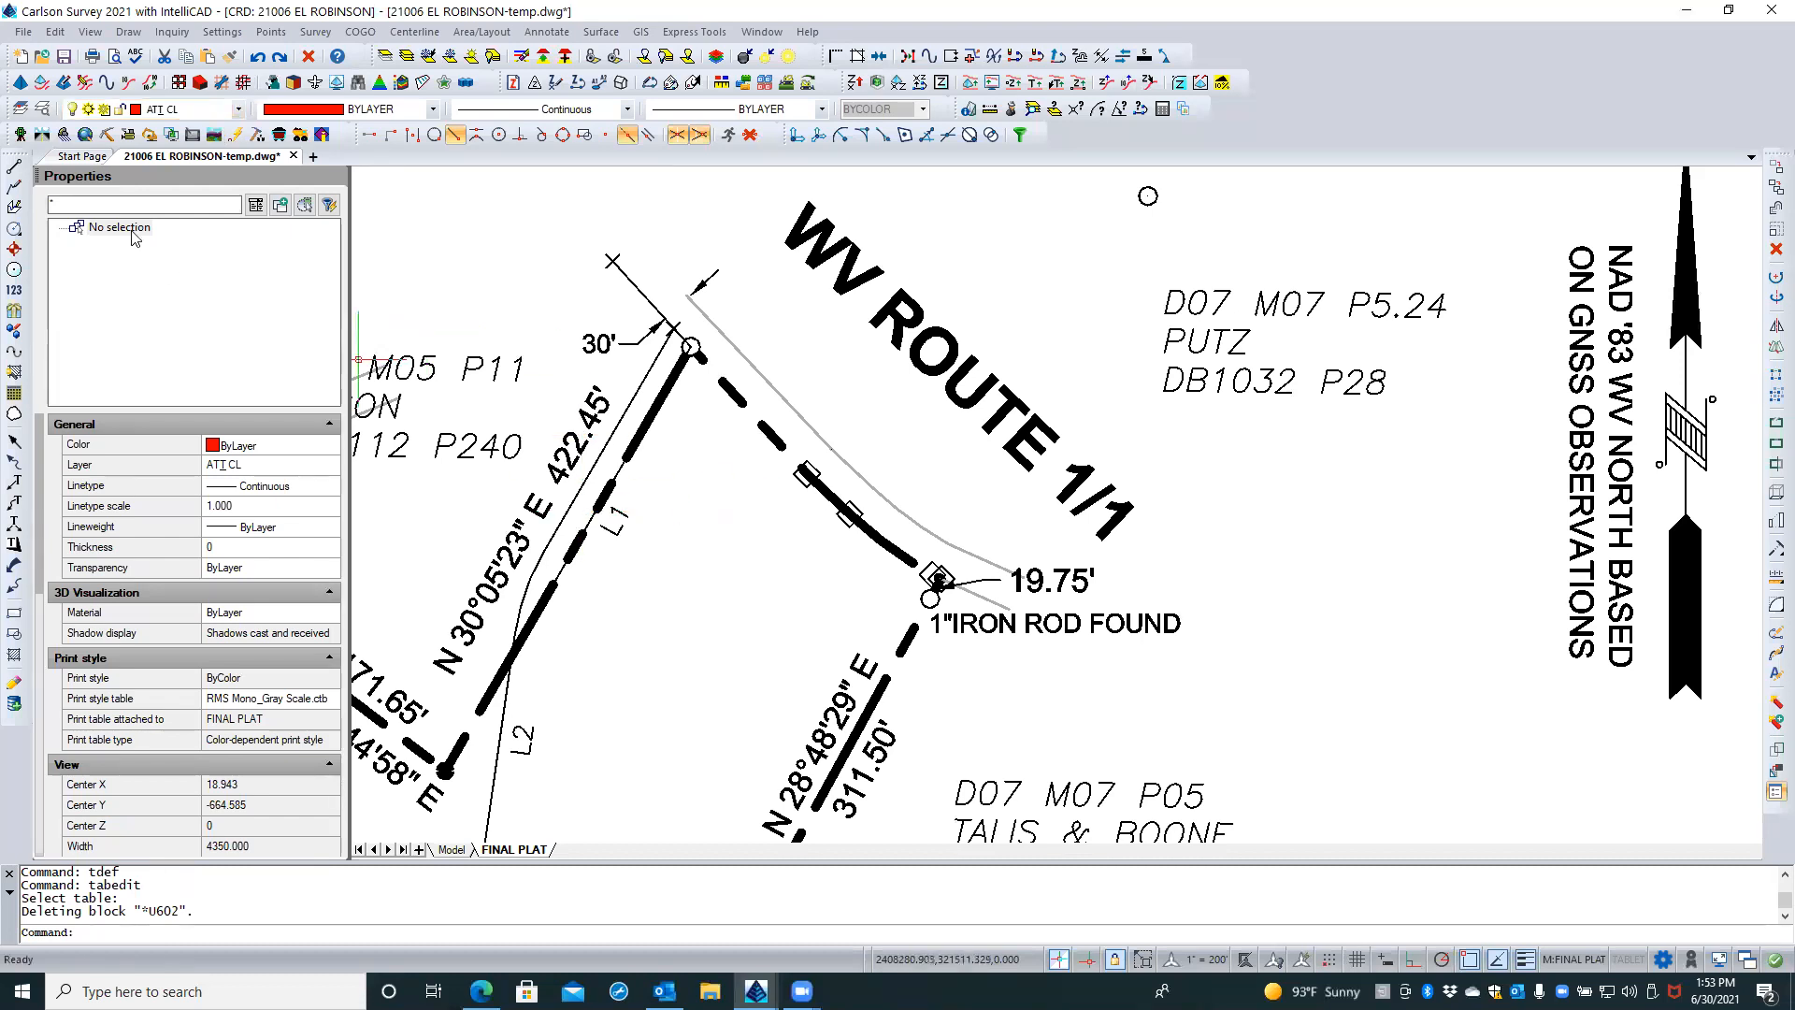
Create a new layer in the layer manager and try to name it ROUTE 1/1 RW
left_click(44, 109)
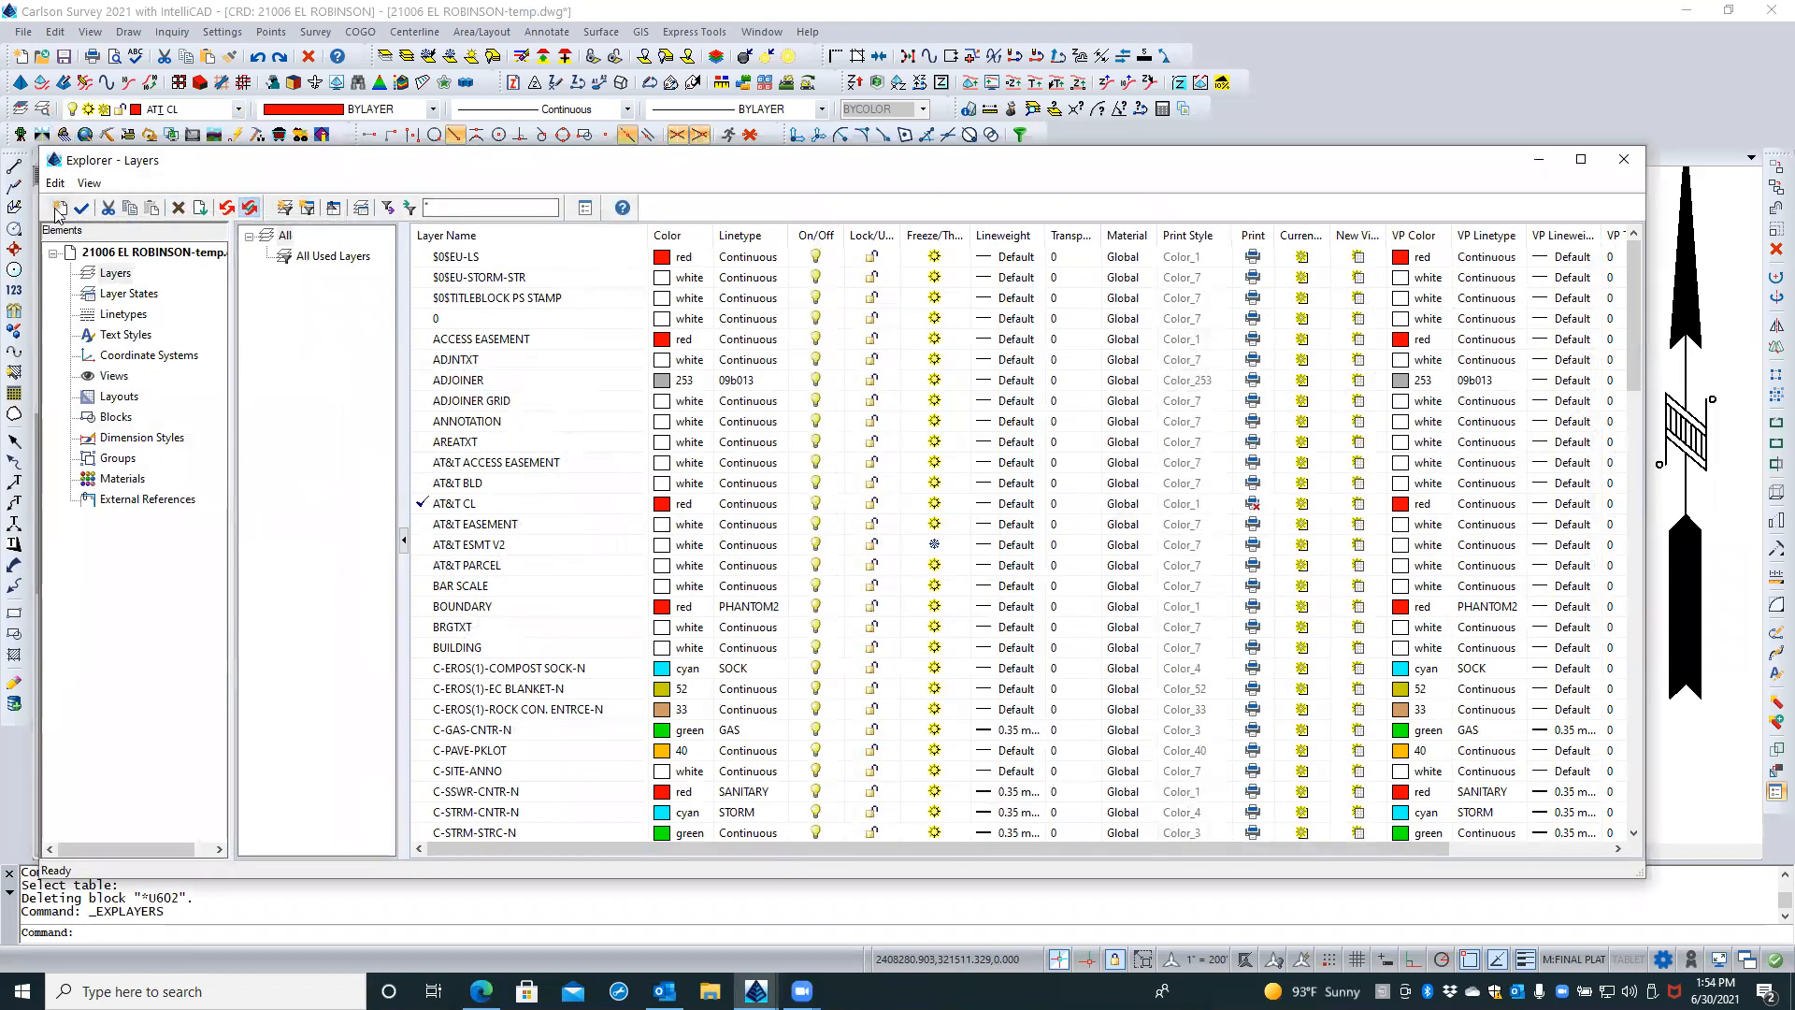
left_click(58, 207)
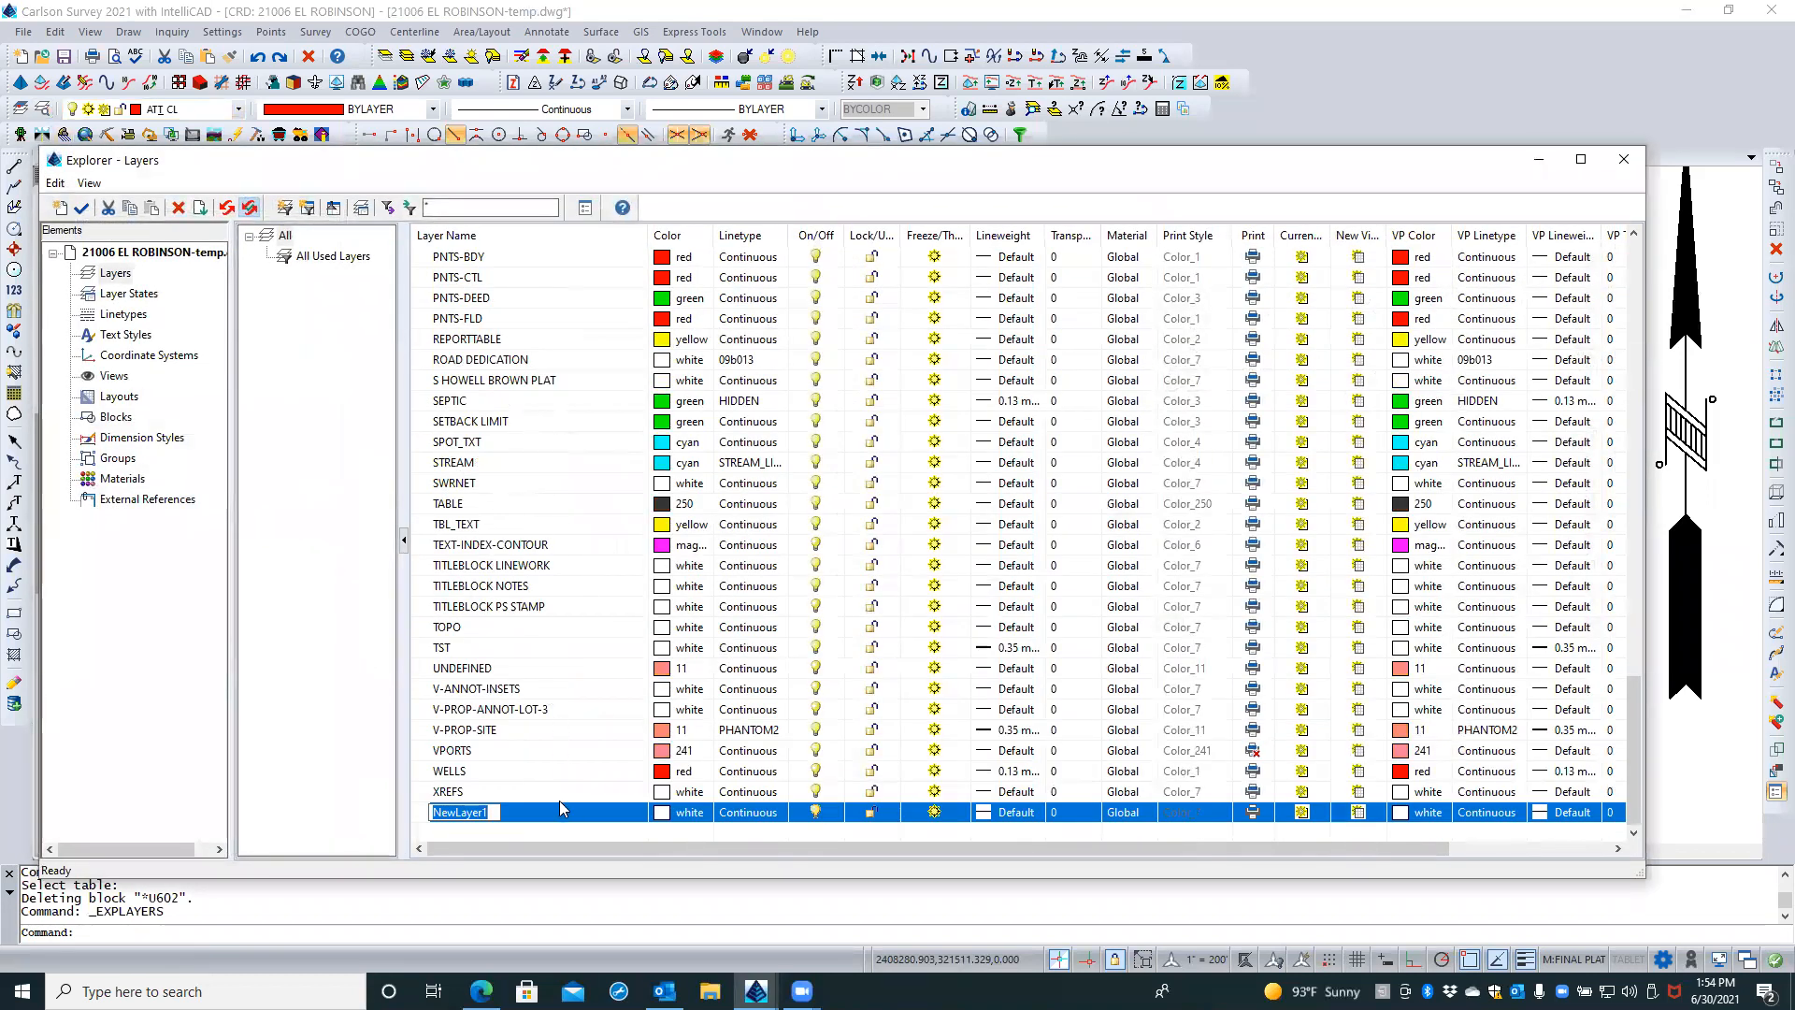
type("ROUTE")
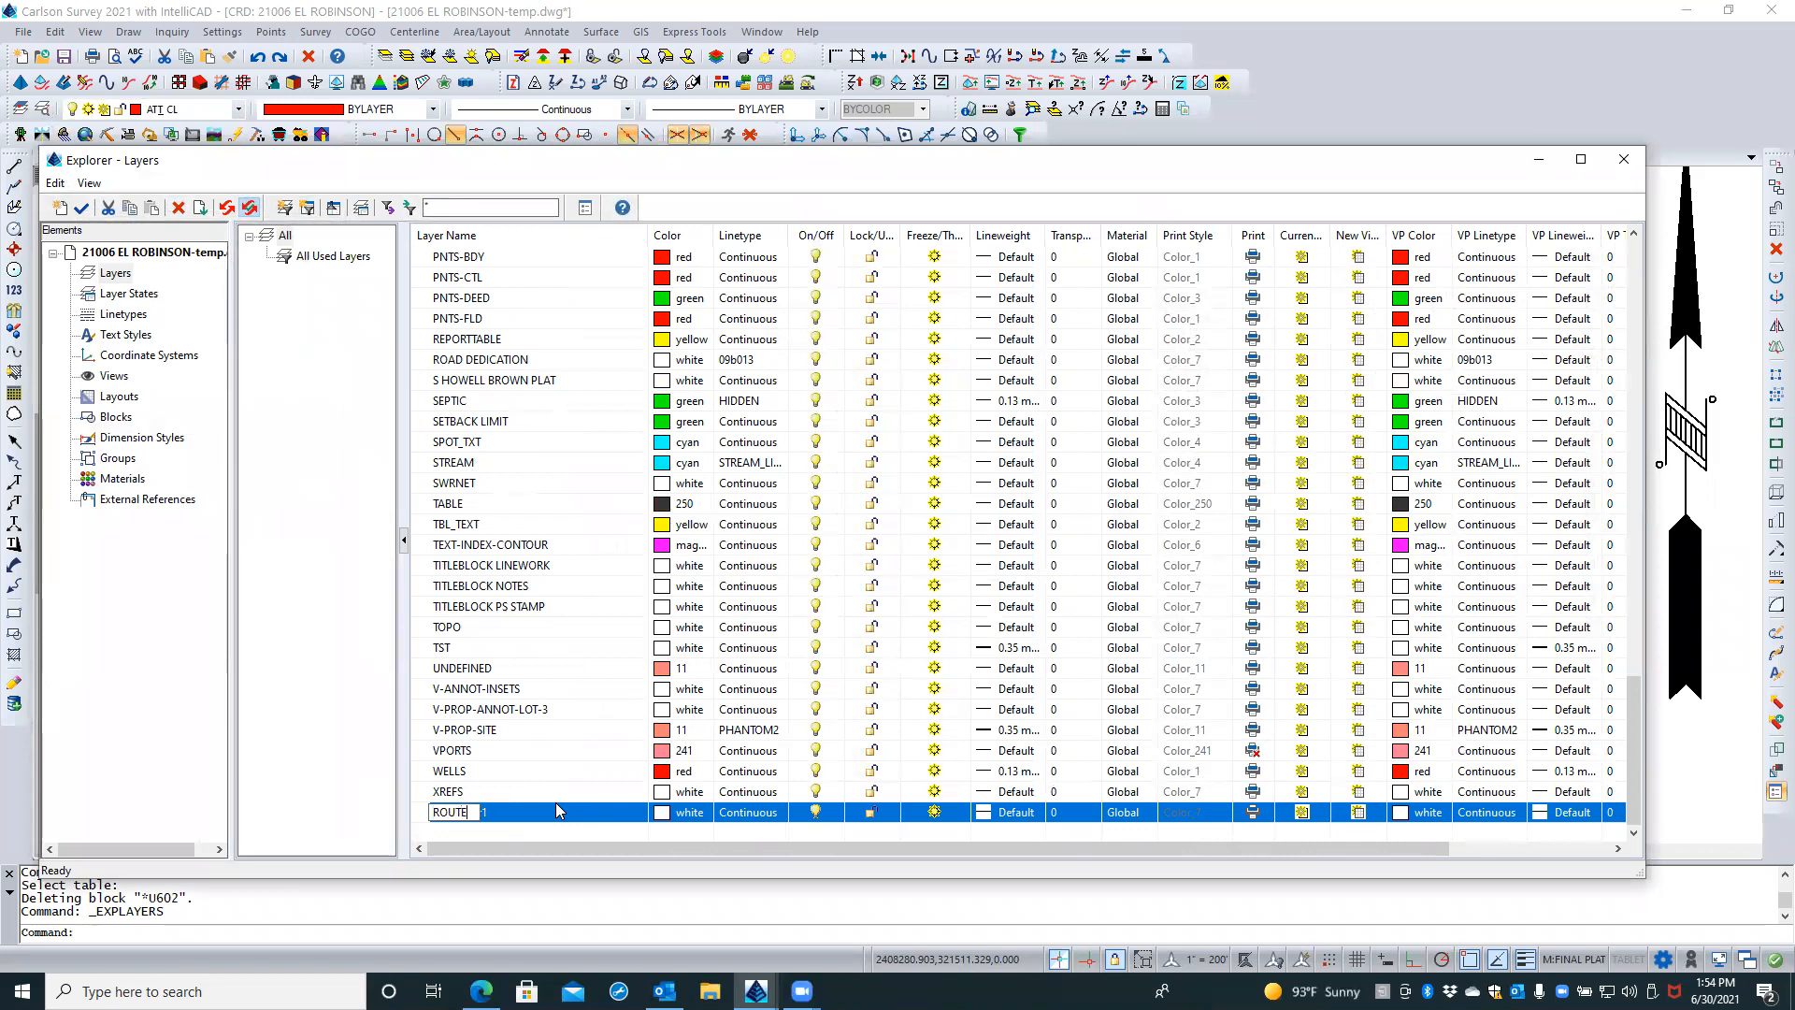
type(" 1/1 RW")
left_click(661, 813)
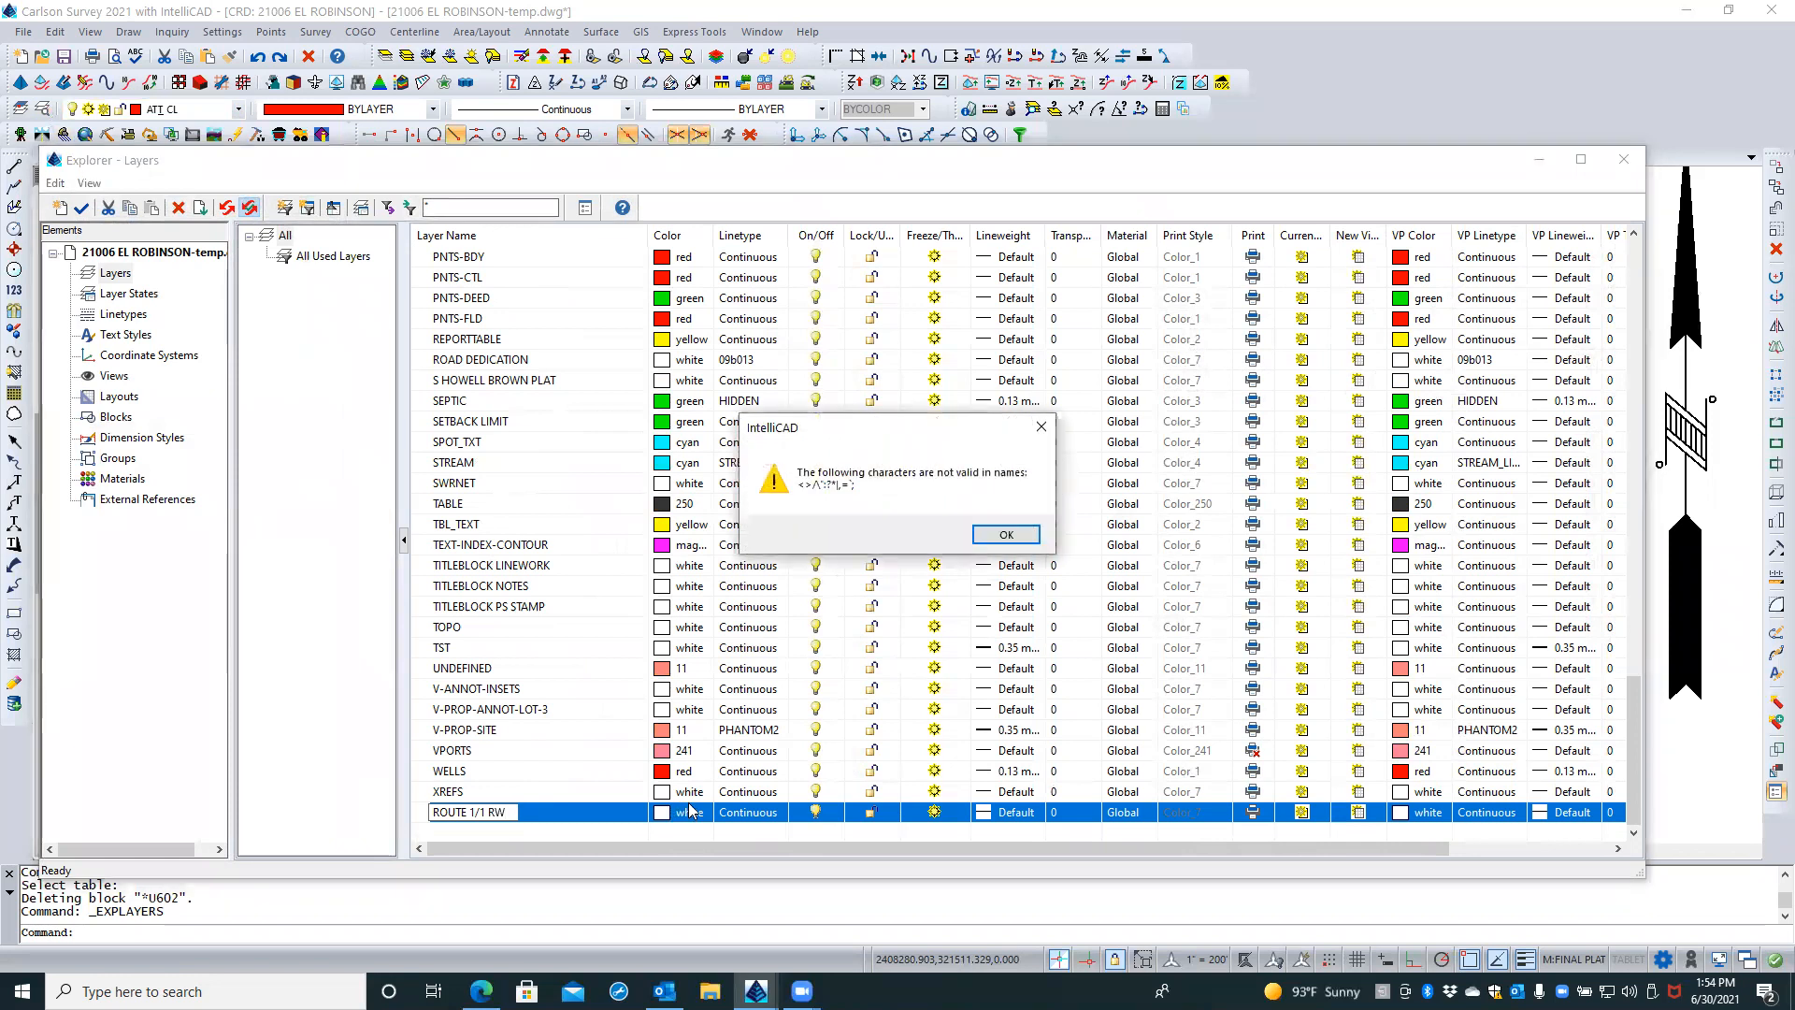
left_click(1005, 534)
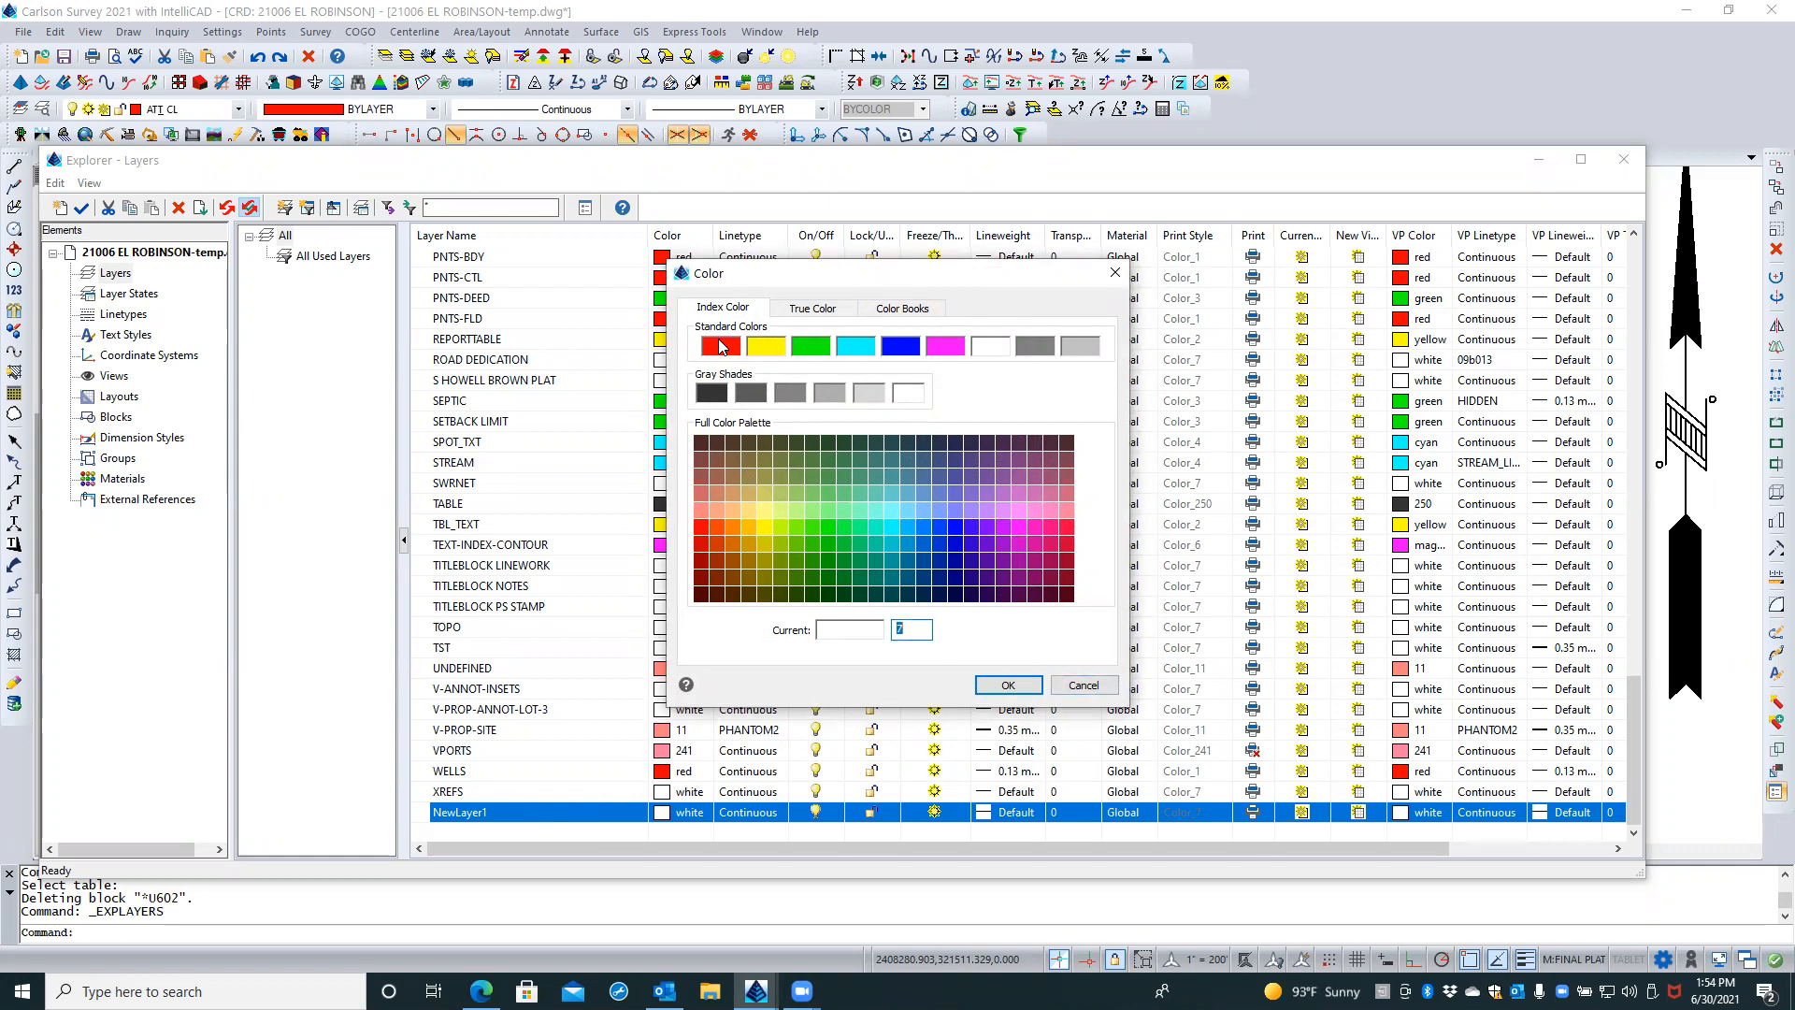
Set the new layer's color to red and name it ROUTE 1-1 RW
left_click(721, 347)
left_click(1007, 685)
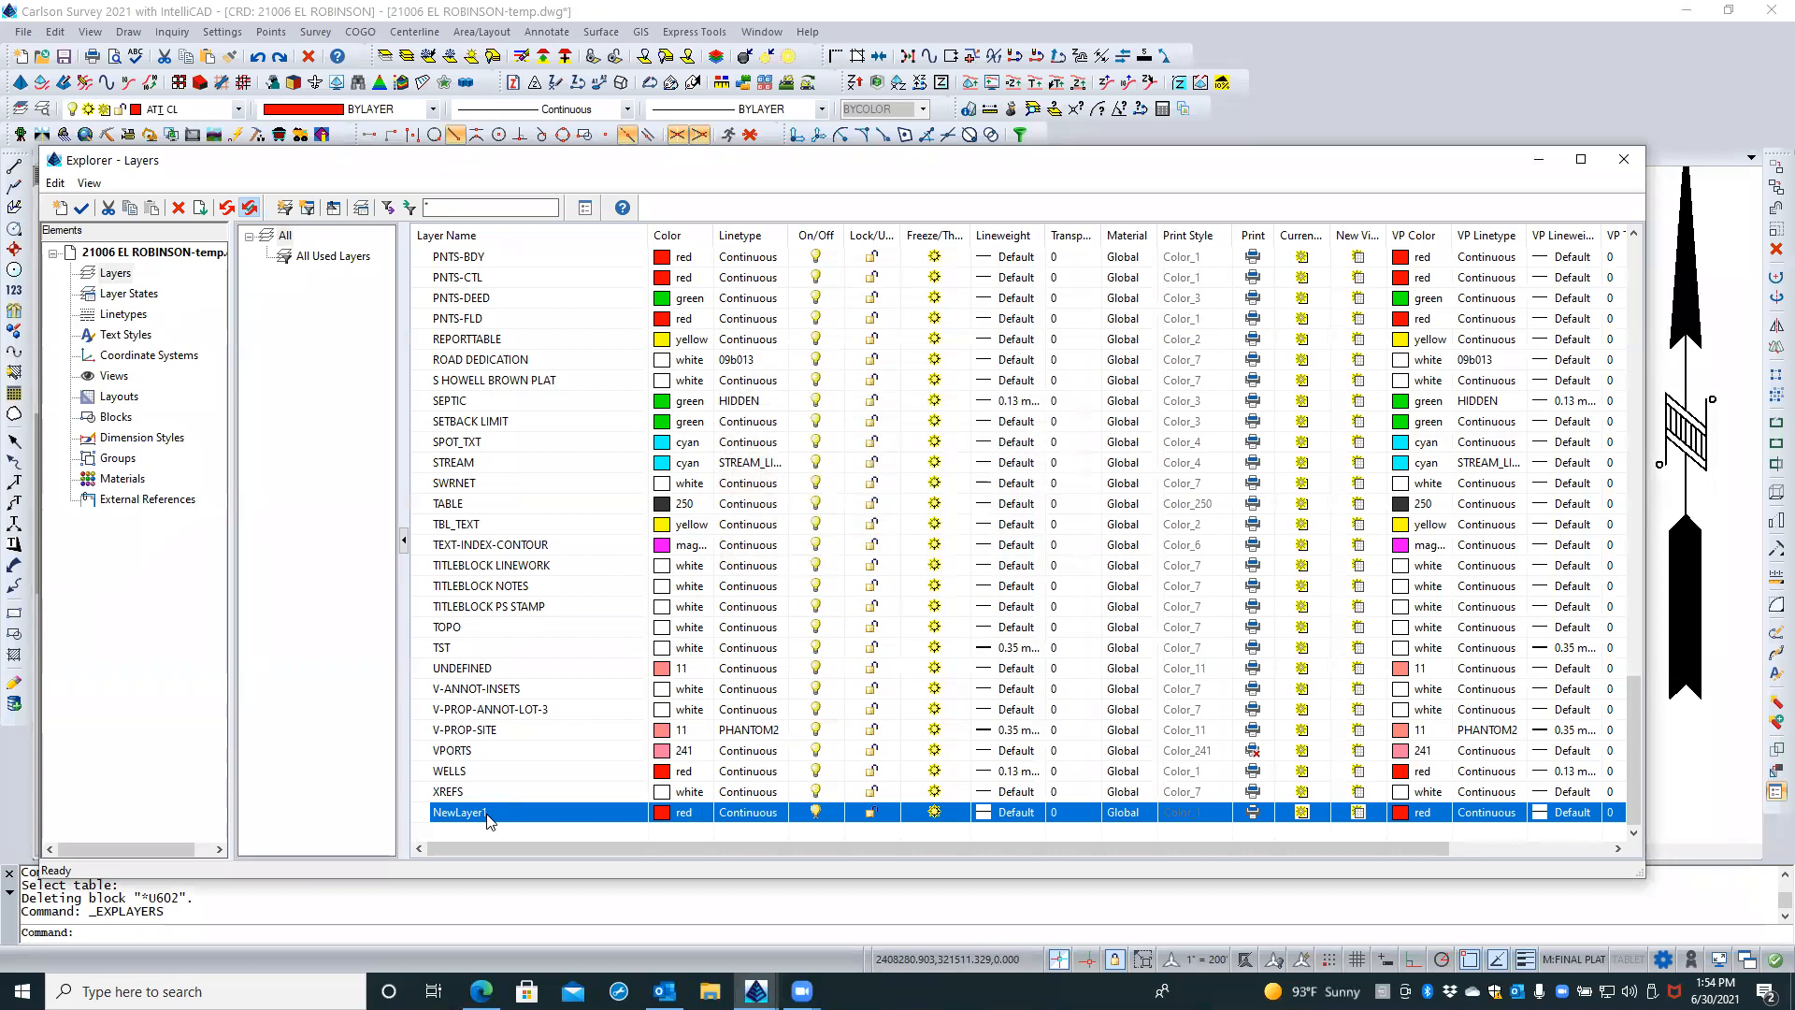
left_click(510, 822)
type("ROUTE 1-1 RW")
Make the ROUTE 1-1 RW layer current, turn off its printing and close the layer manager
double_click(417, 814)
left_click(1250, 812)
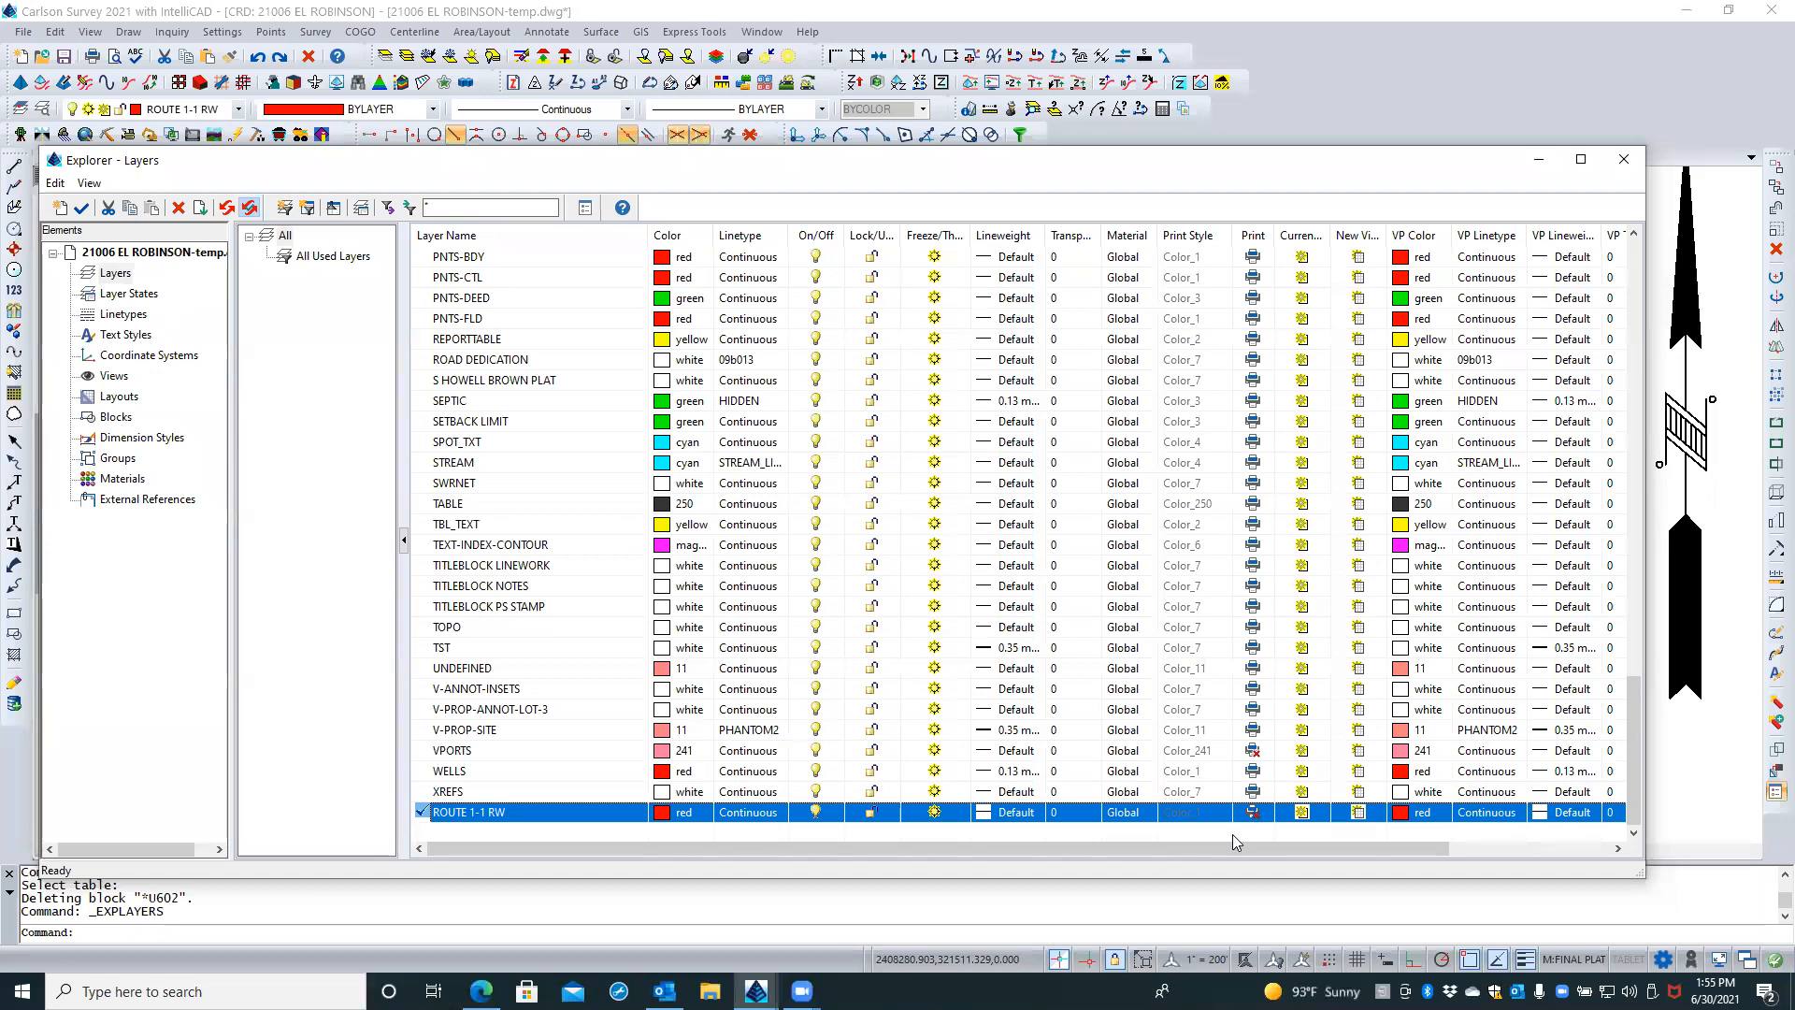
left_click(1628, 162)
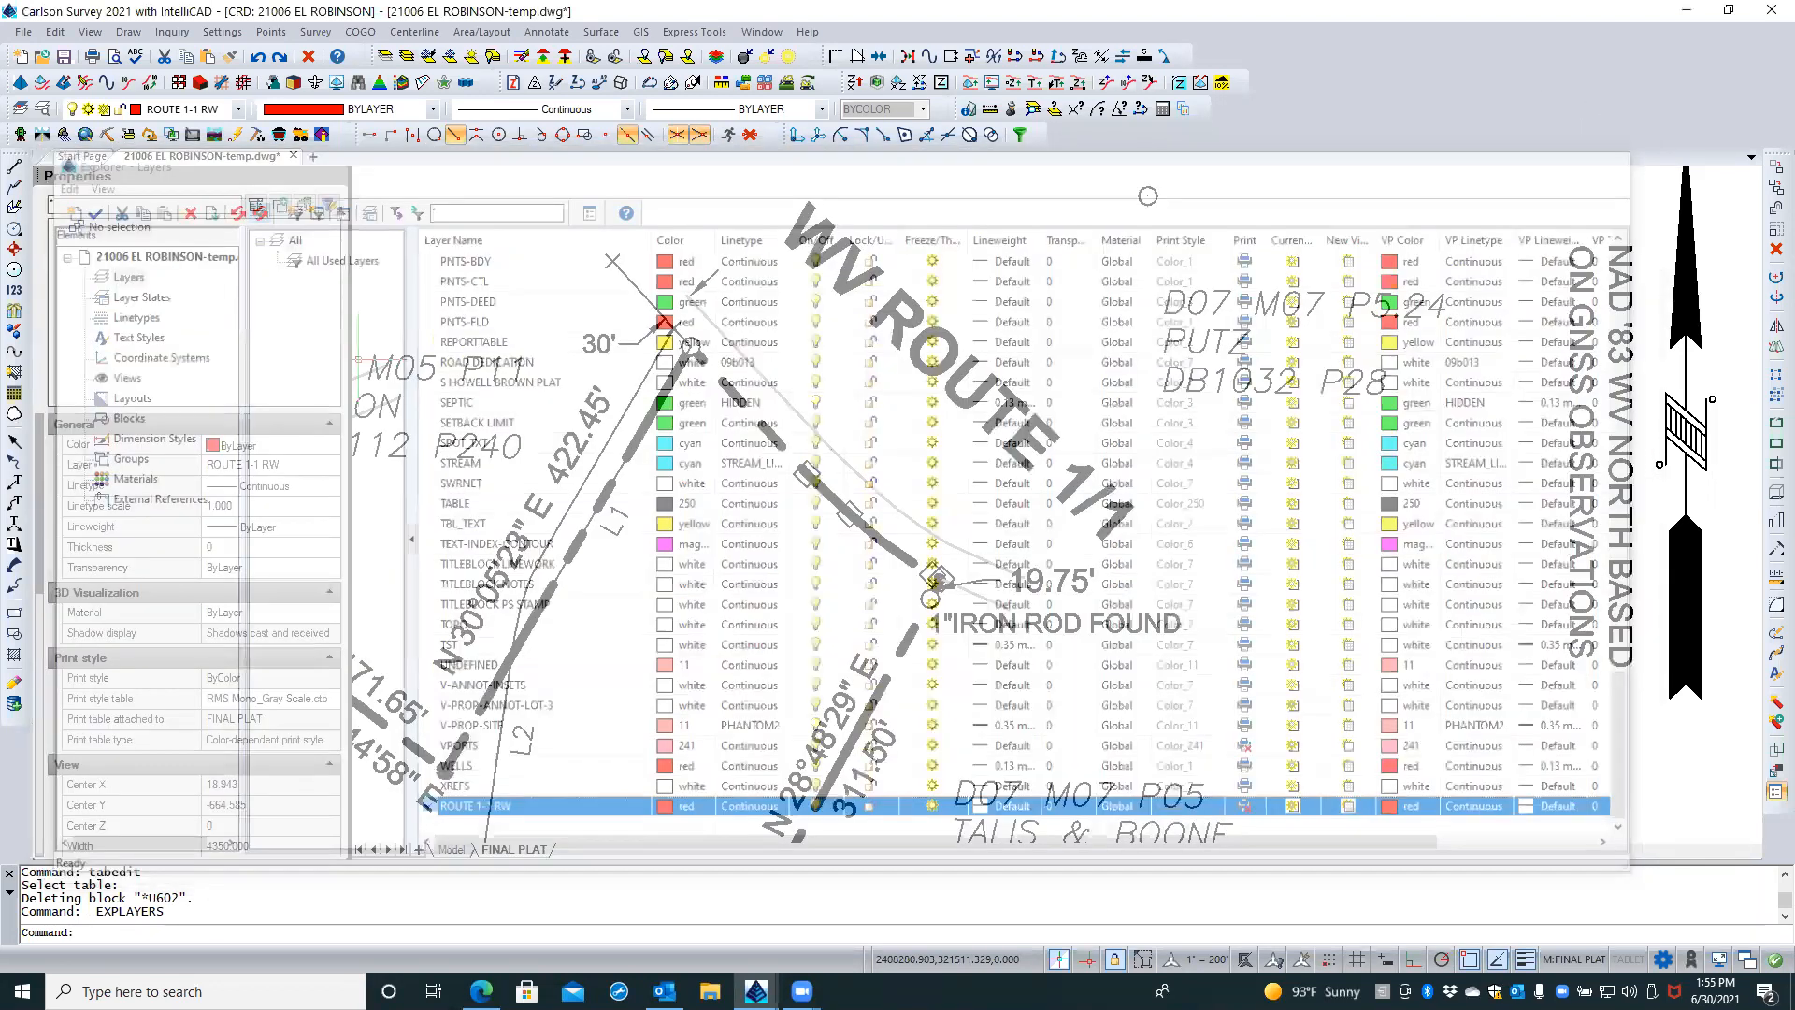
Trace the boundary along WV Route 1/1 with a four-segment 2D polyline using the current drawing properties, from the 30' corner to the iron rod
left_click(14, 186)
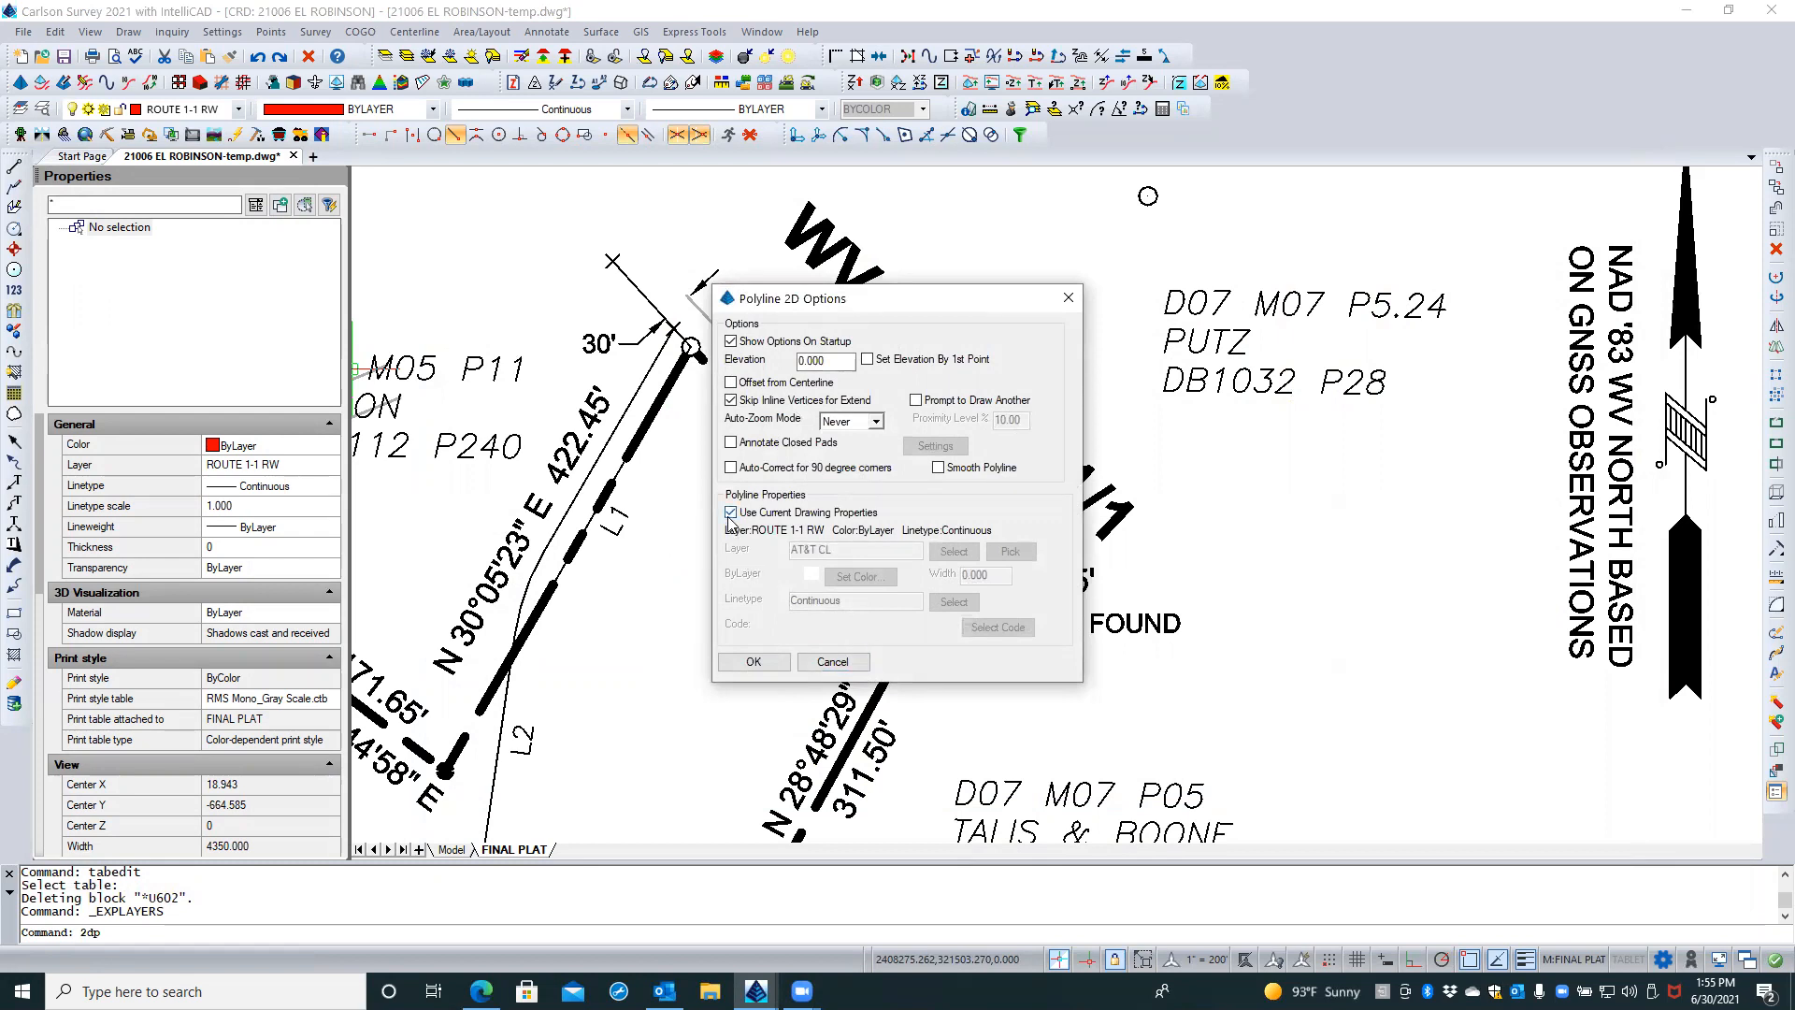
left_click(751, 662)
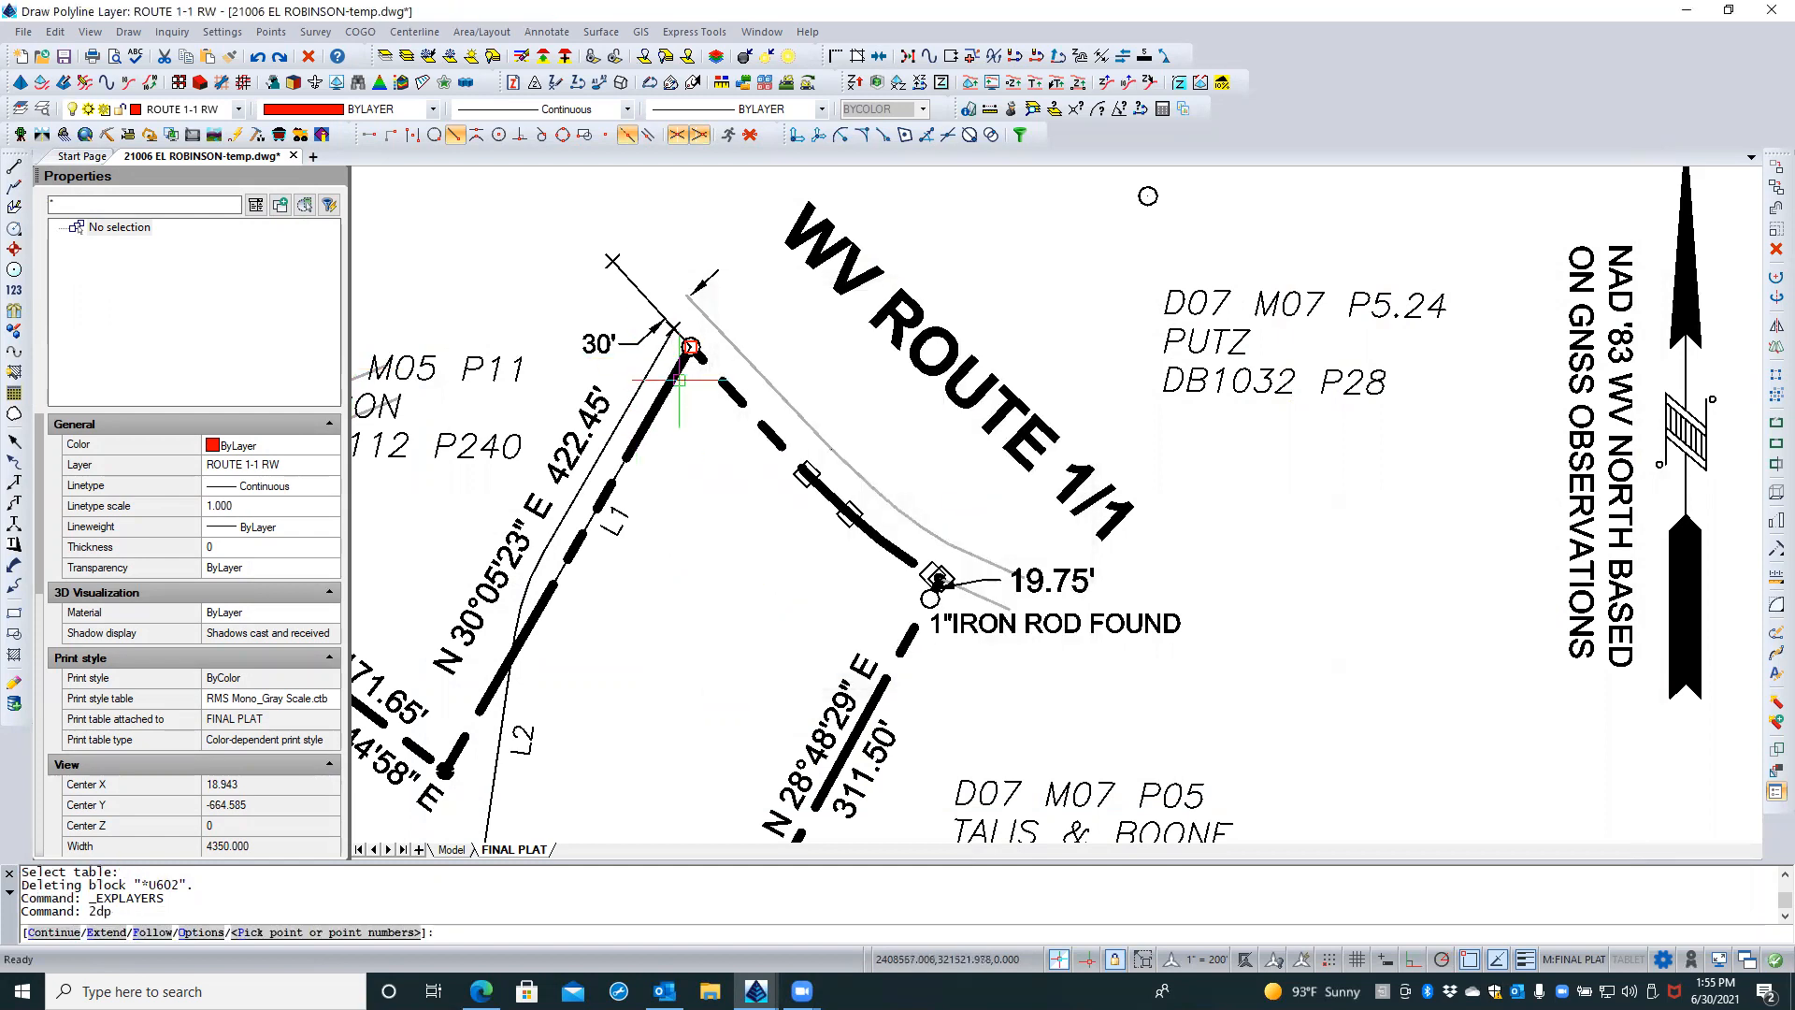
left_click(690, 349)
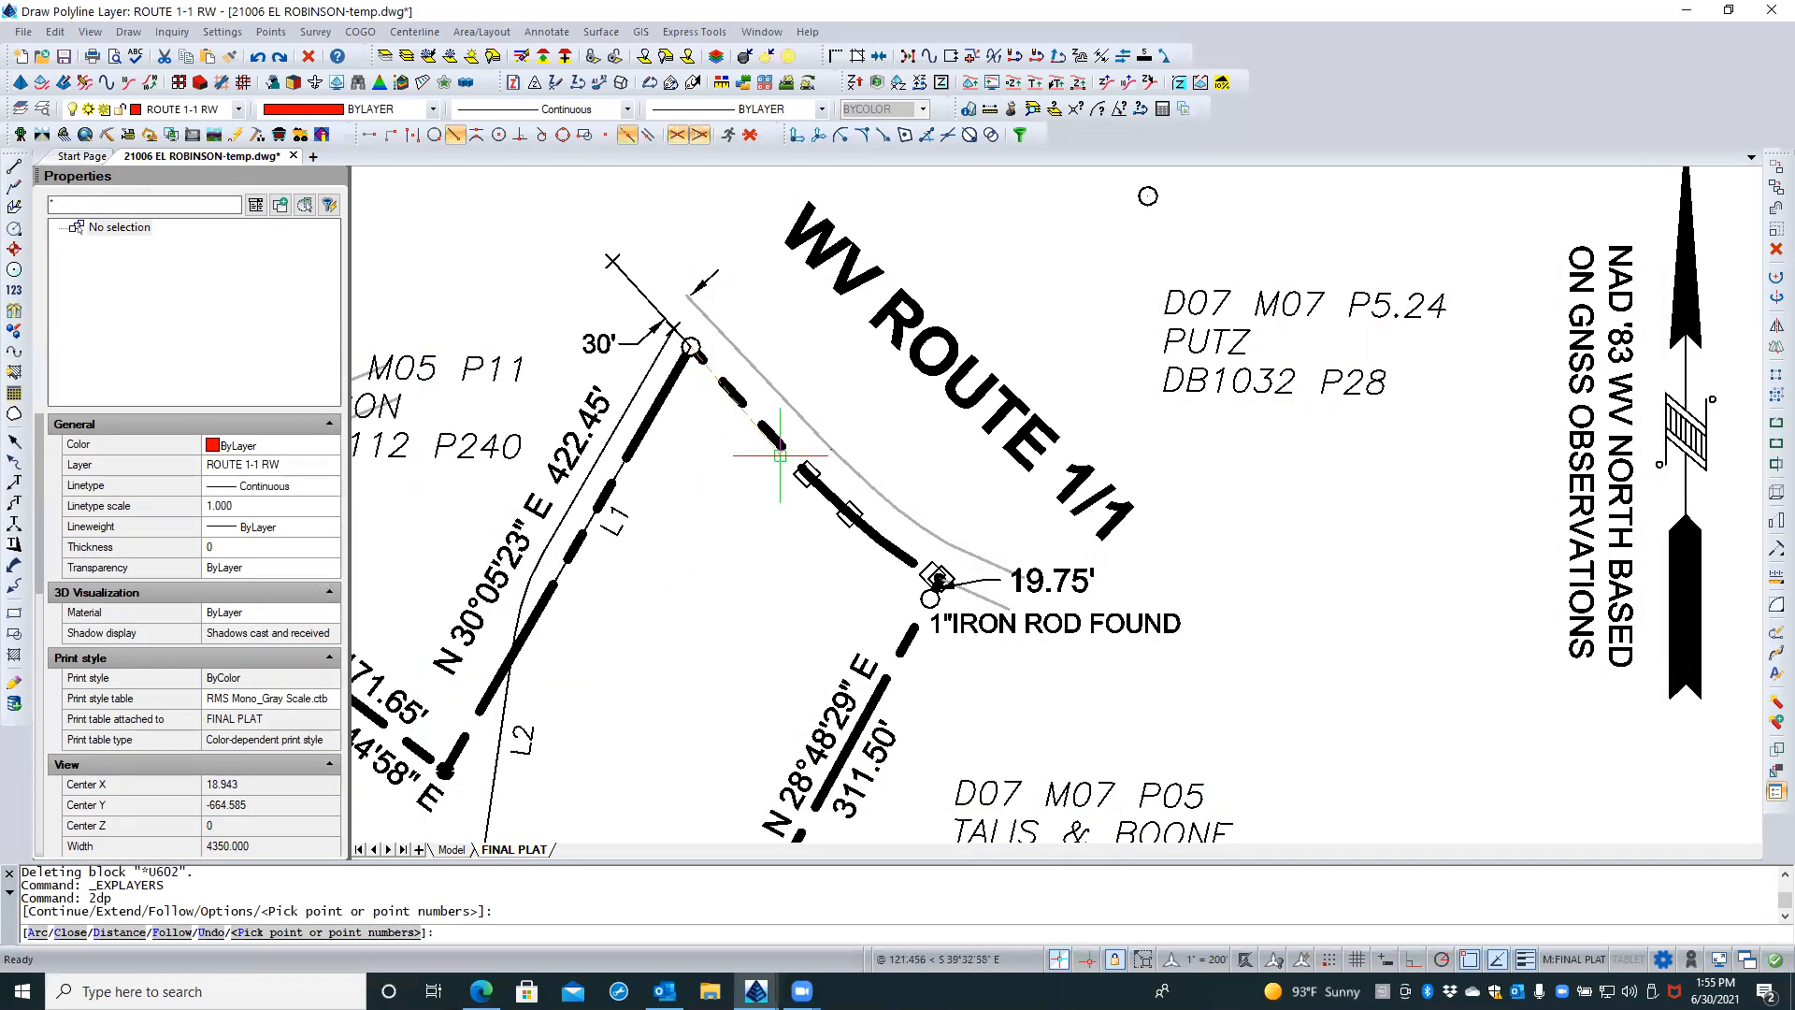
left_click(804, 475)
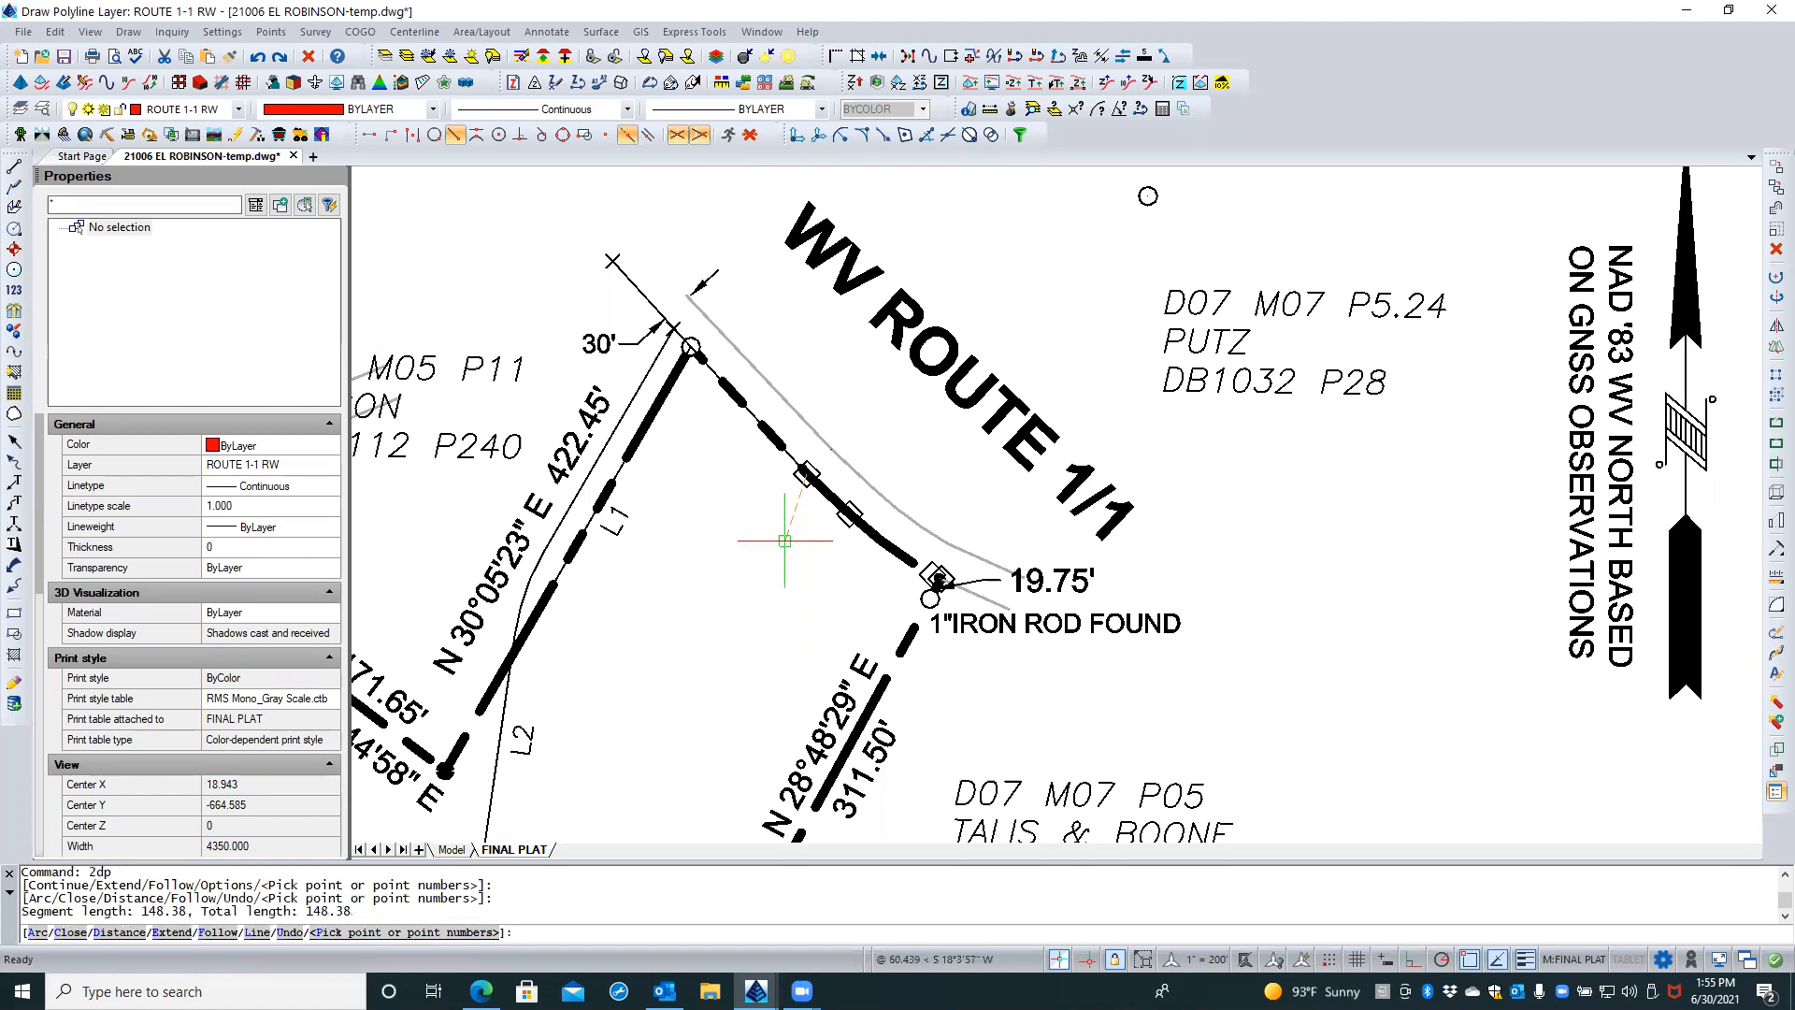
left_click(849, 513)
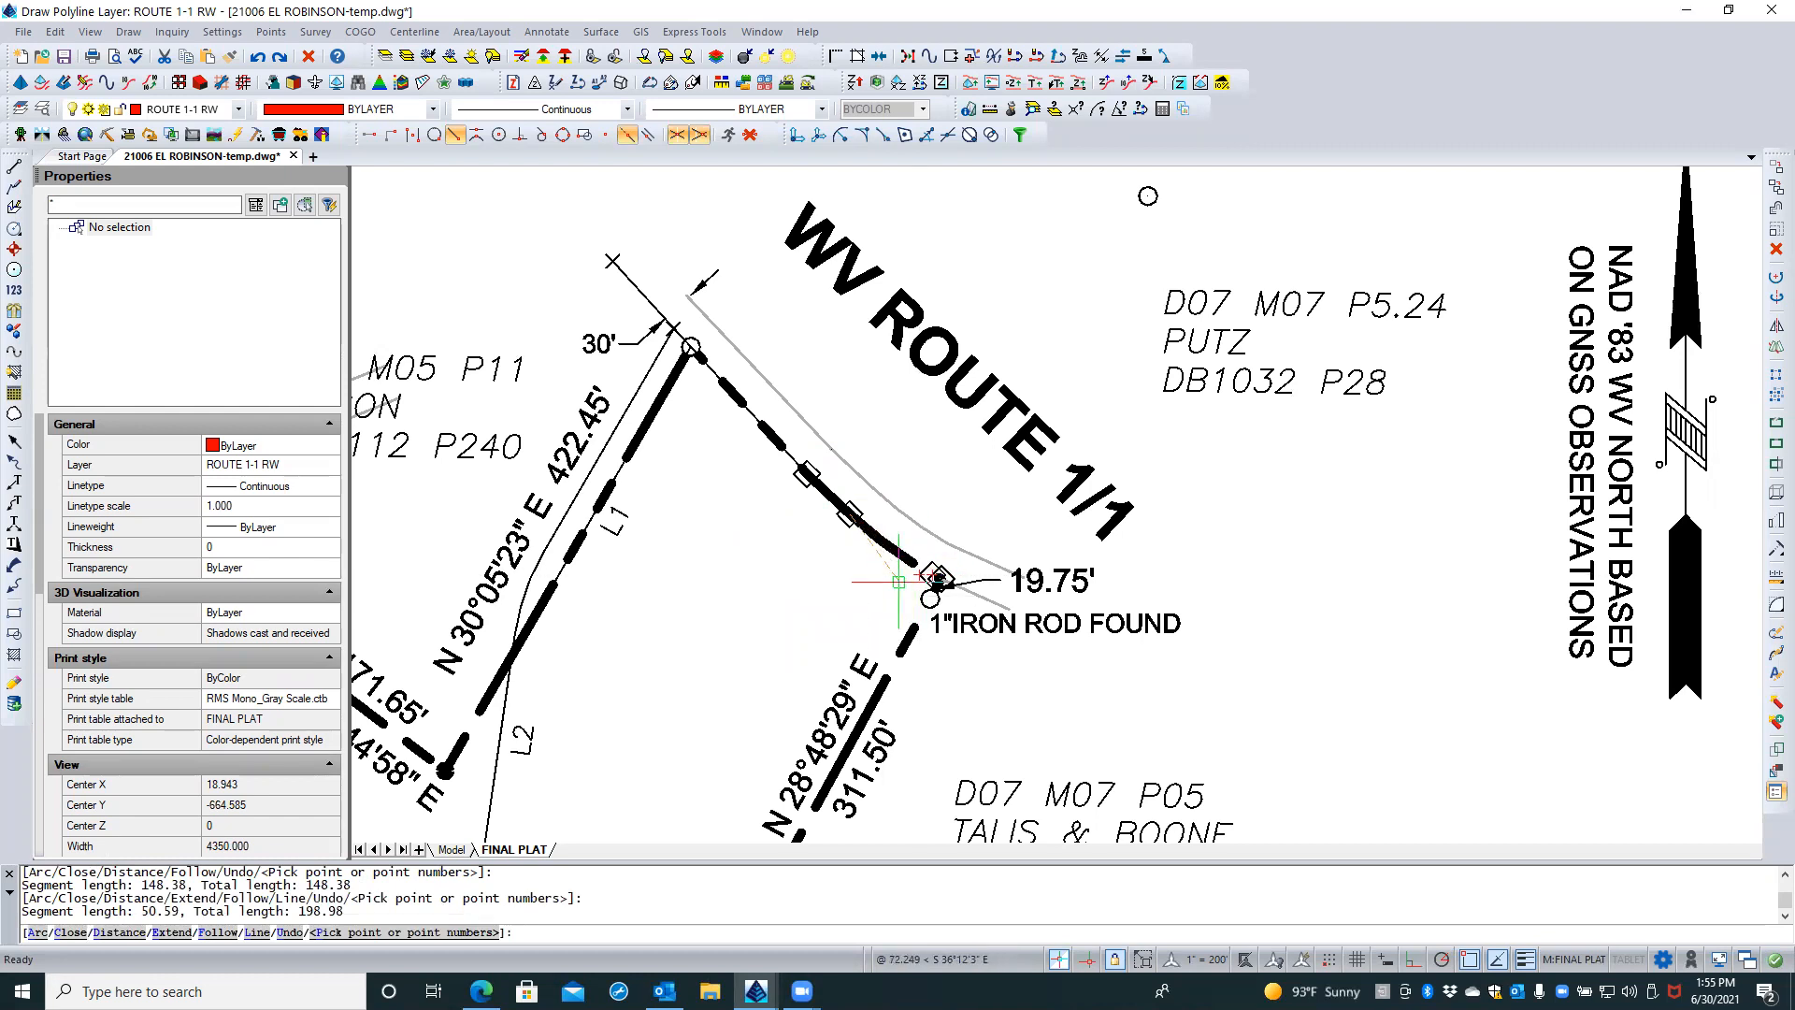
scroll(899, 583, "up", 5)
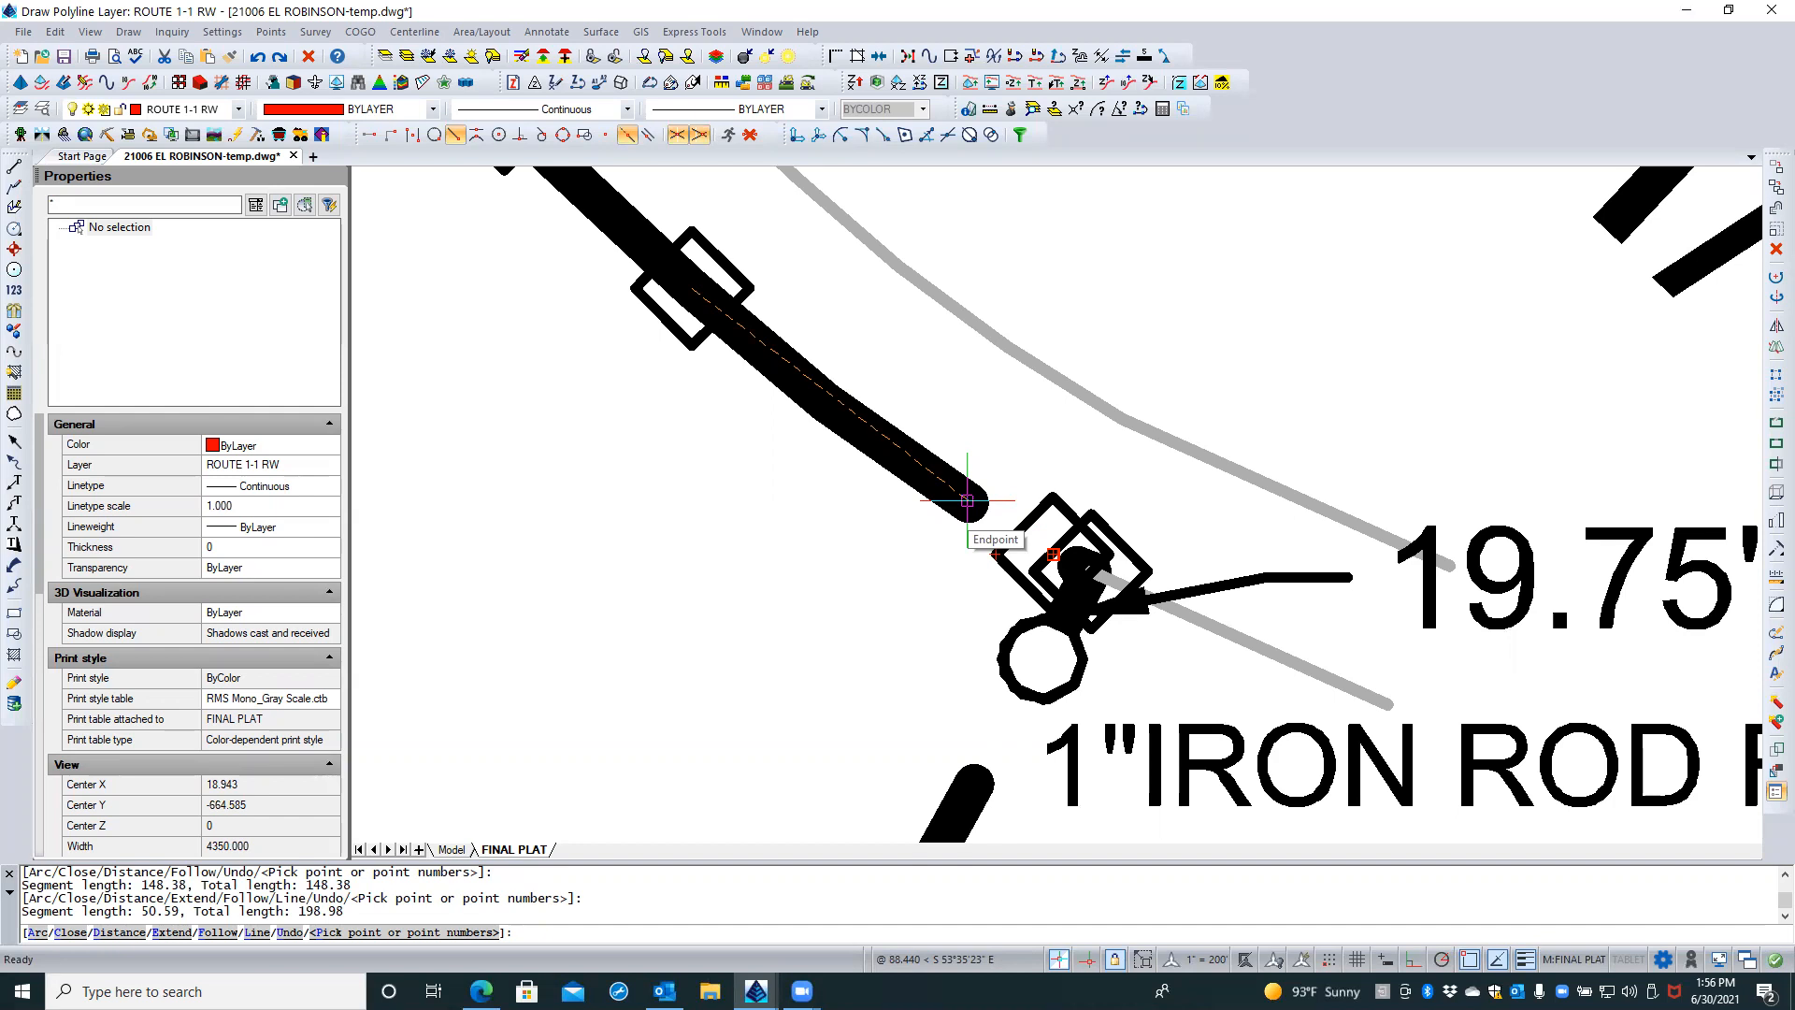
left_click(967, 501)
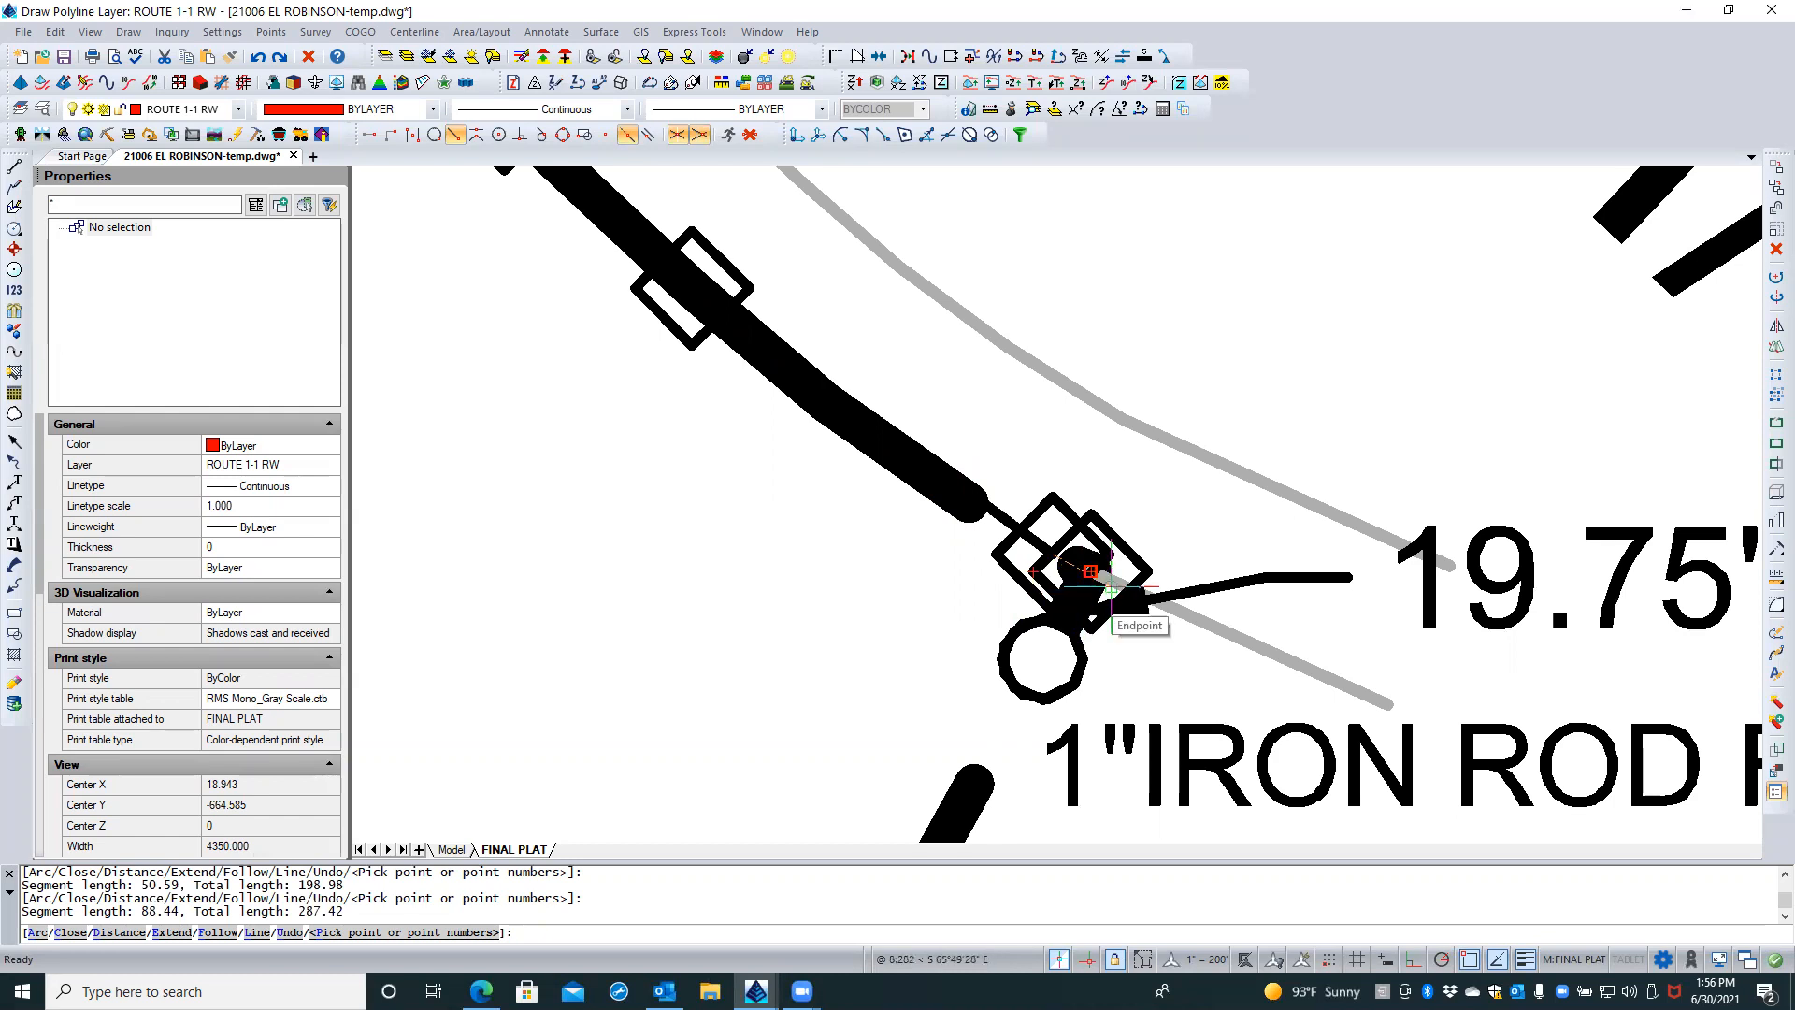
left_click(1111, 590)
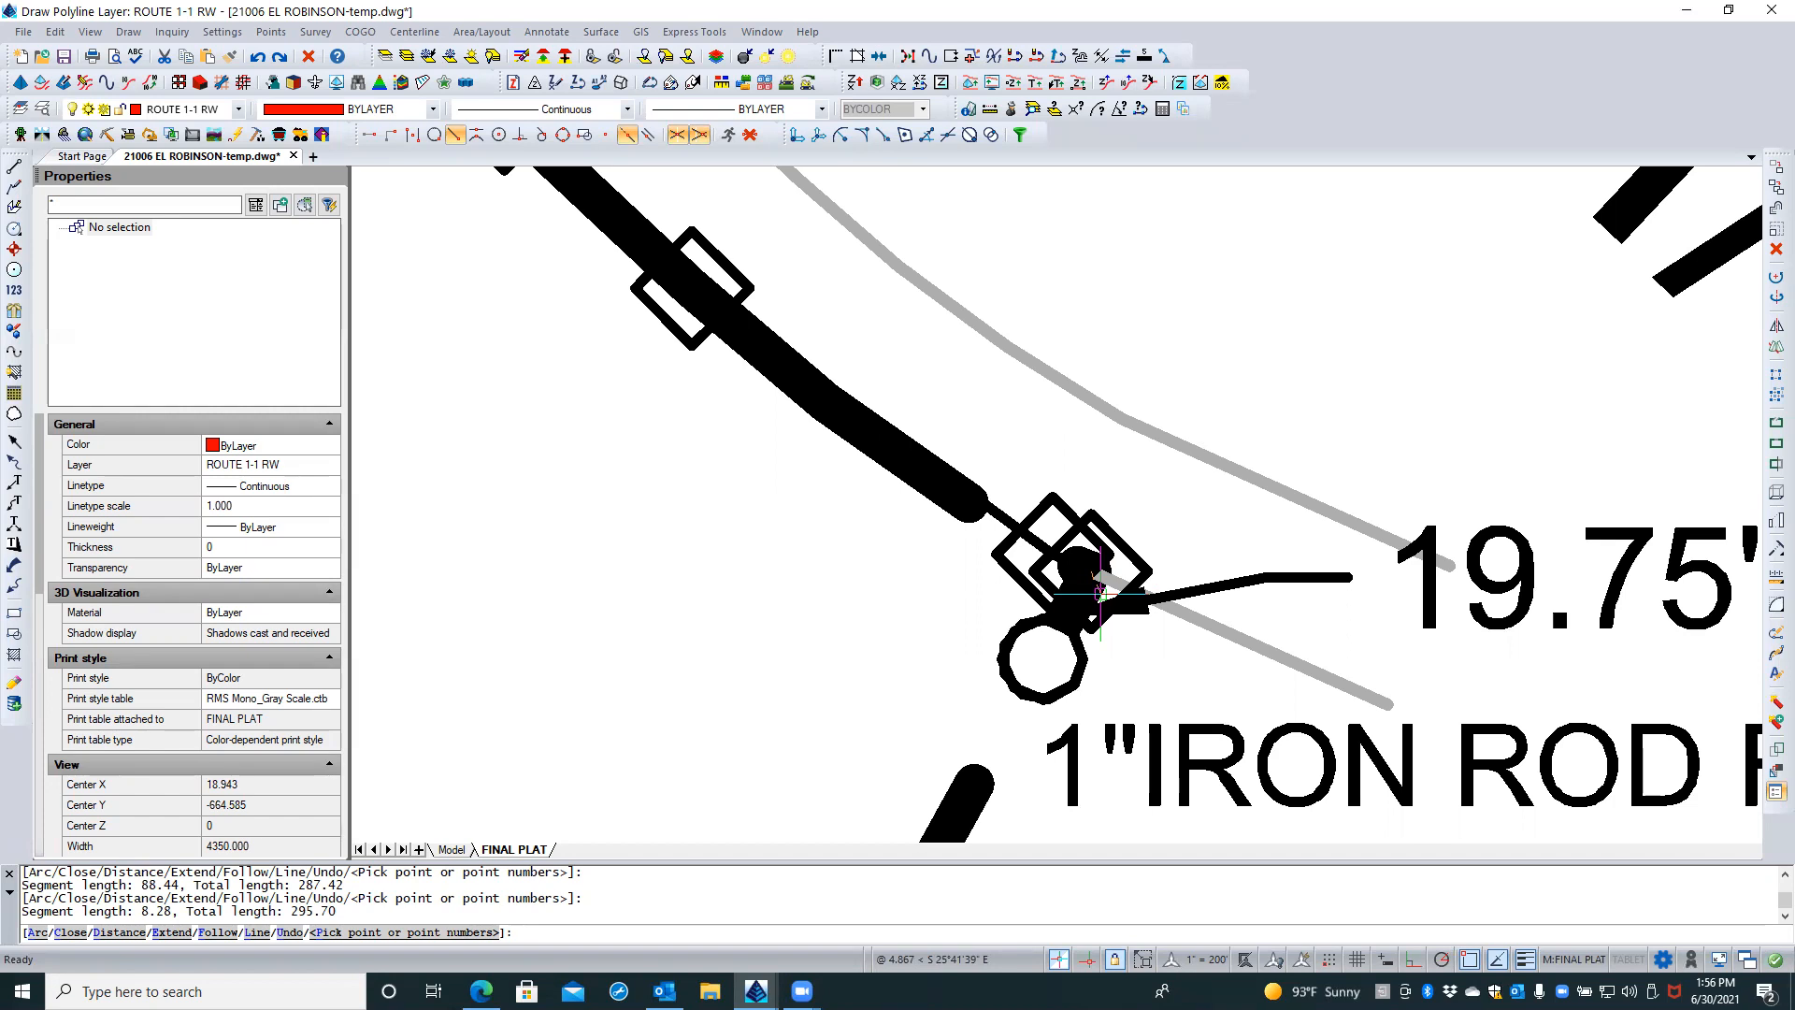
key("Return")
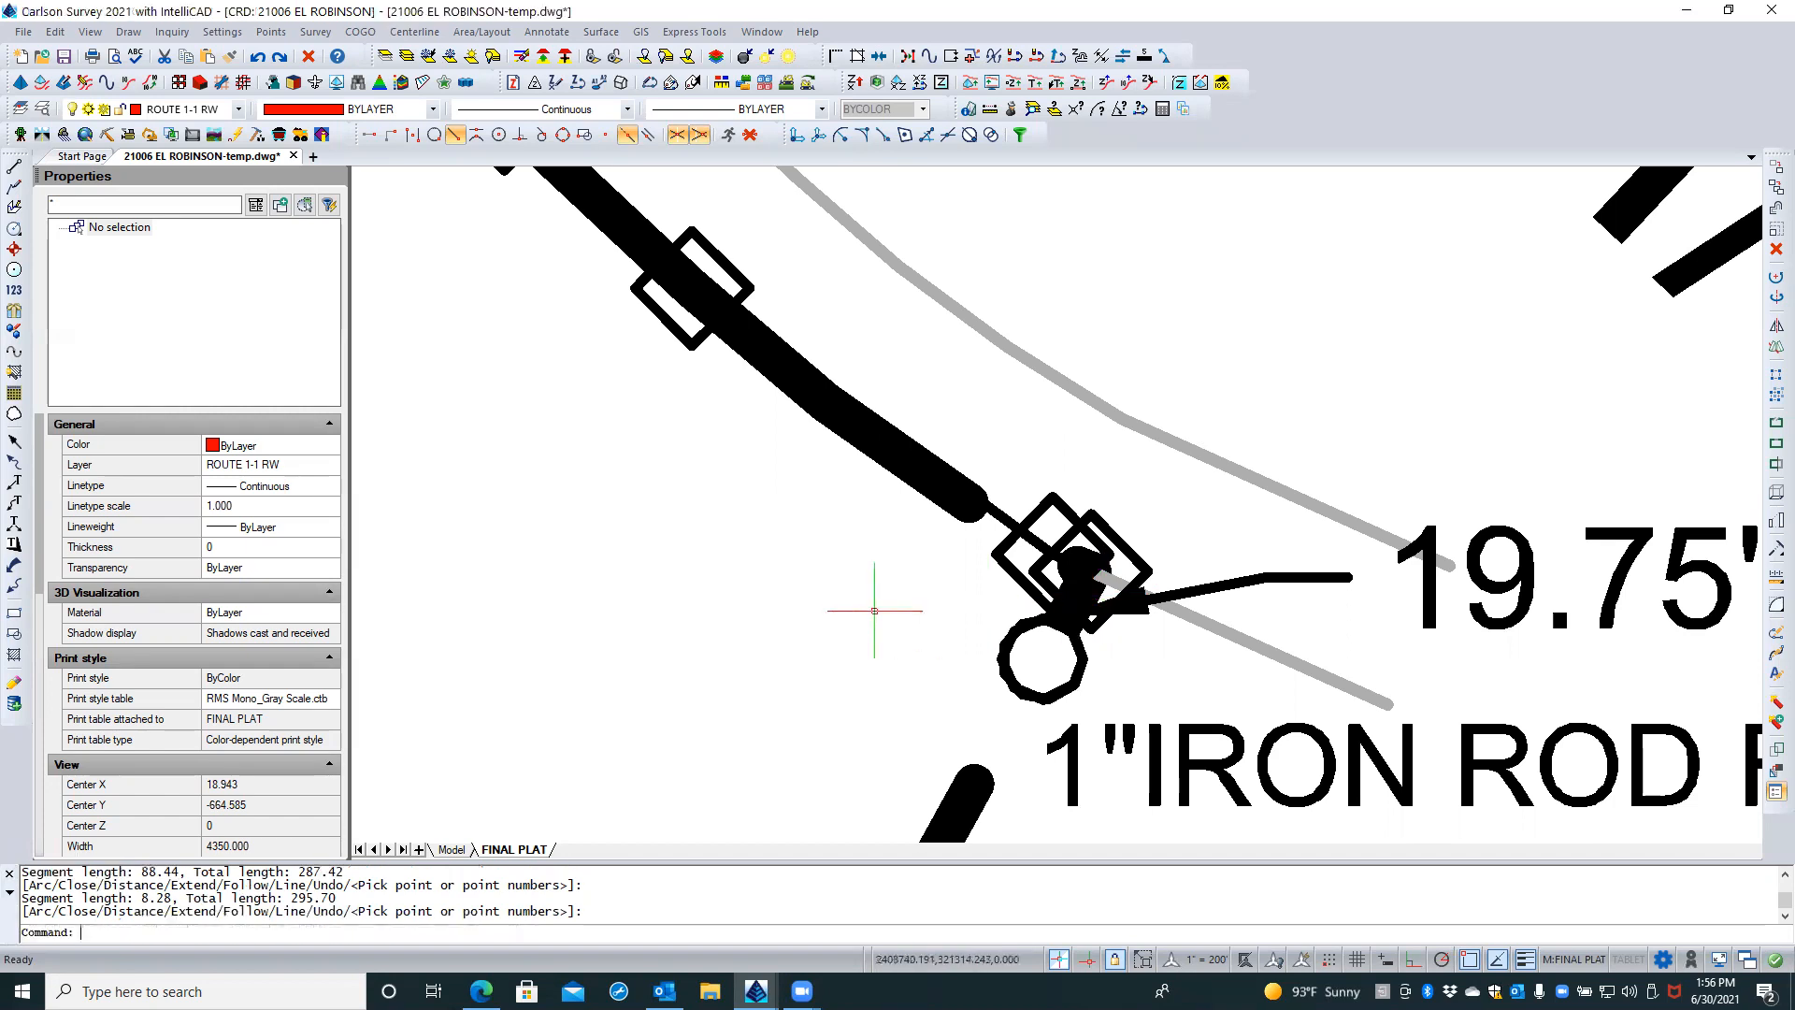
Examine the traced polyline along WV Route 1/1 between the 30' dimension and the iron rod
scroll(853, 605, "down", 4)
scroll(665, 590, "down", 3)
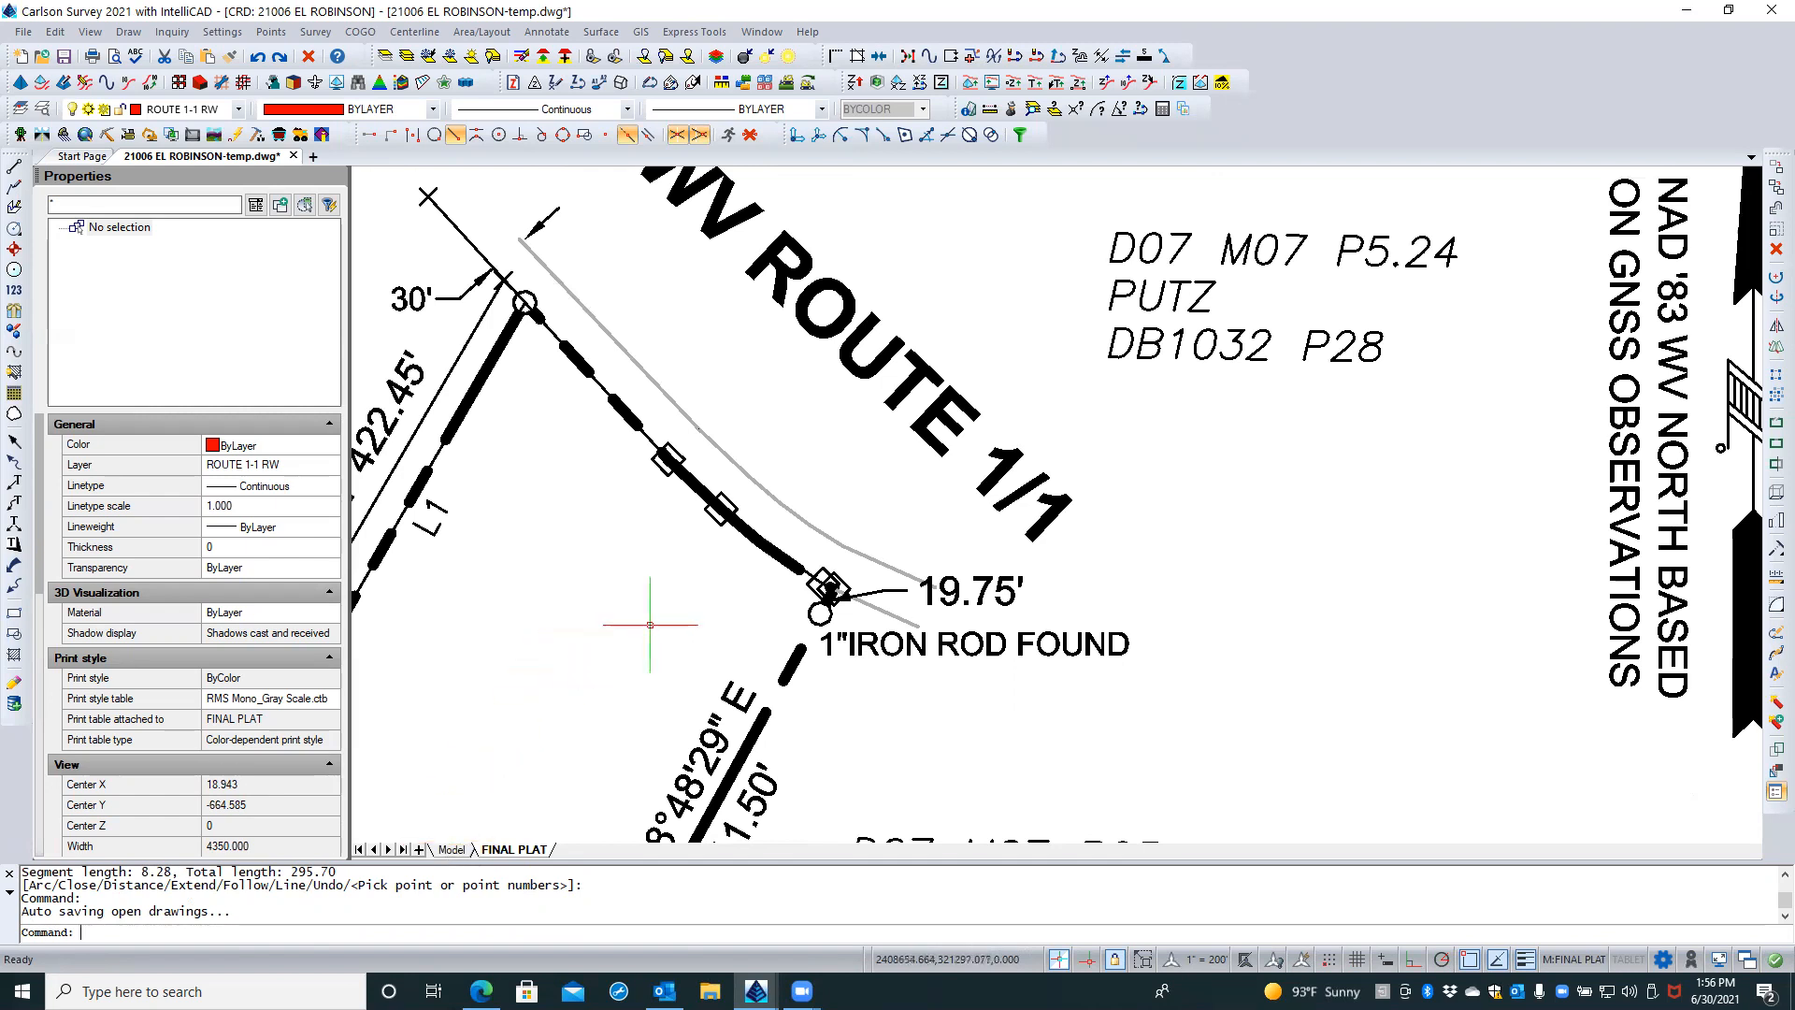
scroll(652, 626, "down", 1)
scroll(653, 627, "down", 1)
scroll(653, 626, "up", 2)
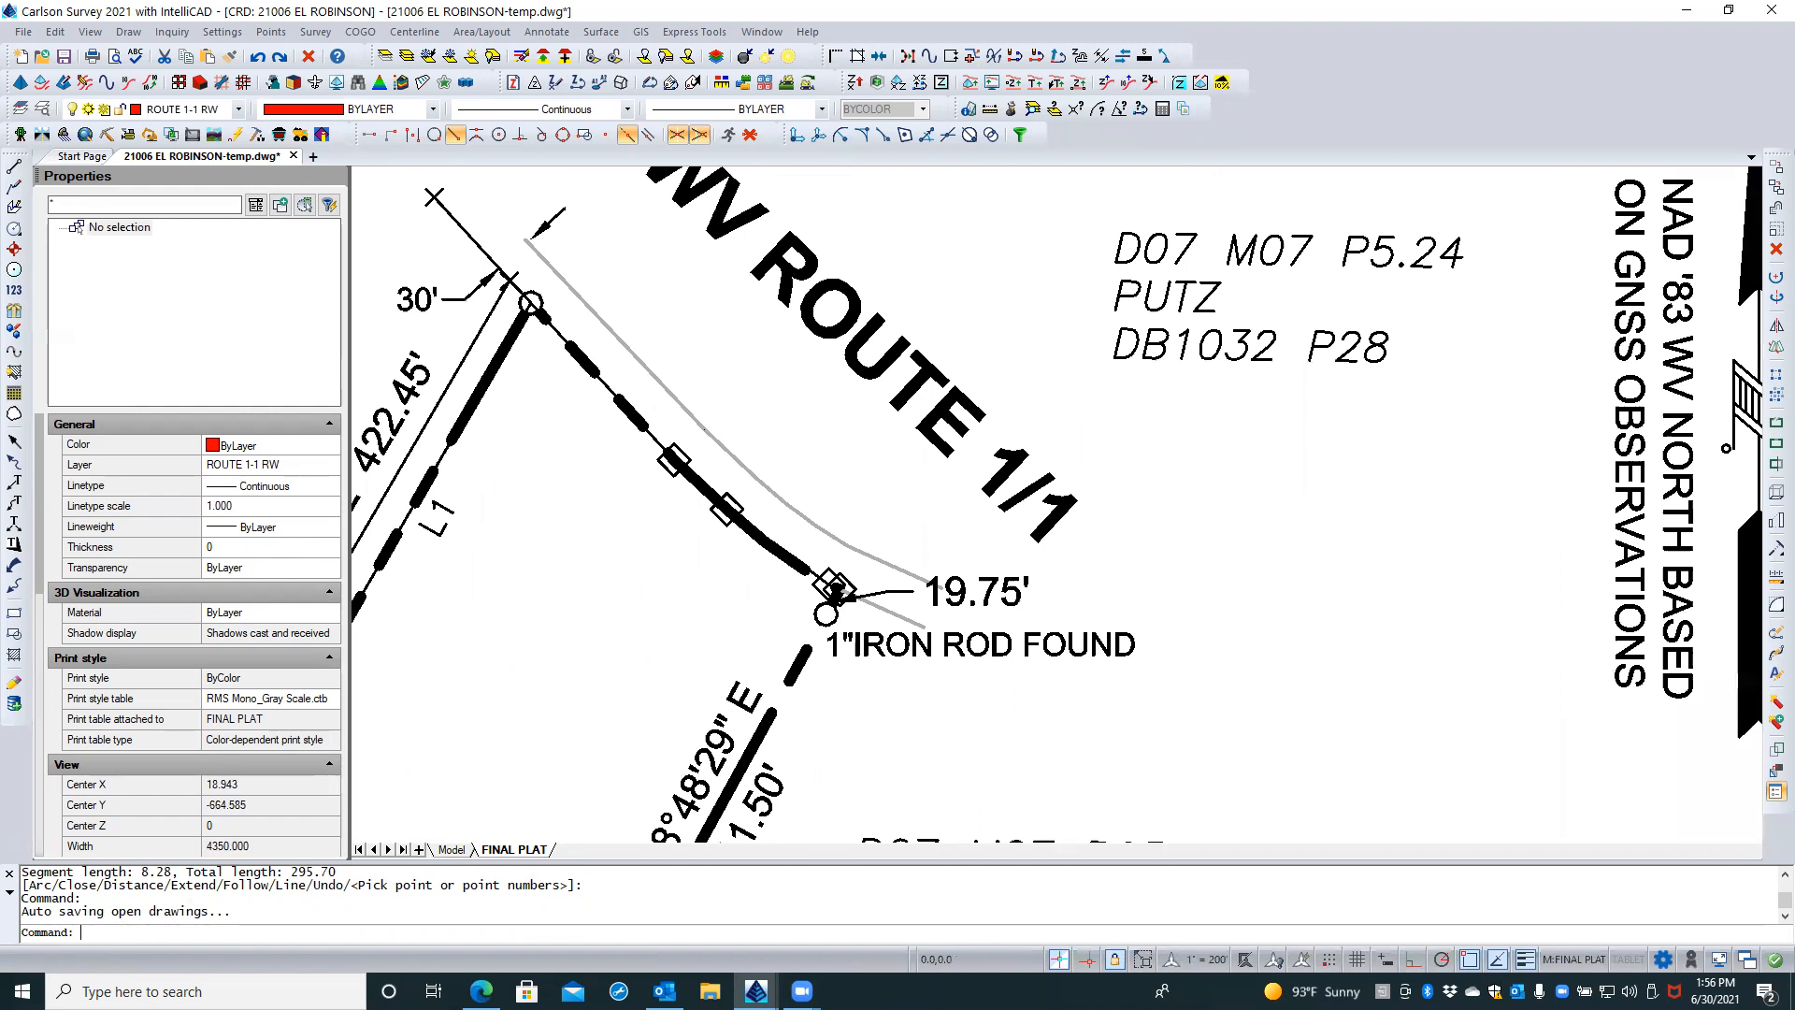
scroll(653, 627, "down", 3)
scroll(652, 627, "up", 2)
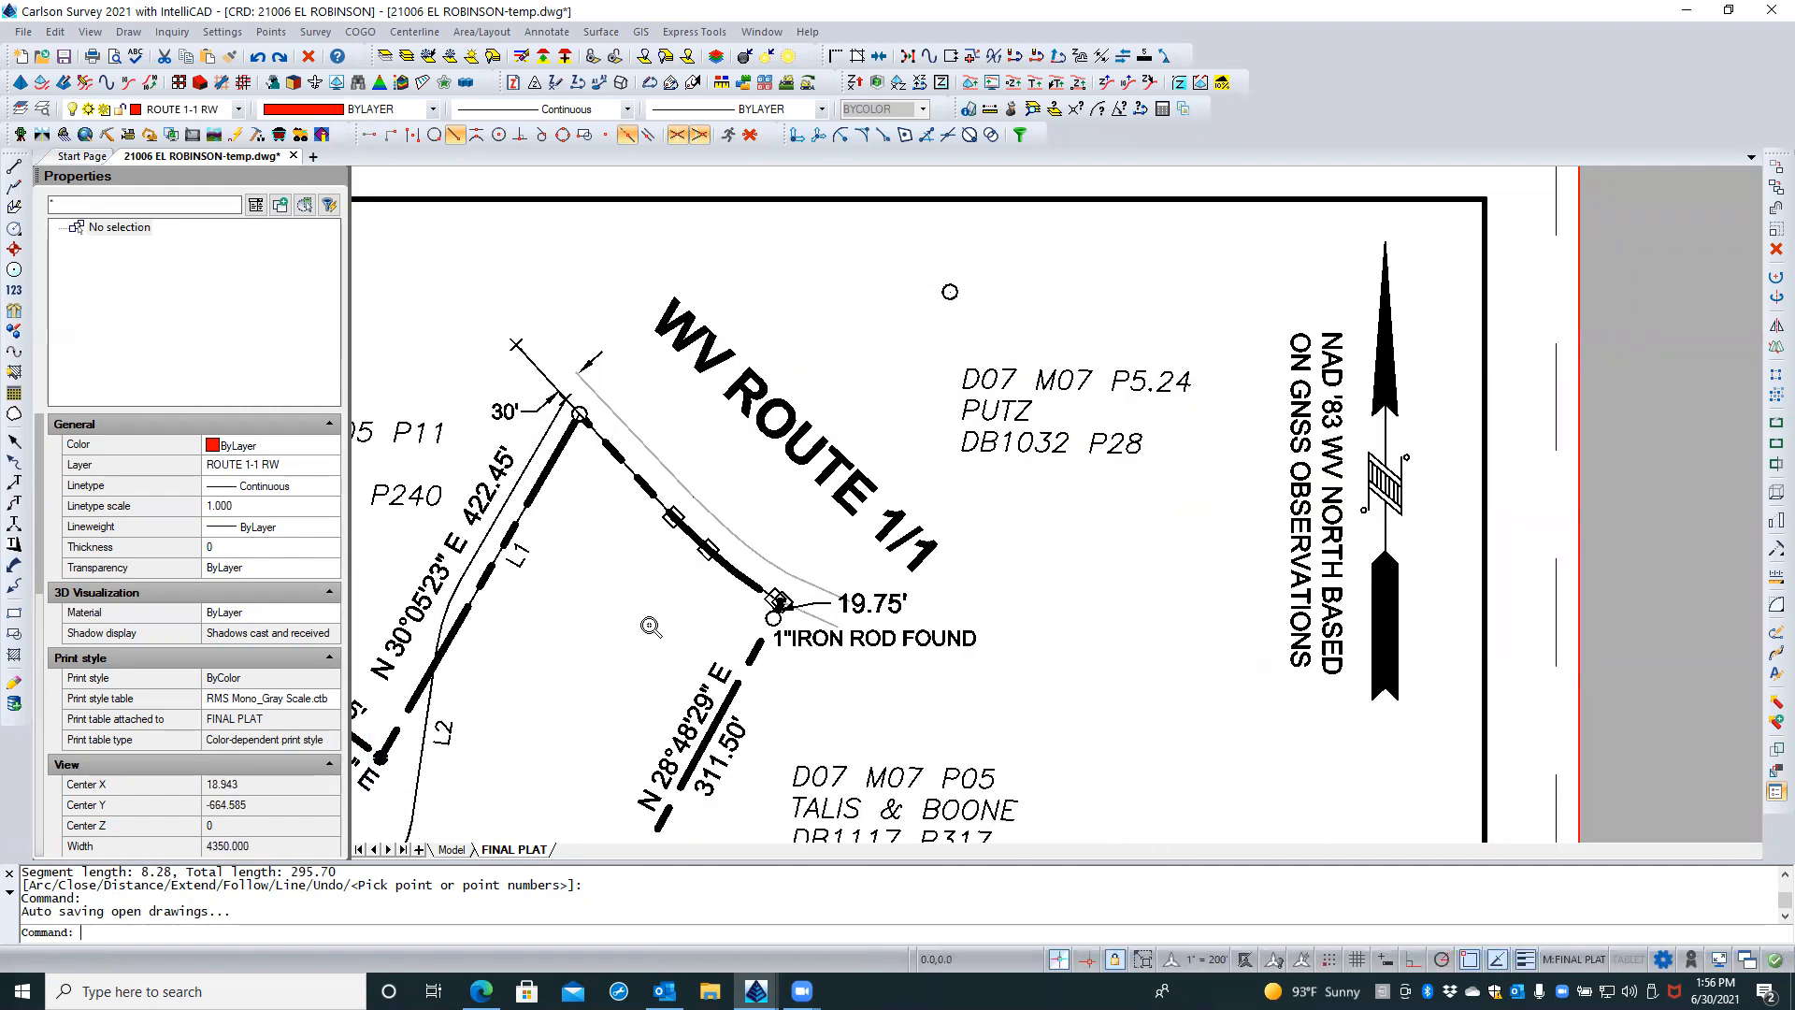
scroll(651, 627, "down", 1)
scroll(651, 627, "up", 1)
scroll(651, 627, "up", 3)
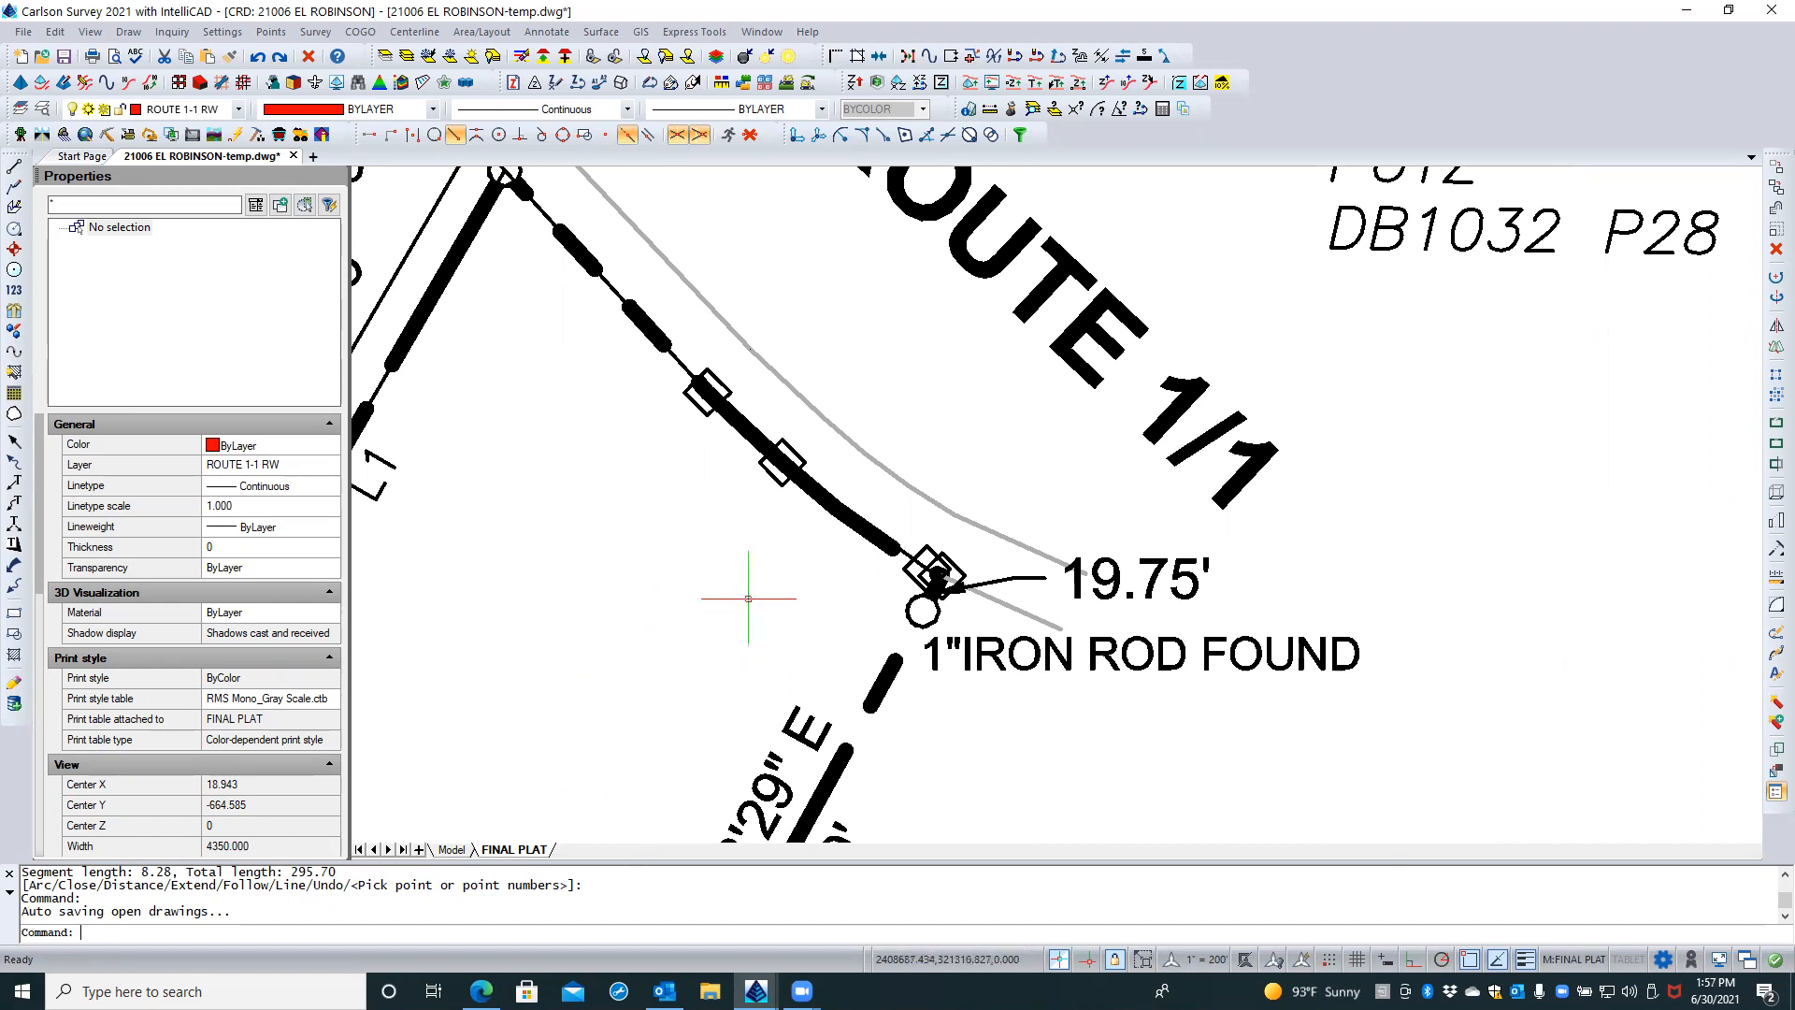
Regenerate the whole drawing with REA so the curved boundary displays smoothly
left_click(822, 608)
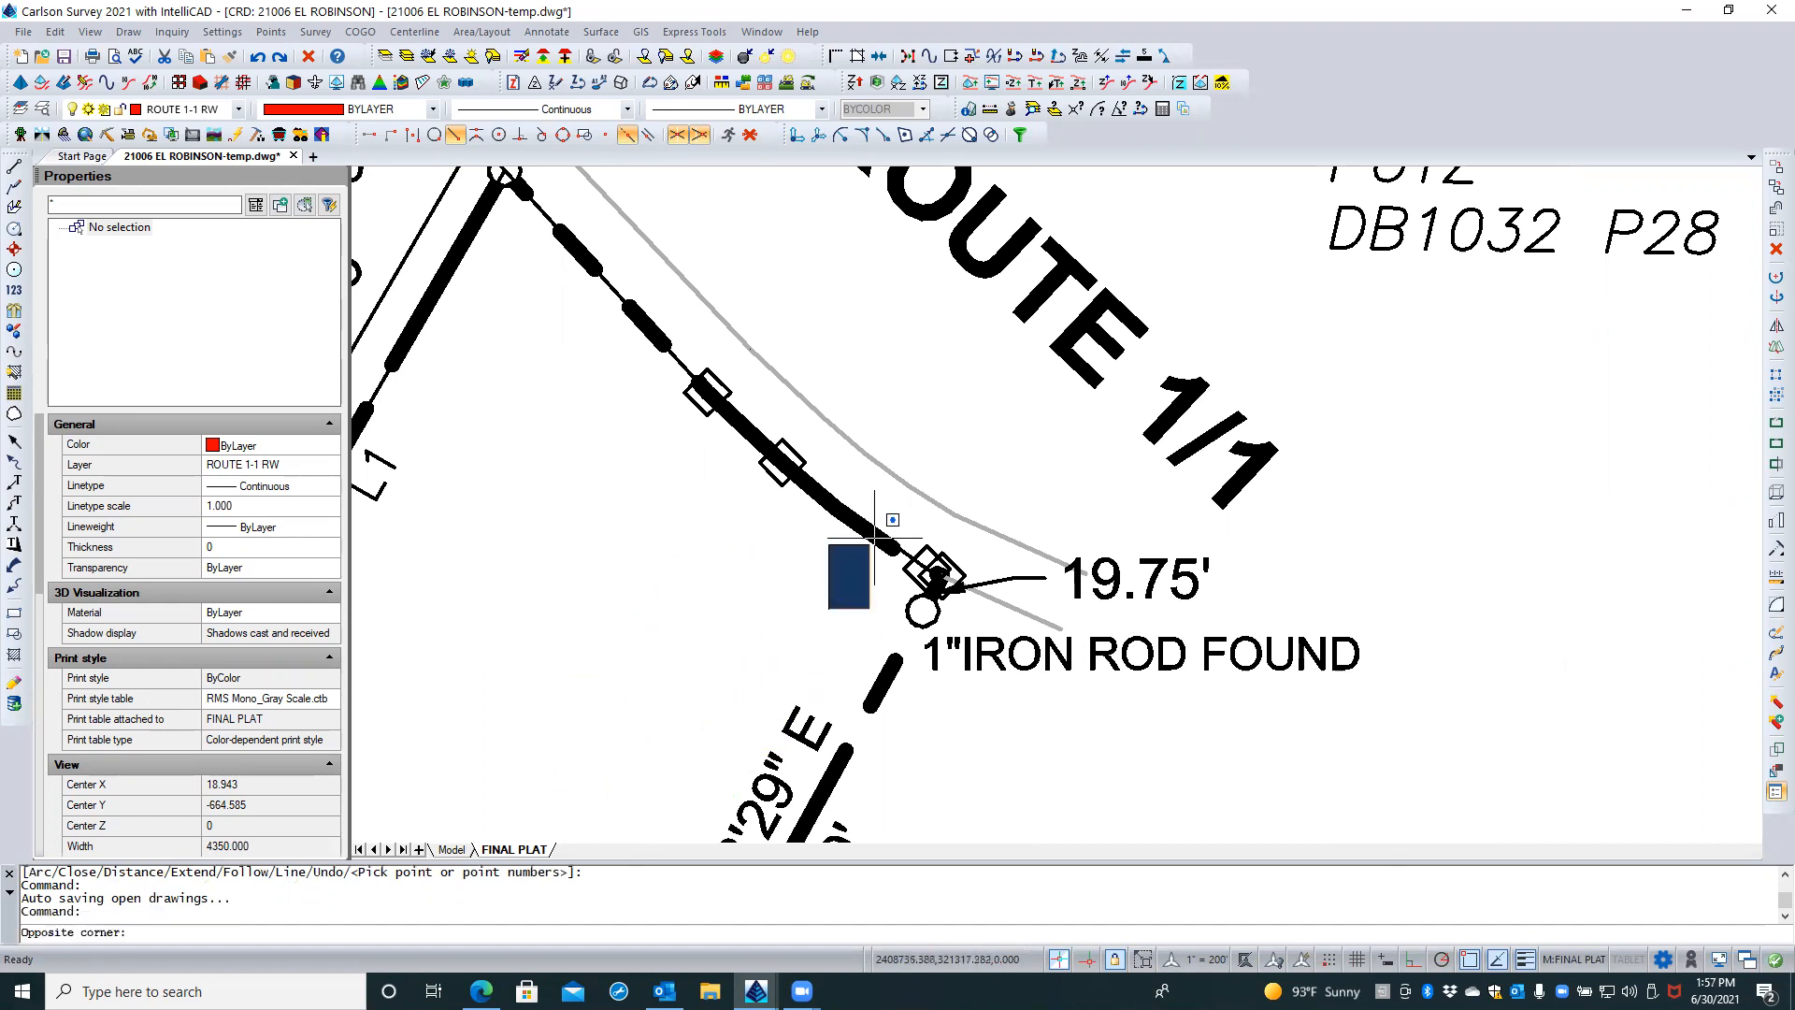
scroll(855, 579, "up", 1)
left_click(873, 574)
scroll(873, 573, "up", 3)
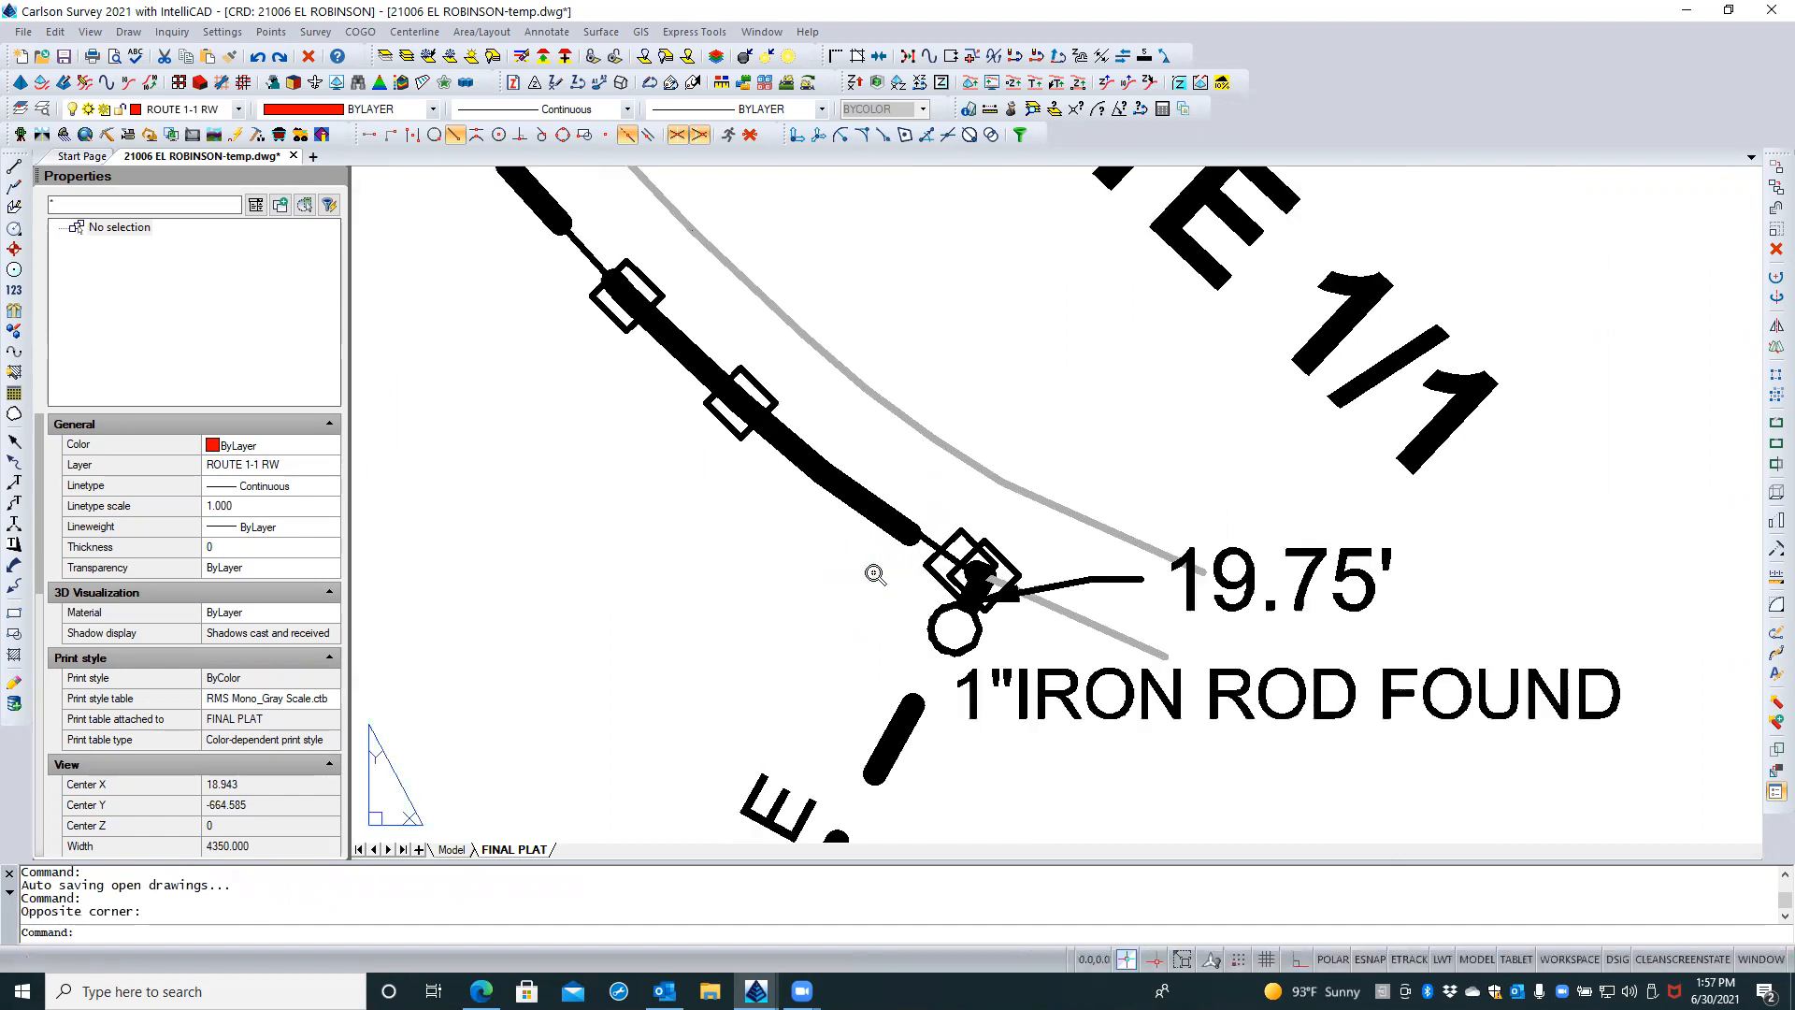
middle_click_drag(930, 638, 989, 690)
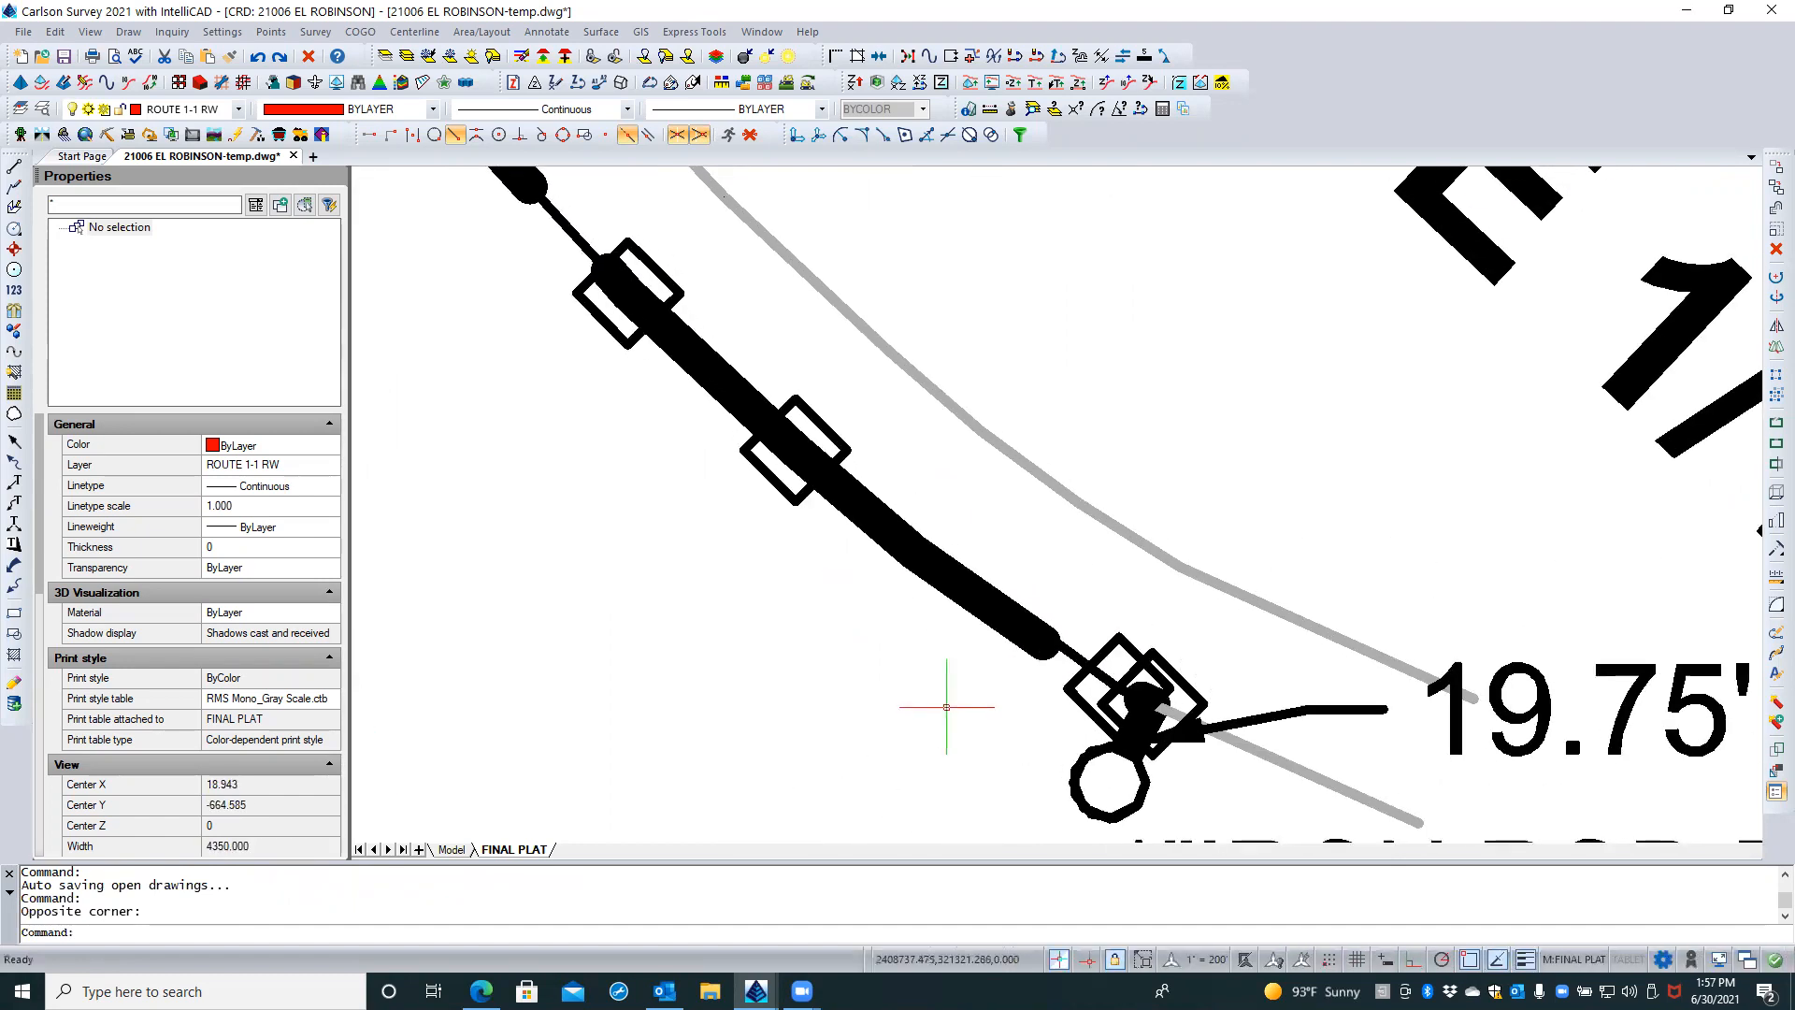
type("rea")
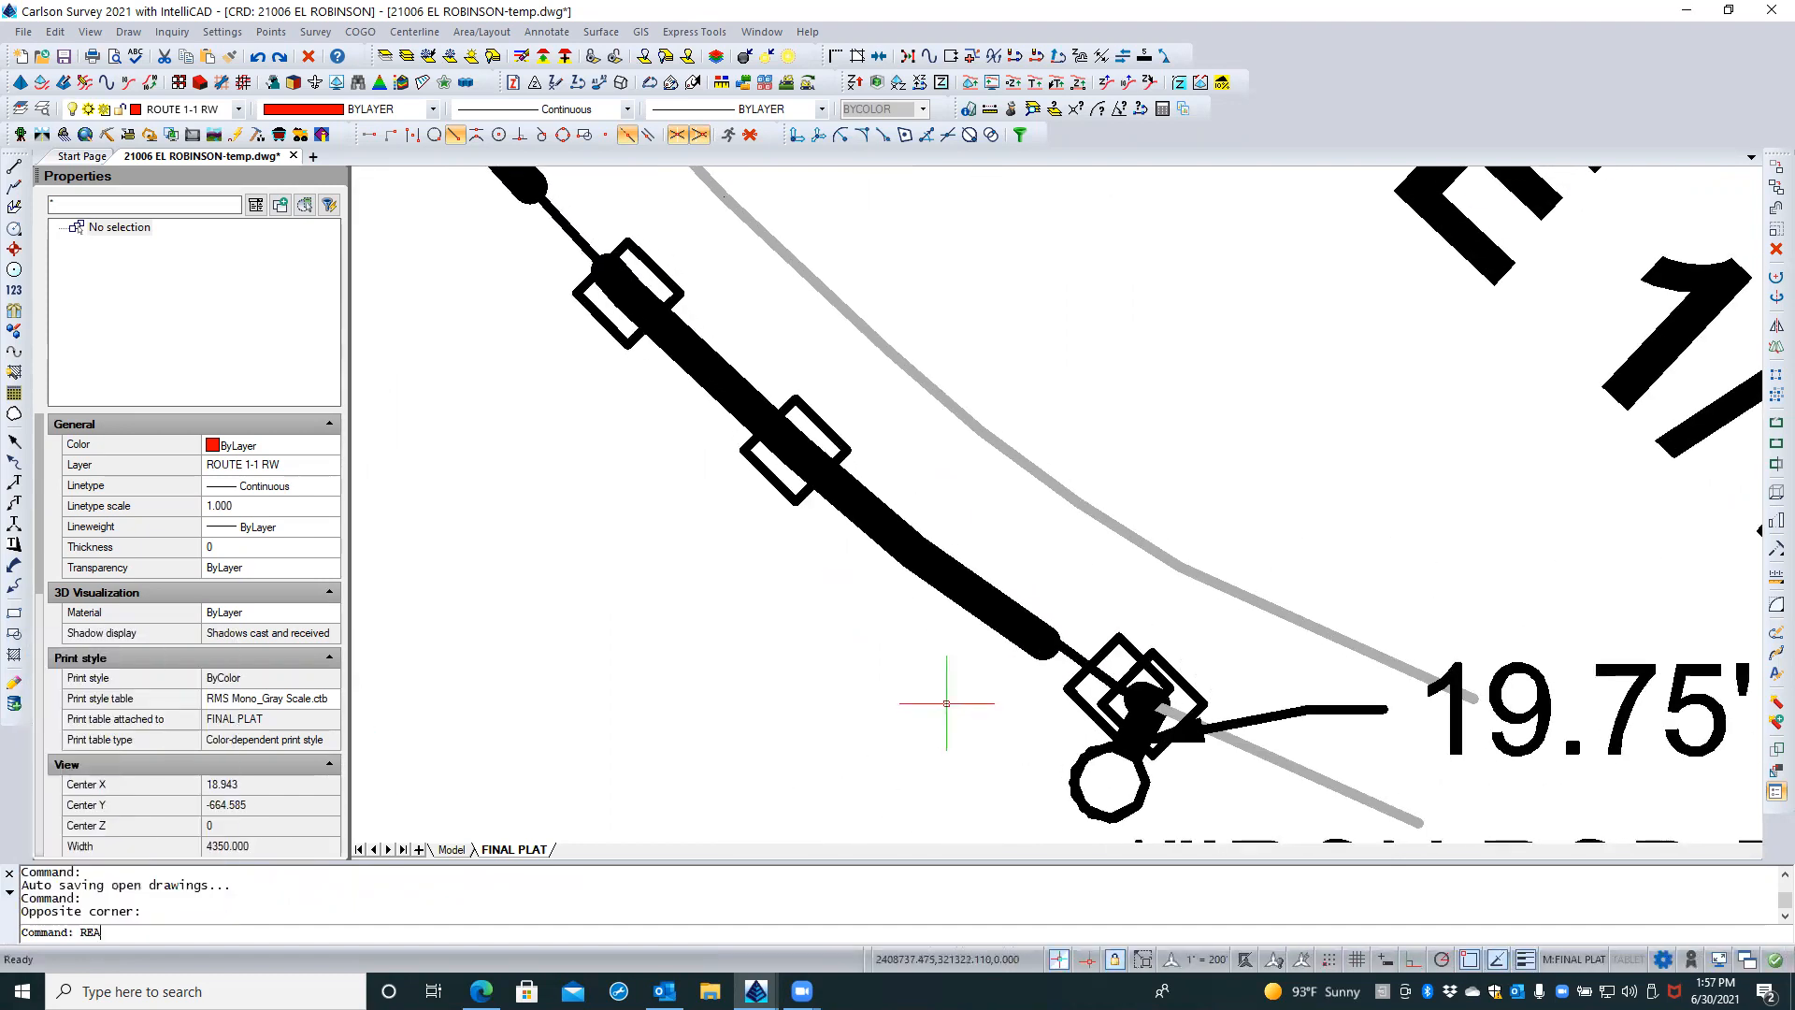
key("Return")
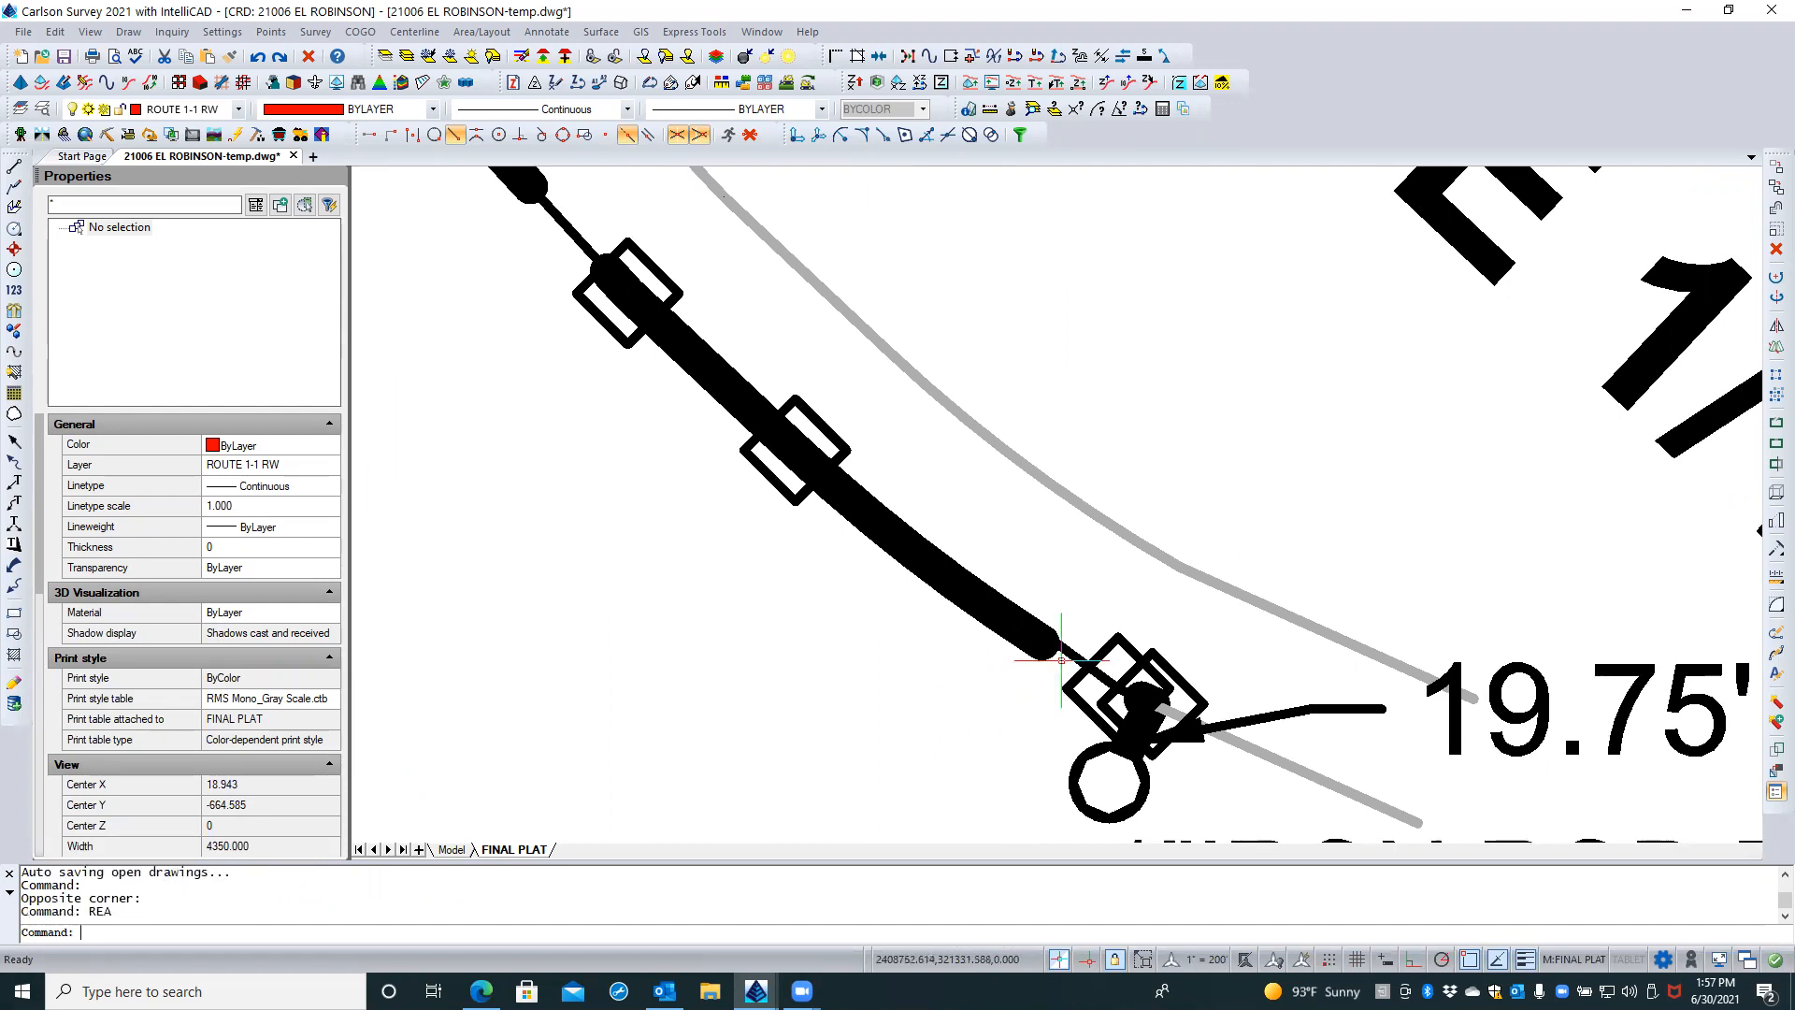
Convert the traced polyline's long segment nearest the iron rod to an arc and stretch its midpoint to a freehand bulge
left_click(1067, 652)
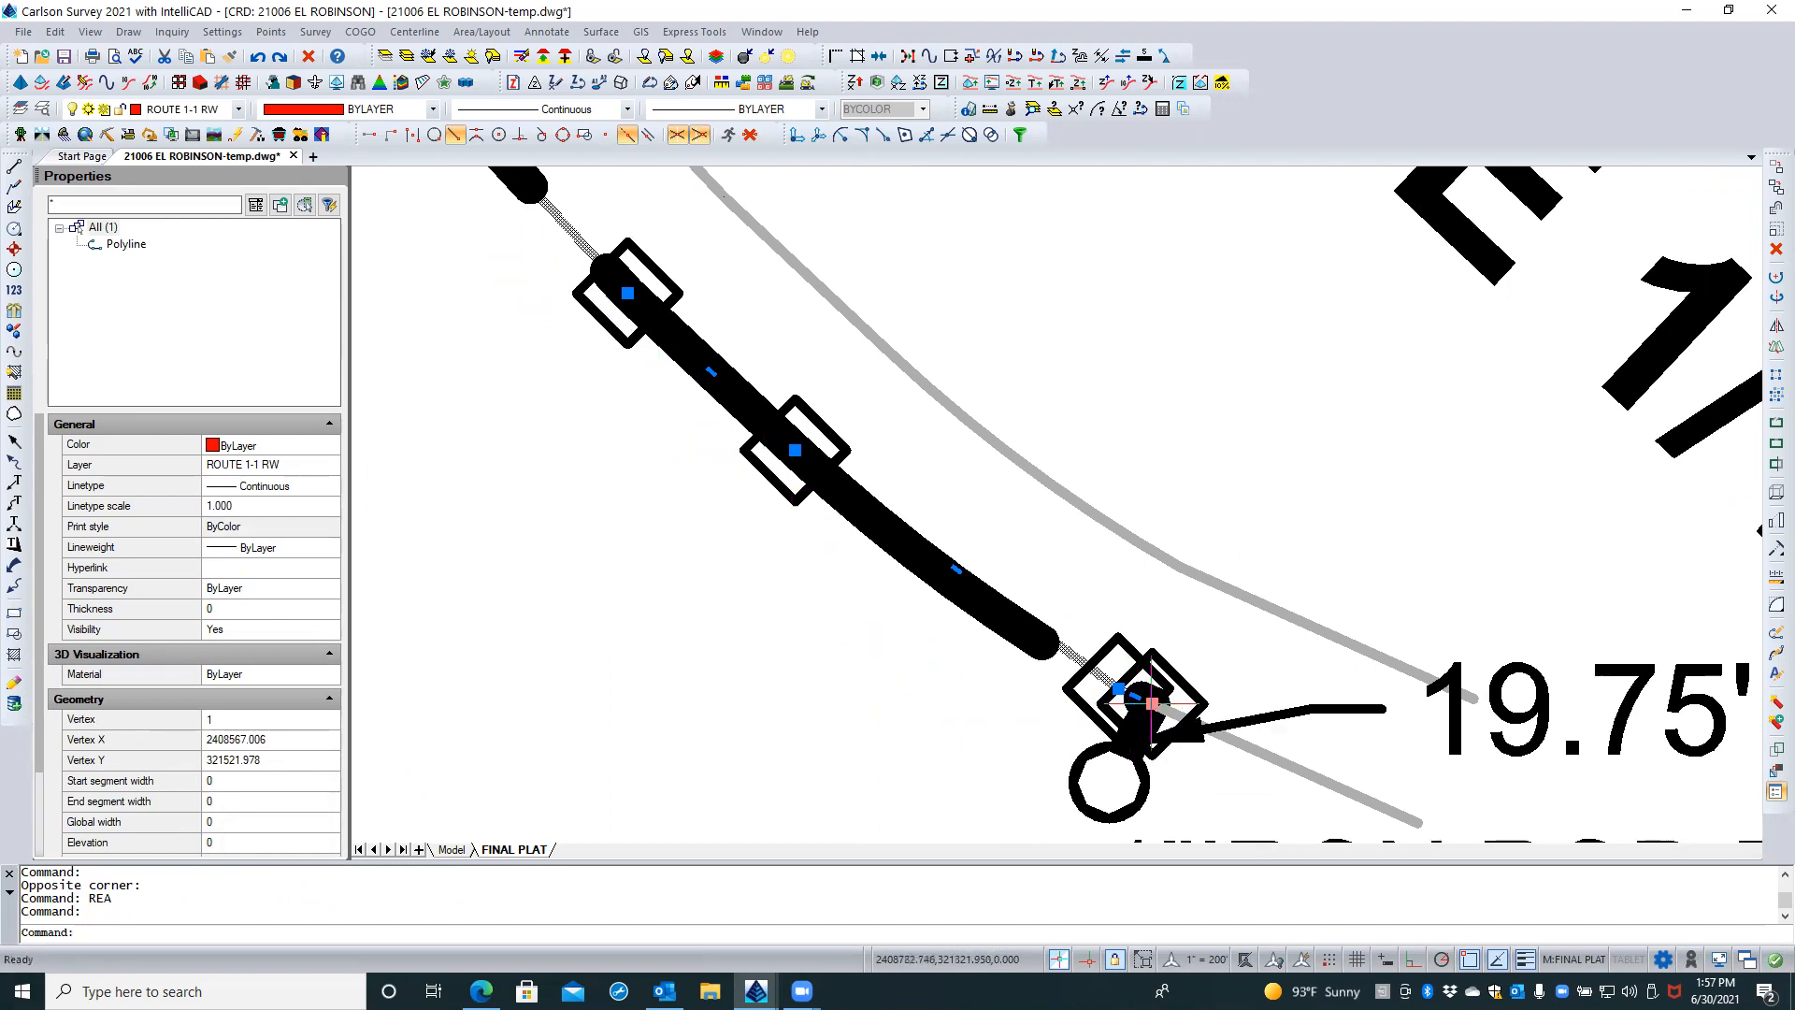
mouse_move(956, 570)
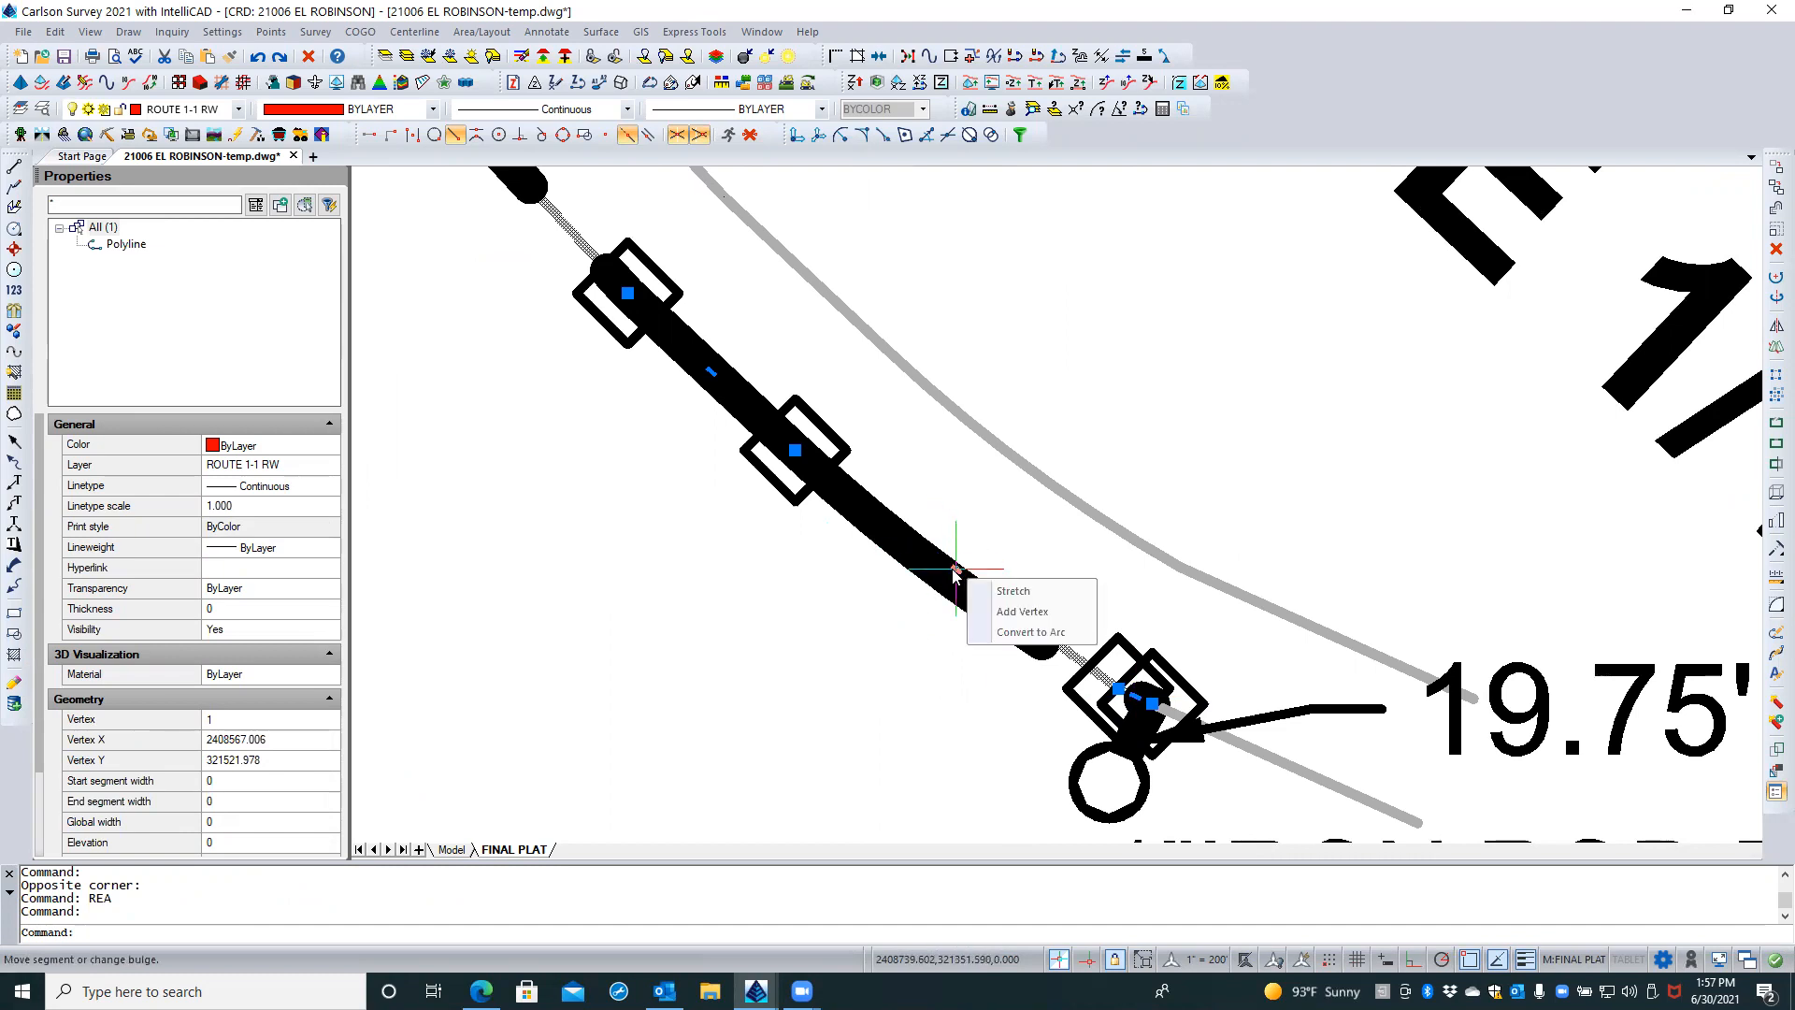
left_click(1032, 633)
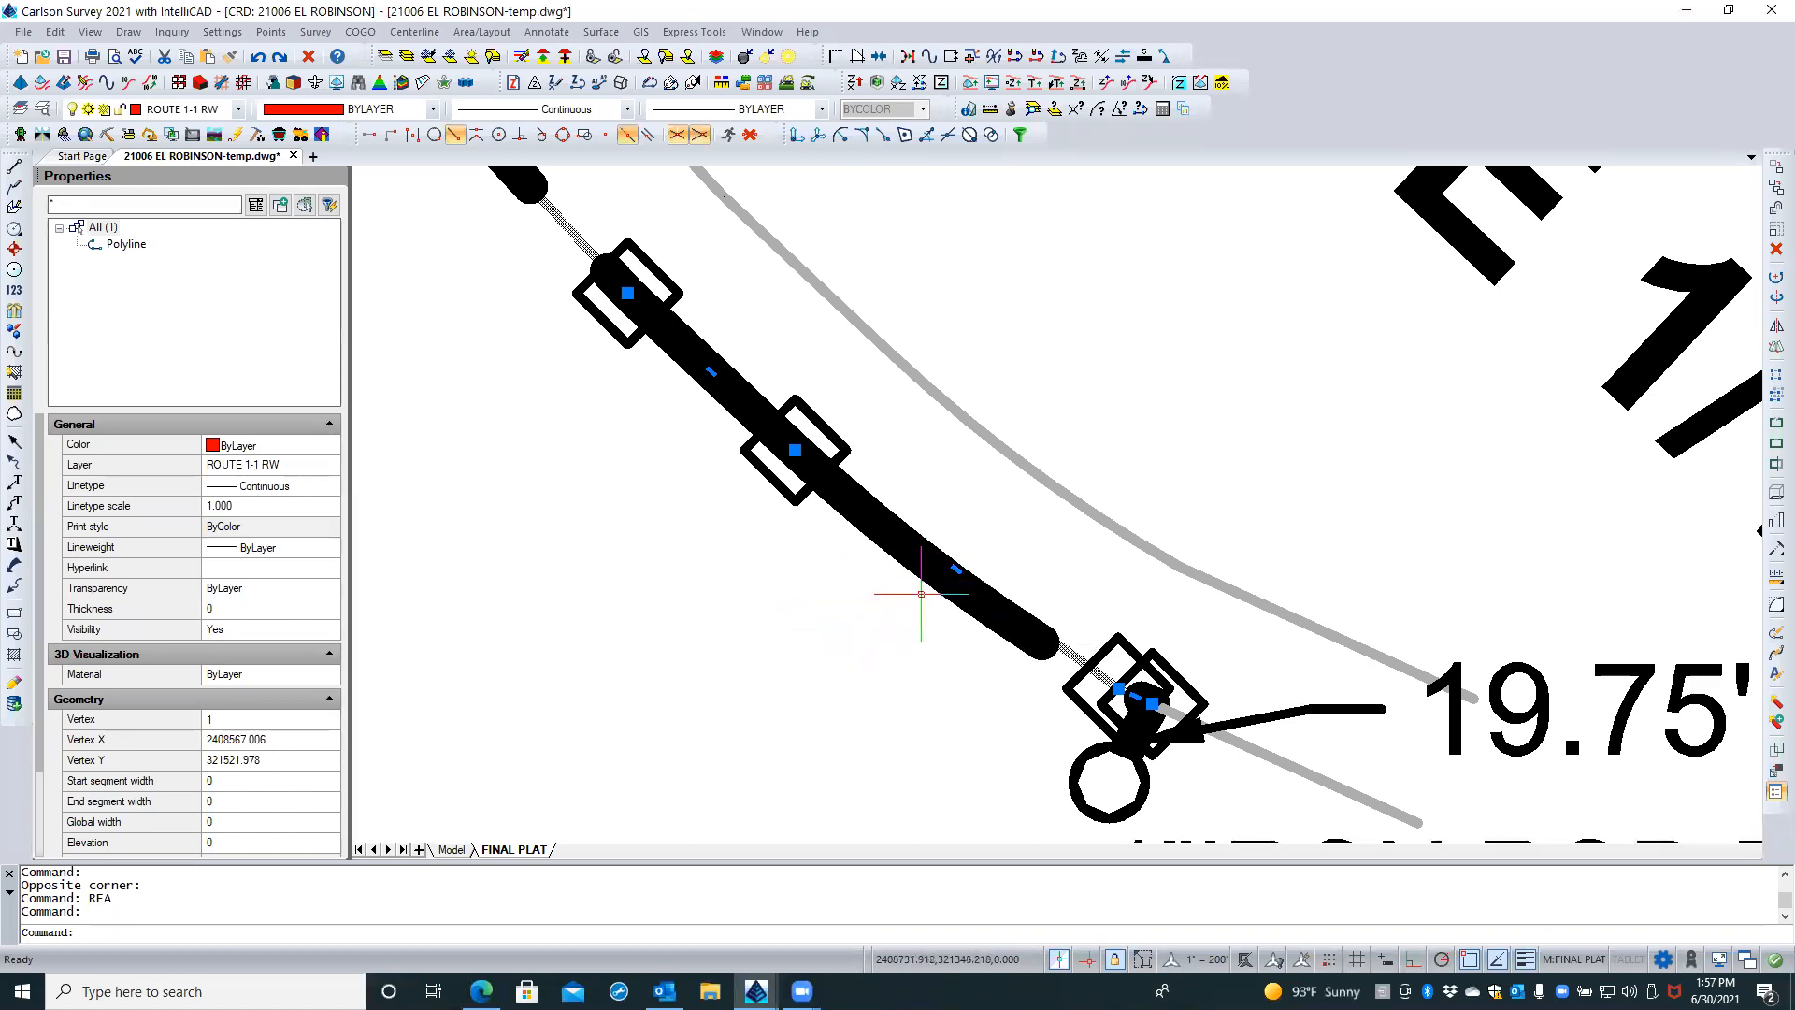
mouse_move(956, 568)
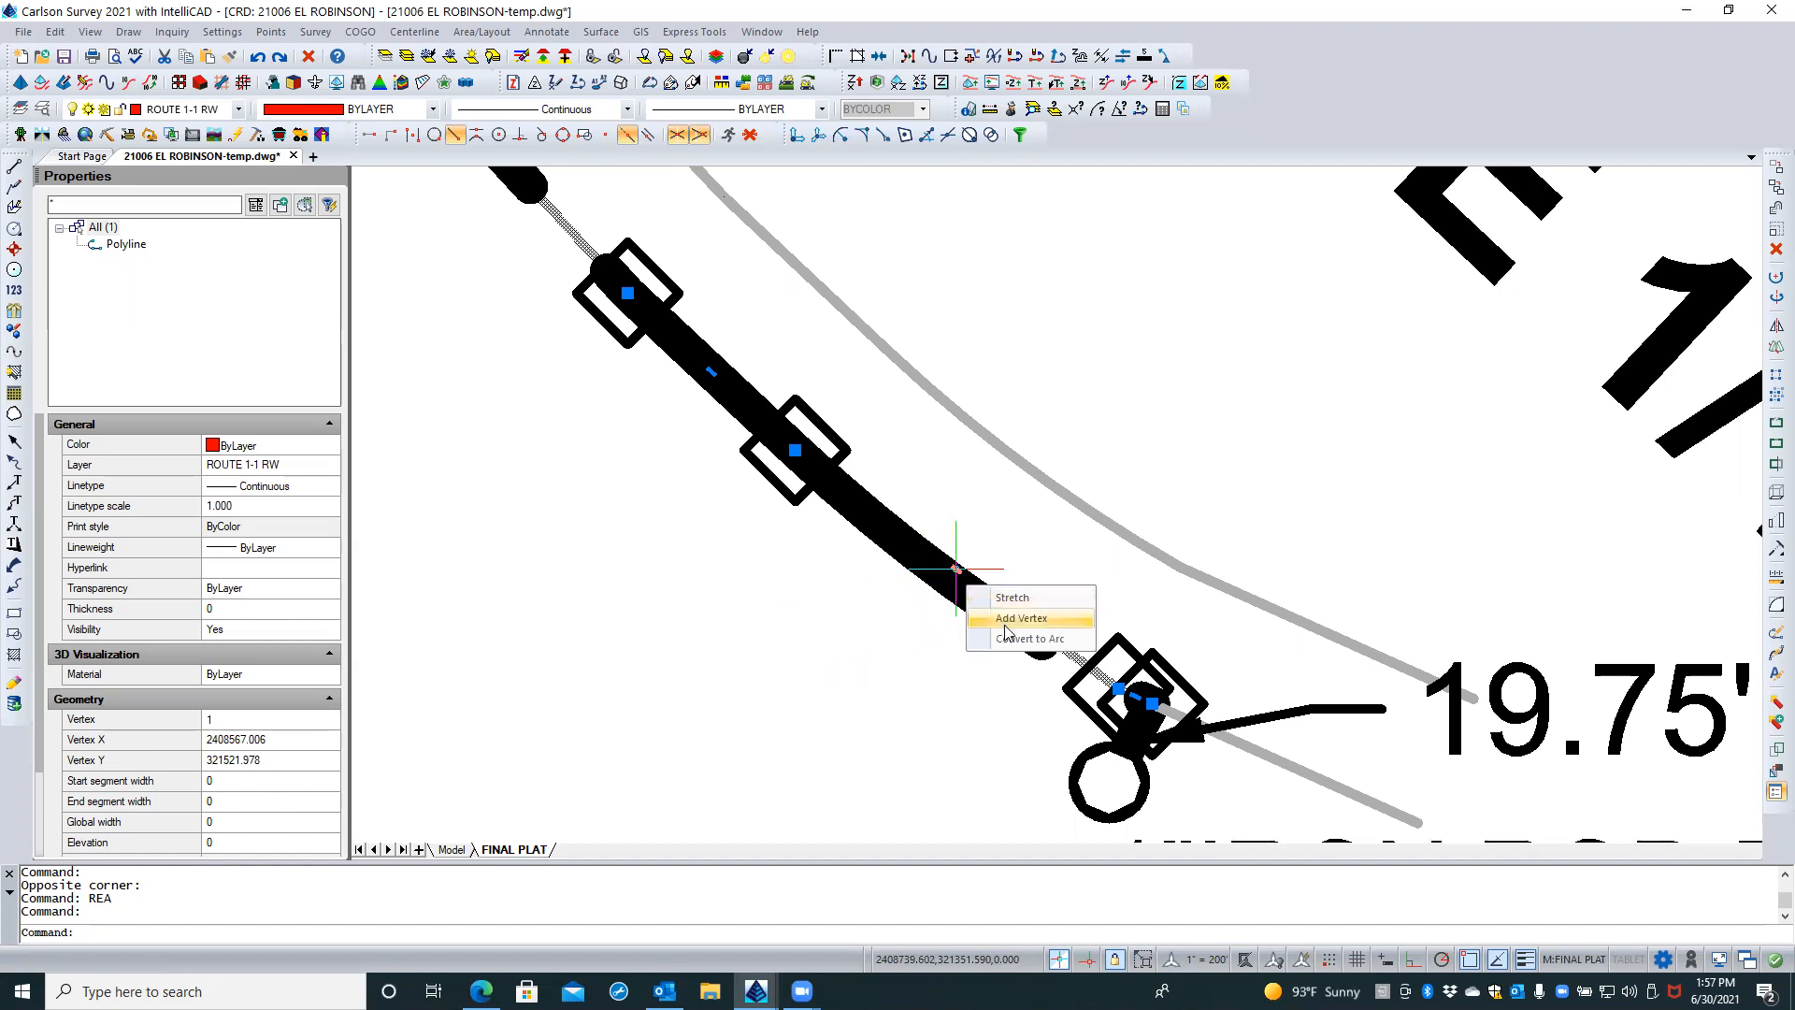
left_click(955, 569)
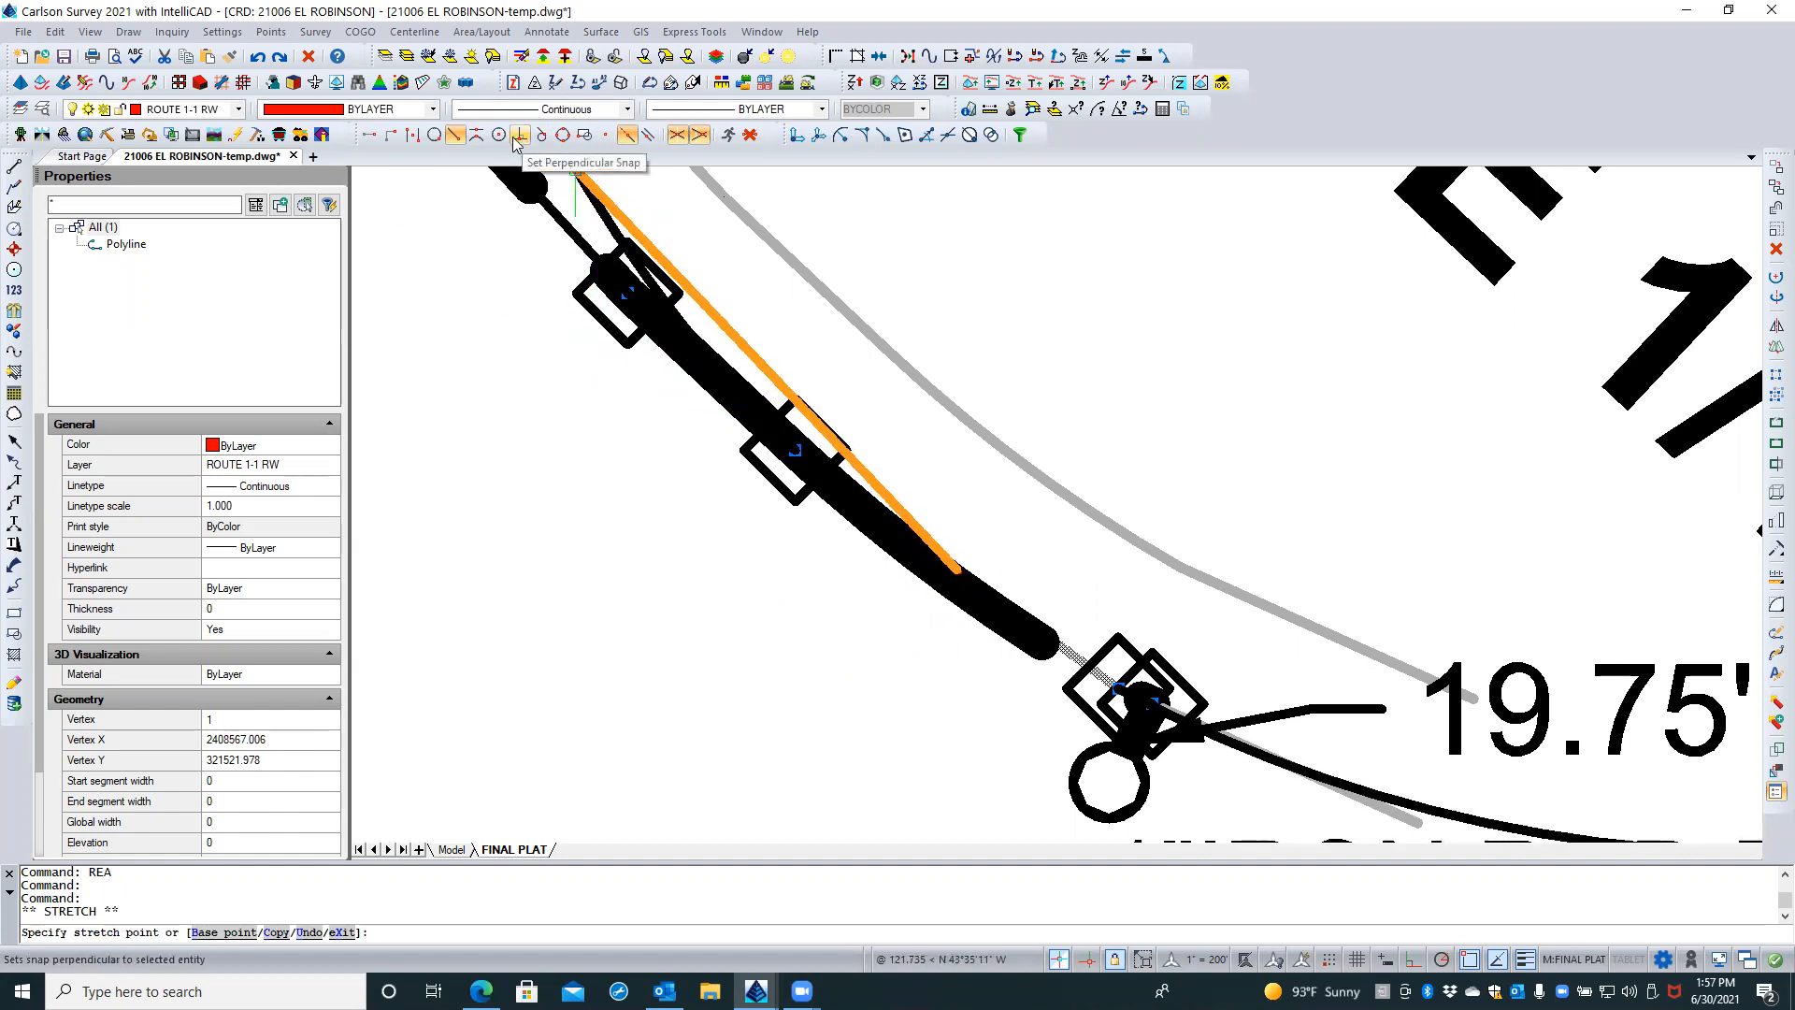
double_click(960, 665)
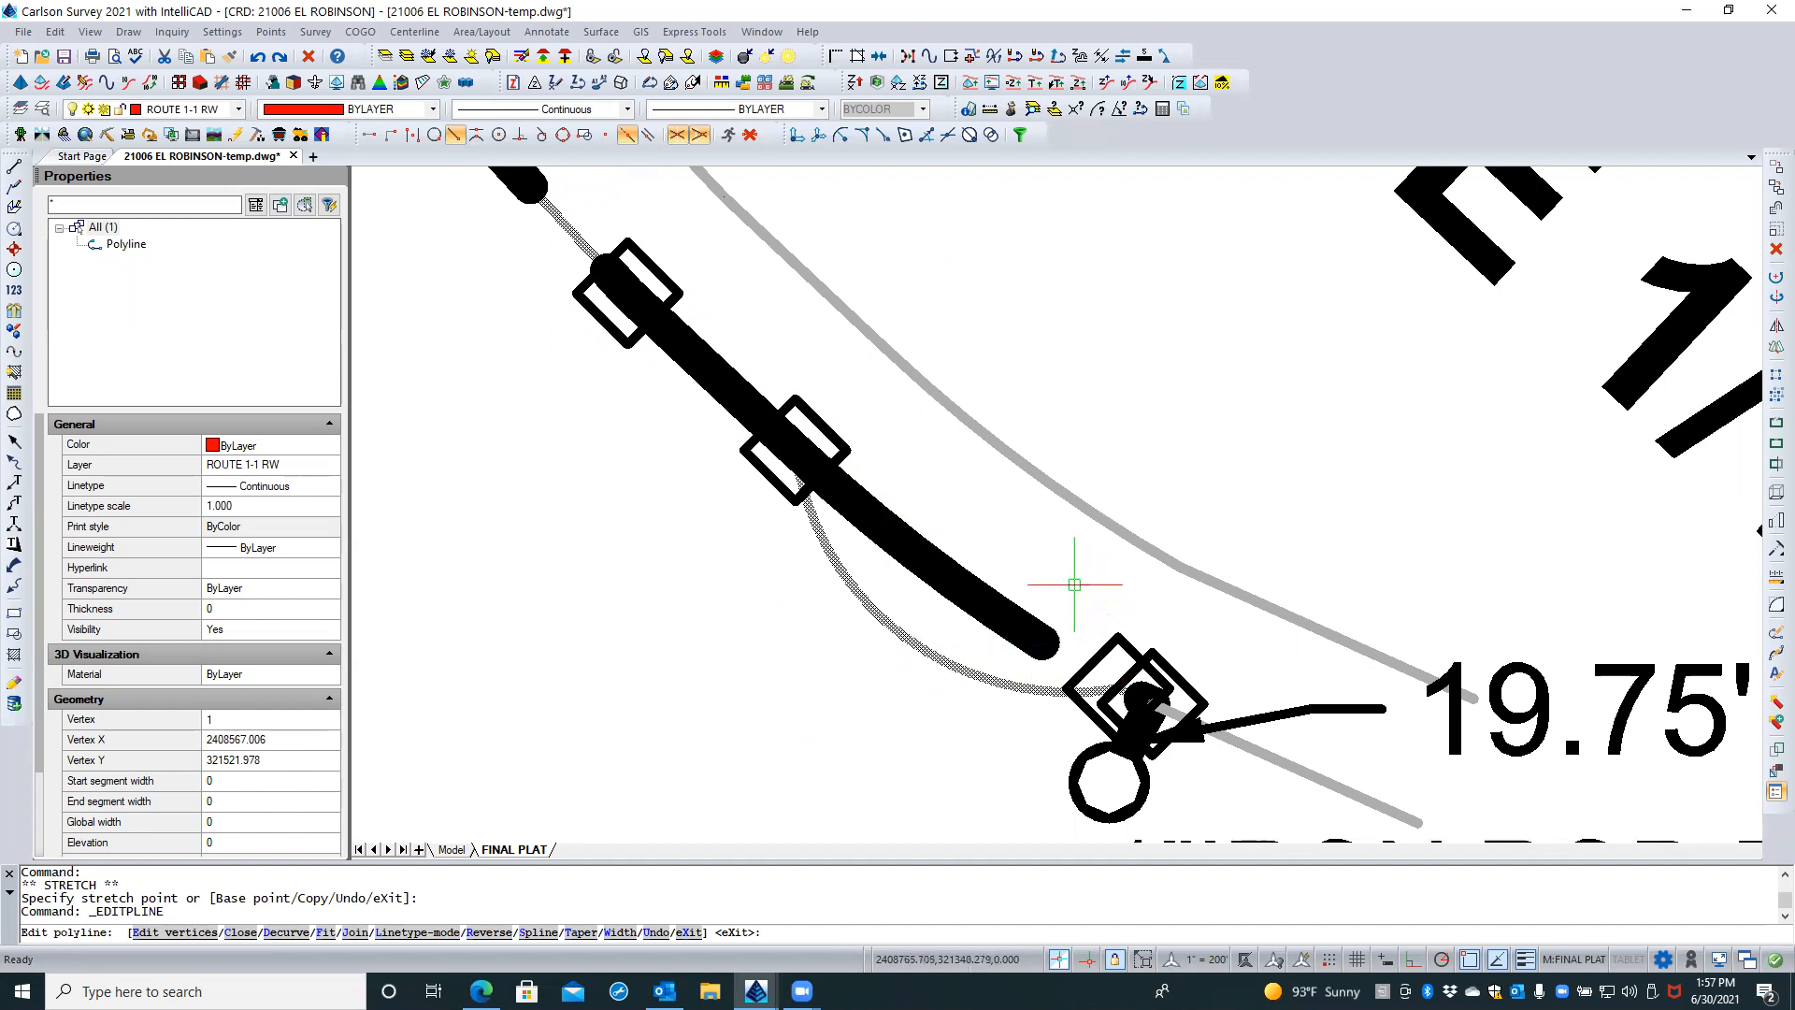
key("Escape")
key("Return")
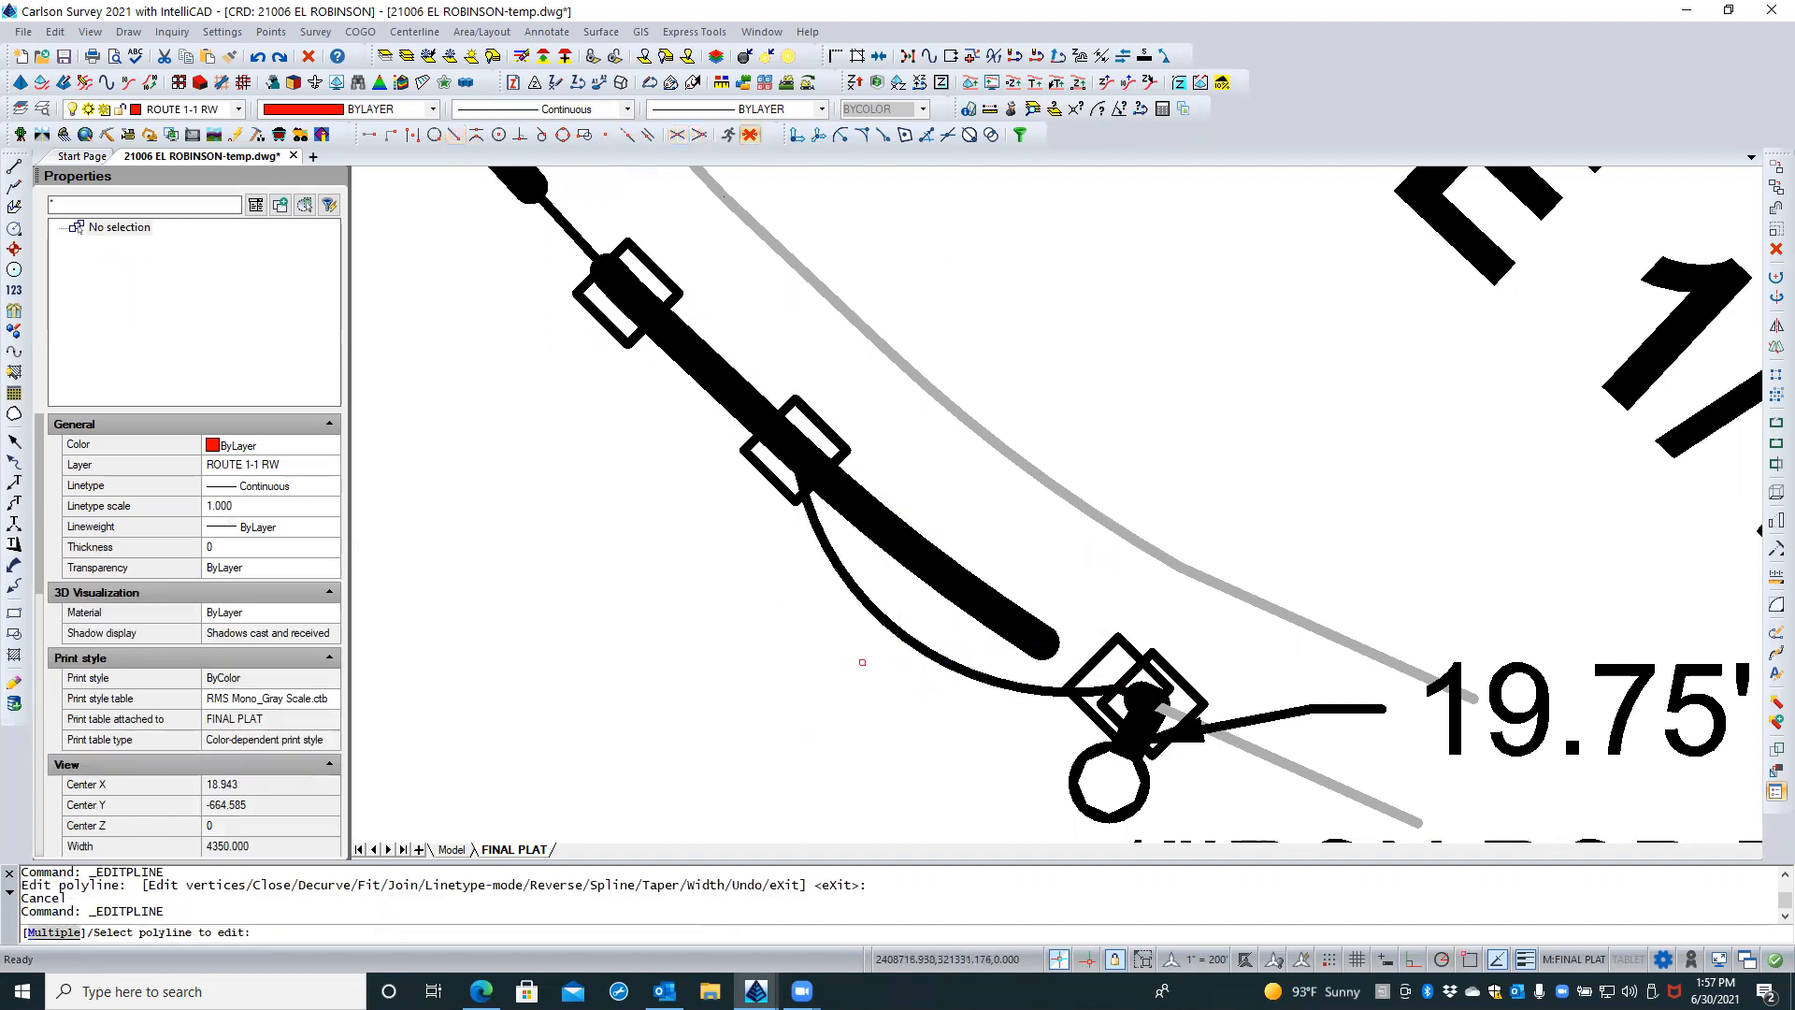
left_click(888, 663)
left_click(907, 653)
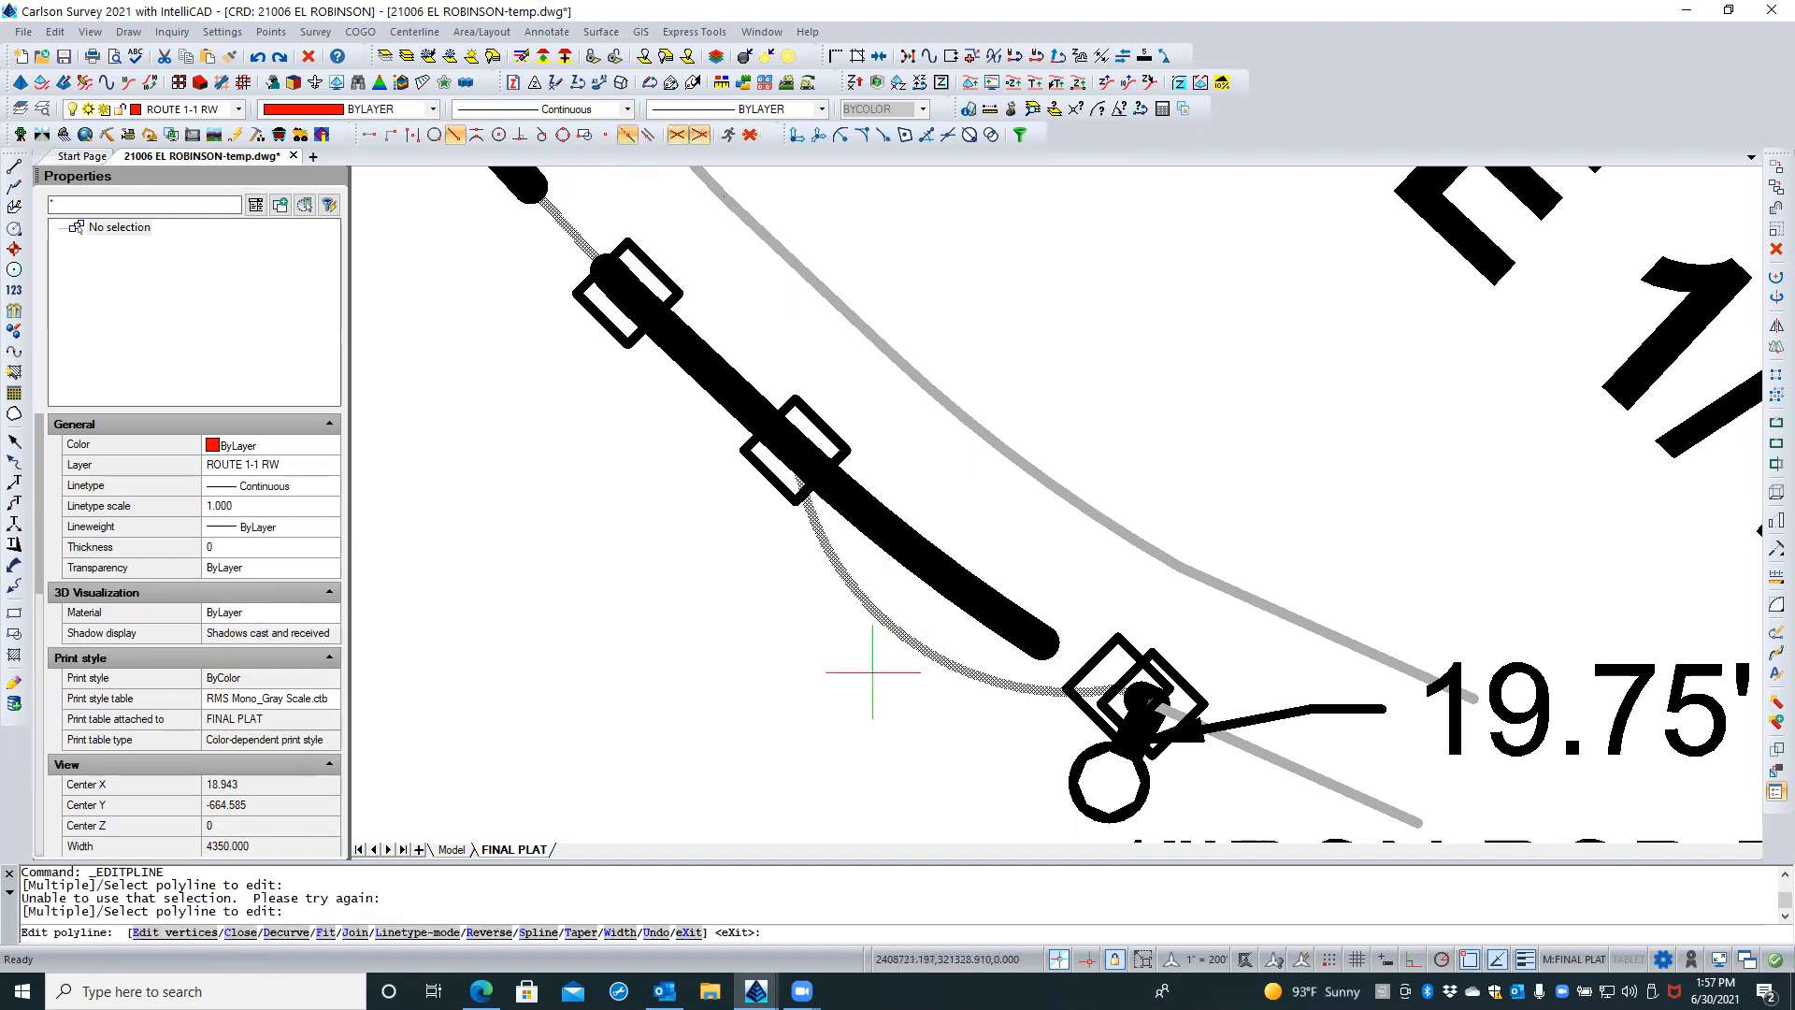
key("Escape")
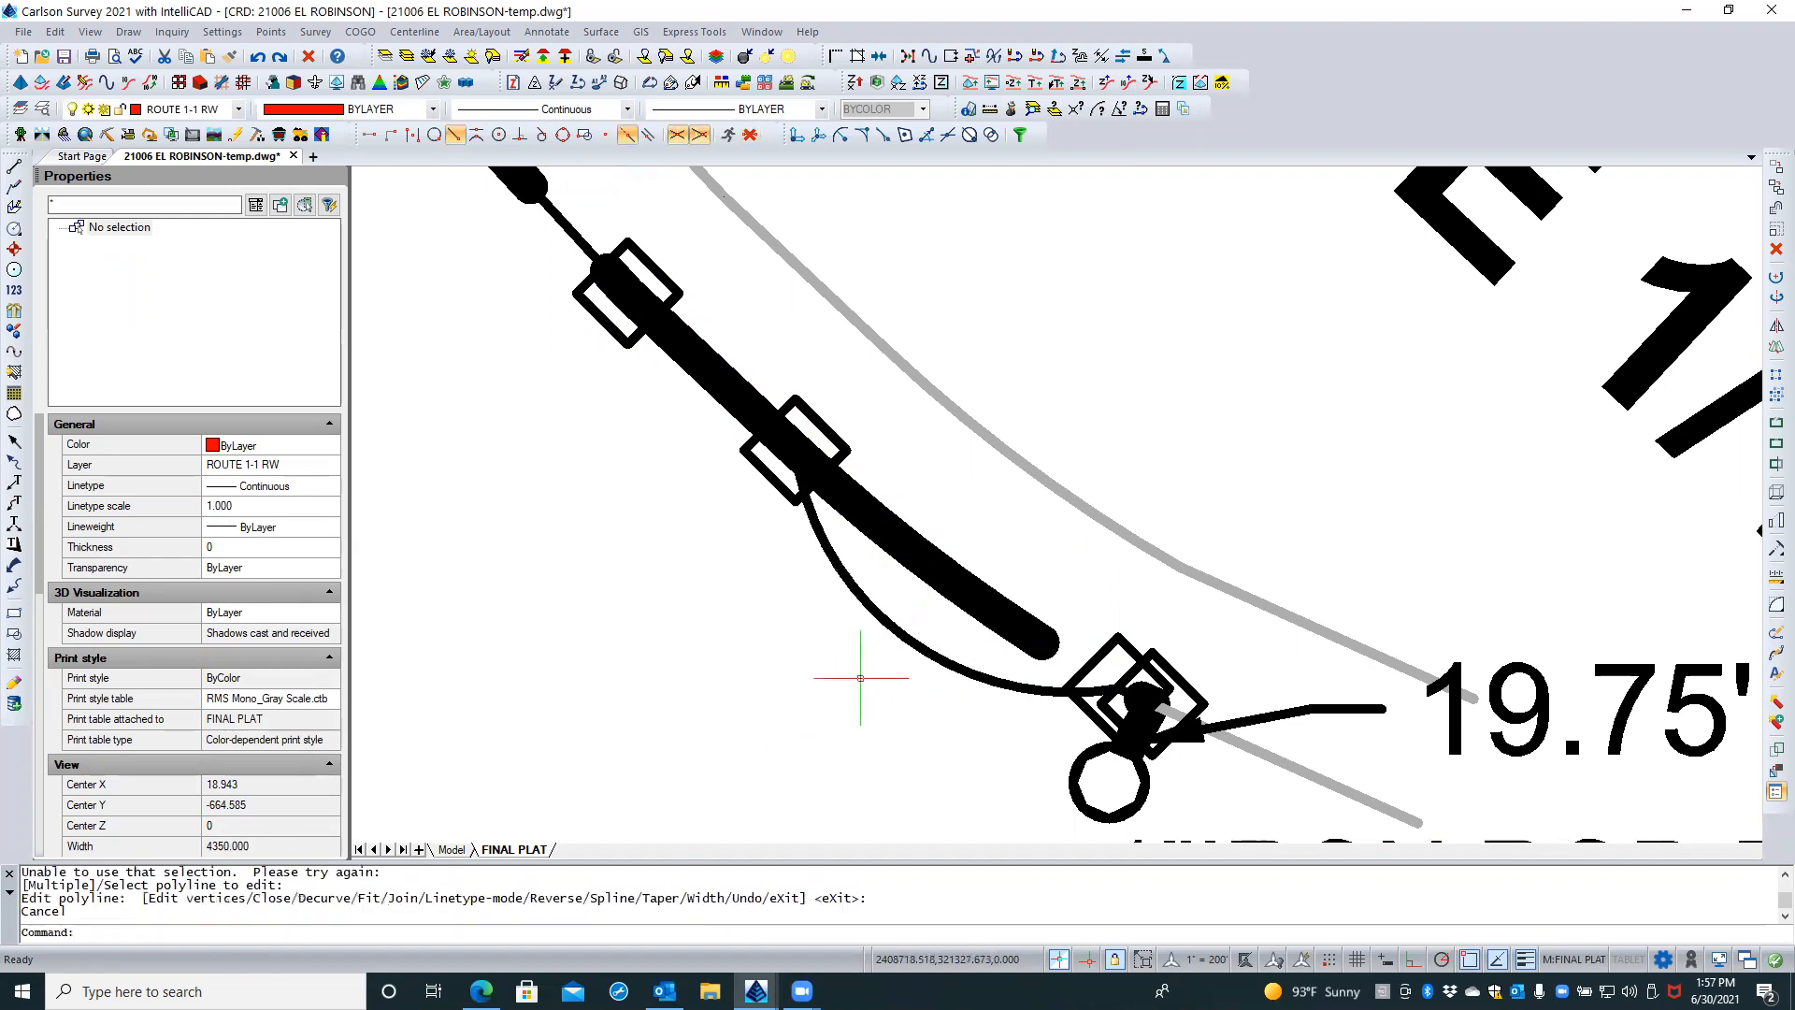
Stretch the arc segment's middle grip to the midpoint of the heavy boundary curve near the iron rod
left_click(914, 641)
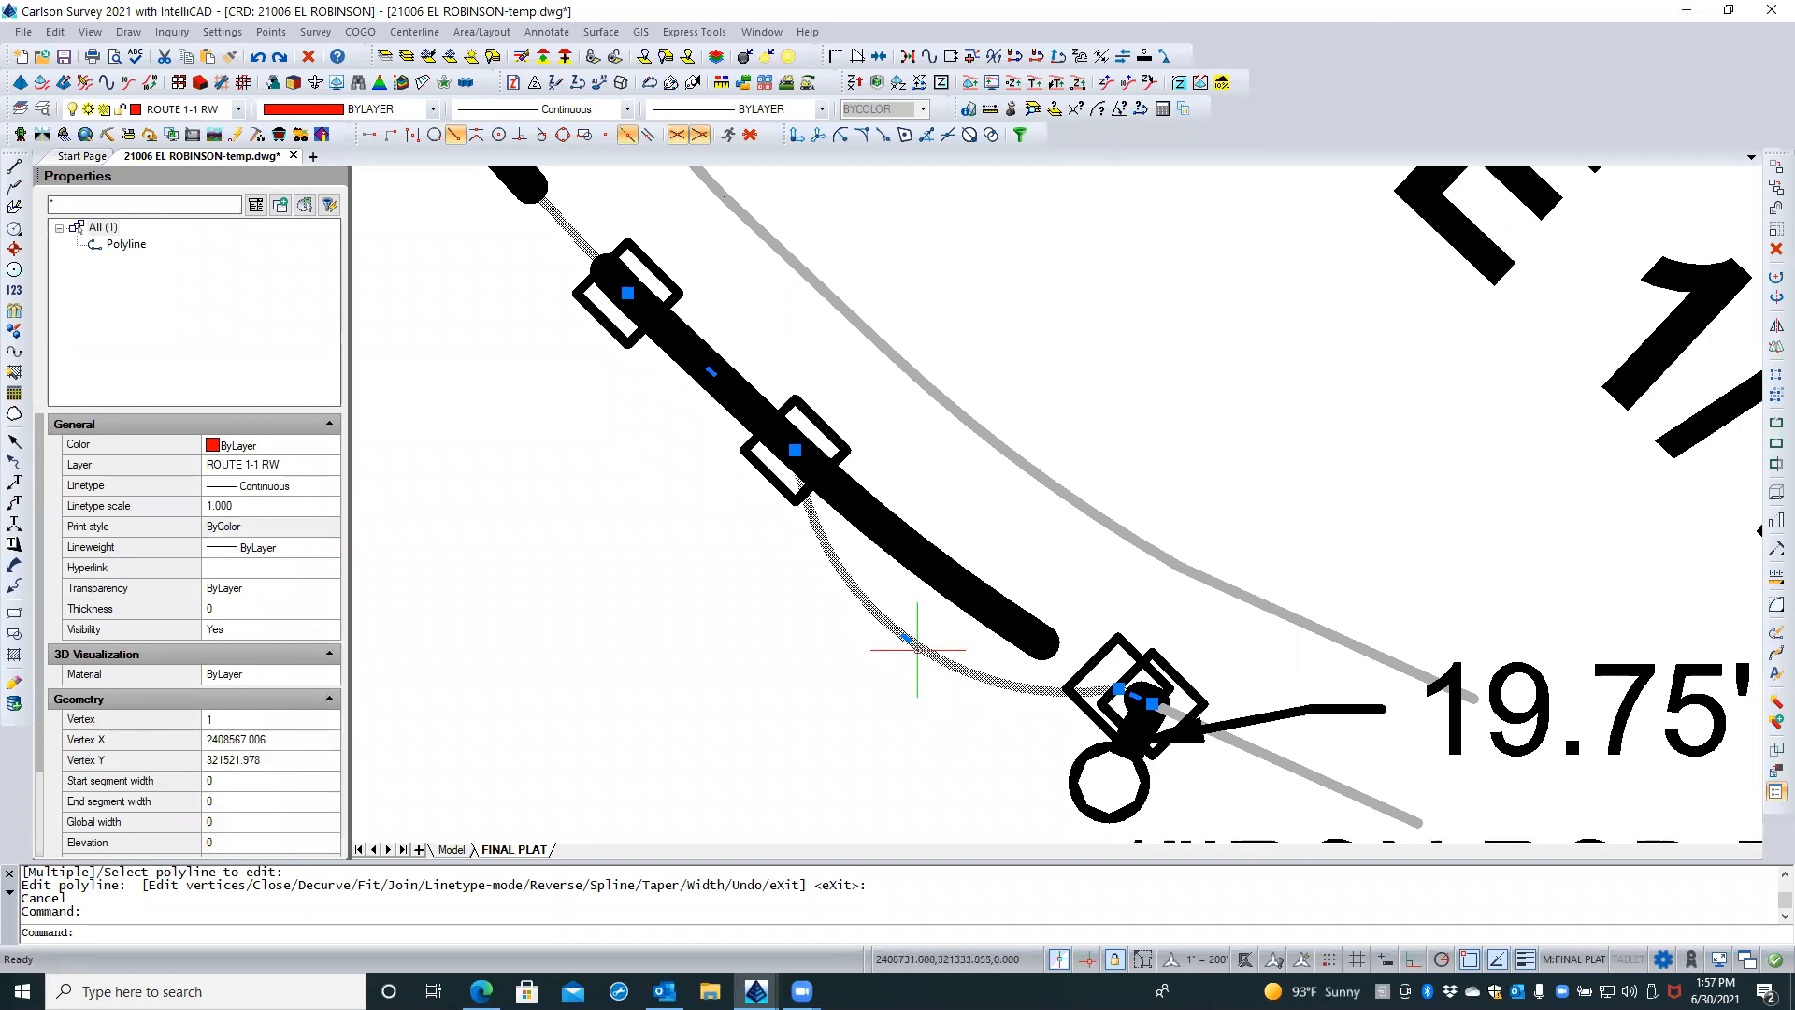
left_click(905, 638)
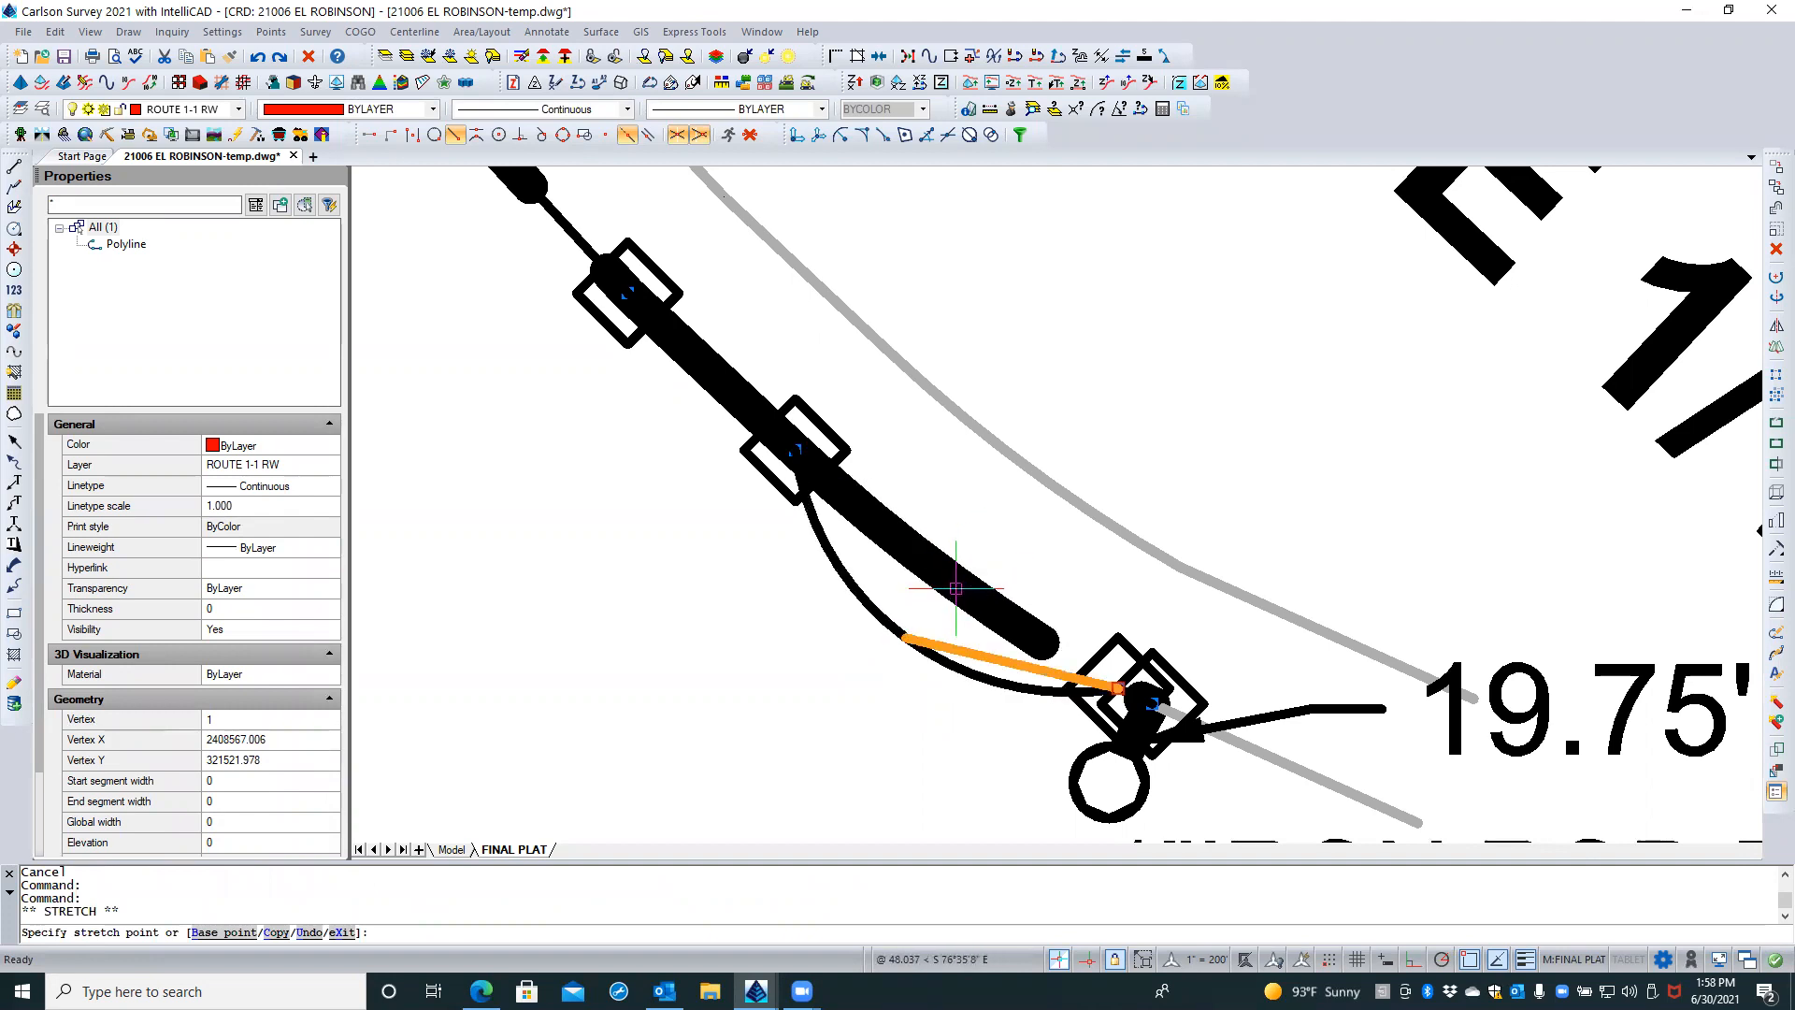
left_click(477, 136)
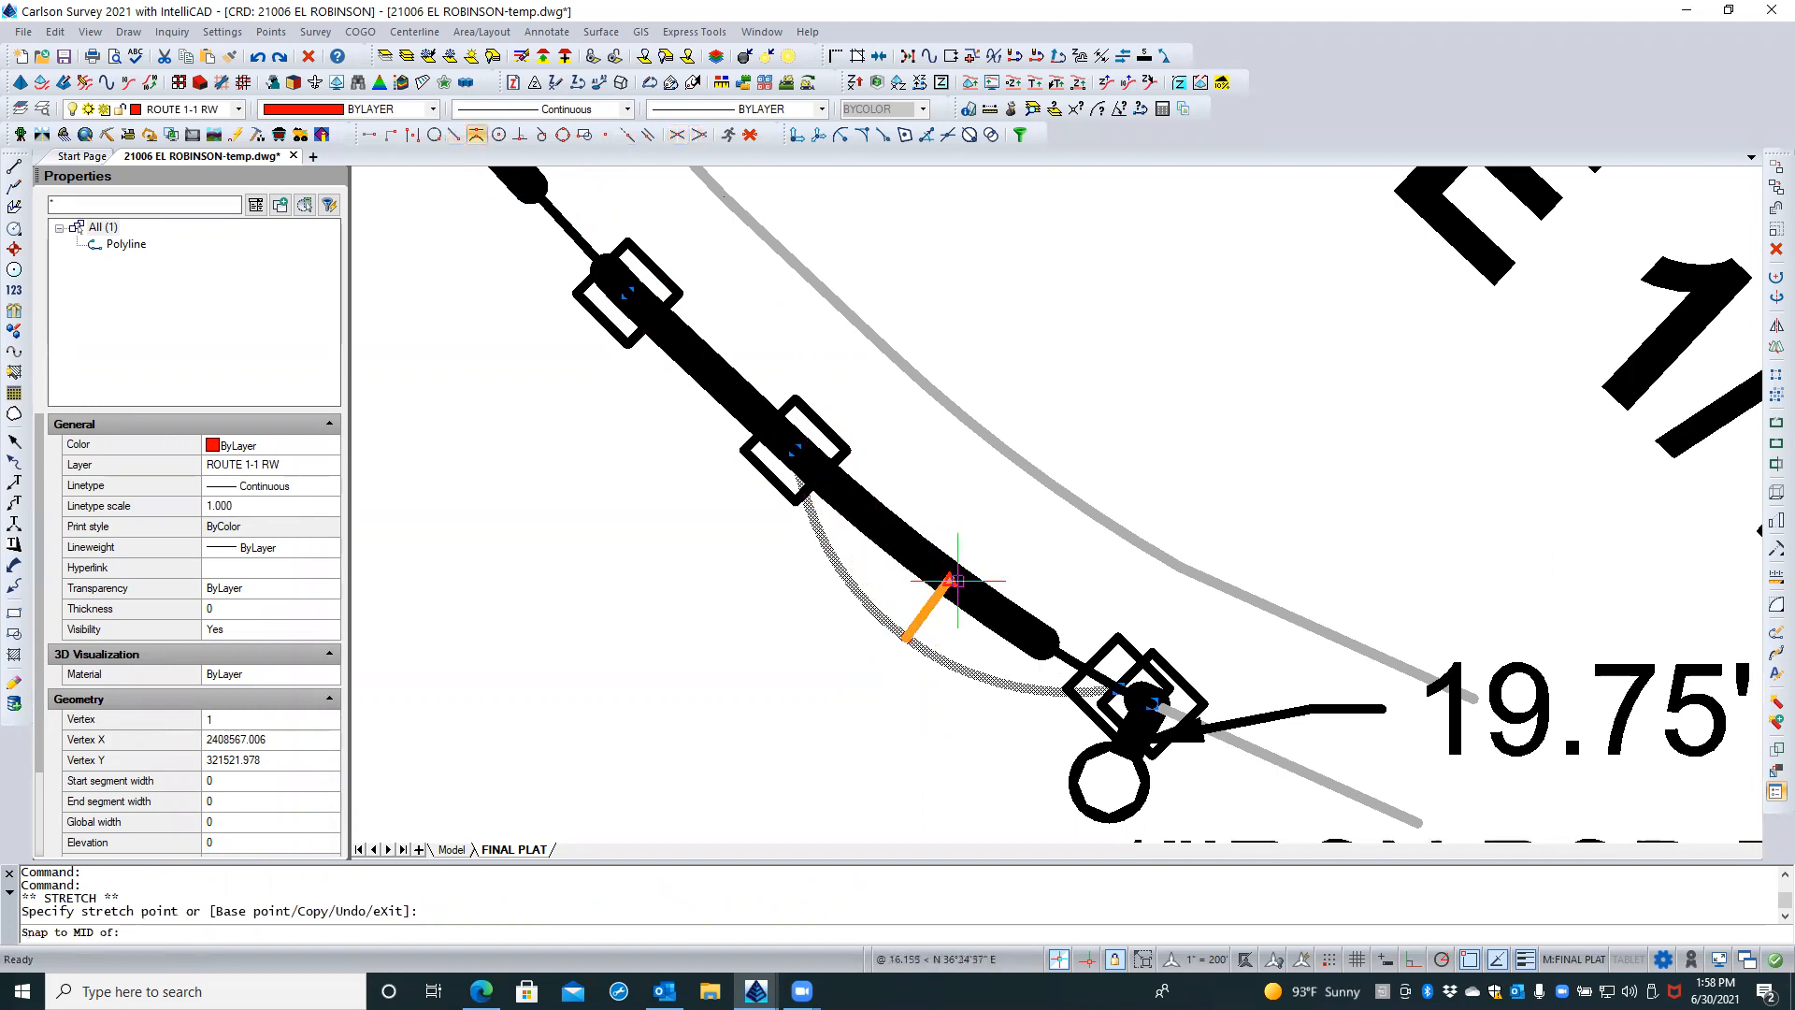
left_click(951, 584)
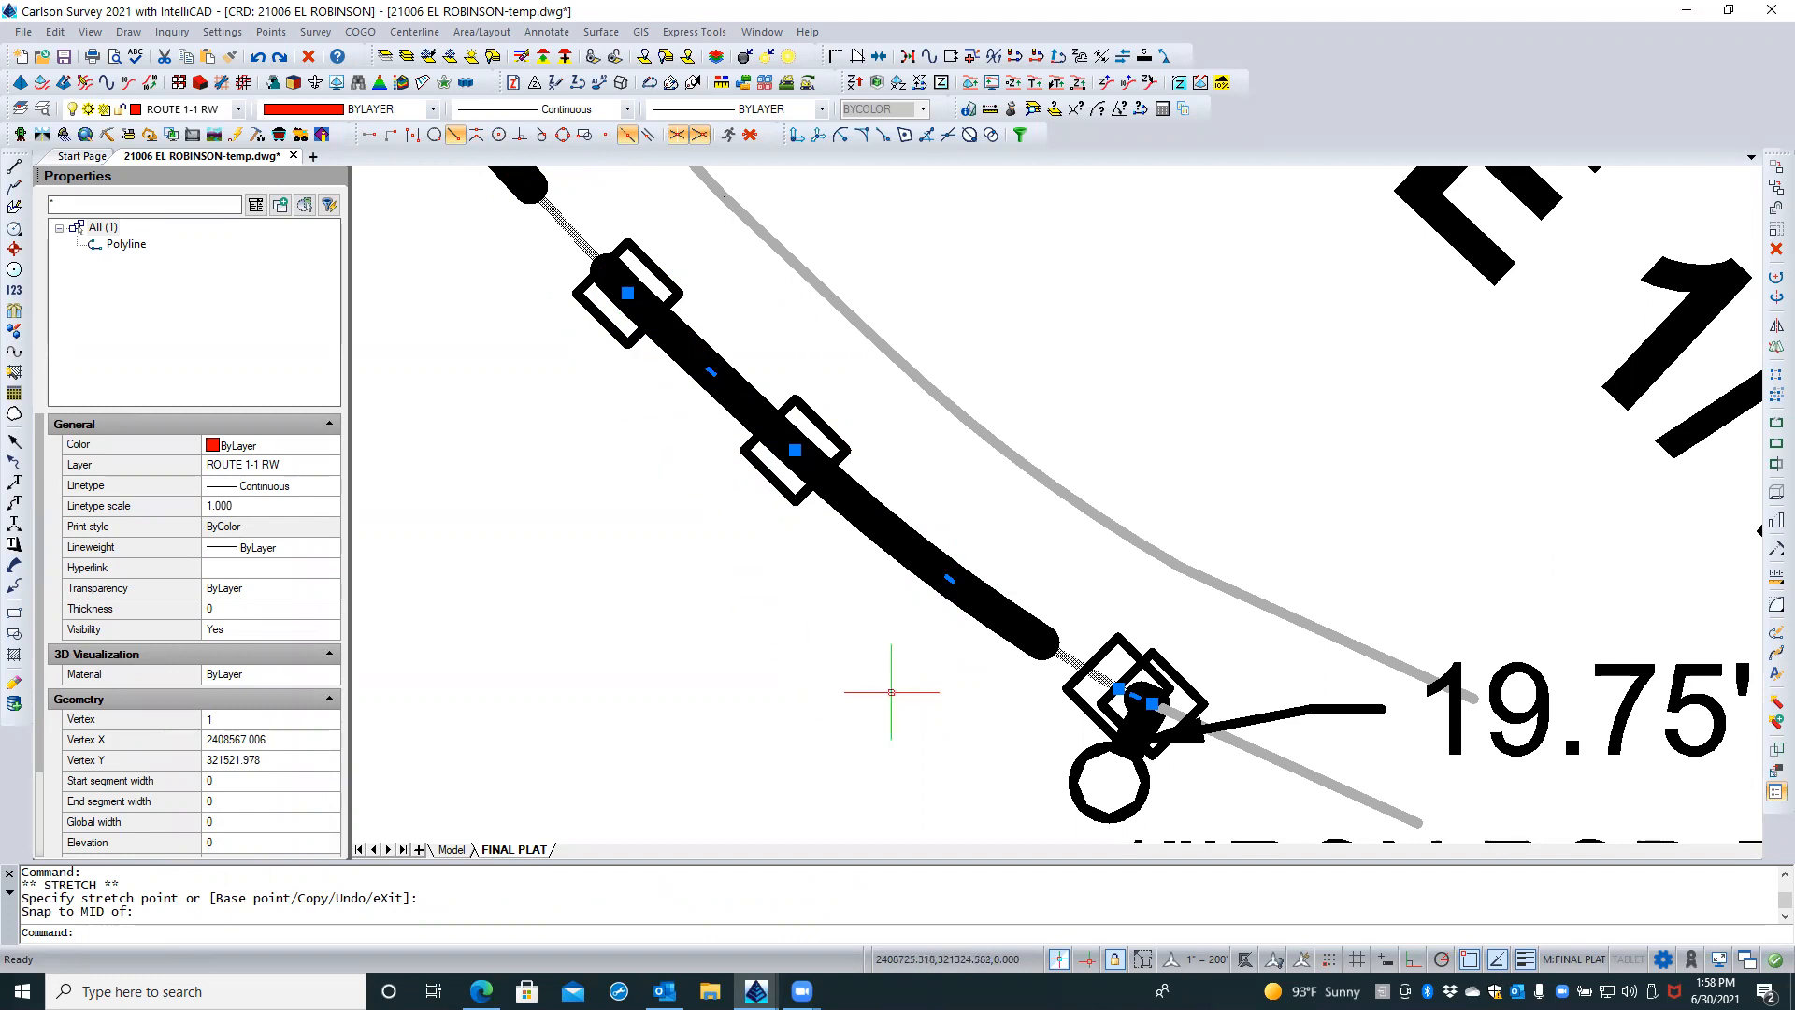
Clear the selection of the traced polyline along WV Route 1/1
scroll(891, 691, "down", 1)
scroll(871, 687, "down", 1)
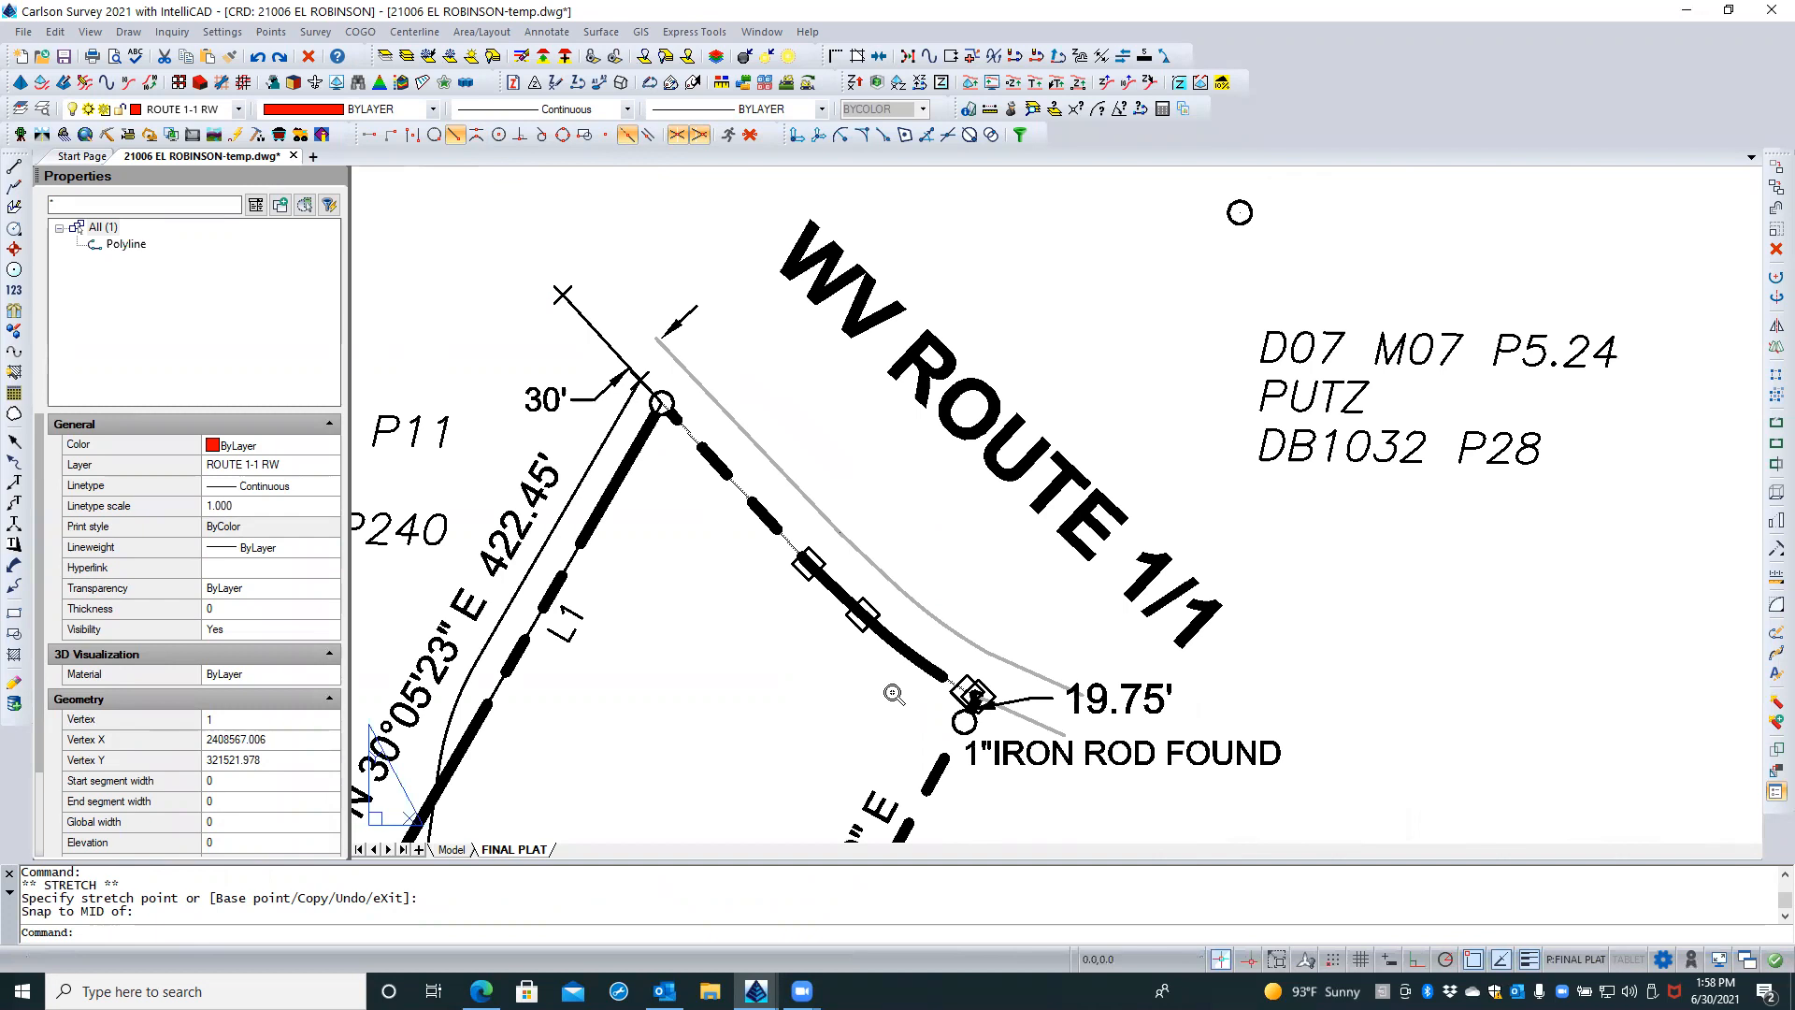
scroll(864, 383, "down", 2)
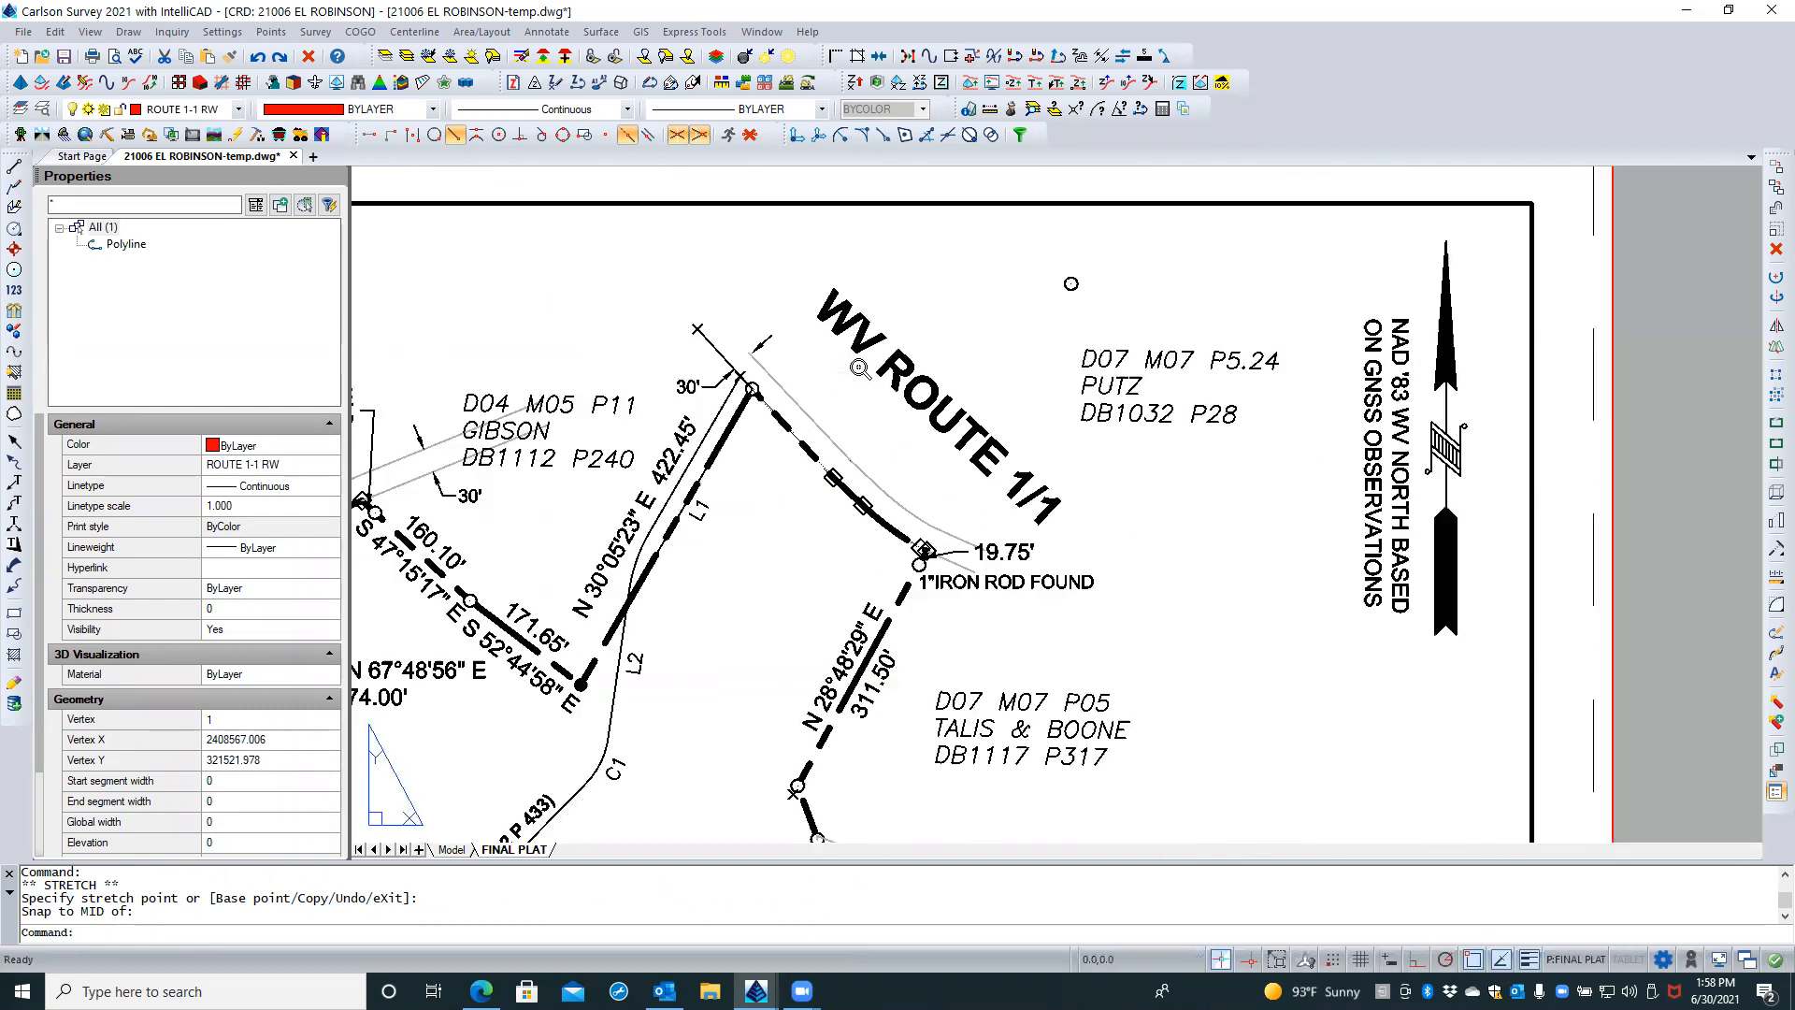
middle_click_drag(1040, 599, 785, 434)
scroll(913, 496, "down", 1)
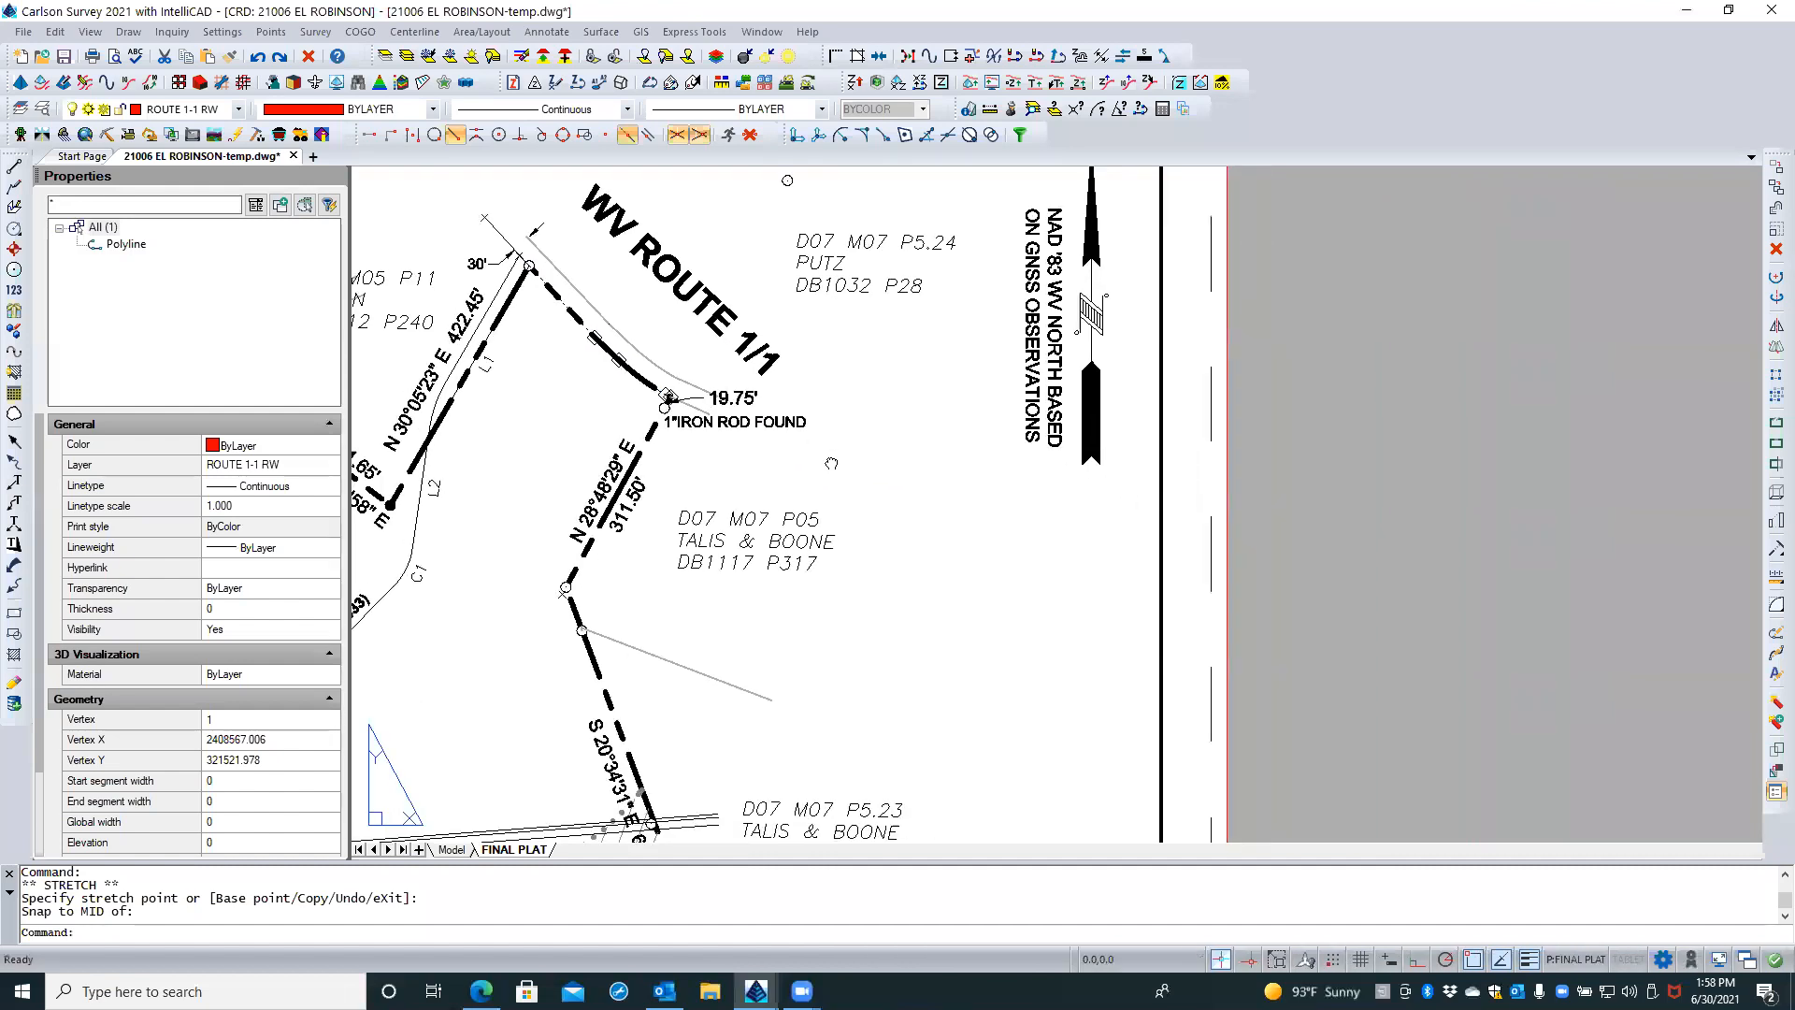
right_click(888, 491)
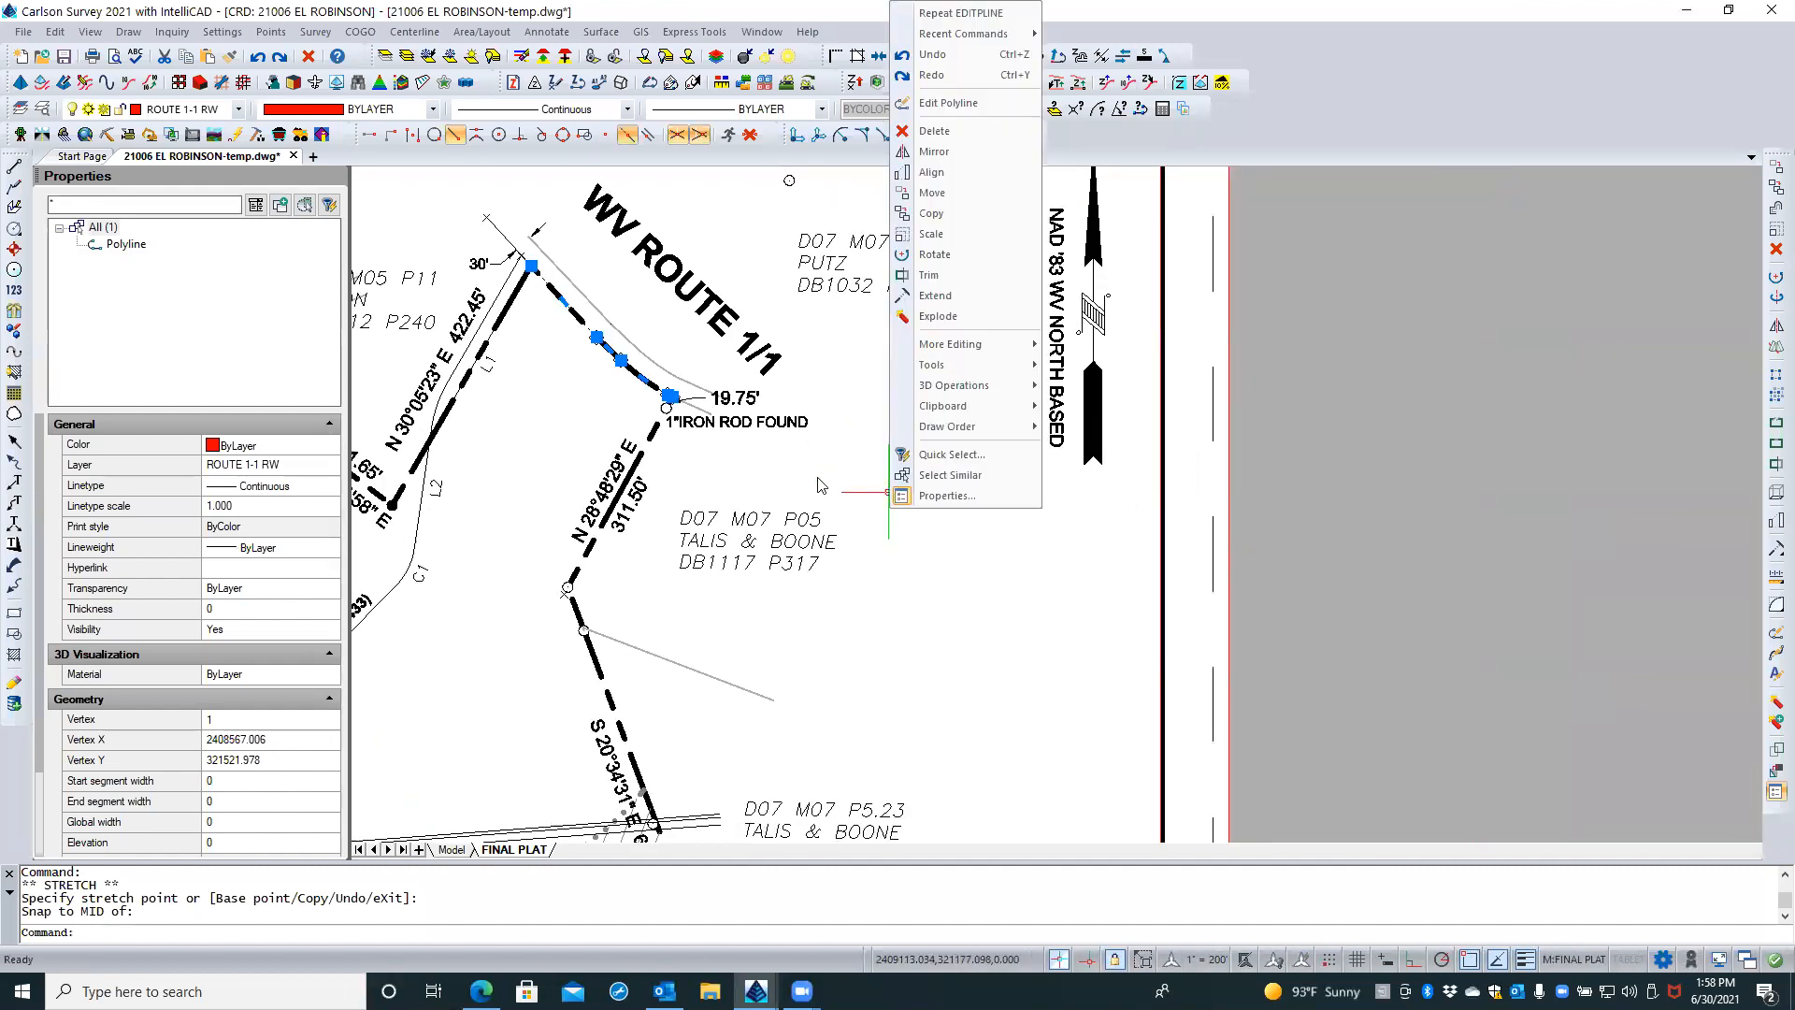
left_click(844, 469)
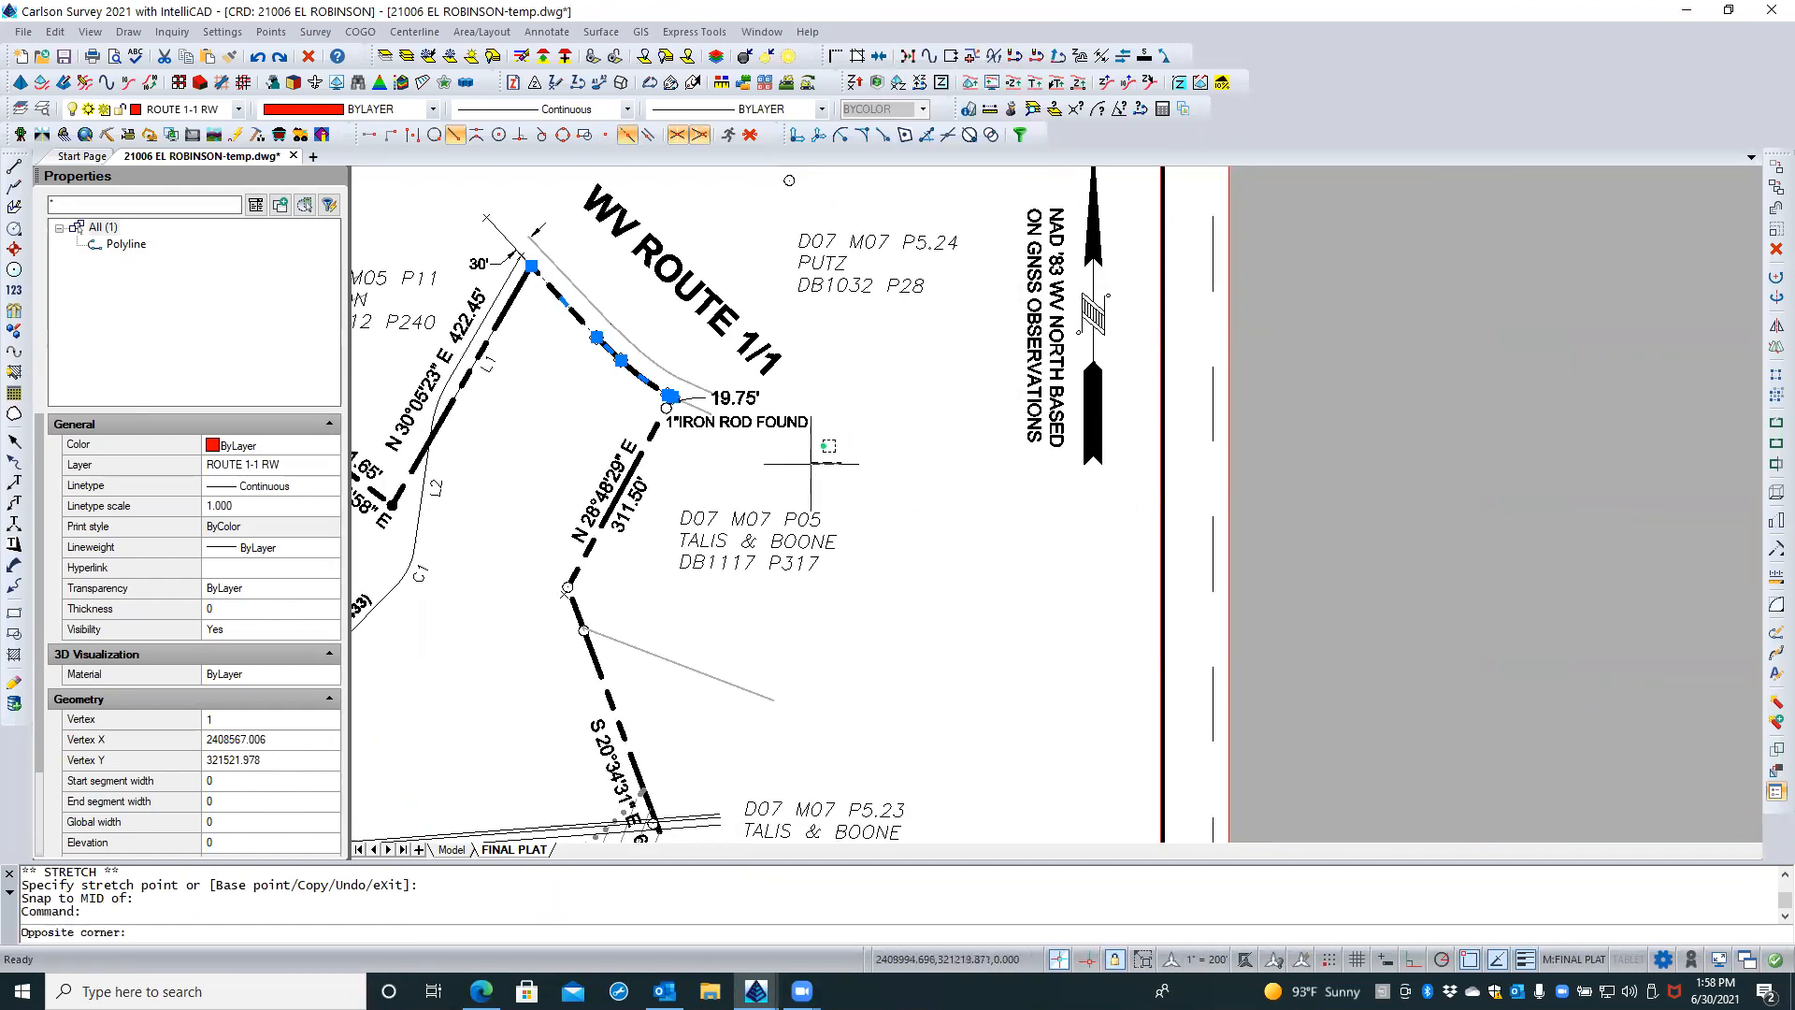
key("Escape")
key("Escape")
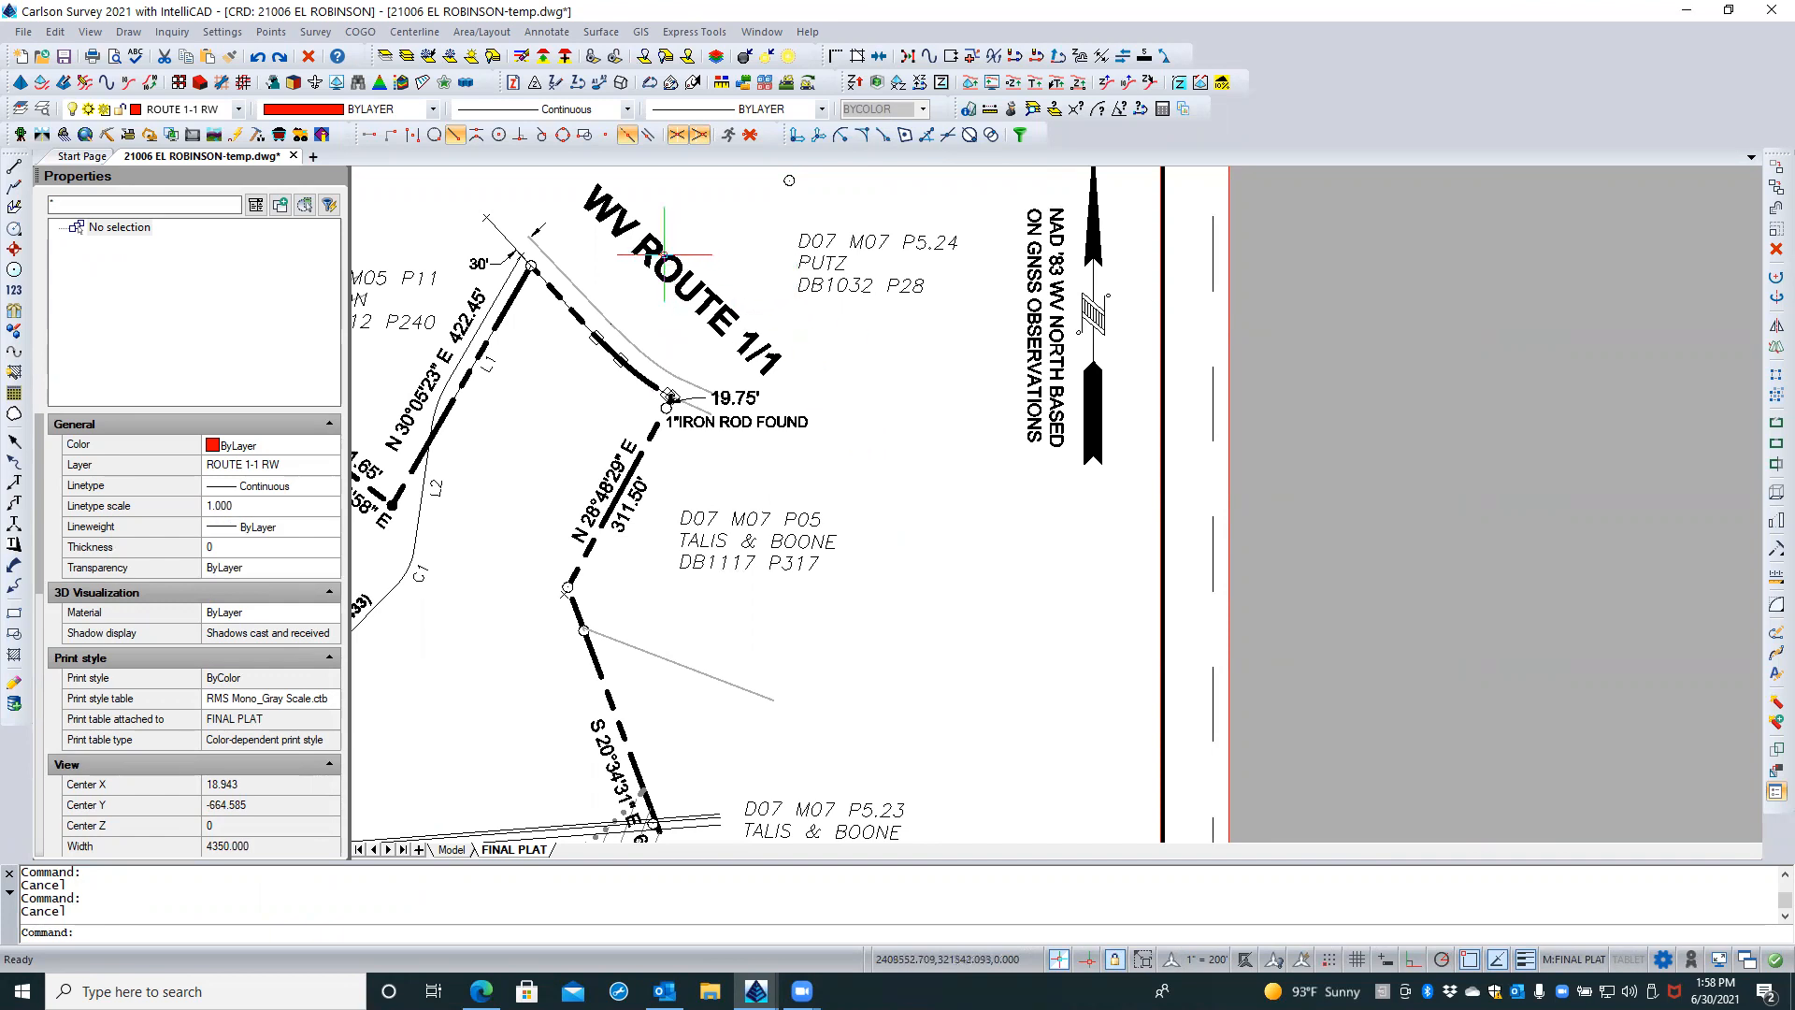
Start Auto Annotate, check the table usage and starting table numbers for lines and arcs, and accept the settings
left_click(531, 33)
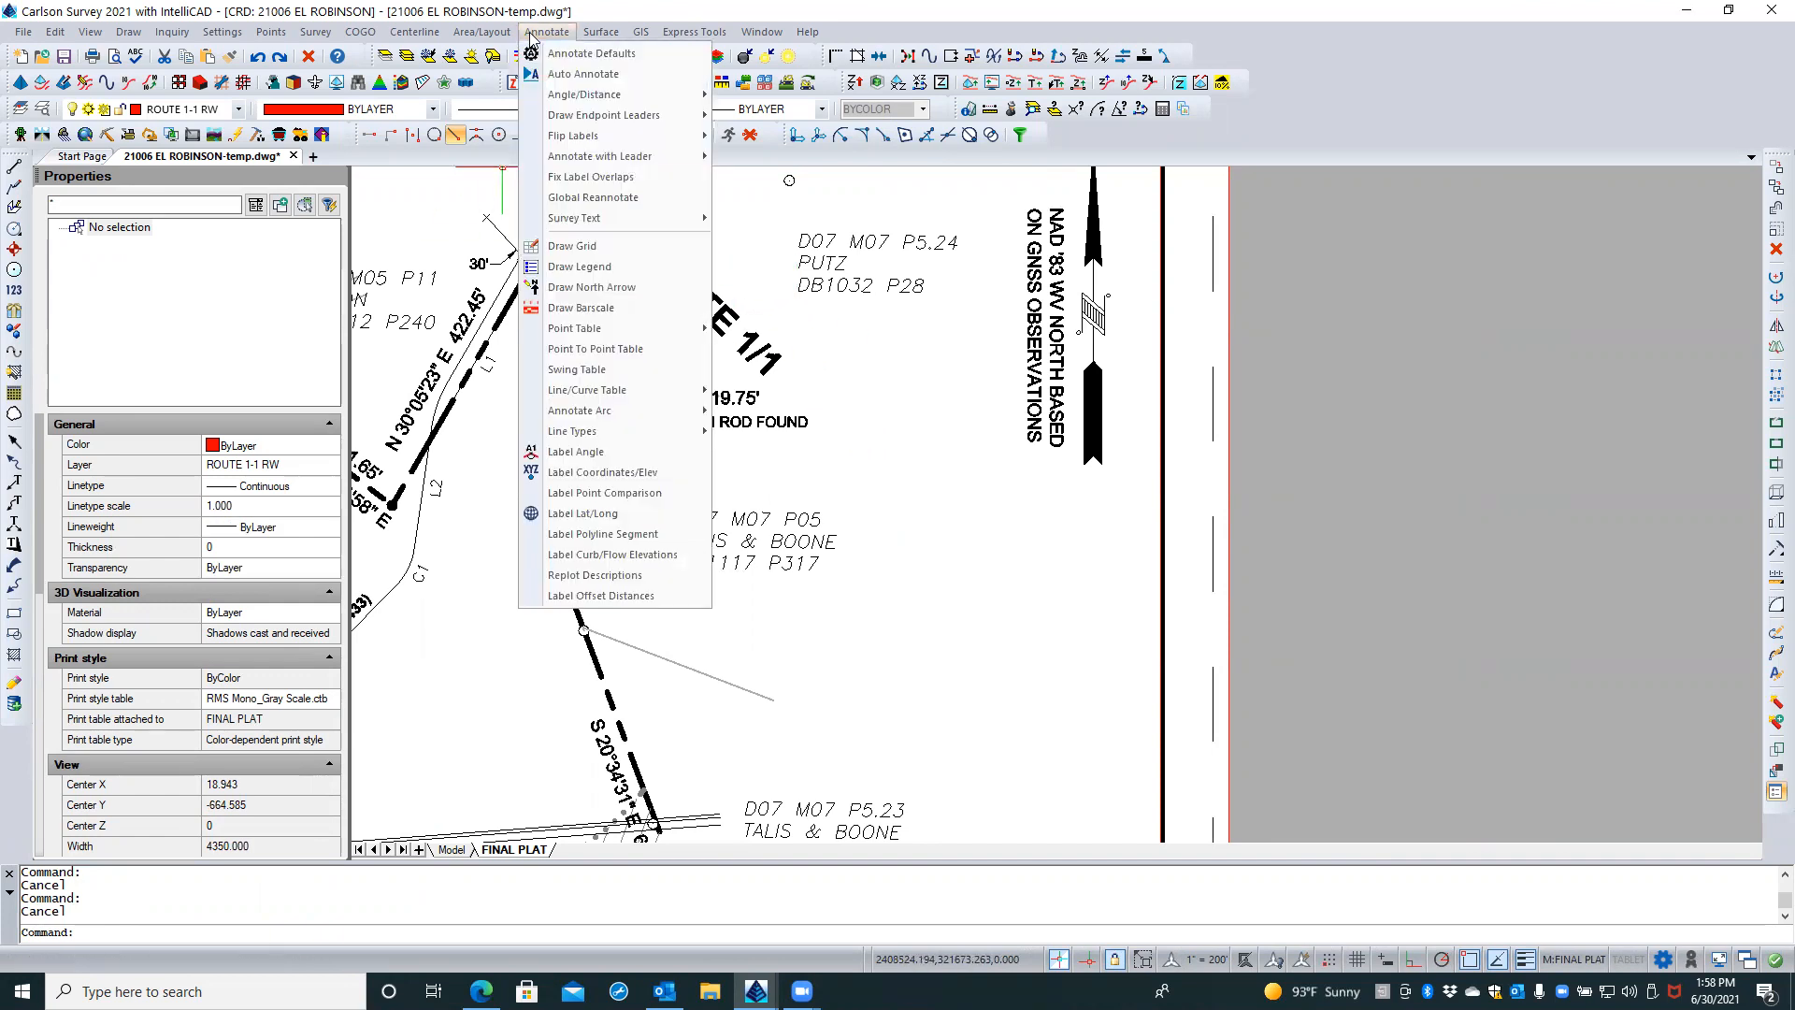
left_click(585, 75)
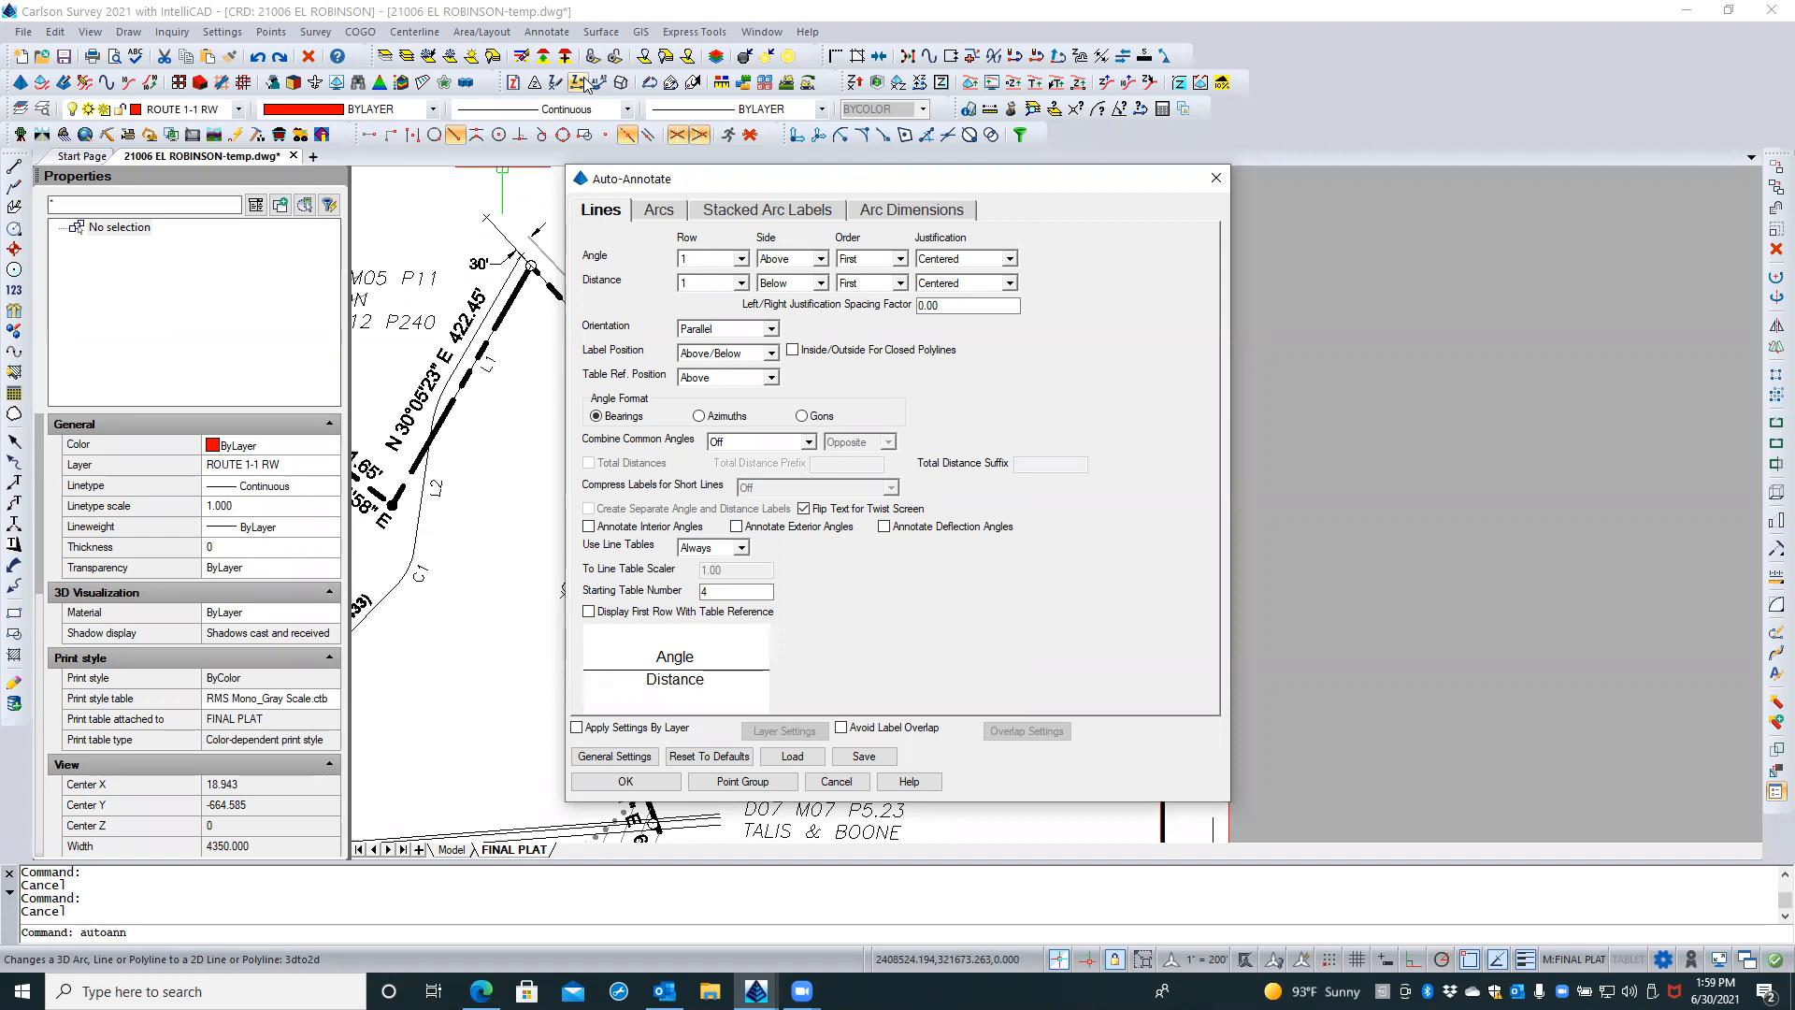
left_click(659, 212)
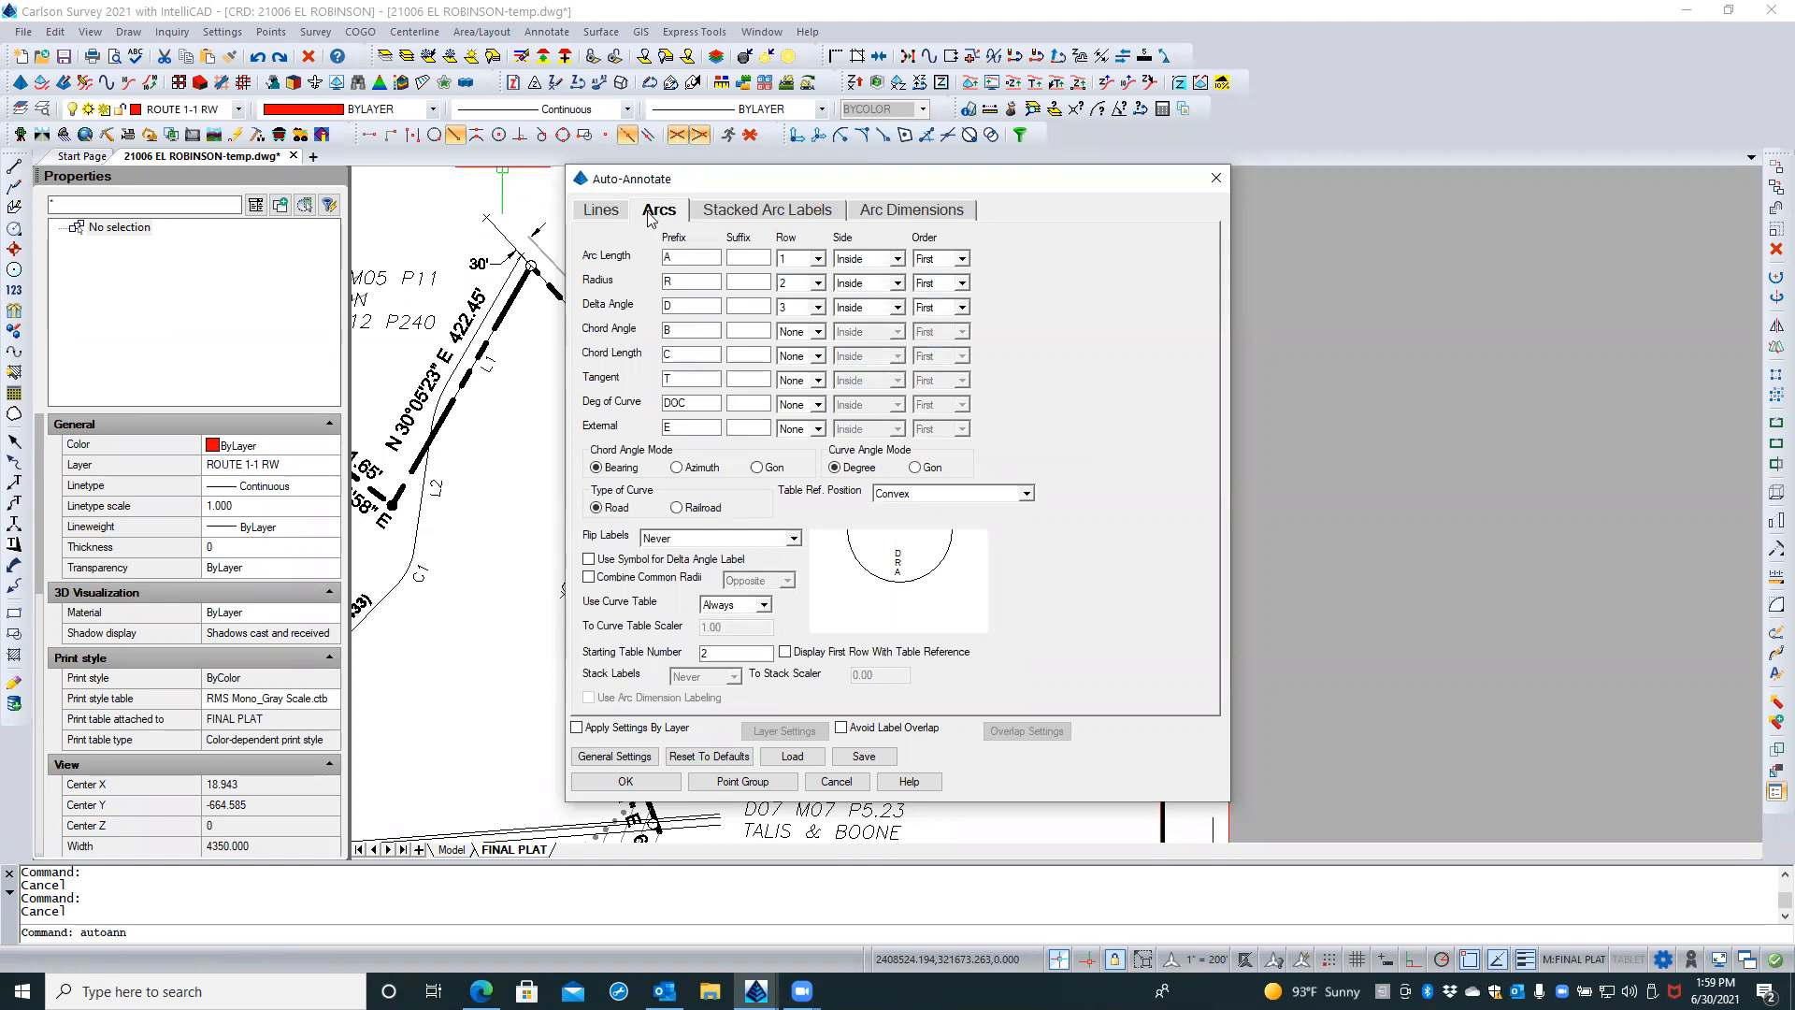
left_click(613, 215)
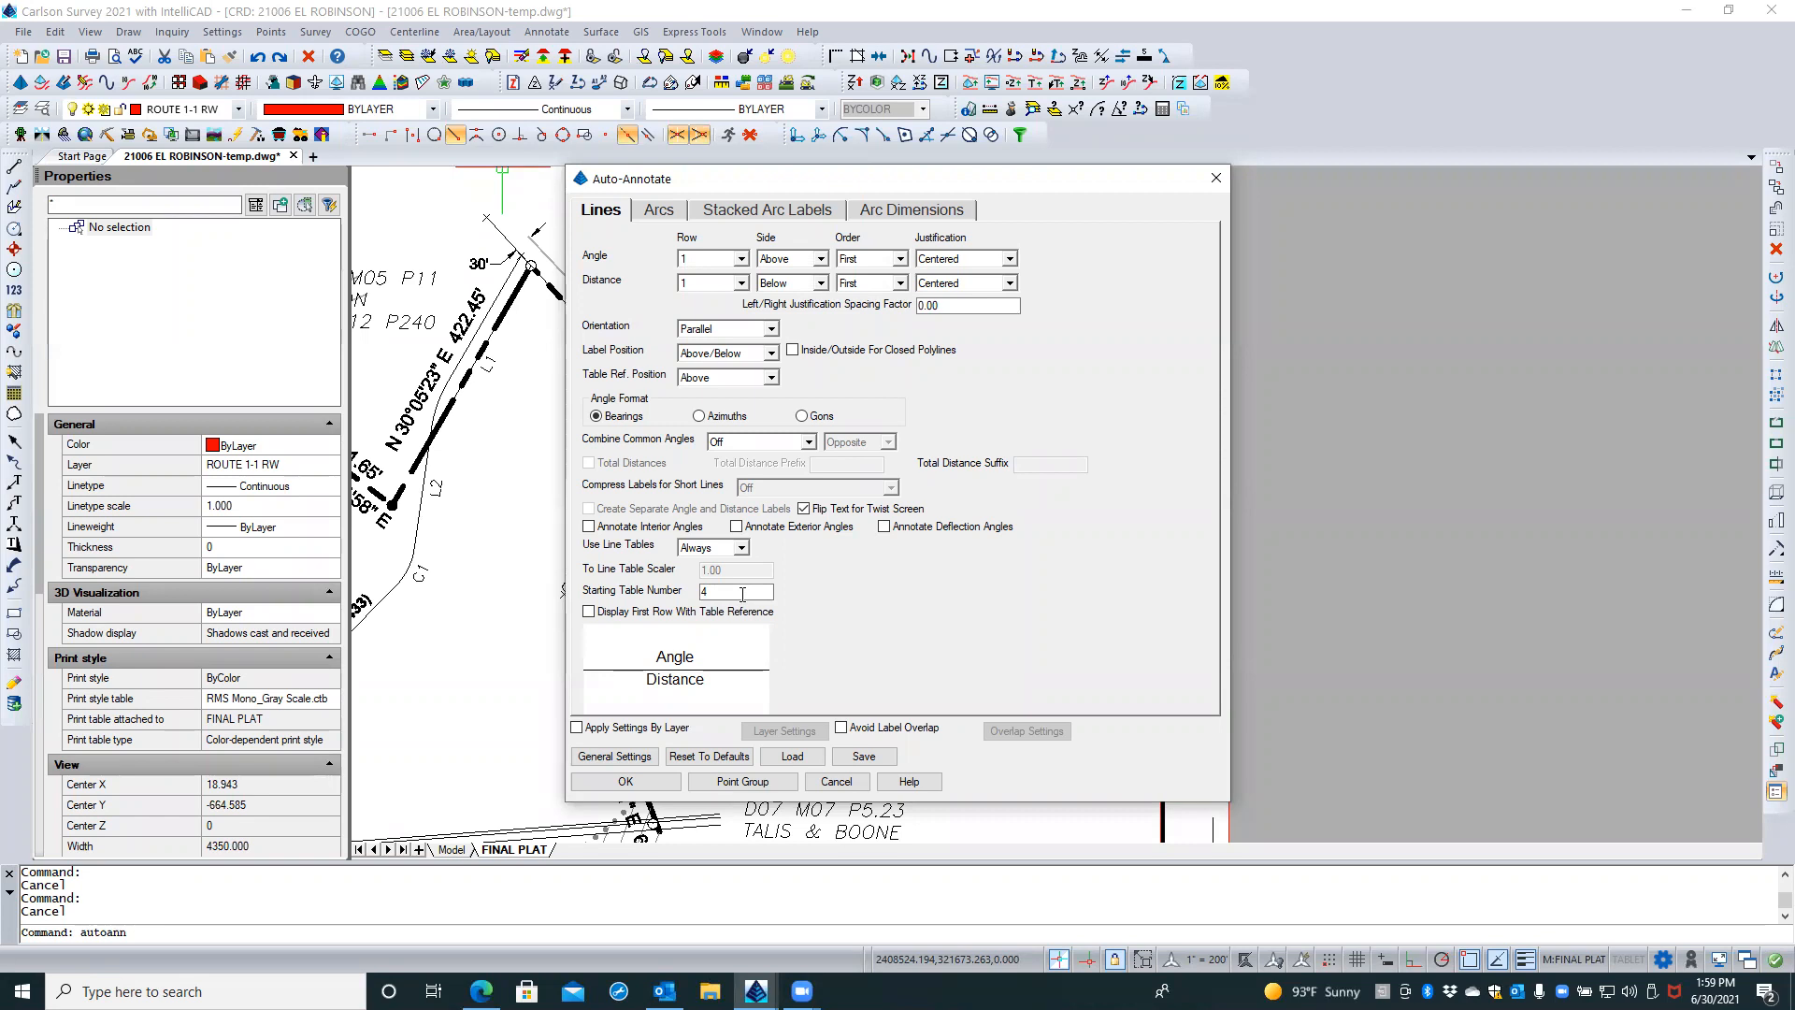
left_click(662, 213)
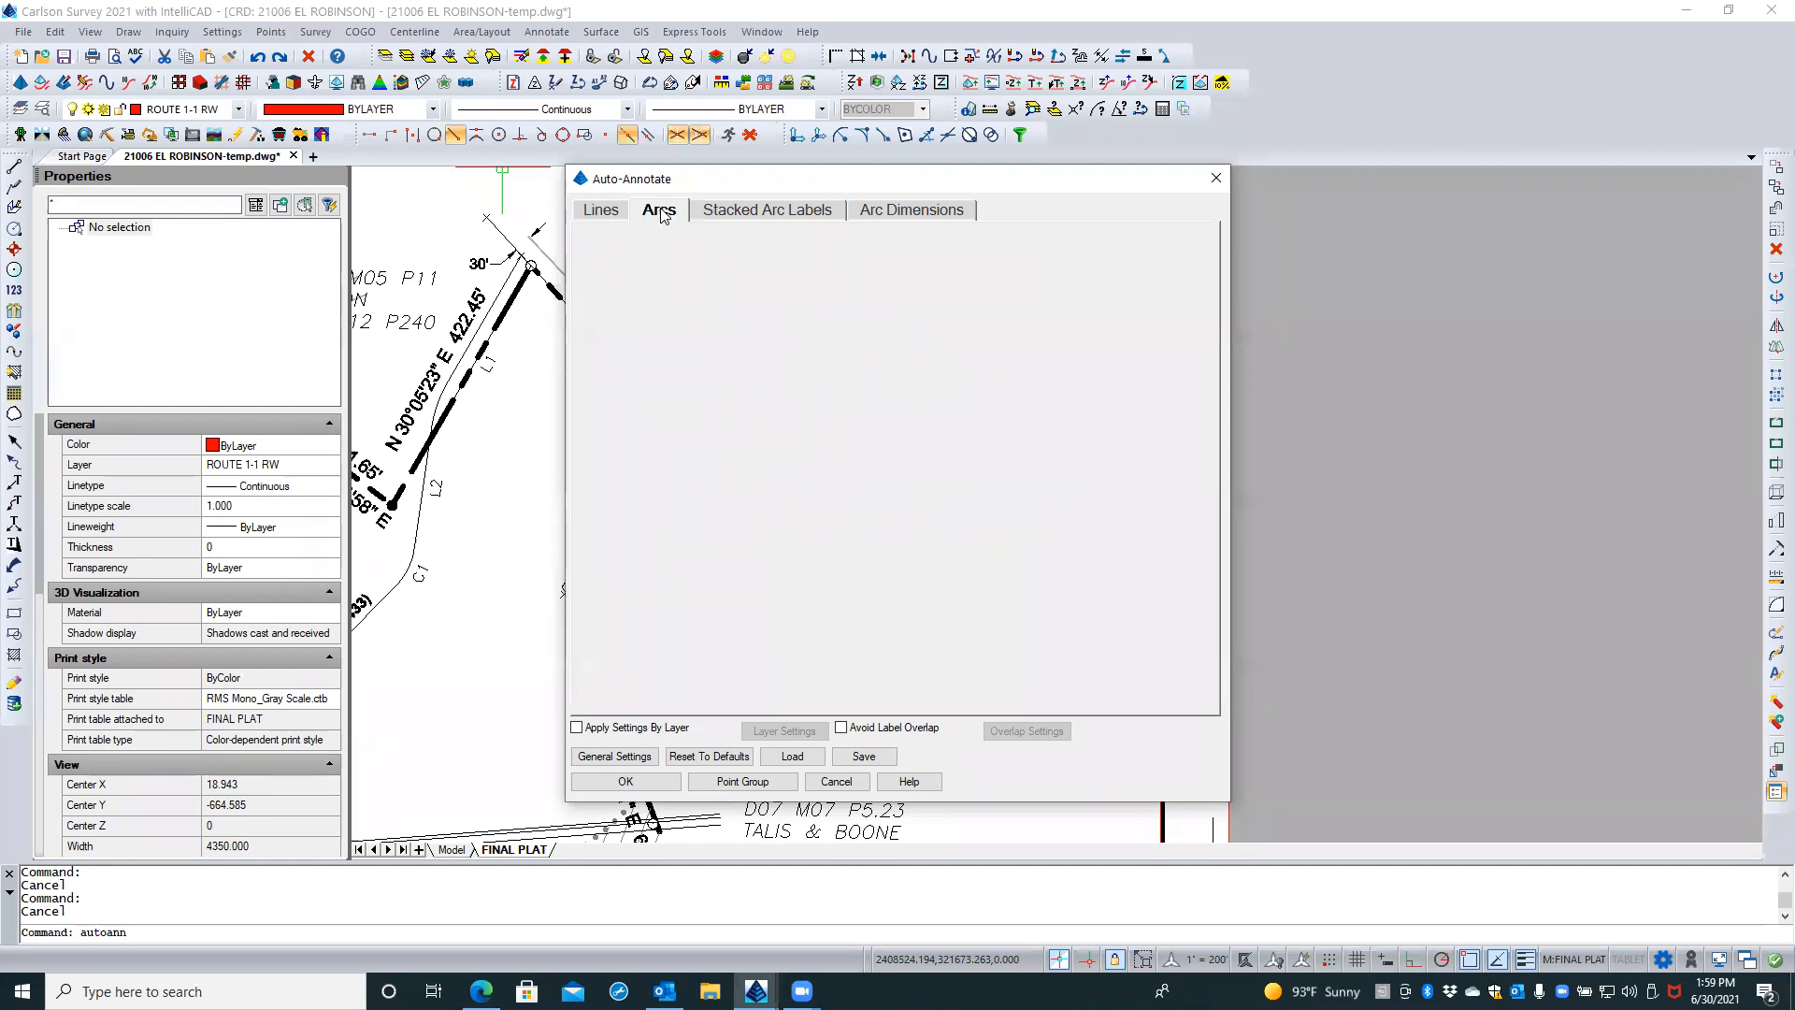
left_click(603, 212)
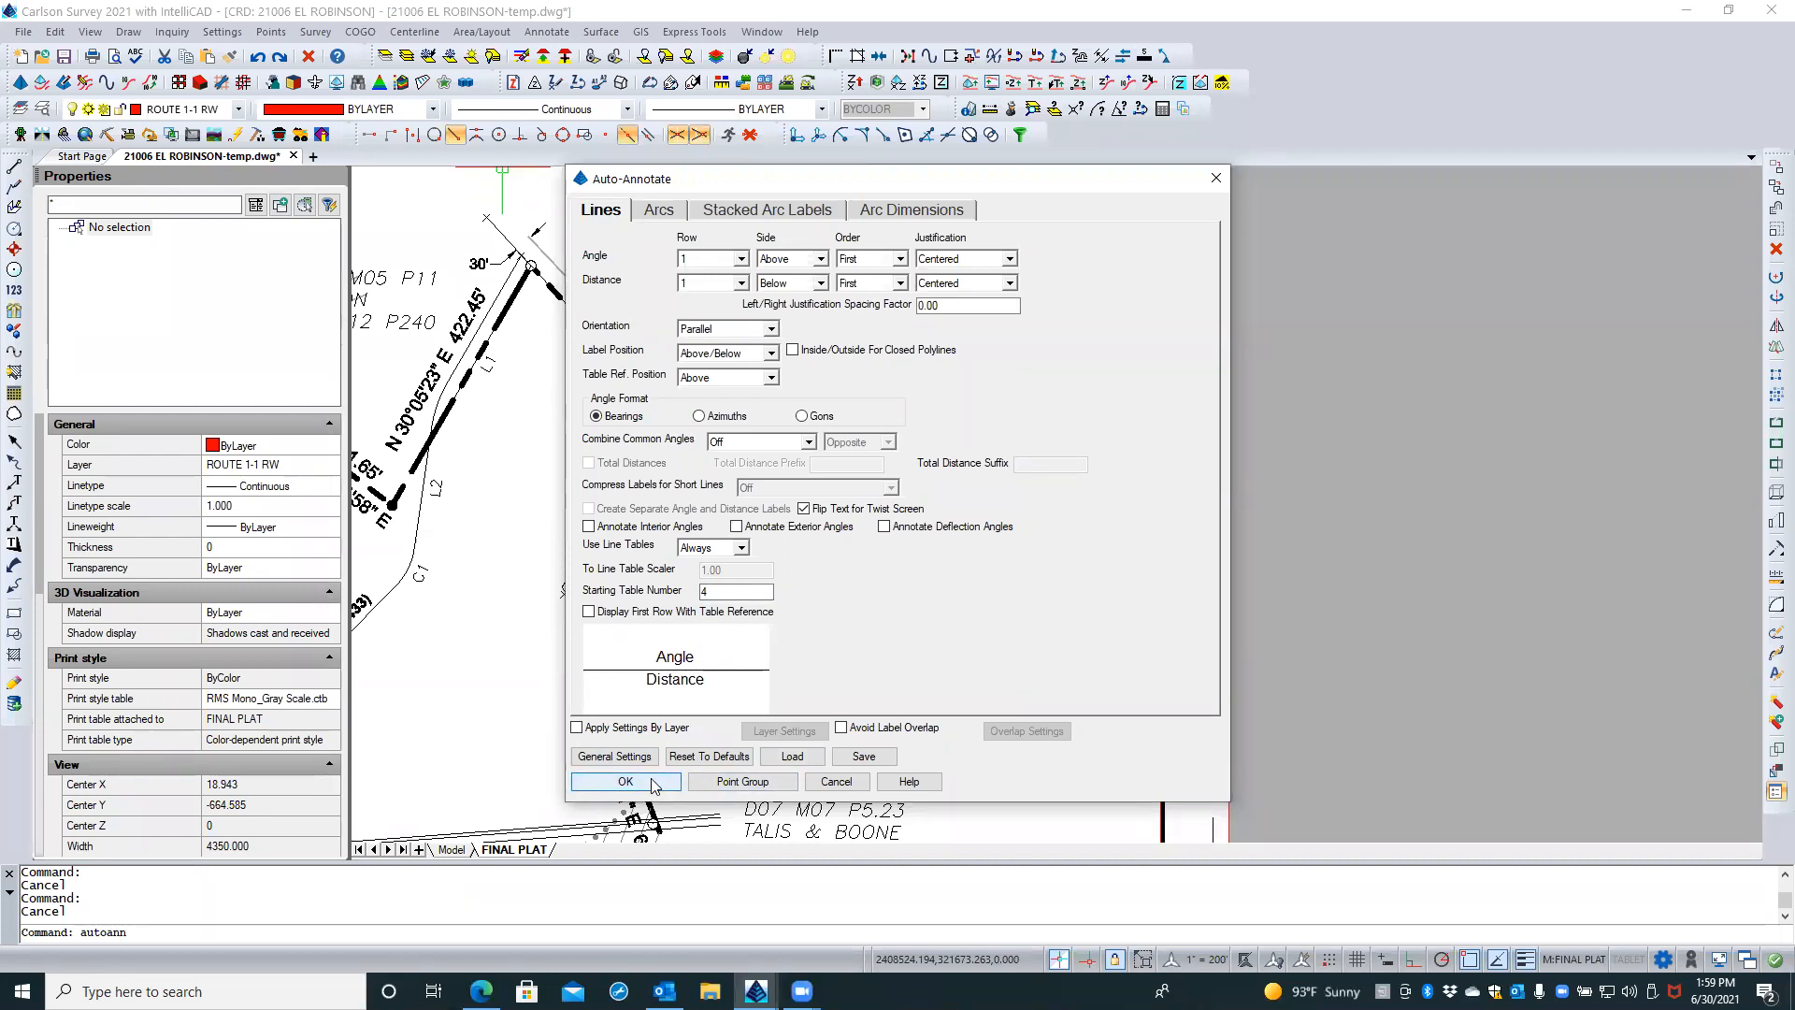
left_click(652, 782)
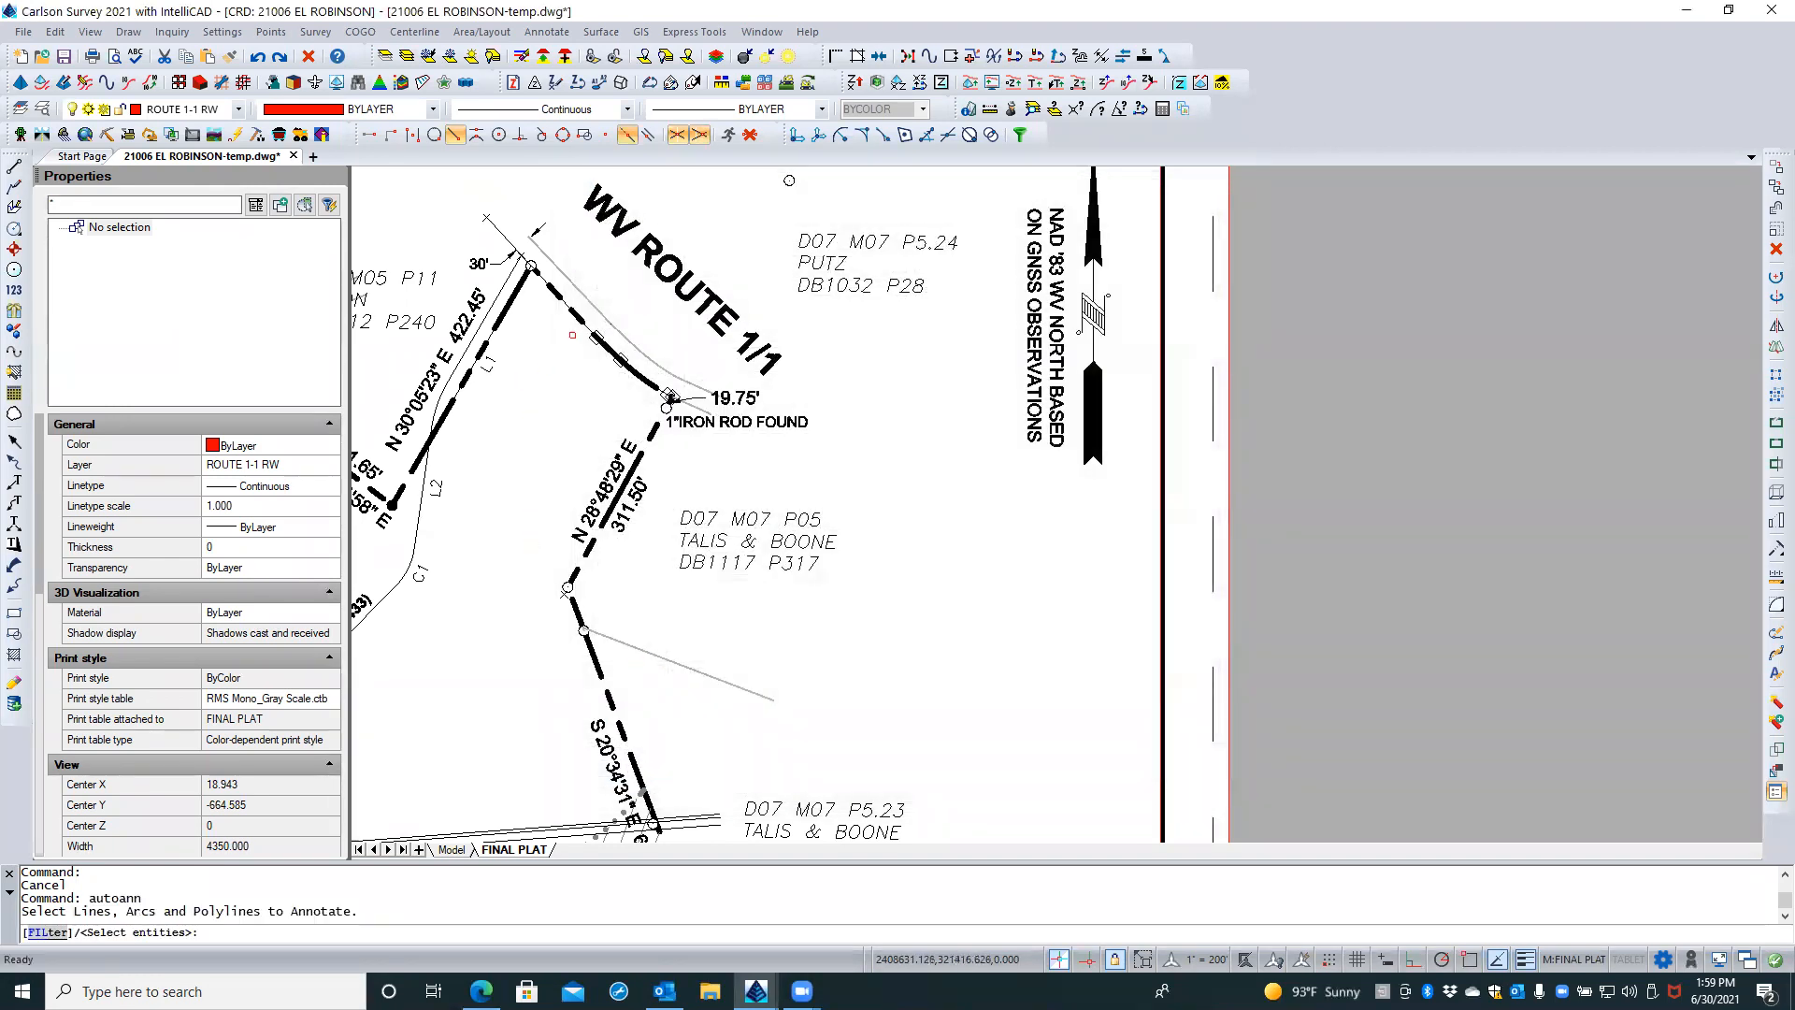
Annotate the traced polyline along WV Route 1/1 with line and curve table reference labels
scroll(531, 356, "up", 1)
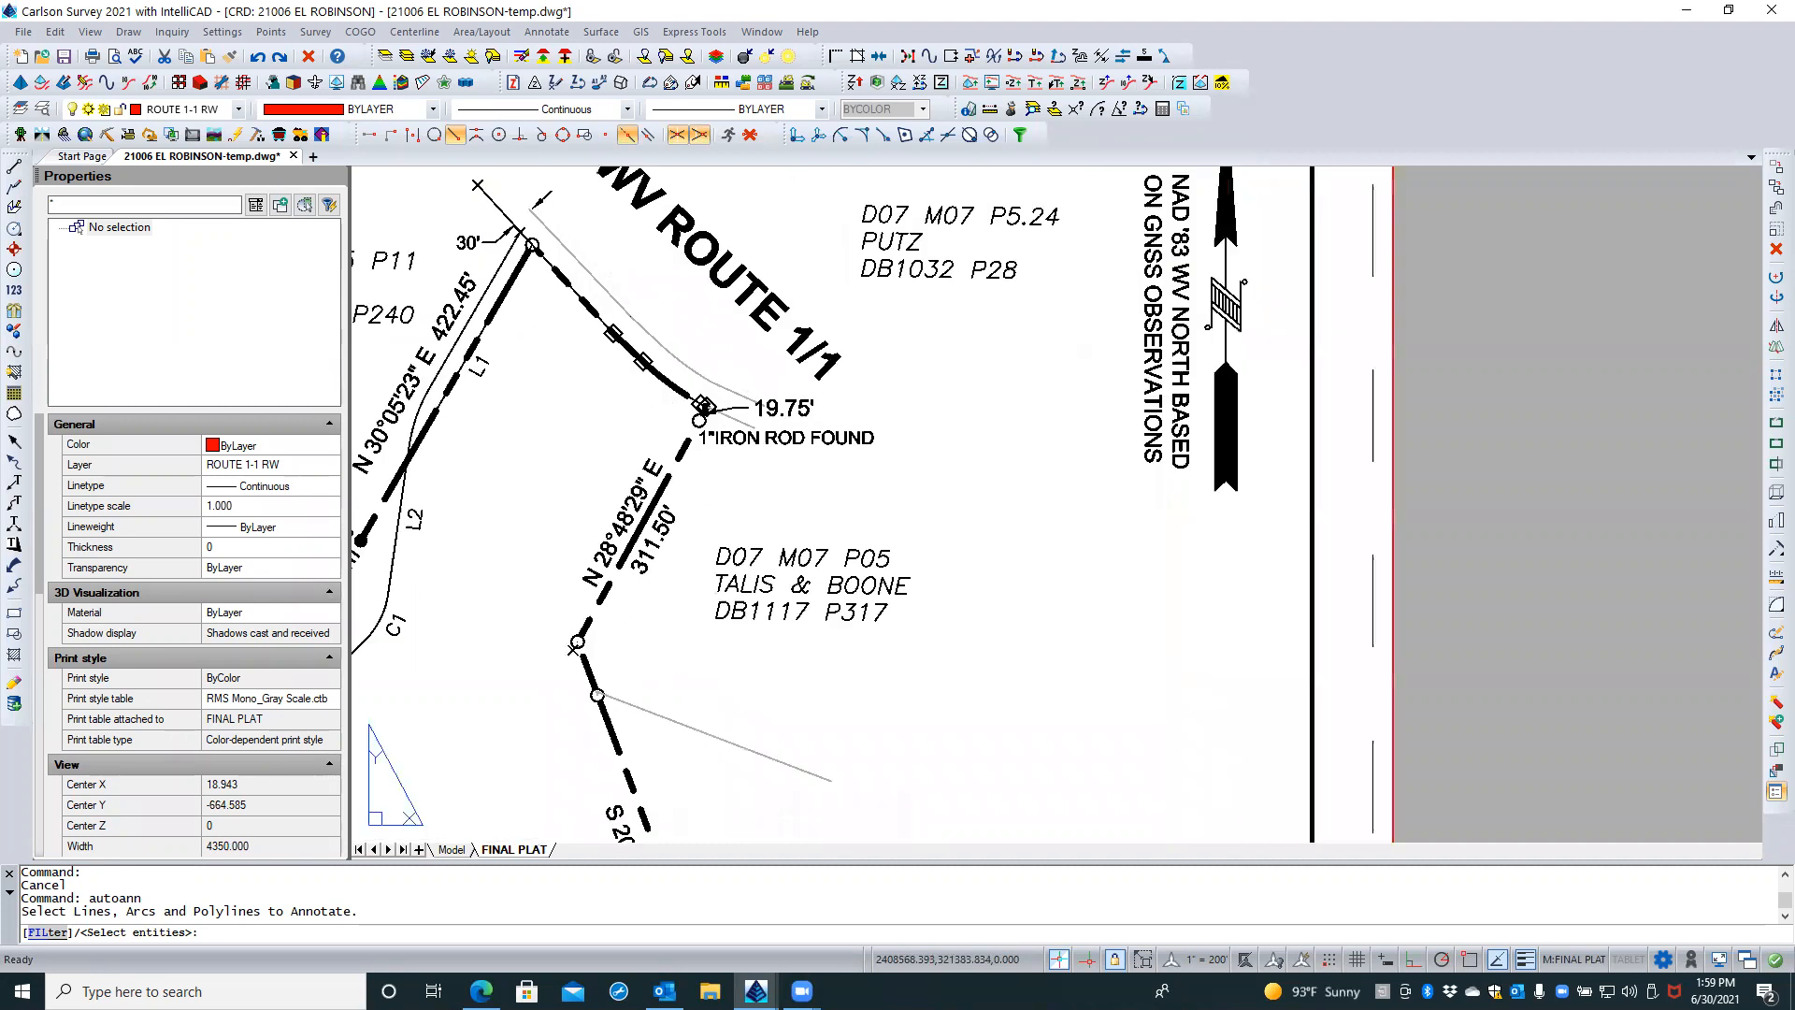
scroll(534, 357, "up", 1)
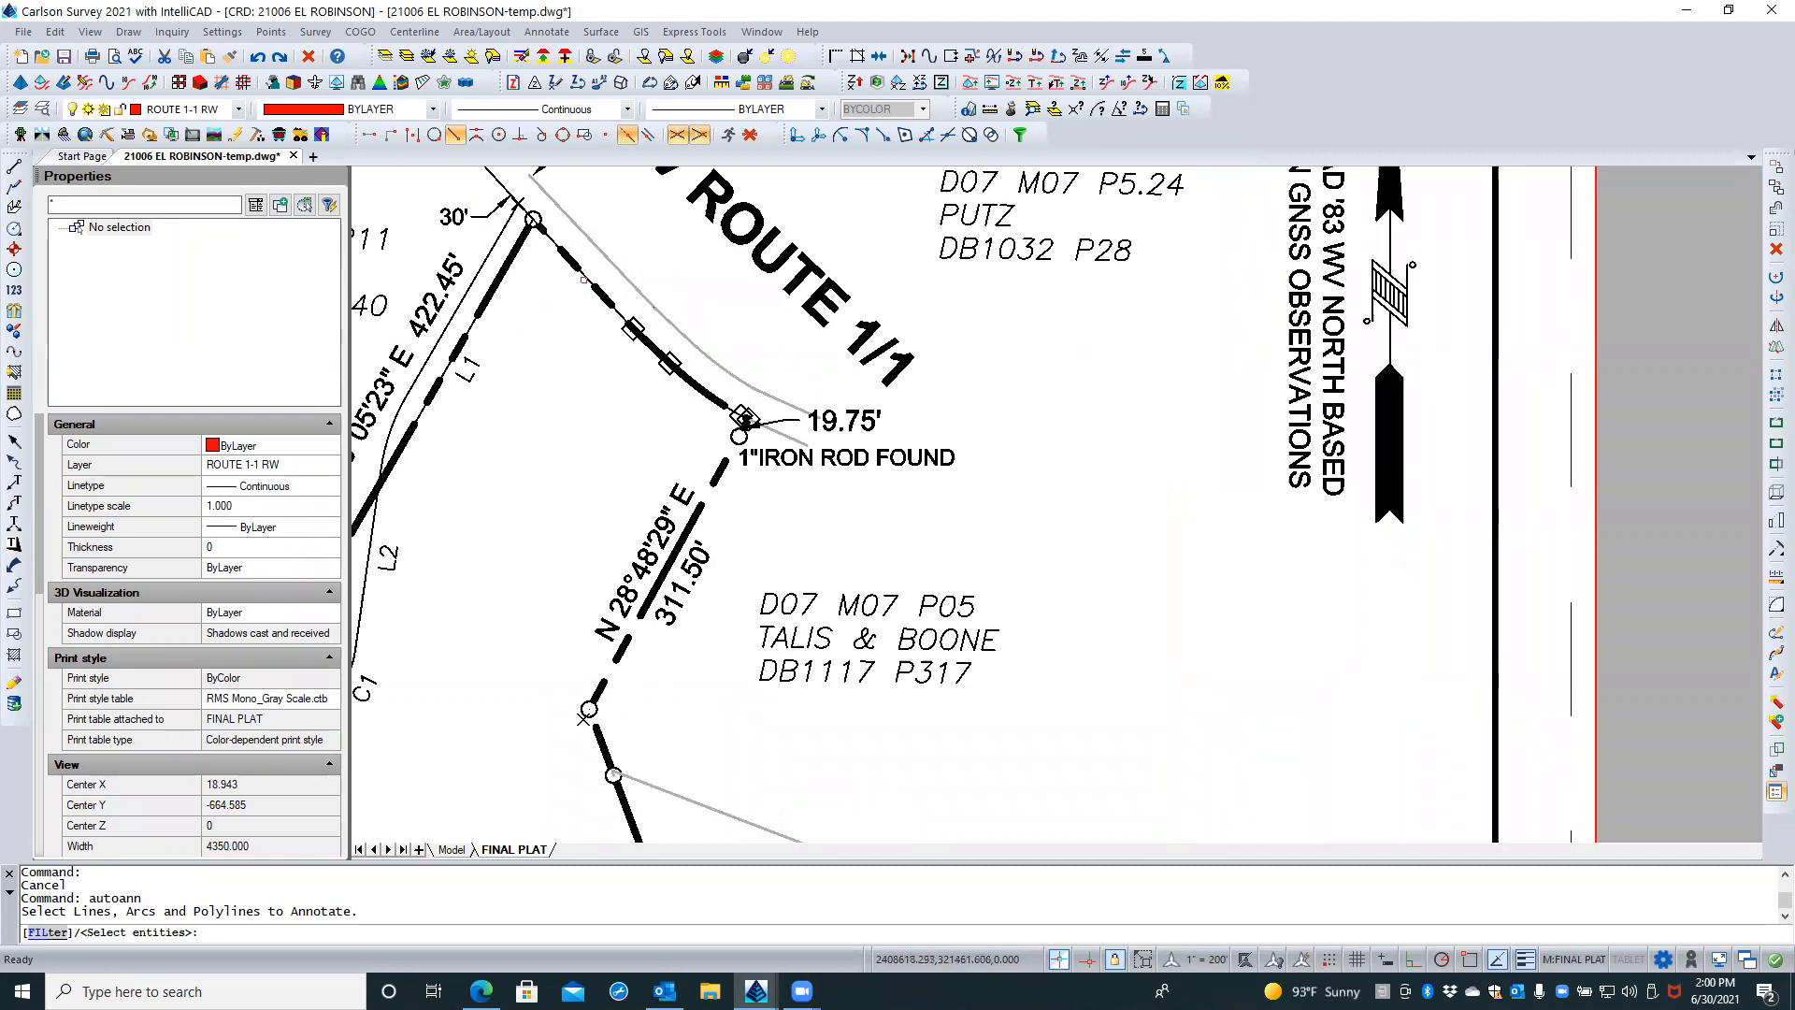
left_click(586, 277)
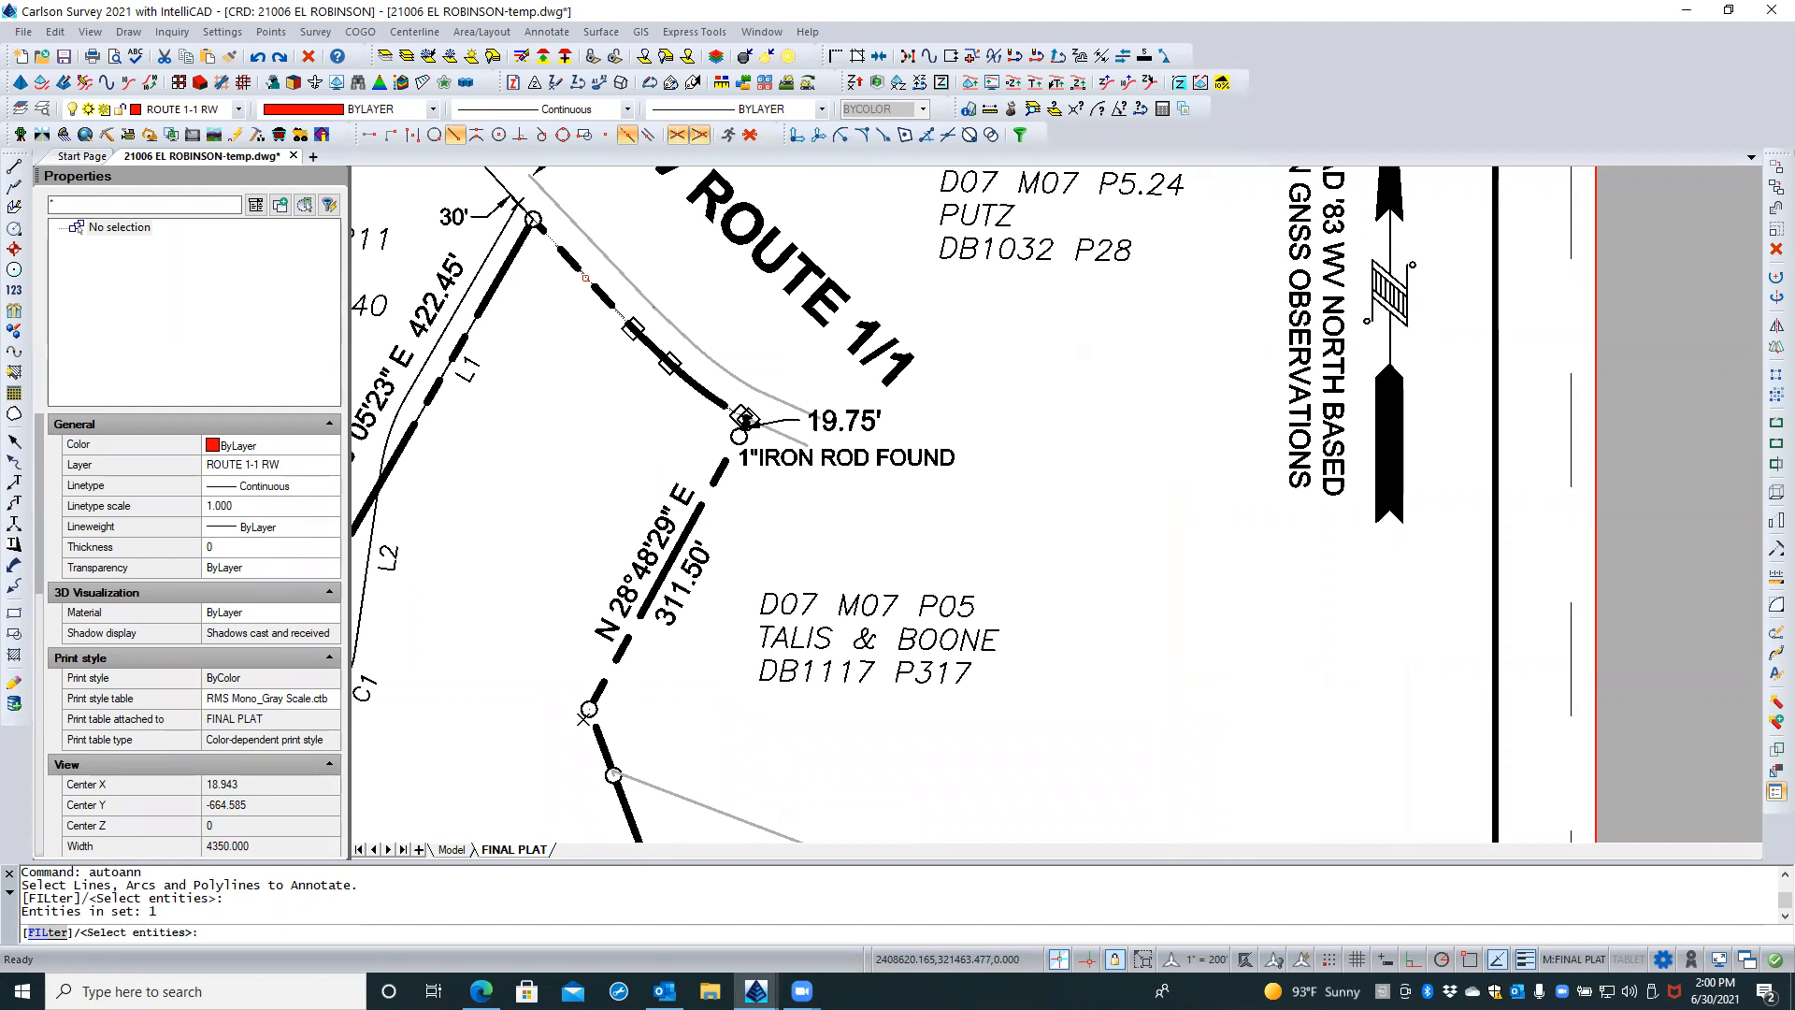
key("Return")
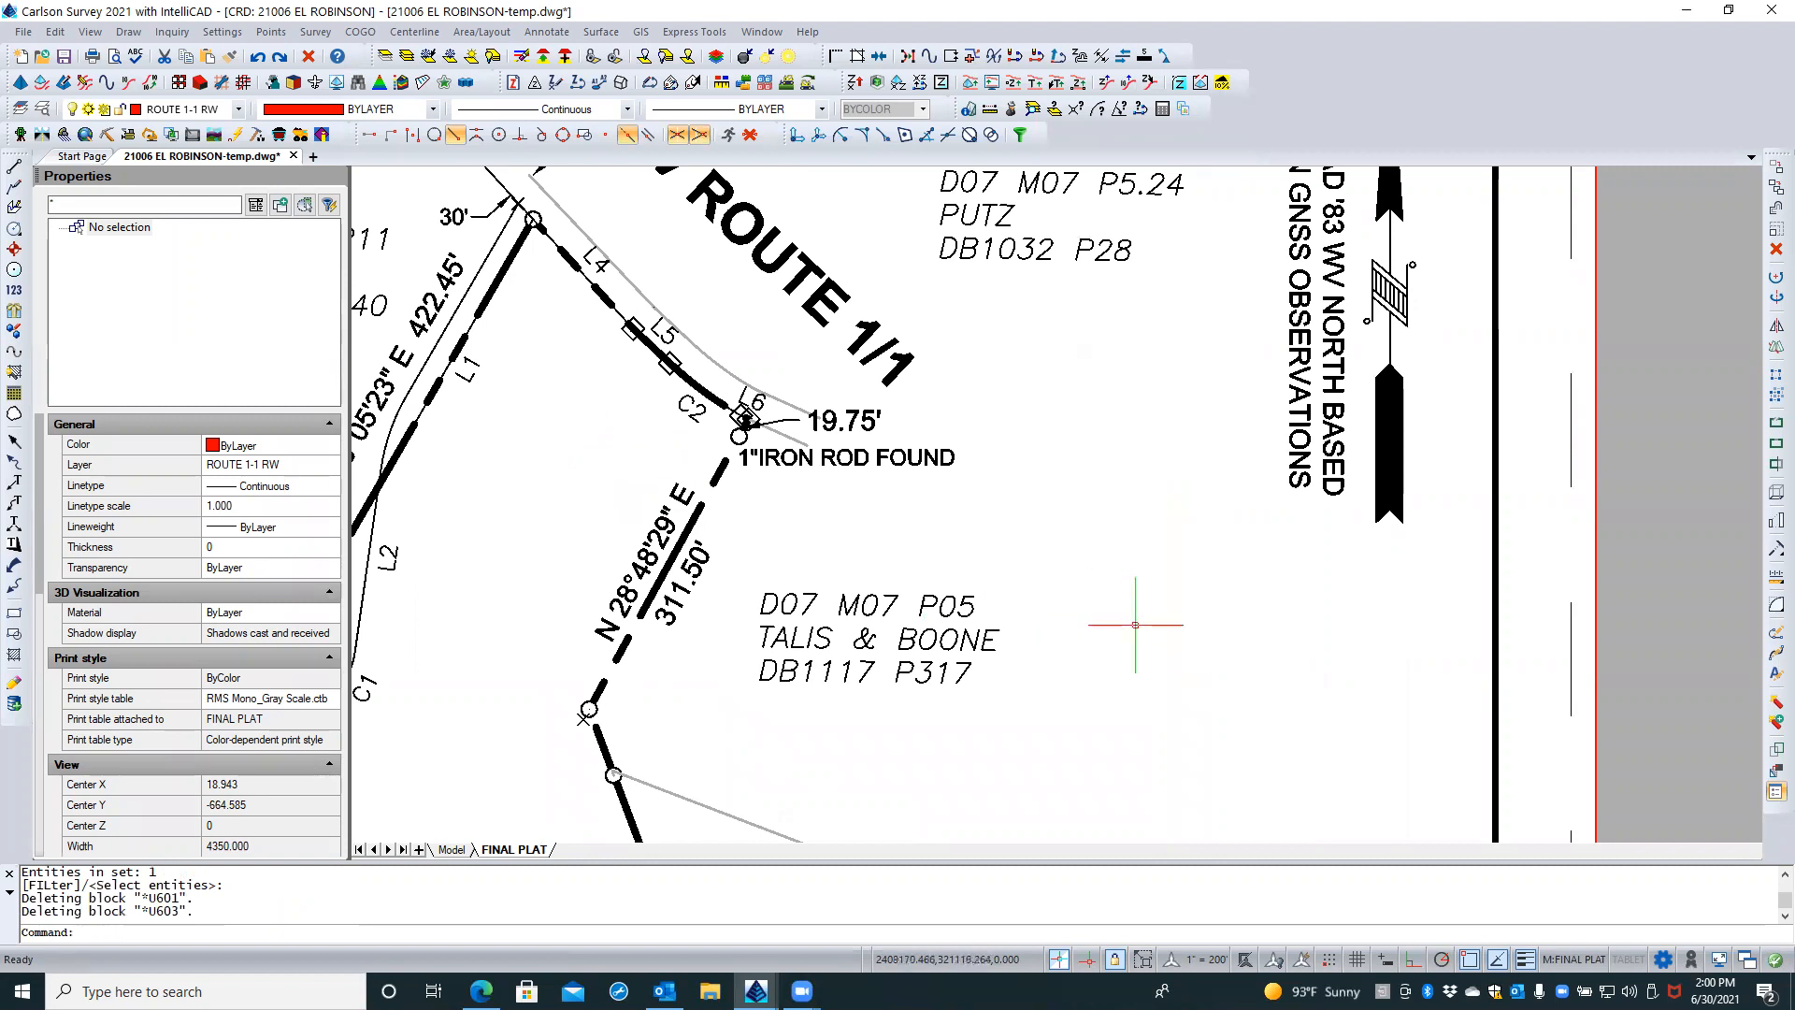
Move the curve table so its upper-left corner meets the lower-left corner of the line table
scroll(1133, 640, "down", 3)
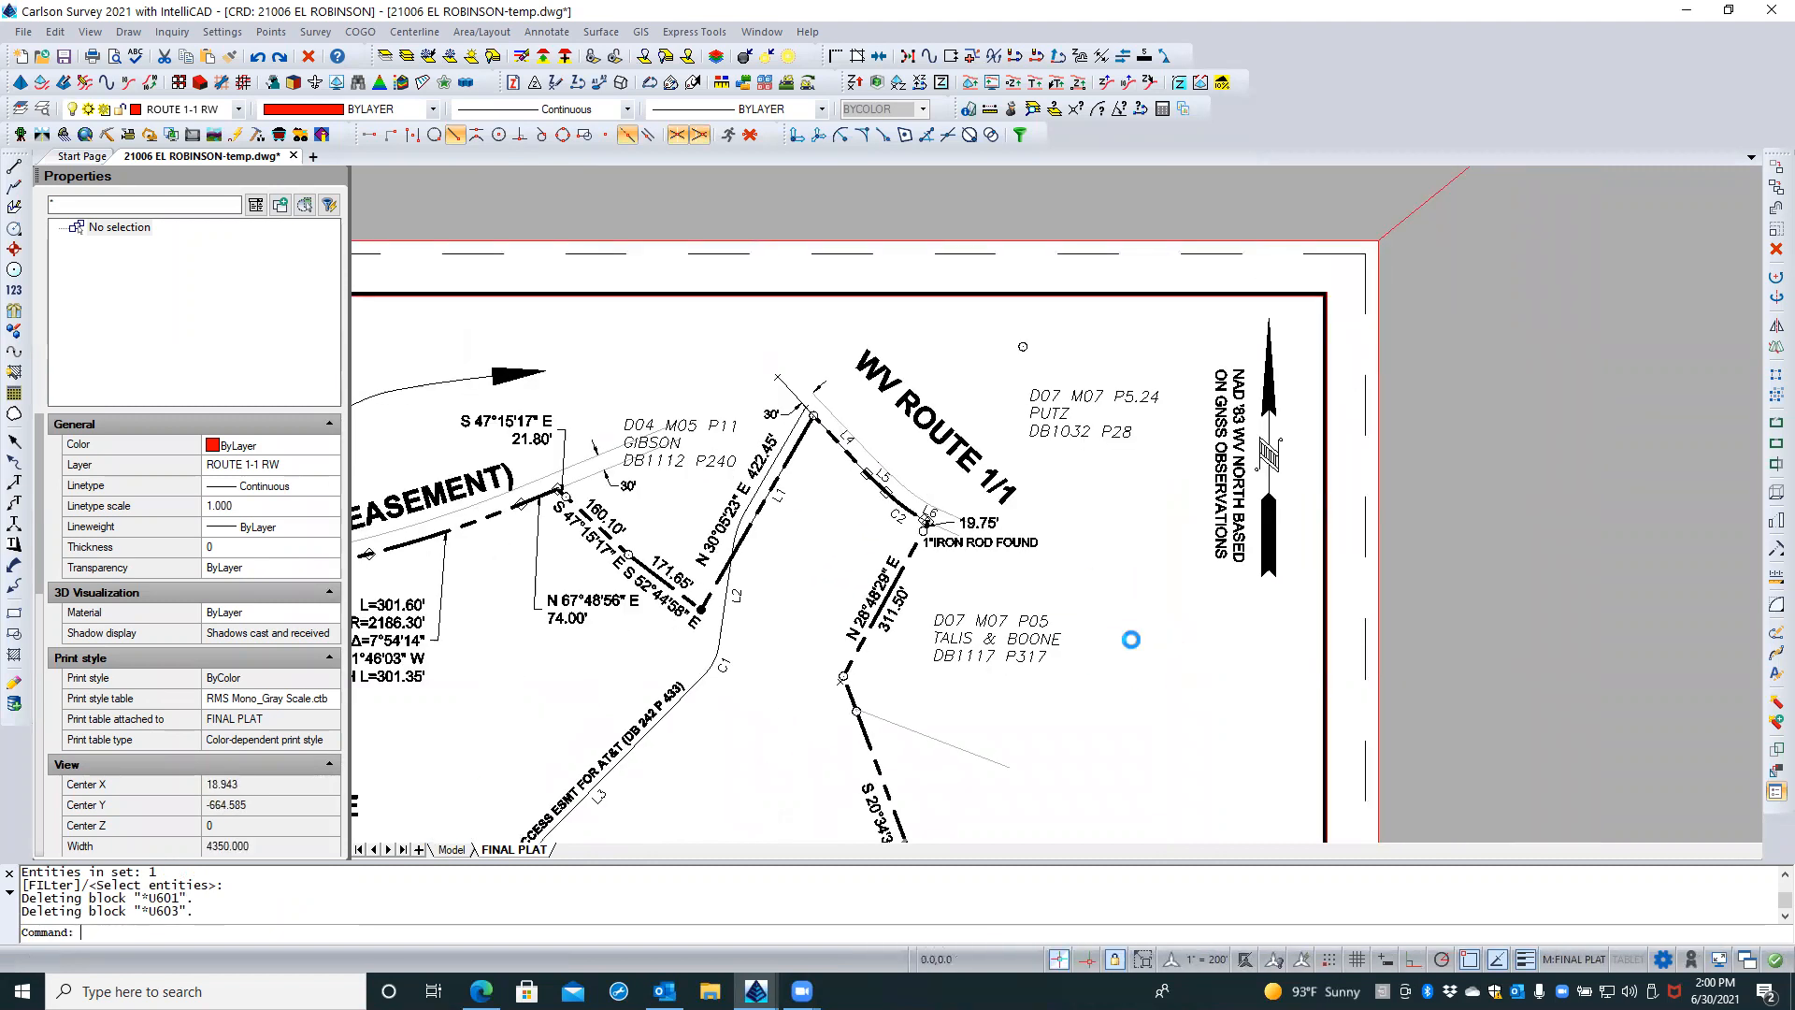
scroll(1133, 639, "down", 2)
scroll(1132, 641, "down", 2)
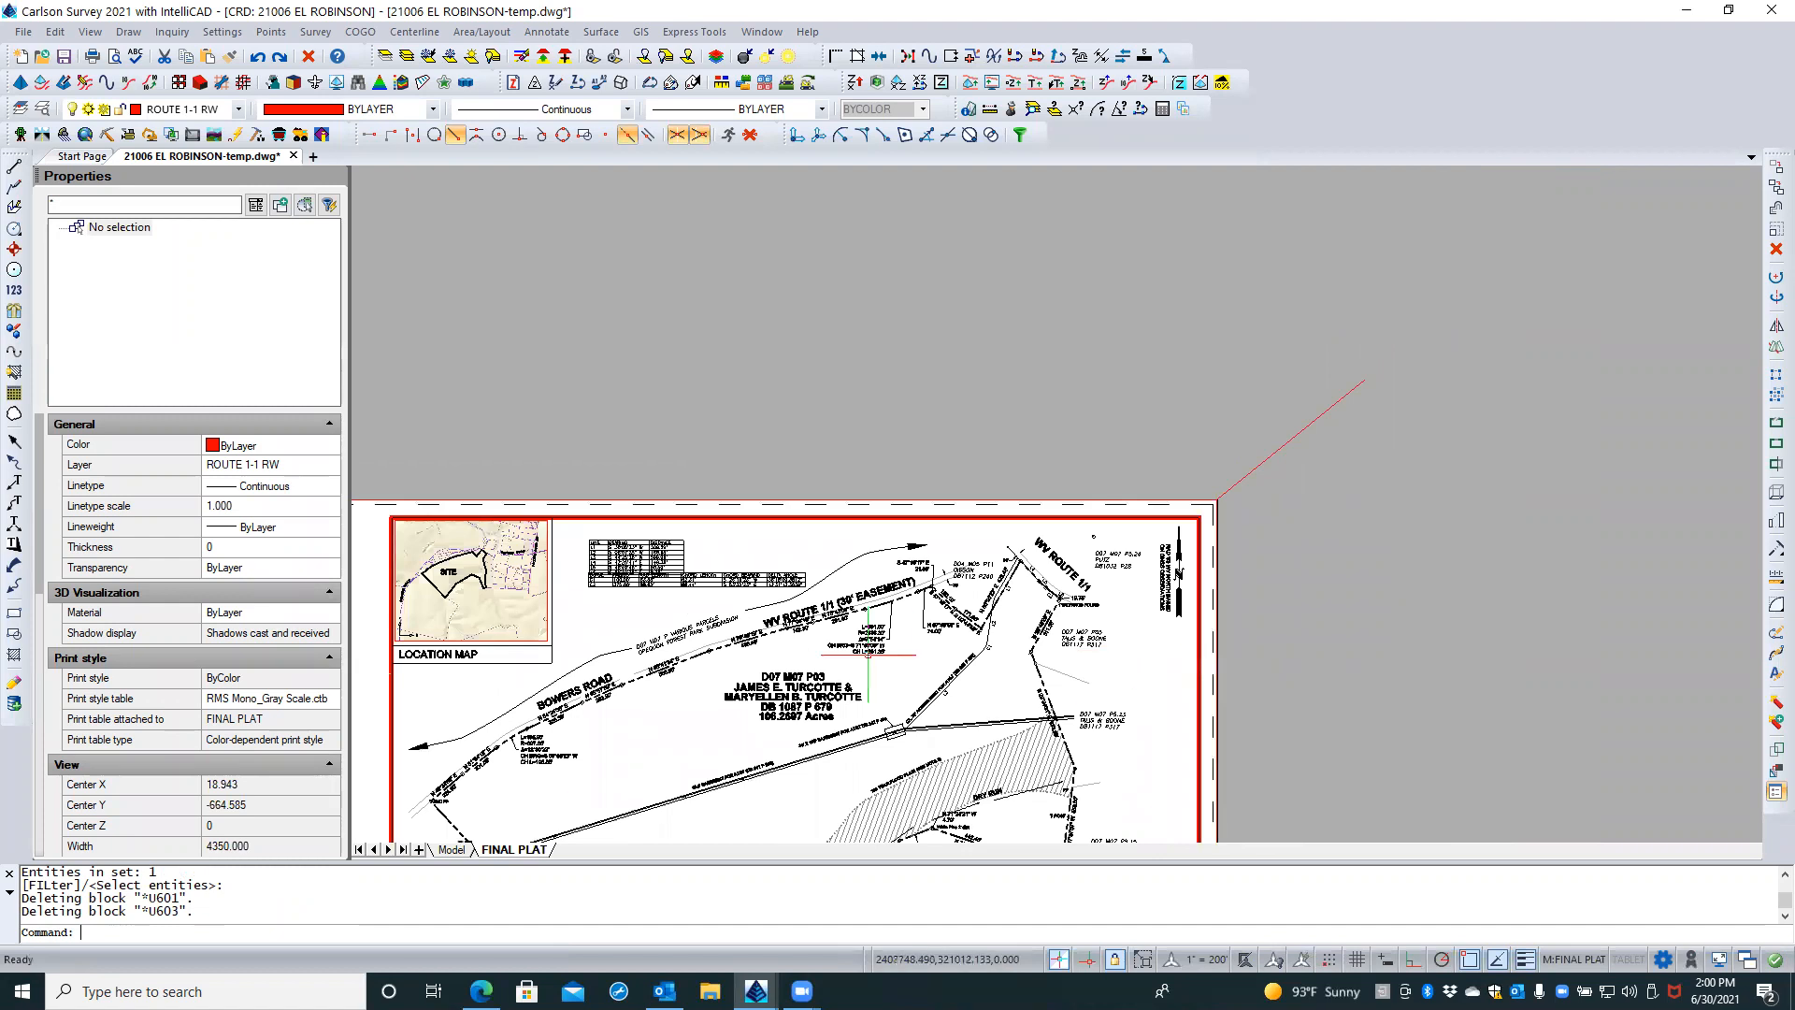
scroll(679, 637, "up", 1)
scroll(679, 637, "up", 3)
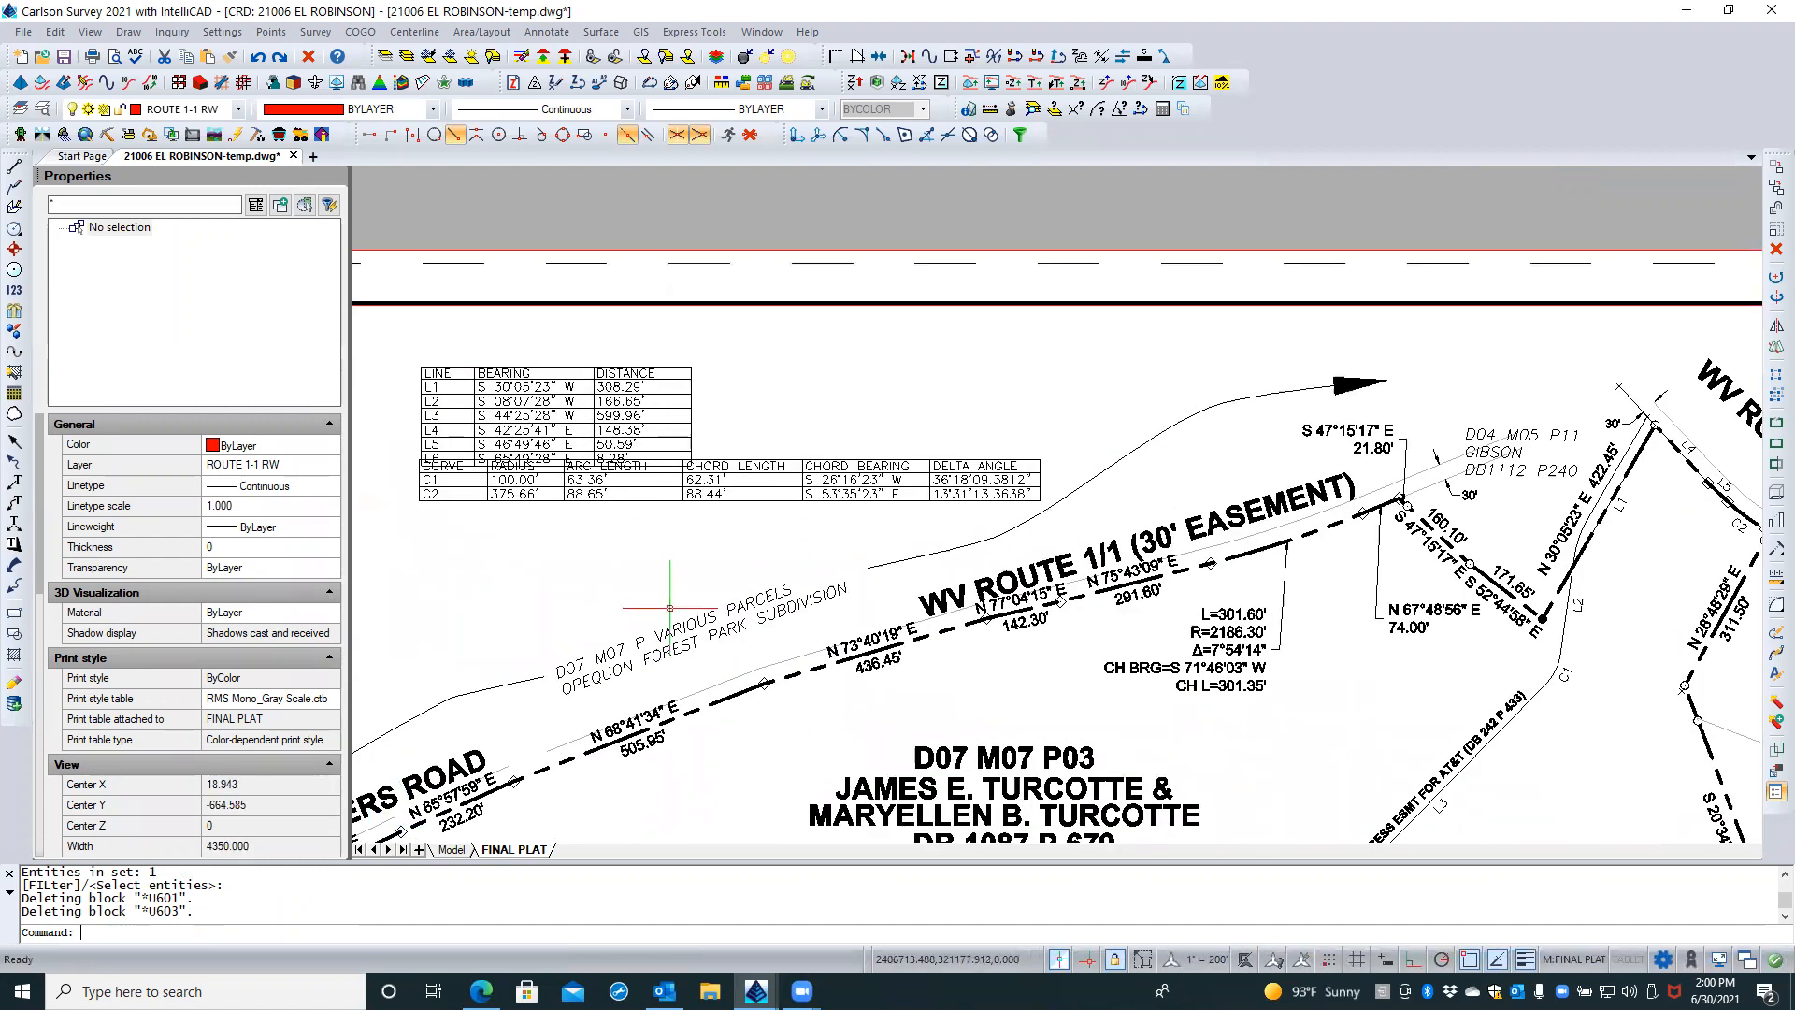
left_click(653, 562)
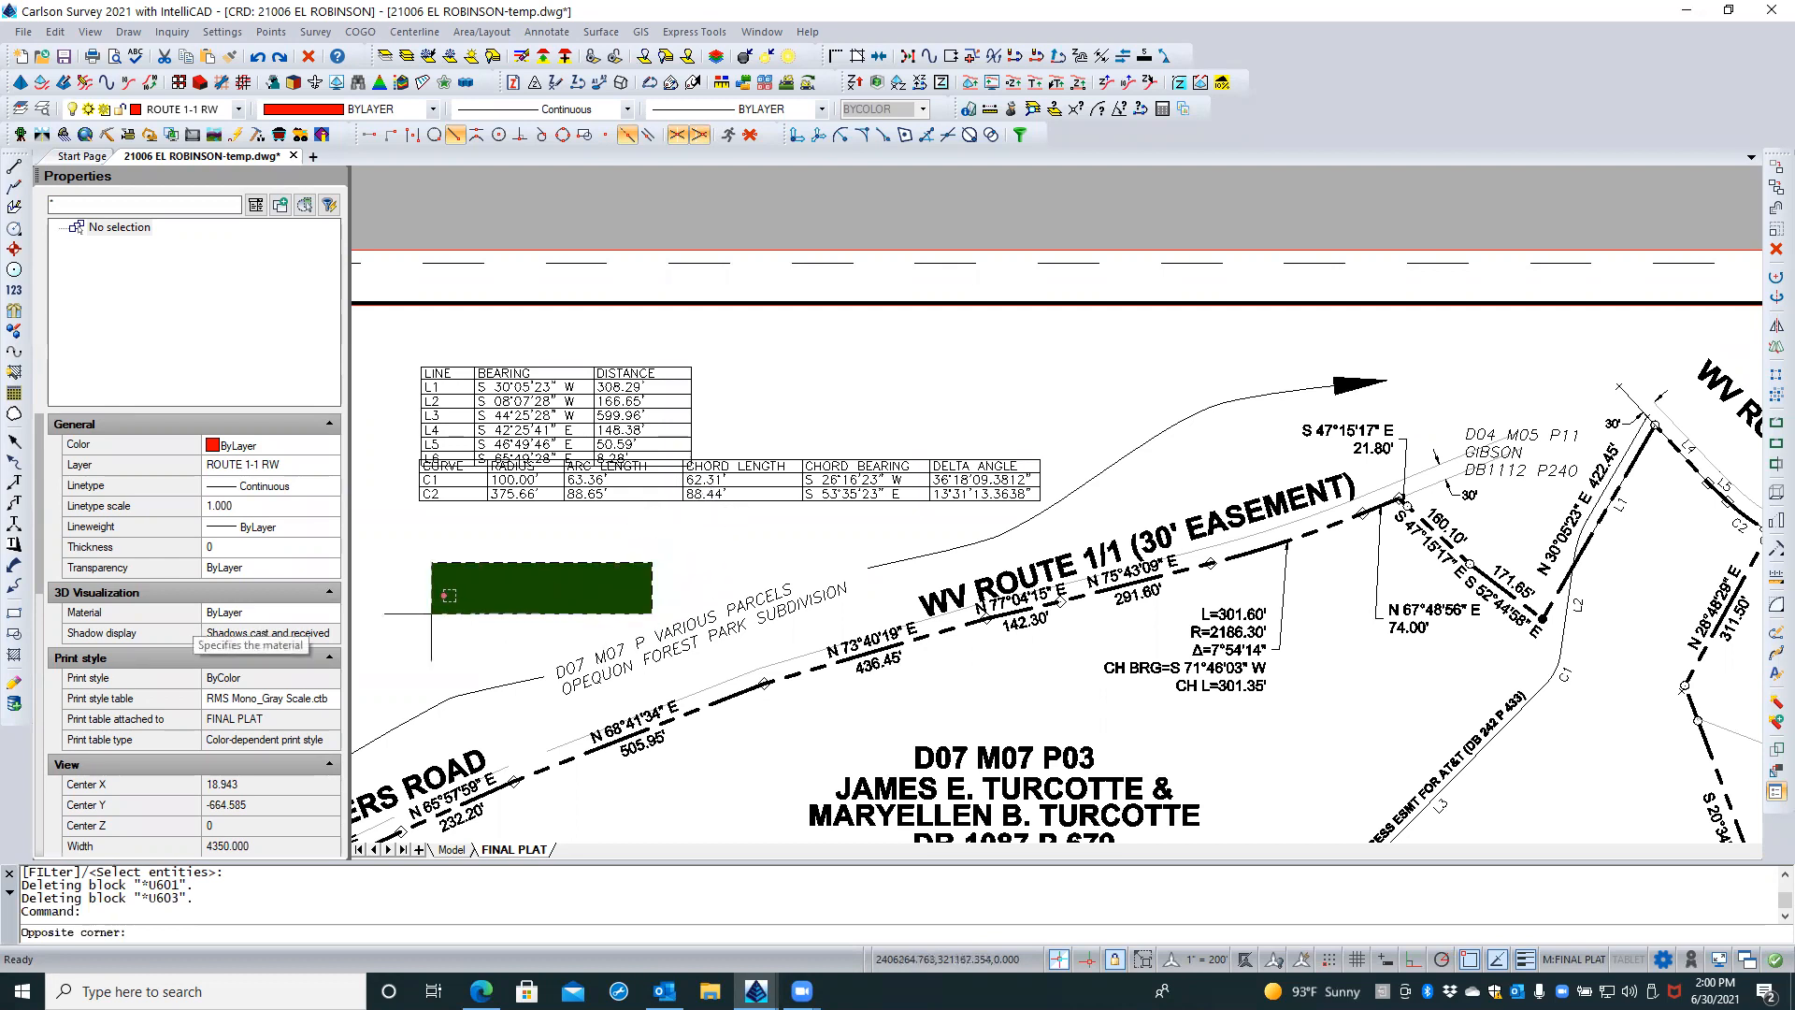
left_click(709, 519)
left_click(700, 515)
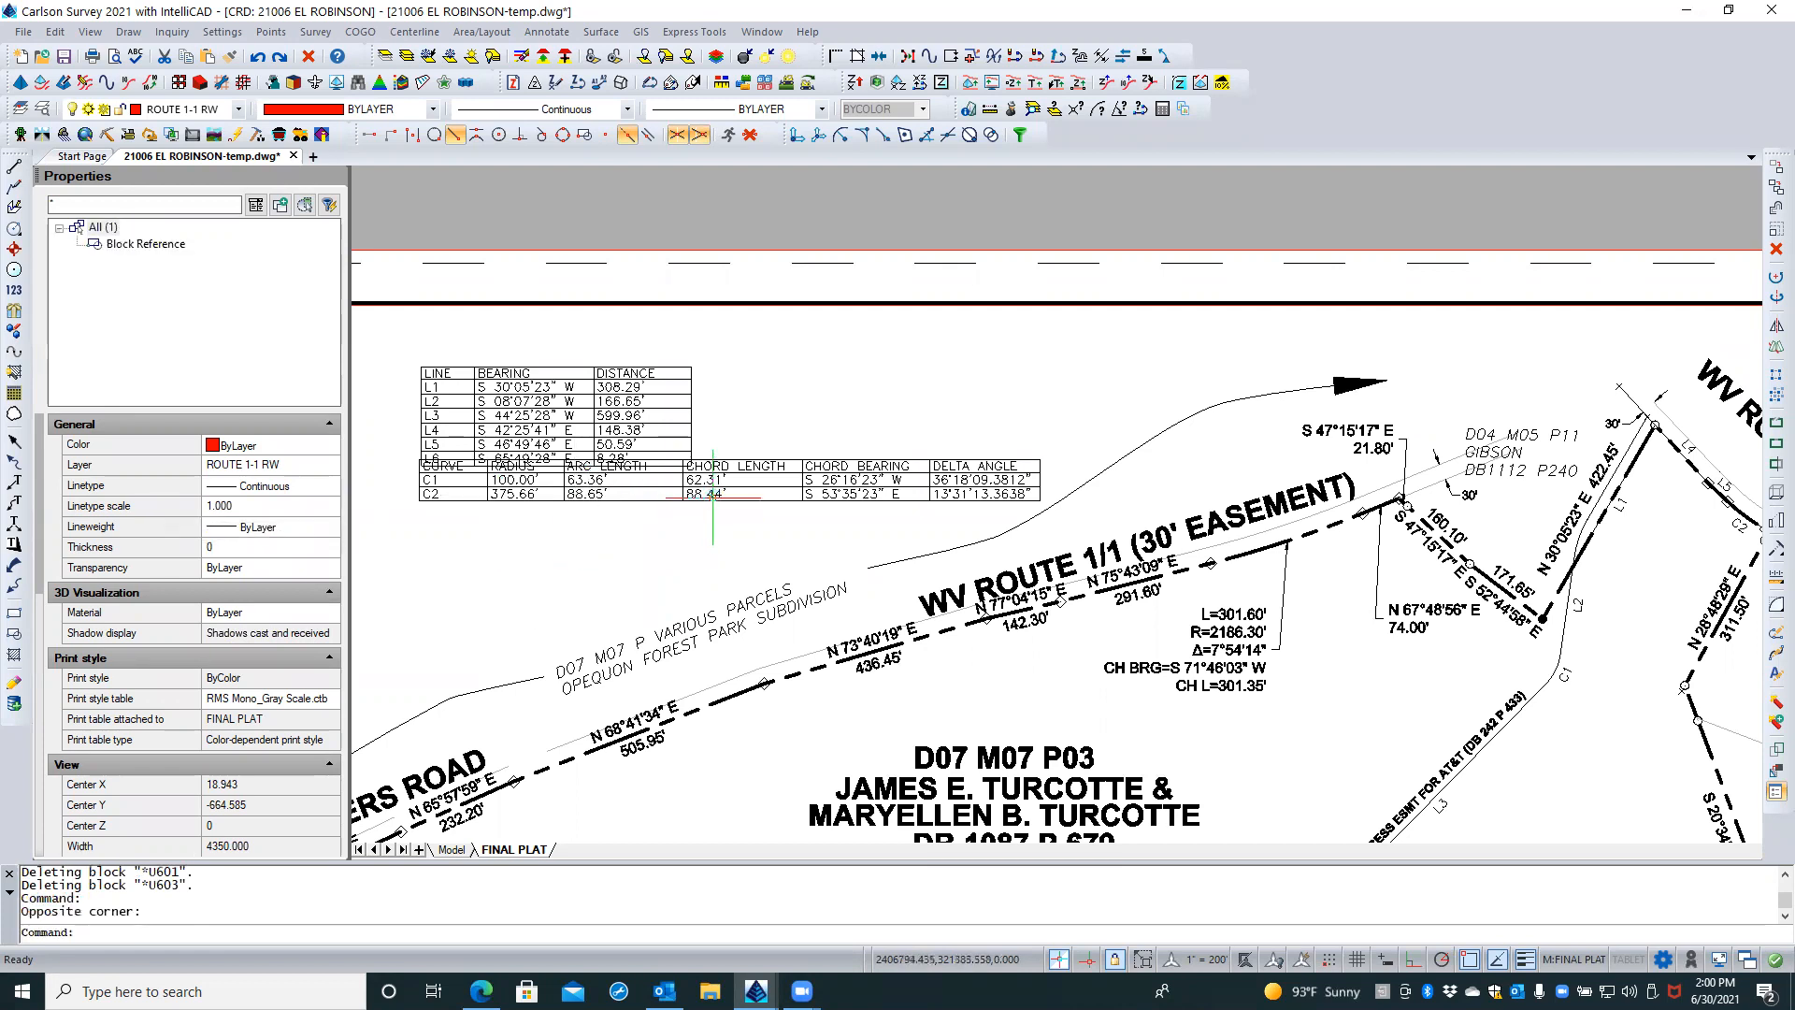
scroll(400, 461, "up", 5)
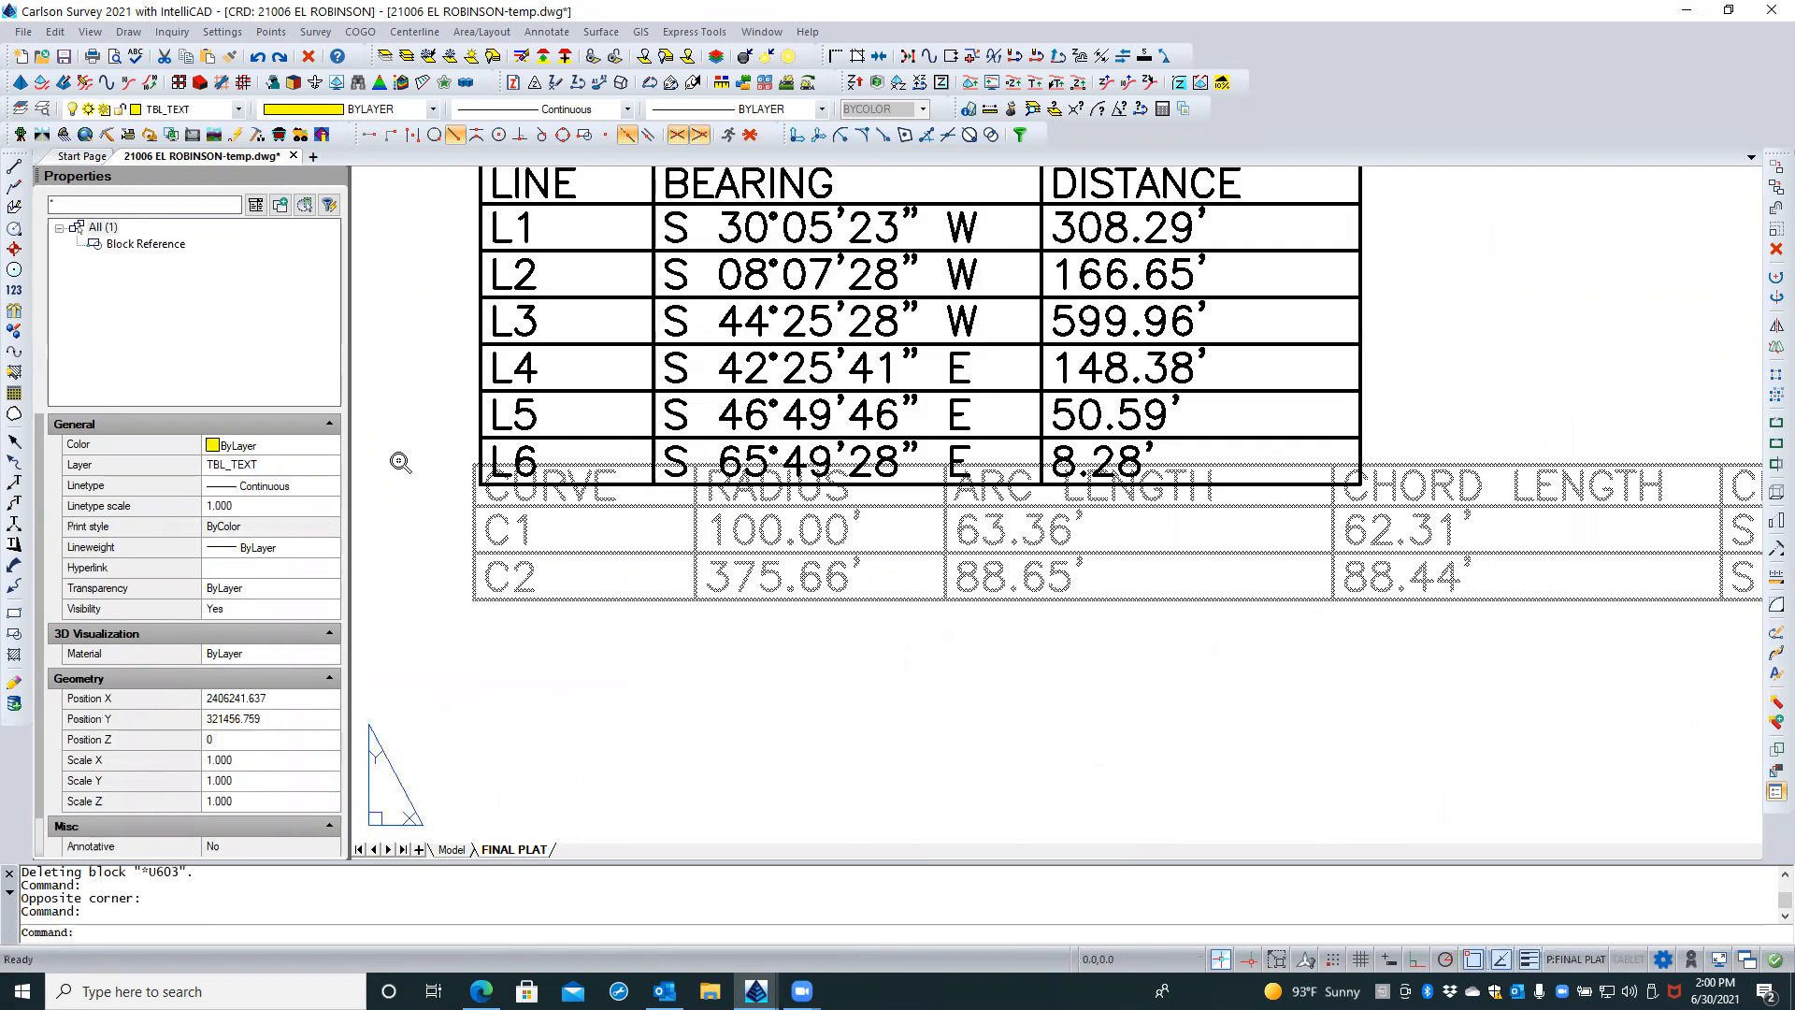
left_click(475, 464)
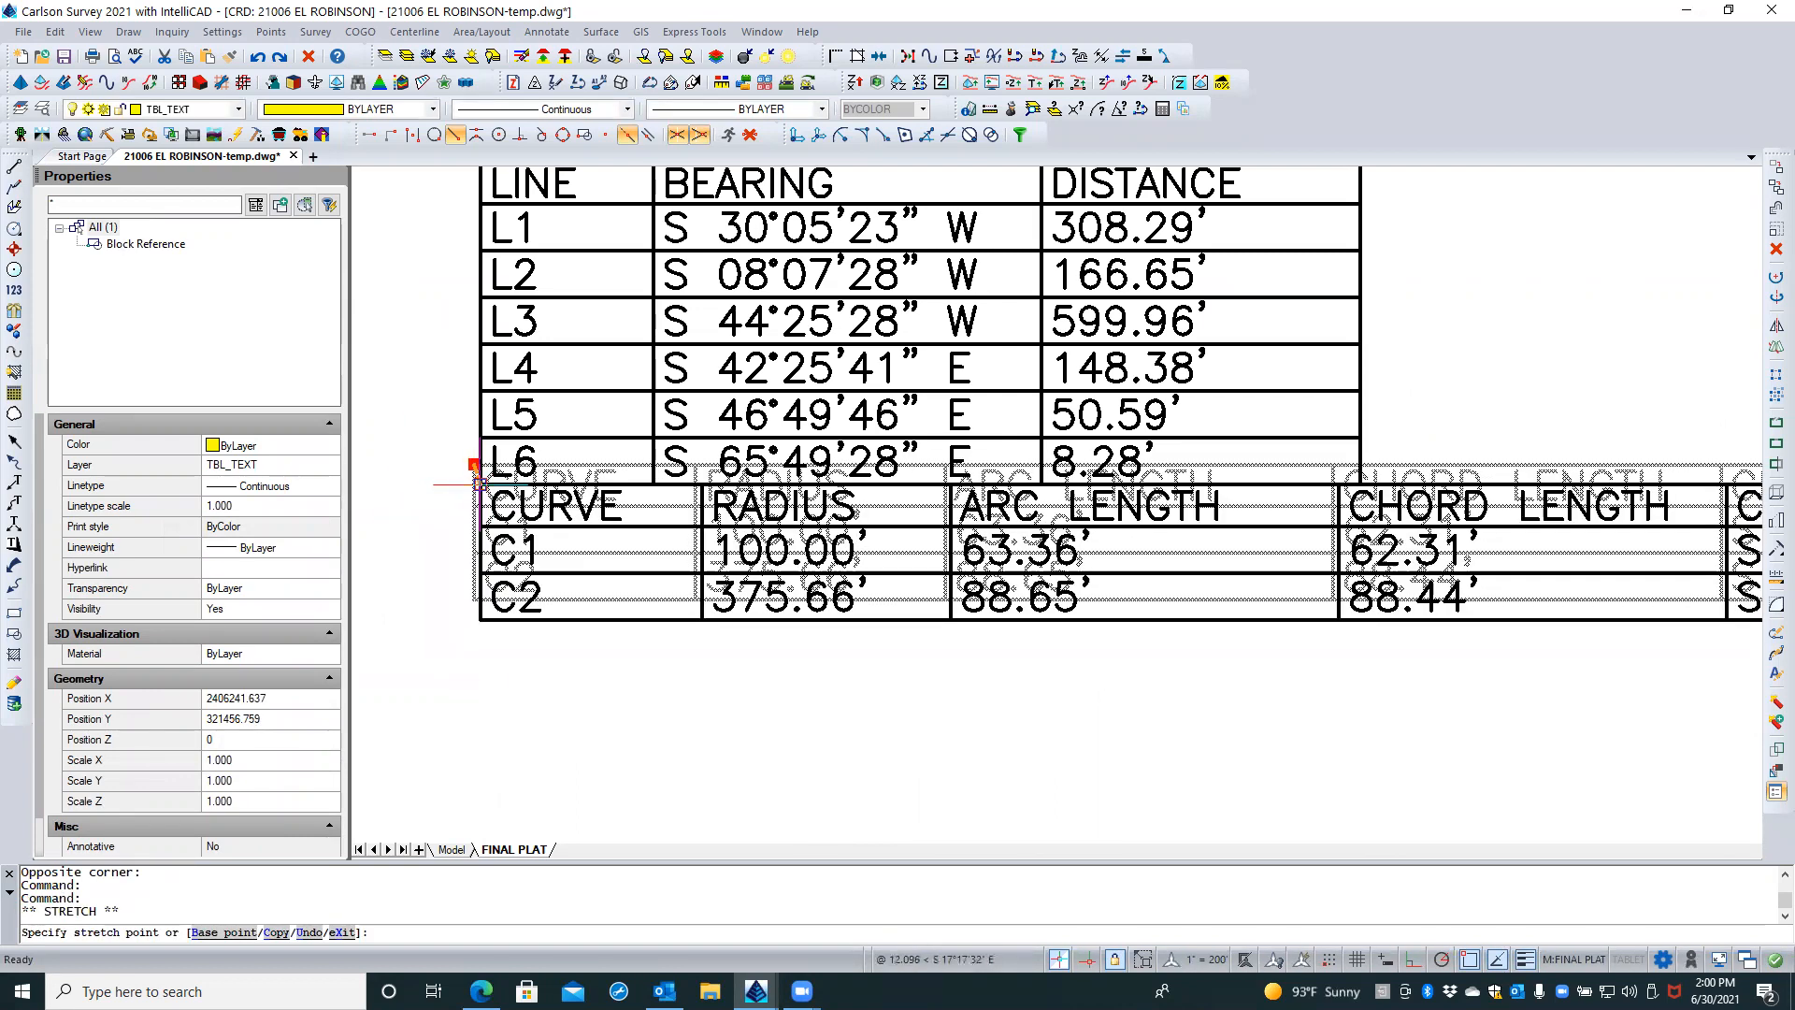
left_click(478, 485)
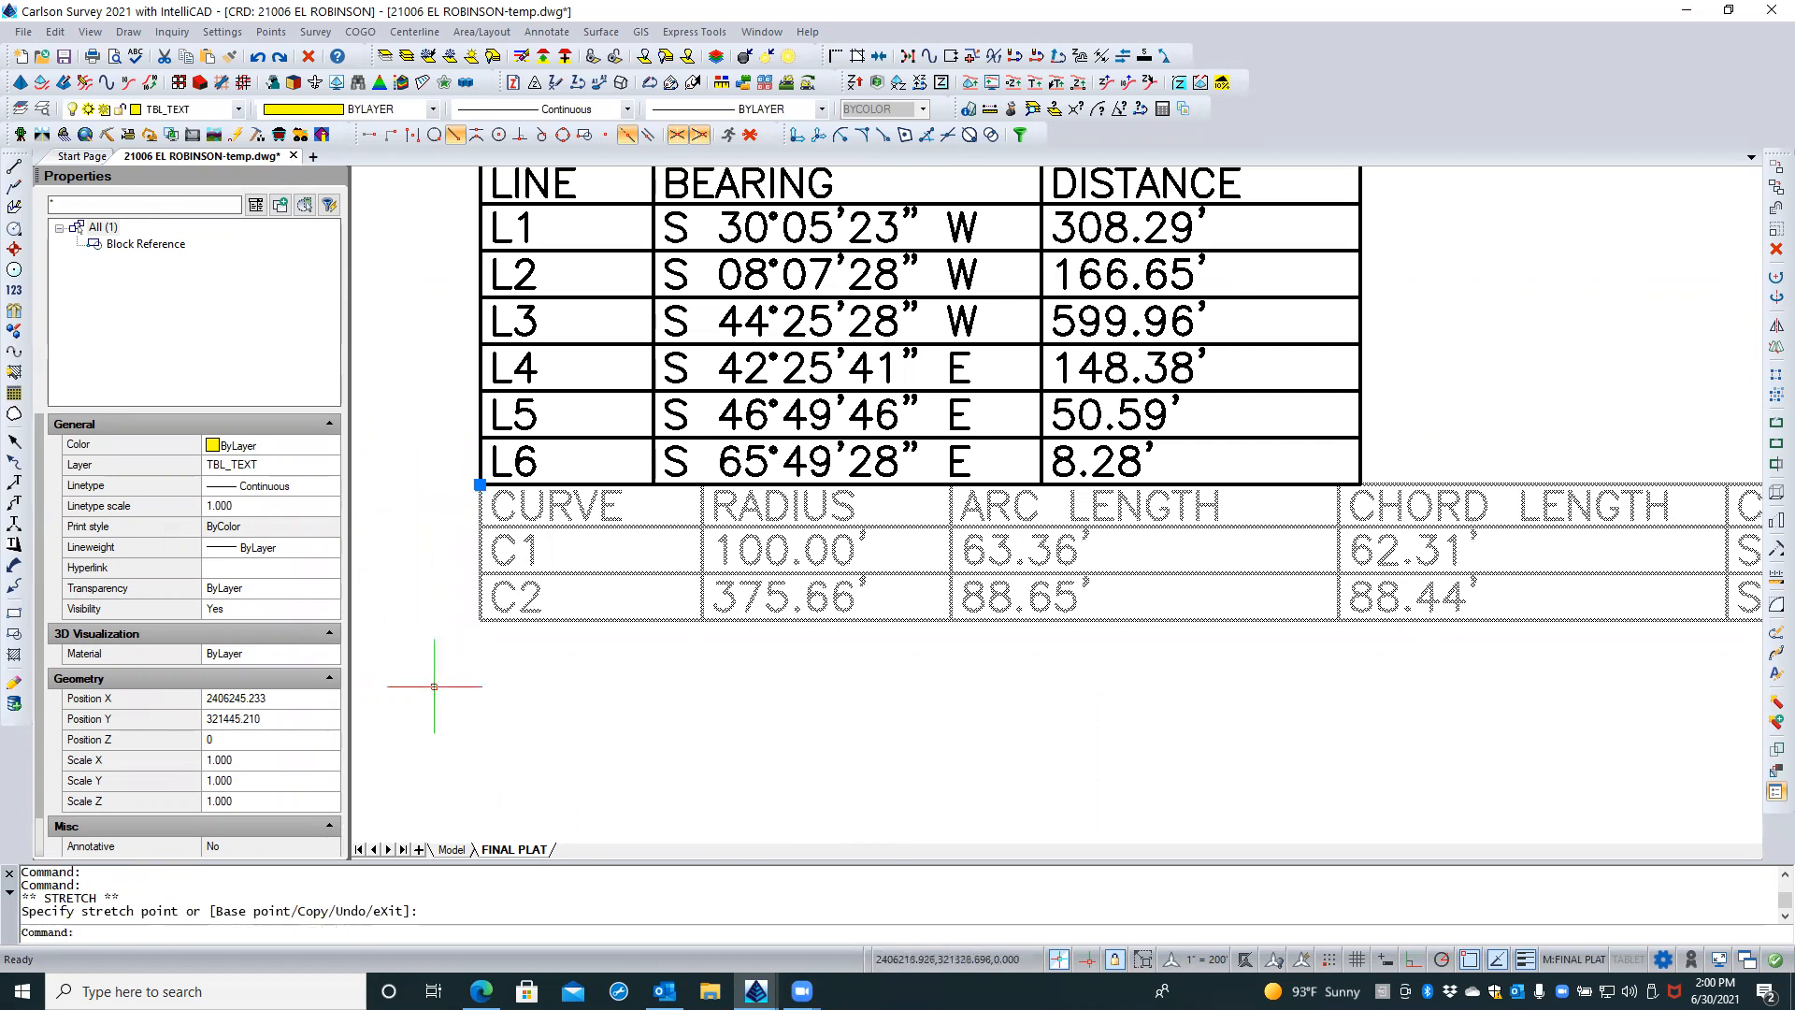
Shift the curve table 24 units straight down to leave a gap beneath the line table
left_click(478, 484)
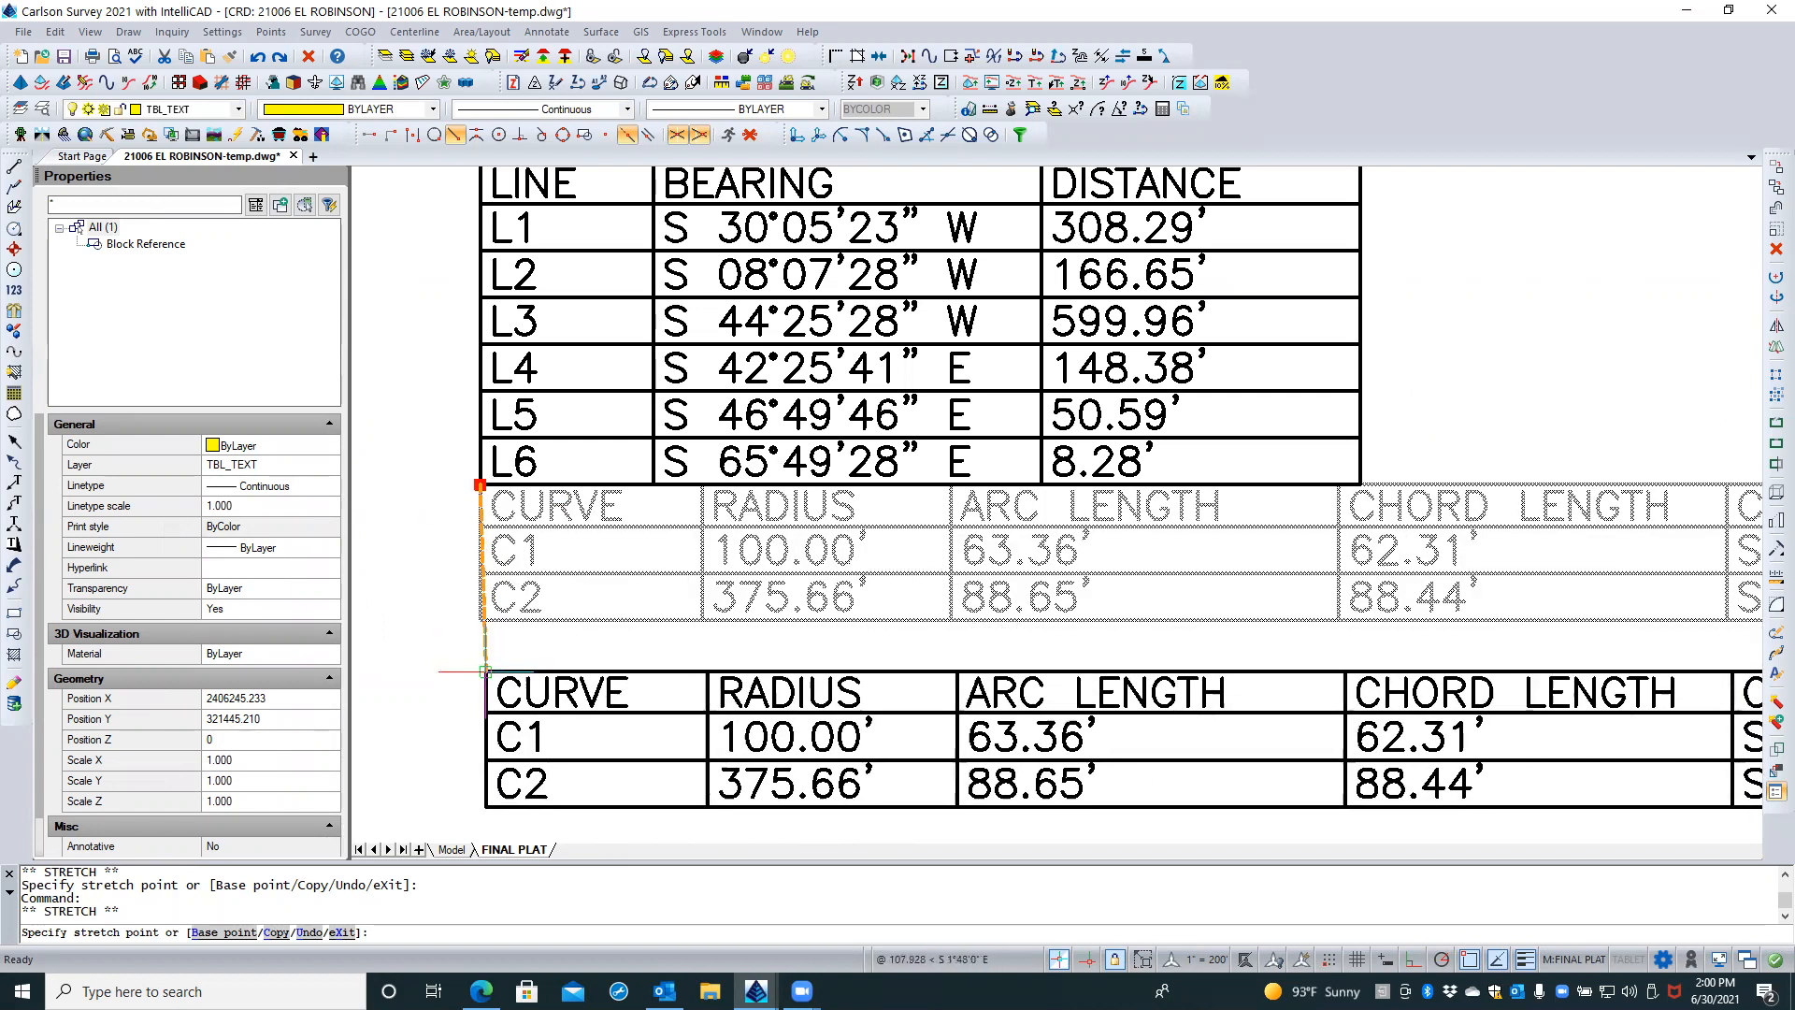
left_click(480, 526)
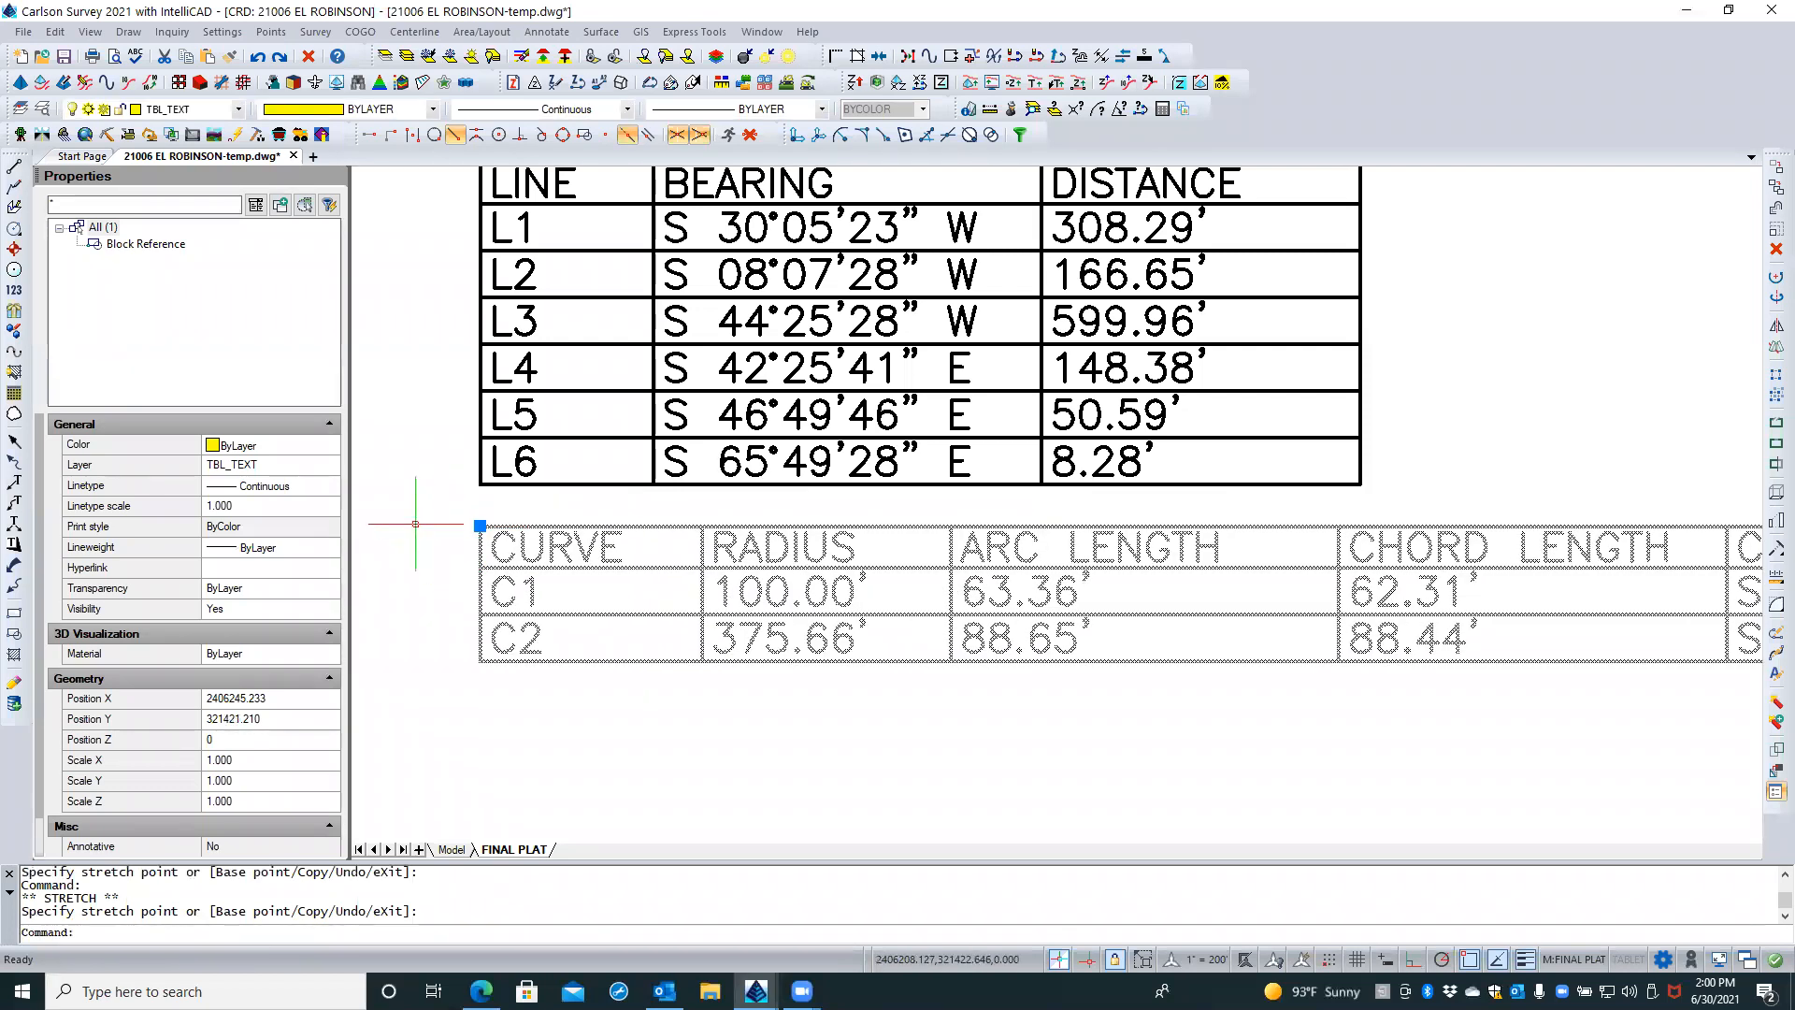
key("Escape")
key("Escape")
scroll(412, 513, "down", 3)
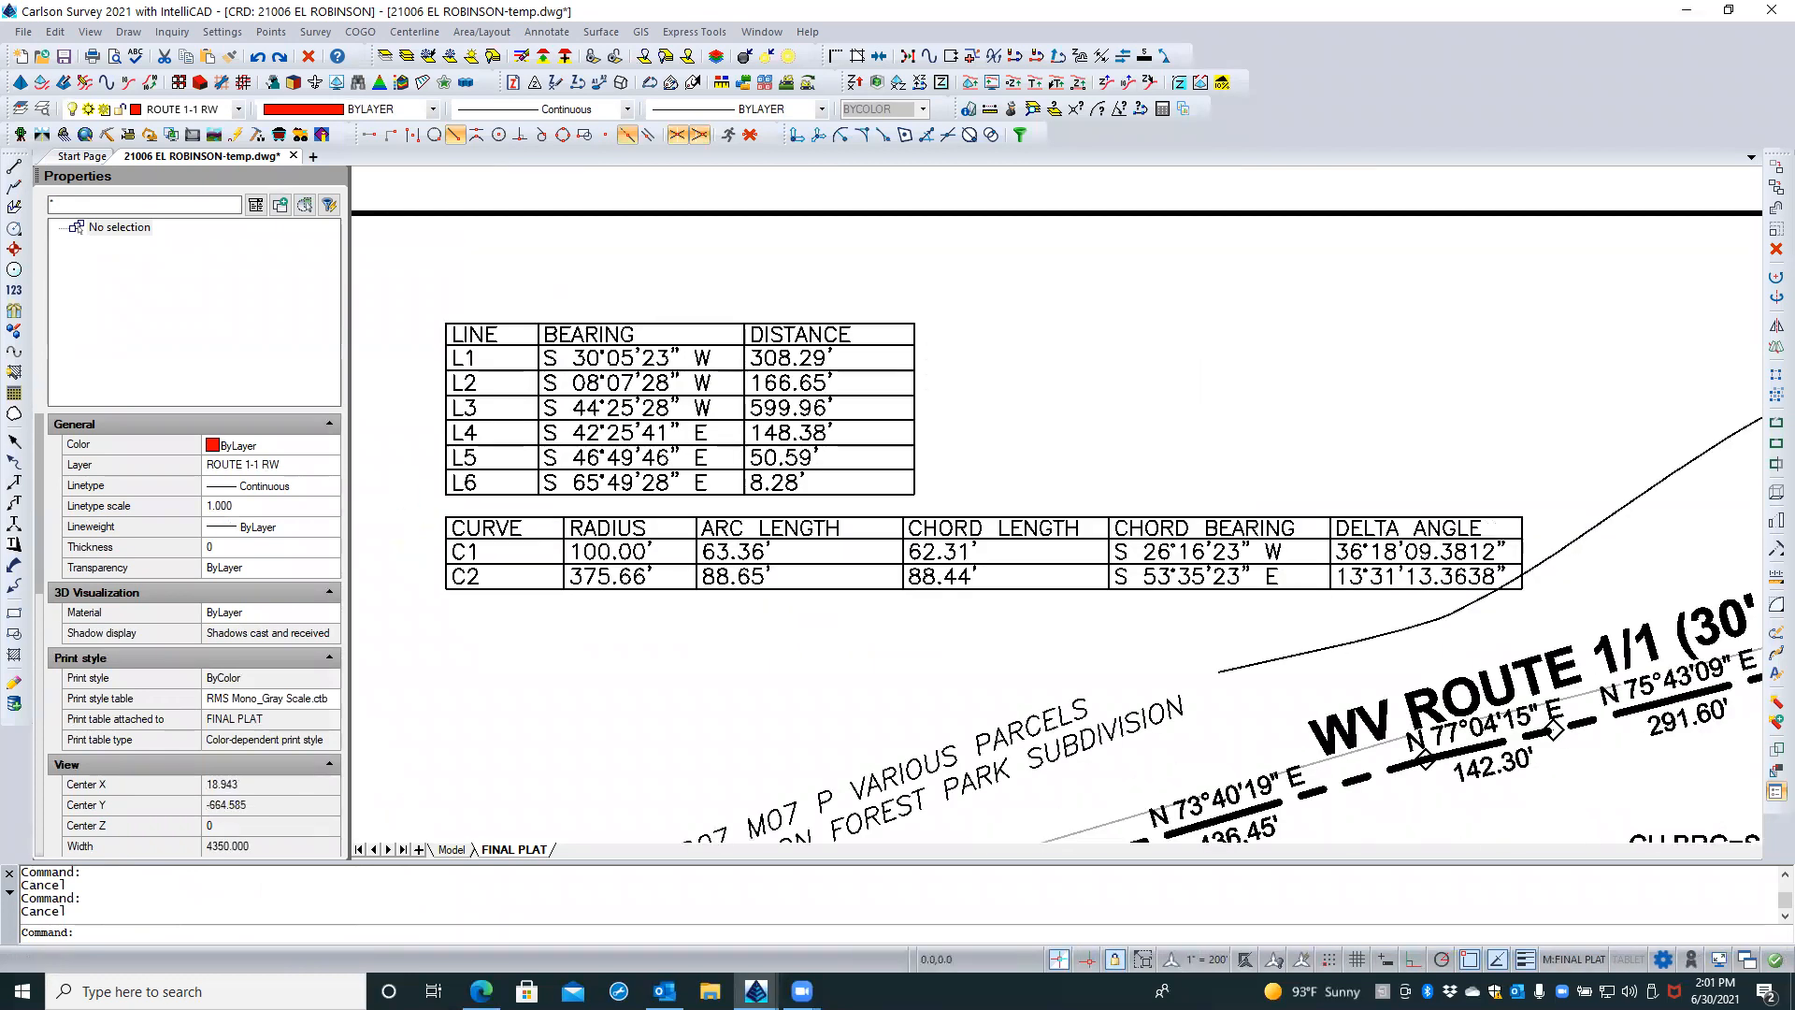
Move the line and curve tables together slightly up and to the left, toward the sheet border
left_click(500, 608)
left_click(440, 306)
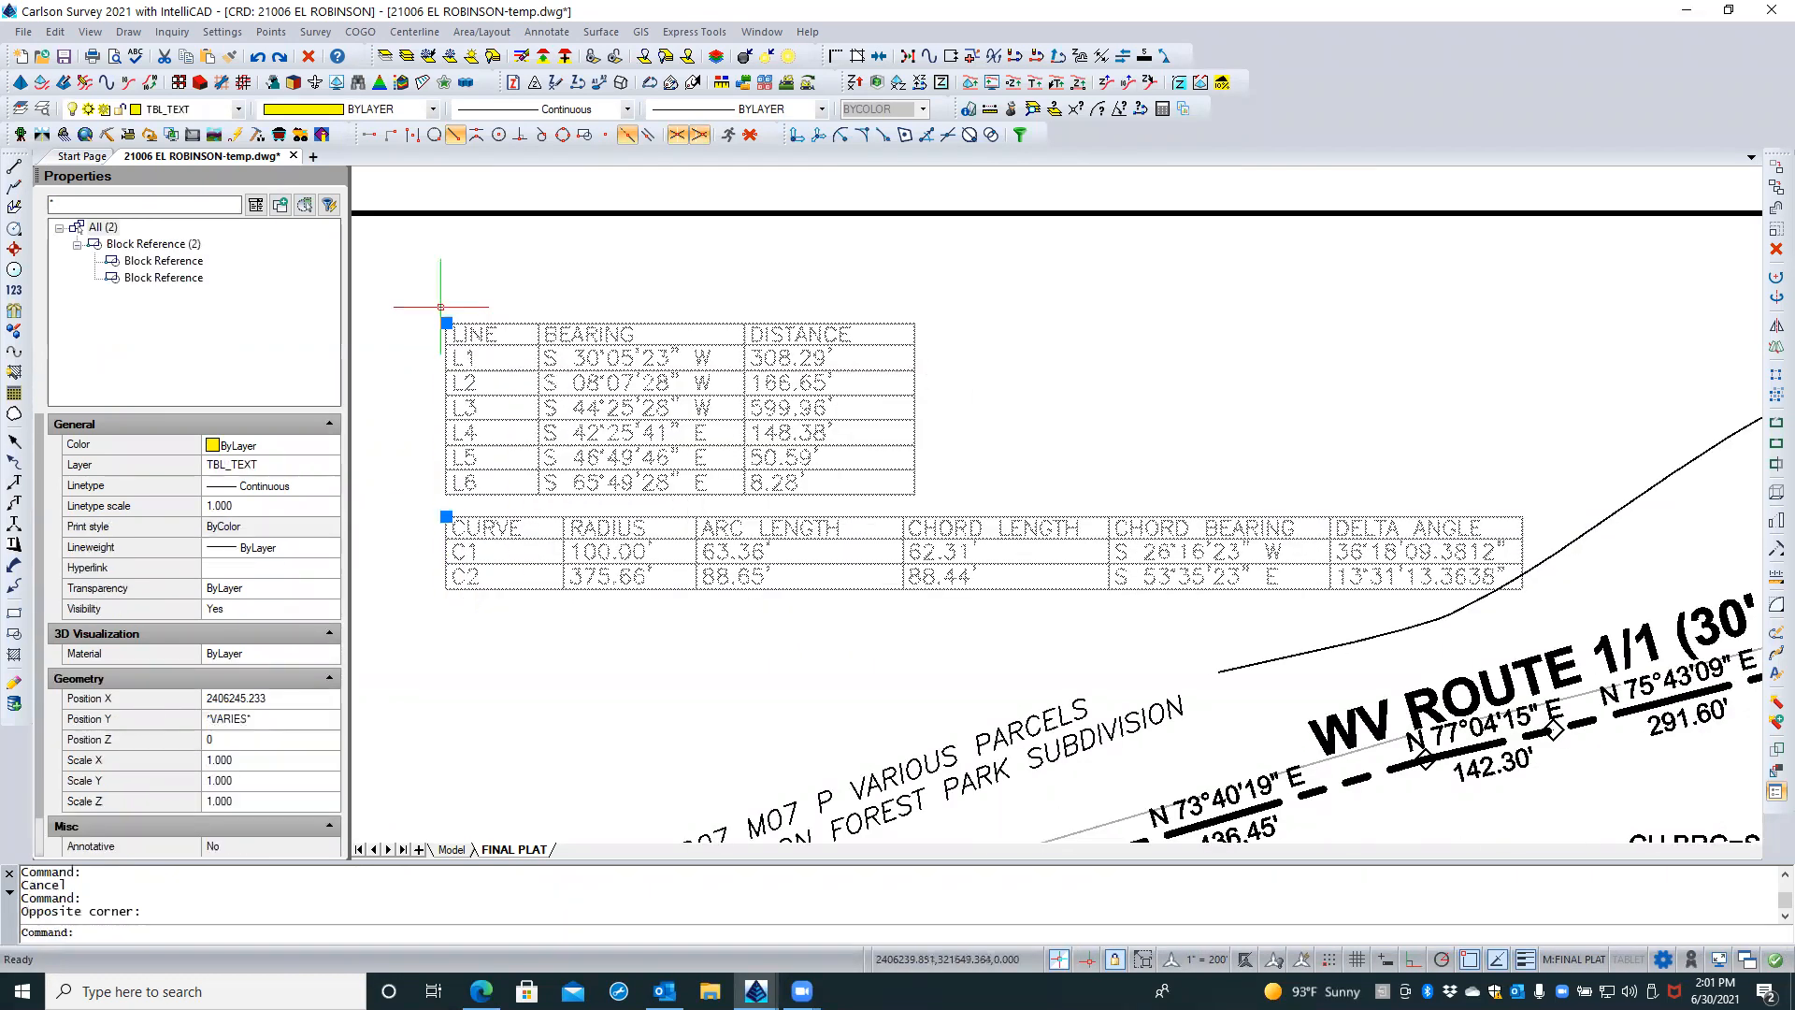
type("m")
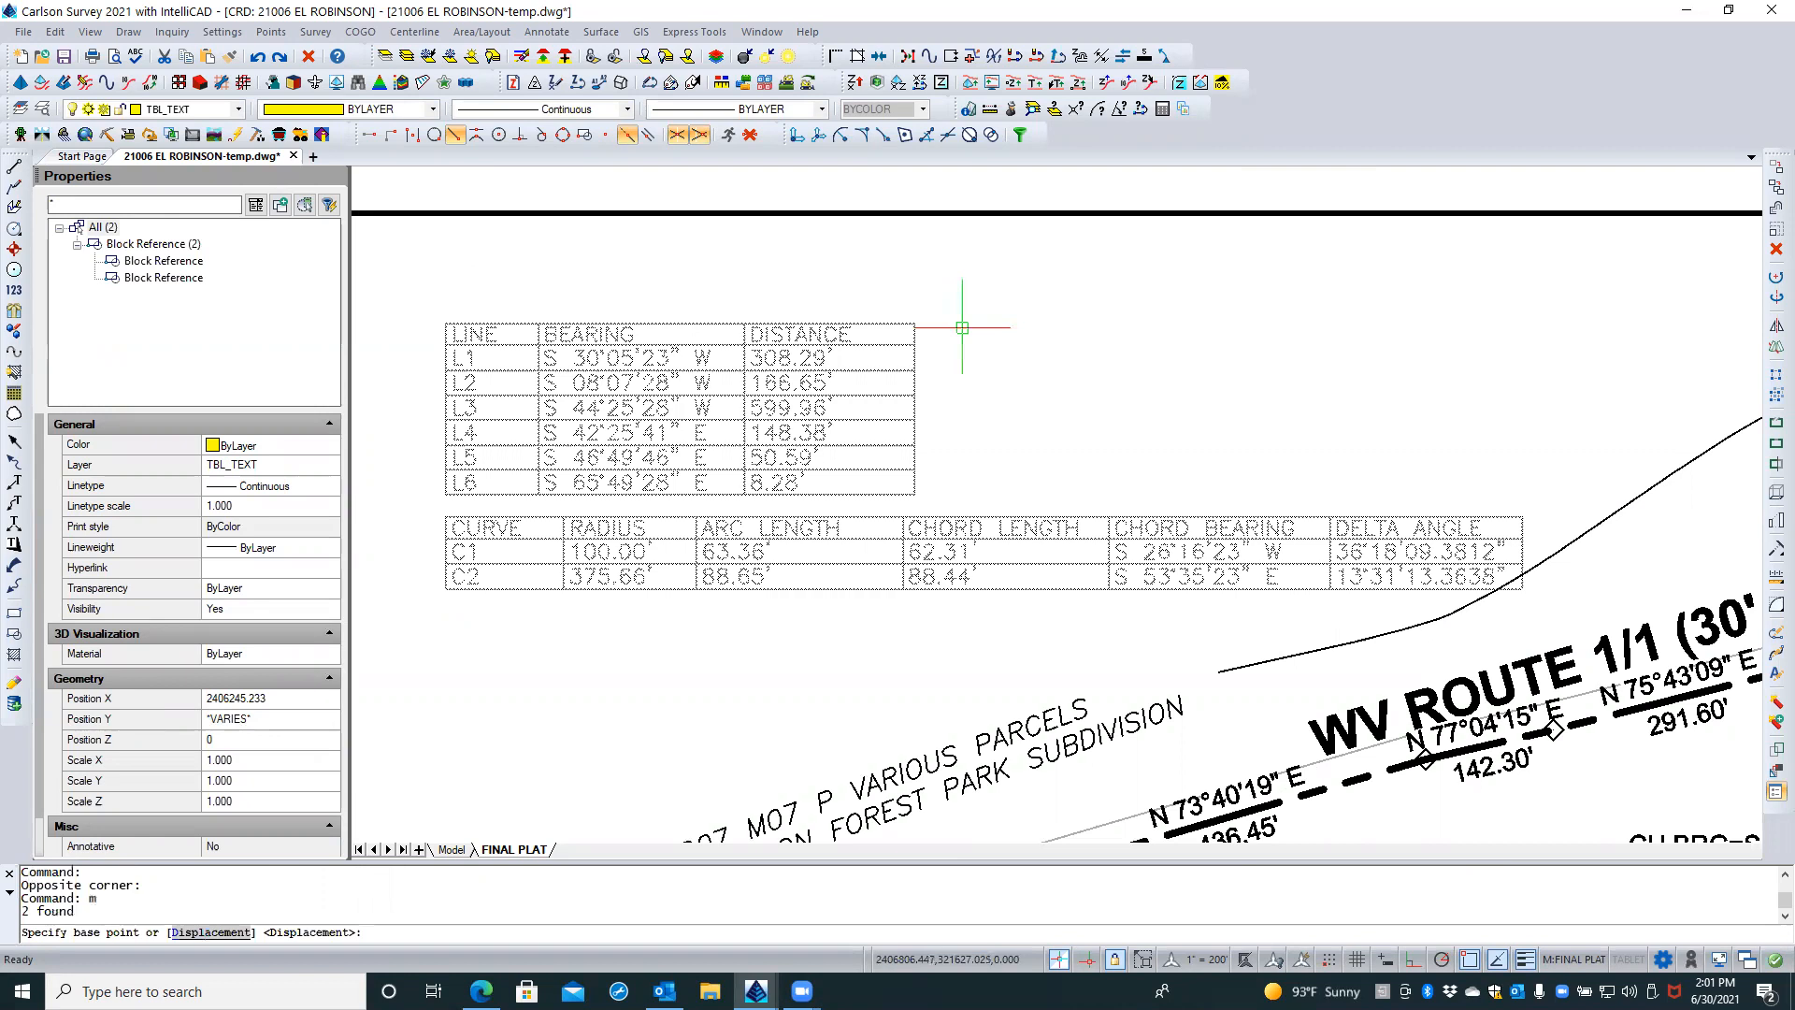
left_click(964, 327)
key("Escape")
key("Escape")
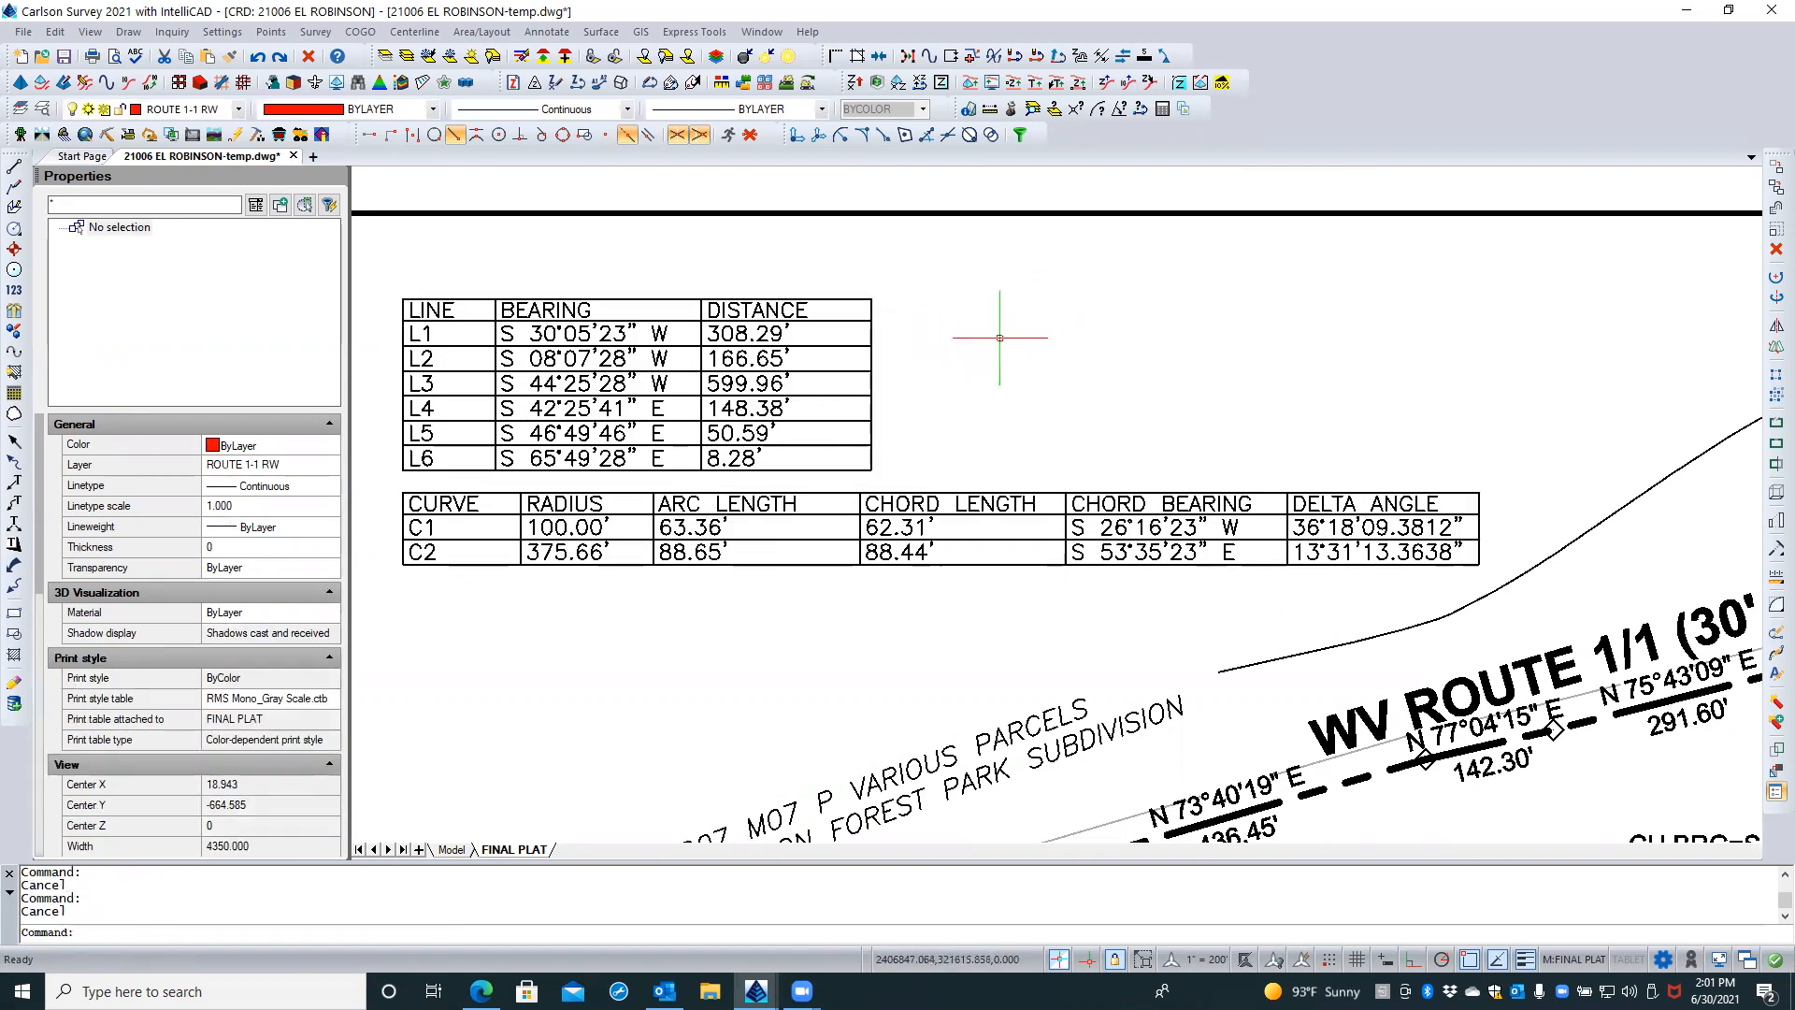
Edit the curve table's properties through the Line/Curve Table Defaults, clearing the Delta Angle sequence number to remove that column
scroll(617, 608, "down", 2)
middle_click_drag(934, 420, 842, 380)
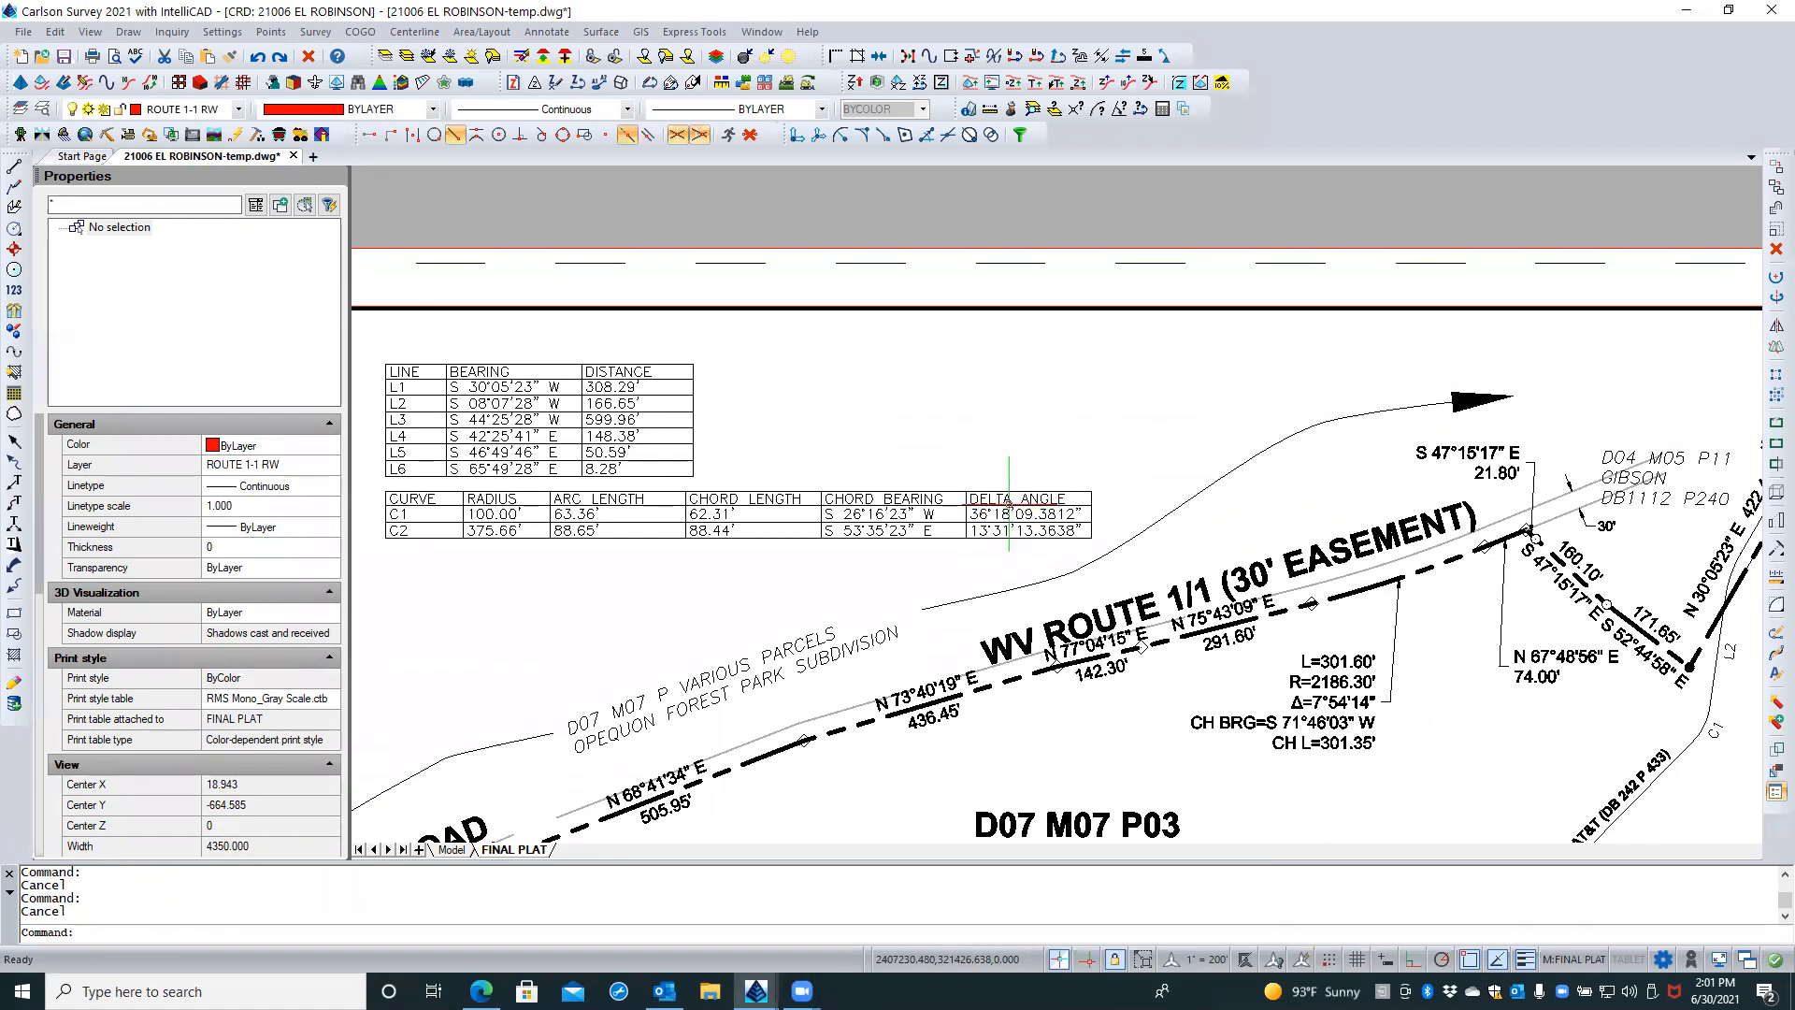
left_click(539, 33)
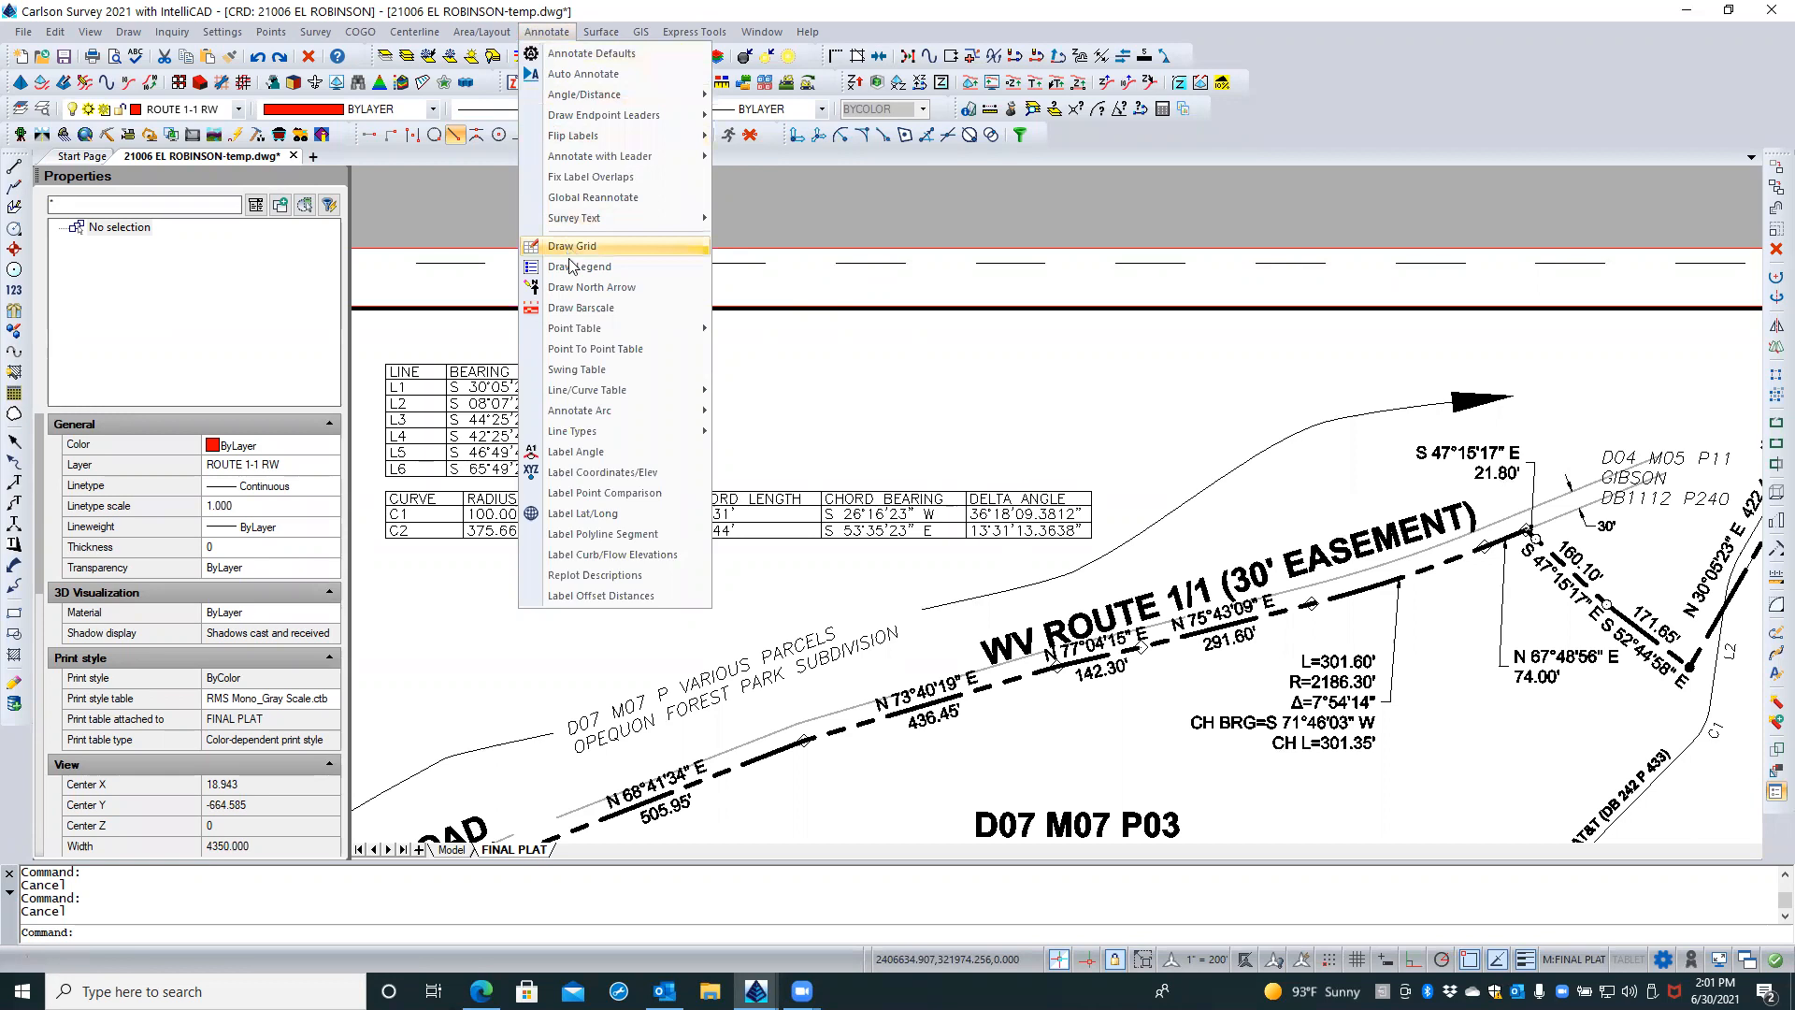
mouse_move(603, 416)
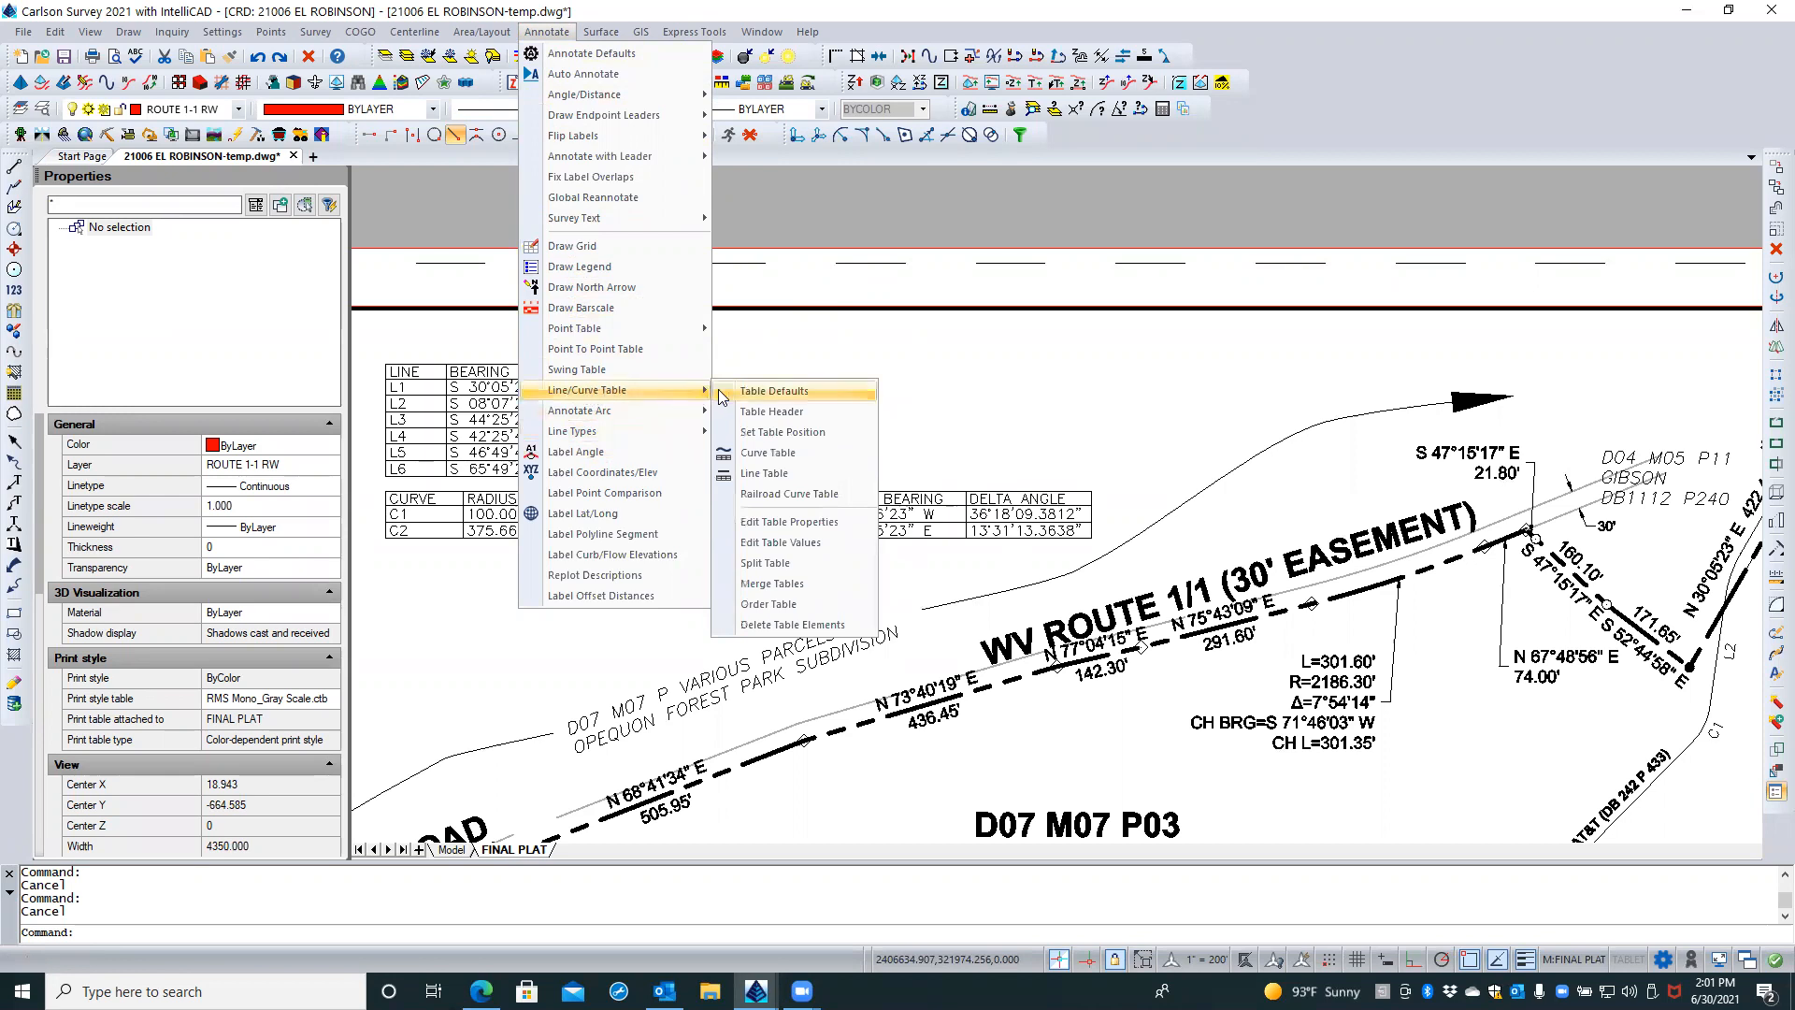
left_click(767, 523)
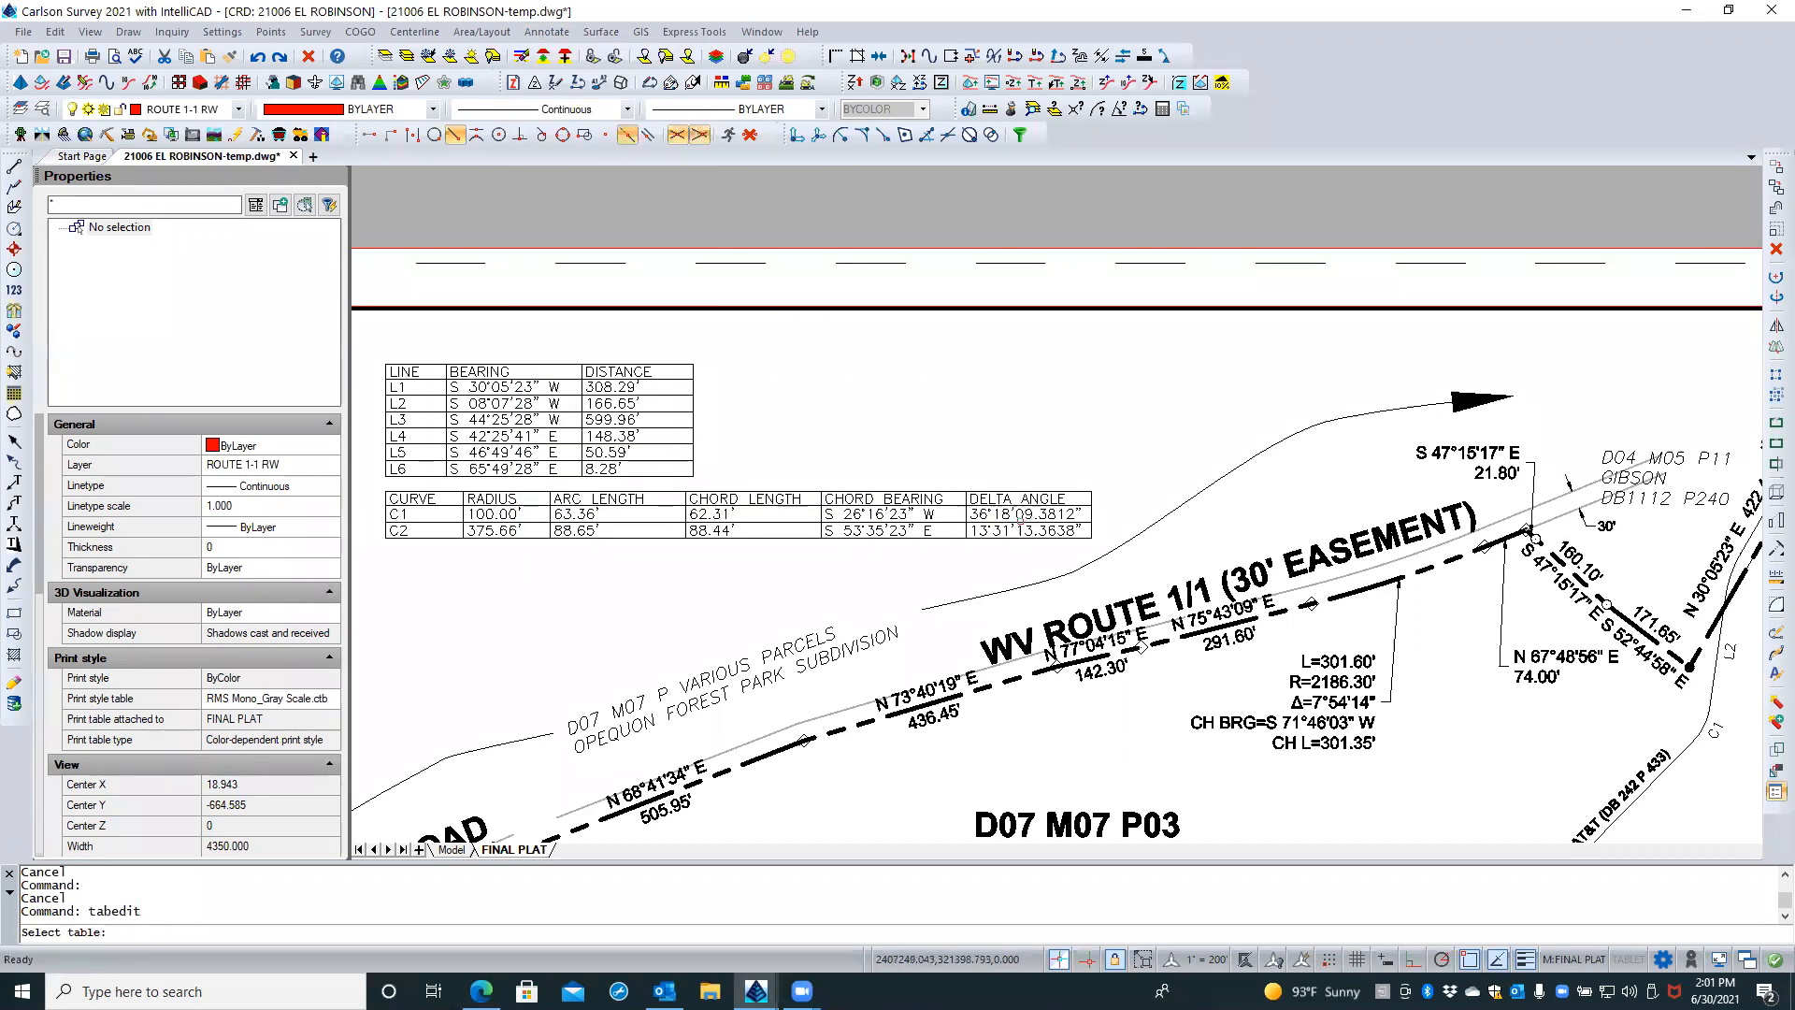
left_click(1021, 521)
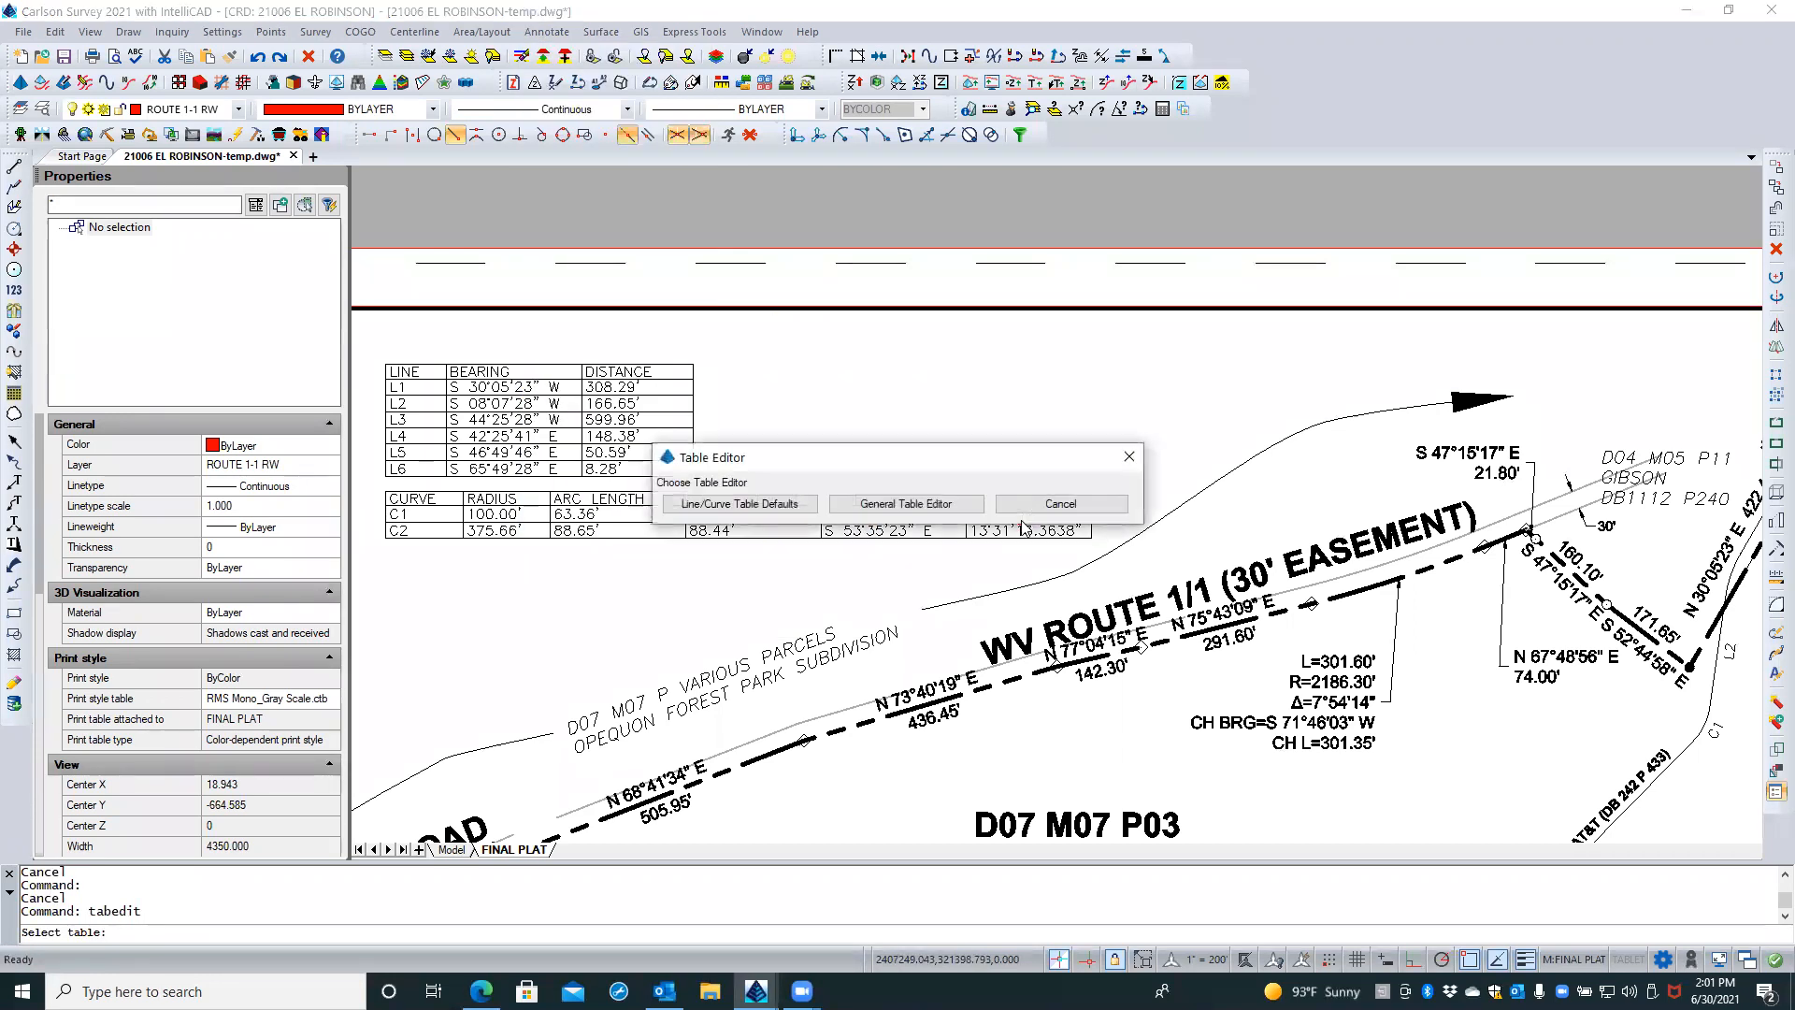
left_click(773, 505)
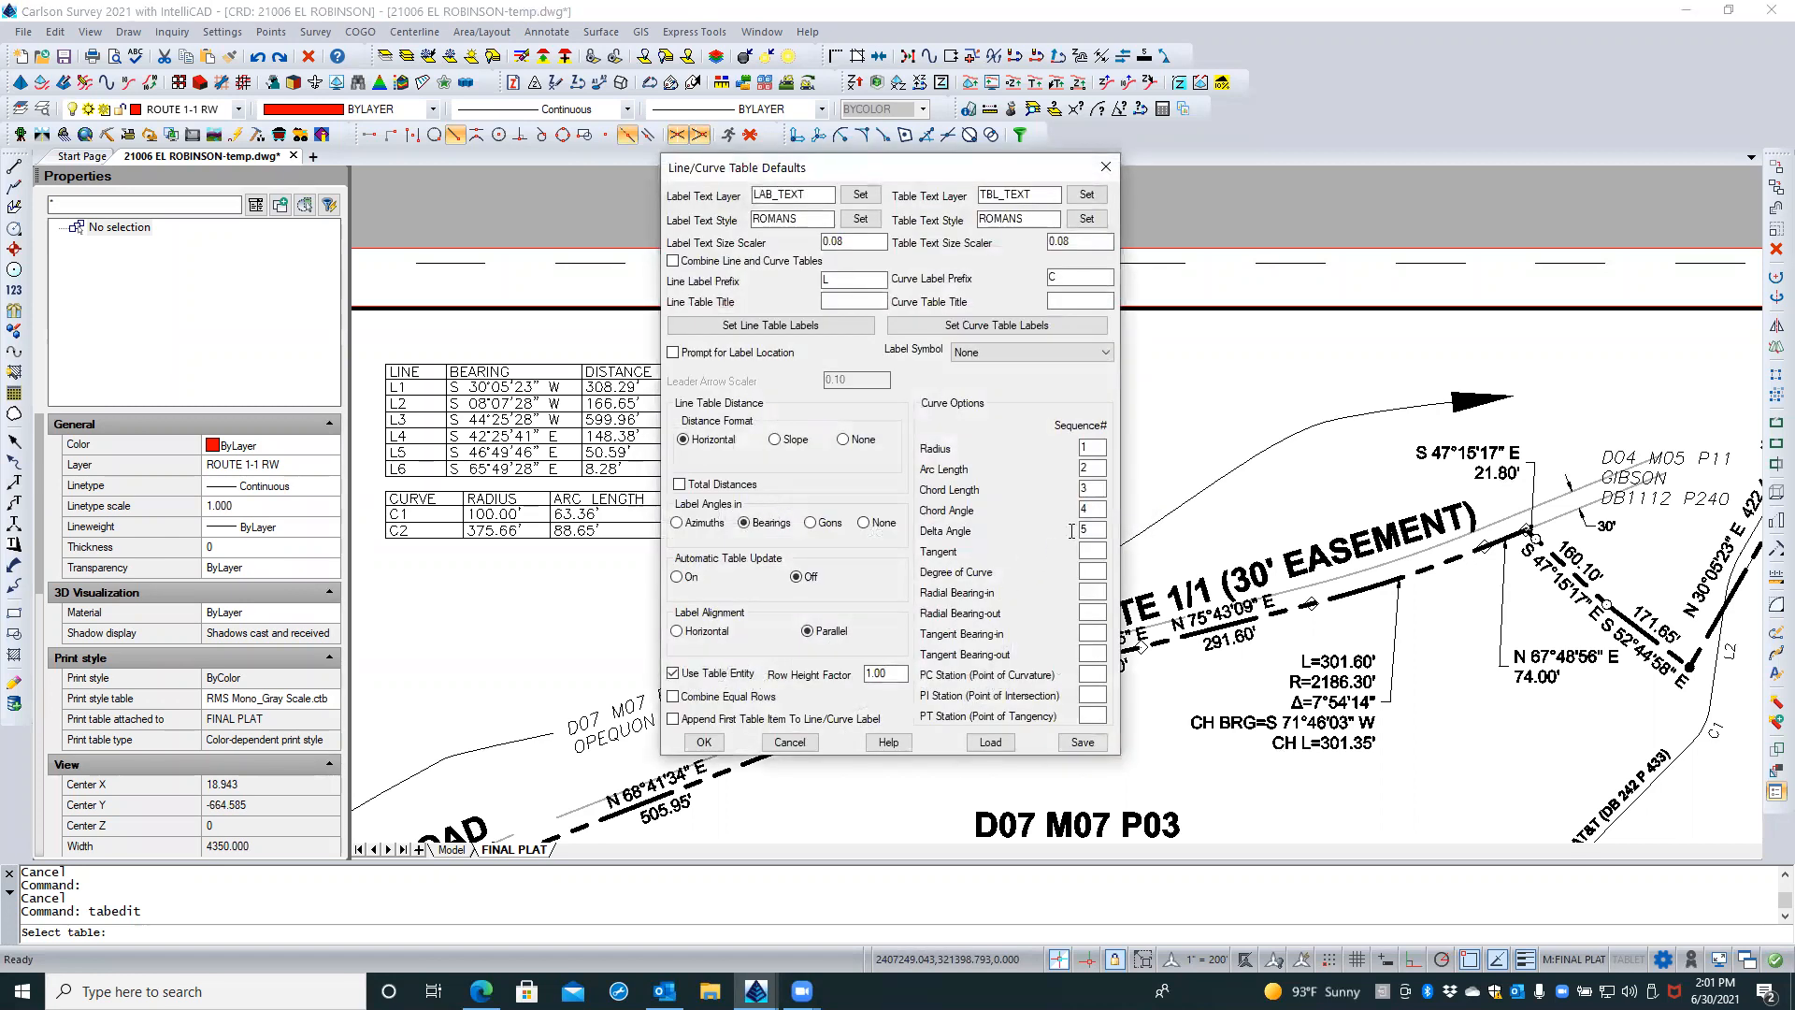
double_click(1086, 531)
left_click(704, 742)
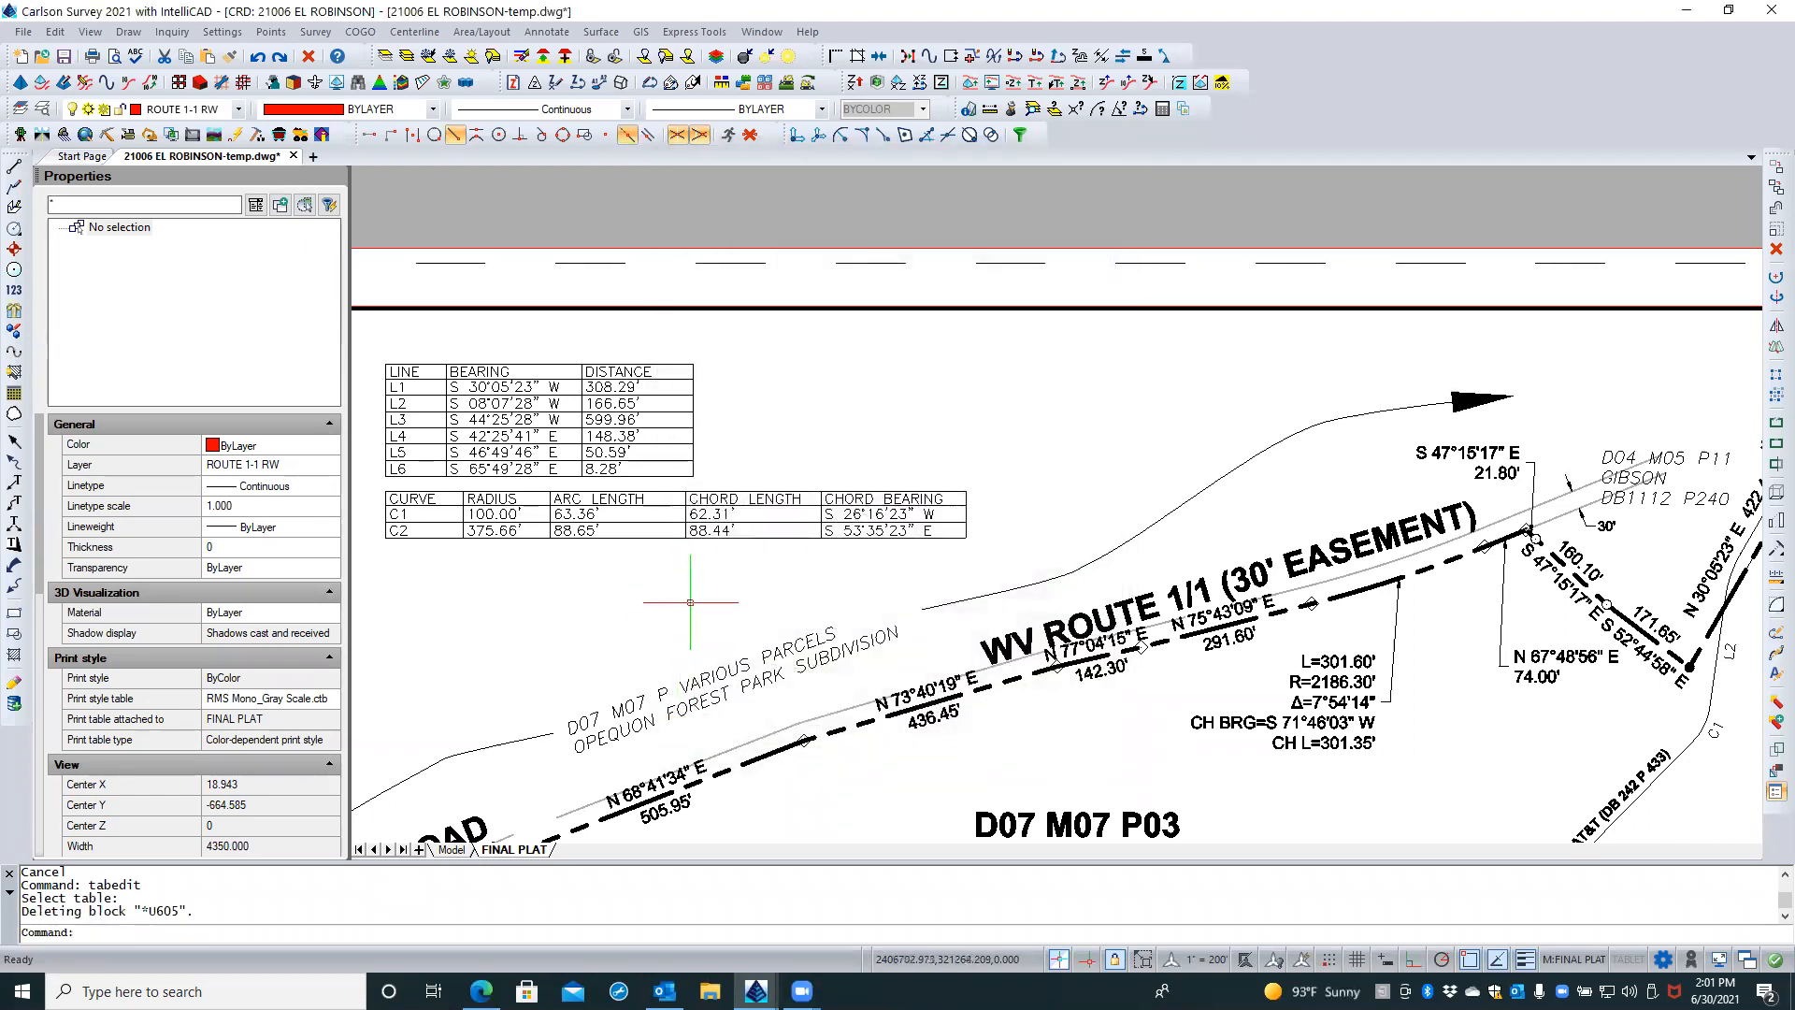
Try to open the line table's block *U604 for block definition editing
scroll(690, 603, "down", 2)
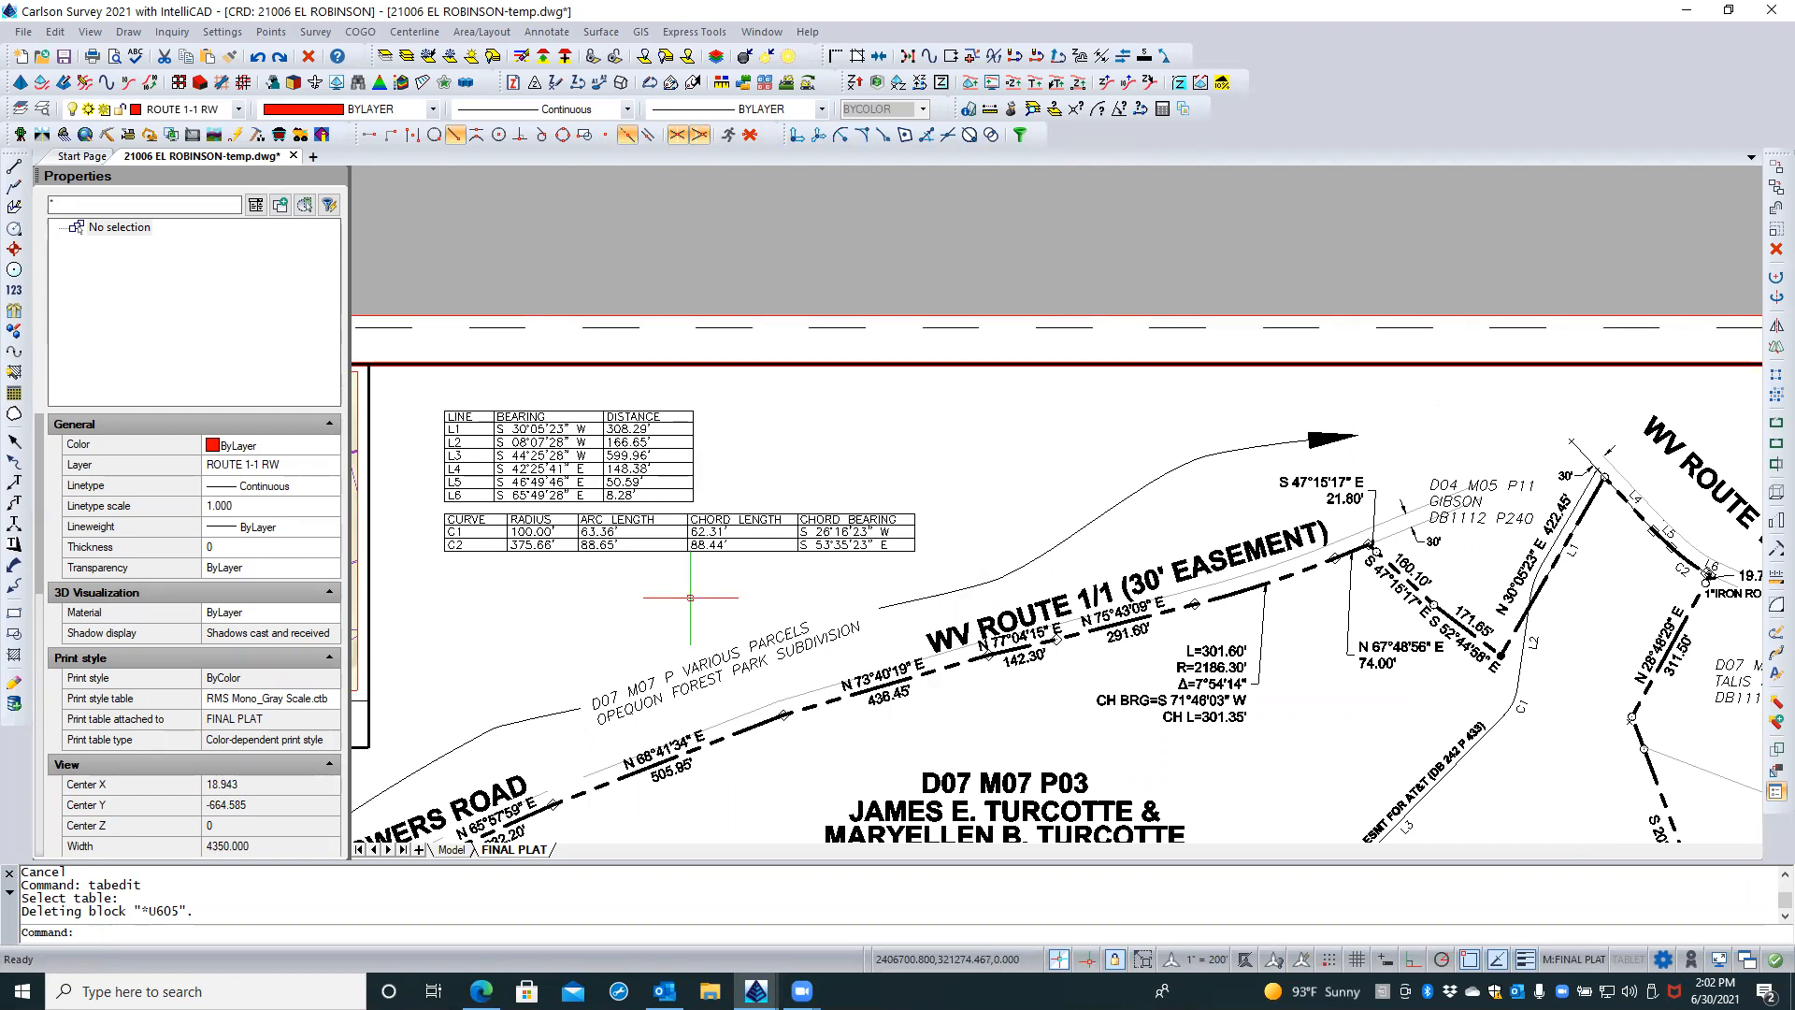
scroll(661, 480, "up", 4)
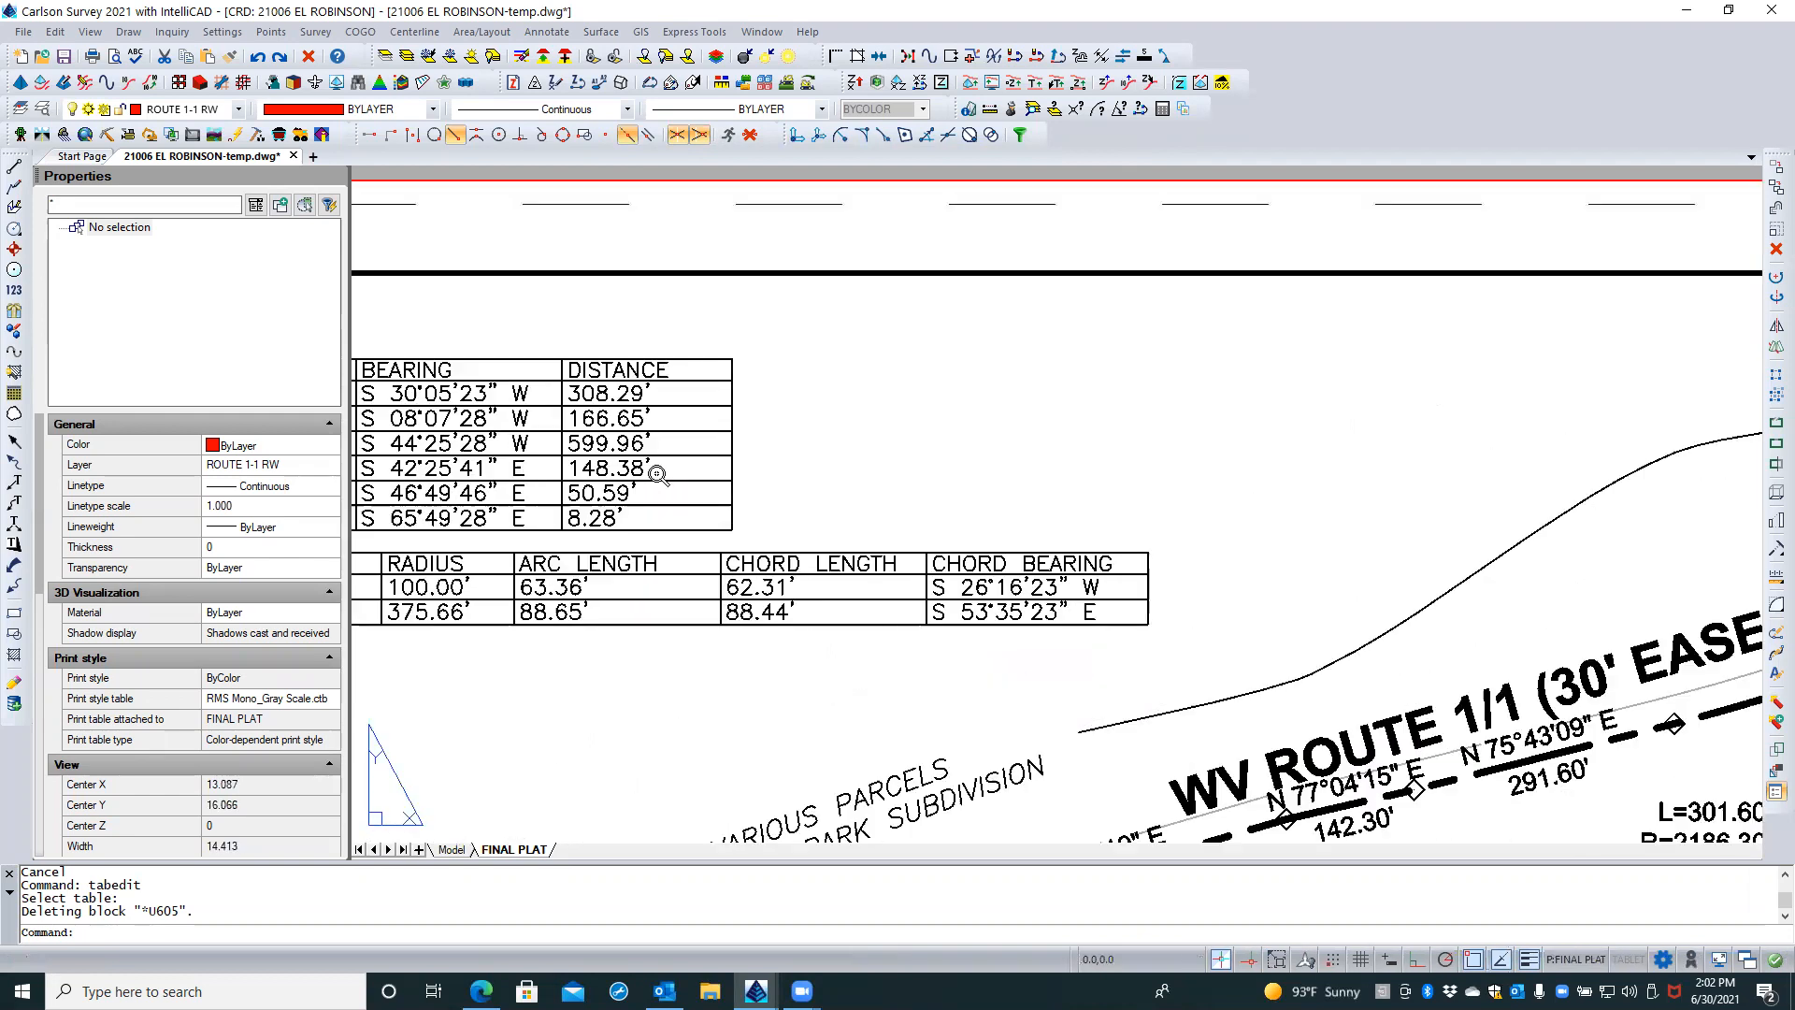
middle_click_drag(661, 480, 720, 452)
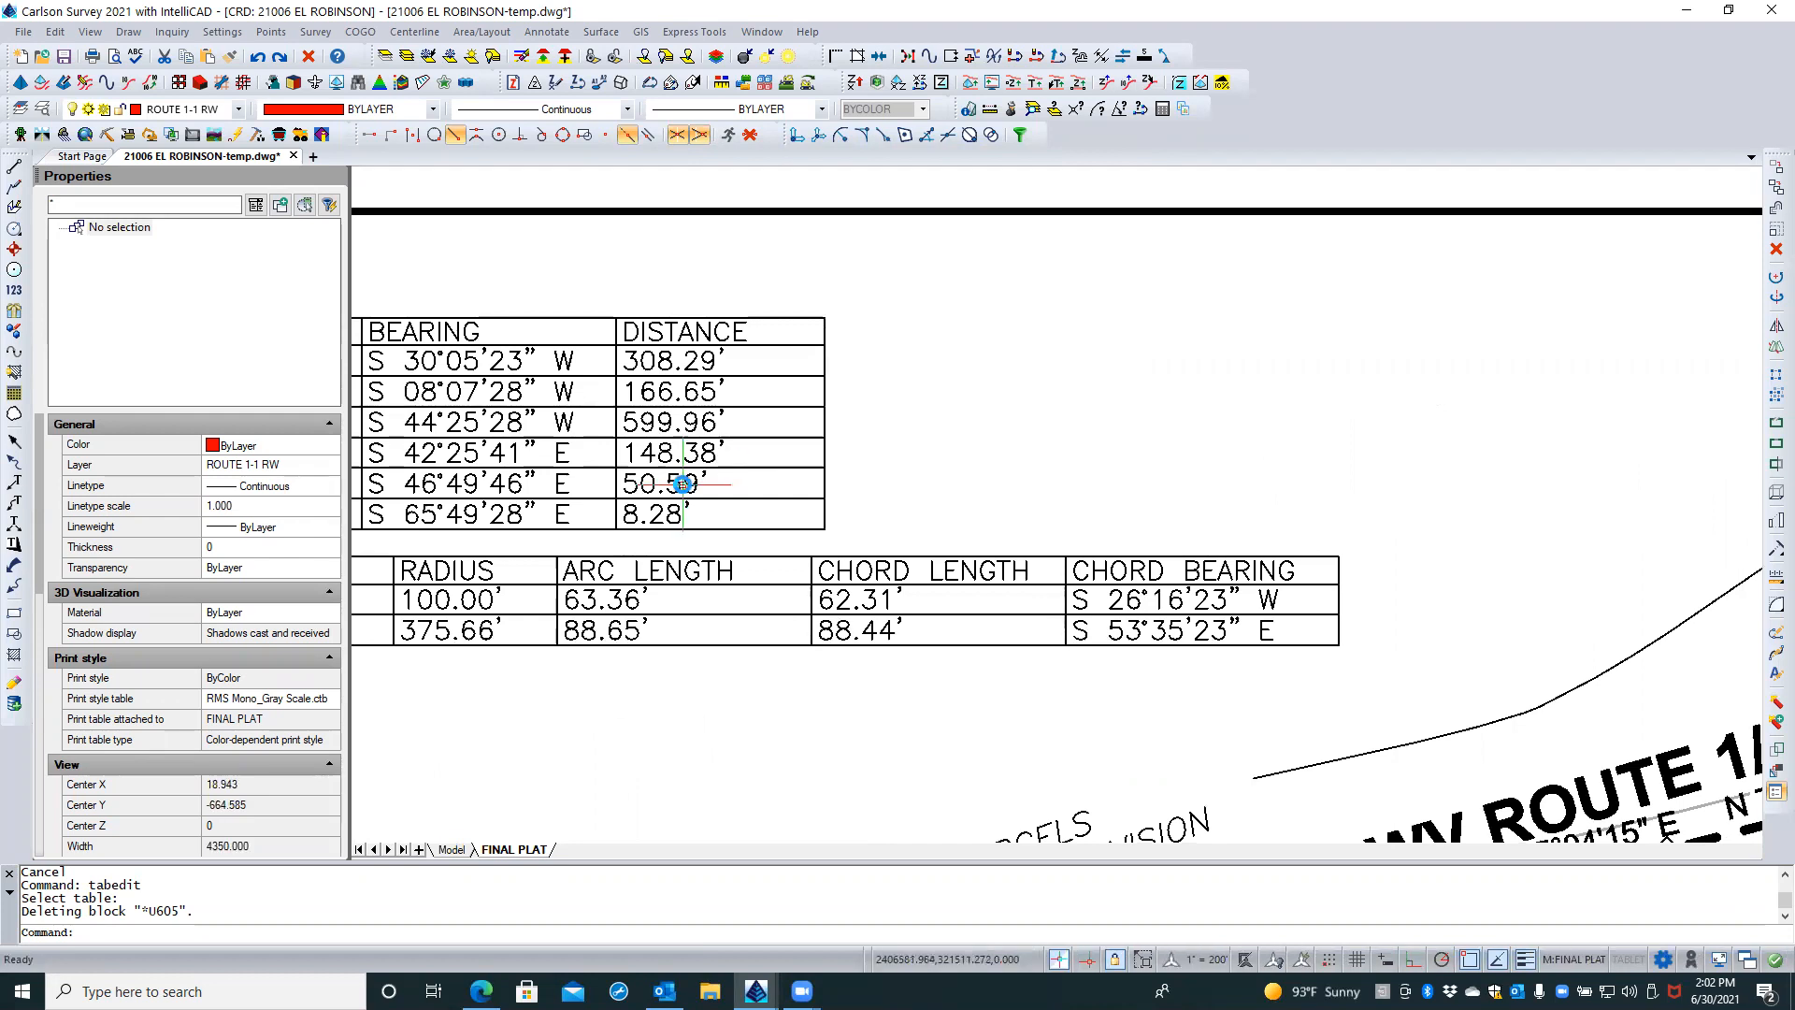
scroll(673, 485, "up", 4)
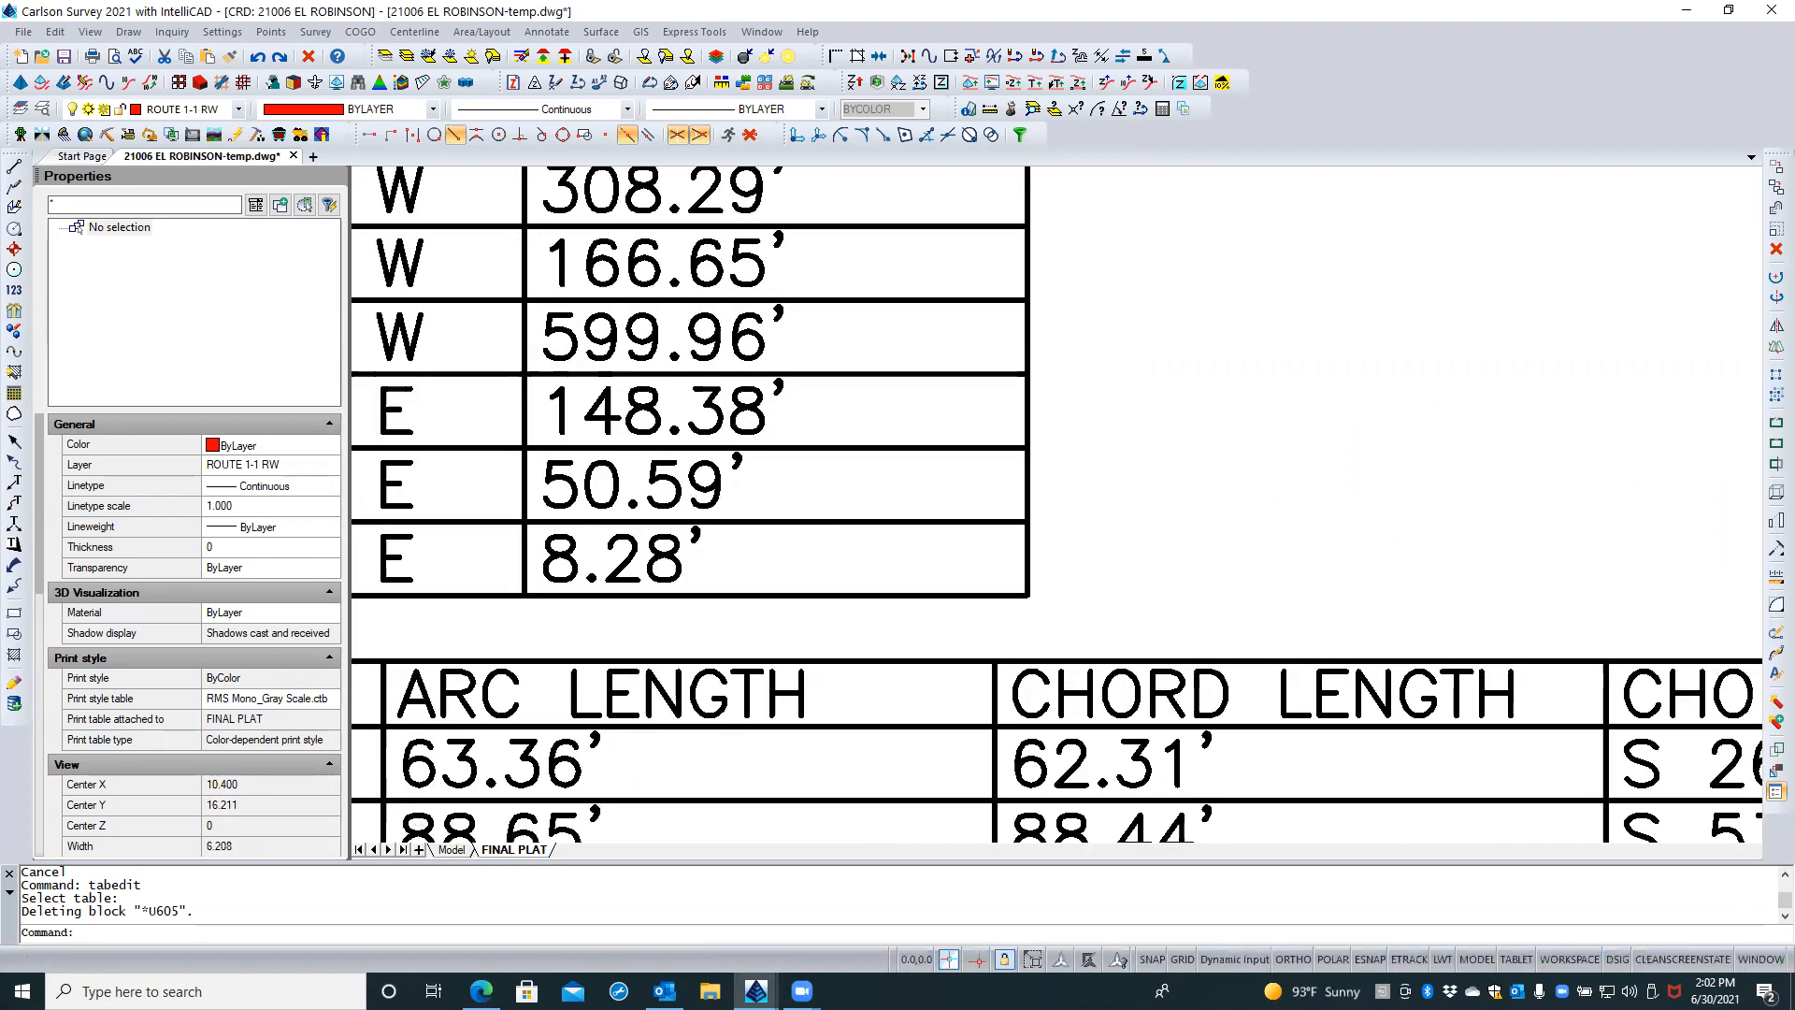
double_click(675, 487)
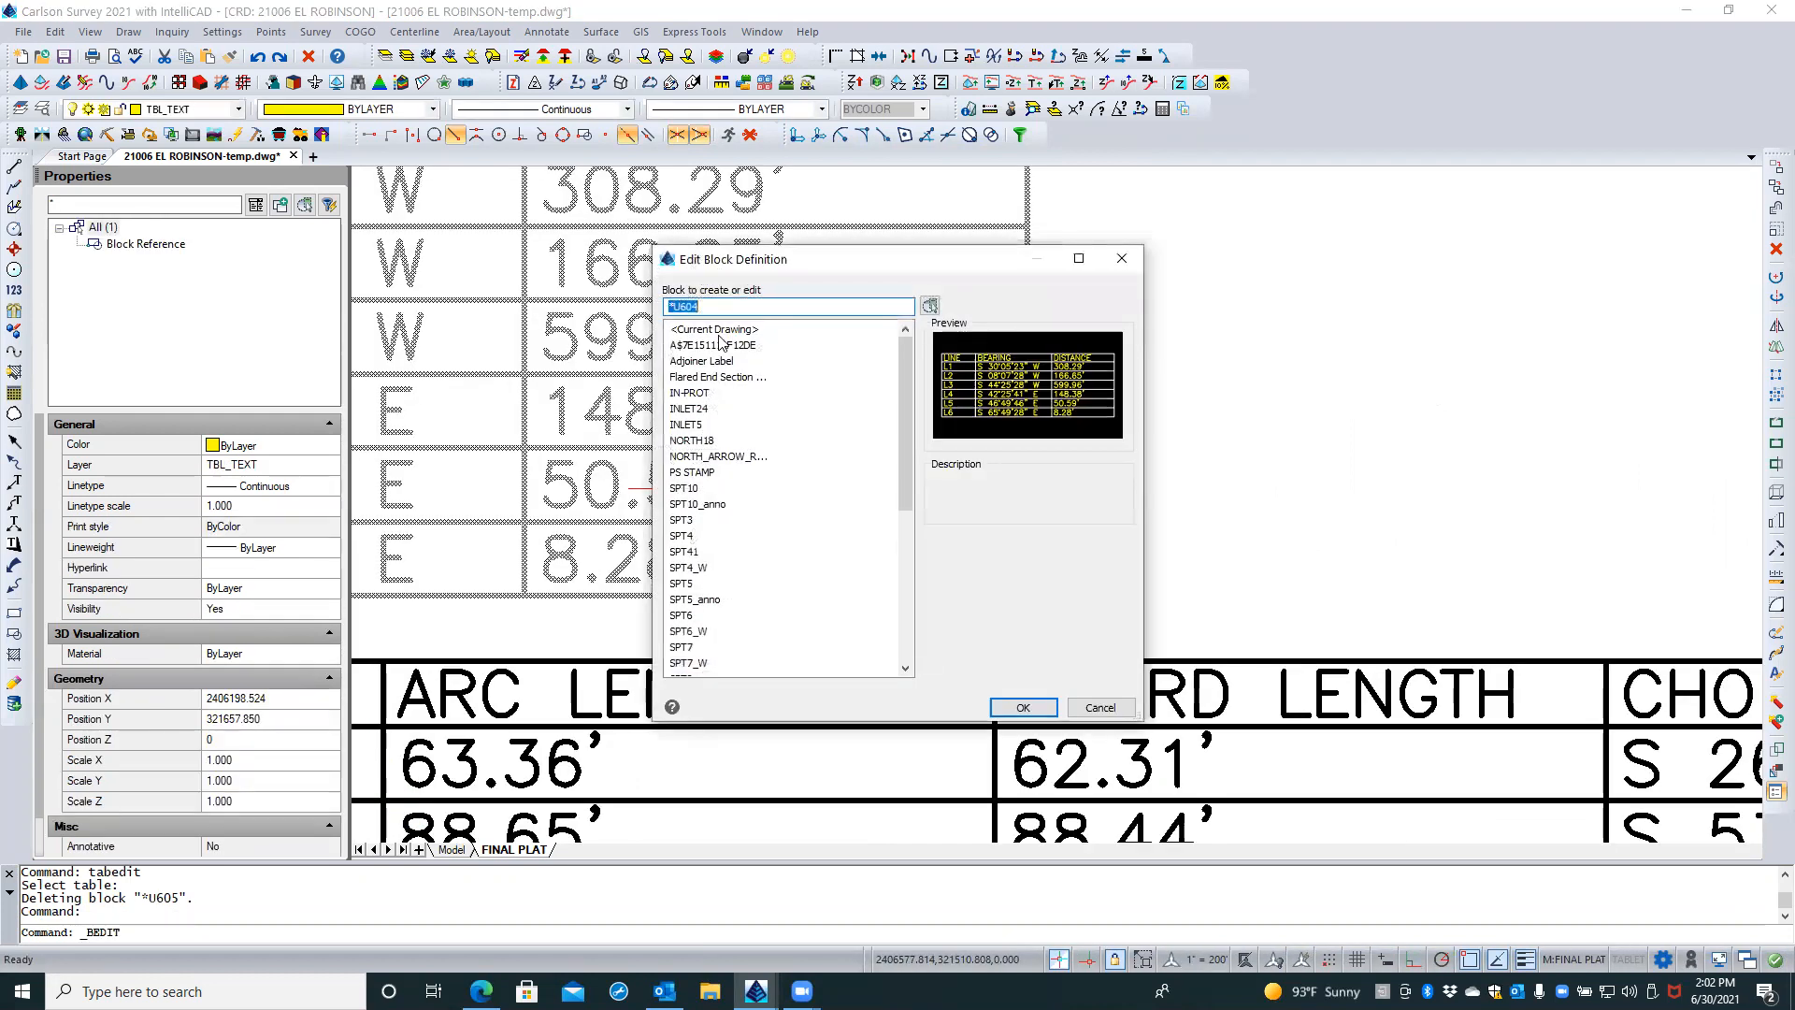
left_click(1018, 707)
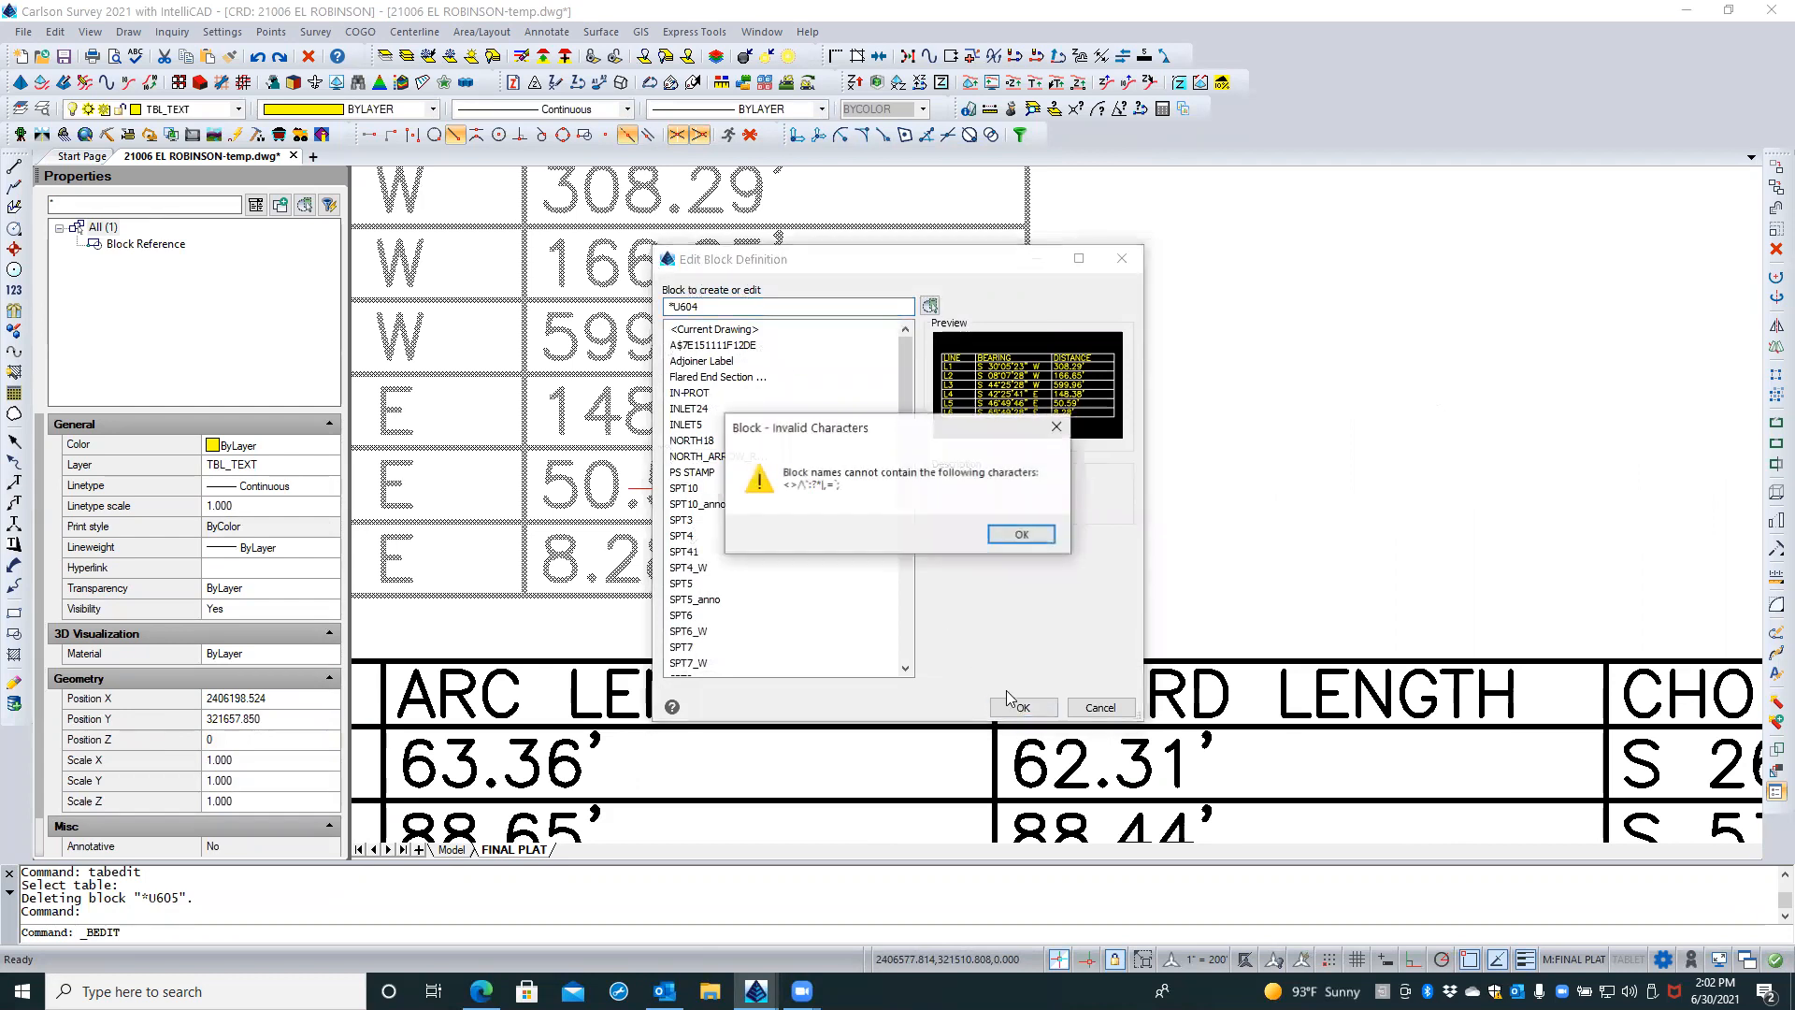
left_click(1010, 534)
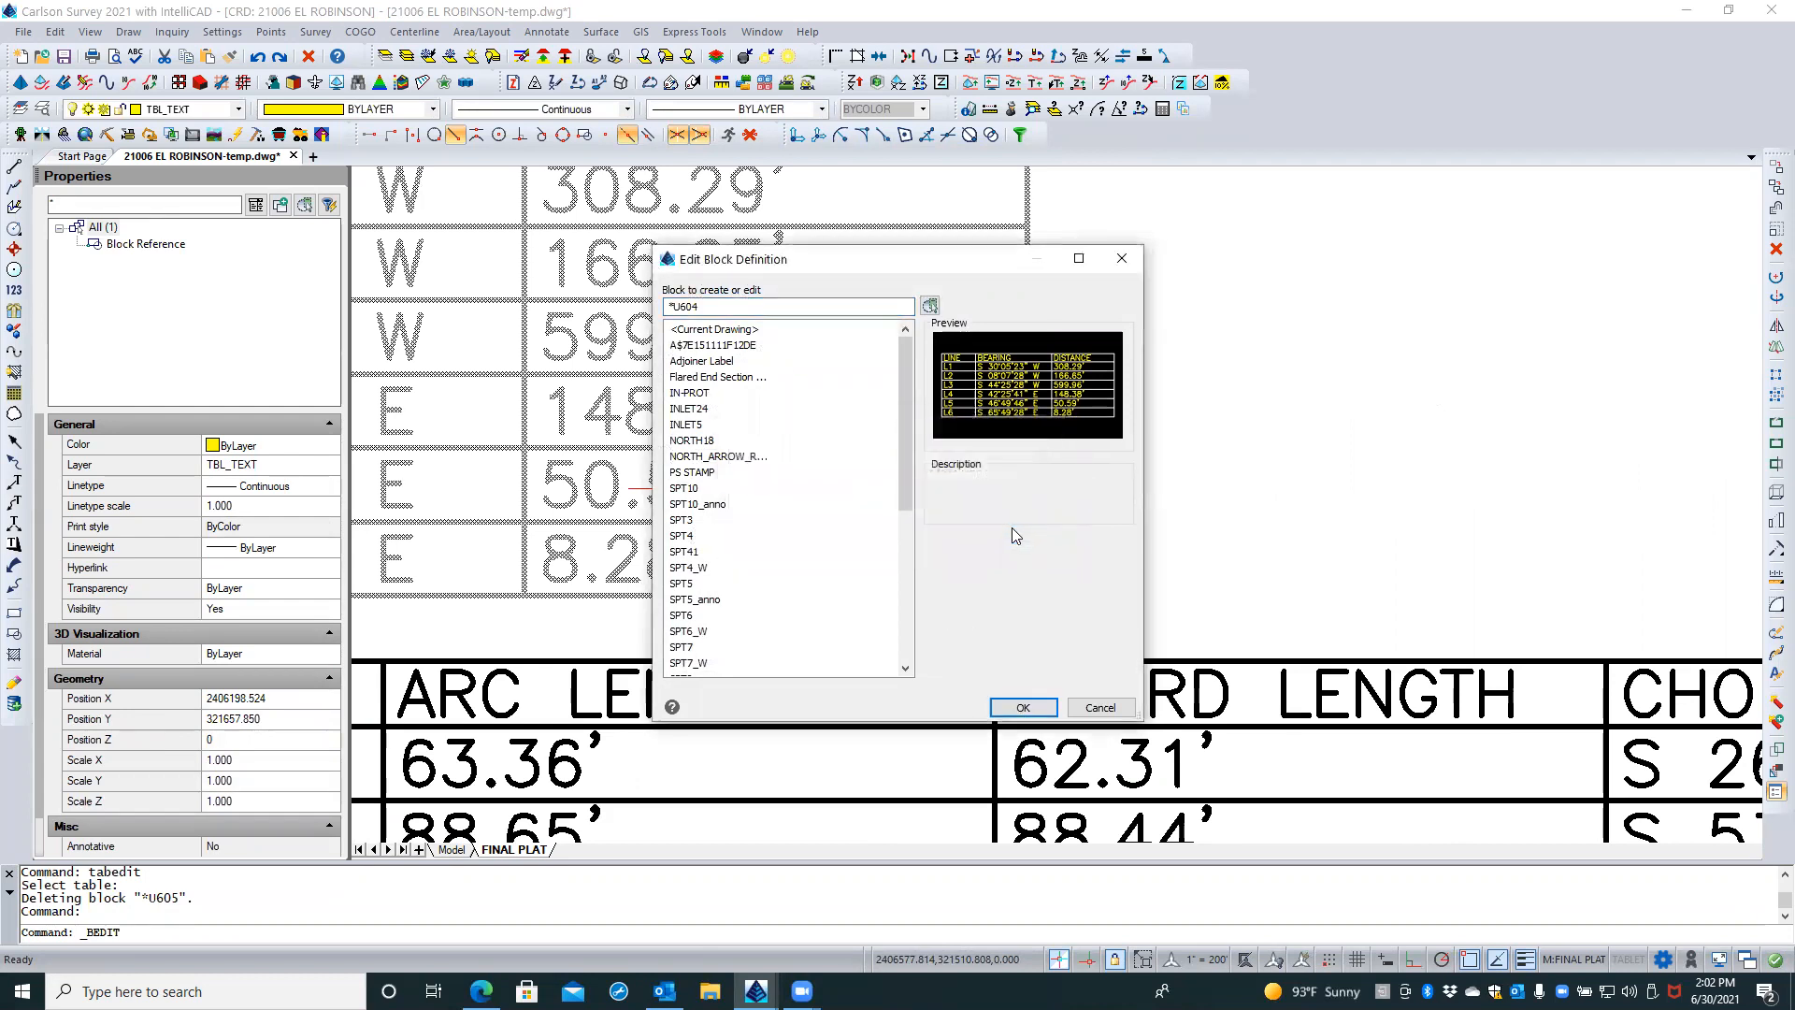
left_click(698, 304)
left_click(1101, 708)
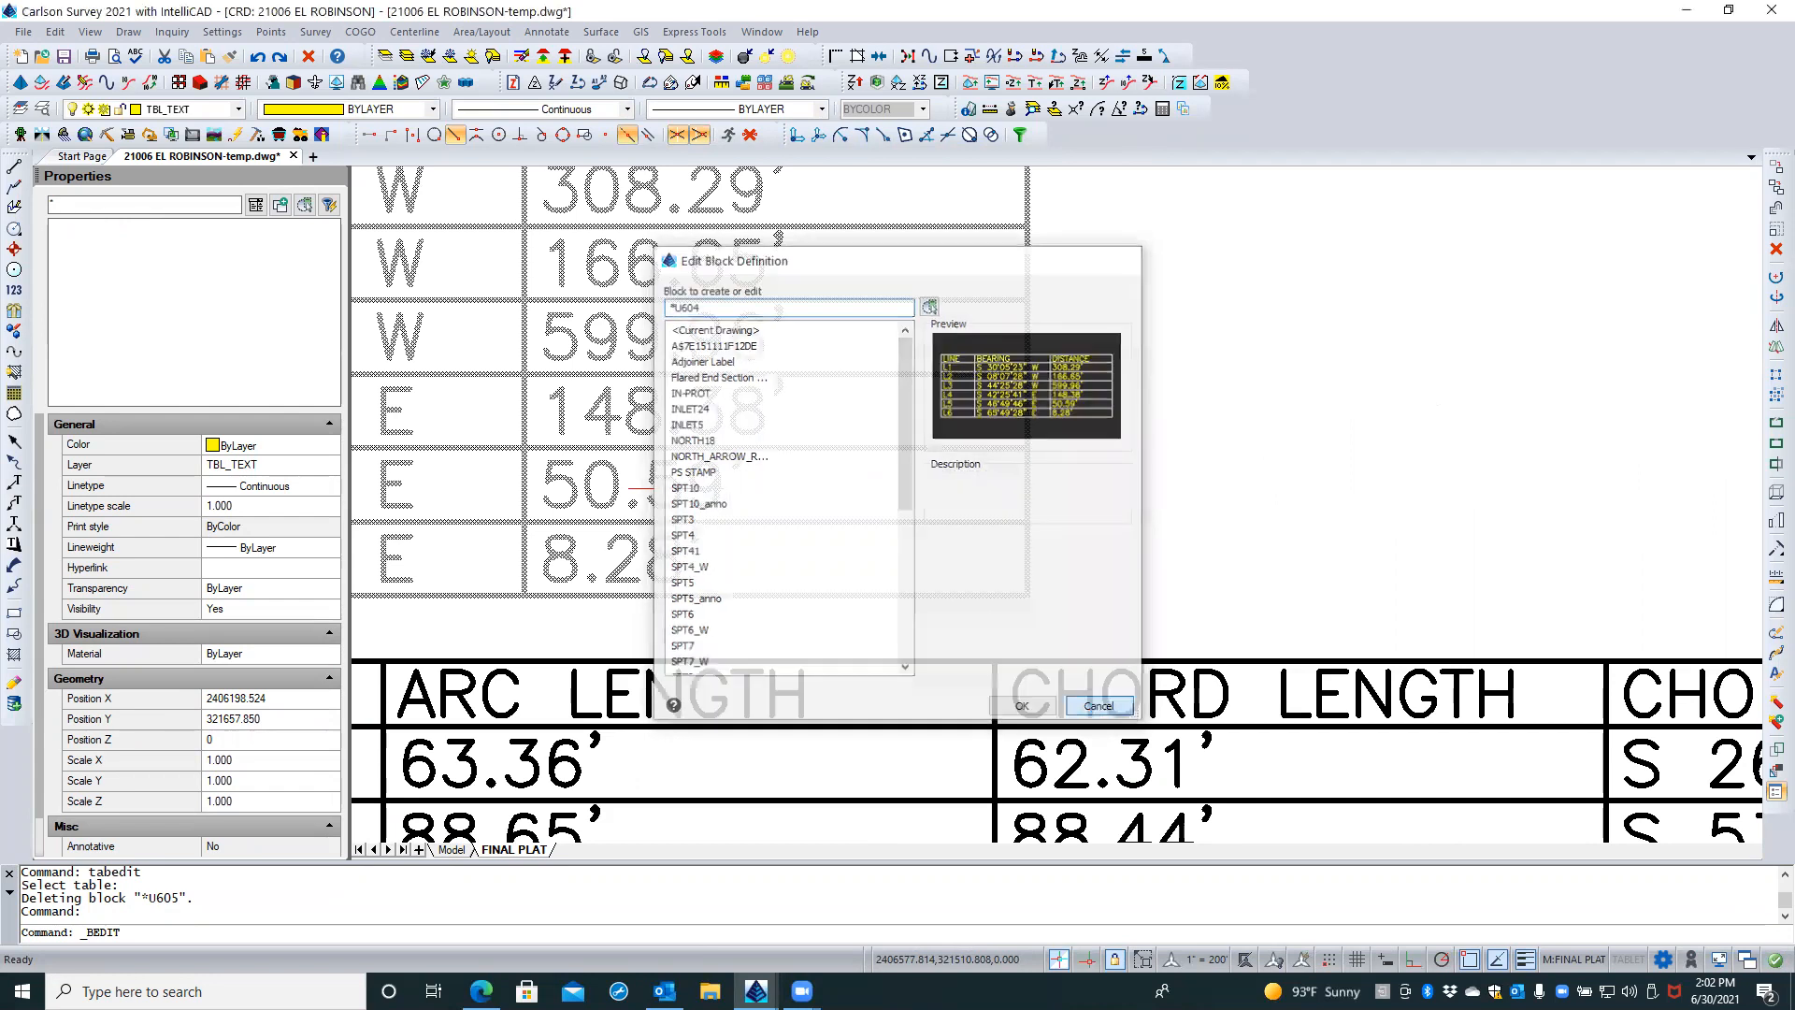
left_click(675, 499)
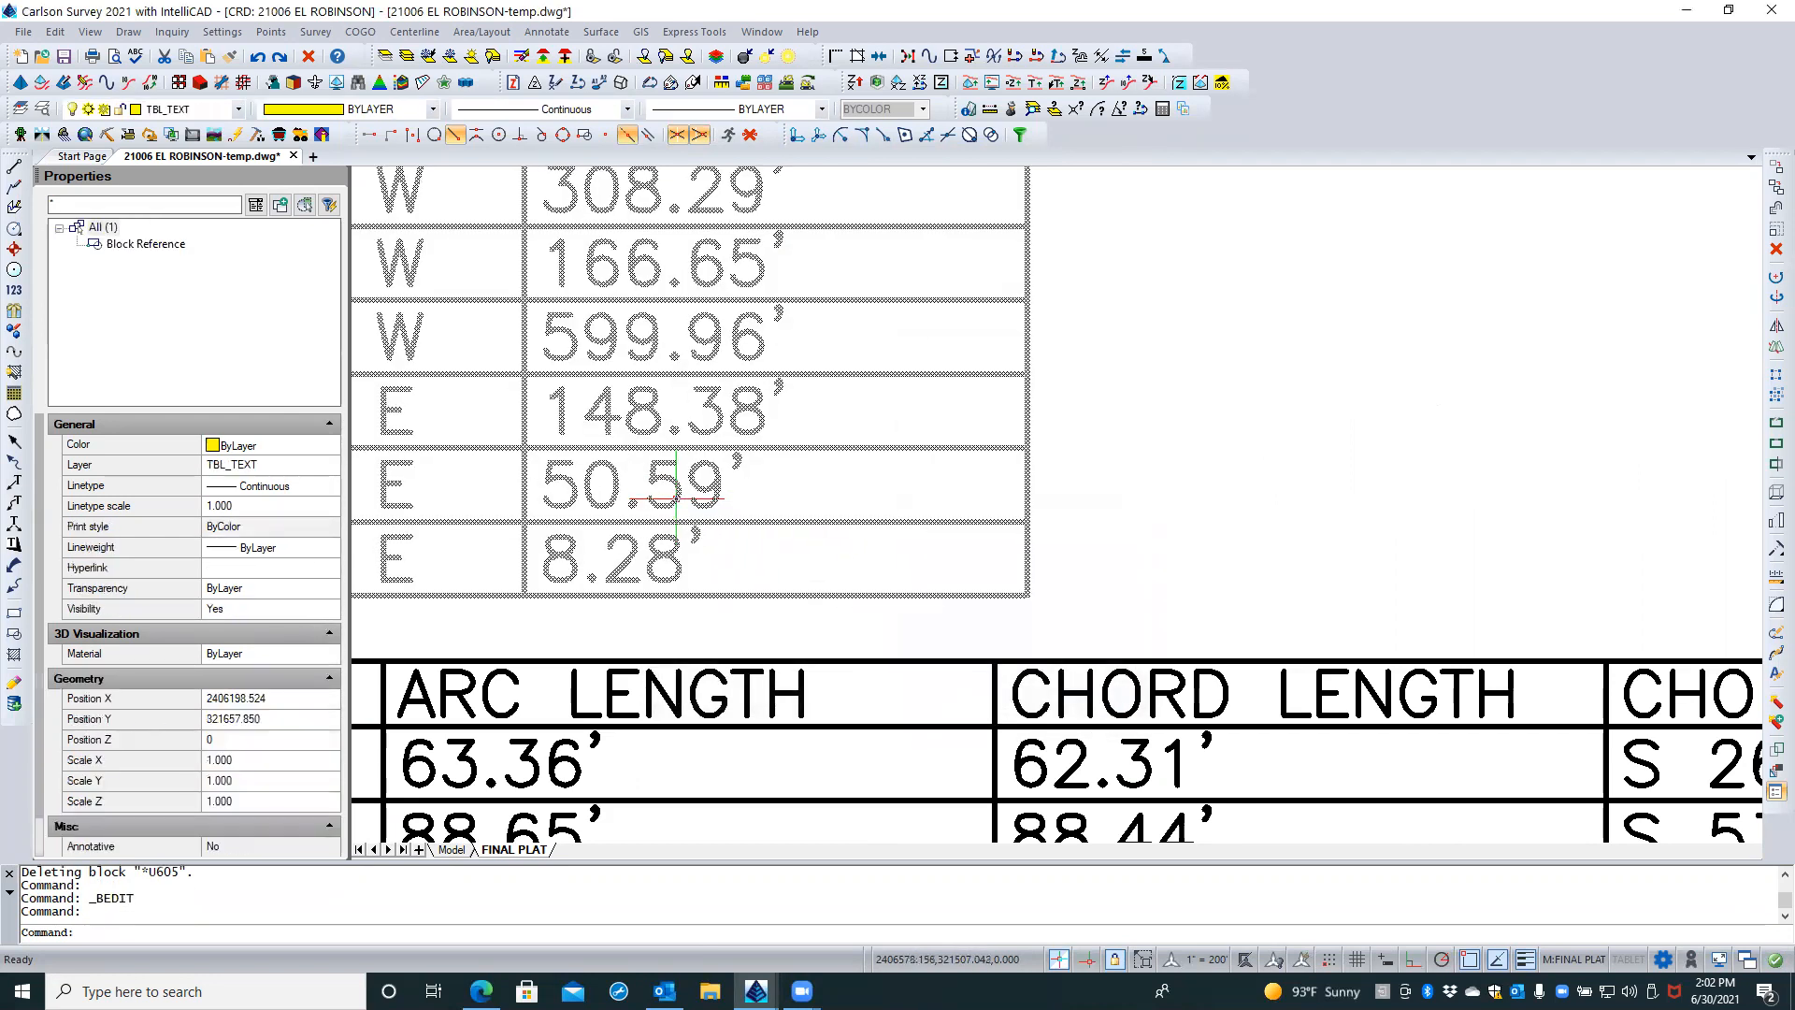
right_click(675, 498)
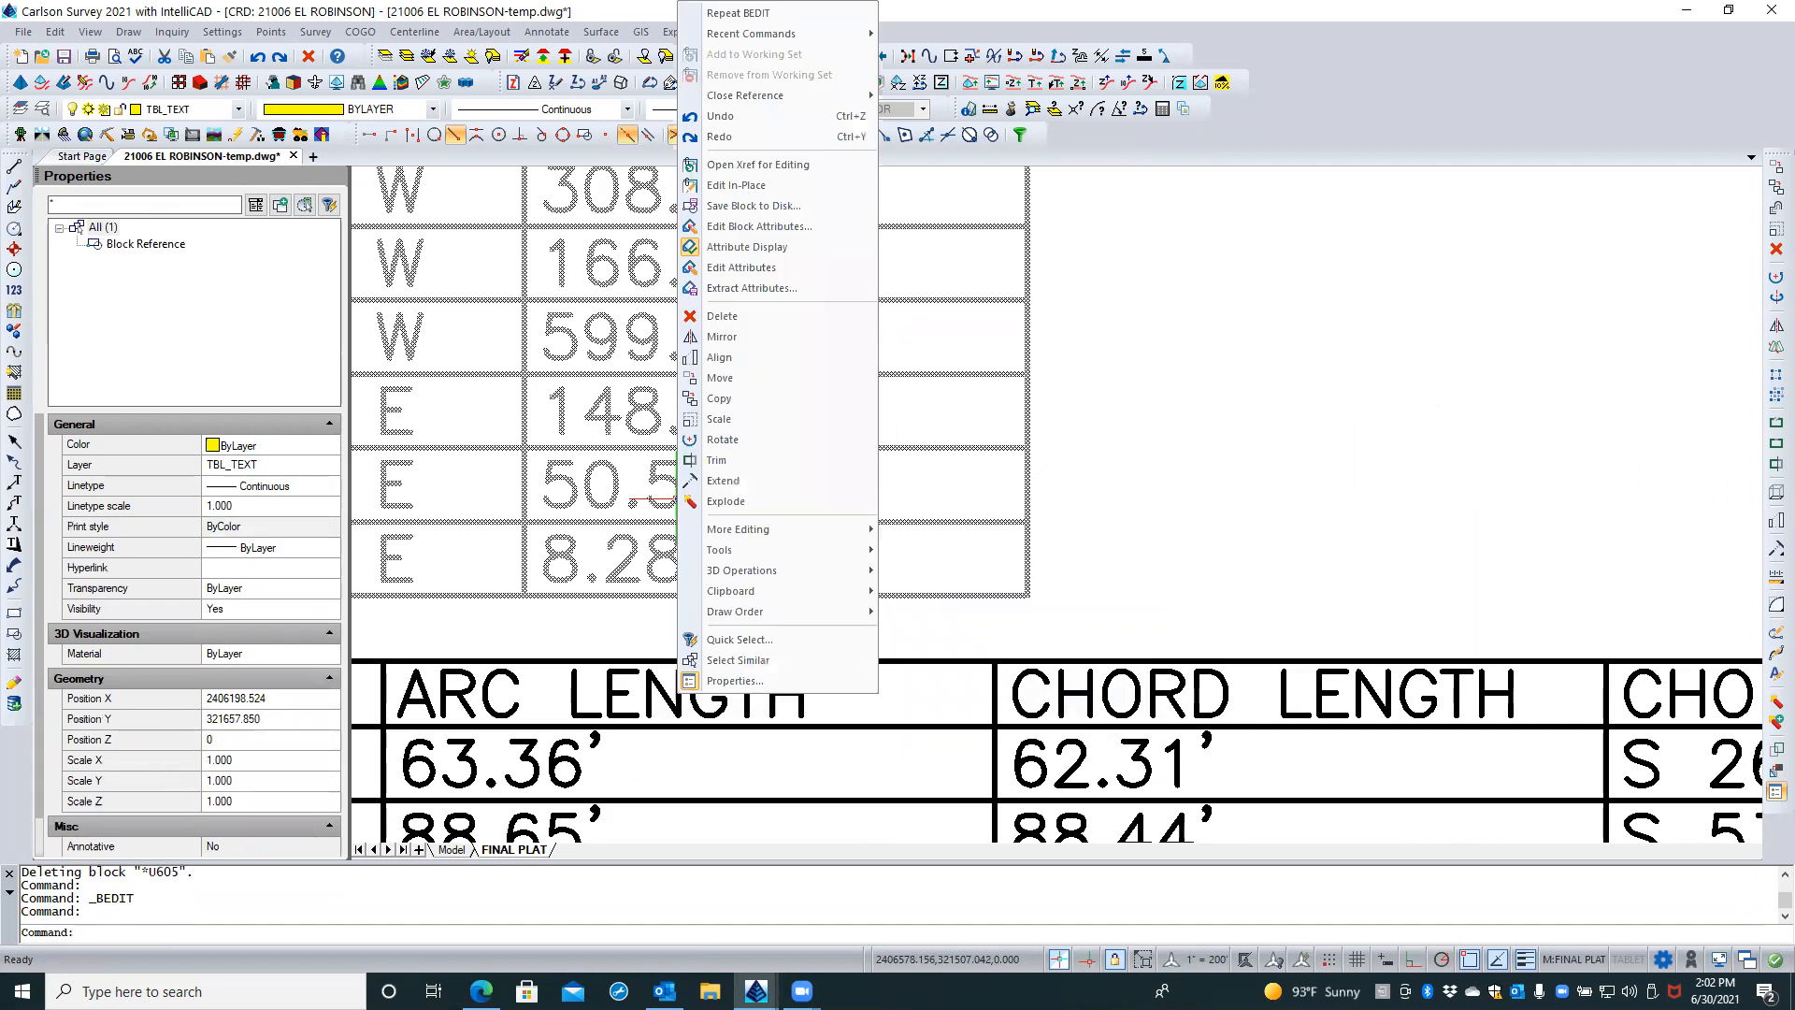
key("Escape")
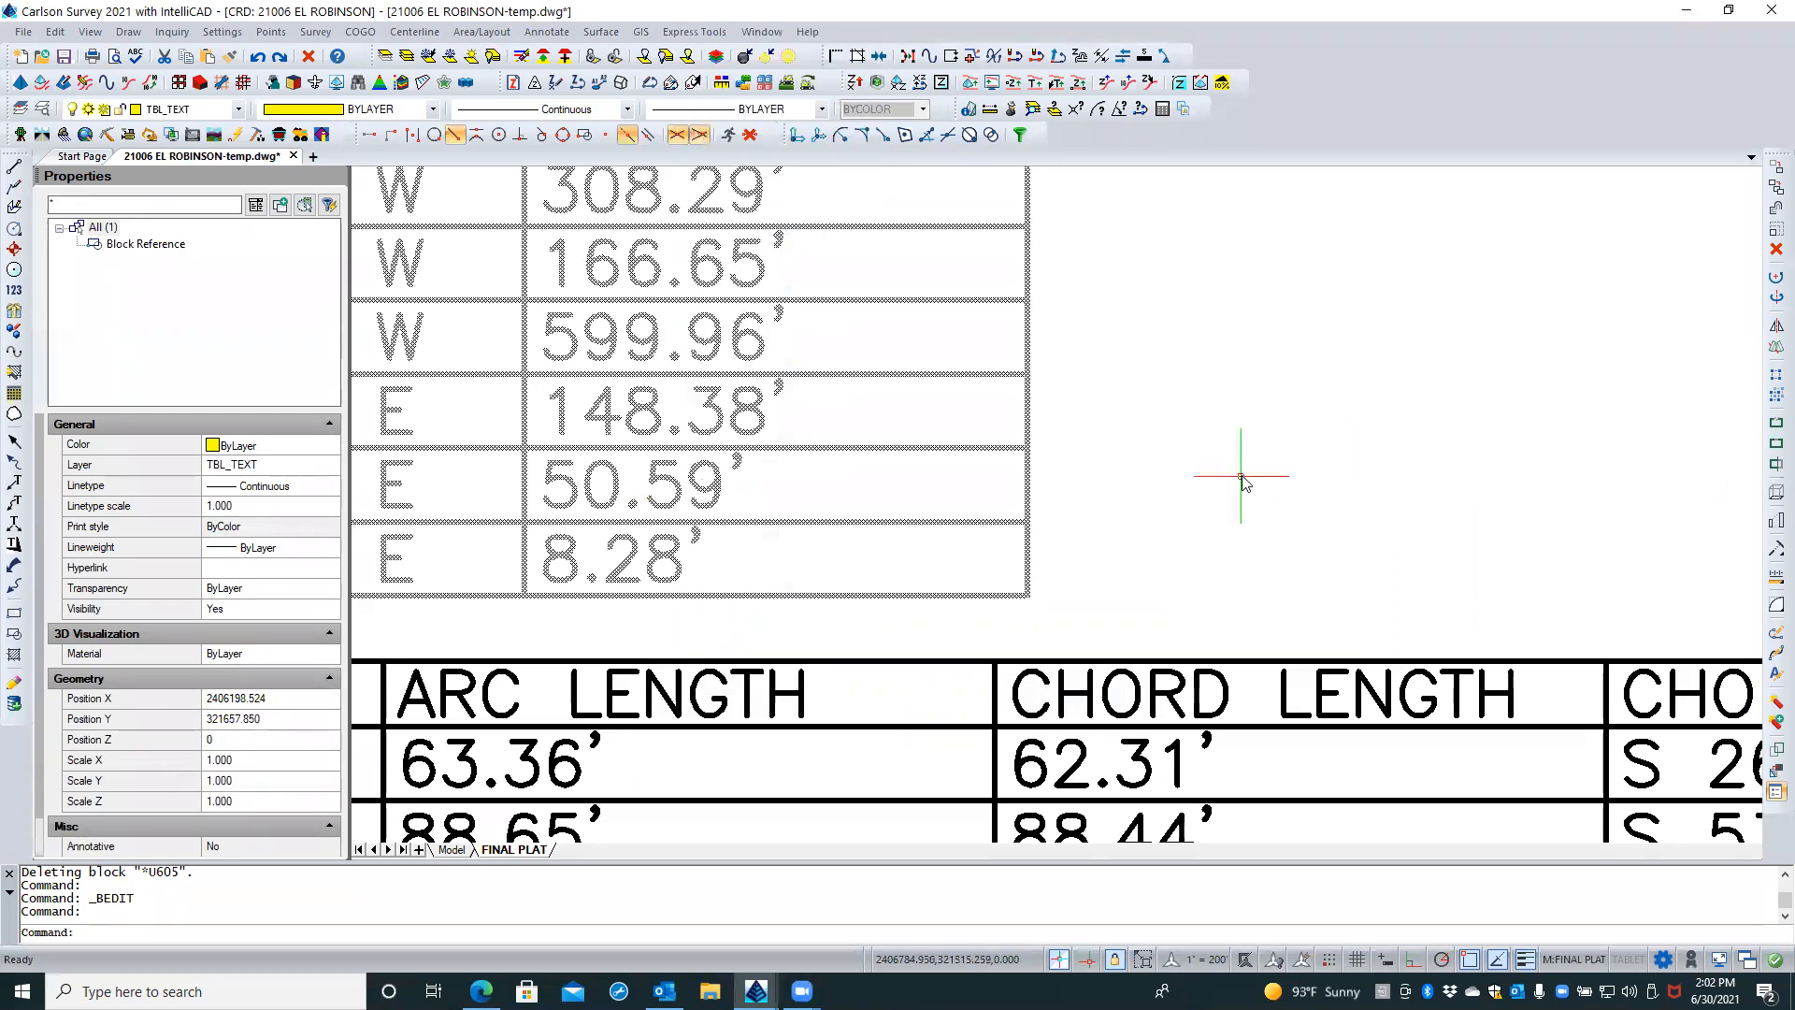
key("Escape")
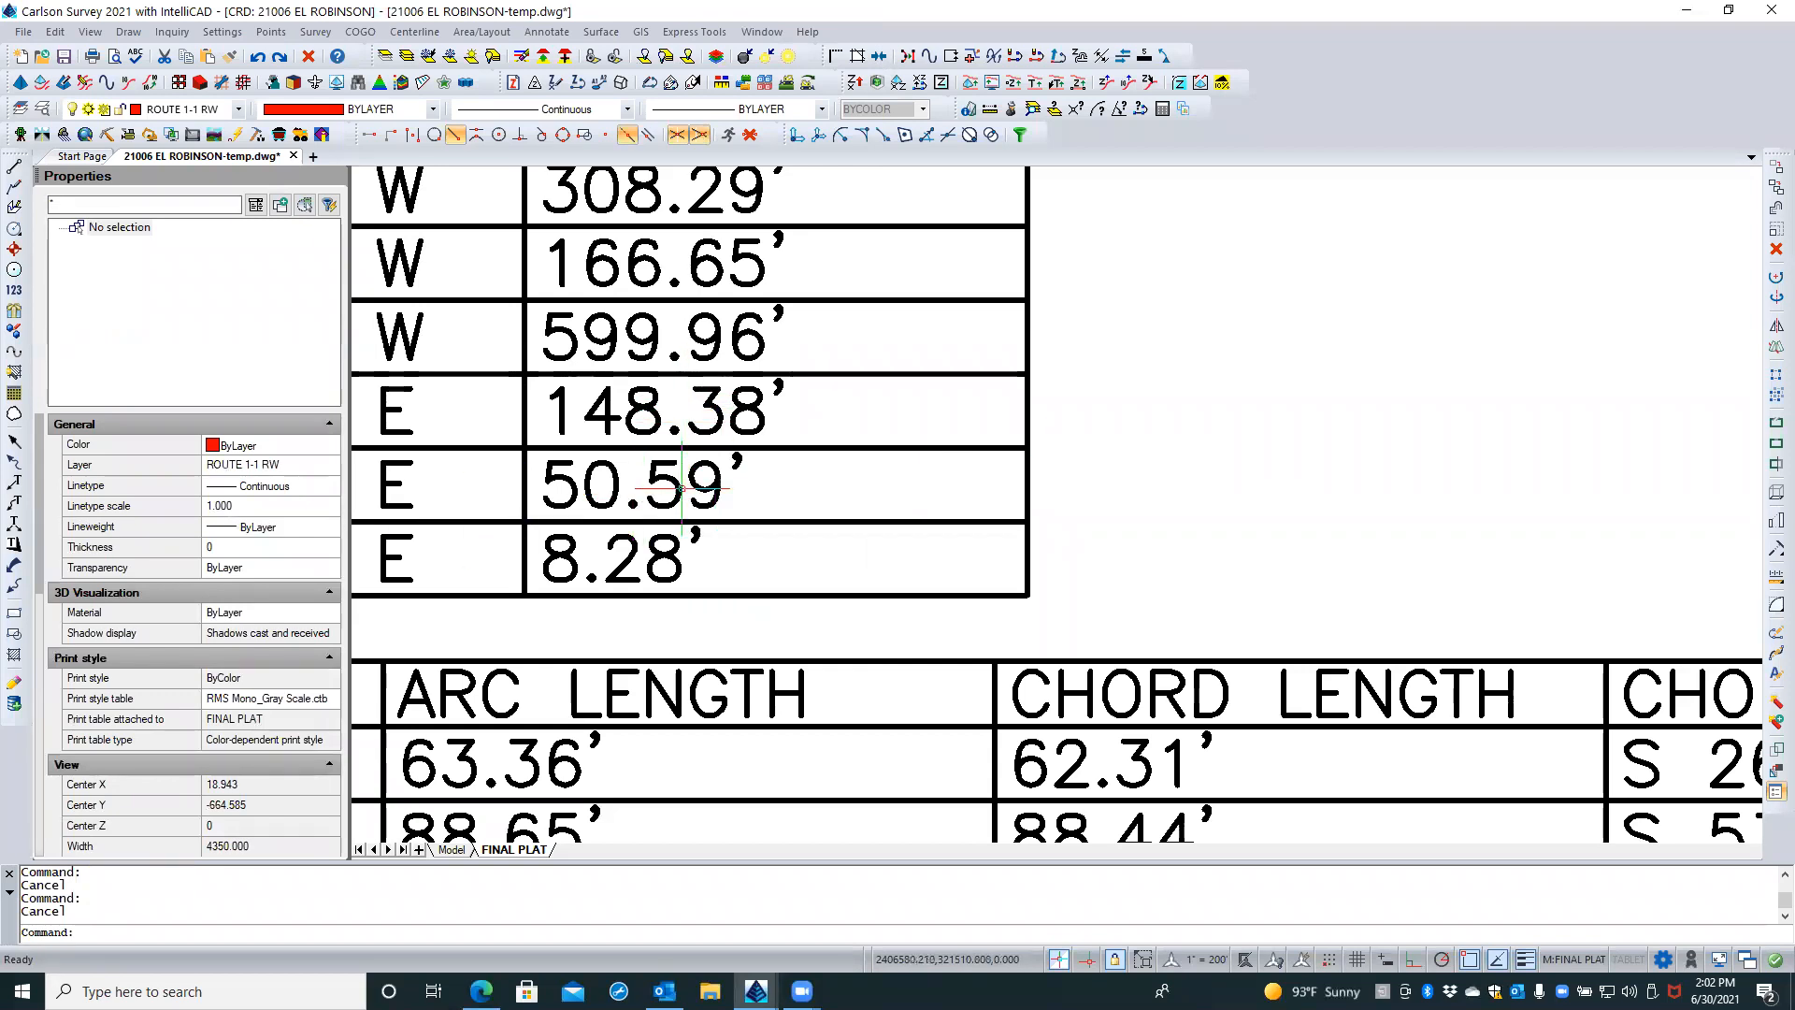
Try again to open the line table's block definition *U604 in the block editor
type("BEDIT")
key("Return")
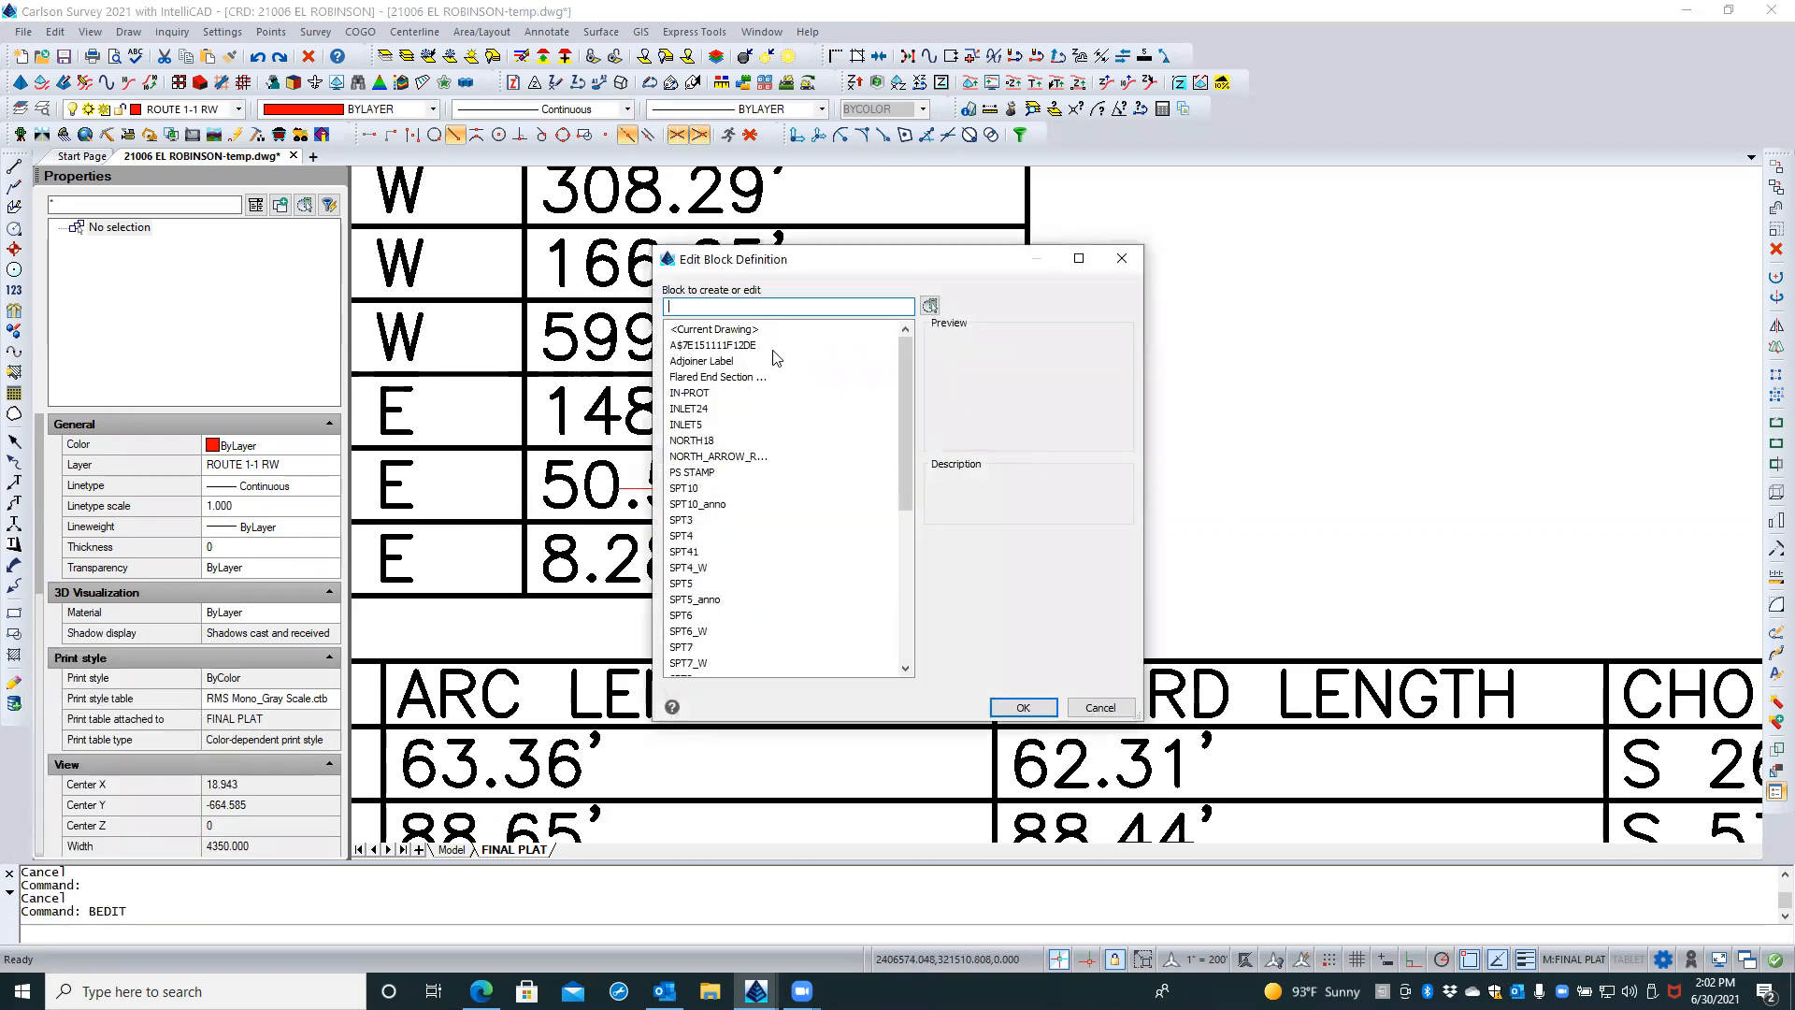
left_click(1094, 707)
double_click(722, 494)
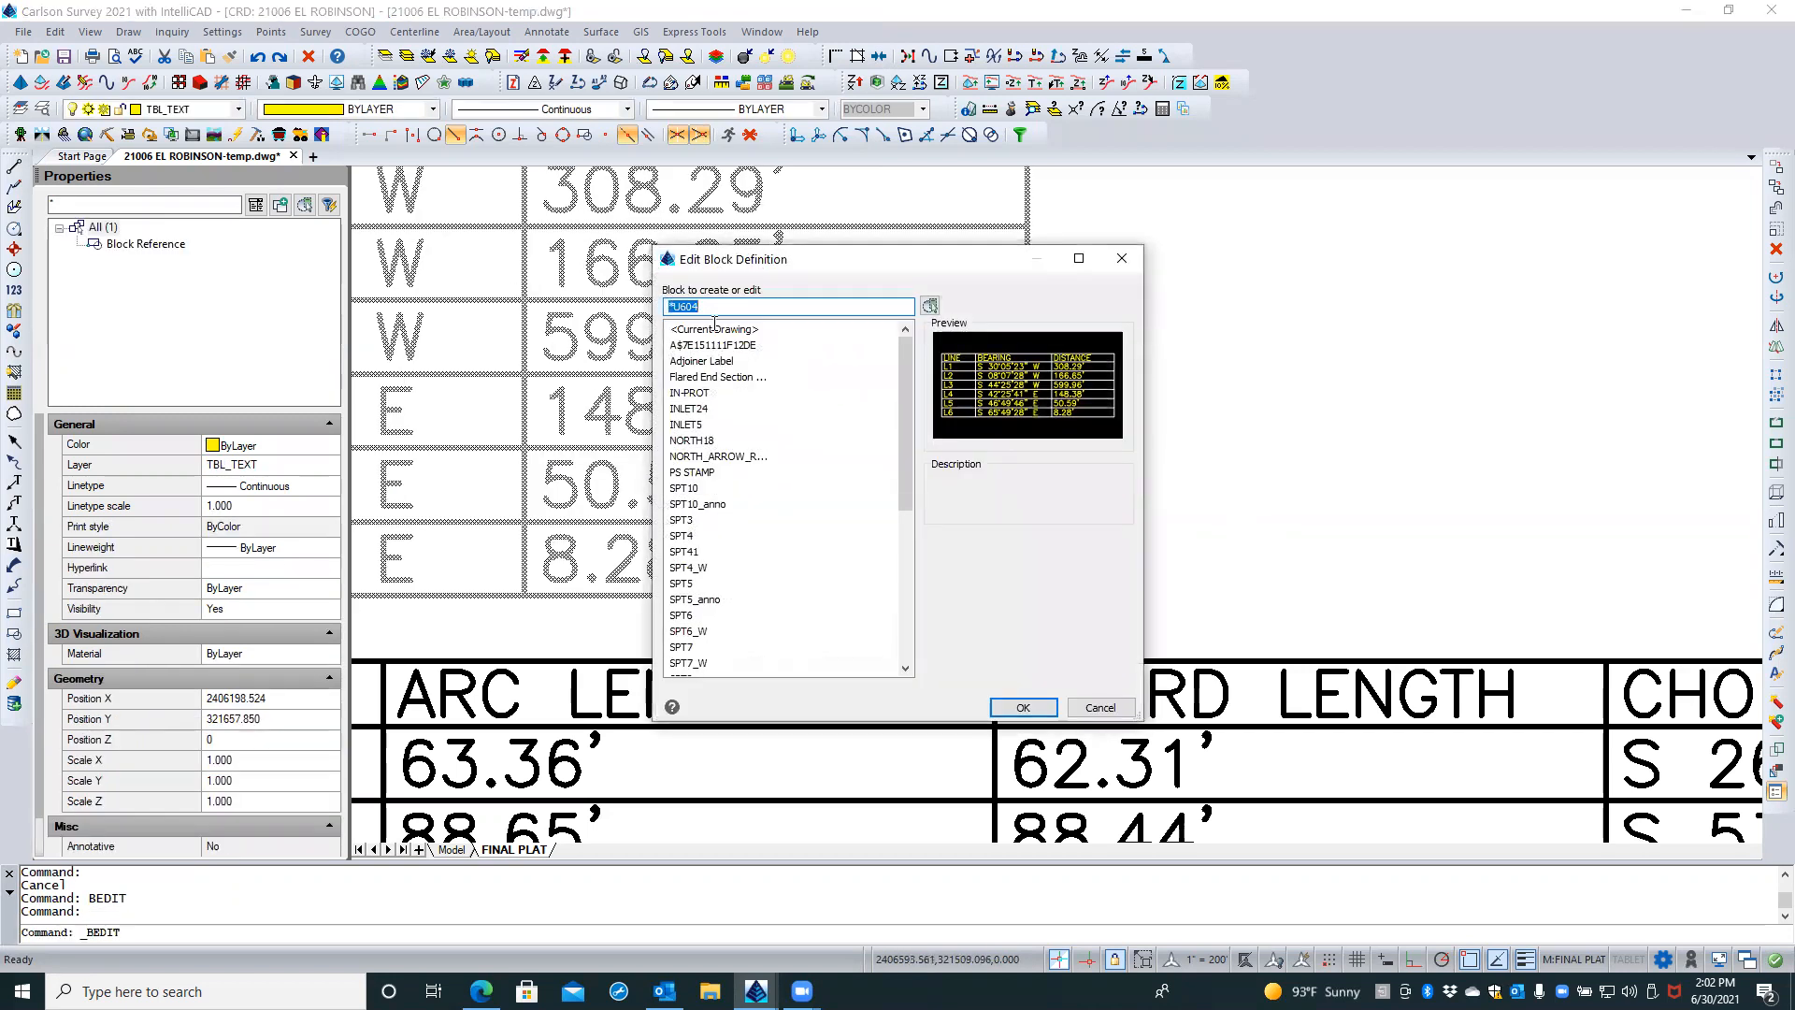
left_click(1034, 712)
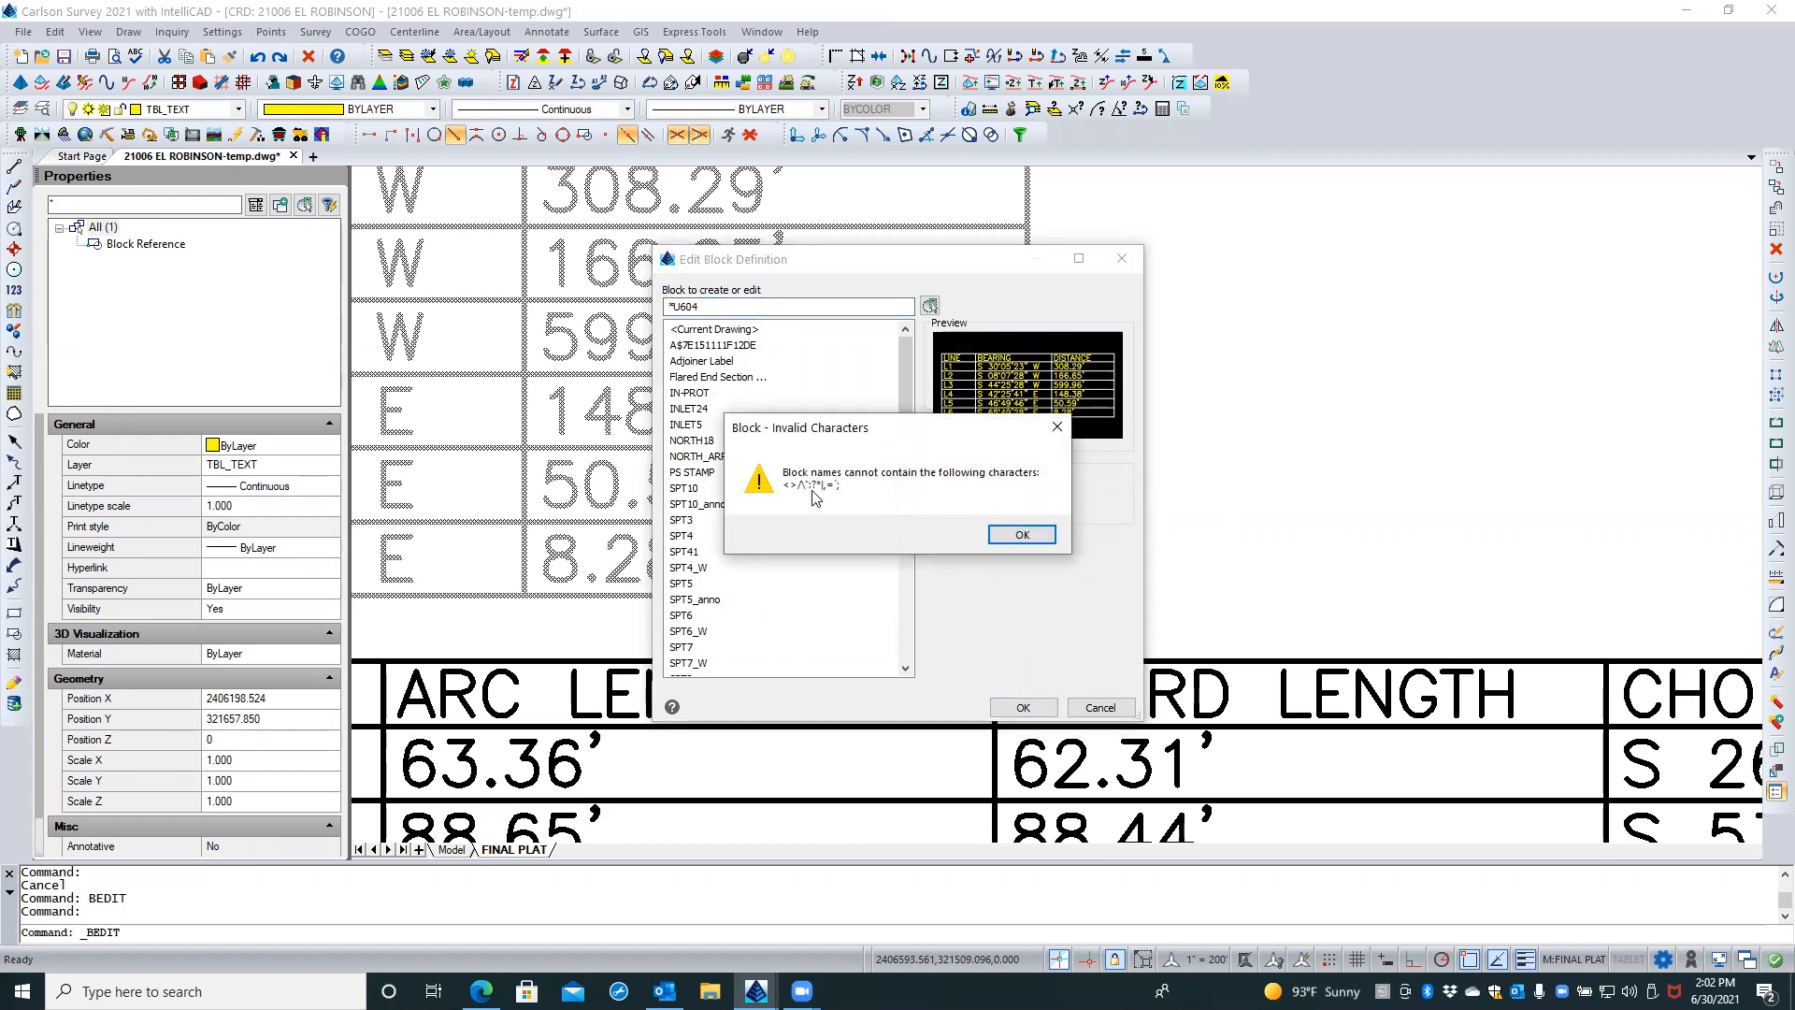
left_click(1028, 536)
left_click(1085, 706)
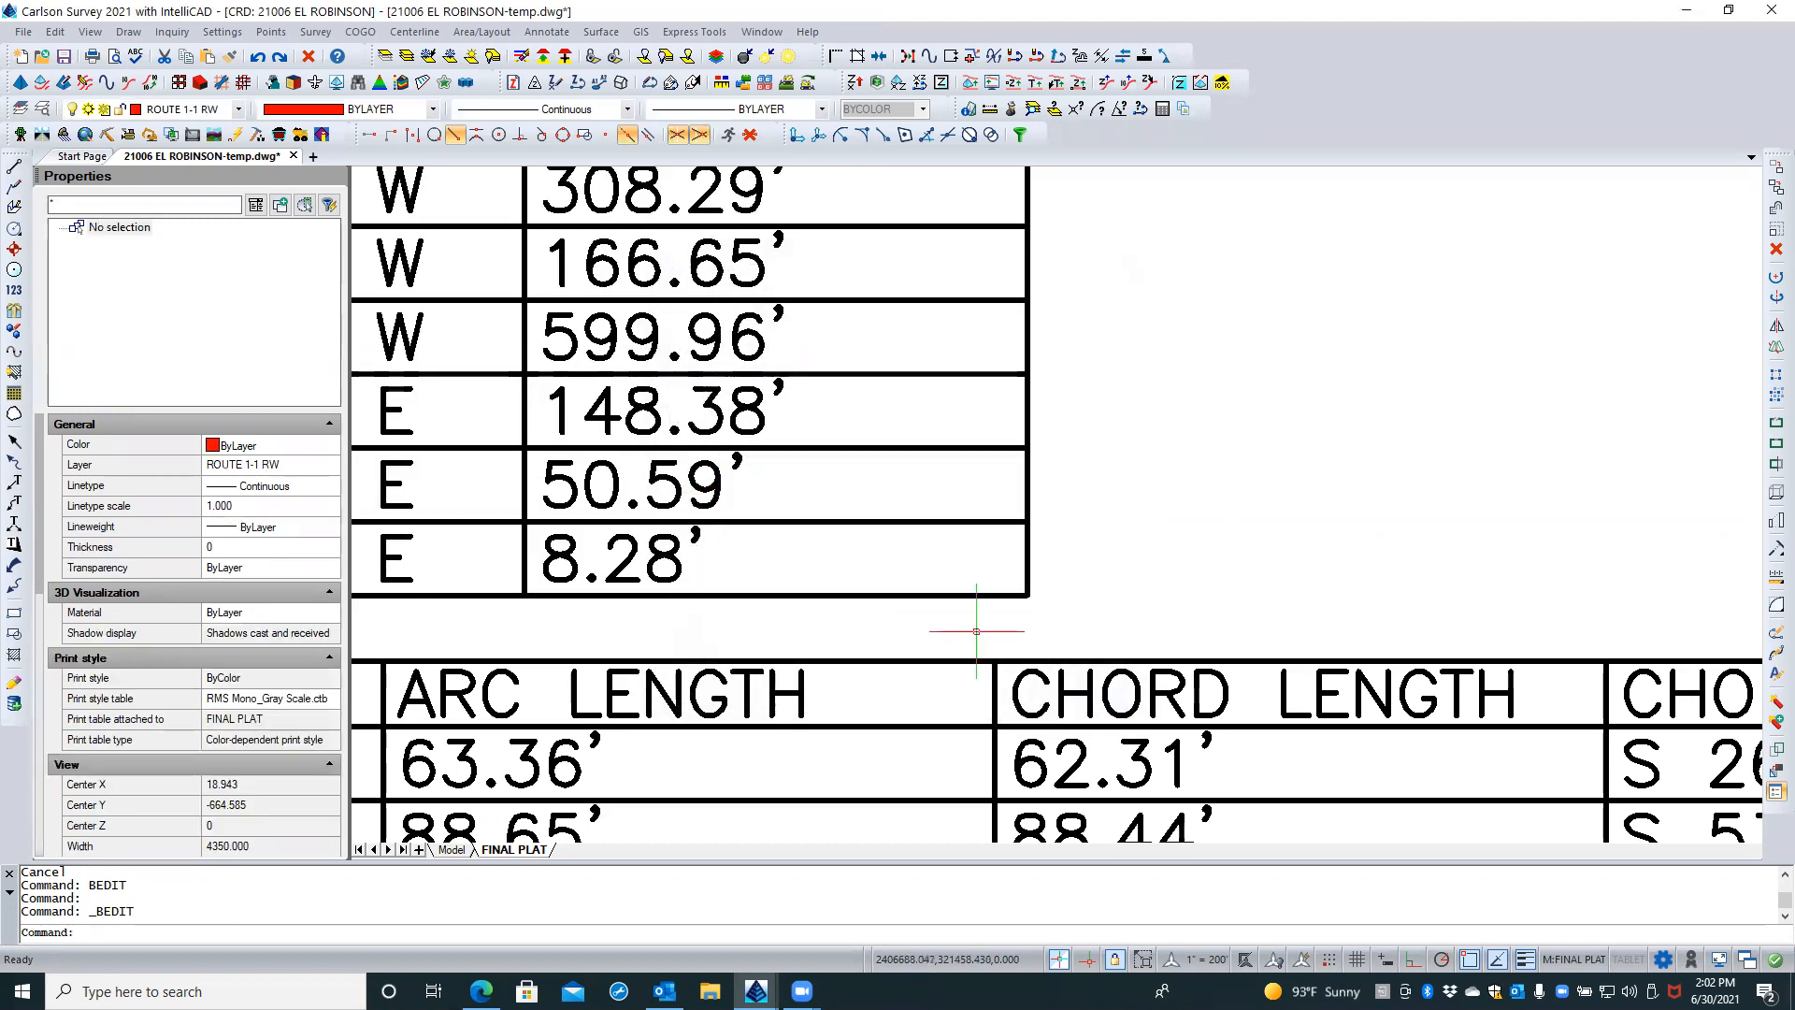
Move the C2 curve label across the curve to the WV Route 1/1 side, between labels L5 and L6
scroll(1094, 605, "down", 5)
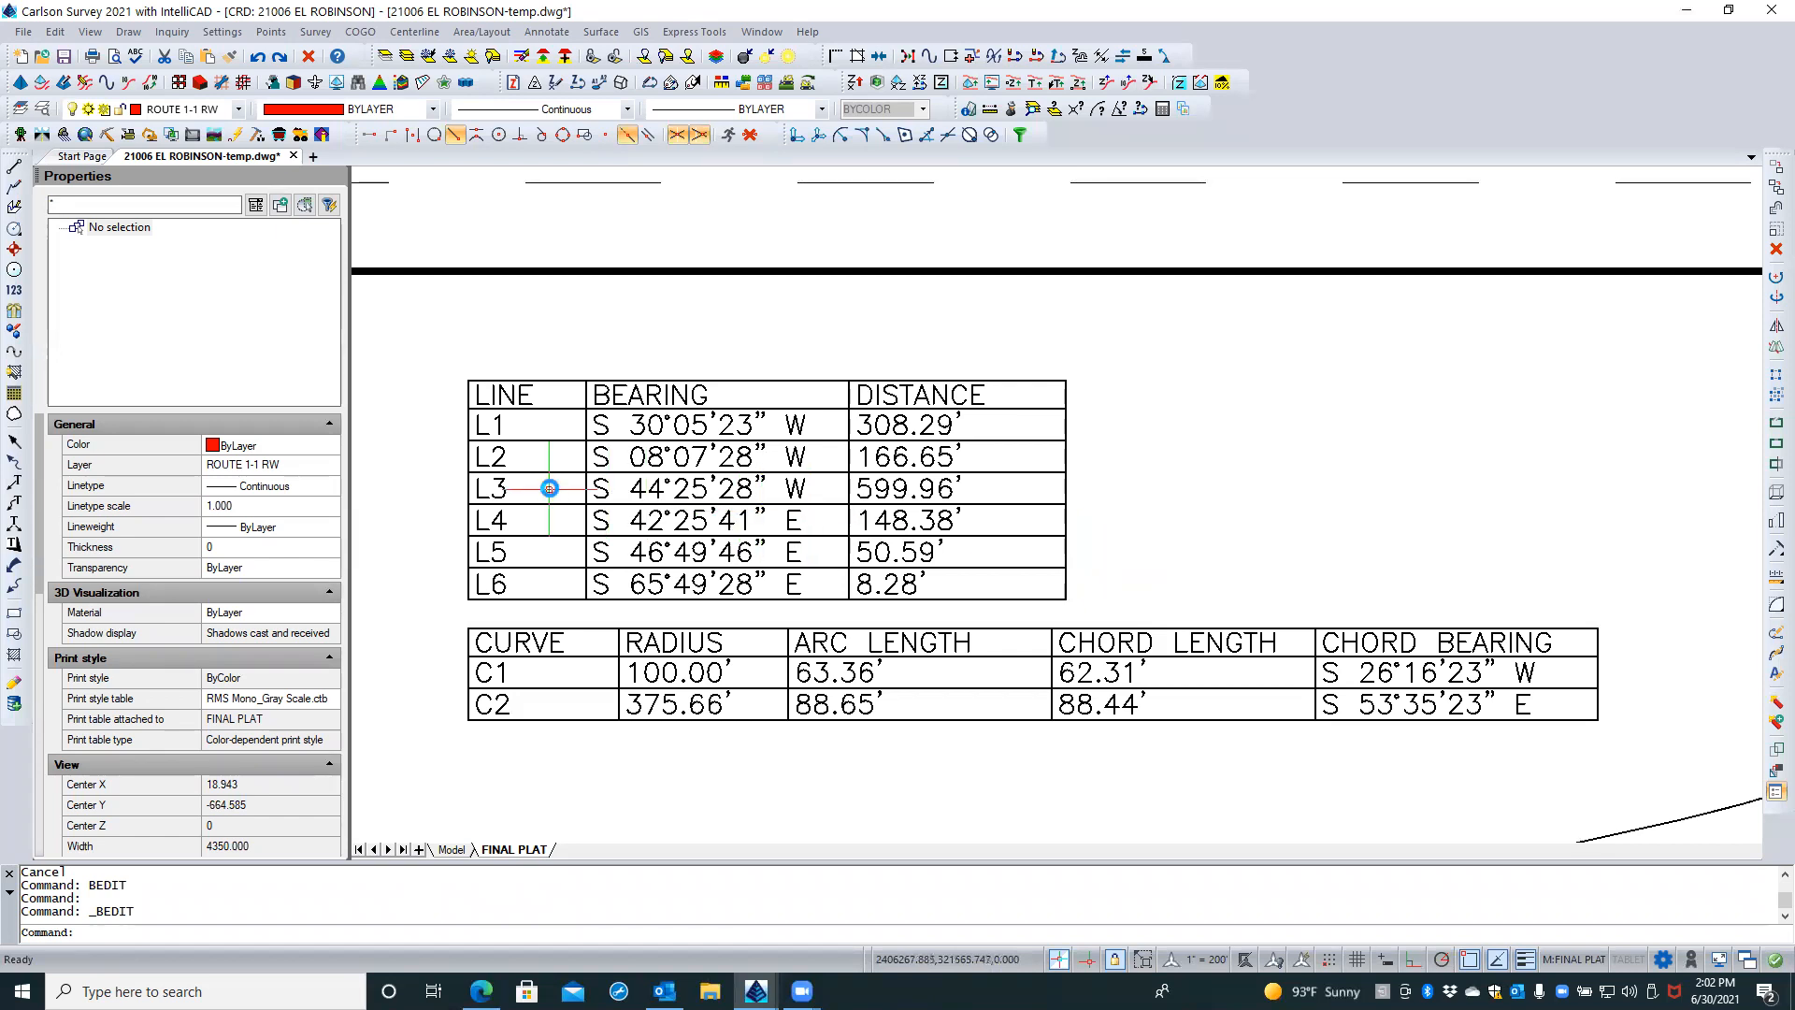
scroll(550, 489, "down", 2)
scroll(589, 734, "down", 2)
middle_click_drag(659, 727, 576, 612)
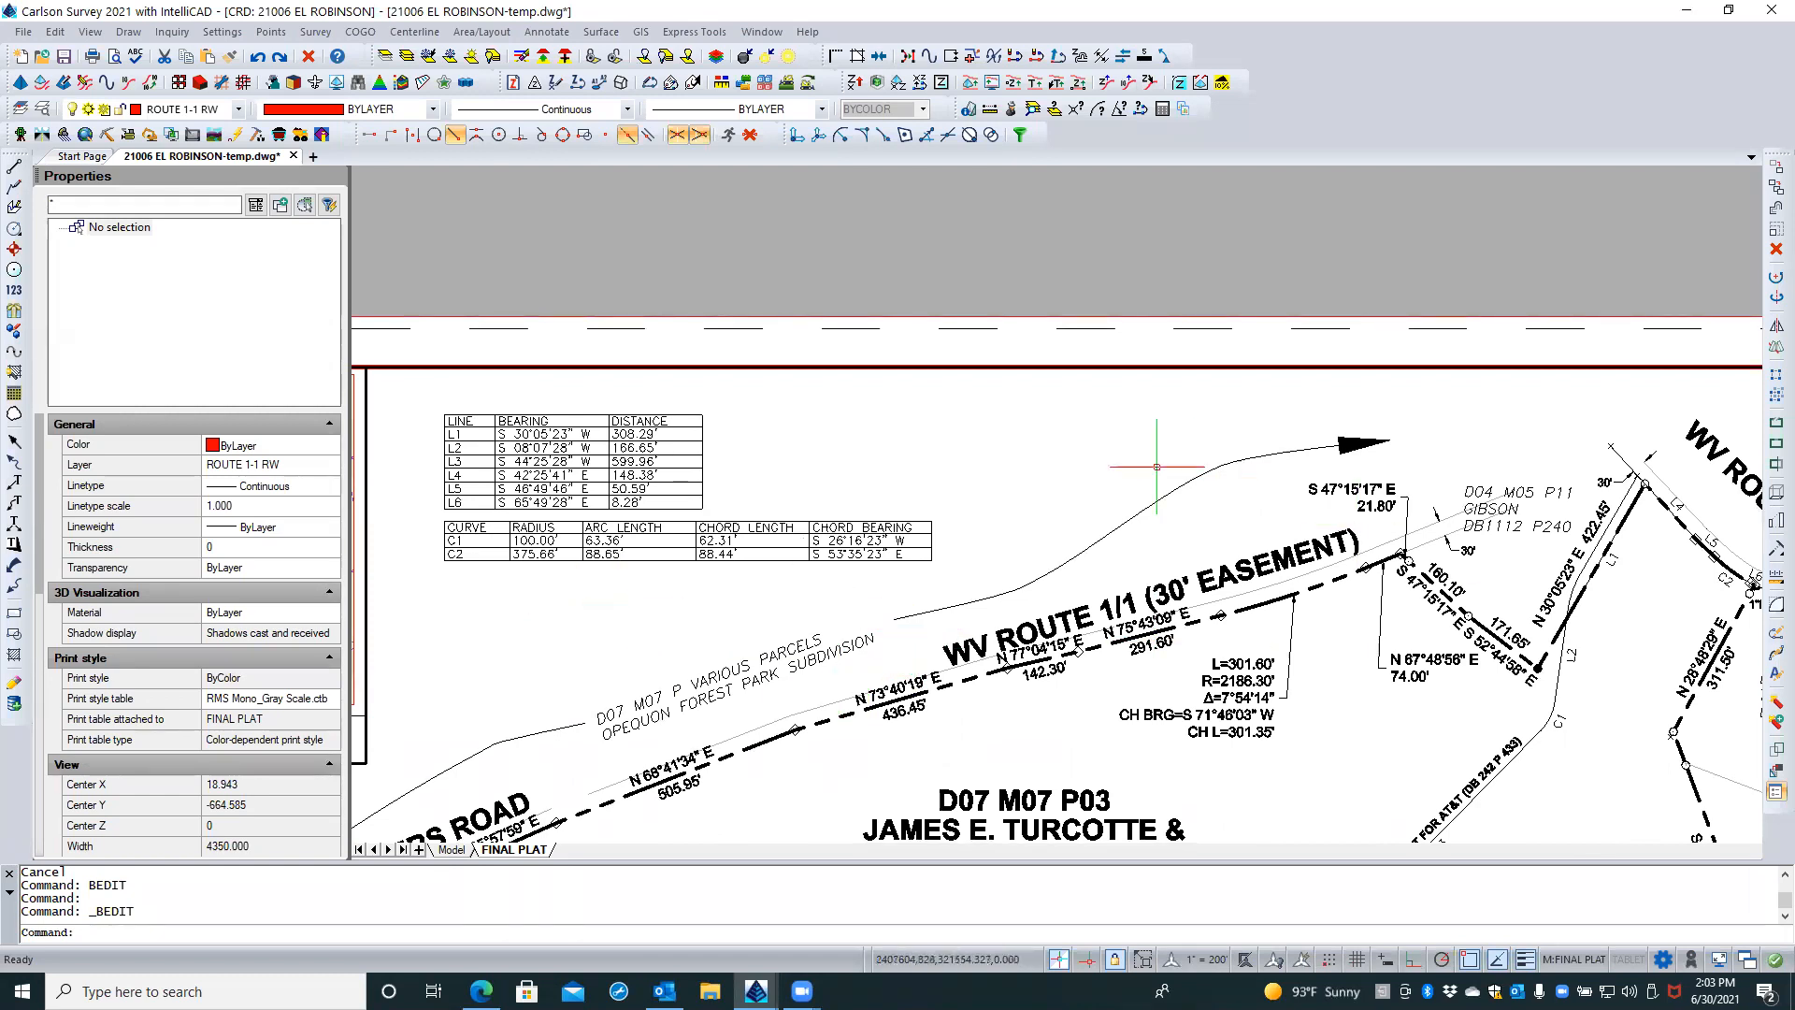
scroll(1157, 467, "down", 2)
scroll(1578, 538, "up", 4)
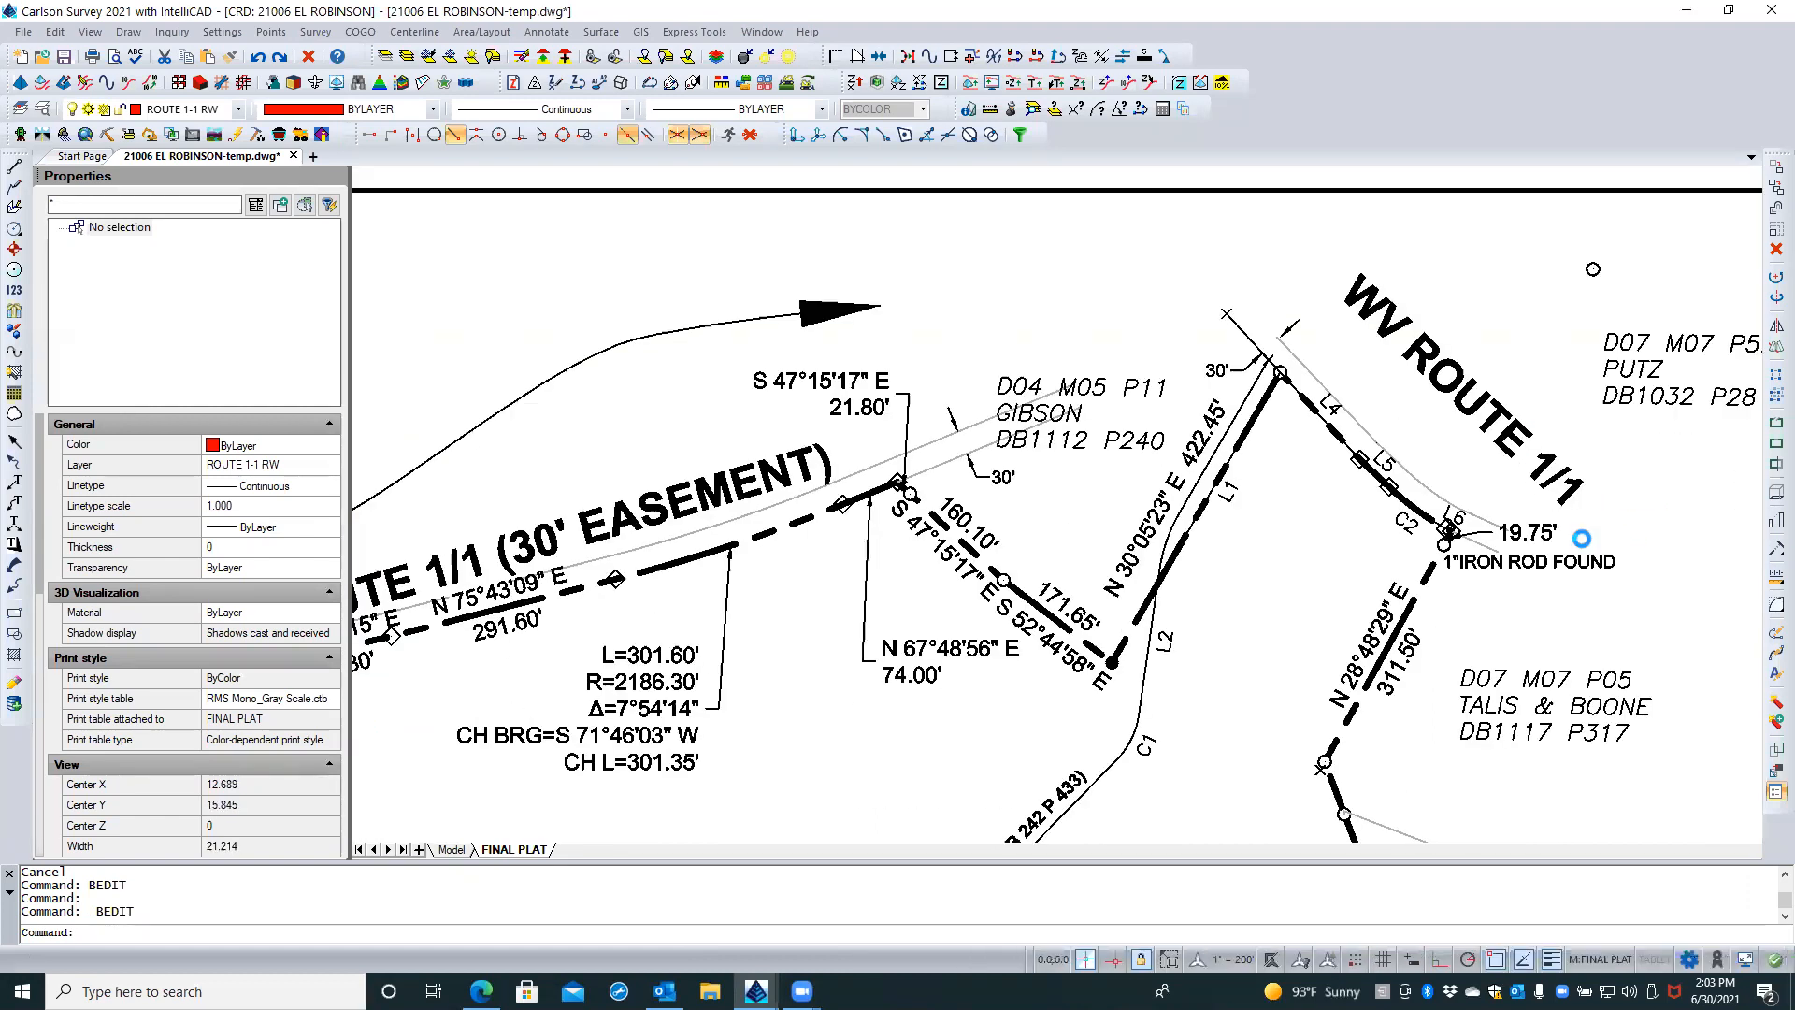
scroll(1581, 539, "up", 3)
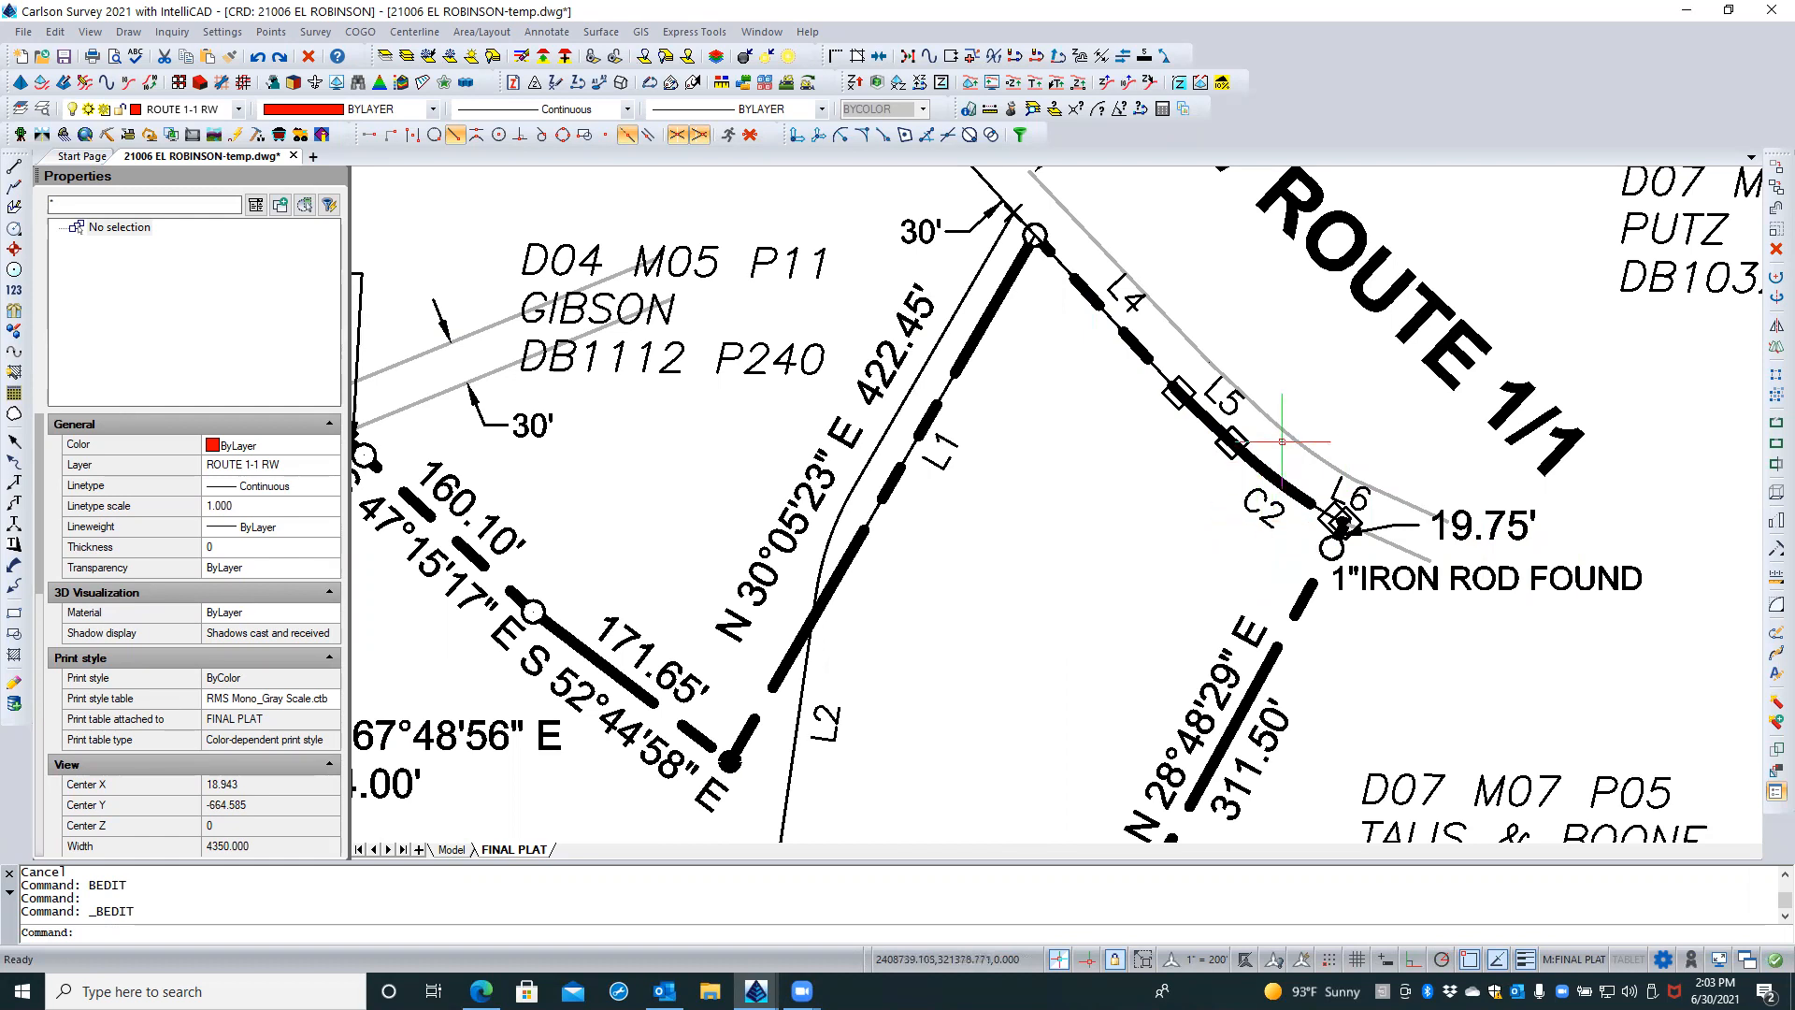
left_click(1250, 508)
left_click(1255, 515)
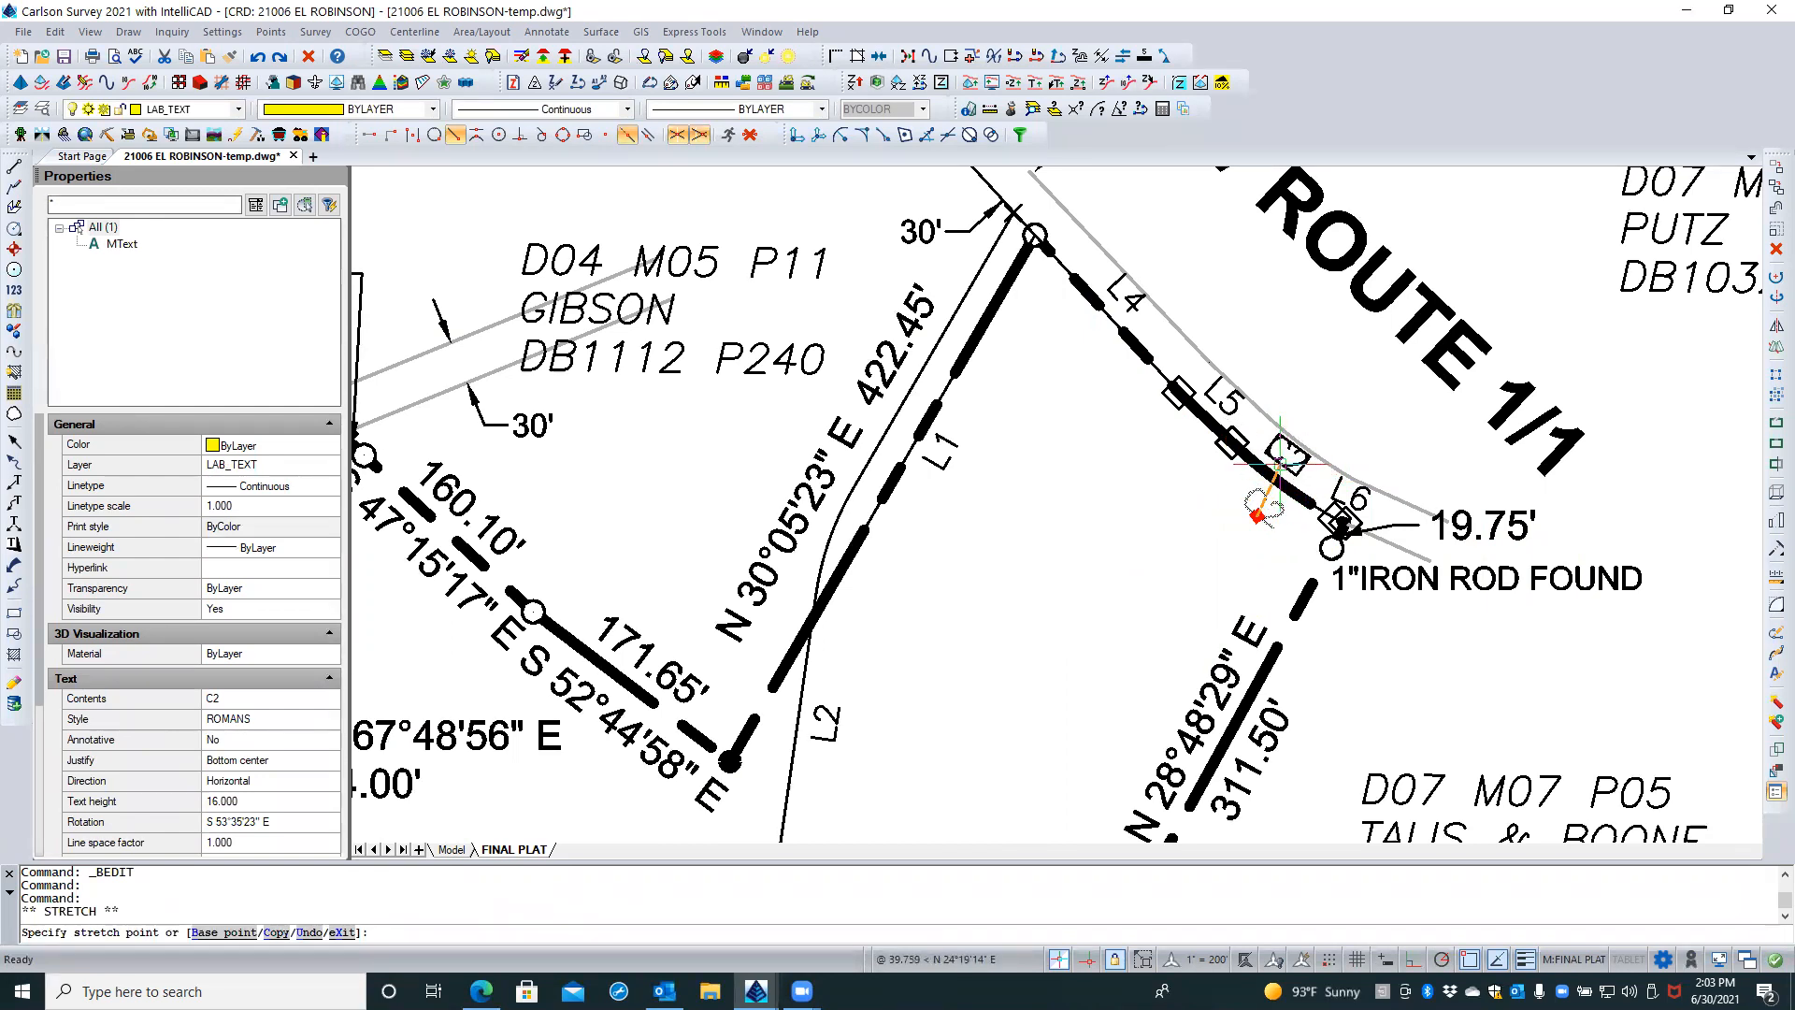
left_click(1279, 463)
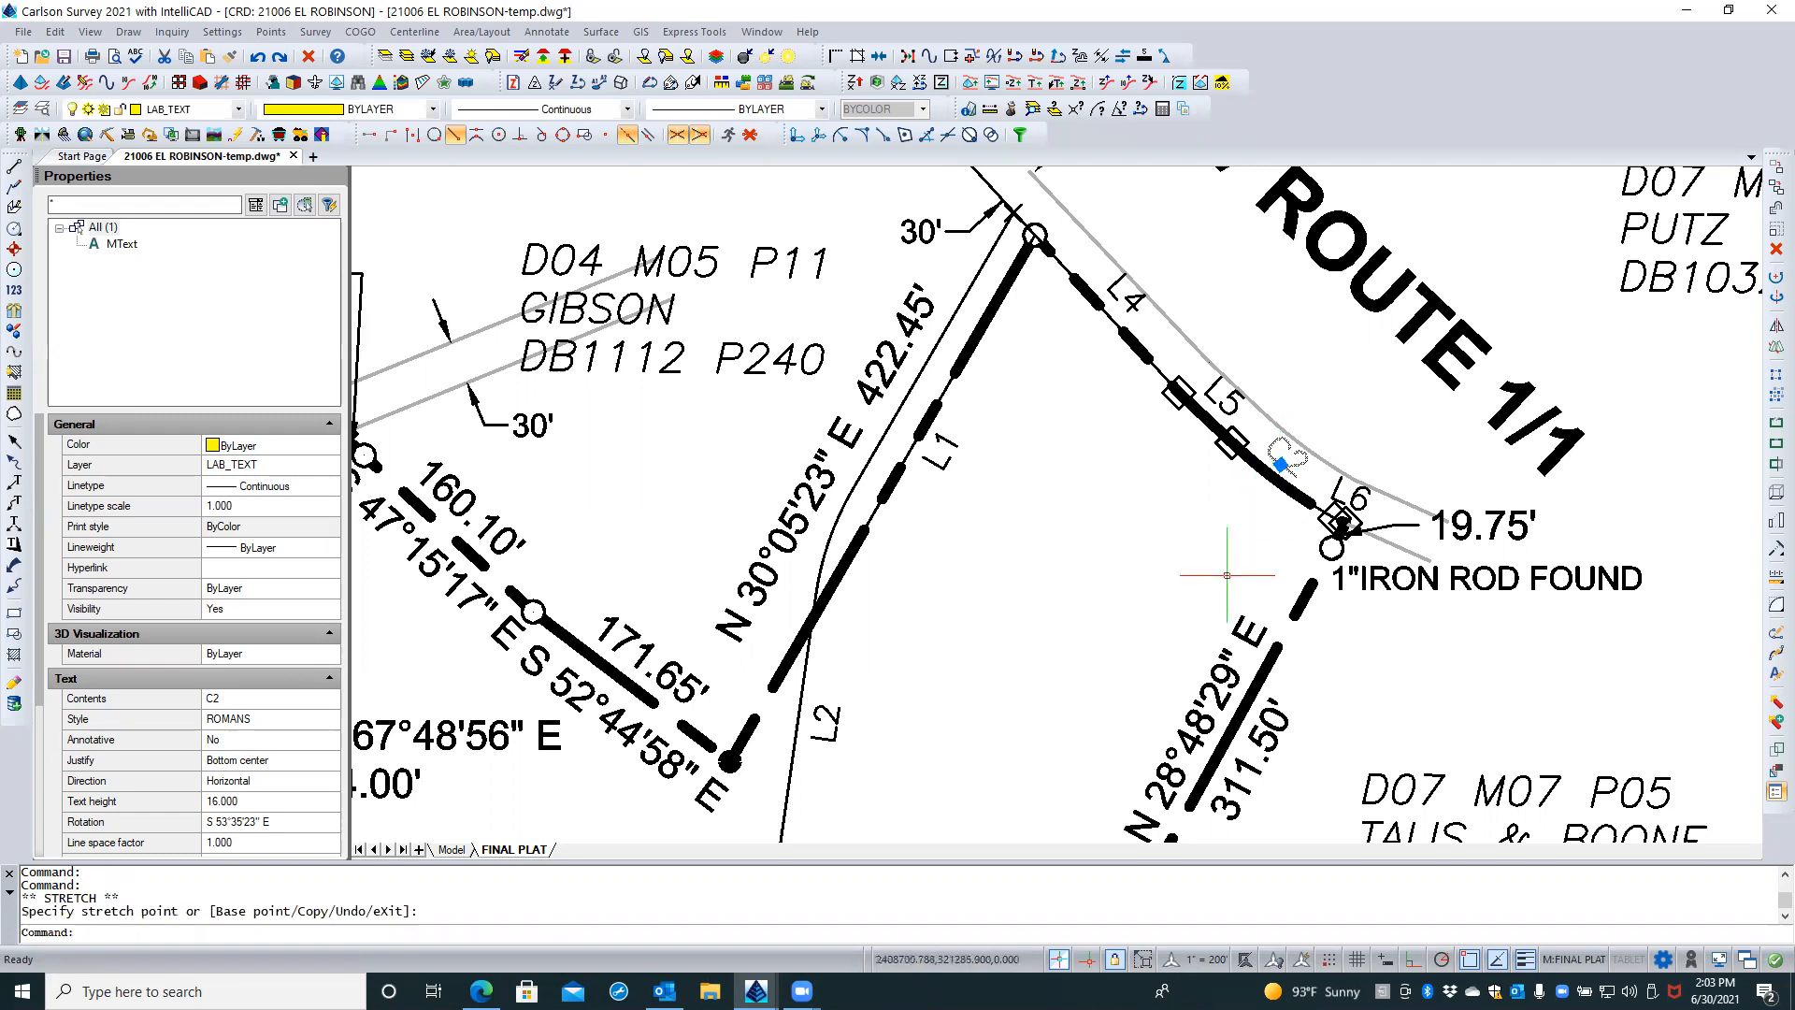
key("Return")
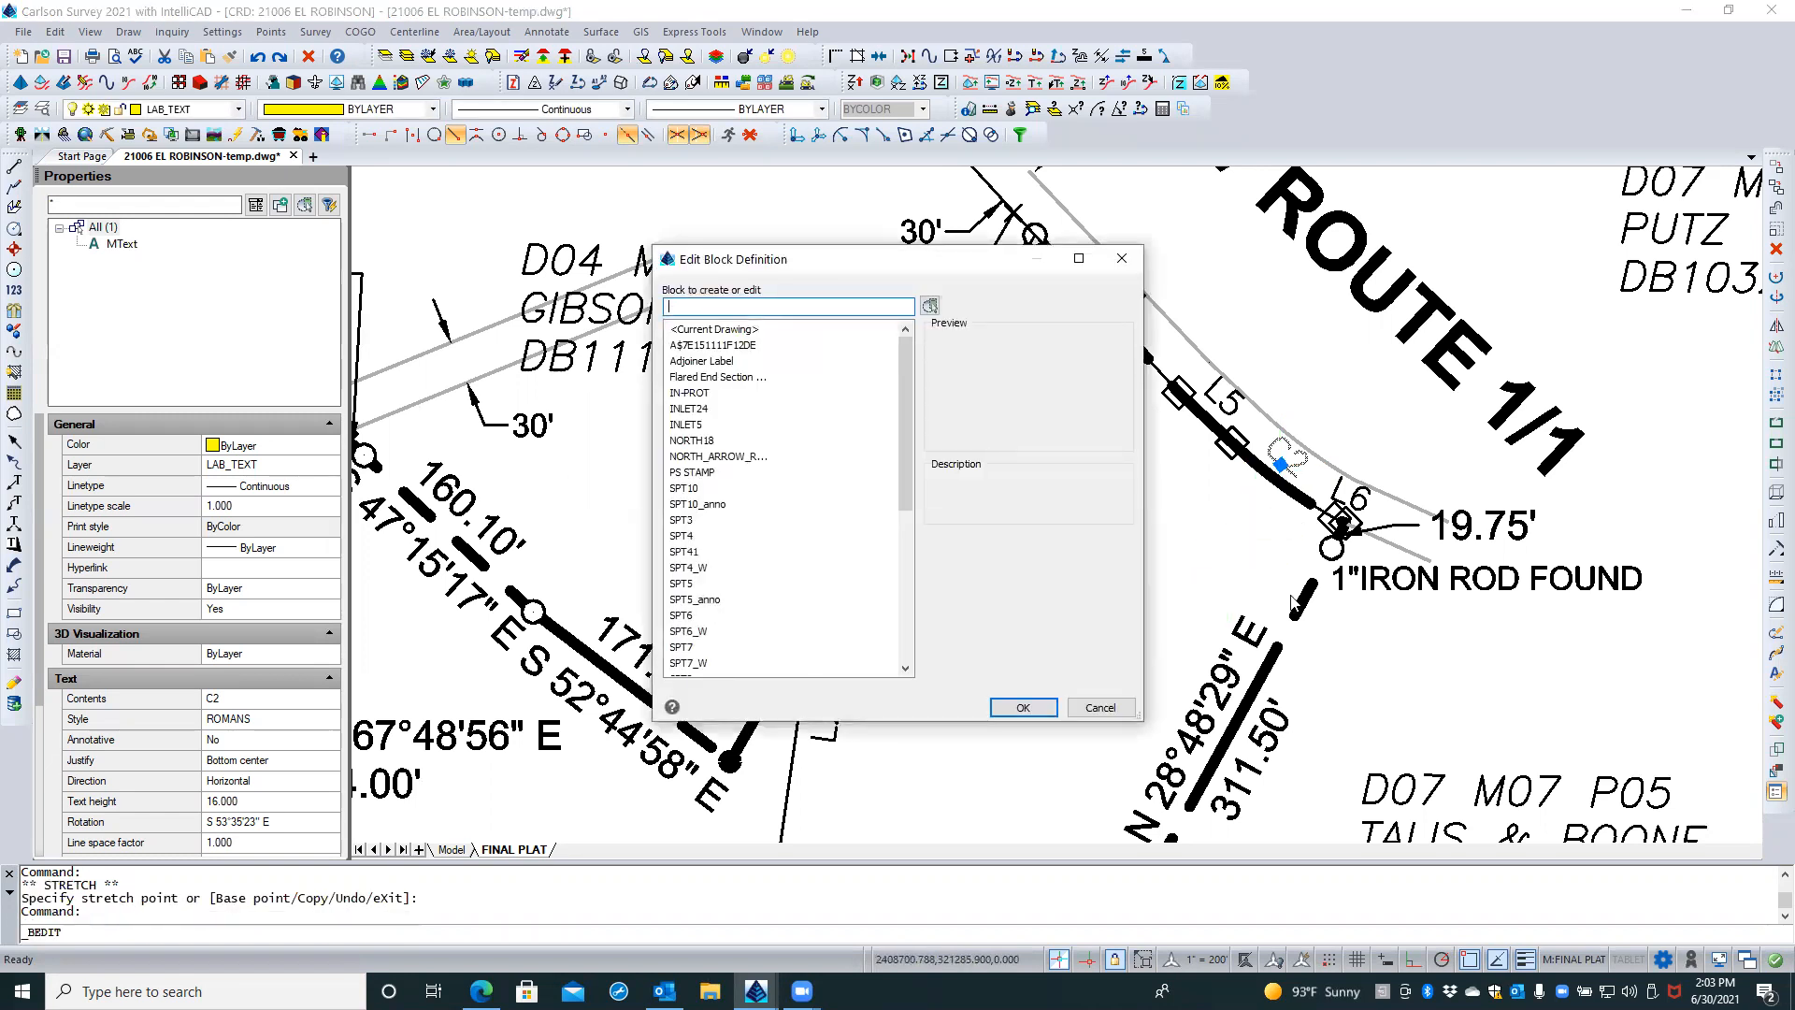
left_click(1099, 706)
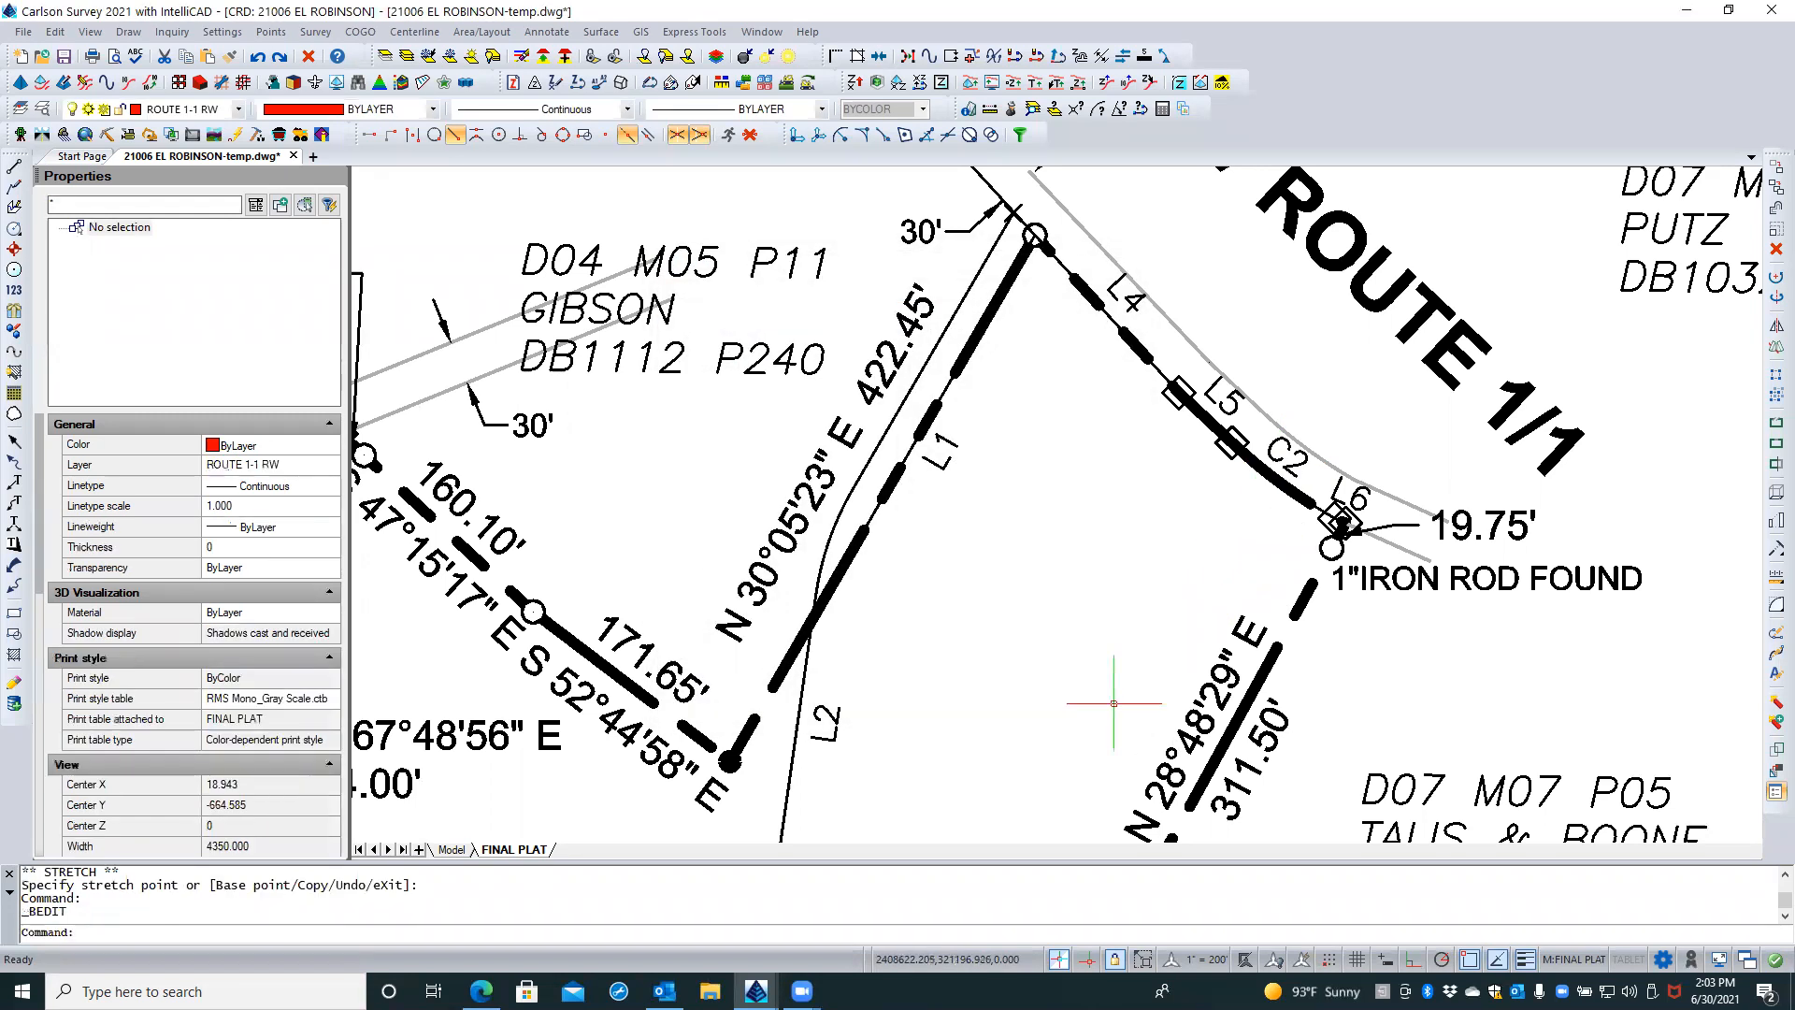
Save the drawing with the relocated C2 curve label
scroll(1075, 715, "down", 1)
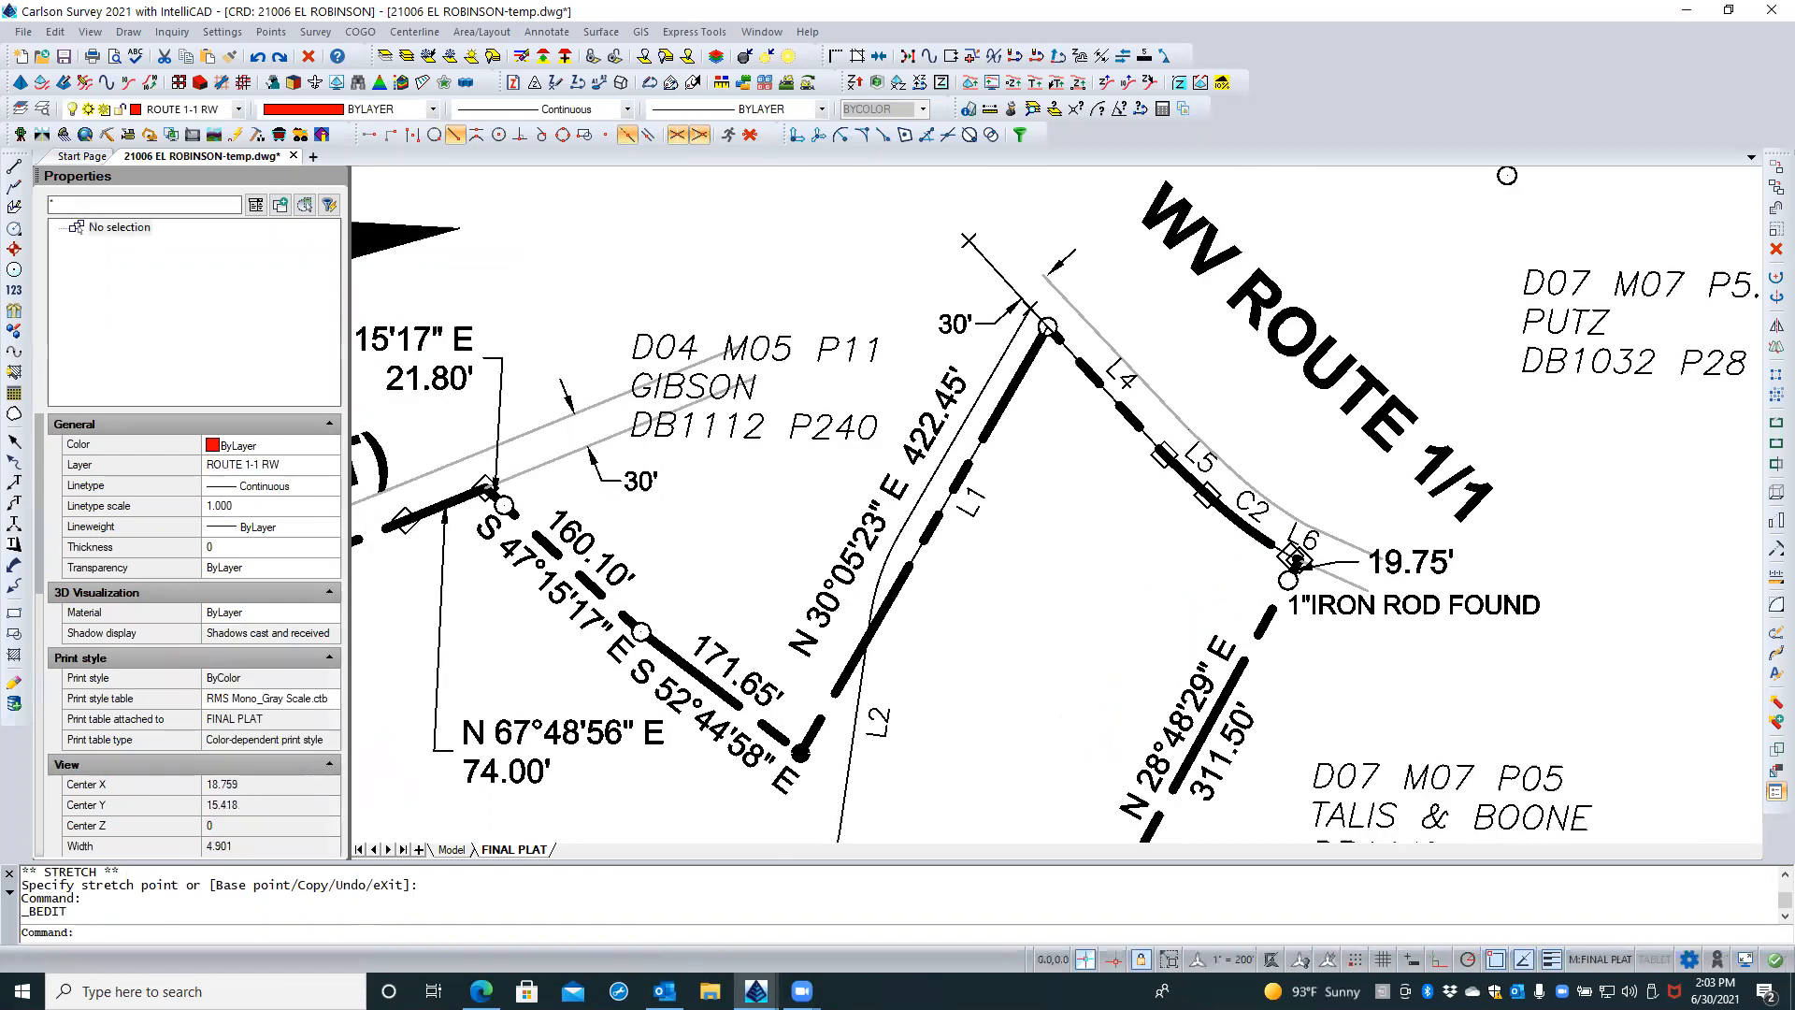
scroll(1072, 716, "down", 1)
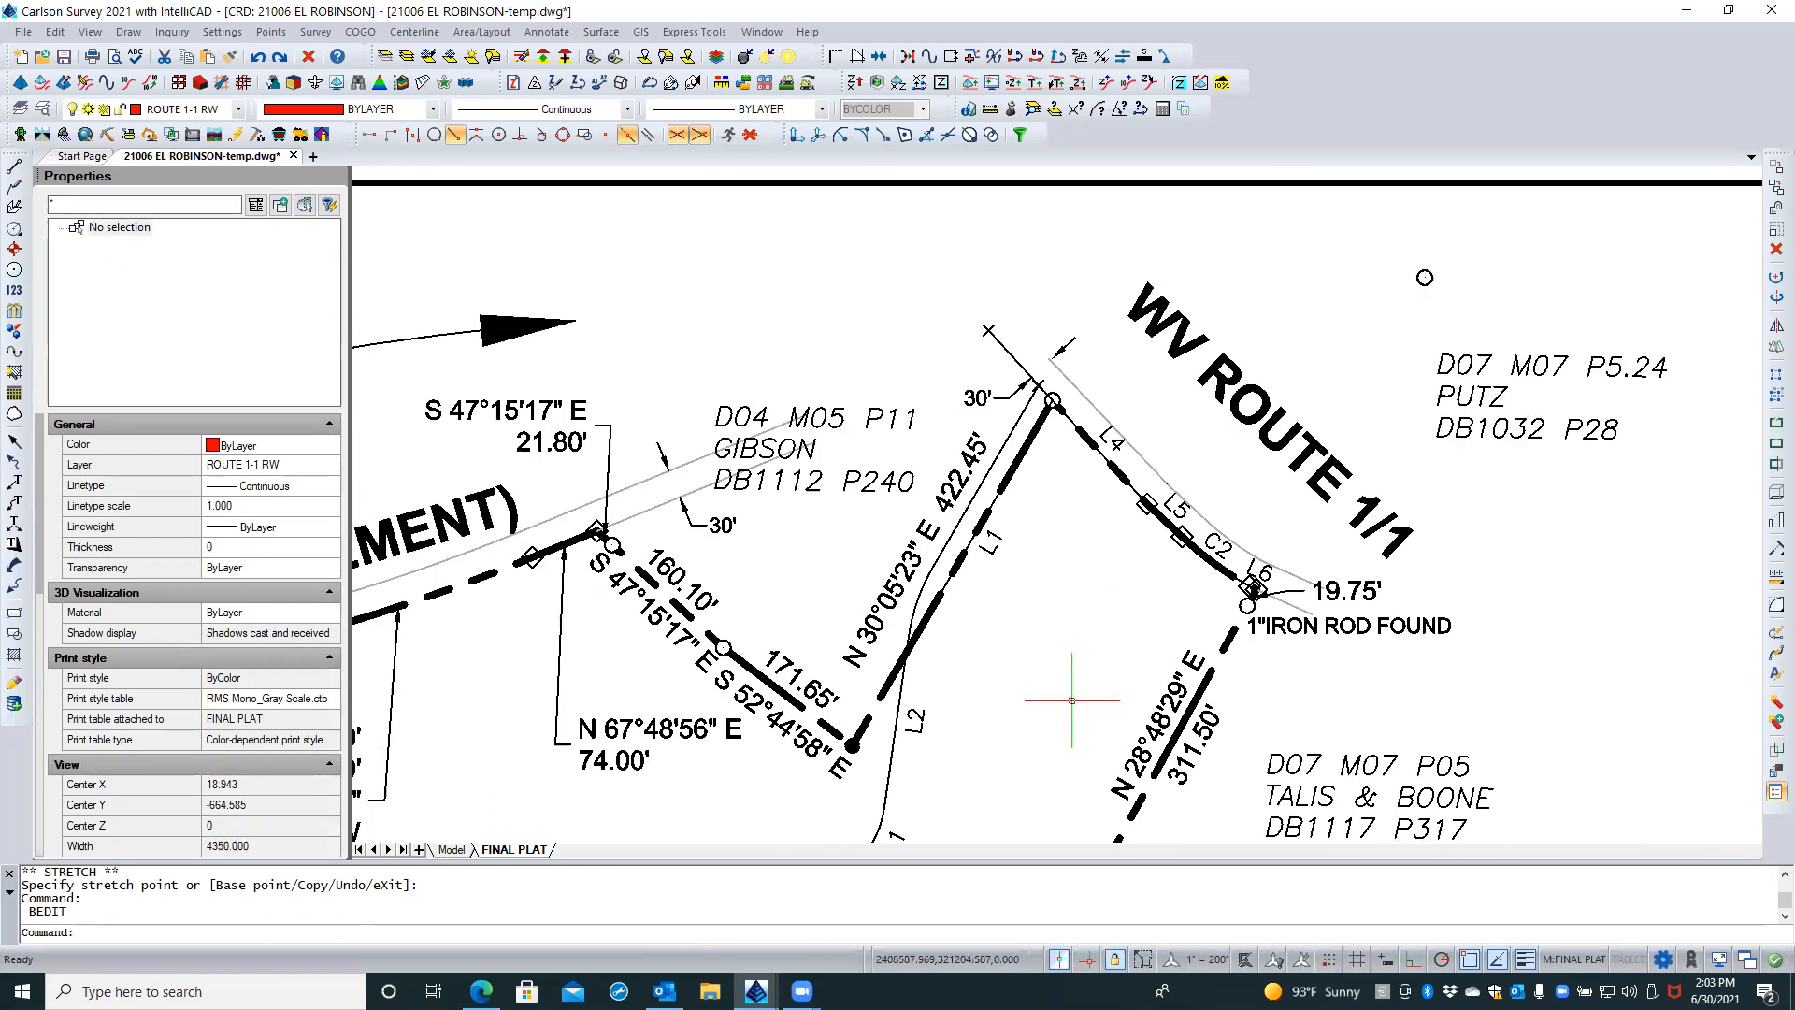
scroll(1074, 703, "down", 1)
scroll(1074, 701, "down", 1)
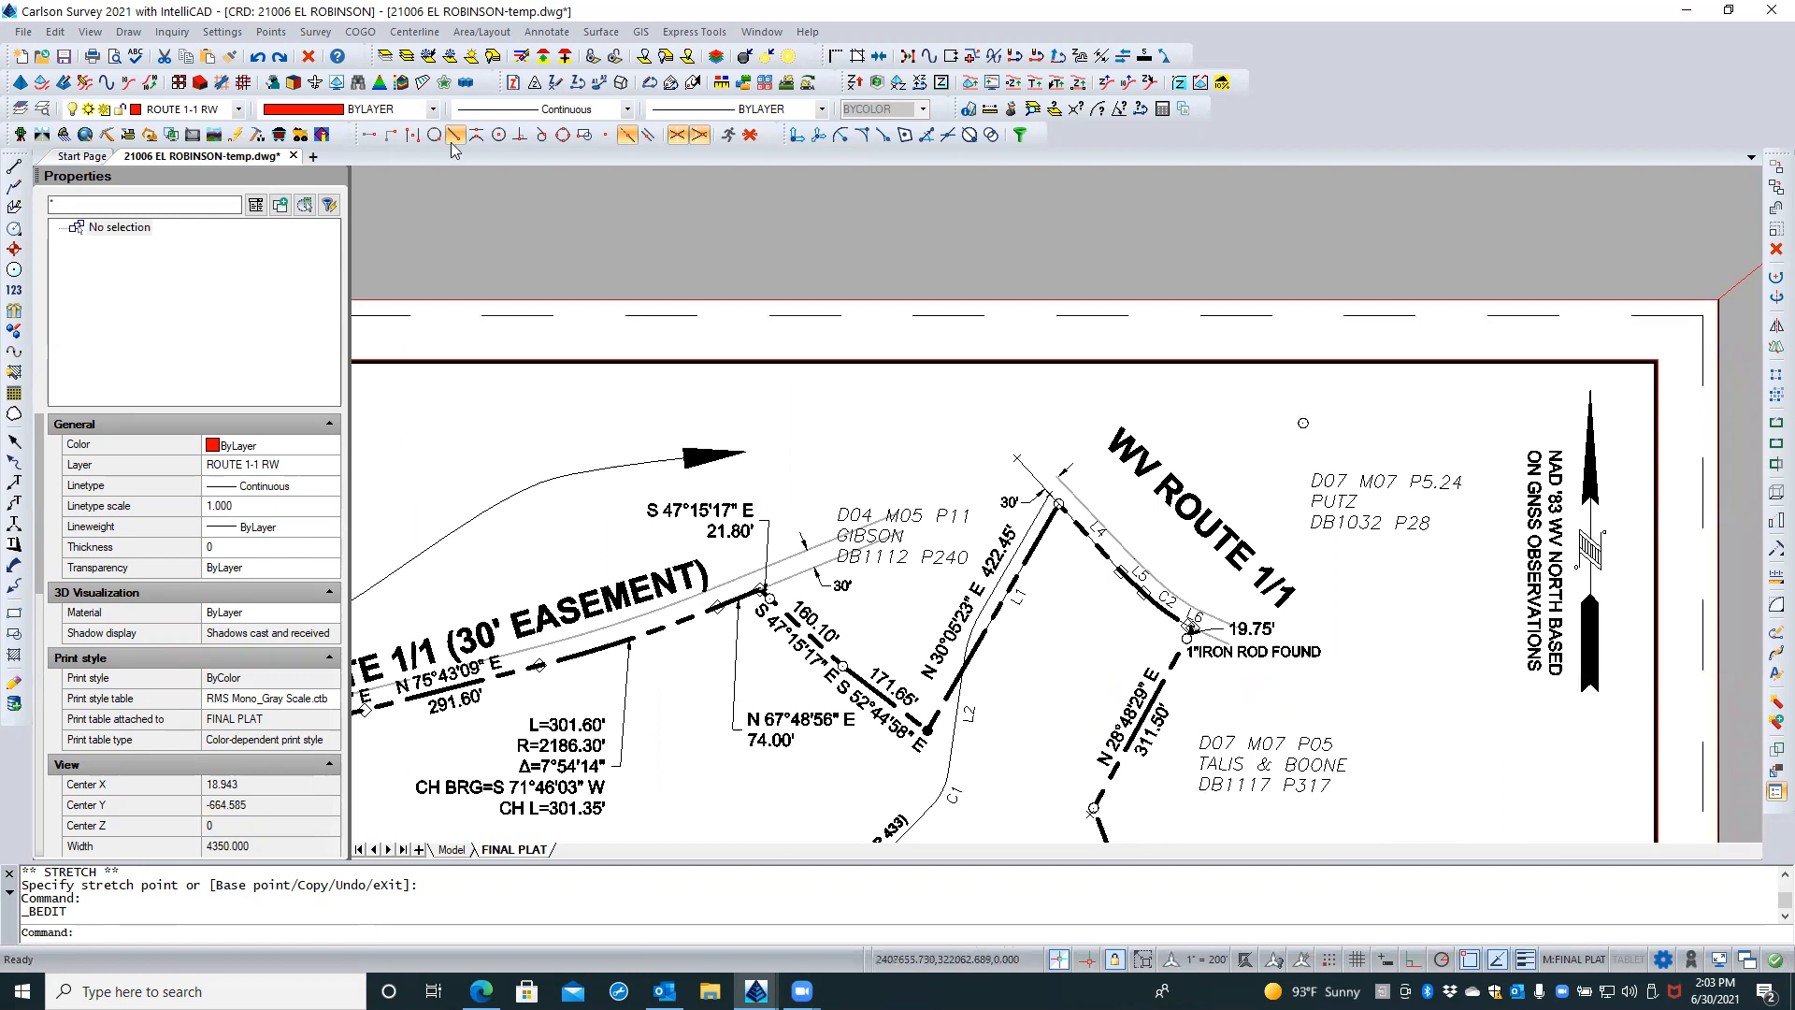
left_click(63, 56)
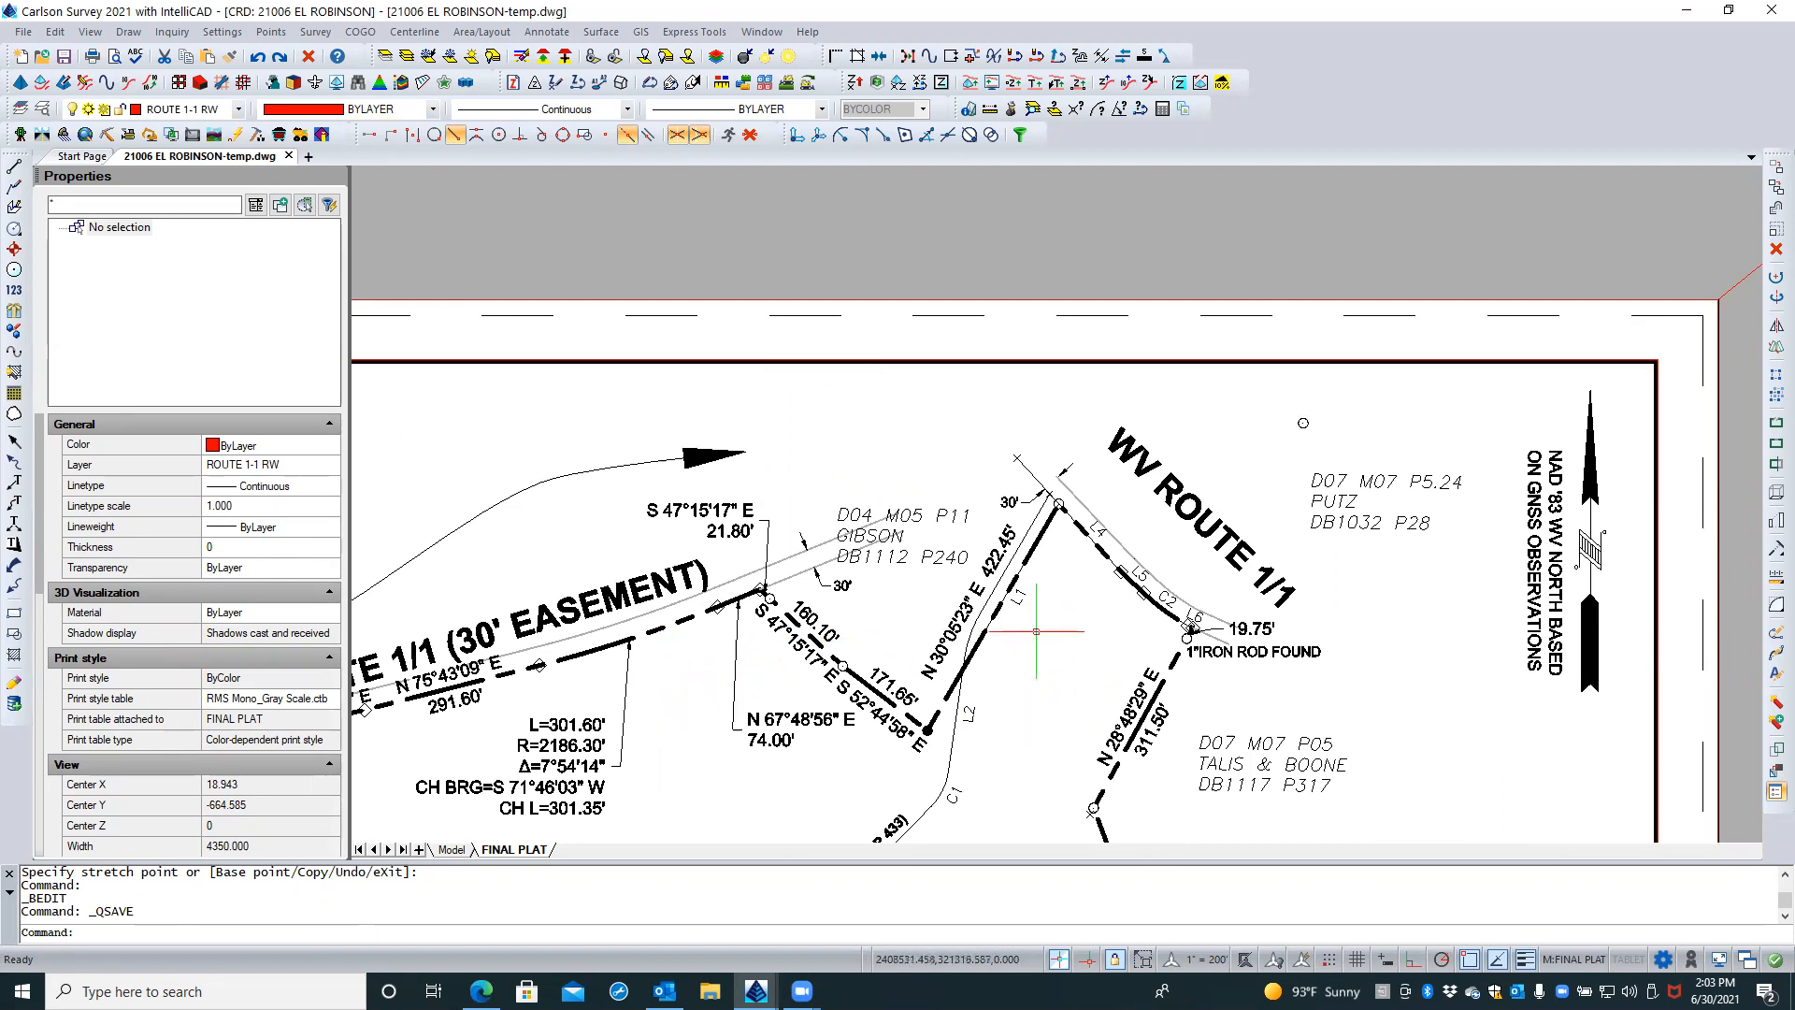
Leave the plat viewport for paper space on the FINAL PLAT layout and save the drawing again
scroll(1036, 631, "down", 2)
scroll(1036, 631, "down", 1)
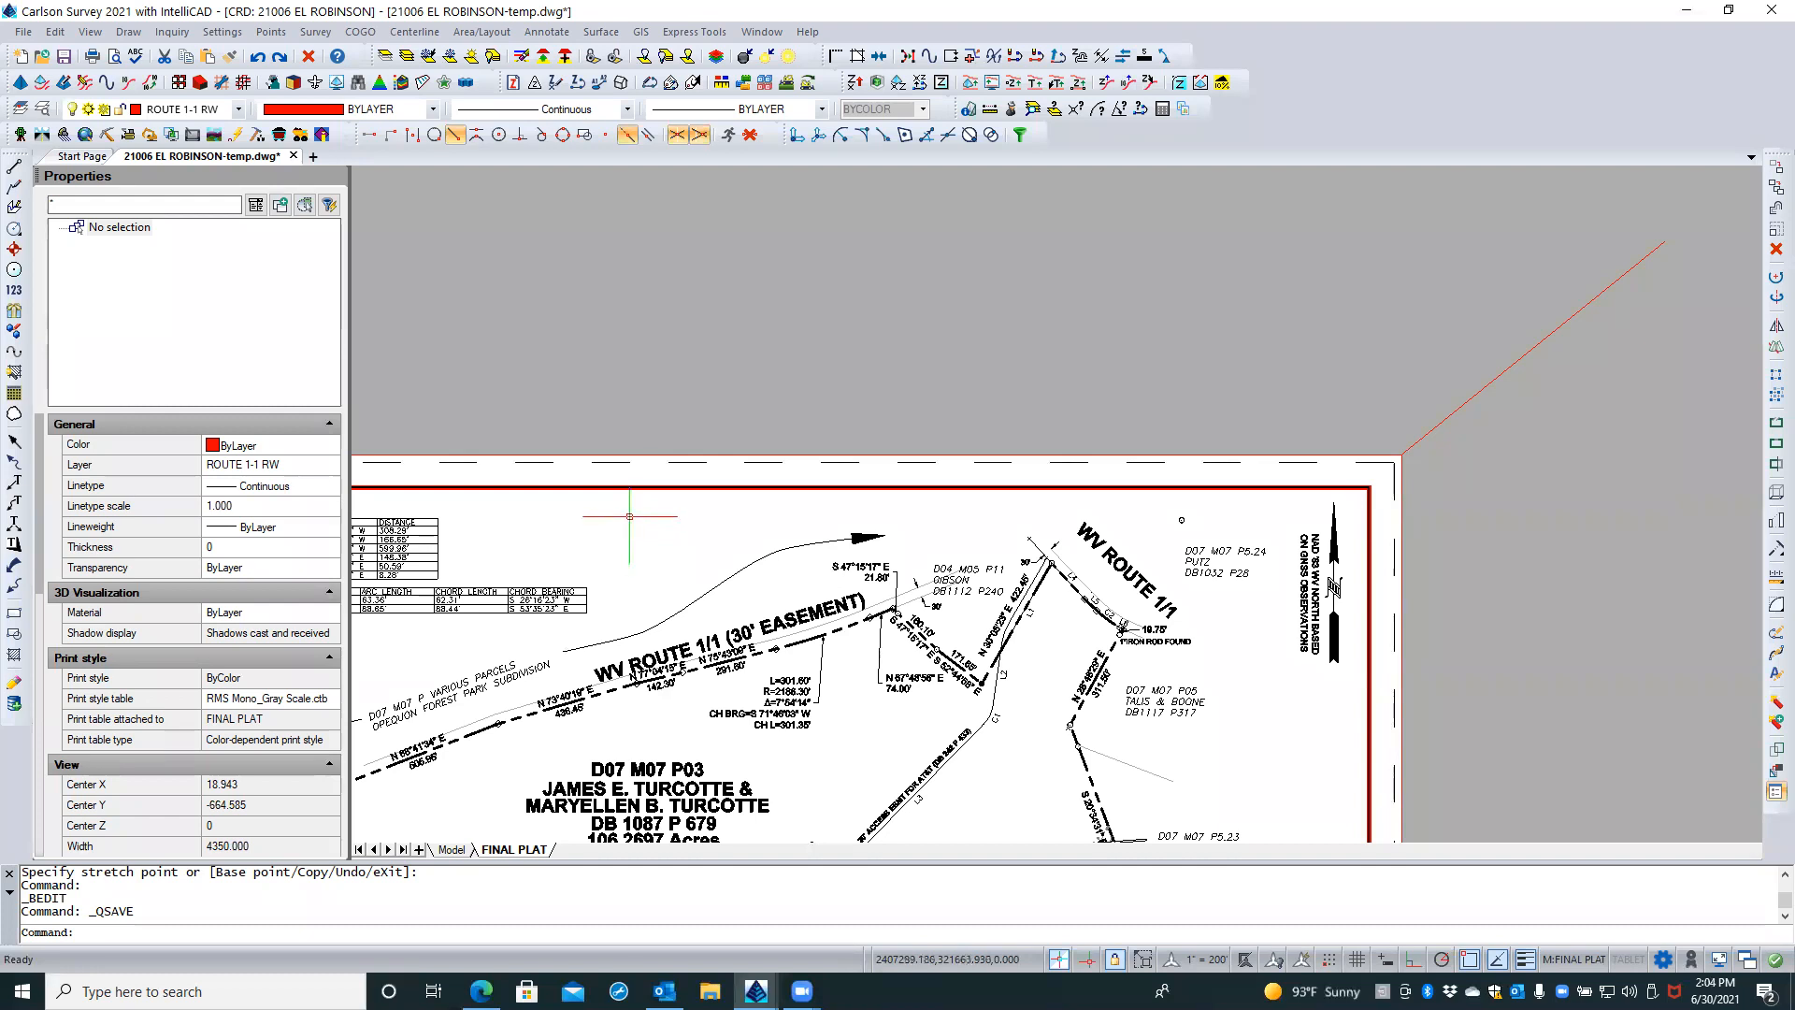
scroll(891, 603, "down", 1)
double_click(891, 603)
double_click(1595, 576)
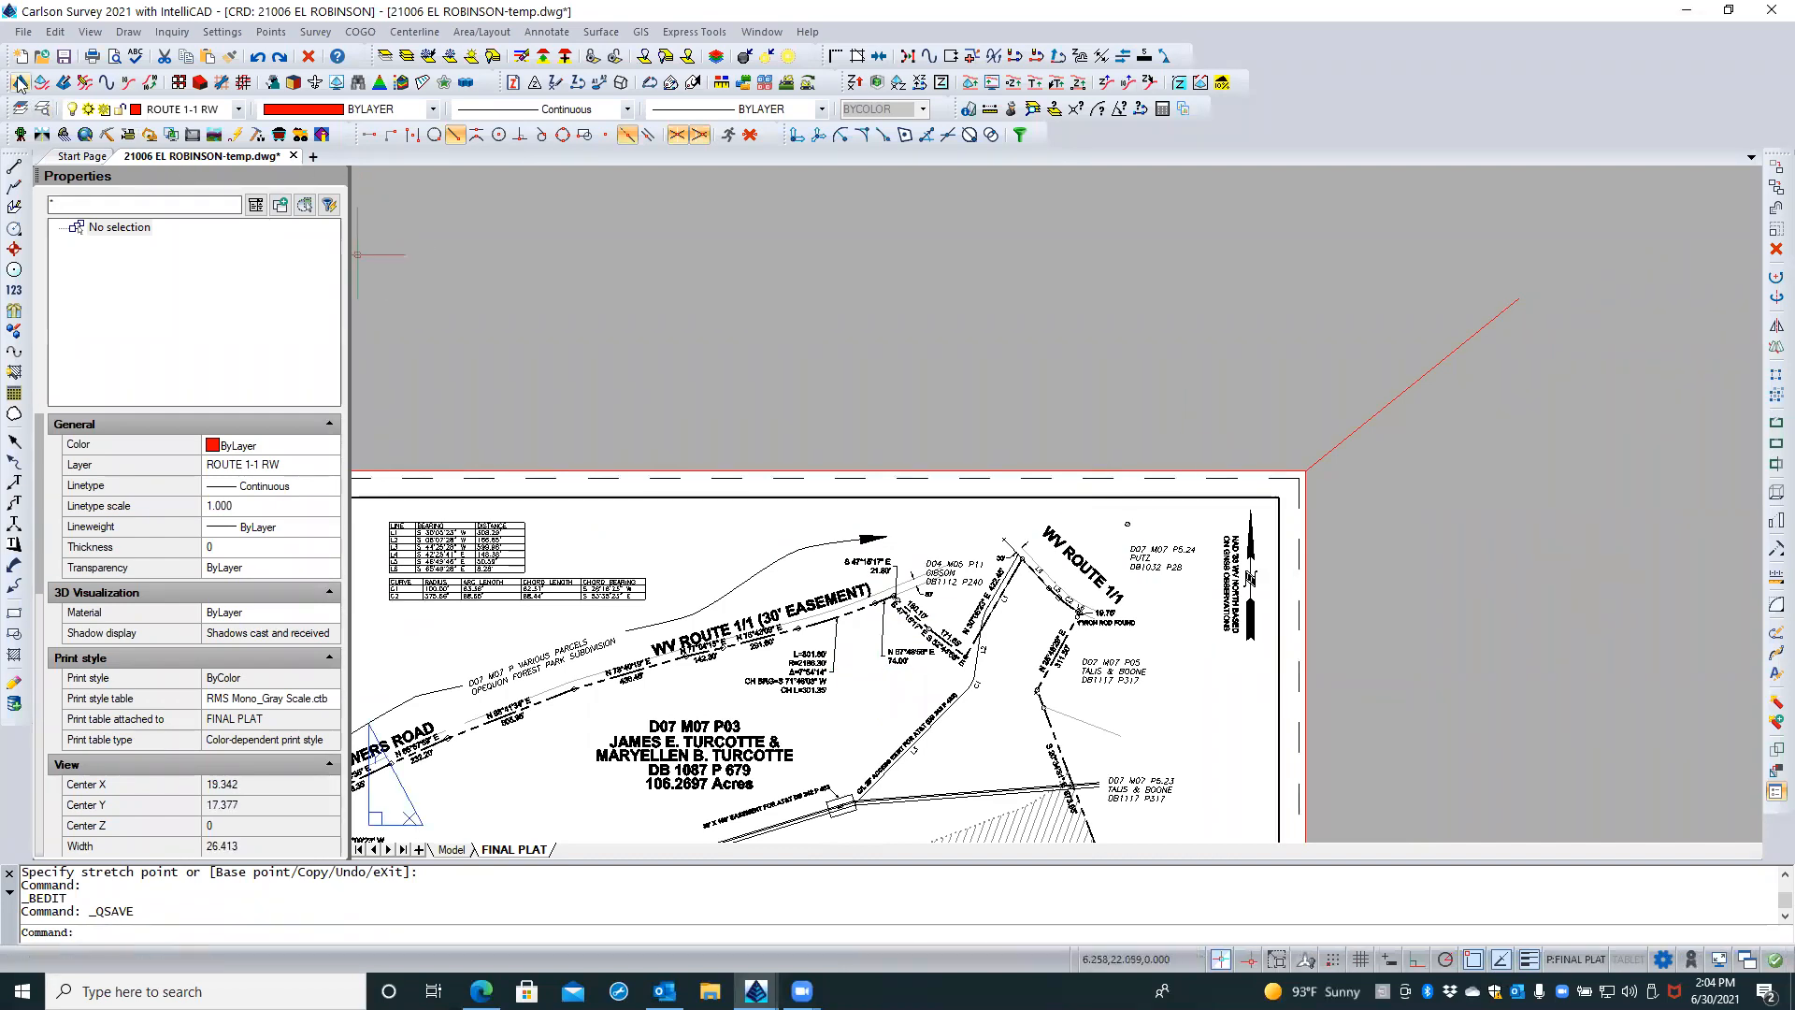
left_click(63, 58)
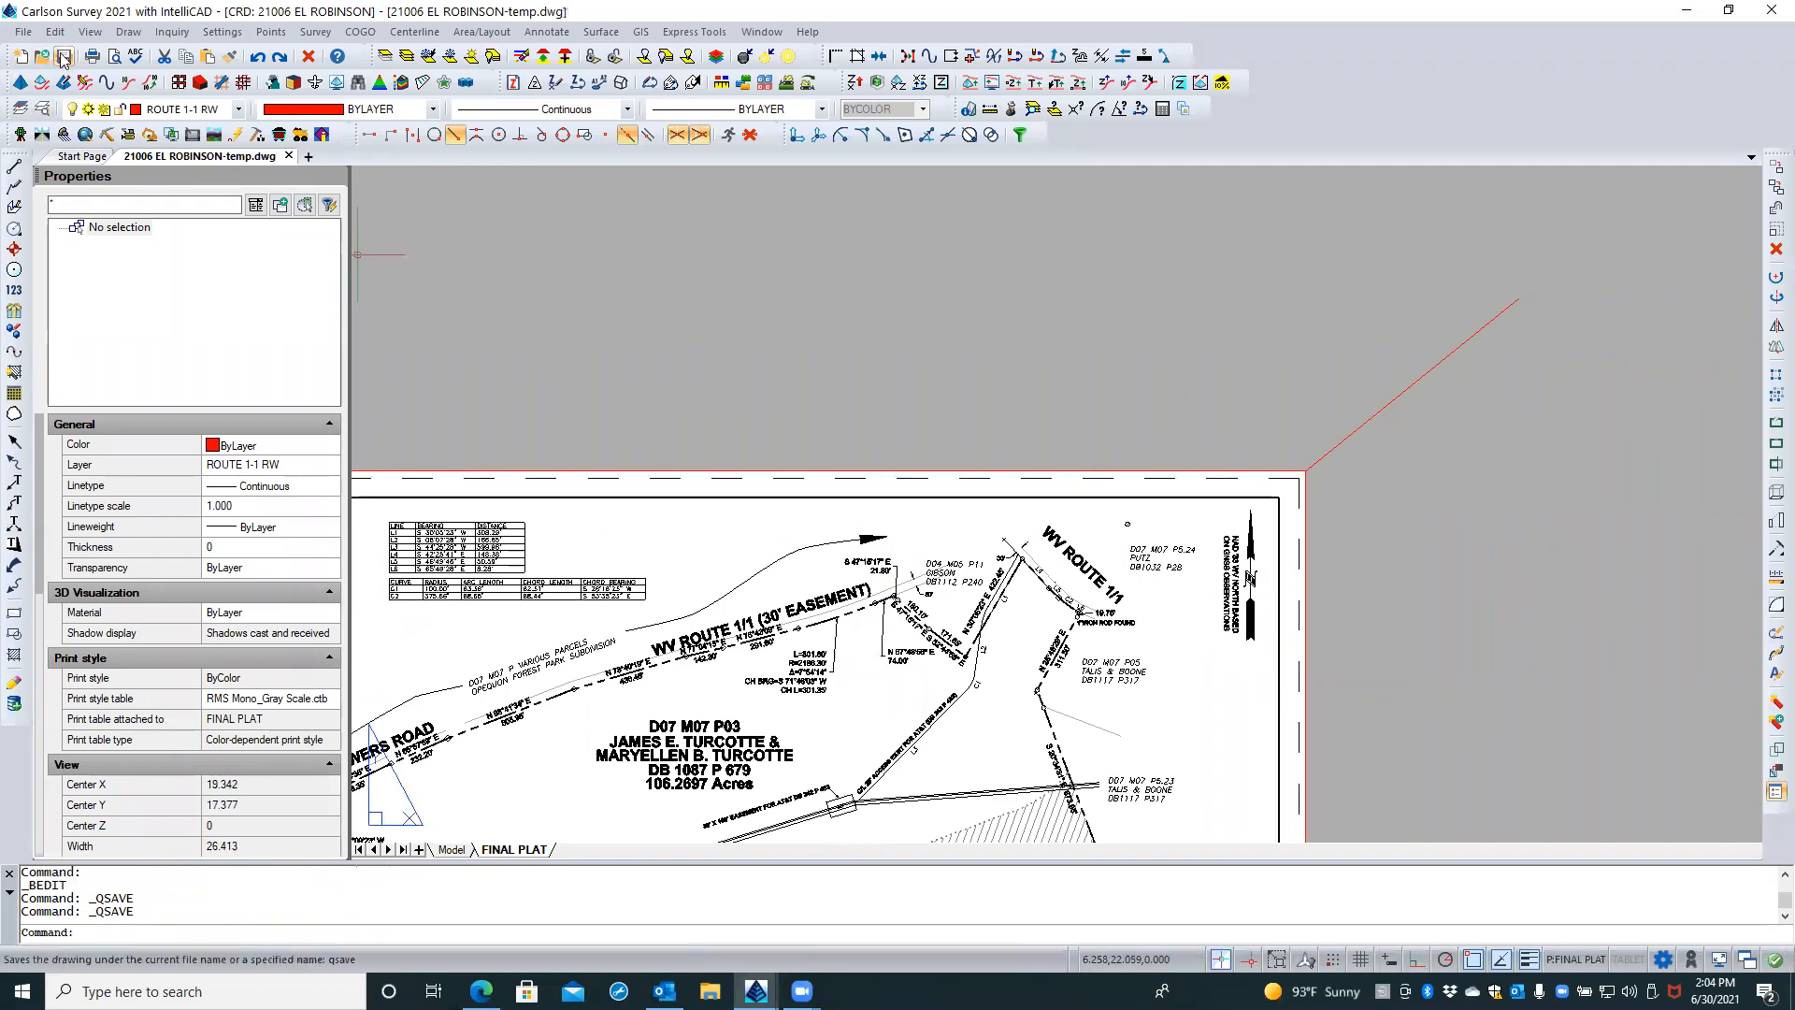
Preview the full FINAL PLAT sheet and print the layout with the Adobe PDF printer
scroll(426, 318, "down", 3)
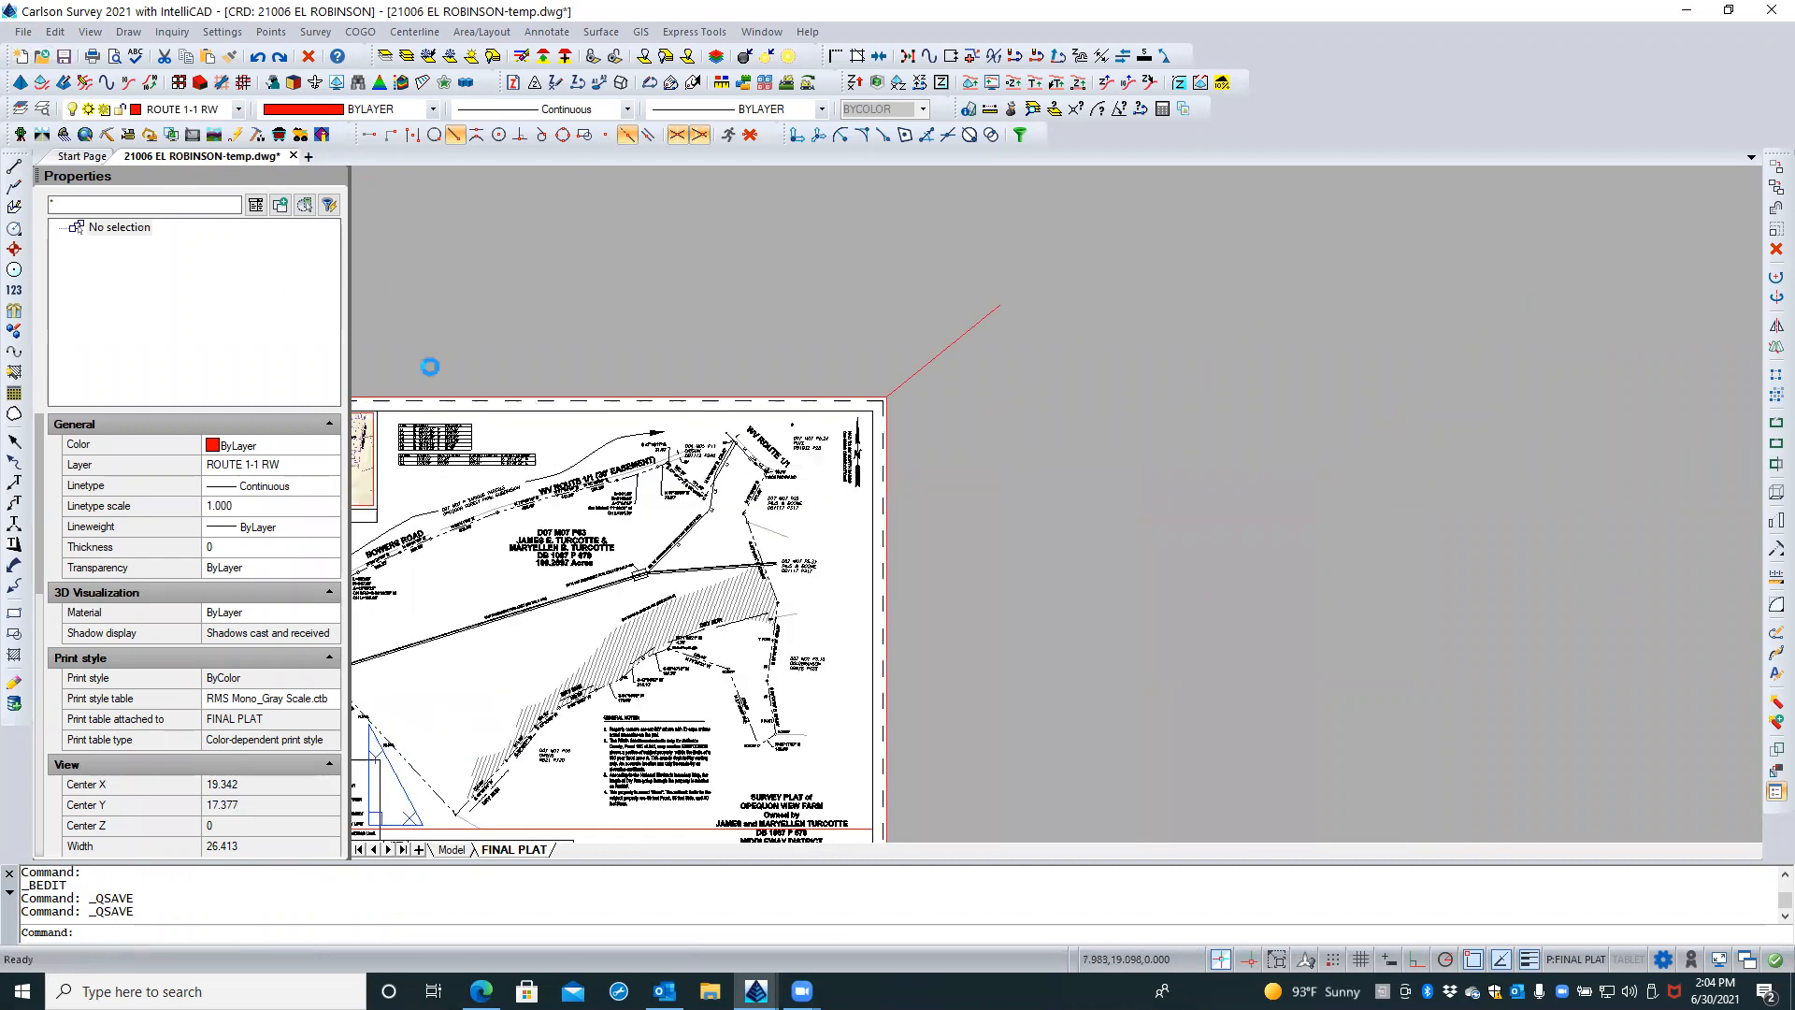
scroll(433, 369, "down", 1)
middle_click_drag(455, 443, 967, 356)
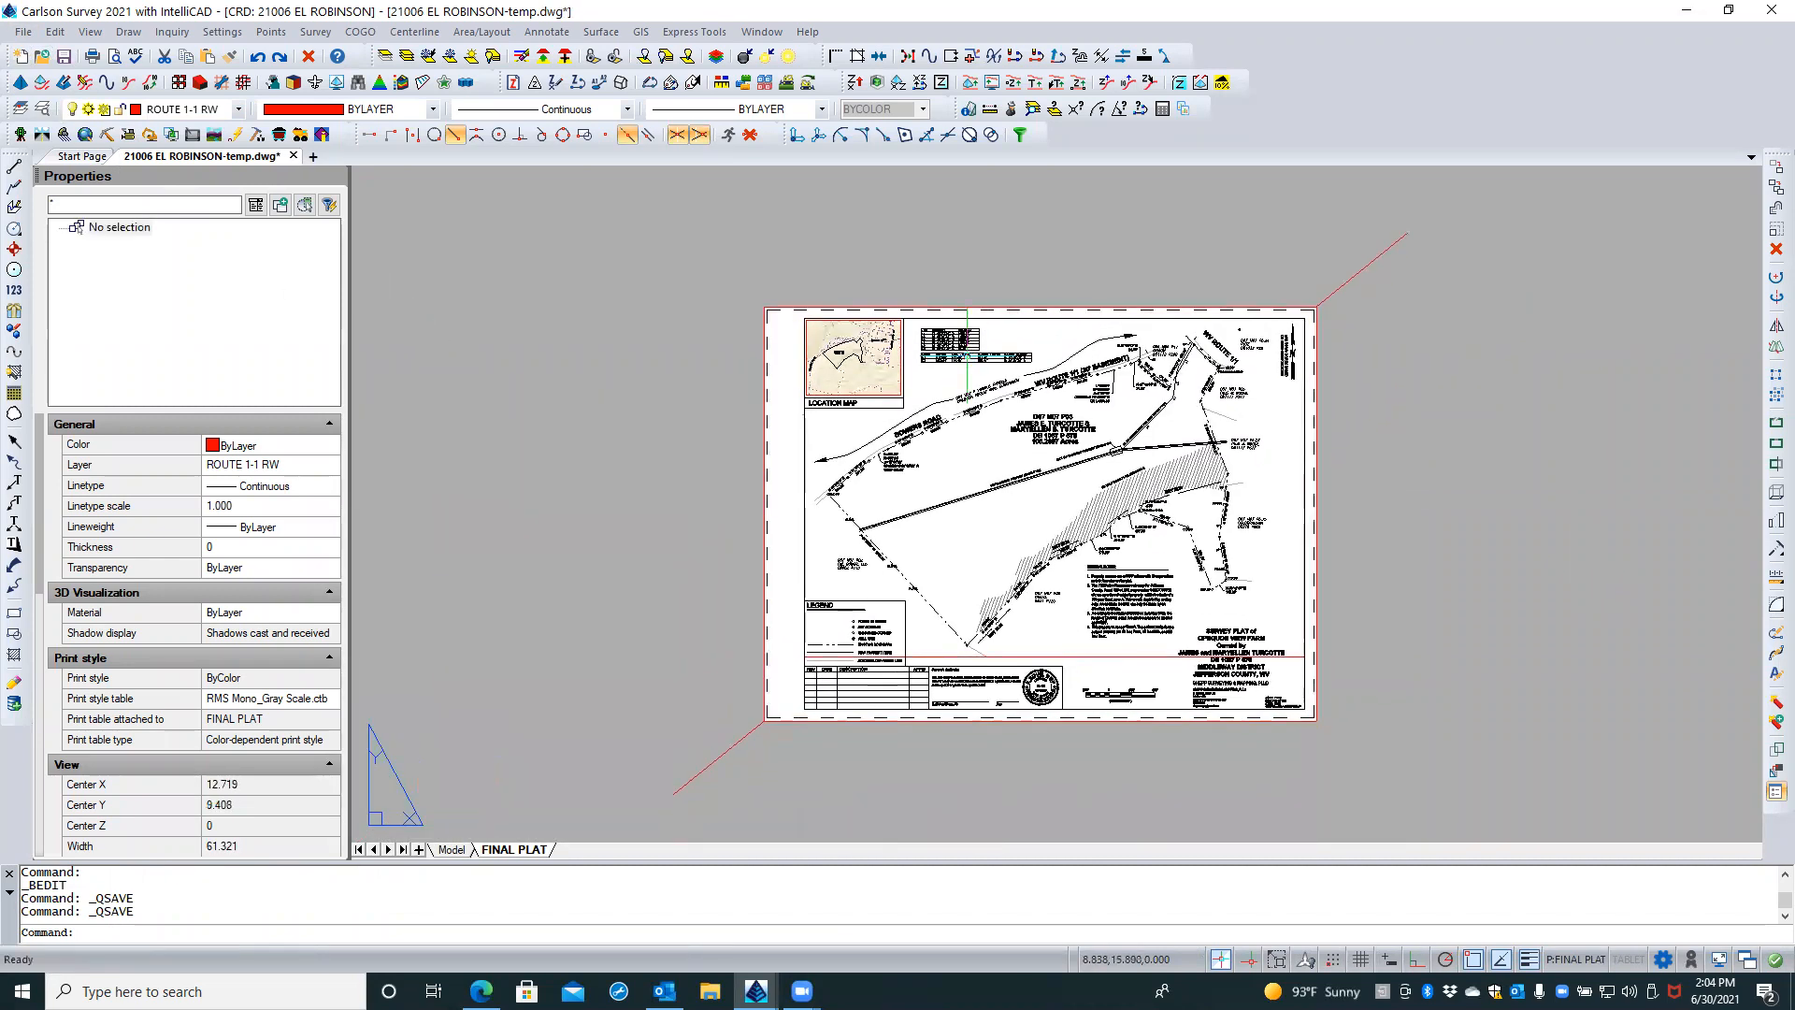
scroll(968, 356, "up", 1)
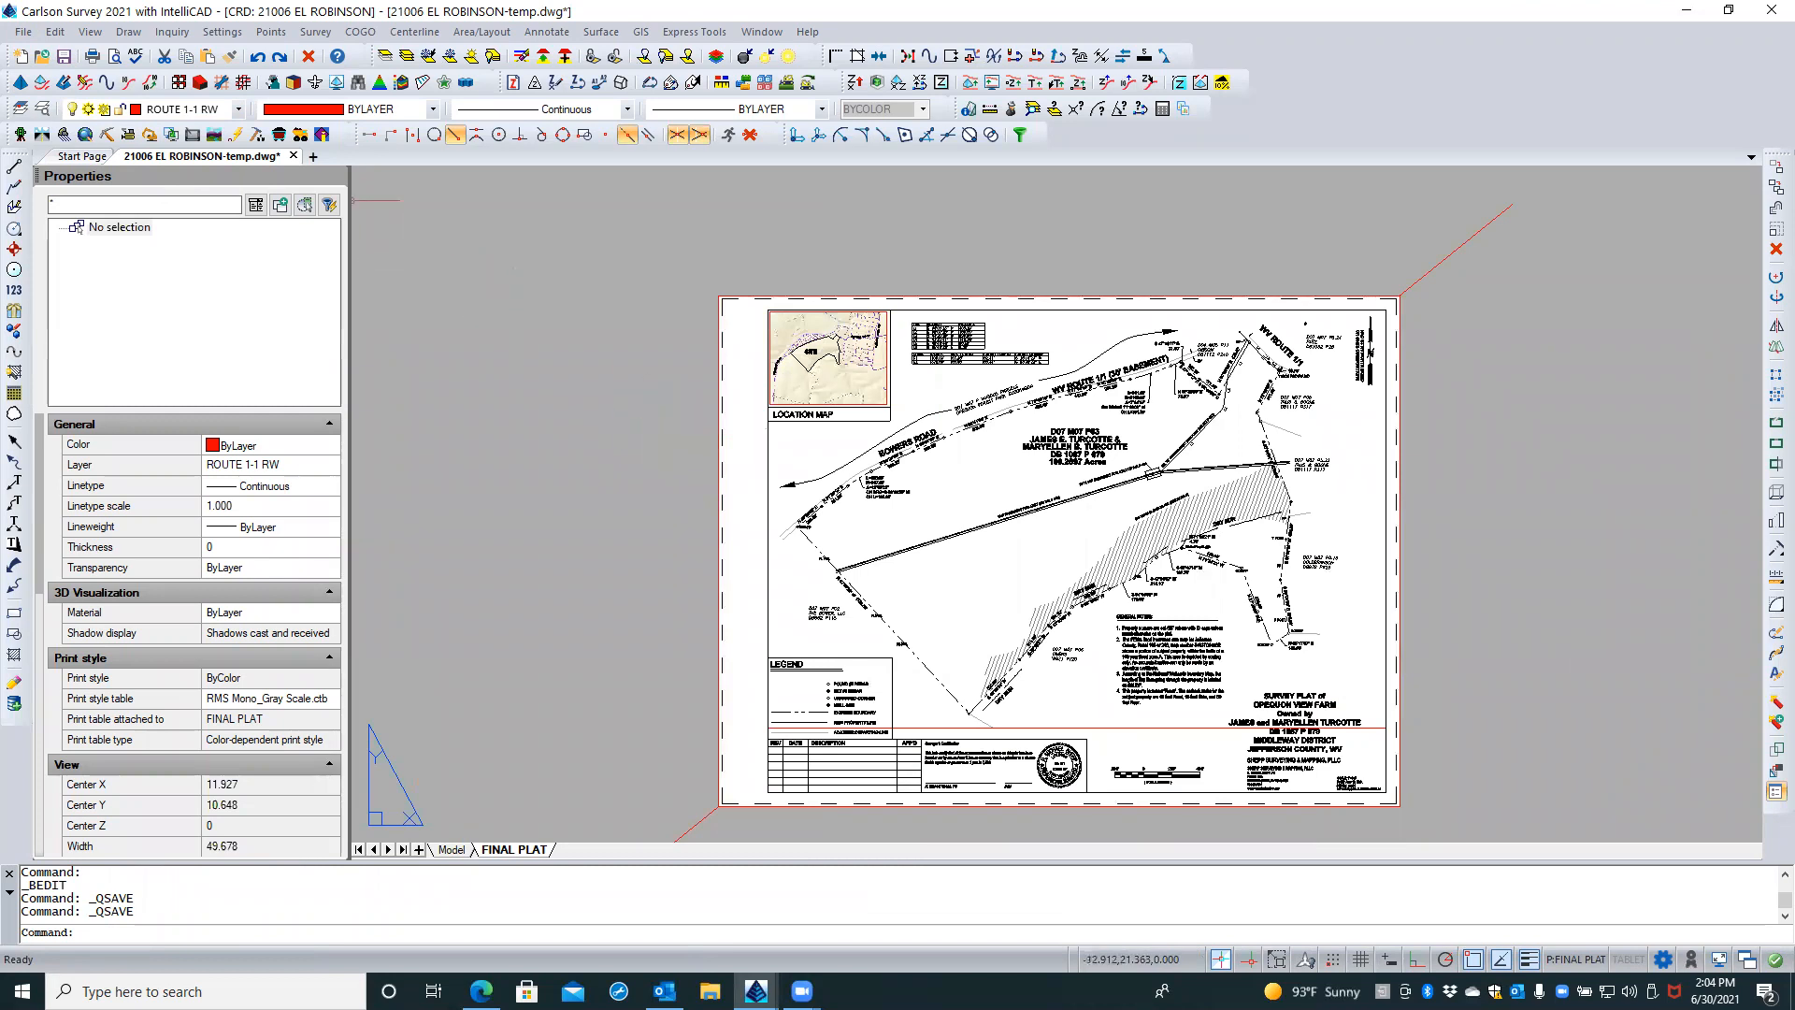
left_click(92, 57)
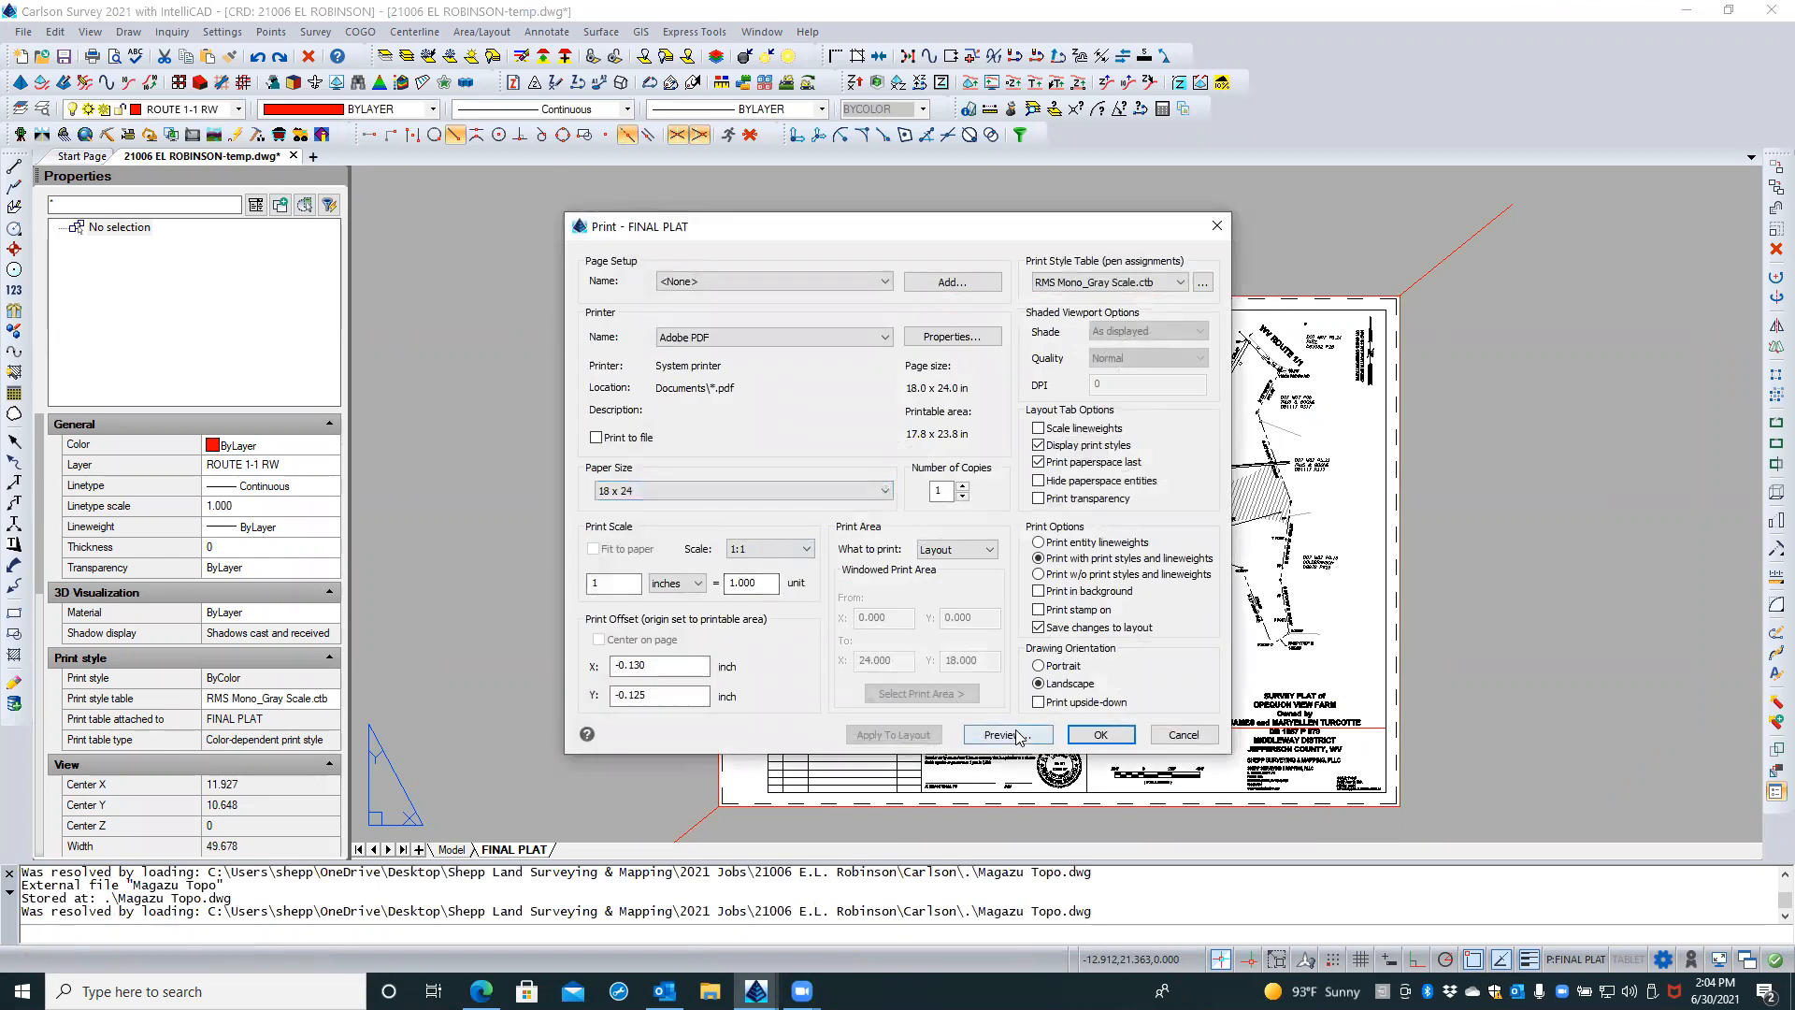
left_click(1018, 737)
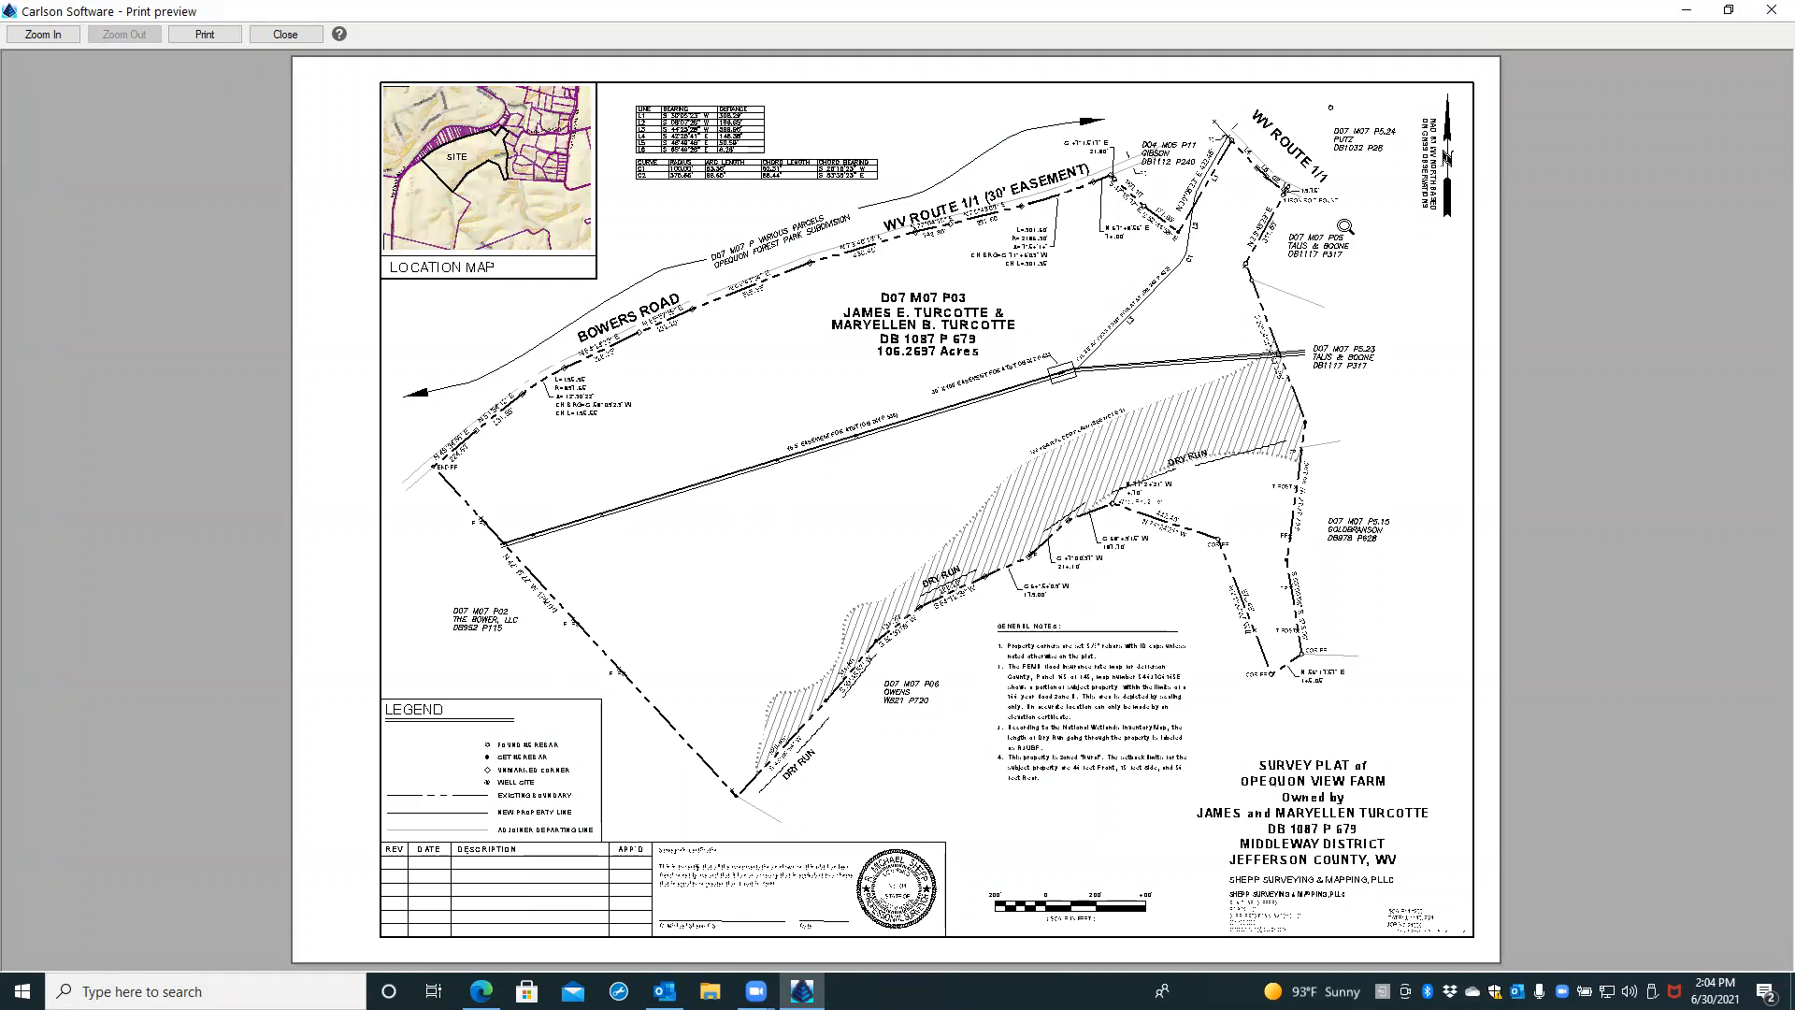
left_click(284, 35)
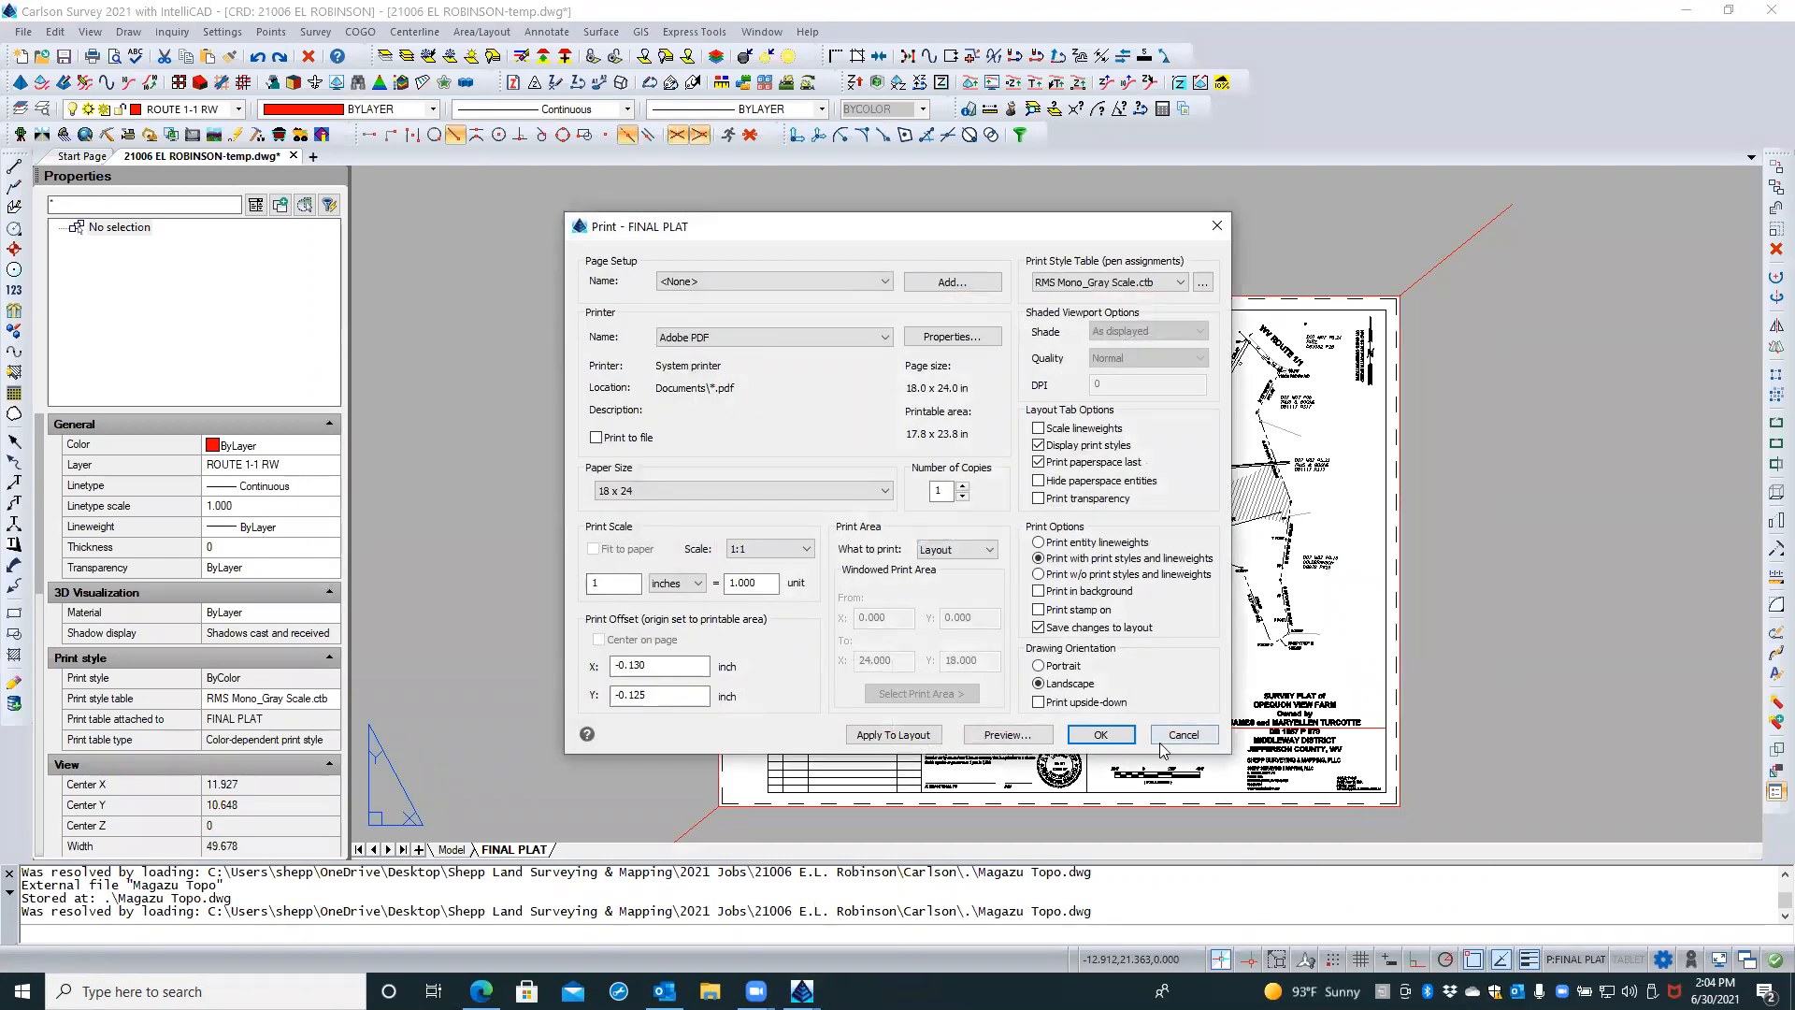
left_click(1102, 735)
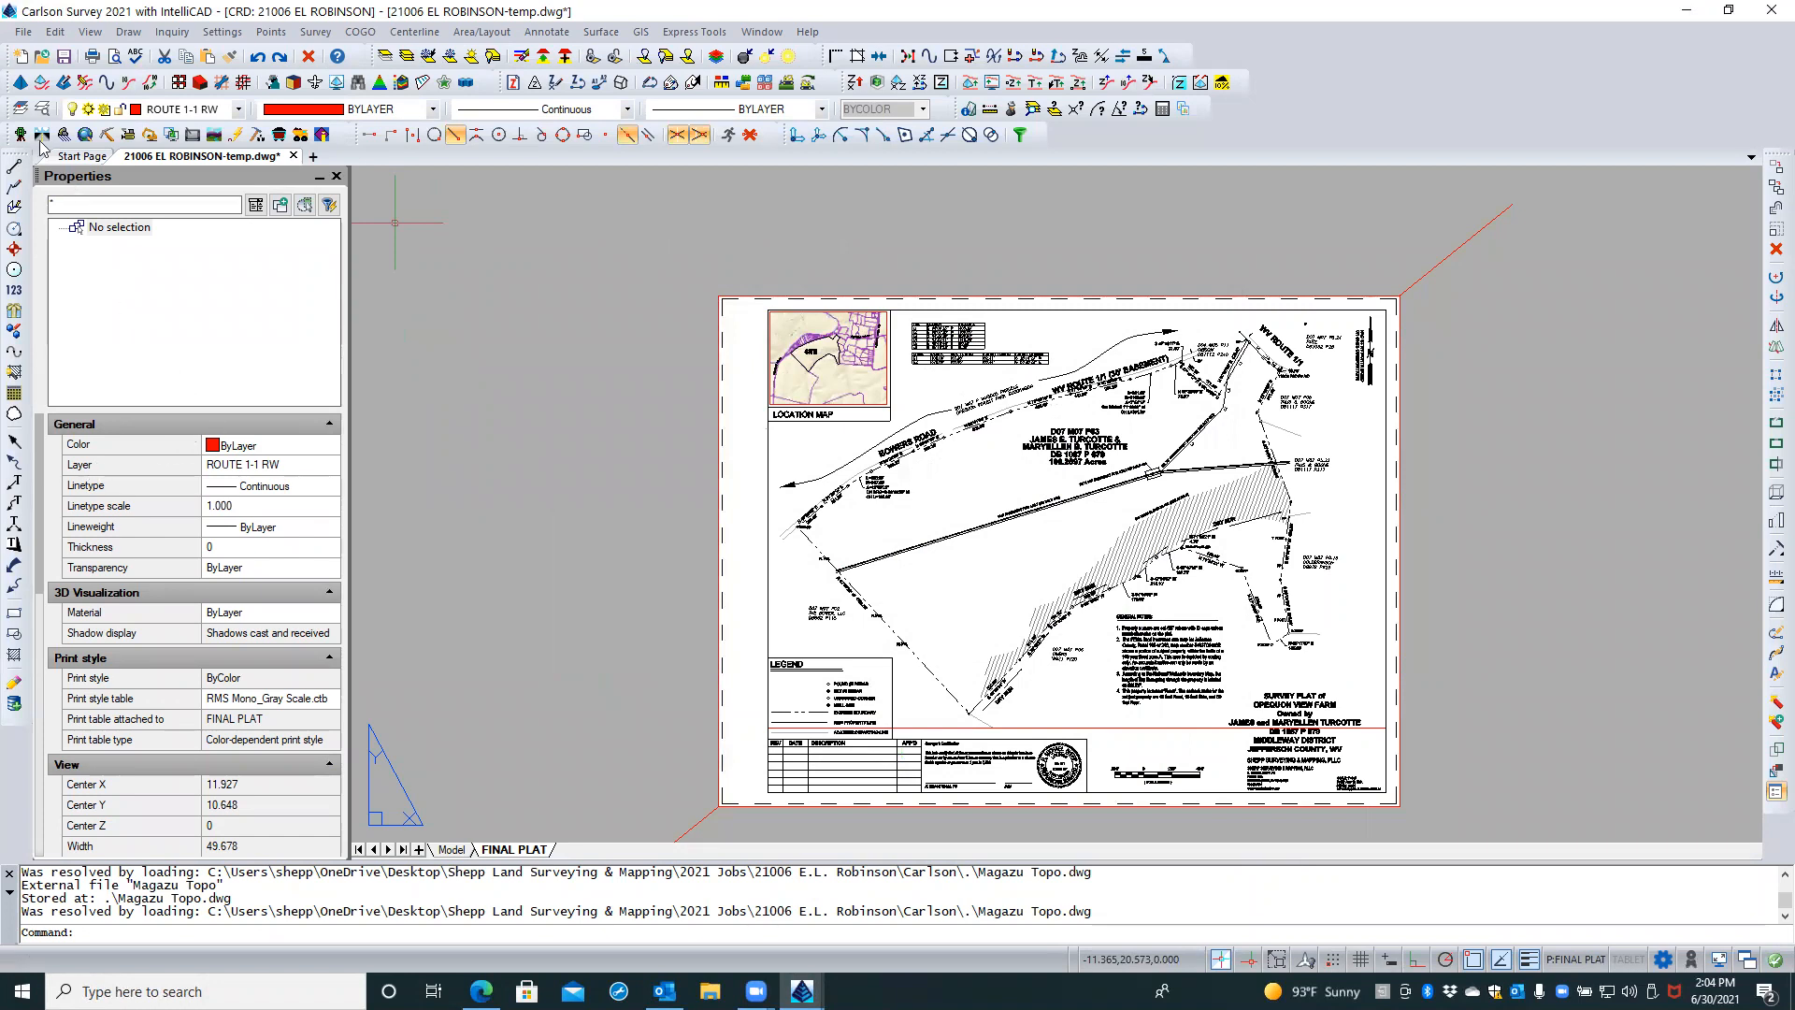
Close the current plat drawing and save its changes
left_click(23, 34)
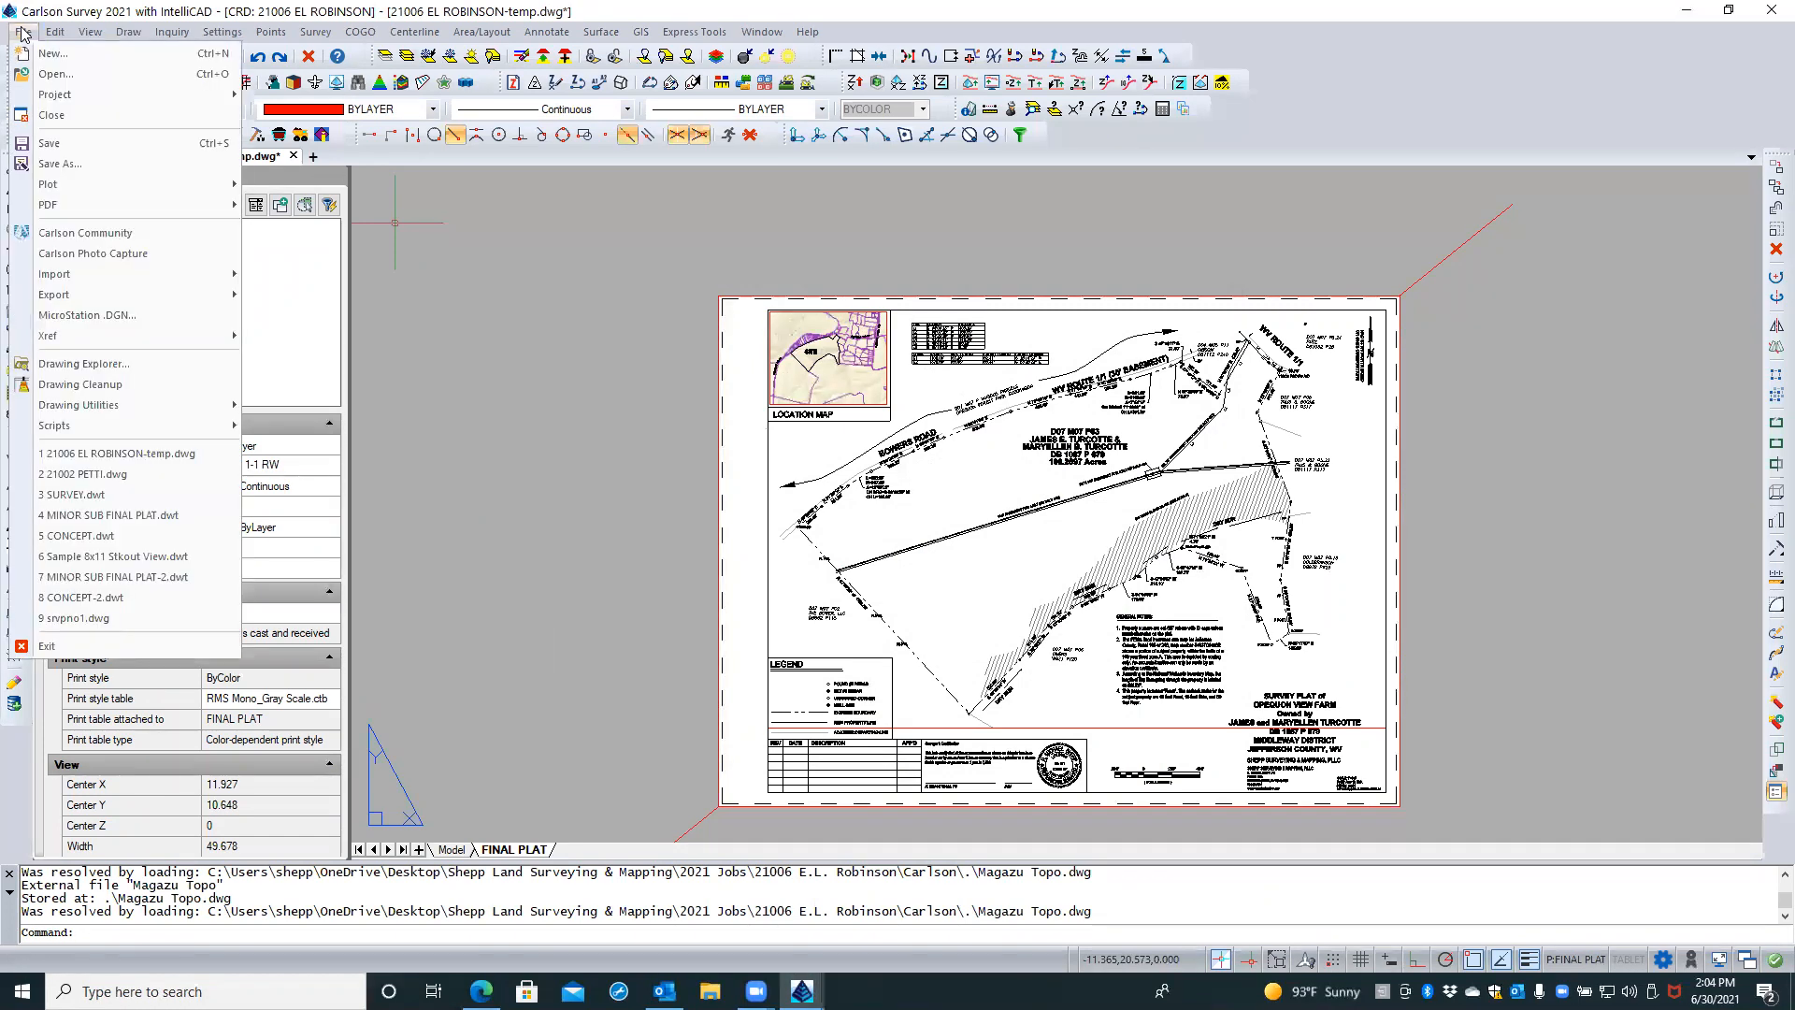
left_click(51, 116)
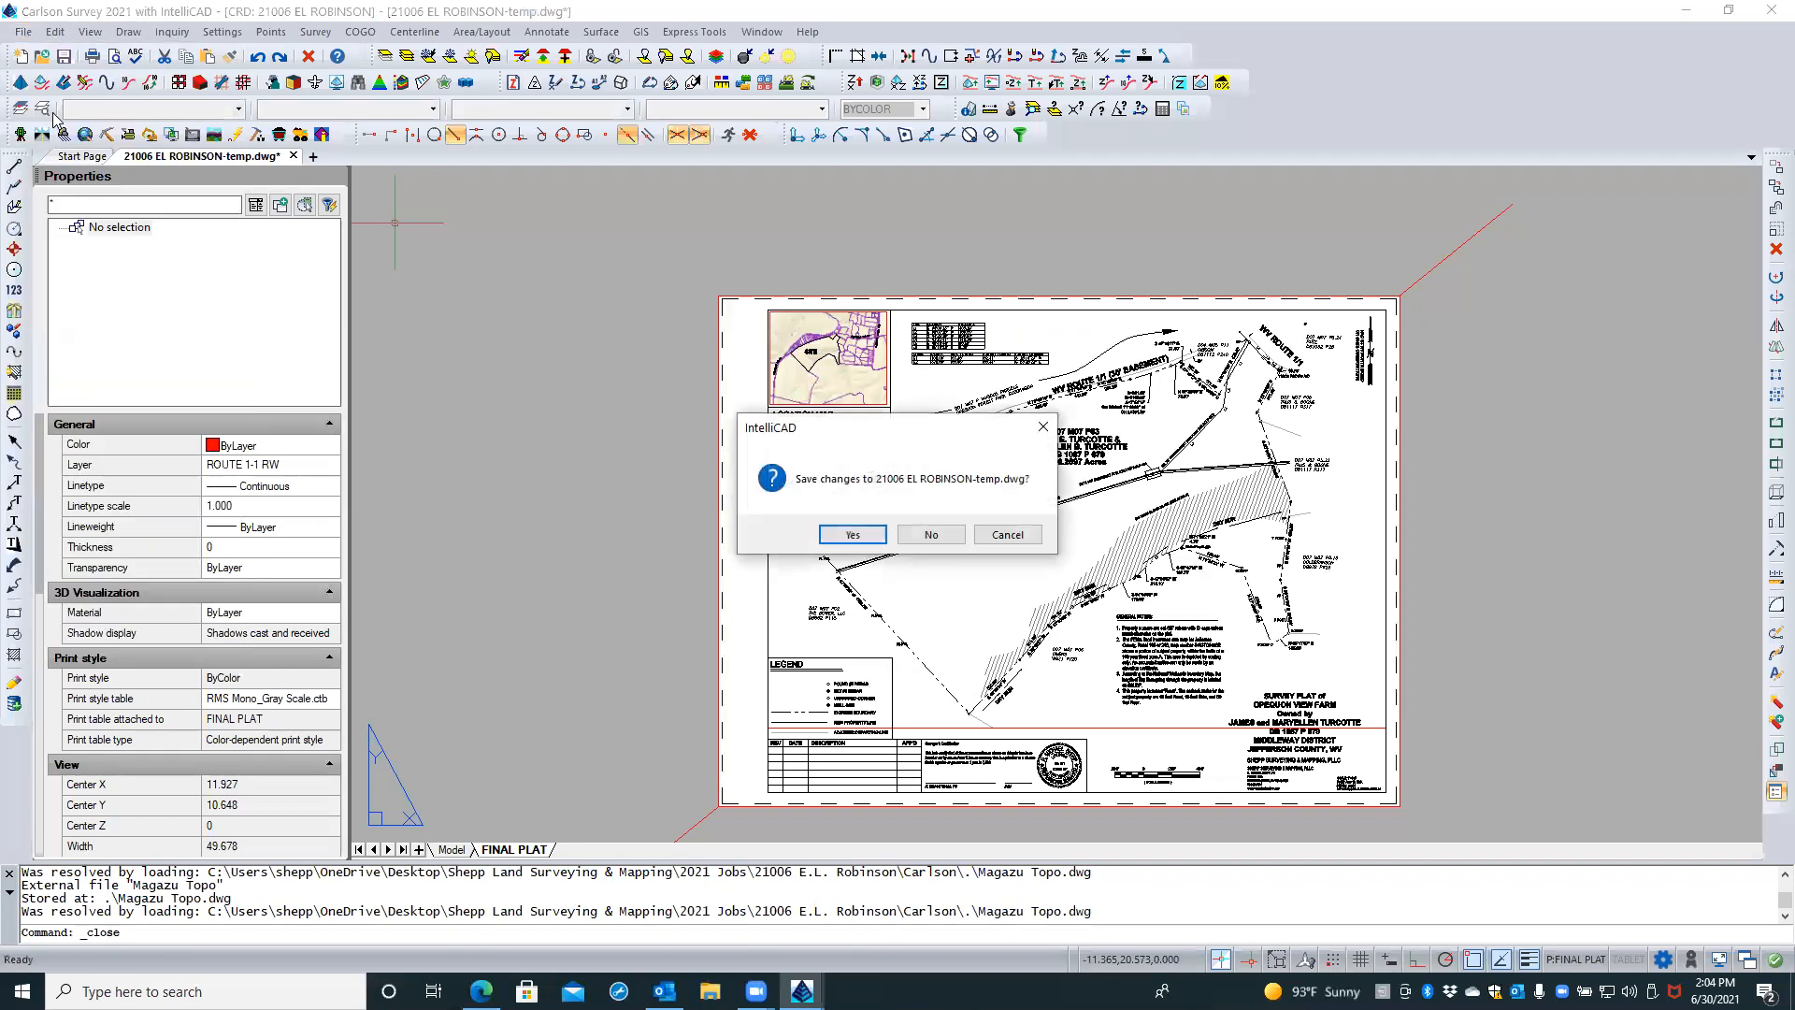
left_click(853, 535)
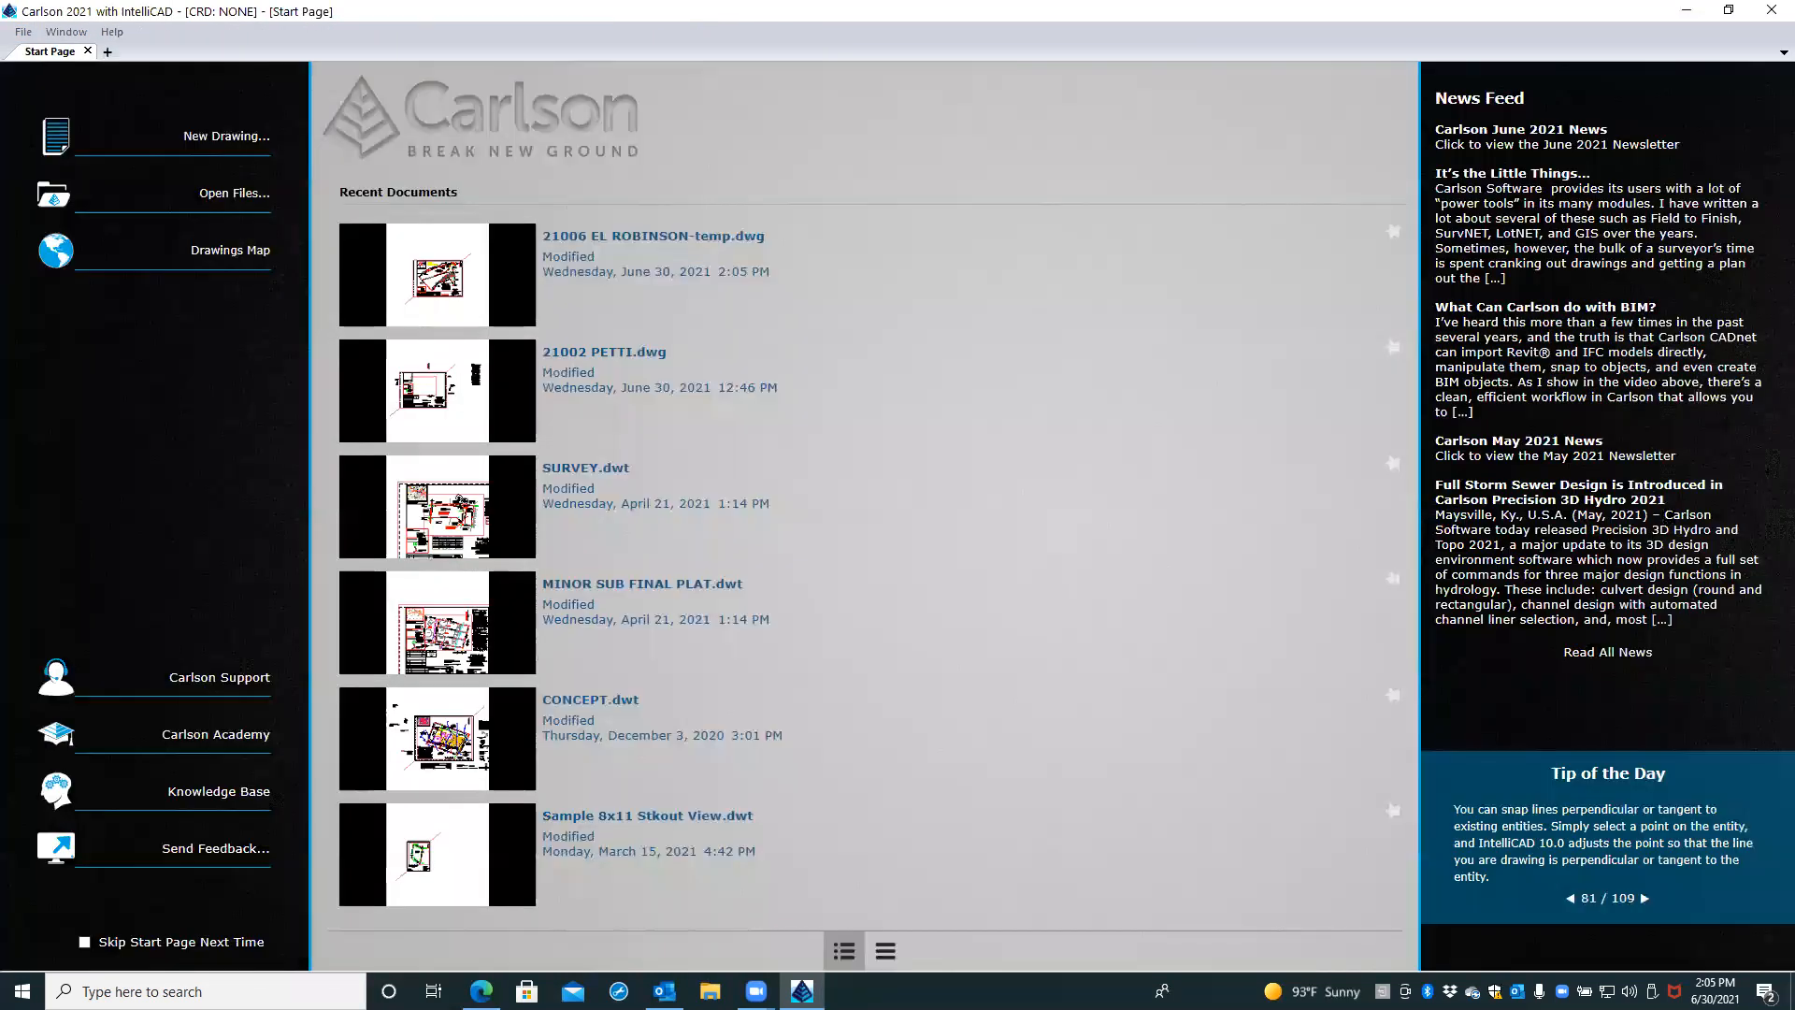
Open the recent 21002 drawing and view its boundary and survey points in model space
left_click(443, 392)
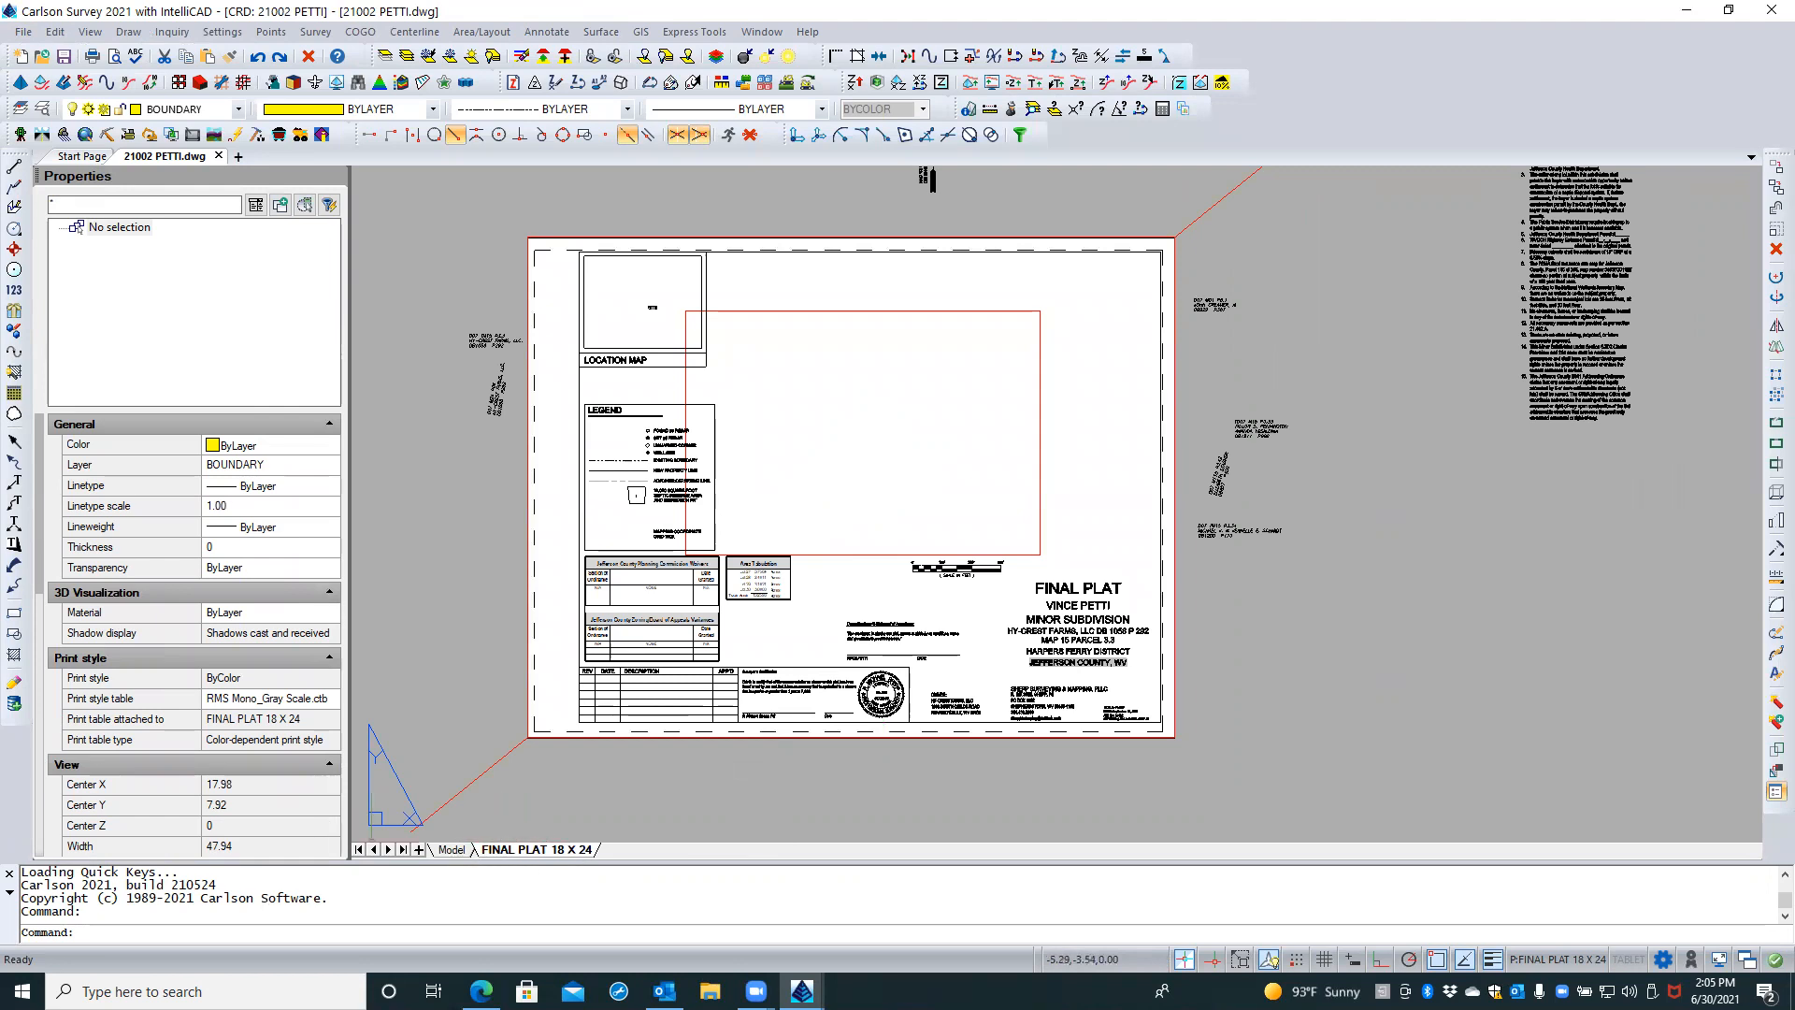
left_click(454, 850)
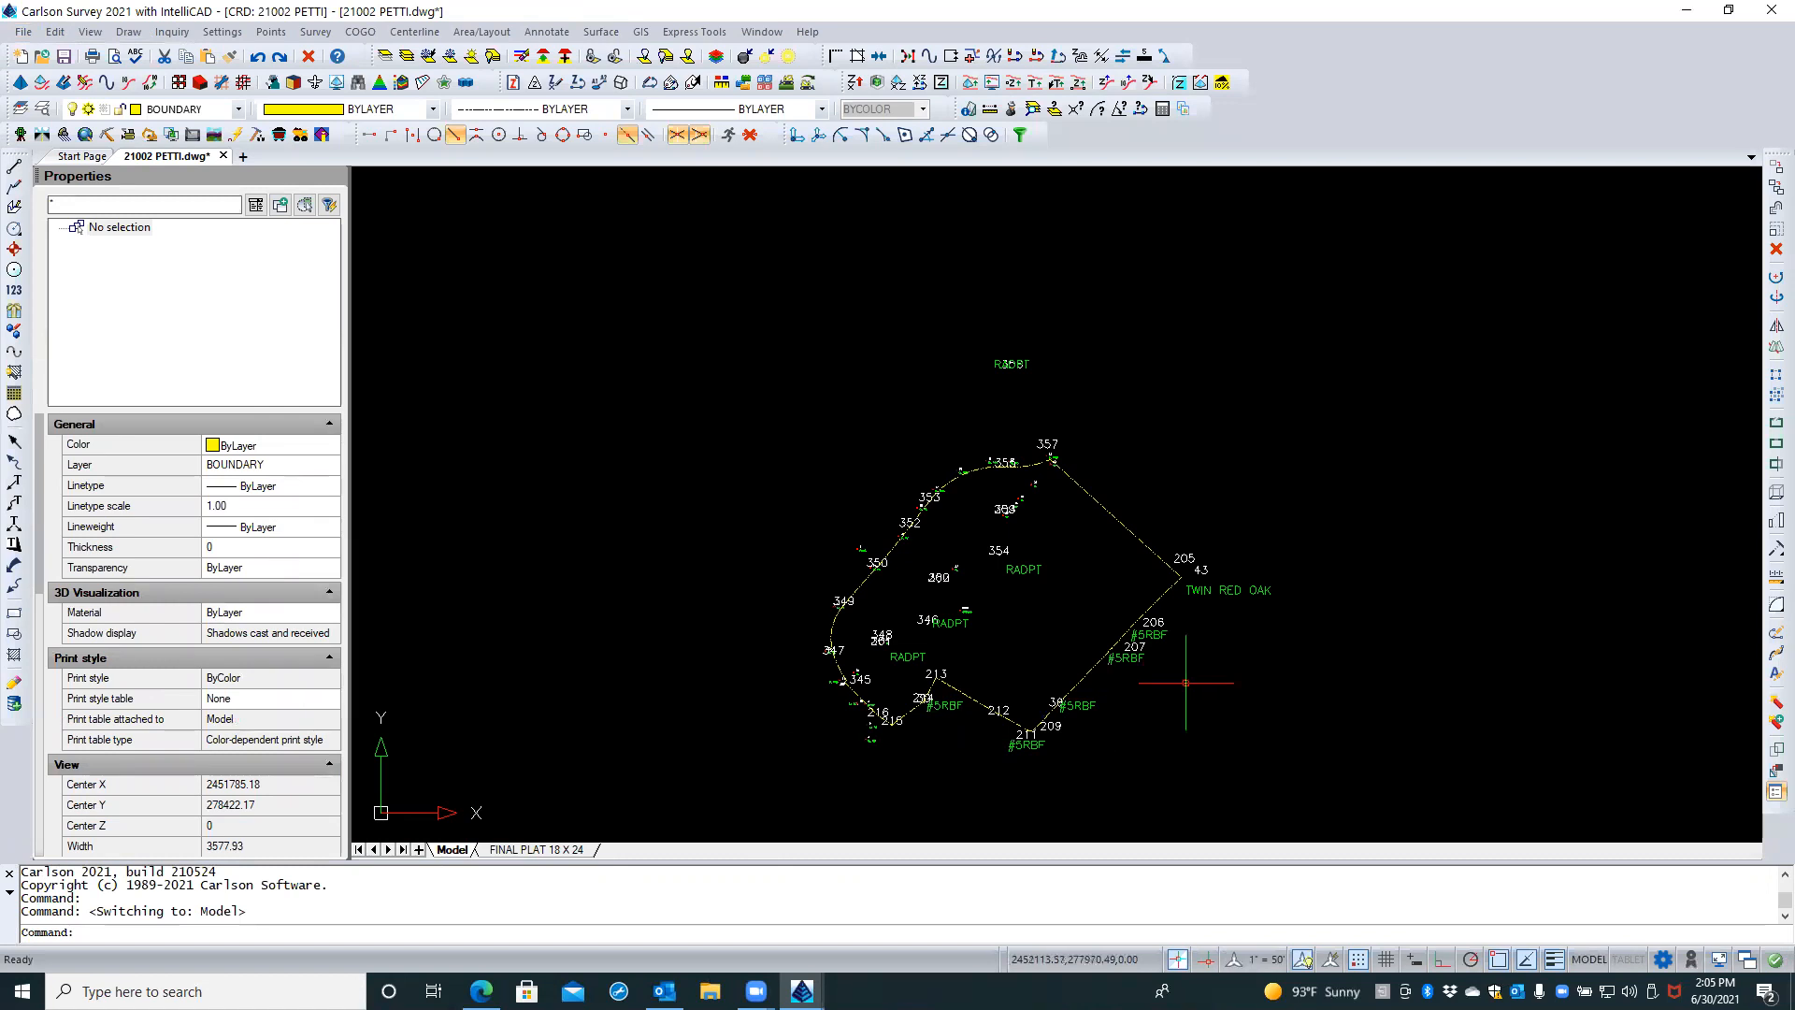
scroll(1186, 657, "down", 1)
scroll(1187, 657, "up", 1)
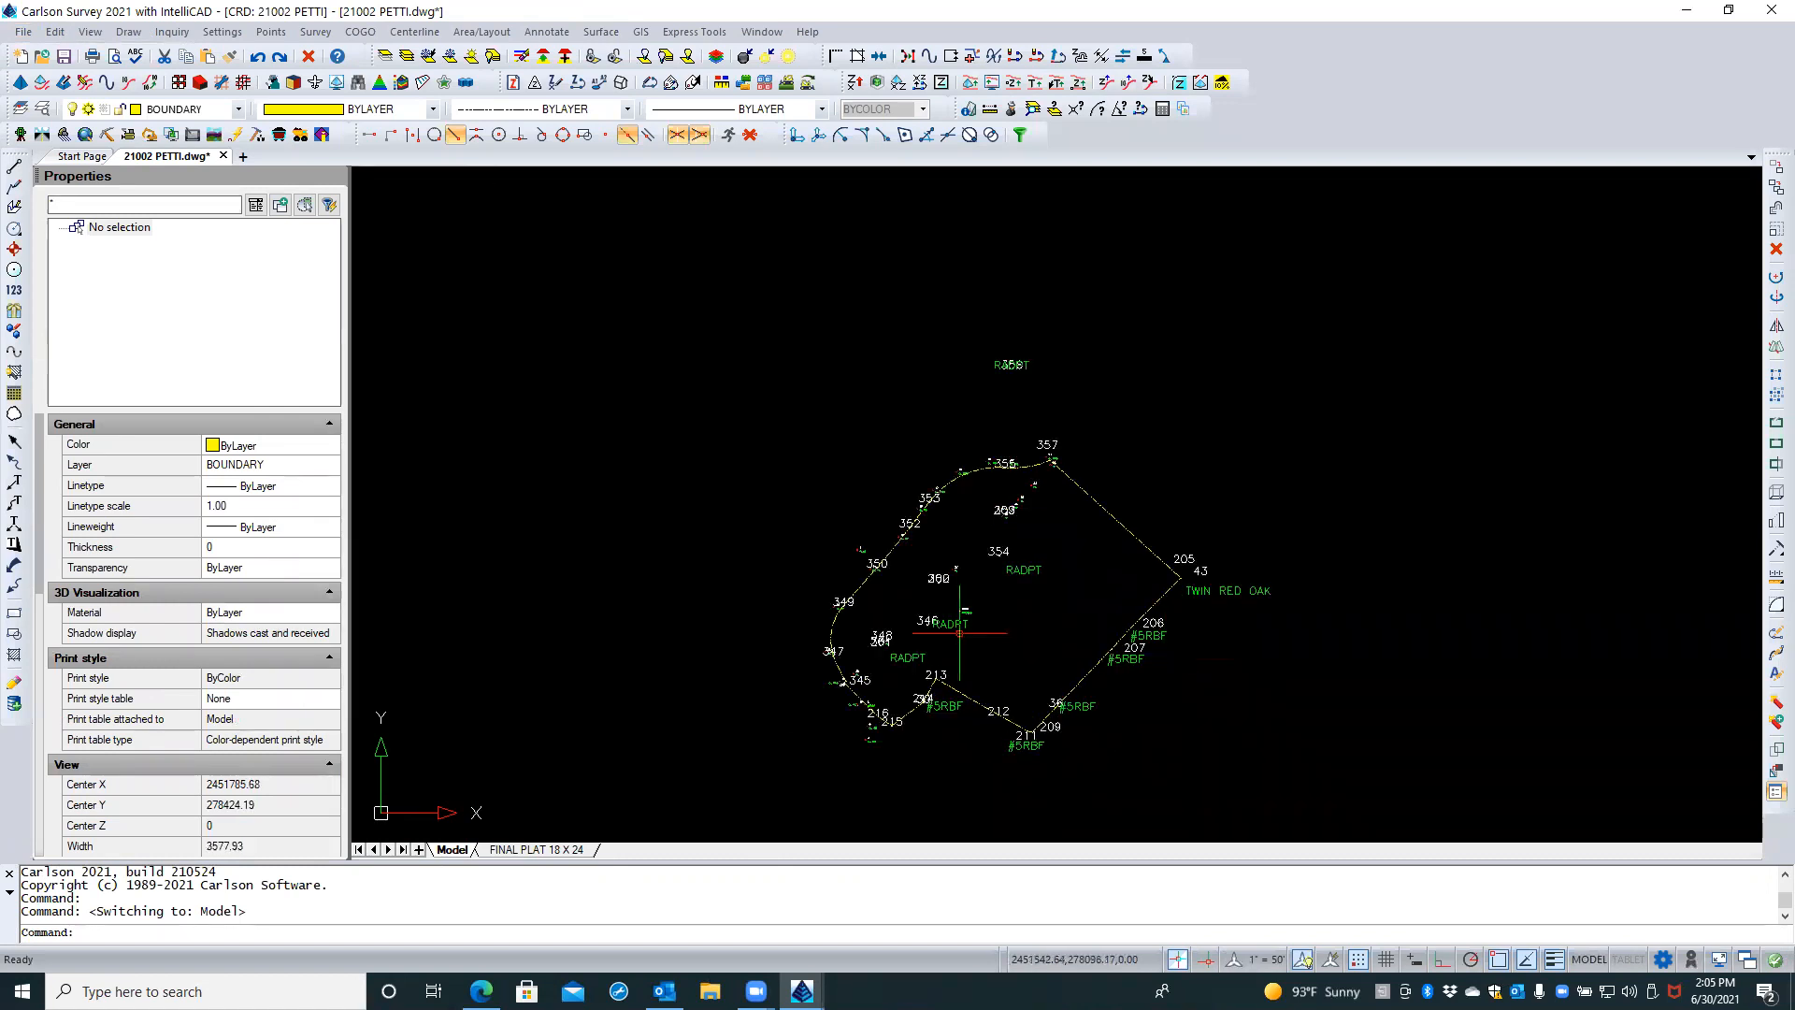
middle_click_drag(1025, 625, 1042, 543)
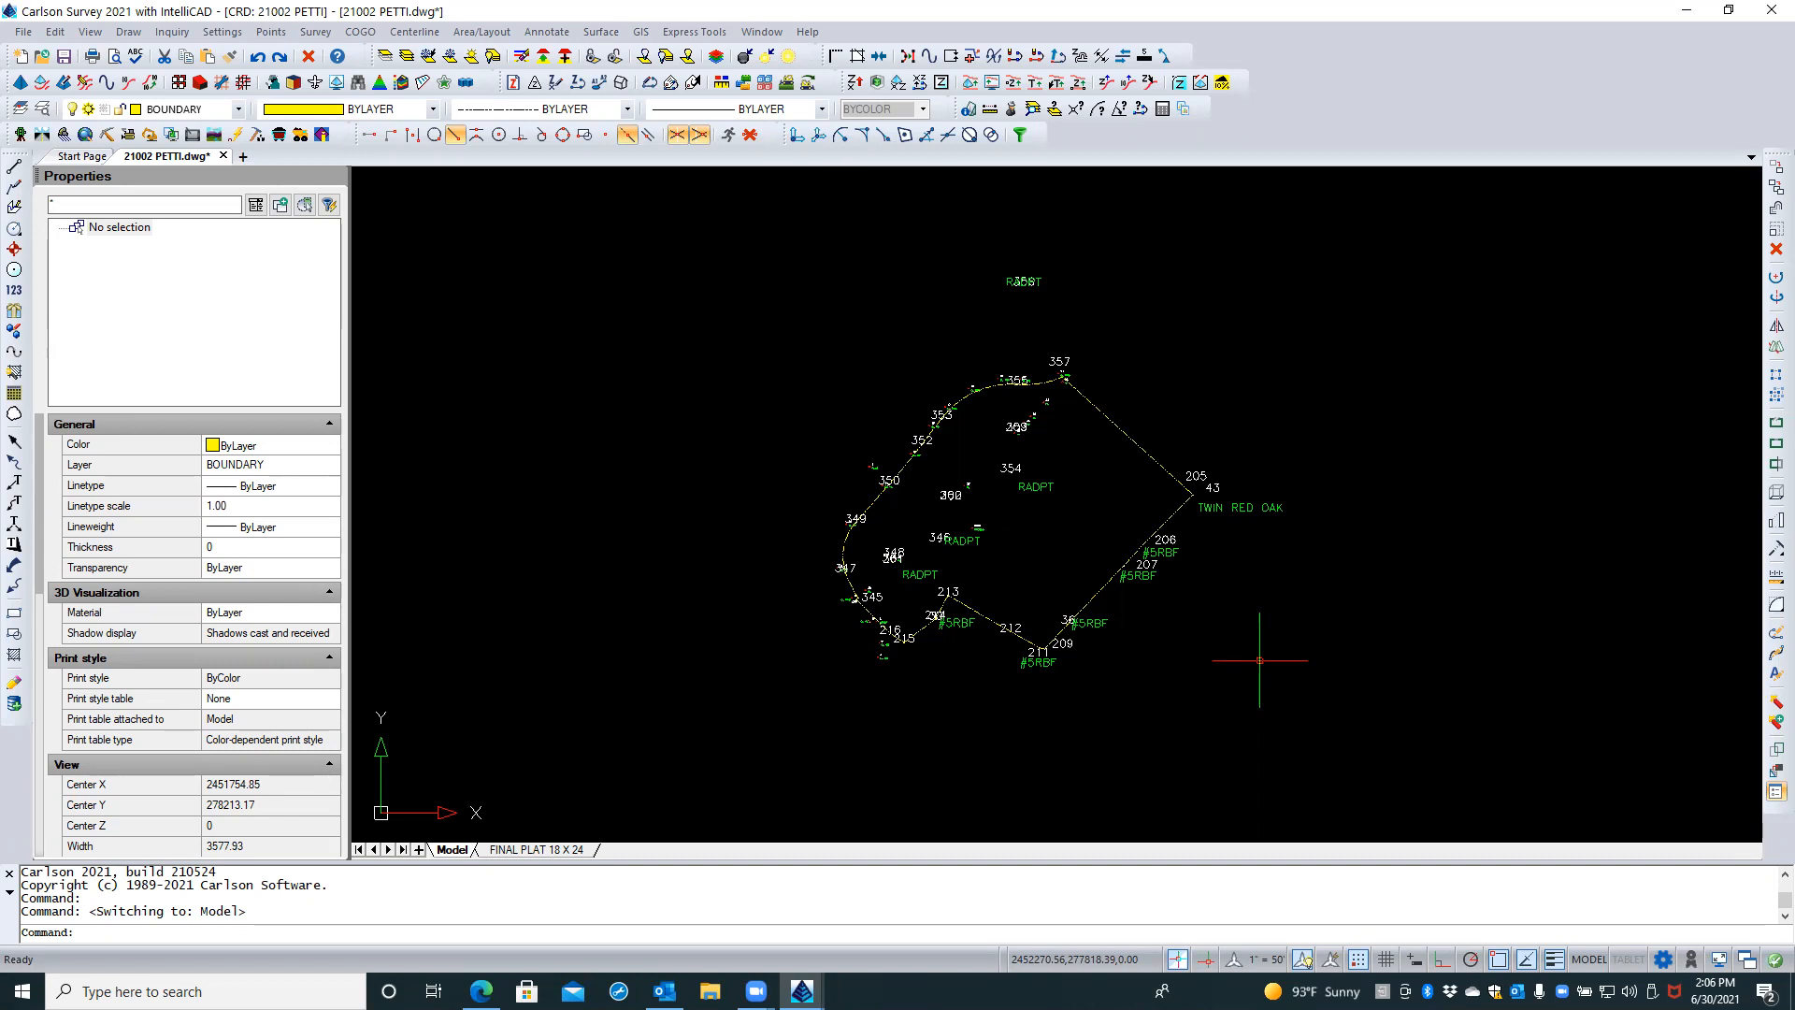
On the FINAL PLAT 18 X 24 layout, move the main viewport beside the location map and resize it to about 11.33 by 9.71
left_click(536, 850)
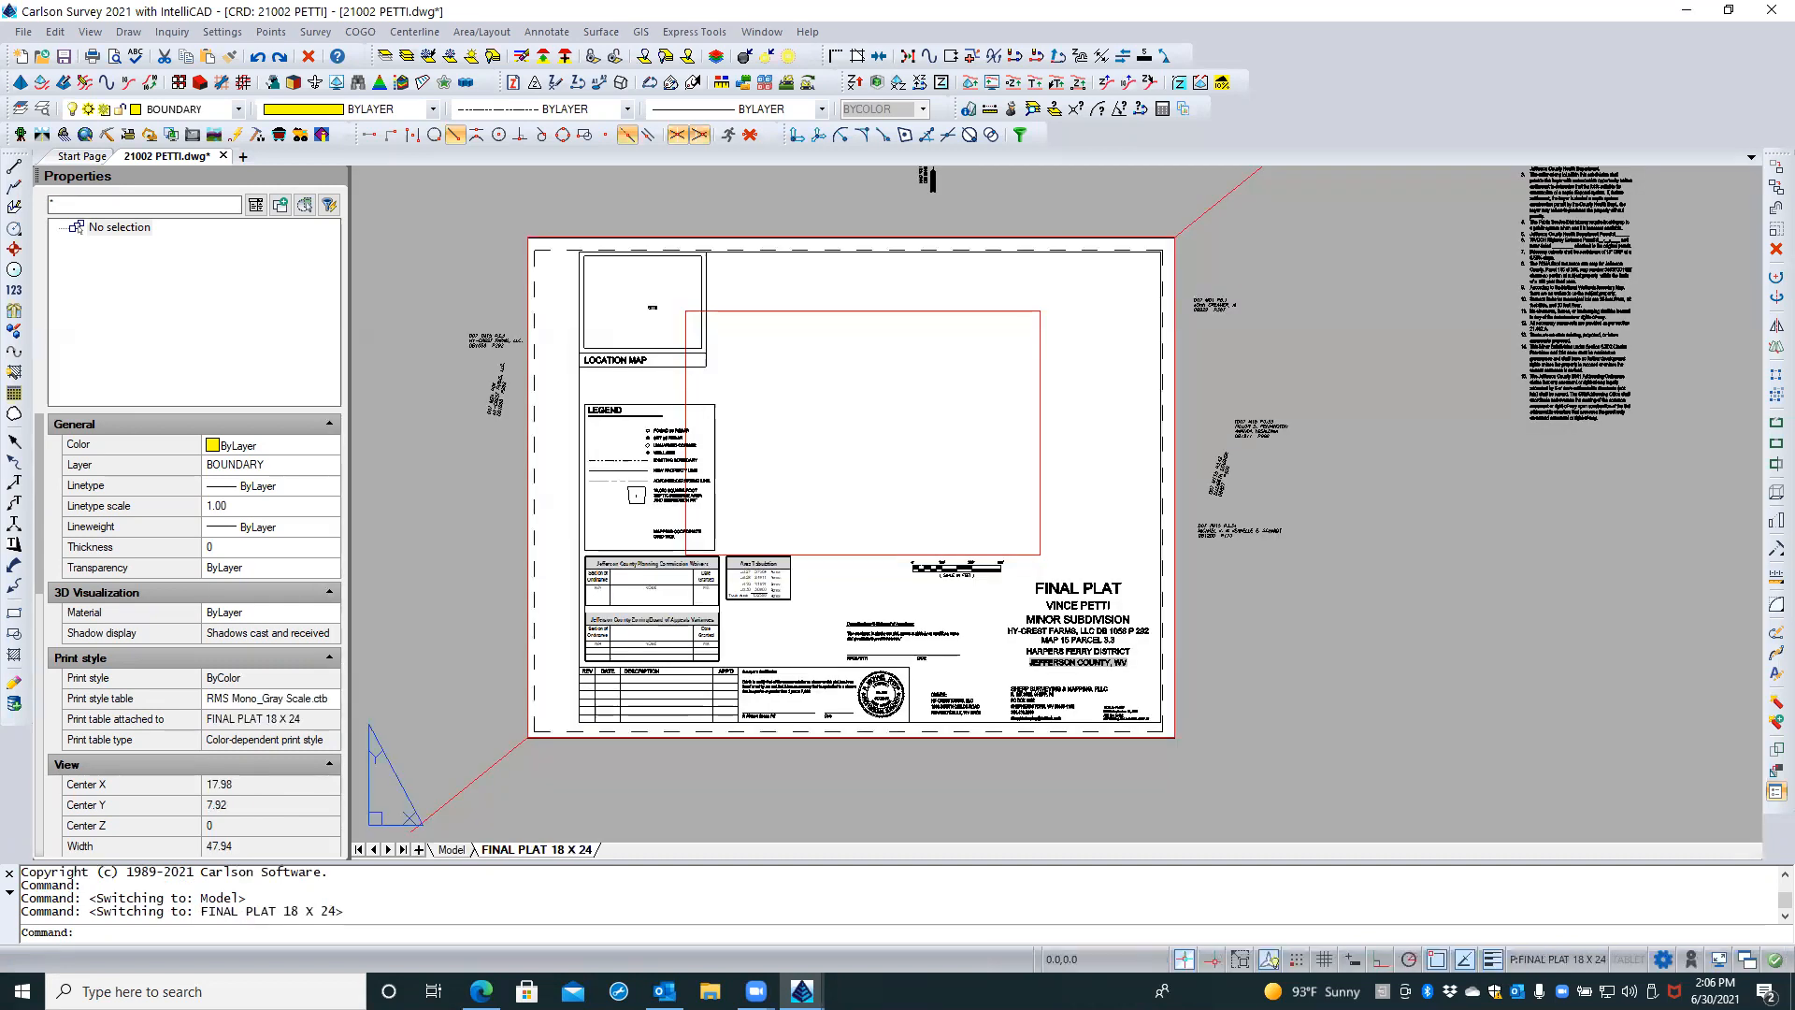
double_click(893, 308)
left_click(893, 309)
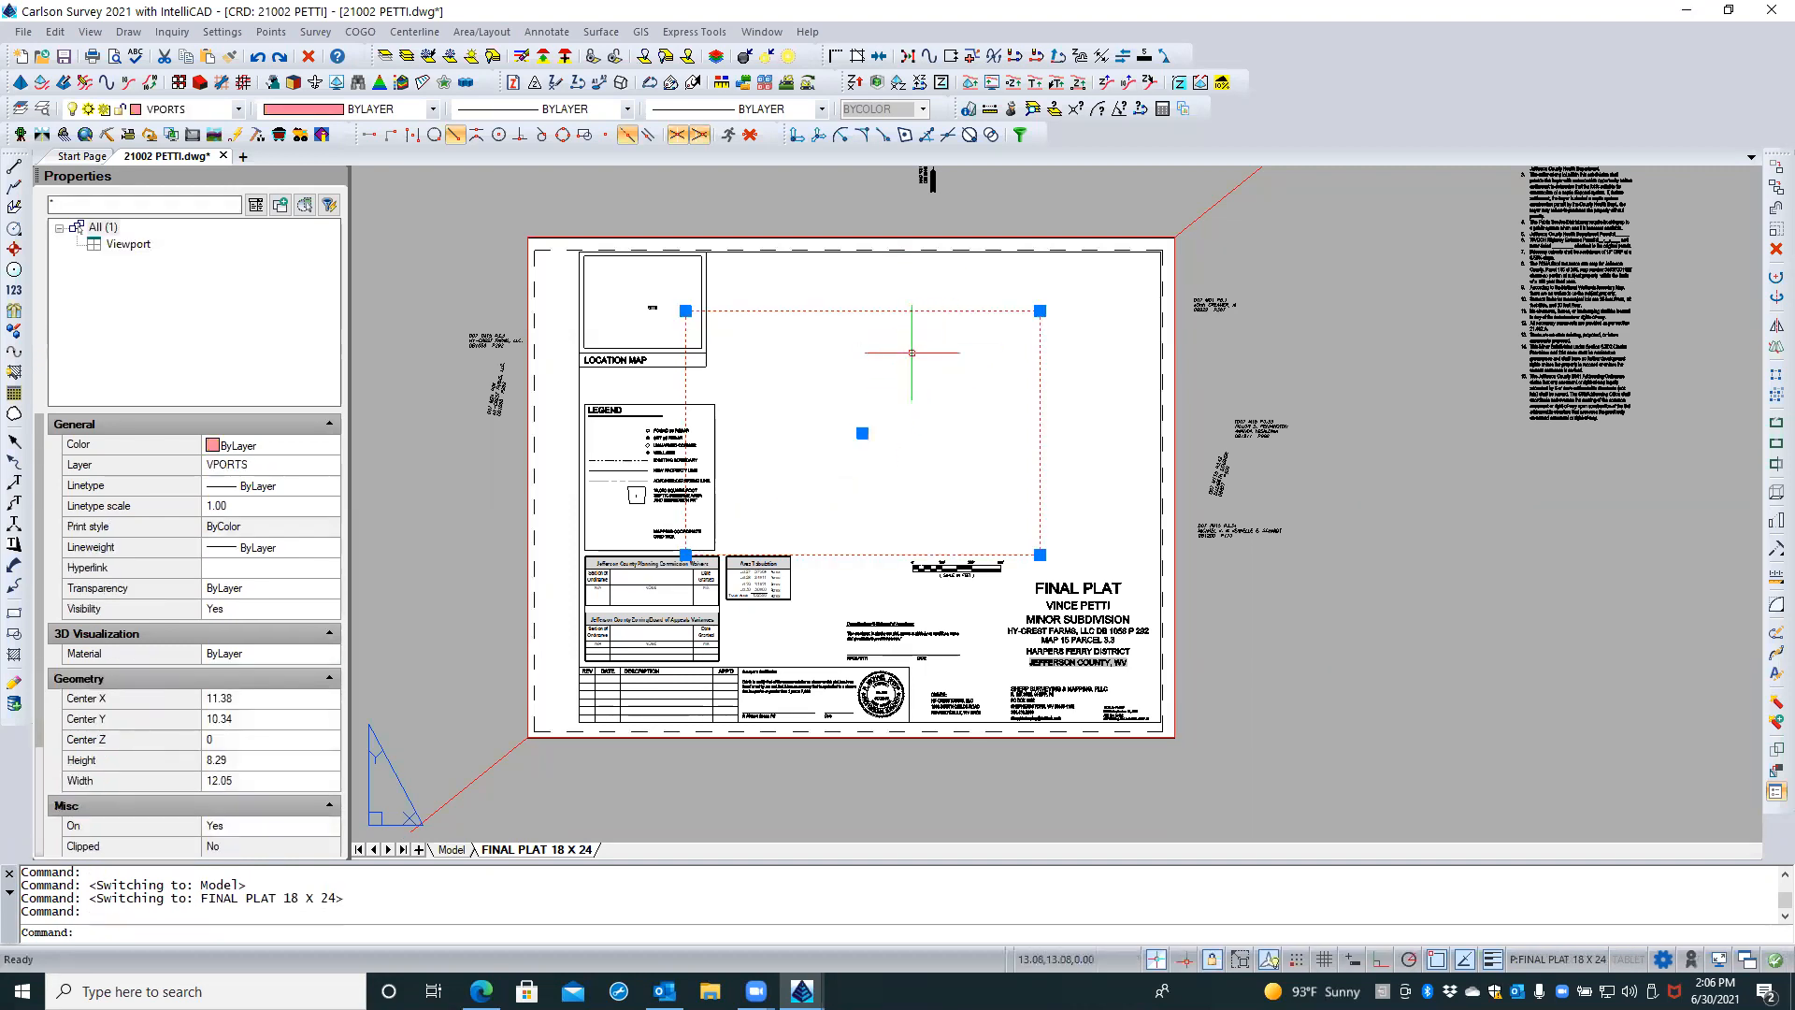
left_click(863, 435)
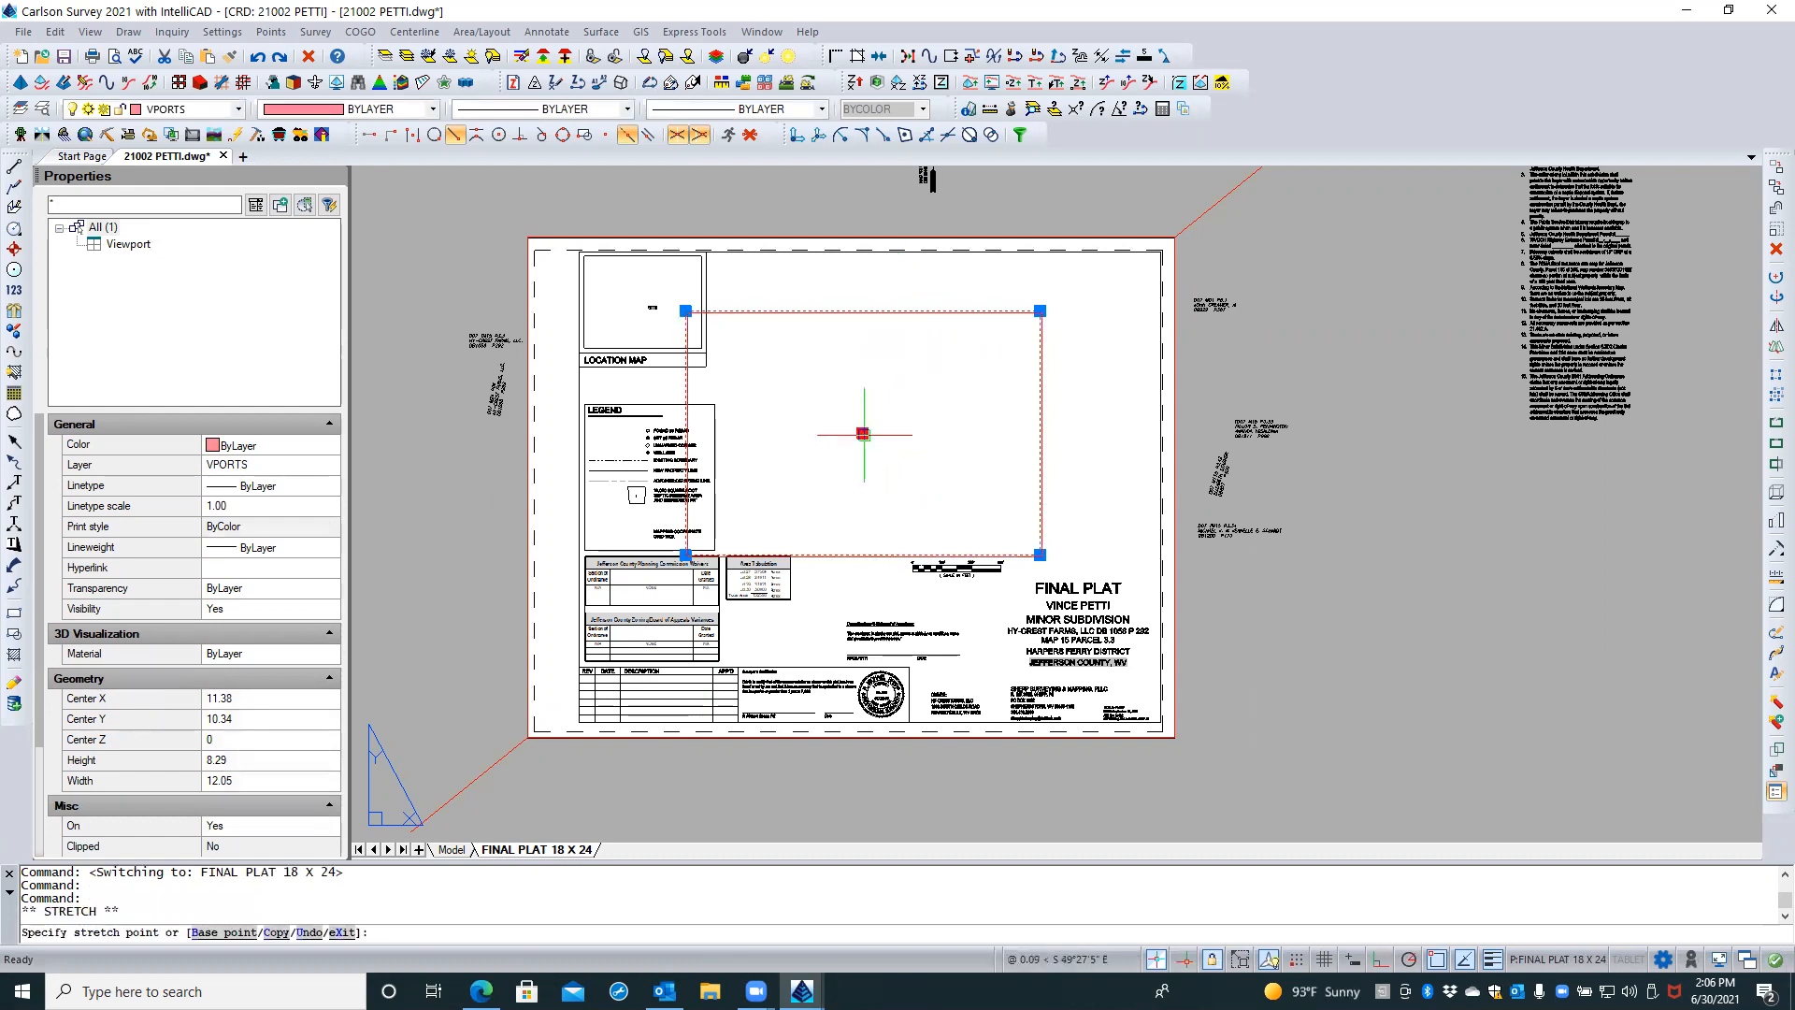
left_click(897, 385)
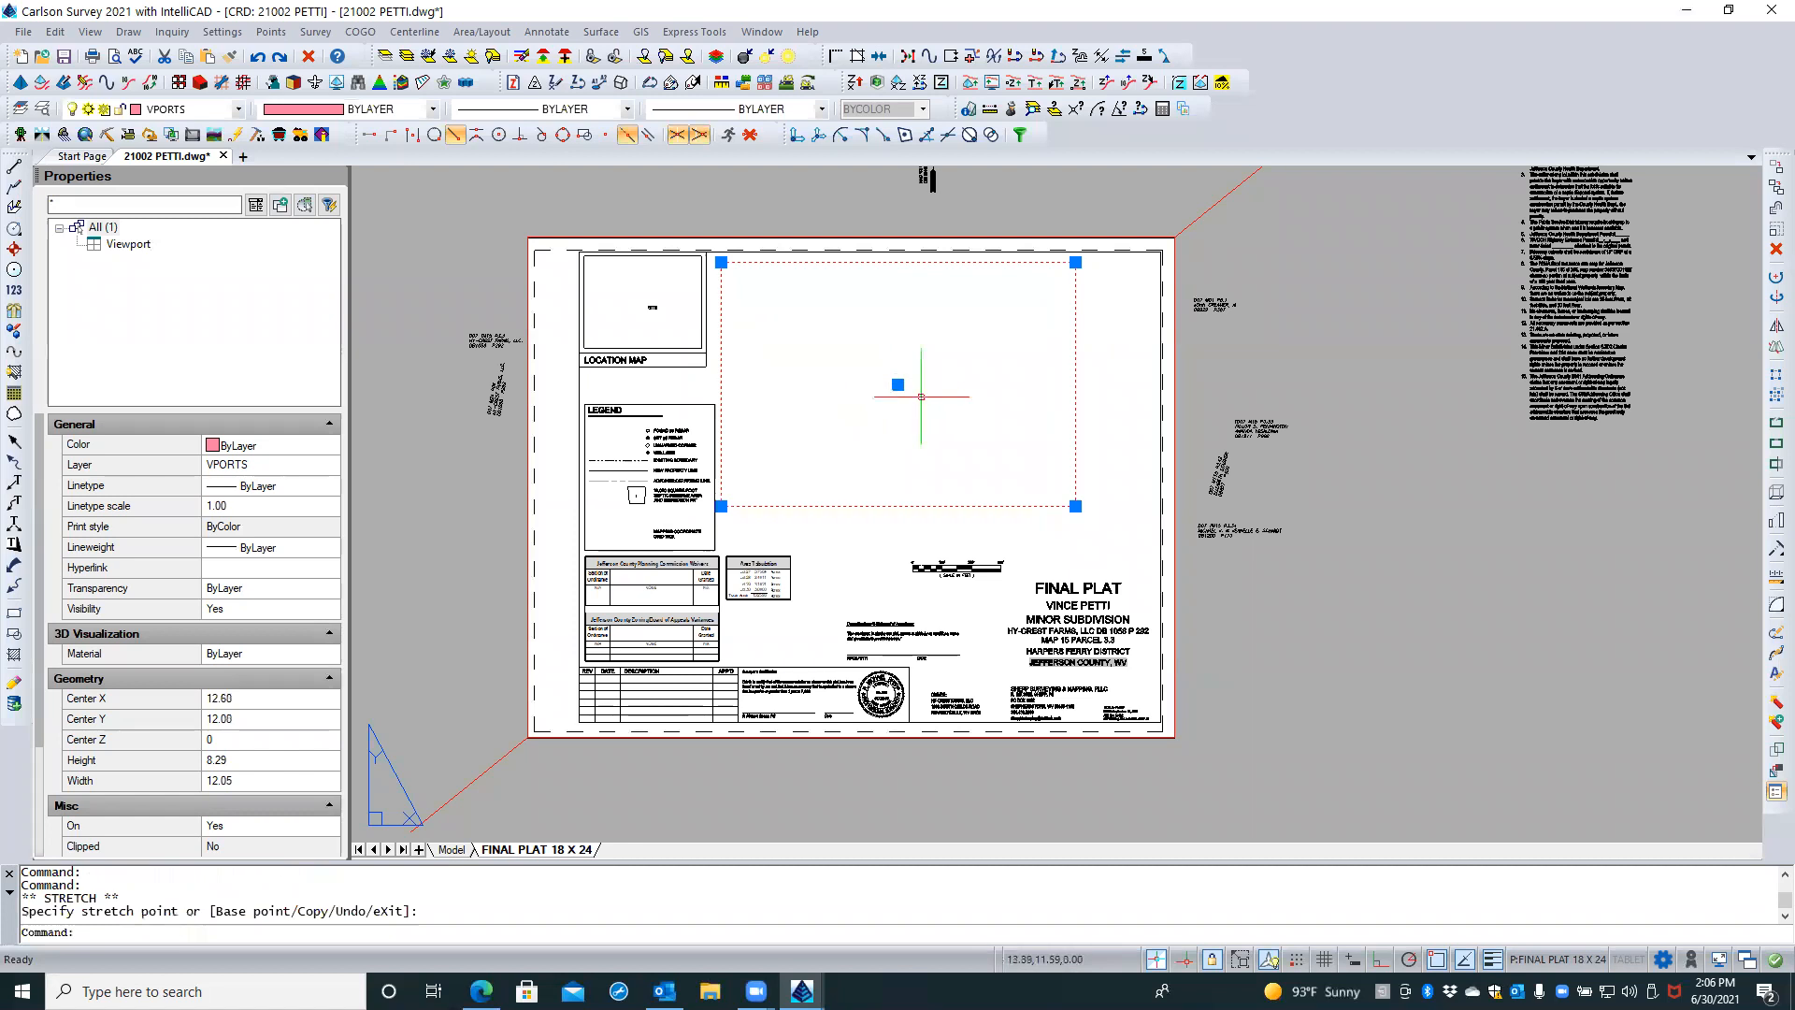
left_click(1075, 506)
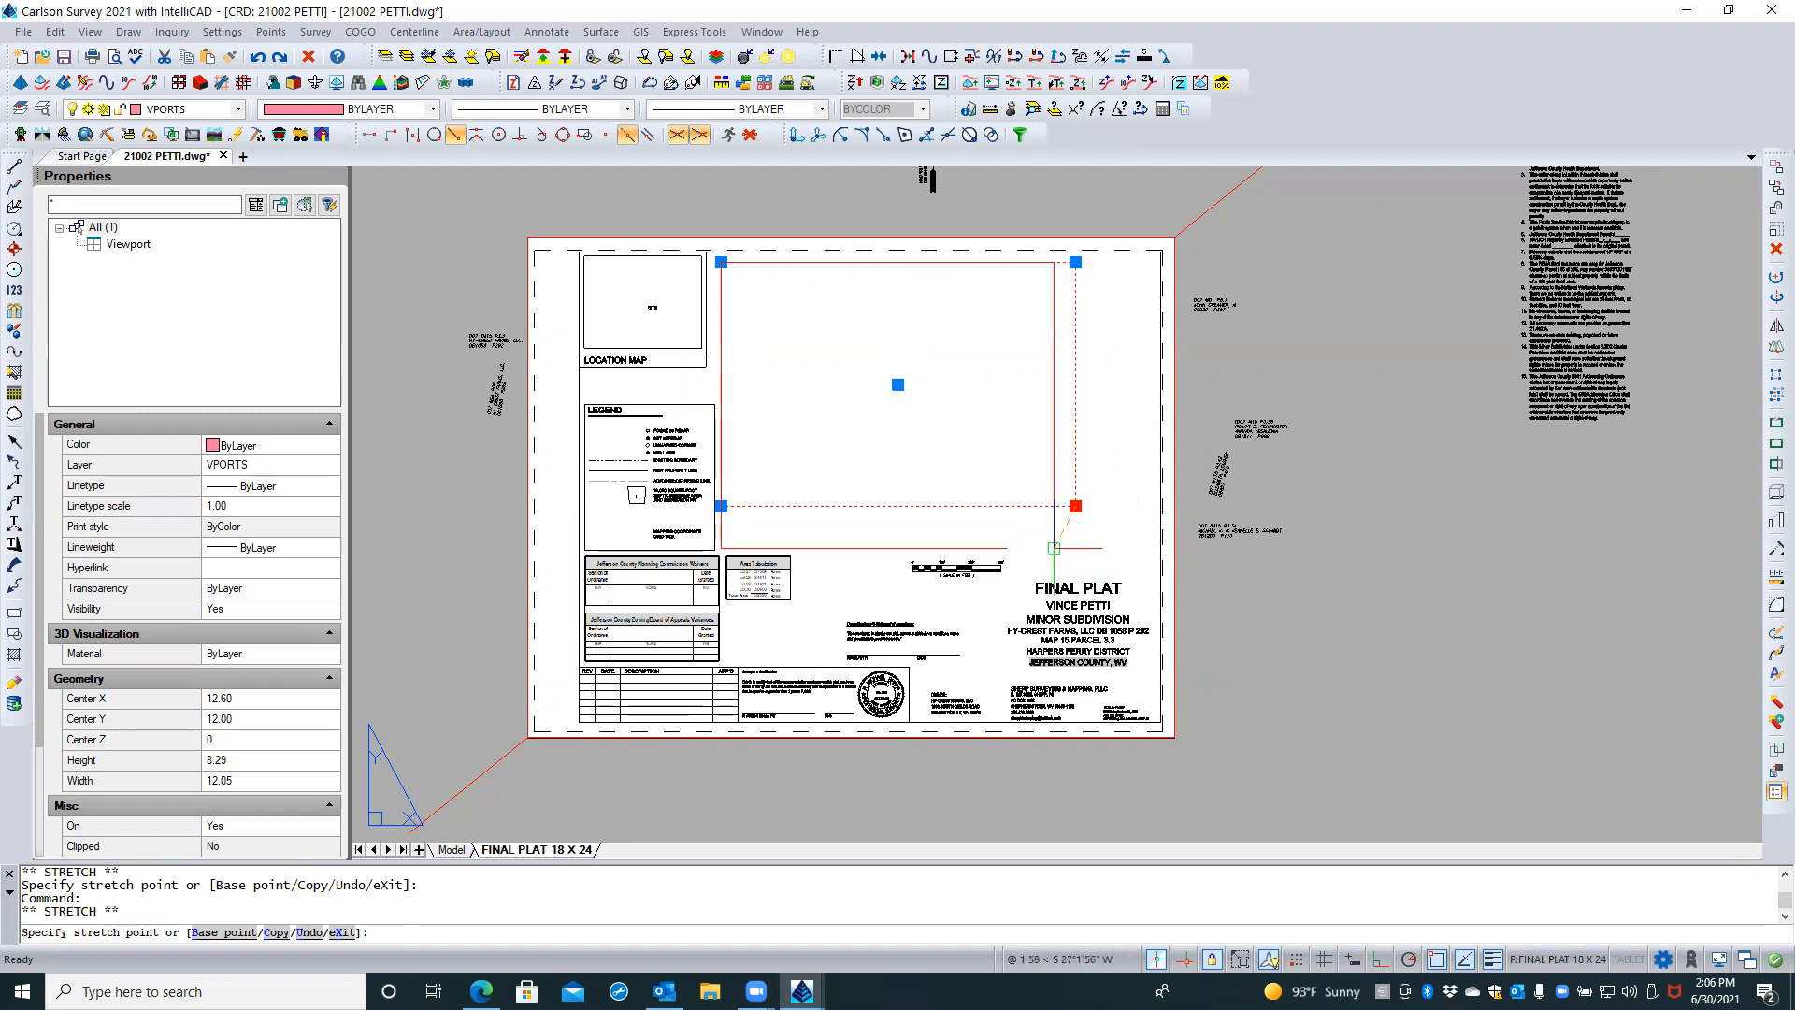
left_click(1054, 548)
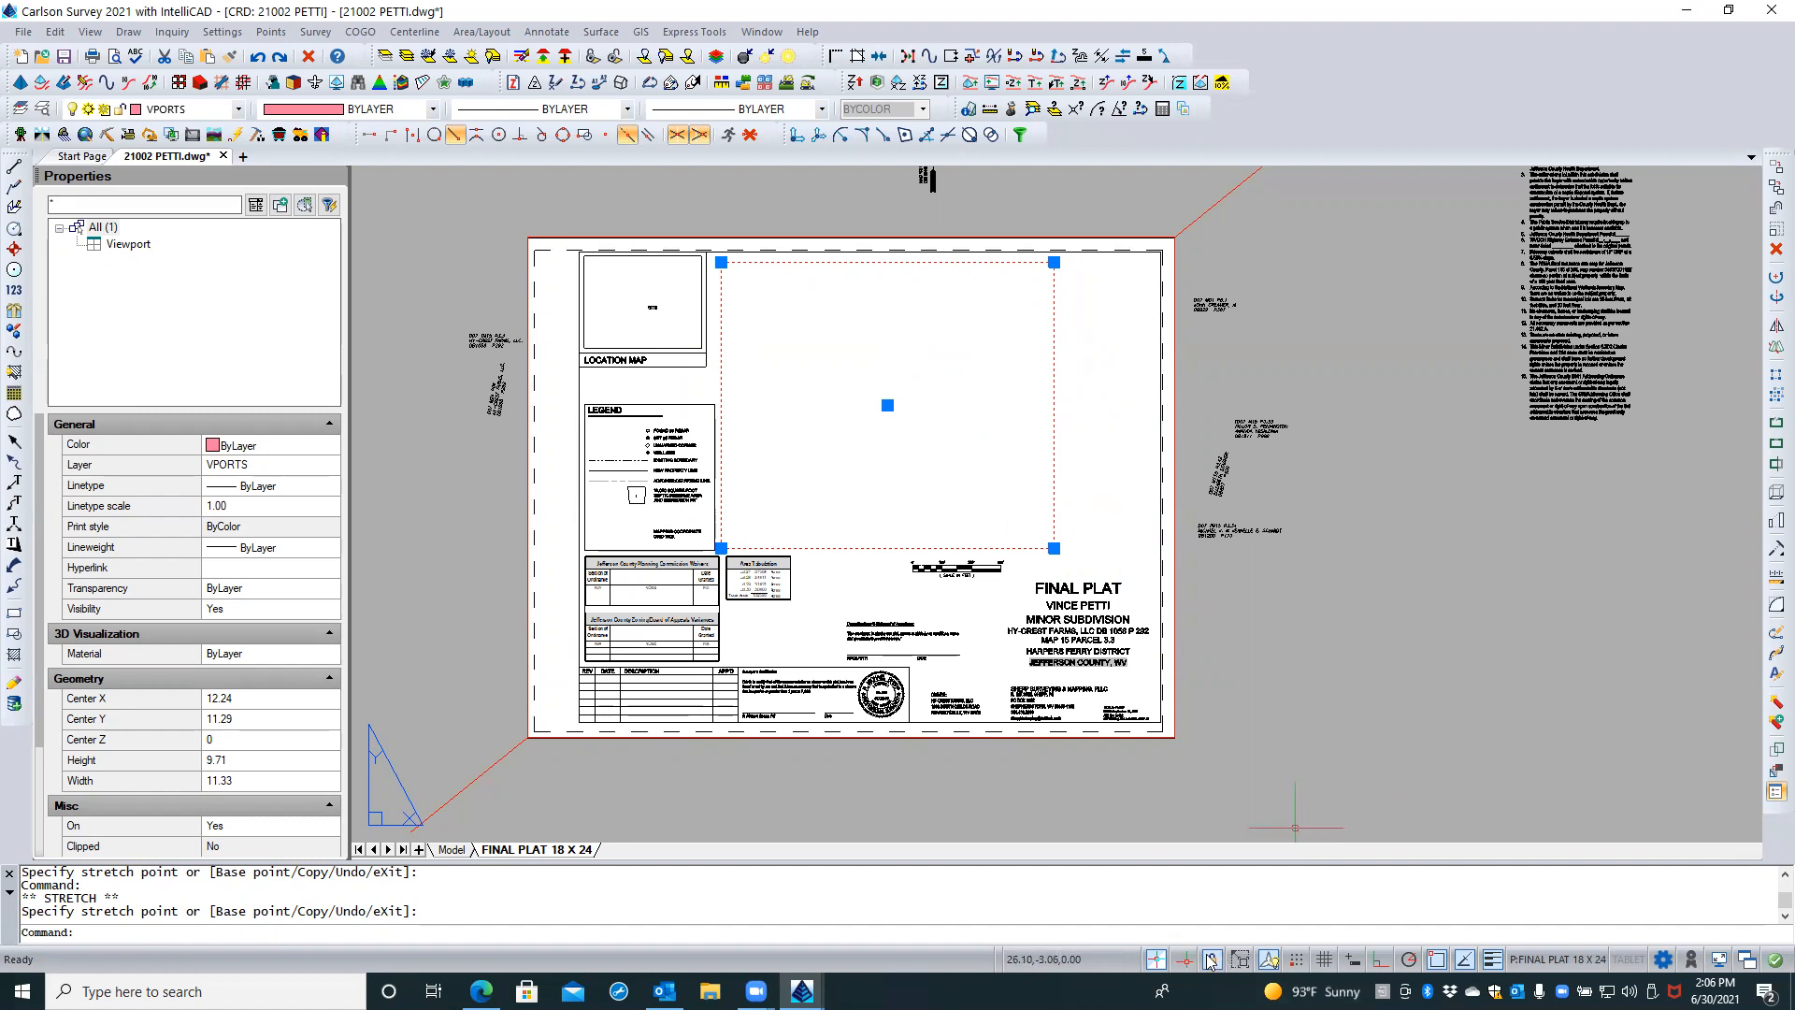
Unlock the display of the main viewport on the plat sheet
scroll(219, 692, "down", 3)
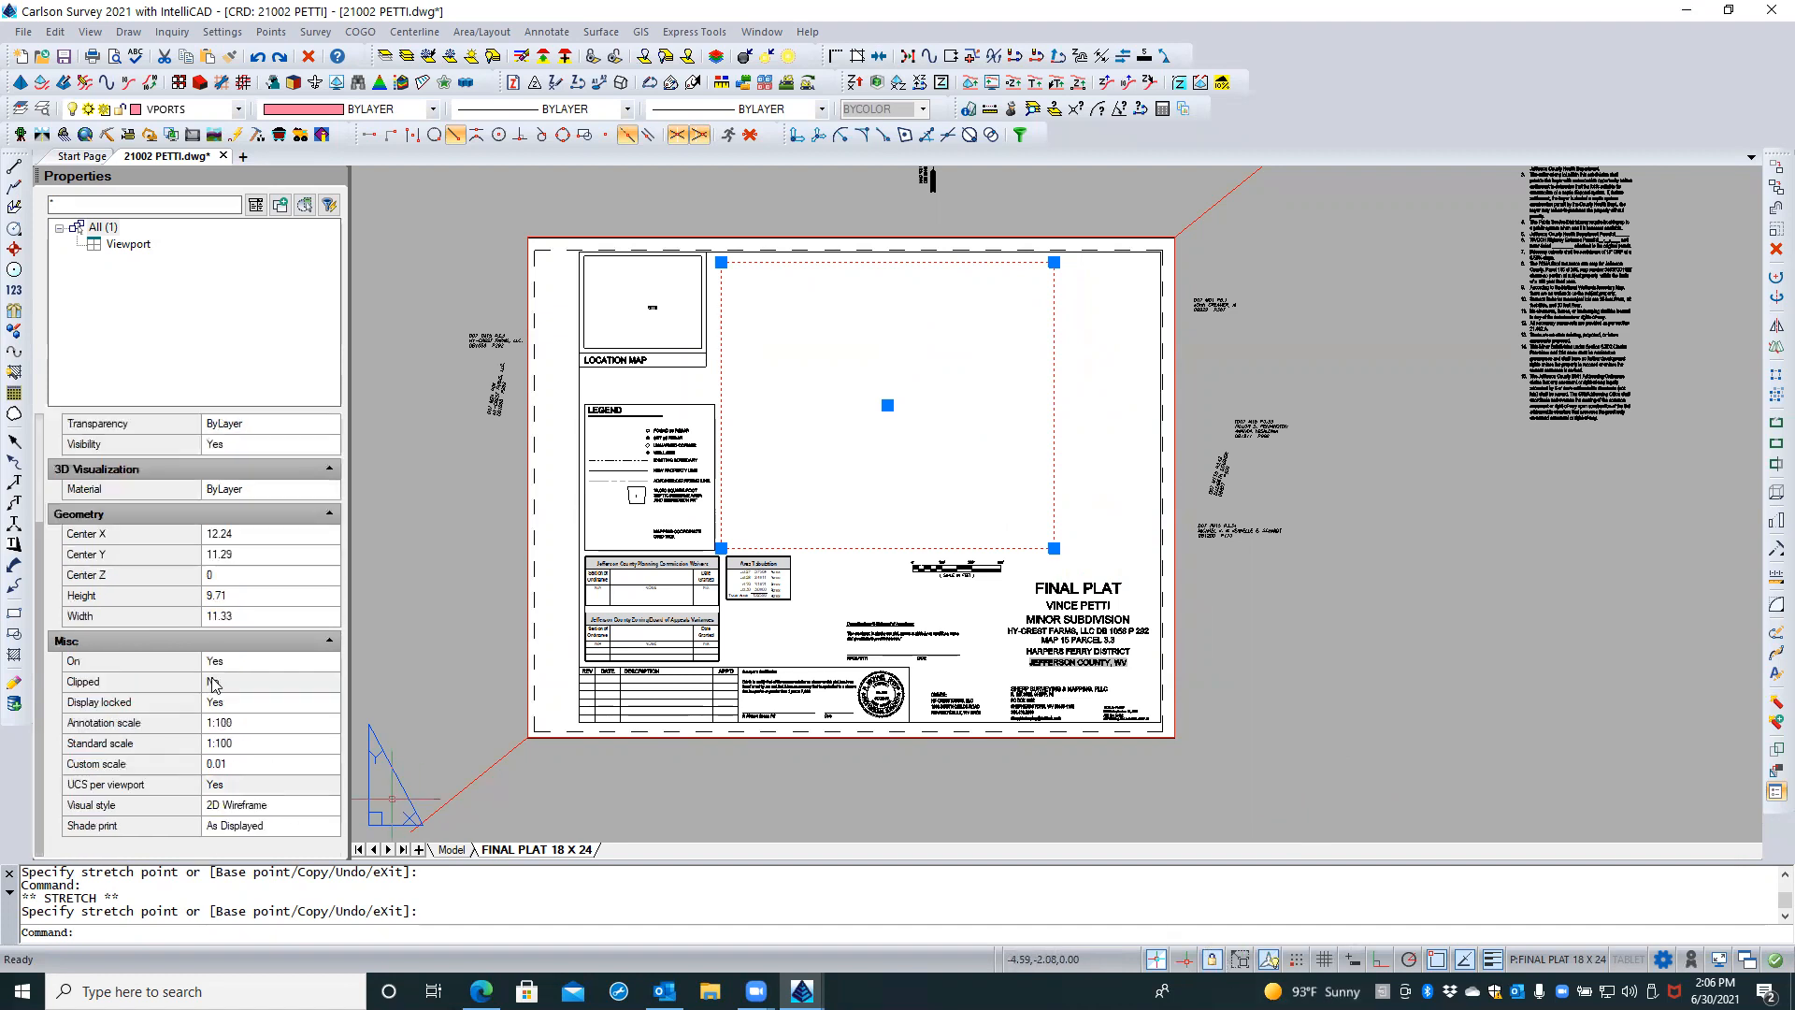
left_click(116, 246)
scroll(164, 566, "down", 3)
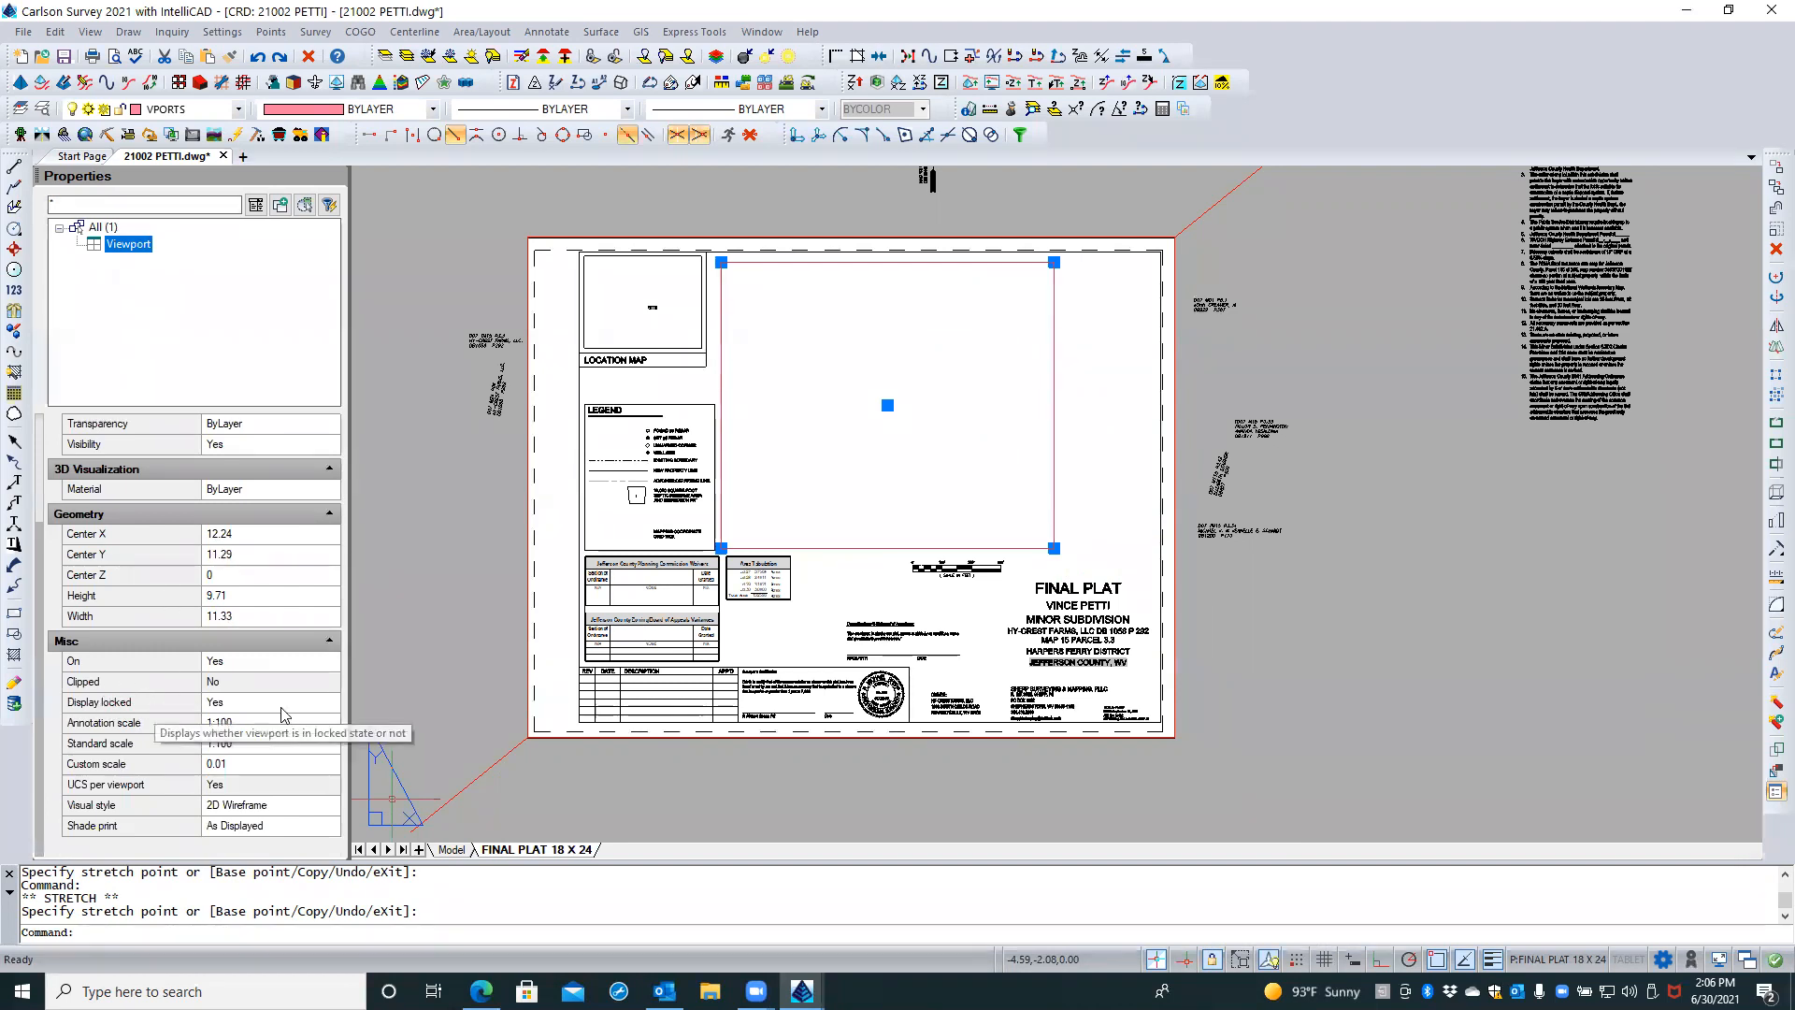
left_click(259, 709)
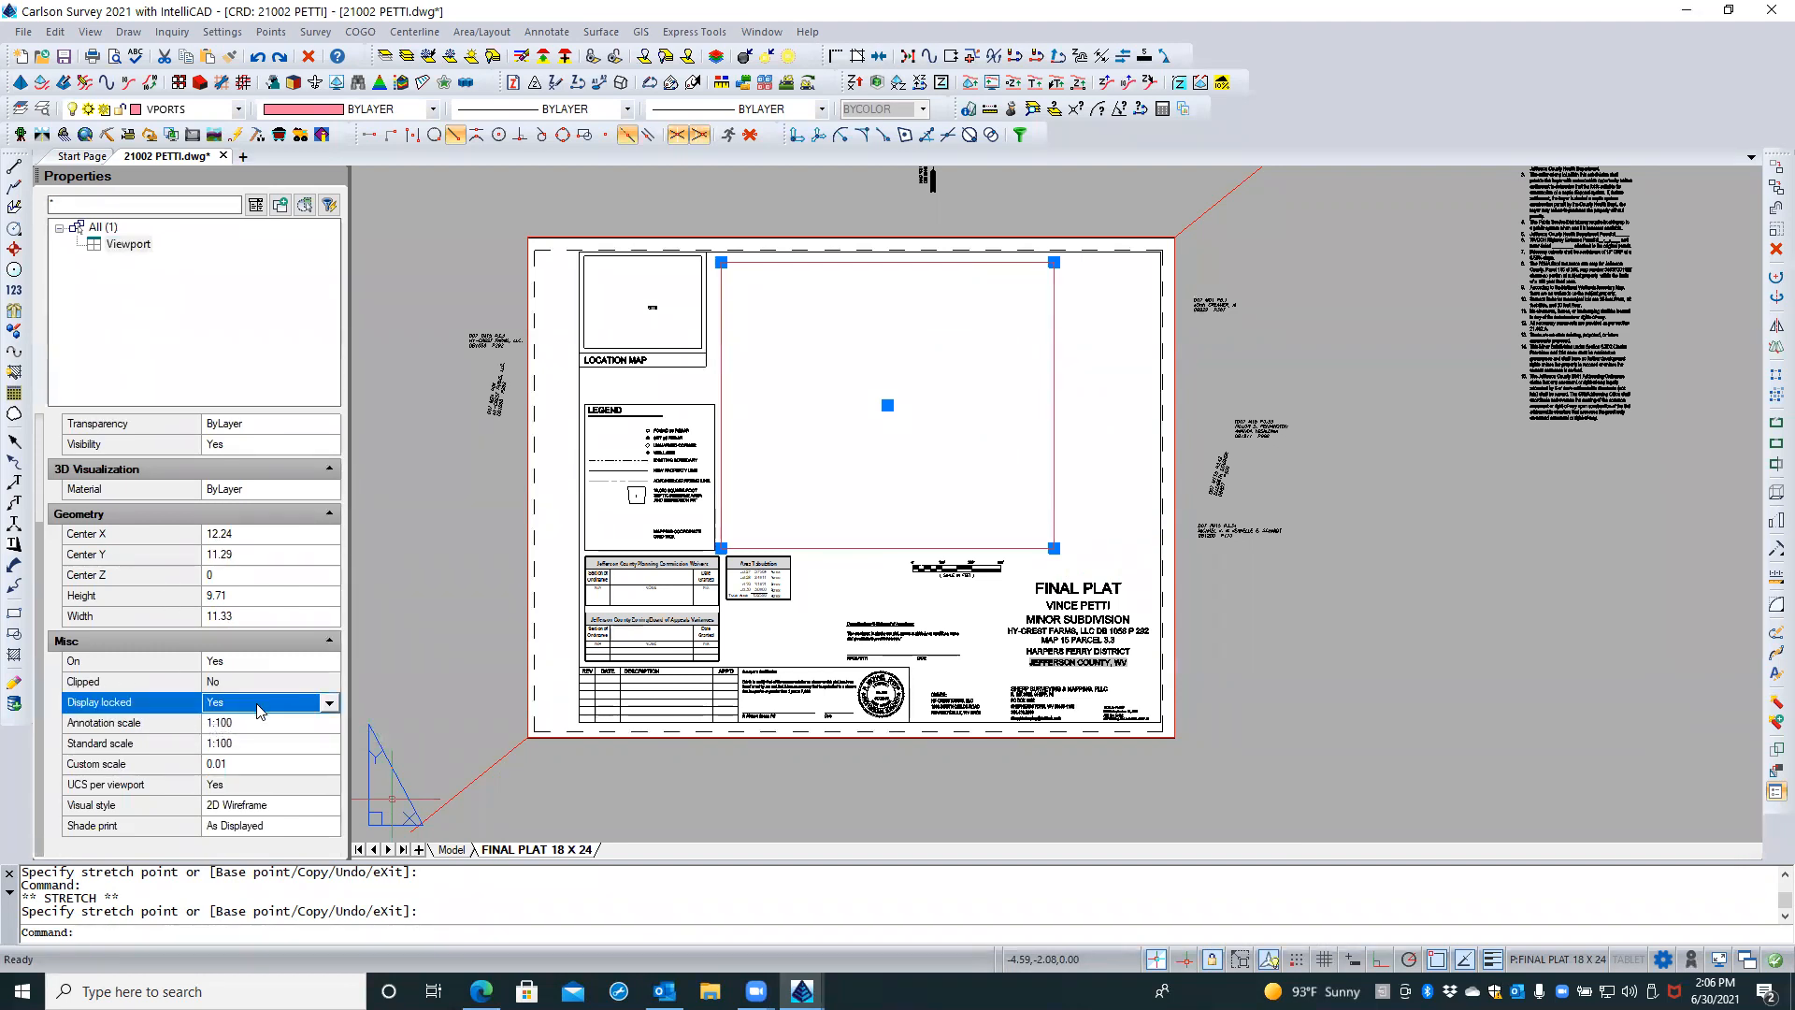
left_click(259, 711)
left_click(225, 738)
Activate the viewport, zoom to extents and fit the survey points inside its frame, and return to paper space
double_click(887, 438)
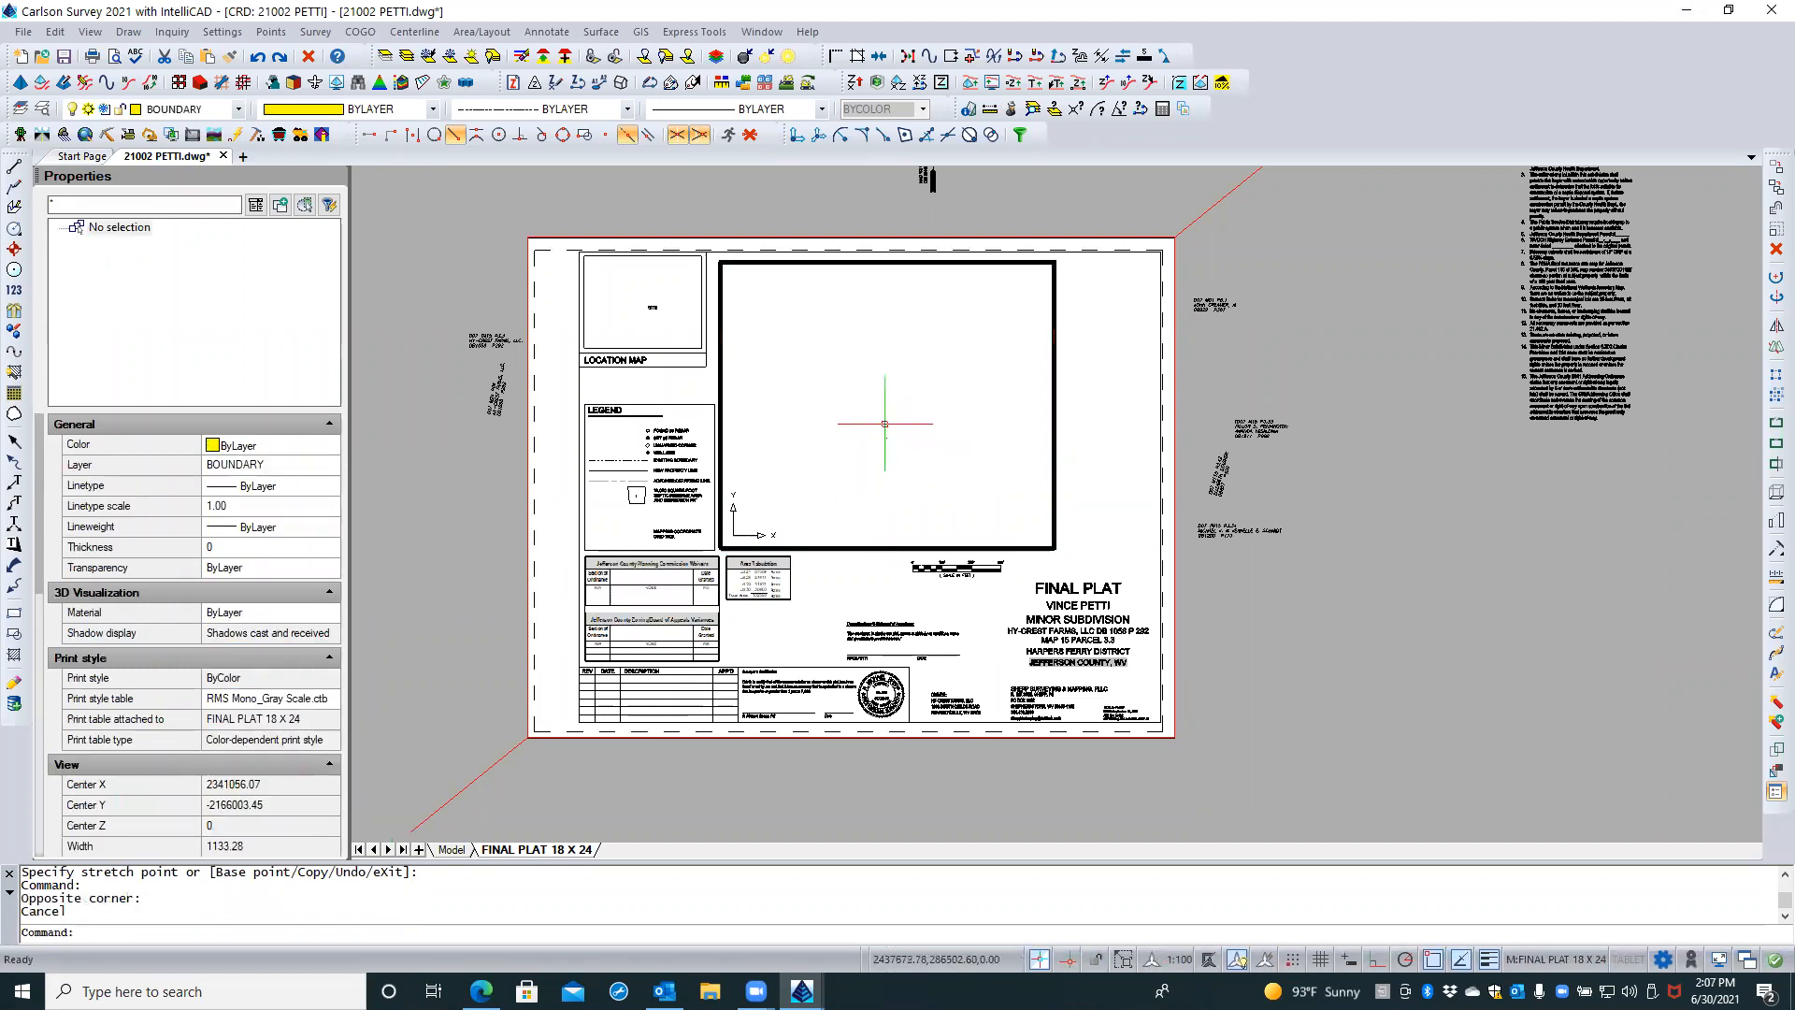
middle_click(888, 425)
middle_click_drag(877, 420, 781, 363)
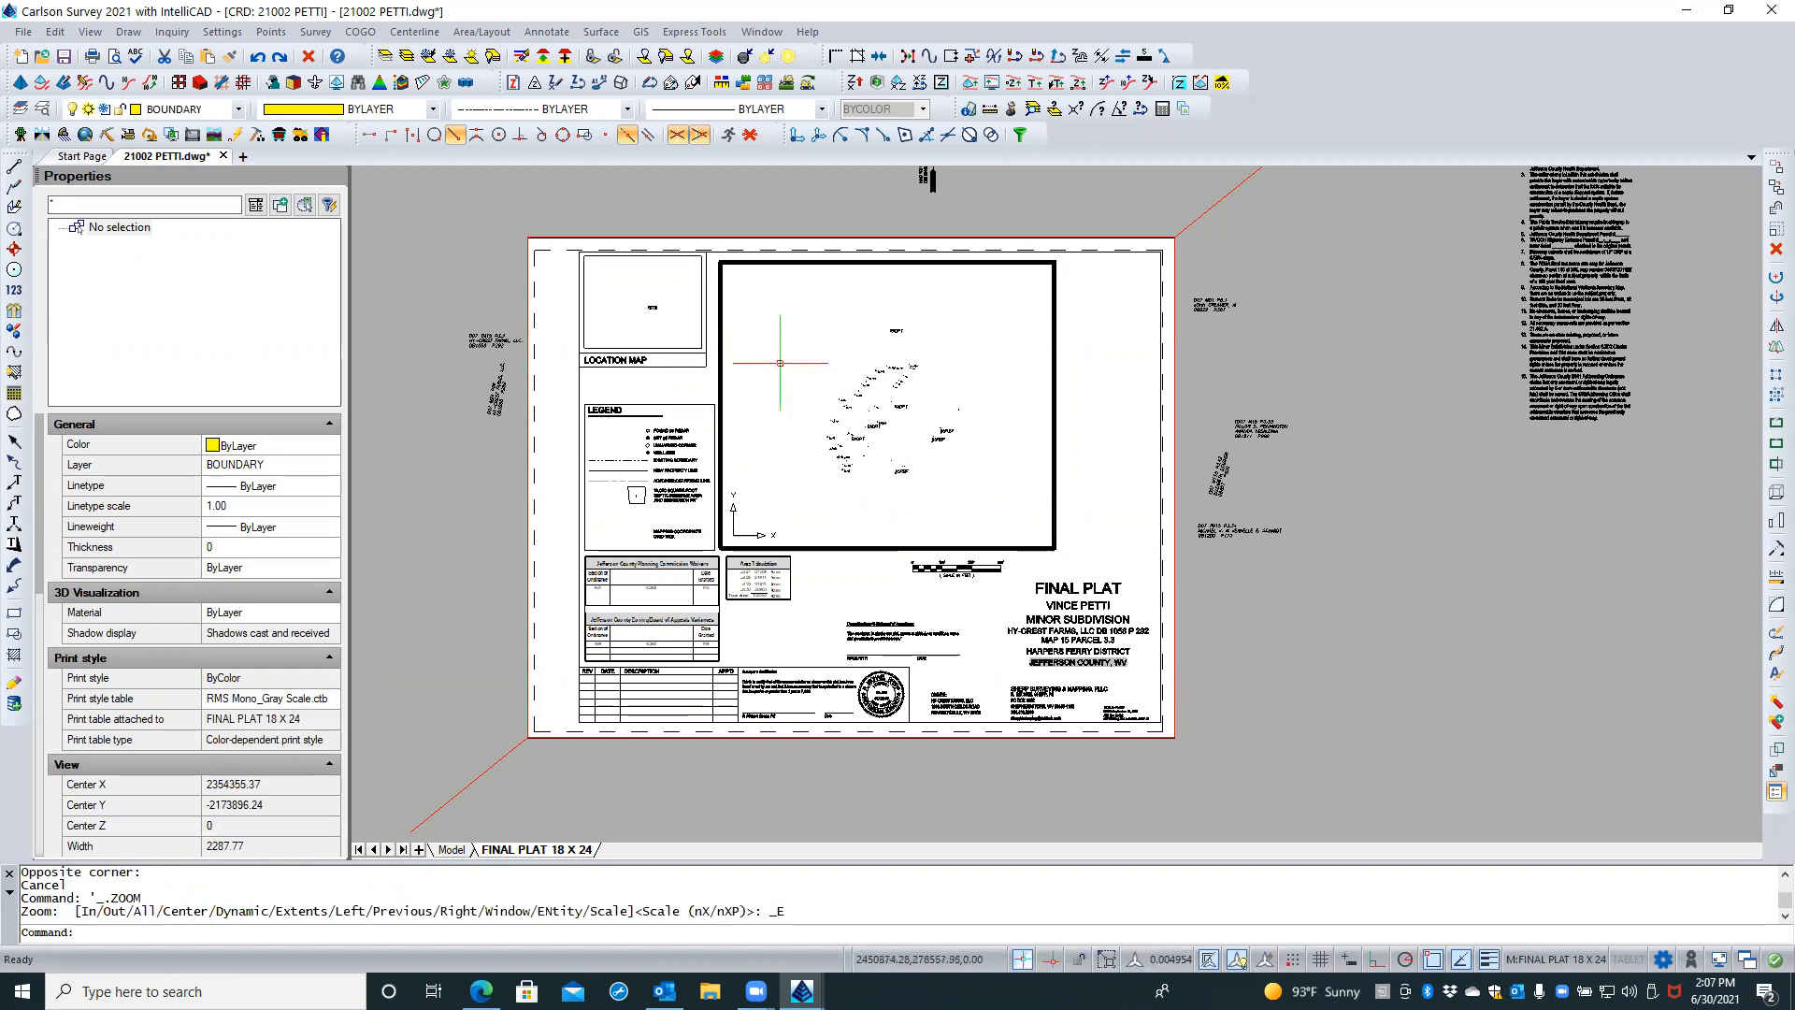
scroll(884, 423, "down", 2)
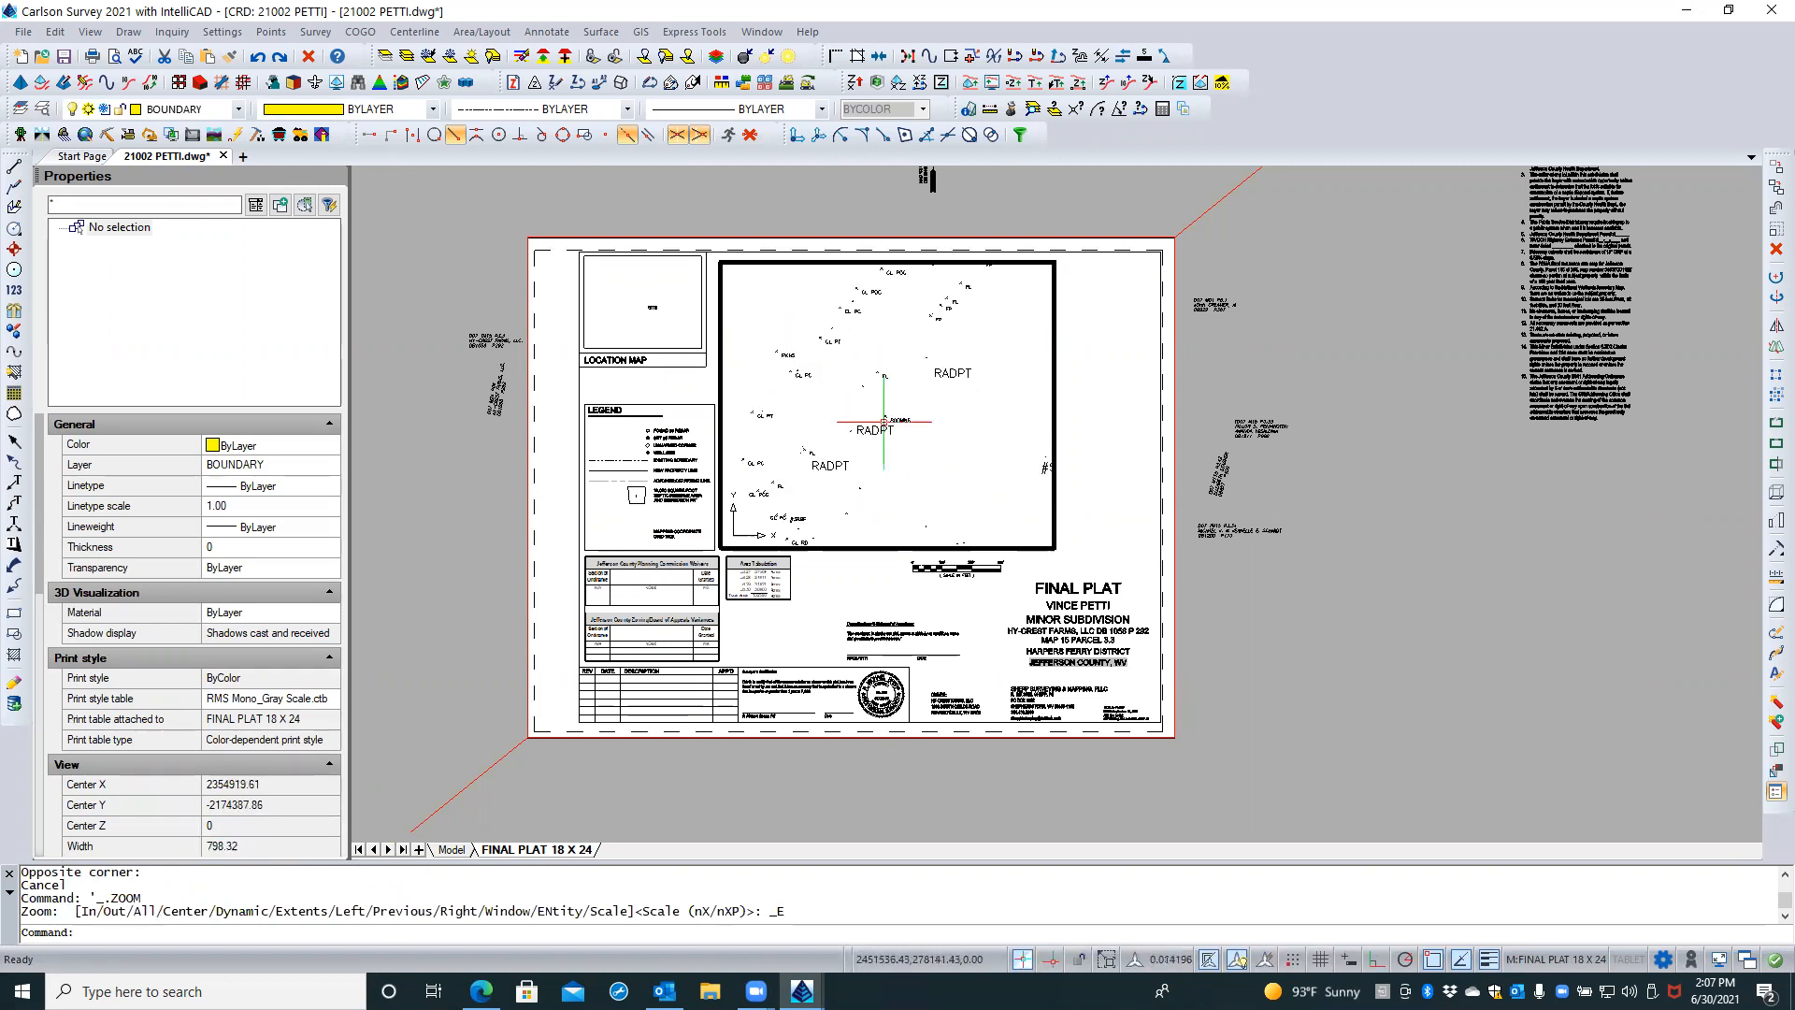
mouse_move(856, 429)
middle_mouse_down()
mouse_move(830, 426)
mouse_move(866, 418)
middle_mouse_up()
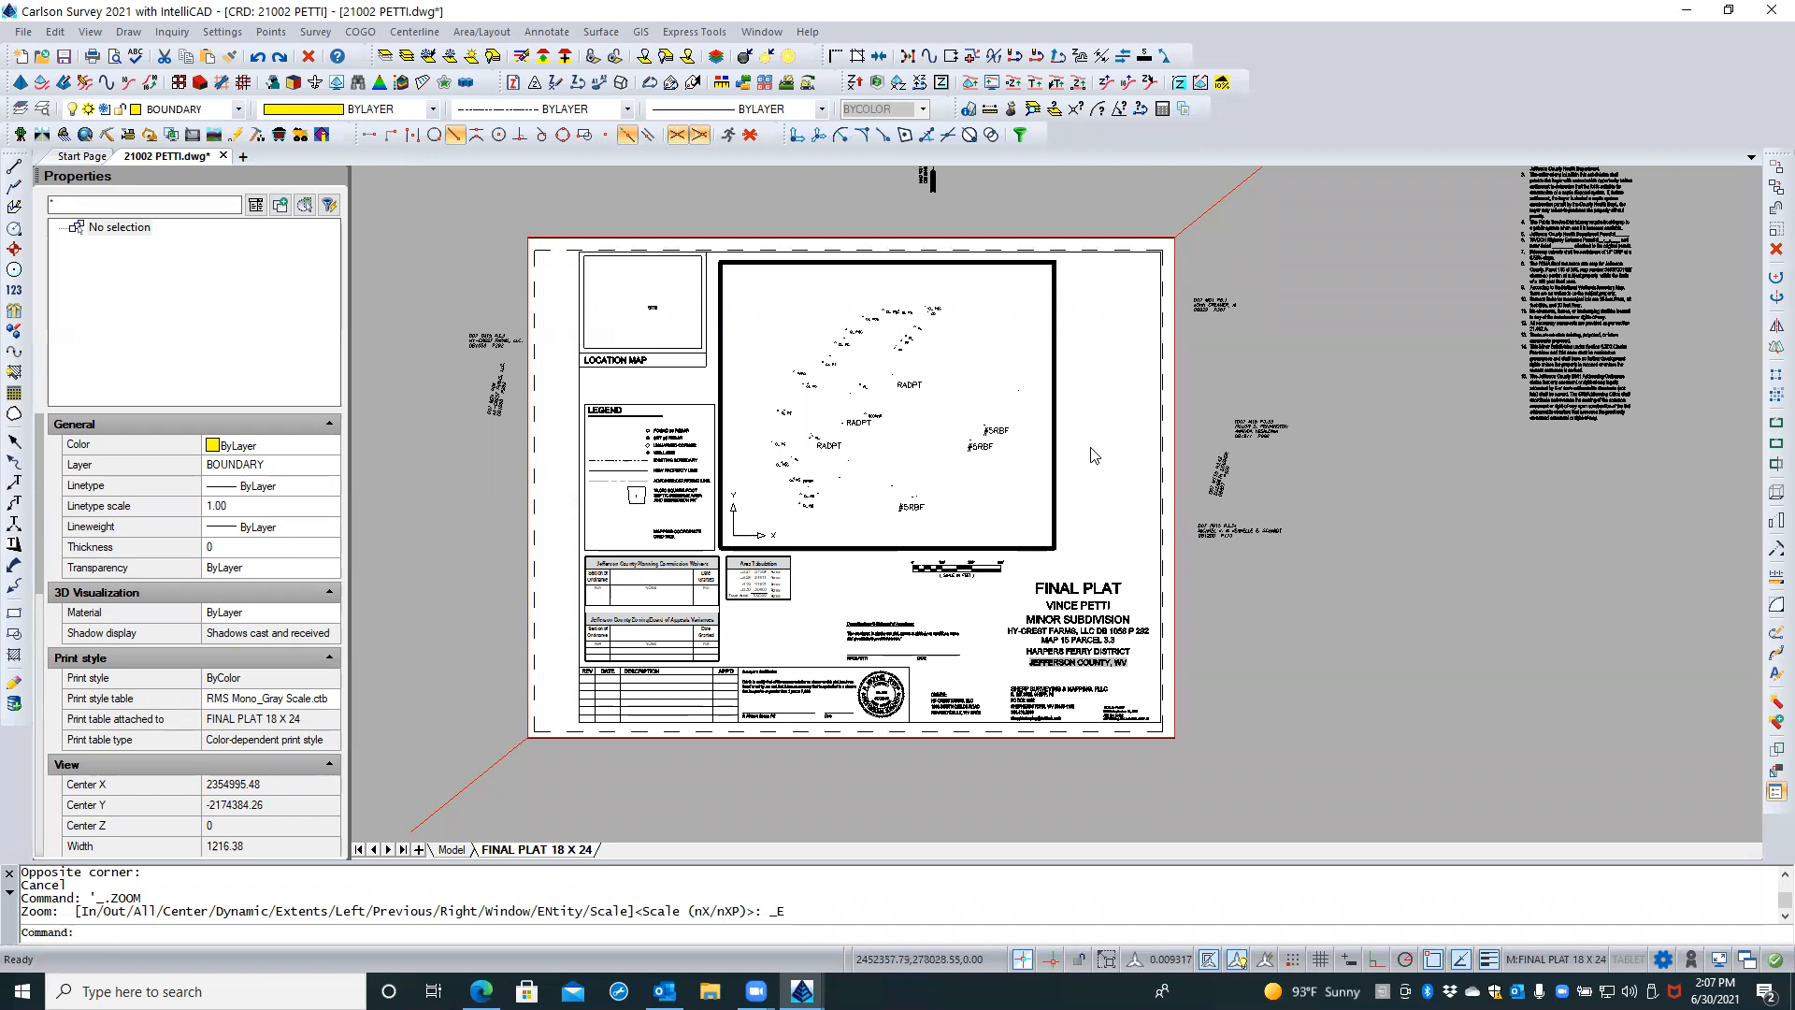
double_click(1050, 455)
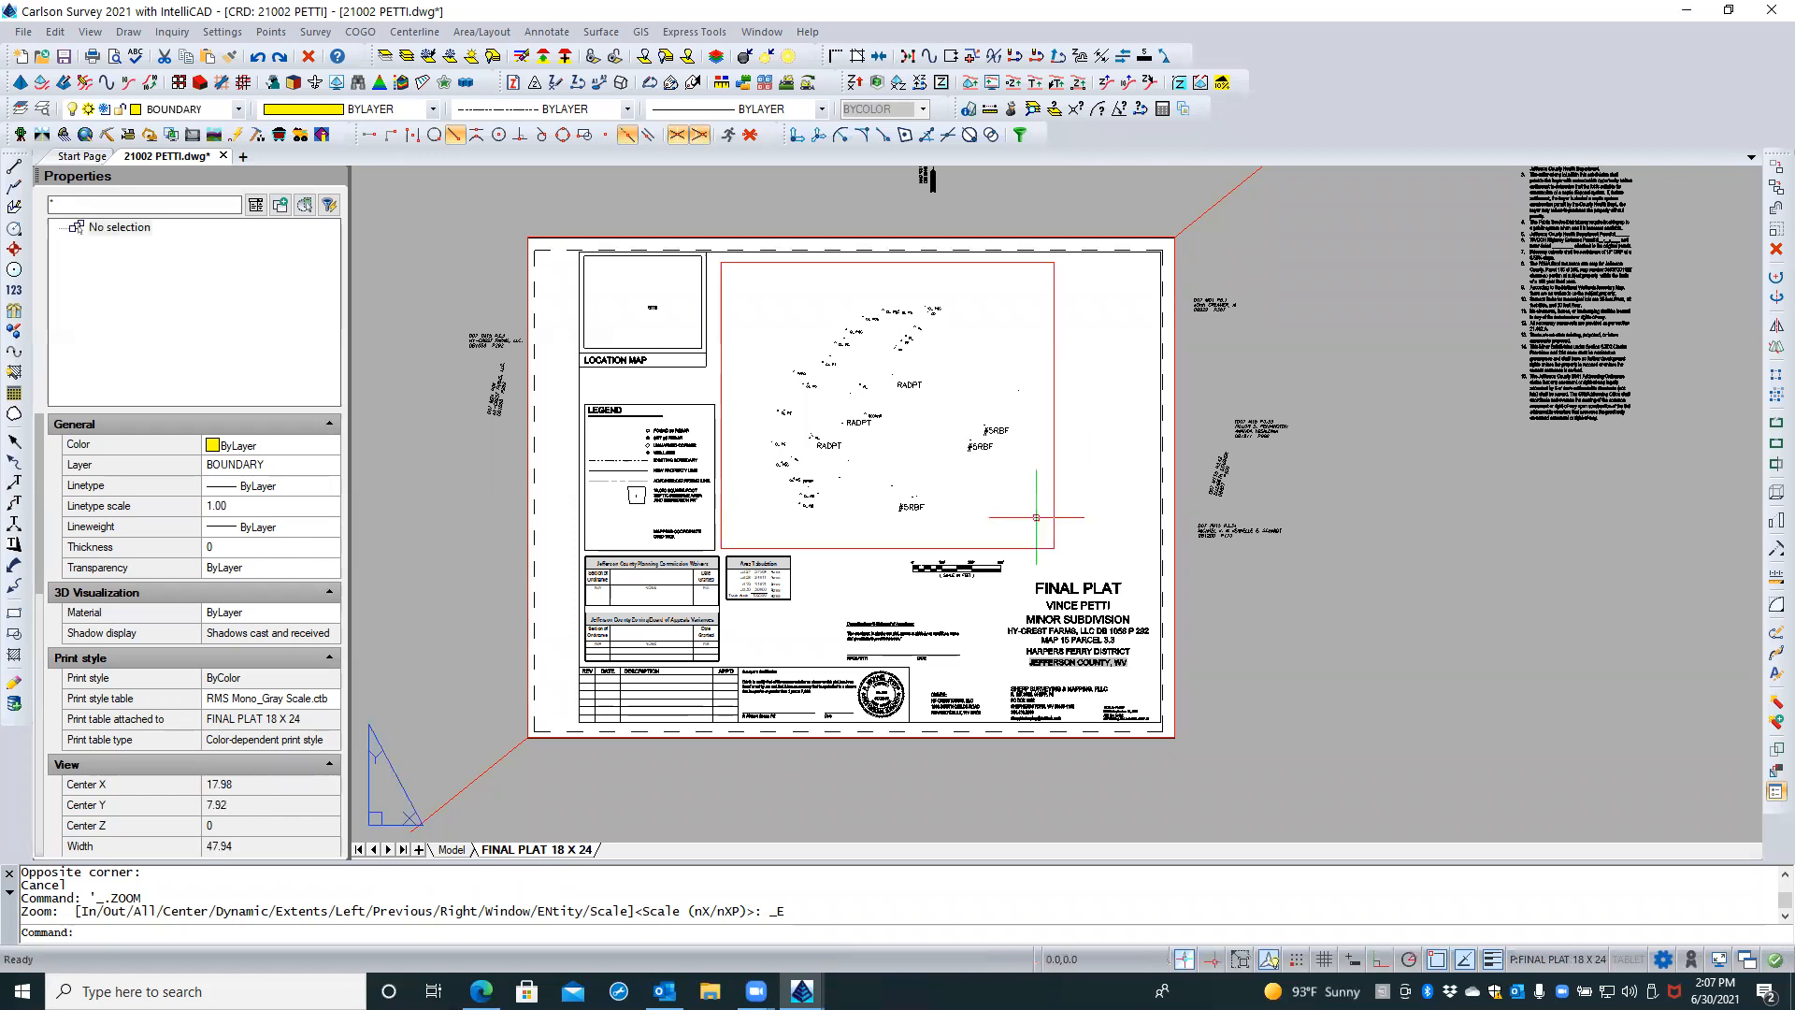
Set the viewport's standard scale to 1" = 50'
left_click(1056, 456)
scroll(289, 667, "down", 3)
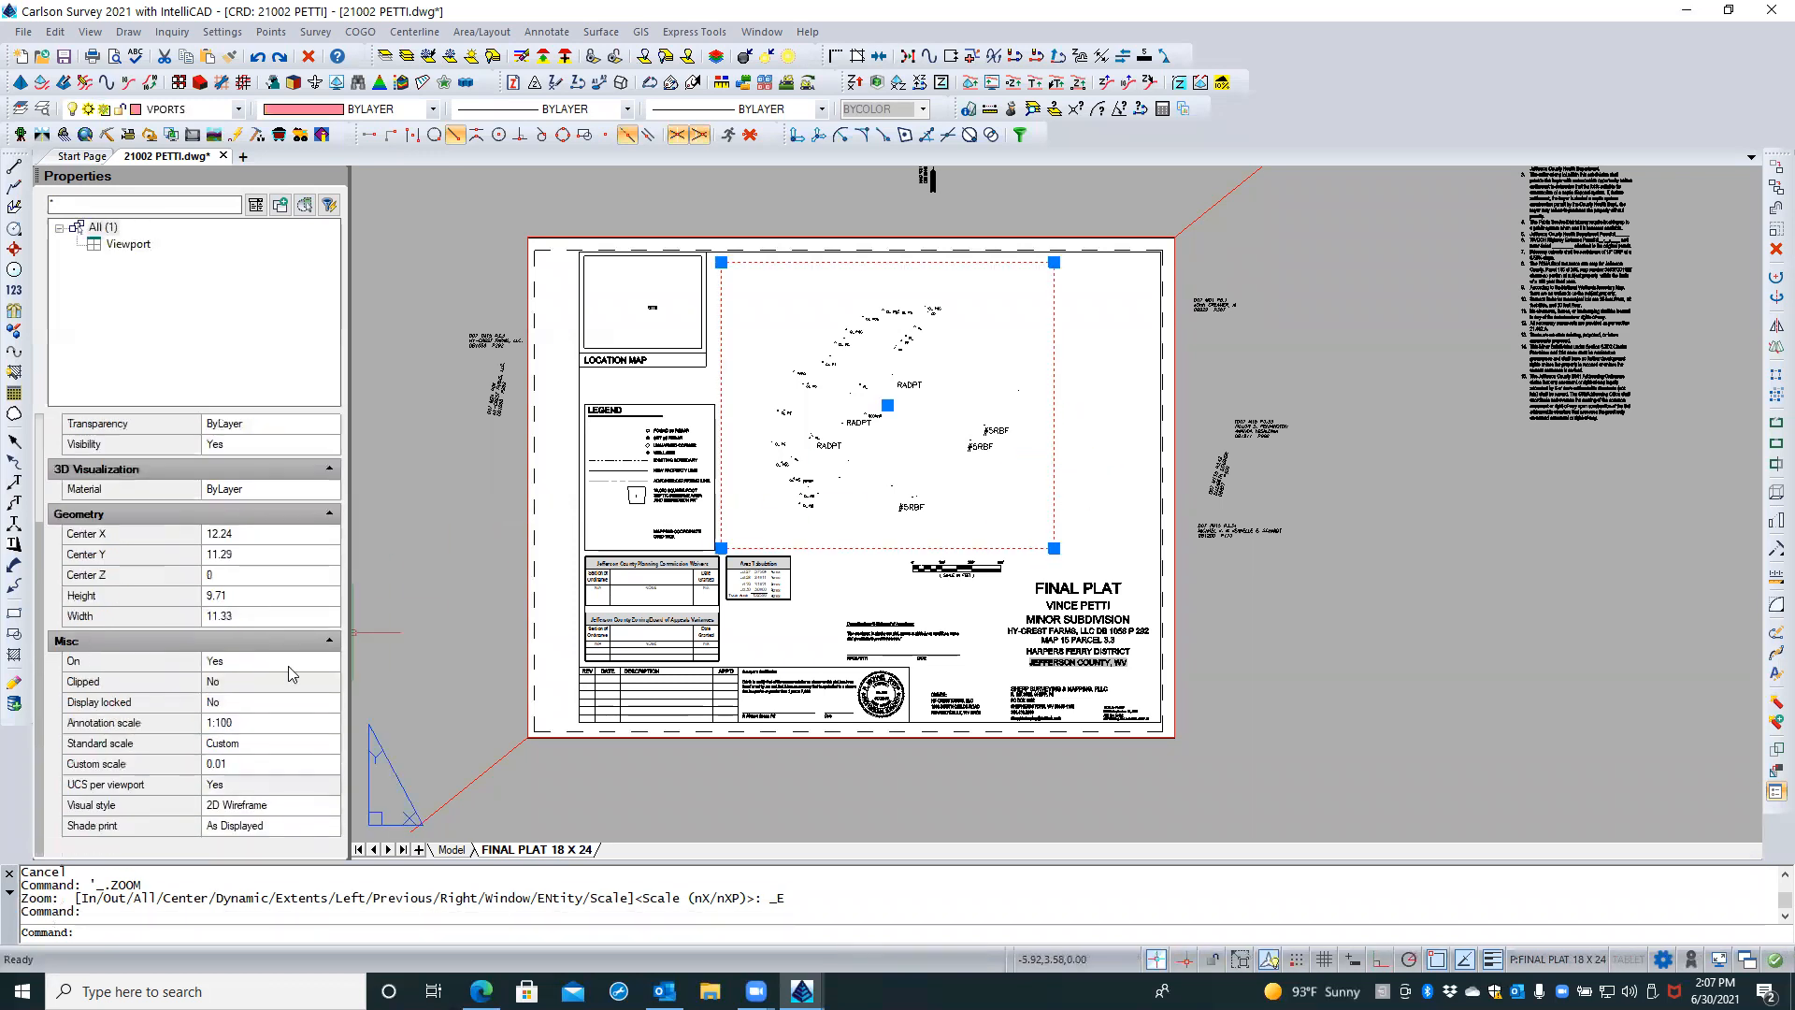
left_click(268, 748)
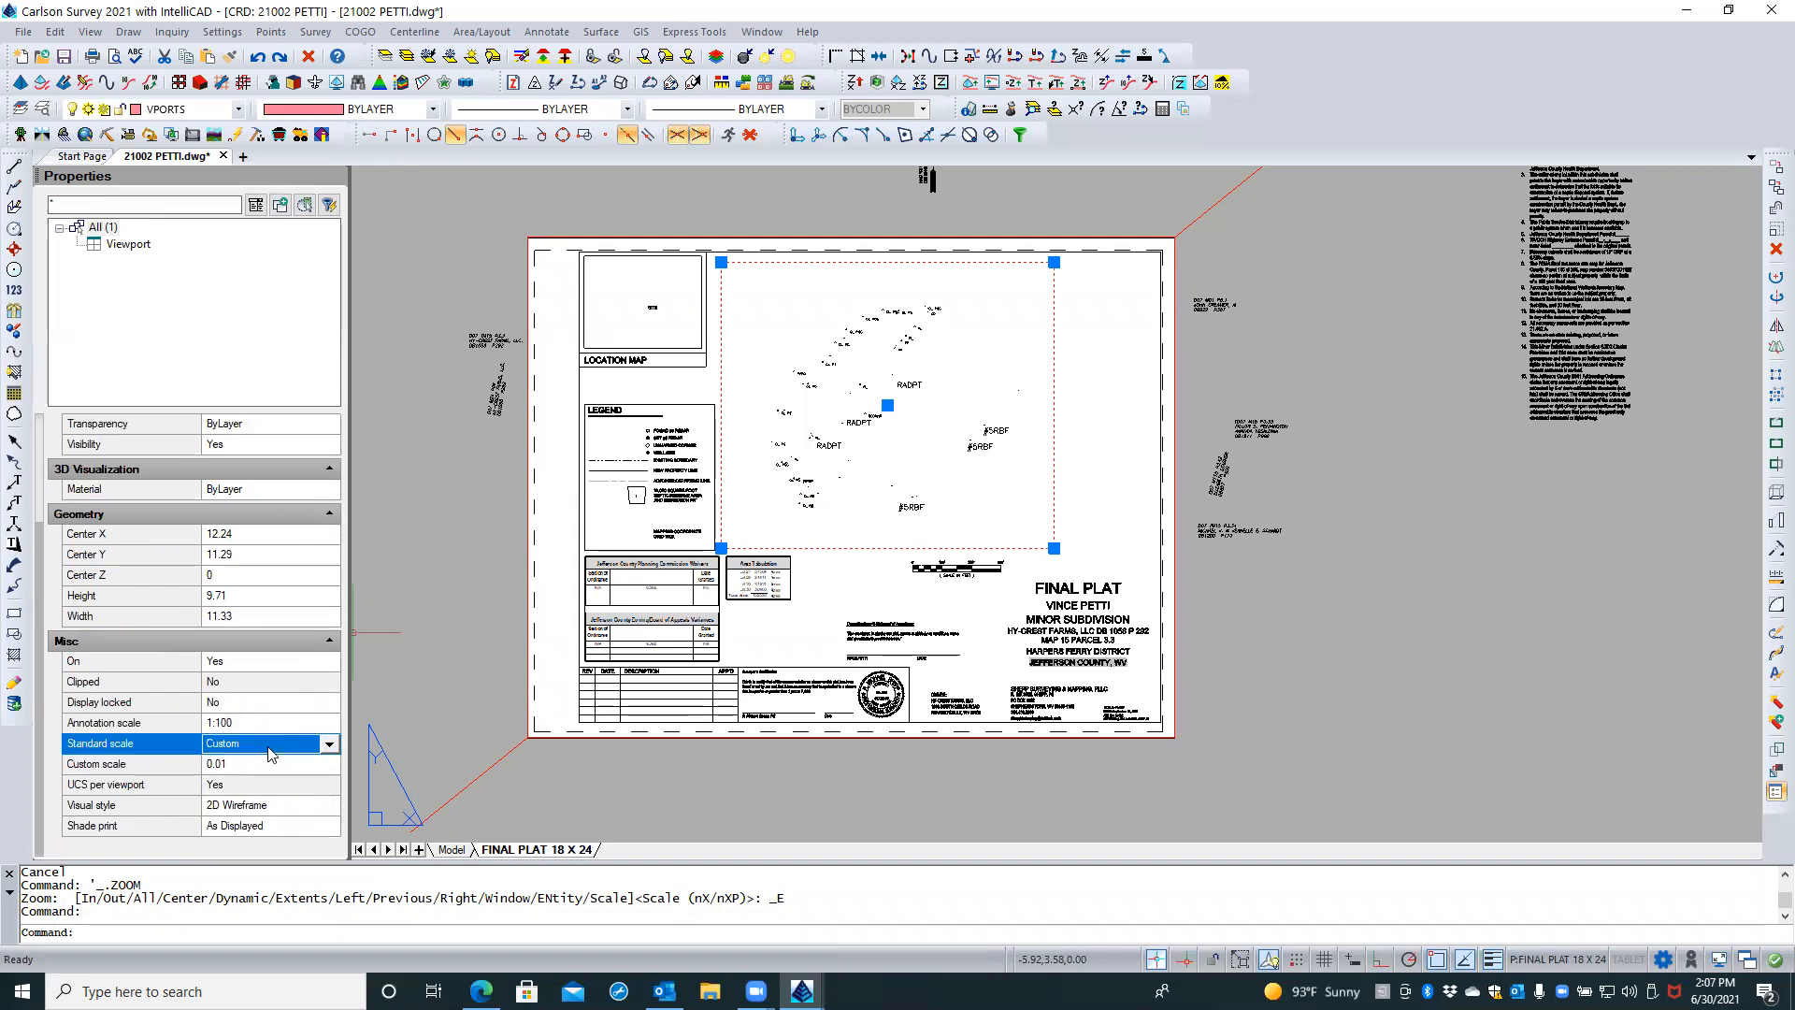
left_click(328, 744)
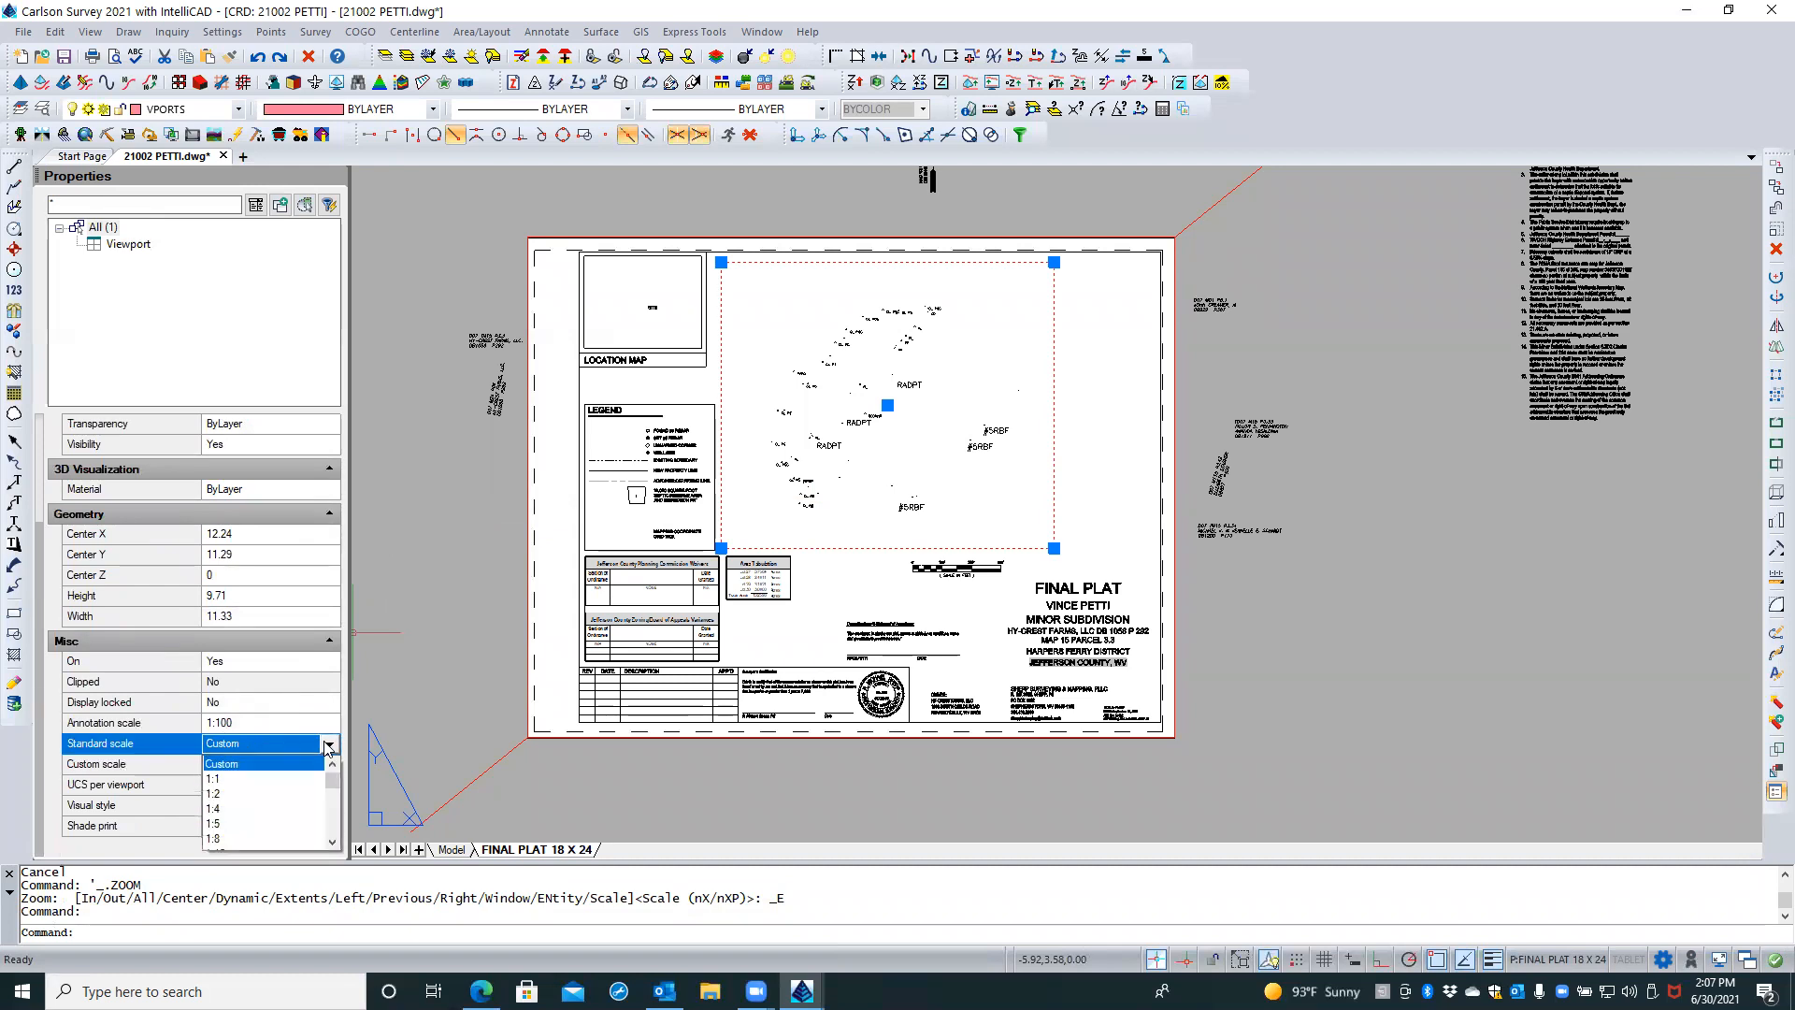
left_click_drag(331, 778, 334, 819)
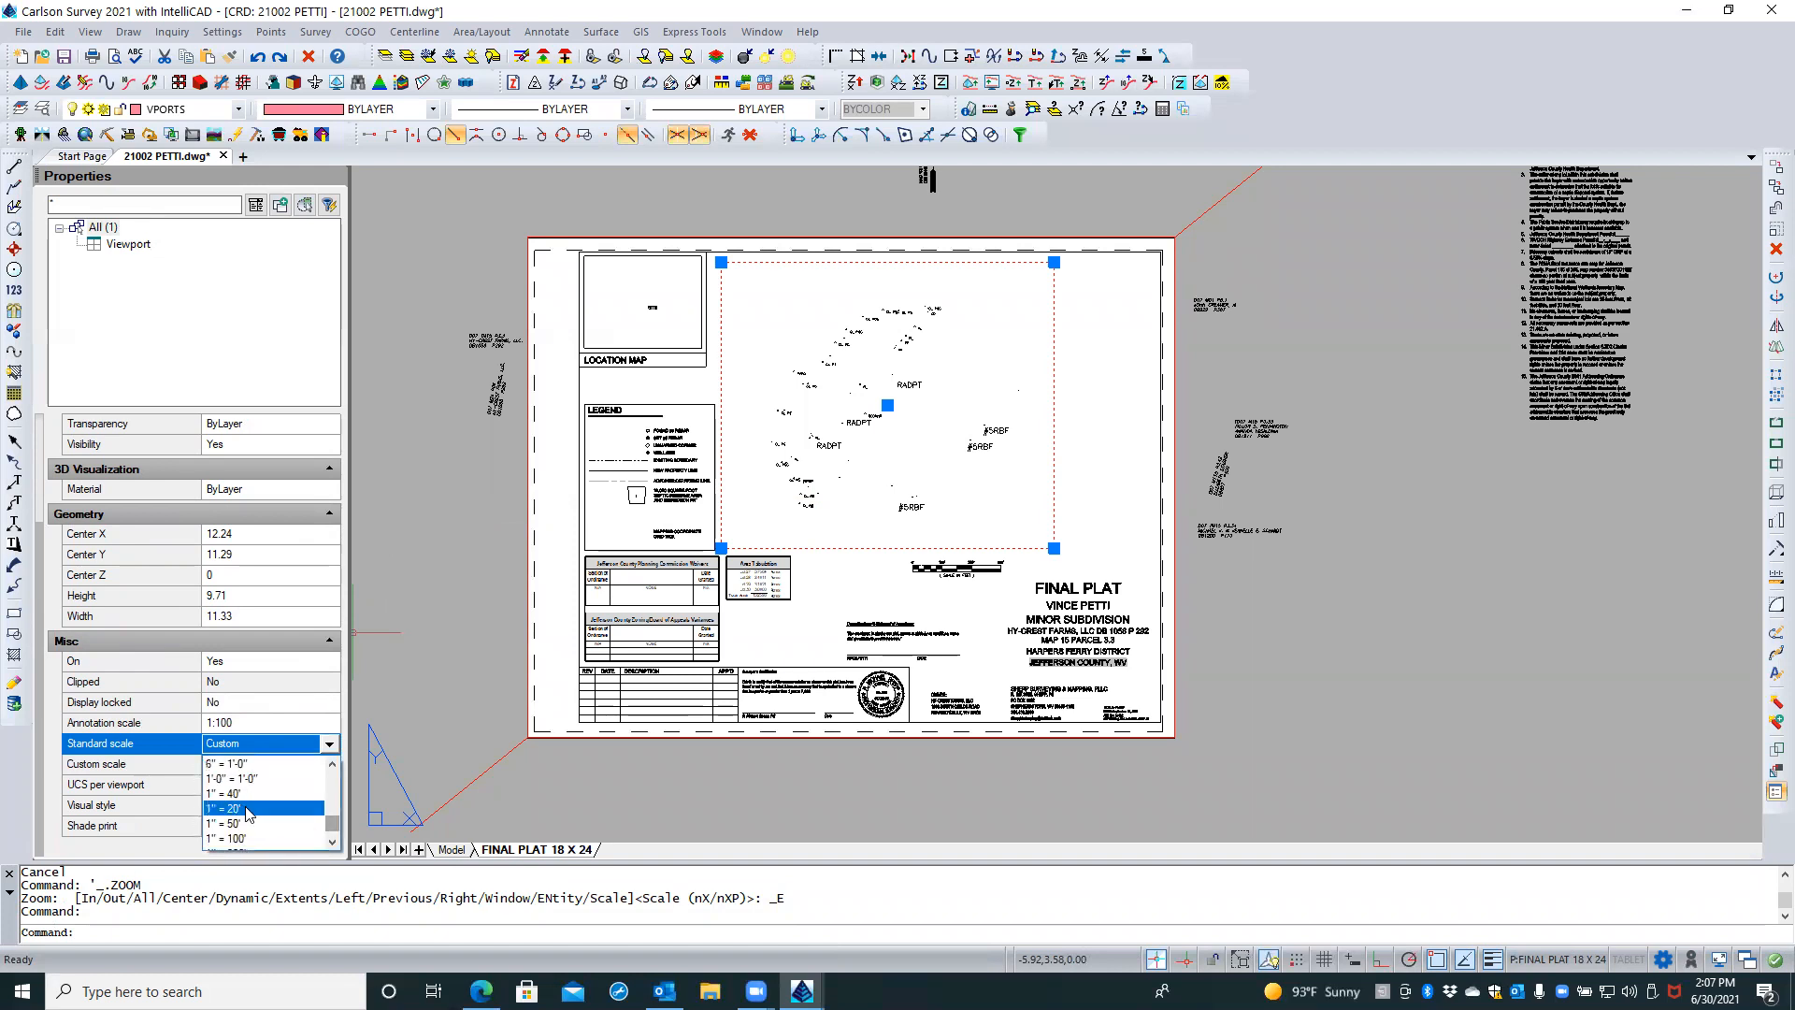
left_click(238, 824)
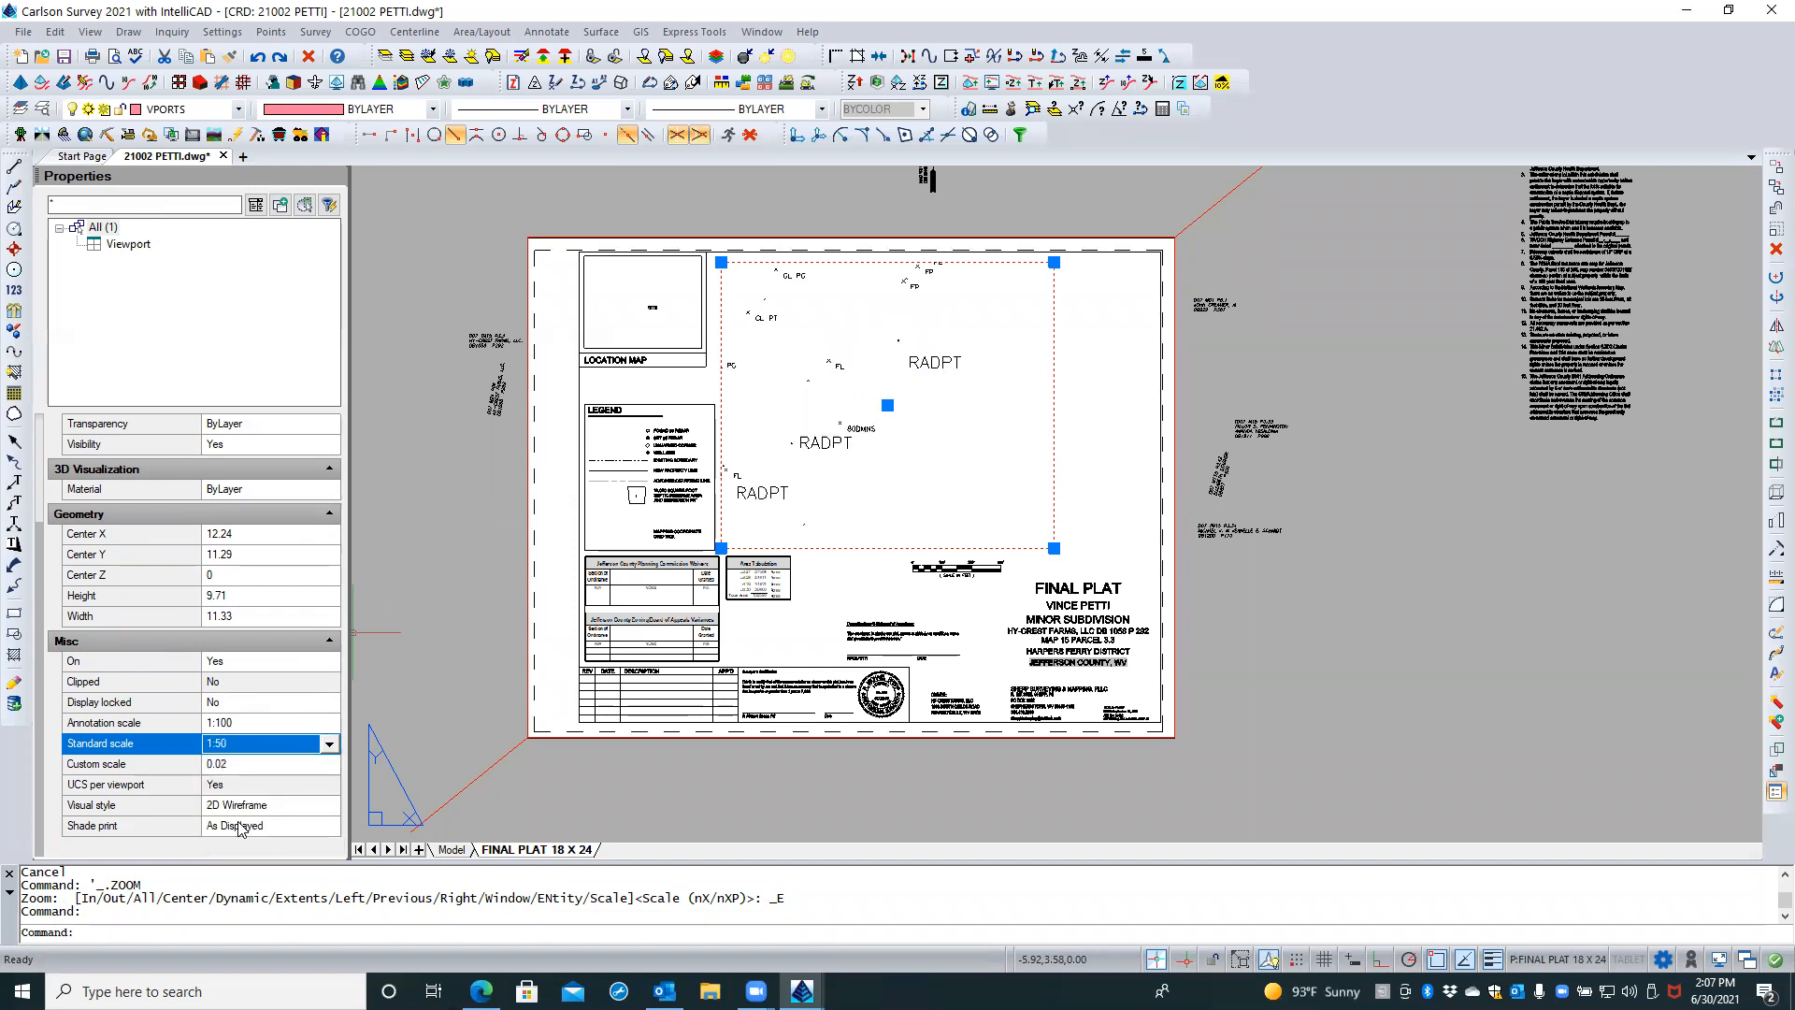
Activate the viewport, shift the survey points within its frame, and return to paper space
double_click(900, 392)
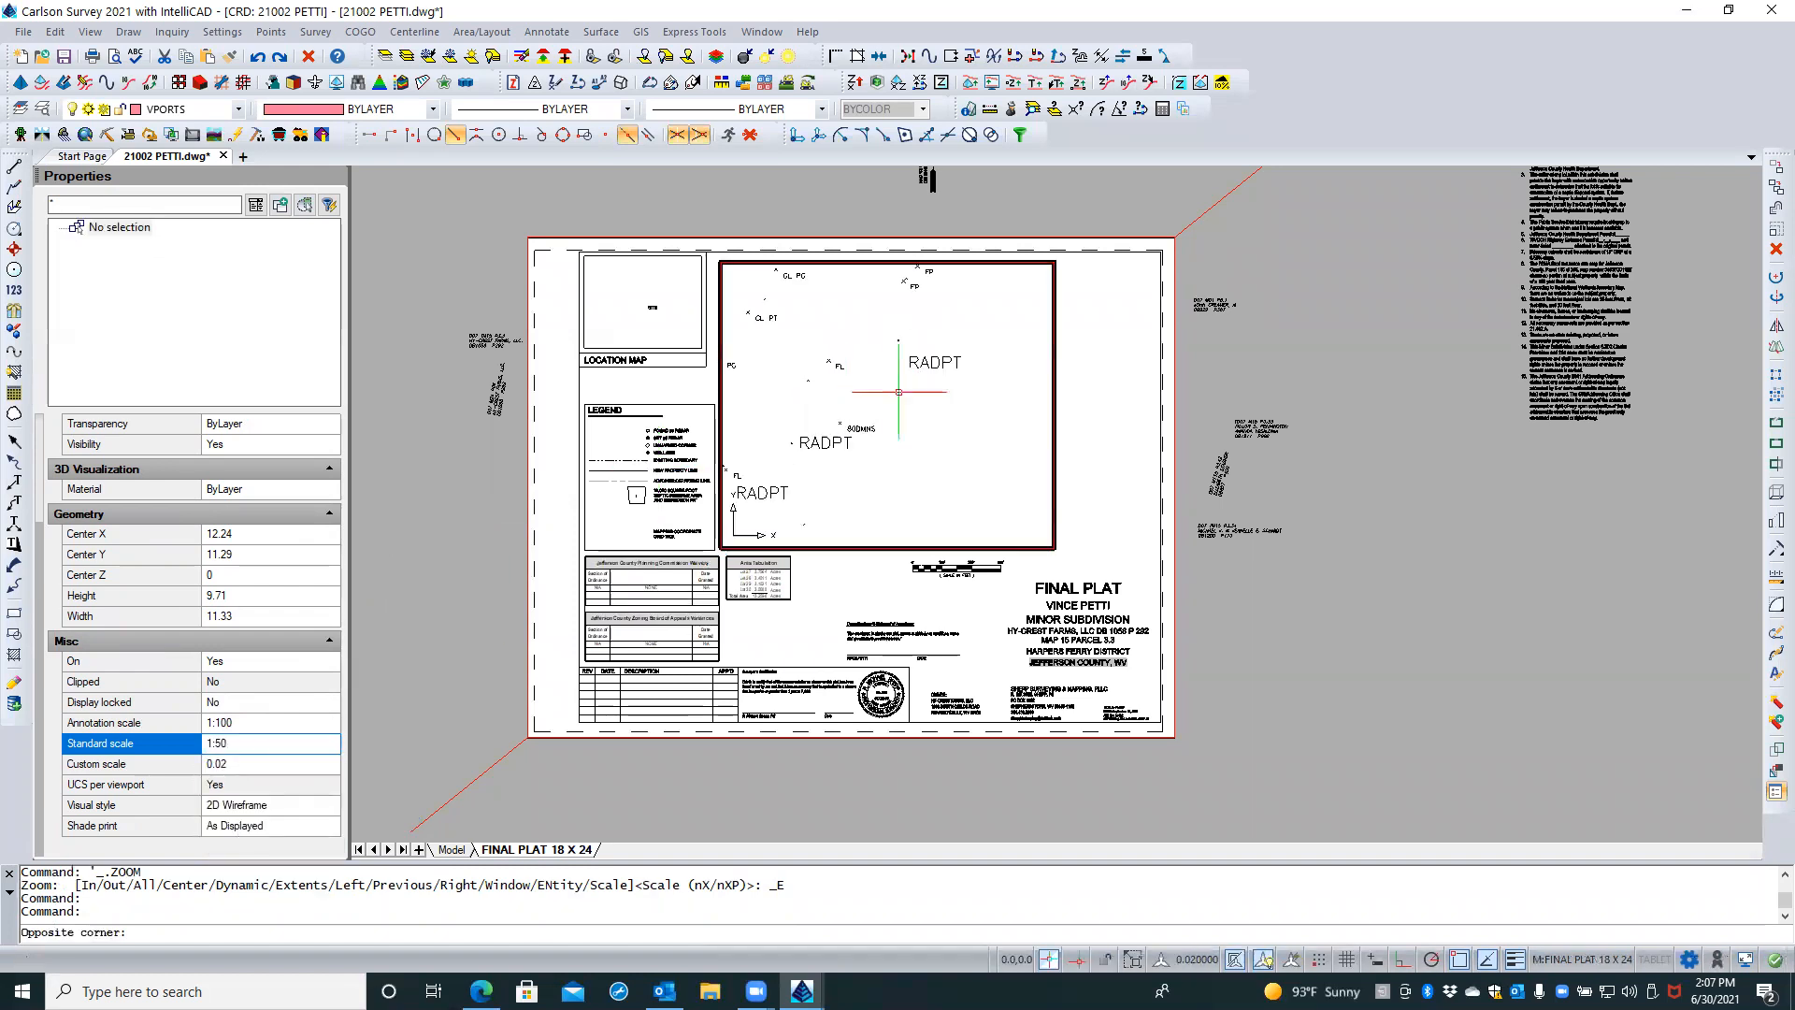
middle_click_drag(881, 388, 961, 444)
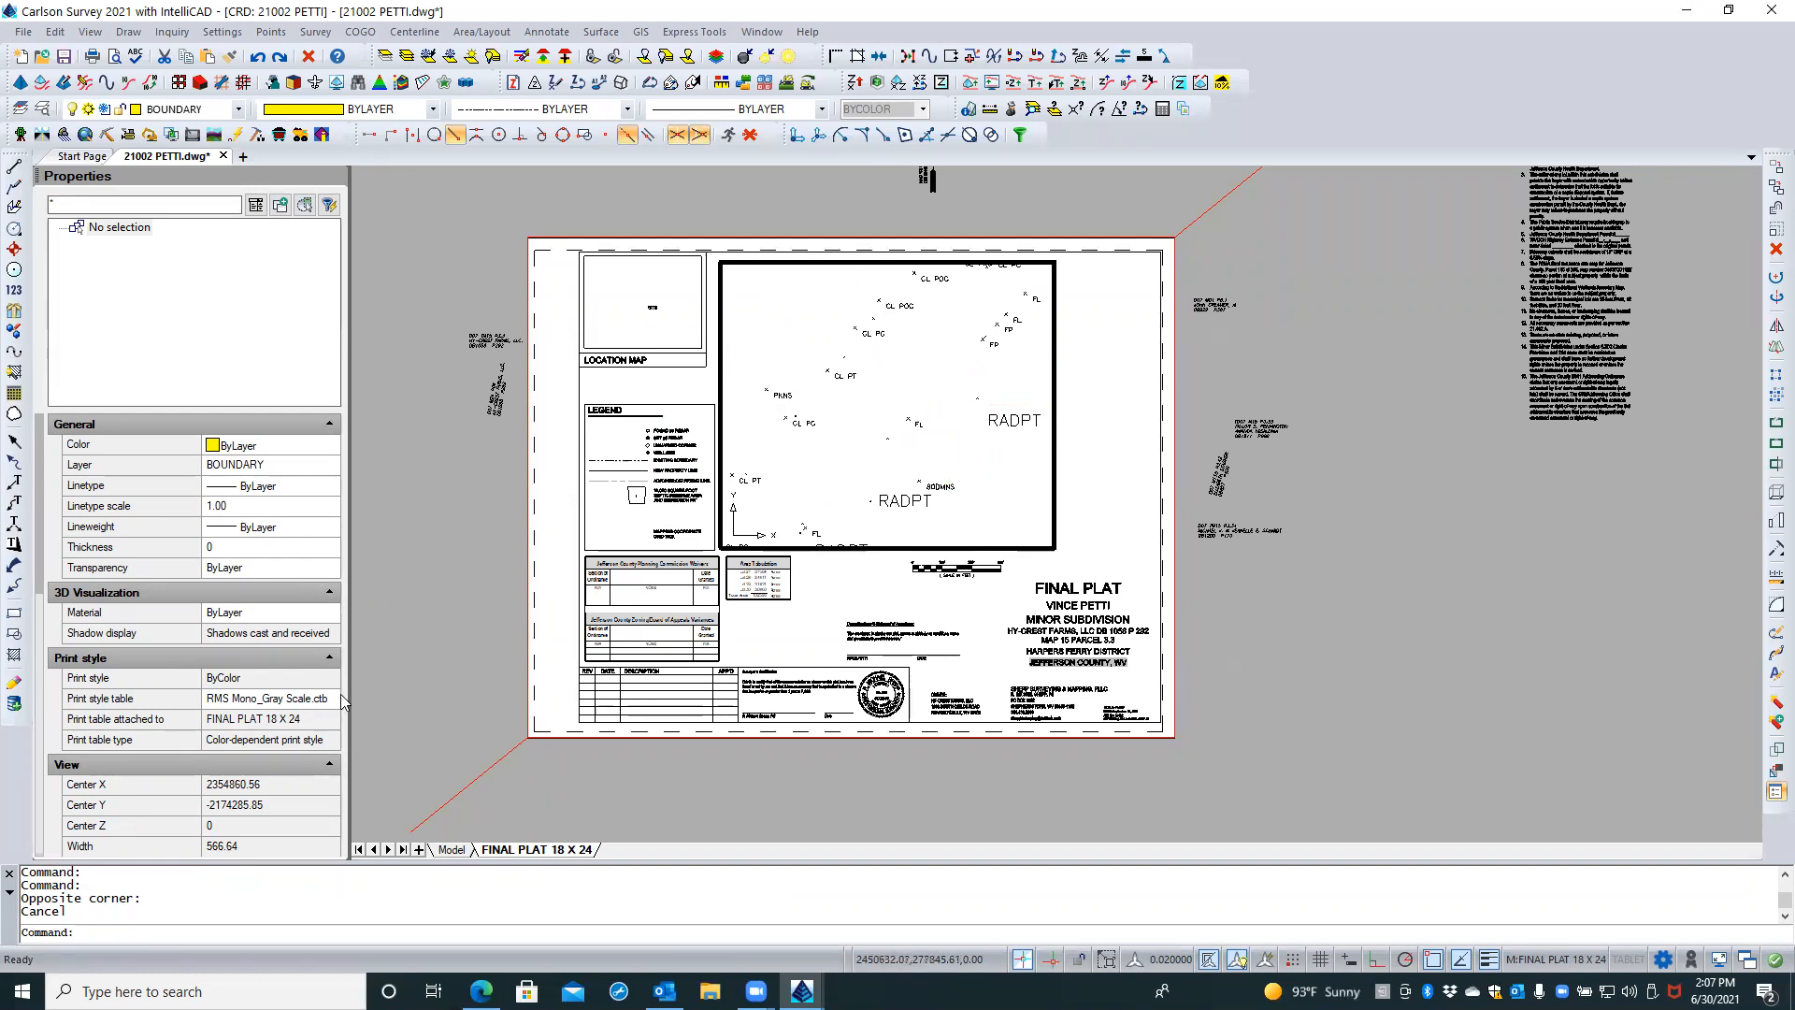
double_click(1105, 488)
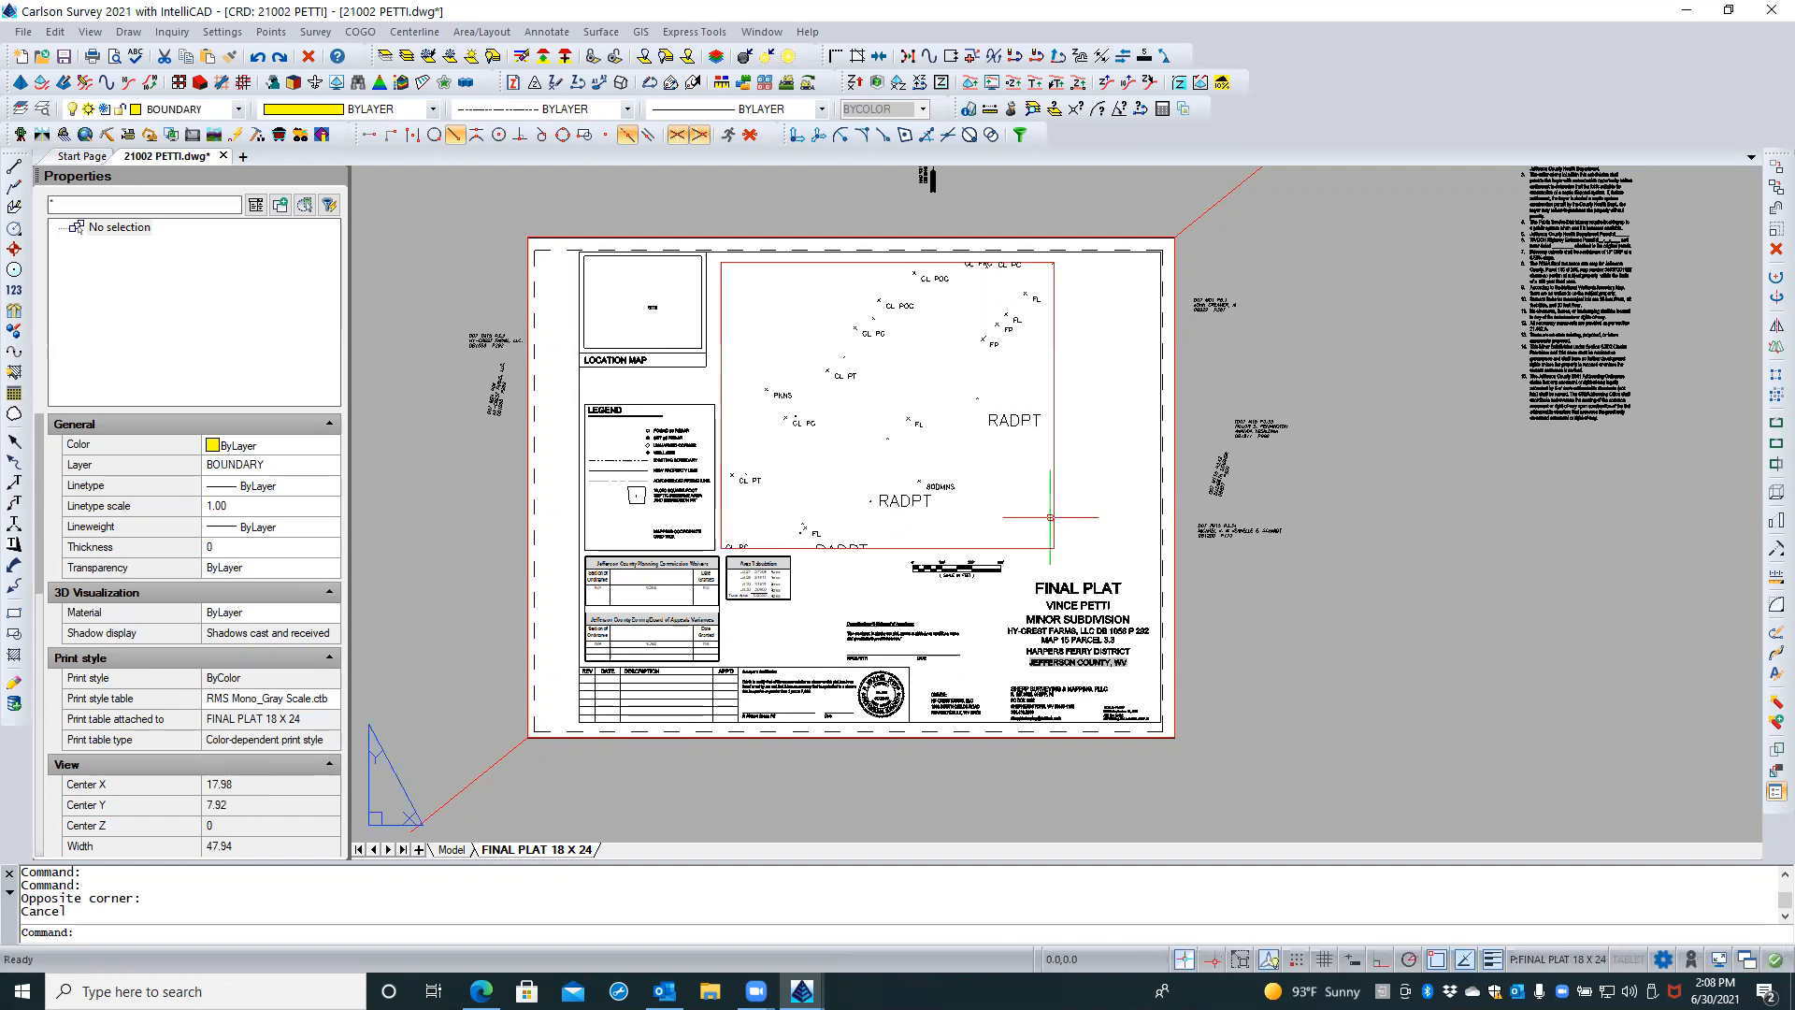
Look through the viewport's available standard scales and try to set the standard scale to Custom
left_click(1051, 494)
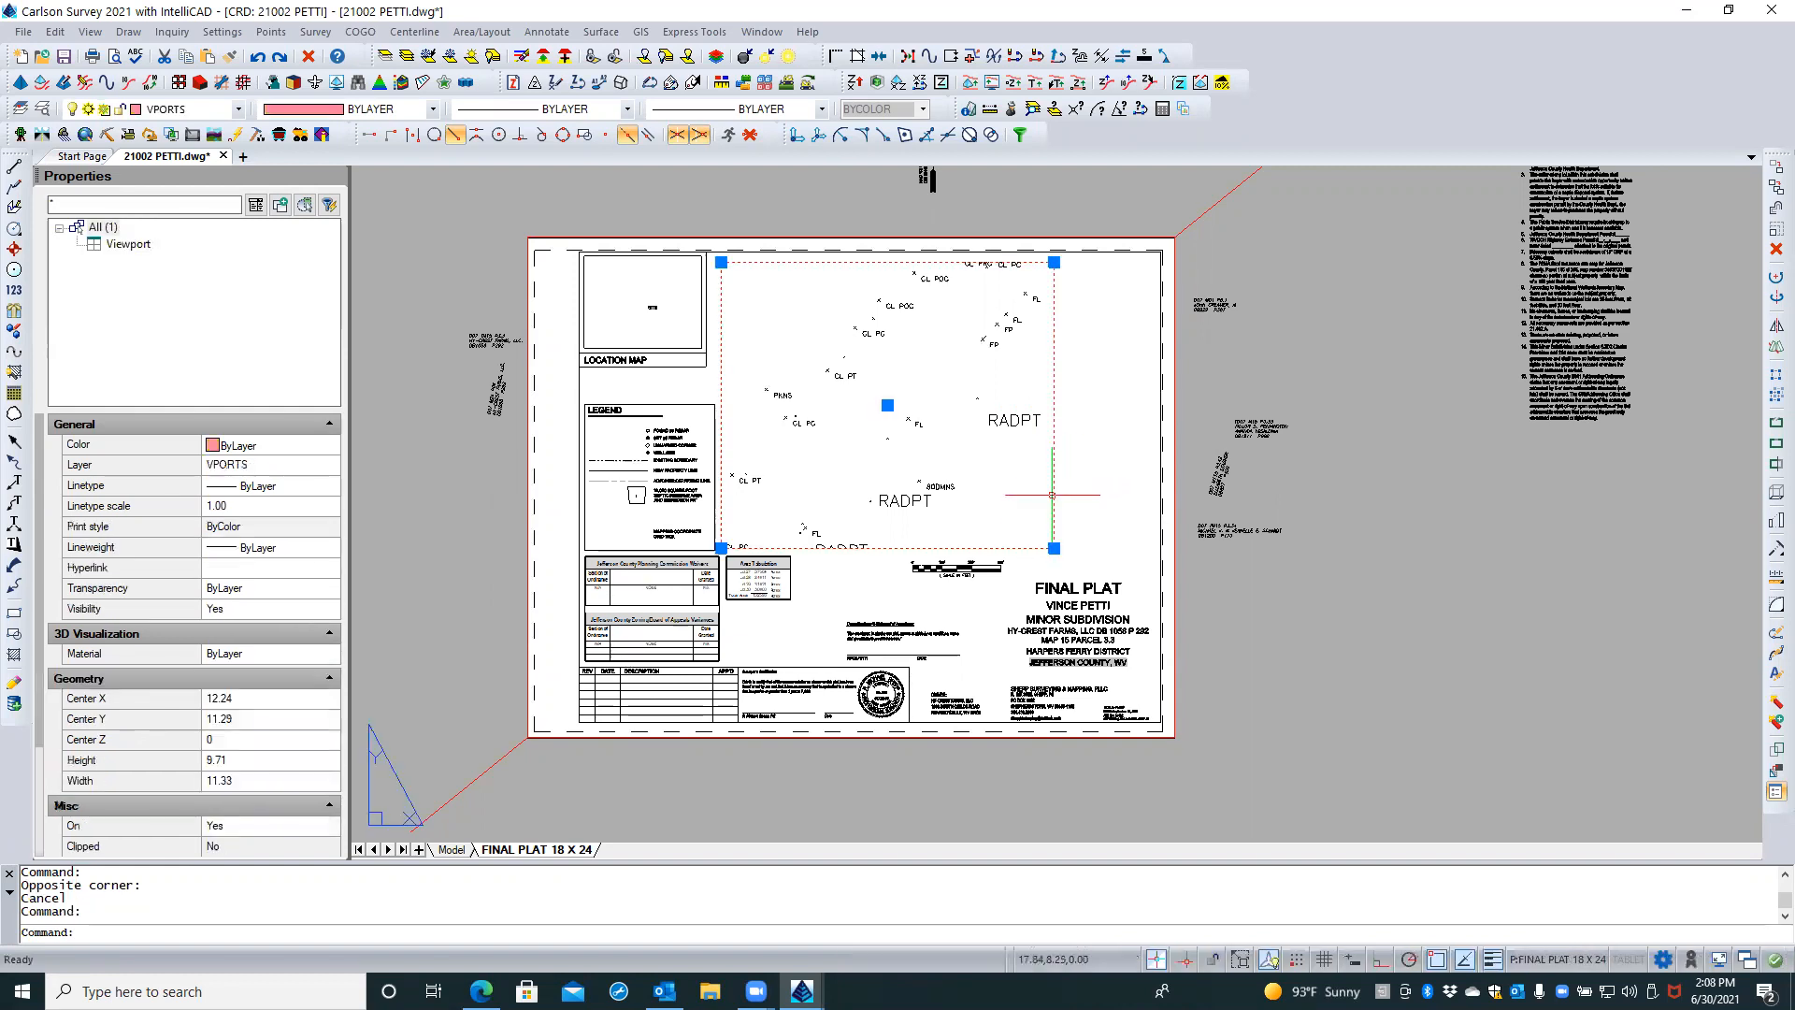
scroll(228, 676, "down", 3)
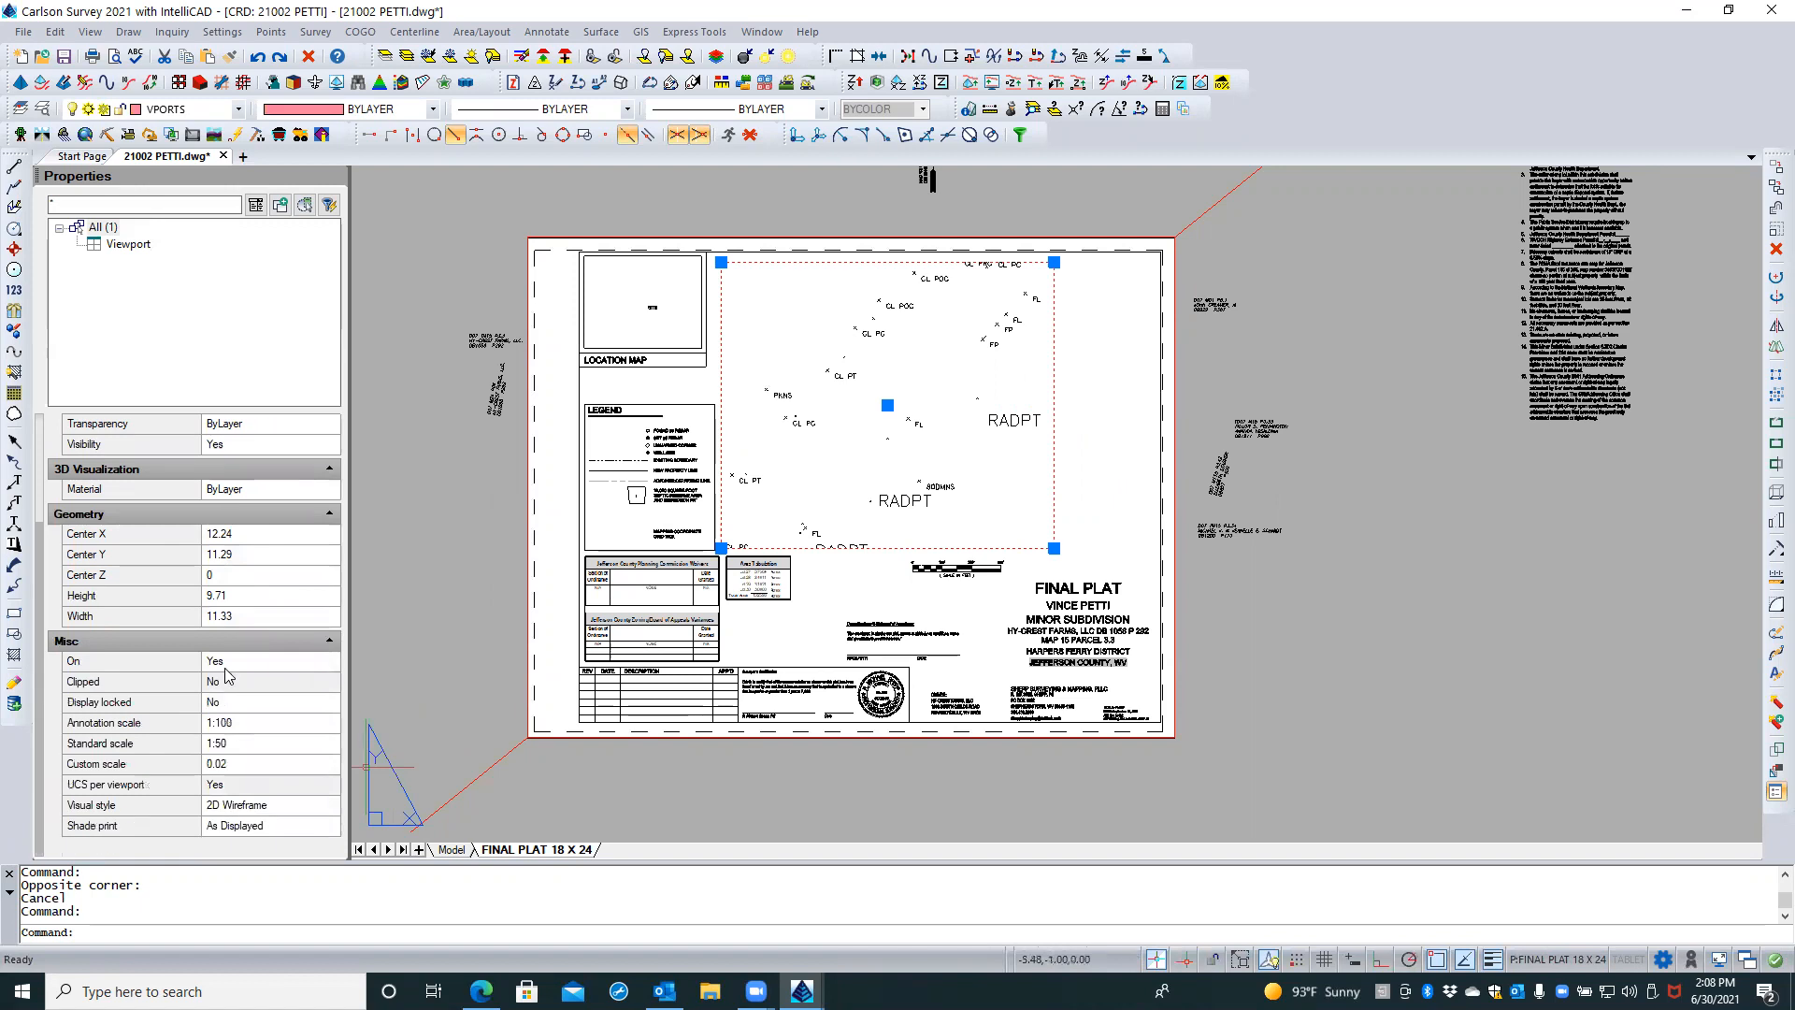
left_click(258, 743)
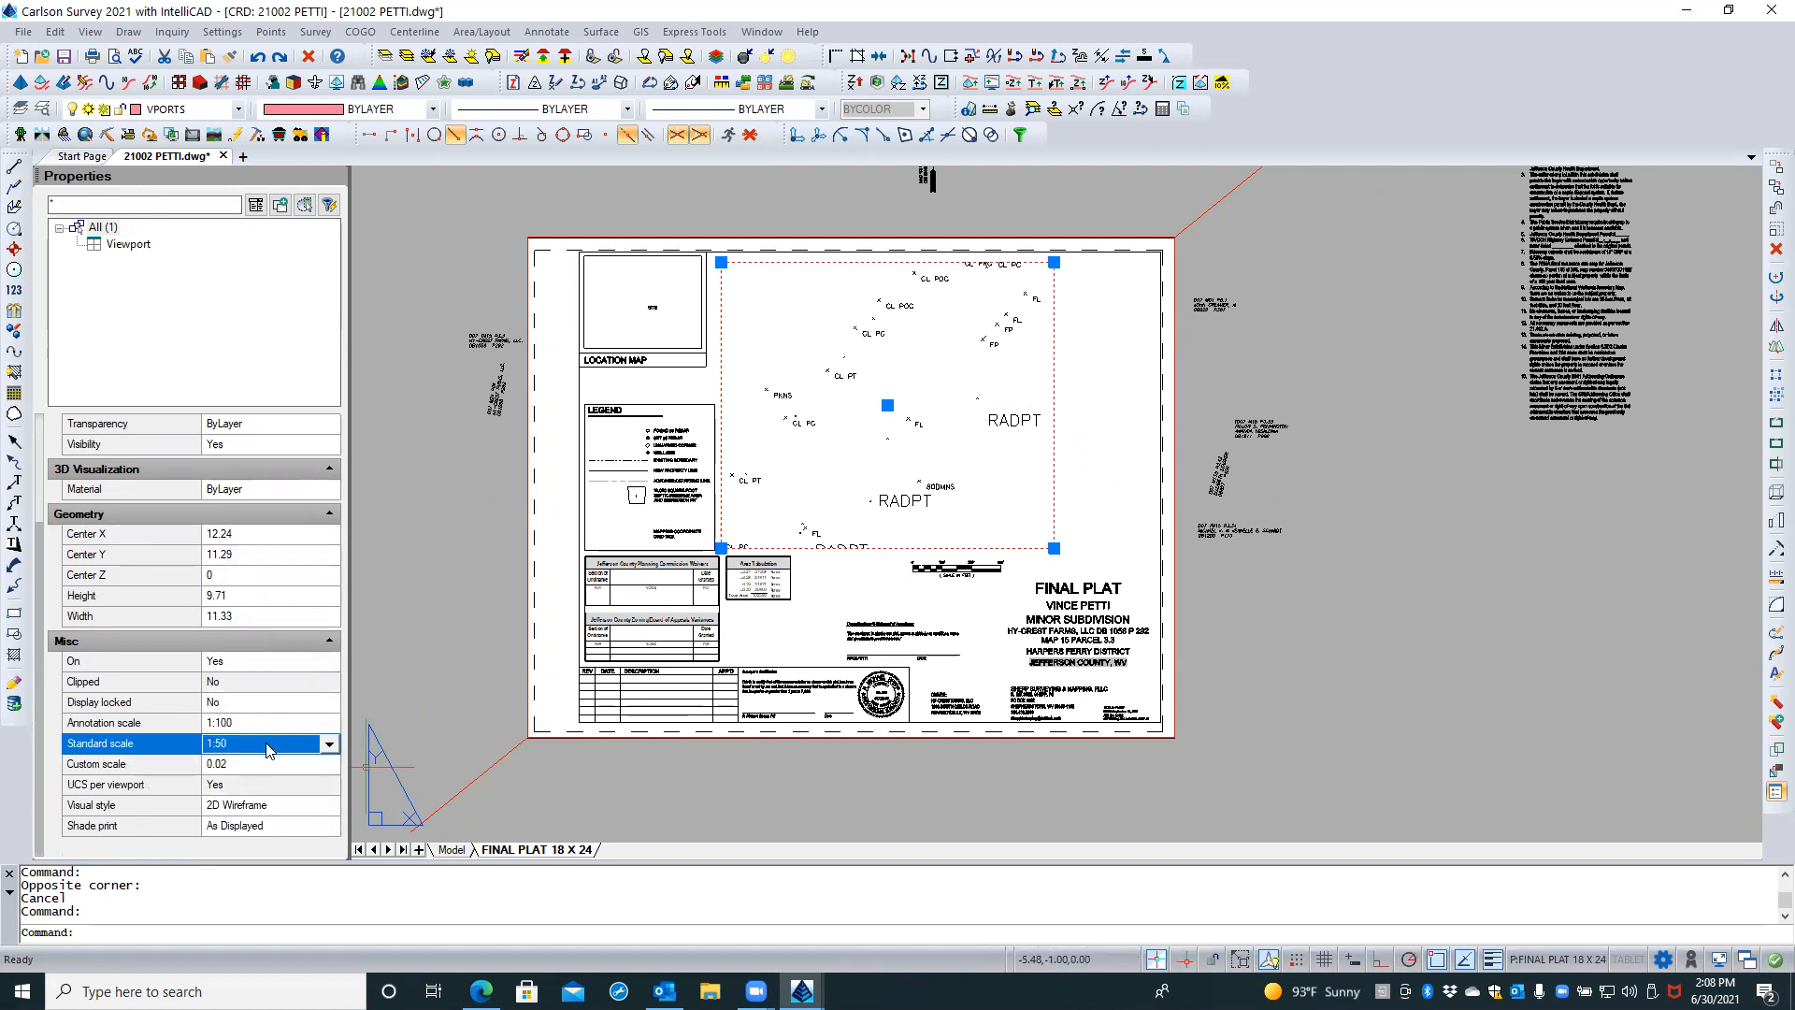
left_click(329, 744)
scroll(260, 796, "down", 4)
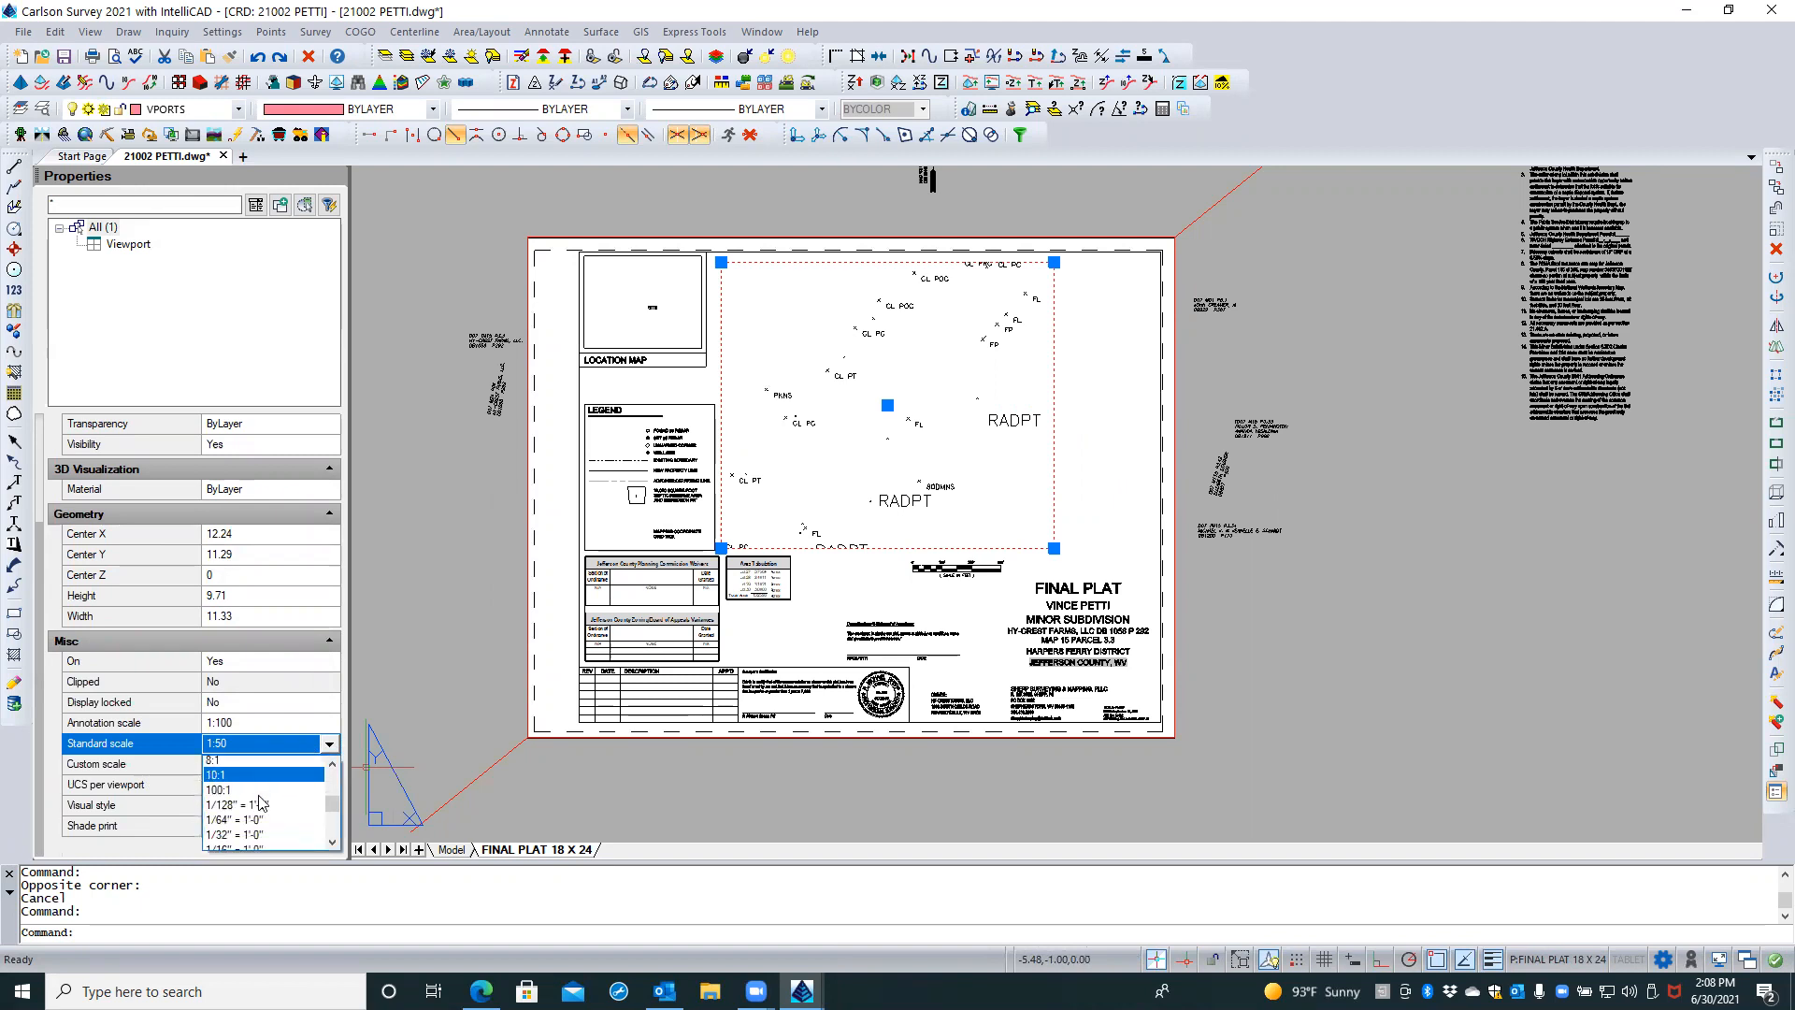
scroll(260, 796, "down", 3)
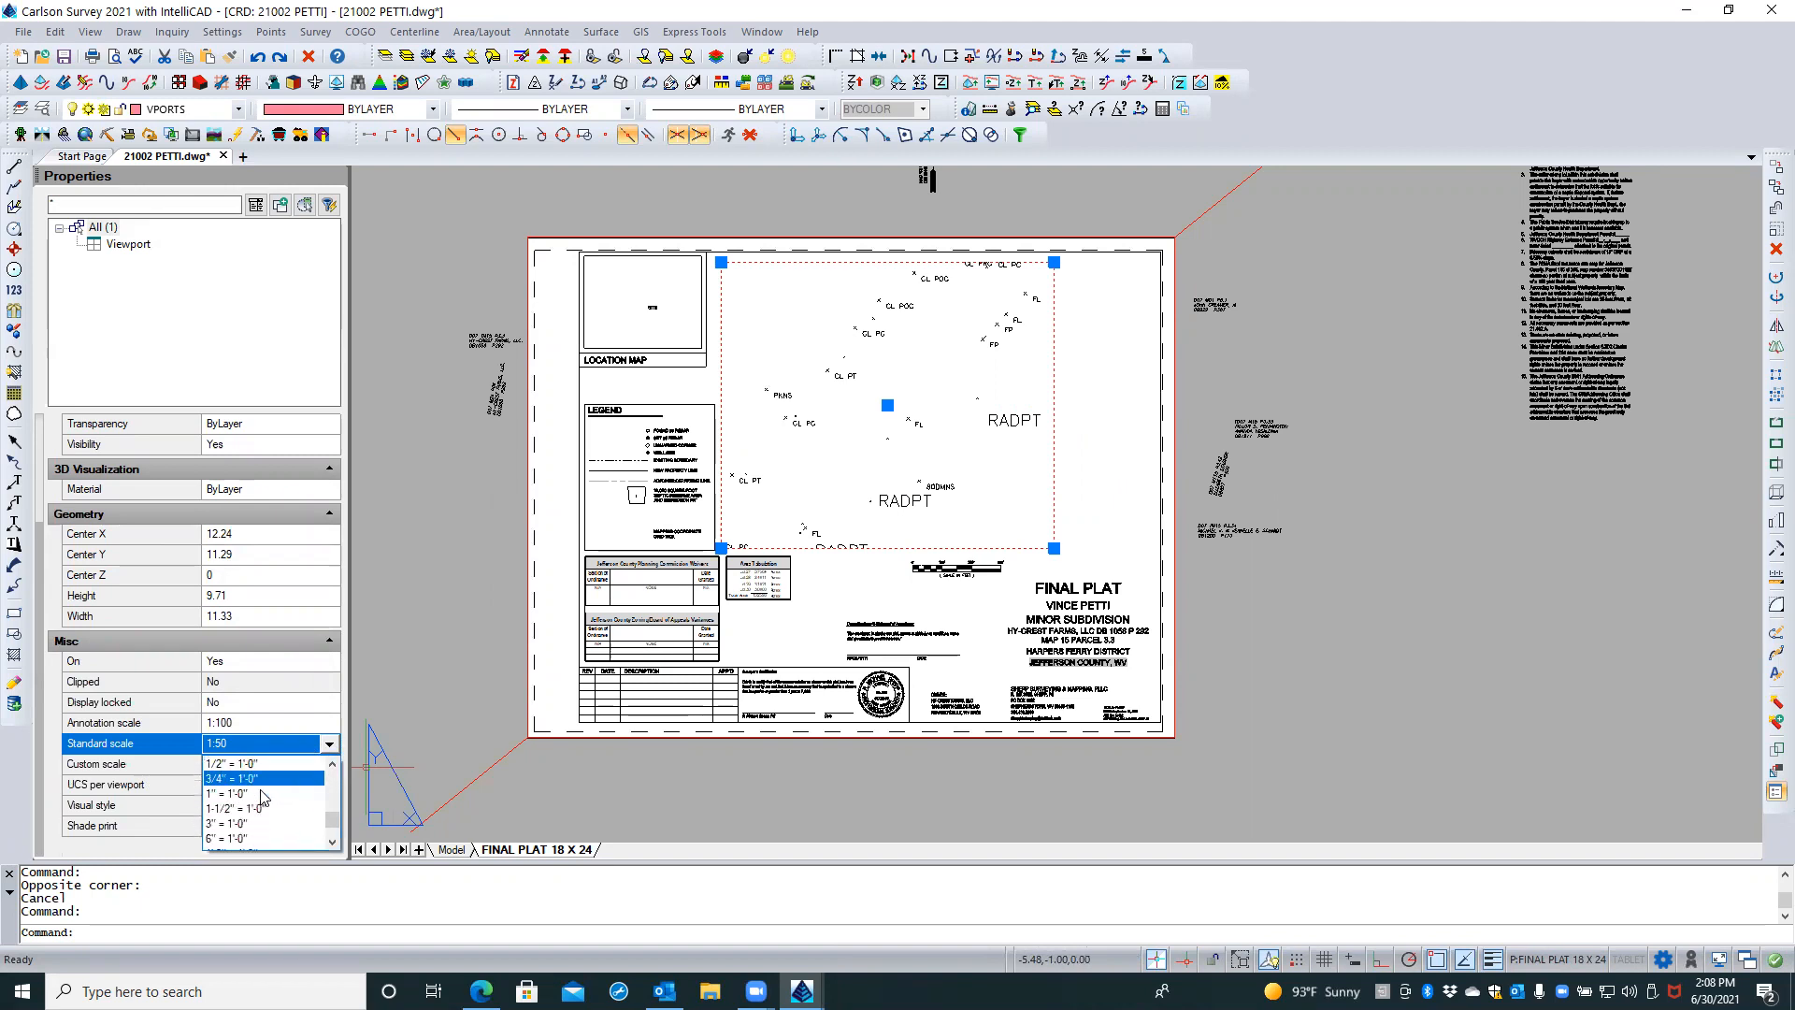
scroll(263, 797, "down", 2)
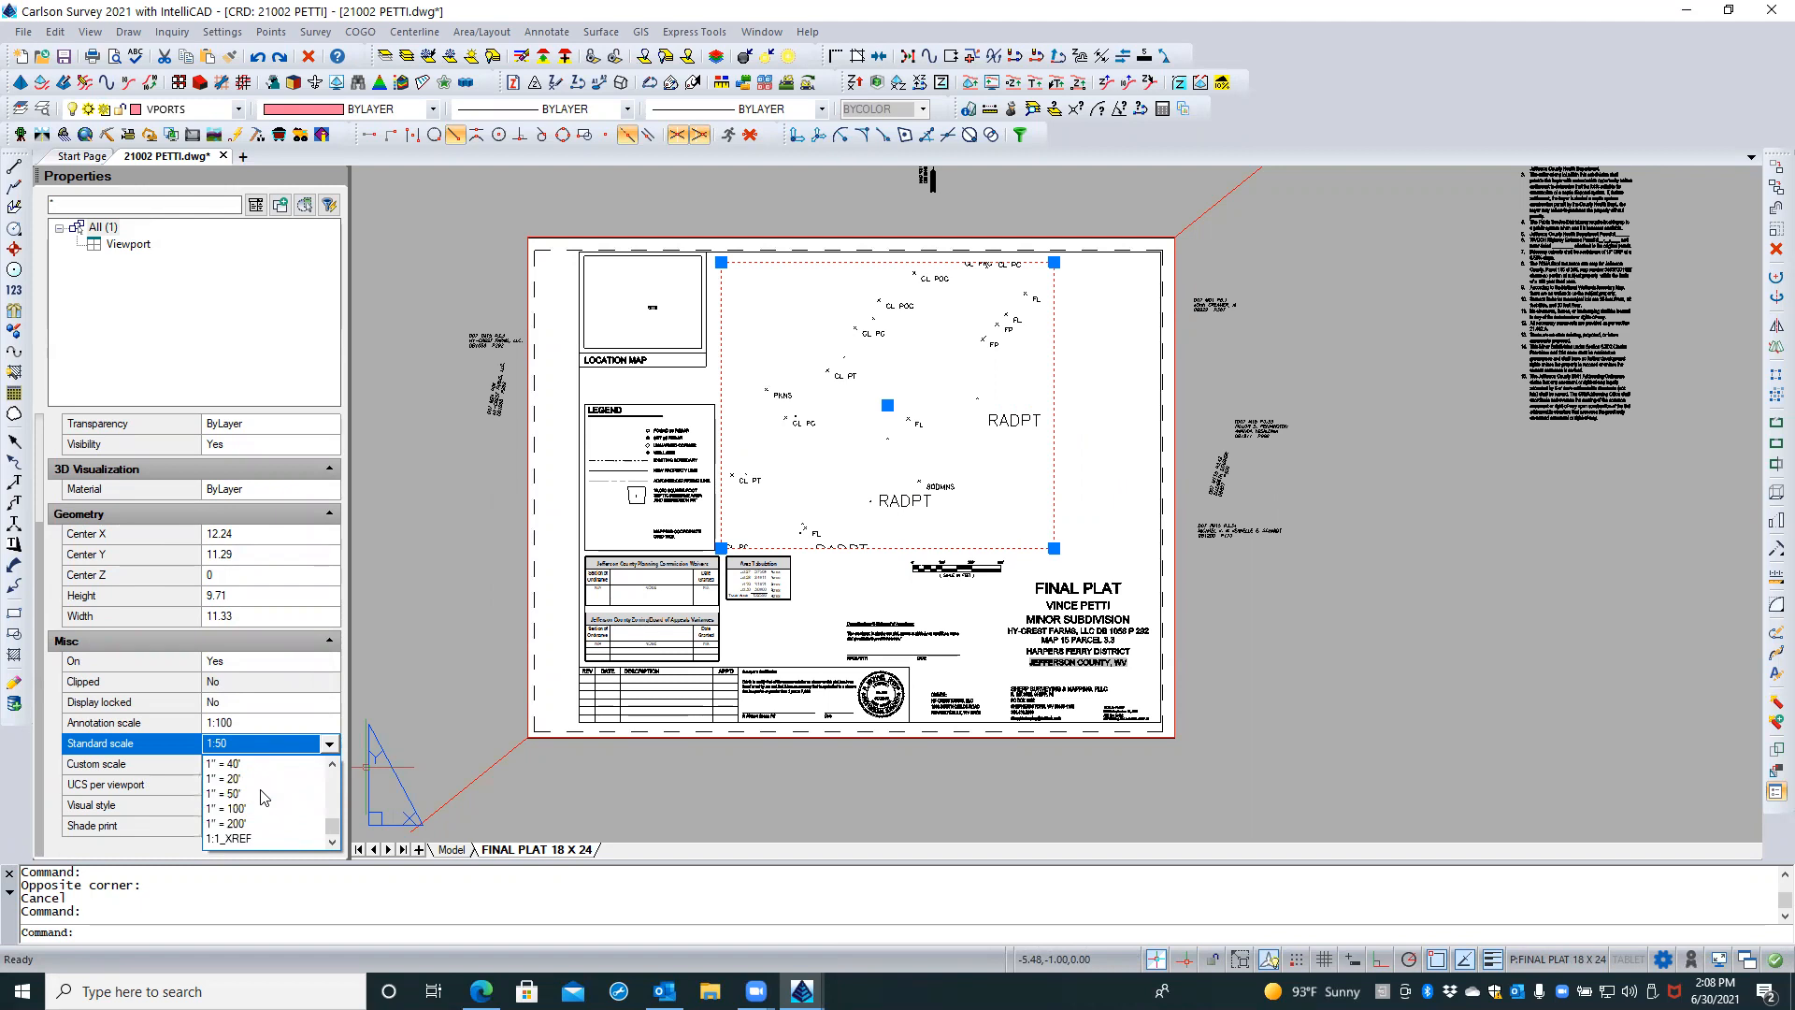
scroll(257, 799, "up", 4)
scroll(261, 797, "up", 2)
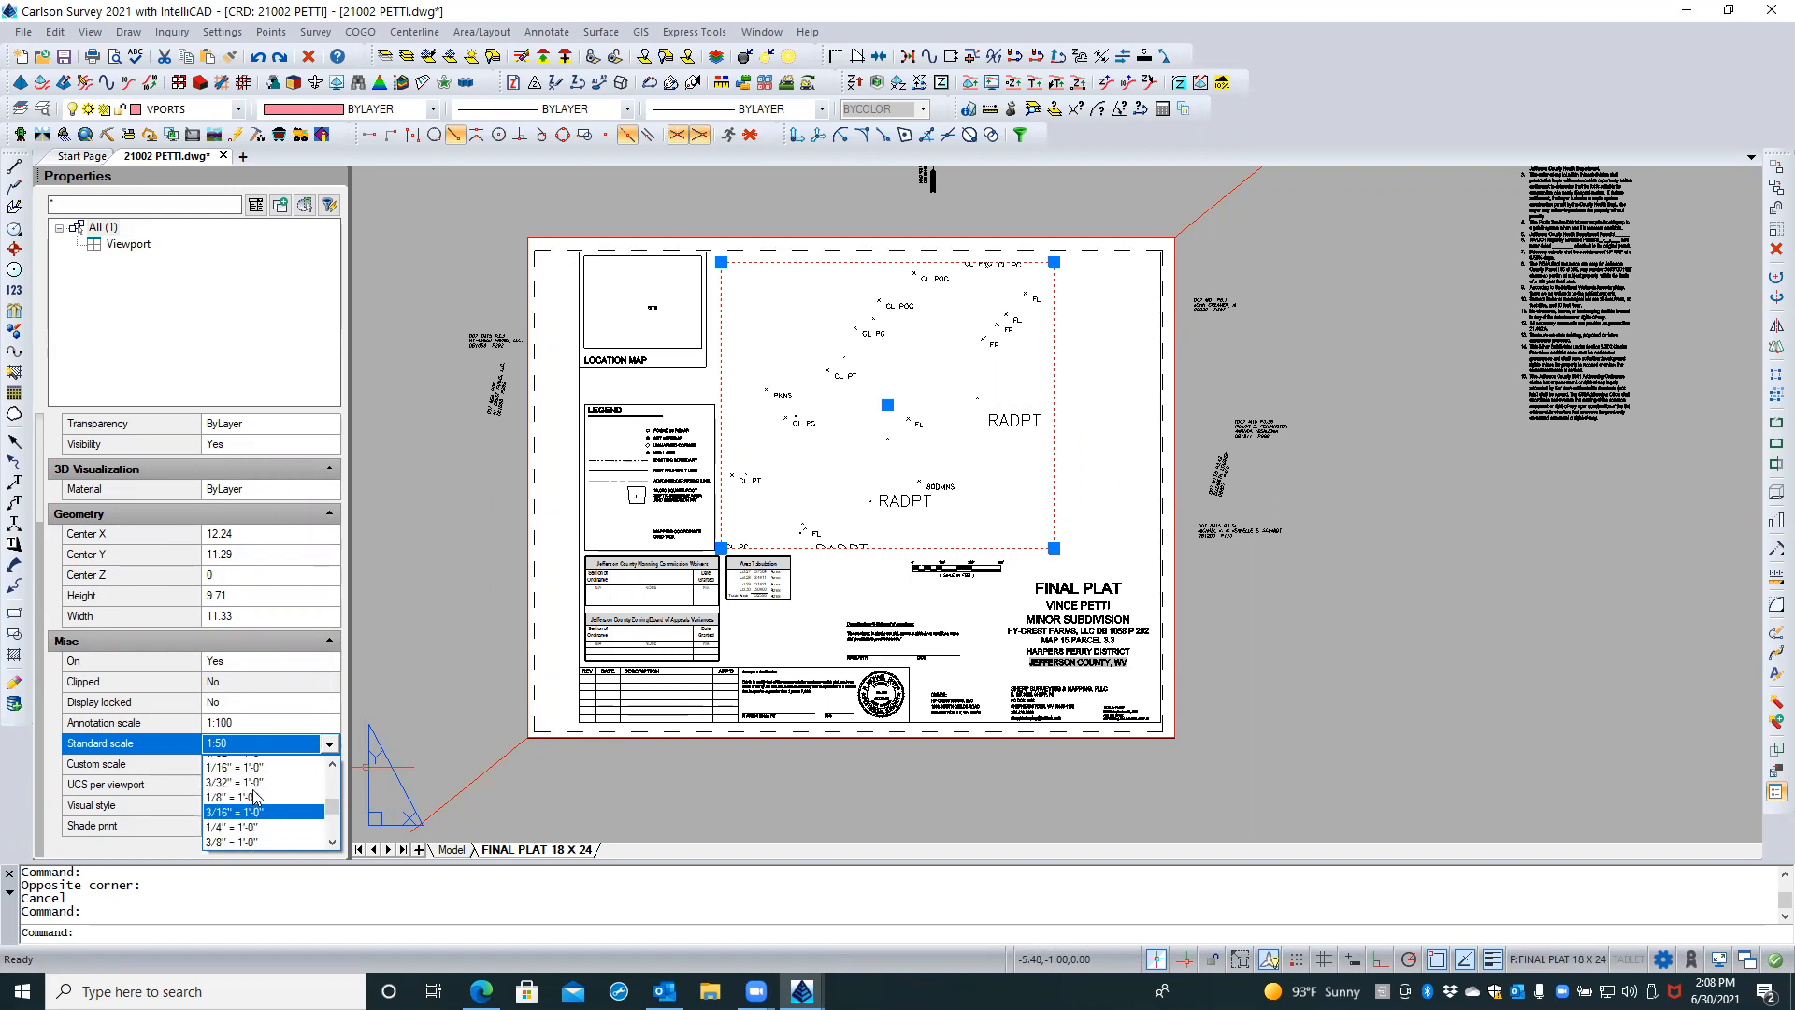
scroll(277, 796, "up", 6)
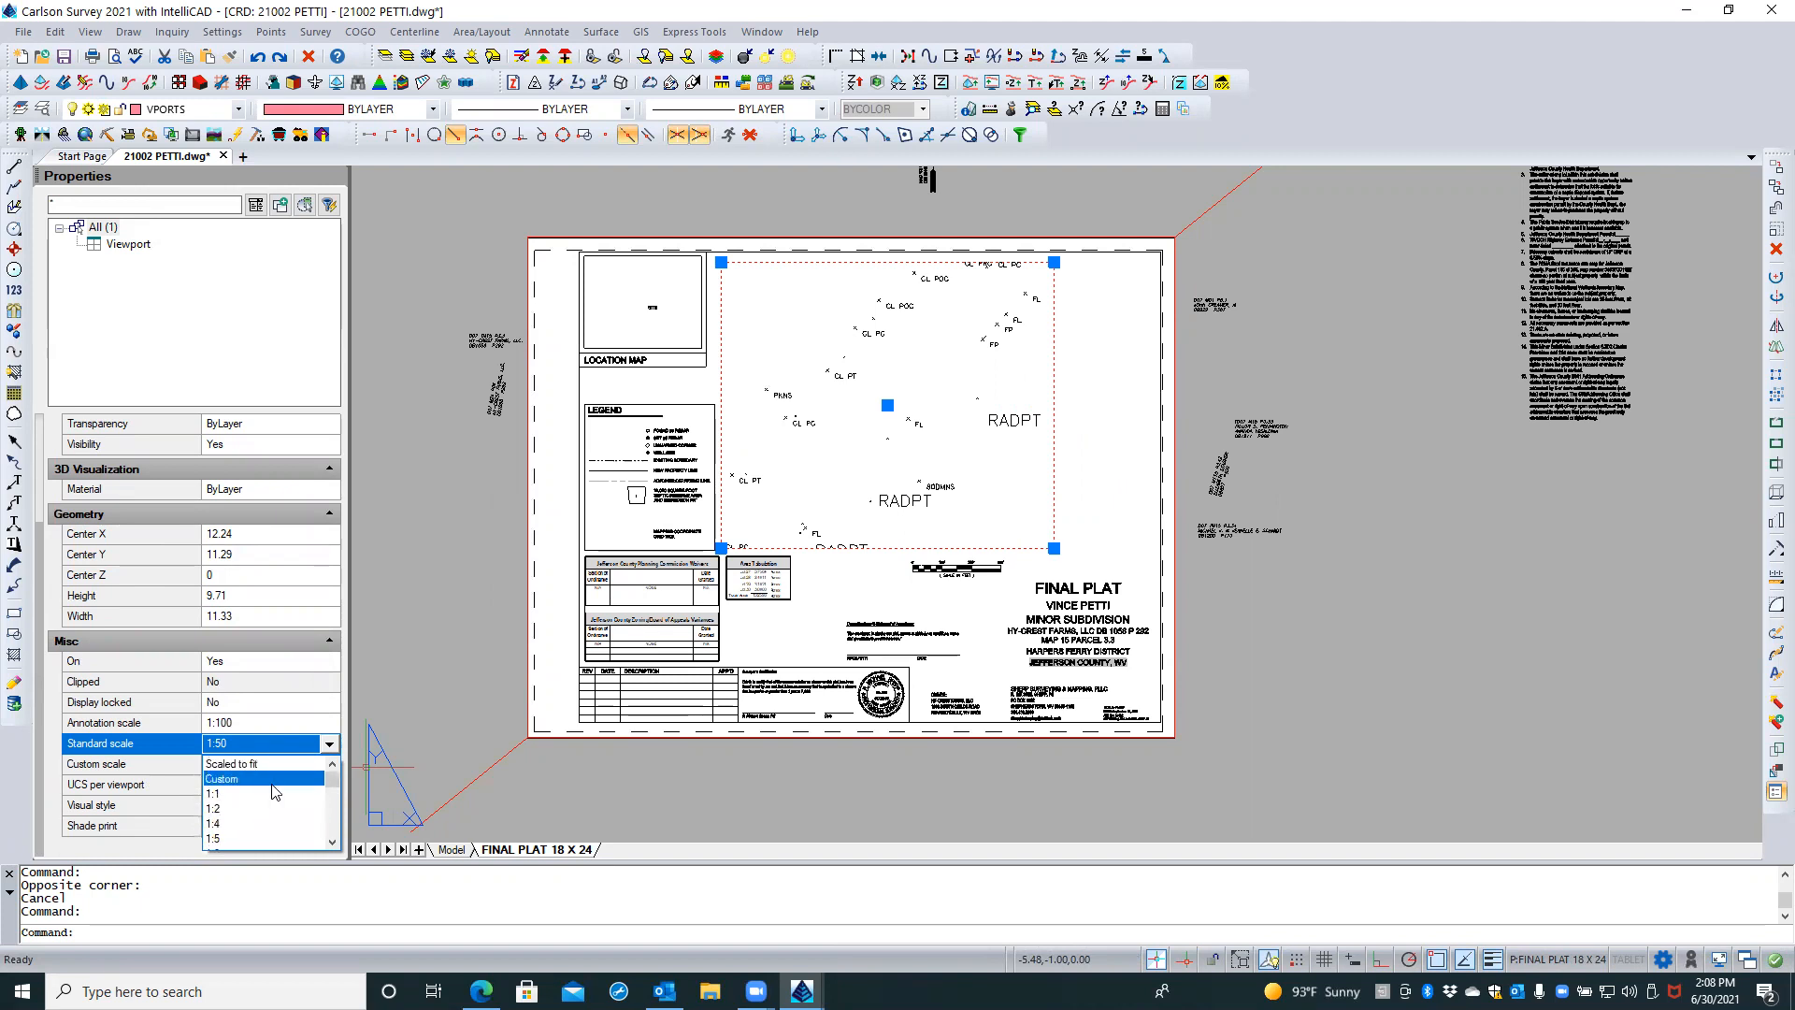
left_click(254, 781)
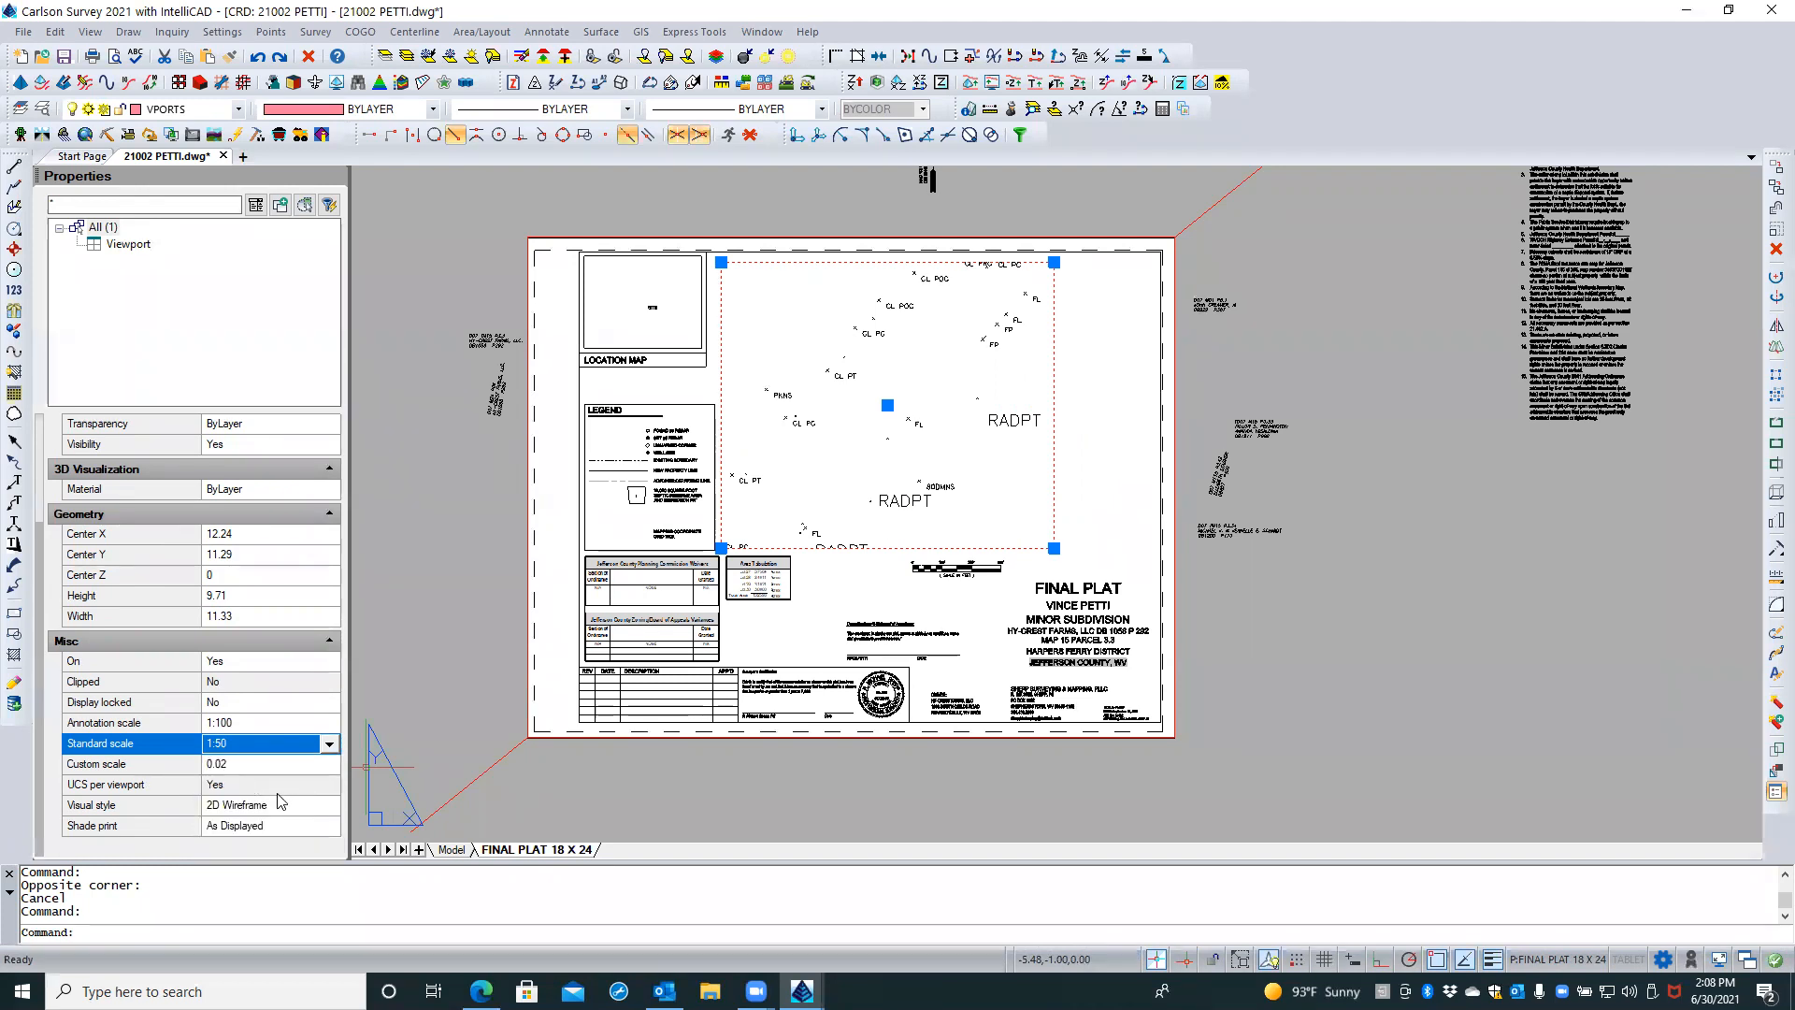
left_click(249, 751)
scroll(249, 762, "up", 4)
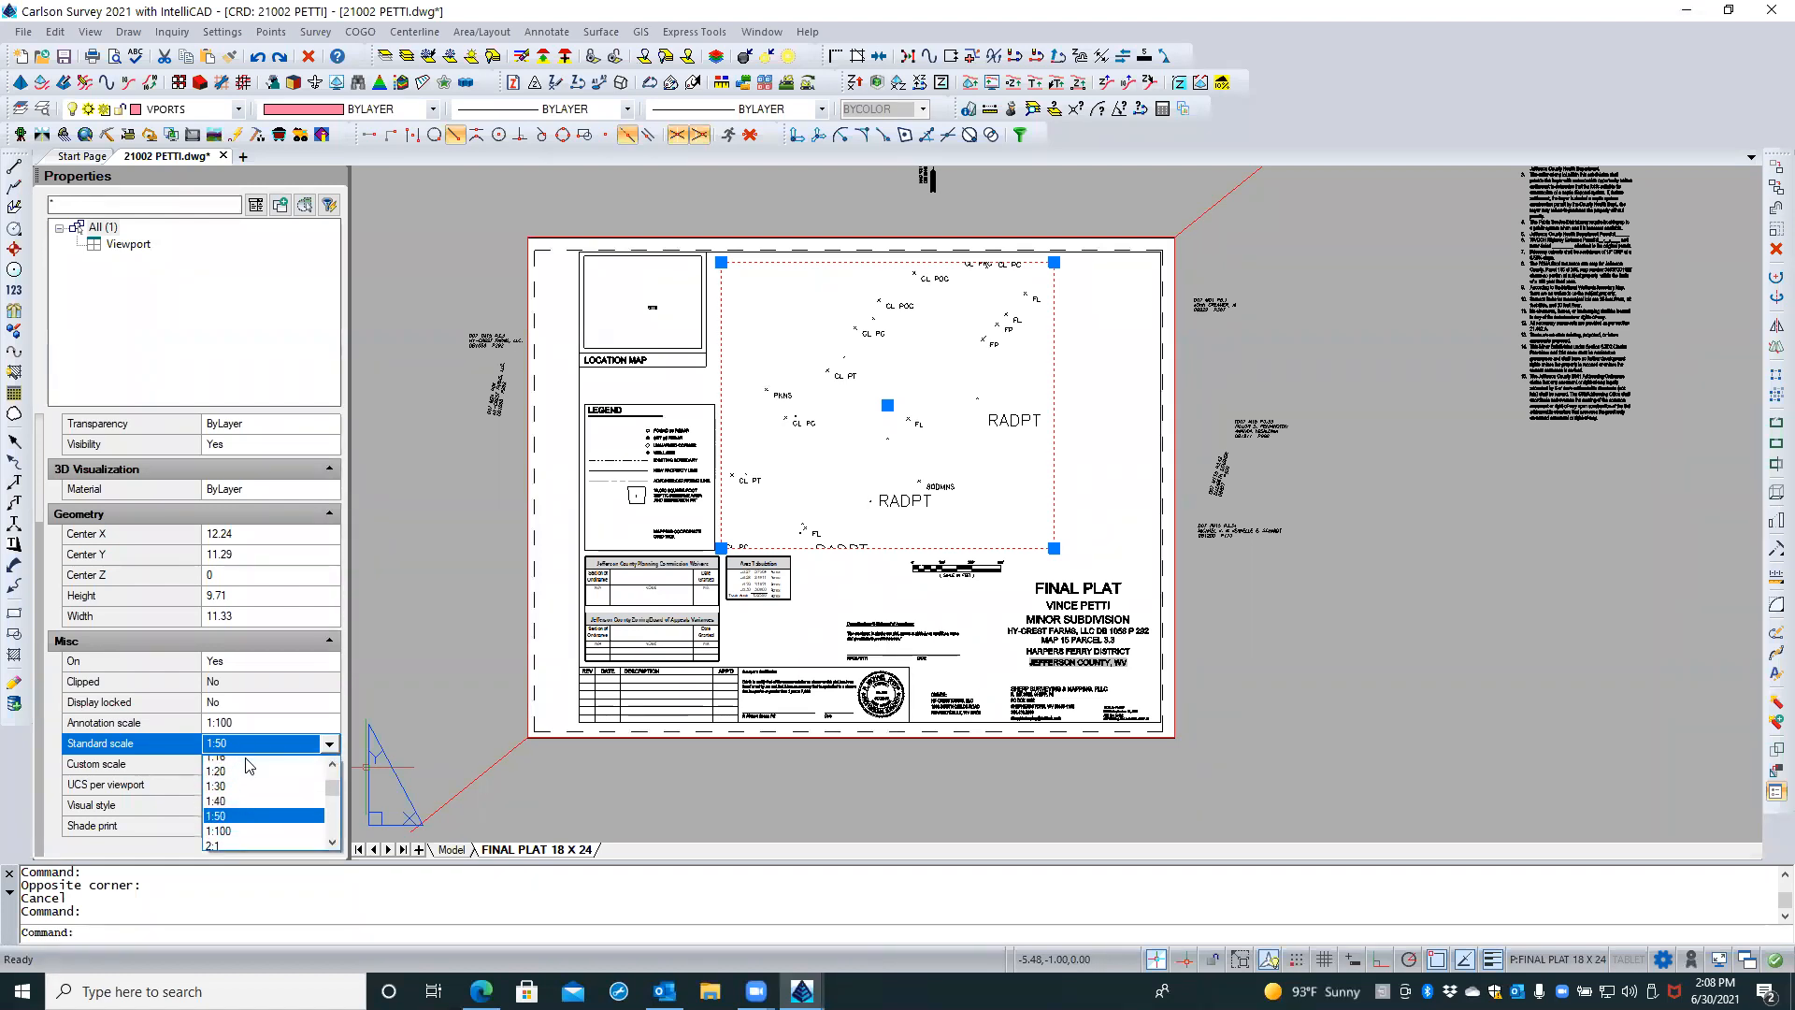
scroll(248, 762, "up", 4)
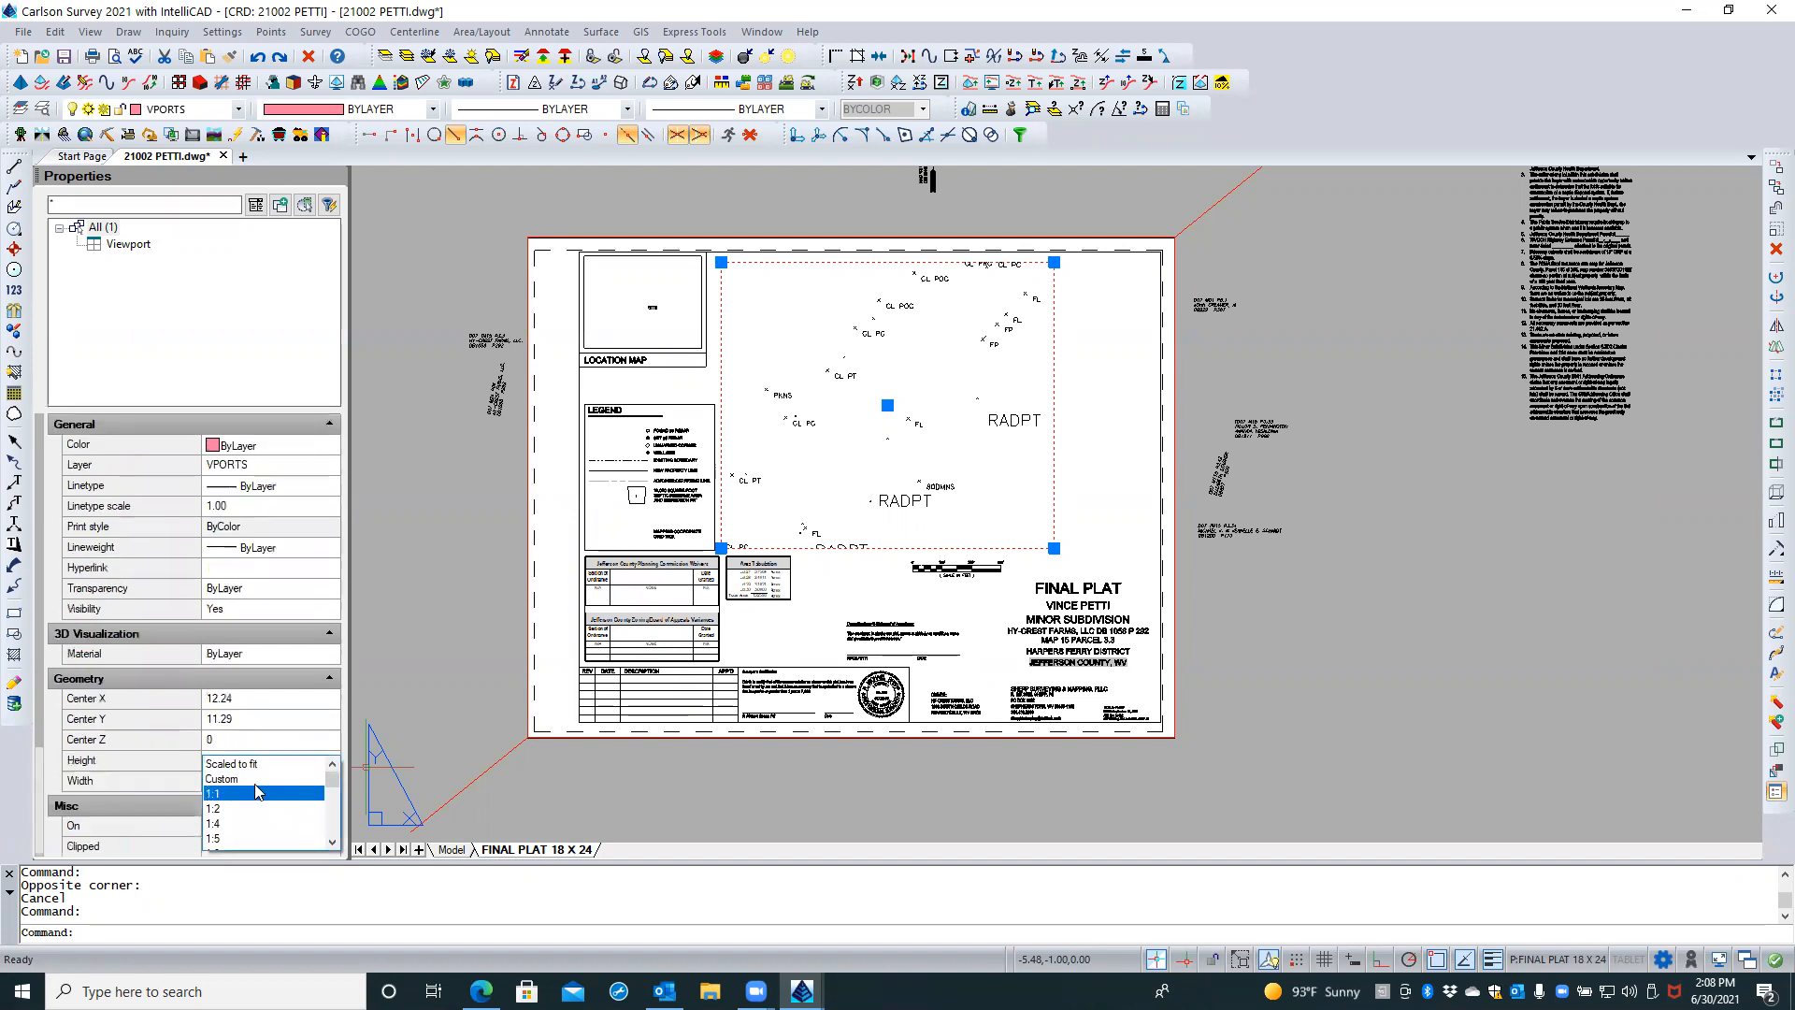
left_click(222, 781)
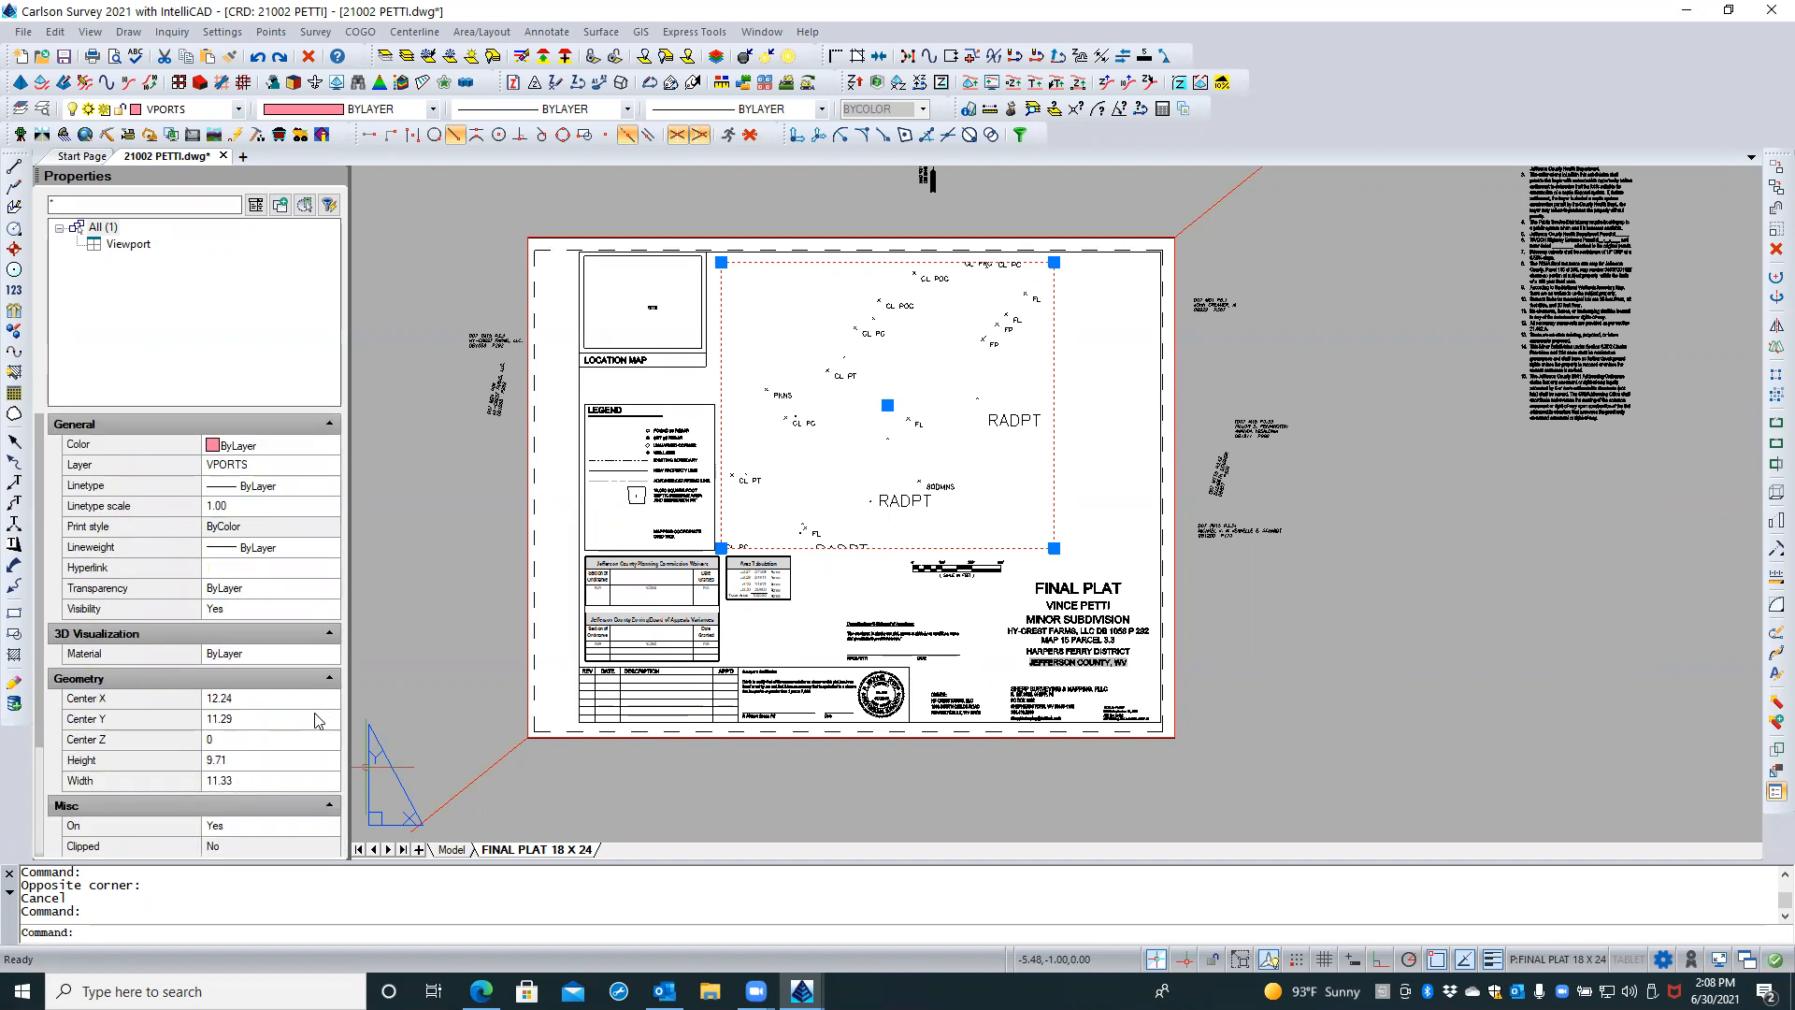
scroll(312, 717, "down", 3)
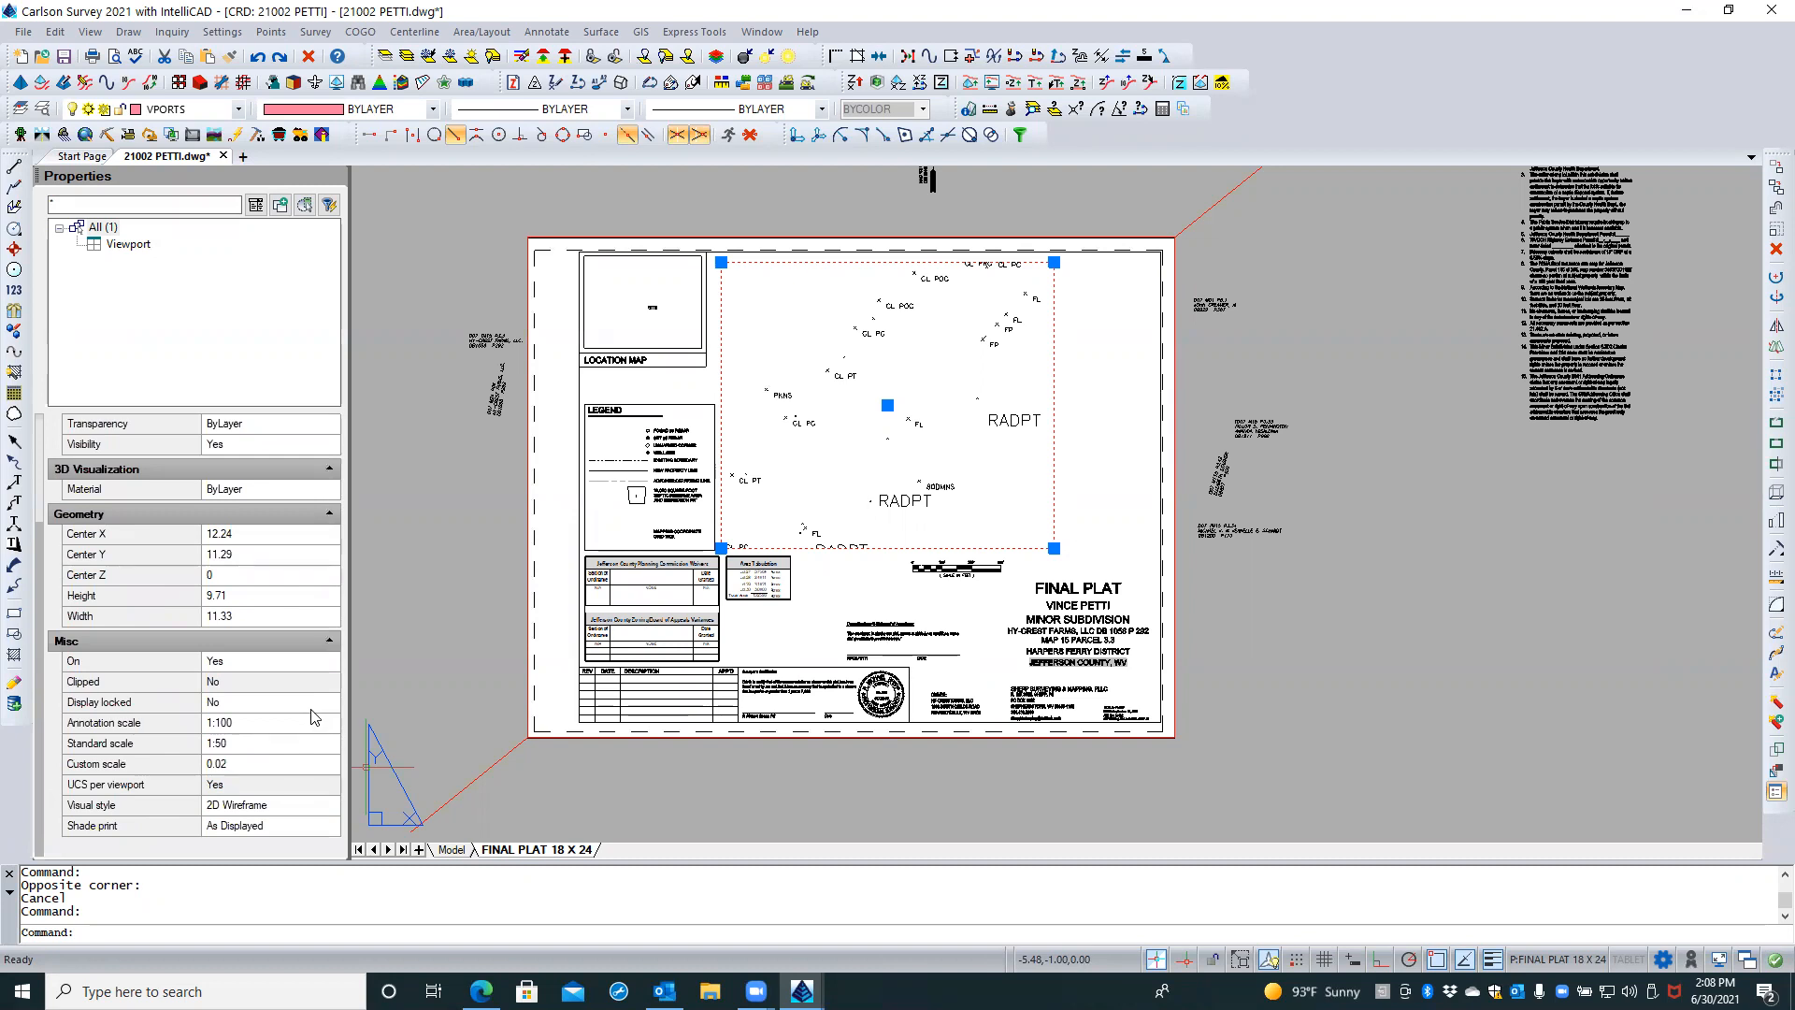
Set the selected viewport's custom scale to 0.01667 and check how the survey points fit its frame
left_click(253, 764)
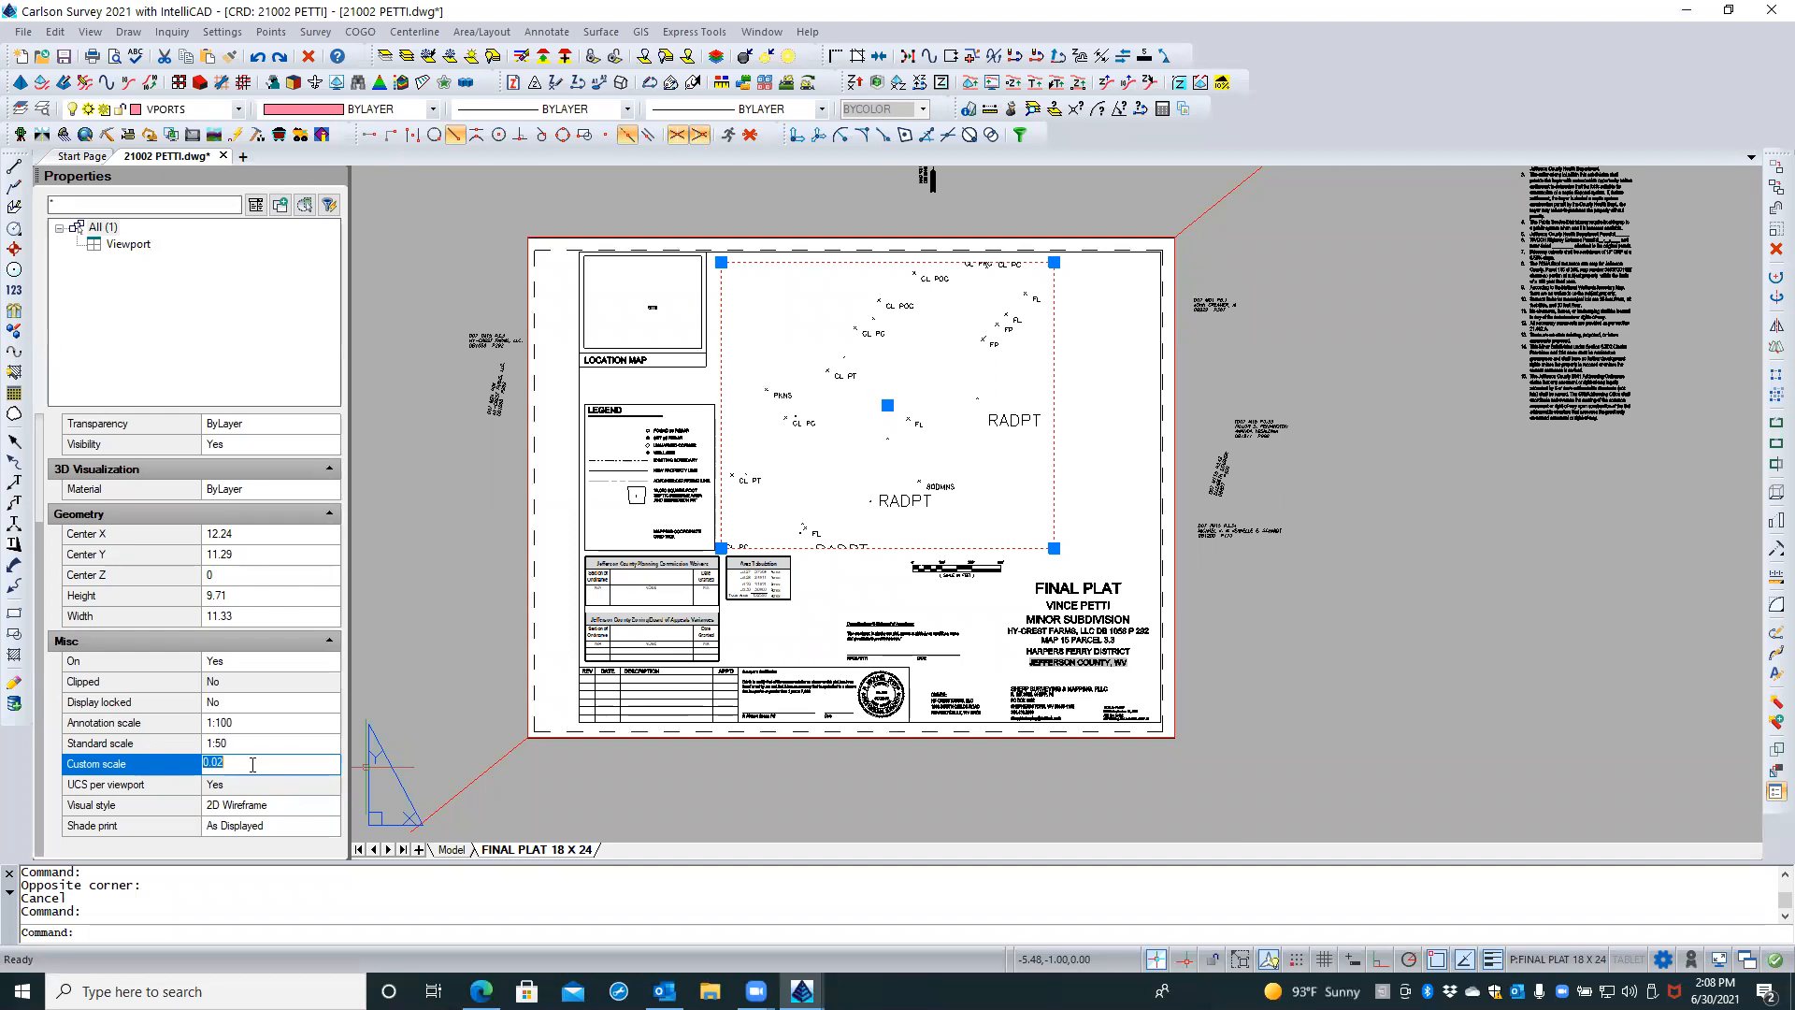
key("BackSpace")
key("Return")
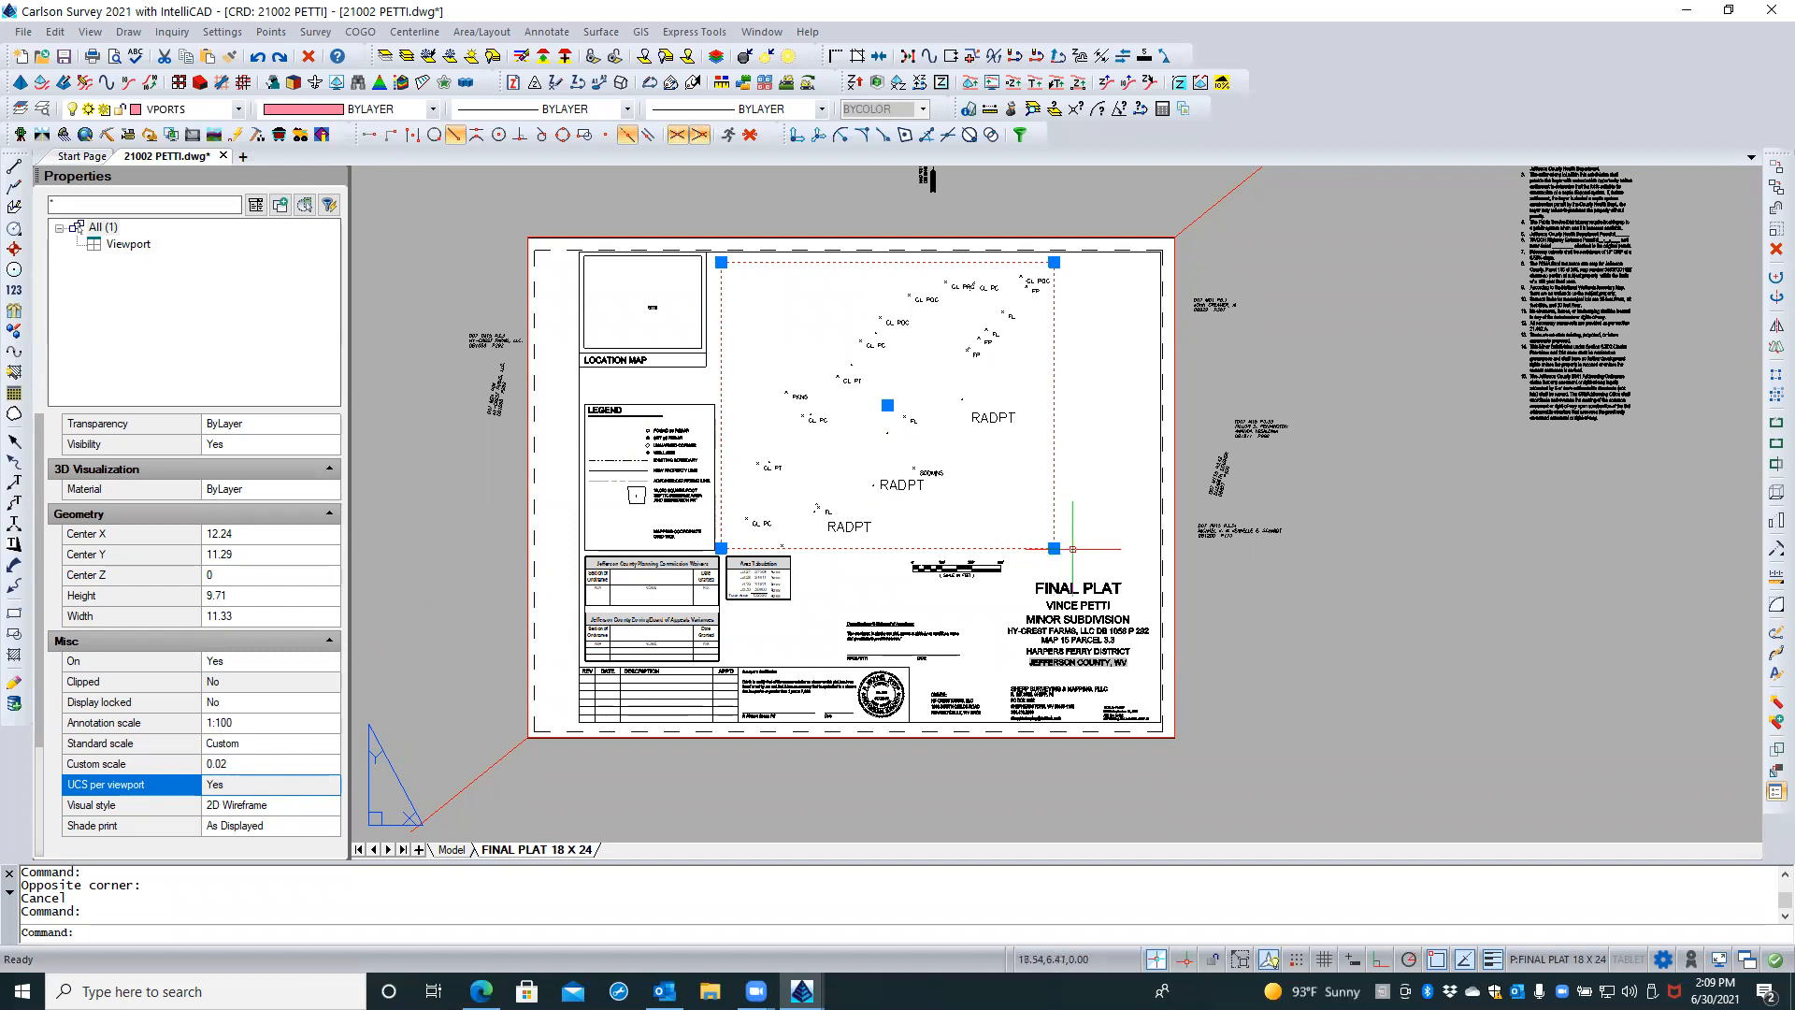
scroll(678, 381, "up", 3)
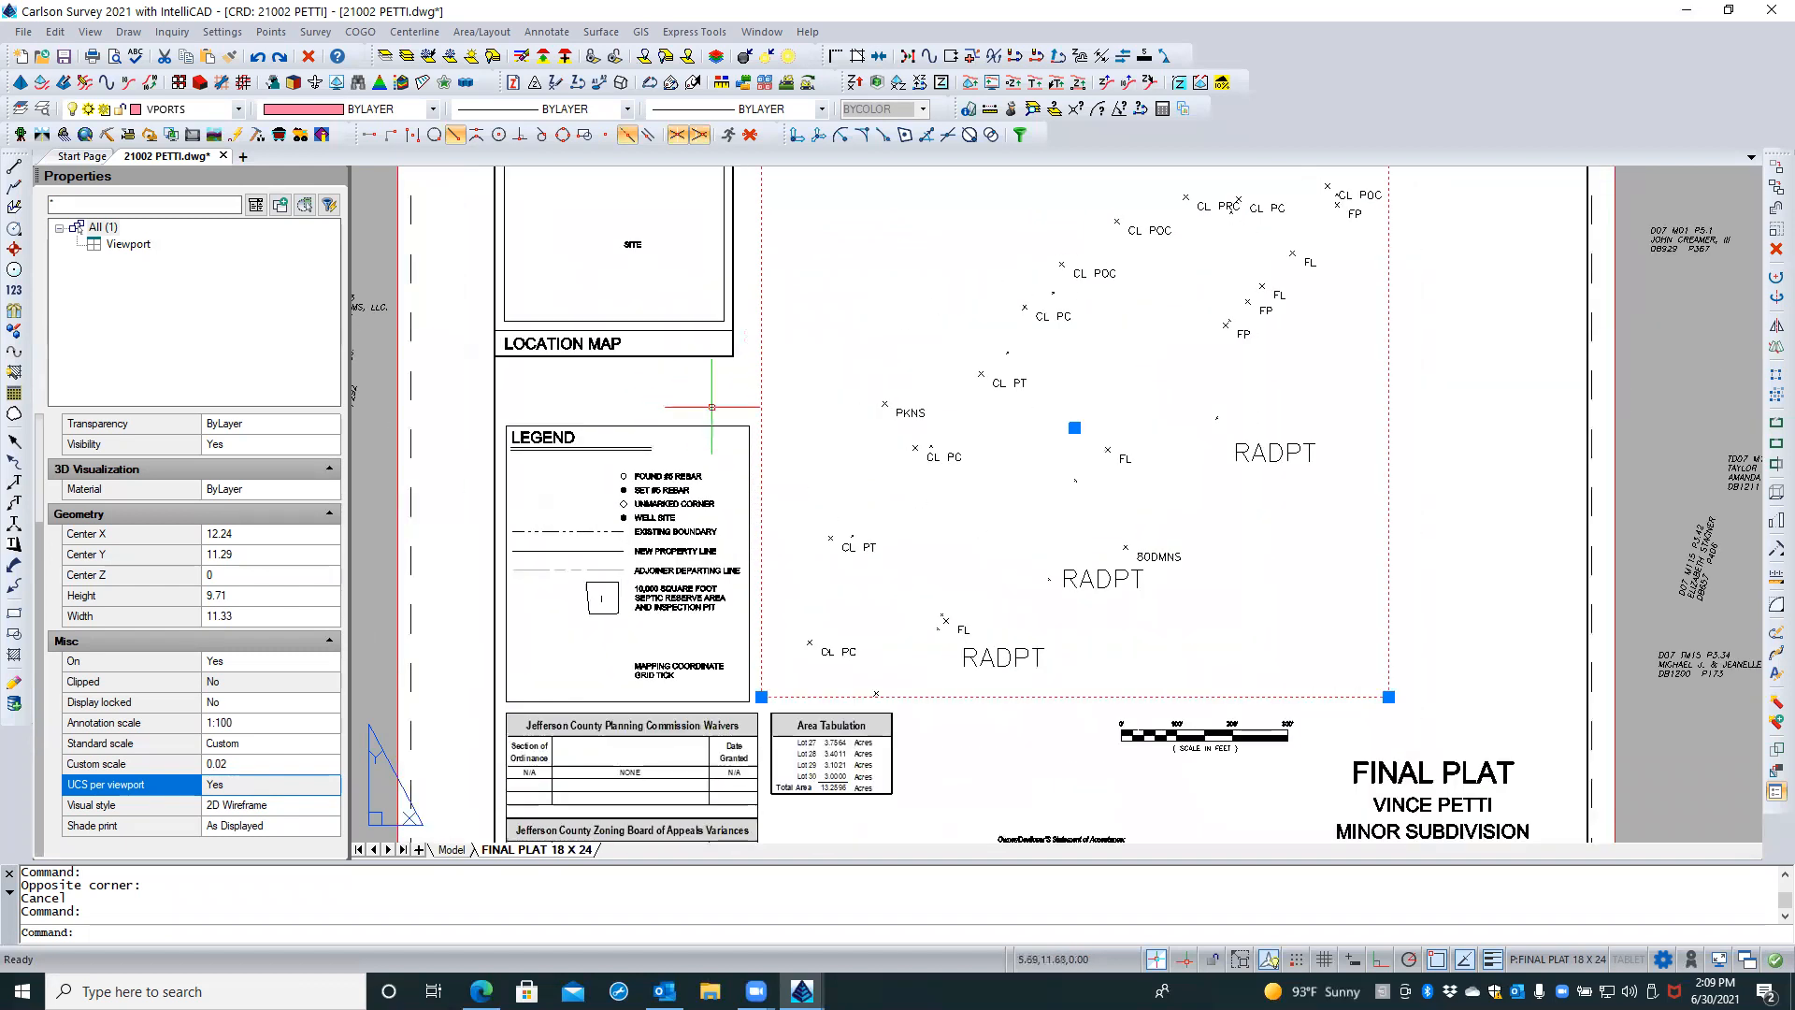
scroll(606, 616, "down", 3)
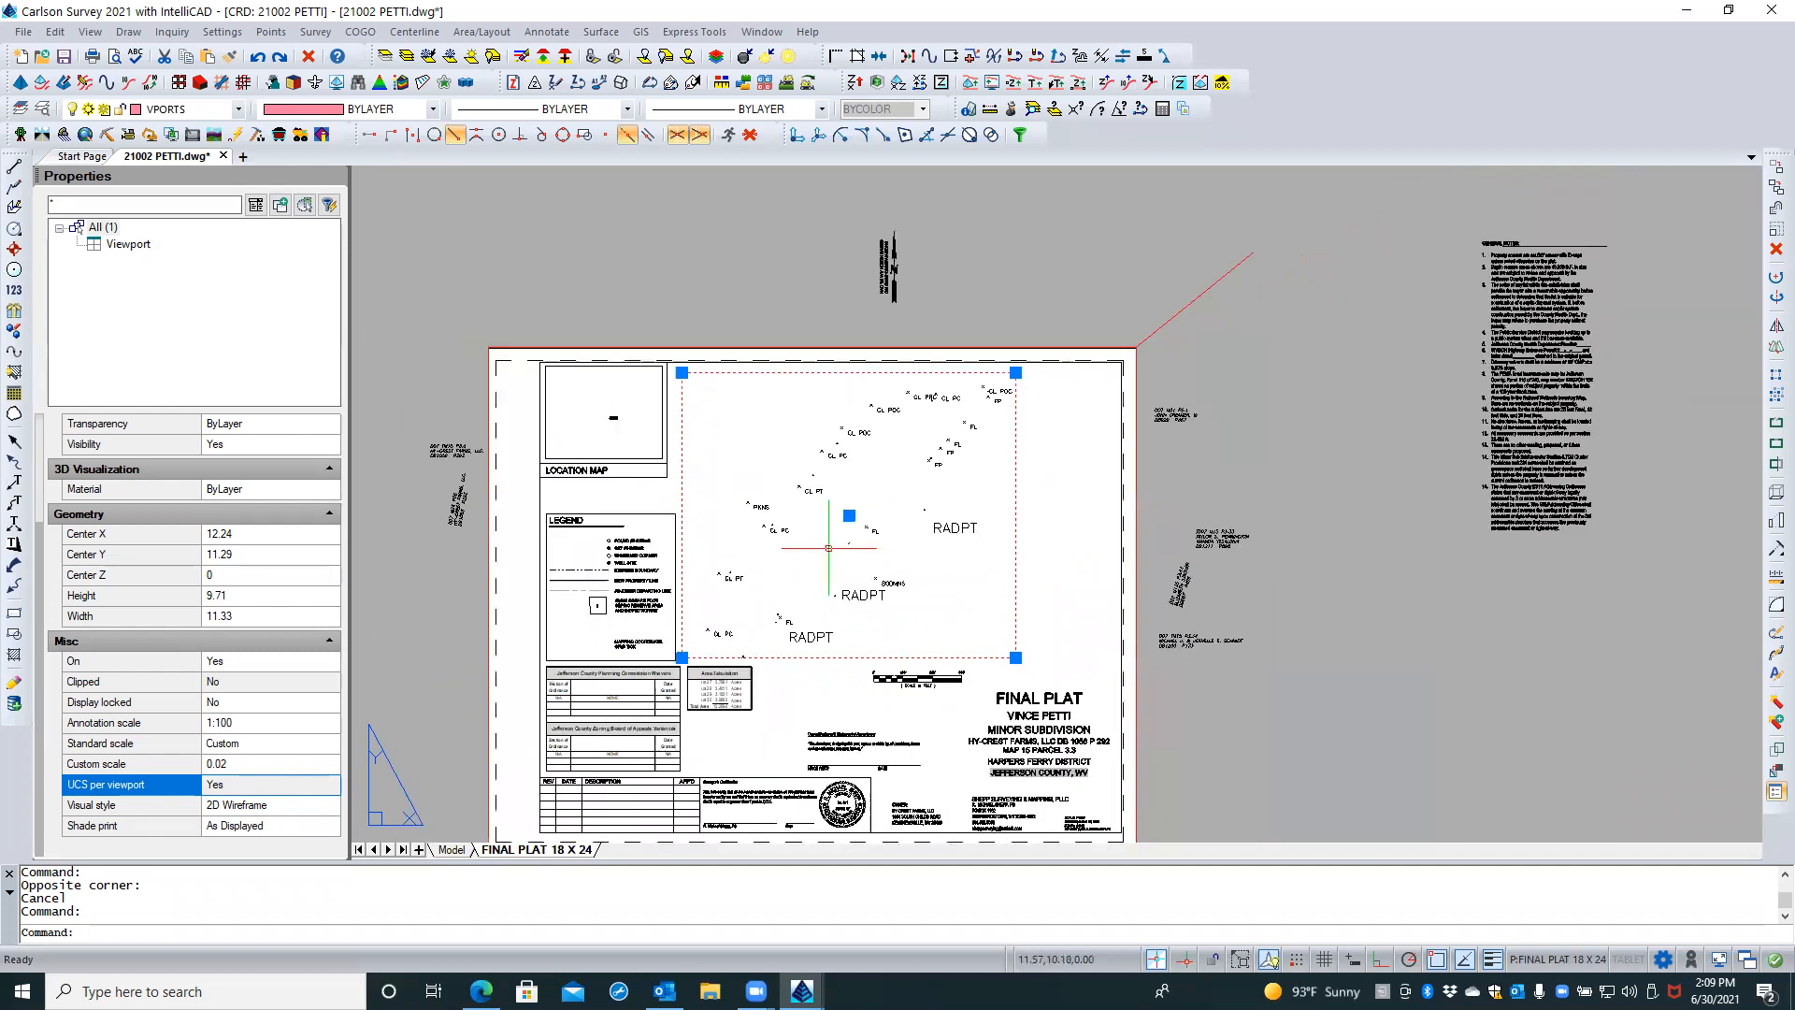
scroll(829, 548, "up", 4)
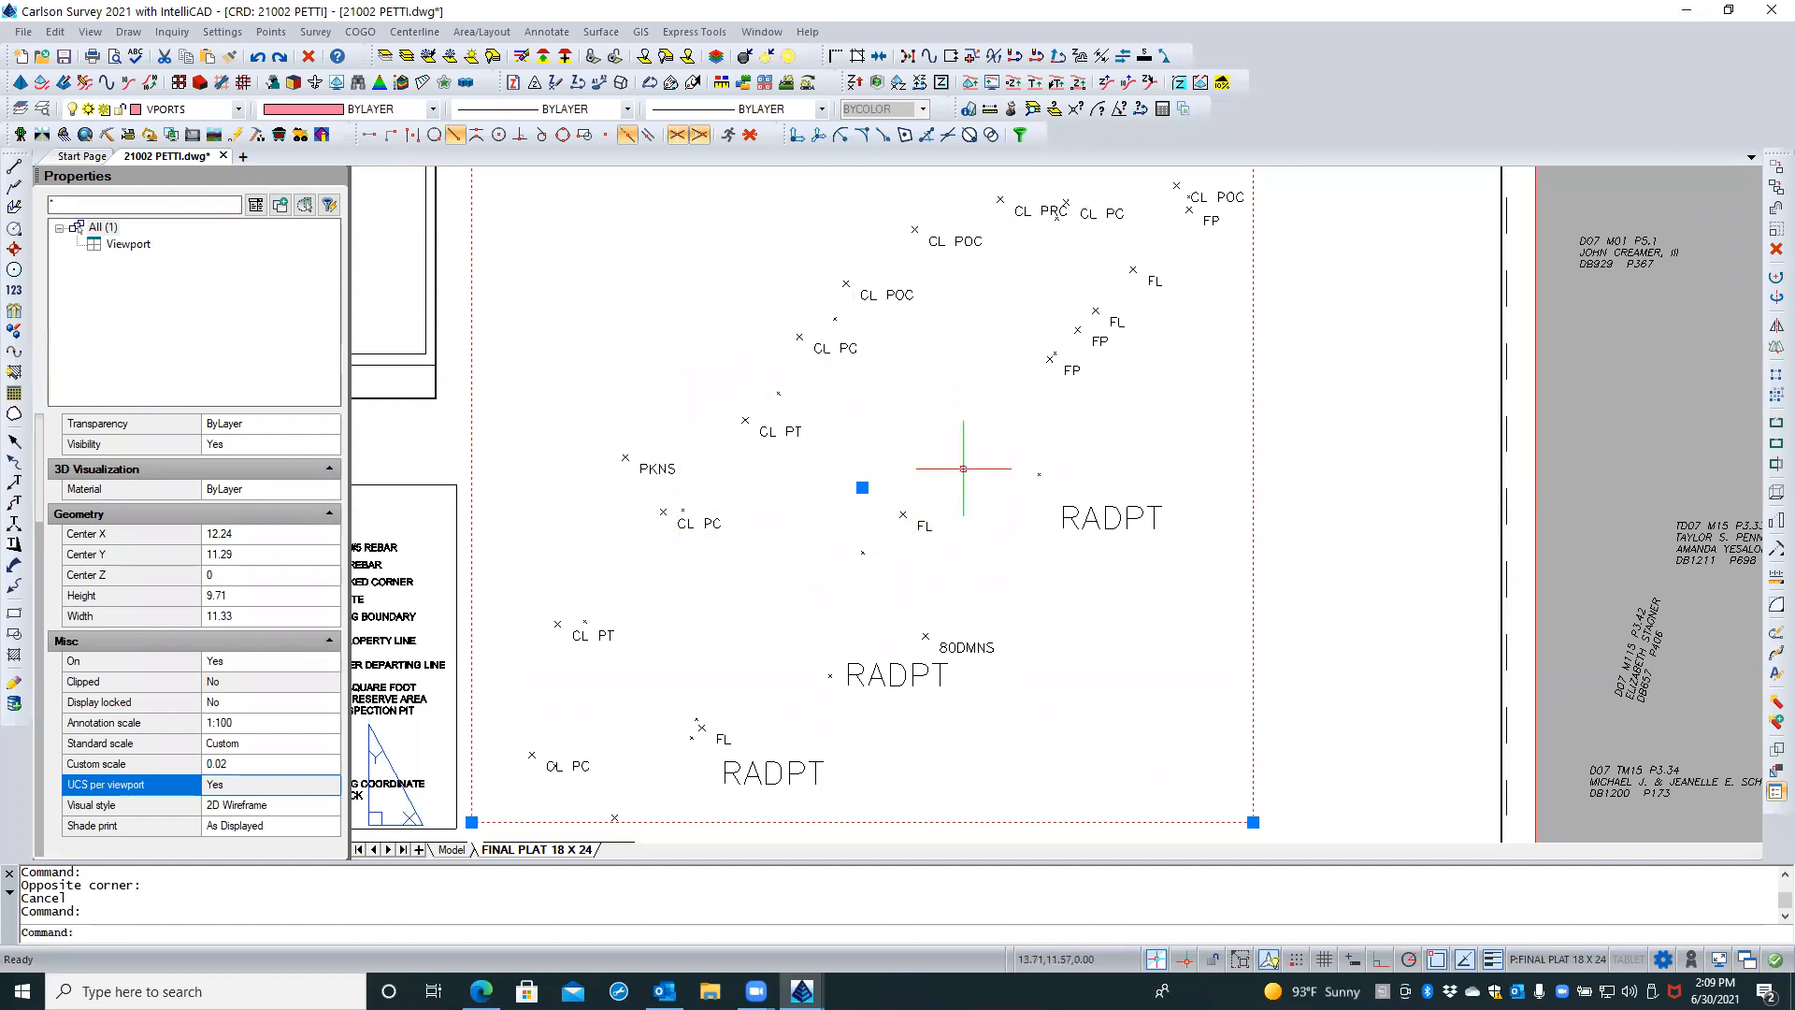
Activate the viewport, sort the layer list by Current Viewport status, and thaw the BOUNDARY layer in the current viewport
left_click(1210, 470)
double_click(1211, 470)
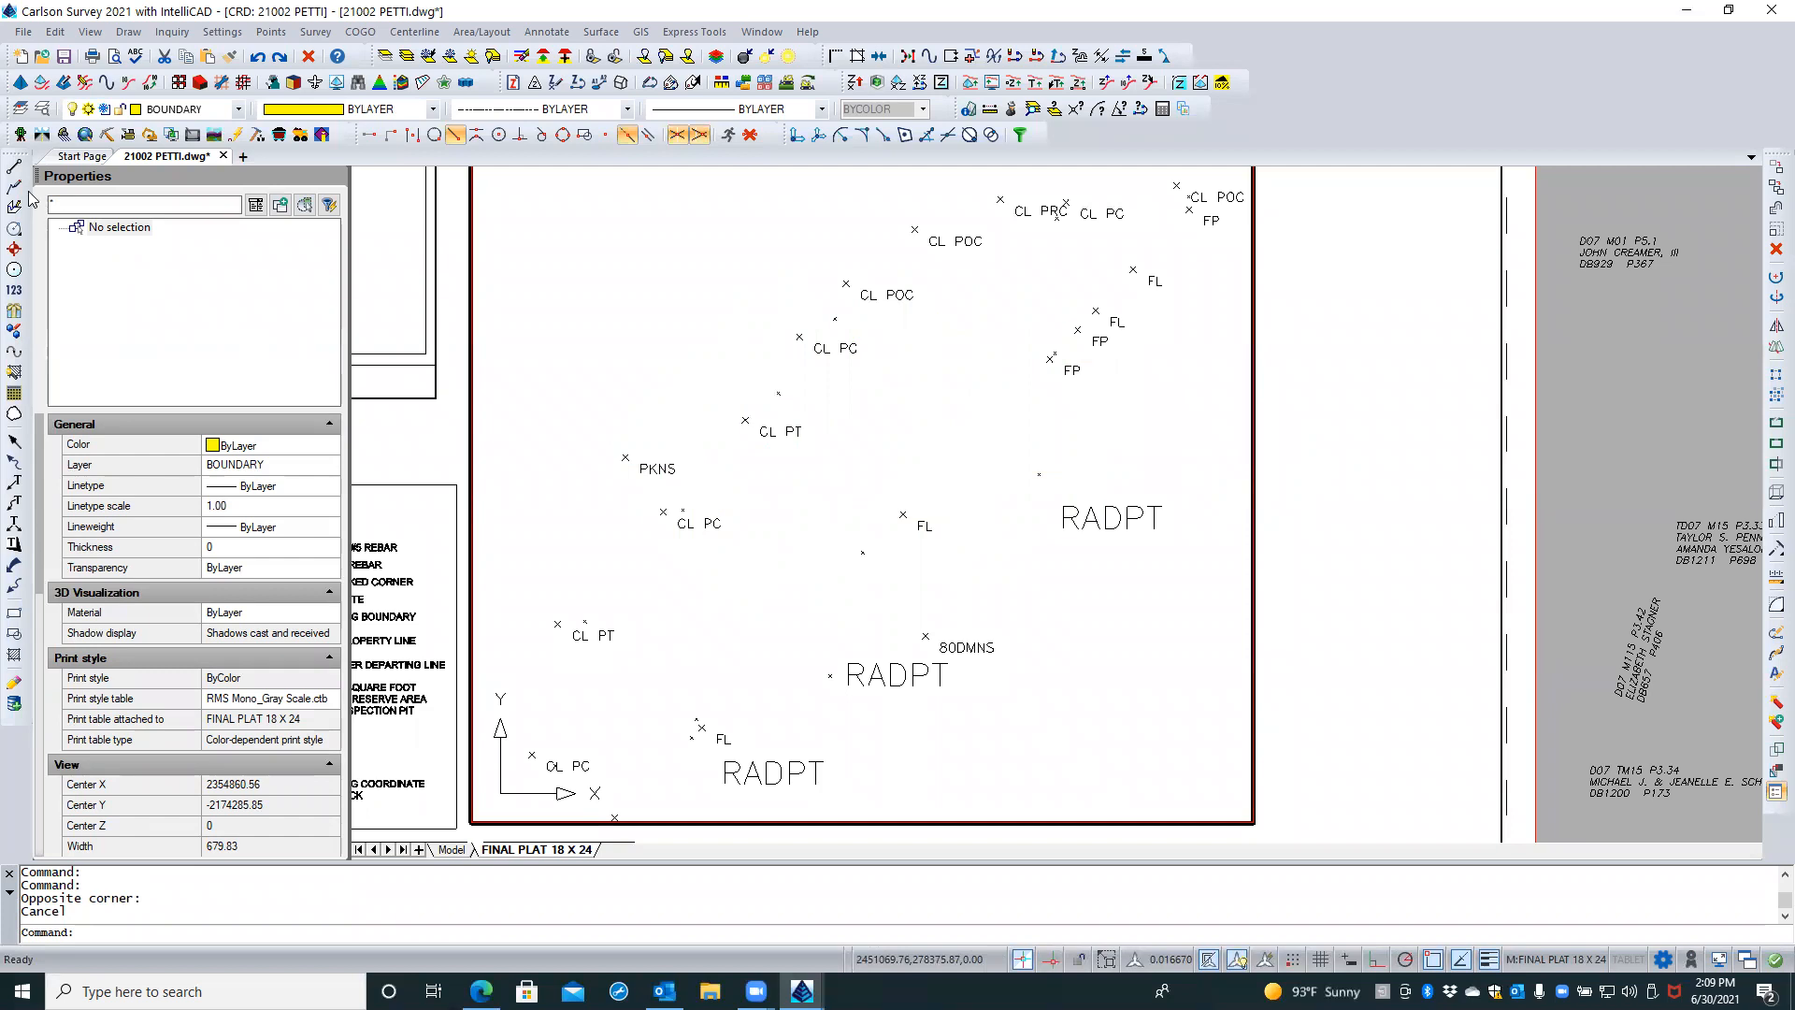
left_click(43, 110)
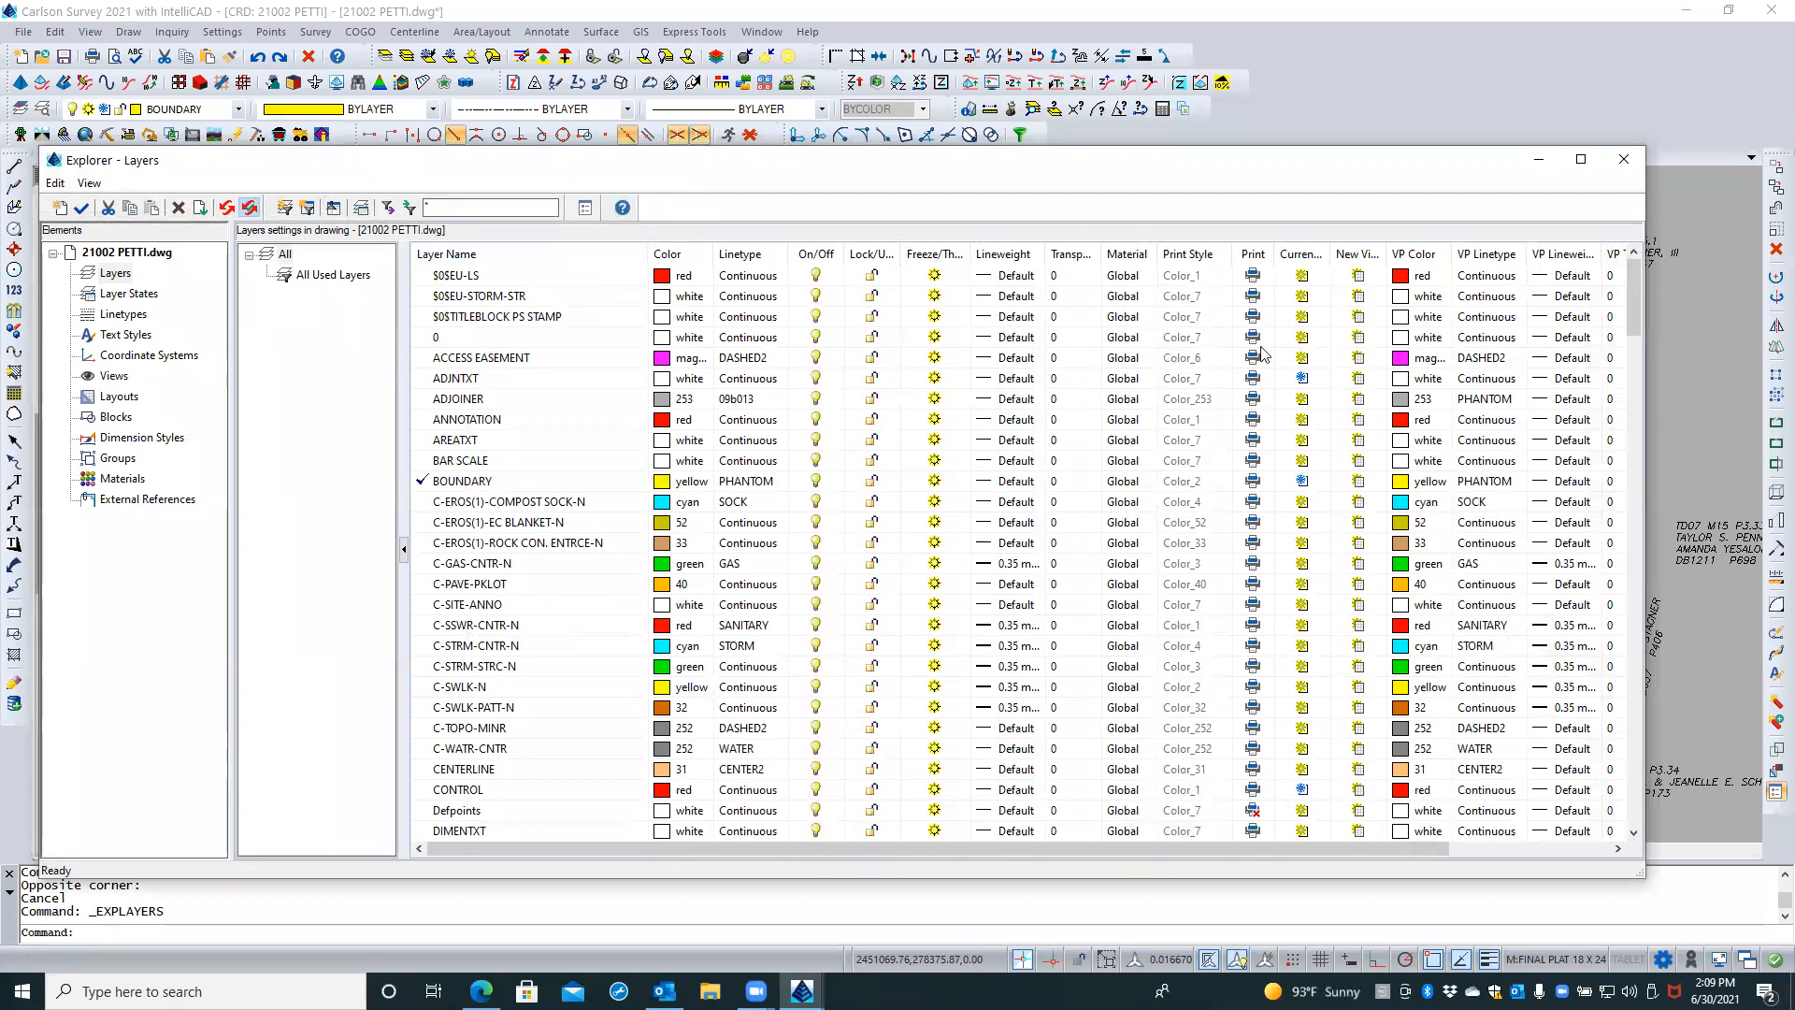
left_click_drag(1330, 250, 1370, 251)
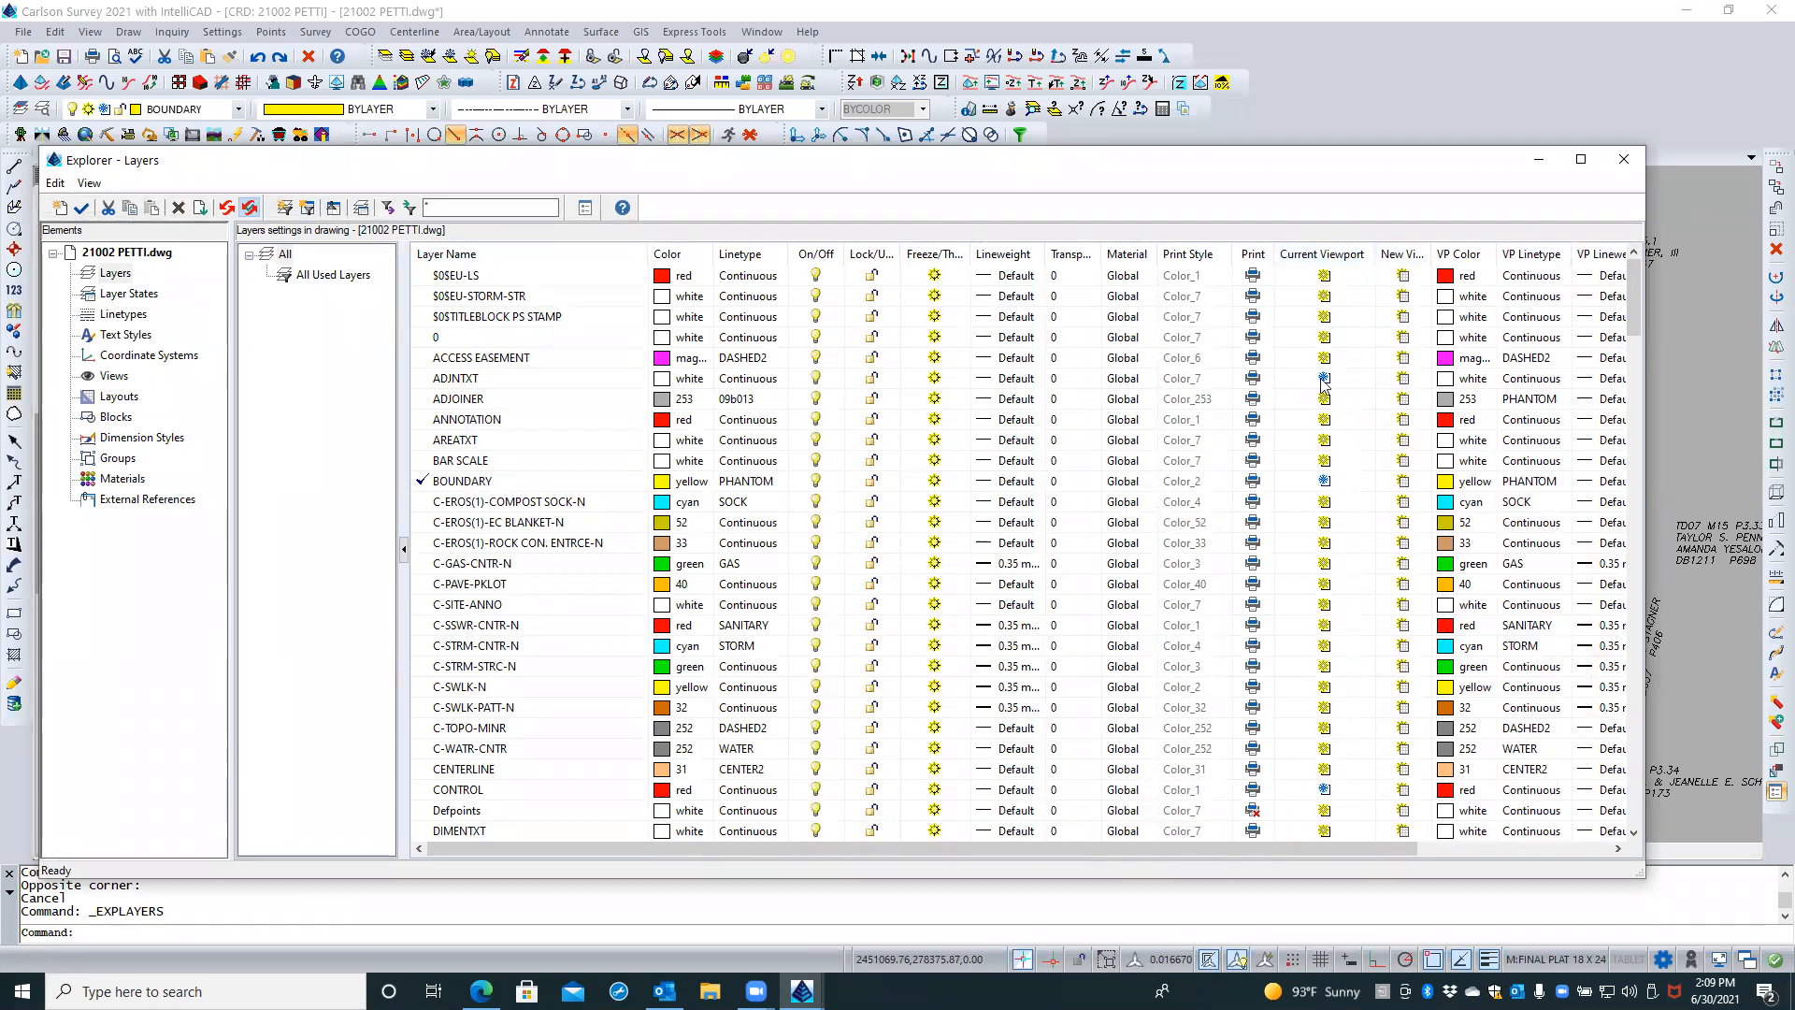
left_click(1325, 255)
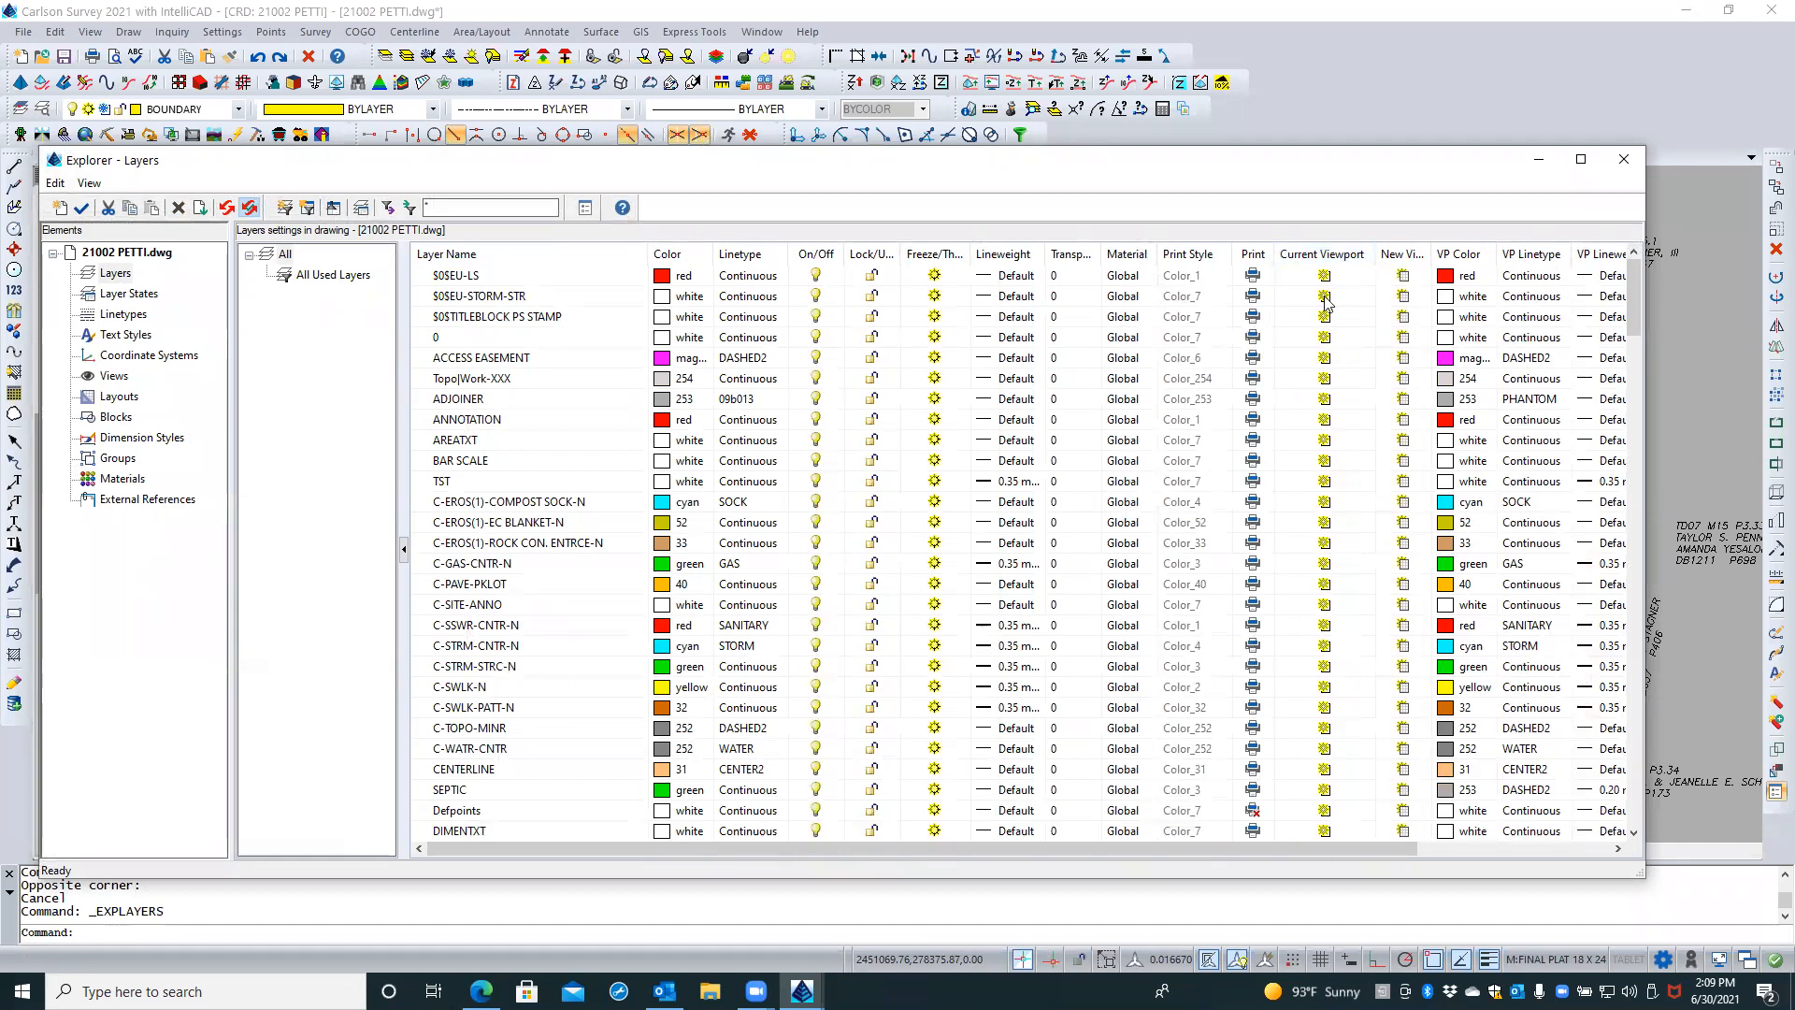
left_click(1347, 256)
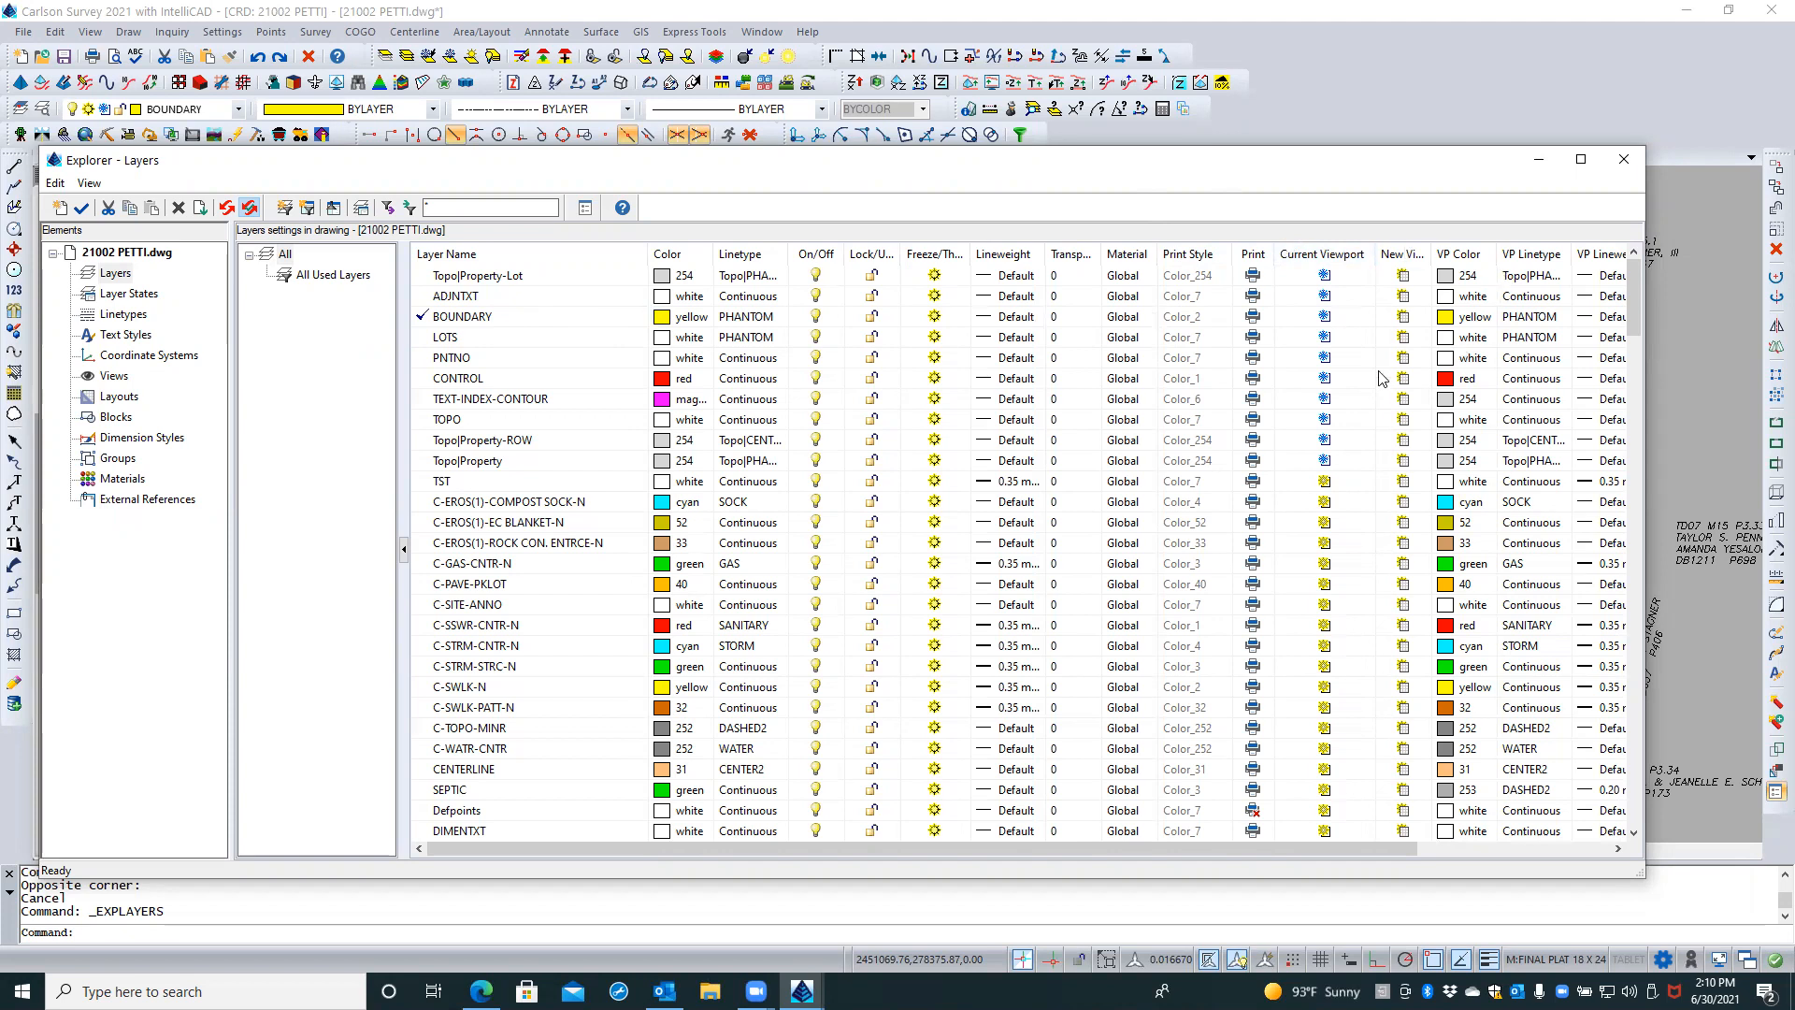
left_click(1327, 318)
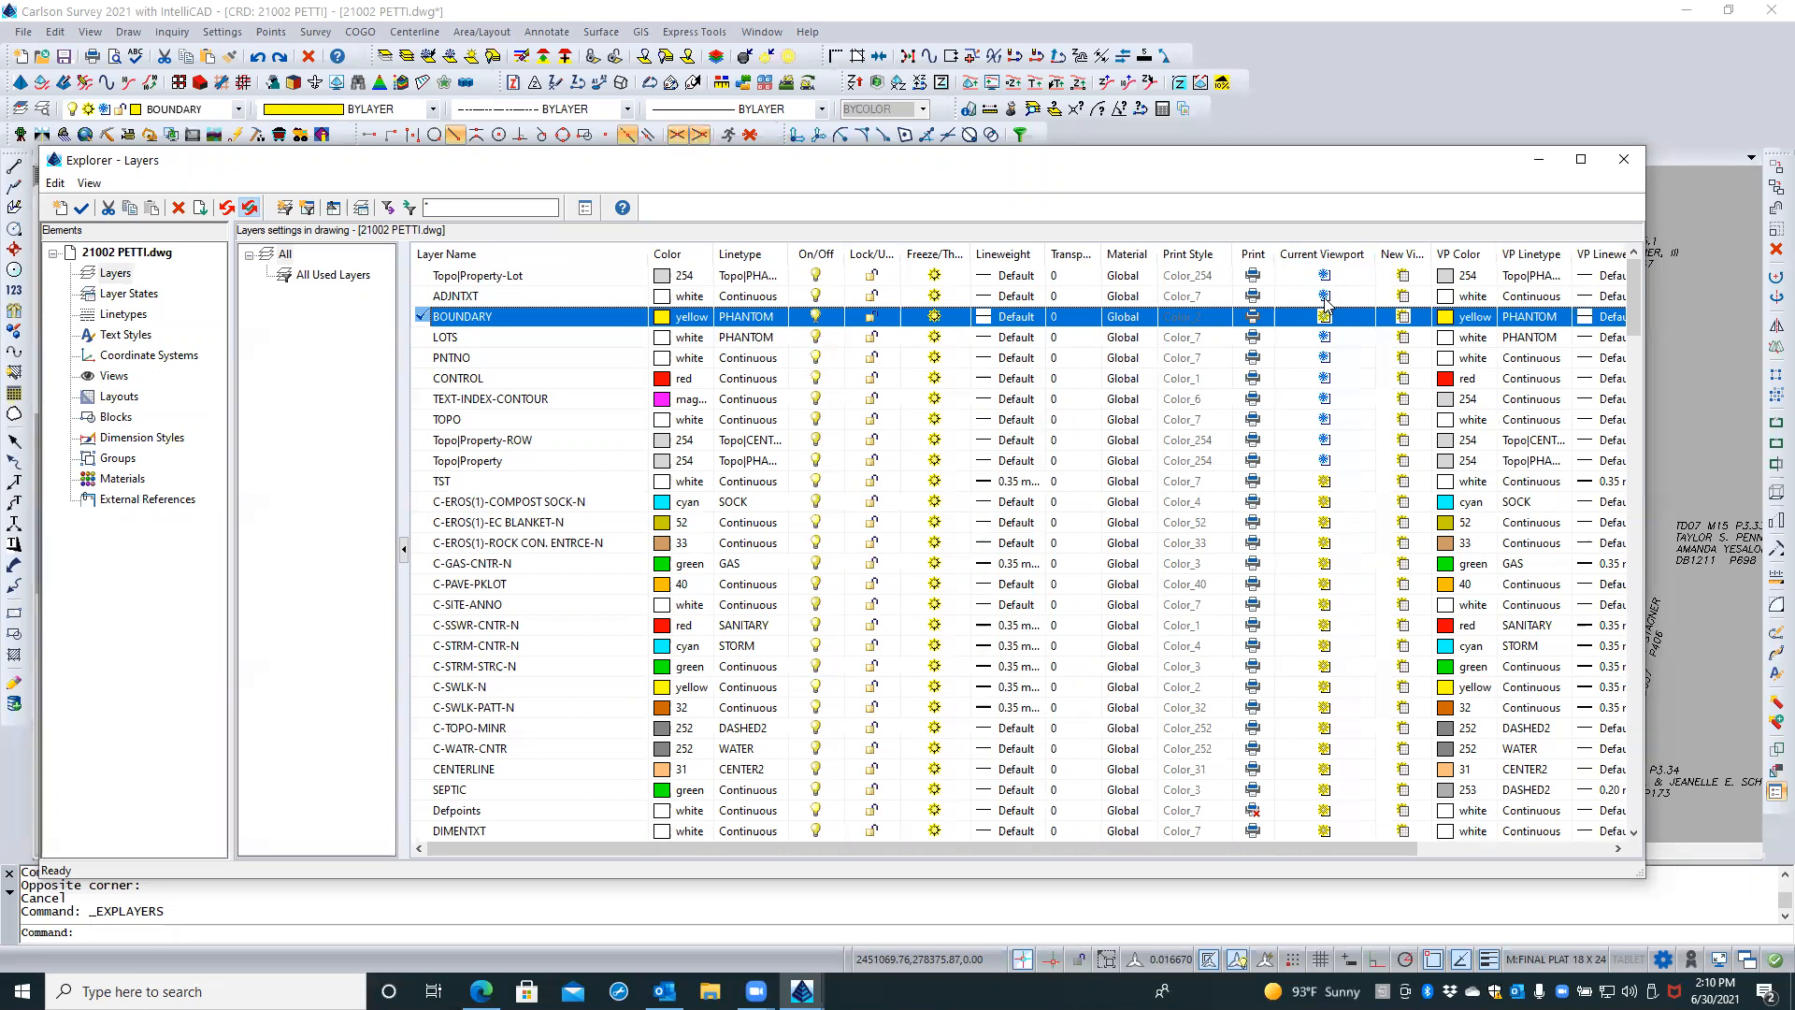
Toggle current-viewport freezing on the ADJNTXT and LOTS layers and new-viewport freezing on LOTS, and close the layer manager
left_click(1324, 297)
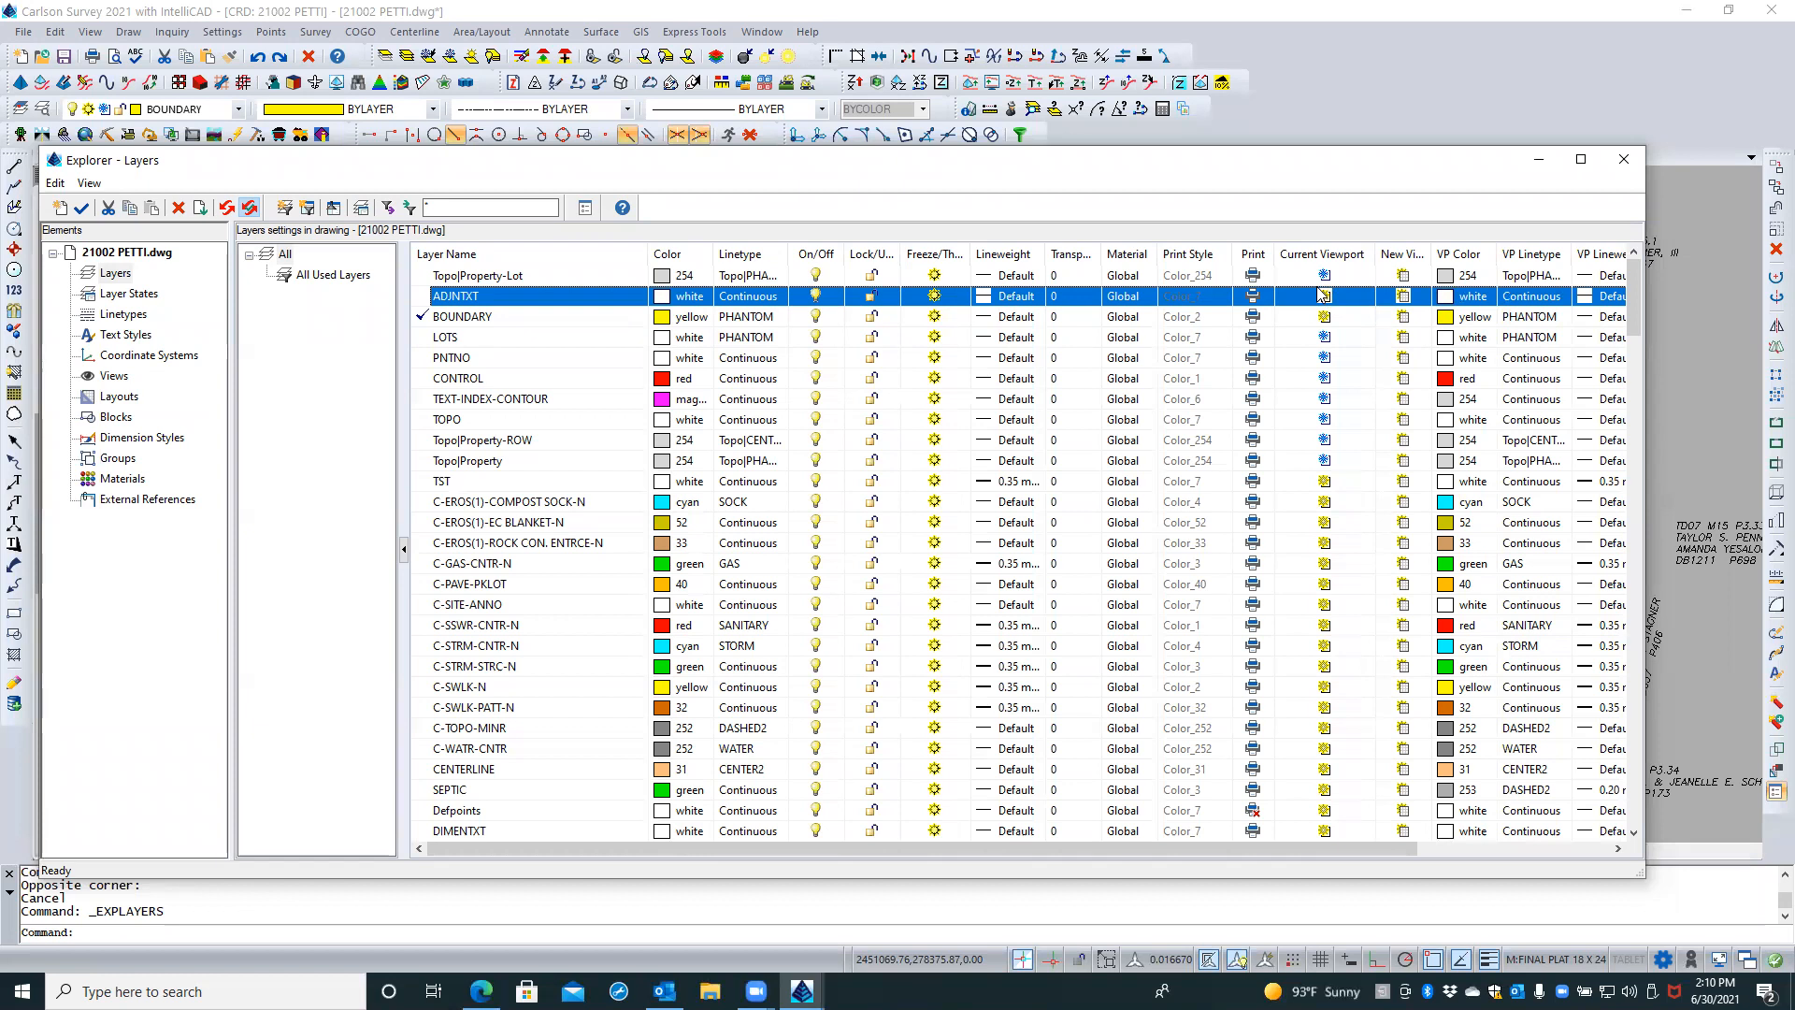
left_click(1323, 294)
mouse_move(1431, 252)
left_mouse_down()
mouse_move(1486, 251)
mouse_move(1453, 255)
left_mouse_up()
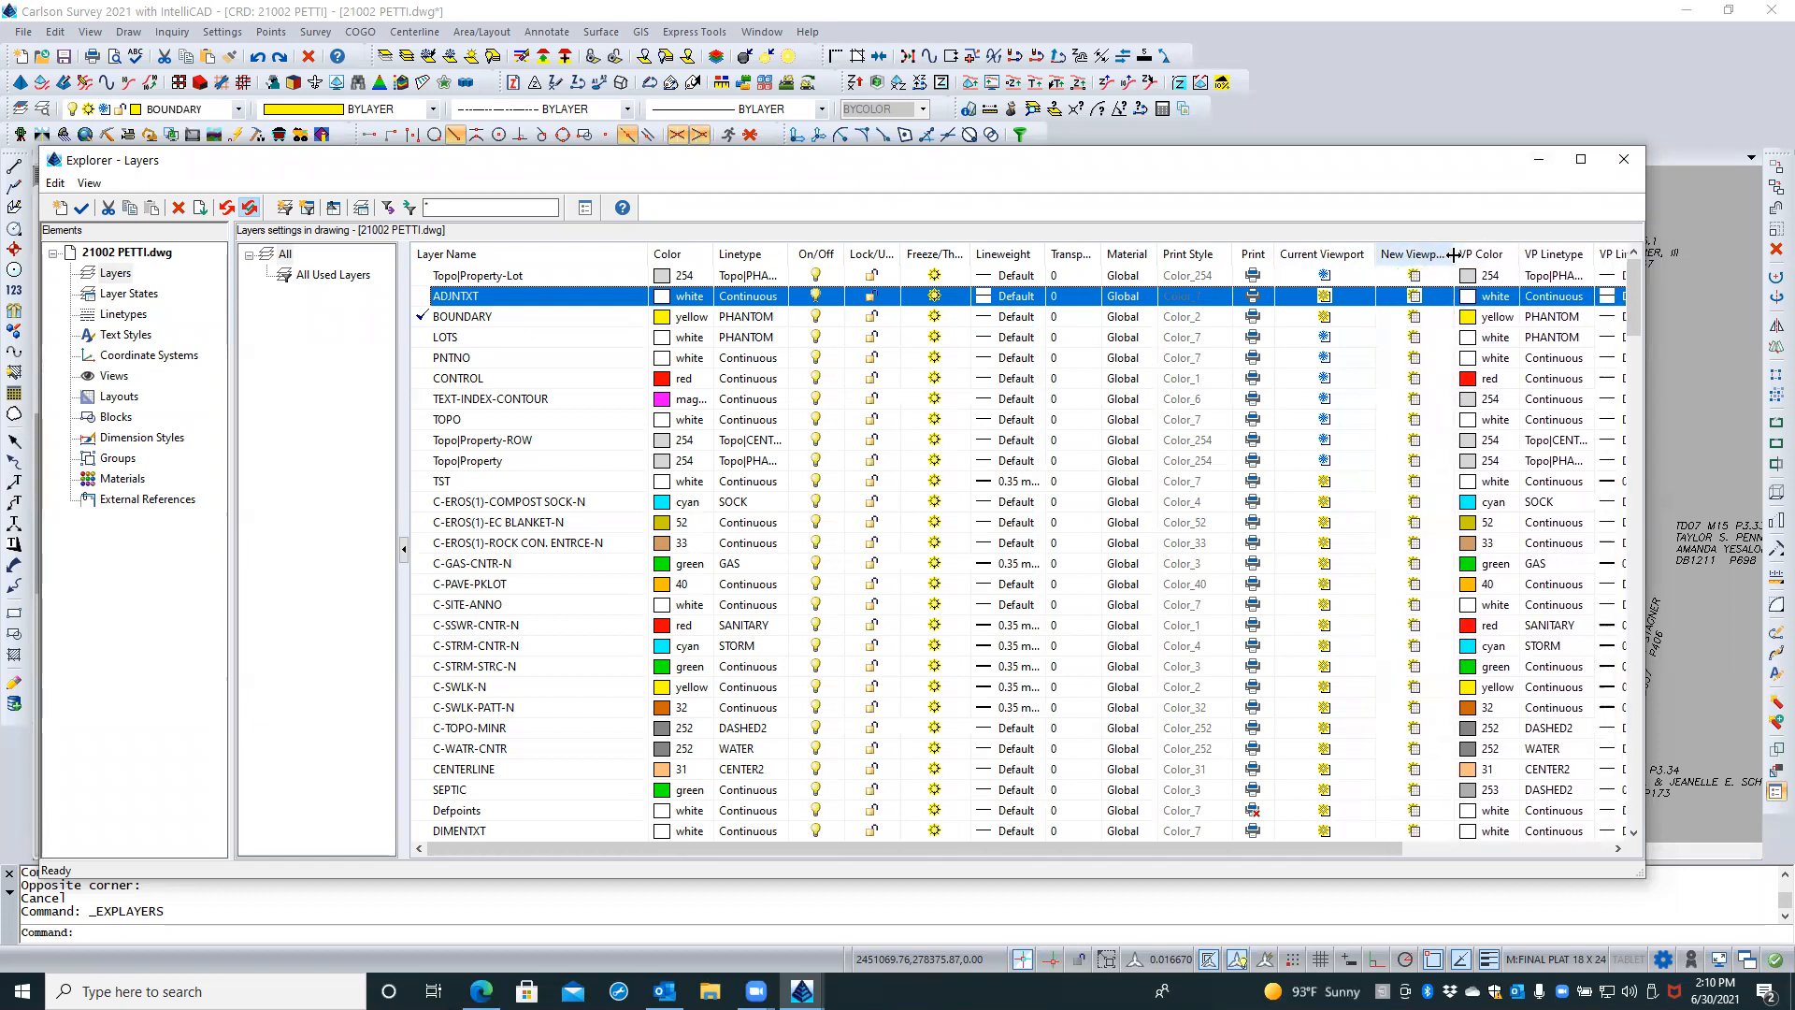
left_click(494, 338)
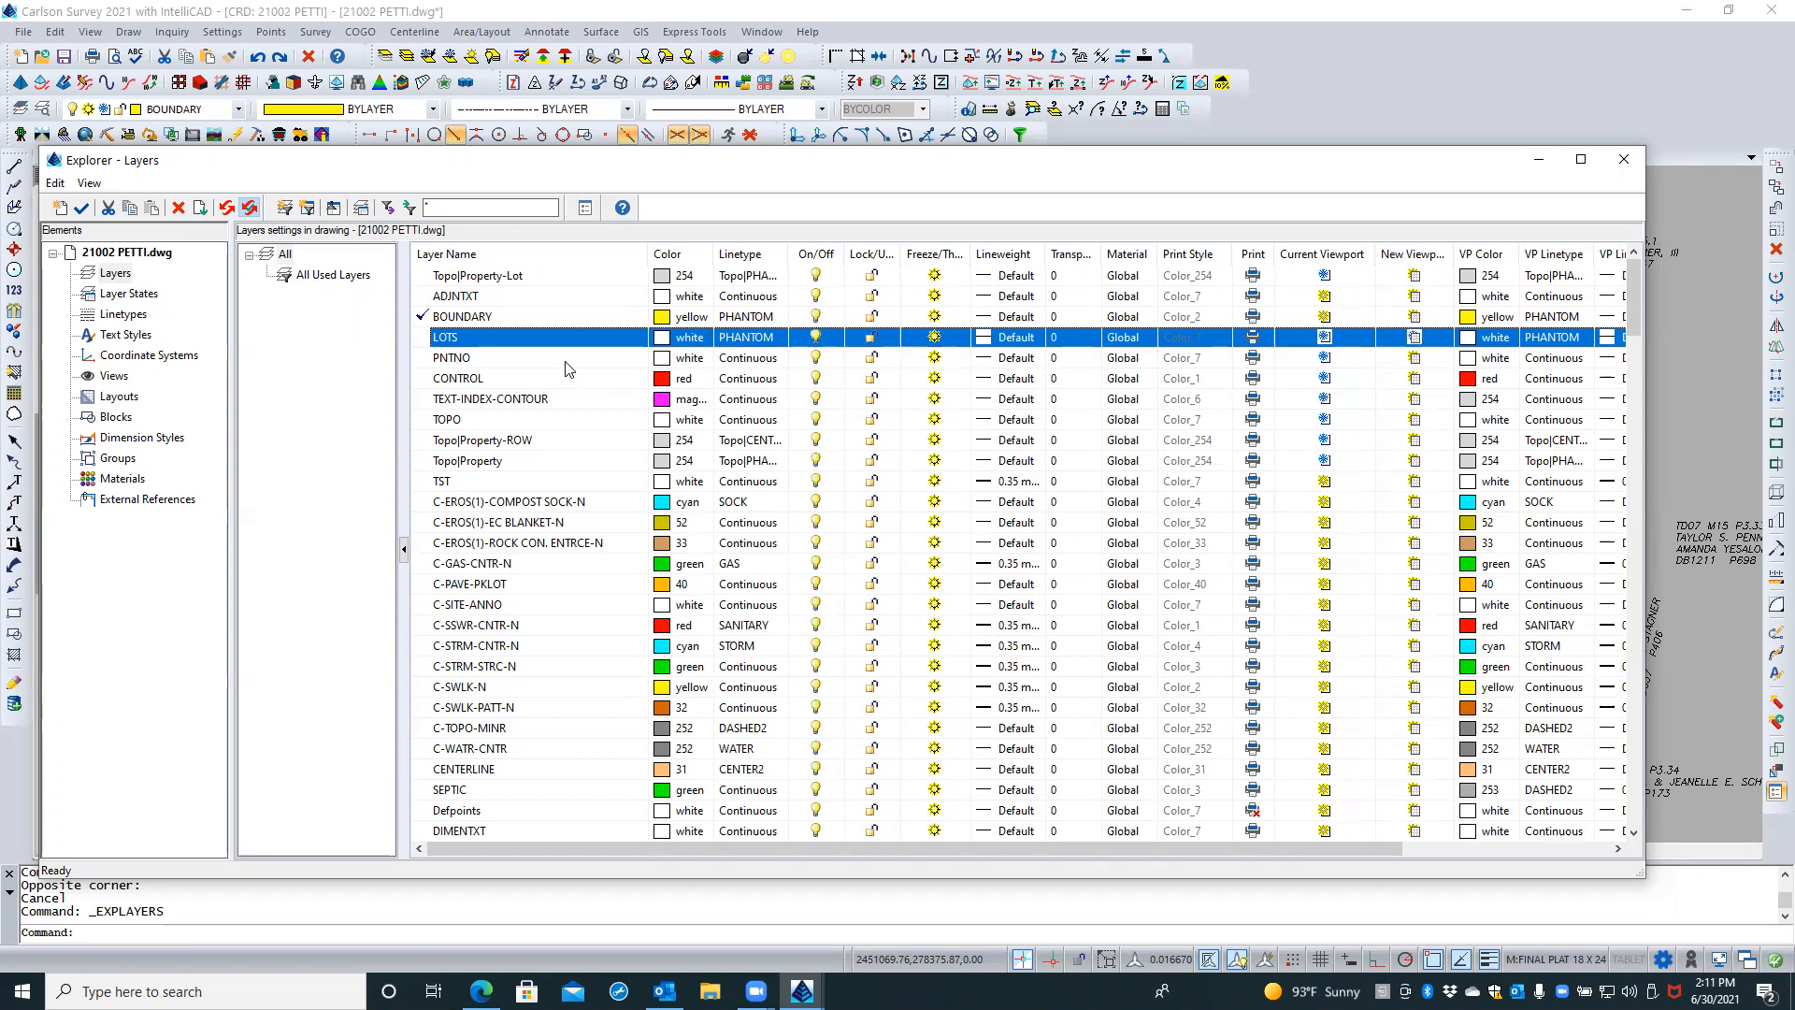
left_click(1413, 338)
left_click(1324, 337)
left_click(1325, 336)
left_click(1623, 163)
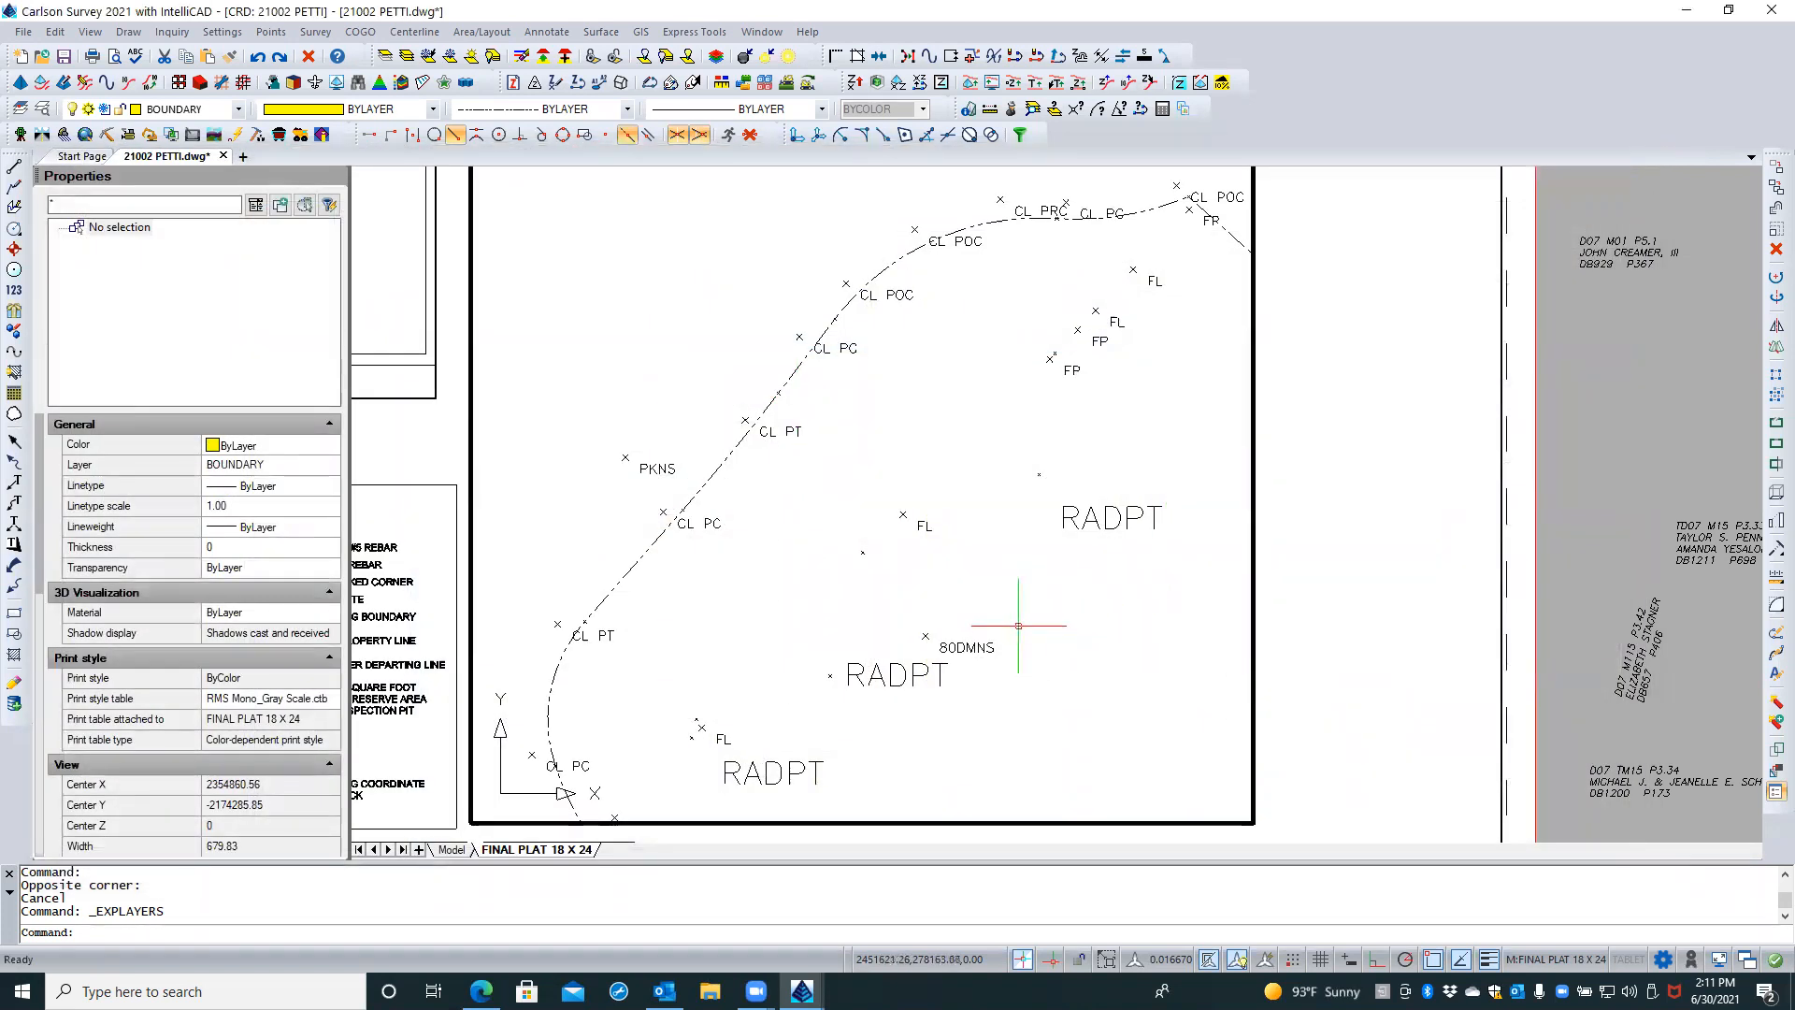
Fit the whole boundary outline inside the active viewport's frame, roughly centred, and return to paper space
scroll(1018, 622, "down", 3)
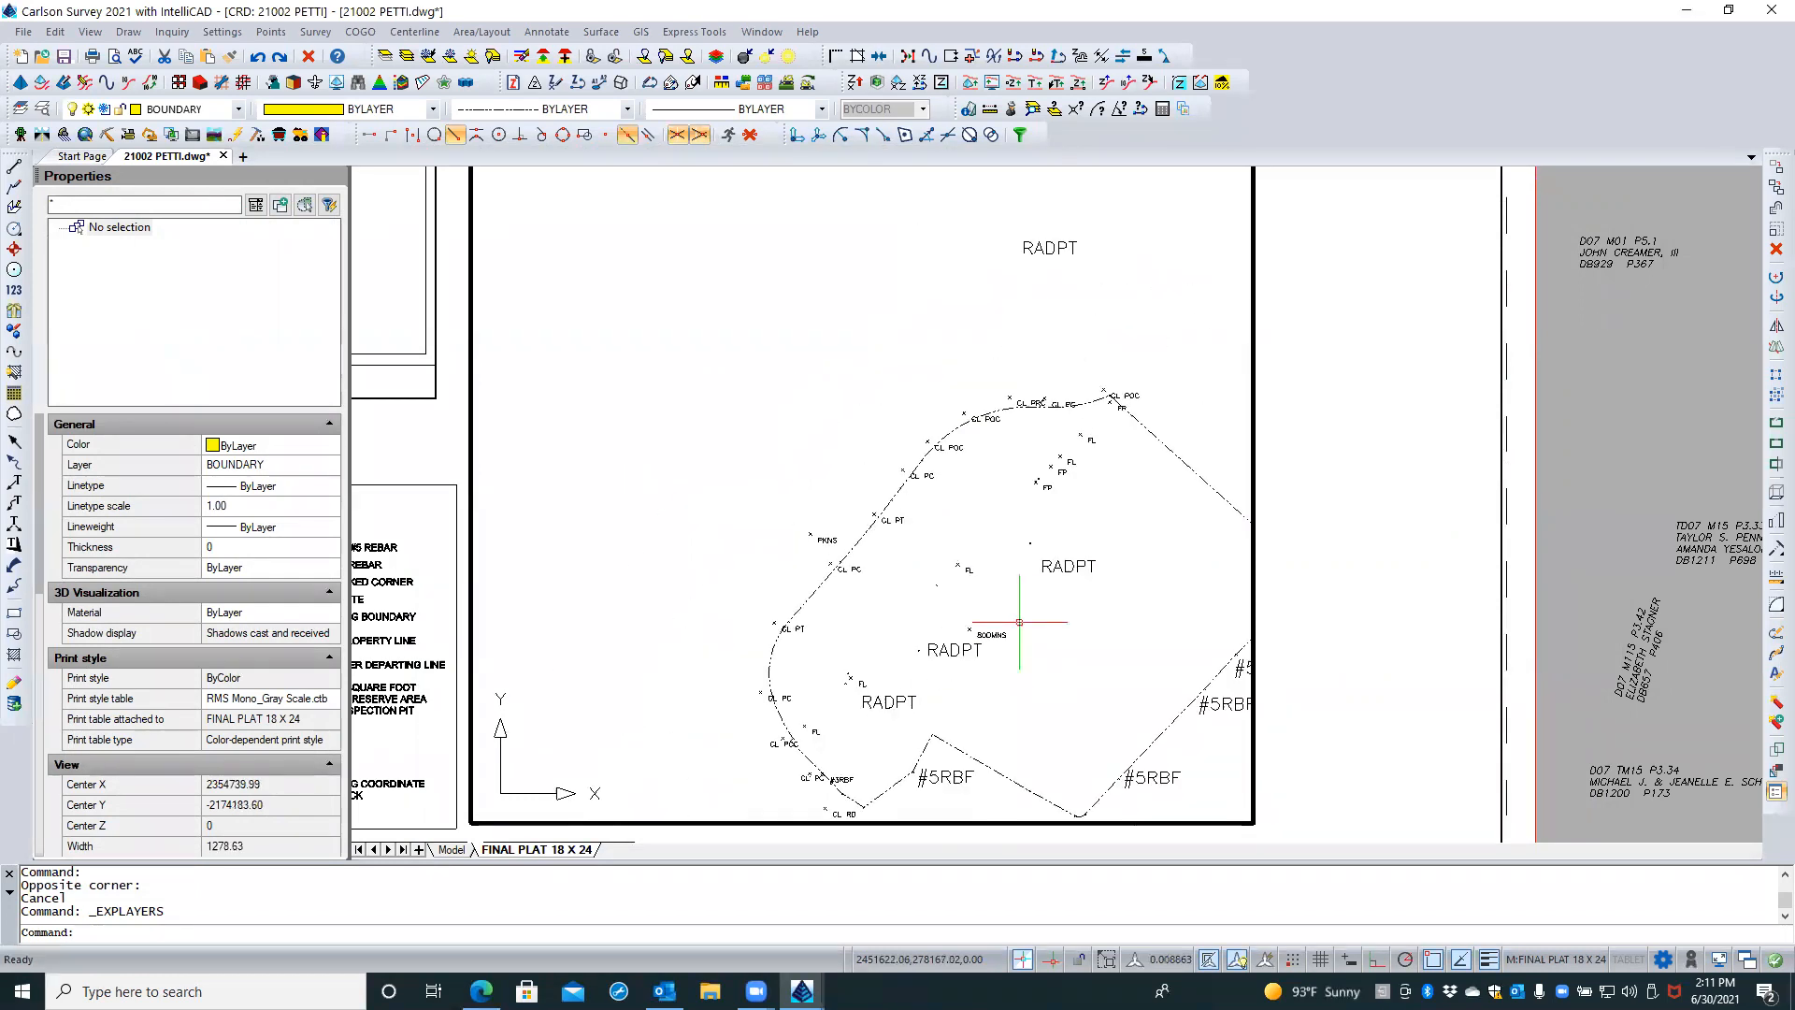
scroll(1019, 622, "down", 2)
middle_click_drag(1019, 623, 833, 450)
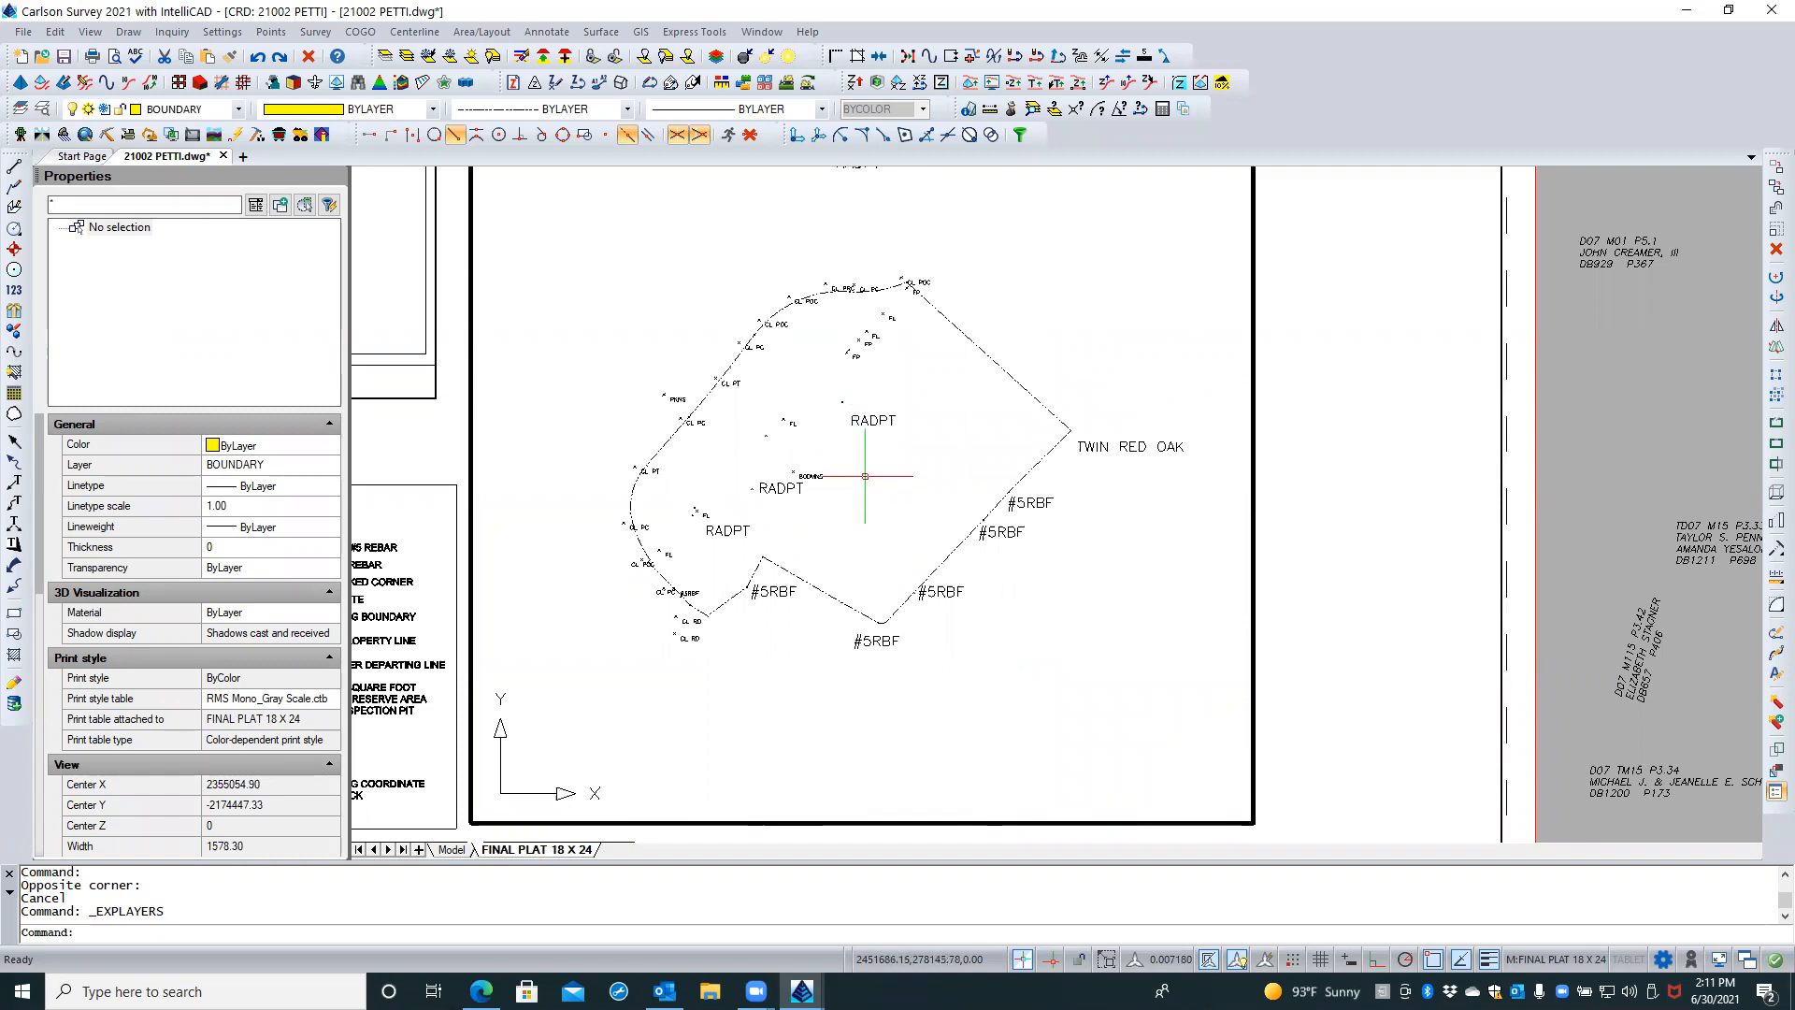
scroll(851, 463, "up", 2)
scroll(852, 462, "down", 1)
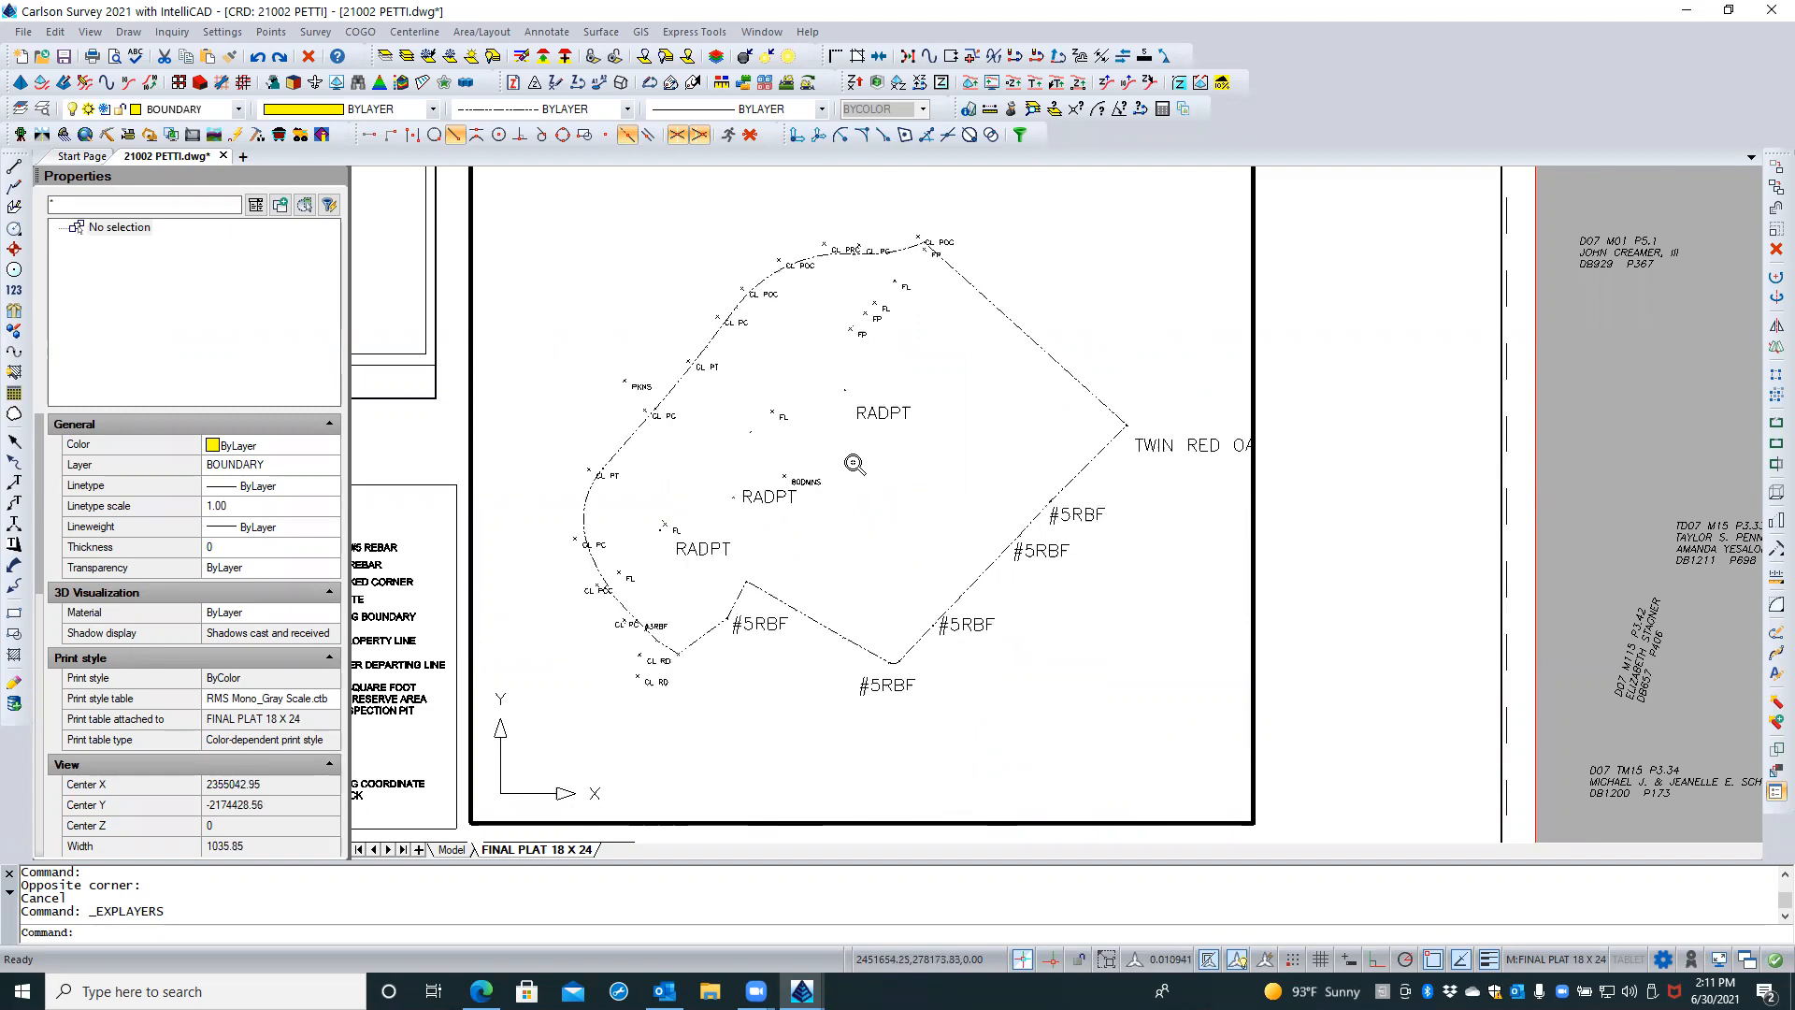
double_click(1297, 503)
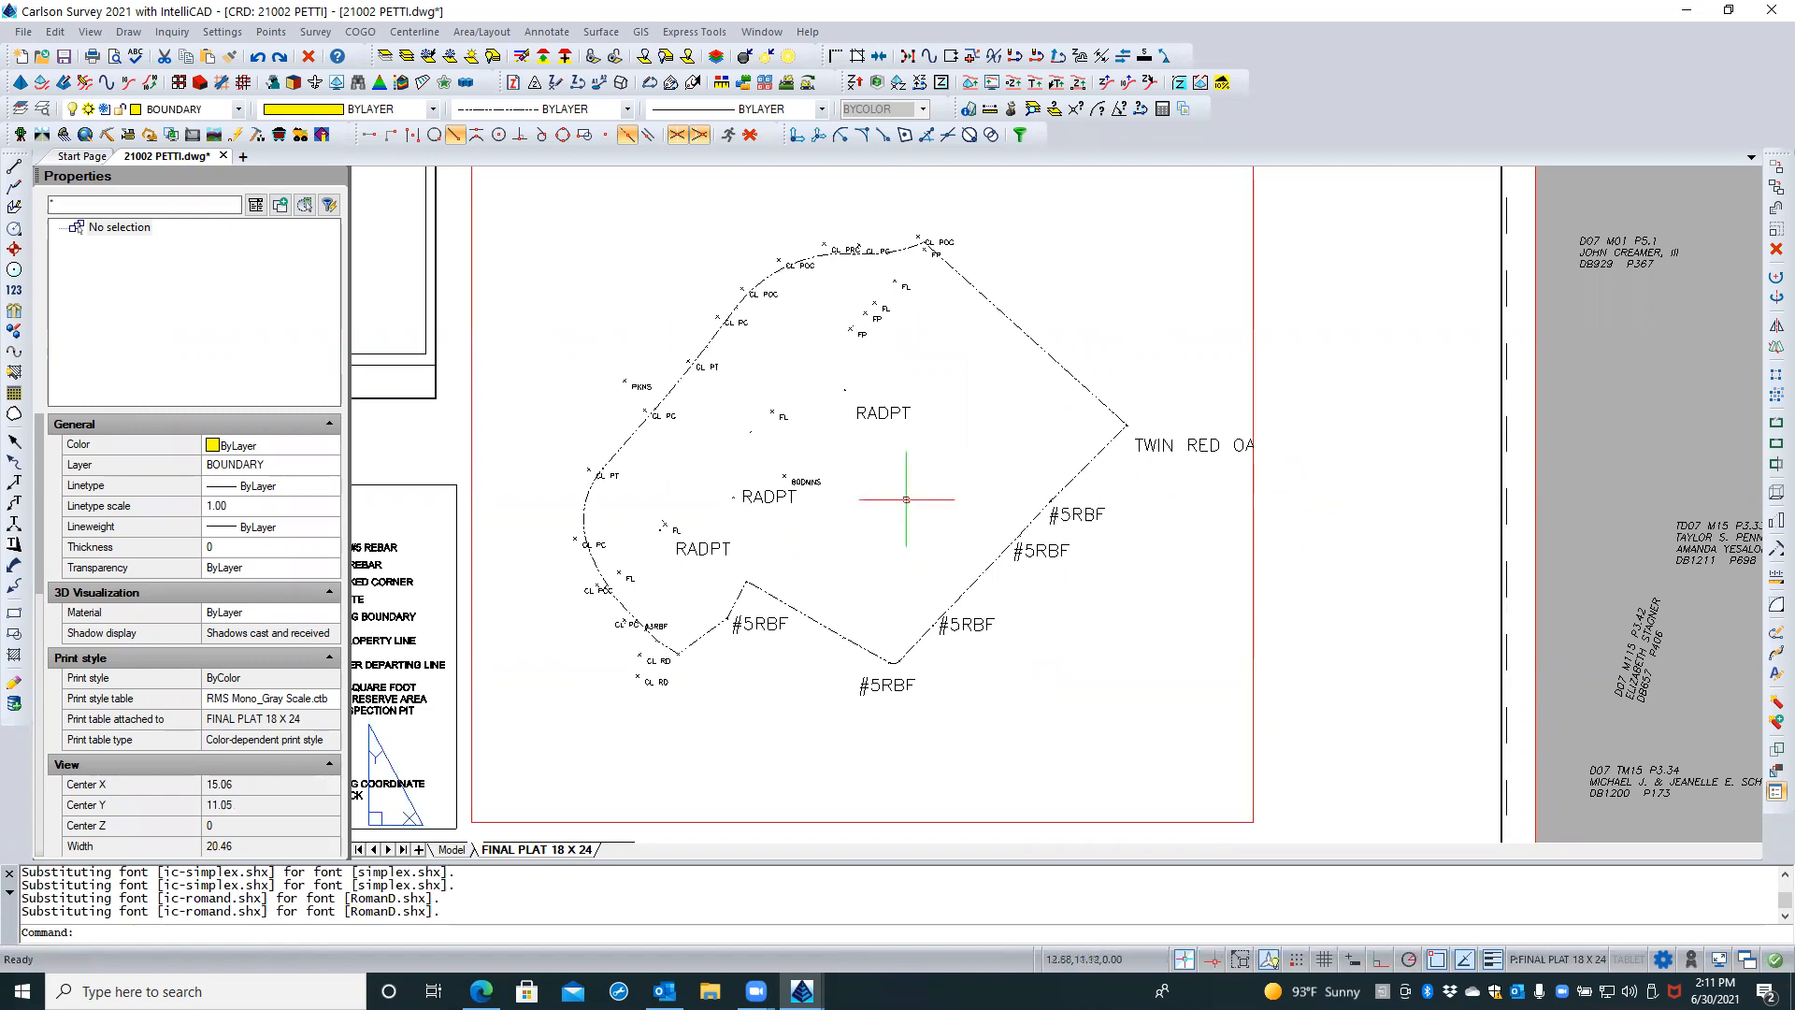
Select the viewport, set its custom scale back to 0.01667, and check the boundary's fit on the sheet
left_click(1252, 532)
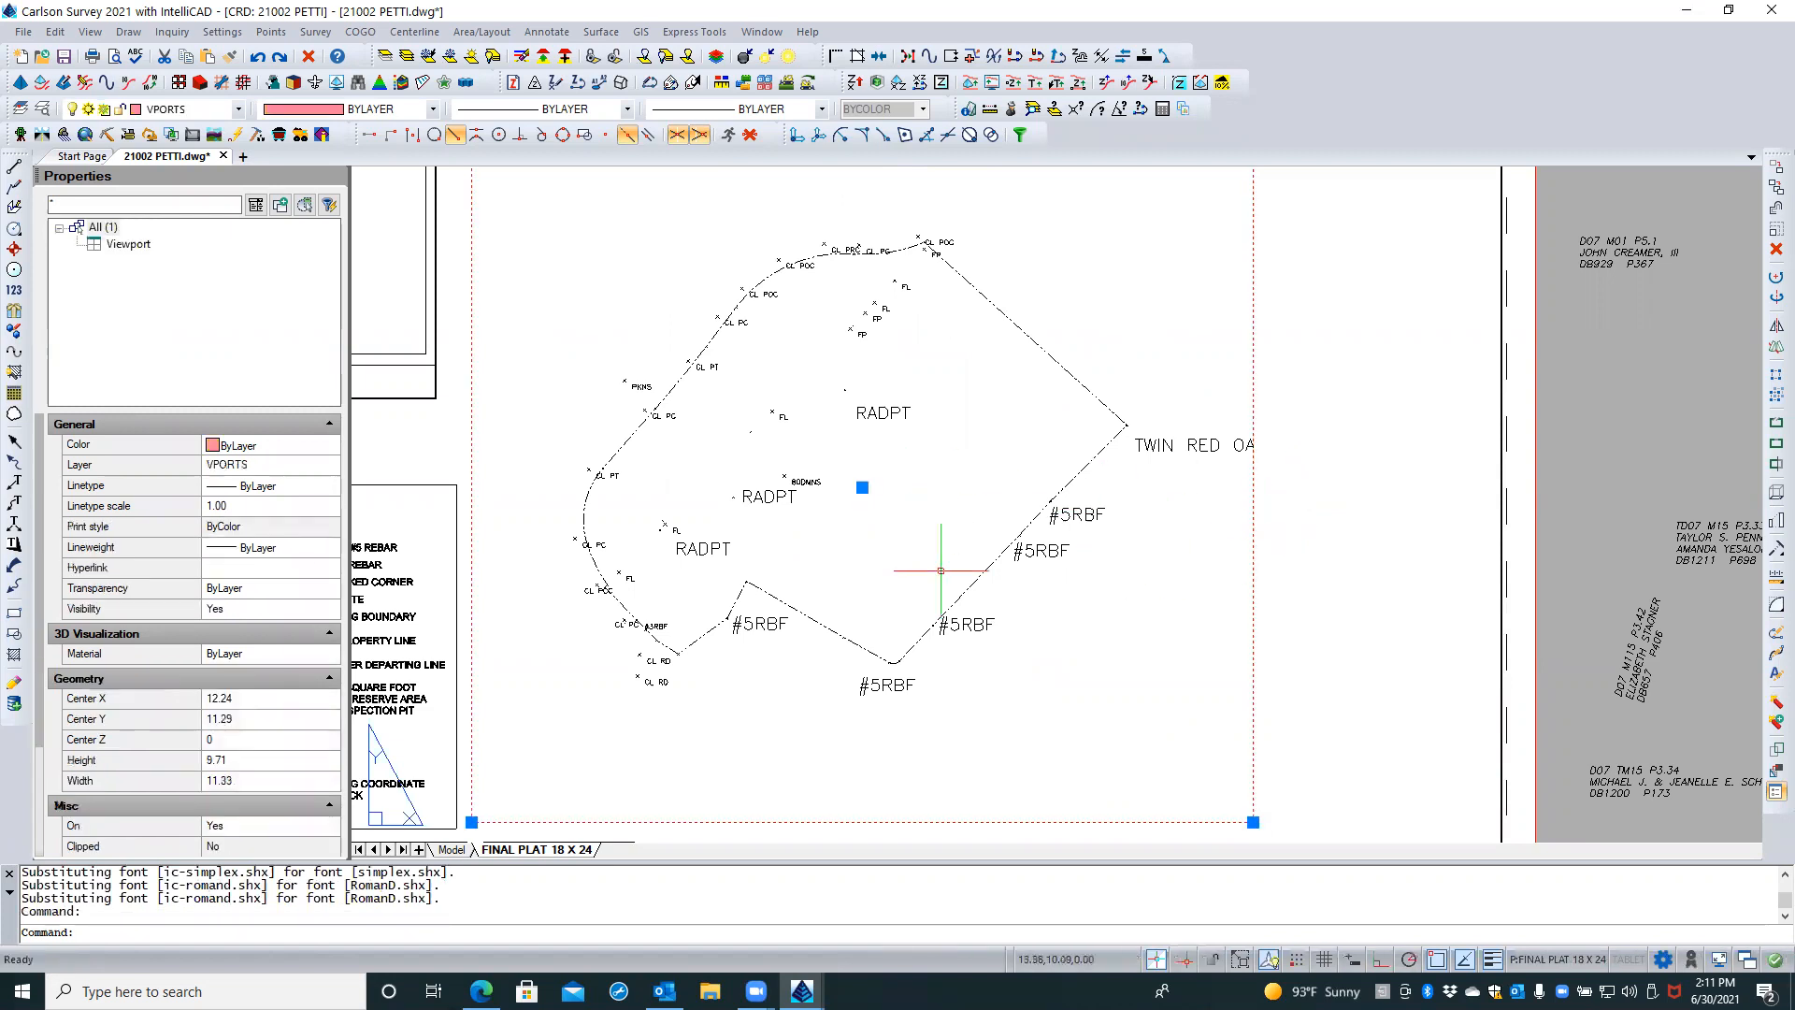
scroll(116, 720, "down", 3)
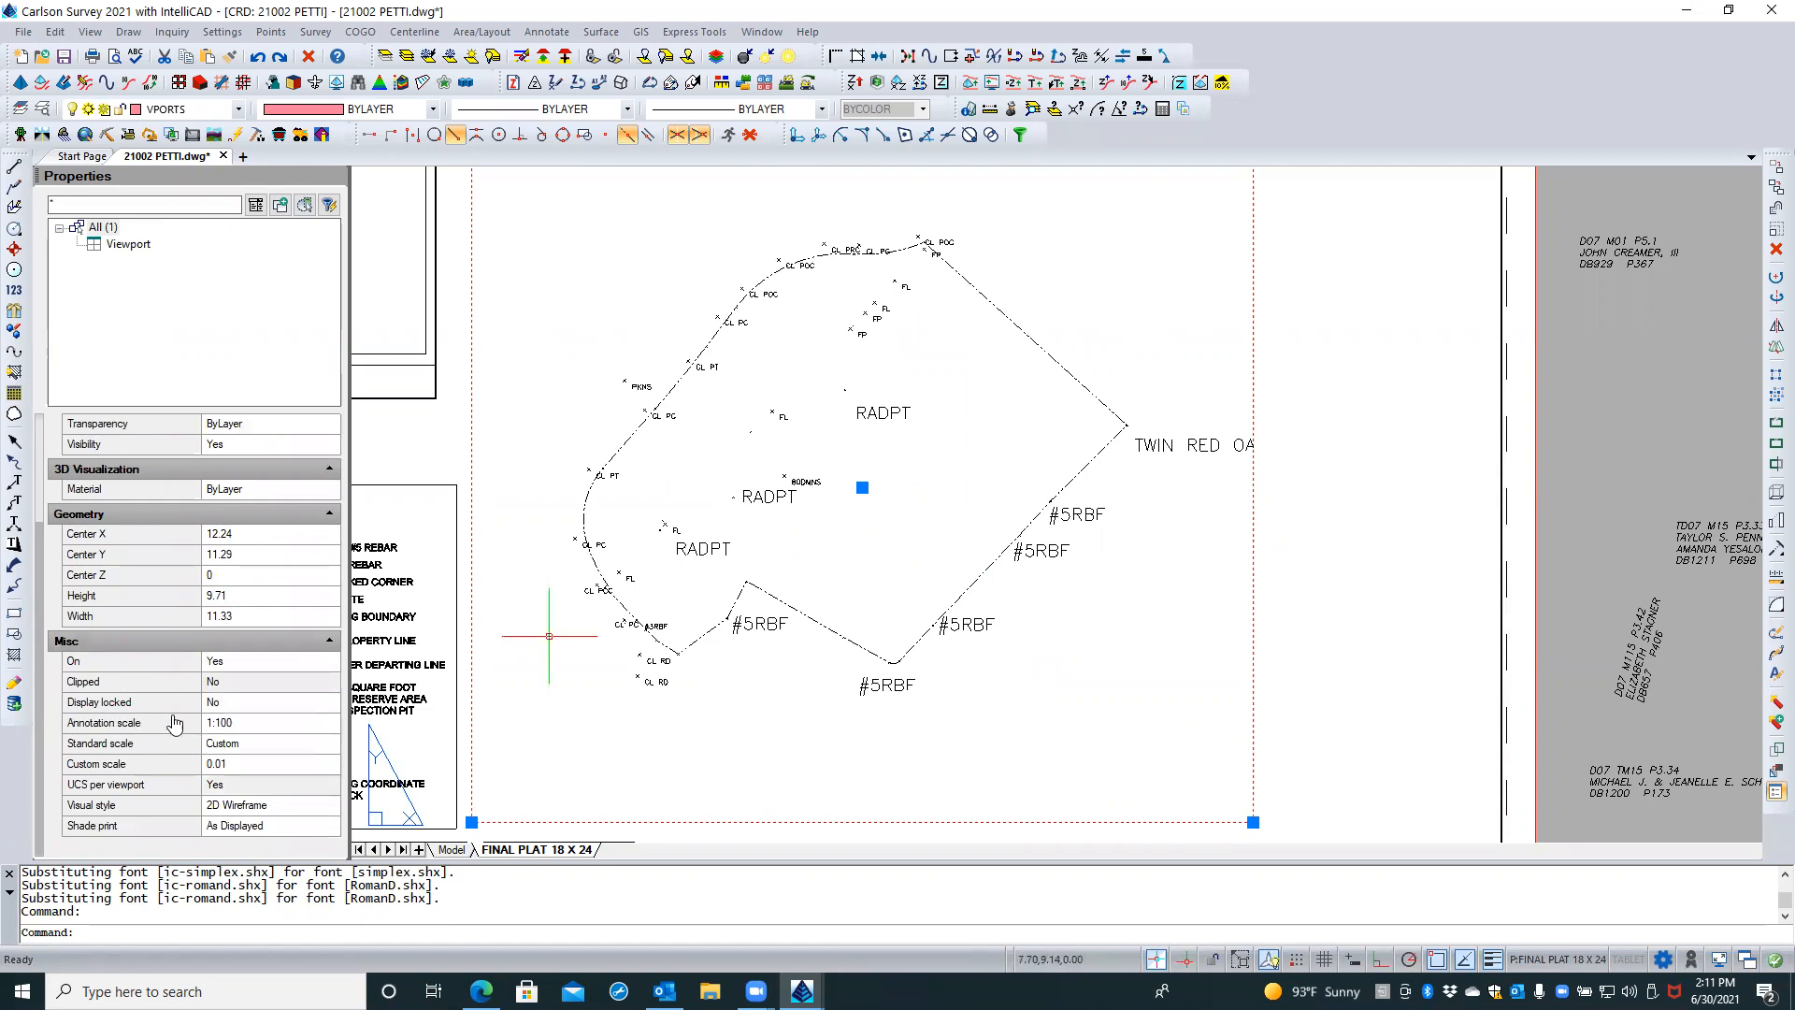
left_click(247, 765)
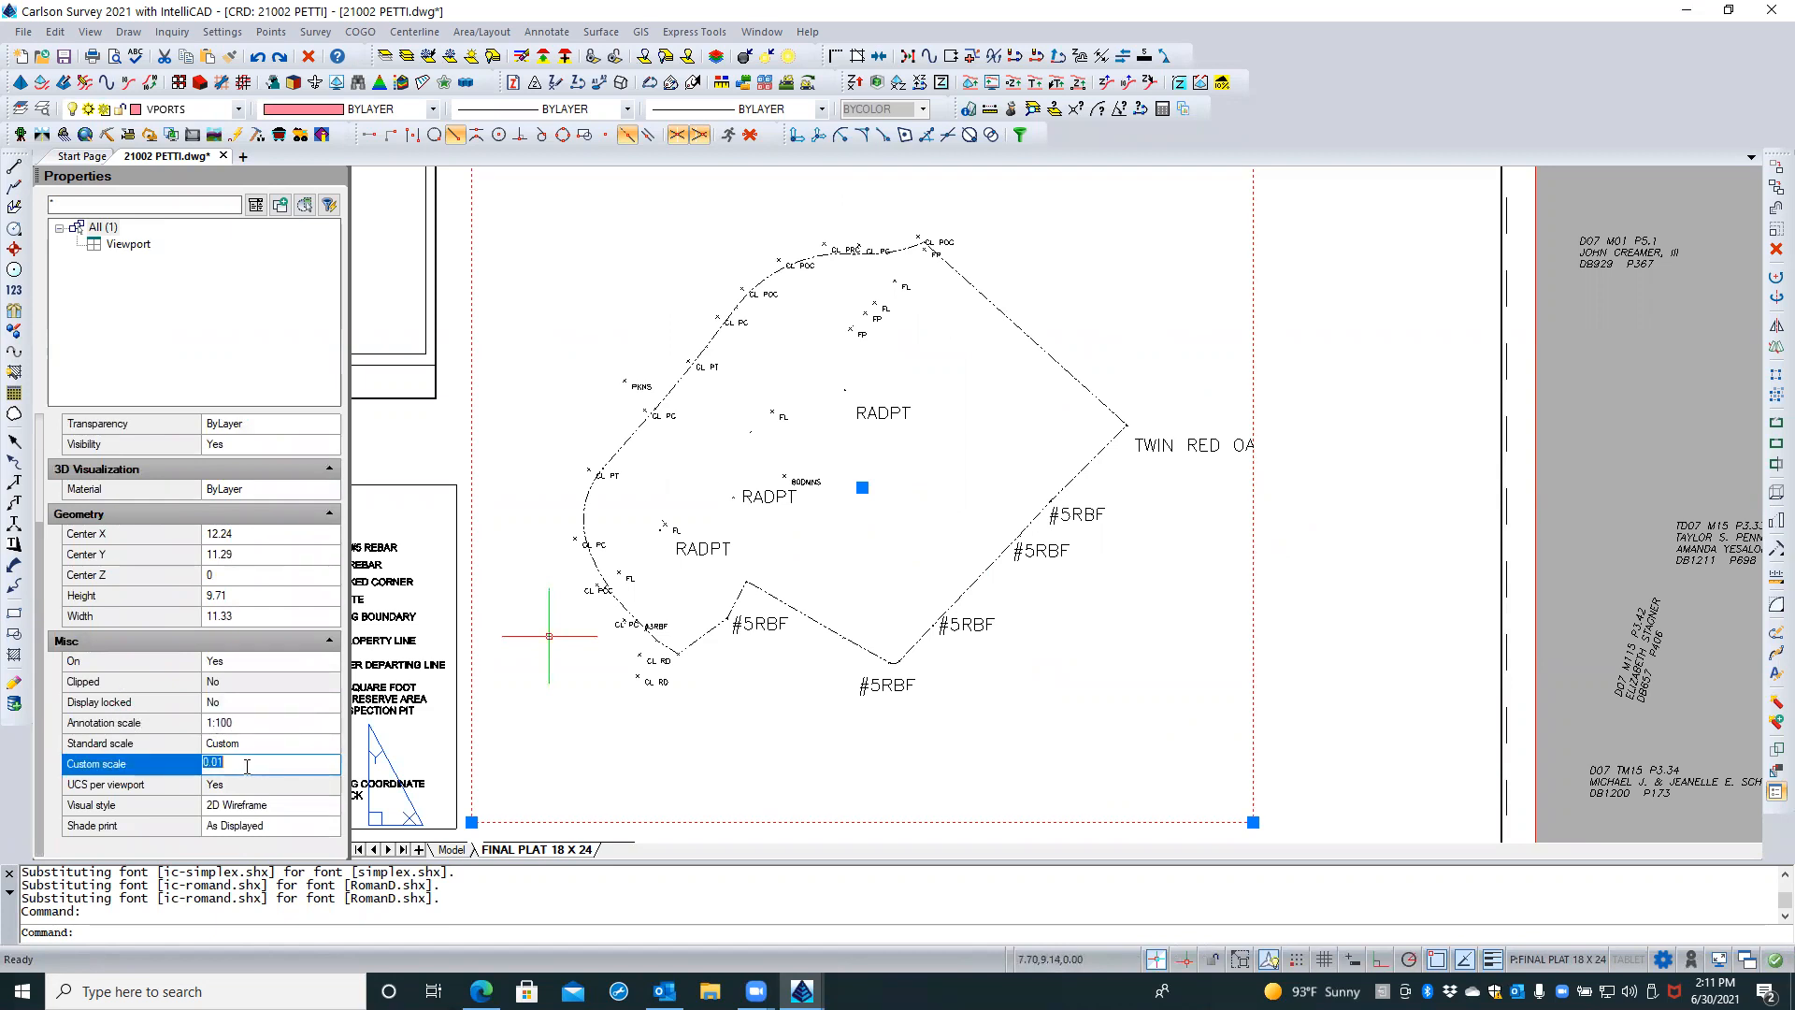
key("BackSpace")
left_click(249, 776)
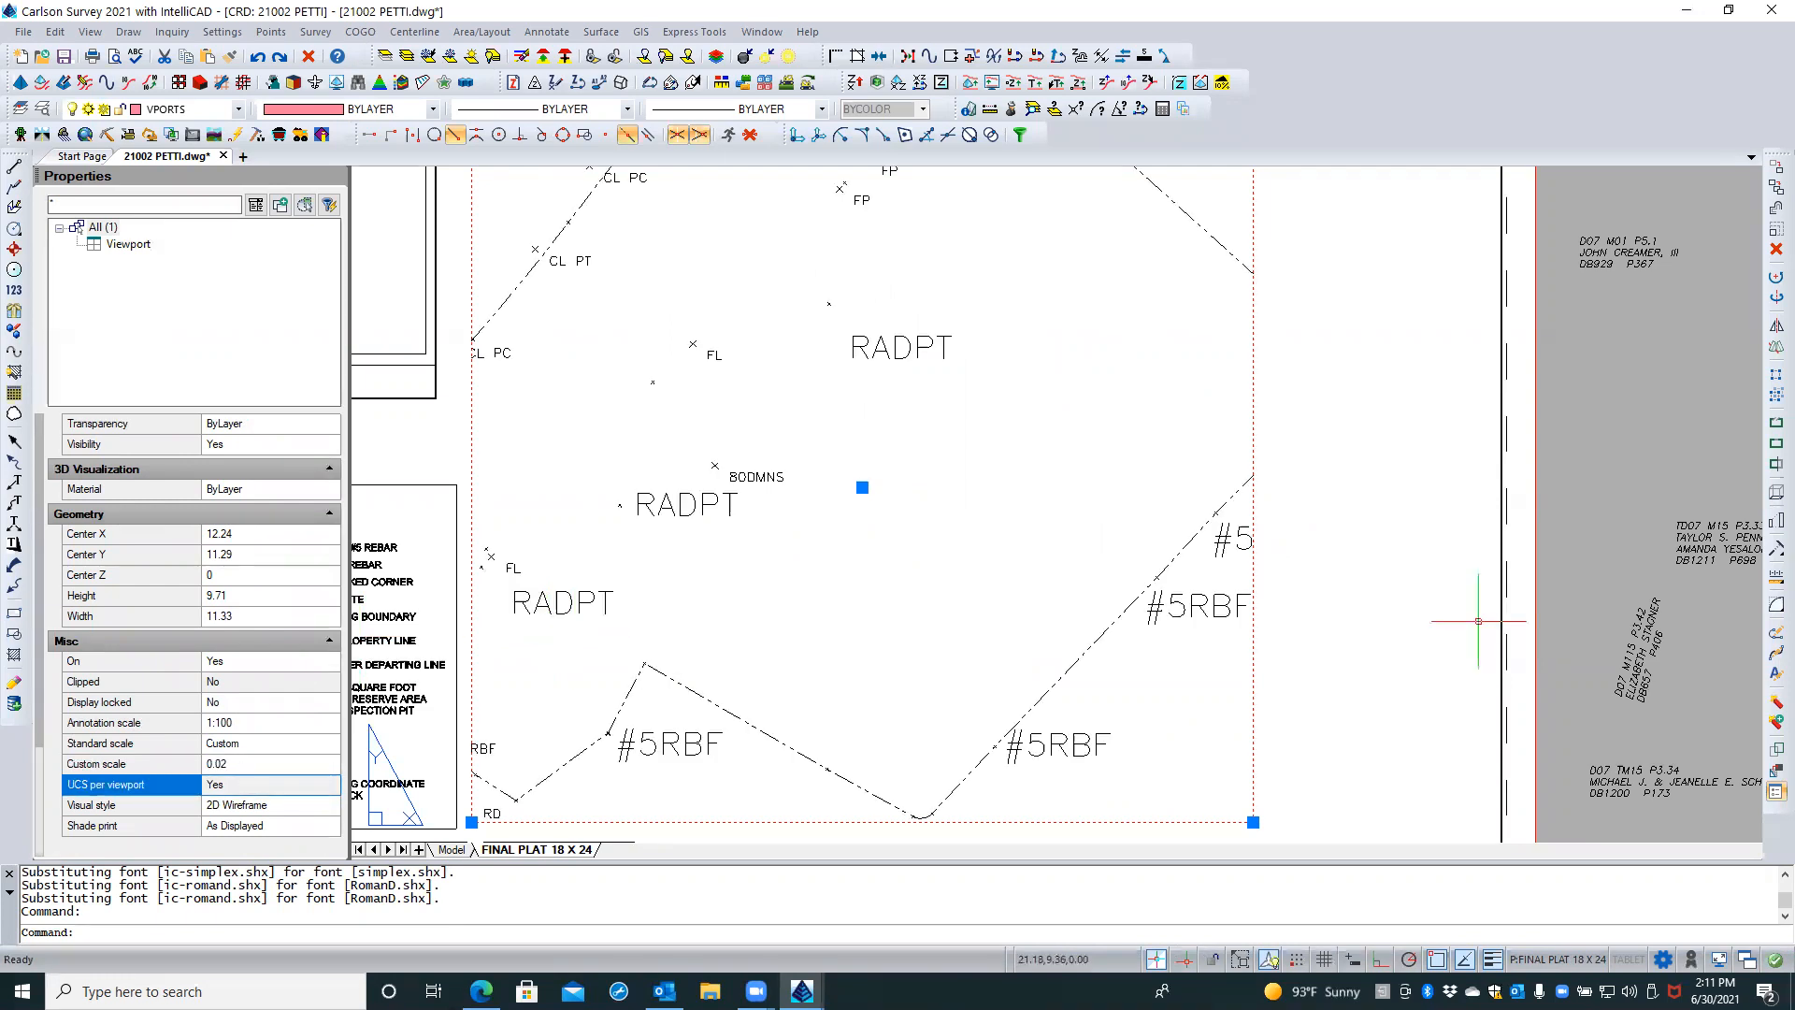
scroll(1390, 628, "down", 3)
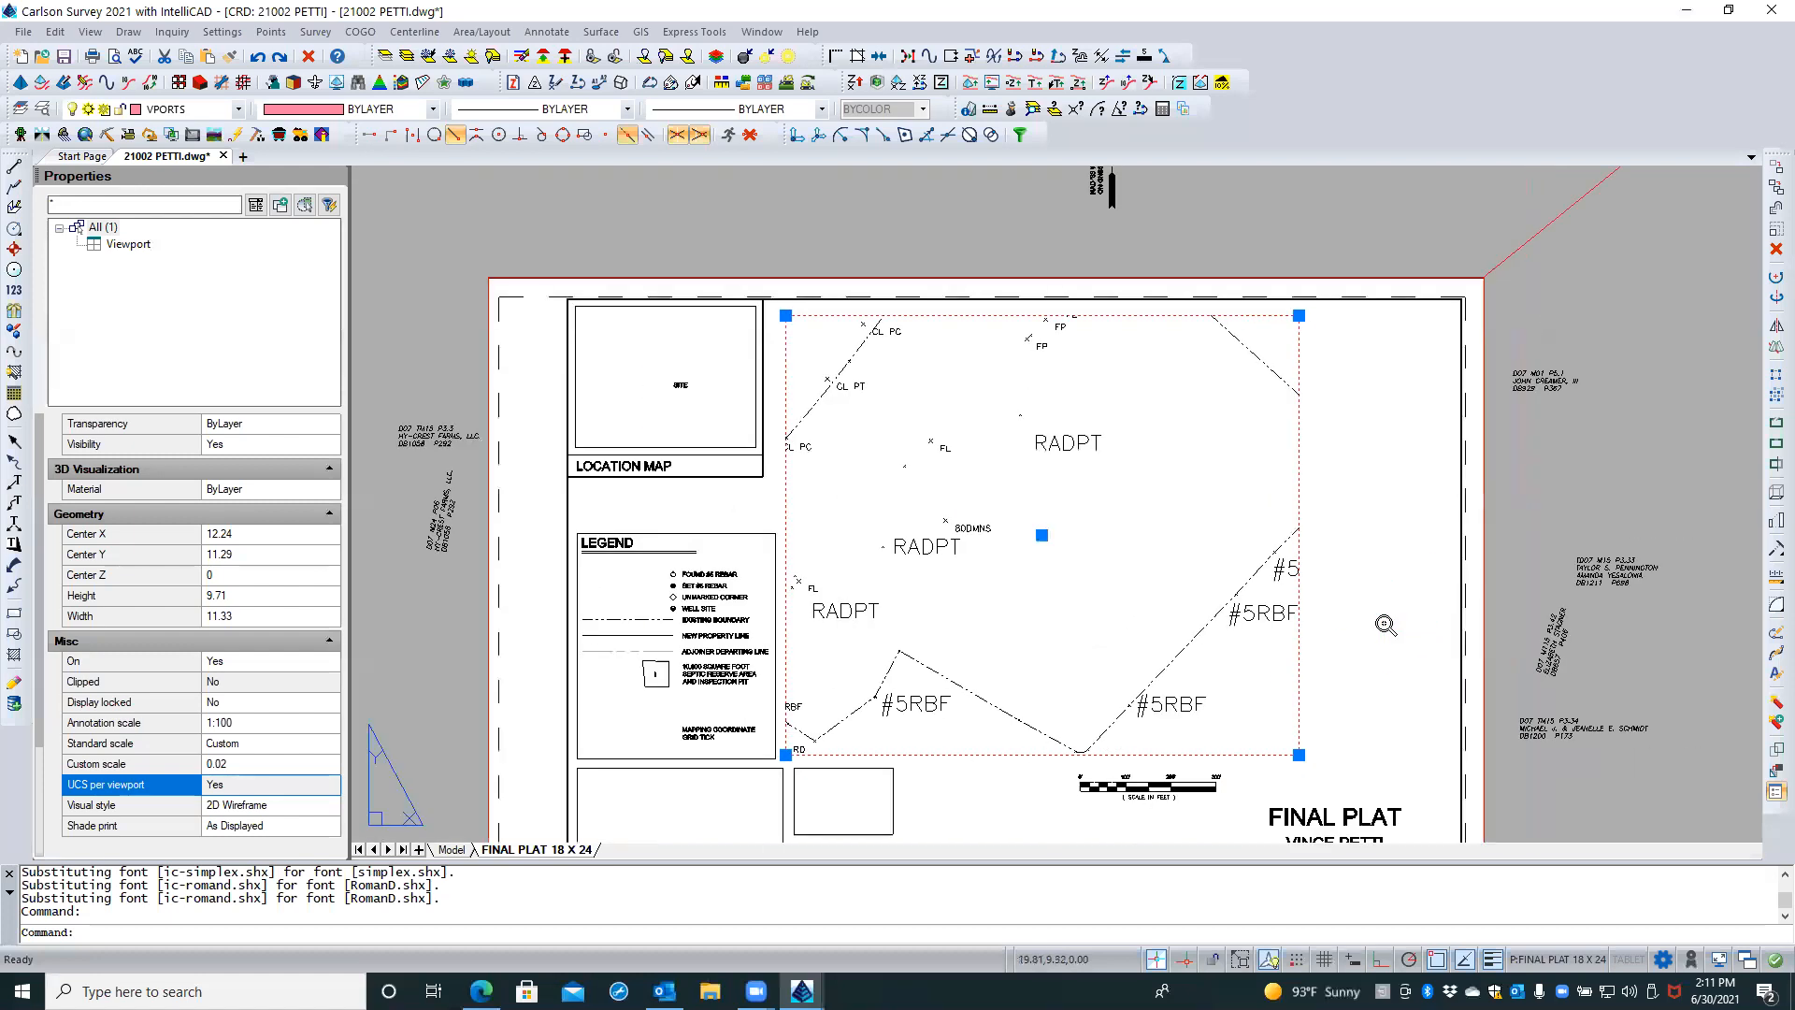
middle_click_drag(1387, 632, 1362, 598)
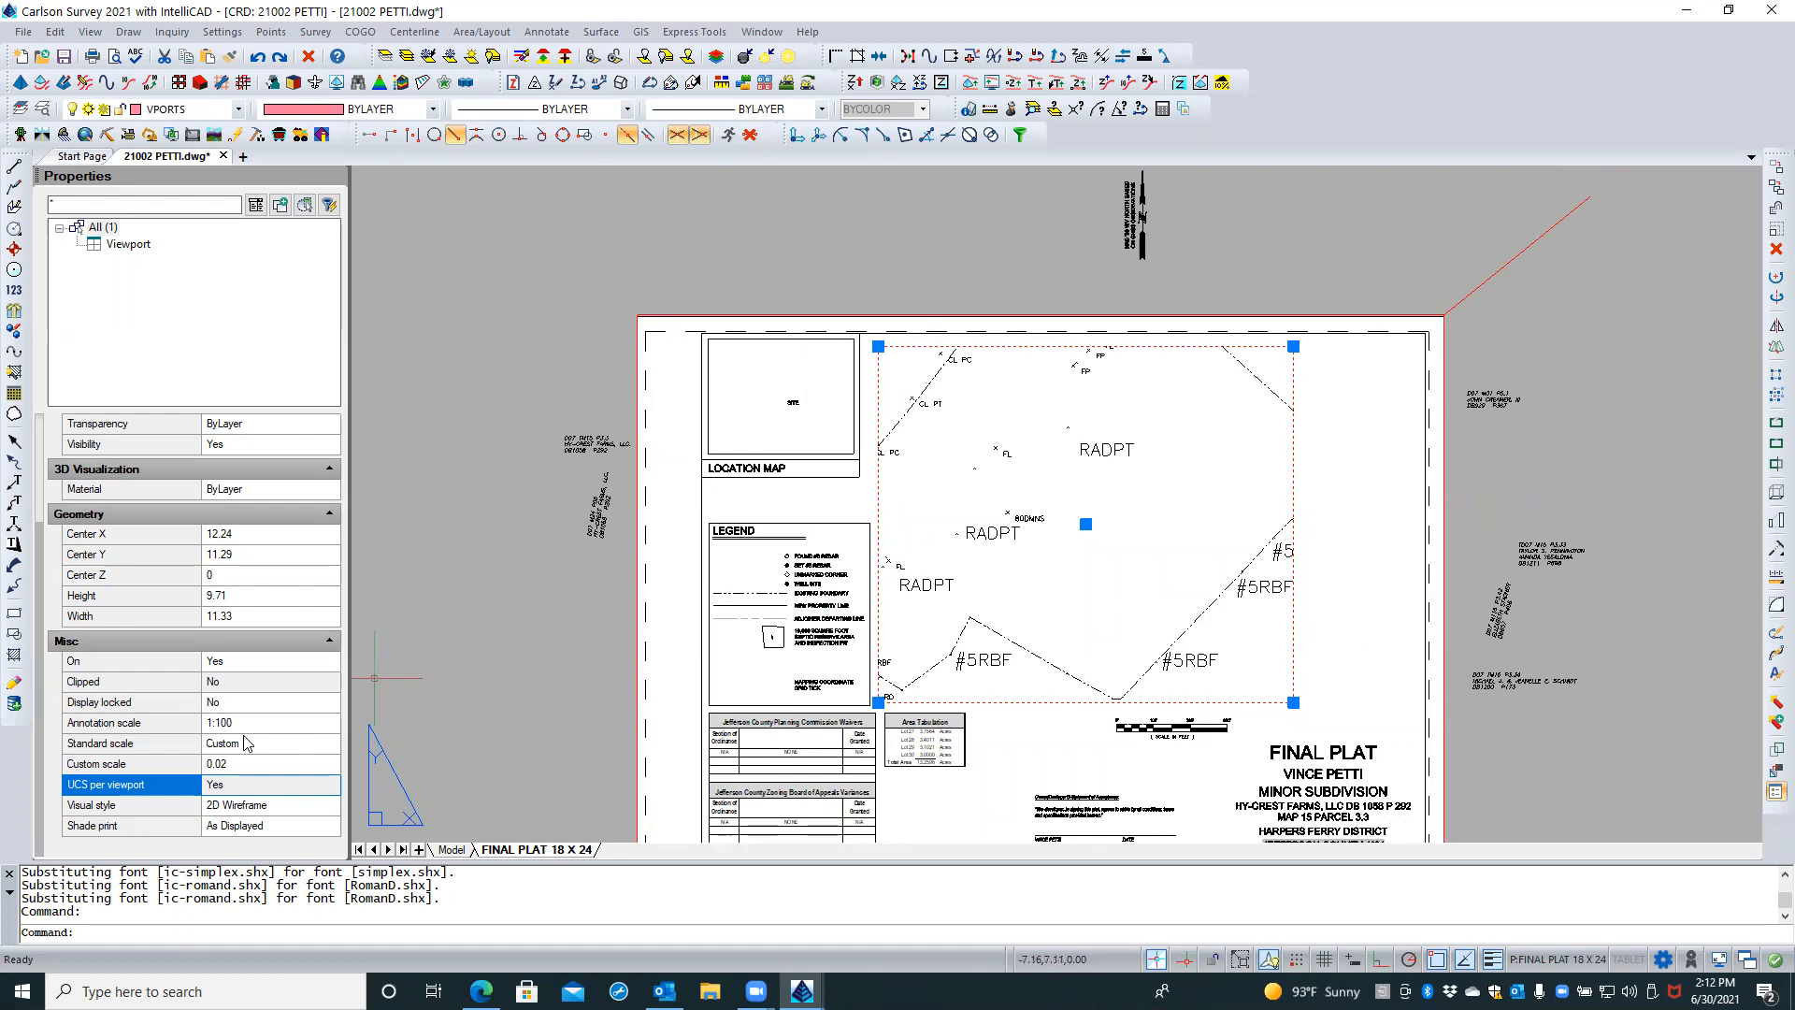
Set the viewport's standard scale to 1" = 100' and deselect the viewport
left_click(269, 762)
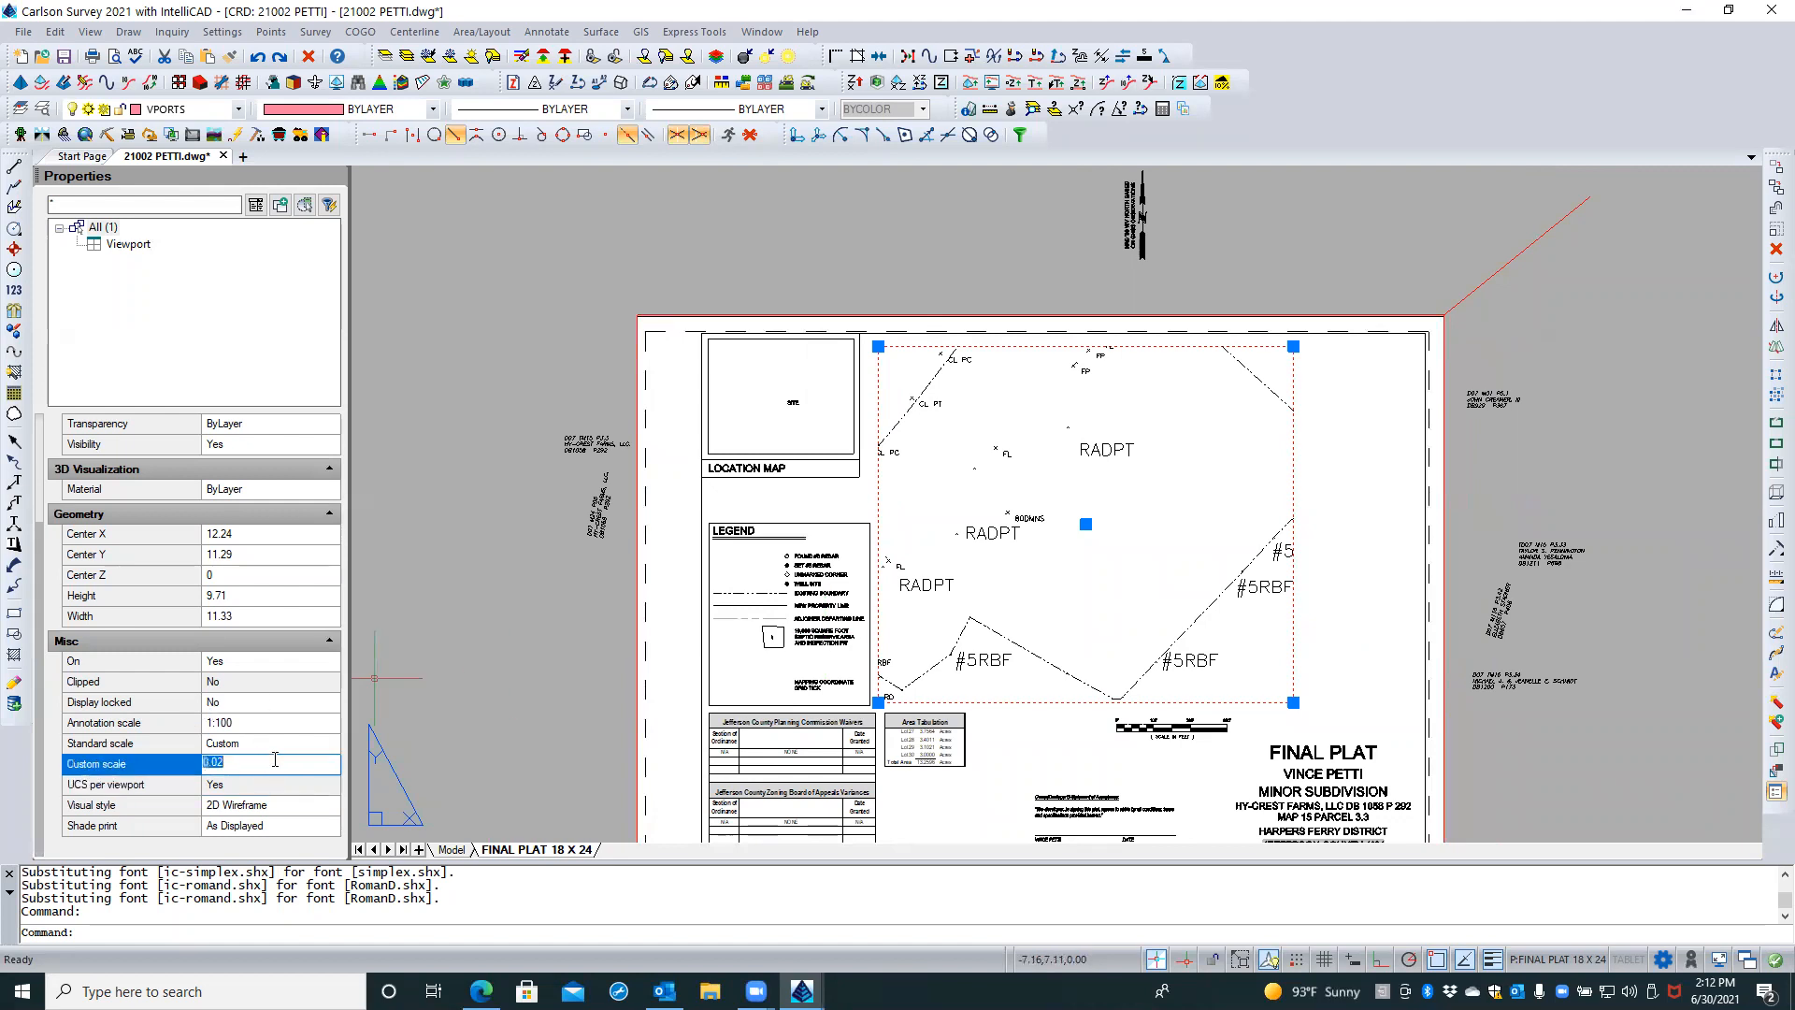
left_click(269, 745)
left_click(329, 744)
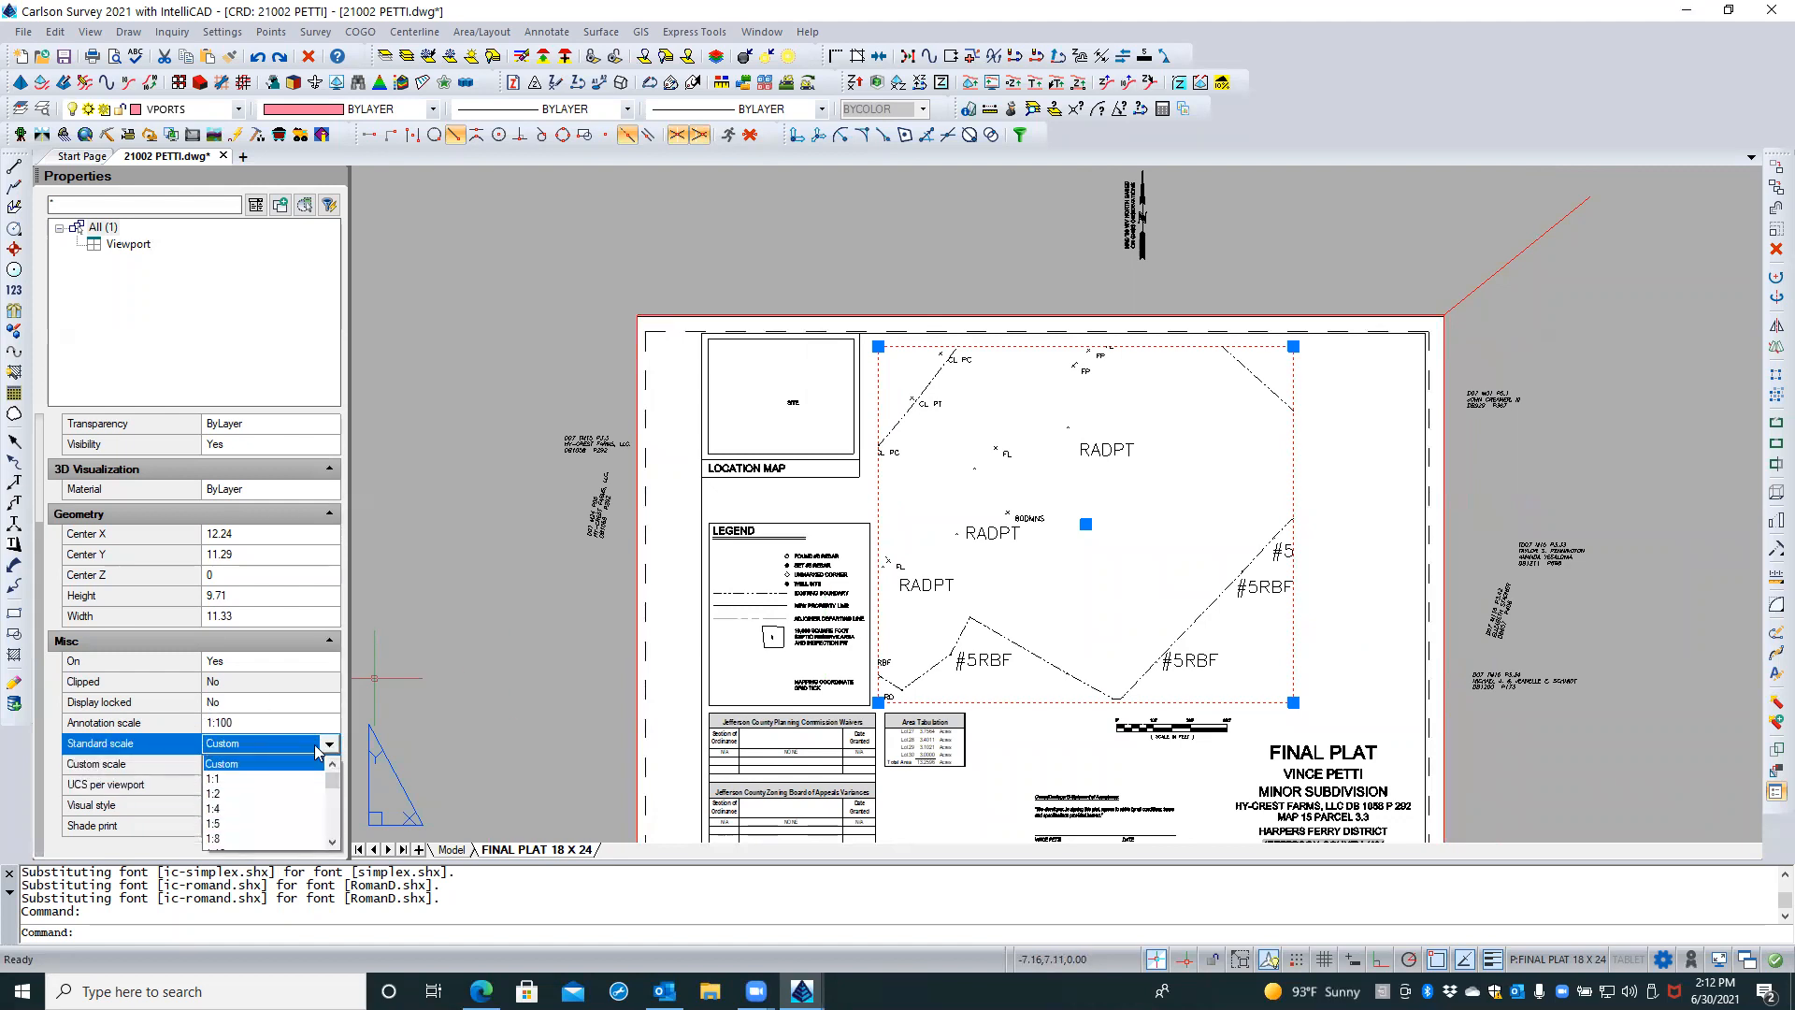
left_click_drag(333, 782, 337, 825)
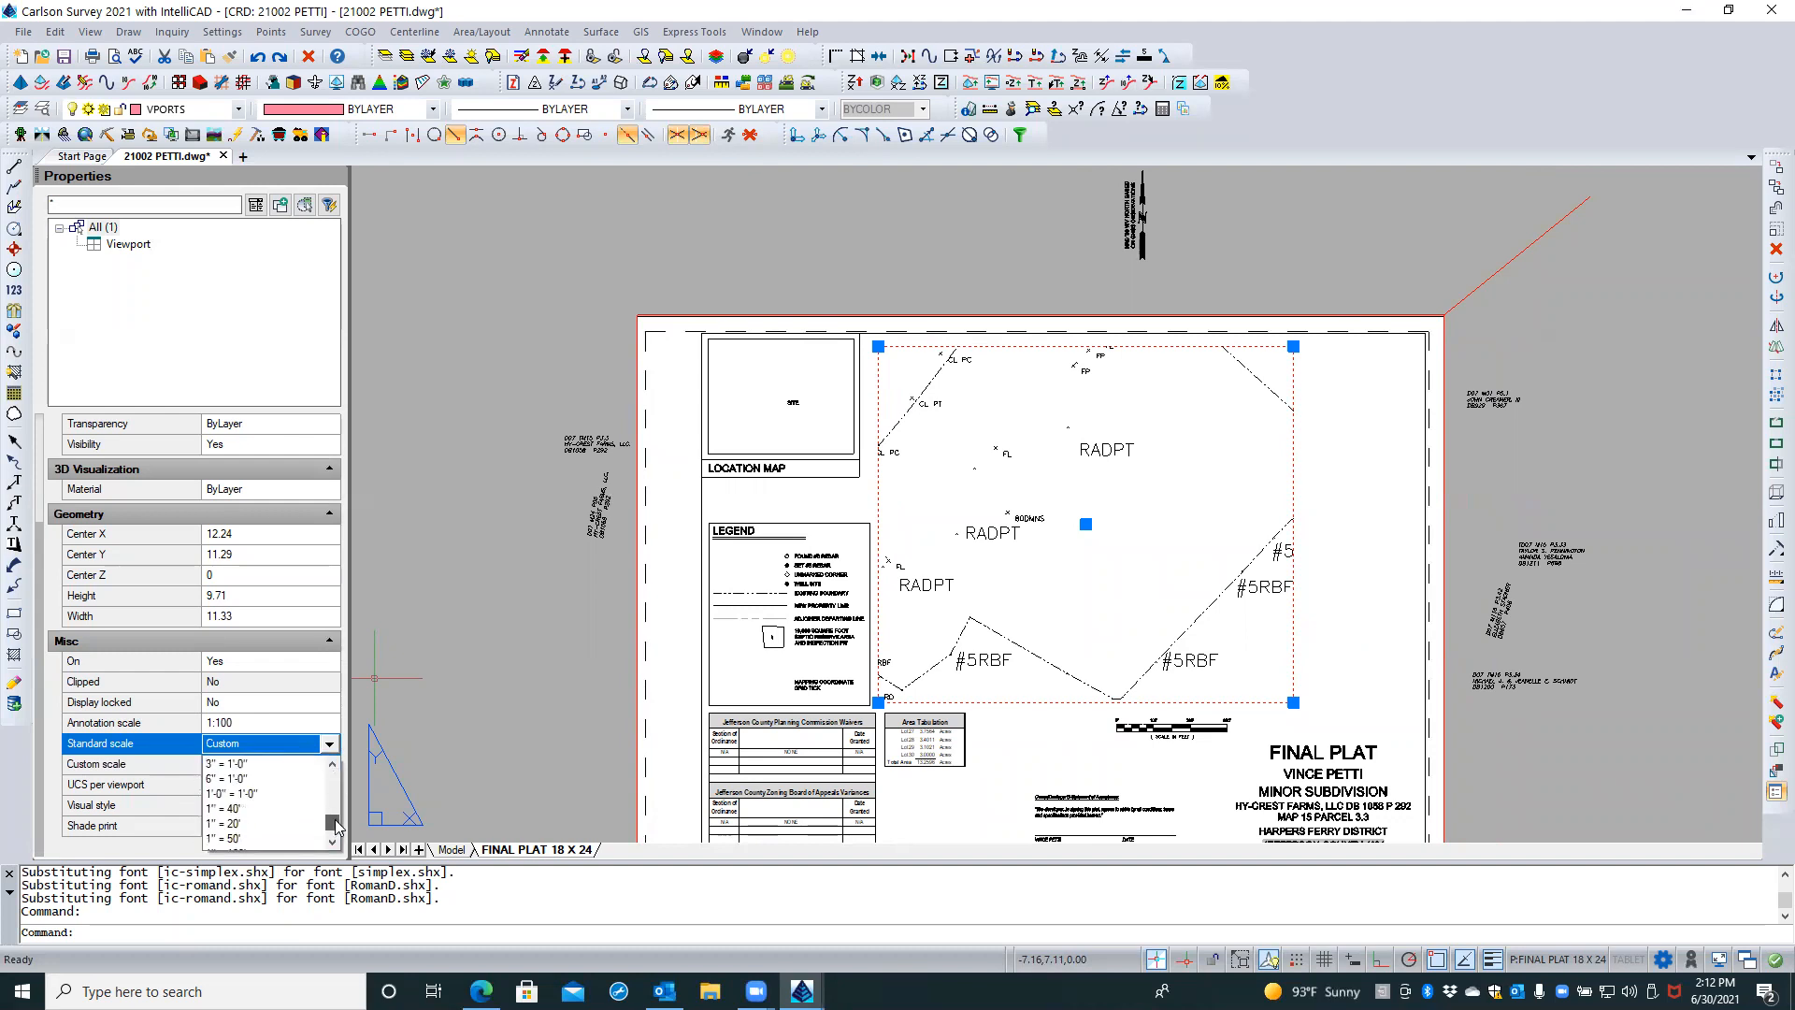
scroll(267, 817, "up", 1)
scroll(267, 817, "down", 2)
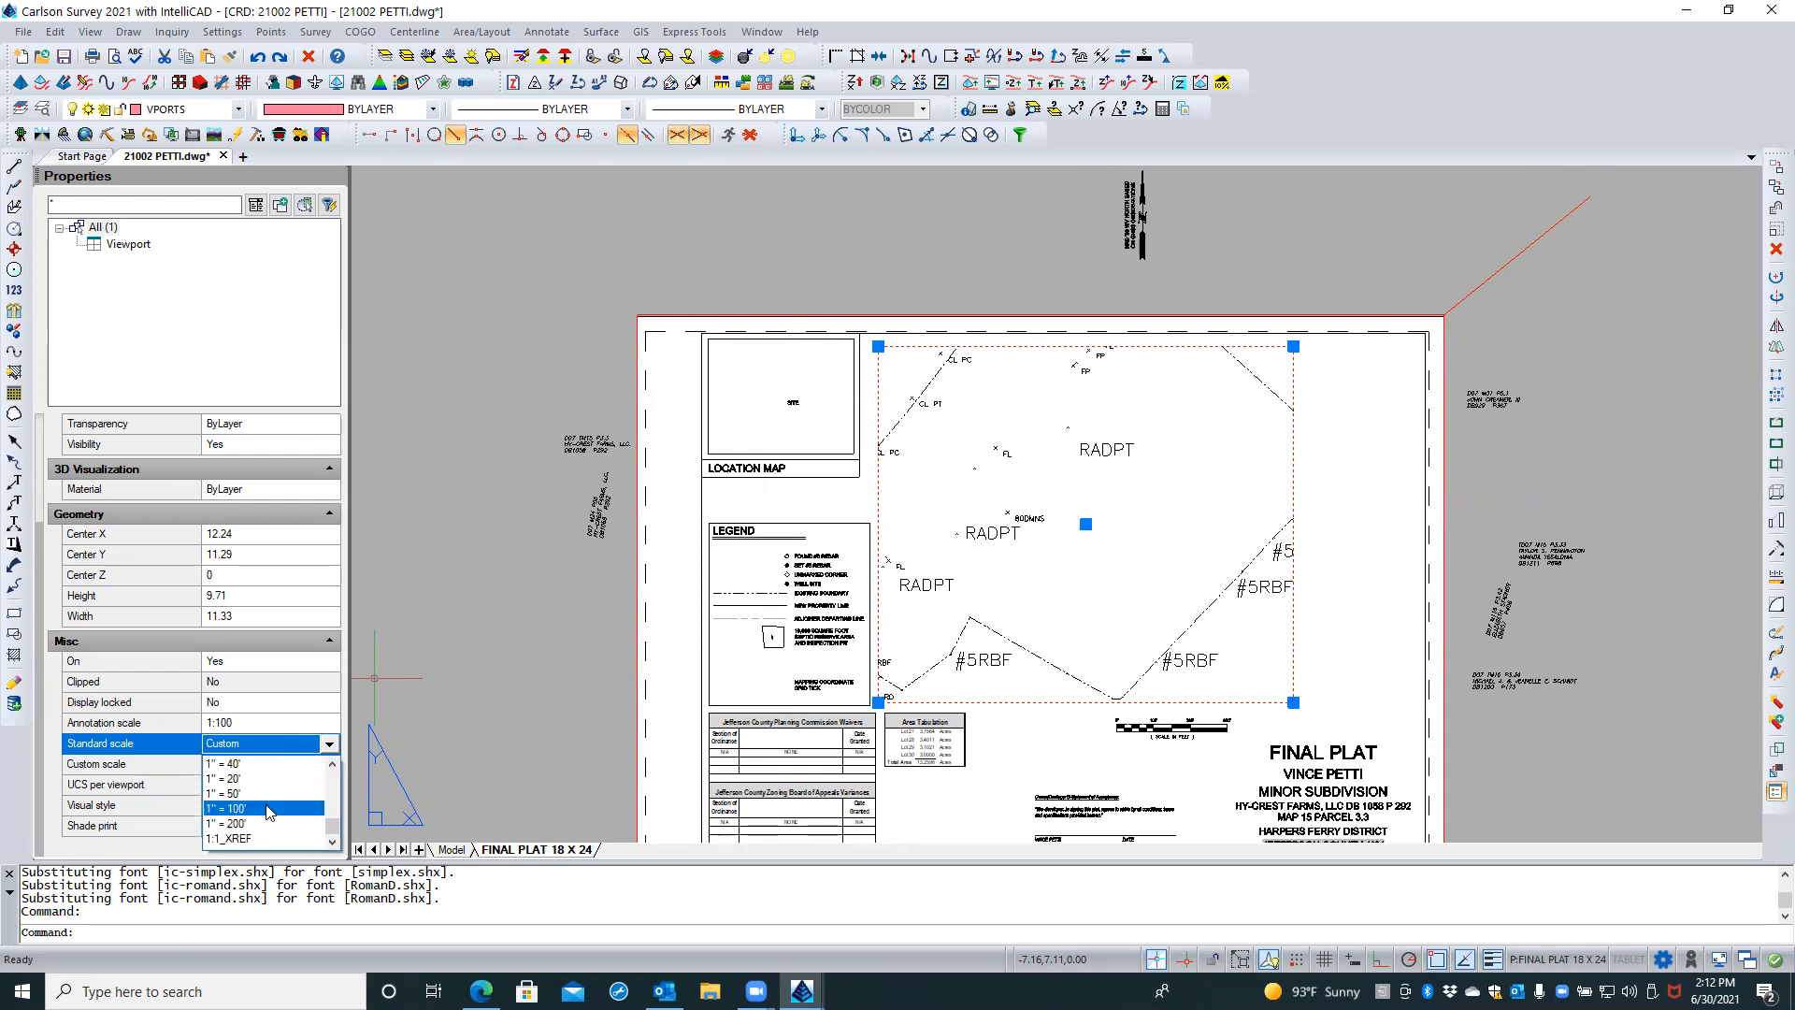
left_click(268, 808)
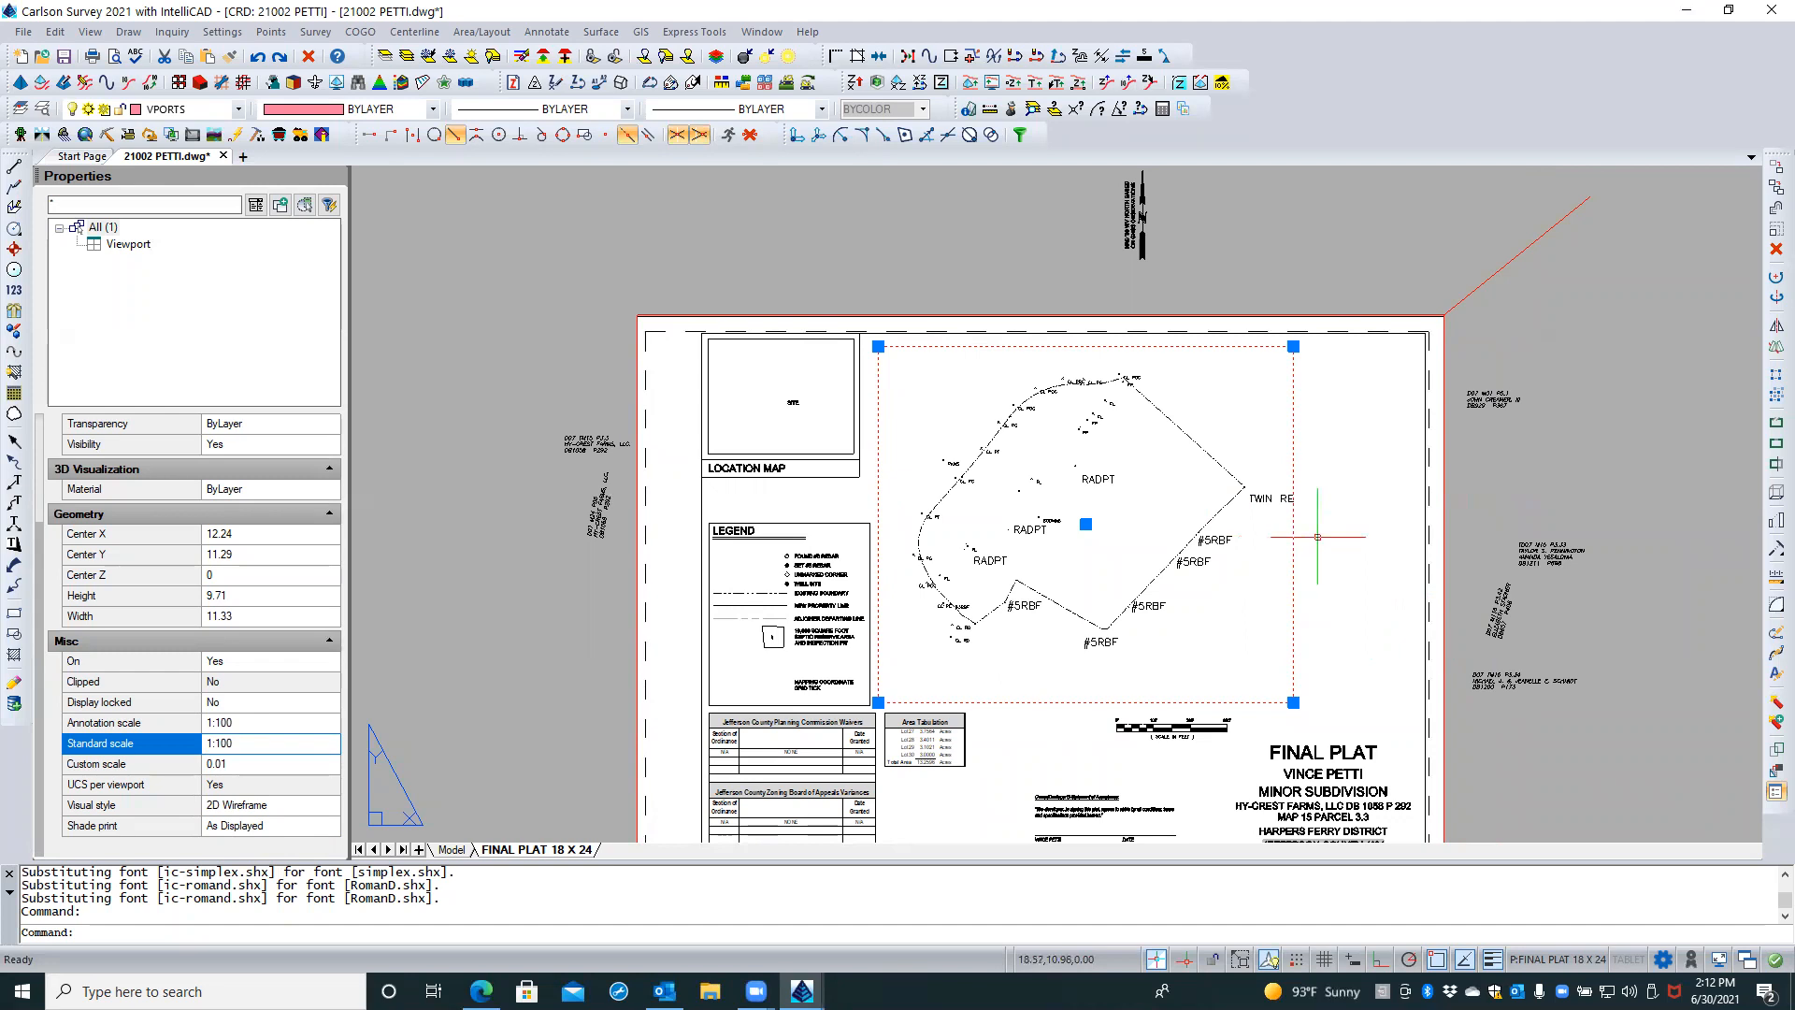
key("Escape")
key("Escape")
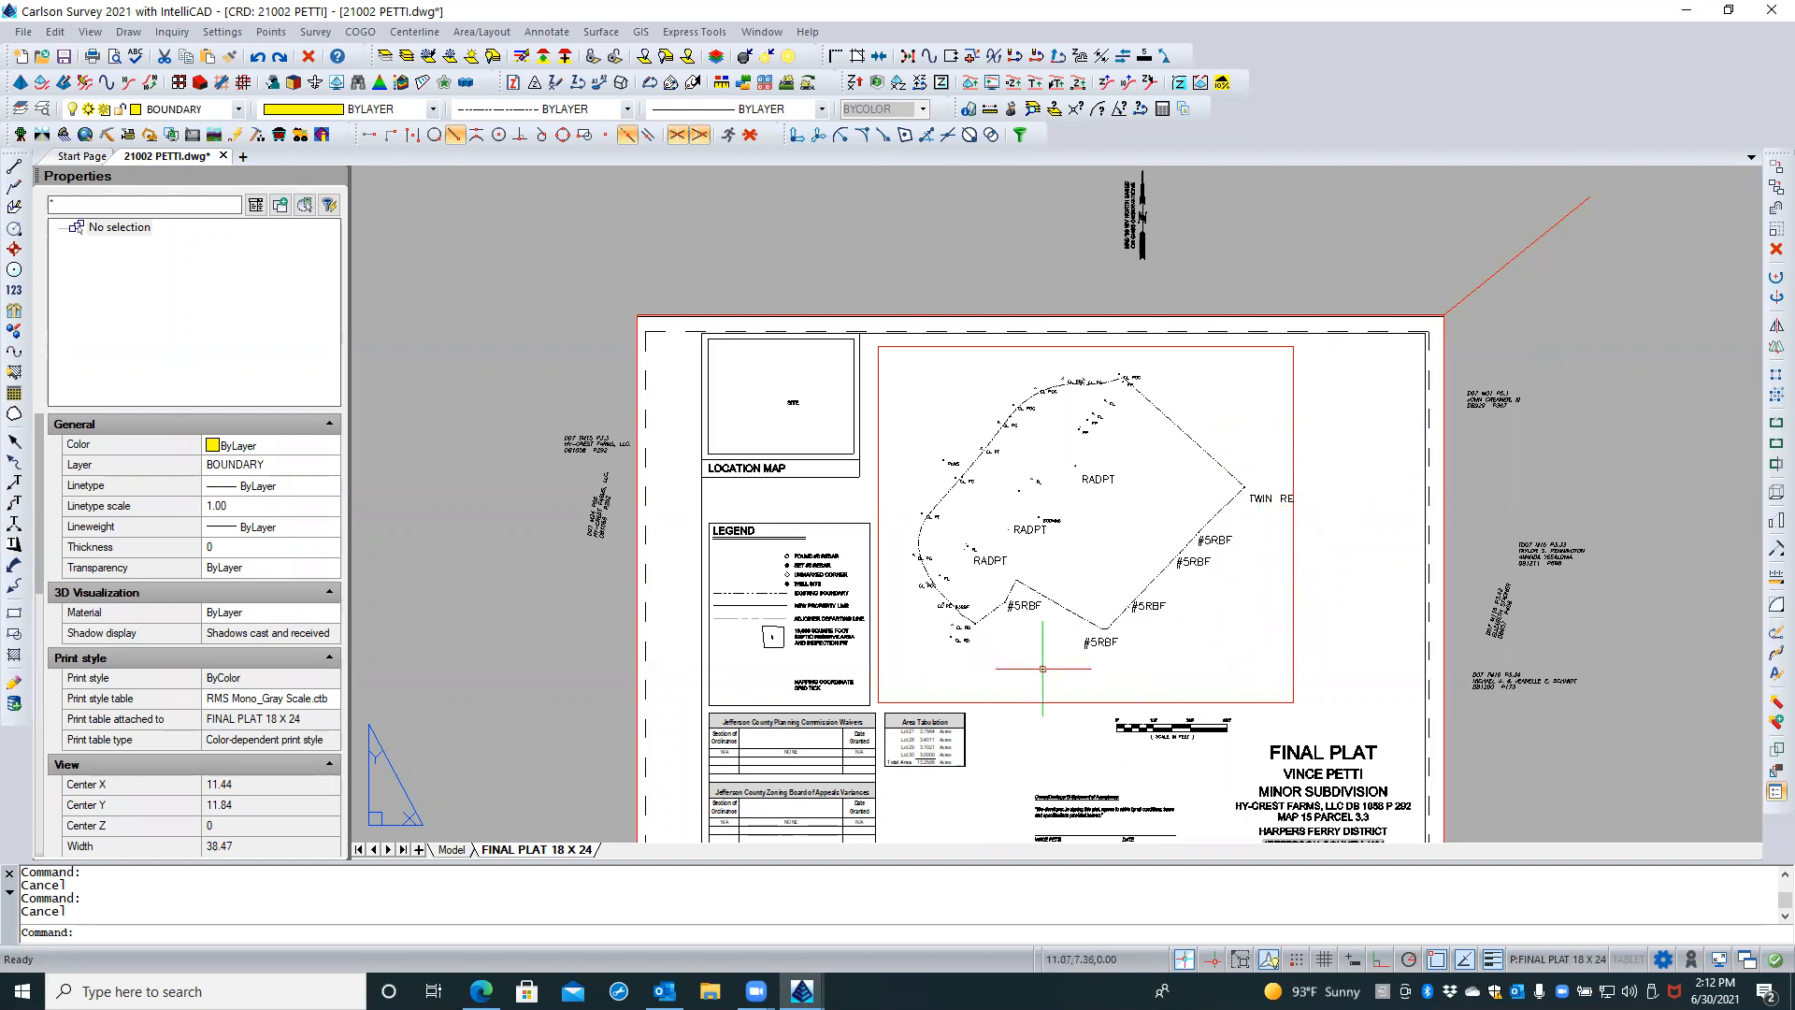
Reselect the viewport and set its custom scale to 0.0125
left_click(1292, 634)
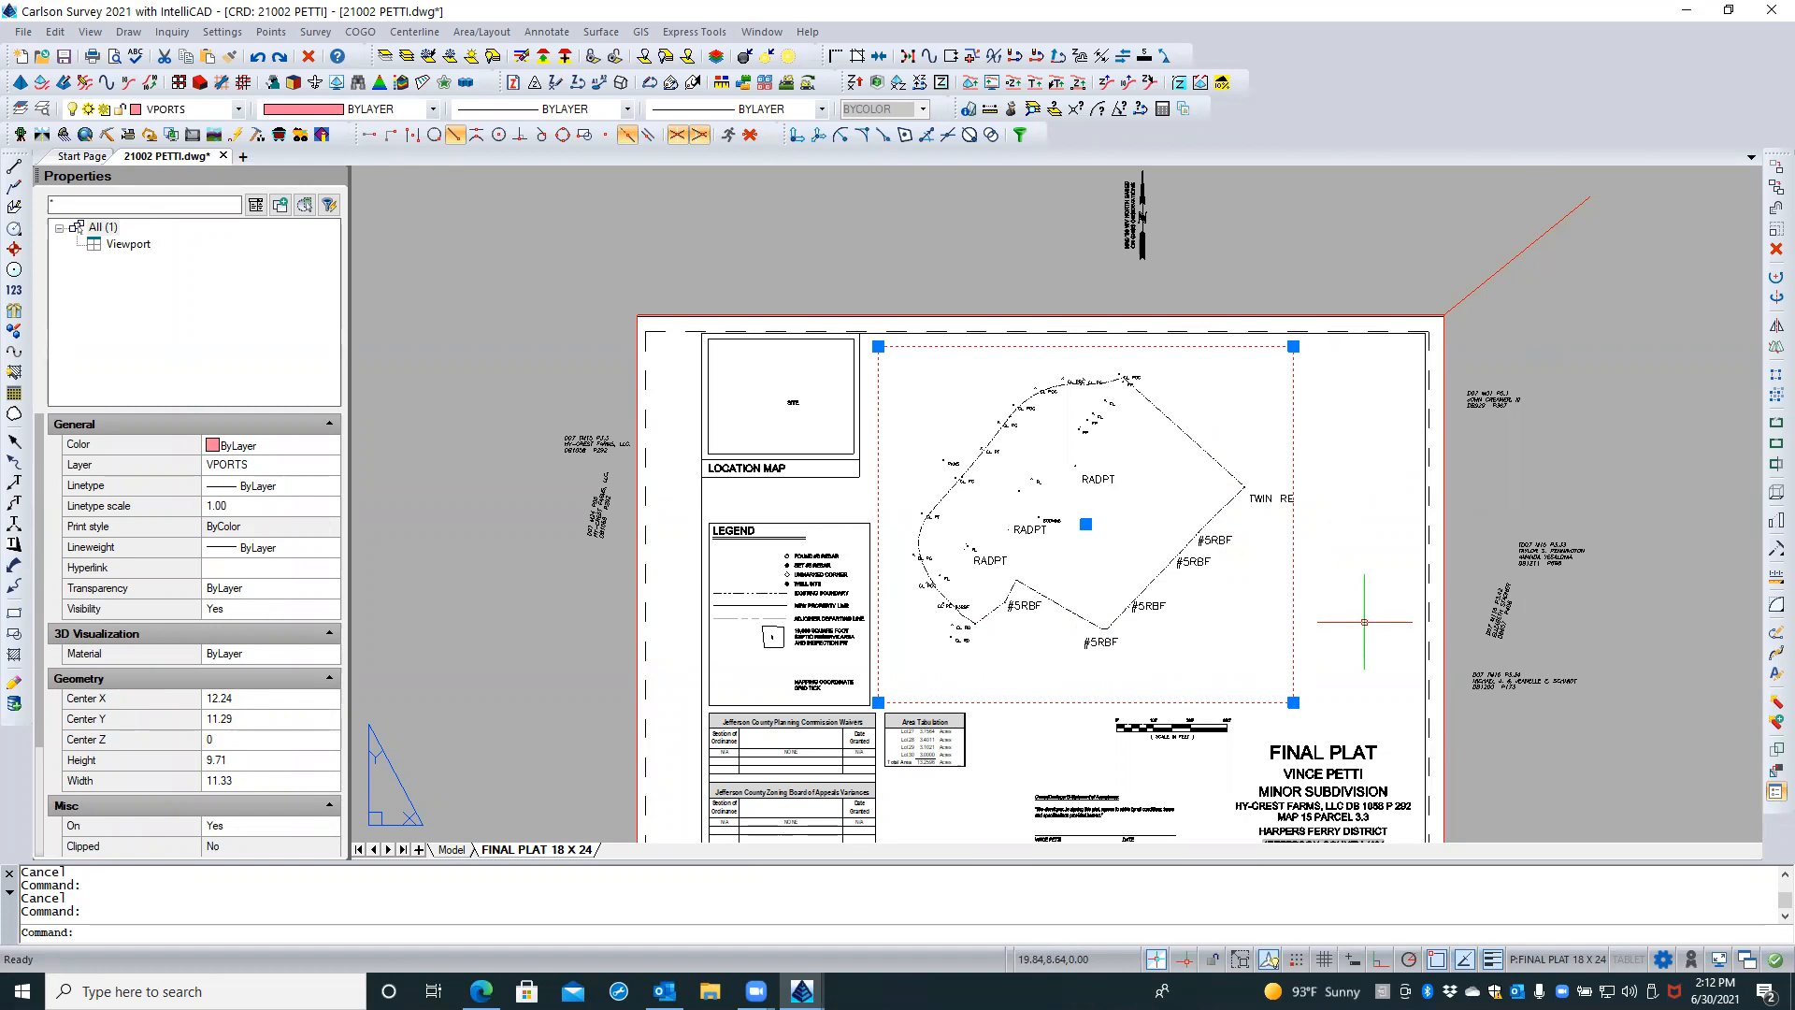
scroll(286, 752, "down", 4)
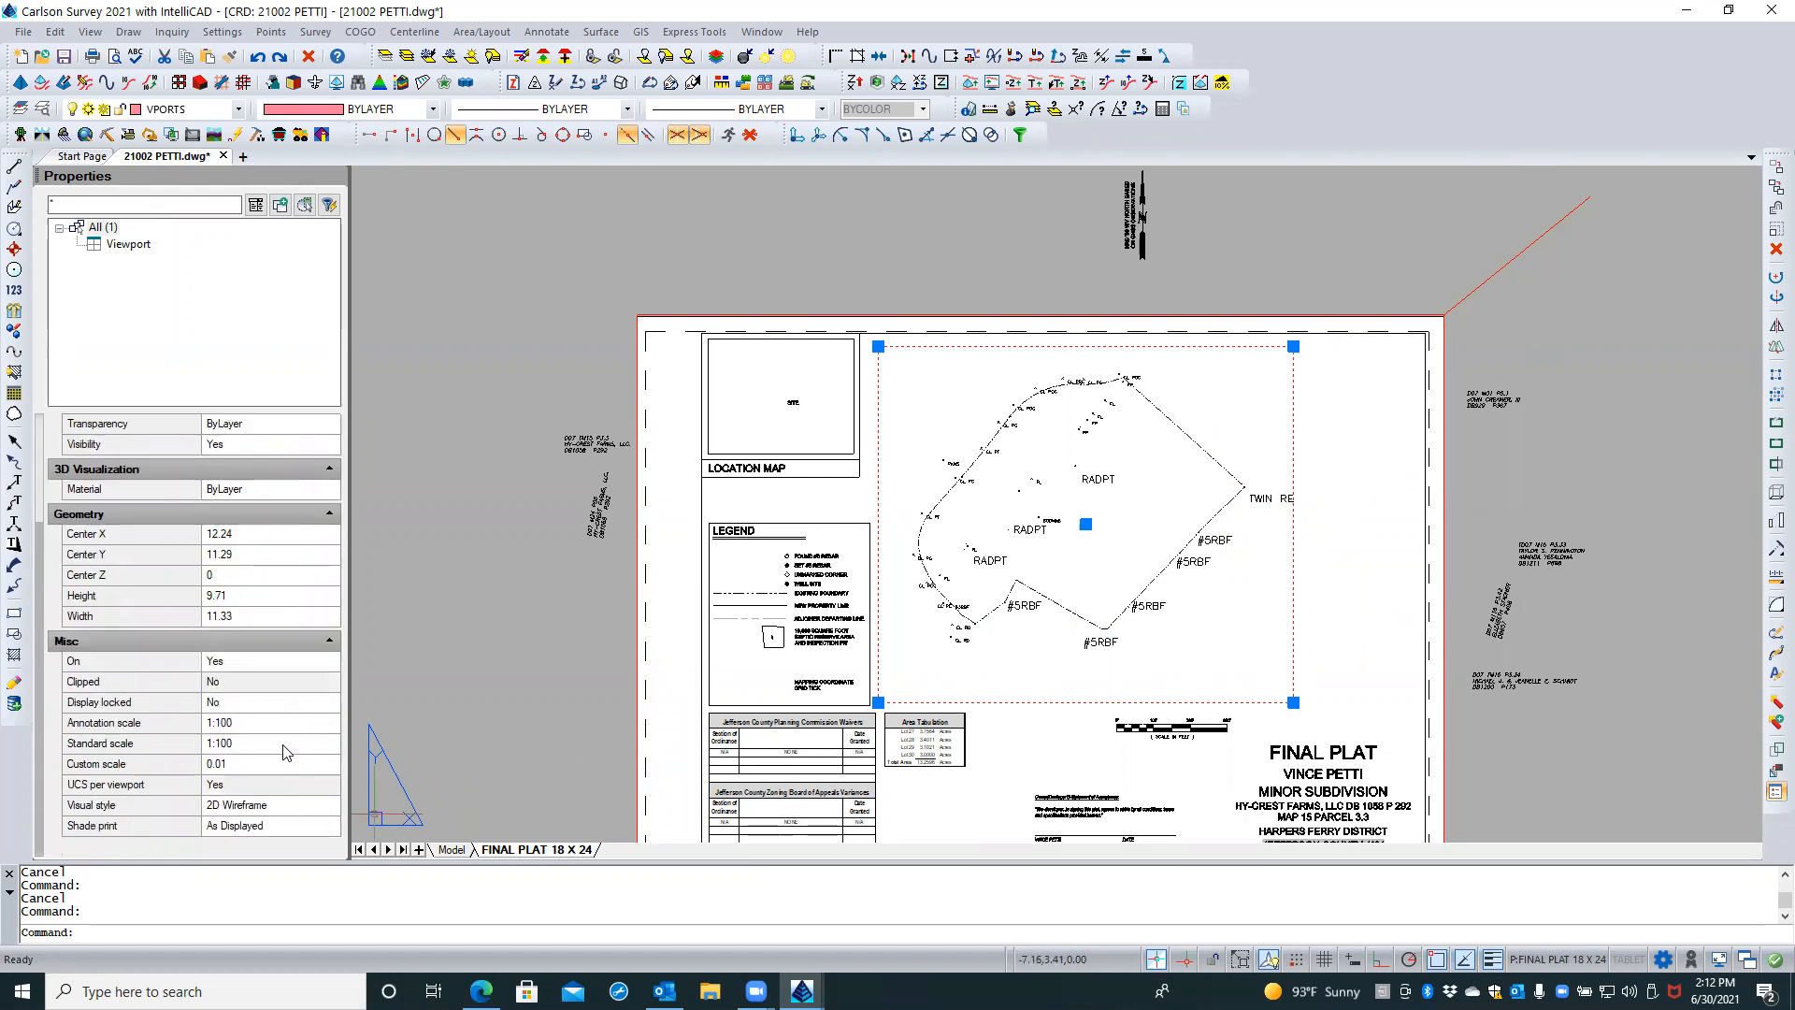
left_click(275, 763)
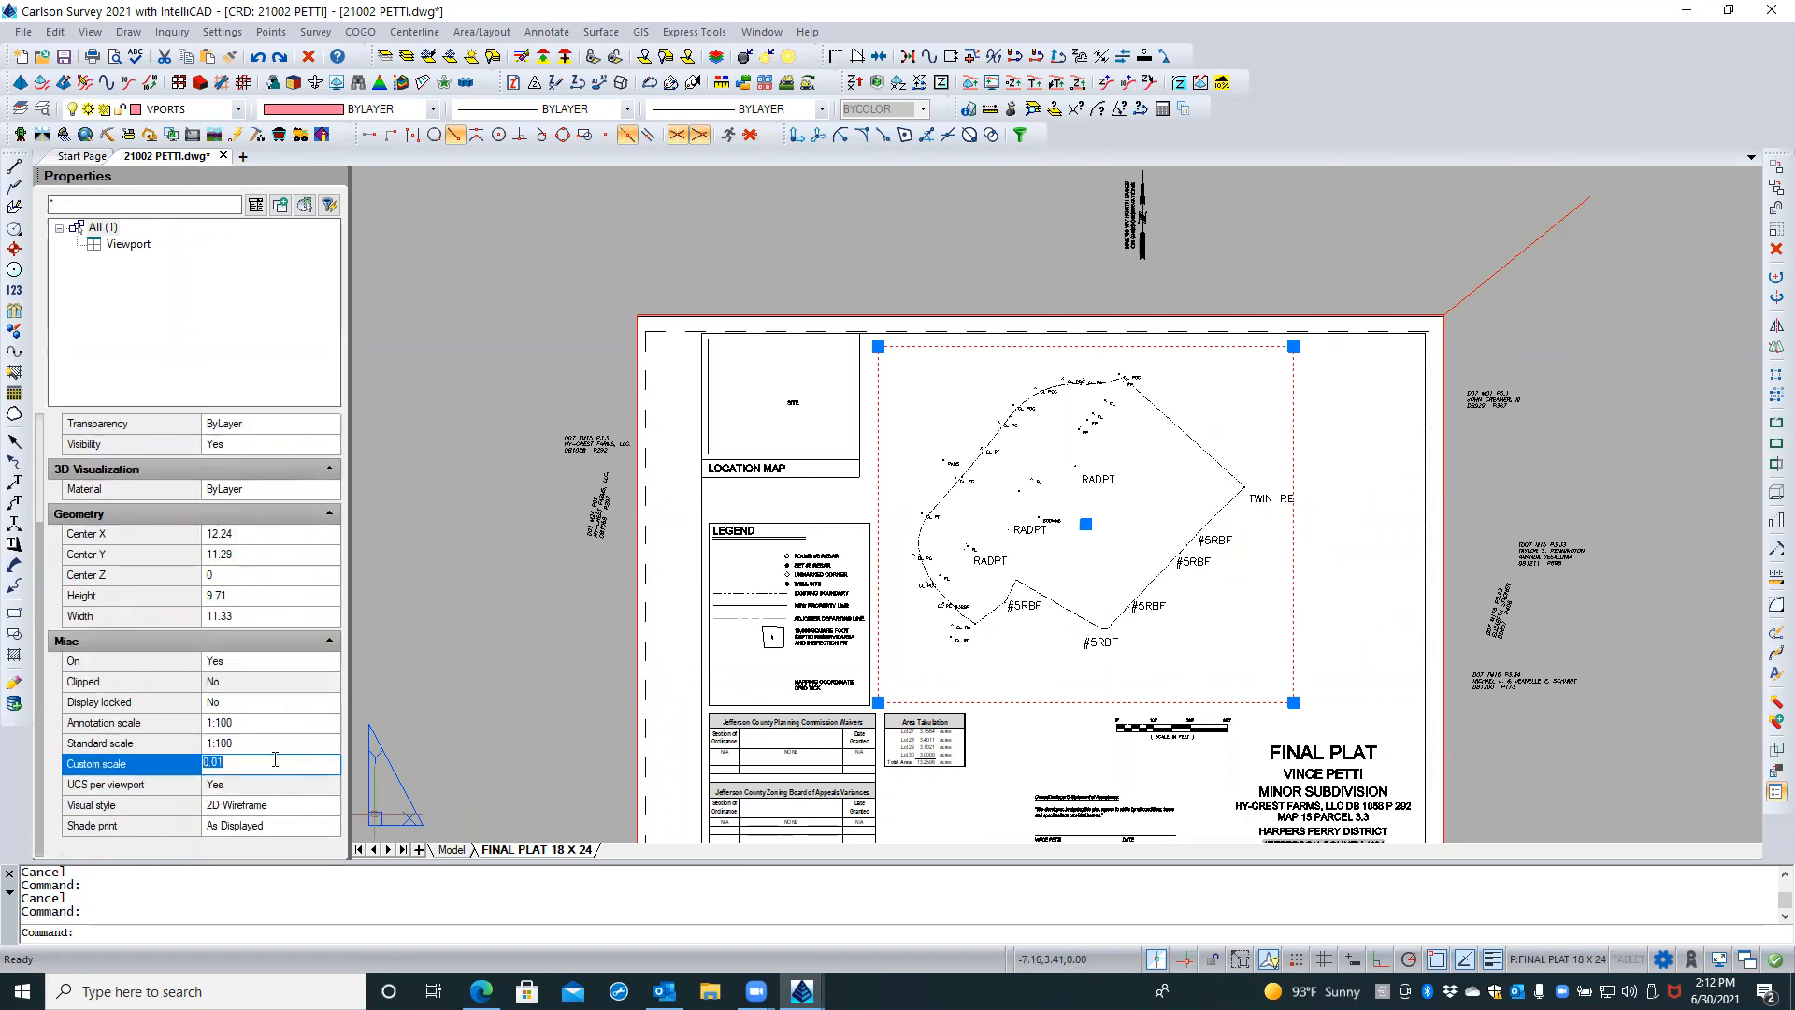
type(".0125")
key("Return")
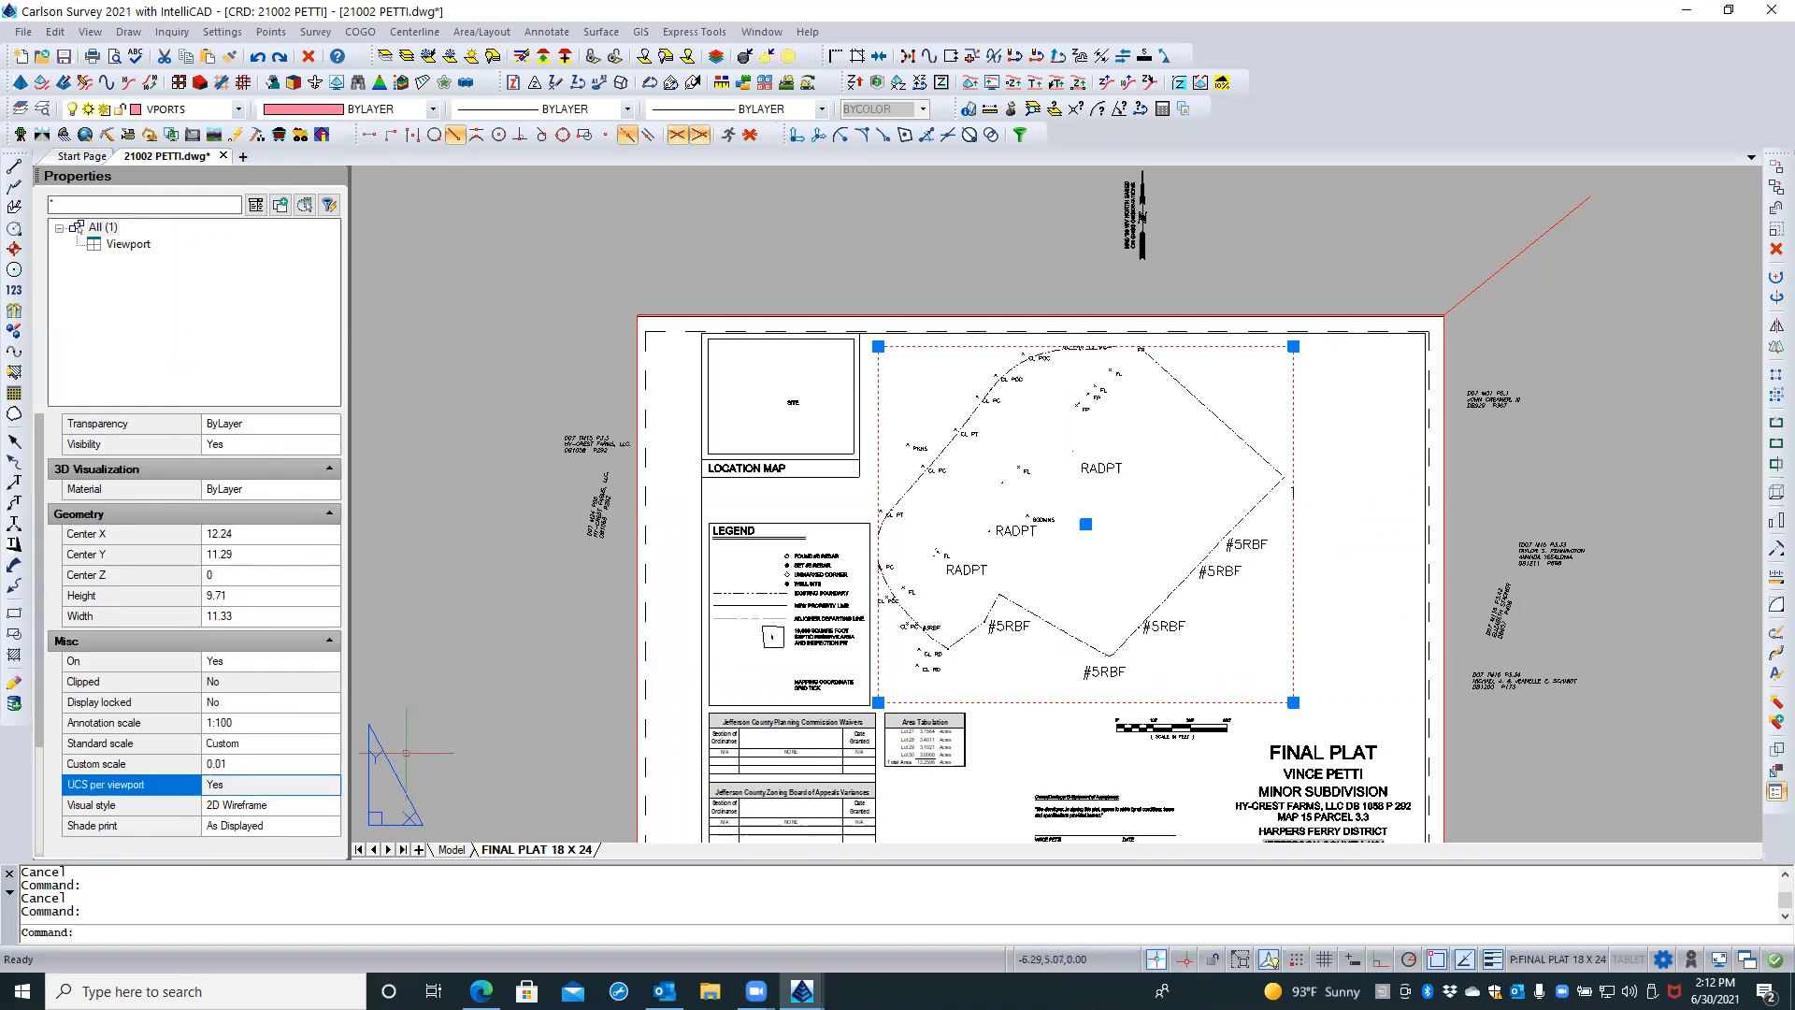
Shift the boundary drawing inside the viewport so its whole outline lies within the frame, and return to paper space
left_click(1170, 521)
double_click(1169, 521)
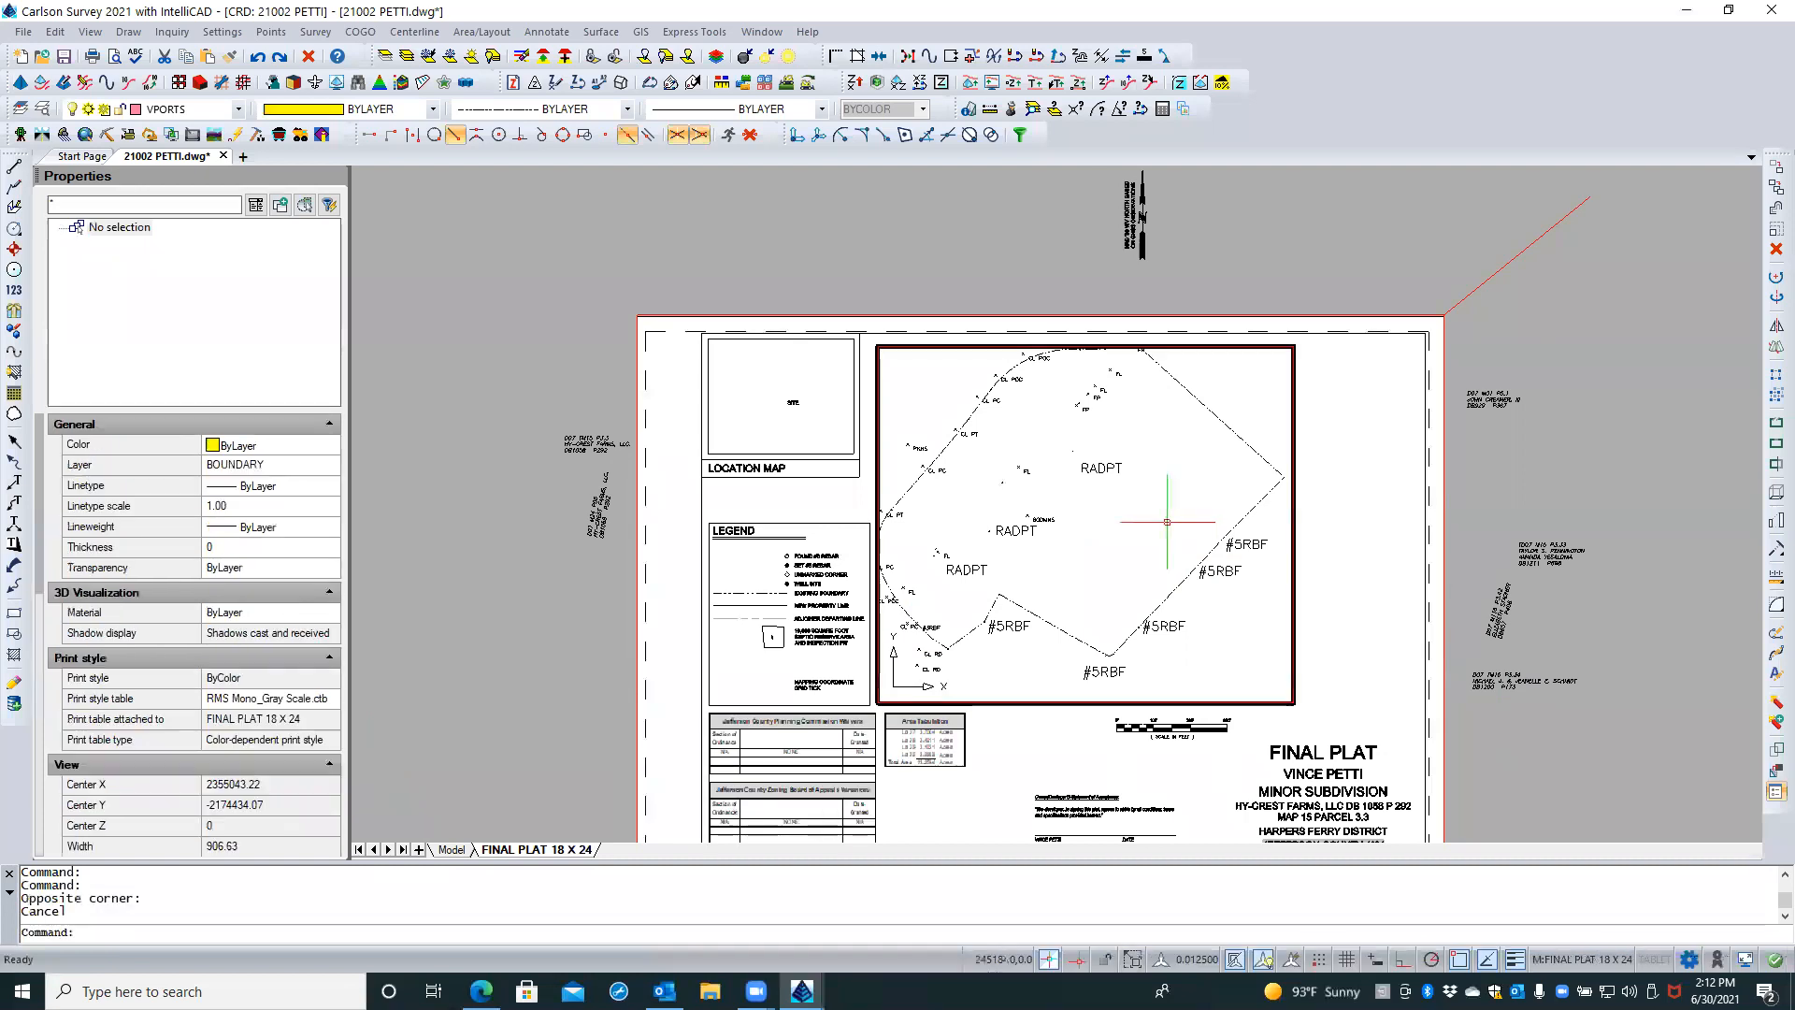
middle_click_drag(1125, 506, 1127, 513)
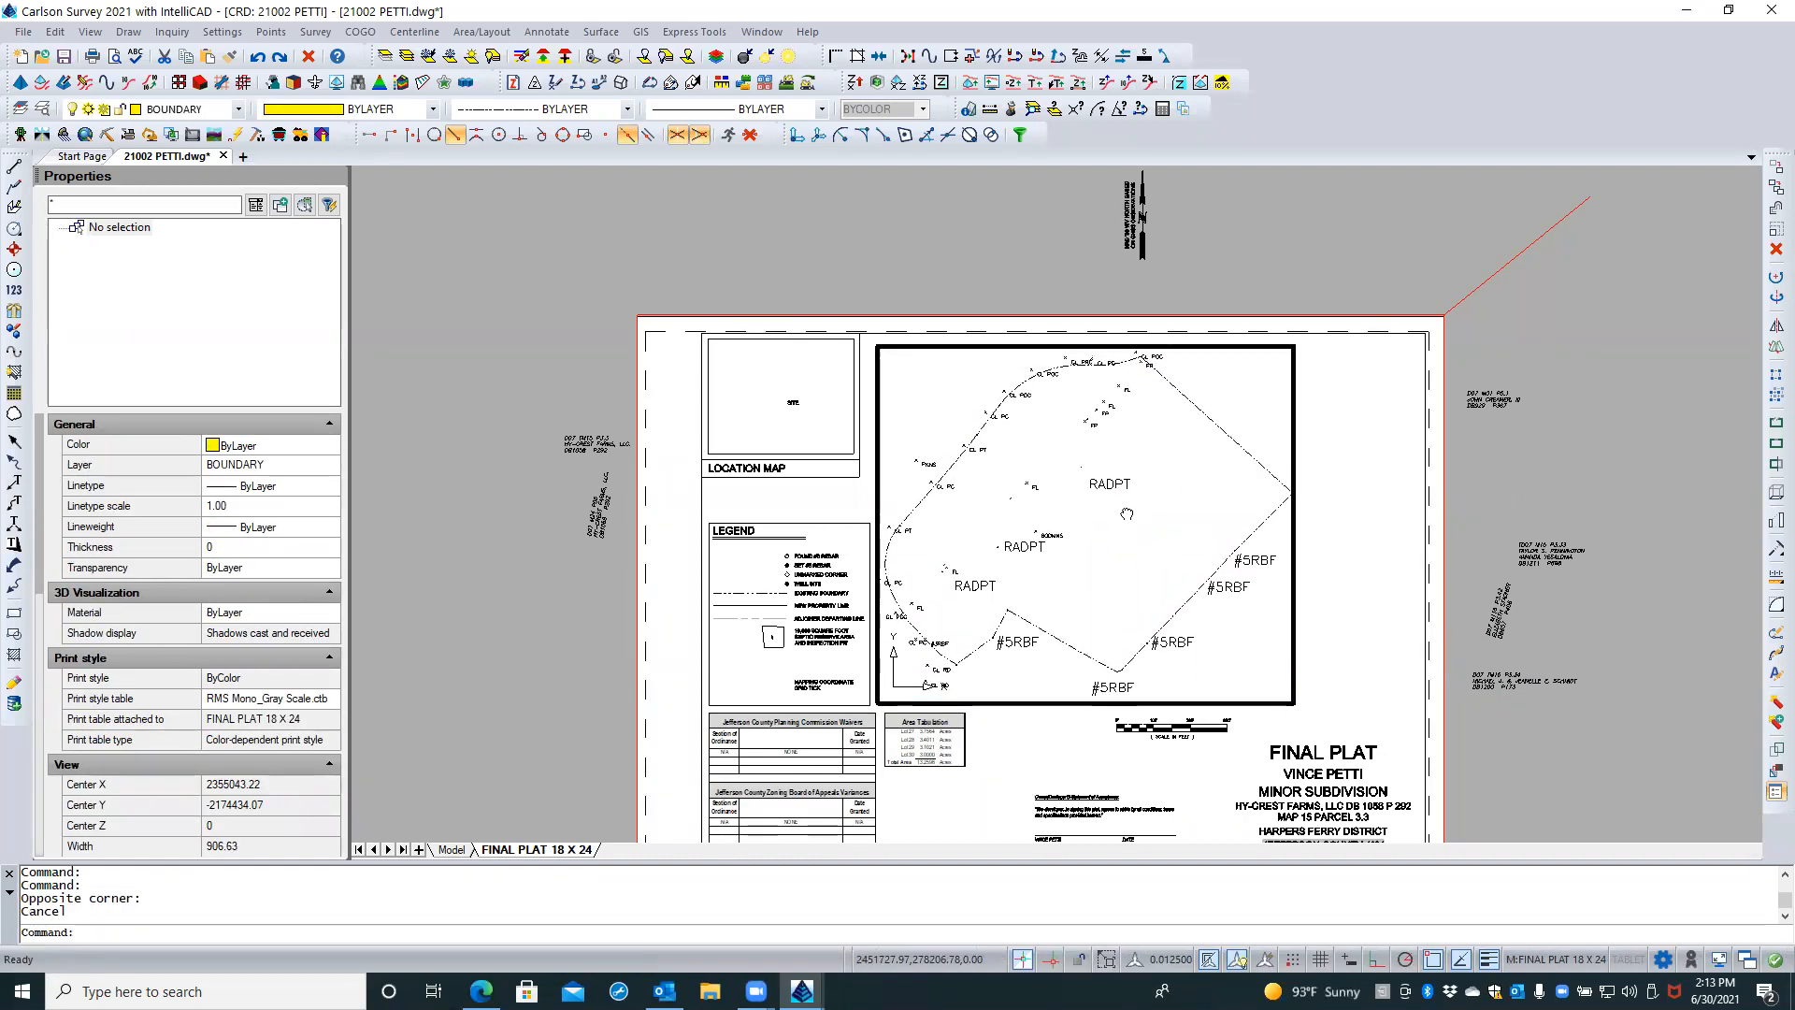
double_click(1354, 541)
Stretch the viewport's right edge outward to a frame width of about 12.10, keeping its height, and deselect the viewport
left_click(1291, 579)
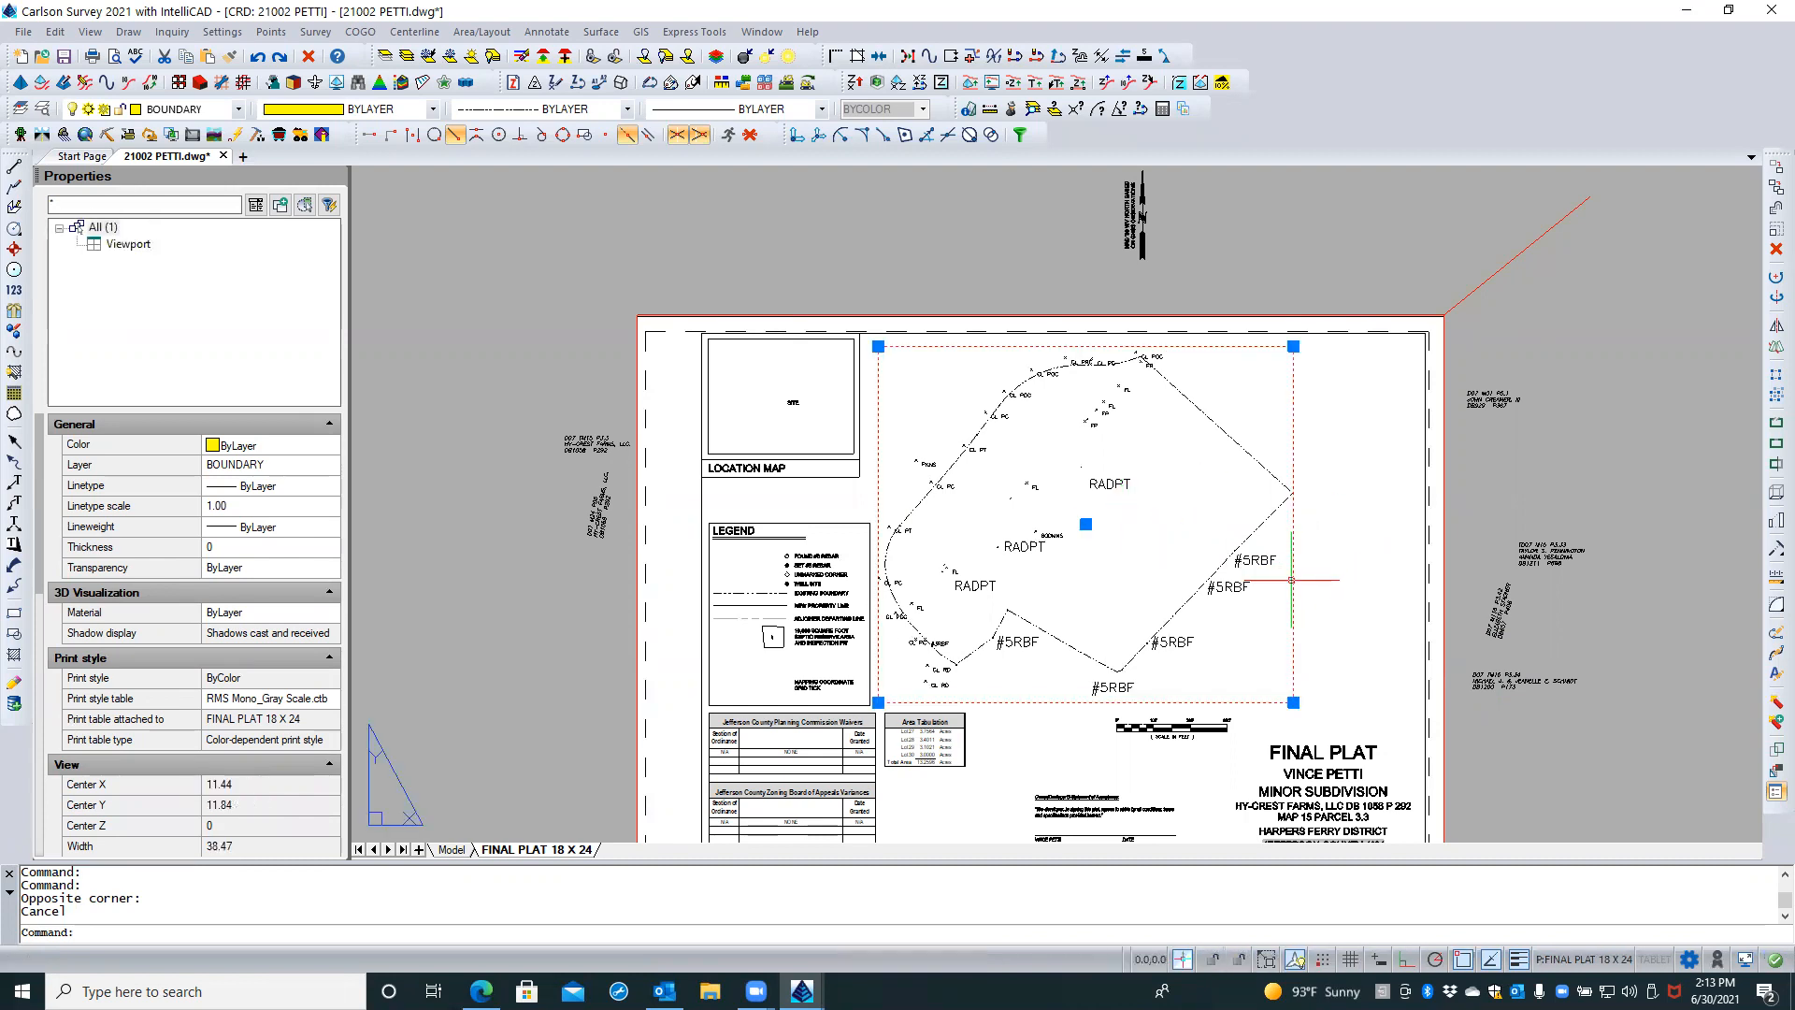
left_click(1293, 701)
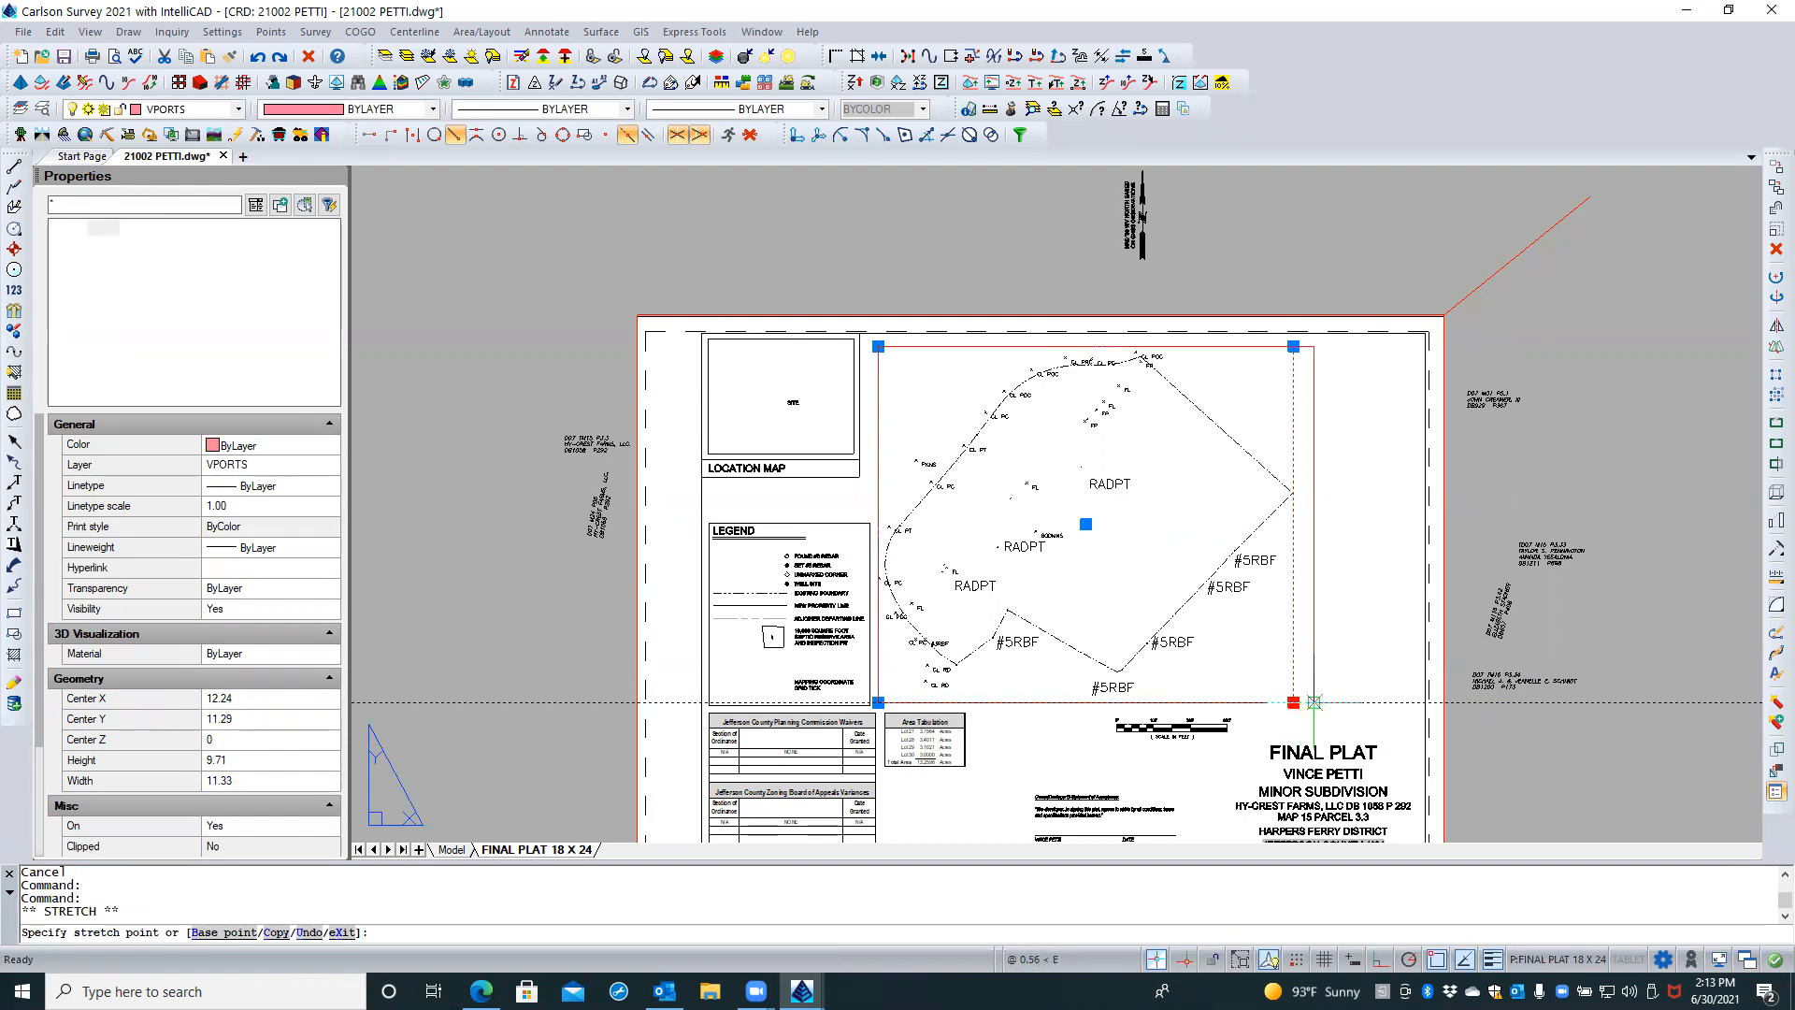
left_click(1314, 701)
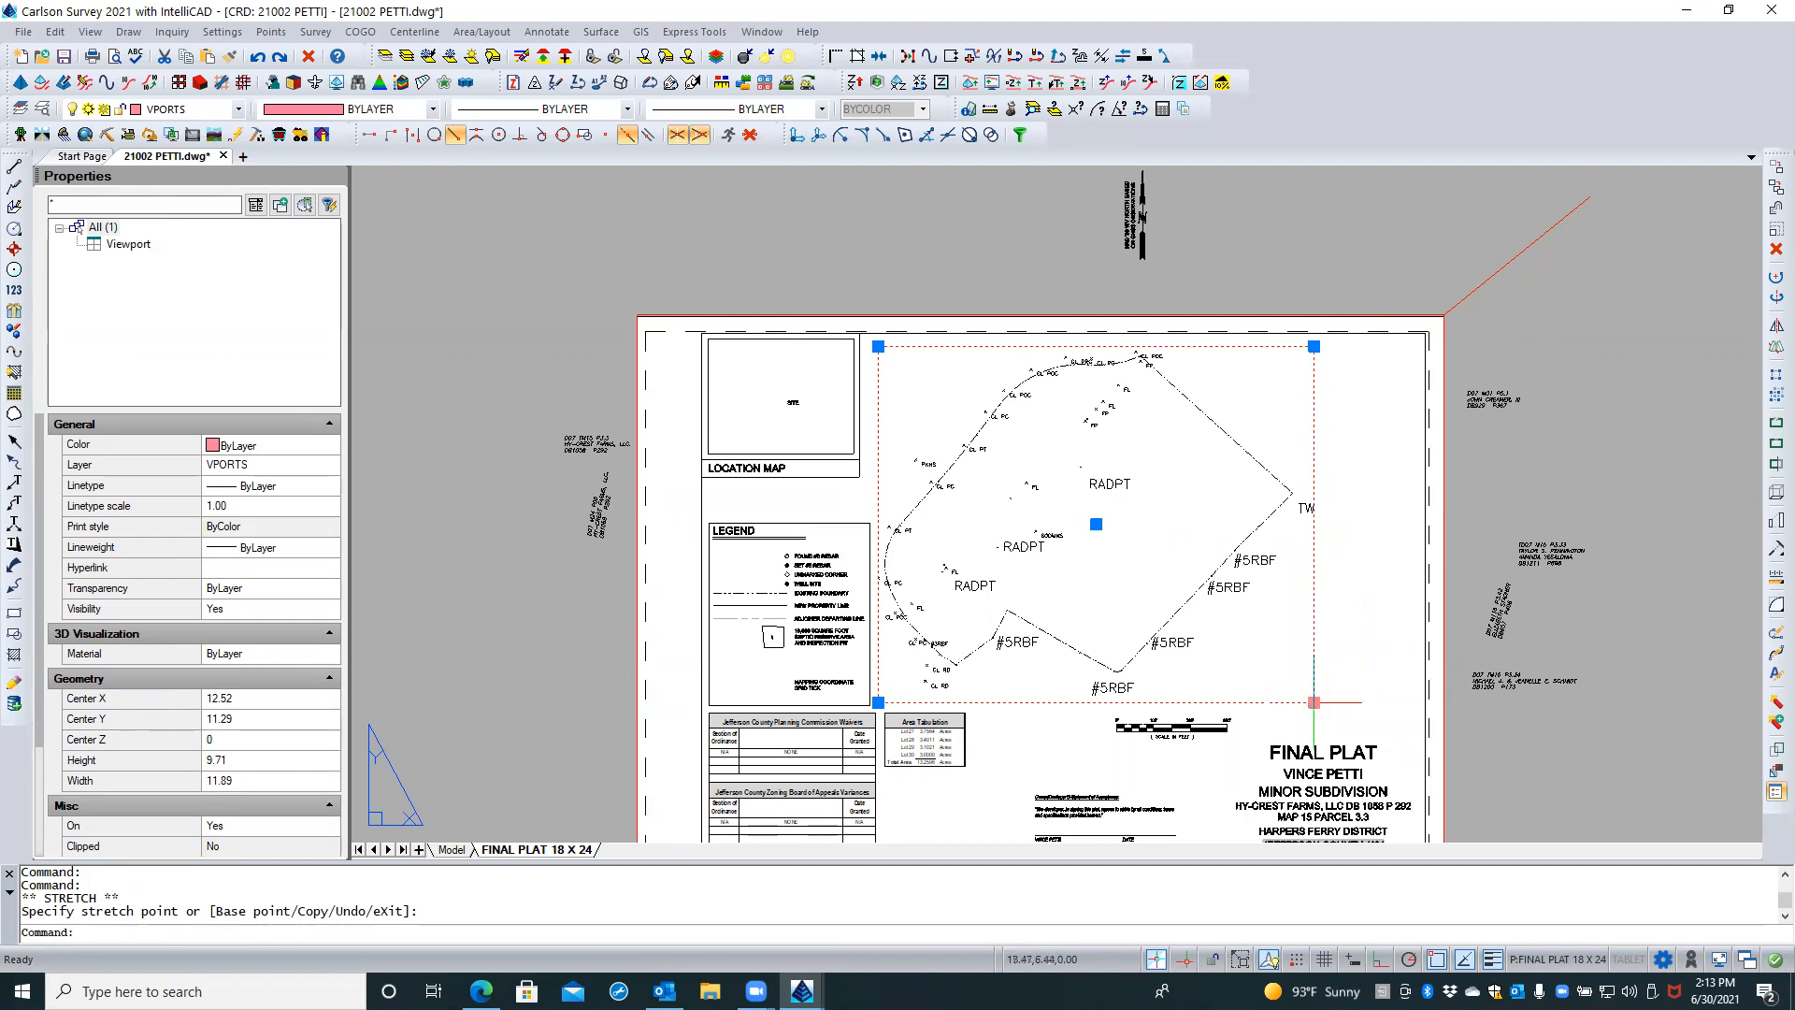
left_click(1314, 701)
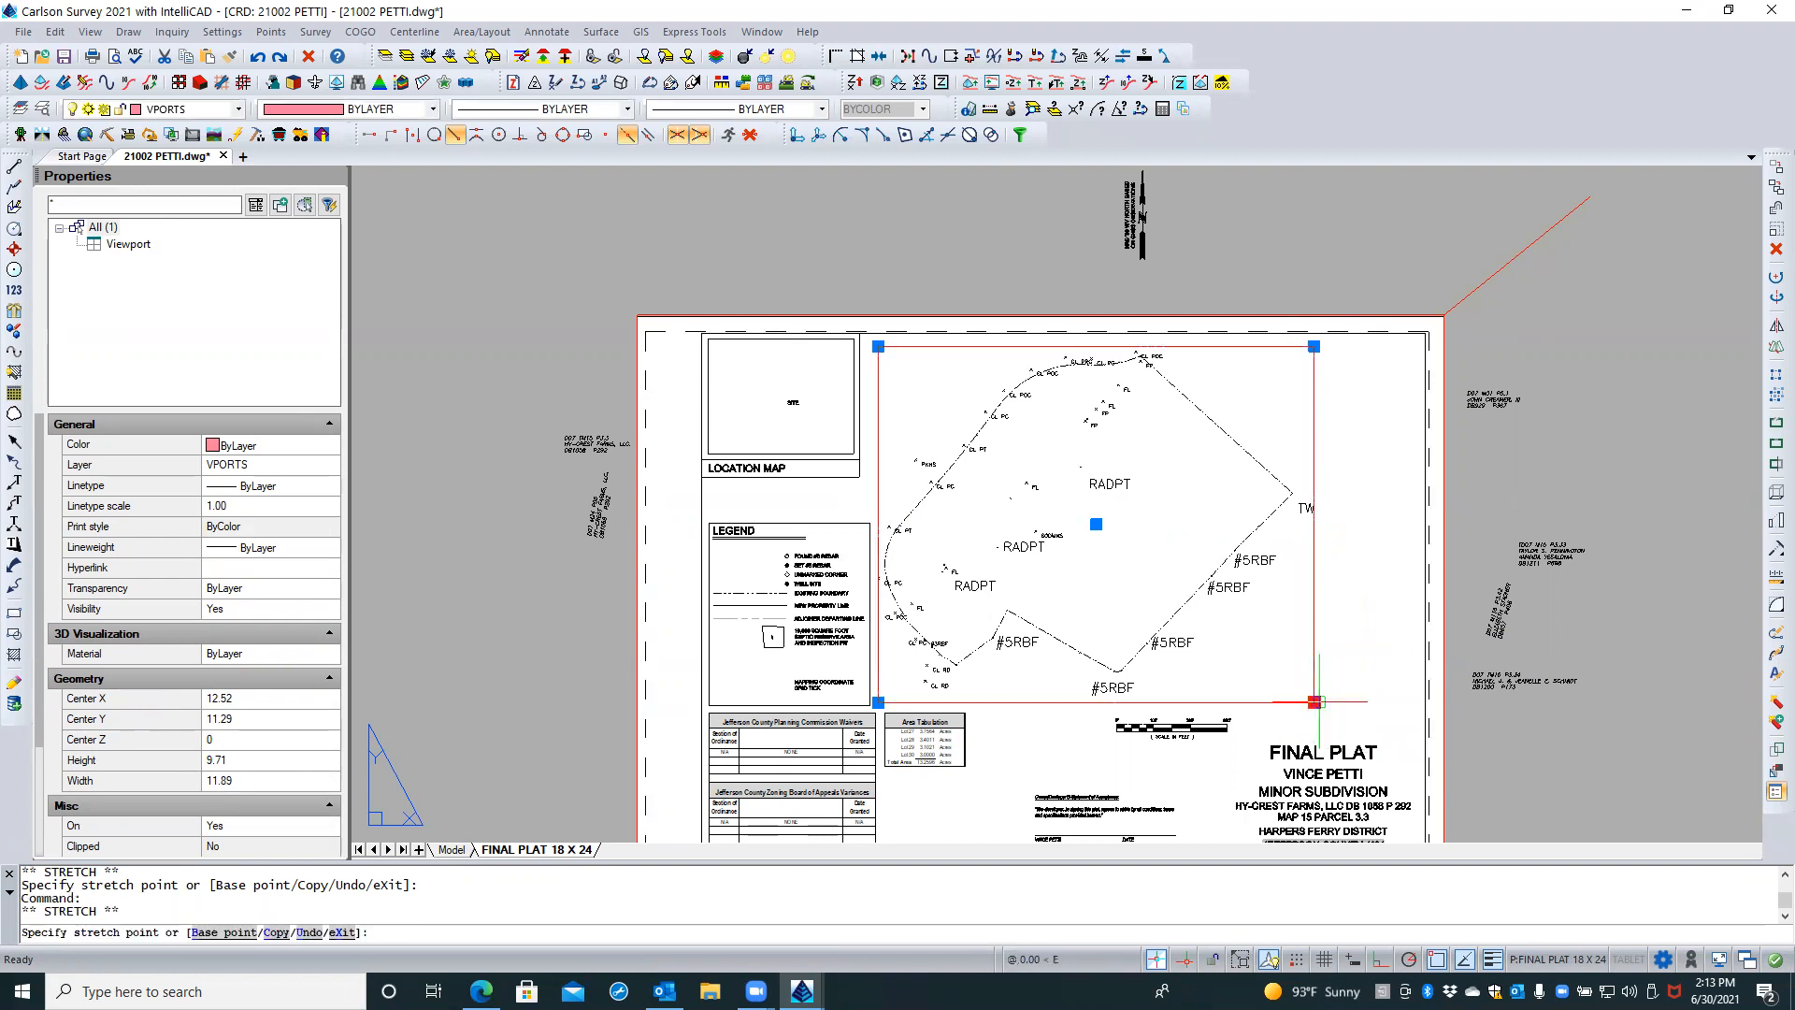
left_click(1321, 702)
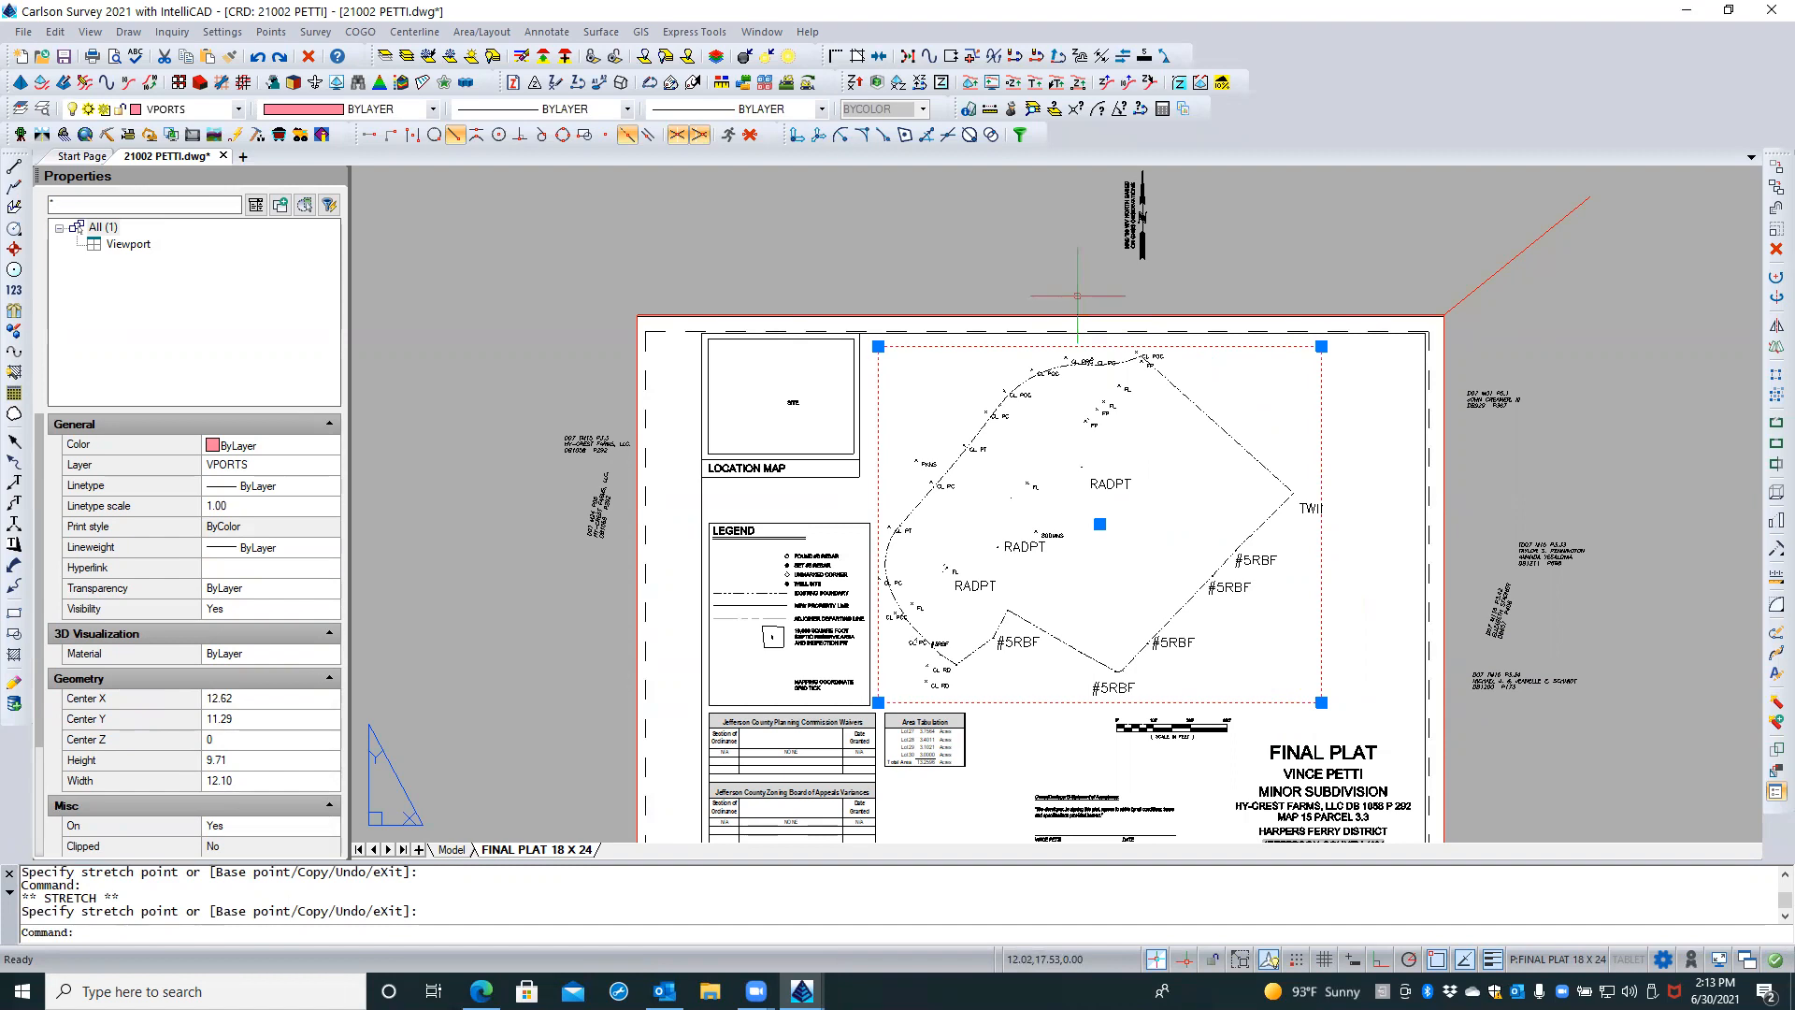
key("Escape")
key("Escape")
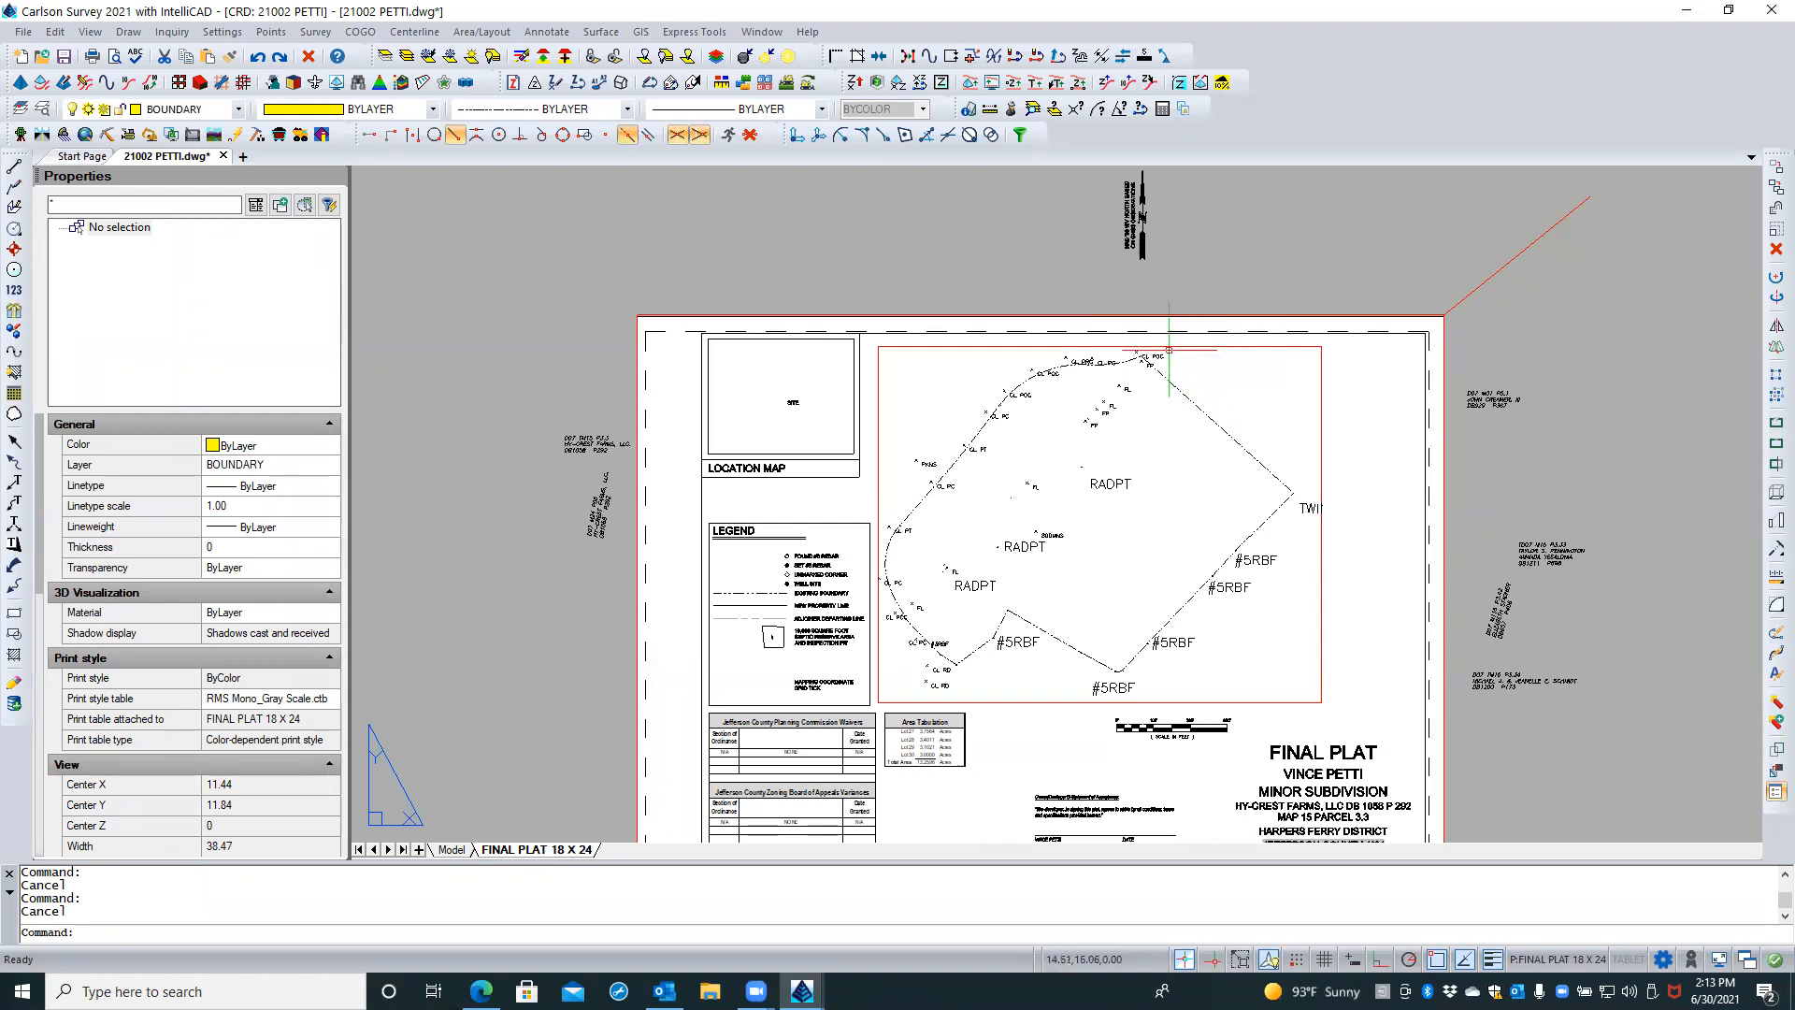
Stretch the viewport's upper-right corner up toward the sheet border, making the frame about 11.90 wide and 9.96 high
left_click(1195, 346)
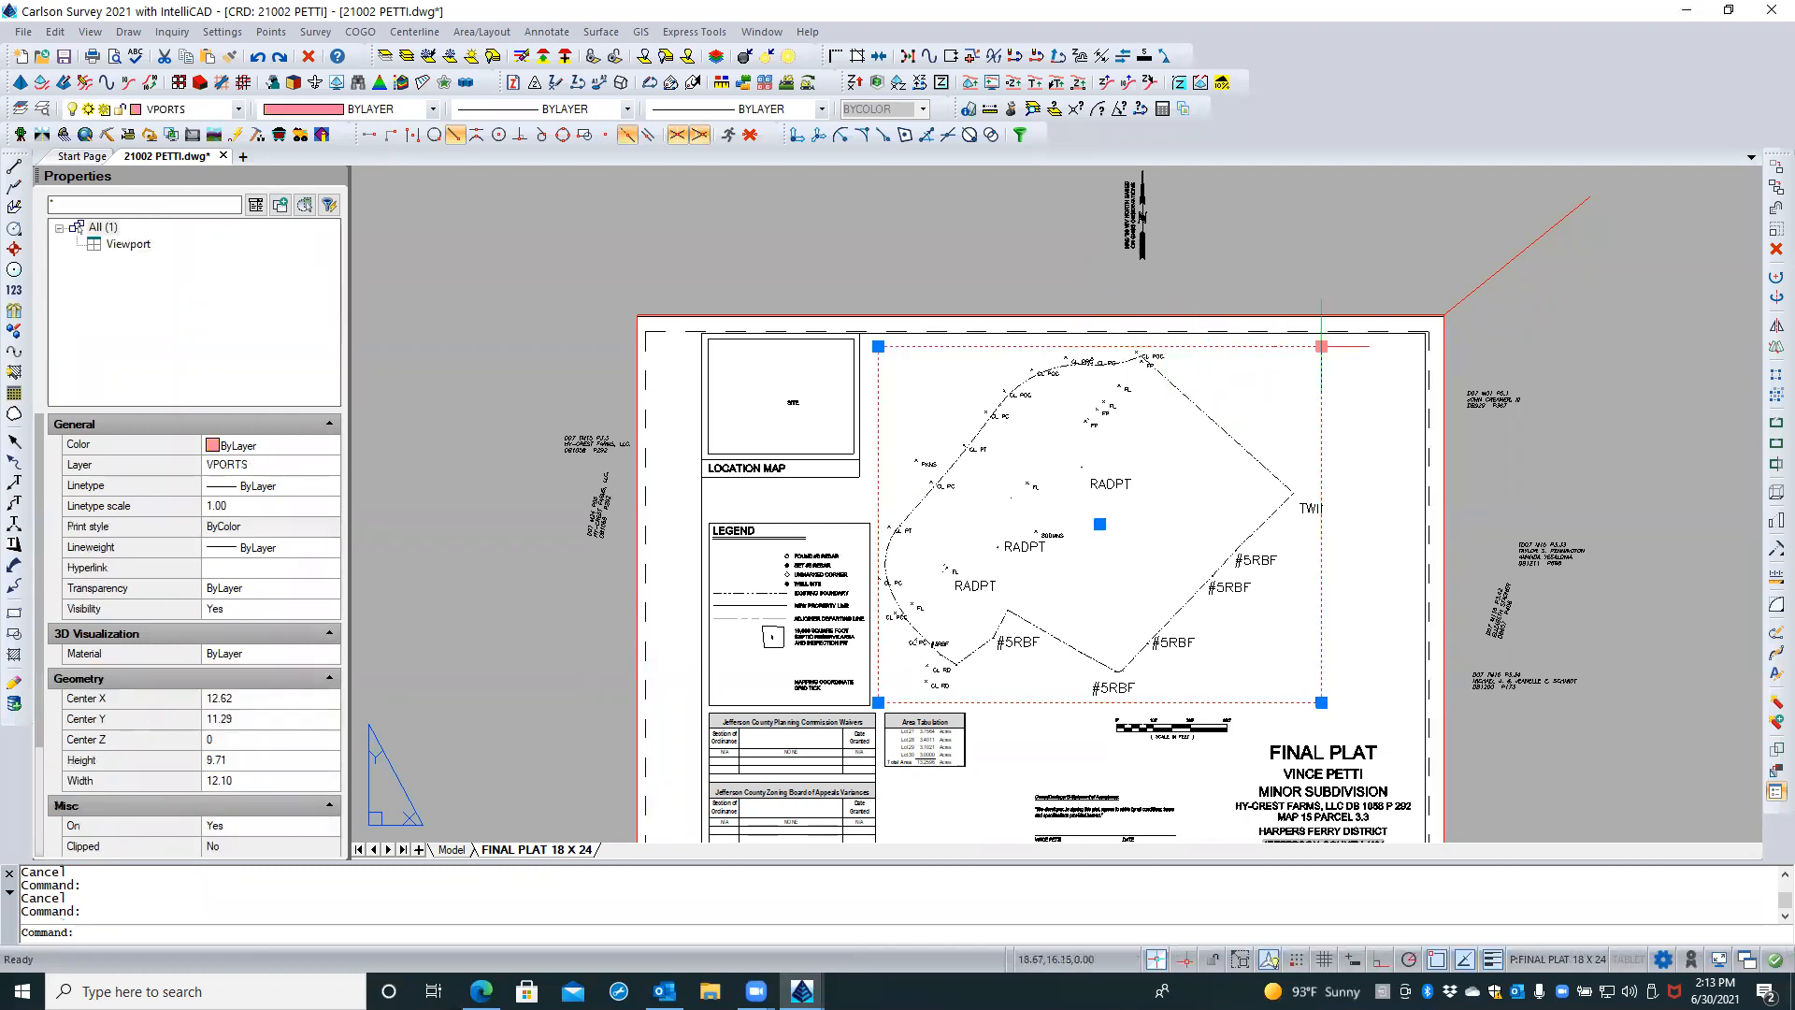
left_click(1321, 346)
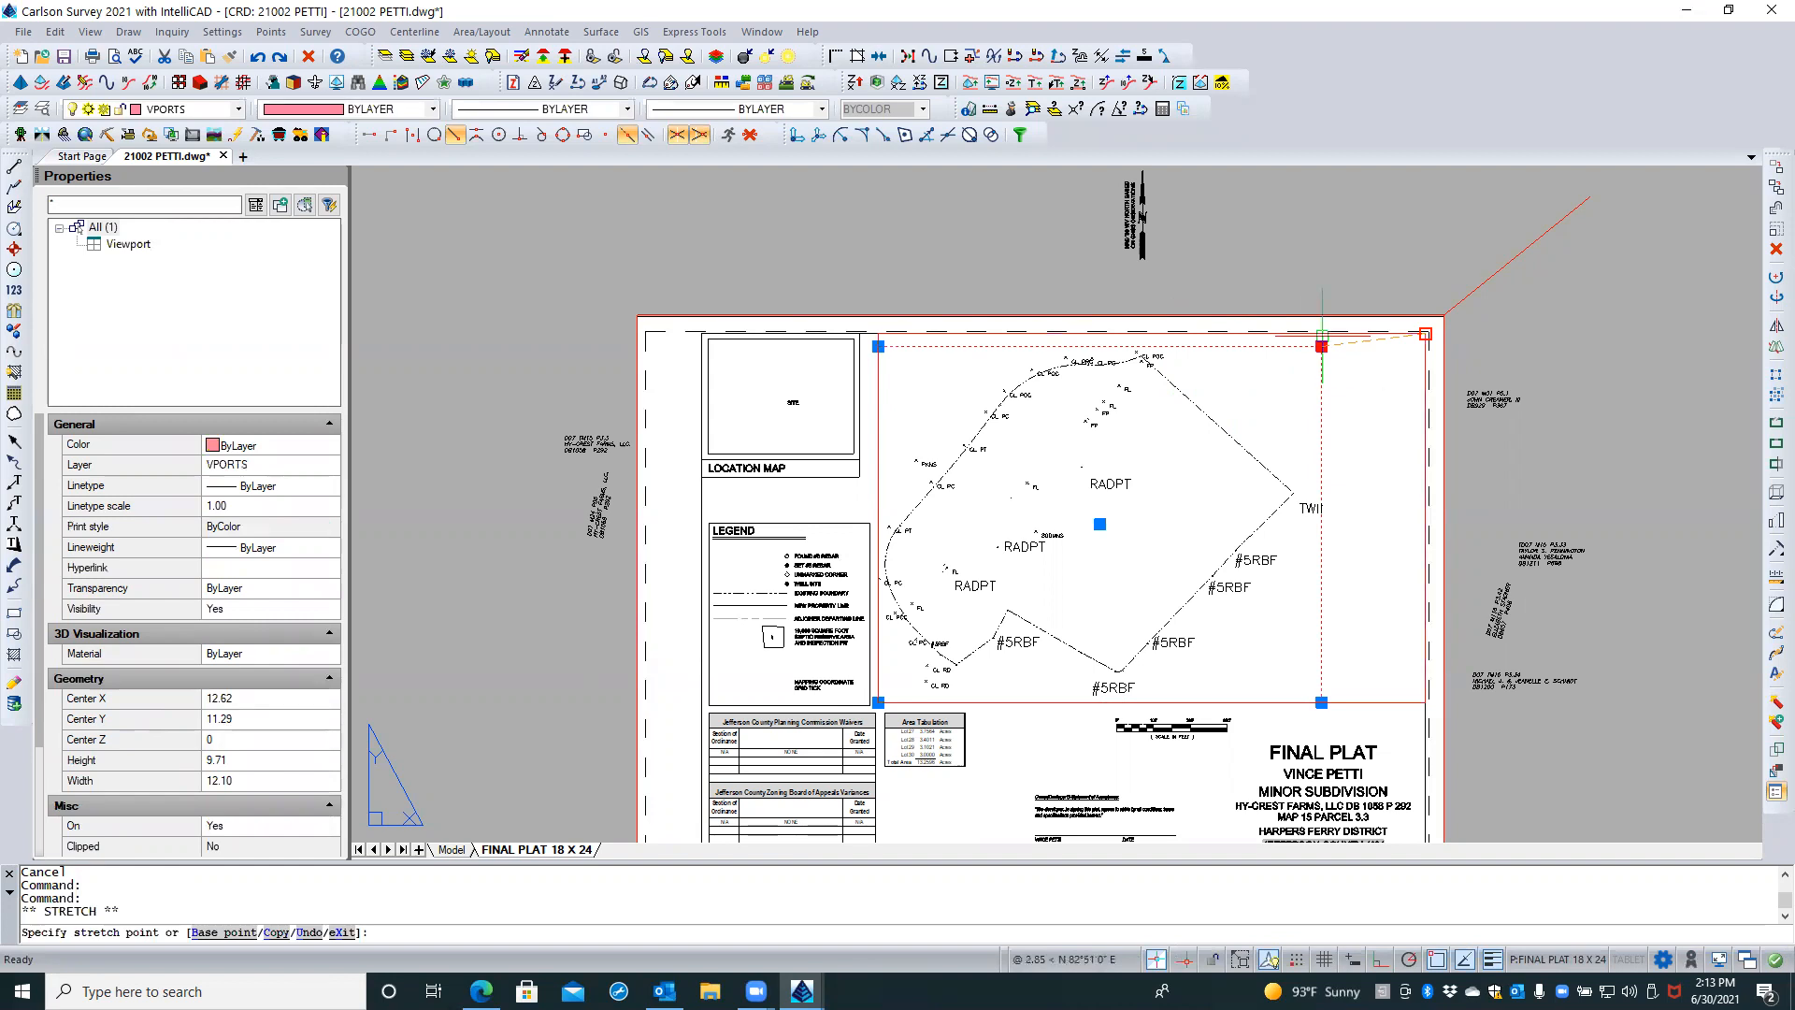
scroll(1319, 335, "up", 3)
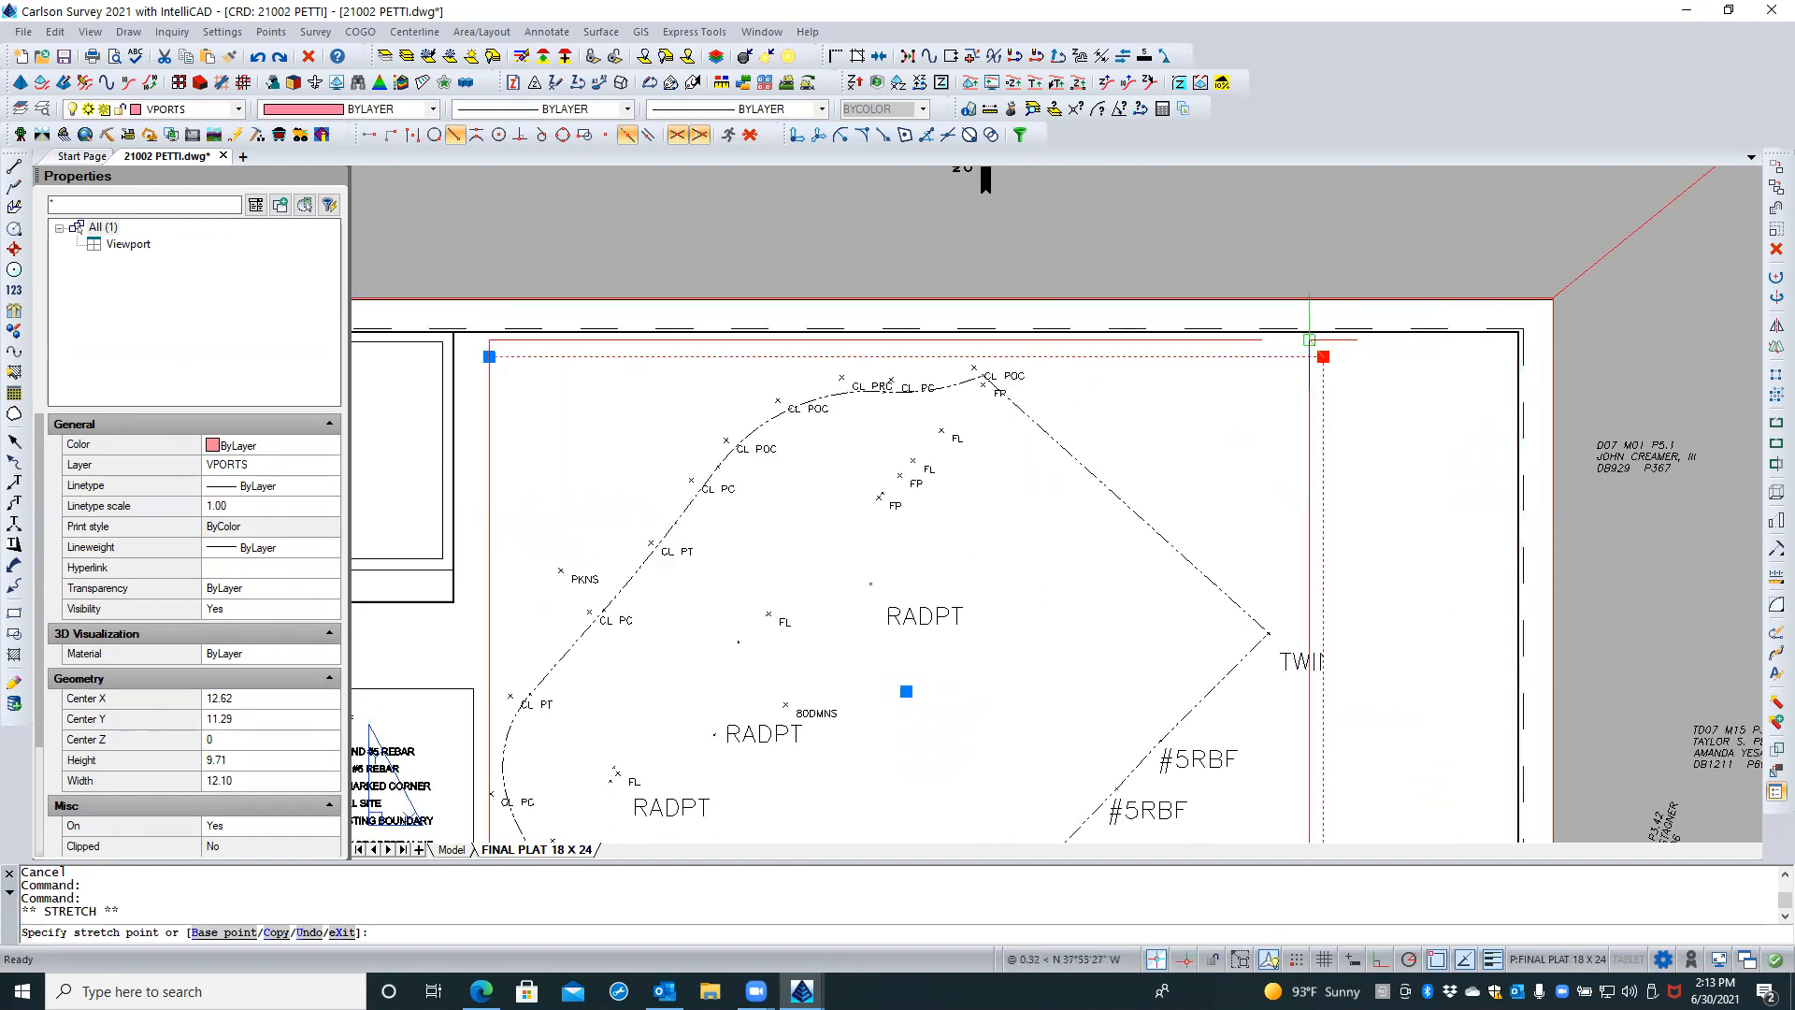
left_click(1309, 340)
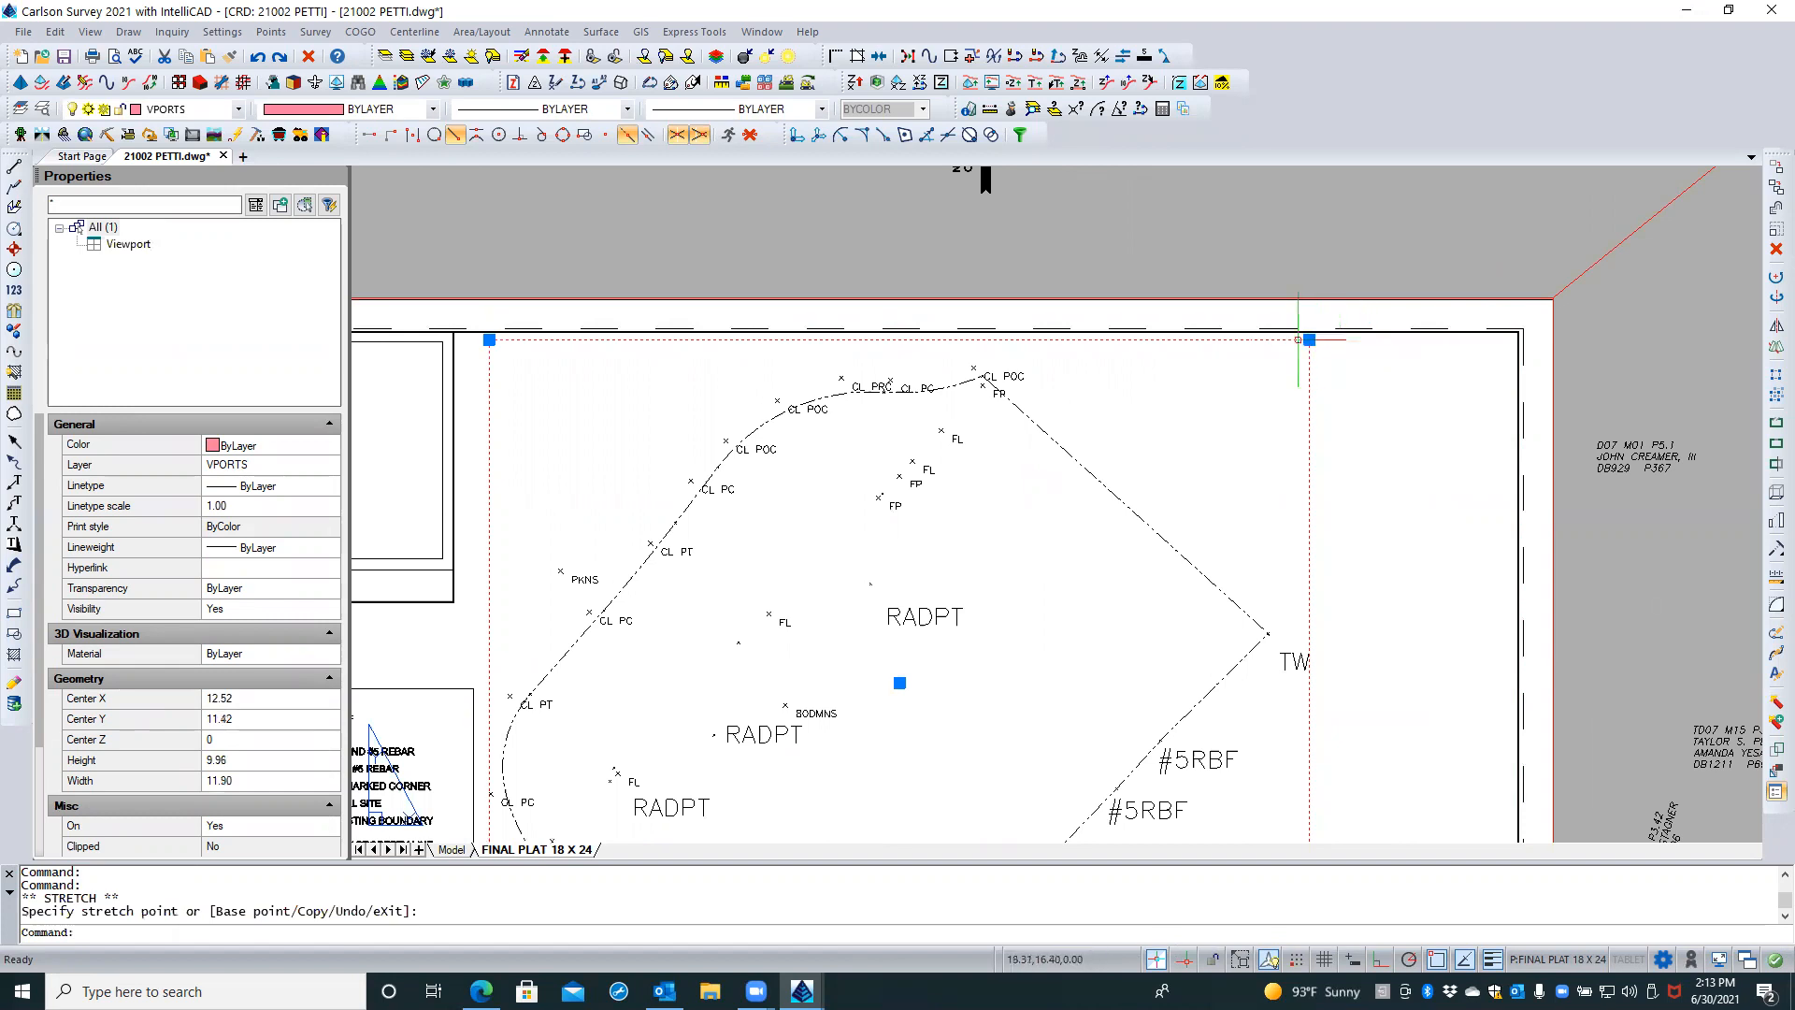
scroll(1114, 382, "down", 2)
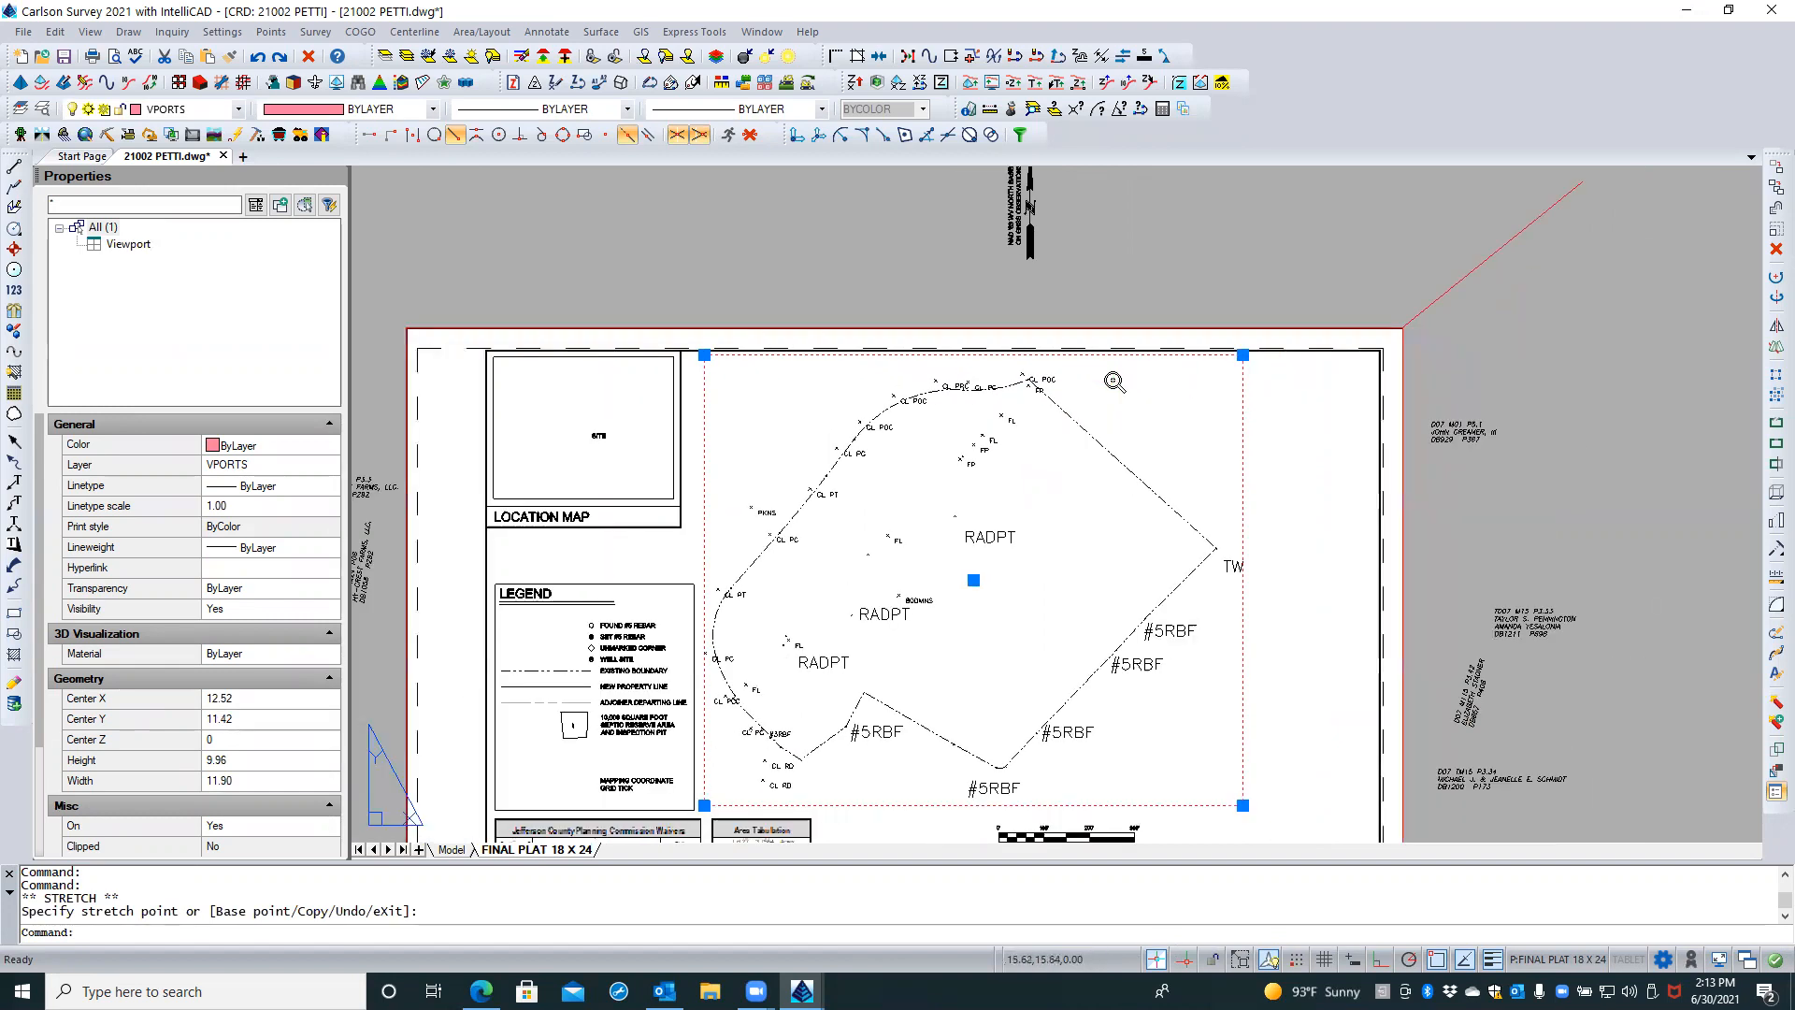
Stretch the viewport's two lower corners outward until the frame is about 12.58 wide and 10.17 high
scroll(692, 818, "up", 4)
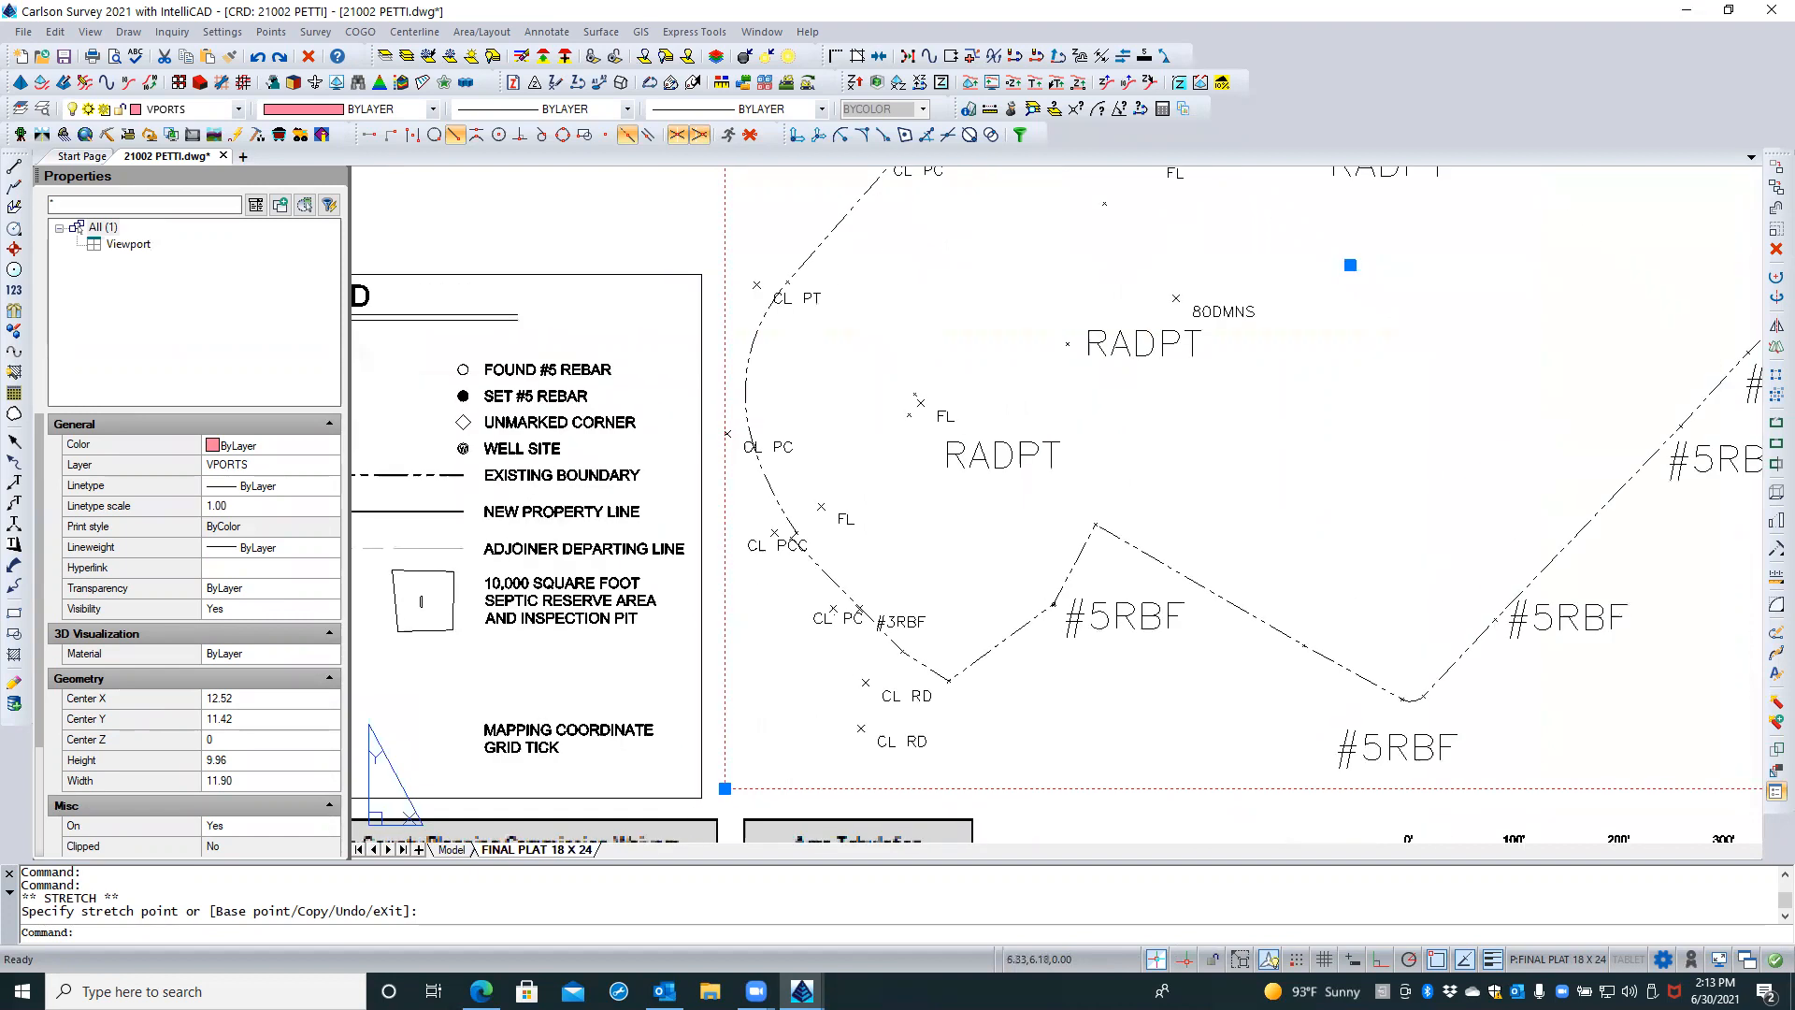
left_click(724, 788)
left_click(715, 802)
scroll(666, 490, "down", 2)
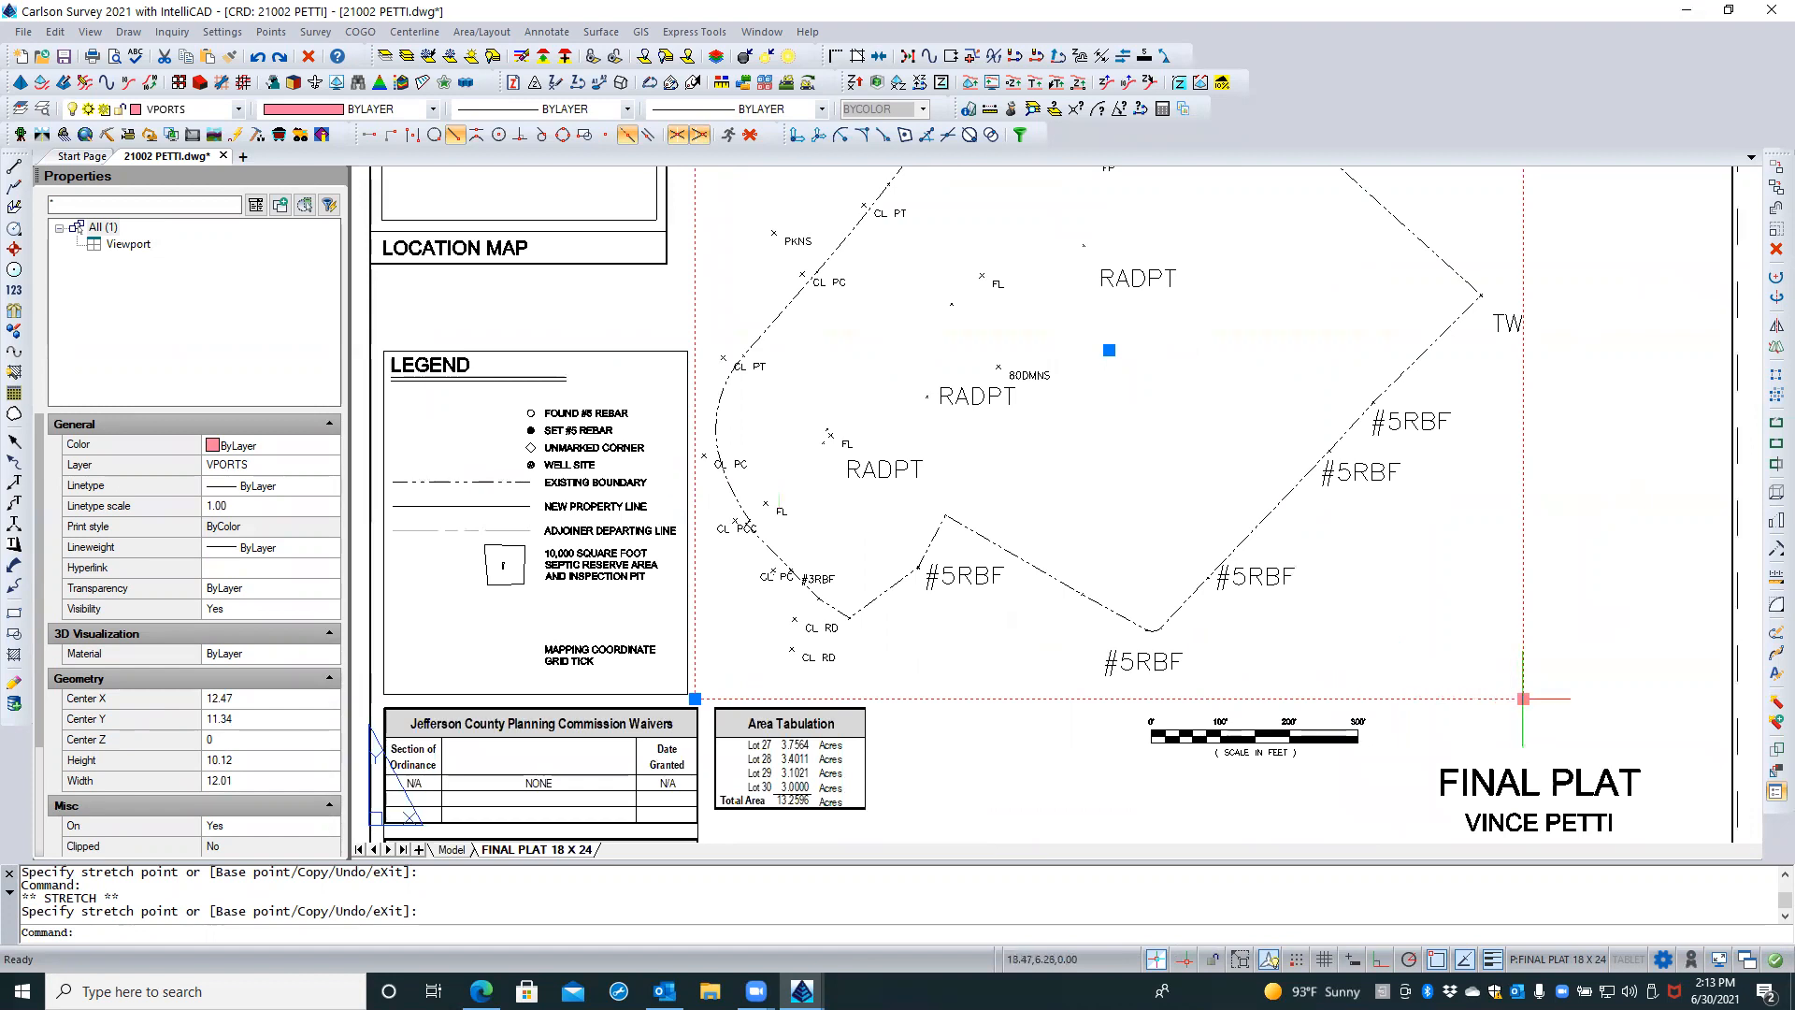
scroll(1393, 785, "down", 3)
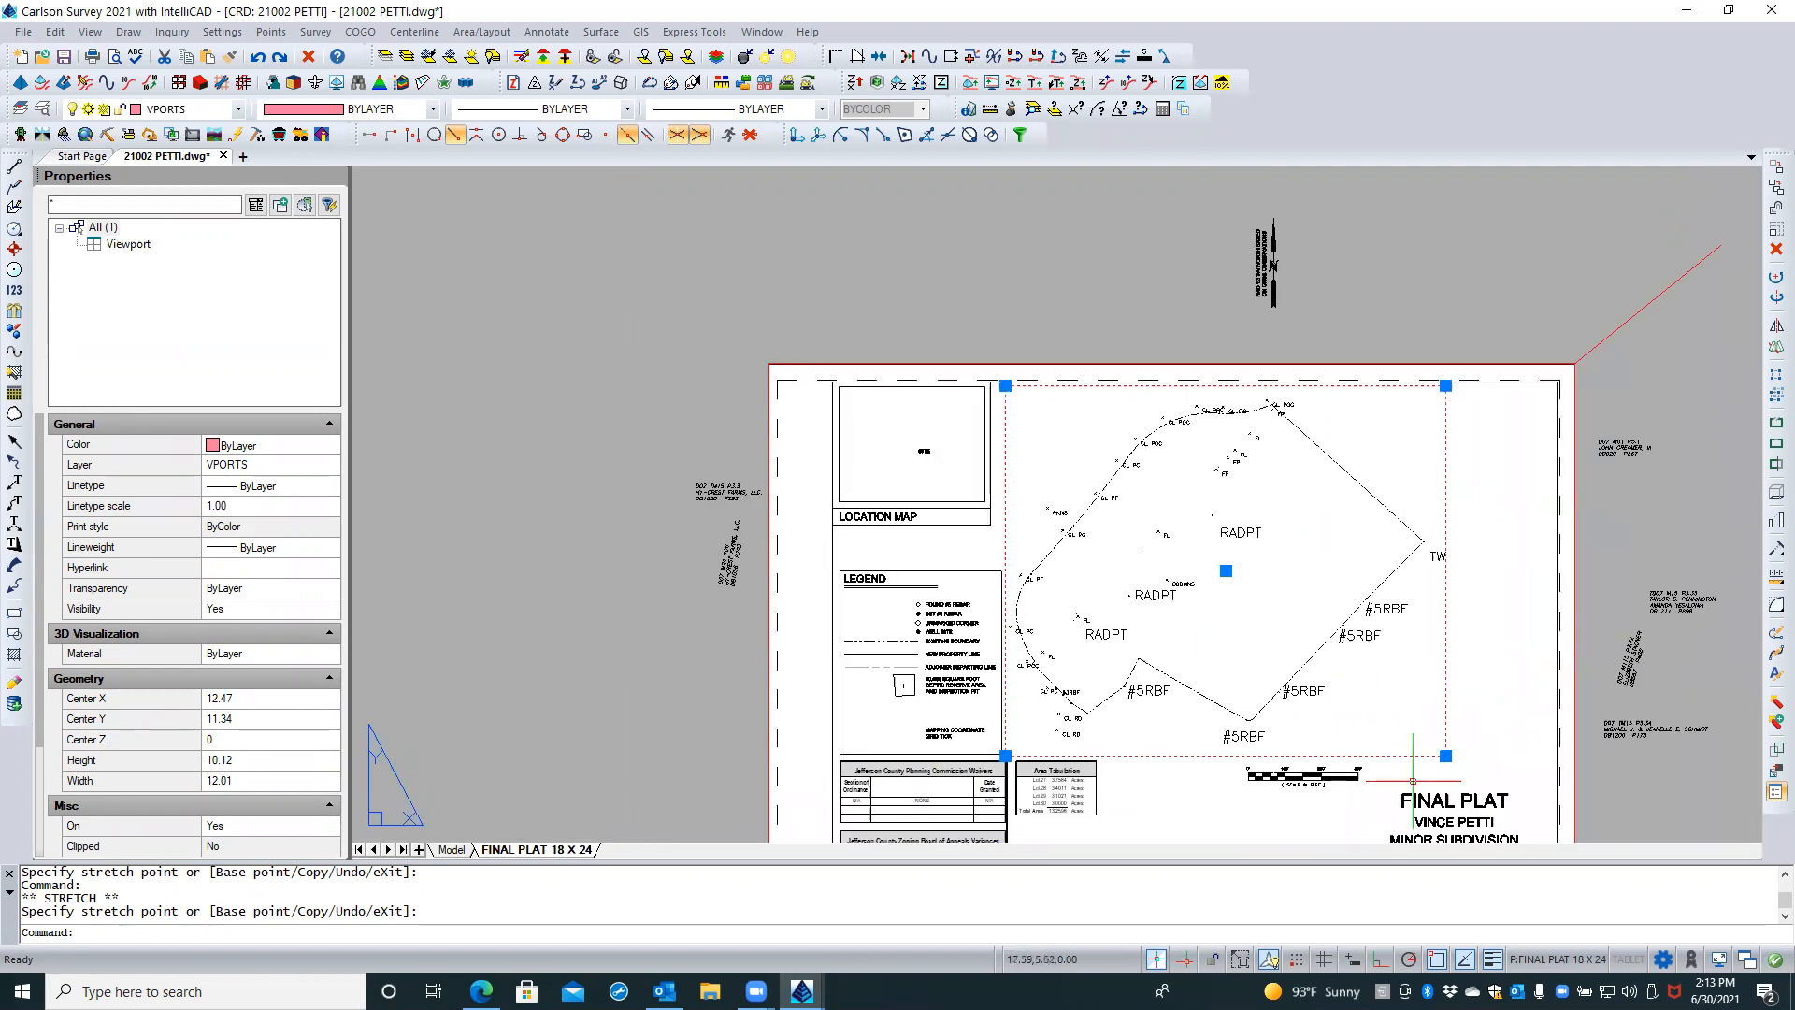
left_click(1446, 756)
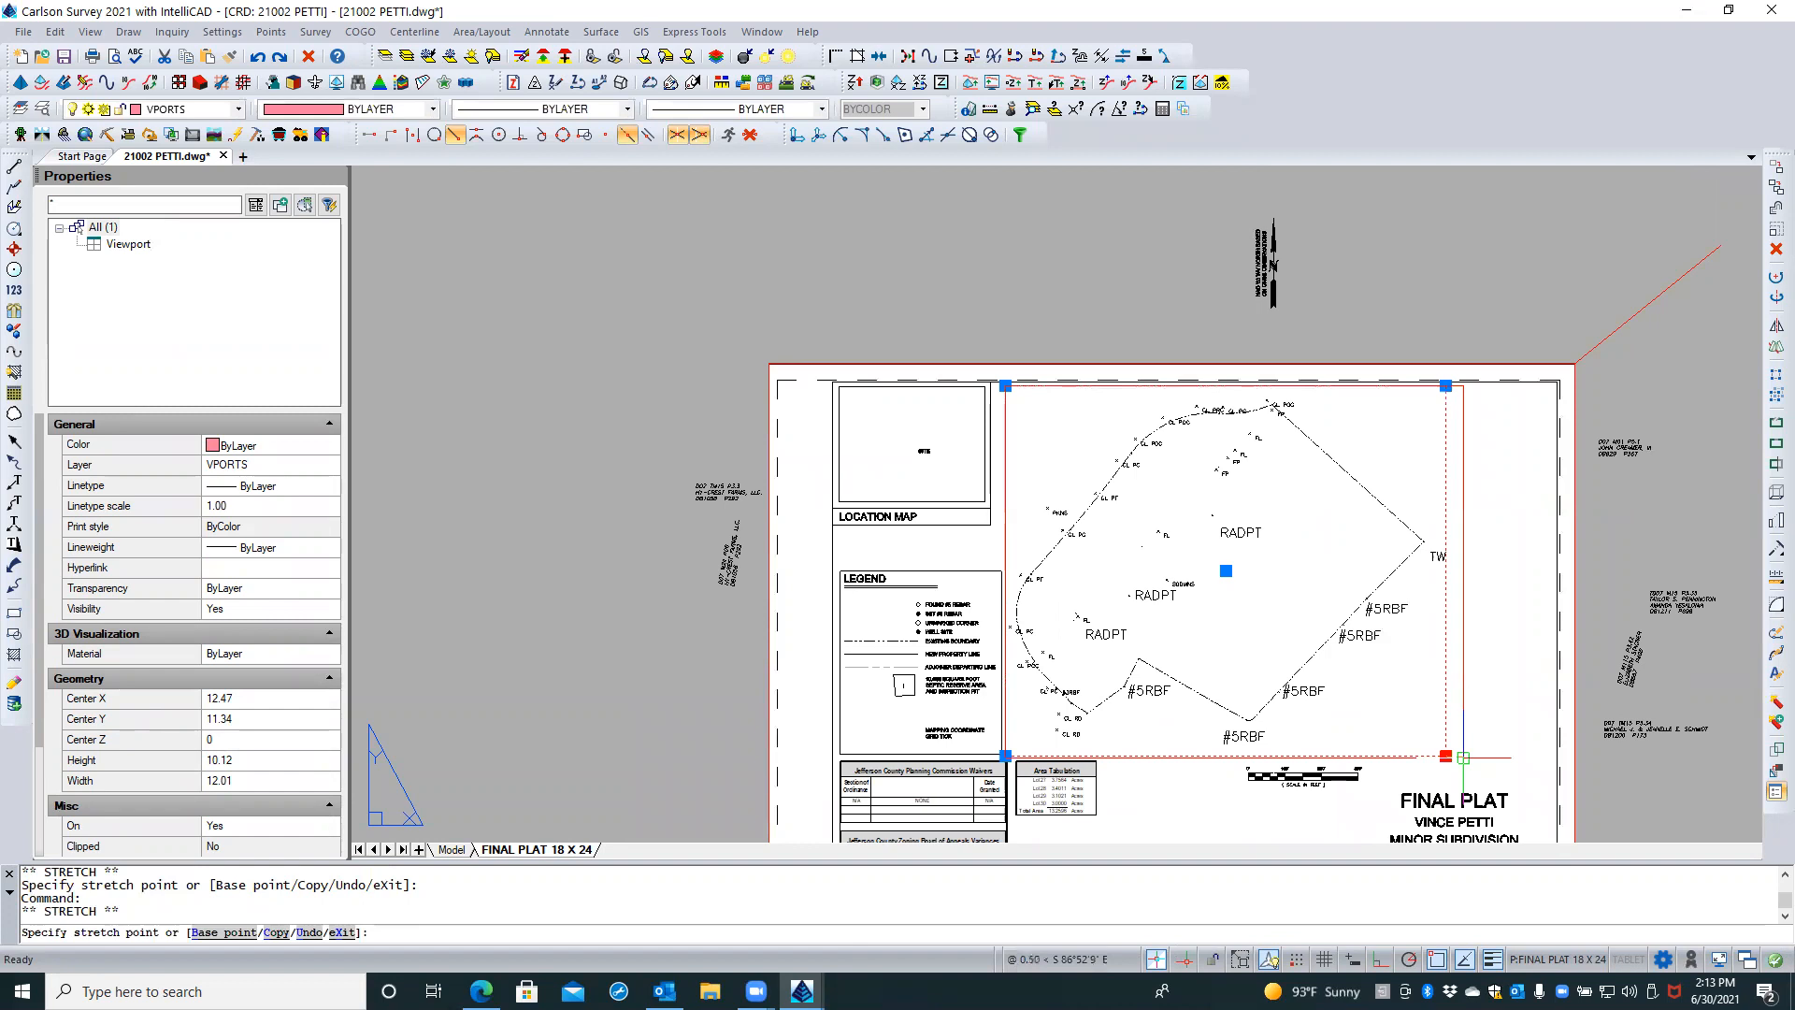
left_click(1466, 759)
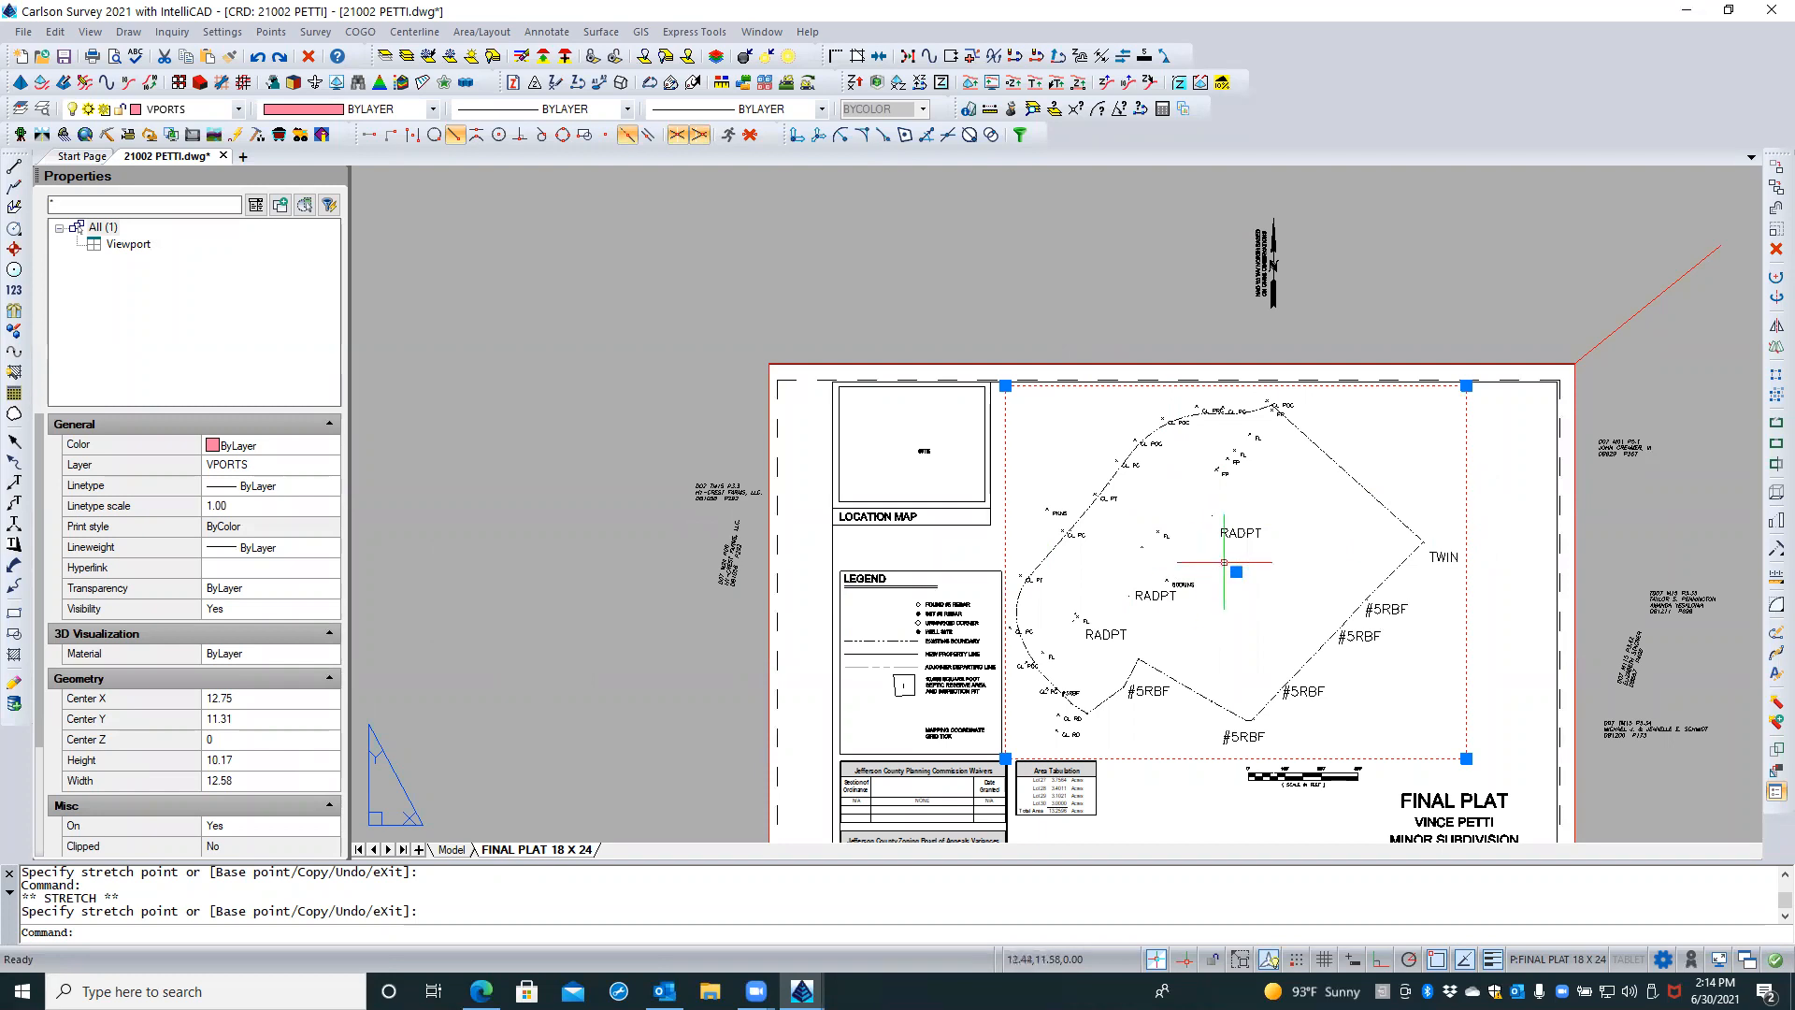
Recentre the boundary in the enlarged viewport with clear space around its outline, and return to paper space
scroll(1281, 599, "up", 2)
scroll(1303, 614, "down", 5)
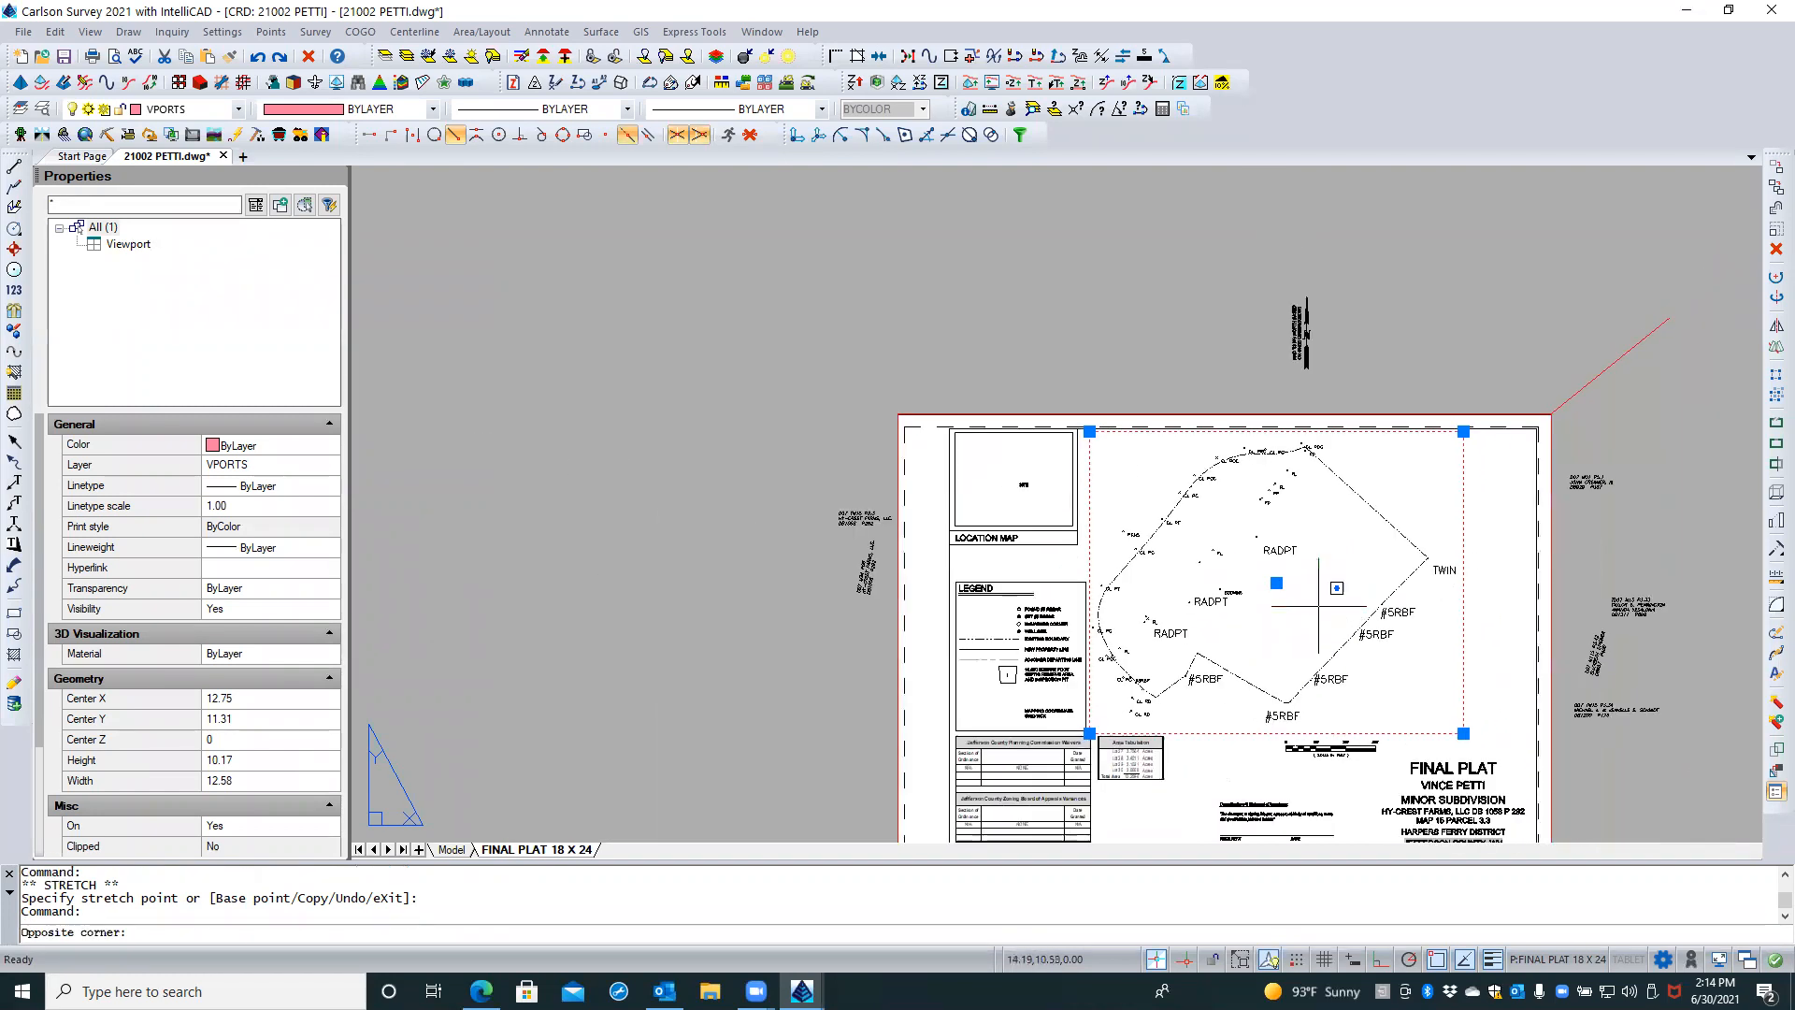
scroll(1280, 616, "up", 3)
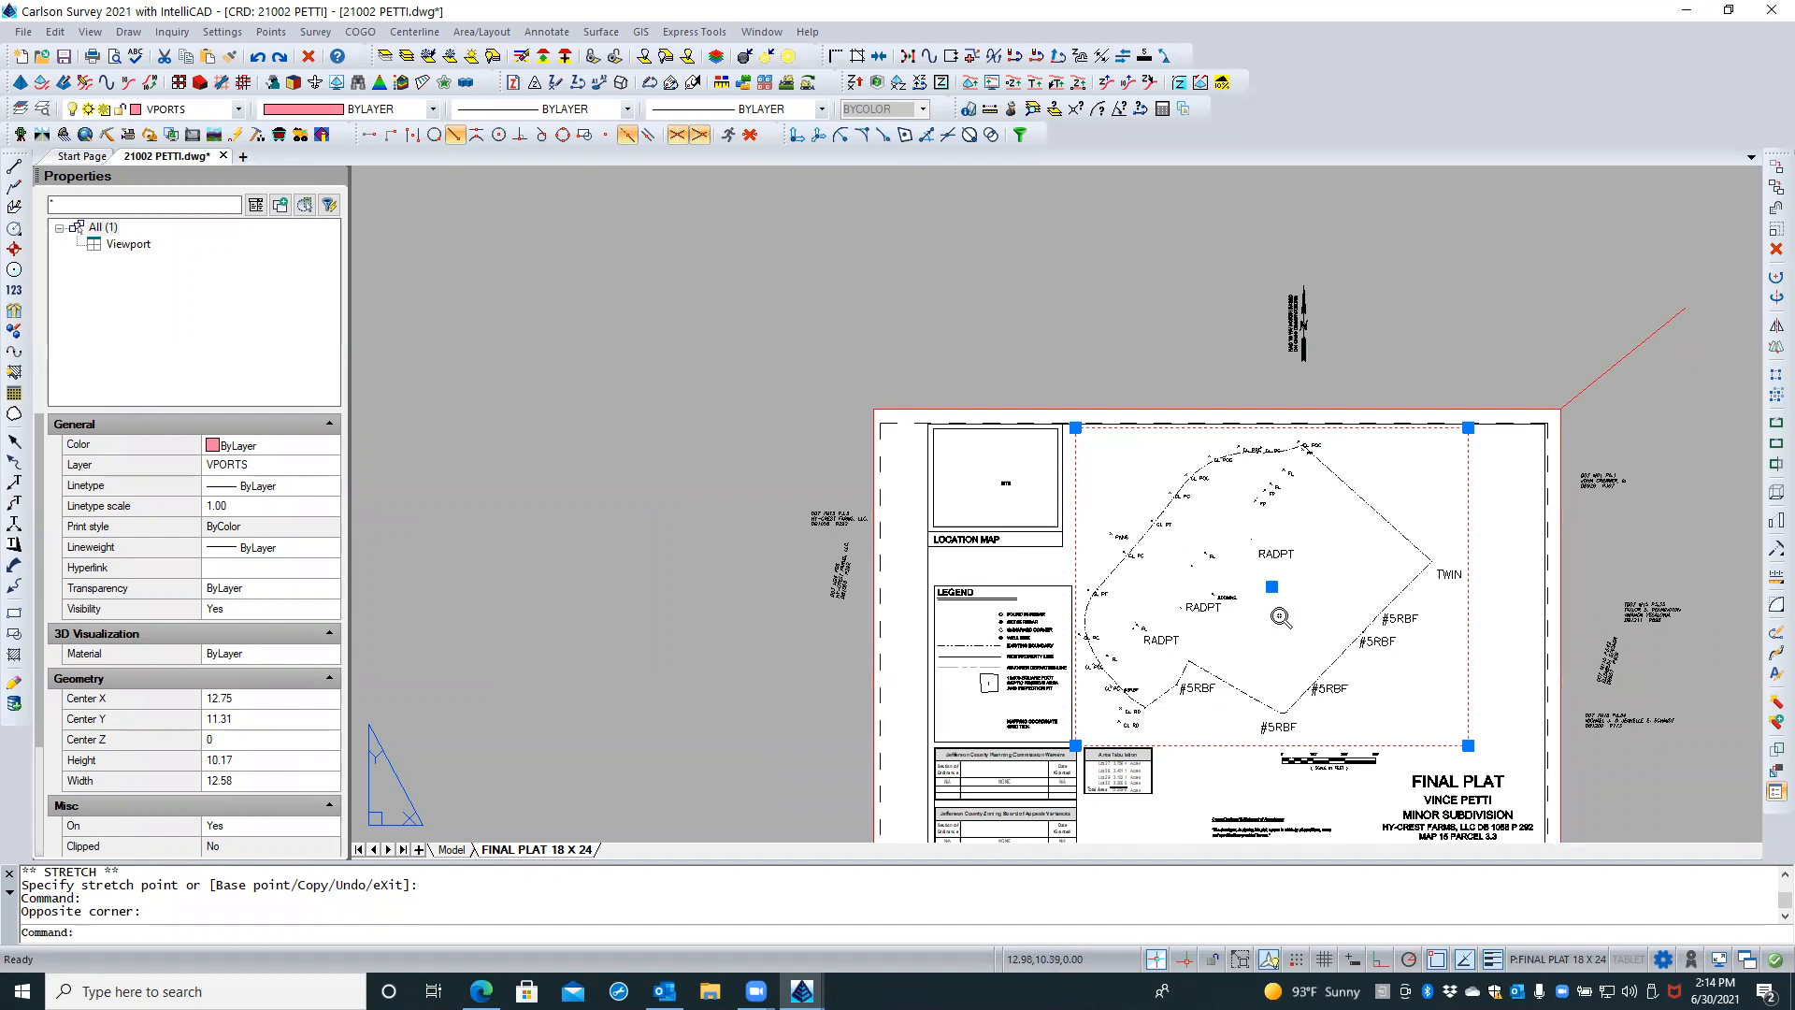
key("Escape")
scroll(1250, 605, "up", 3)
scroll(1250, 605, "down", 7)
scroll(1250, 605, "up", 4)
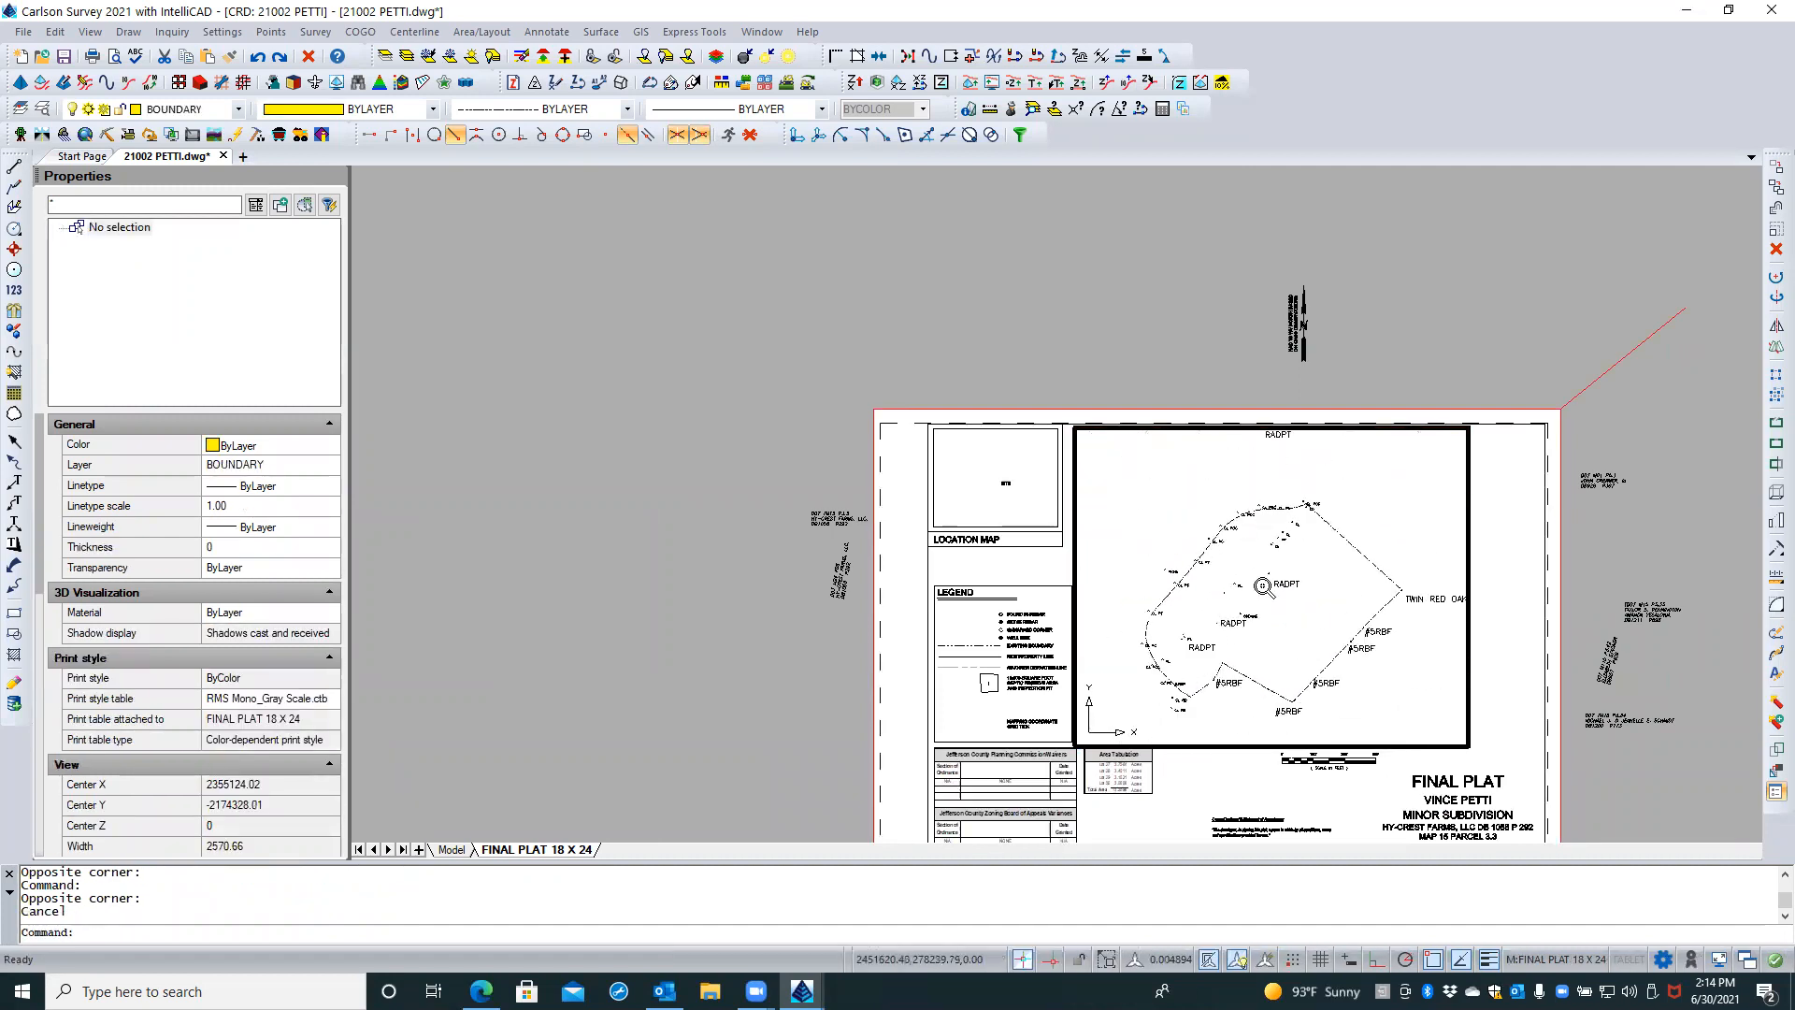
scroll(1295, 606, "down", 2)
middle_click_drag(1298, 615, 1290, 593)
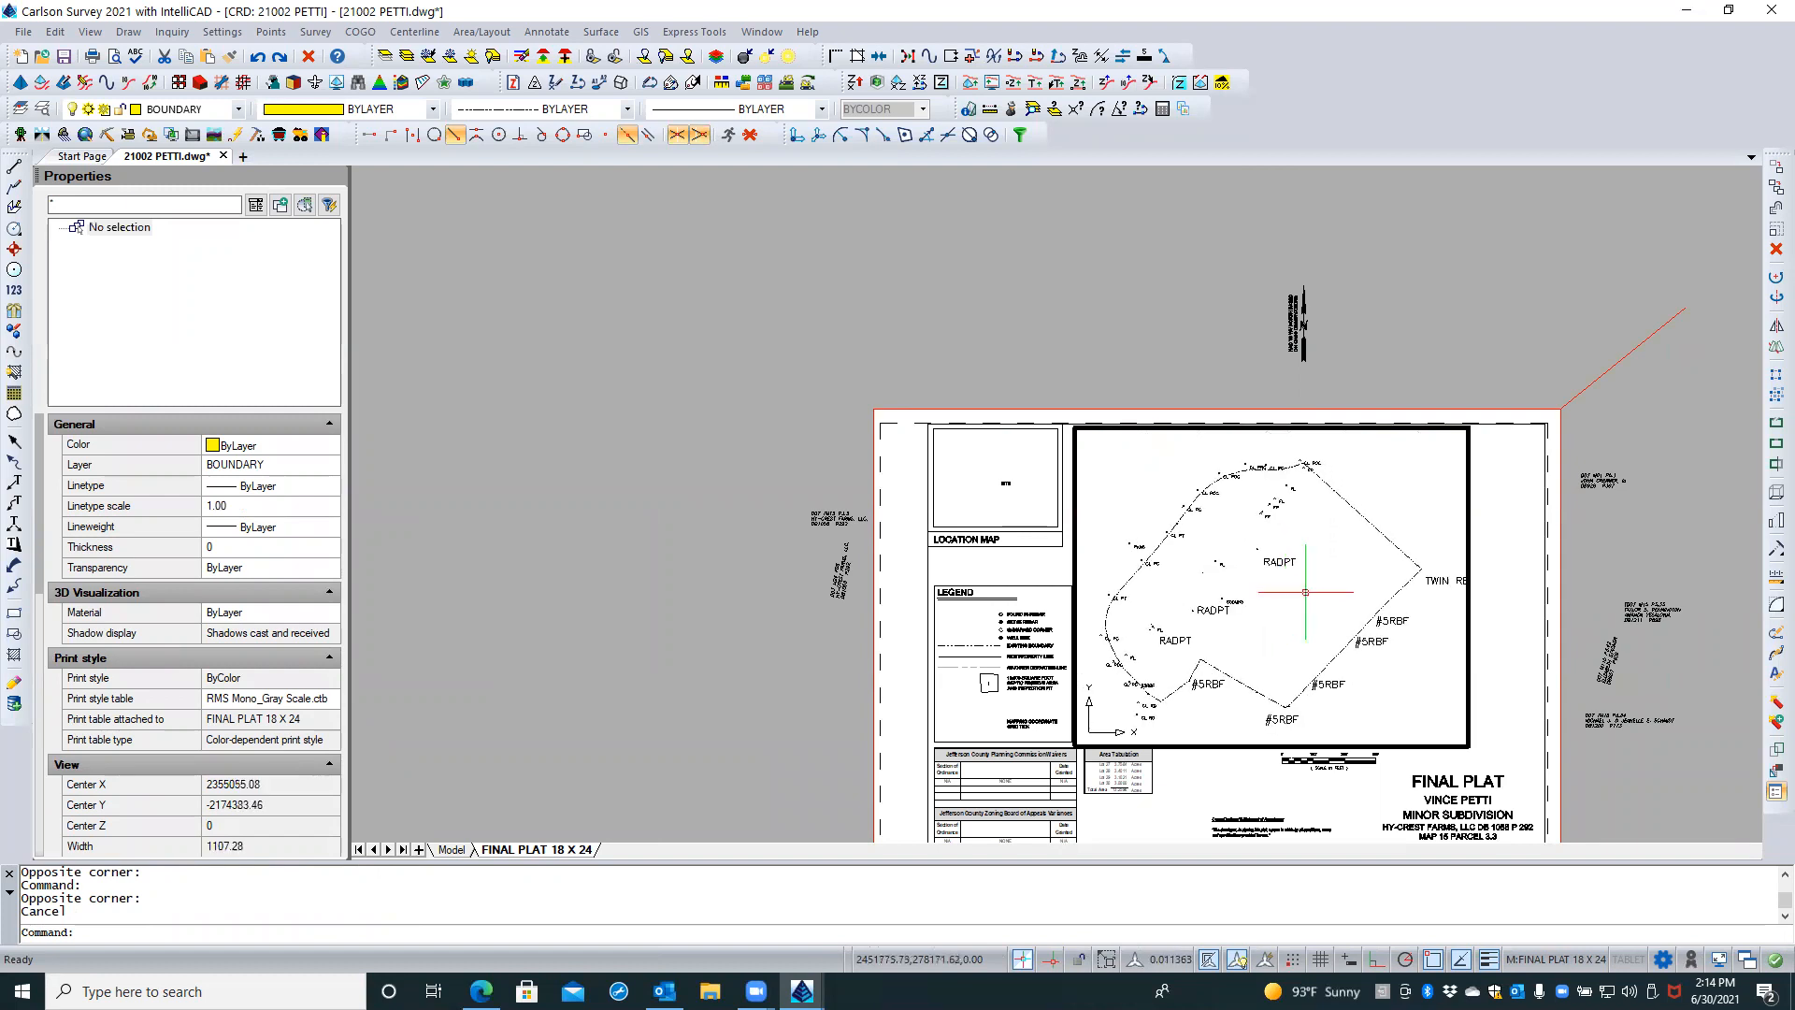
double_click(1502, 562)
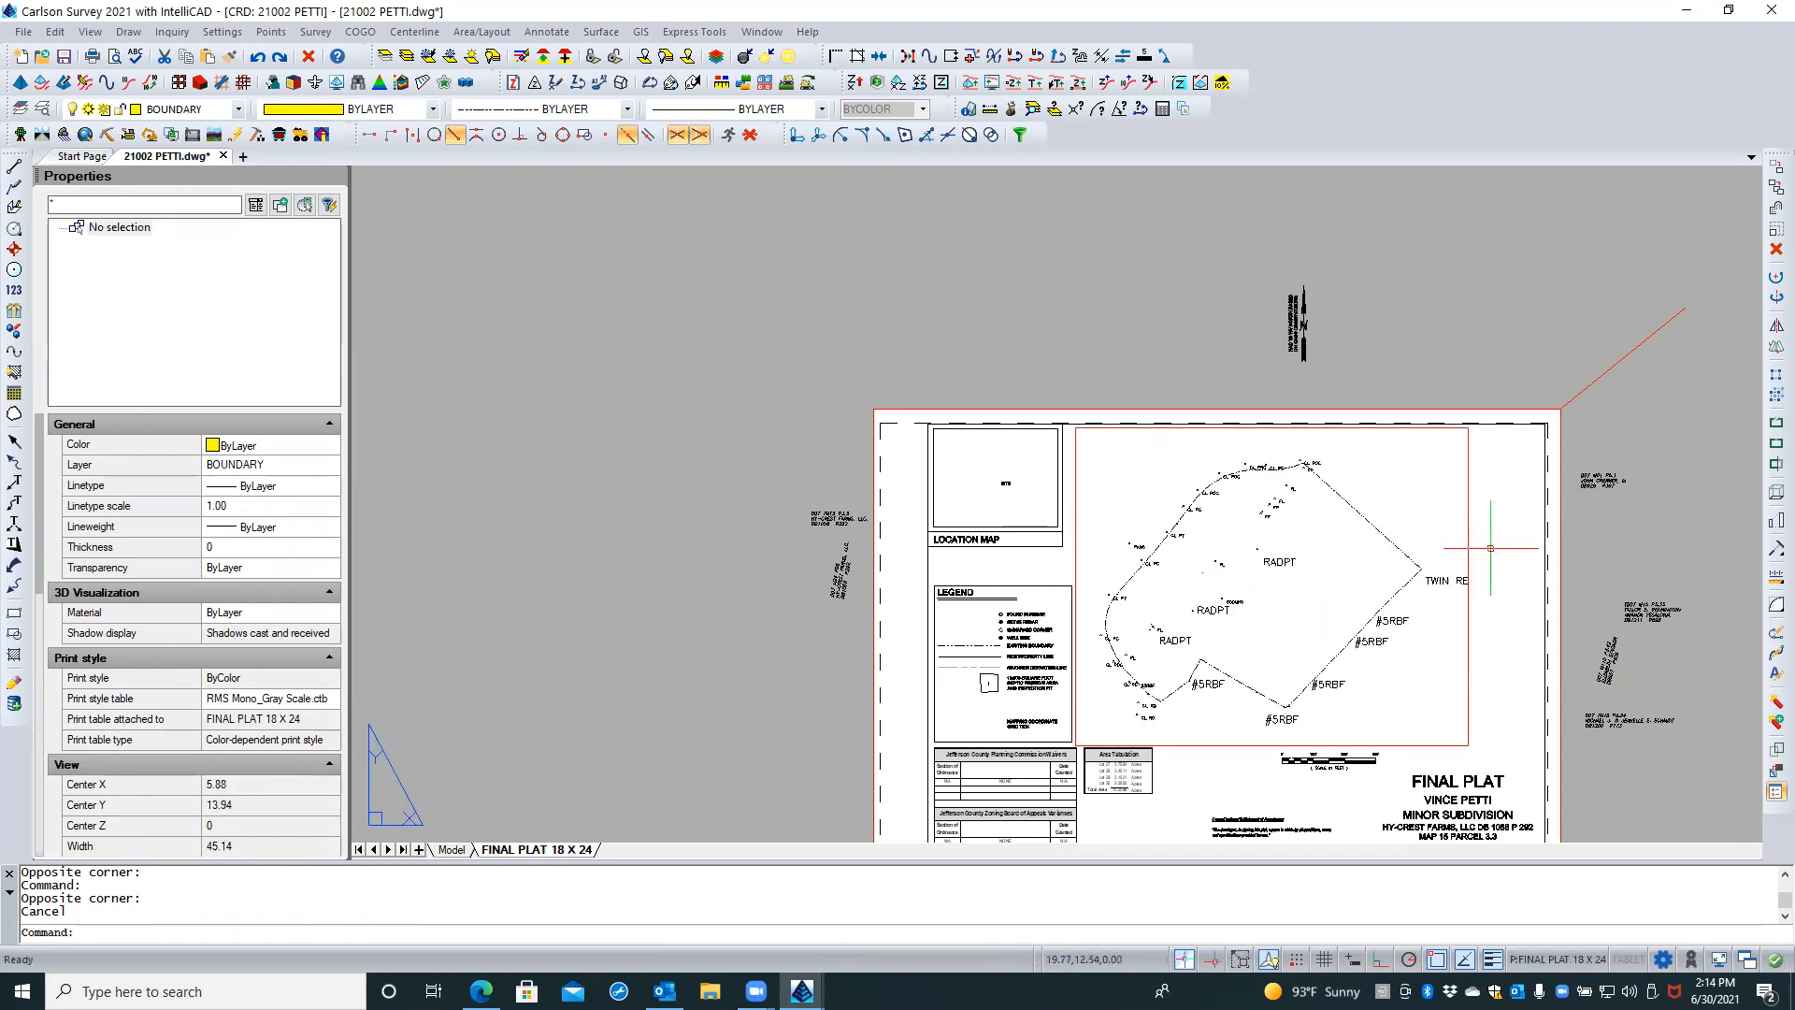
Select the viewport and set its standard scale to 1" = 100'
left_click(1469, 556)
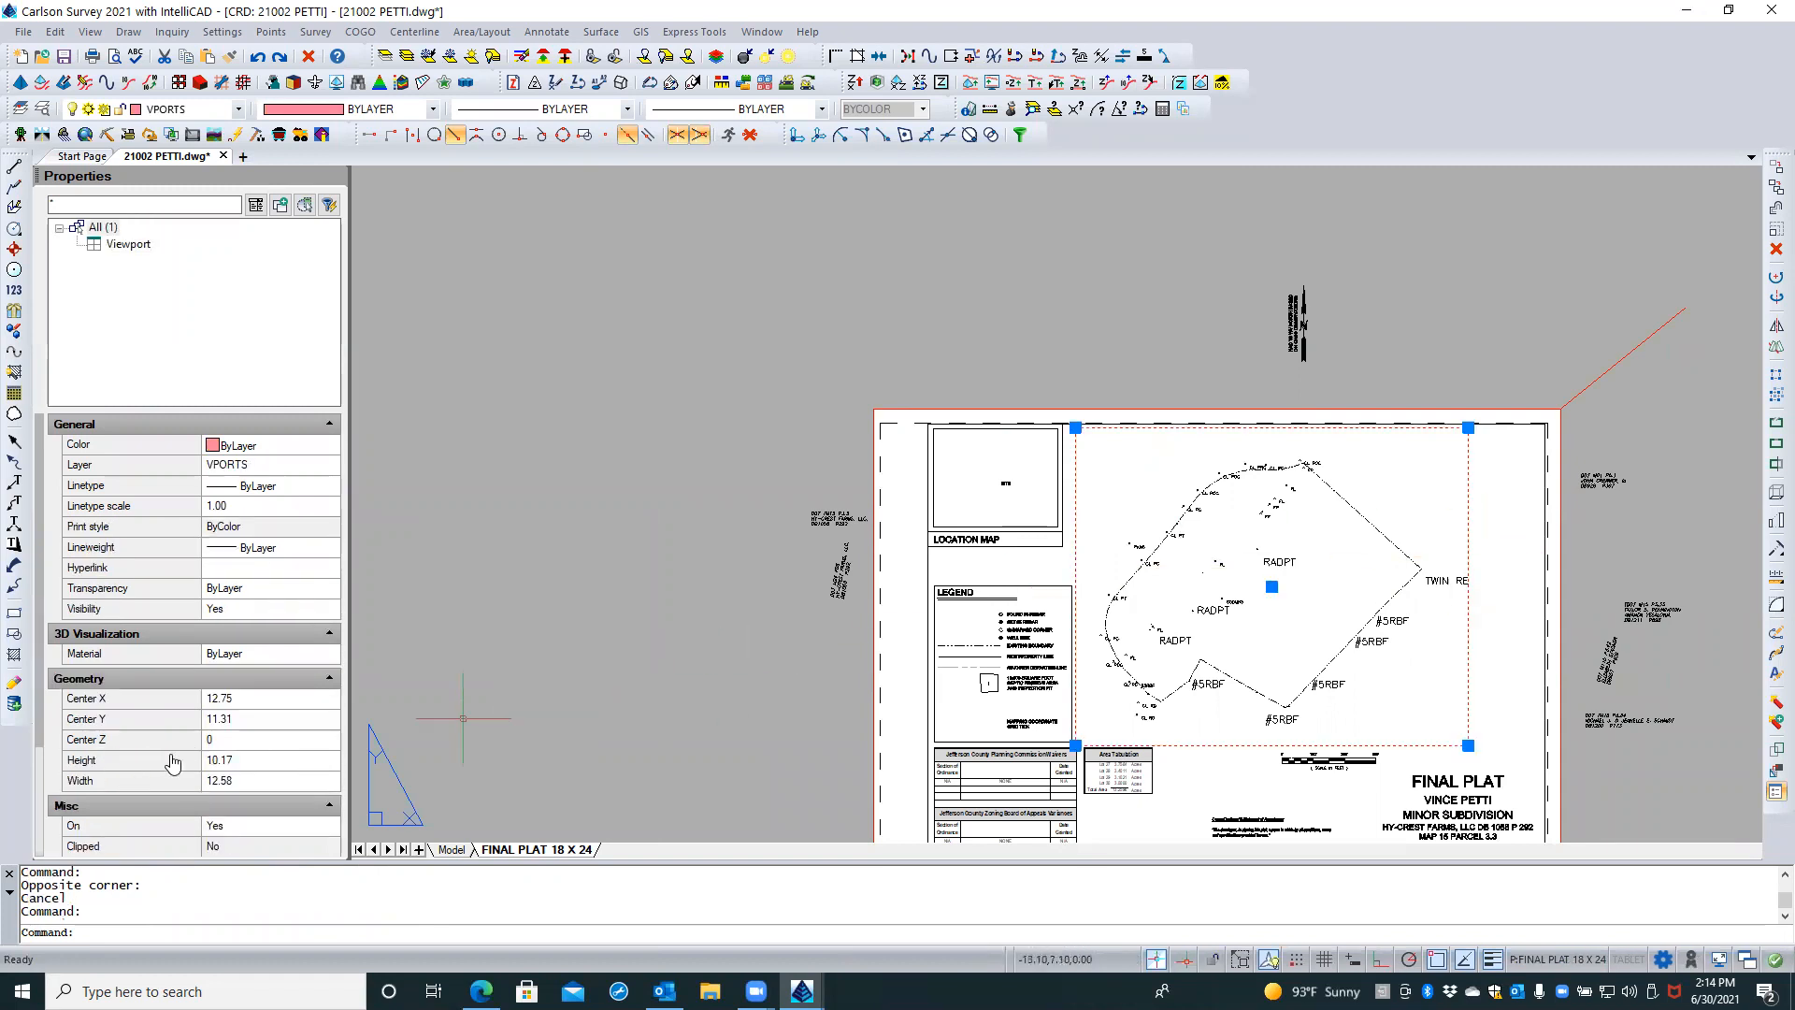
scroll(165, 704, "down", 3)
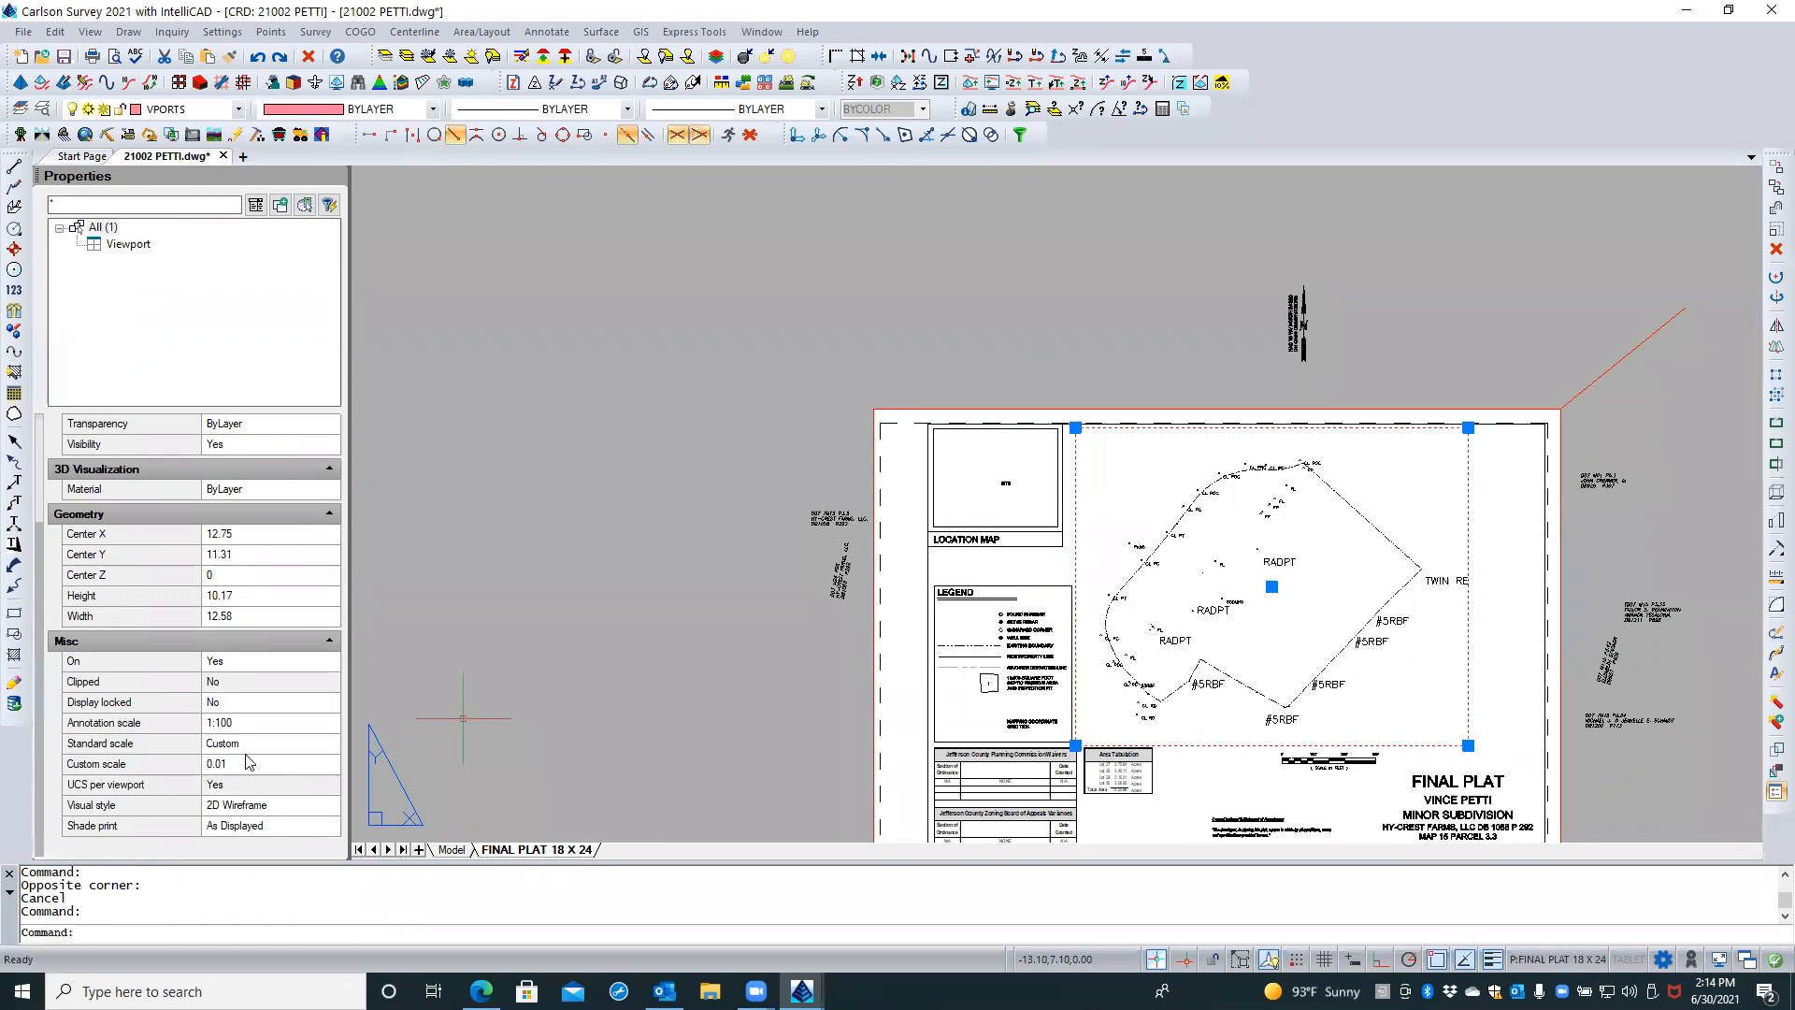
left_click(248, 762)
left_click(262, 745)
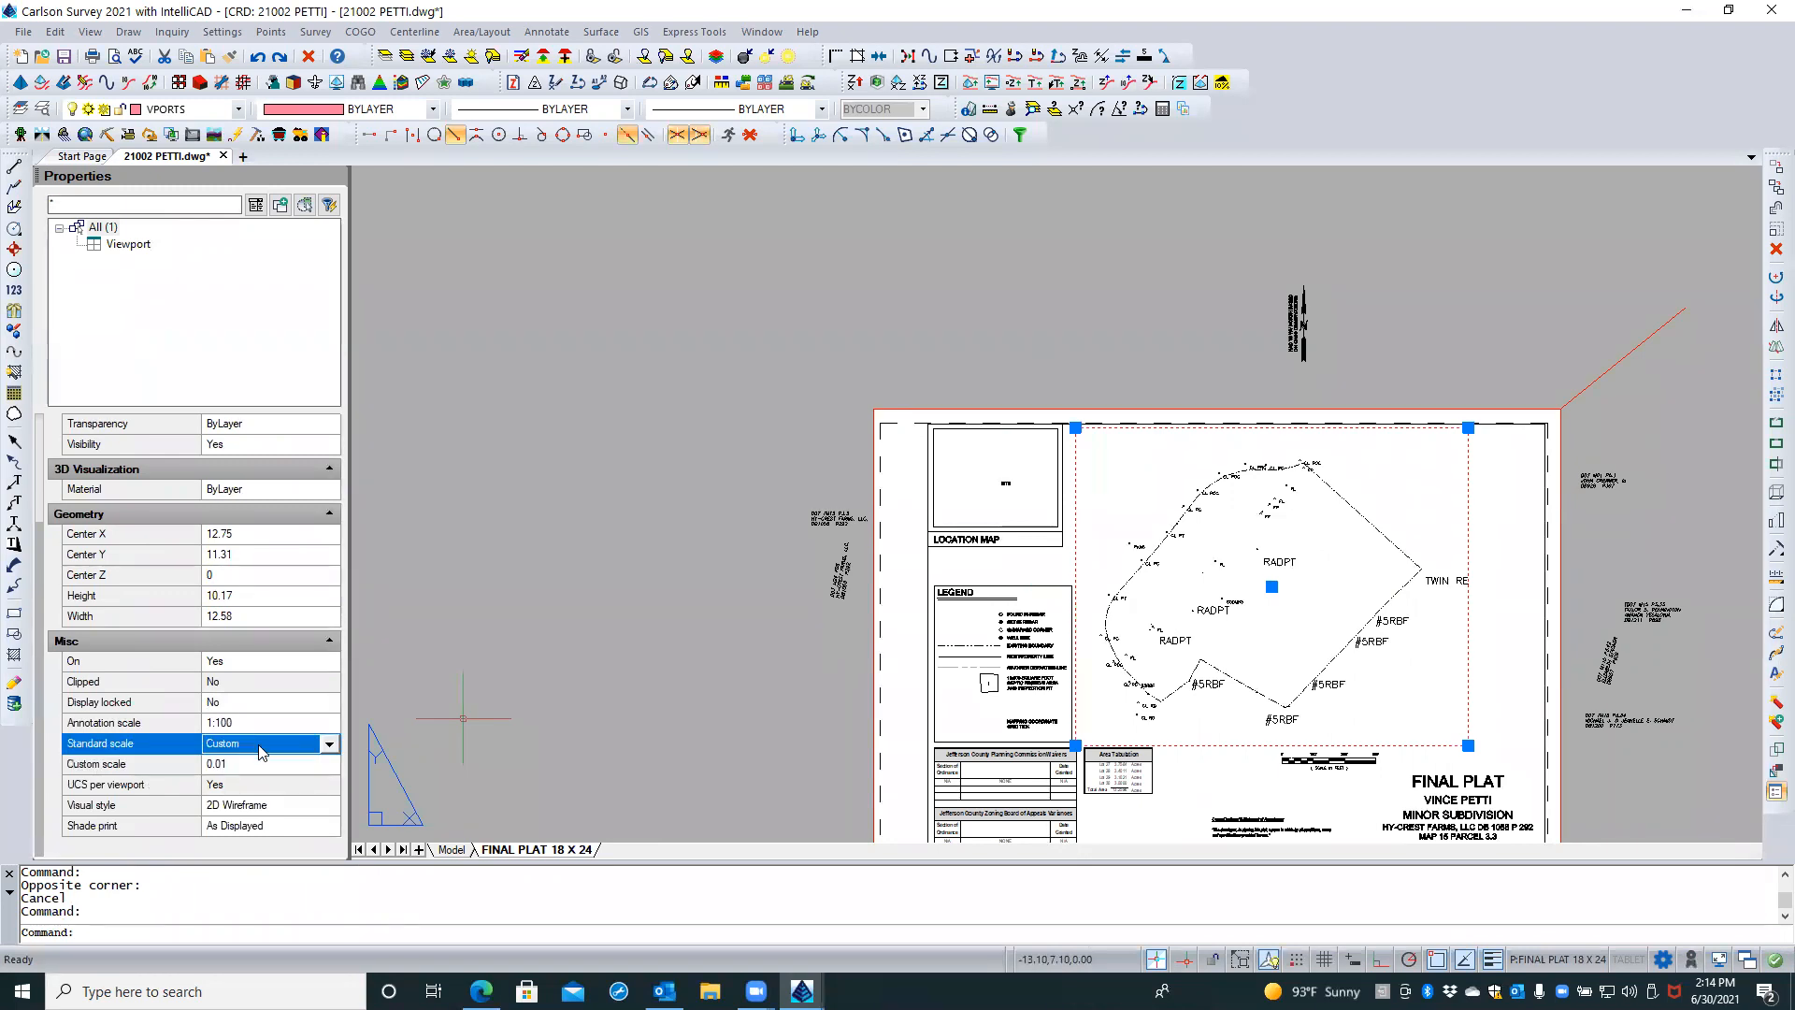
left_click(329, 743)
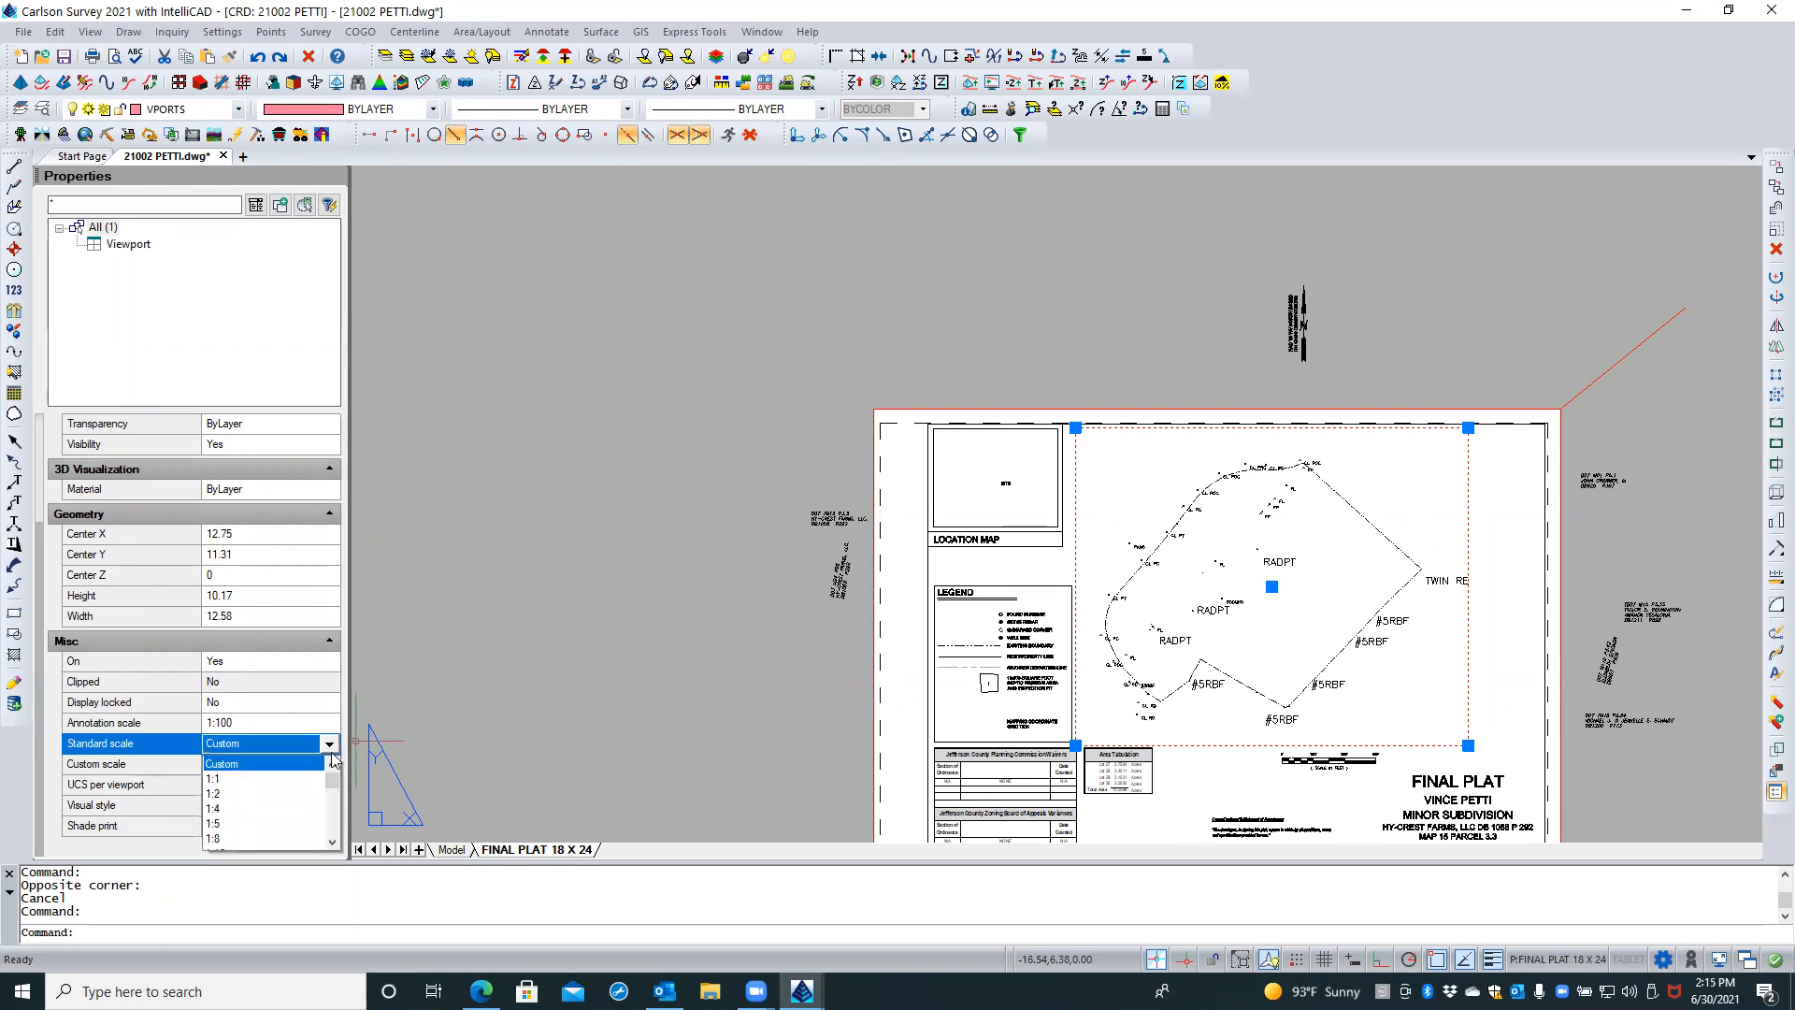
left_click_drag(331, 780, 331, 821)
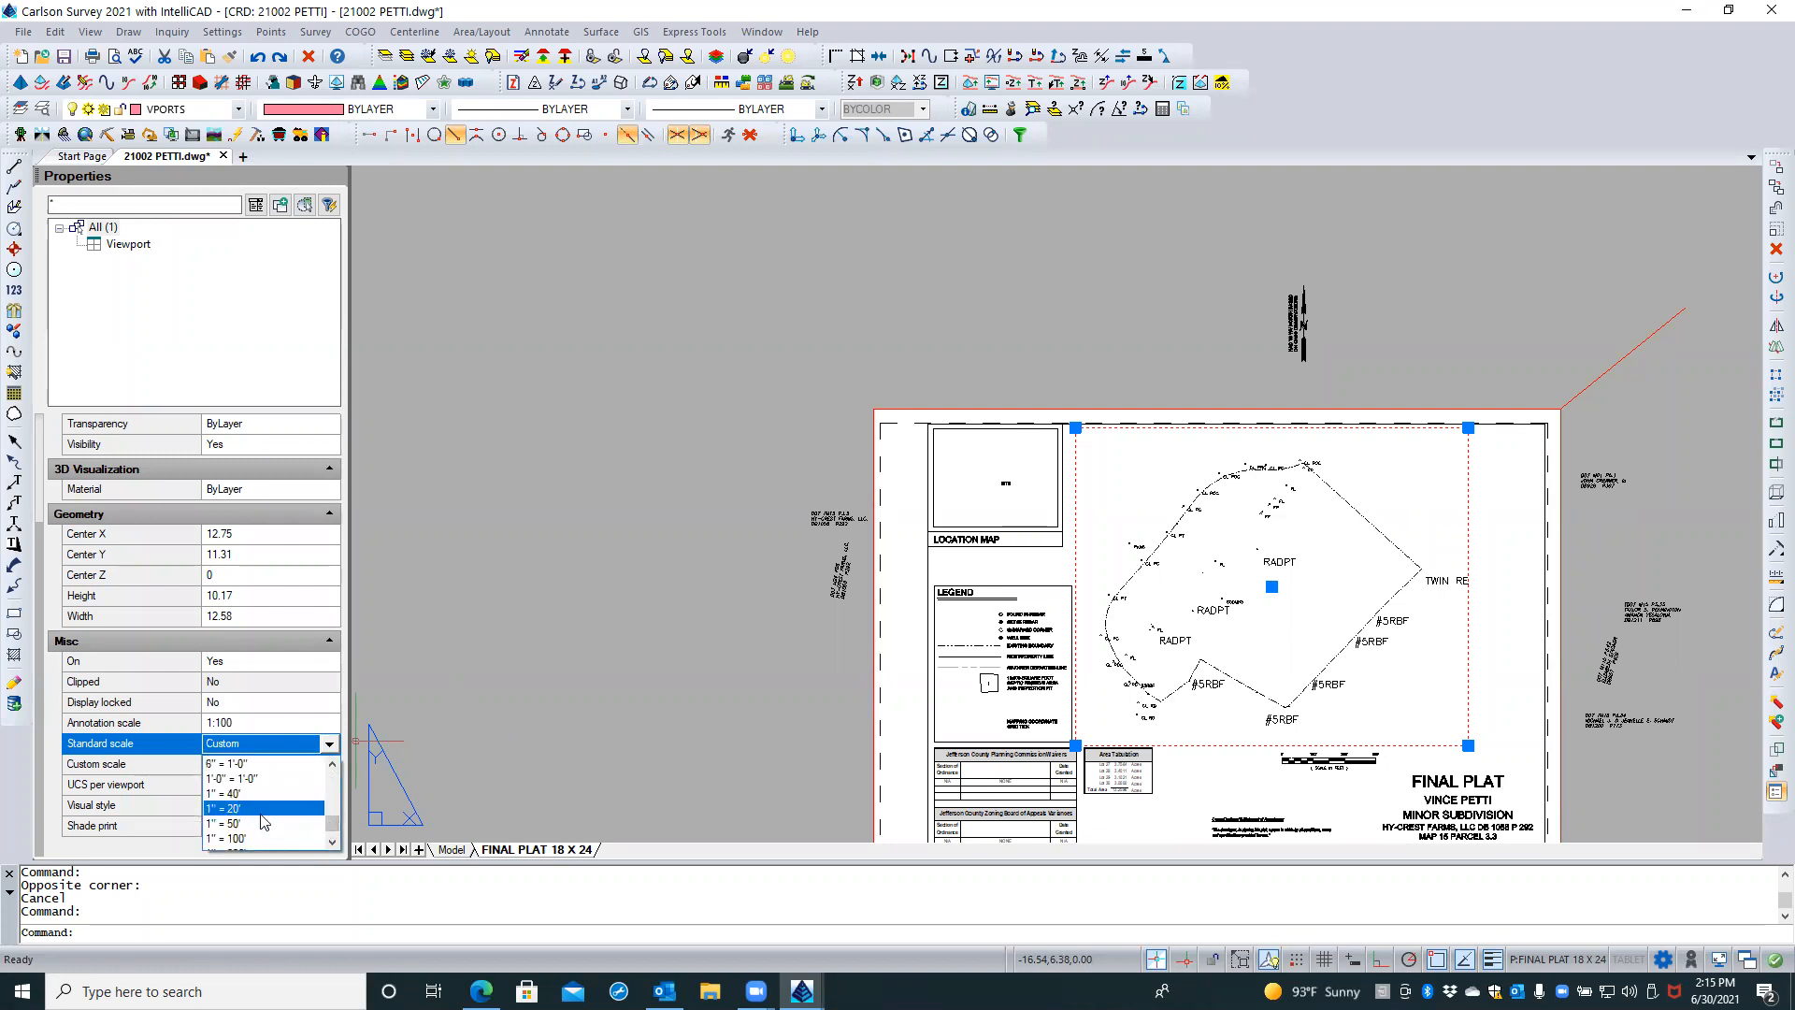
left_click(248, 839)
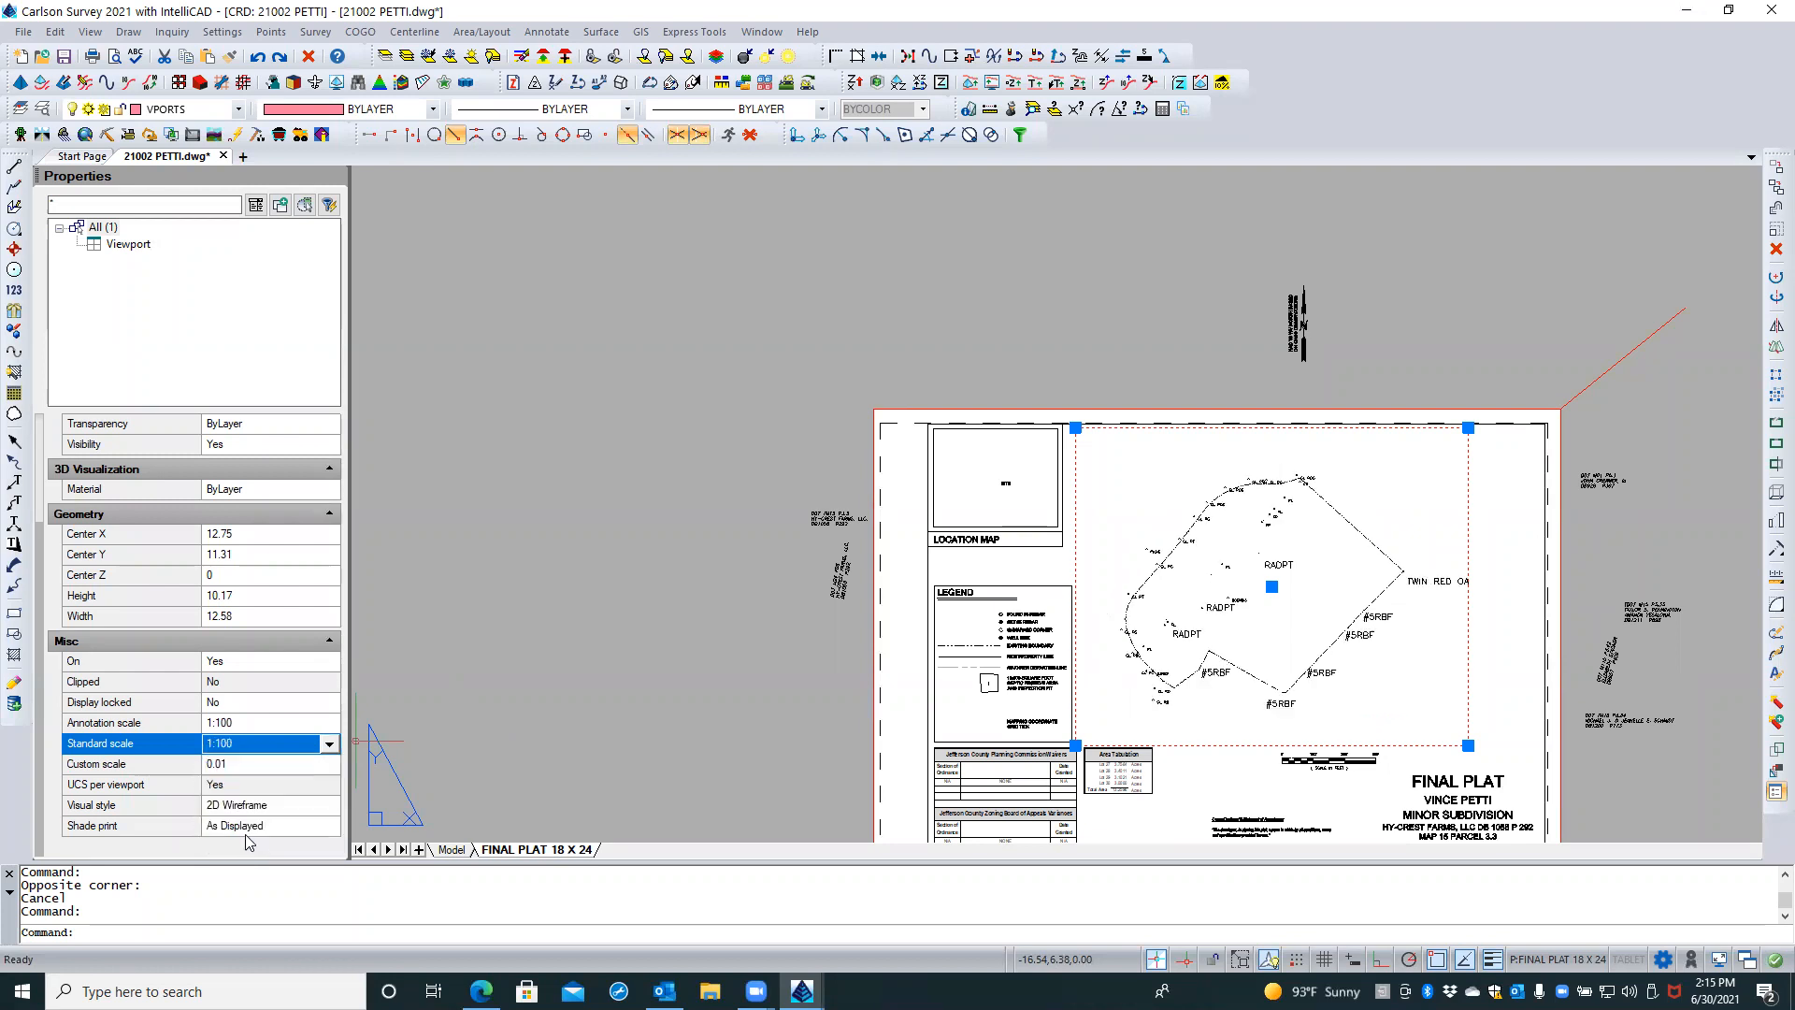
Set the viewport's annotation scale to 1" = 100'
left_click(237, 730)
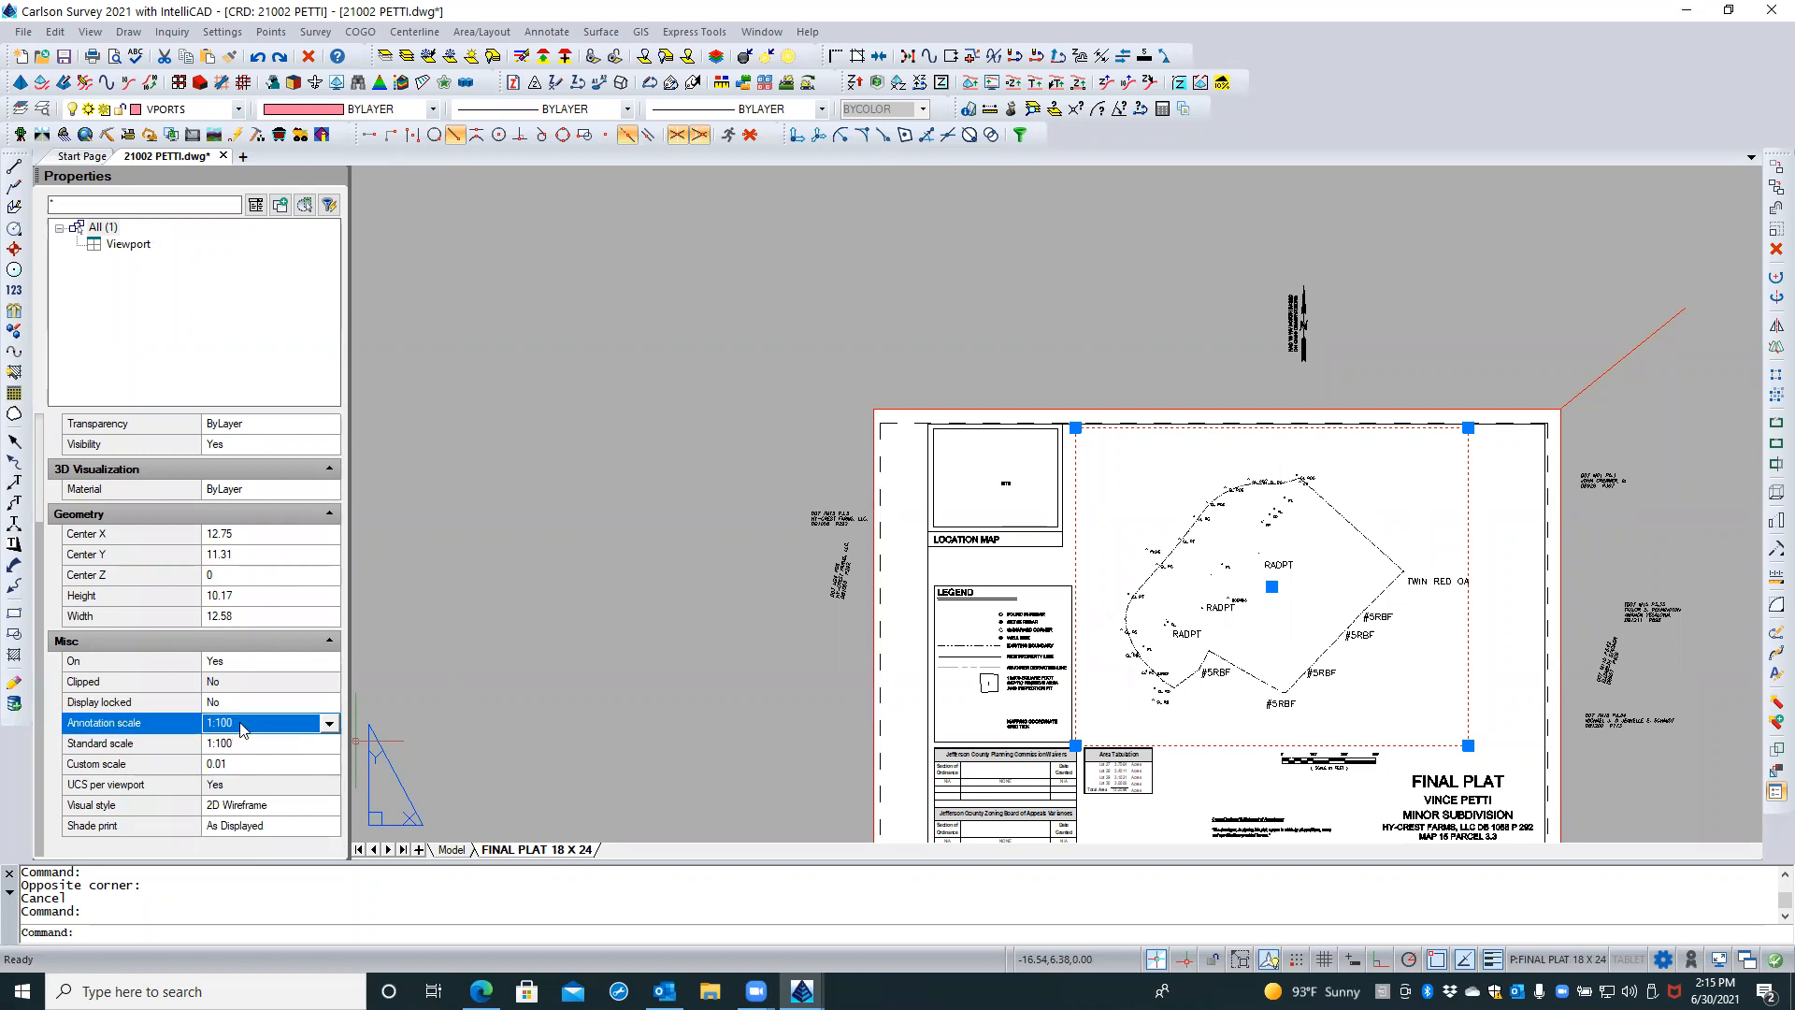
left_click(327, 724)
scroll(262, 804, "down", 4)
scroll(263, 813, "down", 4)
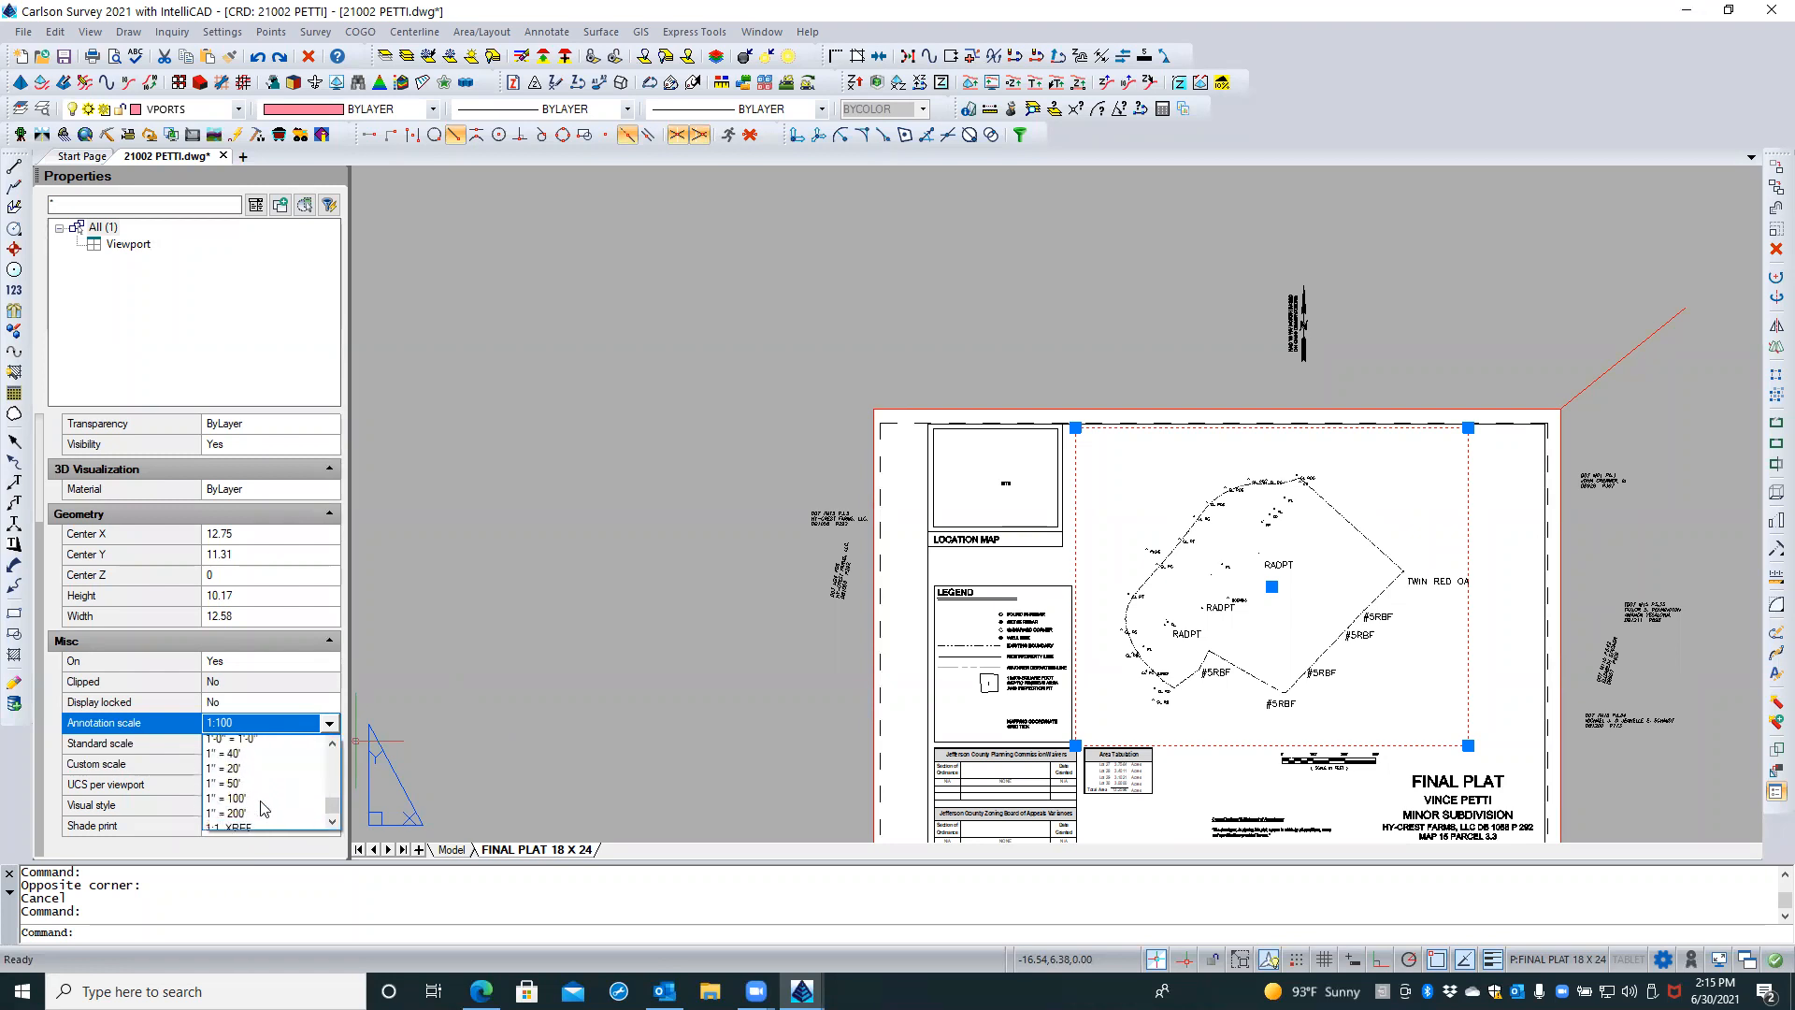
left_click(251, 788)
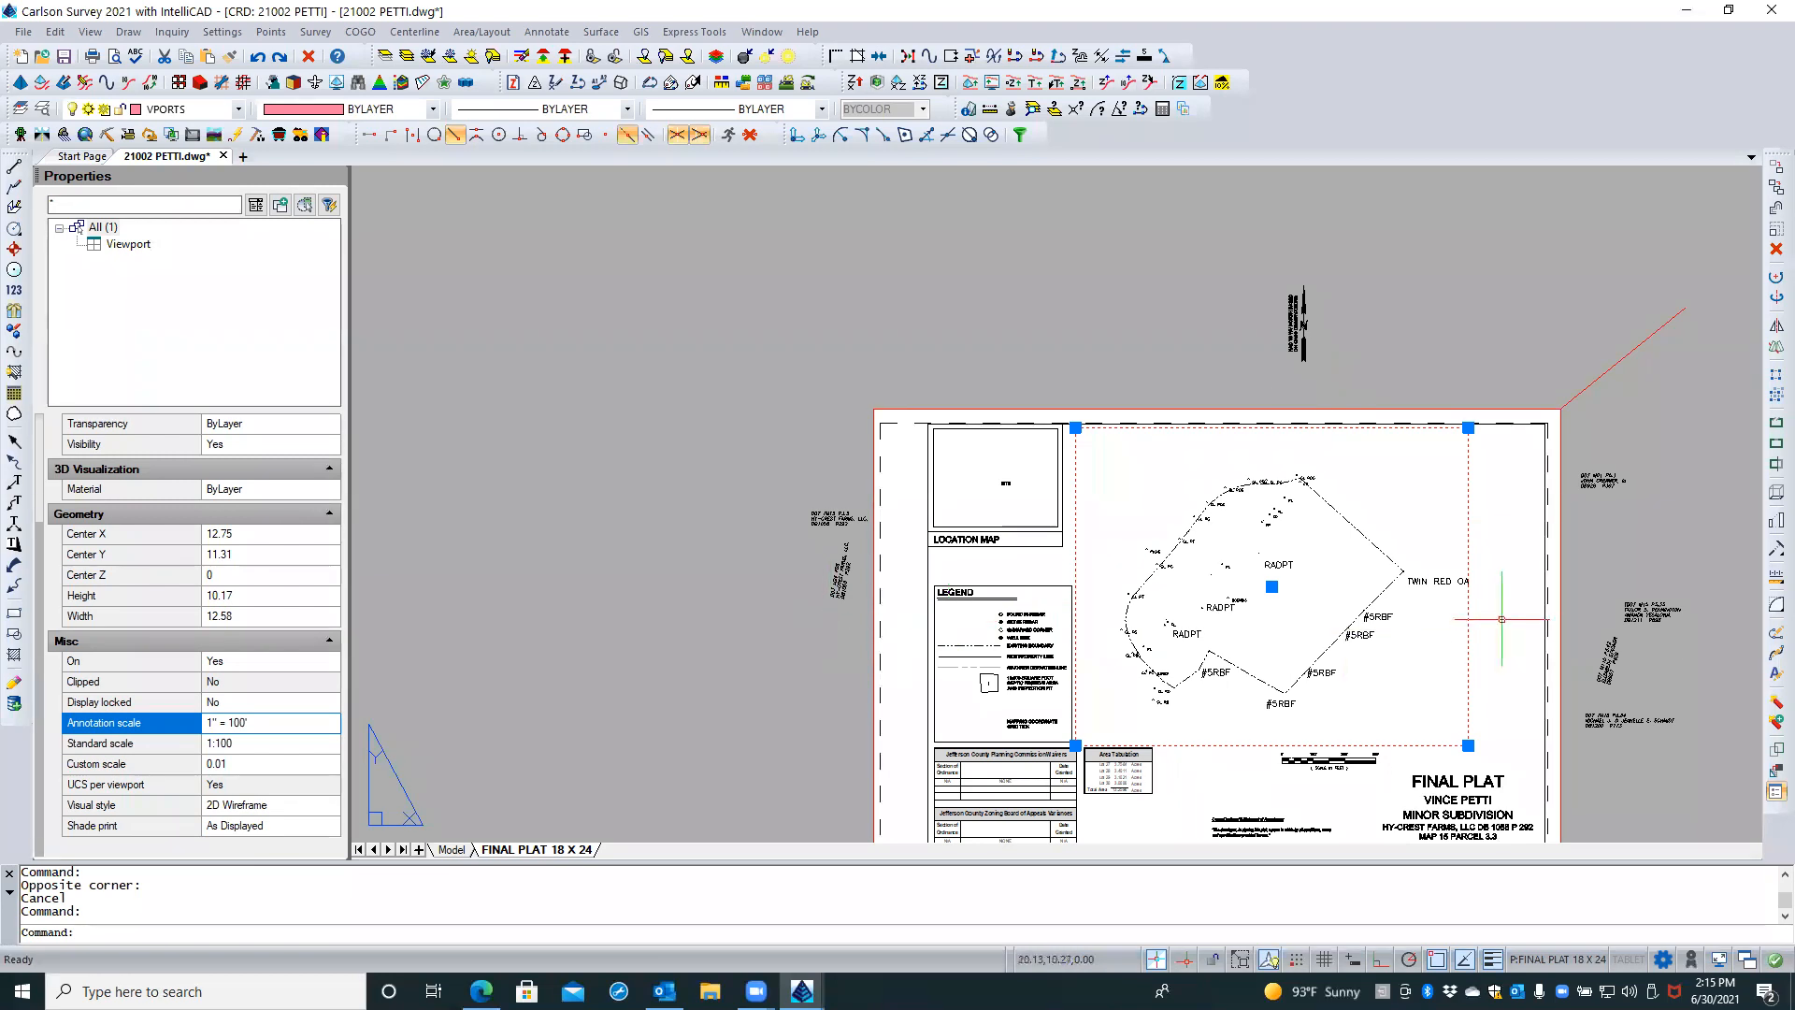
Lock the viewport's display, deselect it, and activate model space inside the viewport
left_click(252, 701)
left_click(264, 704)
left_click(261, 723)
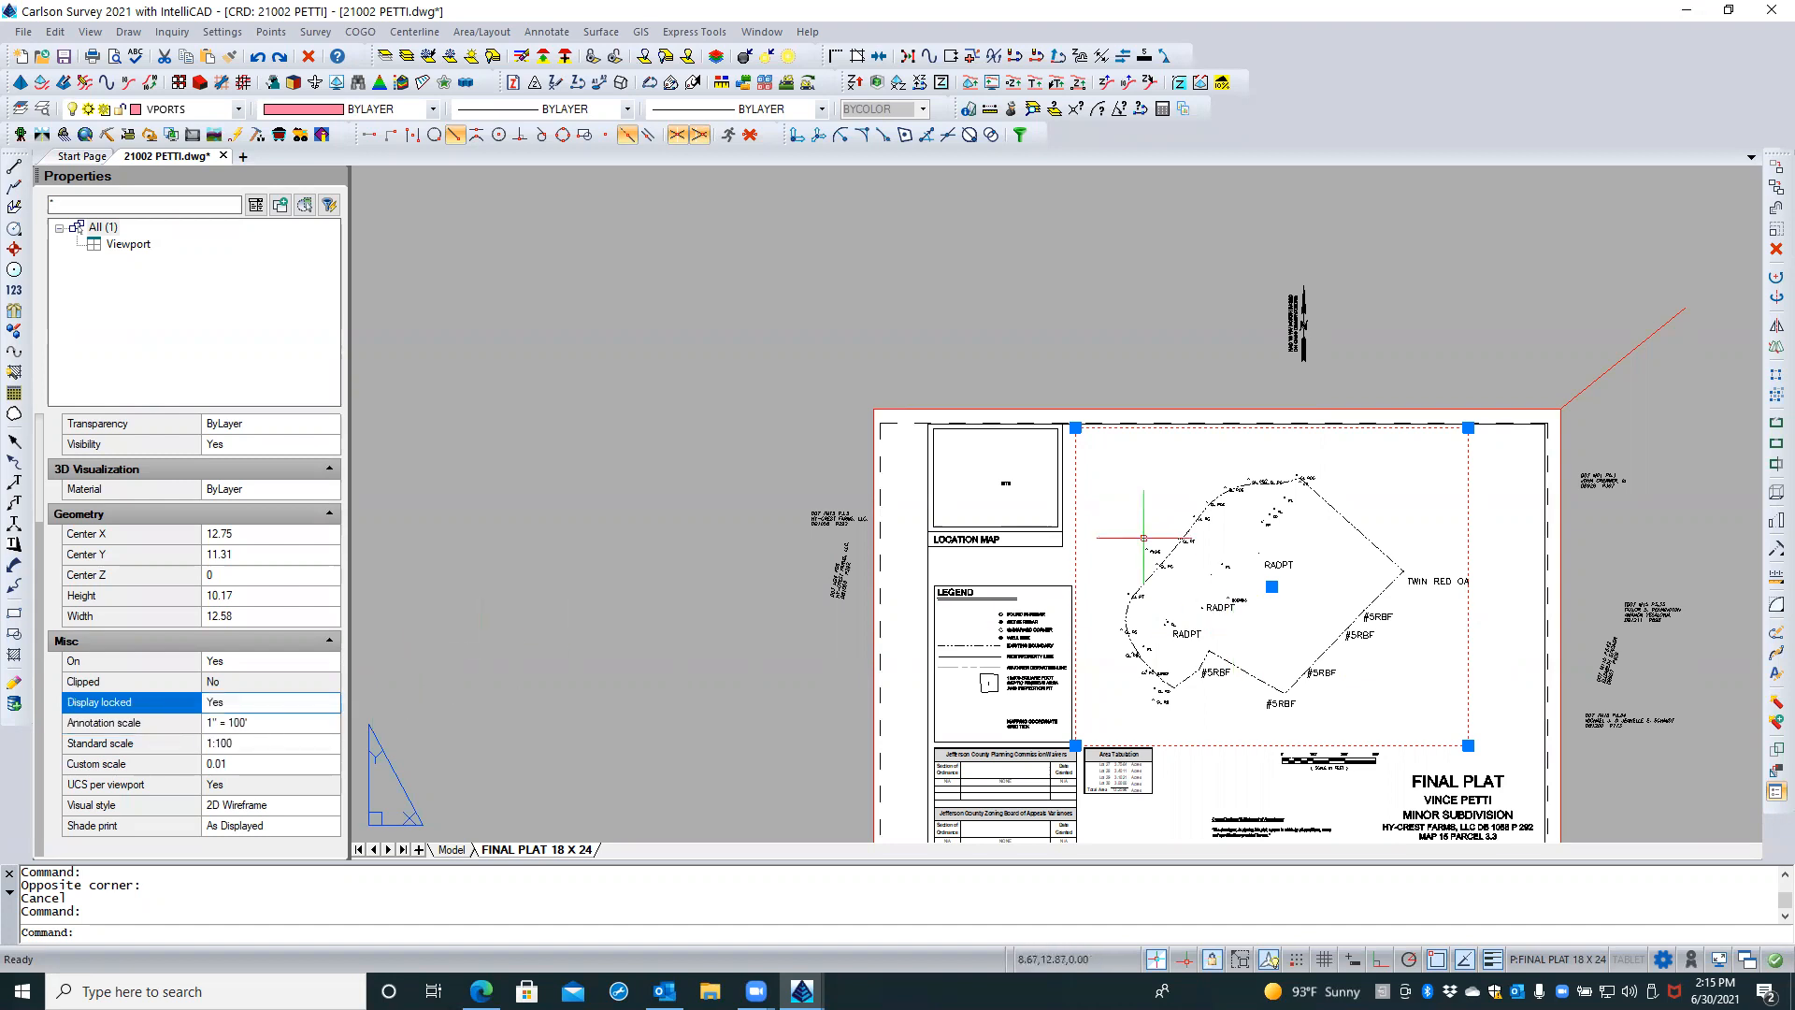
left_click(1101, 381)
key("Escape")
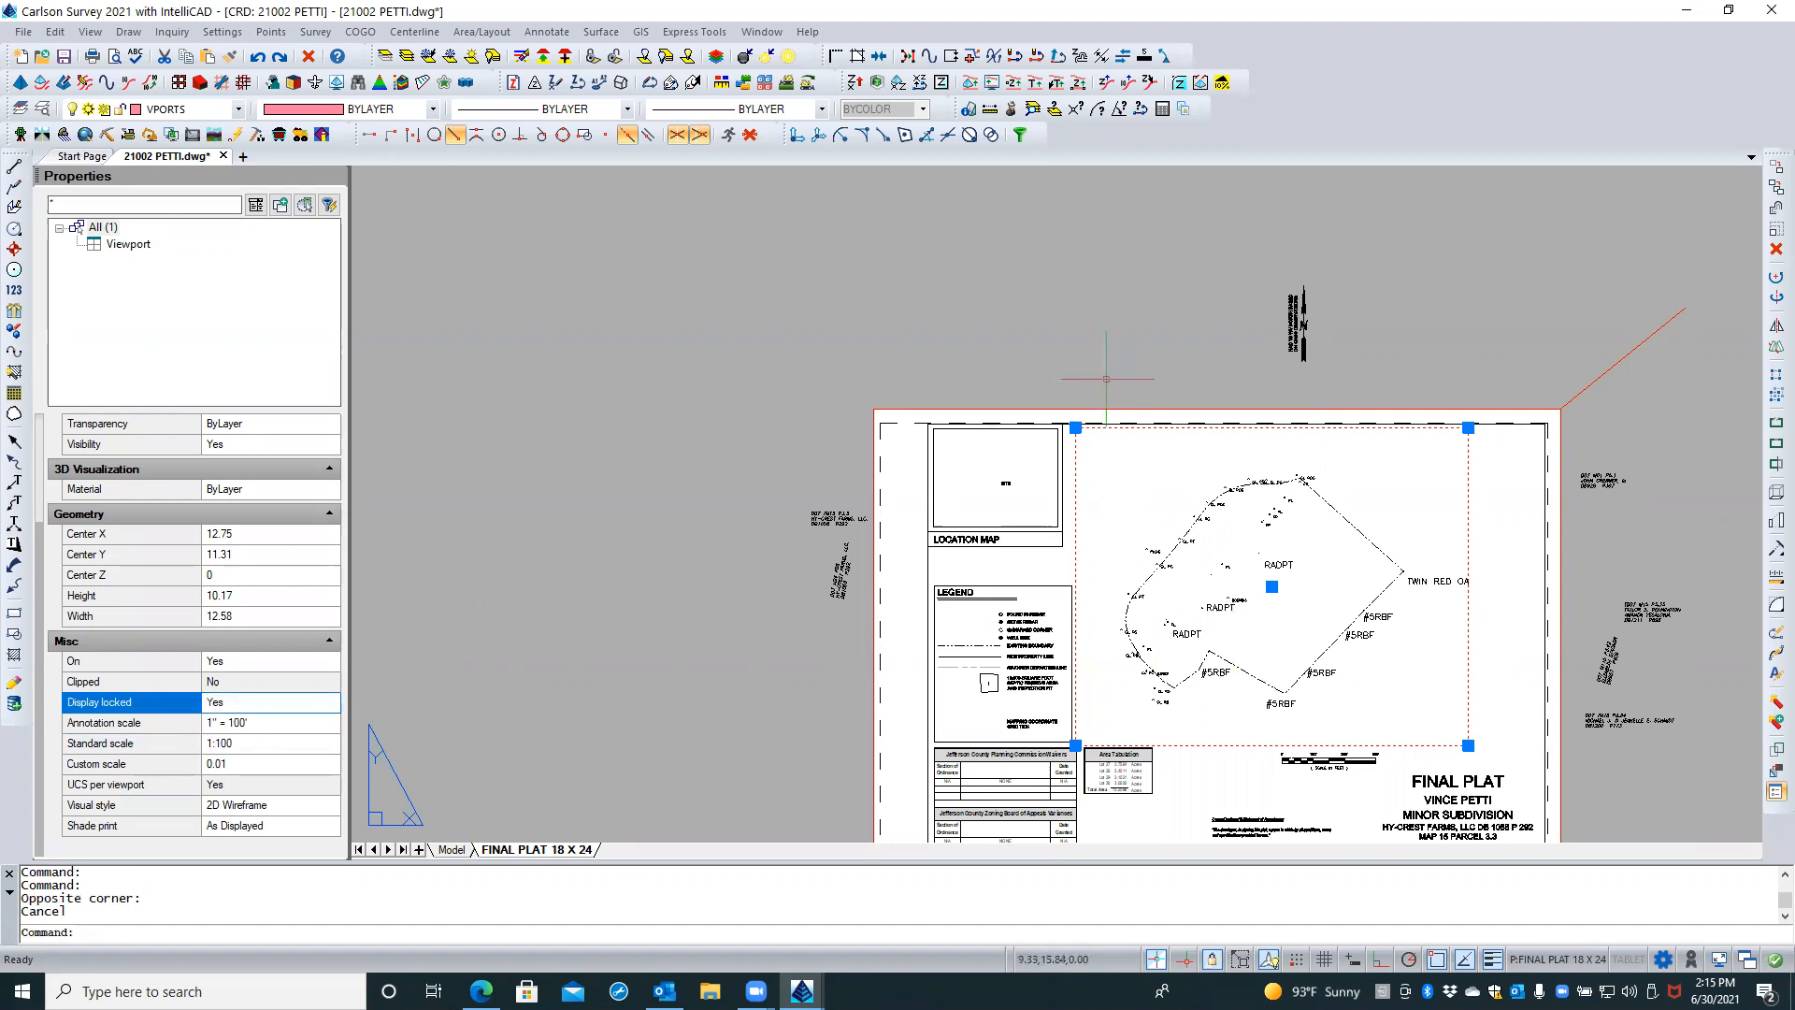
double_click(1194, 480)
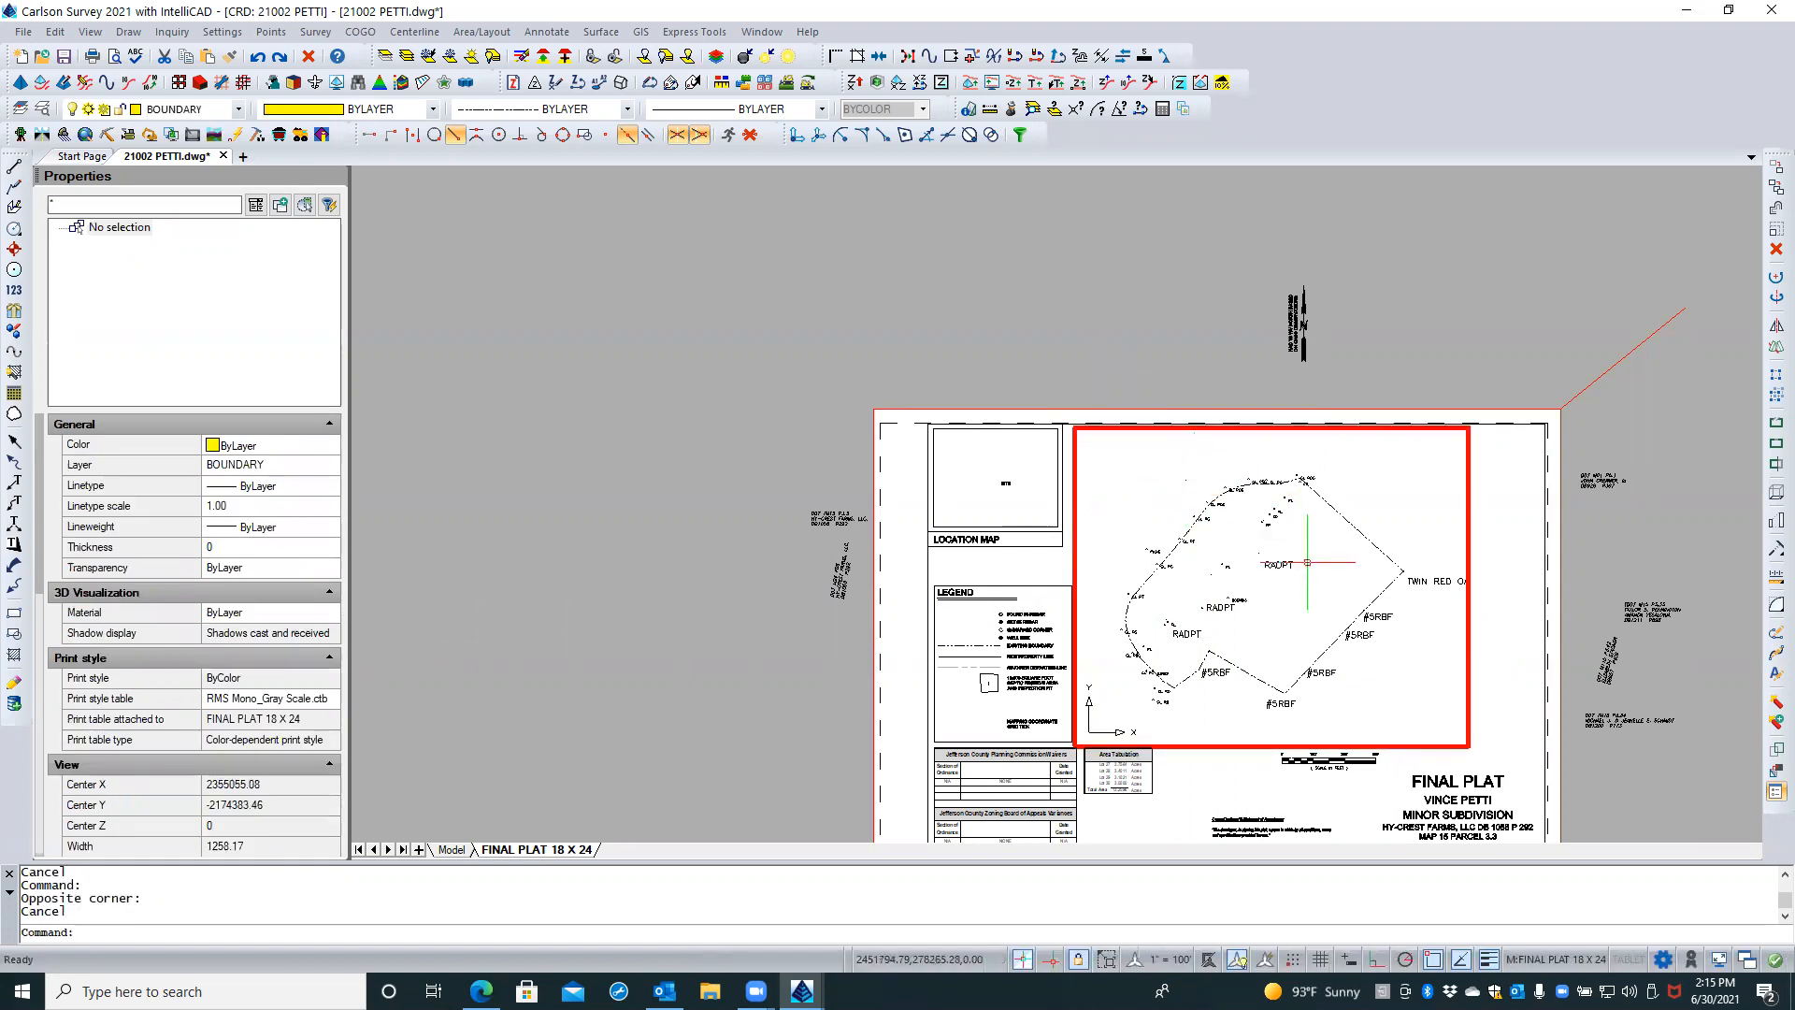
Return from the viewport to paper space and switch from the FINAL PLAT 18 X 24 layout to model space
mouse_move(1348, 580)
middle_mouse_down()
mouse_move(1127, 512)
mouse_move(1127, 446)
middle_mouse_up()
double_click(1306, 425)
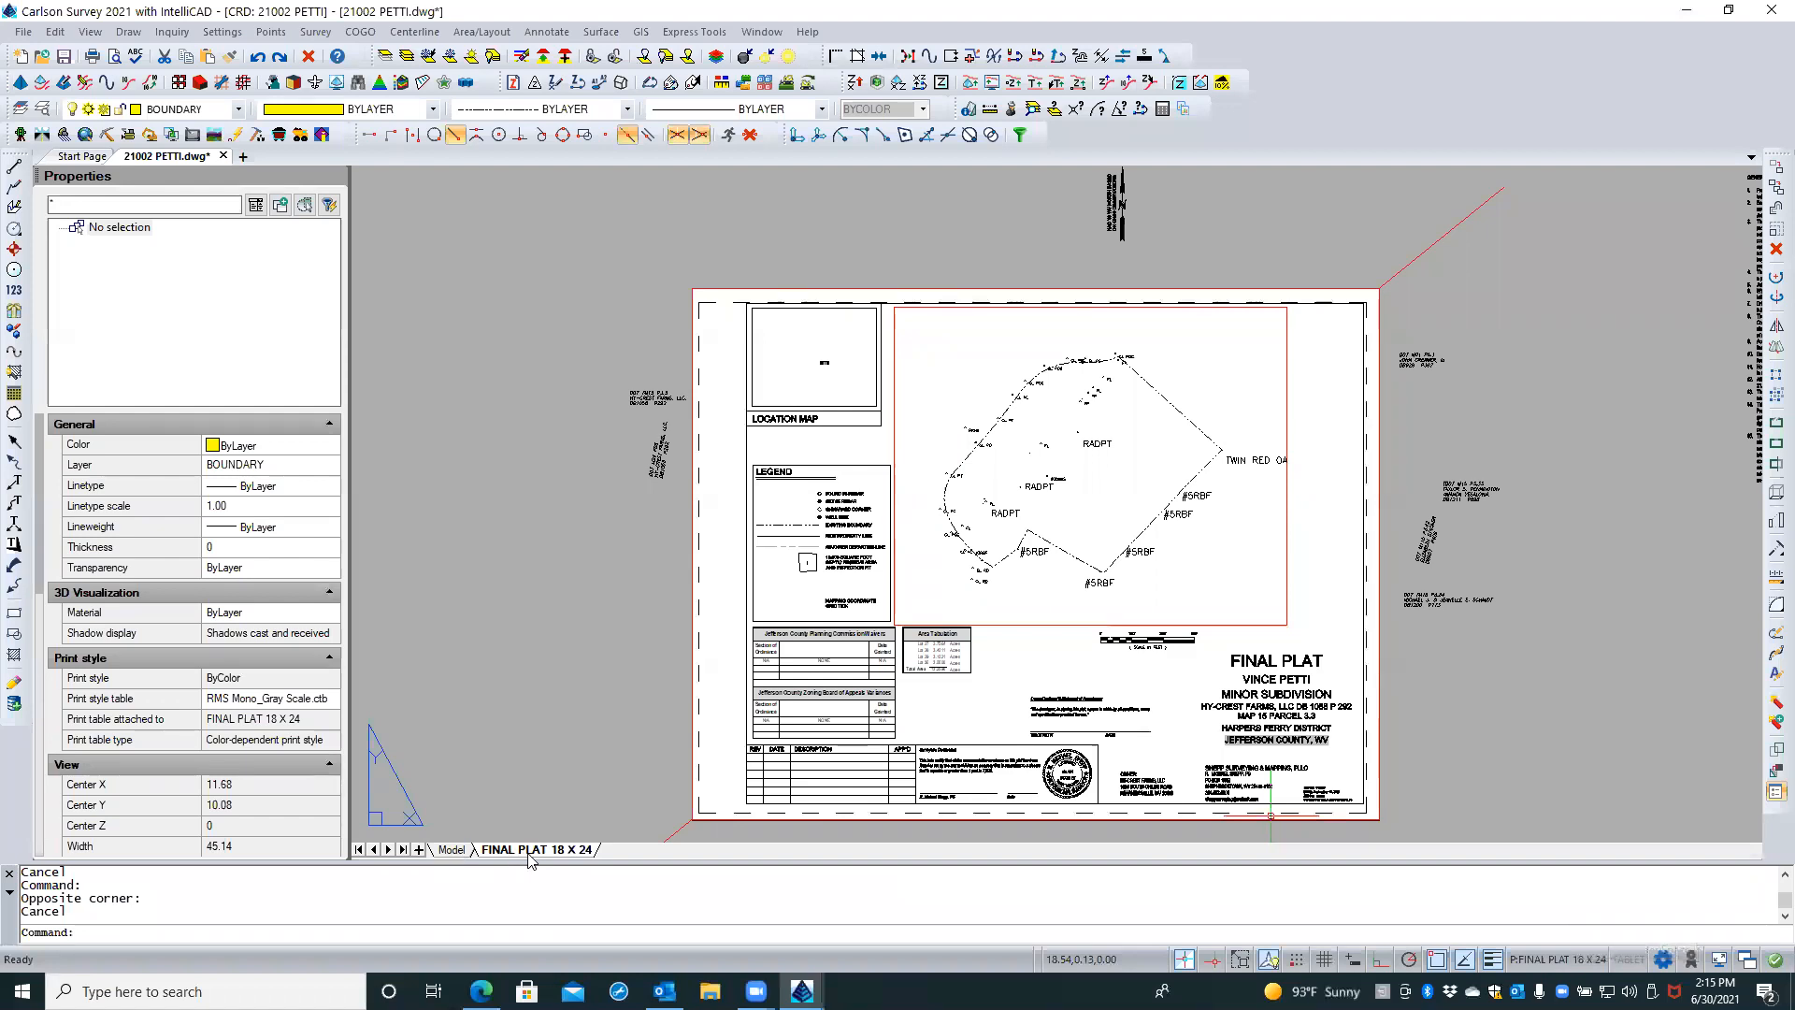
left_click(452, 850)
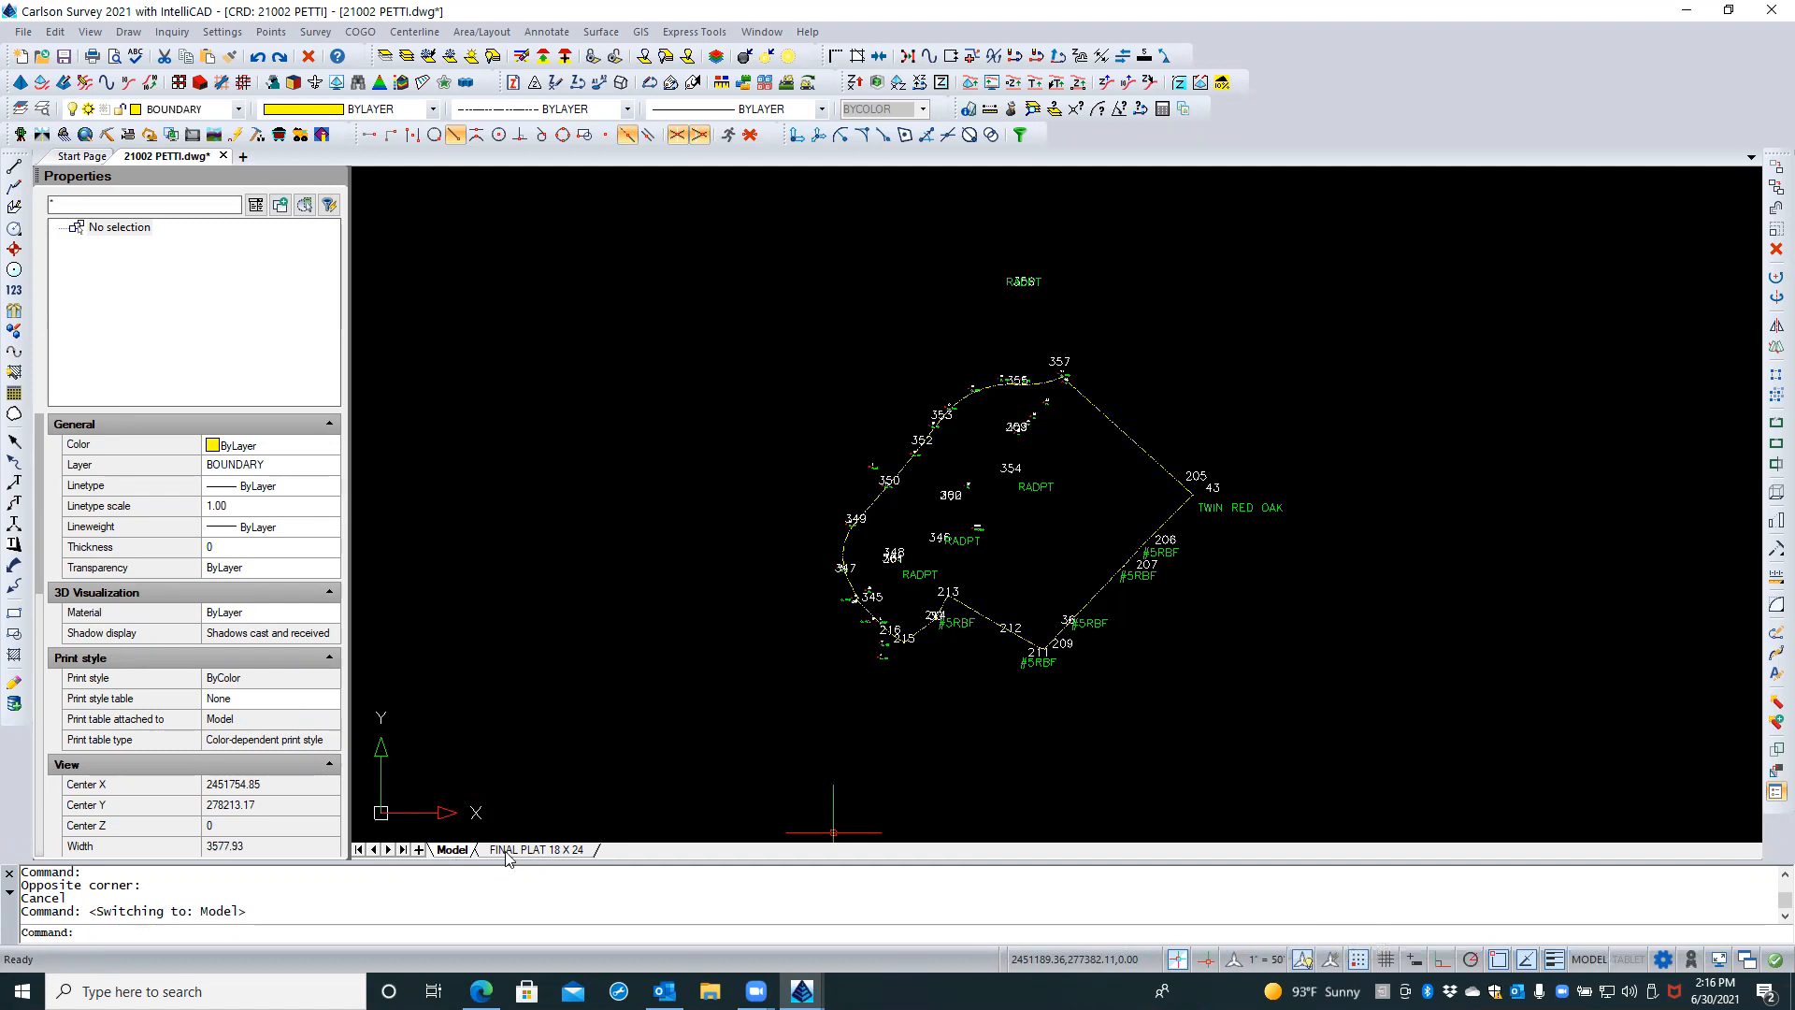
left_click(536, 850)
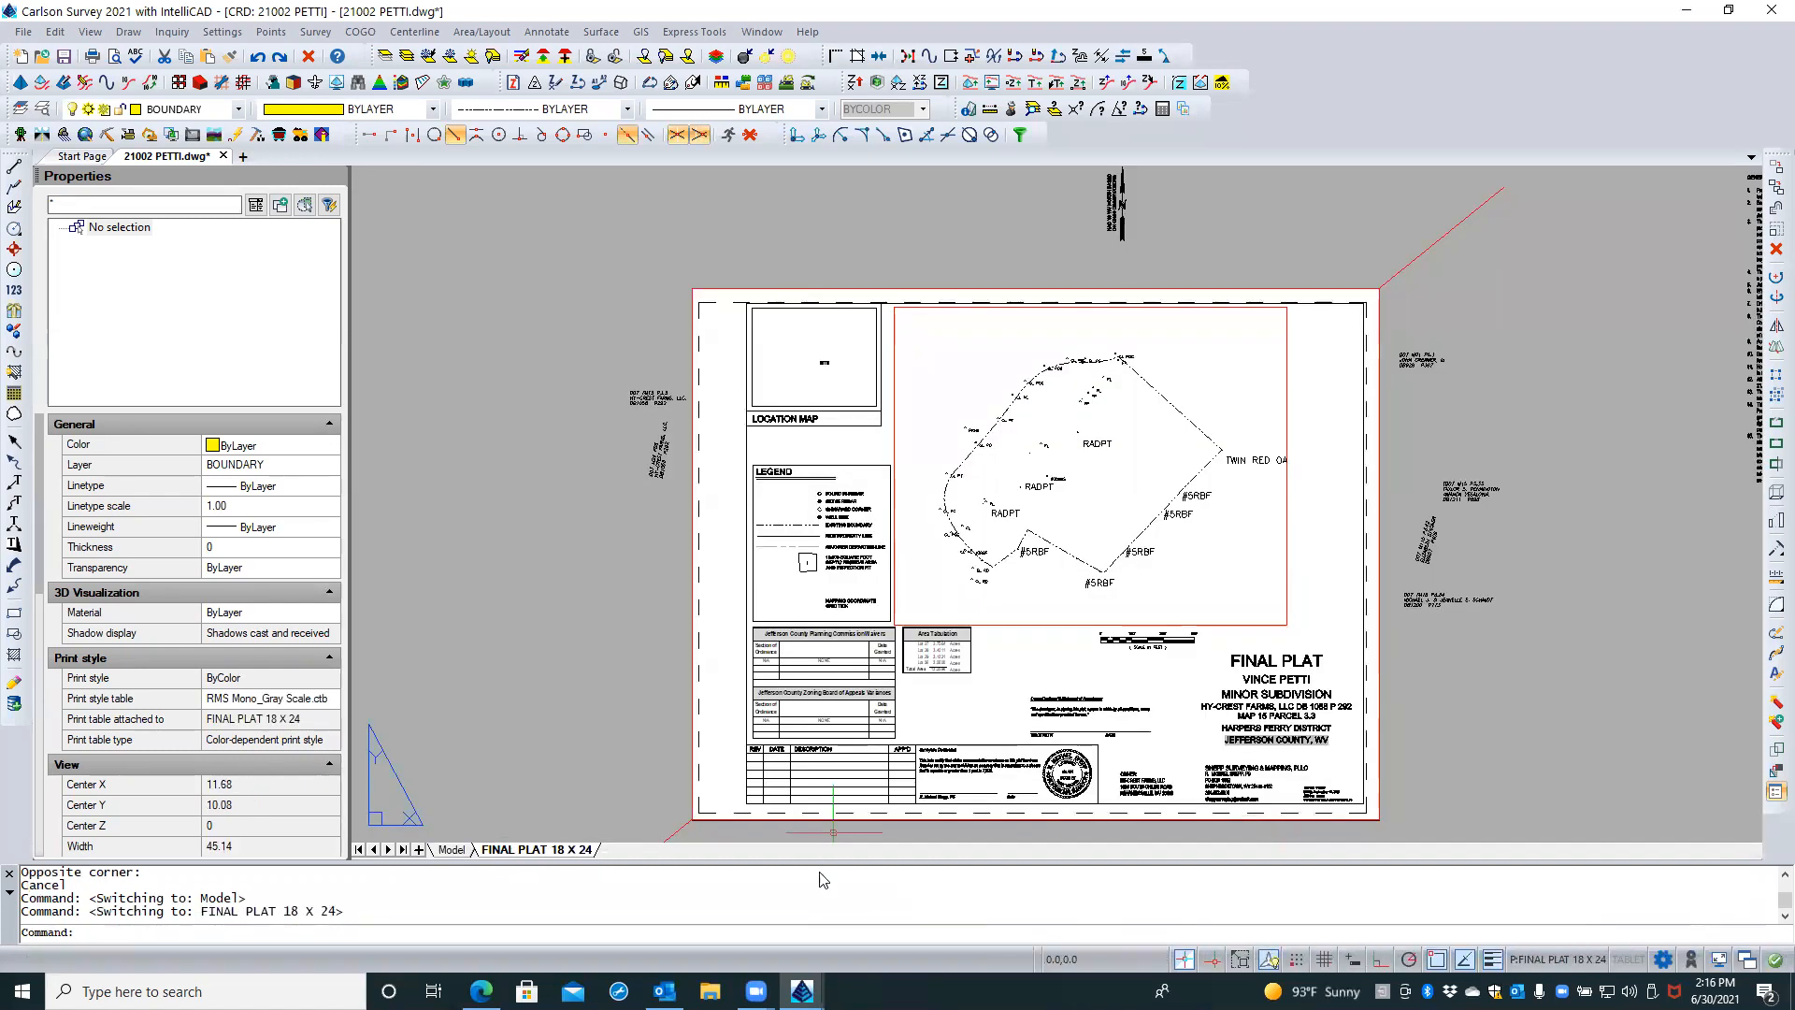
left_click(440, 849)
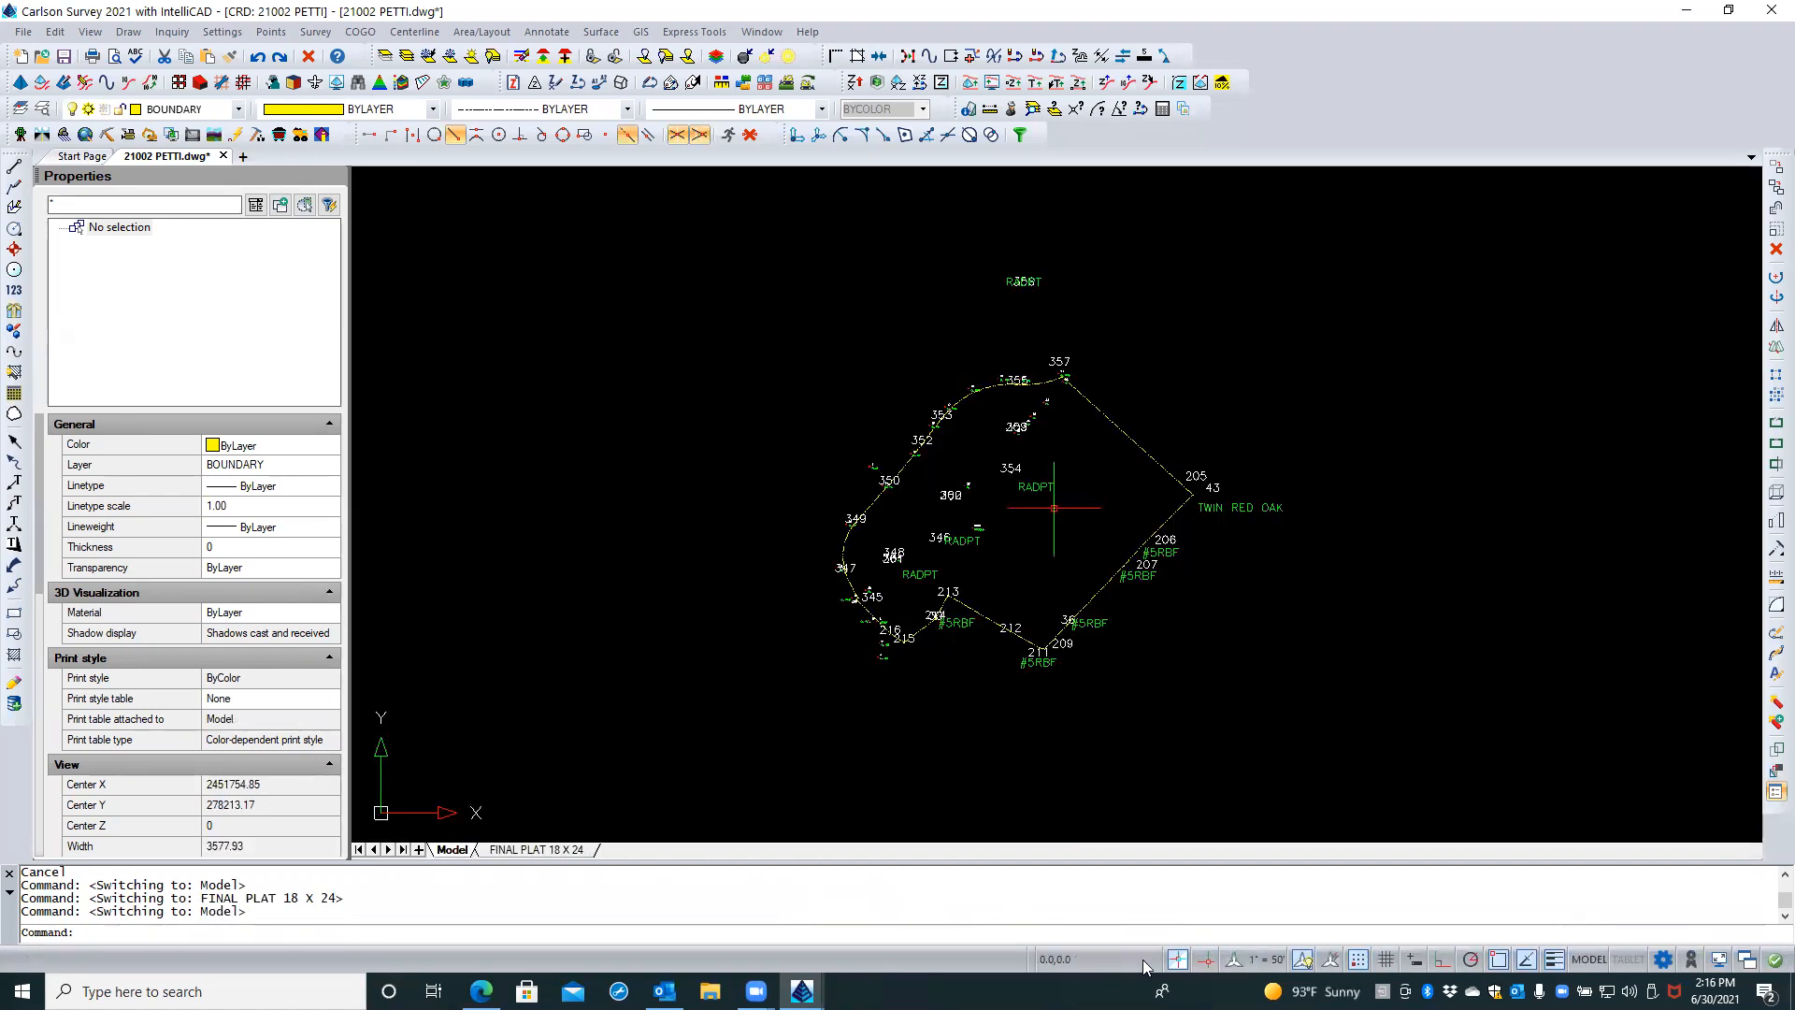
Review the available scales in the drawing scale list and close it without changes
left_click(1272, 963)
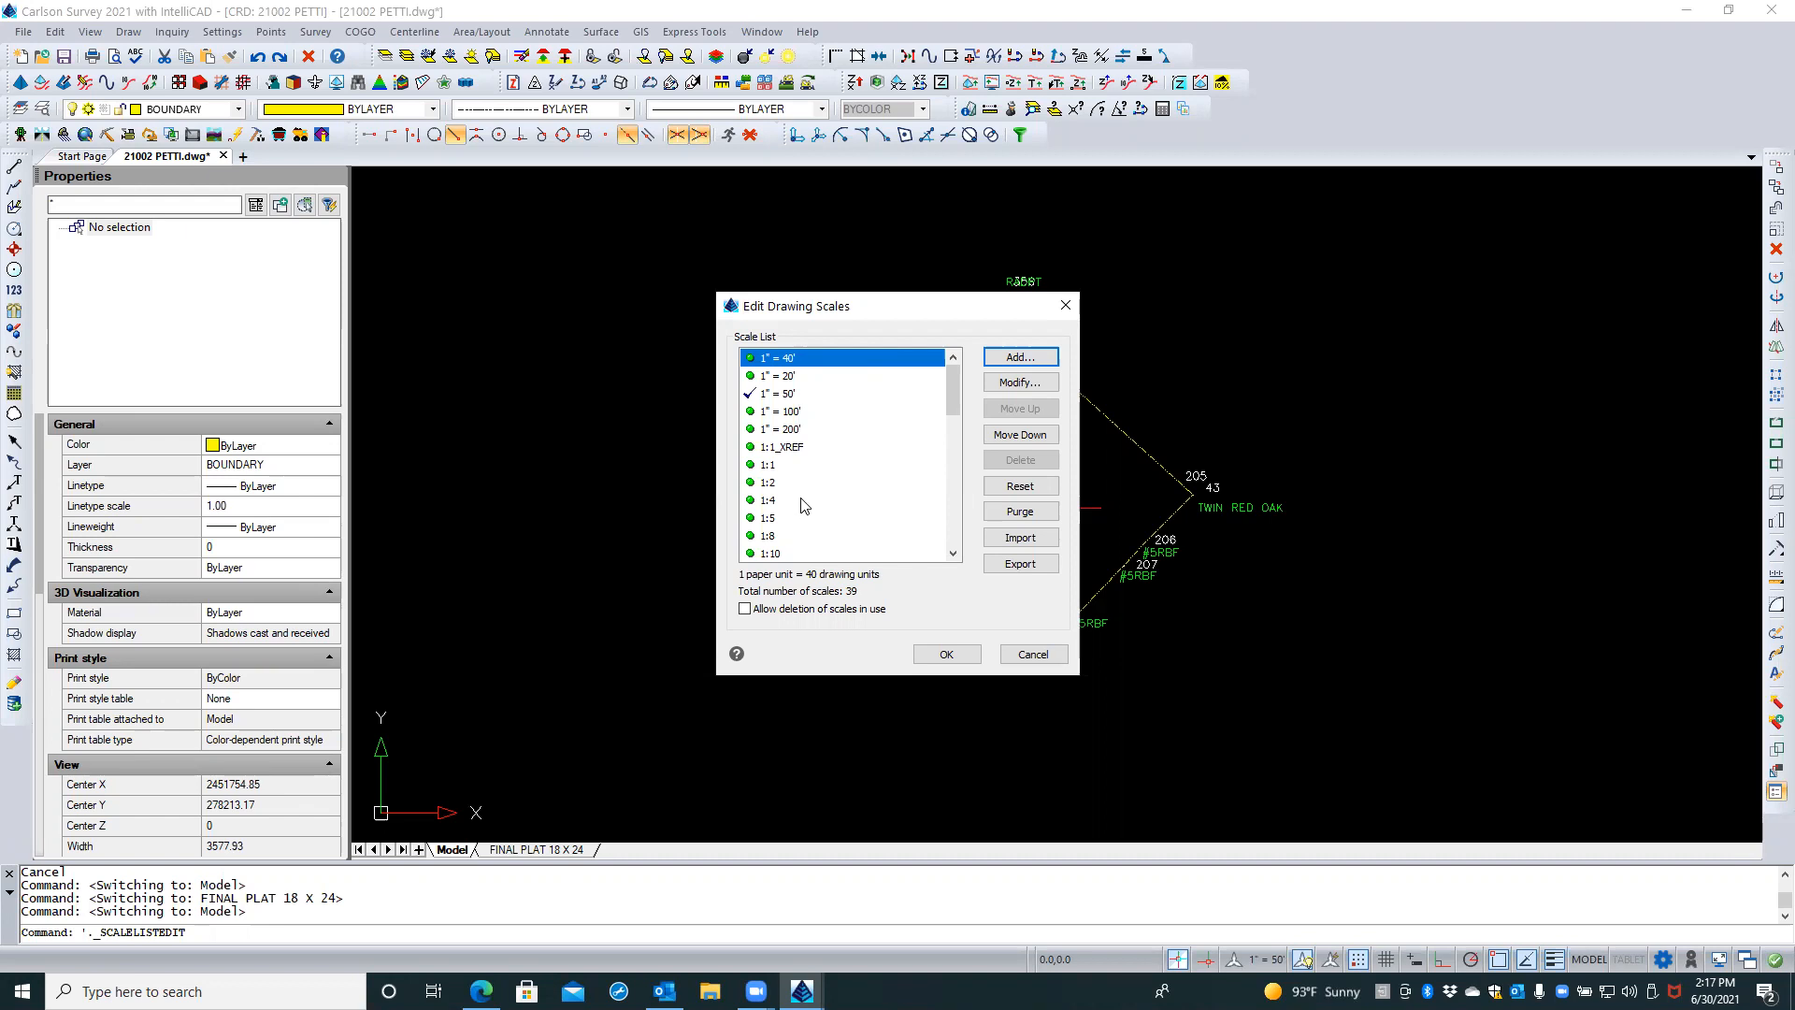
left_click_drag(954, 408, 957, 442)
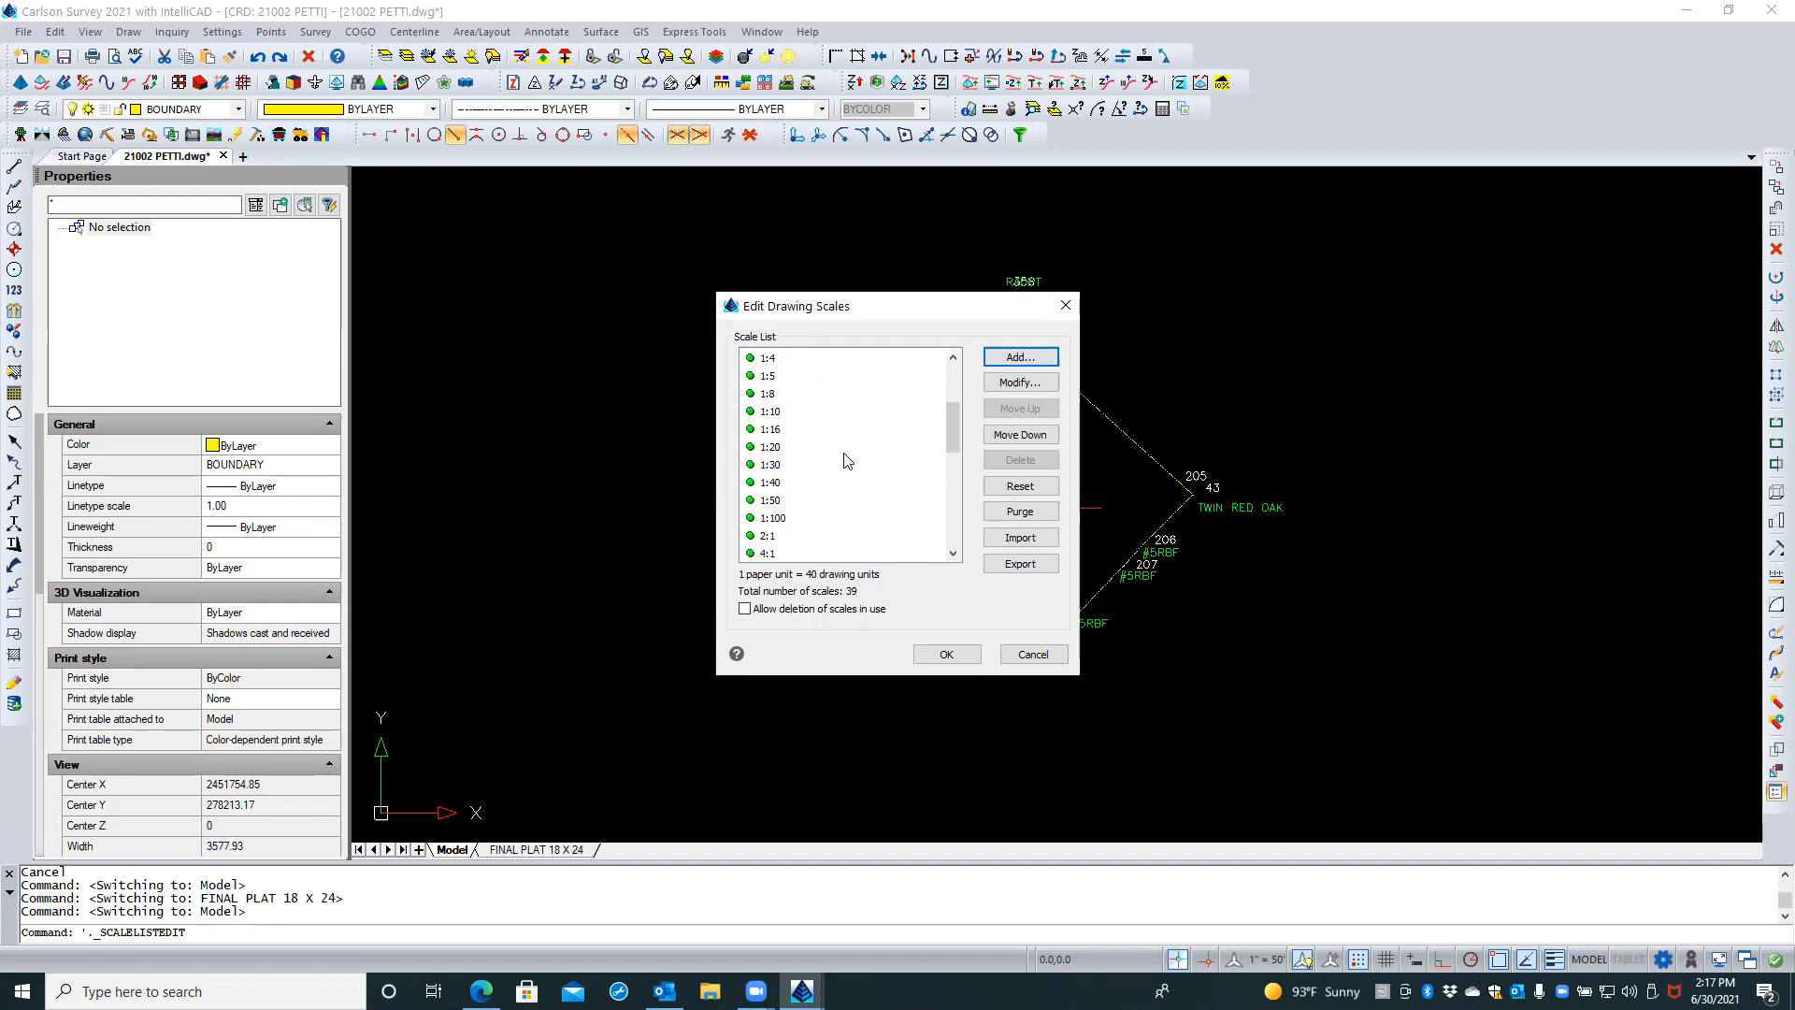
left_click_drag(951, 416, 946, 378)
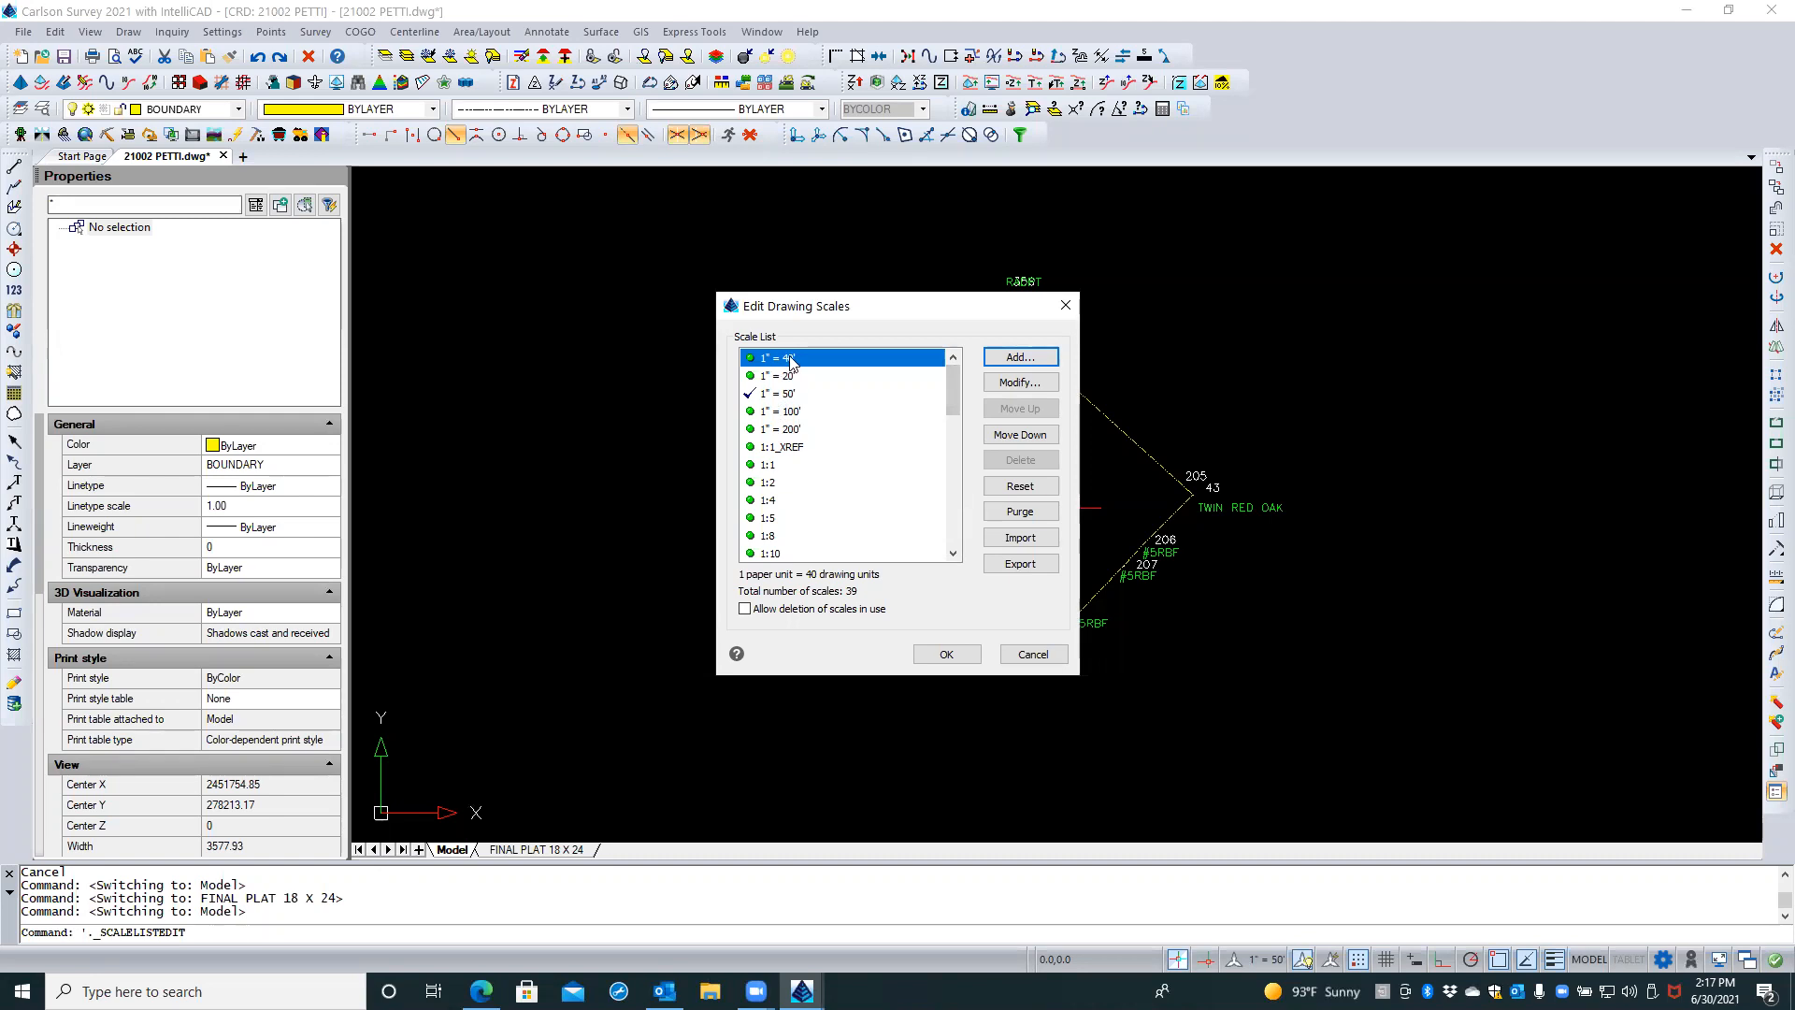
left_click_drag(946, 390, 955, 401)
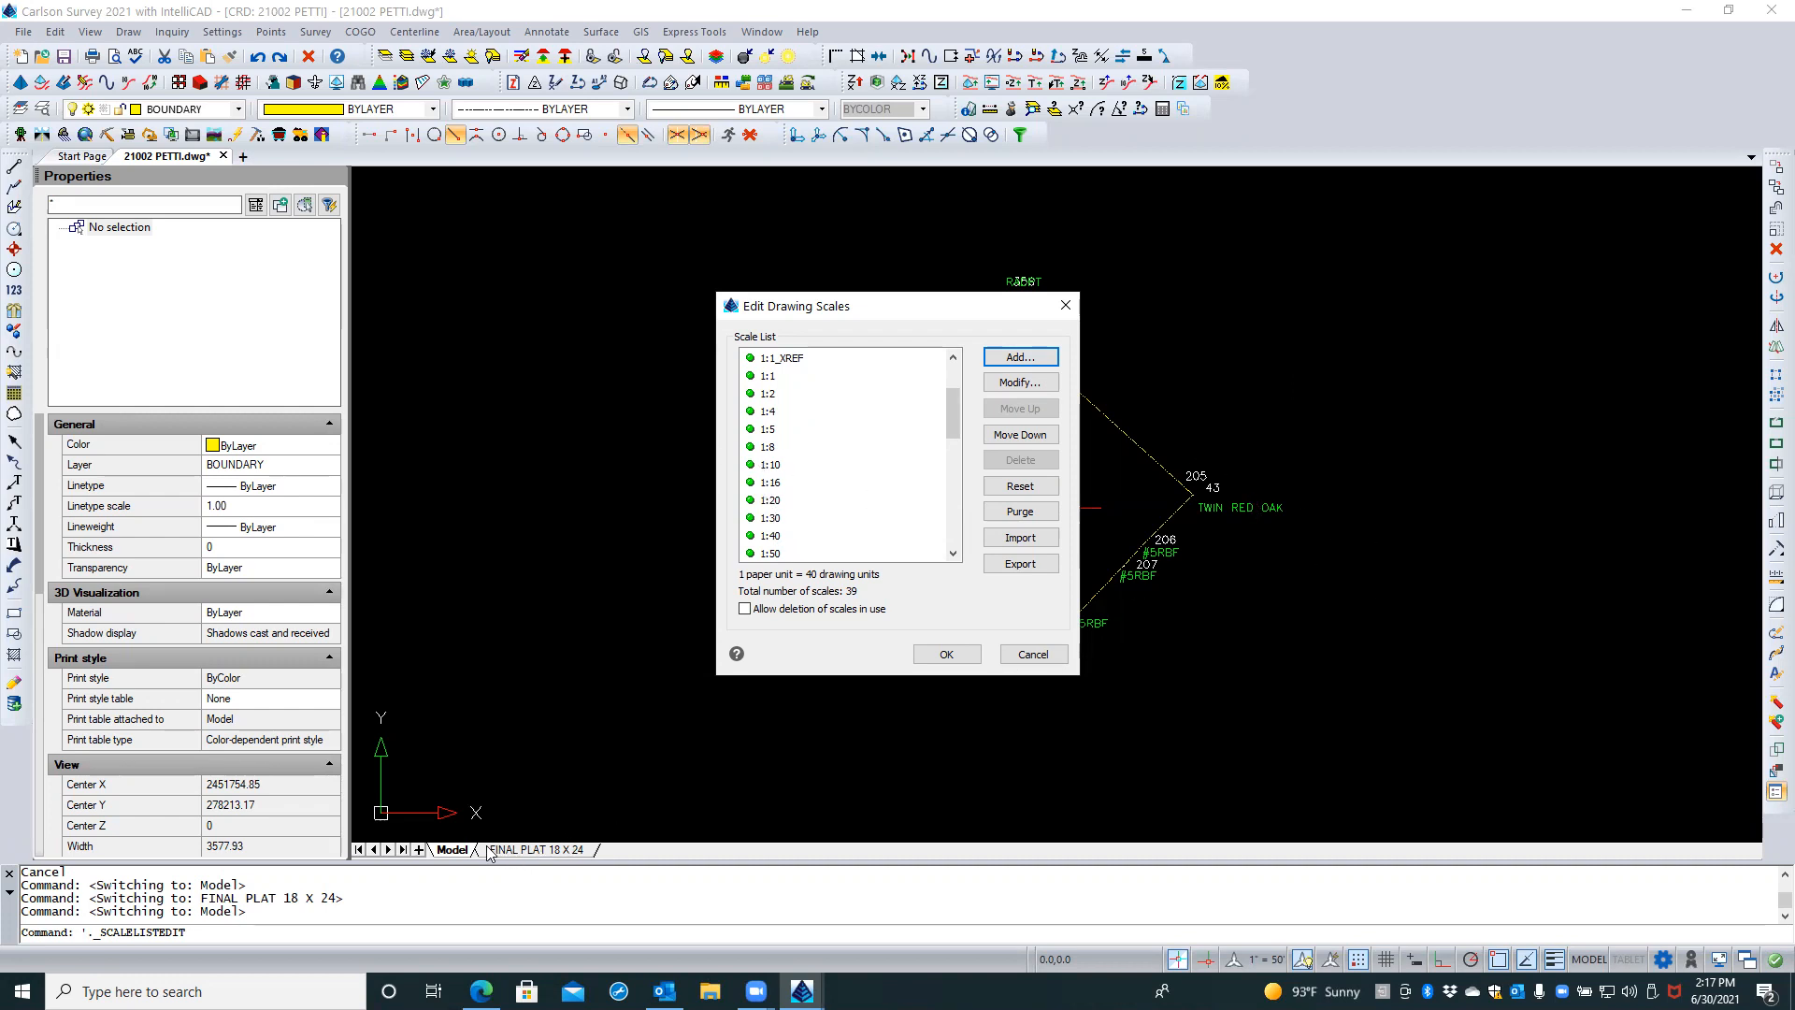
left_click(1032, 655)
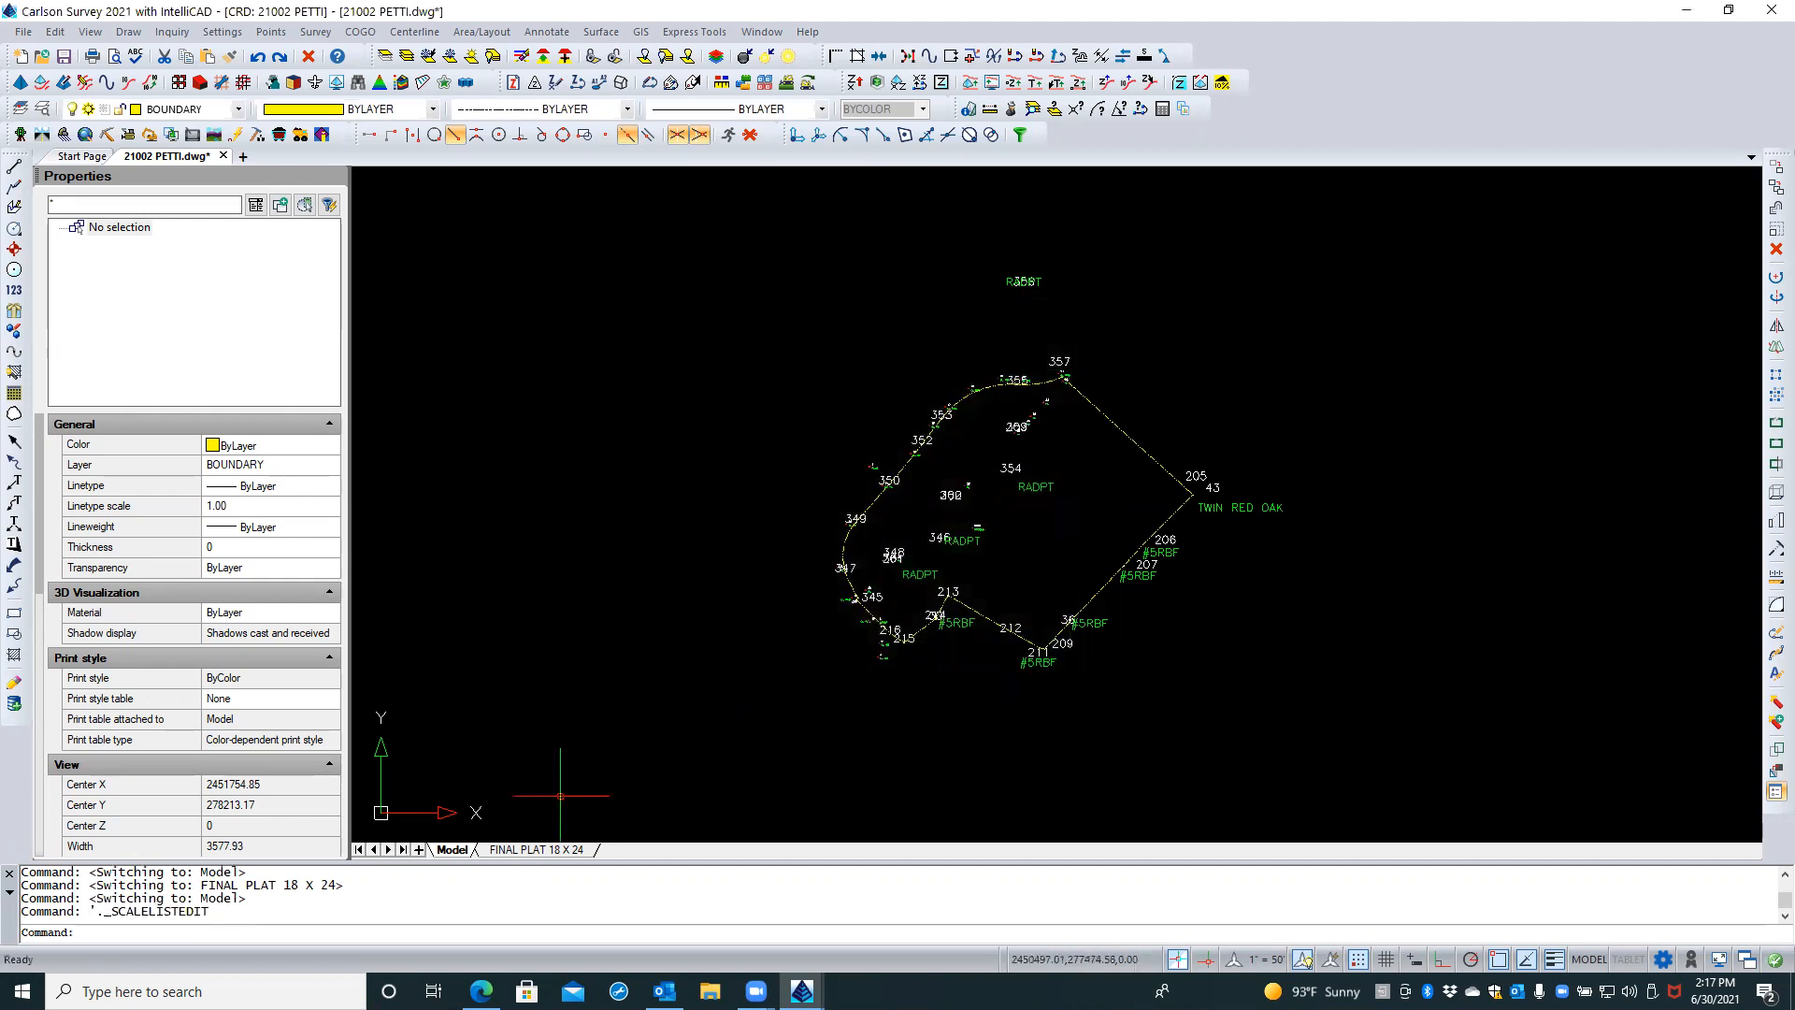
Review the Summit View Estates page setup of the FINAL PLAT 18 X 24 layout, including its print scale units, and close it without changes
left_click(517, 850)
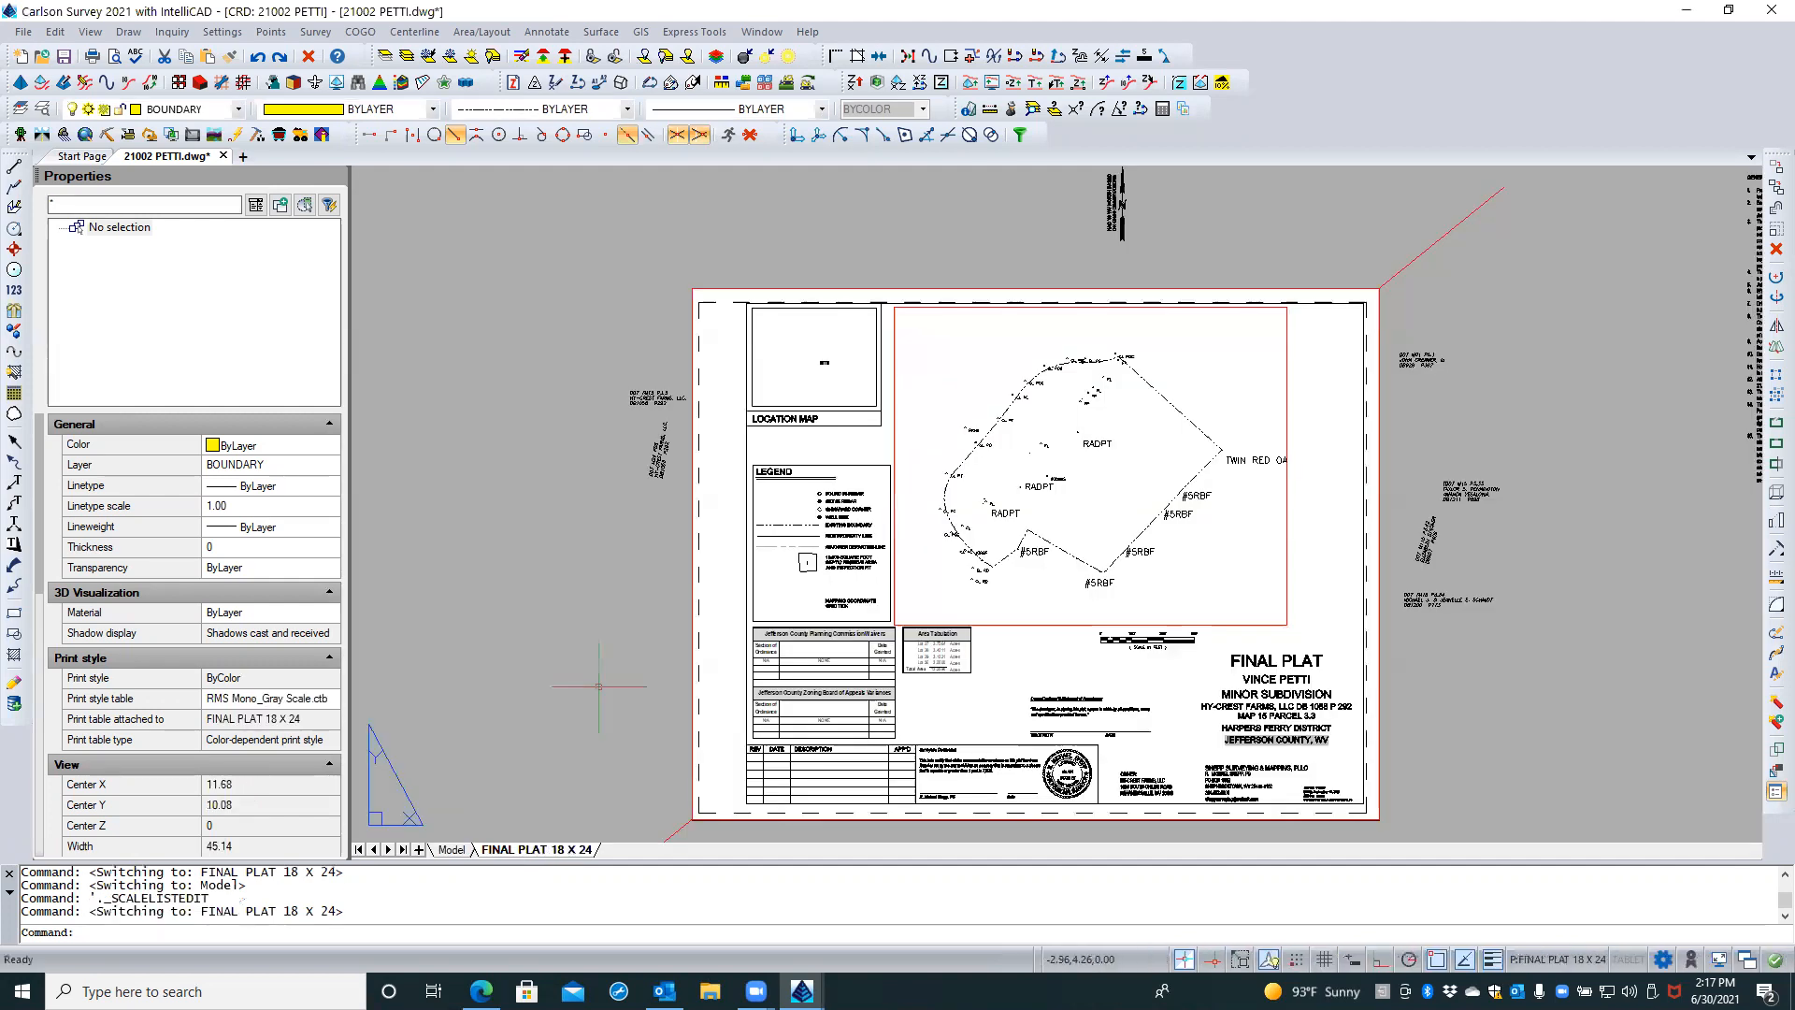
middle_click_drag(611, 538, 587, 494)
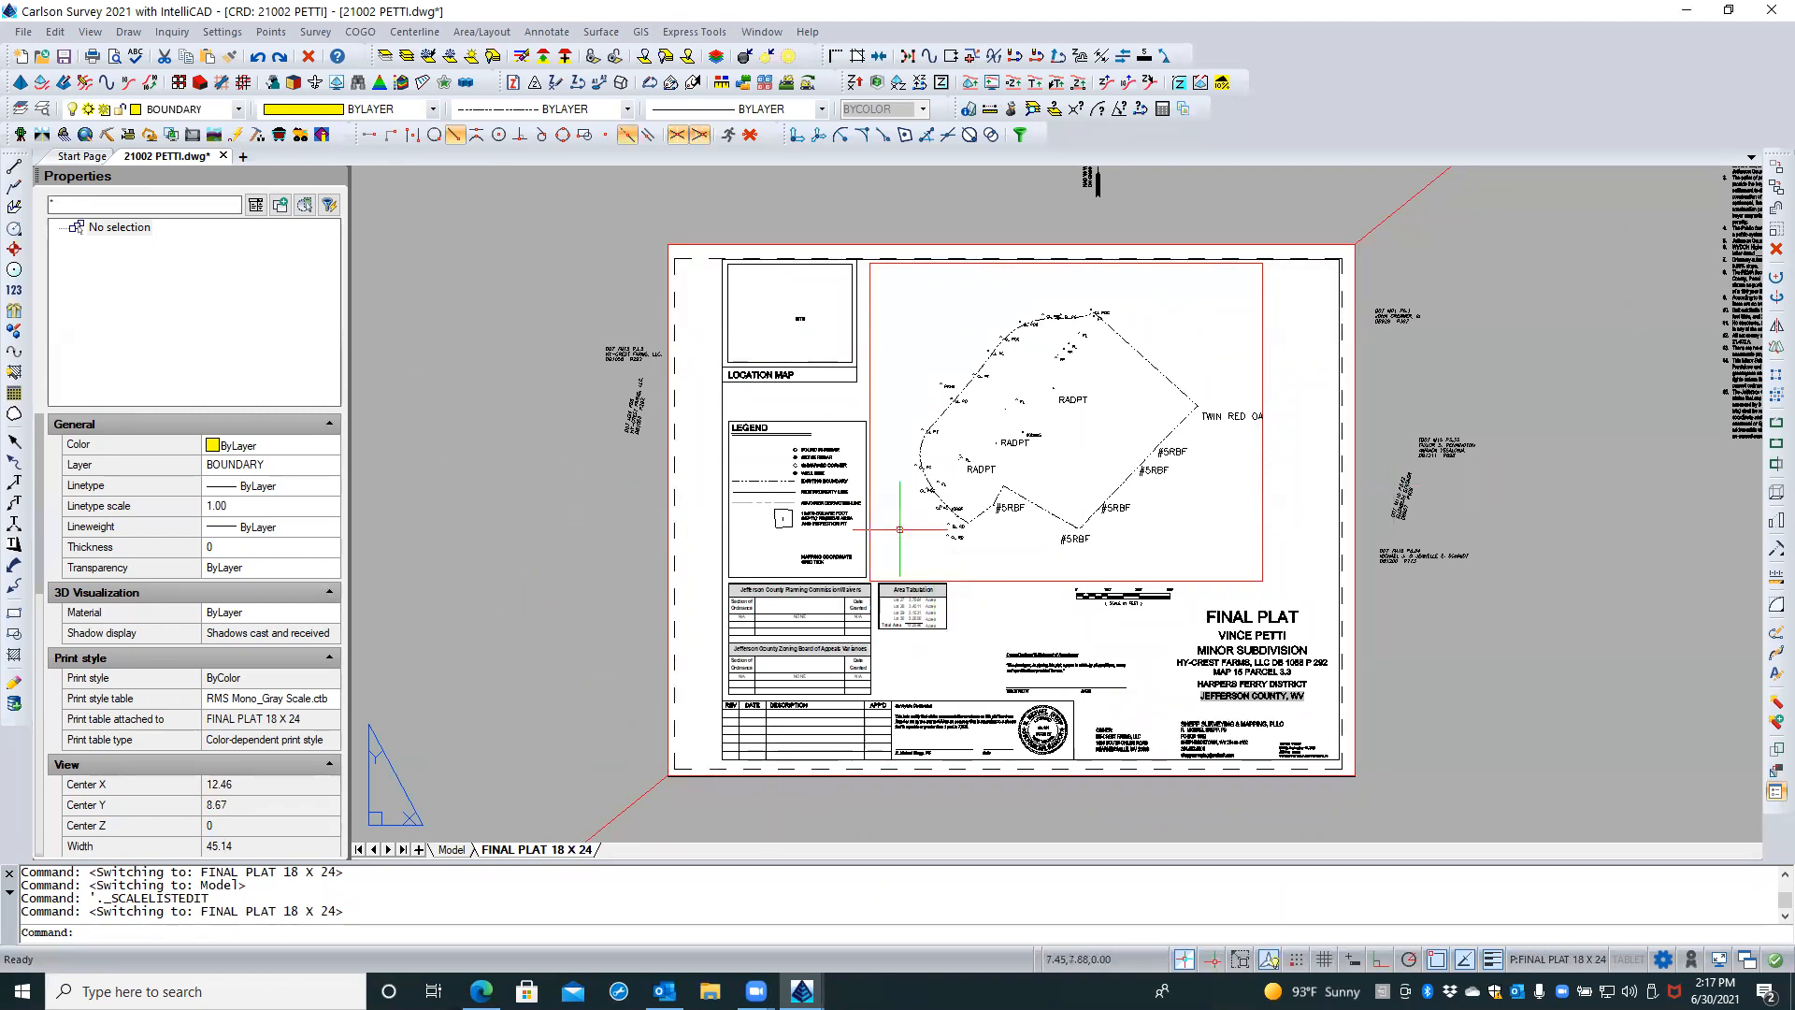
right_click(514, 853)
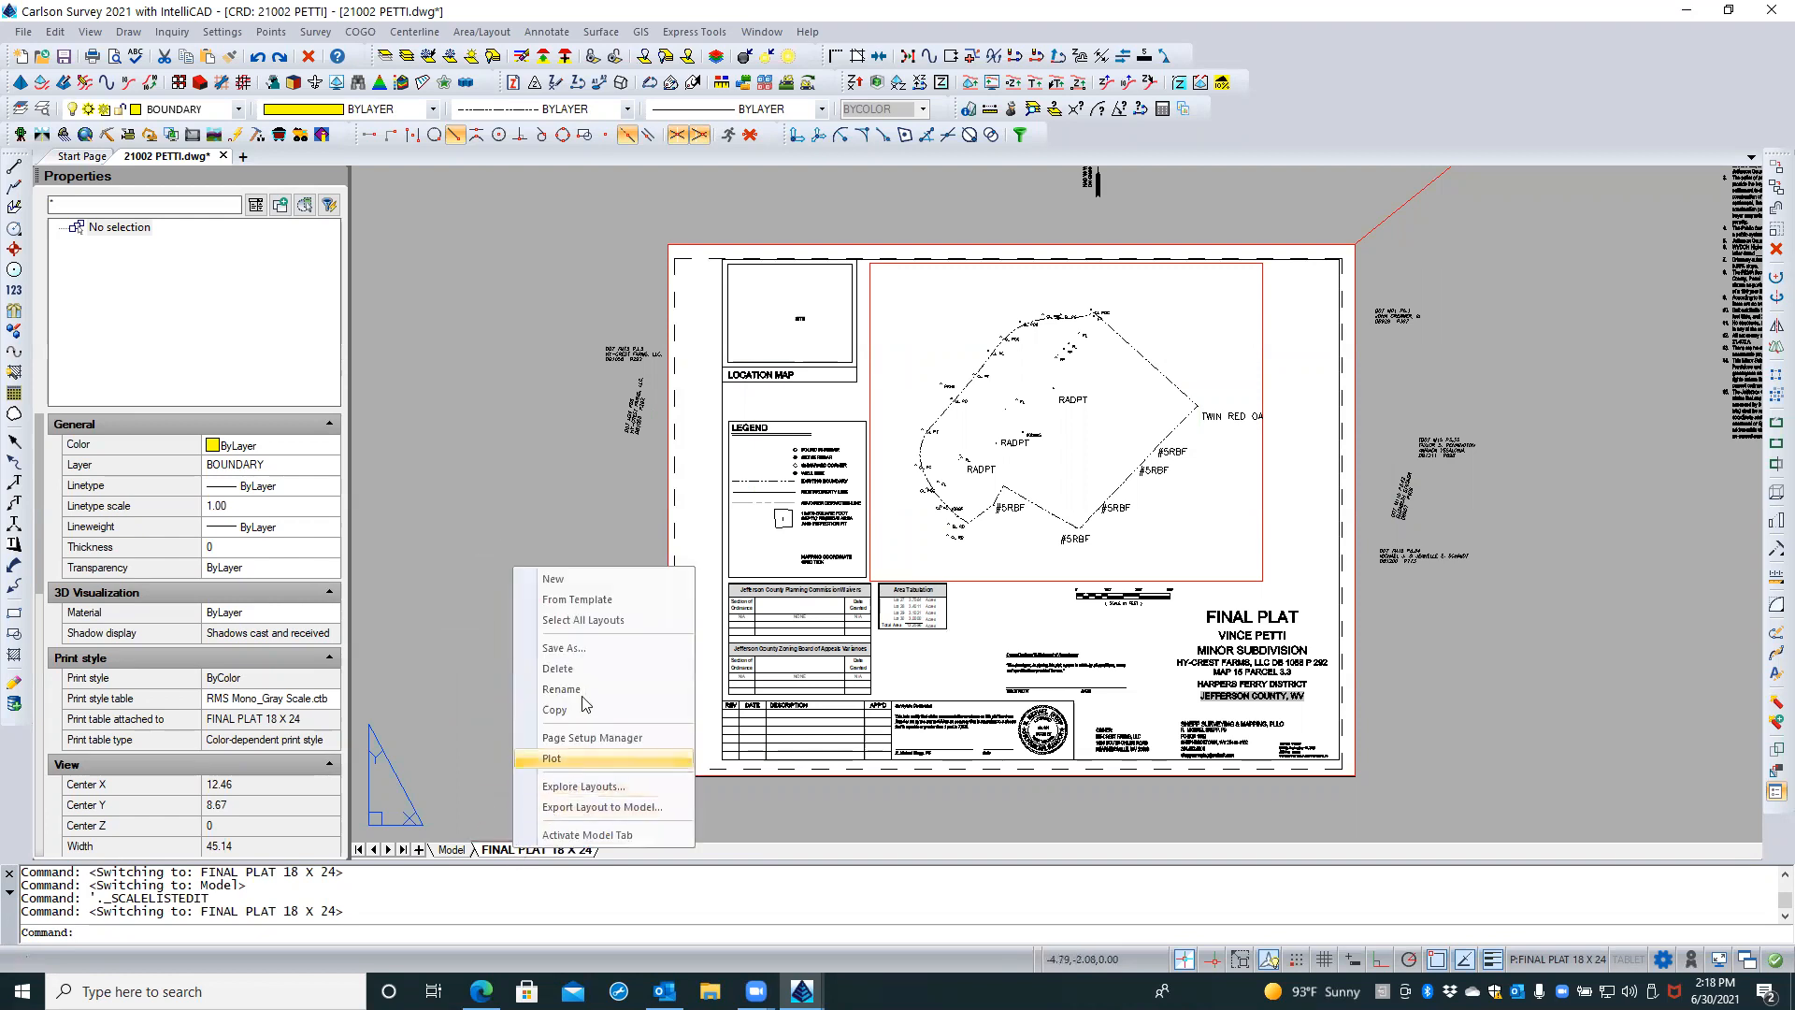
left_click(600, 739)
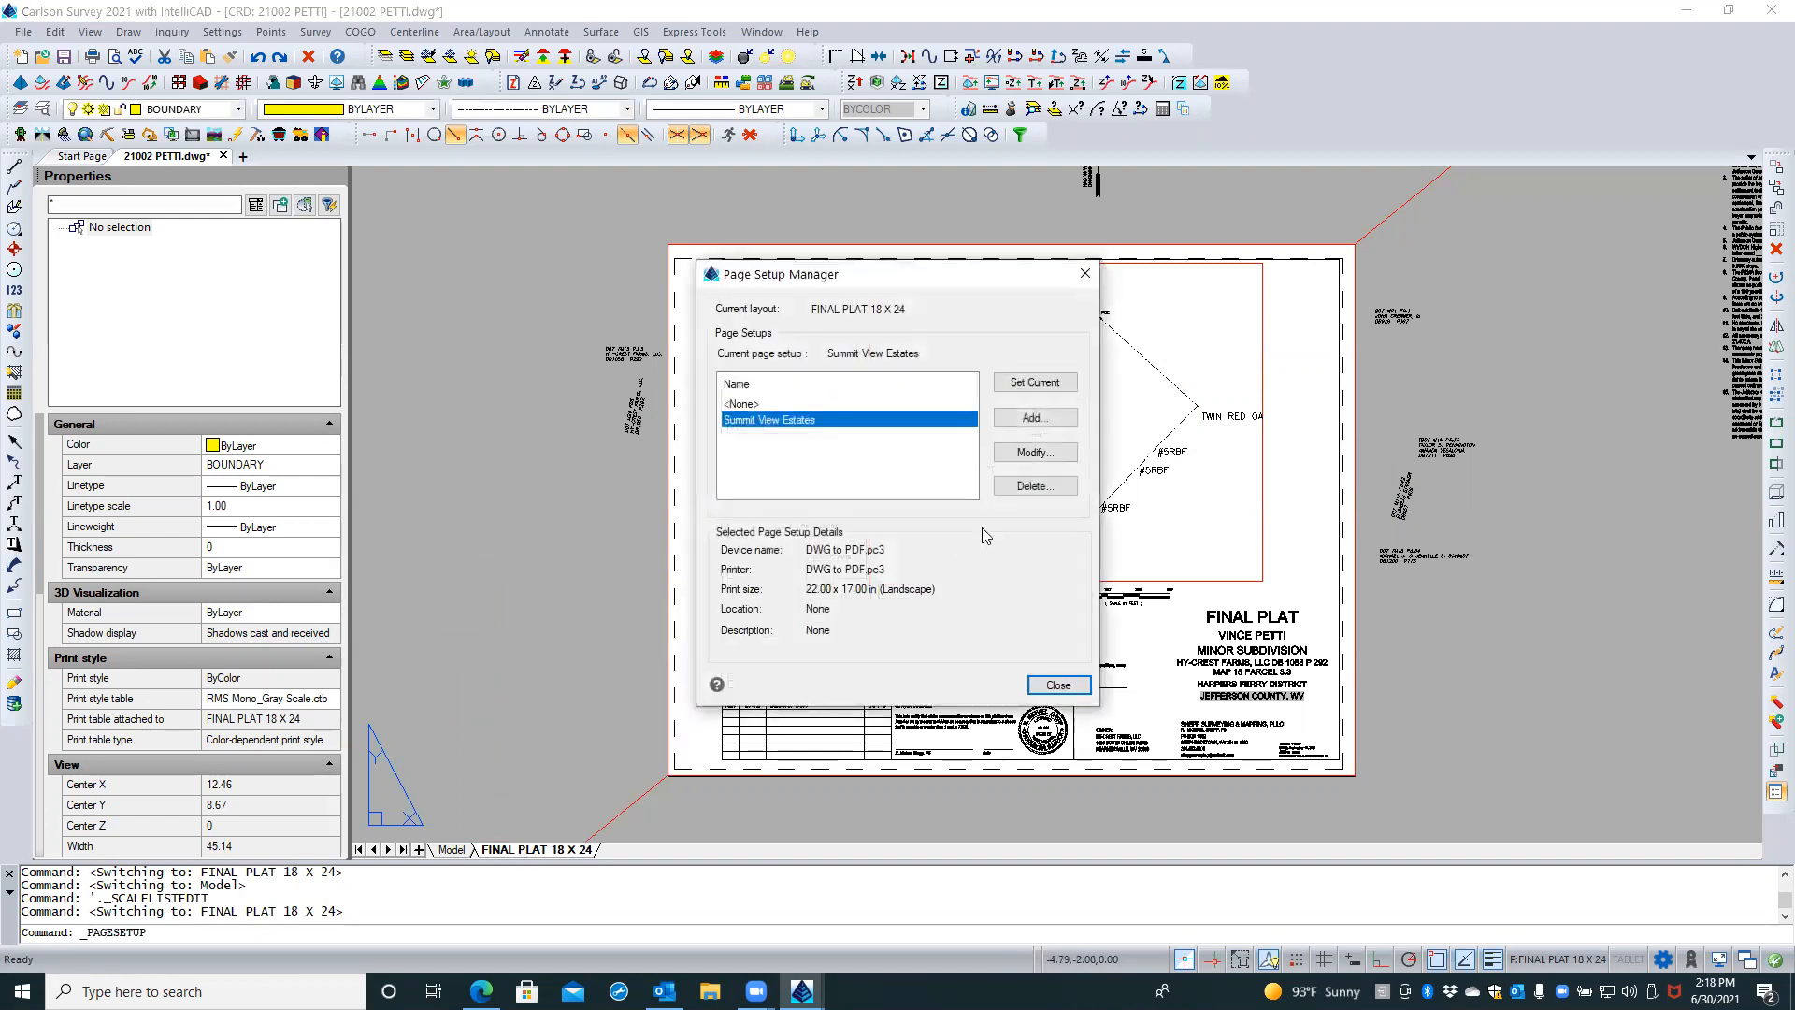
left_click(1026, 453)
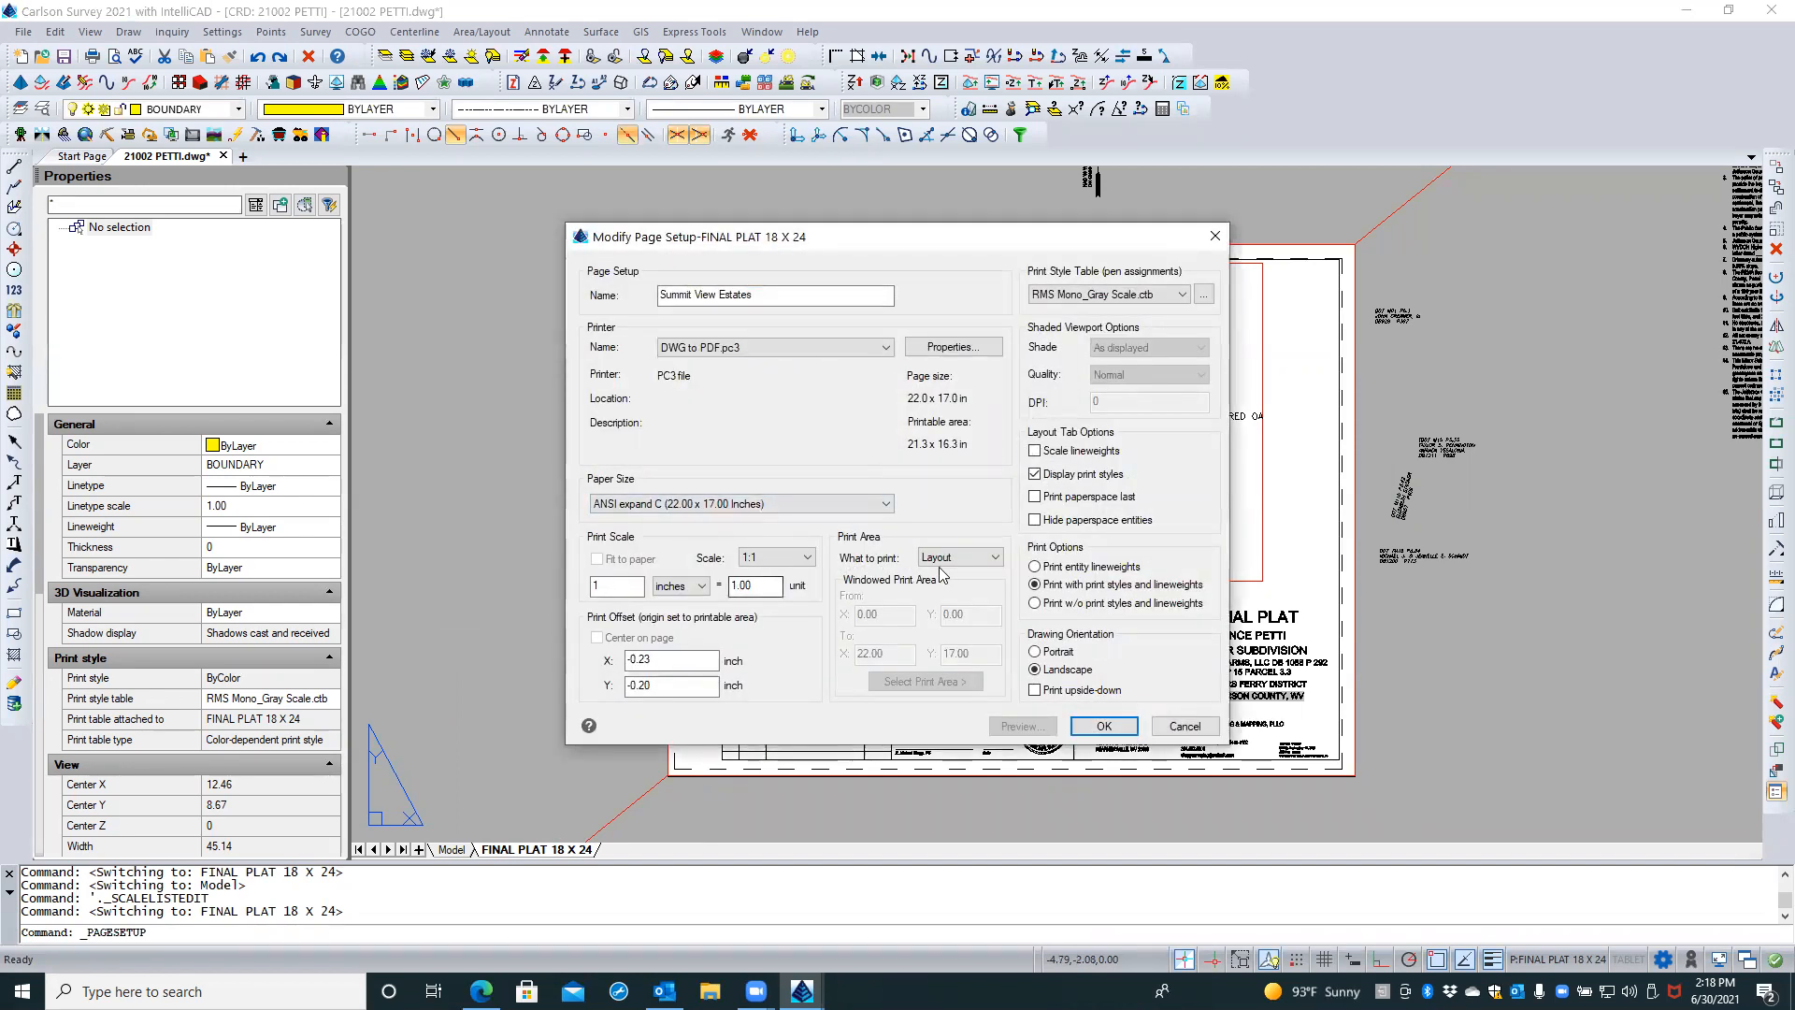
left_click(690, 587)
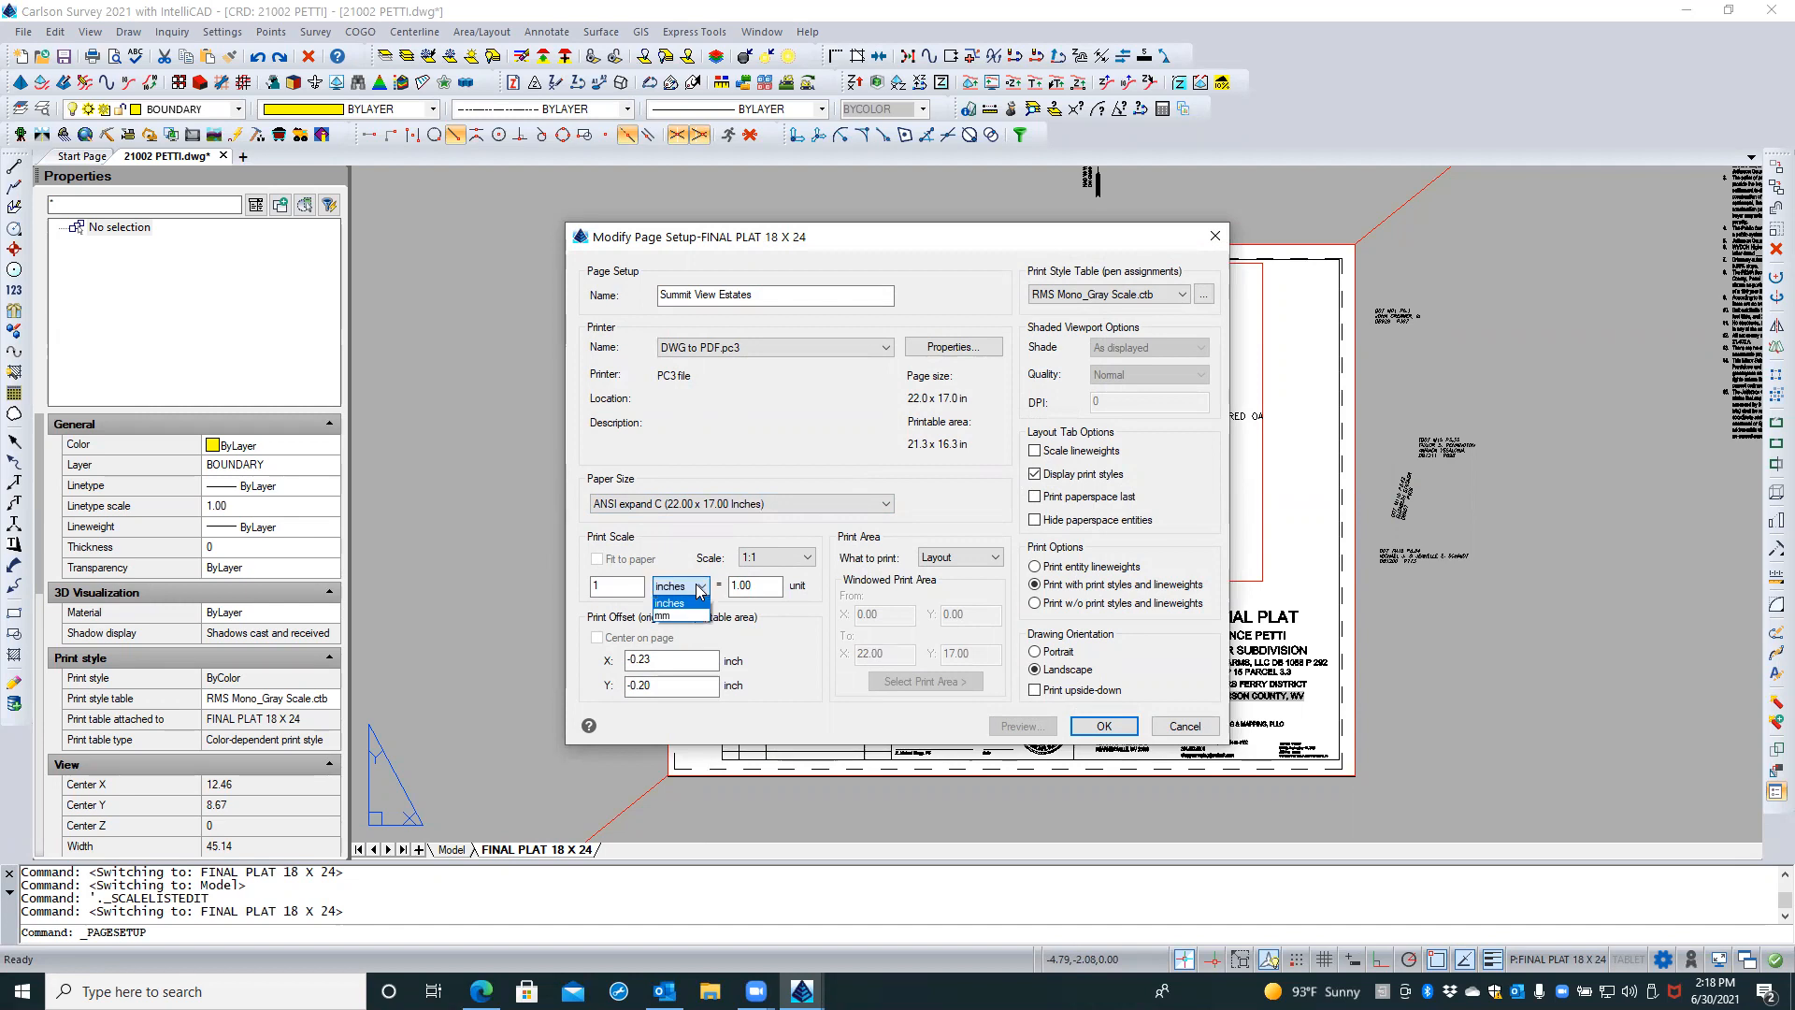
left_click(679, 604)
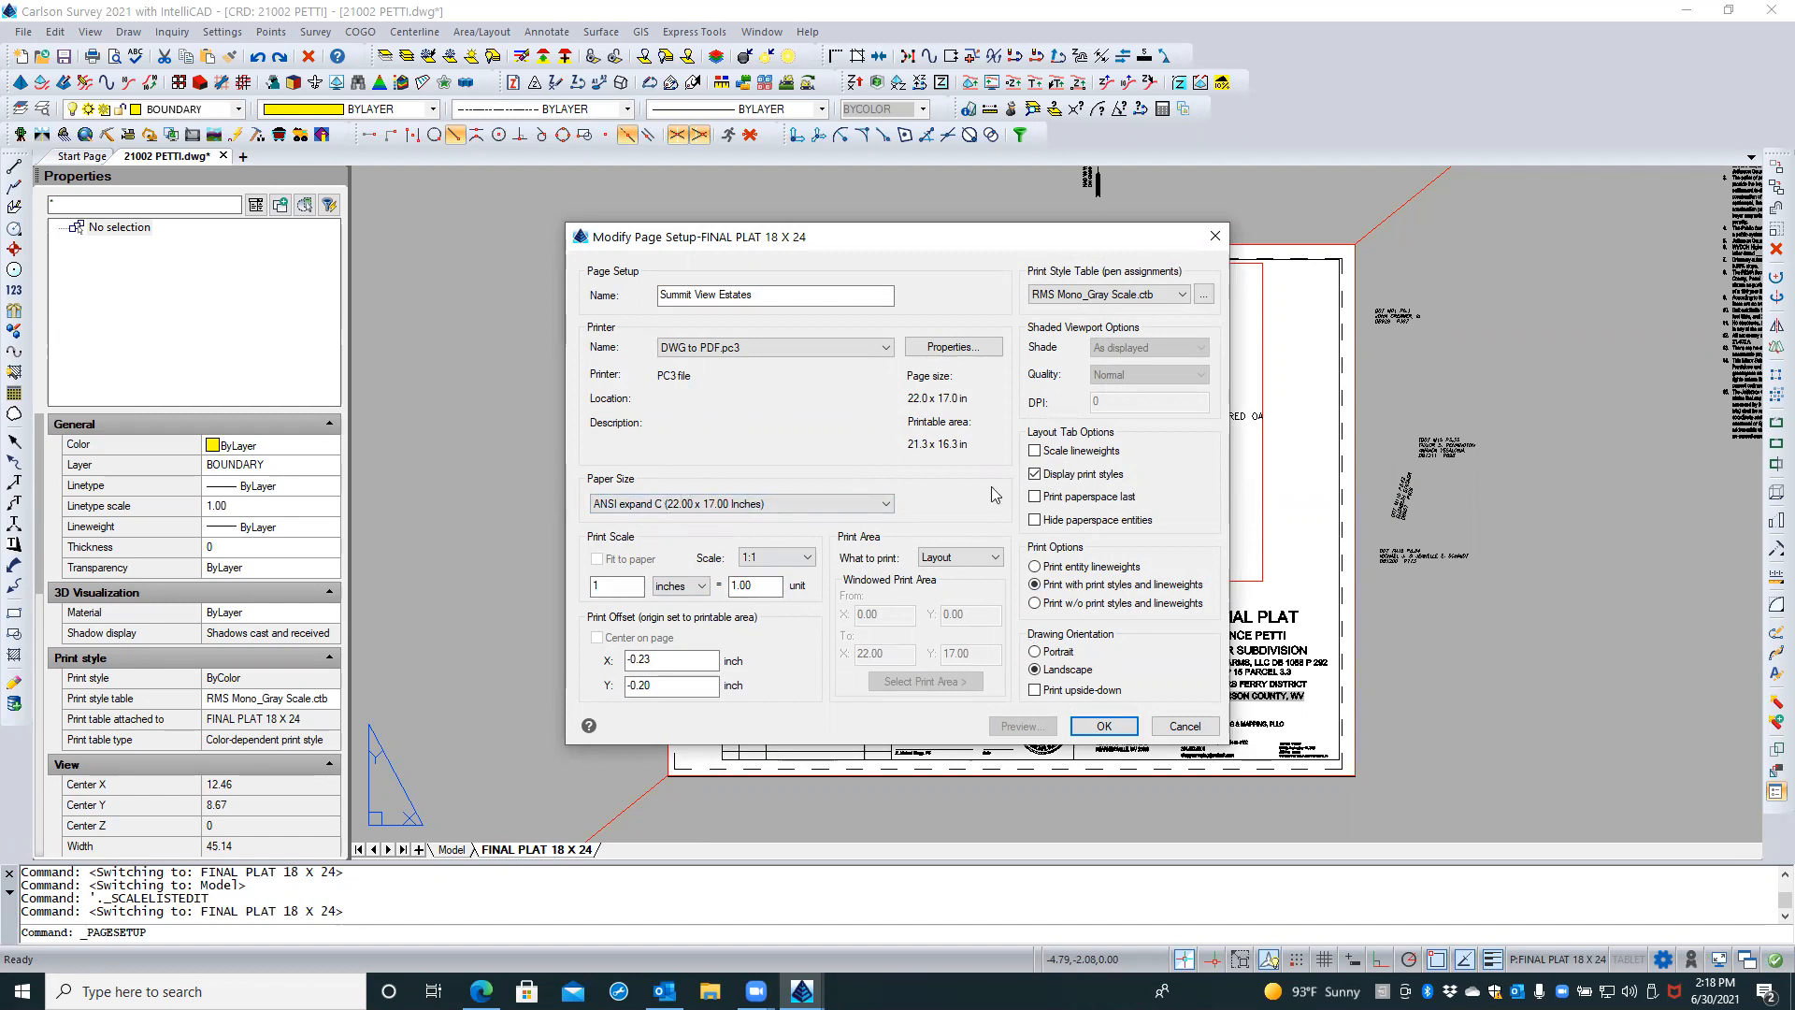
left_click(1186, 727)
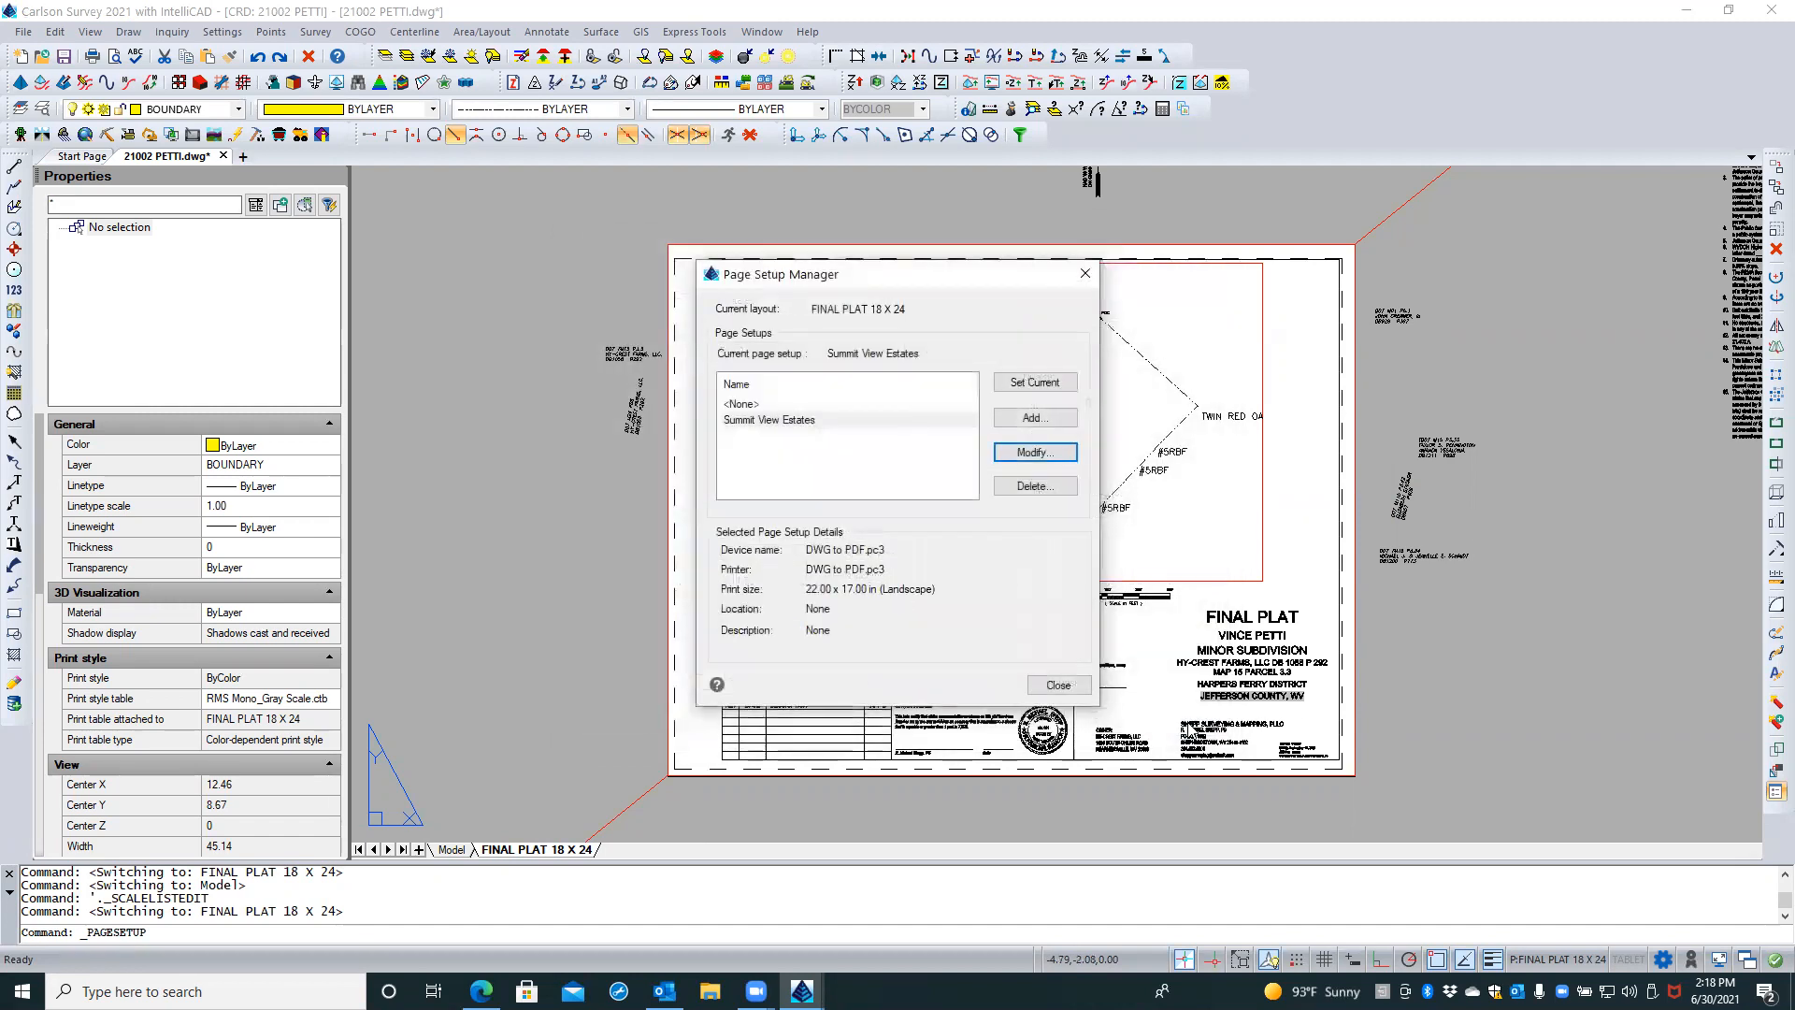
left_click(1051, 685)
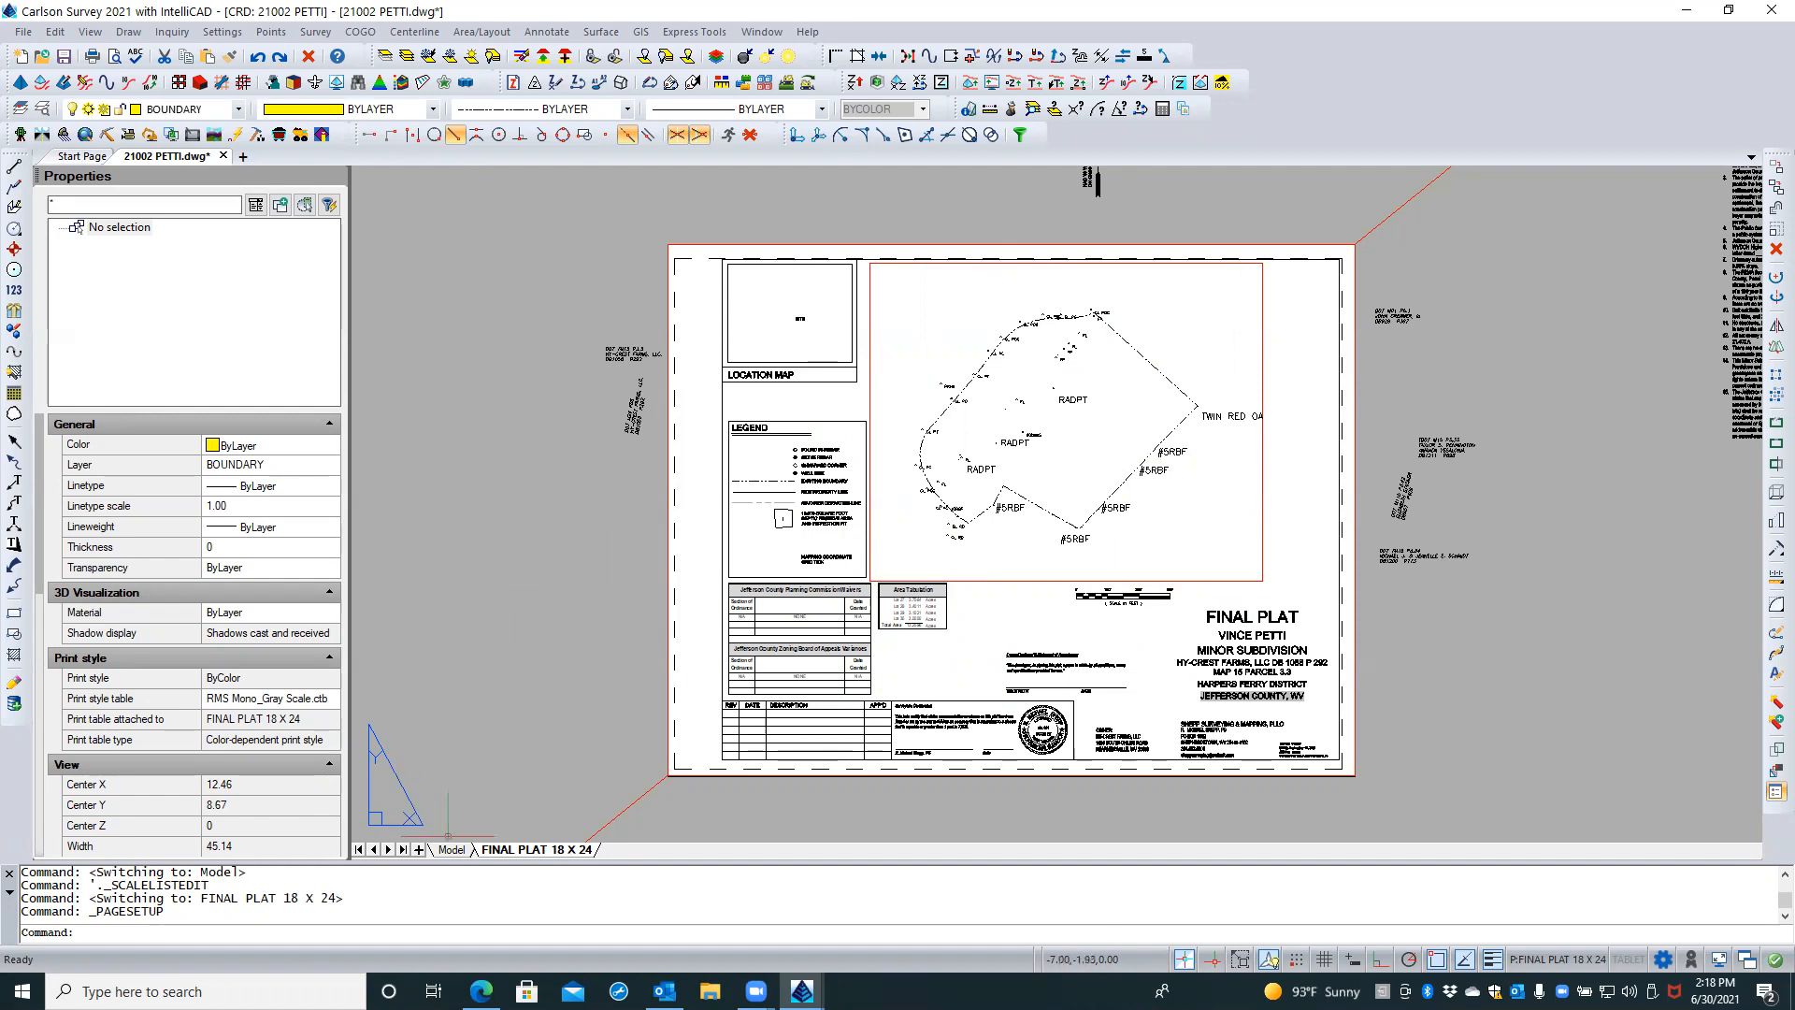
Return to model space, open the drawing scale list and look through its ratio scales, such as 1:8, 1:40 and 1:50
left_click(453, 849)
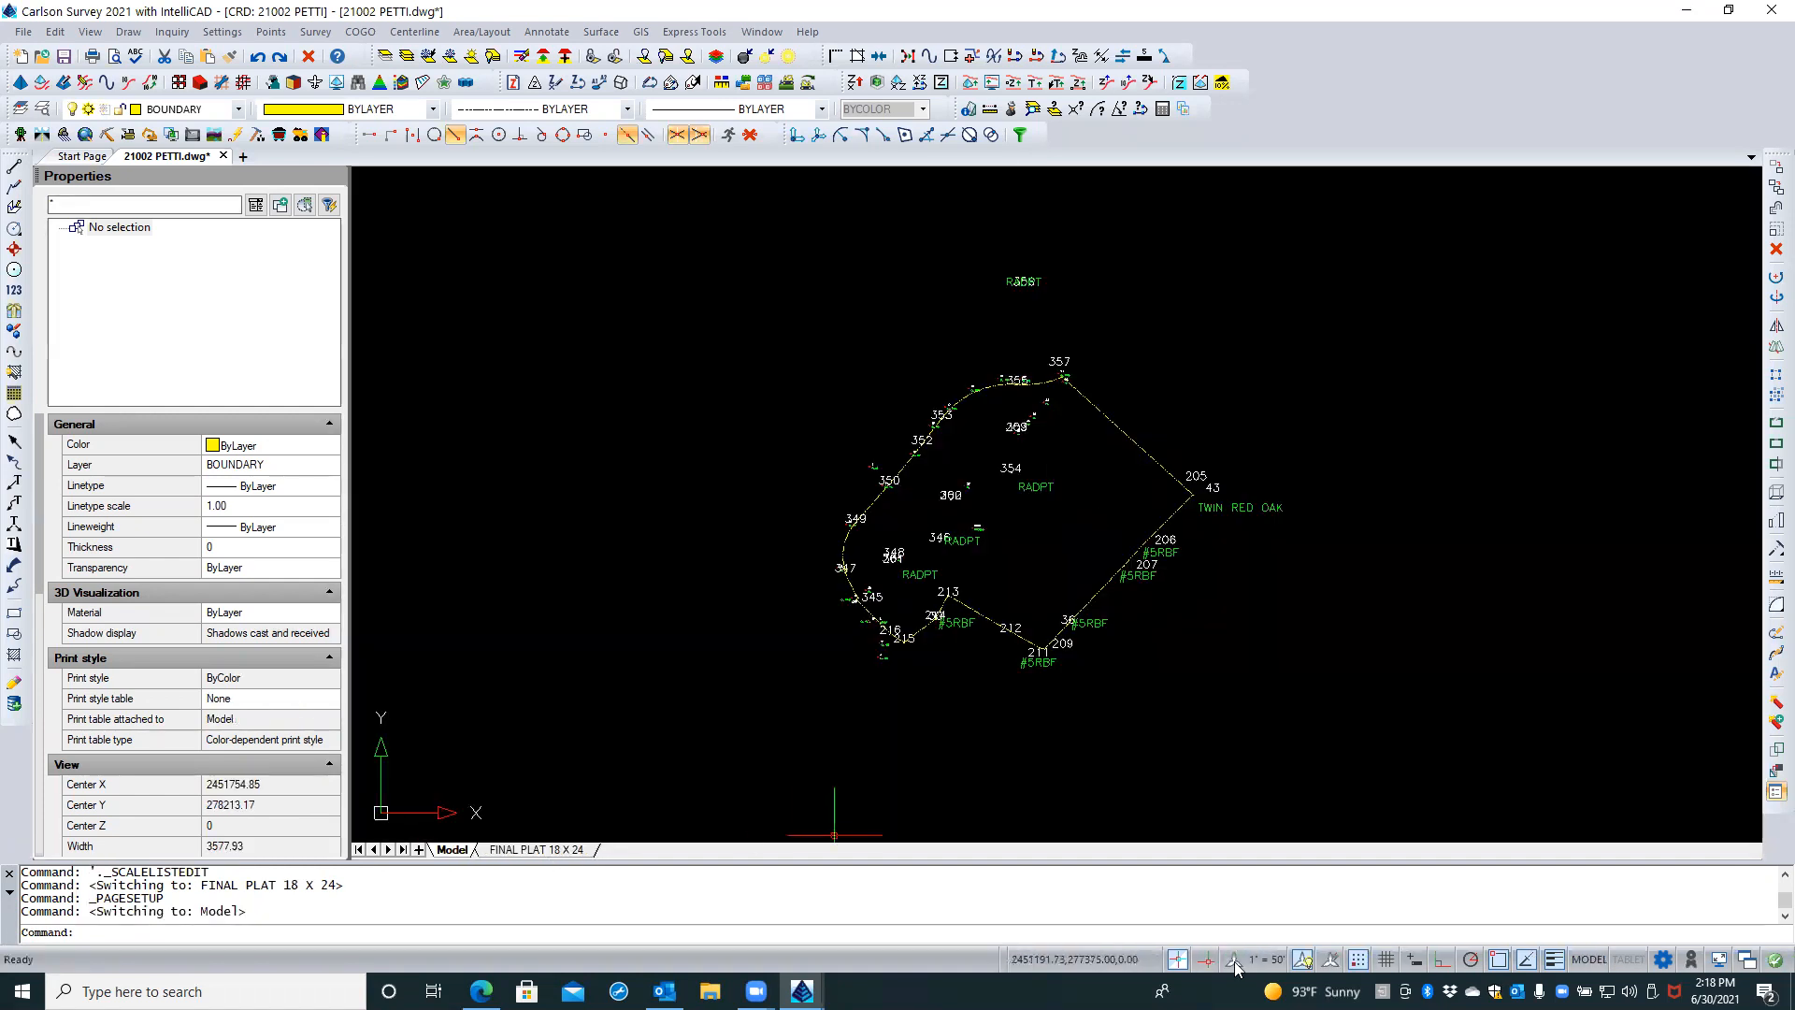
left_click(1264, 965)
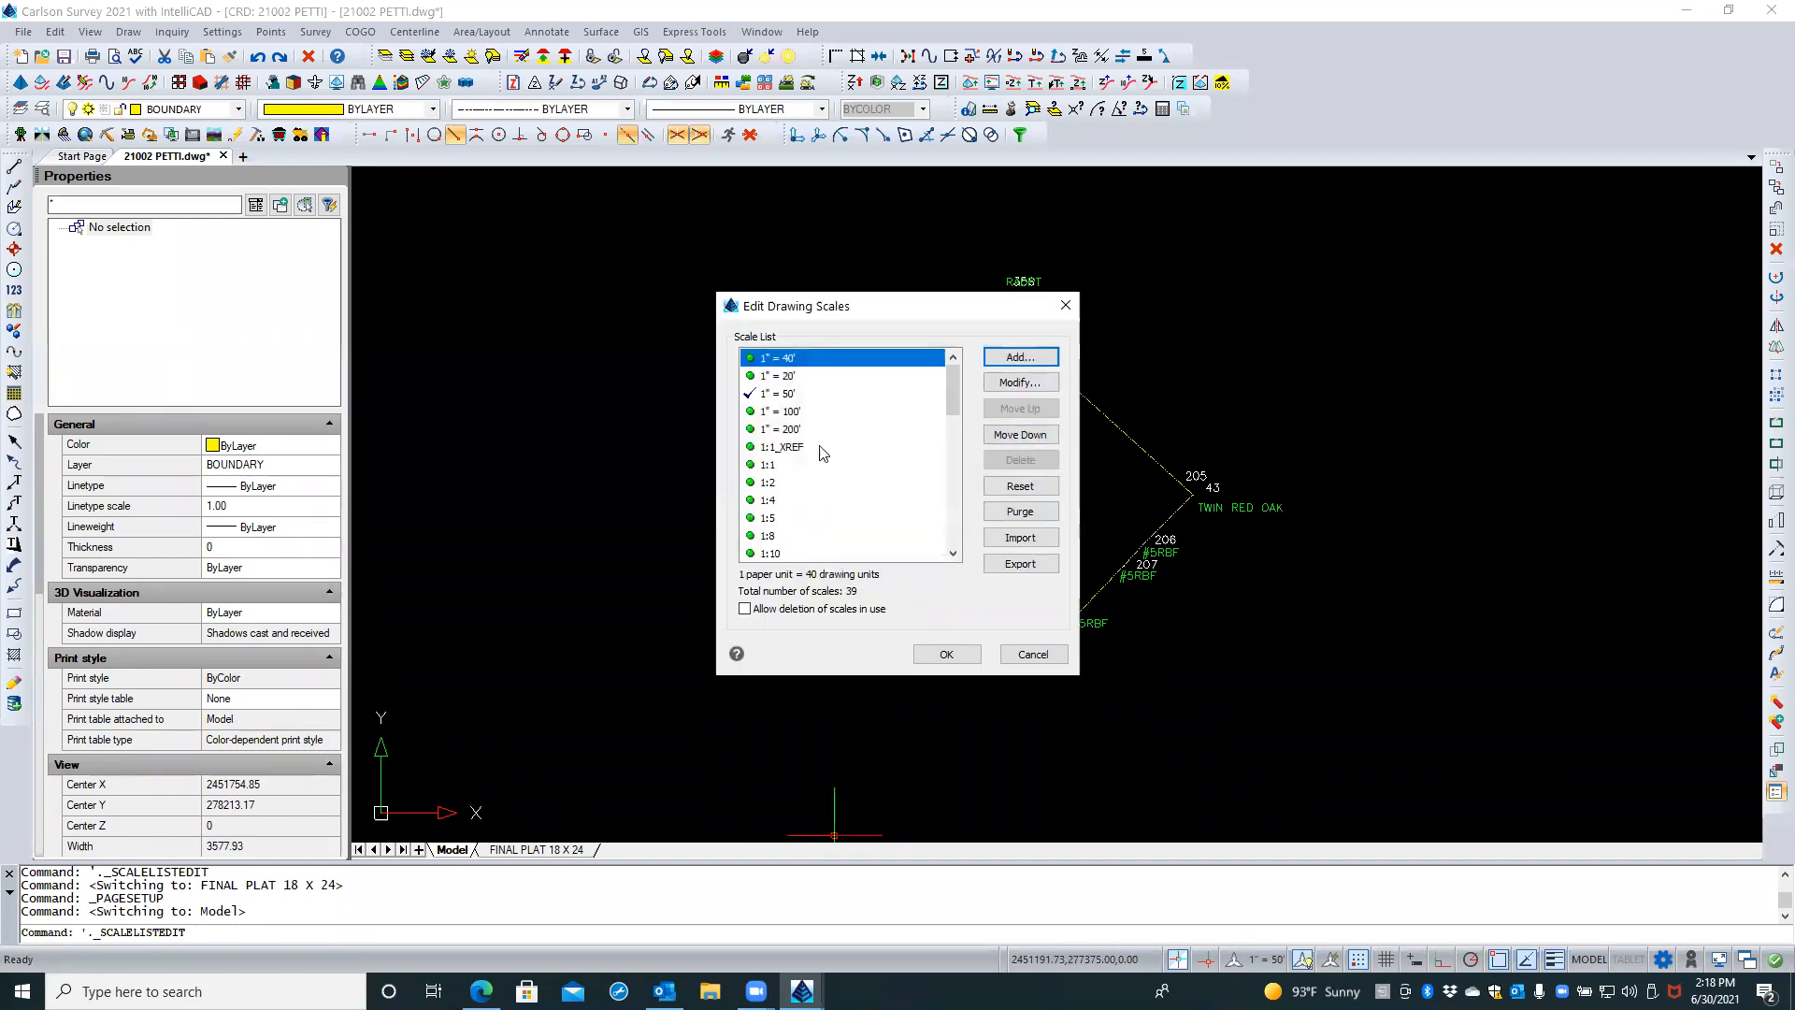
left_click(779, 537)
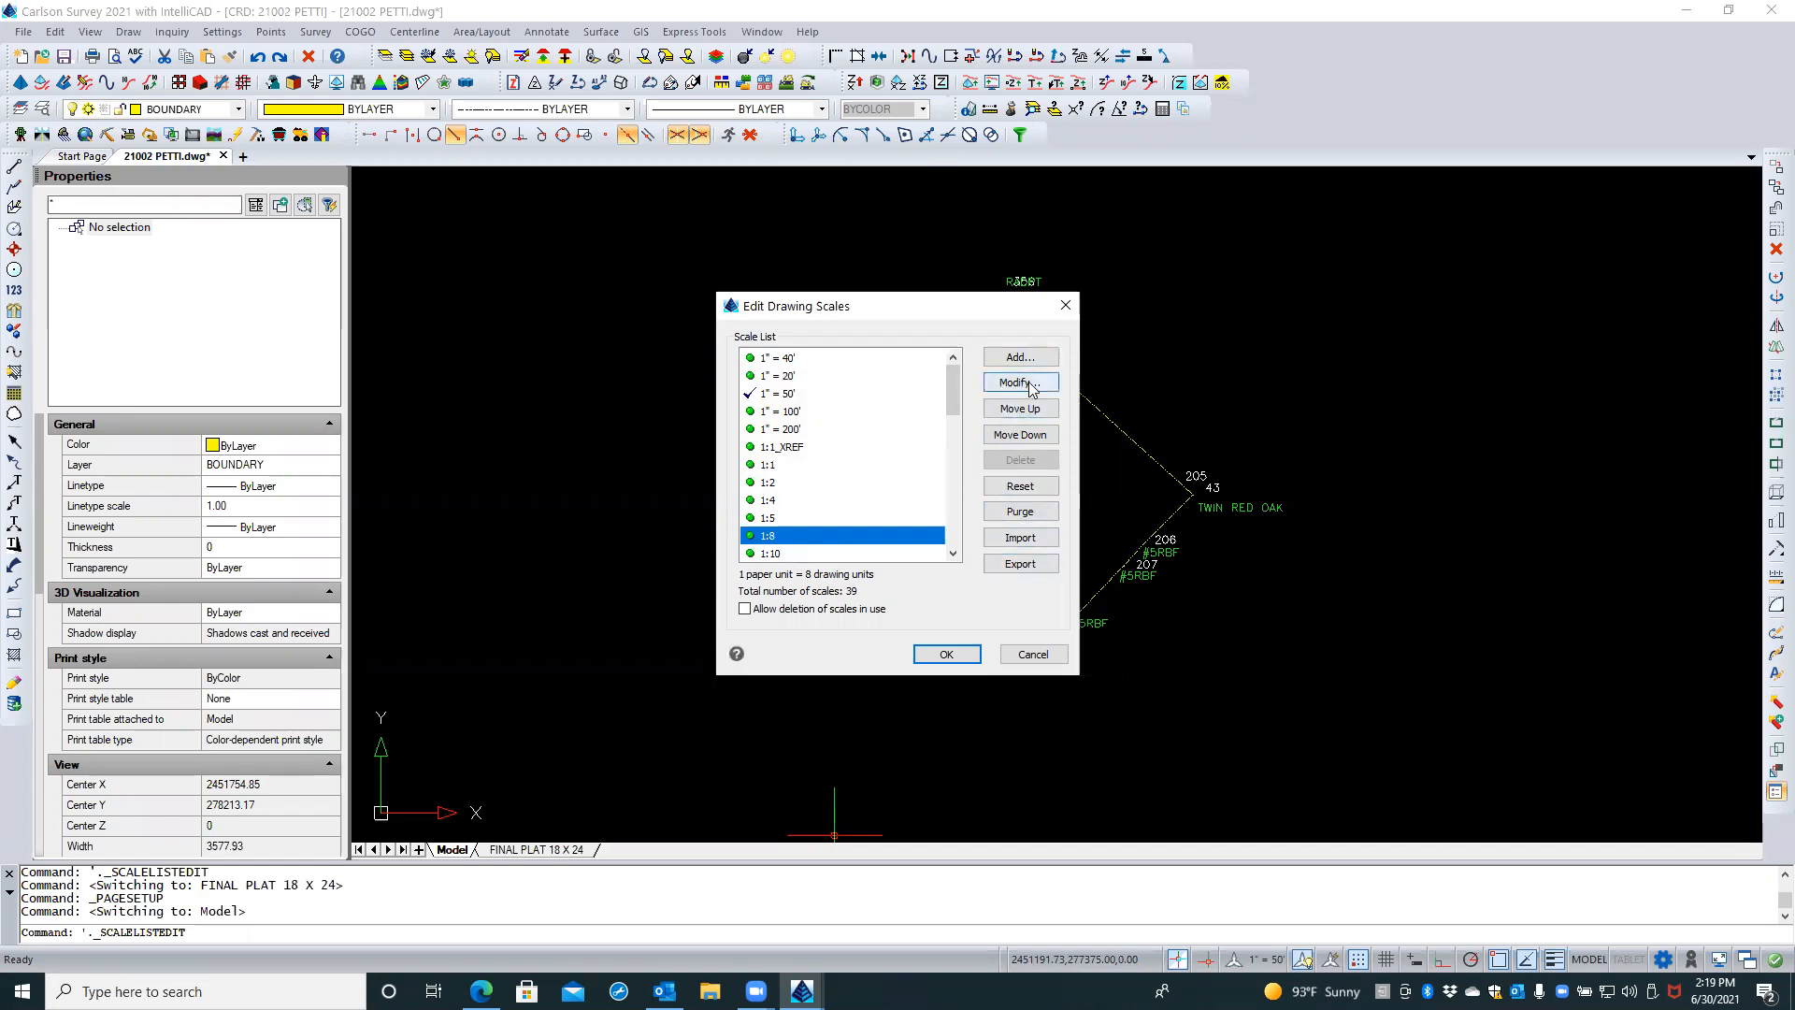
left_click_drag(952, 399, 952, 433)
left_click(780, 502)
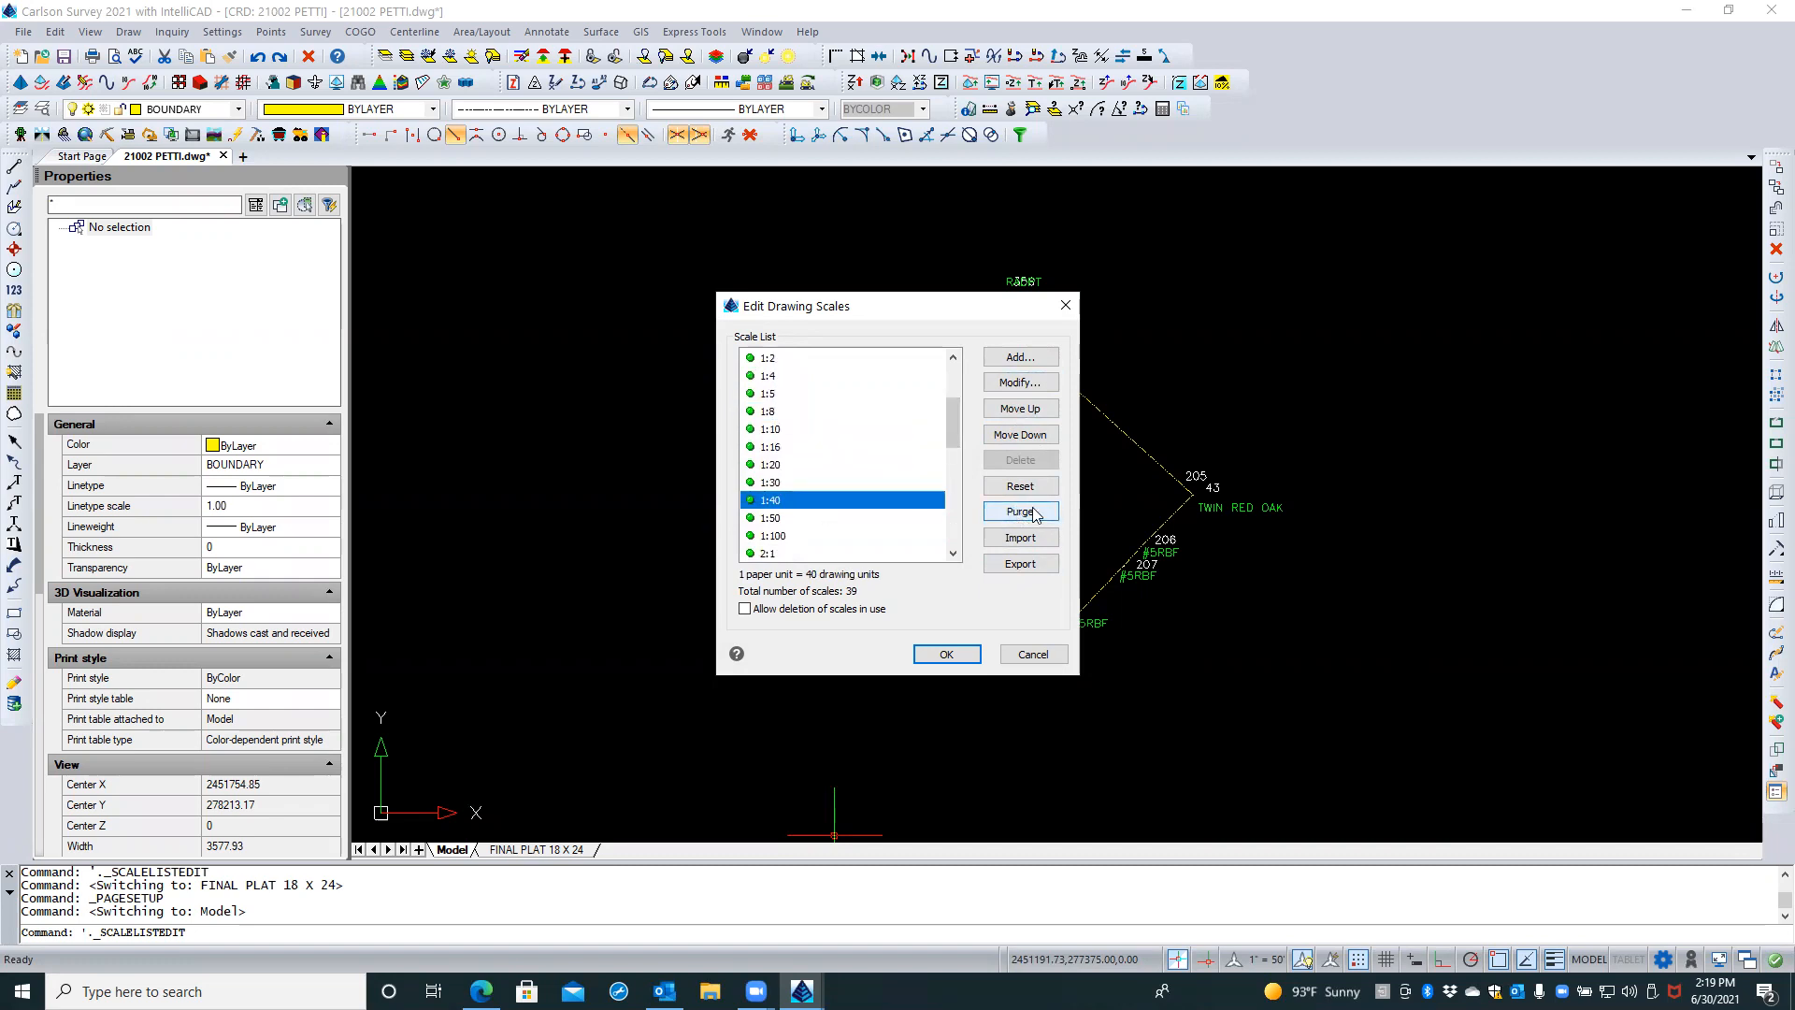
left_click(798, 517)
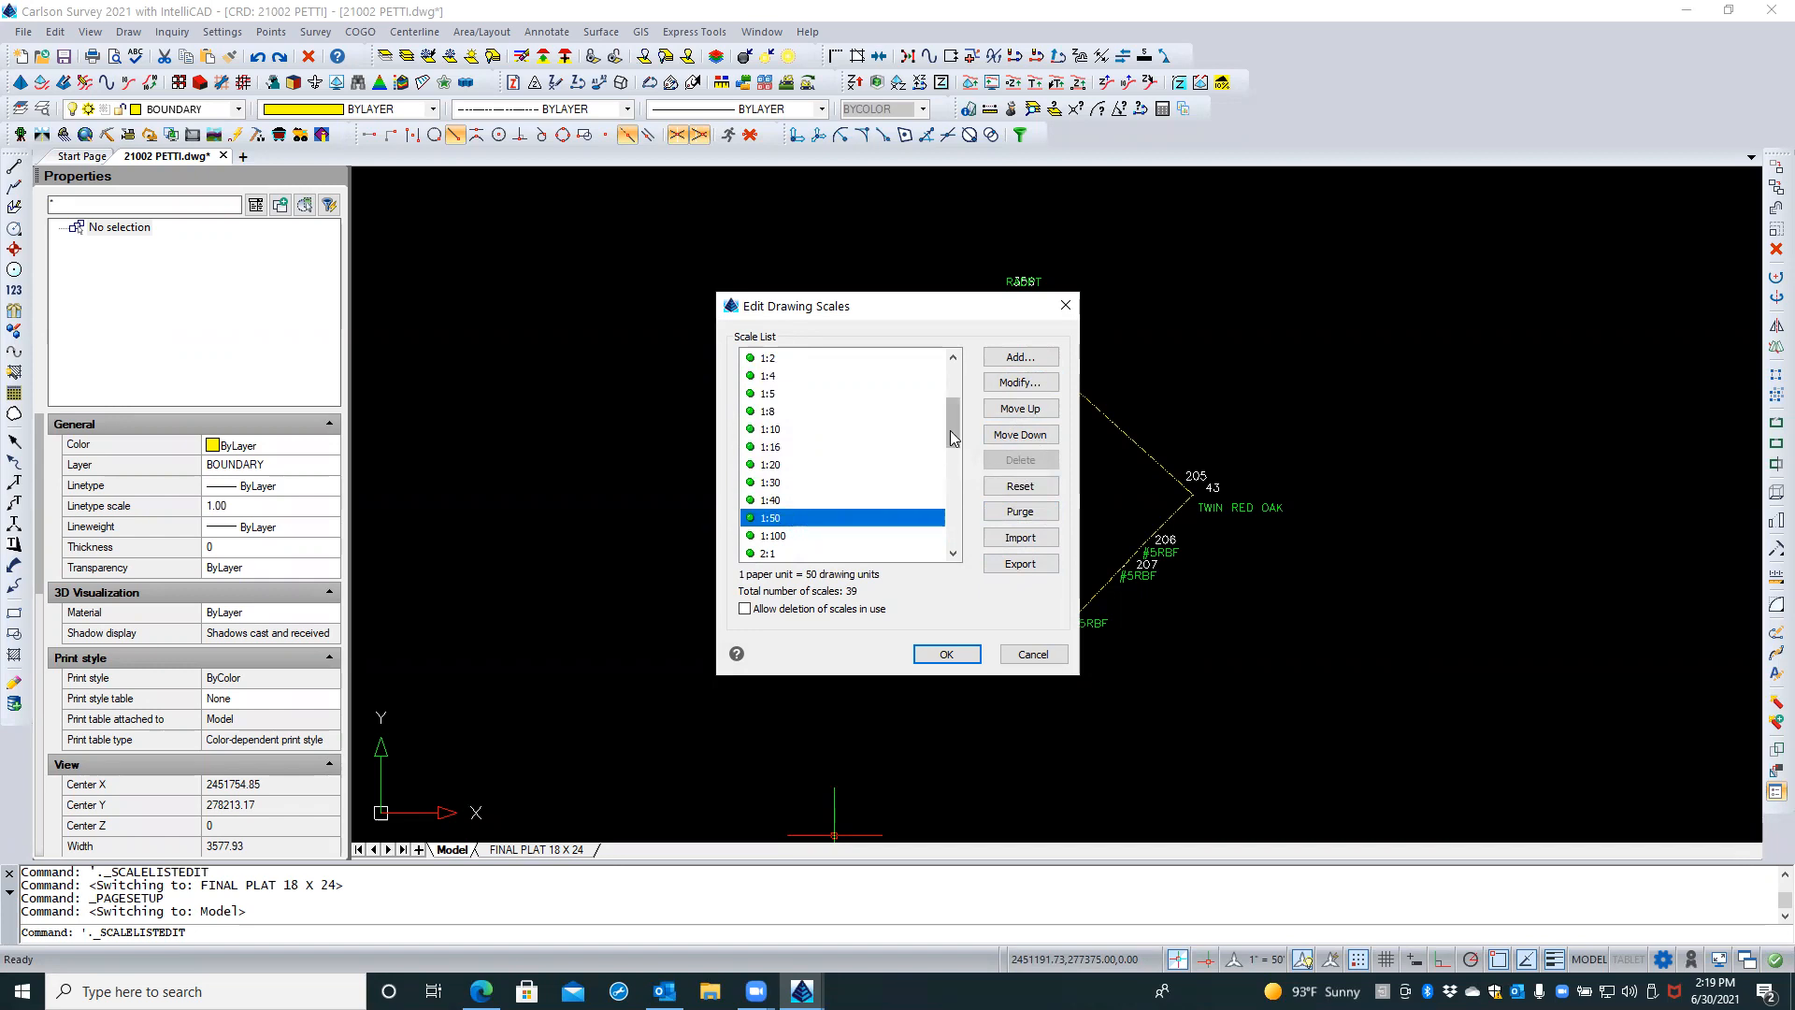
scroll(950, 432, "down", 2)
scroll(954, 433, "up", 3)
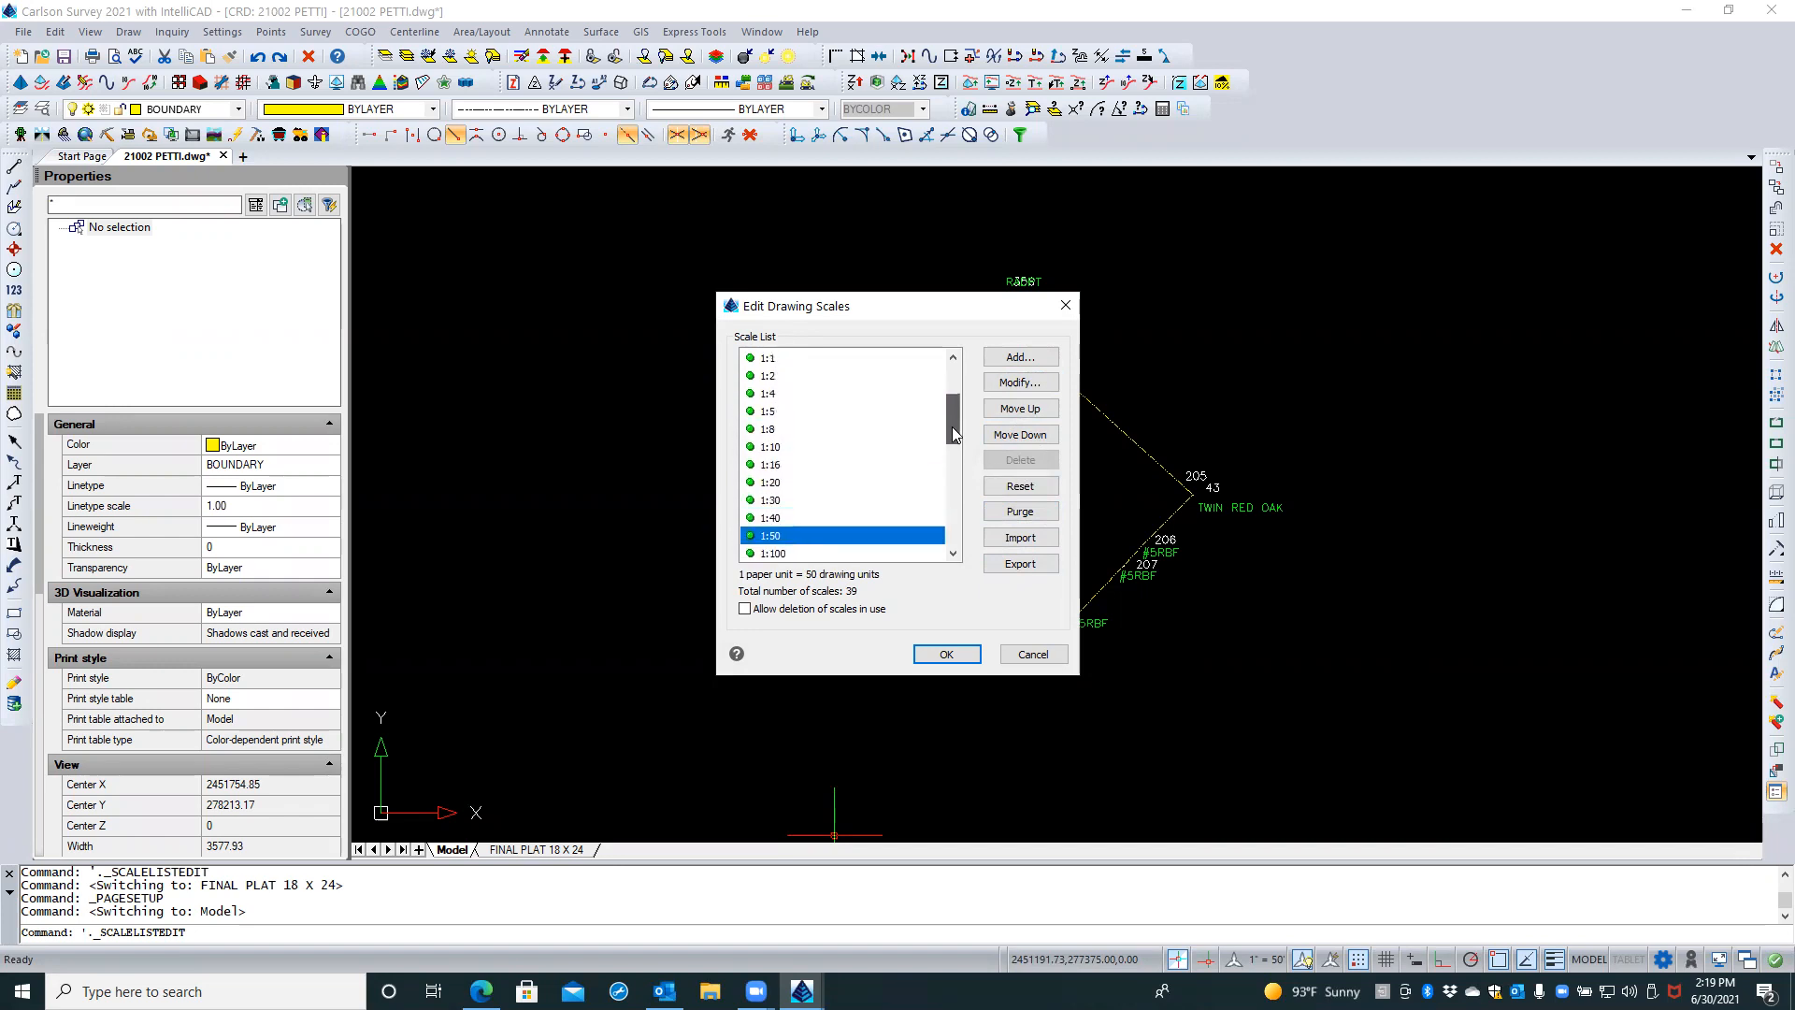
left_click_drag(954, 433, 947, 353)
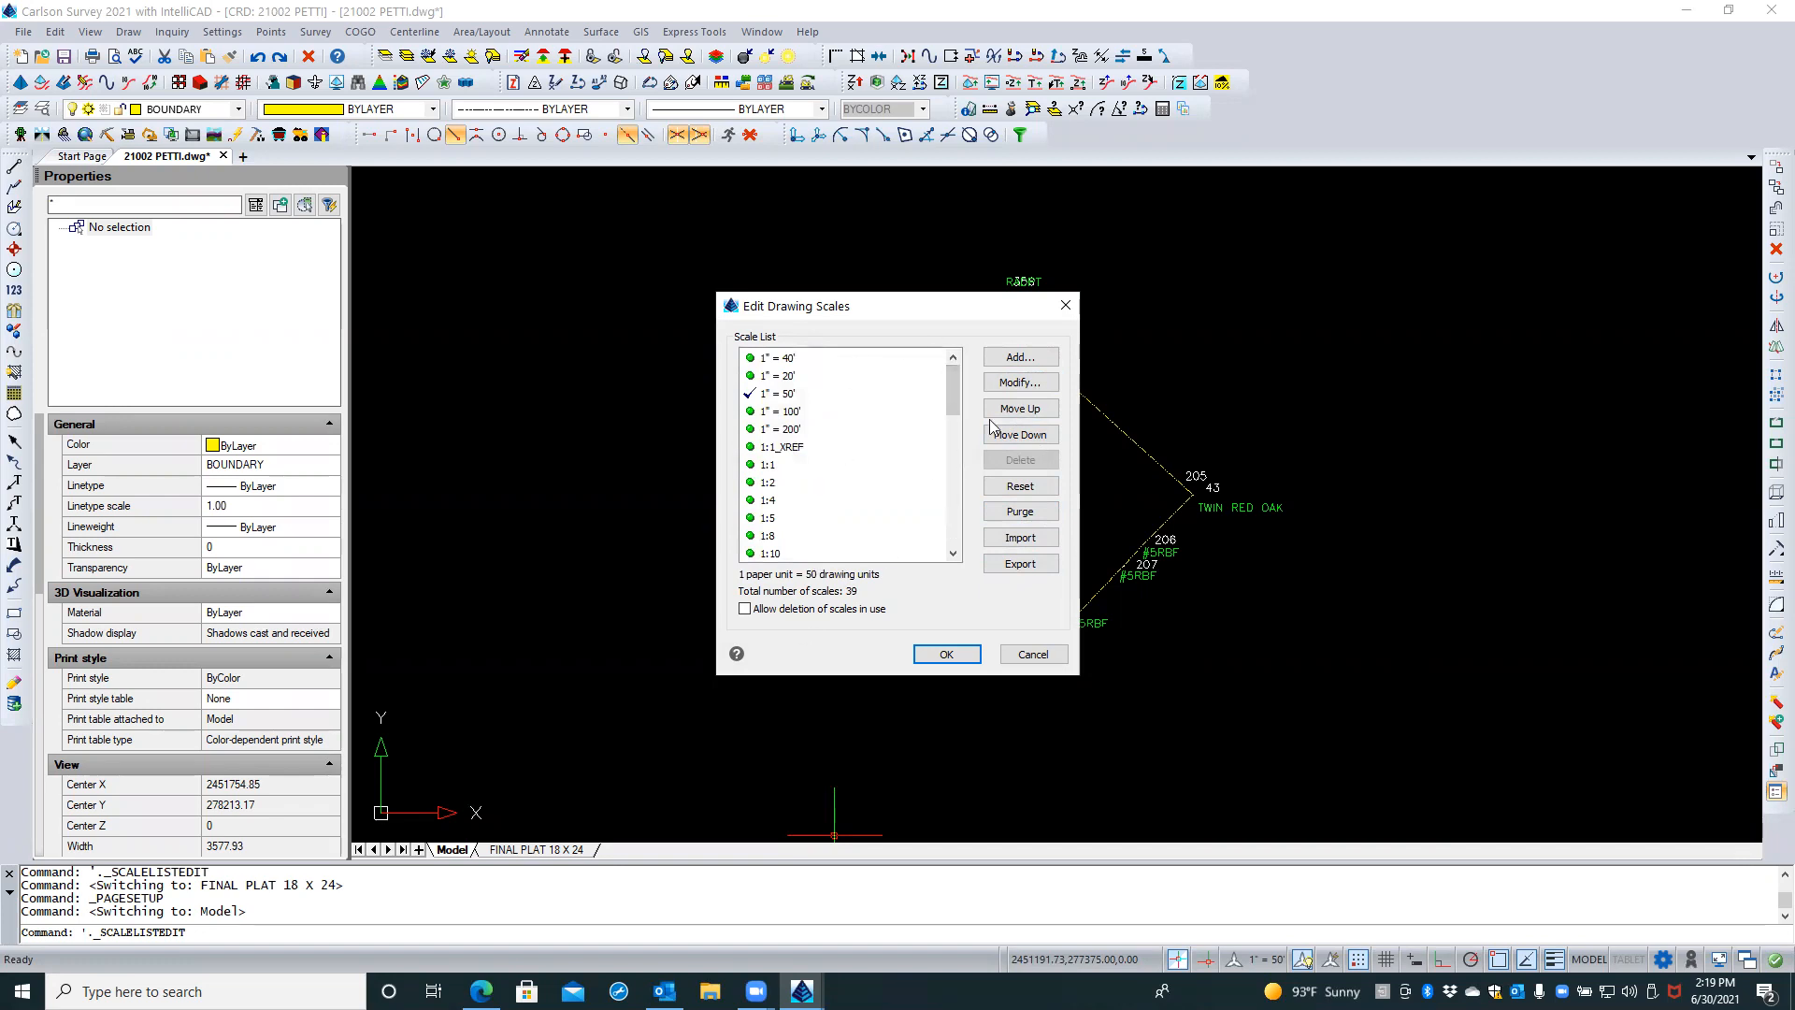
Add a drawing scale named 1" = 60' with 1 paper unit equal to 60 drawing units
left_click(1021, 359)
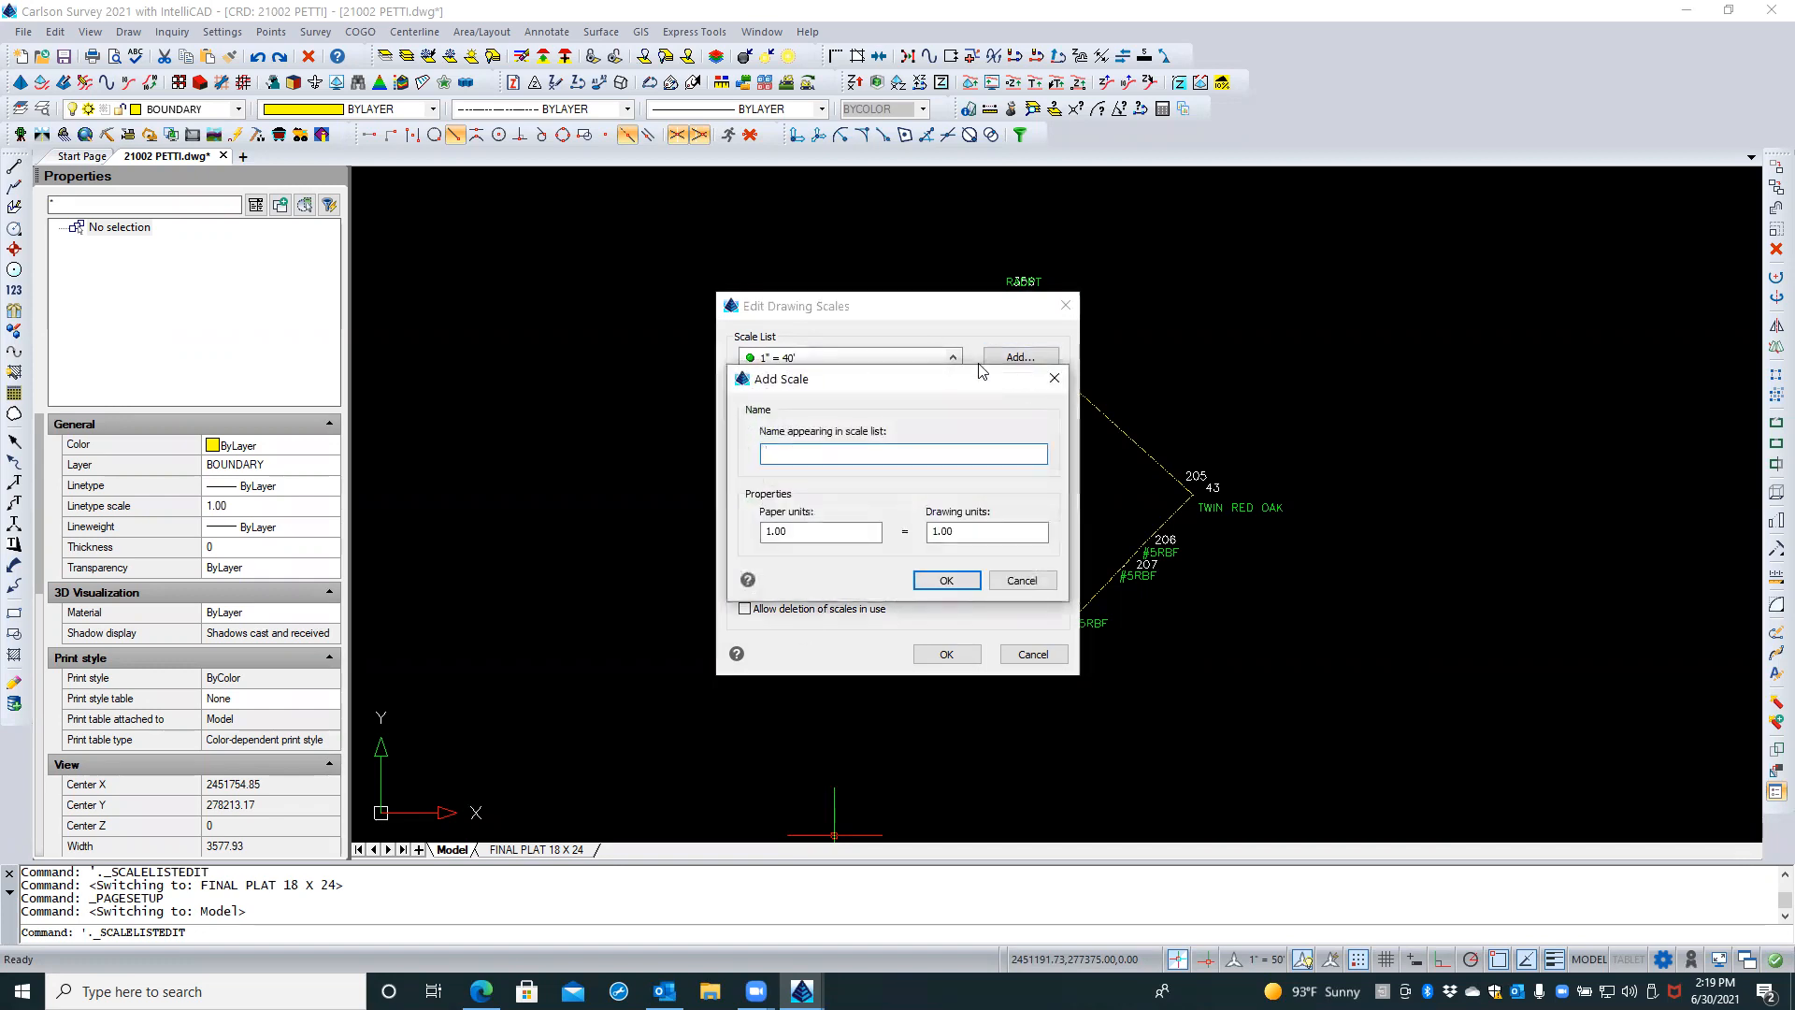
left_click_drag(972, 379, 1155, 273)
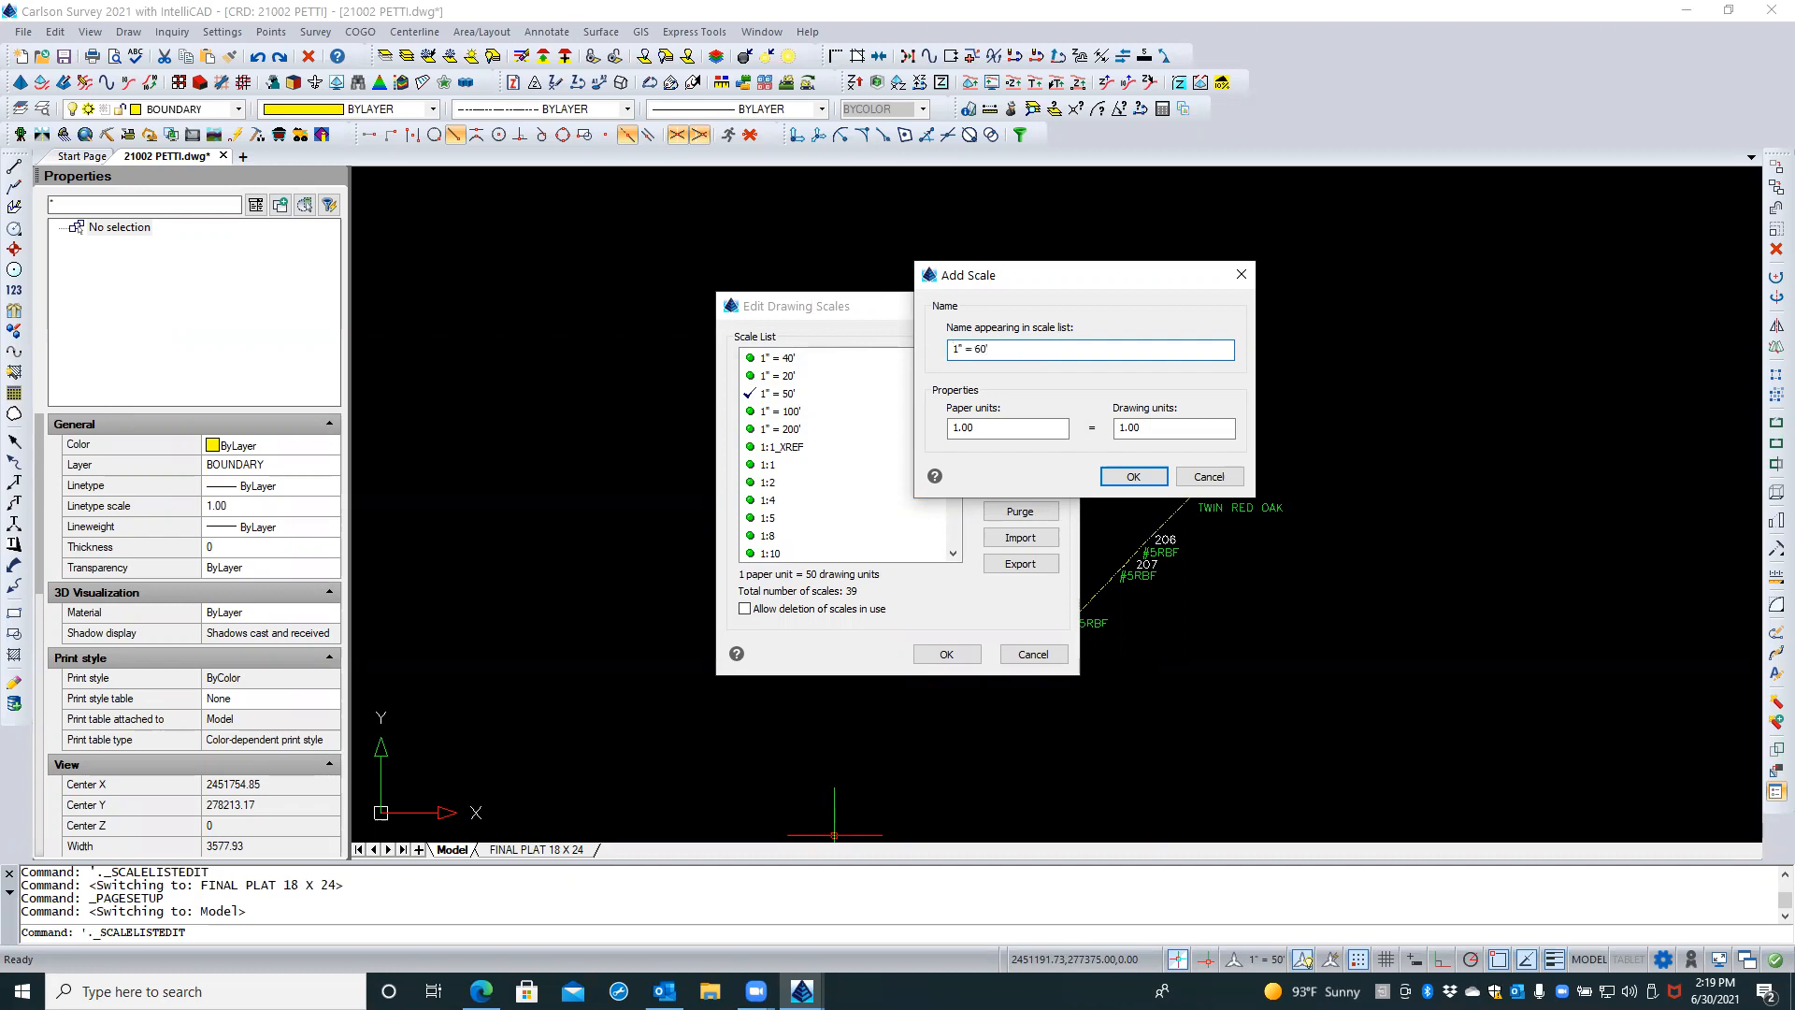
key("Tab")
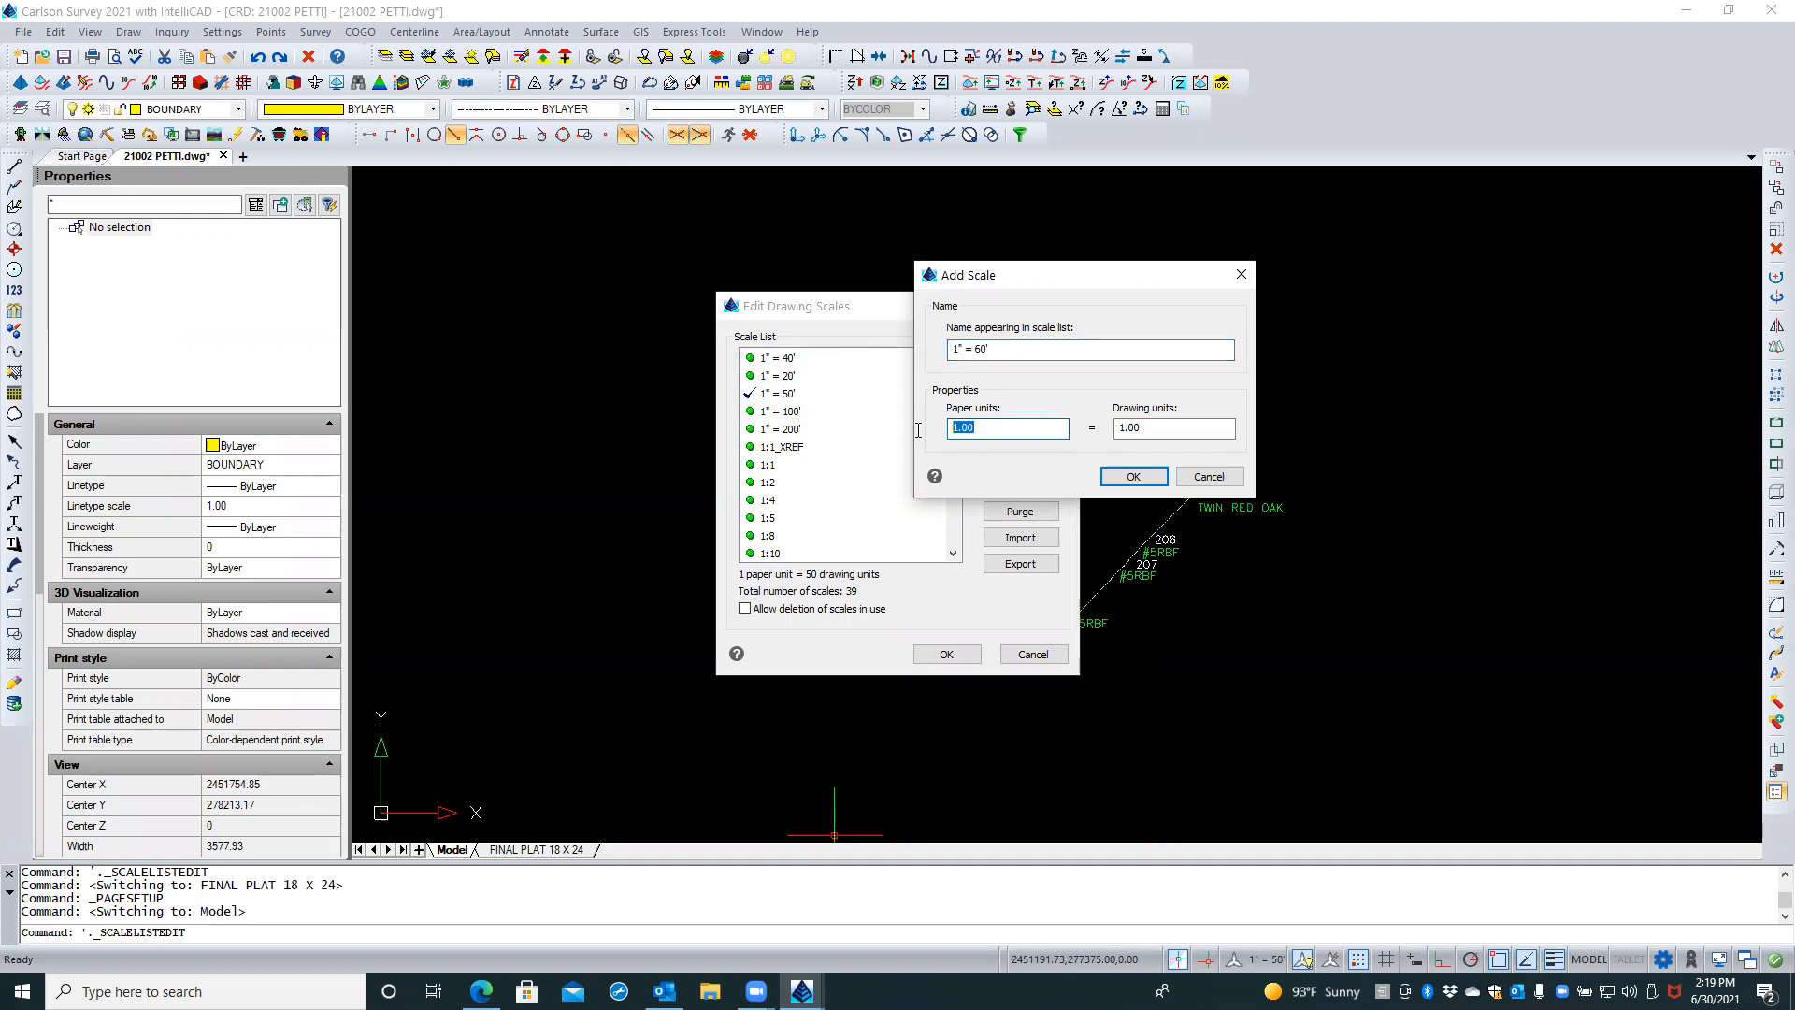
left_click(1158, 426)
double_click(1158, 426)
type("60")
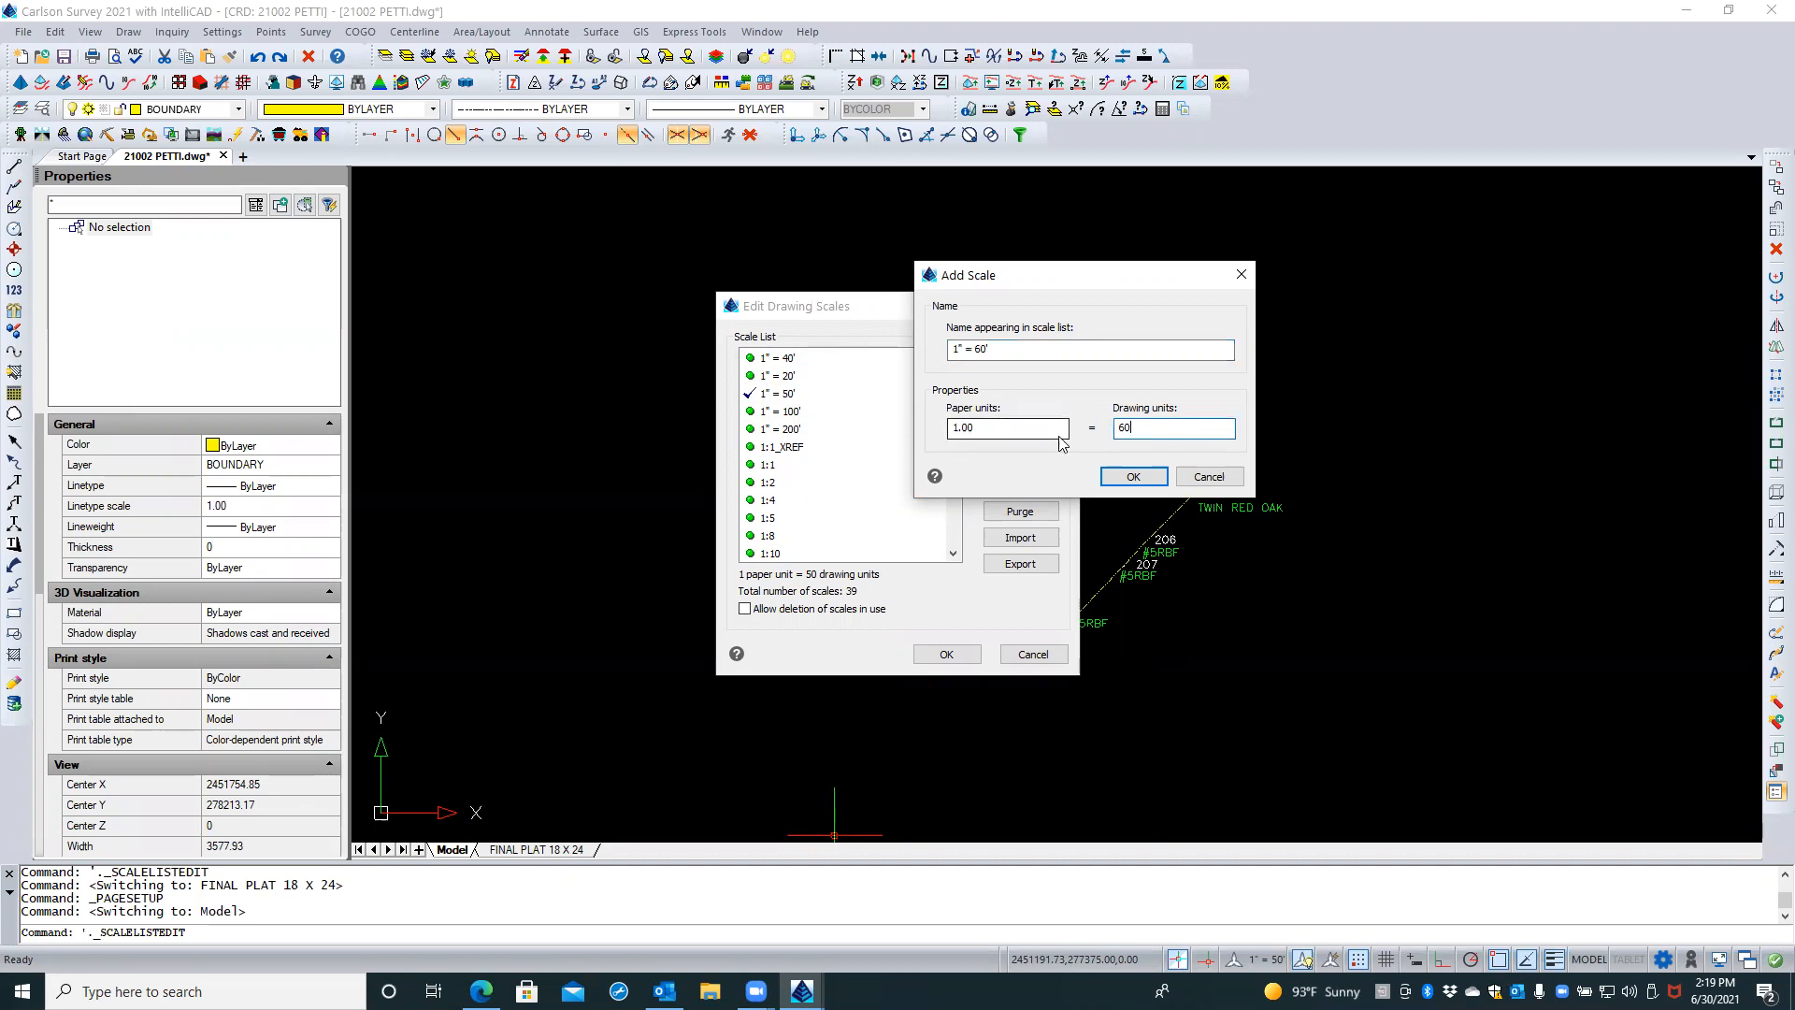
left_click(1138, 480)
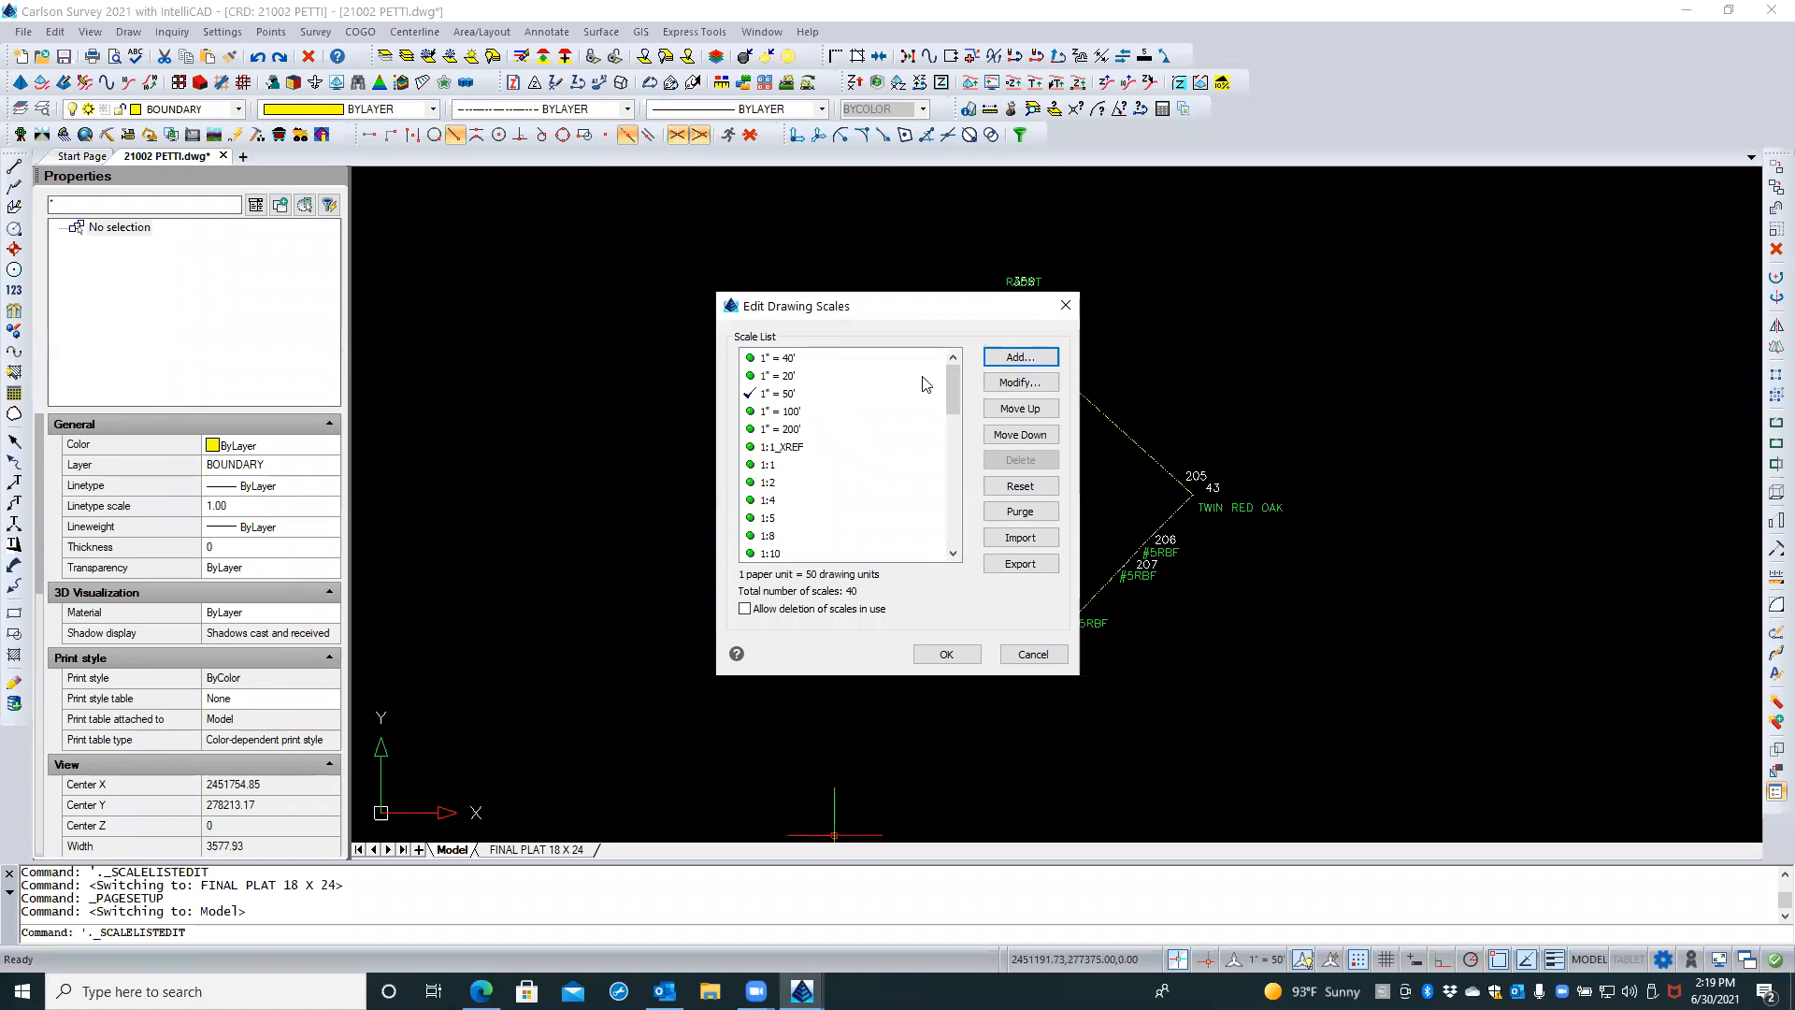
Add a drawing scale named 1" = 80' with 1 paper unit equal to 80 drawing units
left_click(1020, 357)
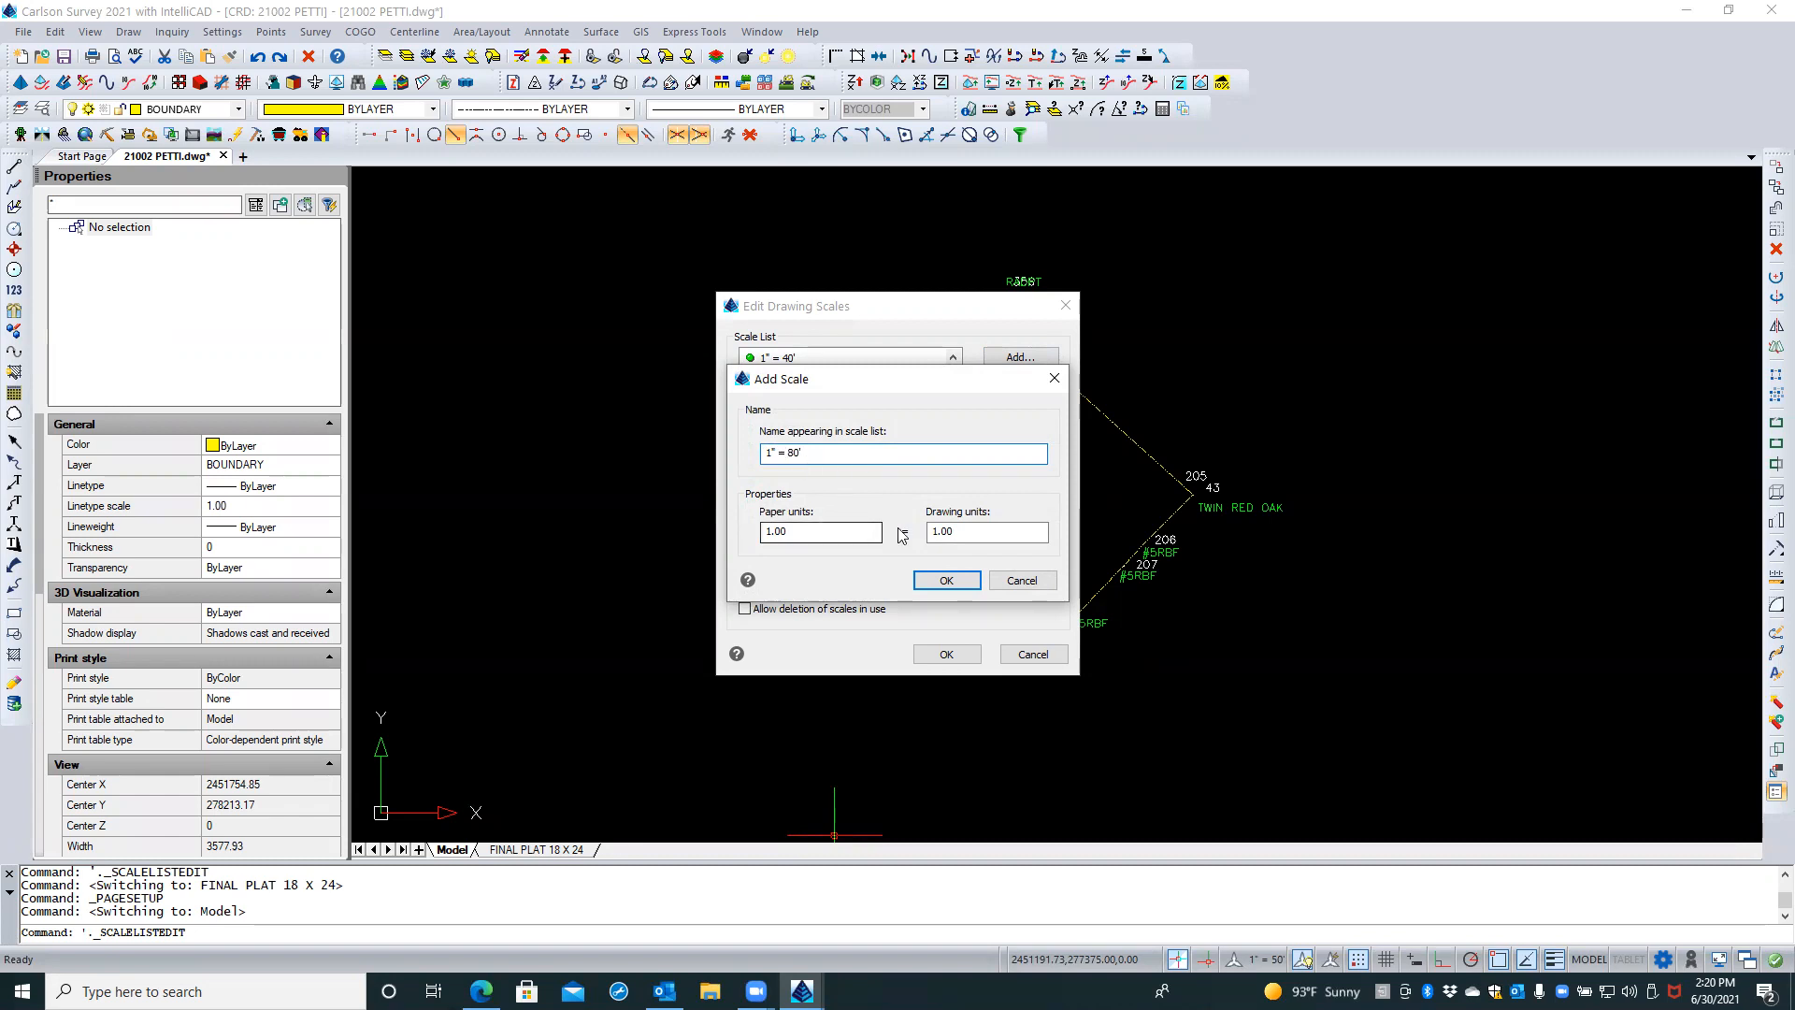
double_click(967, 533)
type("80")
left_click(835, 452)
left_click(945, 580)
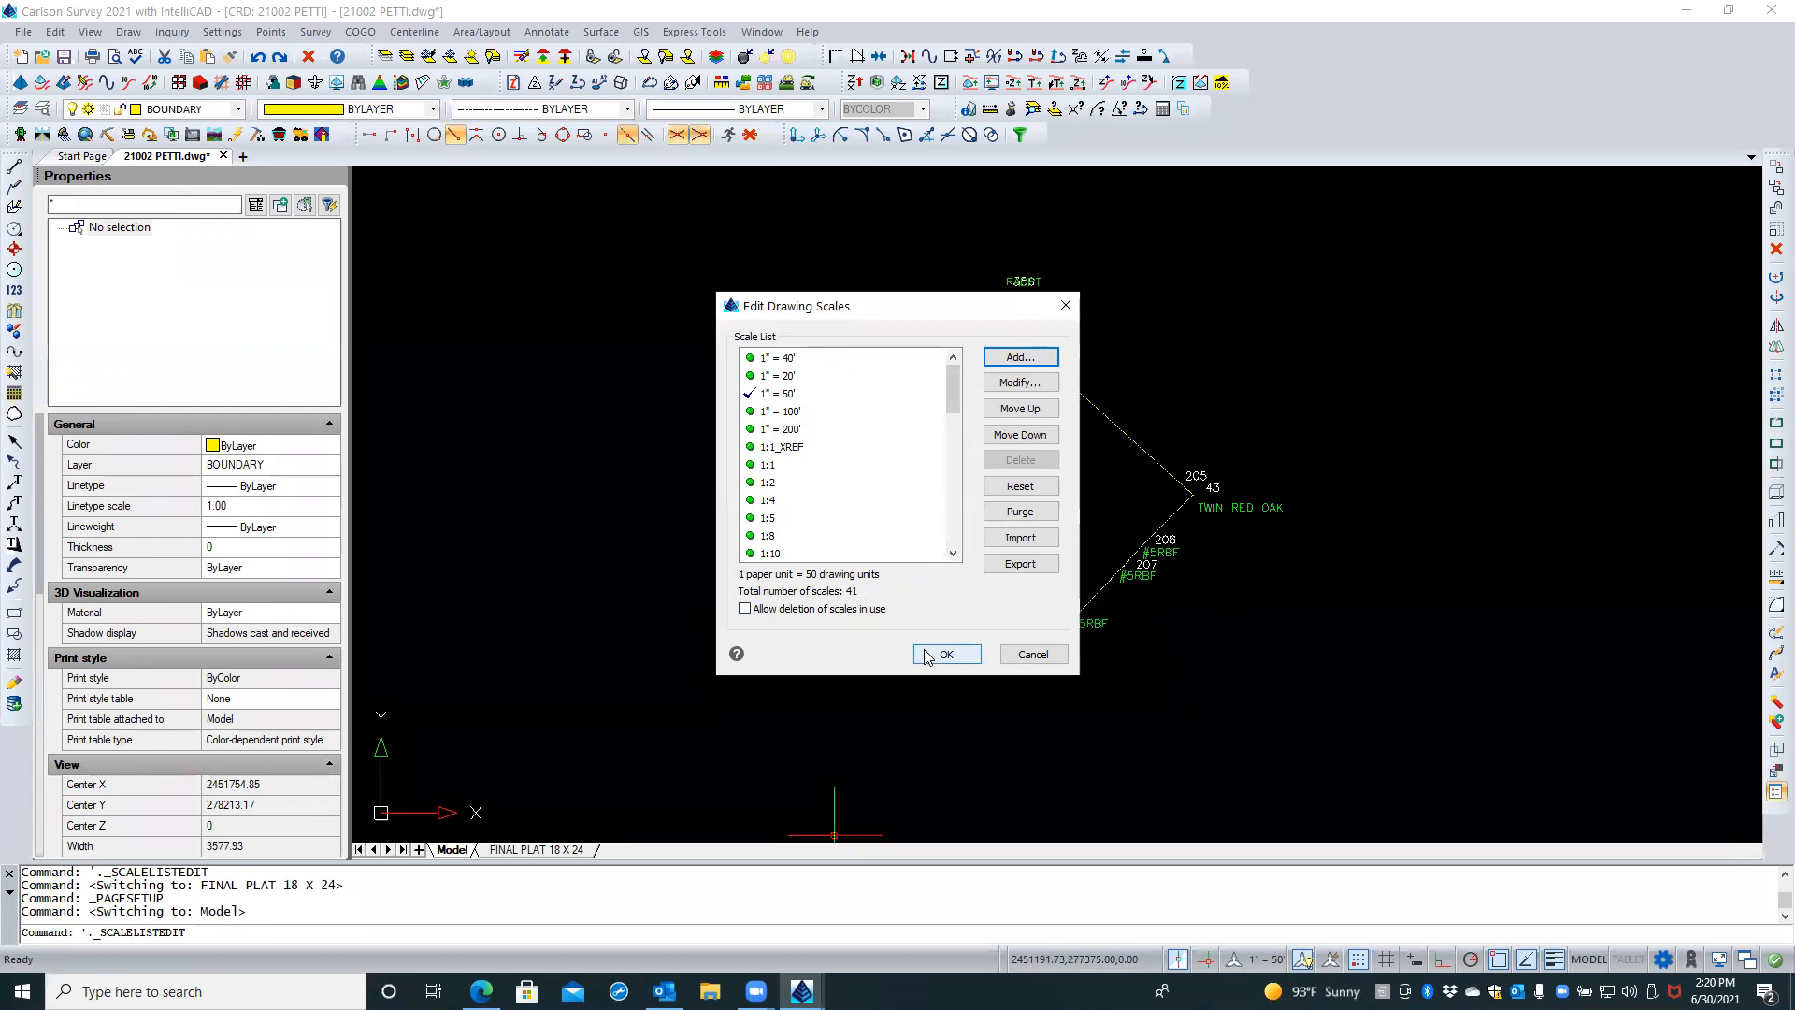
Move the 1" = 20' scale above 1" = 40' in the scale list
left_click_drag(954, 396, 875, 356)
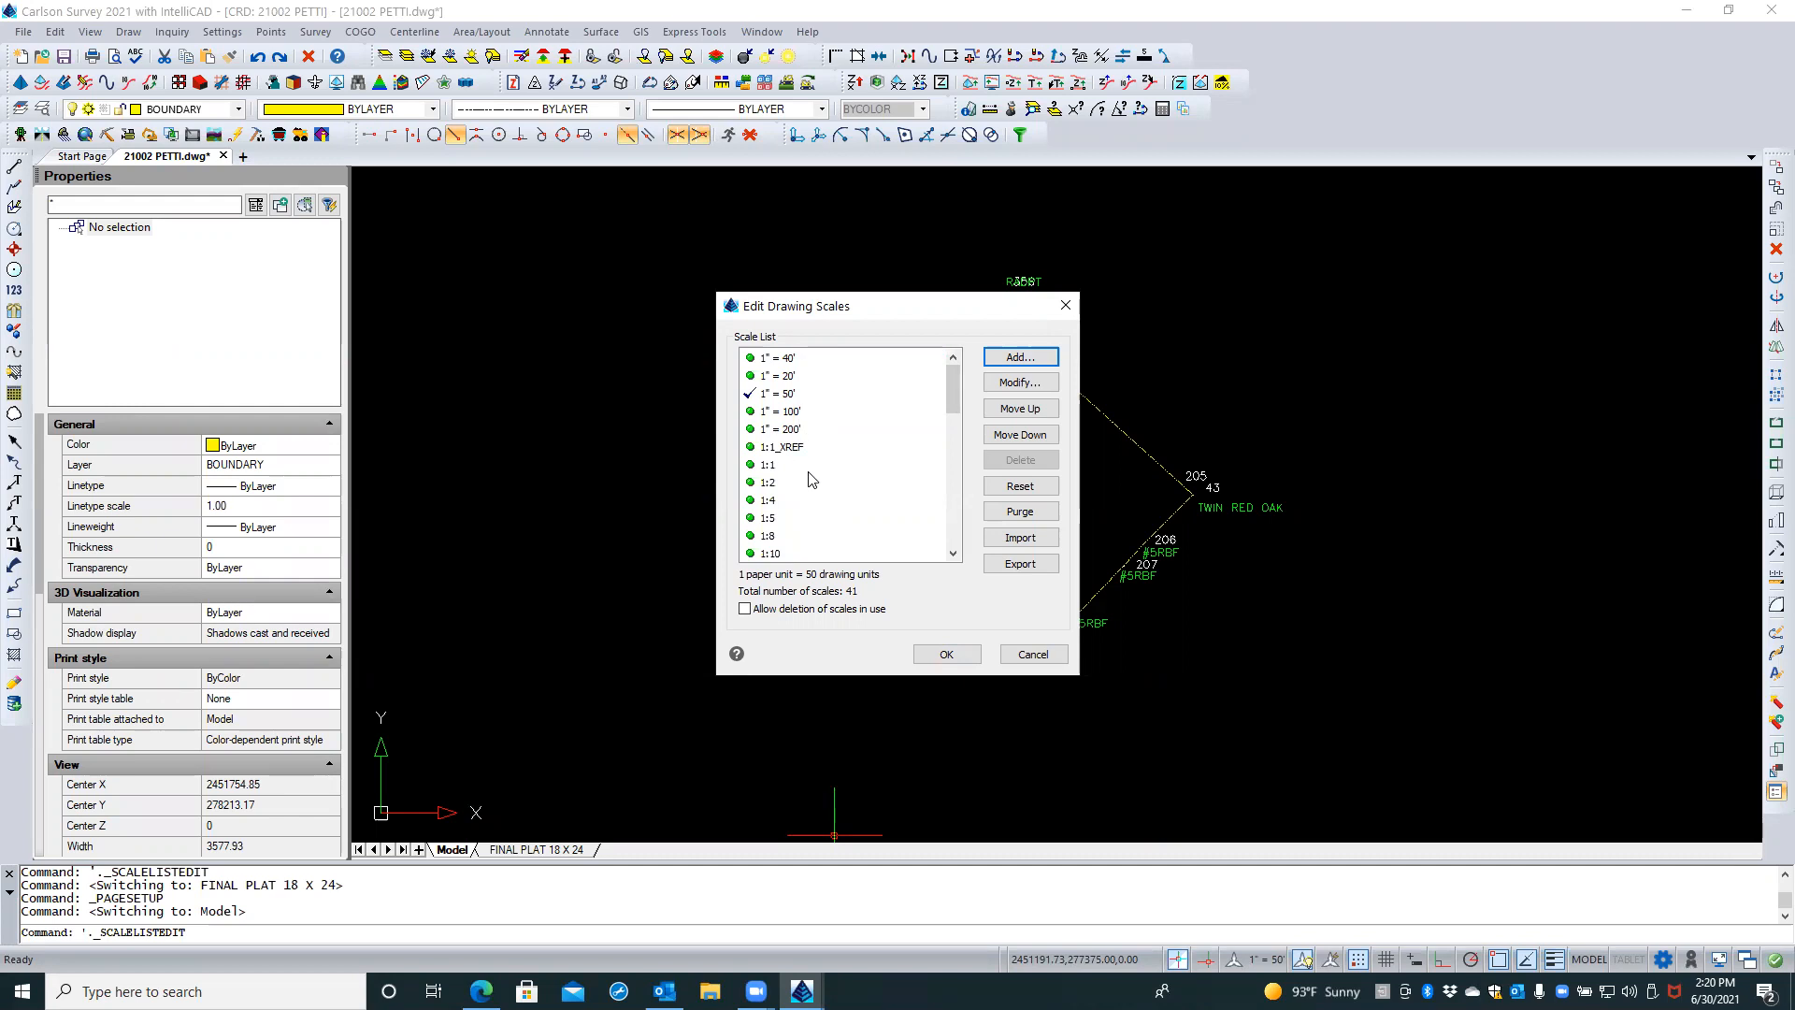
left_click(795, 378)
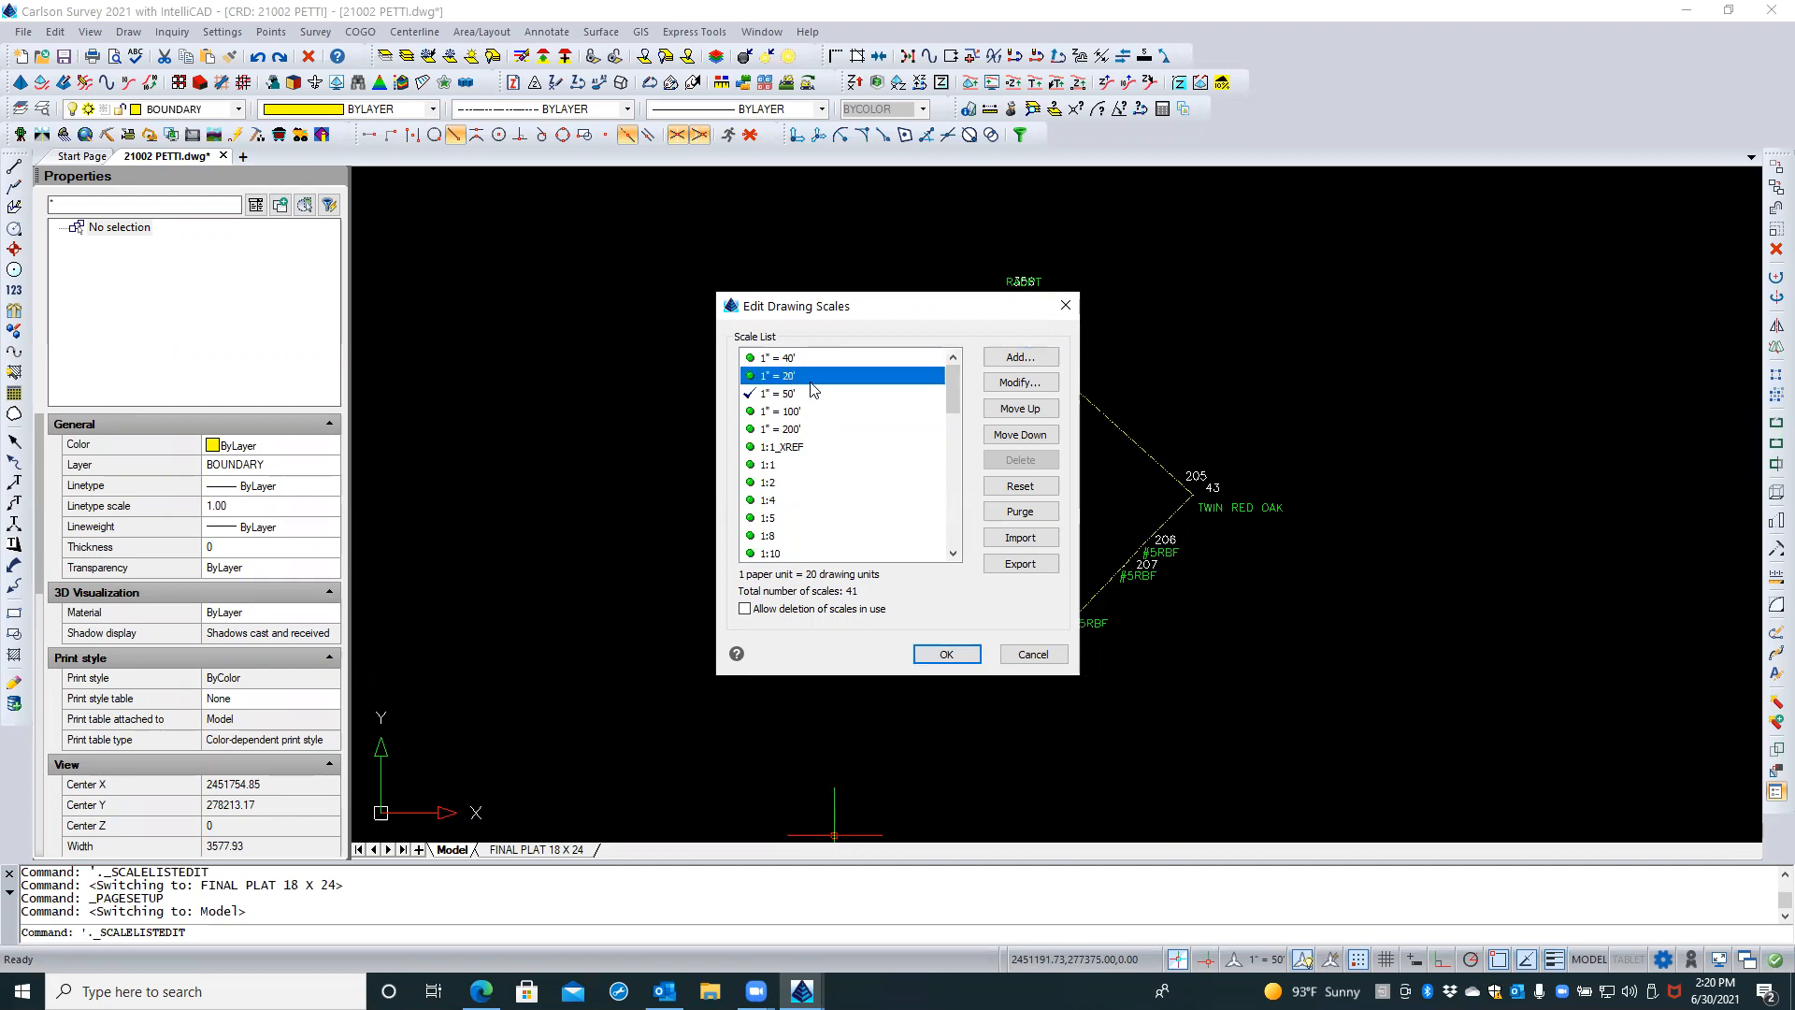
left_click(1017, 409)
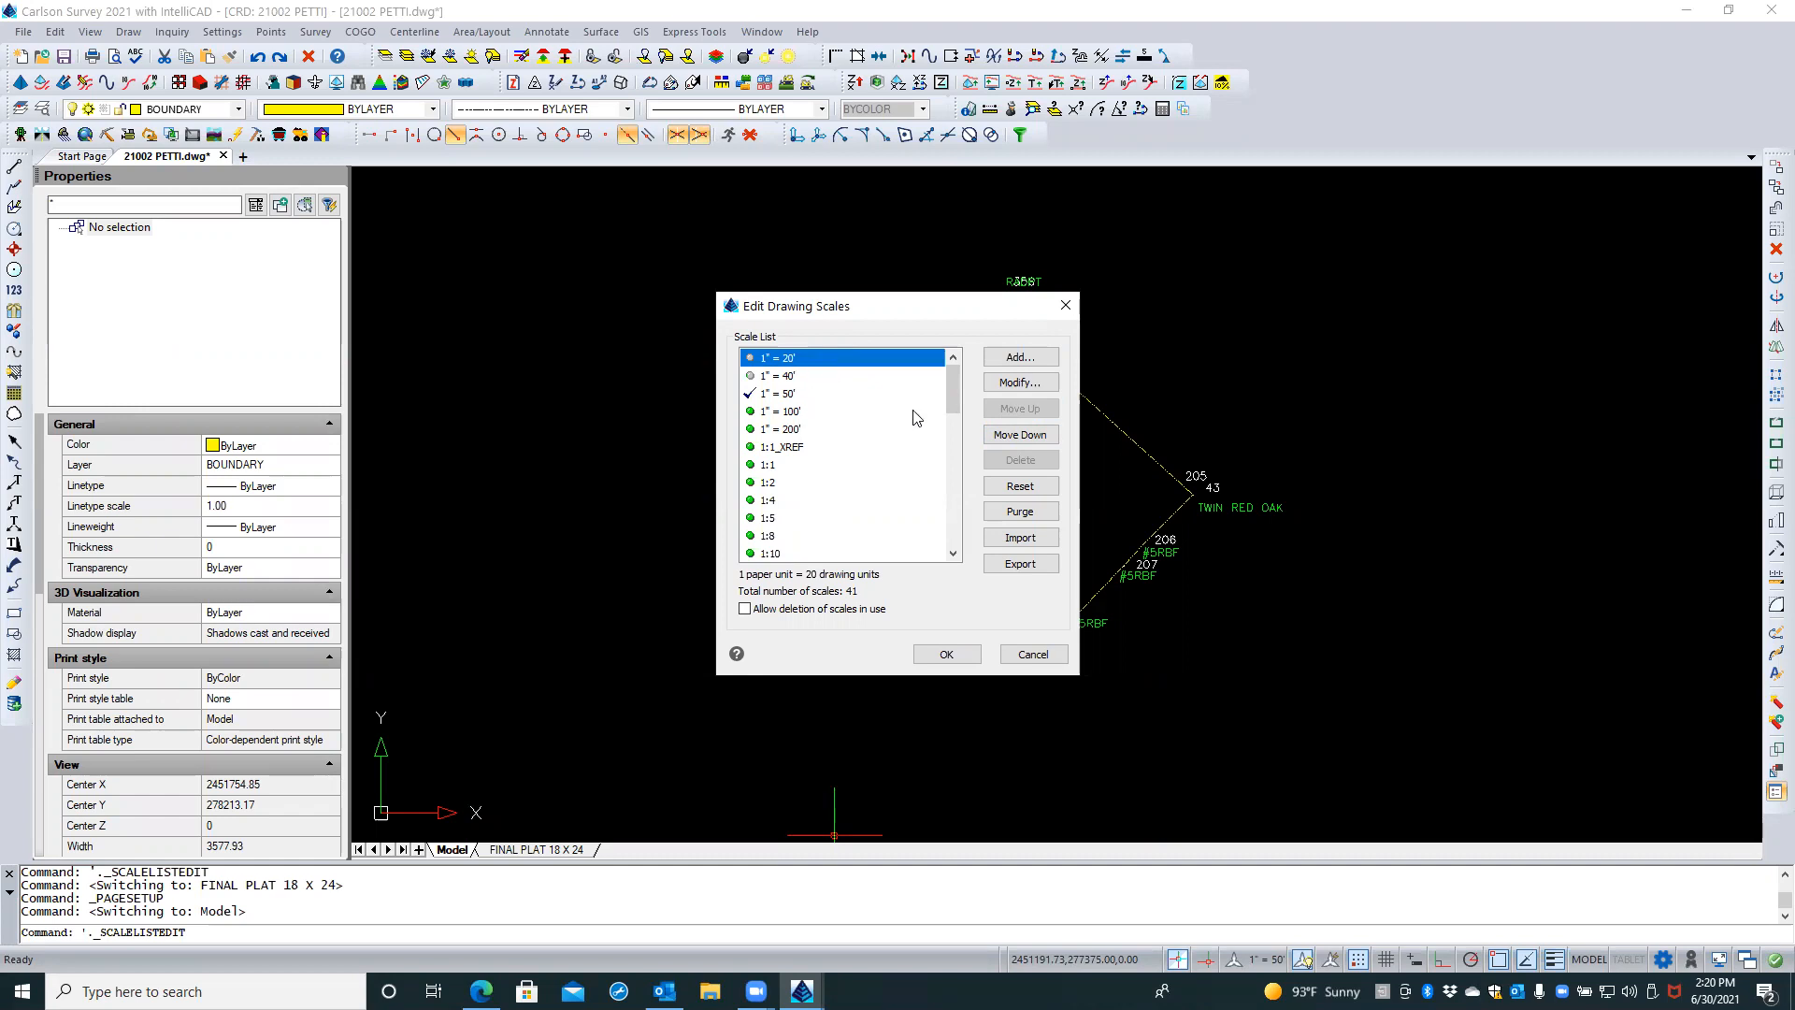
Move the 1" = 60' scale up the drawing scale list to sit between 1" = 50' and 1" = 100'
left_click_drag(954, 404, 957, 542)
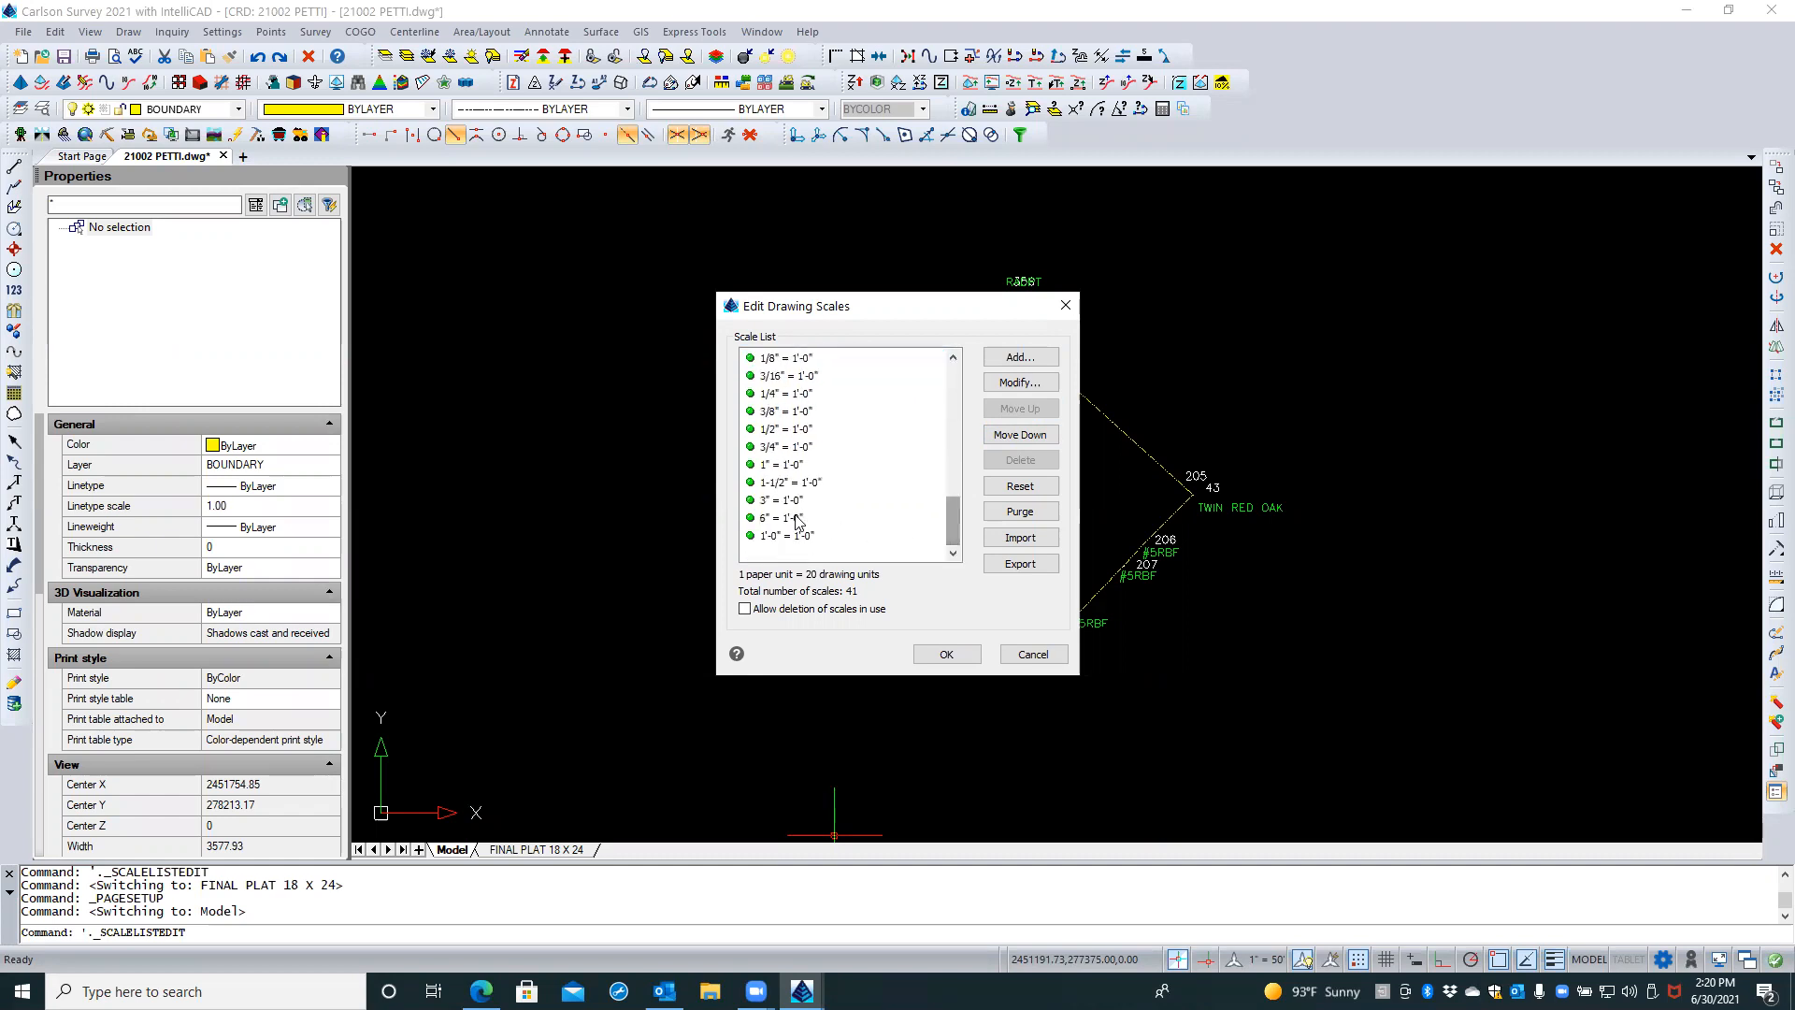
left_click(942, 531)
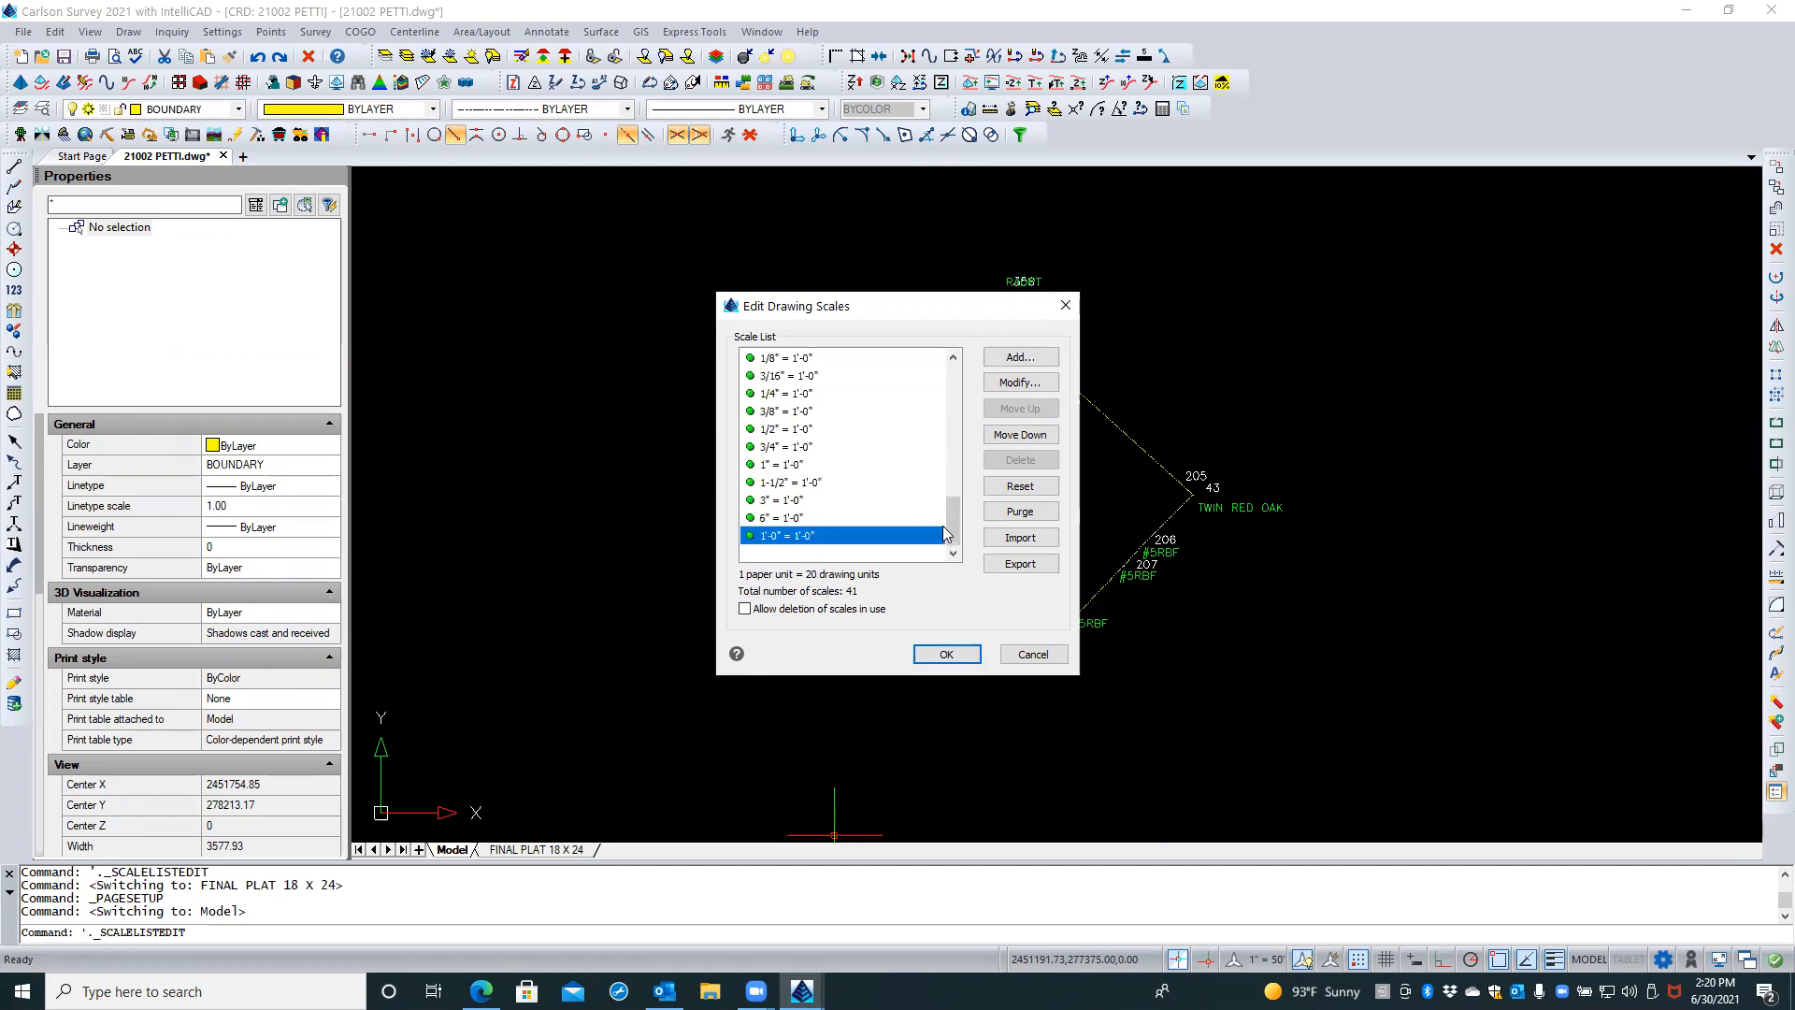
mouse_move(942, 526)
left_mouse_down()
mouse_move(945, 499)
mouse_move(949, 547)
mouse_move(955, 454)
left_mouse_up()
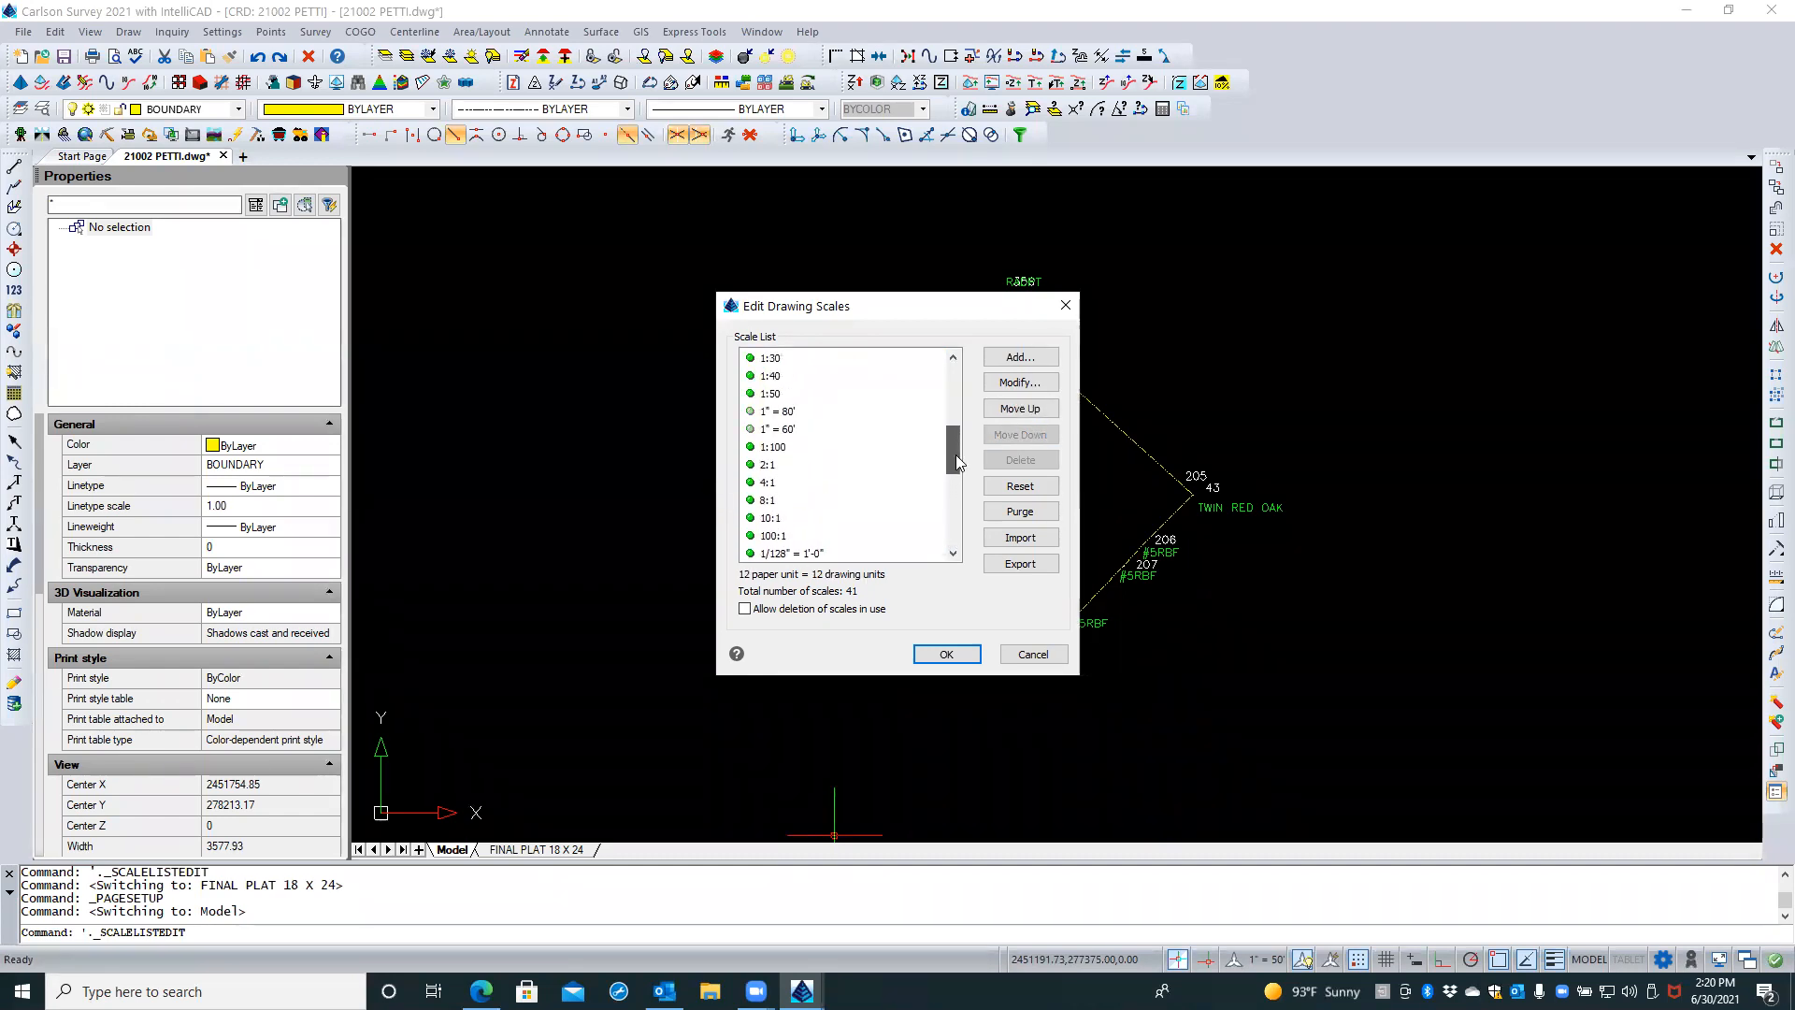
left_click(801, 428)
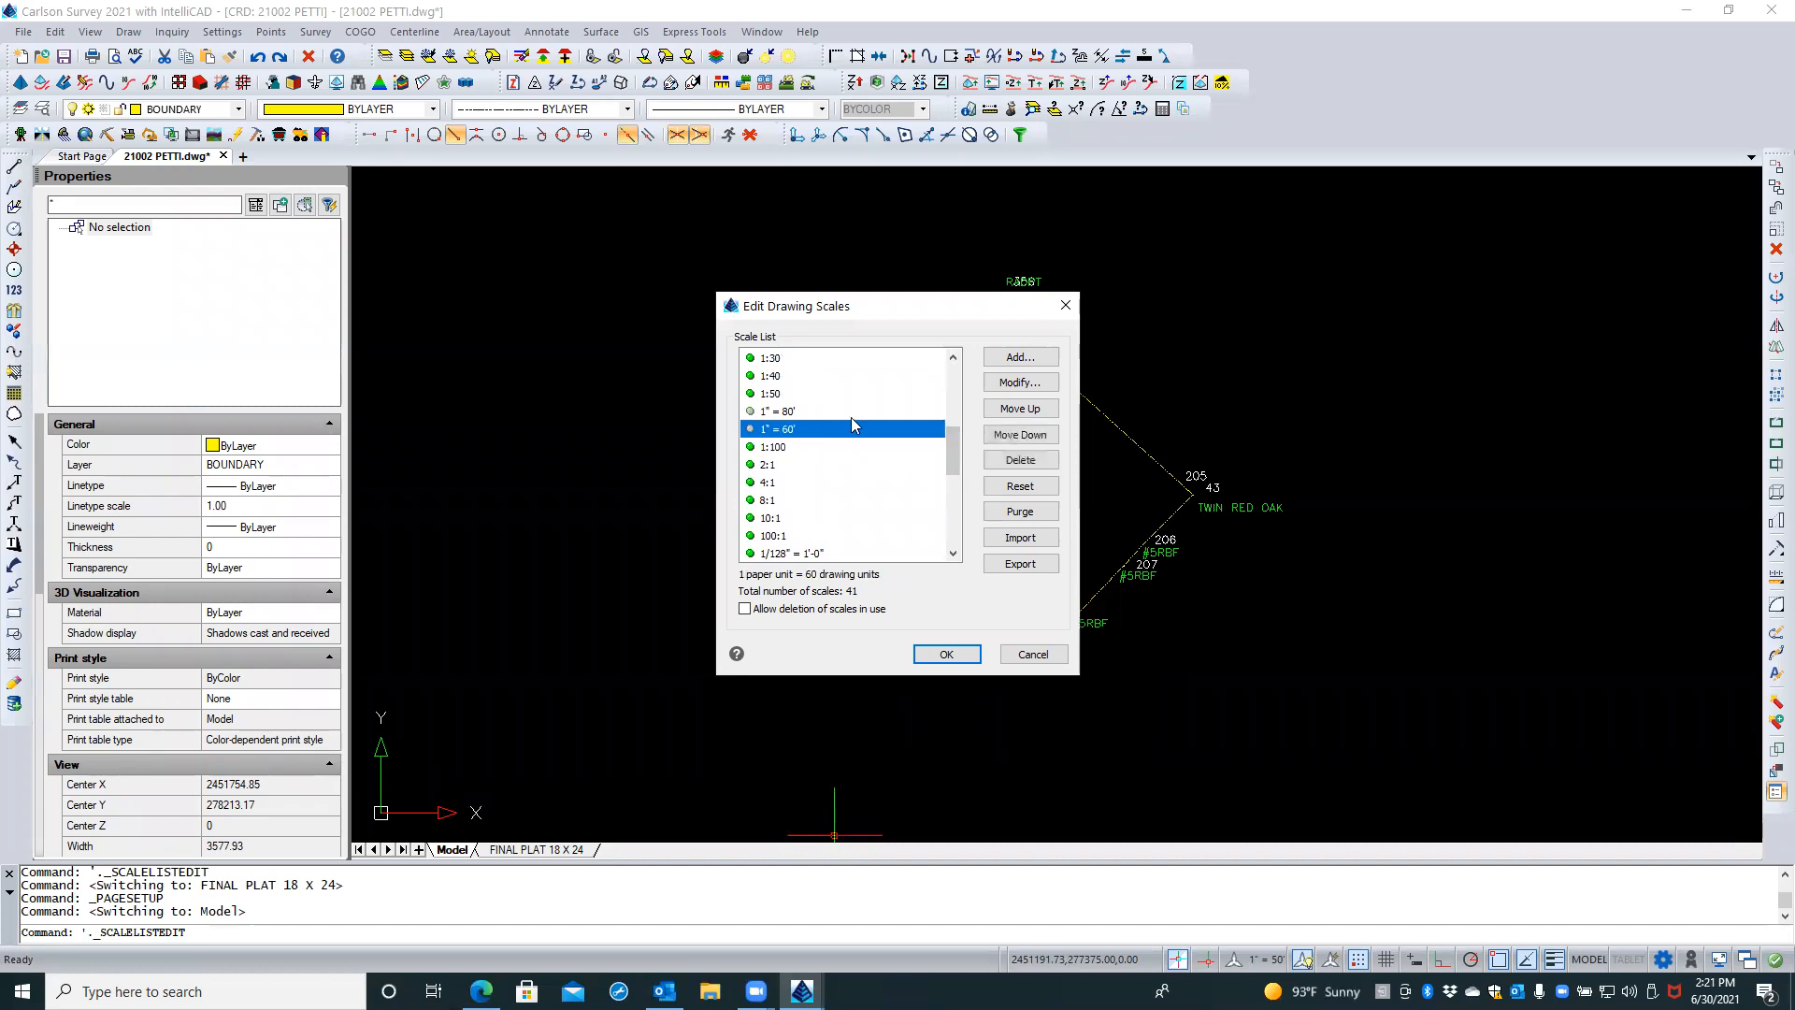
left_click(997, 408)
left_click(997, 407)
left_click(996, 407)
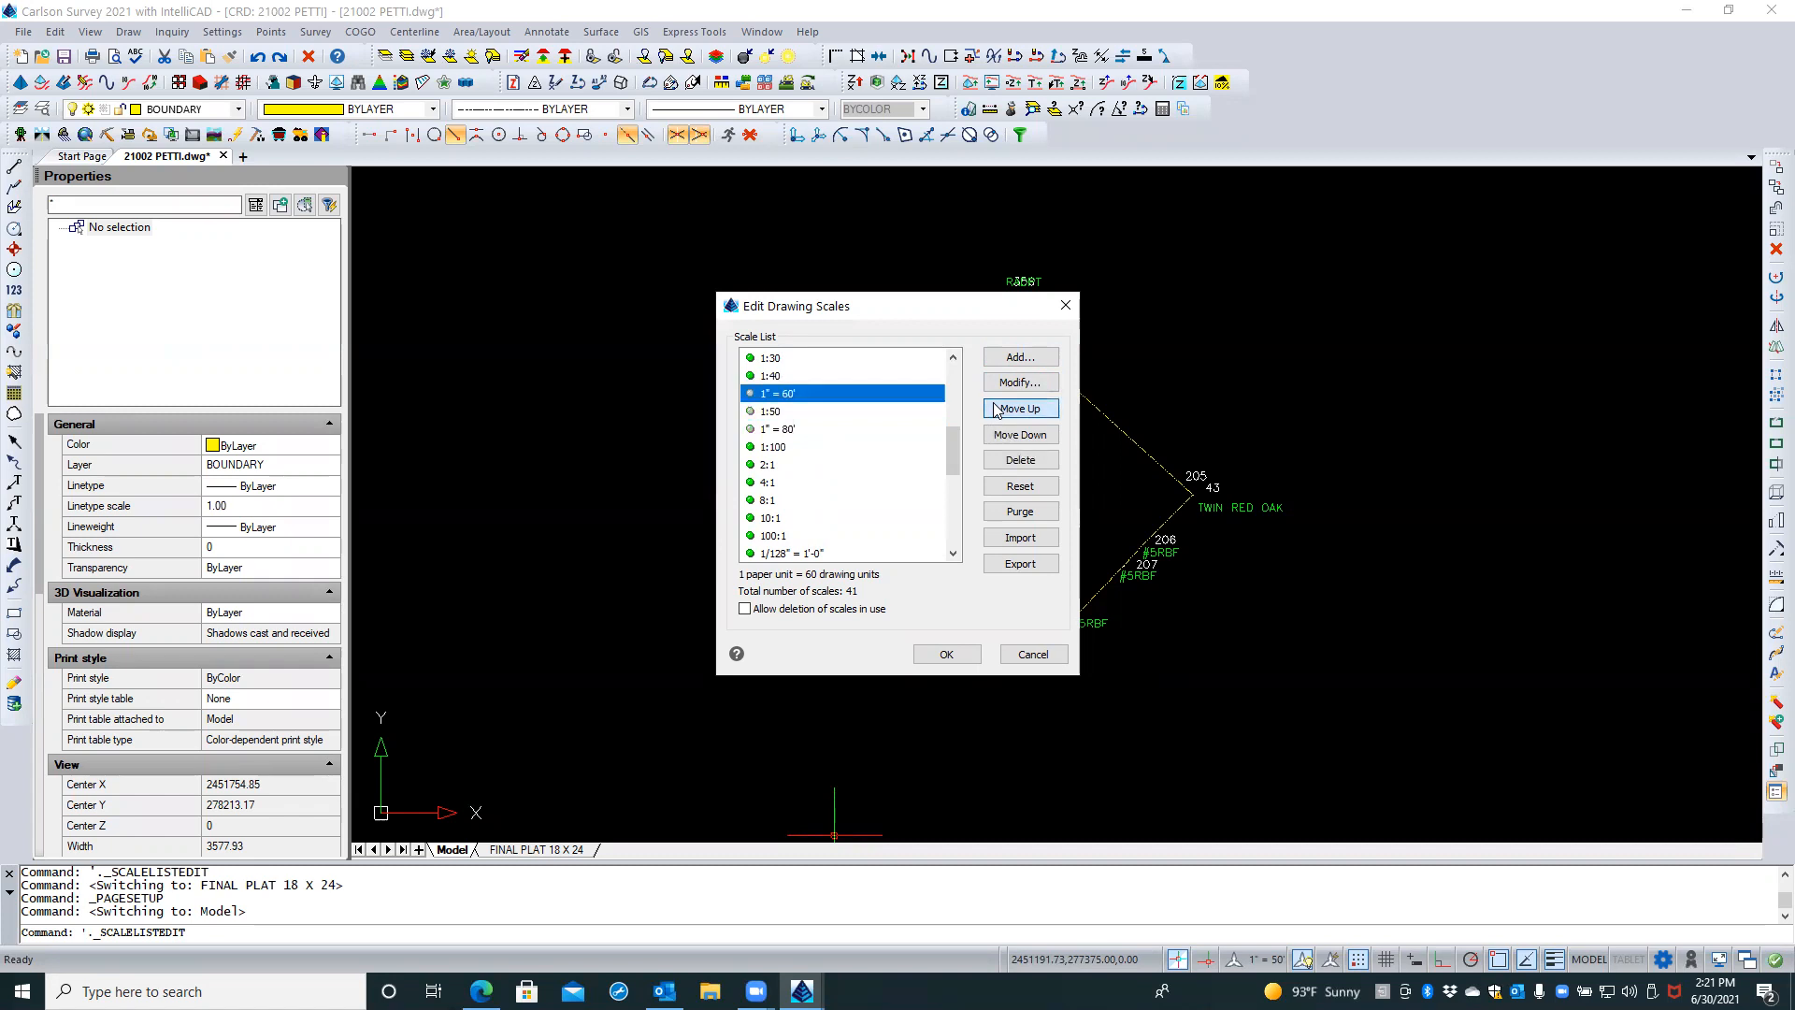
left_click(996, 409)
left_click(995, 409)
left_click(997, 410)
left_click(997, 409)
left_click(997, 410)
left_click(997, 410)
left_click(997, 410)
left_click(996, 410)
left_click(997, 410)
left_click(996, 410)
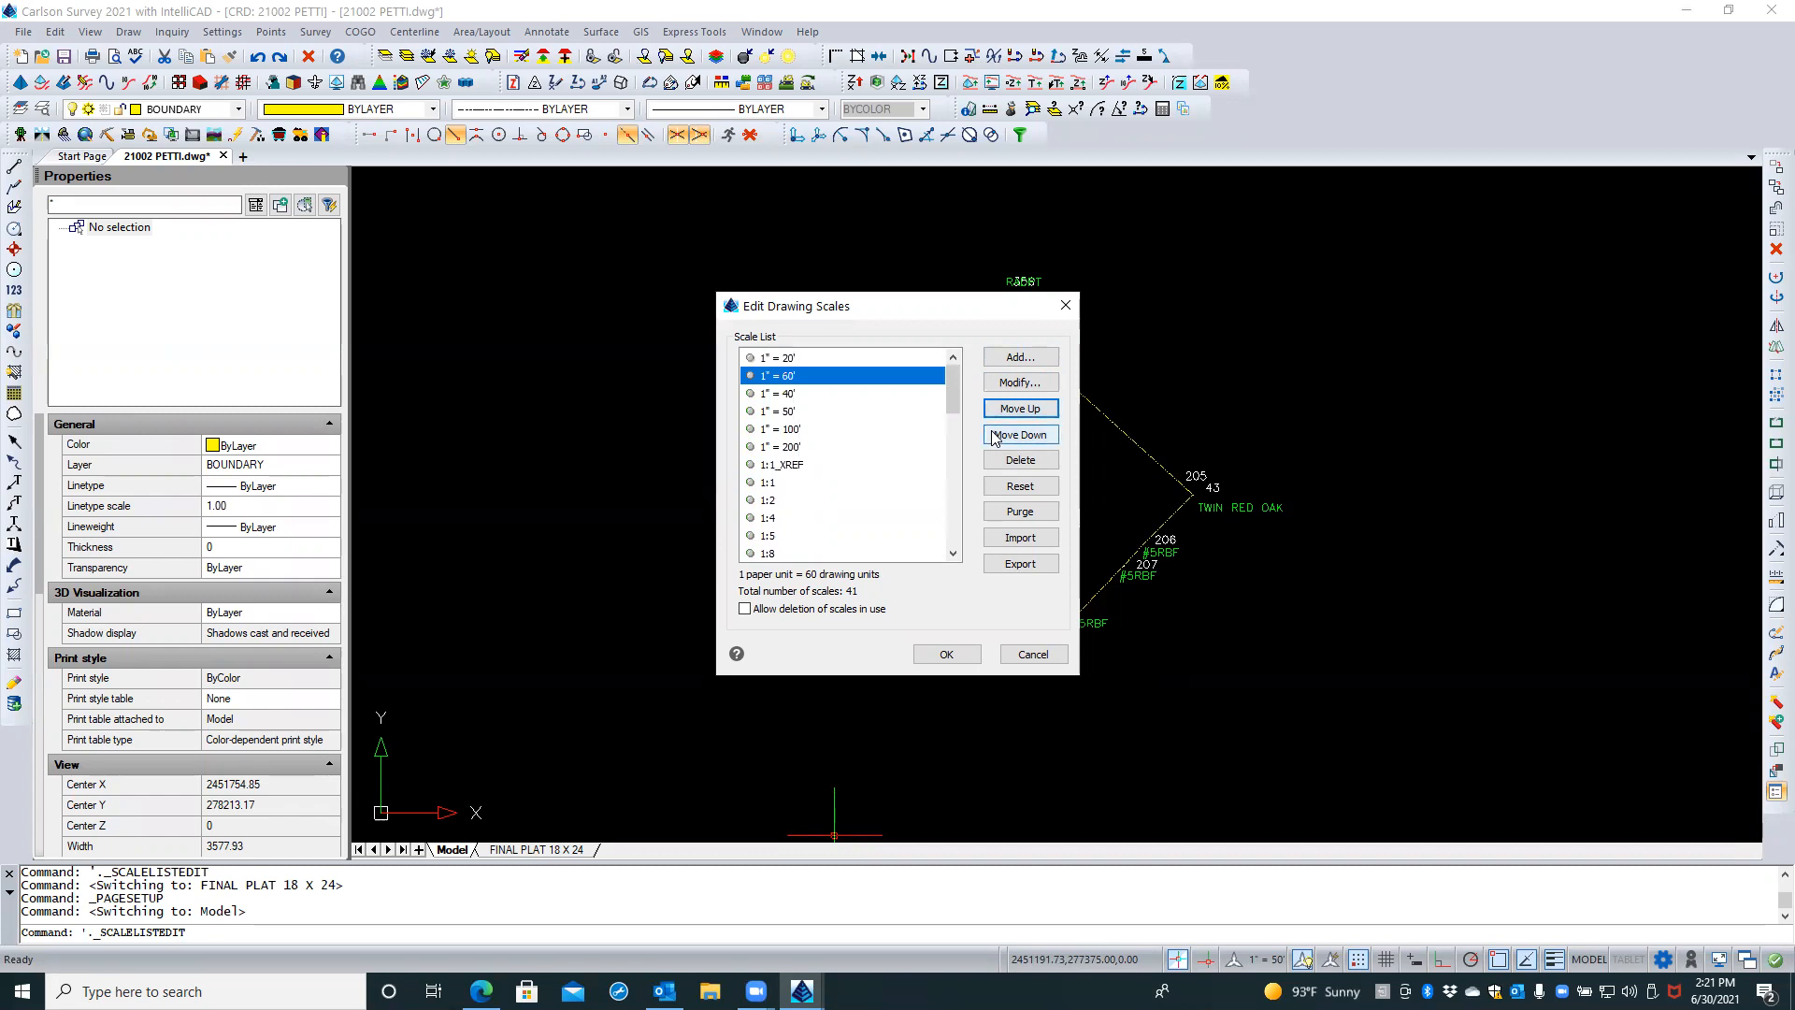
left_click(995, 435)
left_click(995, 436)
left_click(995, 435)
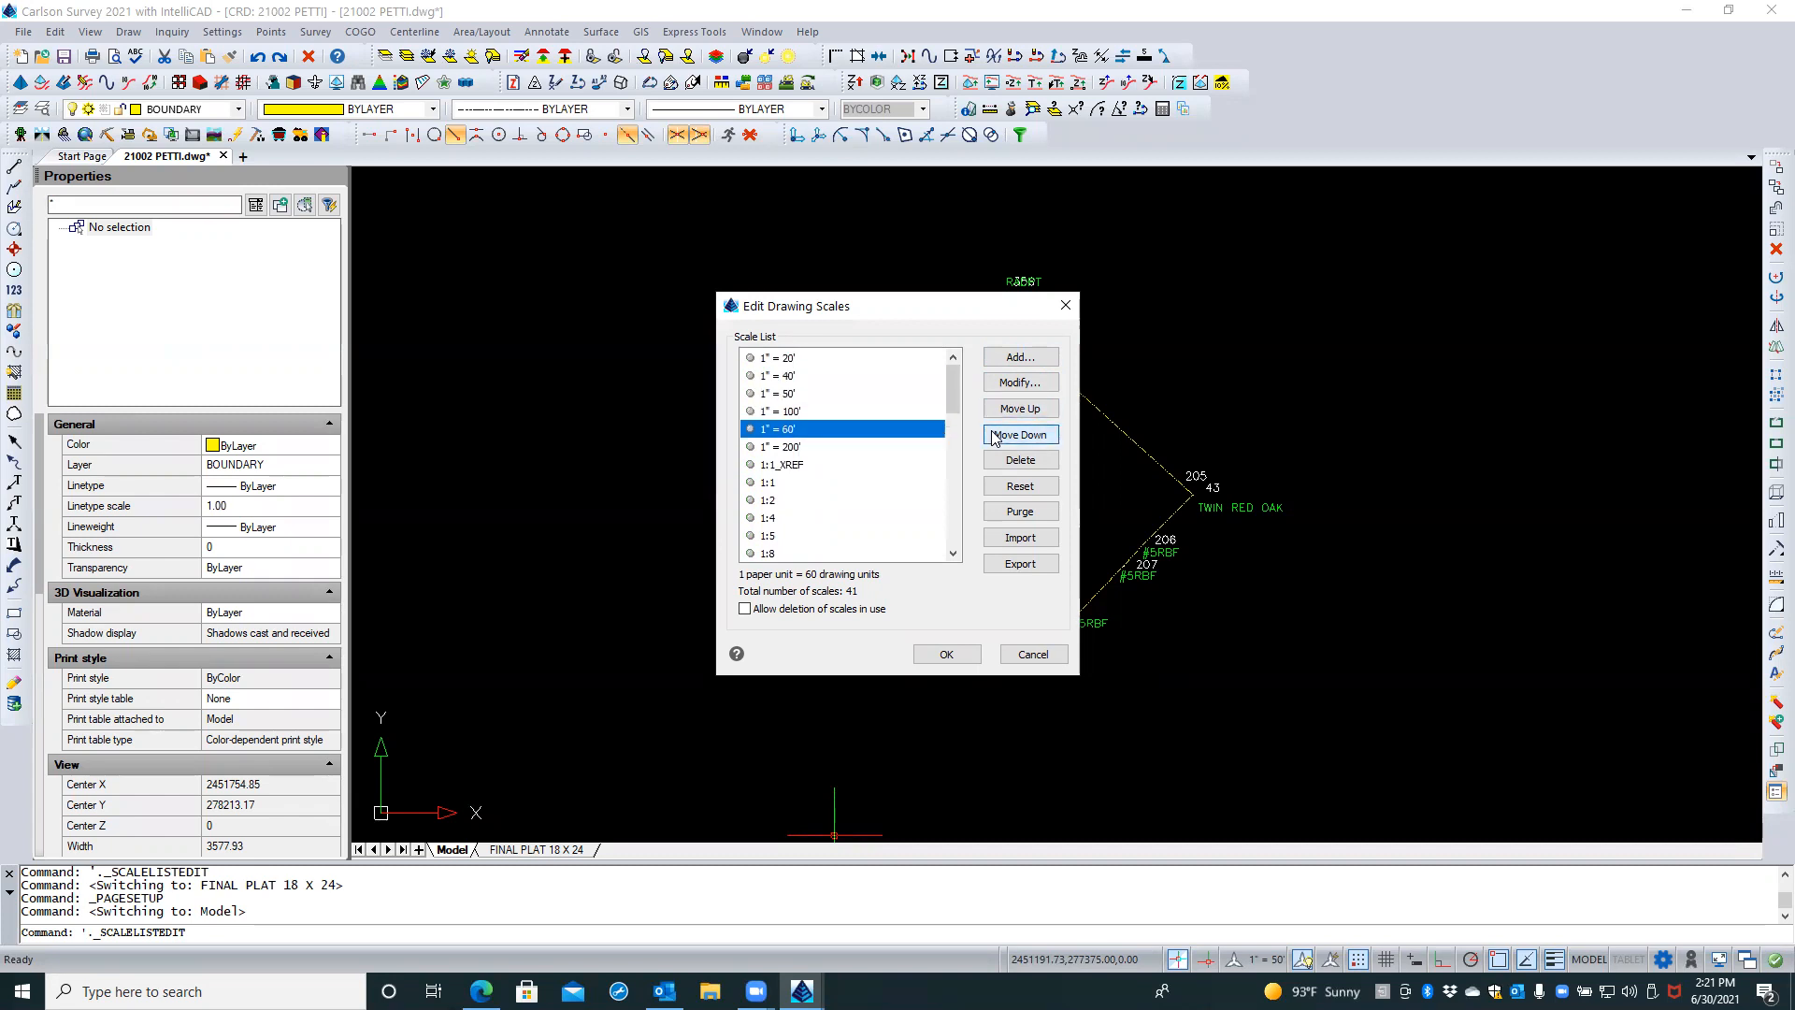
left_click(997, 409)
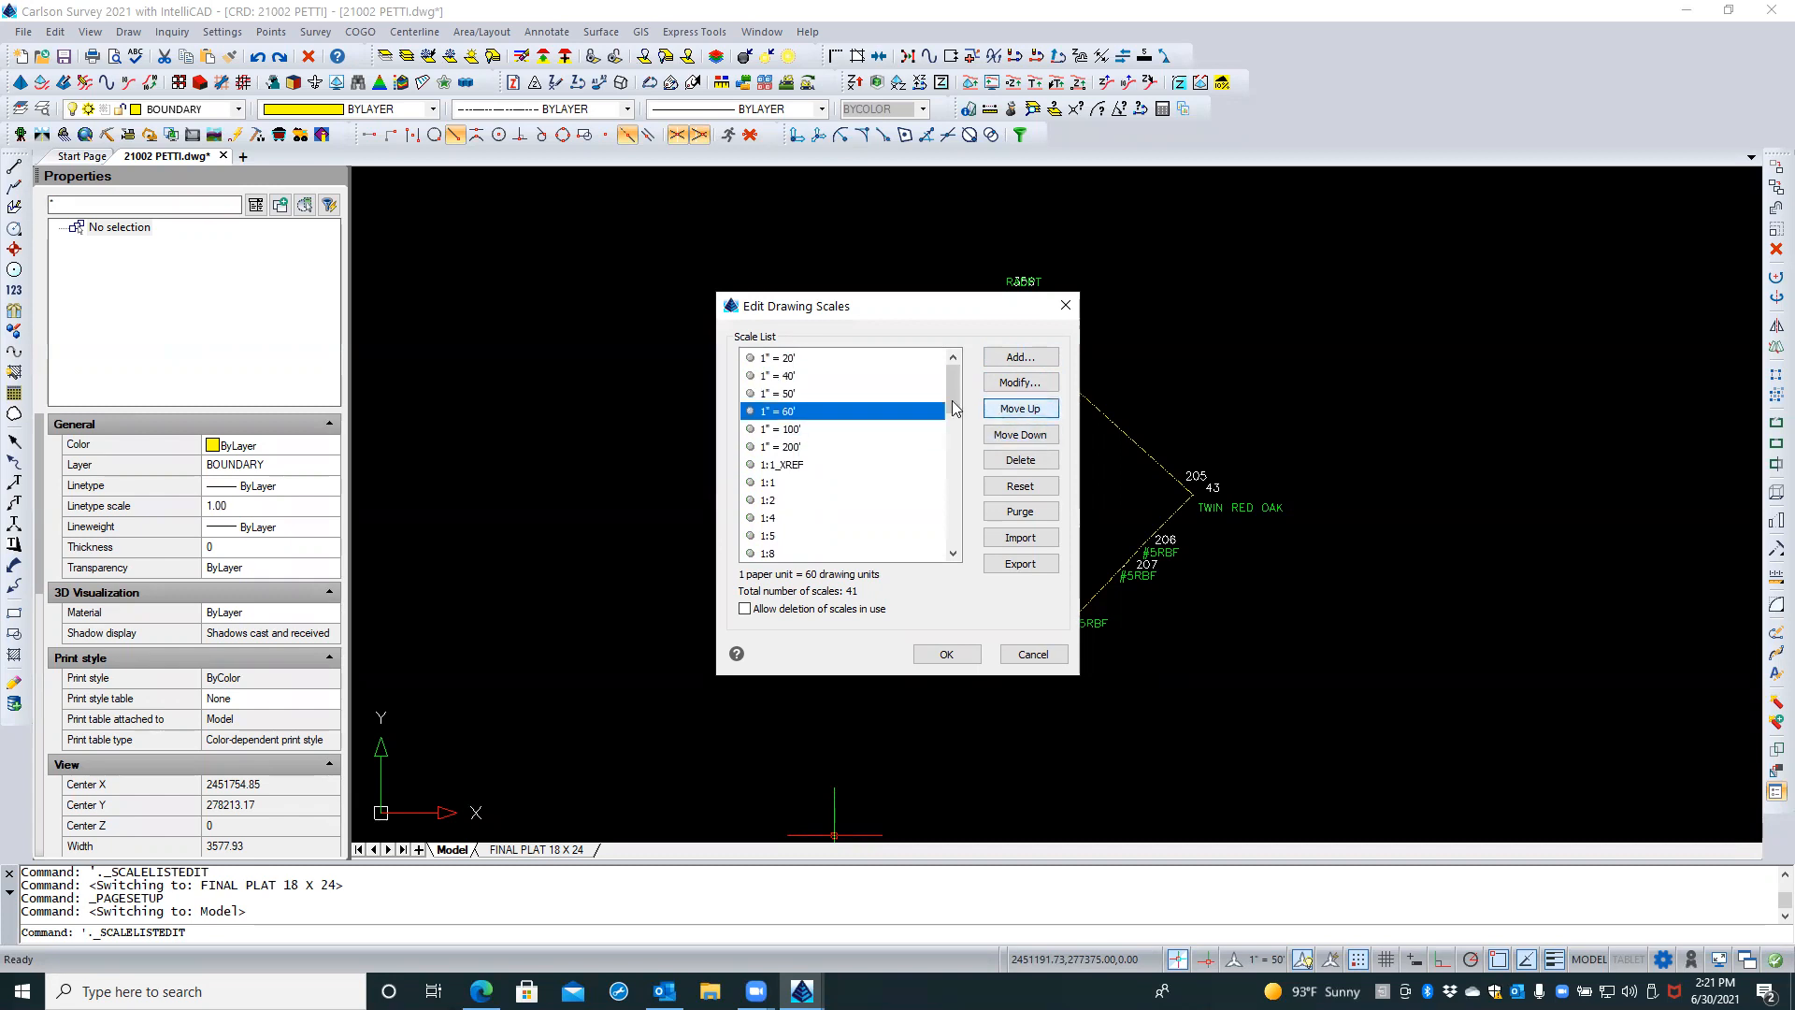
Move the 1" = 80' scale to sit between 1" = 60' and 1" = 100', and accept the reordered scale list
left_click_drag(947, 389, 947, 439)
left_click(798, 482)
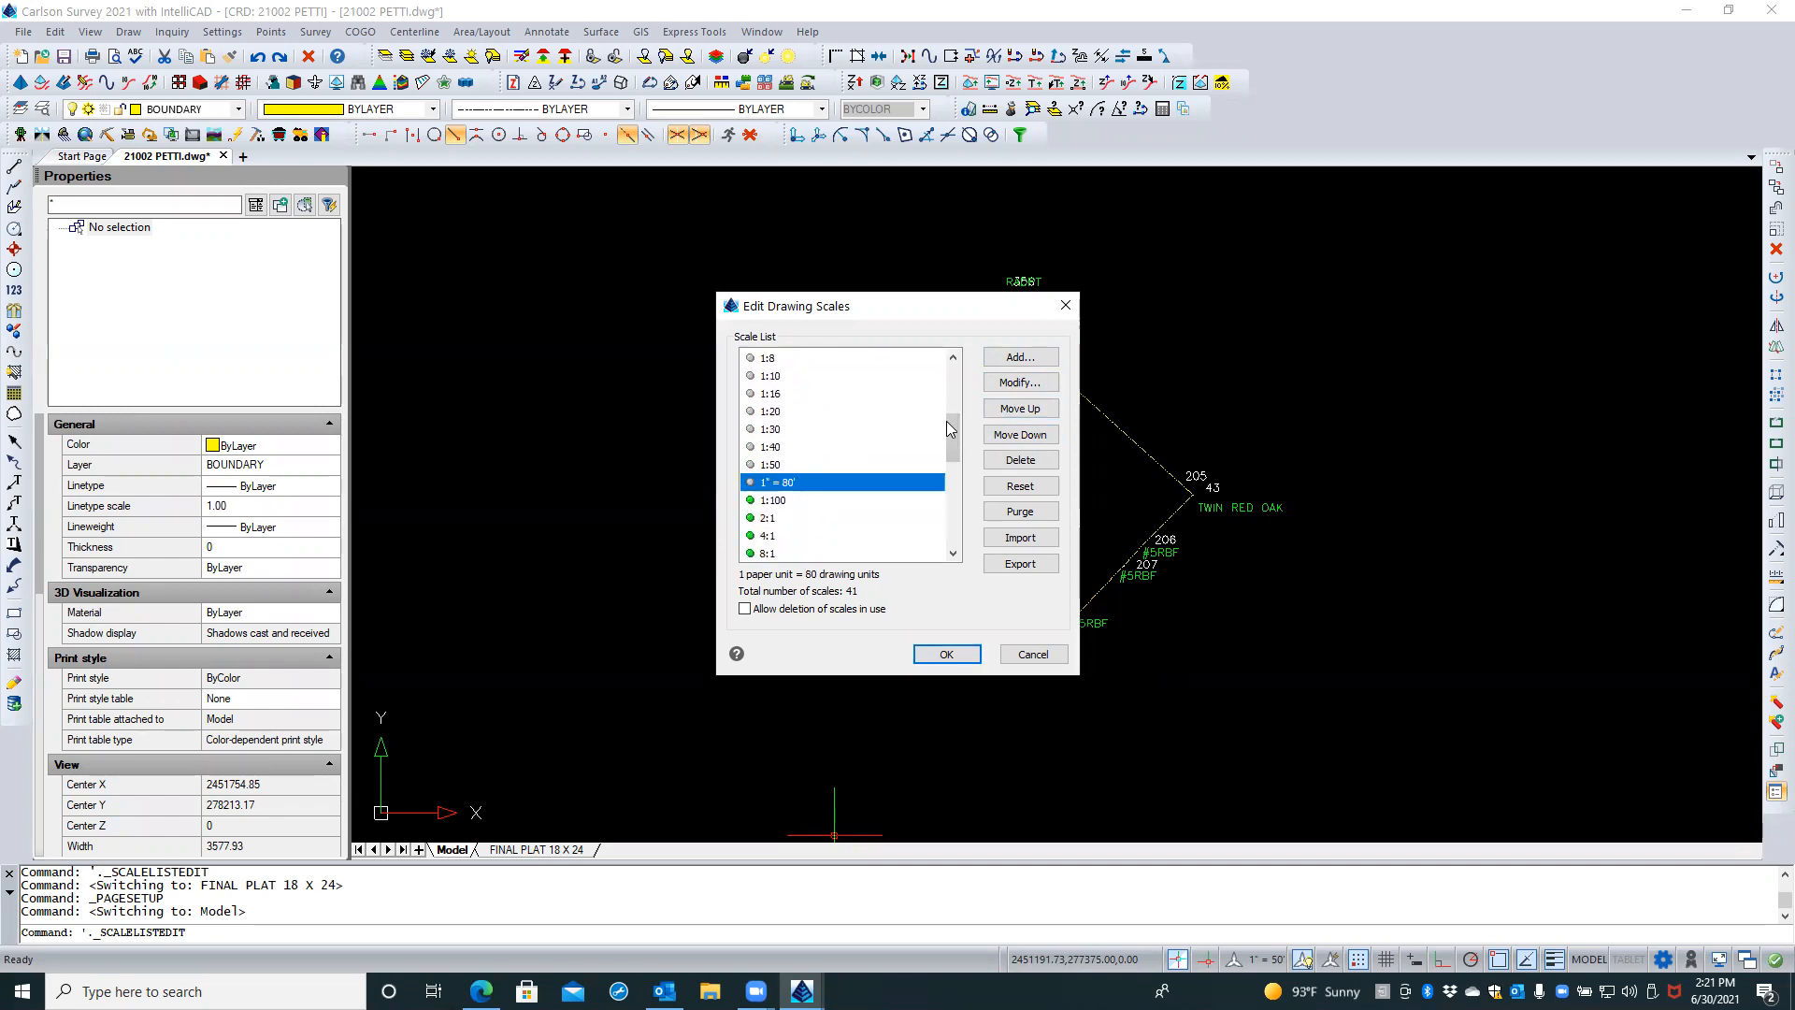
left_click(1022, 409)
left_click(1022, 409)
left_click(1024, 410)
left_click(1026, 409)
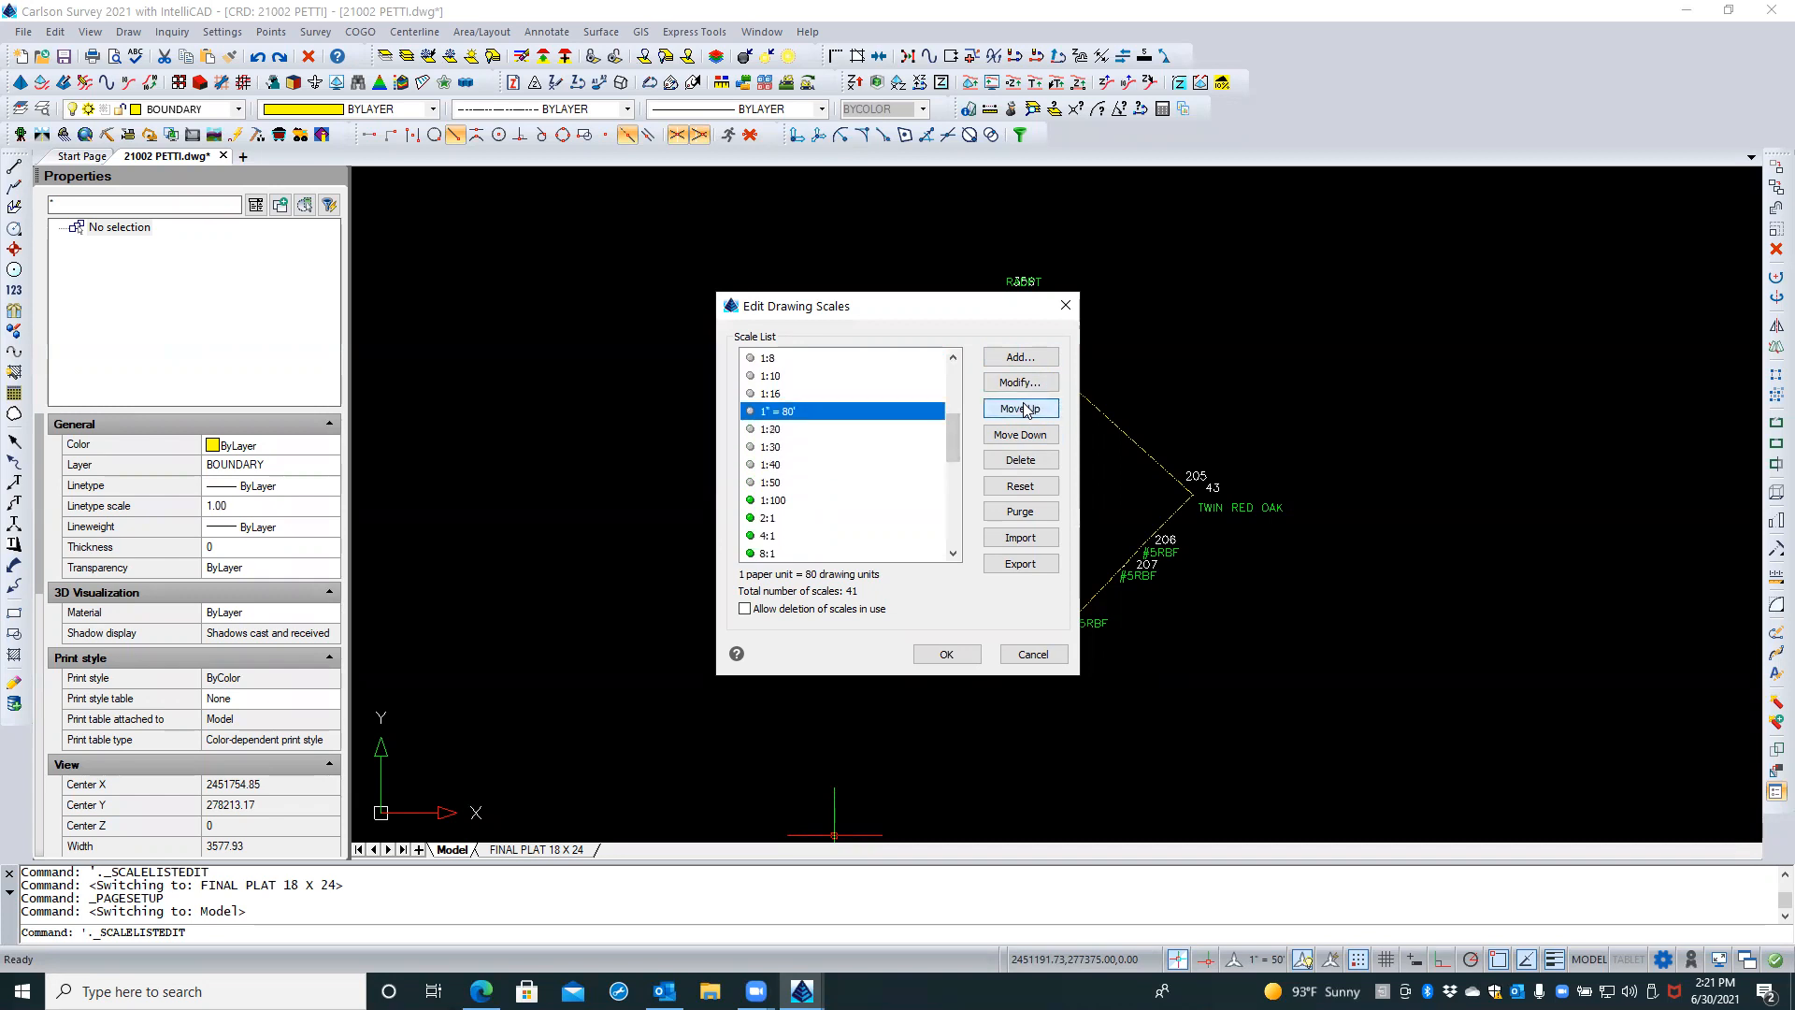
left_click(1026, 409)
left_click(1026, 409)
left_click(1025, 410)
left_click(1026, 409)
left_click(1025, 410)
left_click(1026, 410)
left_click(1026, 410)
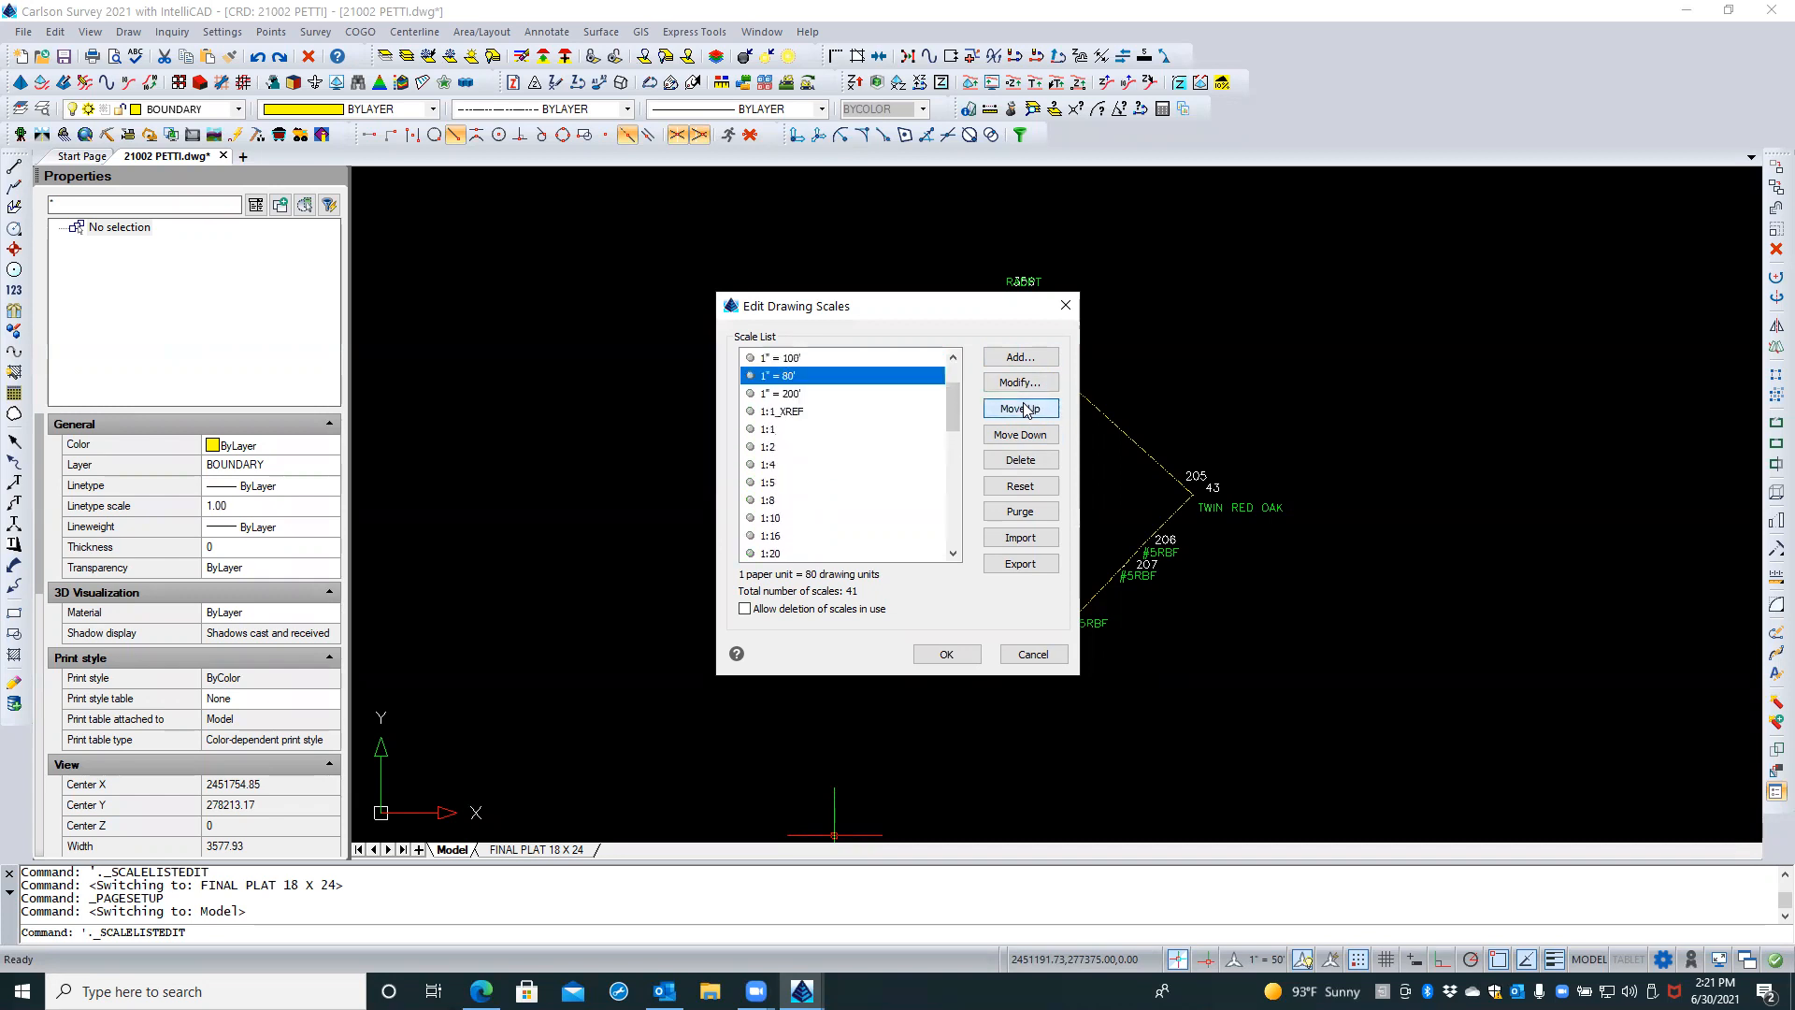
left_click(1026, 410)
left_click(944, 654)
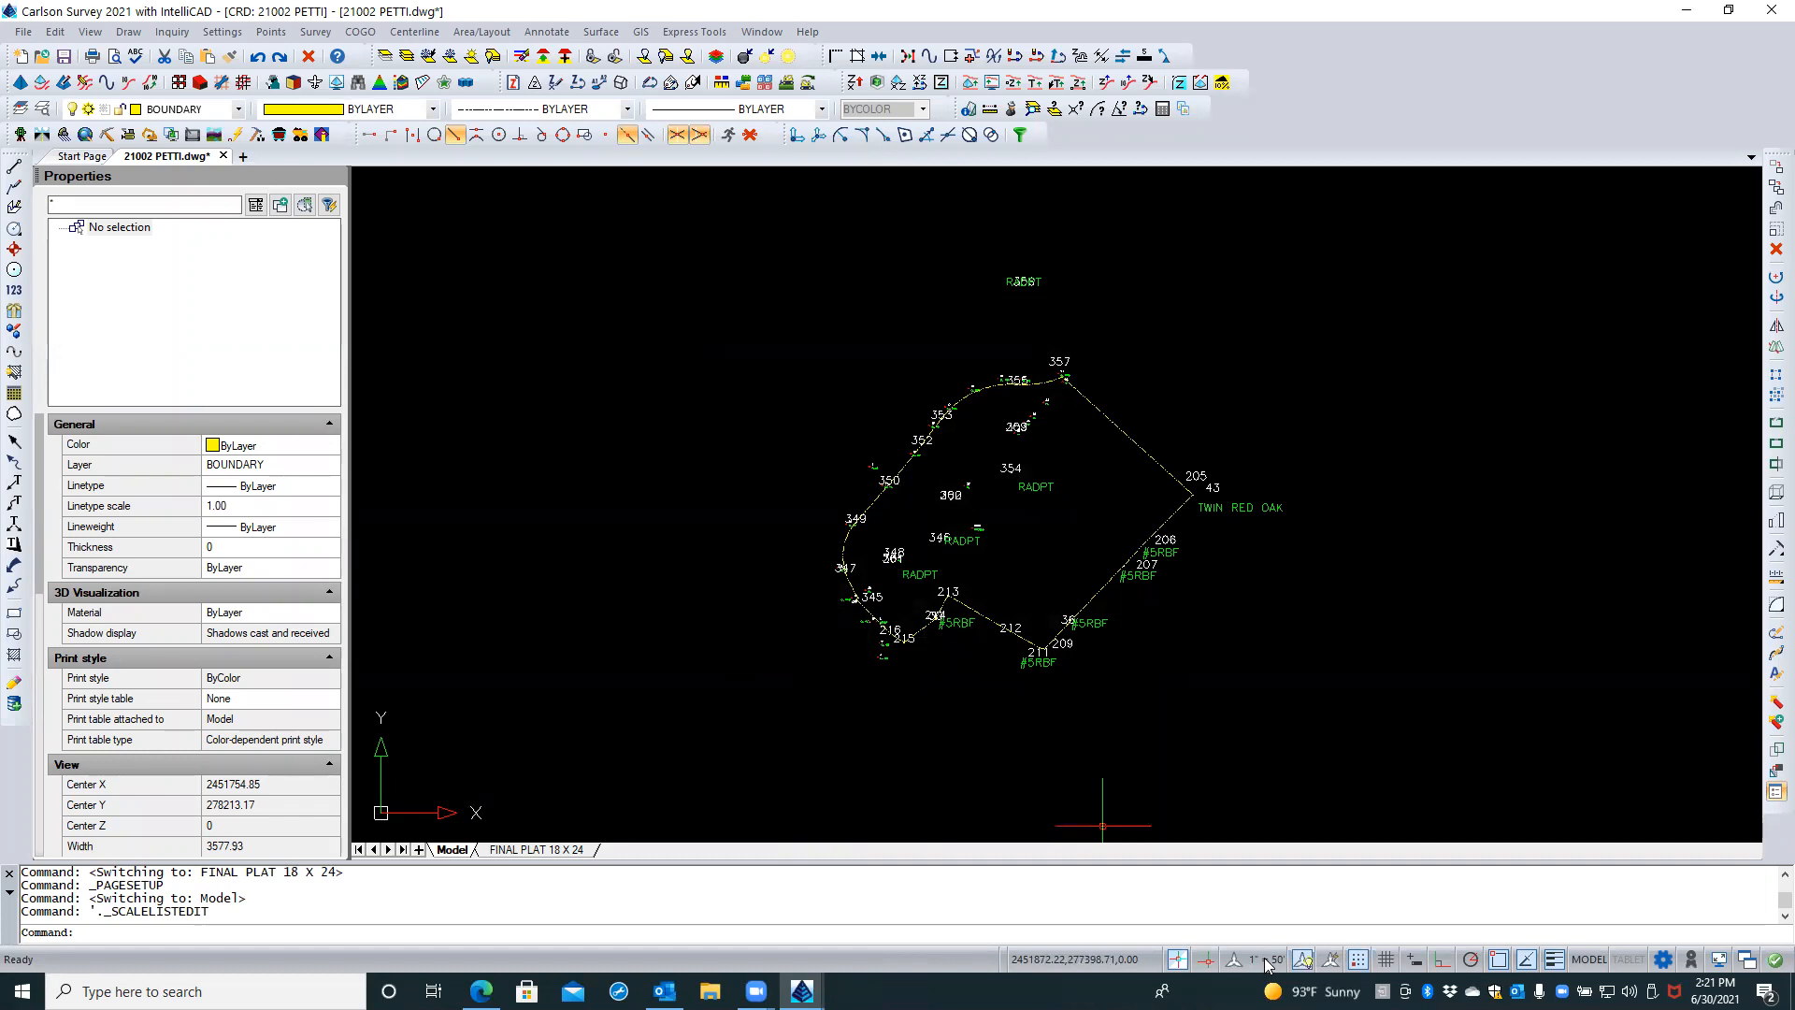
Reopen the drawing scale list to check the order of the custom scales, and close it without changes
left_click(1267, 963)
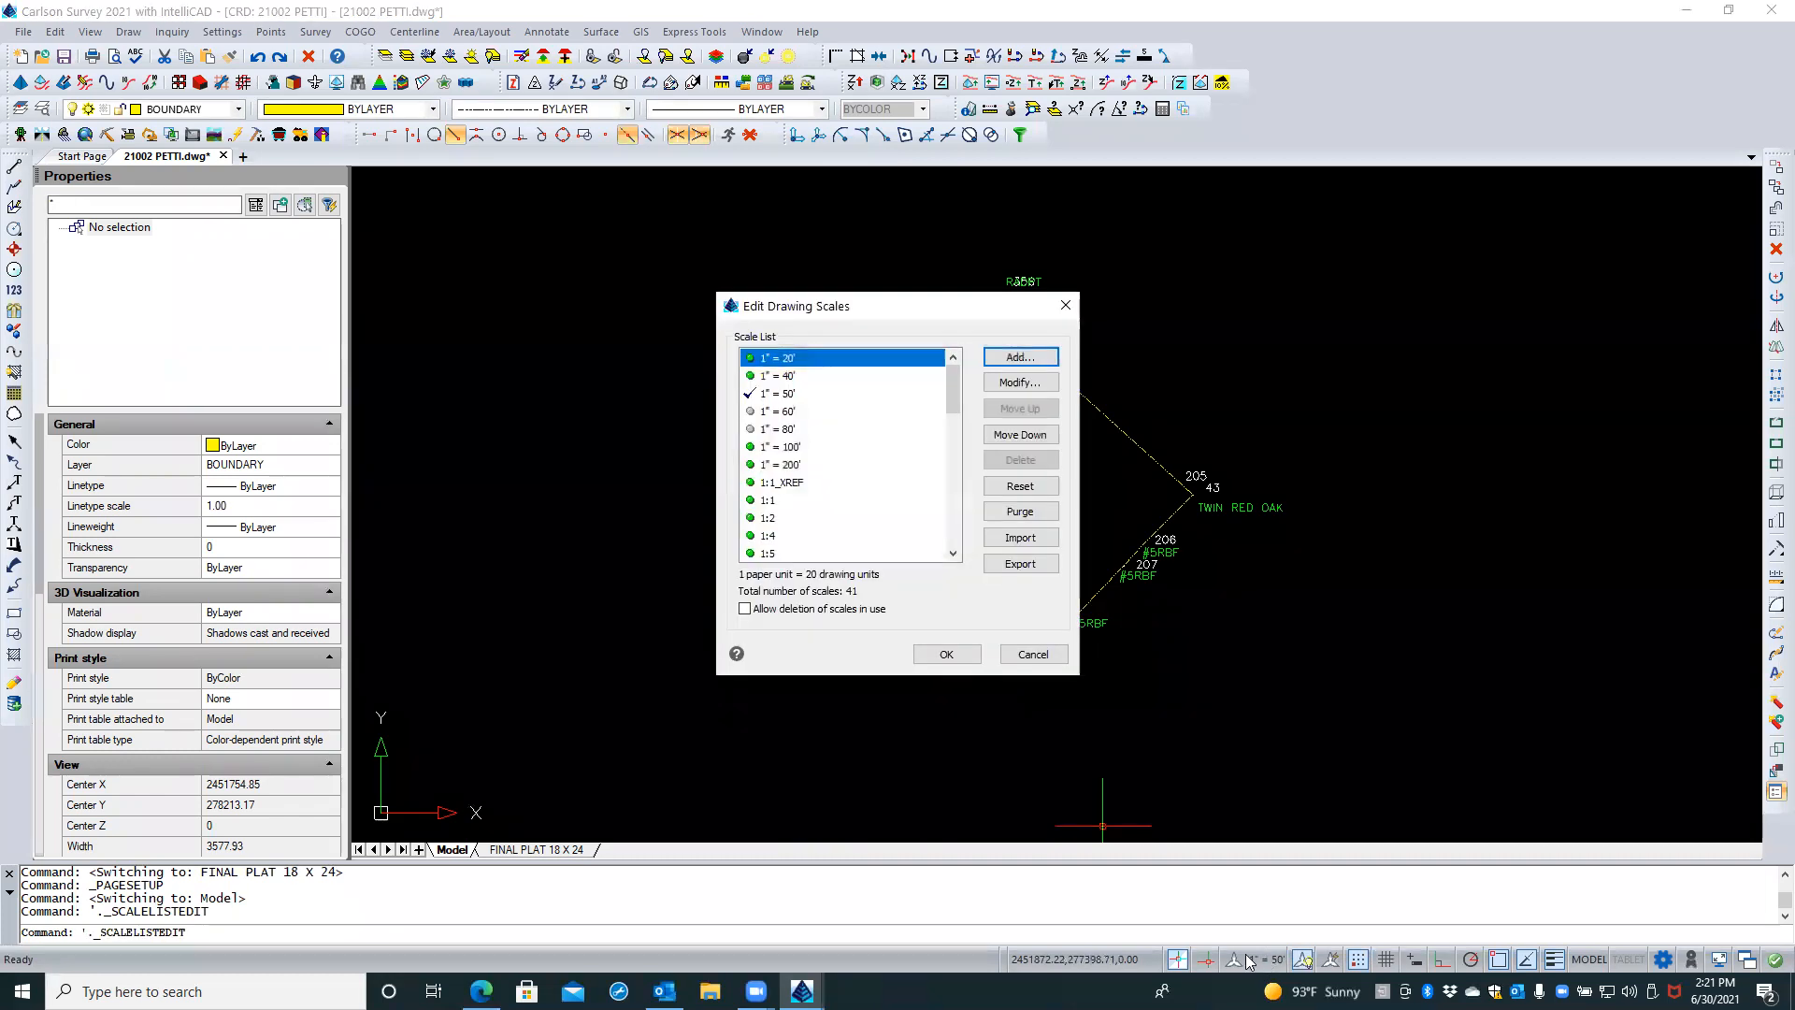
left_click_drag(953, 377, 955, 353)
left_click(1038, 653)
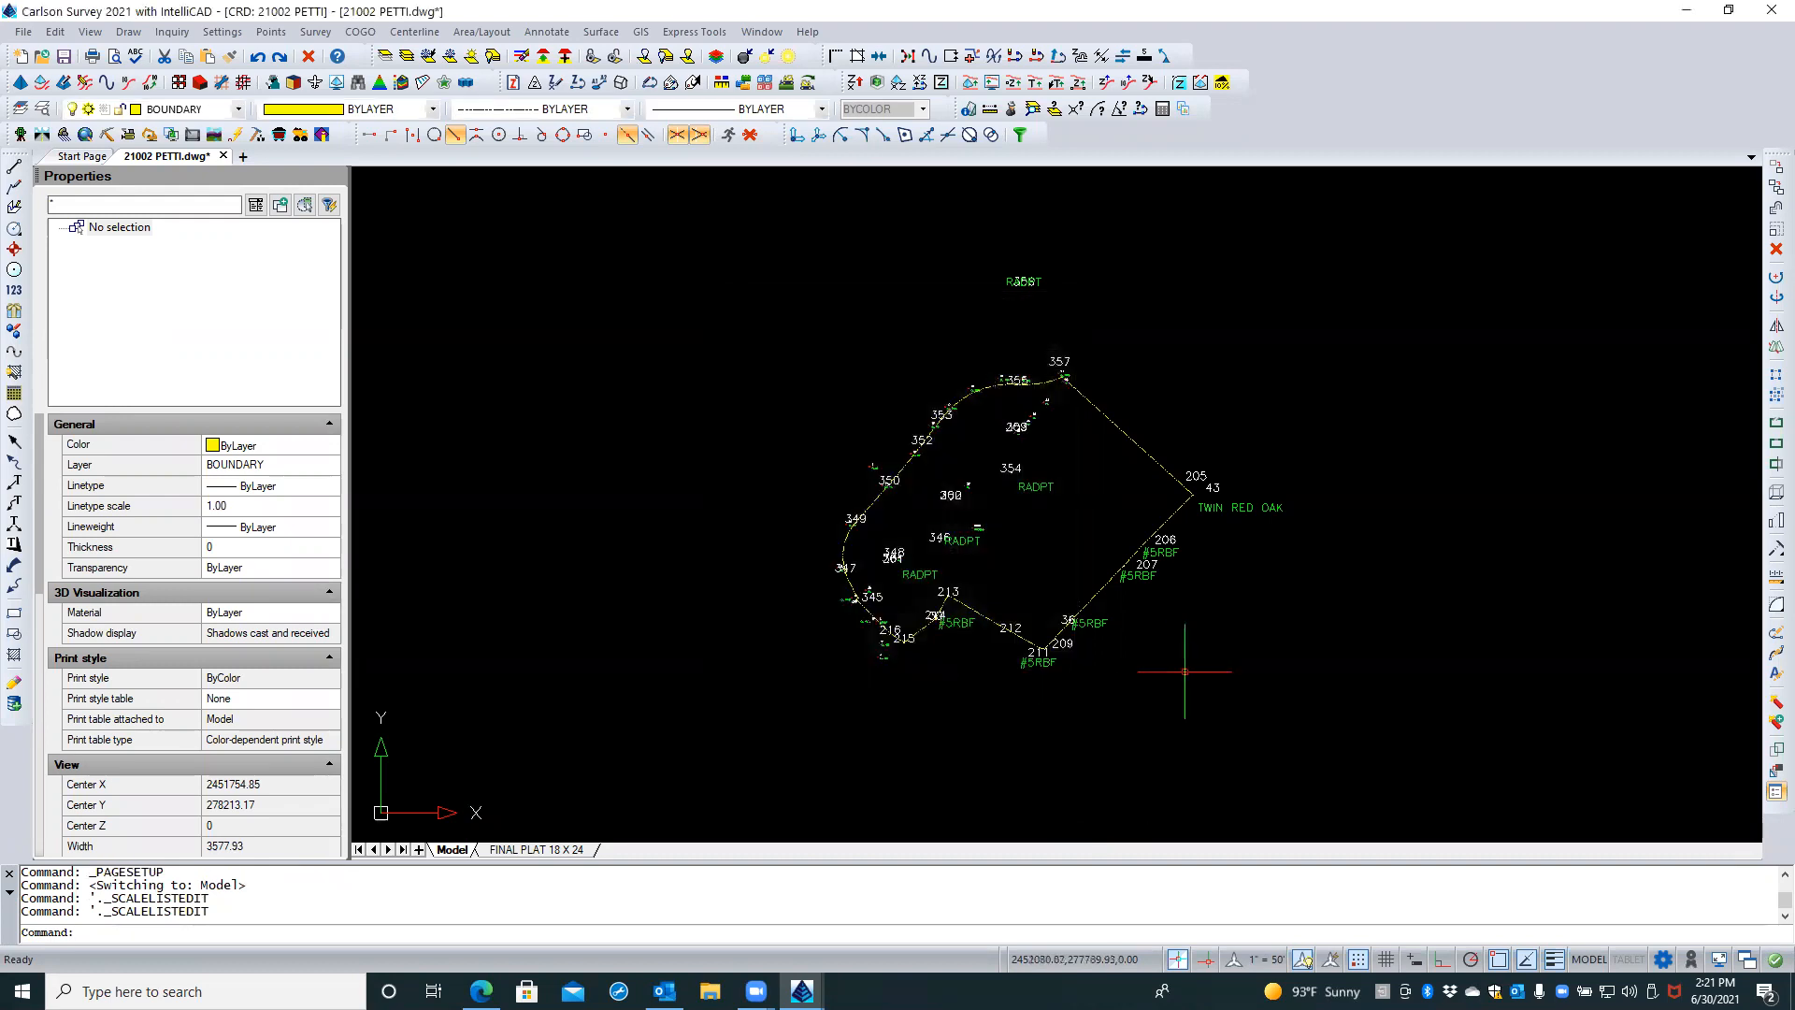
Select the plat viewport on the FINAL PLAT 18 X 24 layout and look through its standard scale choices, including 1" = 100'
left_click(526, 850)
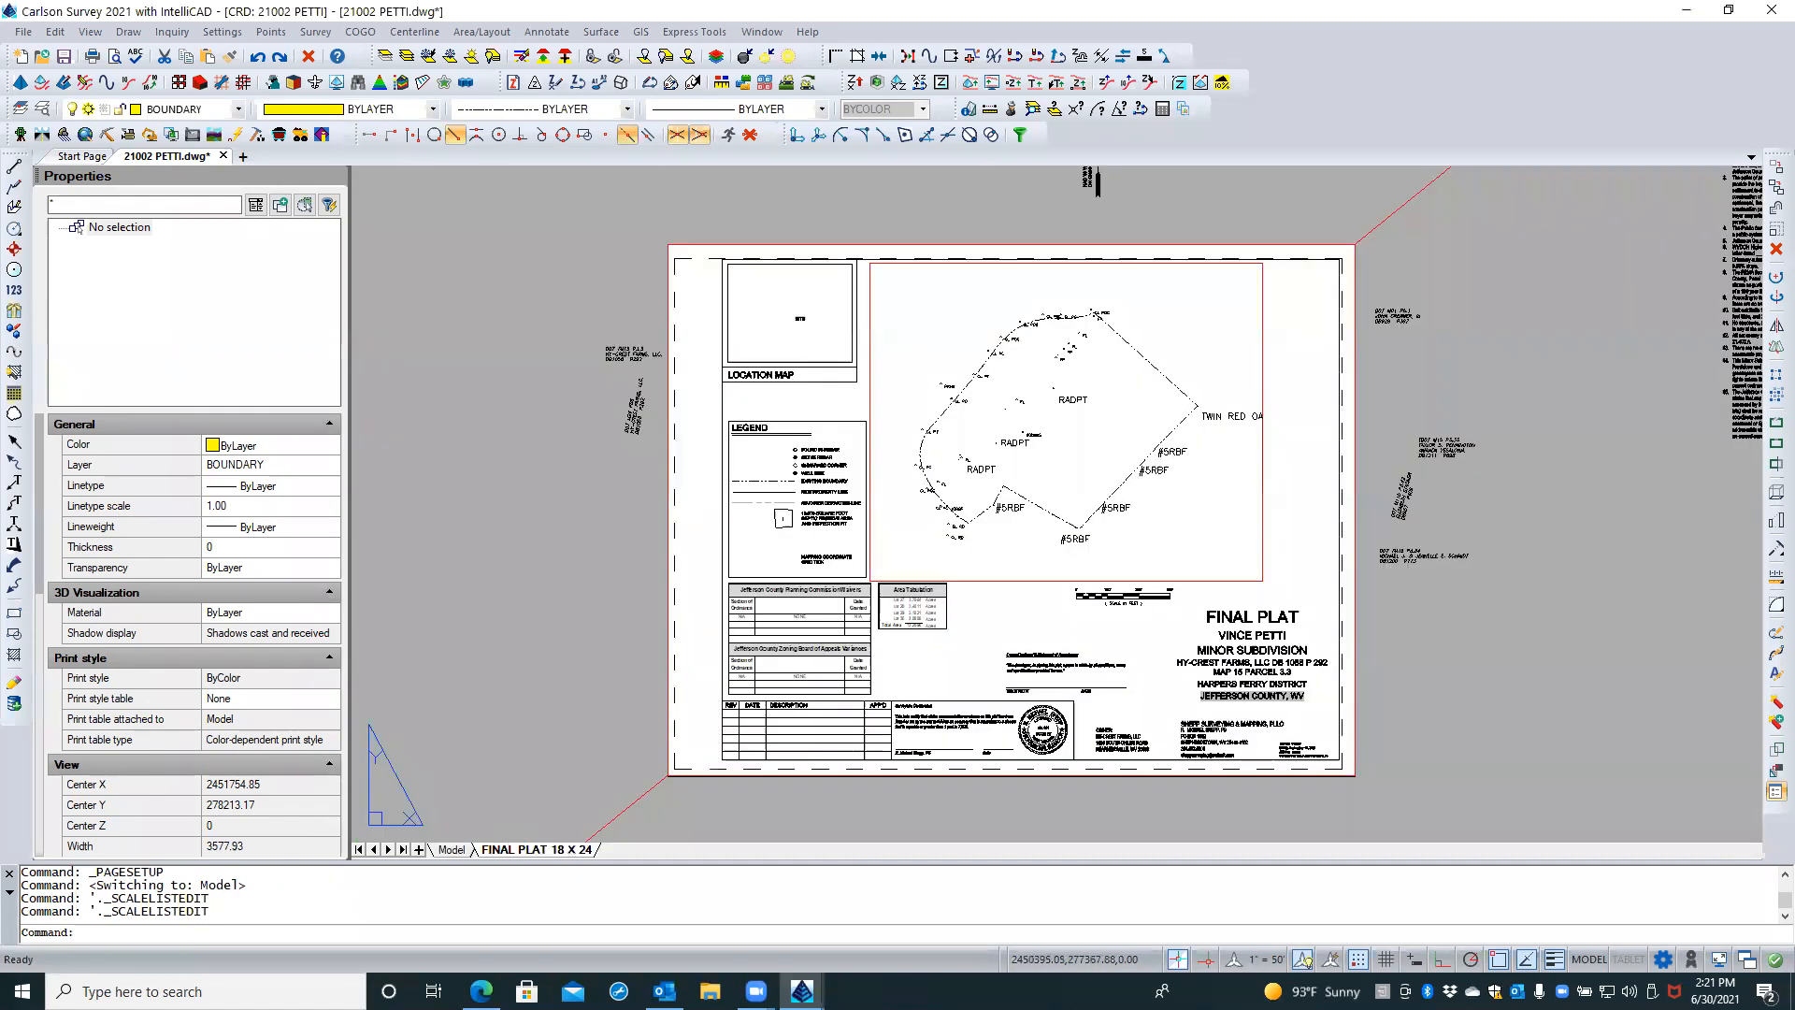
left_click(986, 581)
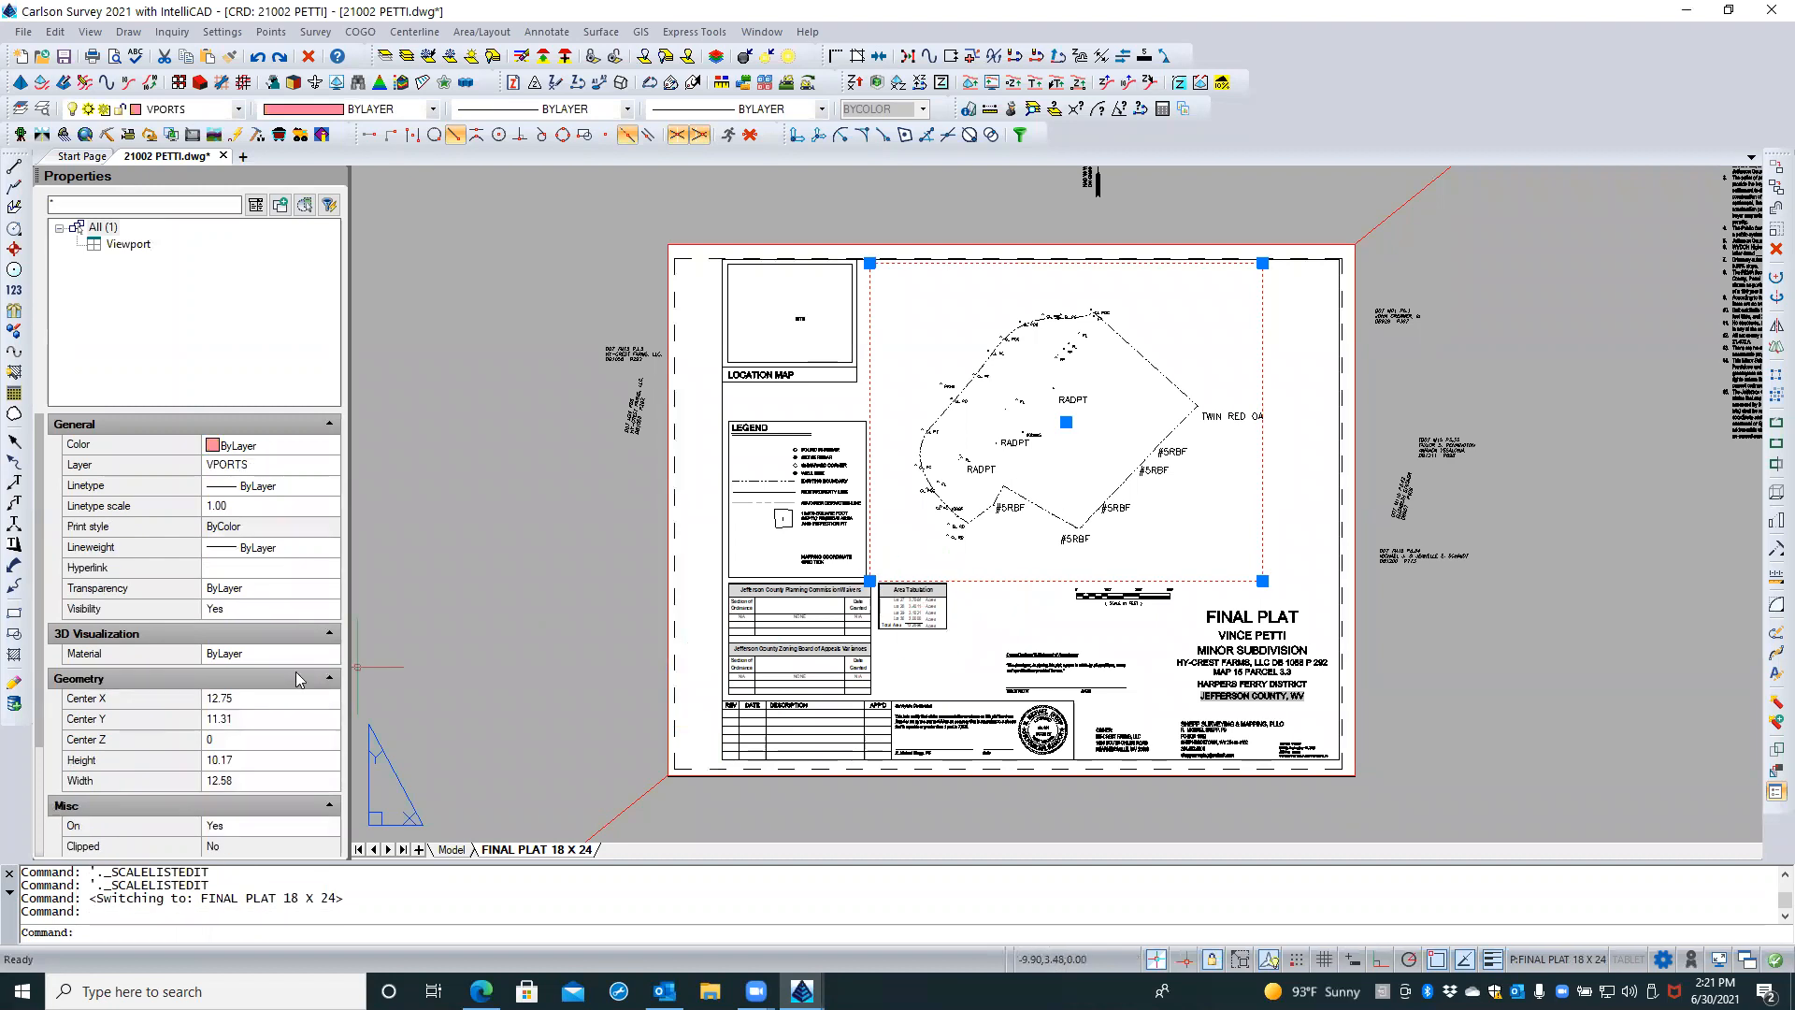
scroll(245, 609, "down", 3)
left_click(239, 746)
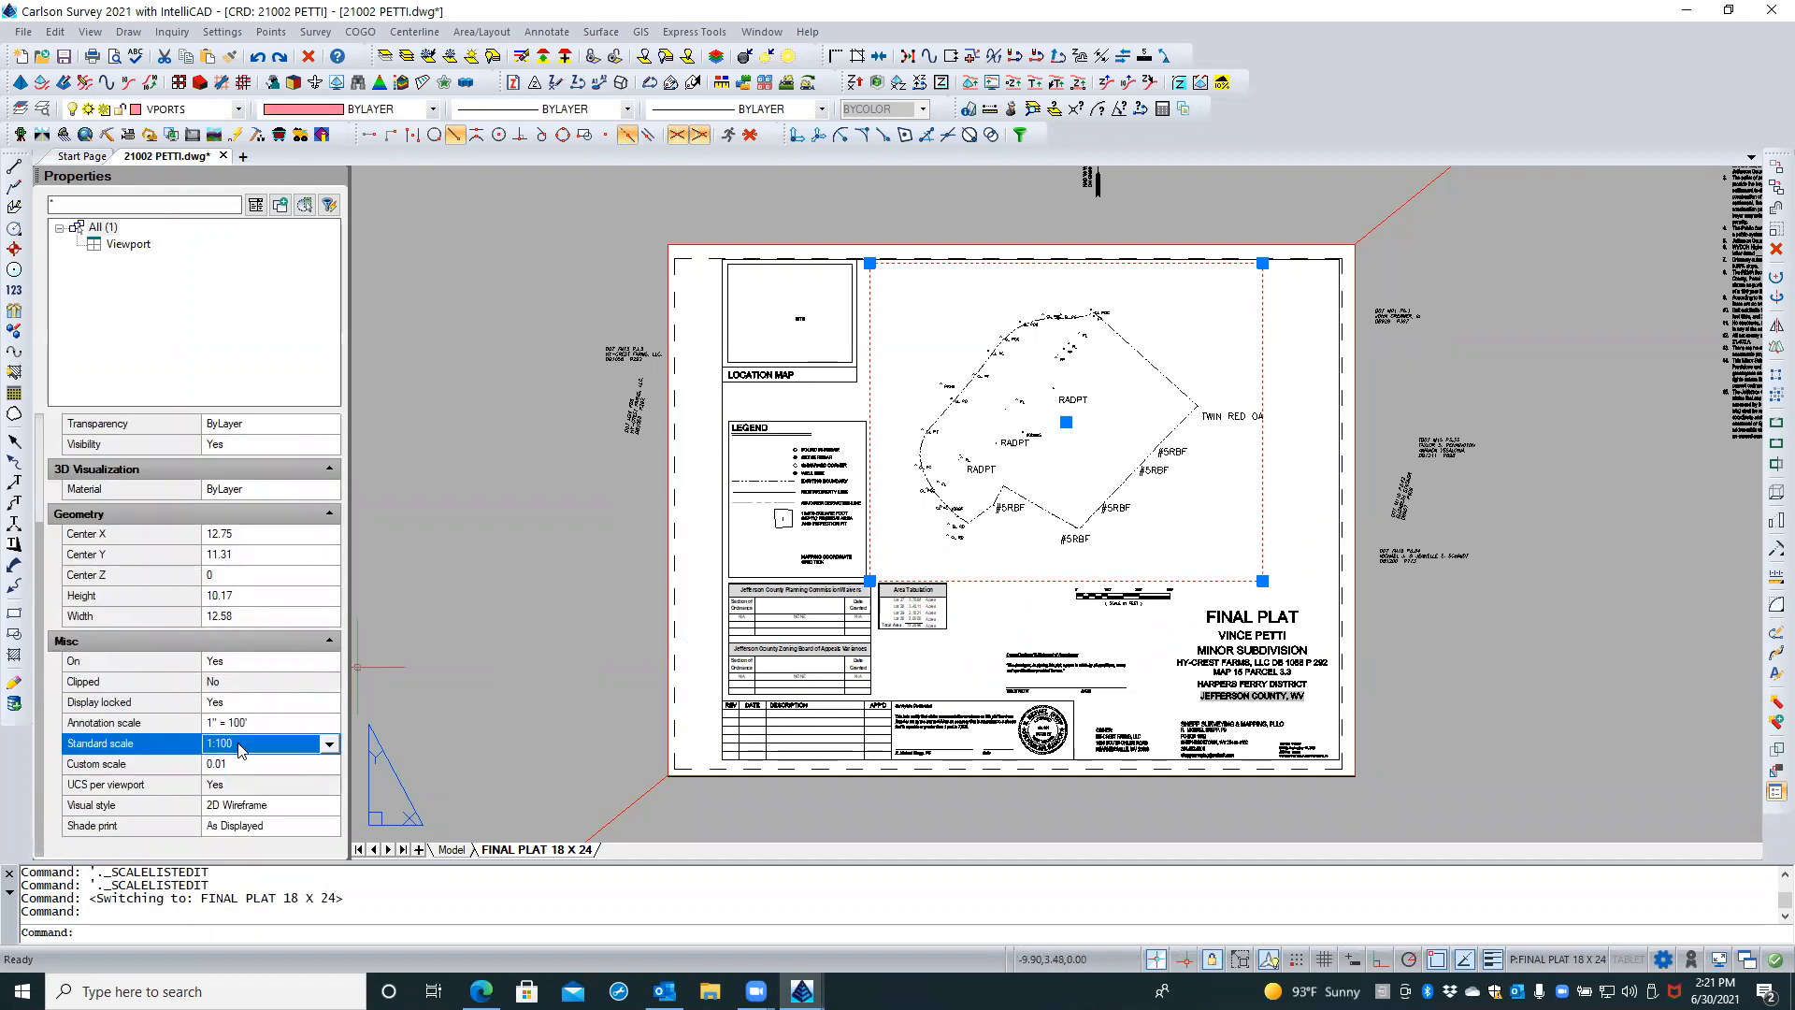
left_click(328, 745)
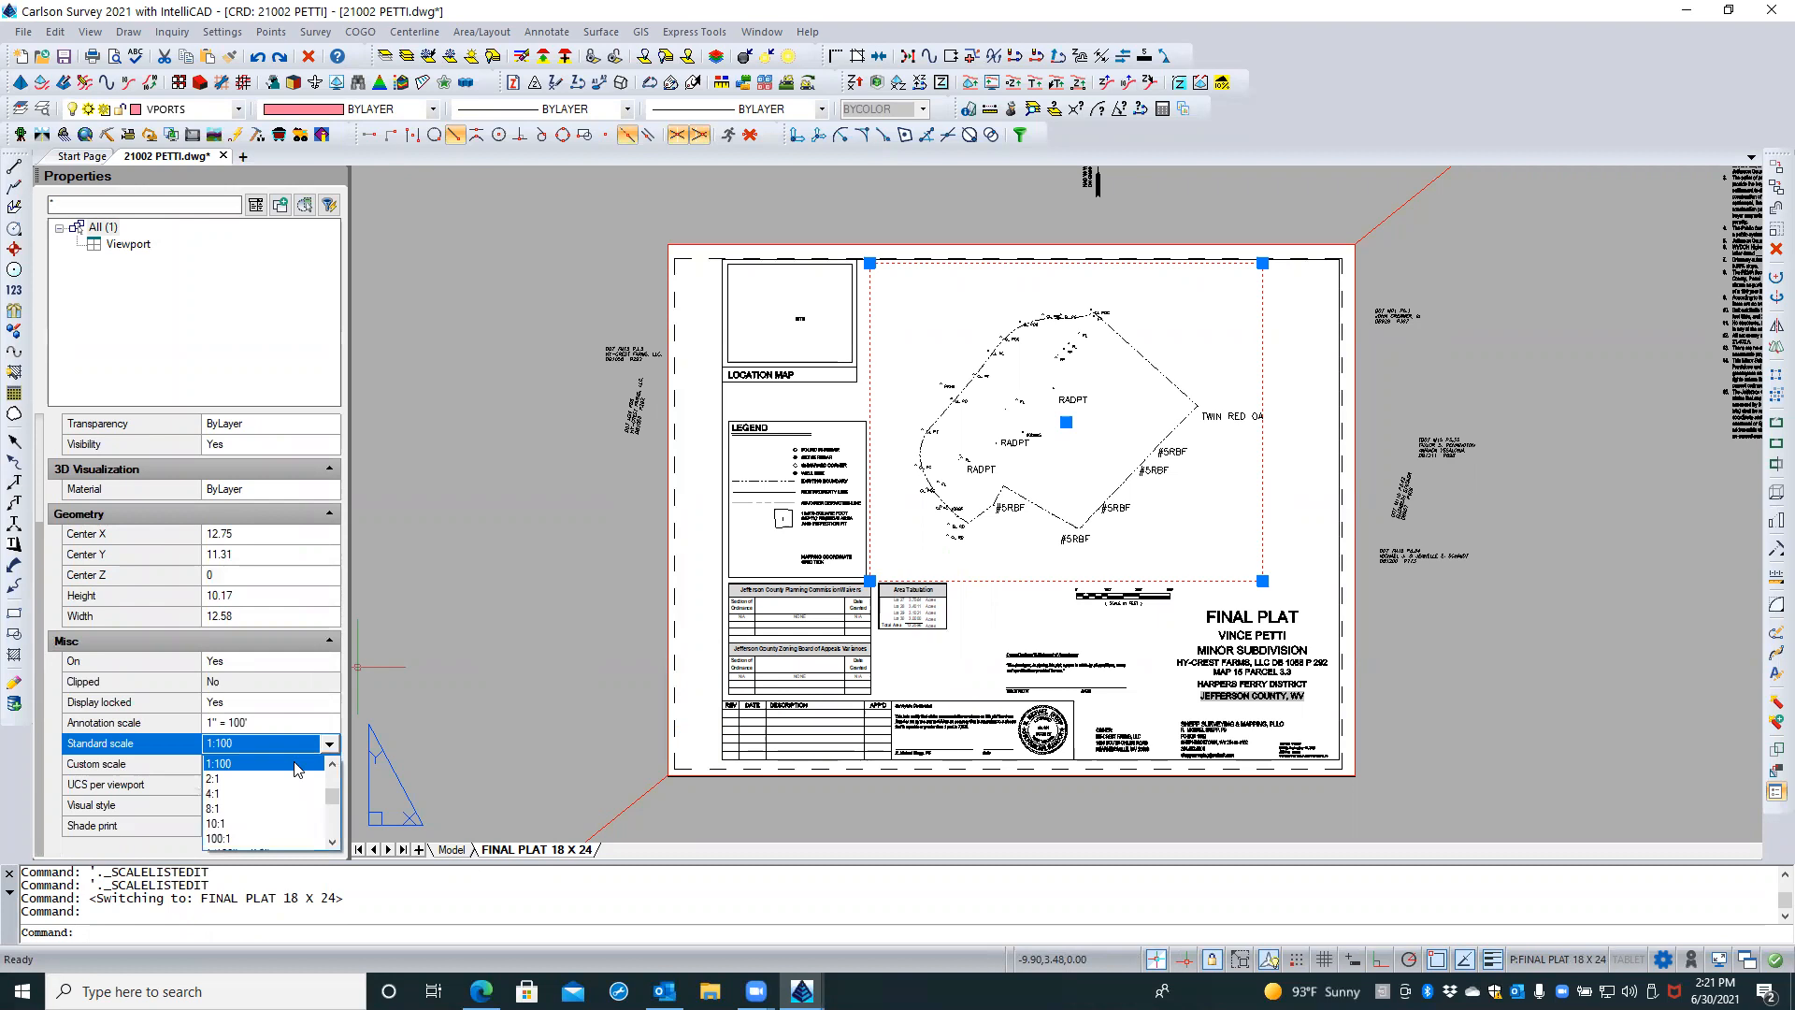
scroll(290, 768, "up", 2)
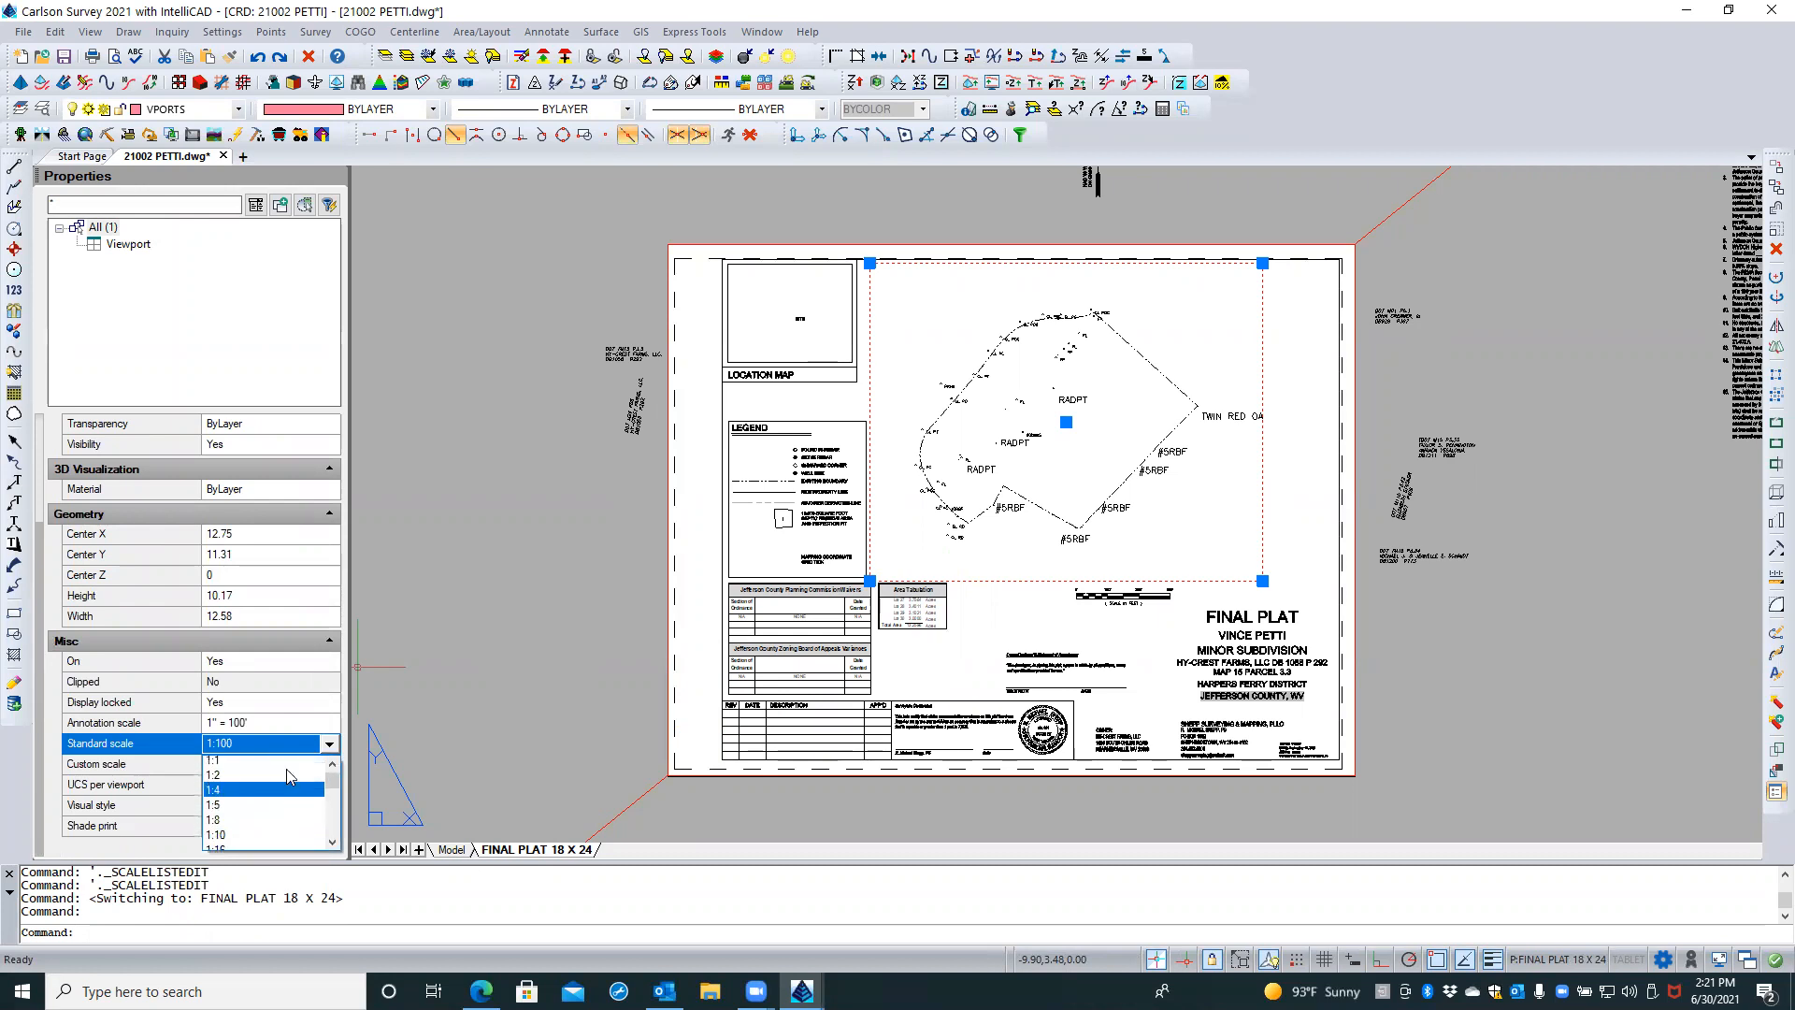
scroll(291, 788, "down", 10)
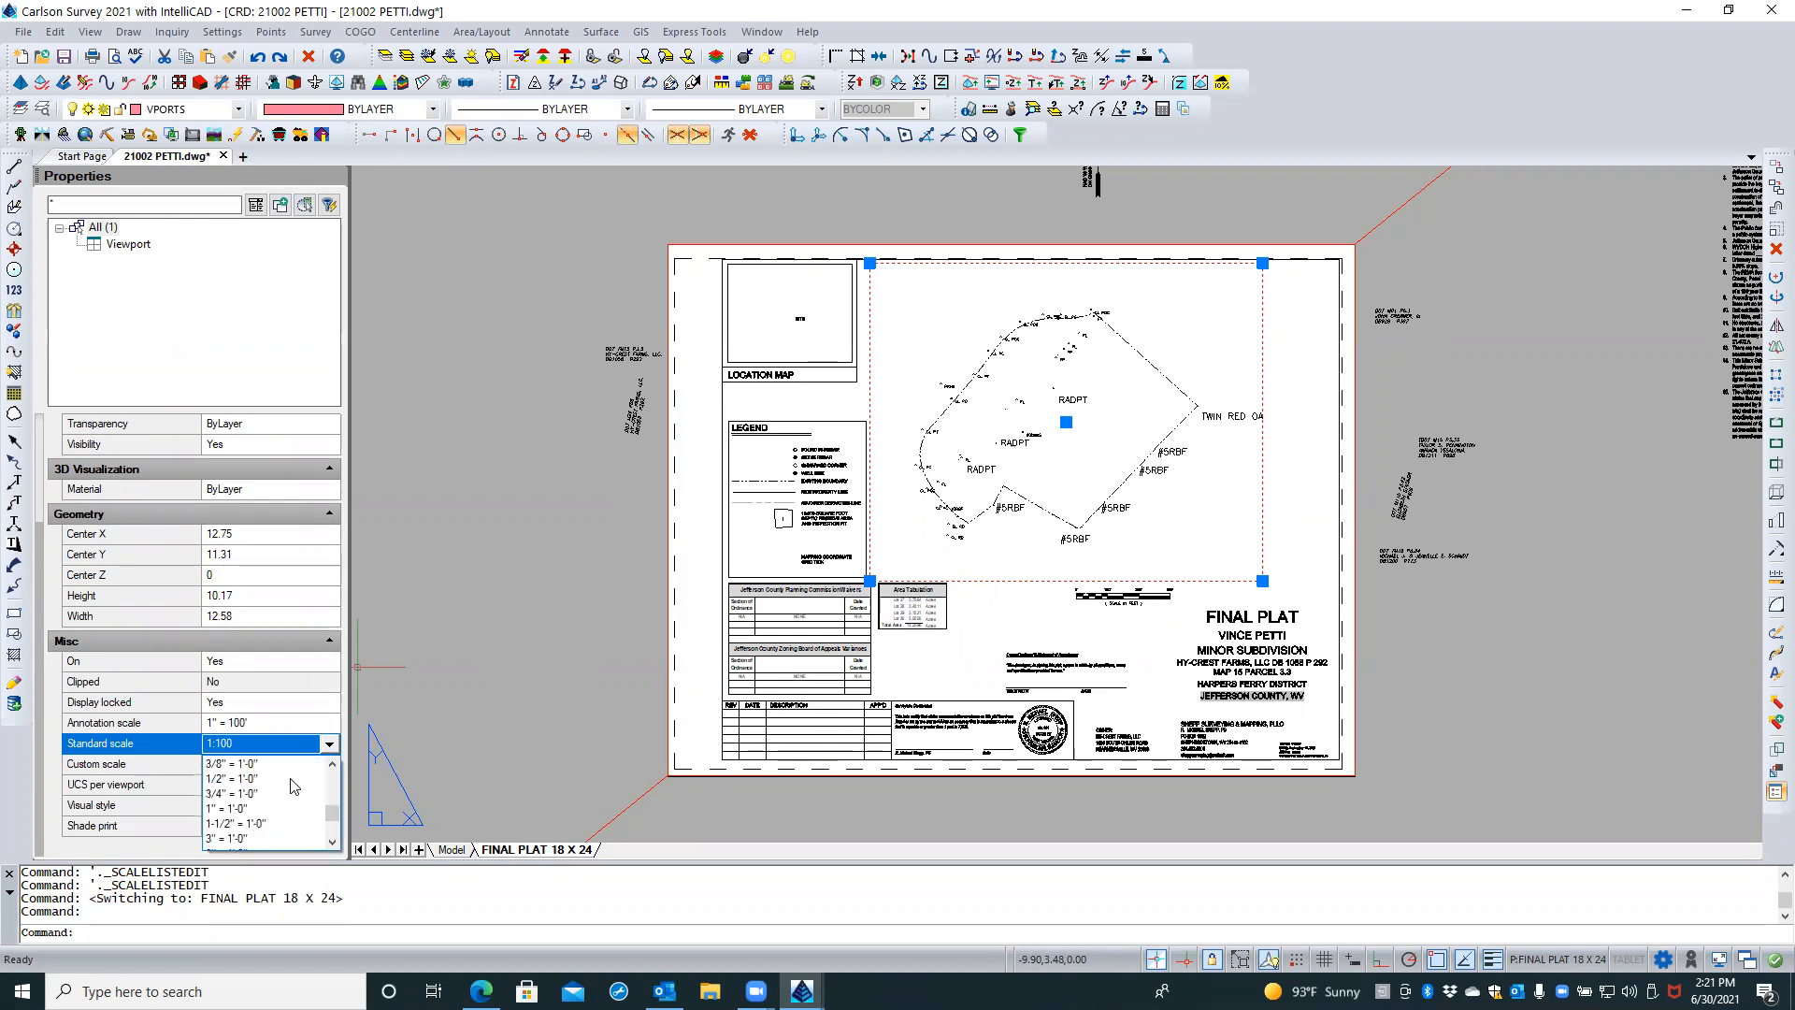
scroll(293, 787, "down", 3)
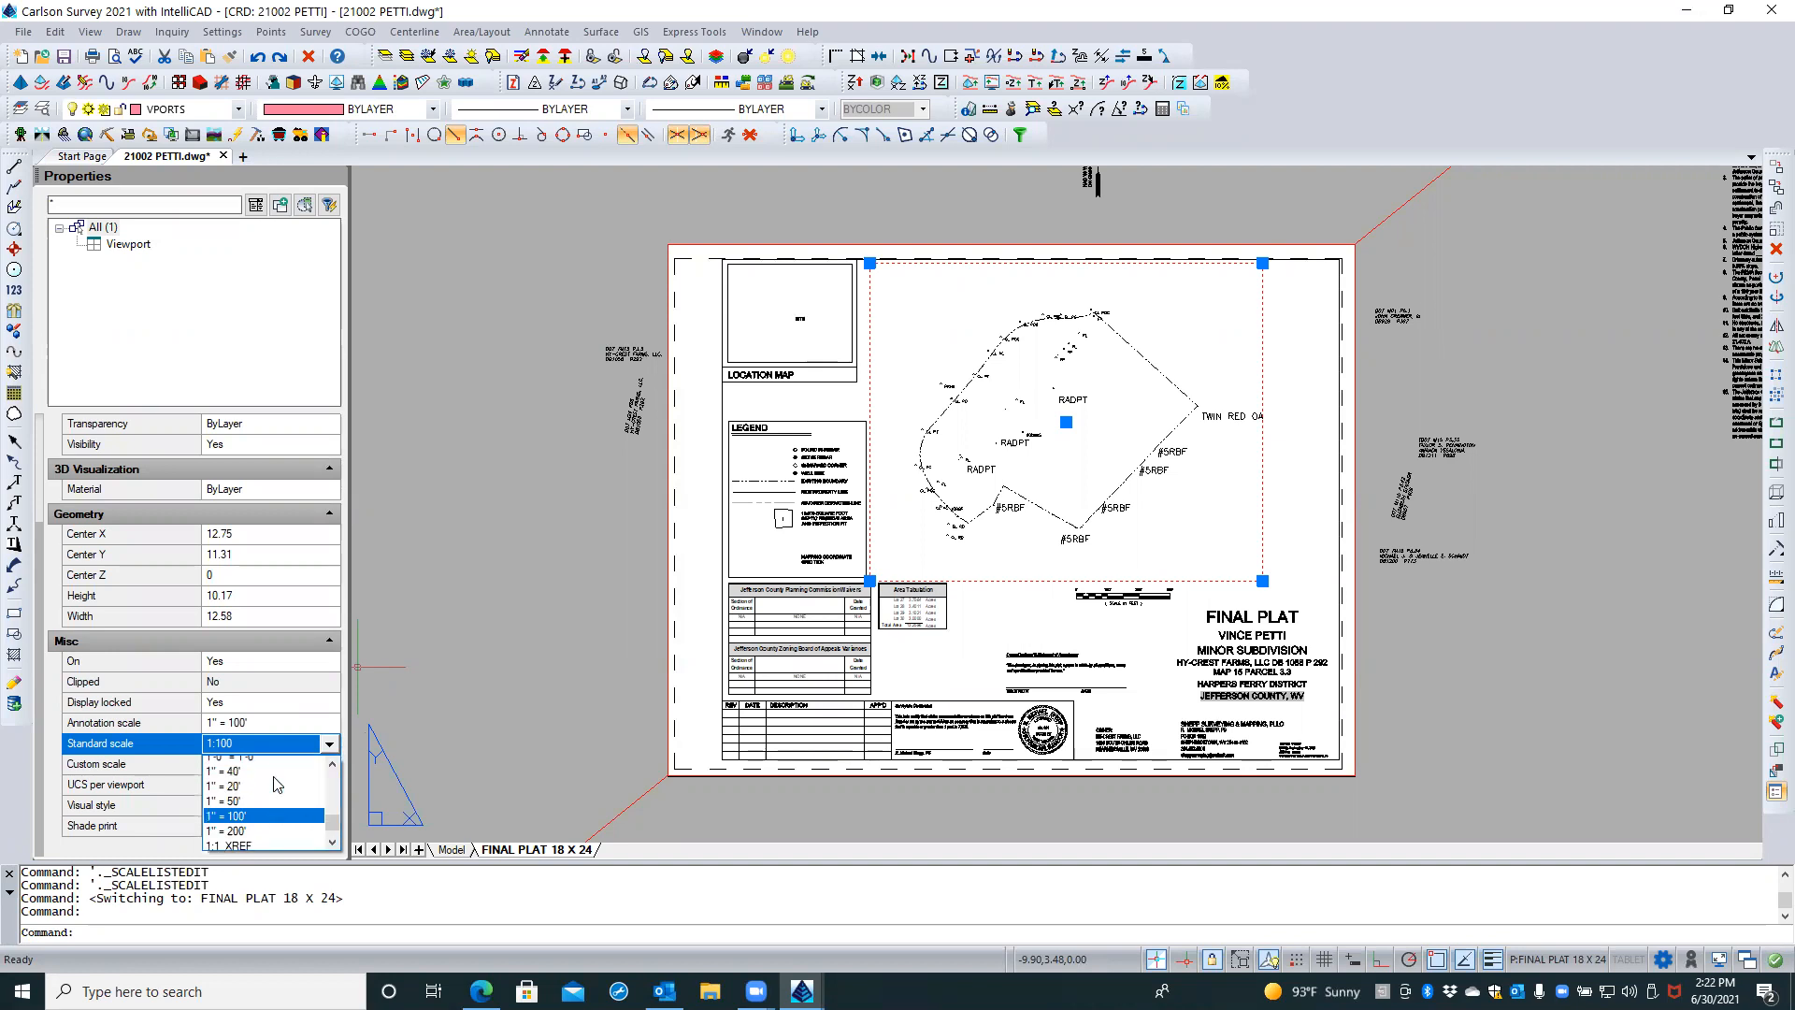
left_click(259, 828)
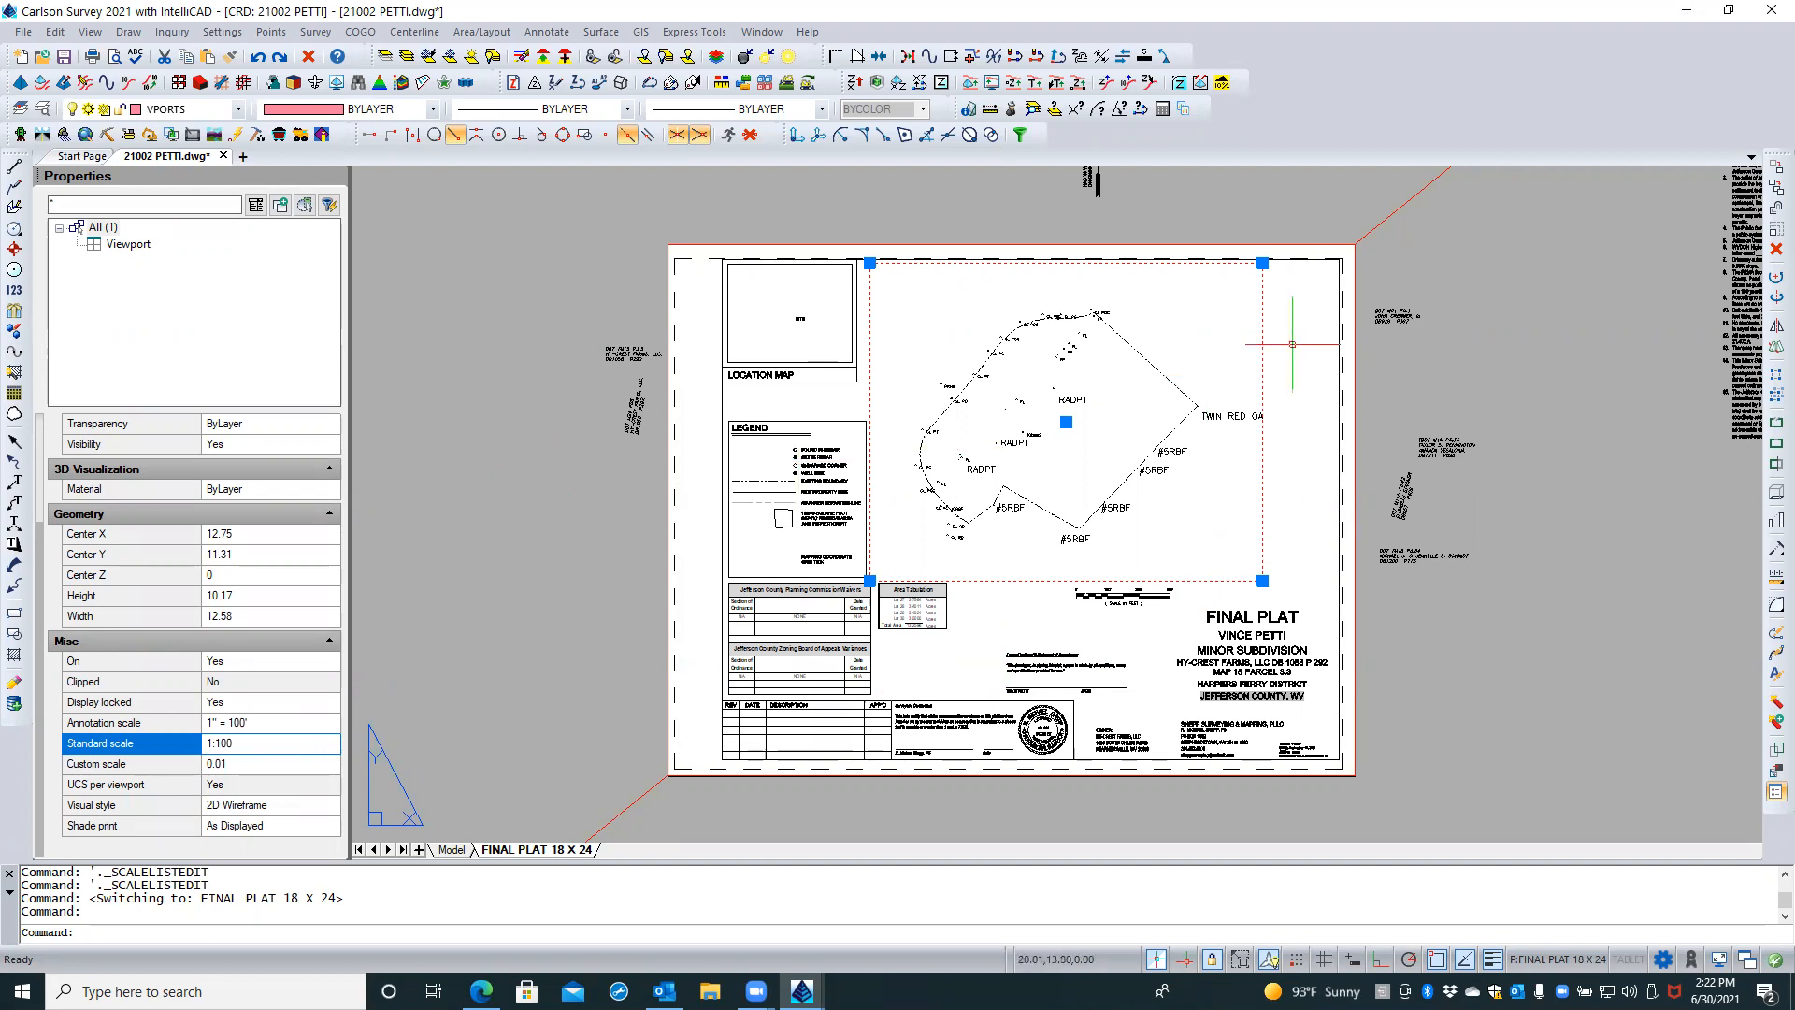
Return to model space and examine the point labels around the boundary
left_click(452, 849)
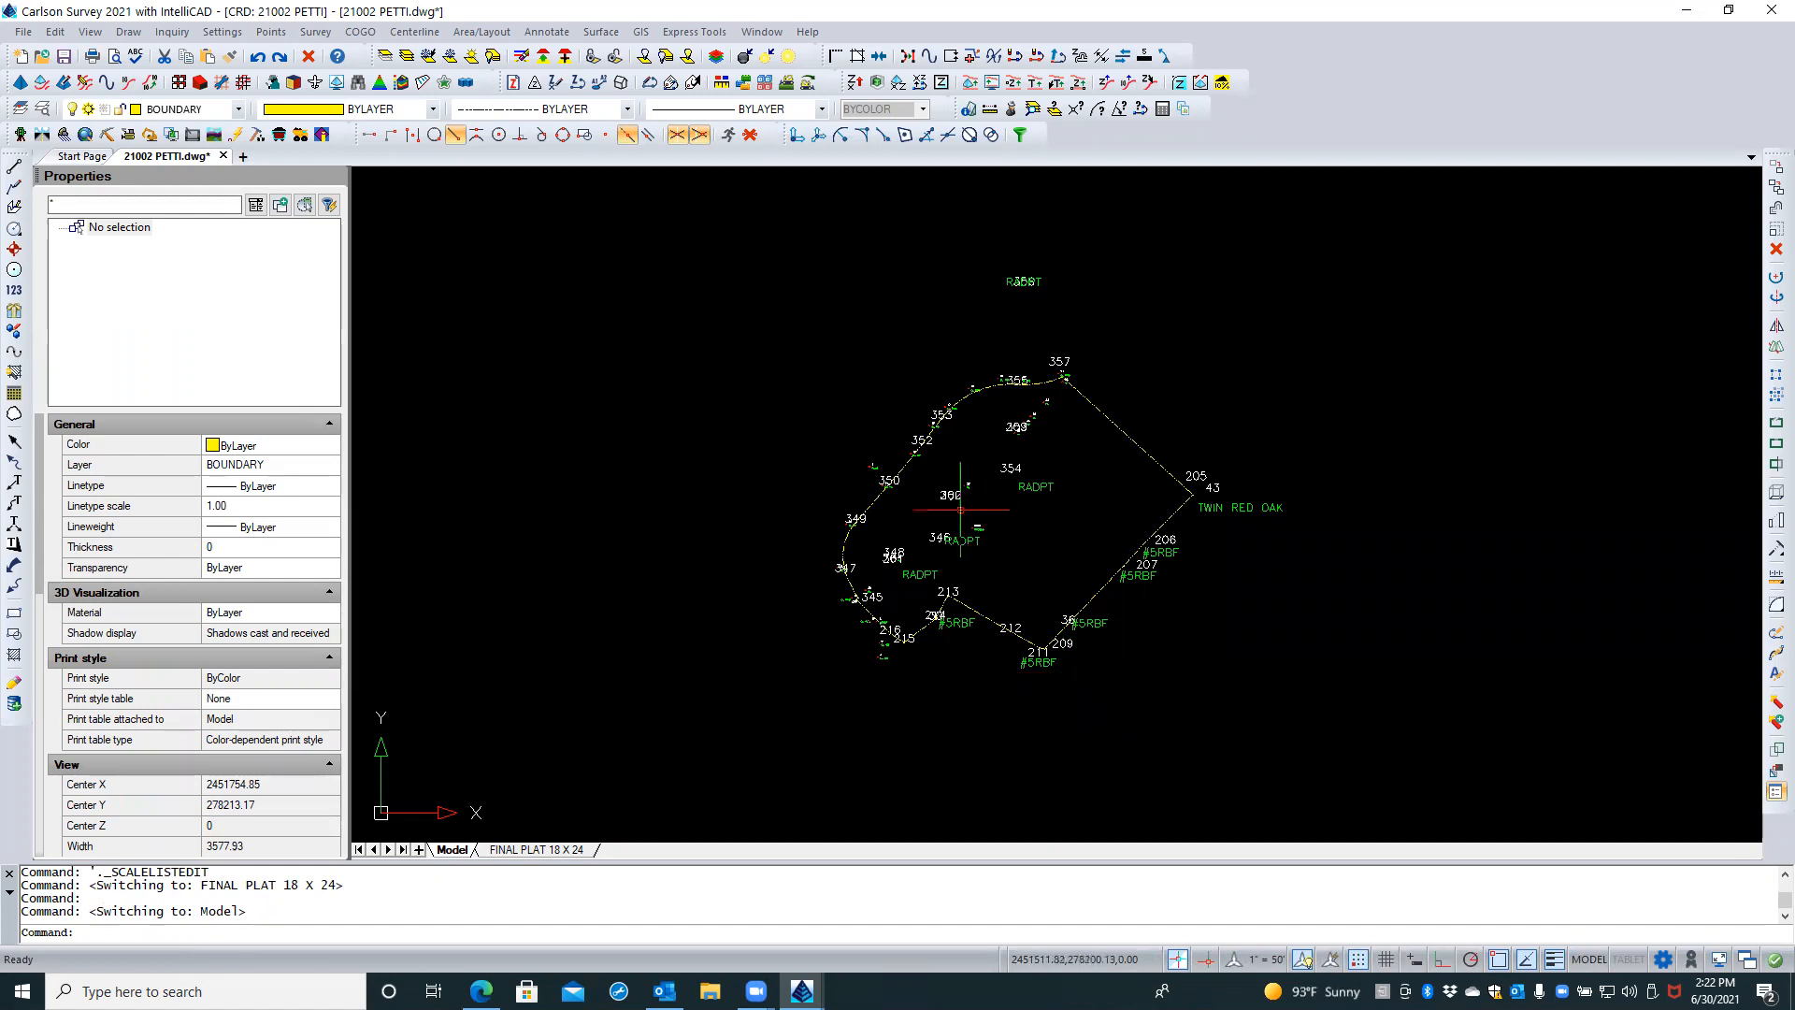
scroll(961, 509, "up", 3)
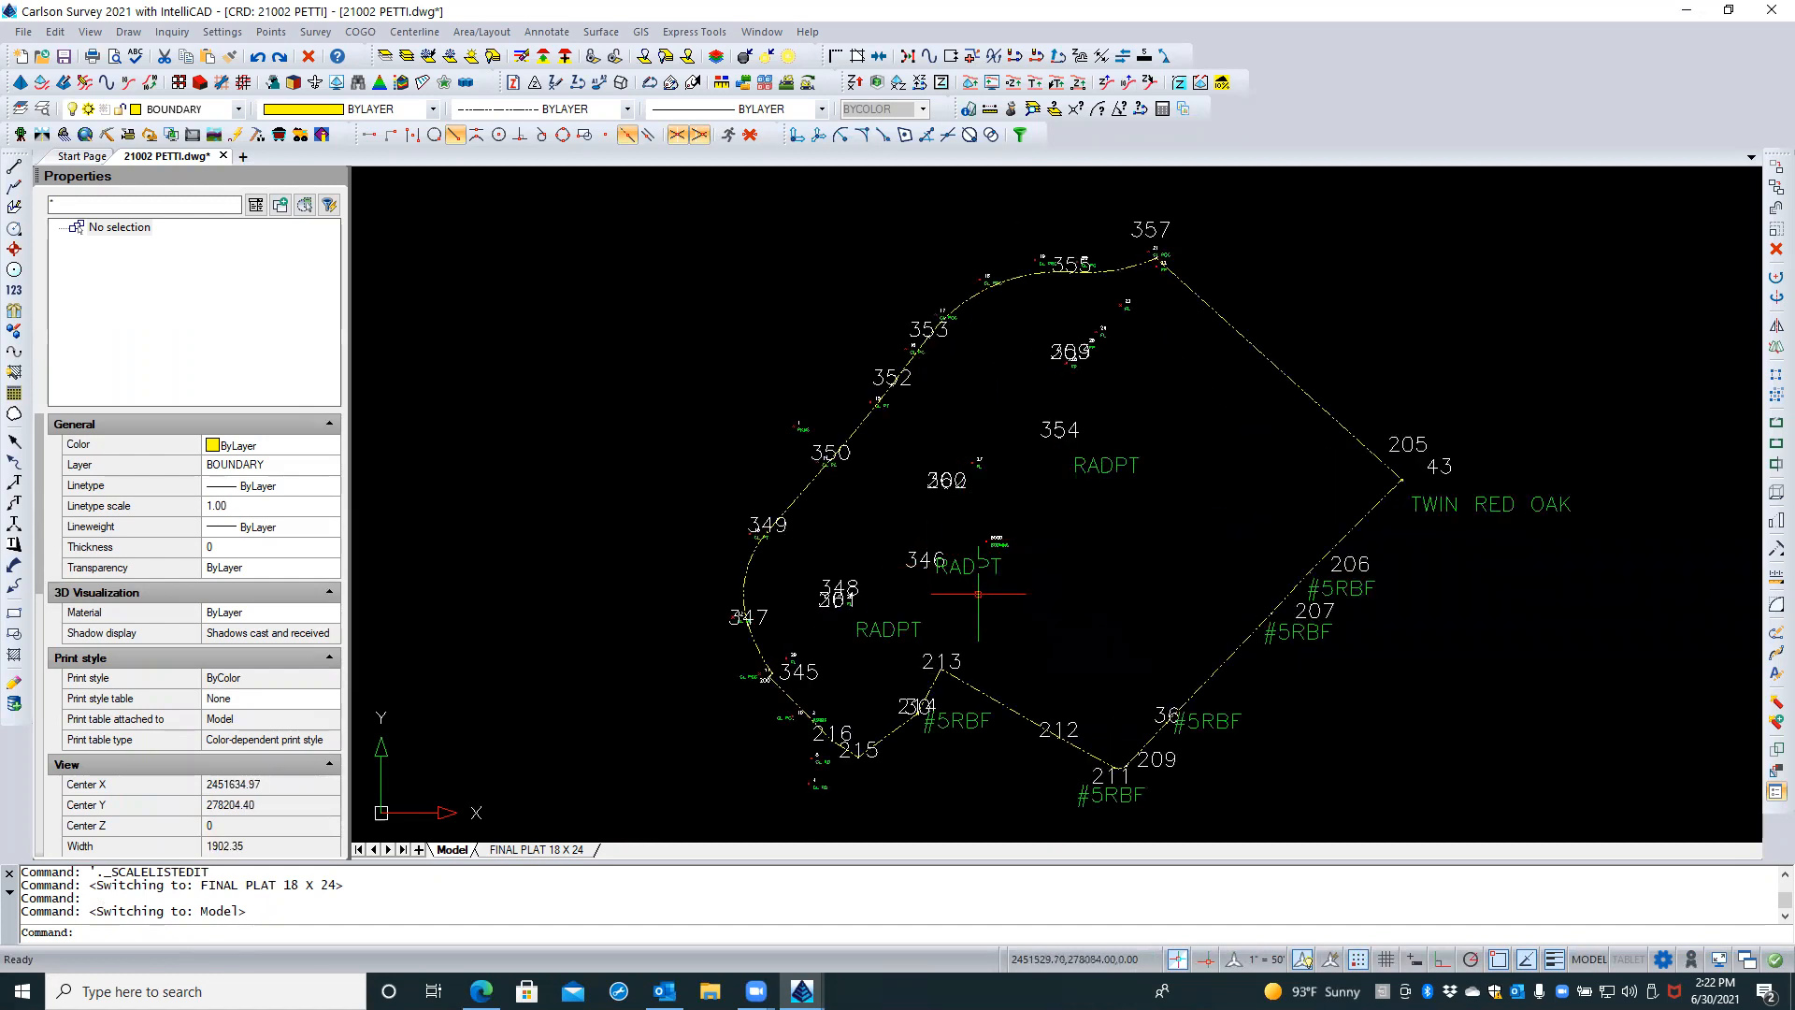
scroll(1010, 552, "up", 4)
scroll(935, 509, "down", 5)
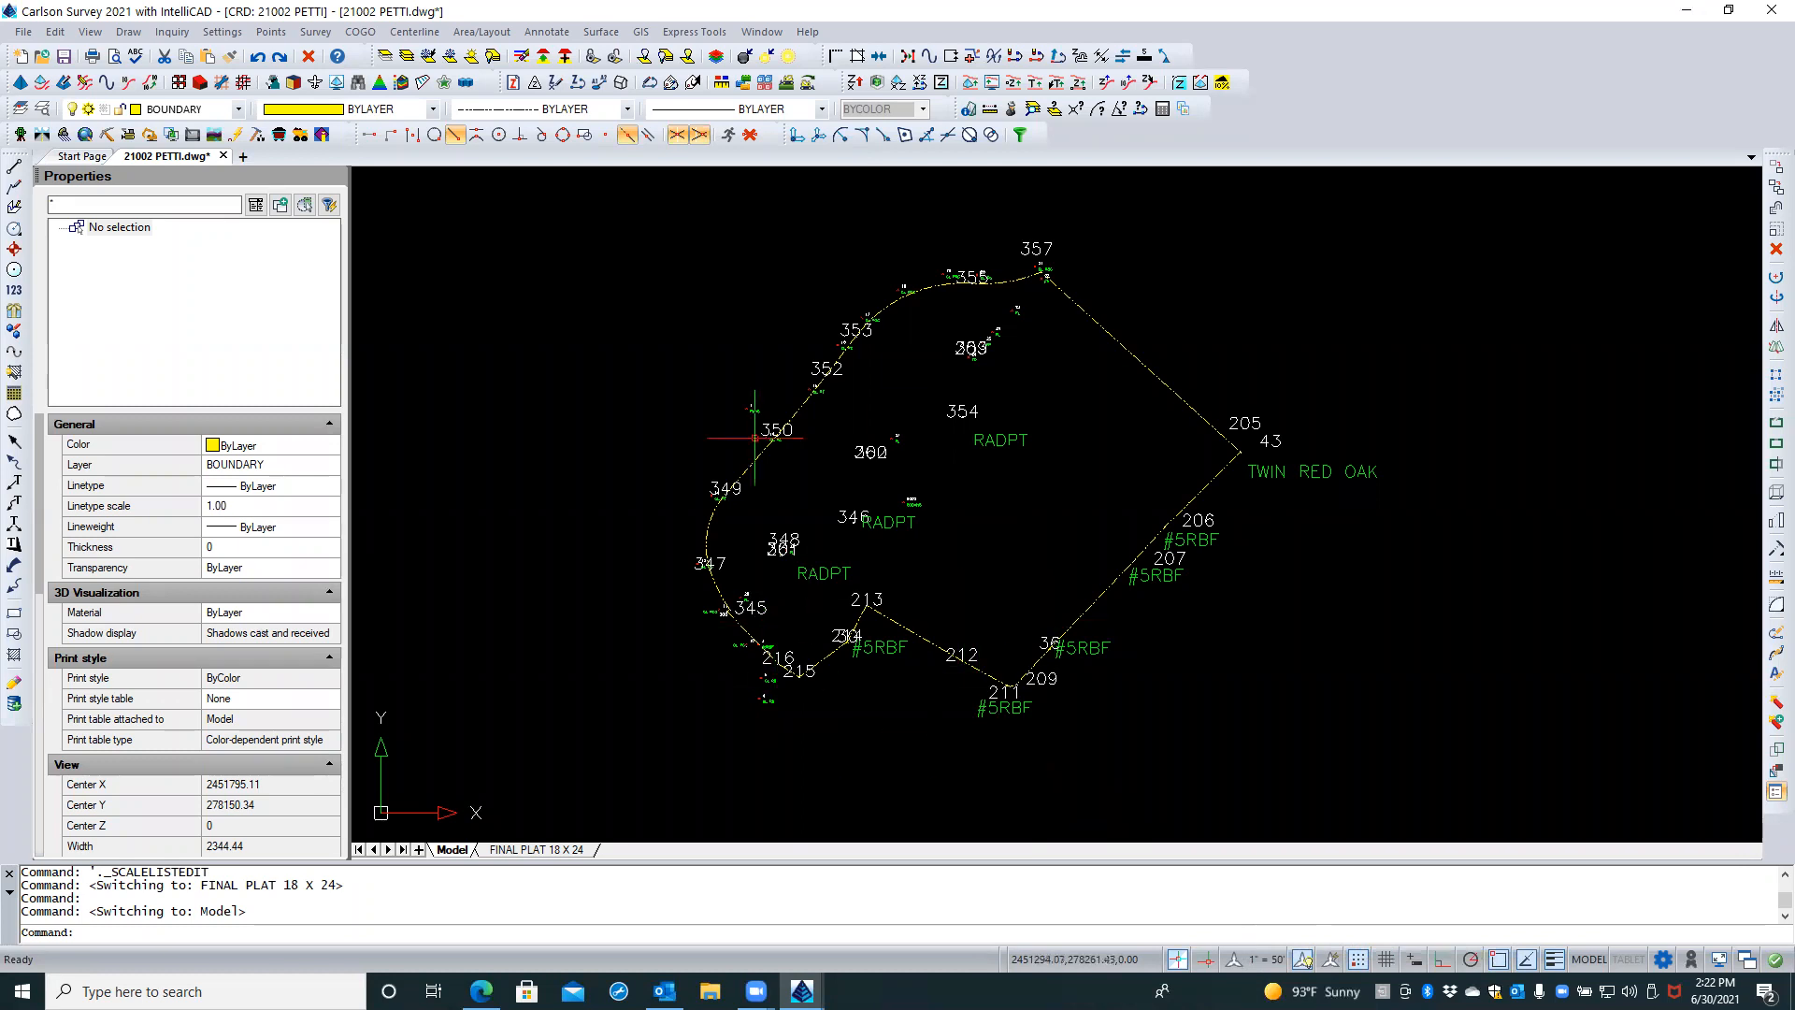
Try to make 1" = 100' the current scale through the drawing scale list
left_click(1267, 962)
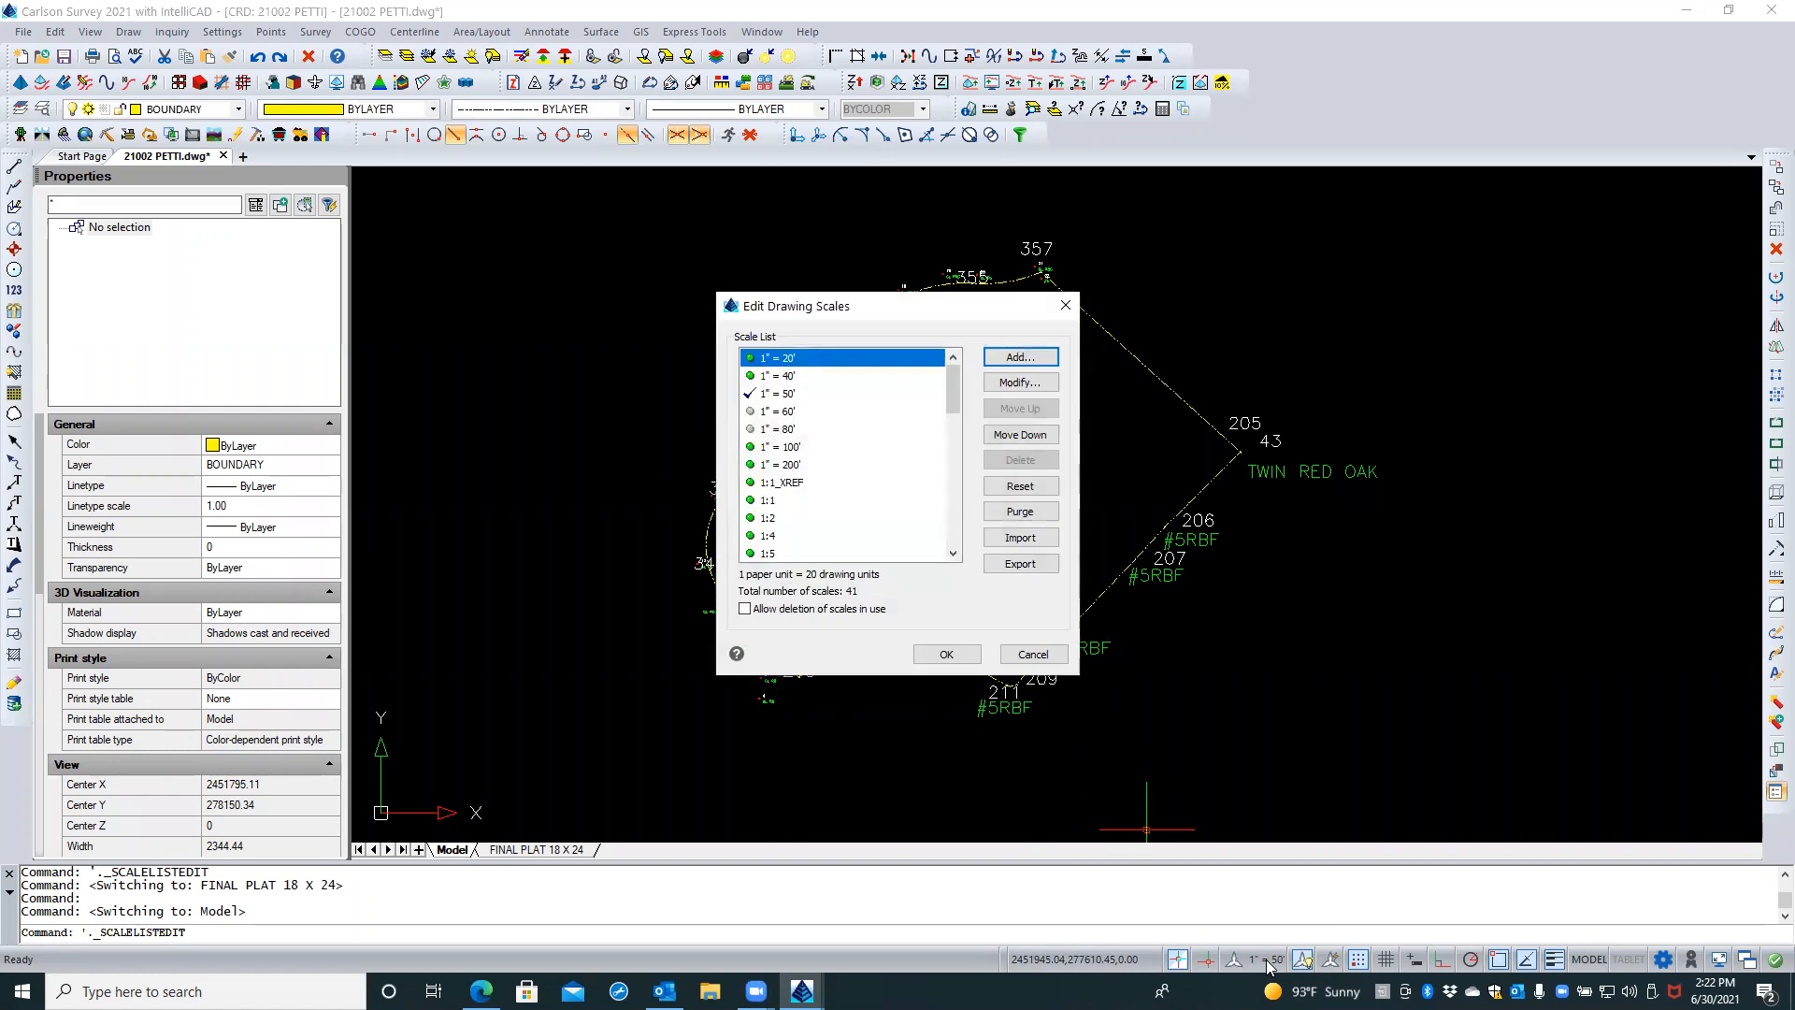
left_click(802, 448)
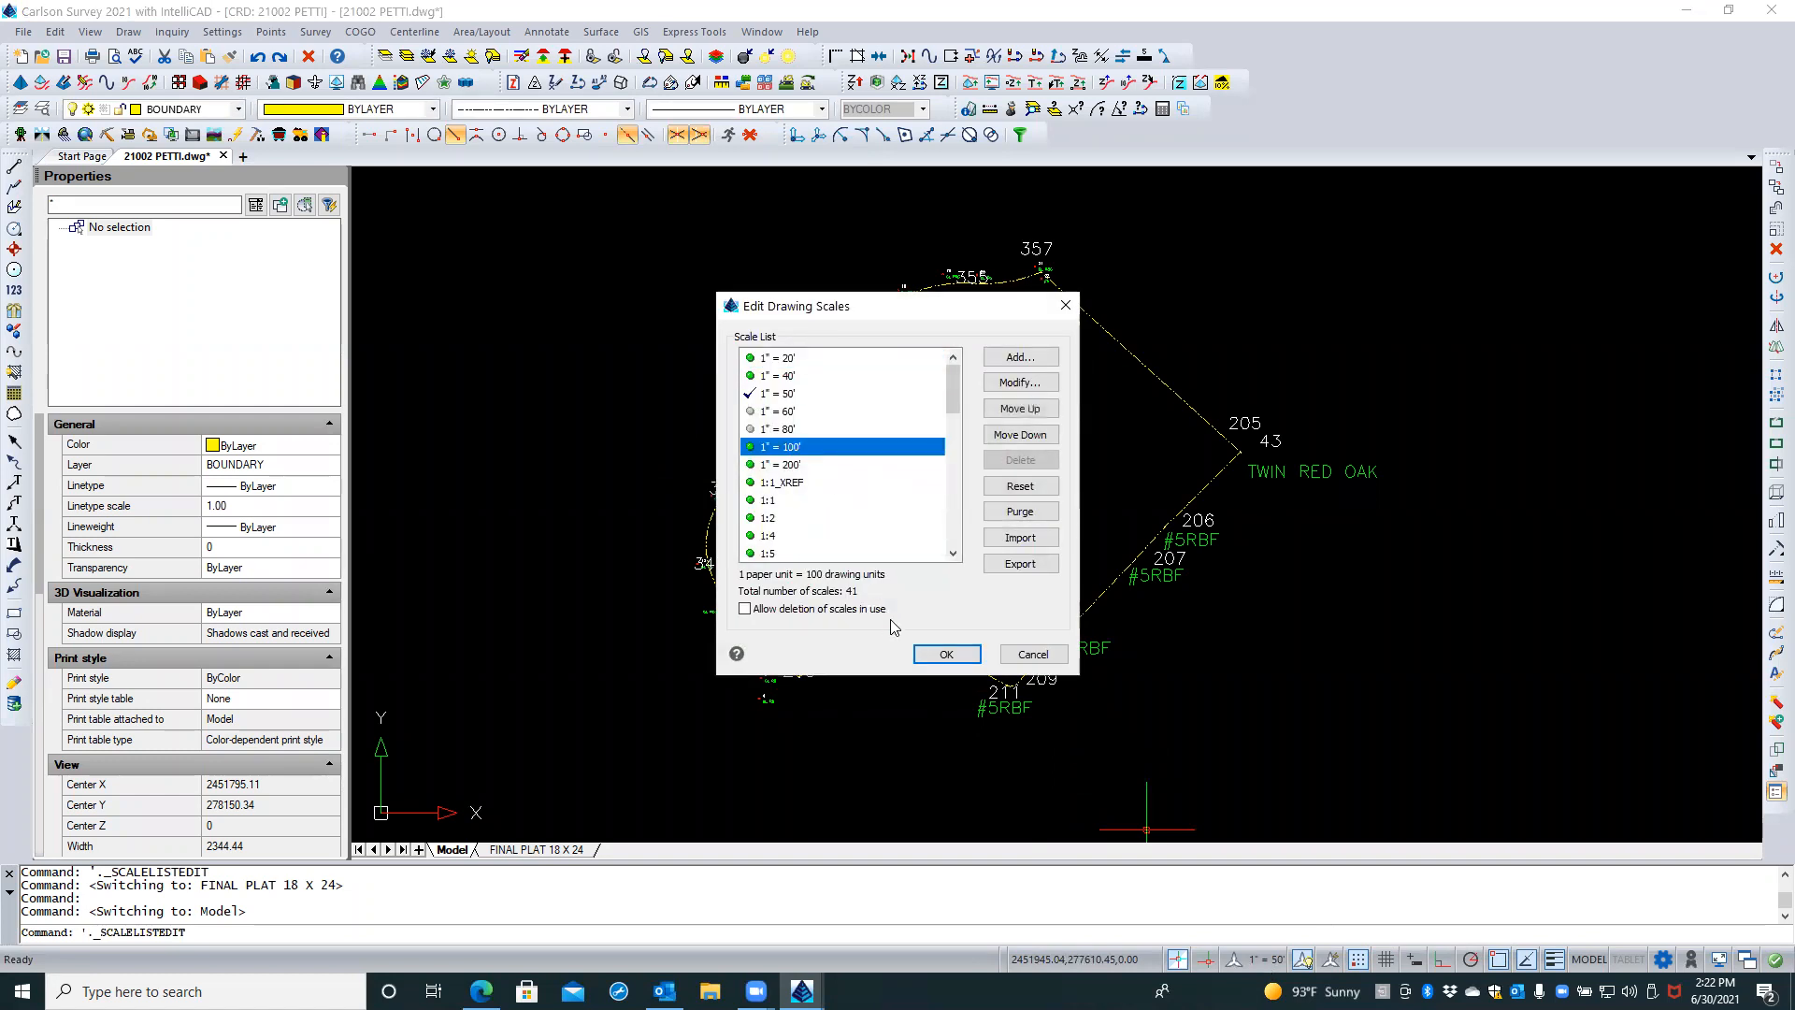
left_click(946, 654)
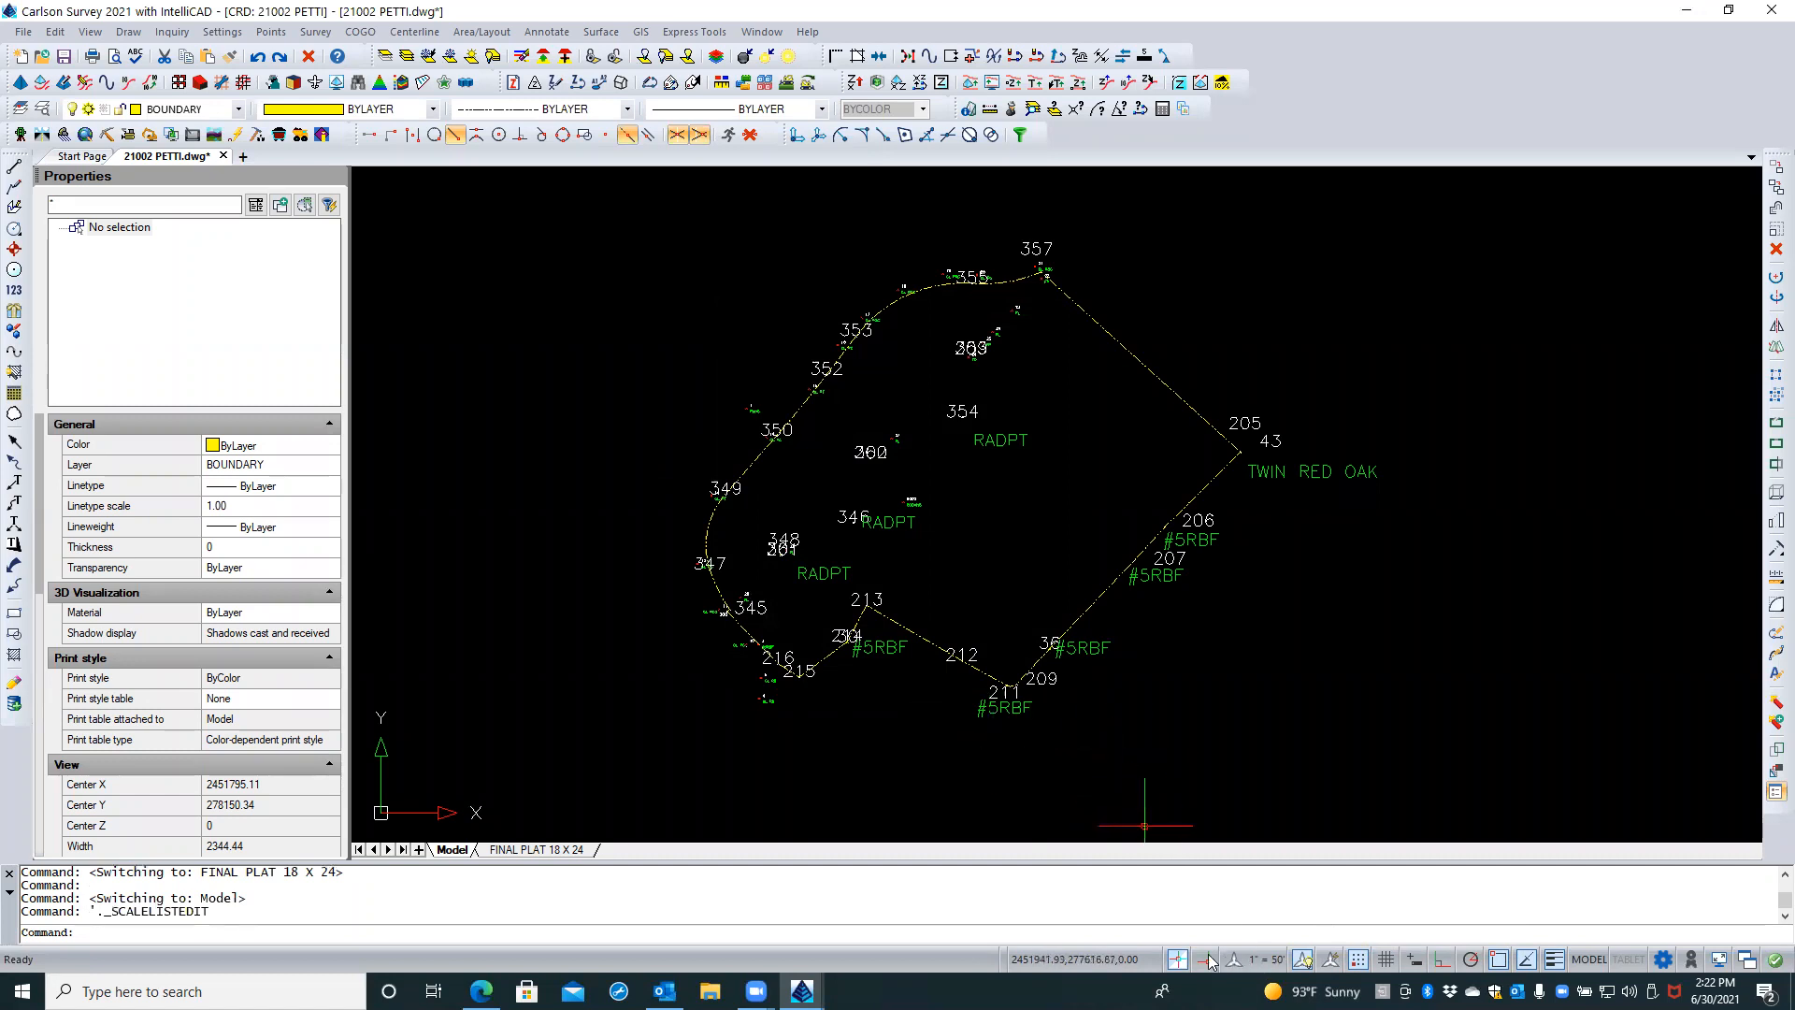
Set the model space annotation scale to 1" = 100' and inspect the resized point labels
left_click(1267, 963)
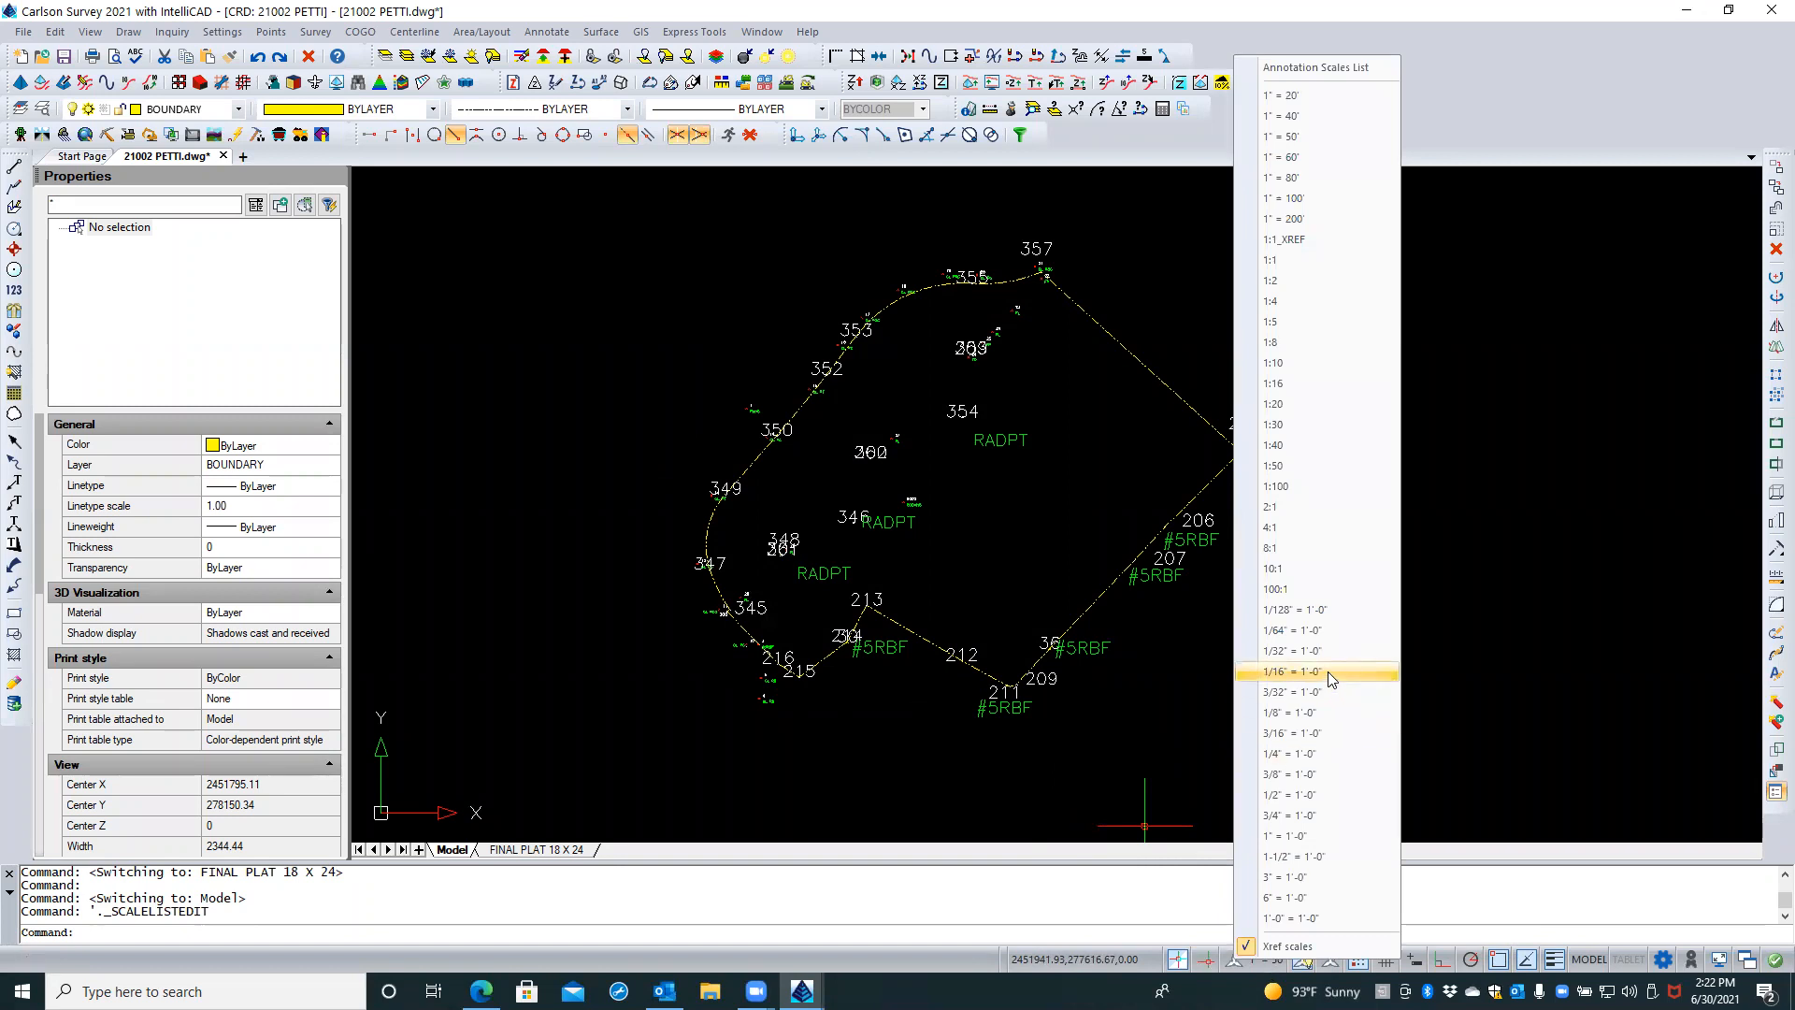
left_click(1300, 198)
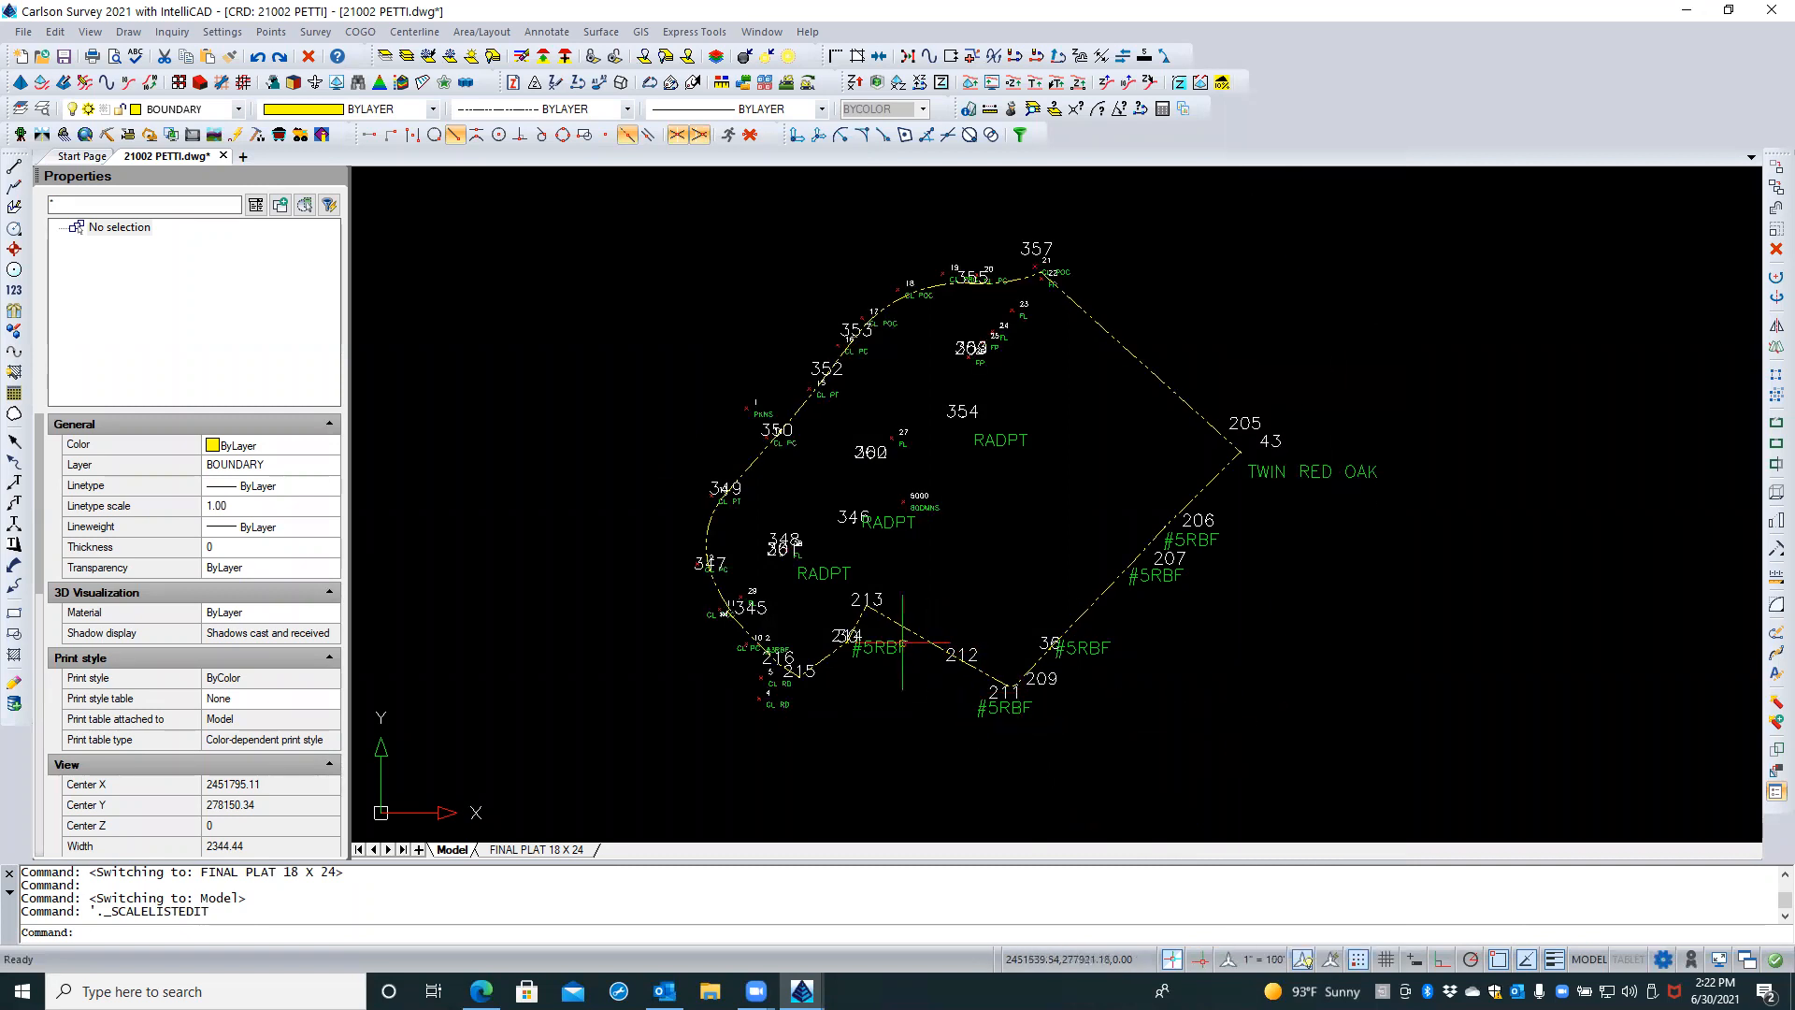
scroll(893, 643, "up", 3)
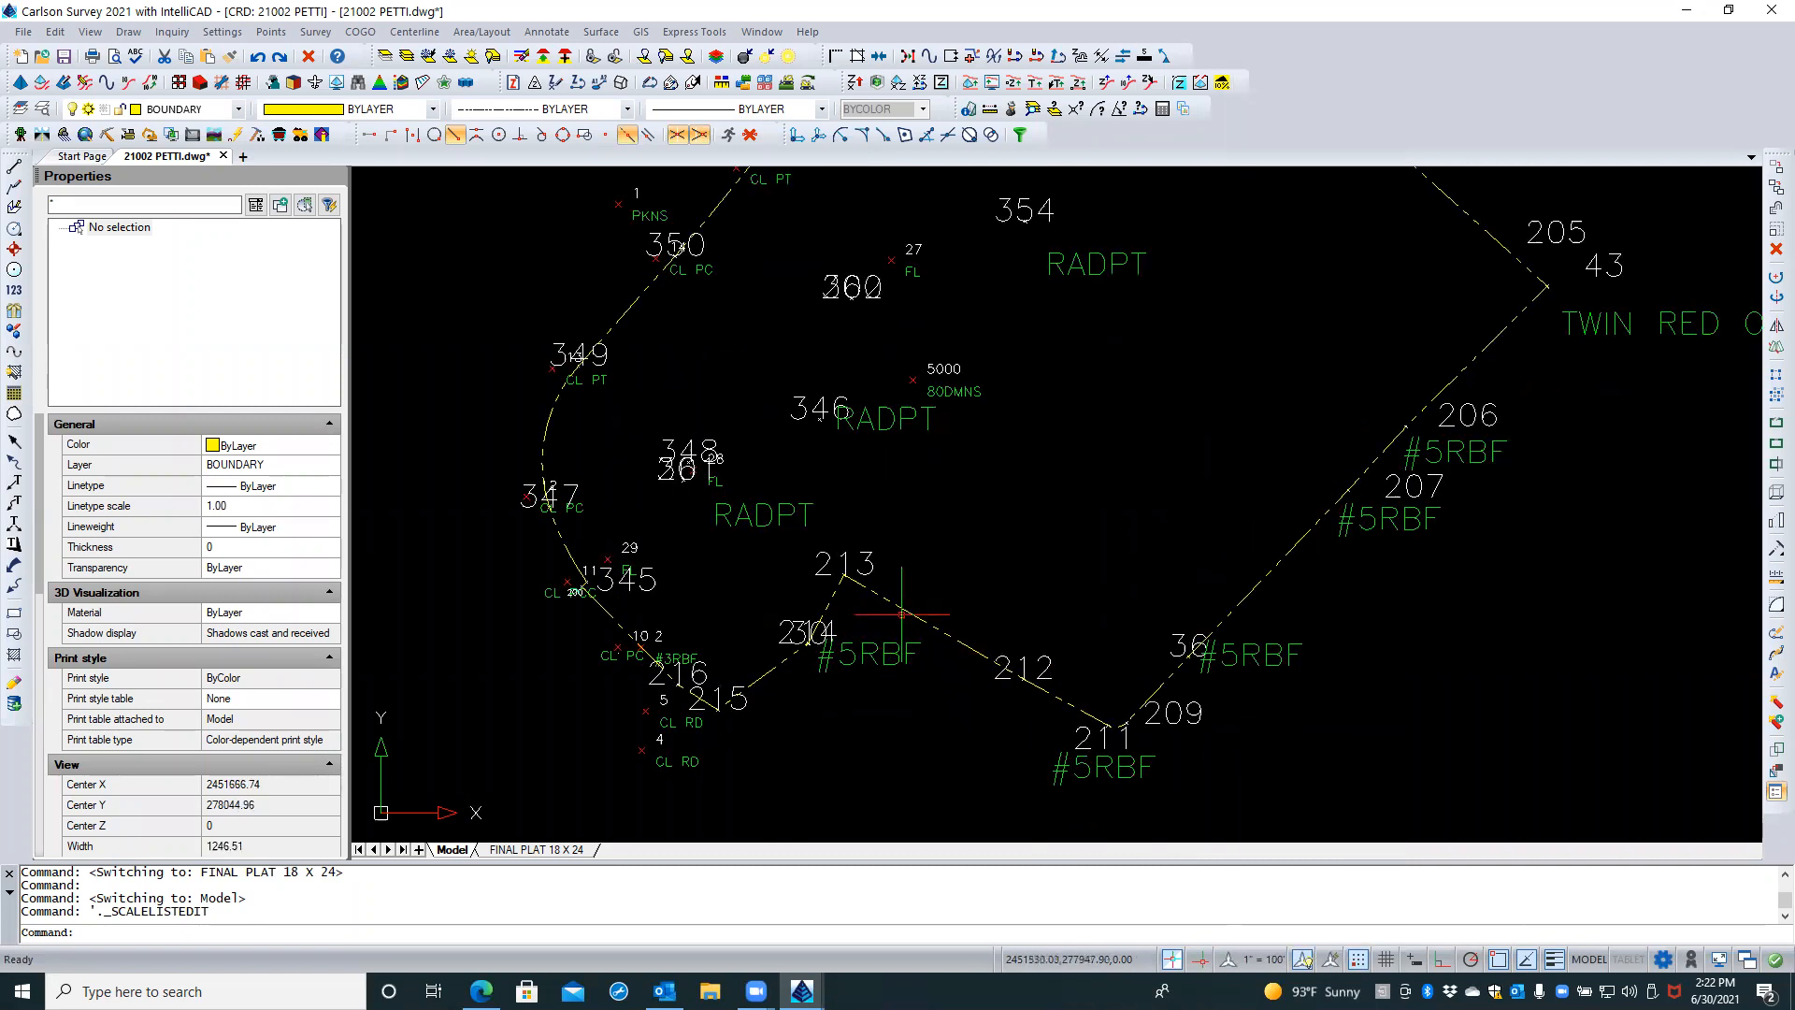
scroll(890, 585, "down", 2)
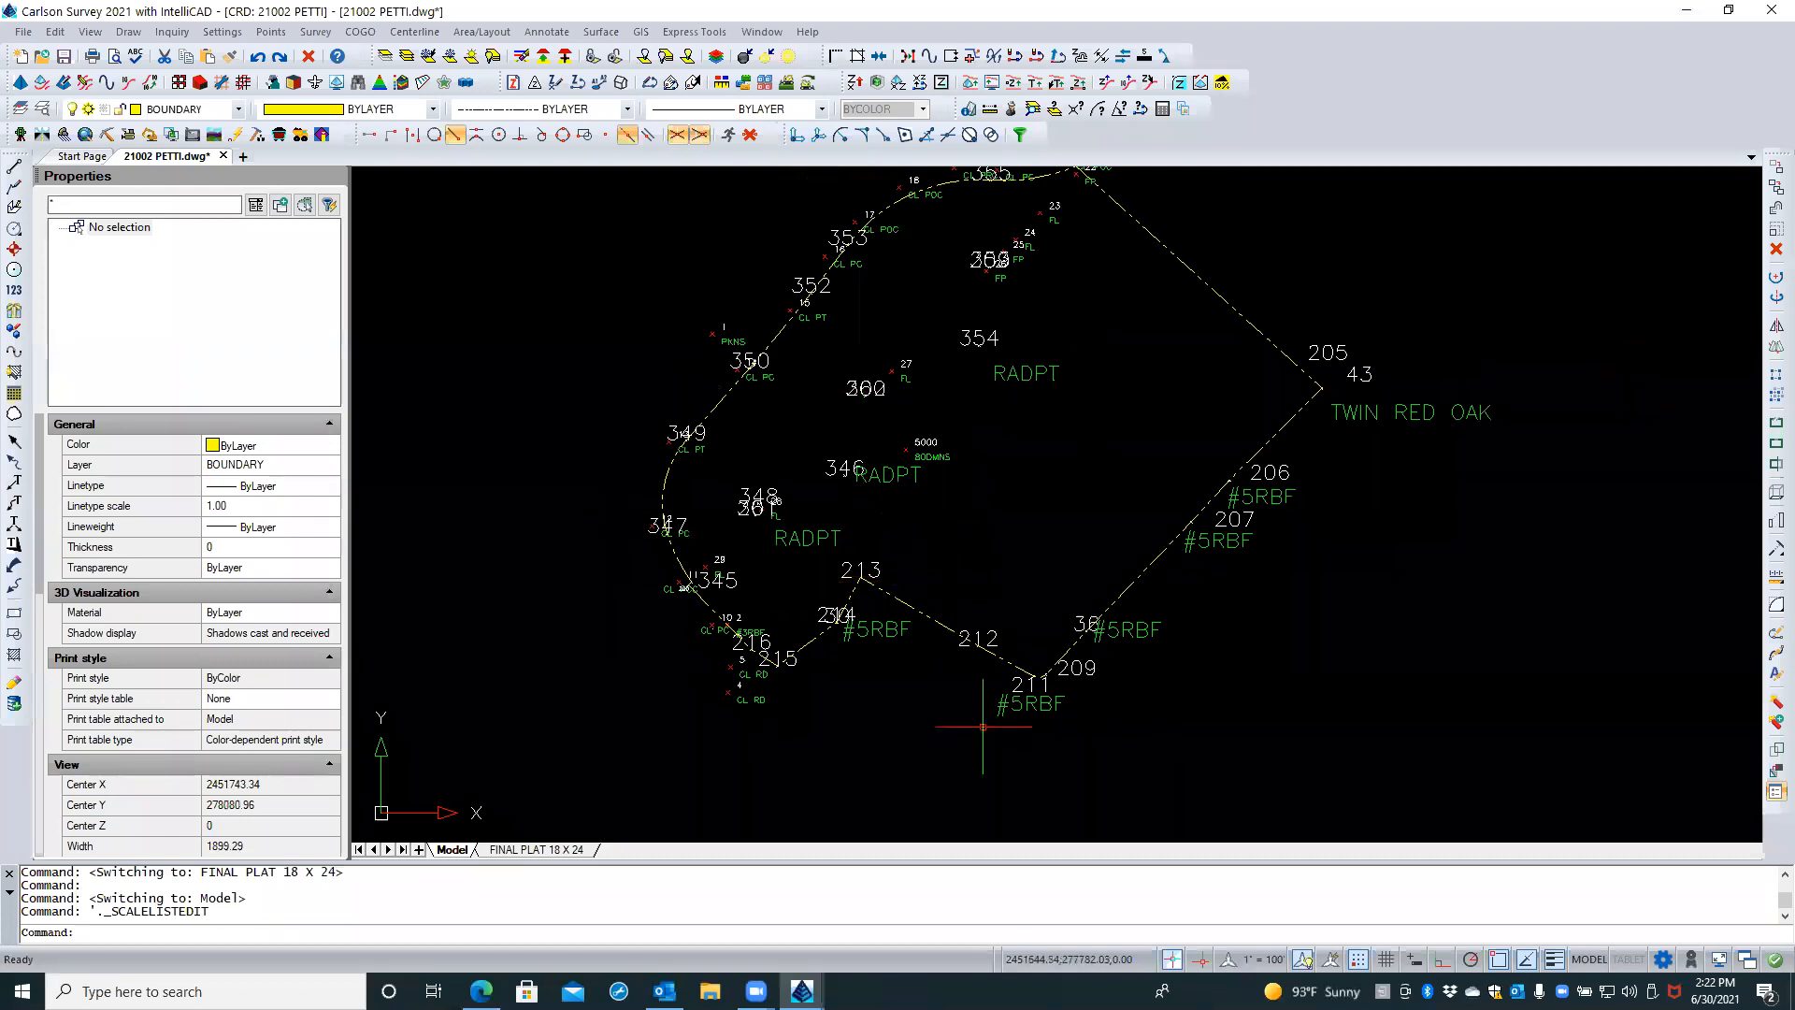
Turn on automatic adding of annotation scales (ANNOAUTOSCALE) and inspect the point labels inside the boundary
left_click(1331, 960)
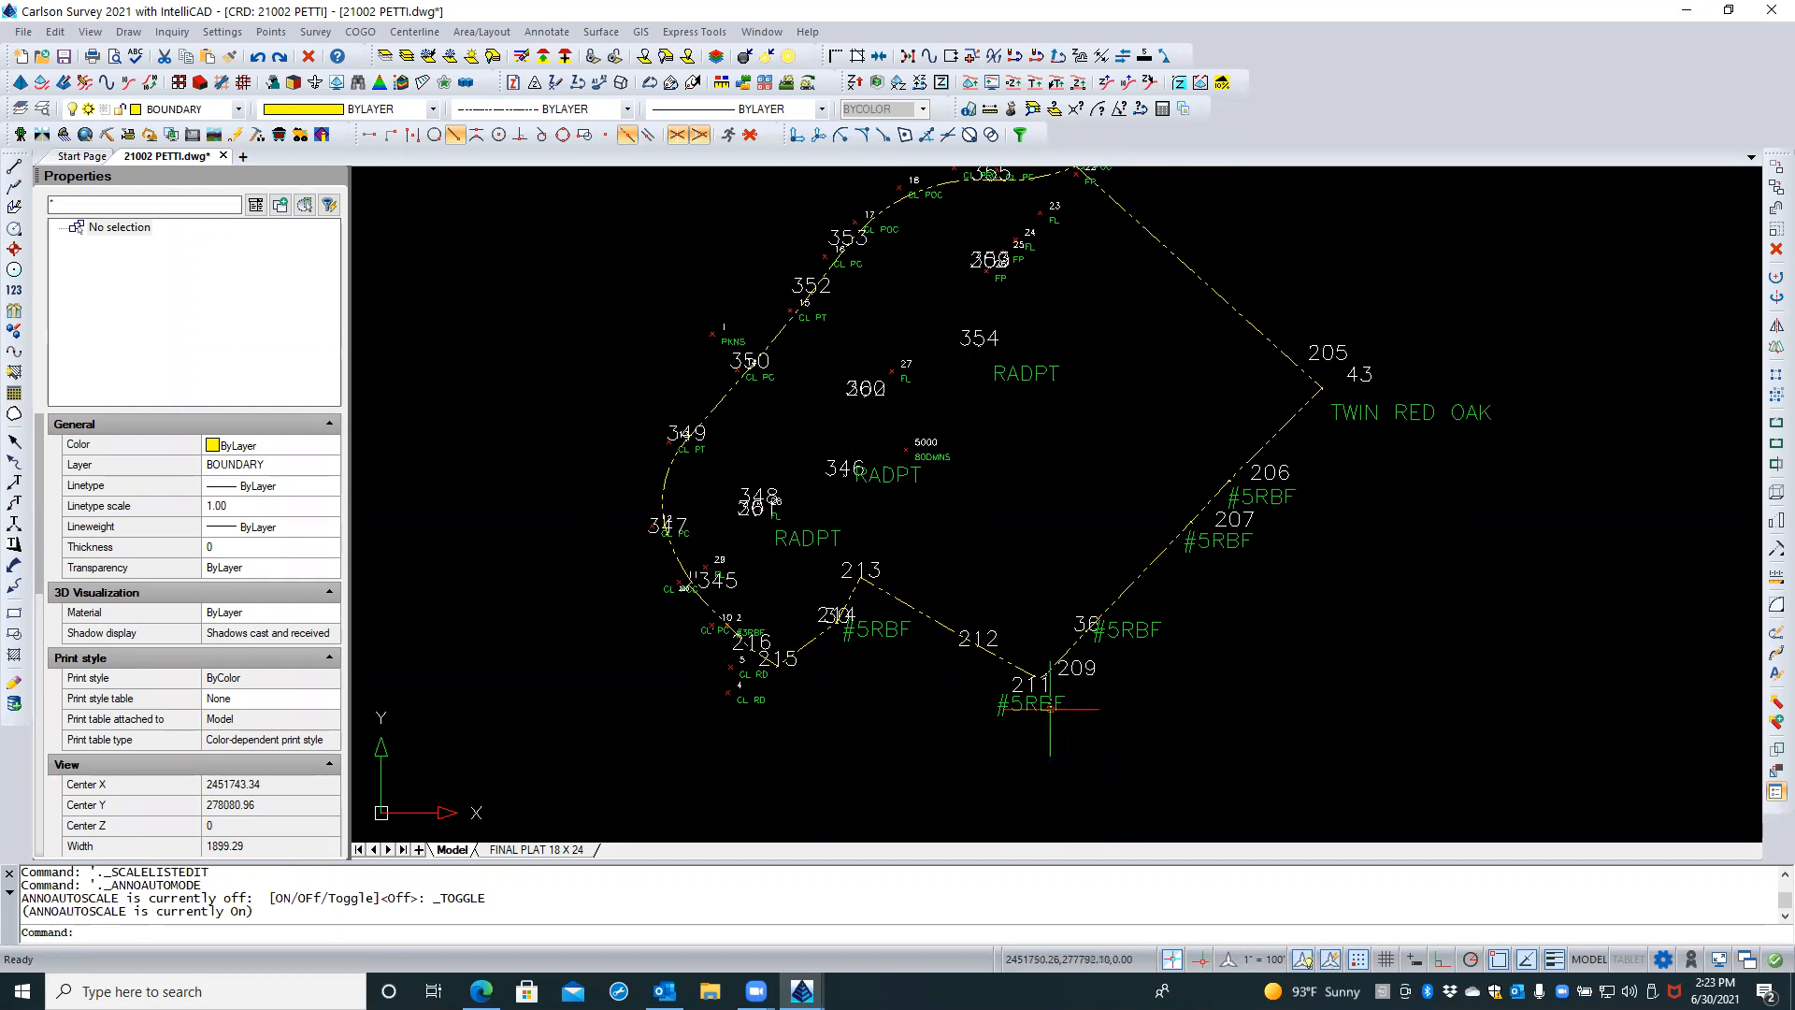
scroll(1009, 663, "up", 2)
middle_click_drag(836, 356, 832, 496)
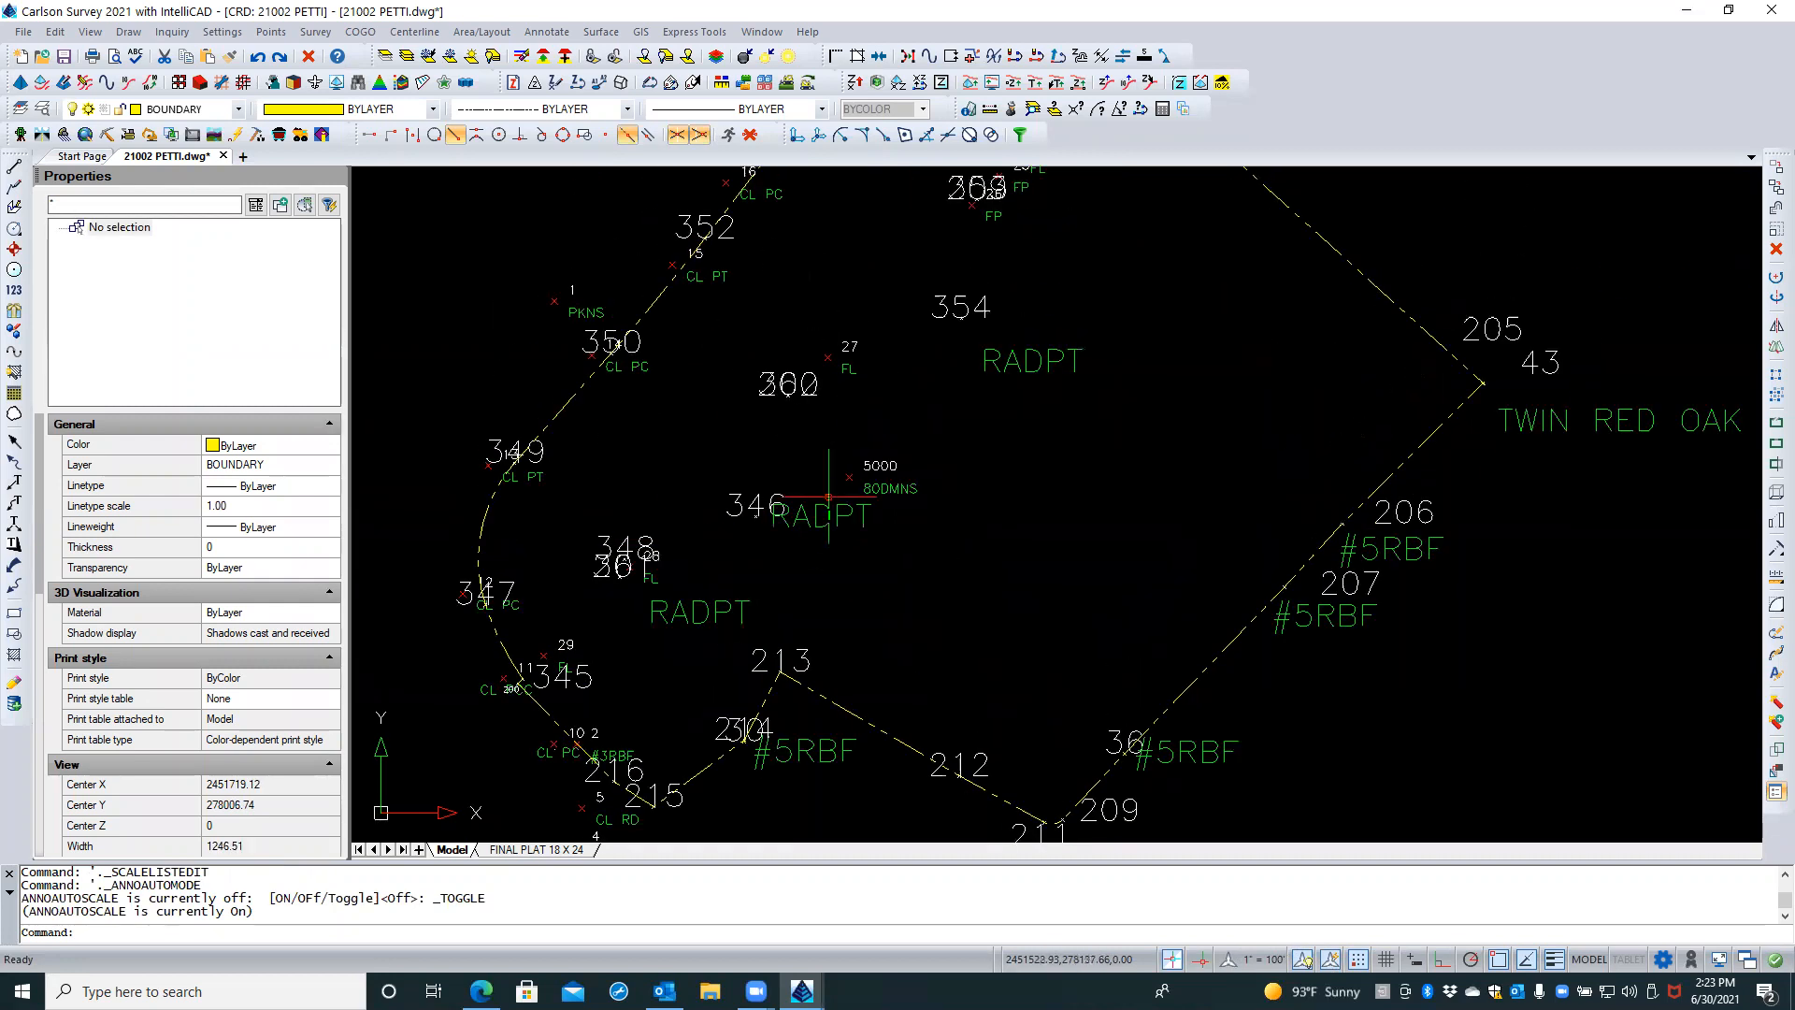
scroll(828, 599, "down", 1)
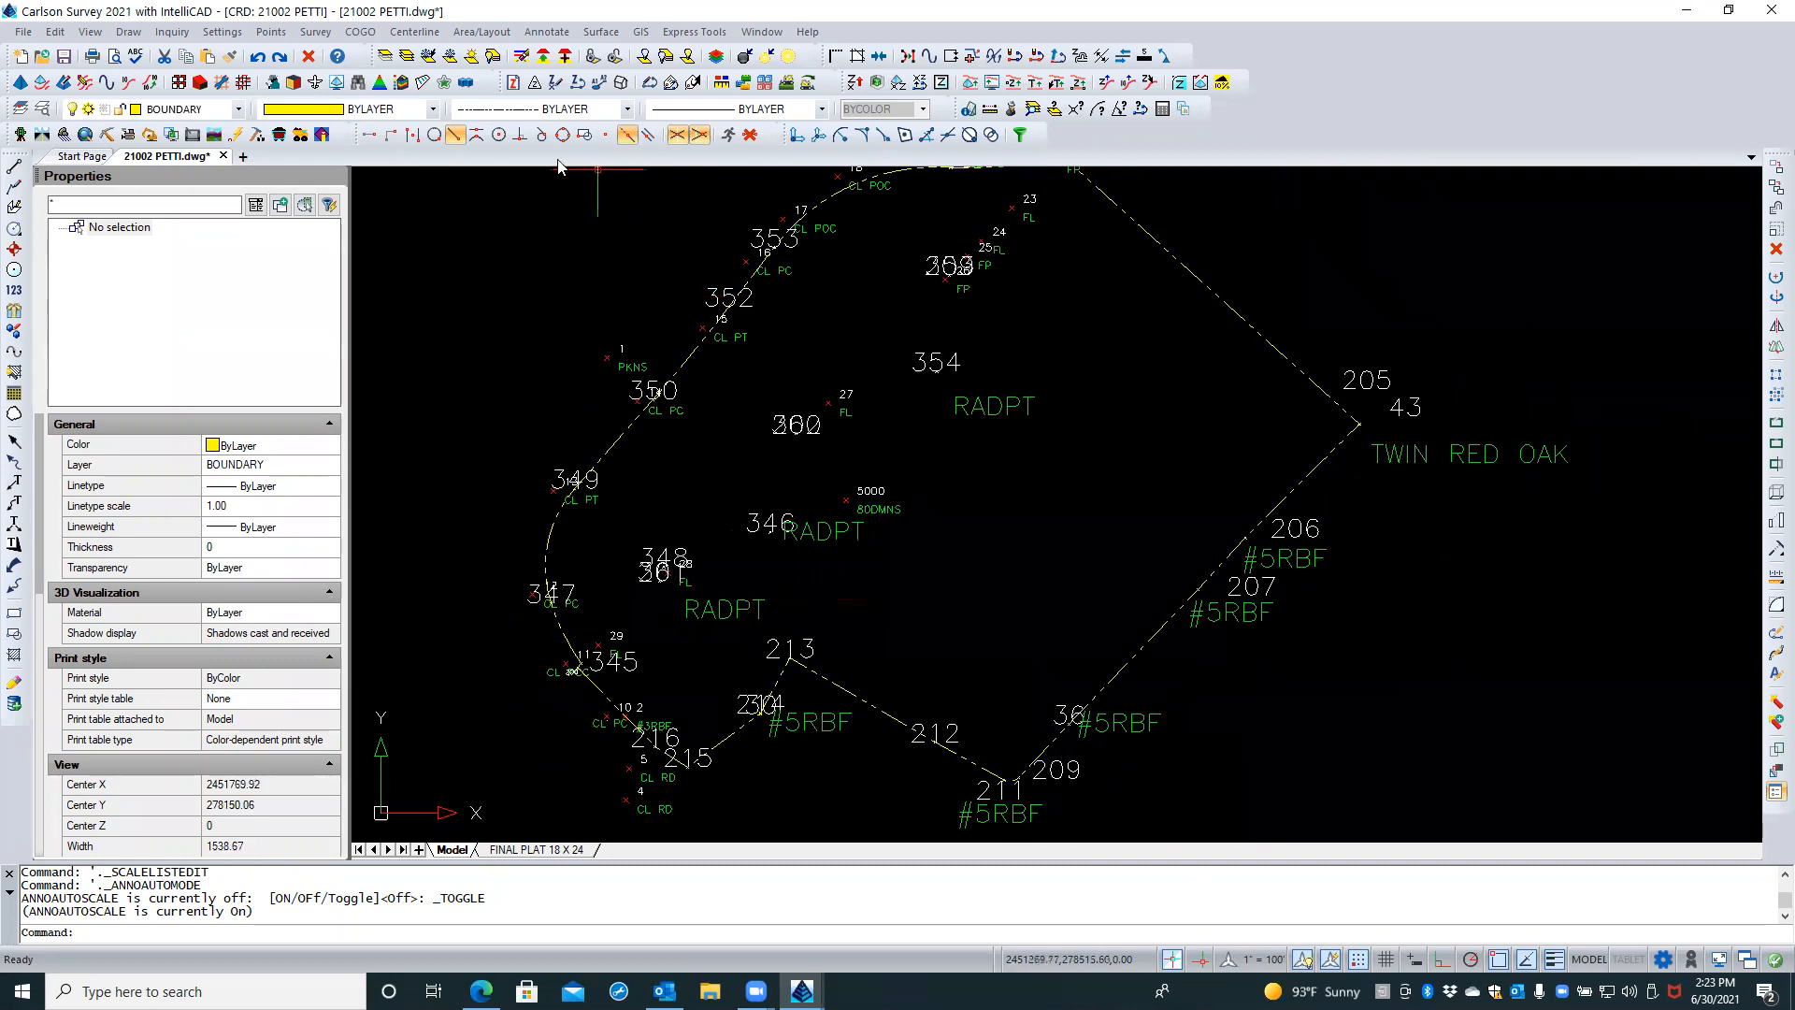
Review the annotative scale options in Carlson's general configuration settings without changing them
left_click(312, 34)
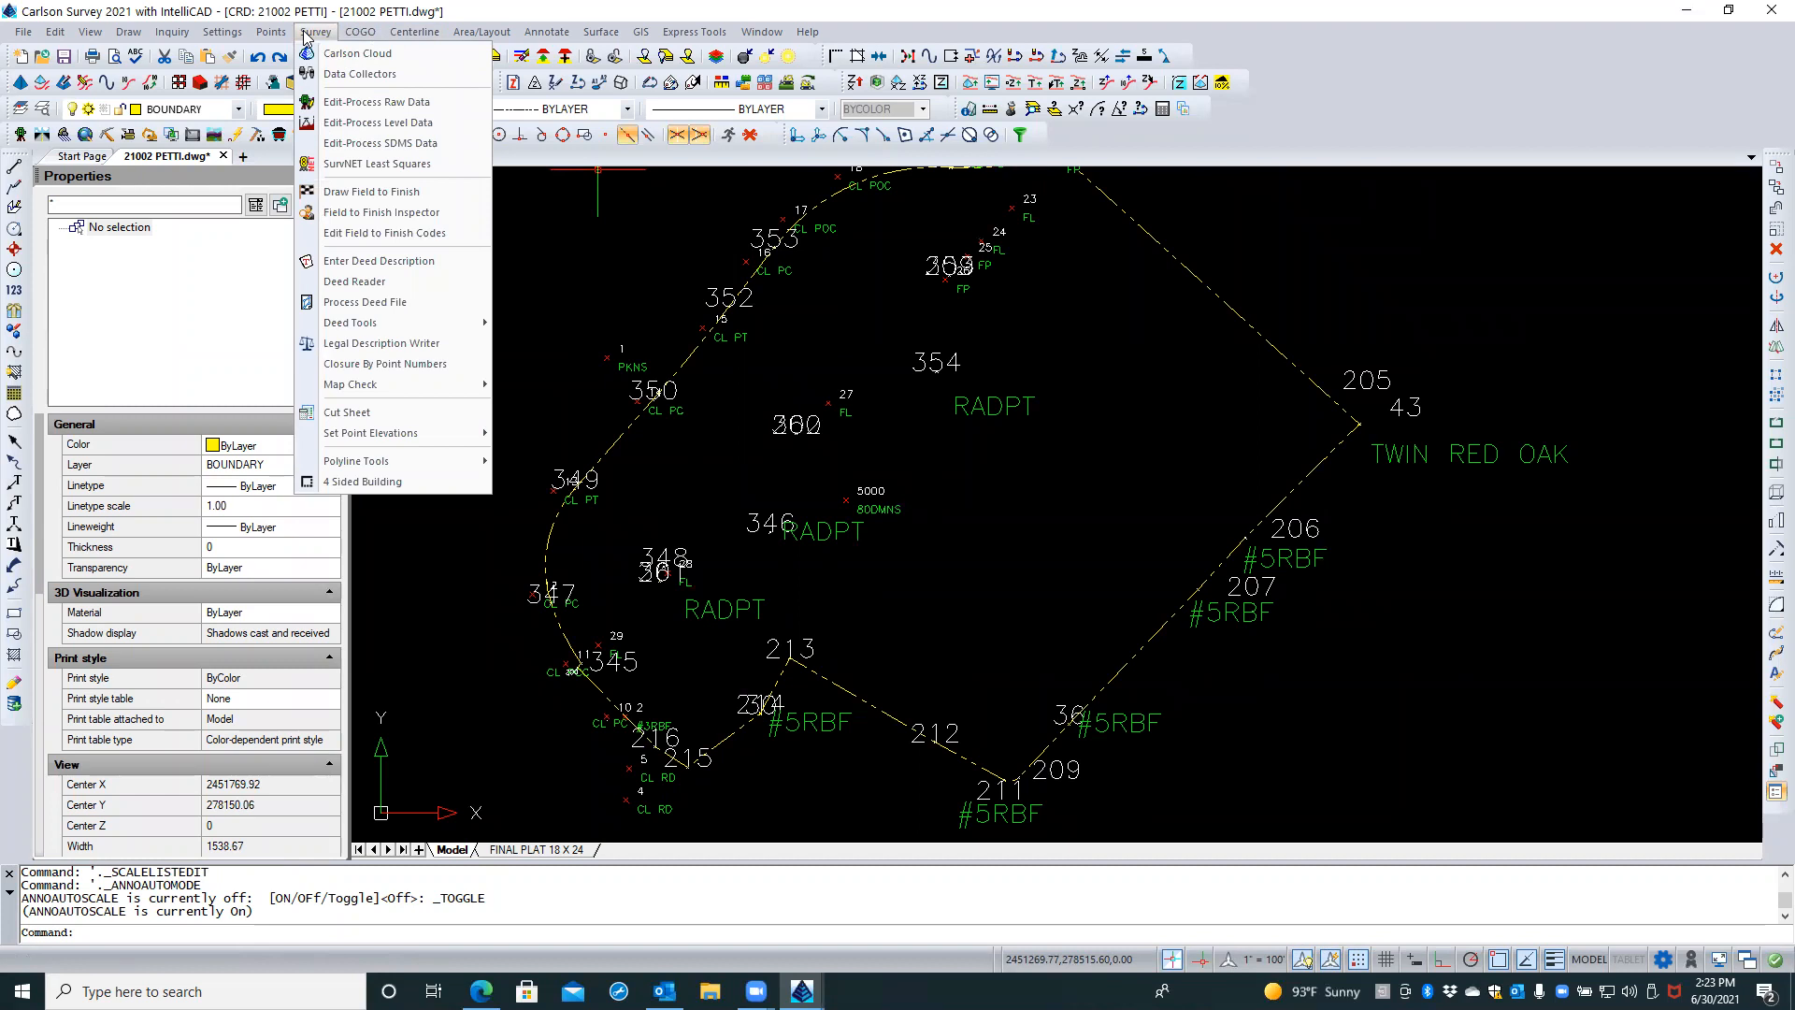
left_click(308, 34)
left_click(222, 32)
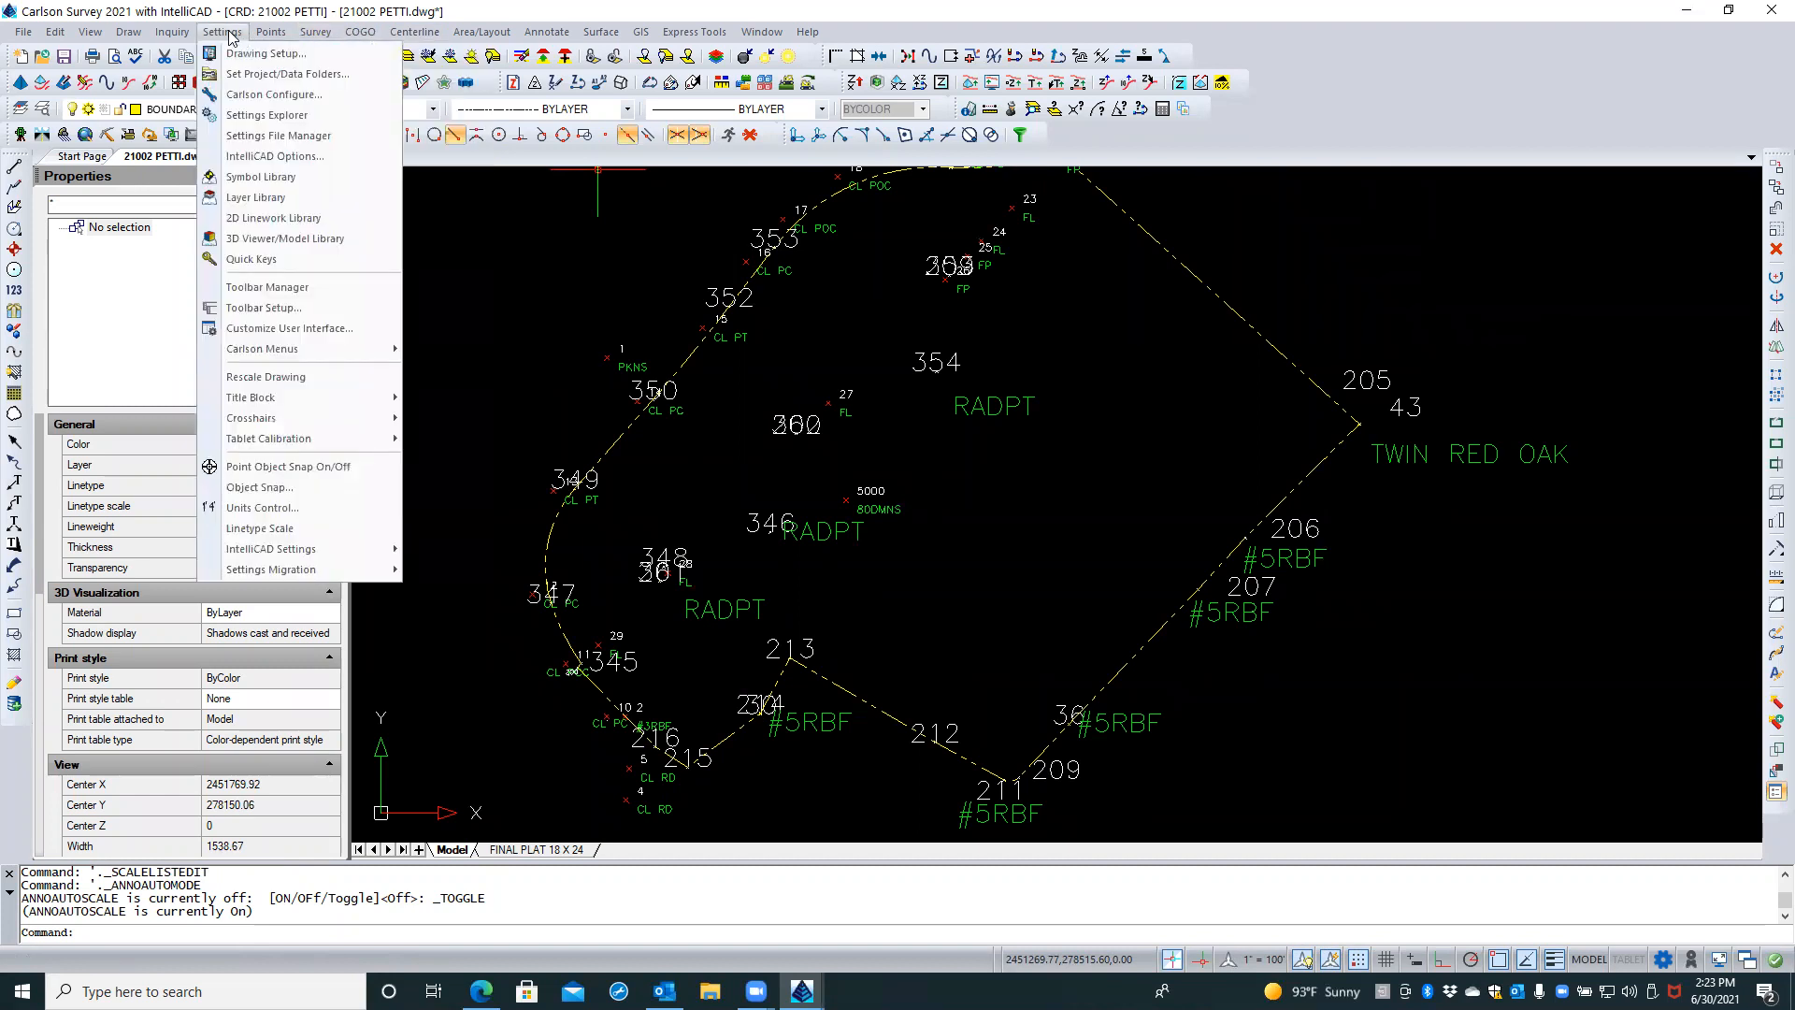
left_click(257, 95)
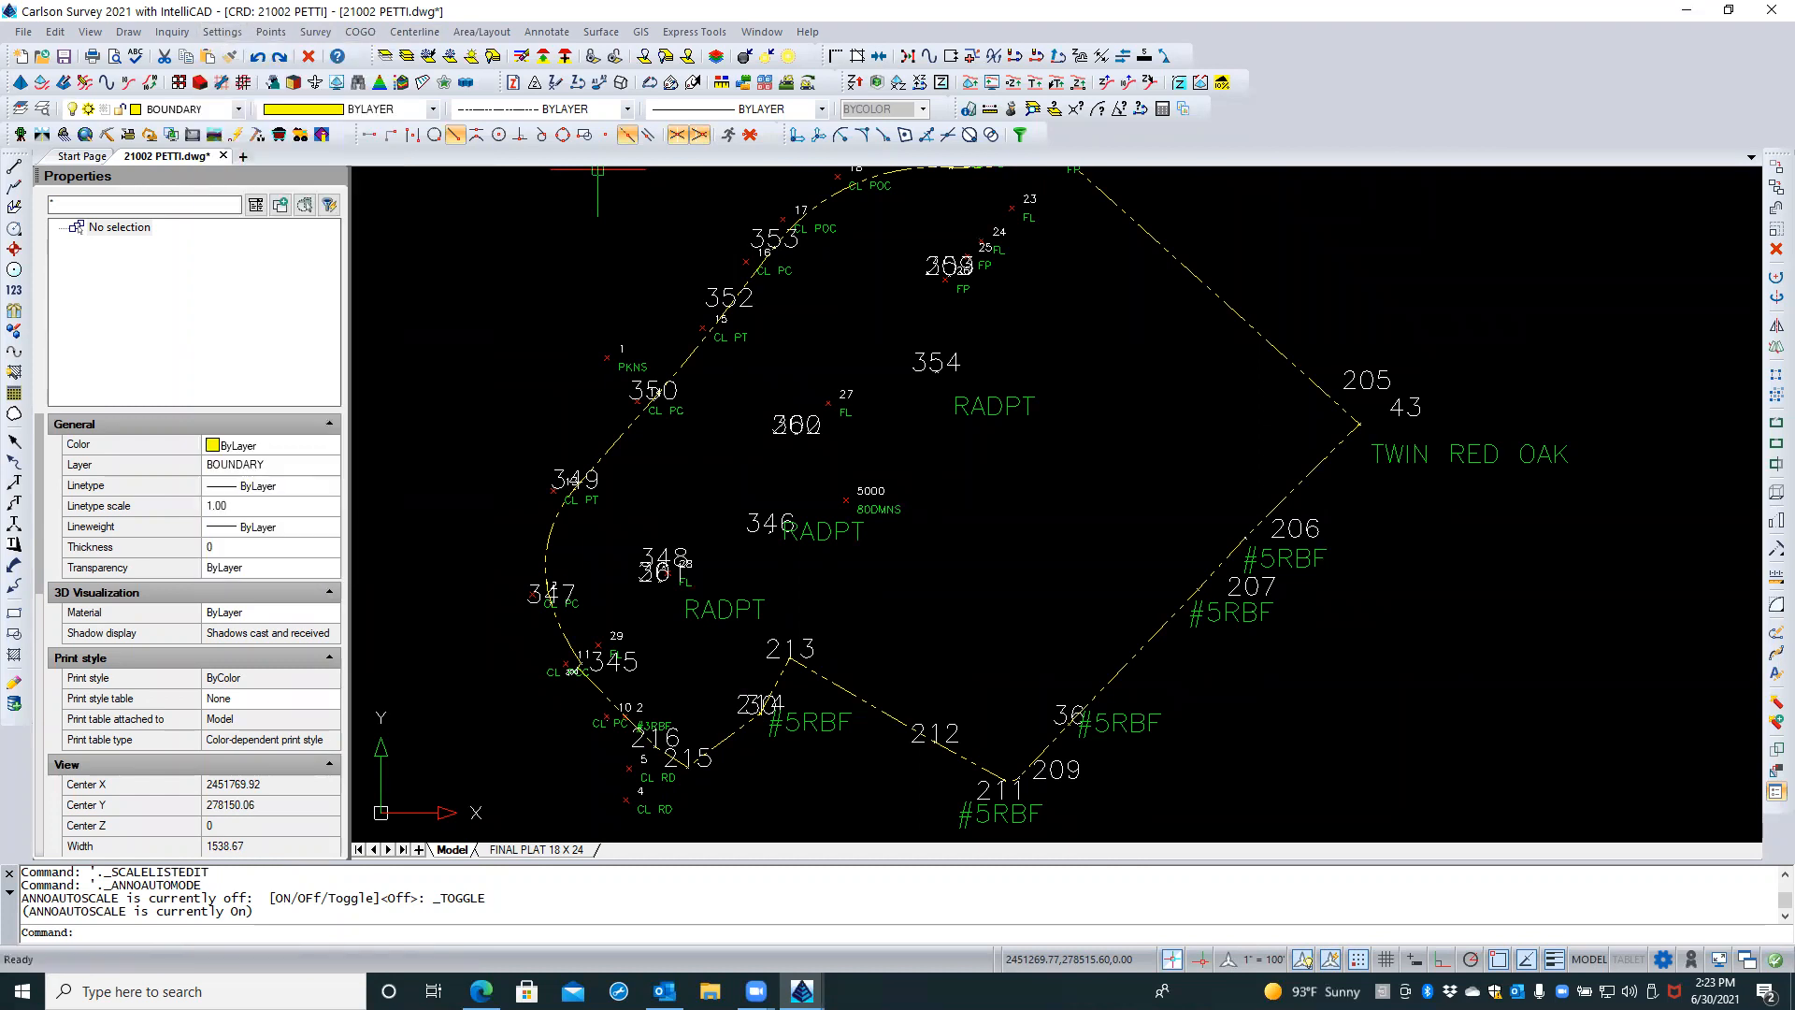
left_click(793, 397)
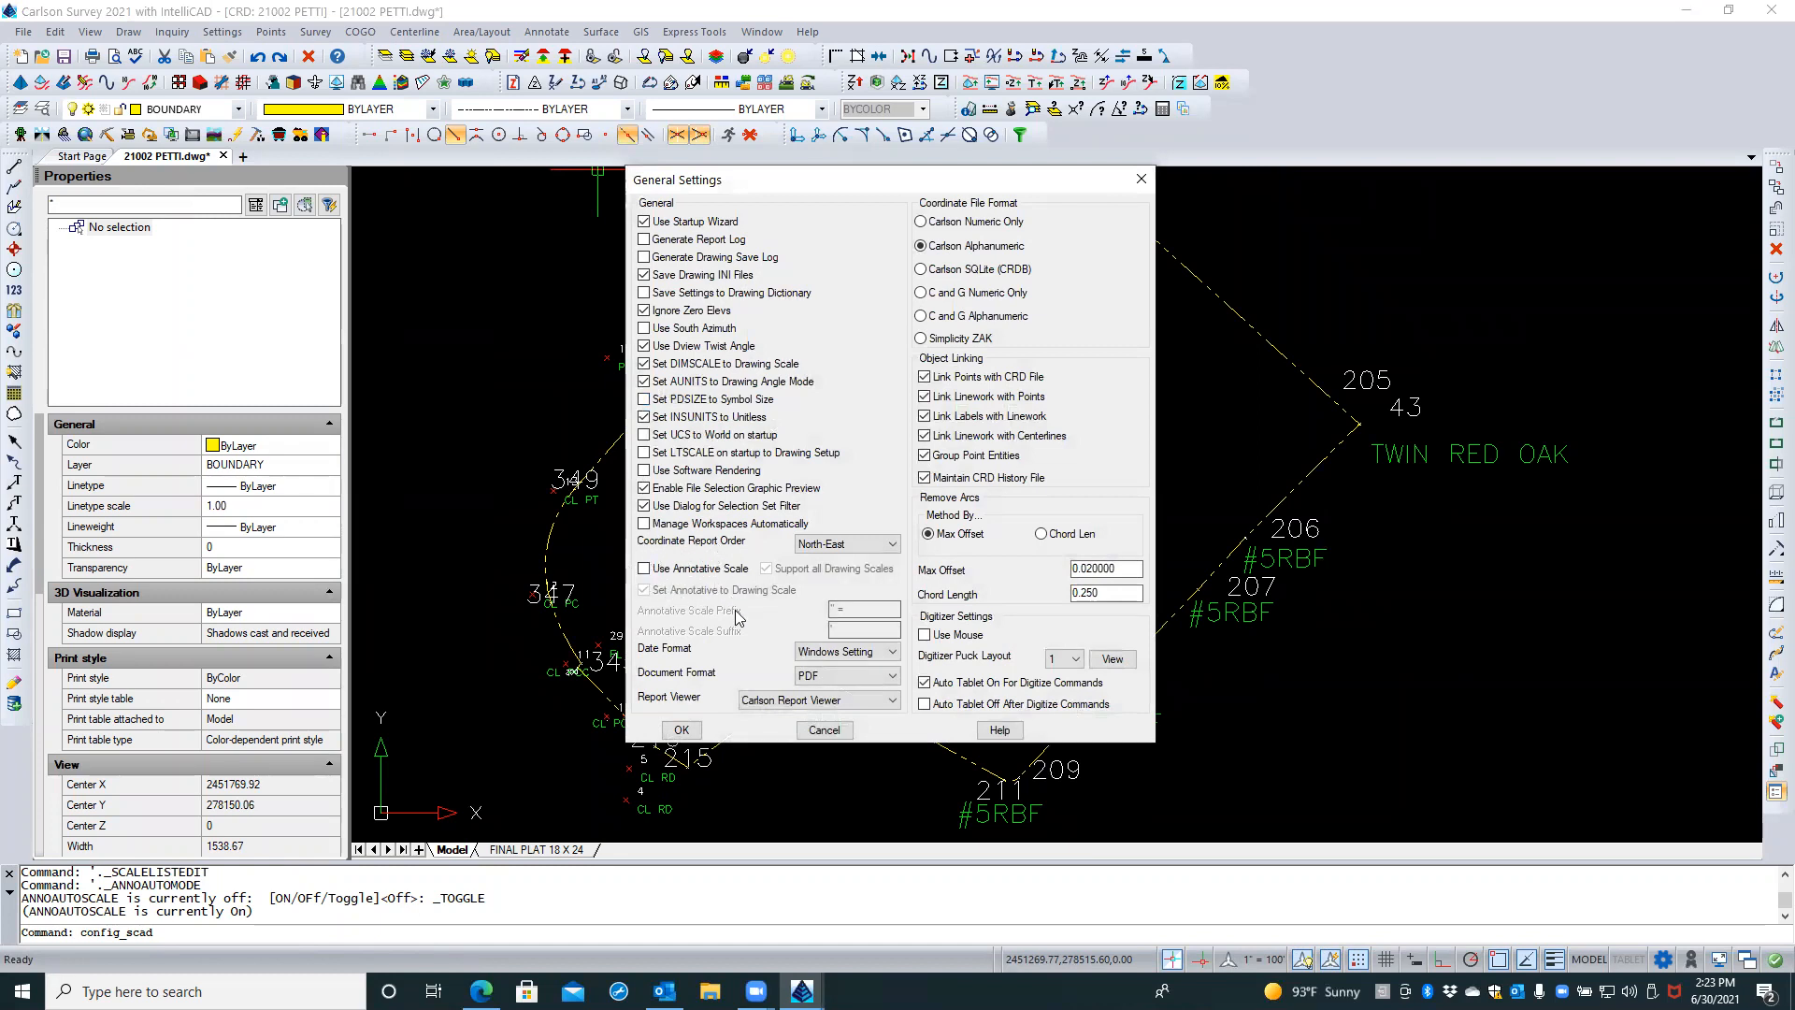
left_click(825, 731)
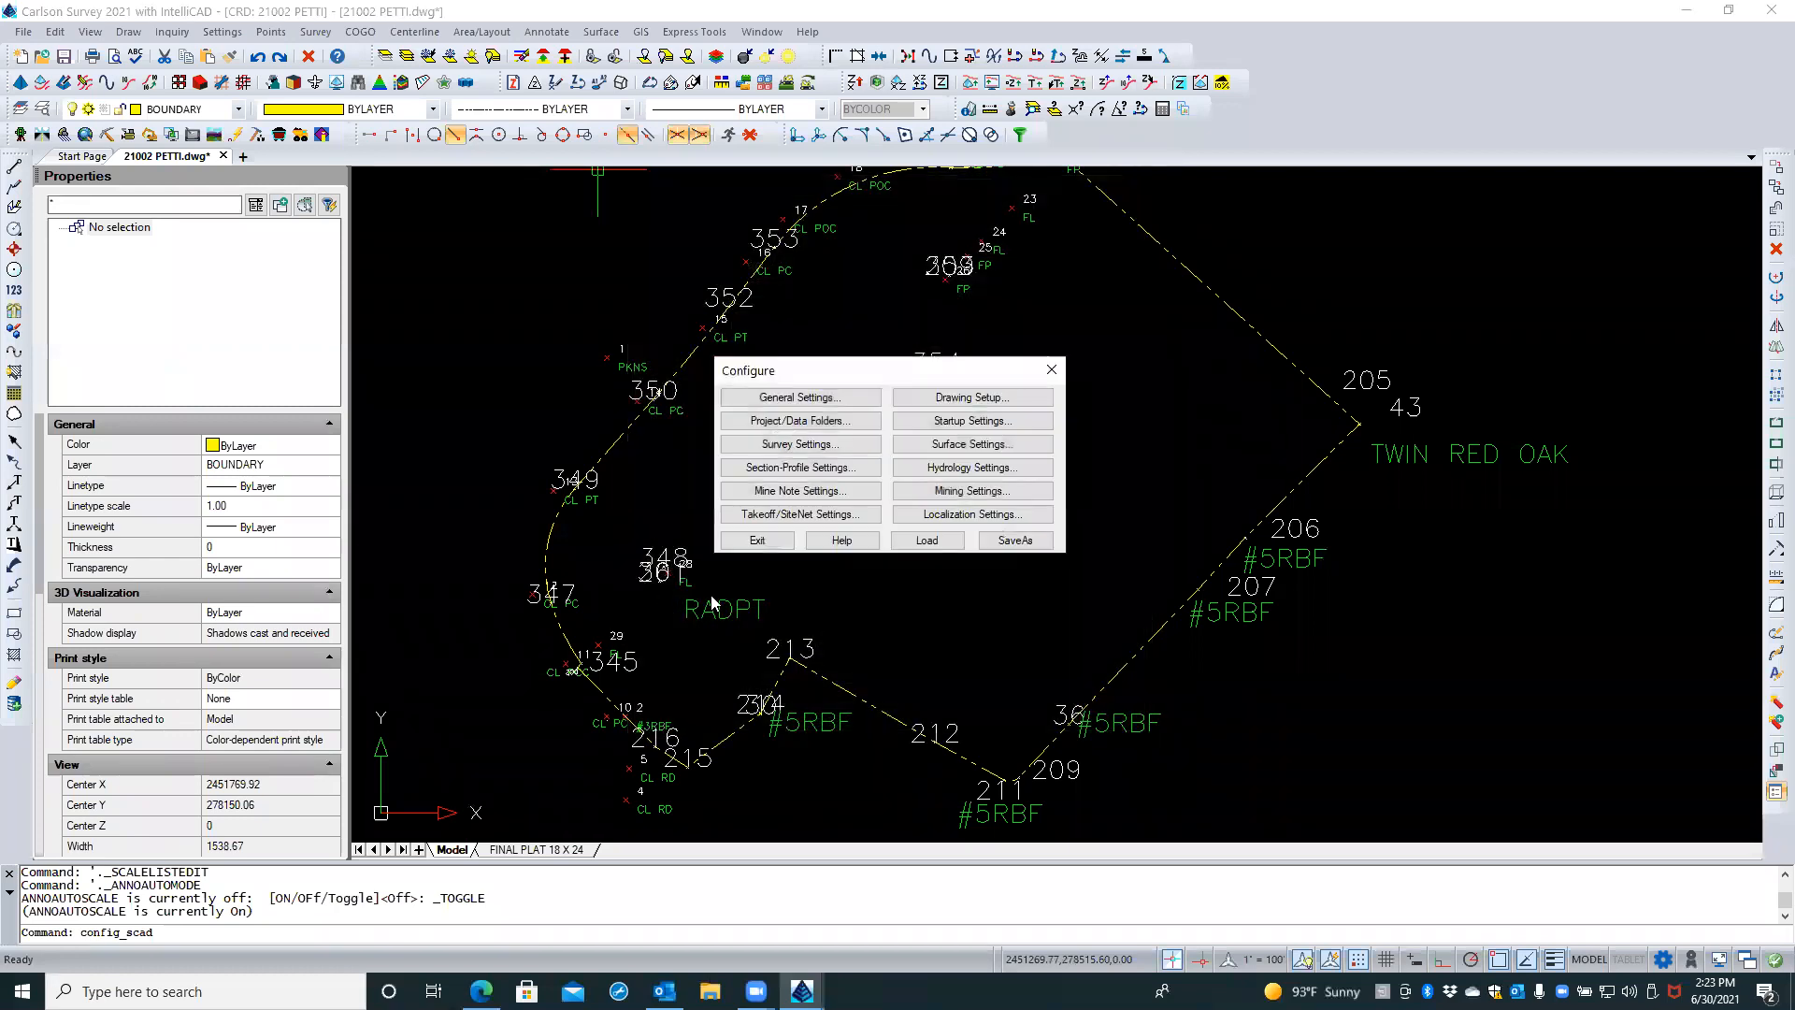
left_click(758, 541)
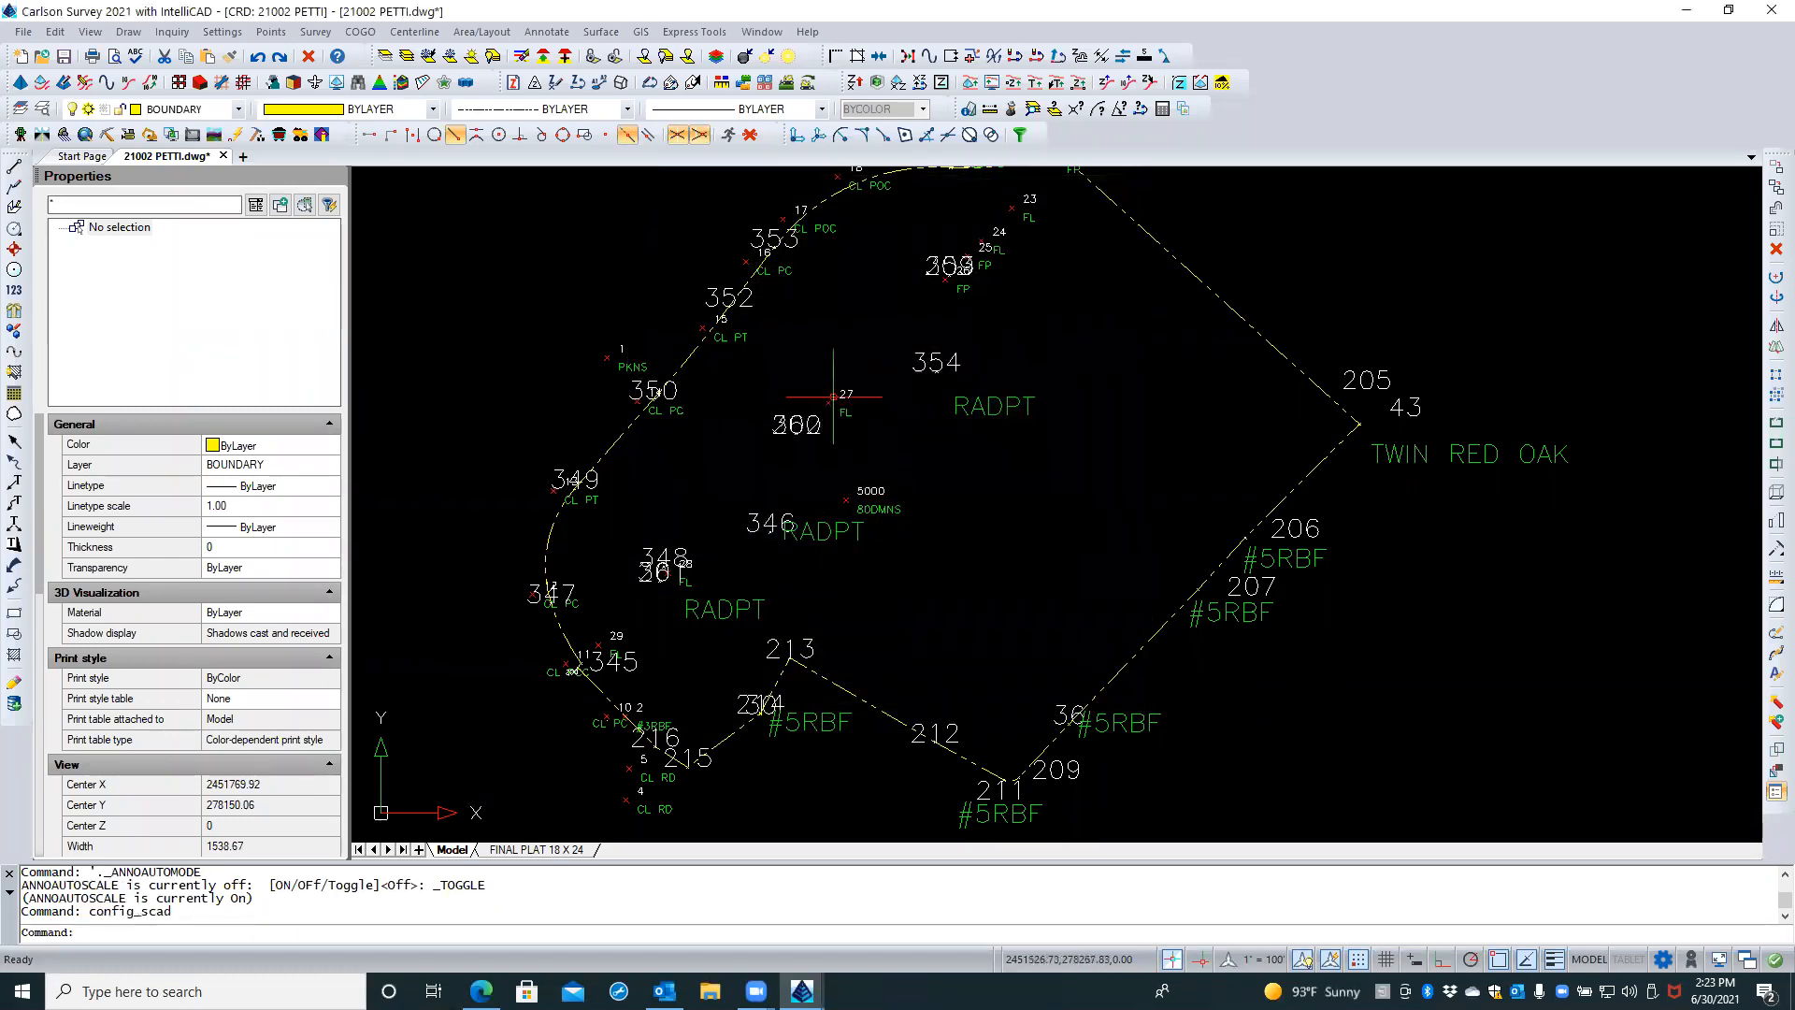
Set the horizontal scale to 100 in the Drawing Setup for the 21002 drawing
scroll(935, 374, "down", 1)
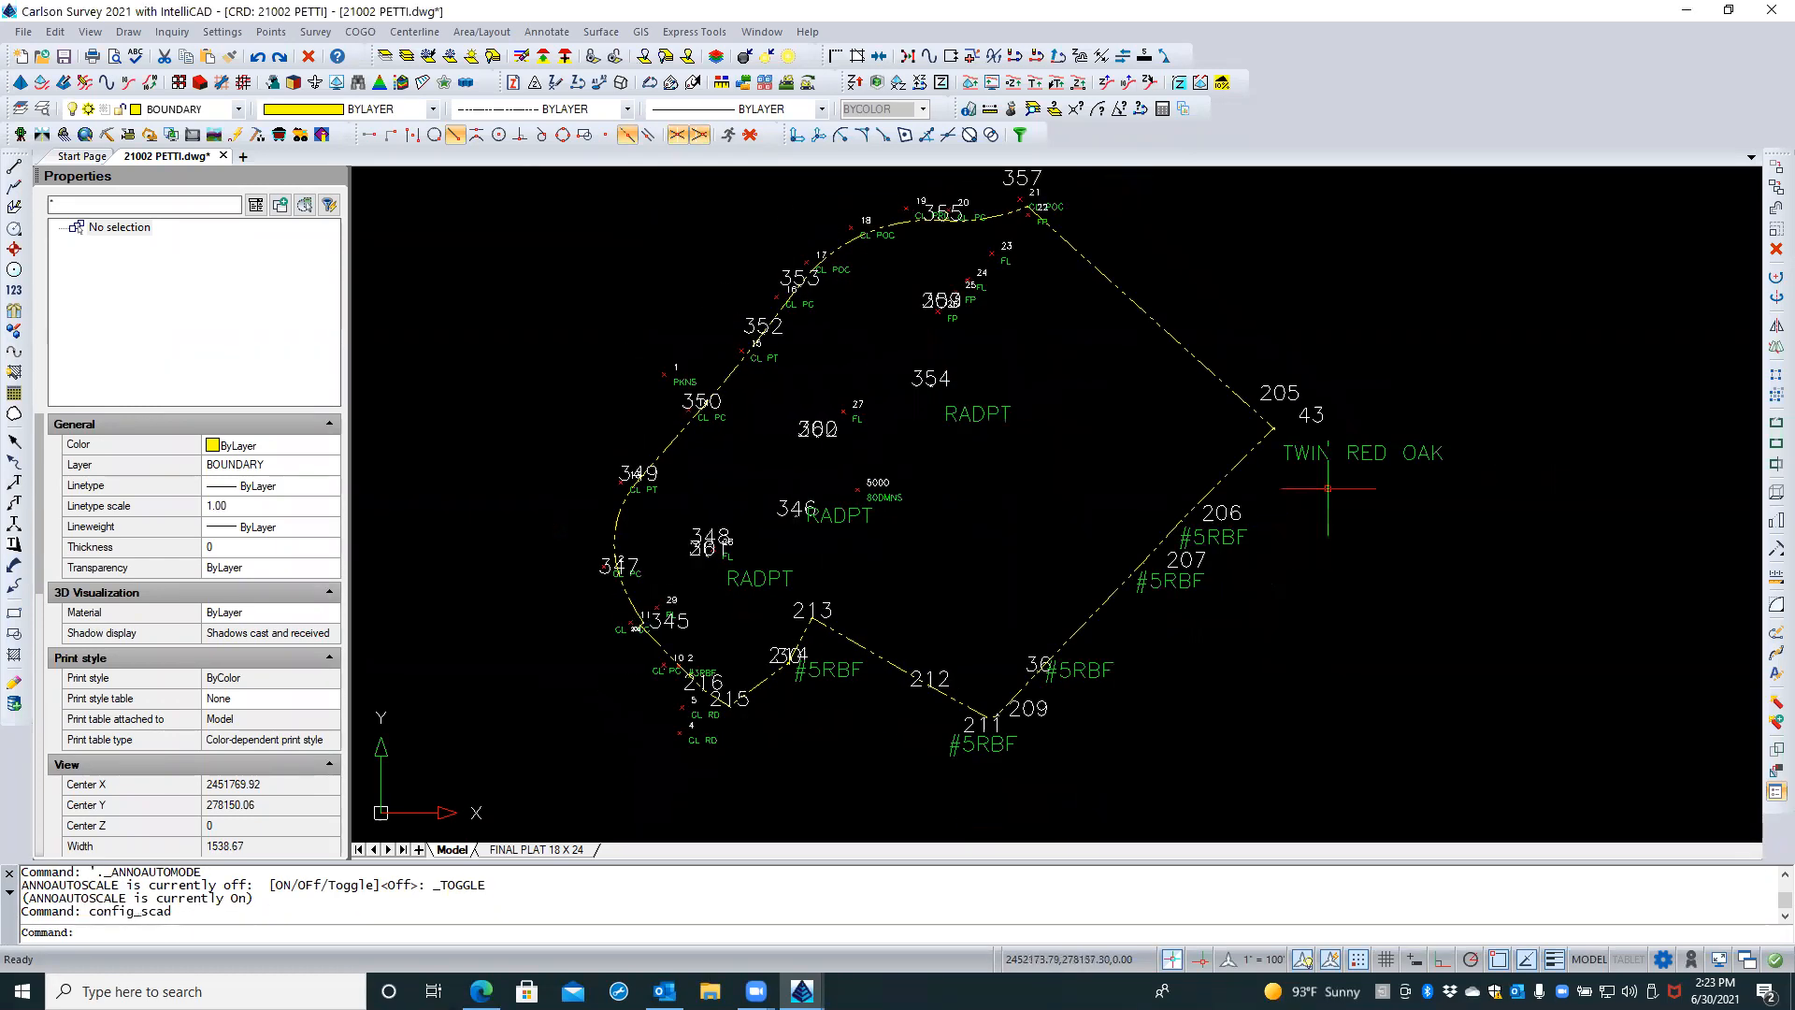
middle_click_drag(1098, 455, 1109, 475)
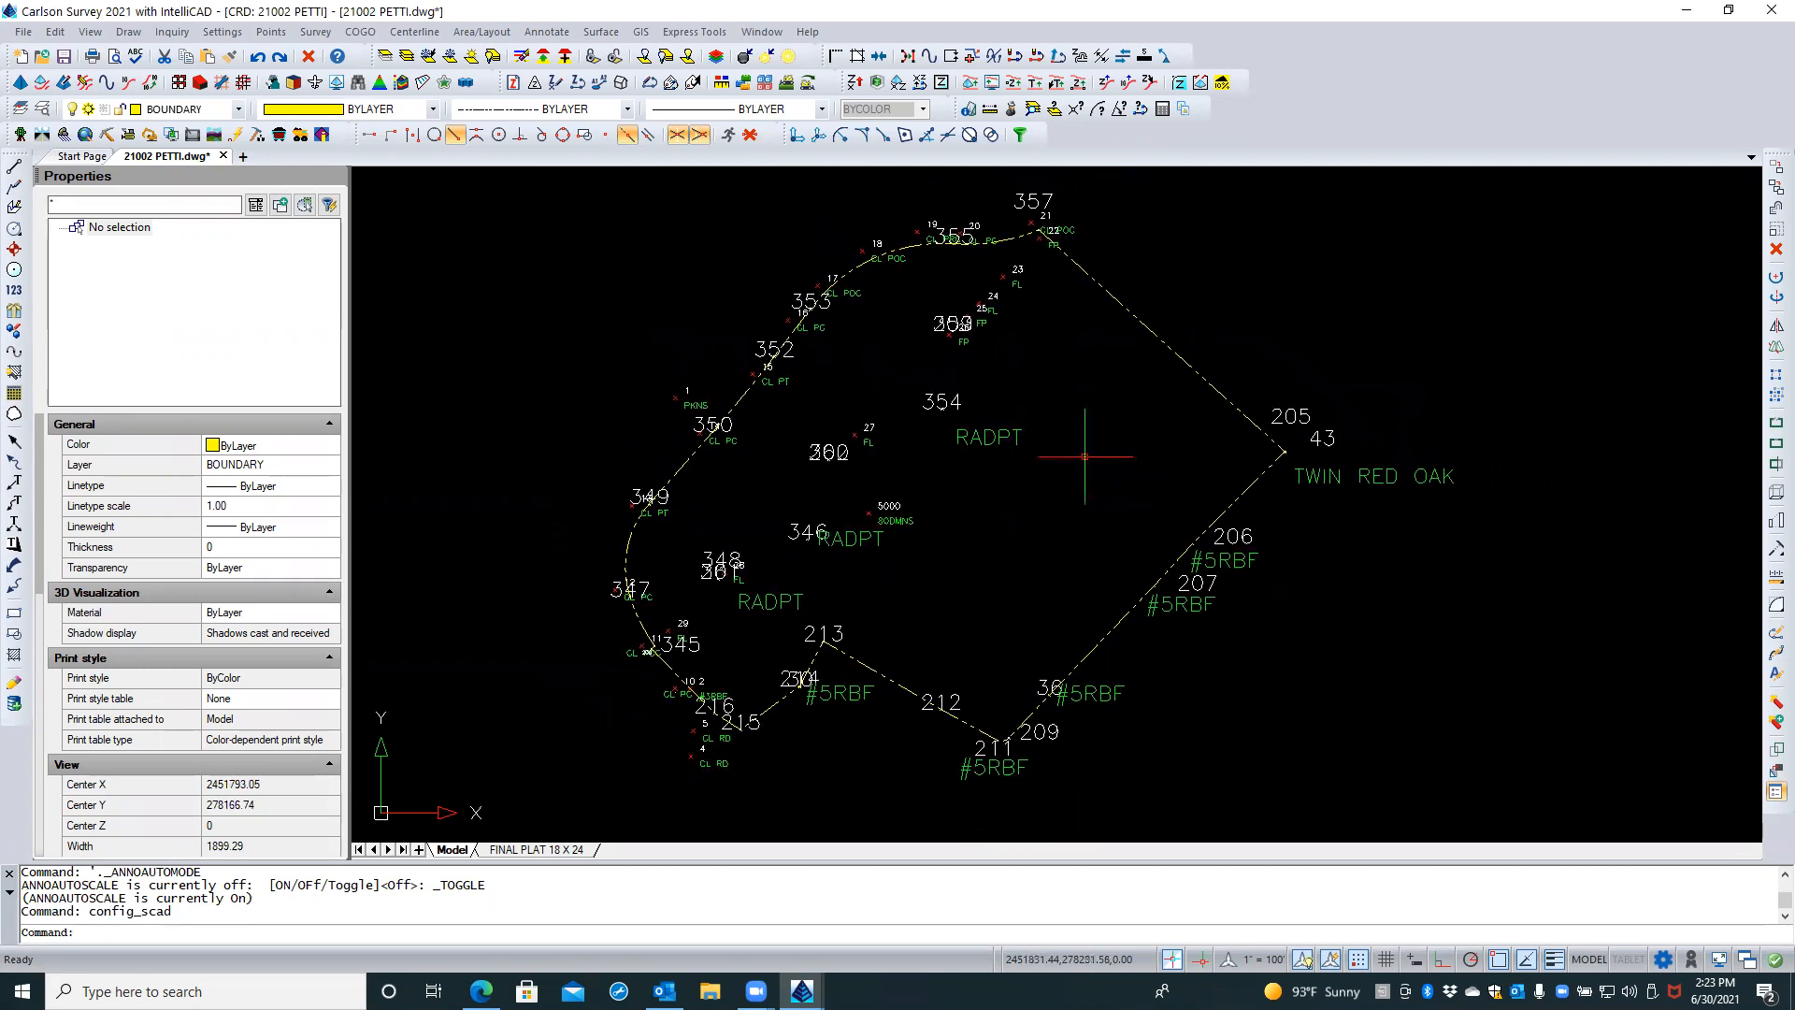
left_click(222, 32)
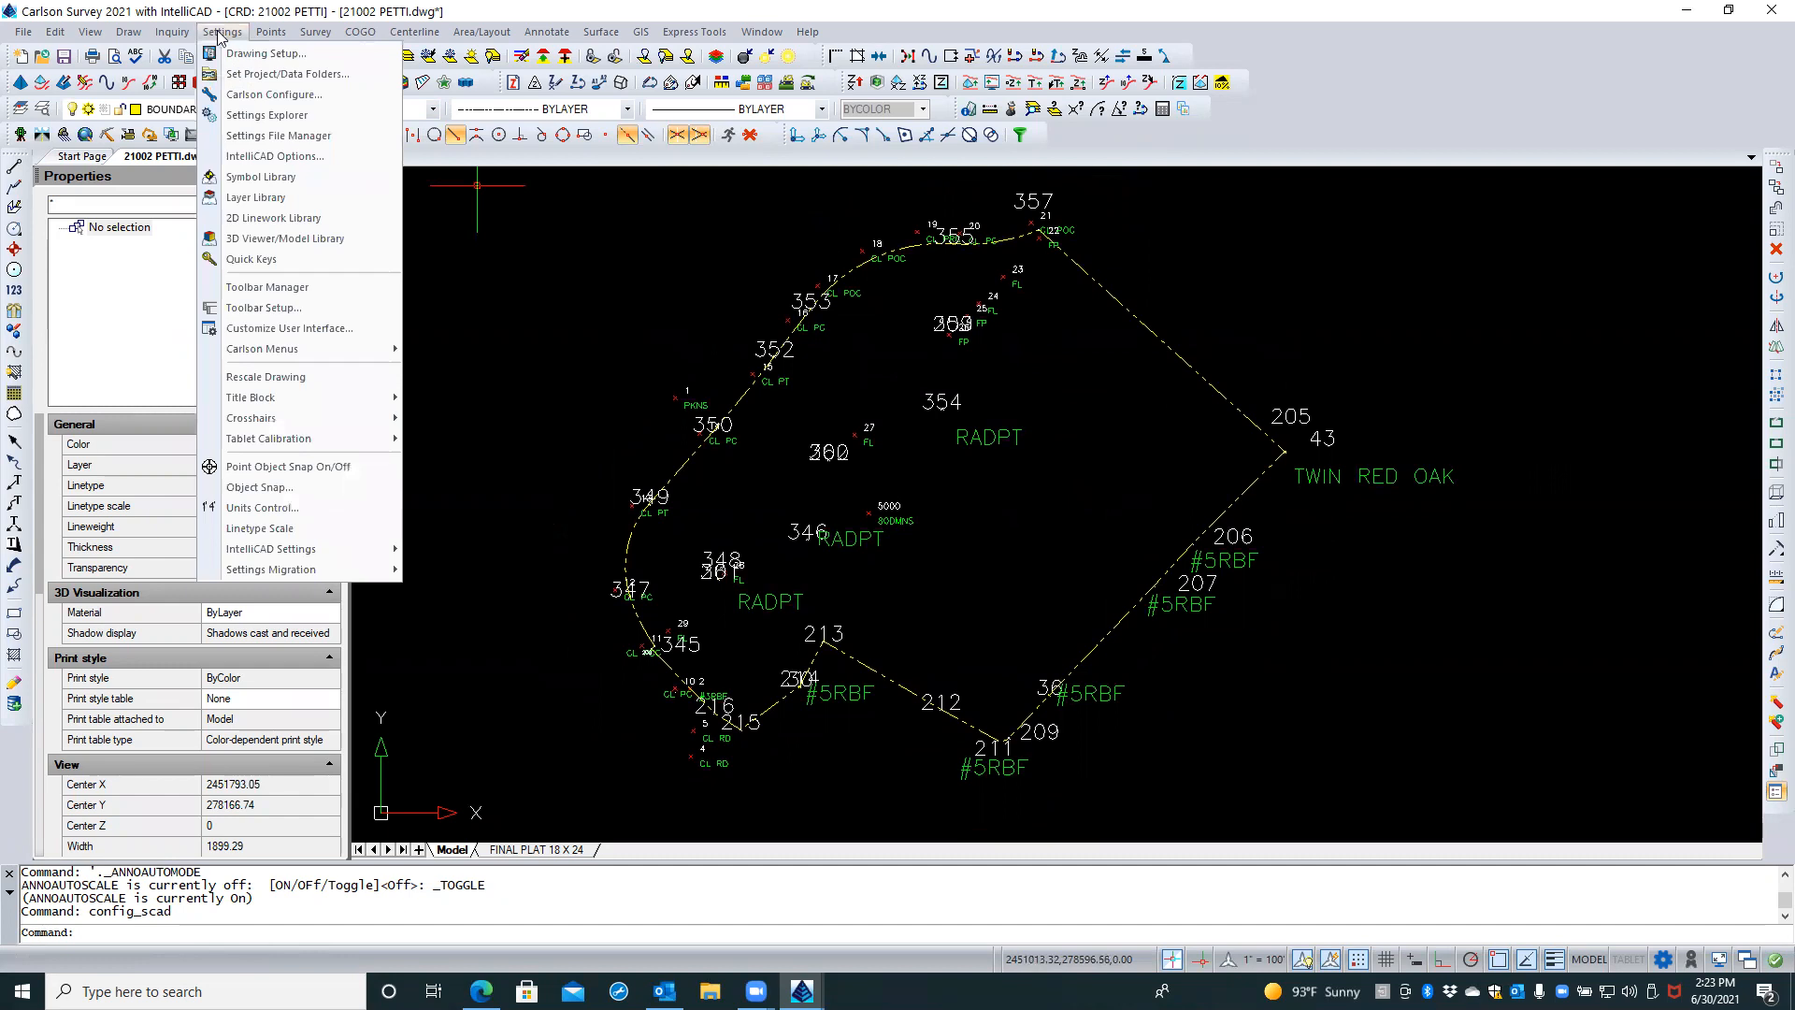
left_click(237, 56)
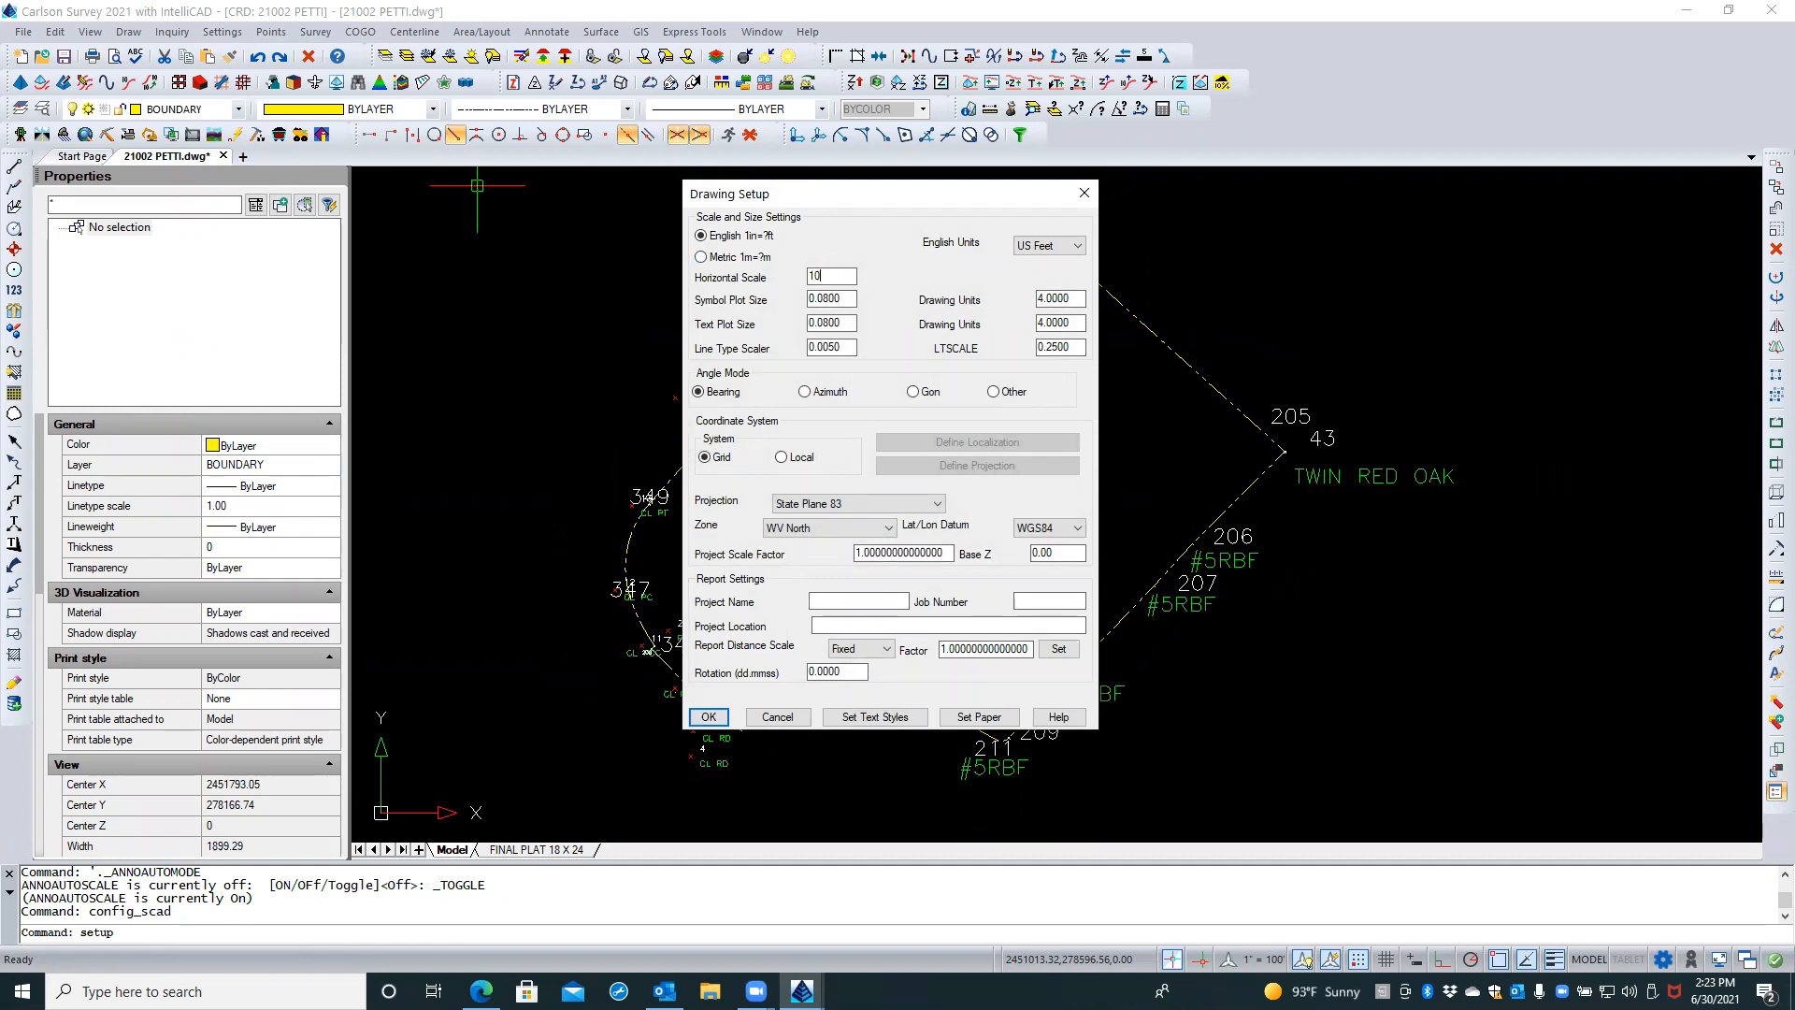
key("Tab")
left_click(708, 717)
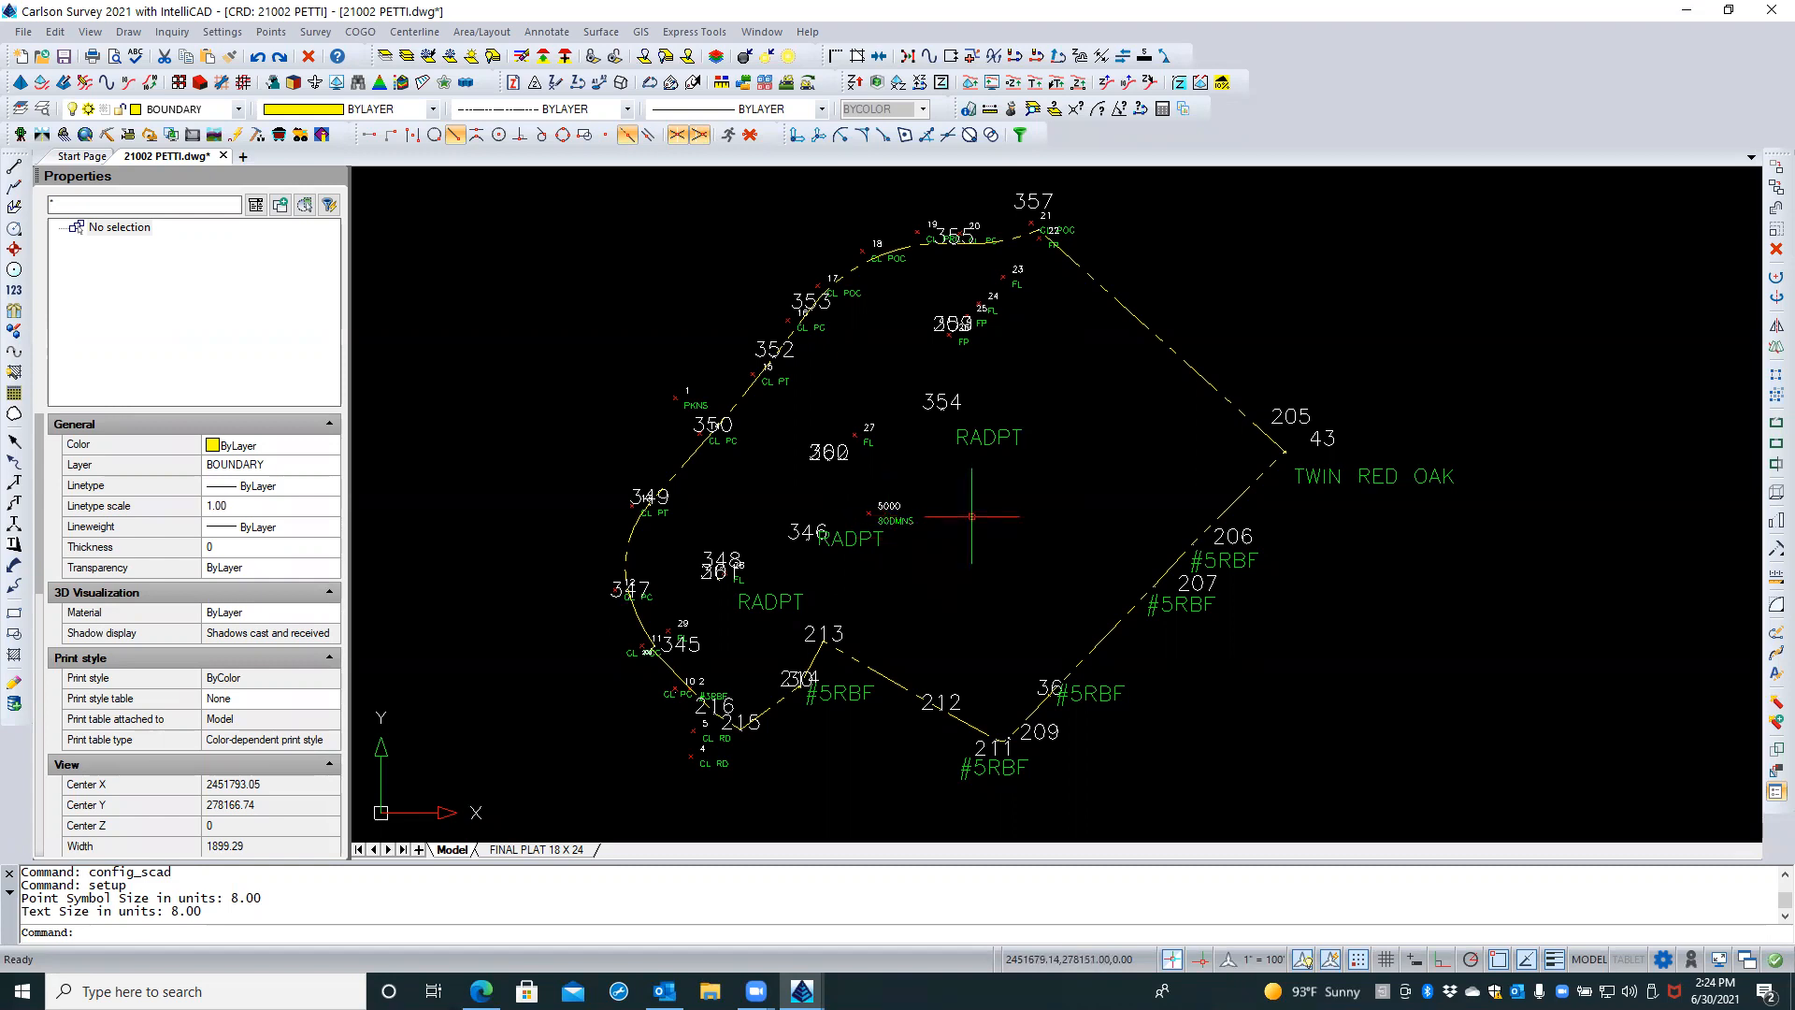
Open the SRVPNO1 point attribute block in the block editor (BEDIT)
type("be")
key("Return")
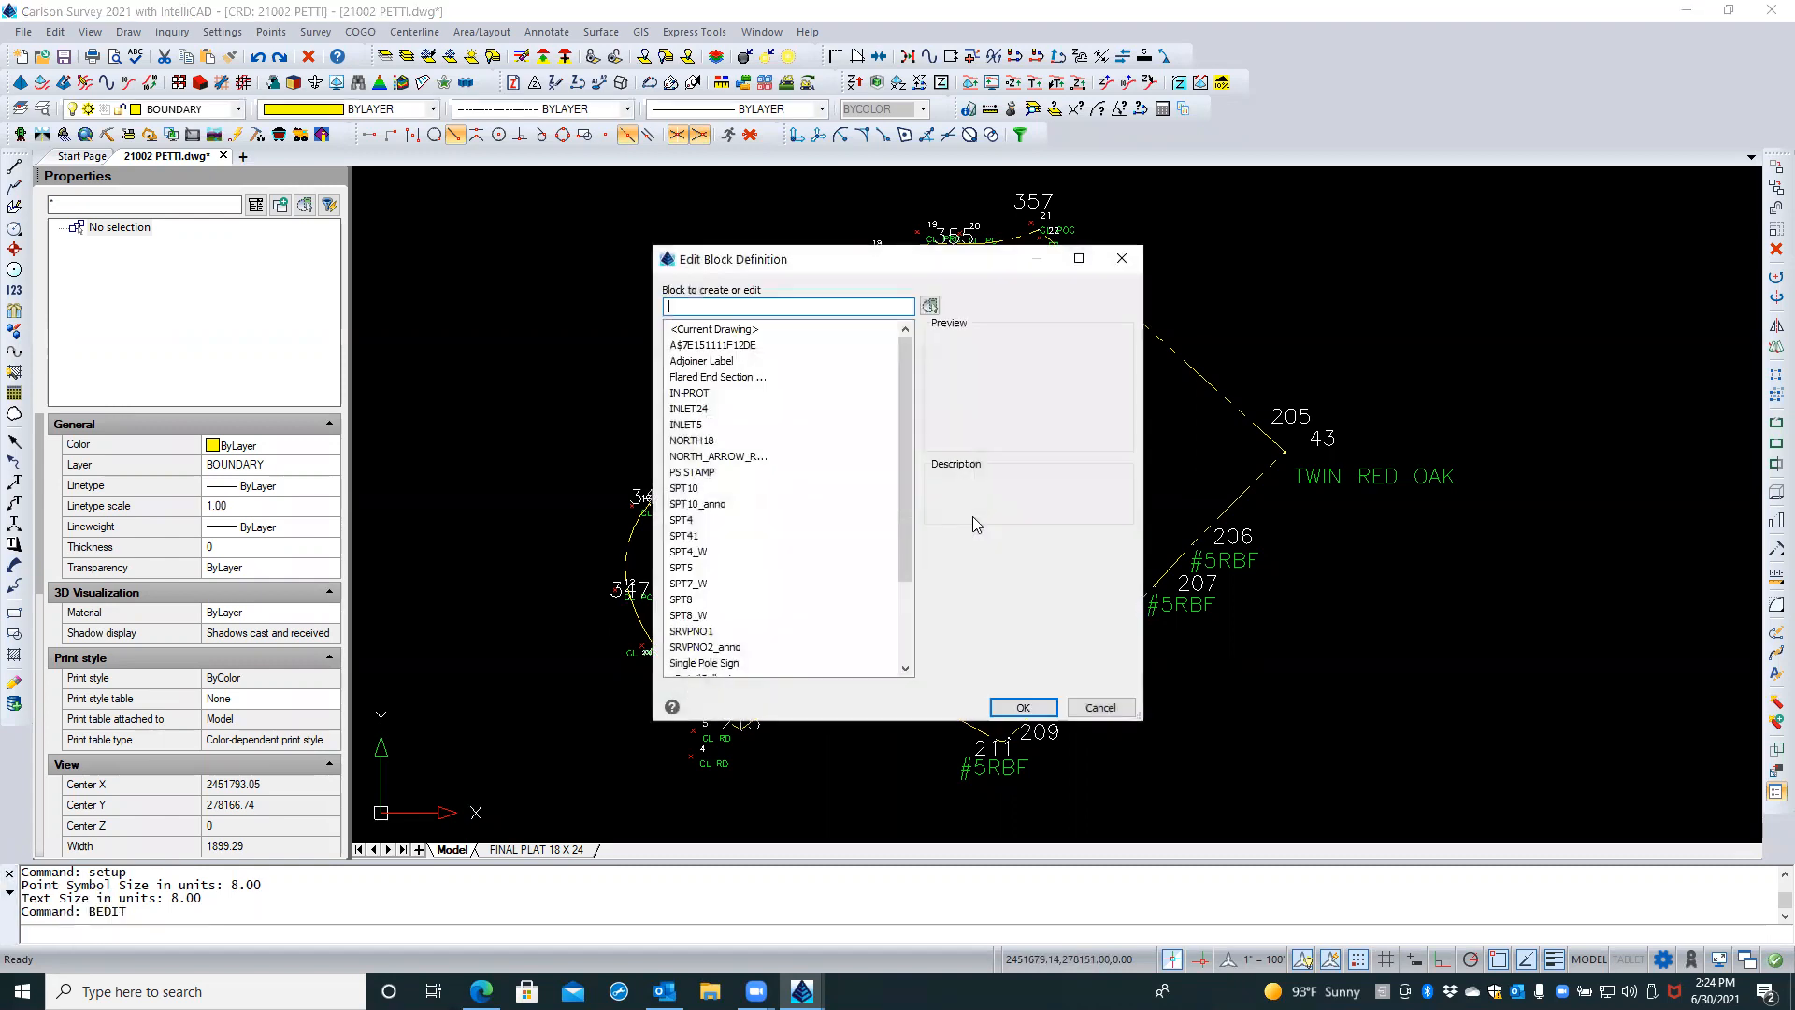
scroll(894, 510, "down", 3)
scroll(893, 514, "down", 1)
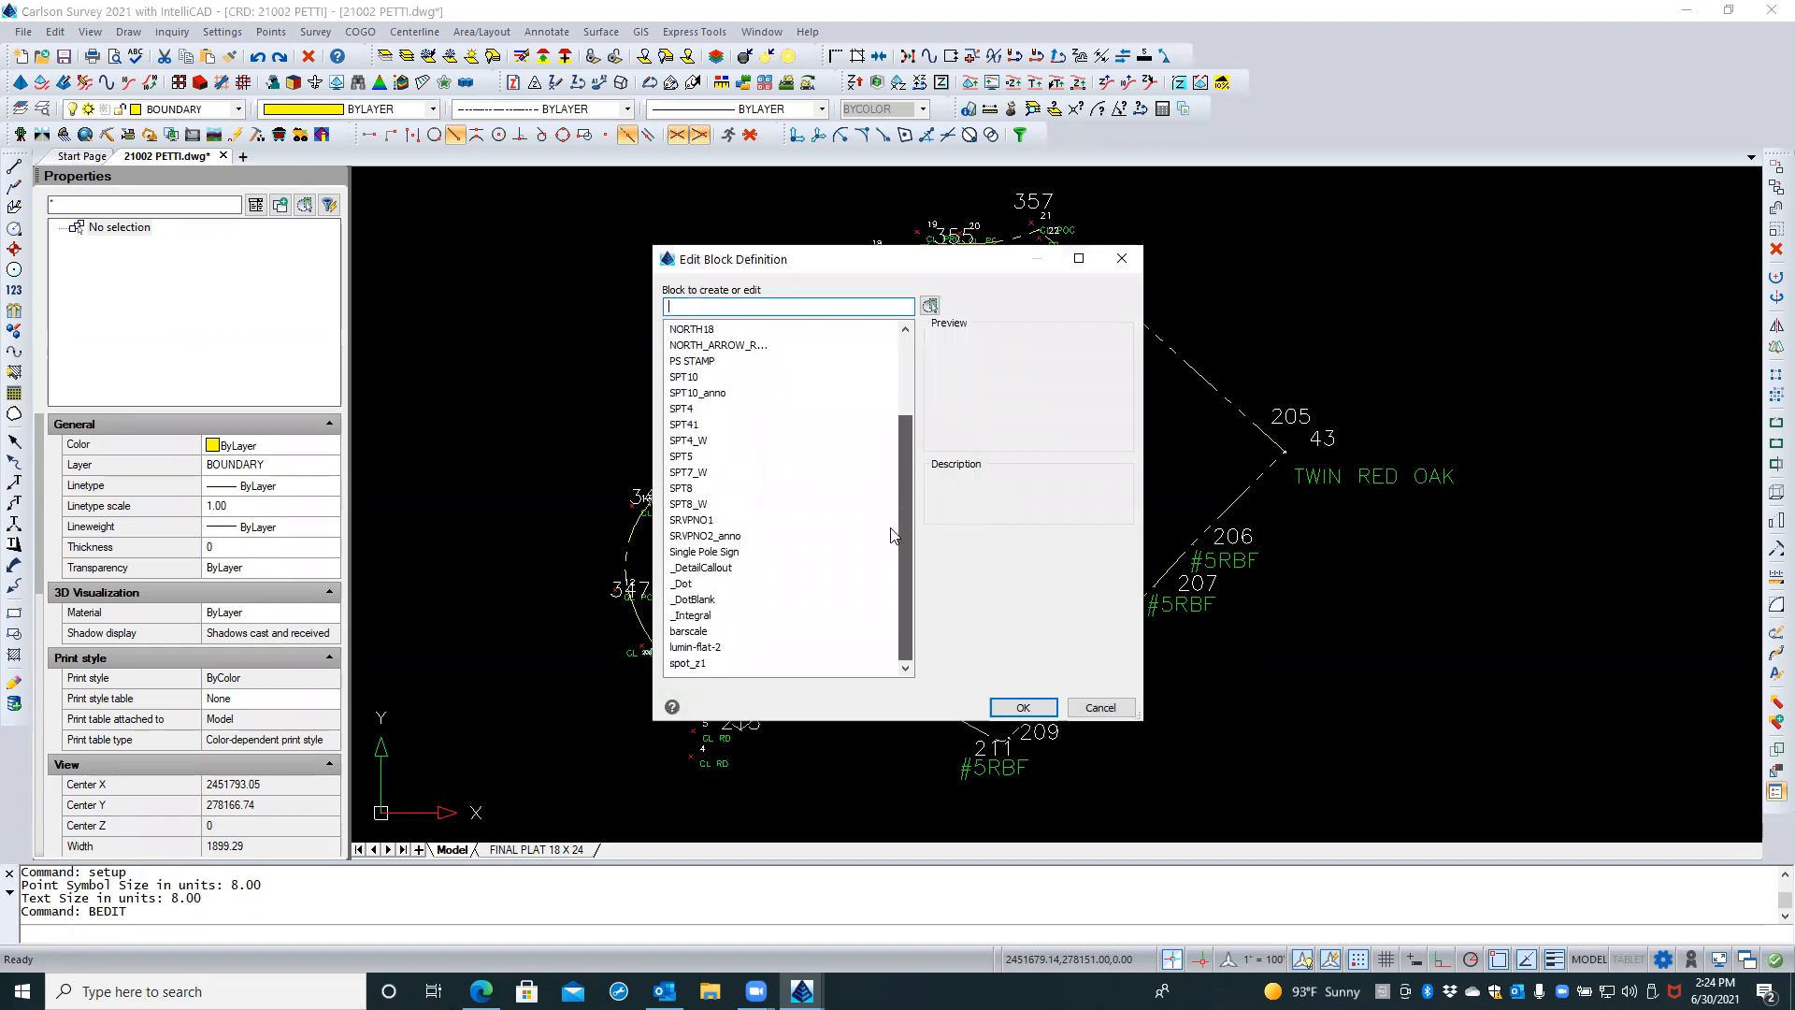
left_click(703, 520)
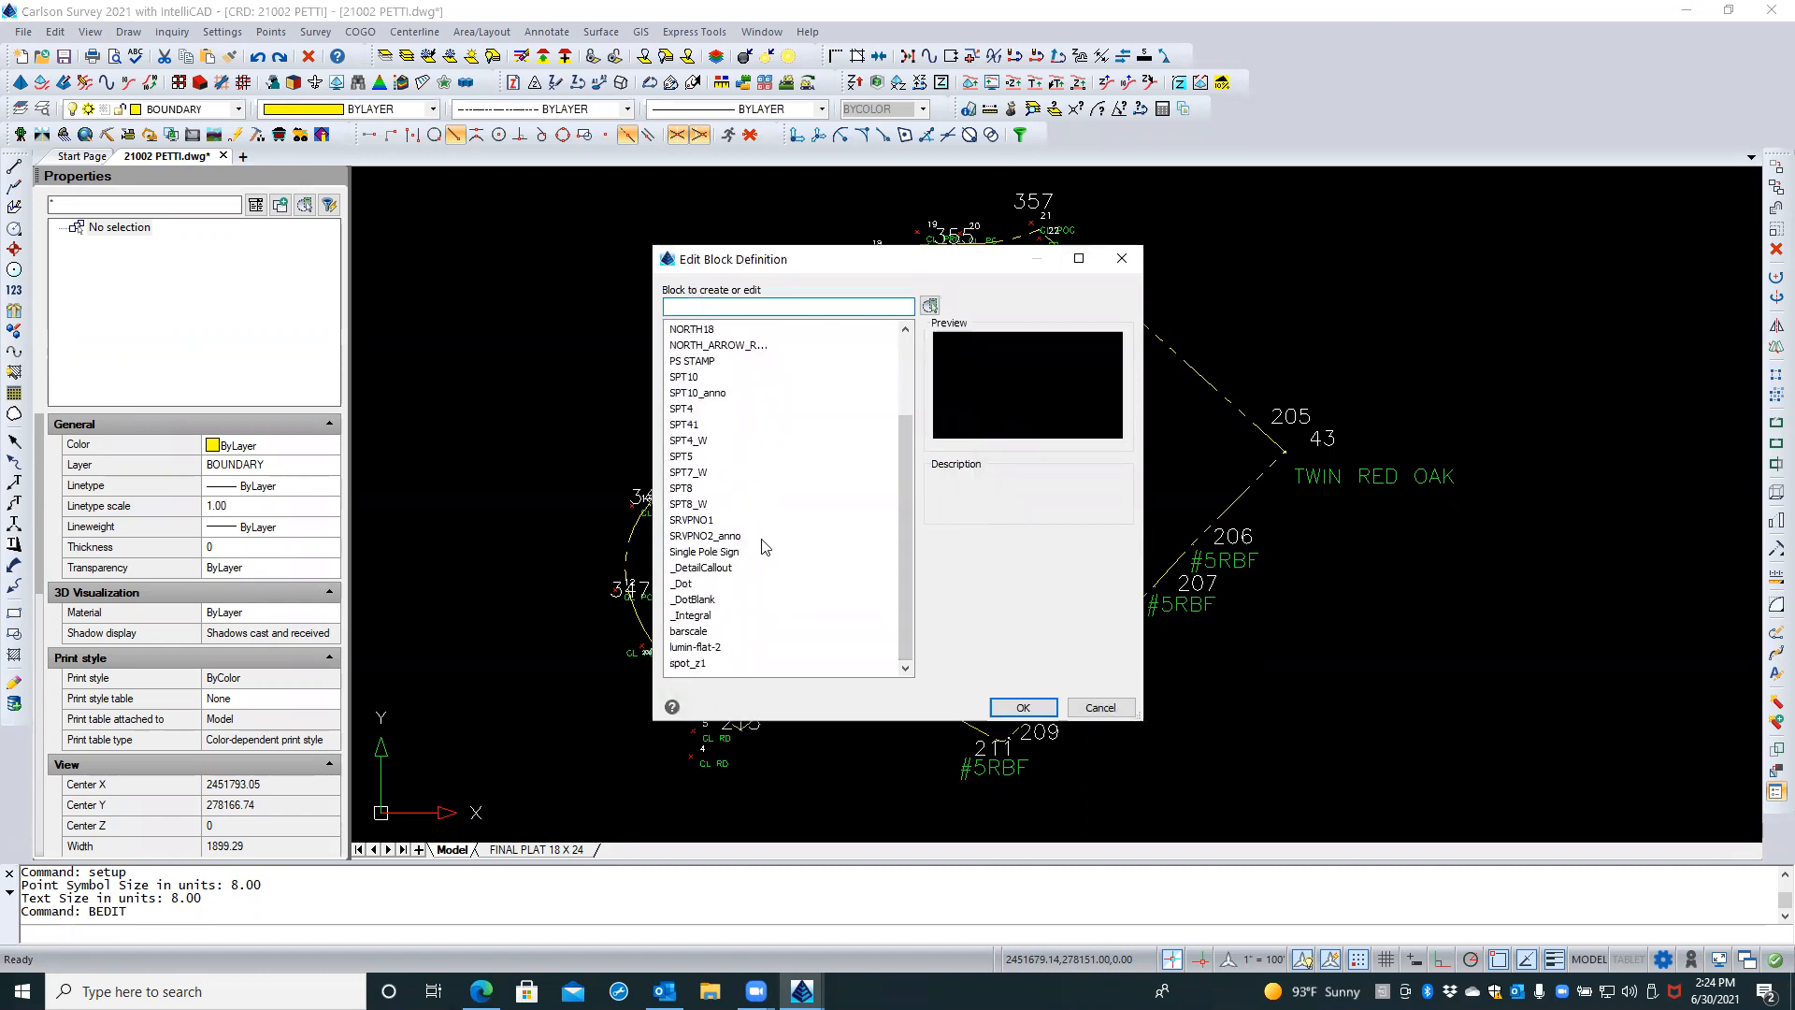
left_click(1023, 708)
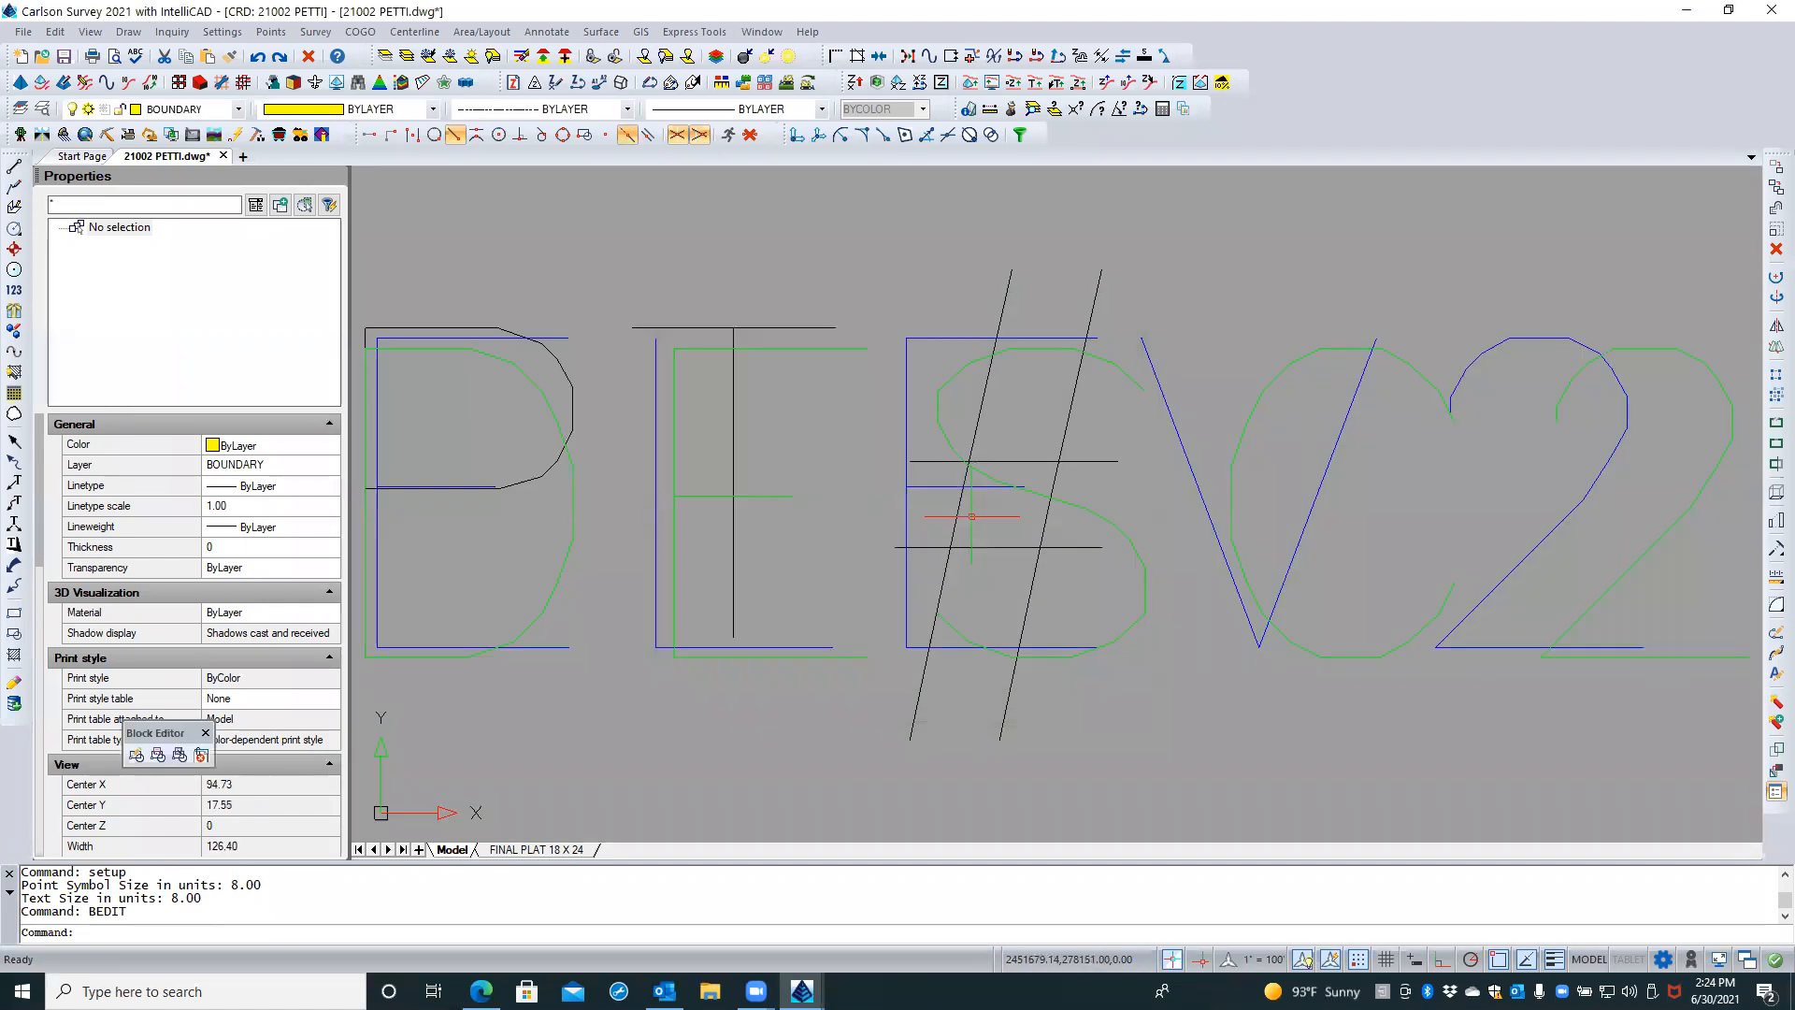
Set the text height of all three attribute definitions in the block to 1.00, then save and close the block
left_click(1095, 699)
left_click(891, 553)
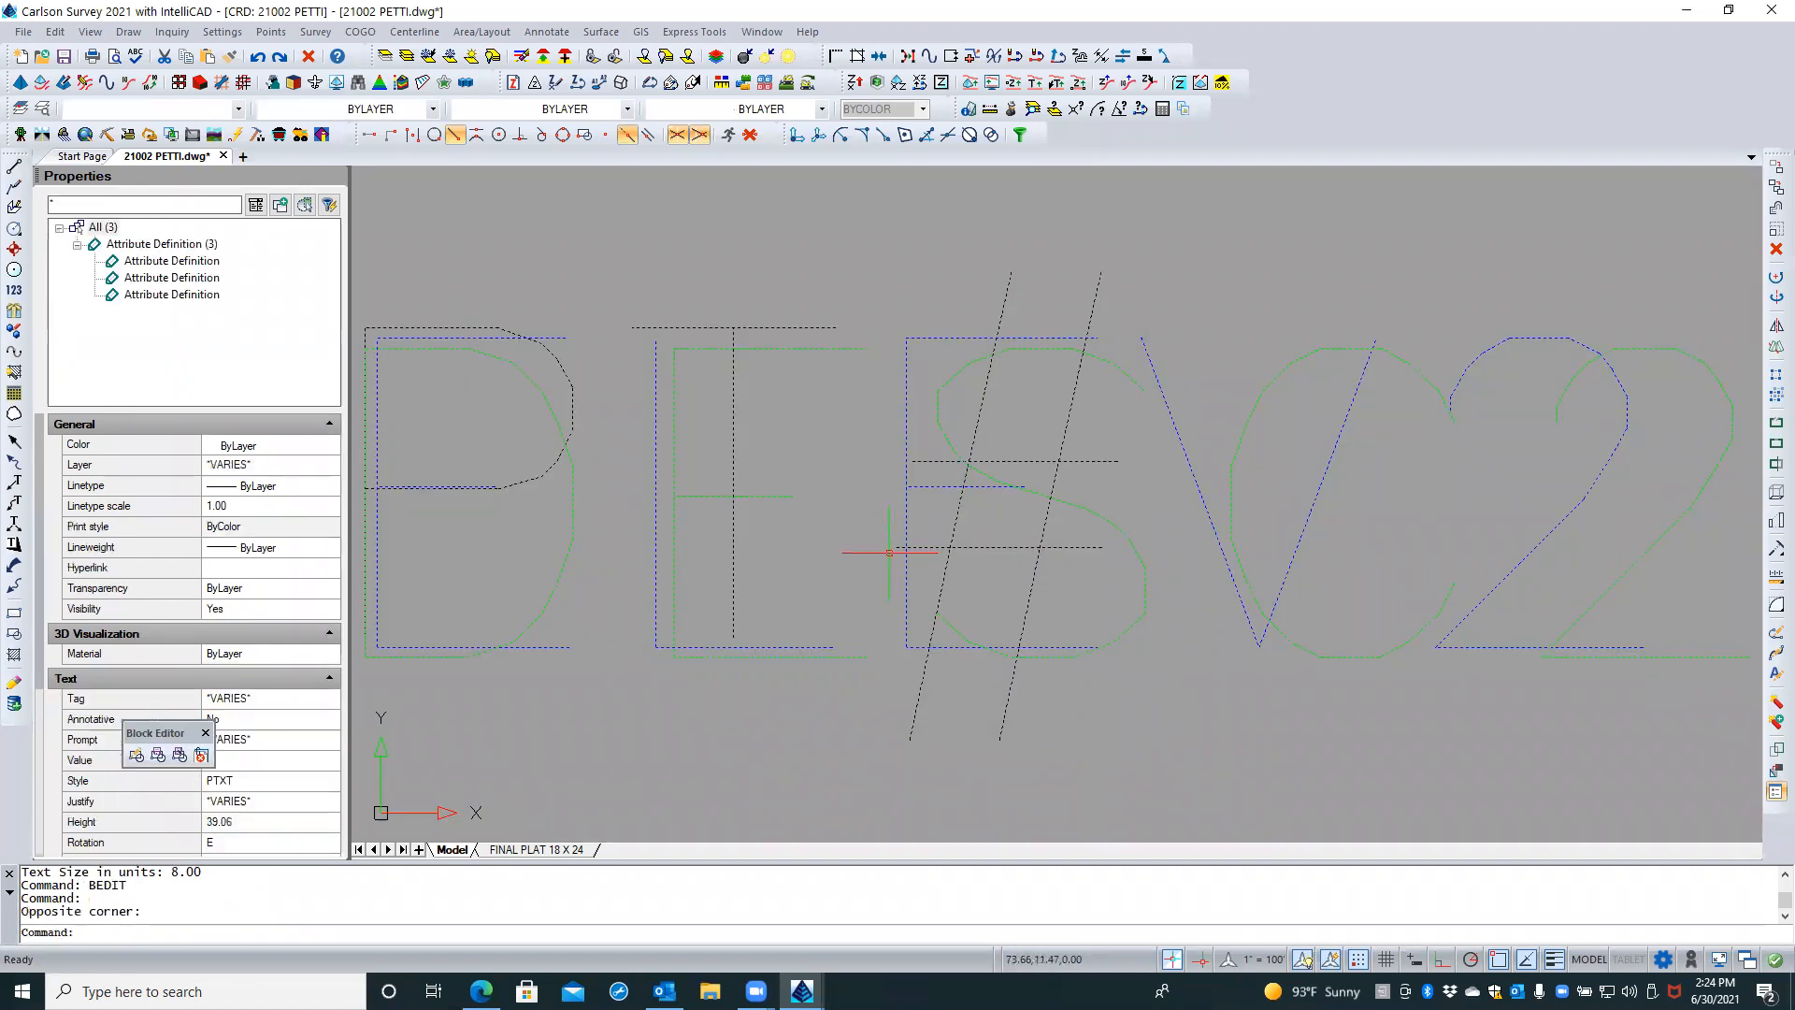
left_click(295, 820)
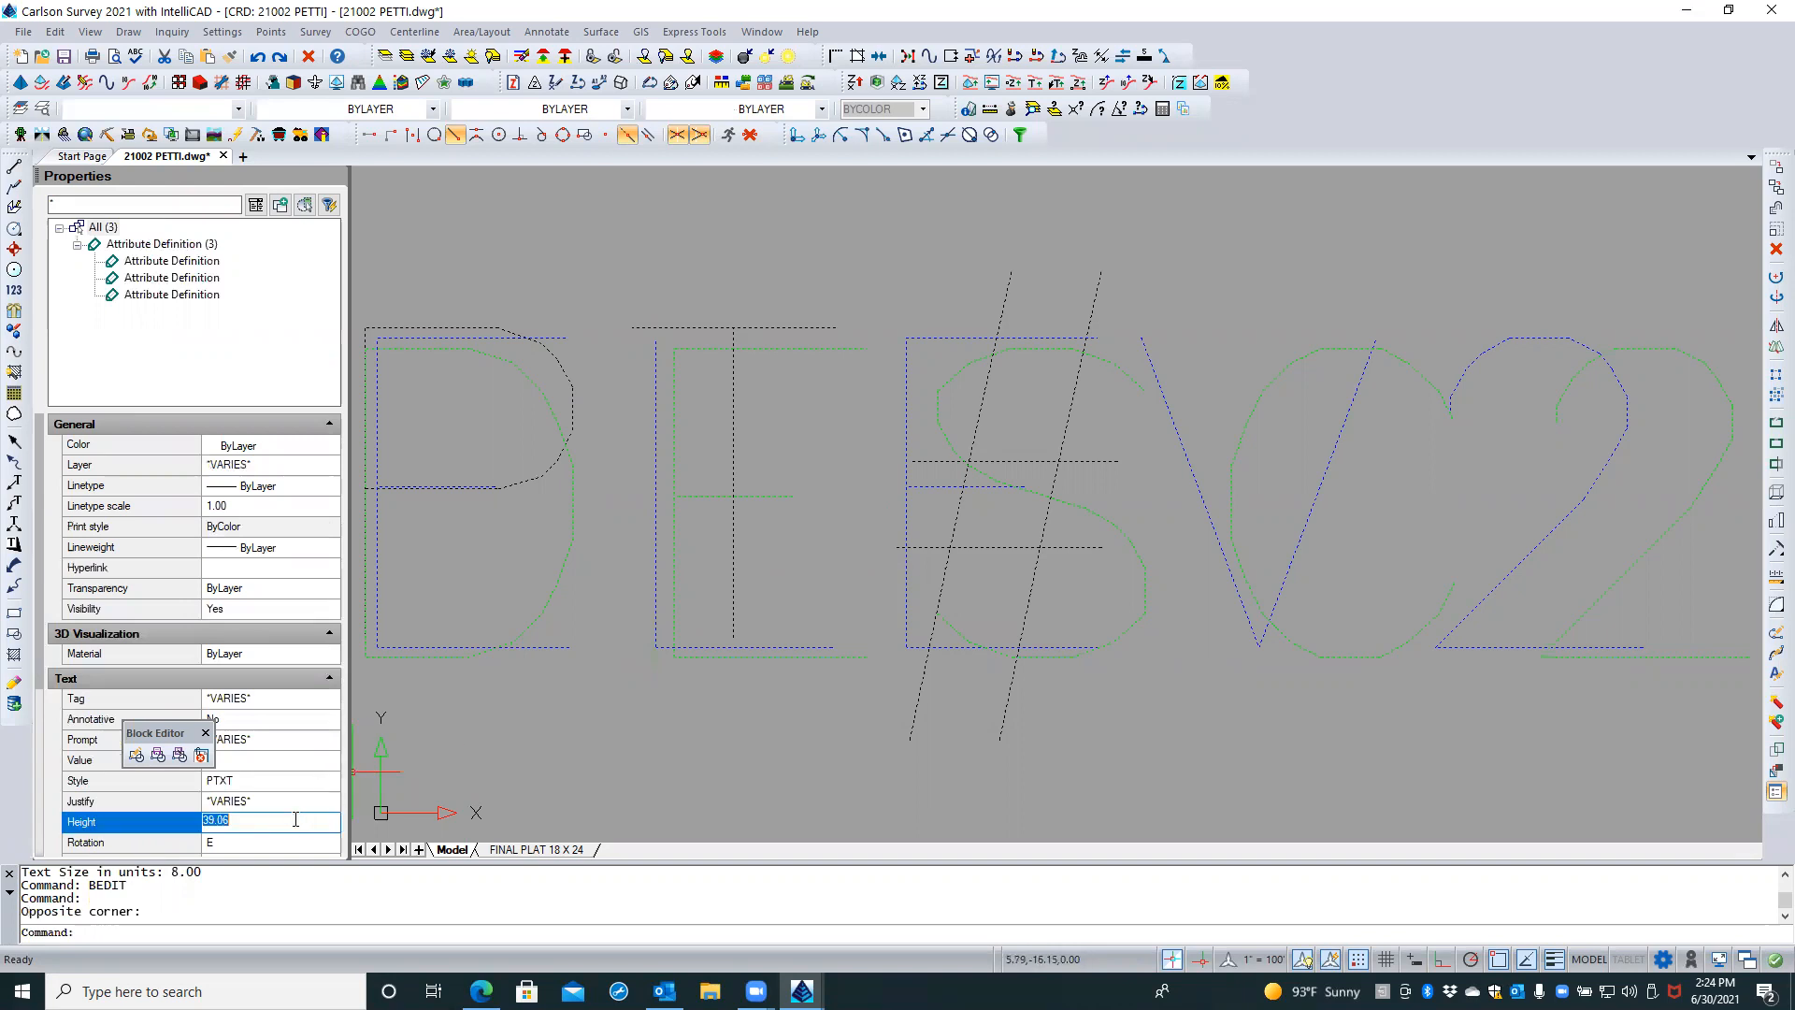
type("1")
key("Return")
scroll(268, 683, "down", 3)
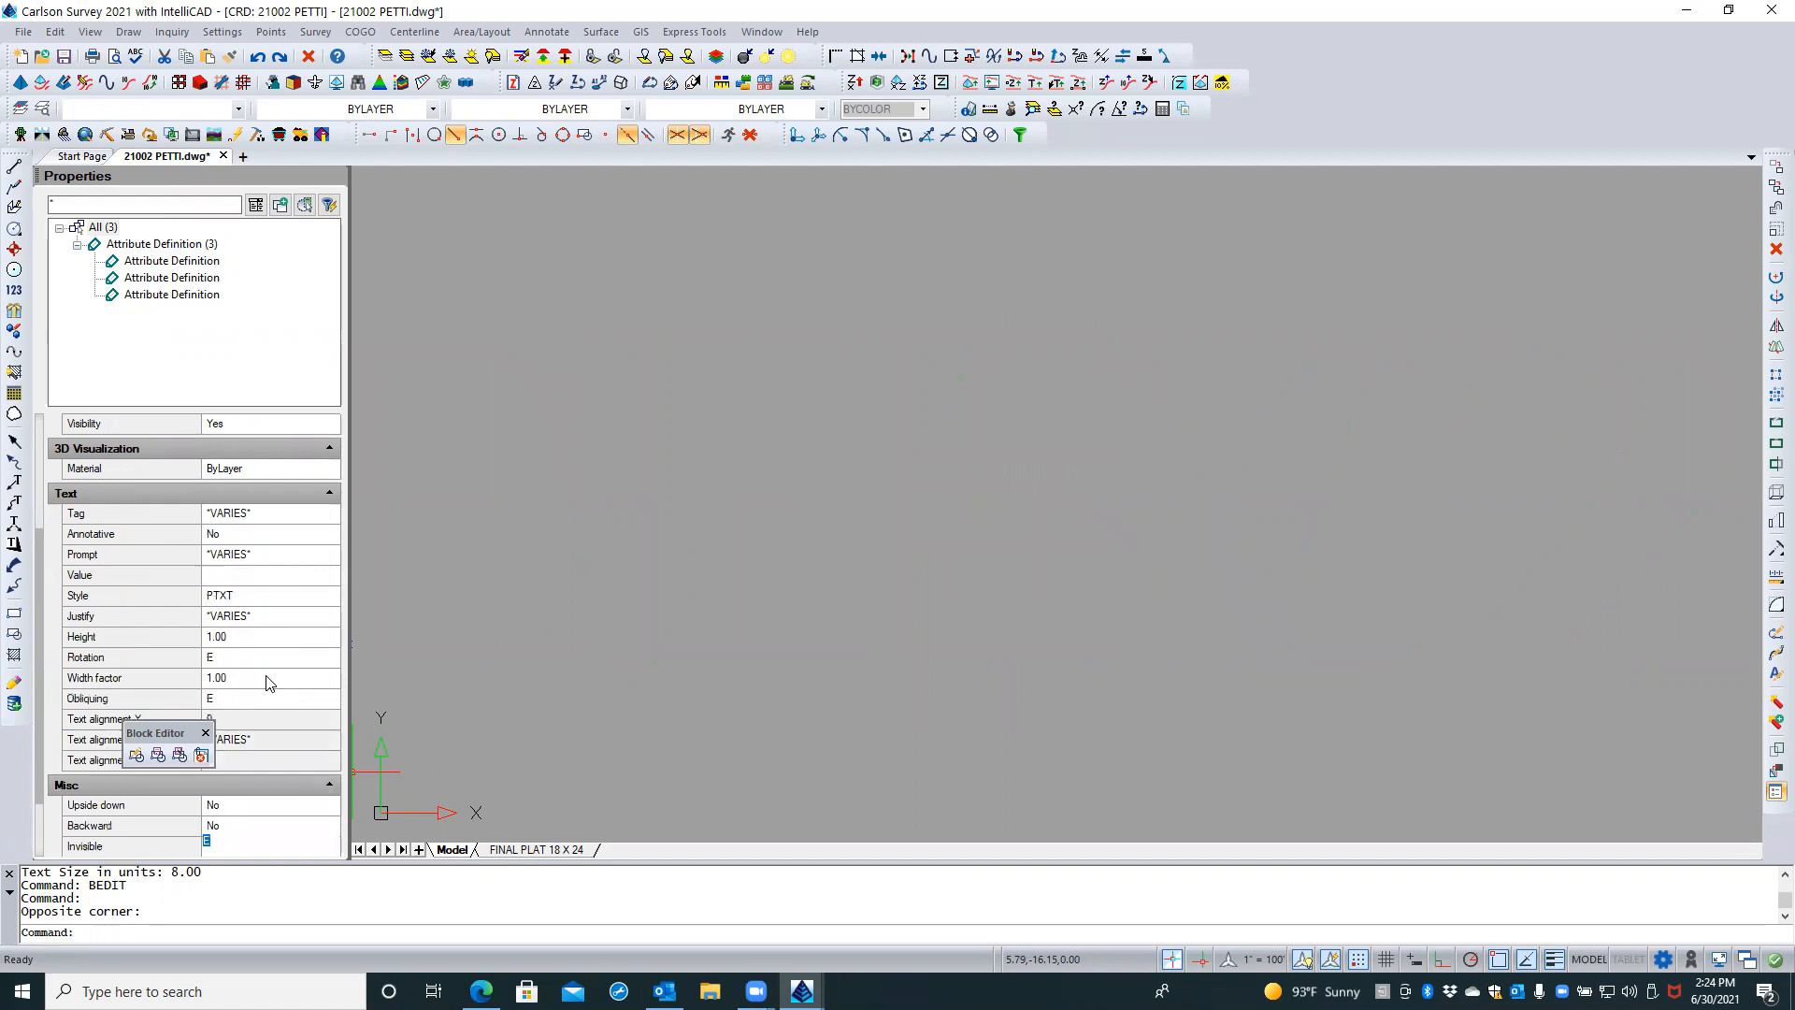
left_click(571, 458)
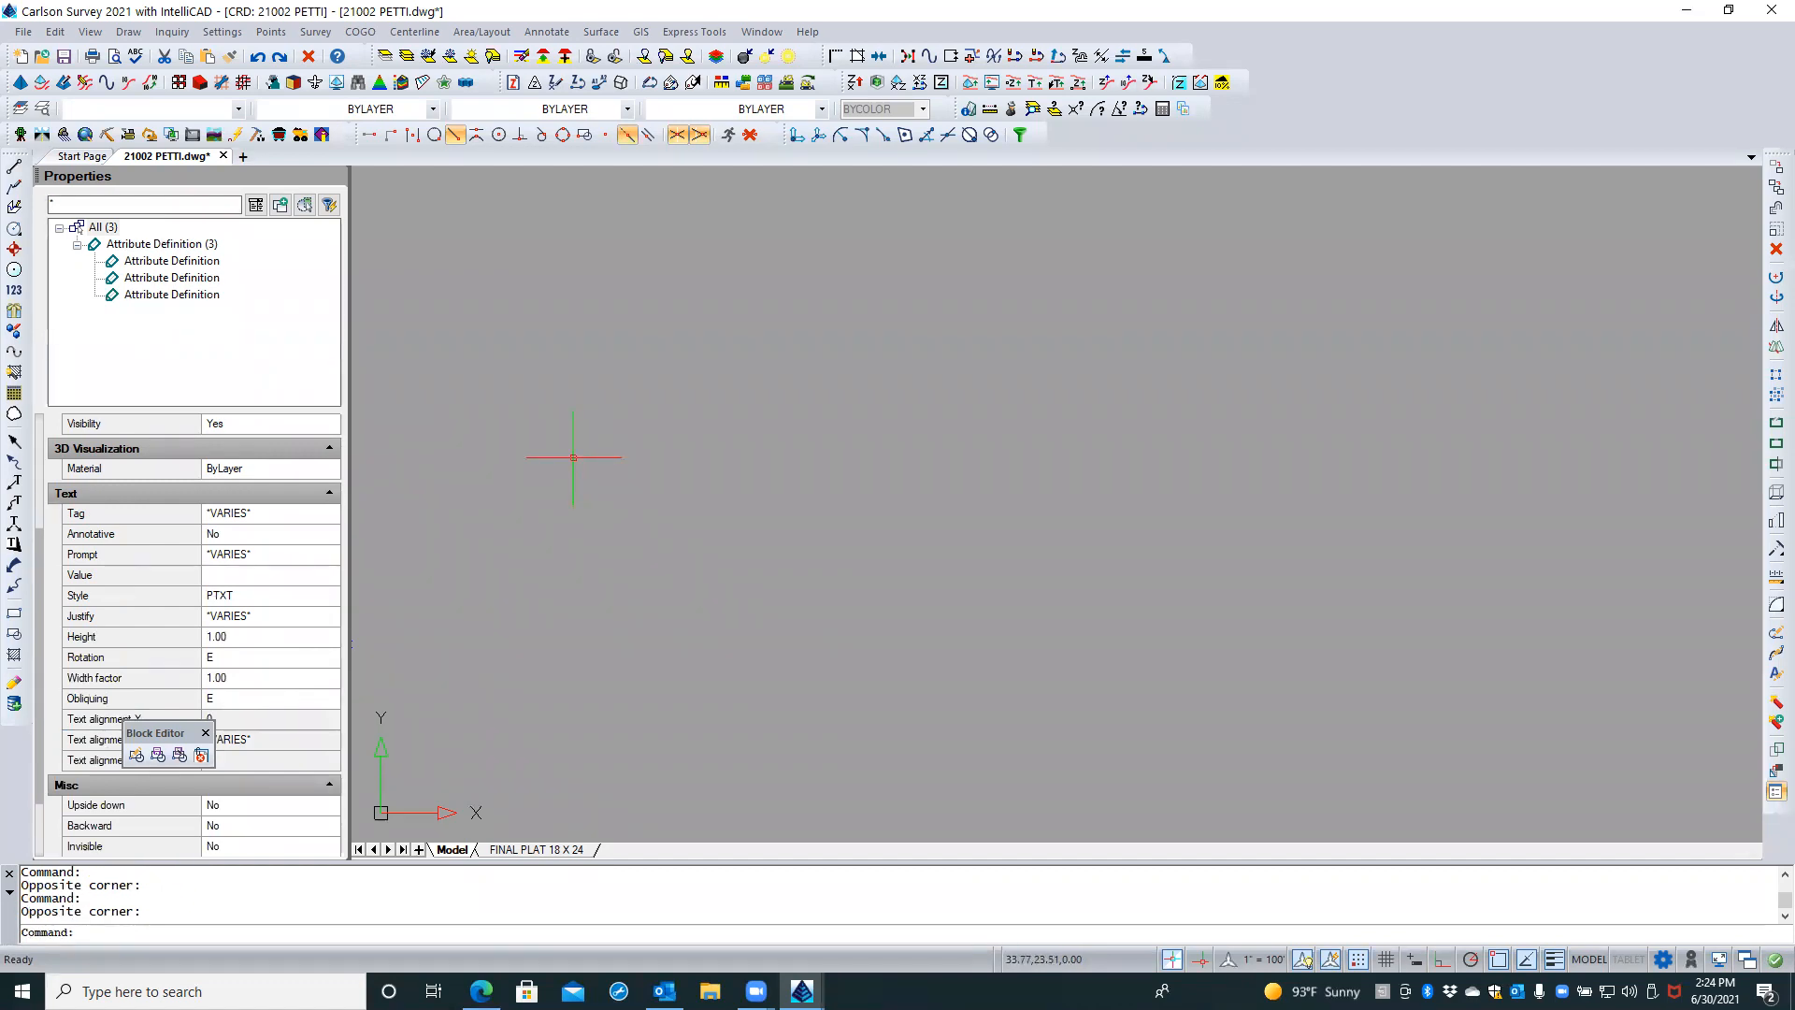
left_click(159, 755)
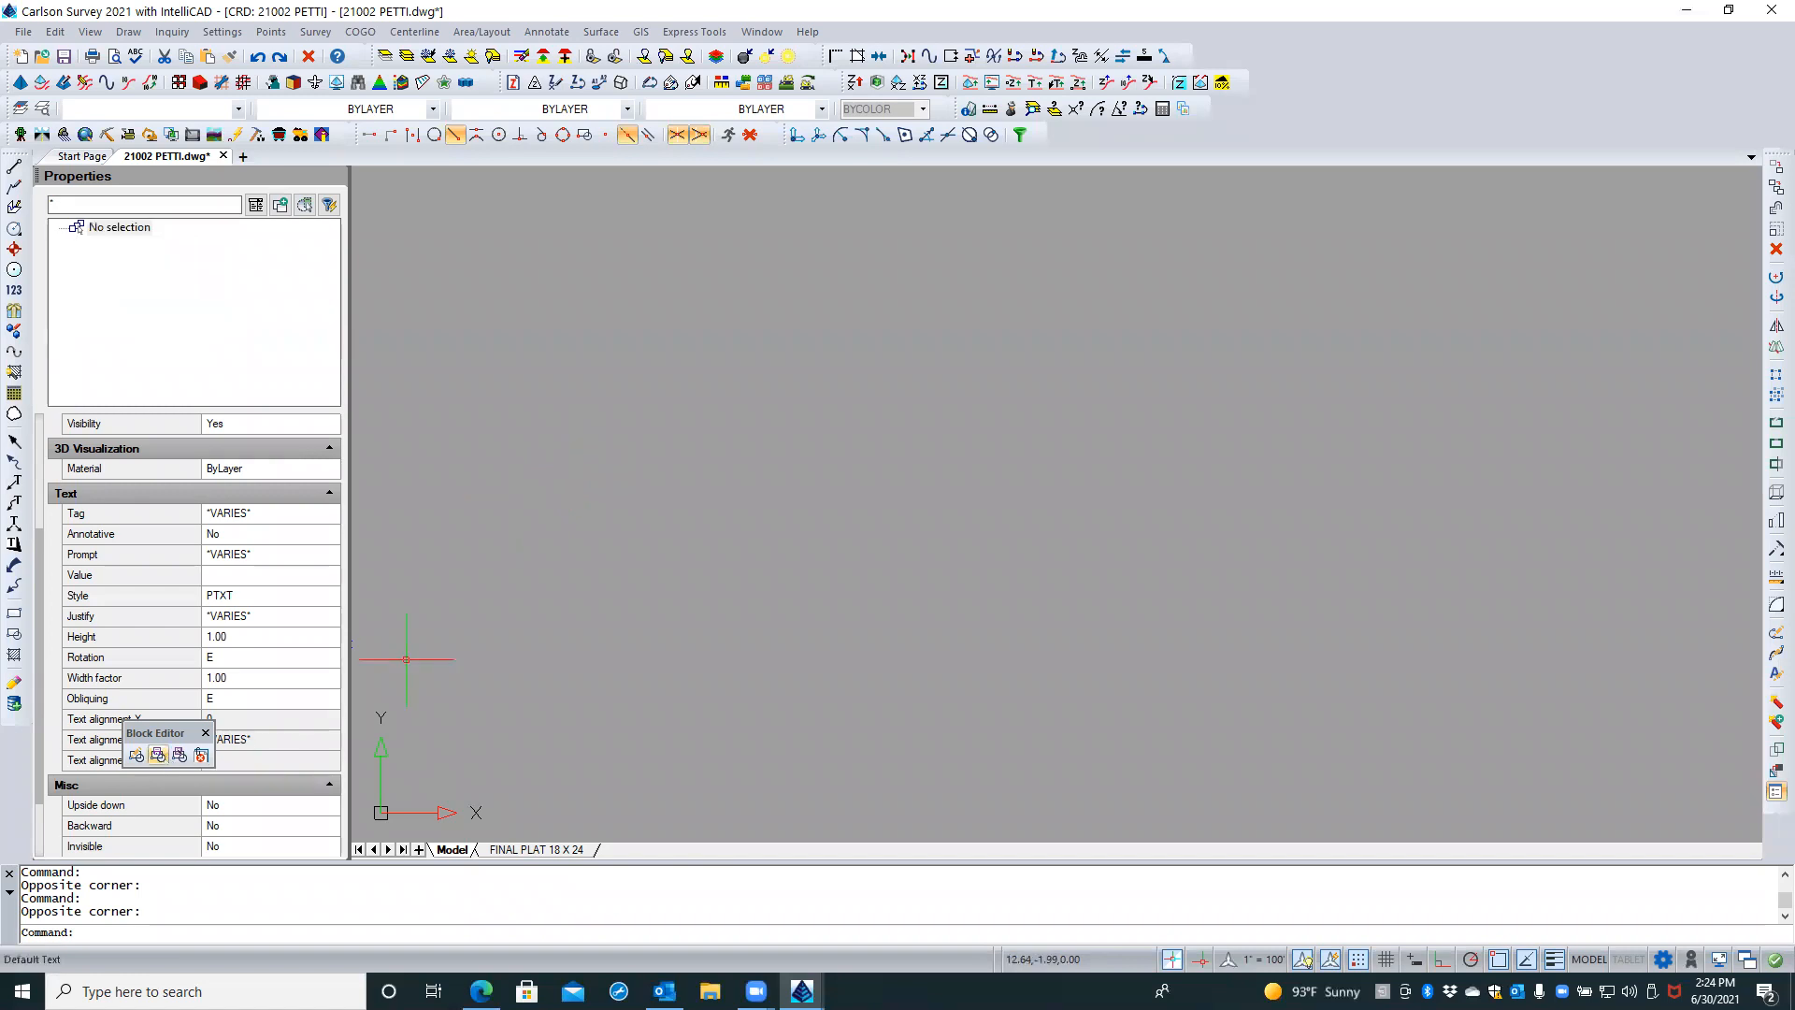
left_click(201, 755)
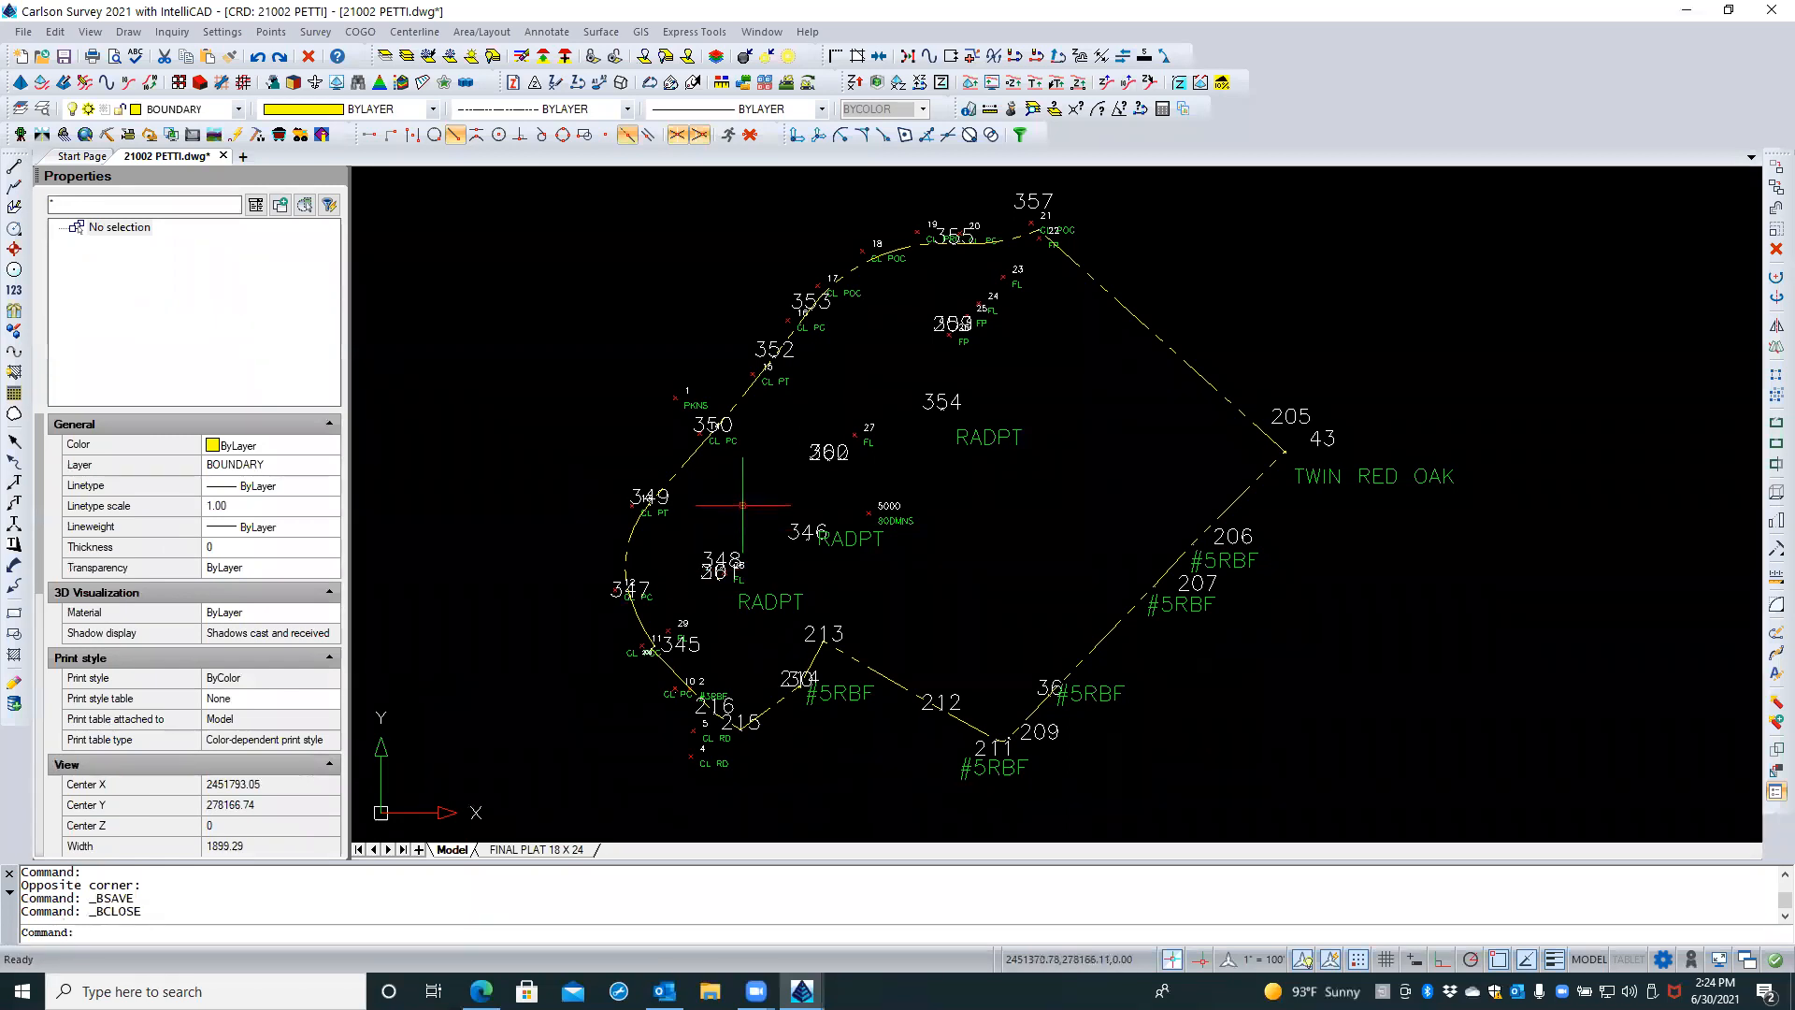
type("REA")
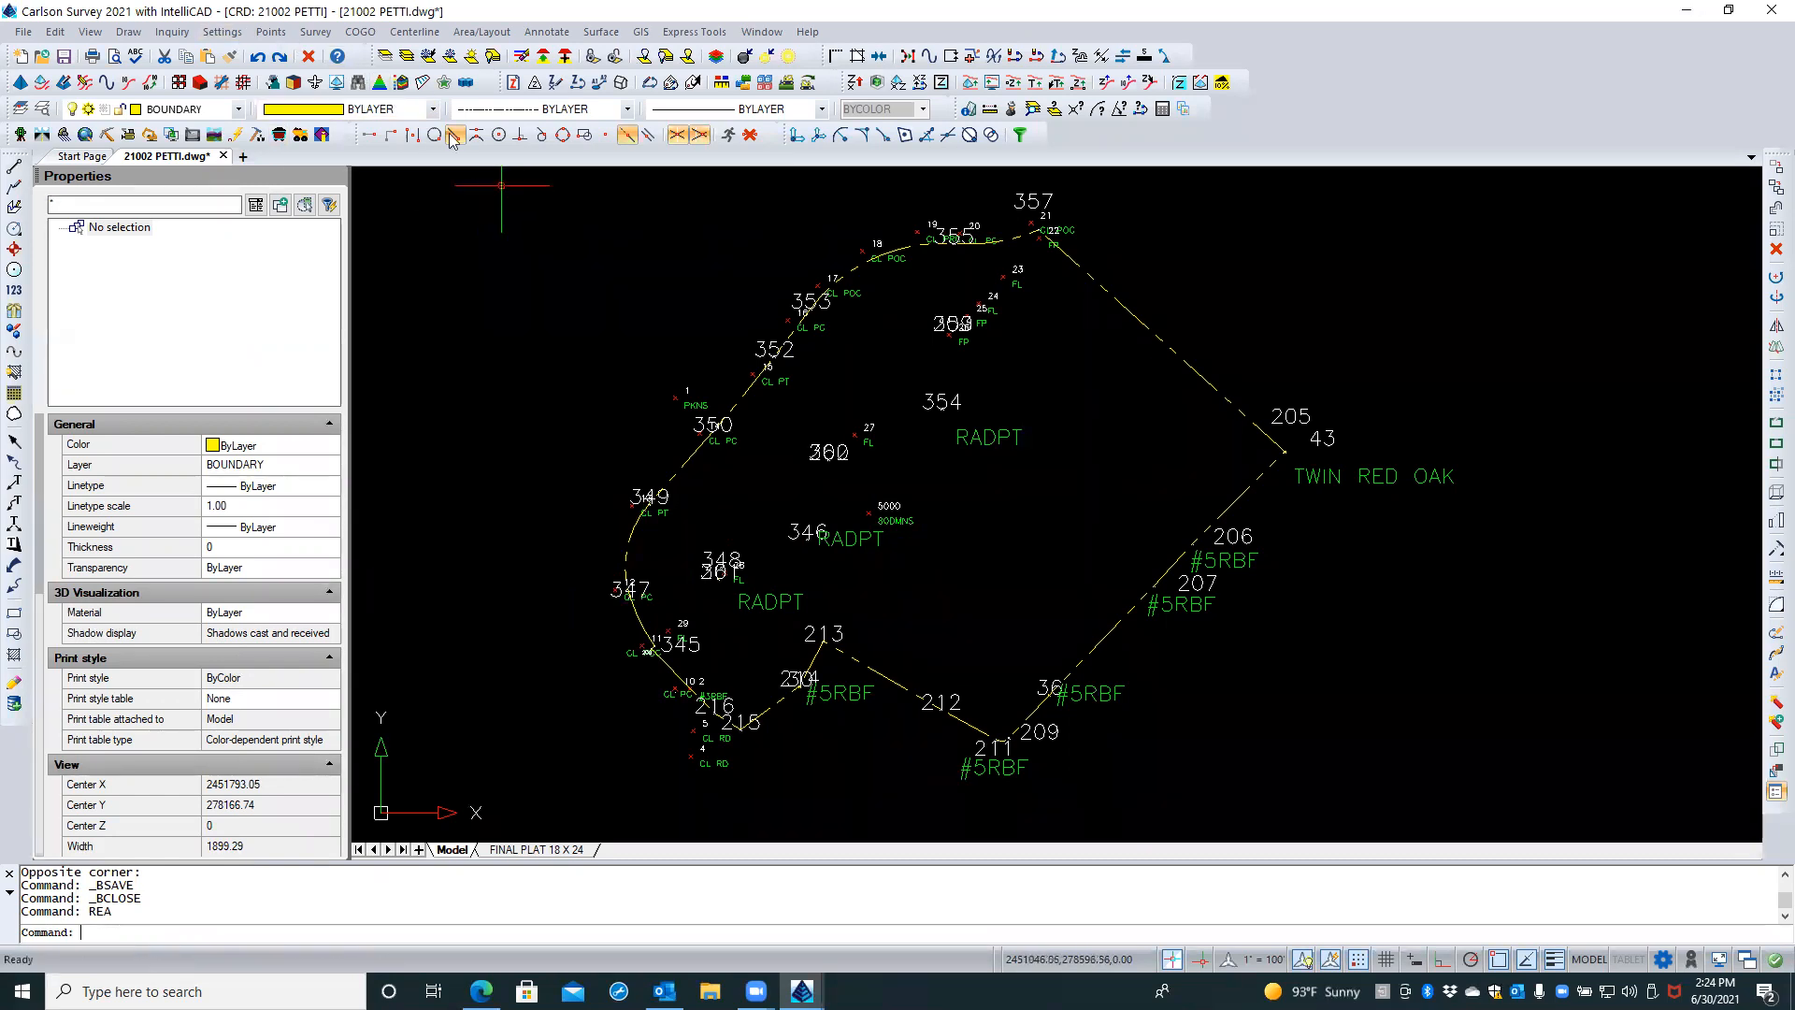
Erase both symbols and attributes of all points in the drawing, without deleting the points from the coordinate file
left_click(271, 34)
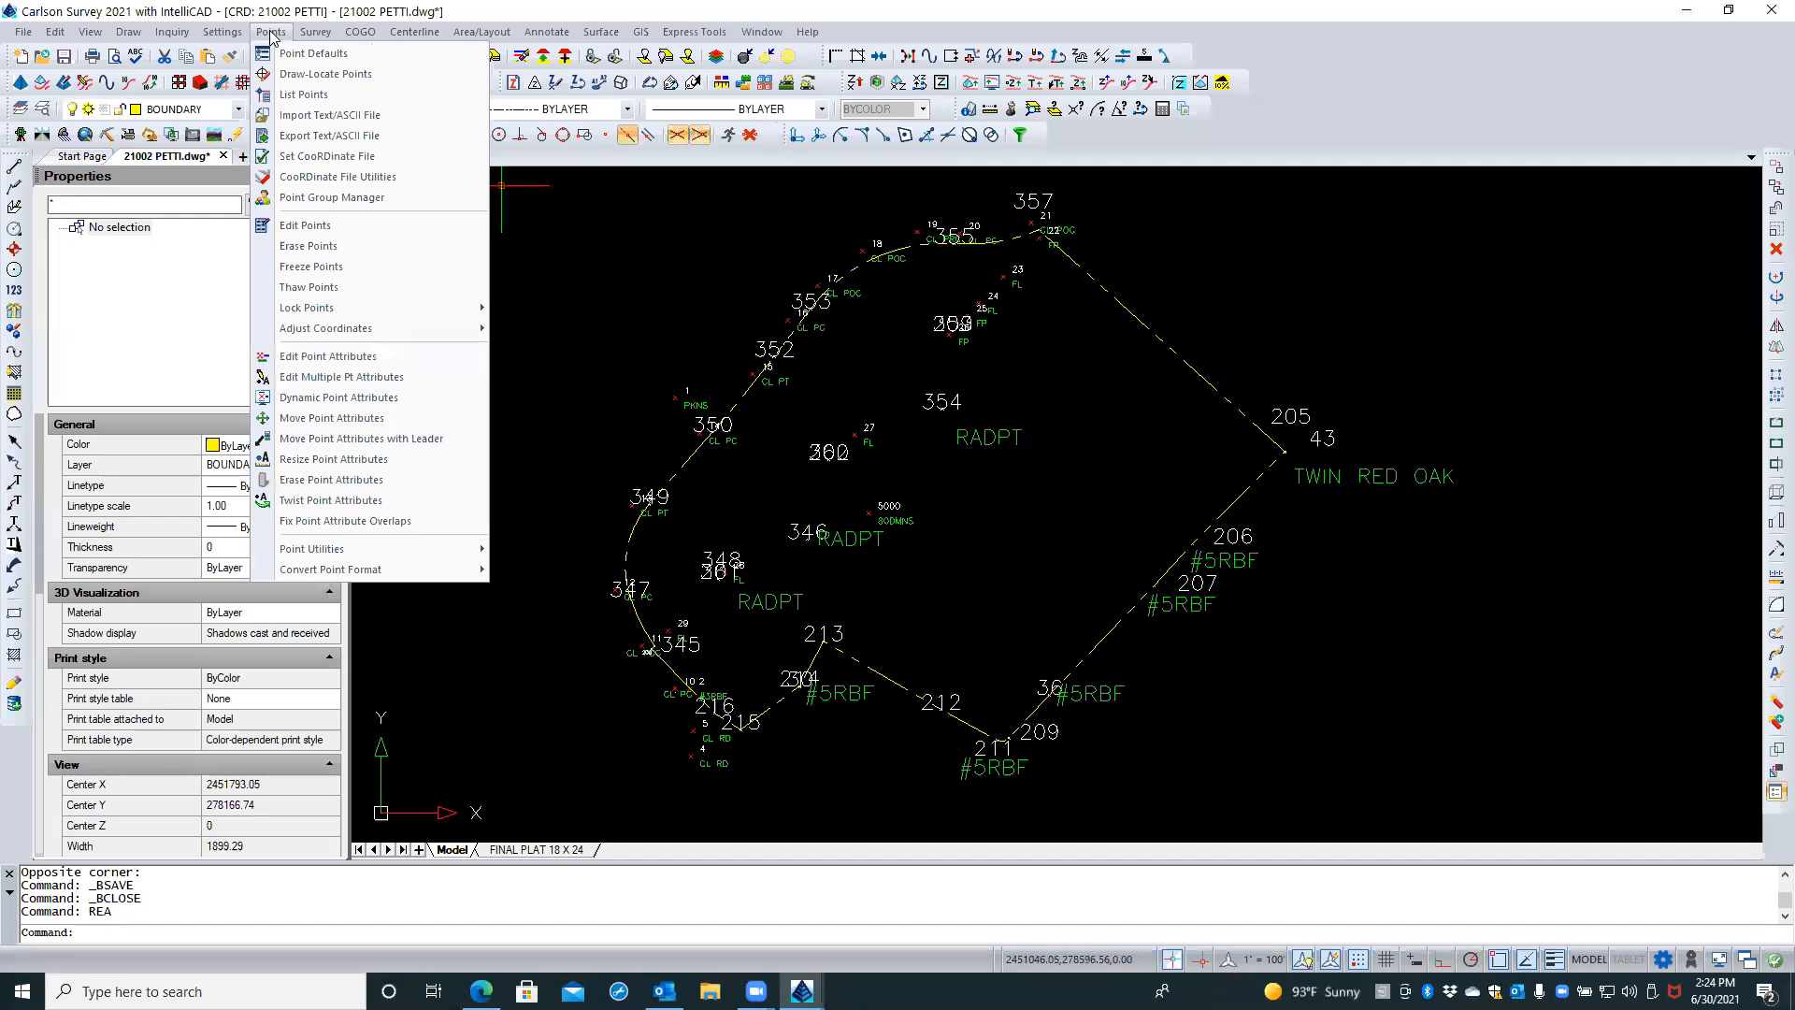
left_click(357, 245)
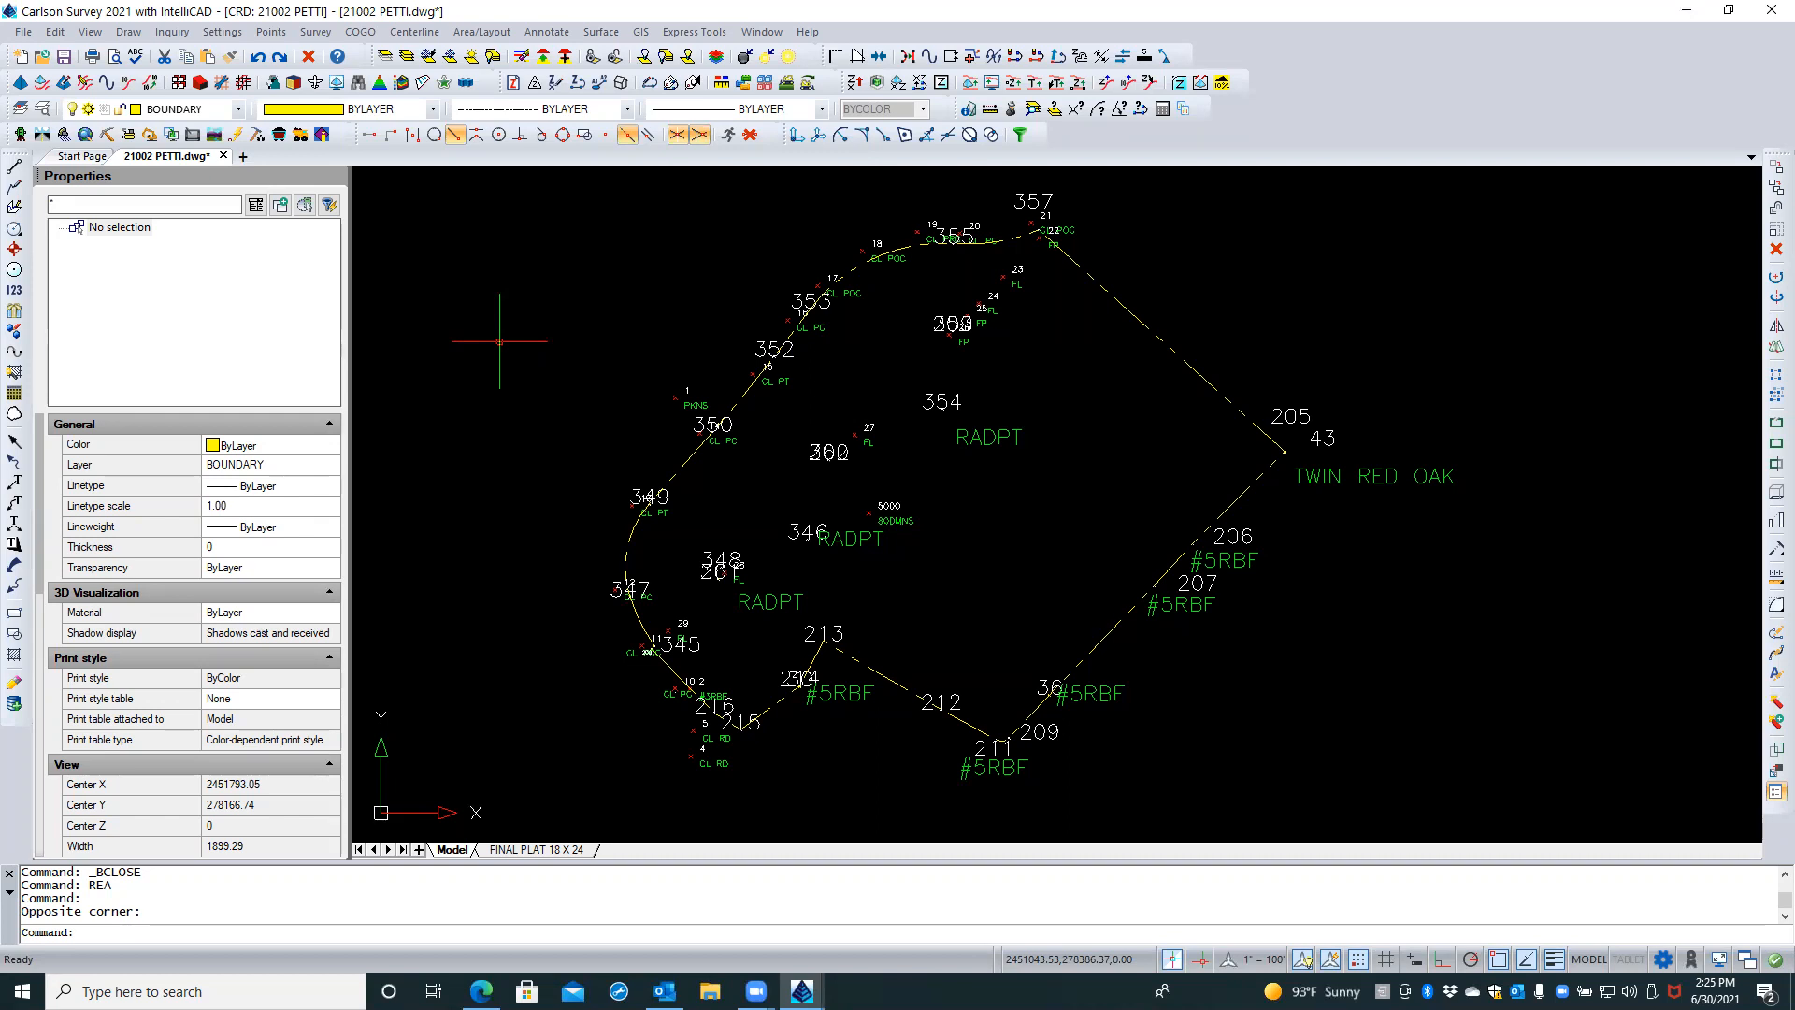
left_click(270, 33)
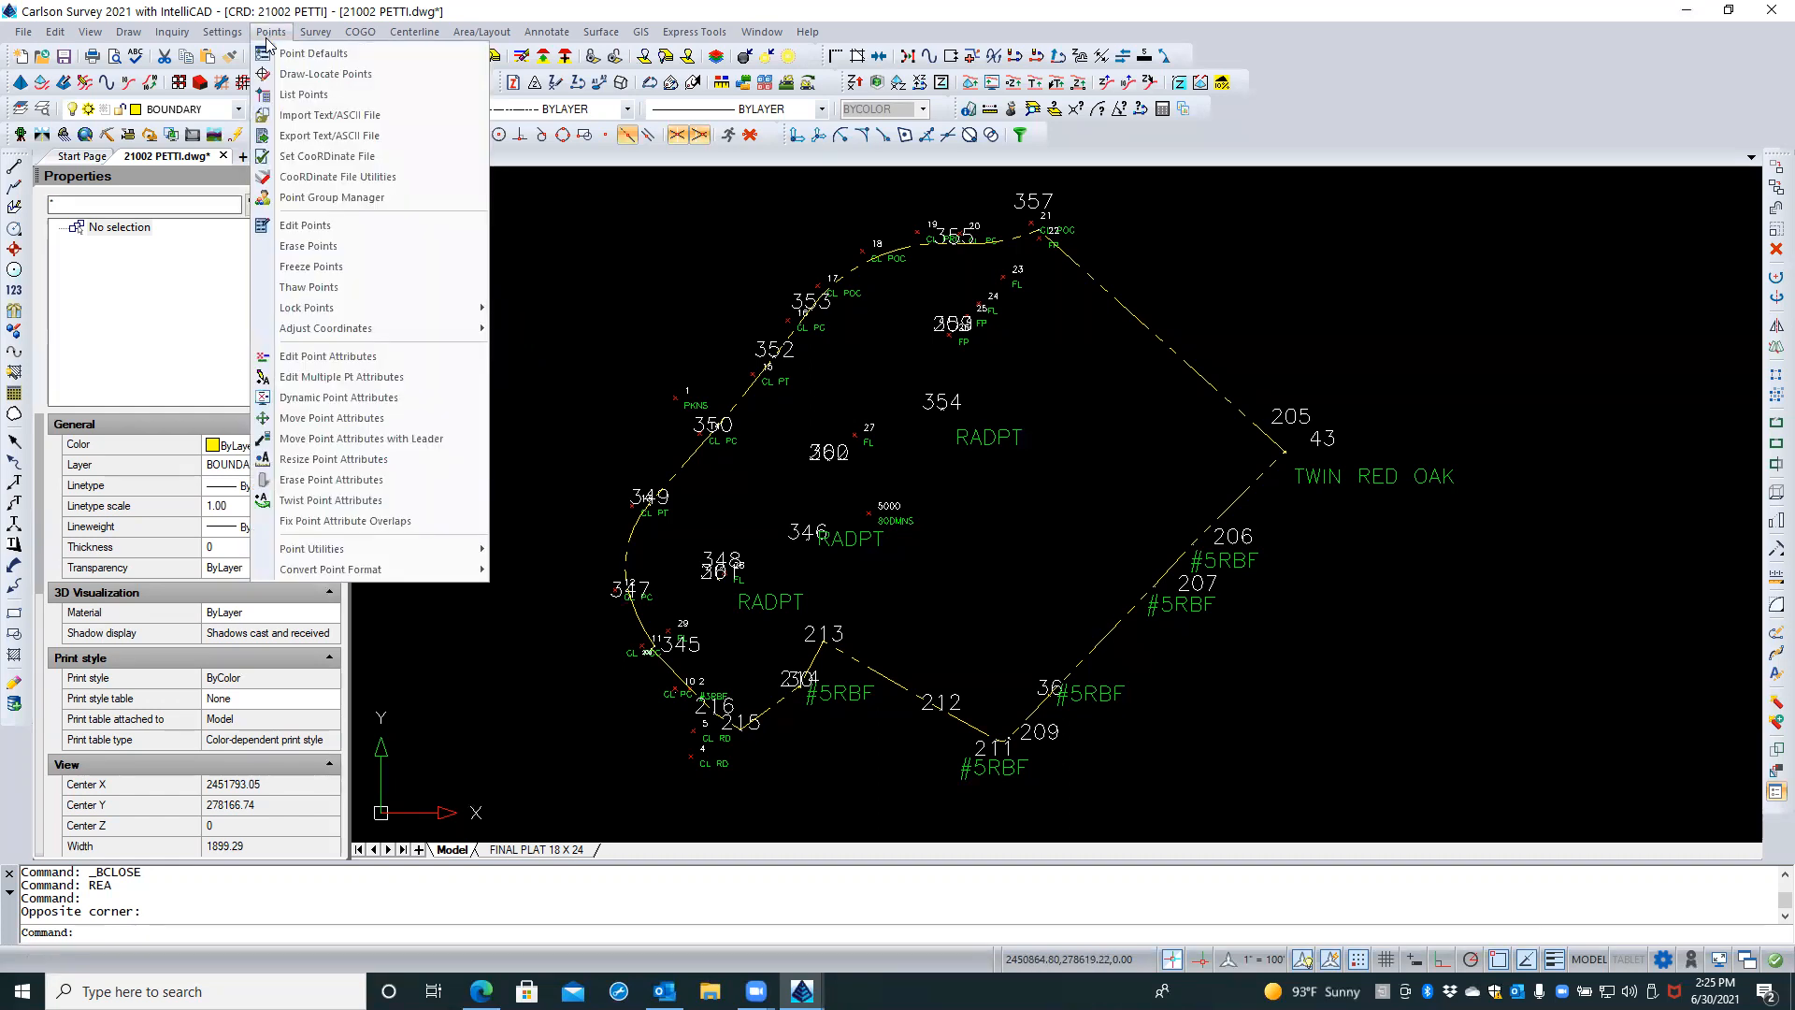
left_click(342, 245)
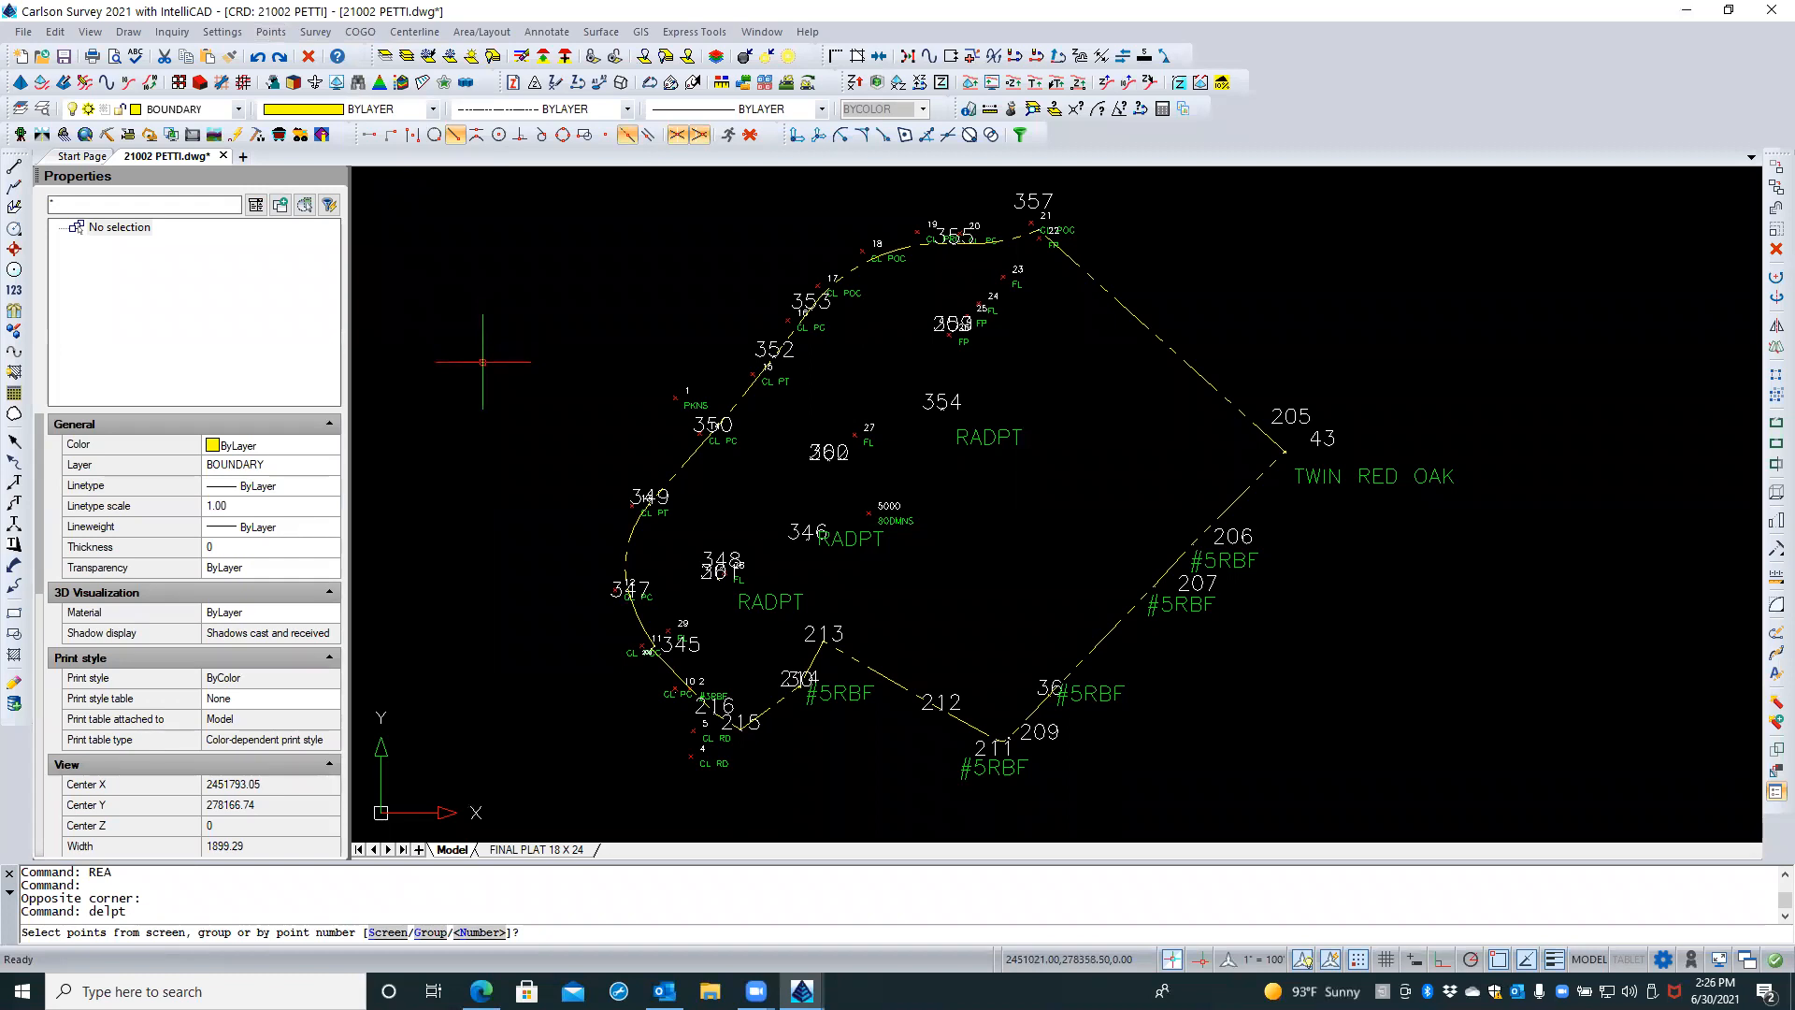
type("S")
key("Return")
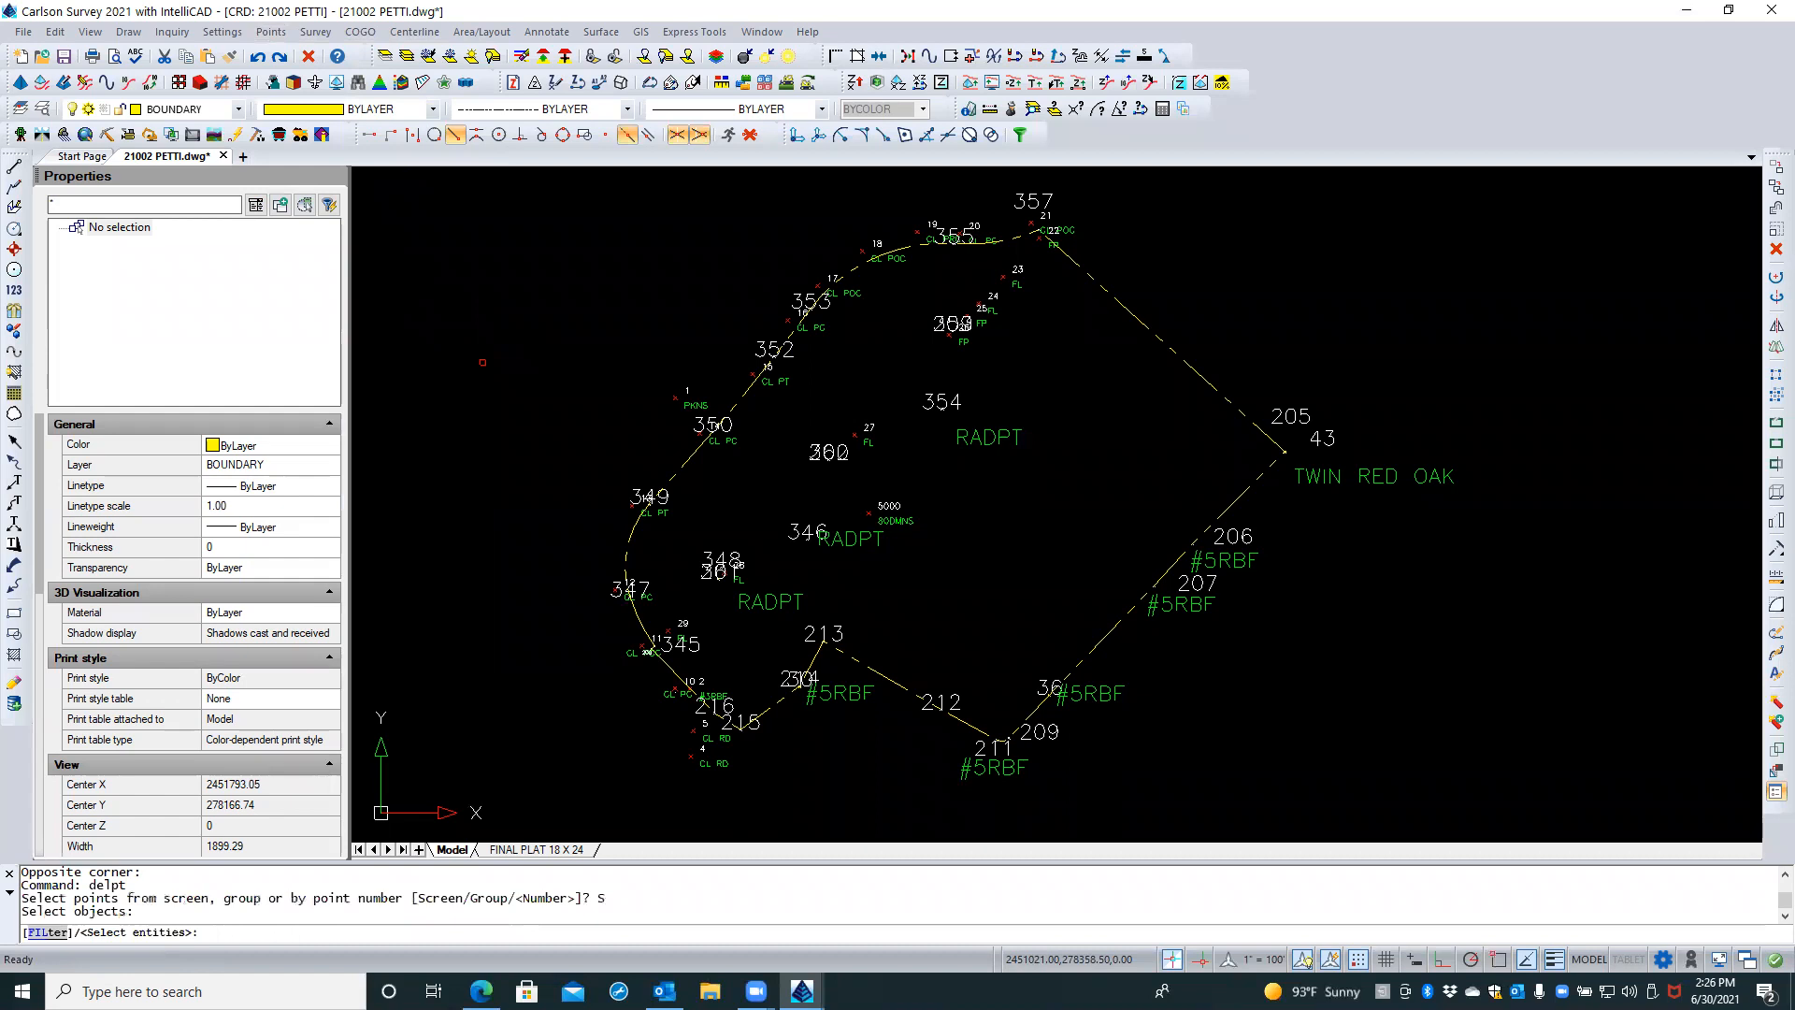
scroll(480, 486, "down", 3)
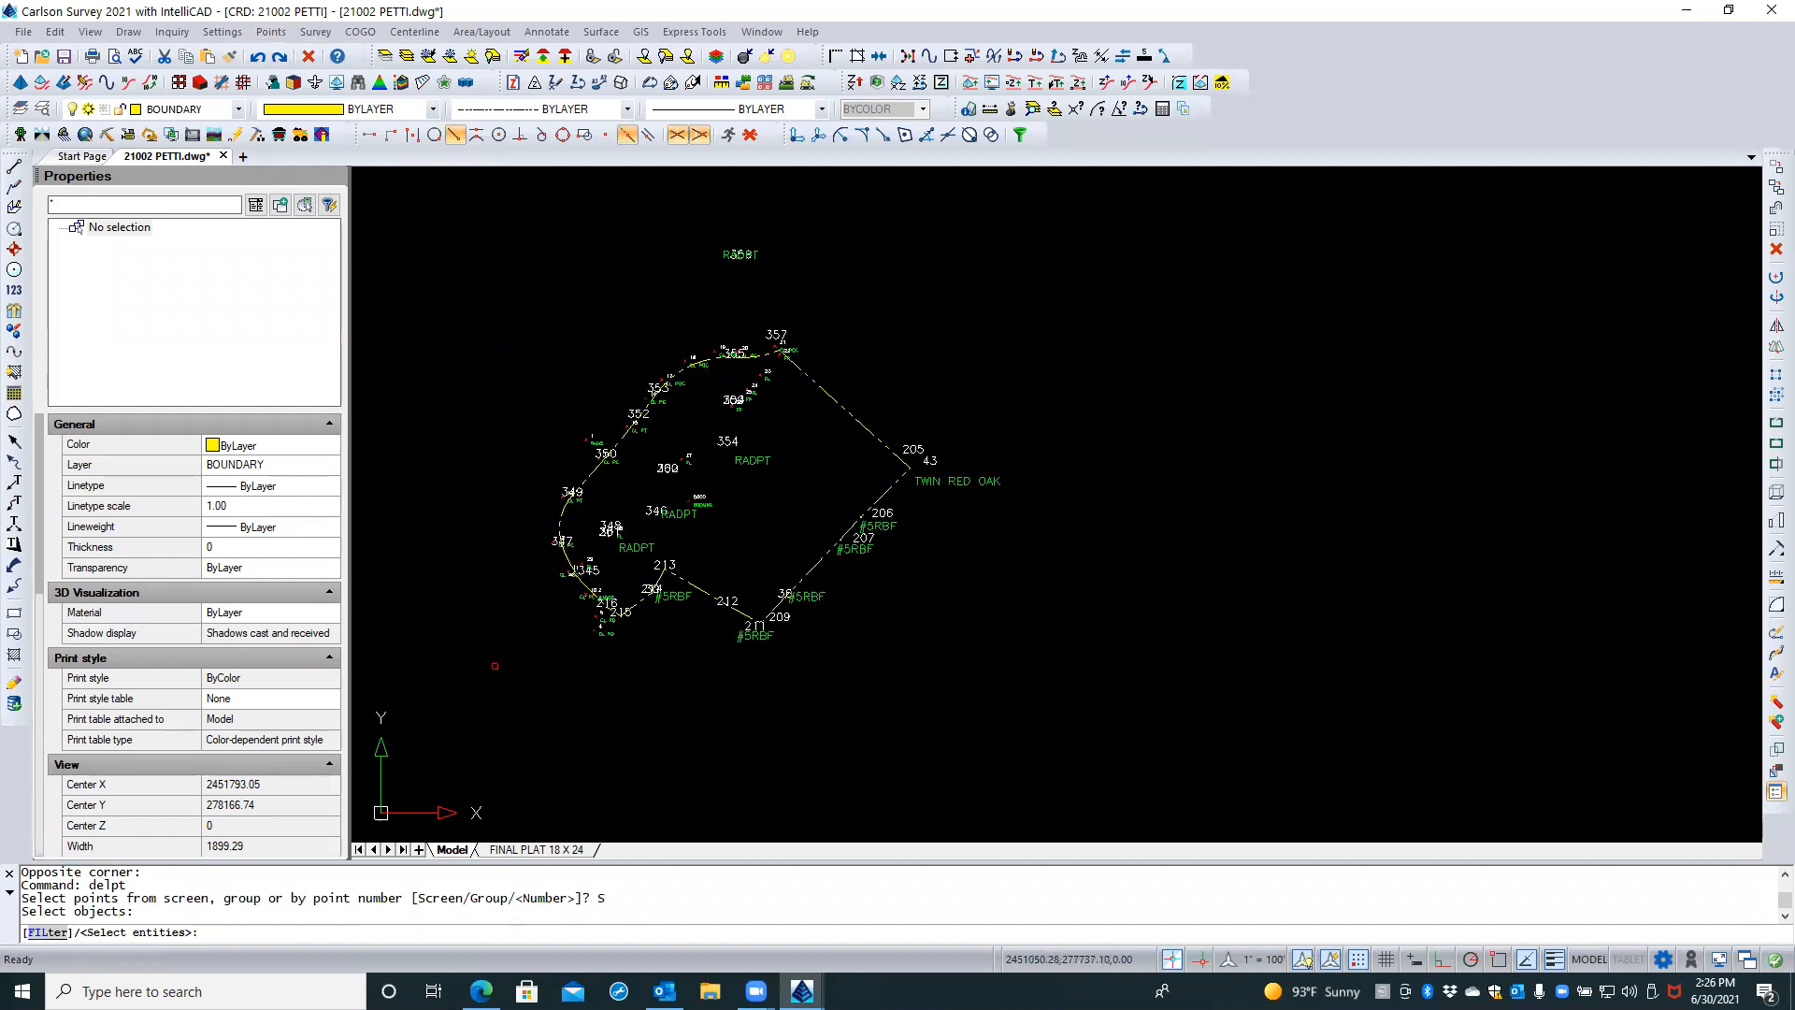
type("ALL")
key("Return")
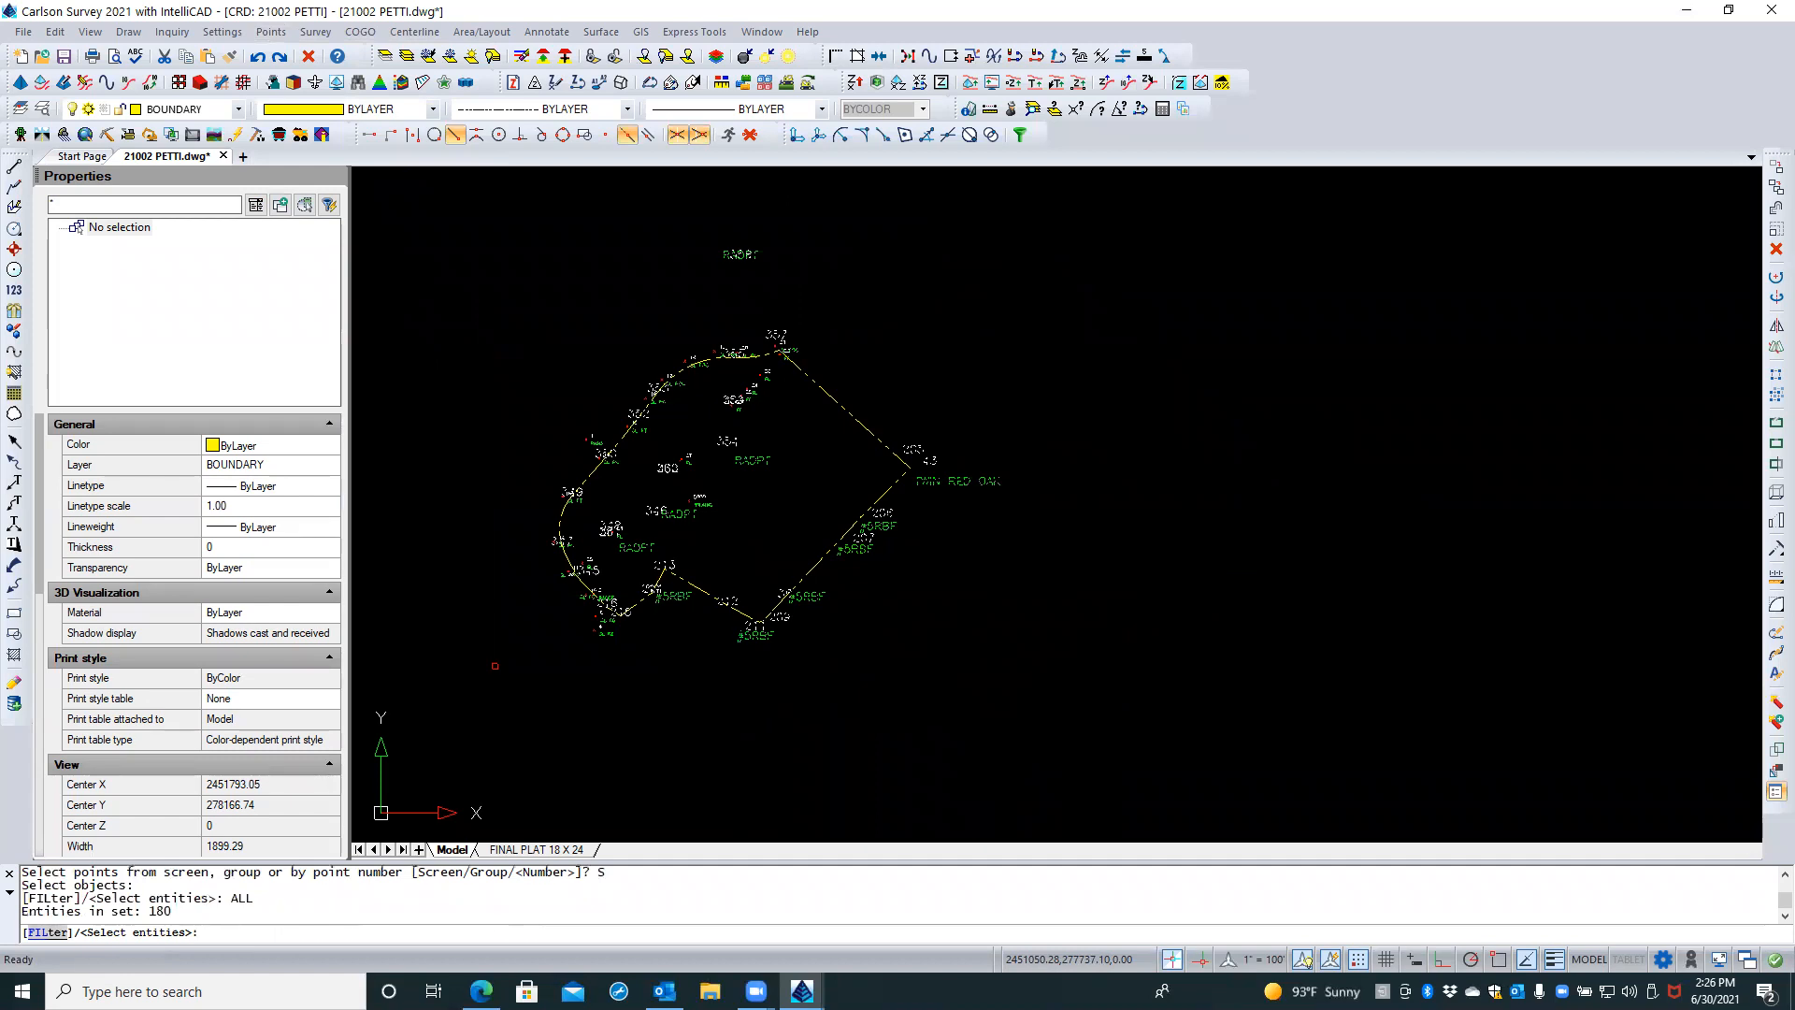
key("Return")
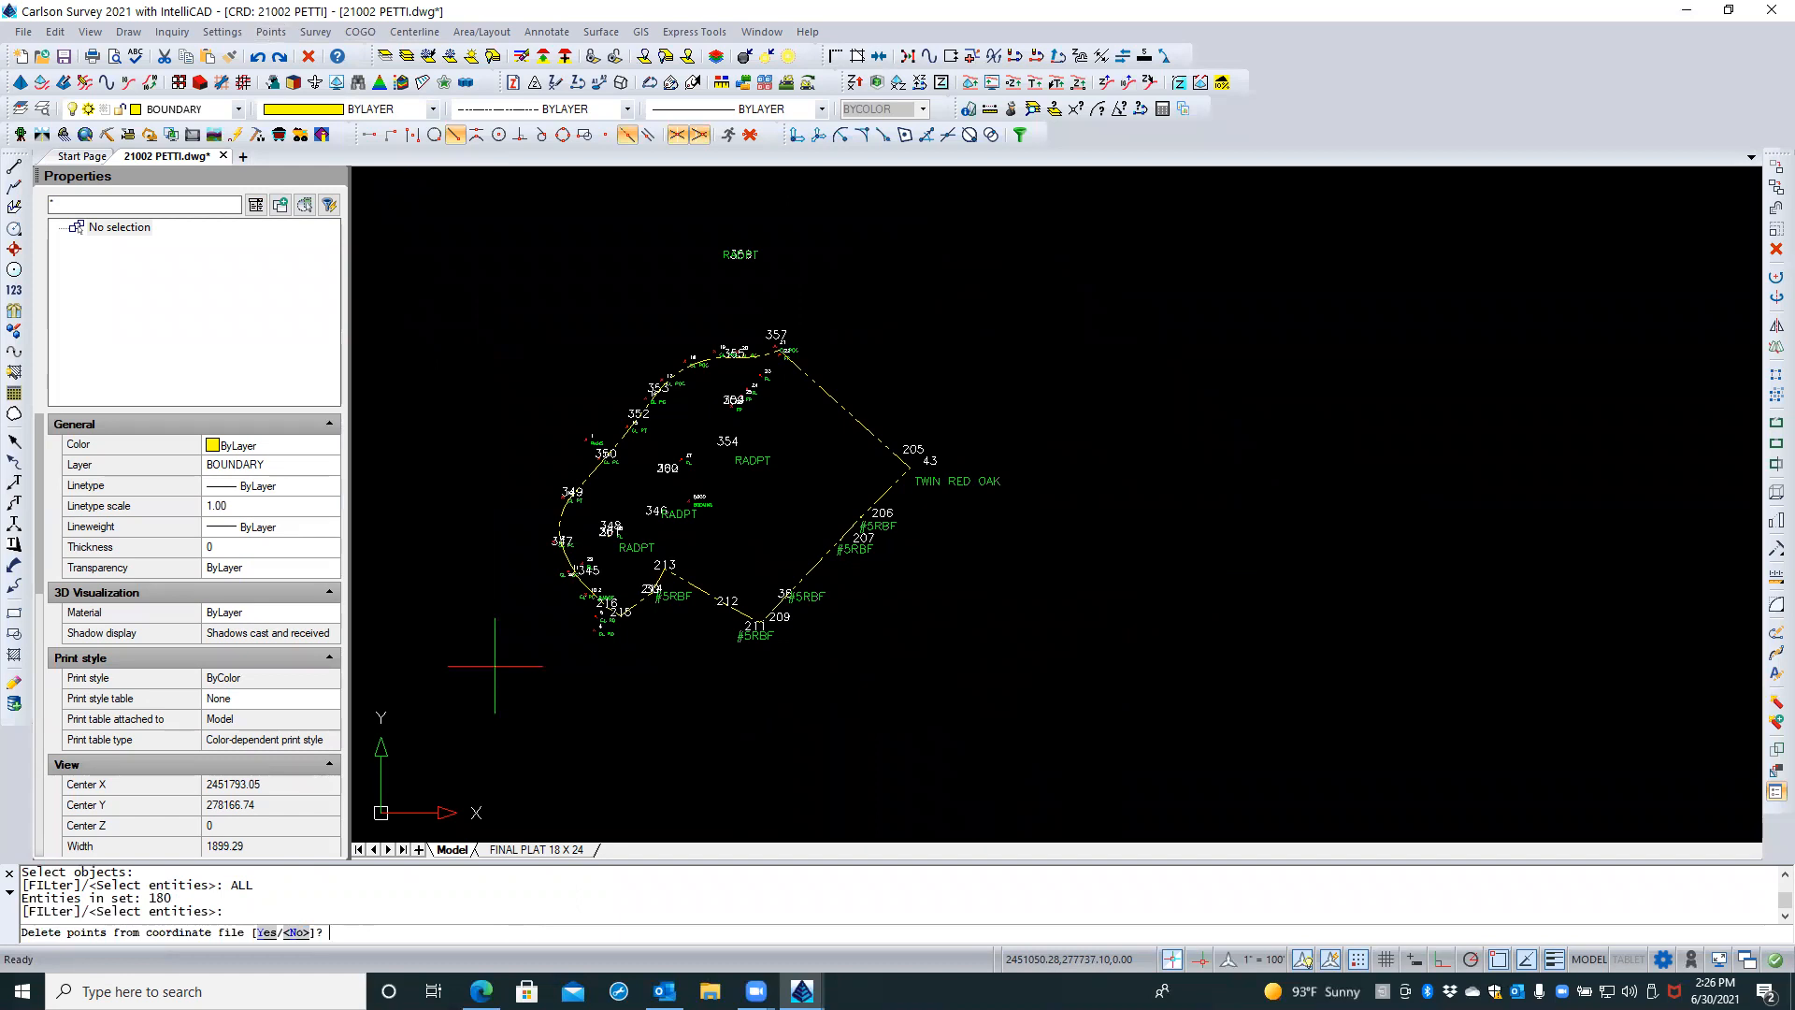
key("Return")
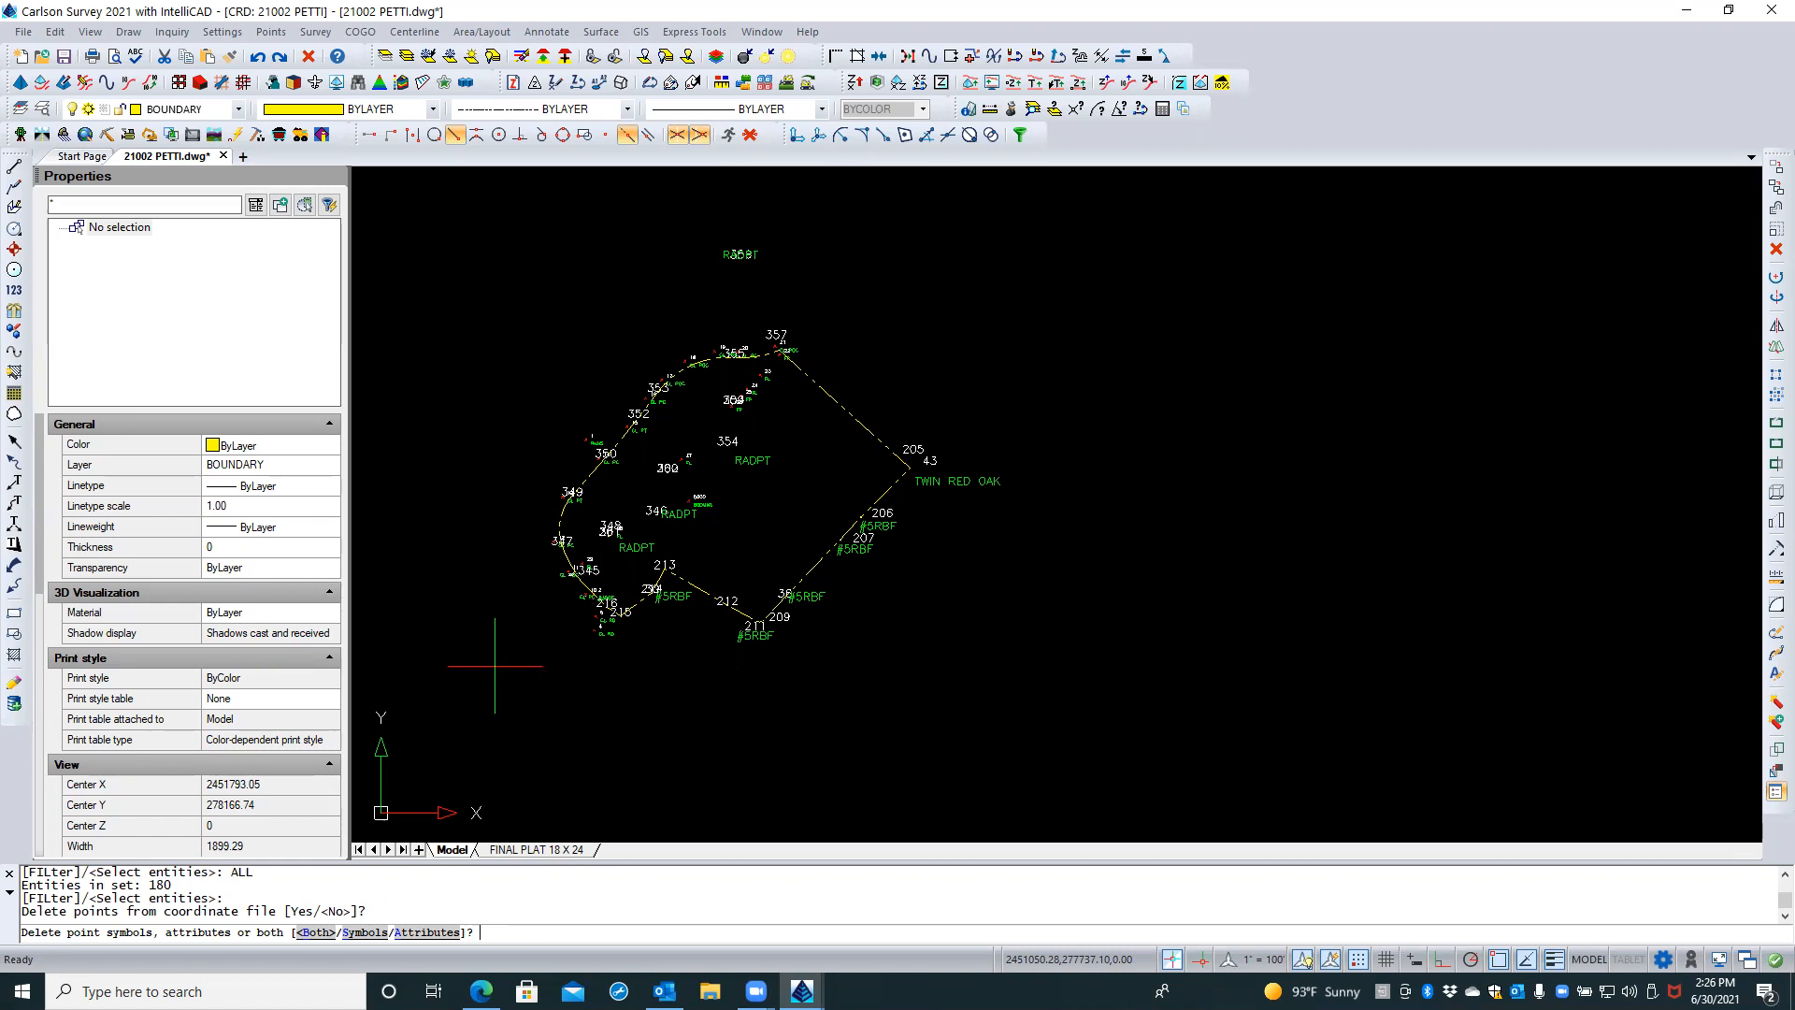
key("Return")
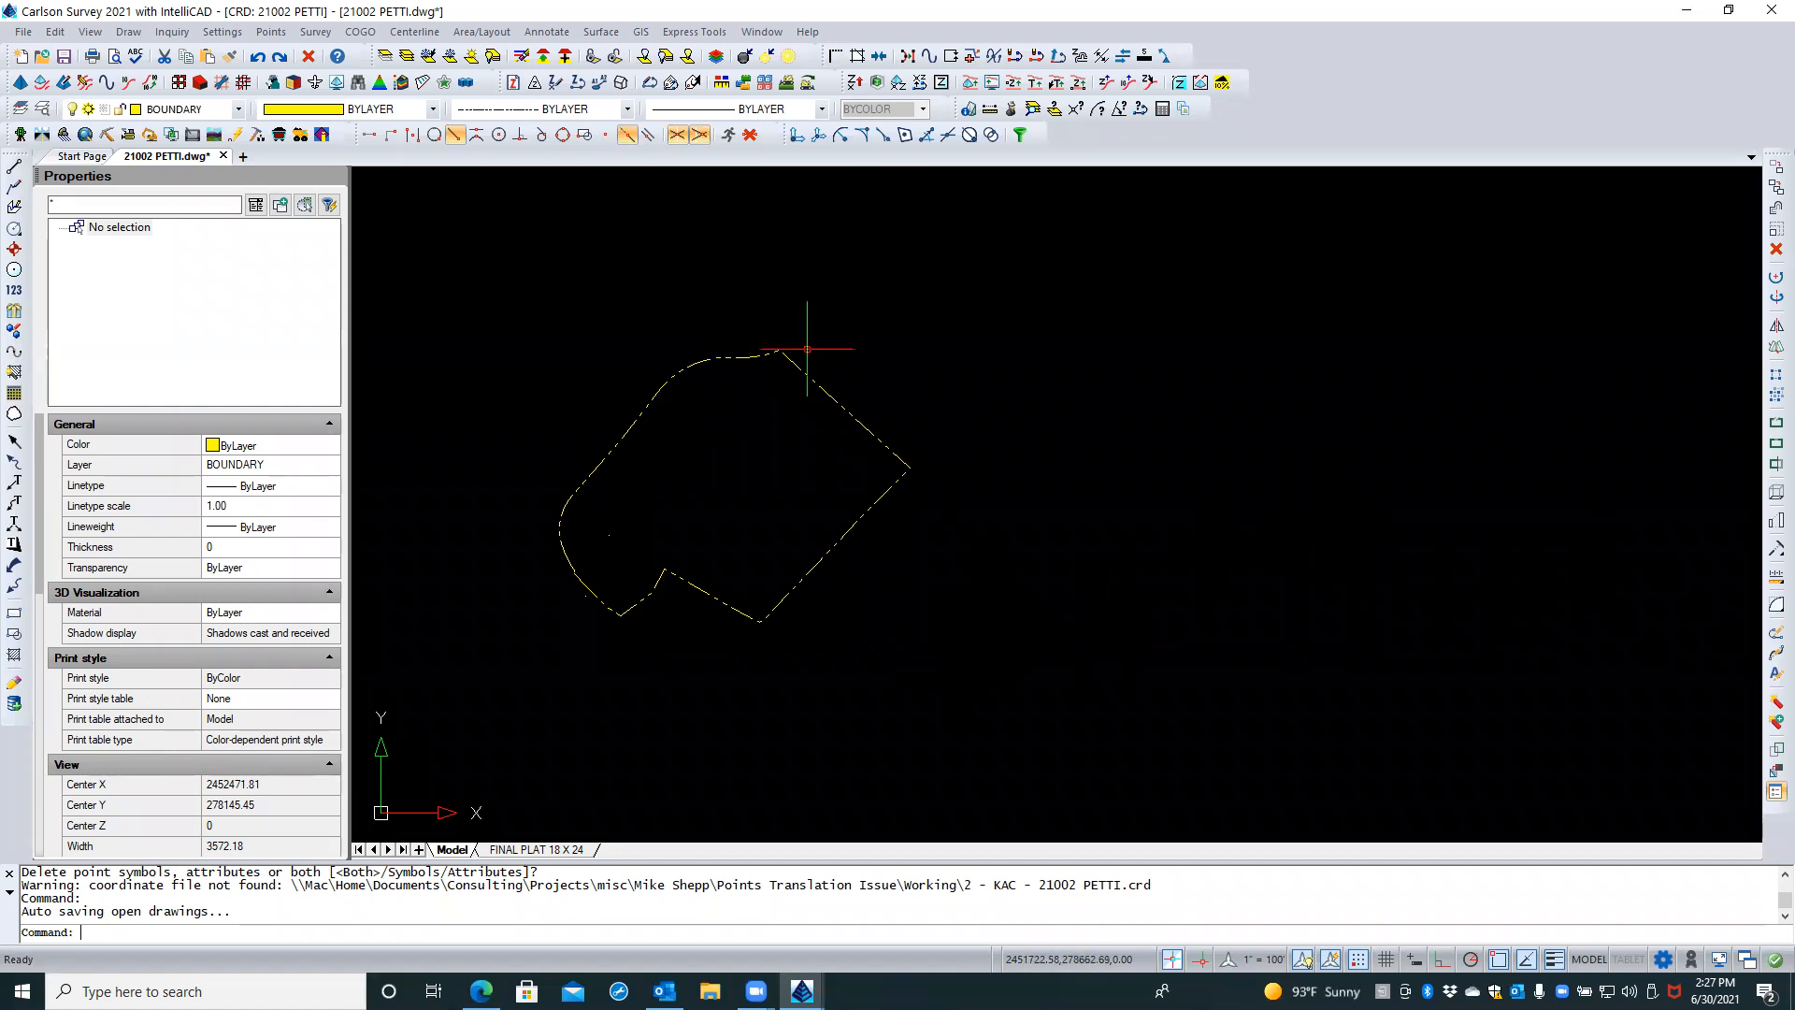
left_click(270, 32)
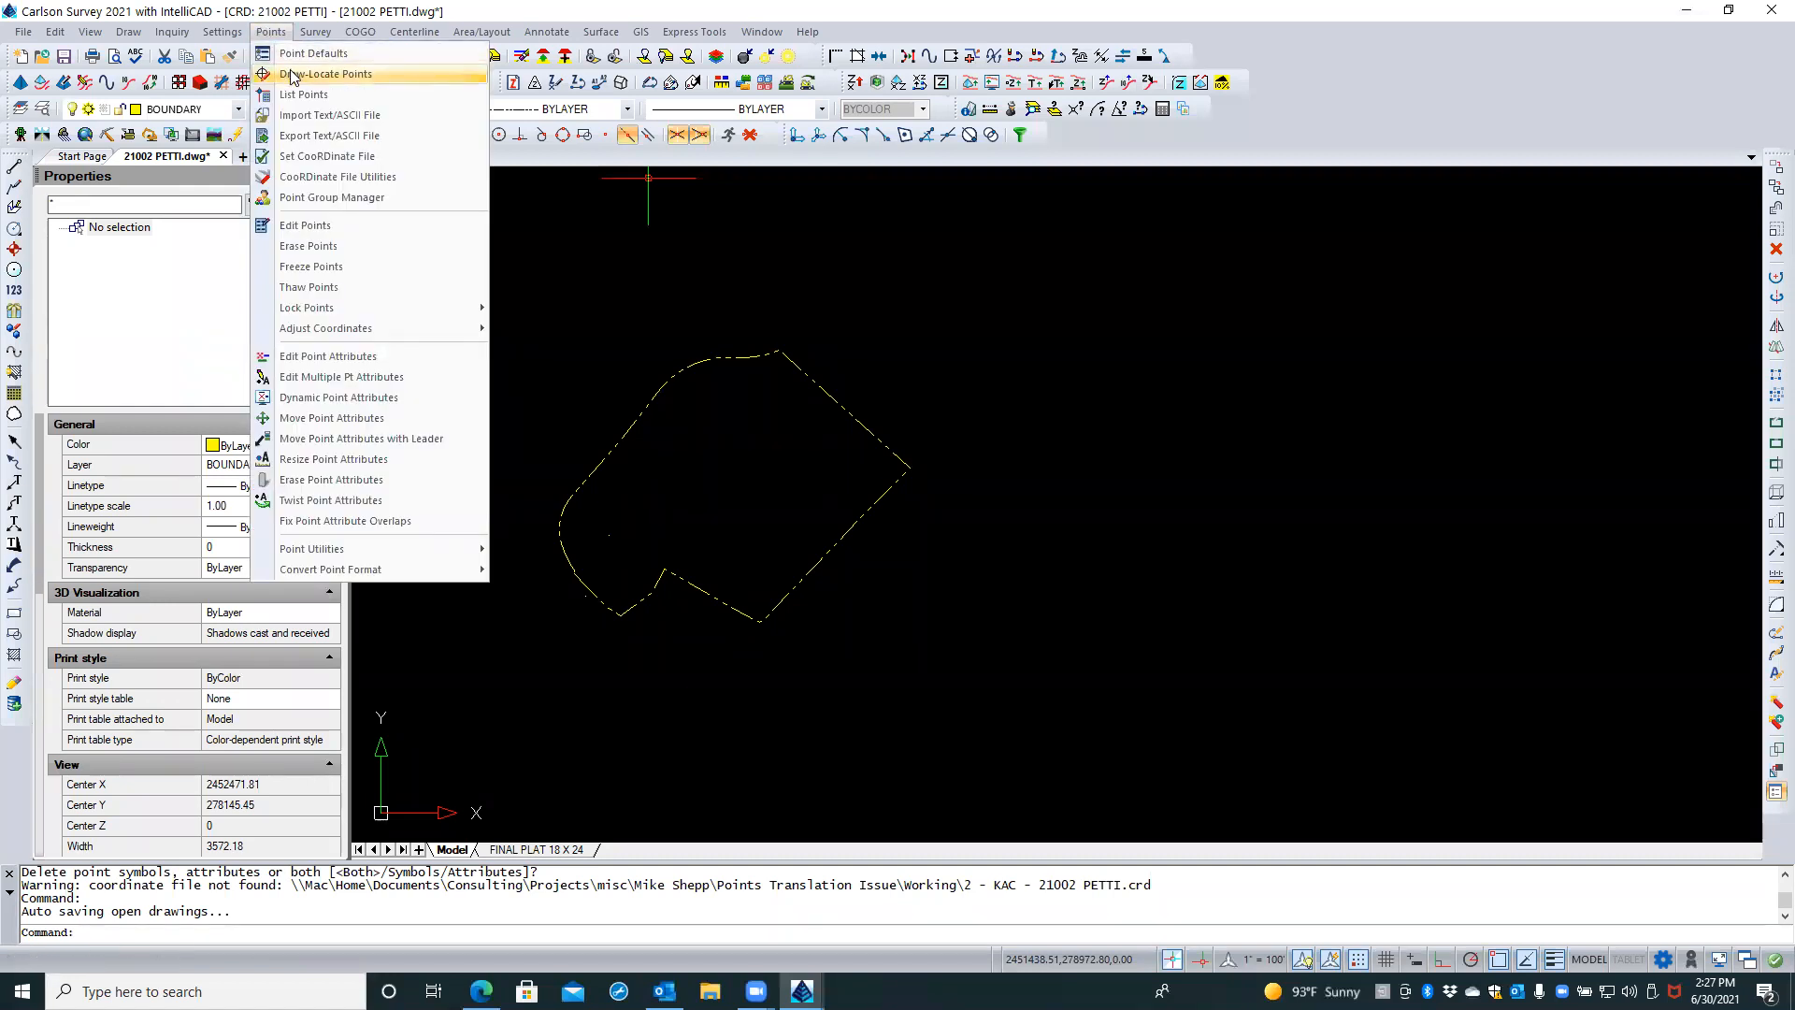
left_click(325, 74)
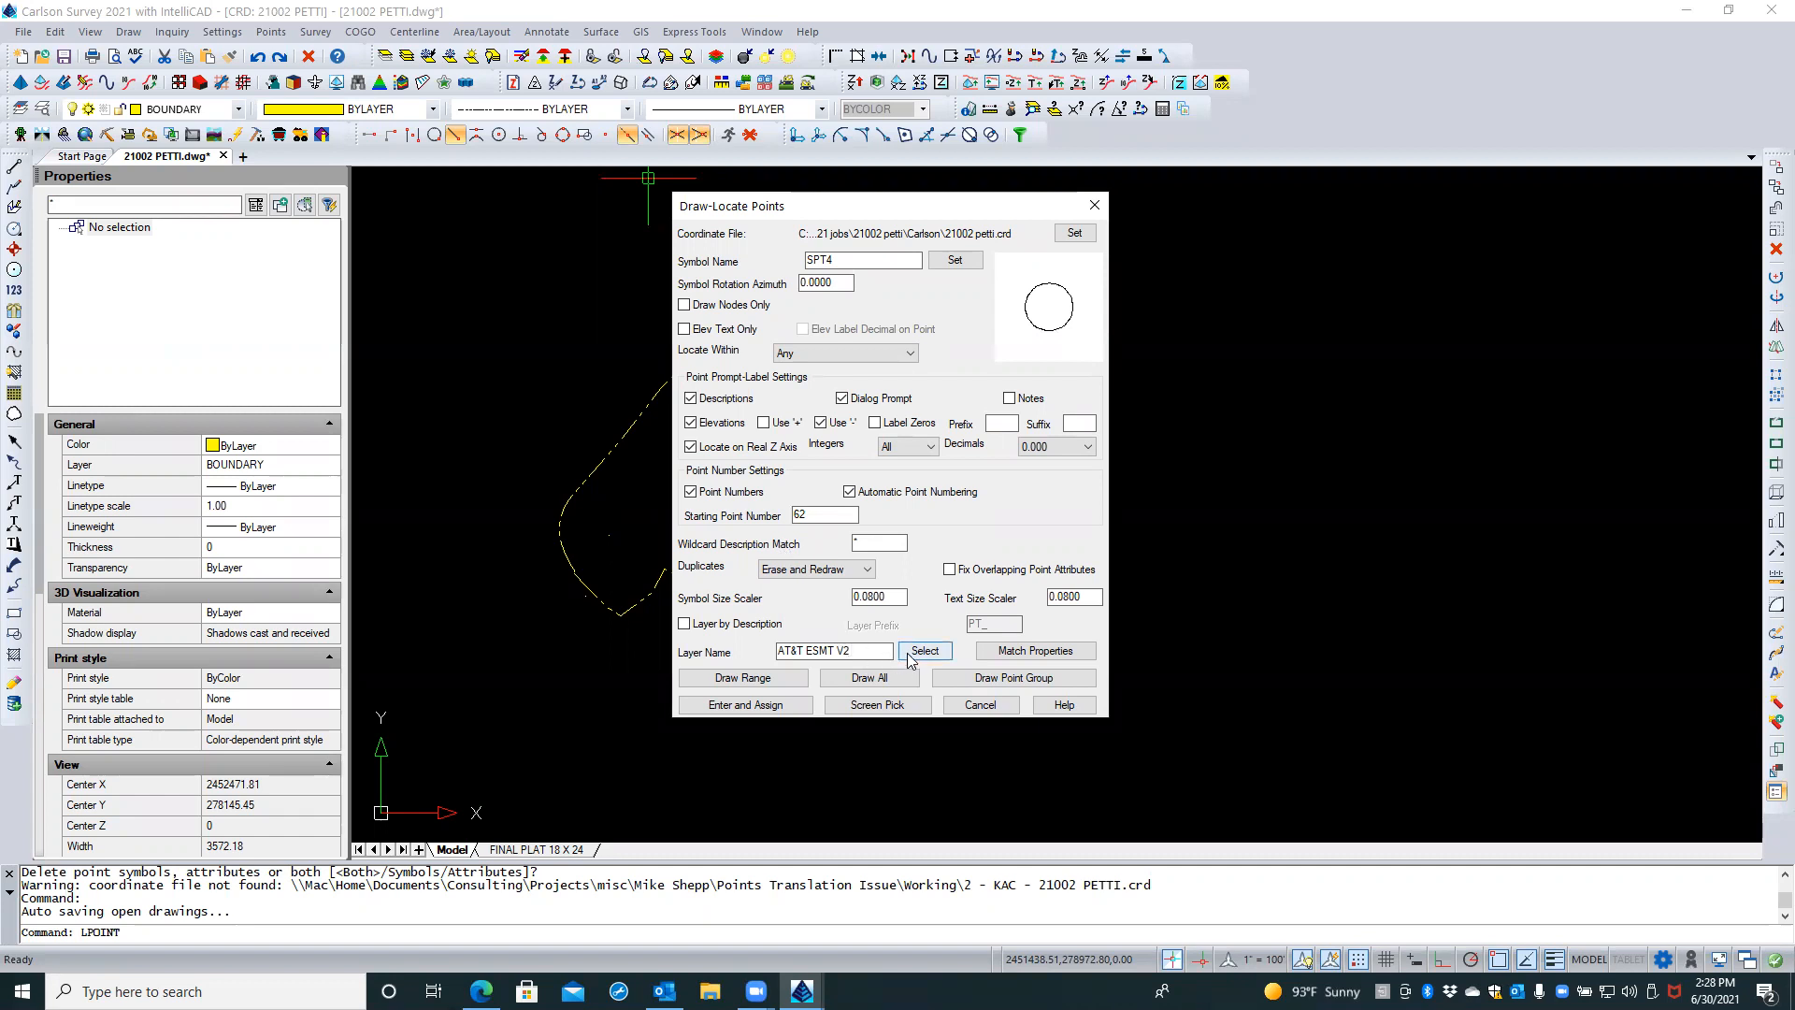
left_click_drag(830, 516, 712, 518)
type("1")
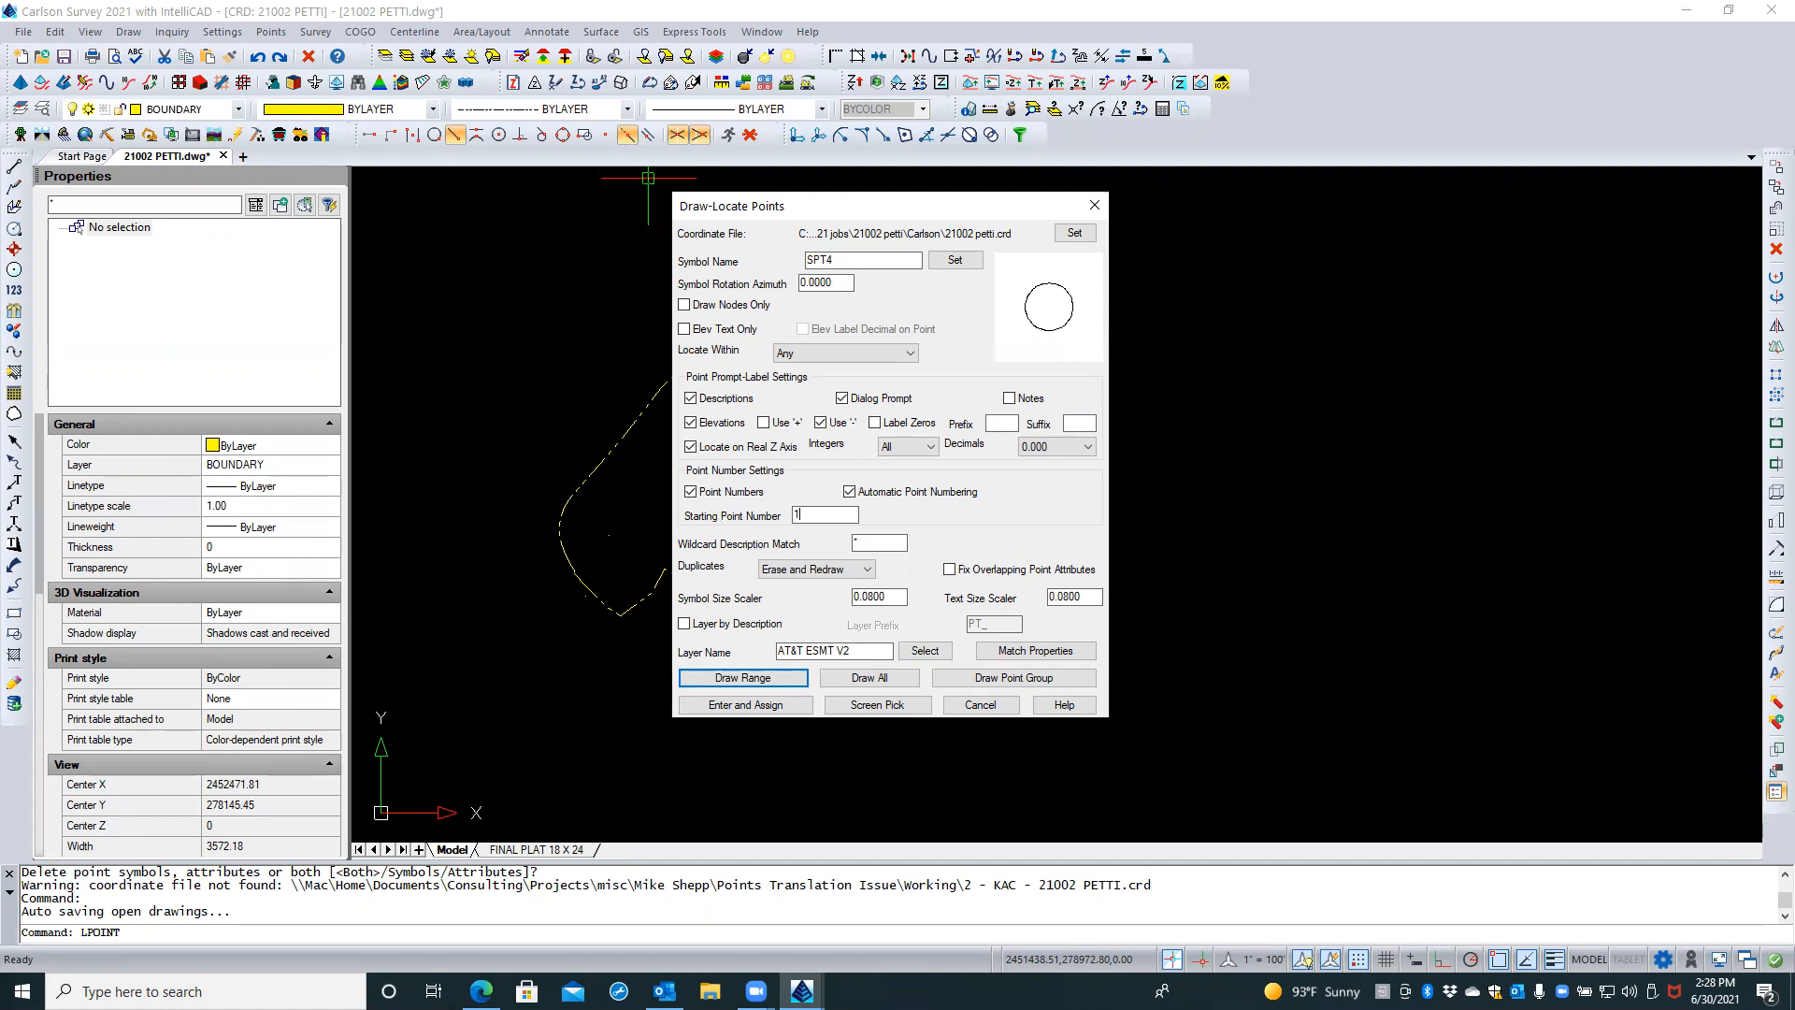
left_click(925, 651)
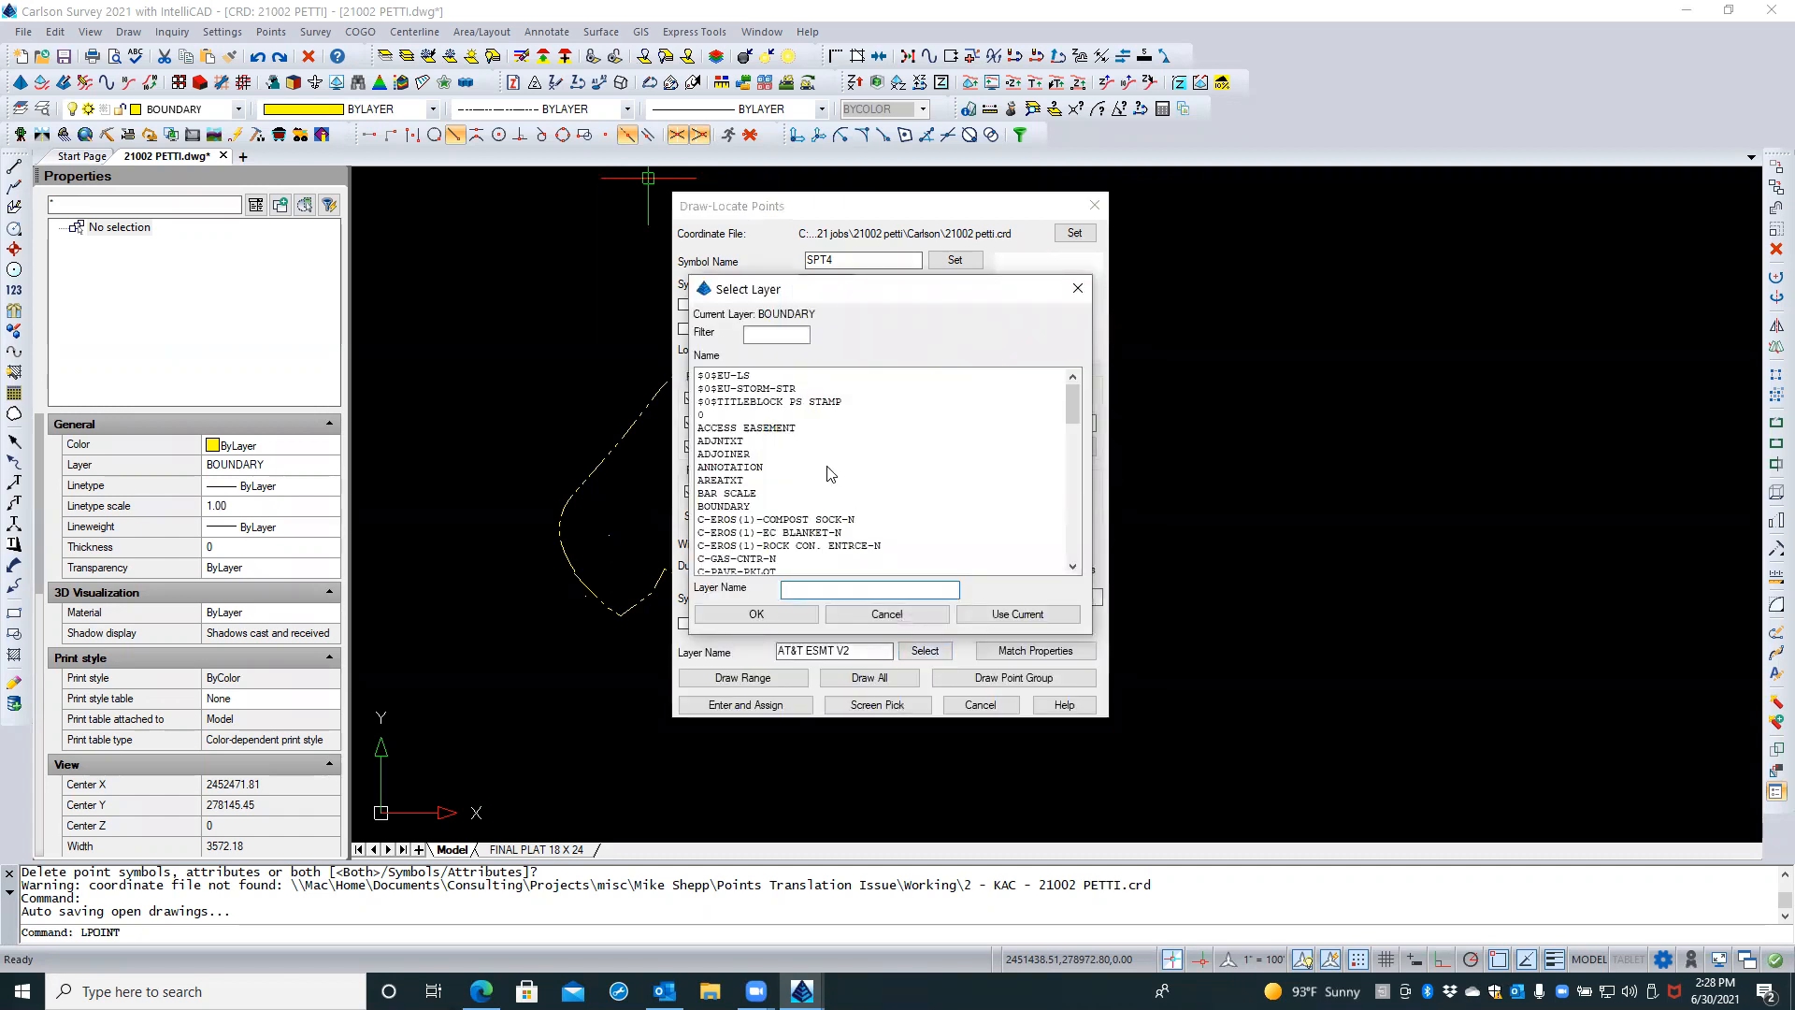
scroll(832, 474, "down", 1)
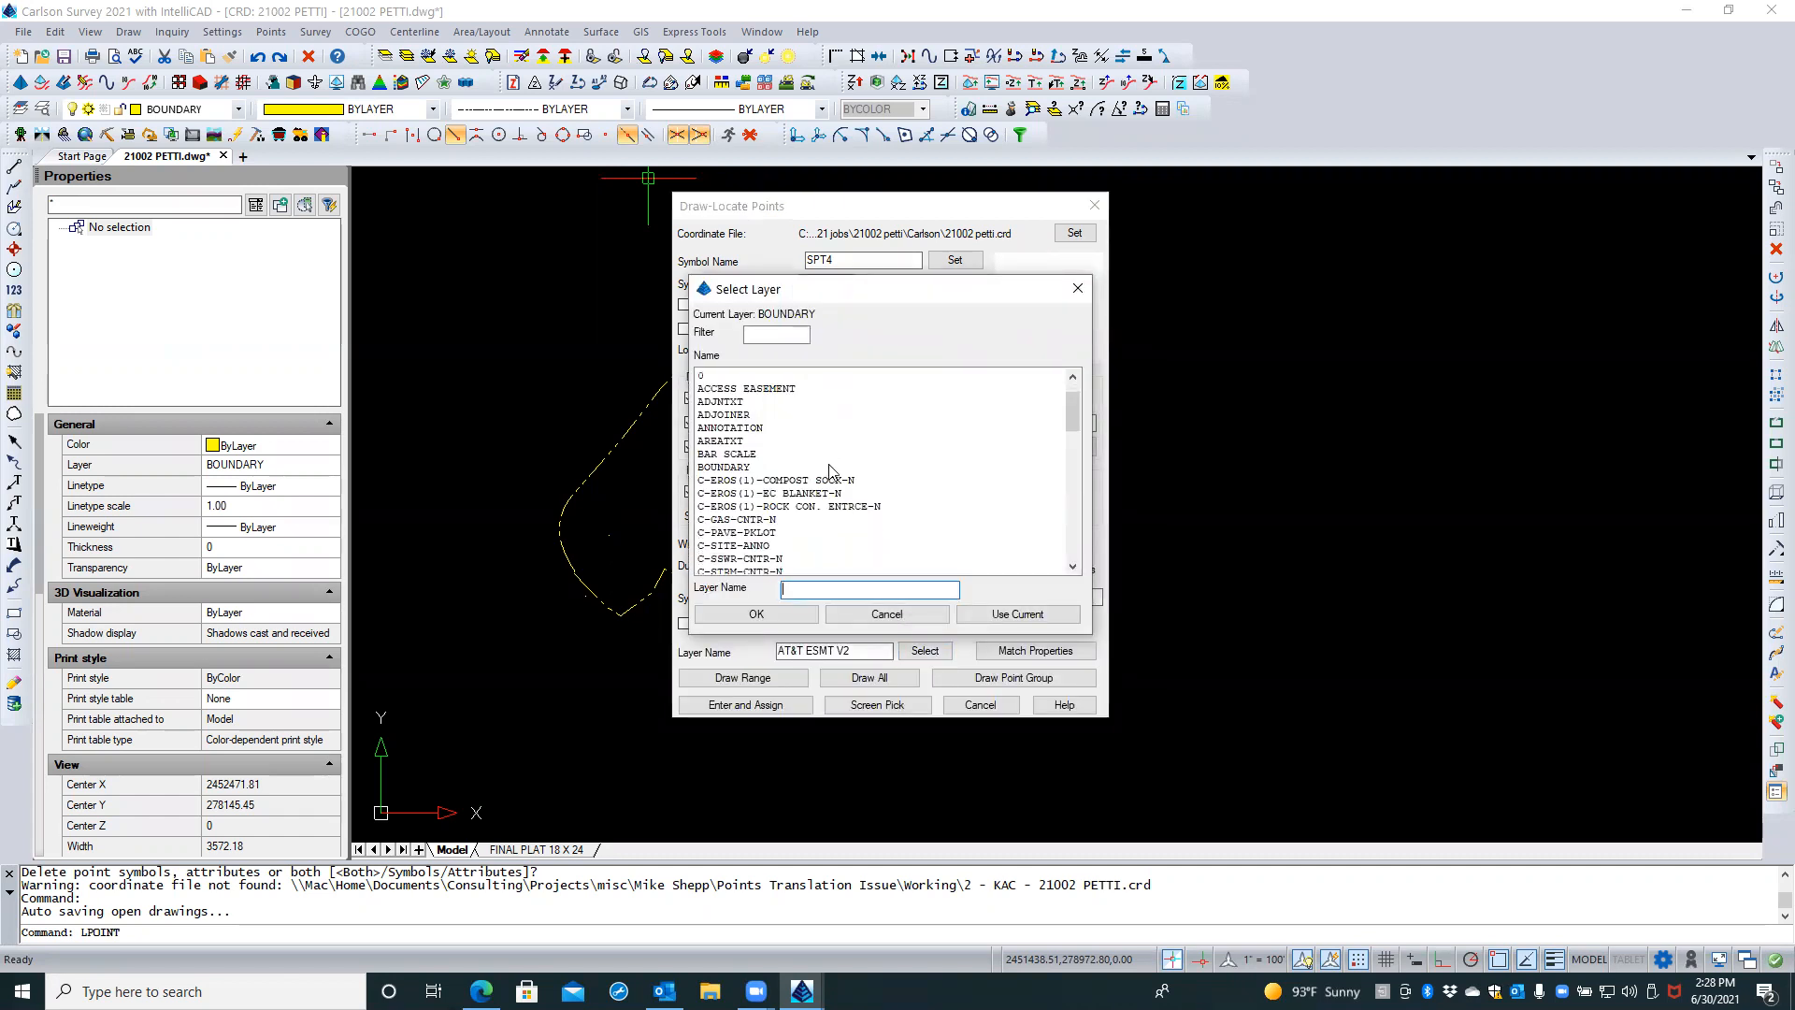
scroll(831, 473, "down", 4)
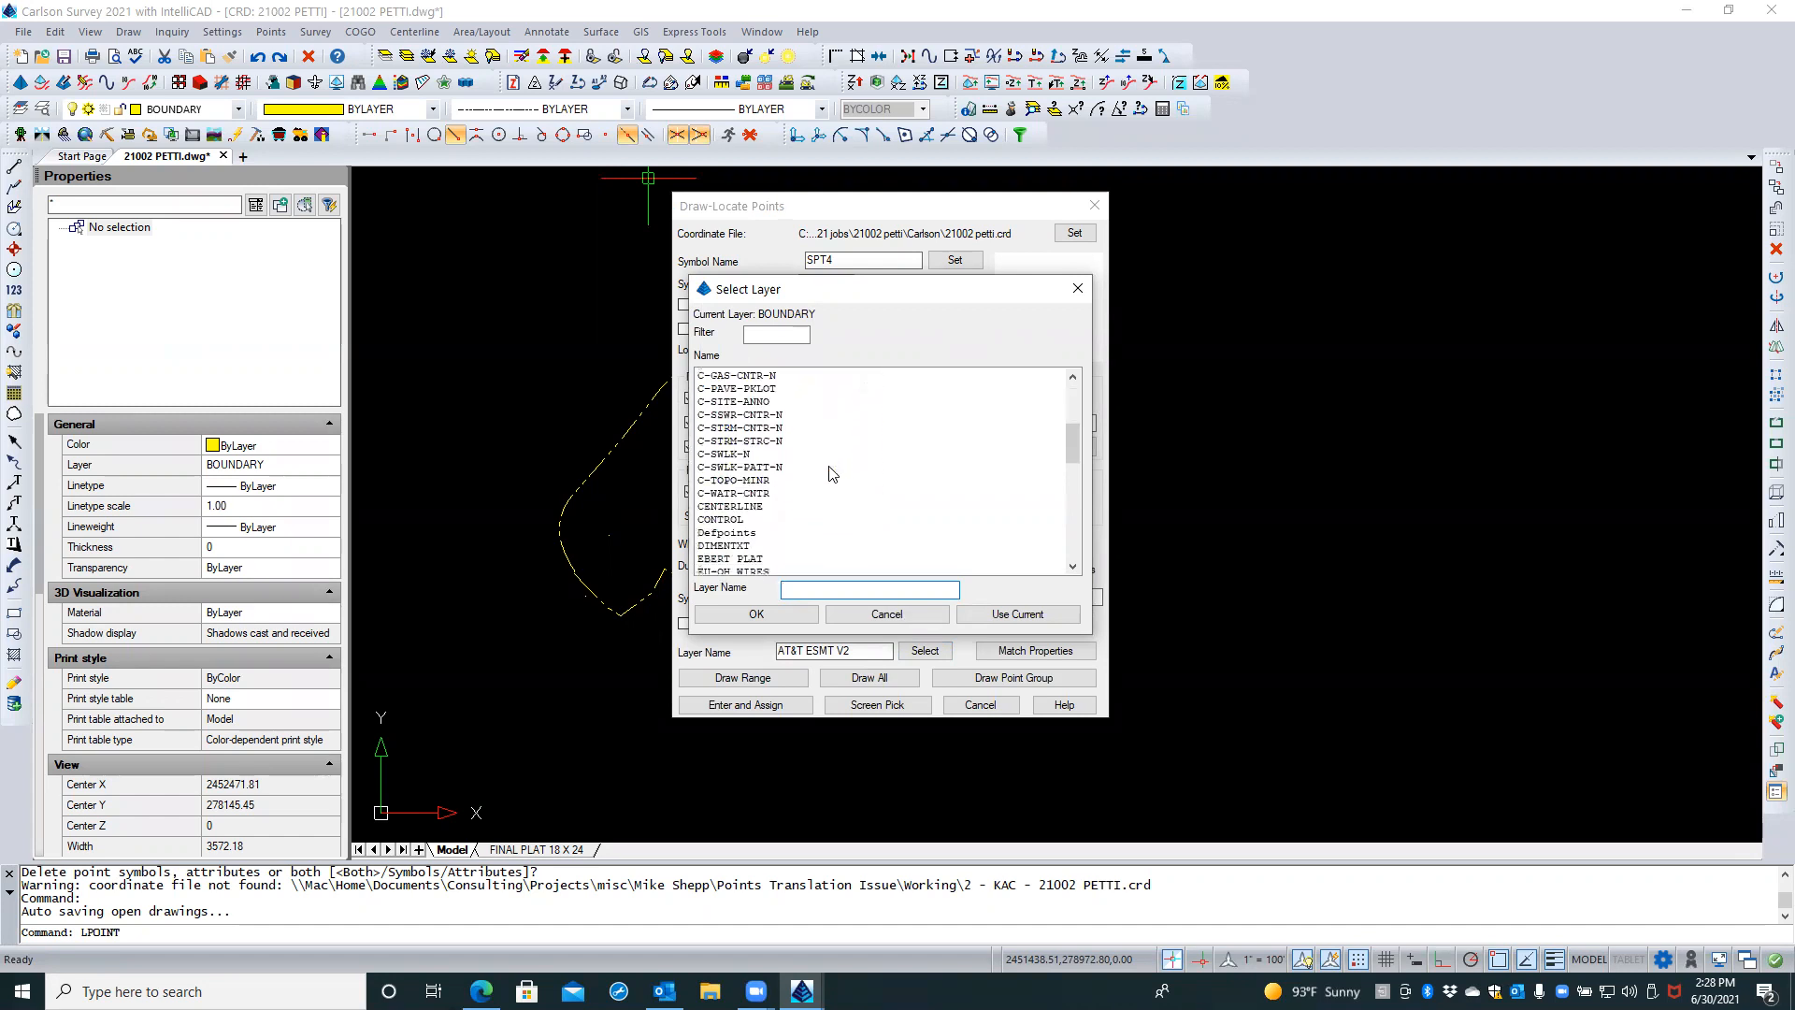
scroll(832, 473, "down", 1)
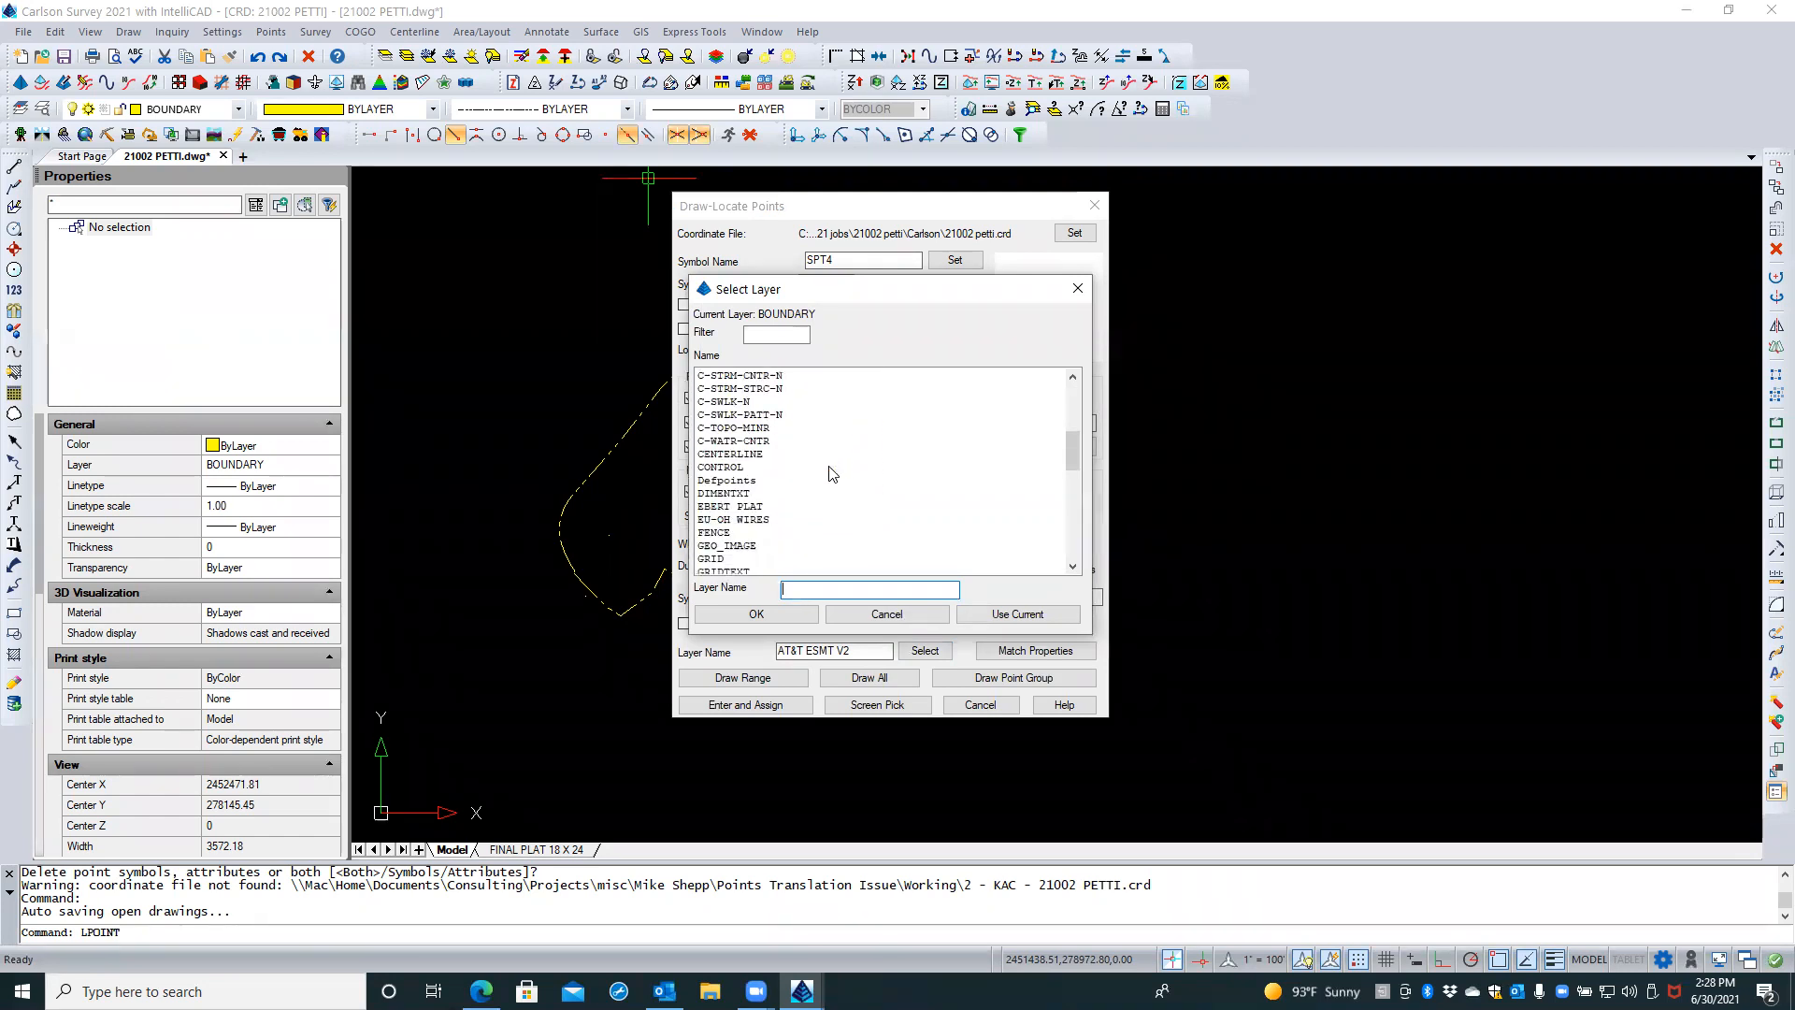
scroll(831, 473, "down", 2)
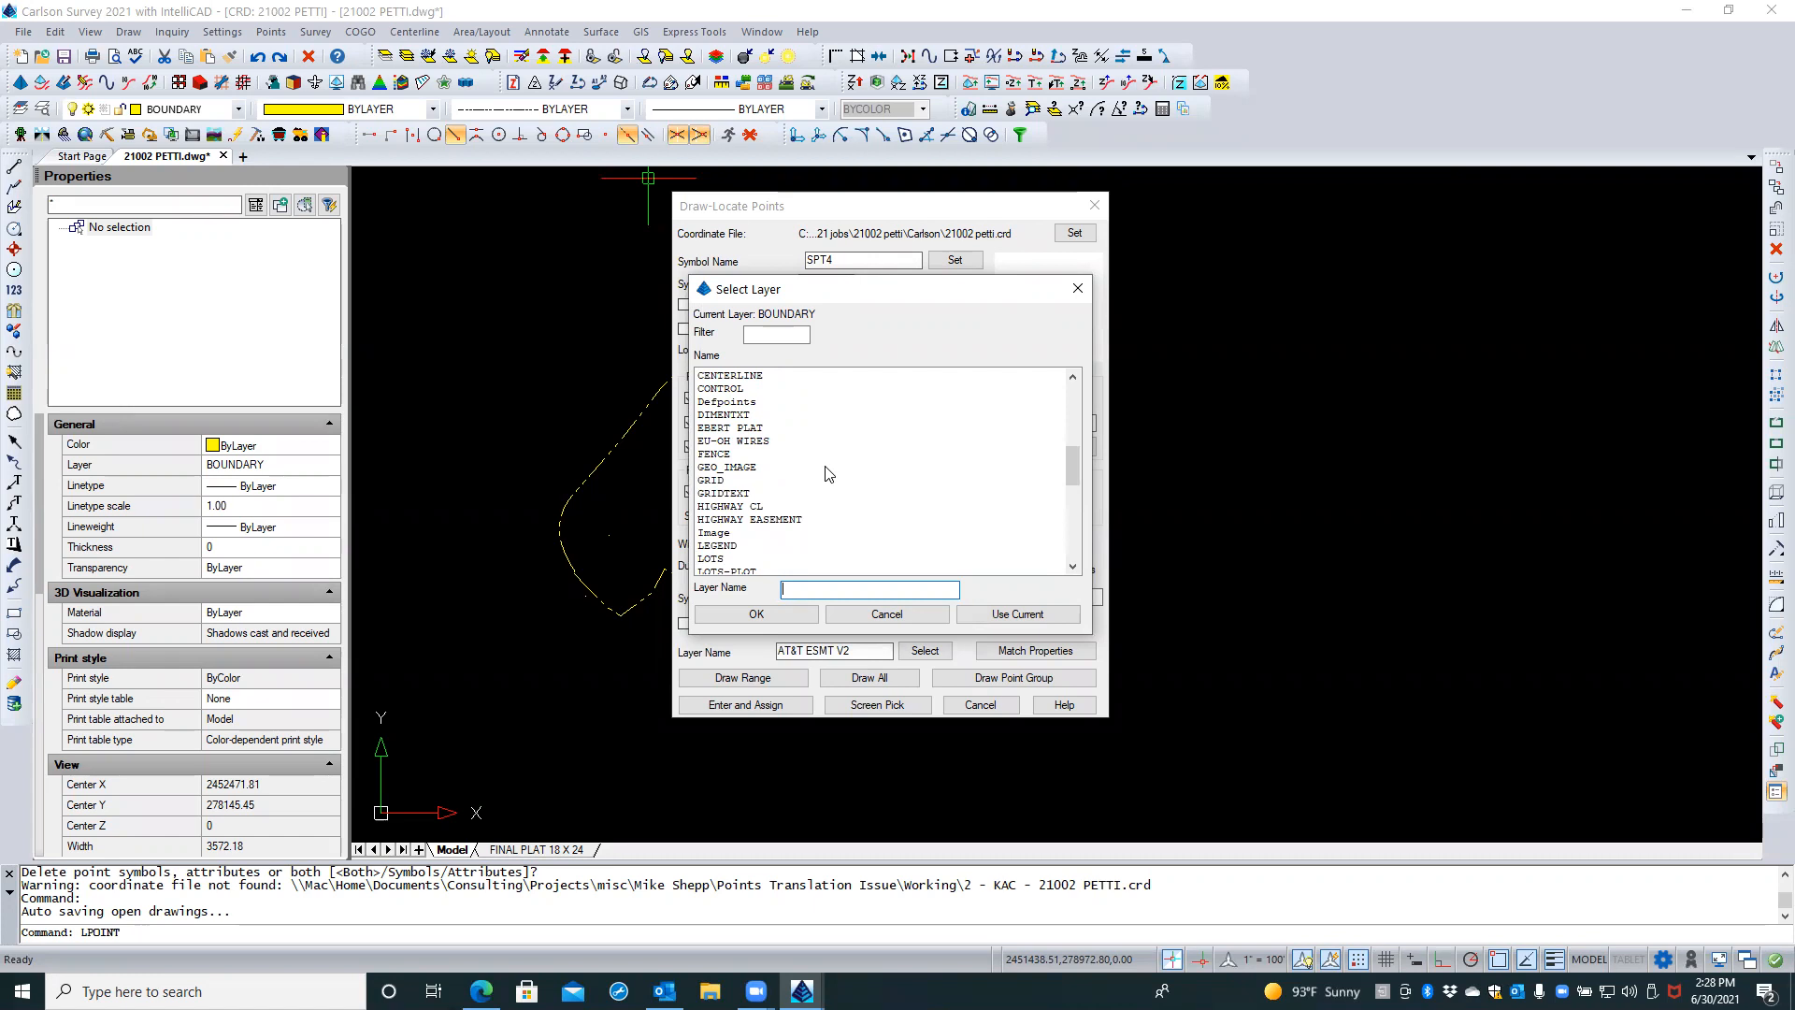
left_click(887, 615)
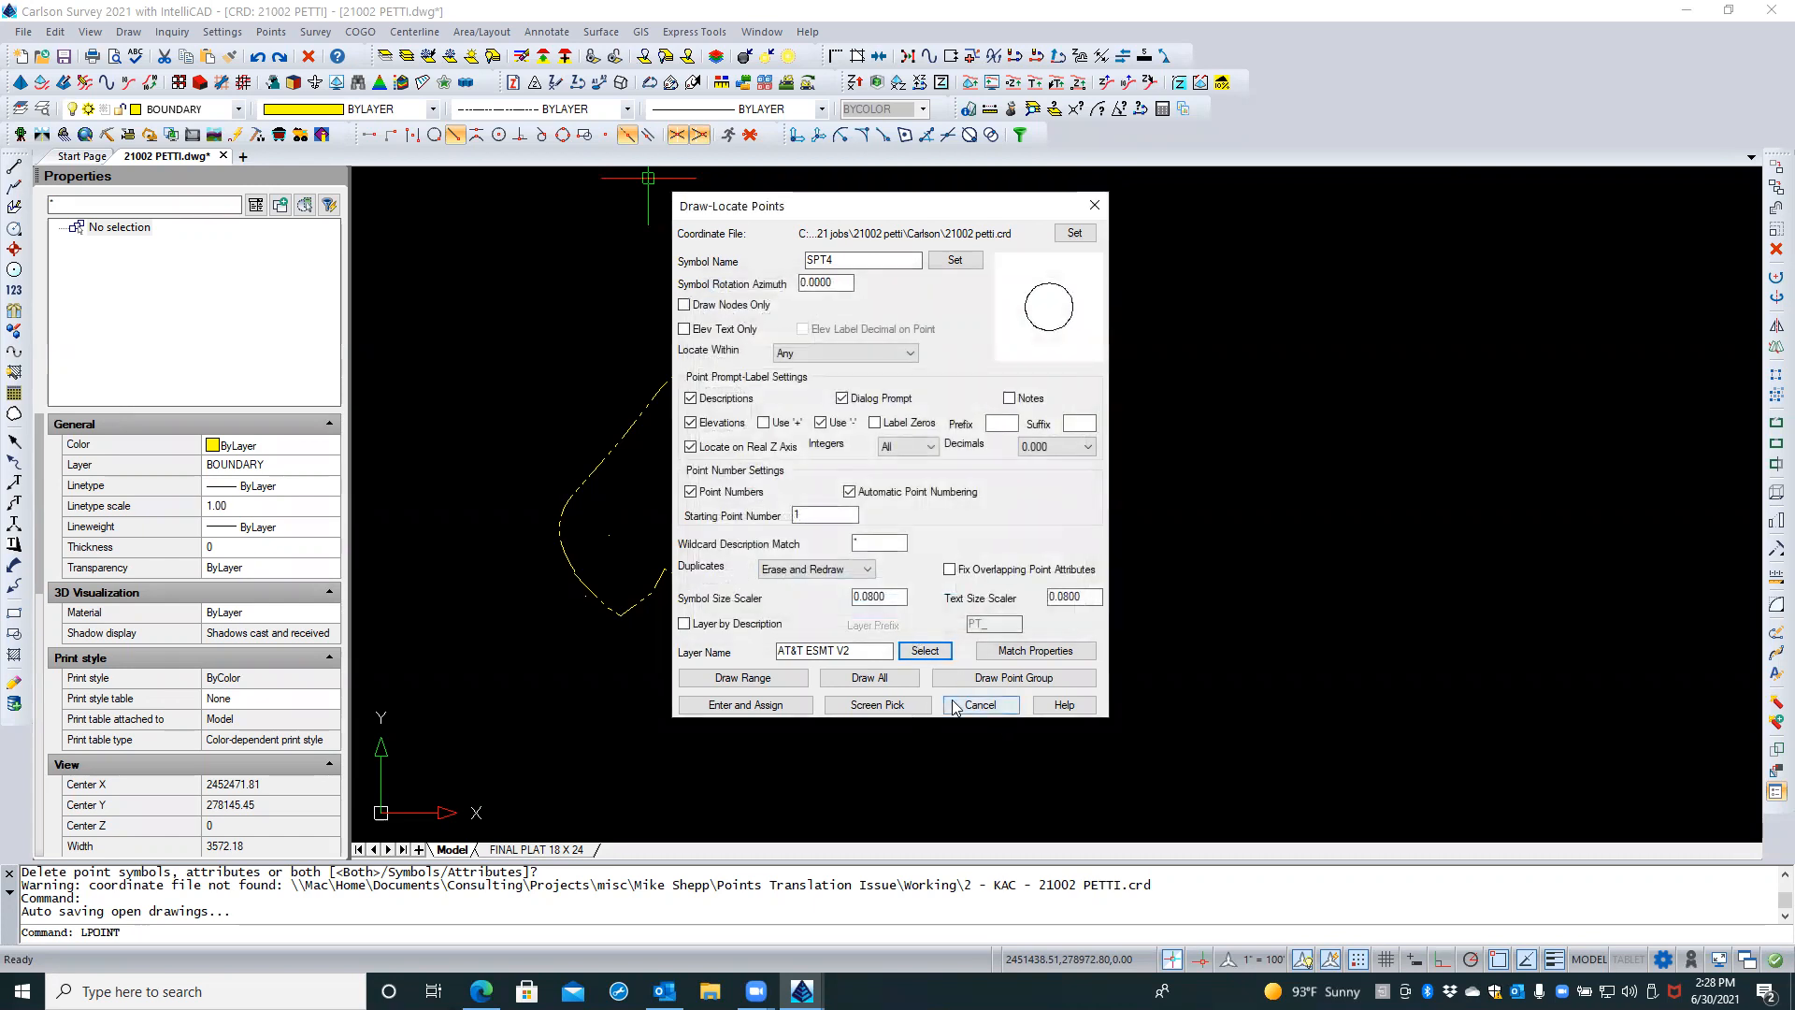
left_click(977, 705)
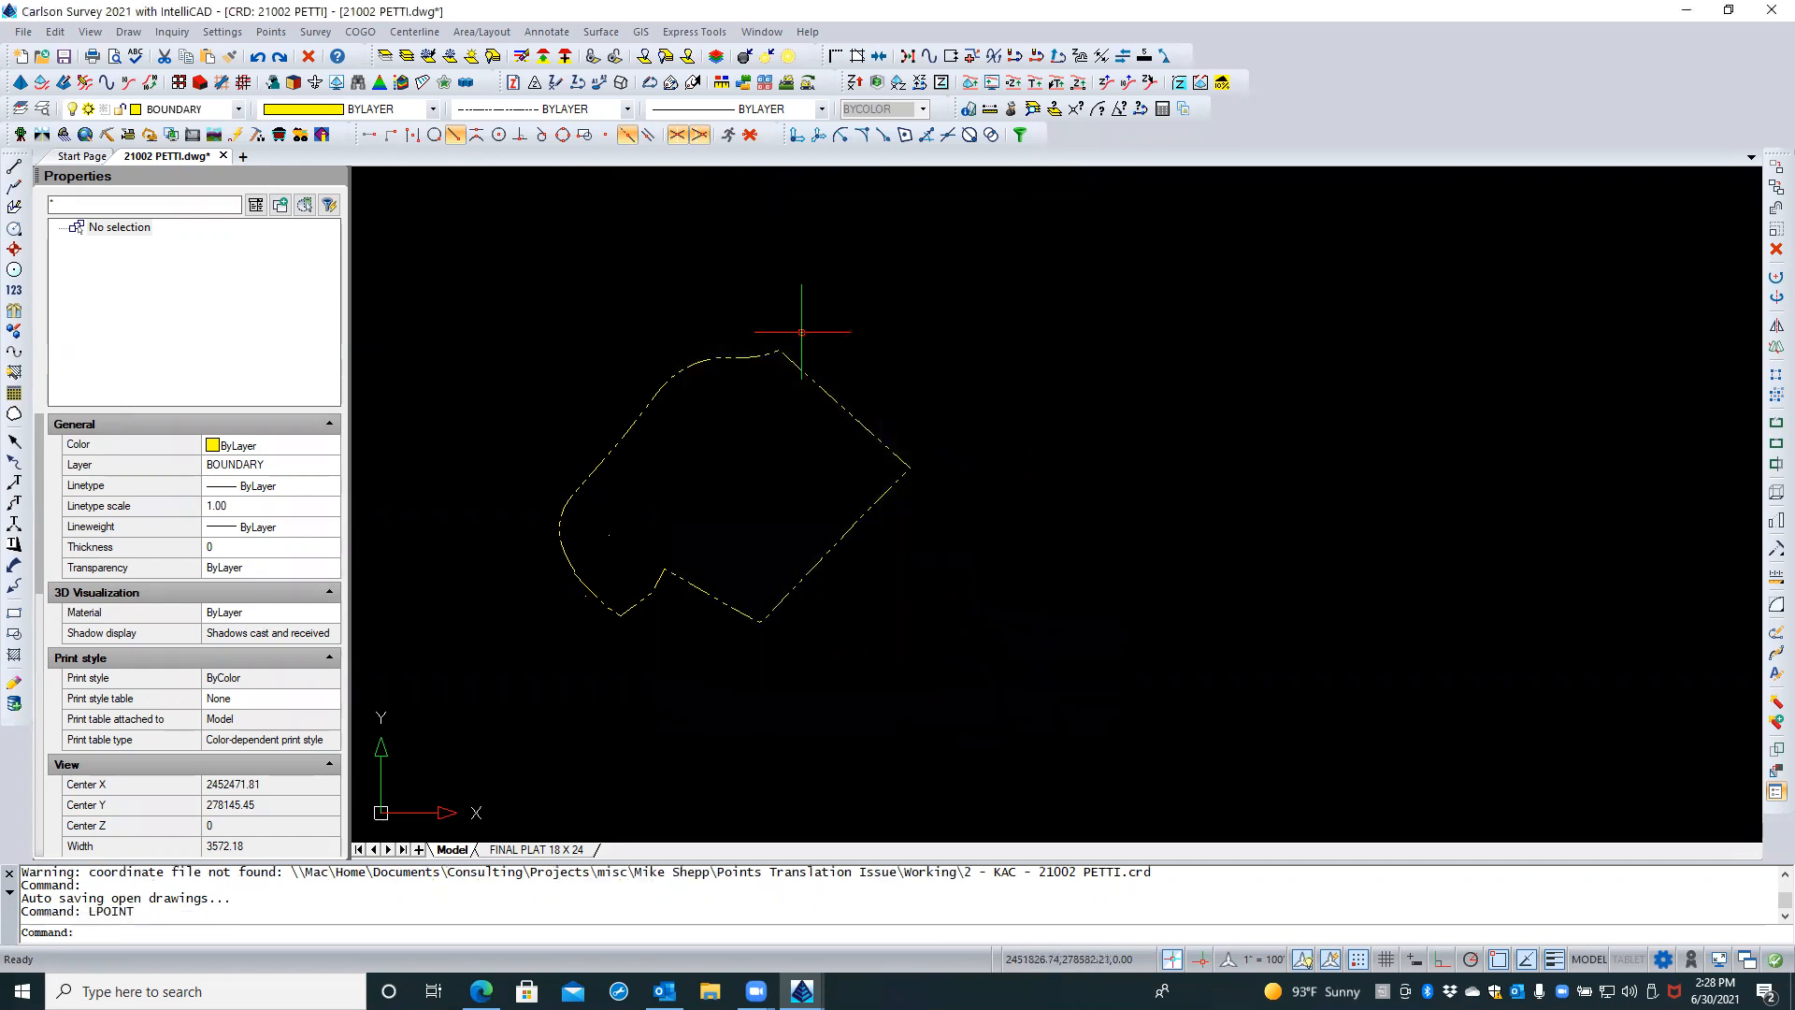
List all points in the coordinate file, review the point numbers and descriptions through the end of the report, and close it
left_click(270, 31)
left_click(301, 95)
left_click(808, 366)
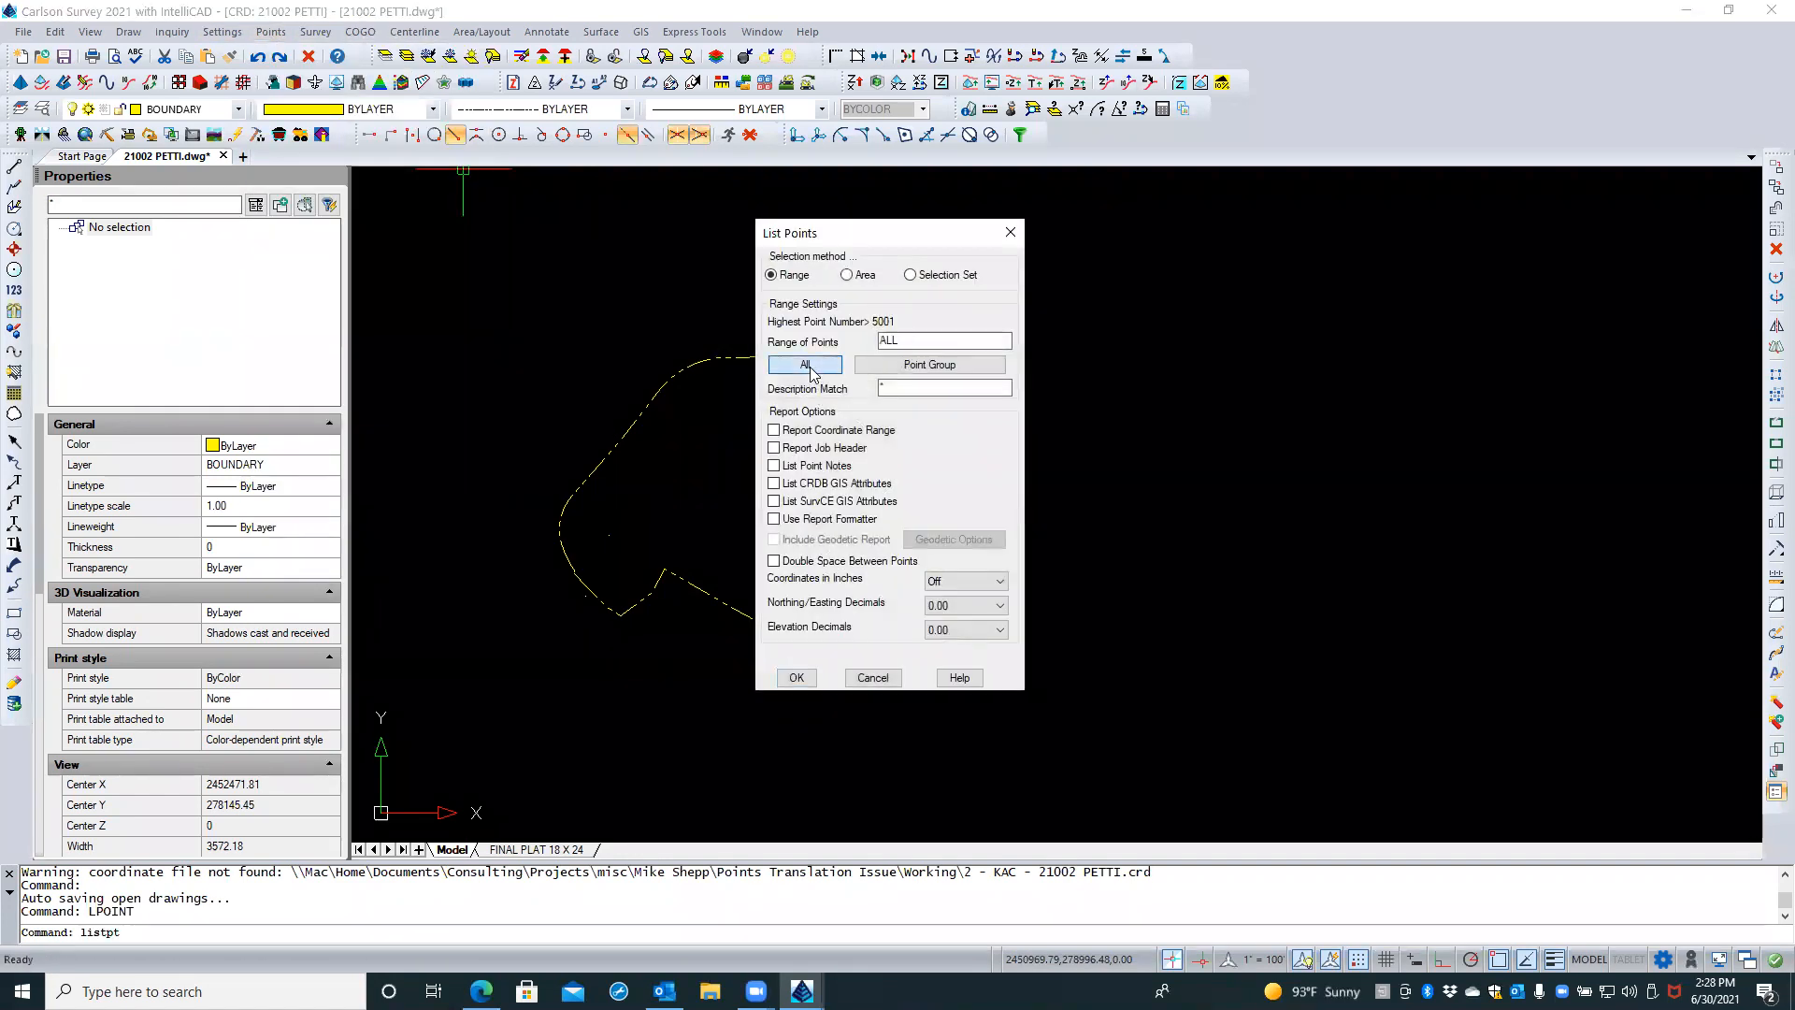
left_click(796, 679)
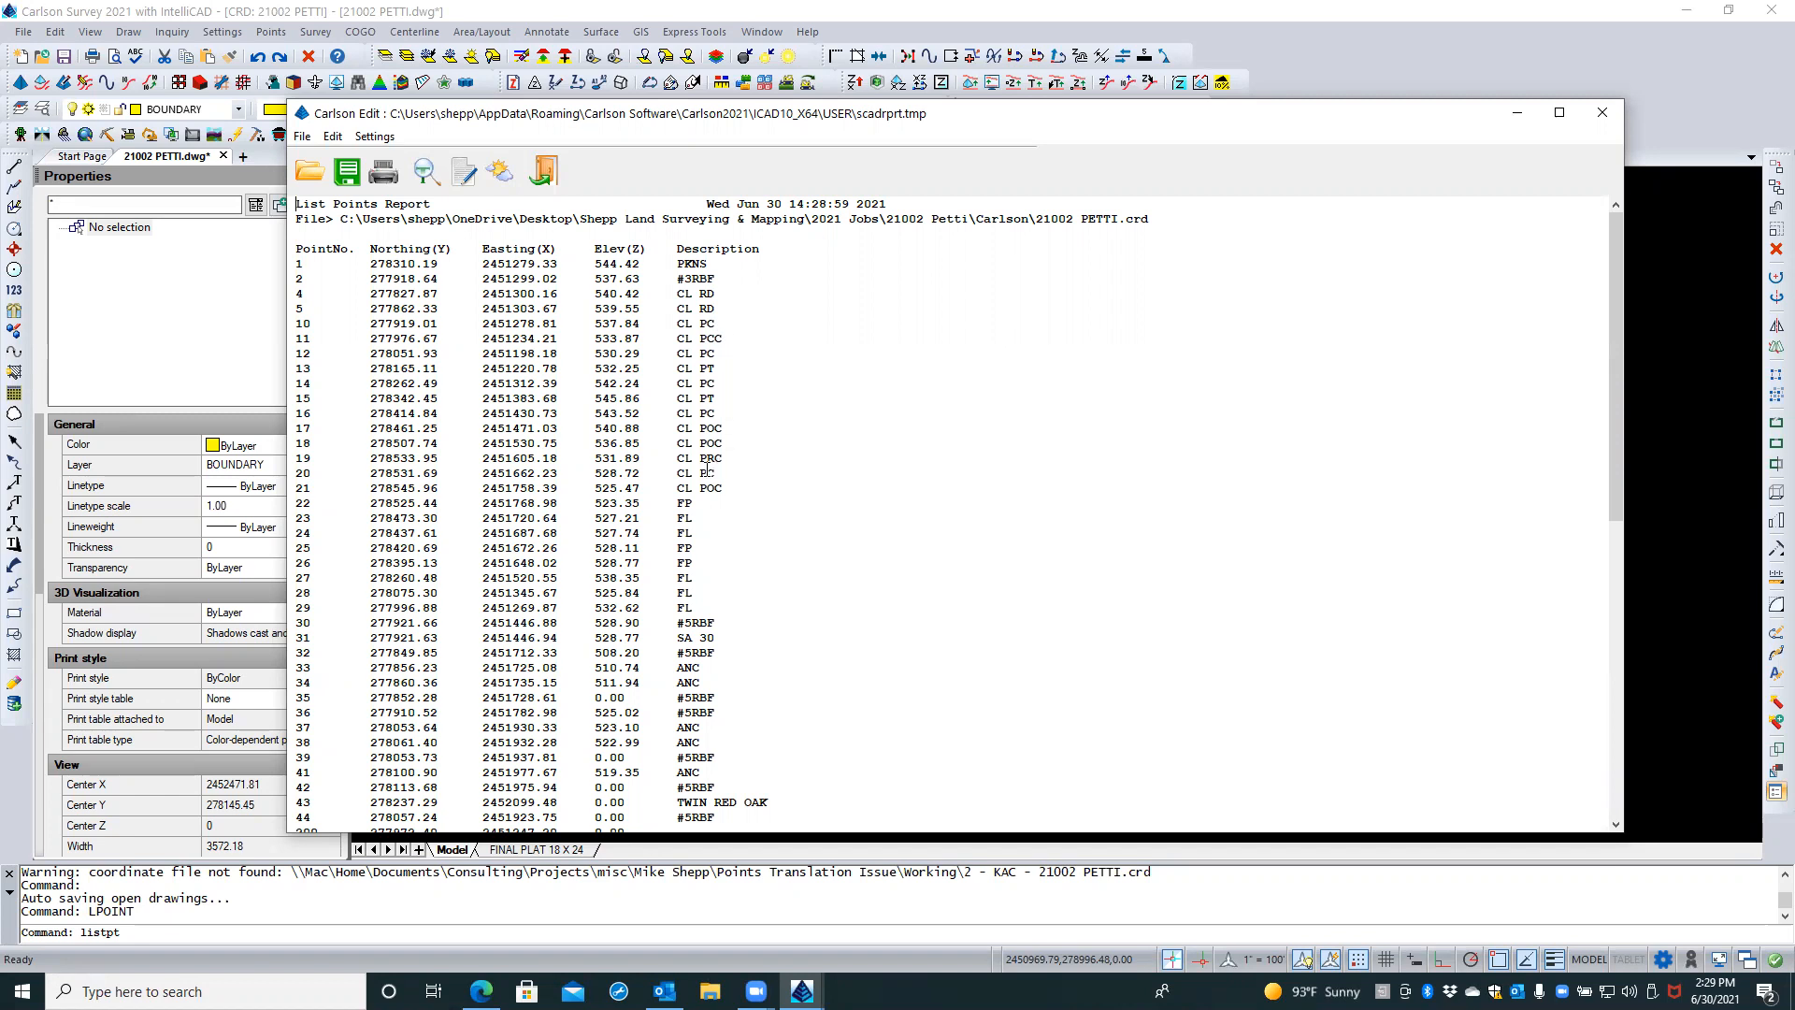
scroll(728, 518, "down", 10)
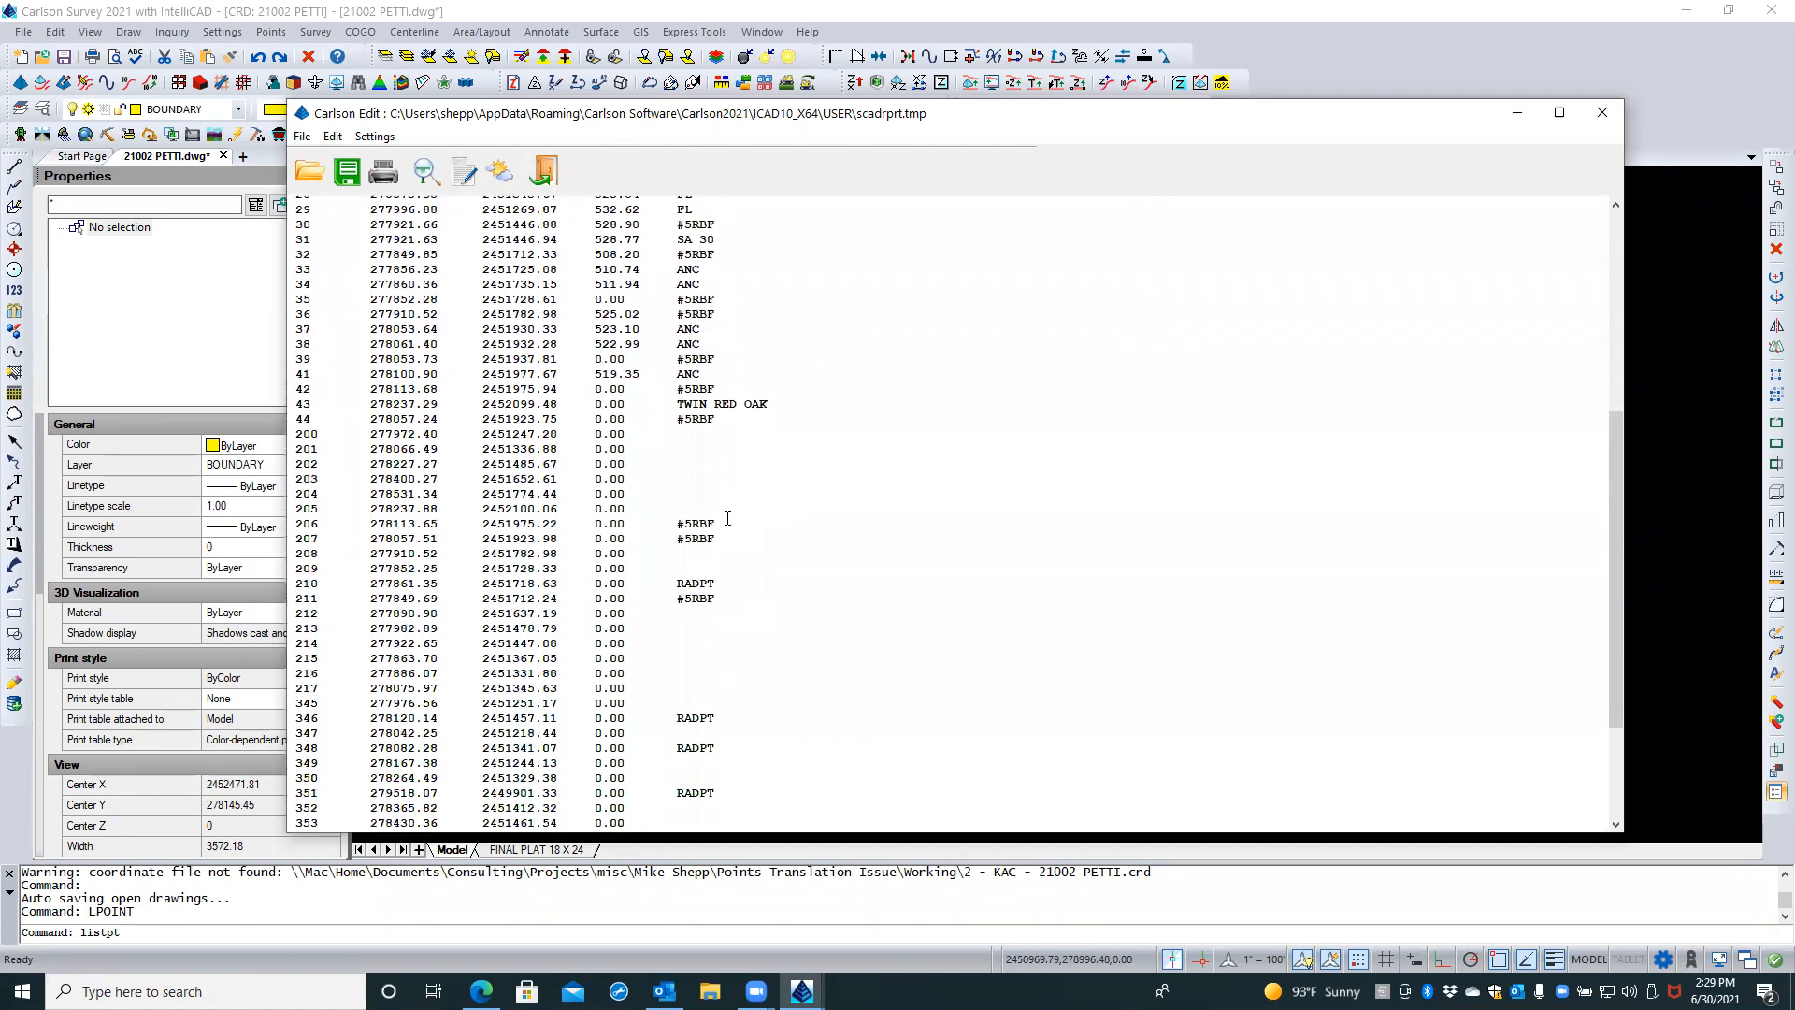
left_click_drag(725, 393, 720, 457)
left_click(720, 453)
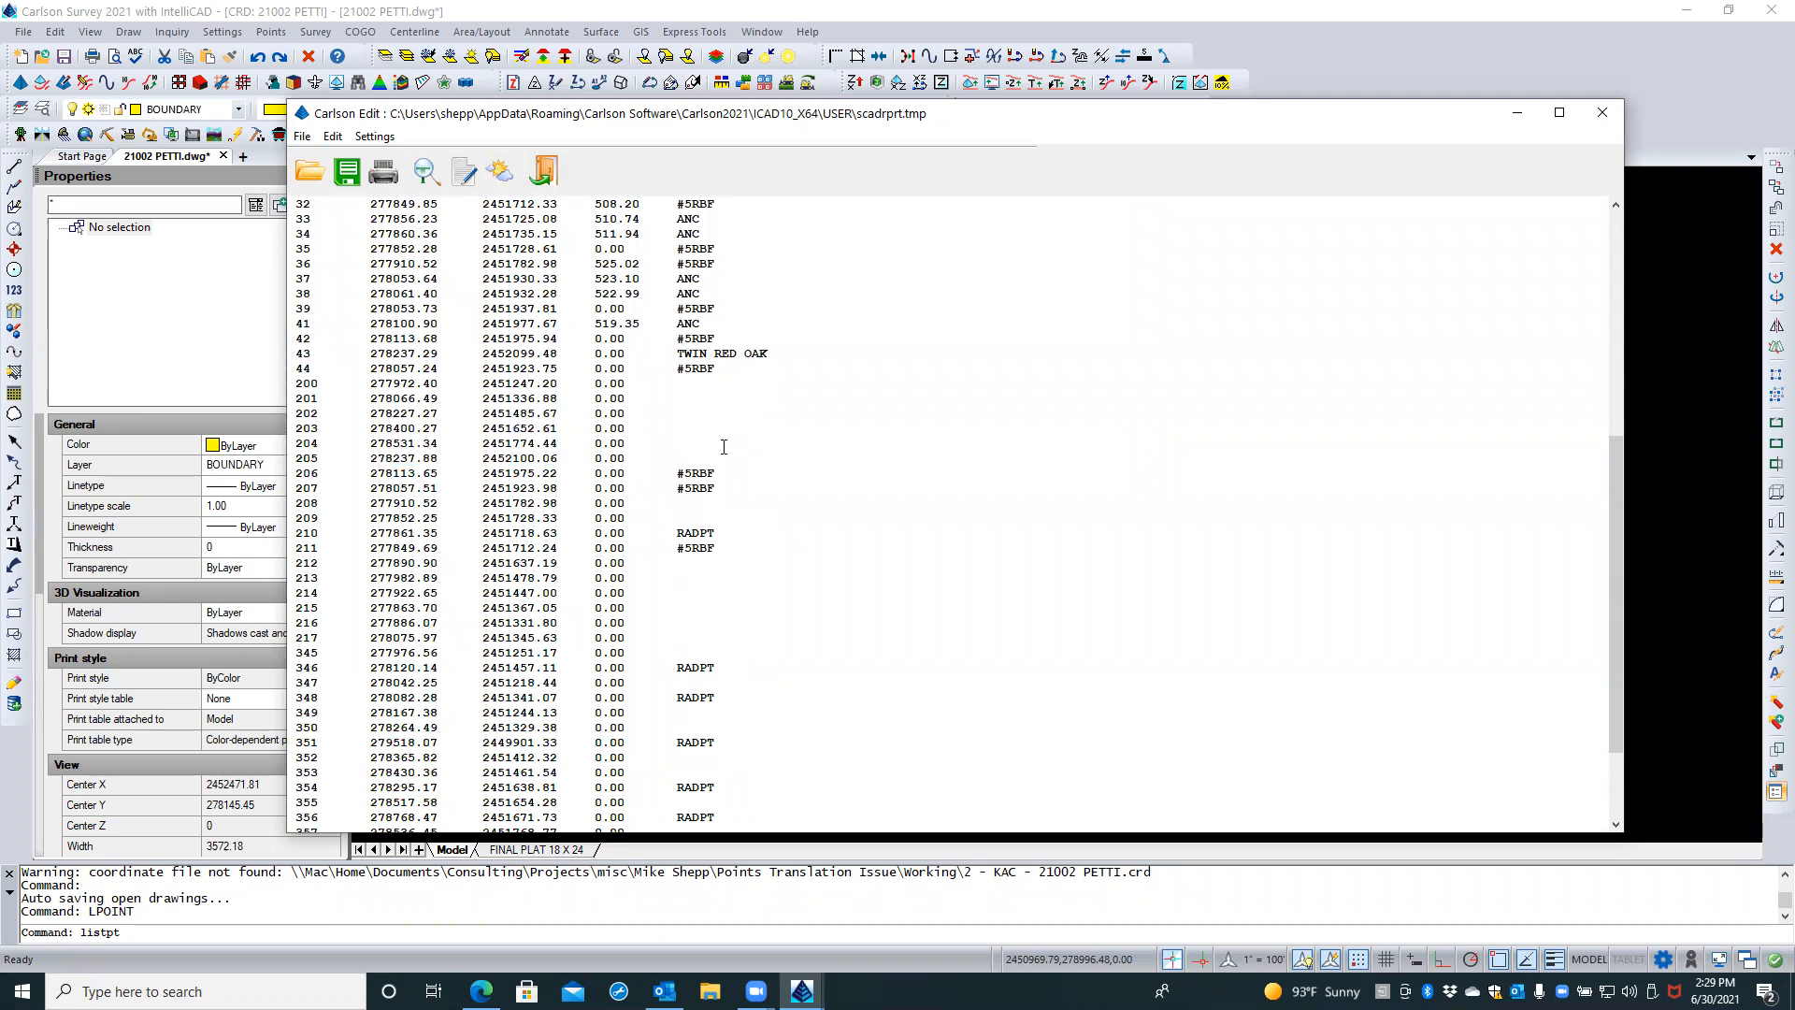
scroll(721, 445, "down", 3)
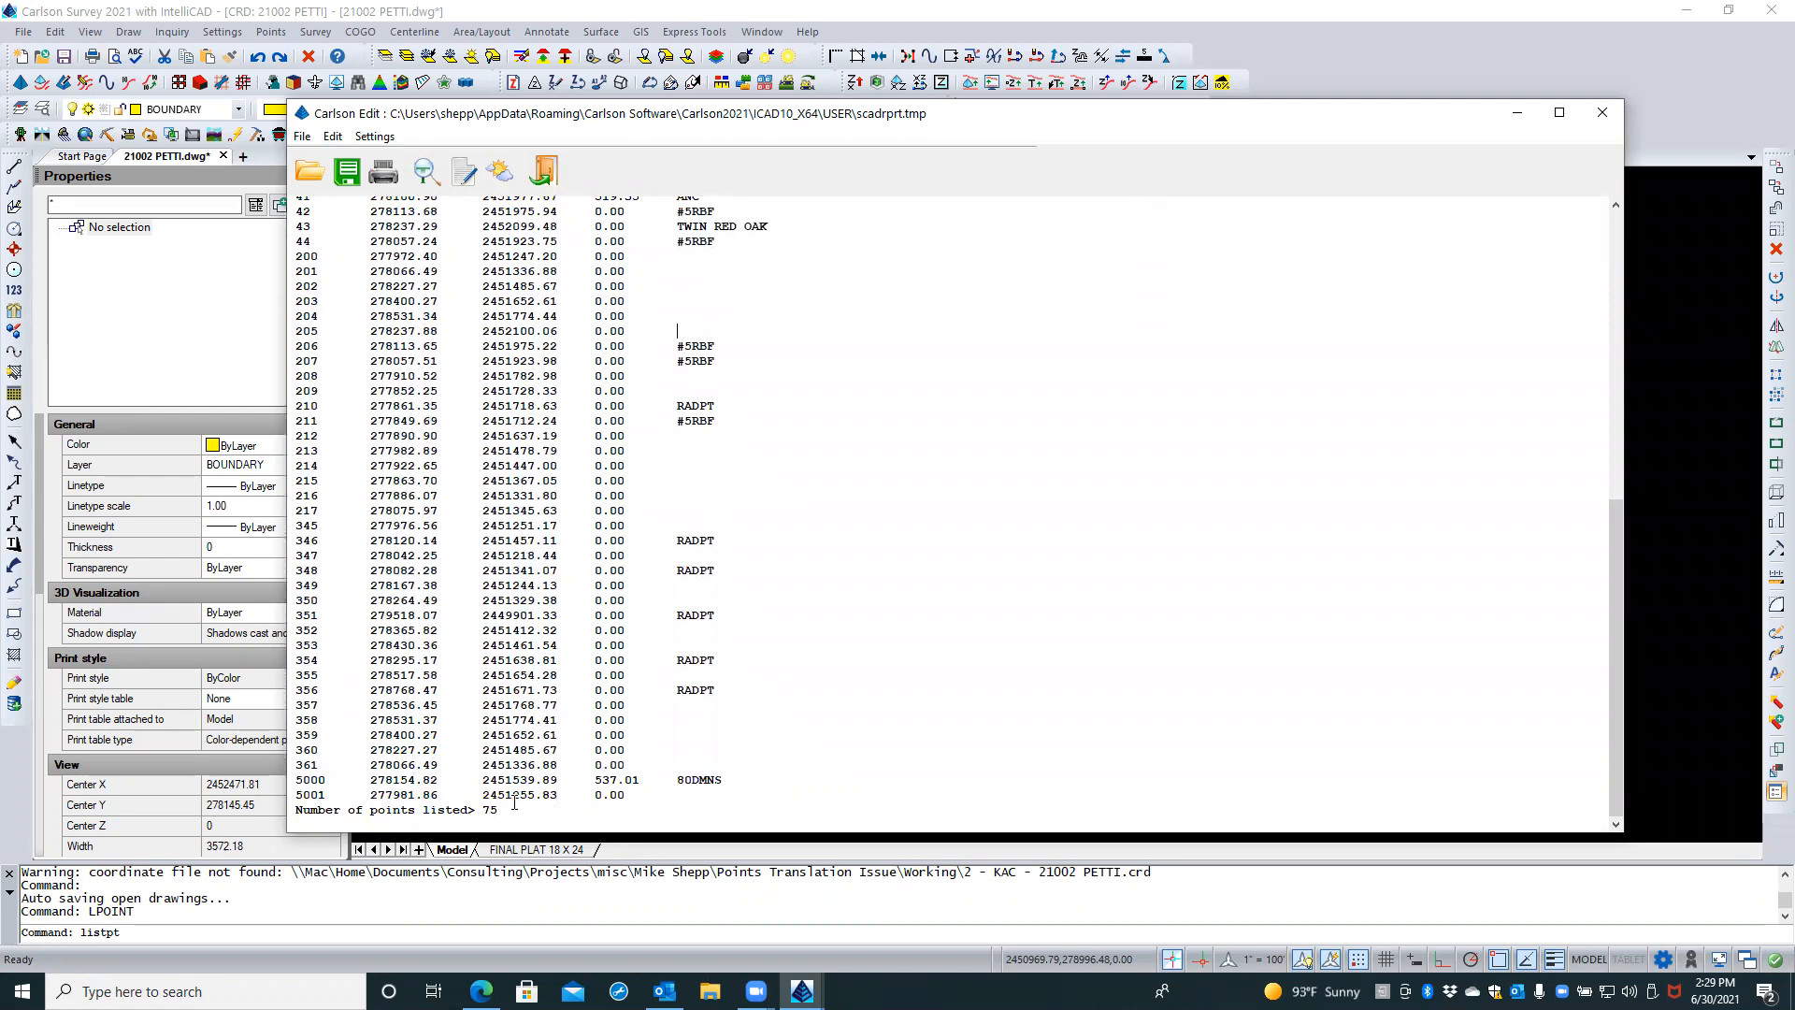
scroll(516, 800, "up", 3)
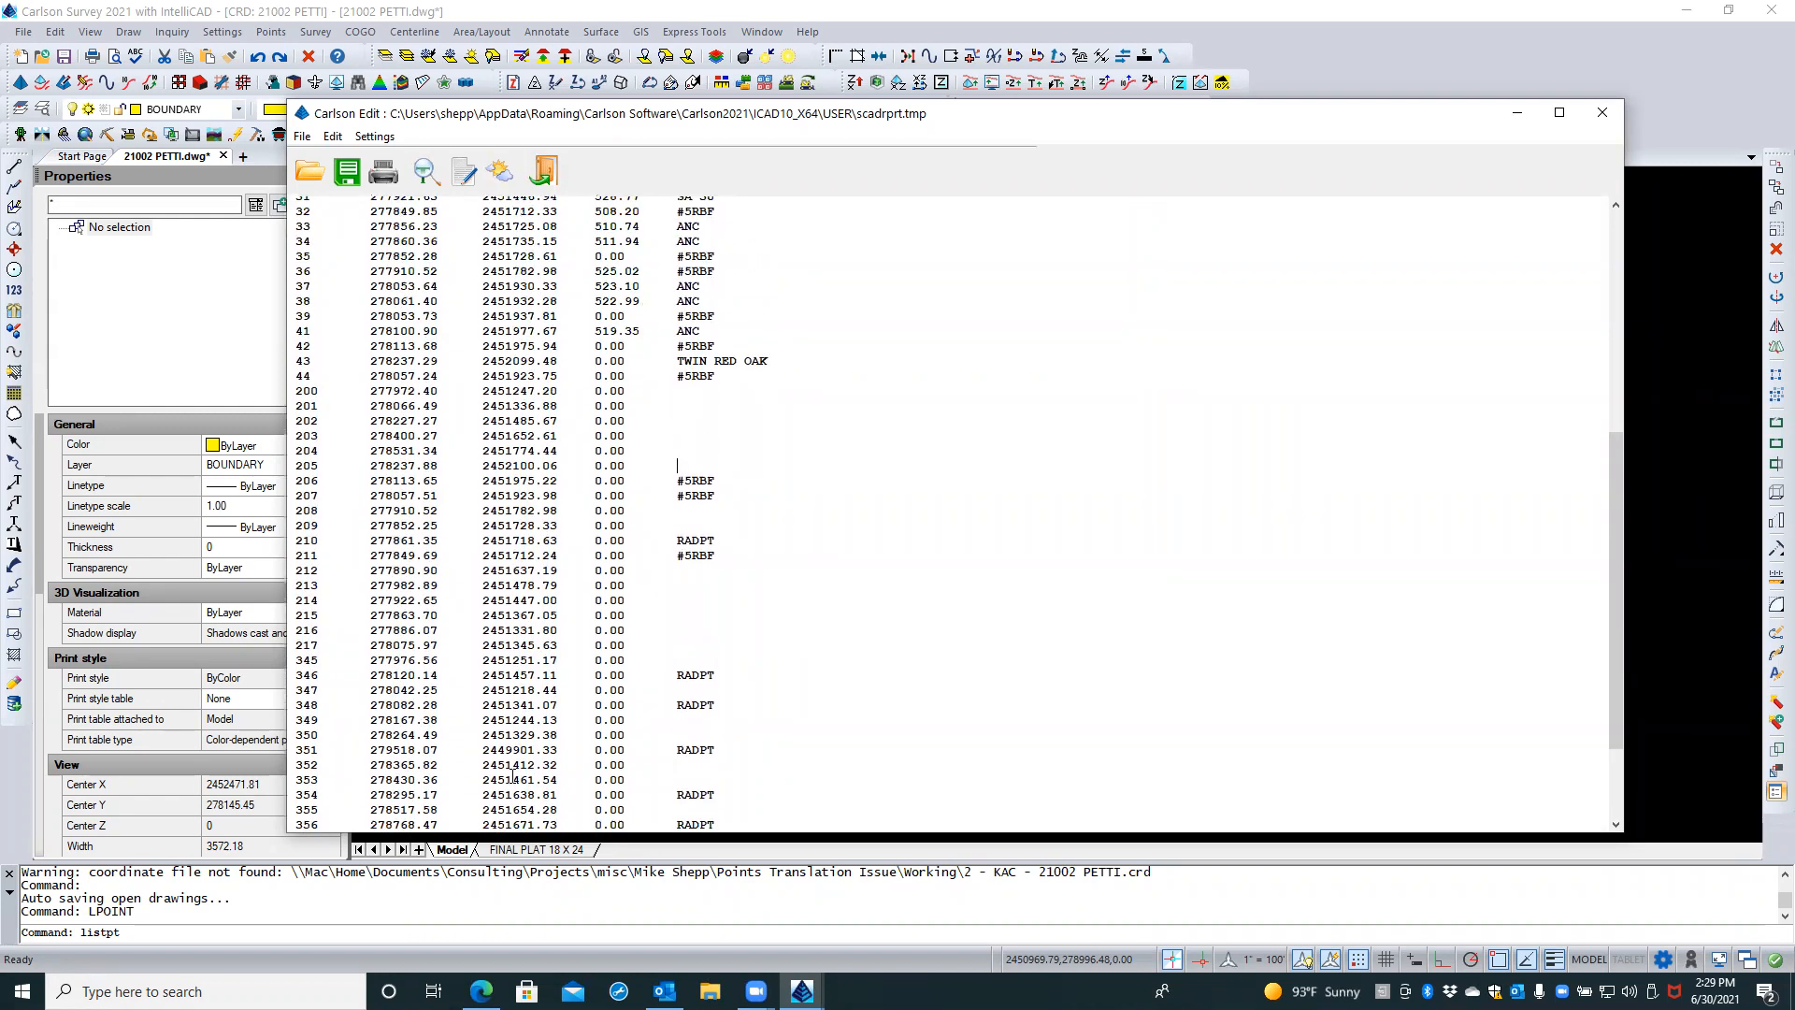
scroll(512, 776, "up", 10)
left_click(542, 171)
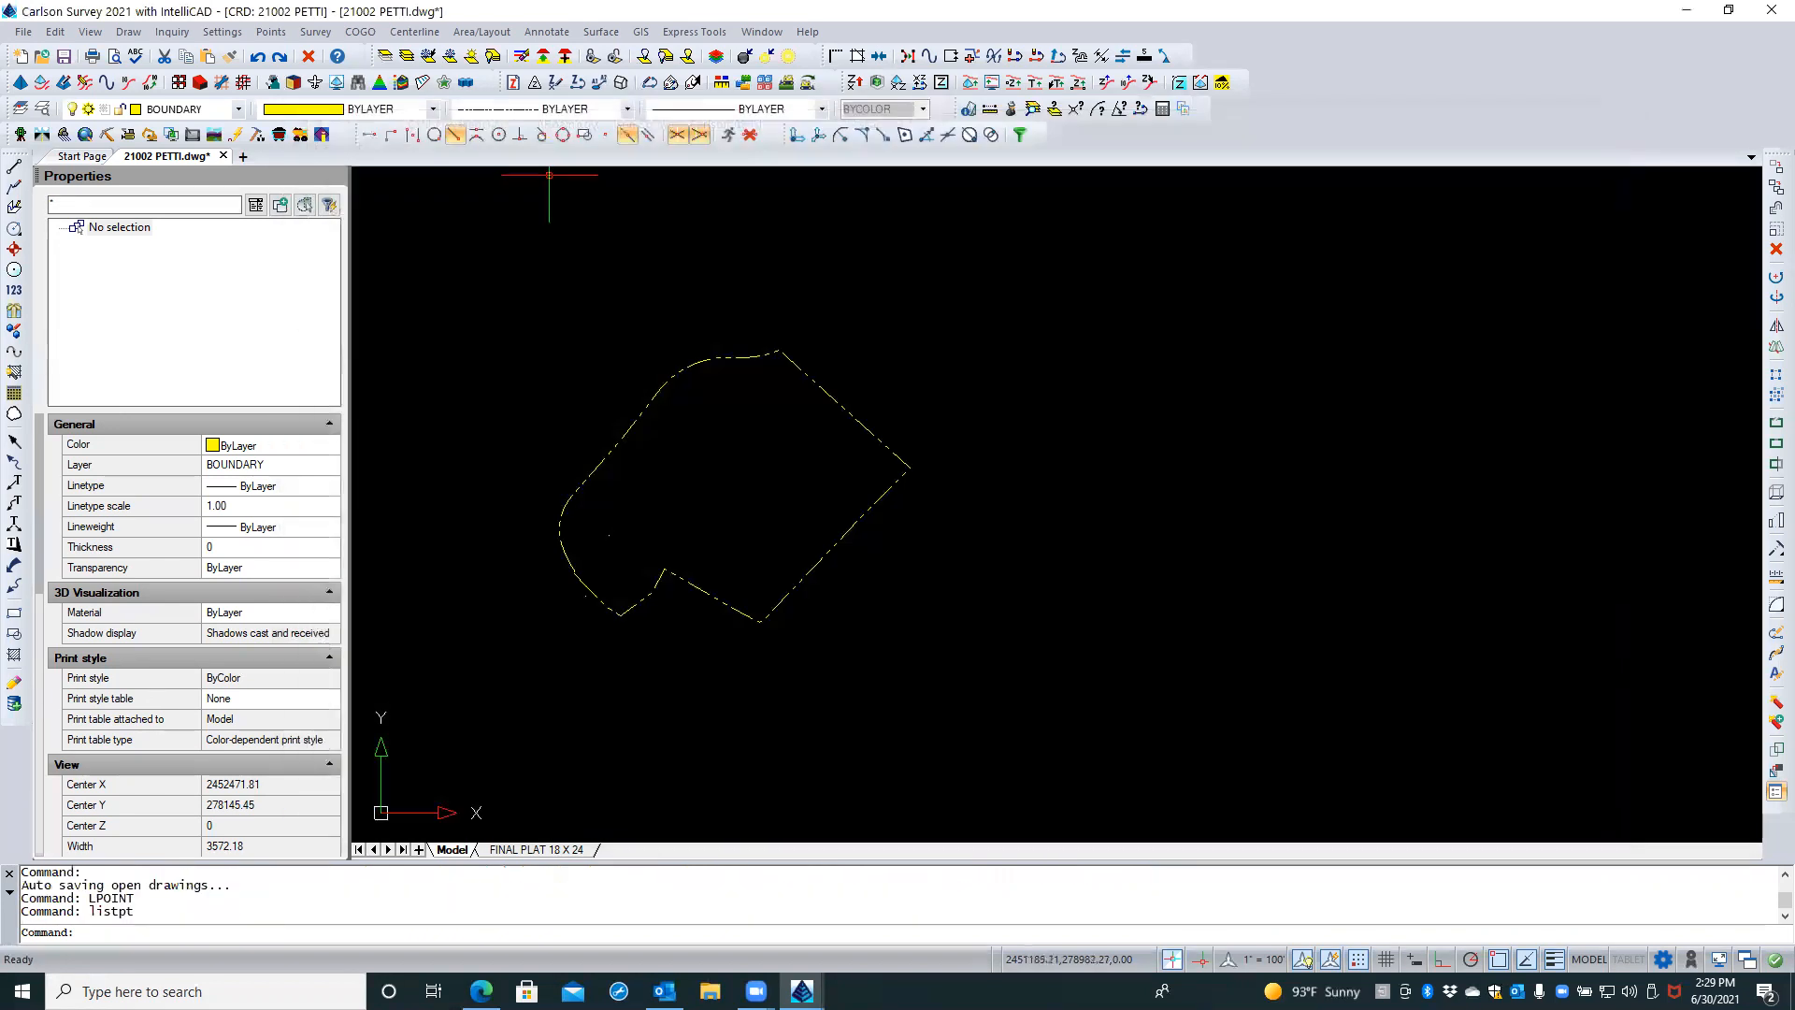
List all points again with Report Coordinate Range enabled and check the coordinate limits at the end of the report
right_click(551, 202)
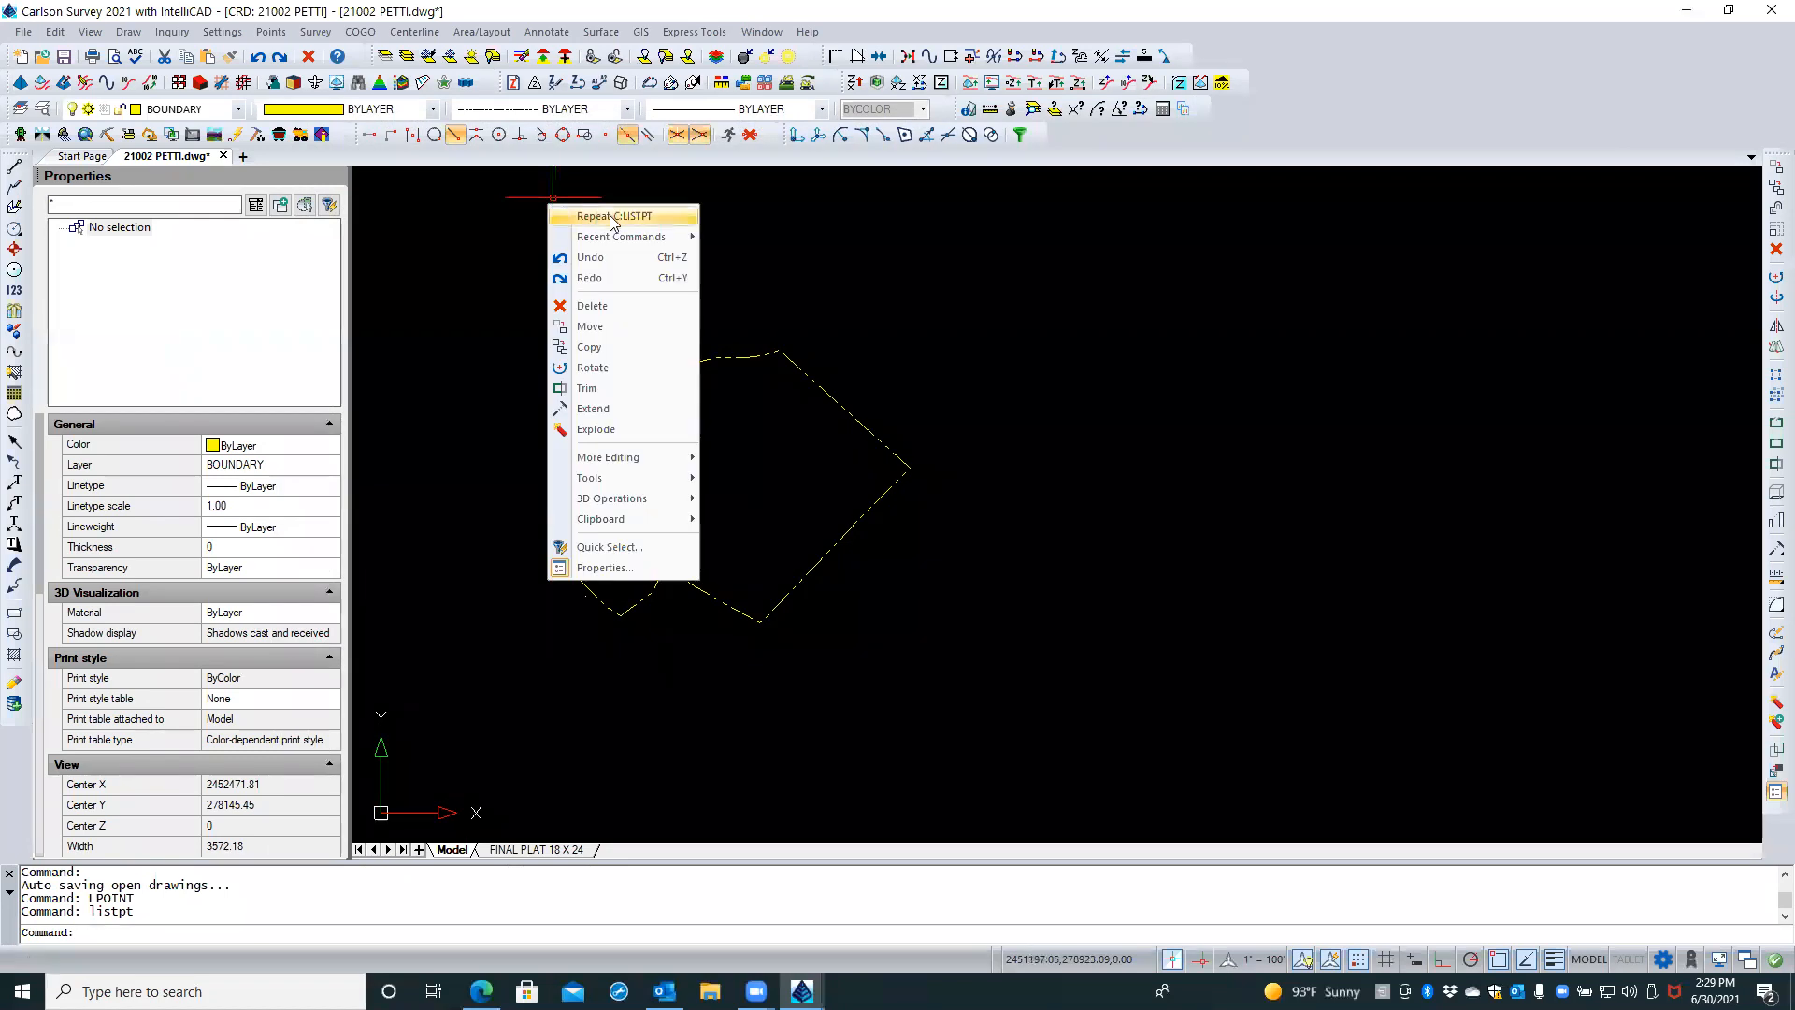
left_click(613, 217)
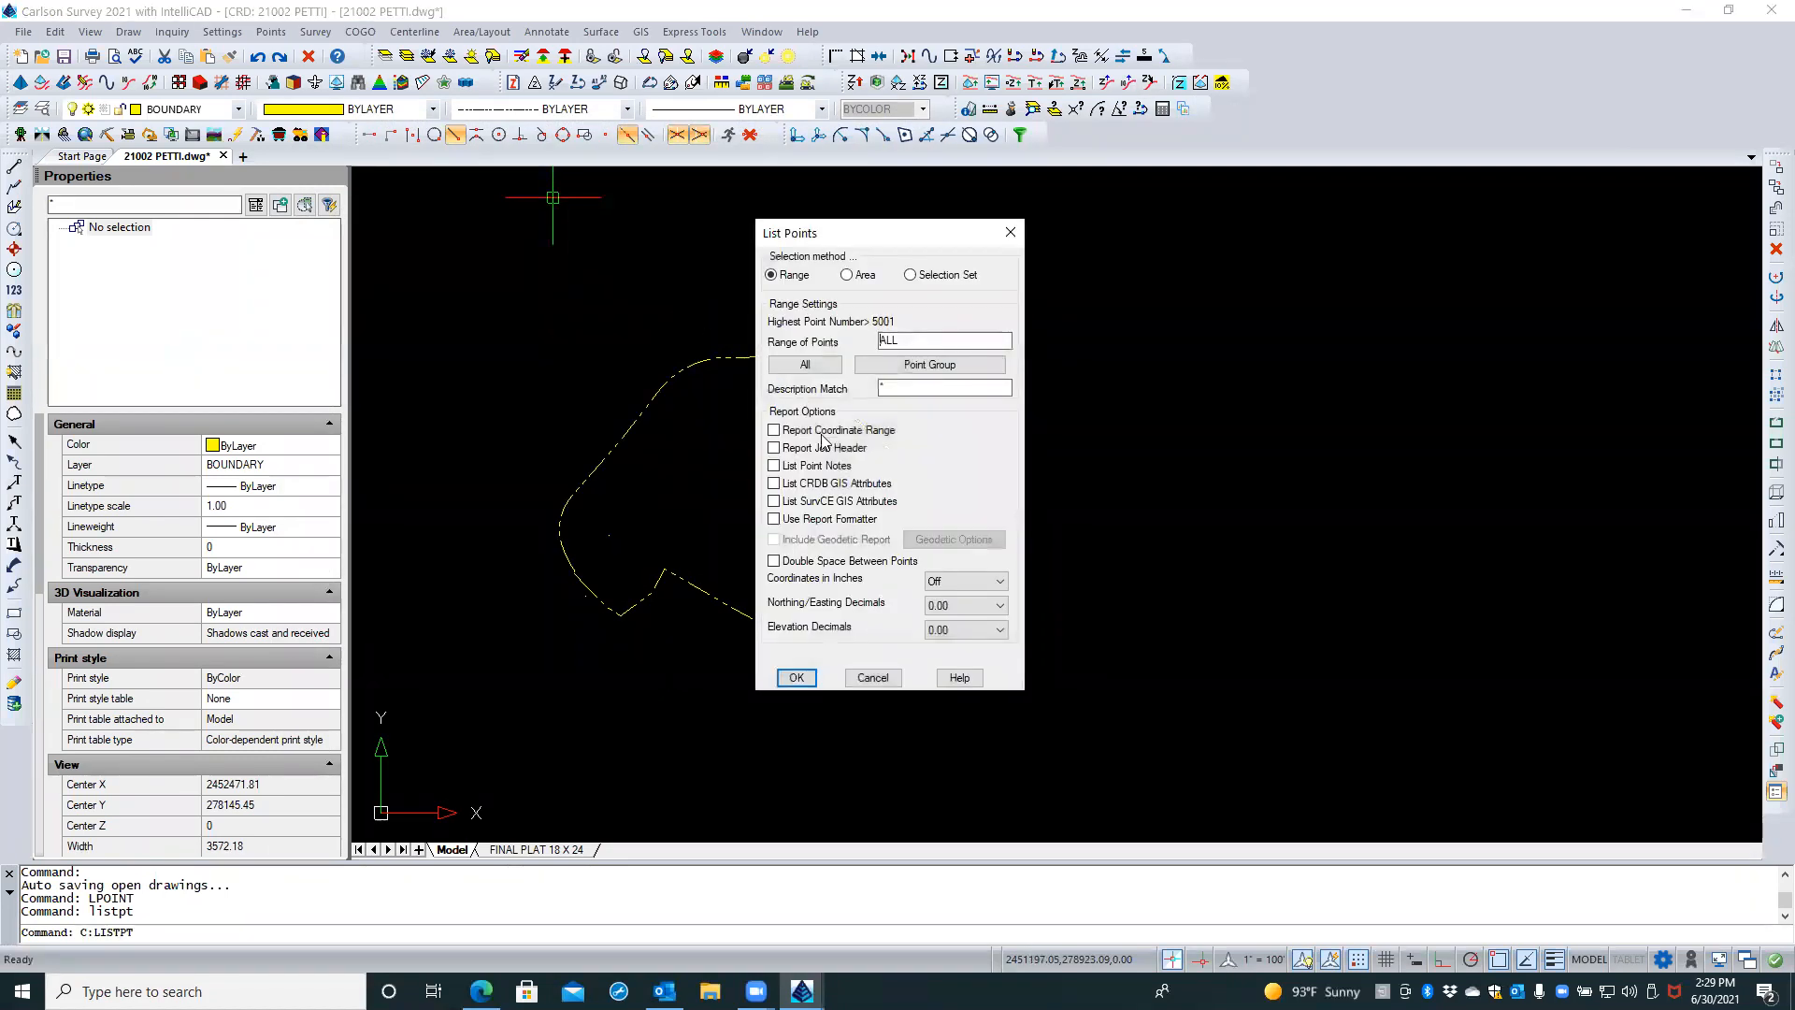
left_click(847, 432)
left_click(797, 678)
scroll(720, 506, "down", 8)
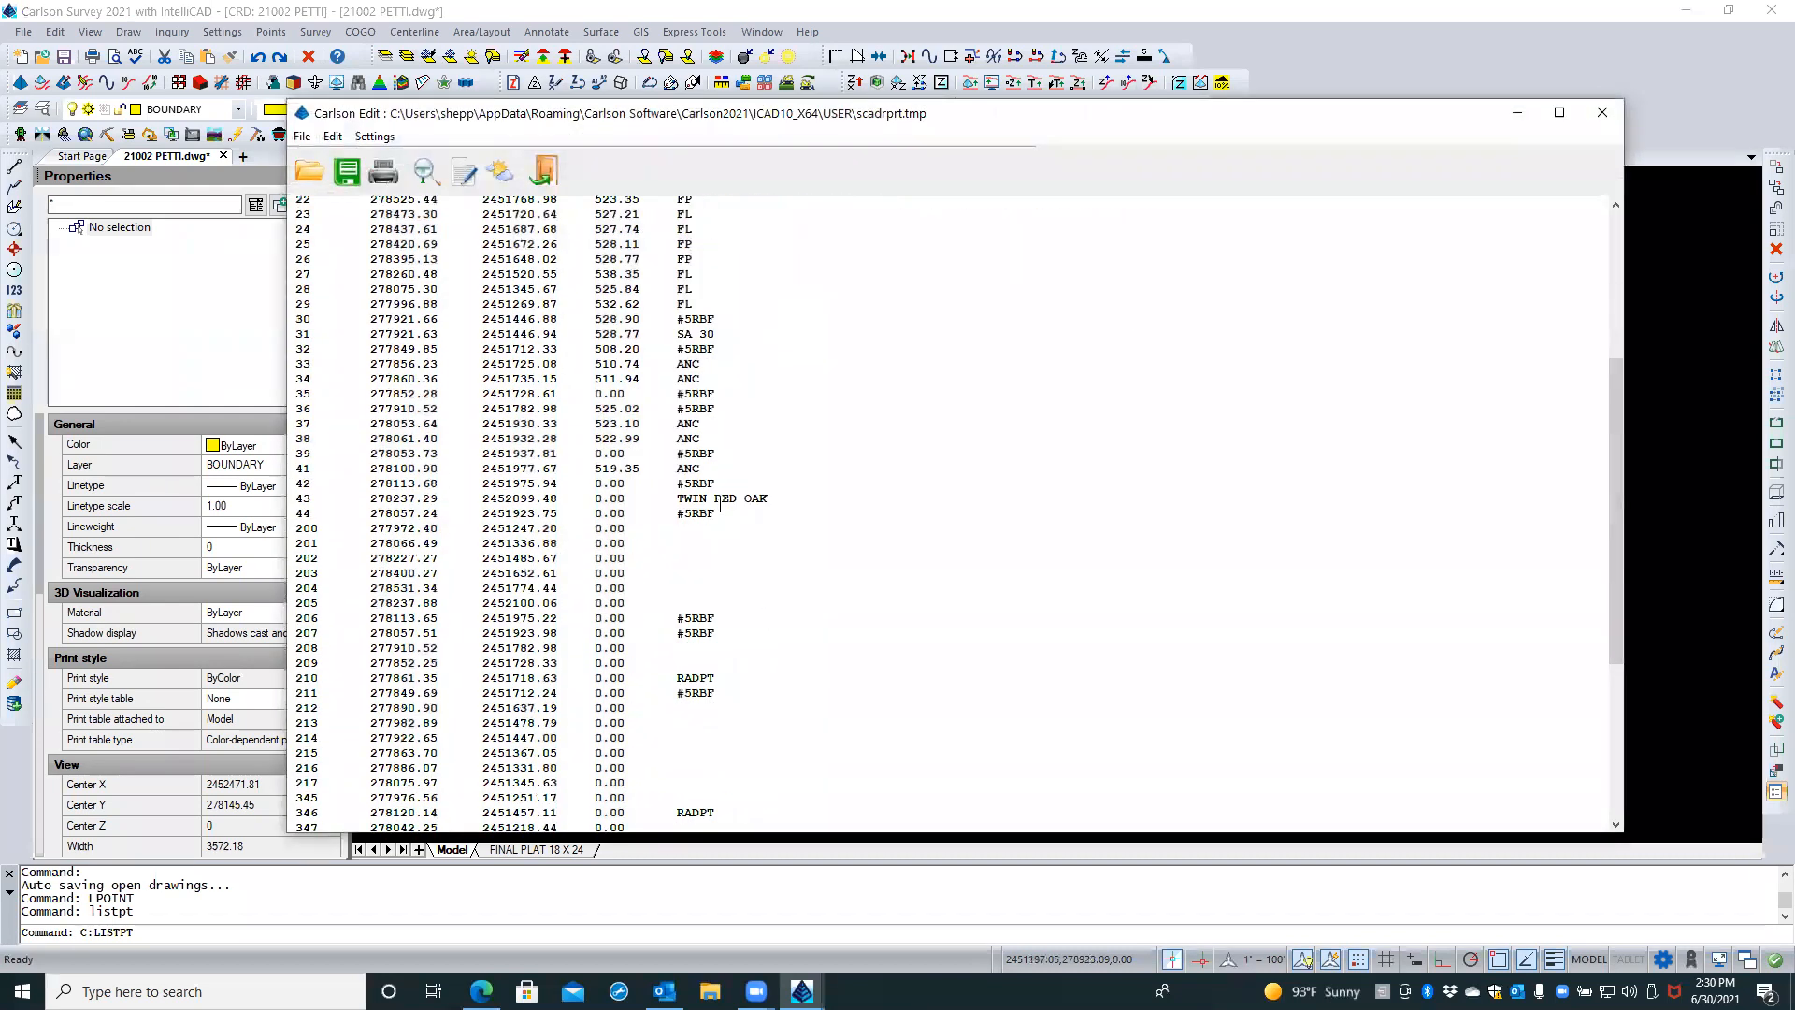
scroll(719, 506, "down", 7)
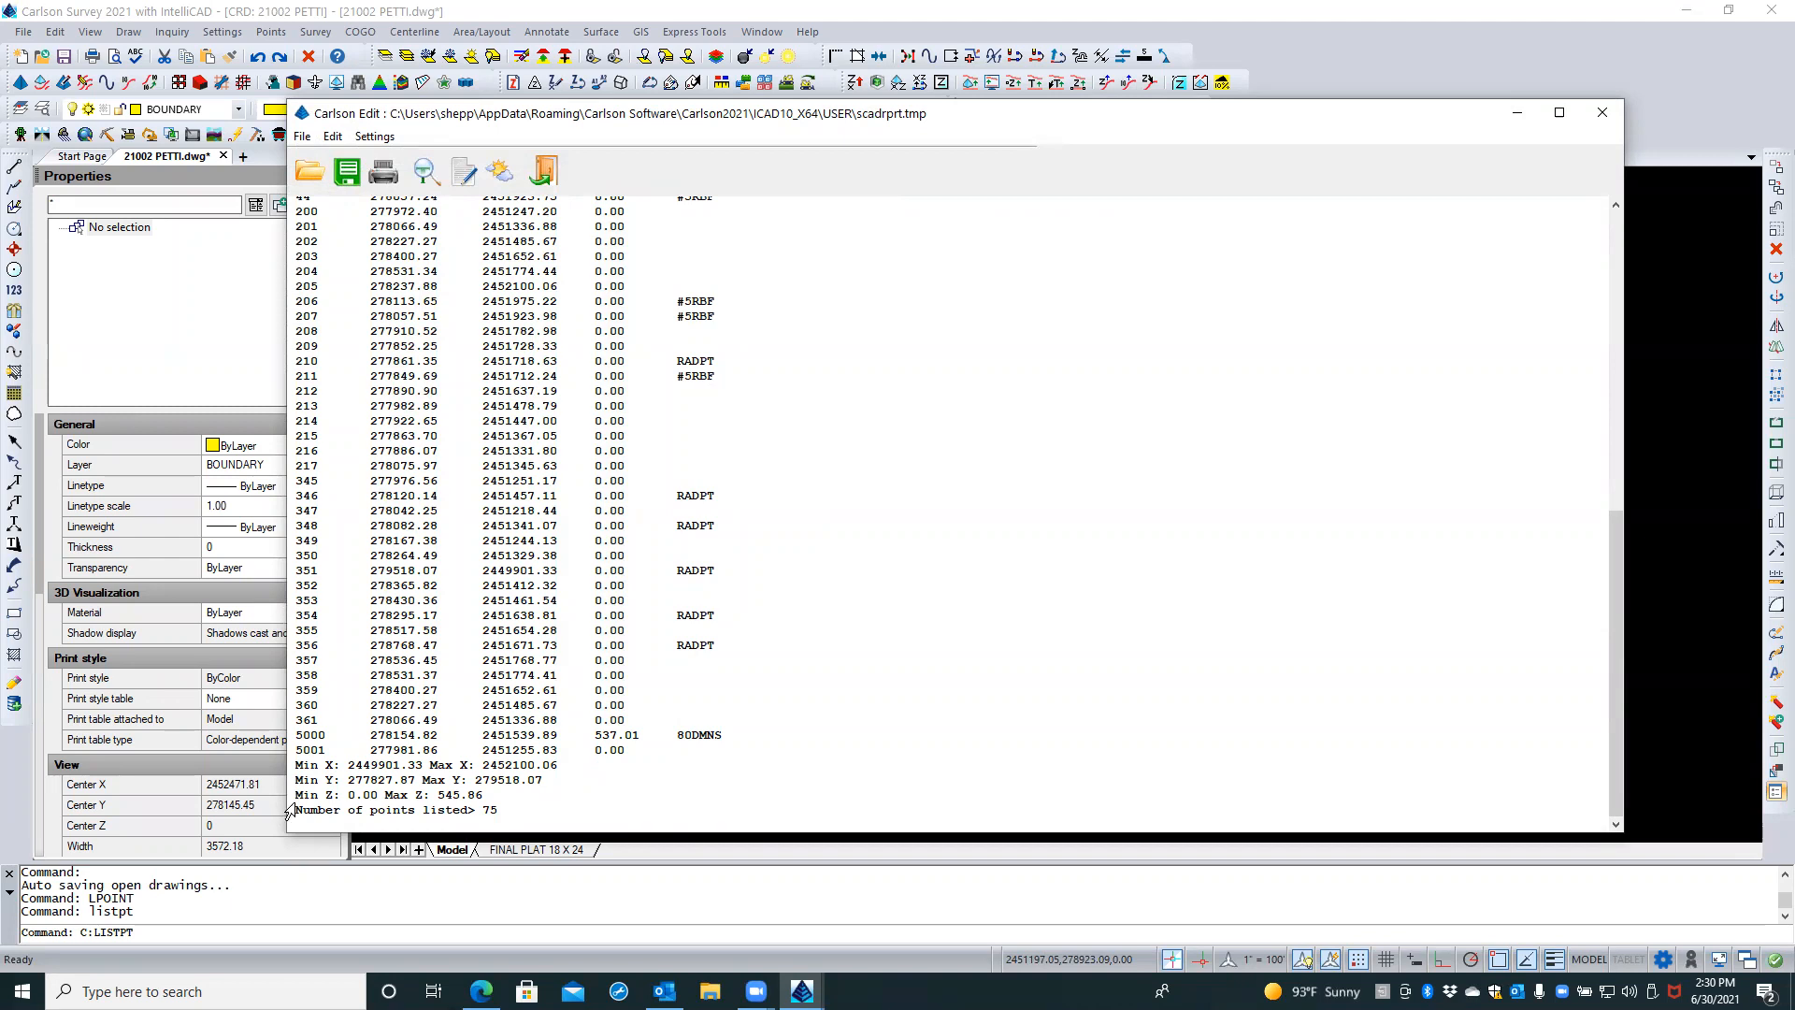
scroll(401, 652, "up", 14)
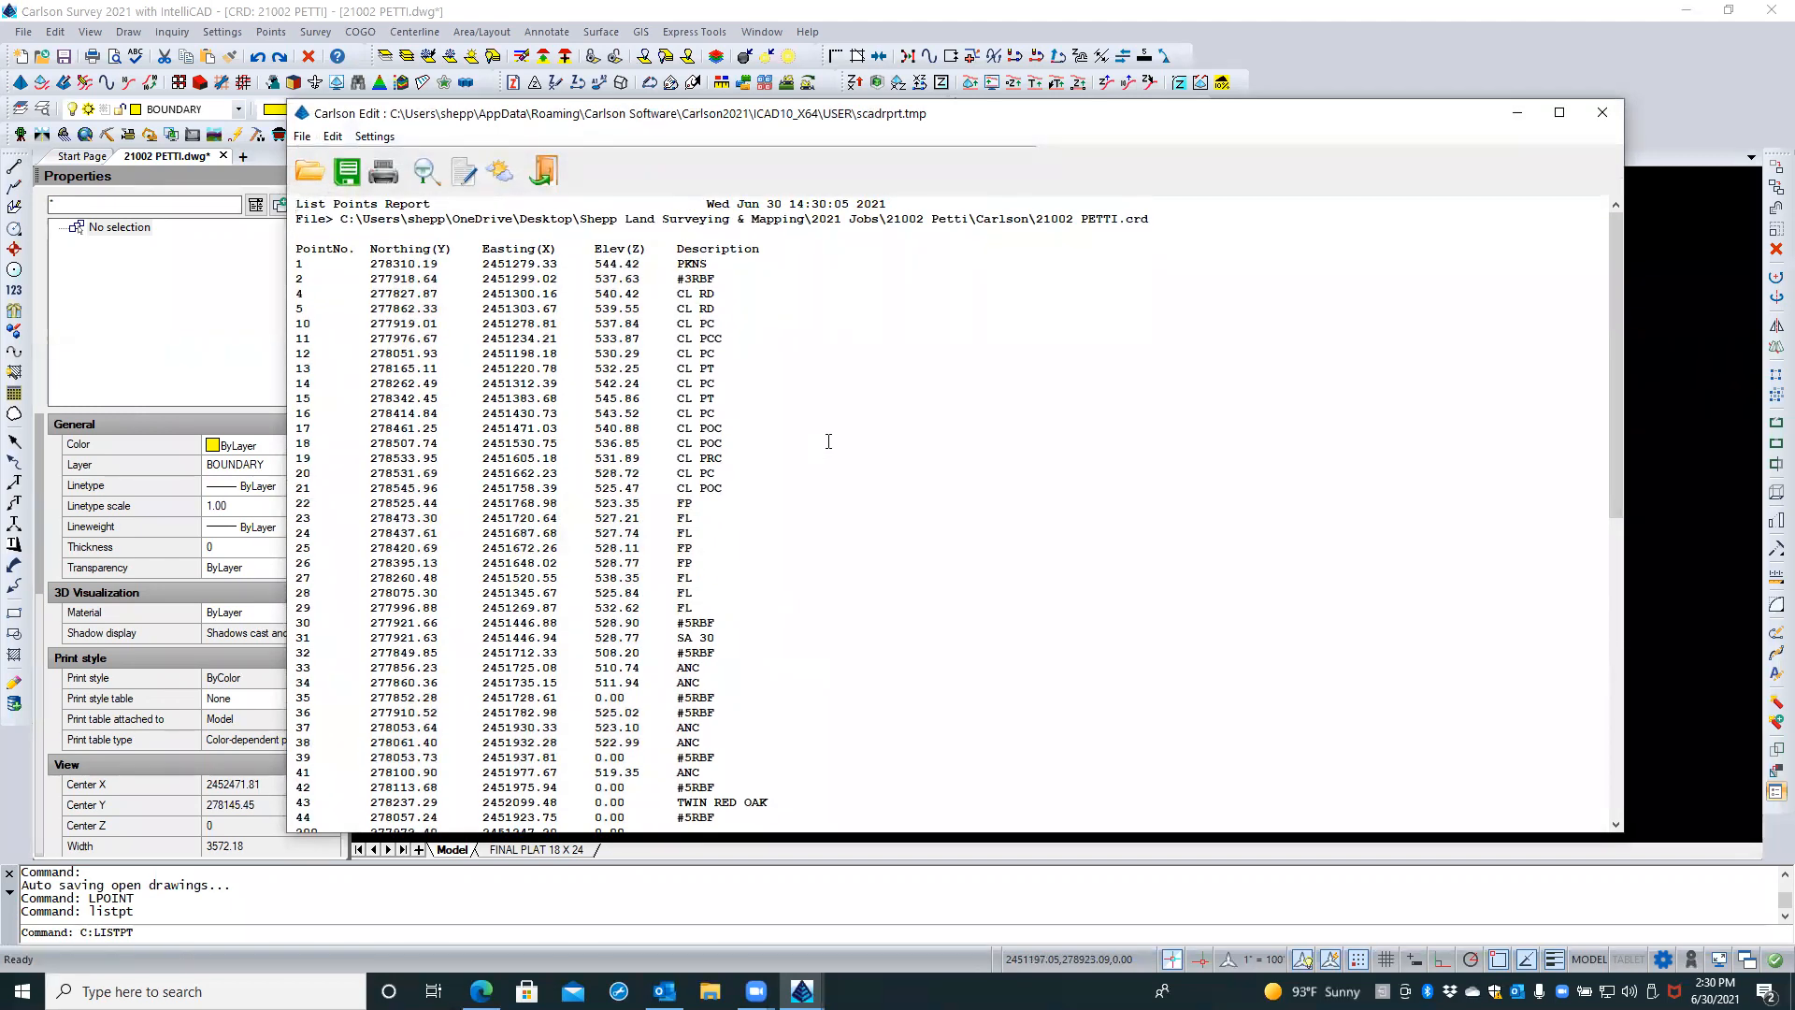
left_click(544, 171)
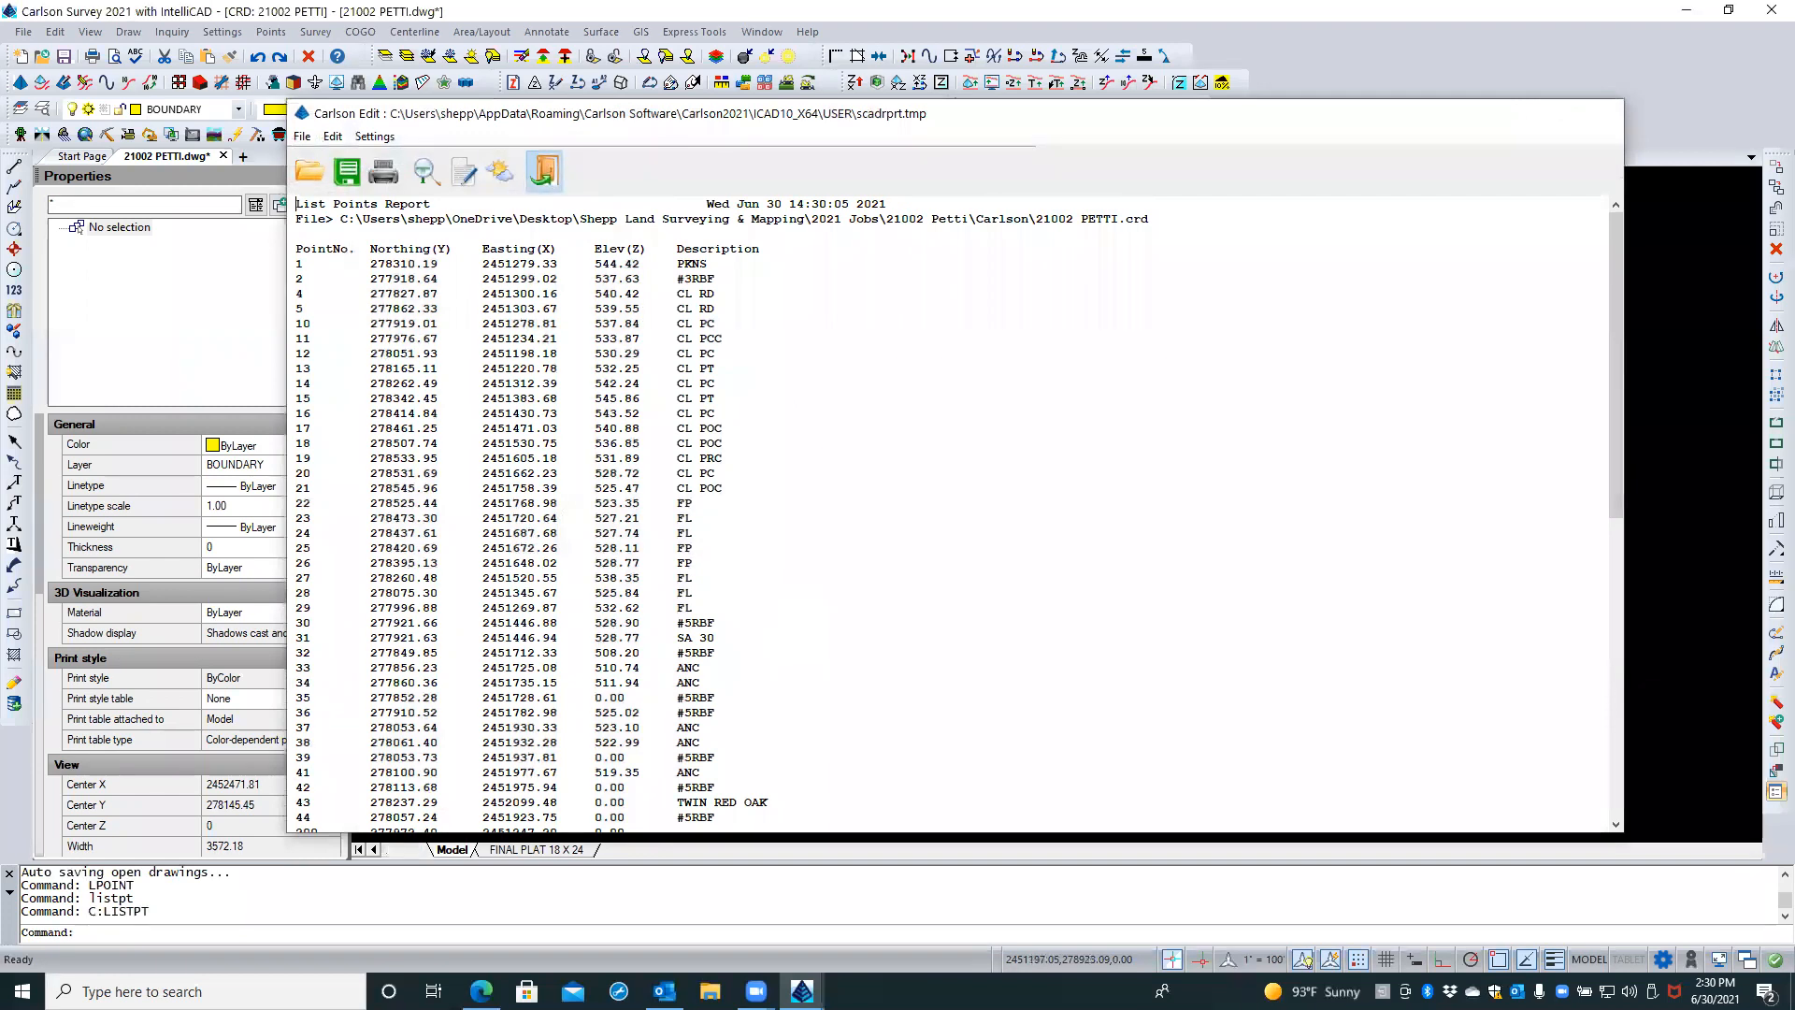
Rerun the all-points list with the same report options, look through the full report, and close it
right_click(816, 324)
left_click(879, 335)
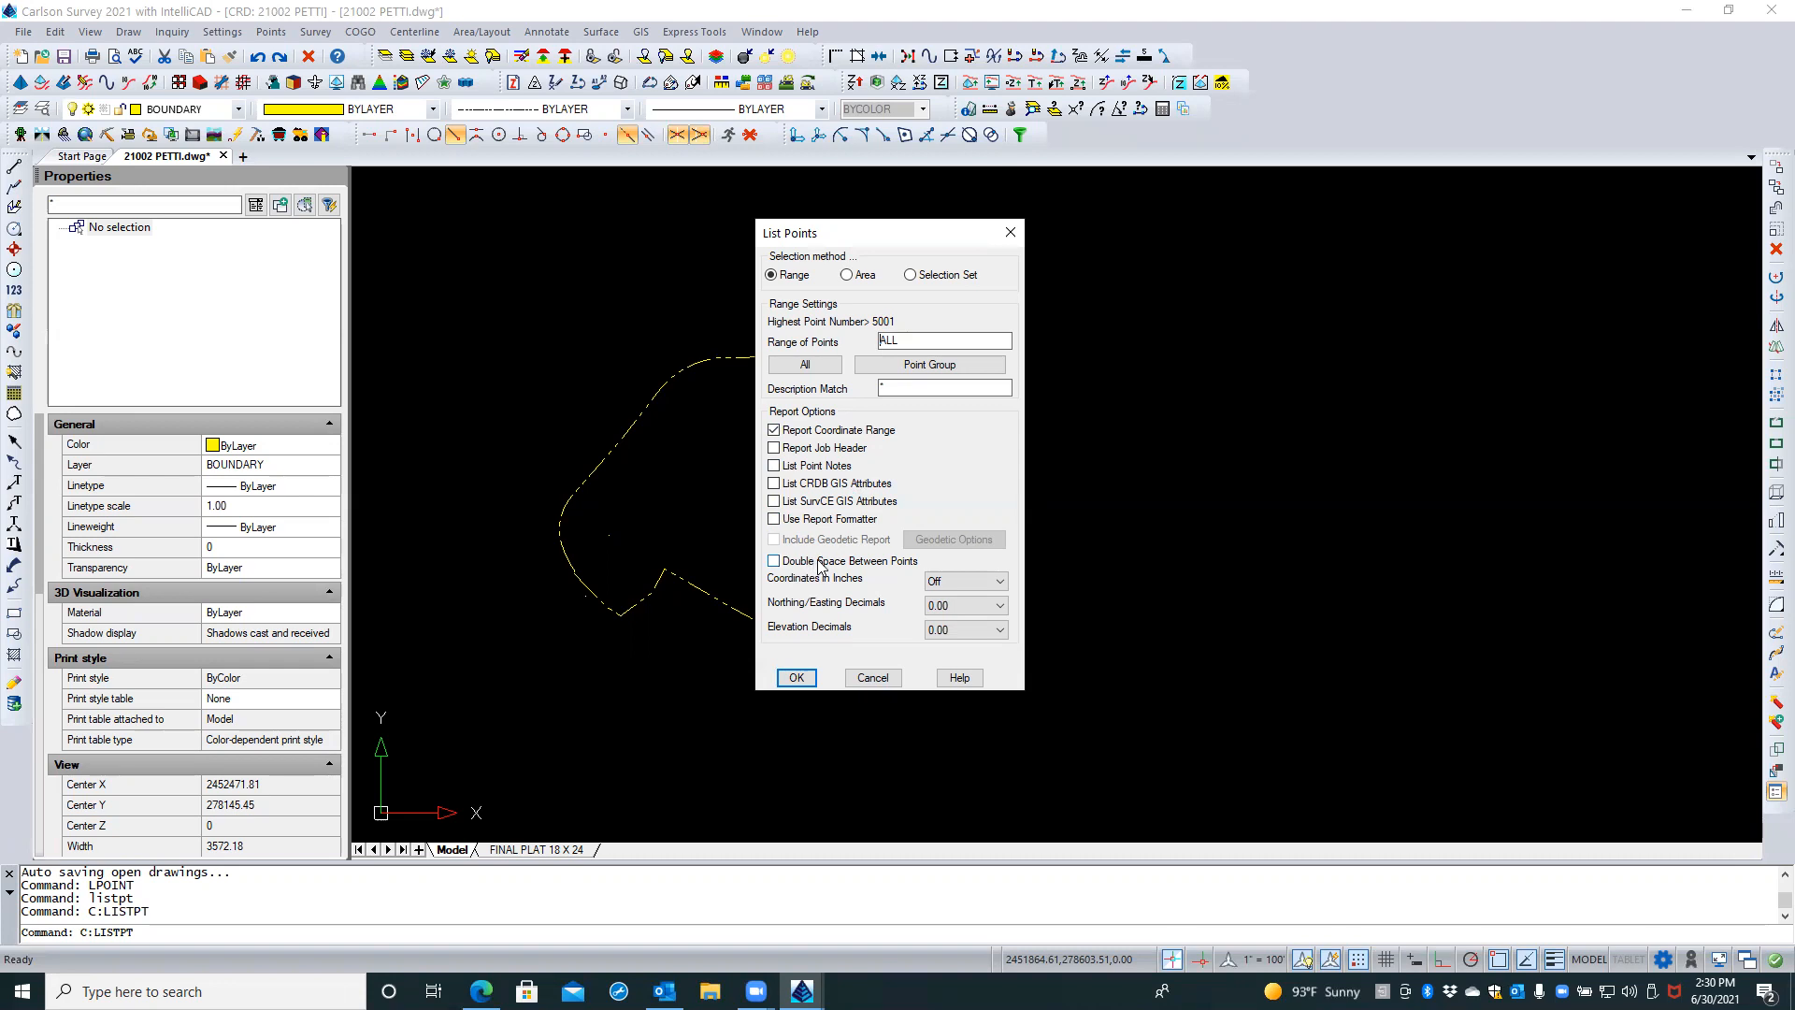
left_click(793, 678)
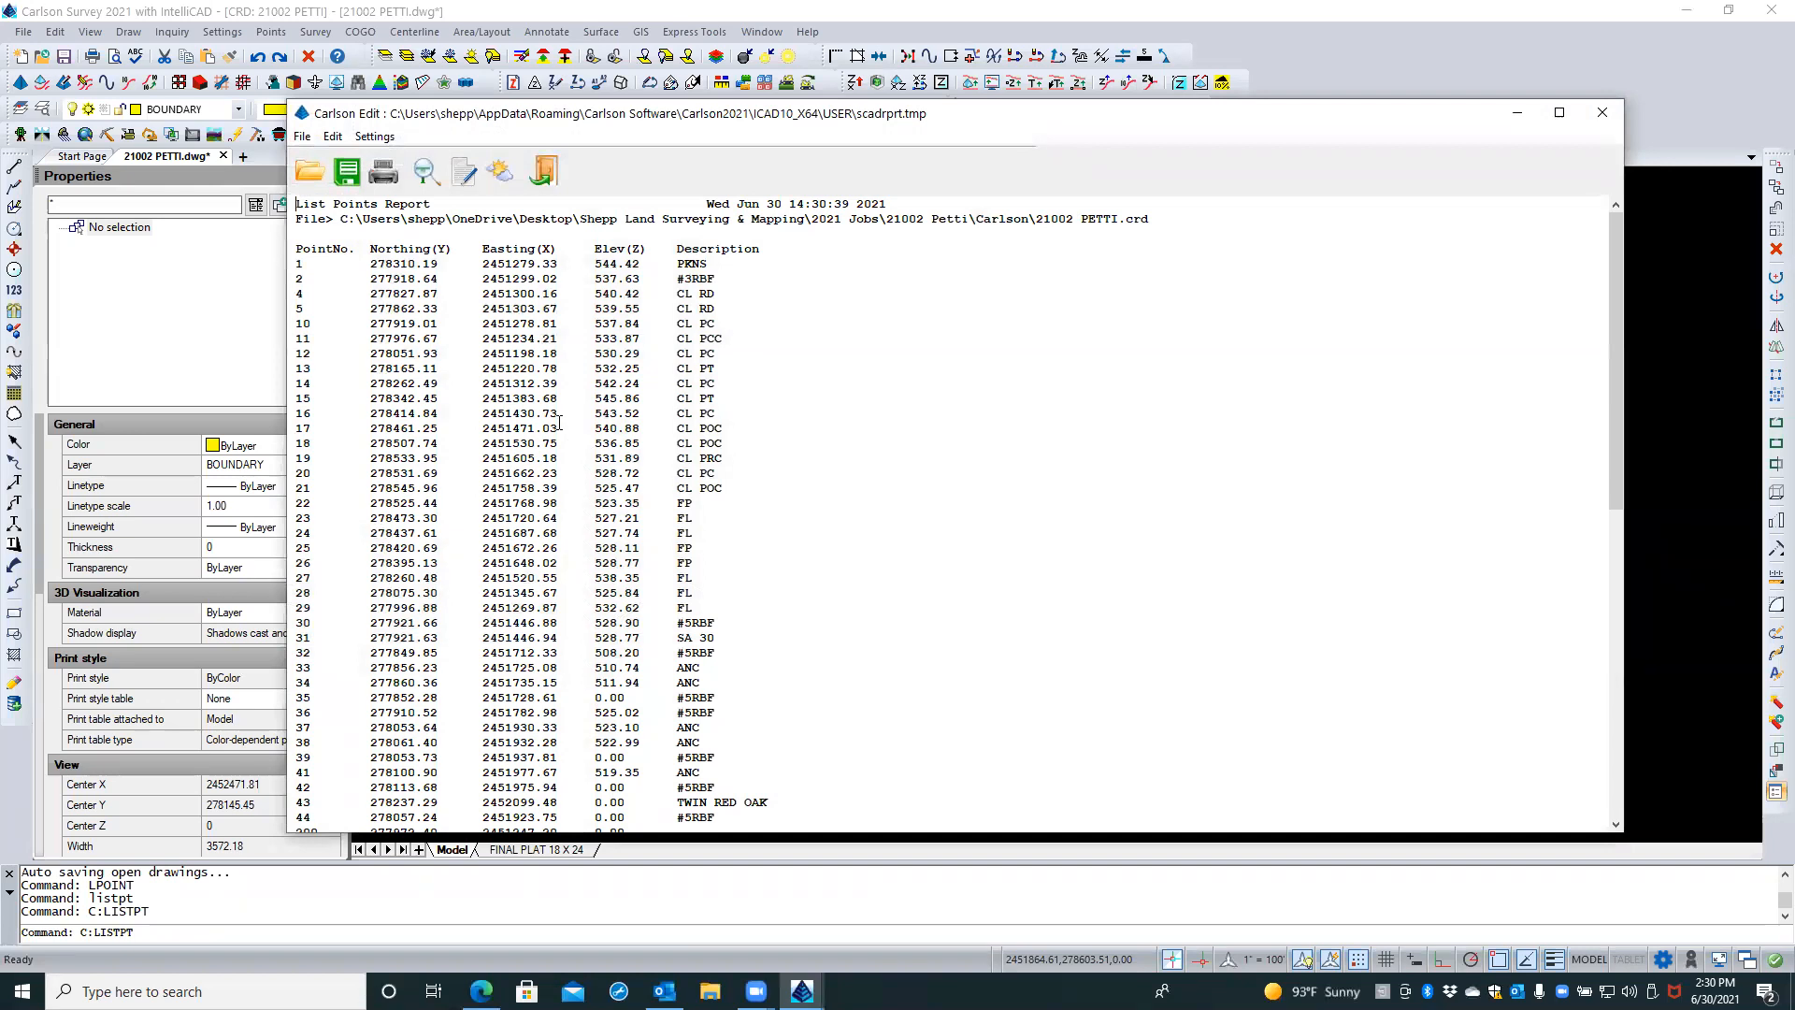
scroll(561, 422, "down", 14)
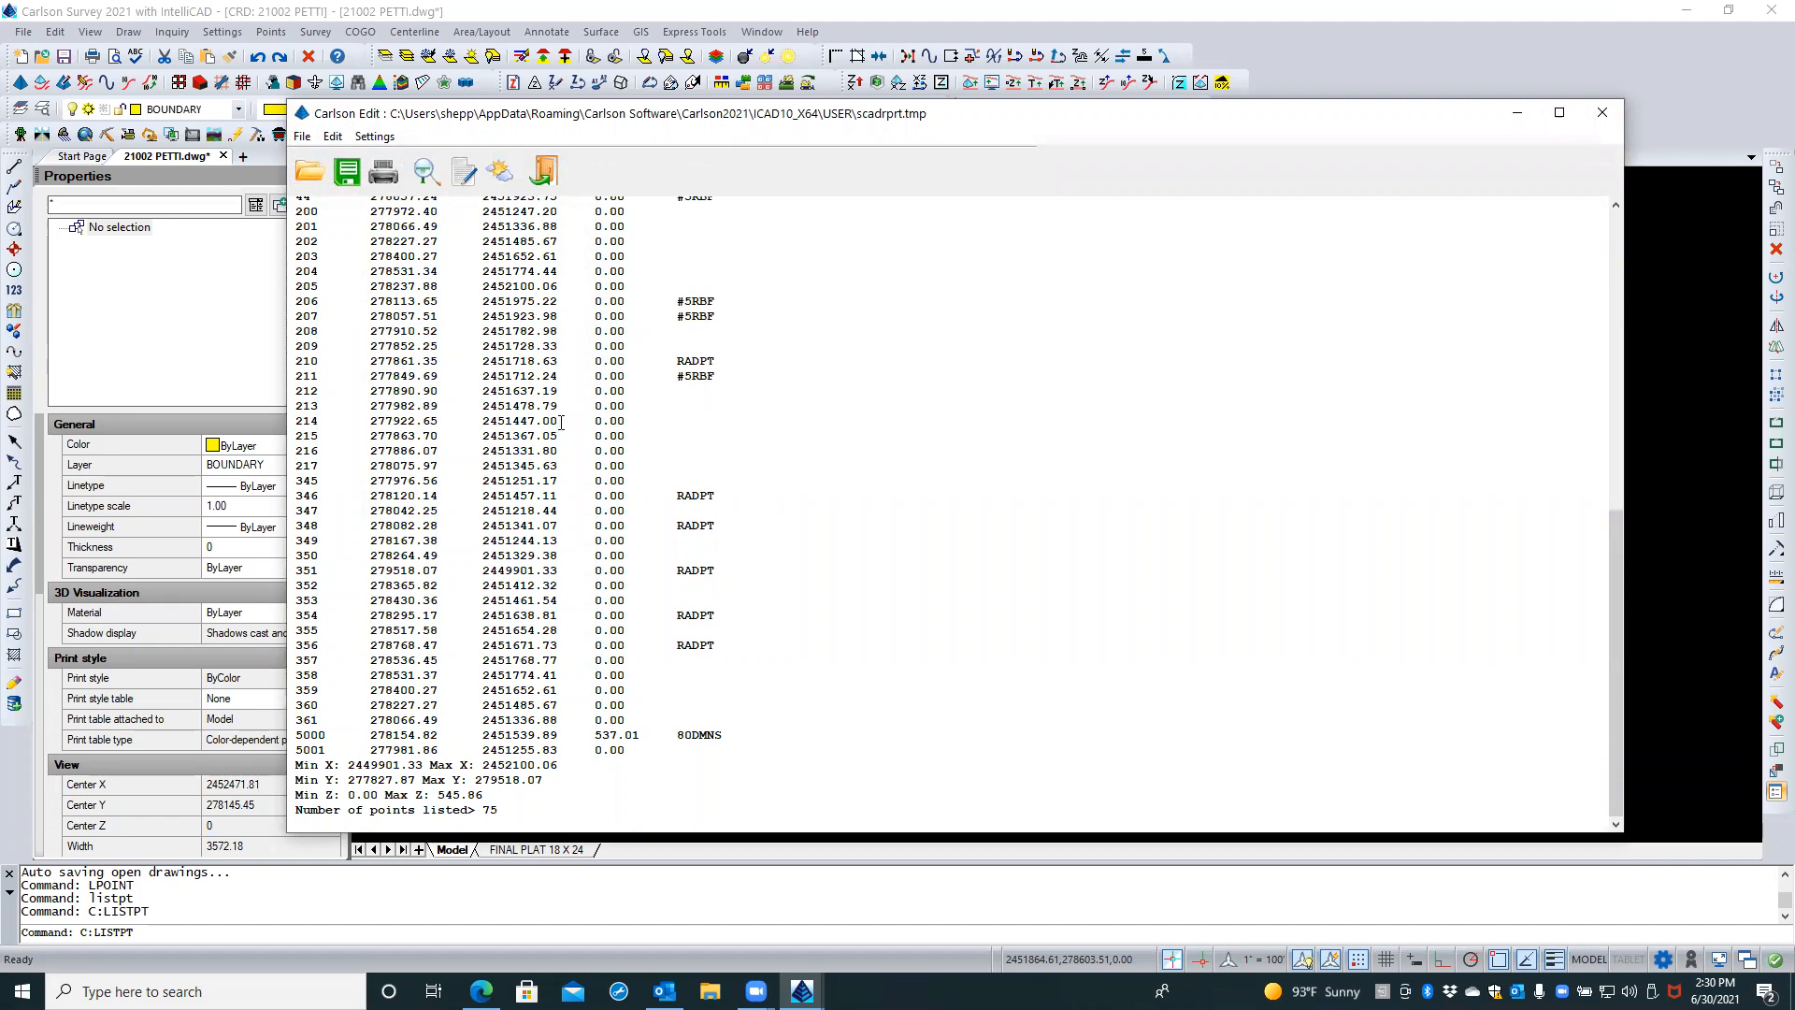
scroll(561, 422, "up", 15)
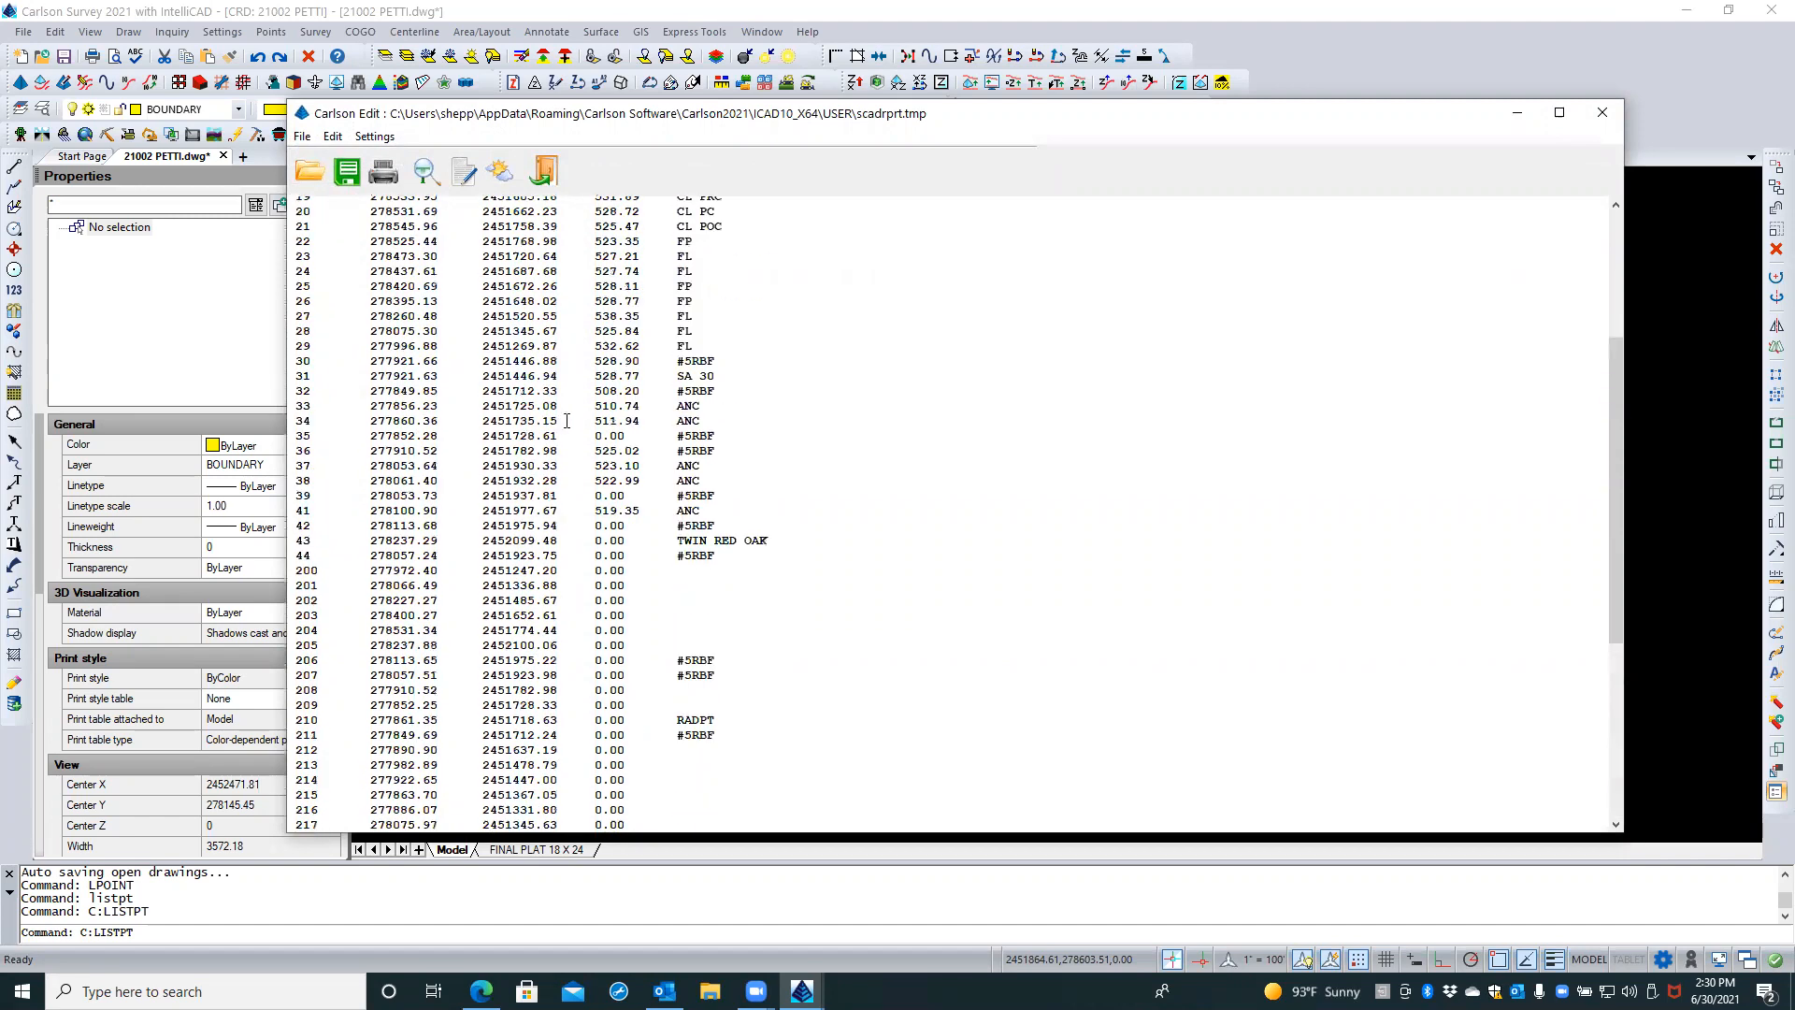
left_click(545, 171)
List all points with Report Job Header and List Point Notes also enabled, review the report, and close it
right_click(665, 206)
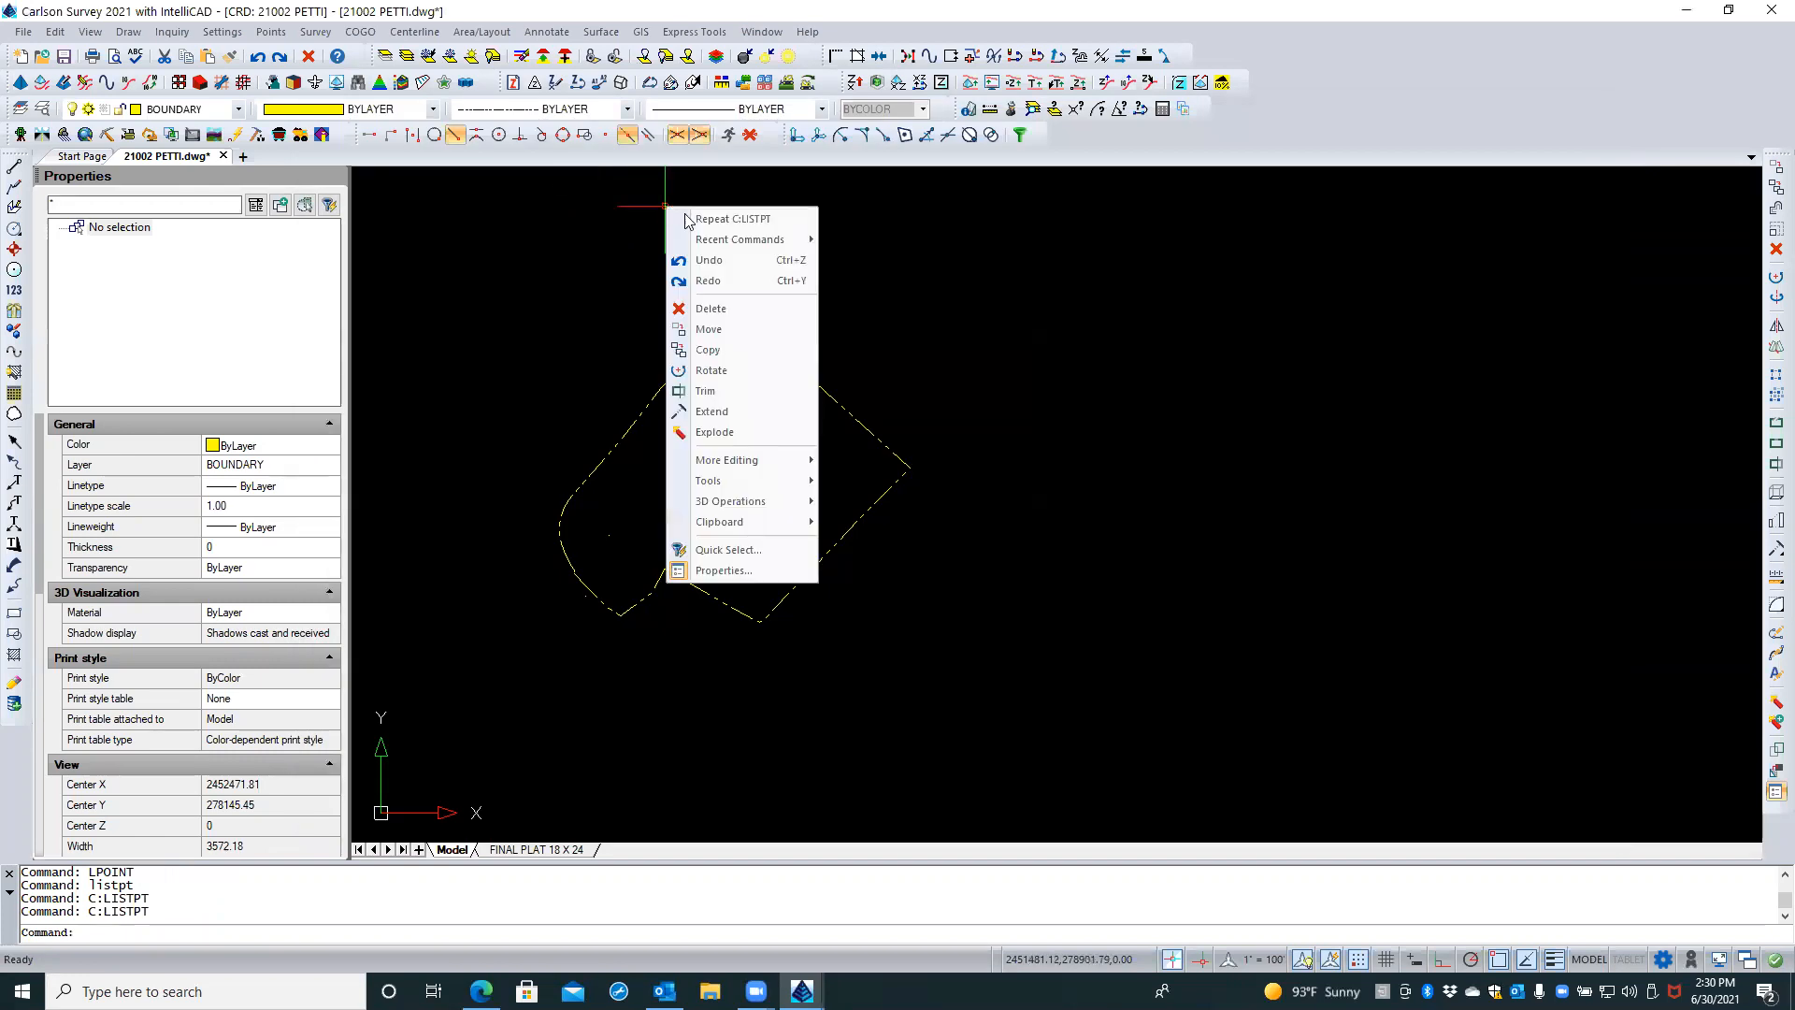
left_click(719, 219)
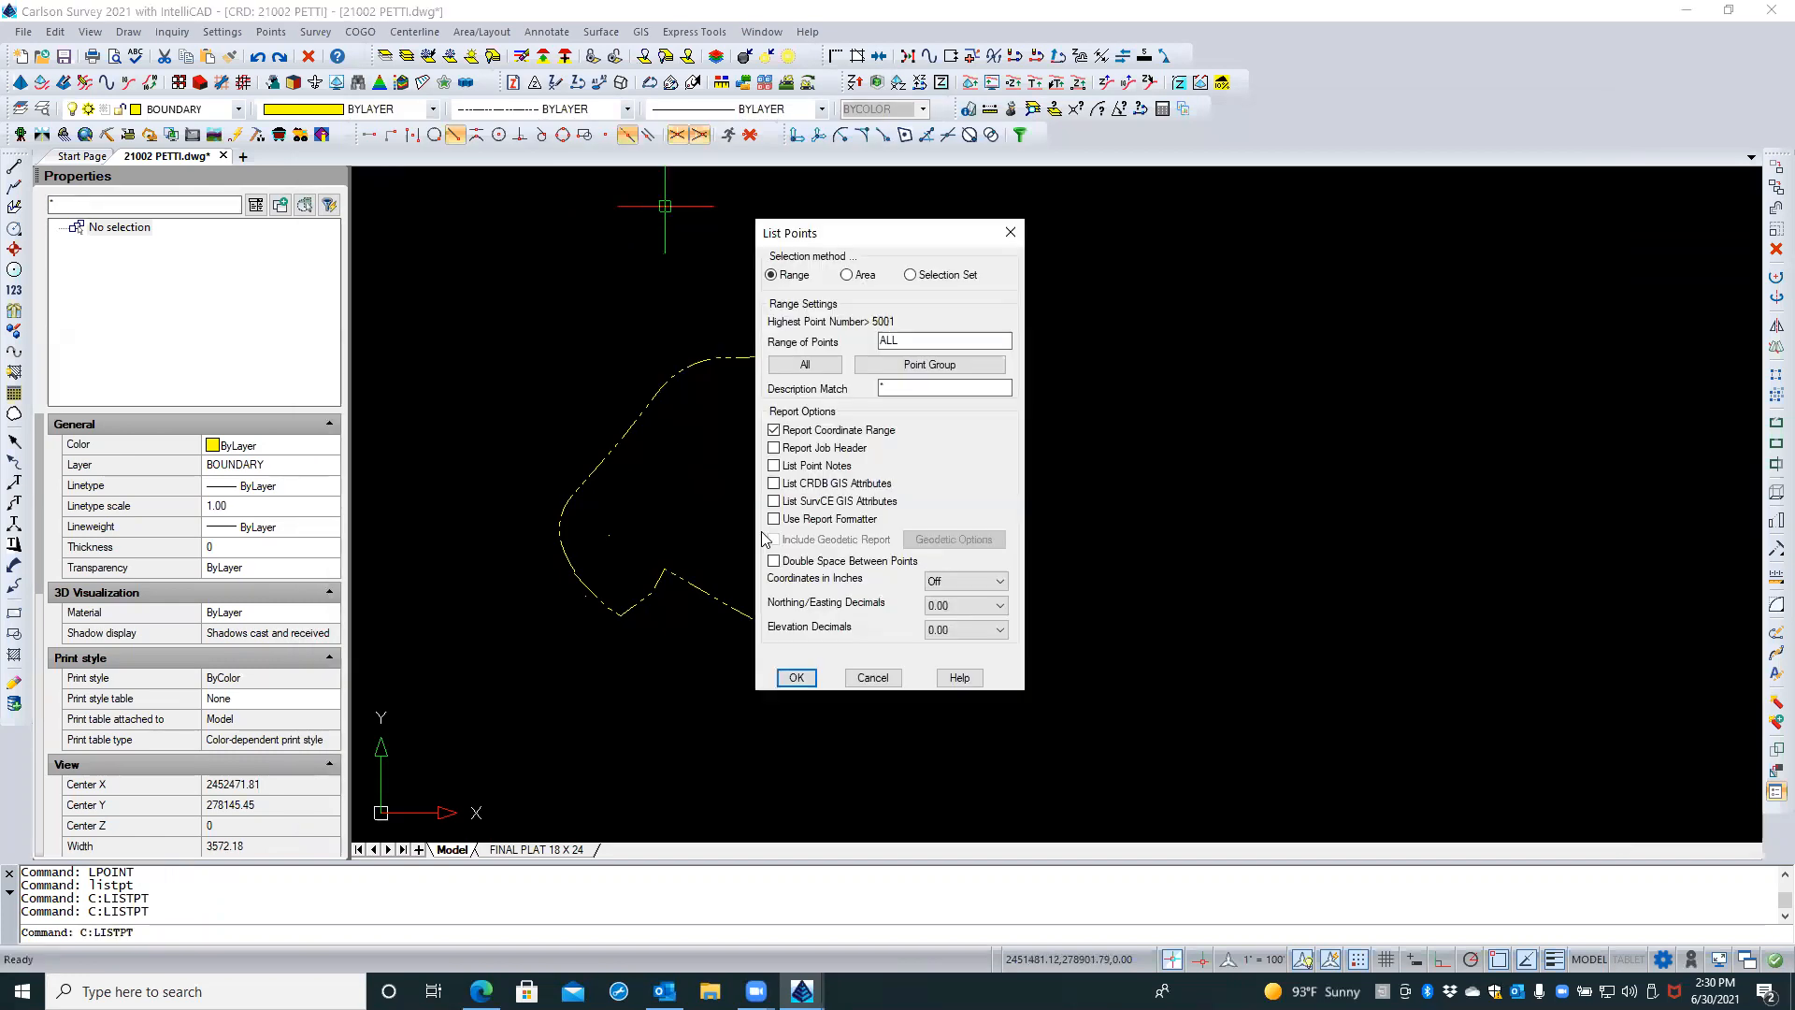
left_click(774, 449)
left_click(774, 466)
left_click(807, 675)
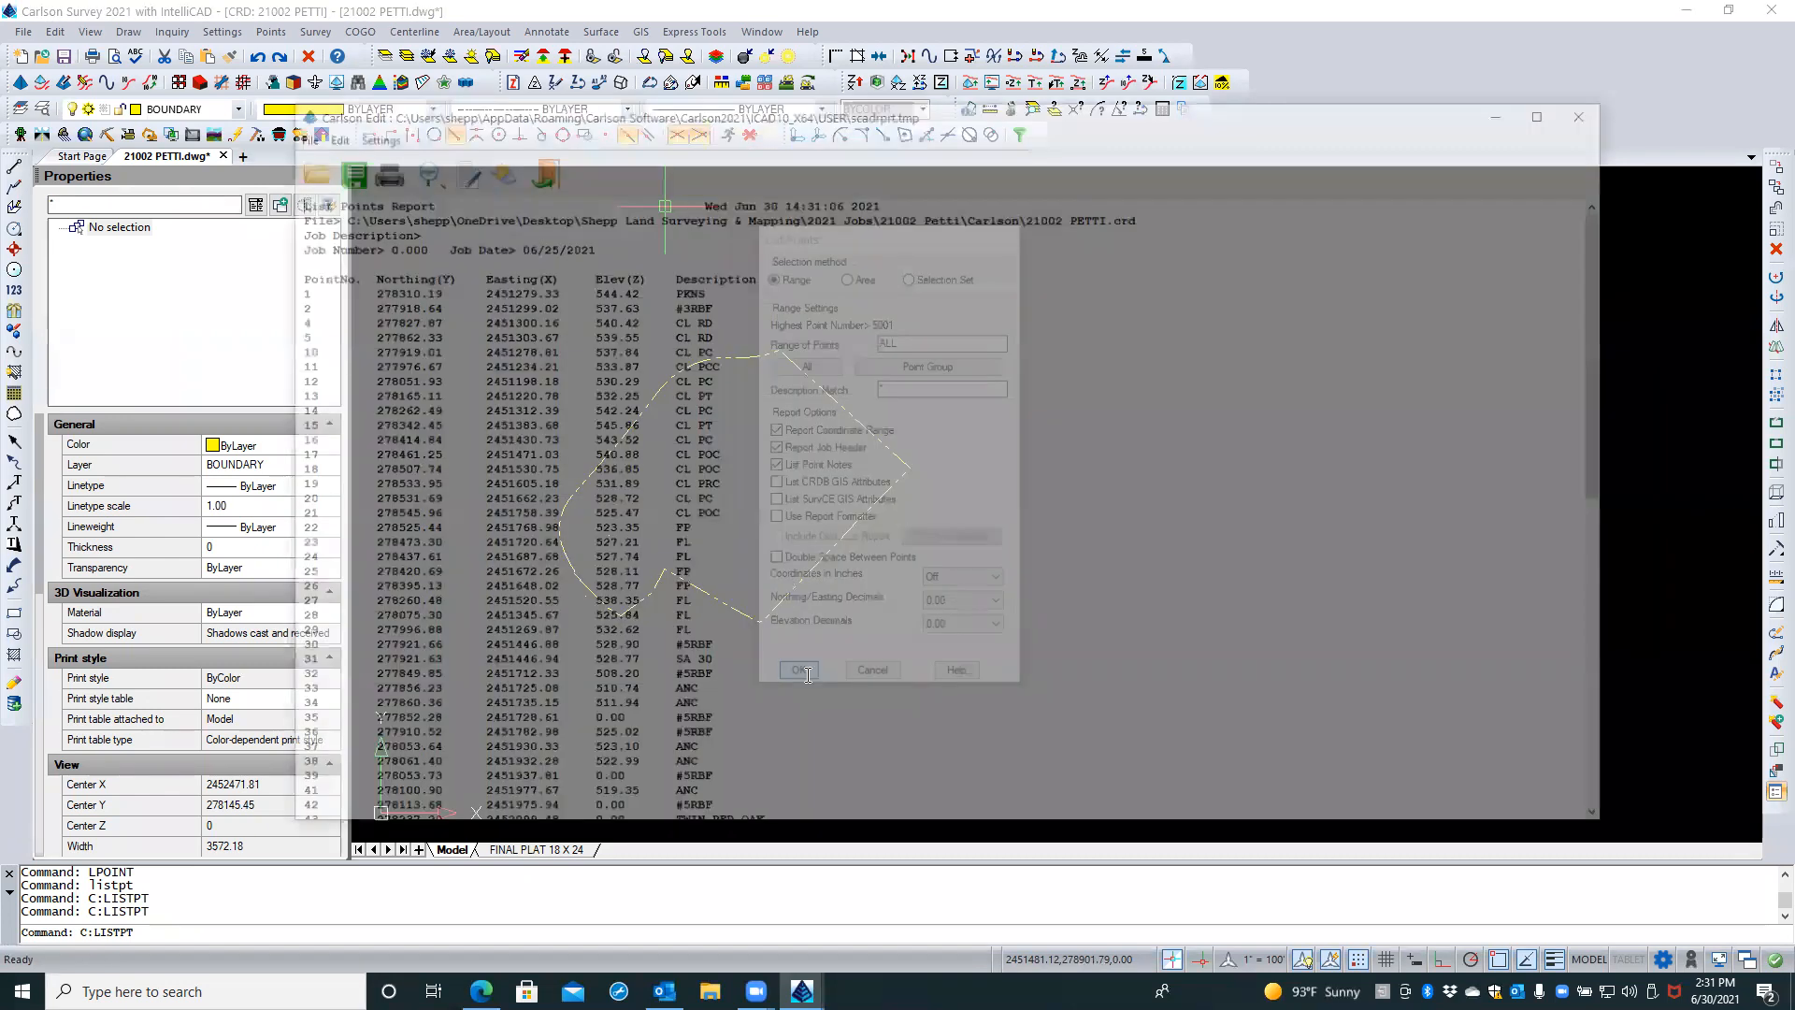
scroll(753, 591, "down", 15)
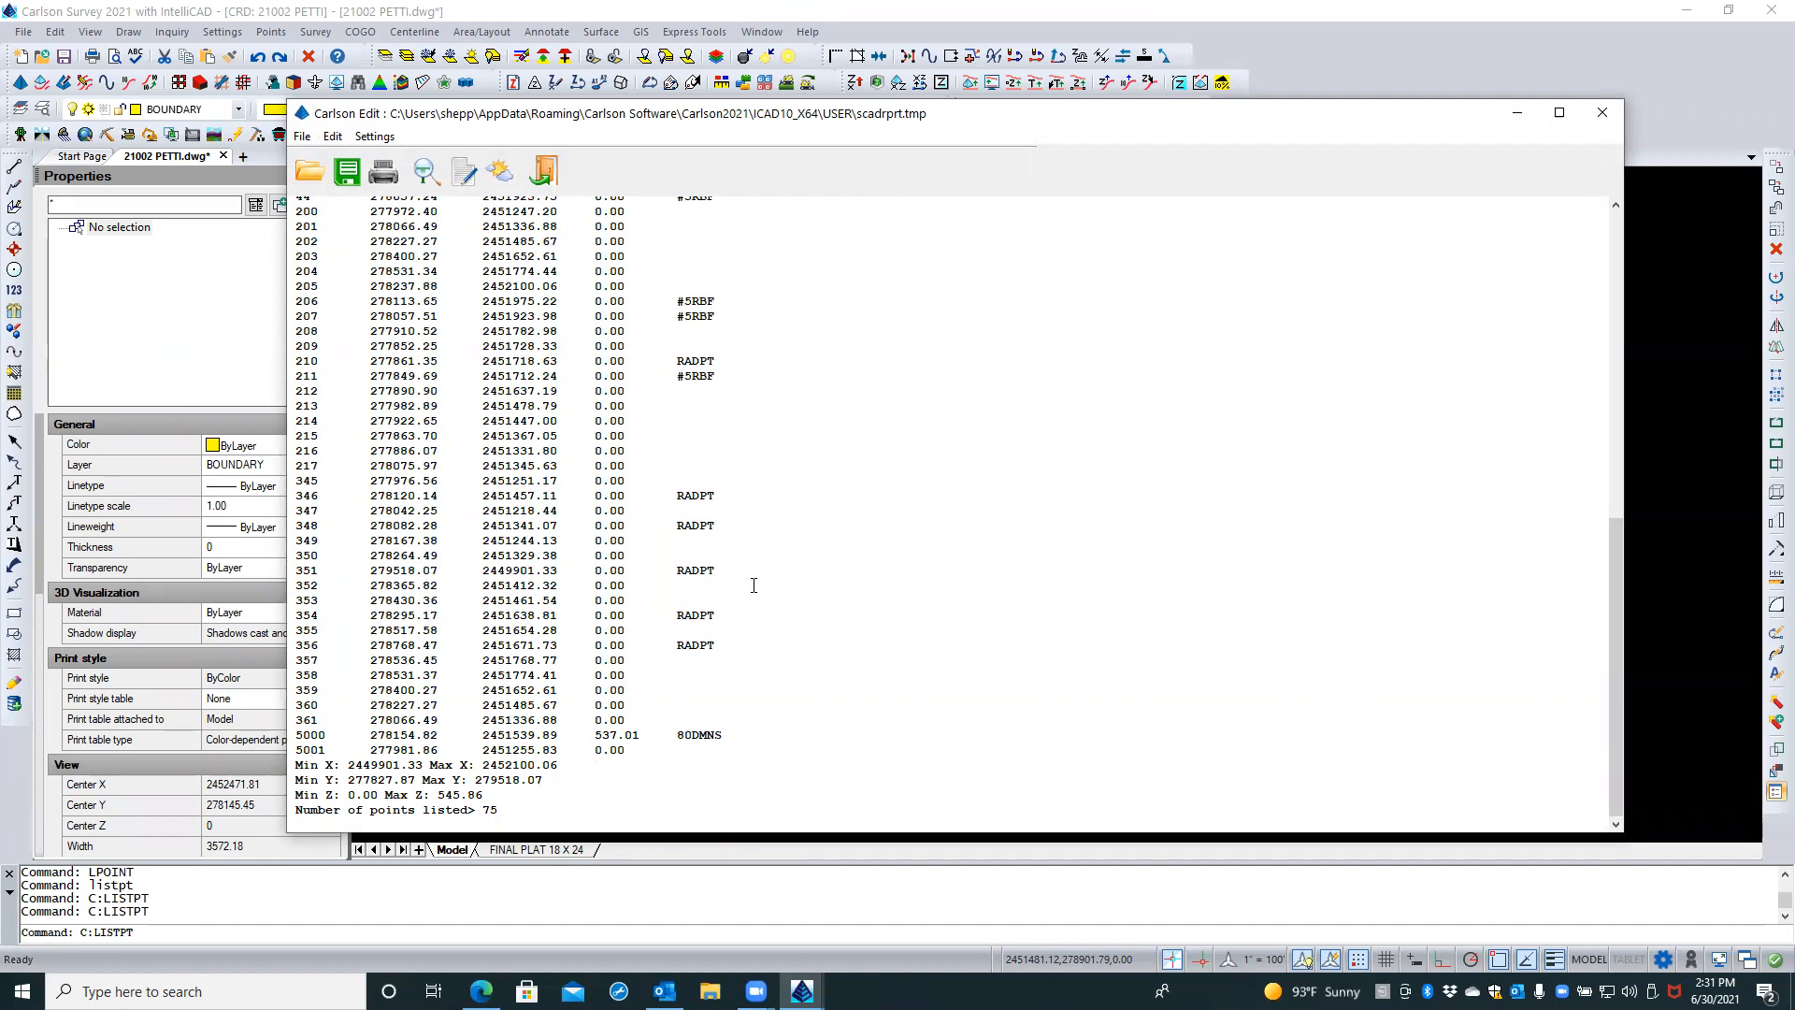
scroll(754, 585, "up", 15)
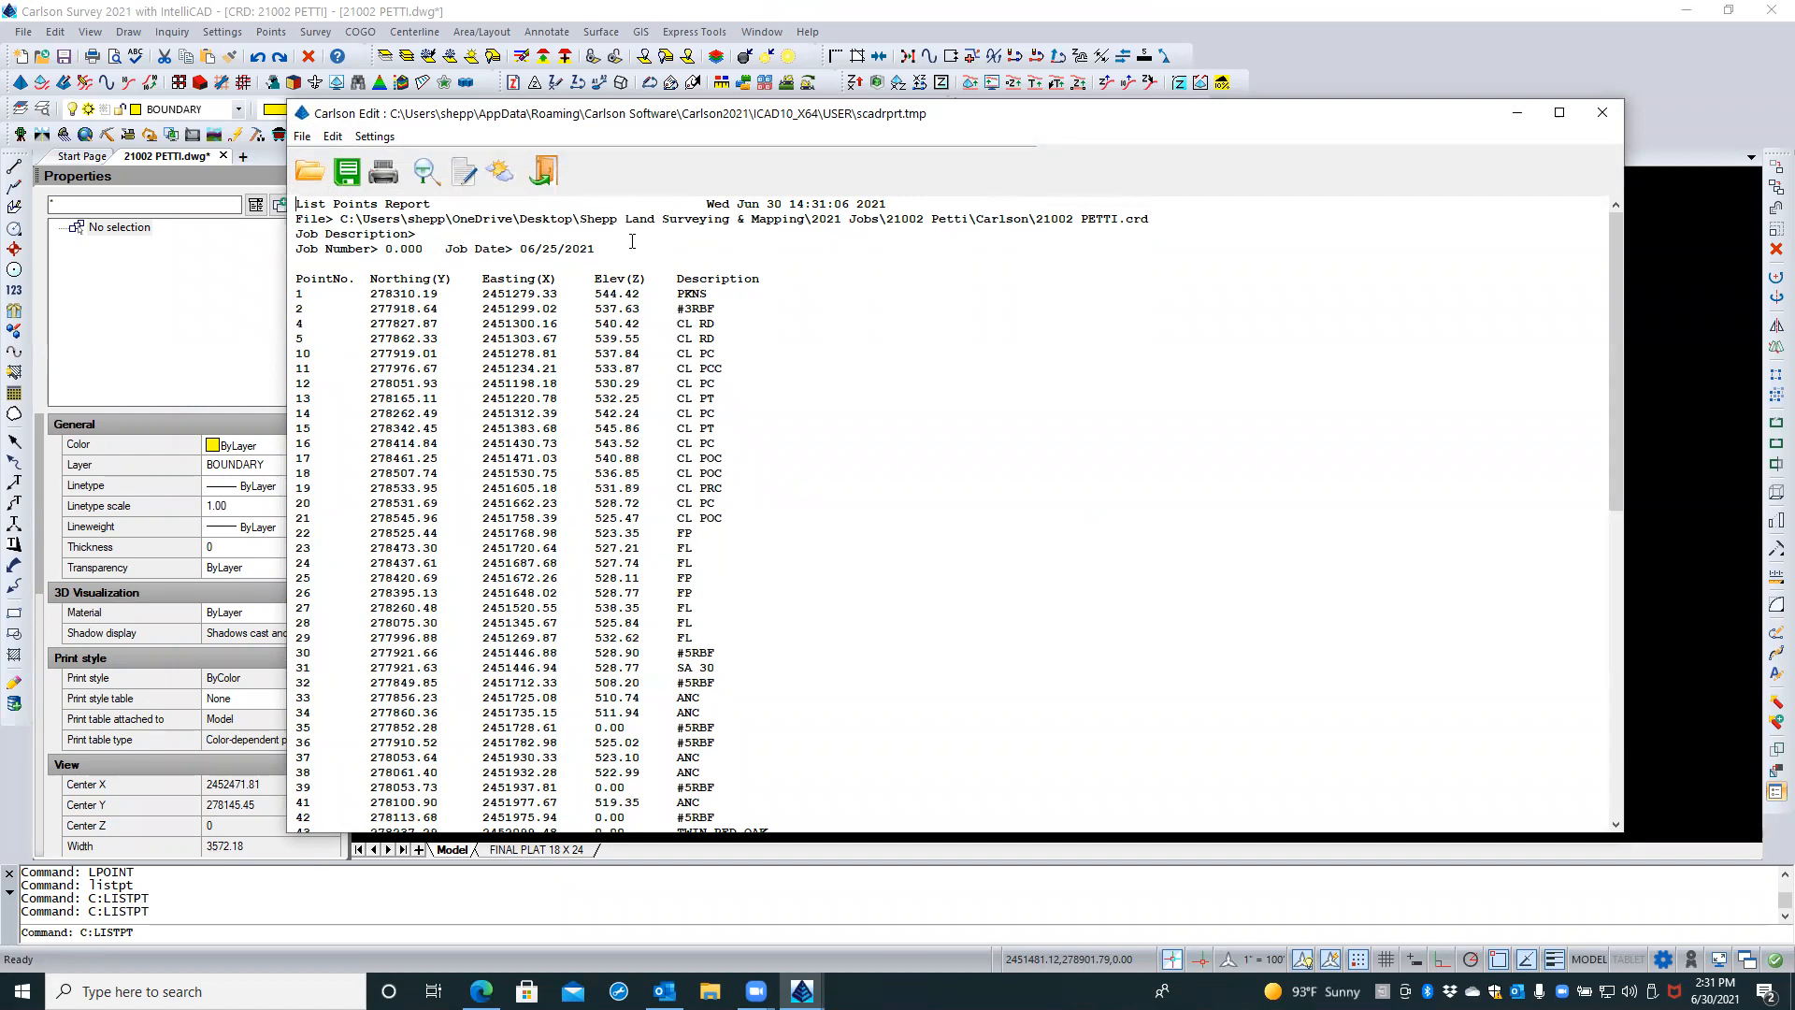
left_click(552, 185)
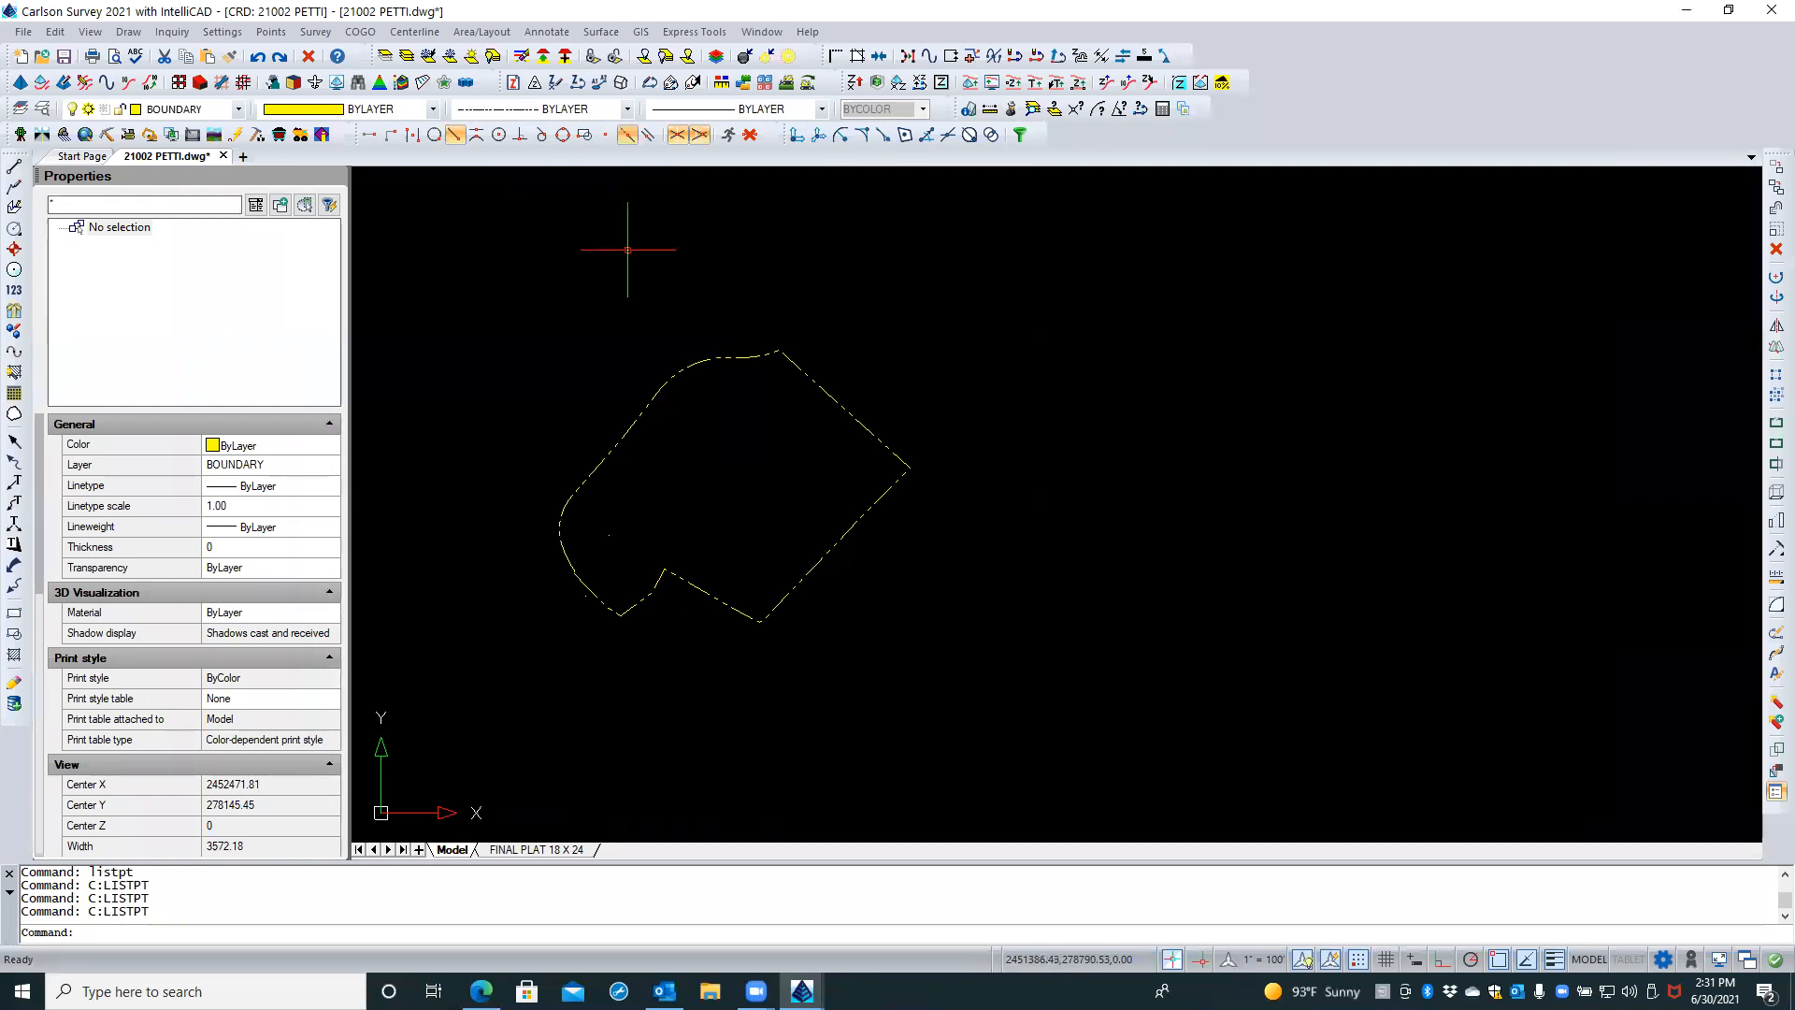
Open the Point Group Manager to look at the existing groups and points, and close it without creating a group
left_click(271, 32)
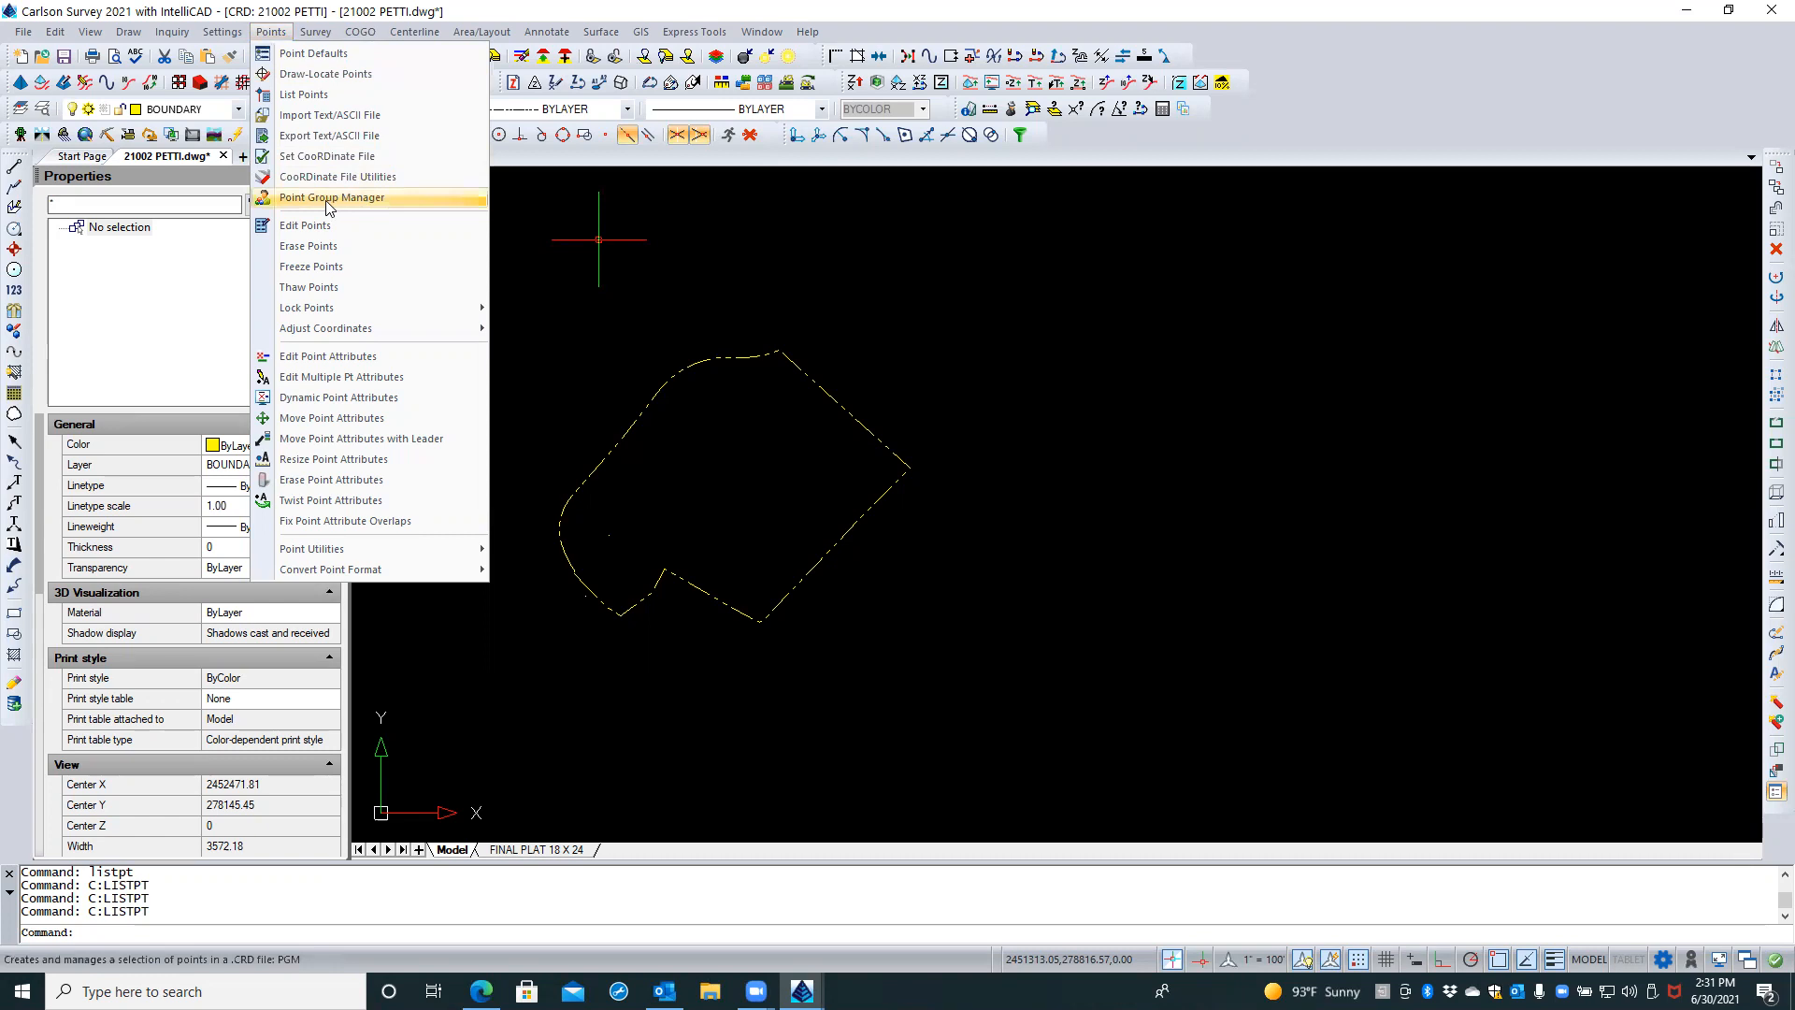
left_click(255, 200)
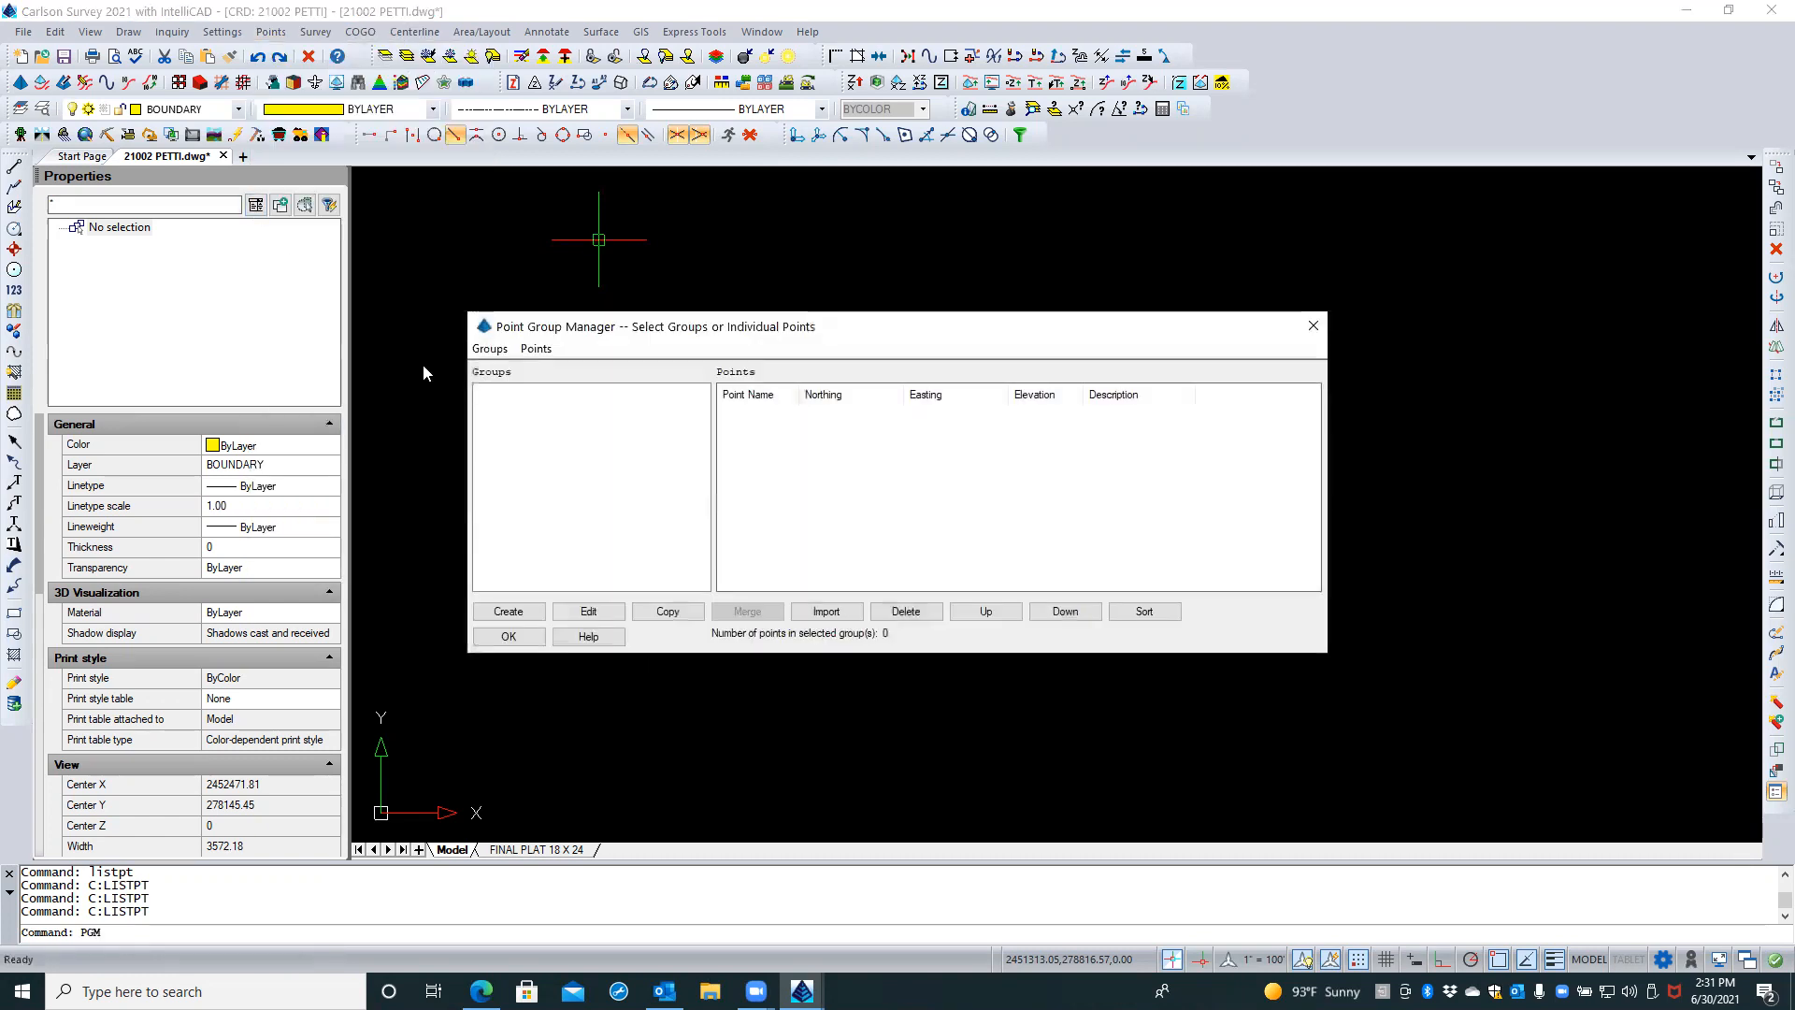
left_click_drag(612, 320, 905, 202)
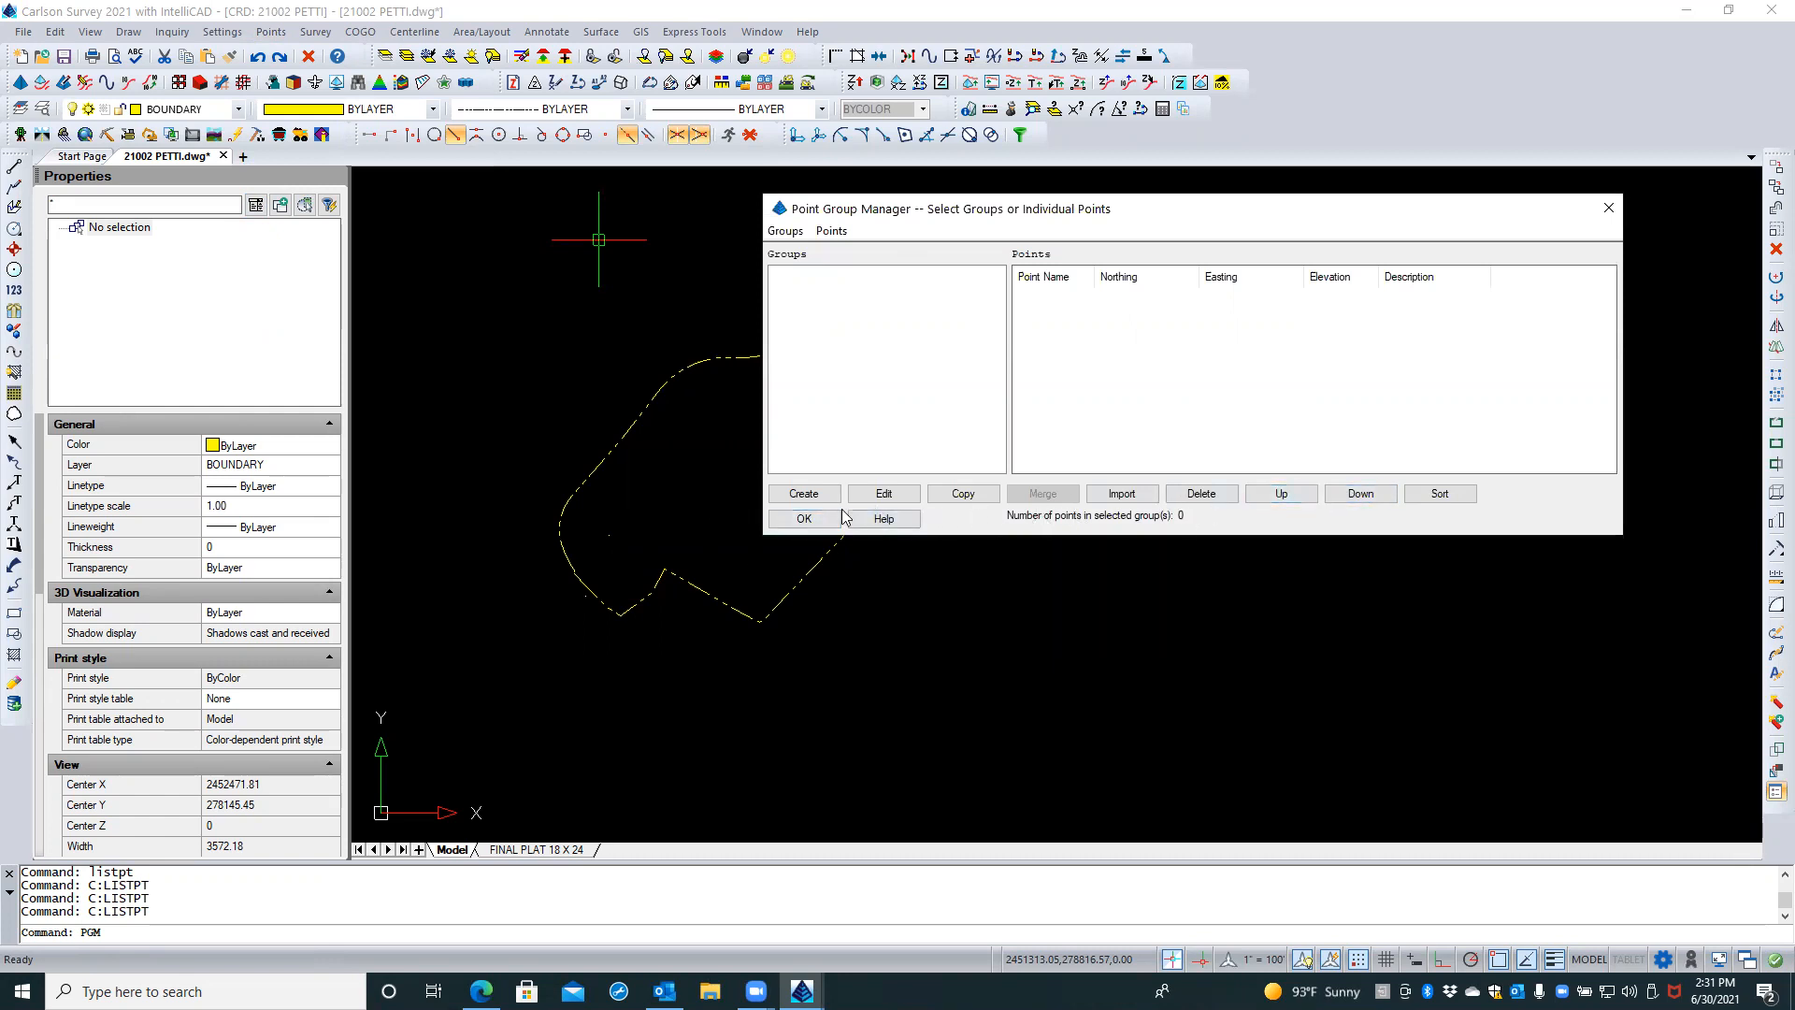
left_click(804, 518)
scroll(606, 540, "up", 1)
scroll(606, 540, "up", 2)
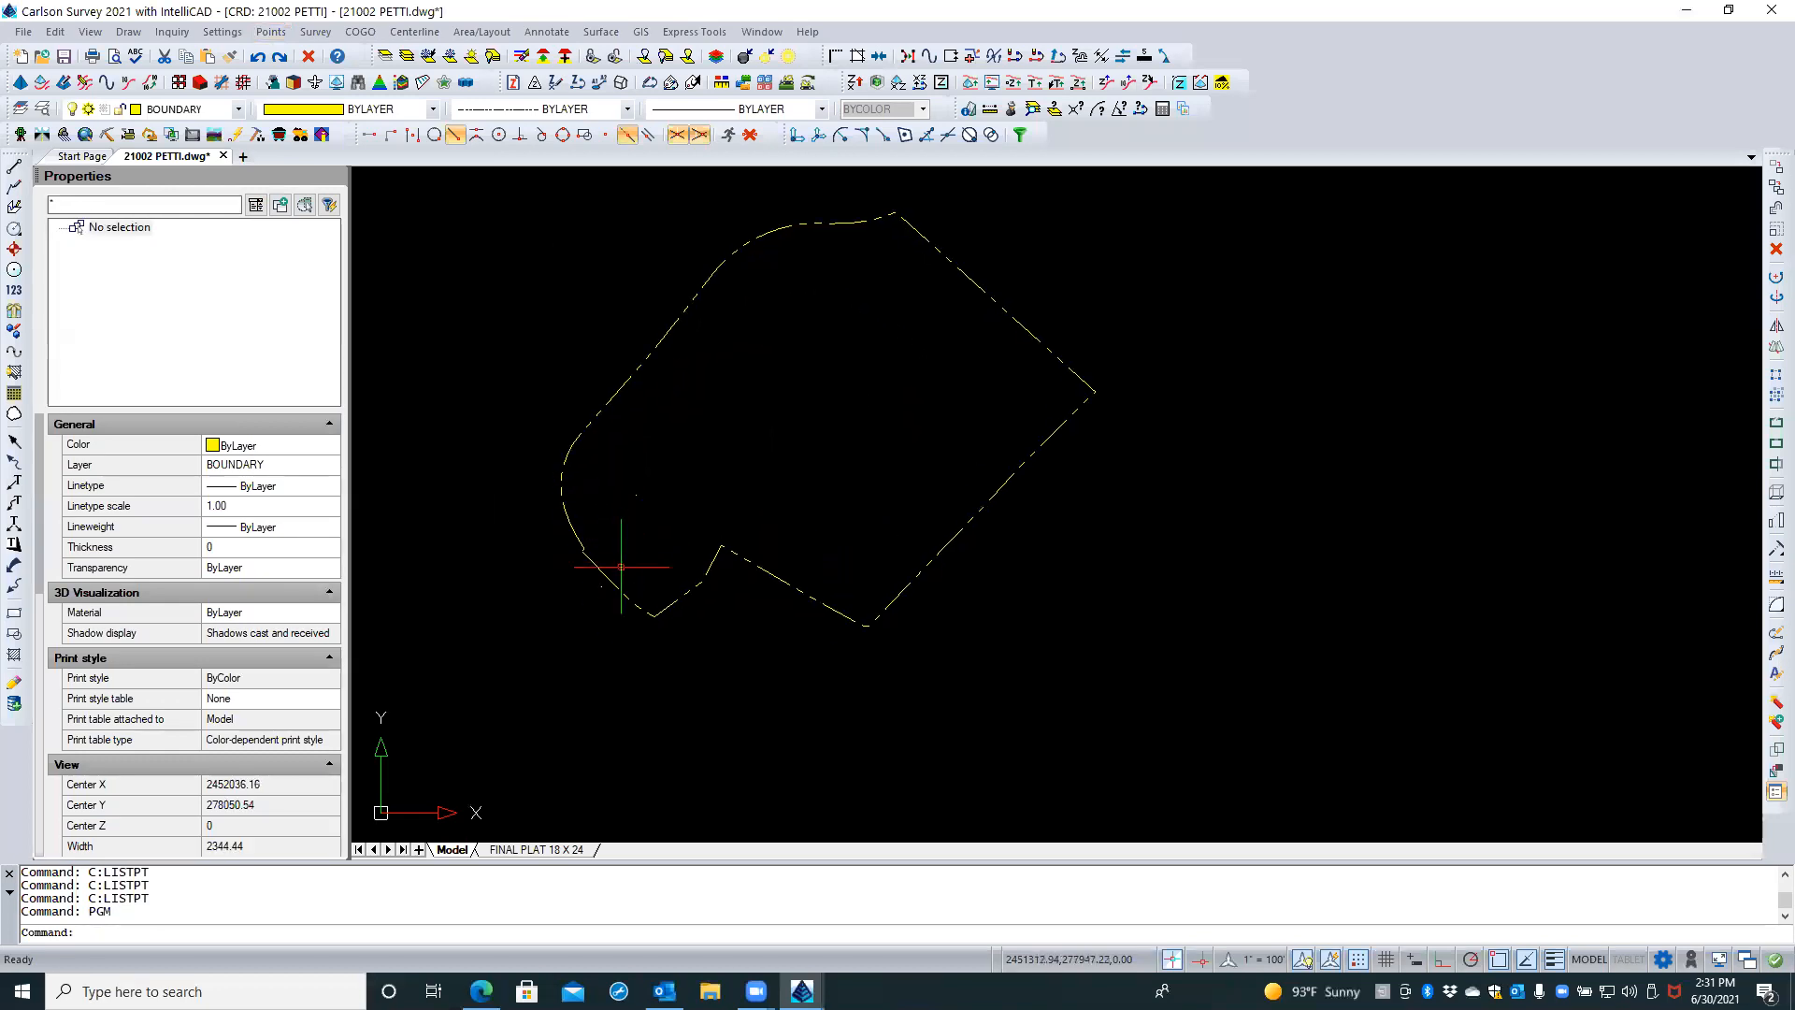
left_click(612, 580)
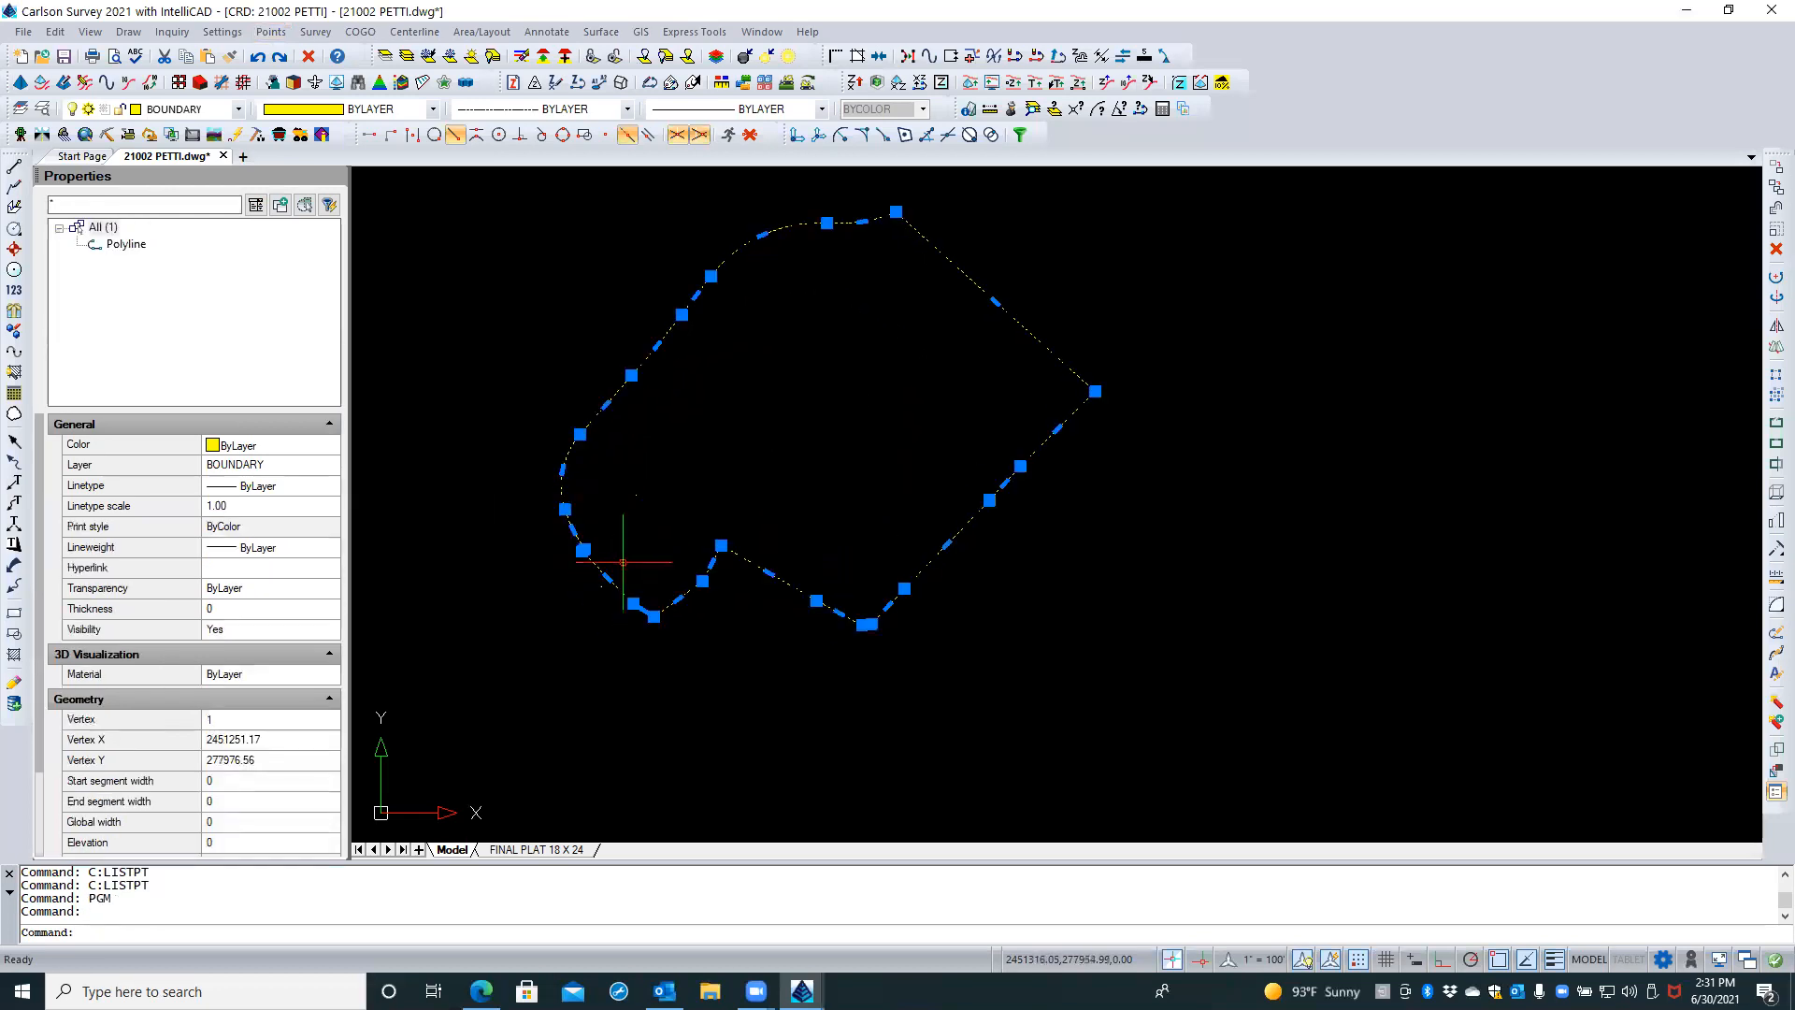
scroll(623, 562, "up", 3)
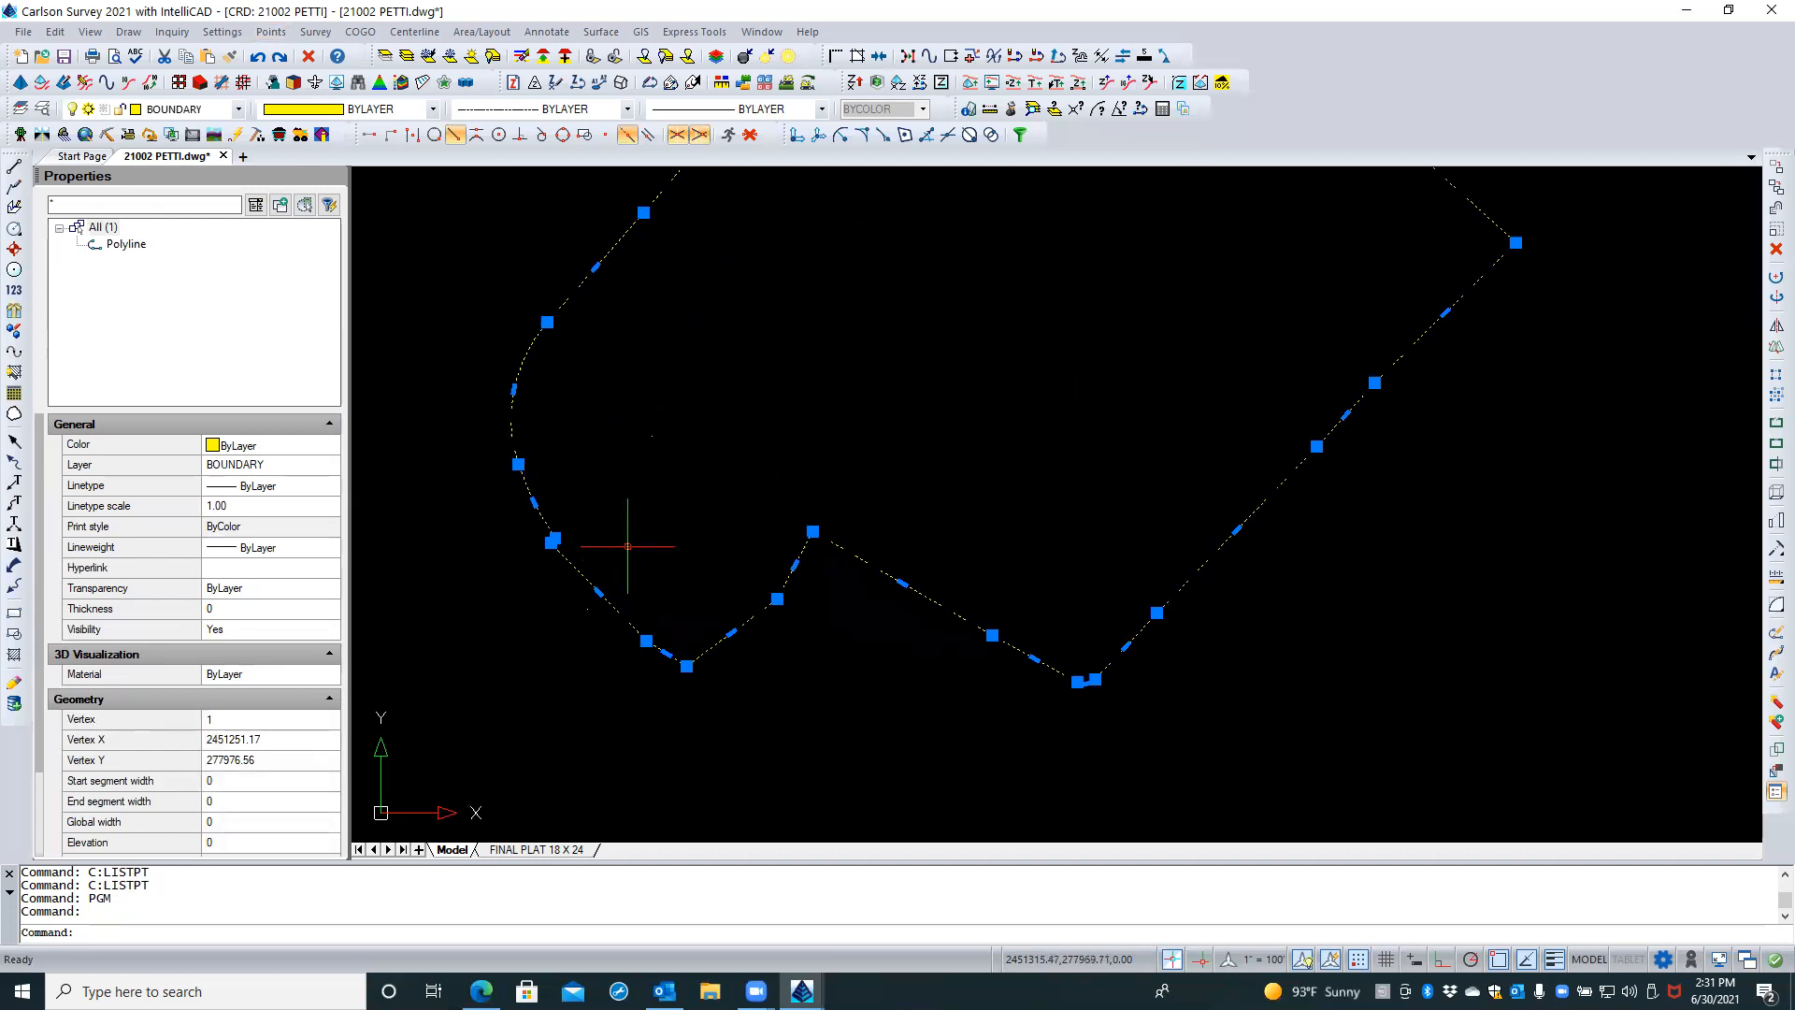
key("Escape")
key("Escape")
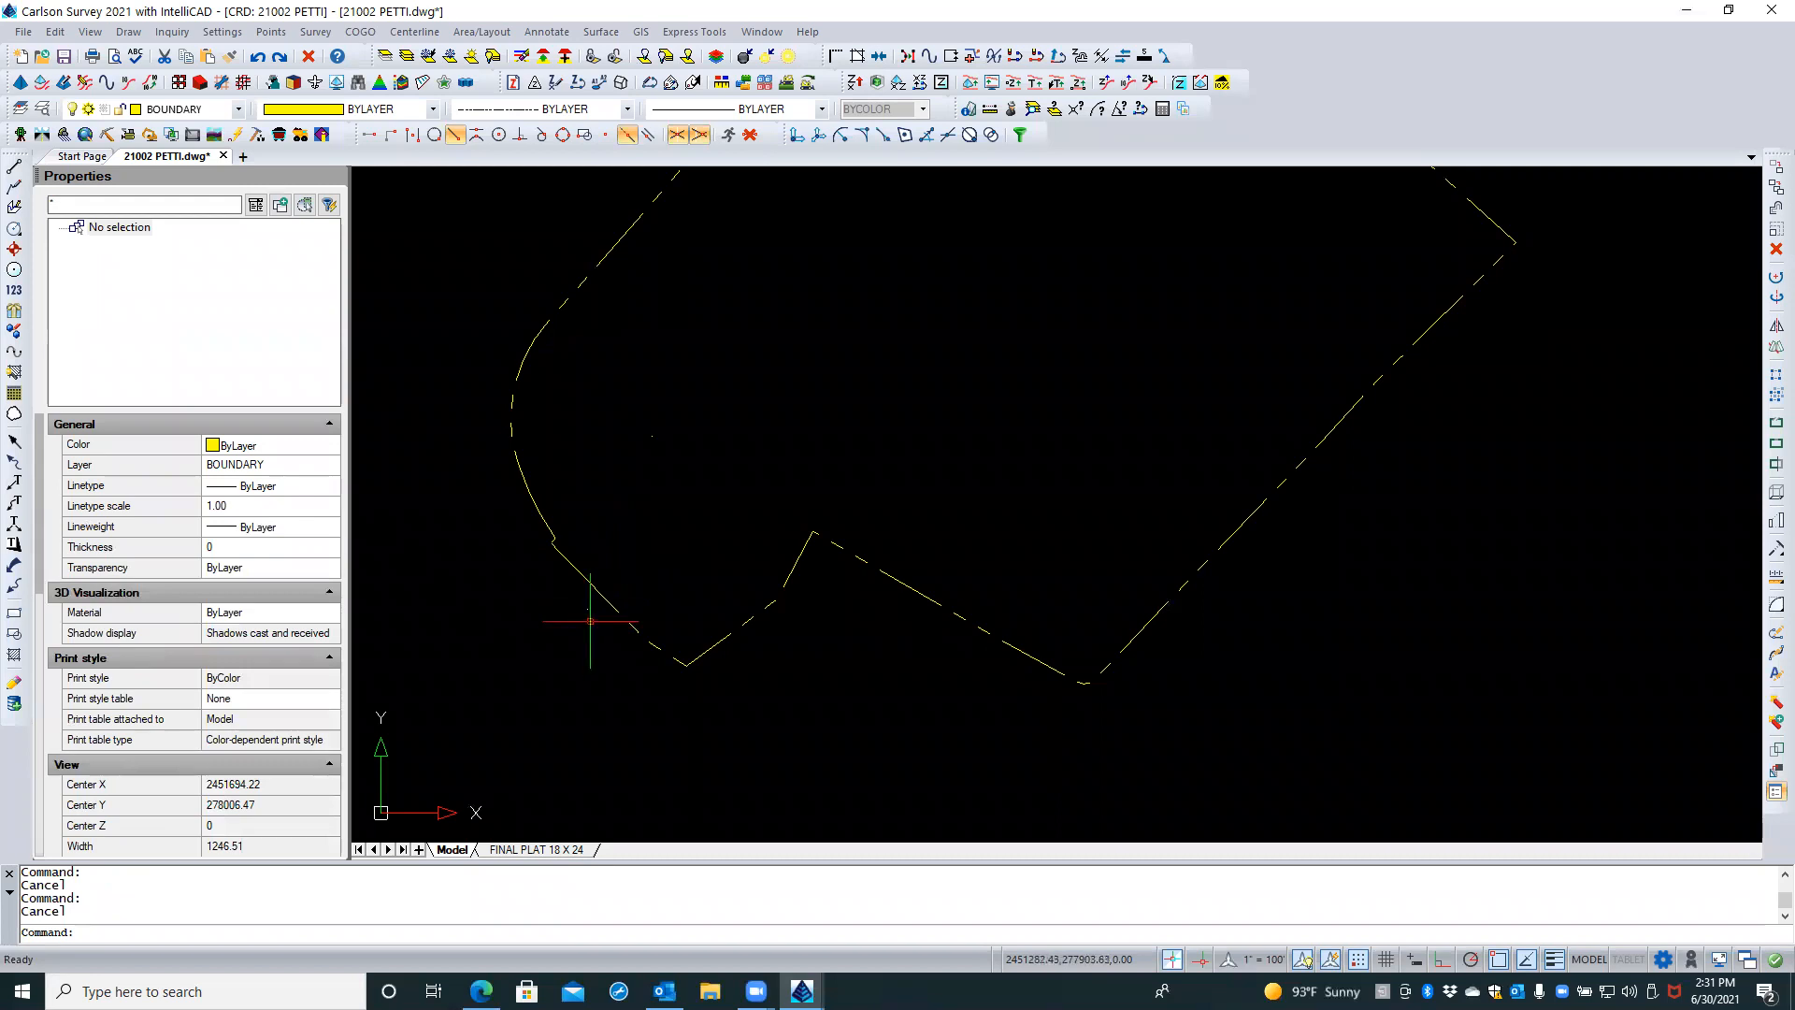
Select the tiny stray entity inside the western part of the boundary, examine its layer and geometry properties, and deselect it
left_click(687, 422)
left_click(595, 483)
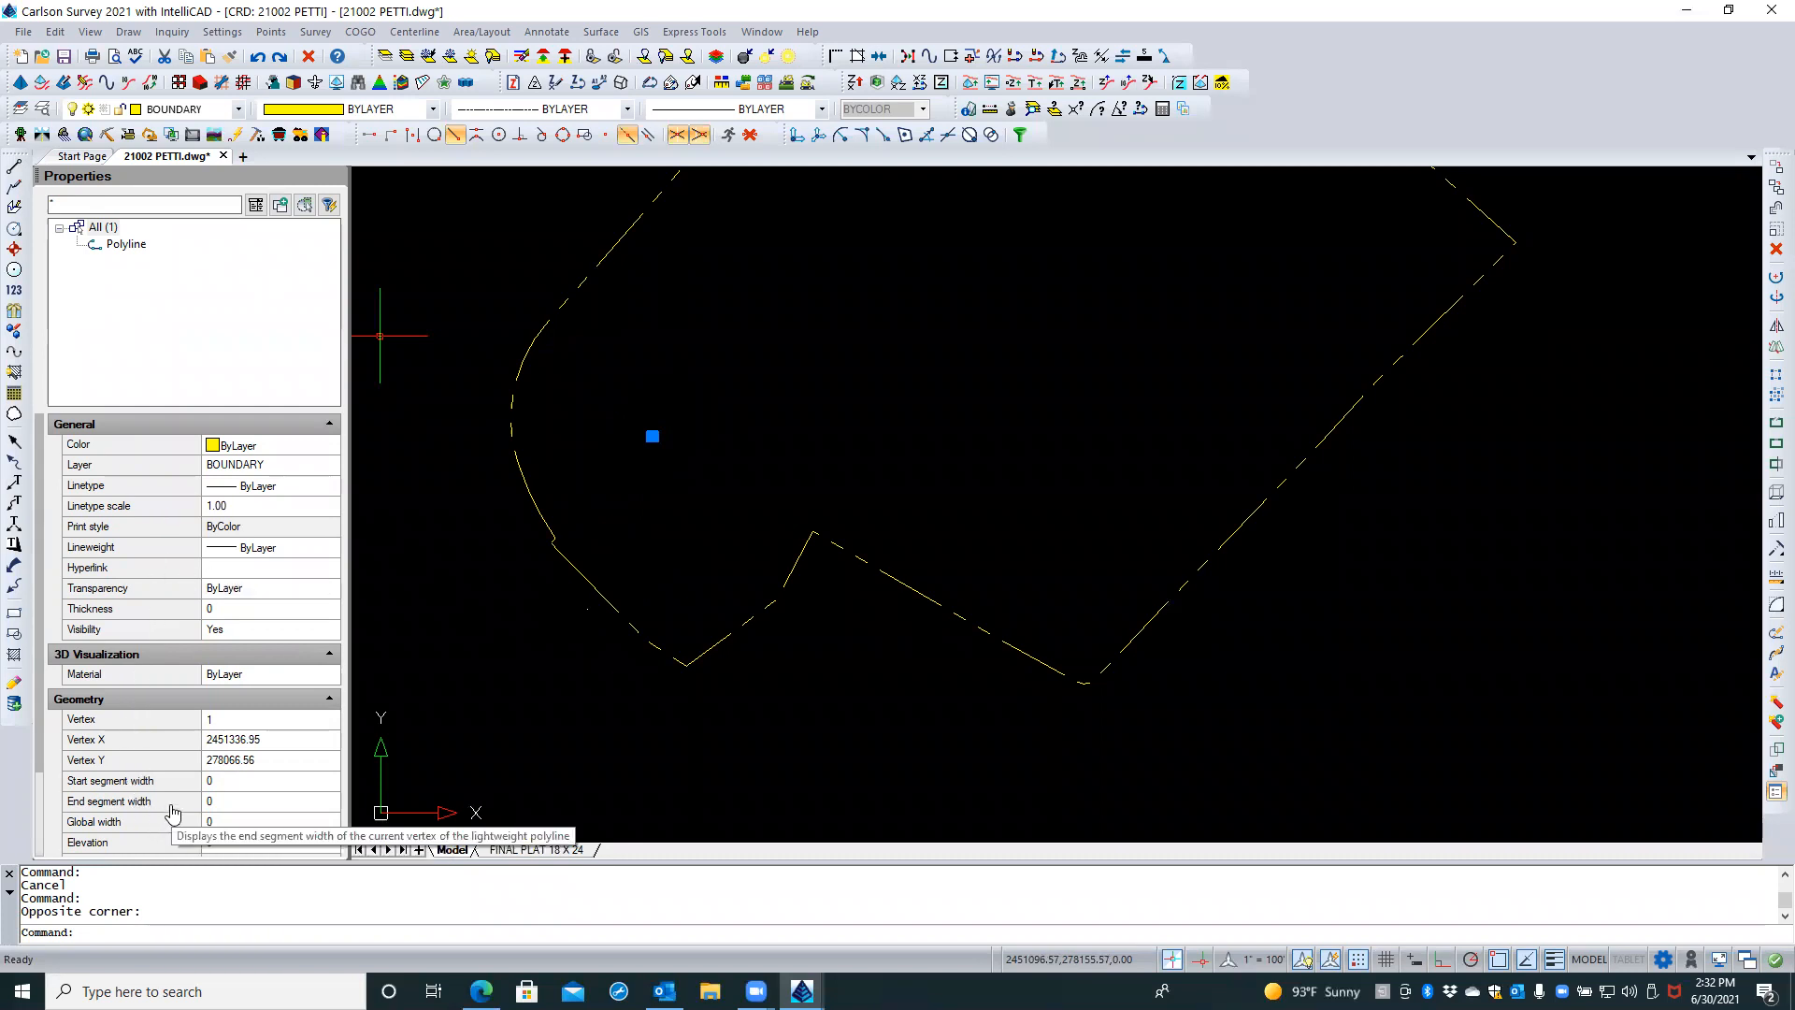
scroll(168, 784, "down", 2)
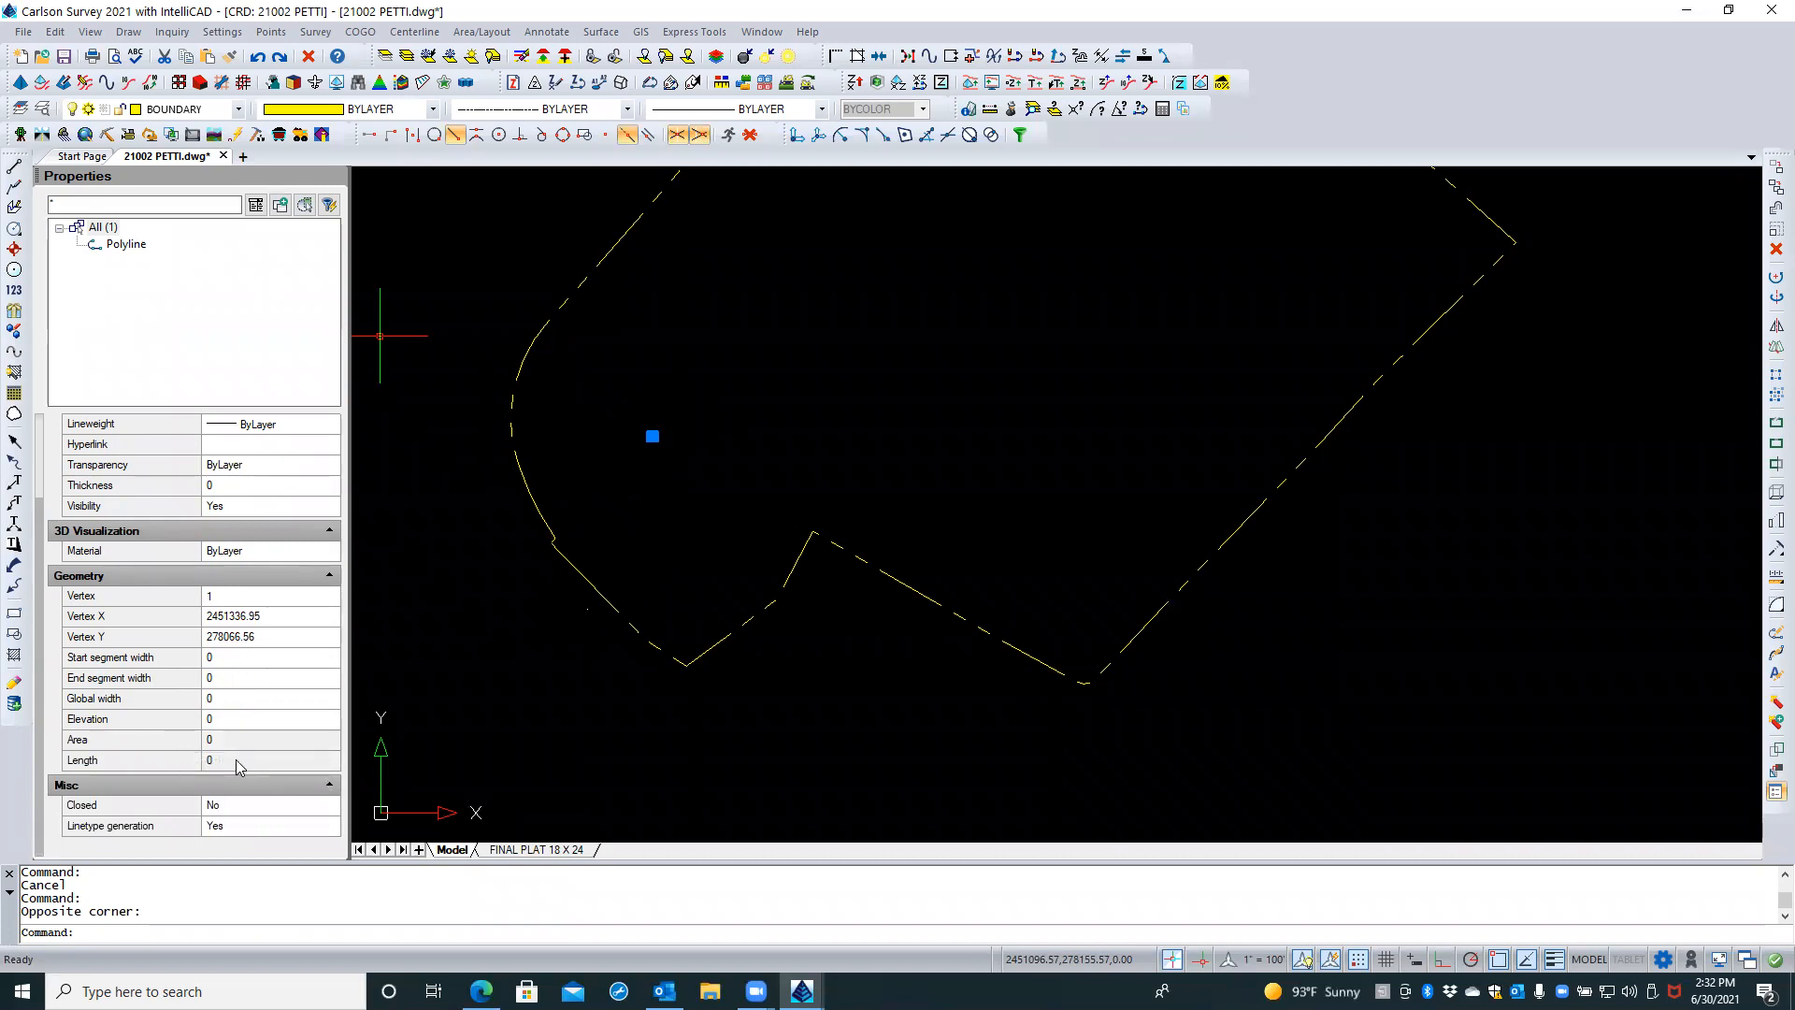
scroll(240, 767, "up", 2)
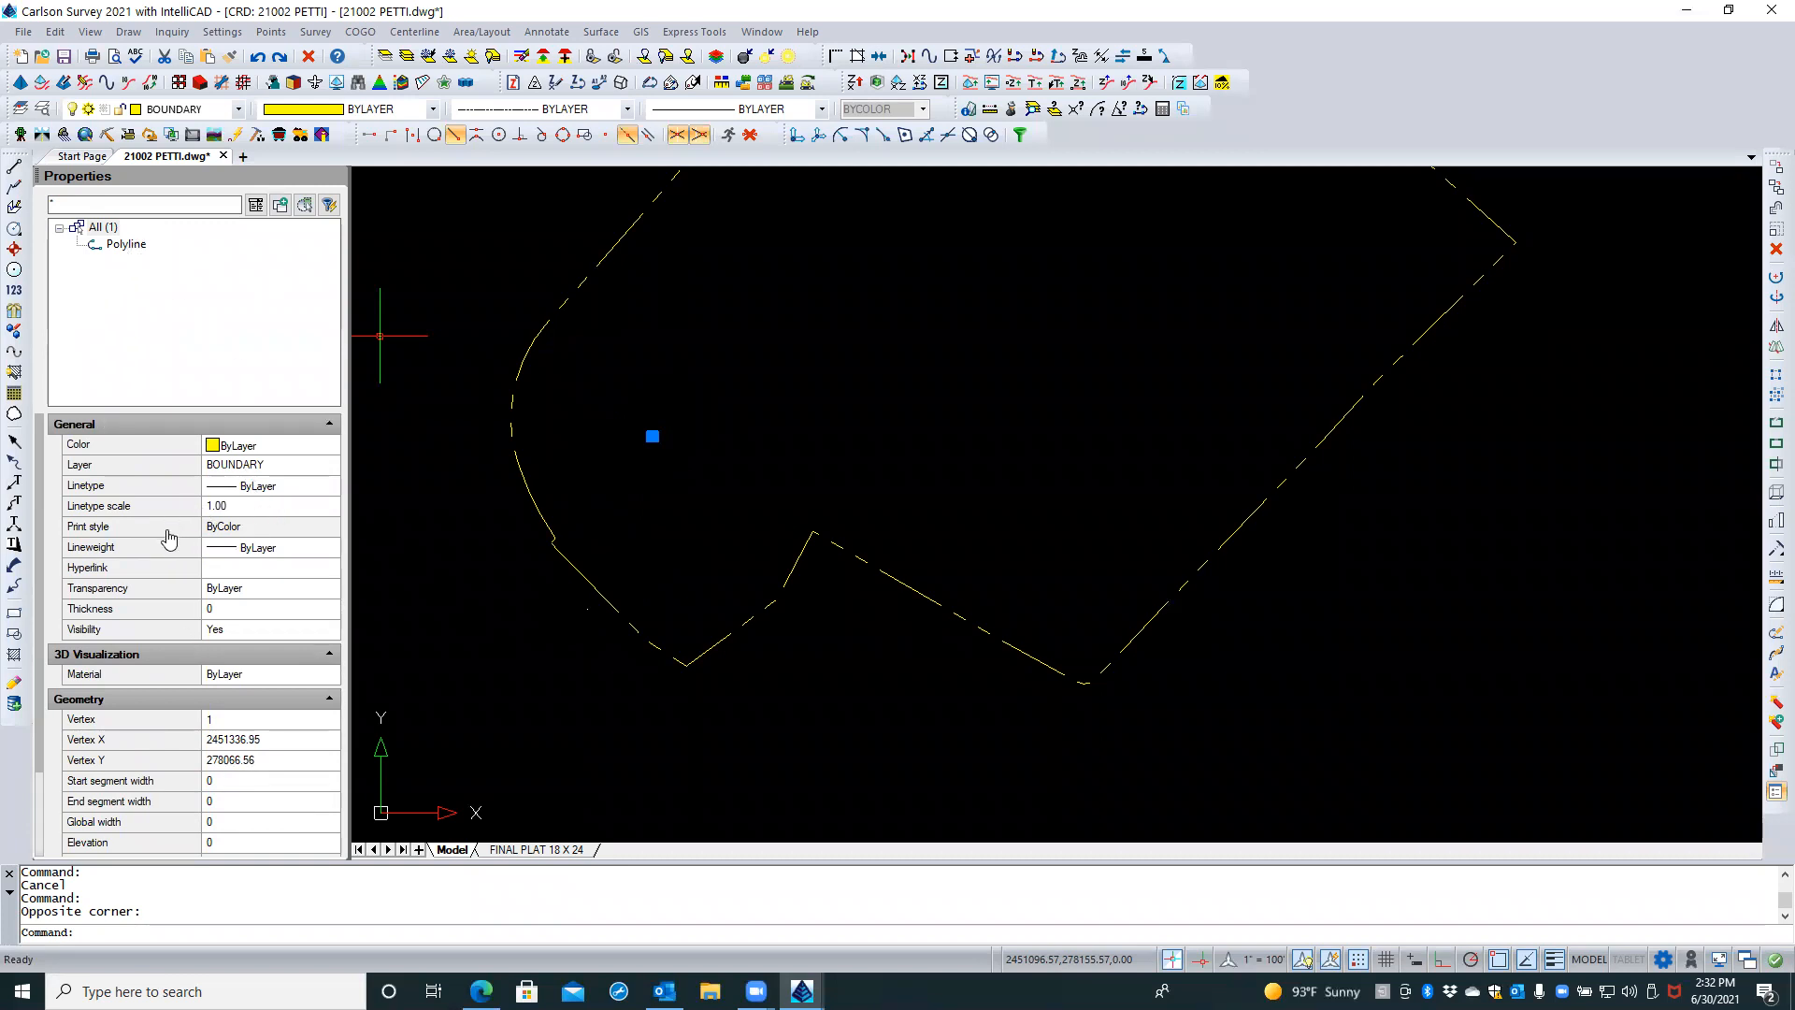
scroll(160, 581, "down", 2)
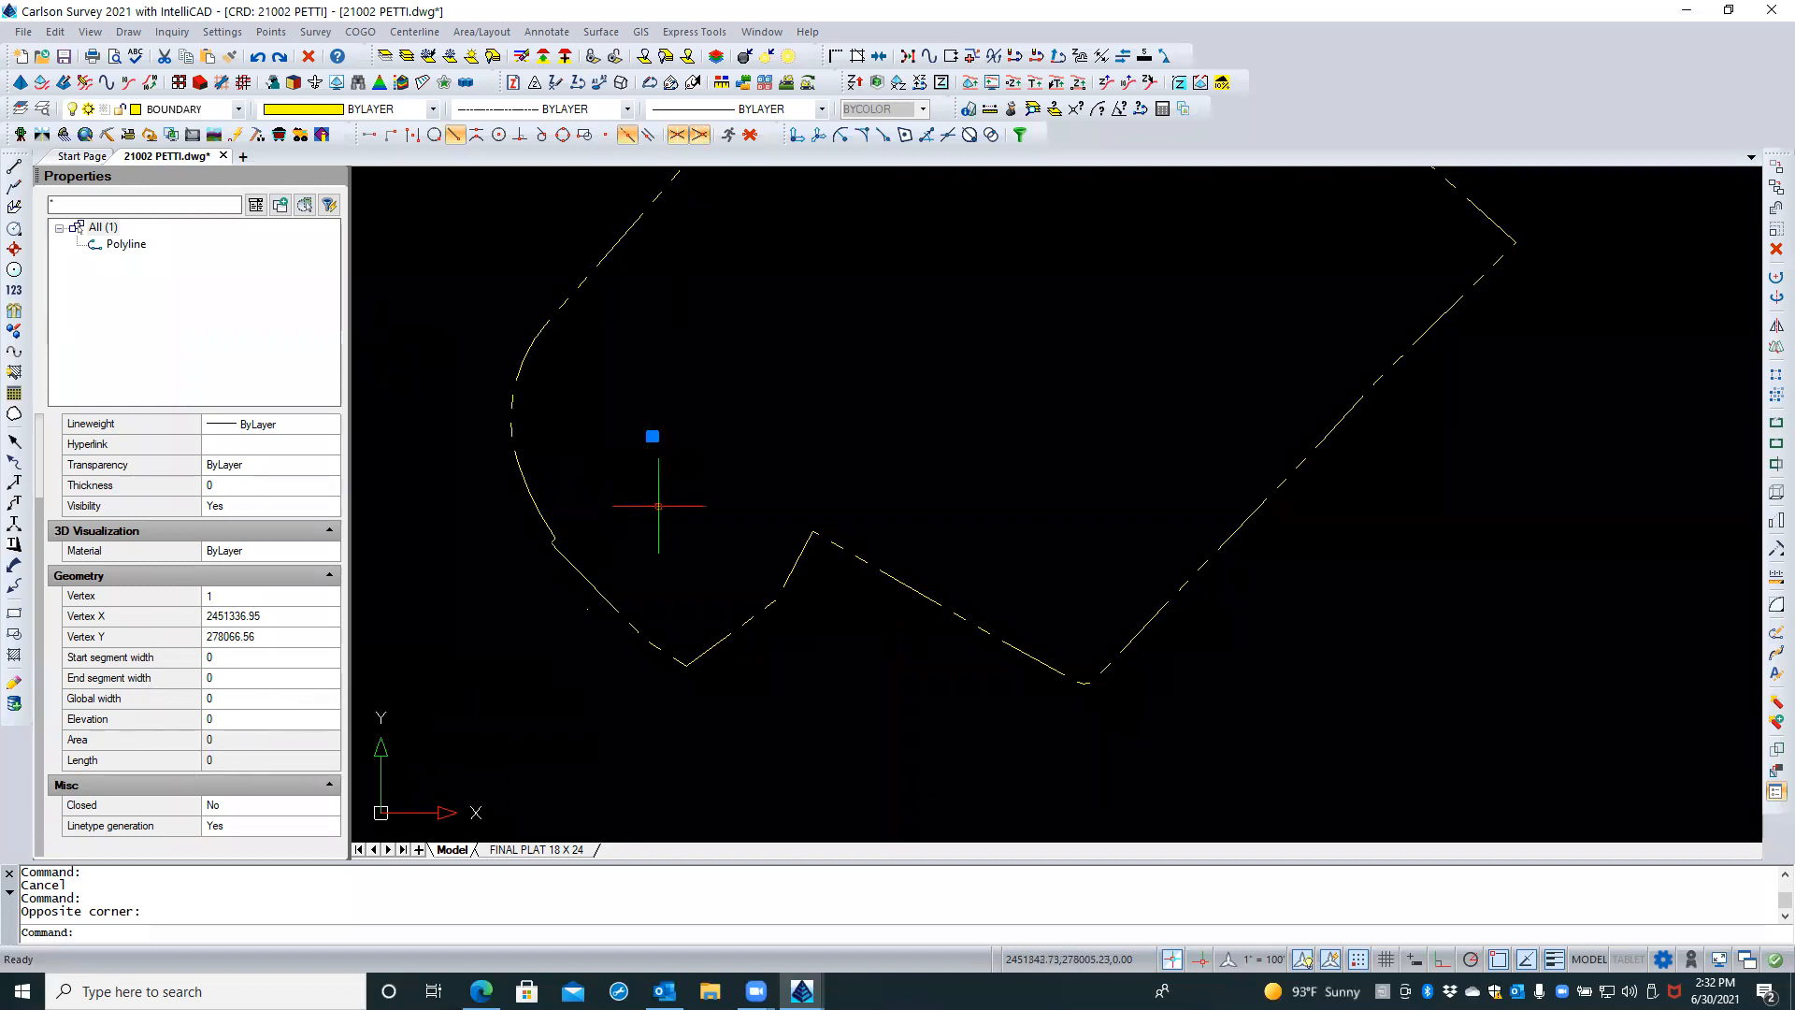
scroll(648, 482, "up", 1)
key("Escape")
key("Escape")
Select the tiny stray entity just outside the southwestern boundary and examine its layer, coordinates and length
left_click(581, 652)
left_click(548, 619)
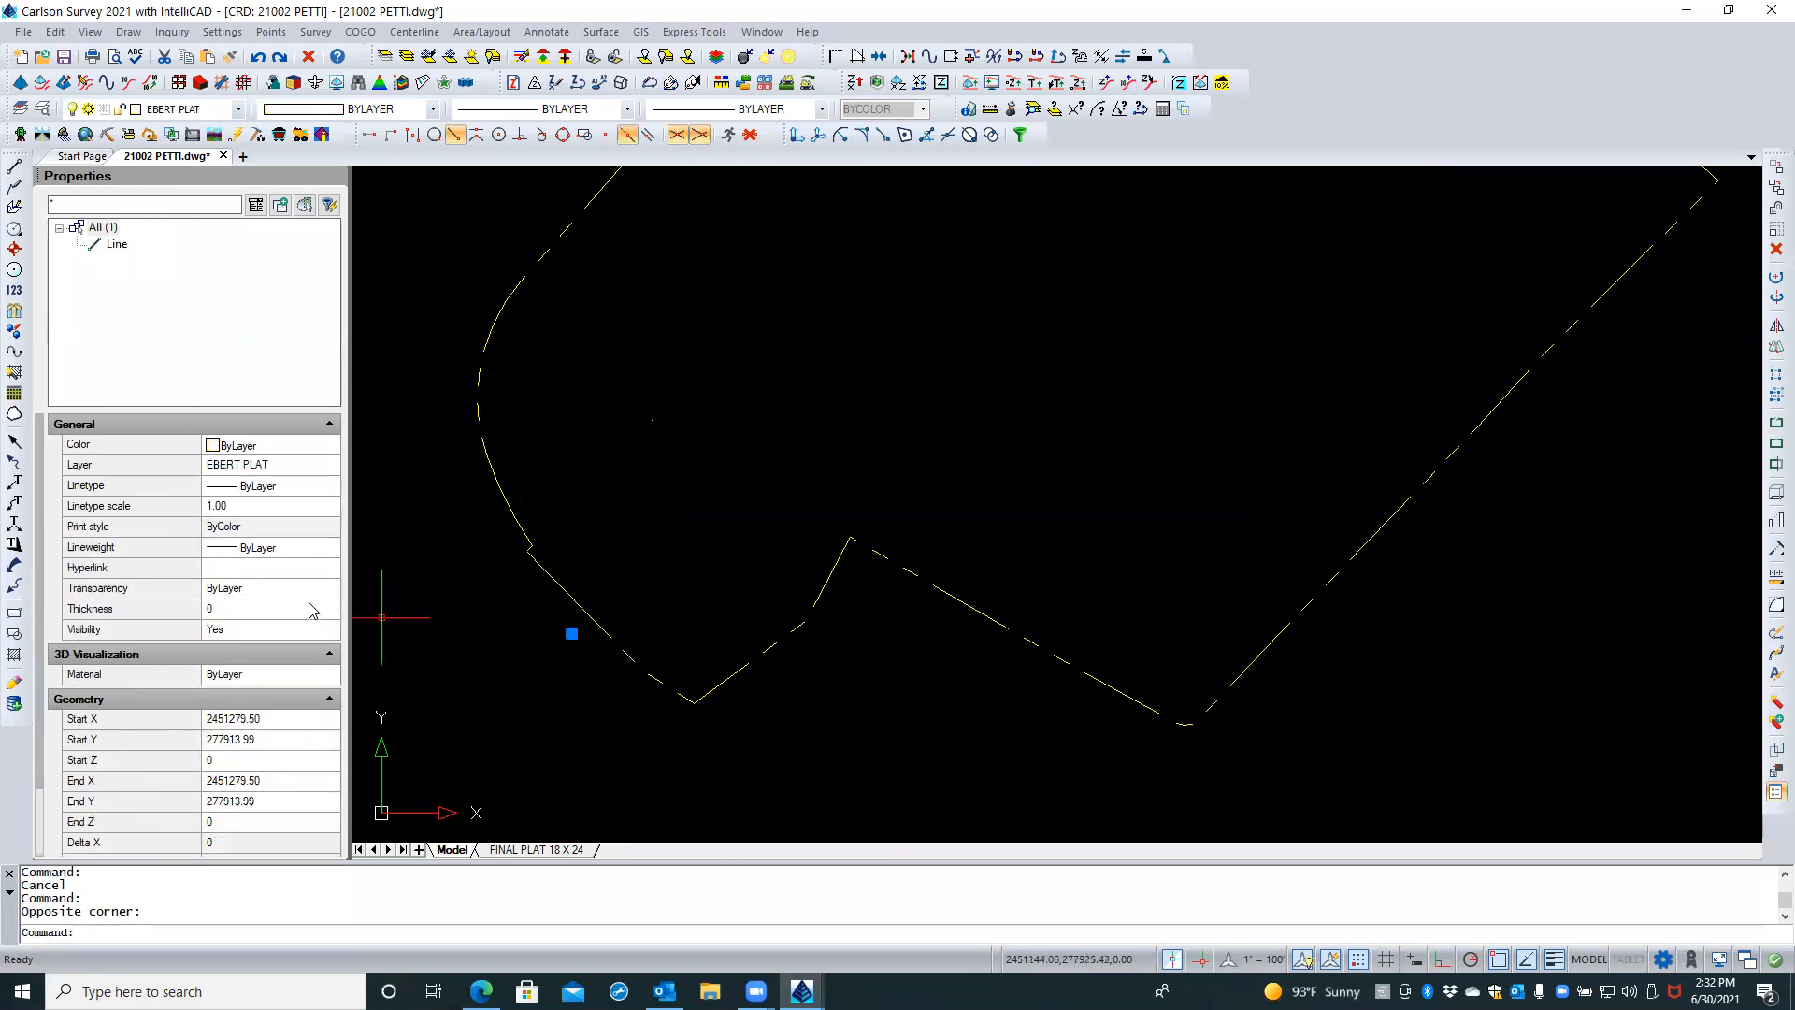
scroll(312, 610, "down", 2)
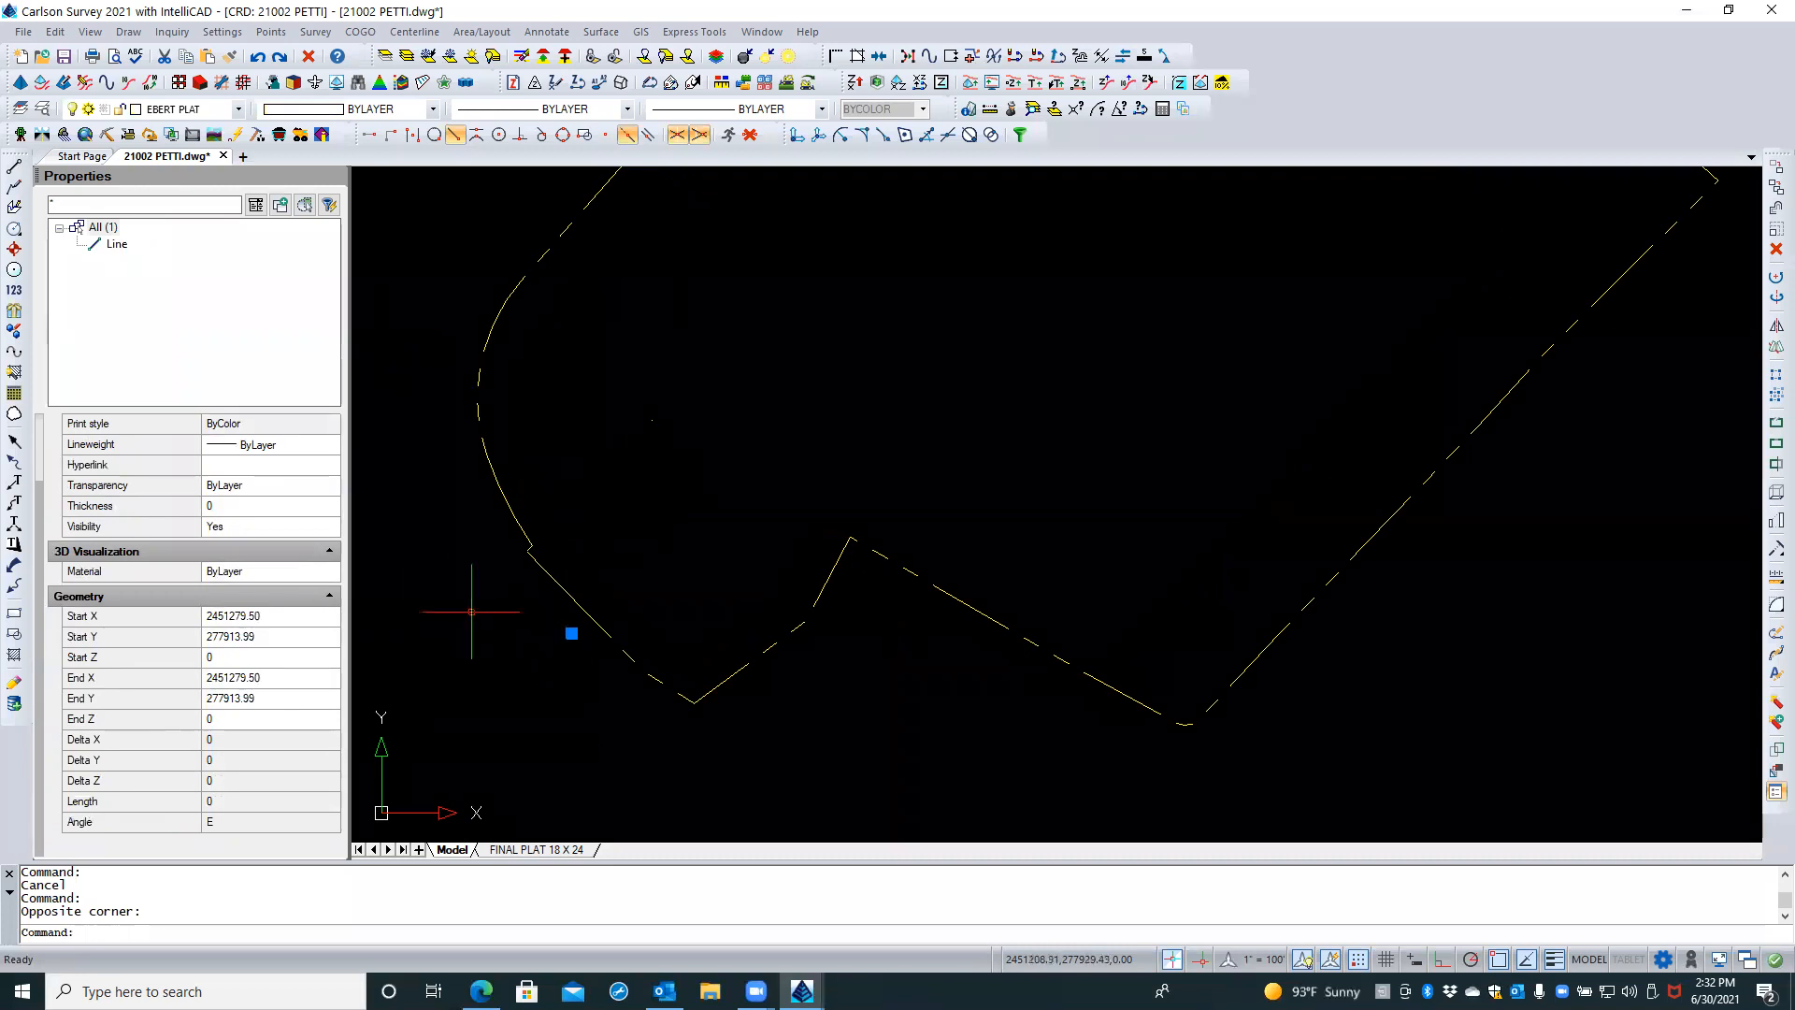
Try to grip-stretch the stray line outside the southwestern boundary, and undo the grip edit
left_click(571, 633)
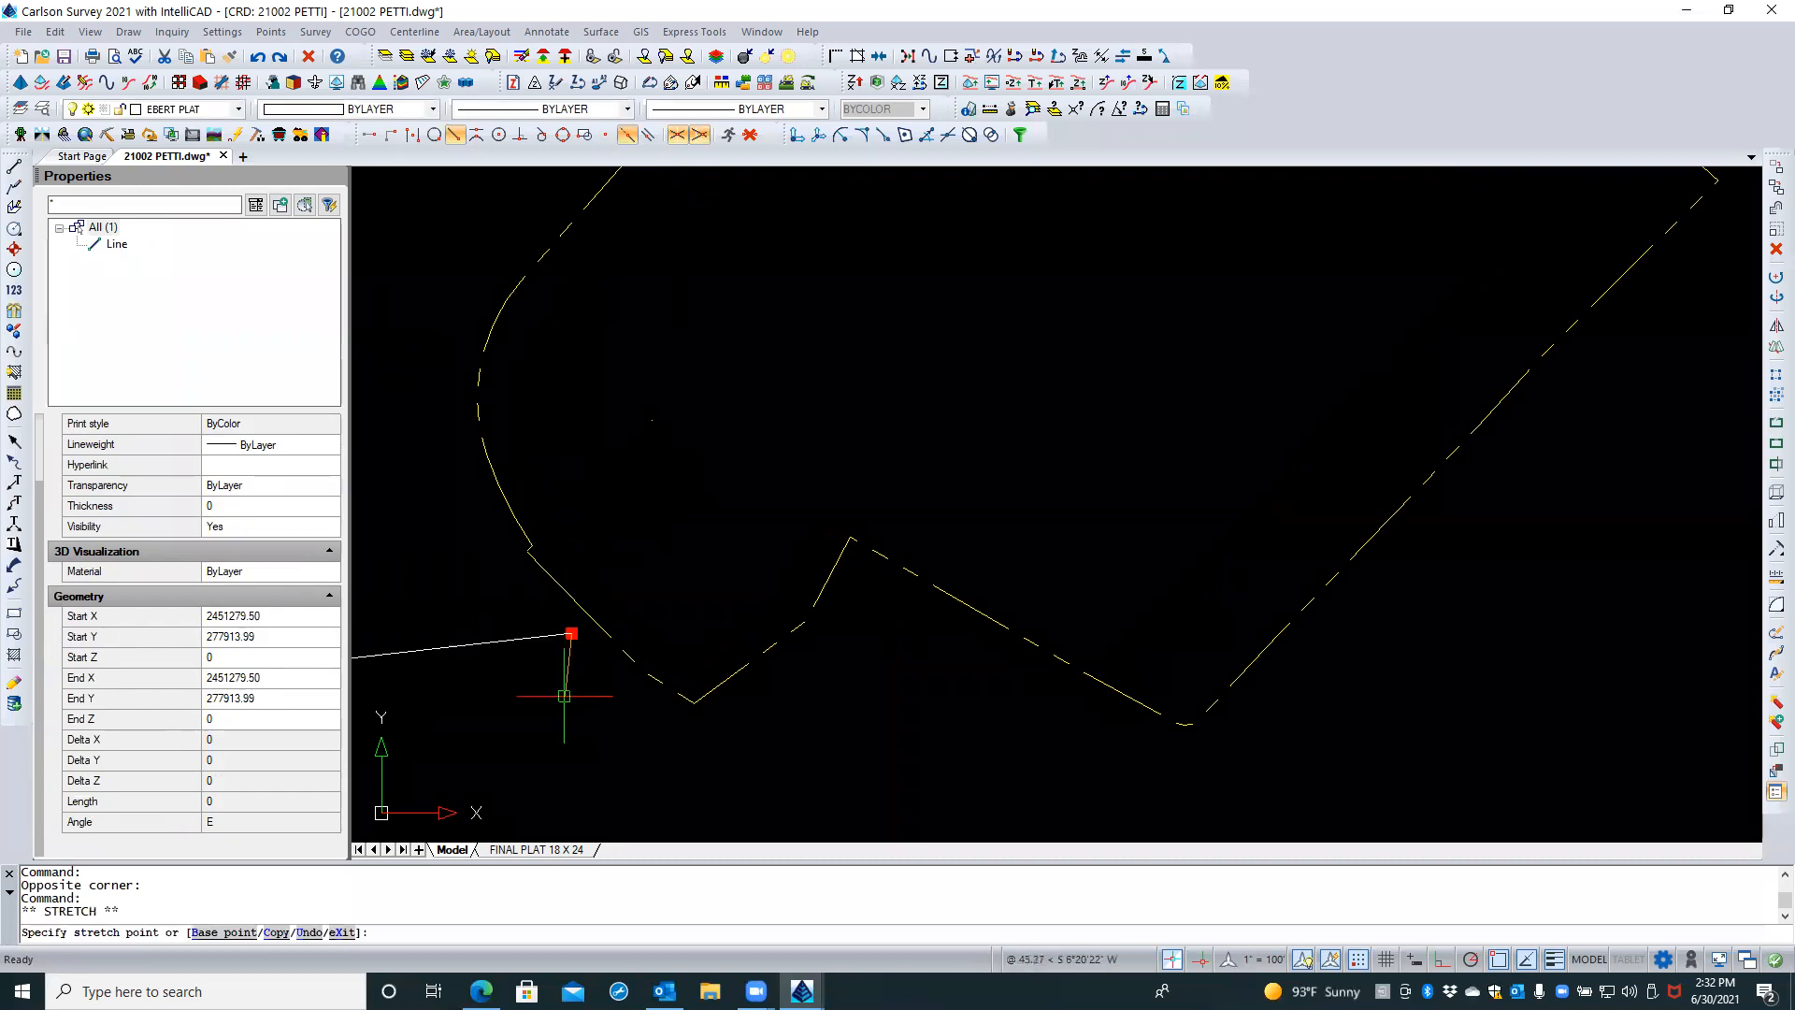
key("Escape")
key("Escape")
scroll(679, 619, "down", 4)
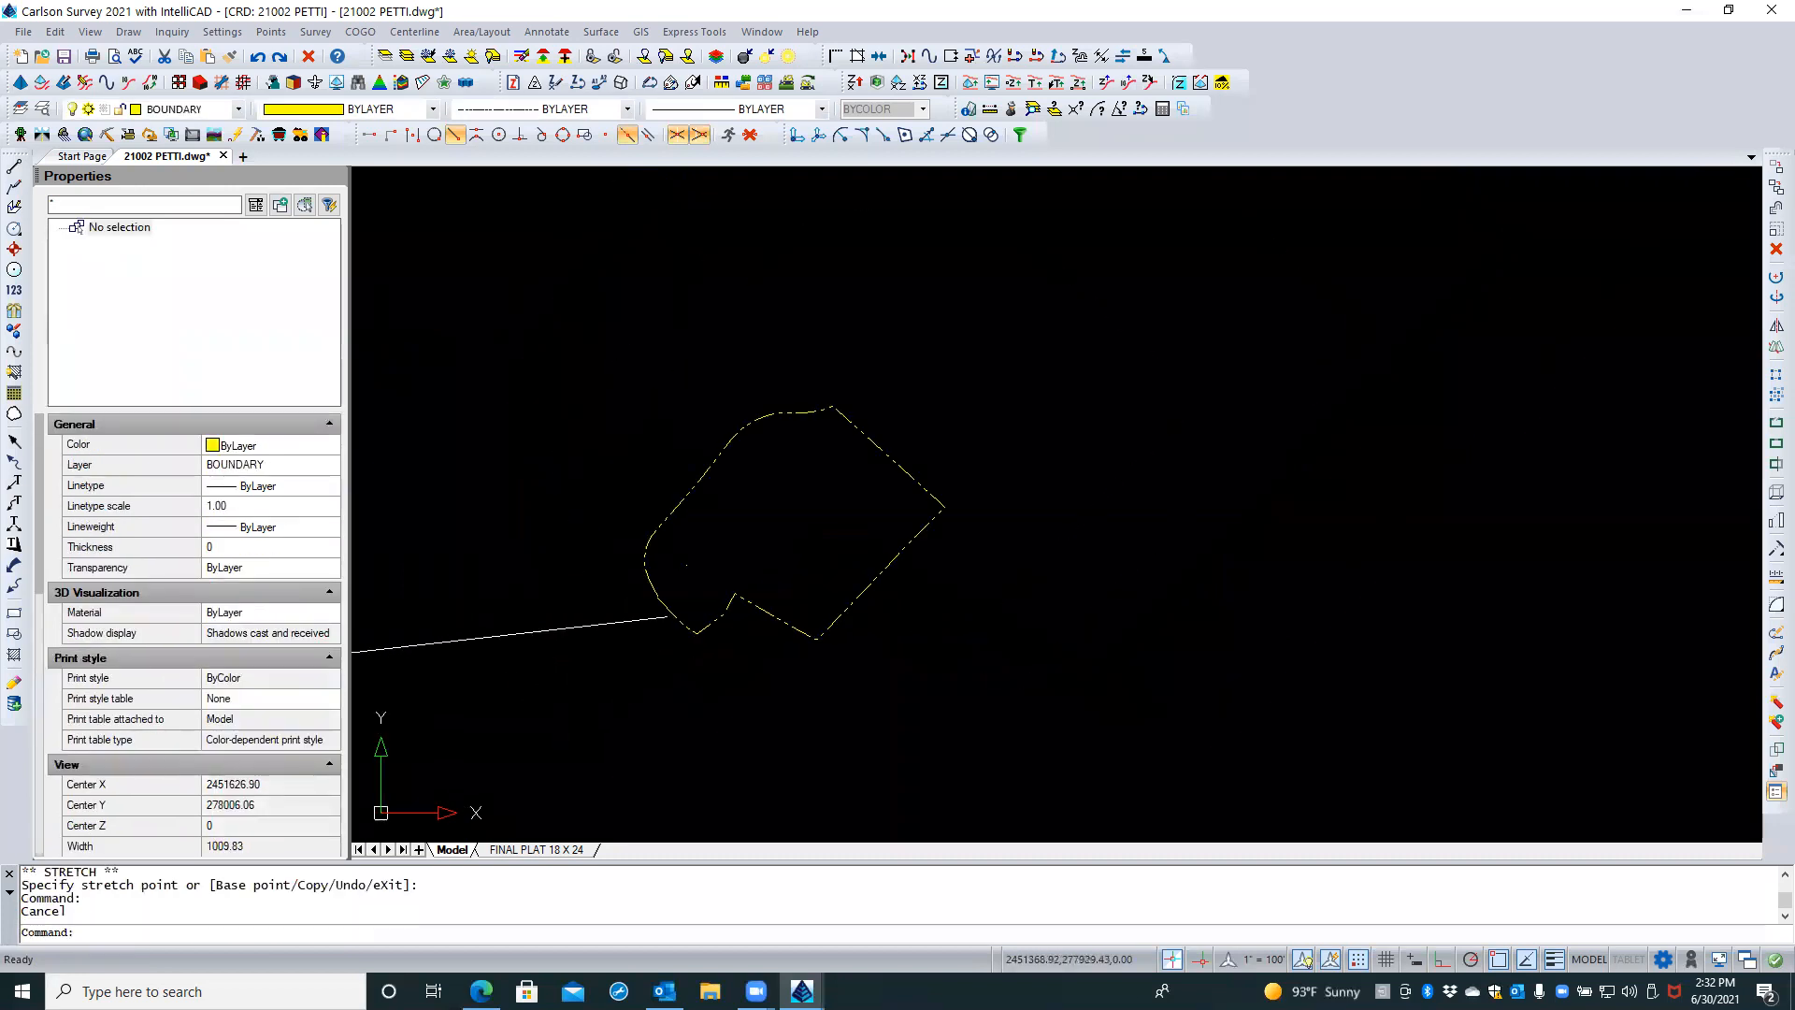
left_click(647, 619)
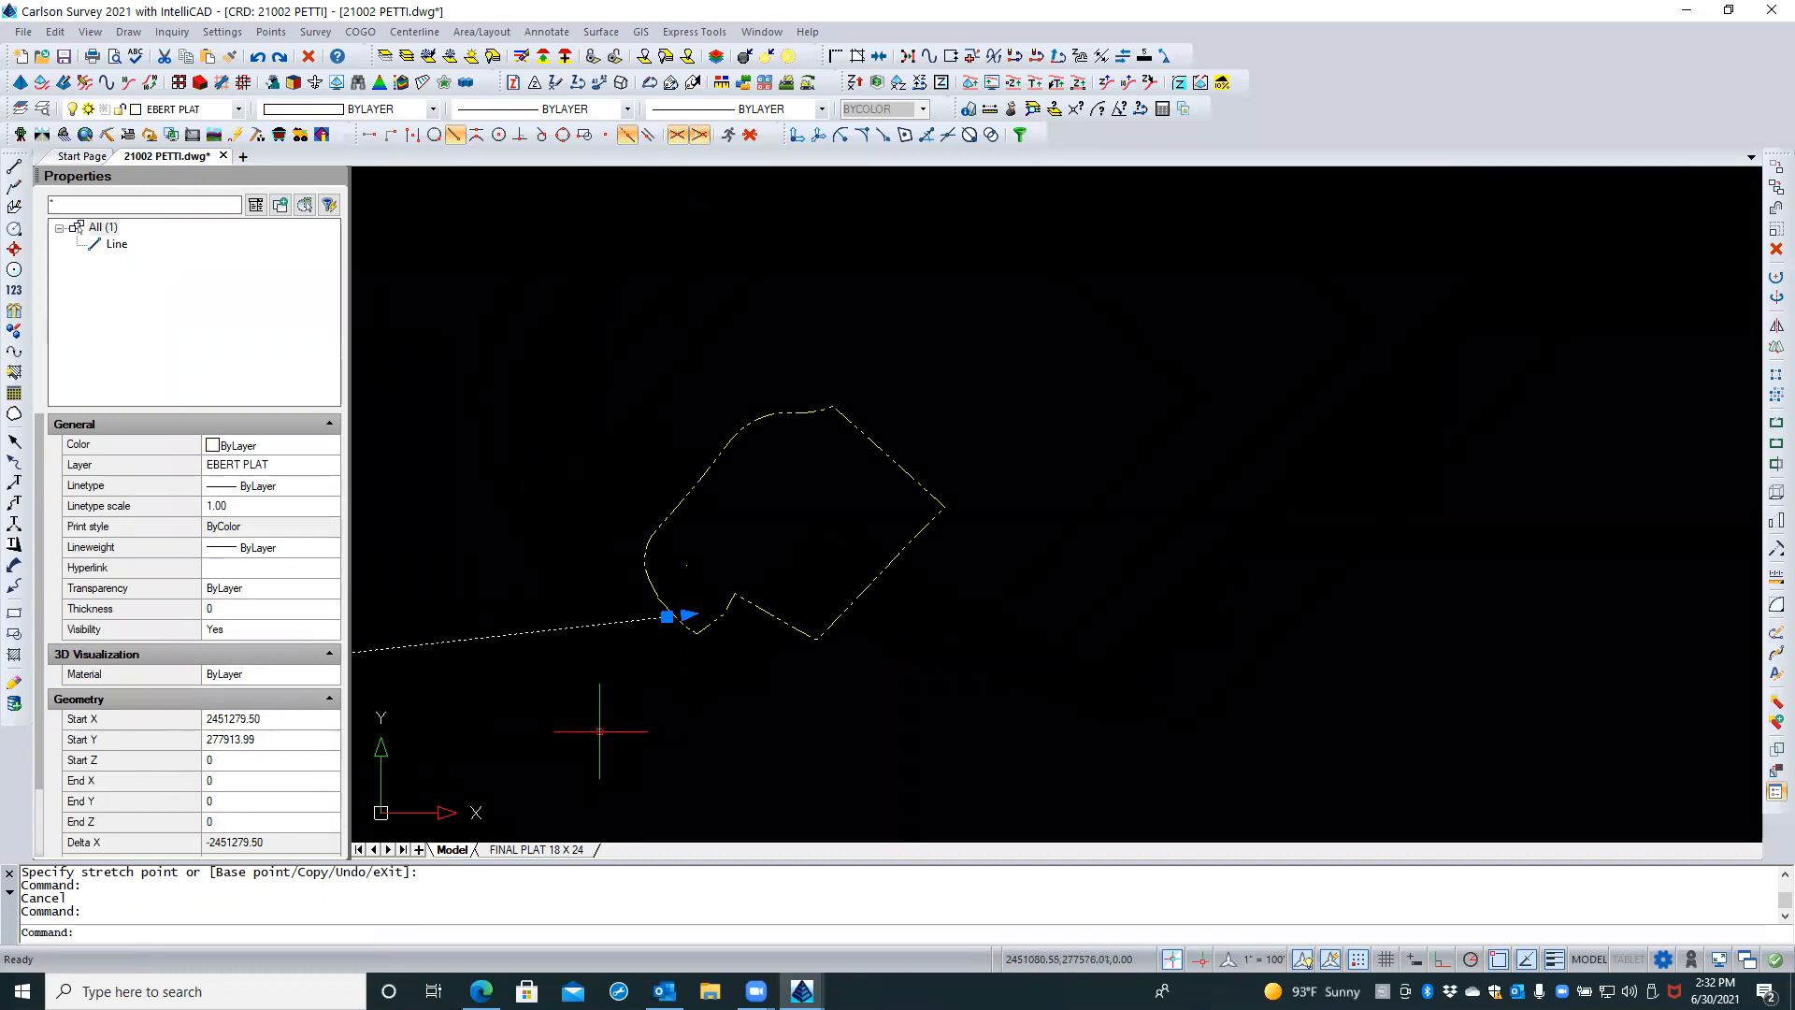
key("Escape")
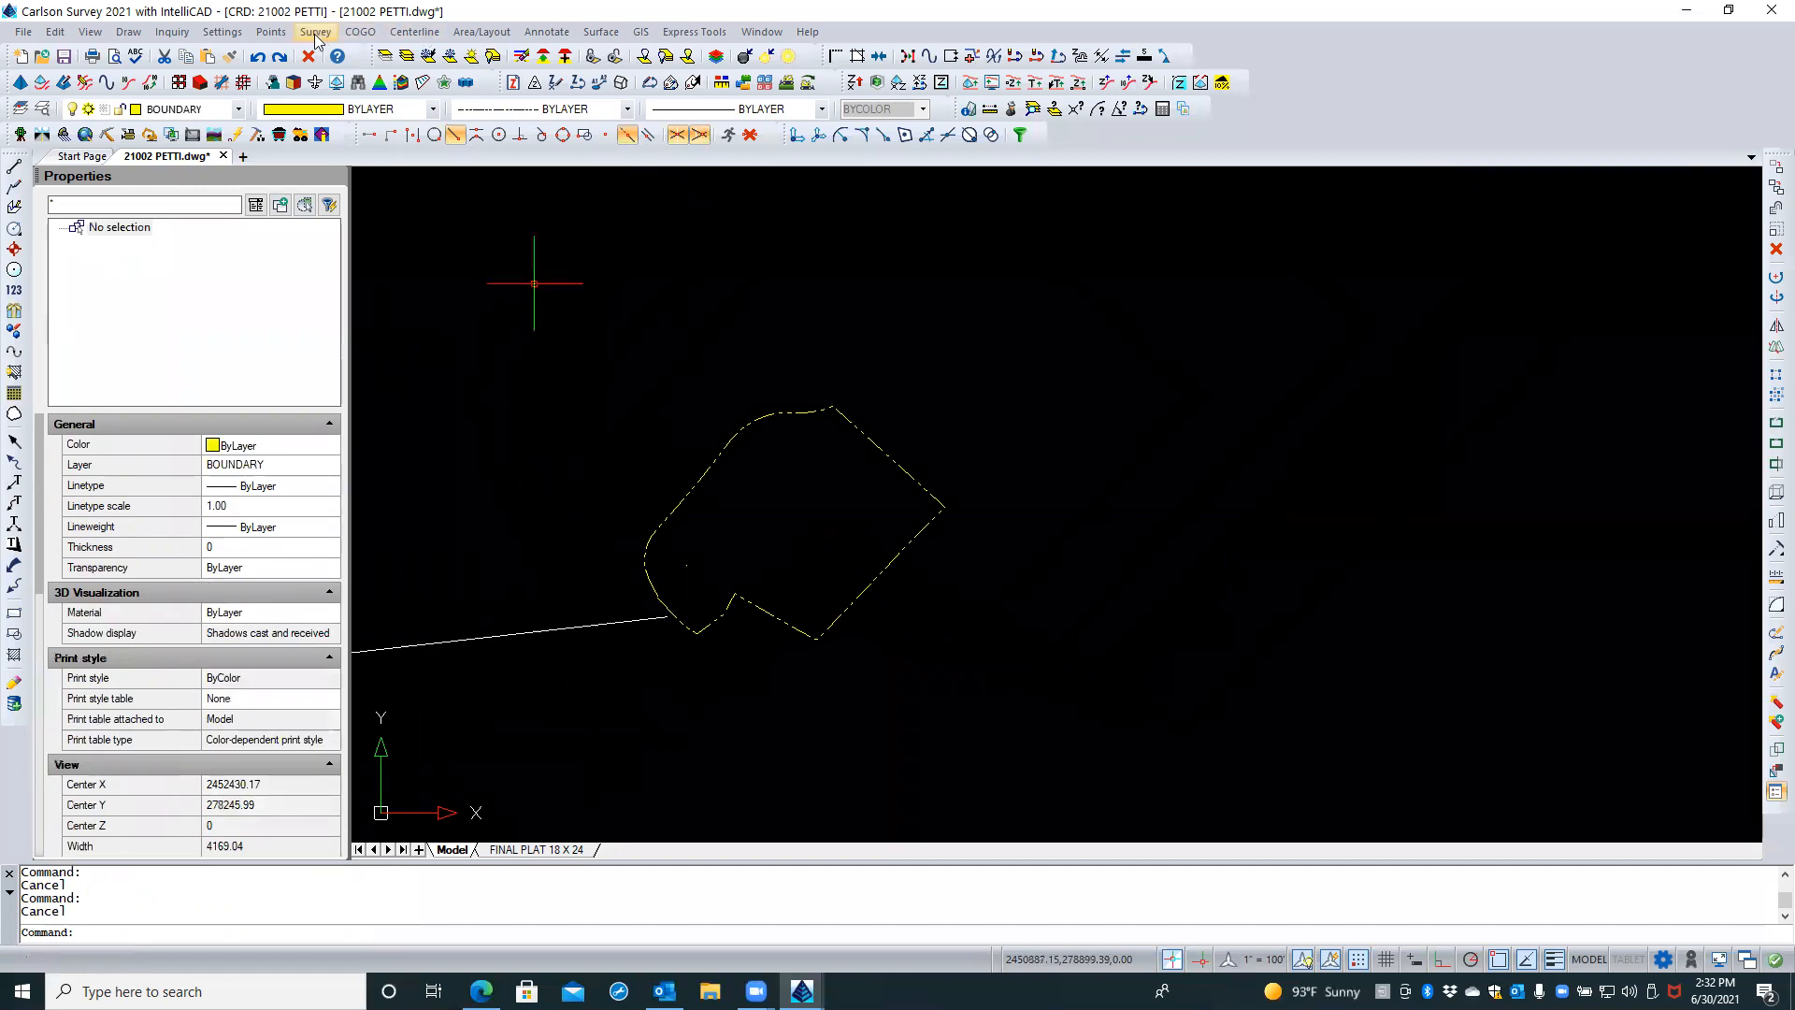
left_click(259, 57)
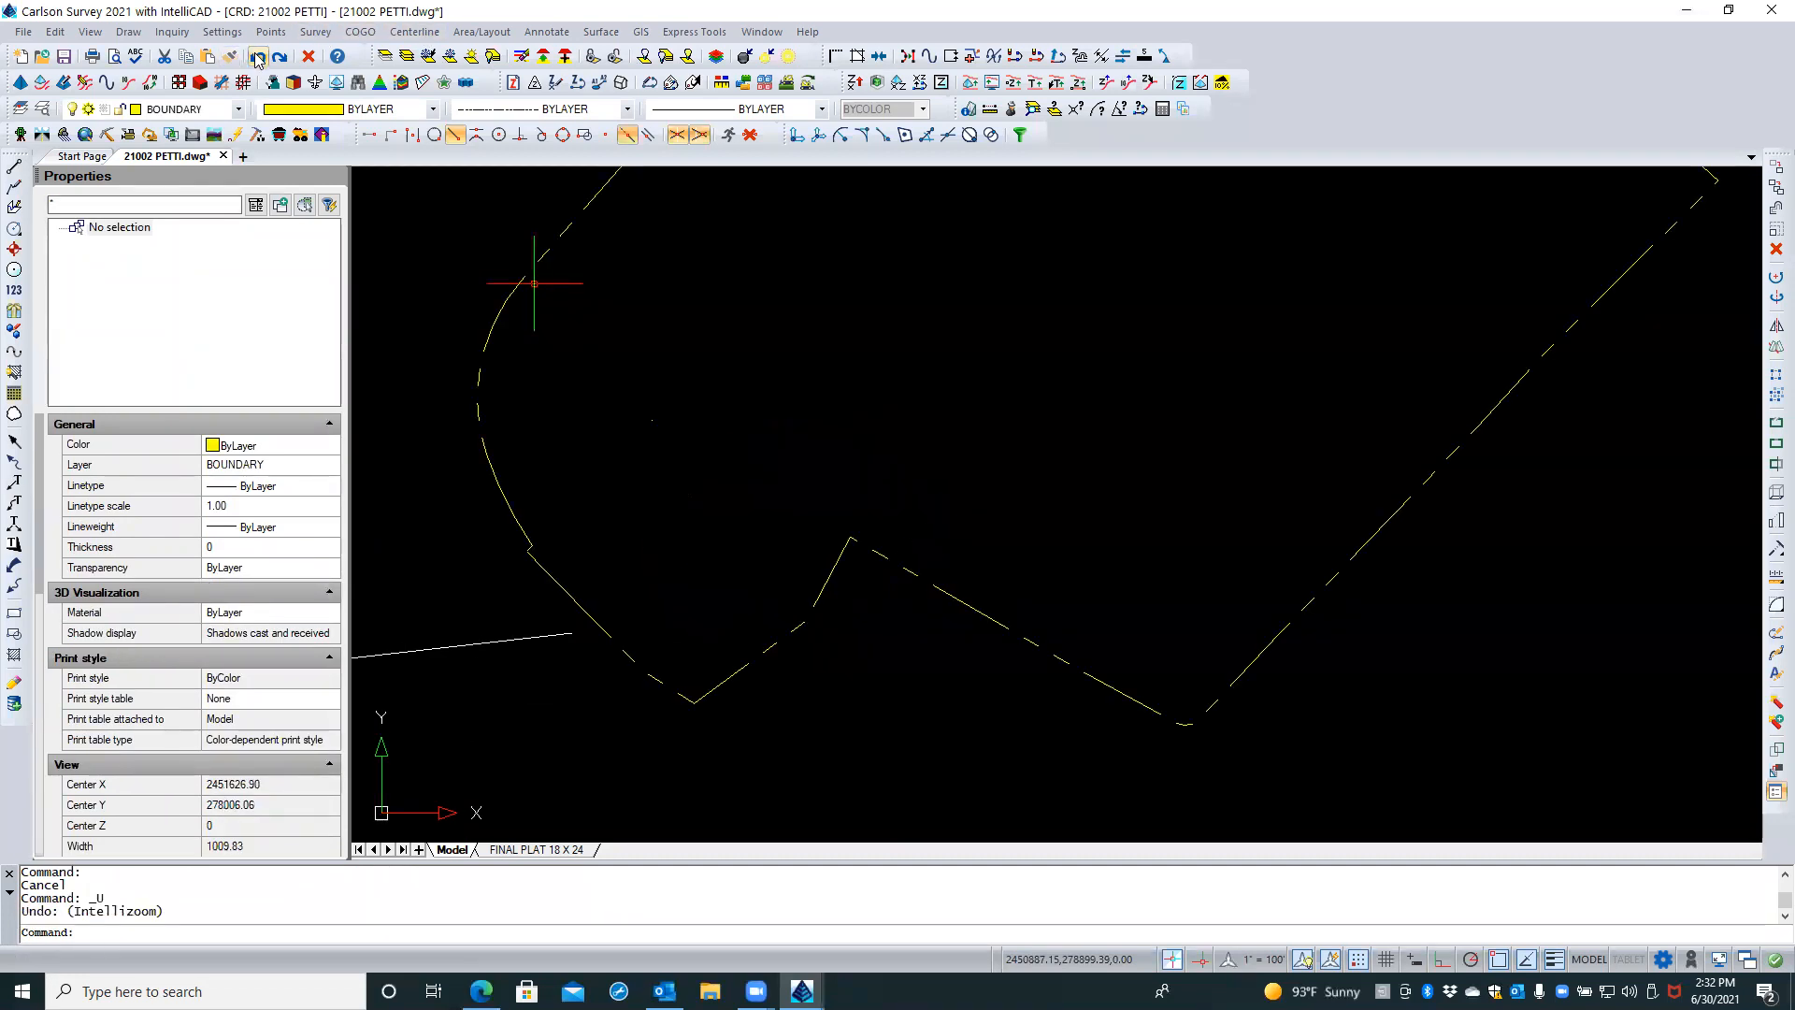
left_click(258, 57)
Run Drawing Cleanup on the entire drawing with only Remove Zero Length and Fragment Linework enabled at a 0.00100 cutoff, and close the report
scroll(761, 489, "down", 3)
scroll(763, 473, "down", 3)
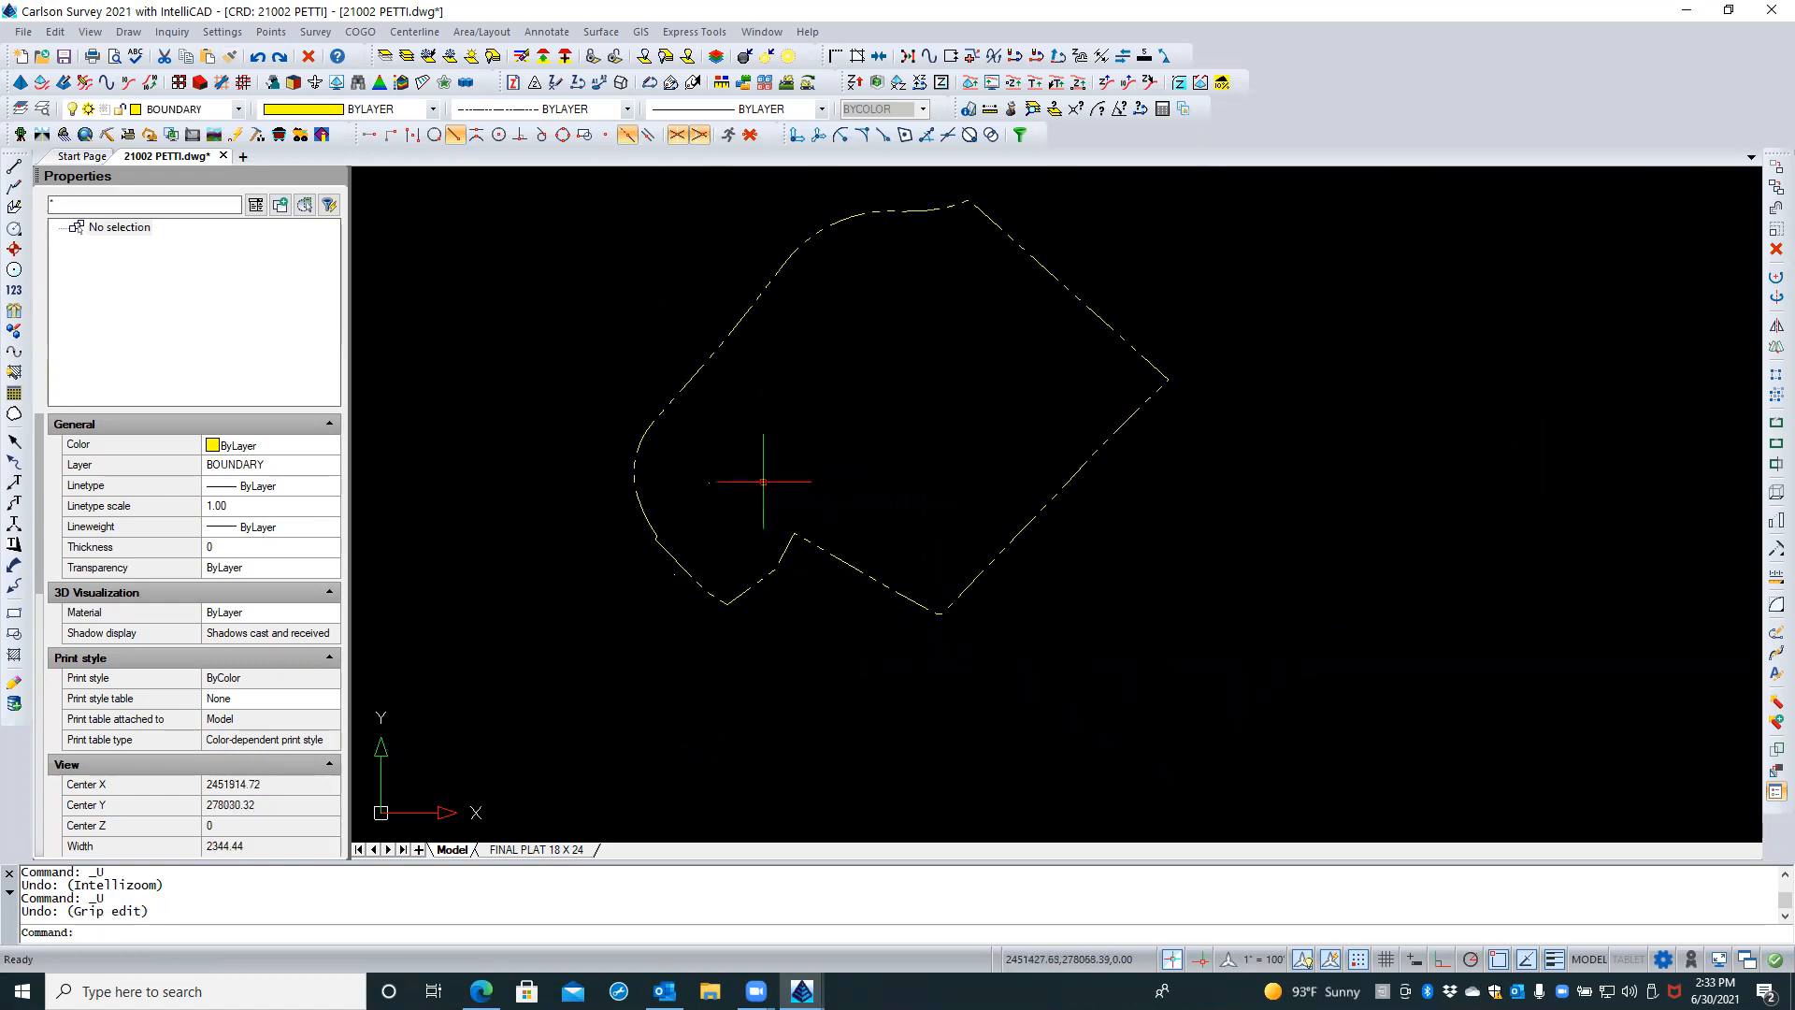
mouse_move(770, 481)
middle_mouse_down()
mouse_move(725, 509)
mouse_move(752, 529)
middle_mouse_up()
scroll(754, 523, "down", 2)
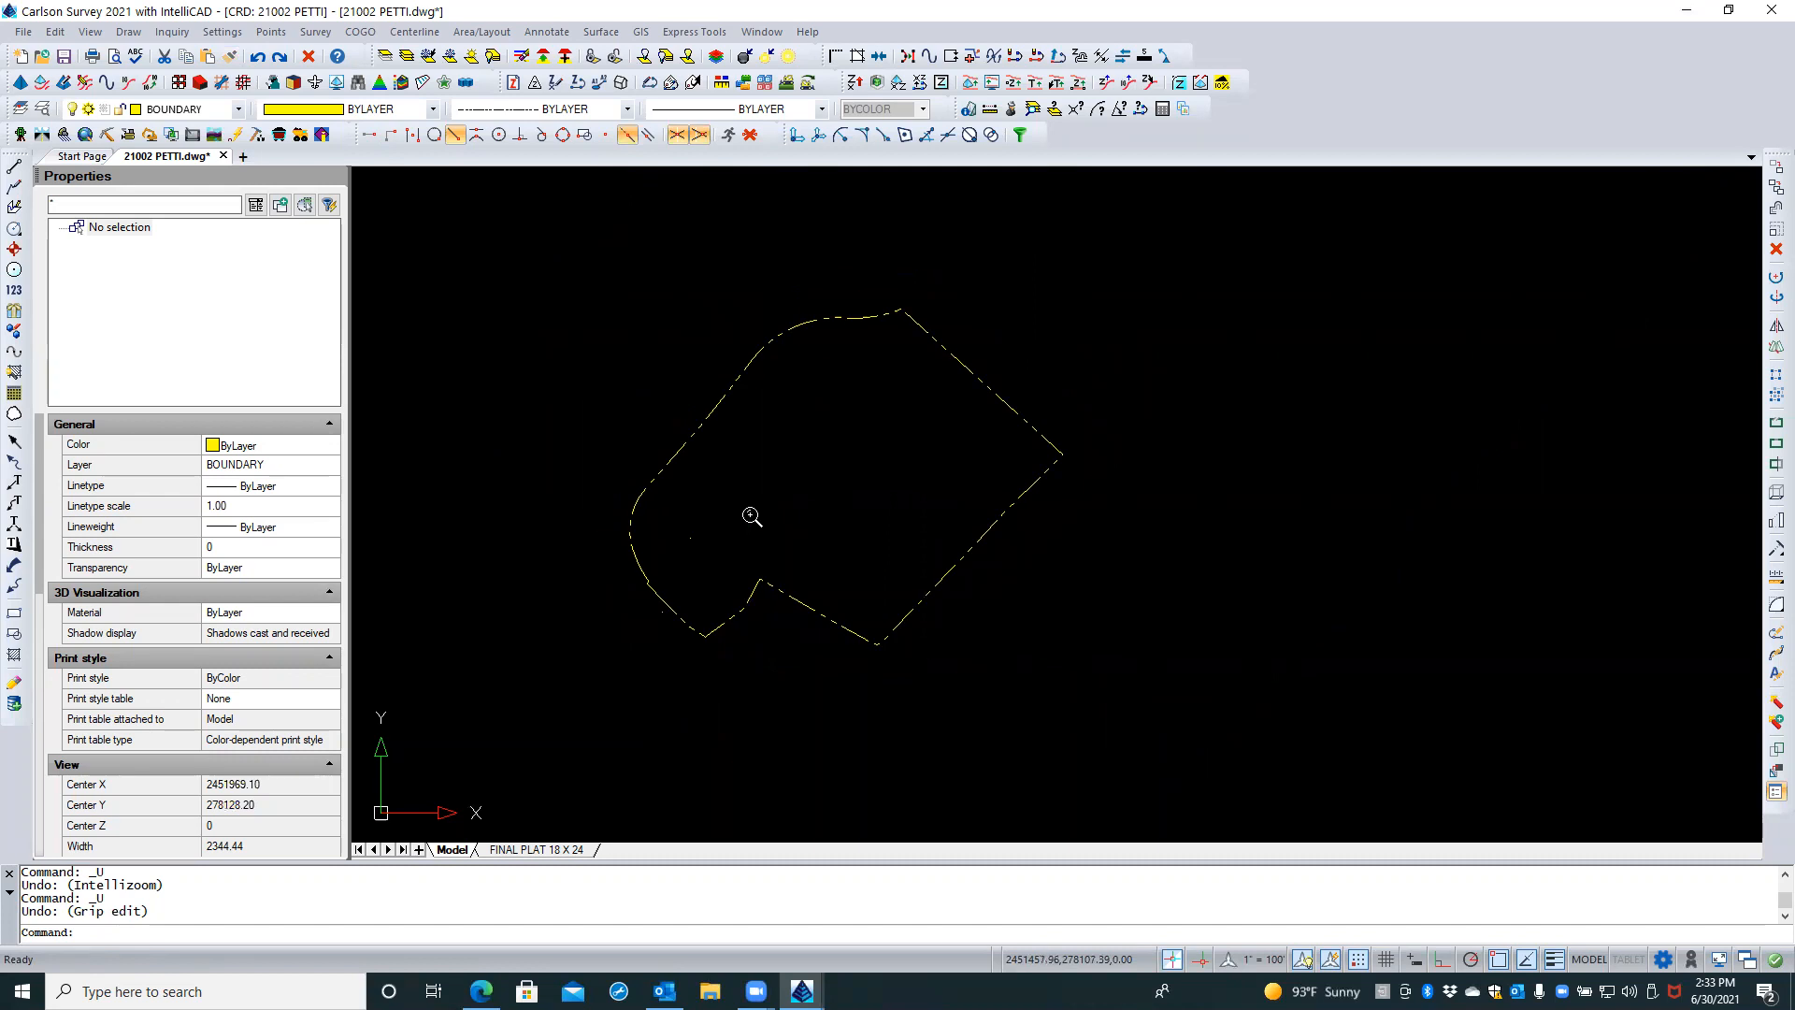
left_click(24, 34)
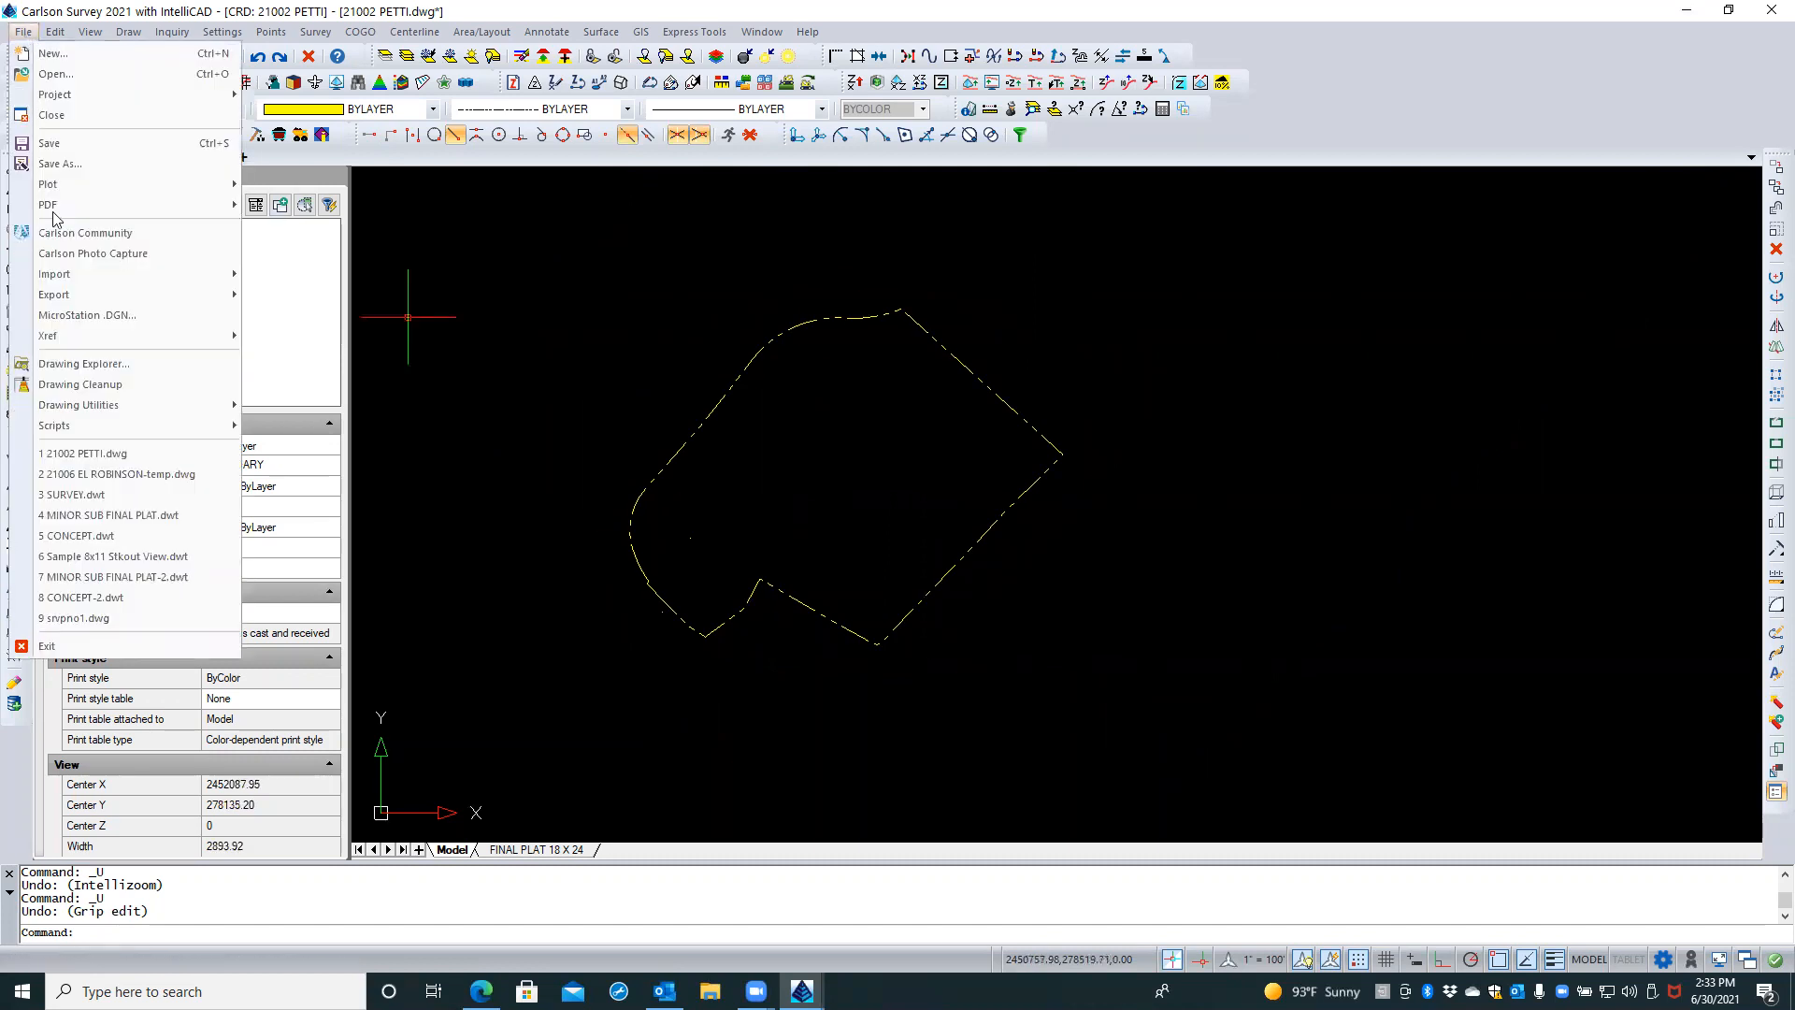
left_click(123, 384)
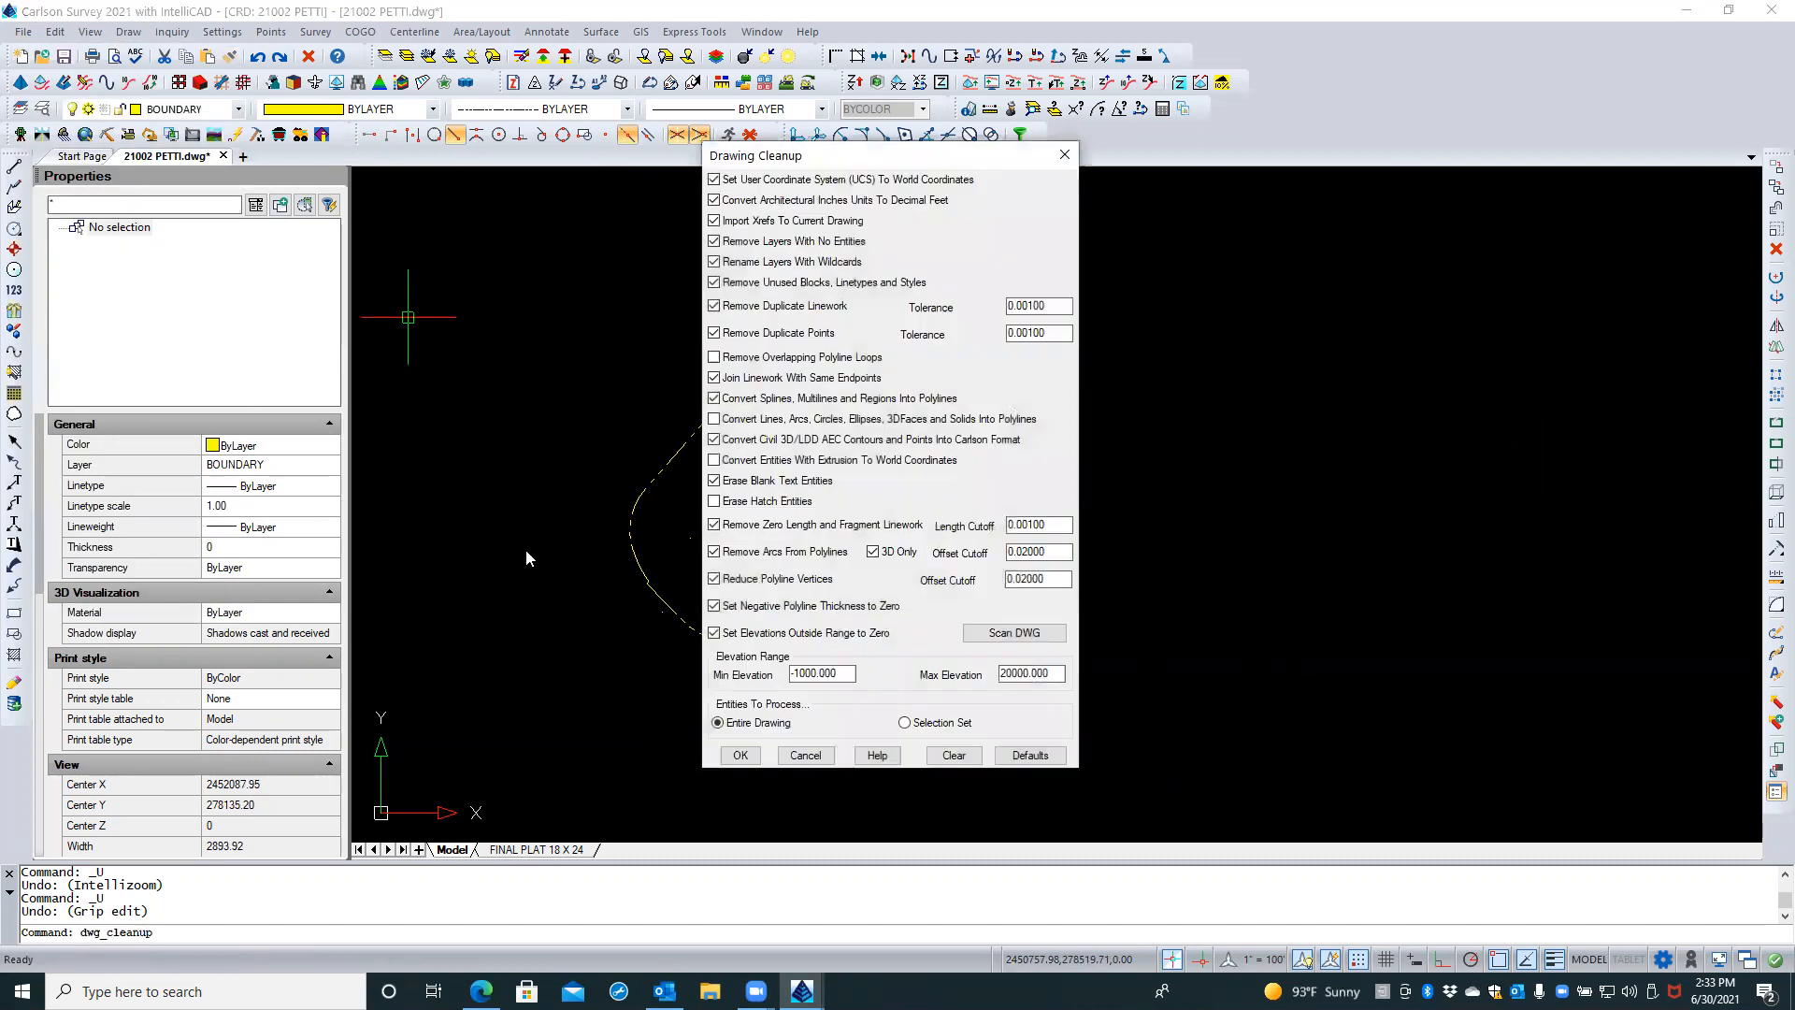
left_click(950, 755)
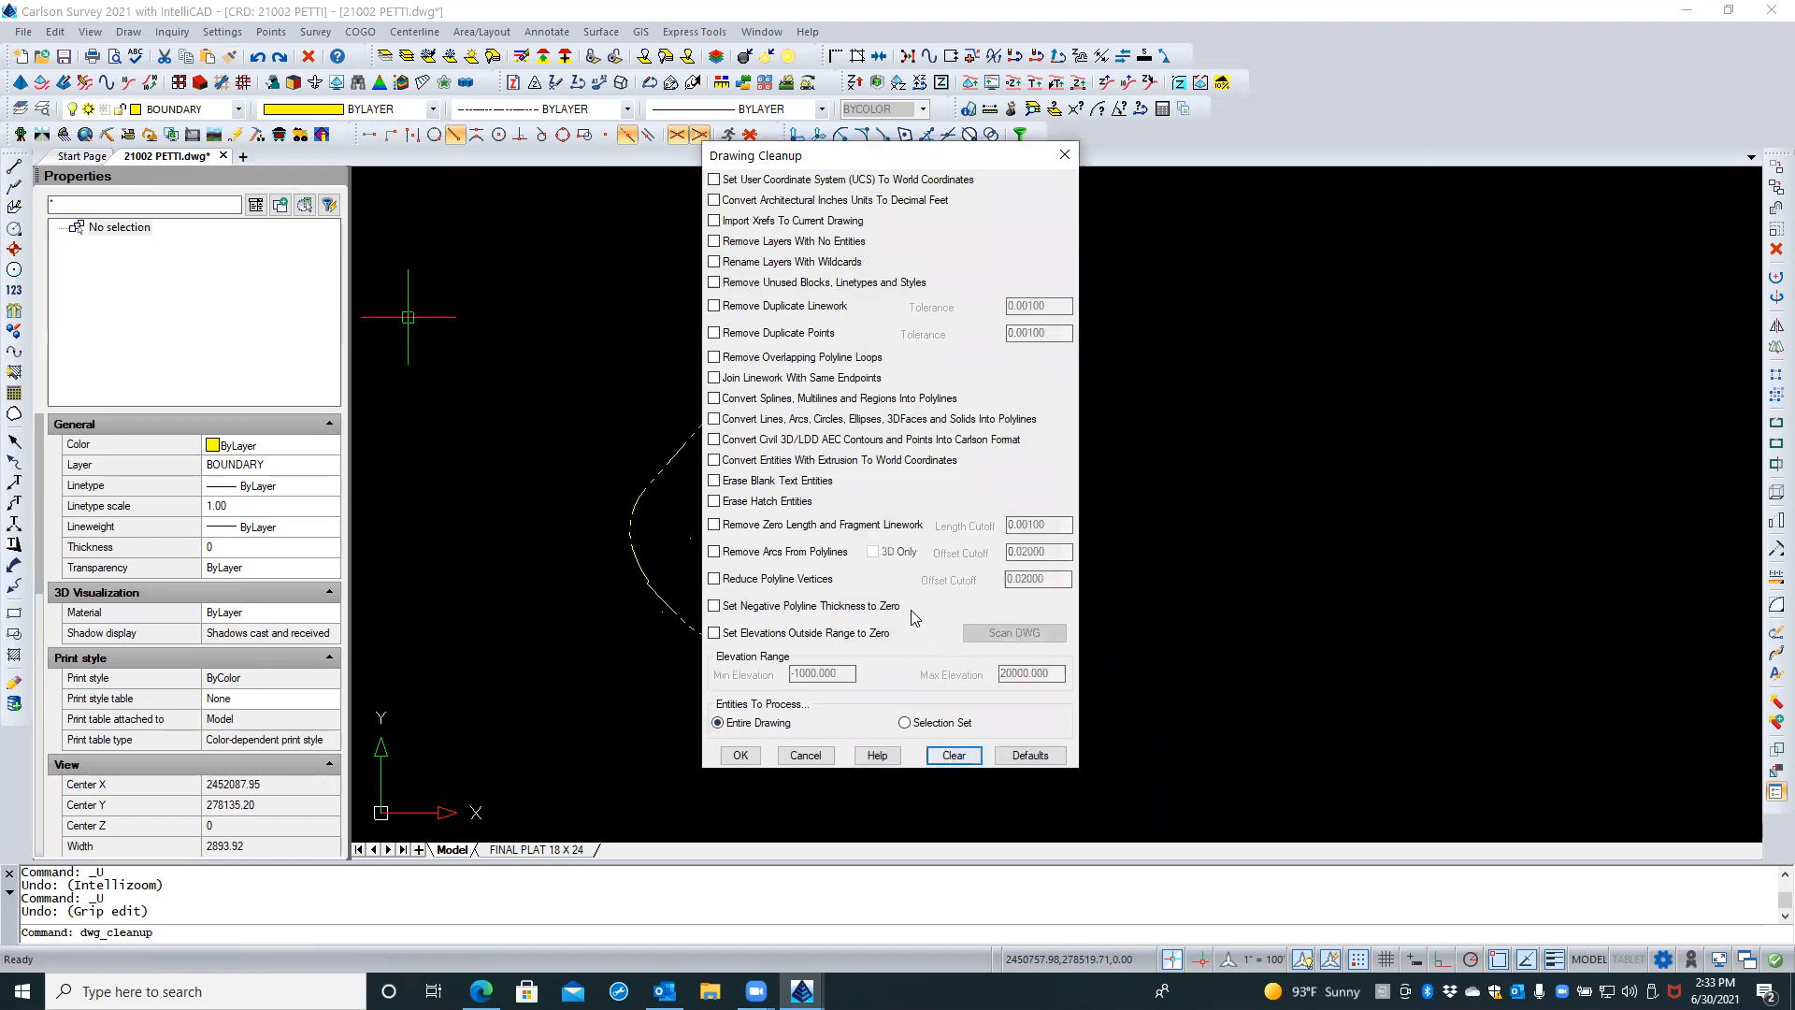
left_click(811, 529)
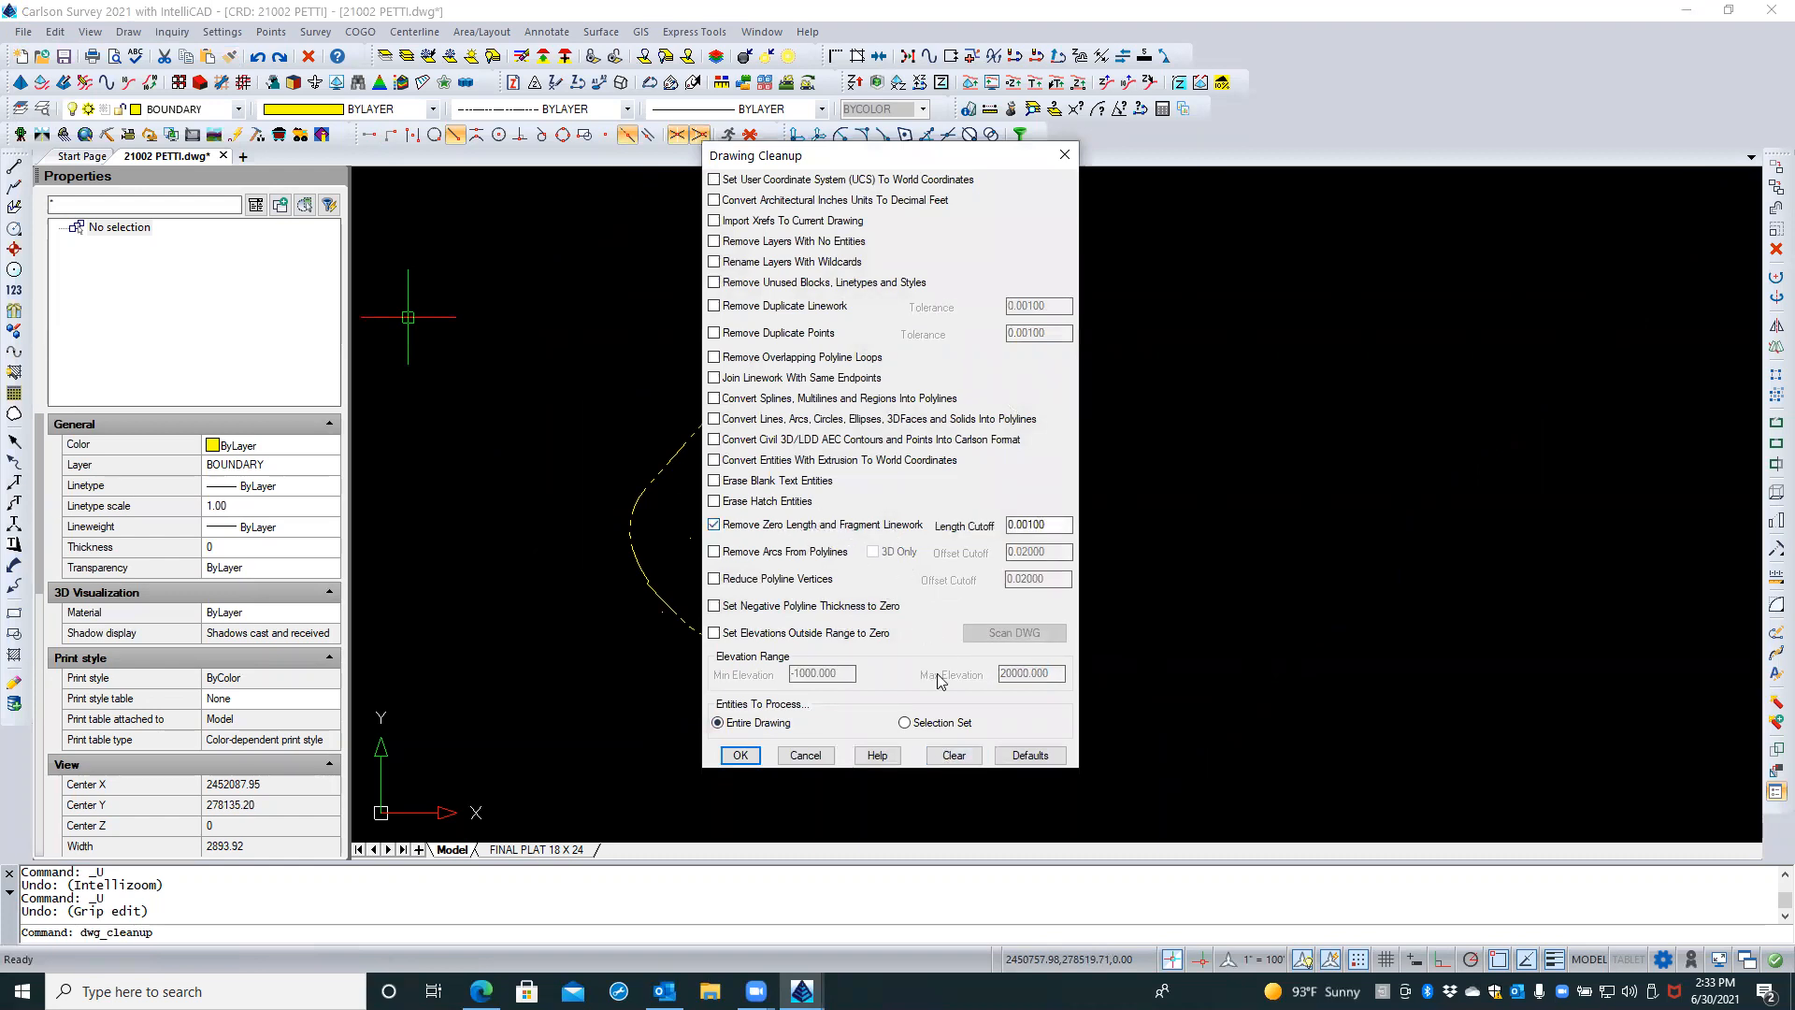
left_click(738, 755)
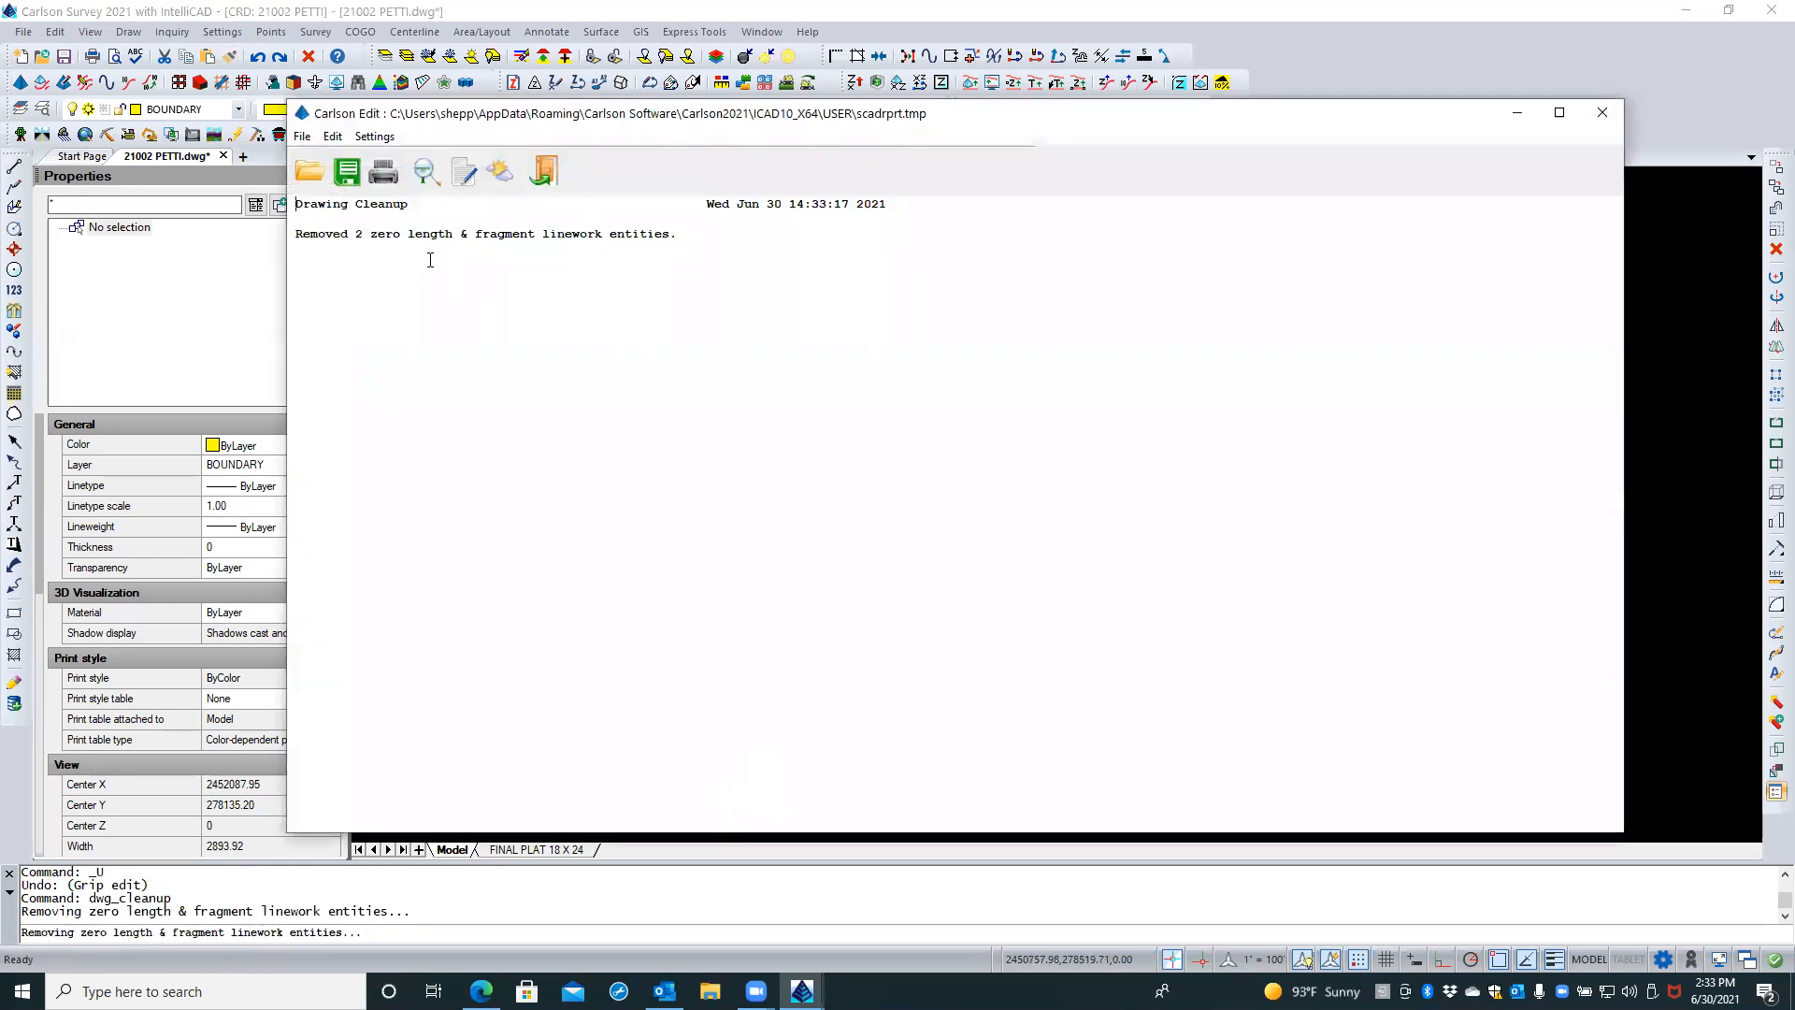
left_click(543, 170)
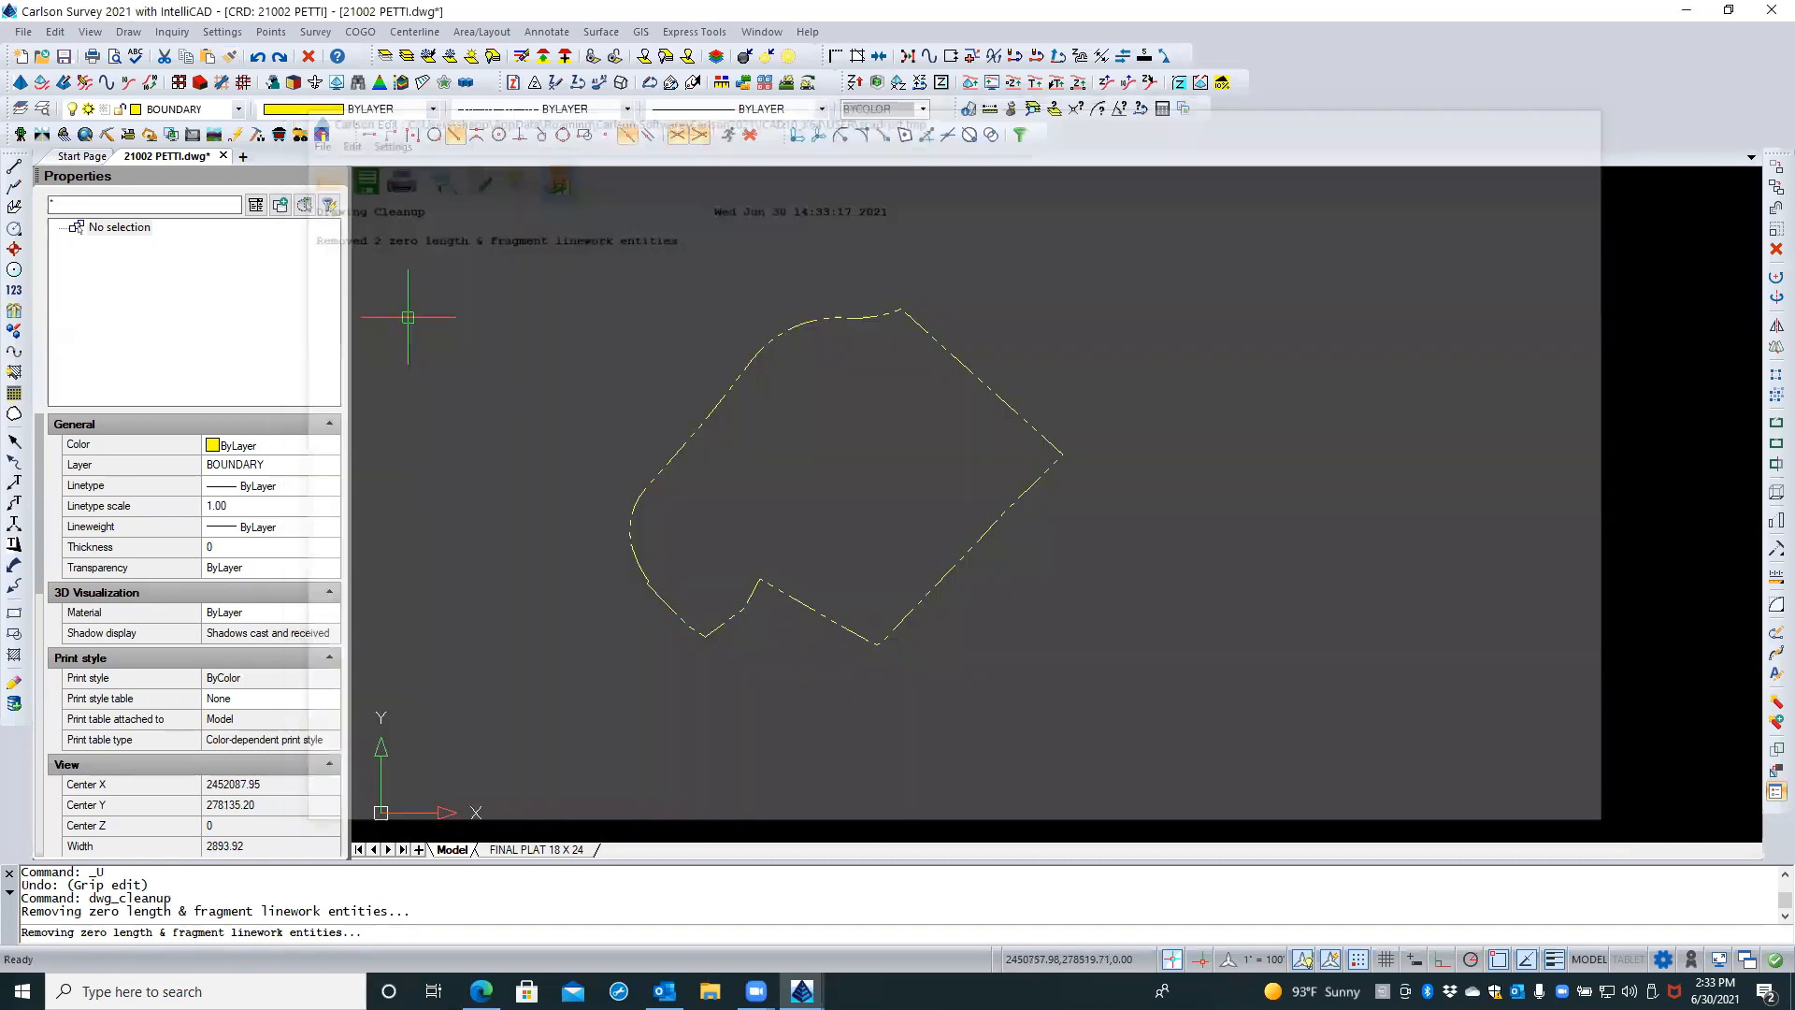
Examine the cleaned-up boundary for remaining stray entities, including the small jog on its southwestern side
mouse_move(741, 594)
middle_mouse_down()
mouse_move(773, 542)
mouse_move(803, 568)
middle_mouse_up()
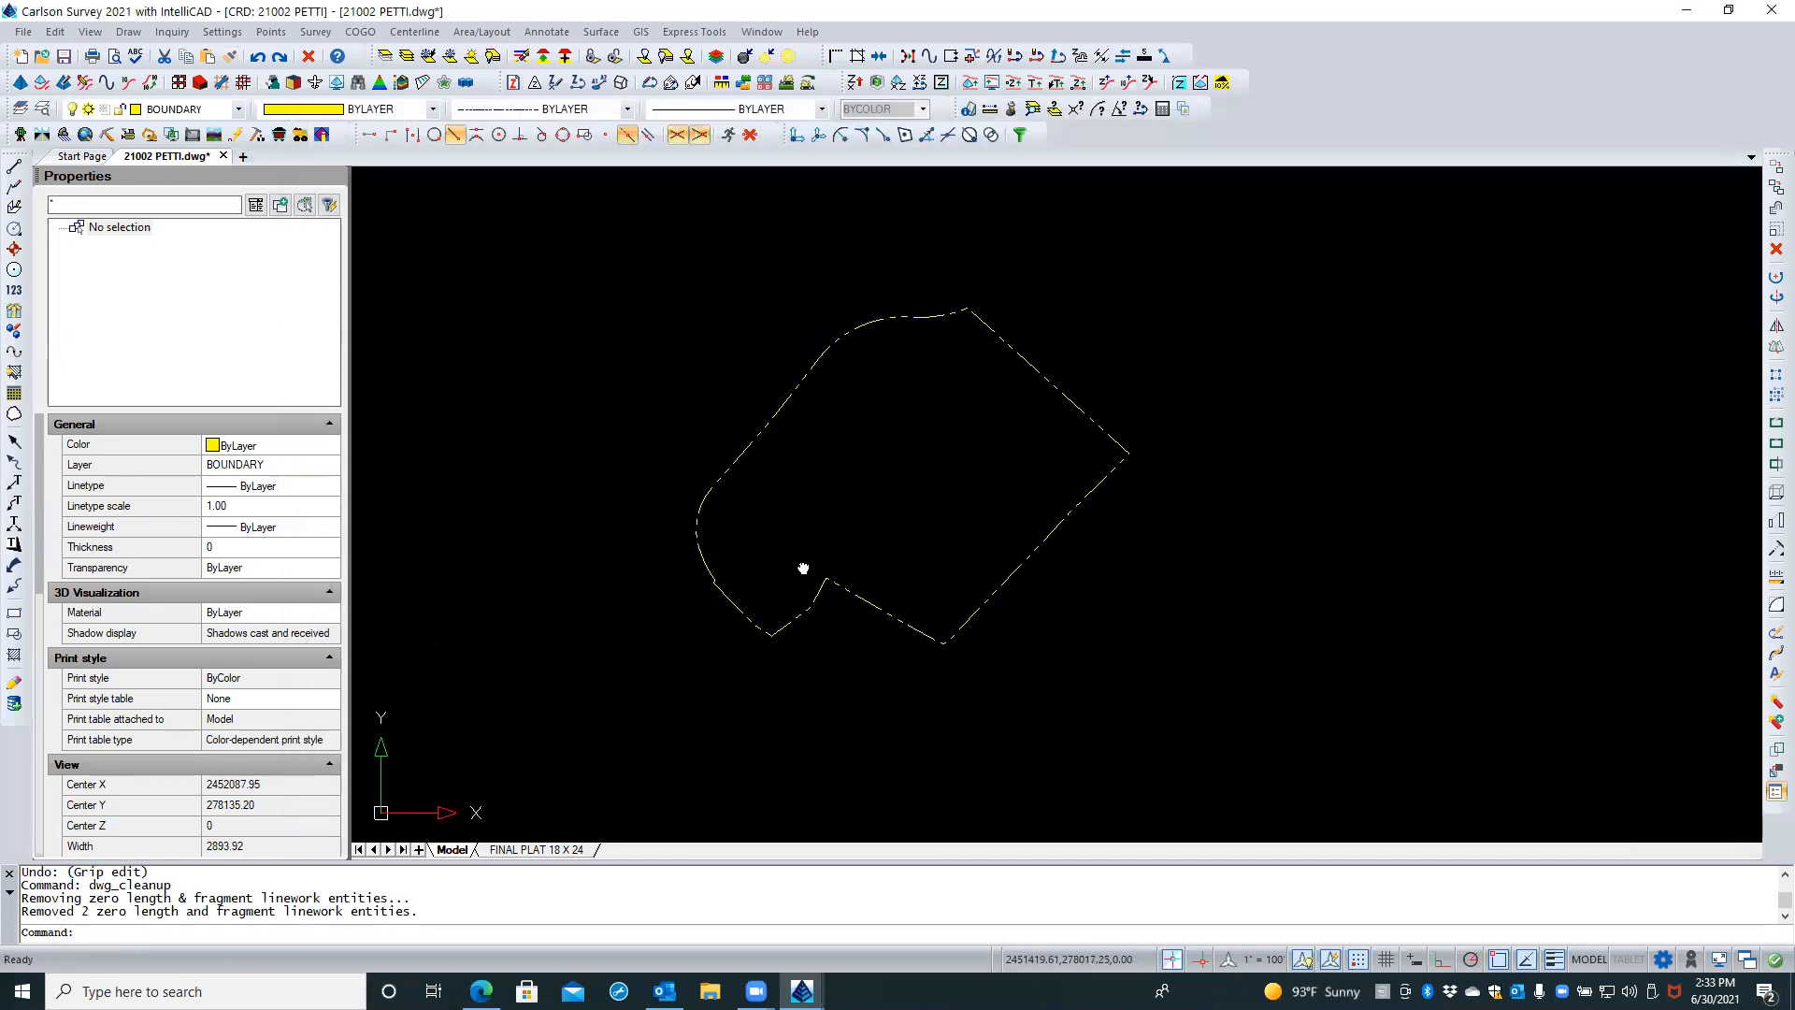
left_click(796, 393)
key("Escape")
key("Escape")
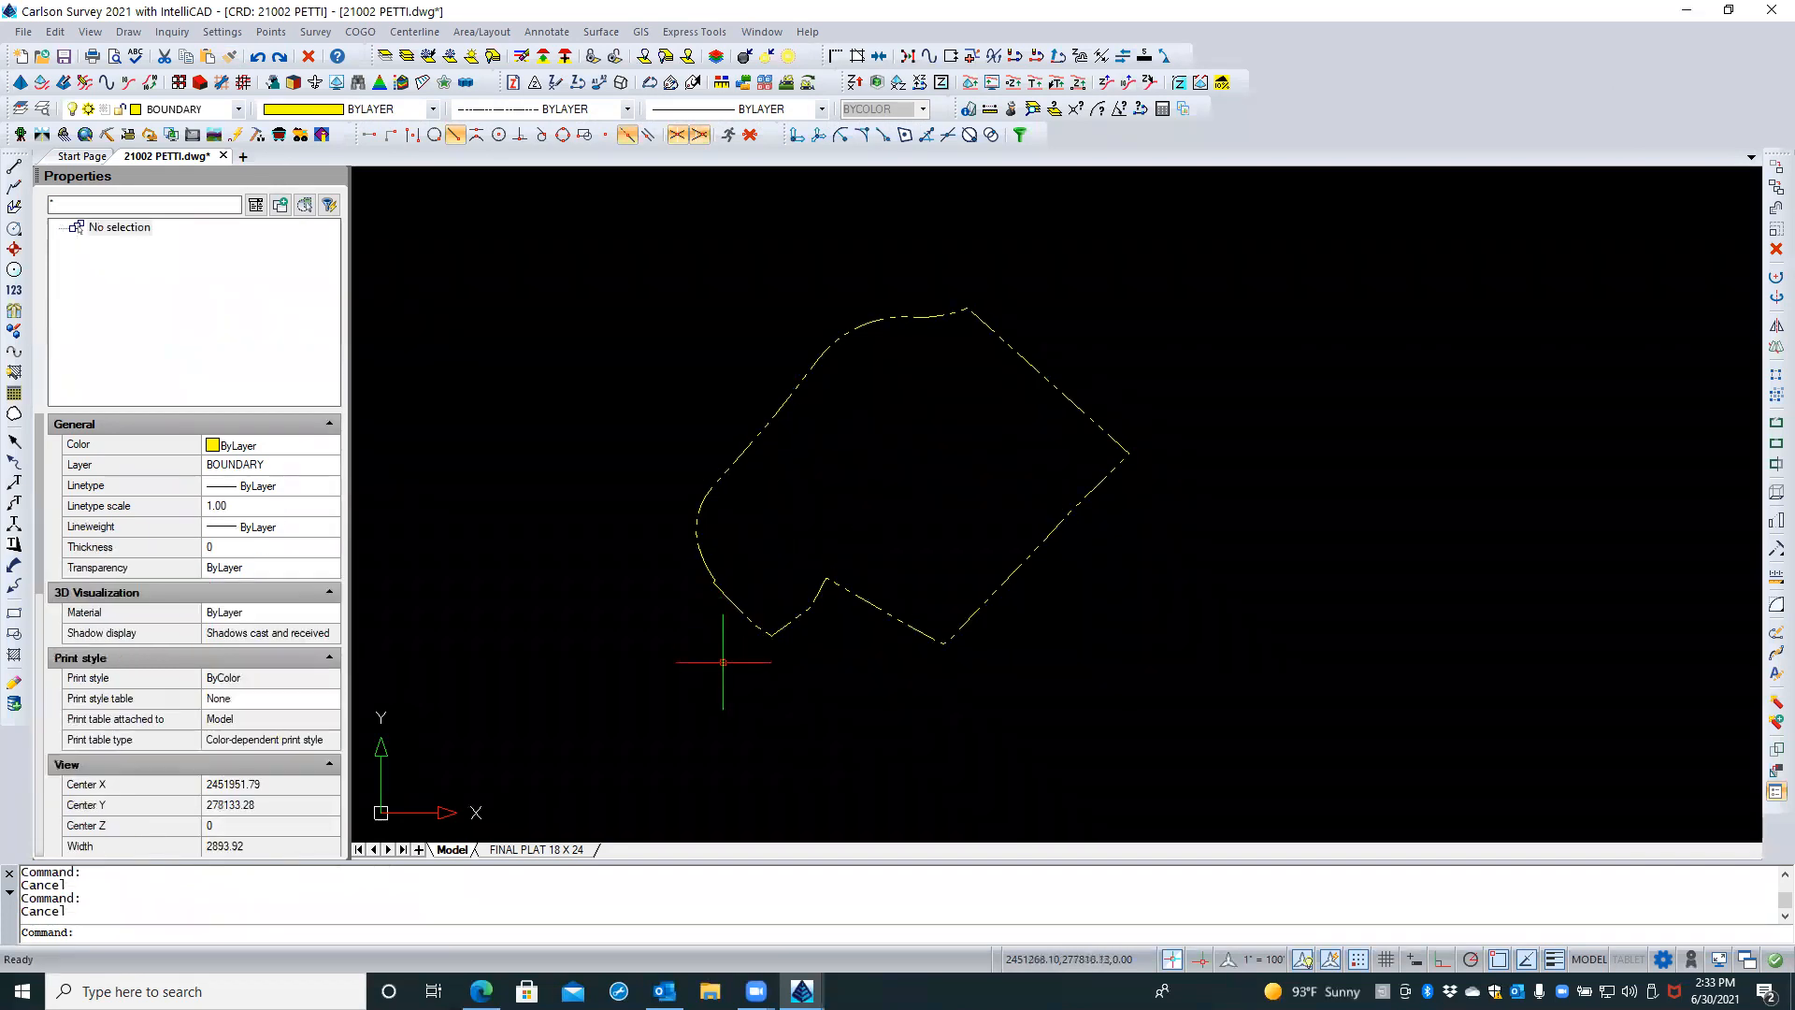
scroll(724, 585, "up", 3)
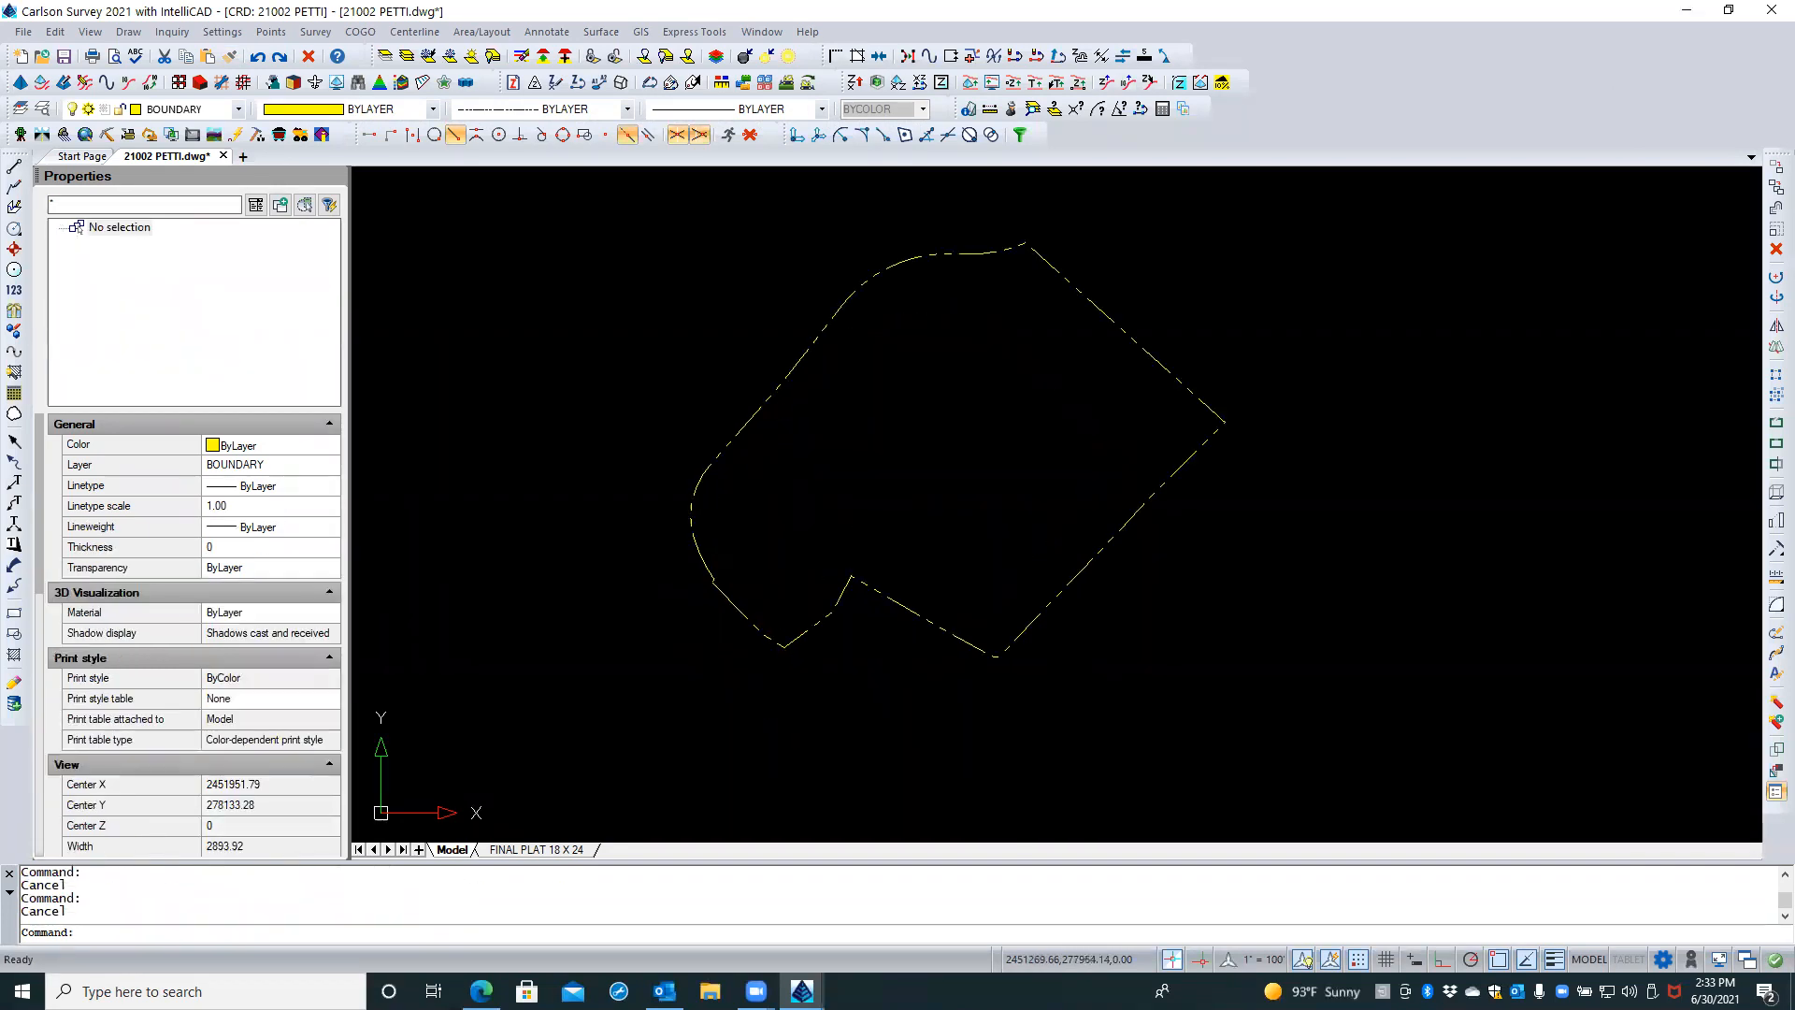
scroll(725, 584, "up", 6)
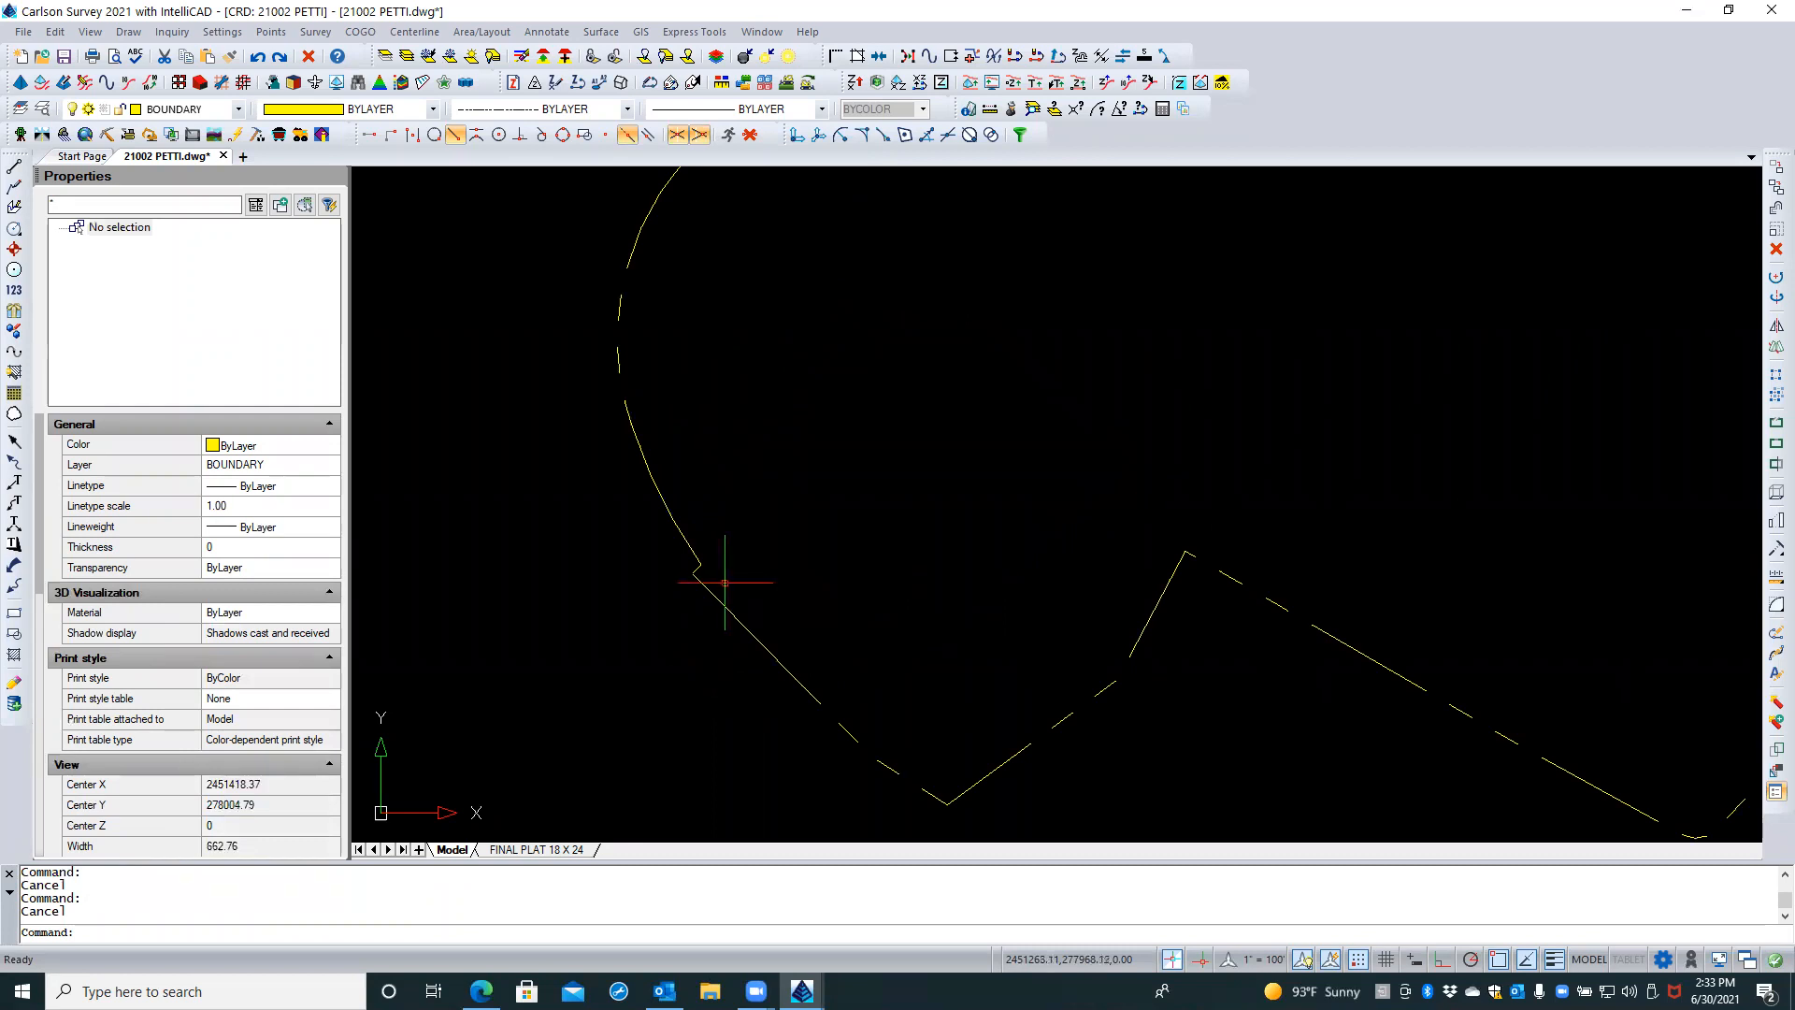
scroll(595, 584, "down", 4)
scroll(601, 587, "down", 1)
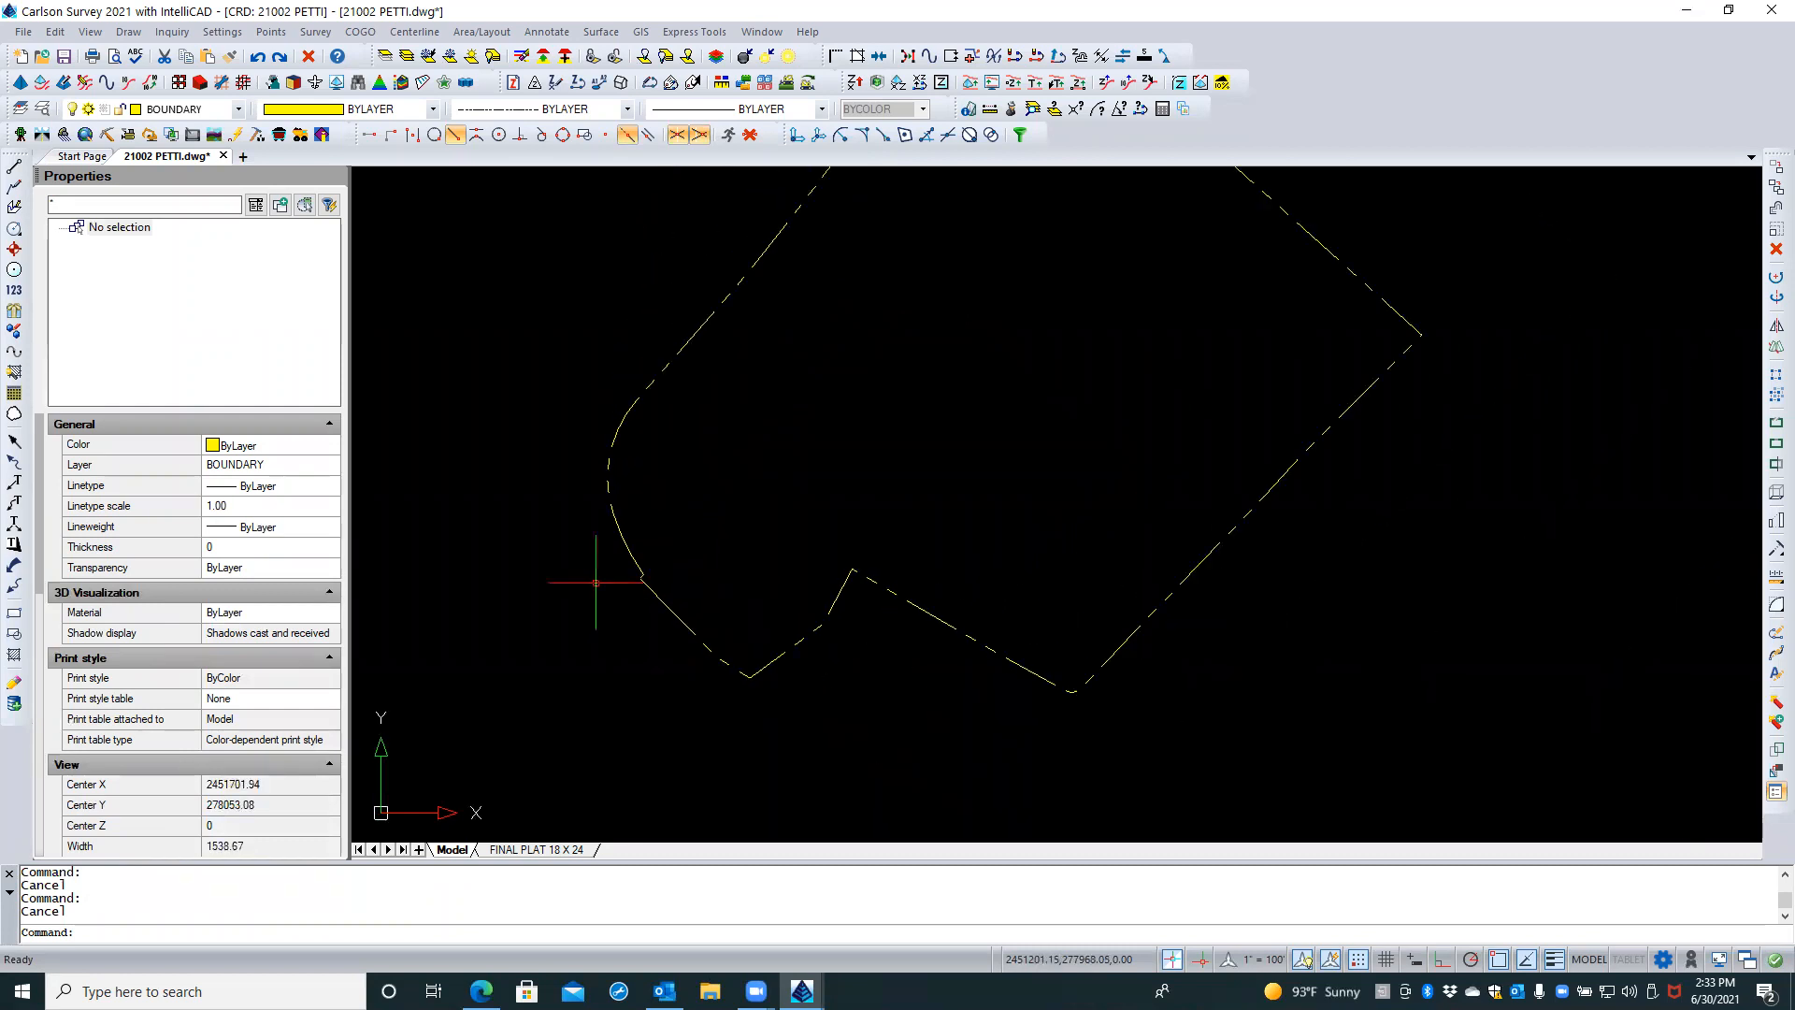
middle_click_drag(711, 509, 676, 615)
scroll(676, 614, "down", 1)
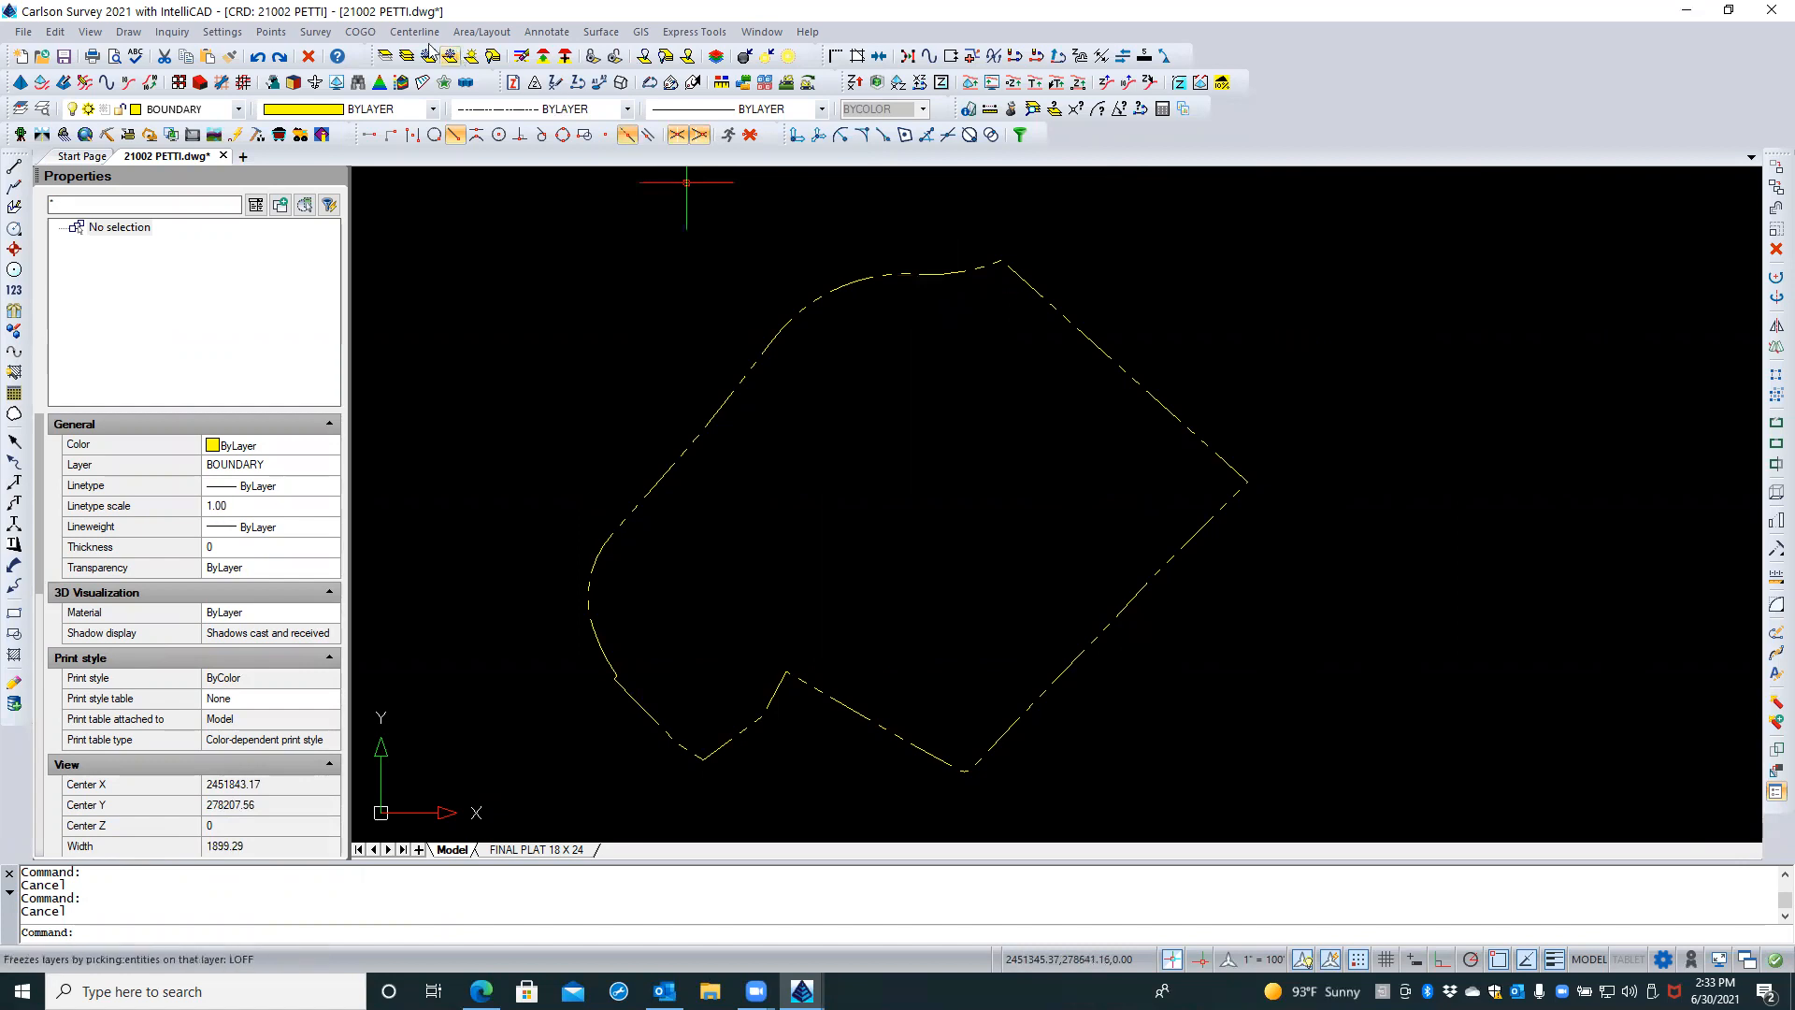
left_click(361, 32)
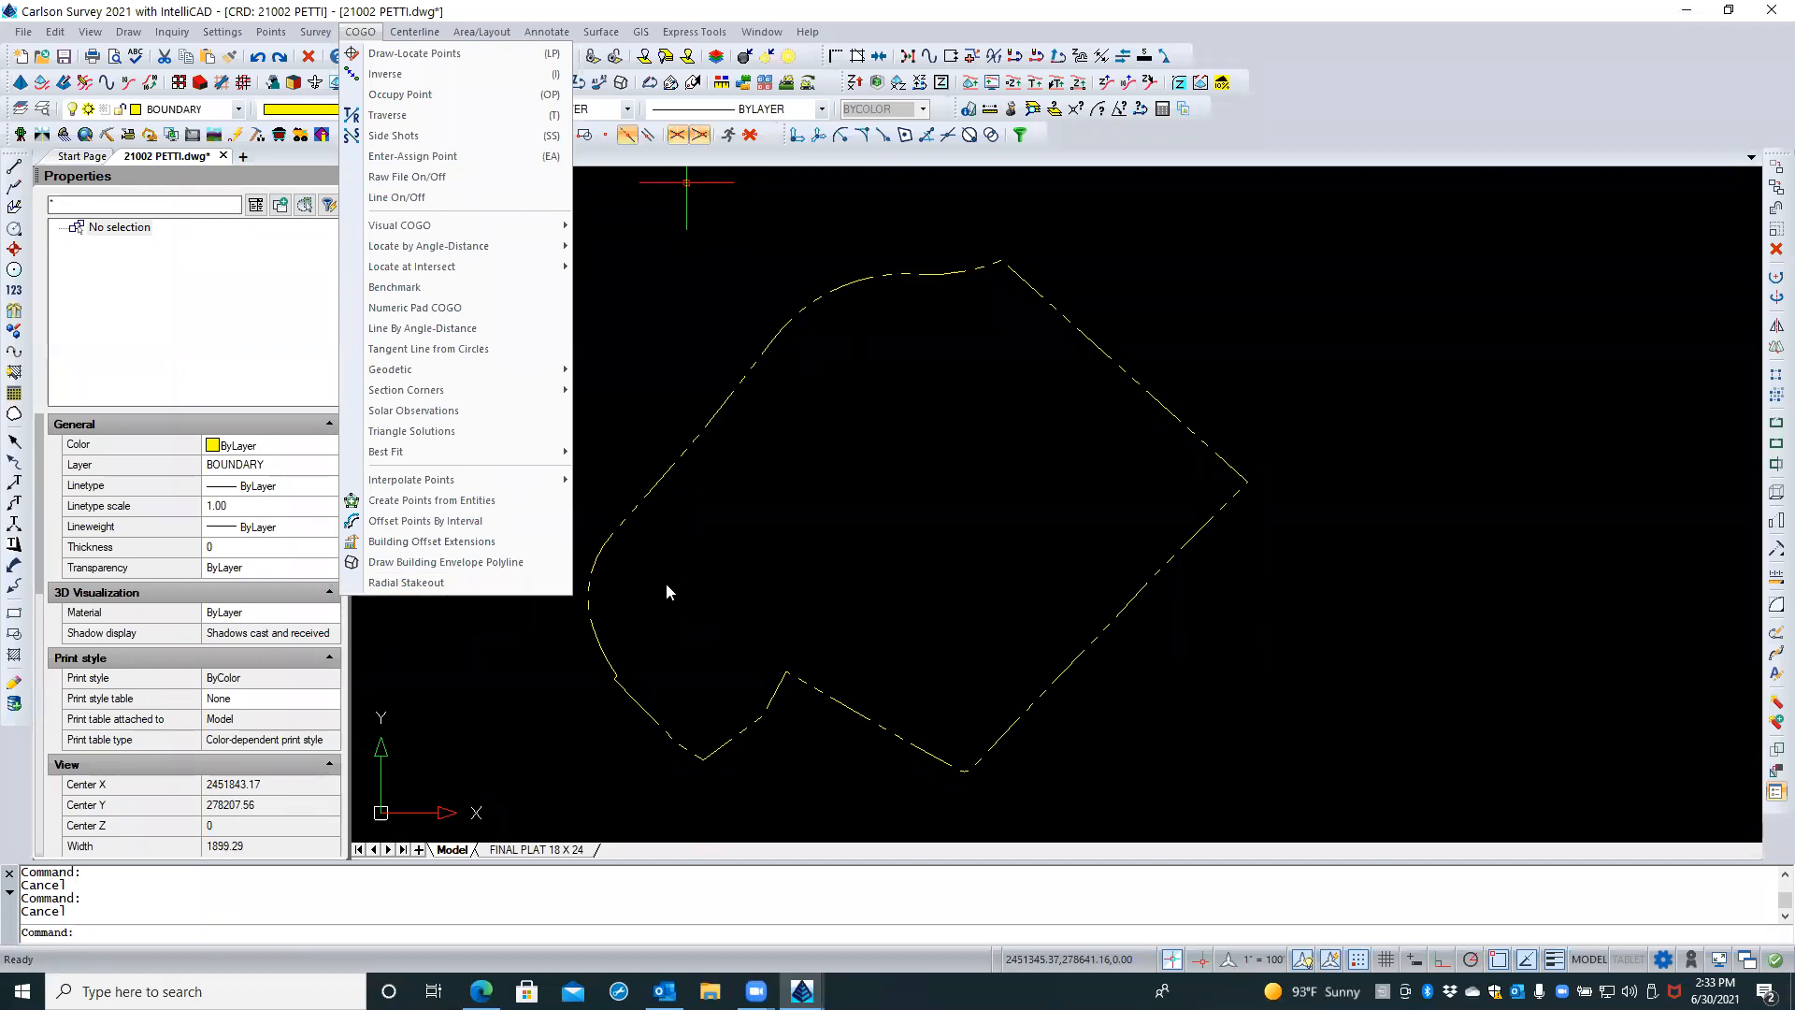
left_click(839, 367)
left_click(831, 394)
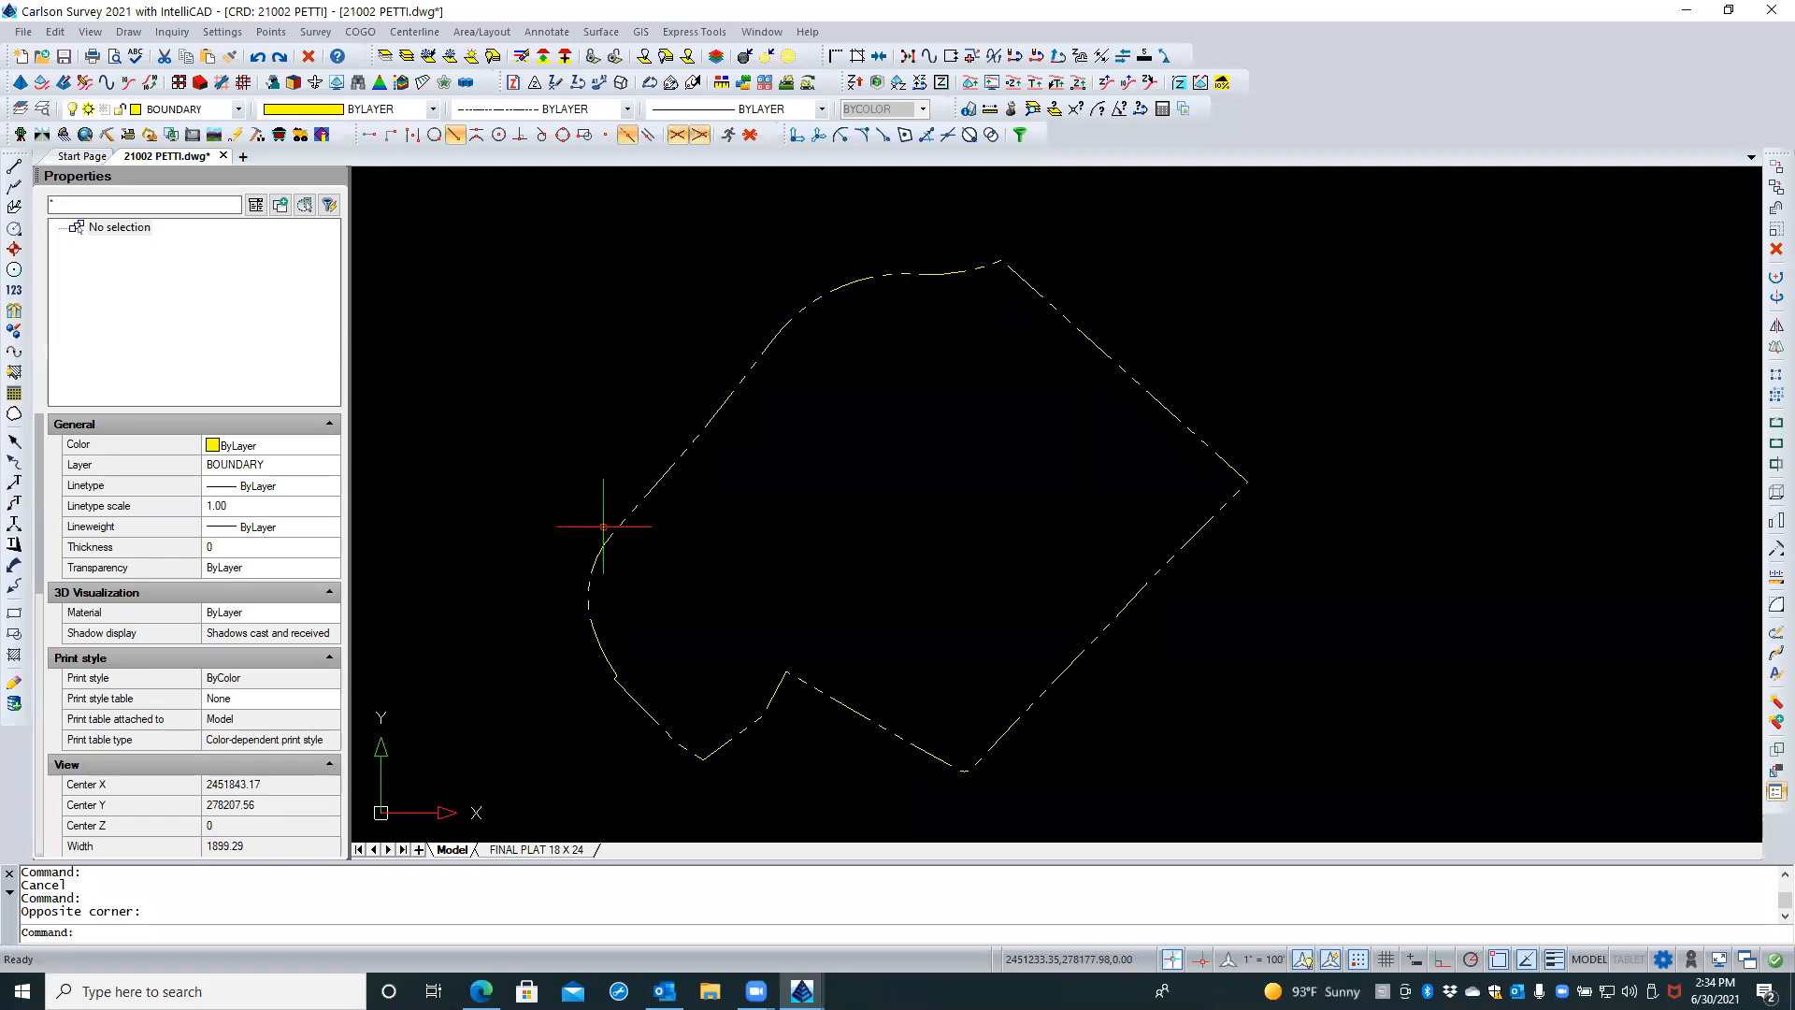
Review the object linking options in Carlson's general configuration settings, including Link Linework with Points, and exit the configuration
left_click(223, 34)
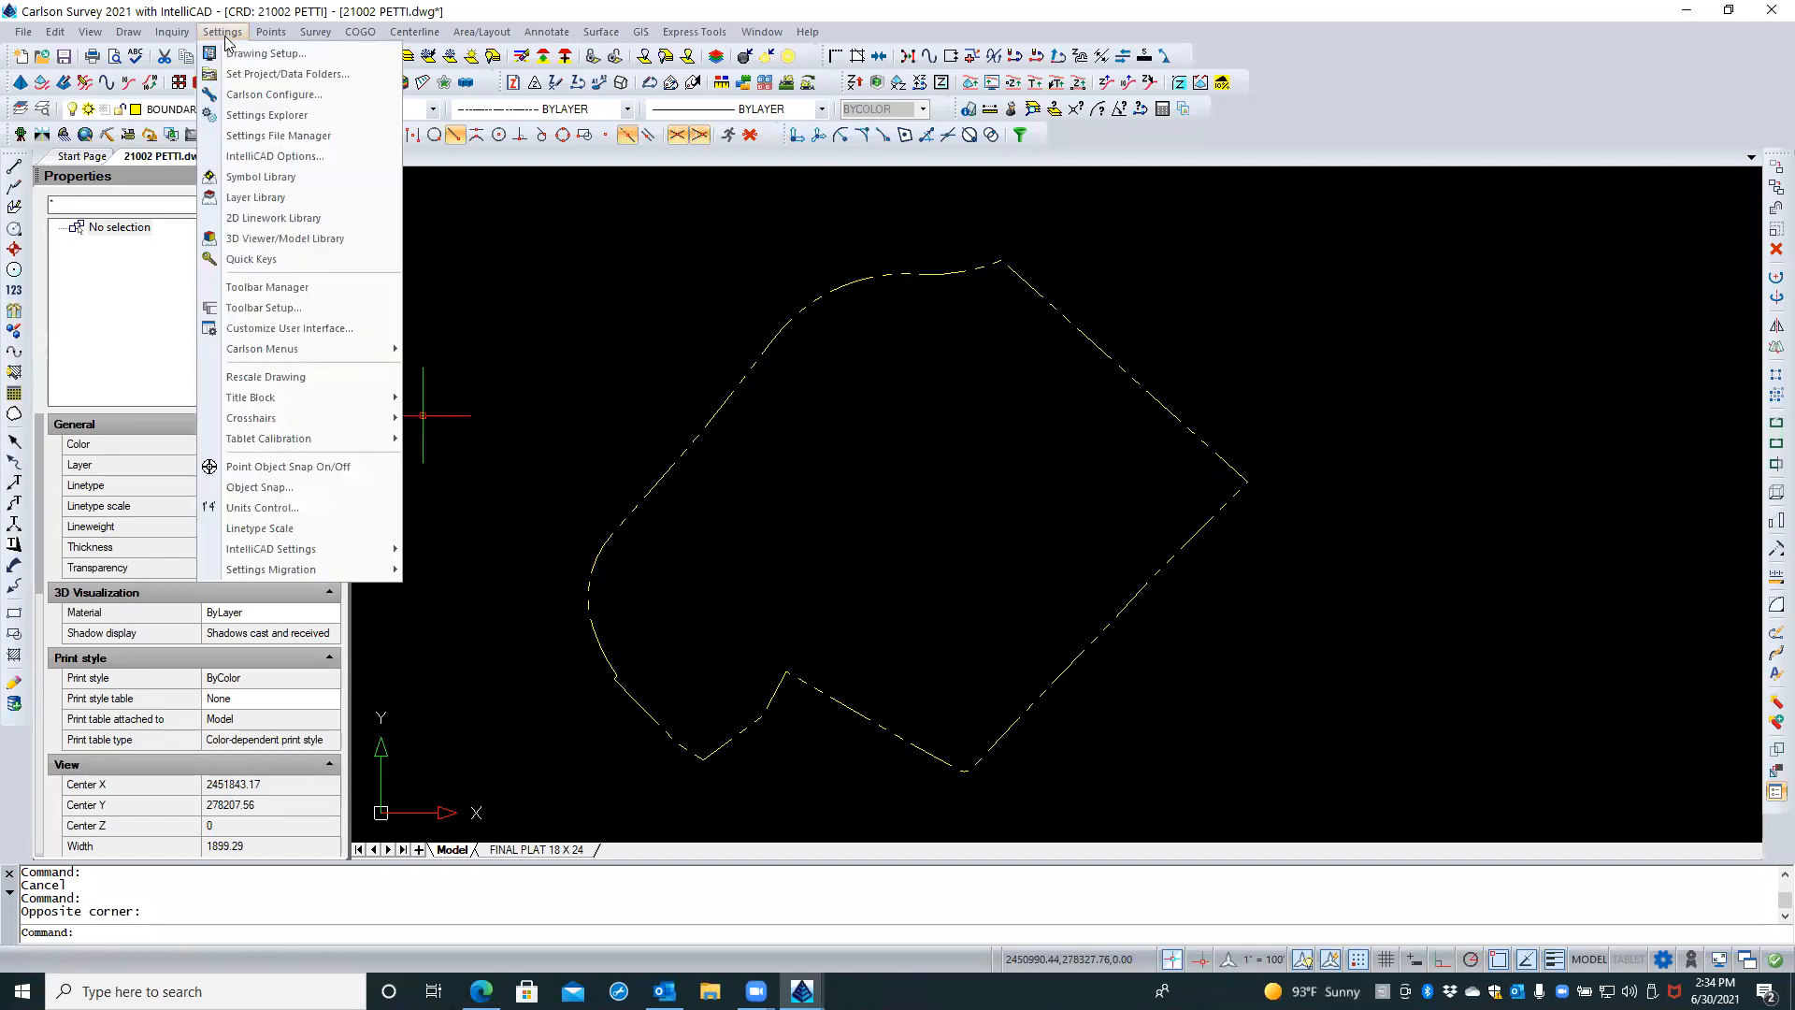
left_click(271, 95)
left_click(801, 399)
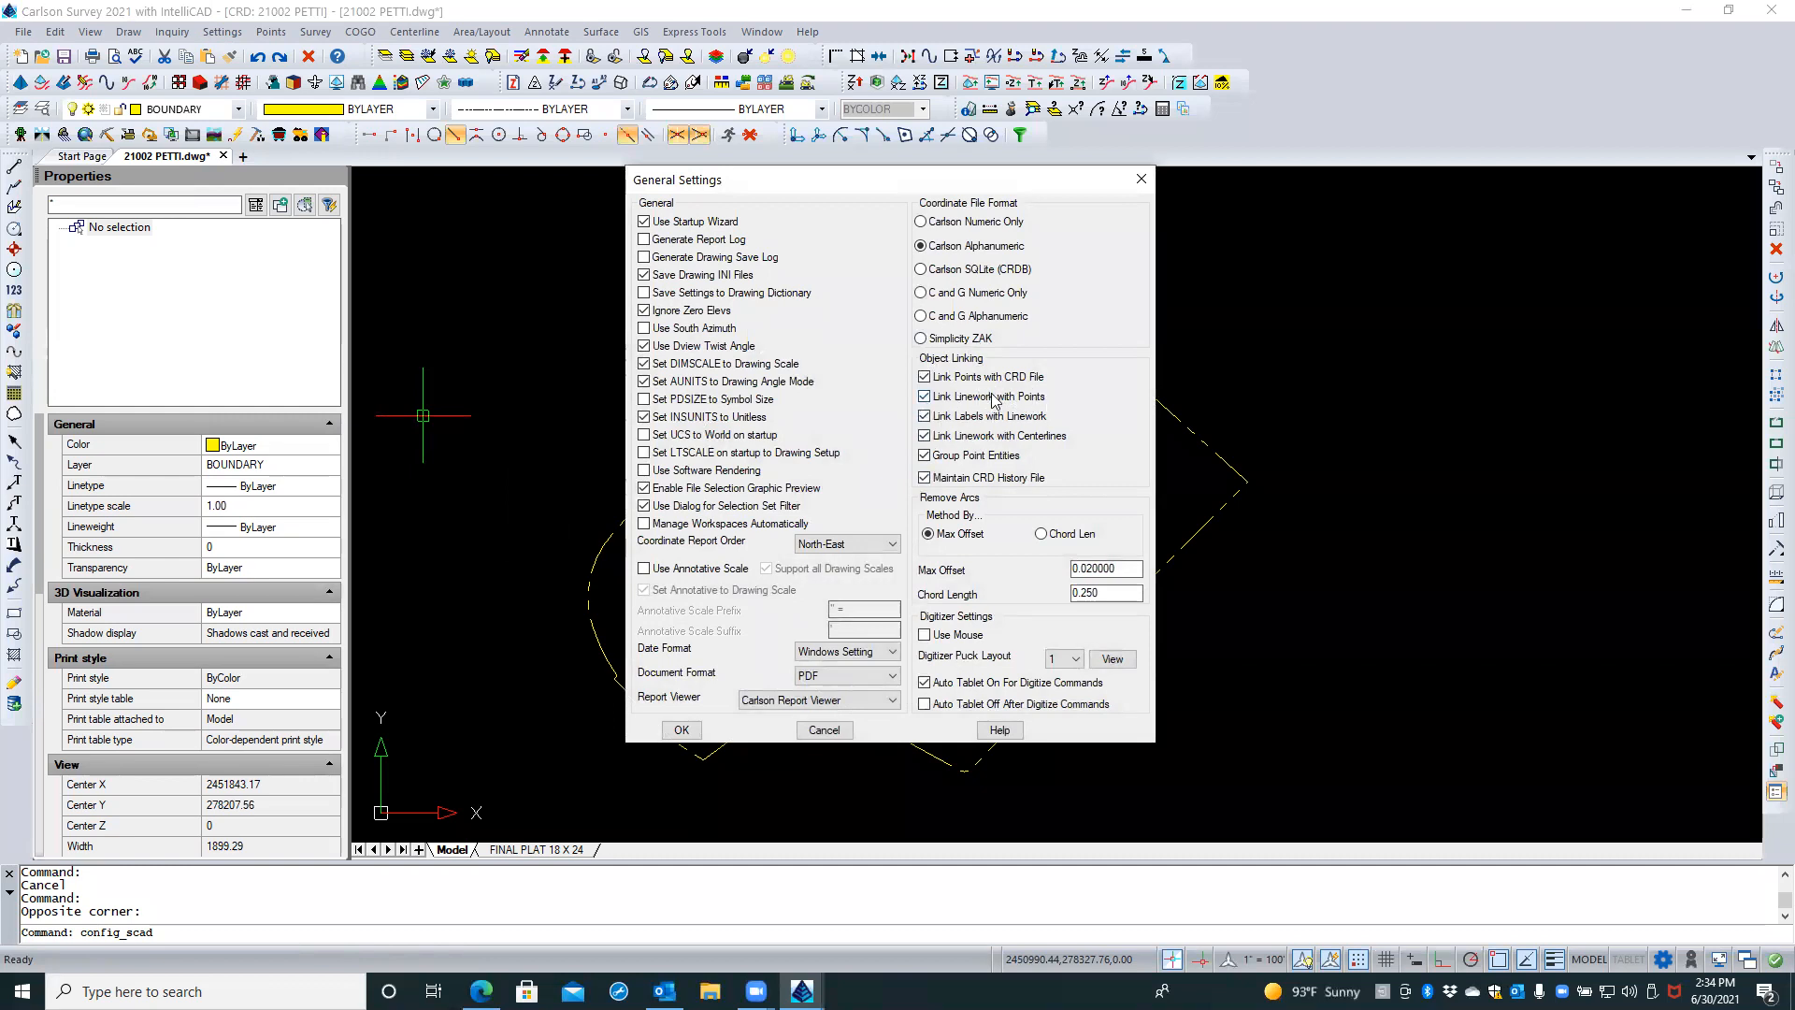
left_click(830, 731)
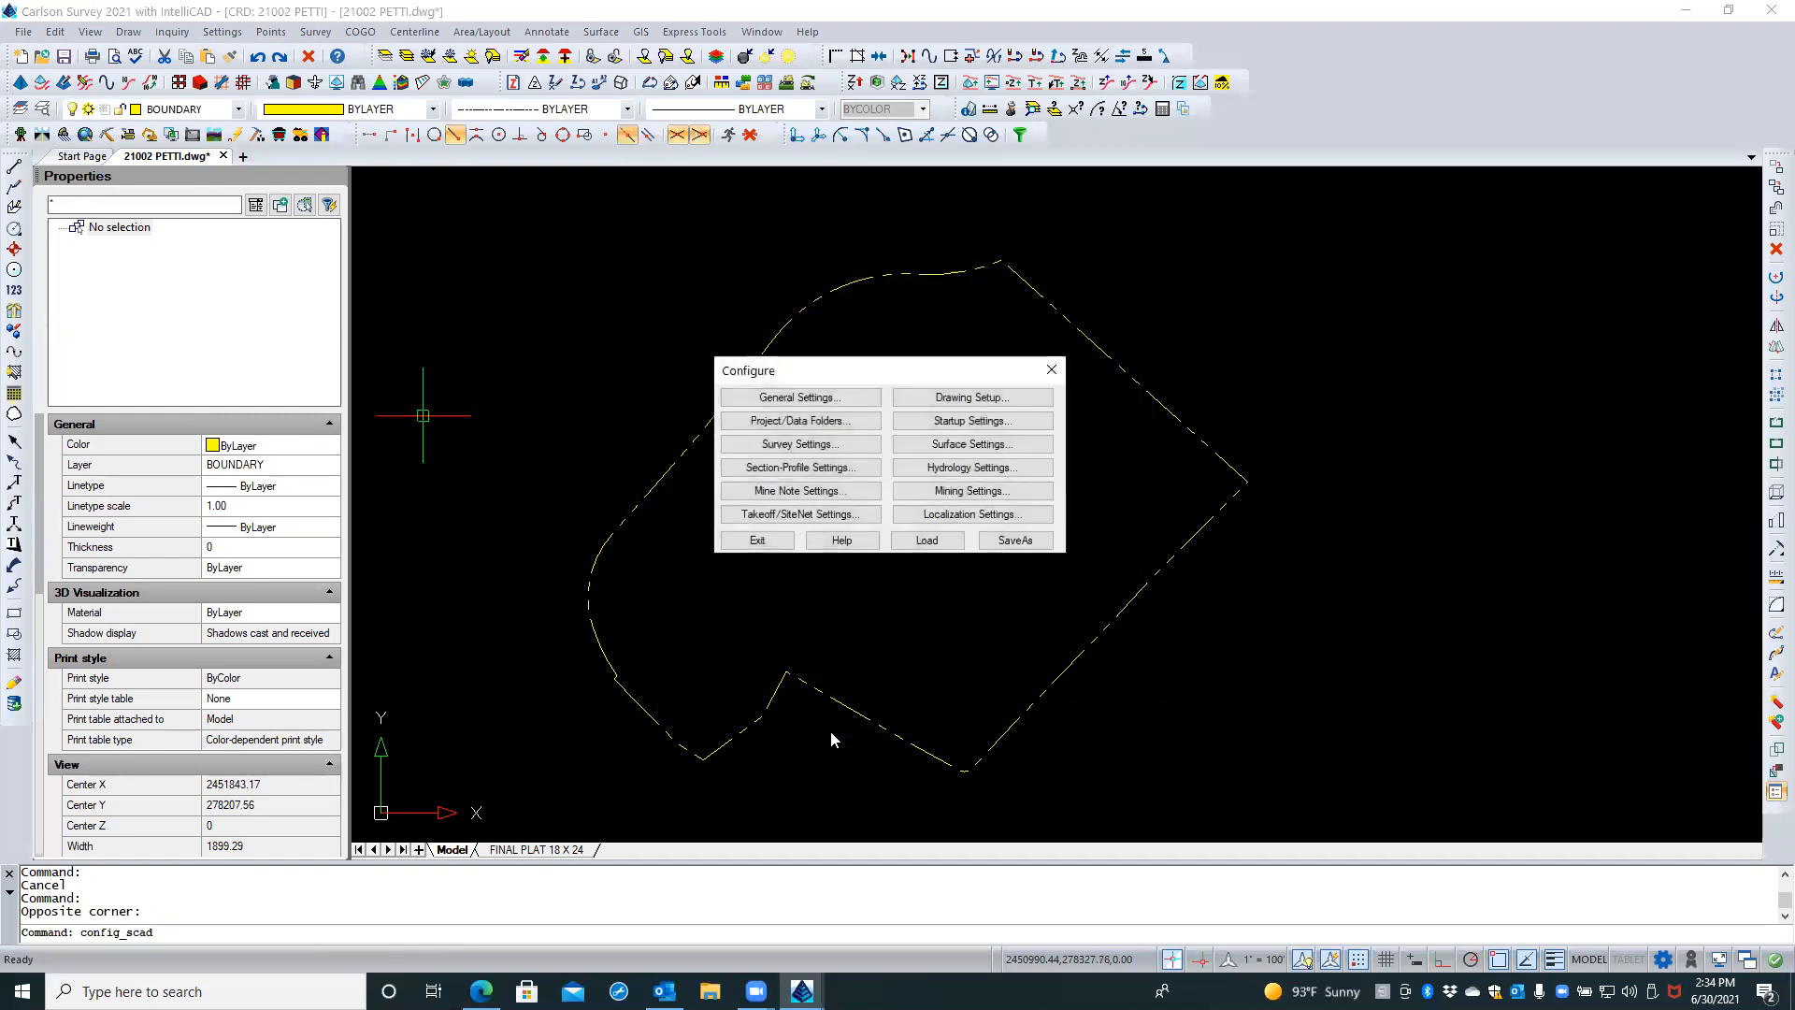
left_click(757, 543)
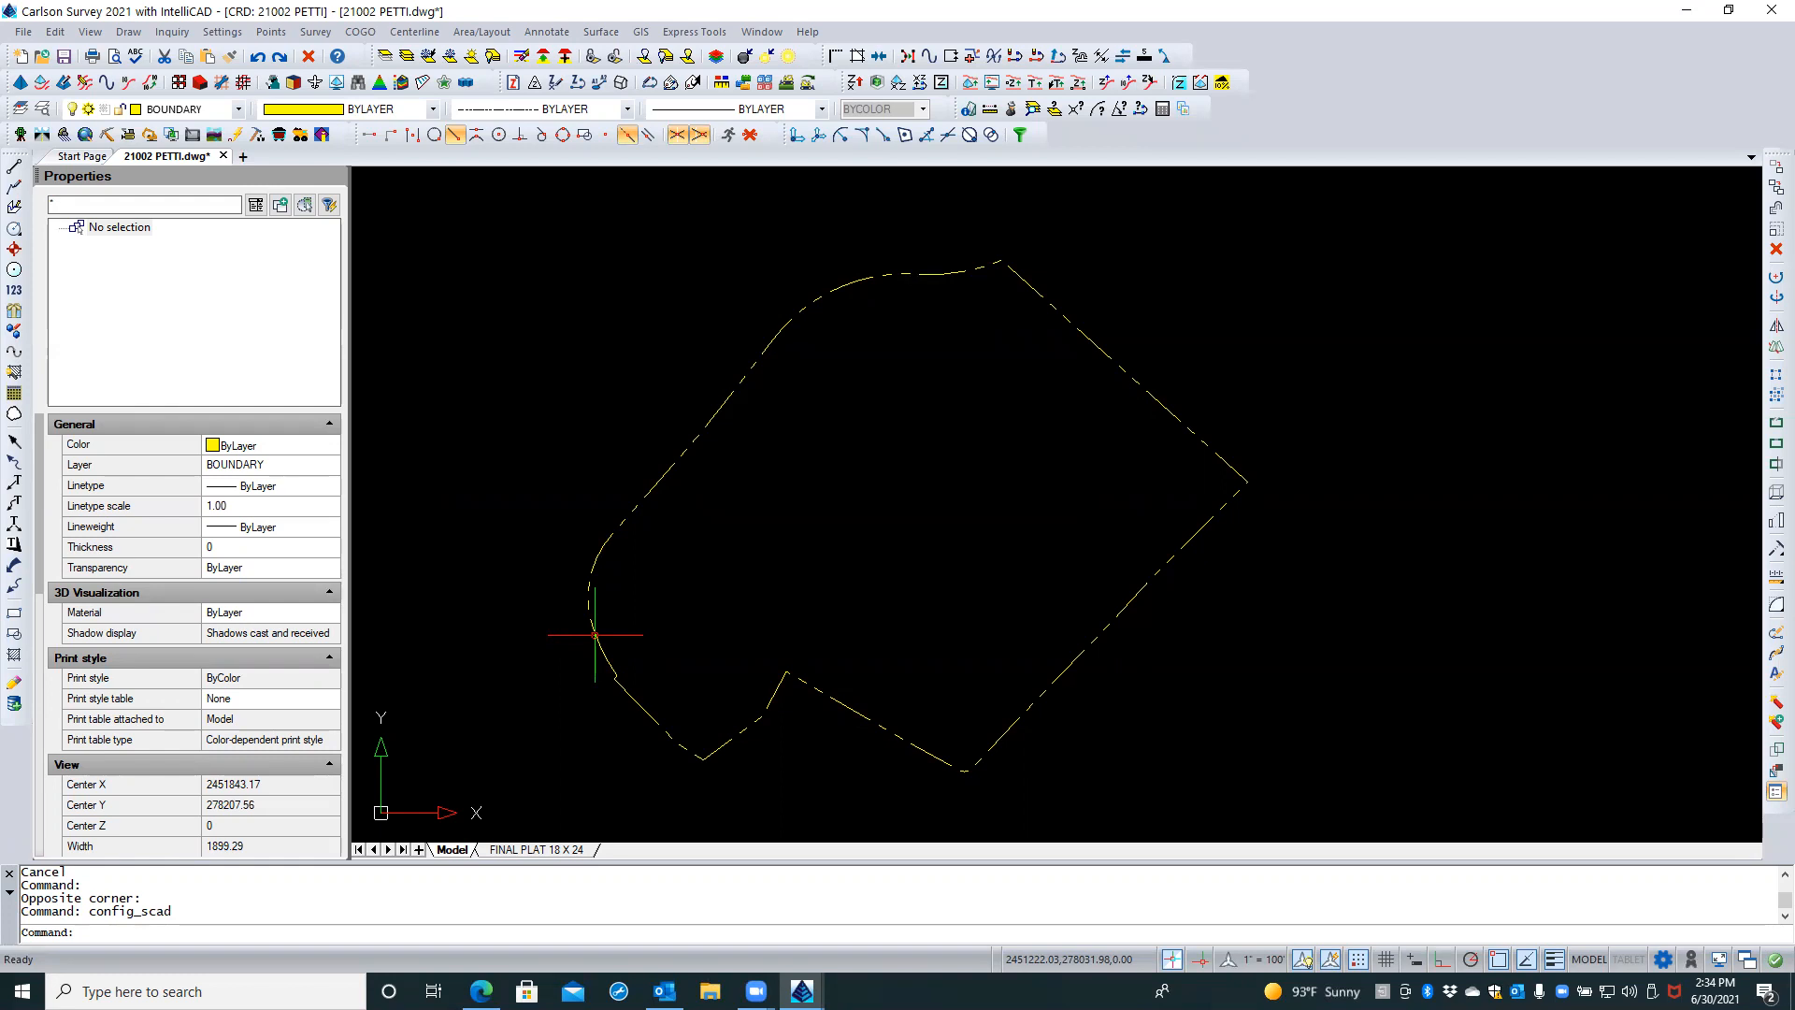
Examine the boundary polyline's vertices and review the Create Points From Entities settings, cancelling the dialog and clearing the selection
left_click(595, 635)
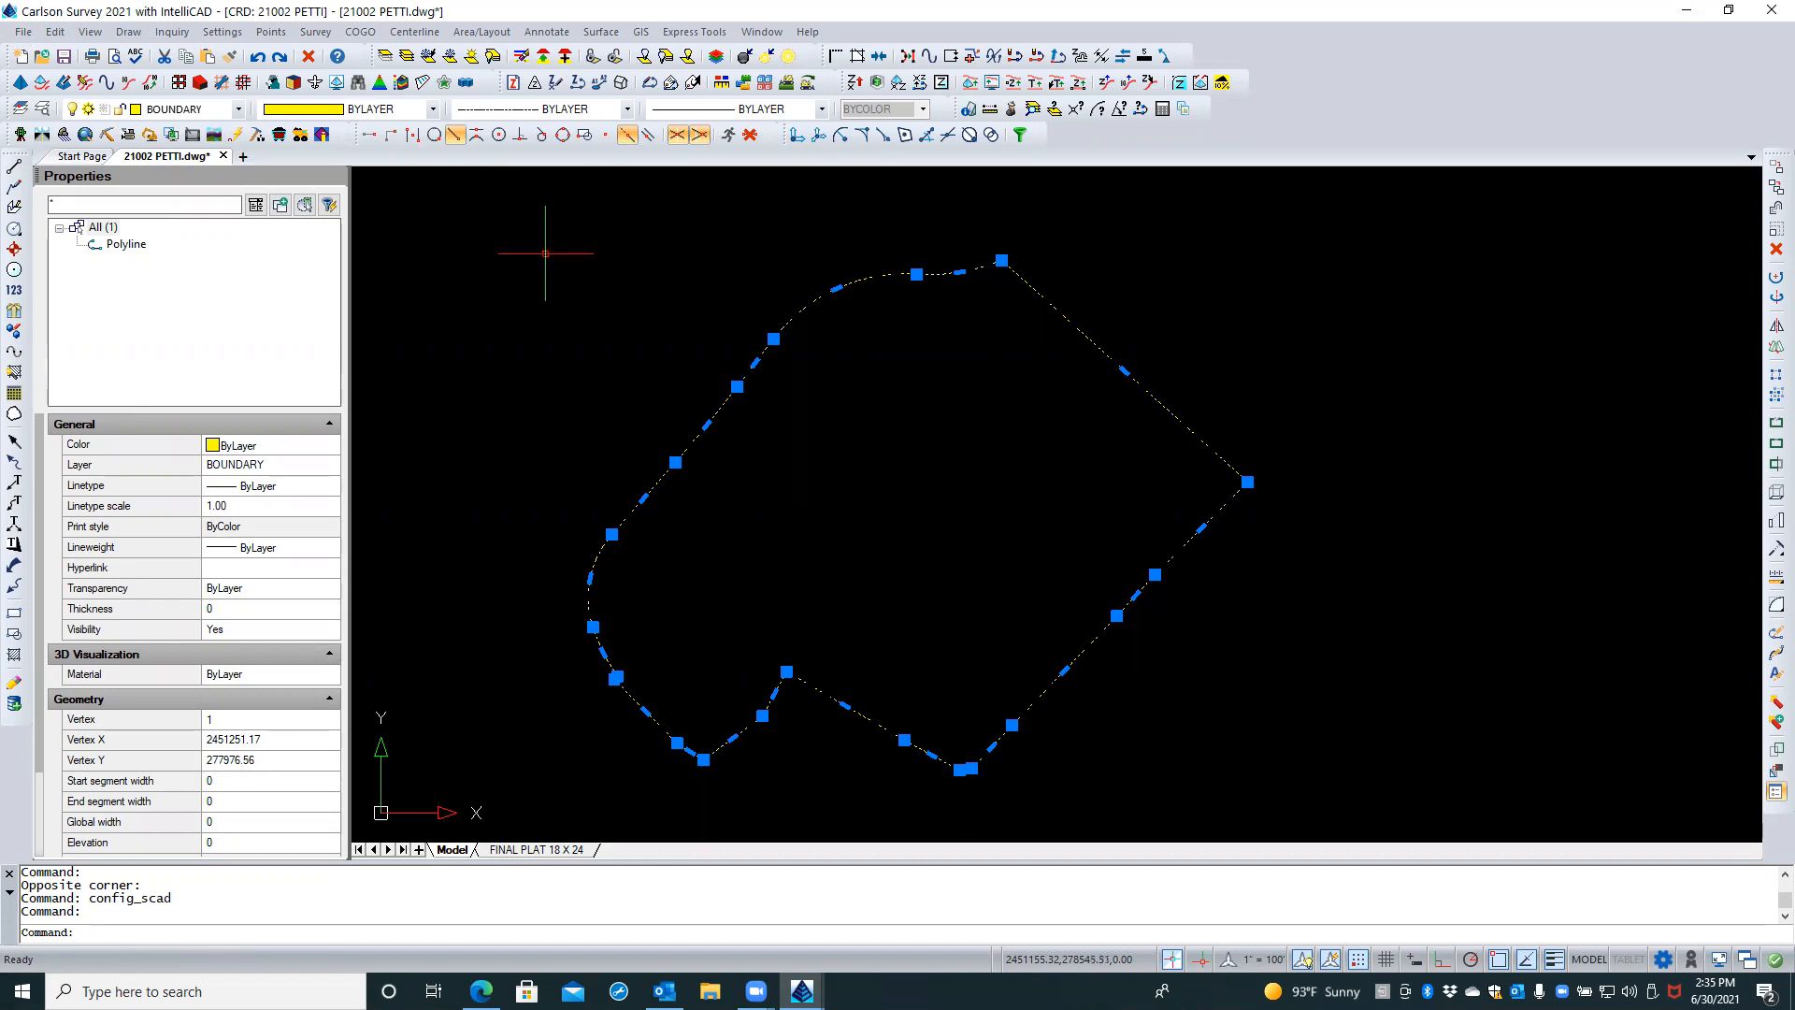
key("Escape")
key("Escape")
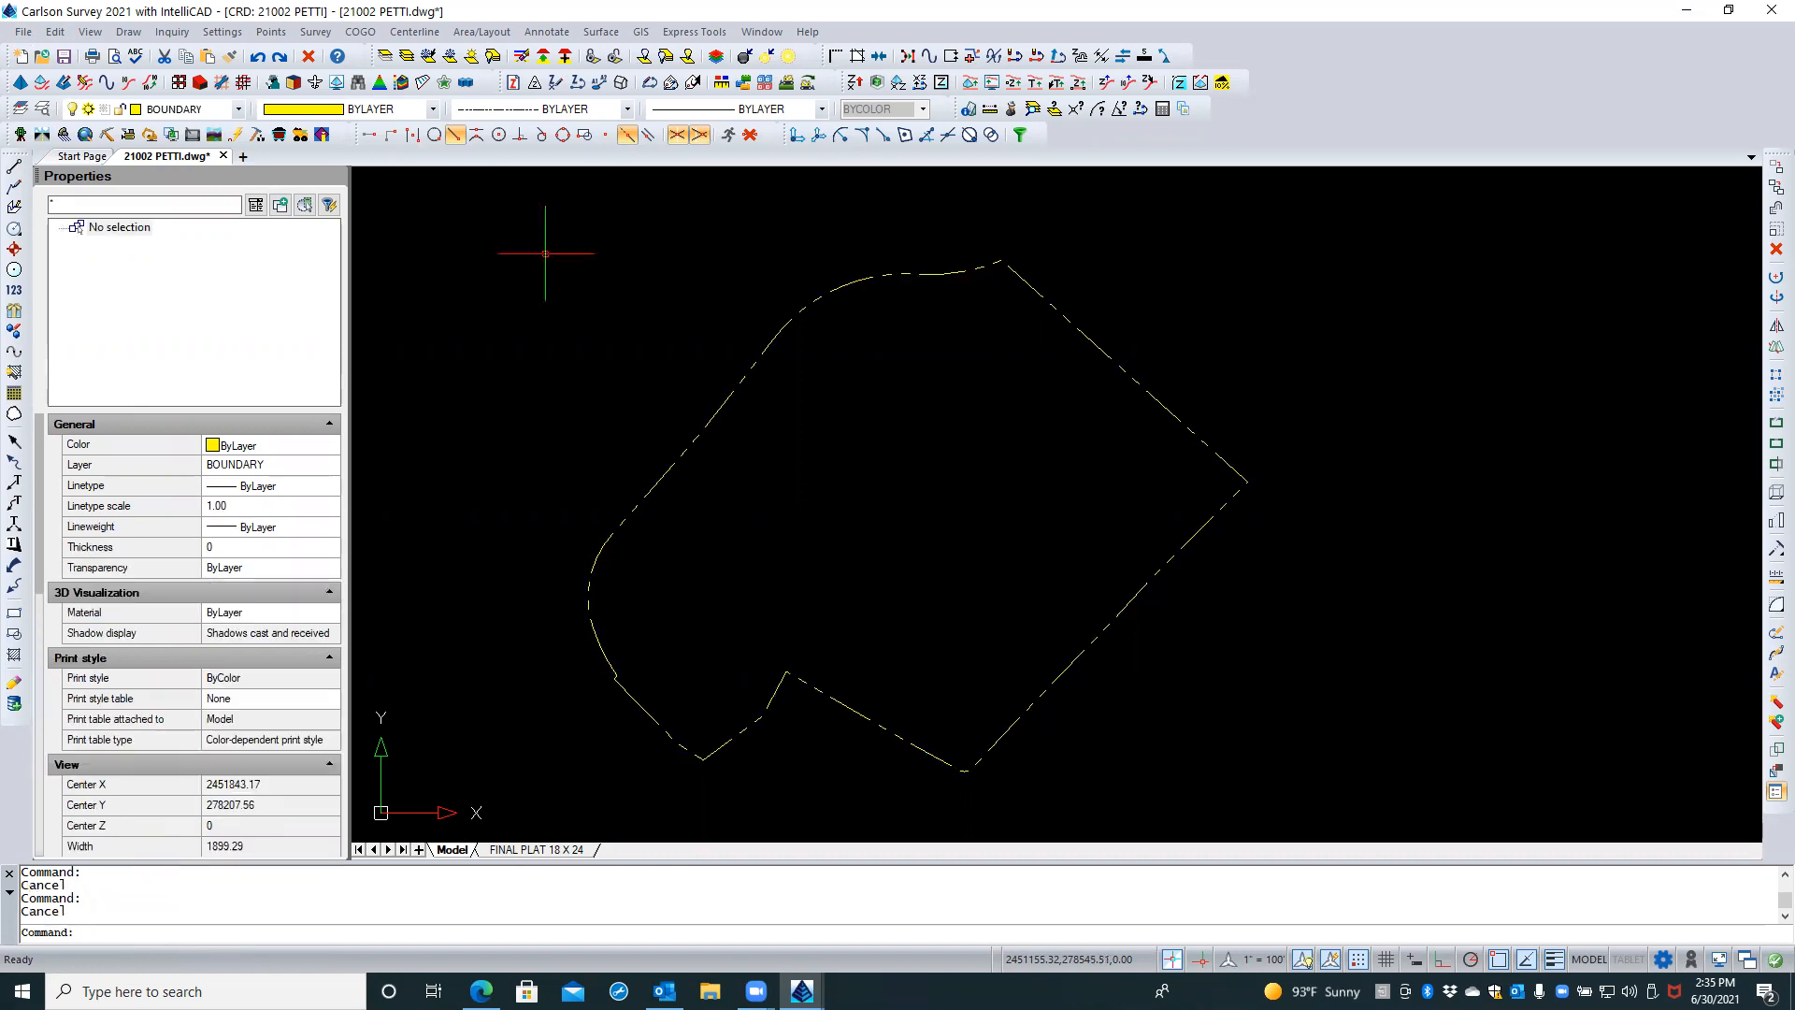
left_click(360, 32)
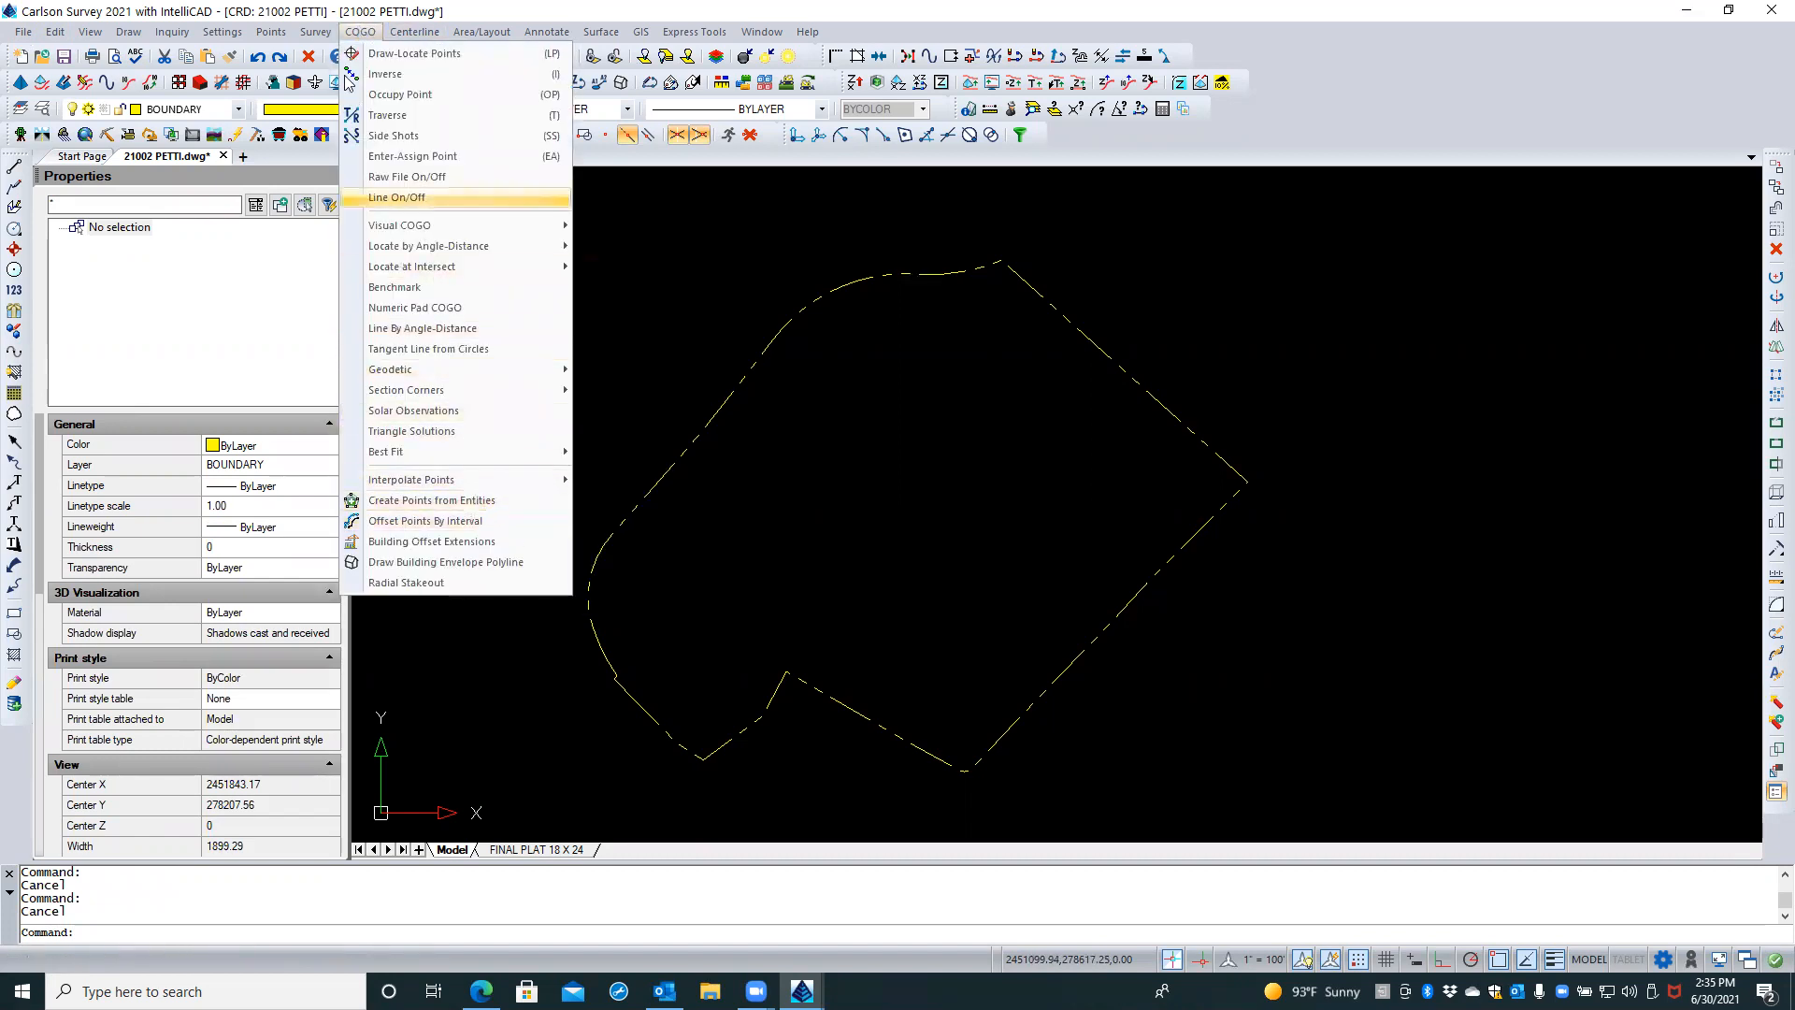
left_click(457, 500)
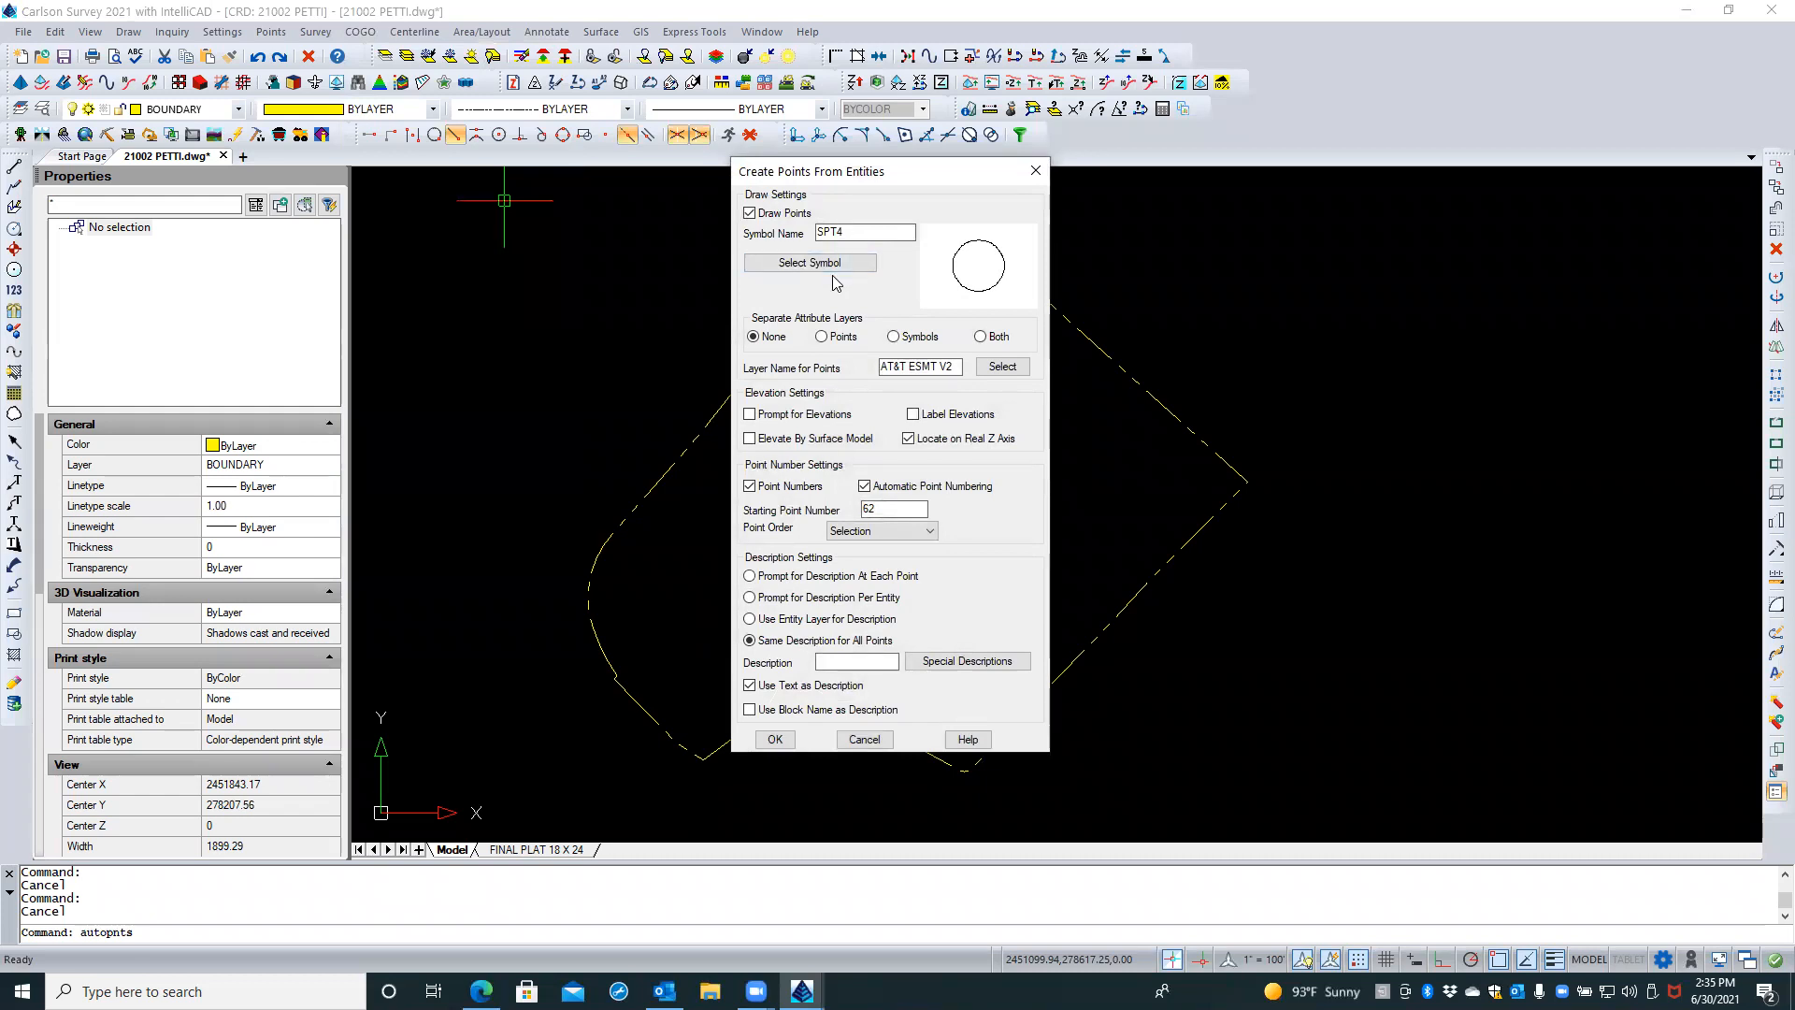
left_click(862, 740)
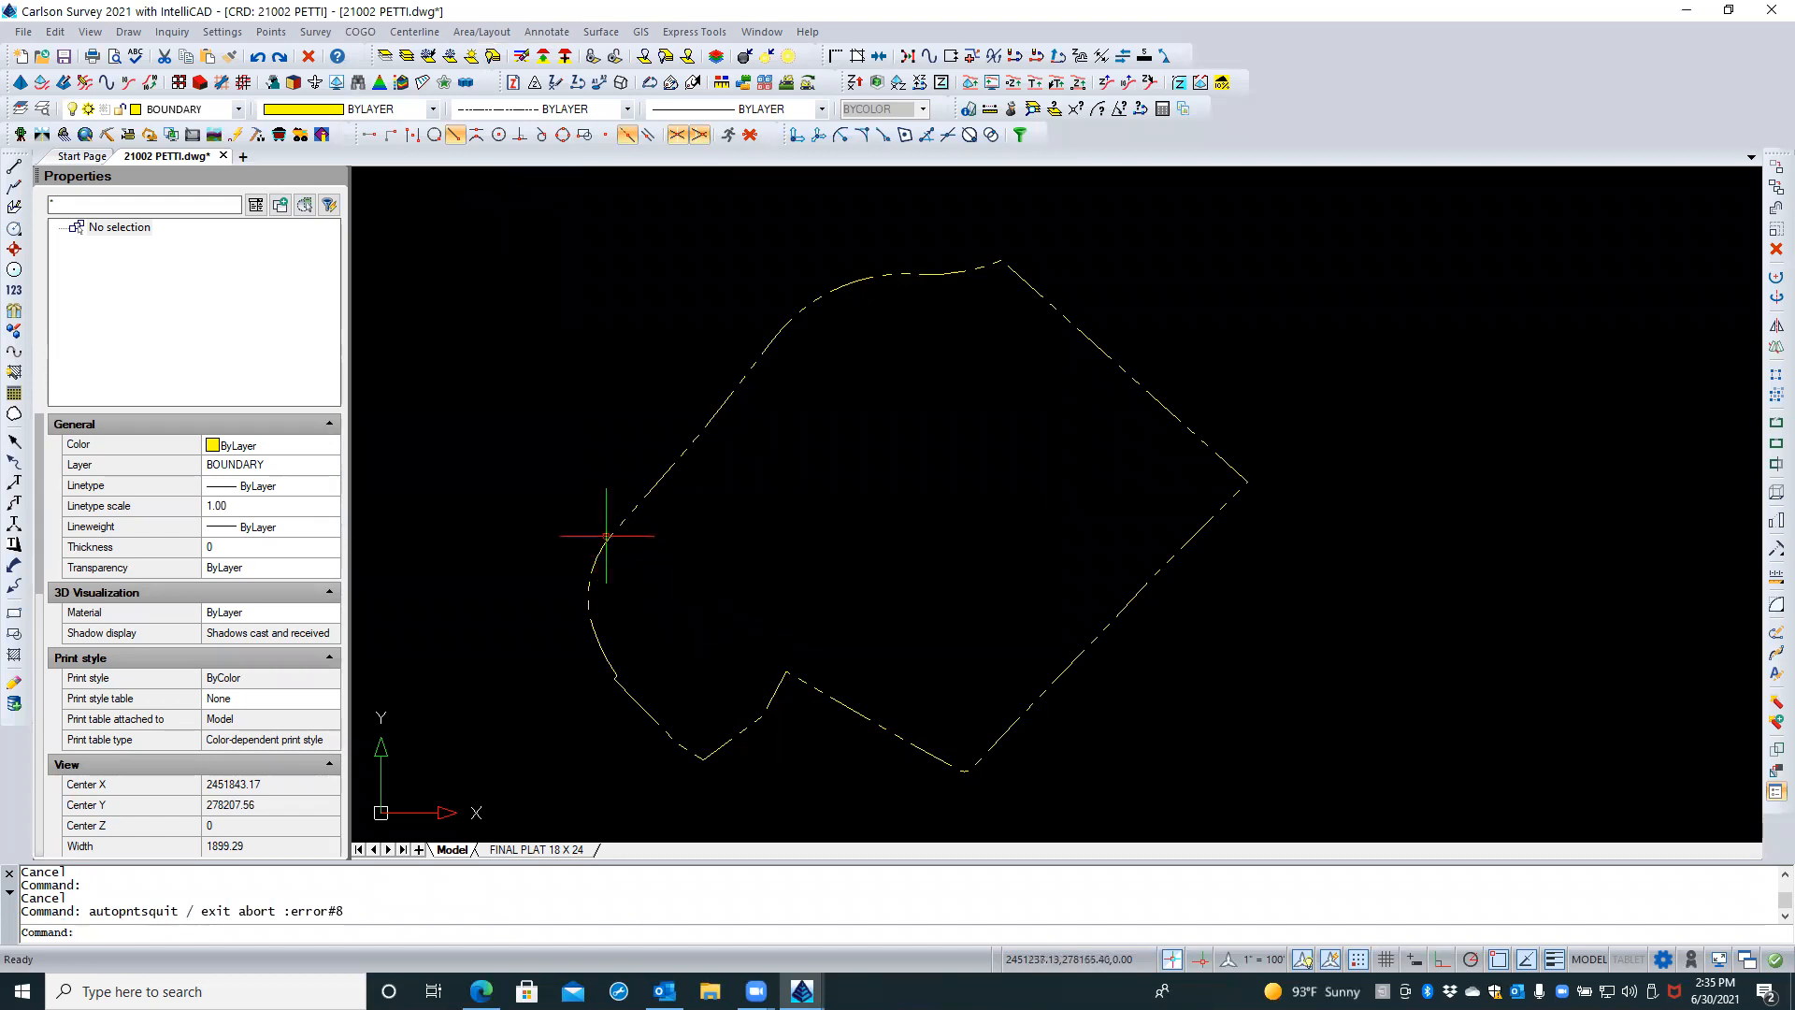
left_click(608, 537)
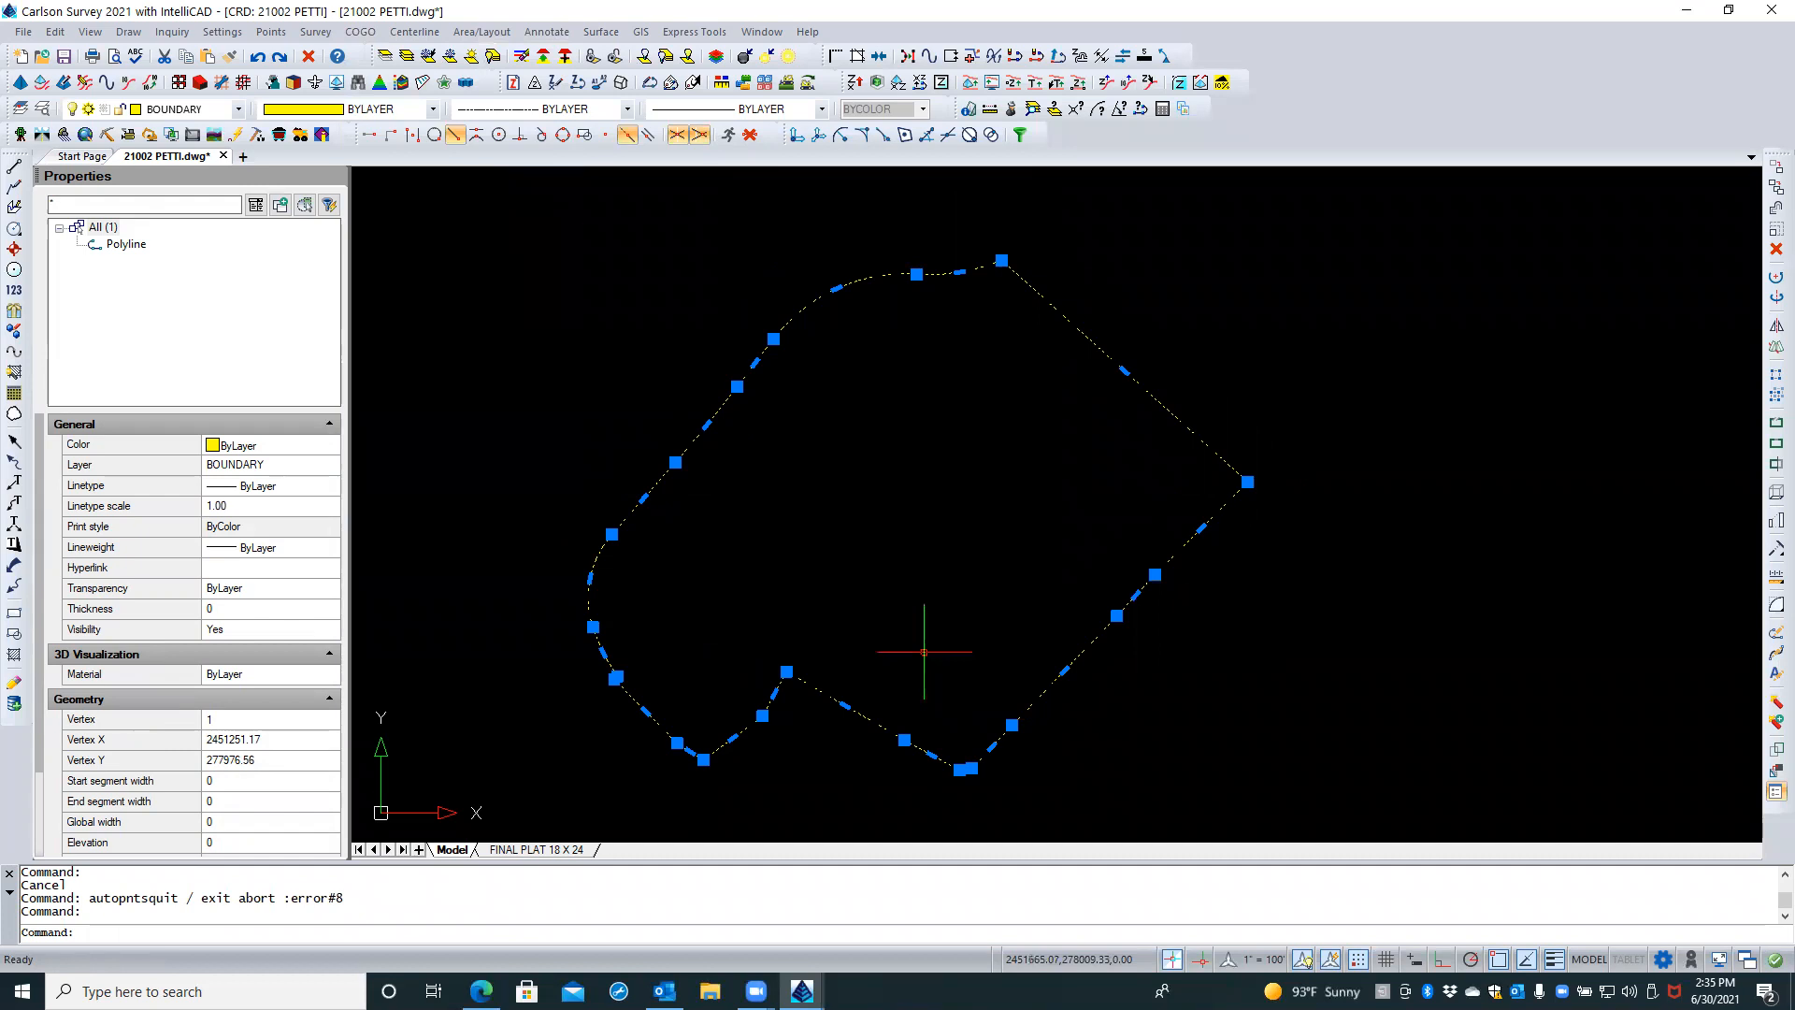
key("Escape")
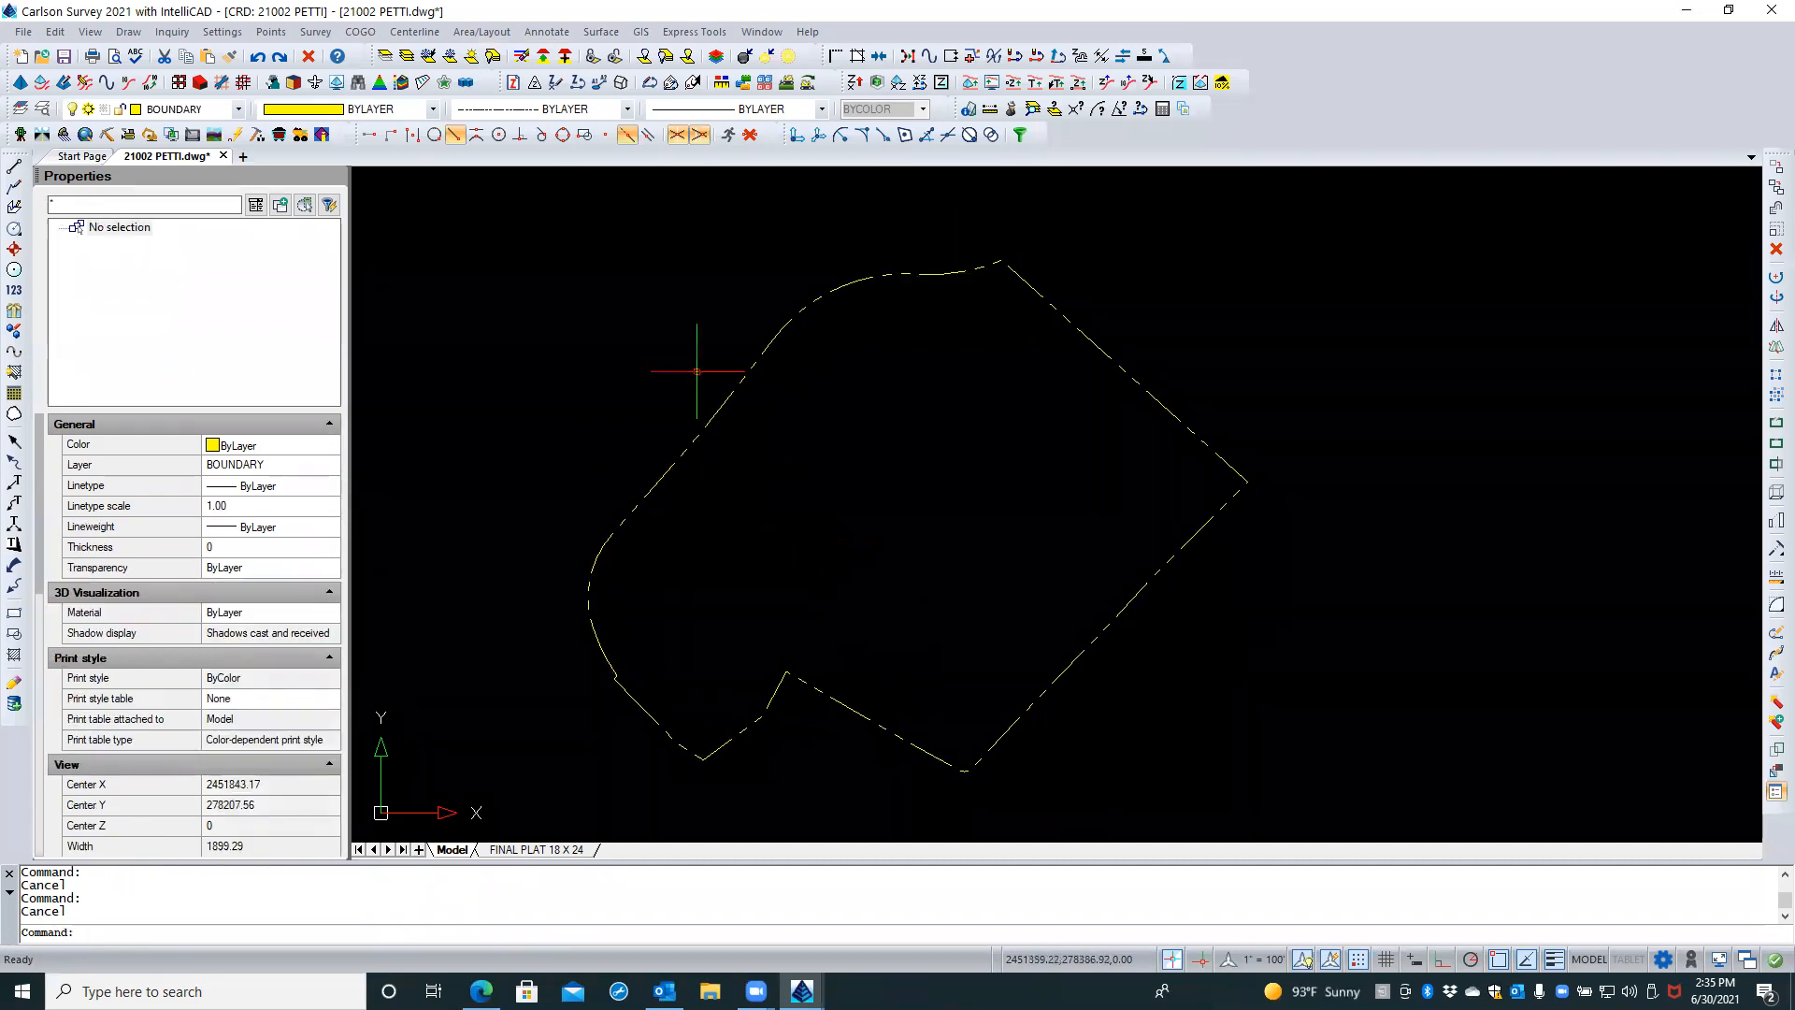
Draw all points from the coordinate file with Draw-Locate Points, using symbol SPT9 and the layer name points
left_click(271, 32)
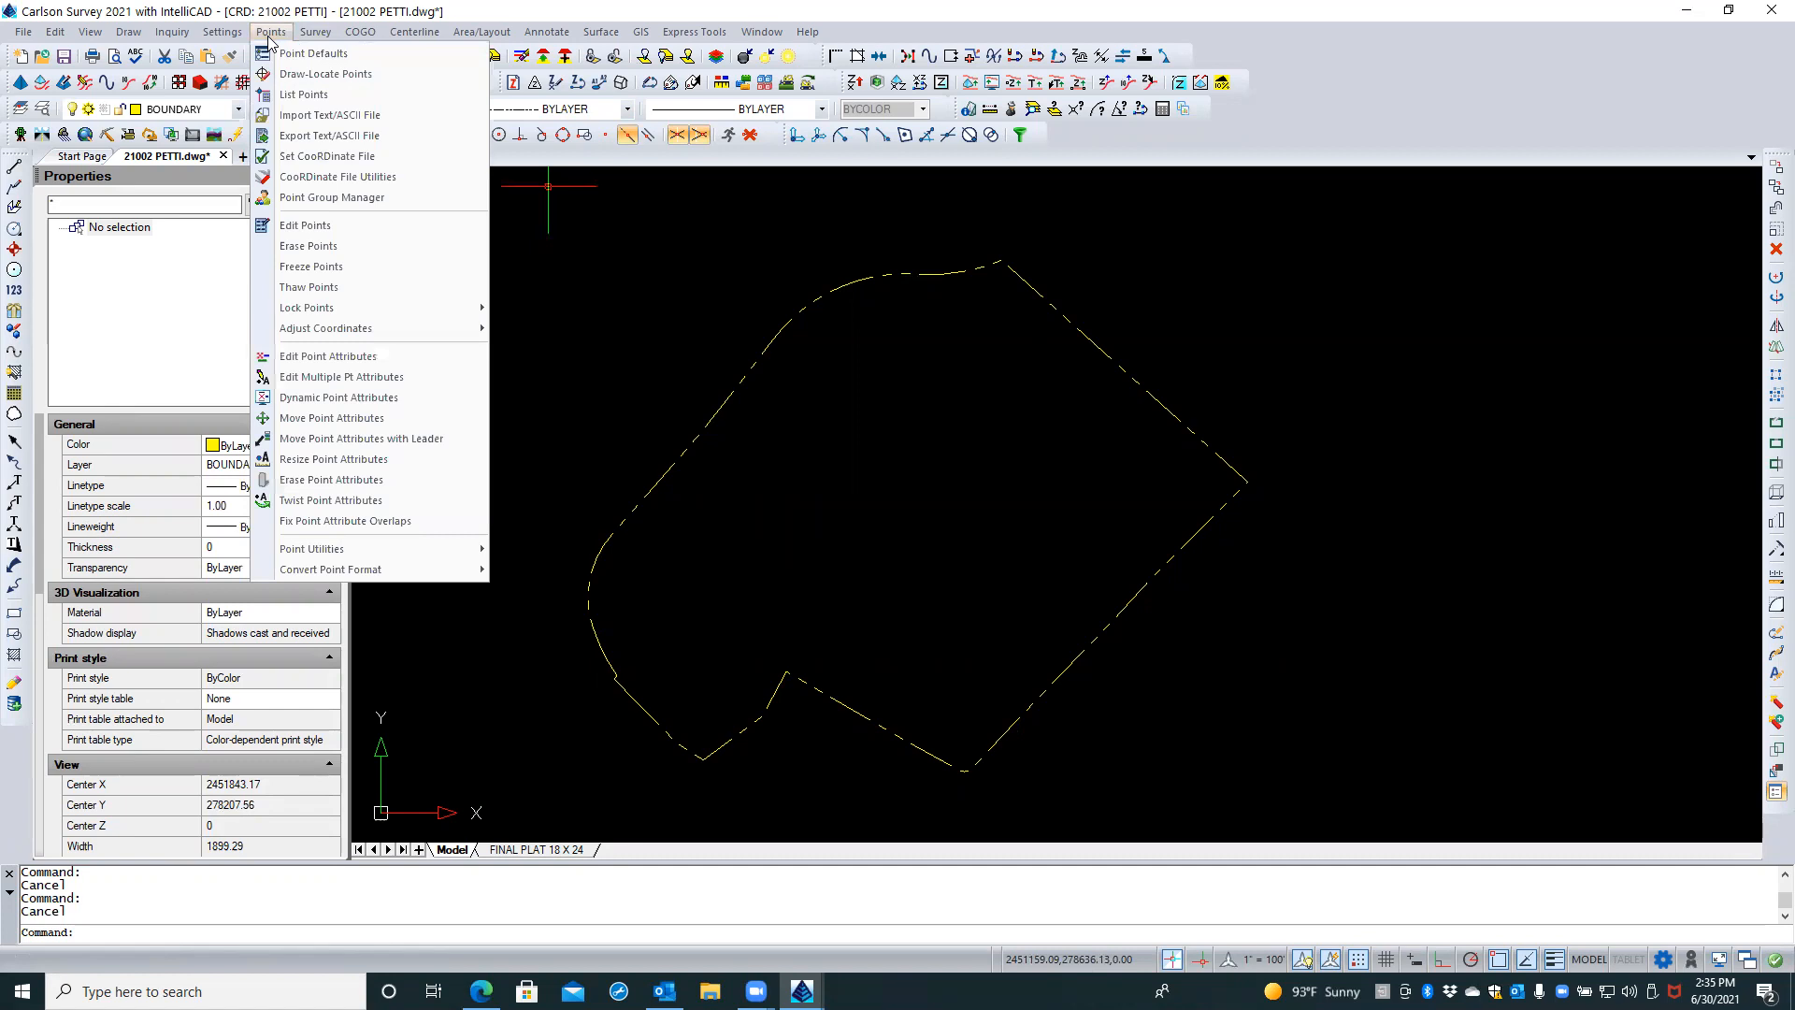
left_click(325, 73)
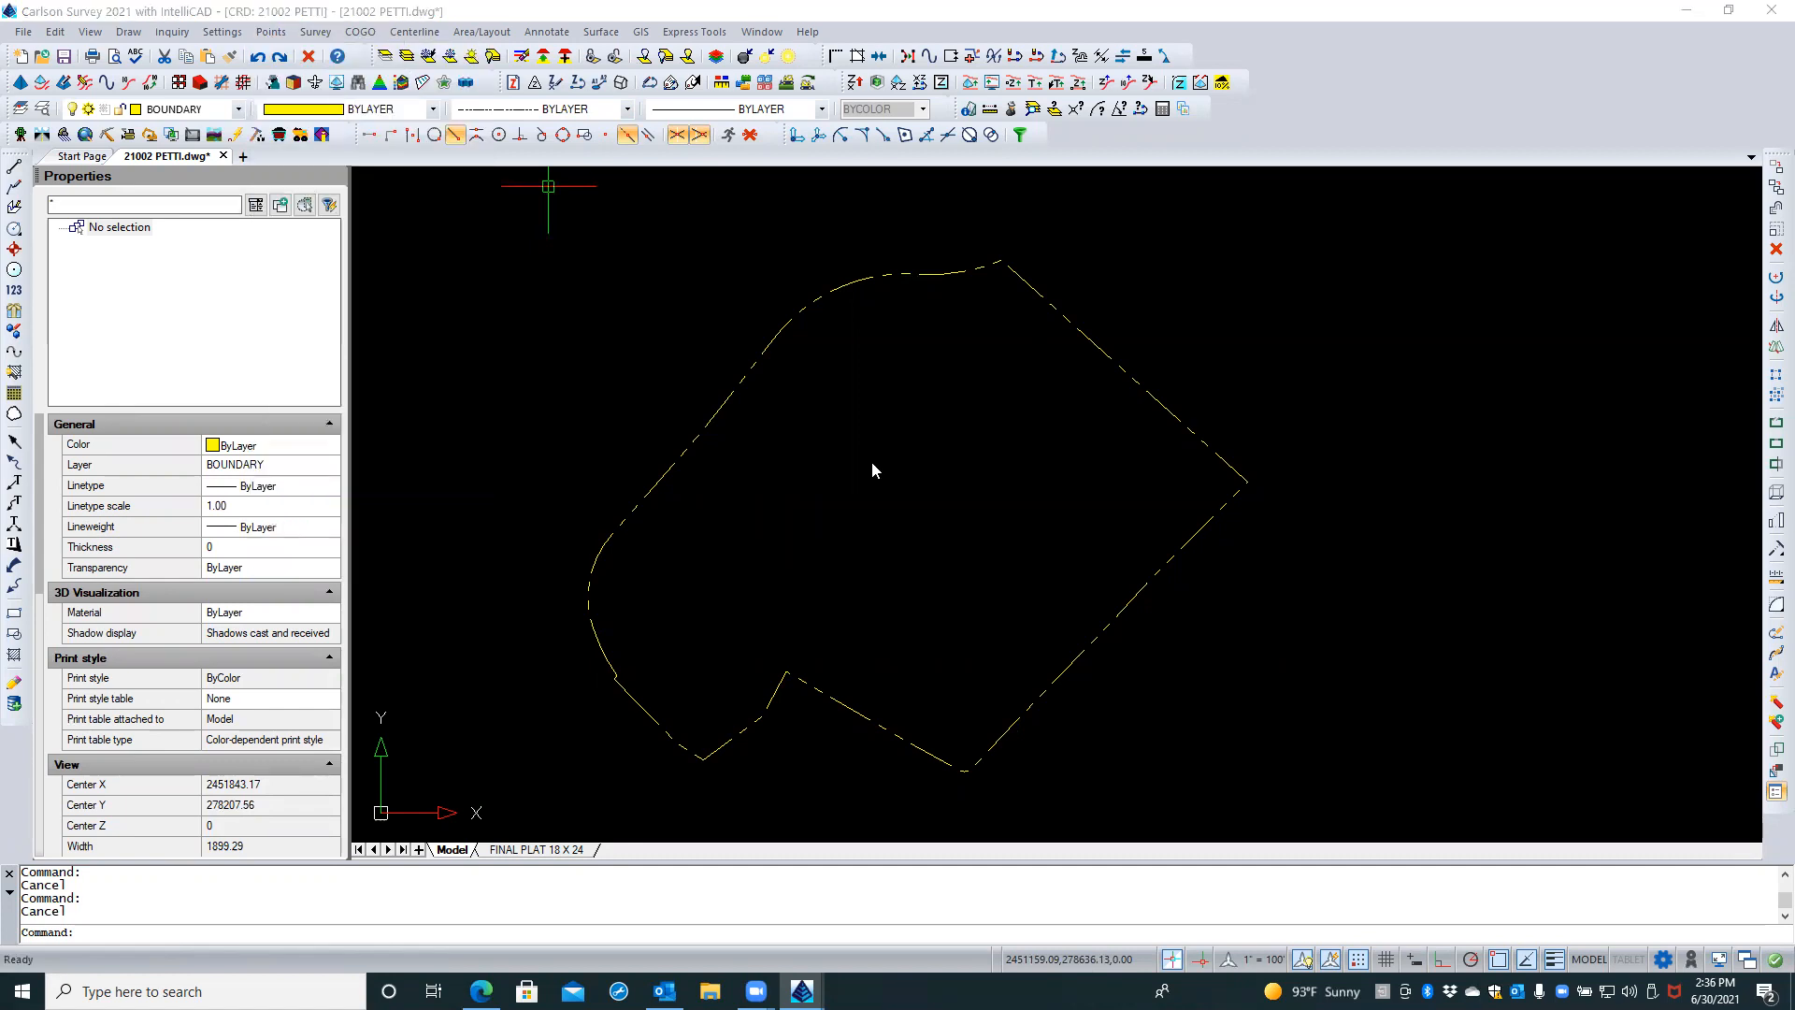
left_click(955, 261)
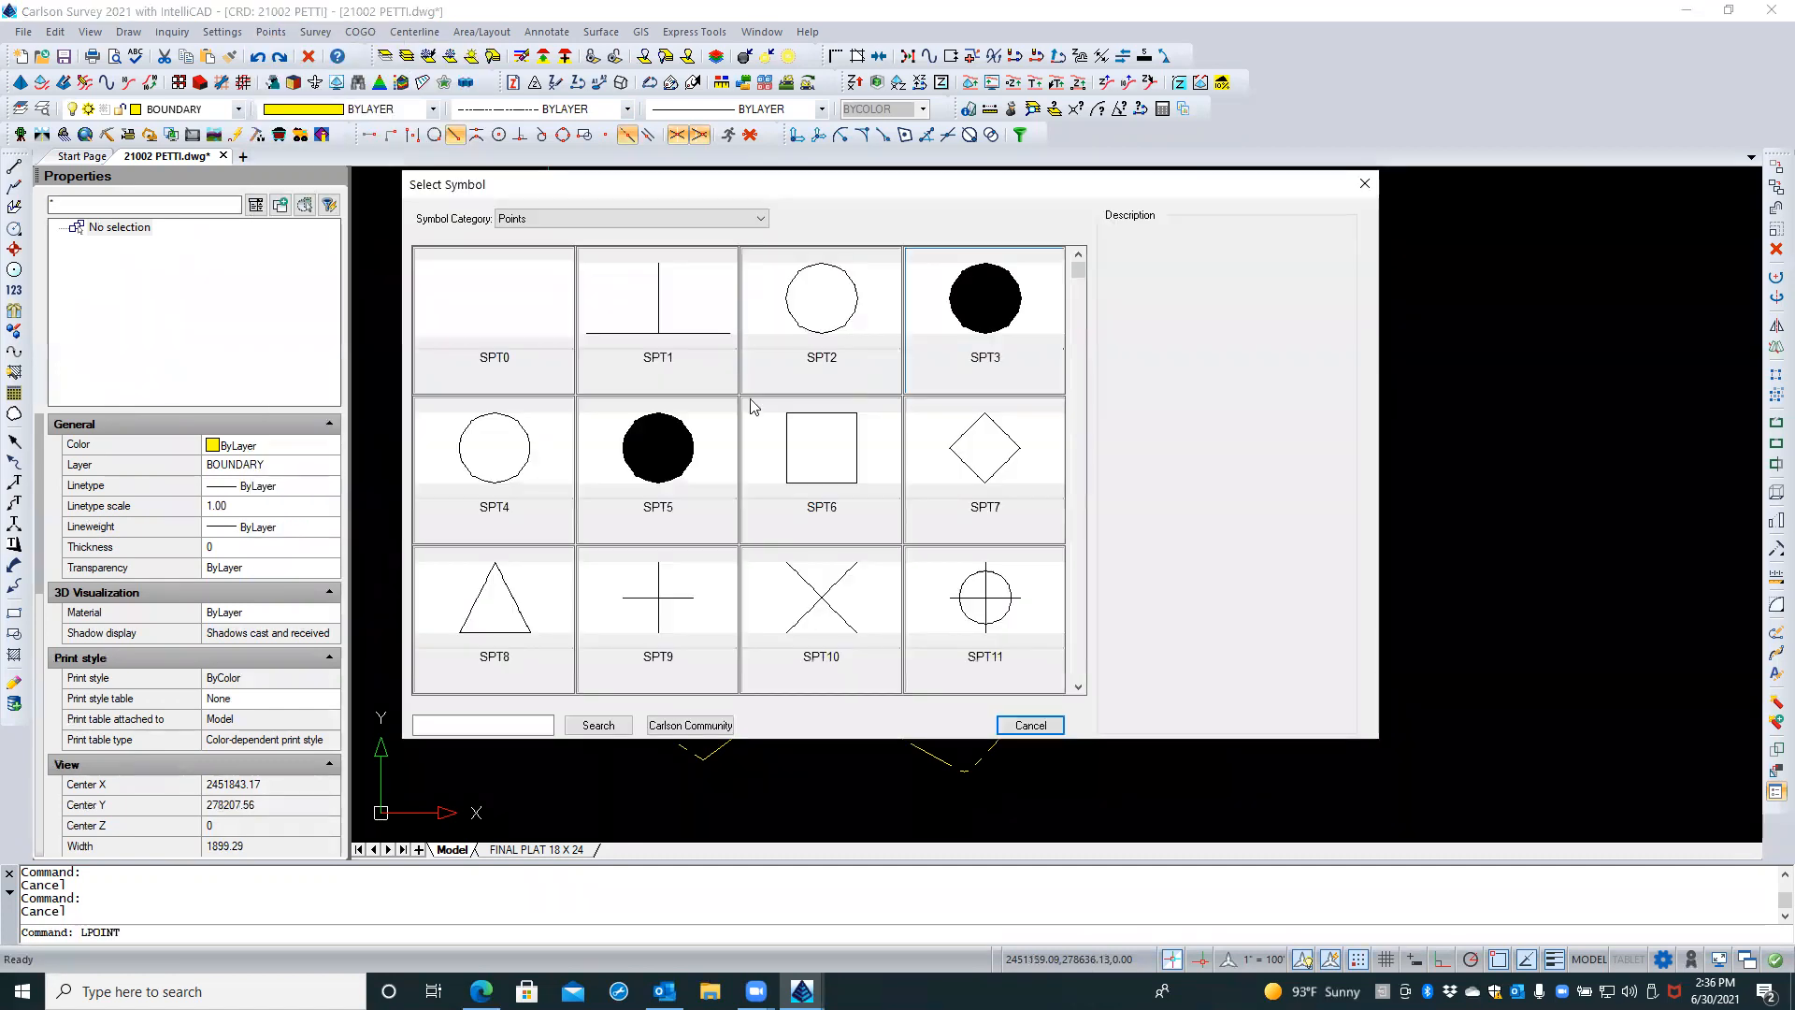
left_click(658, 608)
left_click_drag(862, 650, 715, 655)
type("points")
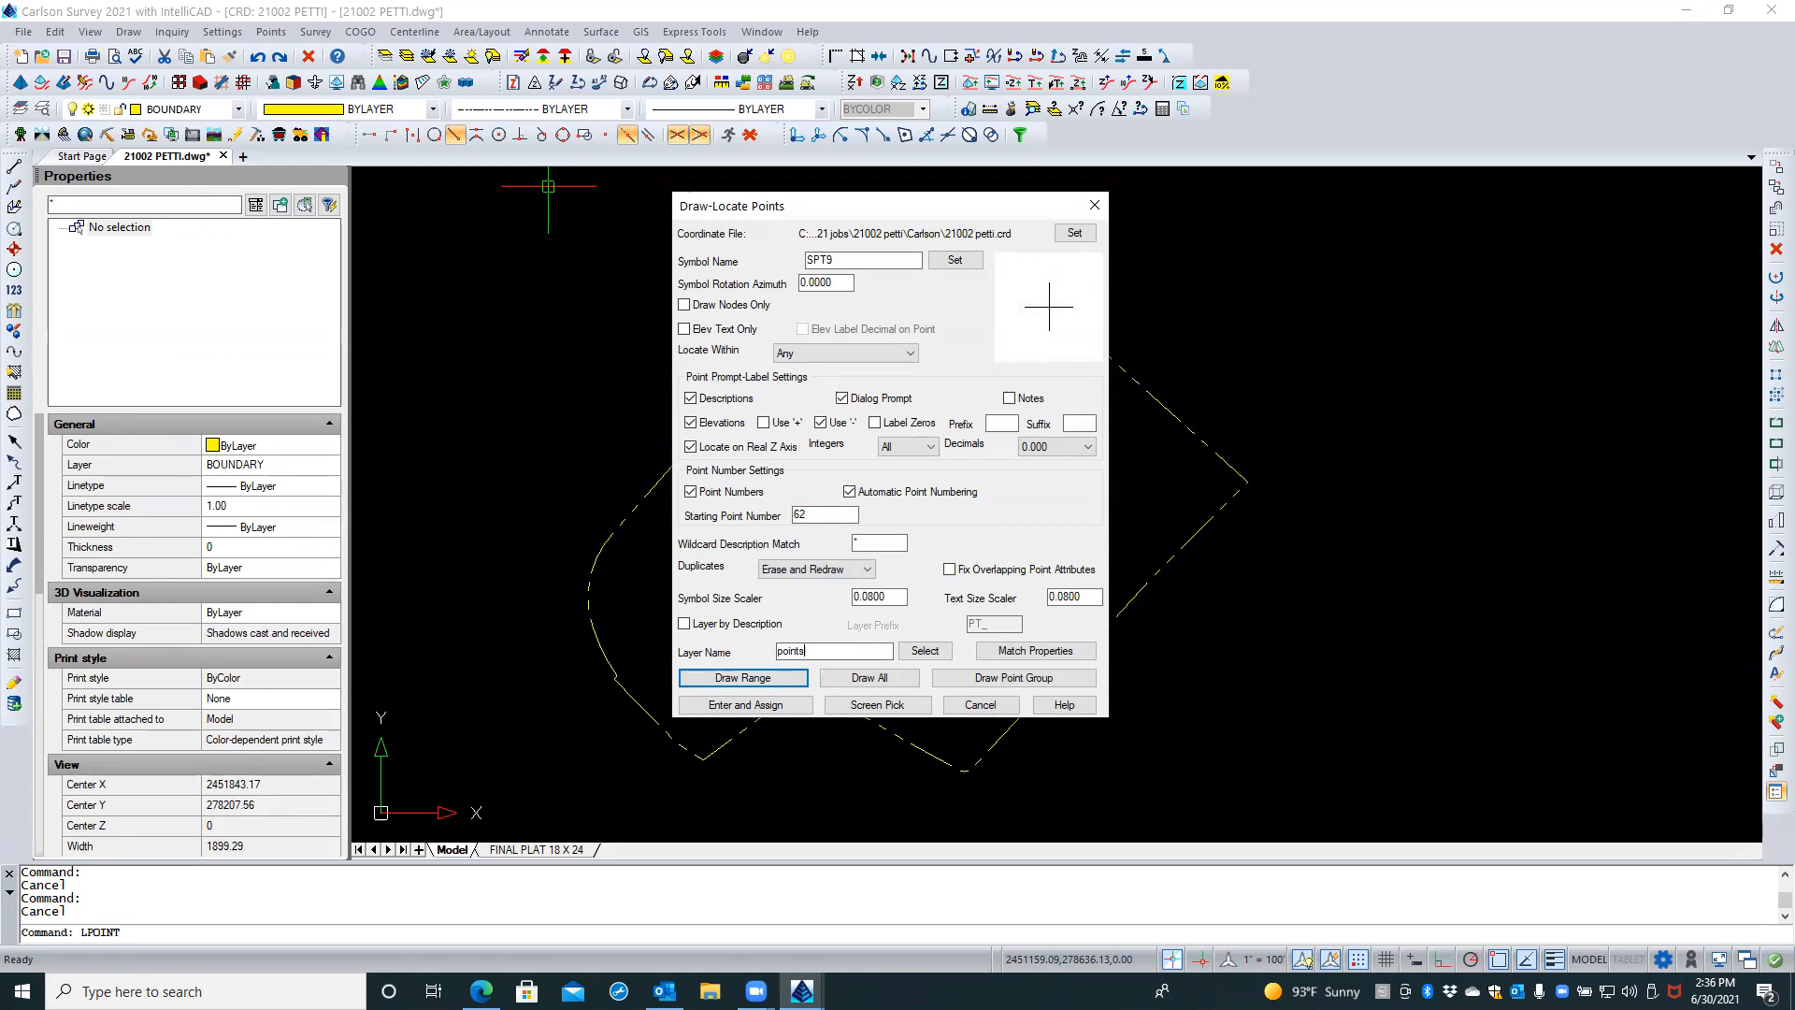
left_click(870, 677)
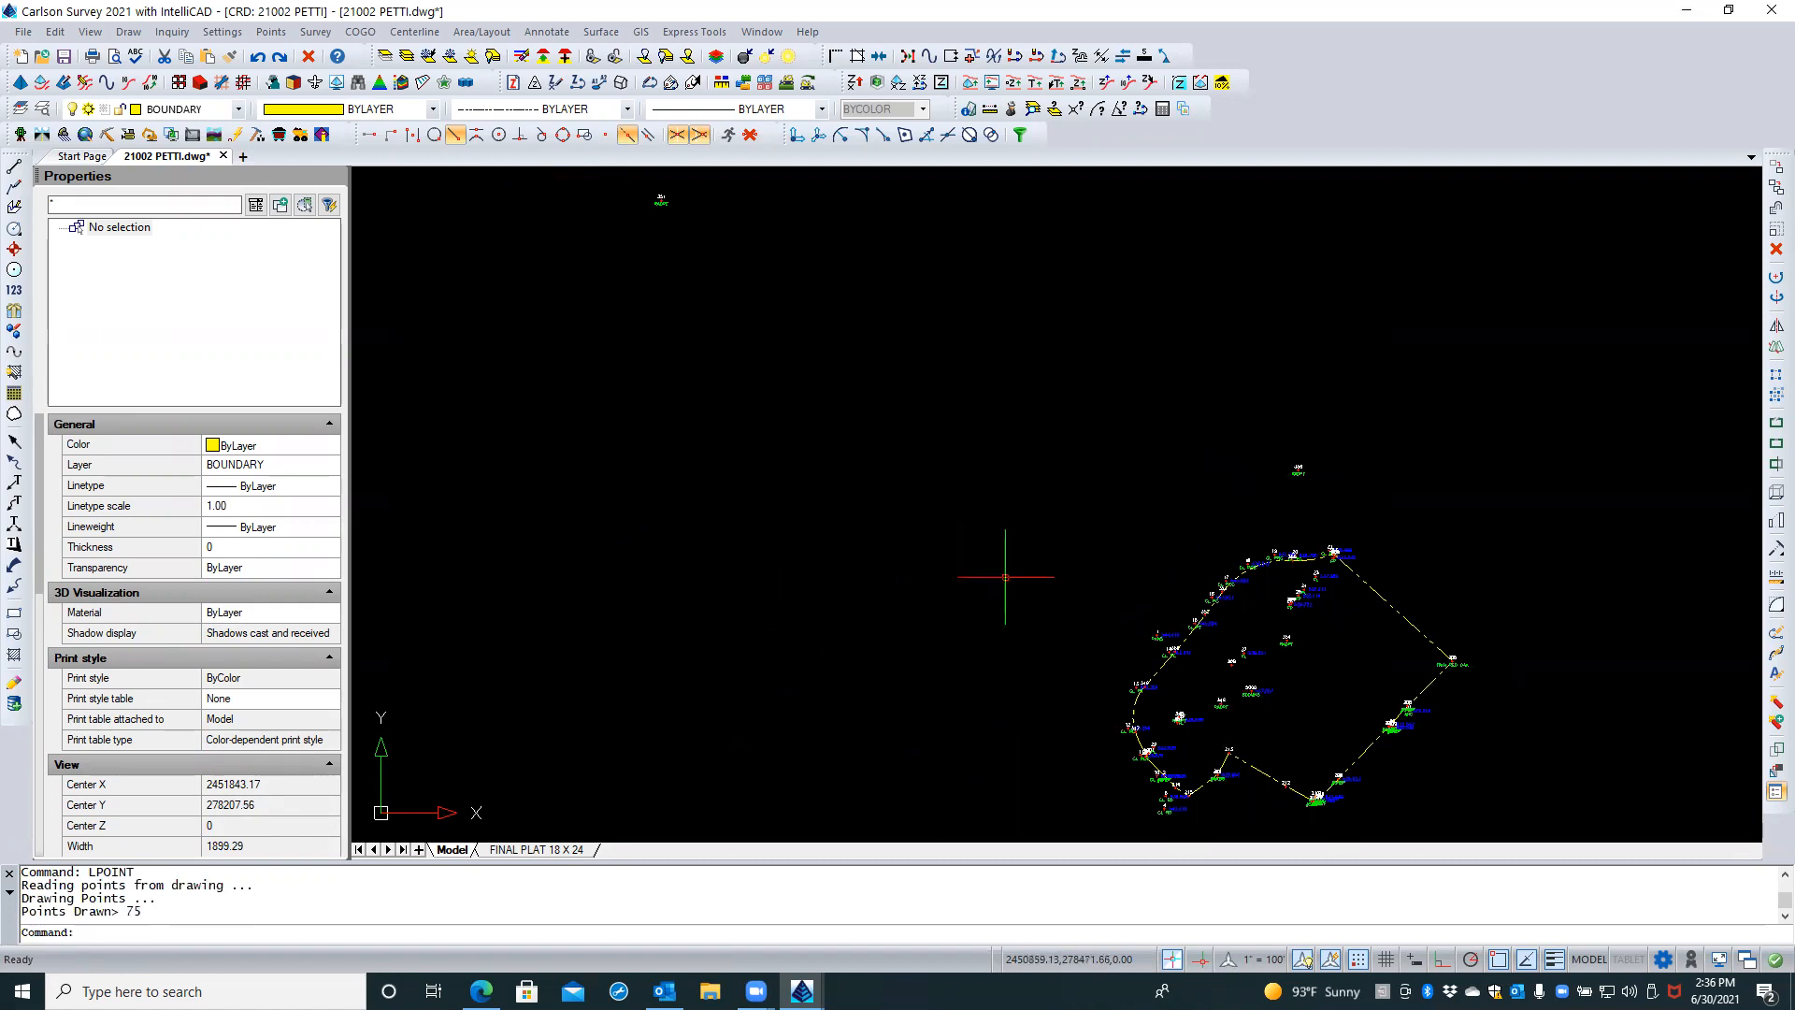
Start Draw-Locate Points with Screen Pick to create a point at the boundary vertex beside point 350
scroll(1042, 613, "down", 5)
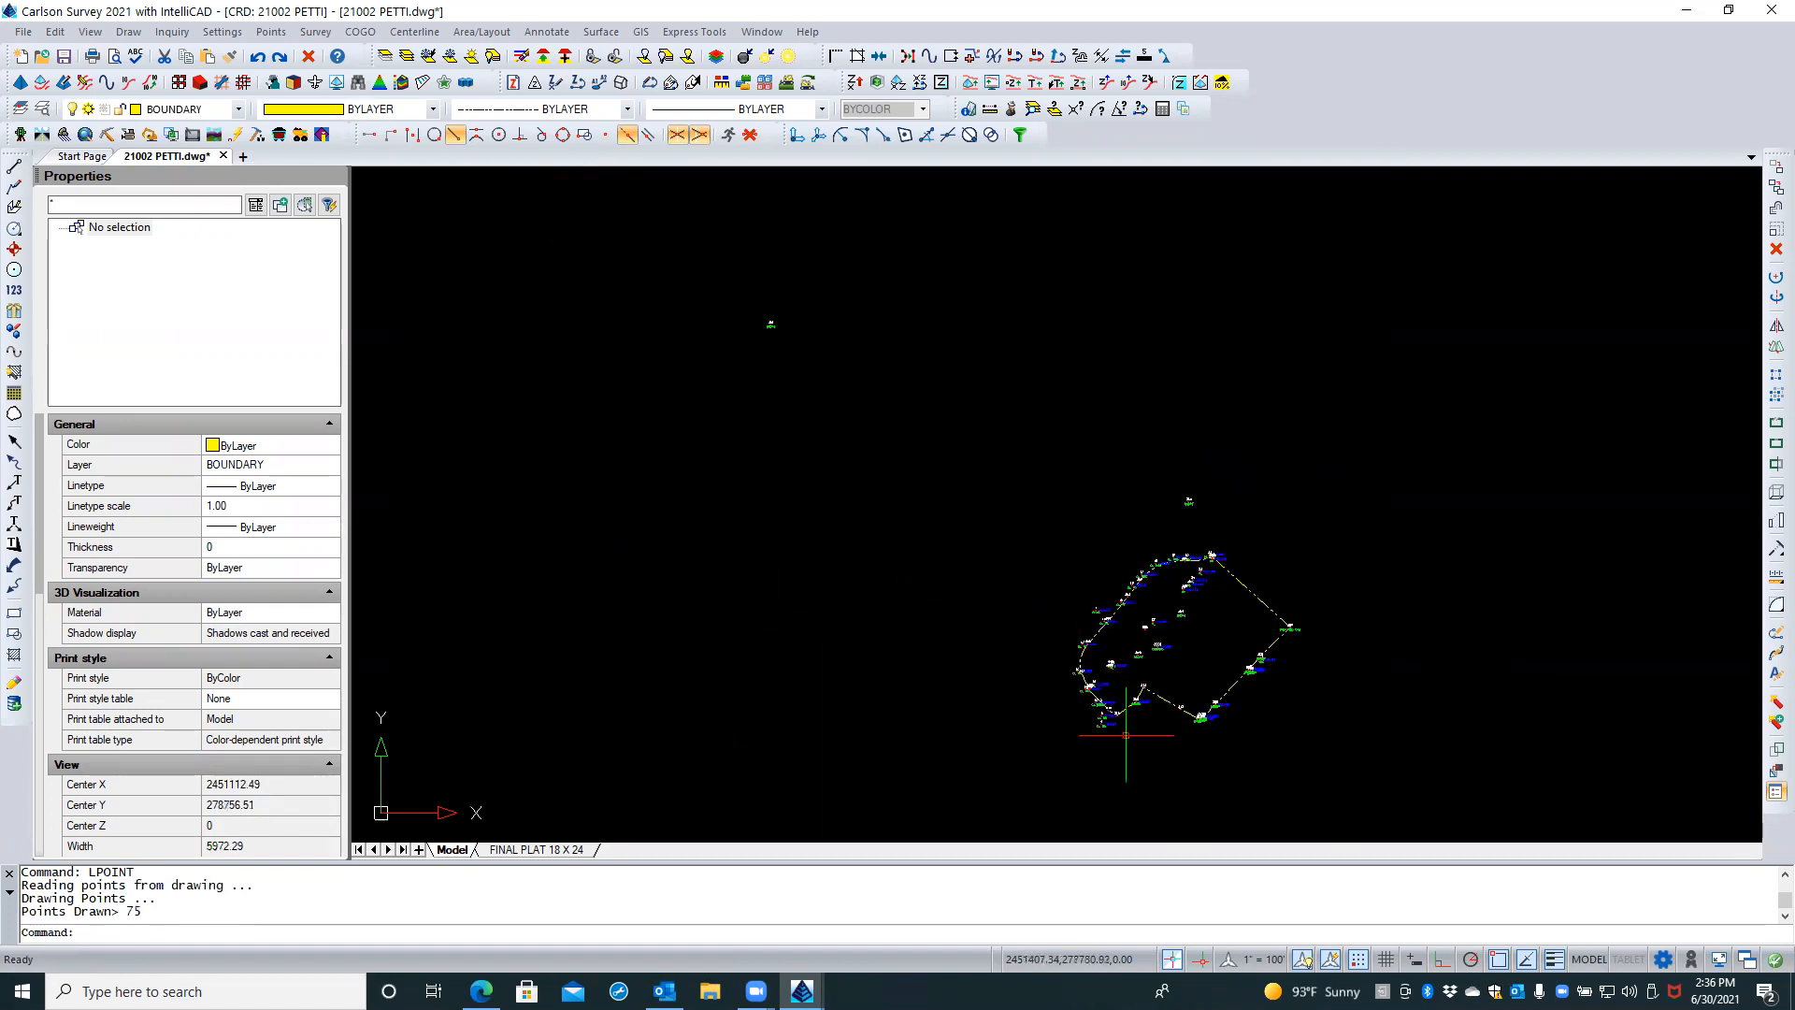
scroll(1126, 735, "up", 10)
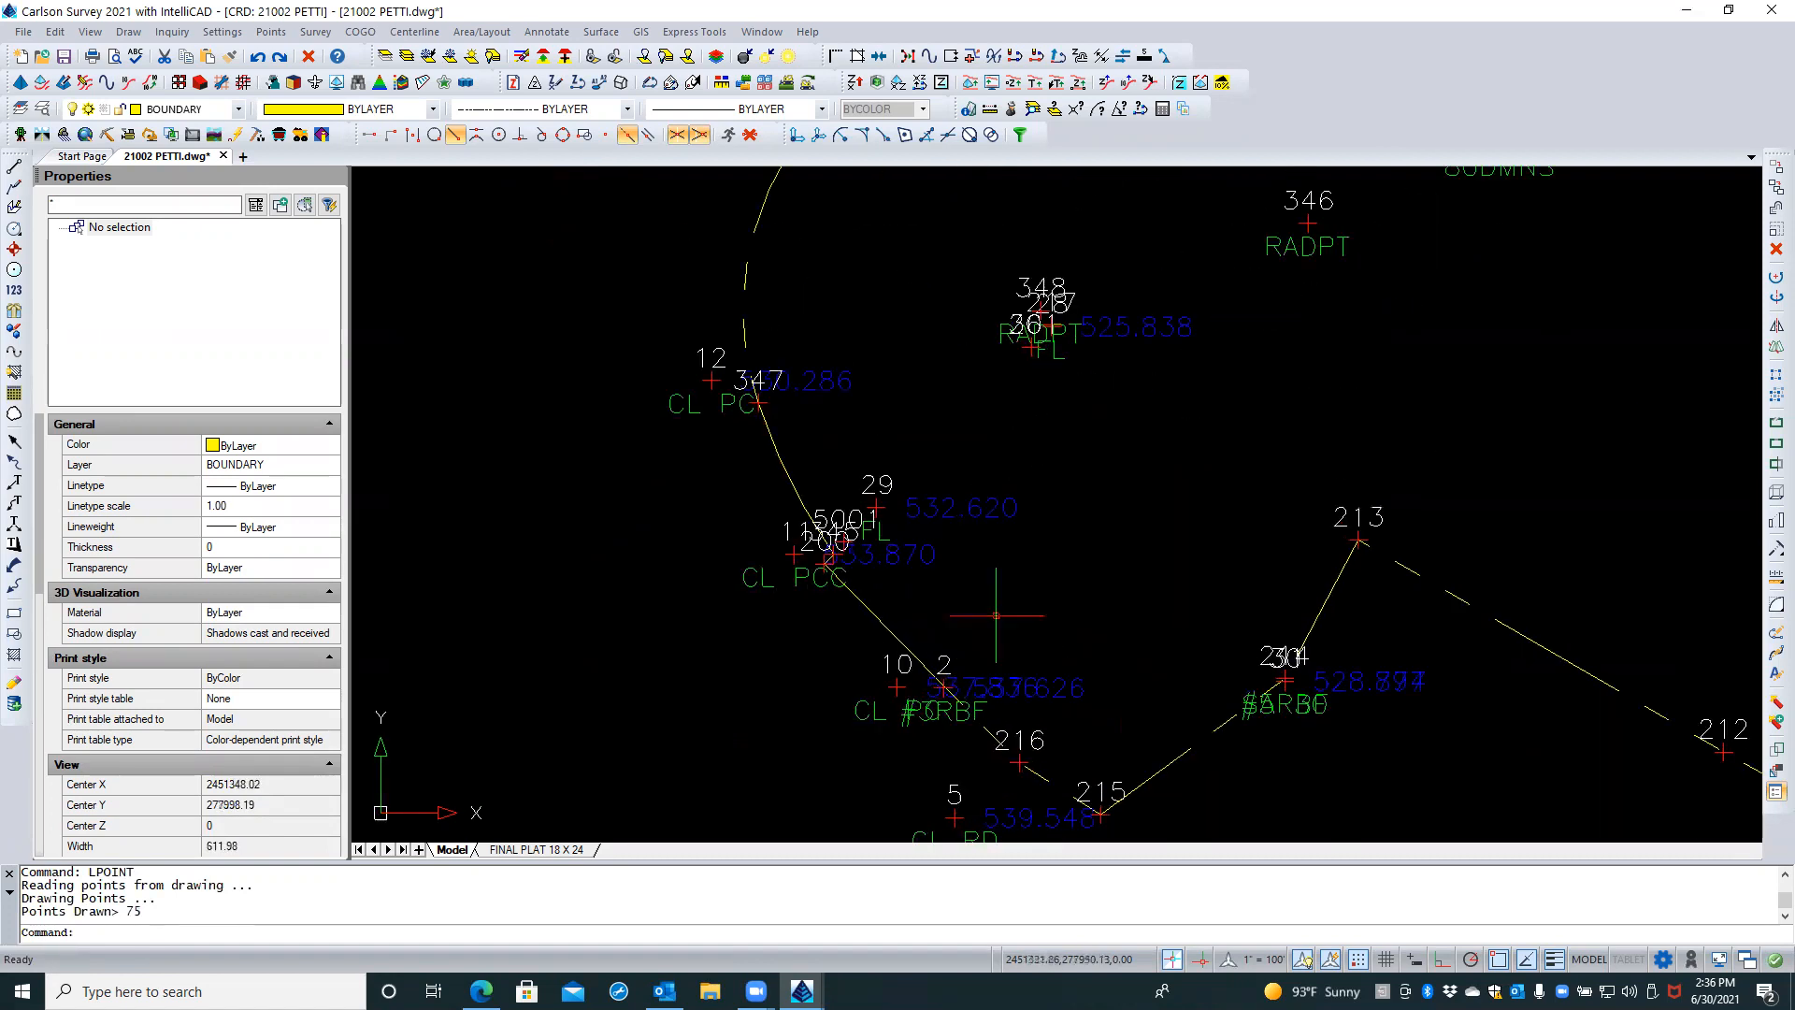
middle_click_drag(736, 582, 386, 838)
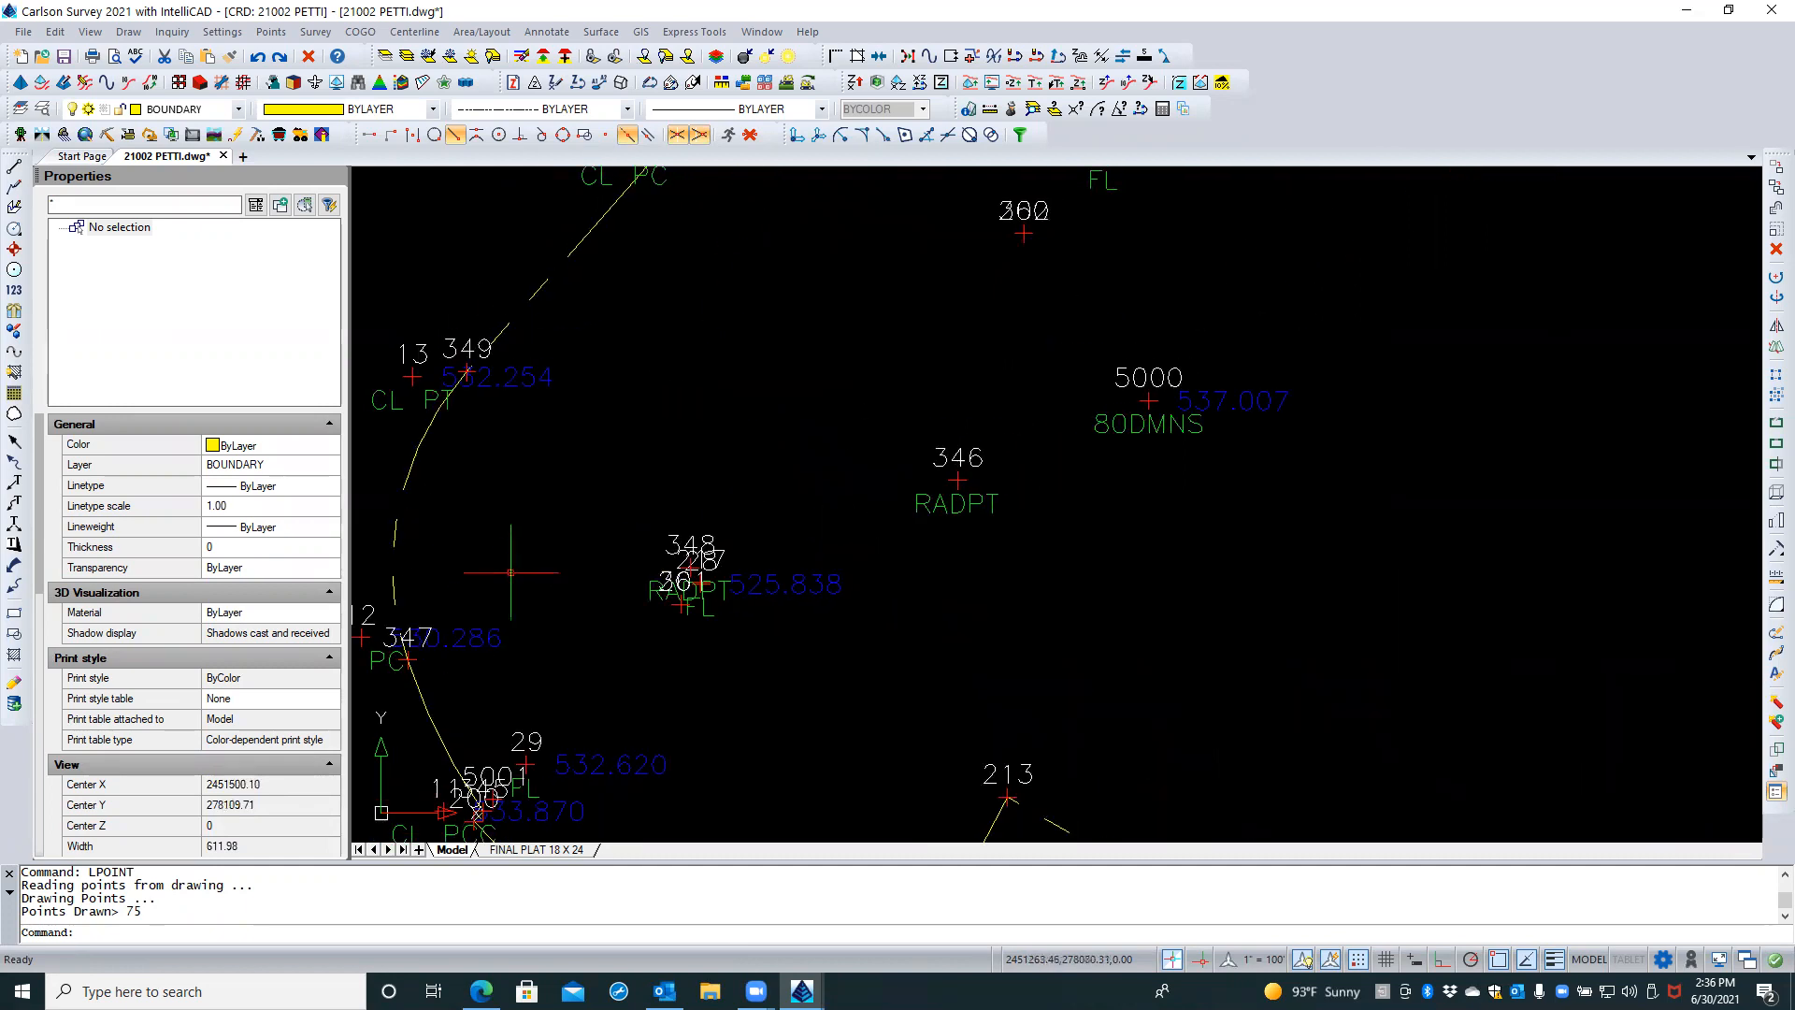
middle_click_drag(511, 572, 461, 785)
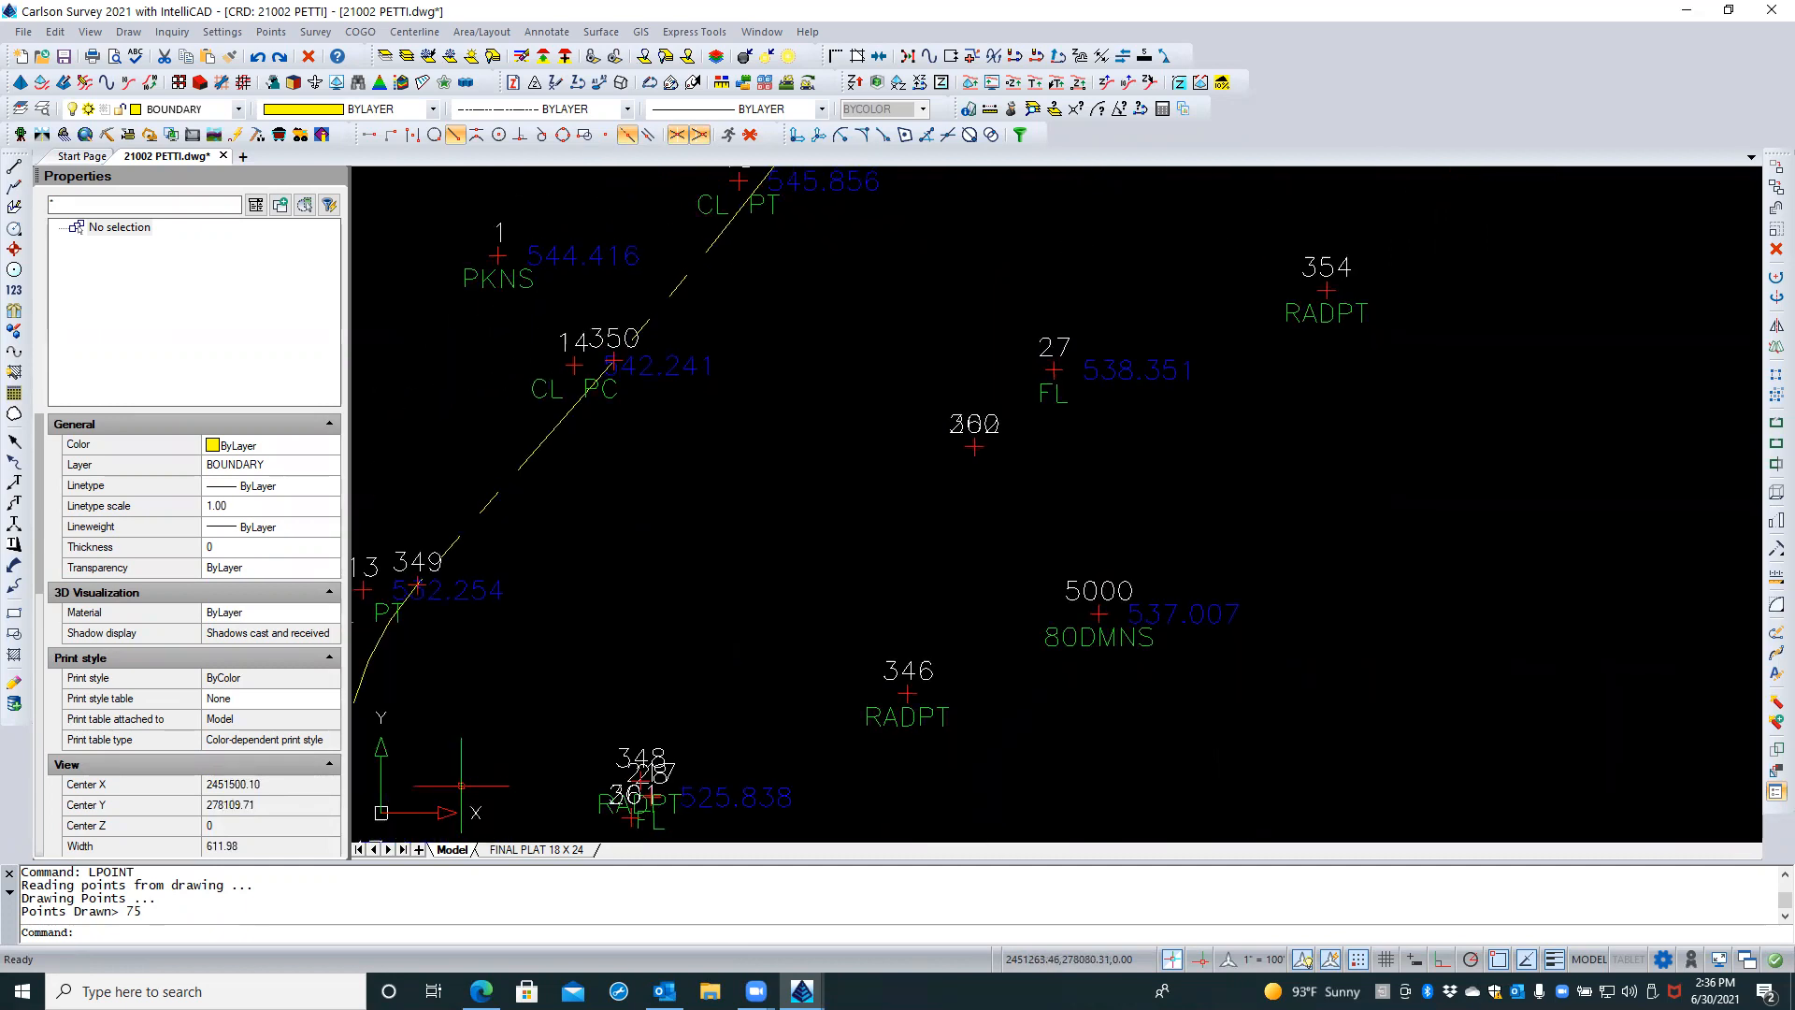
left_click(279, 31)
left_click(303, 71)
double_click(815, 511)
left_click(813, 517)
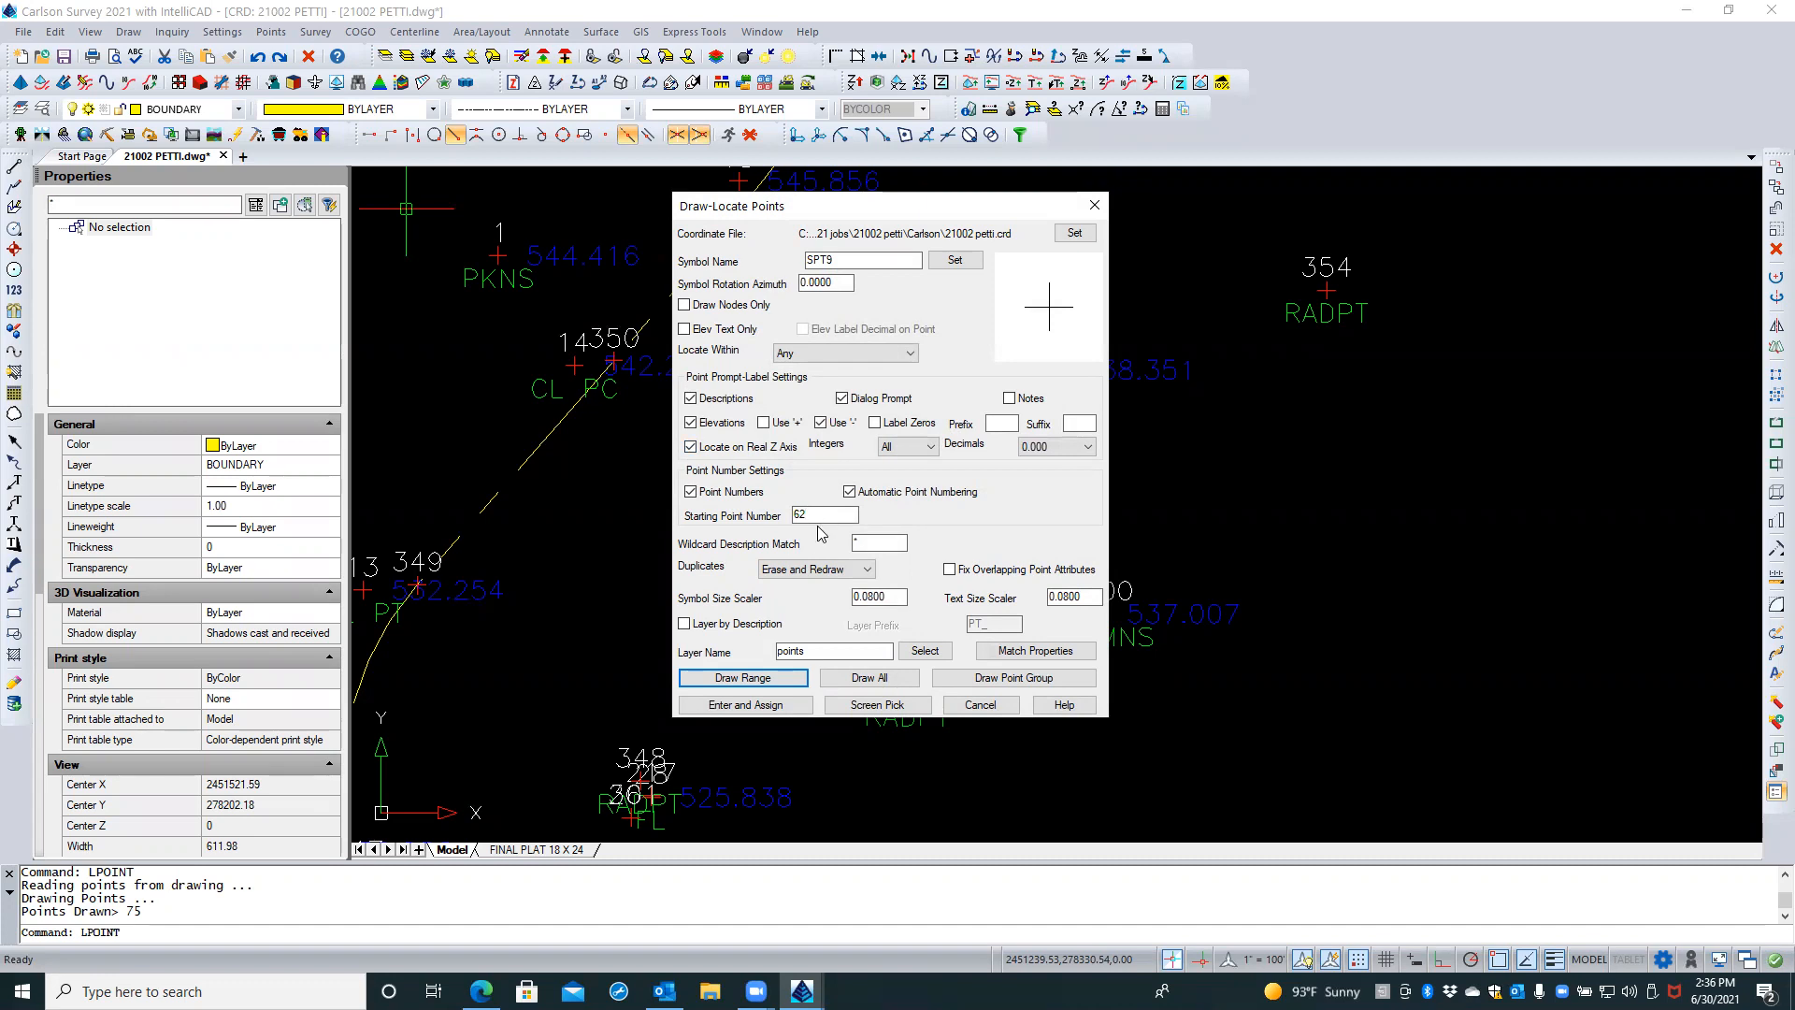
left_click(877, 705)
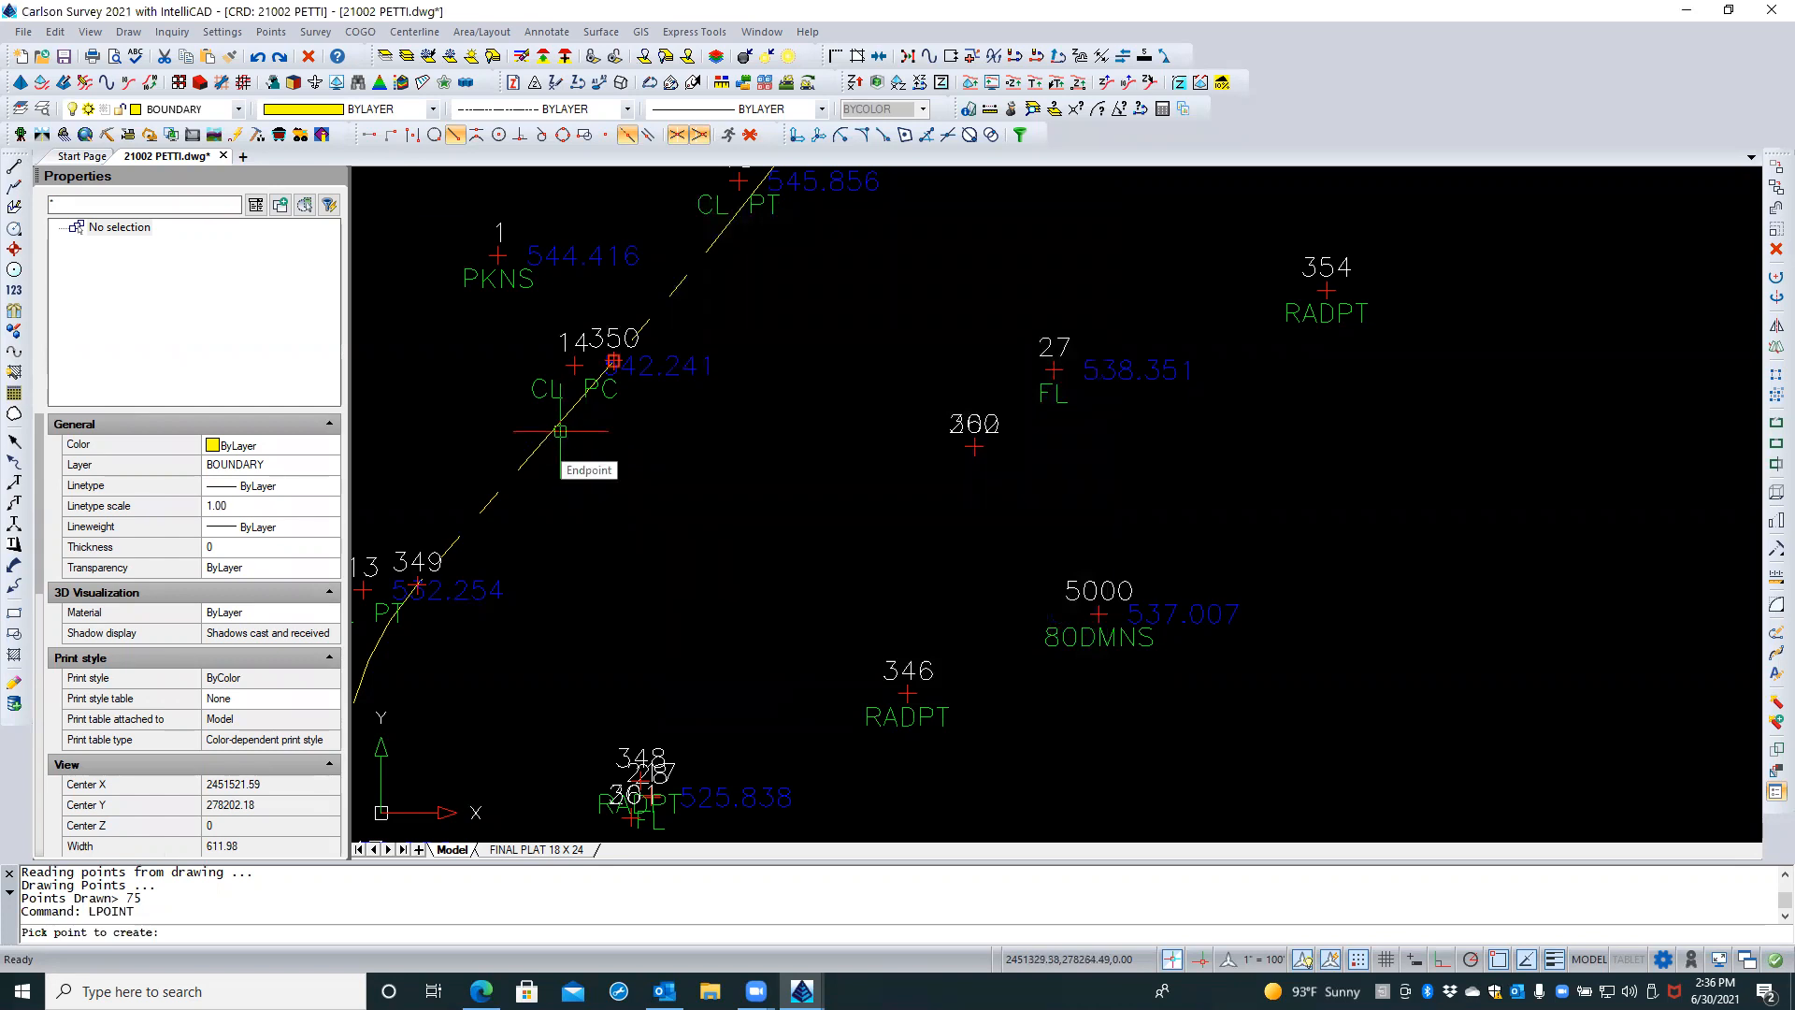
scroll(589, 360, "up", 3)
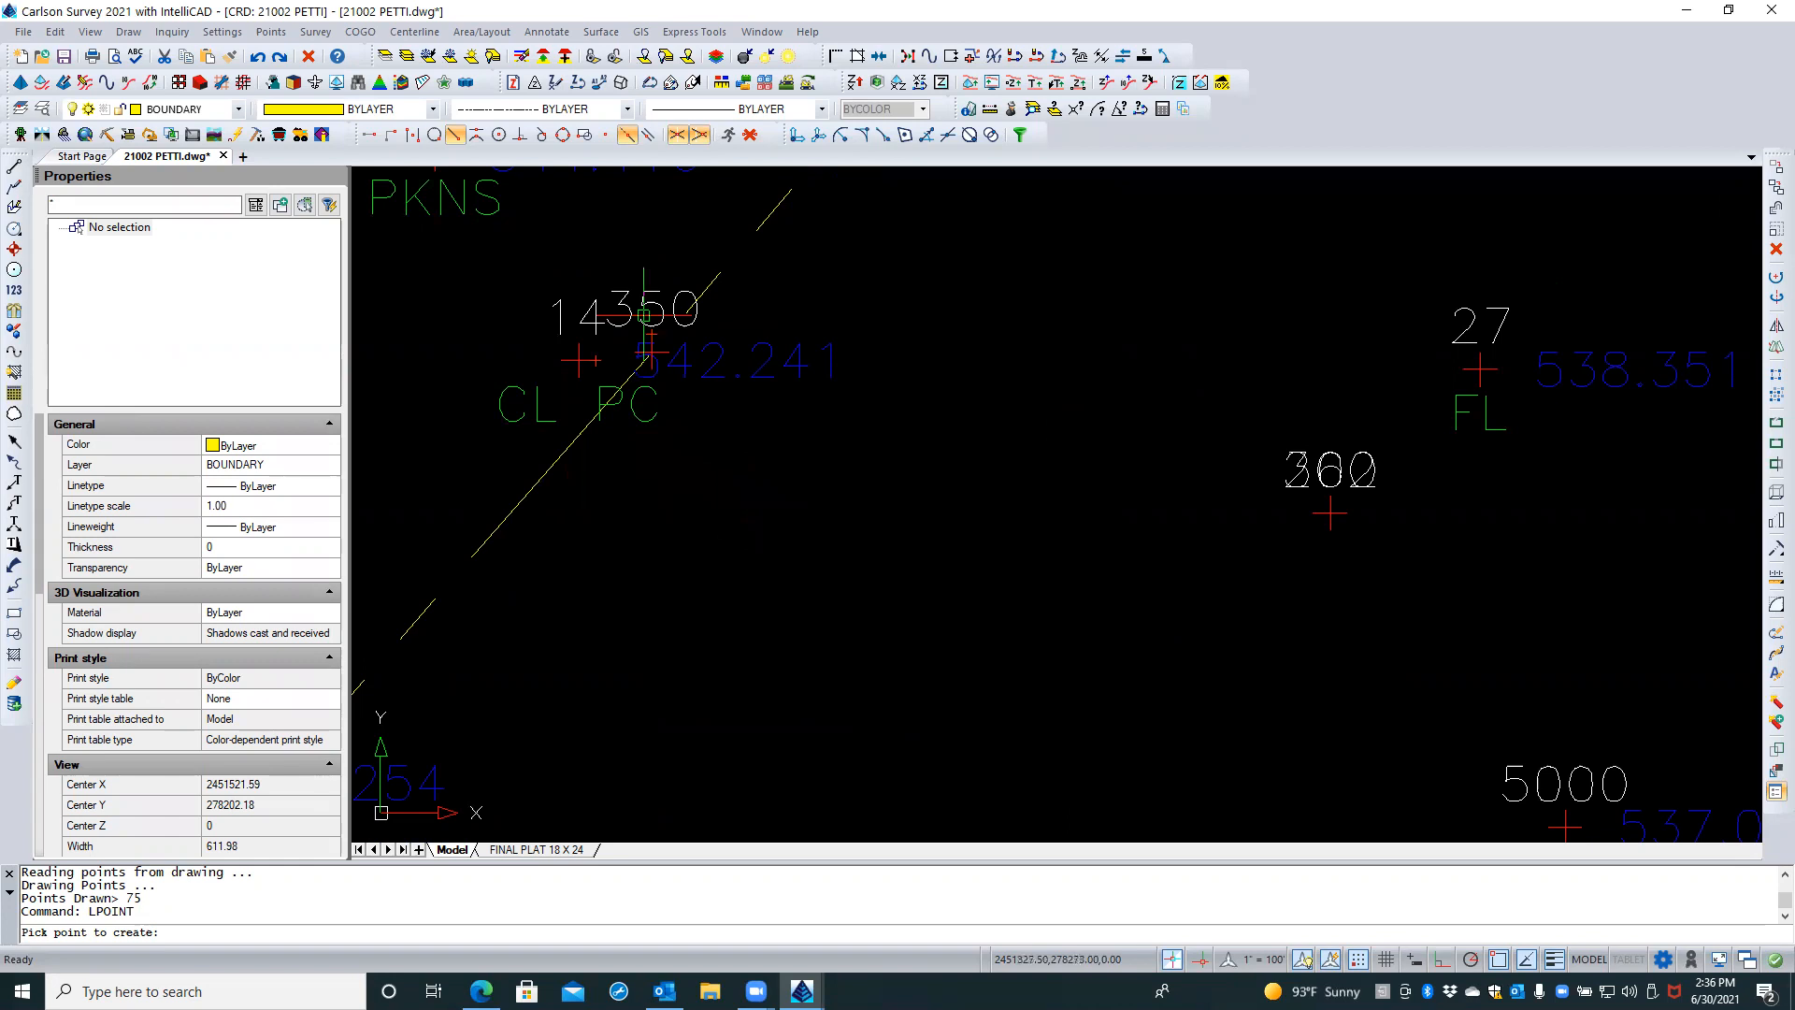
Cancel the pending point placement and turn off Elevations in the point defaults
key("Escape")
key("Escape")
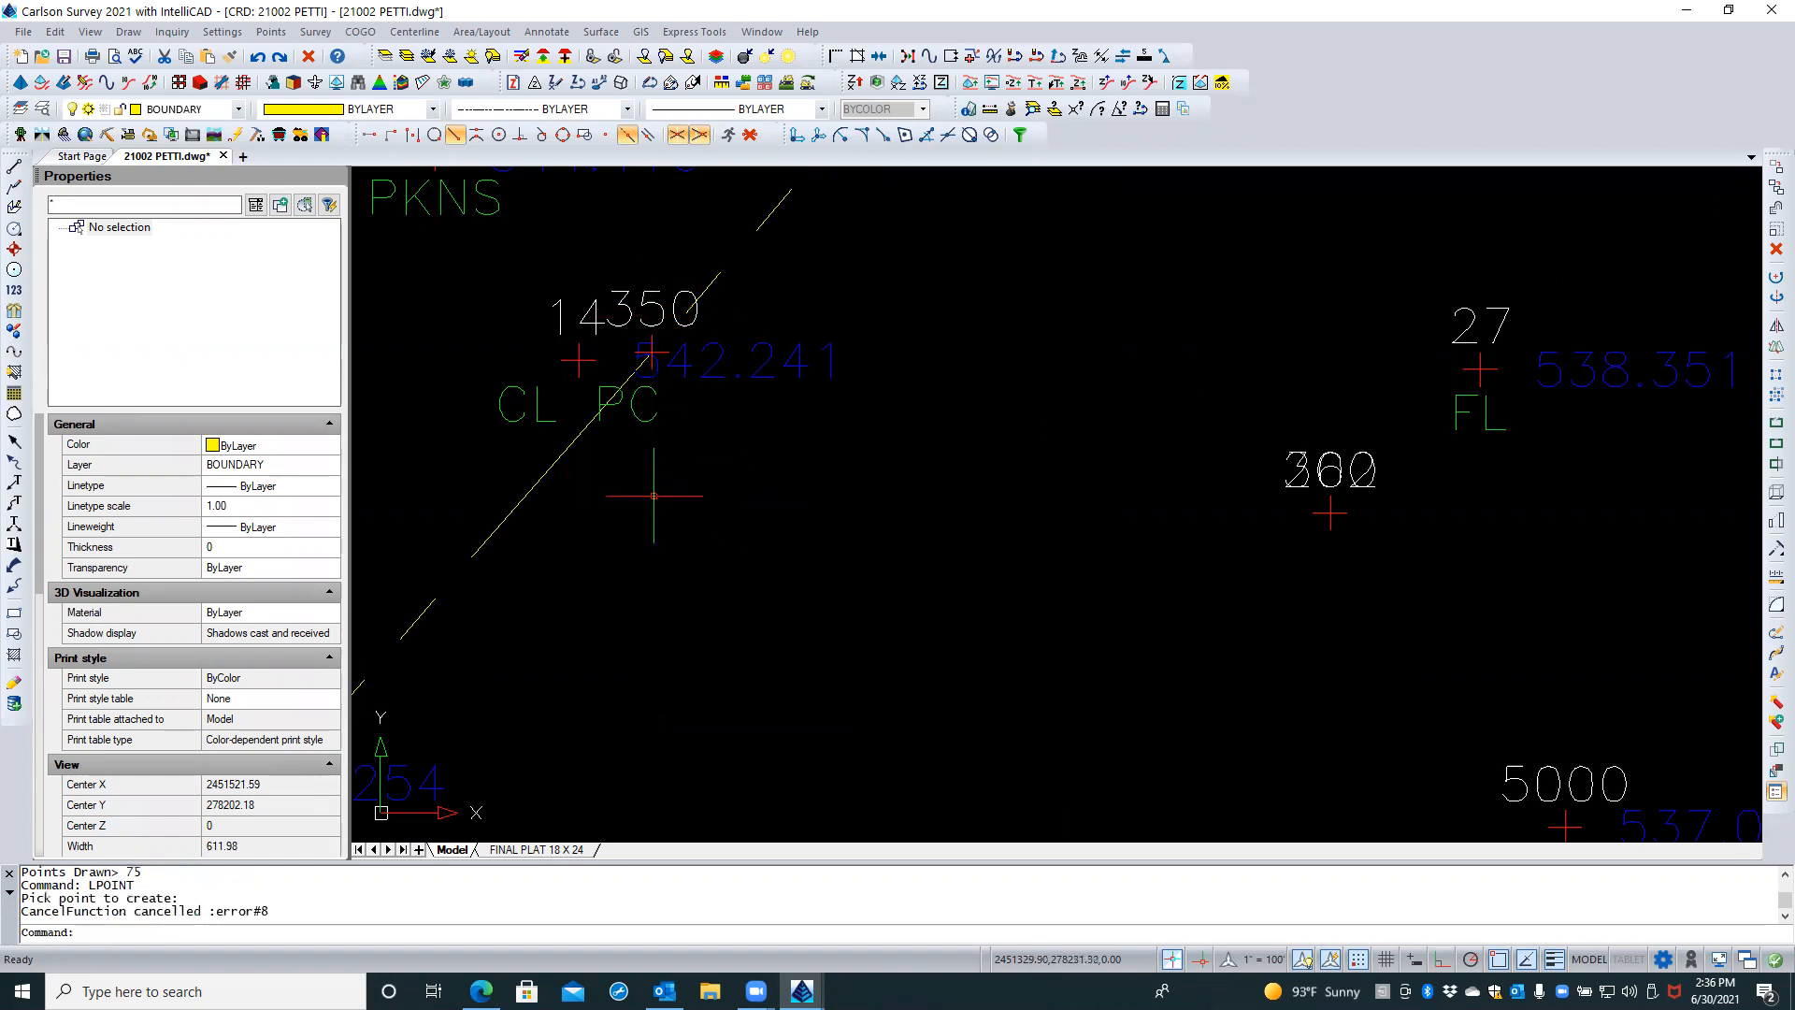
scroll(670, 342, "down", 4)
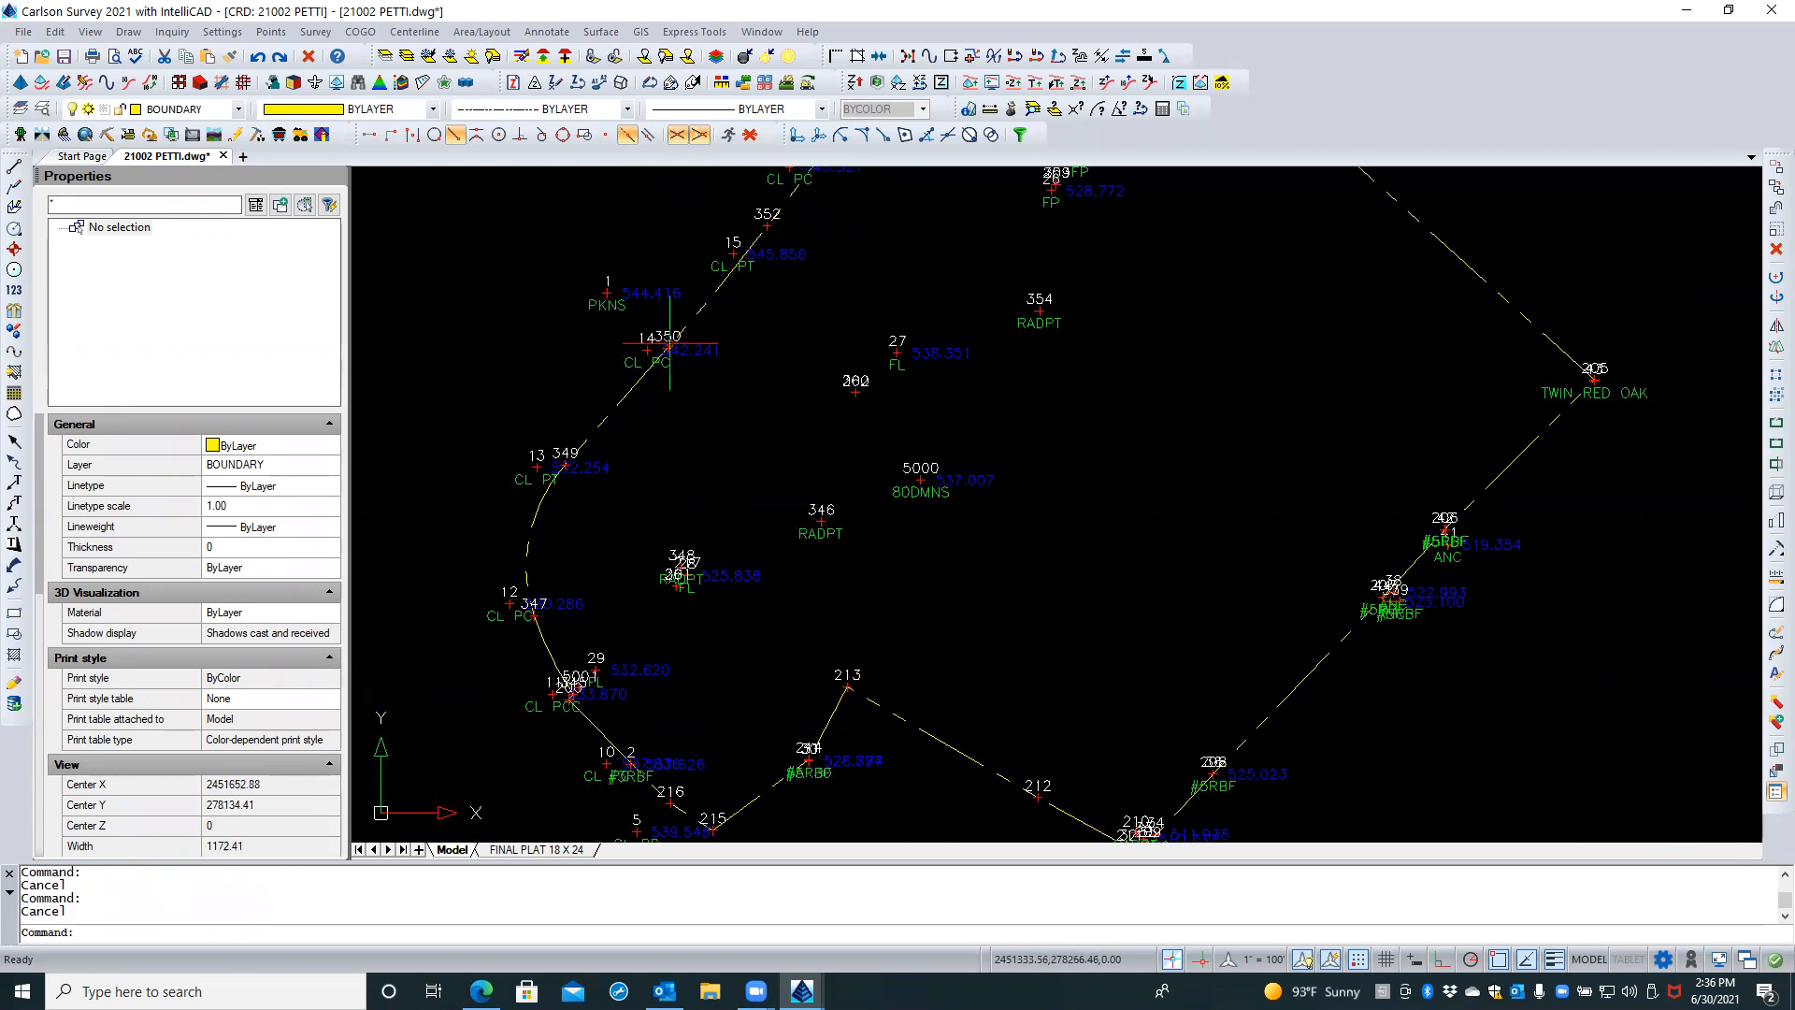
scroll(603, 353, "down", 3)
scroll(560, 355, "down", 1)
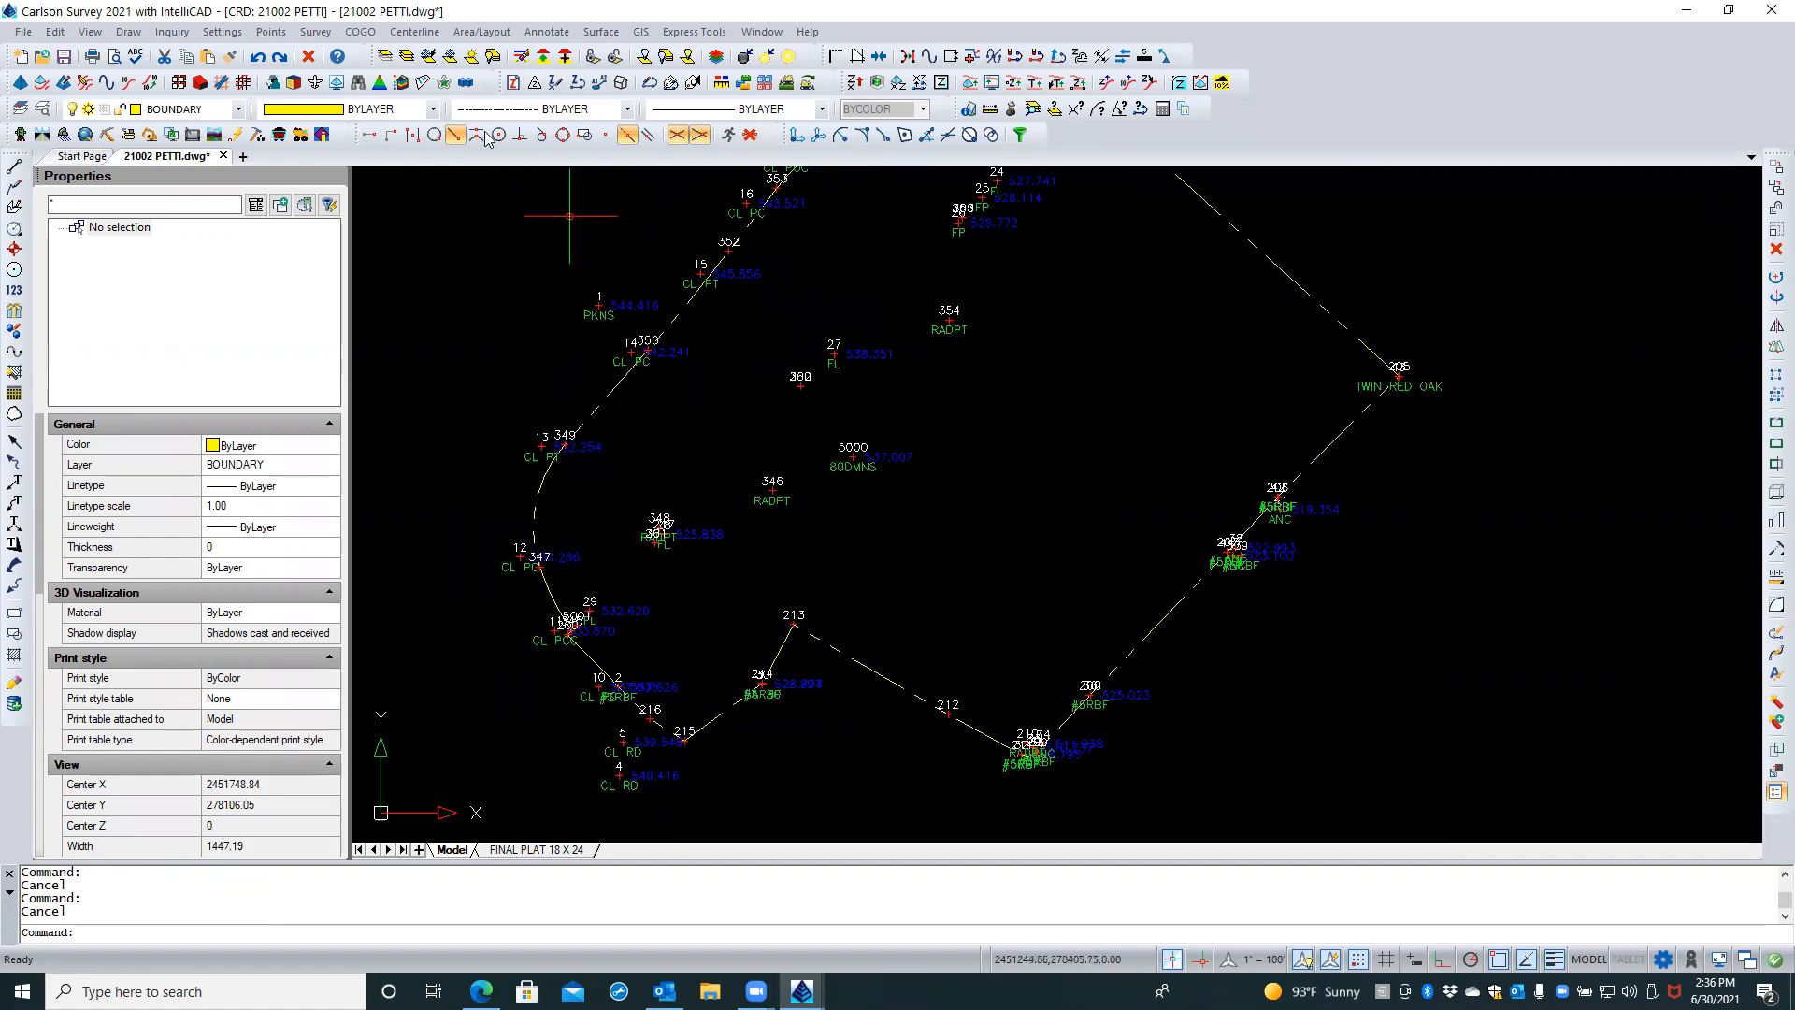
left_click(270, 34)
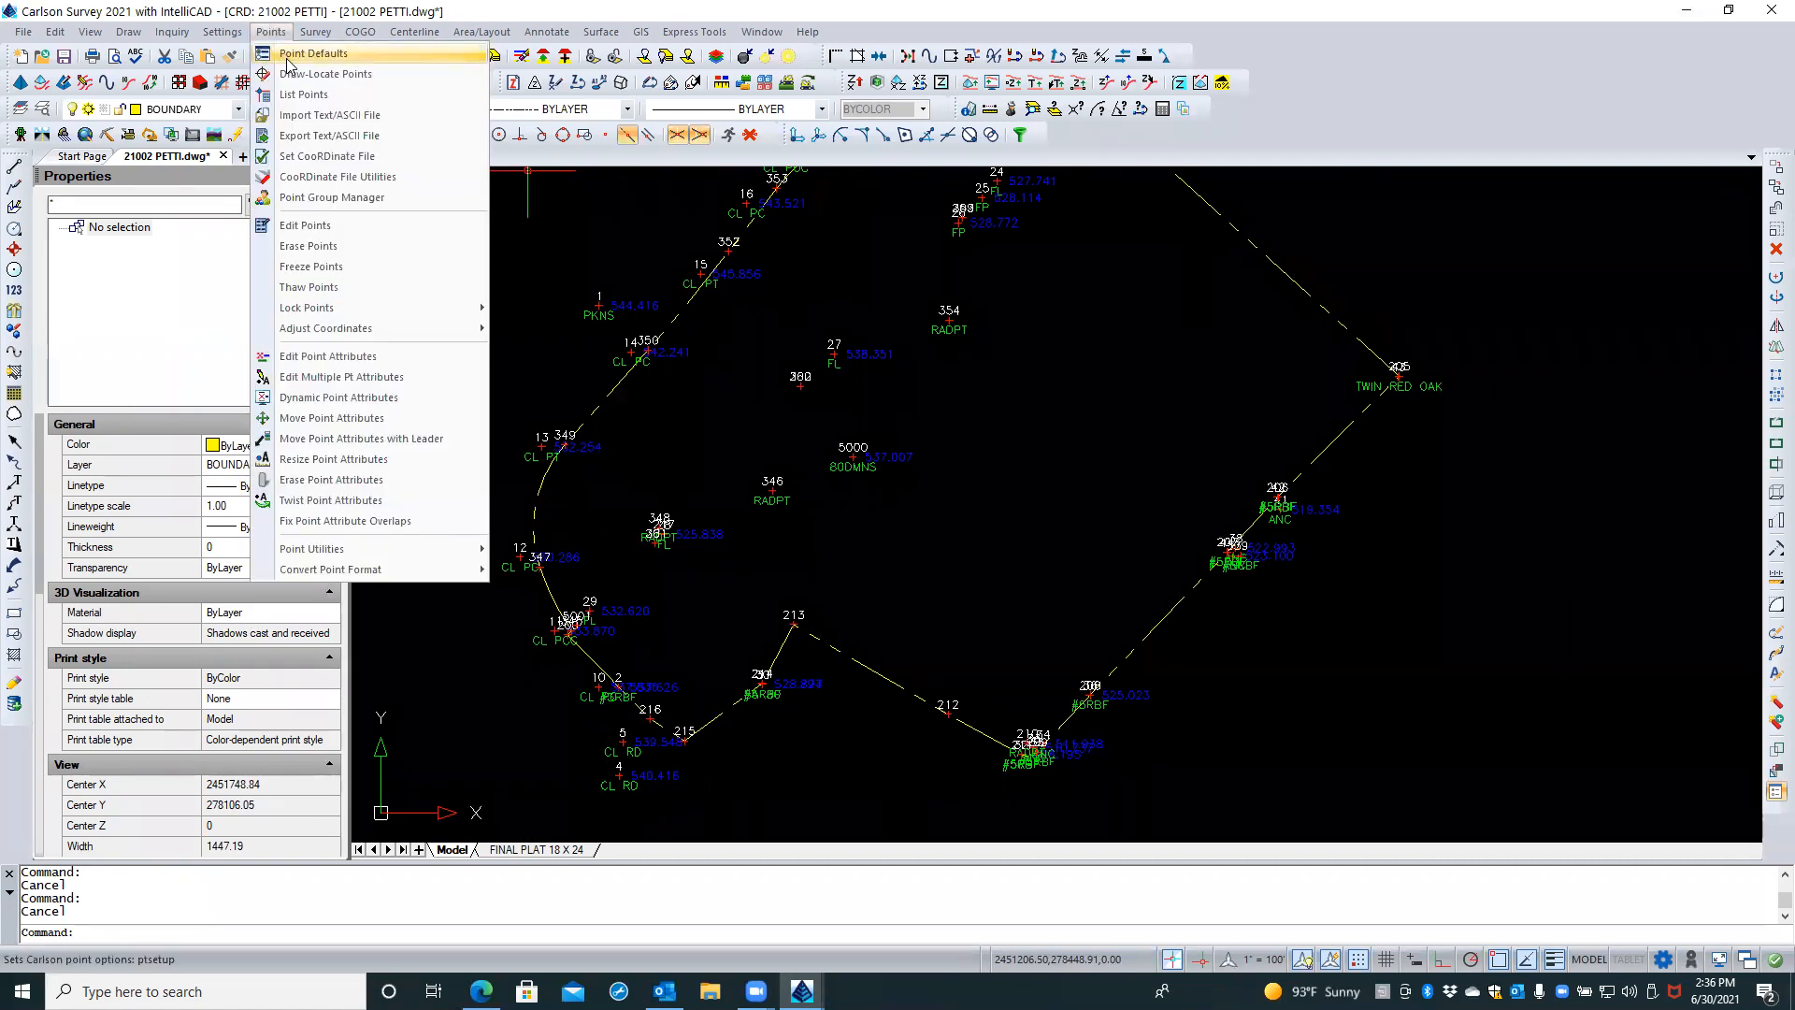
left_click(308, 53)
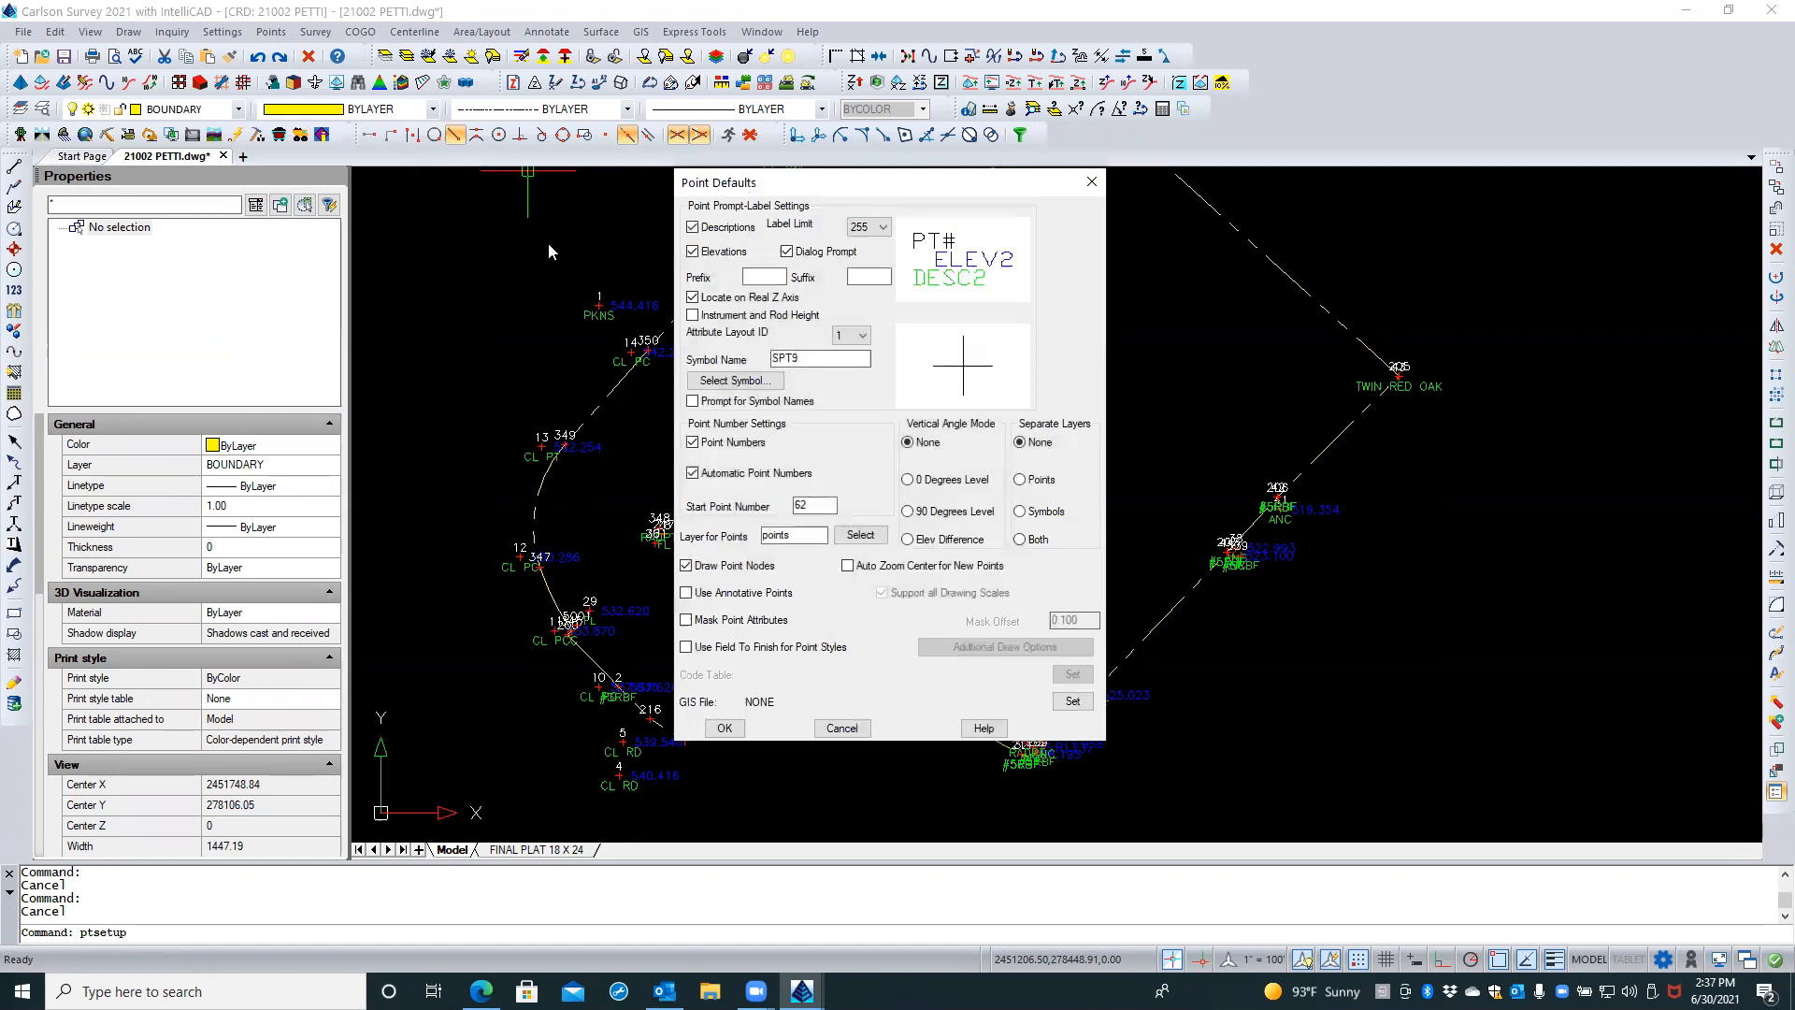
left_click(695, 251)
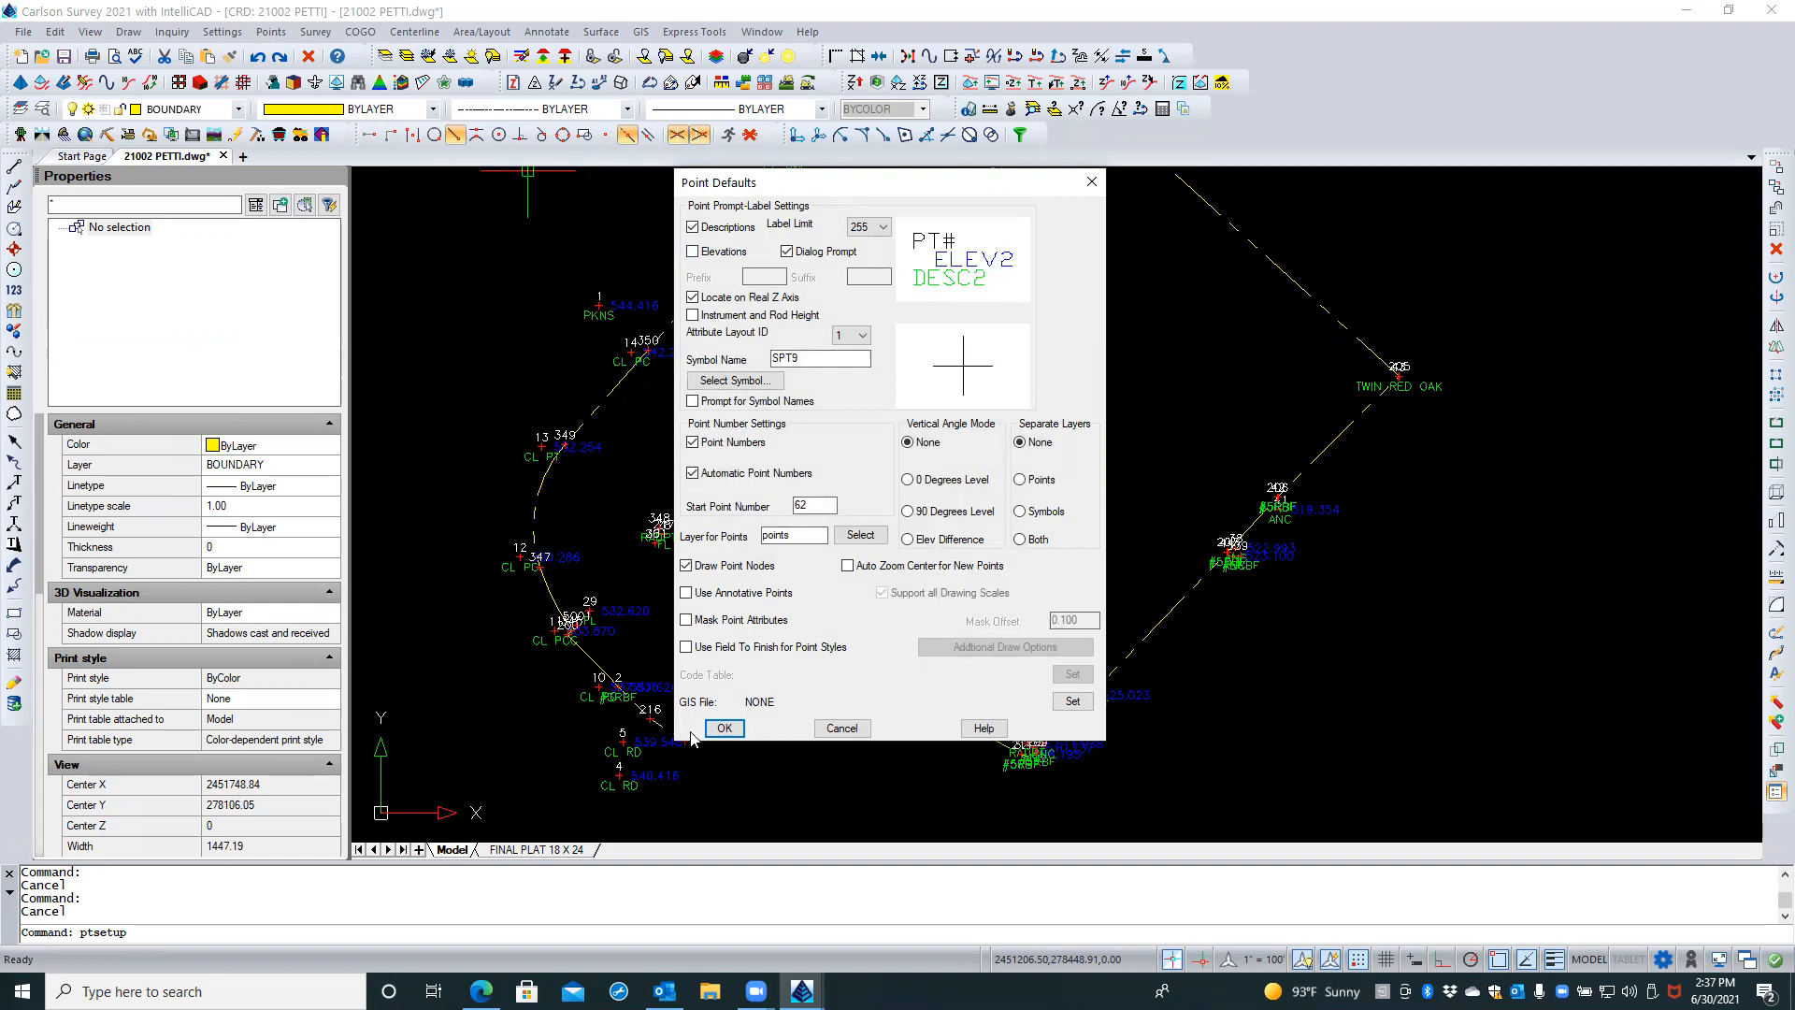
left_click(725, 729)
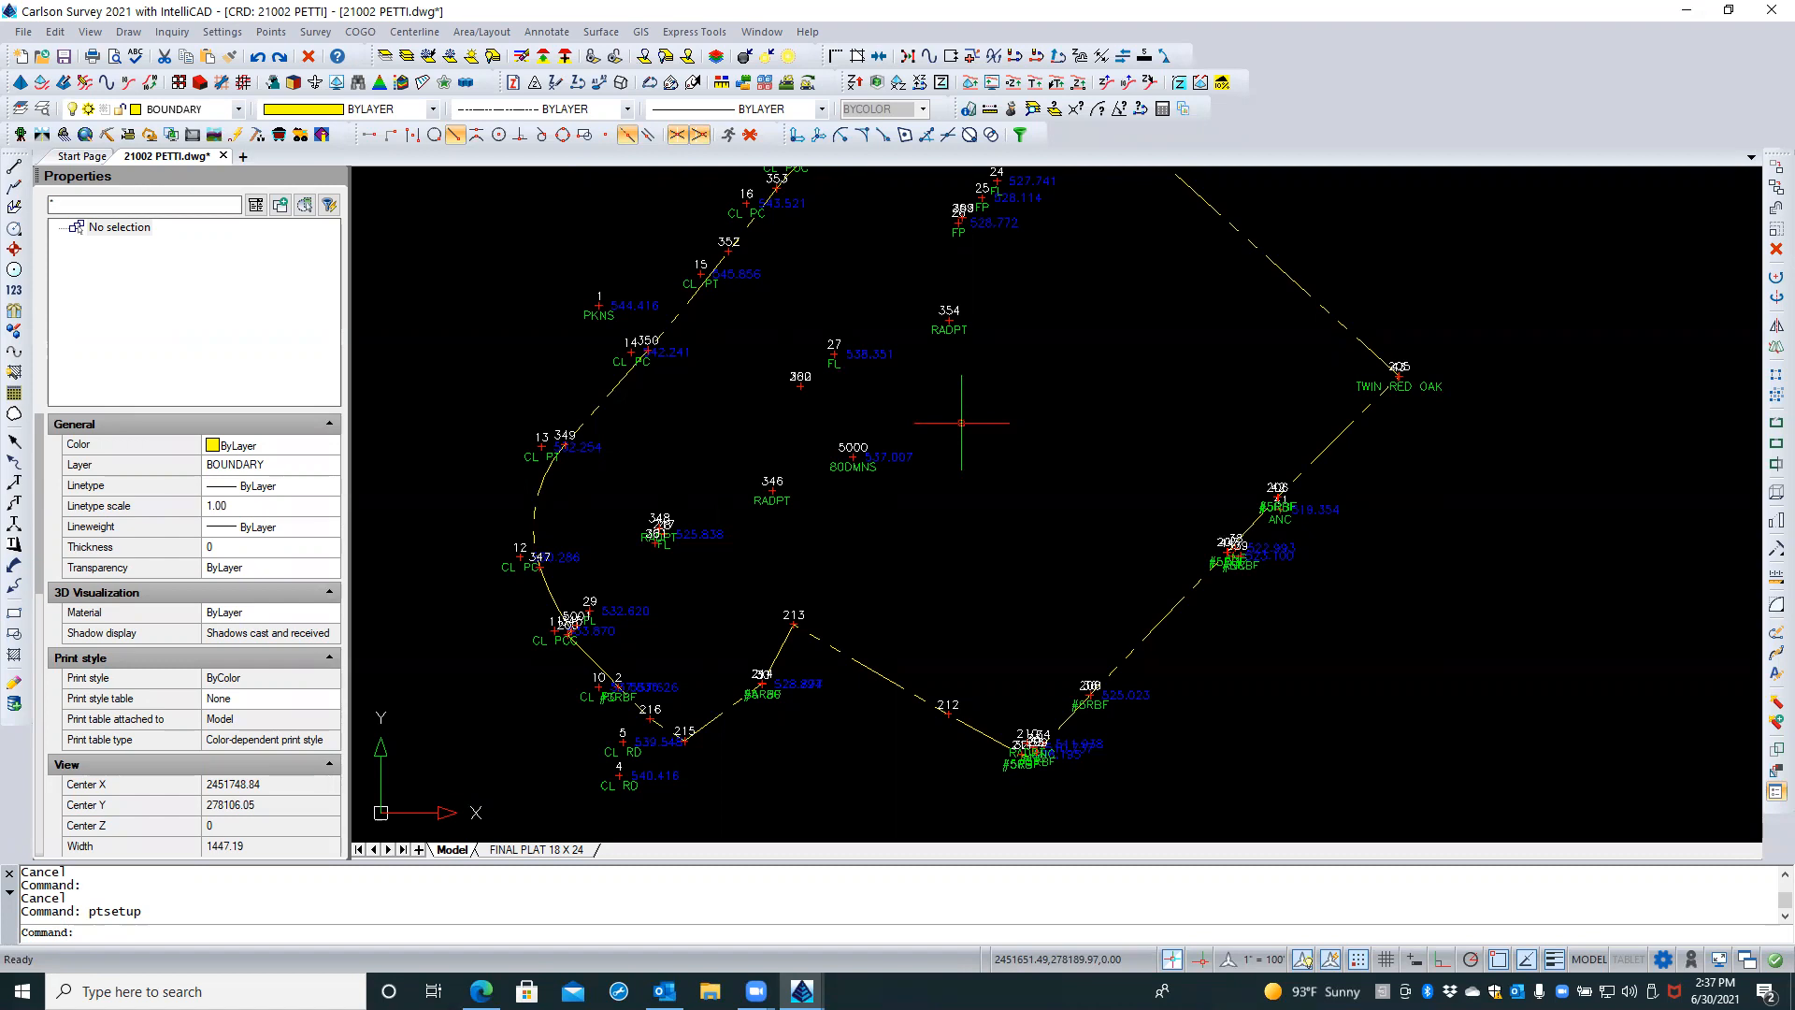
Recheck the Elevations setting in the point defaults
left_click(273, 31)
left_click(276, 56)
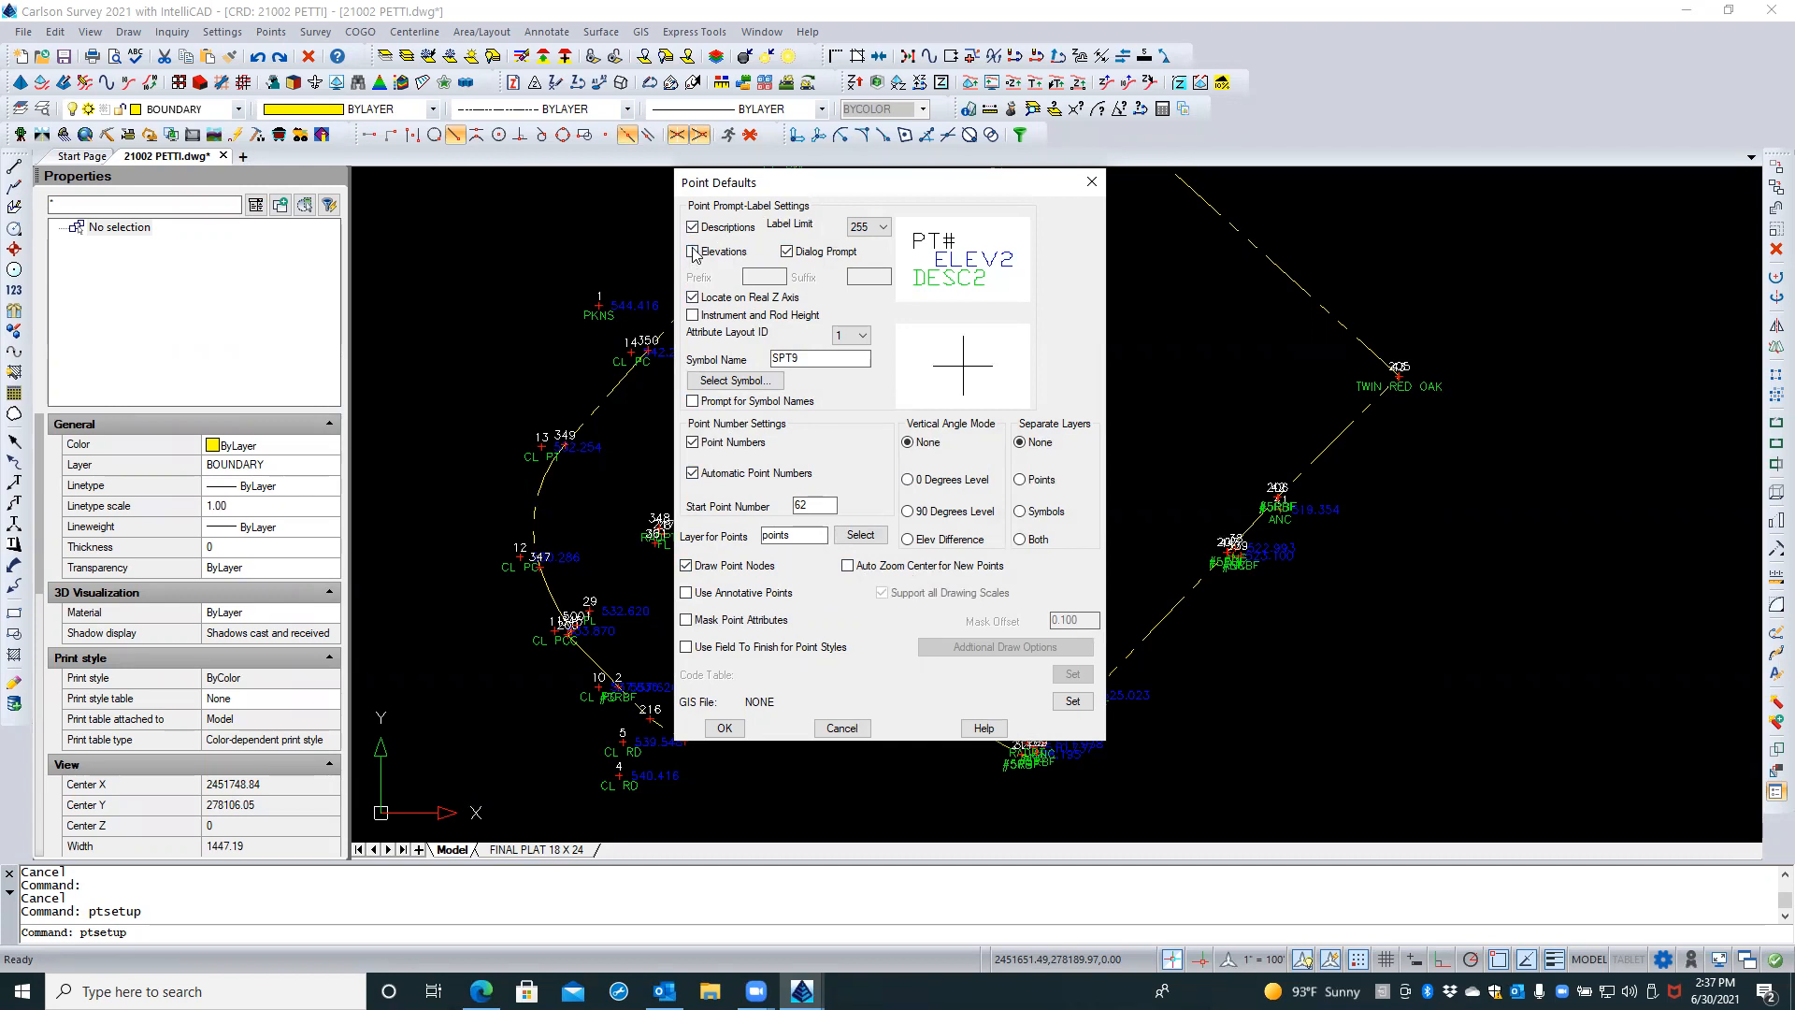
left_click(734, 729)
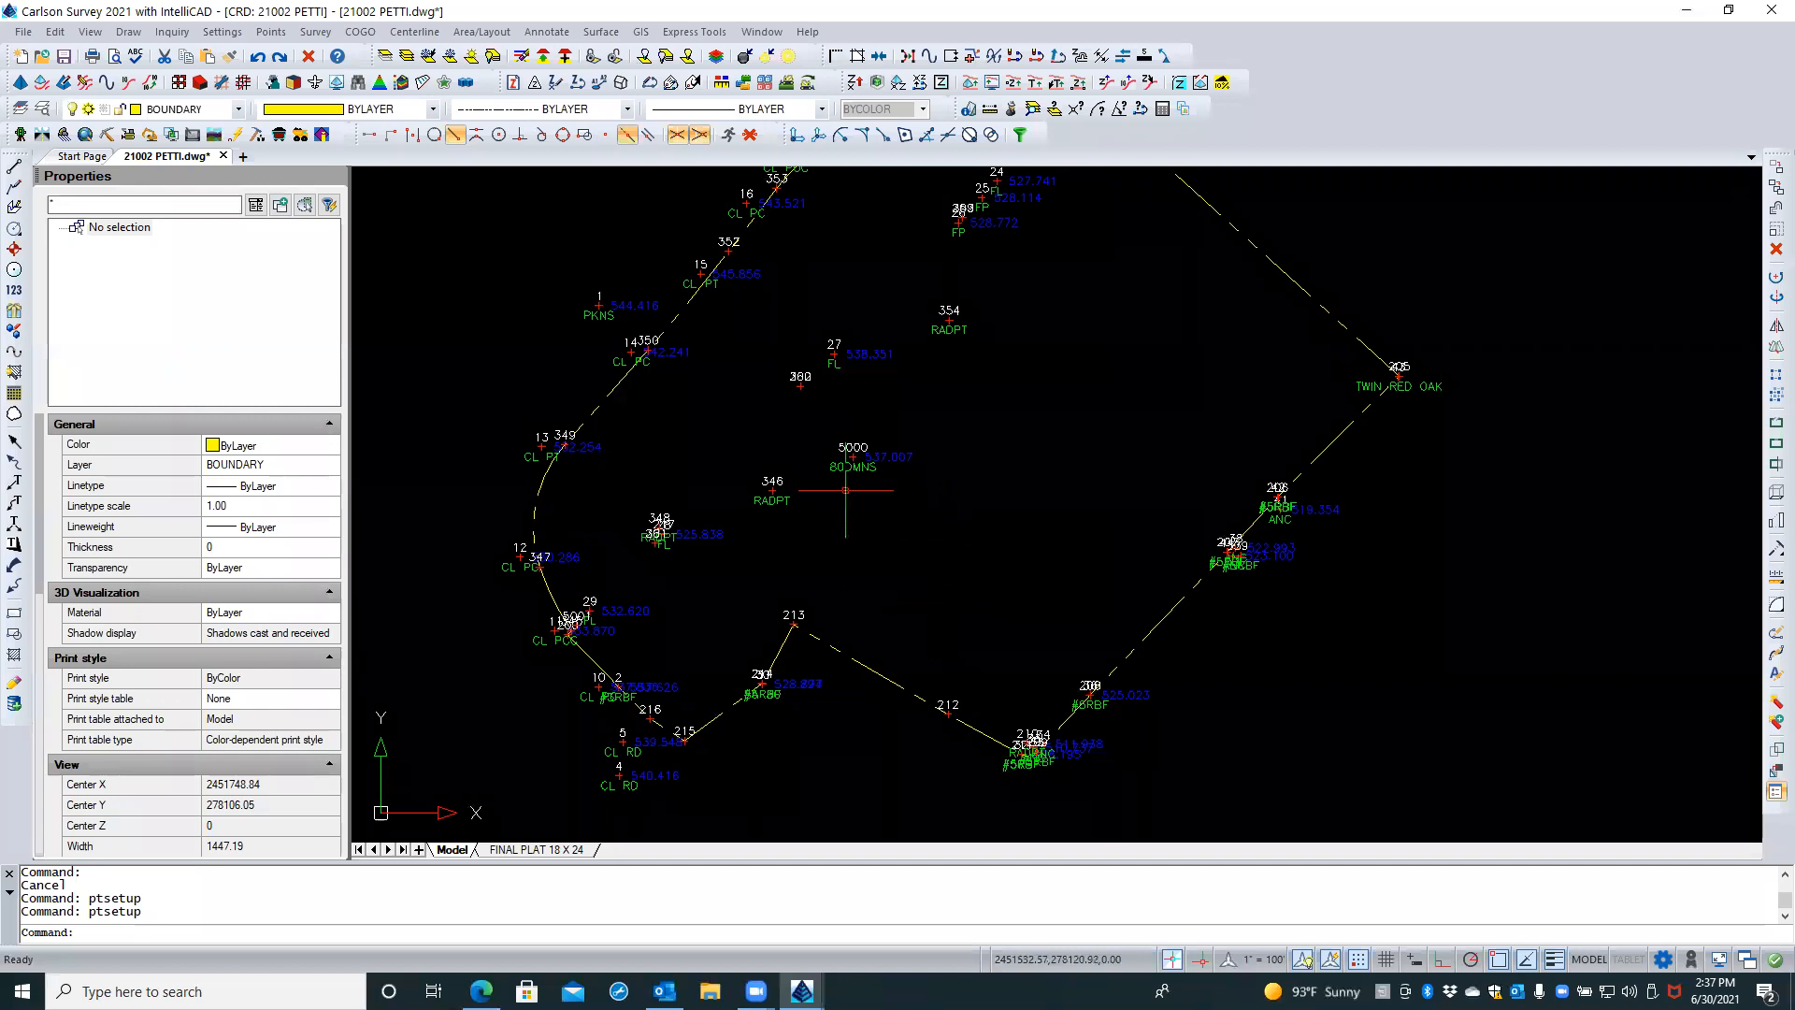
Draw a screen-picked point described "test" inside the boundary, at about northing 278131.5, easting 2451737
left_click(272, 32)
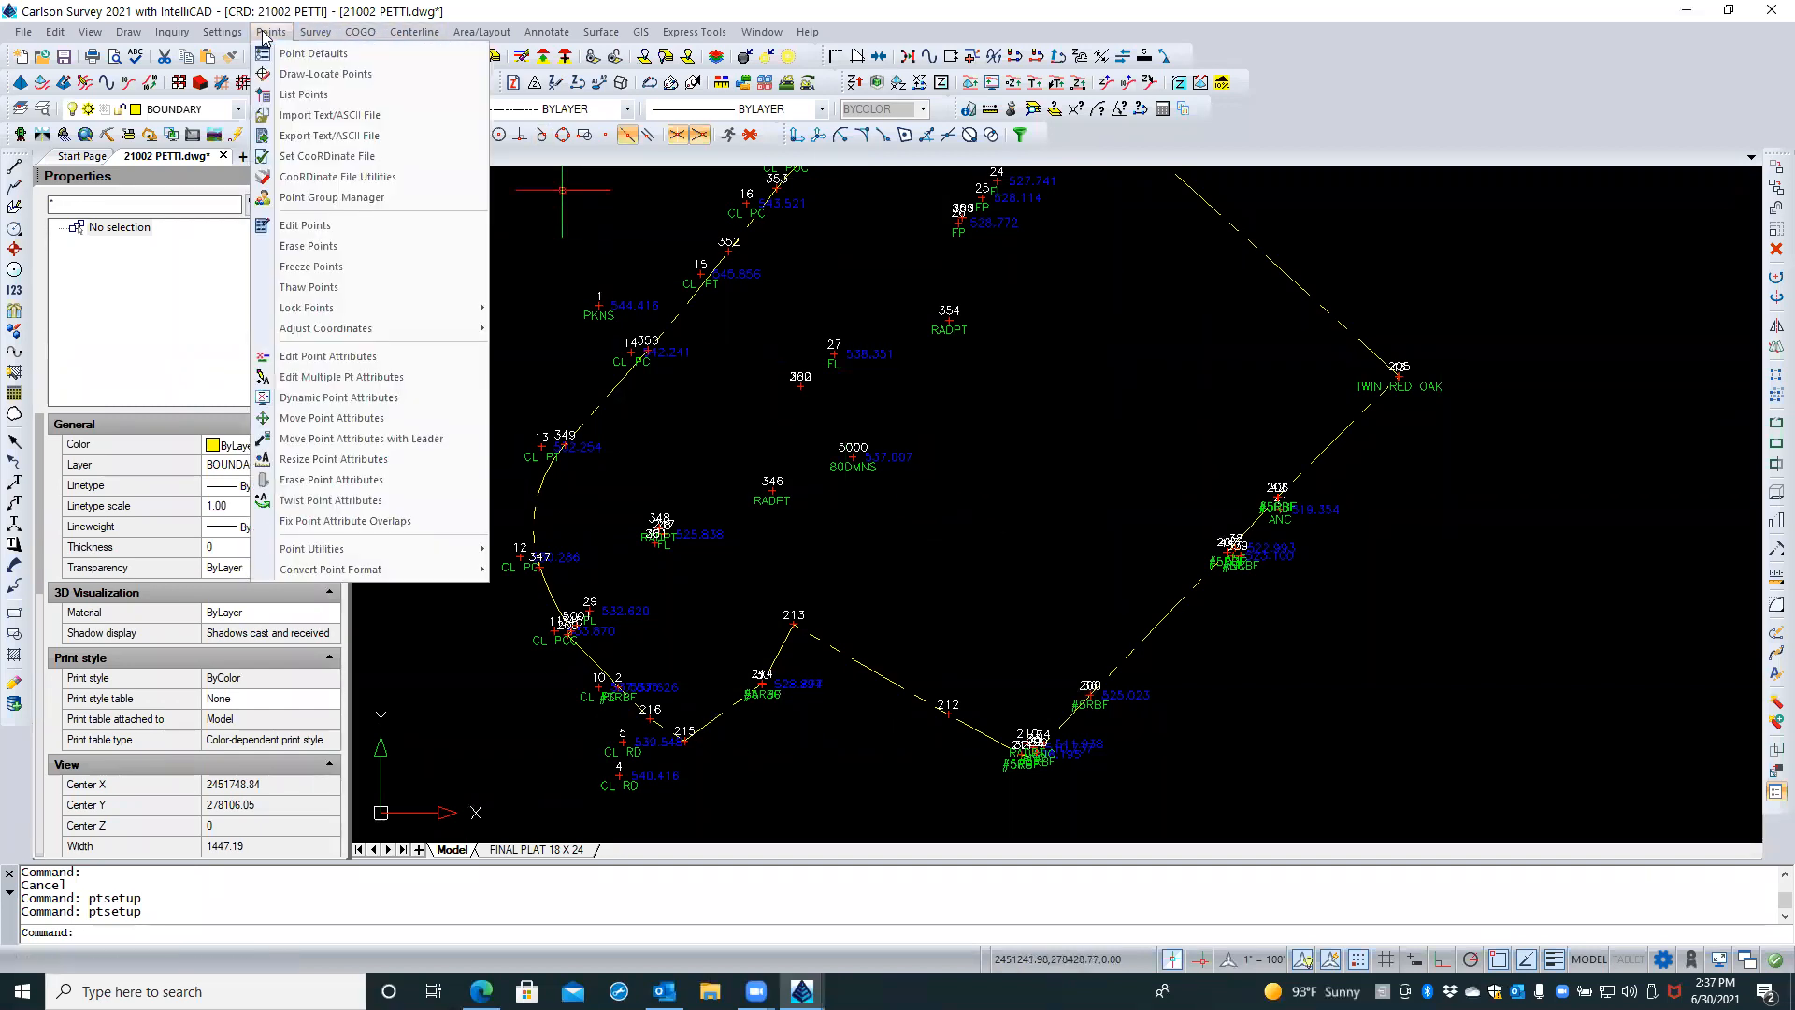
left_click(294, 75)
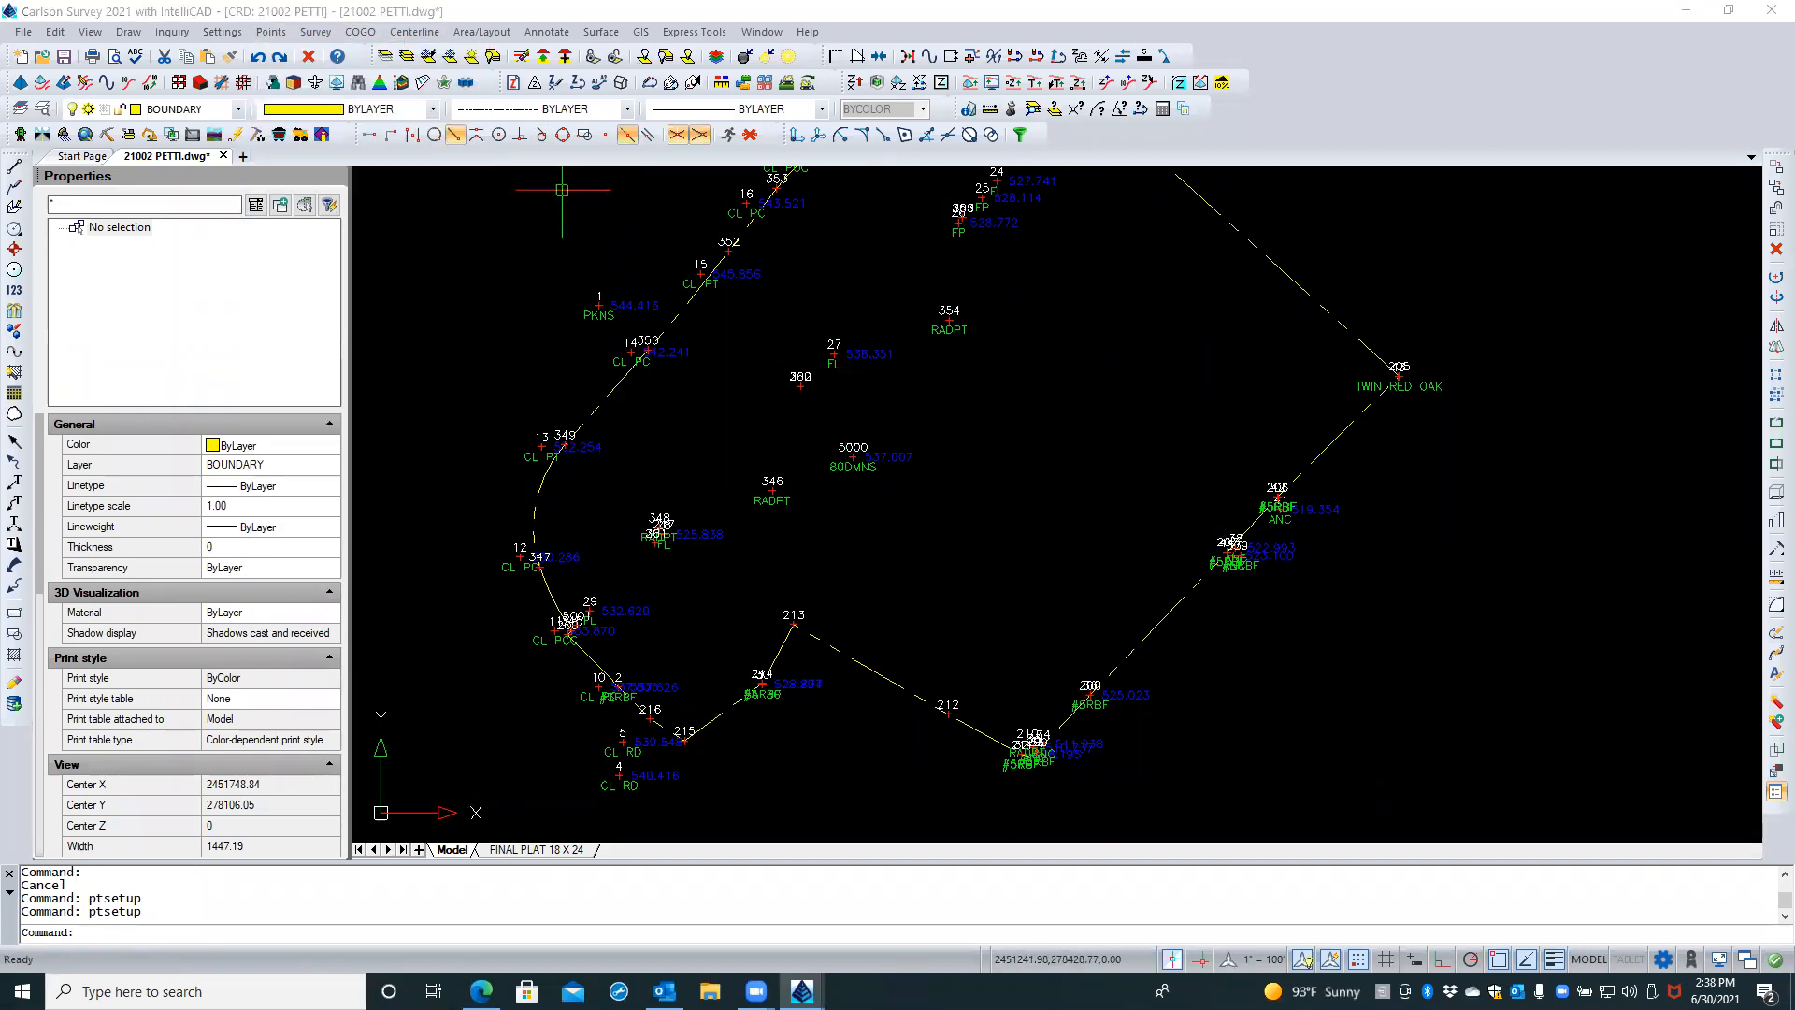
double_click(821, 514)
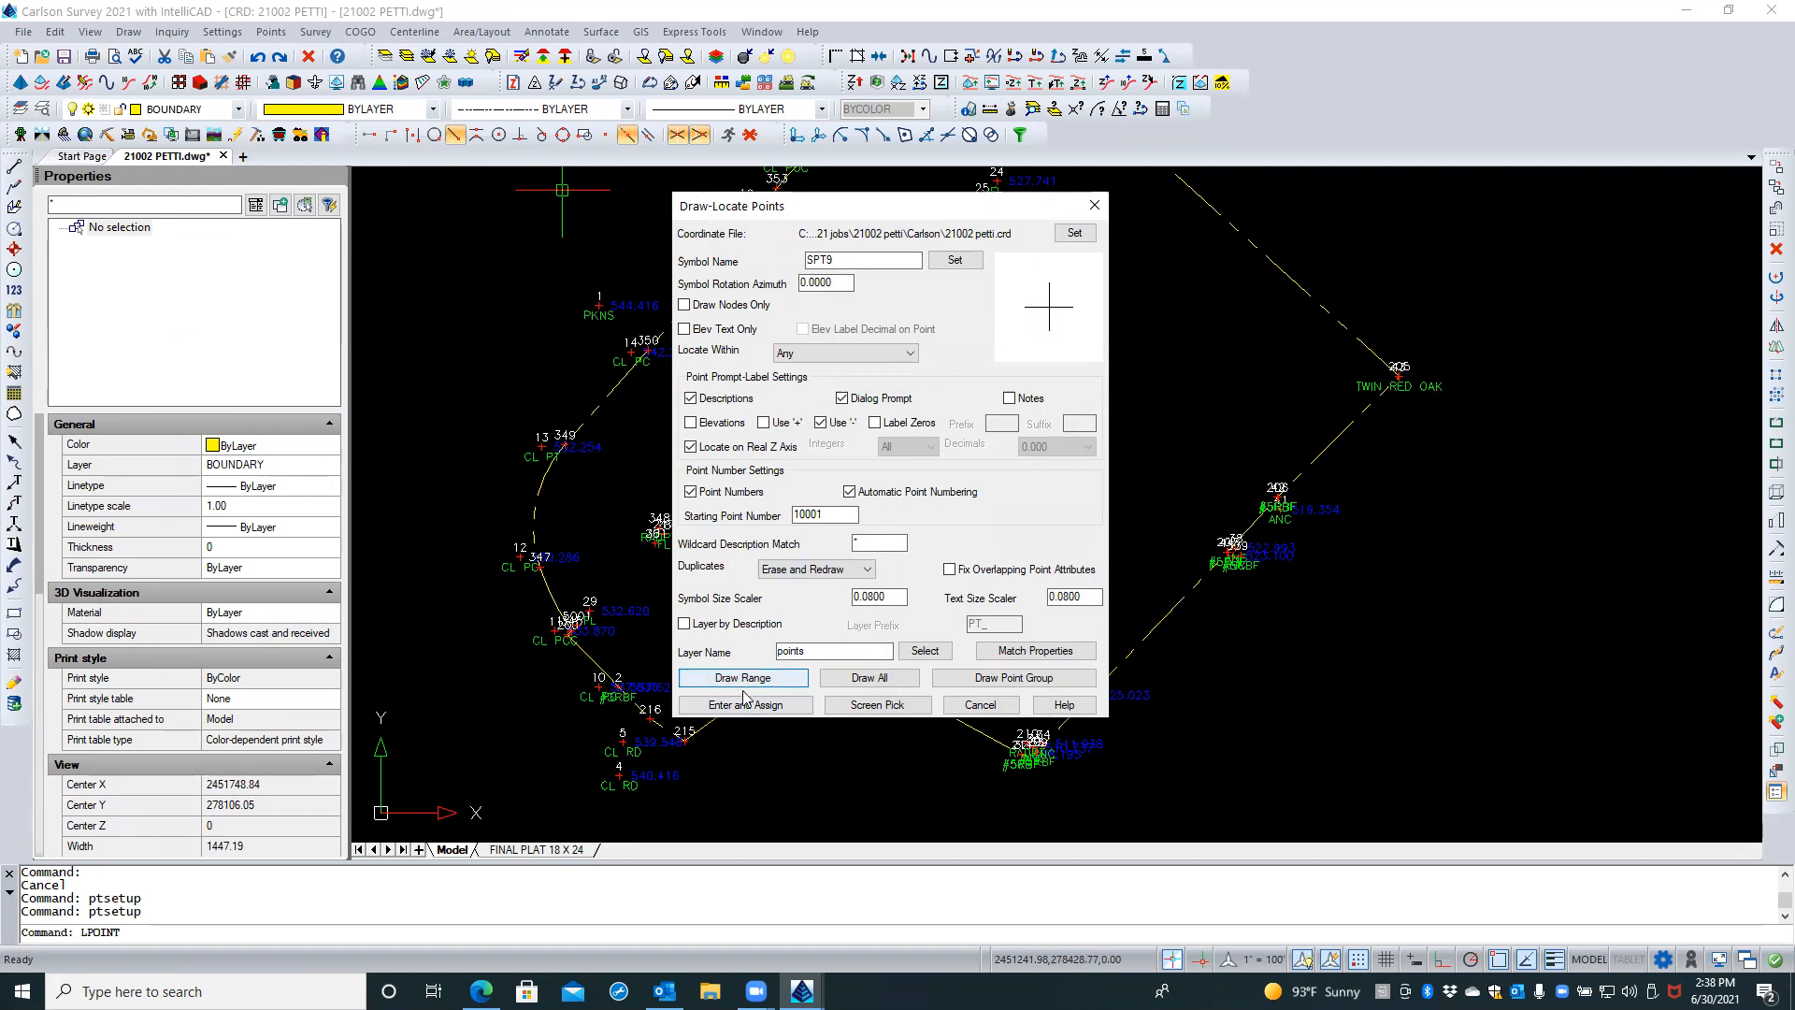
left_click(877, 705)
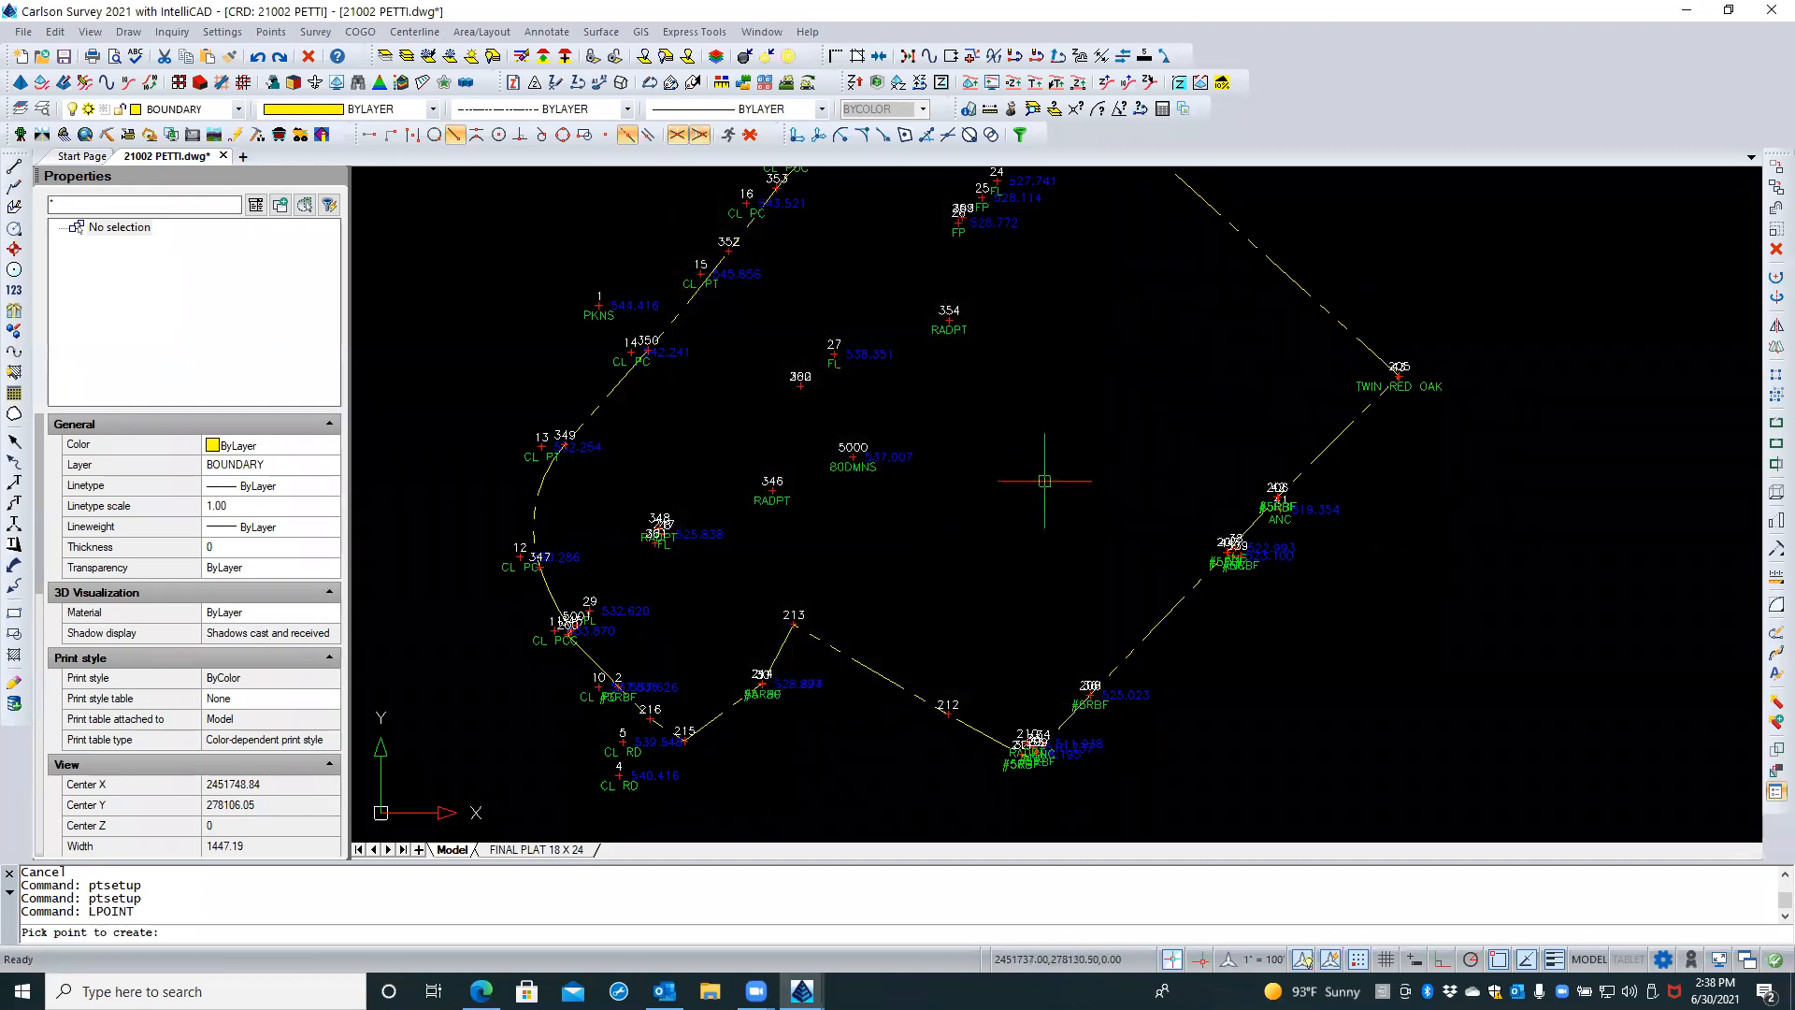
left_click(1045, 480)
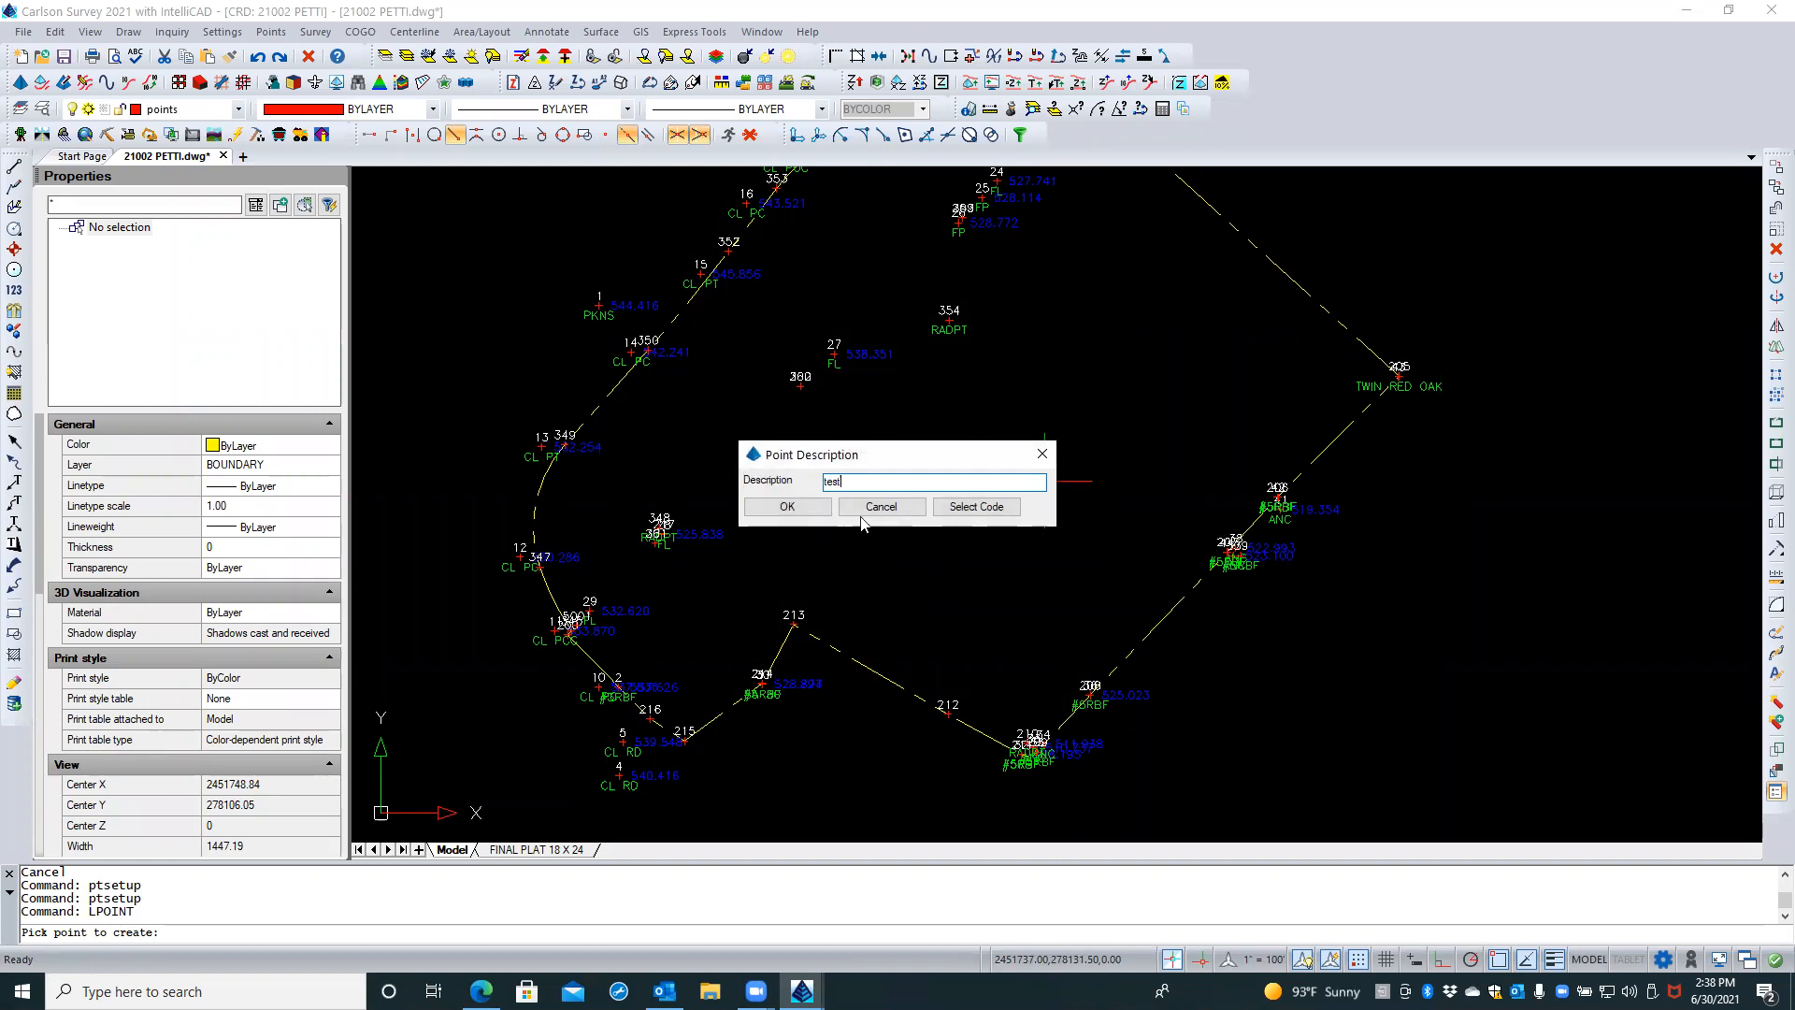
left_click(787, 505)
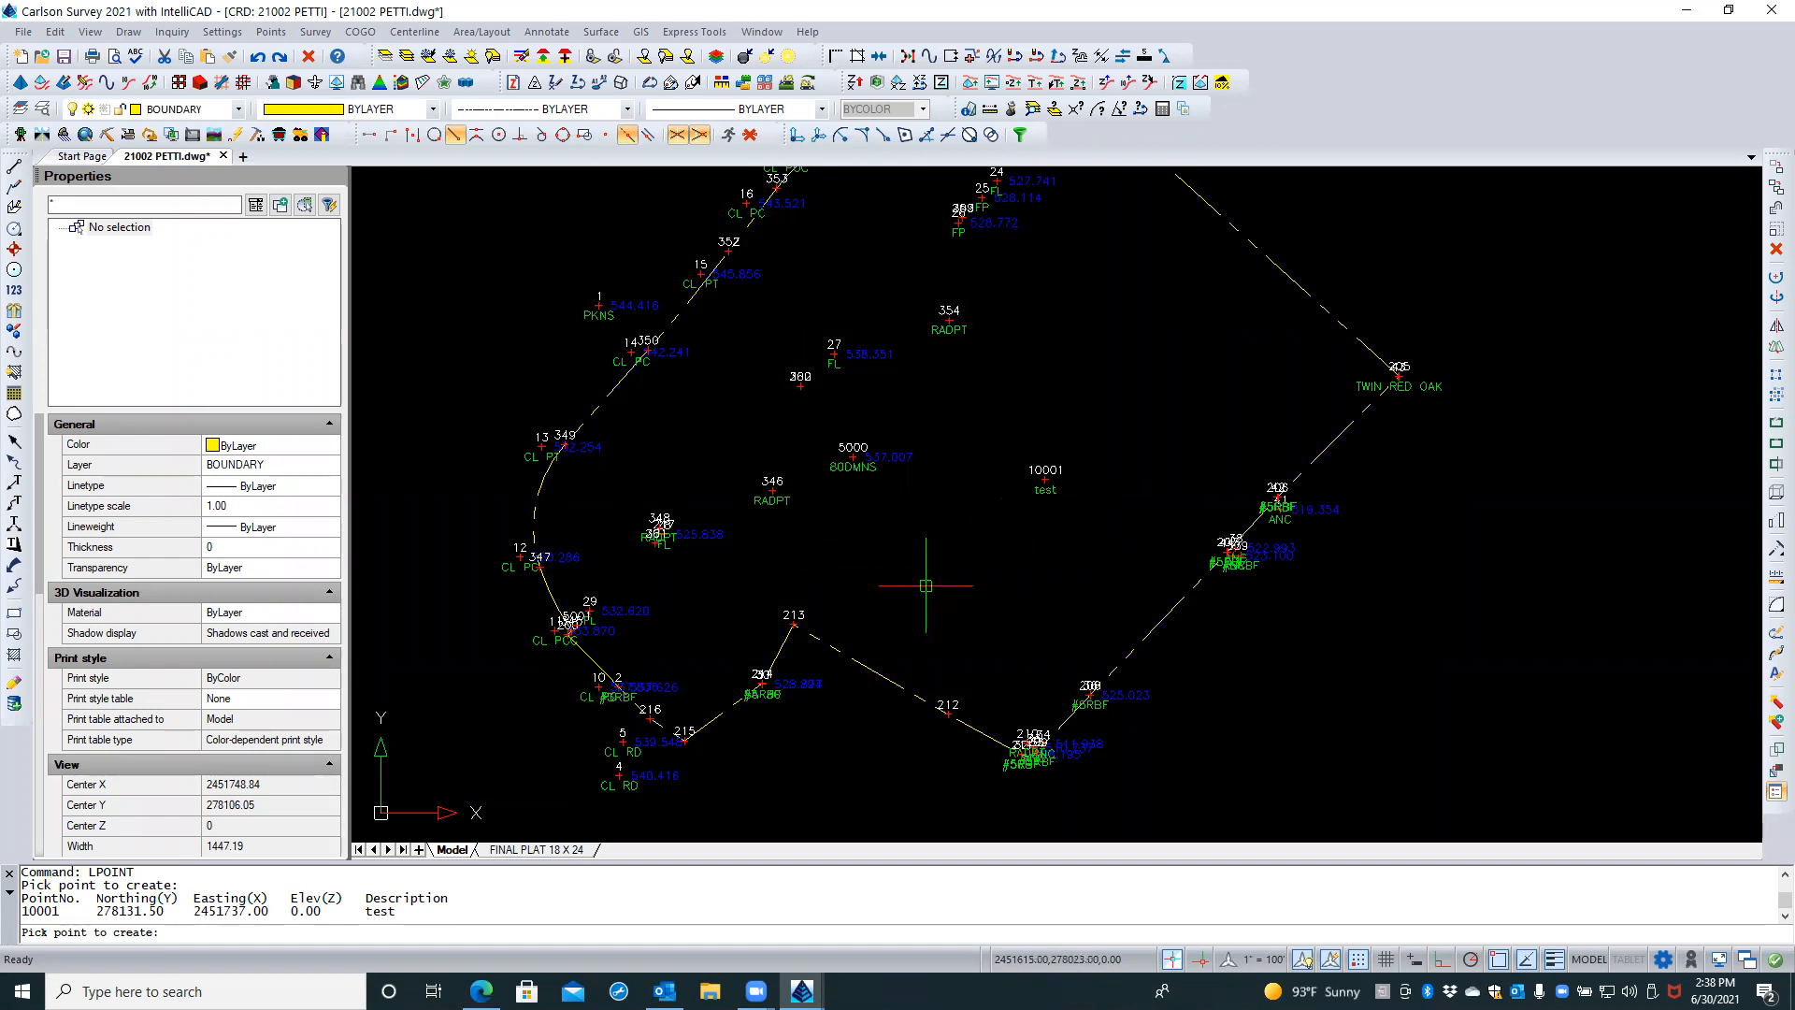
key("Return")
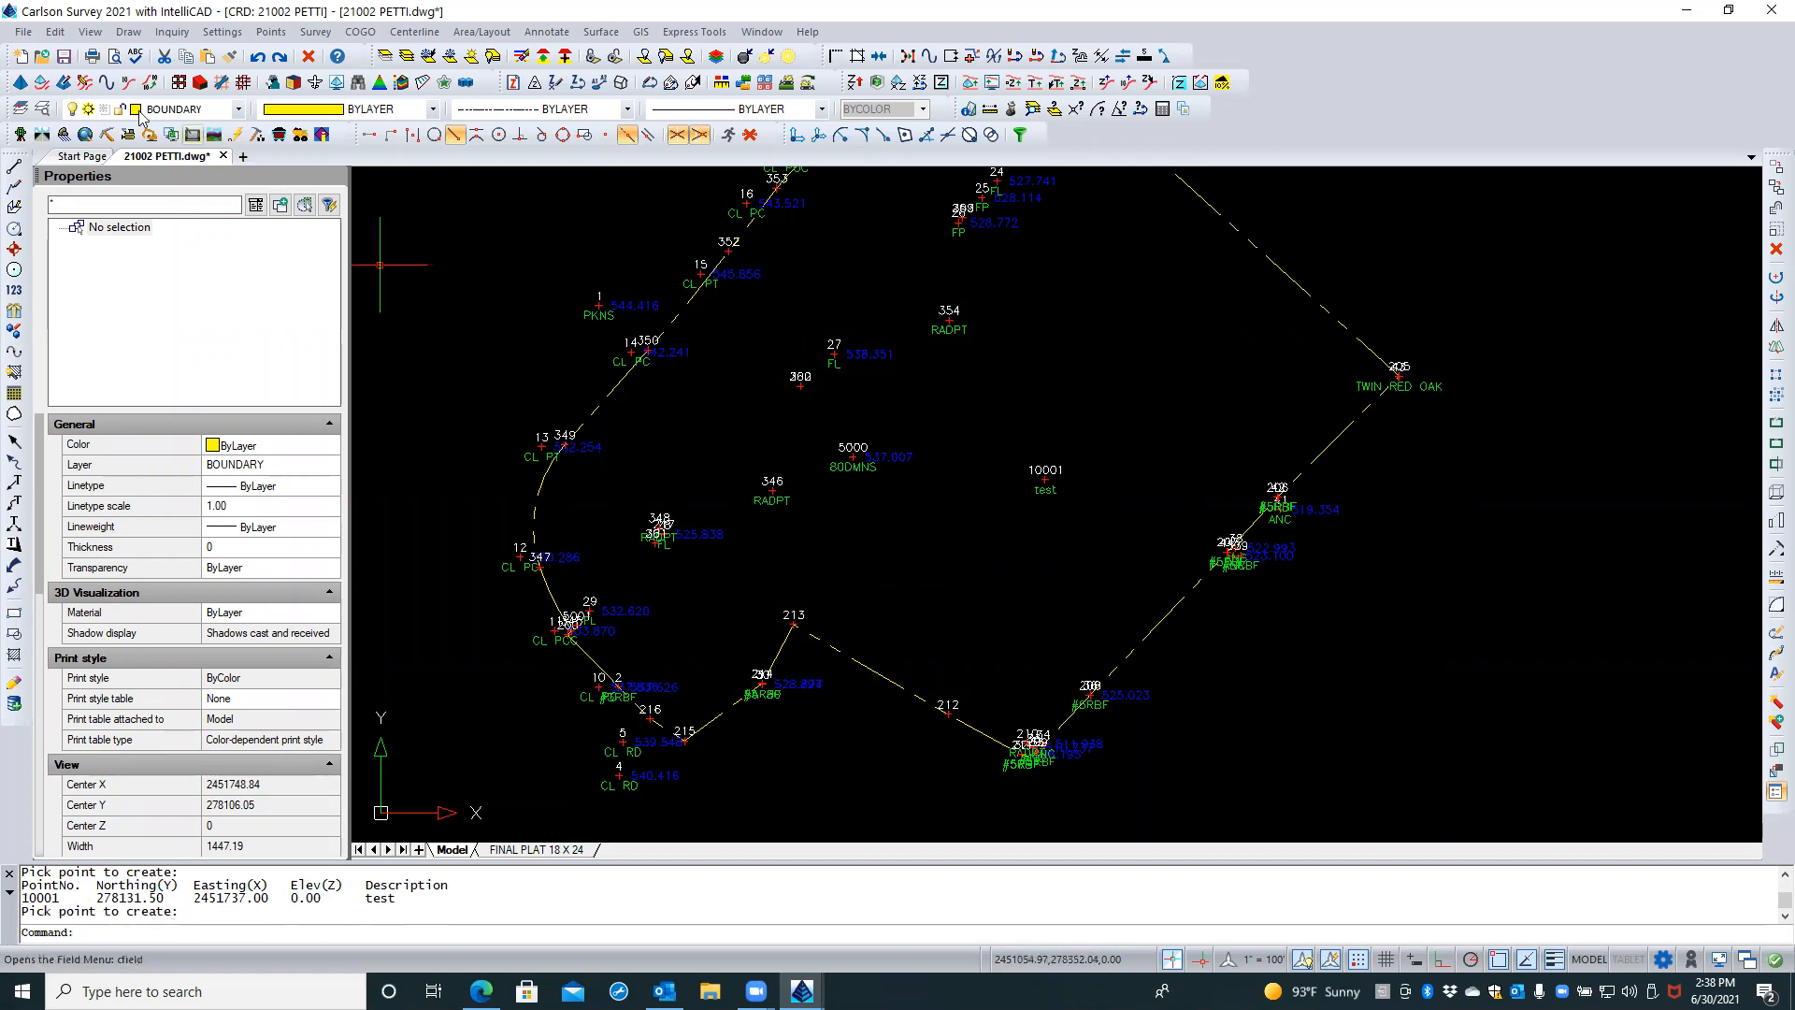
Save and close the drawing, and reopen 21002 PETTI.dwg from the recent documents
left_click(64, 59)
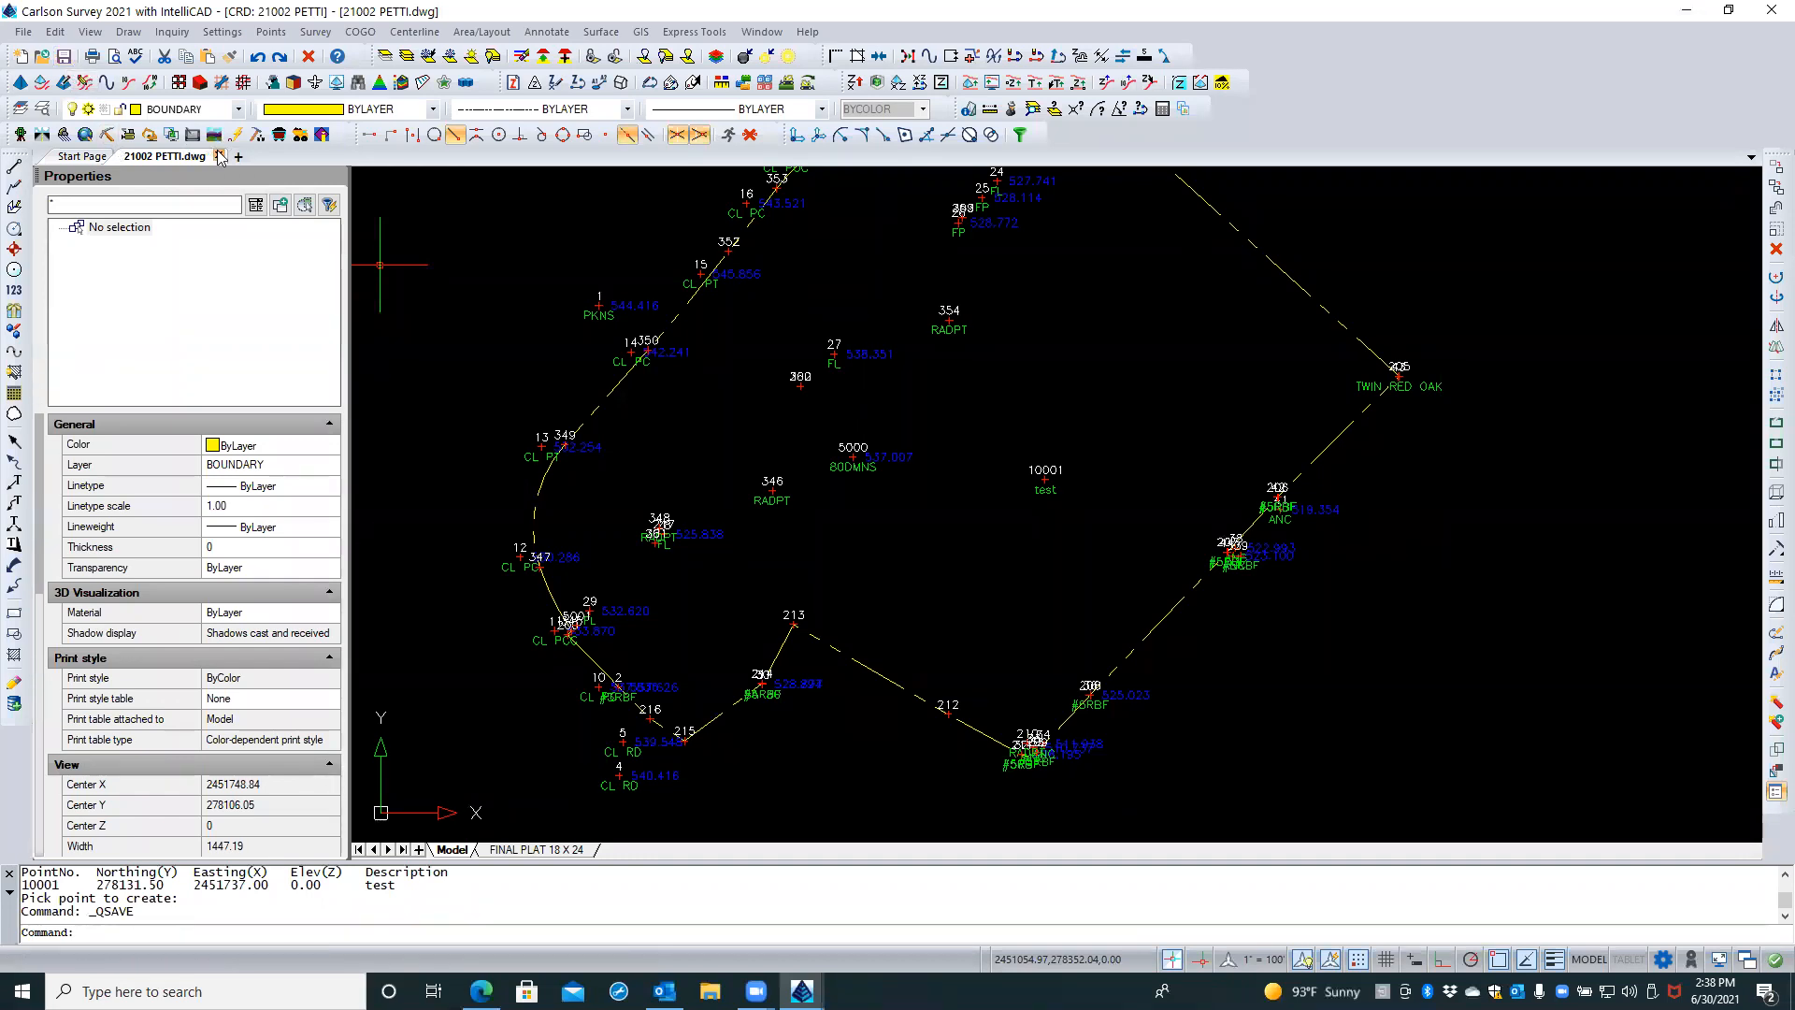
left_click(219, 156)
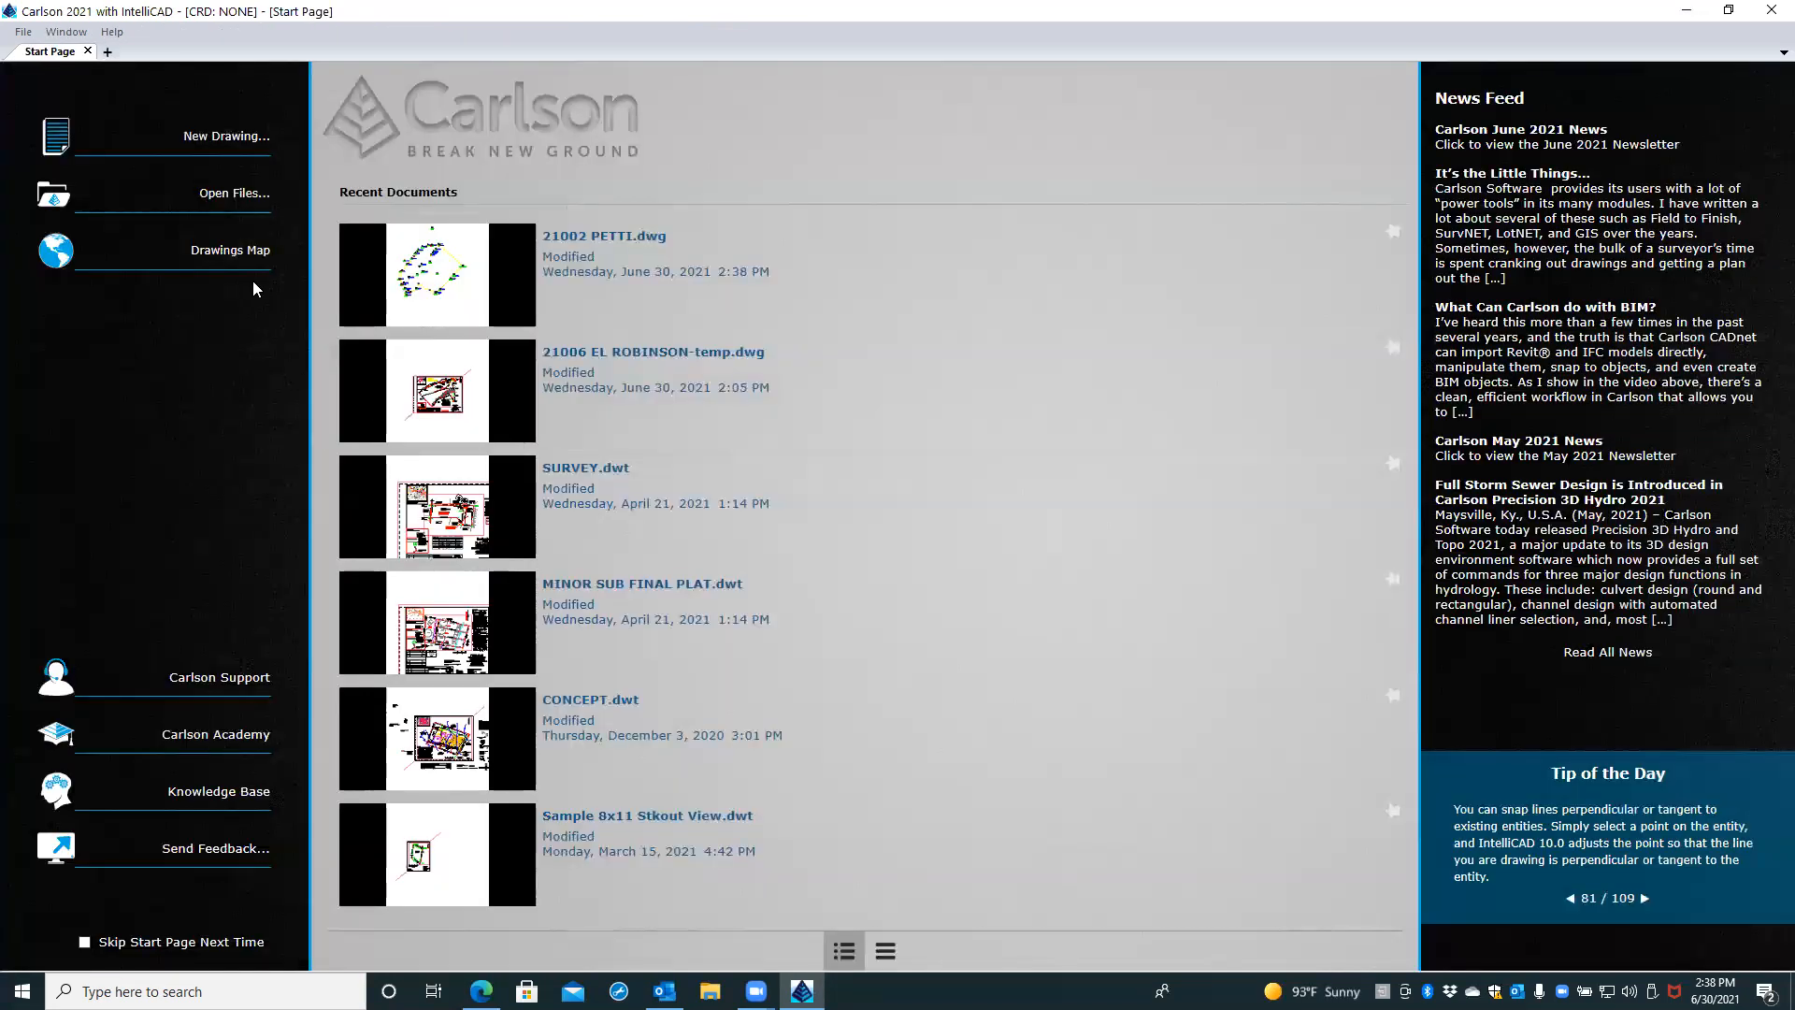
left_click(463, 272)
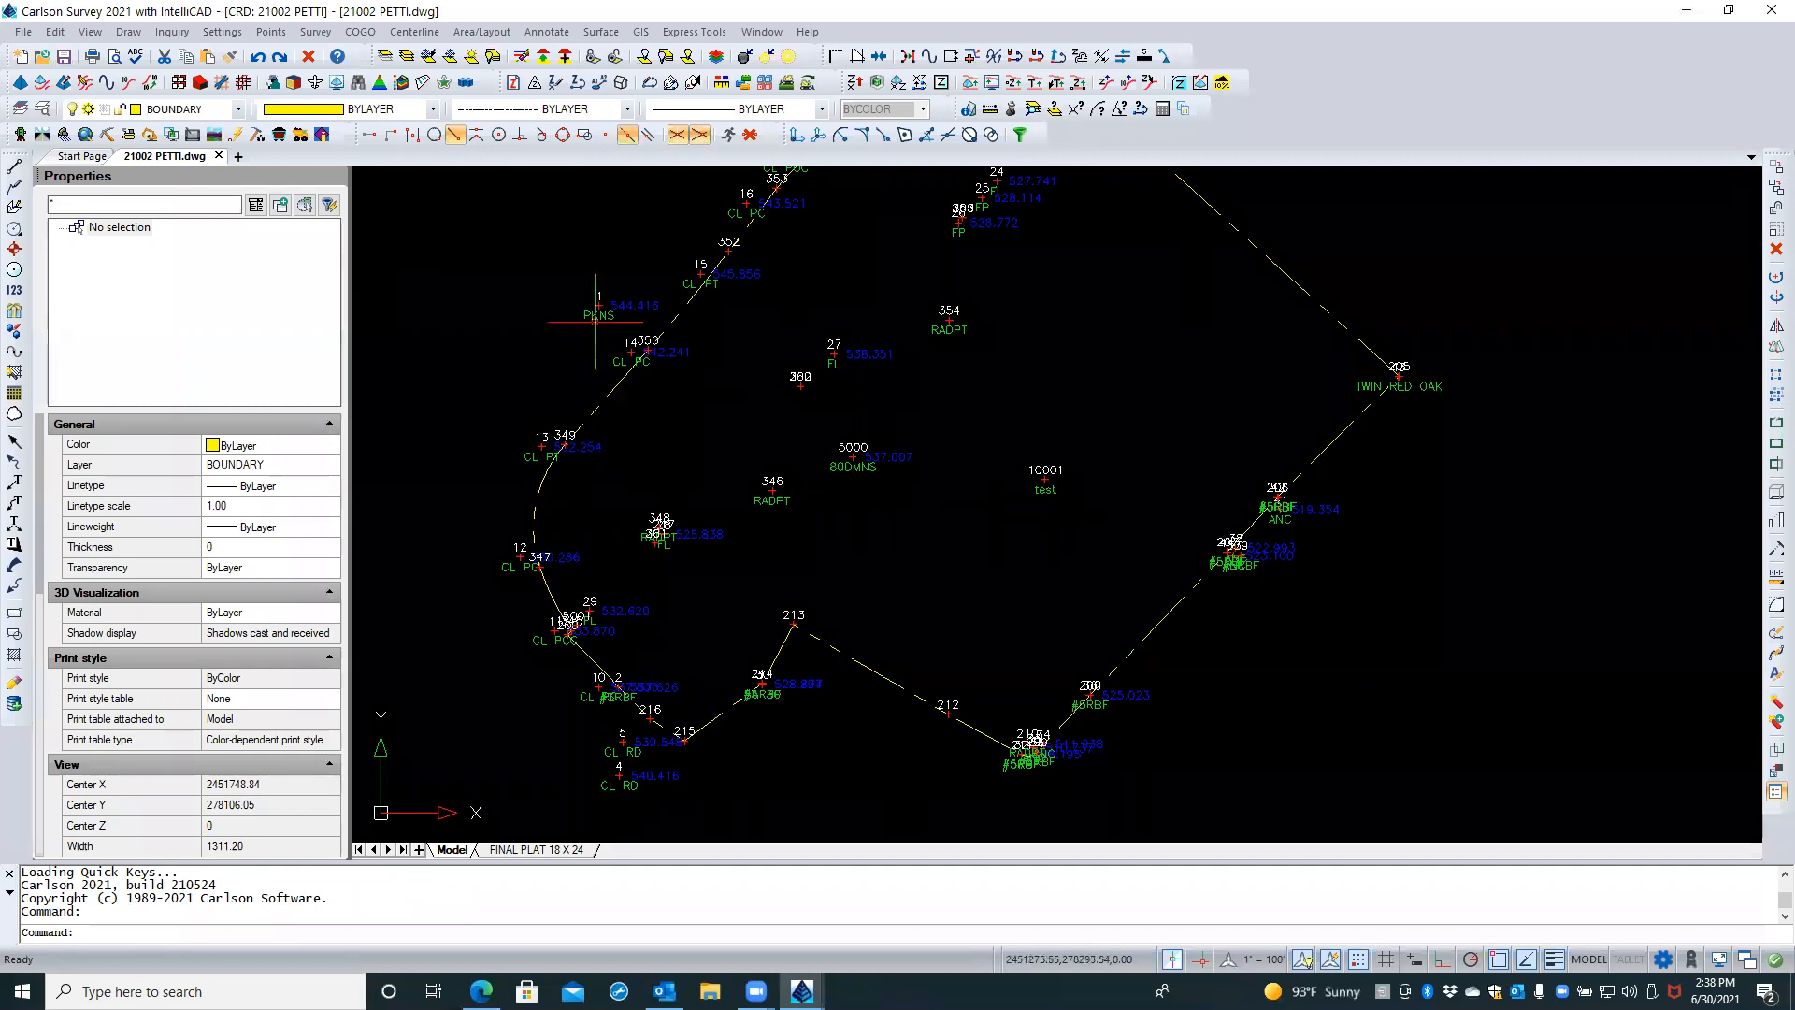
Review the point defaults in the reopened drawing without changing them
left_click(269, 33)
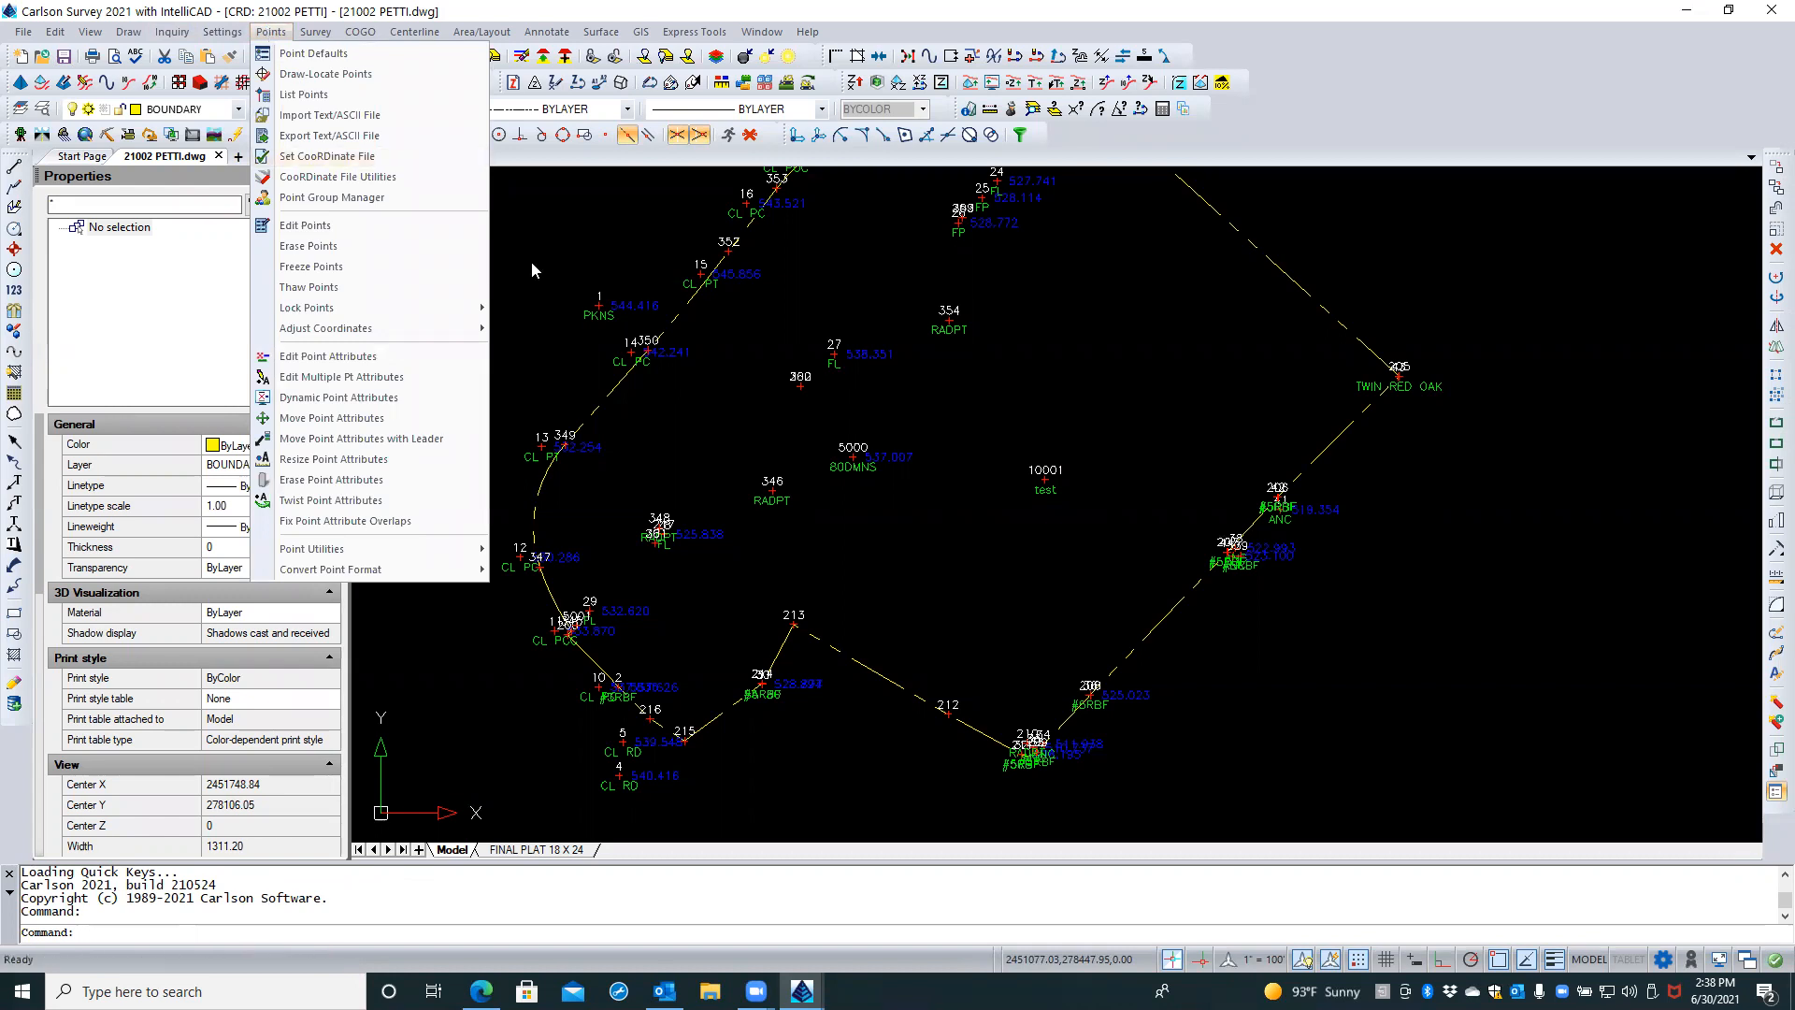
left_click(270, 54)
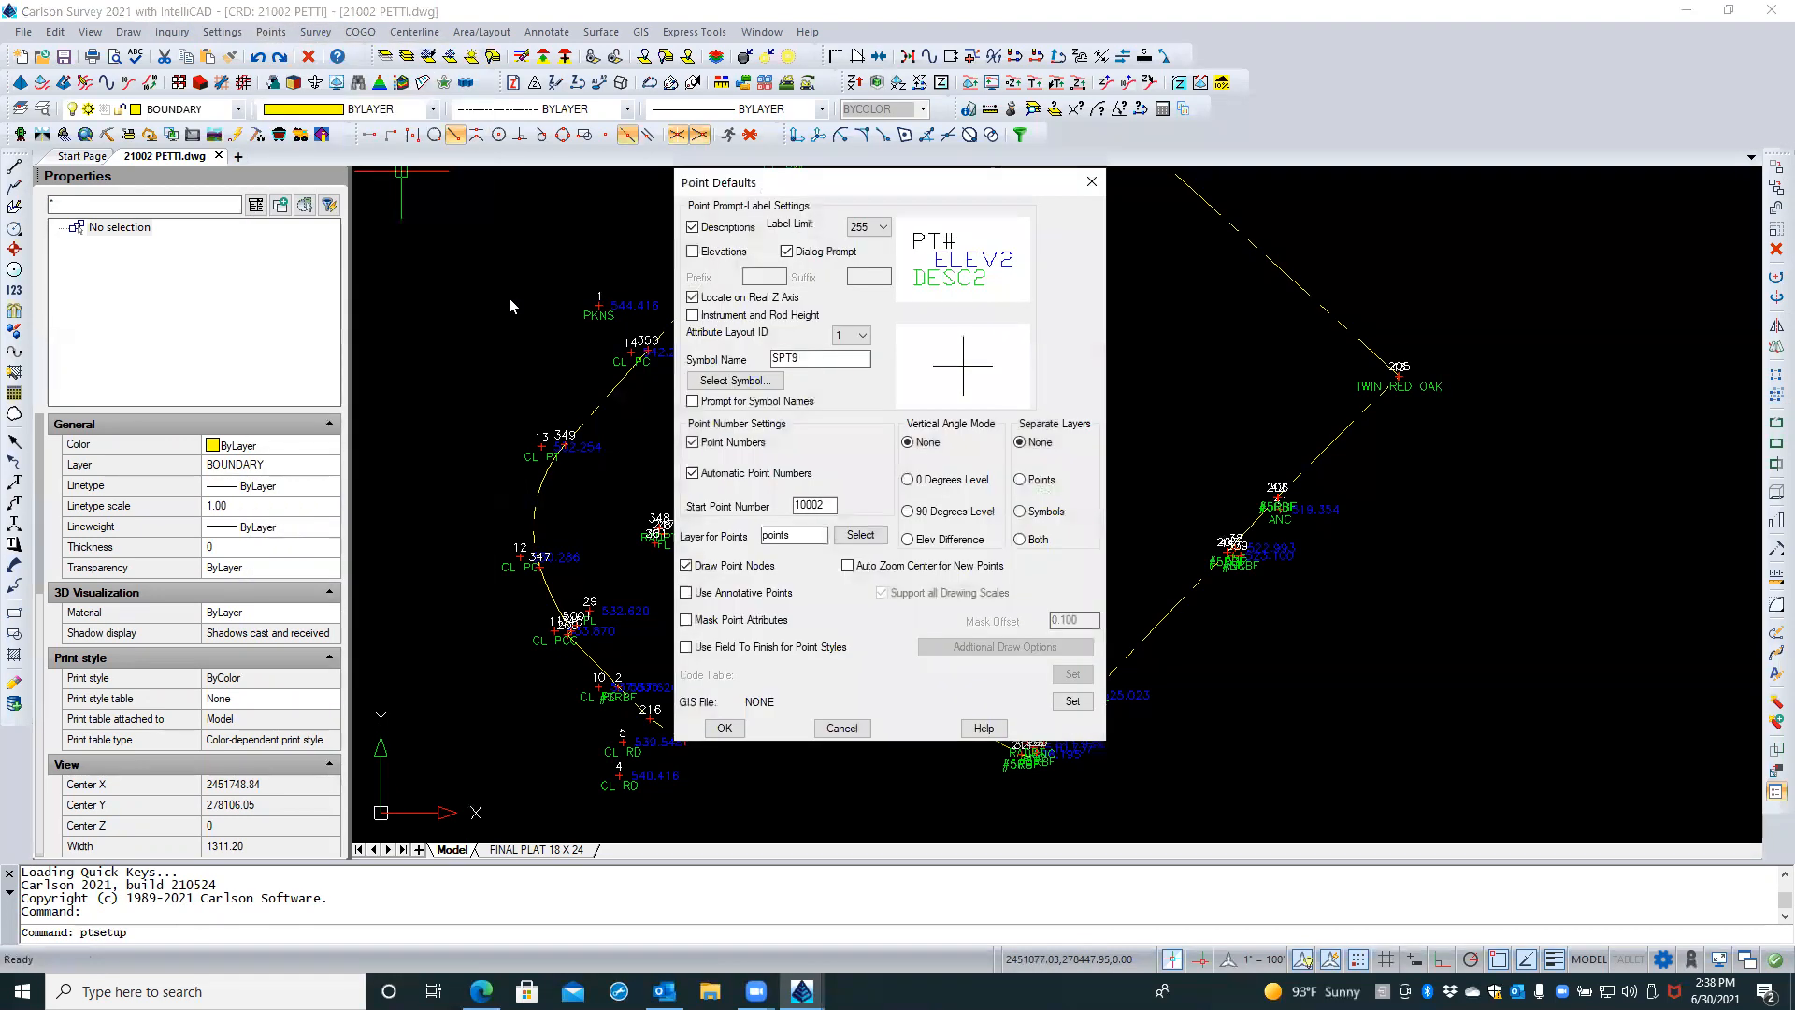
left_click(841, 729)
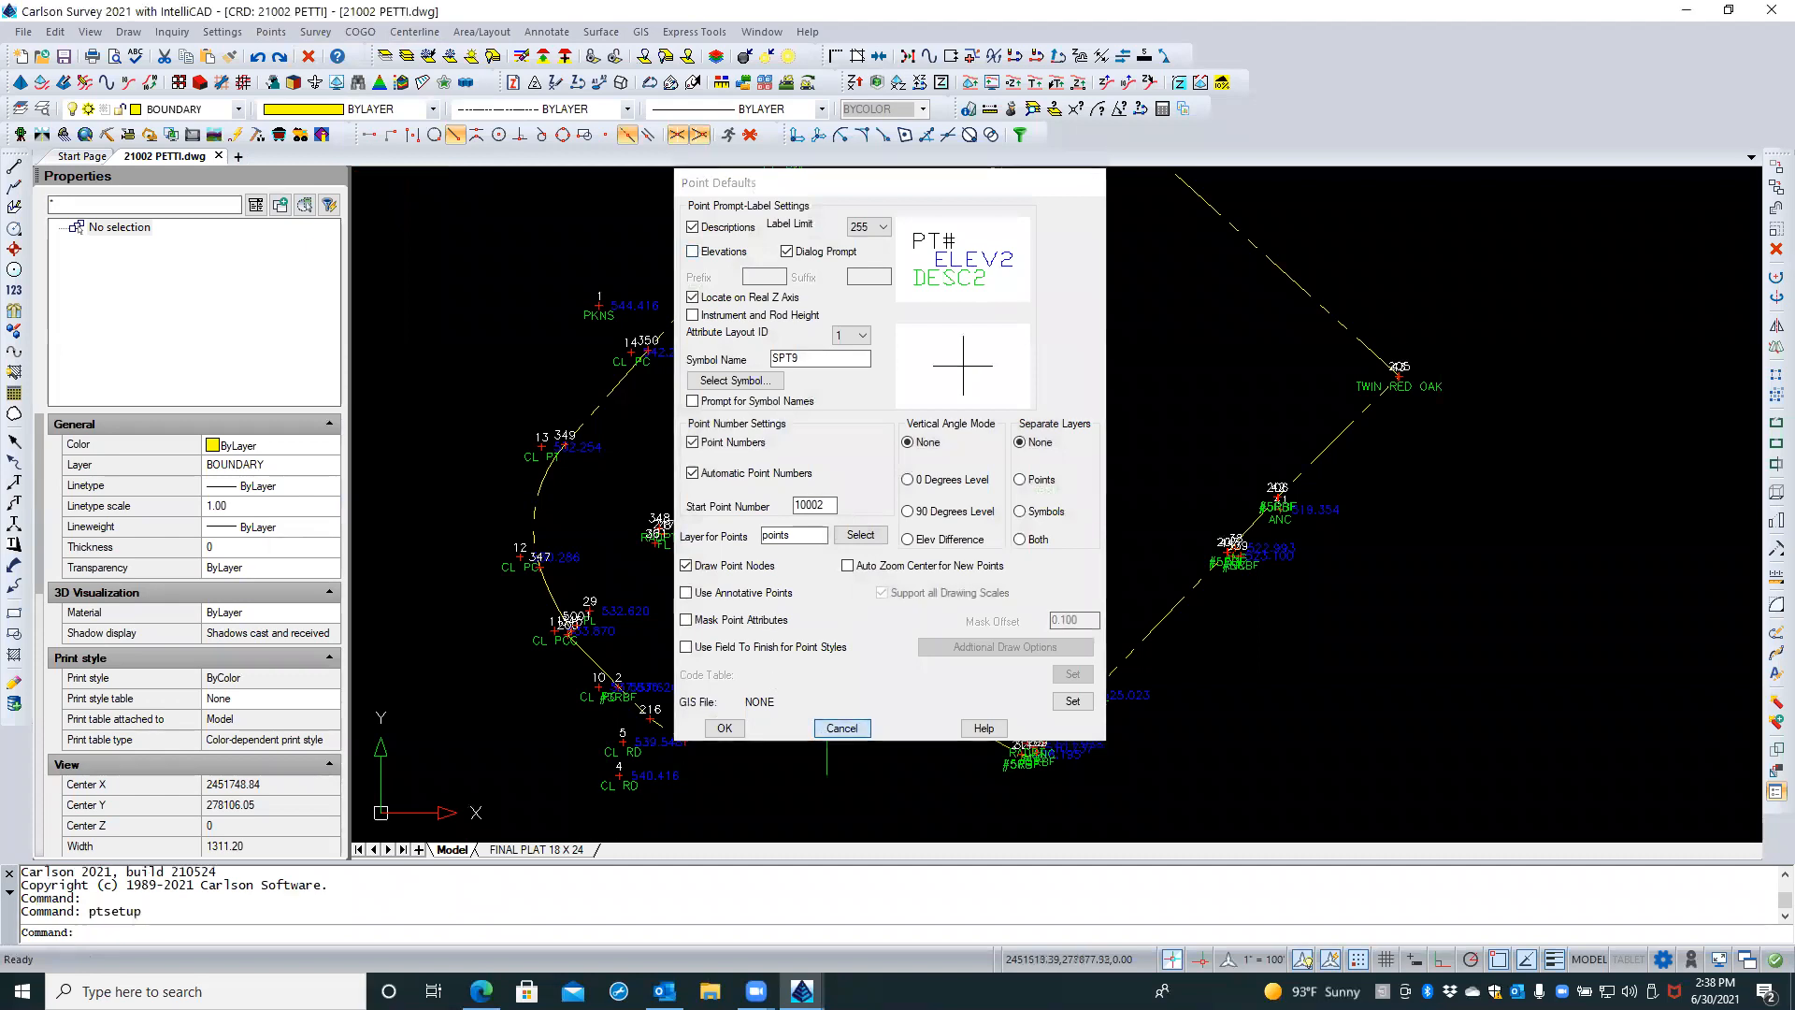
Draw another screen-picked point described "test" just east of the first test point, at about northing 278144, easting 2451793.5
left_click(270, 32)
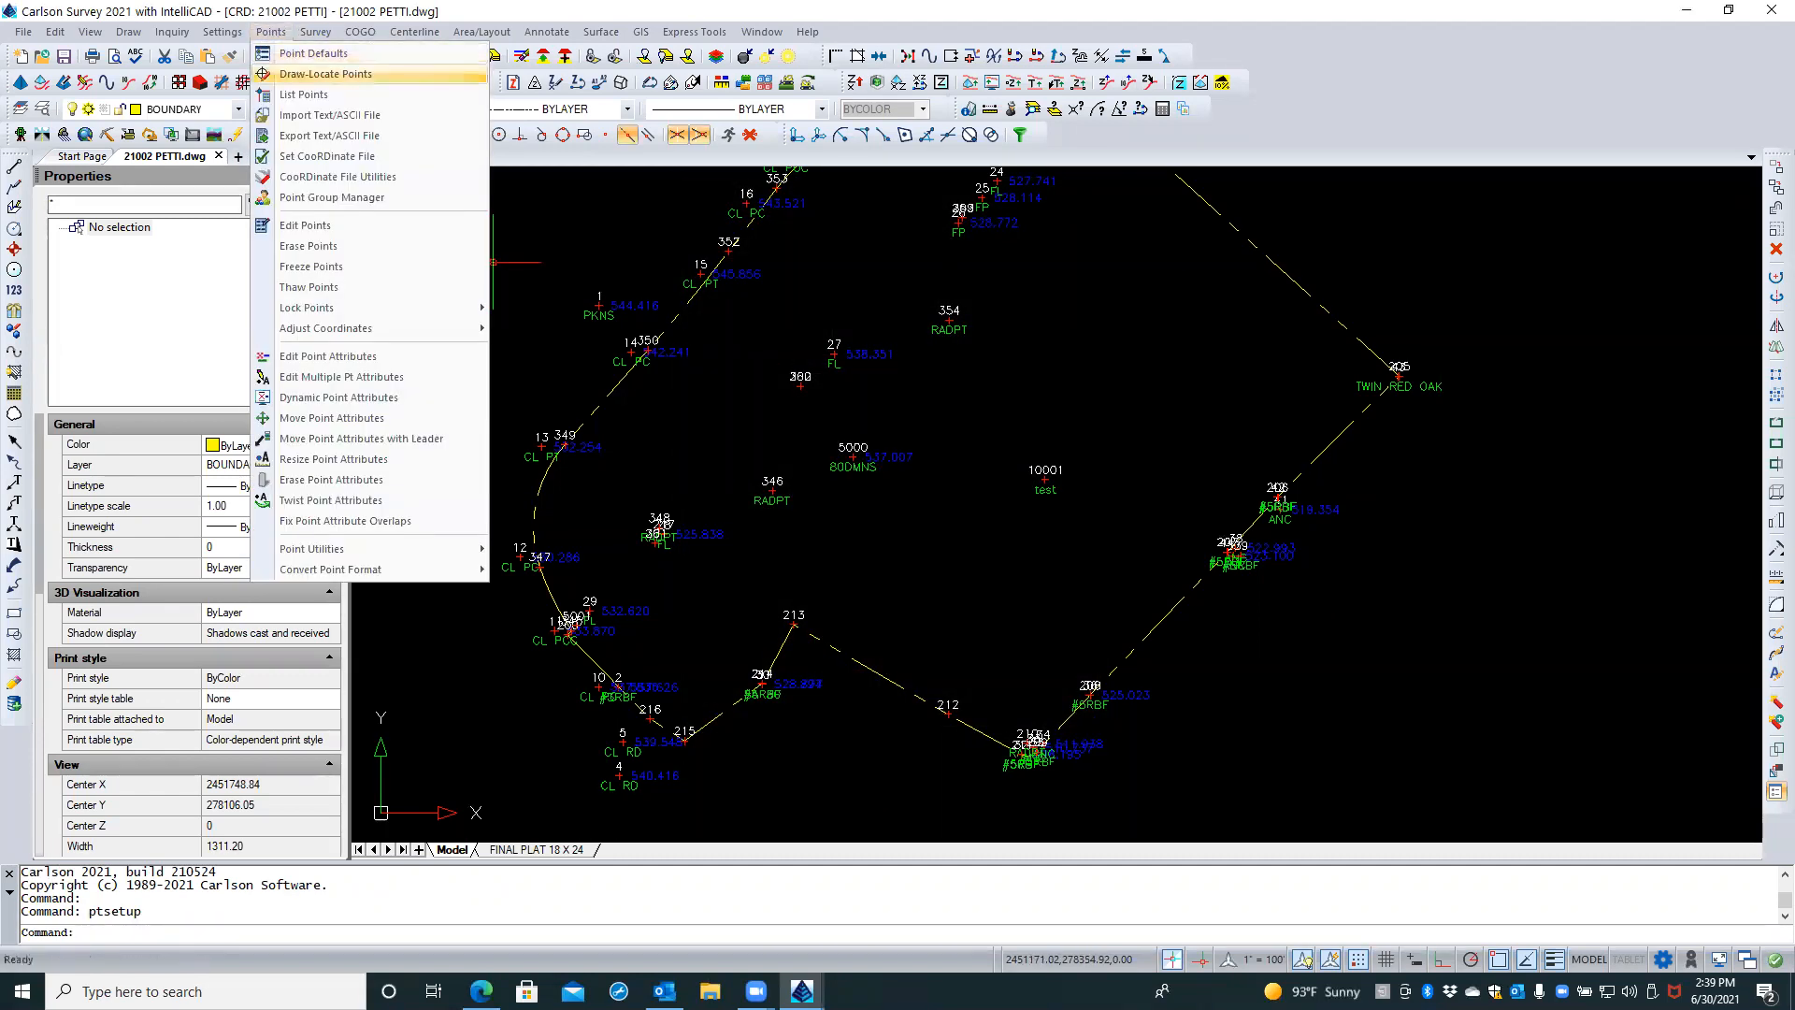
left_click(325, 74)
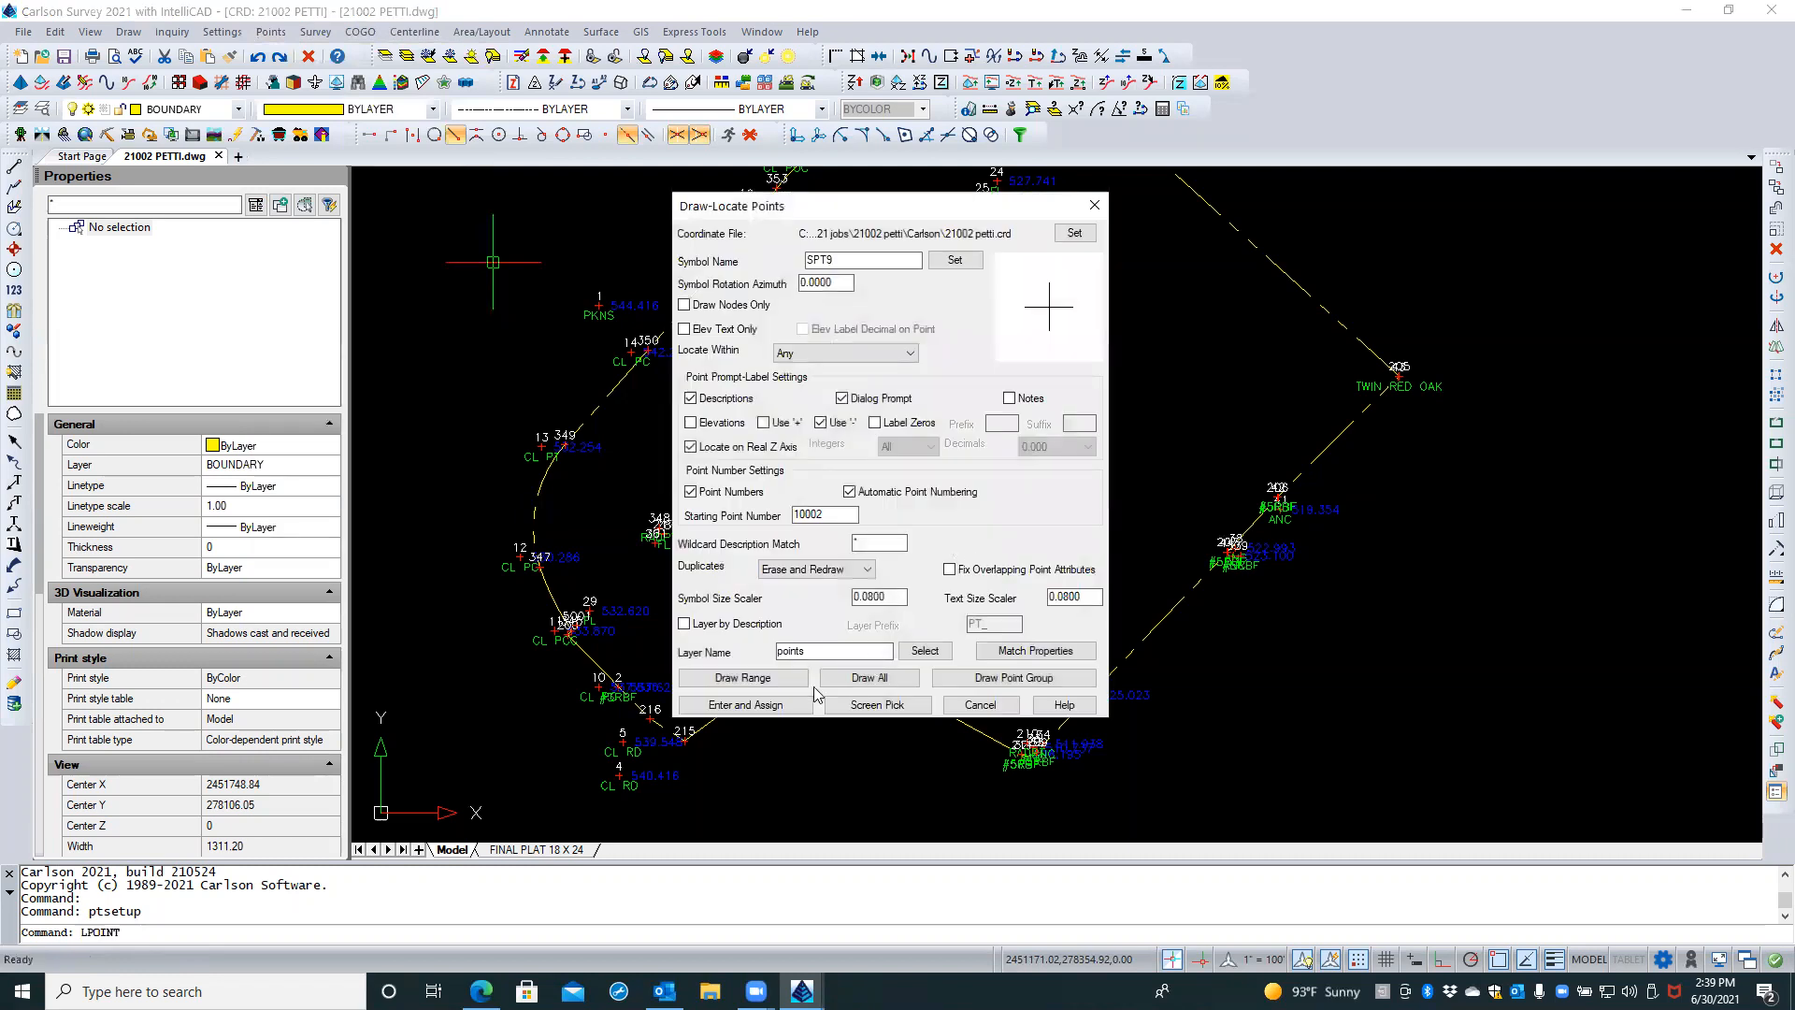
left_click(832, 683)
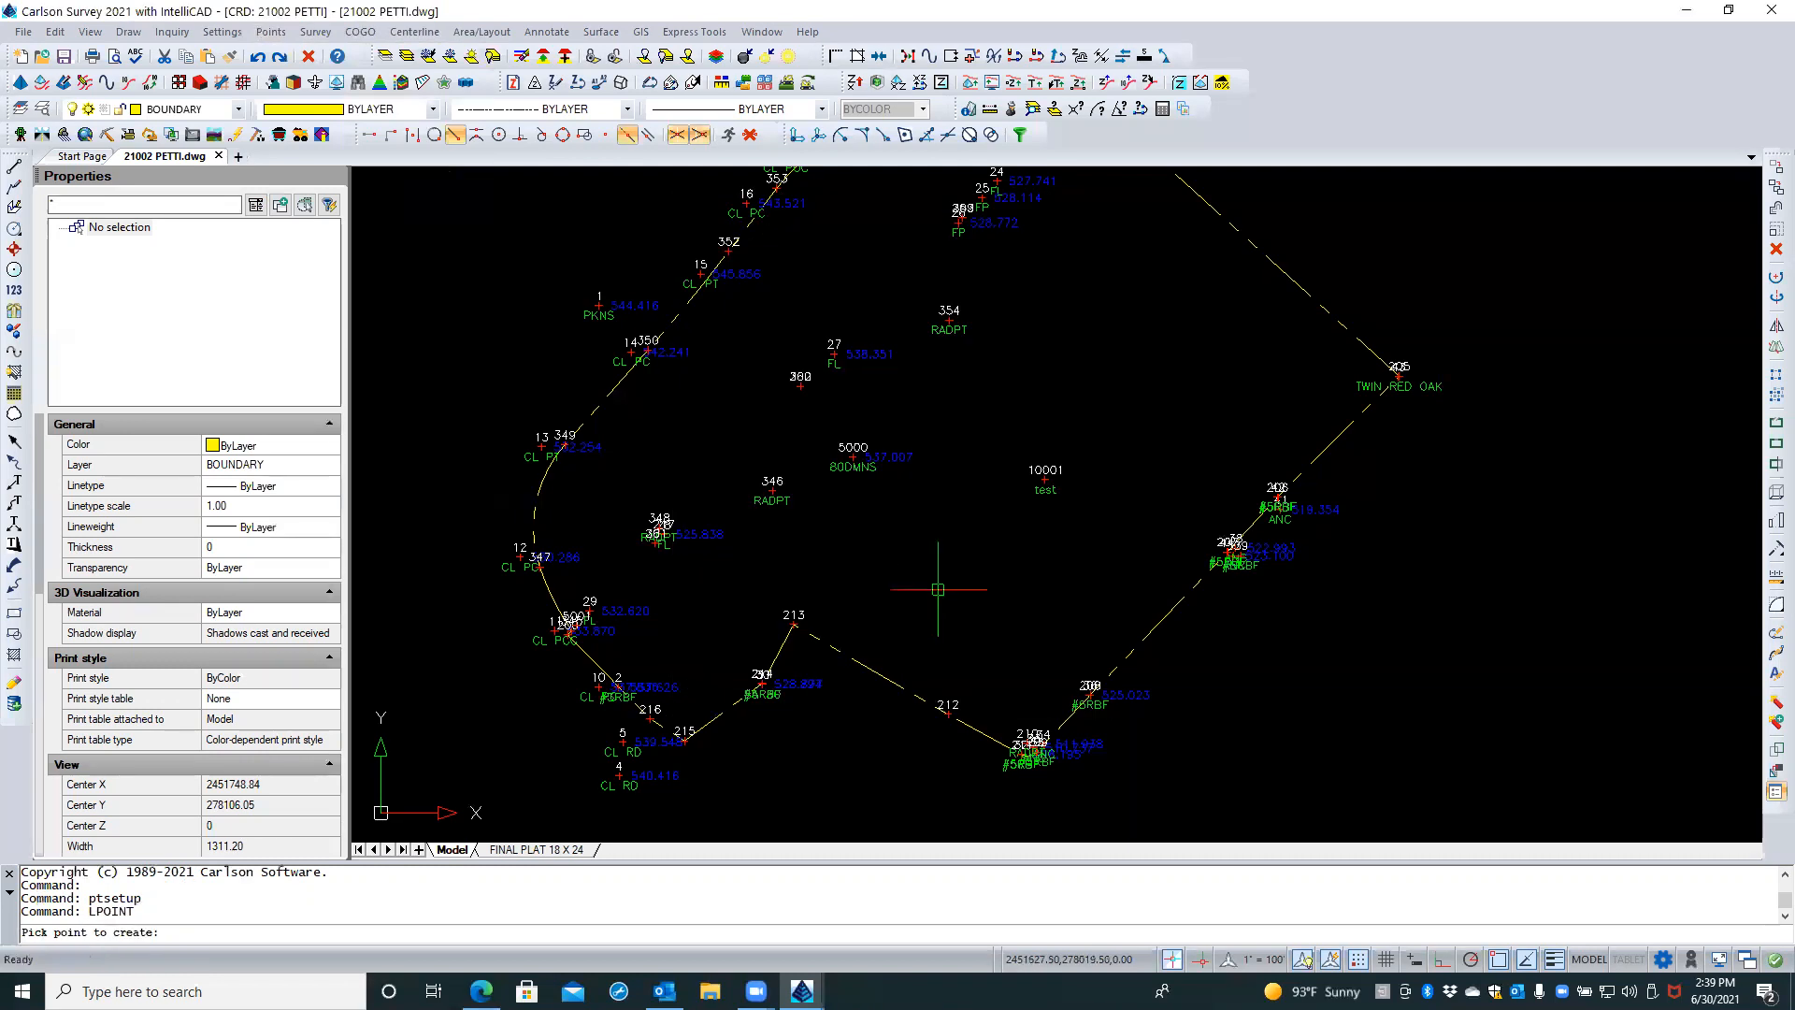
left_click(1100, 469)
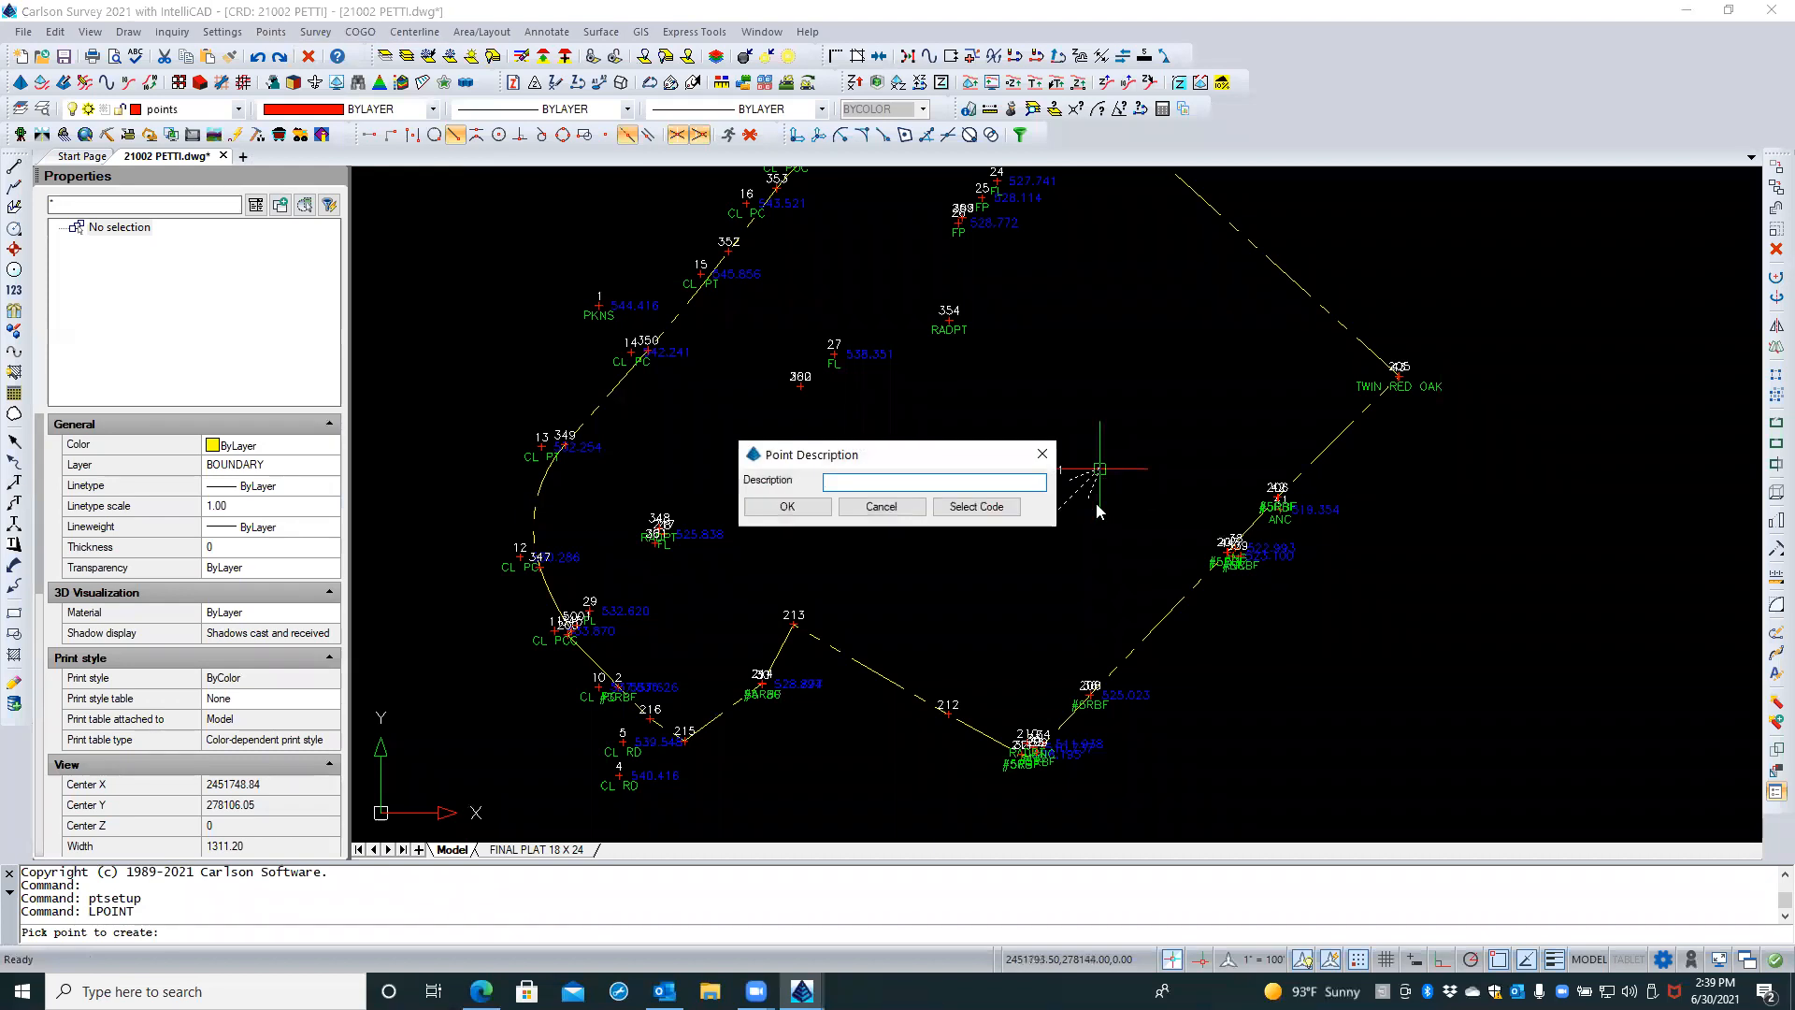
type("test")
key("Return")
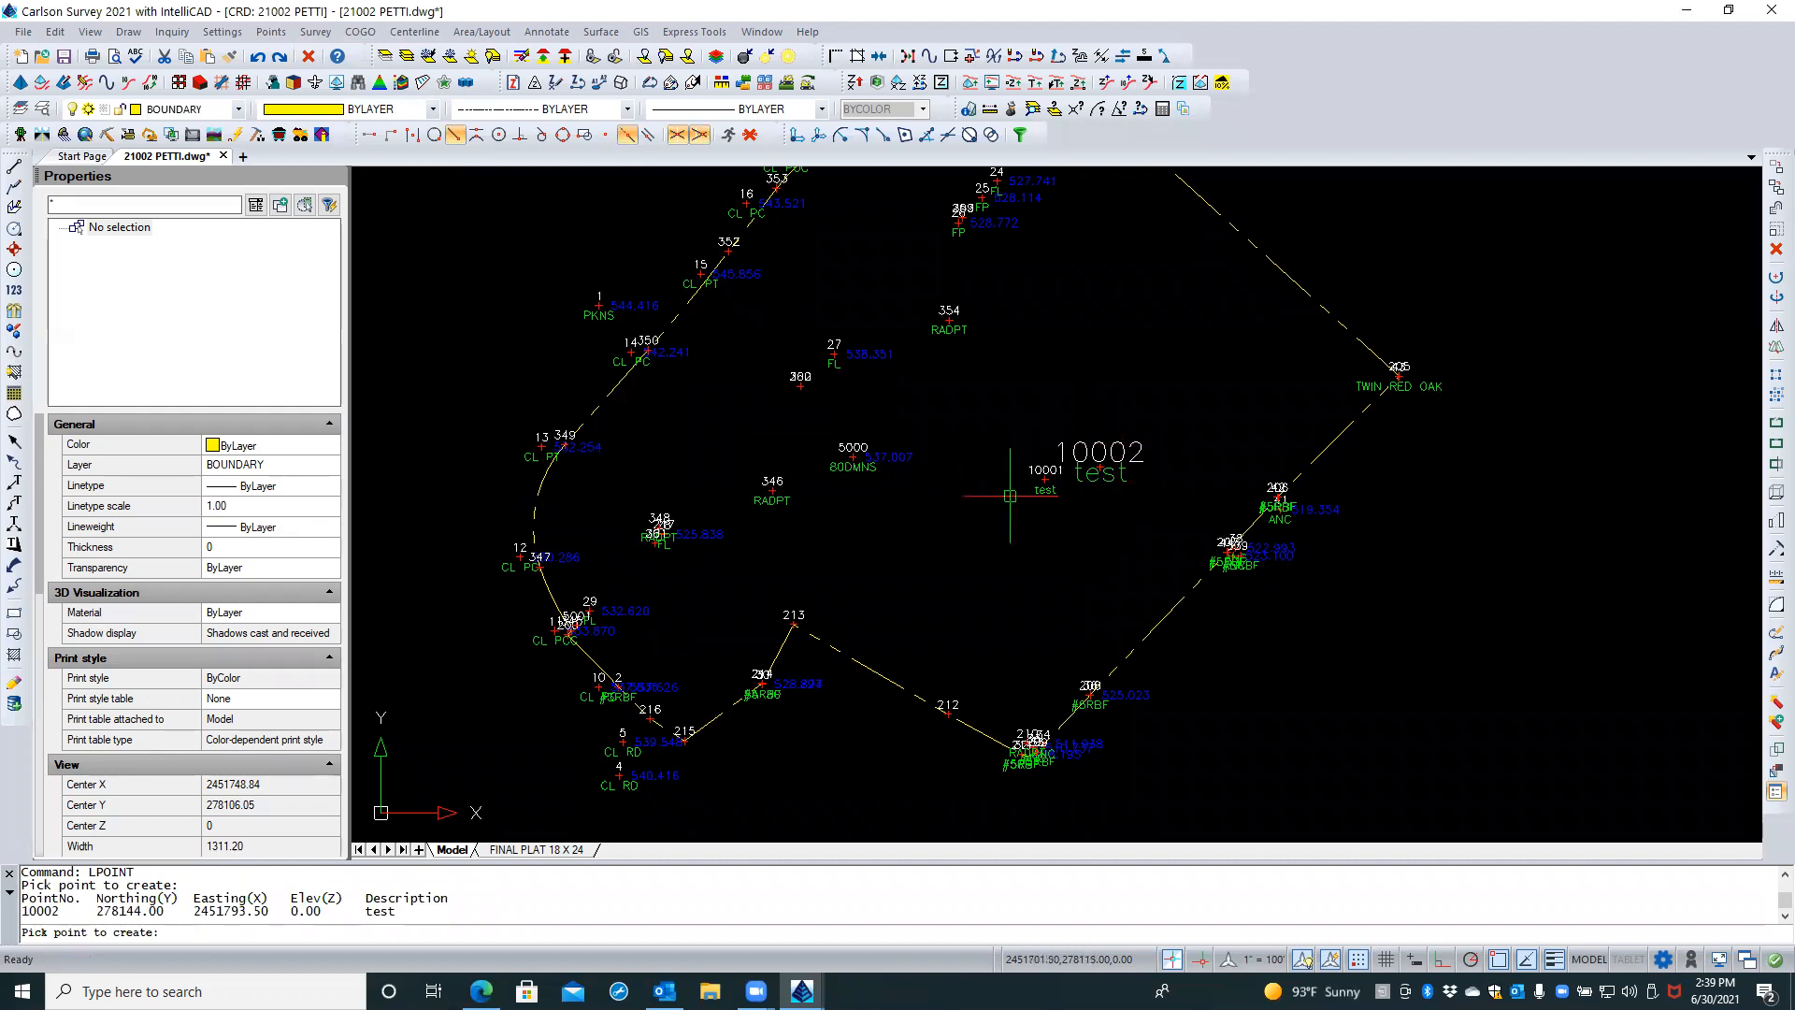
End point placement and review the scale and text size settings in Drawing Setup
left_click(210, 34)
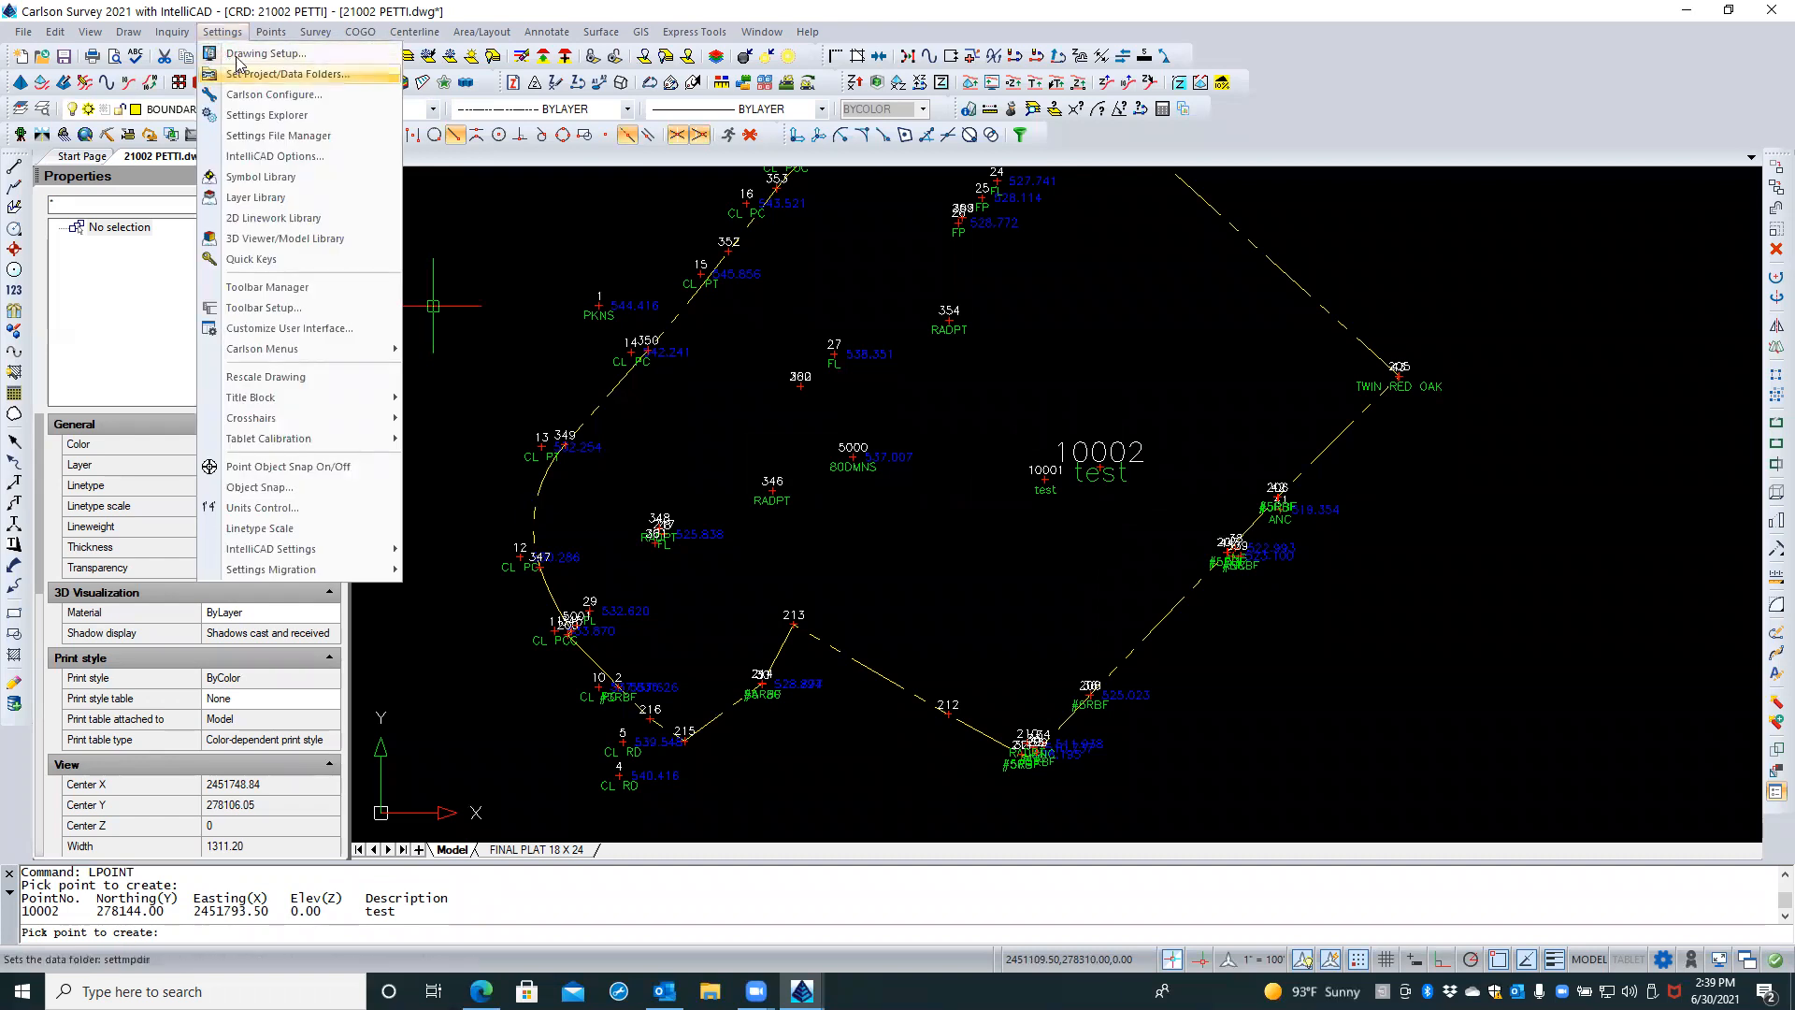
left_click(237, 57)
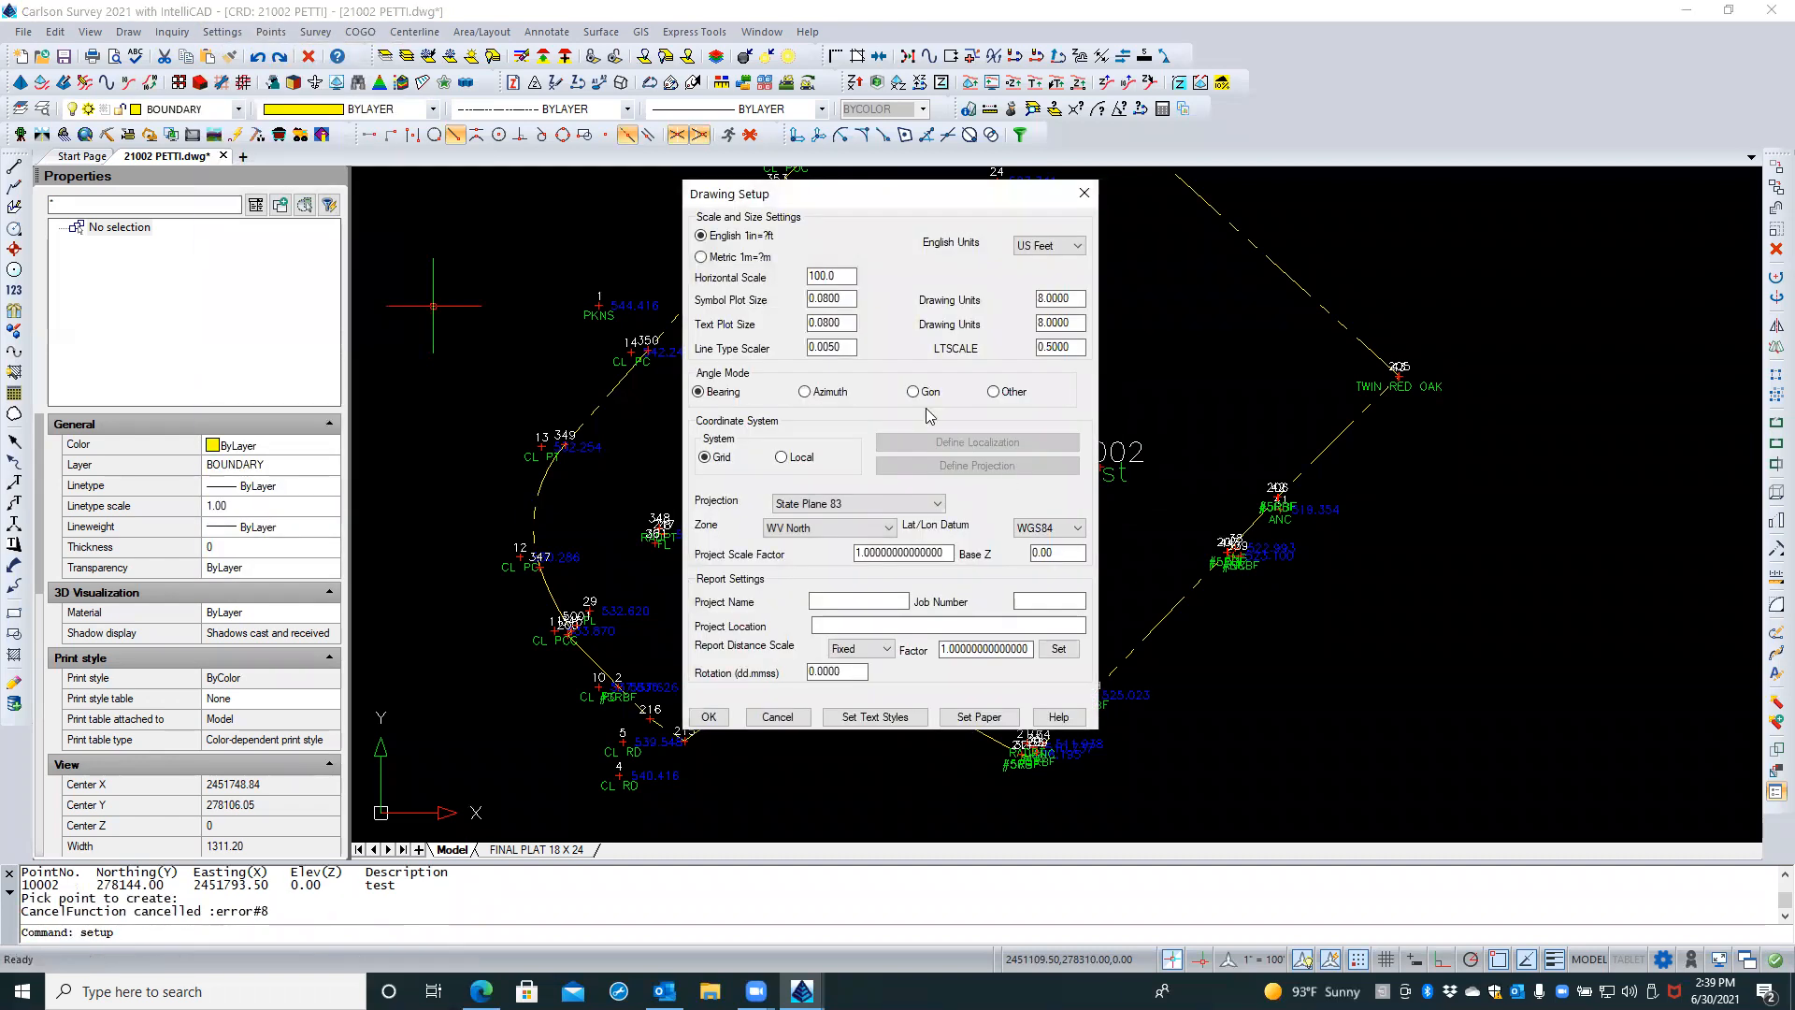
left_click(785, 716)
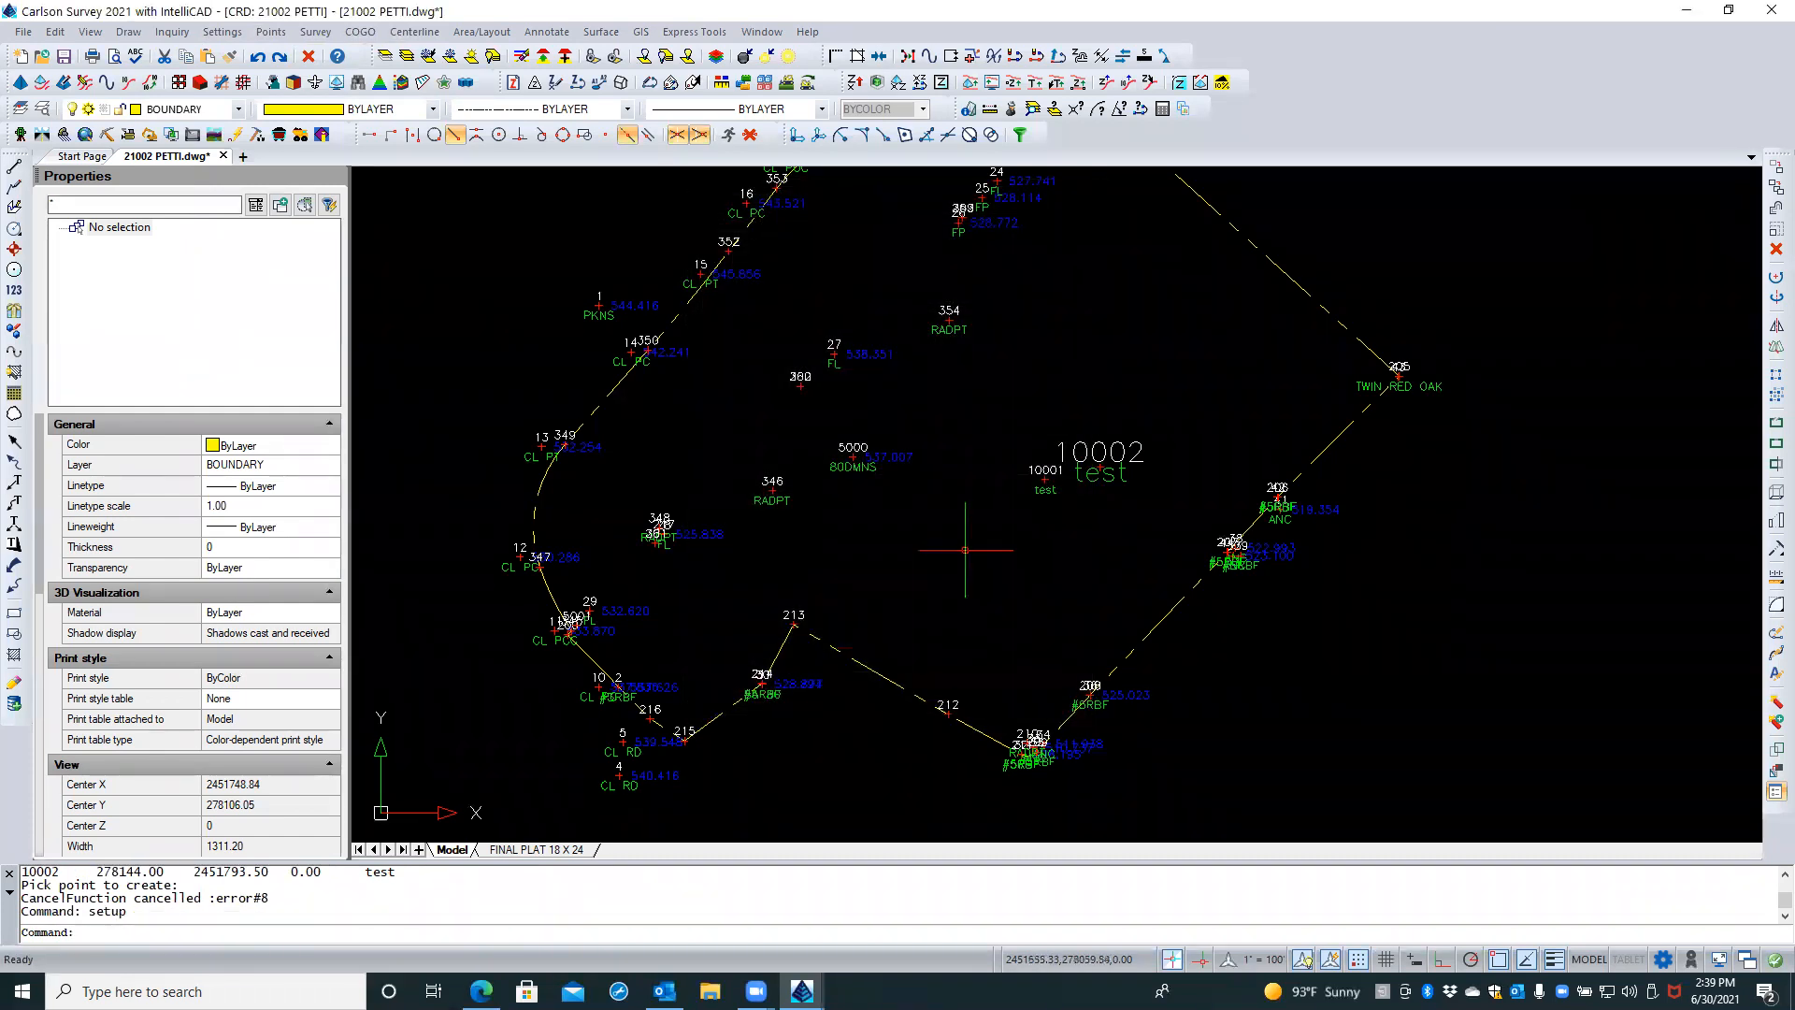
Open the SRVPNO1 block definition for editing and set the text height of all three attribute definitions to 1
type("bedit")
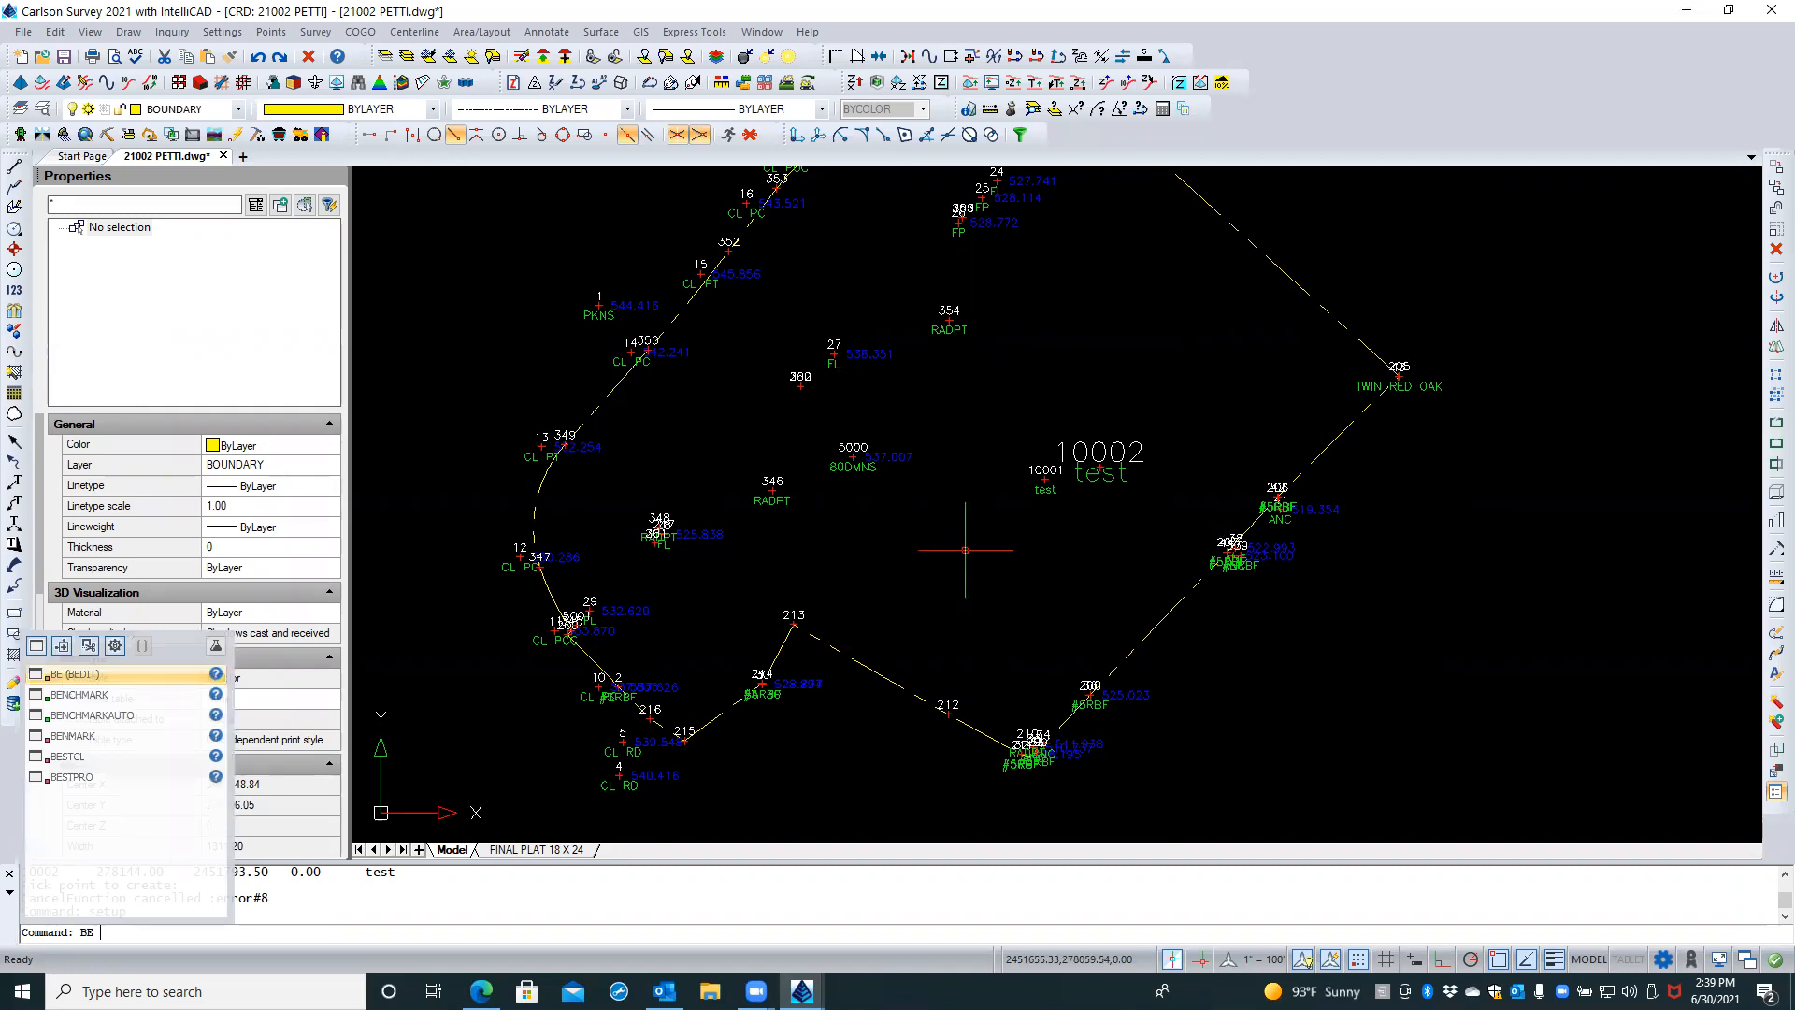
key("Return")
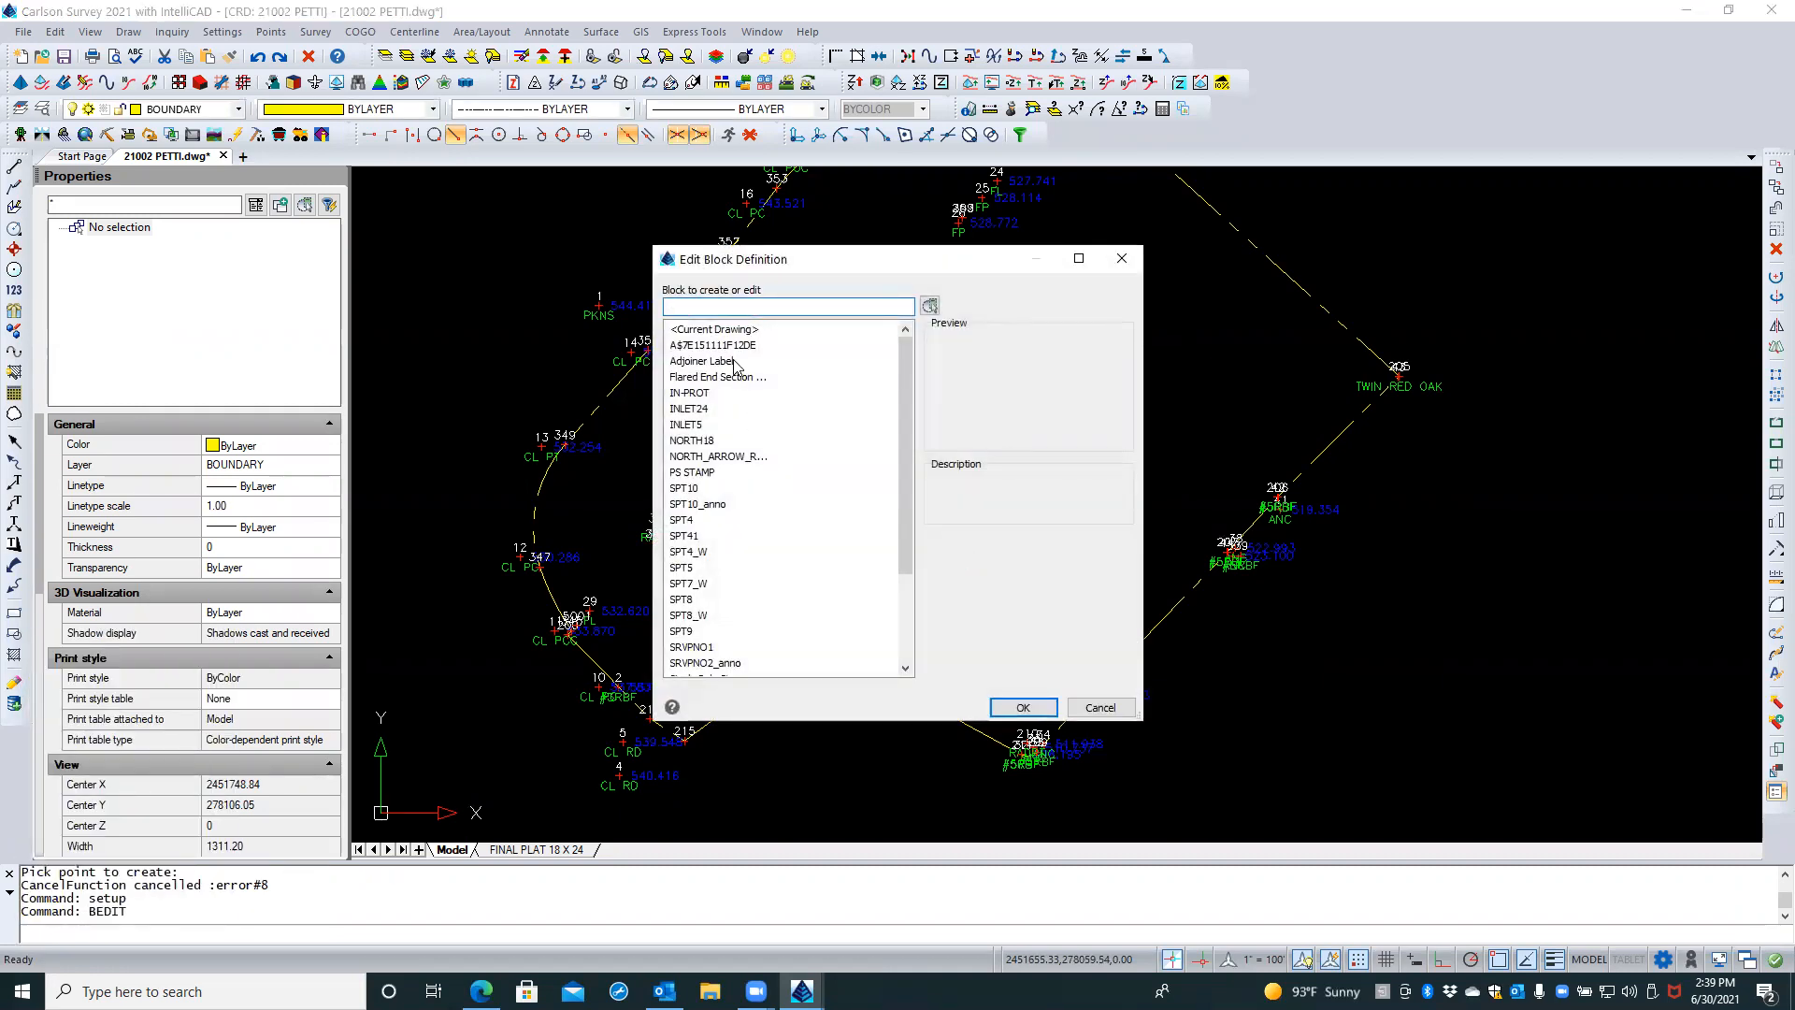
left_click(711, 647)
left_click(1023, 708)
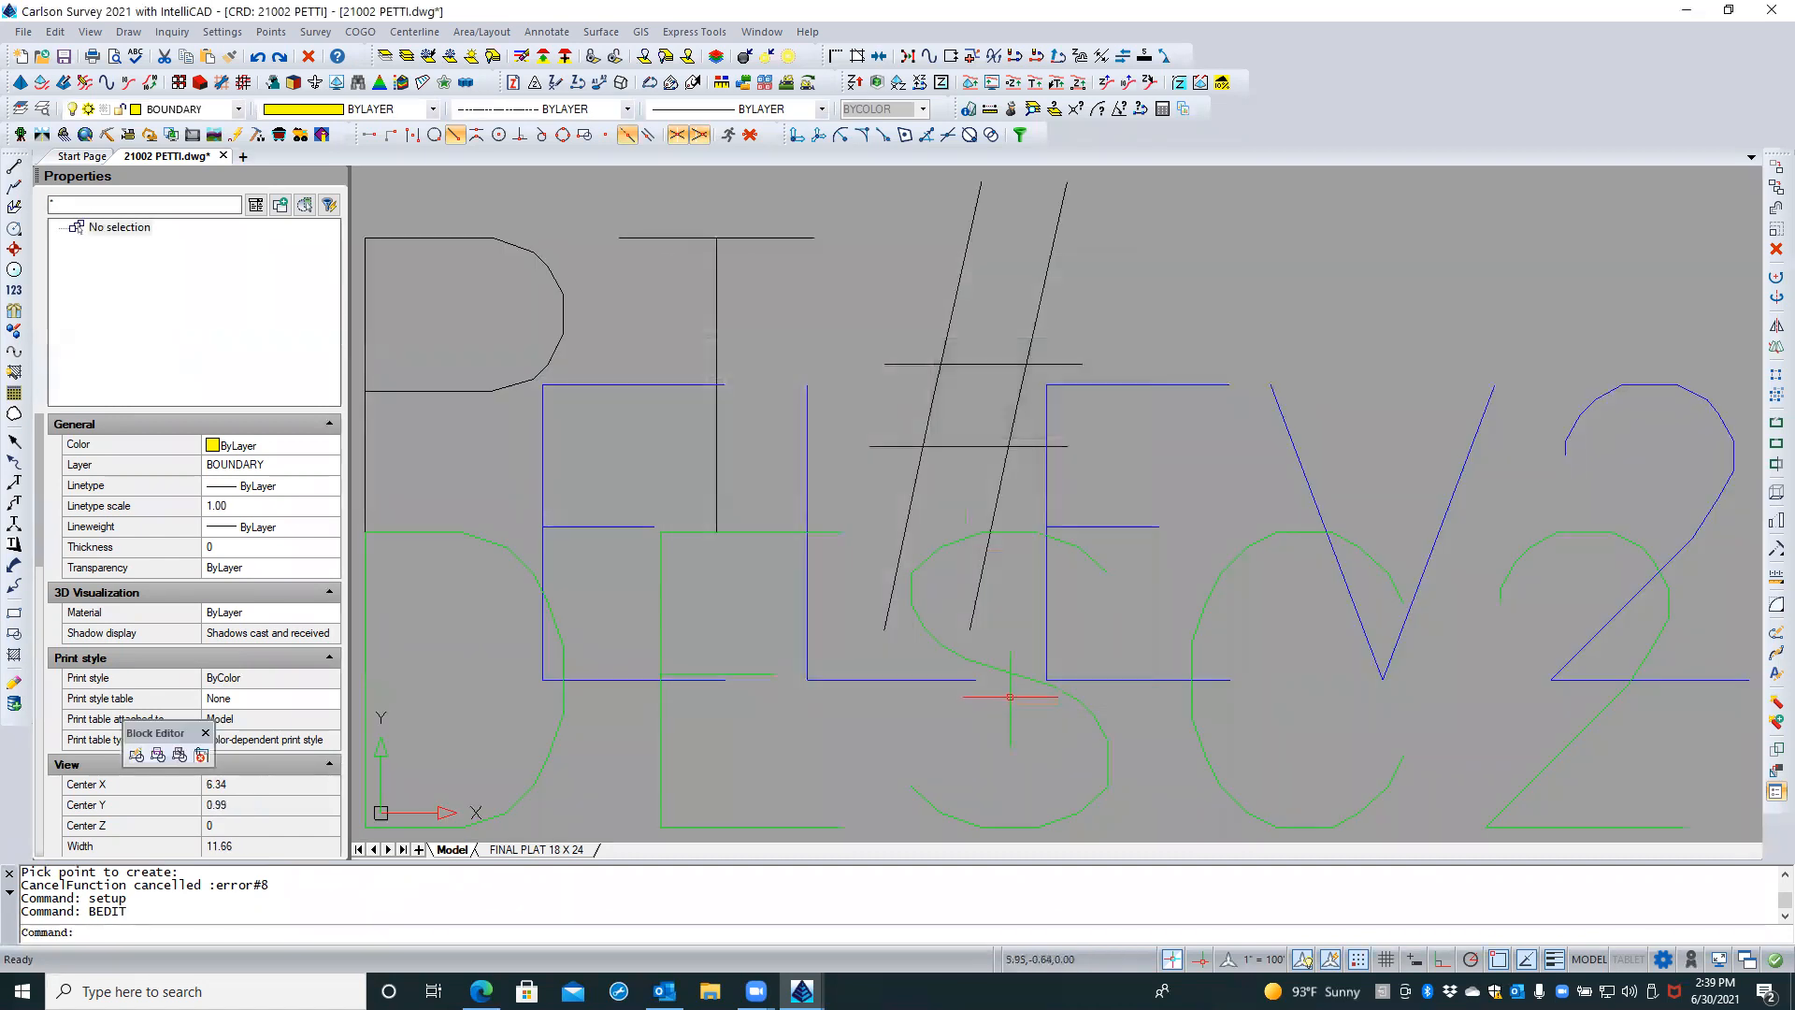
left_click(1117, 705)
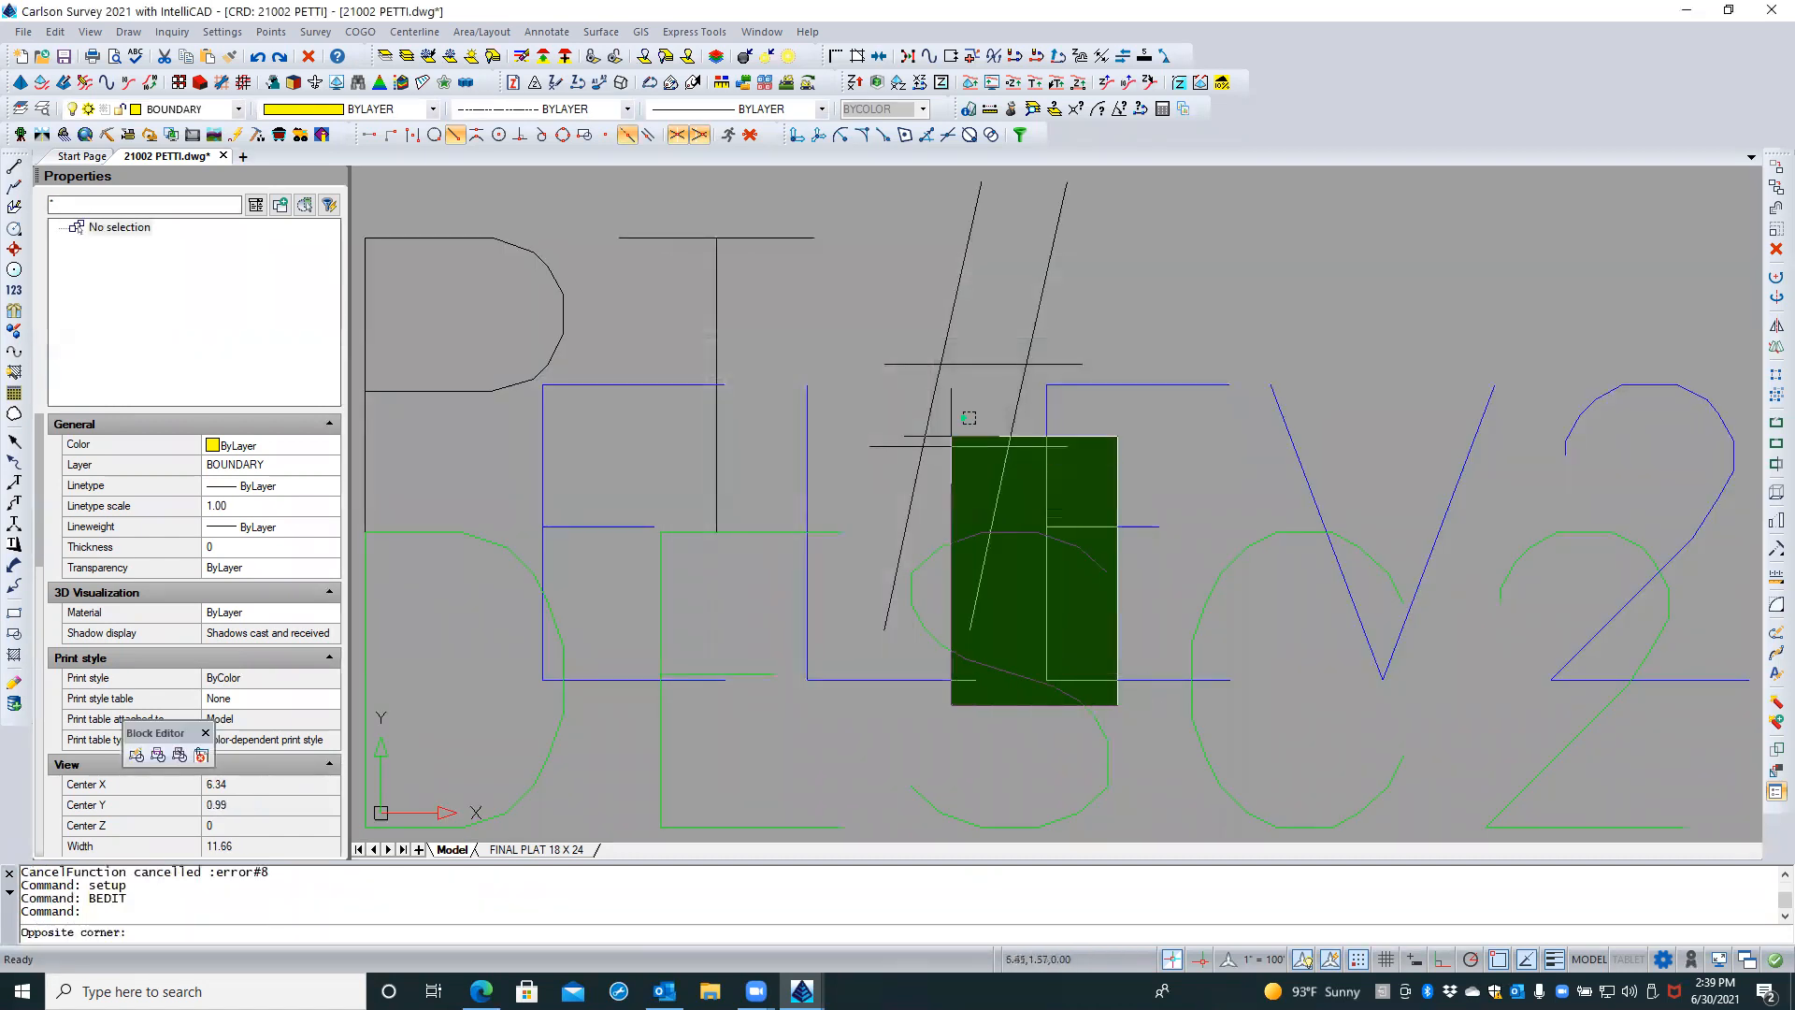
left_click(790, 340)
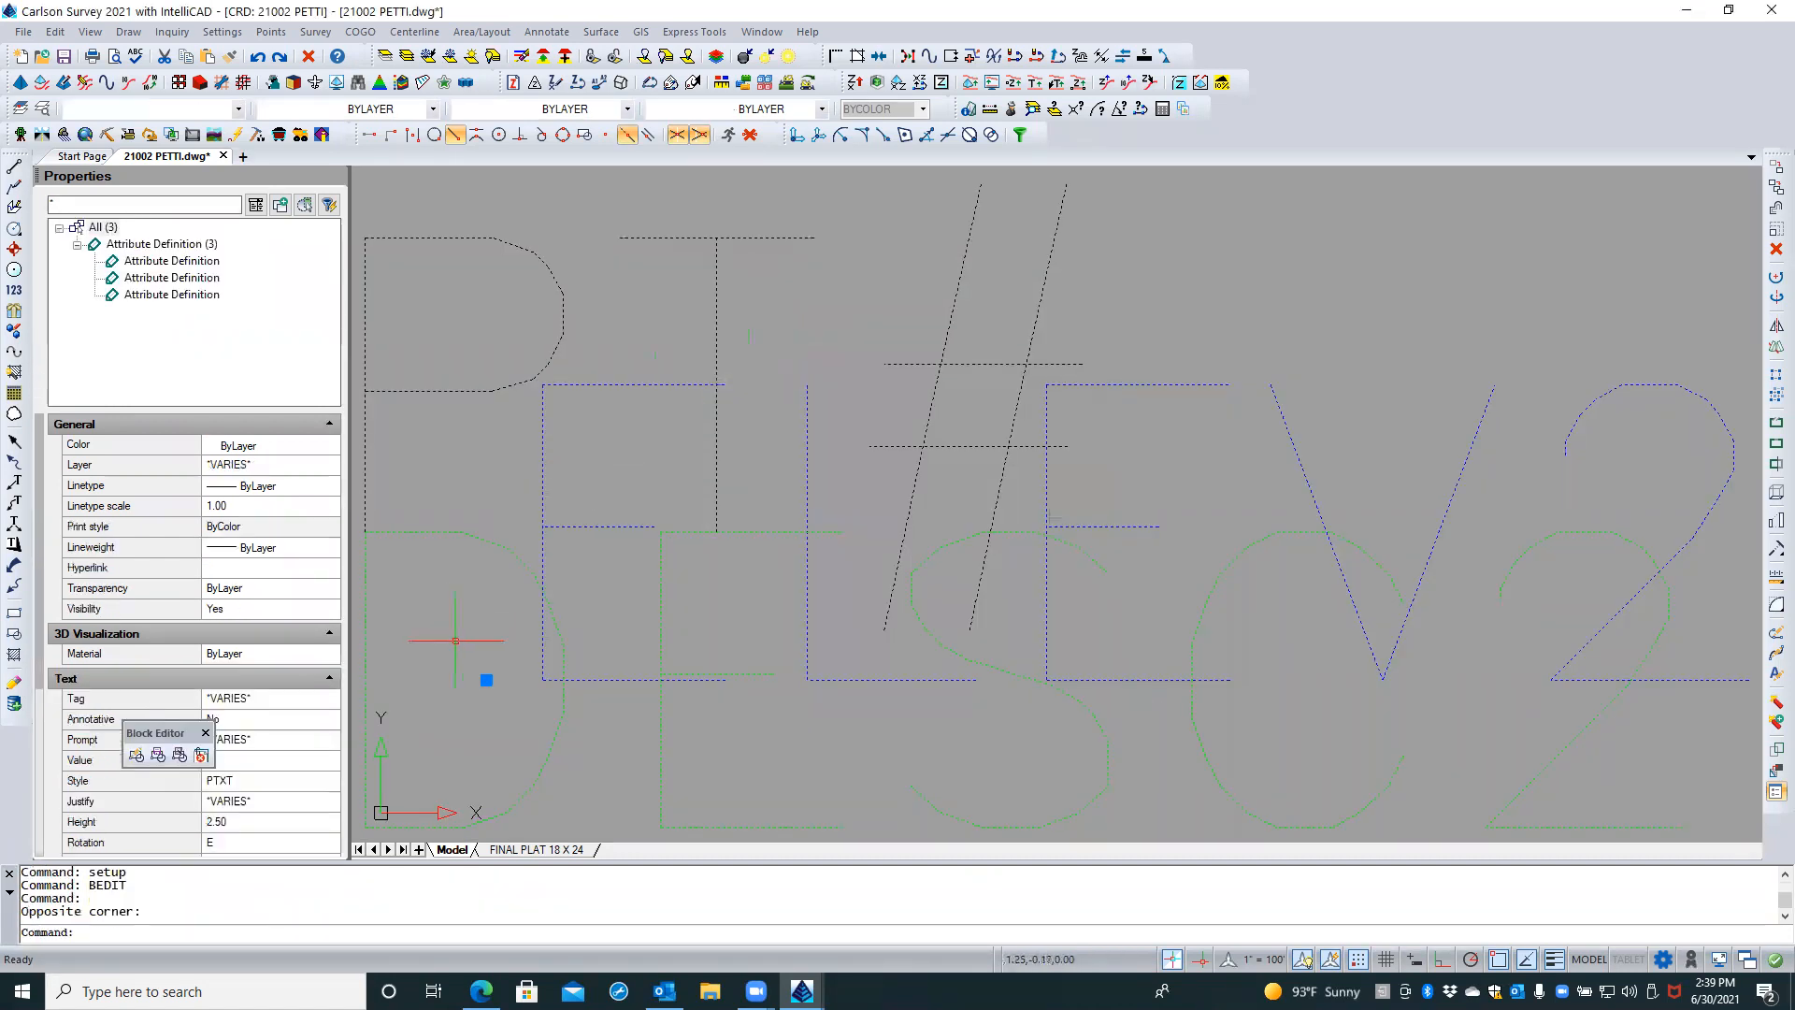
left_click(271, 824)
type("1")
key("Tab")
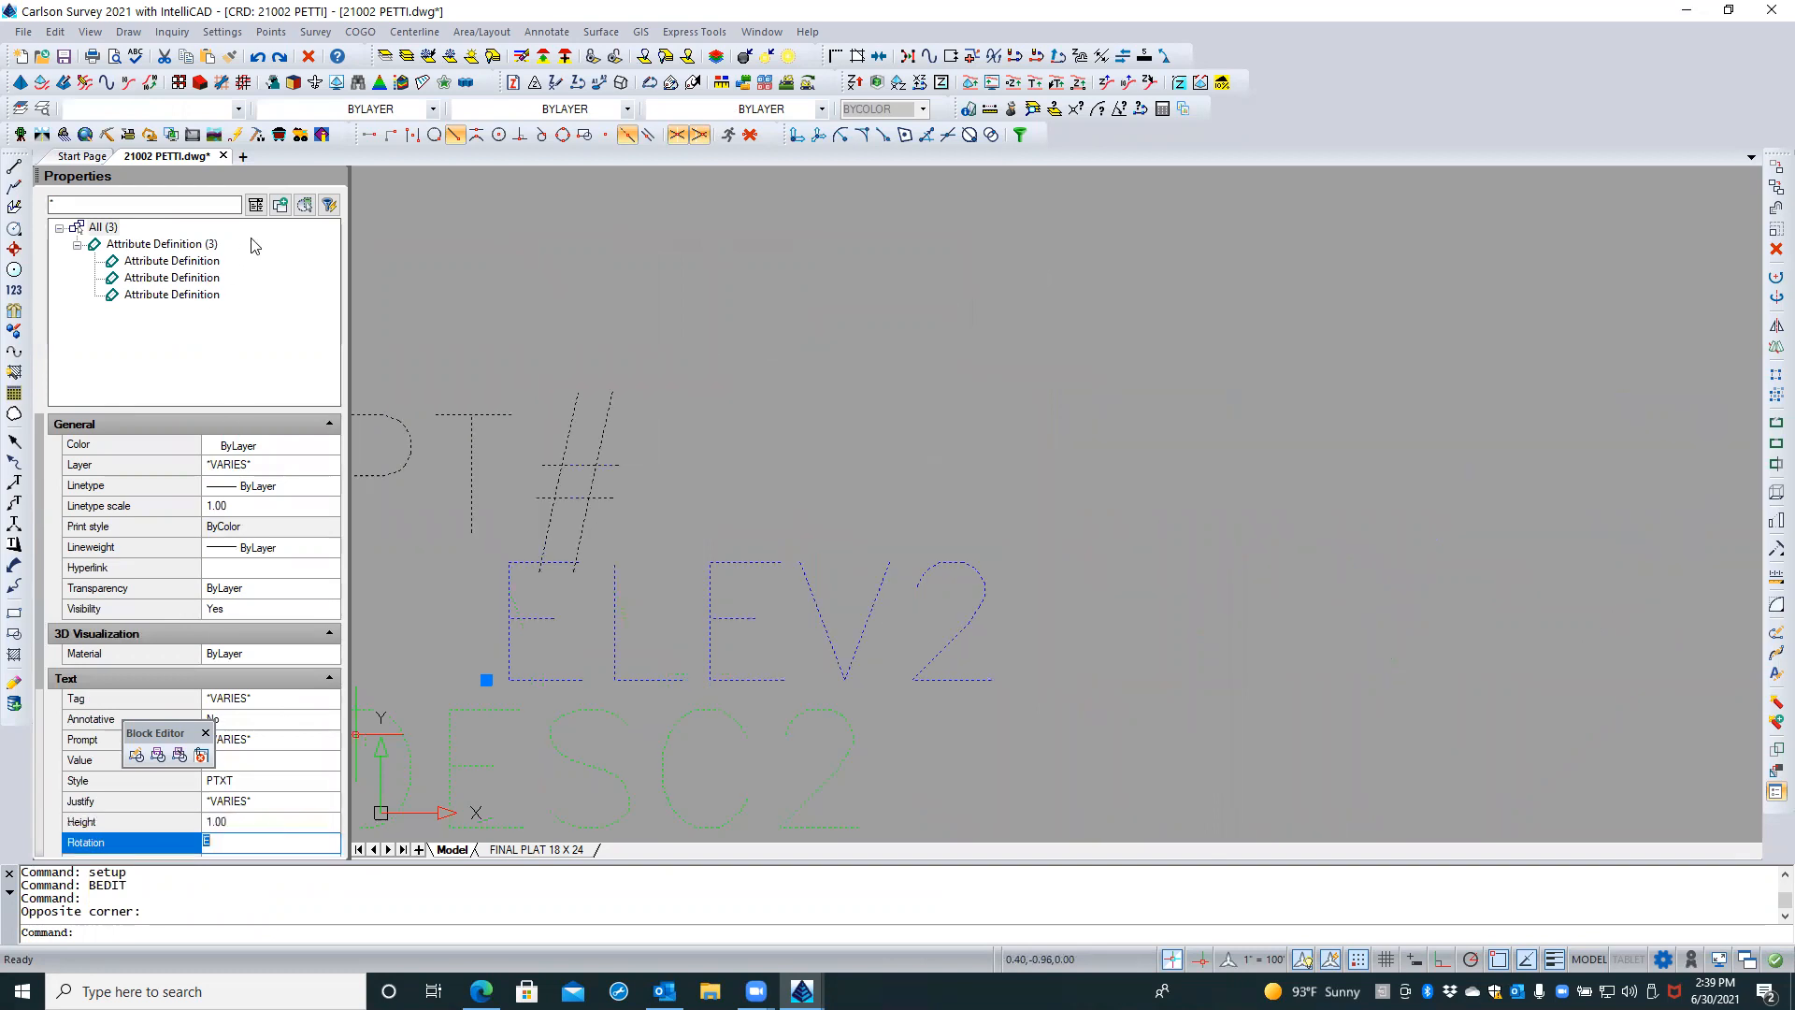
Save the changes to the block definition and close the block editor
left_click(157, 755)
left_click(201, 755)
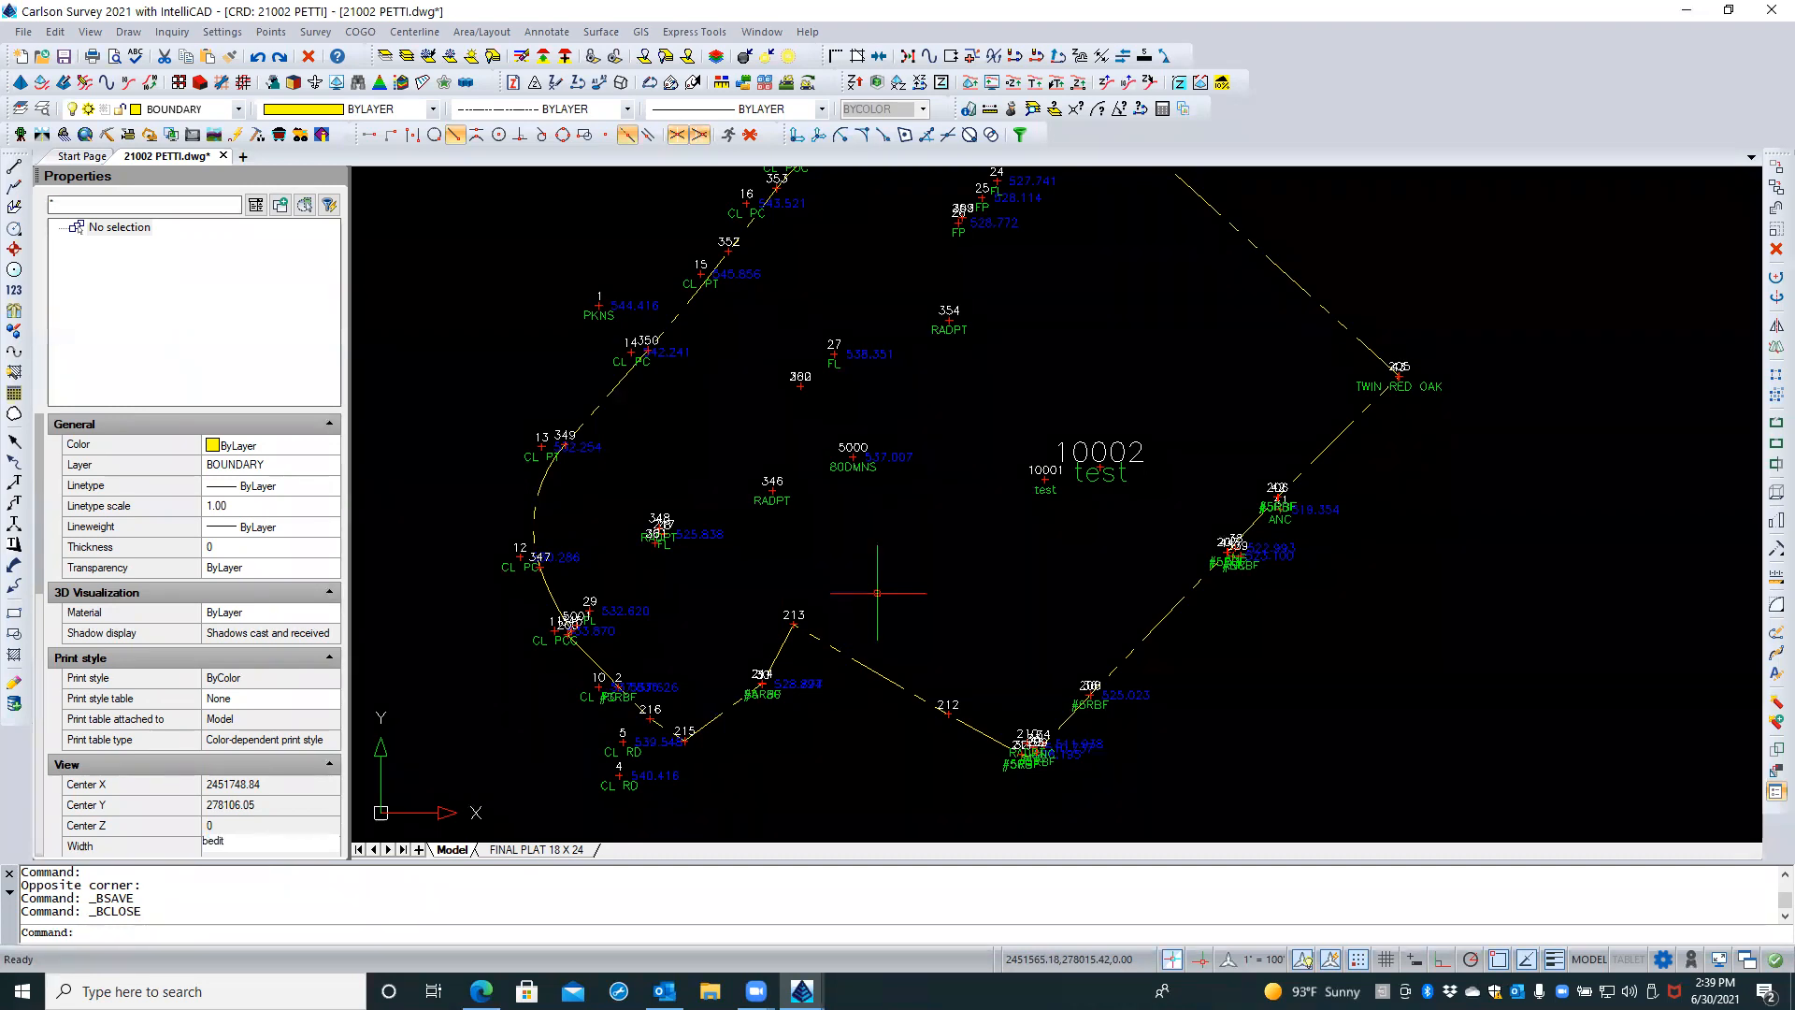
key("Escape")
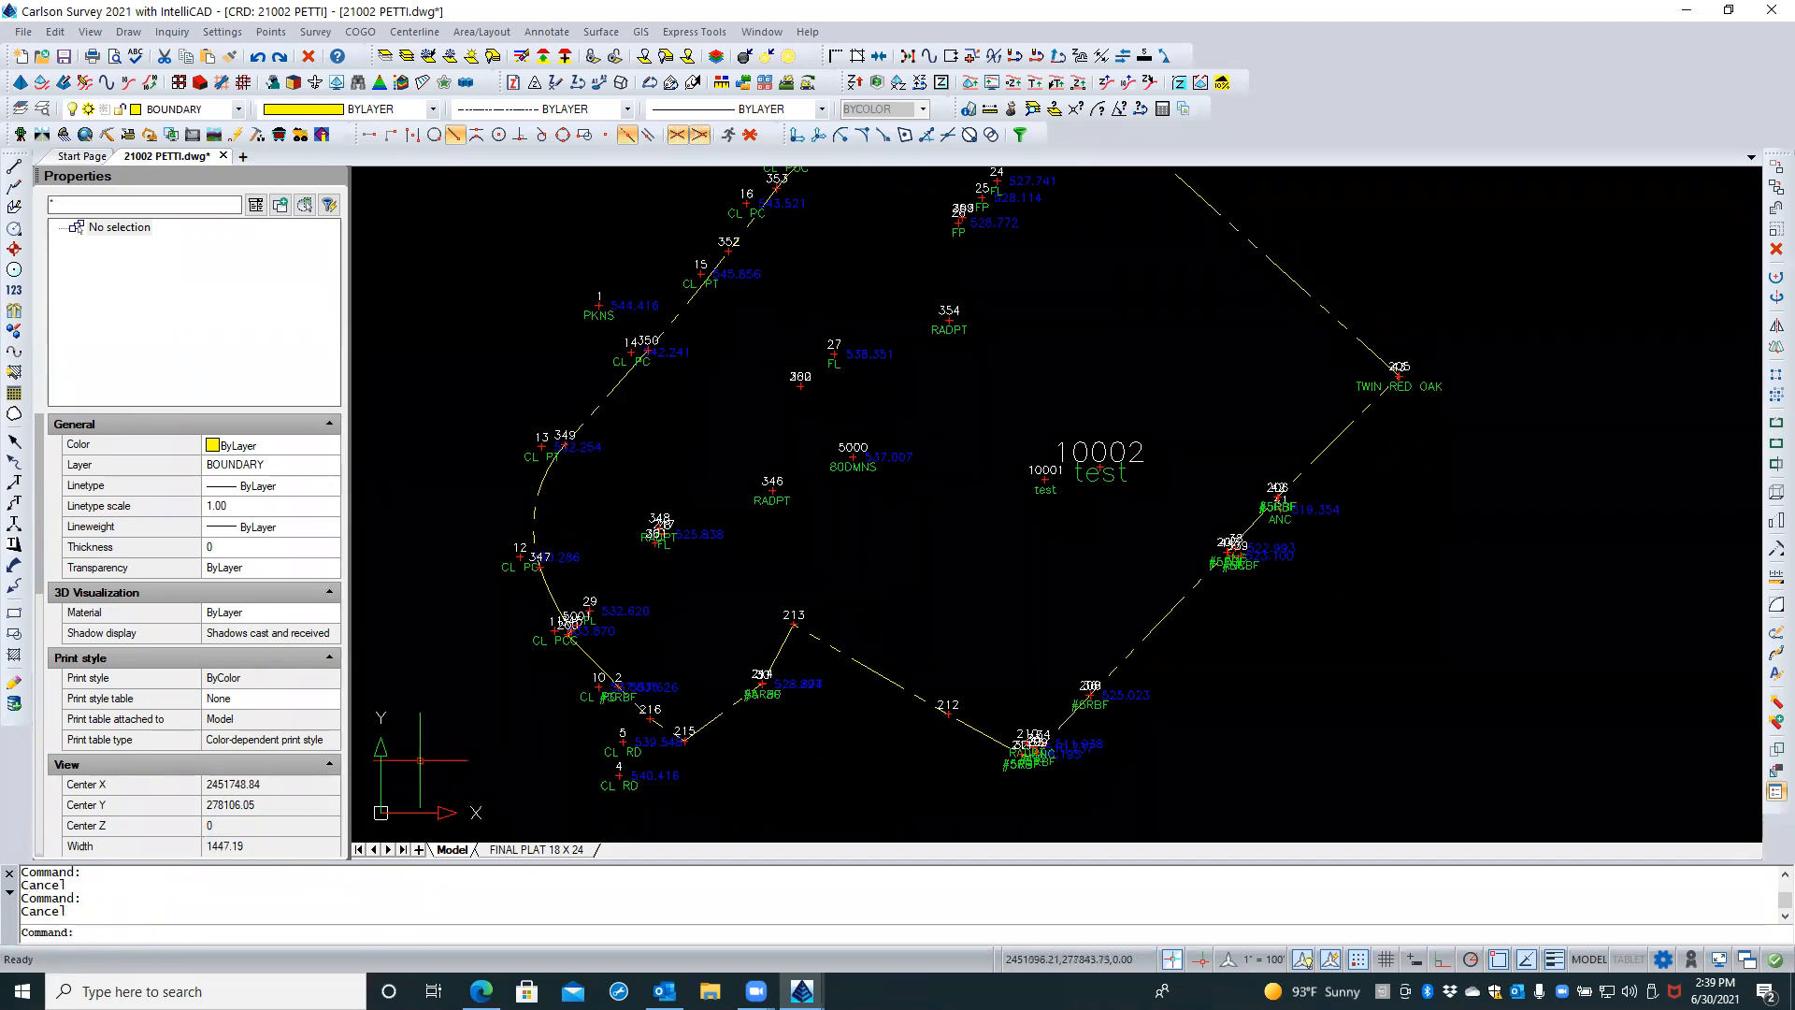
Open the SRVPNO2_anno block definition in the block editor
left_click(493, 746)
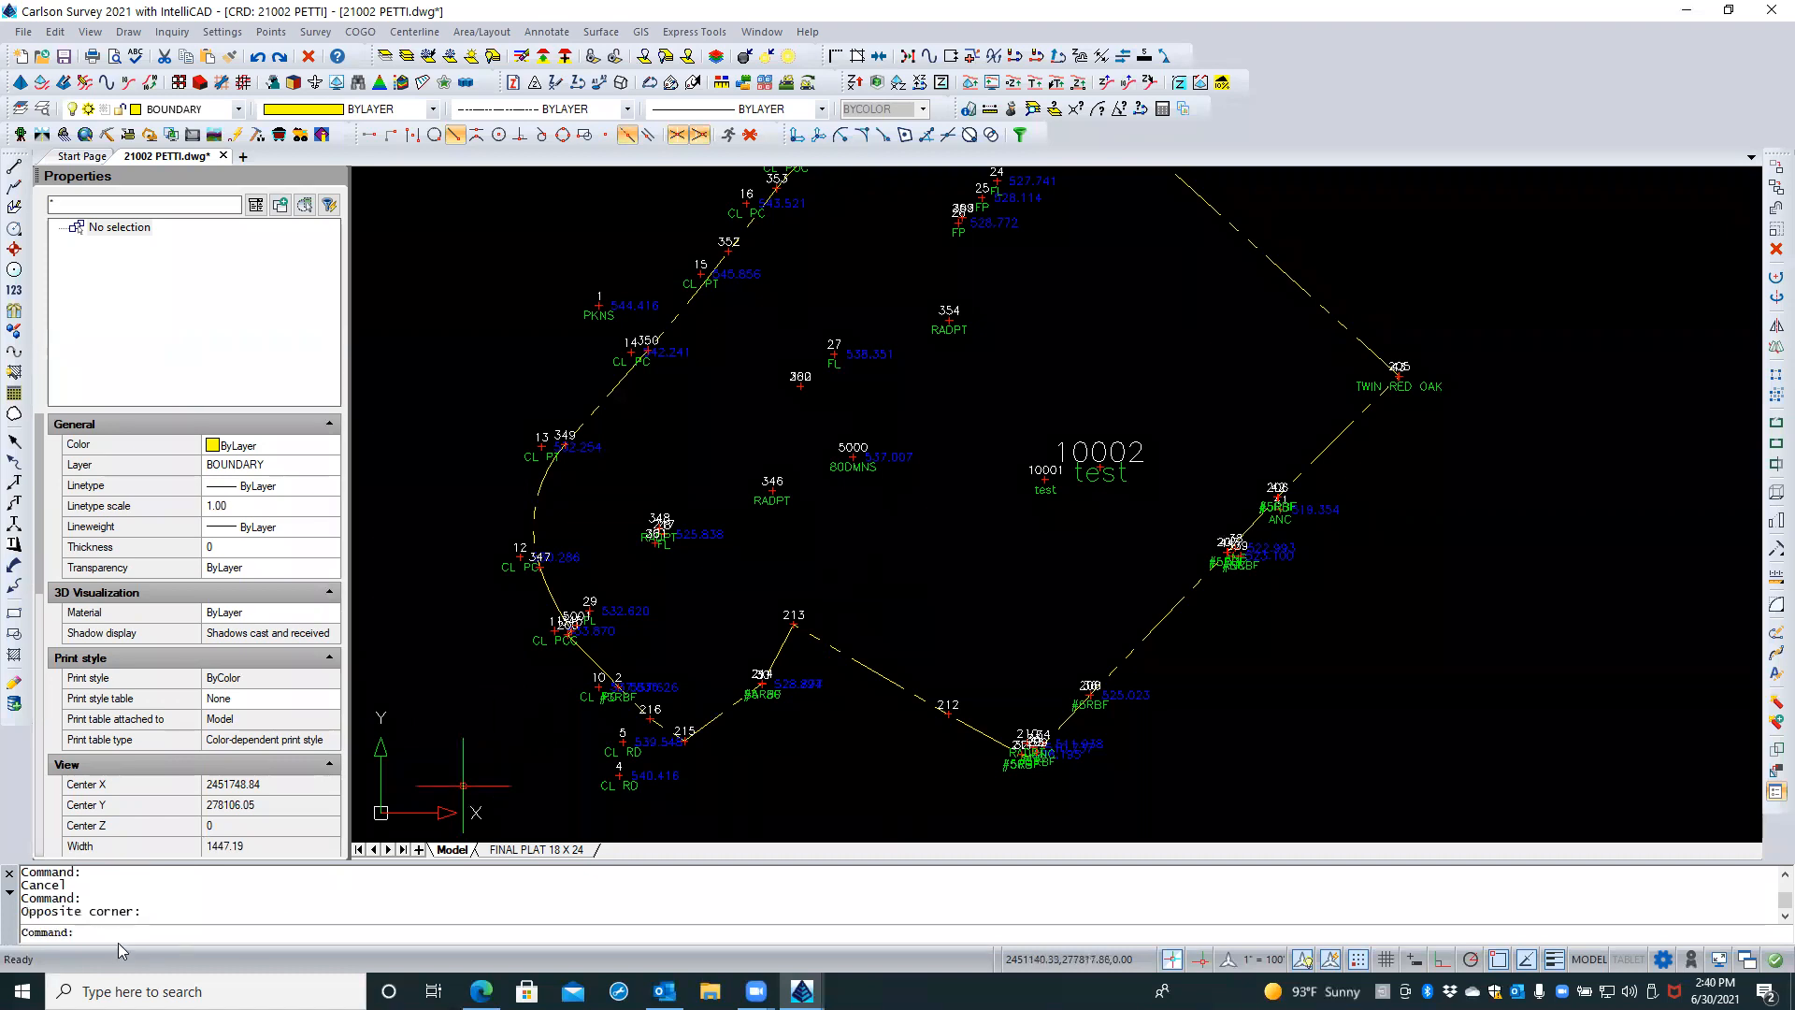
type("N")
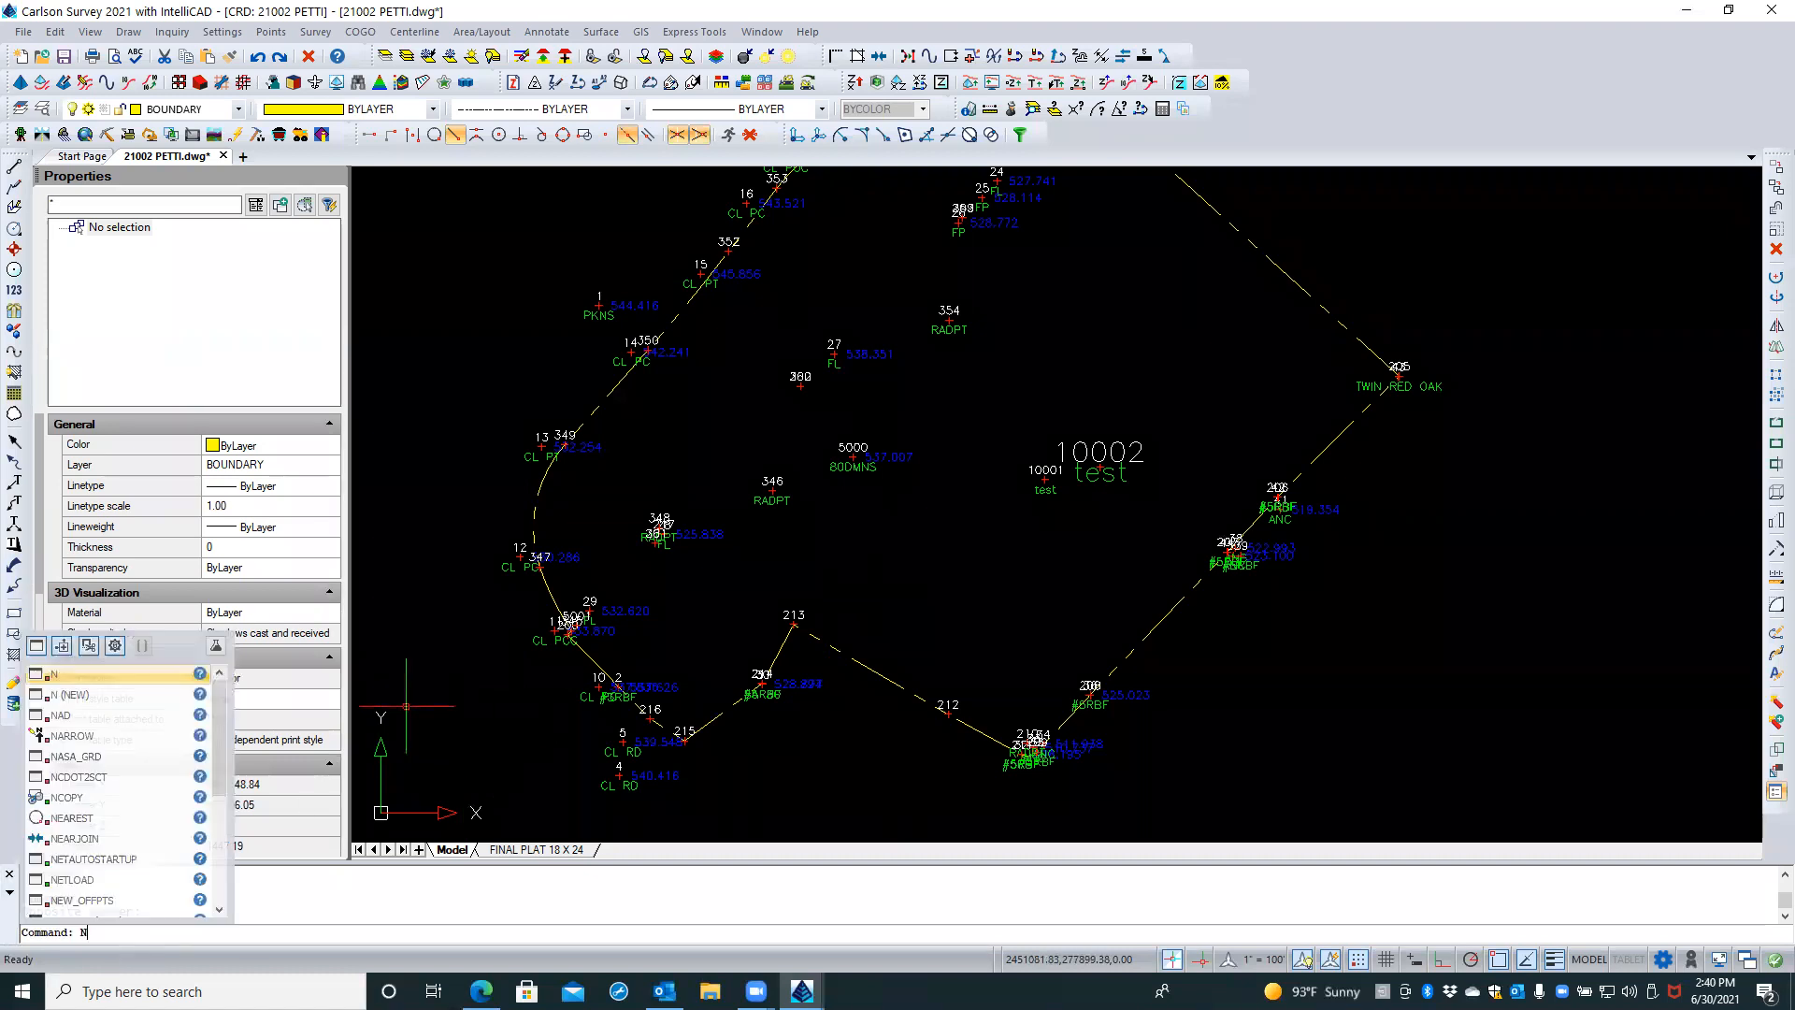
key("BackSpace")
type("BEDIT")
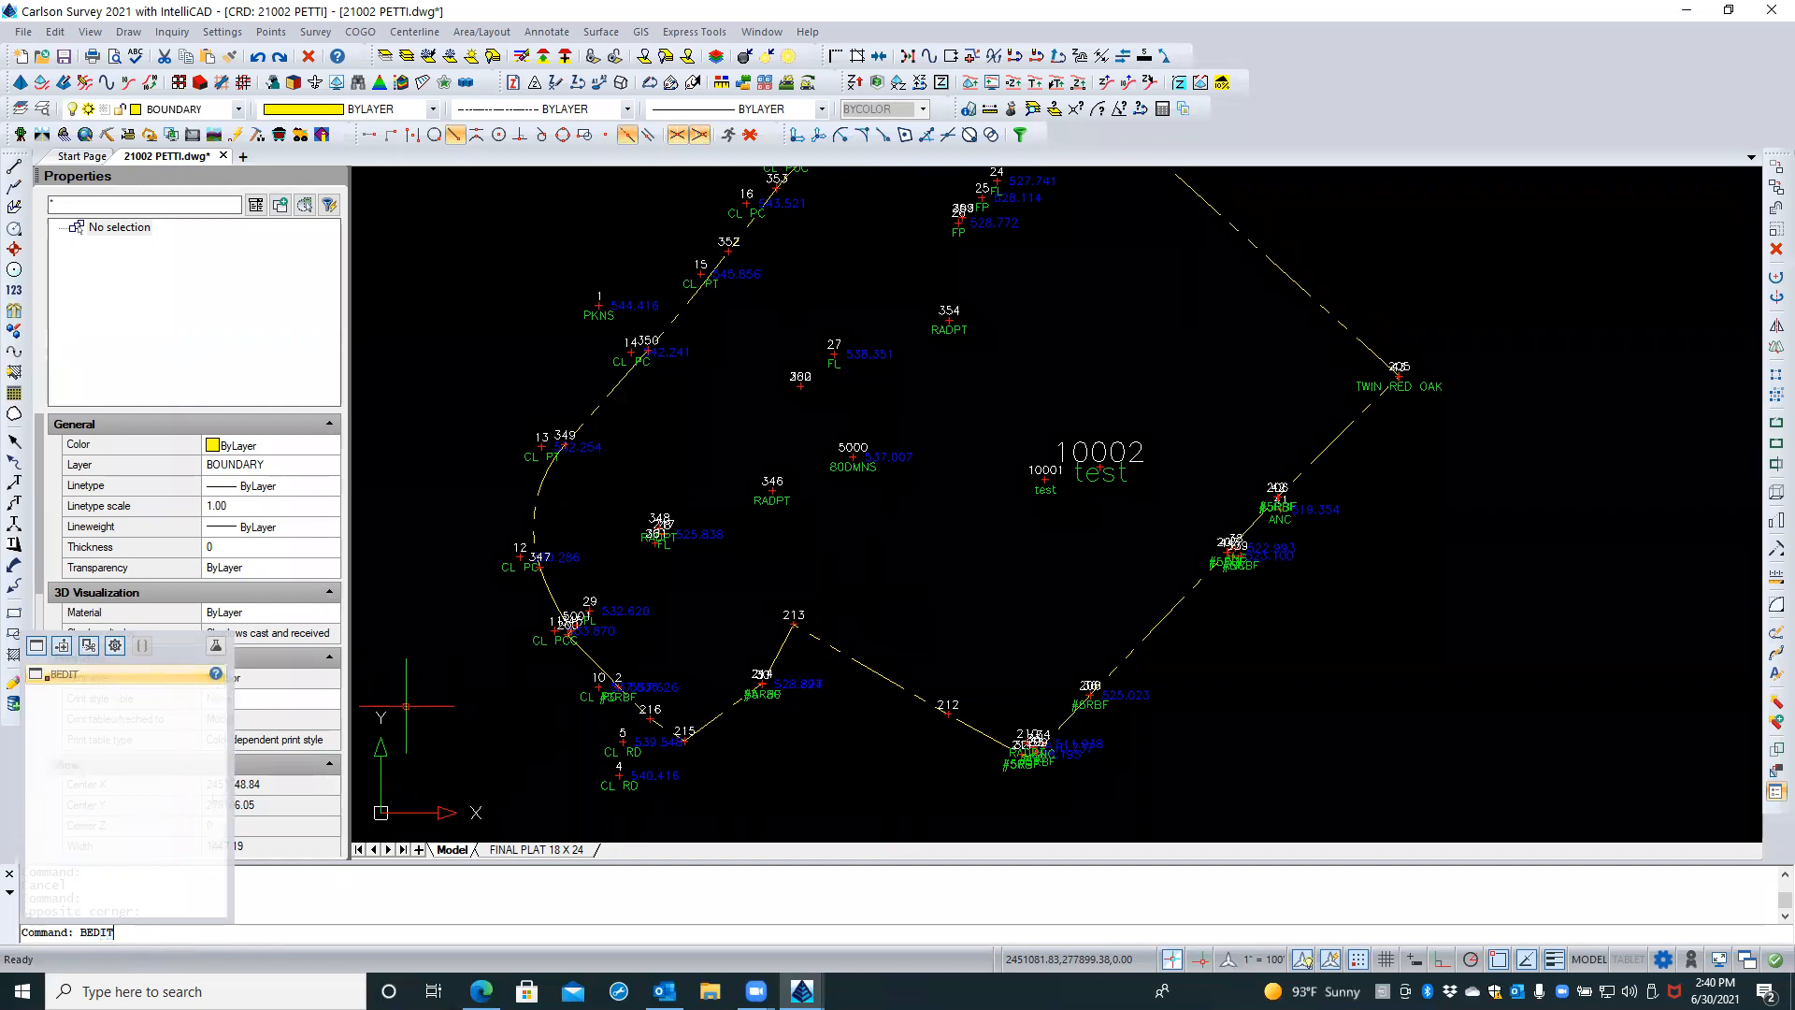
key("Return")
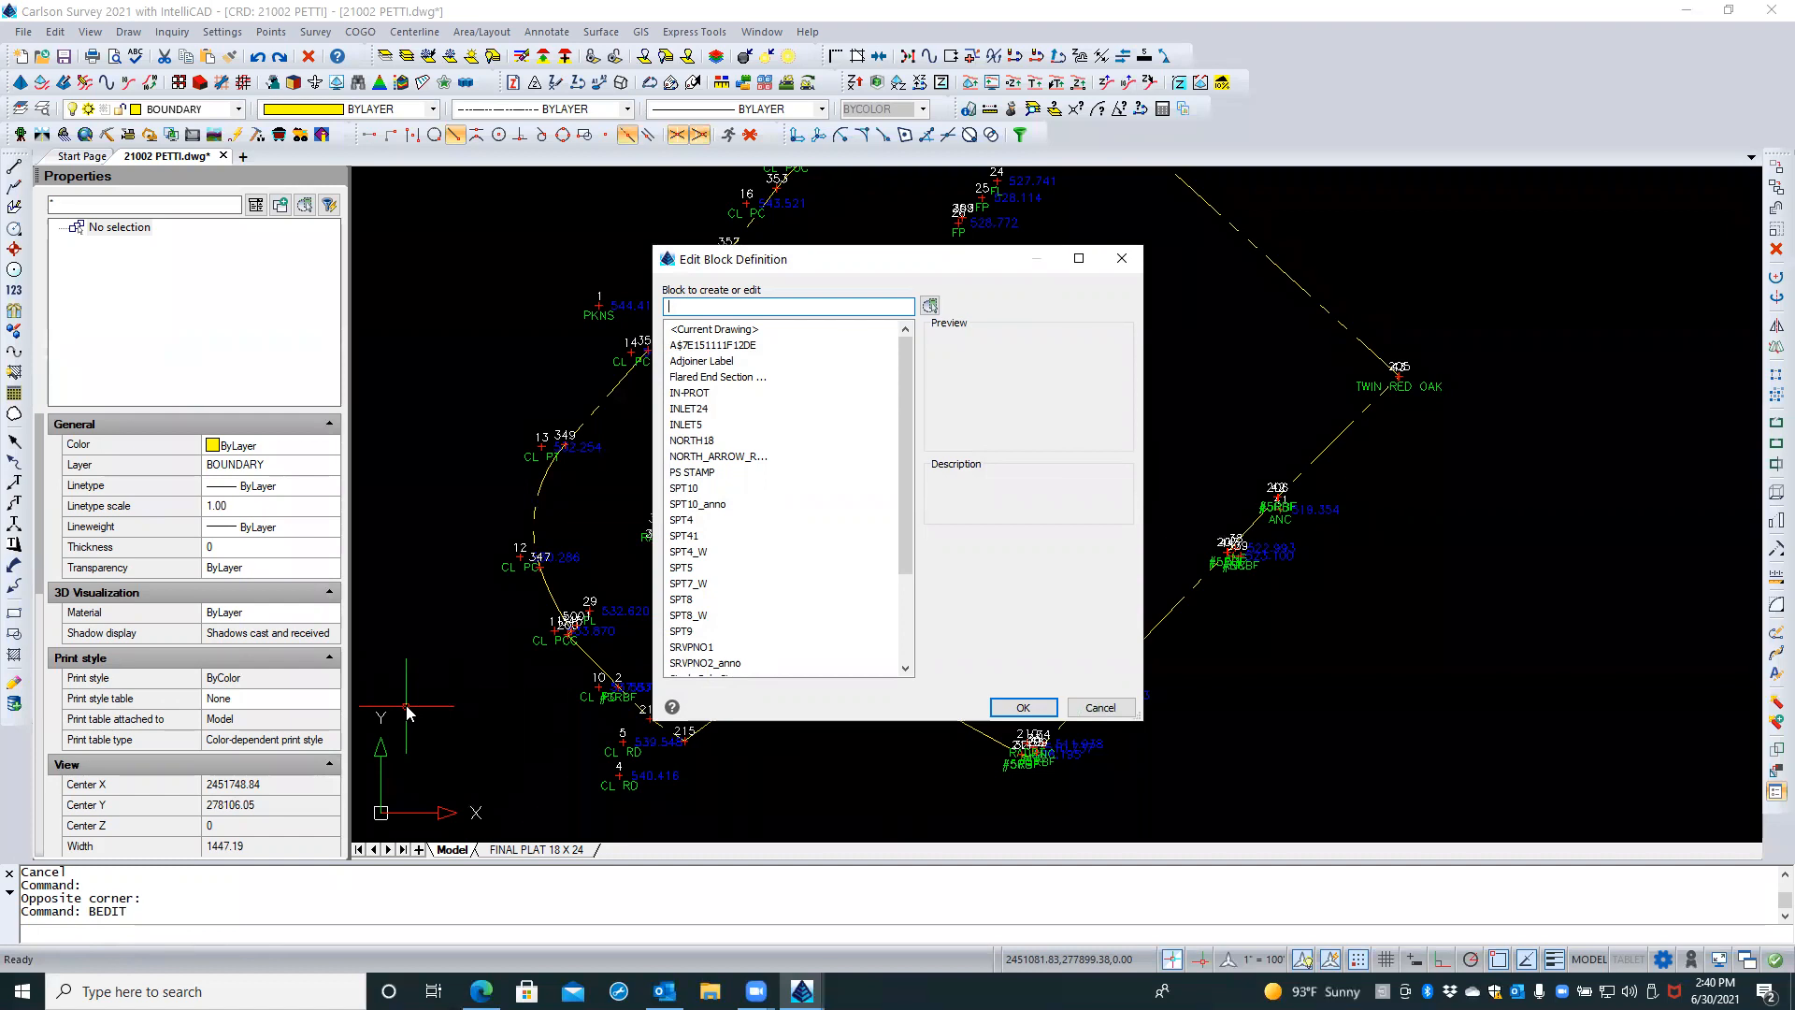
scroll(701, 589, "down", 3)
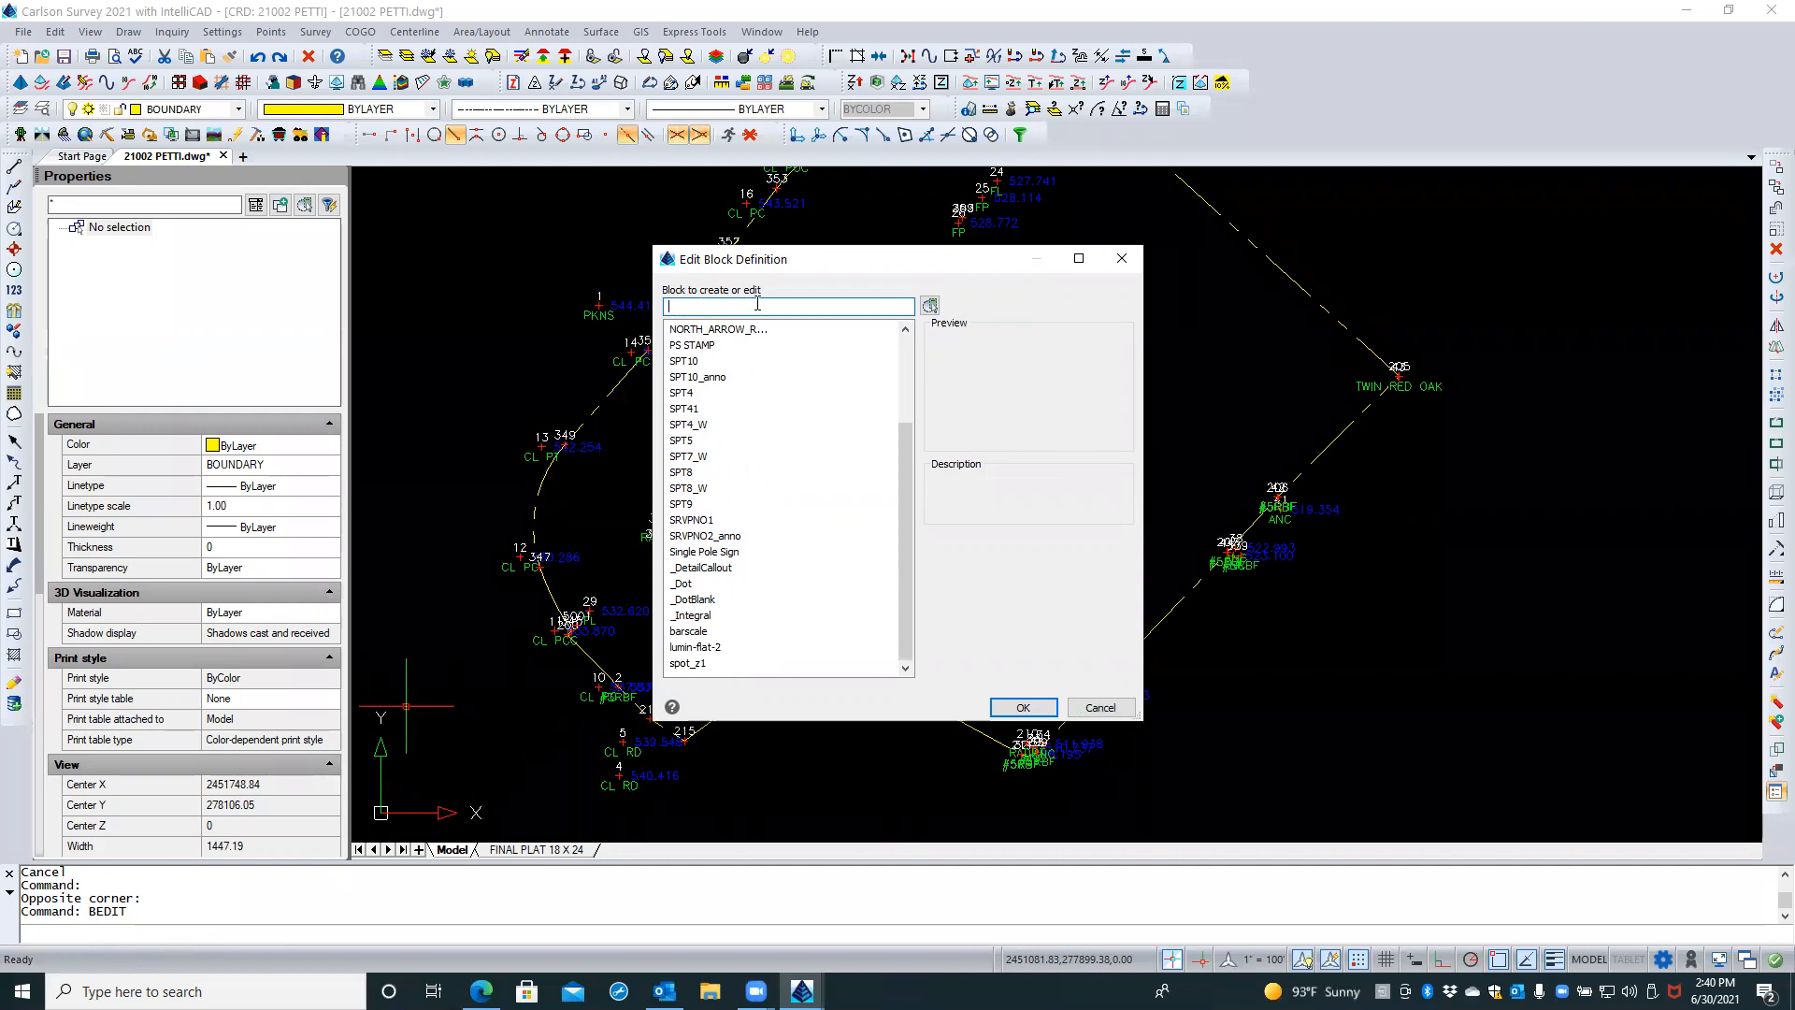
left_click(696, 521)
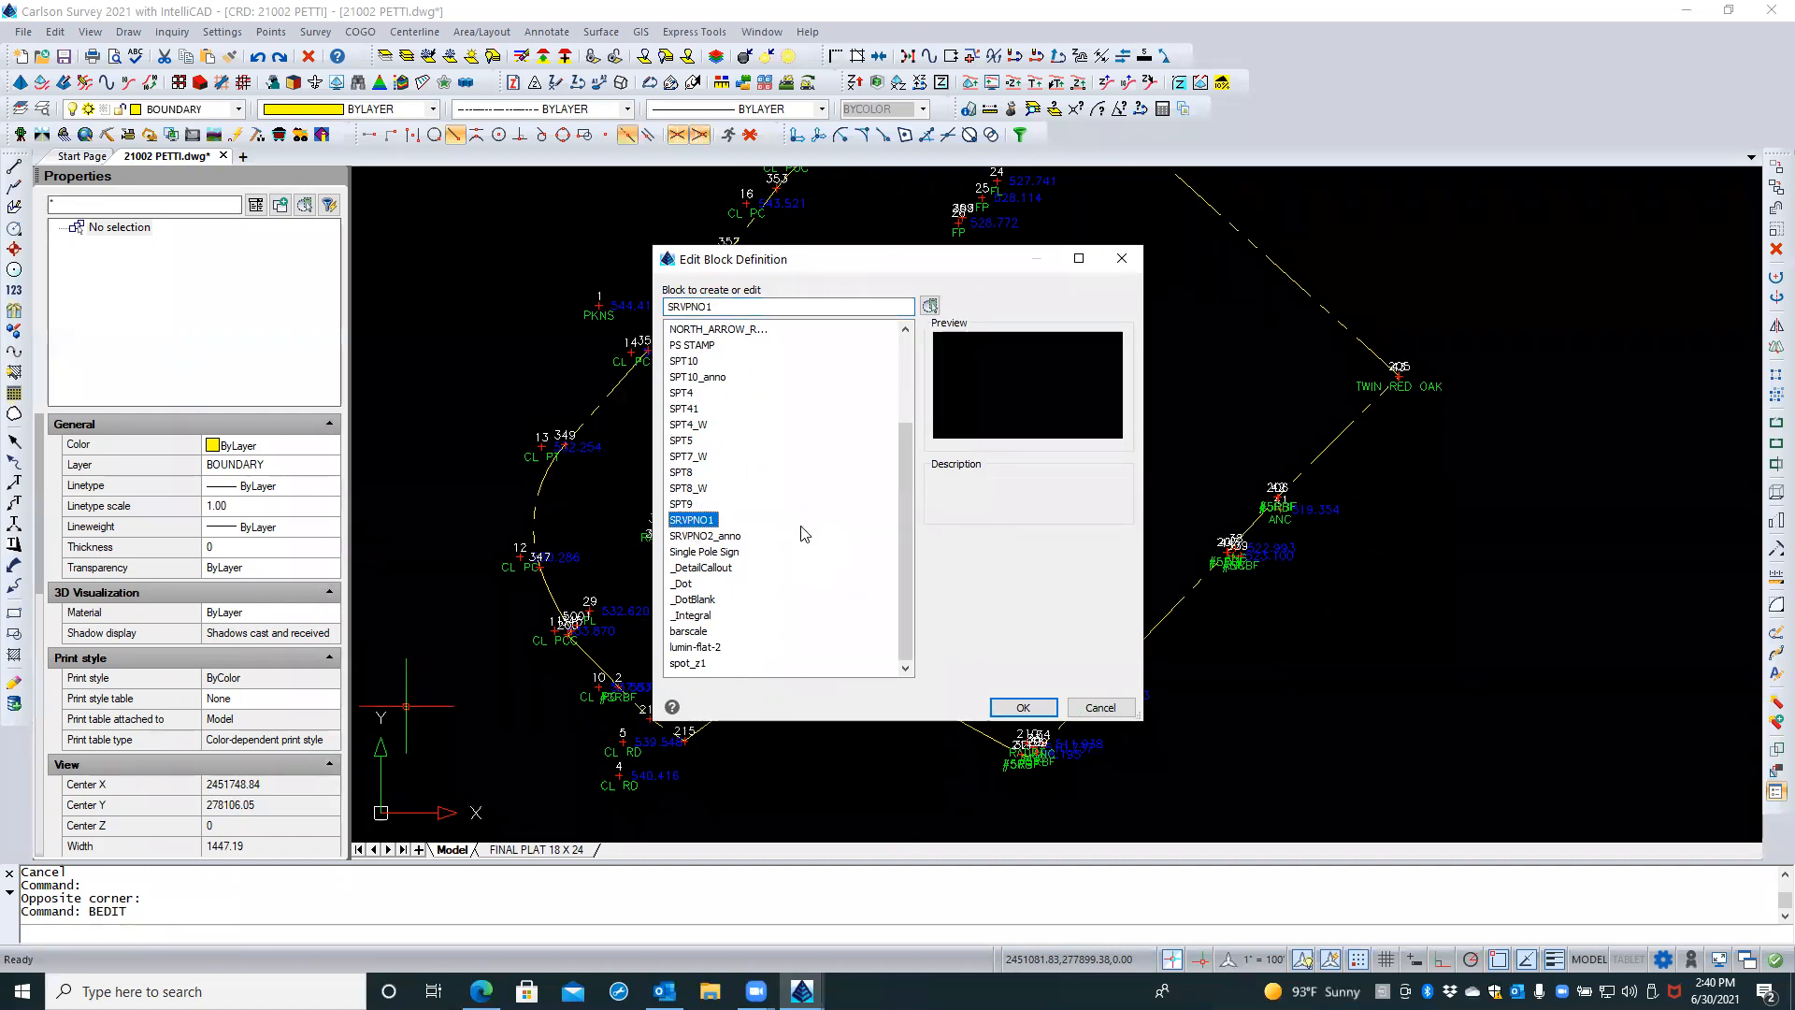
left_click(708, 537)
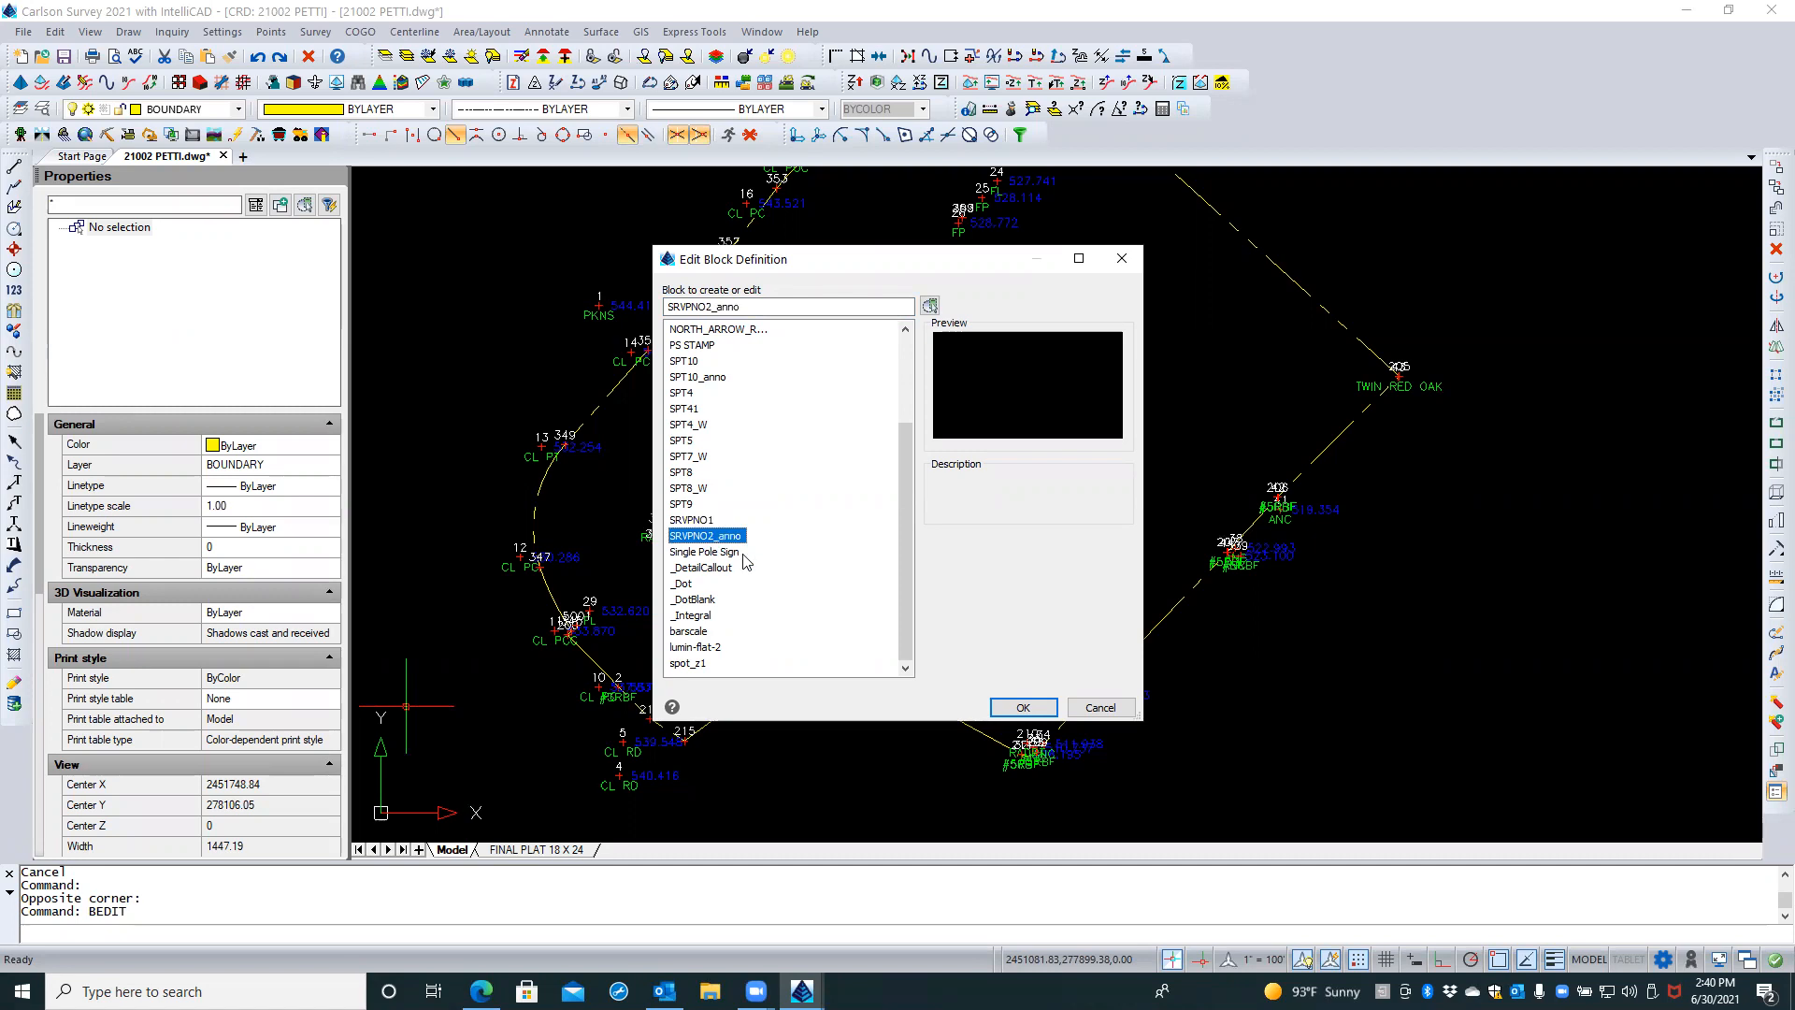
left_click(1024, 708)
Check the text height of the three attribute definitions in SRVPNO2_anno, and close the block editor without changing it
left_click(1022, 701)
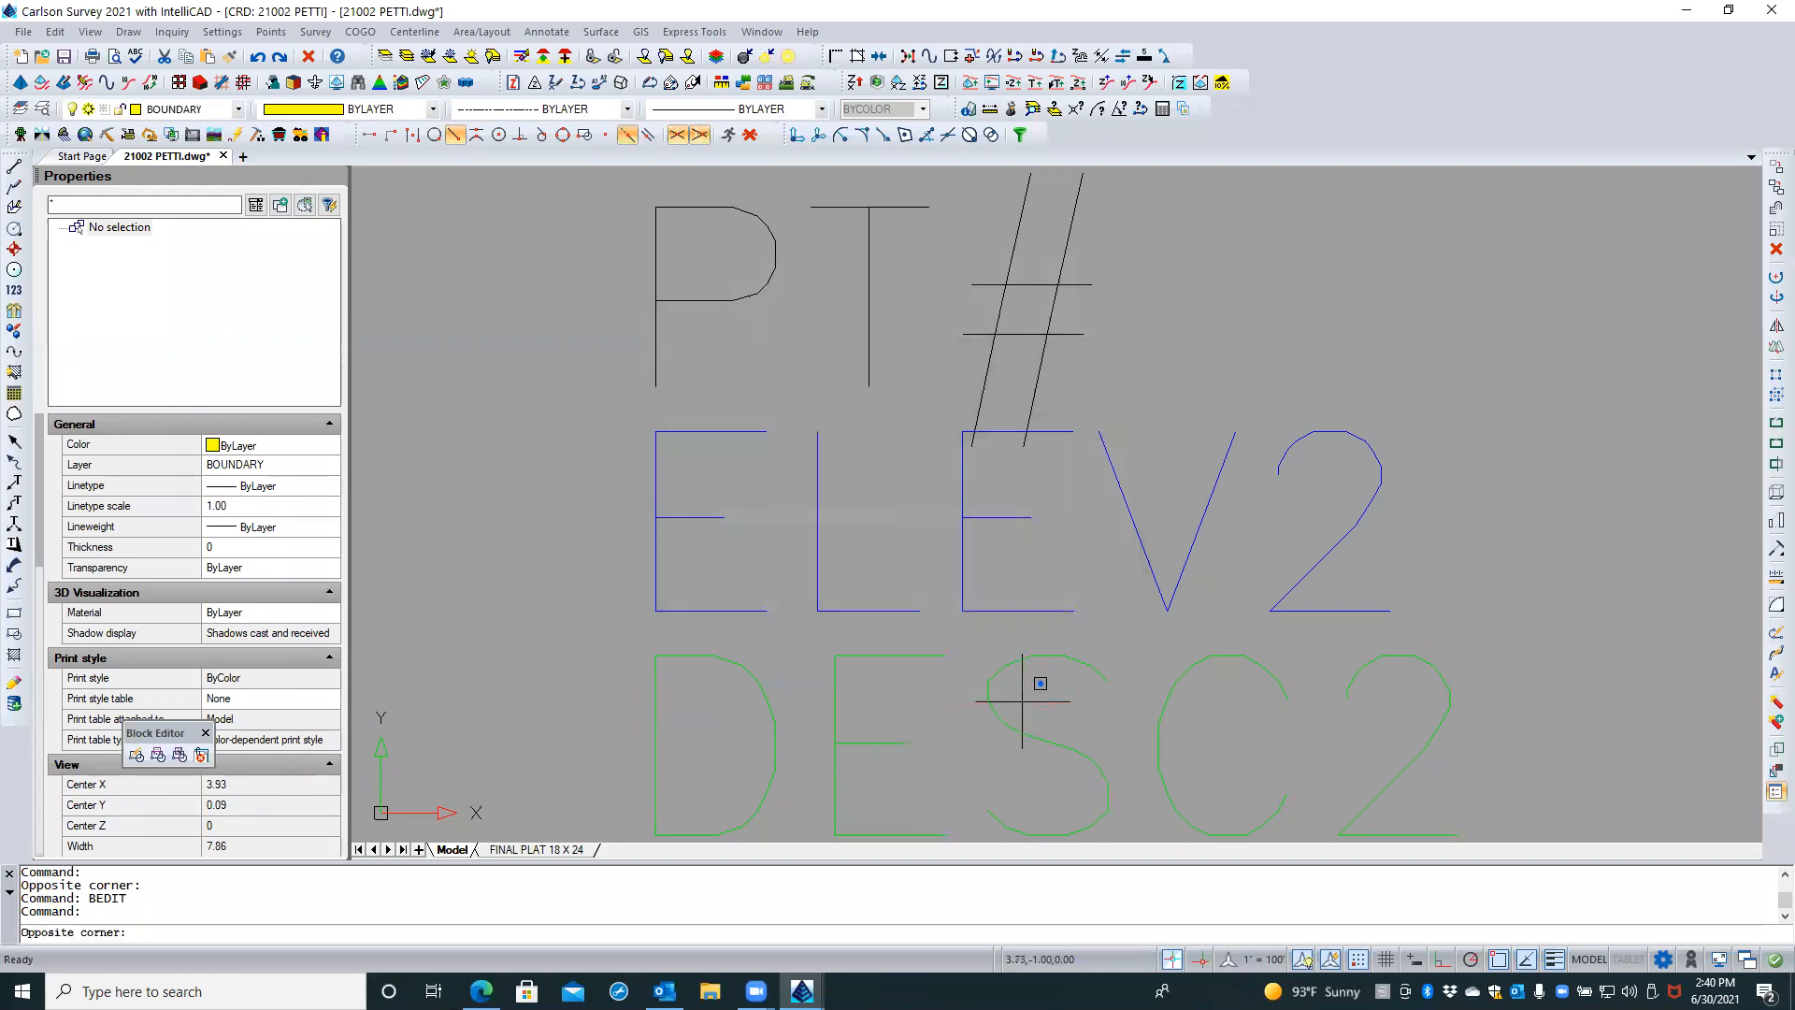
left_click(755, 291)
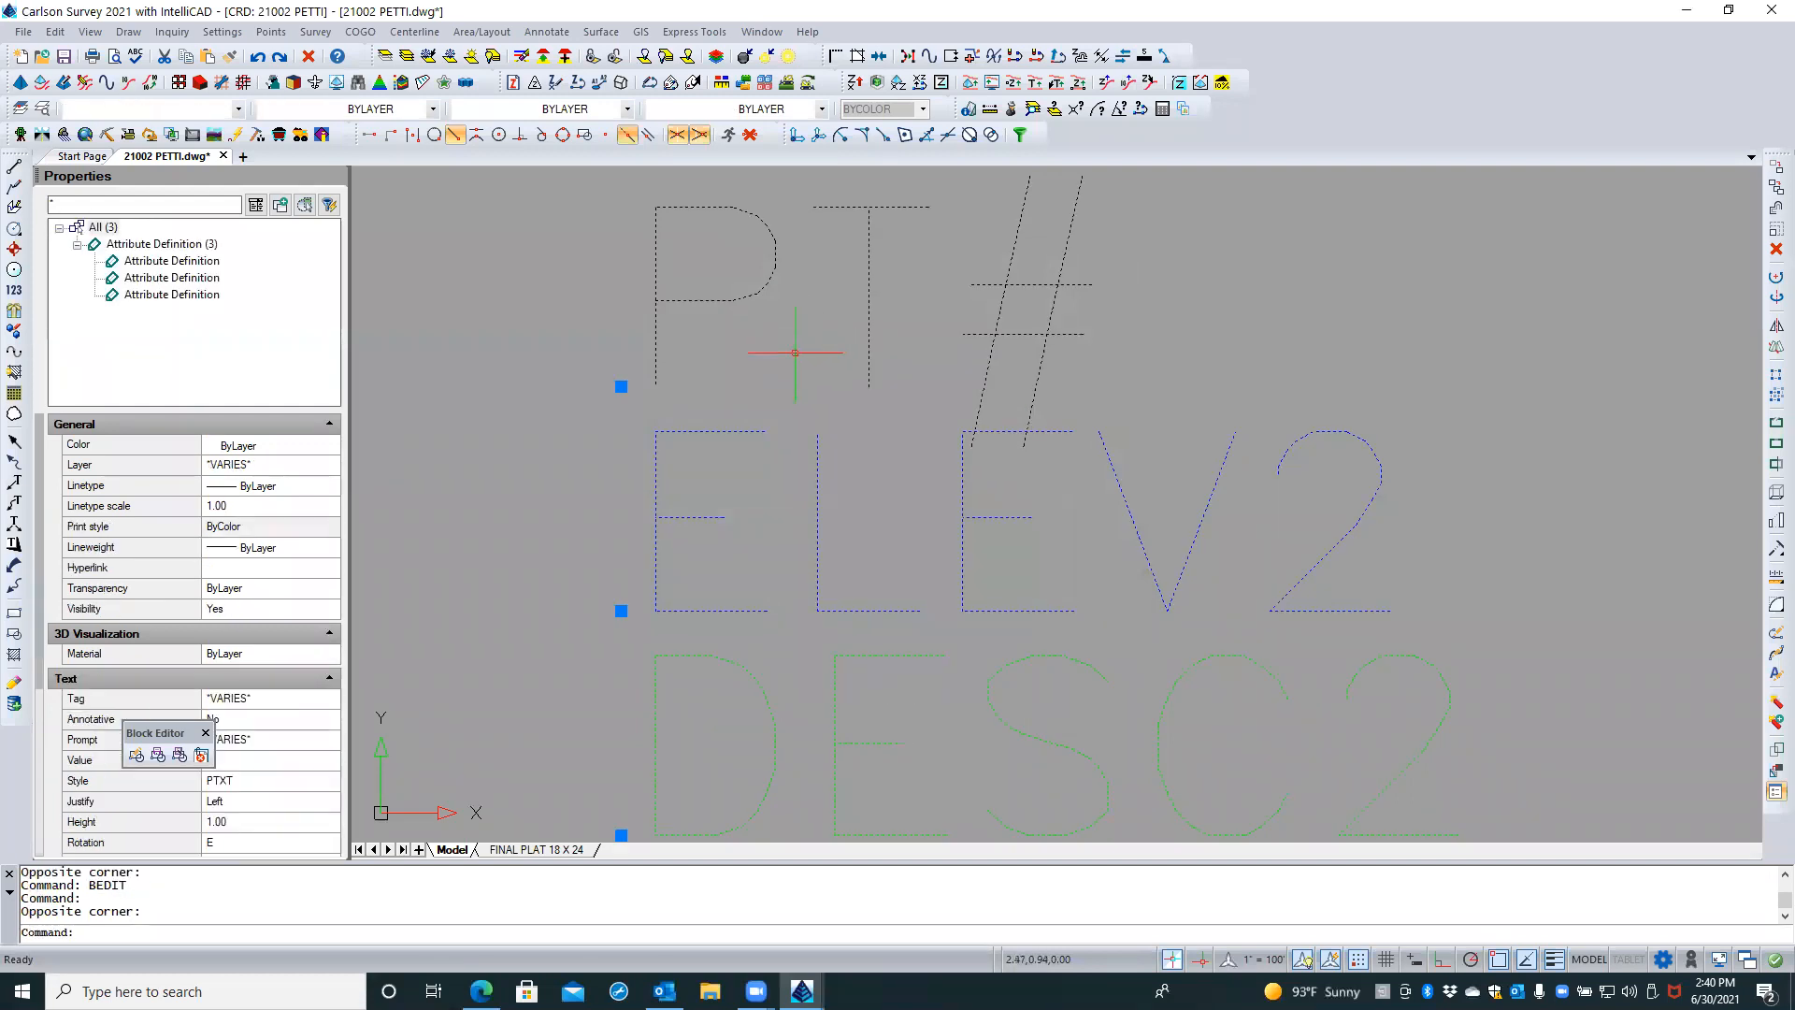
left_click(236, 823)
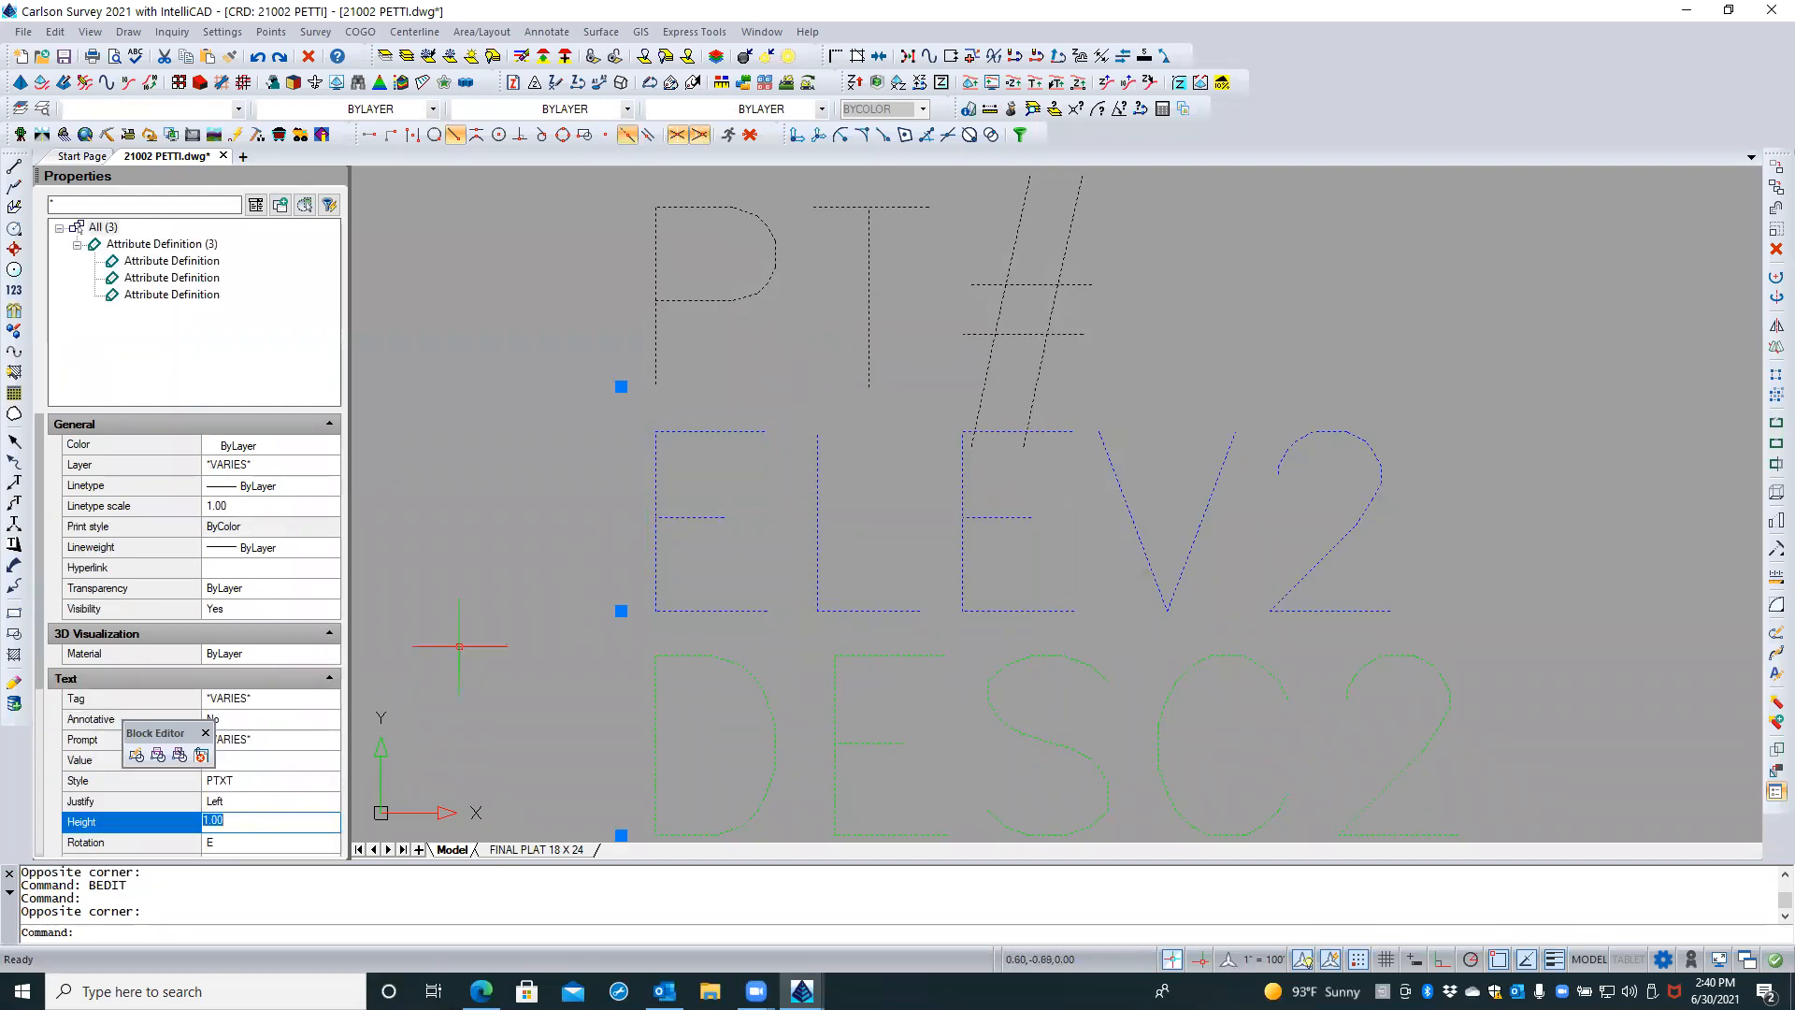
left_click(202, 757)
key("Escape")
key("Escape")
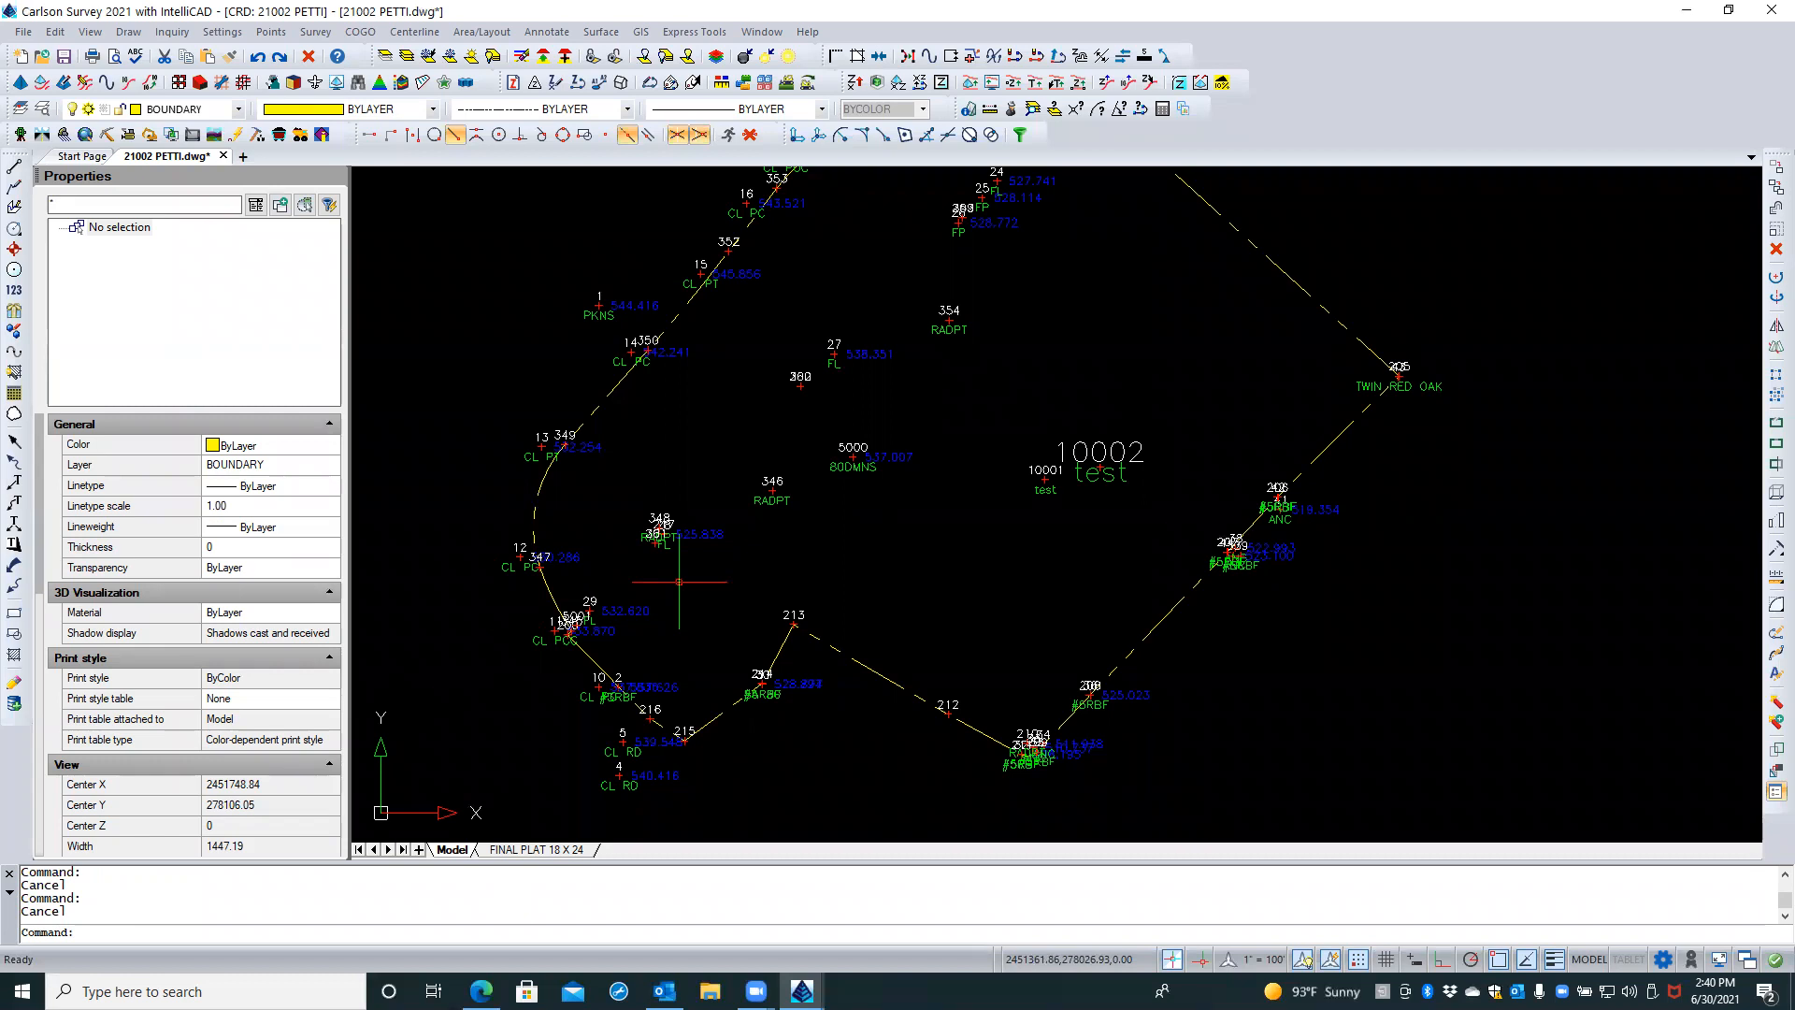
Erase both the symbols and attributes of all points in the drawing by screen selection, without deleting them from the coordinate file
scroll(683, 598, "down", 2)
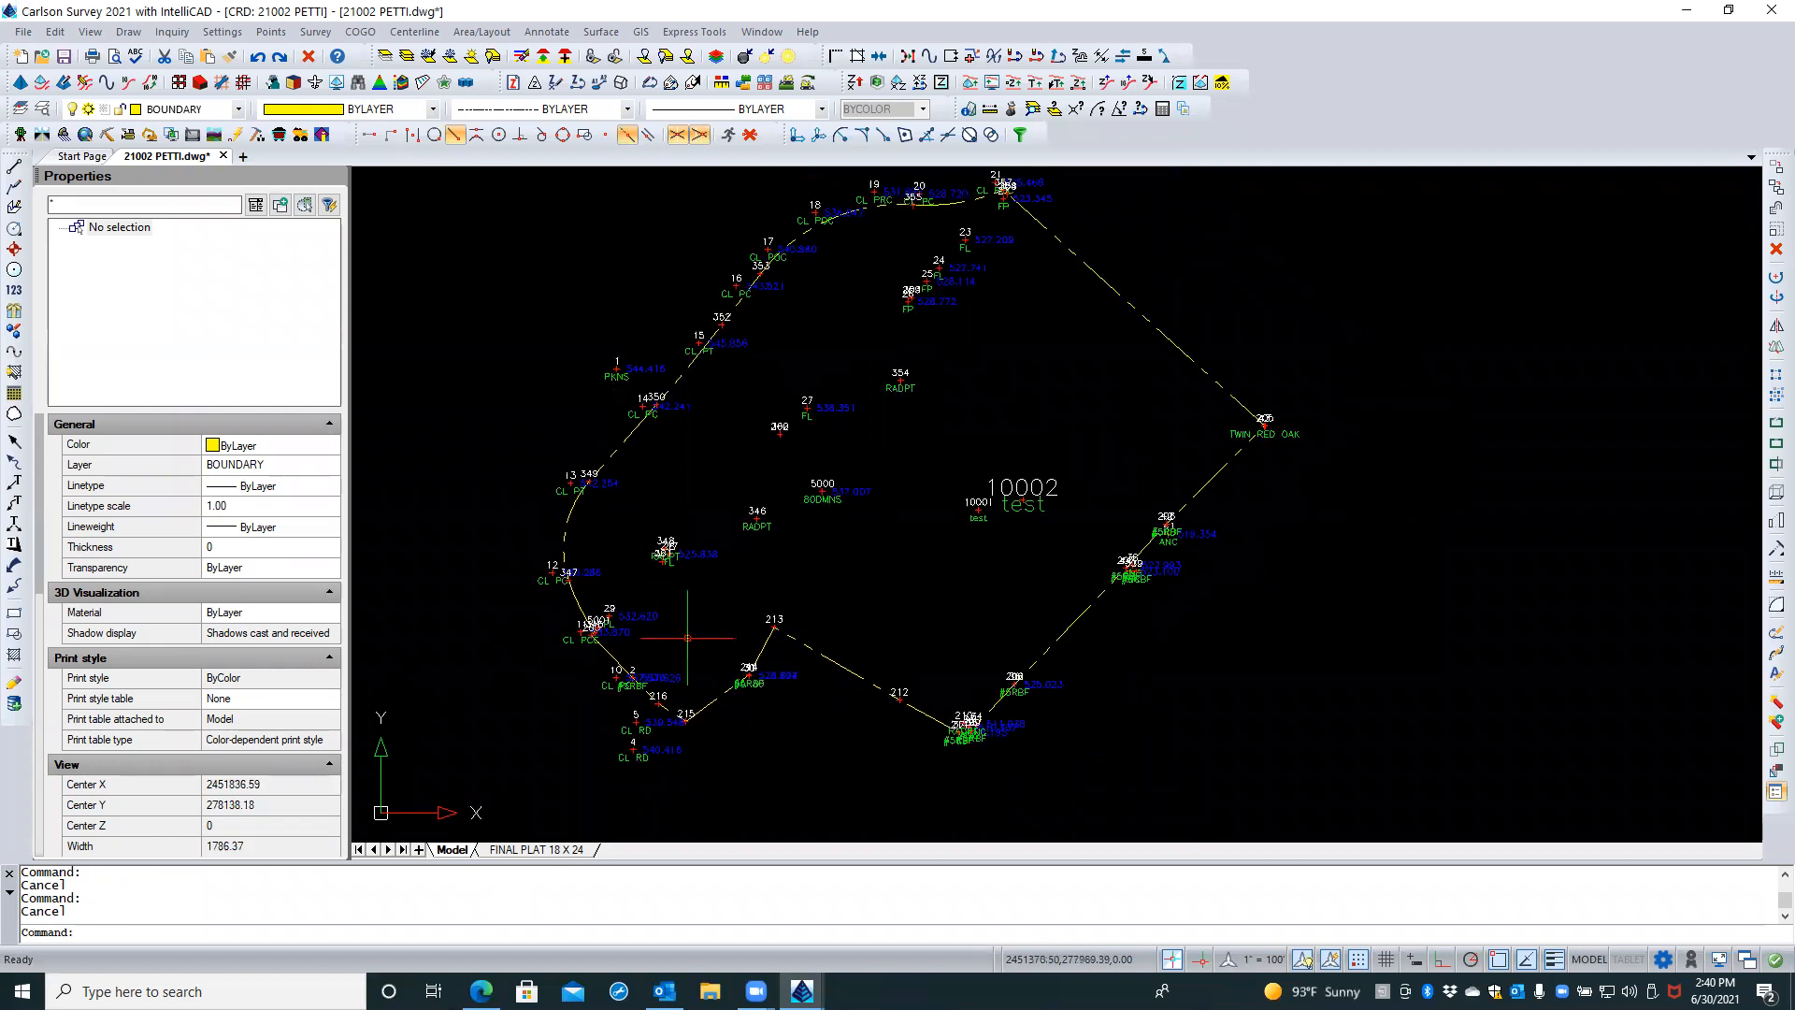
middle_click_drag(809, 593, 861, 609)
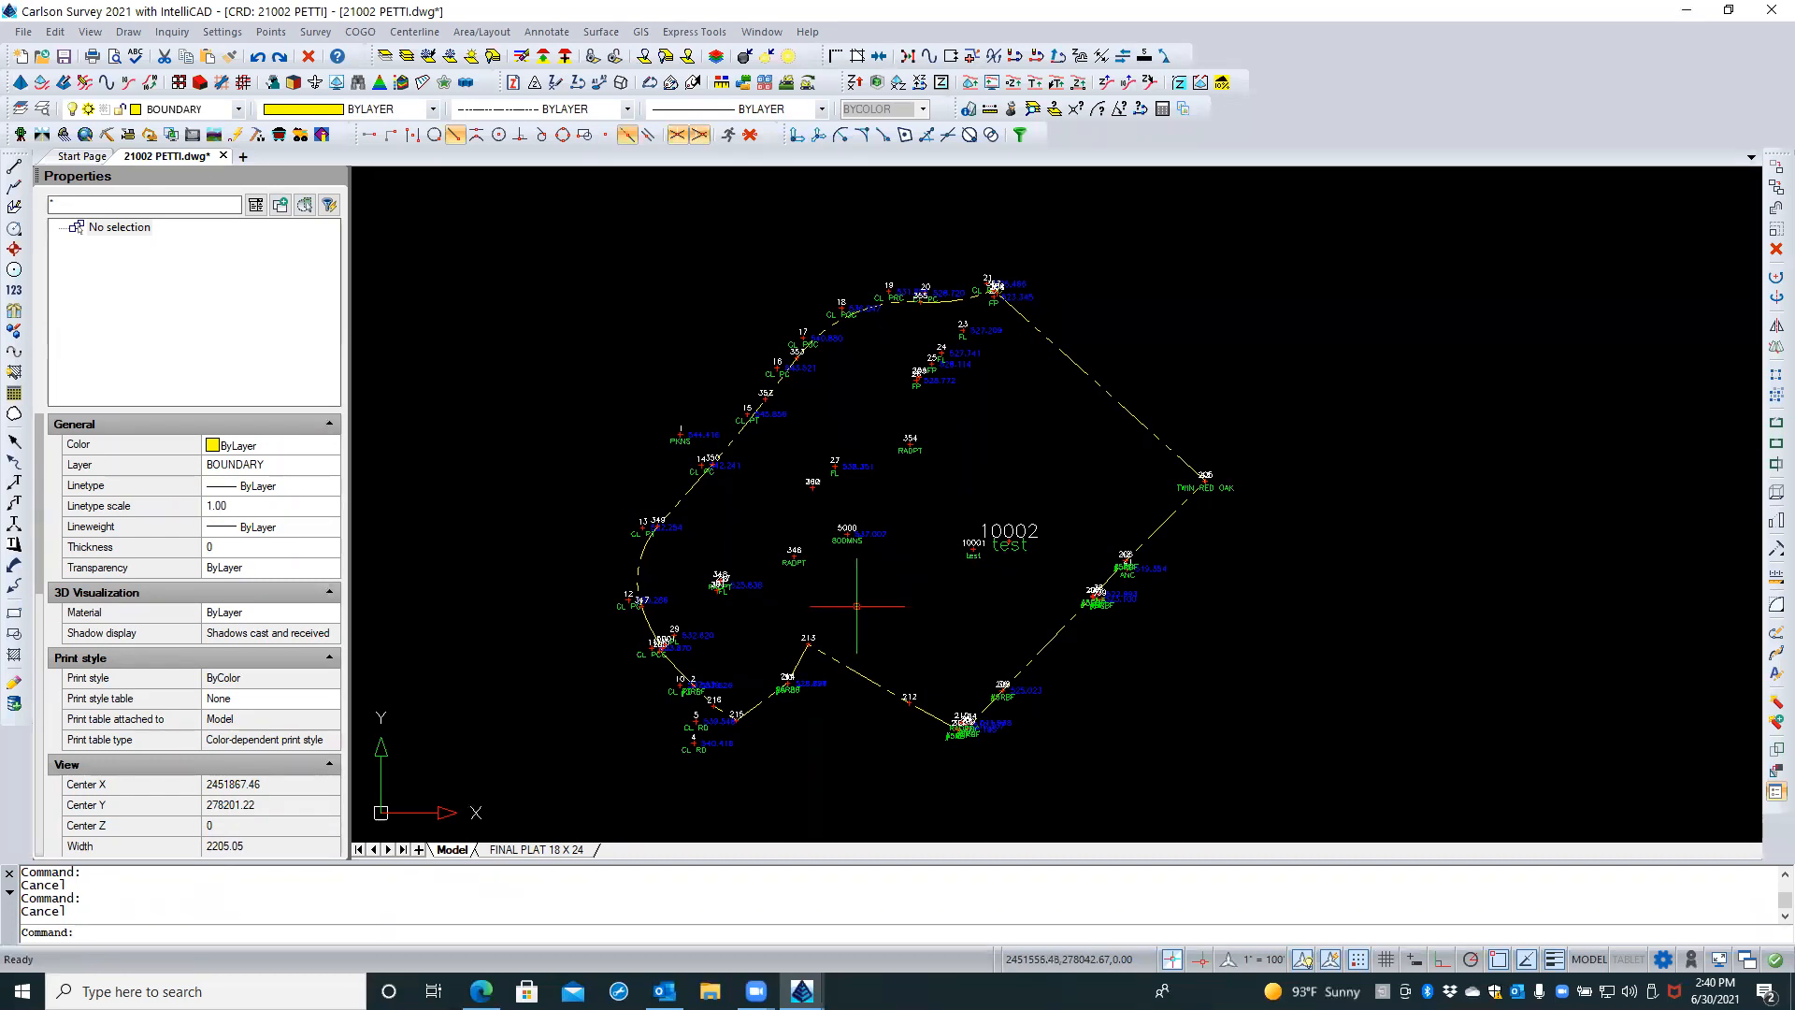
left_click(266, 33)
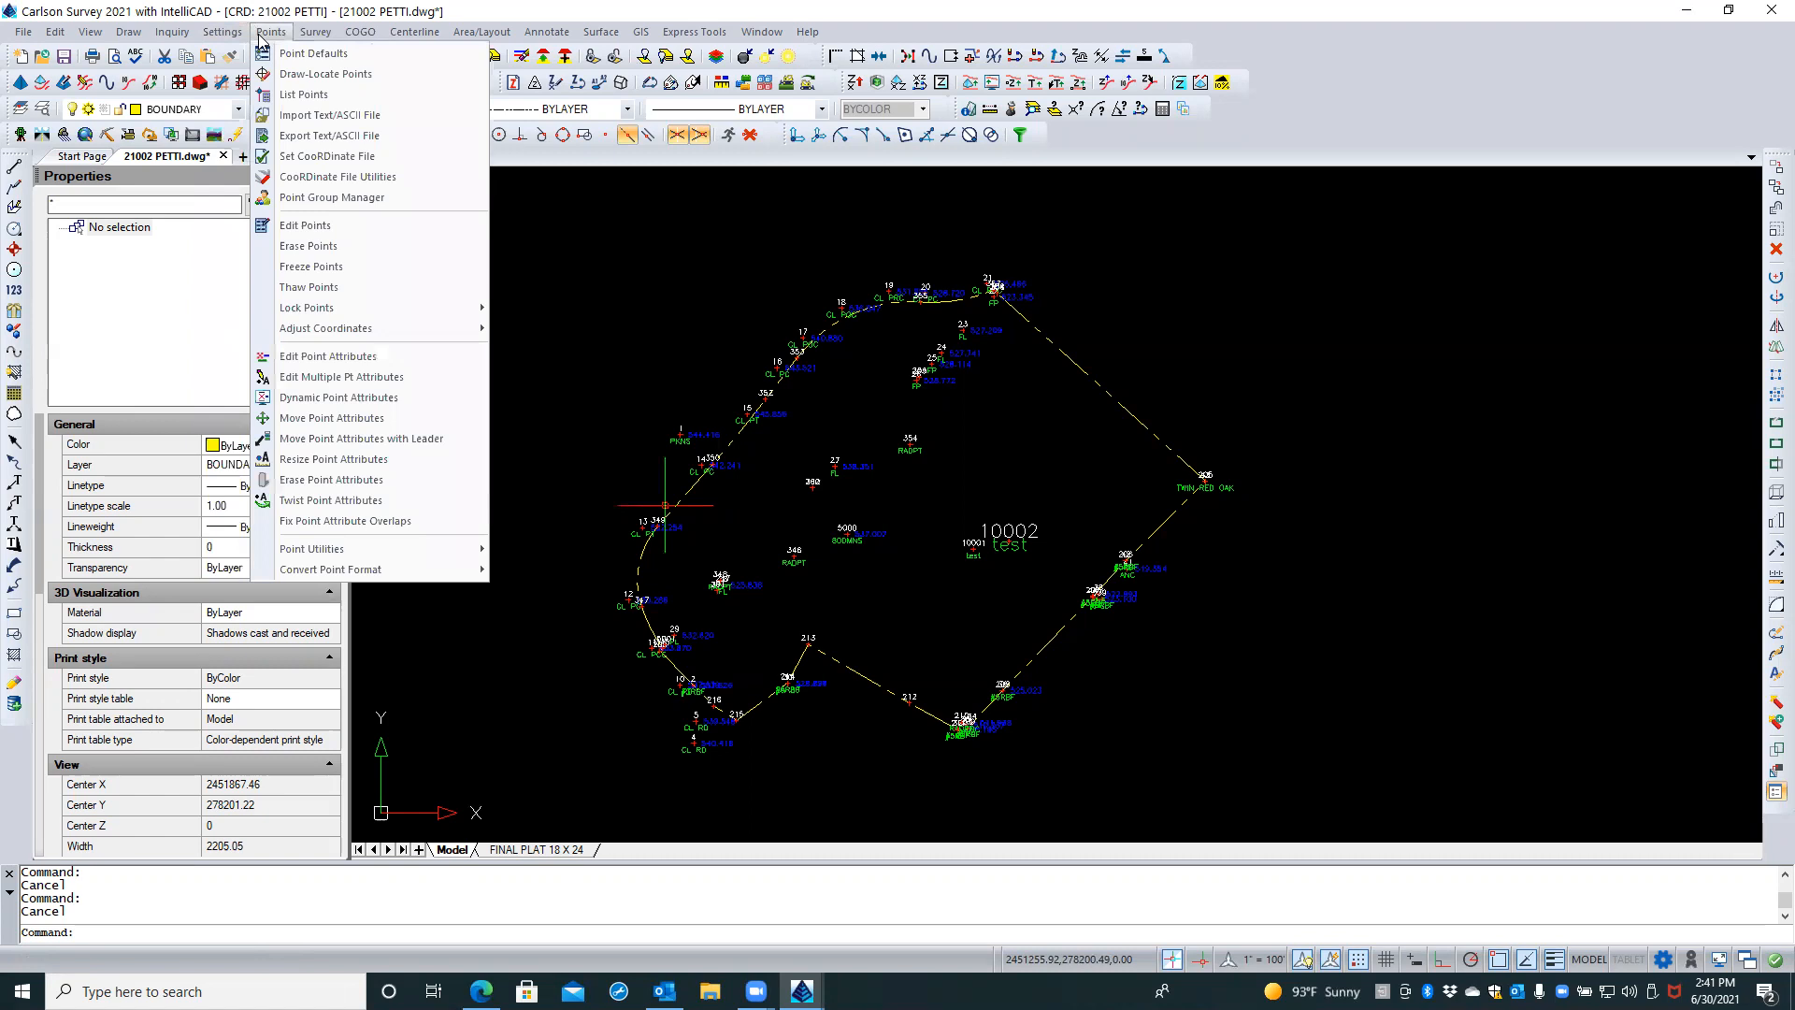
left_click(333, 248)
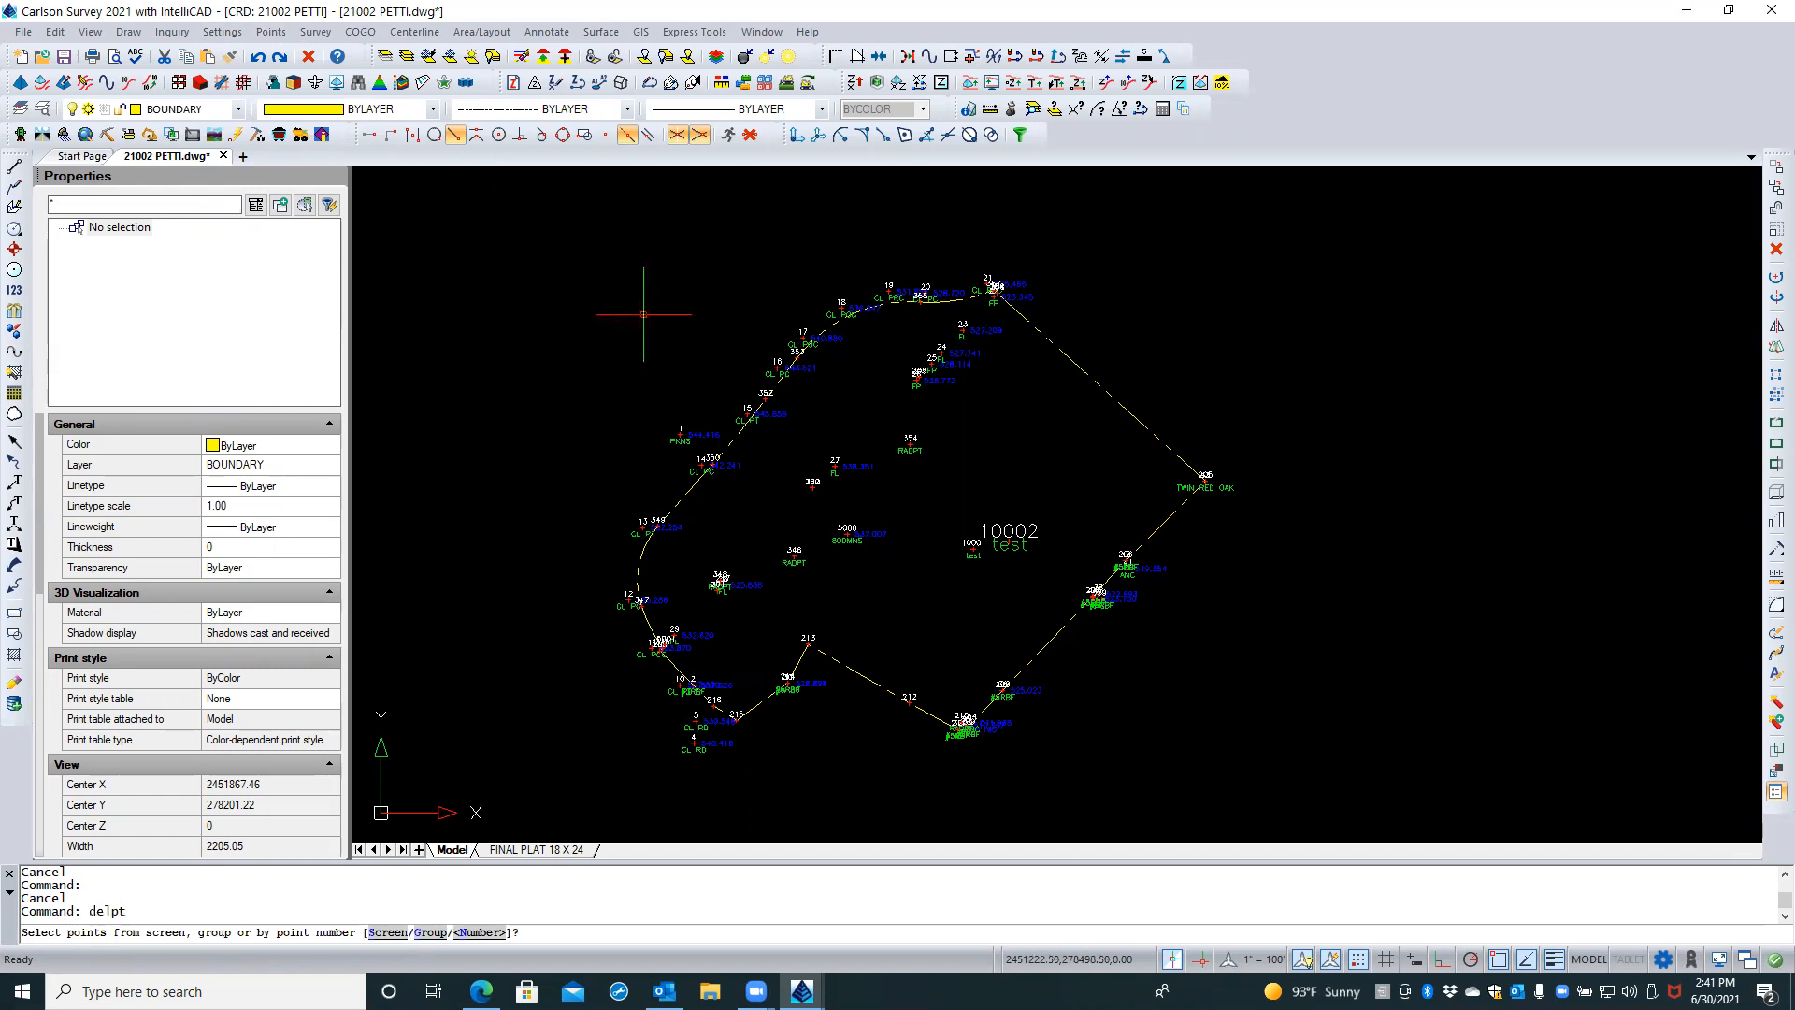
type("s")
key("Return")
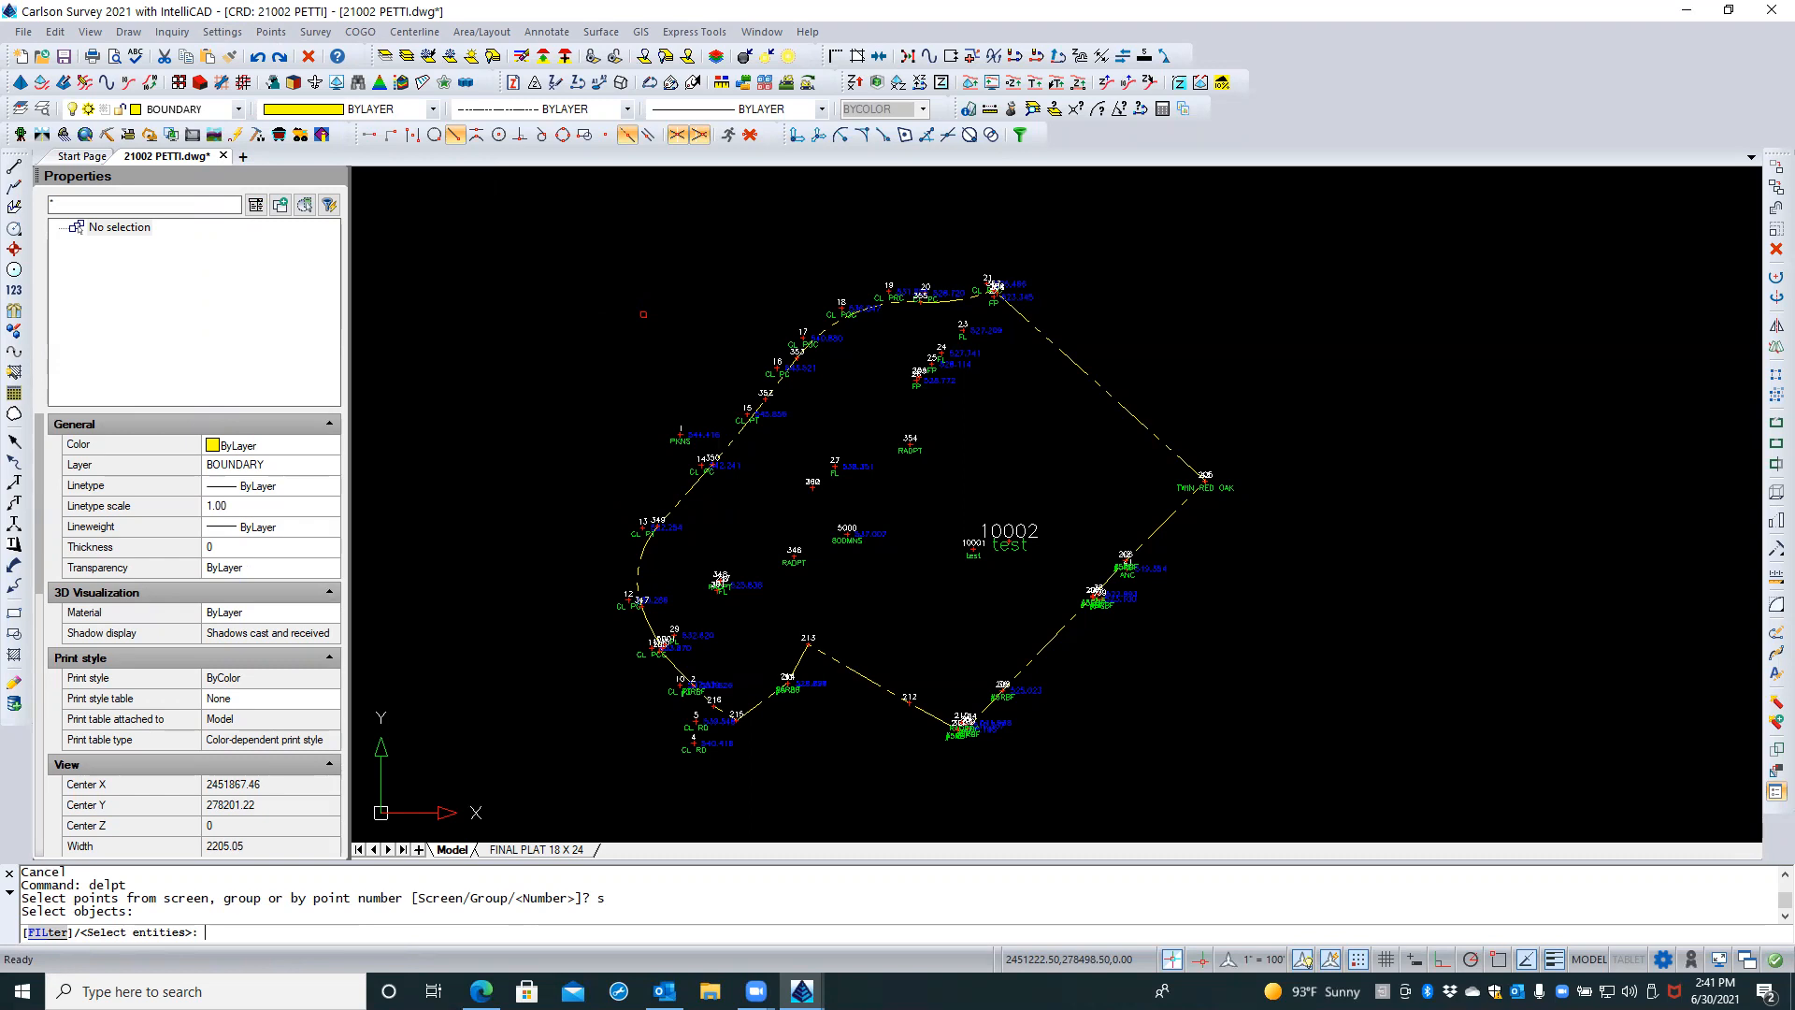
type("all")
key("Return")
key("Return")
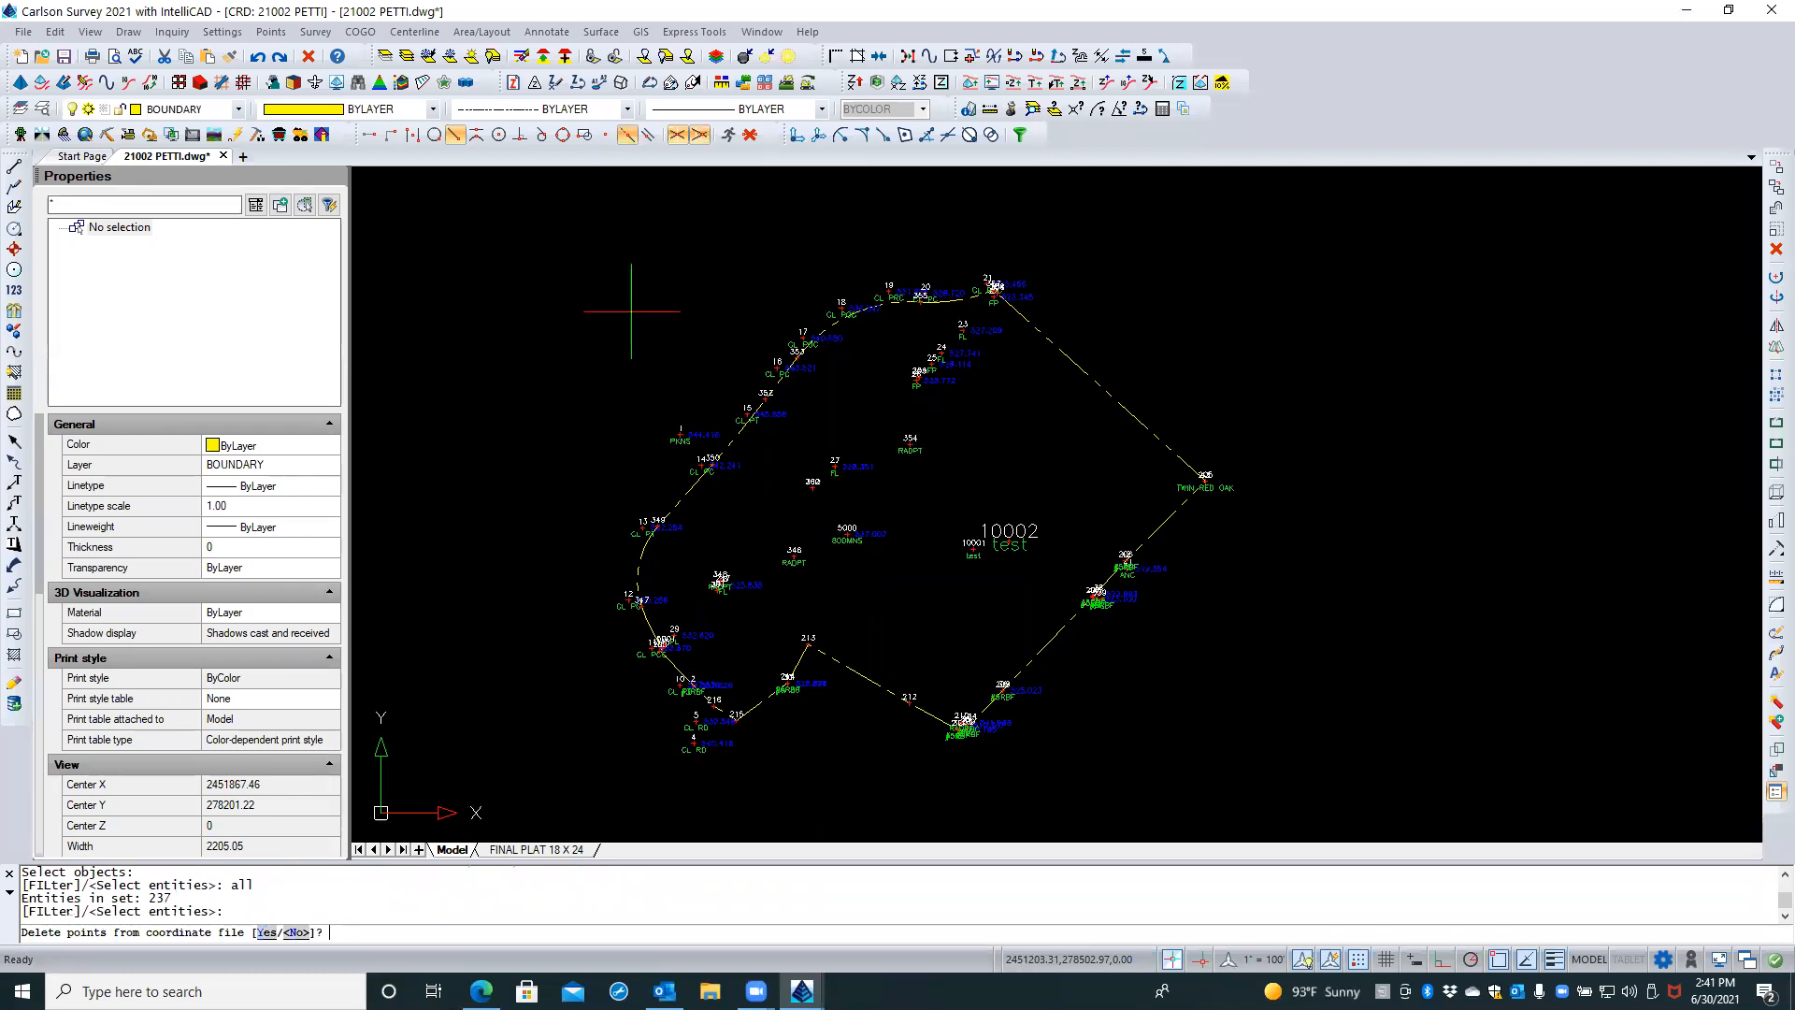
type("n")
key("Return")
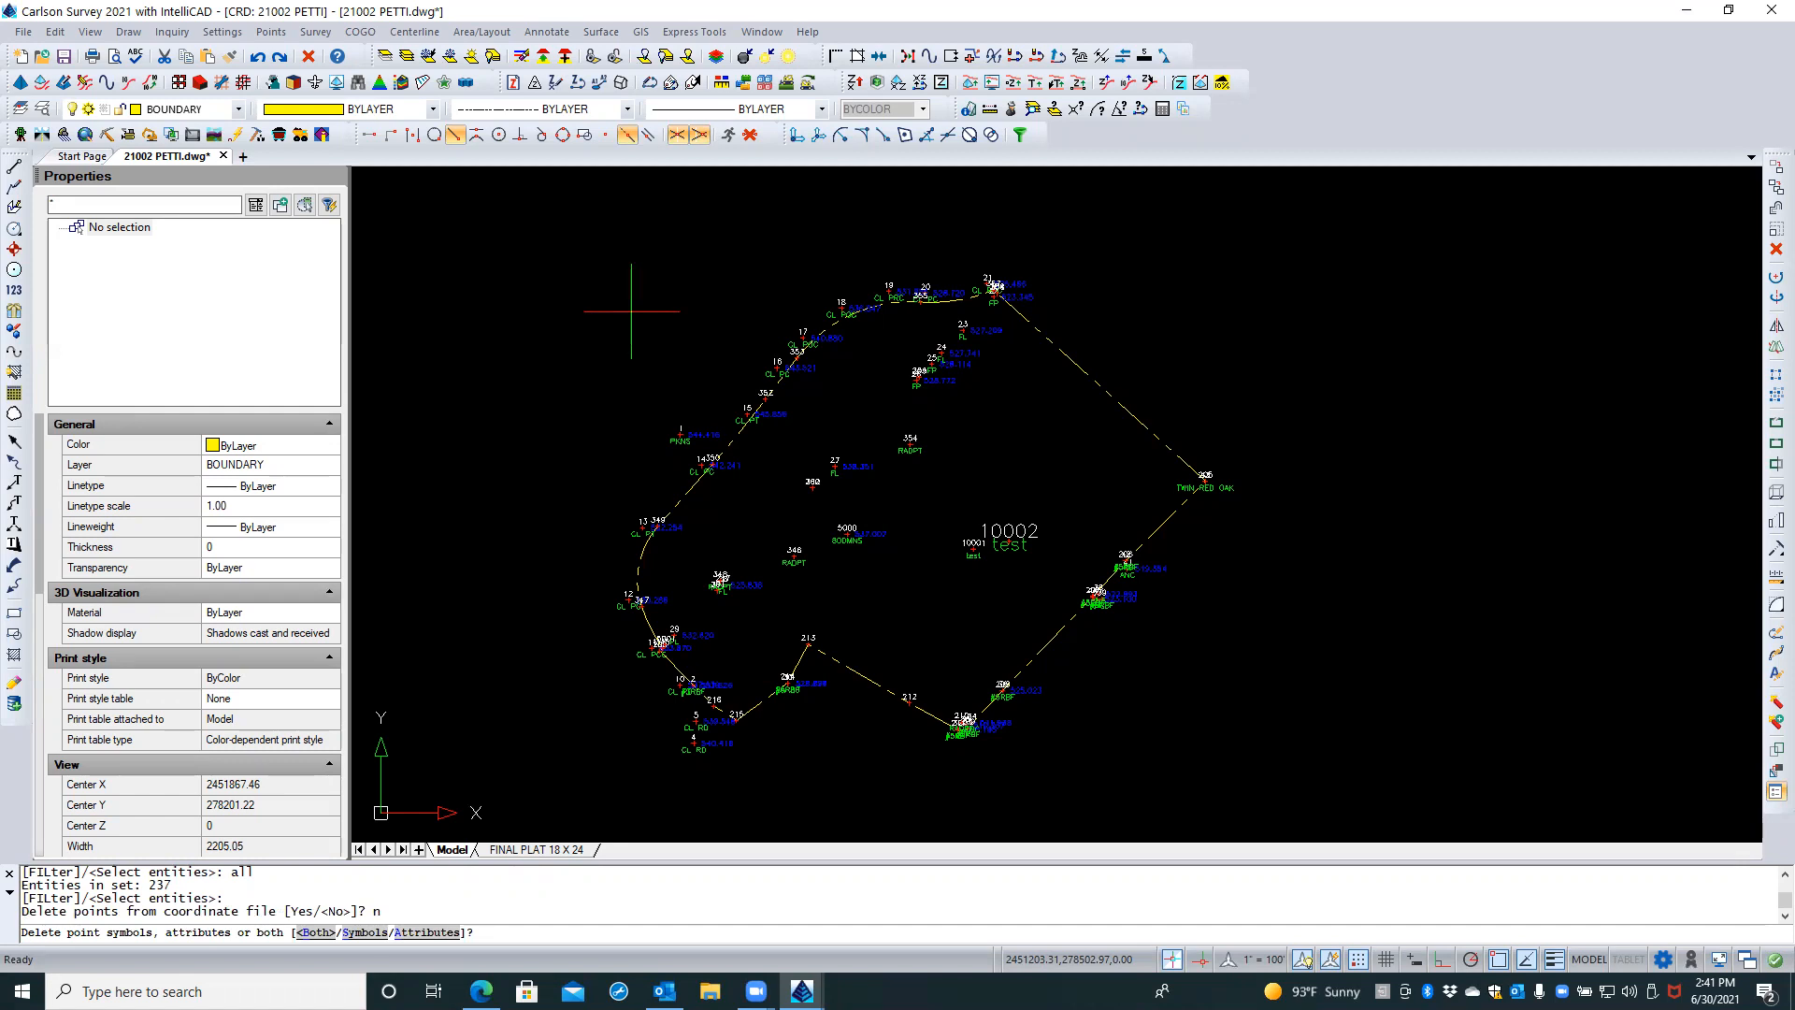
type("b")
key("Return")
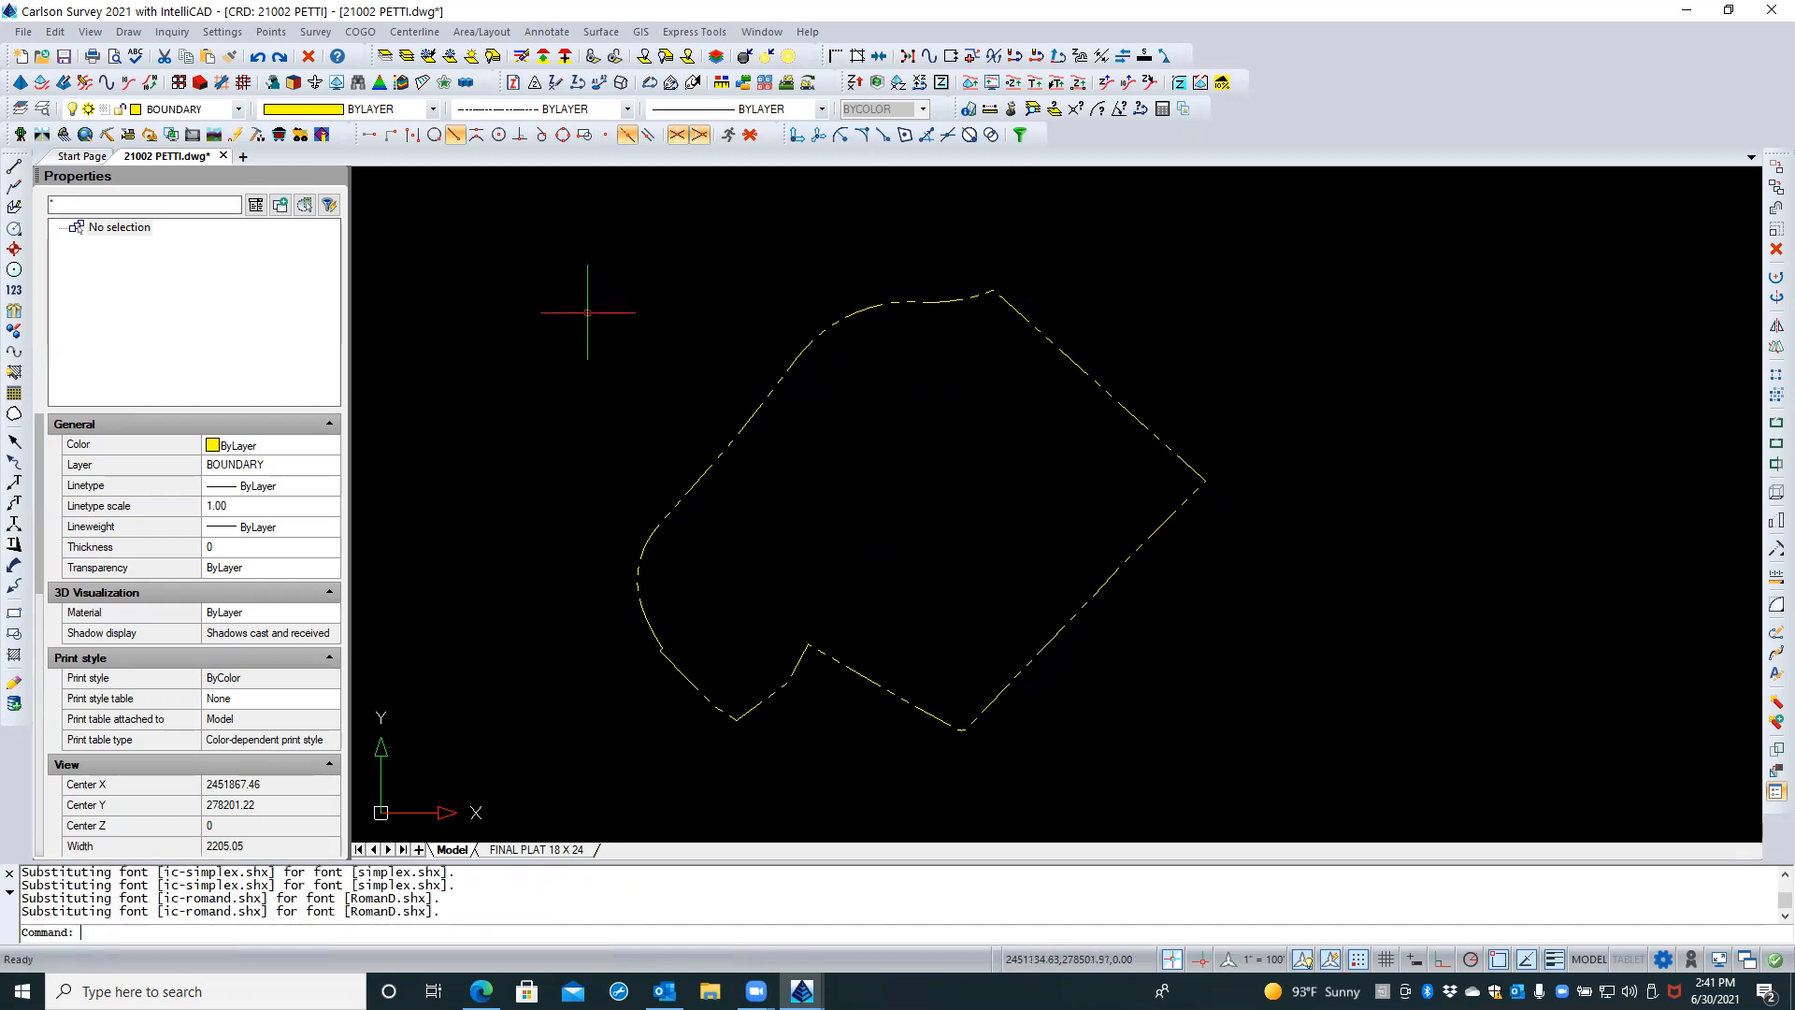
Purge the unused SRVPNO1 block from the drawing and close the Purge dialog
left_click(21, 32)
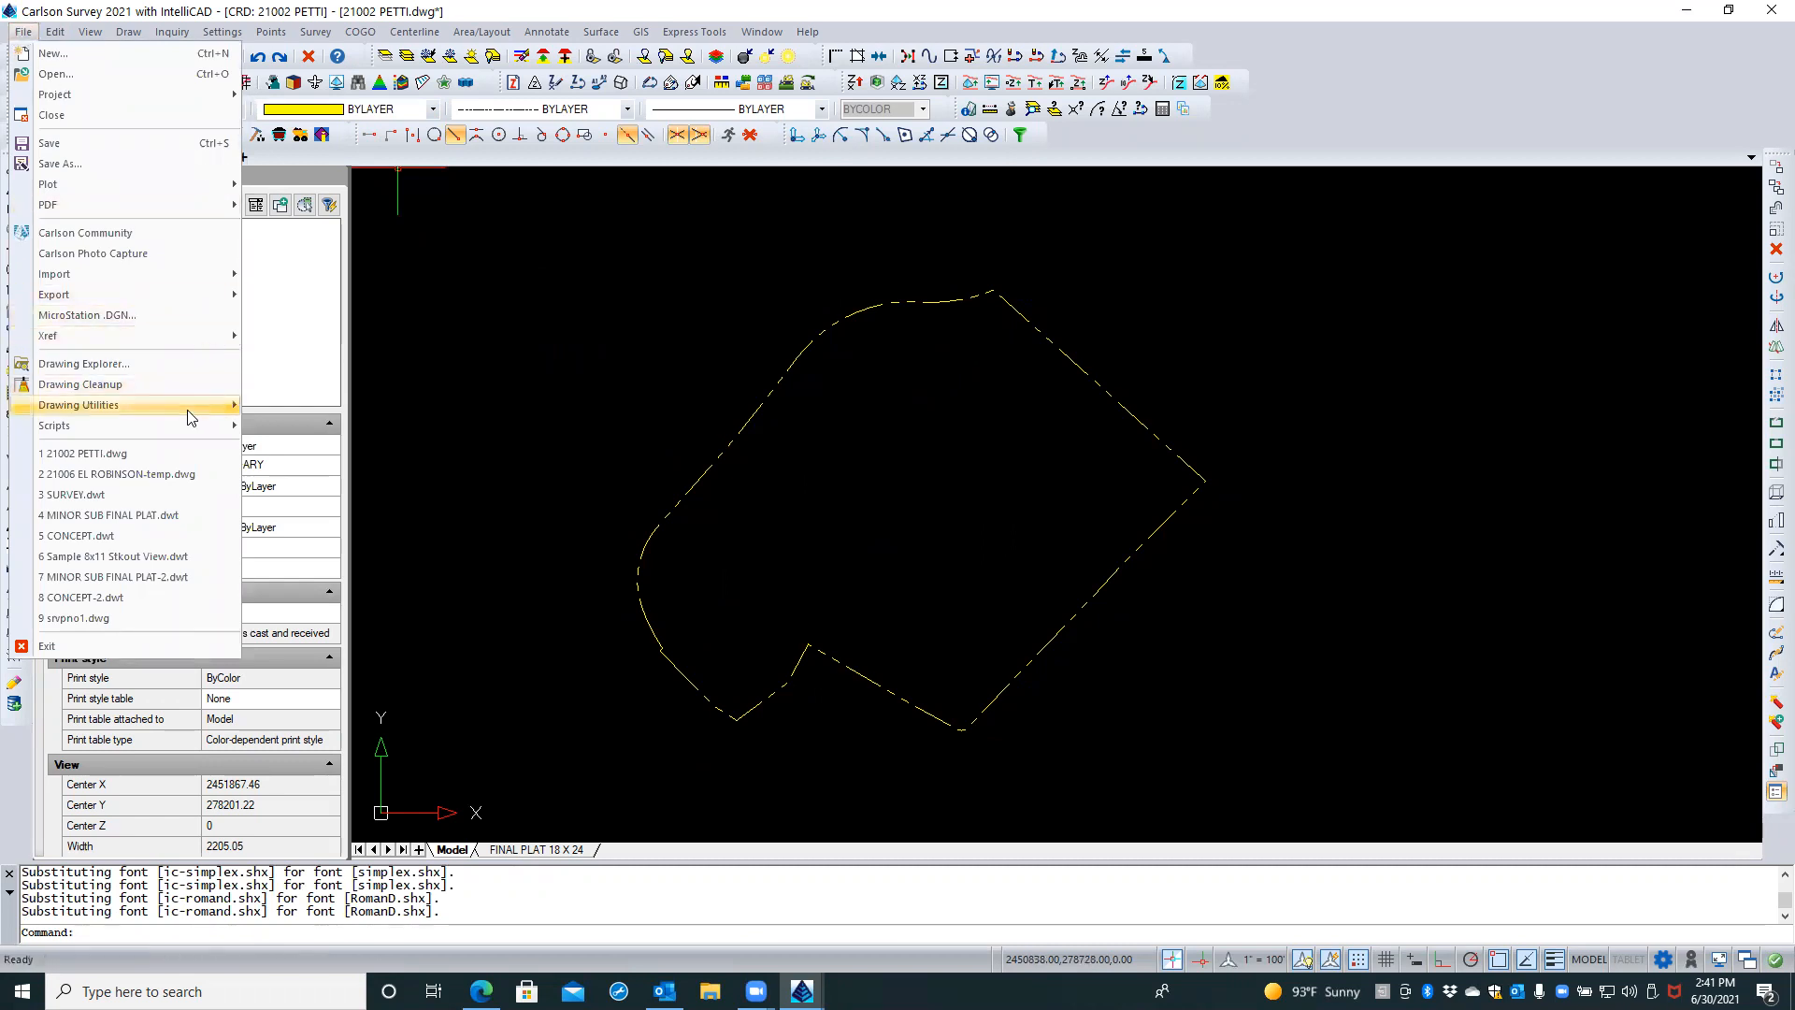
mouse_move(188, 412)
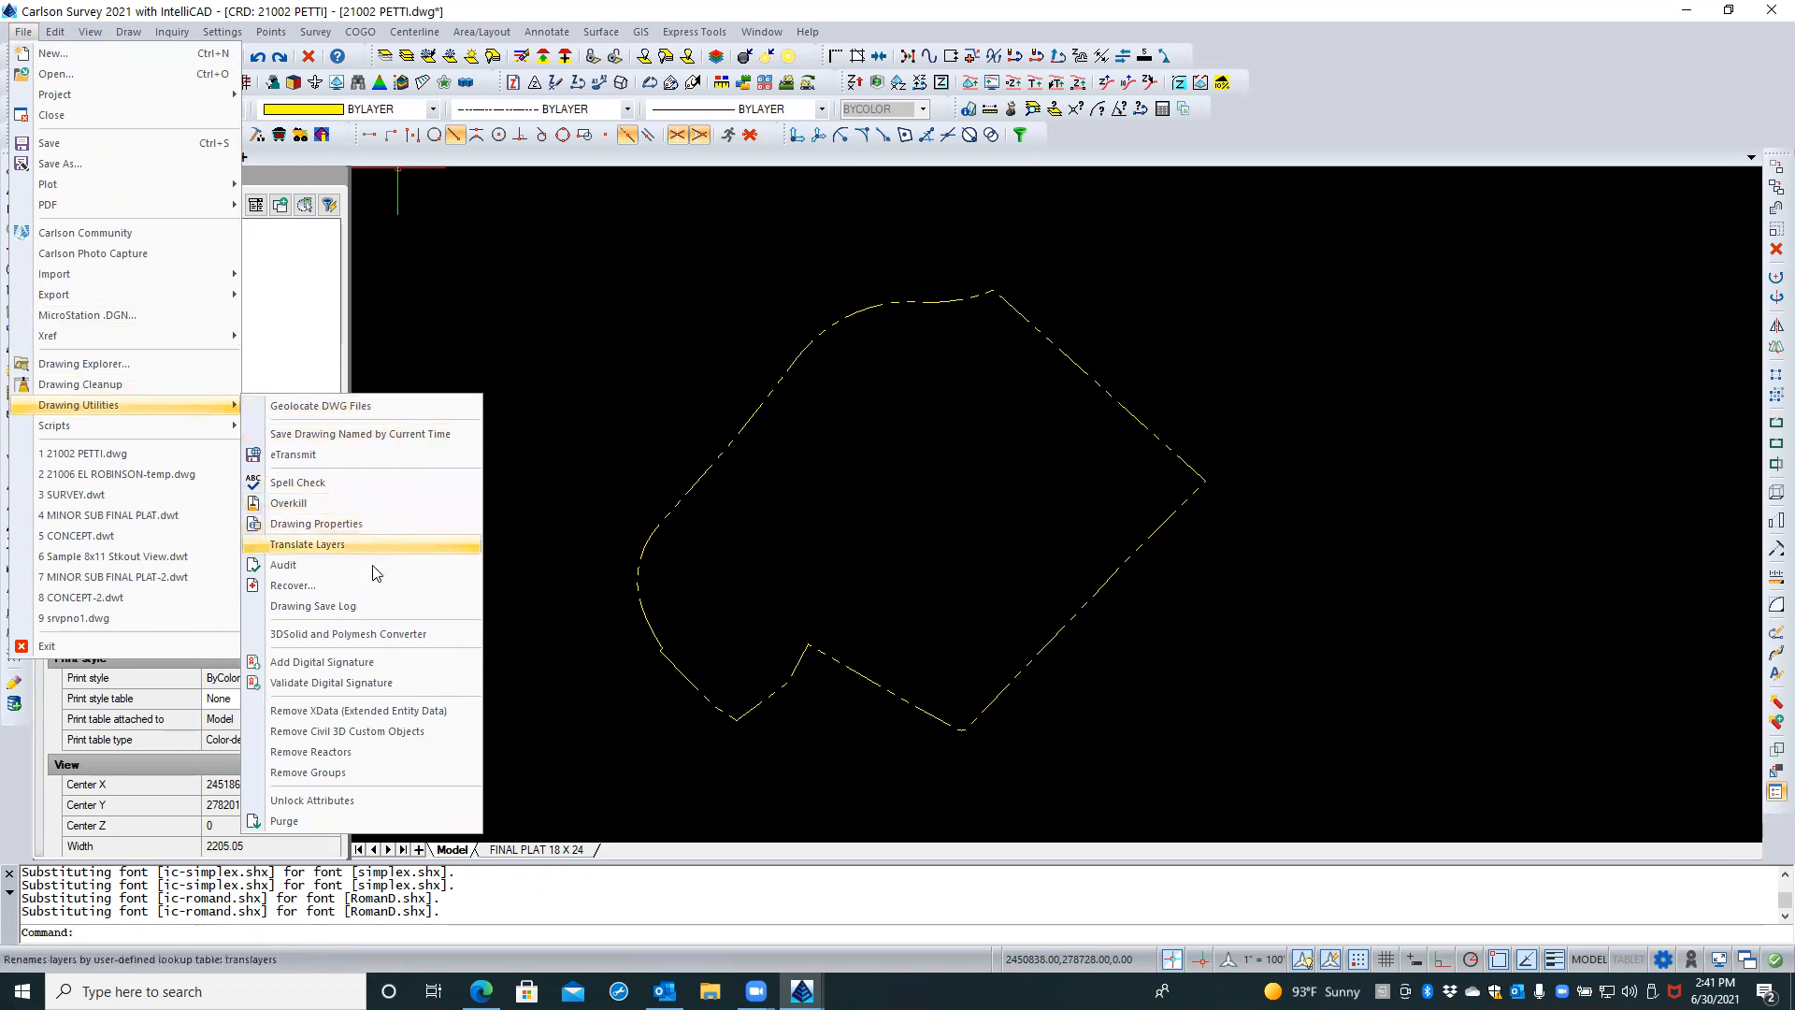
left_click(332, 825)
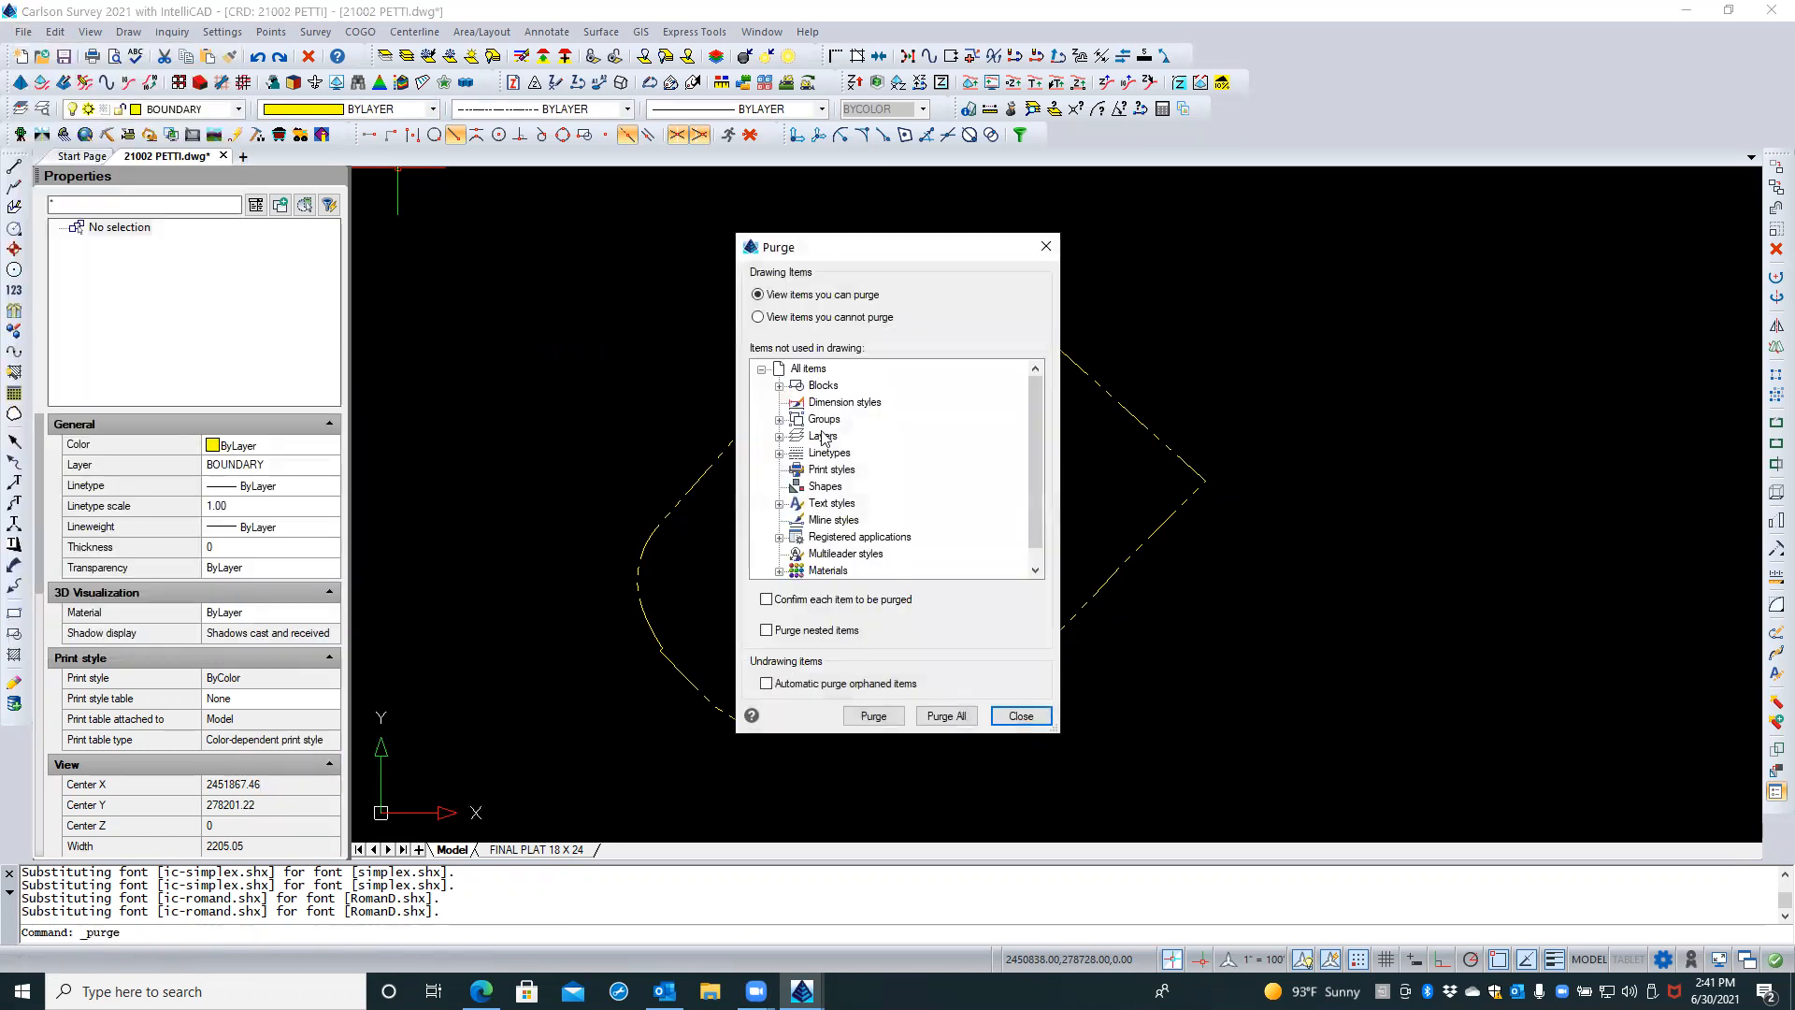
double_click(790, 385)
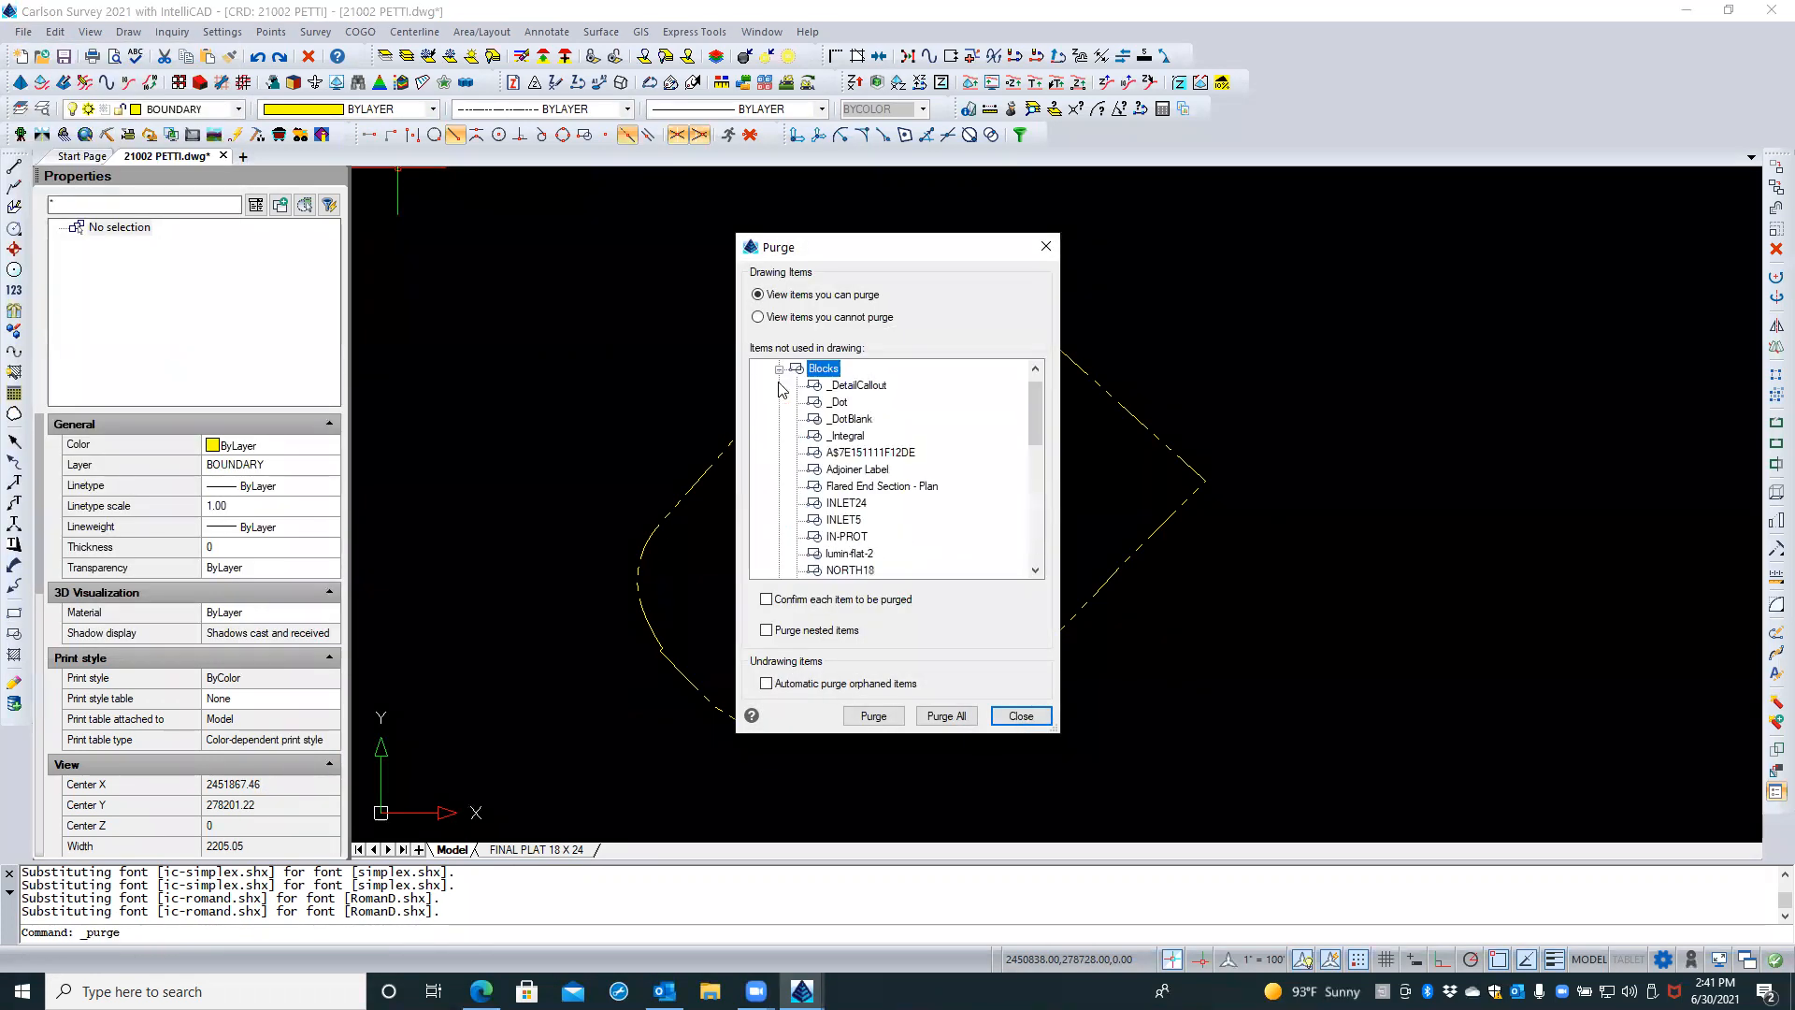
scroll(849, 425, "down", 12)
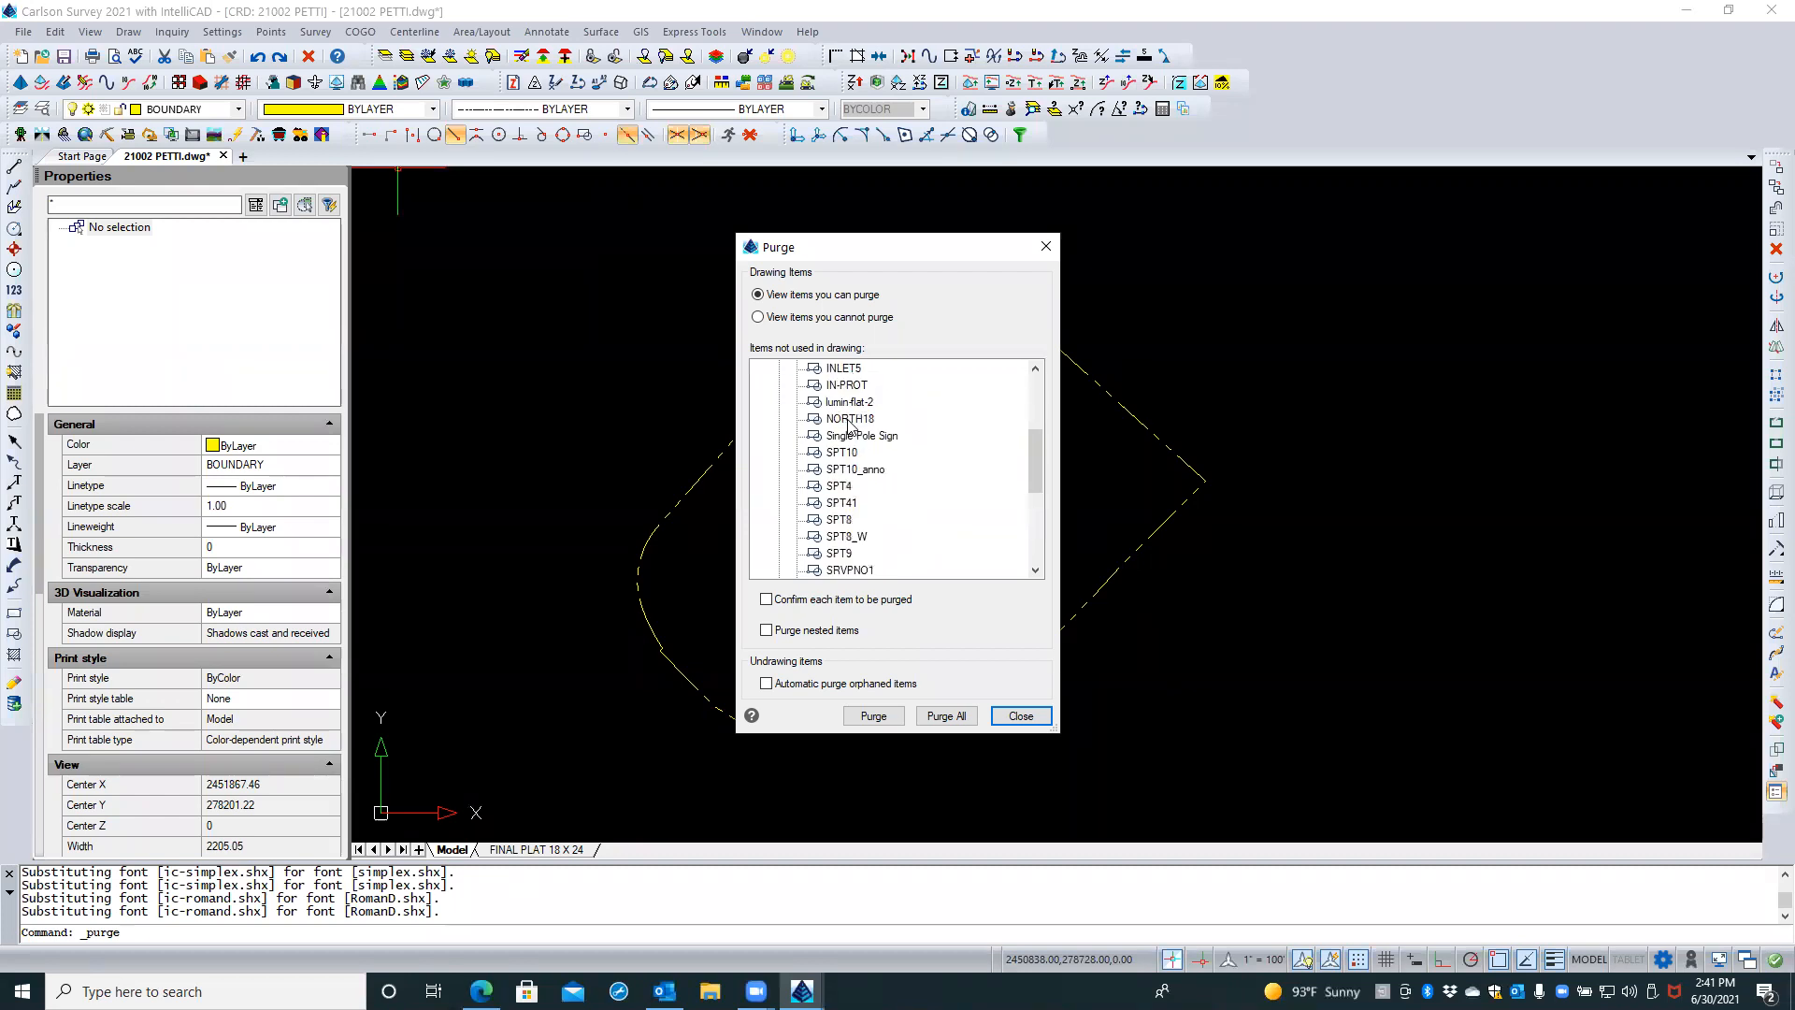
left_click(855, 470)
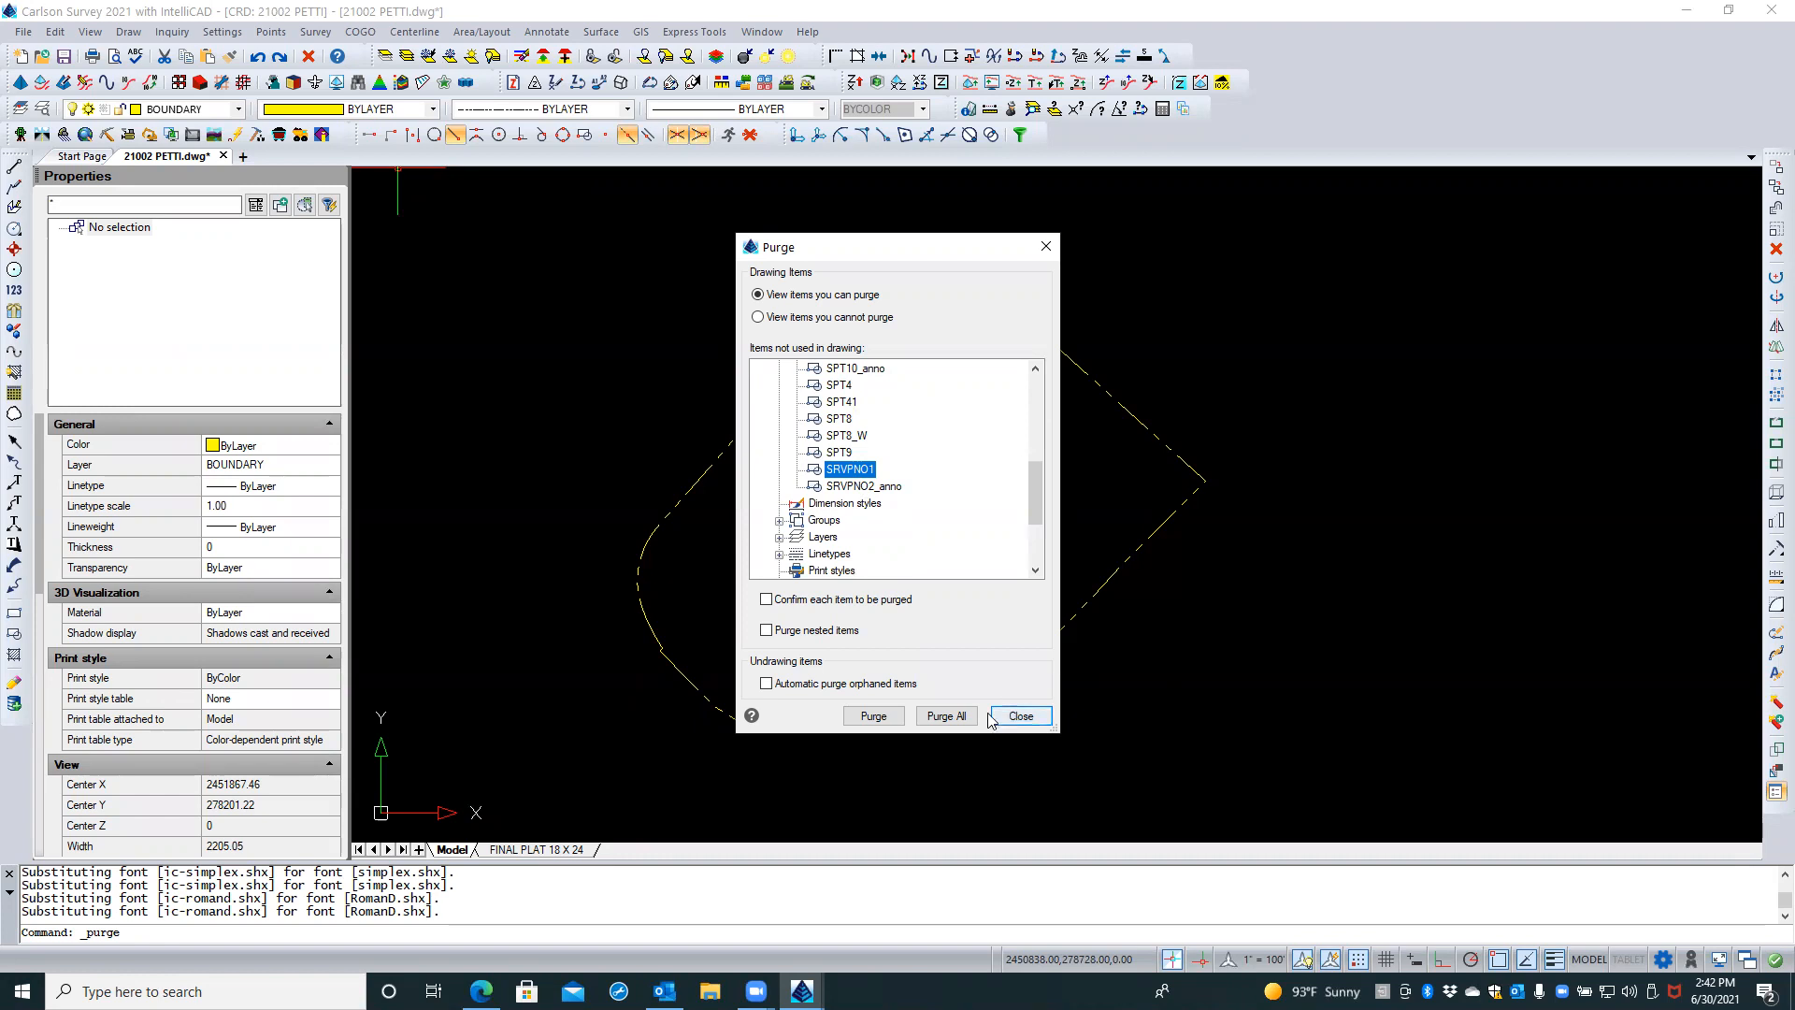
left_click(873, 717)
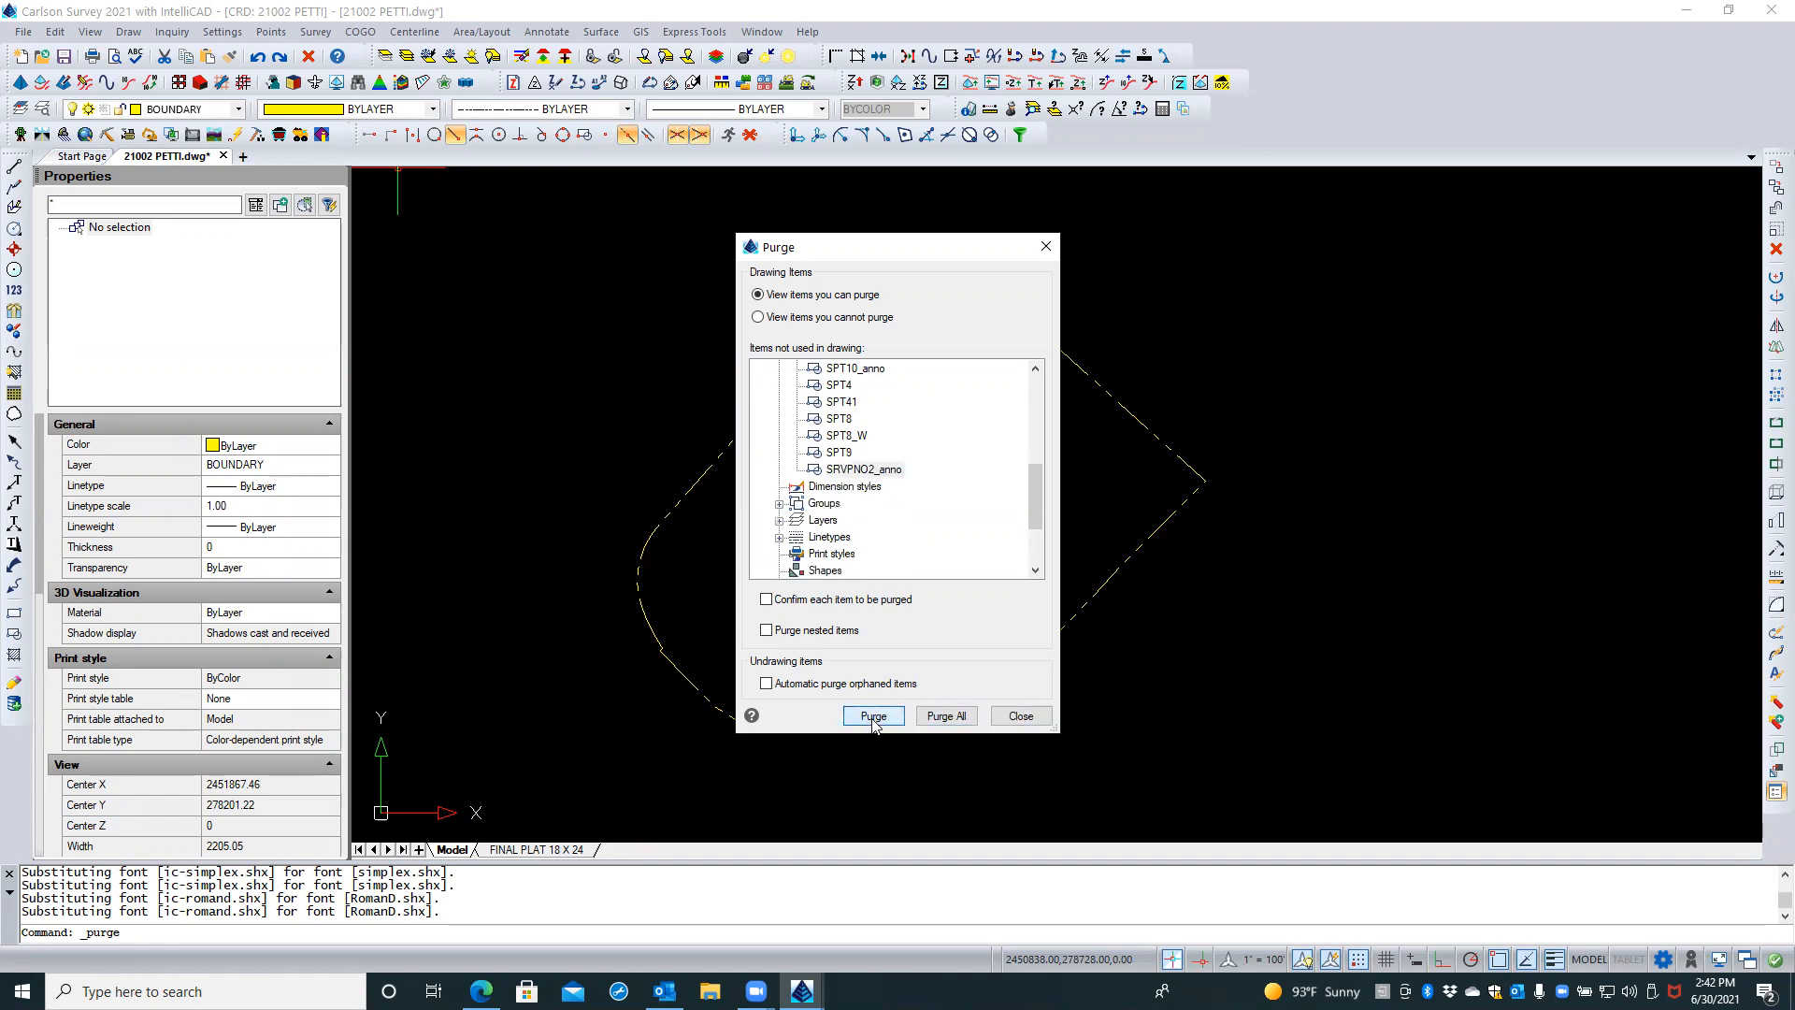
left_click(999, 716)
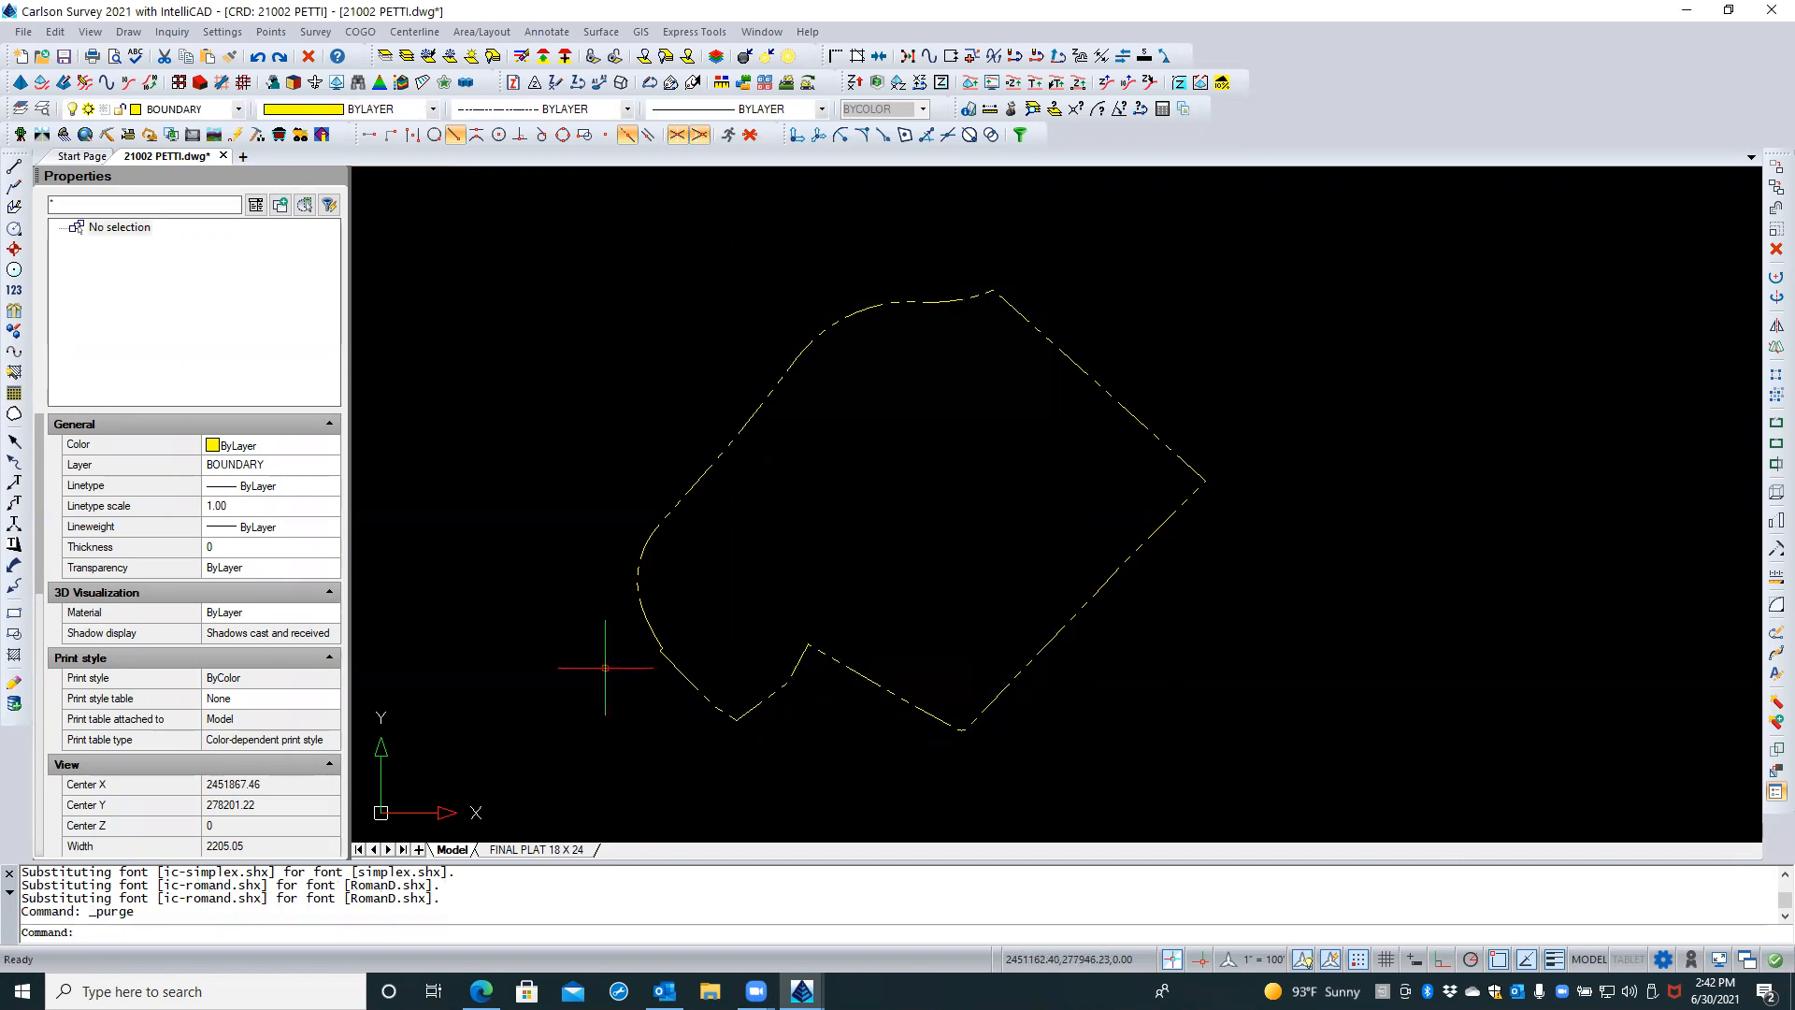
type("bedit")
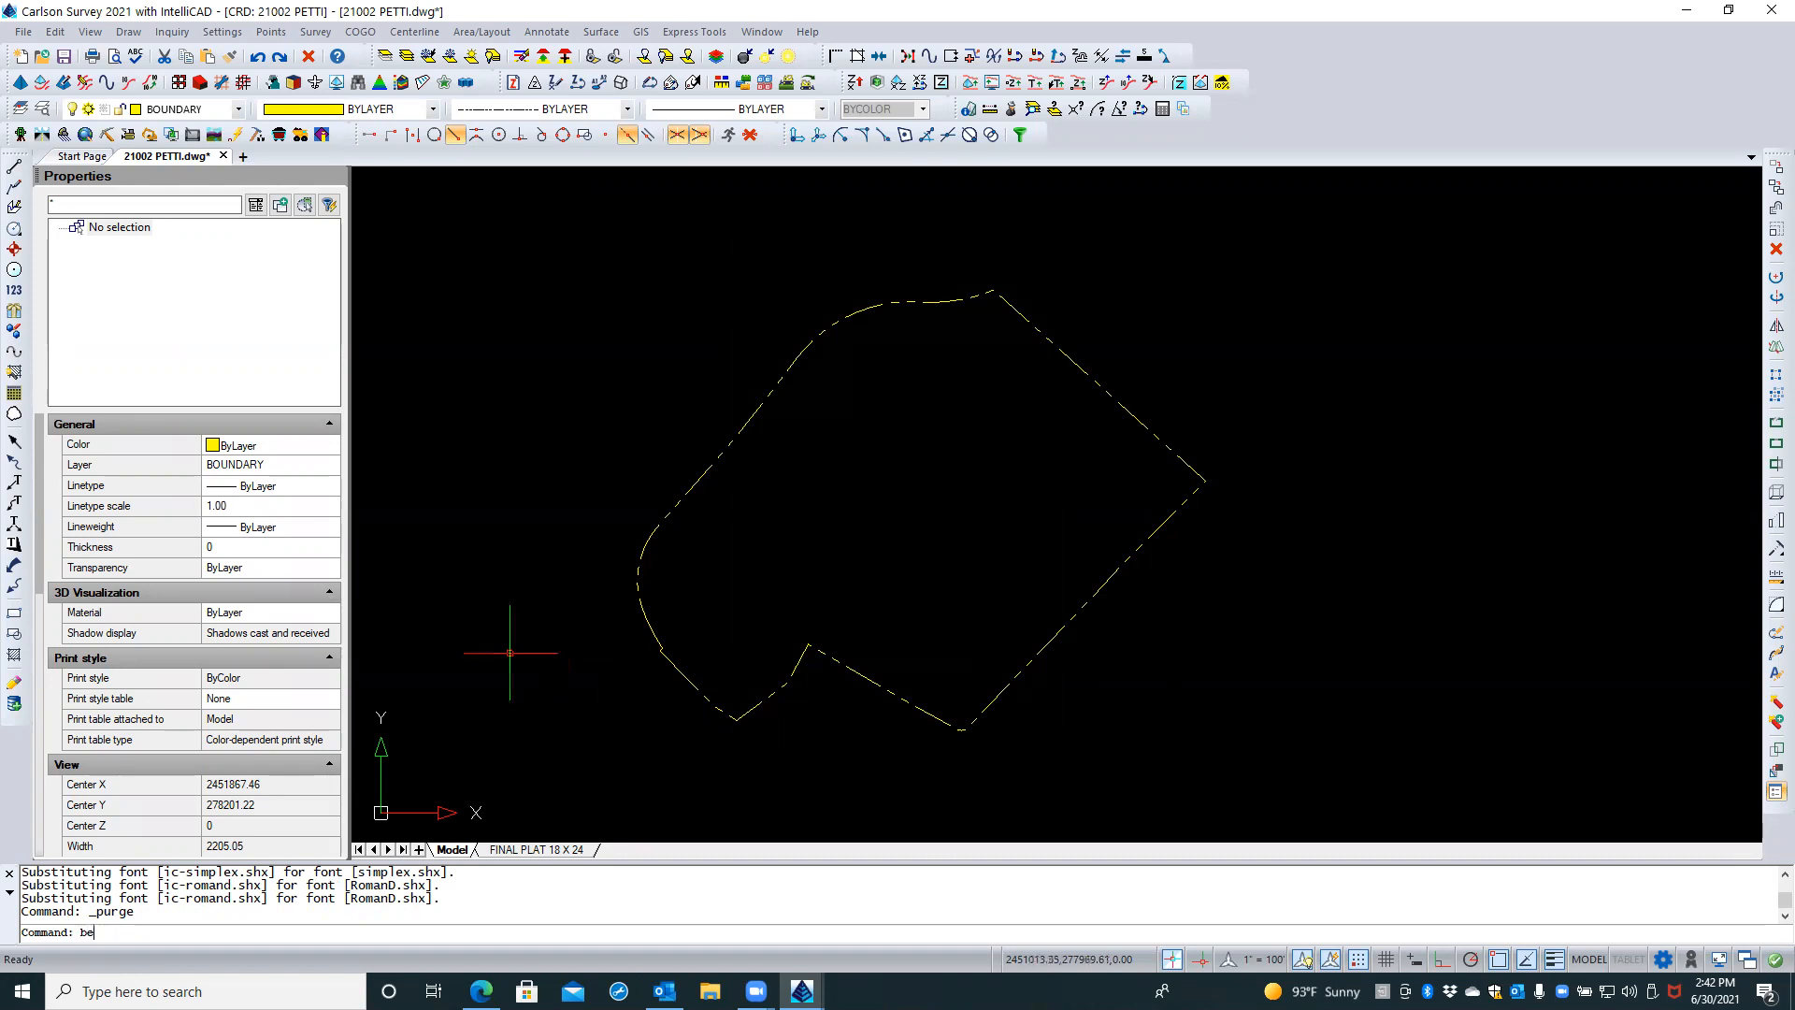
key("Return")
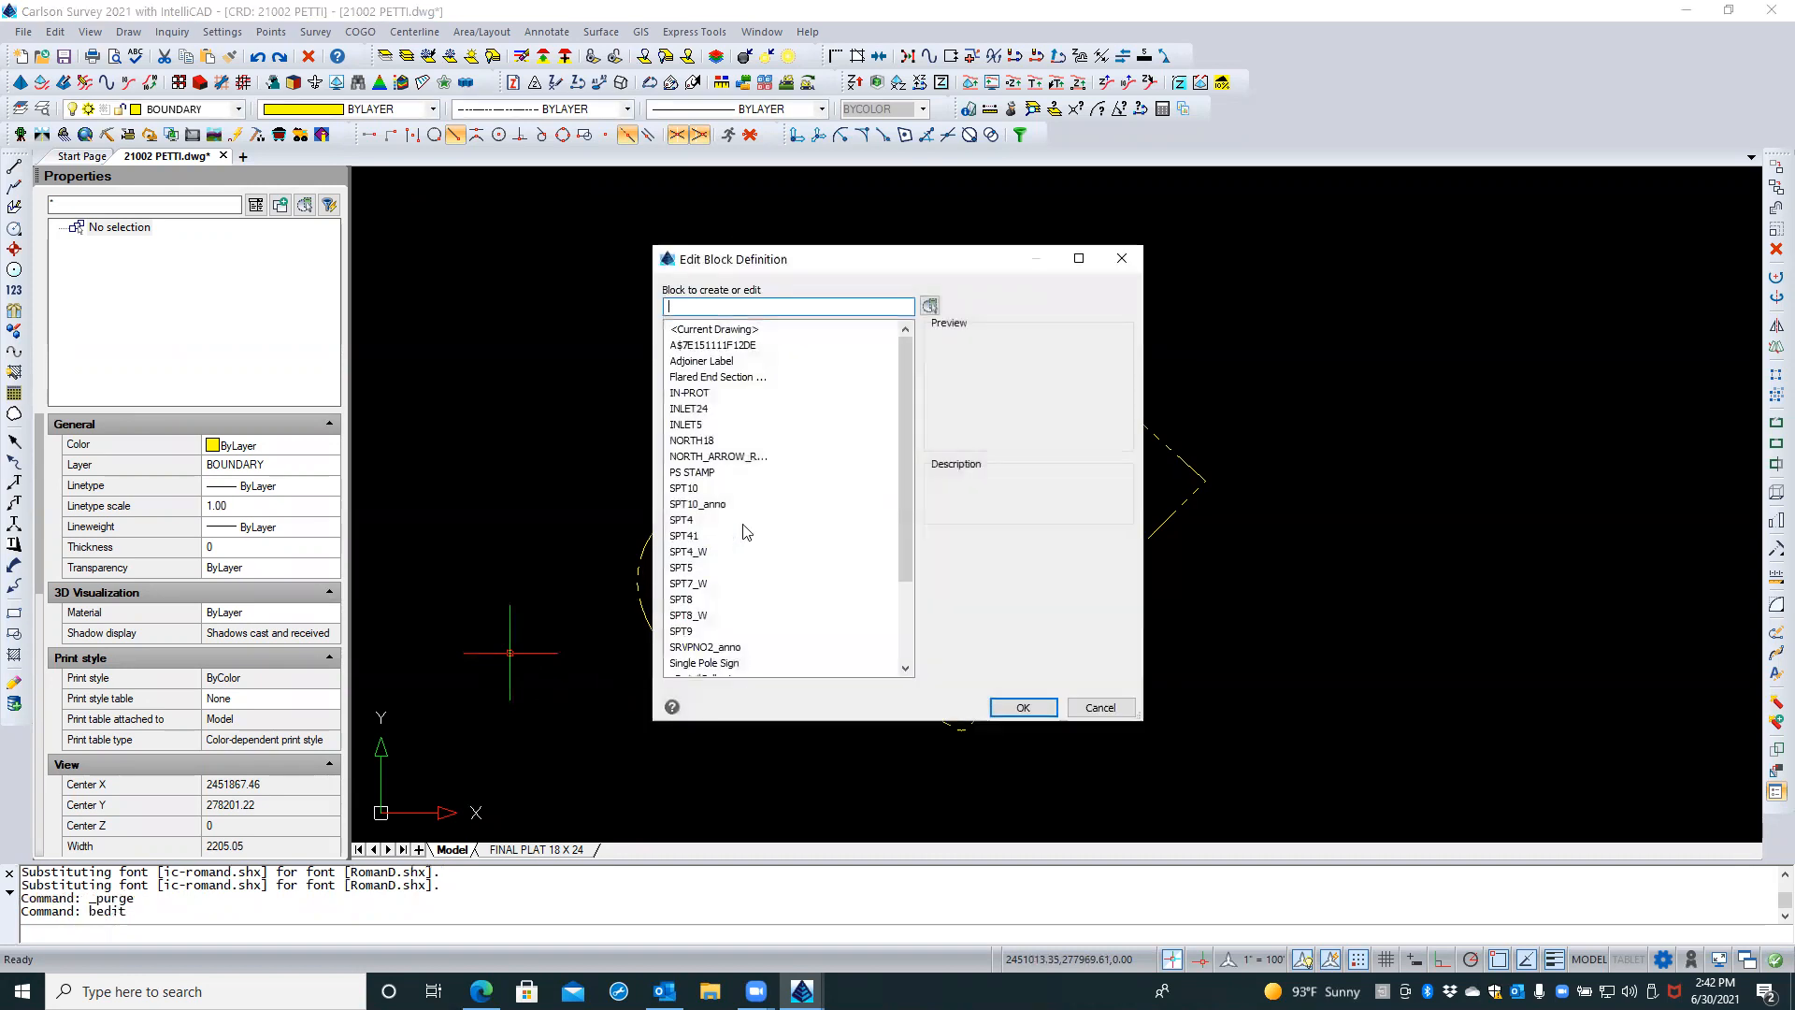
double_click(684, 632)
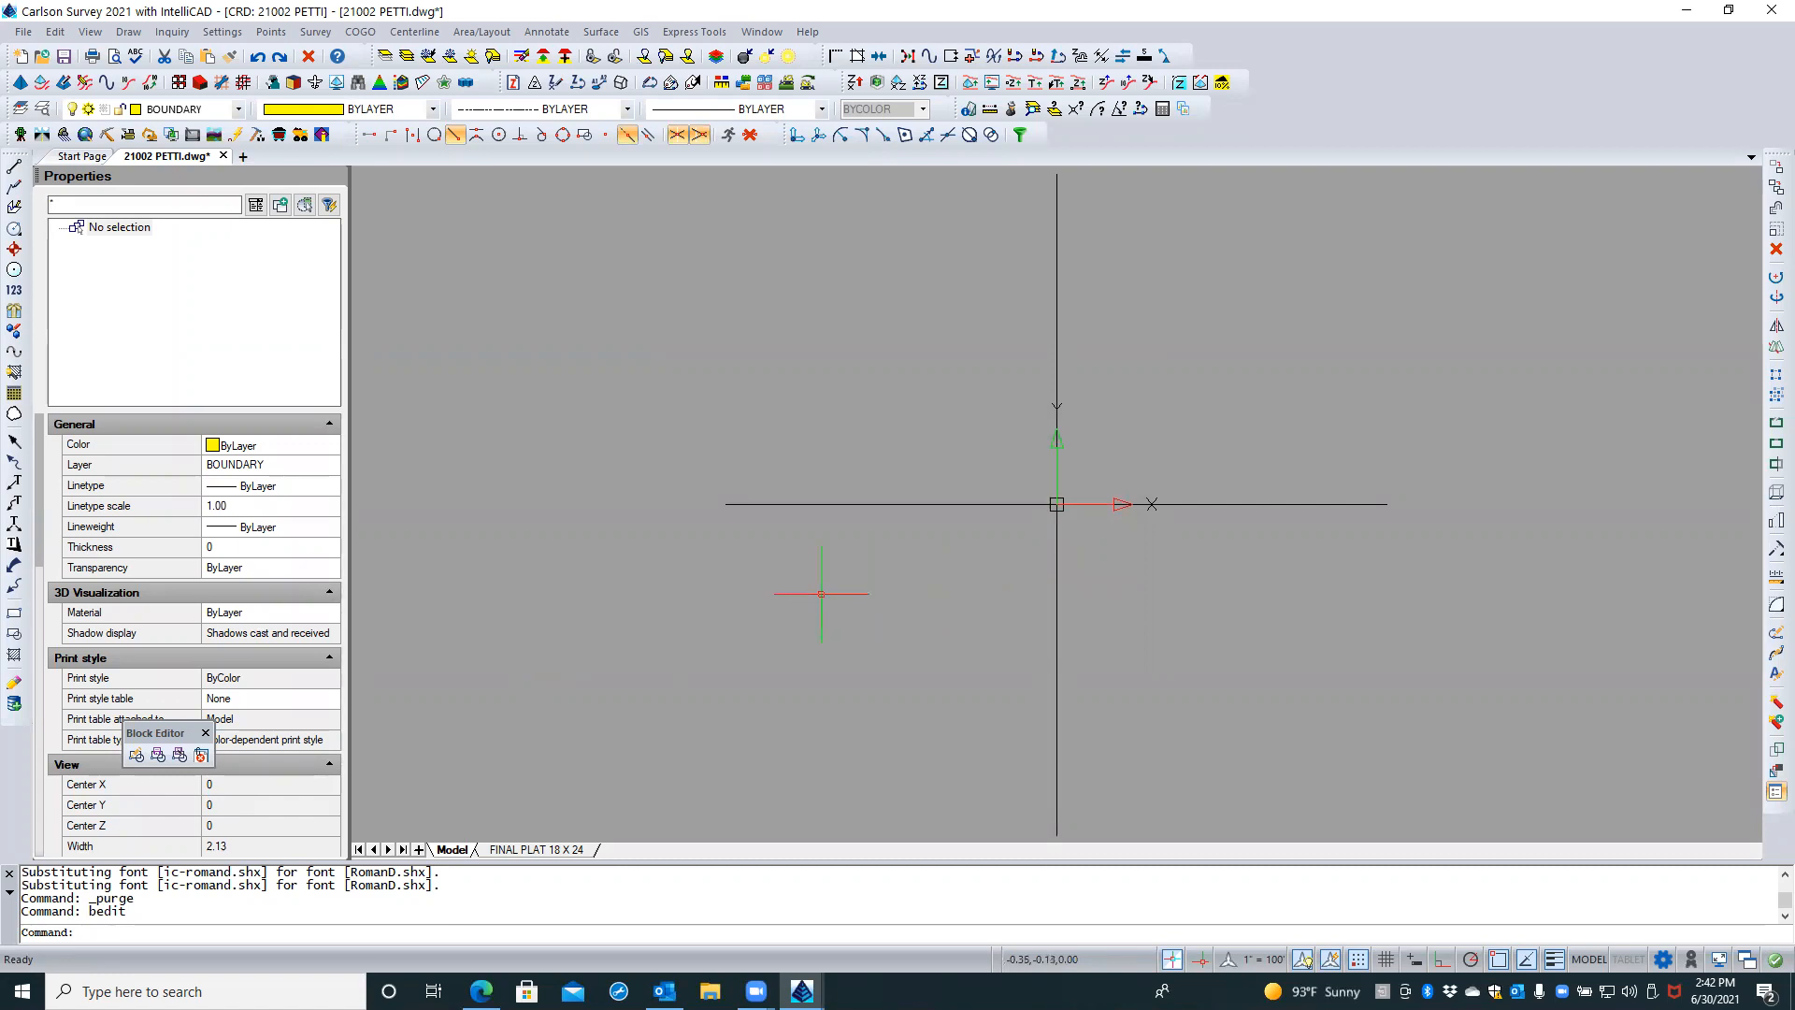
key("Escape")
key("Escape")
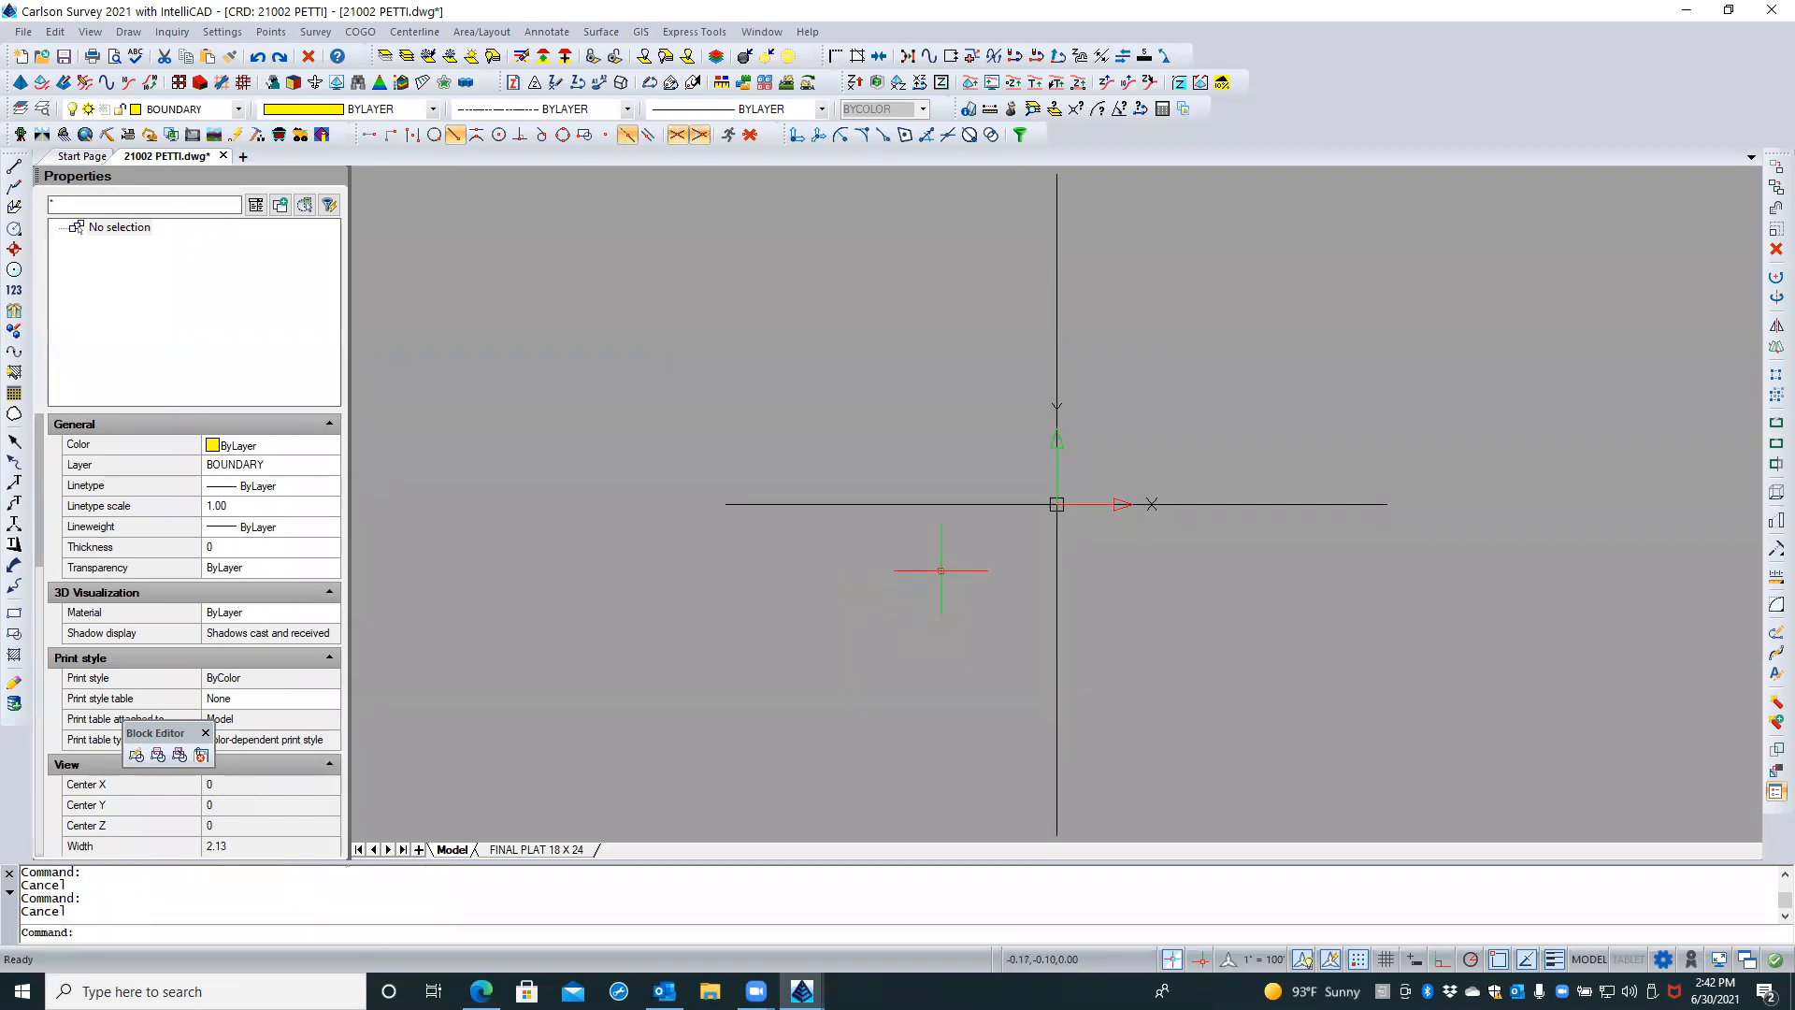
key("Return")
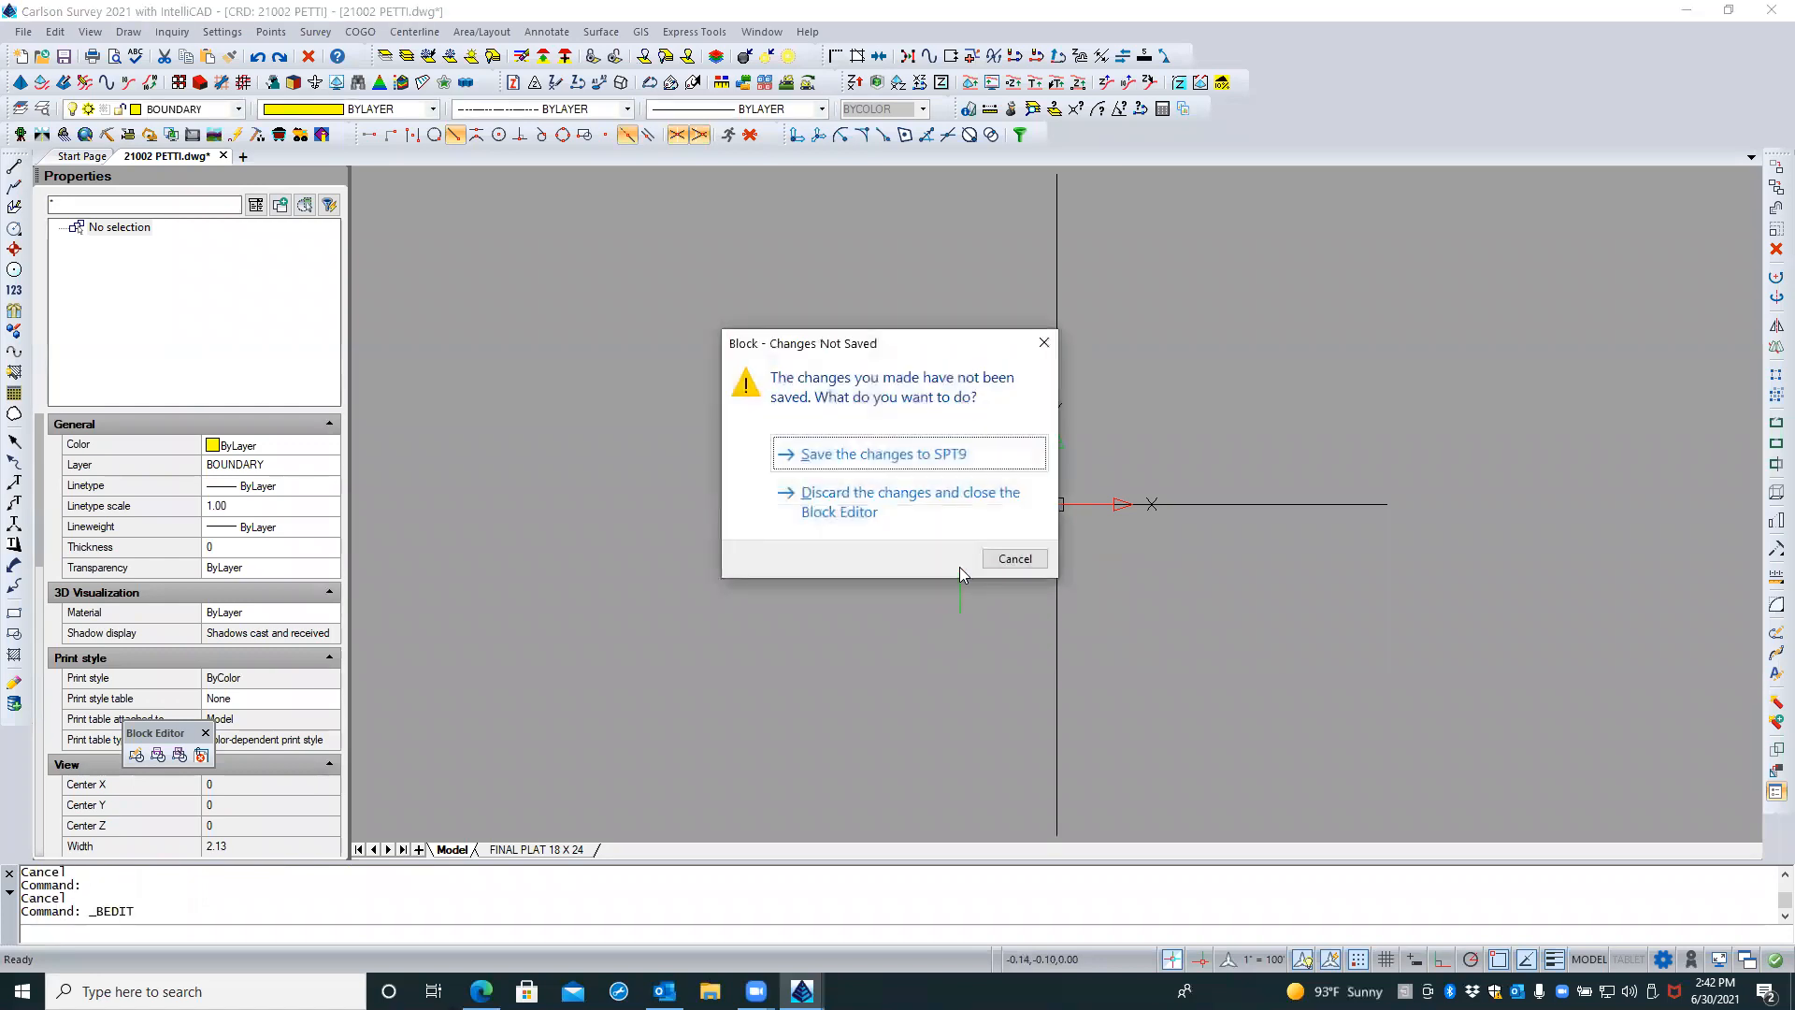
left_click(883, 503)
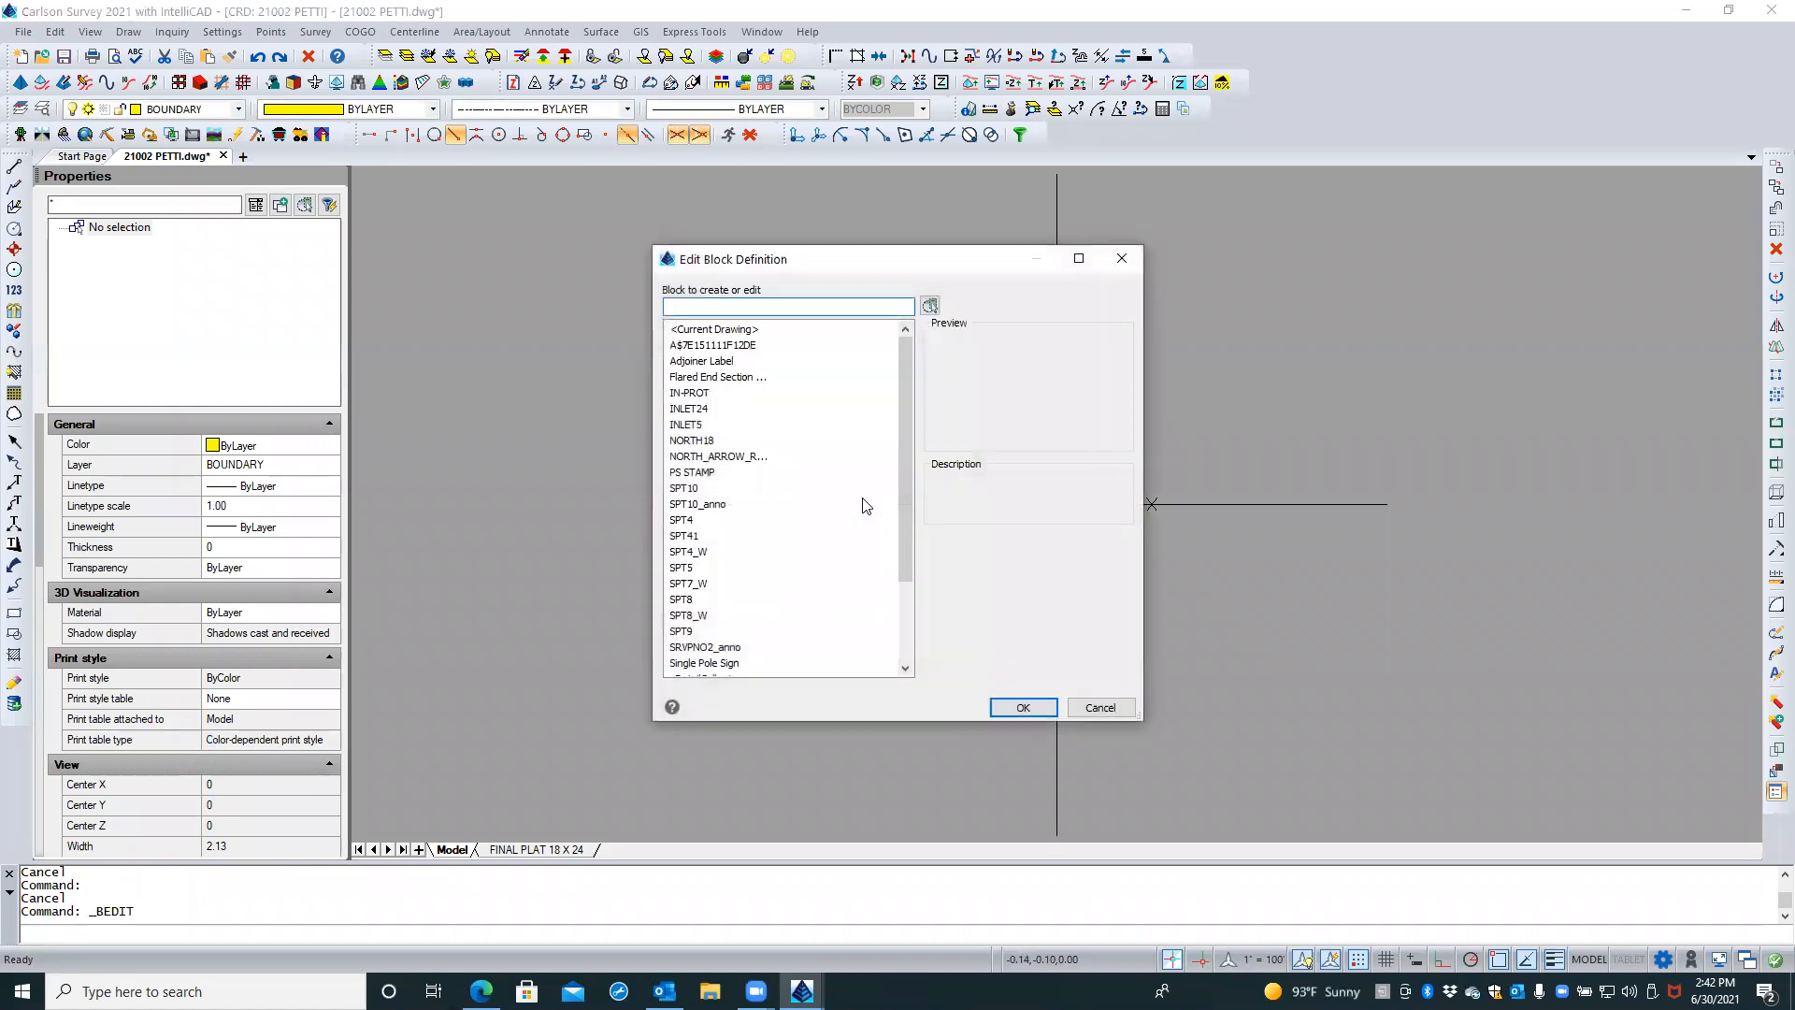
Open the SRVPNO2_anno block definition, check the text height of its attribute definitions, and close the block editor
left_click_drag(904, 484, 905, 572)
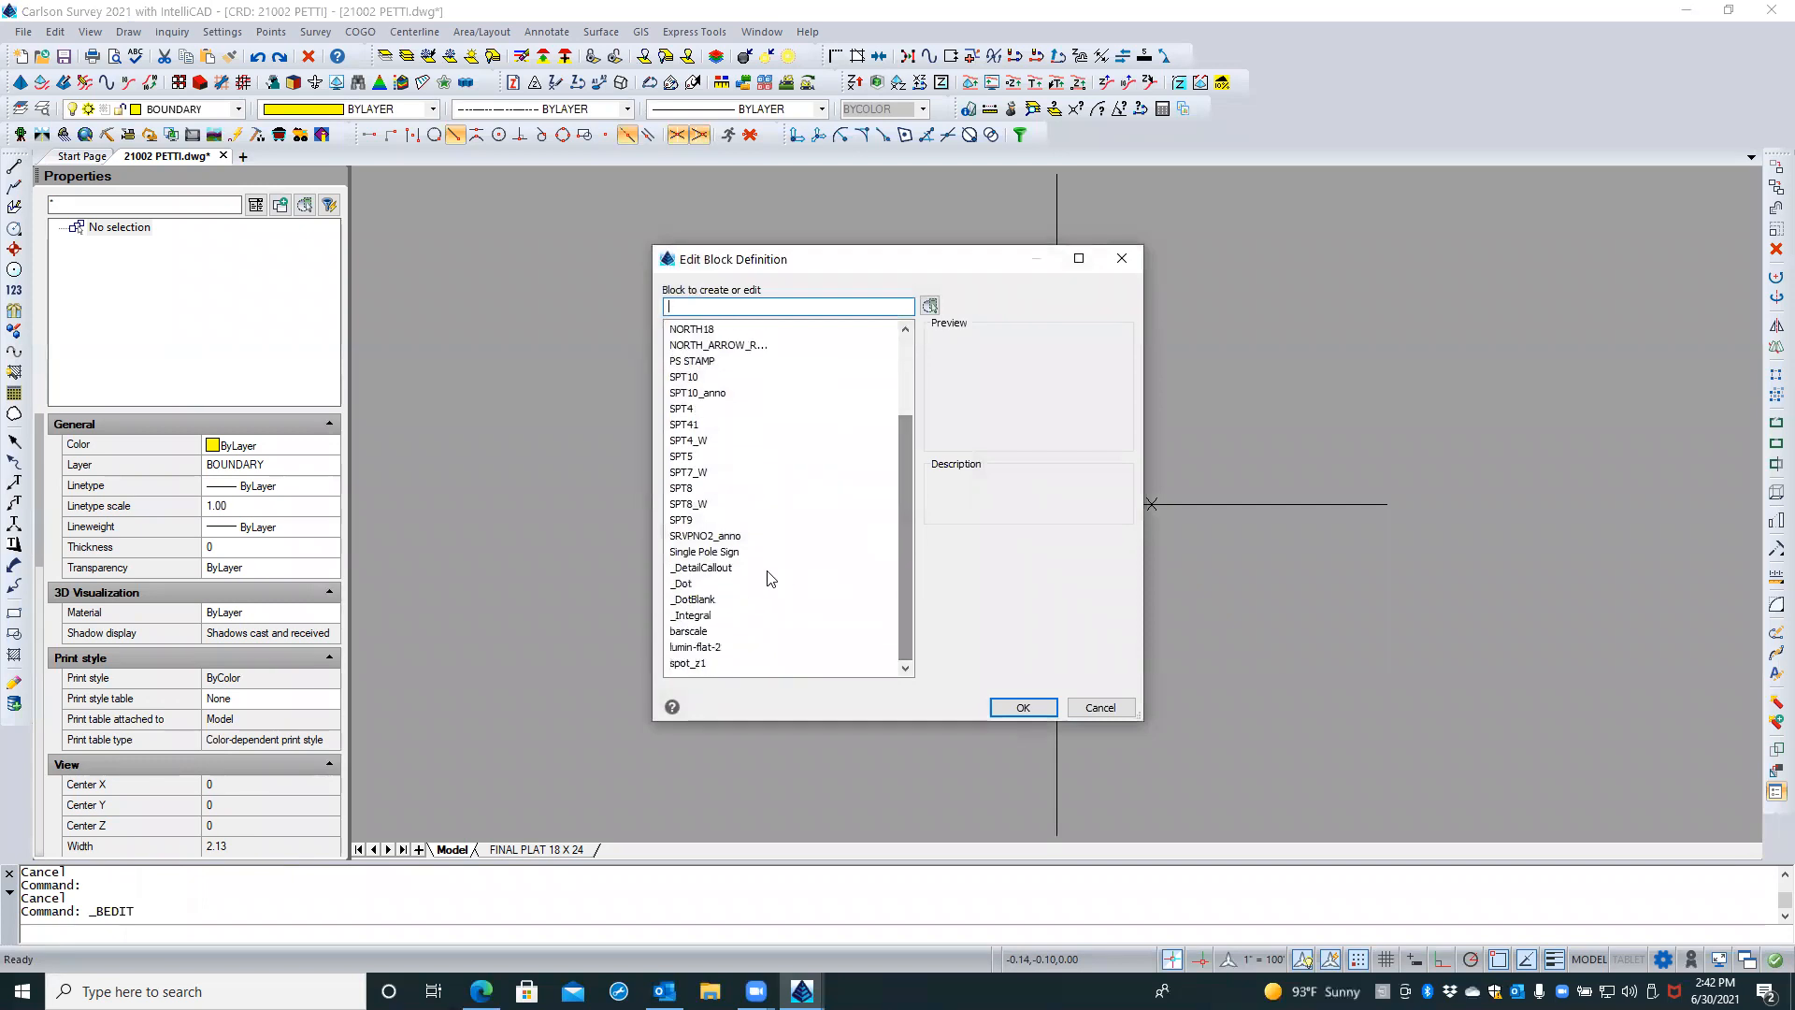
double_click(716, 539)
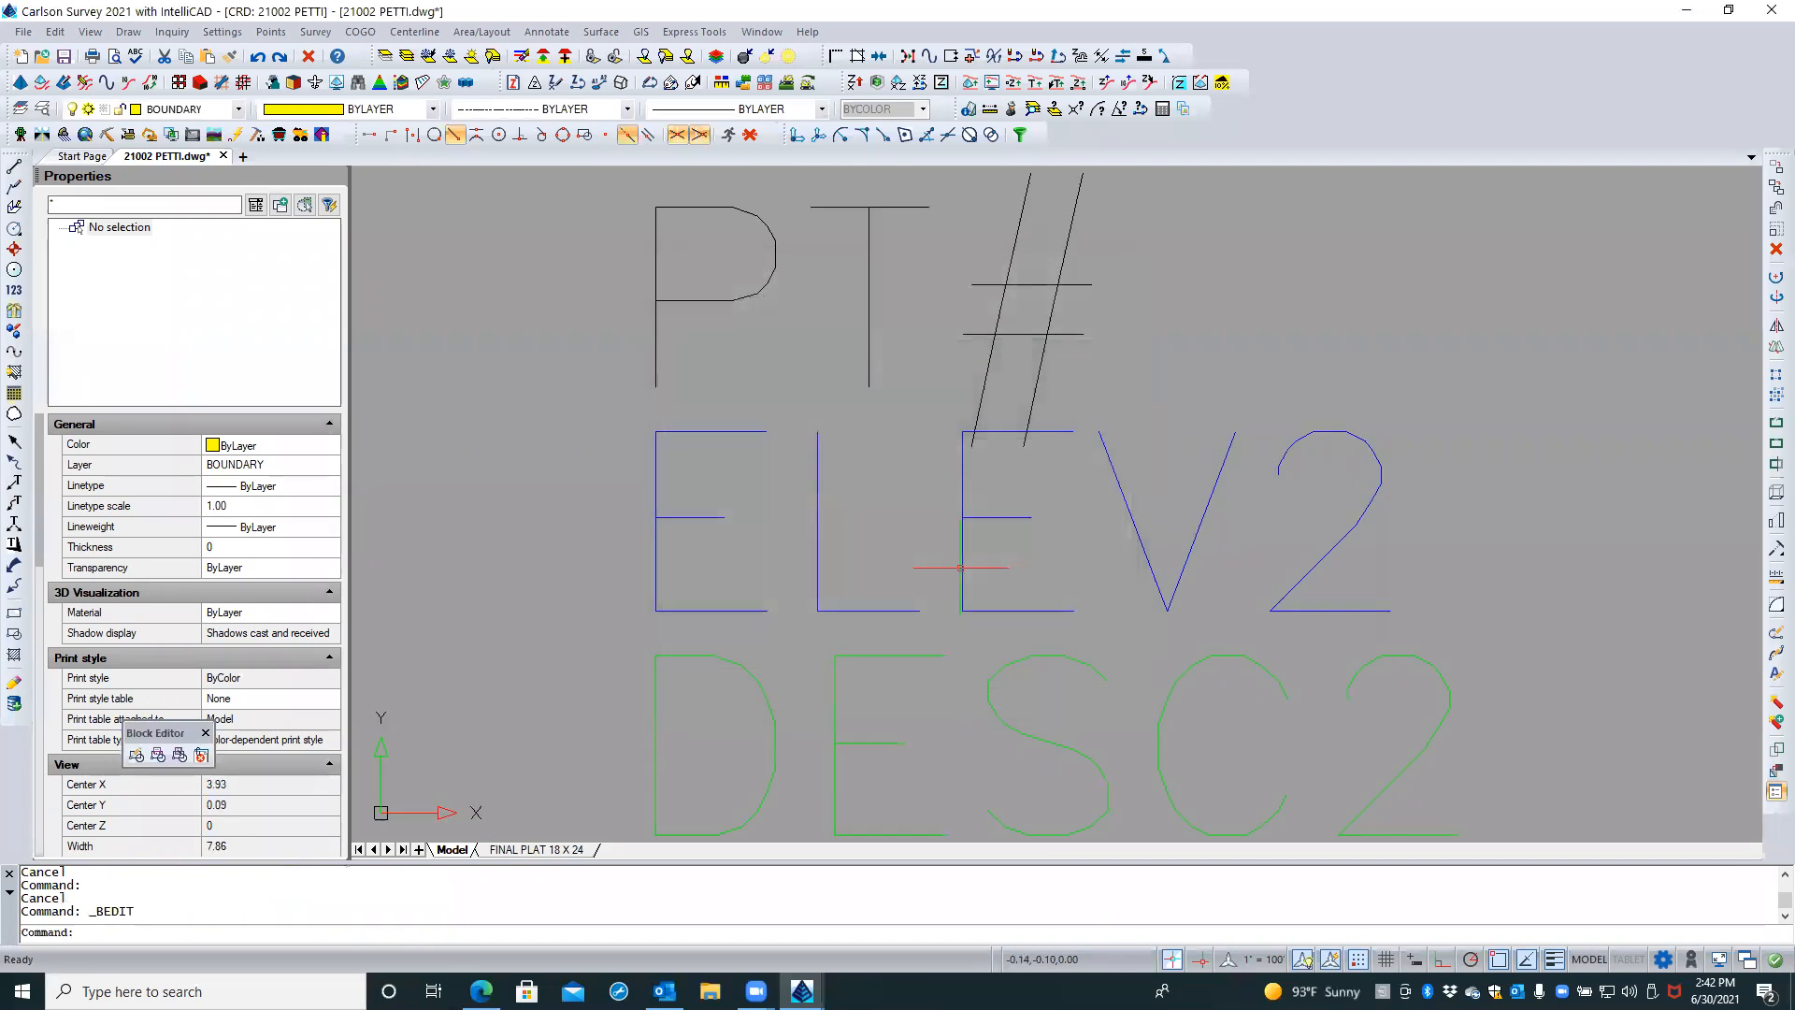
left_click(1089, 693)
left_click(918, 401)
key("Escape")
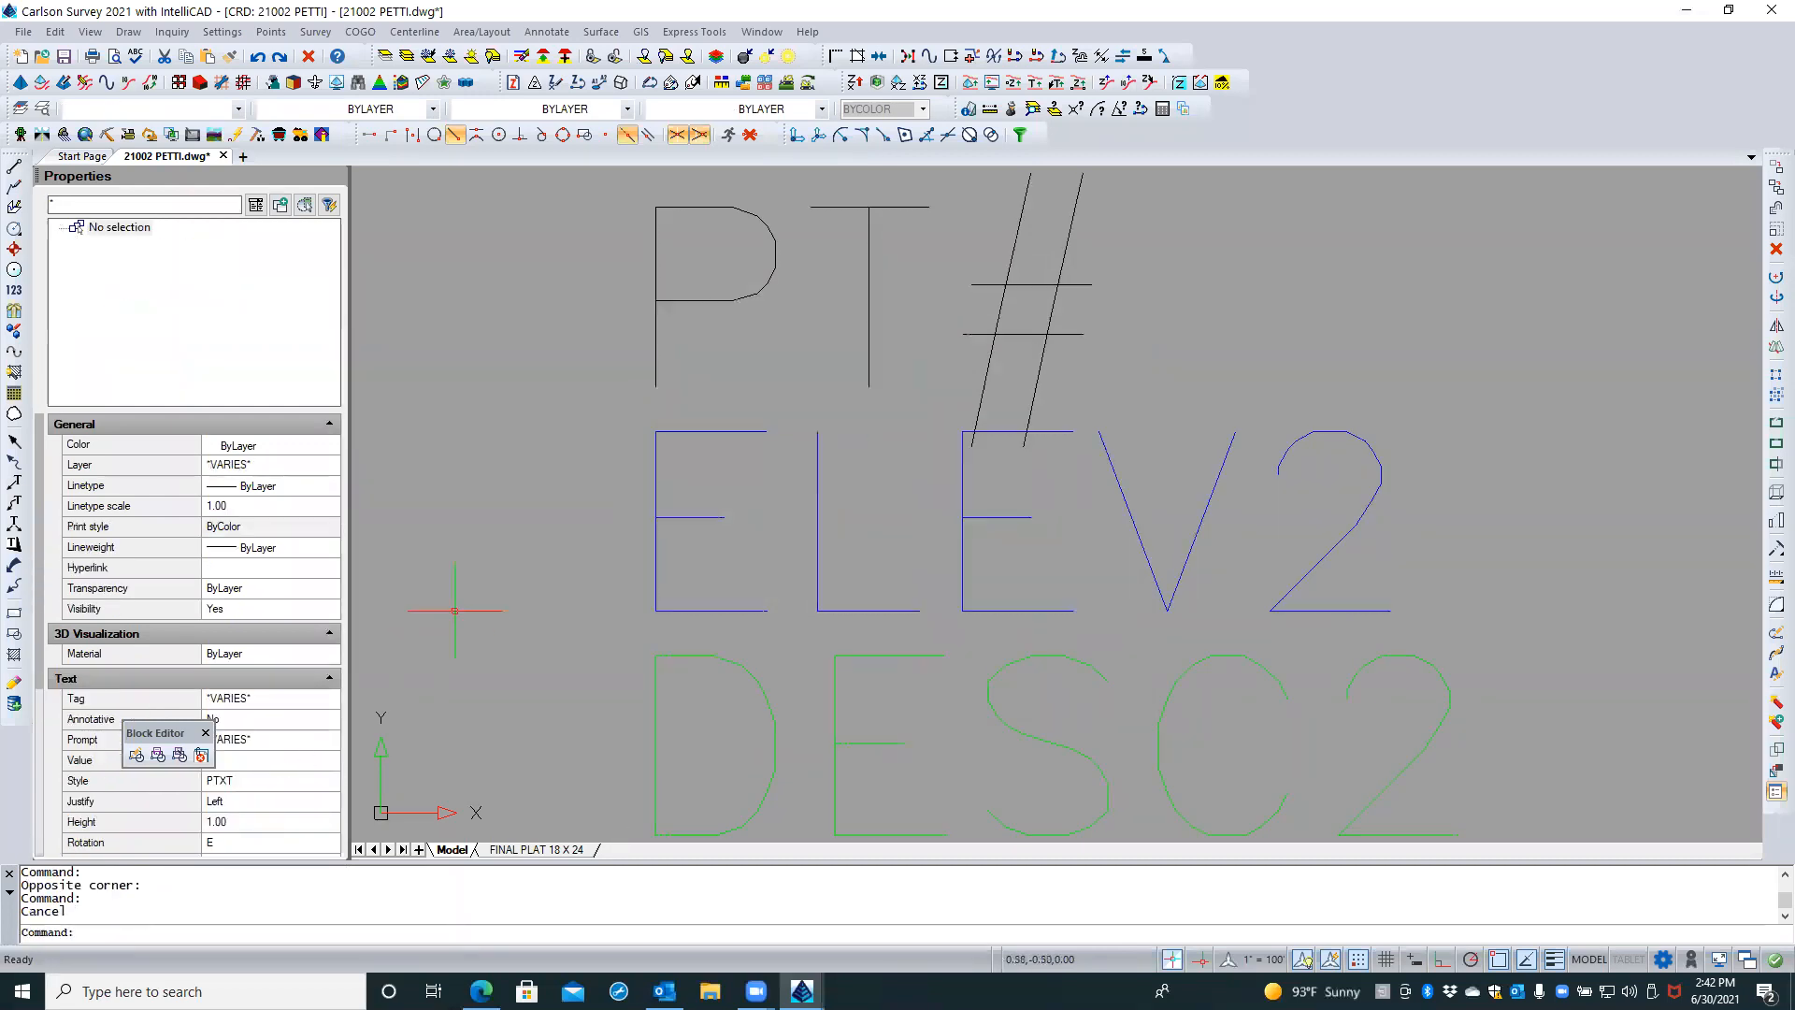
left_click(201, 755)
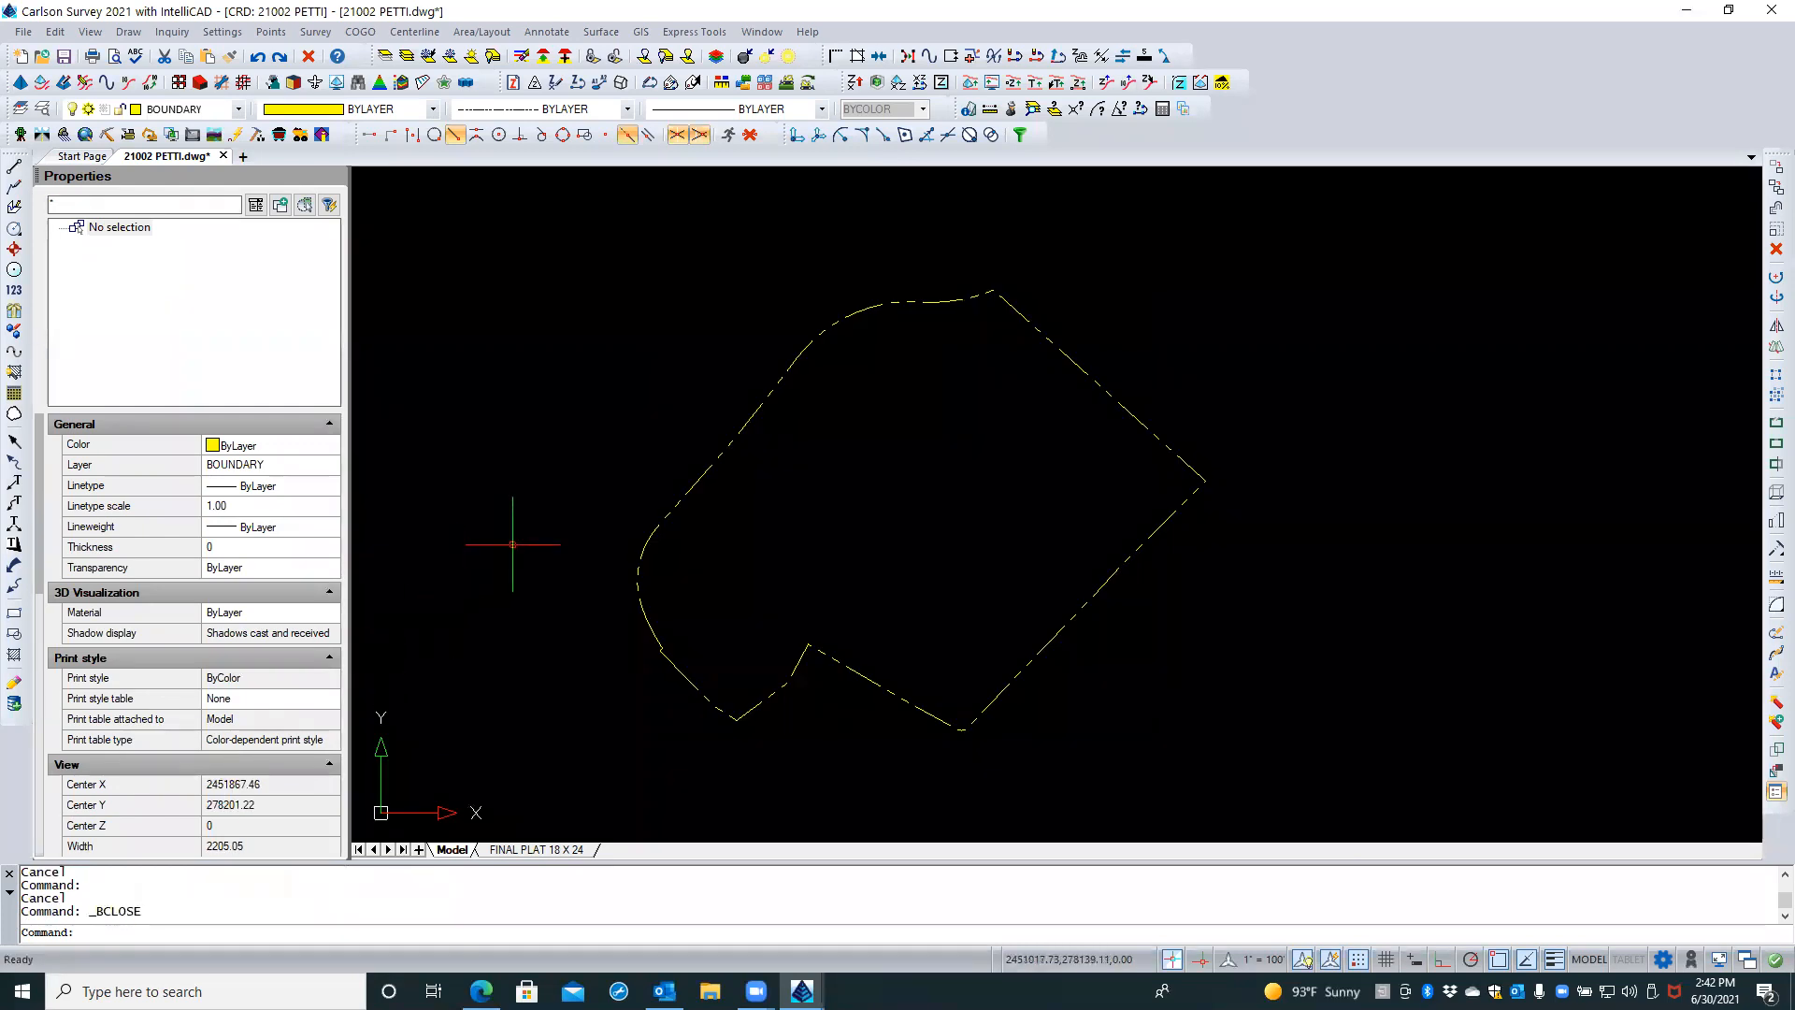
Review the scale and size settings in Drawing Setup and the Point Defaults, cancelling both dialogs without changes
left_click(266, 33)
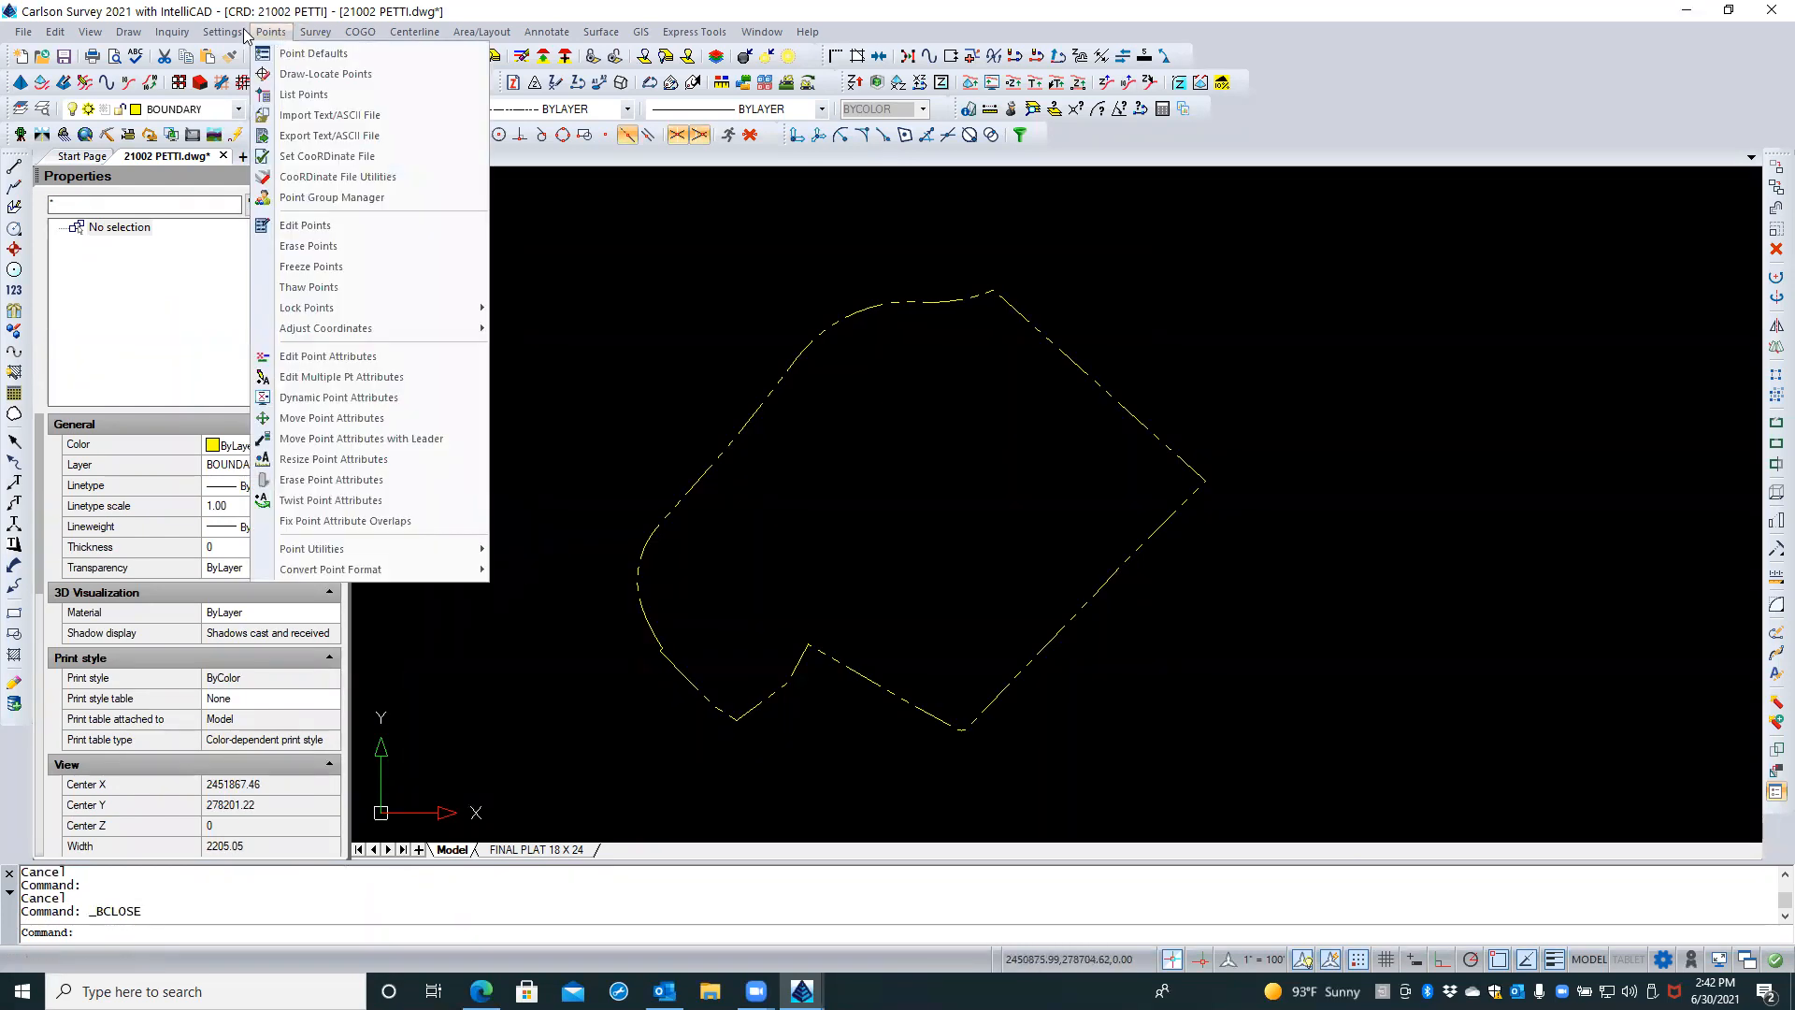
left_click(244, 53)
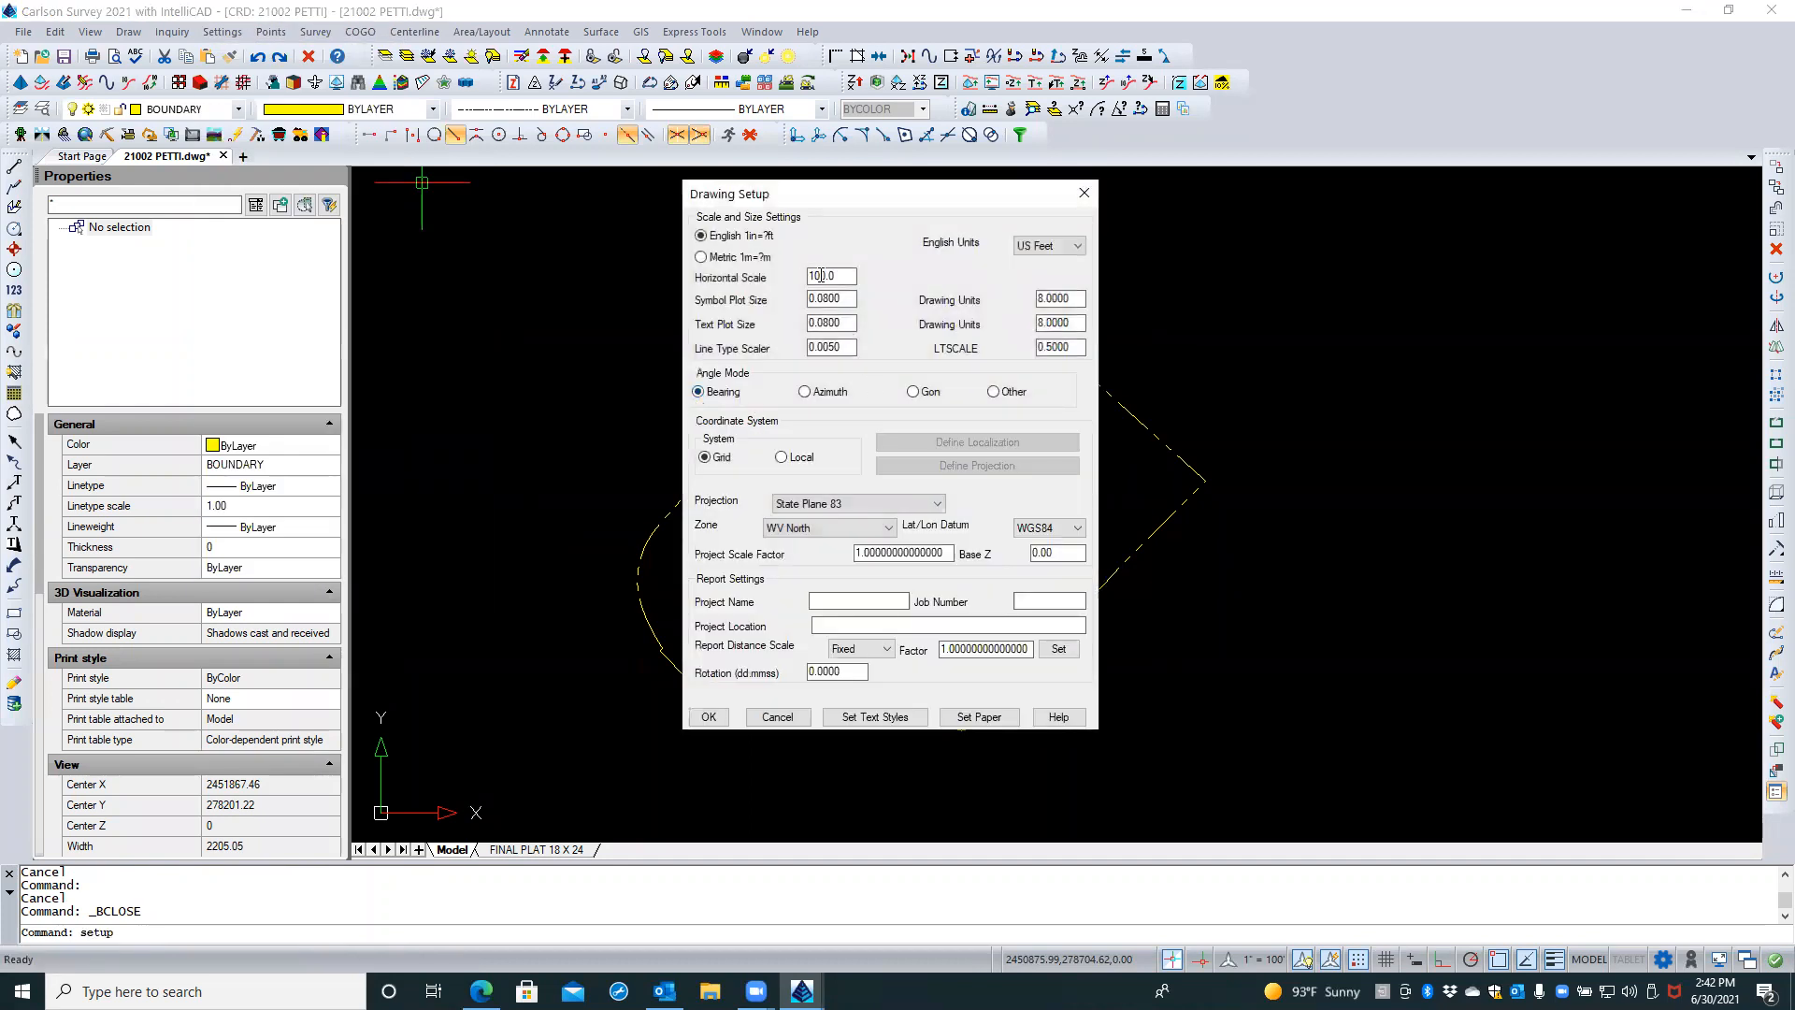
left_click(776, 718)
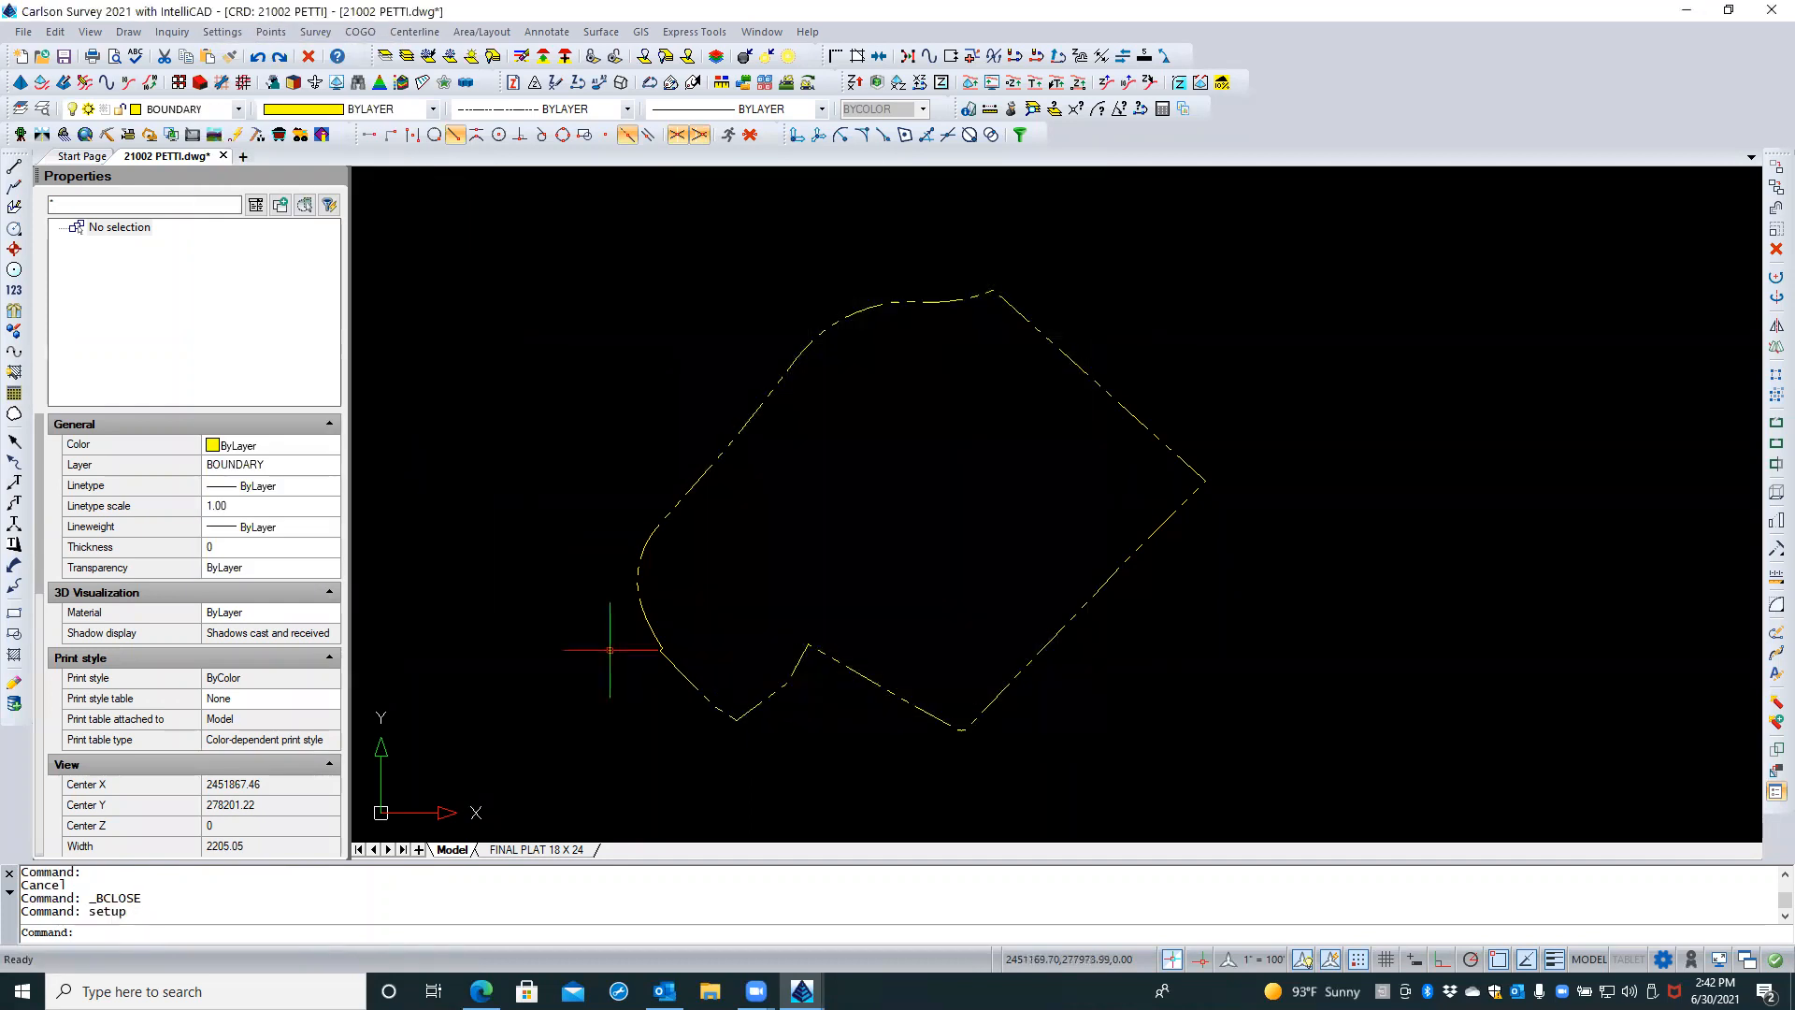
left_click(256, 35)
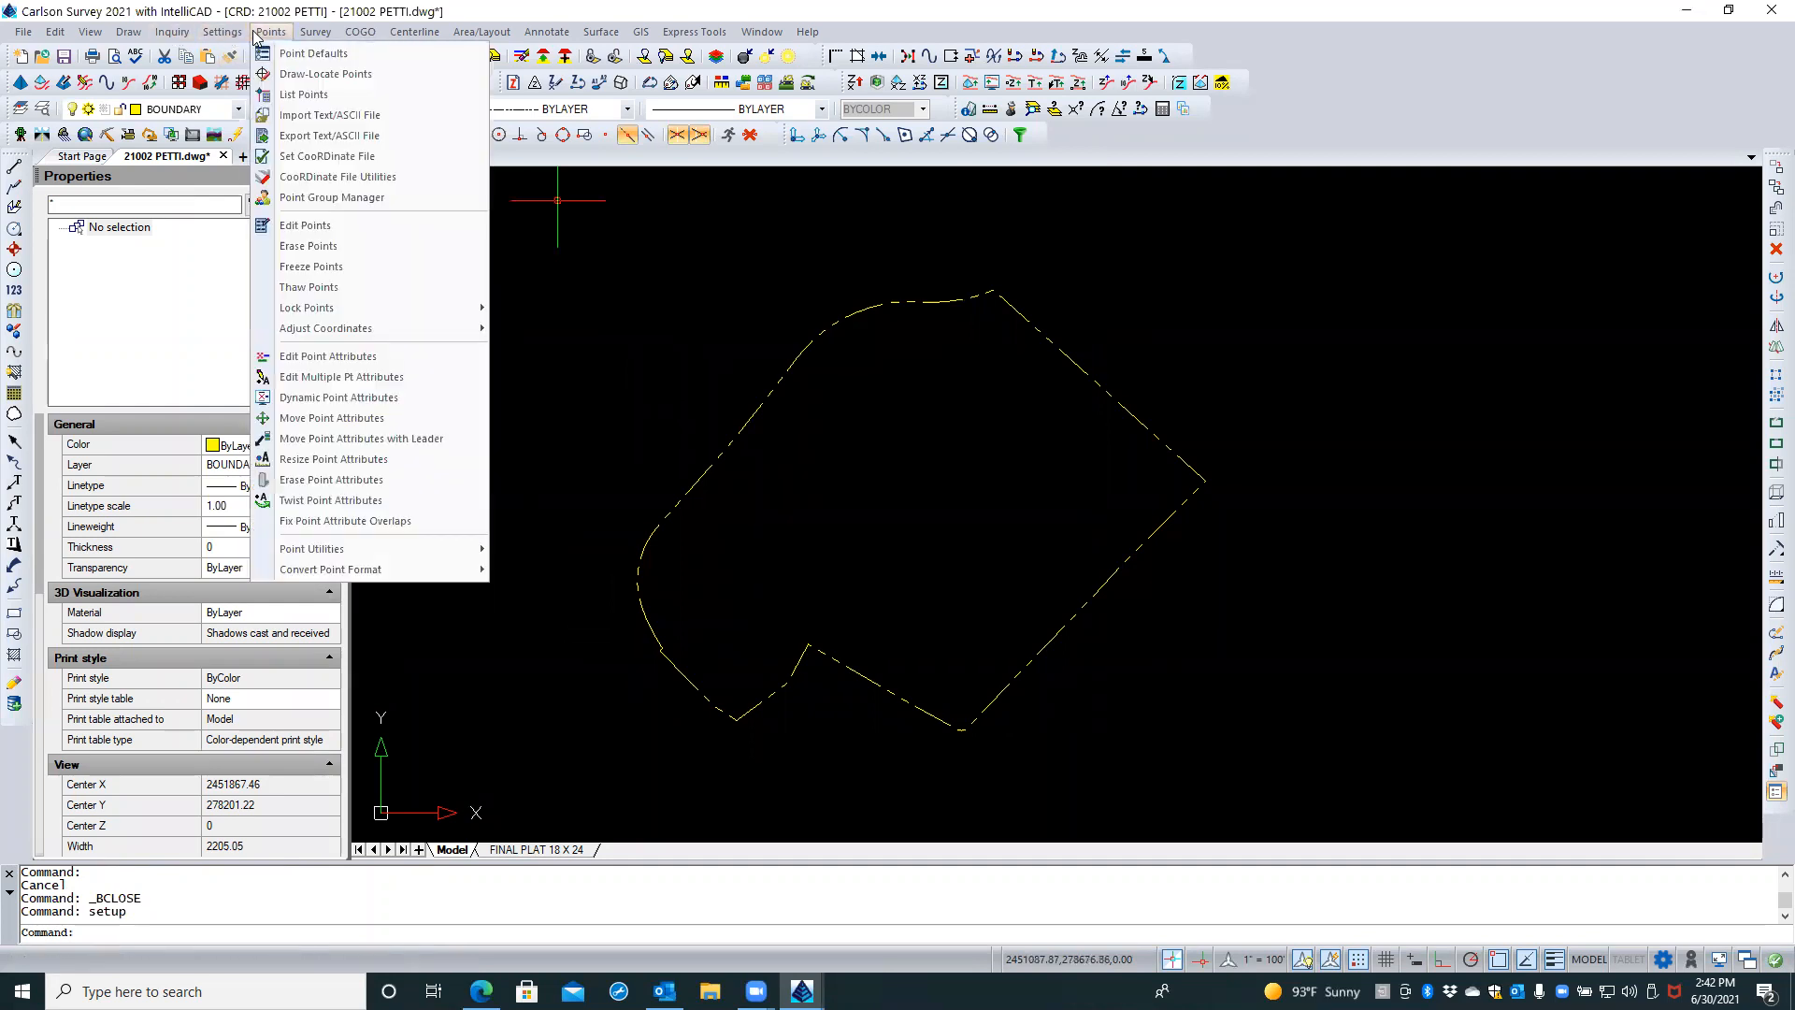
left_click(300, 54)
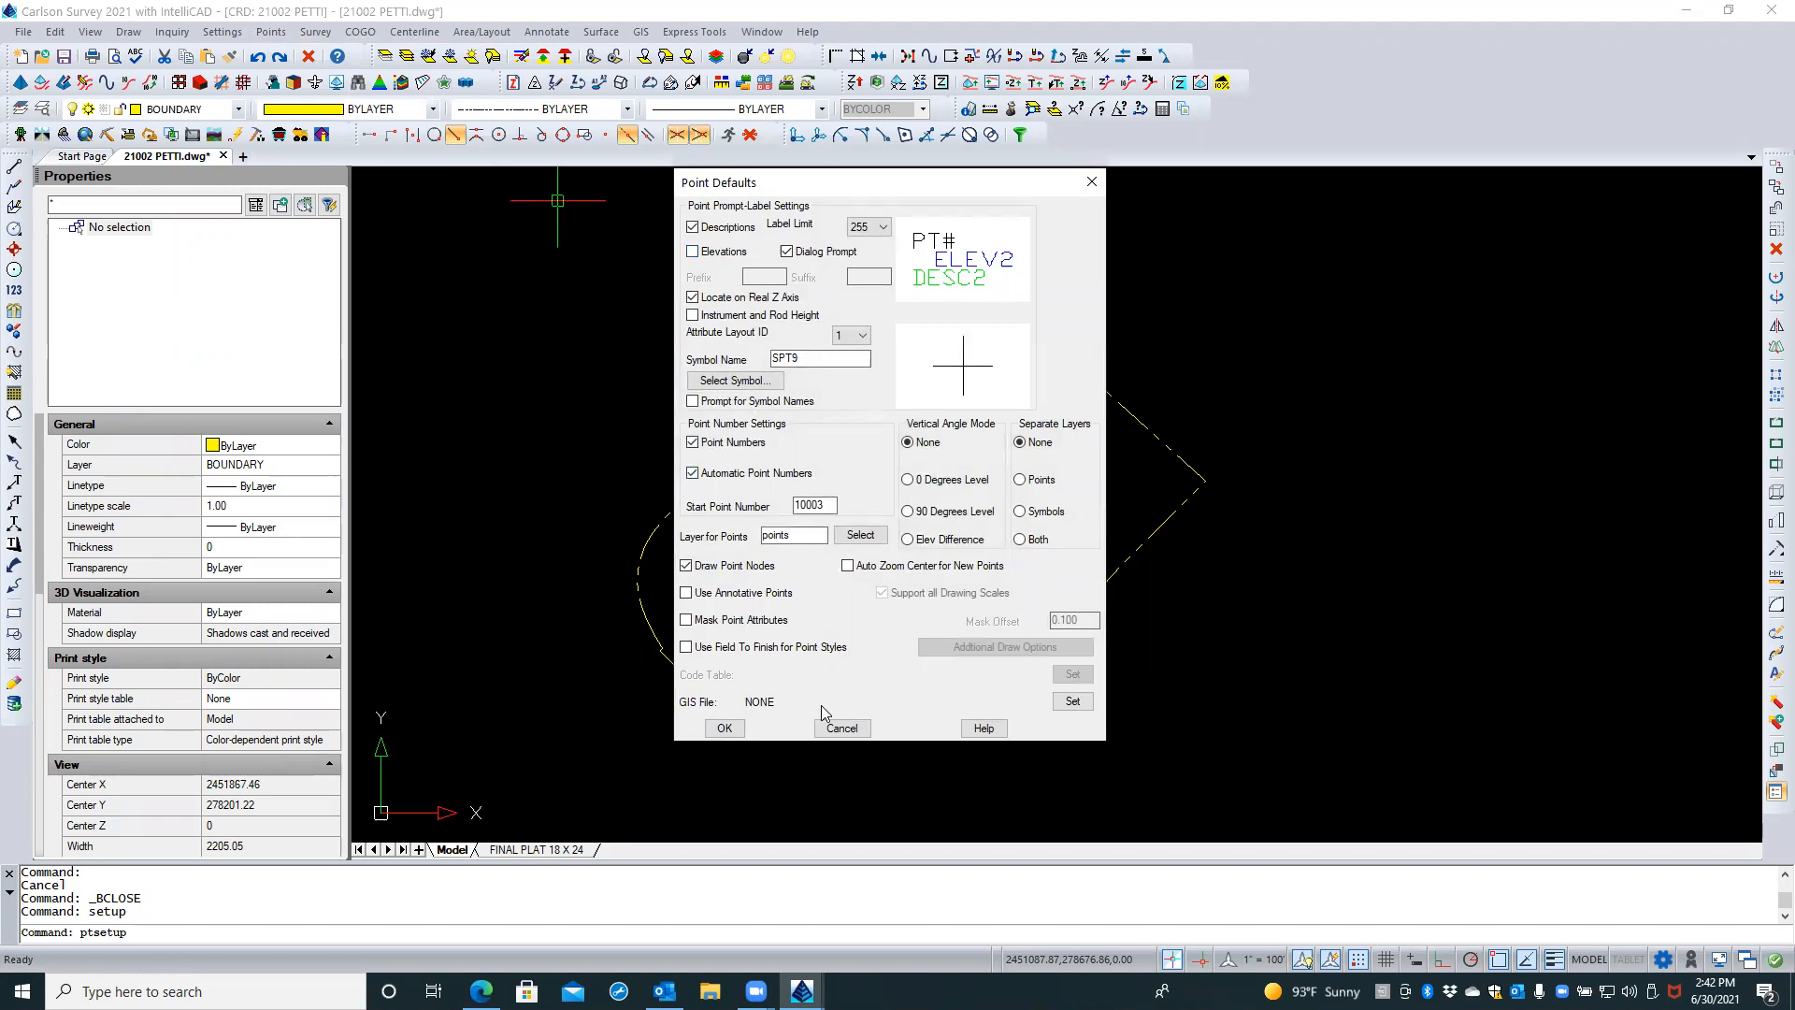
left_click(841, 728)
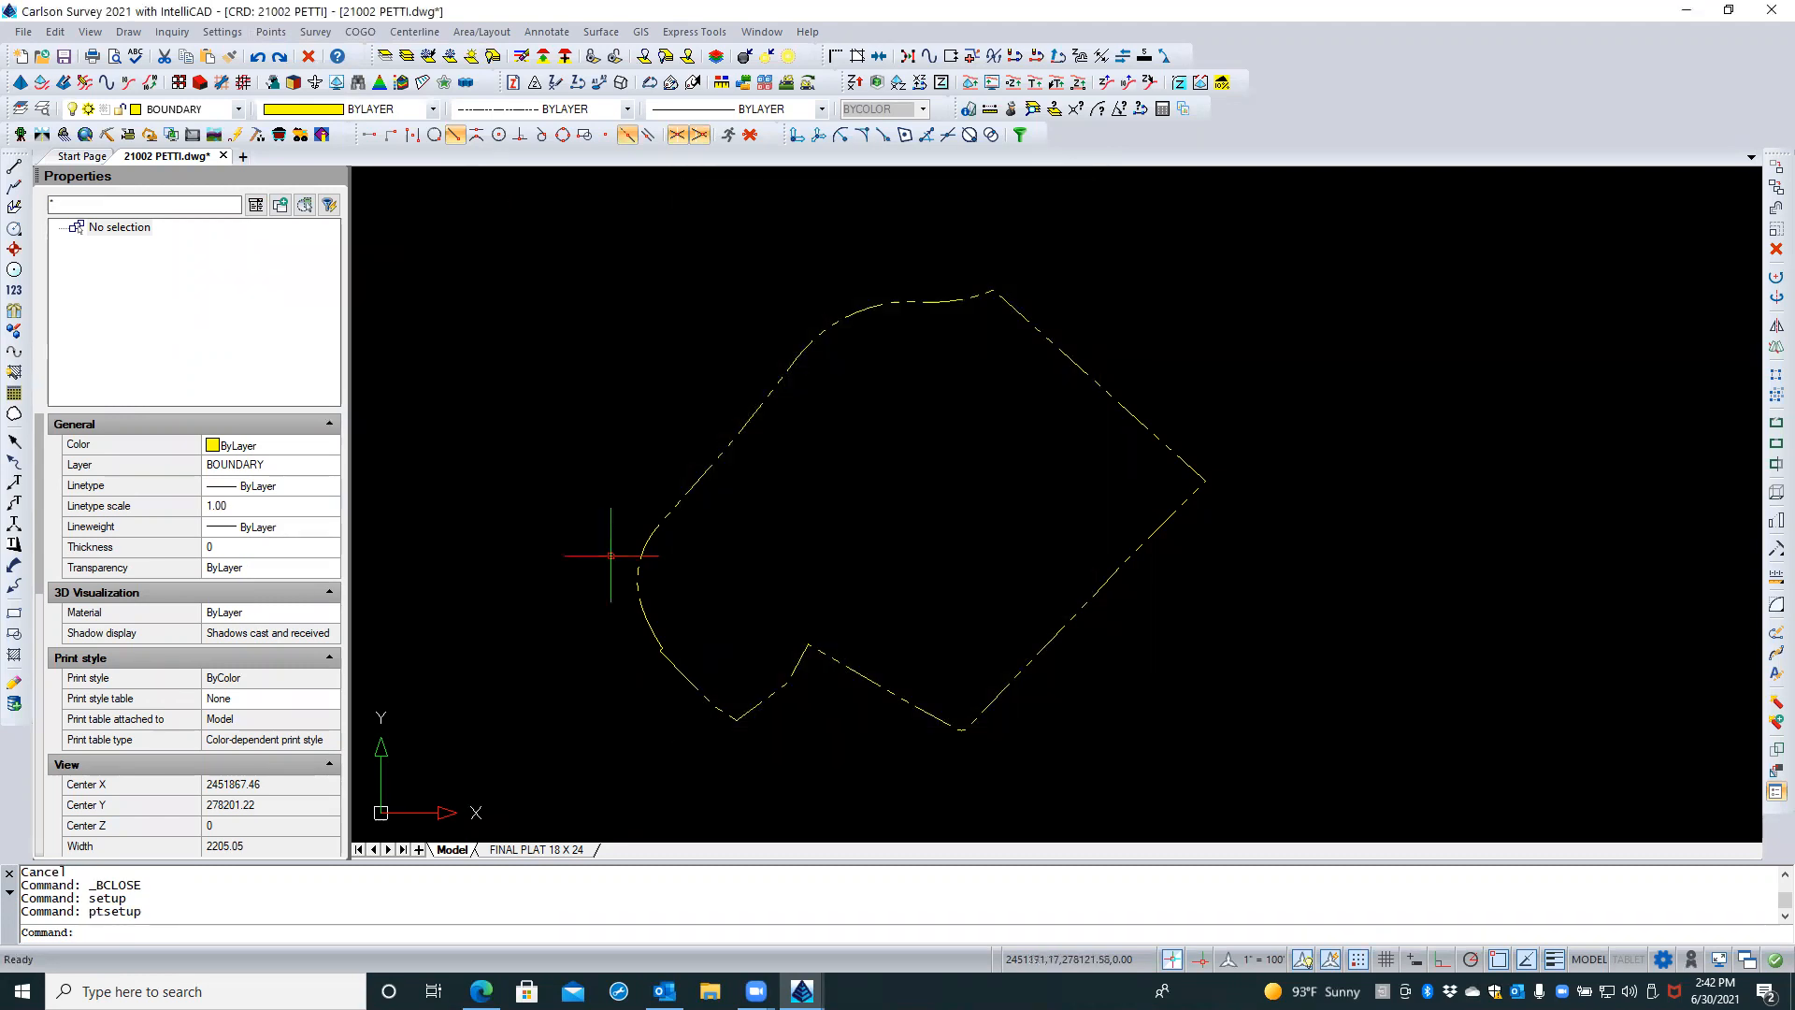
Draw all points from the coordinate file with Draw-Locate Points, using the SPT9 symbol and the points layer
left_click(272, 31)
left_click(312, 79)
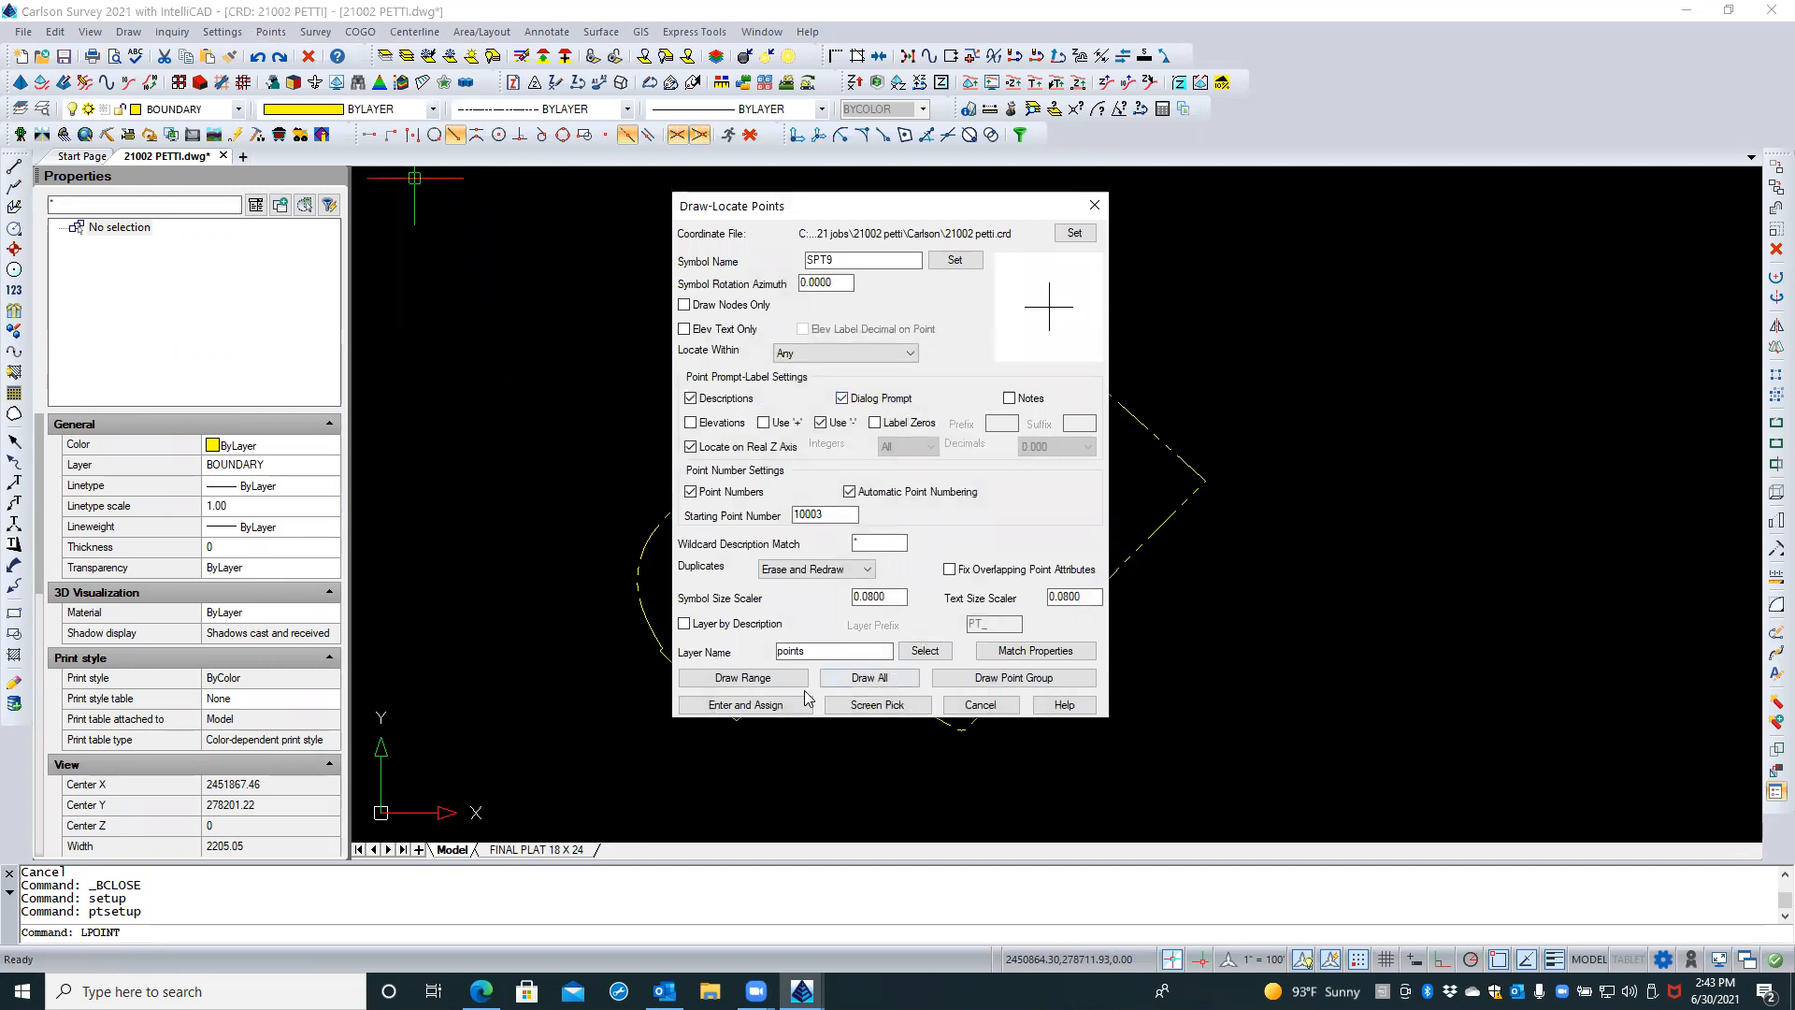
left_click(857, 679)
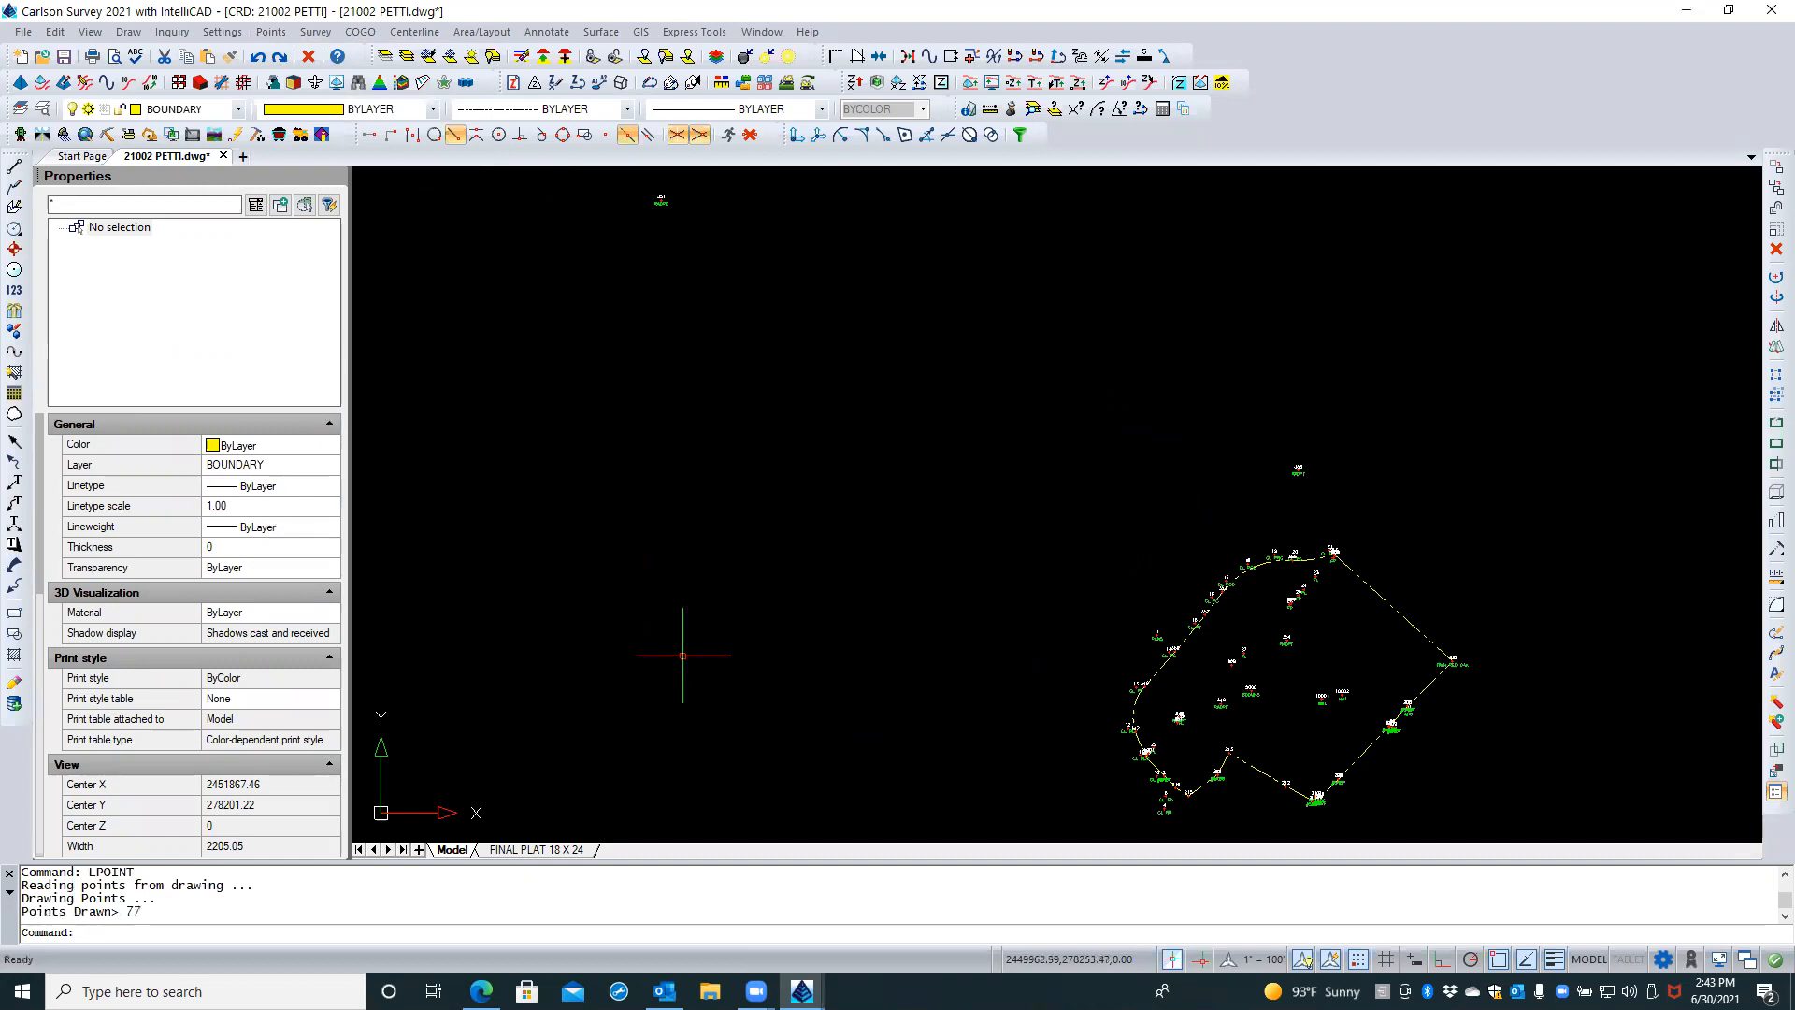
Examine the label sizes of the redrawn points across the site, including test points 10001 and 10002
scroll(1285, 743, "up", 5)
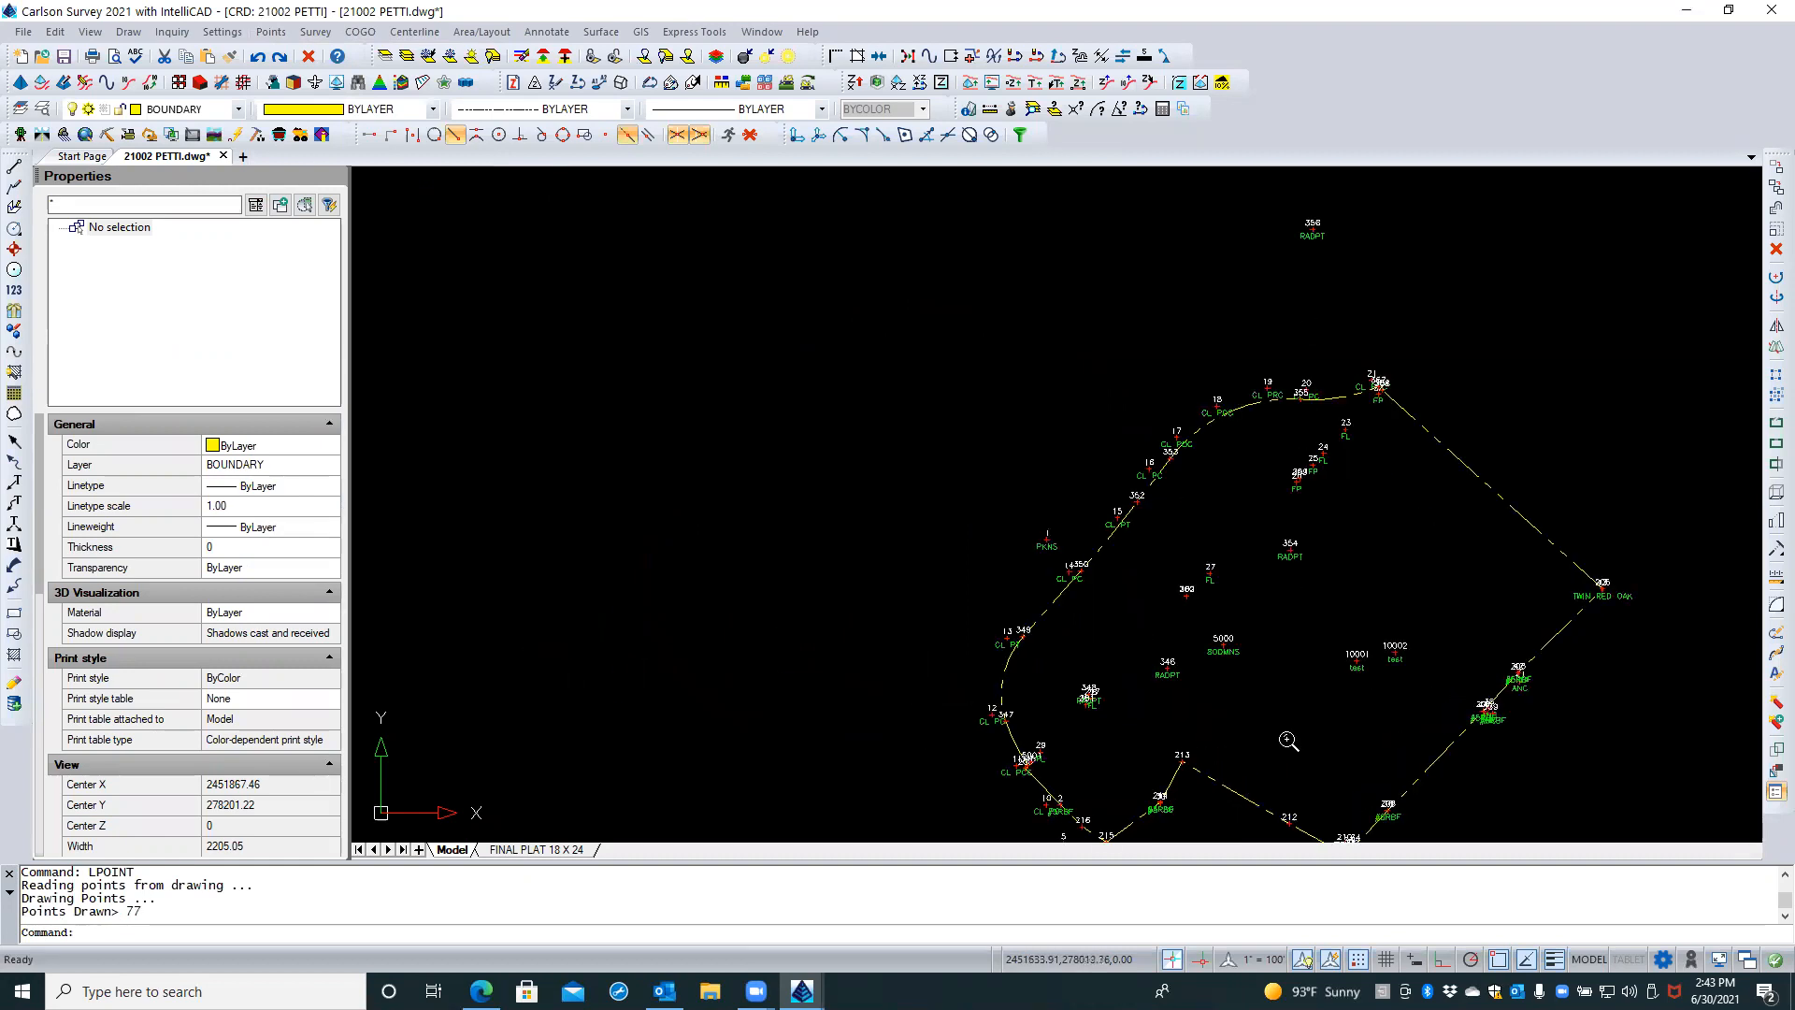
middle_click_drag(1286, 731, 963, 609)
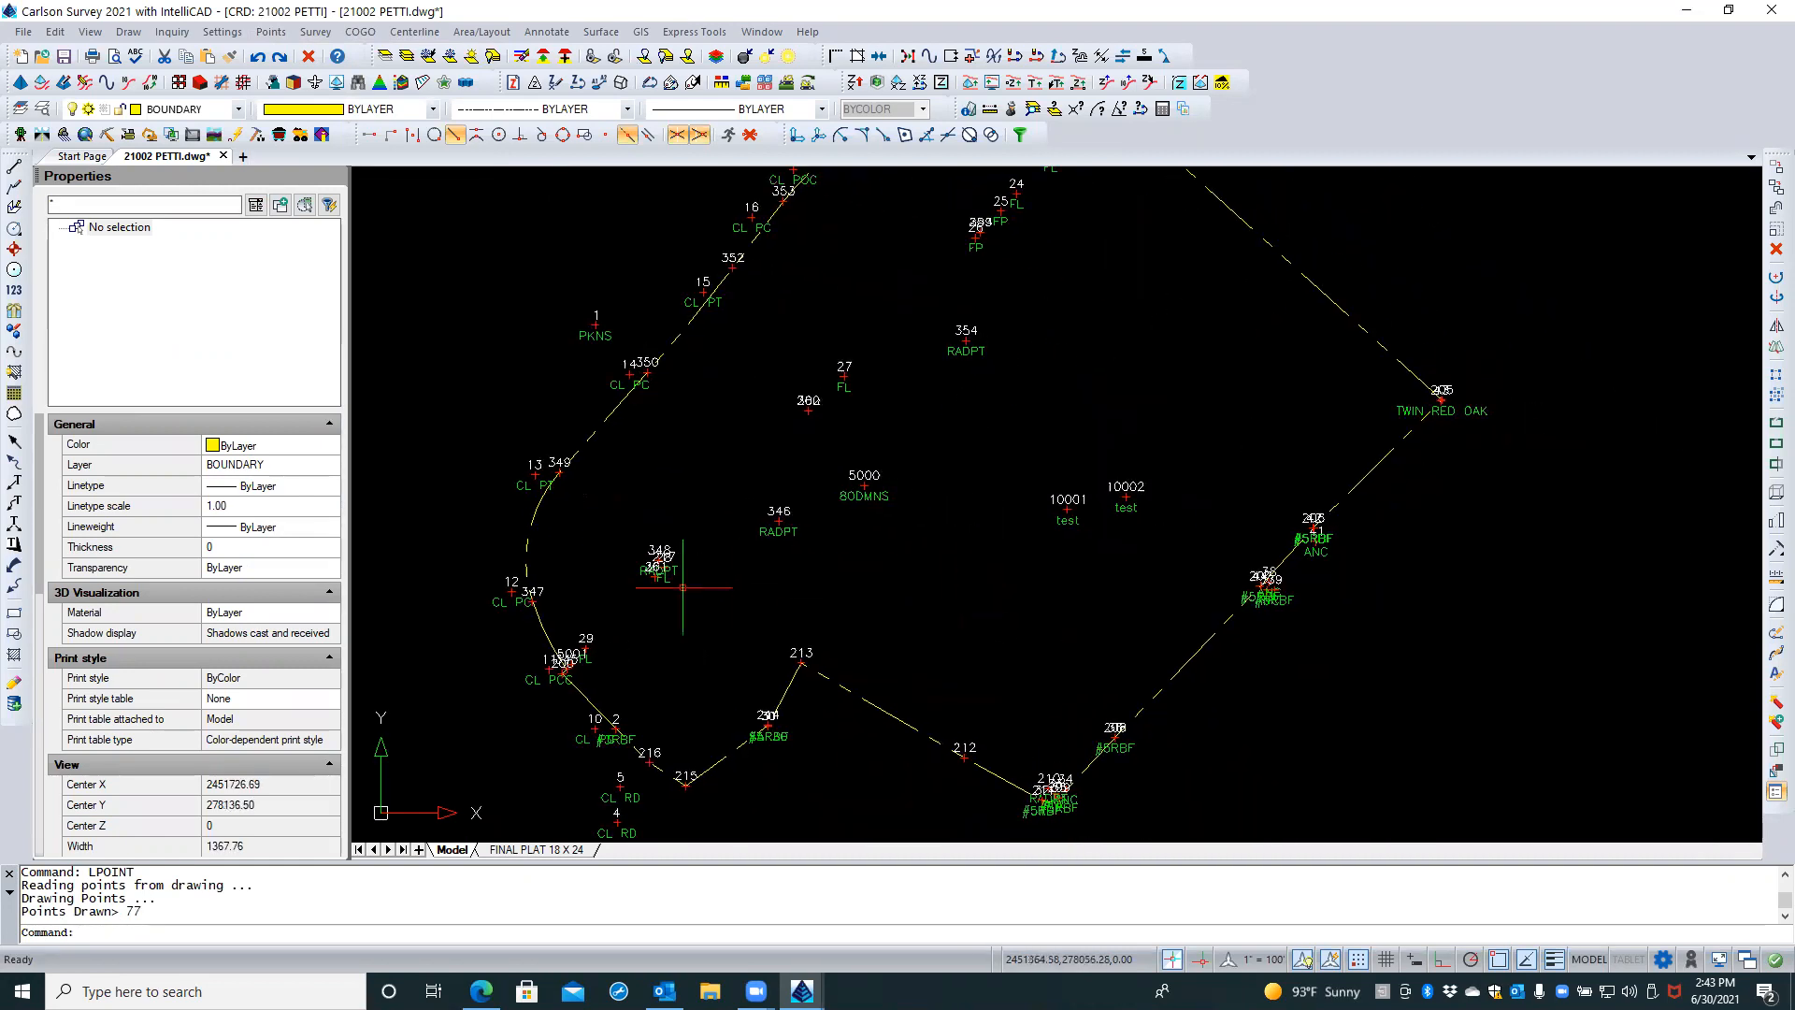
scroll(683, 589, "up", 3)
scroll(682, 587, "up", 1)
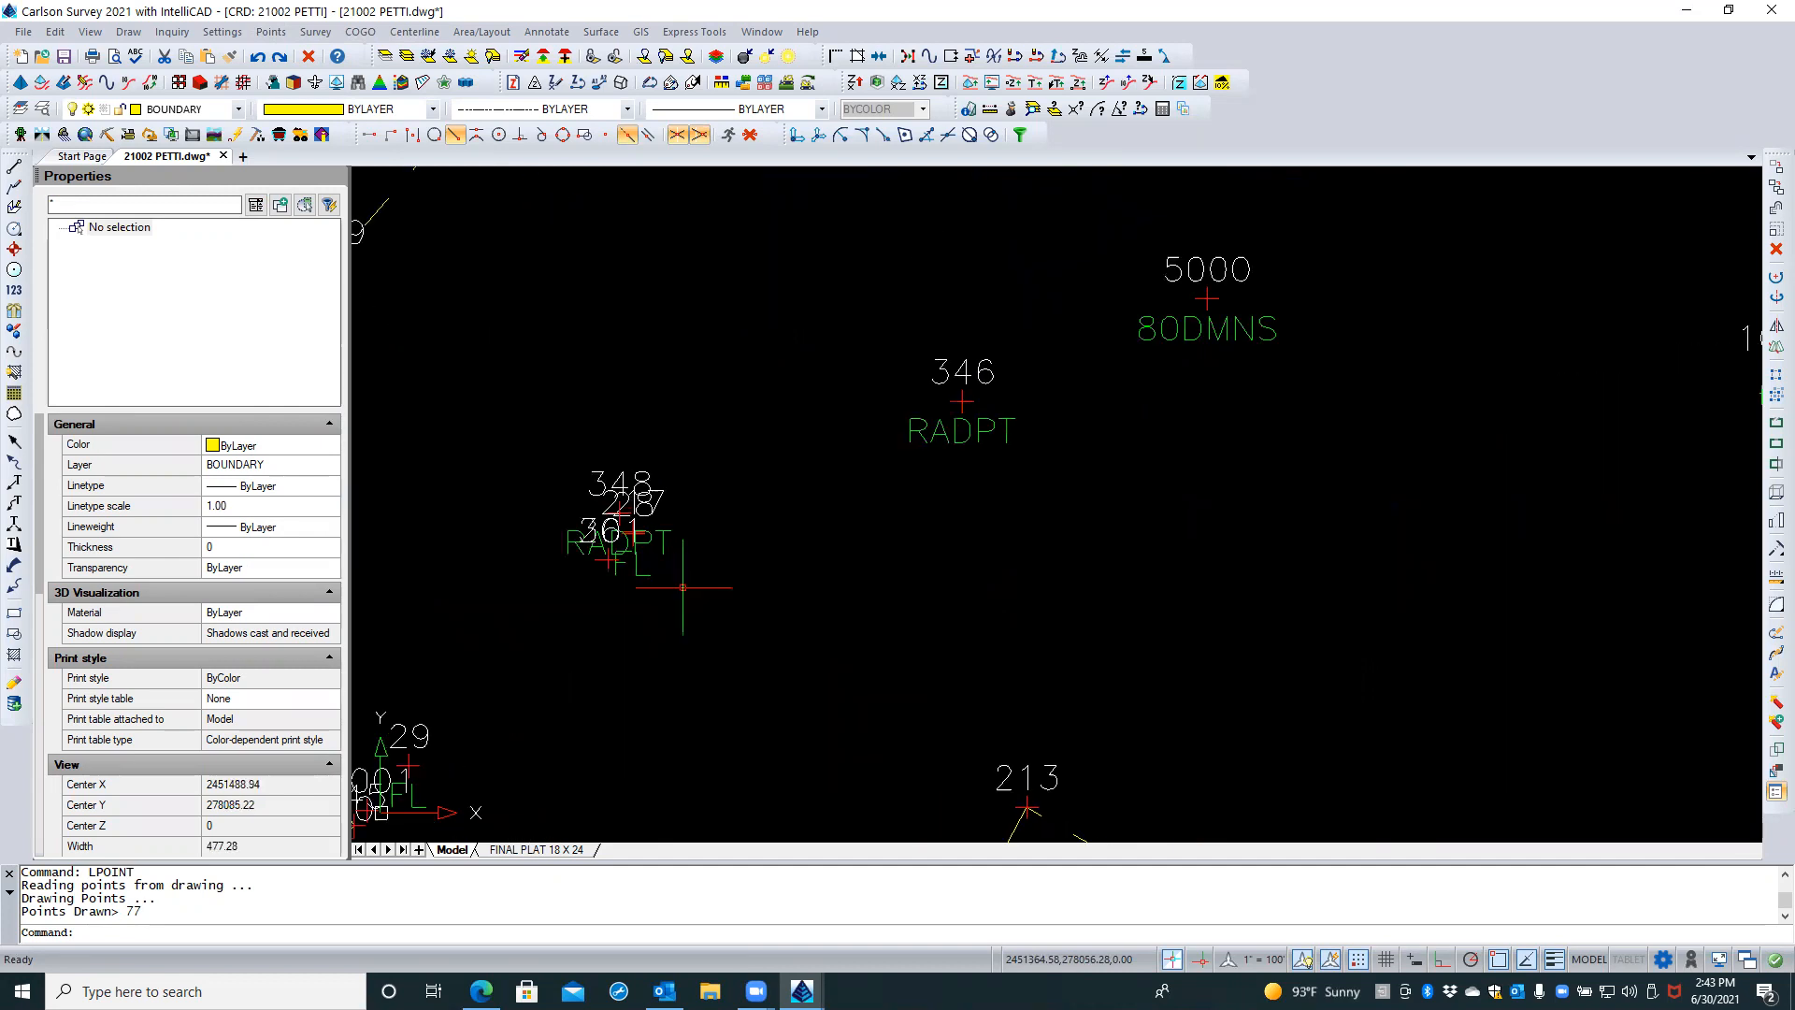
scroll(680, 587, "down", 3)
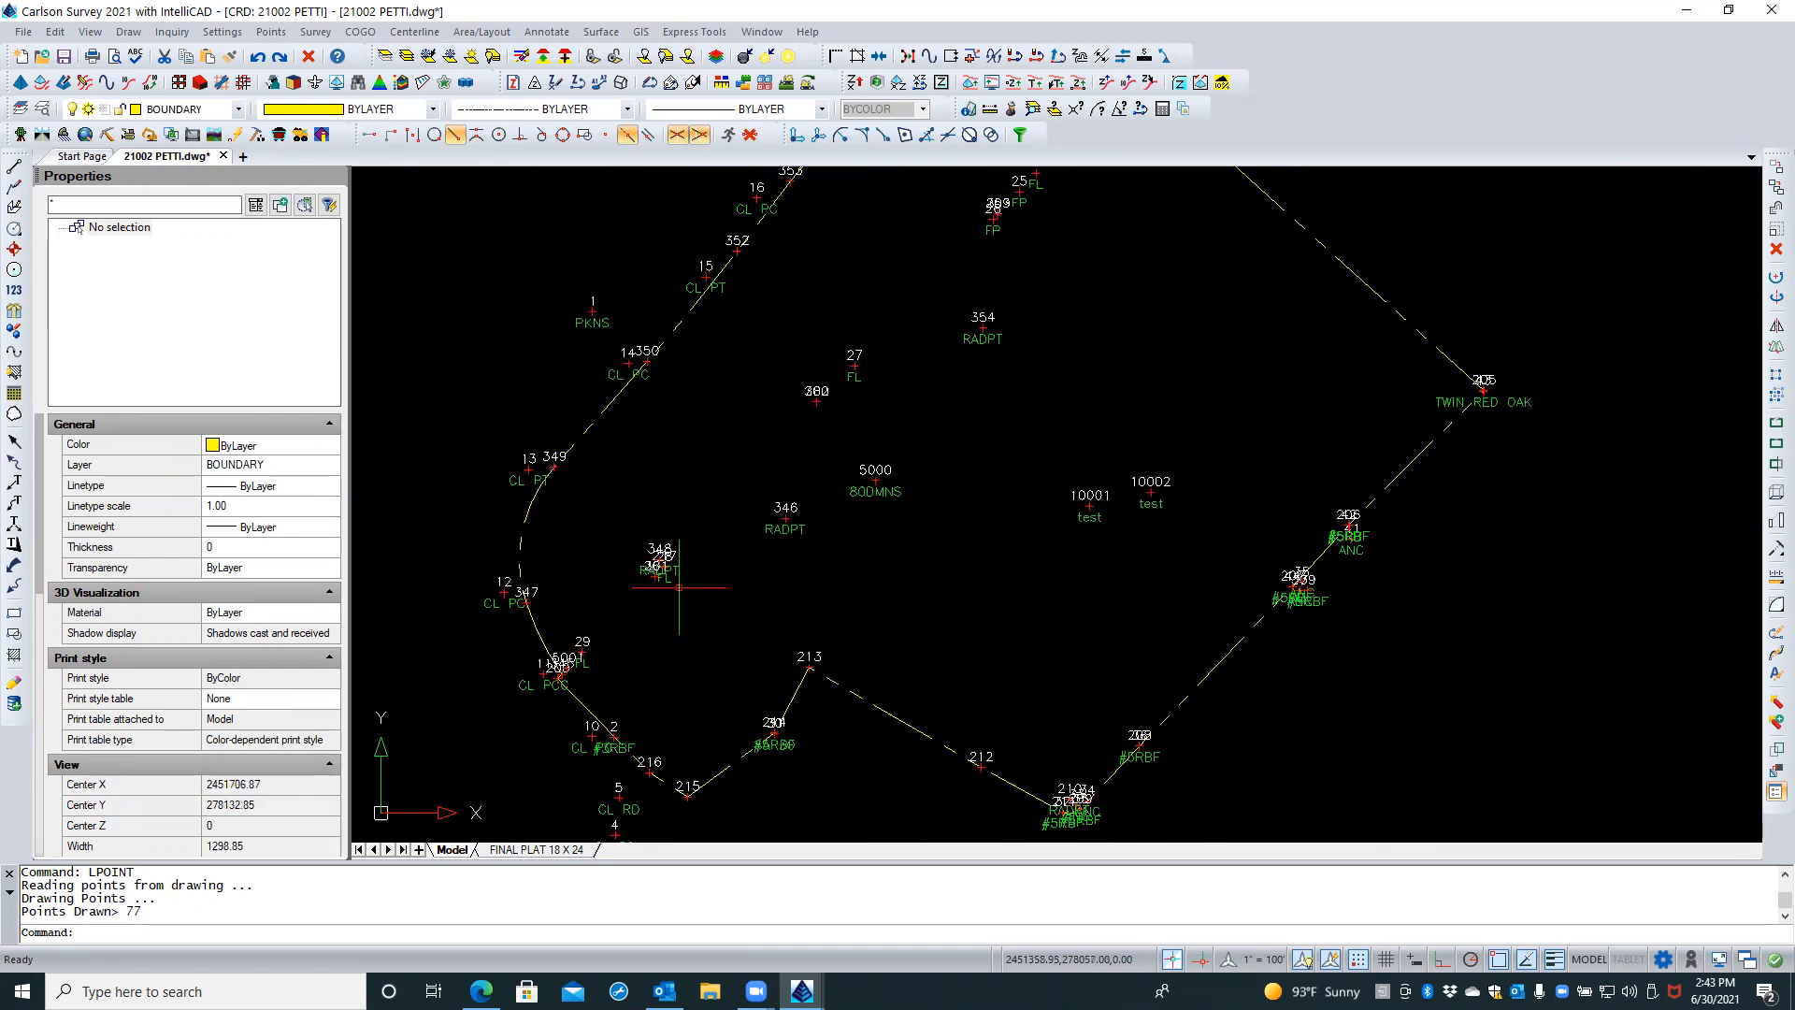
scroll(680, 589, "down", 2)
scroll(1190, 508, "up", 3)
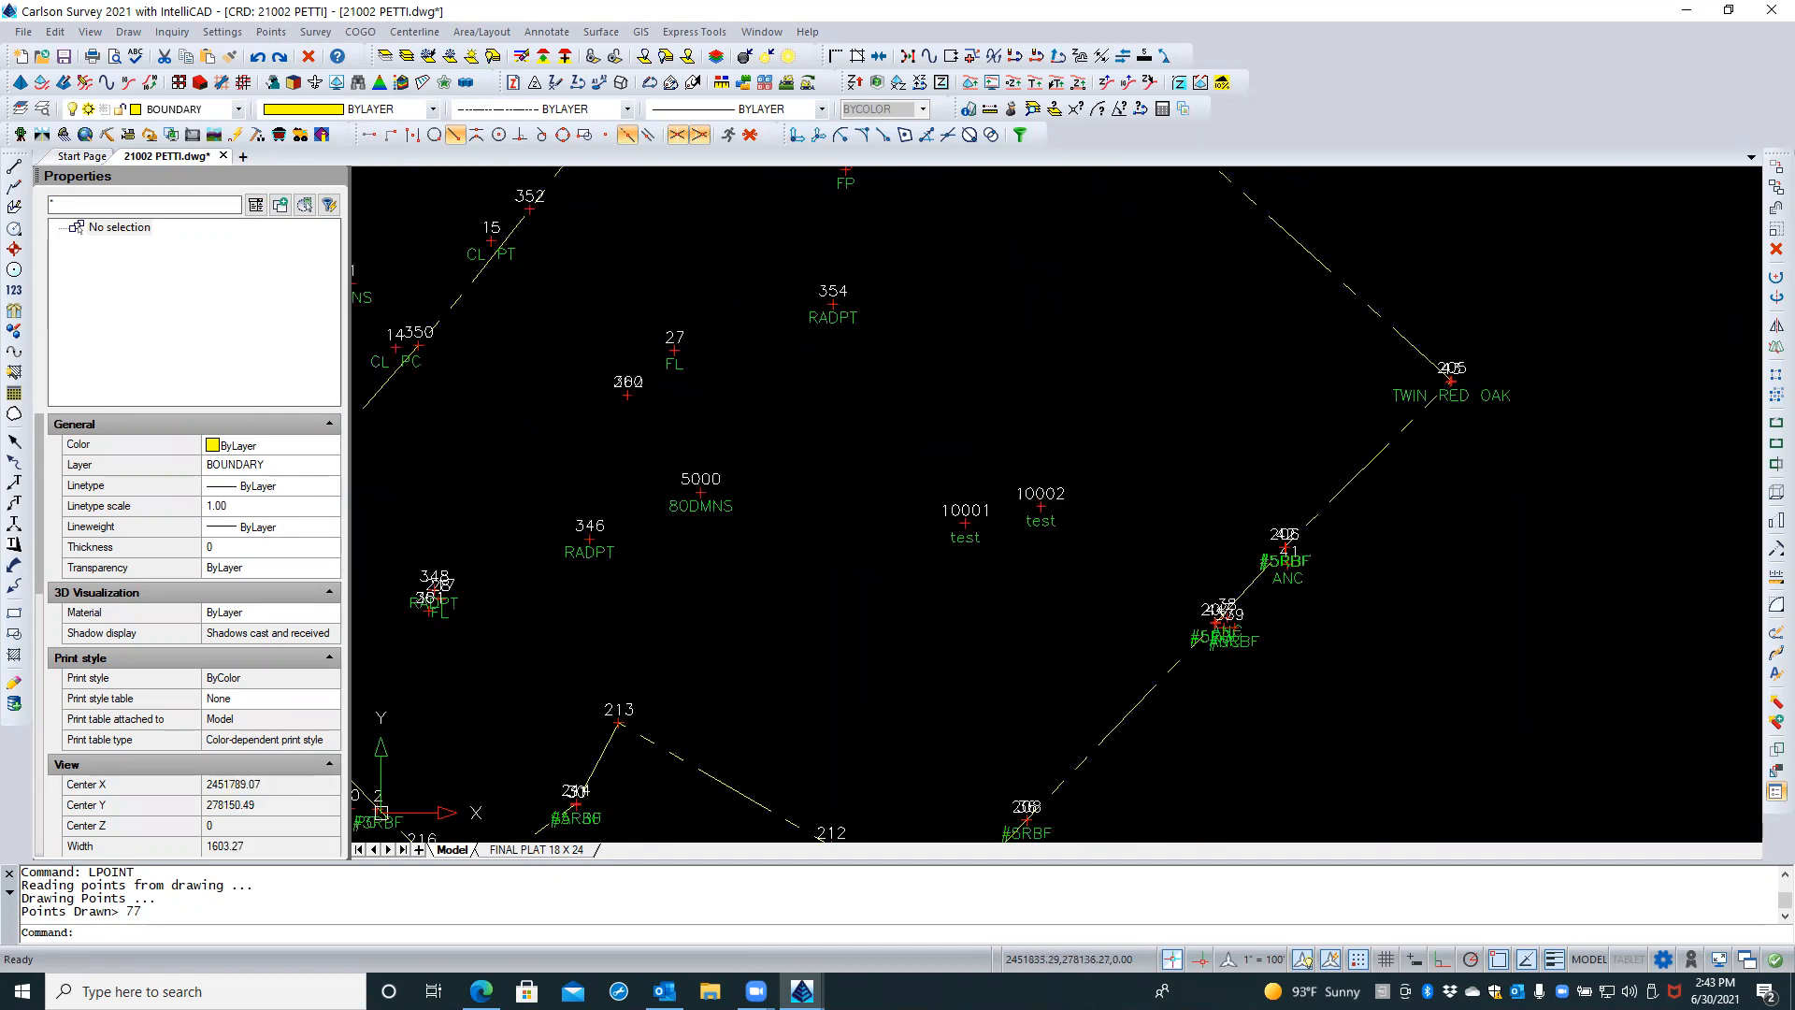
scroll(1097, 515, "up", 1)
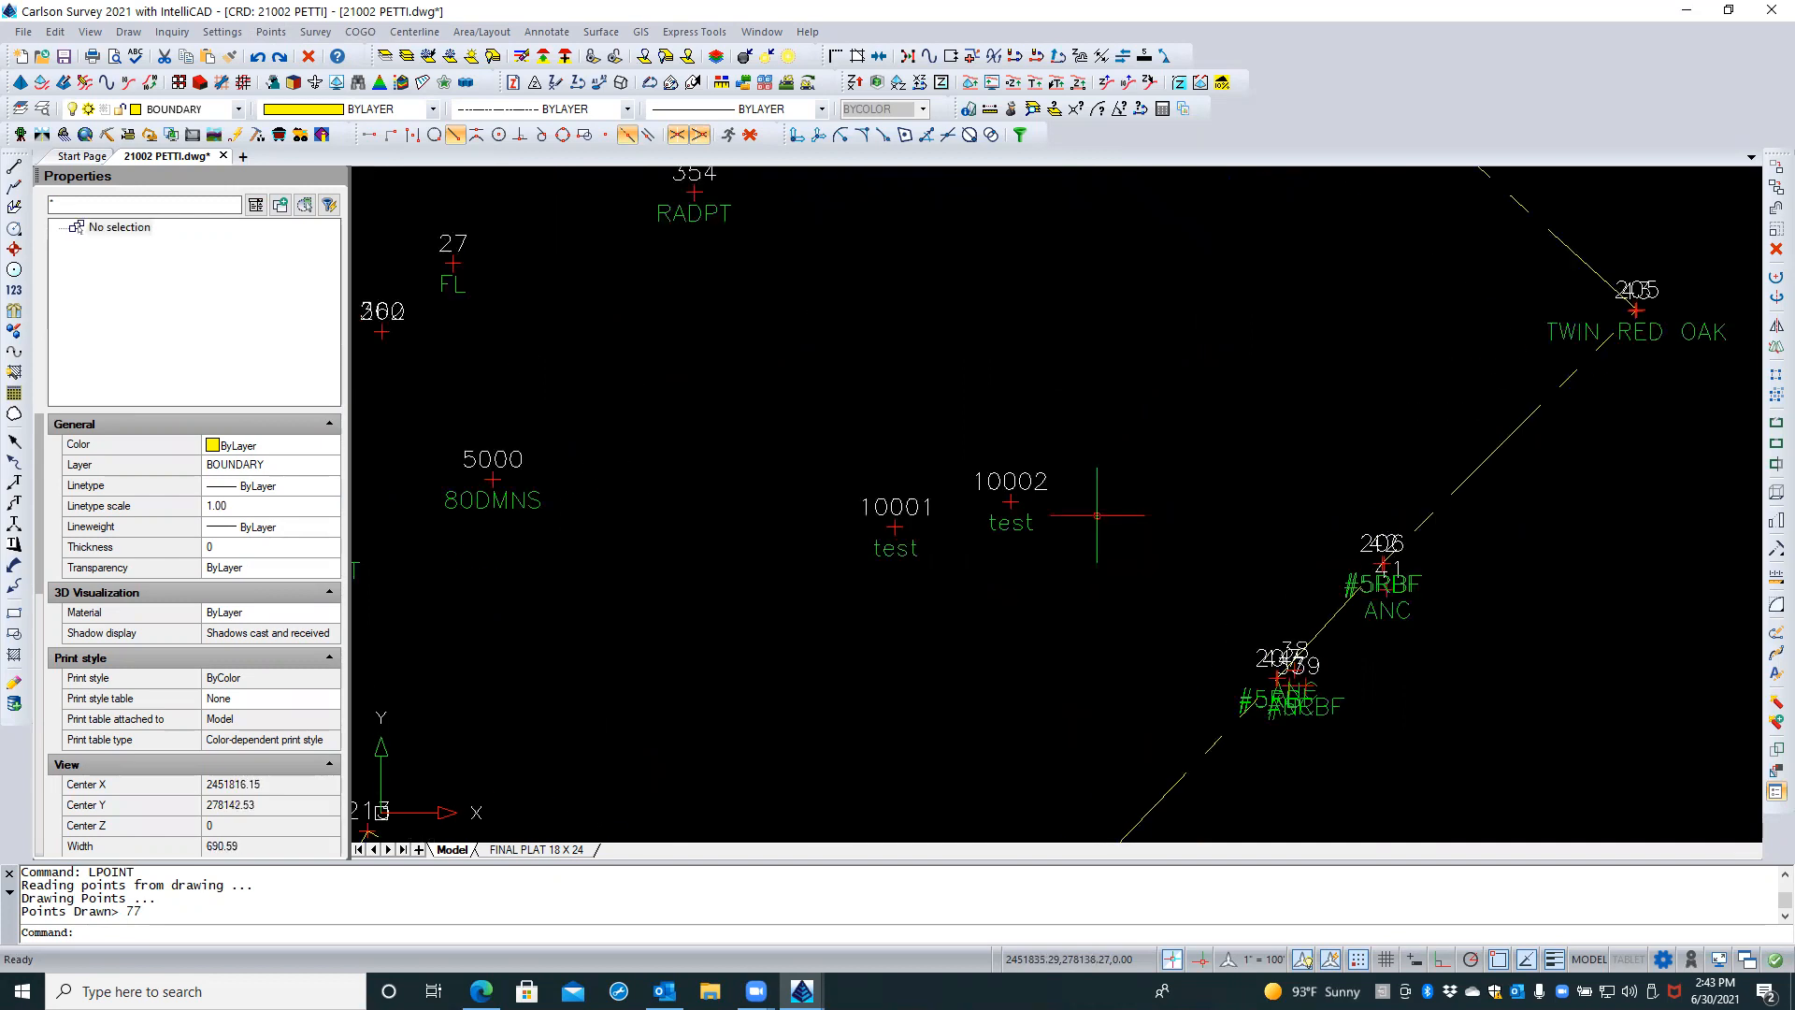
Erase test points 10001 and 10002 by screen selection, removing both symbols and attributes and deleting them from the coordinate file
left_click(270, 32)
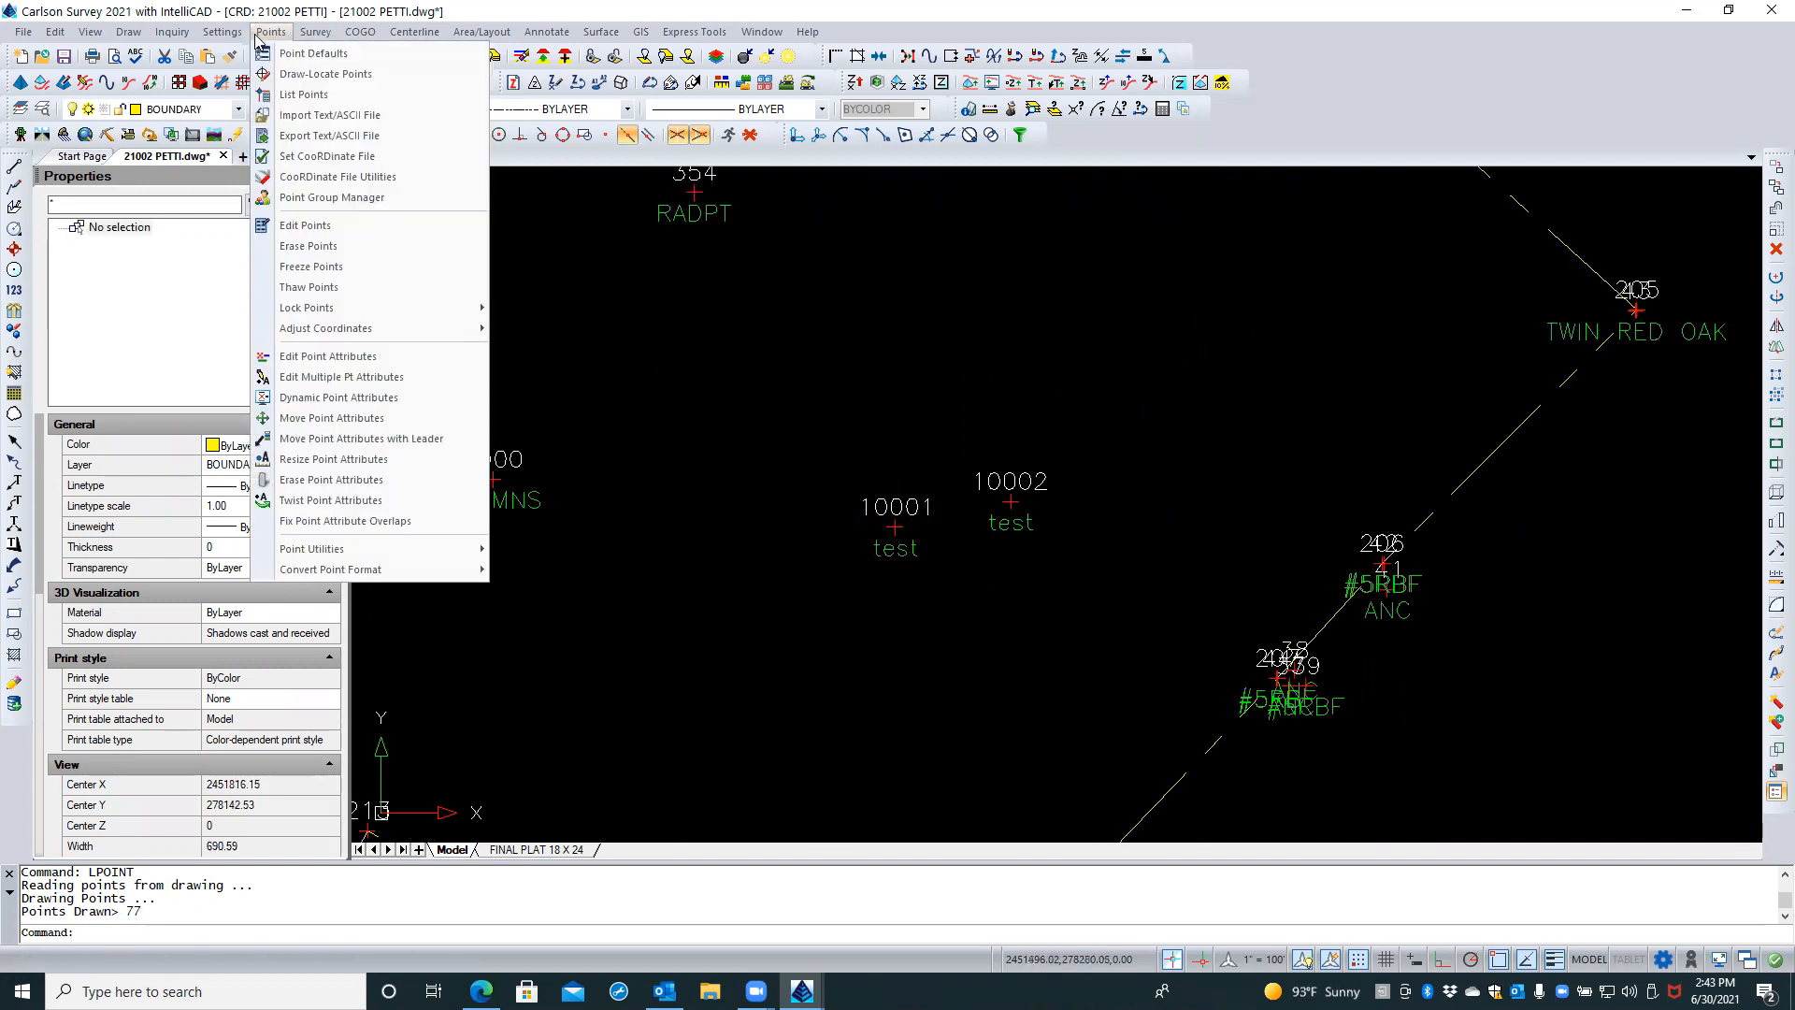
left_click(354, 244)
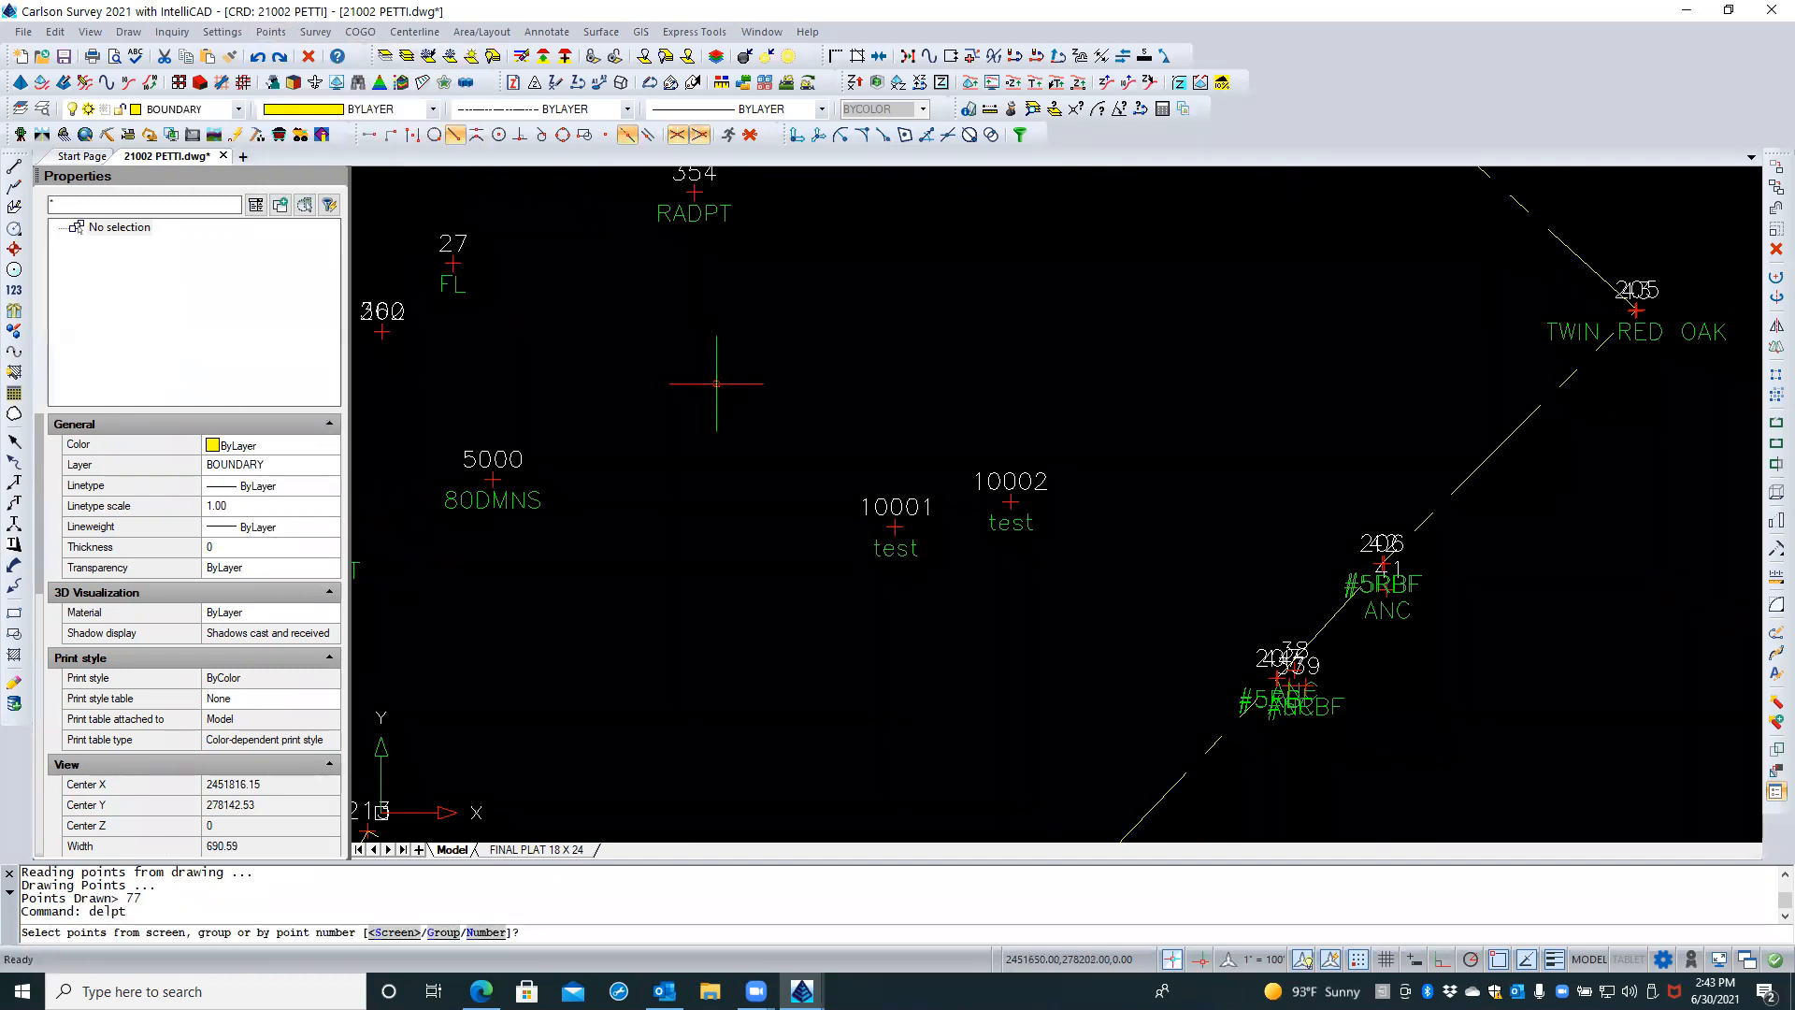
type("s")
key("Return")
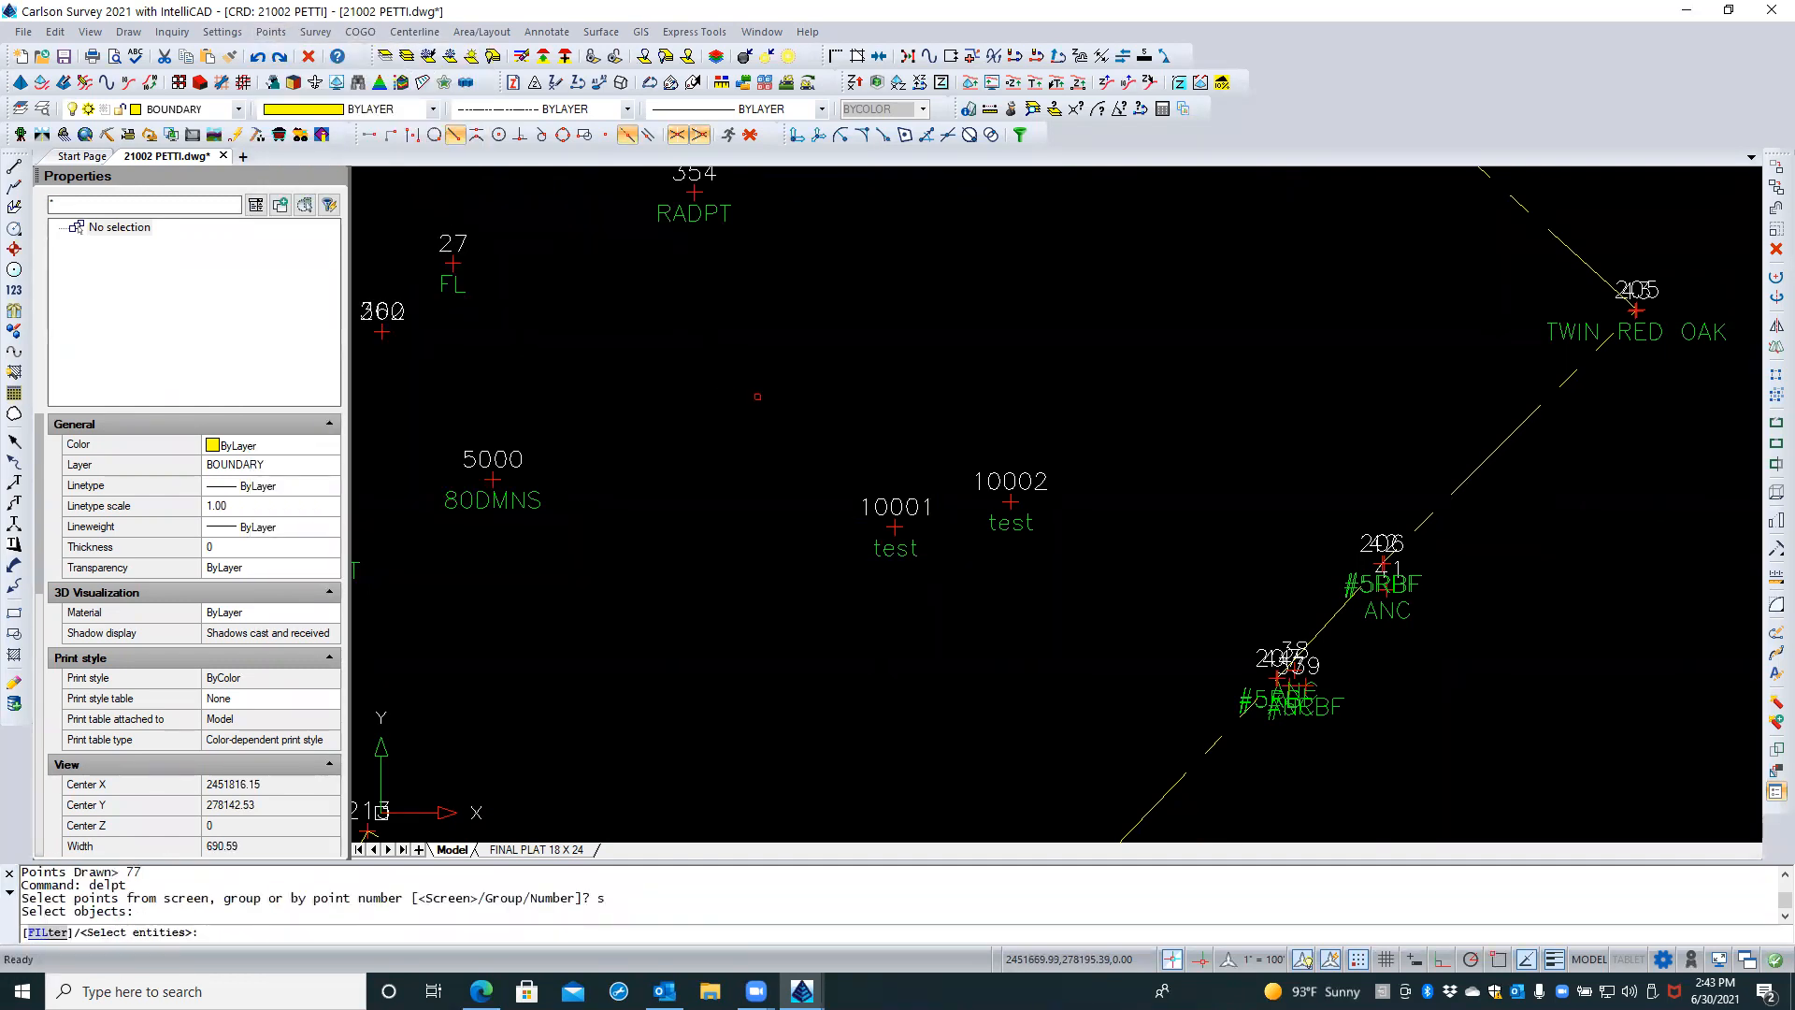
left_click(1088, 432)
left_click(766, 671)
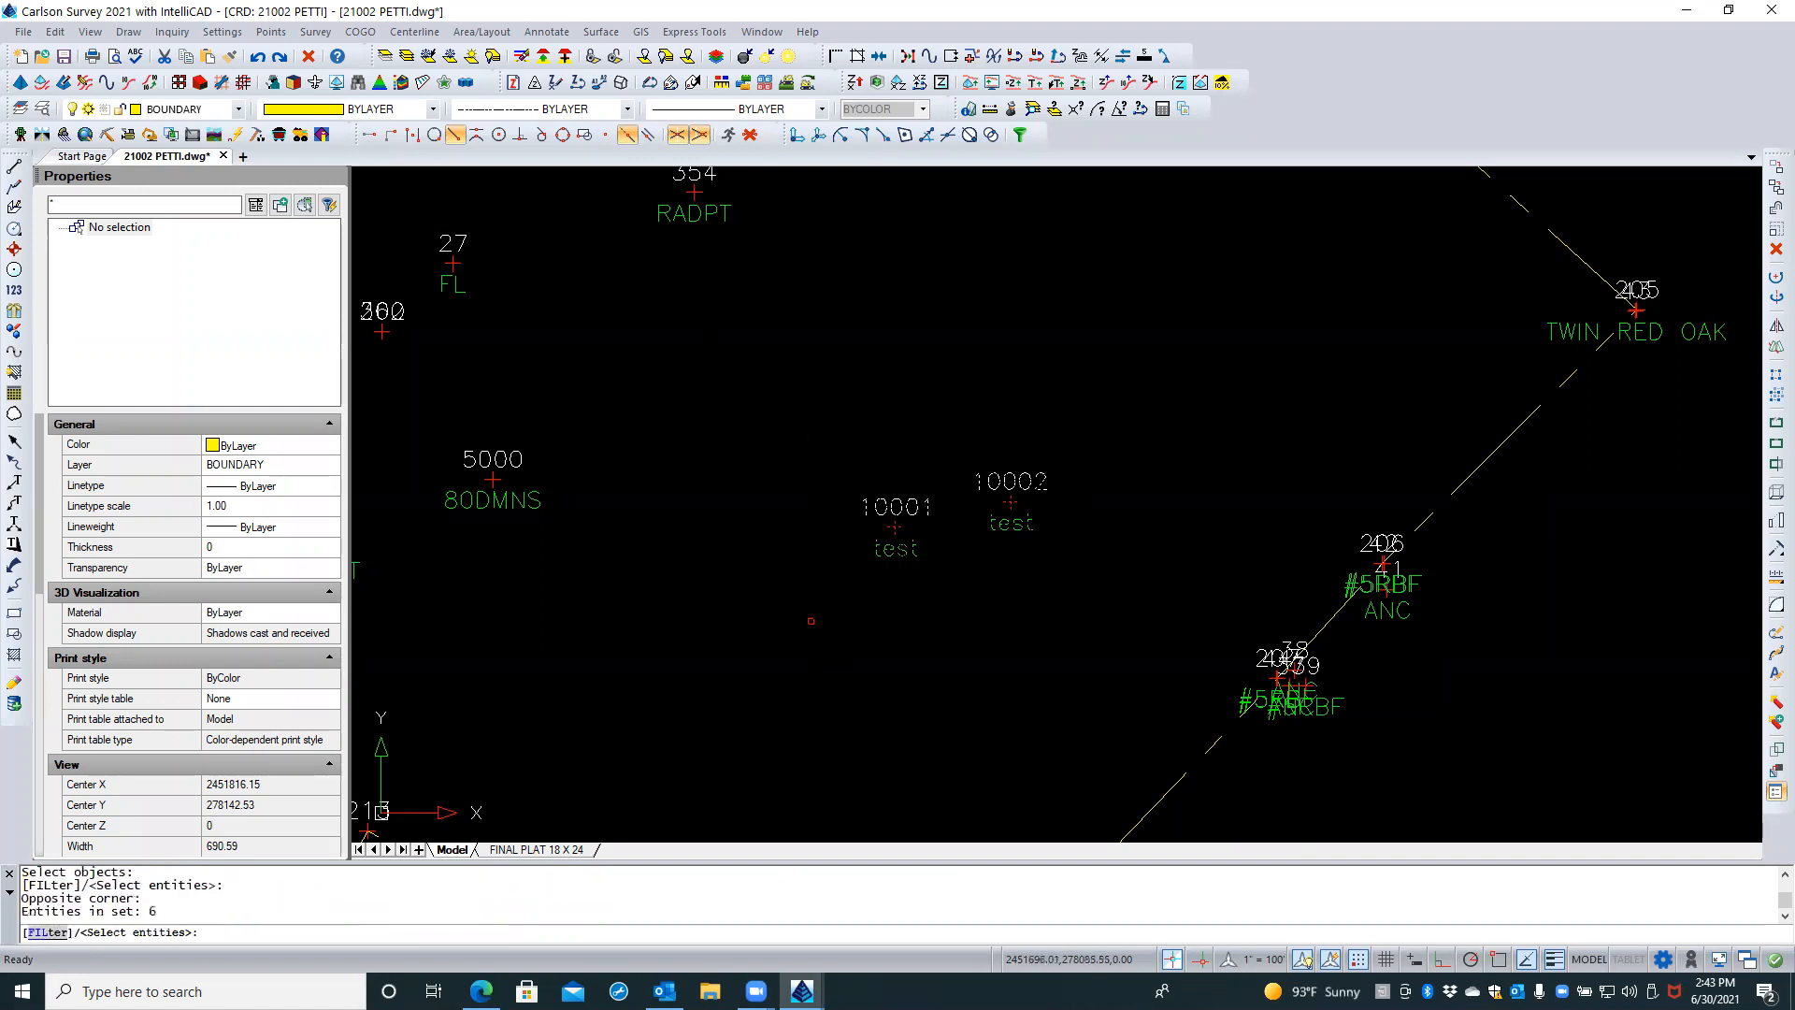
key("Return")
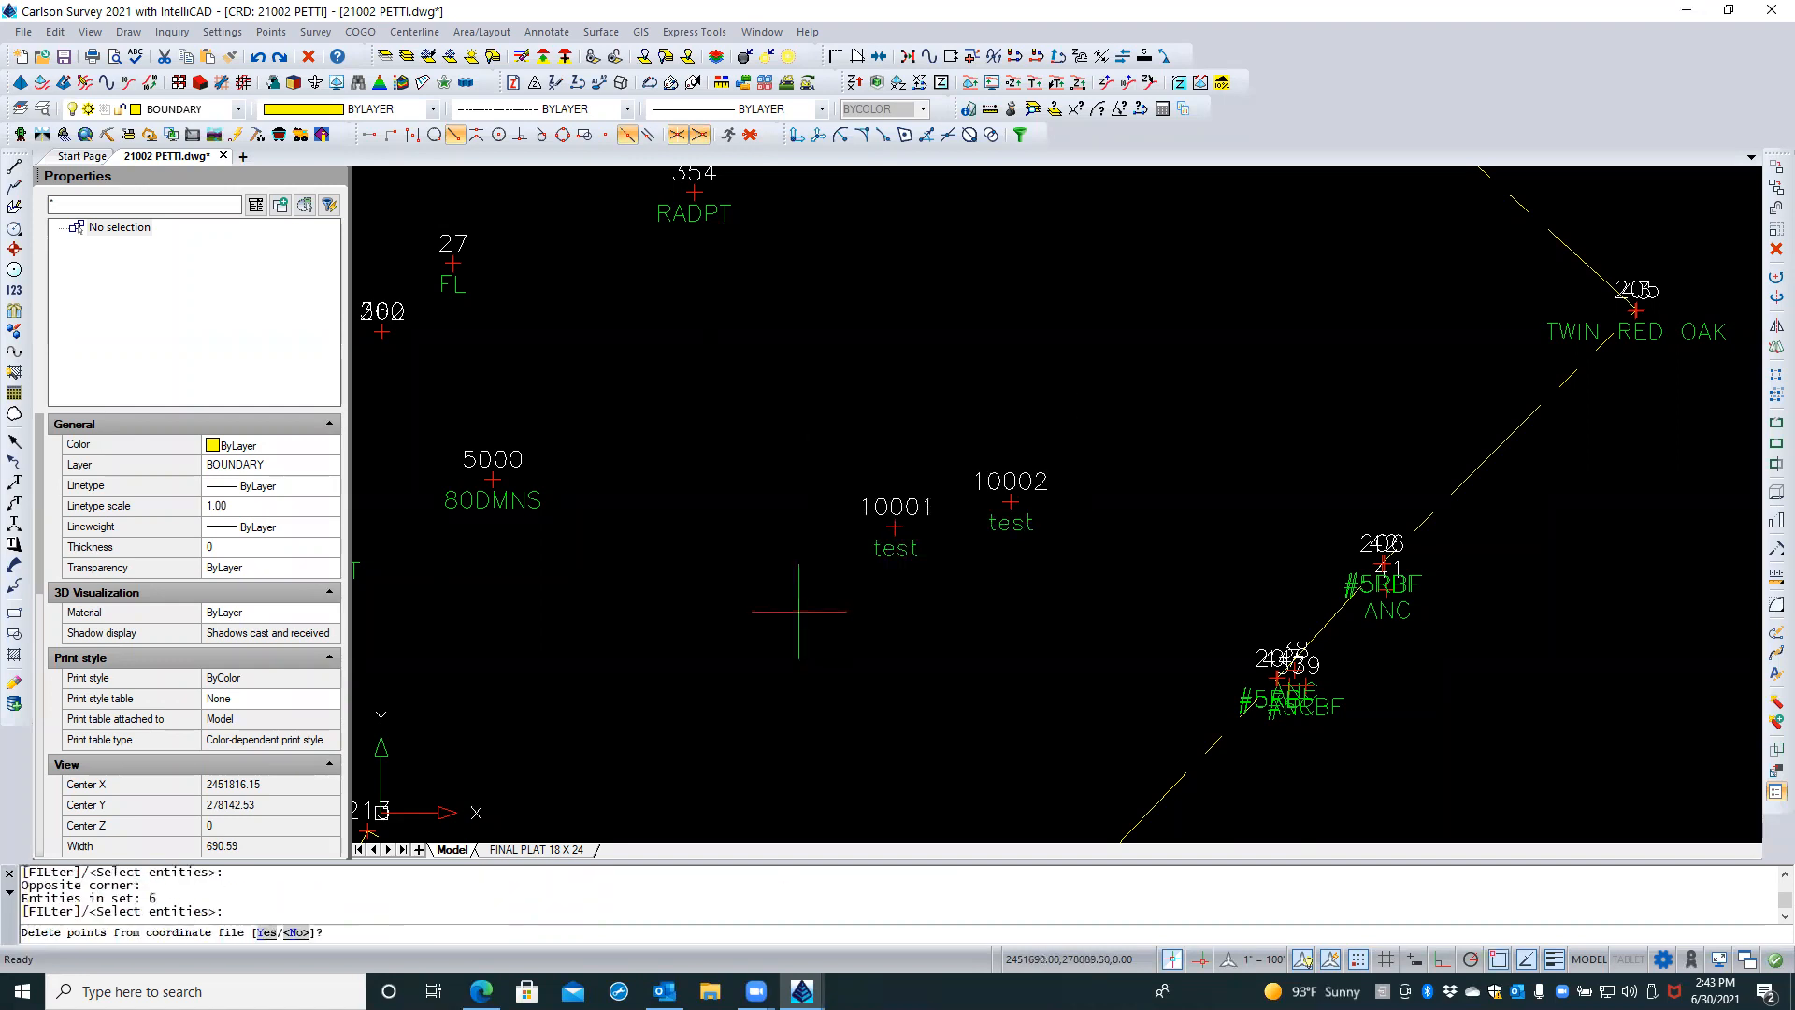
type("y")
key("Return")
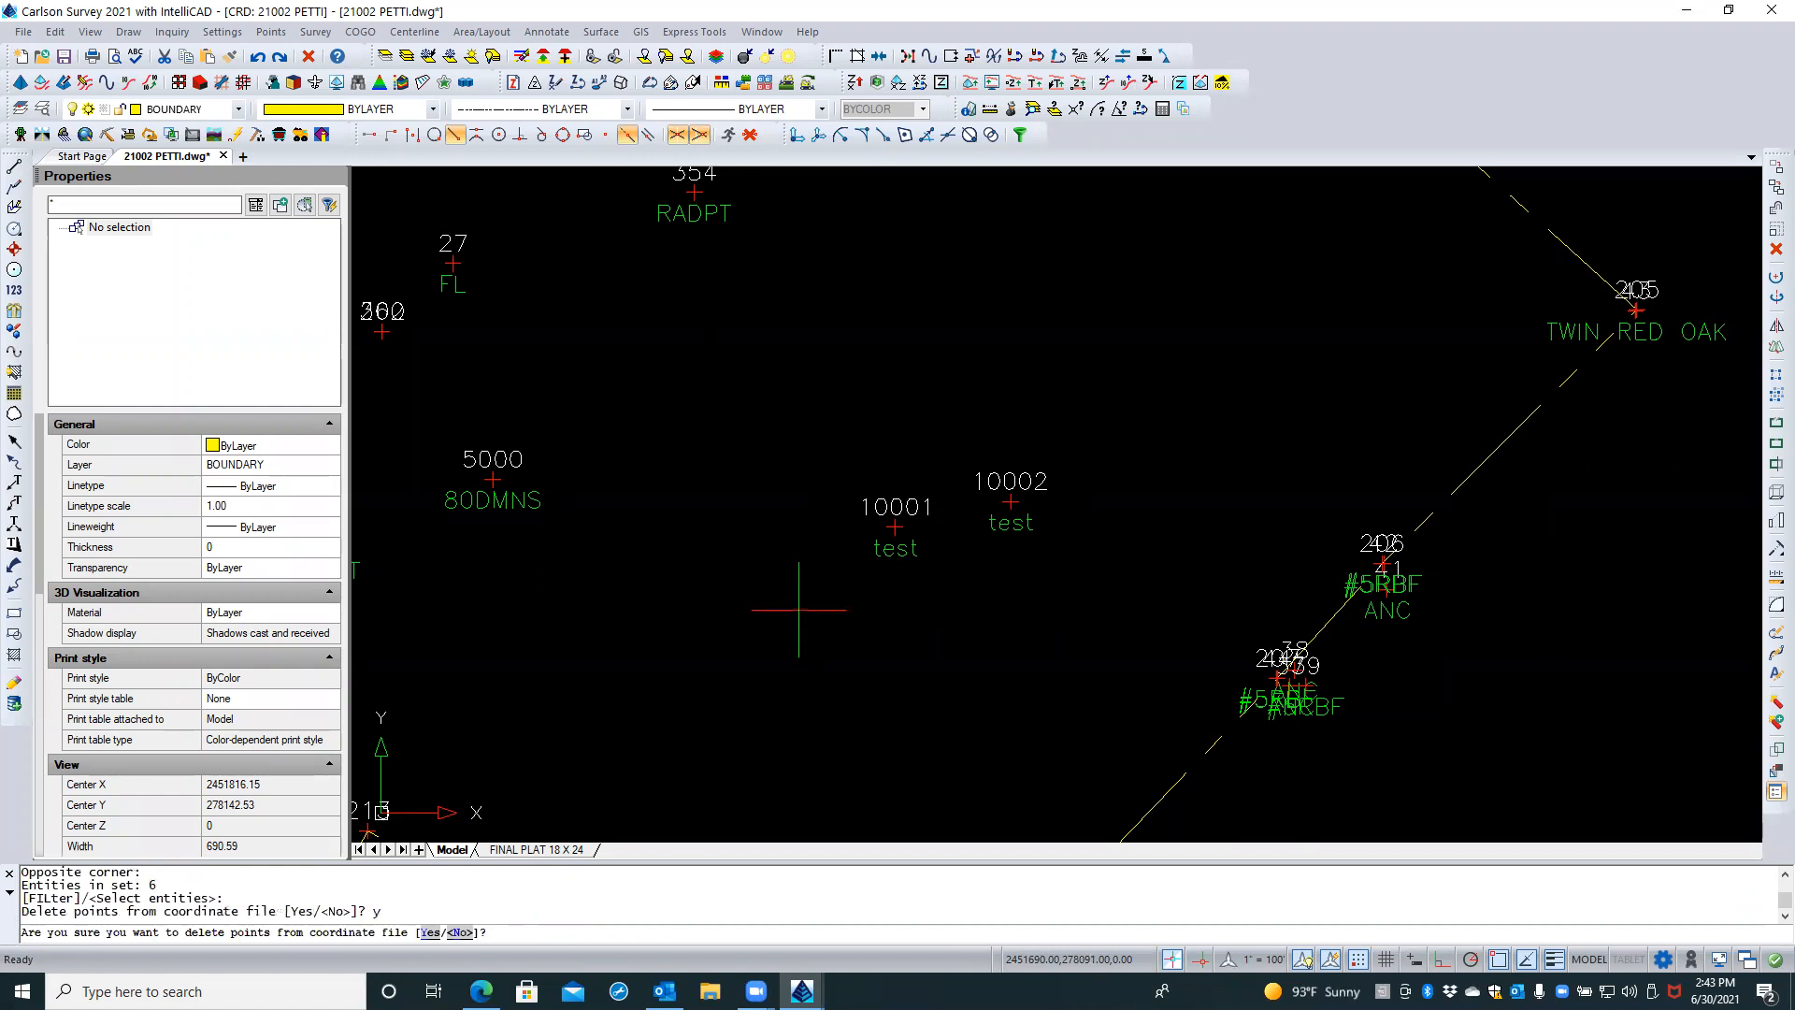
type("y")
key("Return")
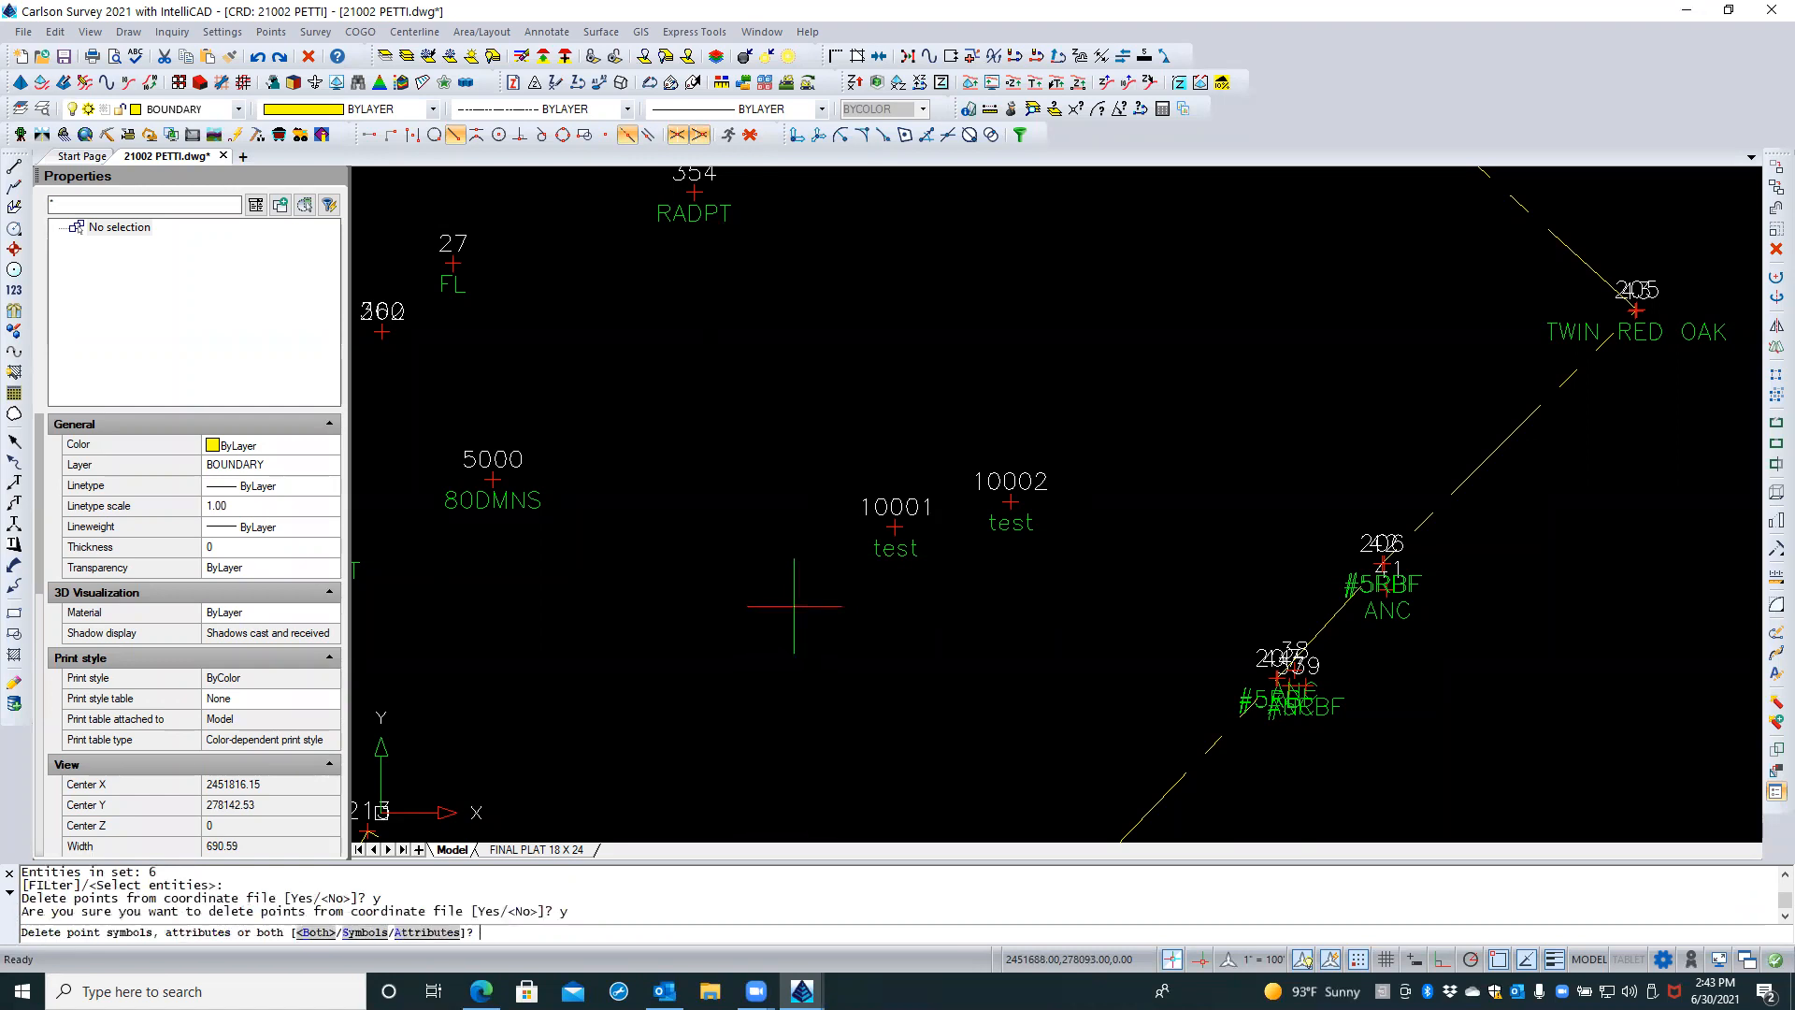
type("b")
key("Return")
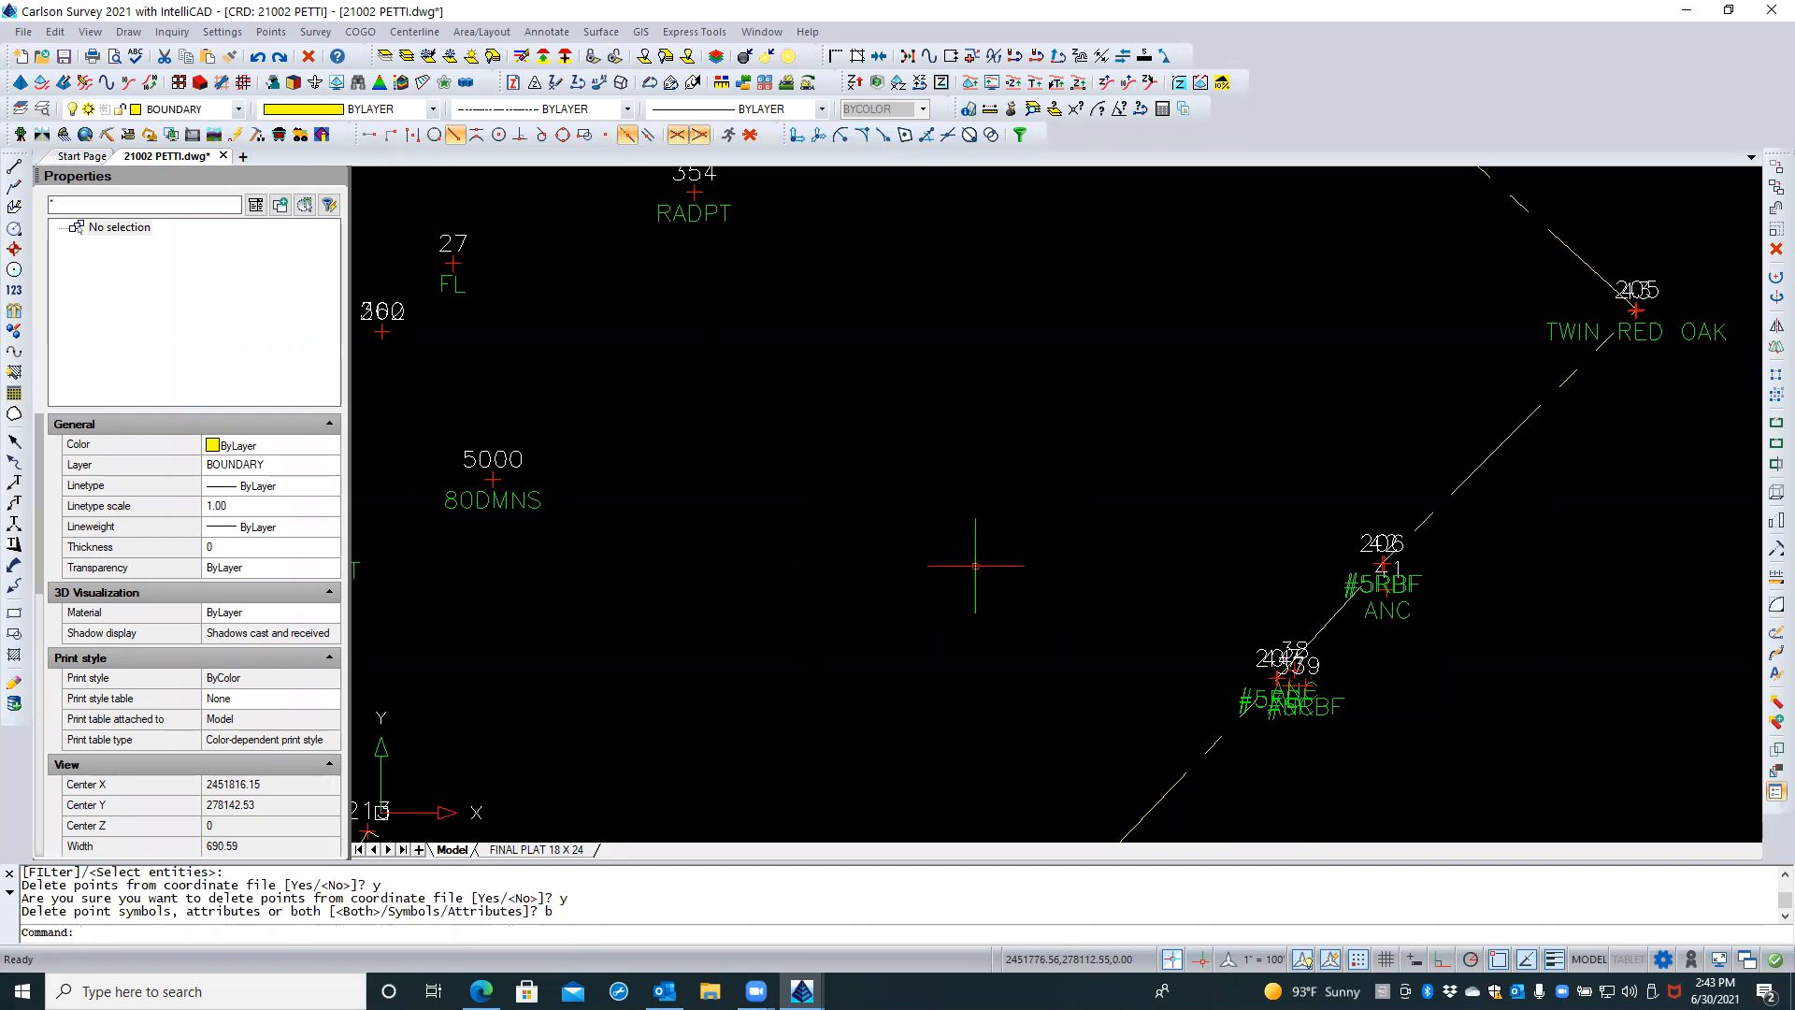
Check the remaining points around the boundary, and switch to the FINAL PLAT 18 X 24 layout
scroll(975, 566, "down", 4)
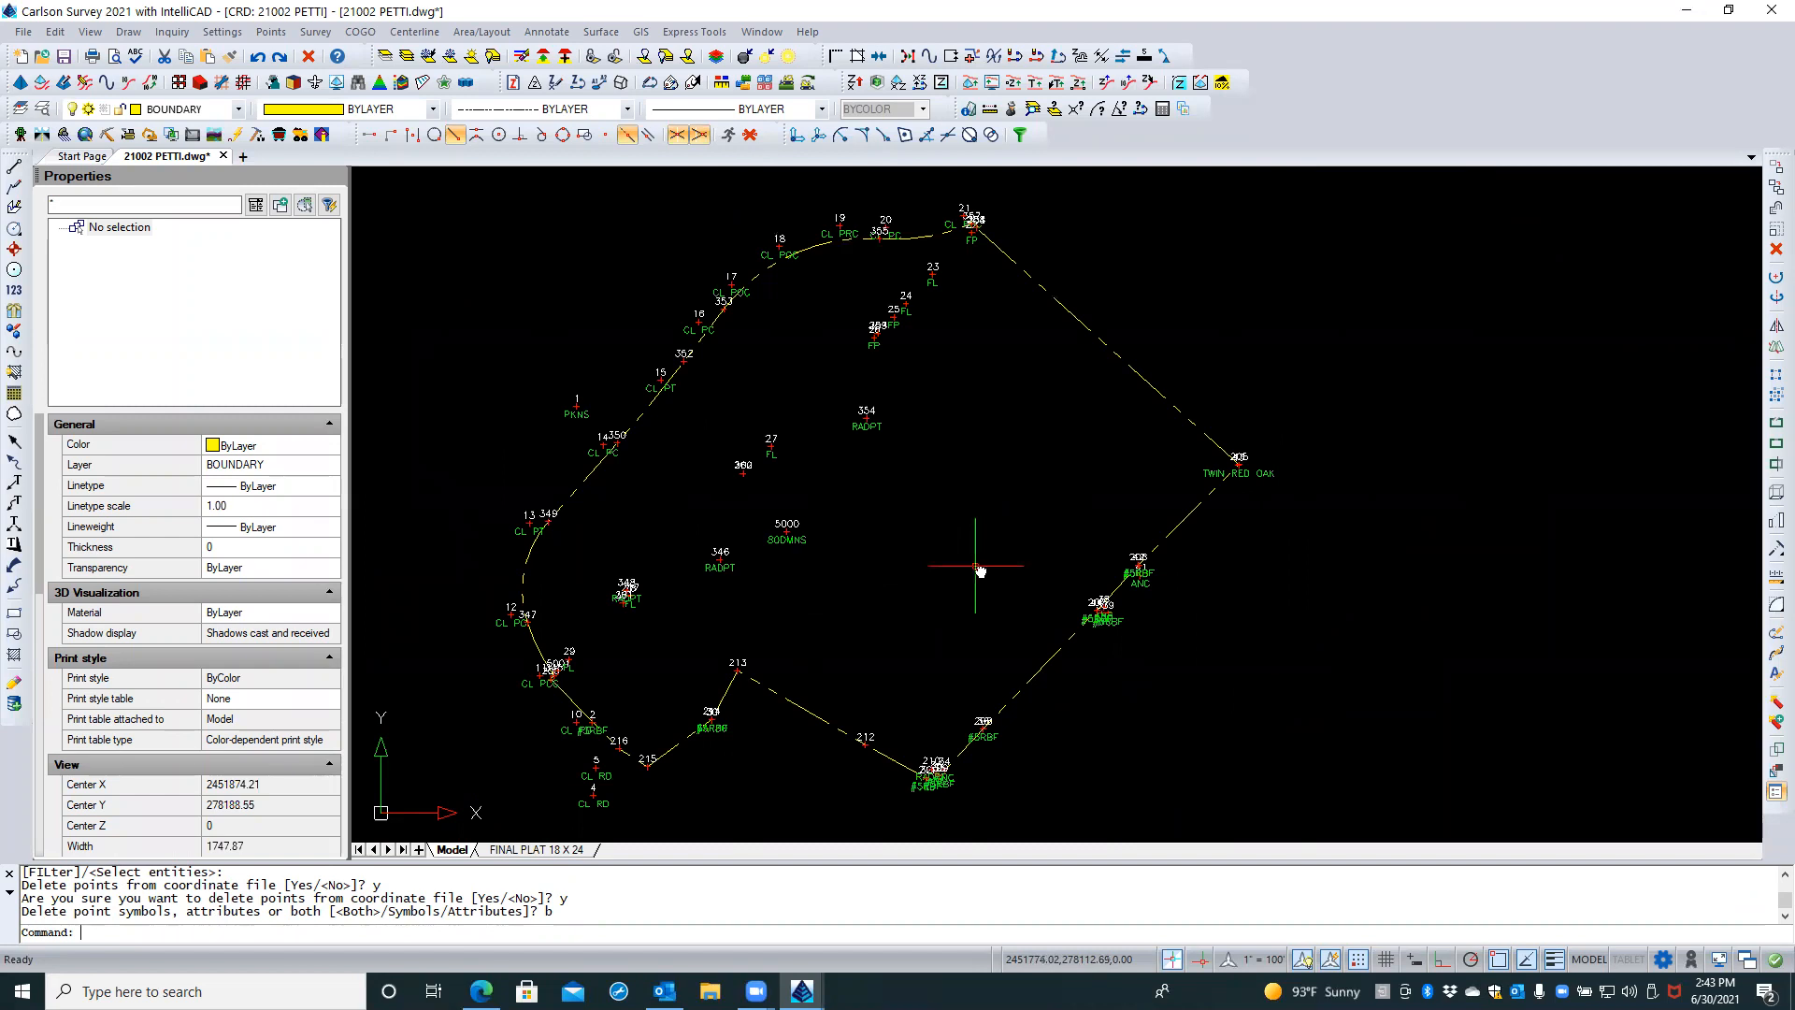
middle_click_drag(986, 574, 998, 563)
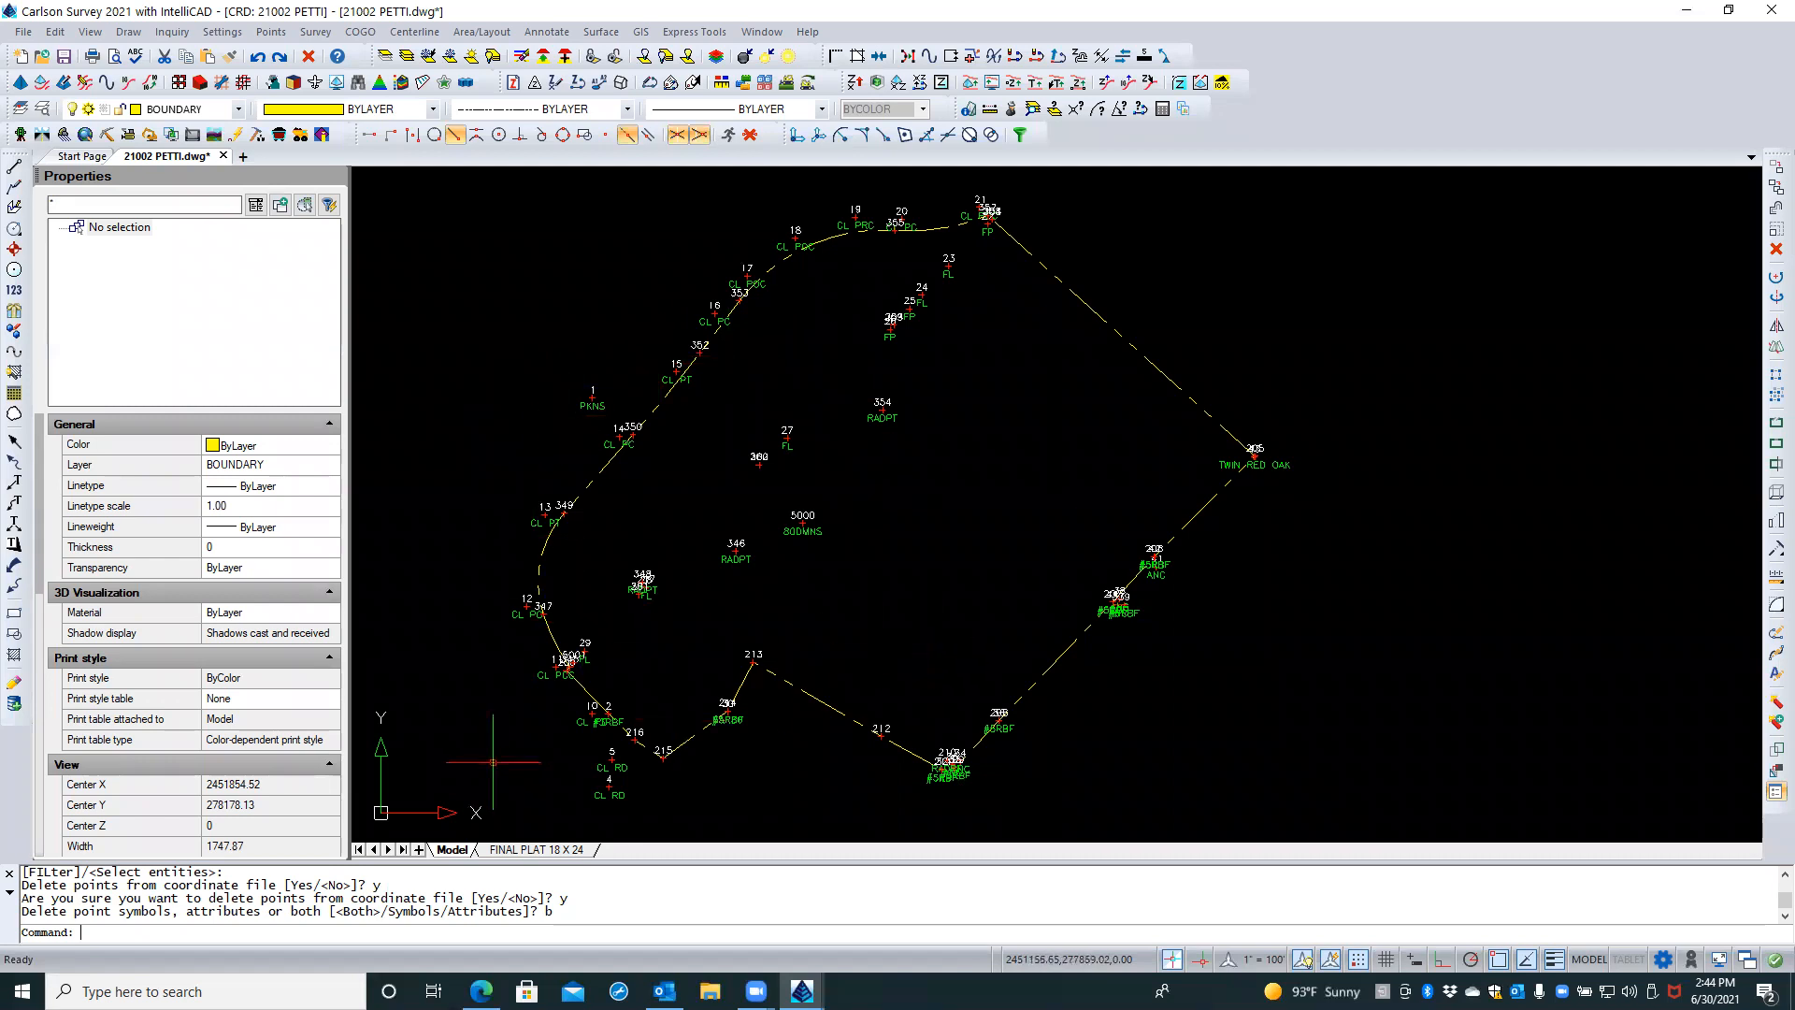
left_click(541, 849)
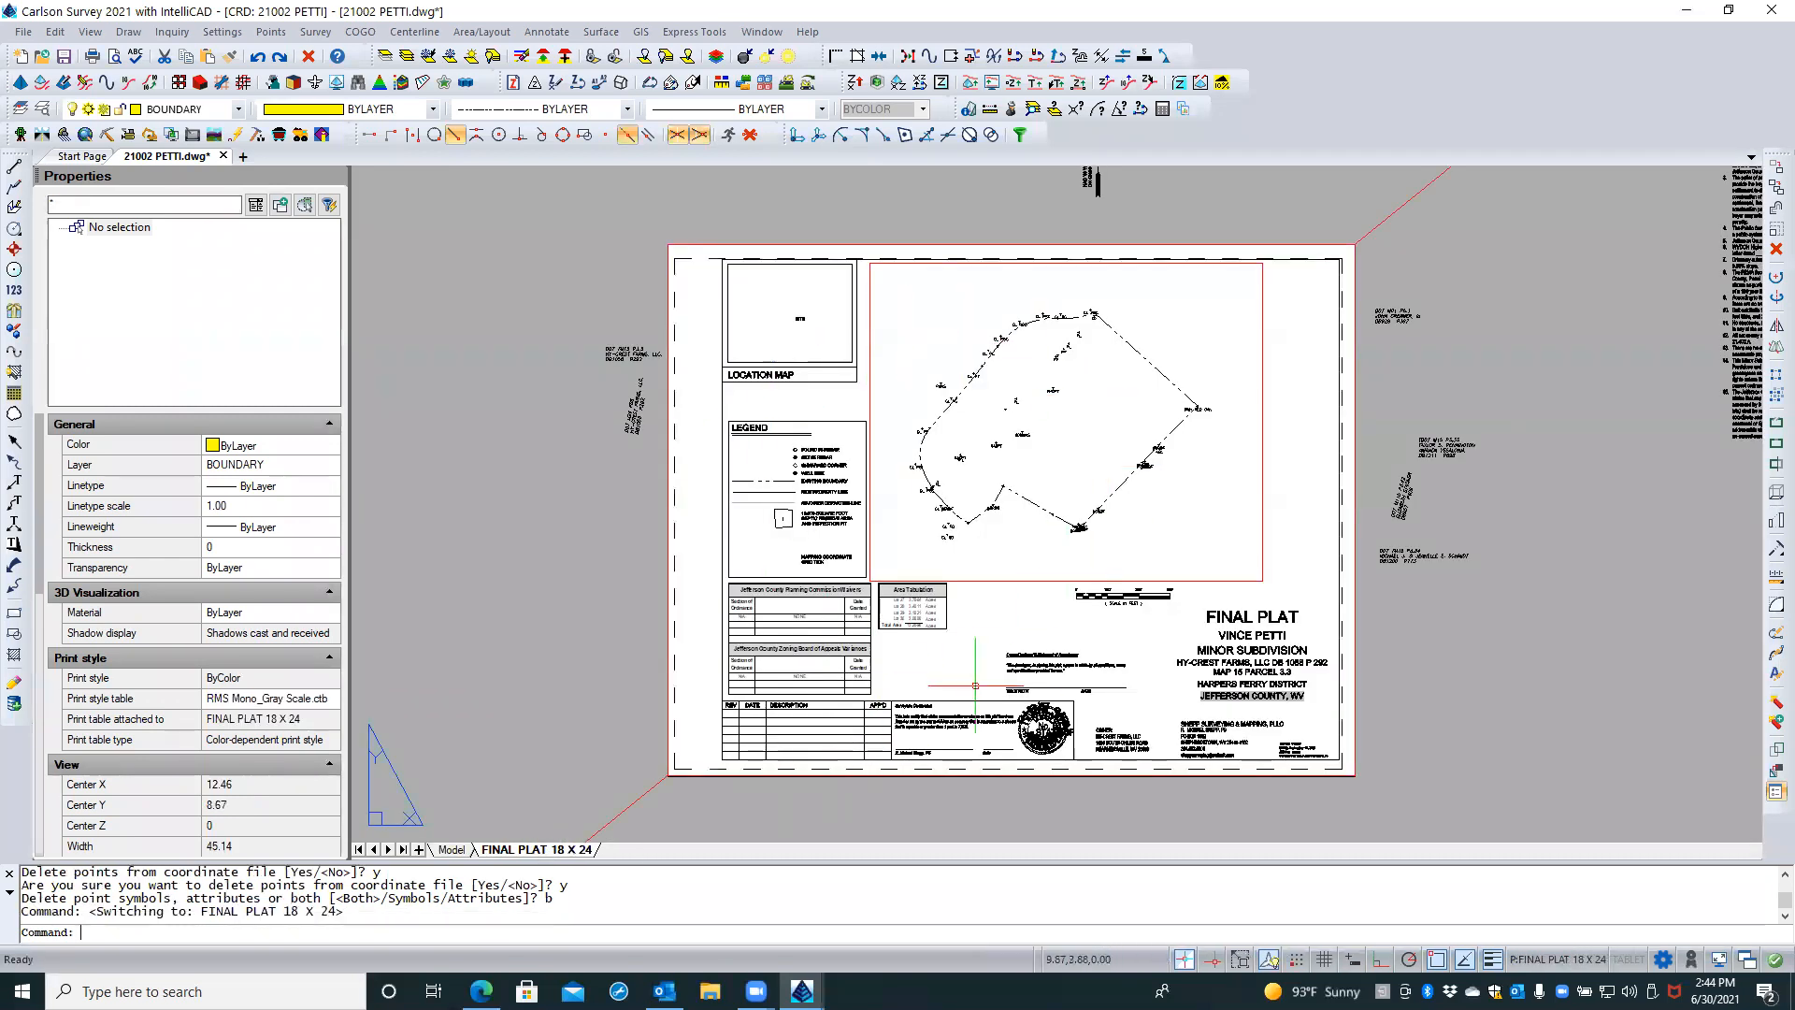
Examine the surveyor's stamp, certification text and title block on the FINAL PLAT 18 X 24 layout
scroll(1041, 736, "up", 5)
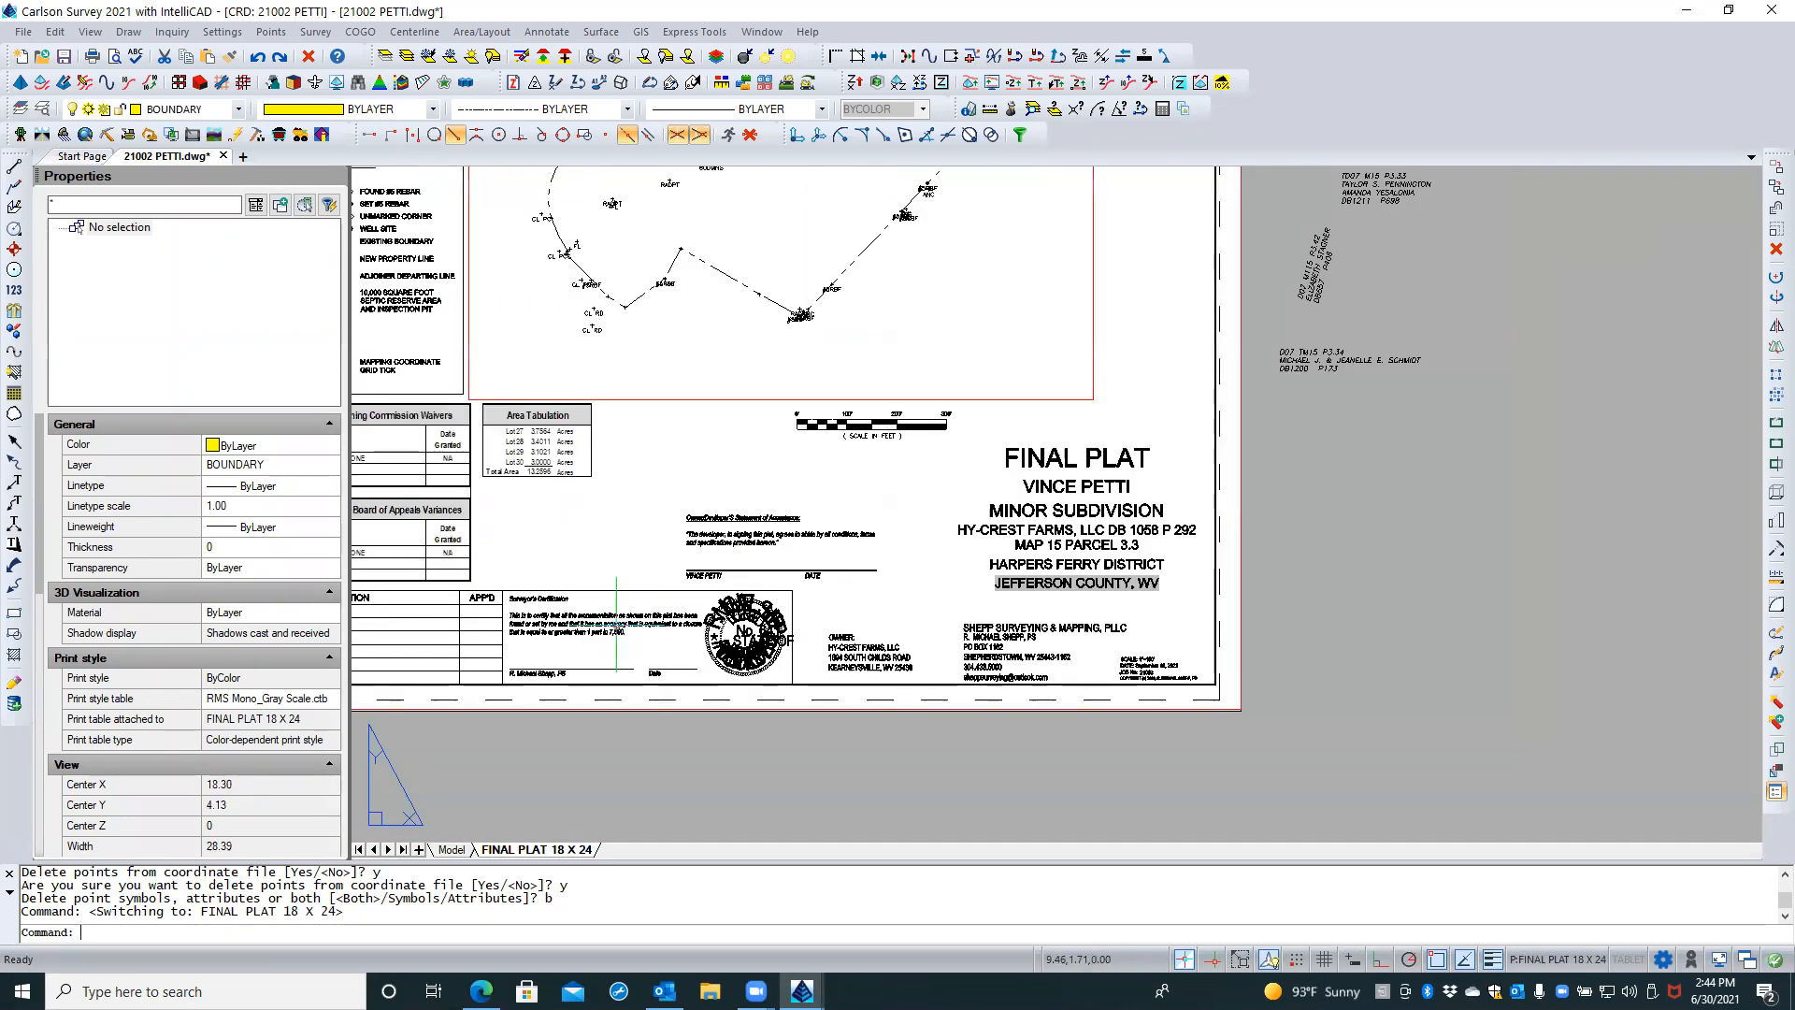
scroll(1203, 625, "down", 5)
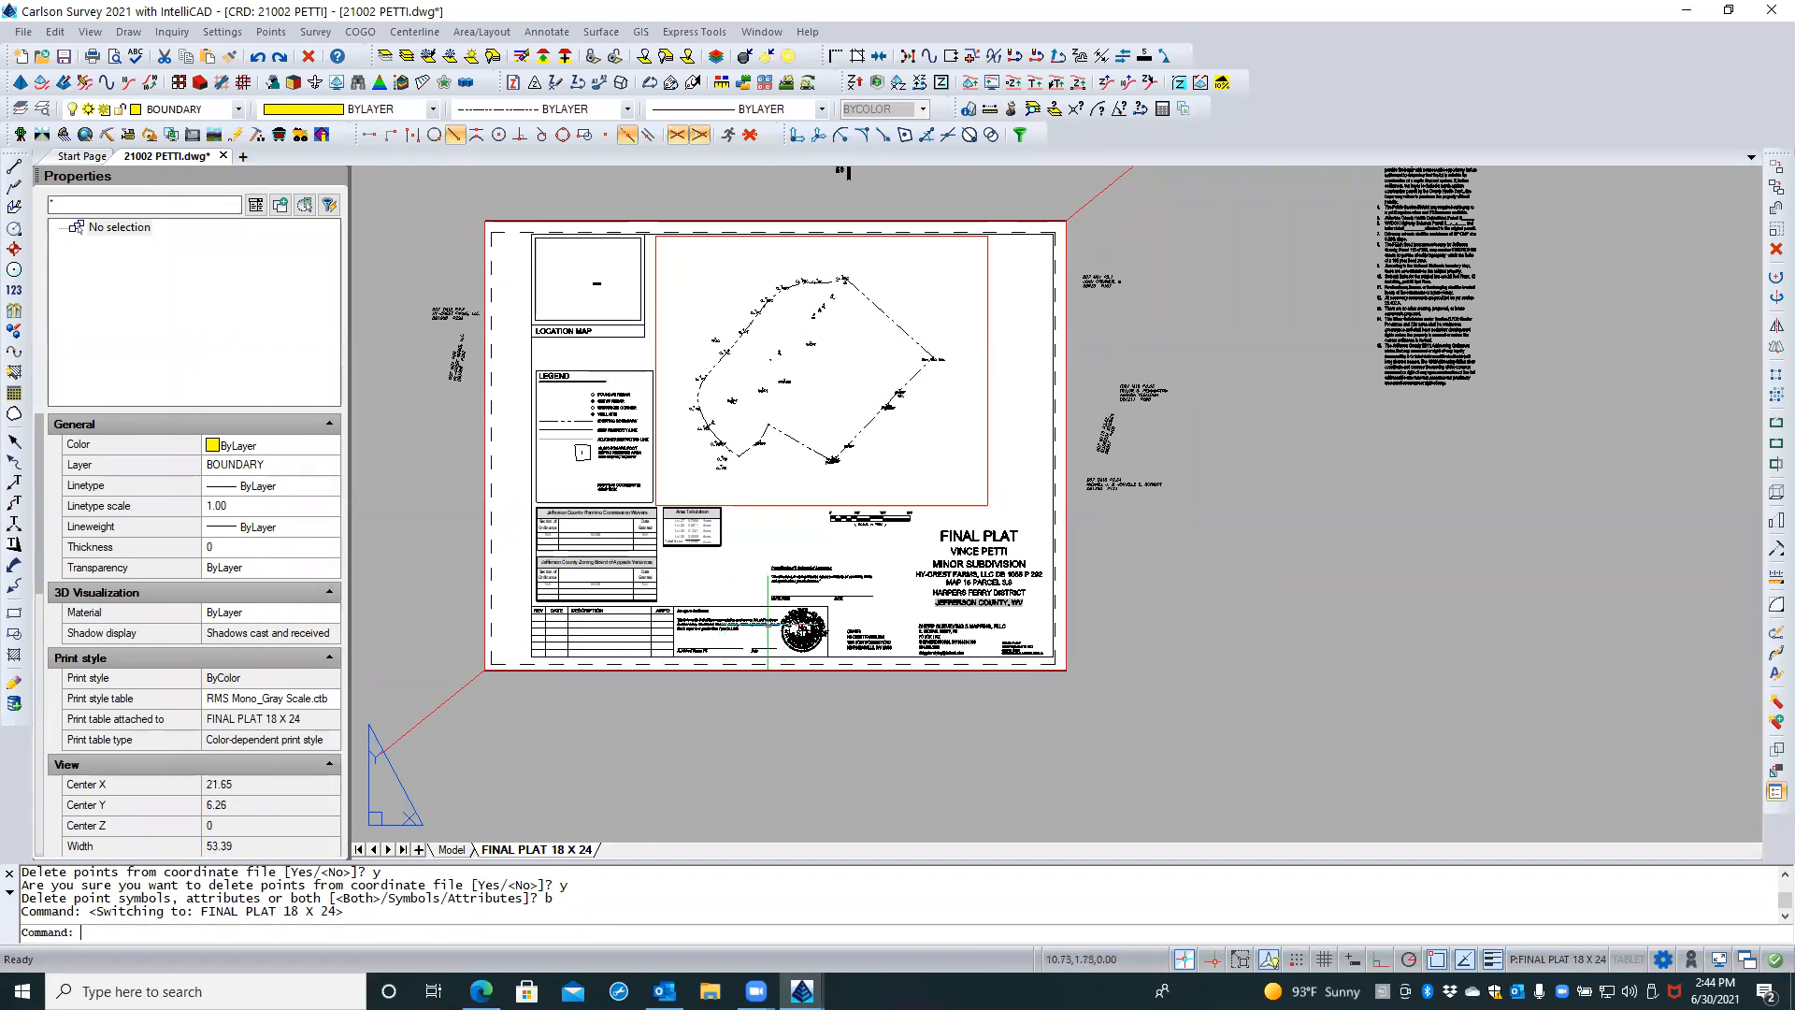
scroll(769, 622, "up", 4)
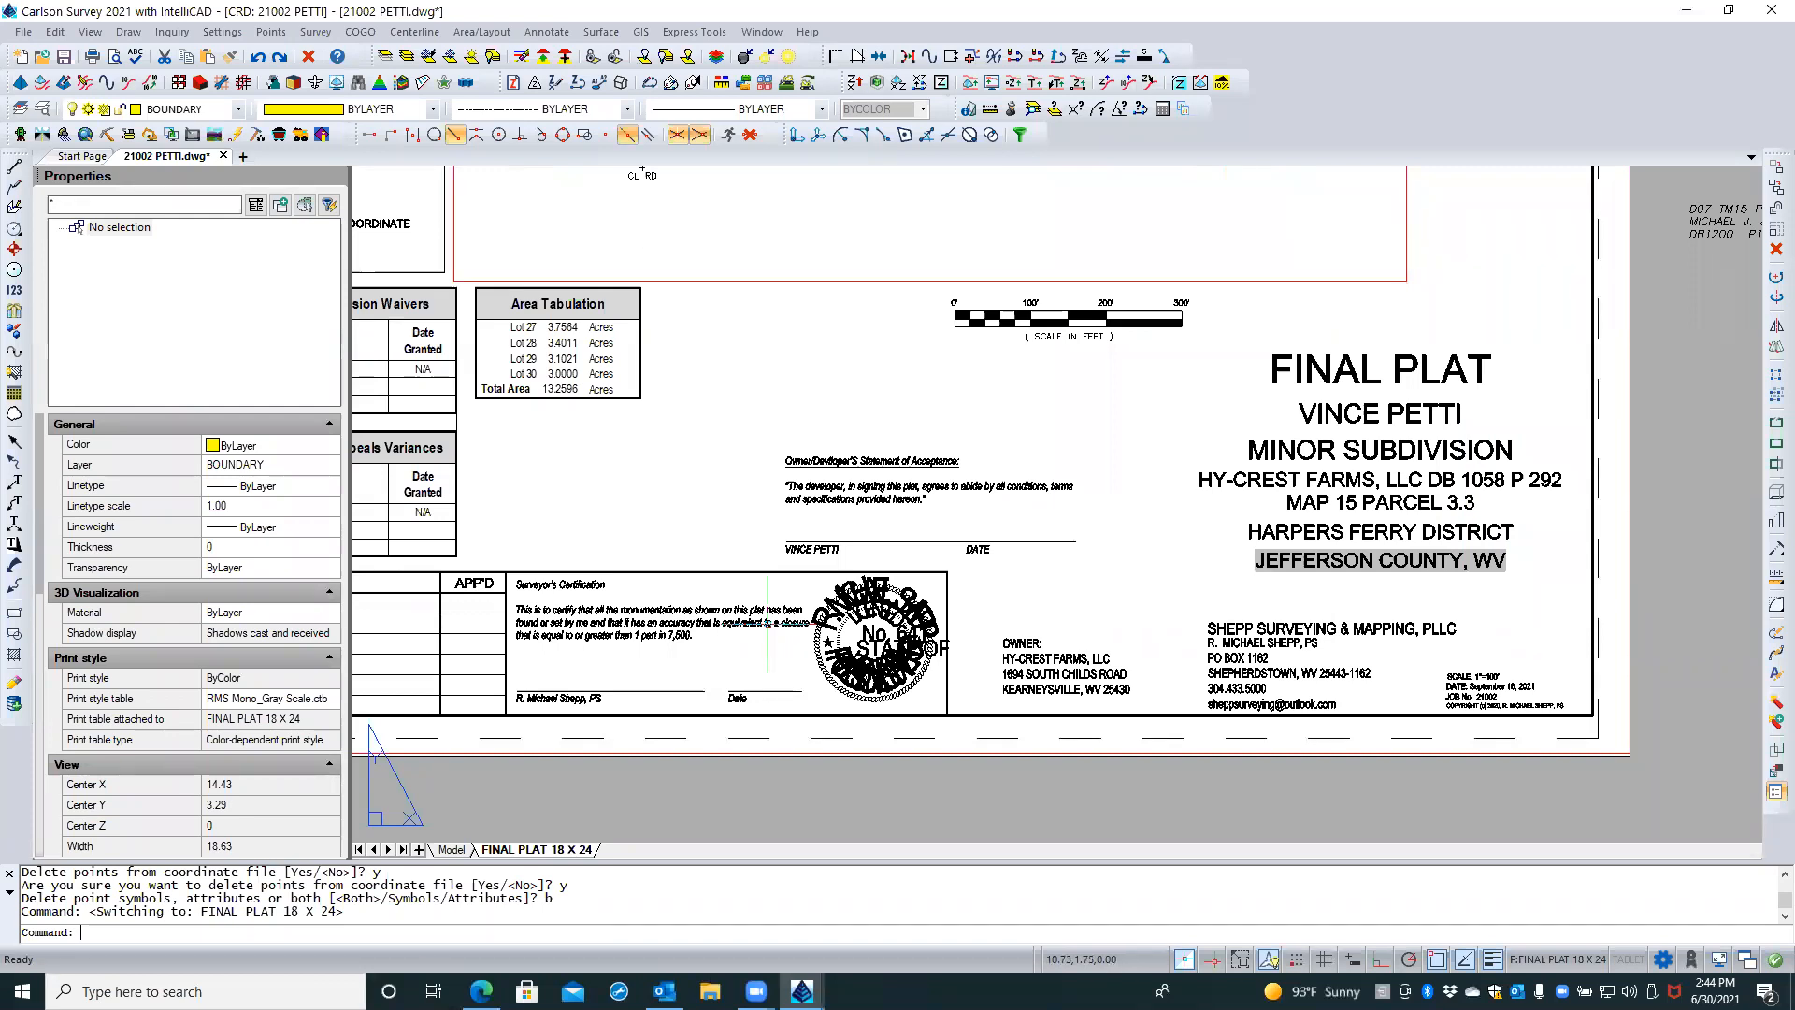
scroll(831, 597, "up", 3)
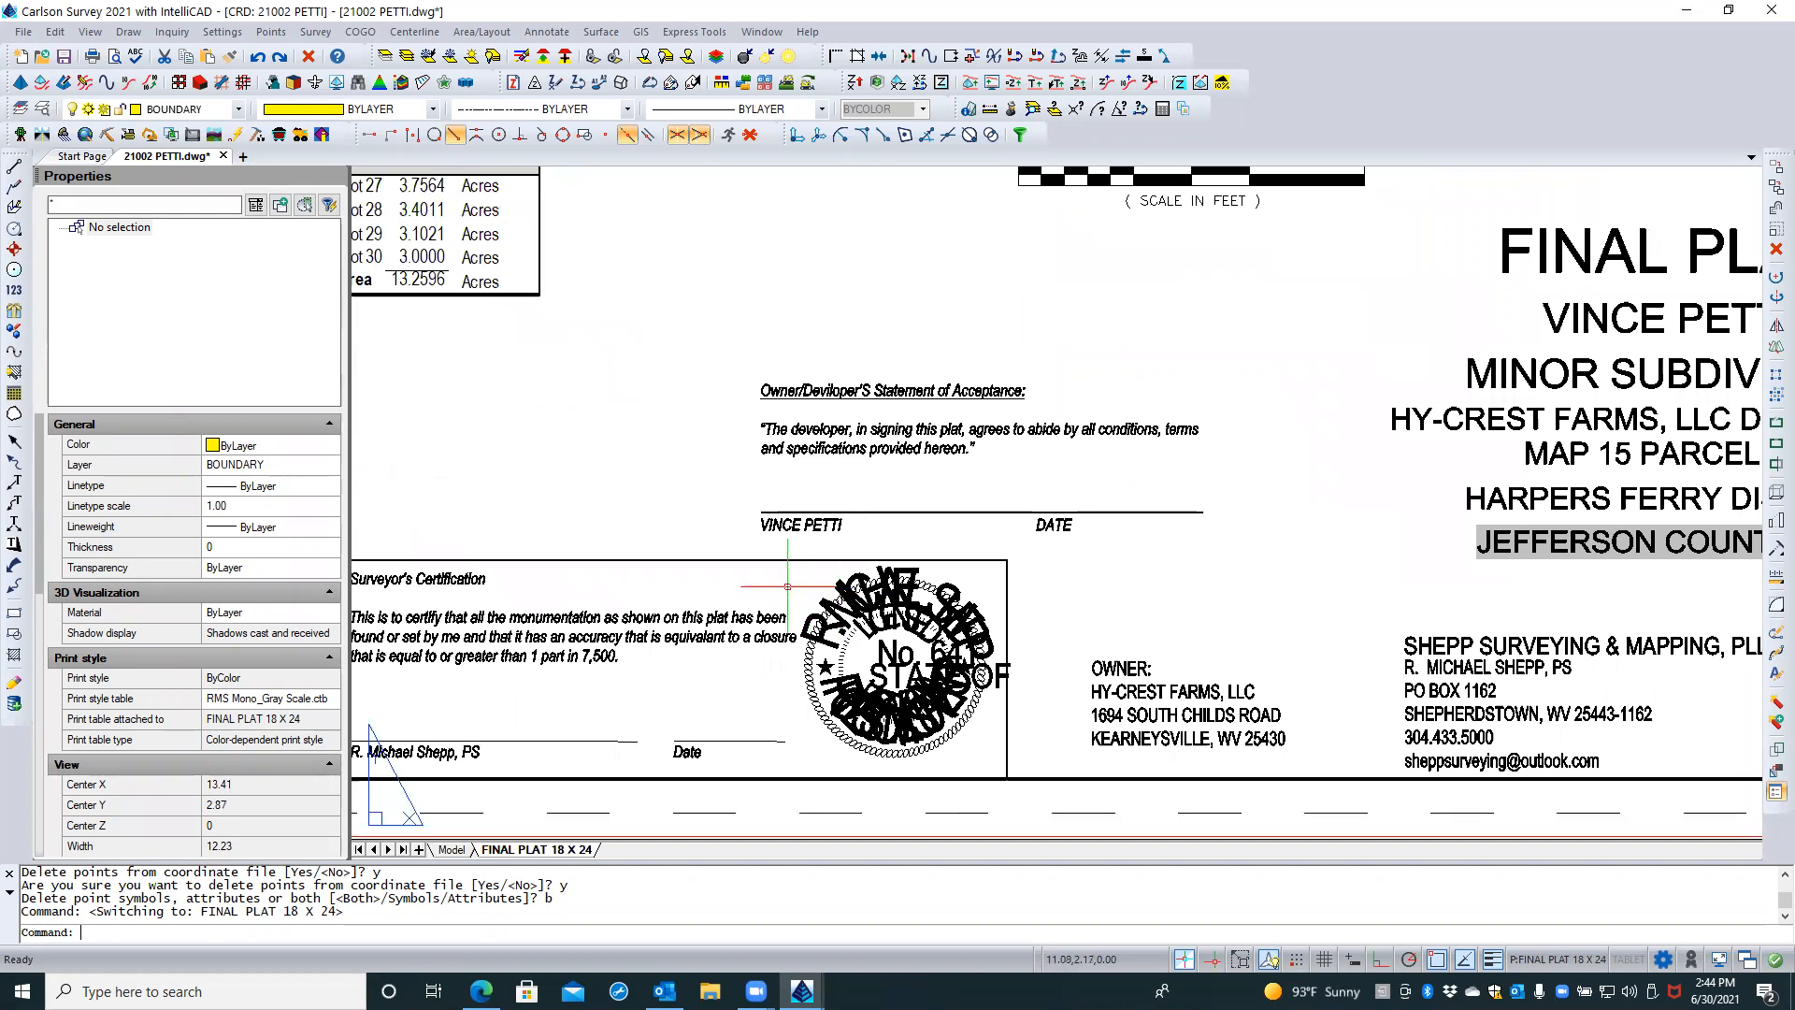
scroll(788, 586, "down", 3)
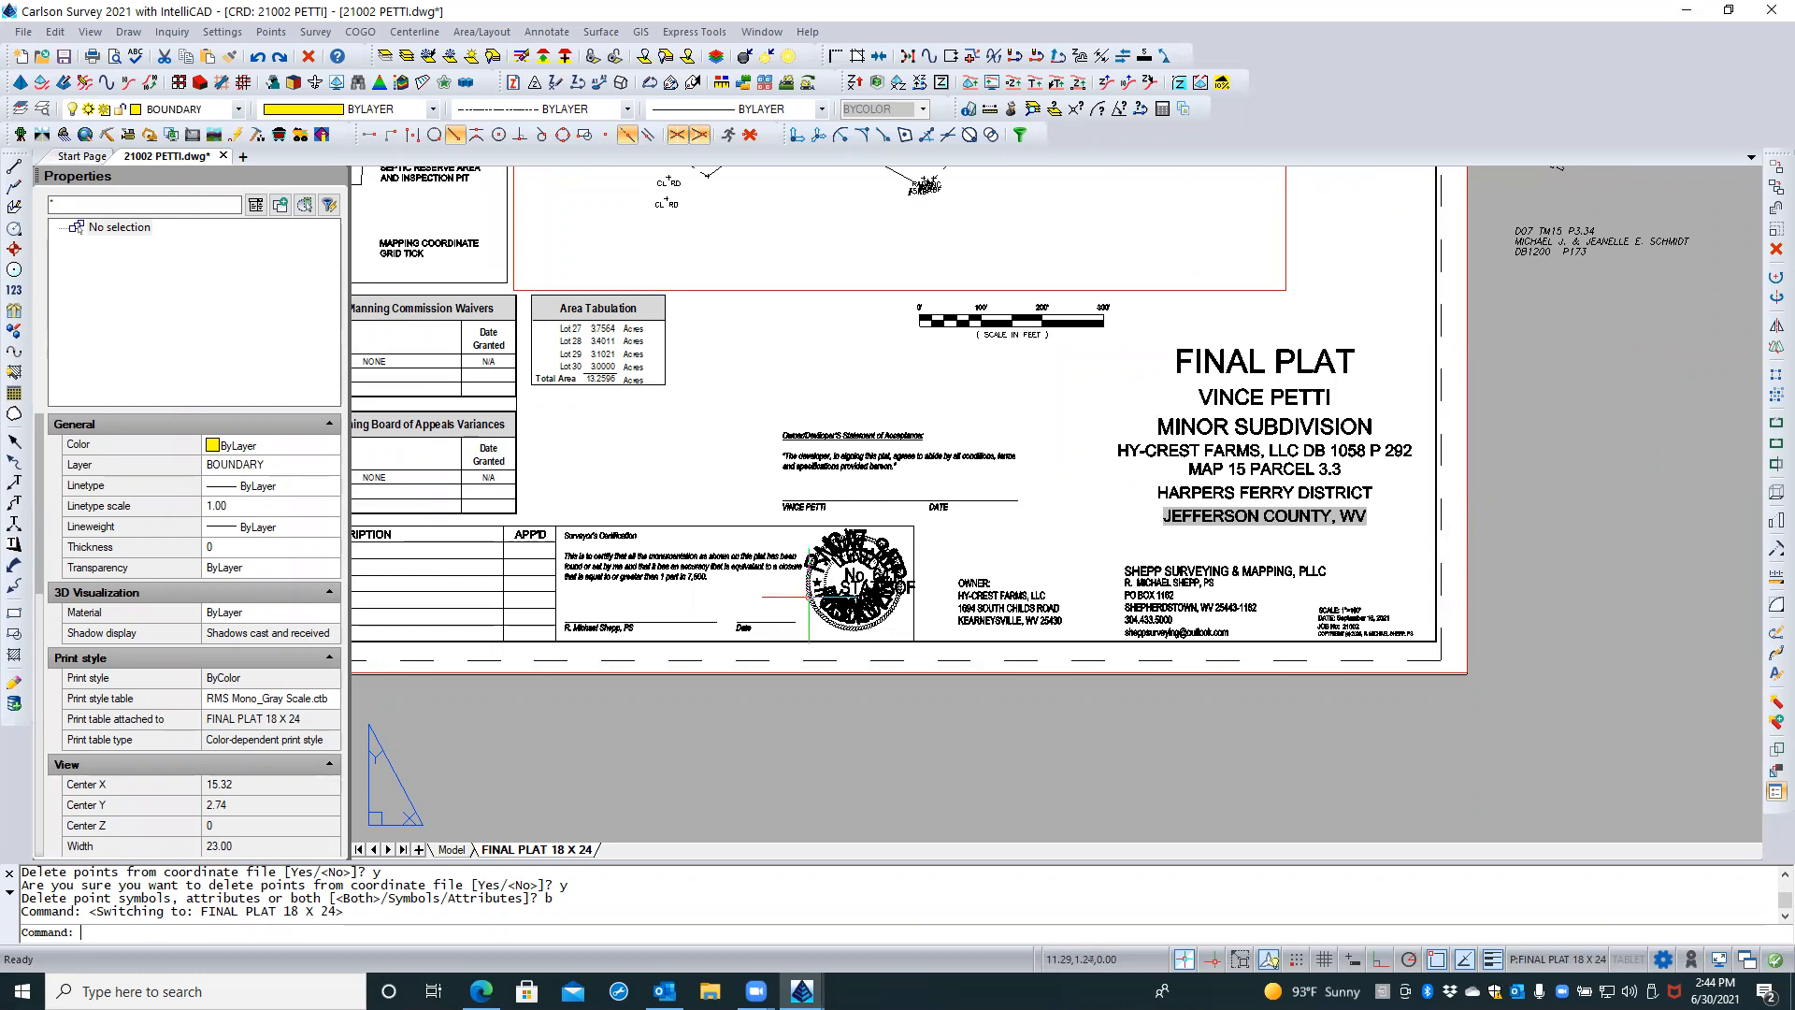
scroll(760, 692, "down", 3)
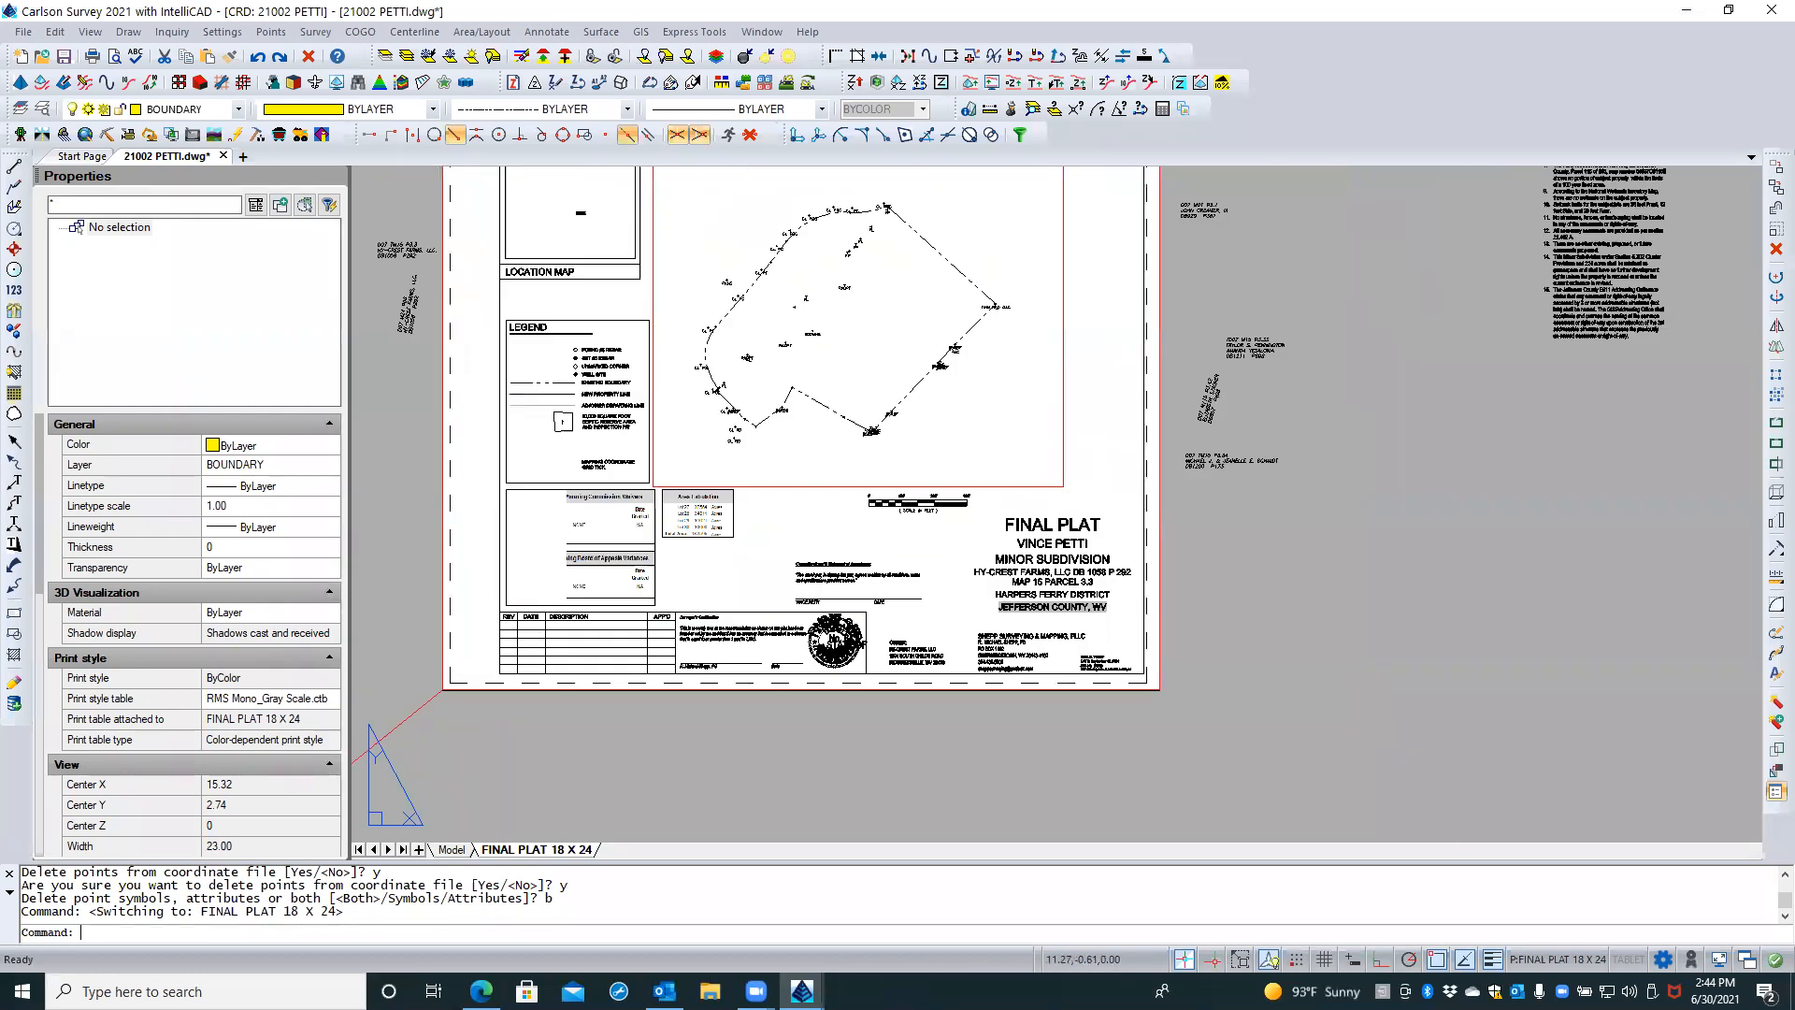
scroll(817, 748, "up", 4)
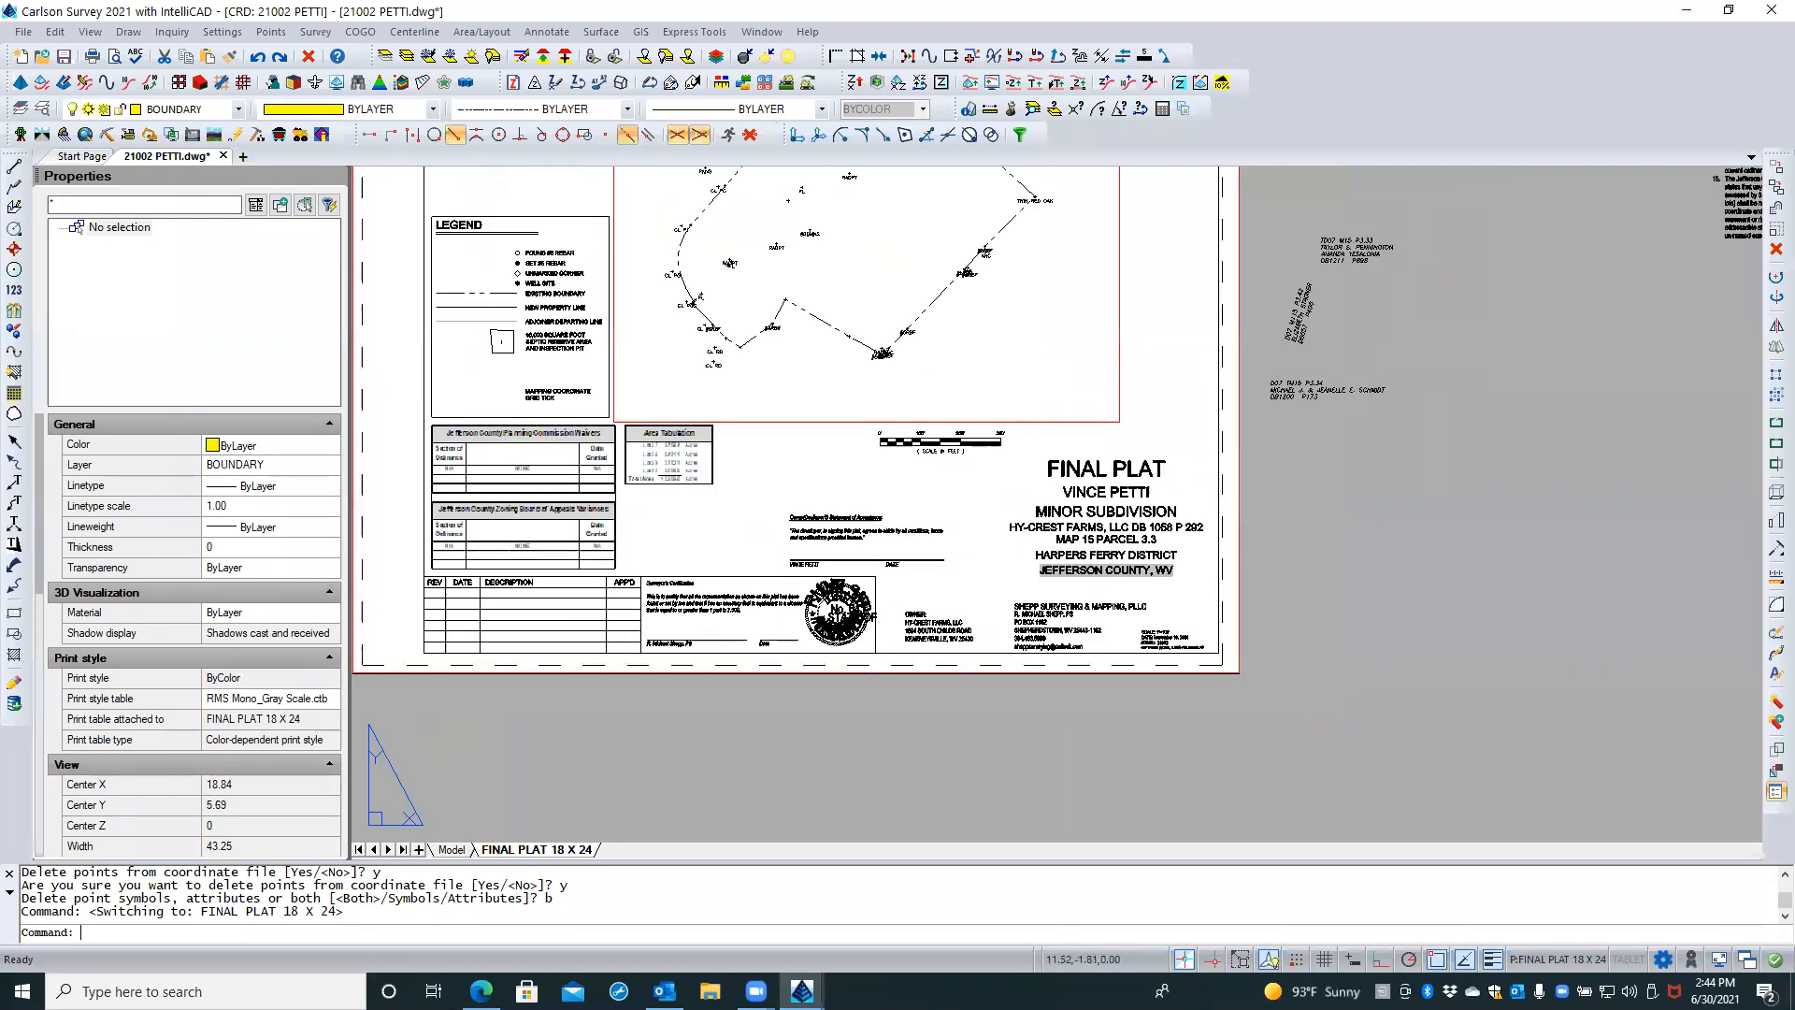
middle_click_drag(818, 748, 859, 685)
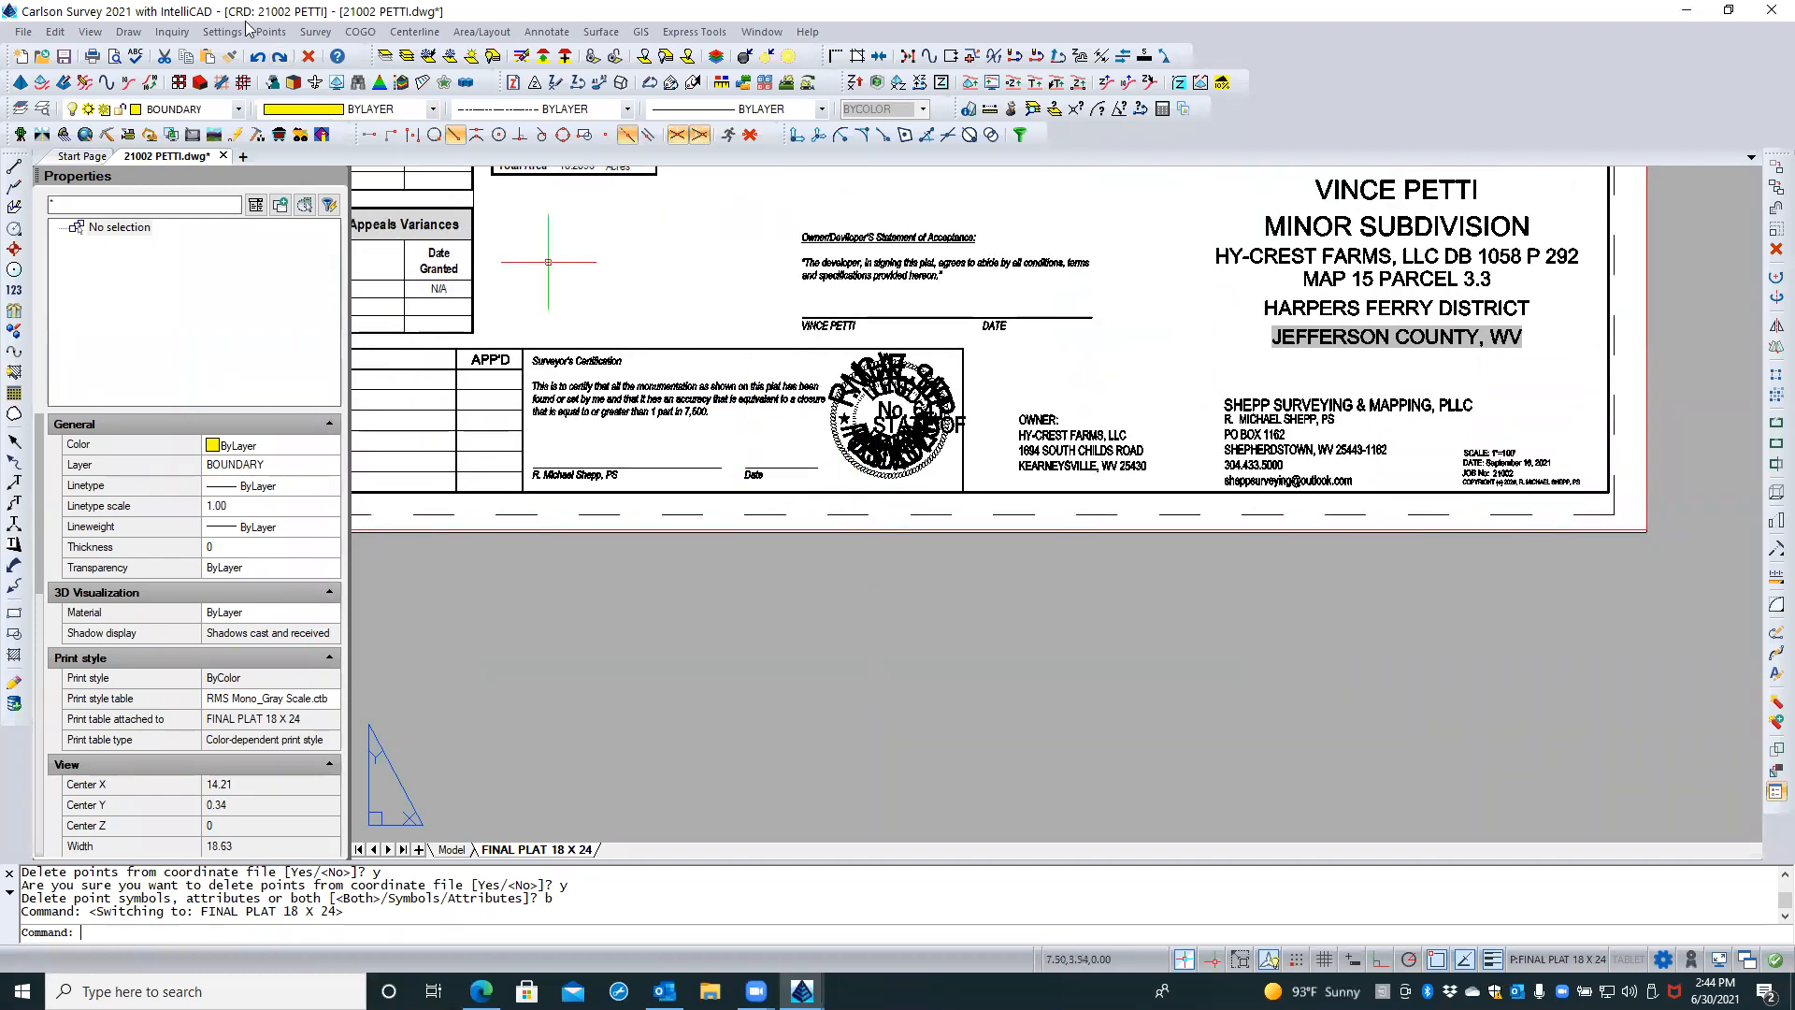
left_click(129, 32)
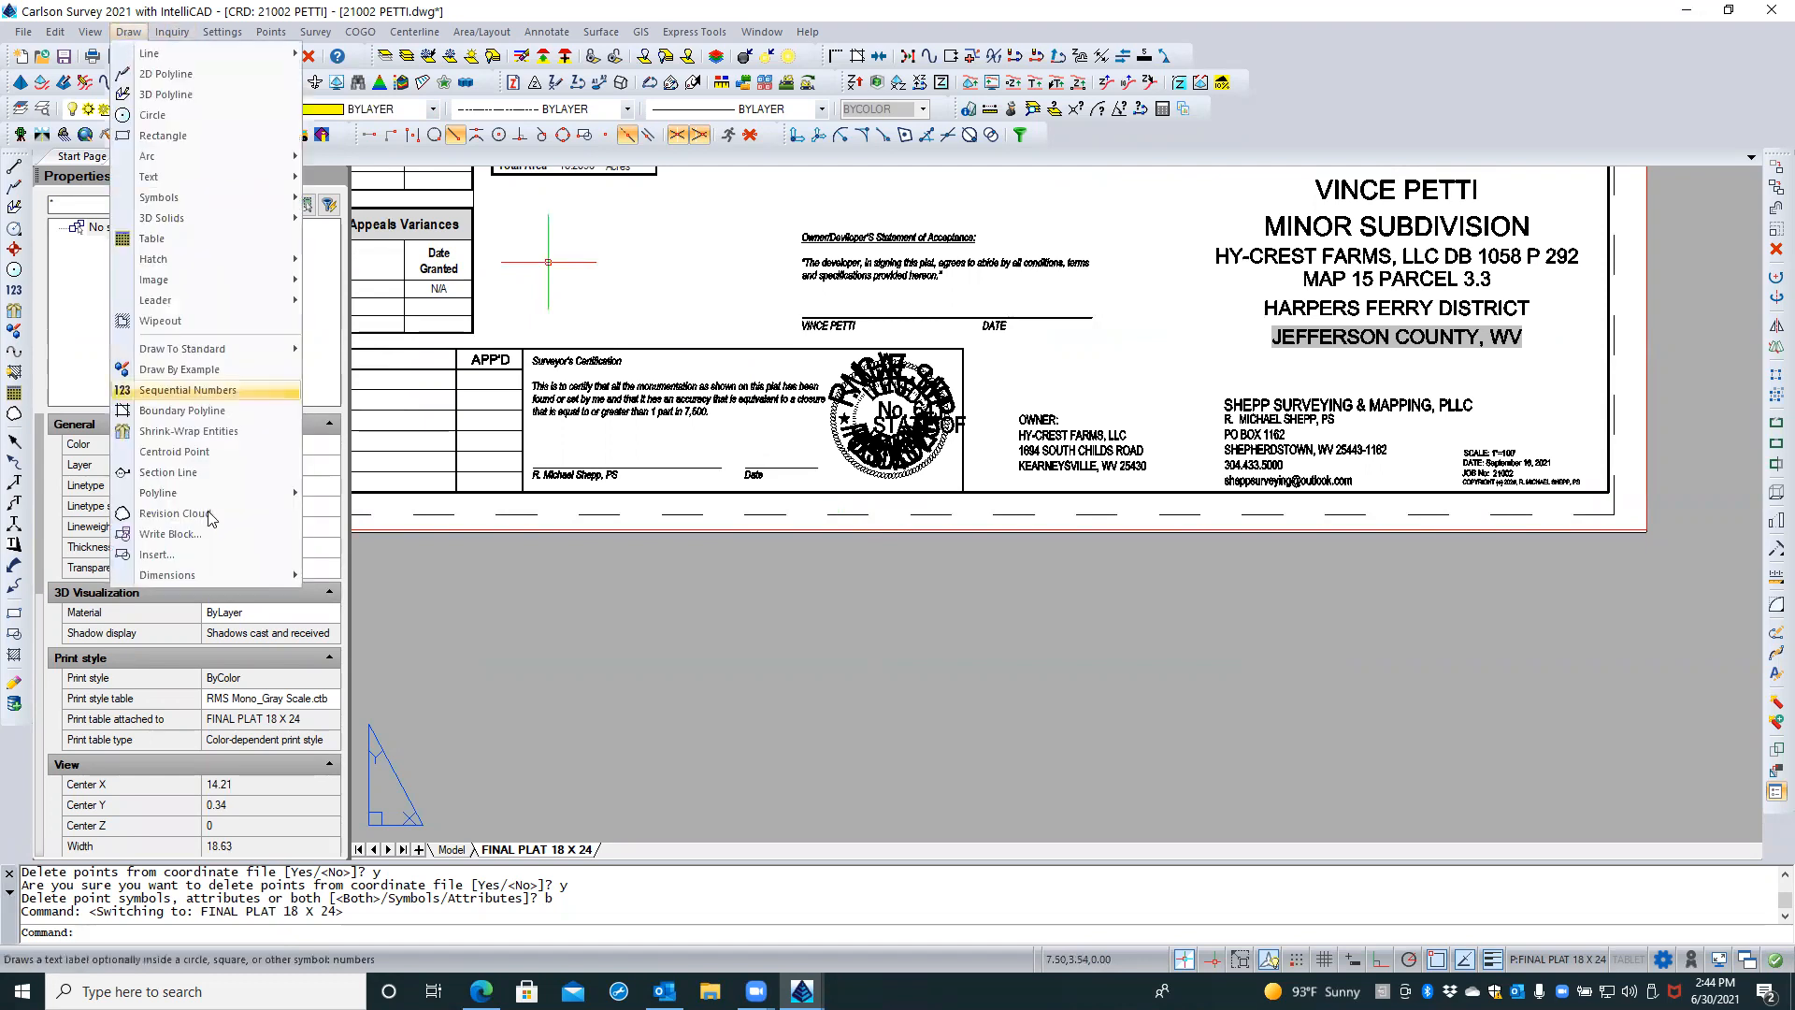
left_click(773, 657)
left_click(715, 657)
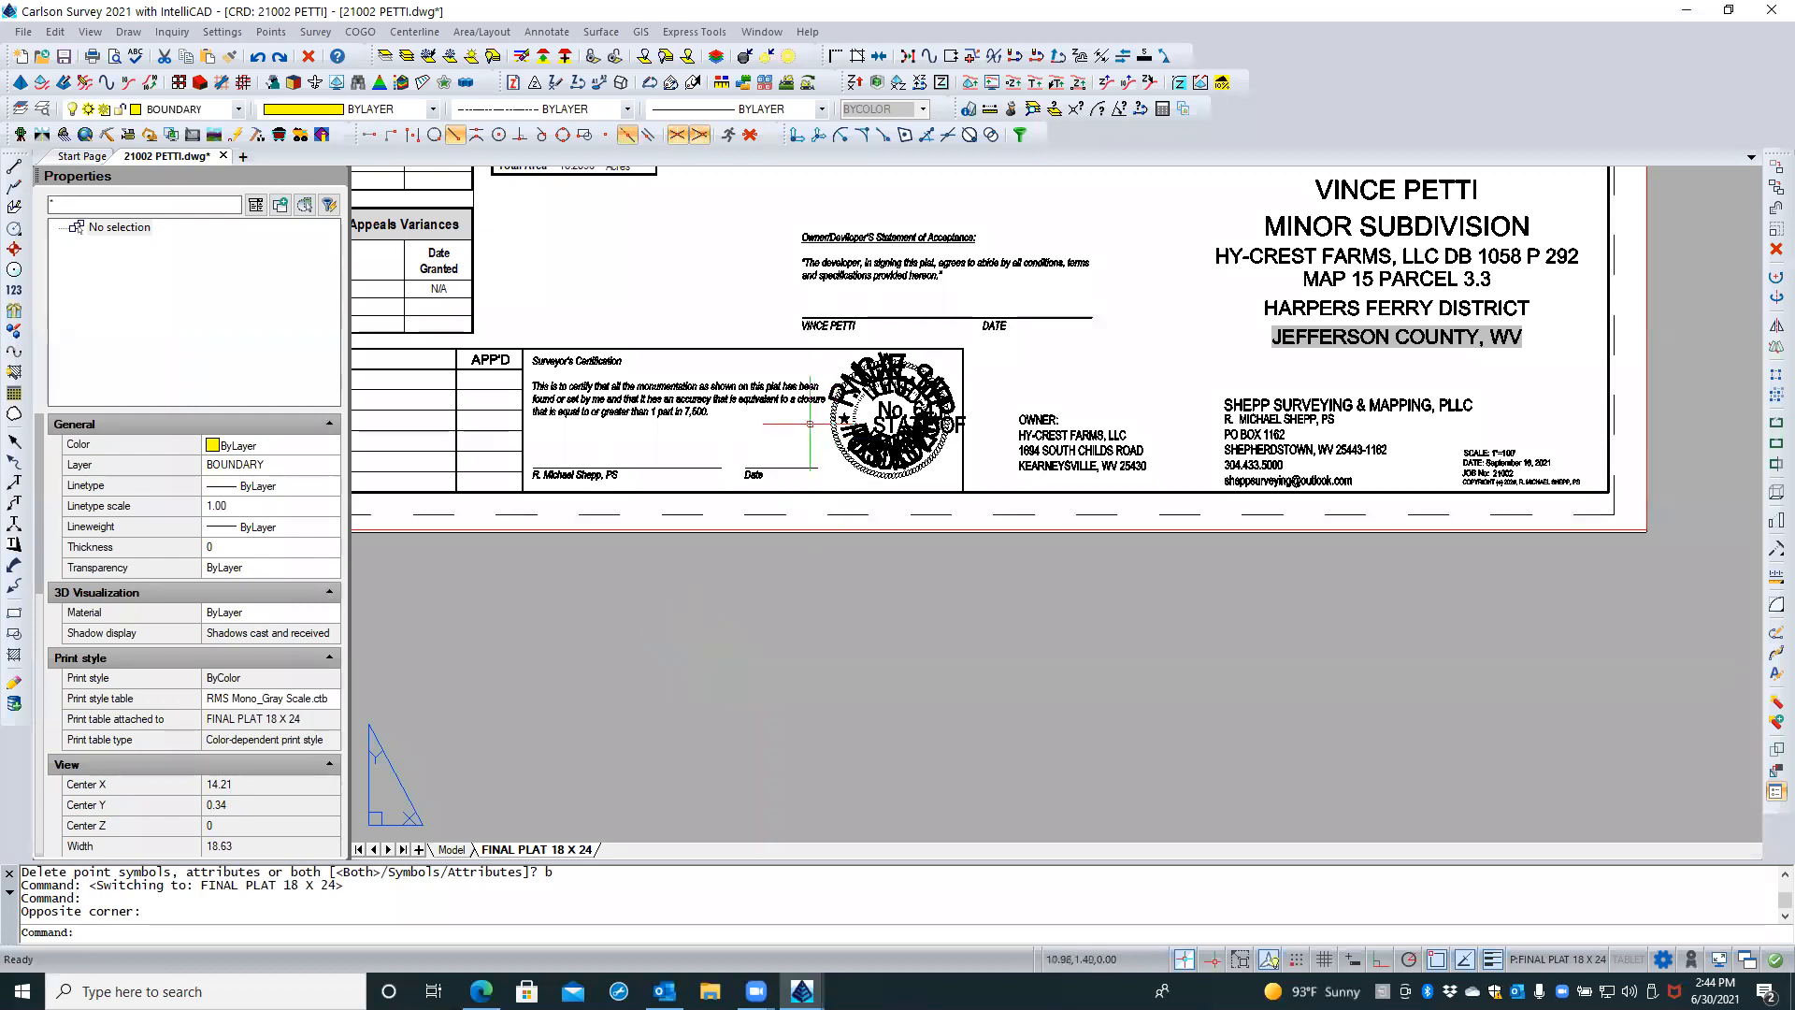
Try to redefine the PS STAMP block by inserting PS STAMP.dwg from the CADD resources folder, and cancel its placement
left_click(128, 31)
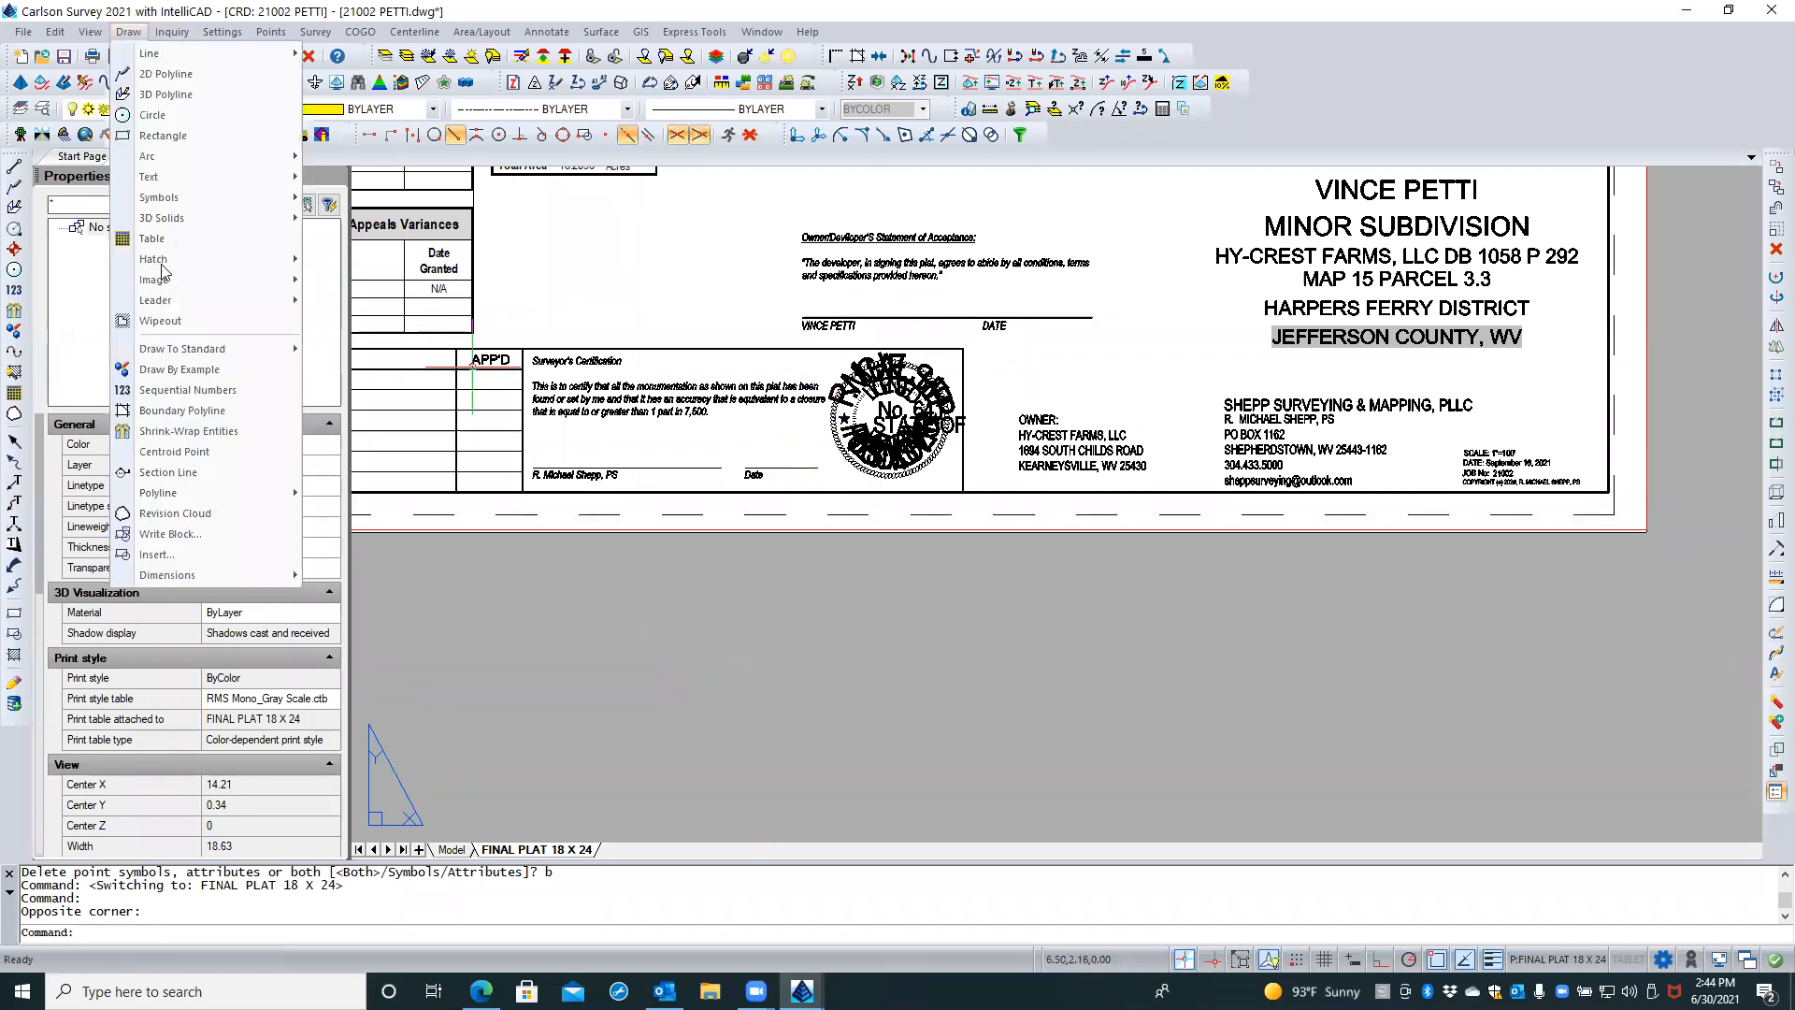
left_click(168, 555)
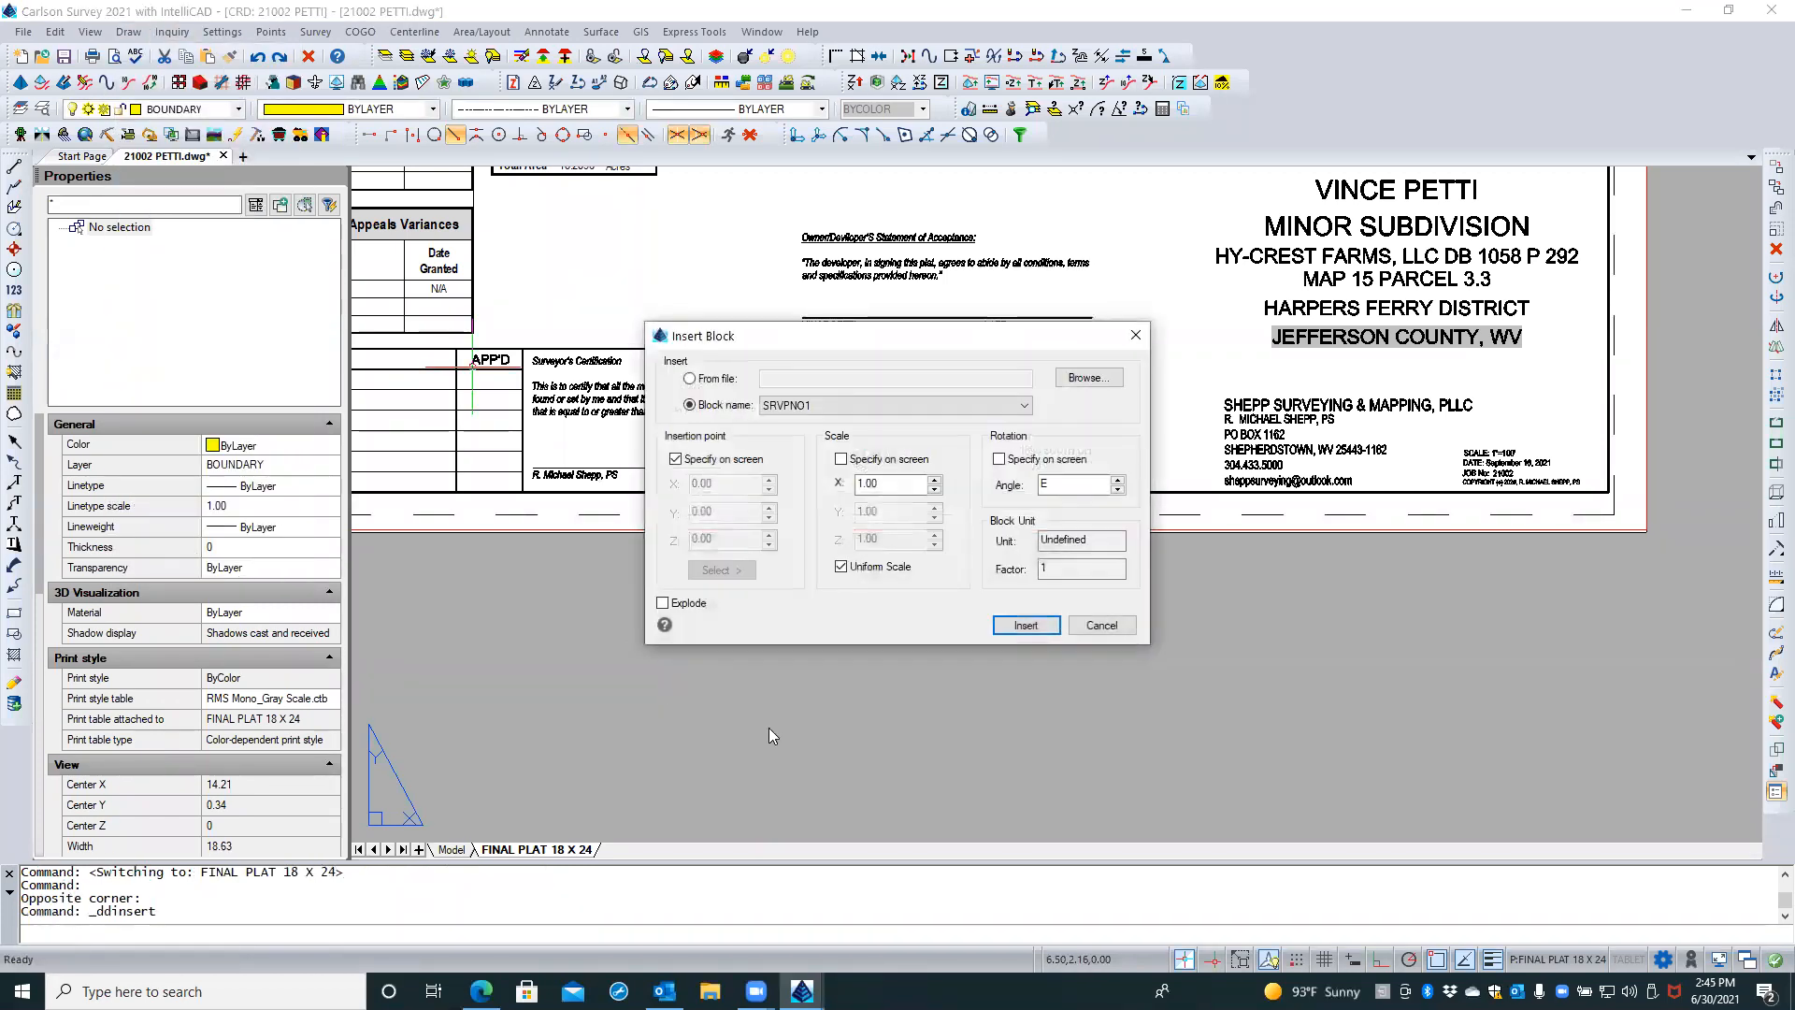
left_click(1071, 379)
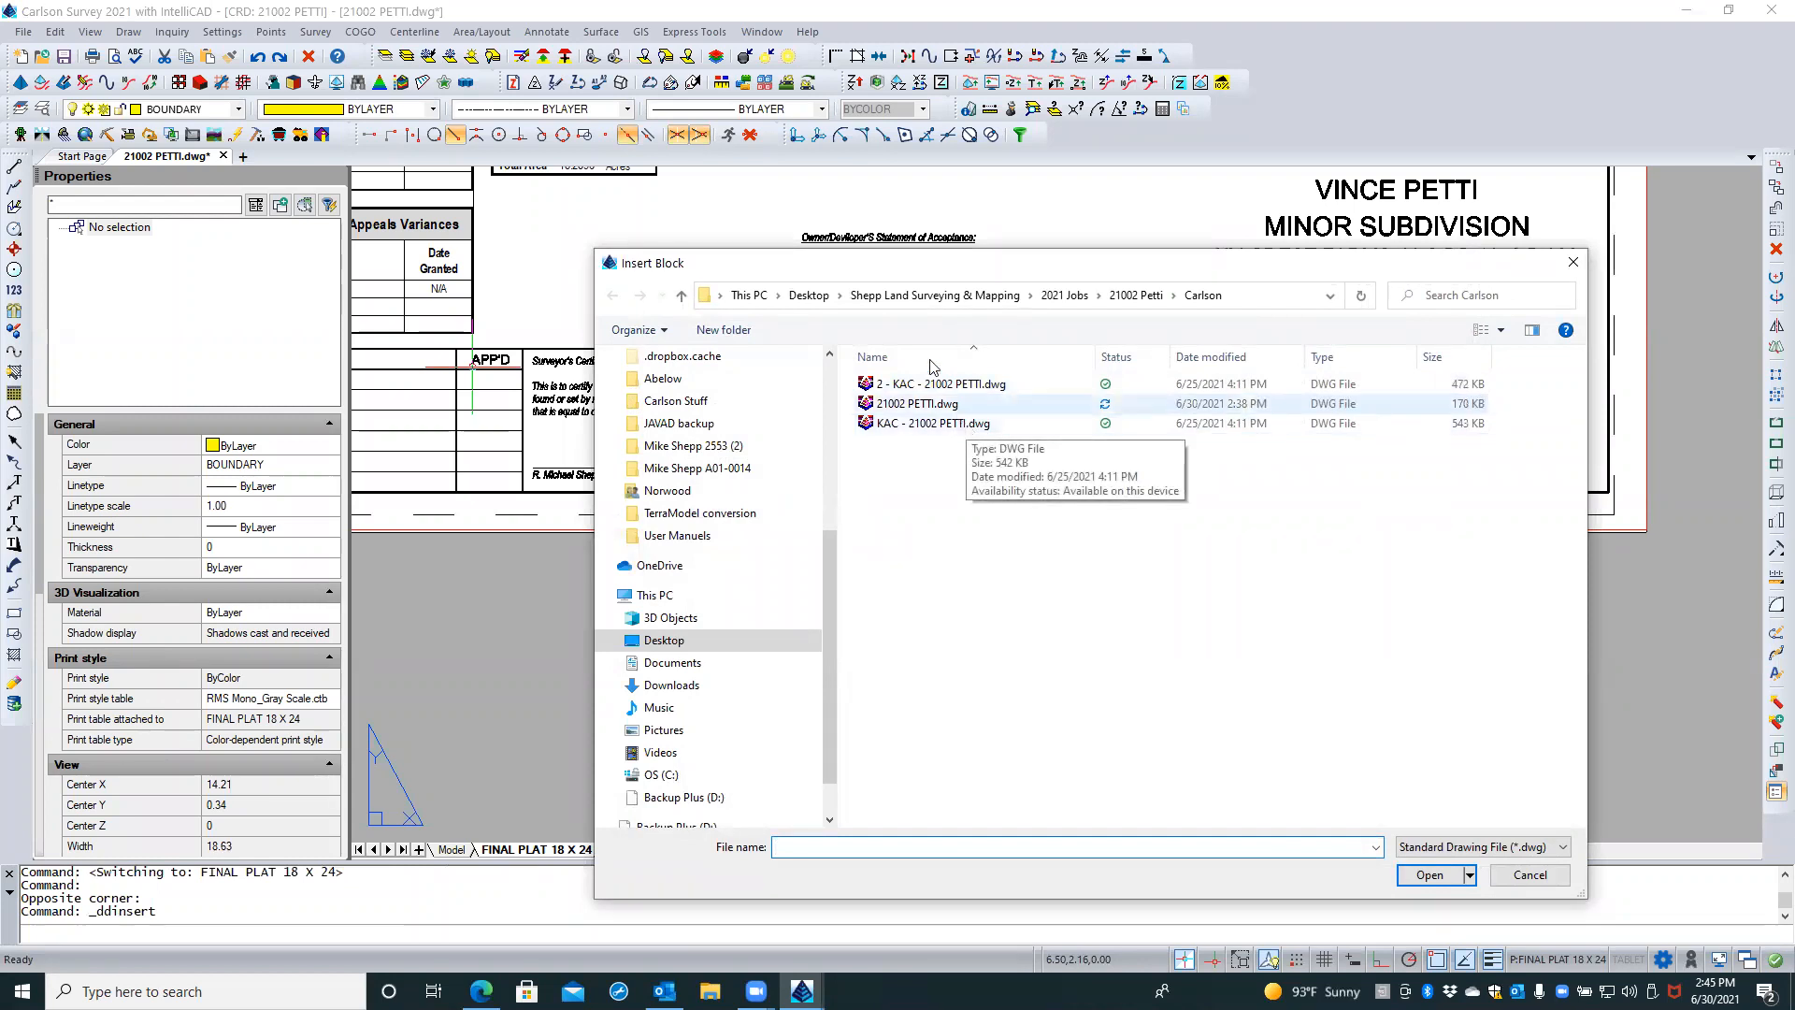
left_click(907, 298)
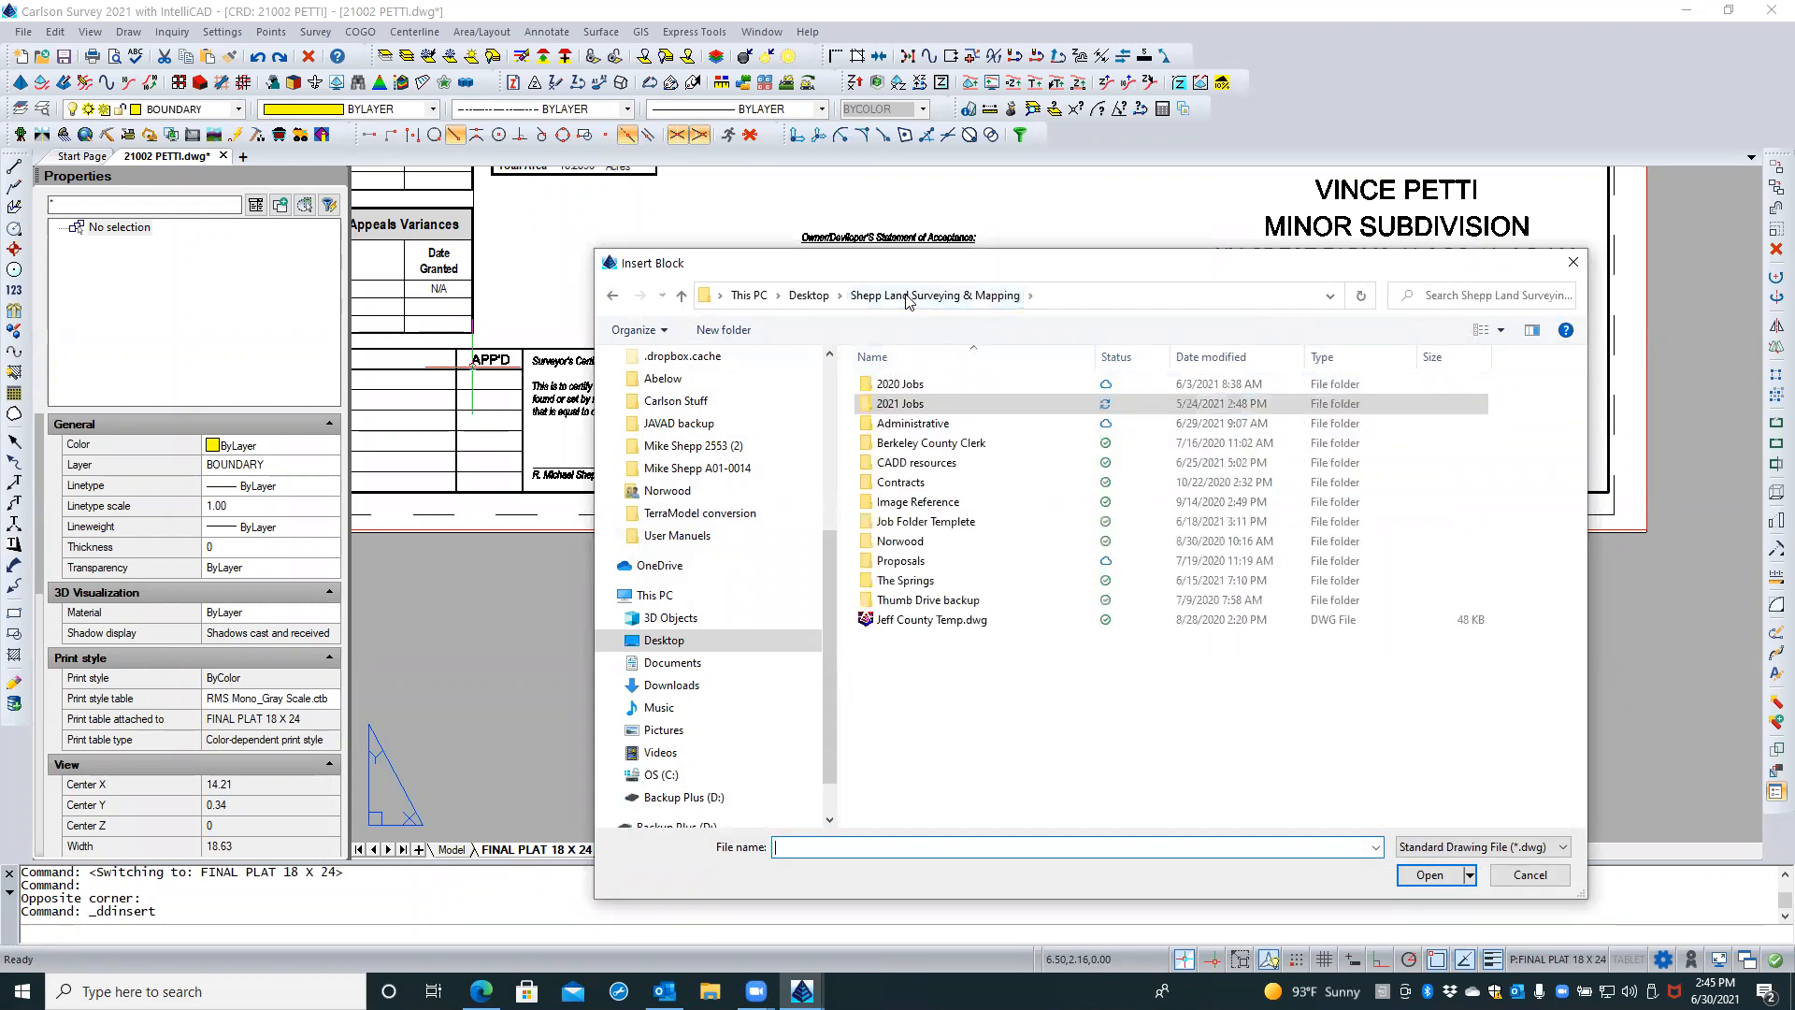
double_click(930, 462)
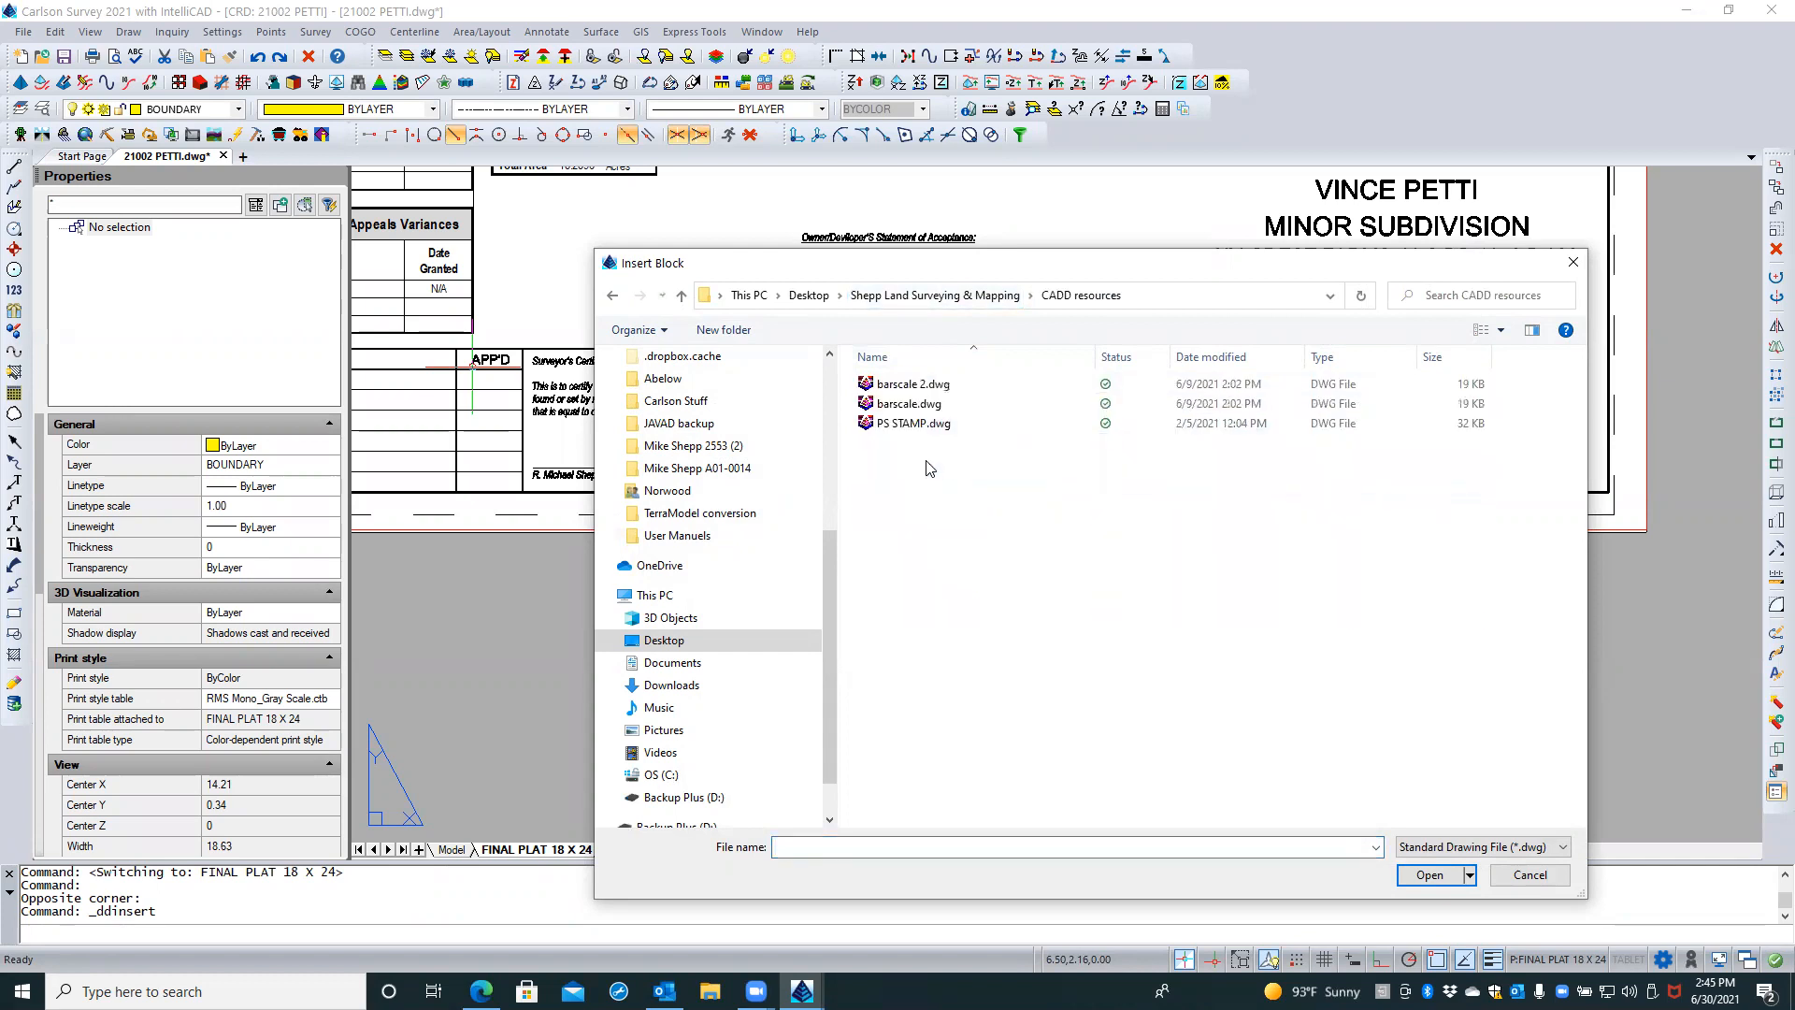
left_click(912, 426)
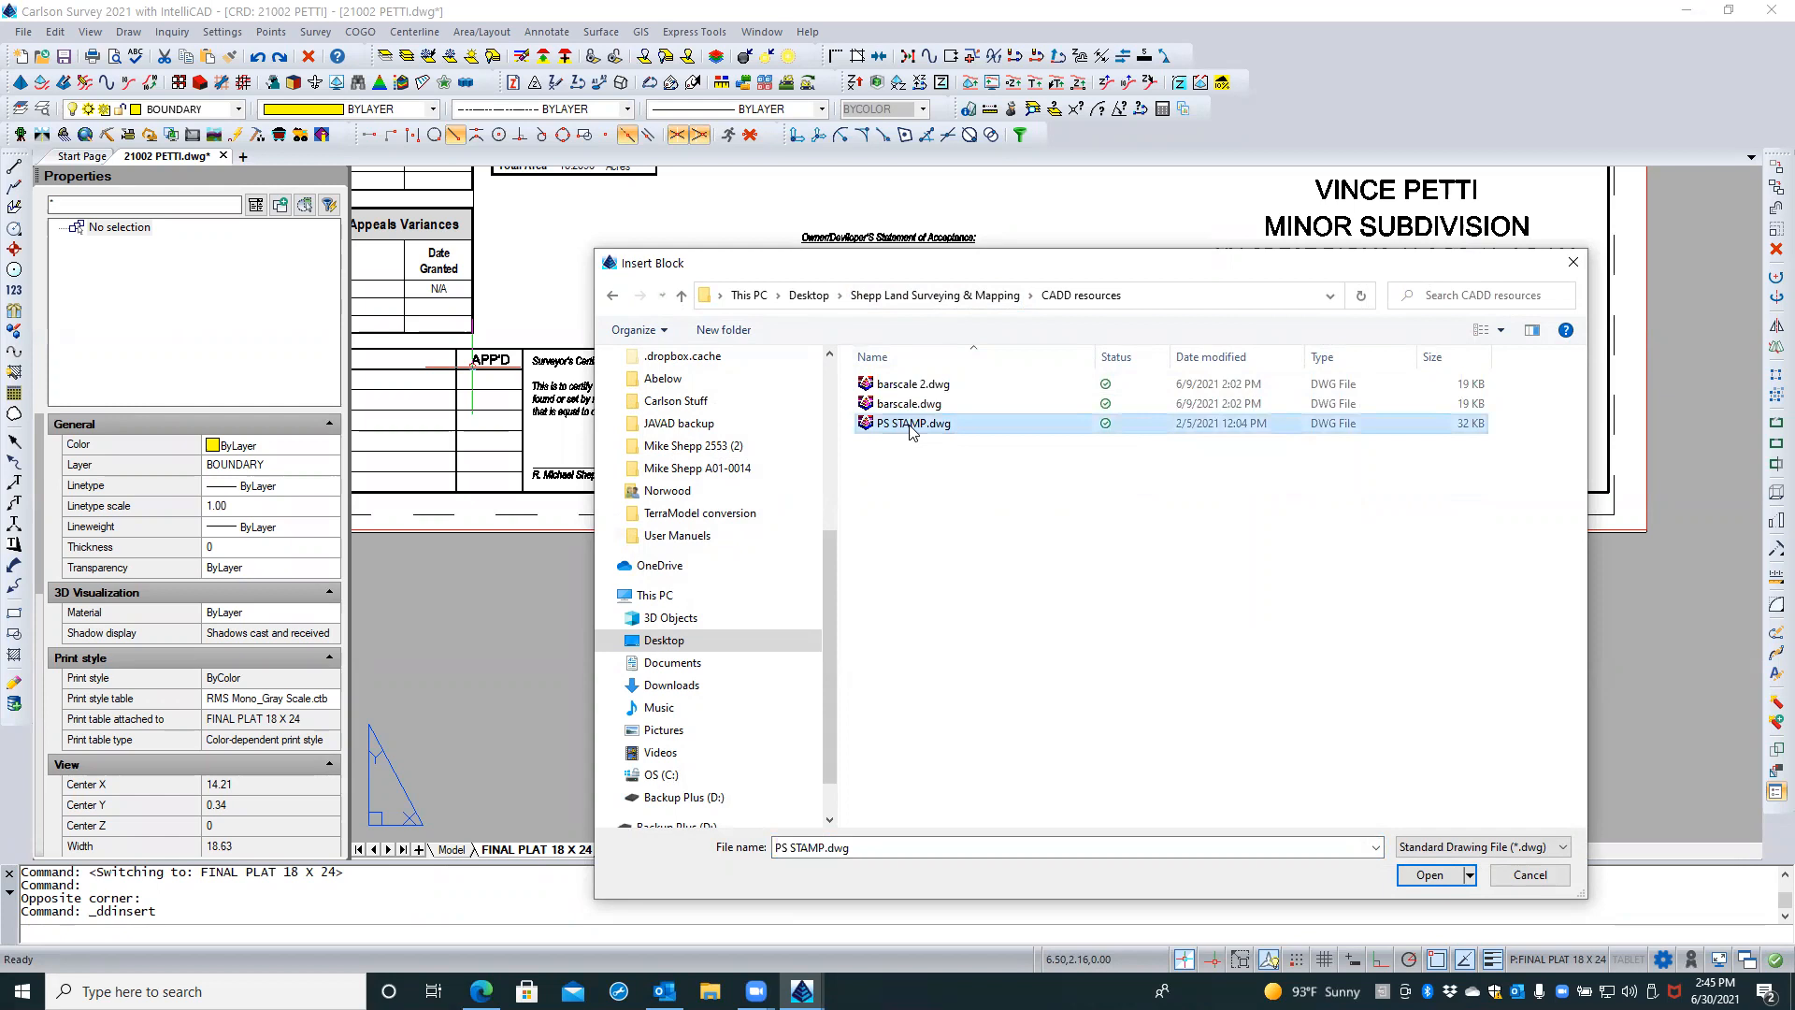
left_click(1418, 874)
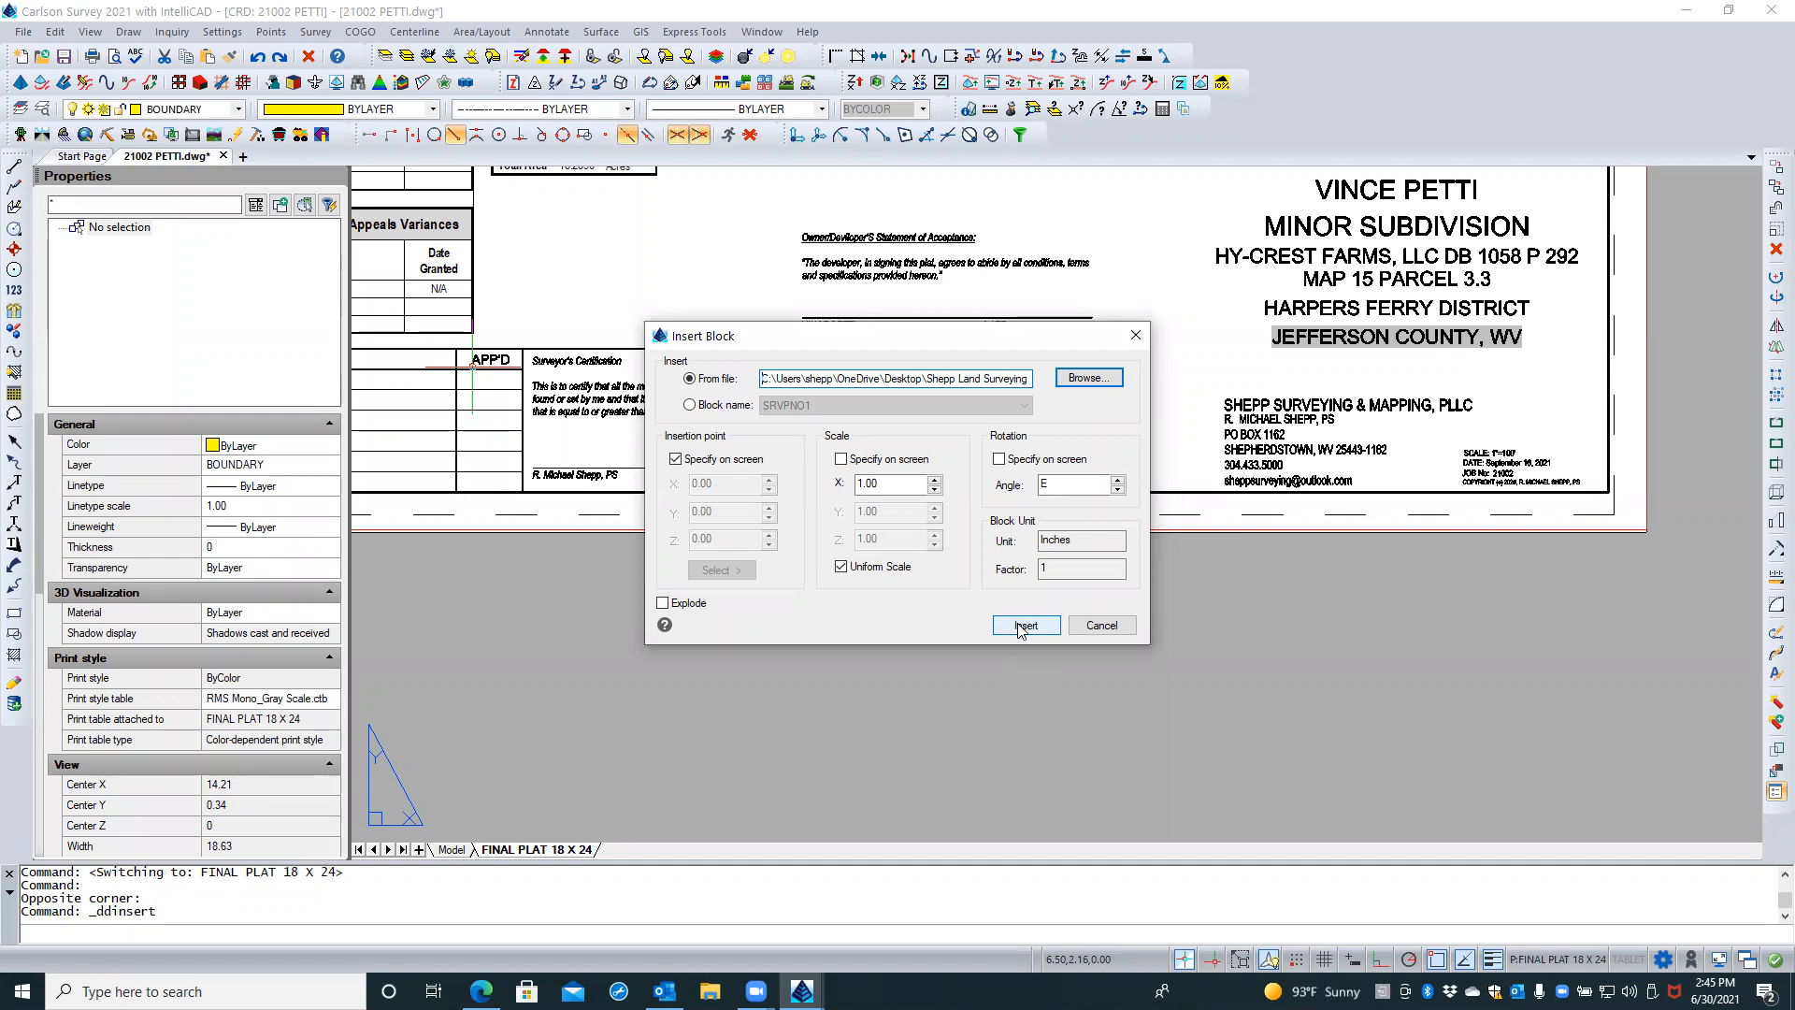
left_click(1021, 626)
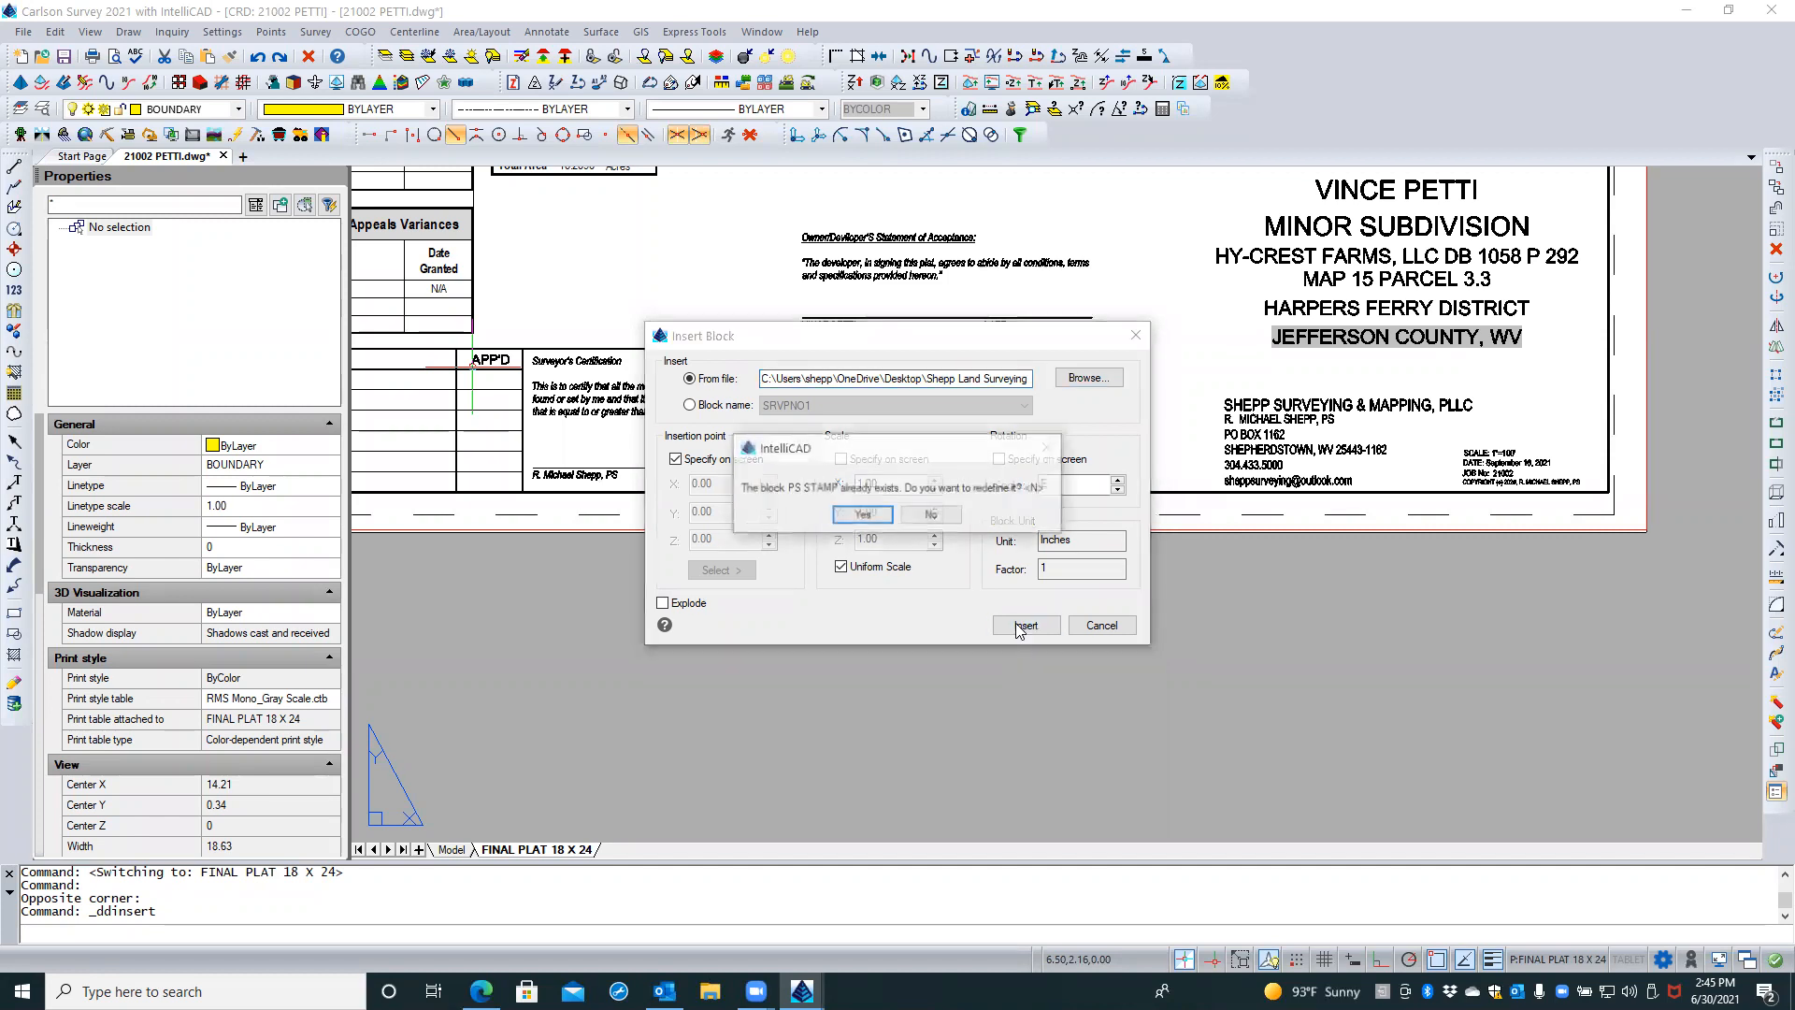
left_click(862, 515)
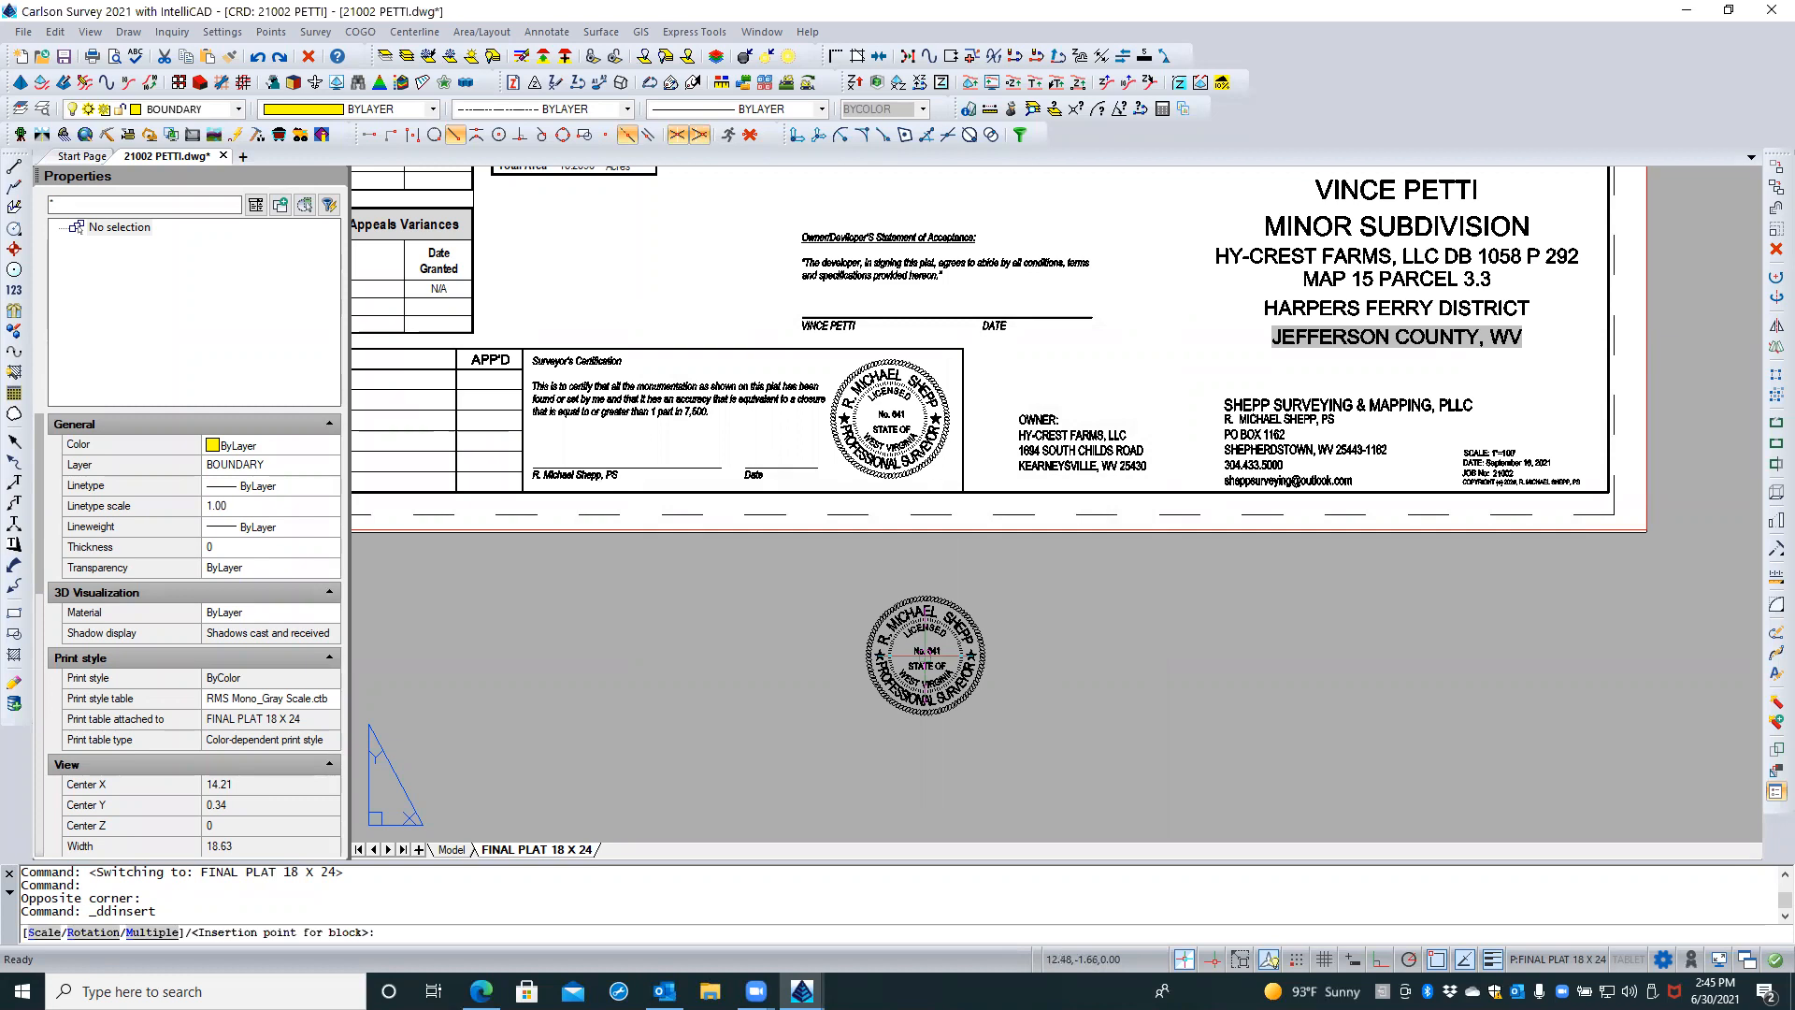
key("Escape")
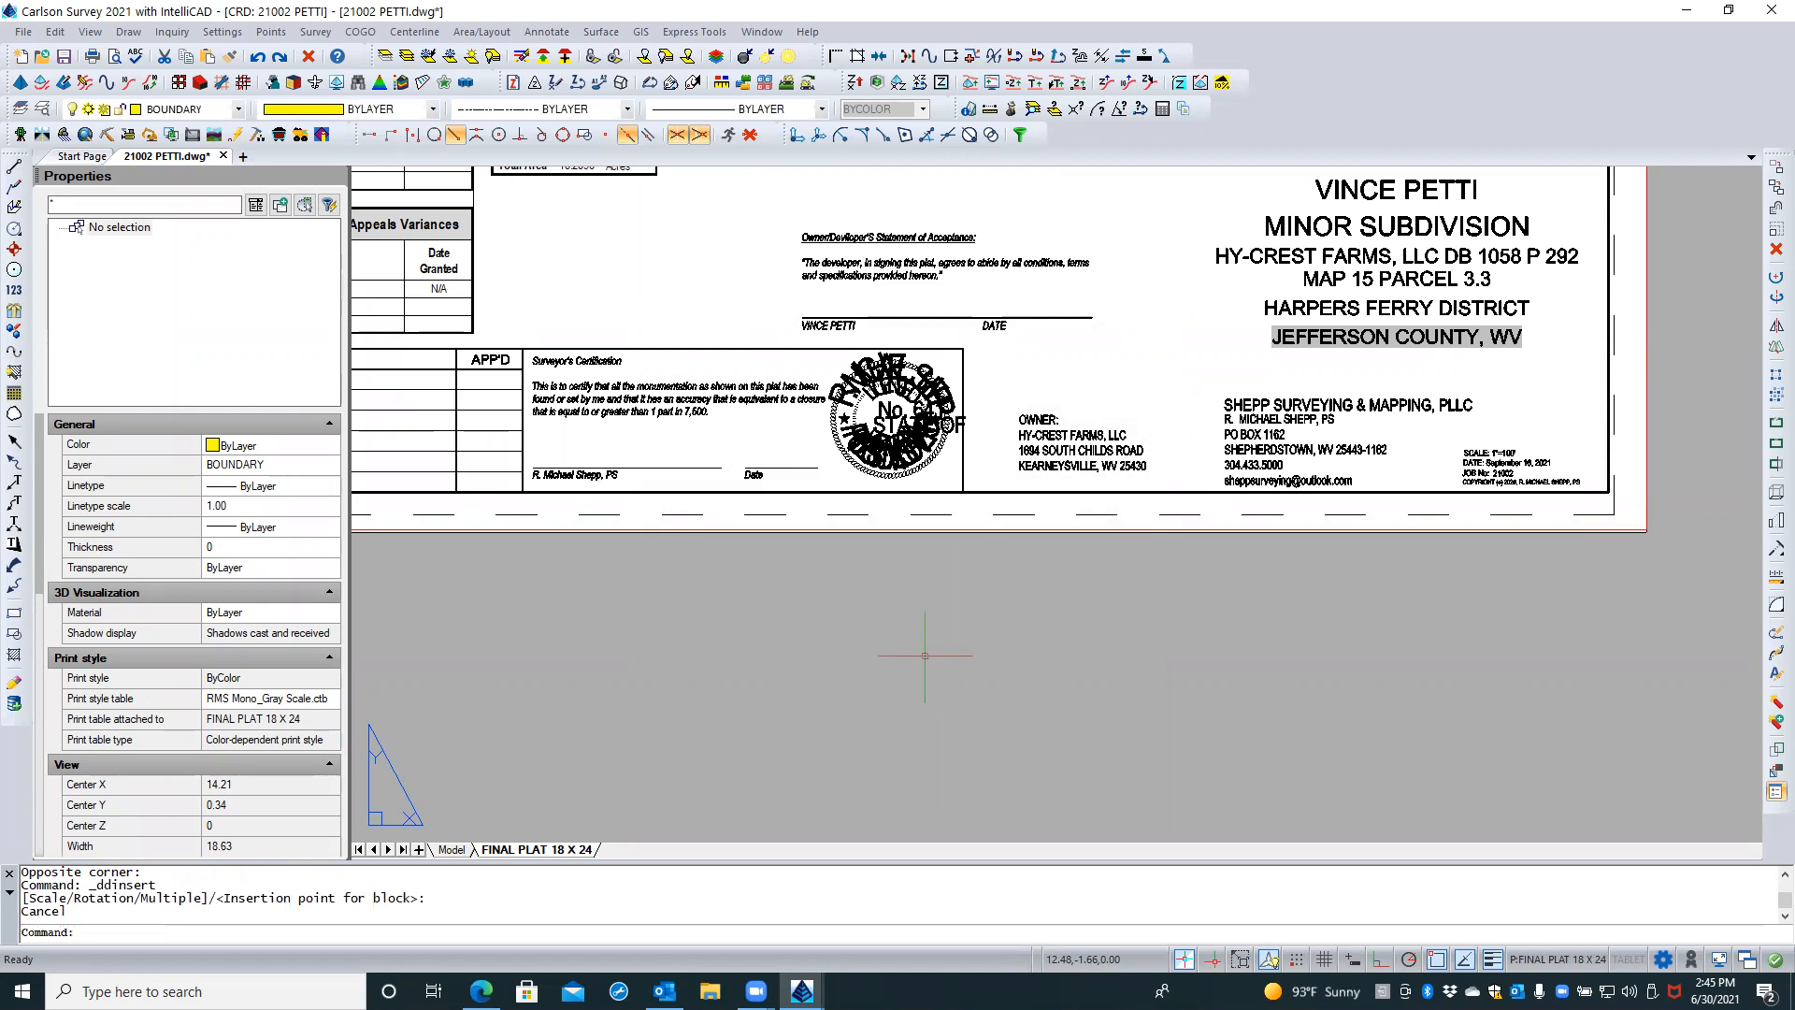
Insert PS STAMP.dwg from the CADD resources folder, redefining the existing PS STAMP block, and place the copy below the plat border
right_click(925, 656)
left_click(974, 285)
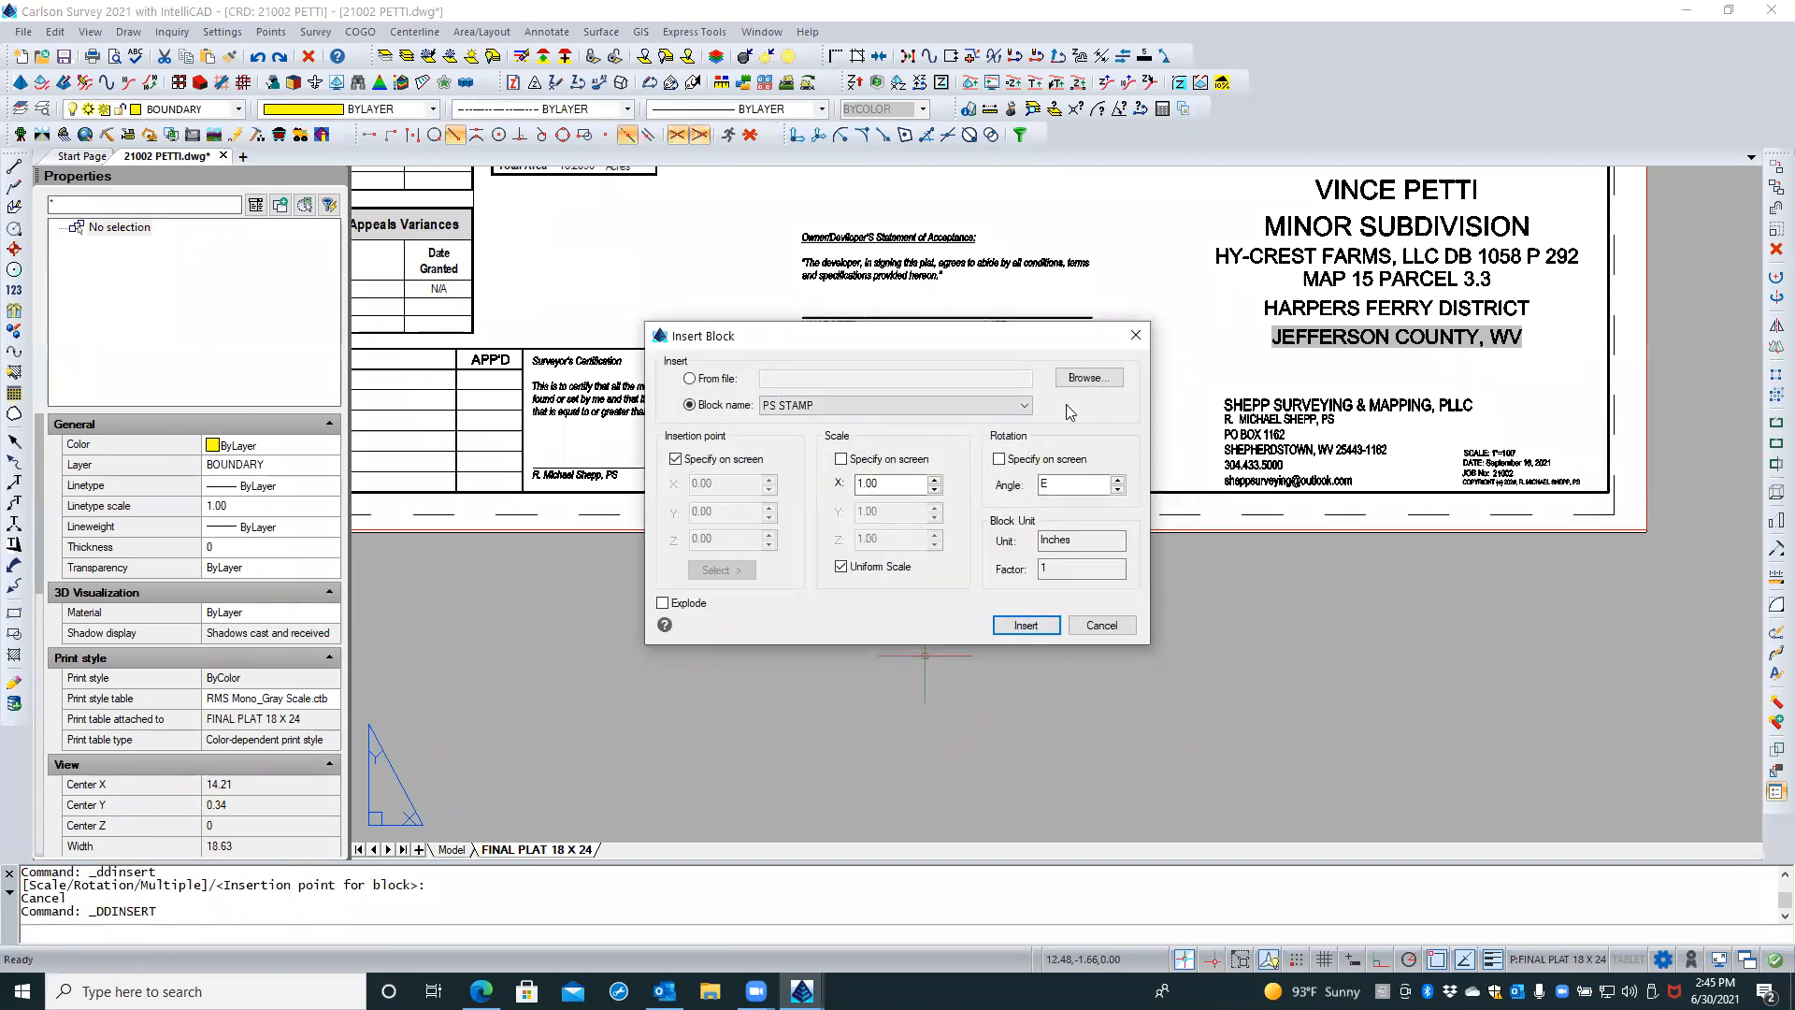
left_click(1088, 377)
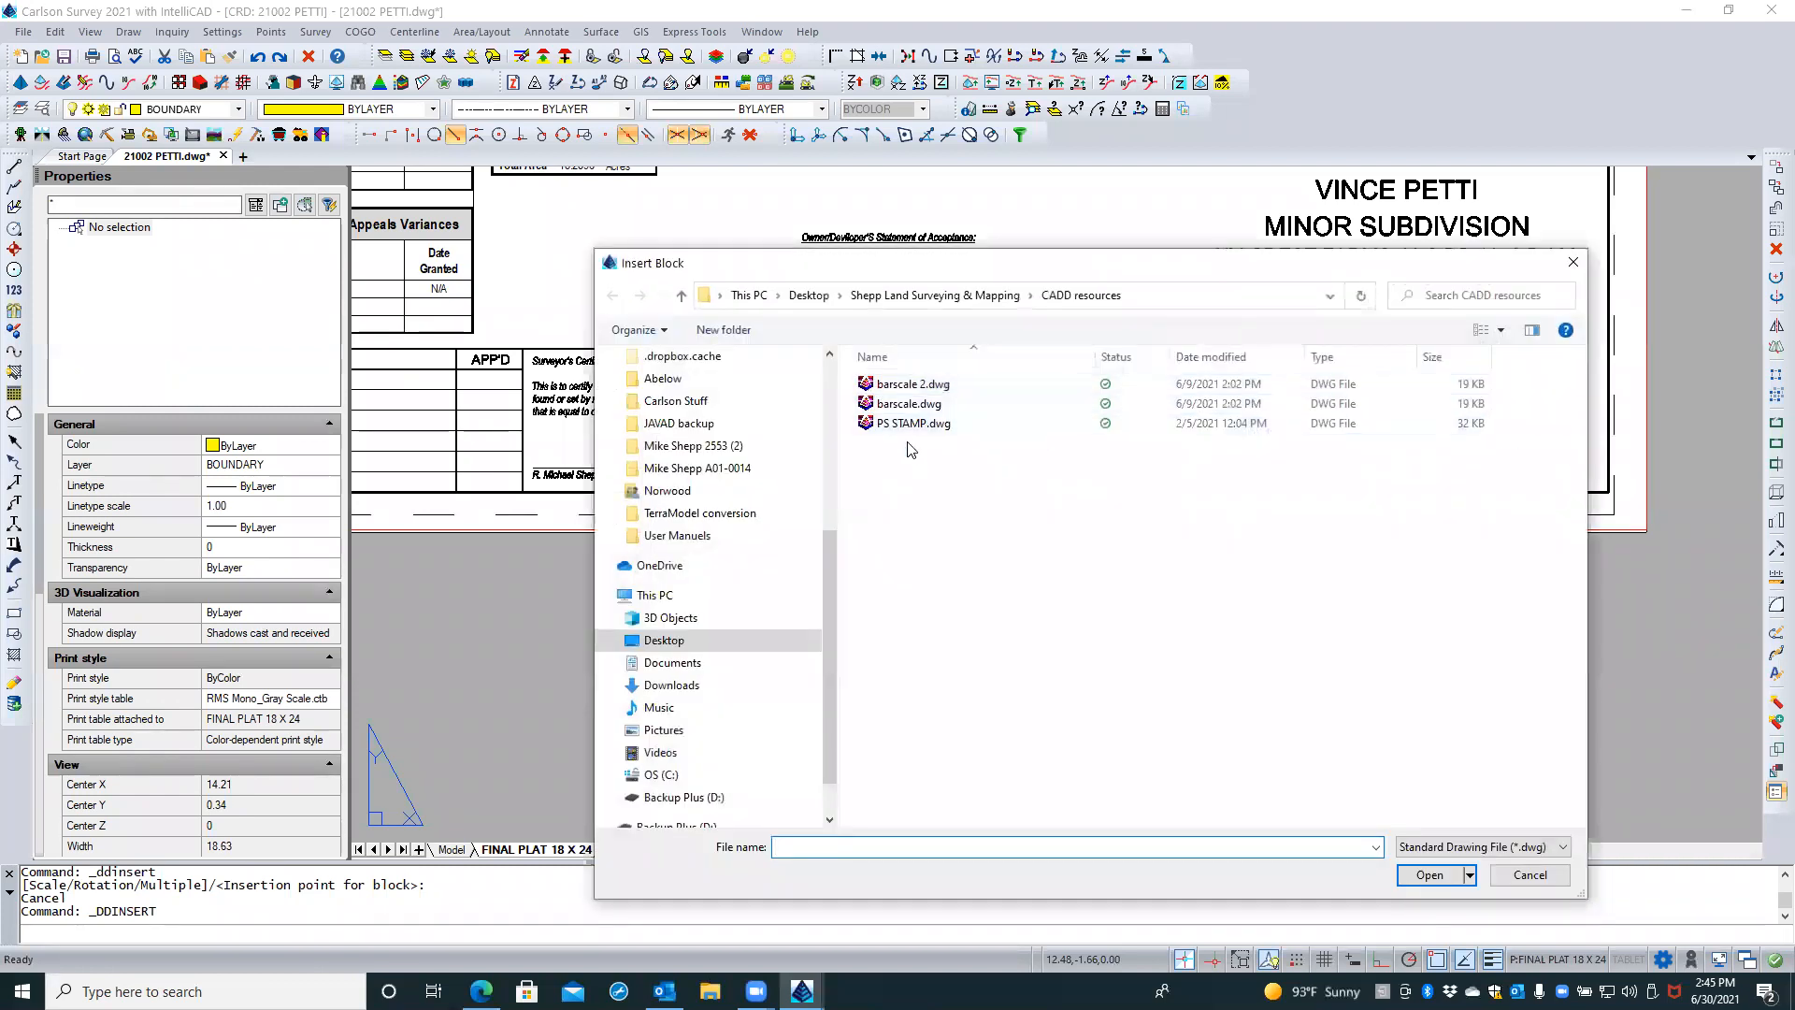
double_click(906, 424)
left_click(1020, 625)
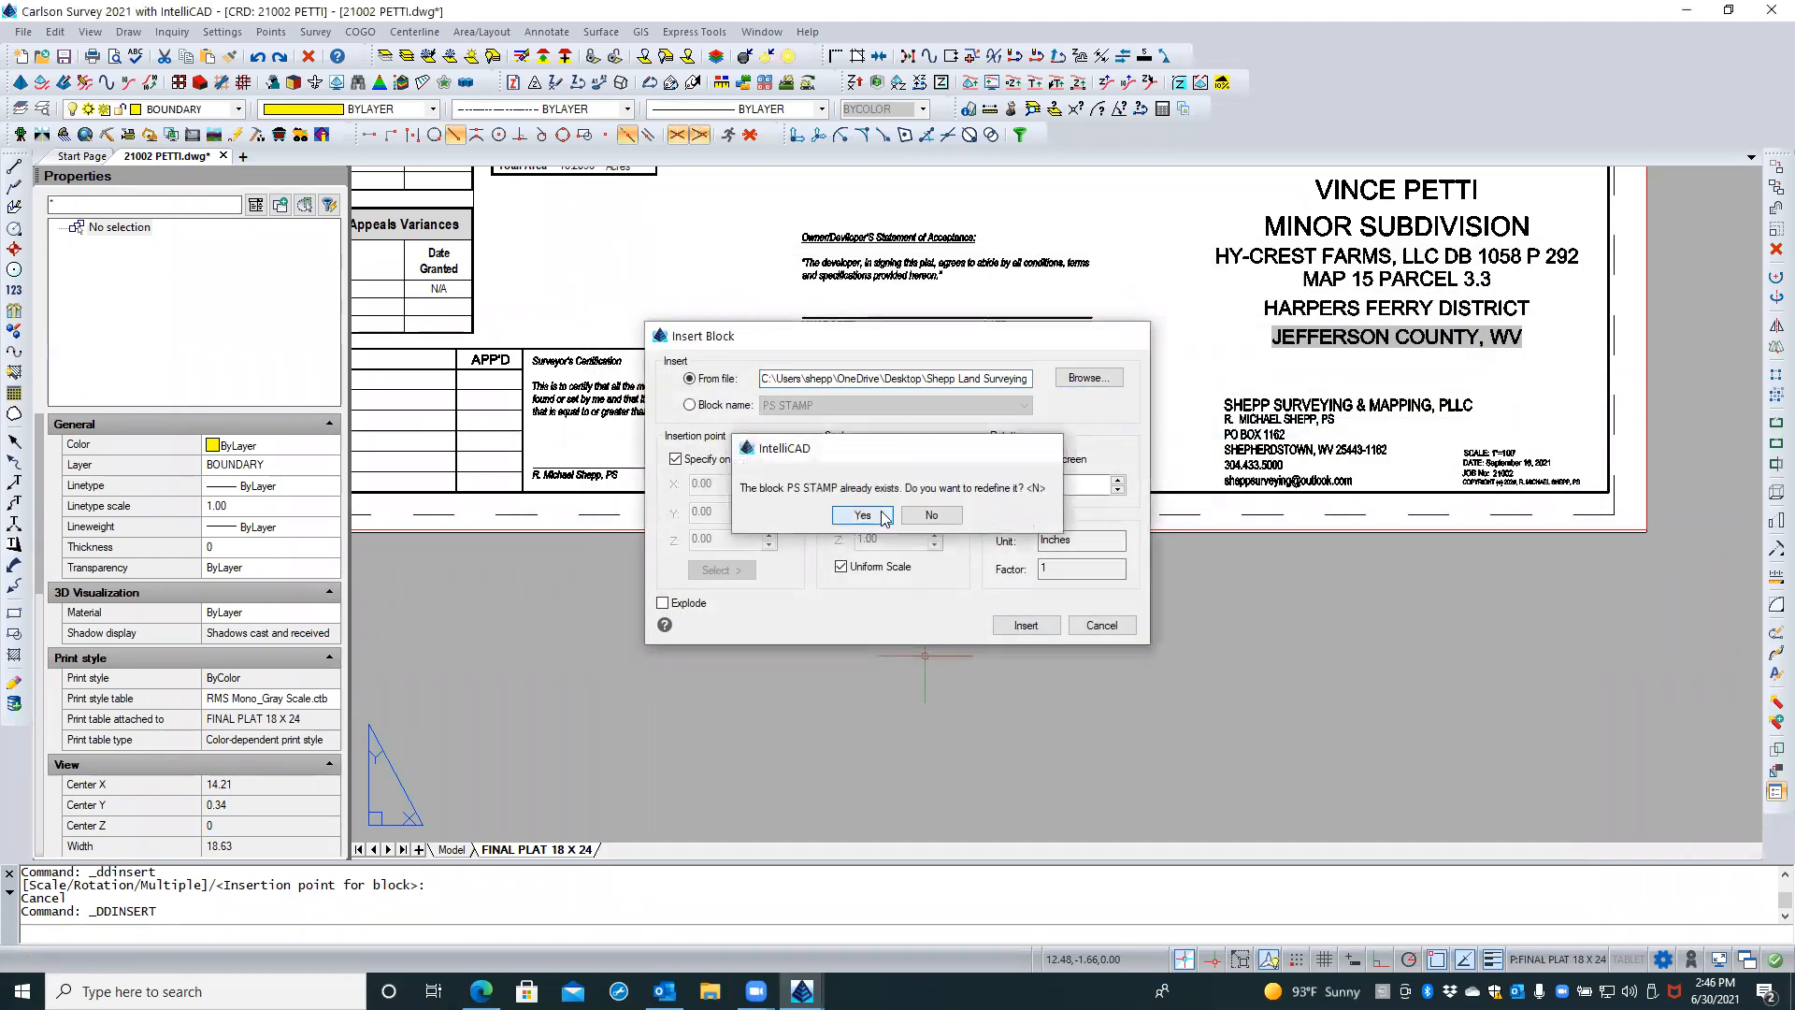
left_click(882, 518)
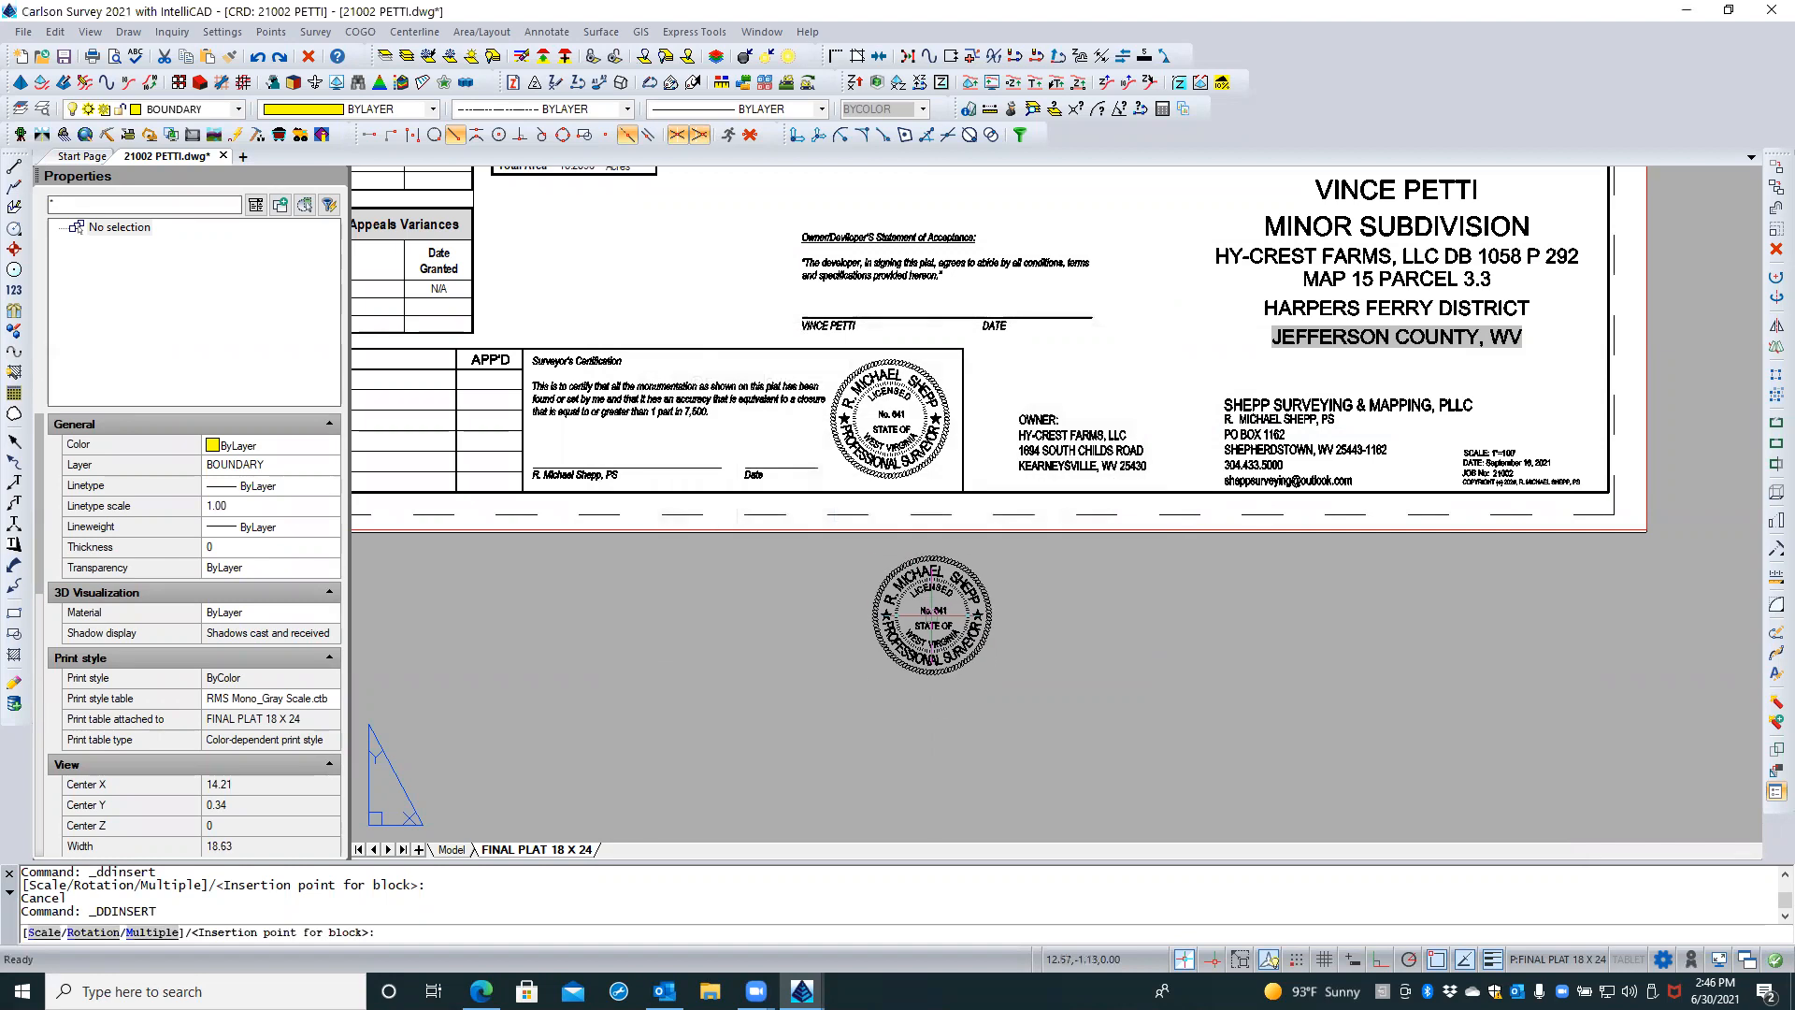
left_click(893, 631)
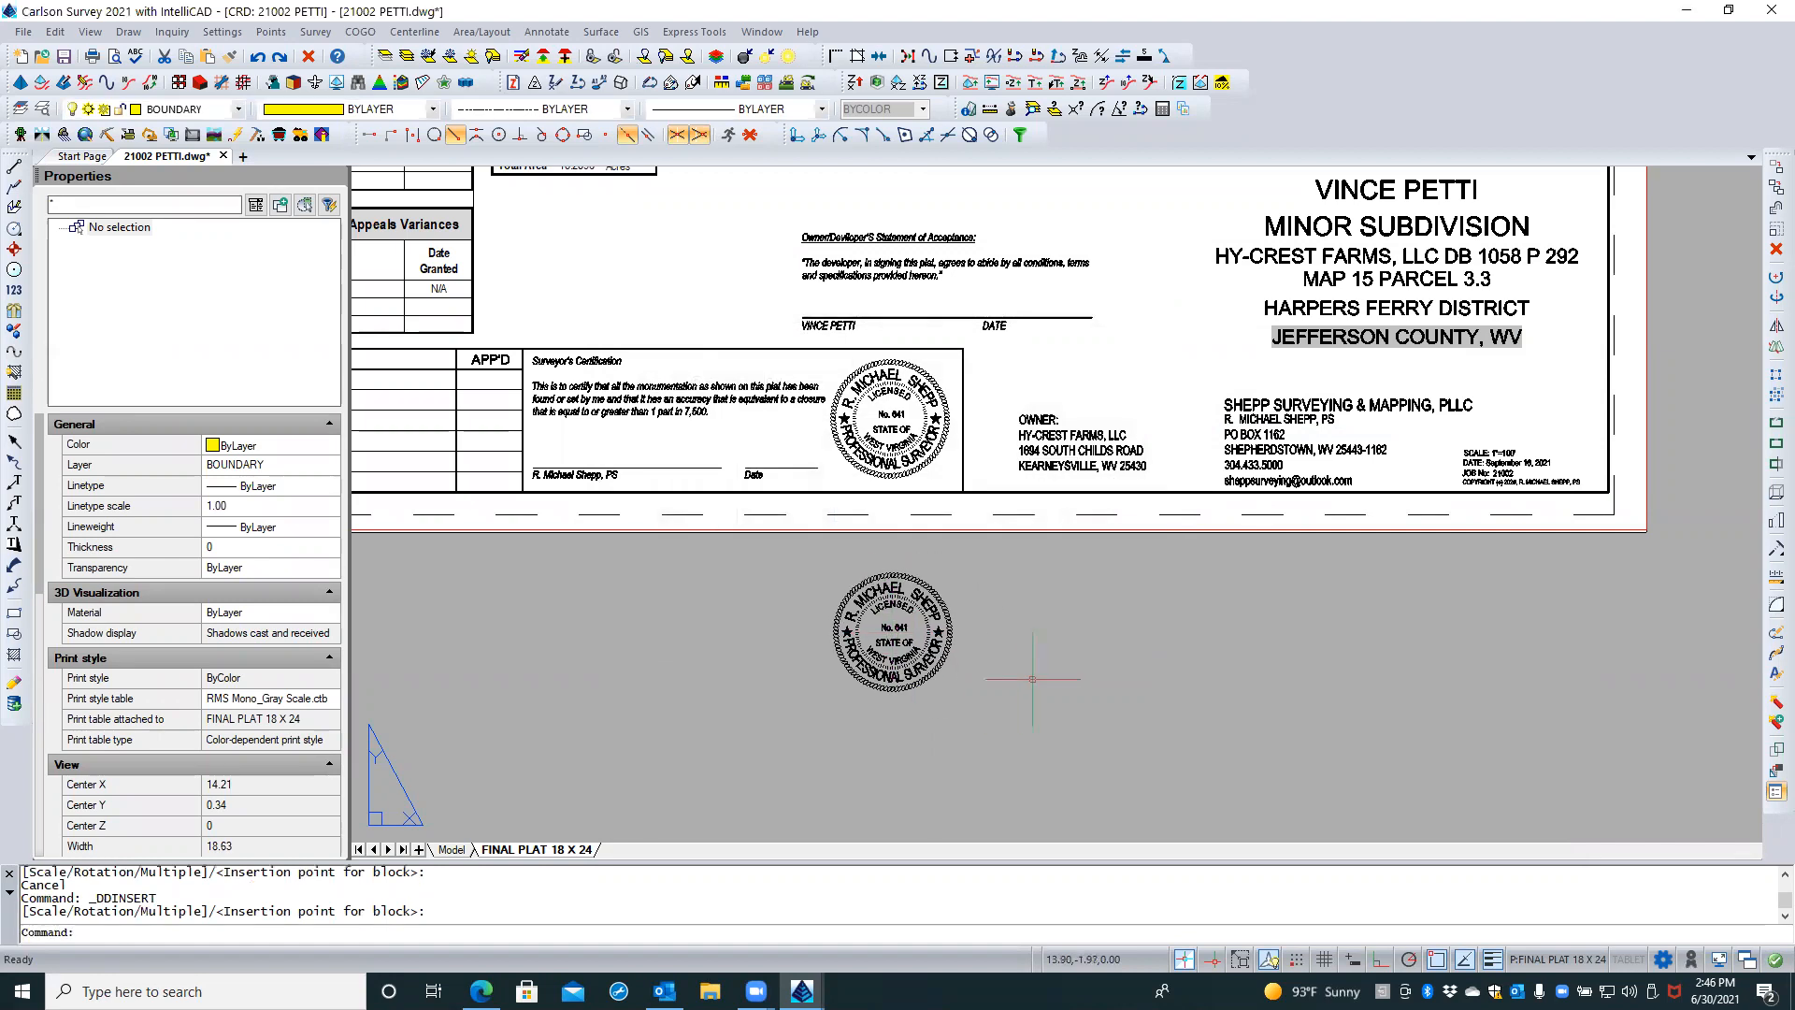
Erase the extra stamp copy below the plat border and save the drawing
left_click(913, 669)
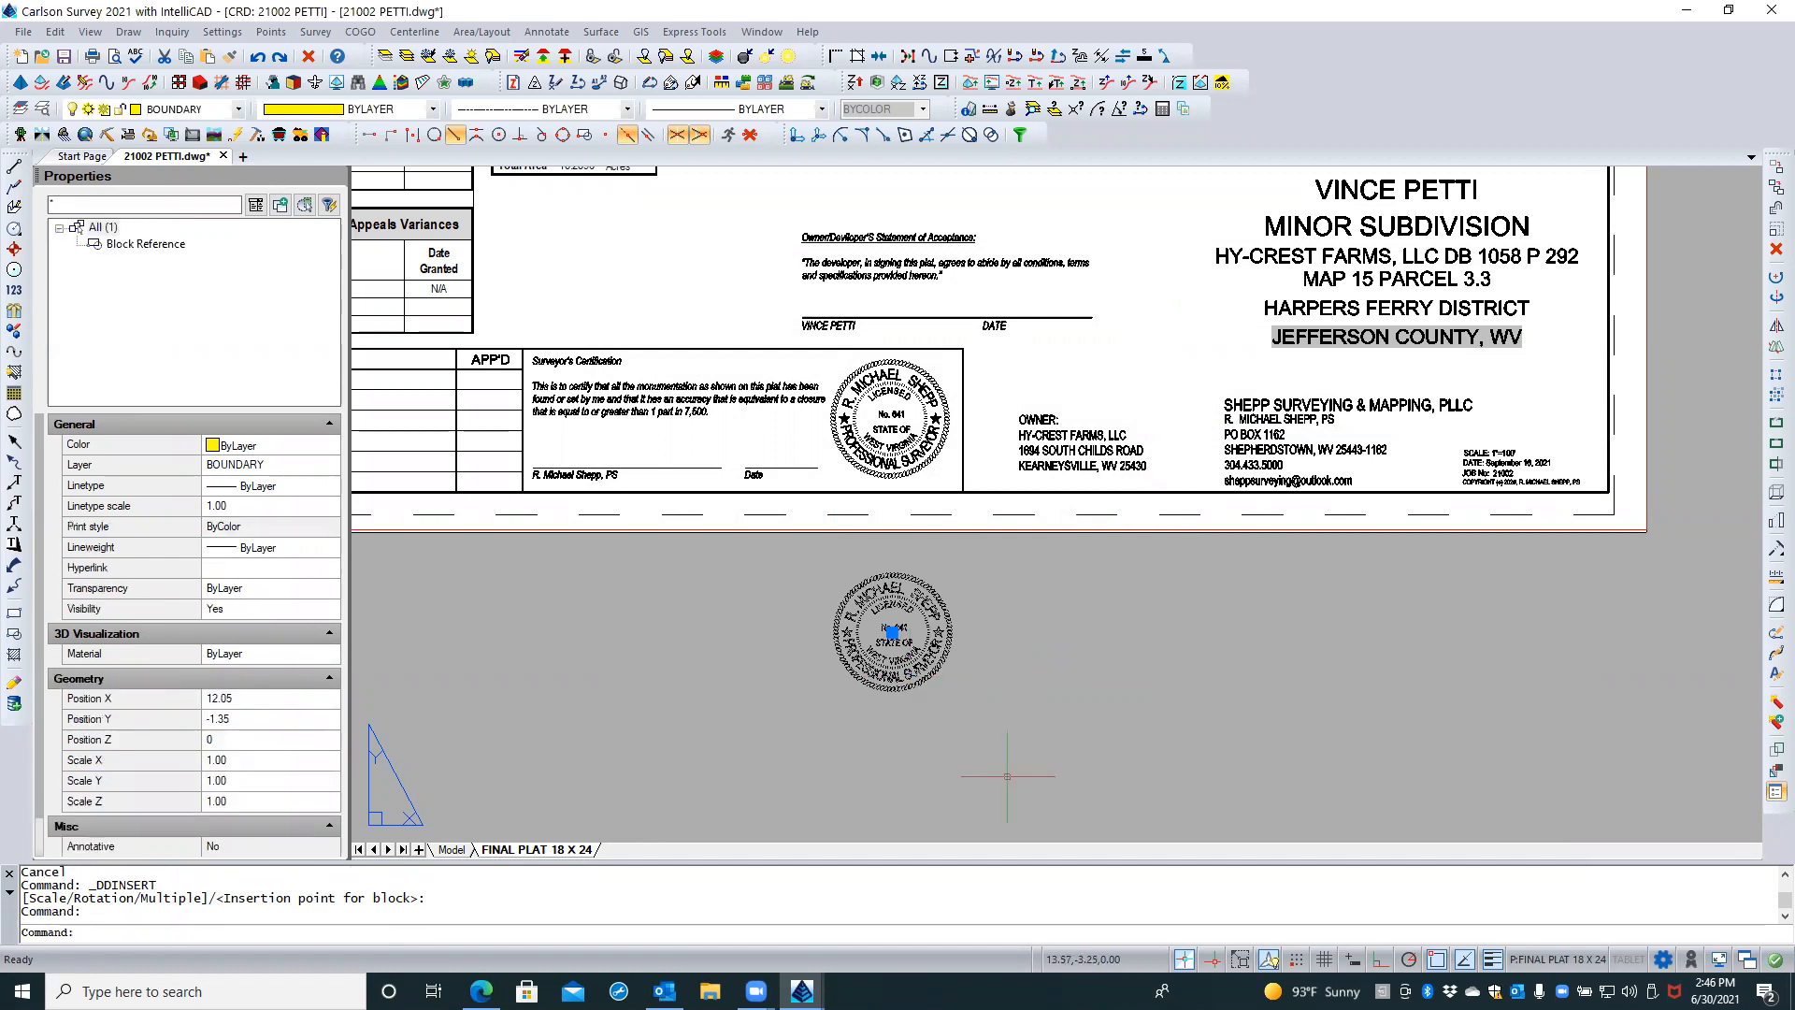
key("Delete")
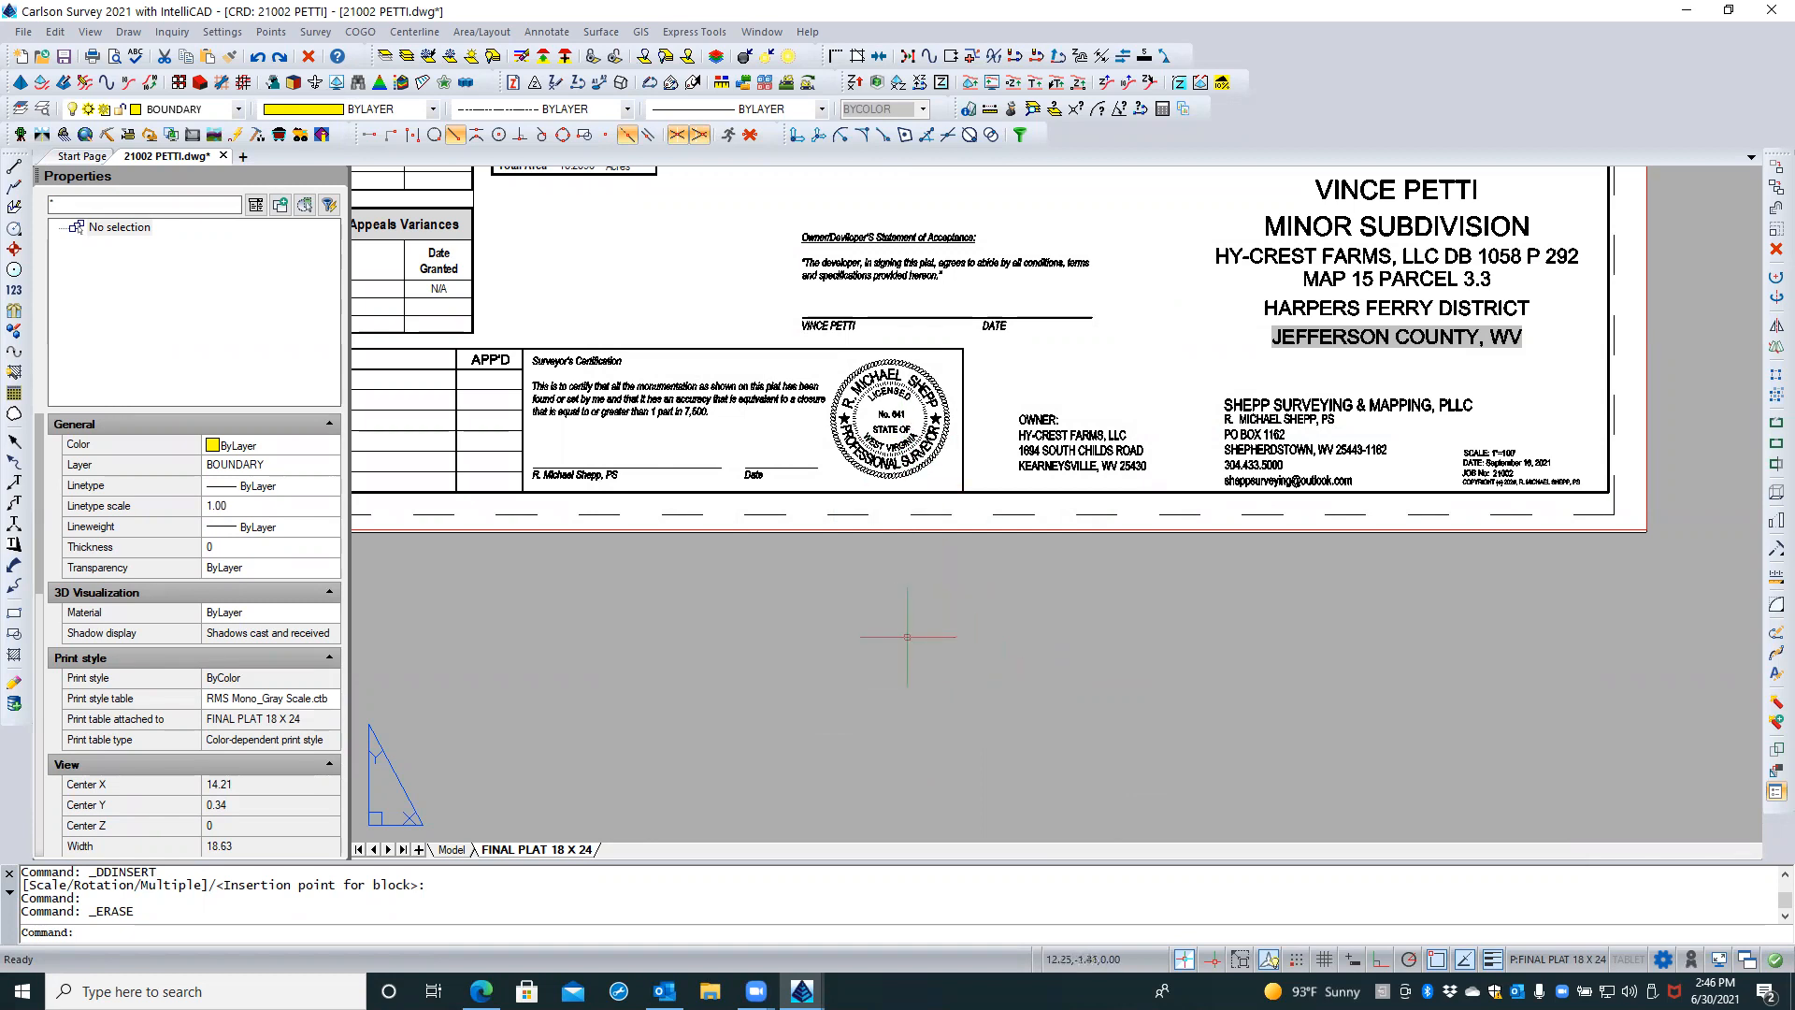
left_click(61, 58)
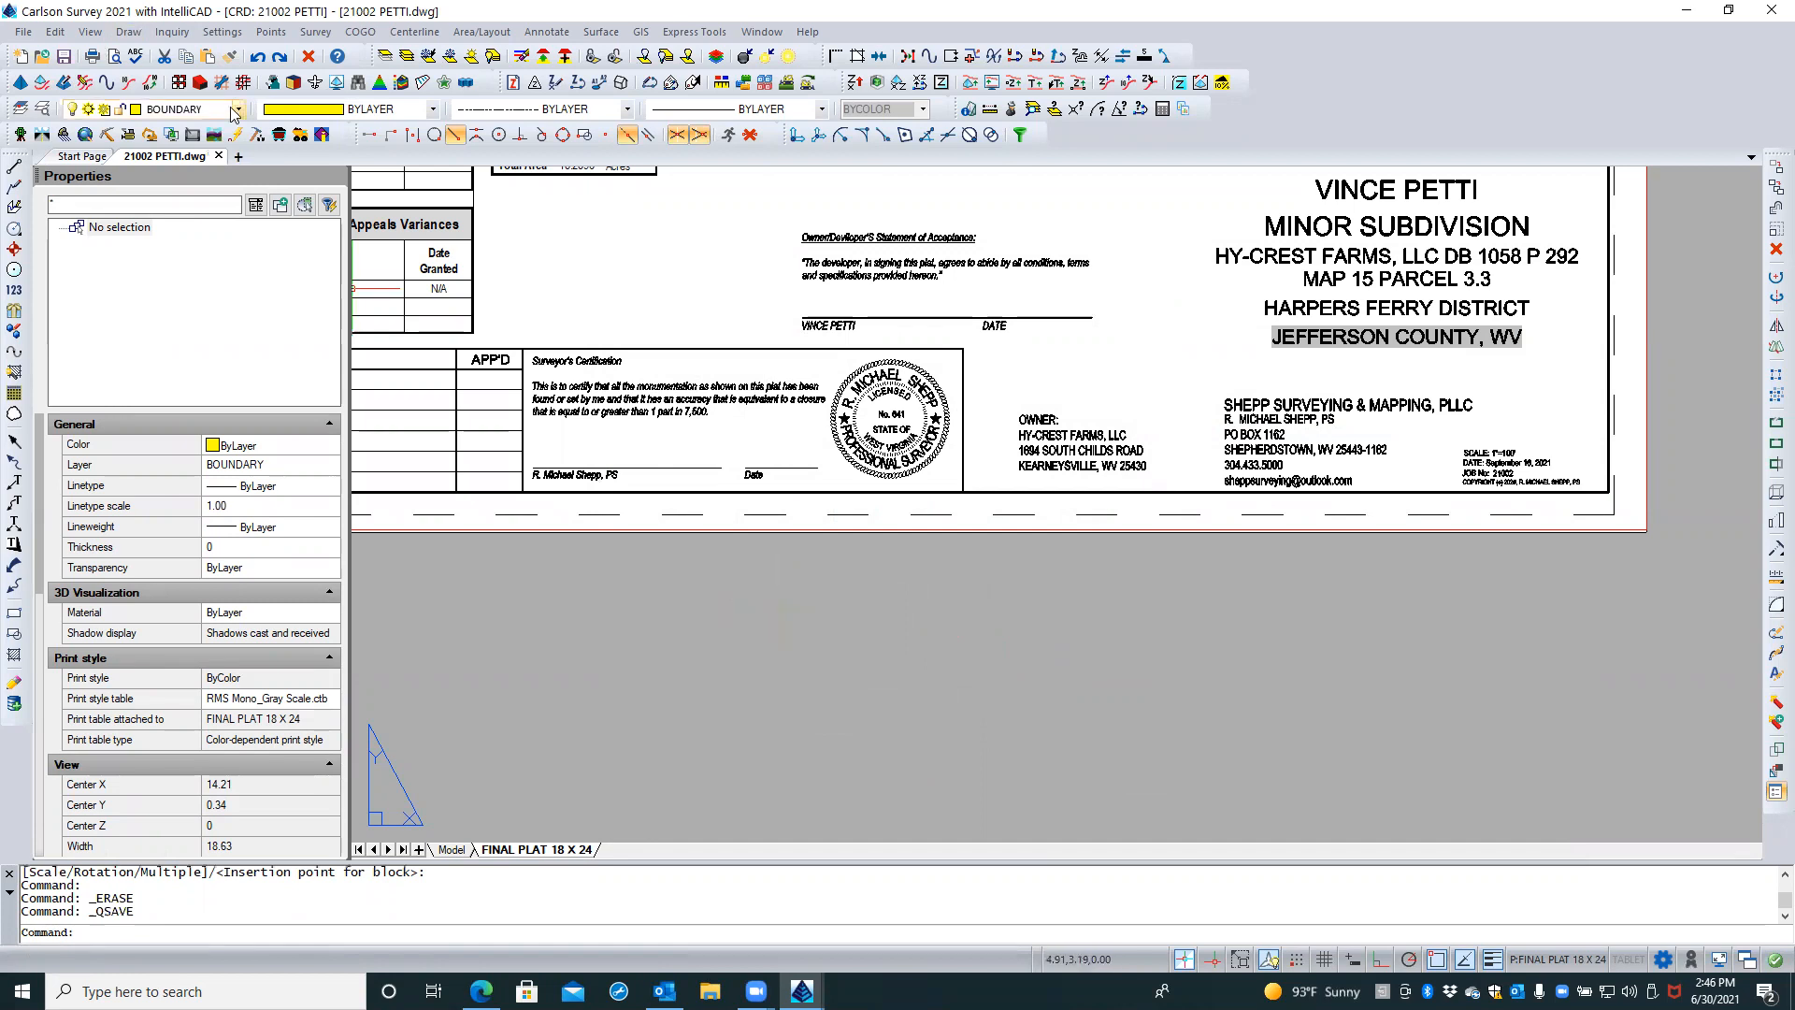
left_click(128, 32)
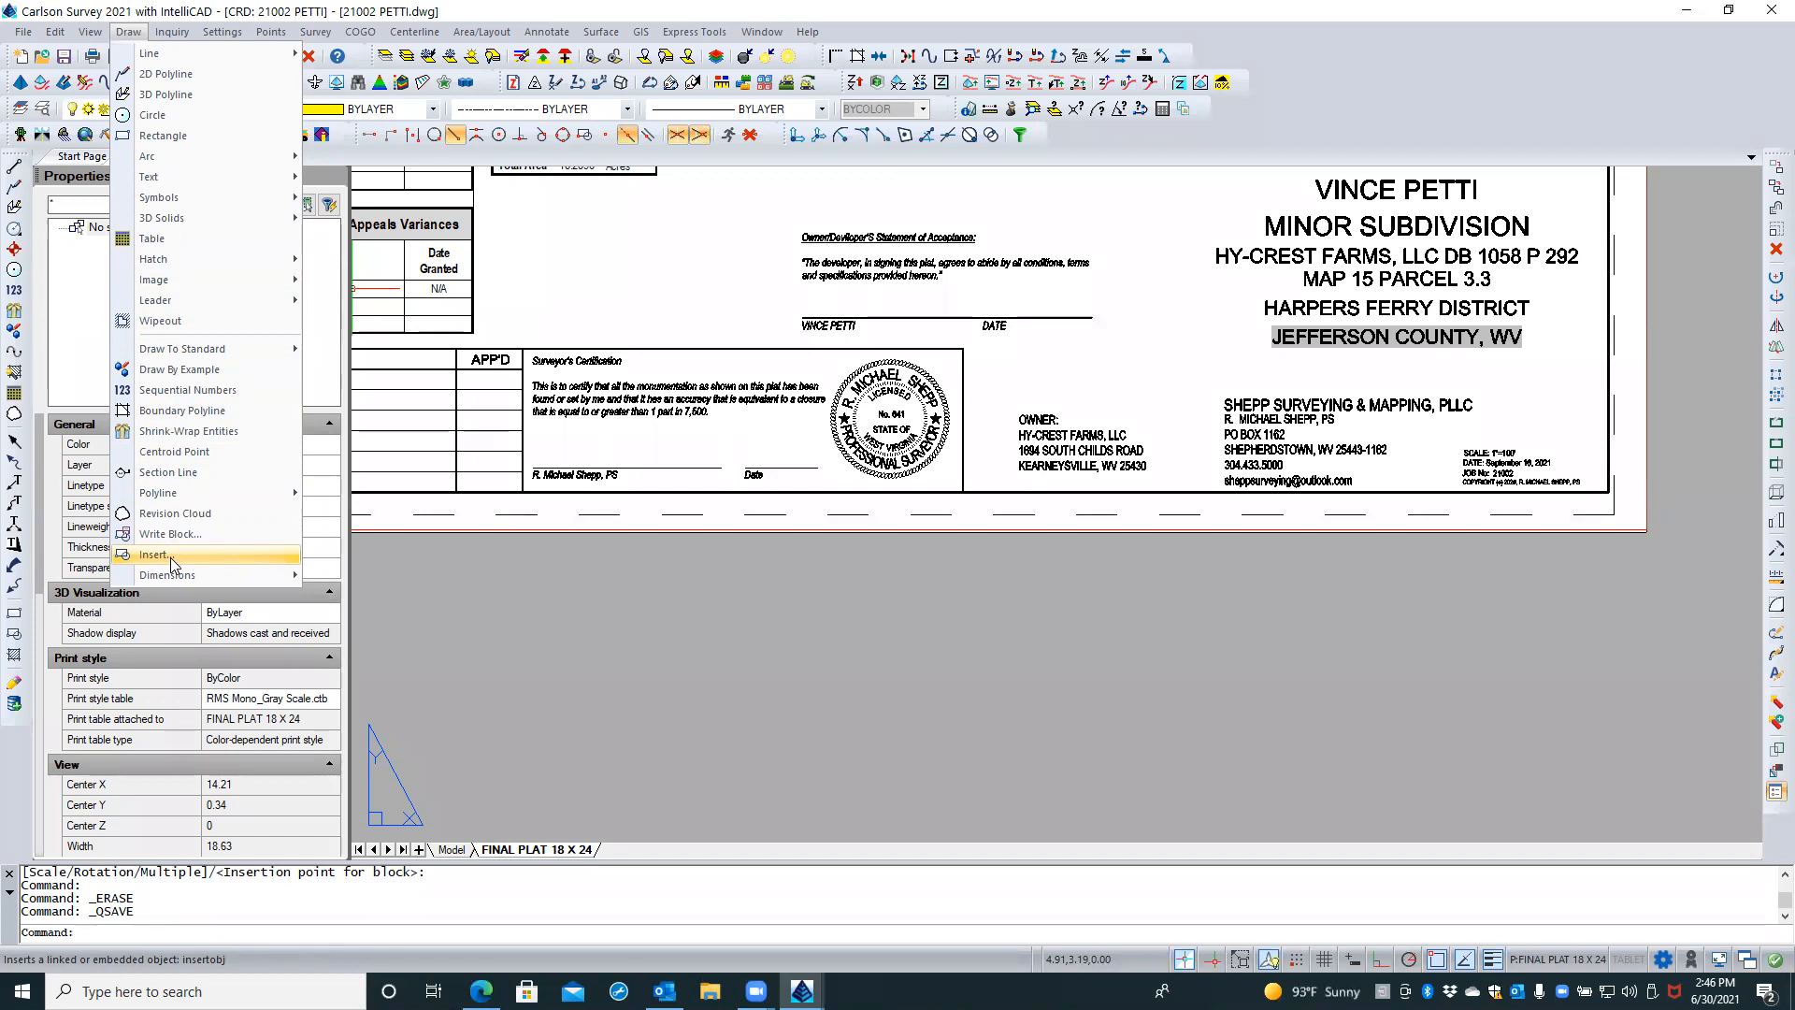
left_click(980, 739)
left_click(876, 728)
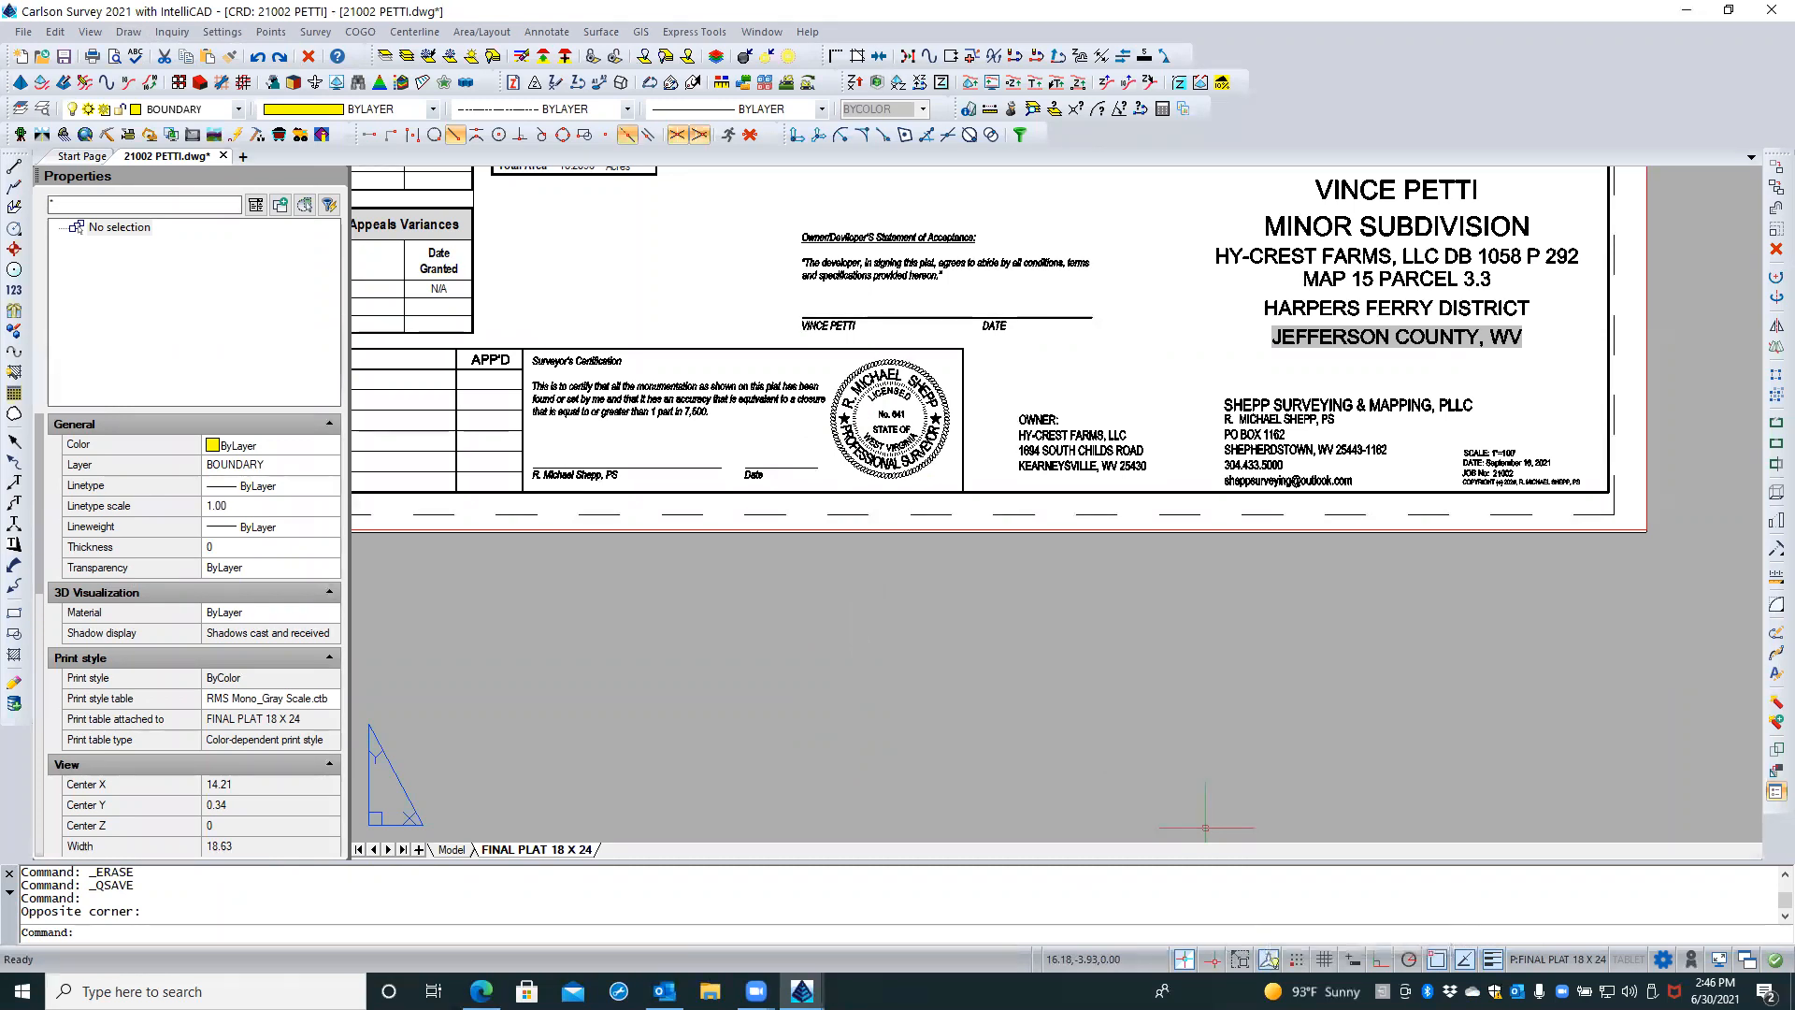
Switch to model space and review the annotation scales and the drawing's scale list without changing them
left_click(458, 849)
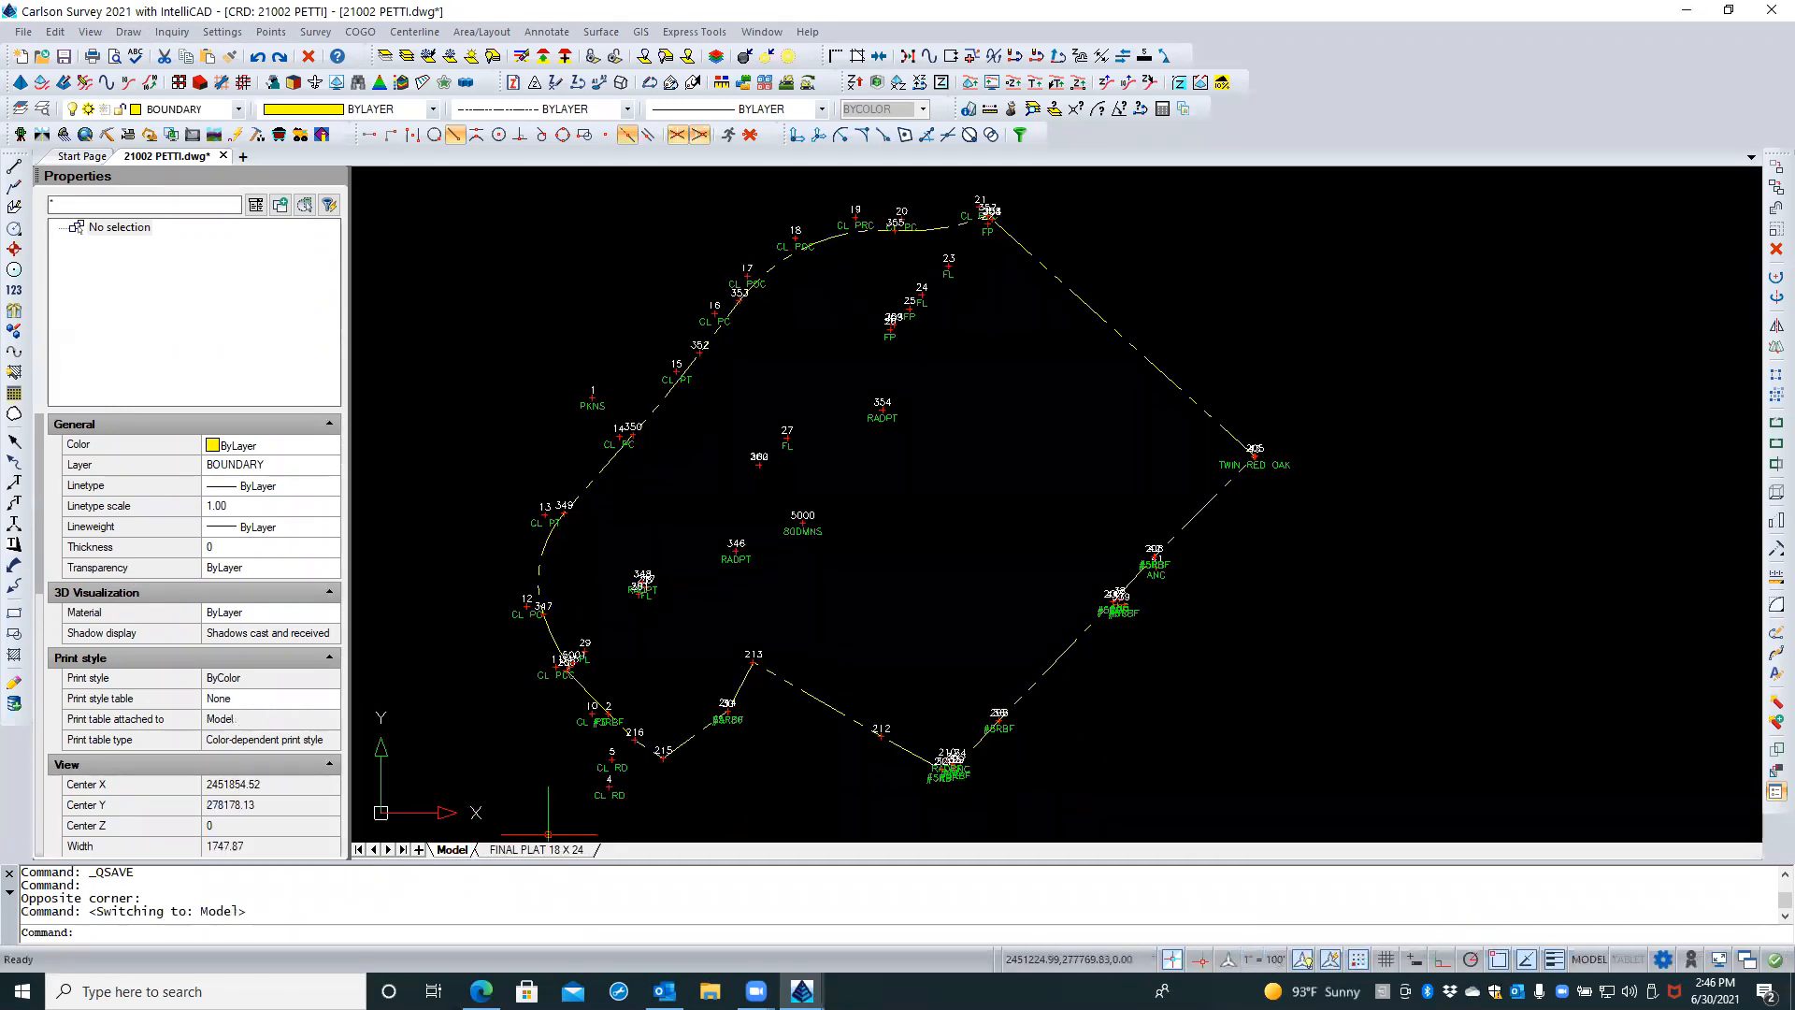
left_click(1227, 963)
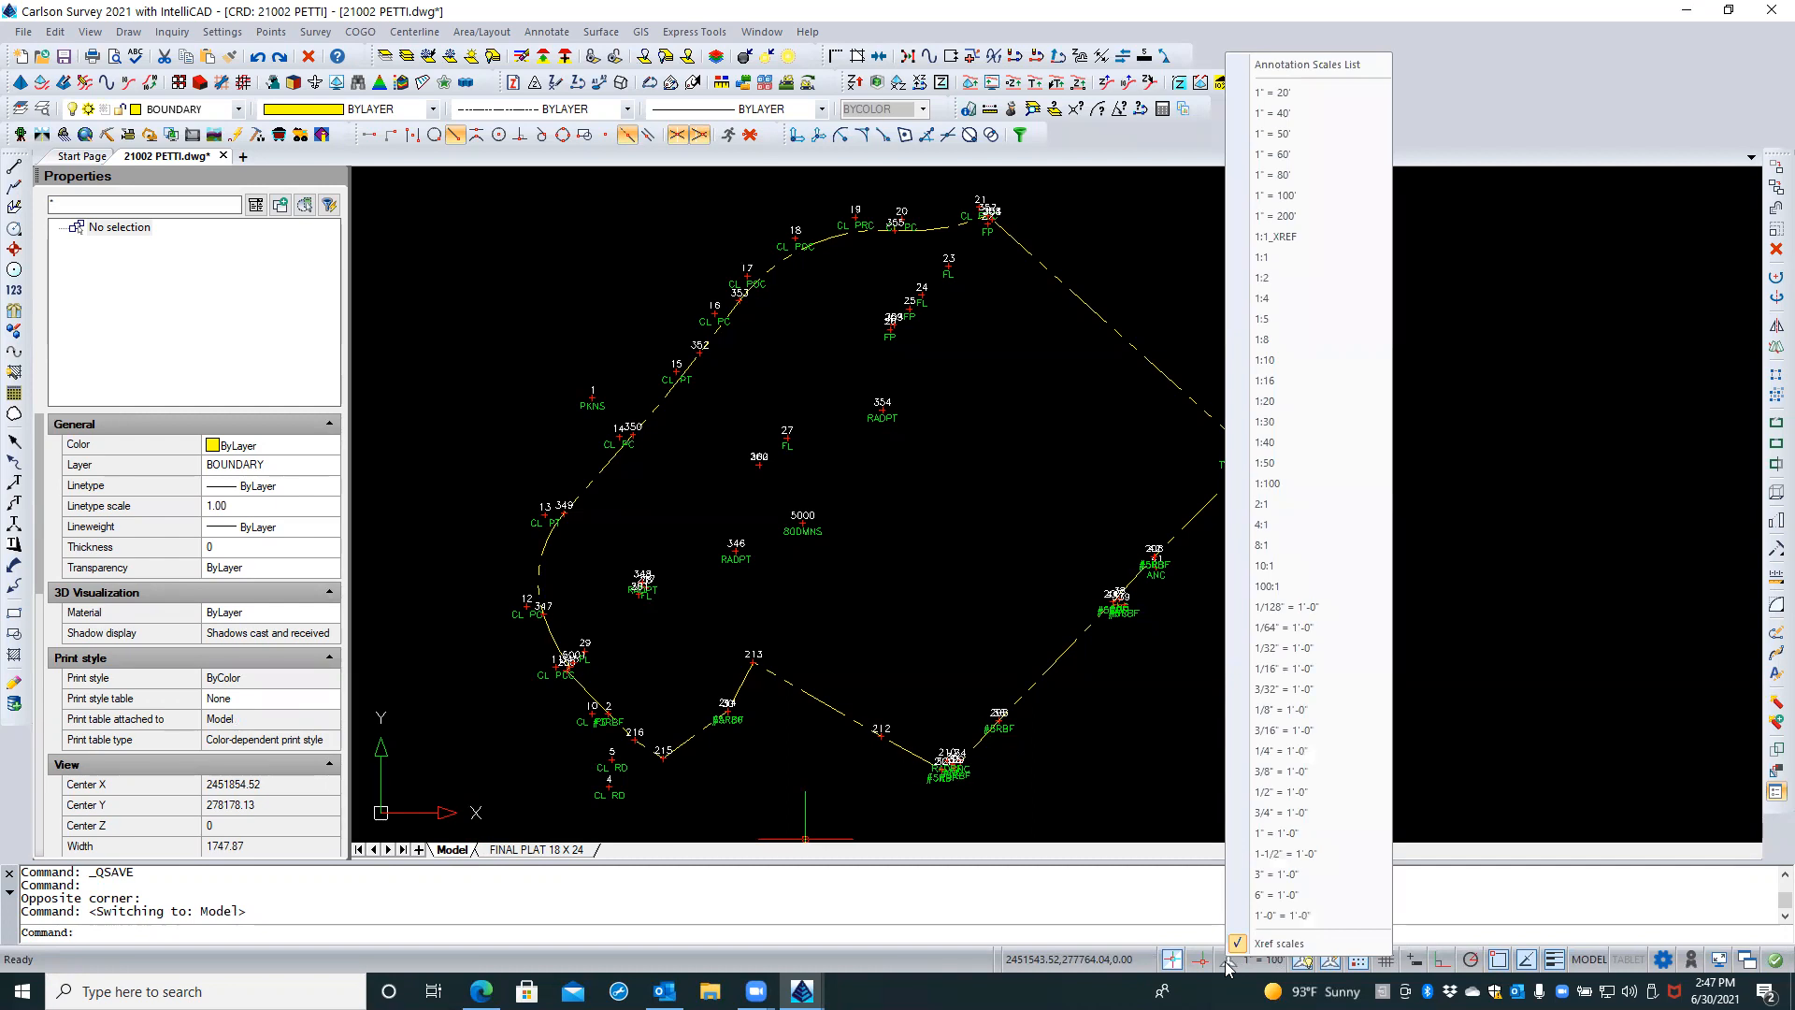
left_click(1228, 966)
double_click(1226, 961)
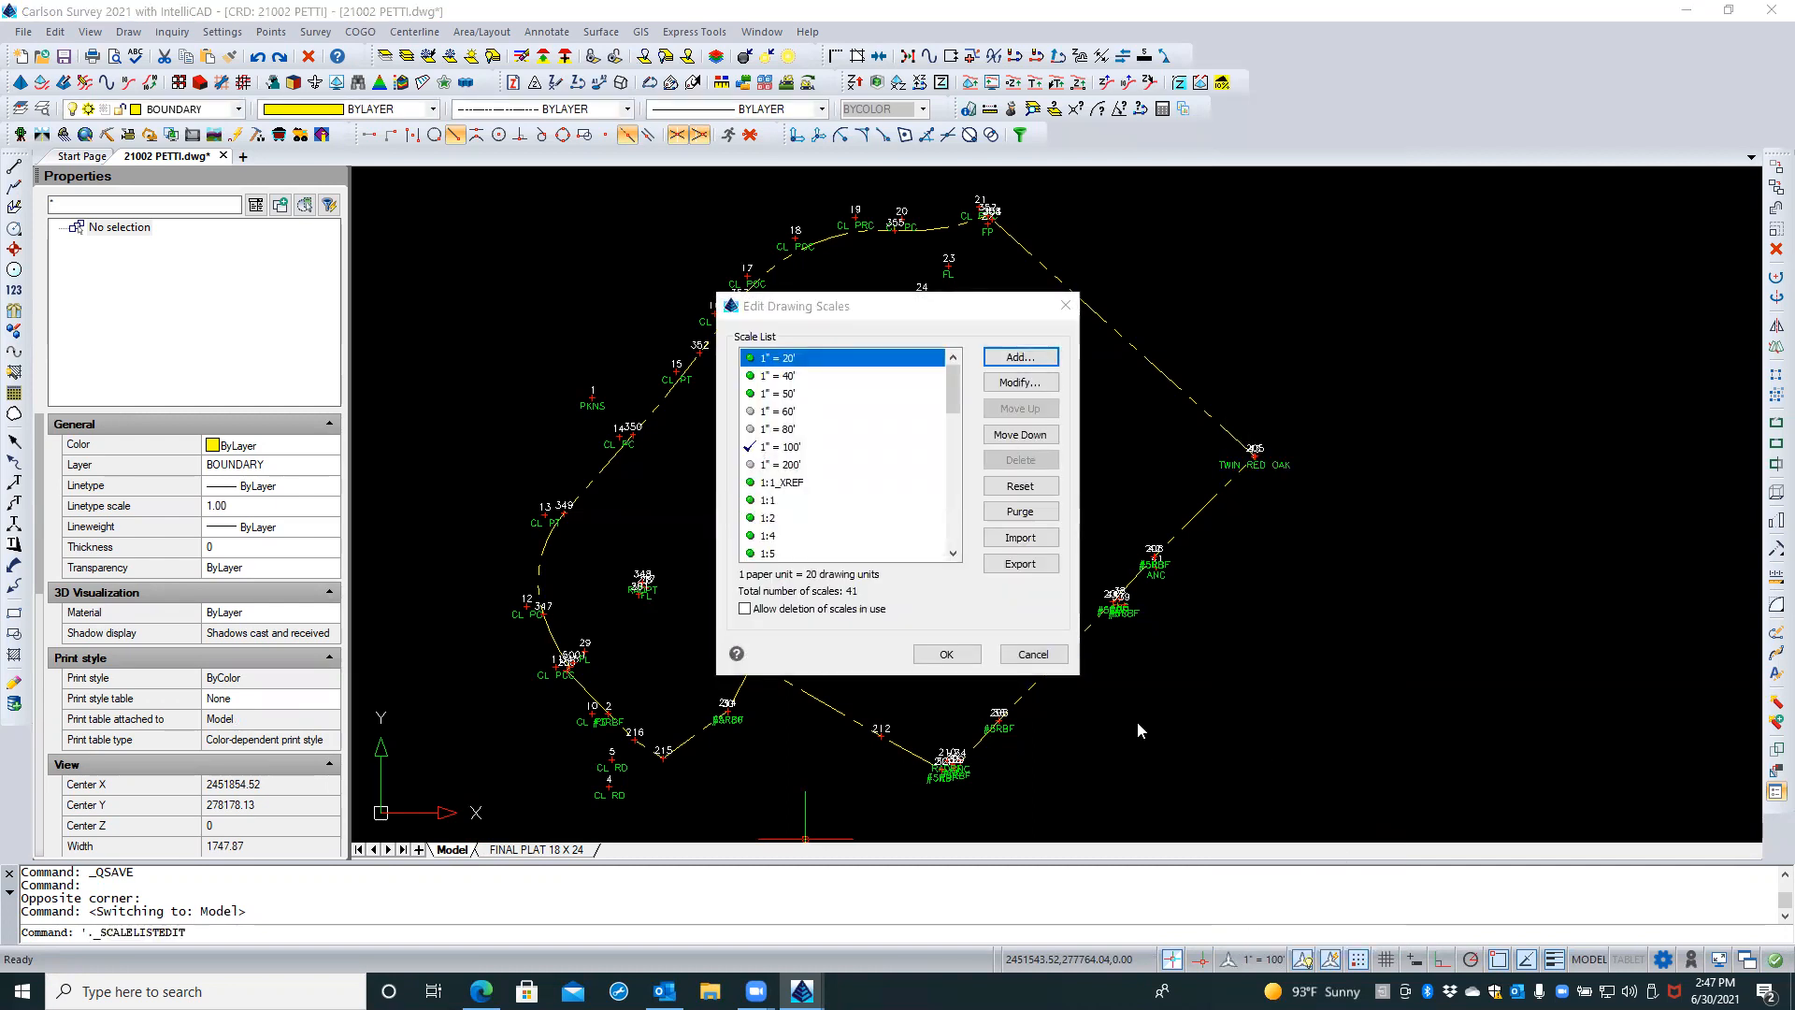
left_click(1032, 654)
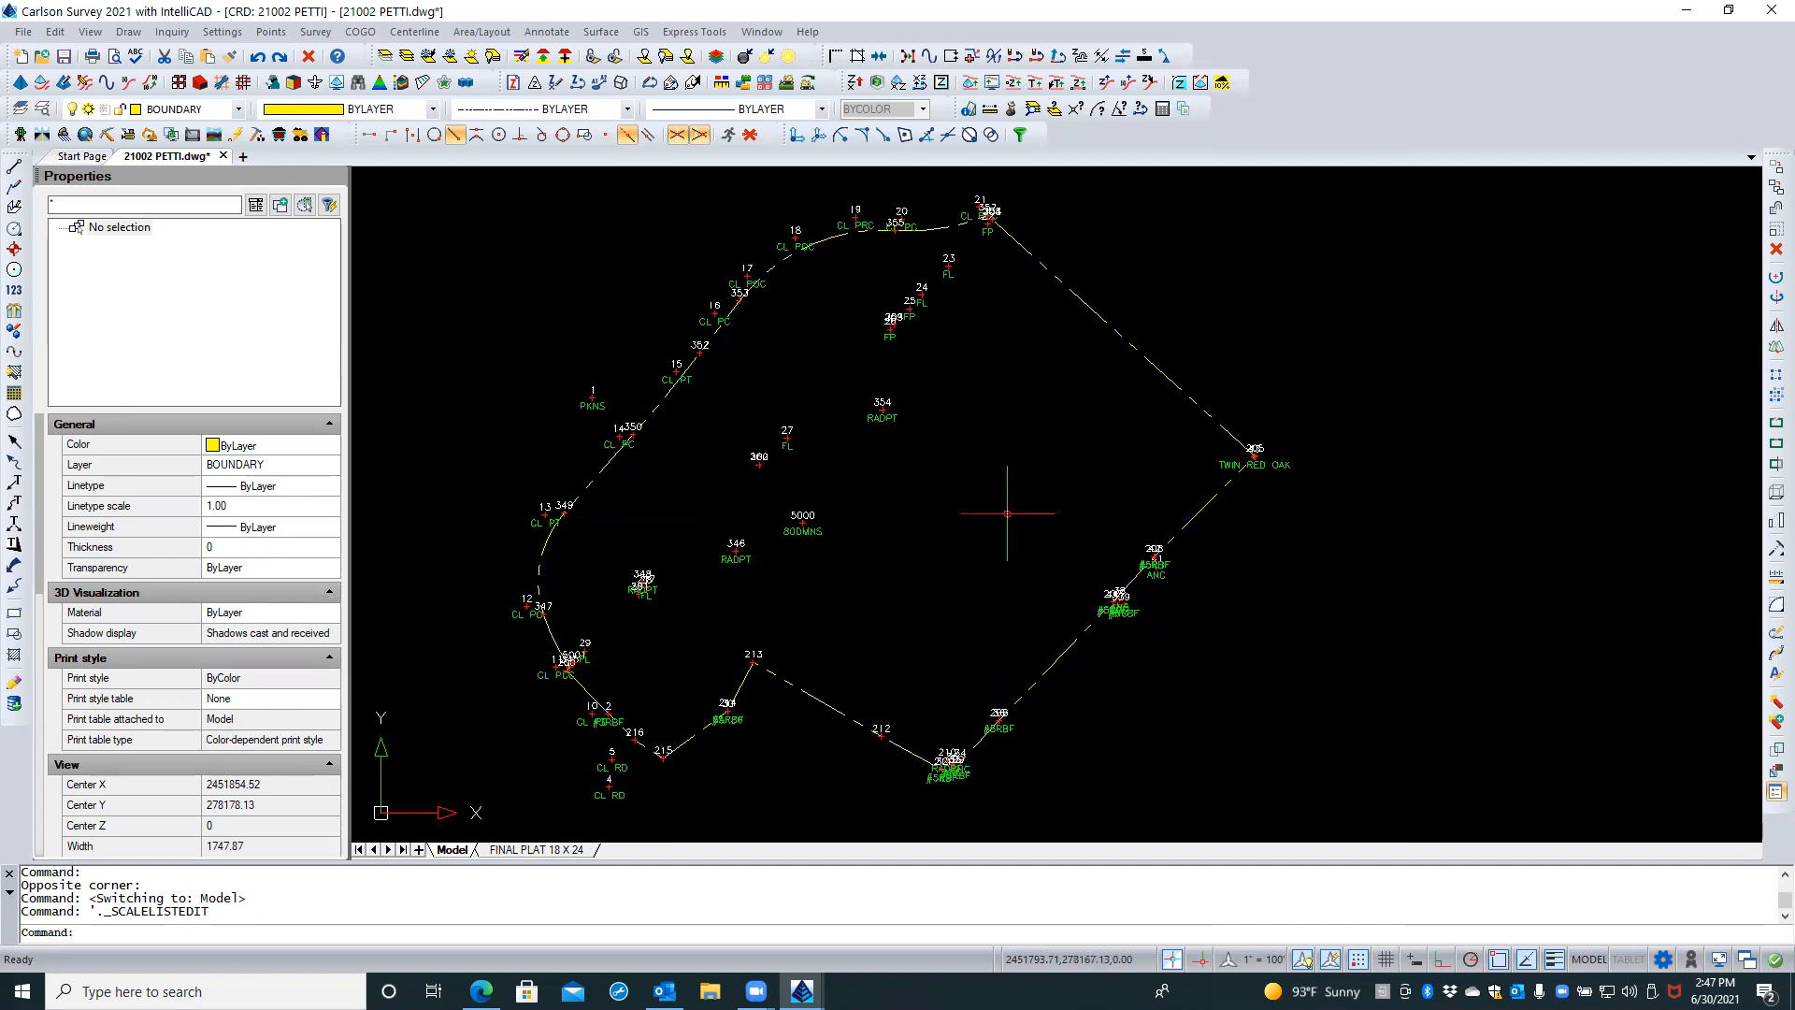
scroll(1008, 511, "up", 2)
scroll(1008, 511, "down", 4)
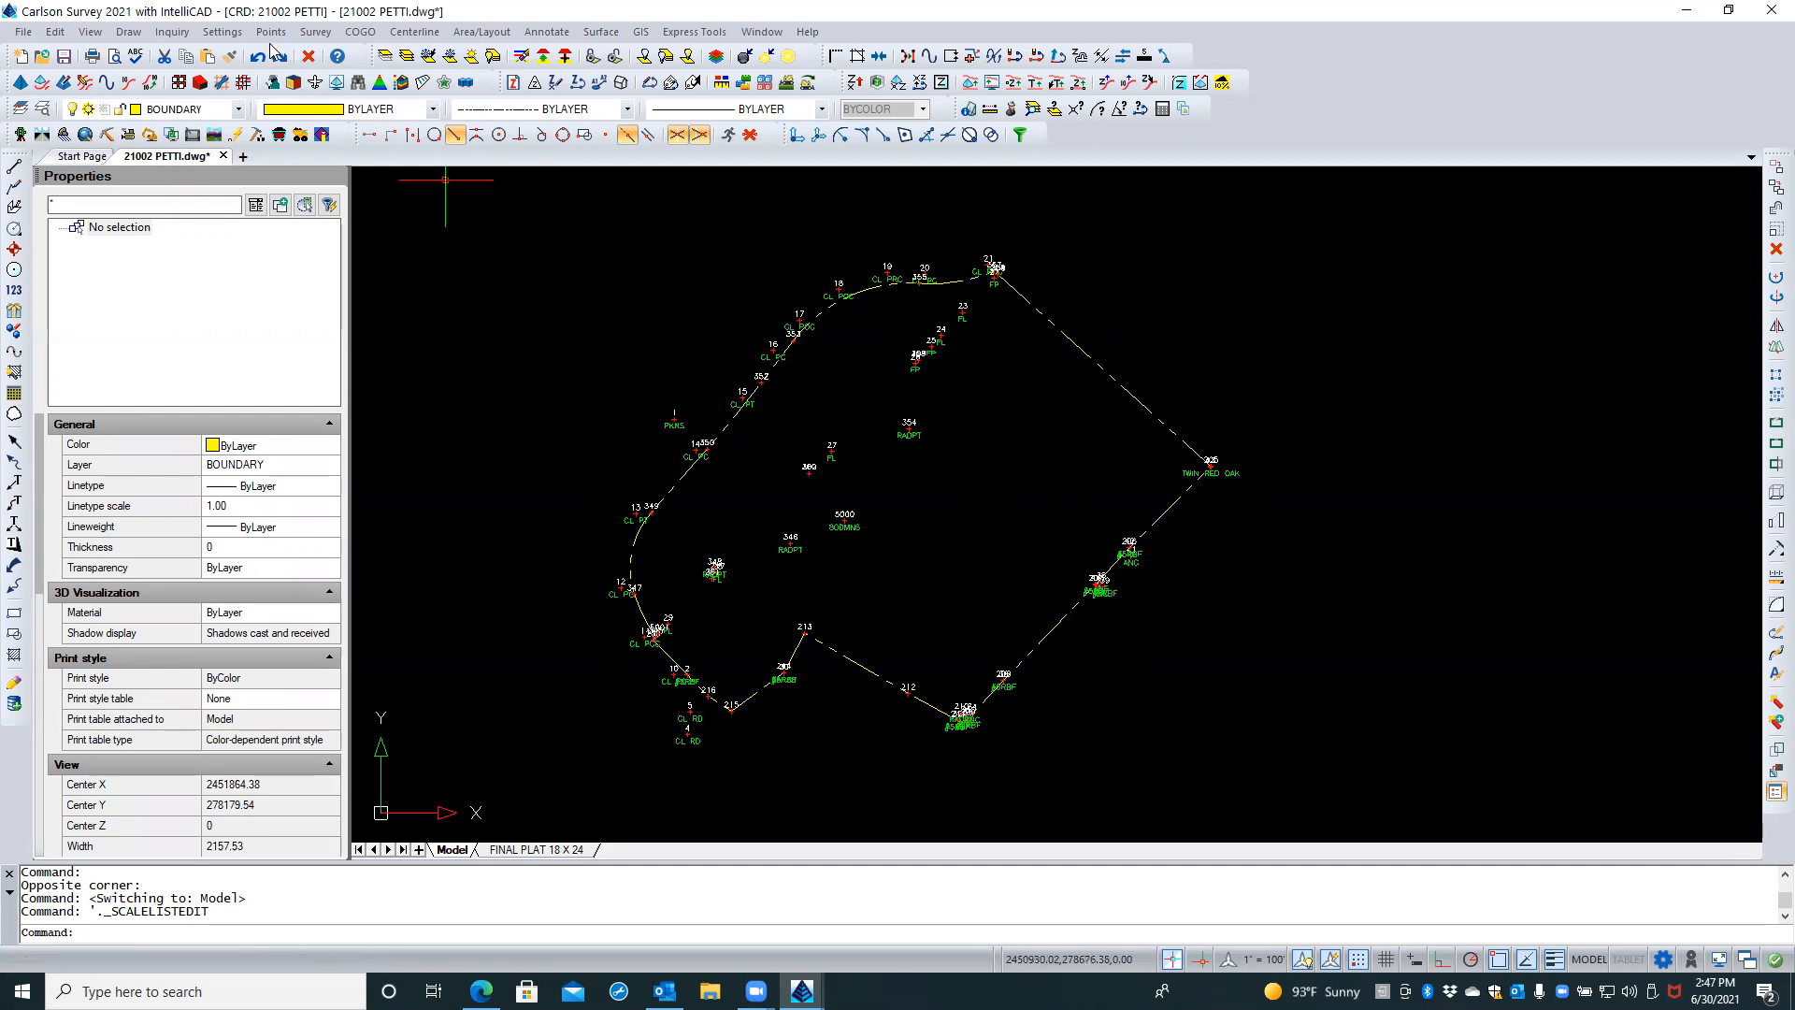
Start a new point group named BOUNDARY that filters points by description instead of including all points
left_click(271, 33)
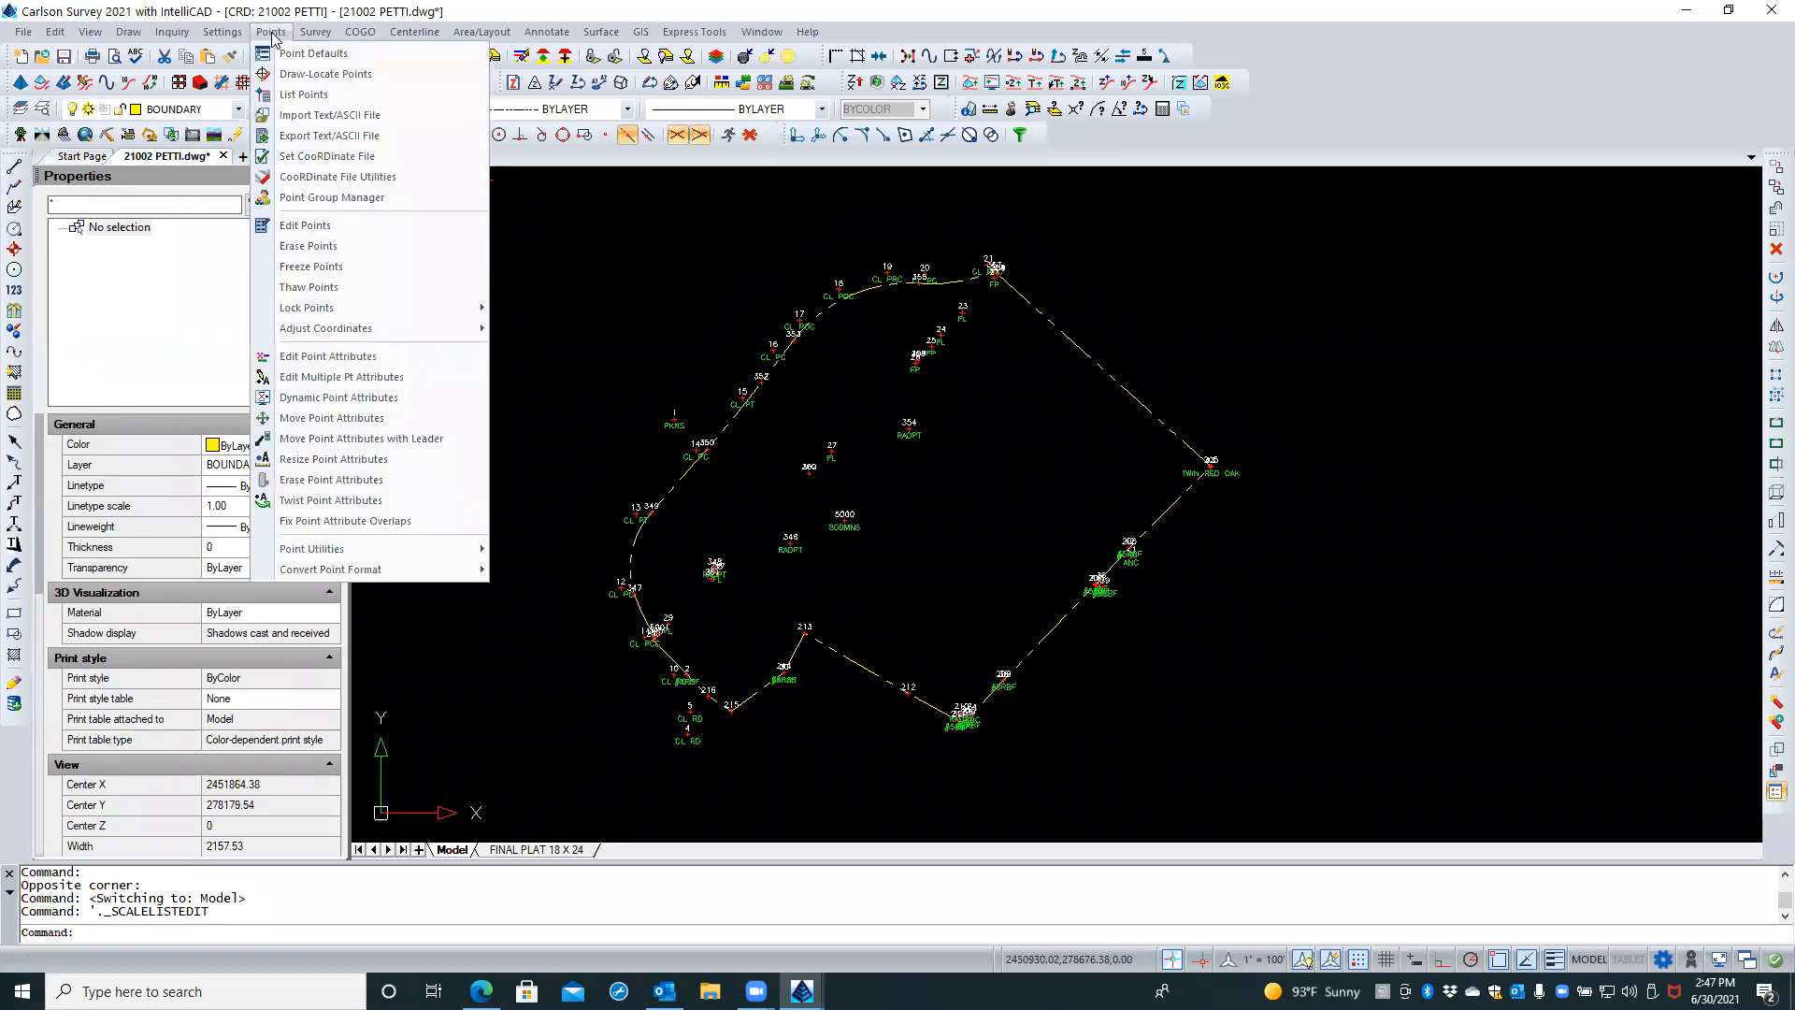
left_click(354, 208)
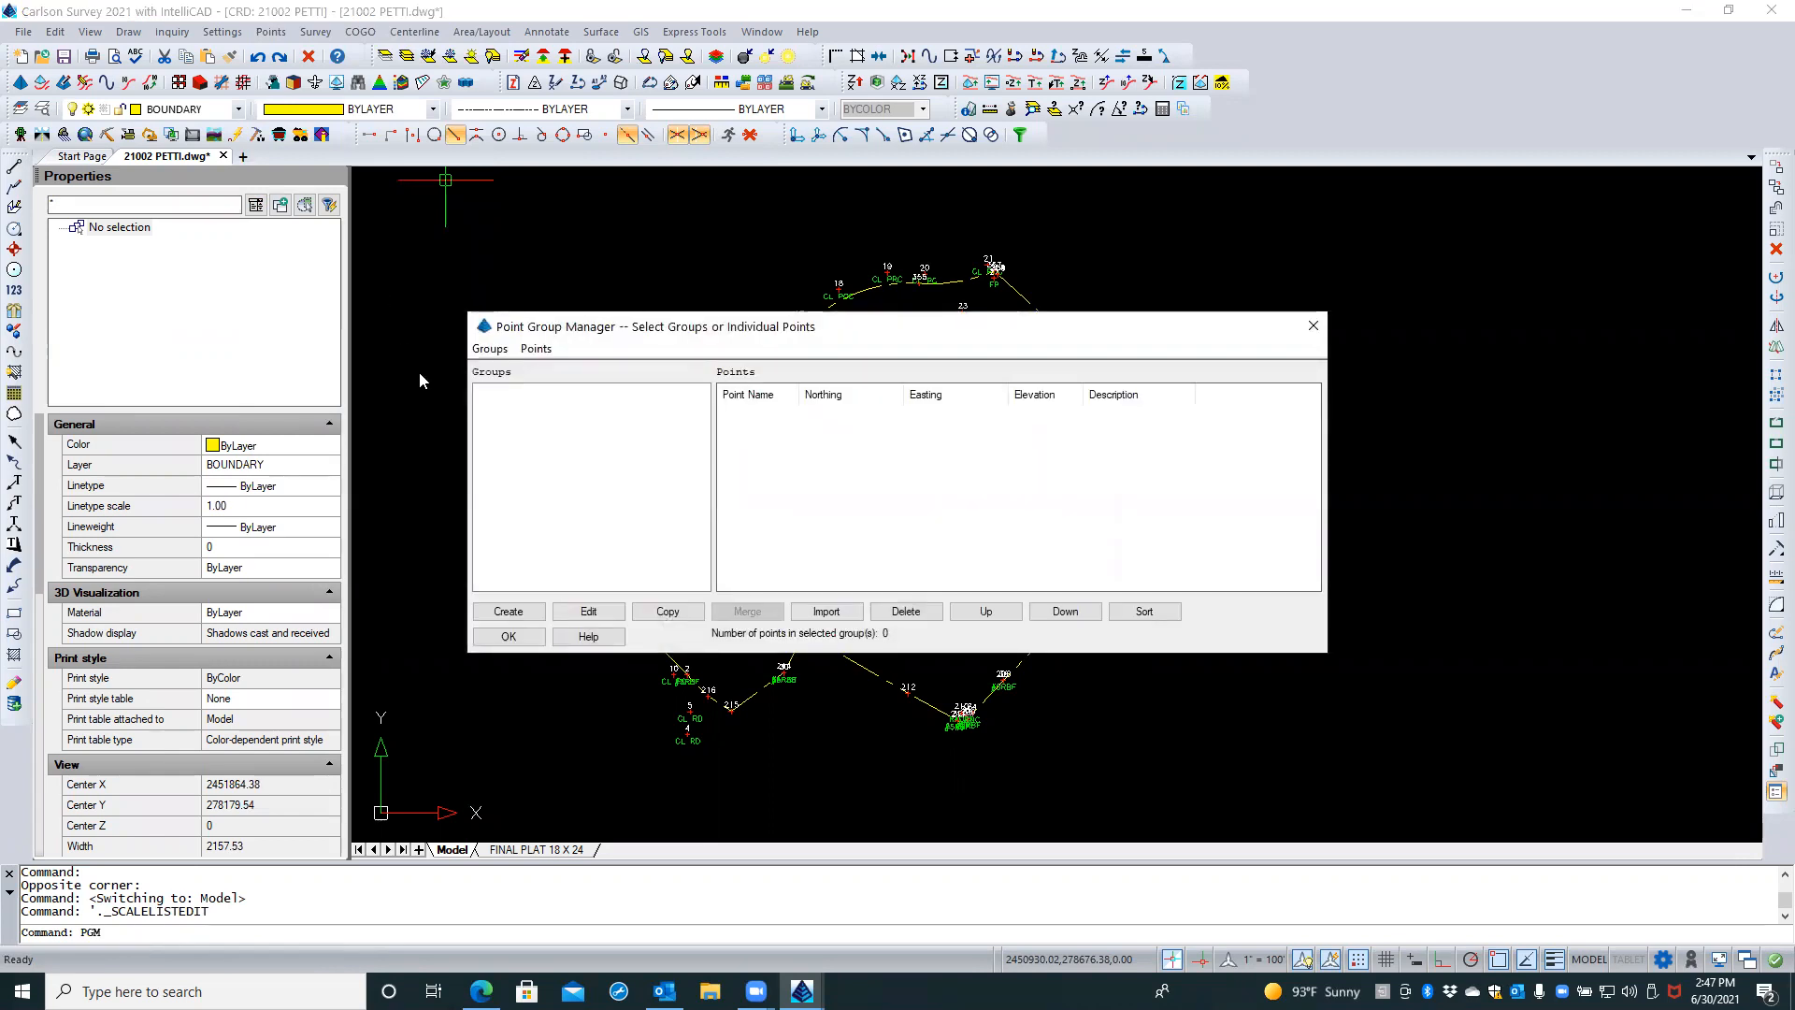
left_click(520, 617)
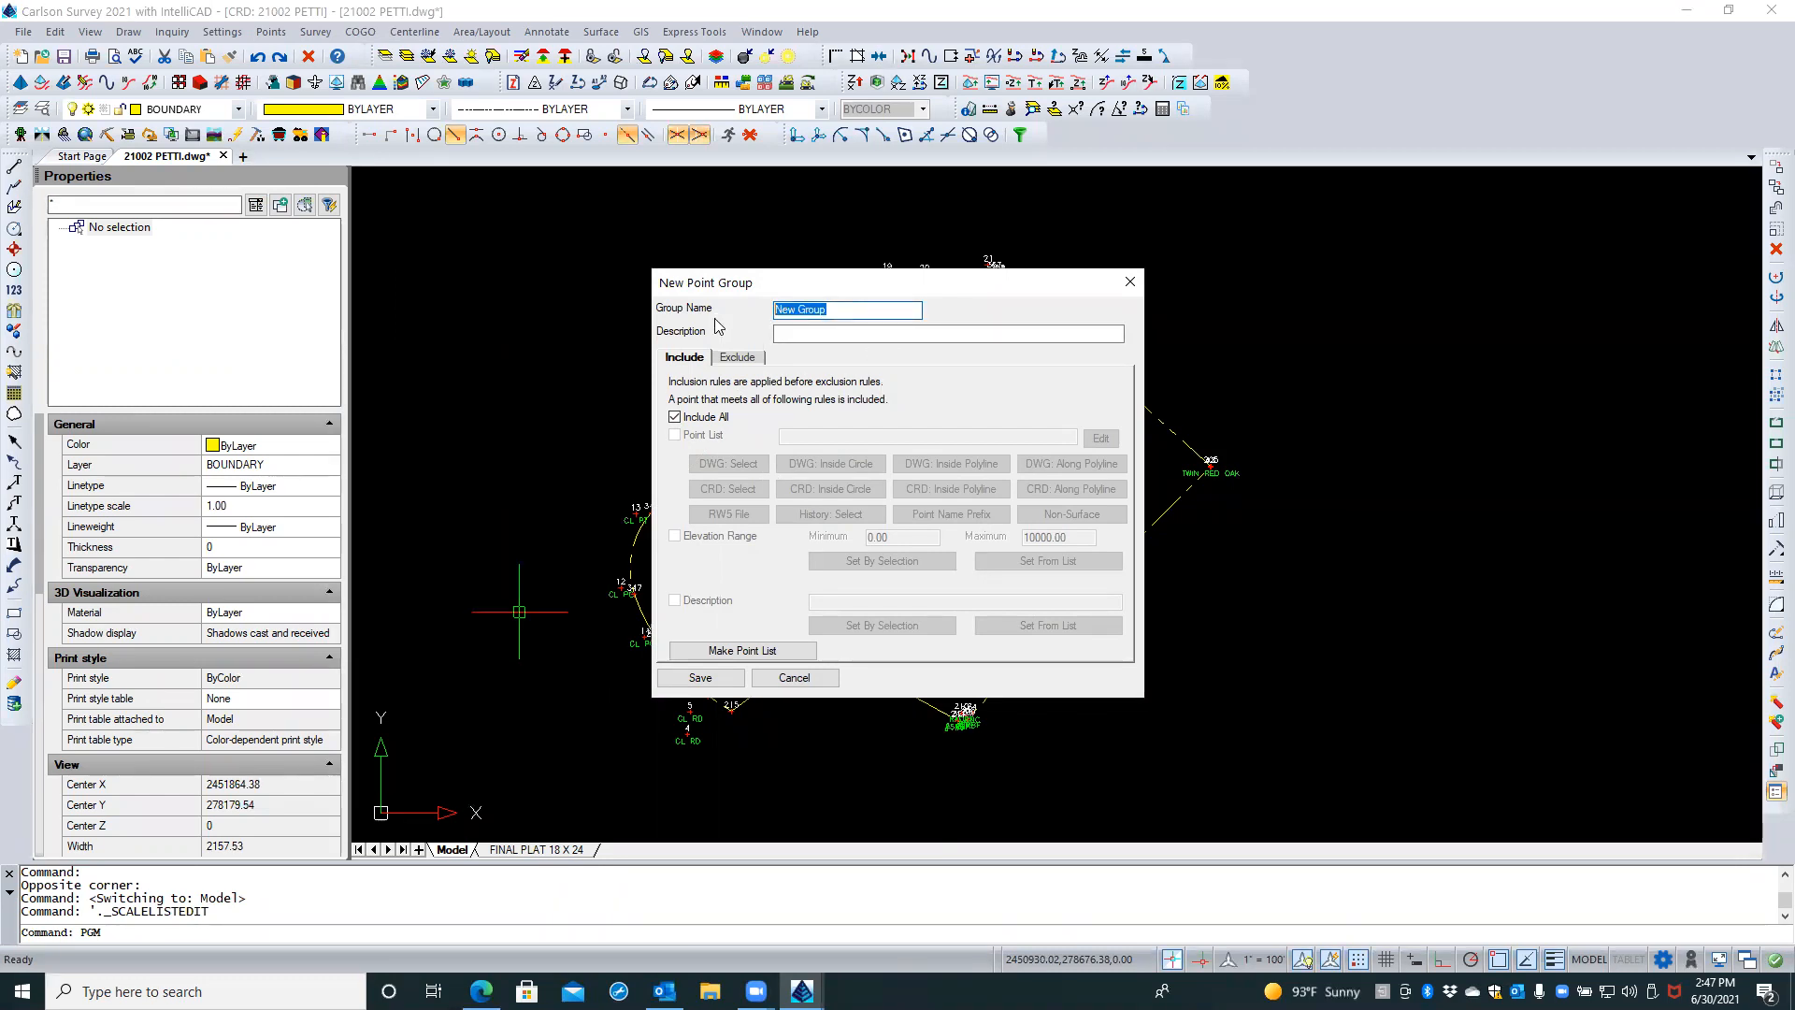
type("BOUNDARY")
left_click(674, 417)
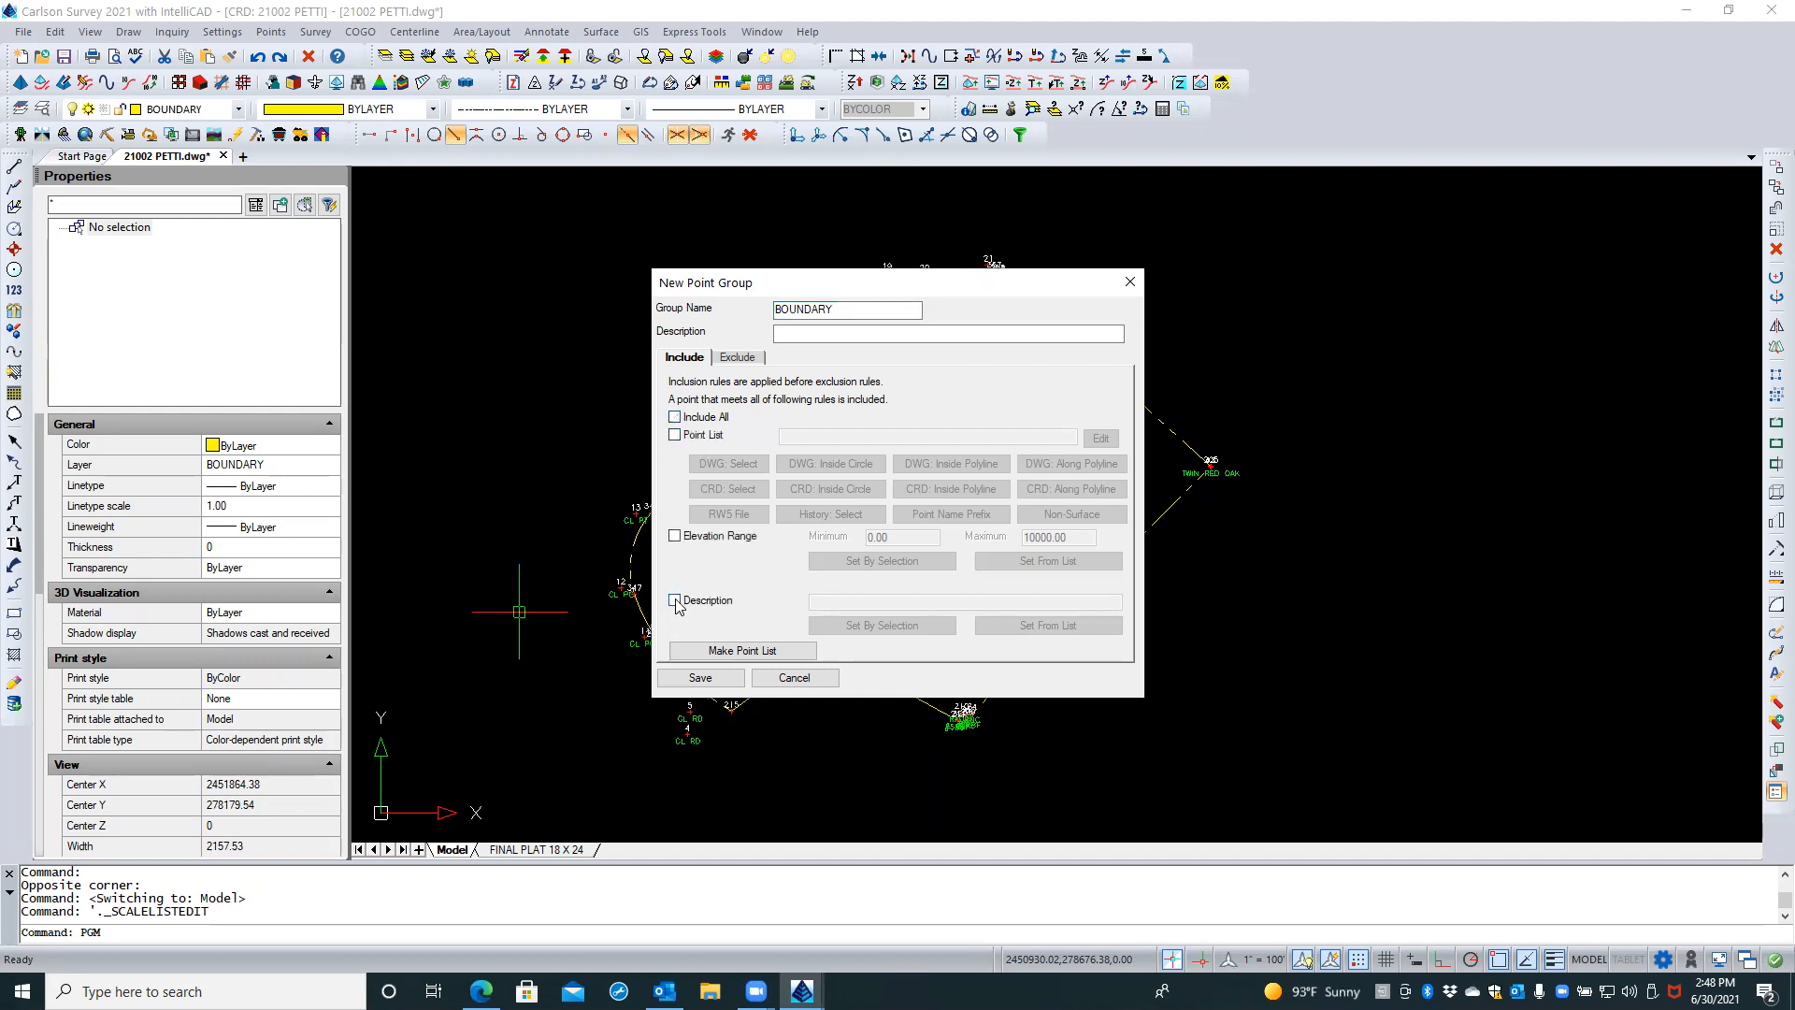
left_click(675, 601)
left_click(854, 604)
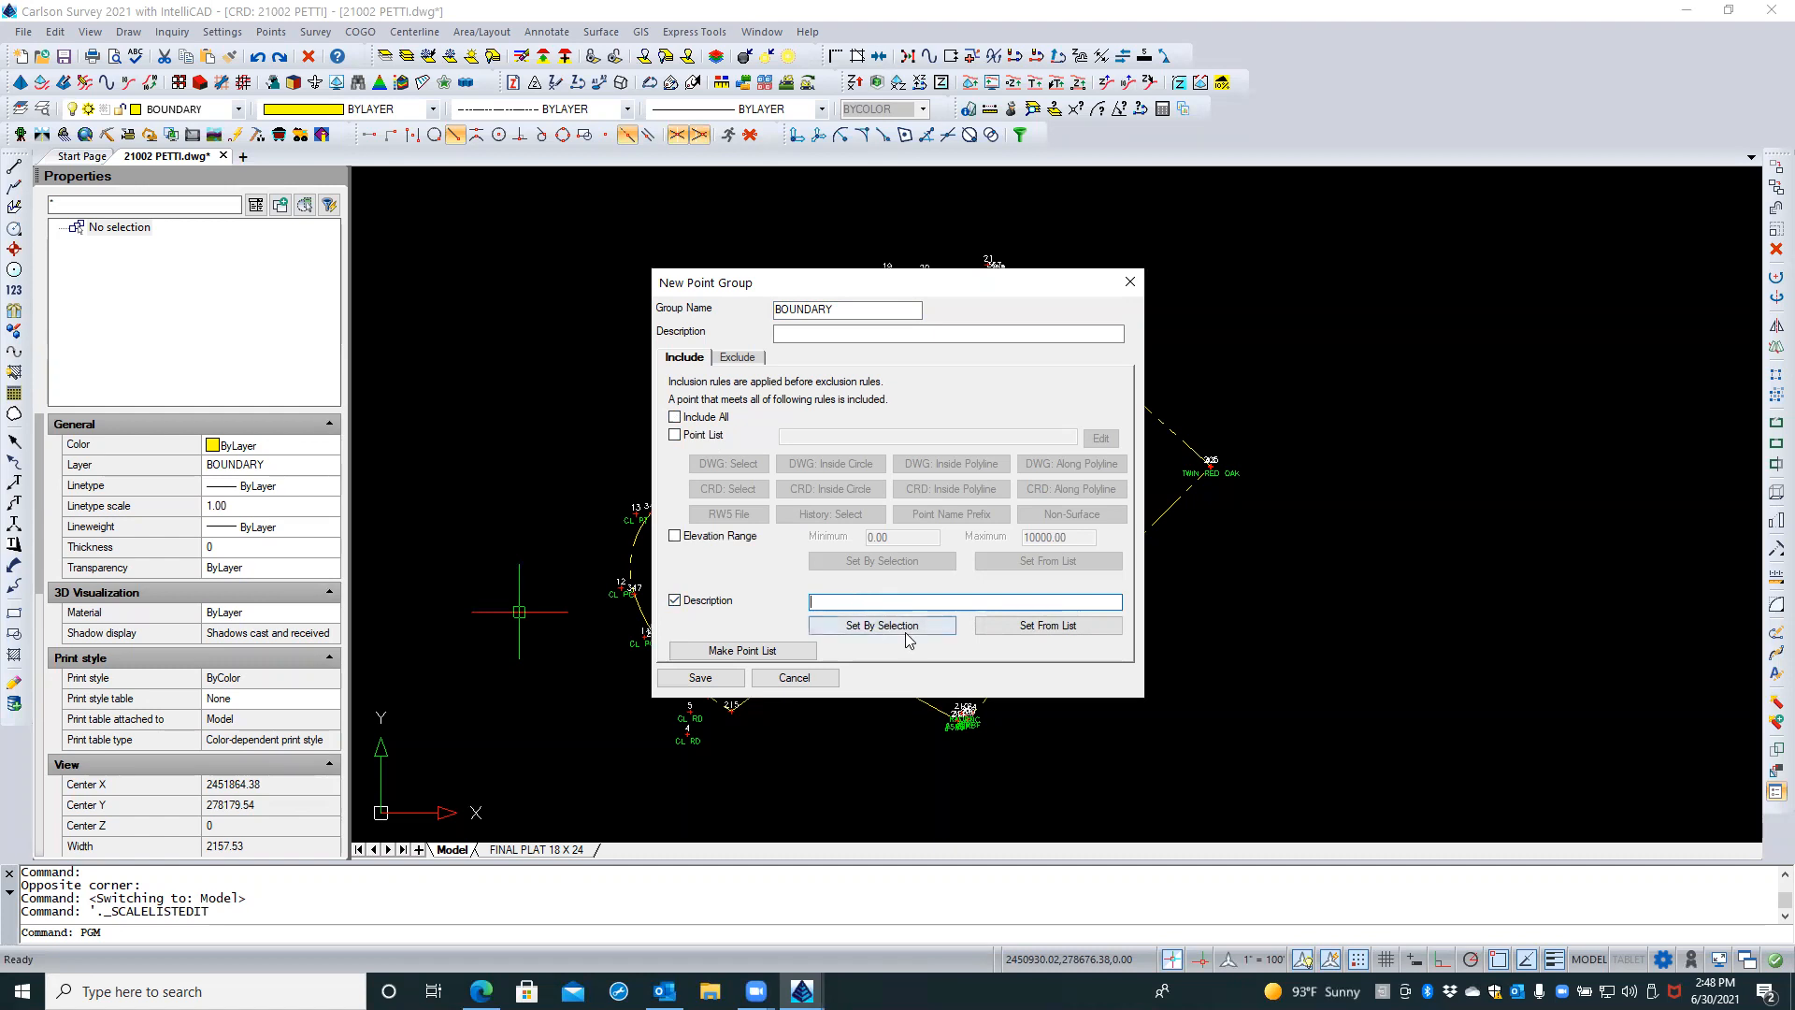
Set the group's description filter to #5RBF by picking a matching point from the coordinate file list sorted by description
left_click(999, 632)
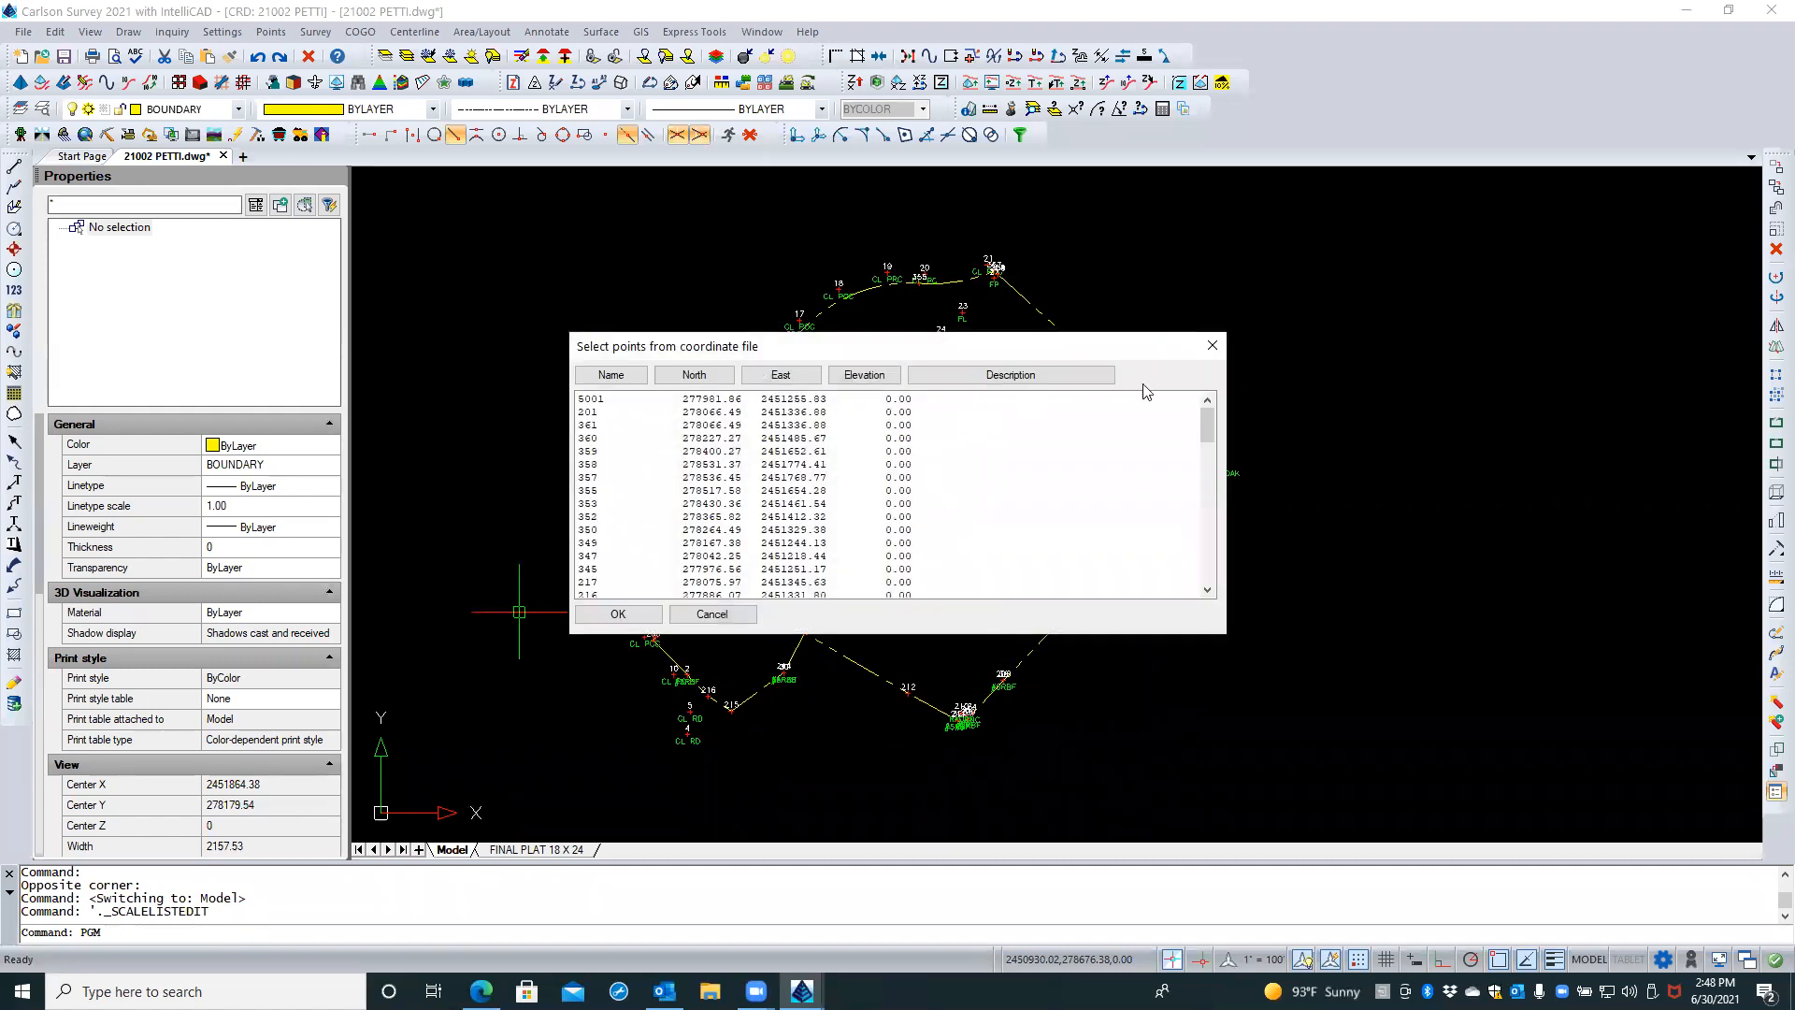
left_click(1063, 377)
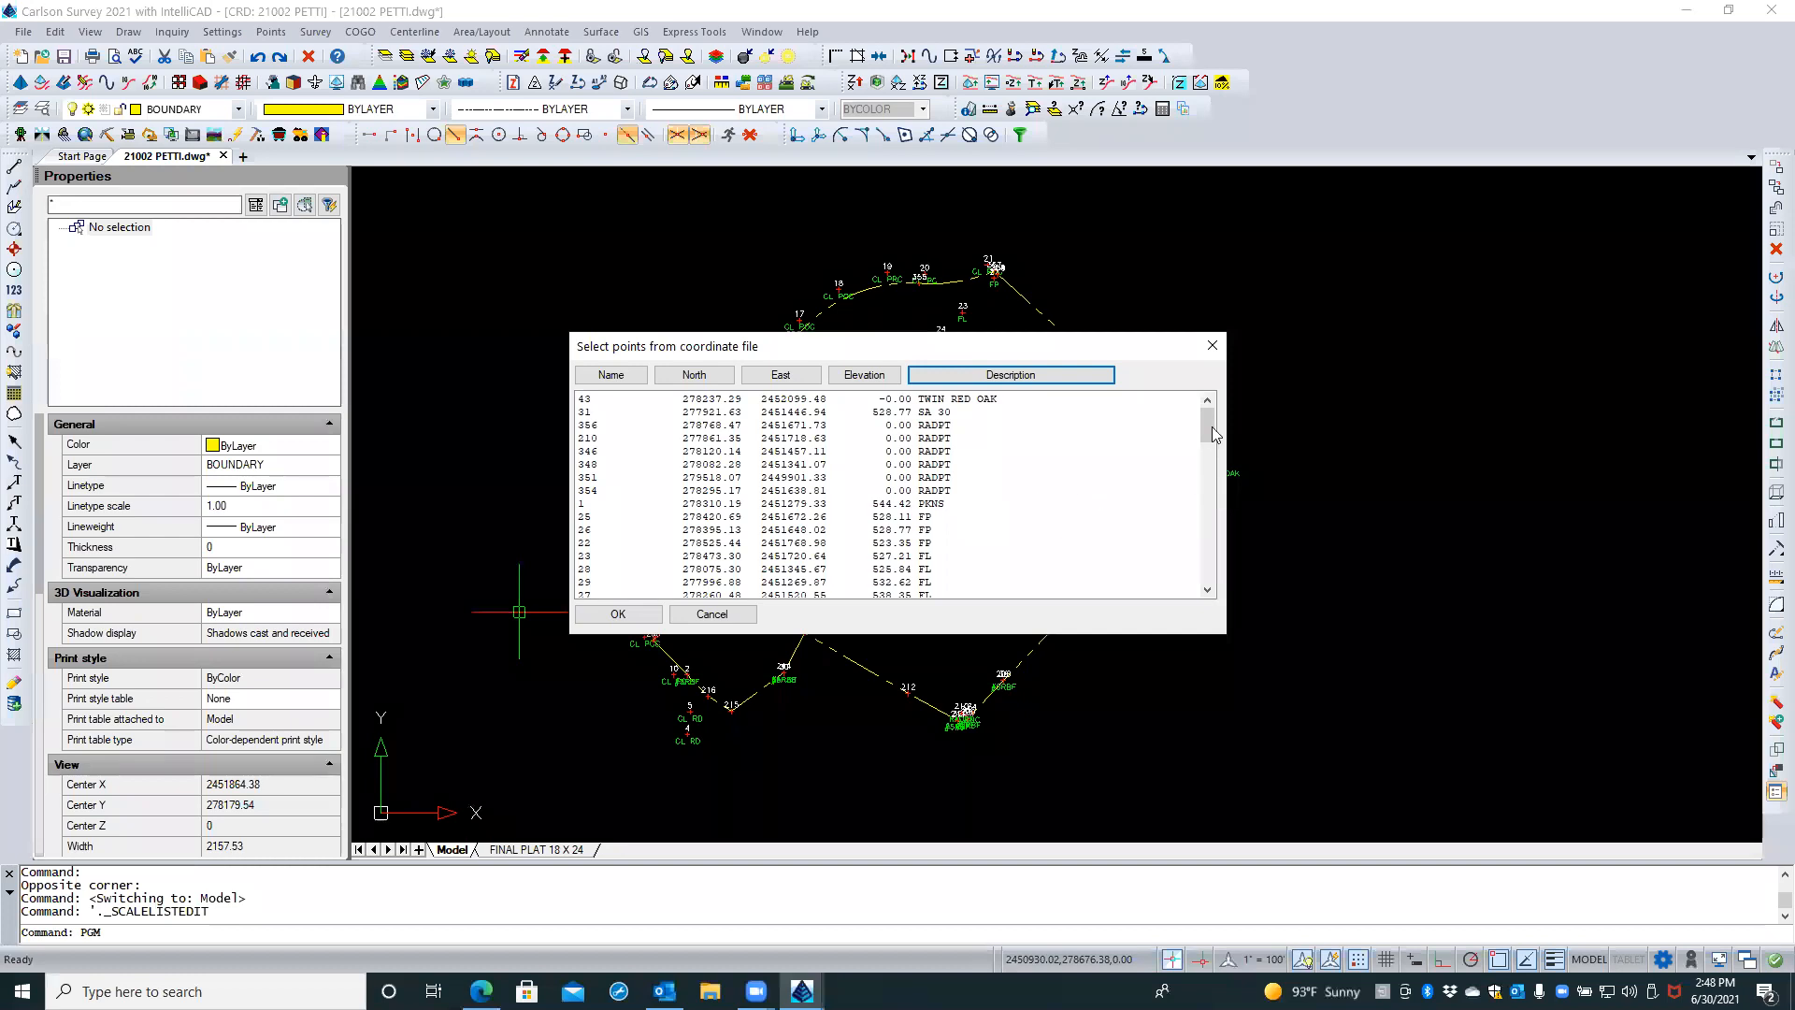
left_click_drag(1210, 436, 1205, 514)
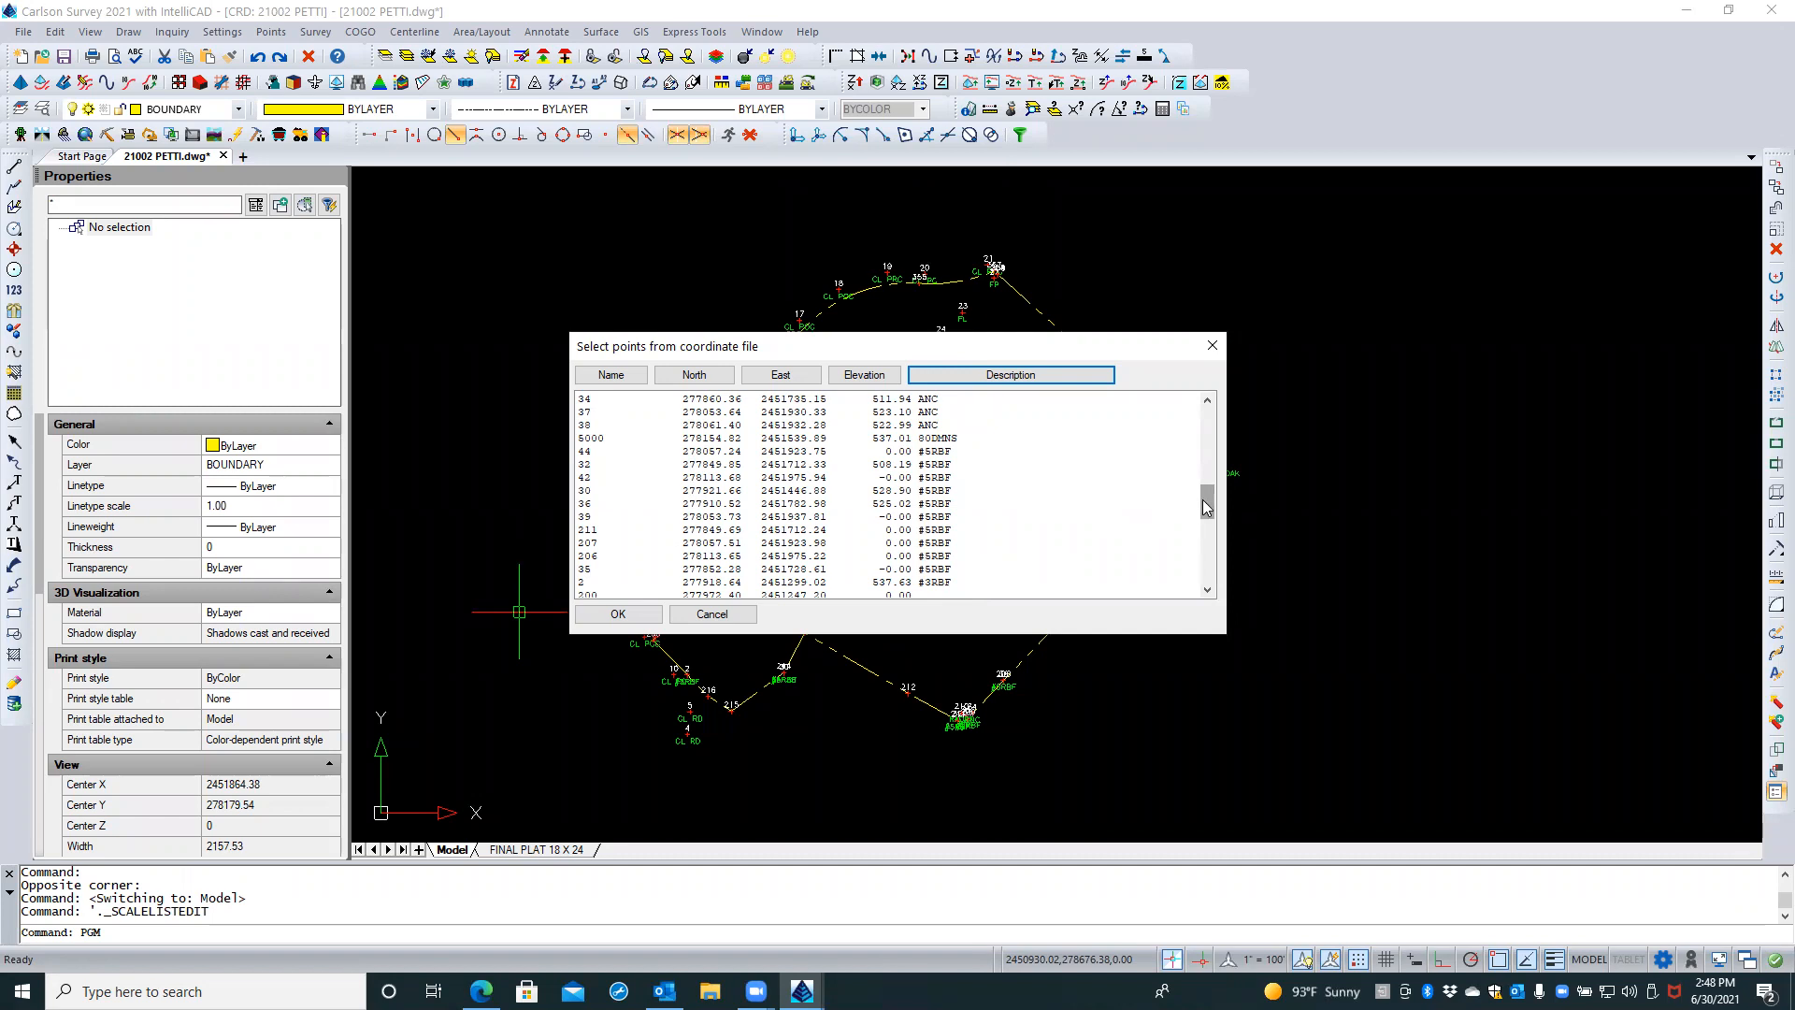
left_click_drag(1208, 514, 1203, 381)
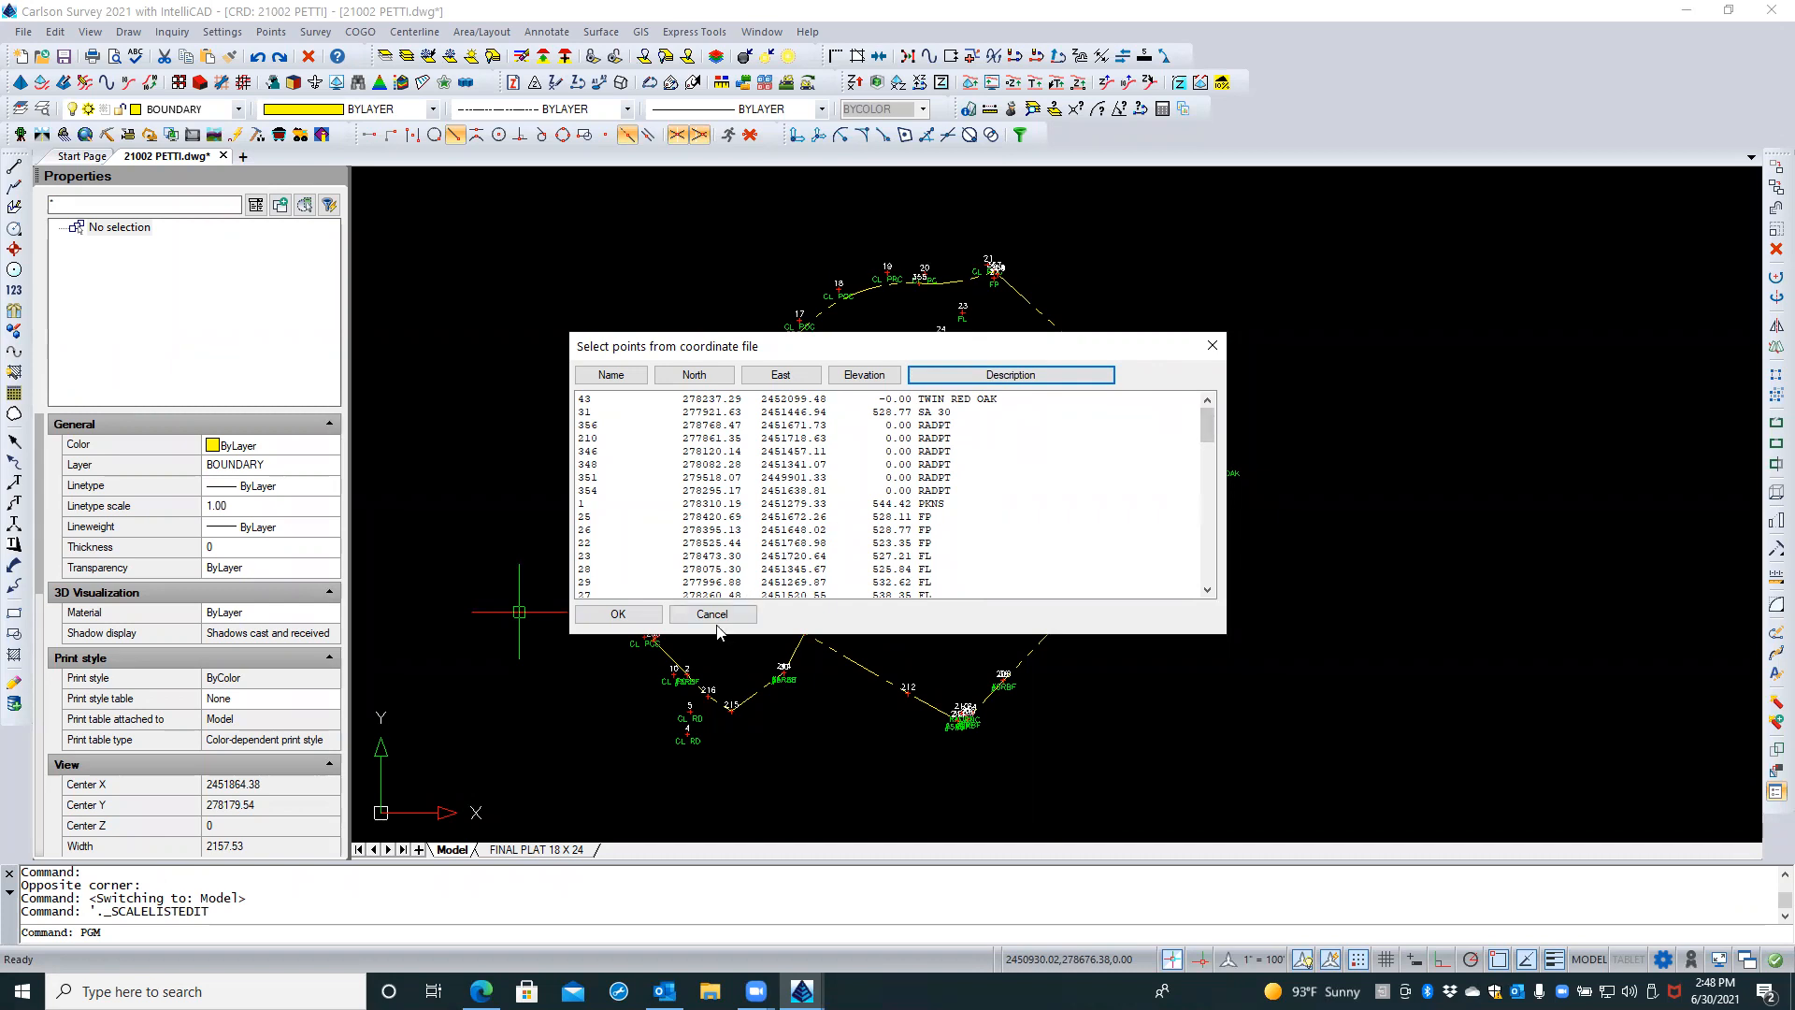
left_click_drag(1207, 430, 1207, 483)
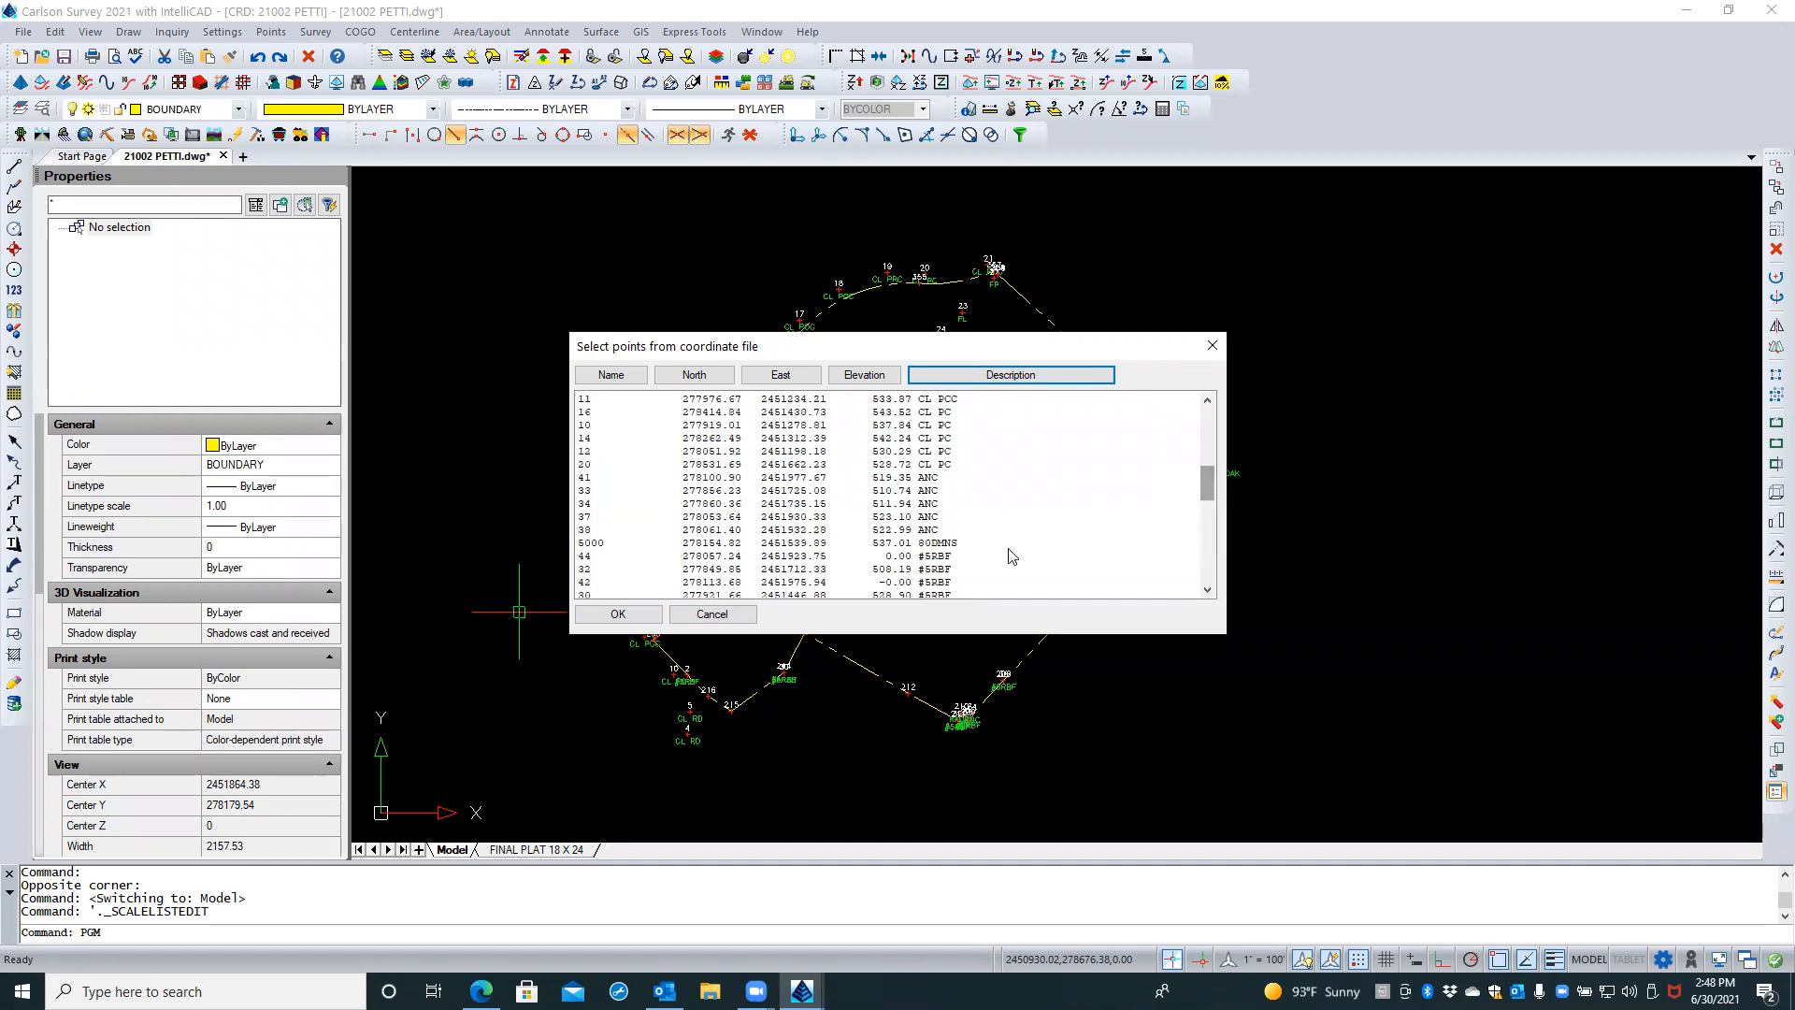
left_click(951, 557)
left_click(618, 614)
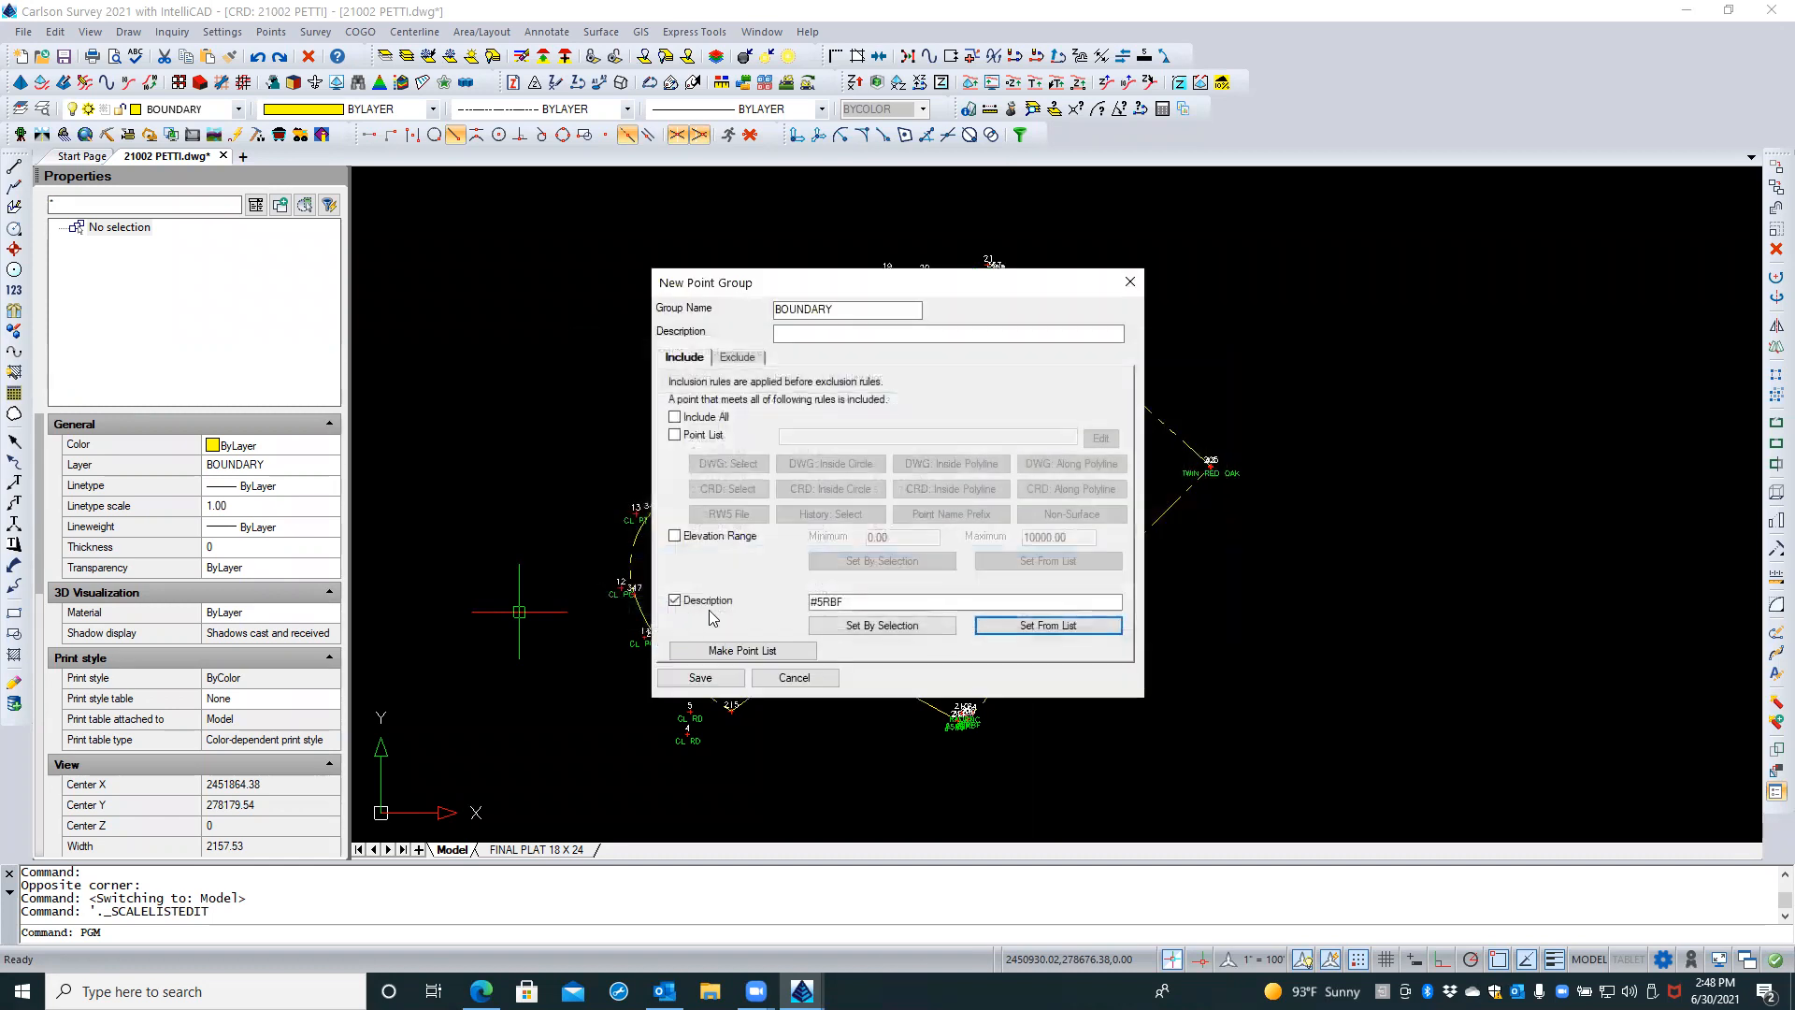
Replace the digit in the description filter with a wildcard to make it #?RBF, and save the BOUNDARY group
left_click(813, 602)
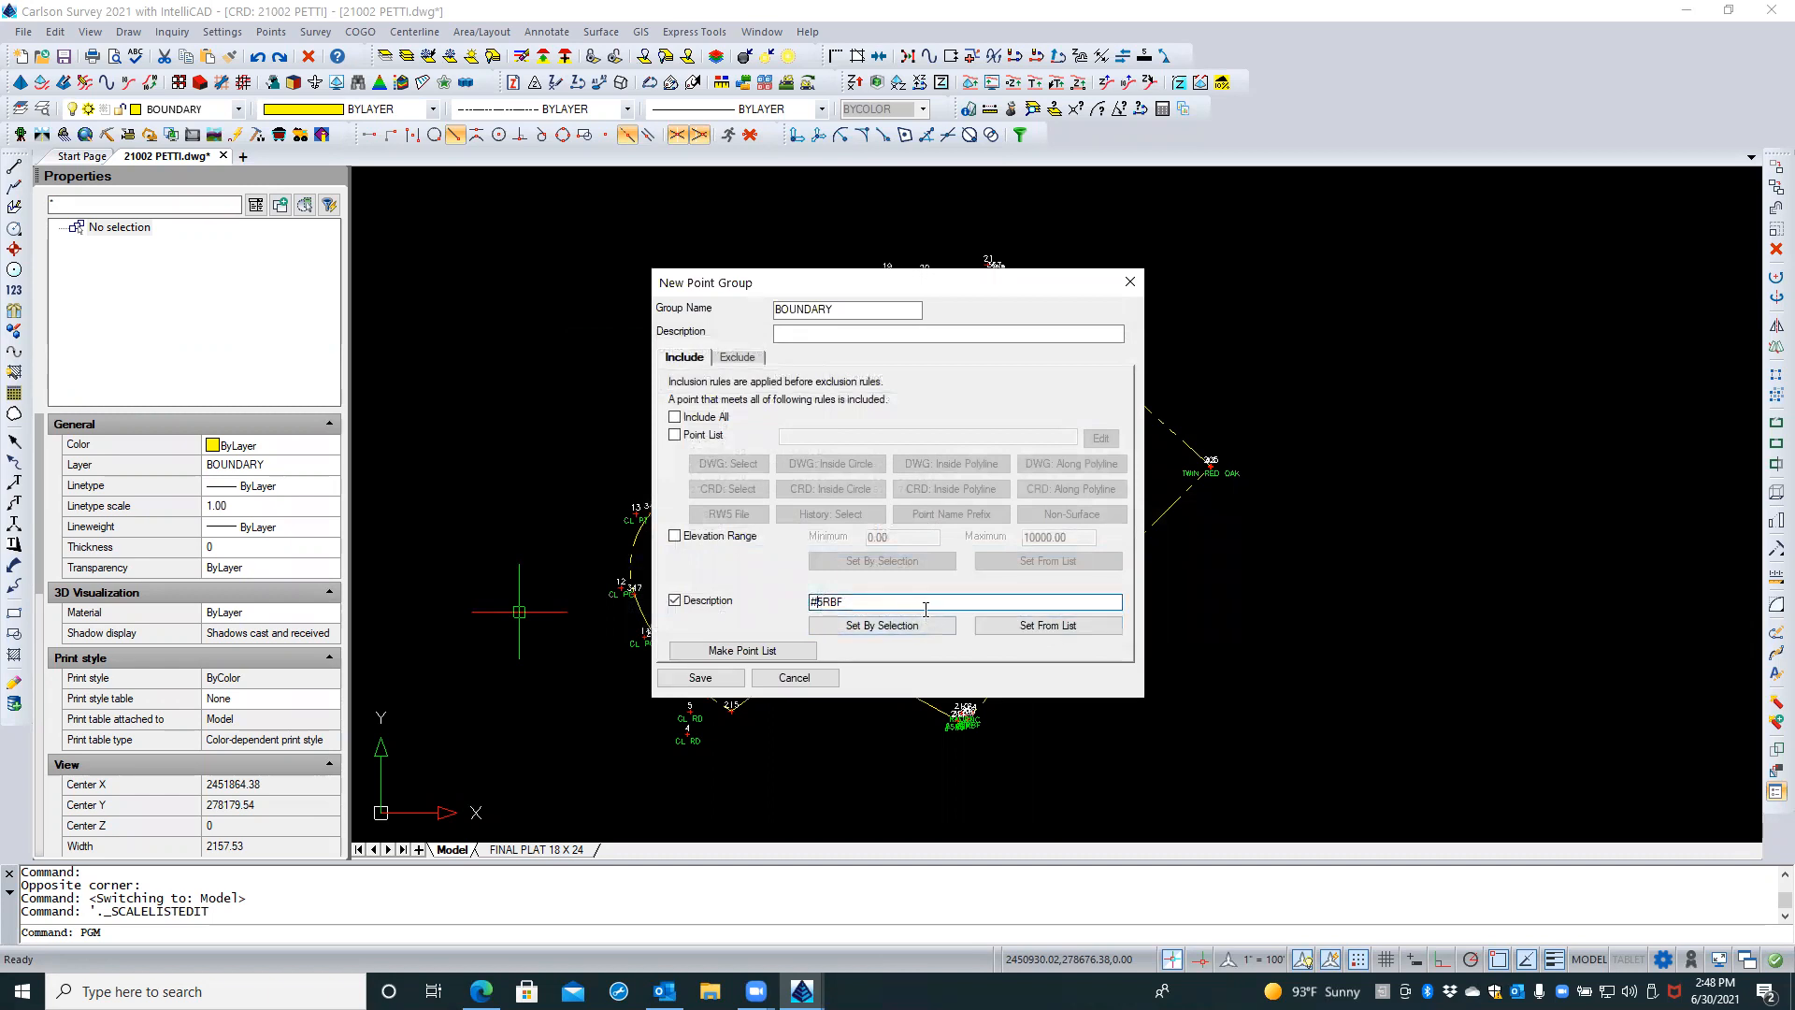
key("shift+Right")
left_click(721, 682)
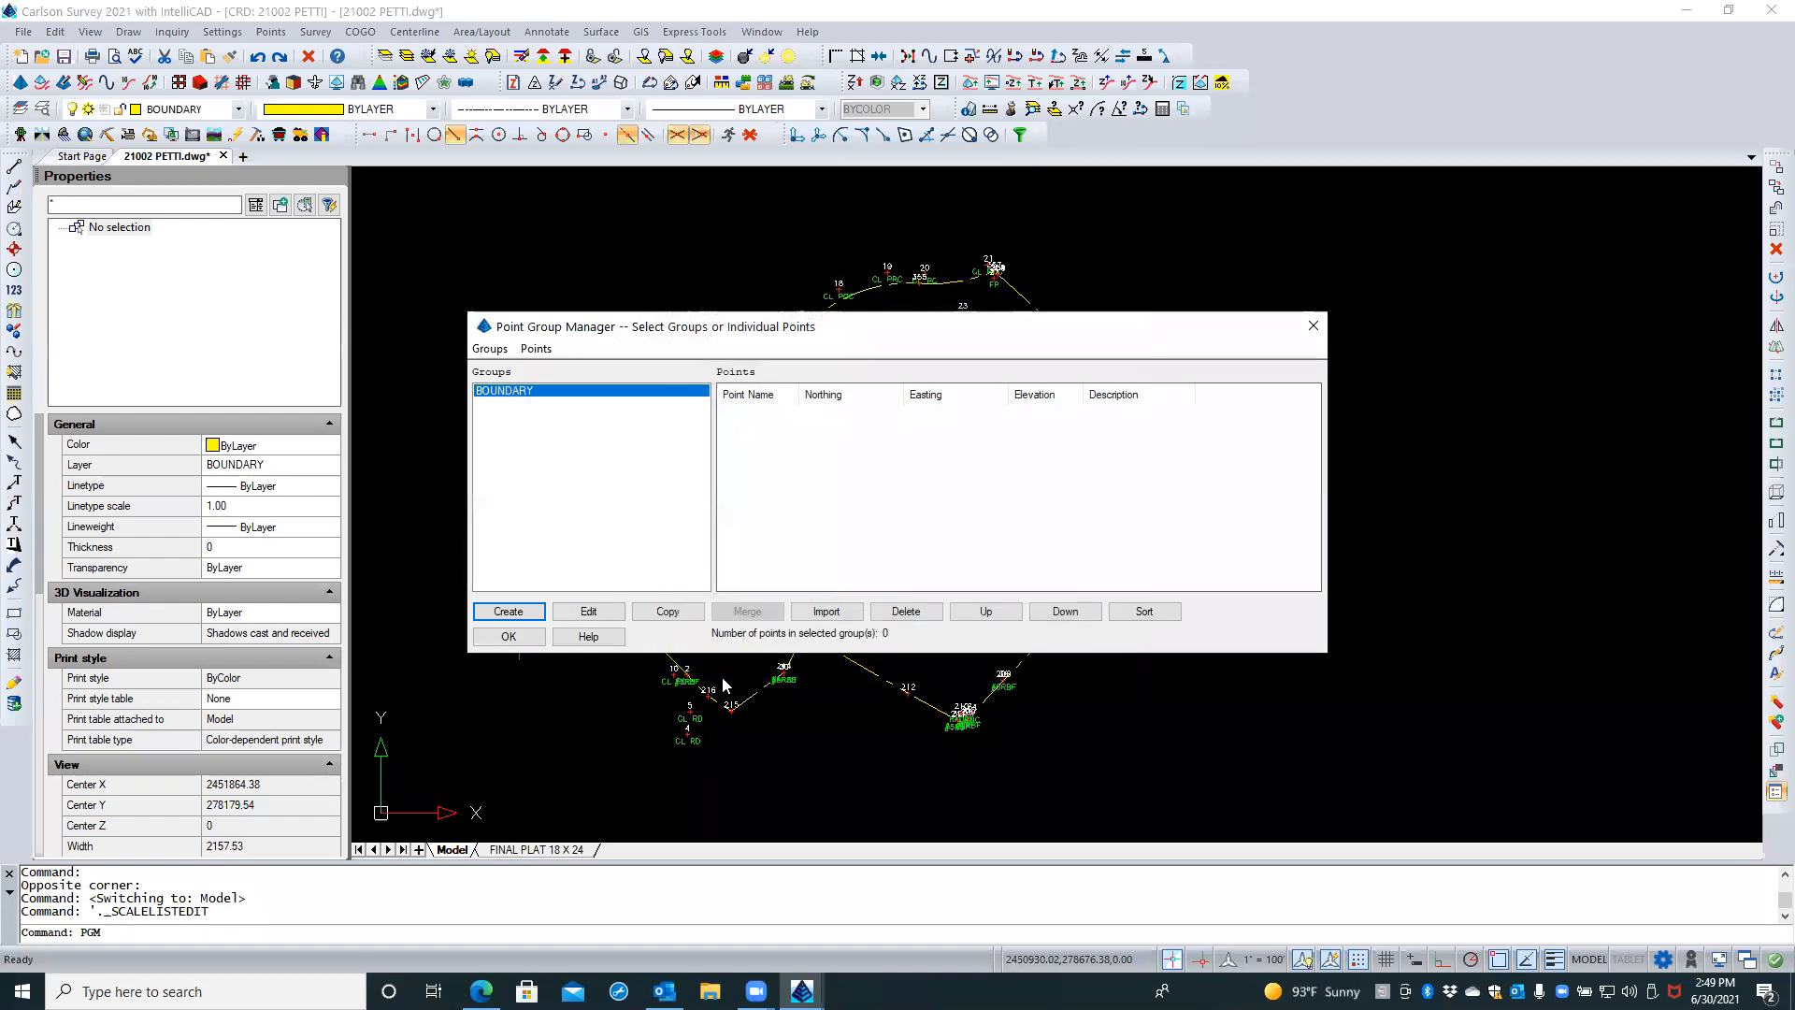
Try to convert the BOUNDARY group's #?RBF description filter into a point list, and save the group
double_click(540, 392)
left_click(863, 601)
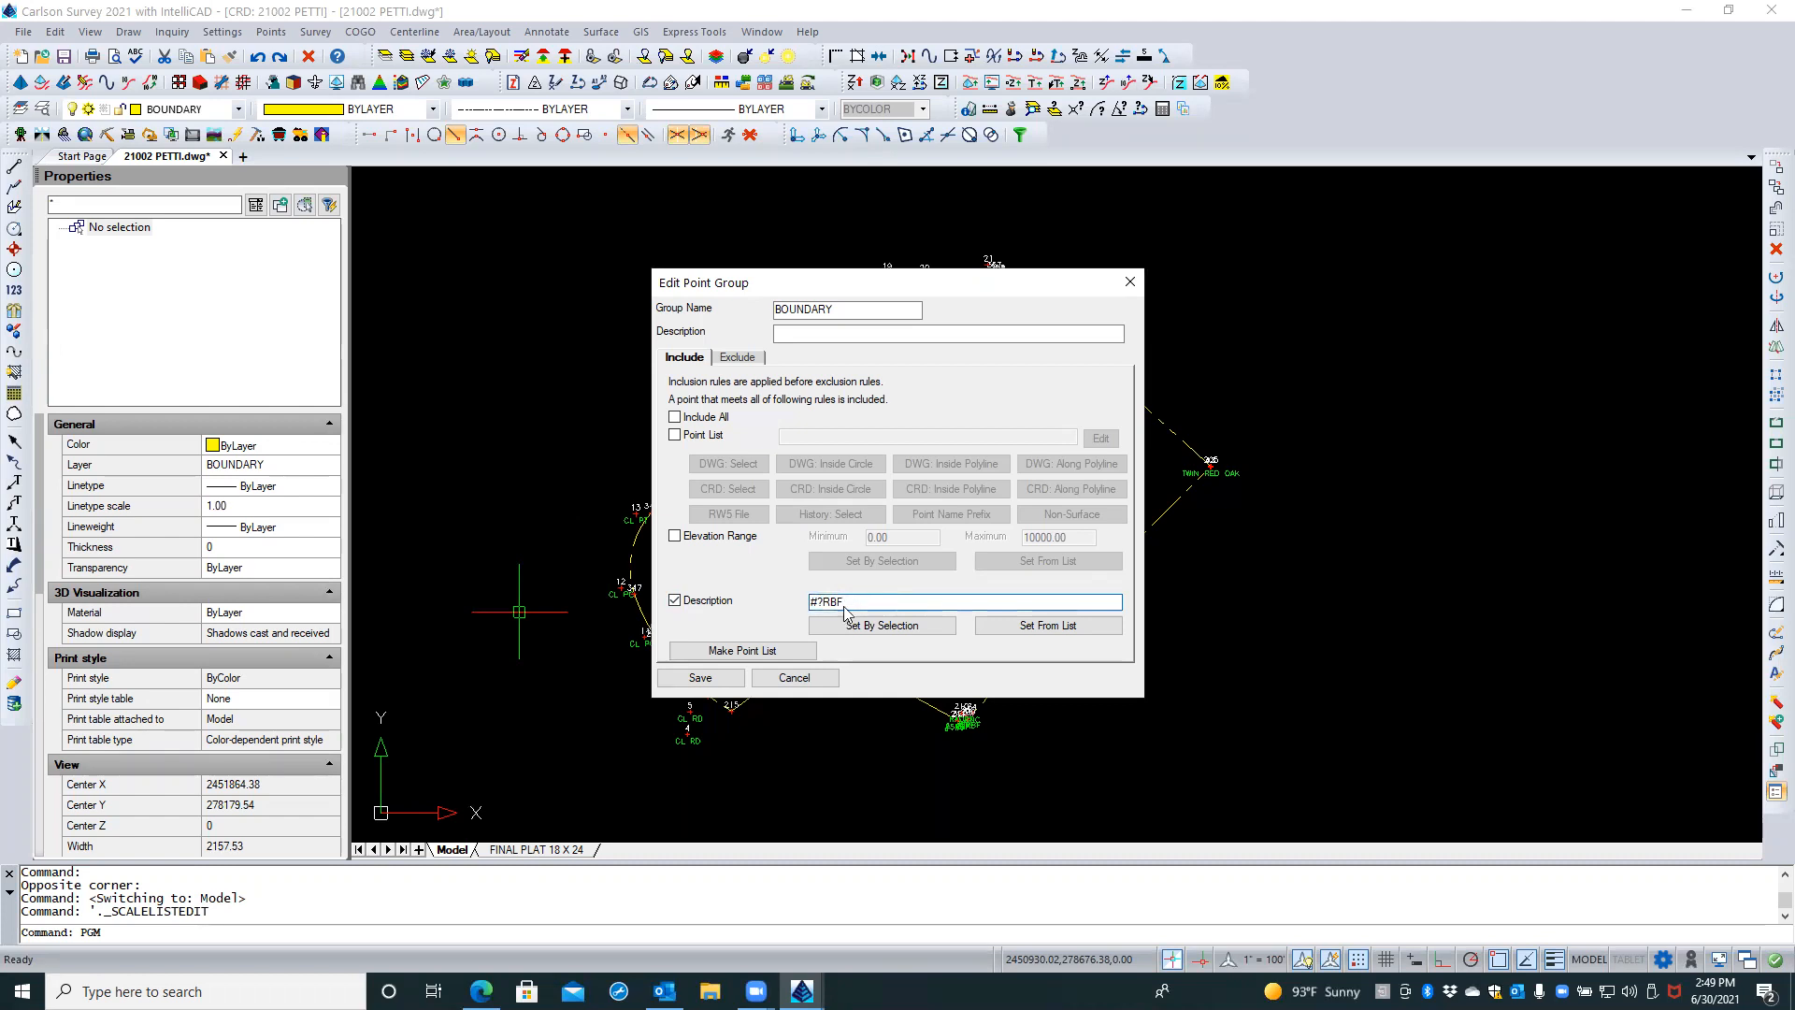
left_click_drag(818, 601, 824, 602)
left_click(739, 648)
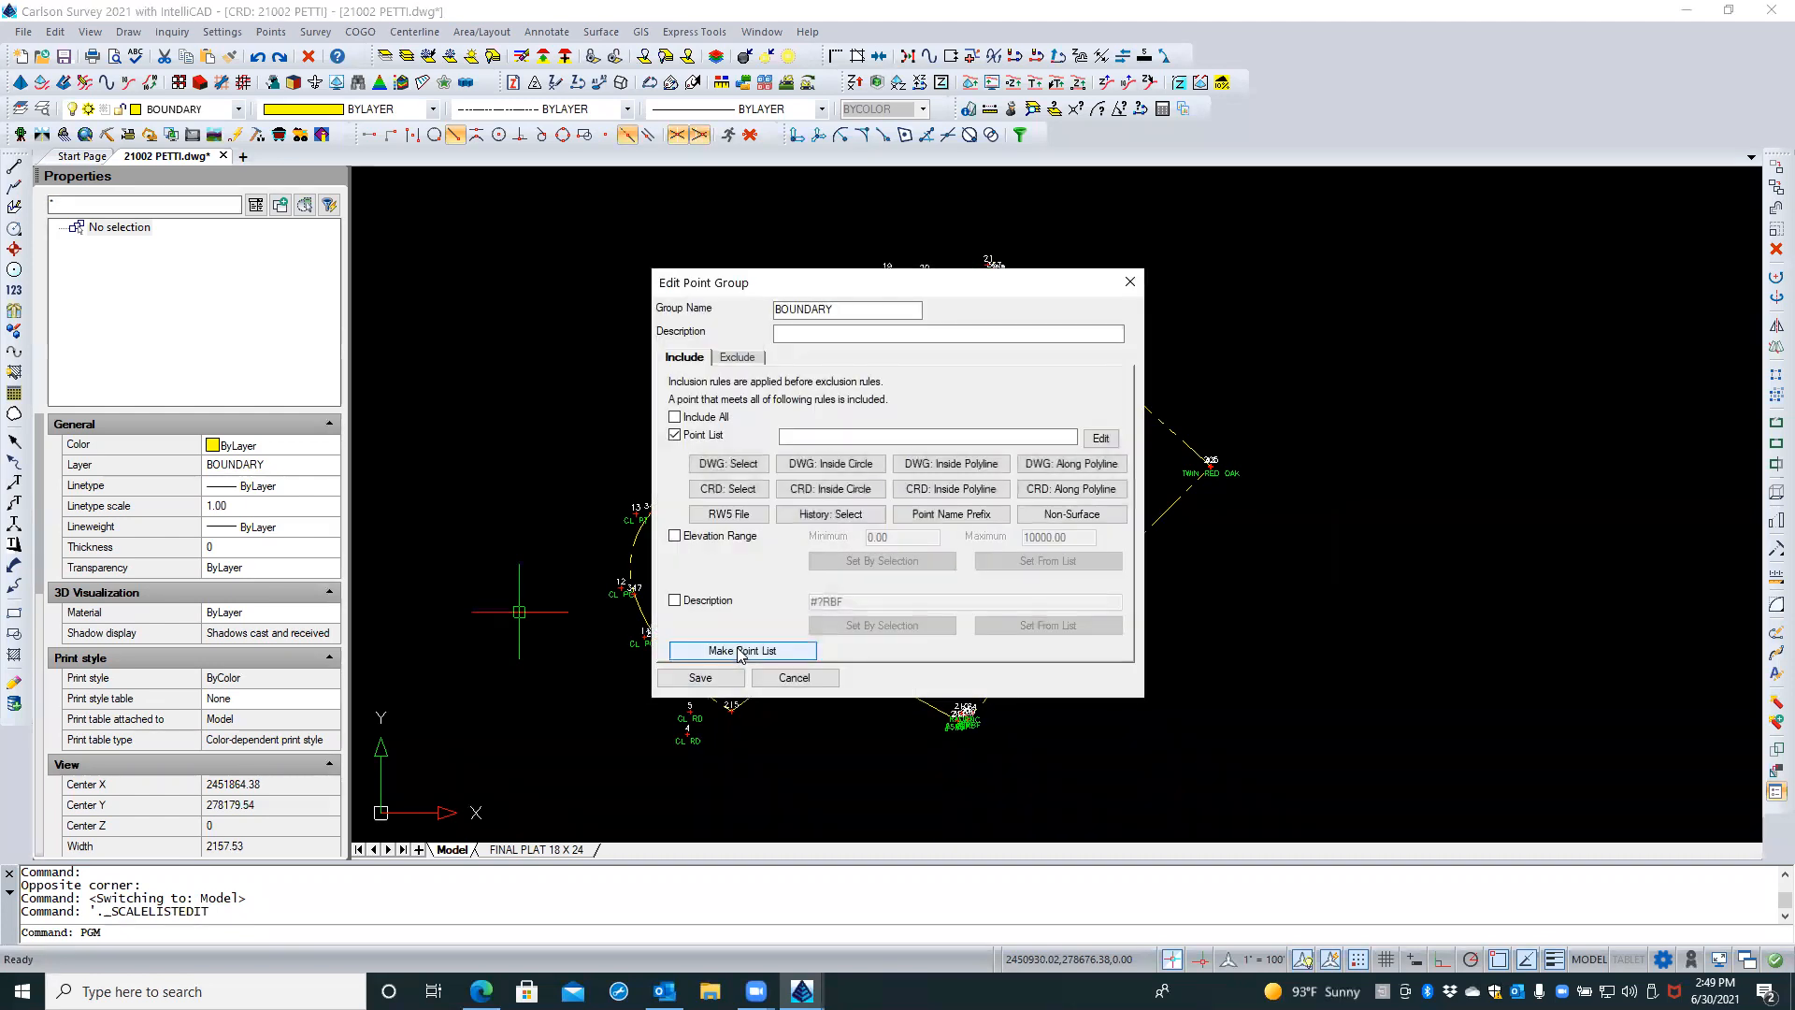
left_click(702, 678)
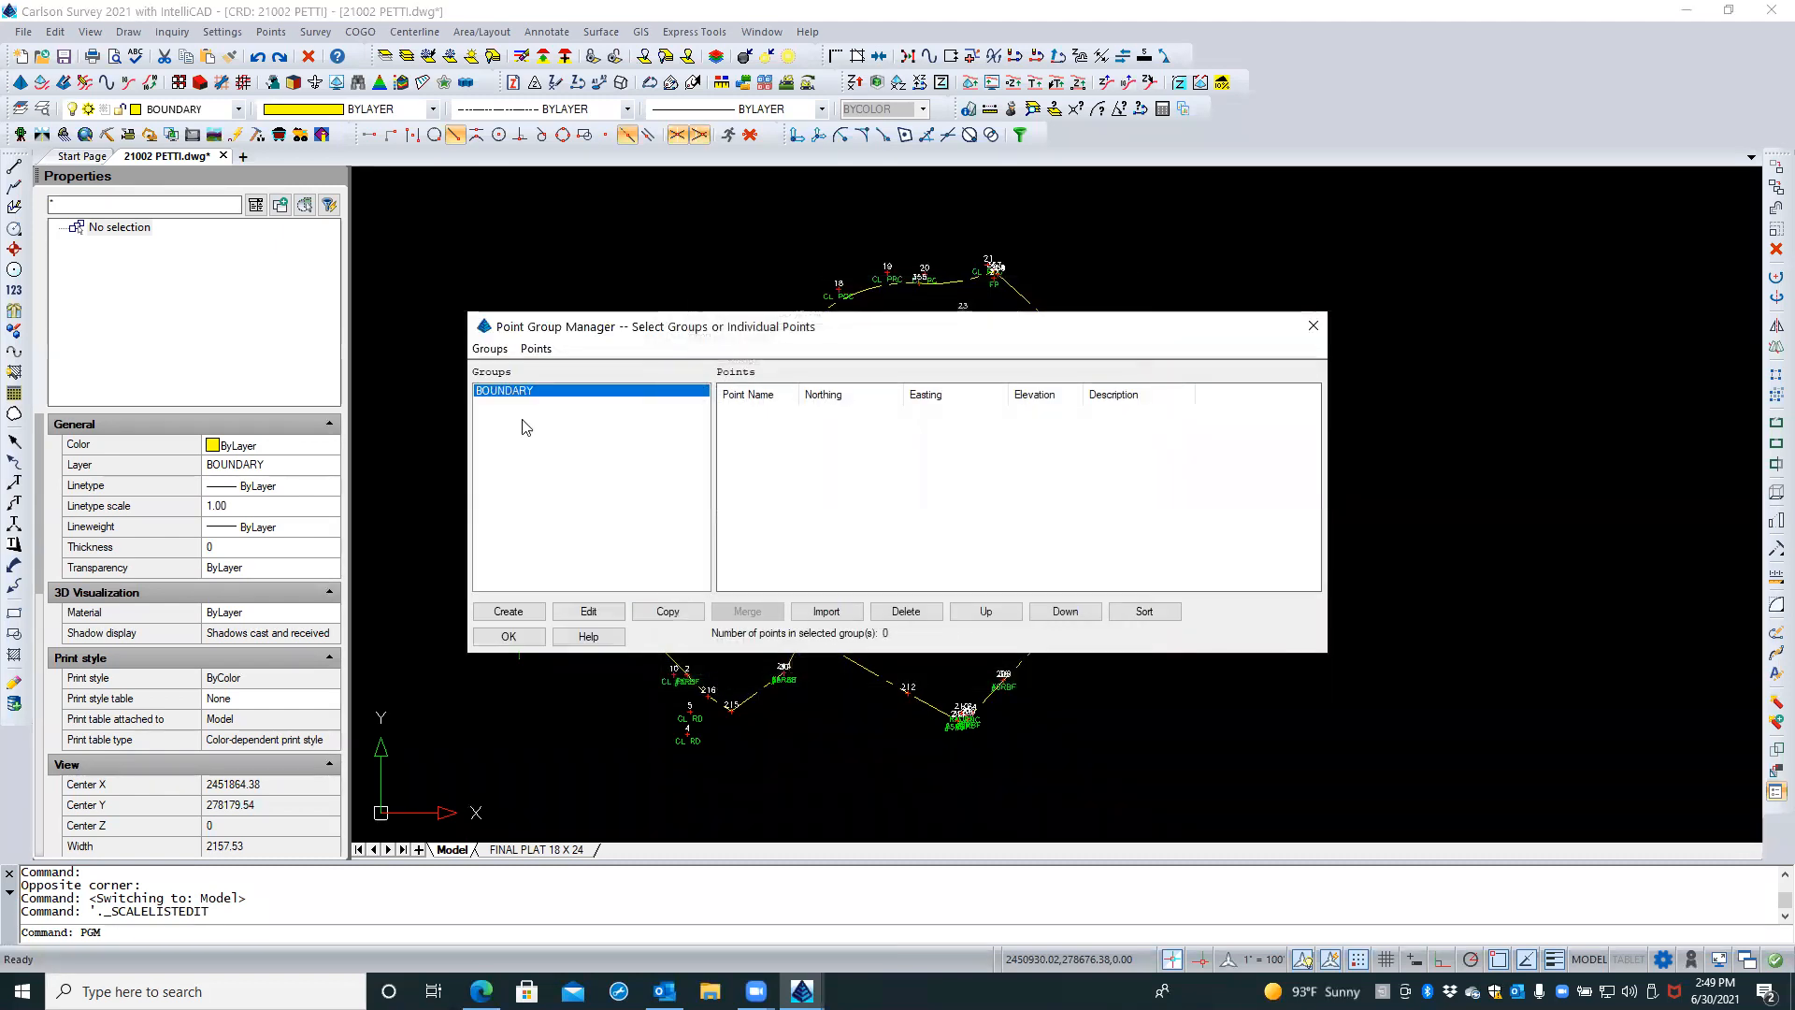
Switch the BOUNDARY group from a point list back to a description filter, set it to #5RBF from the coordinate list, and save
double_click(501, 397)
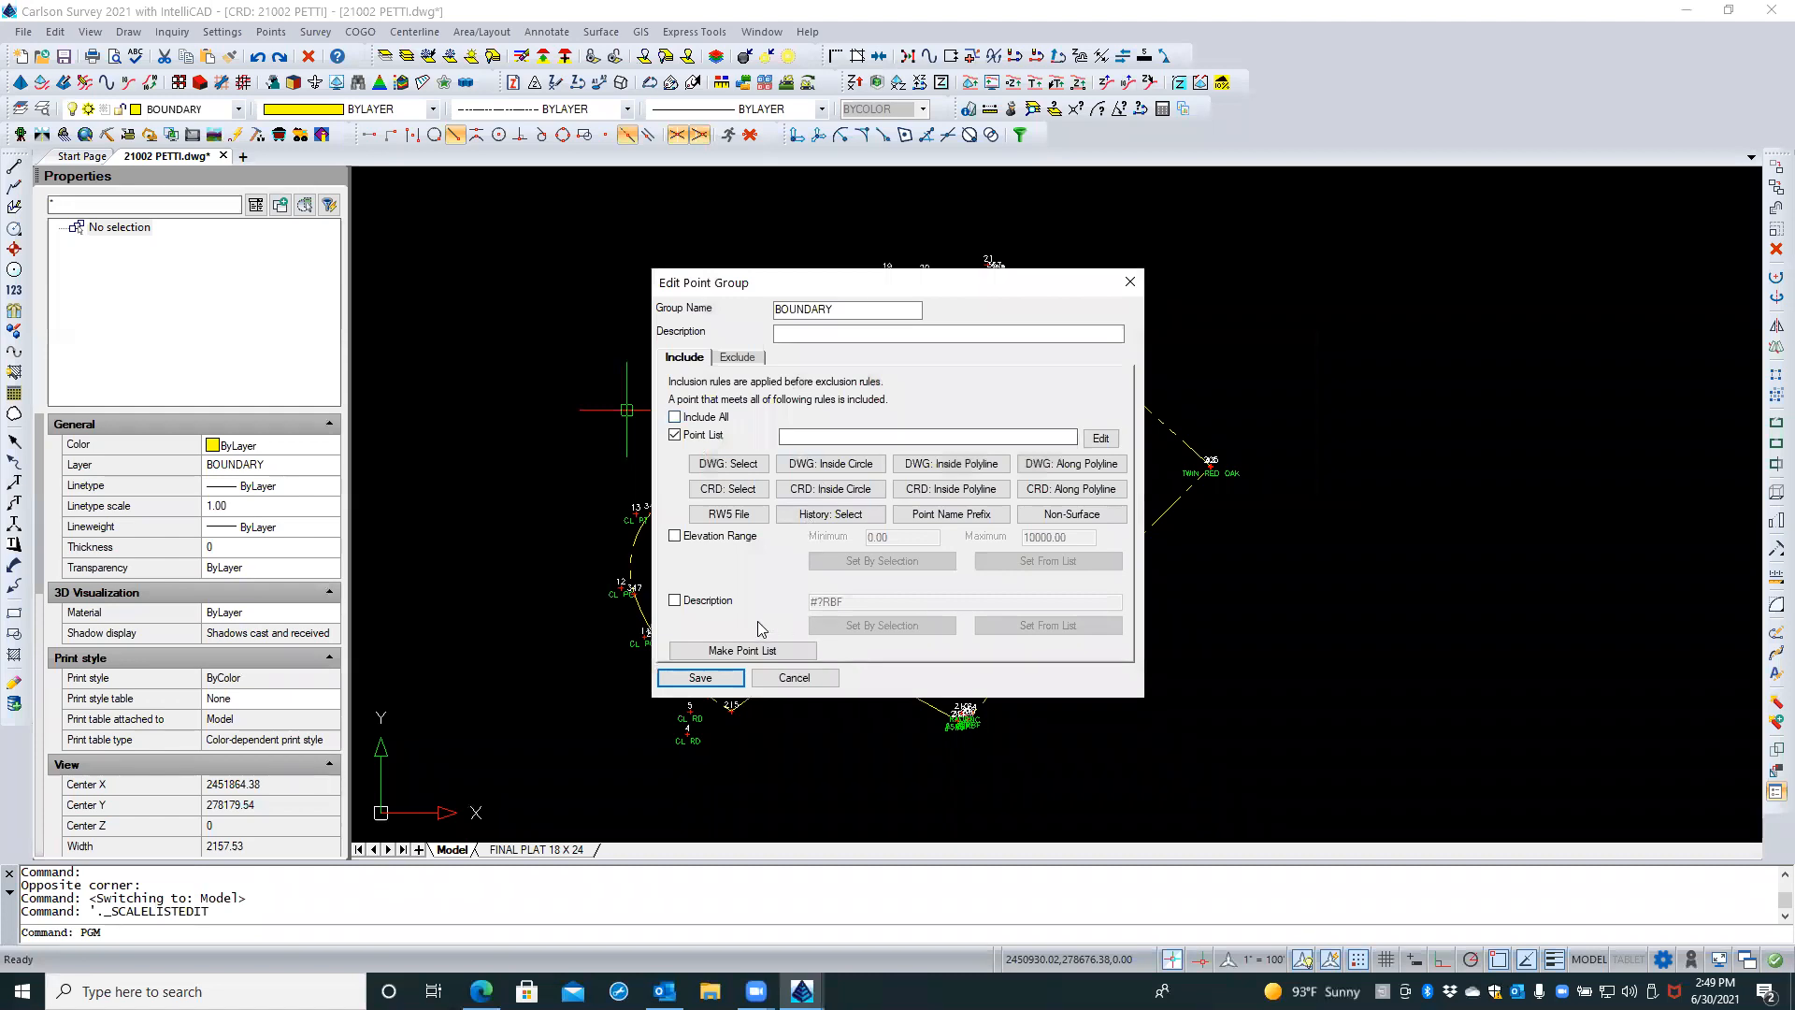
left_click(725, 602)
left_click(699, 435)
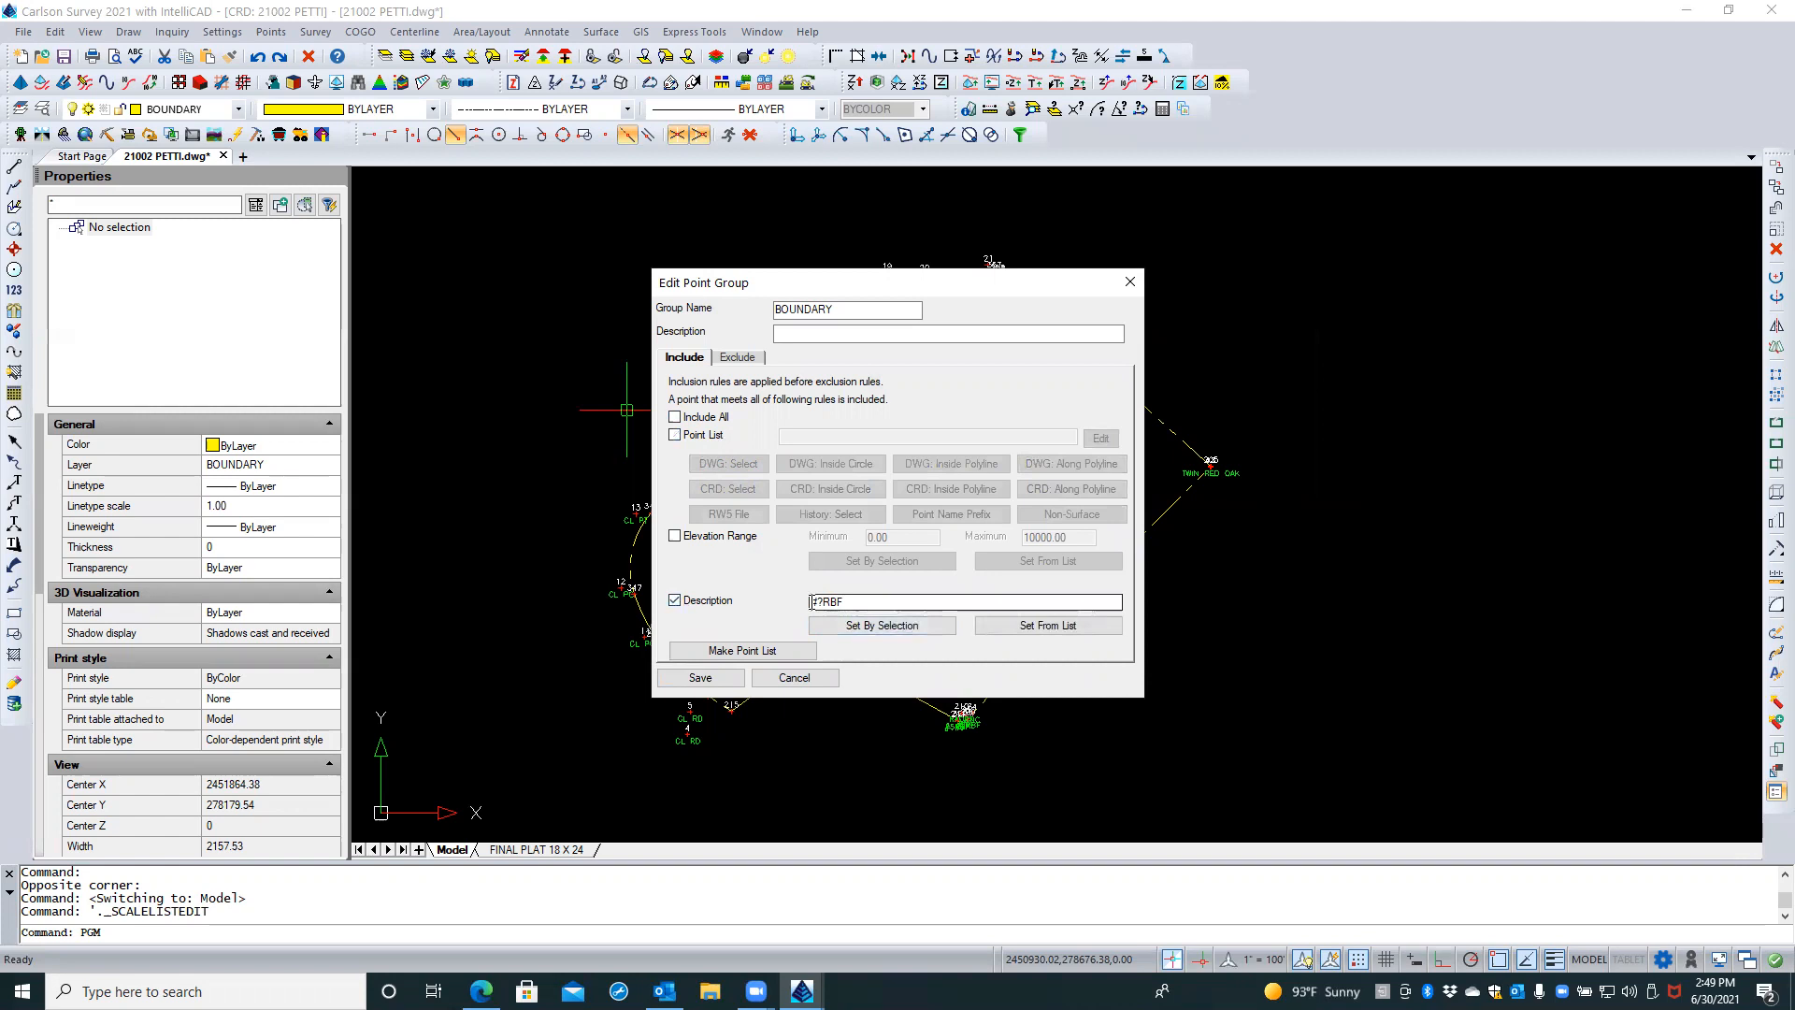
left_click(1045, 624)
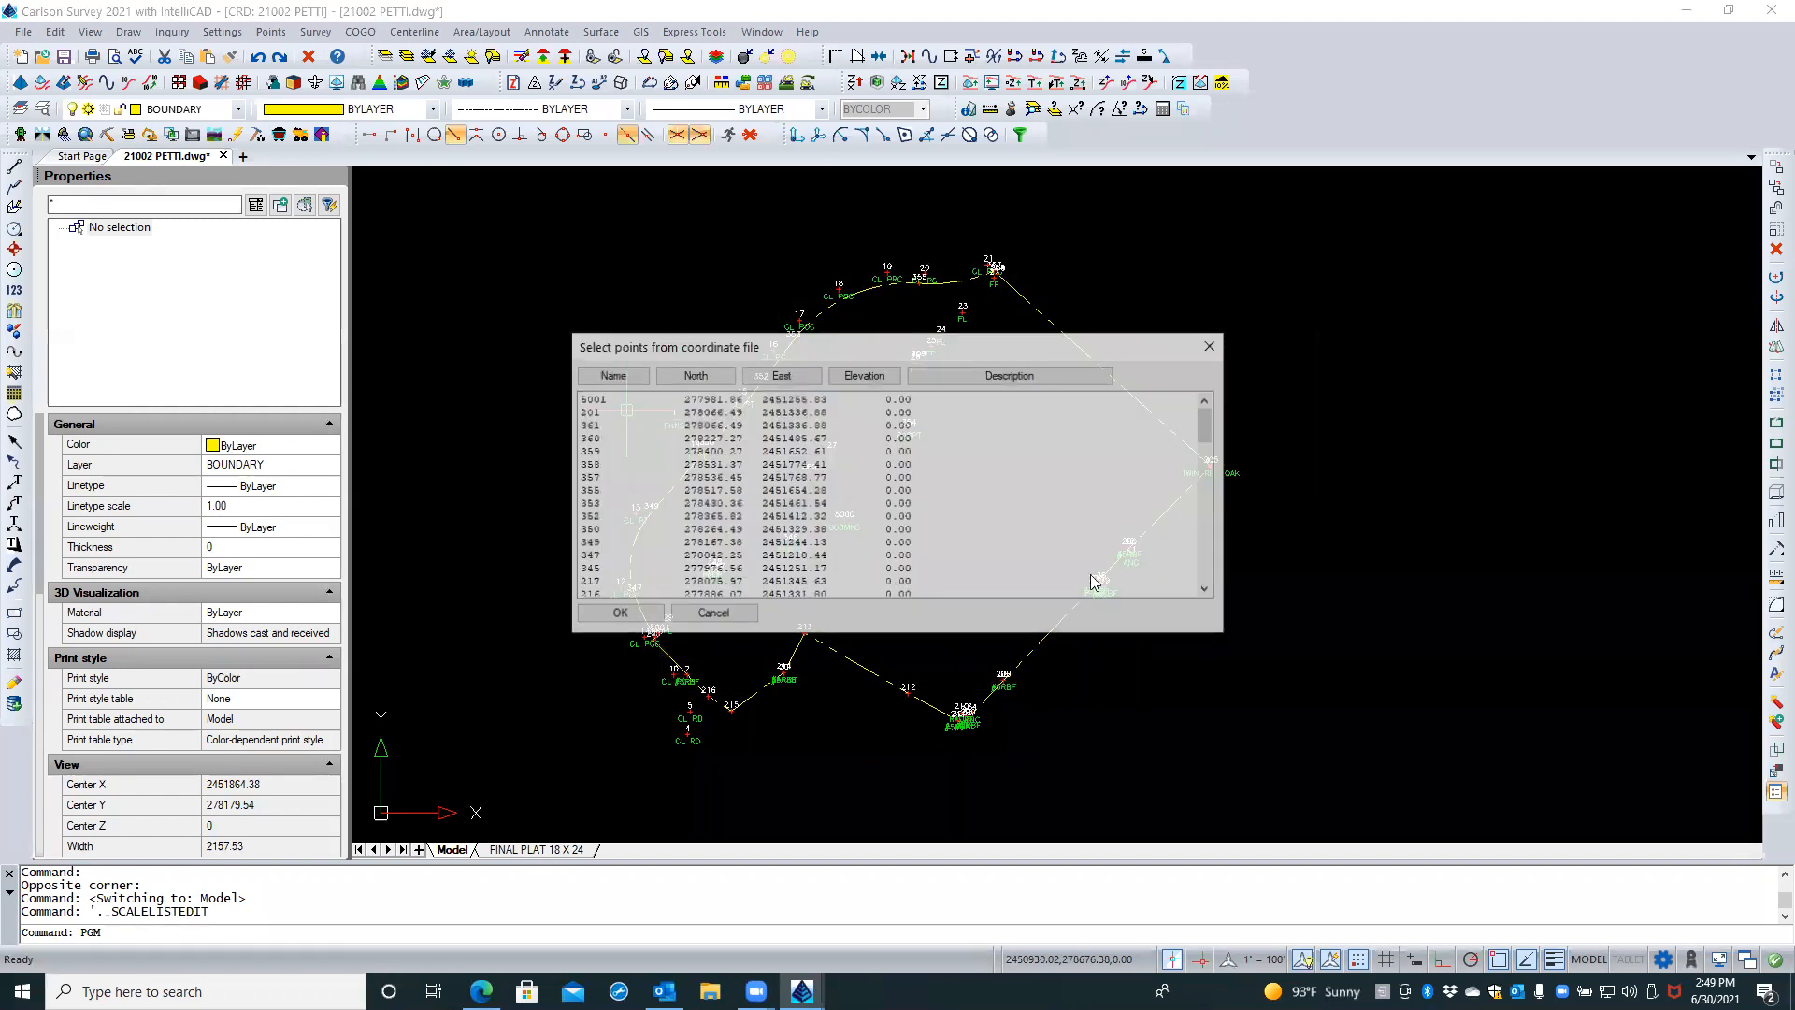
left_click_drag(1207, 412, 1171, 470)
left_click(930, 441)
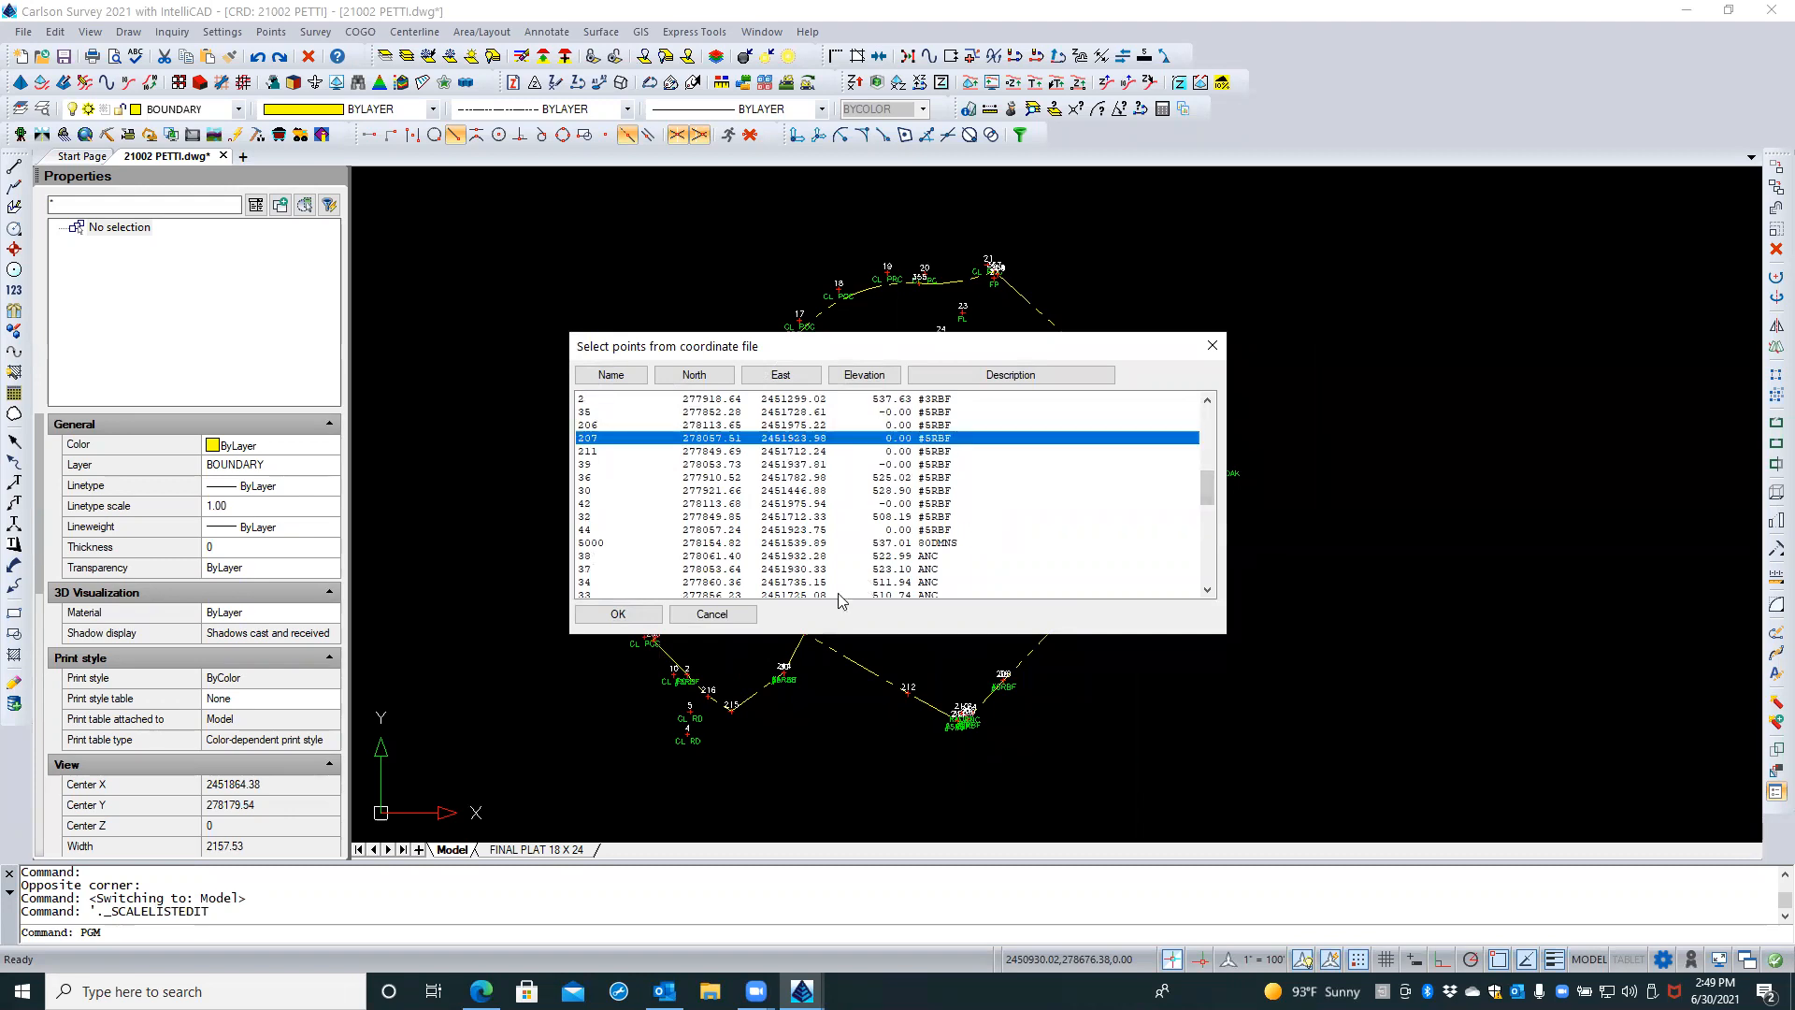
left_click(619, 613)
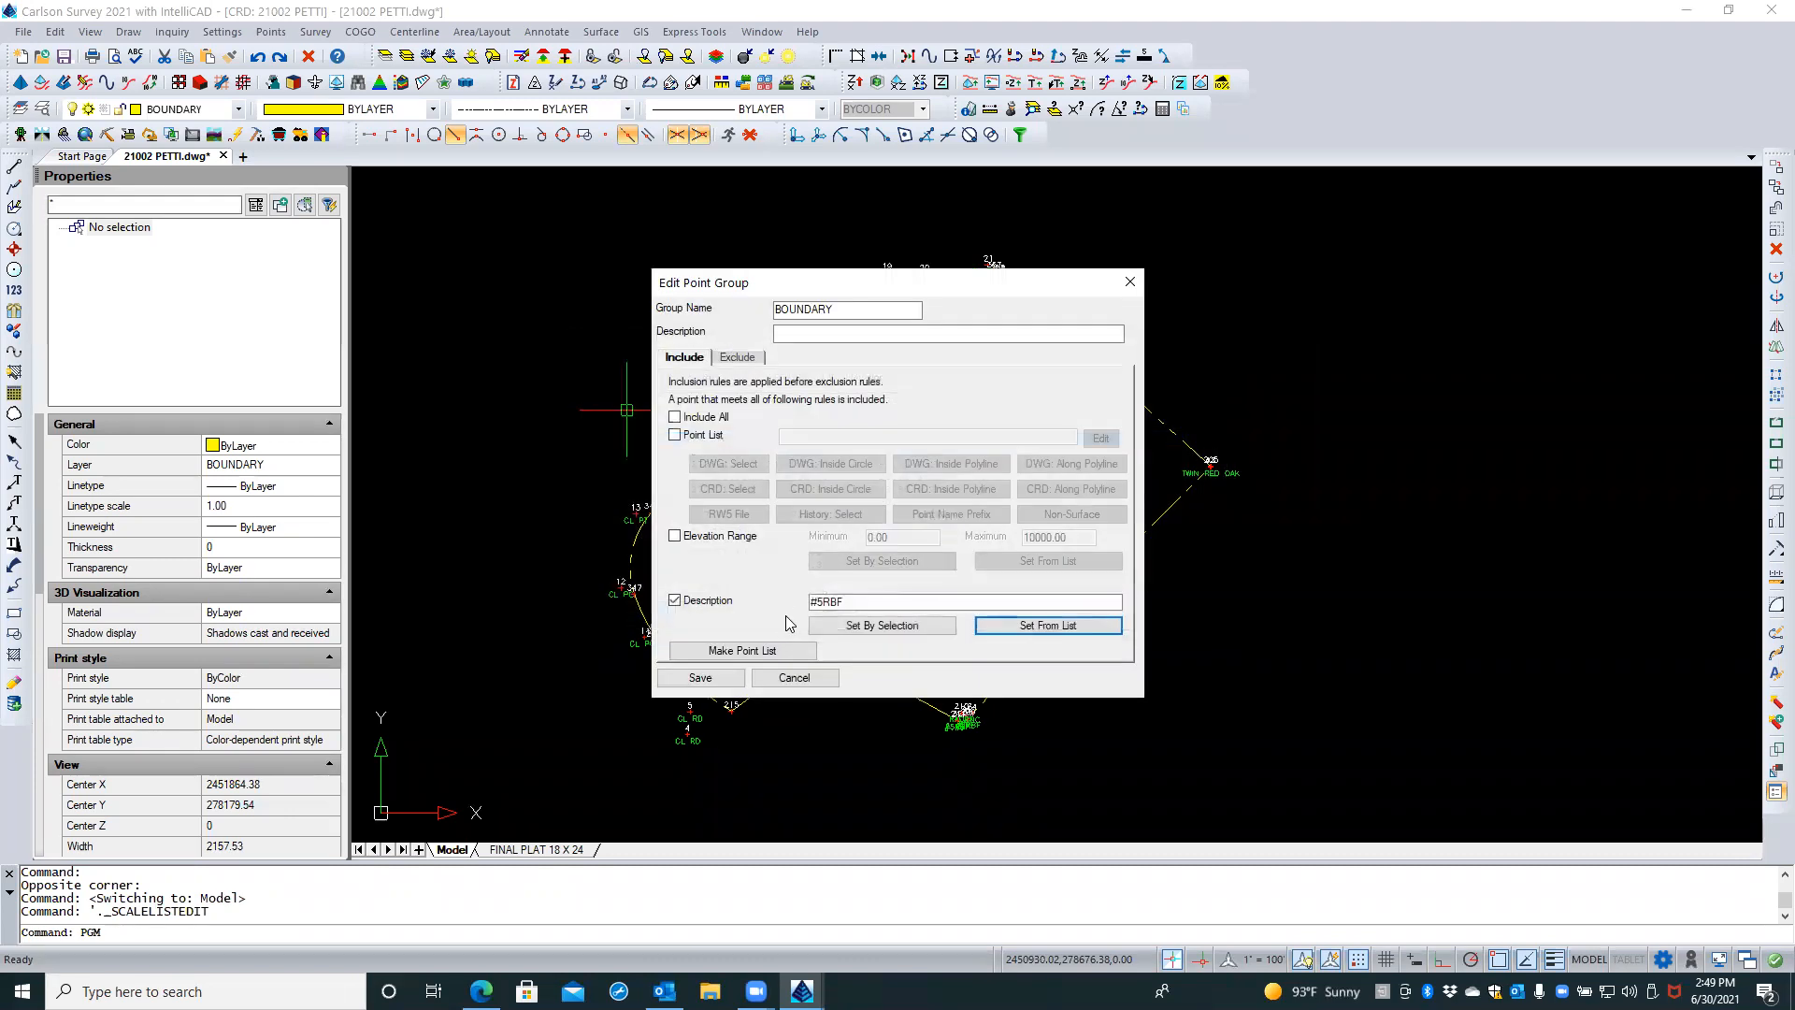
left_click(700, 677)
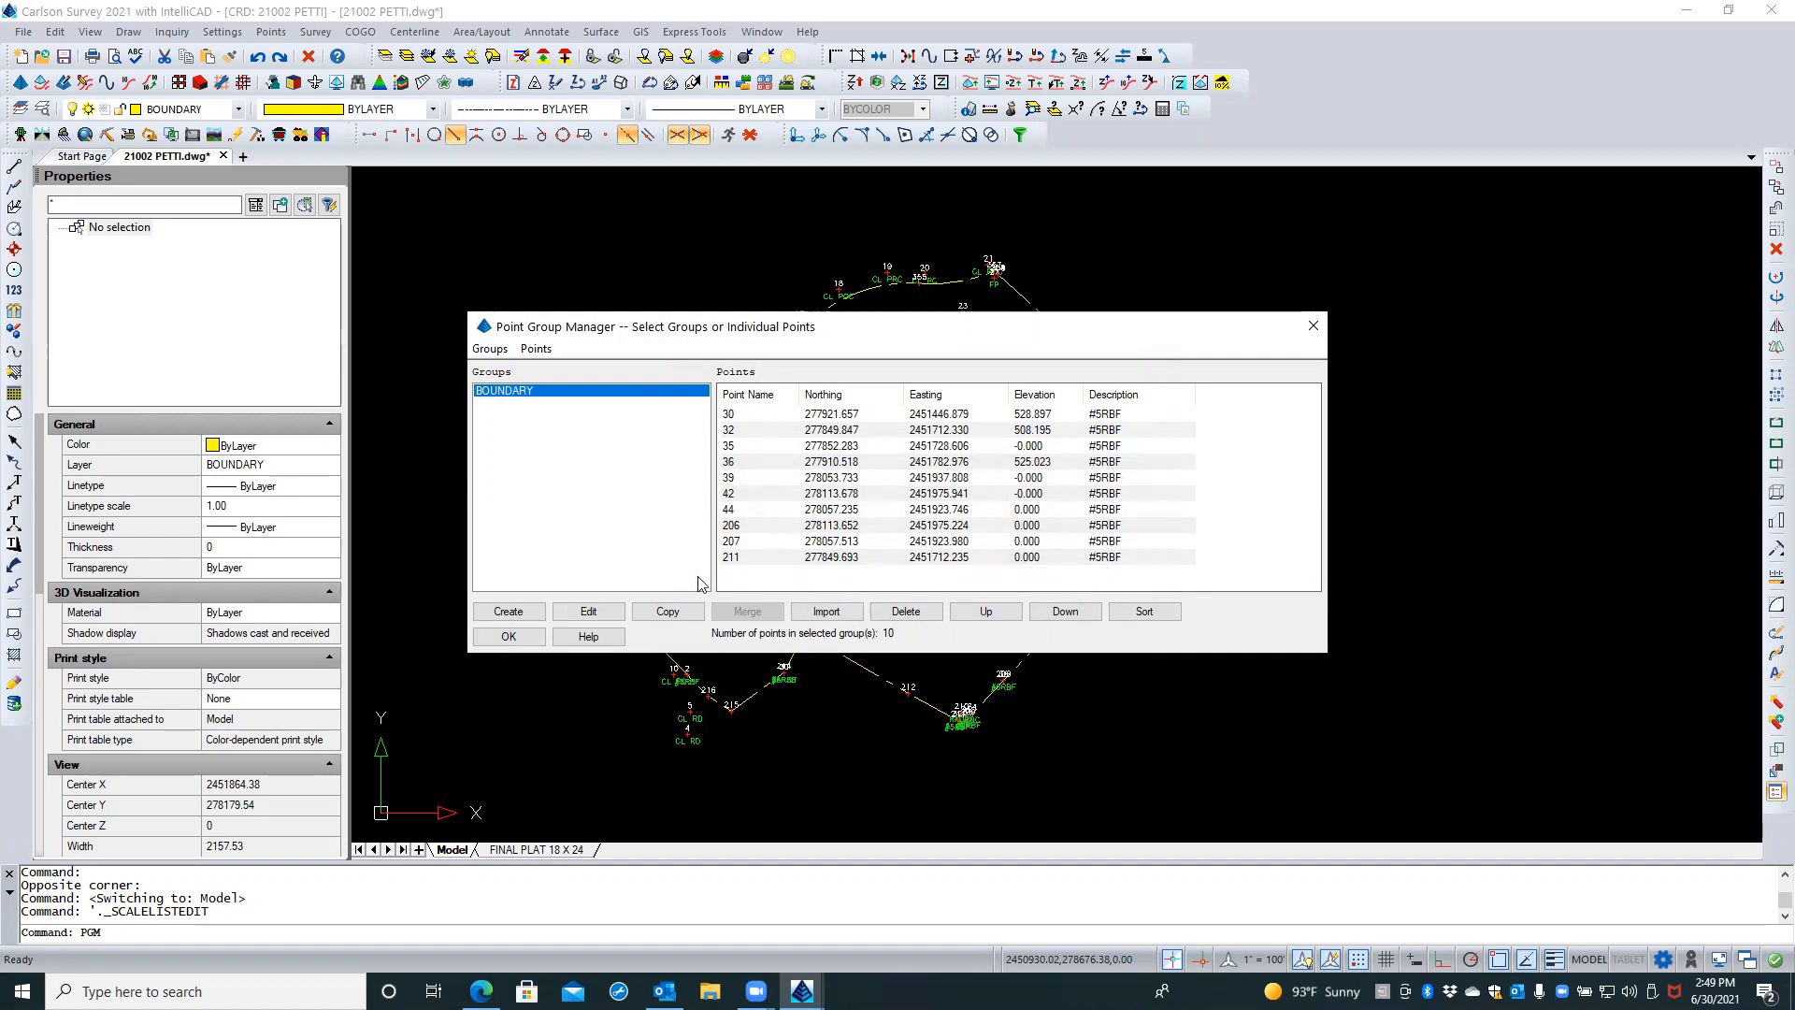
Try the description filter #?RBF again in the BOUNDARY group and save it
left_click(589, 612)
left_click(823, 604)
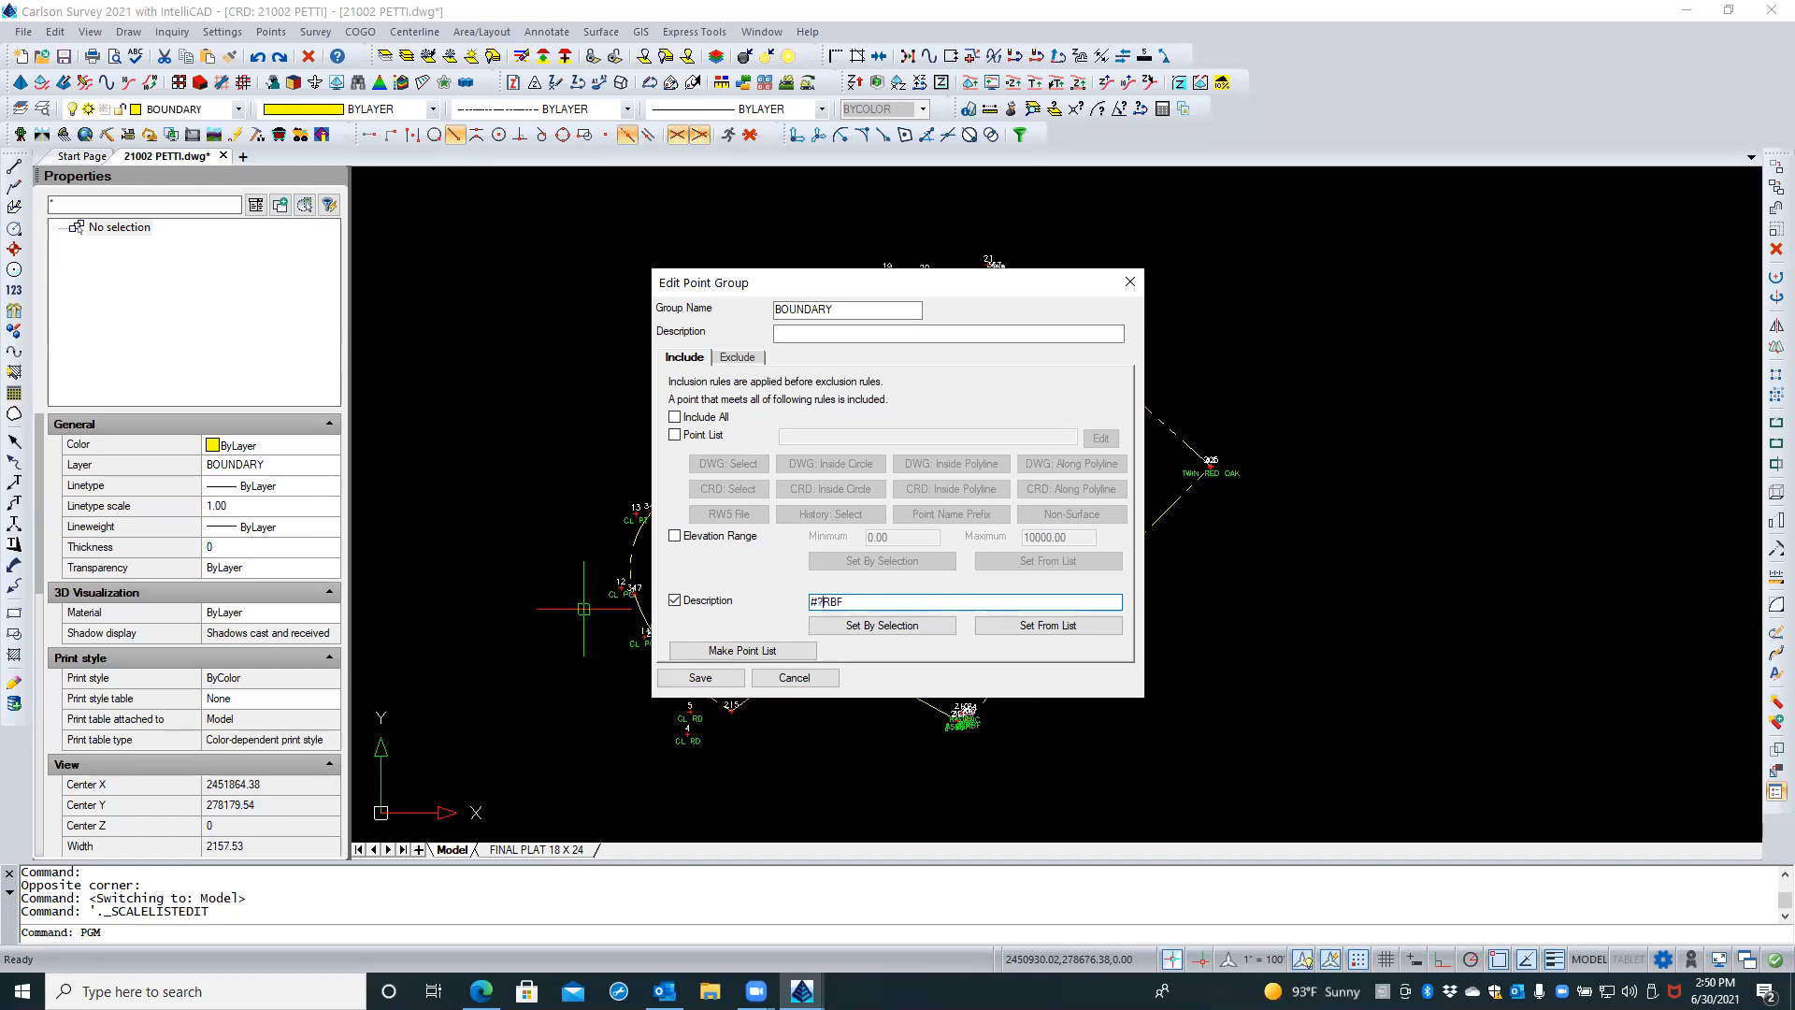
left_click(700, 677)
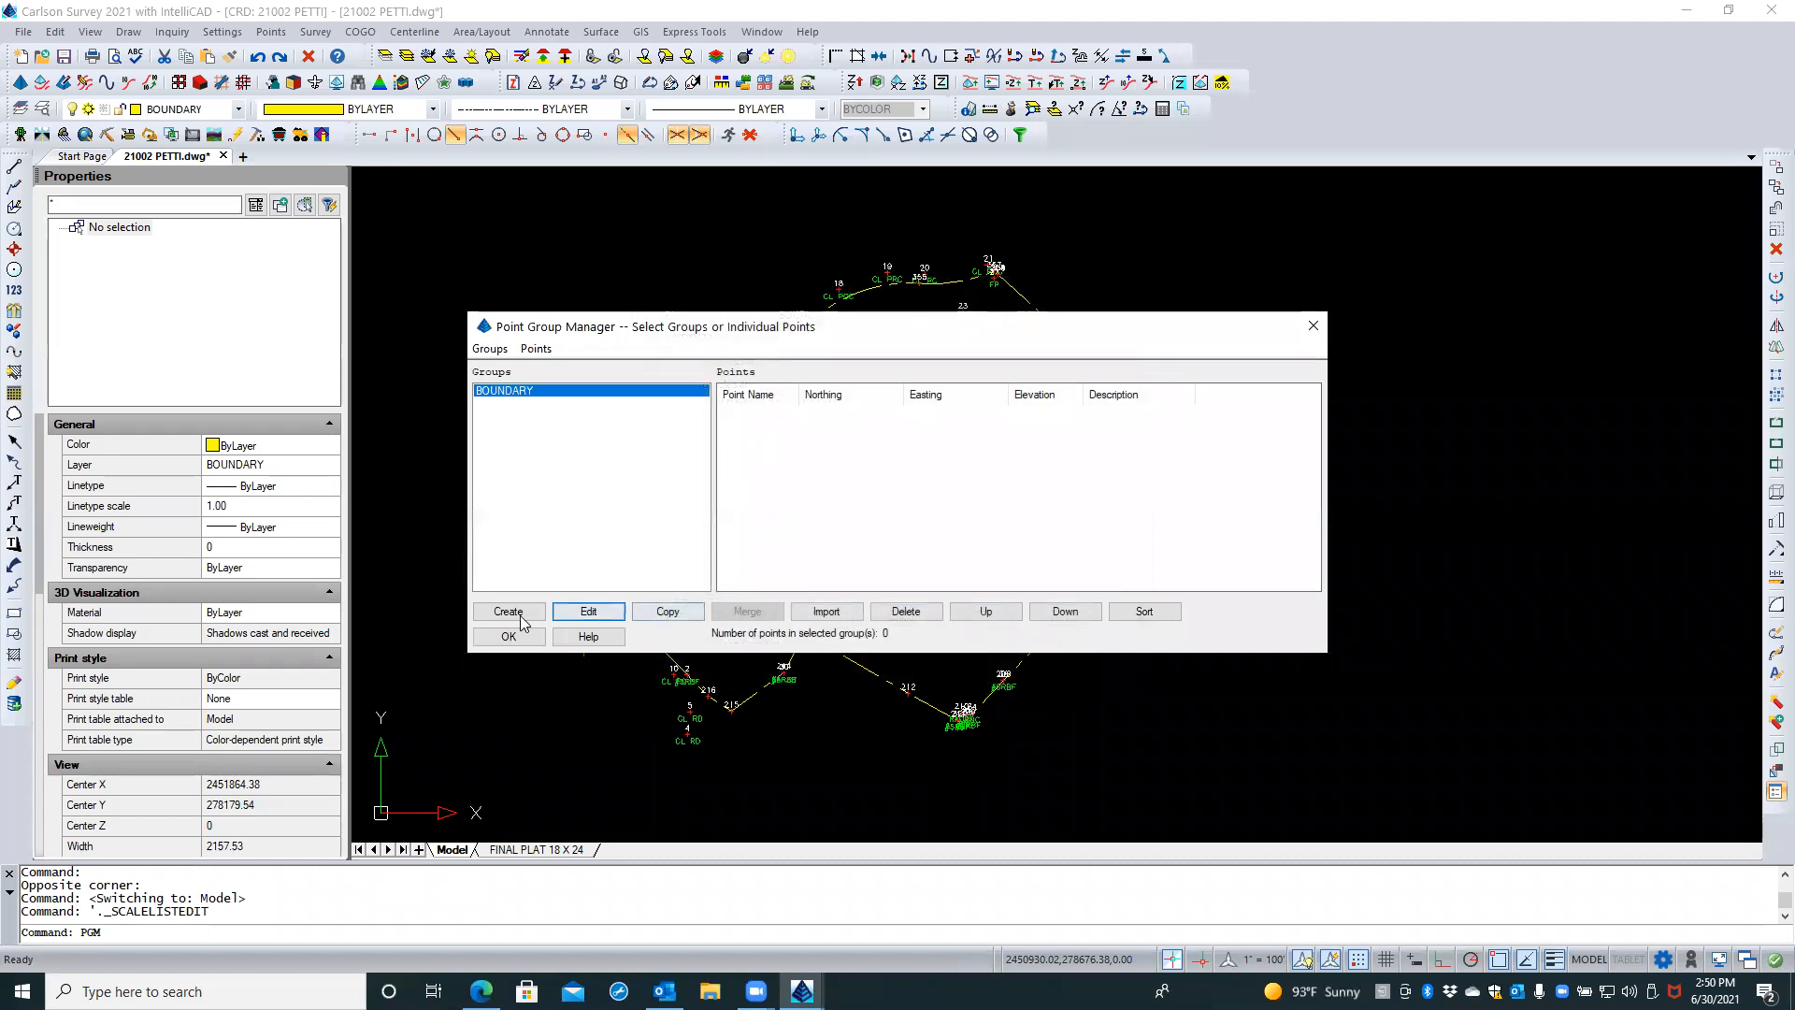
Try an asterisk wildcard in the BOUNDARY group's description filter, making it #*RBF, and save
left_click(585, 613)
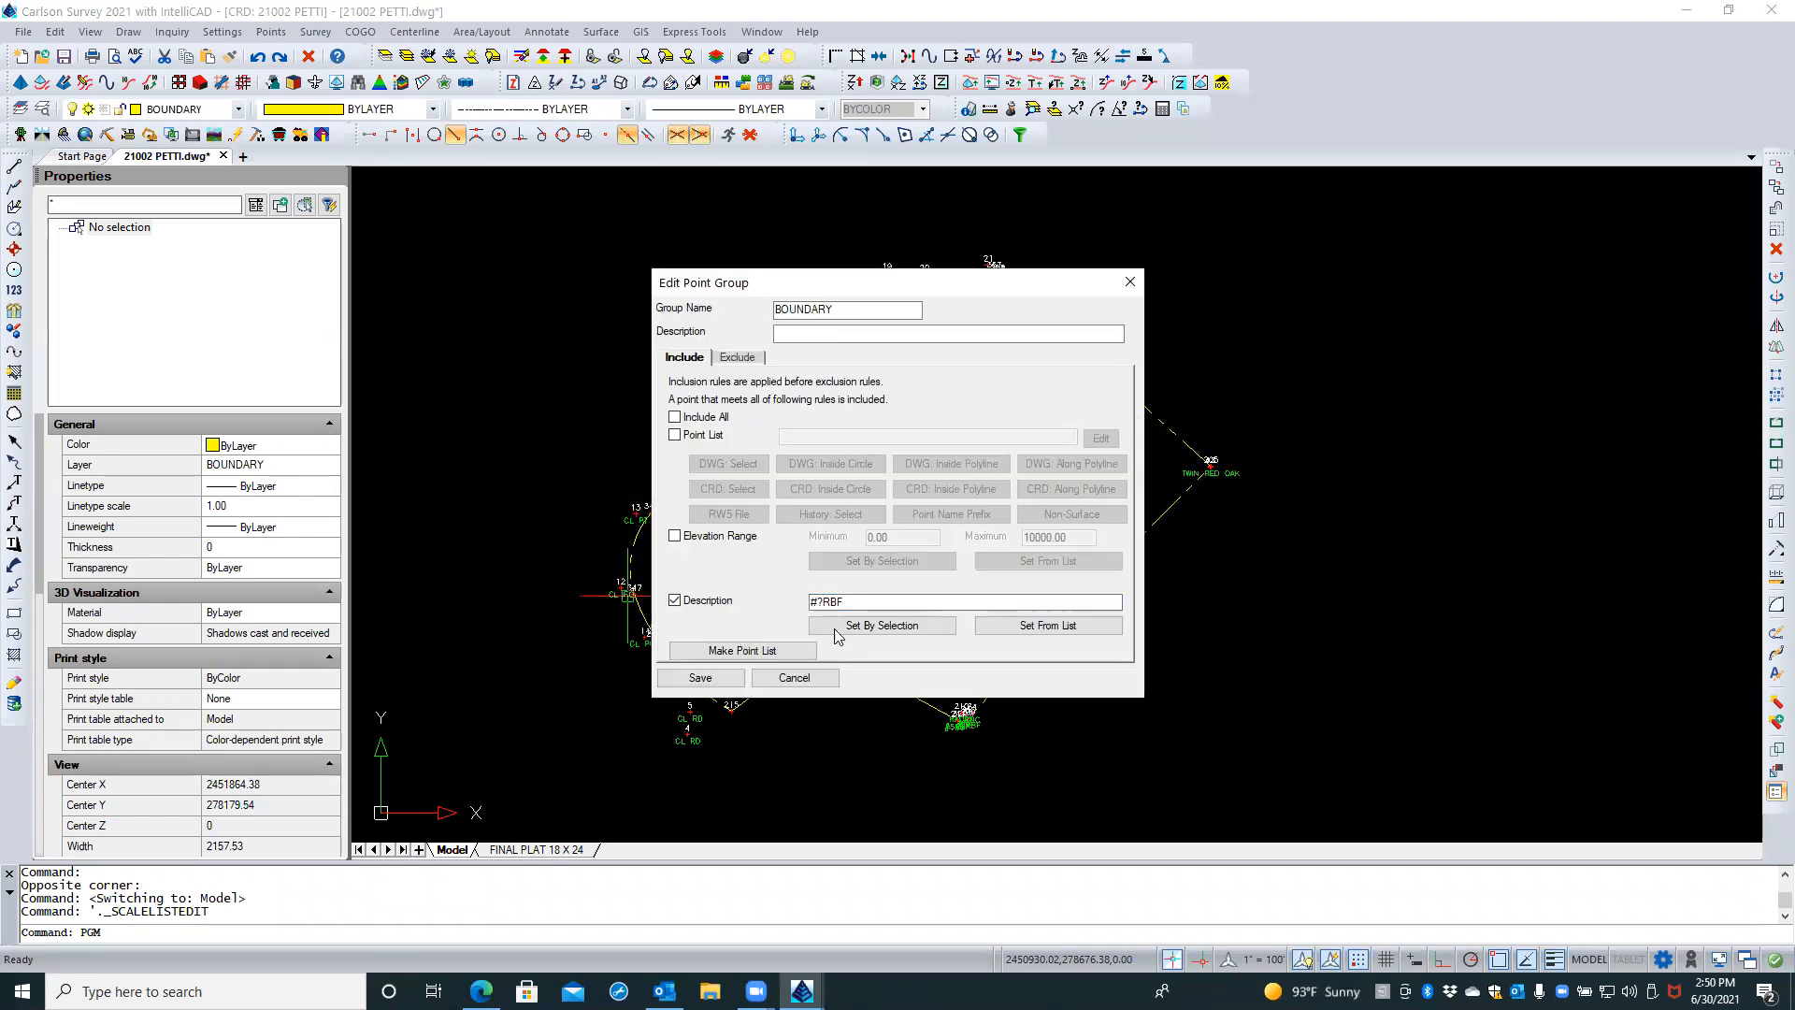
left_click(819, 601)
type("?")
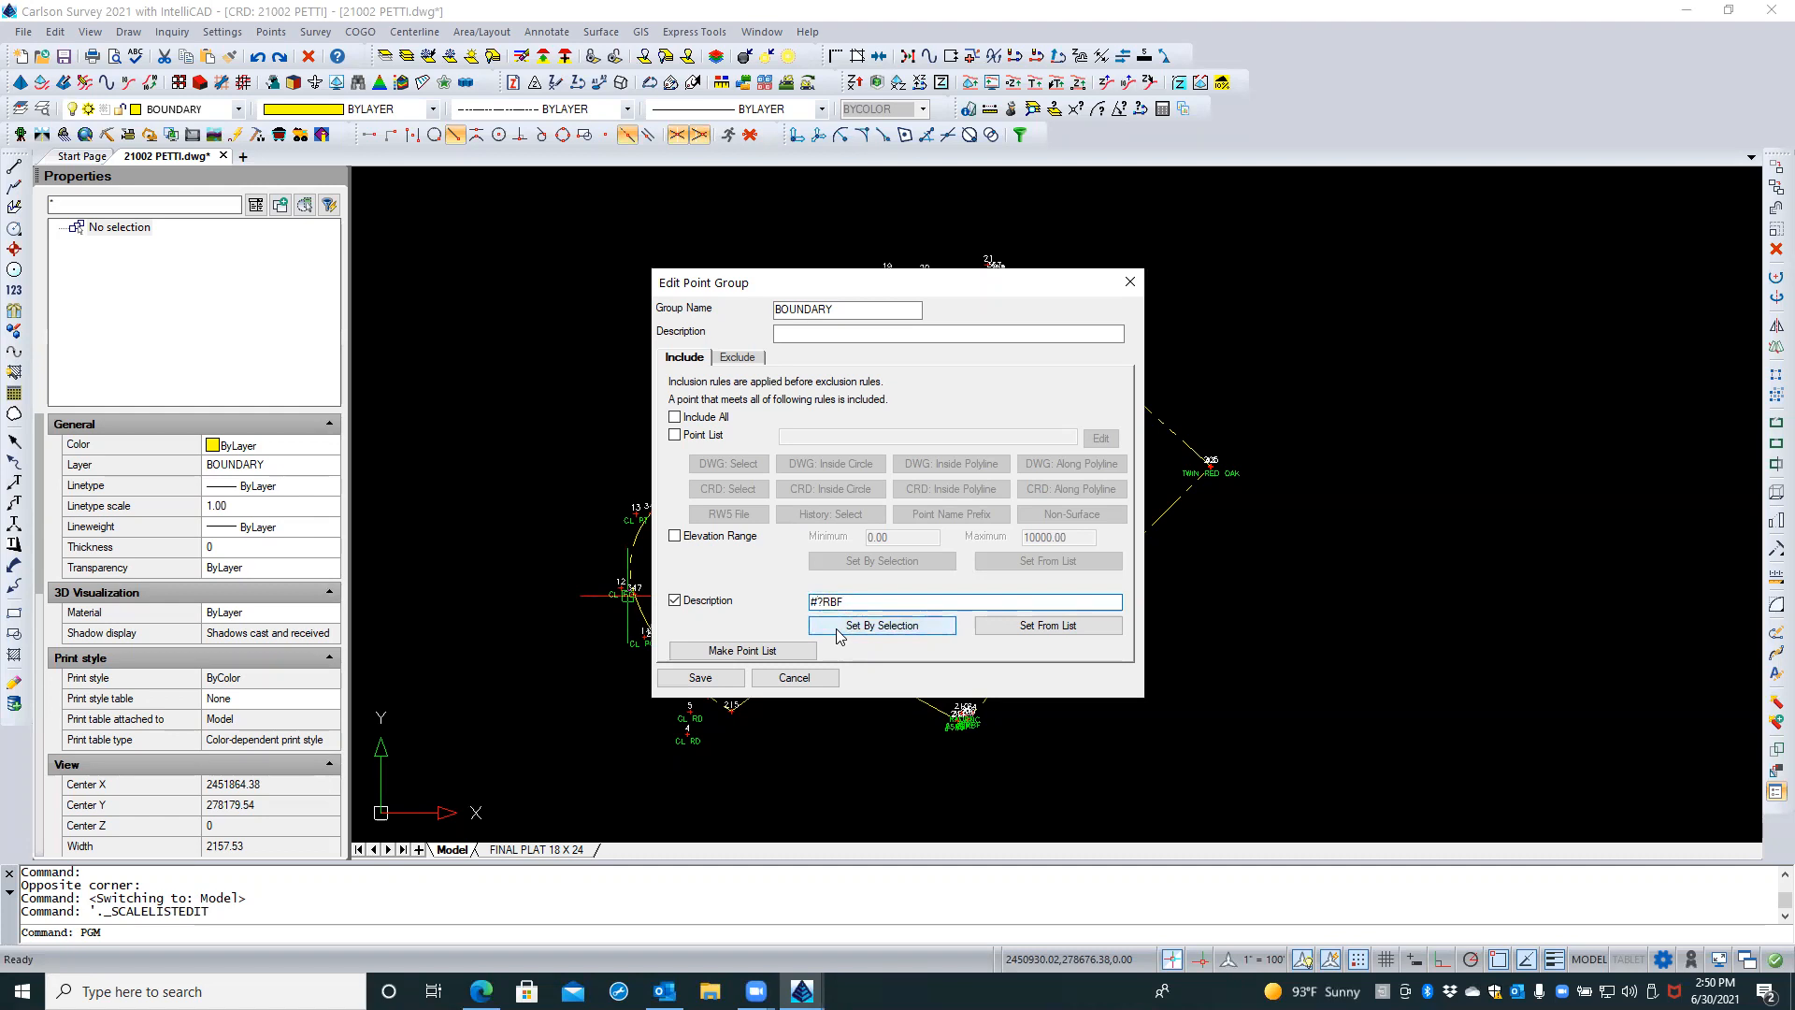
type("*")
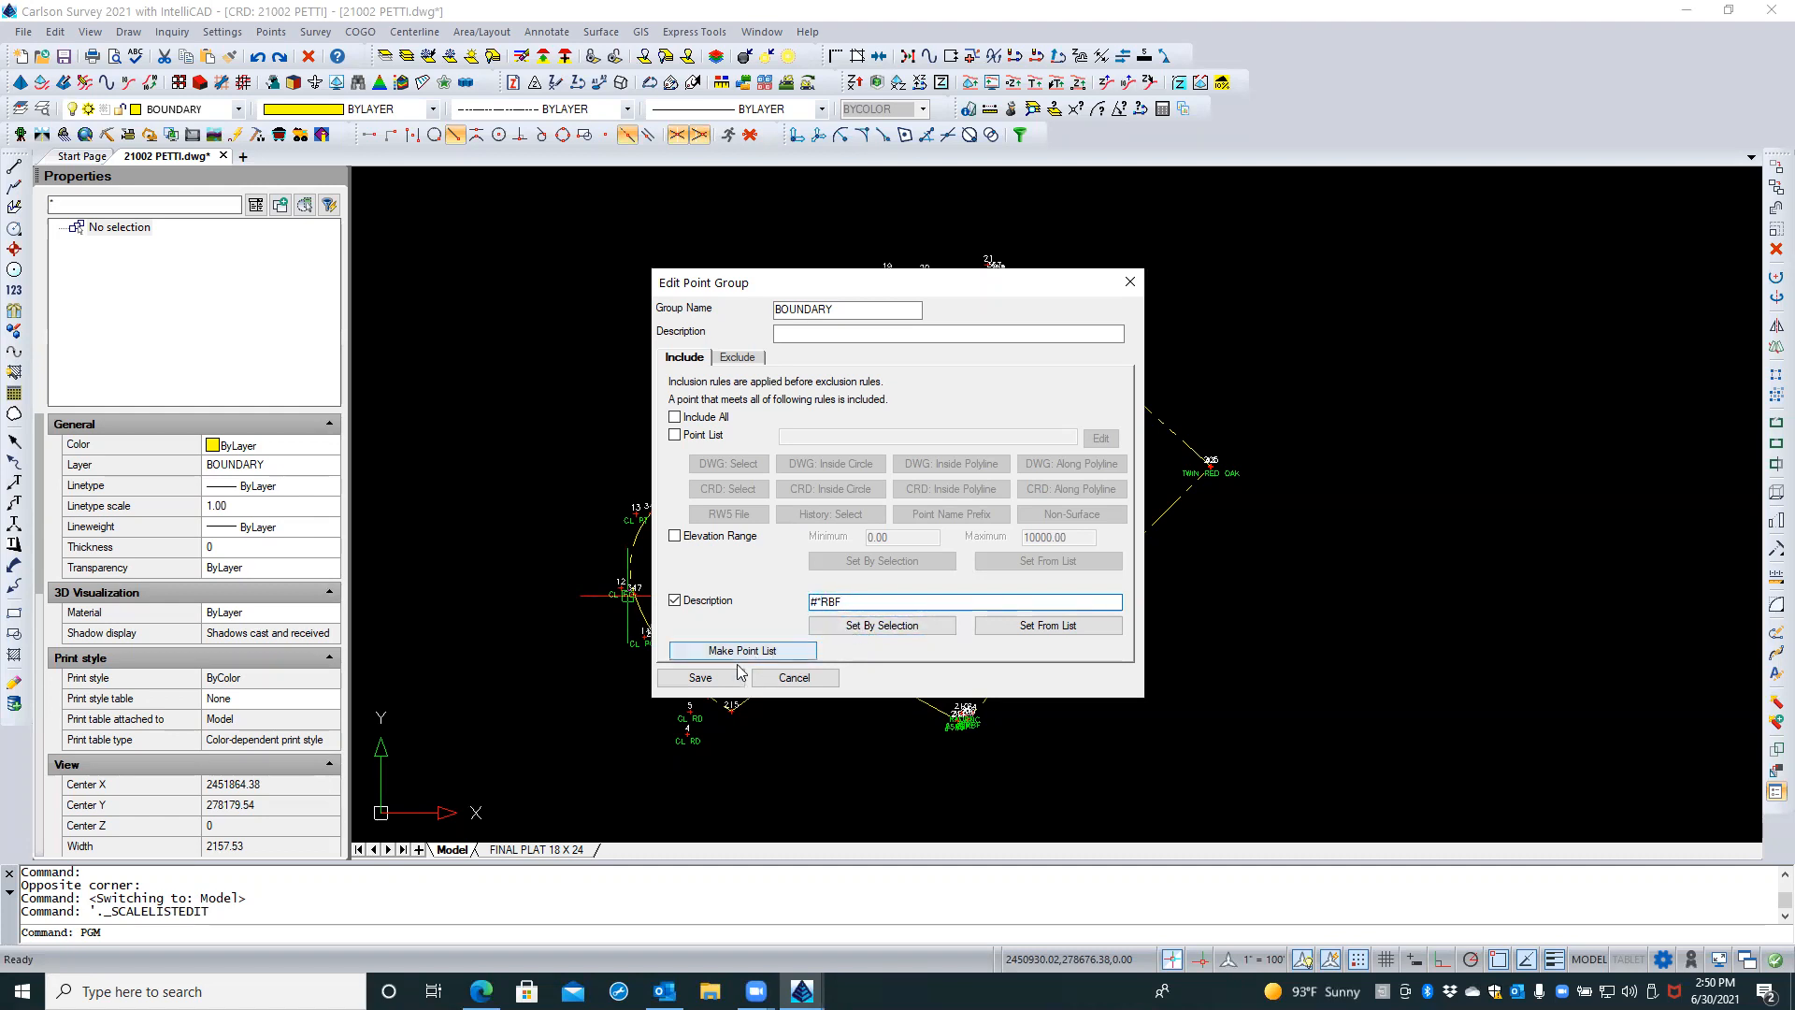
left_click(701, 677)
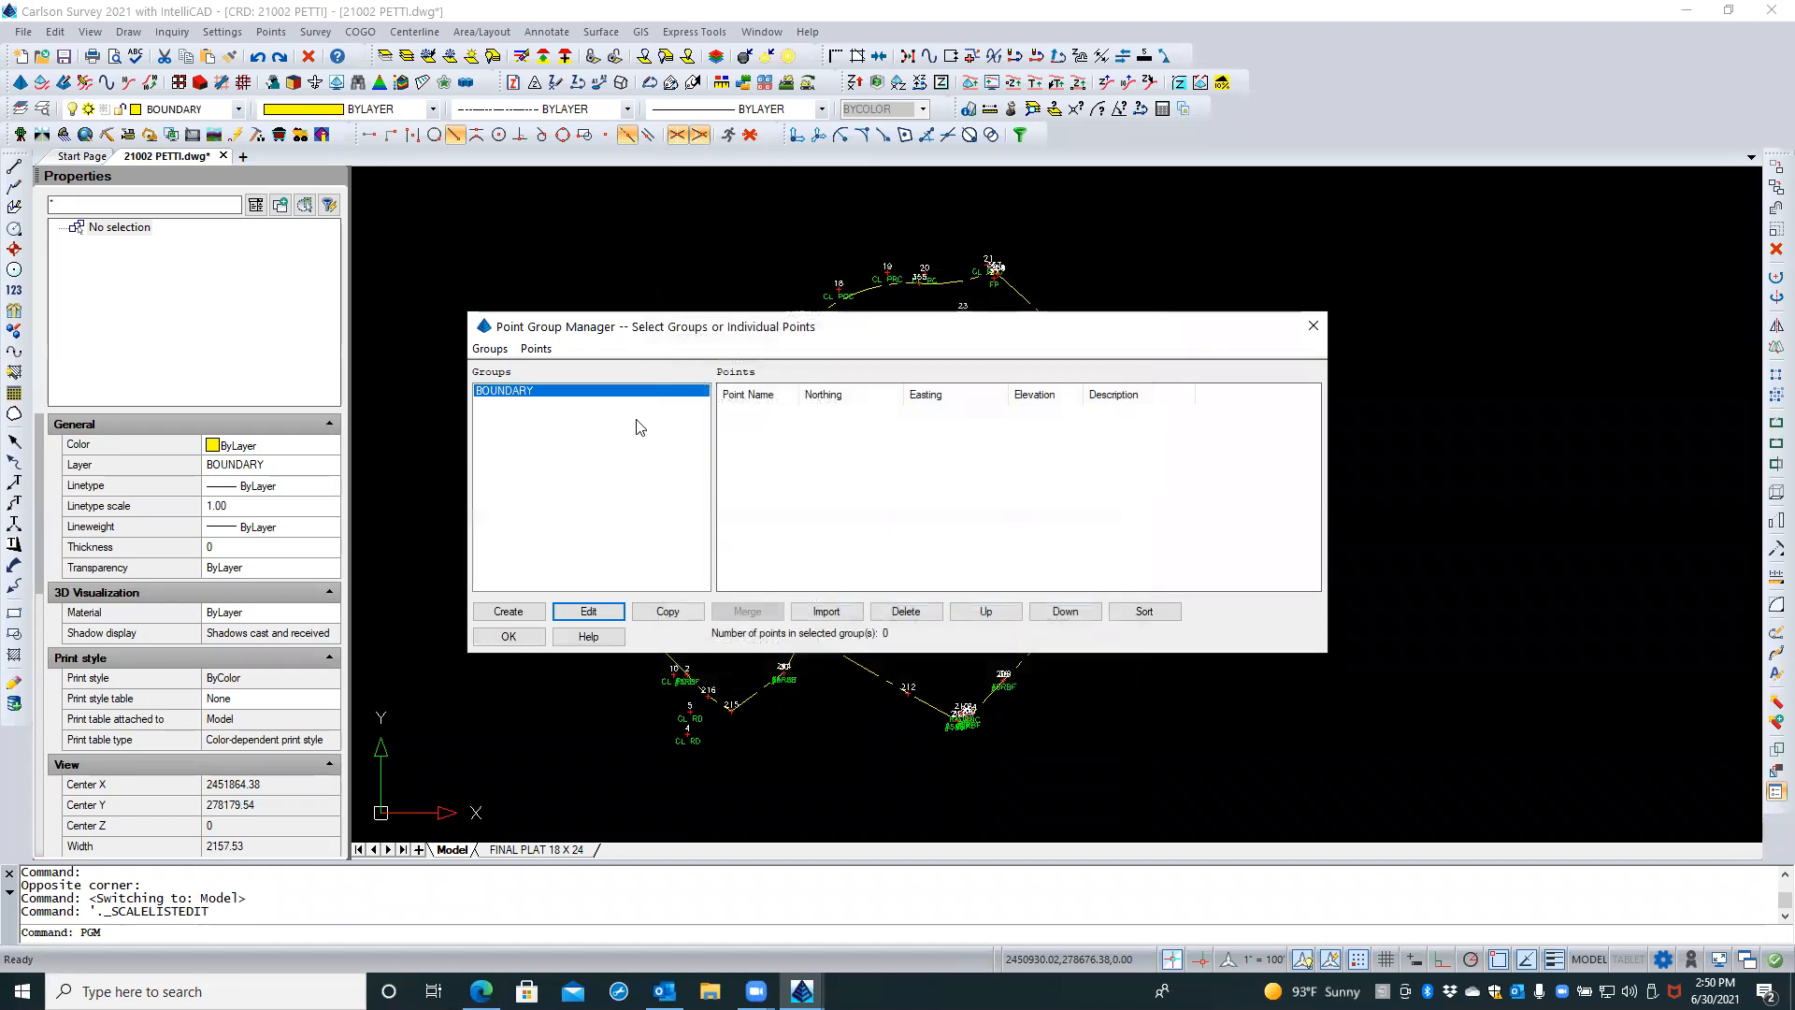
Set the BOUNDARY group's description filter to *RBF, dropping the number sign, and save the group
left_click(602, 390)
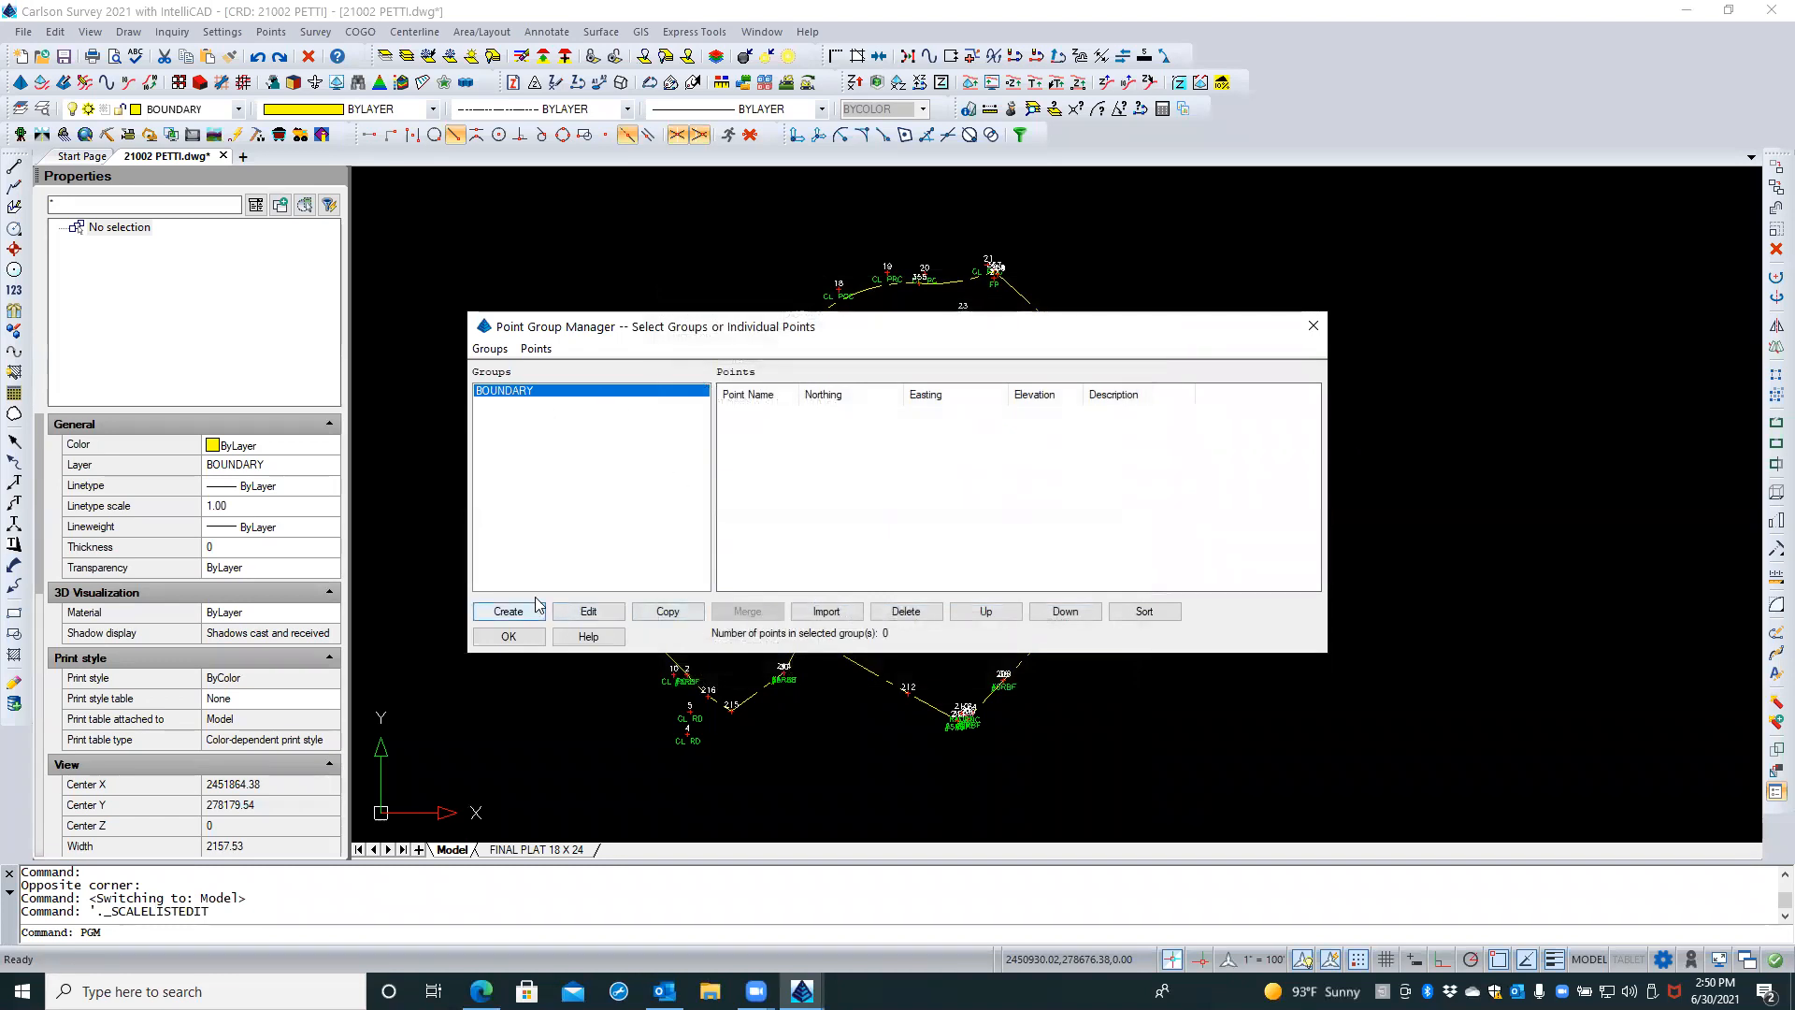
double_click(538, 393)
left_click(815, 602)
left_click_drag(820, 602, 782, 602)
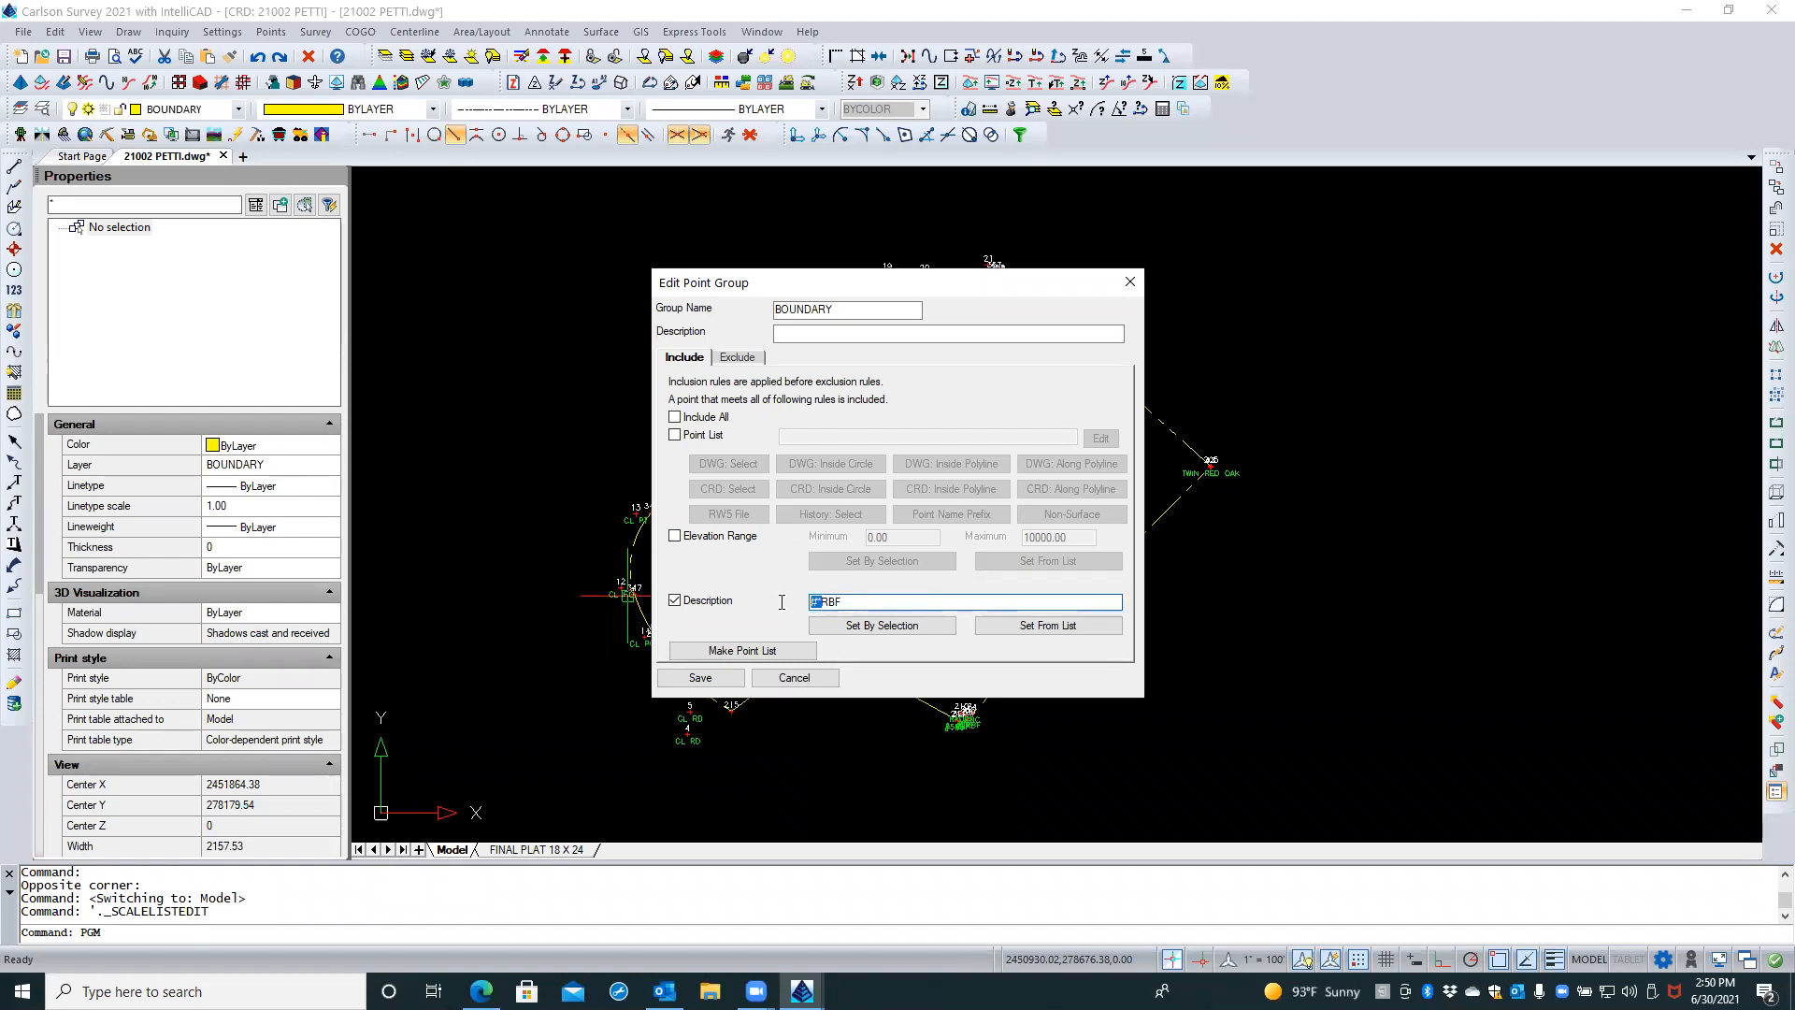
type("*")
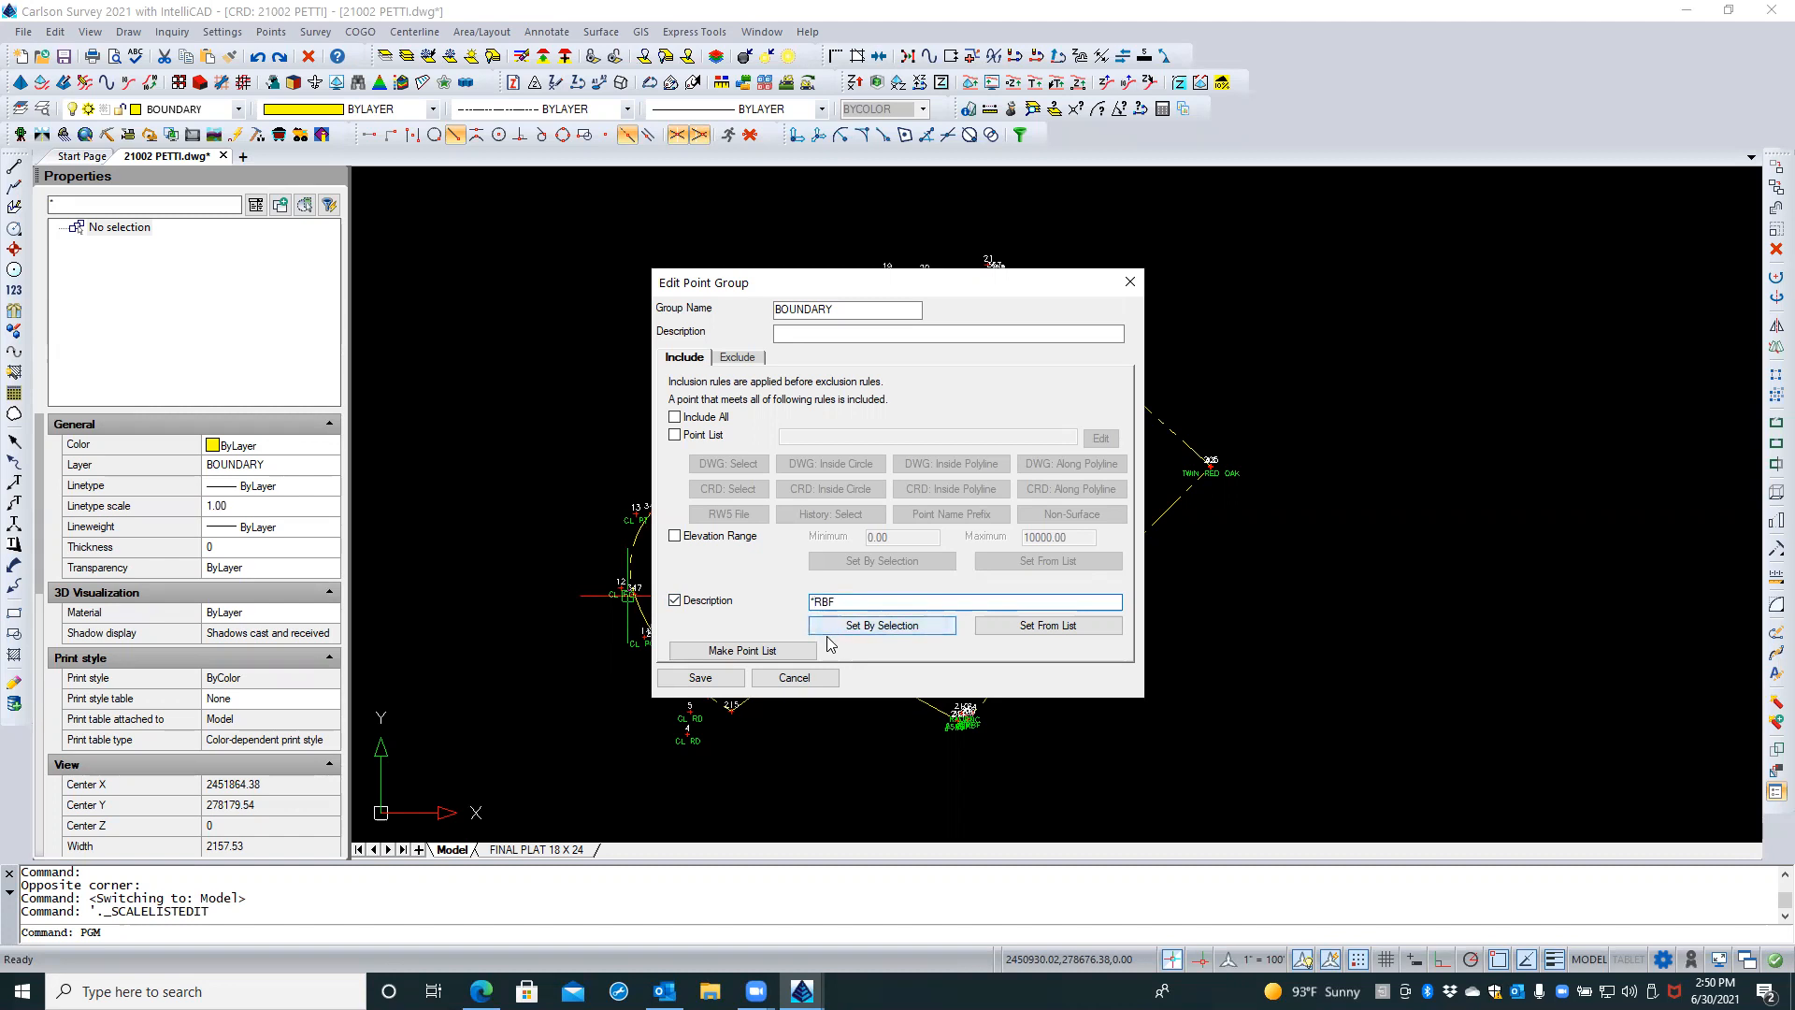
left_click(703, 679)
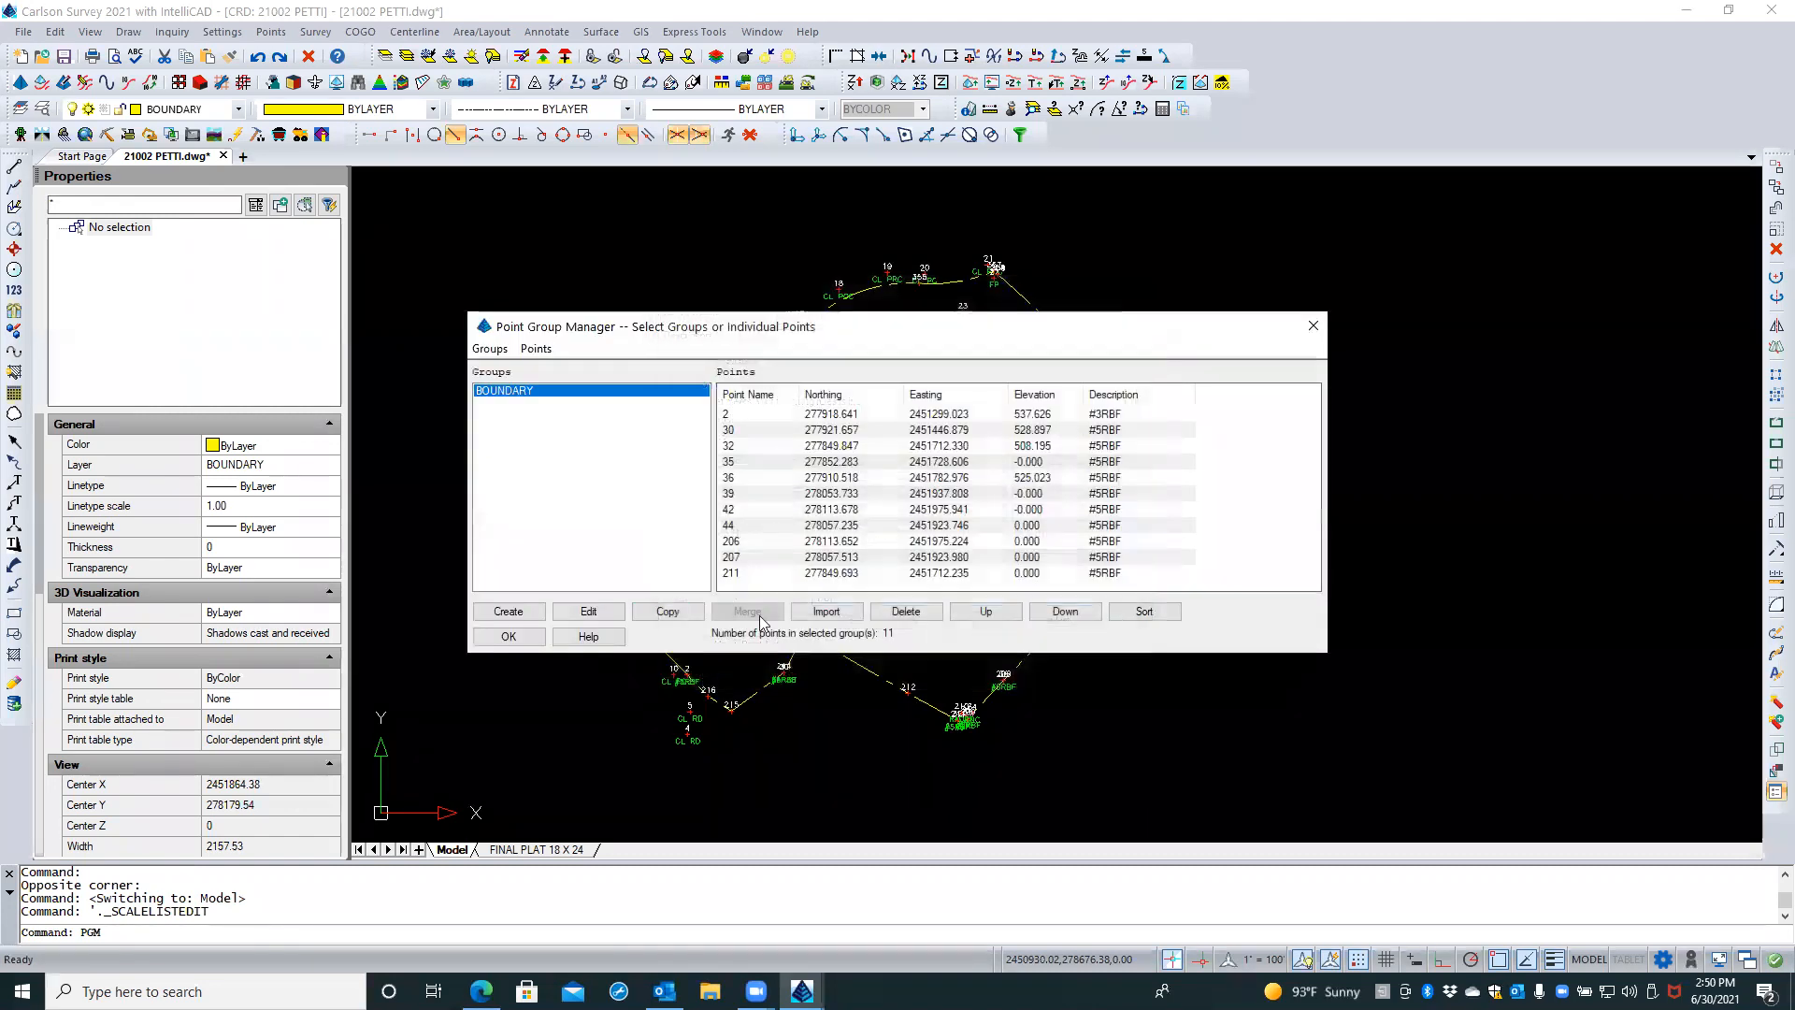
Examine the descriptions of the points collected in the BOUNDARY group, including points 32, 36 and 2
left_click(1123, 446)
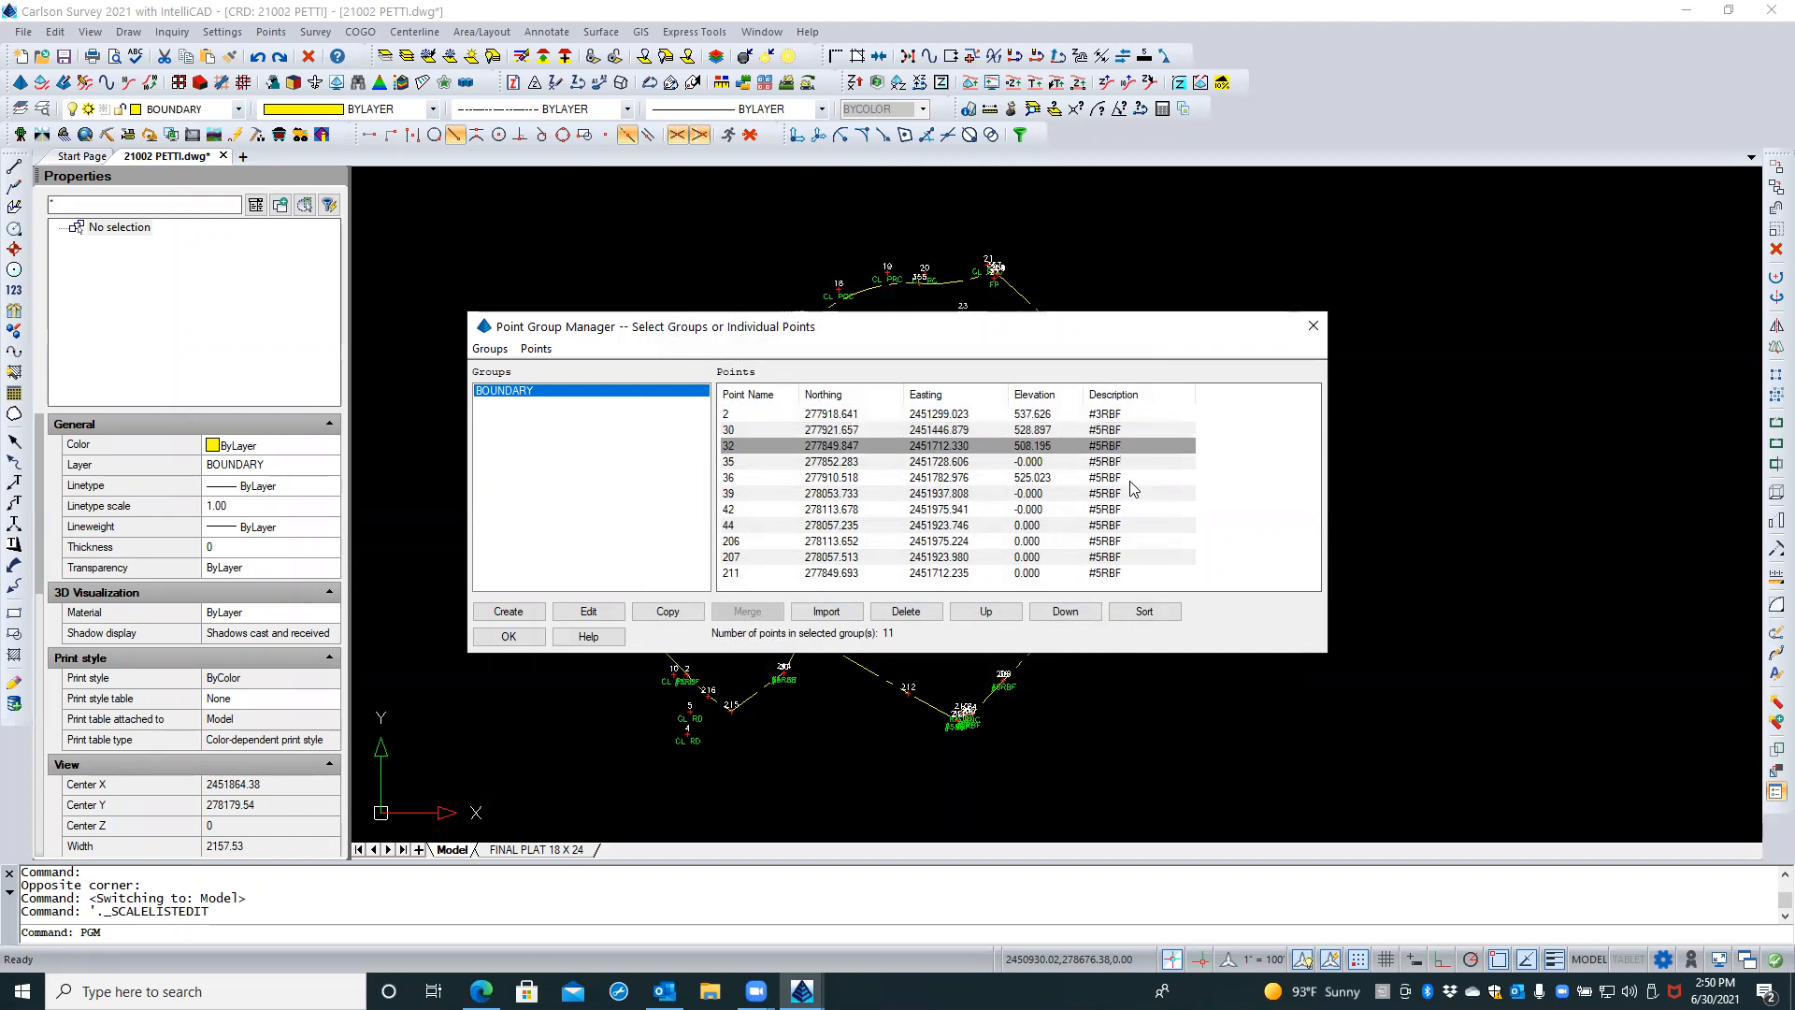
left_click(1130, 479)
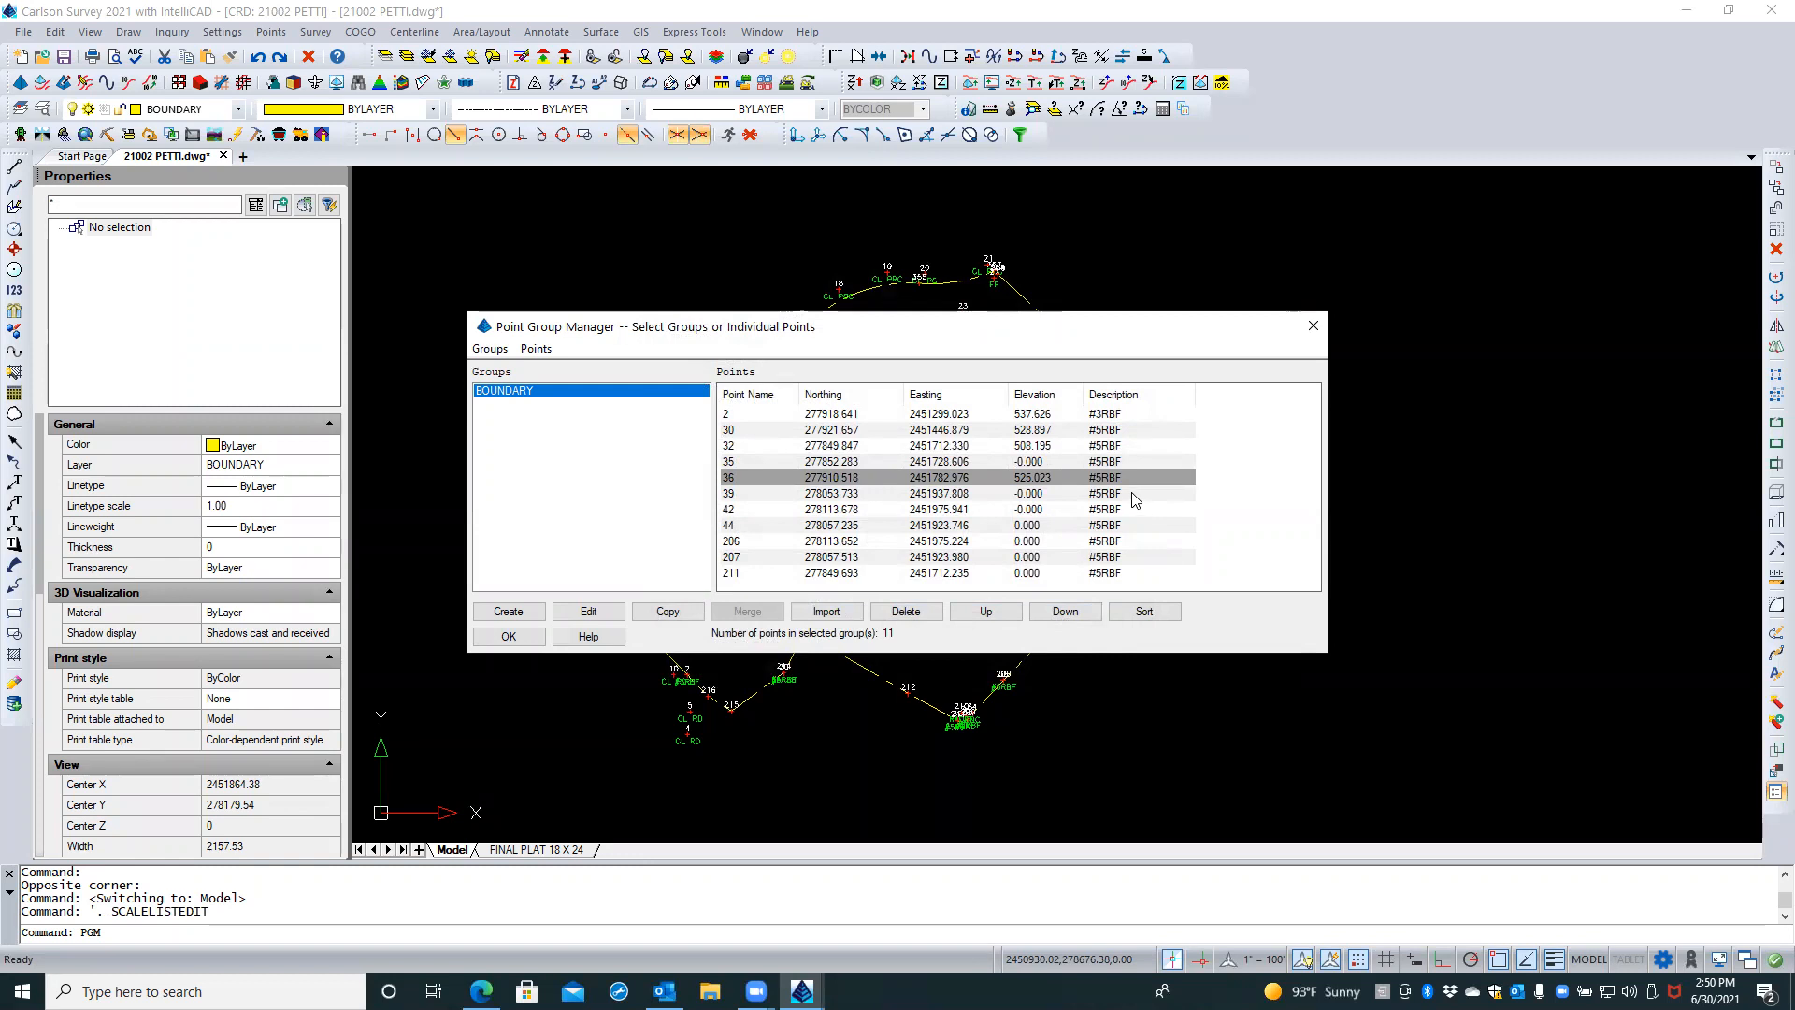
left_click(1147, 415)
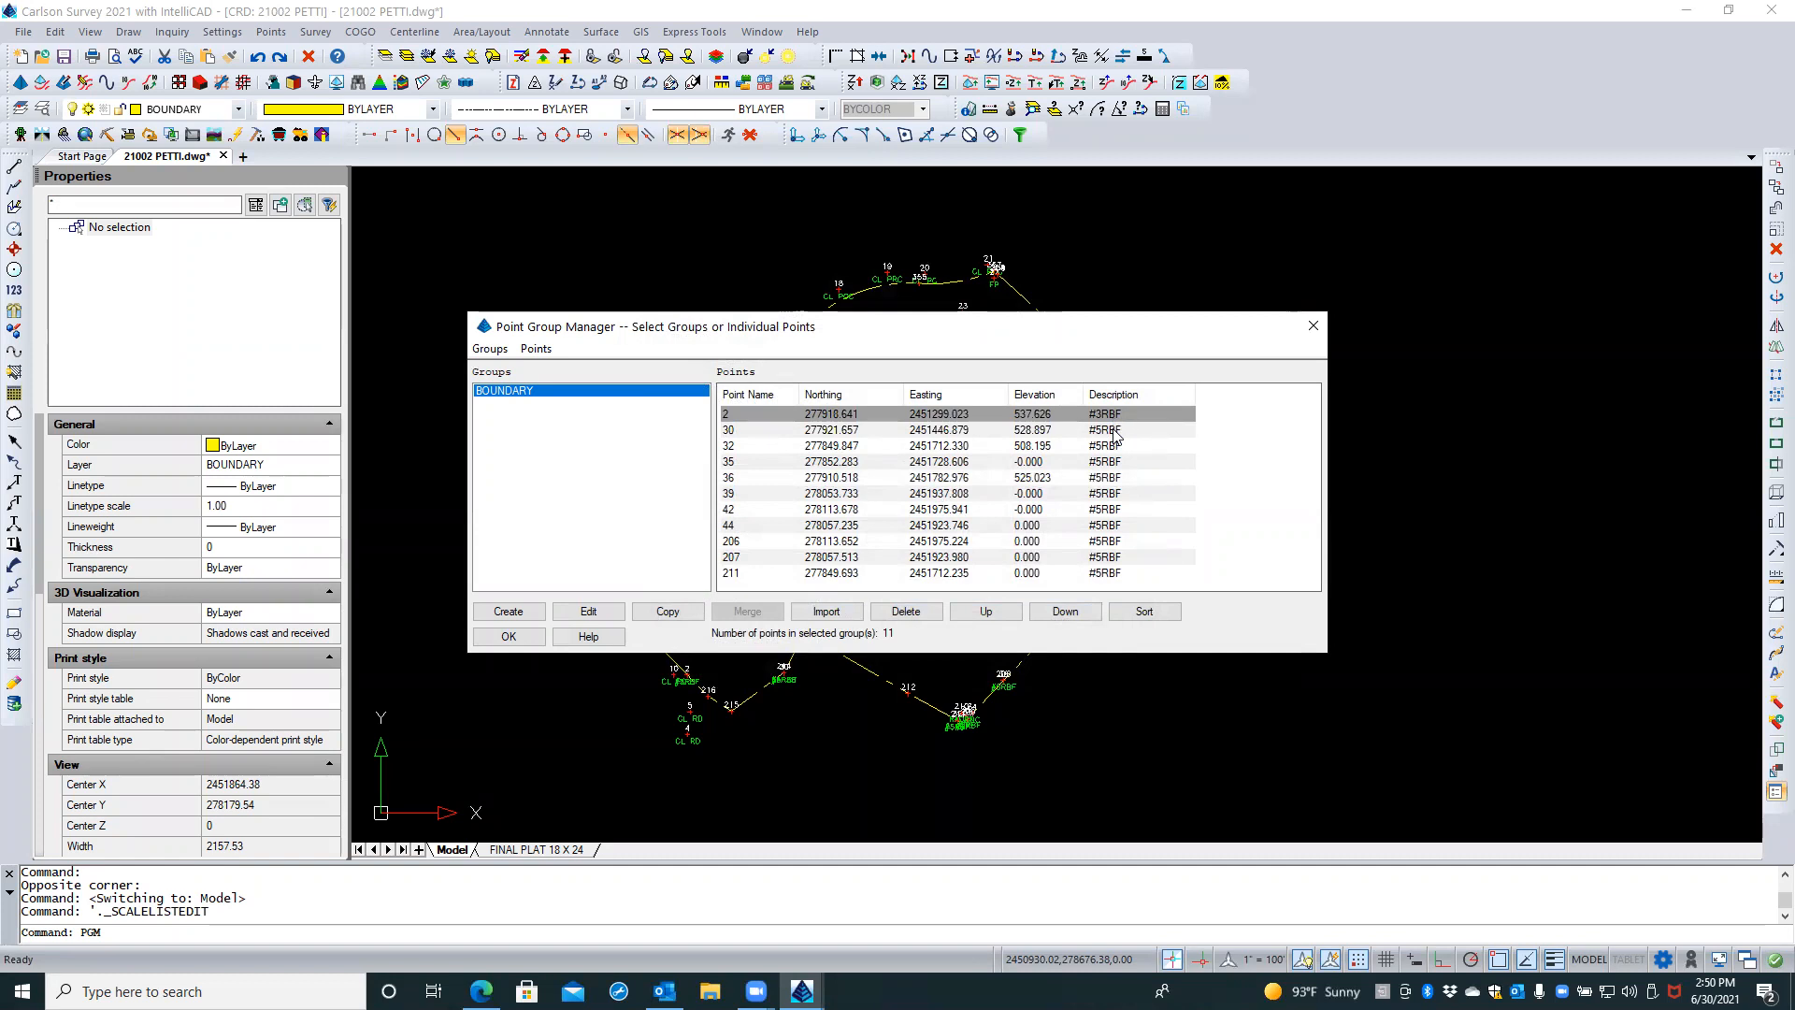
left_click(1114, 431)
left_click(1119, 446)
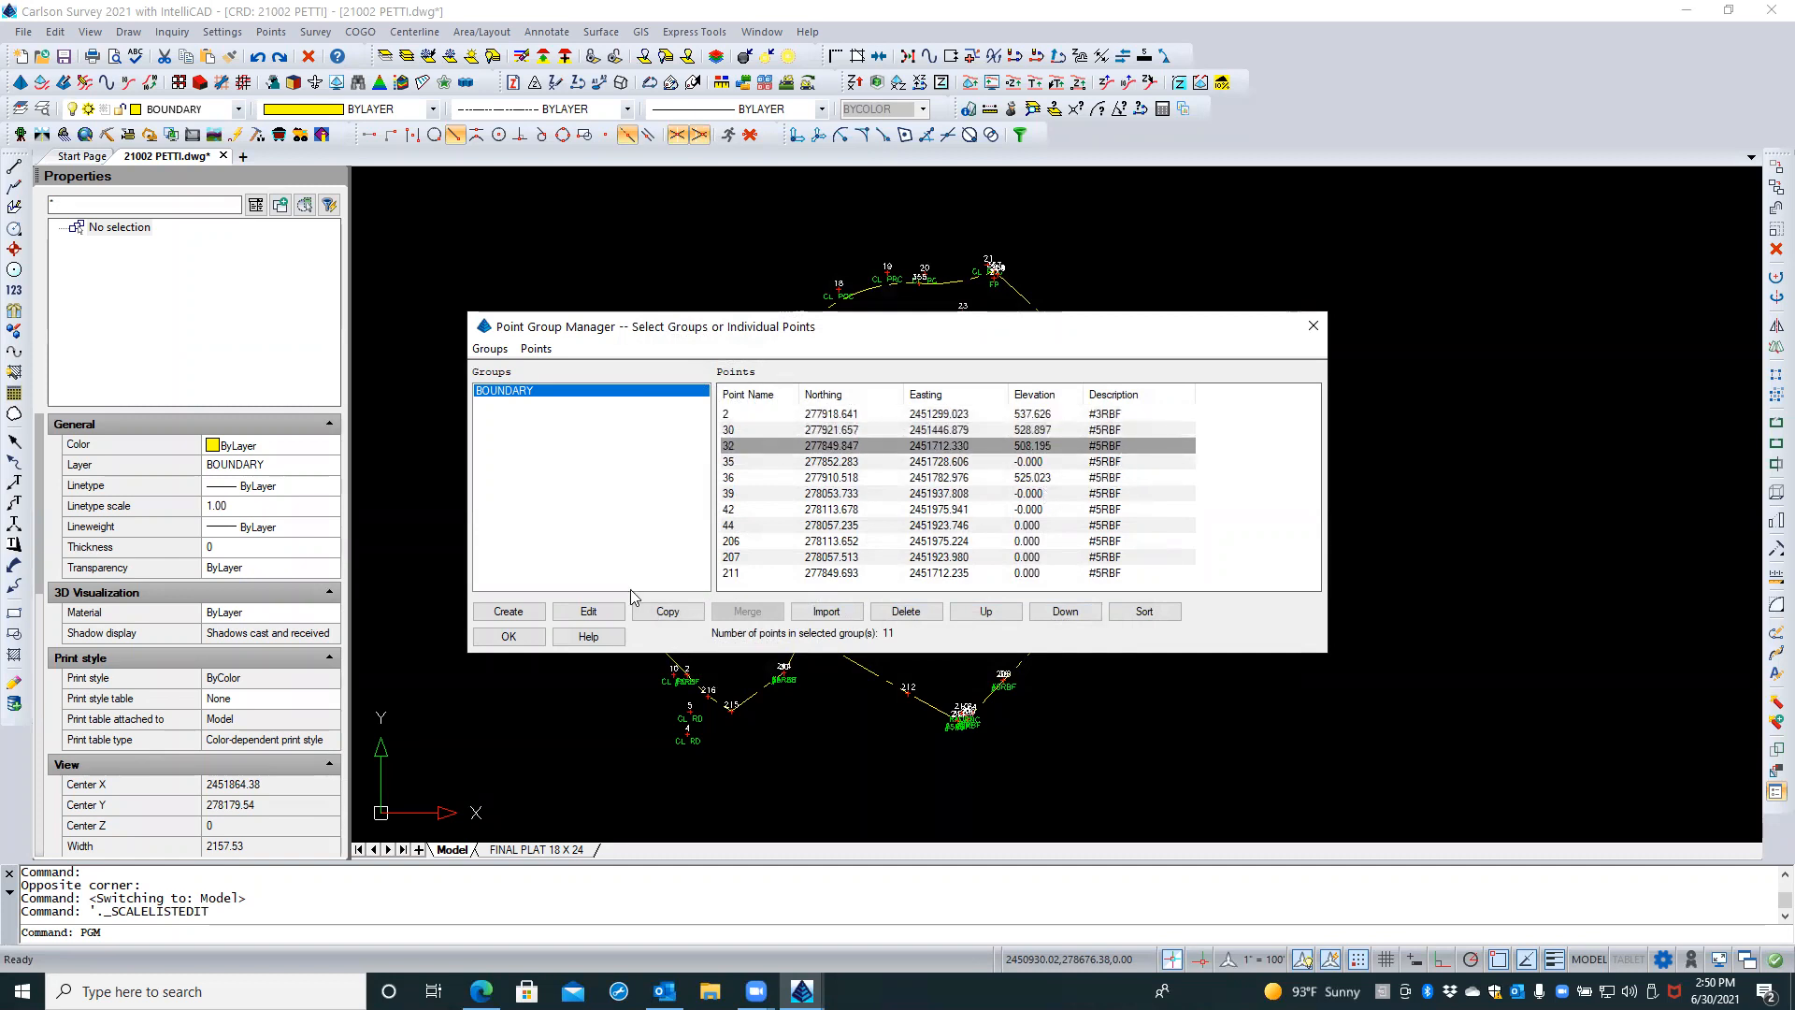
left_click(541, 404)
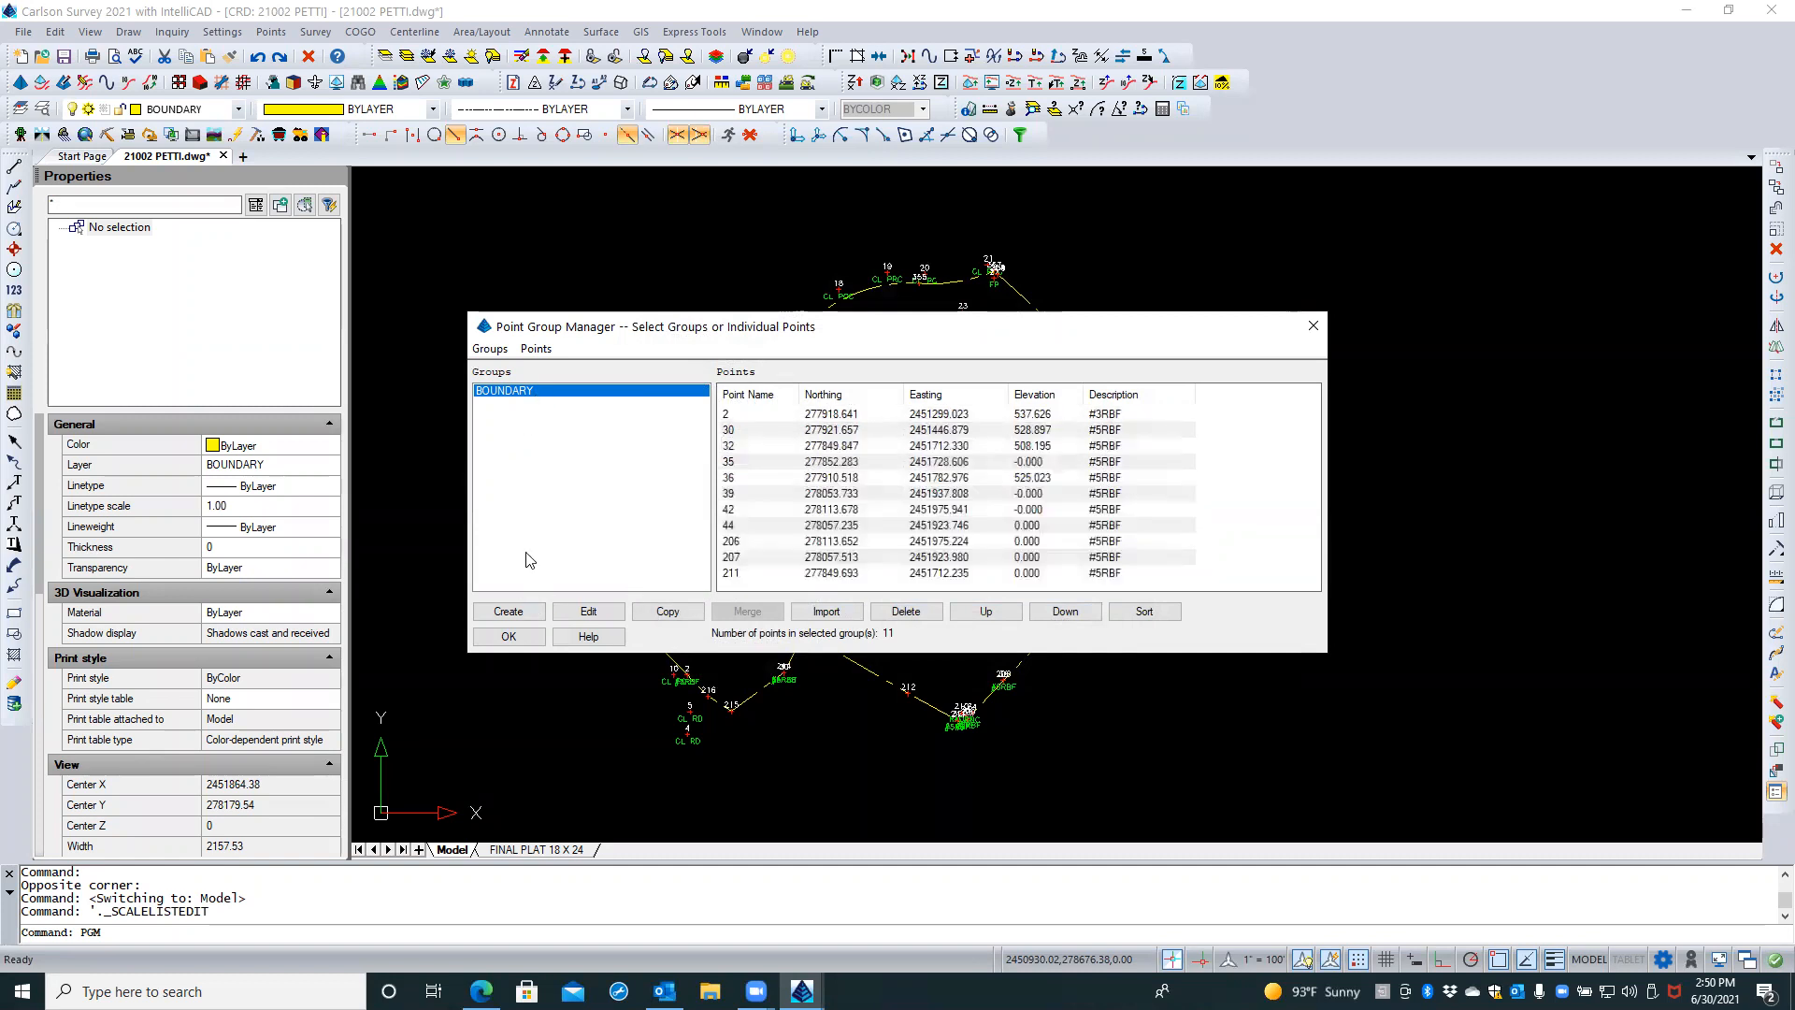
left_click(530, 617)
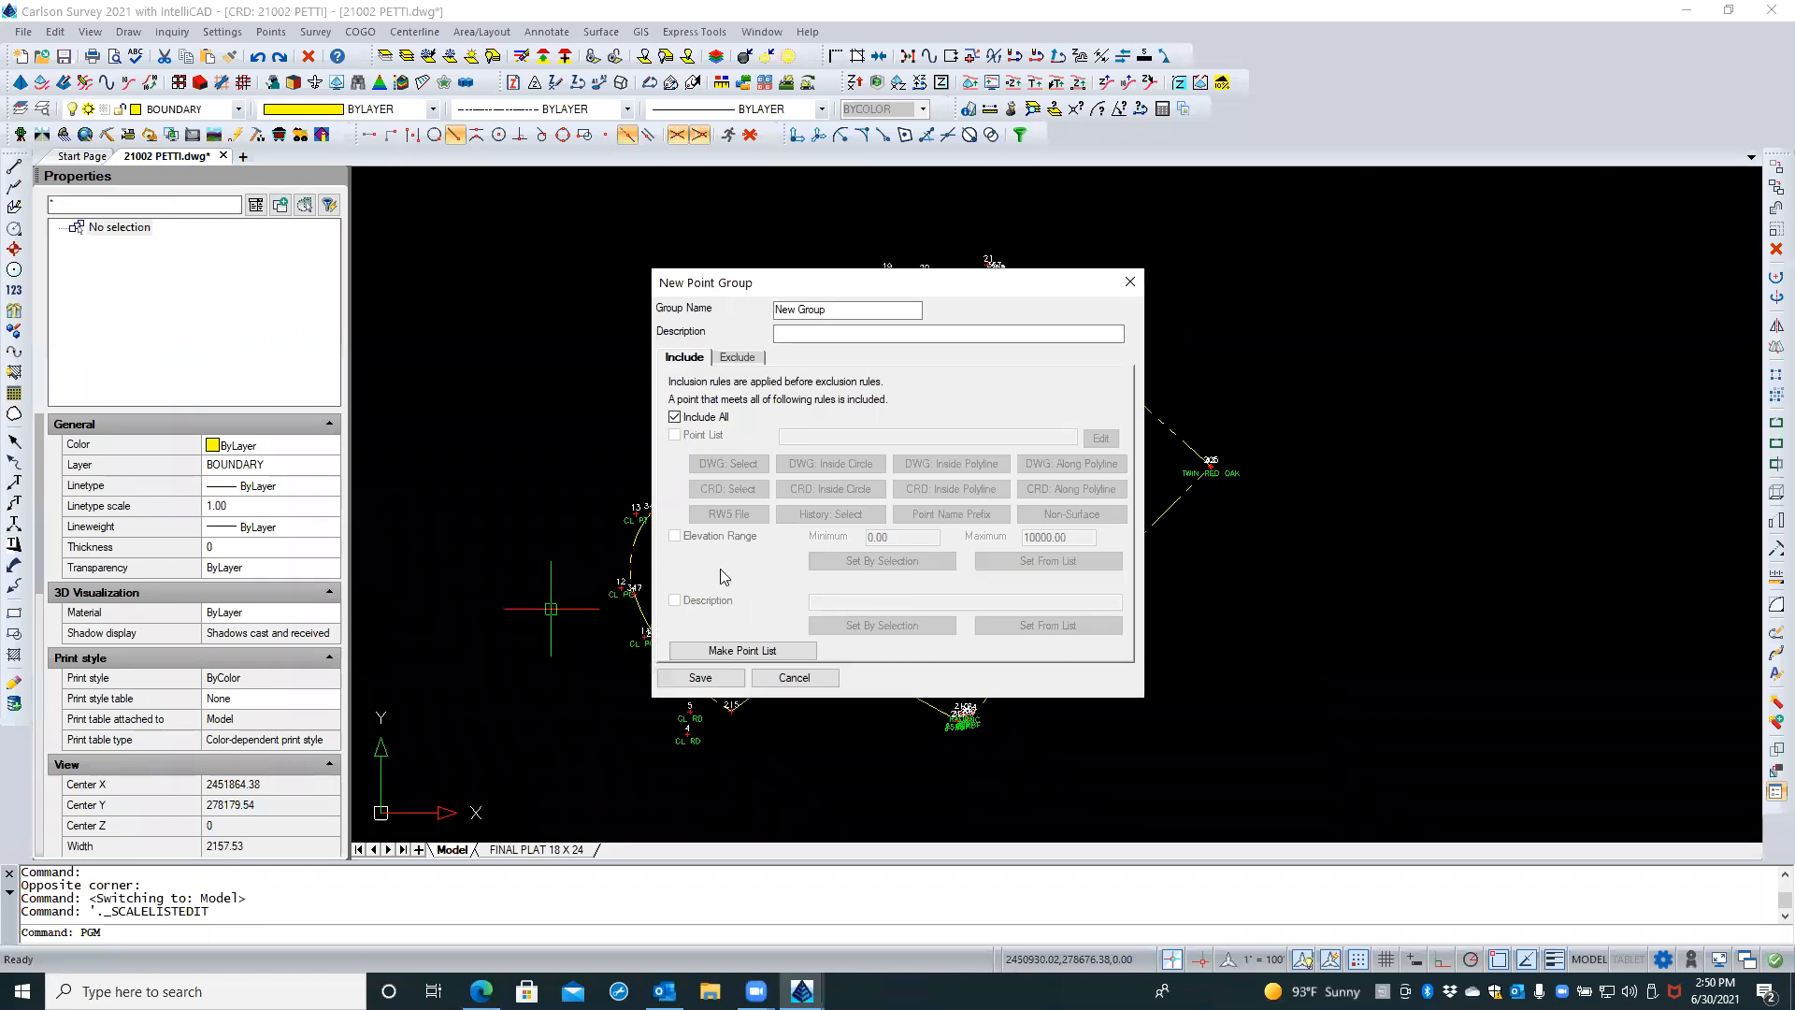
left_click(762, 685)
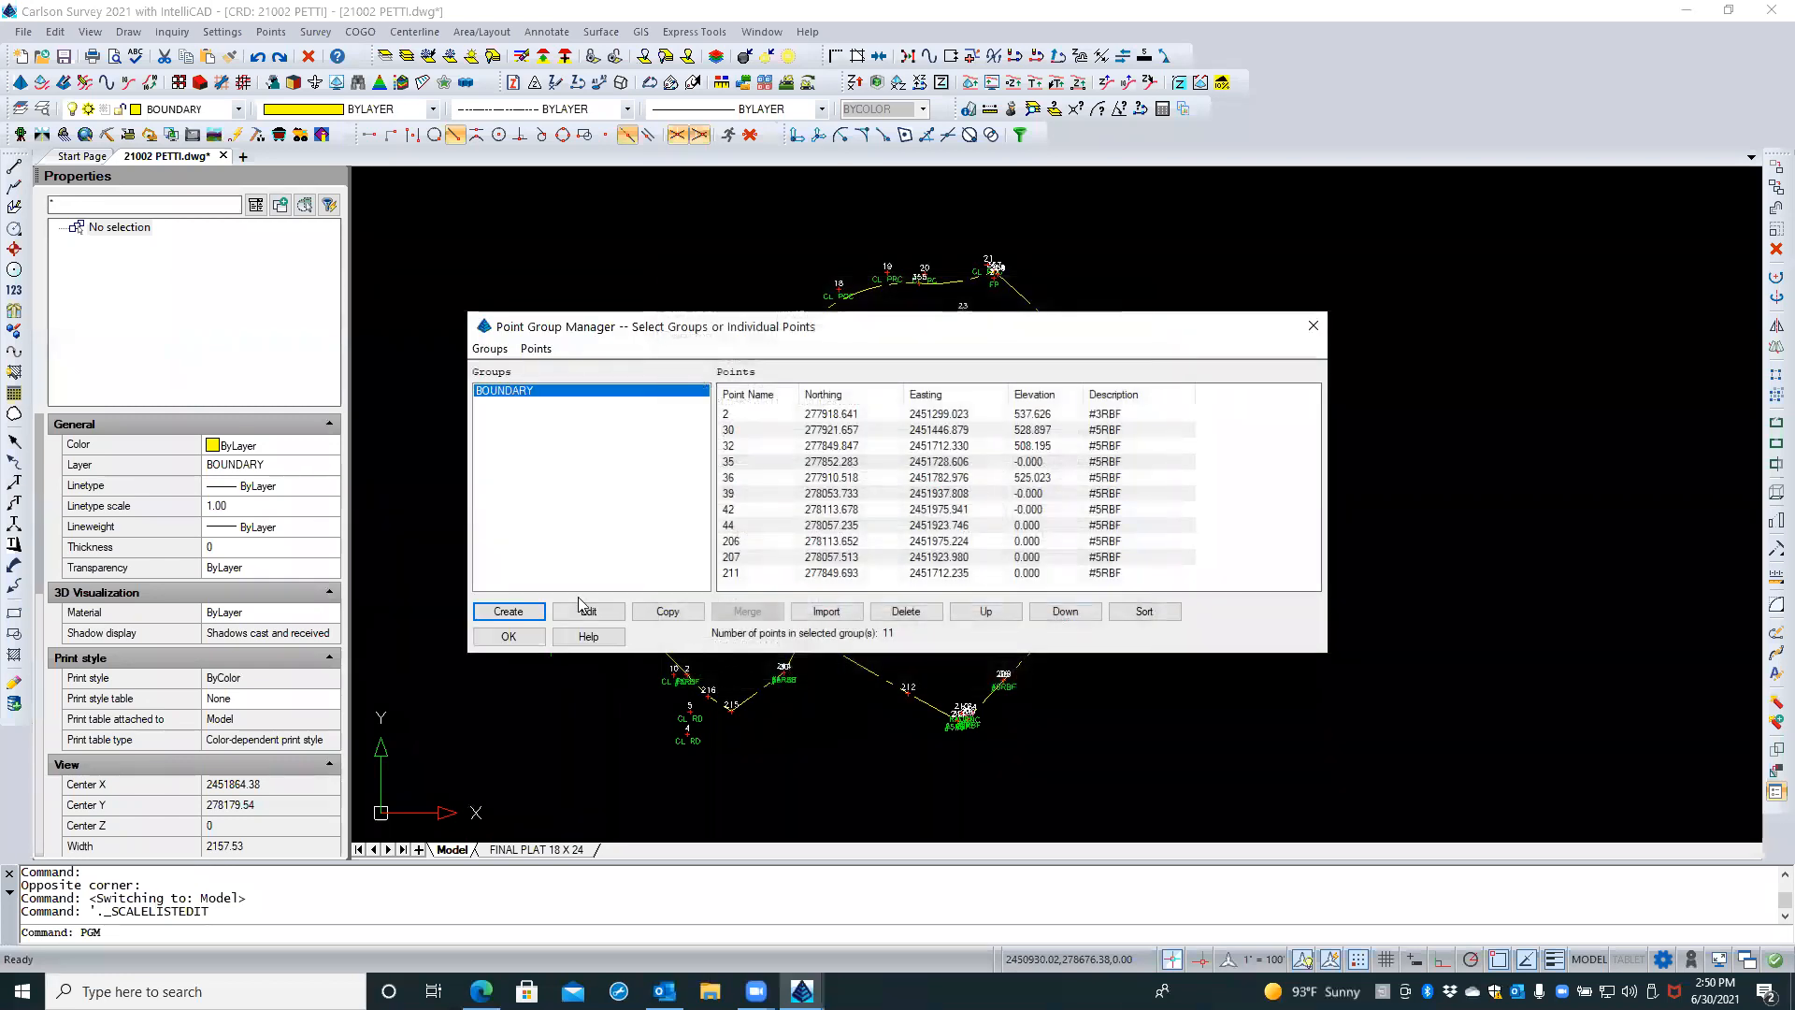
Extend the BOUNDARY group's description filter to *RBF,FP and save the group
double_click(521, 391)
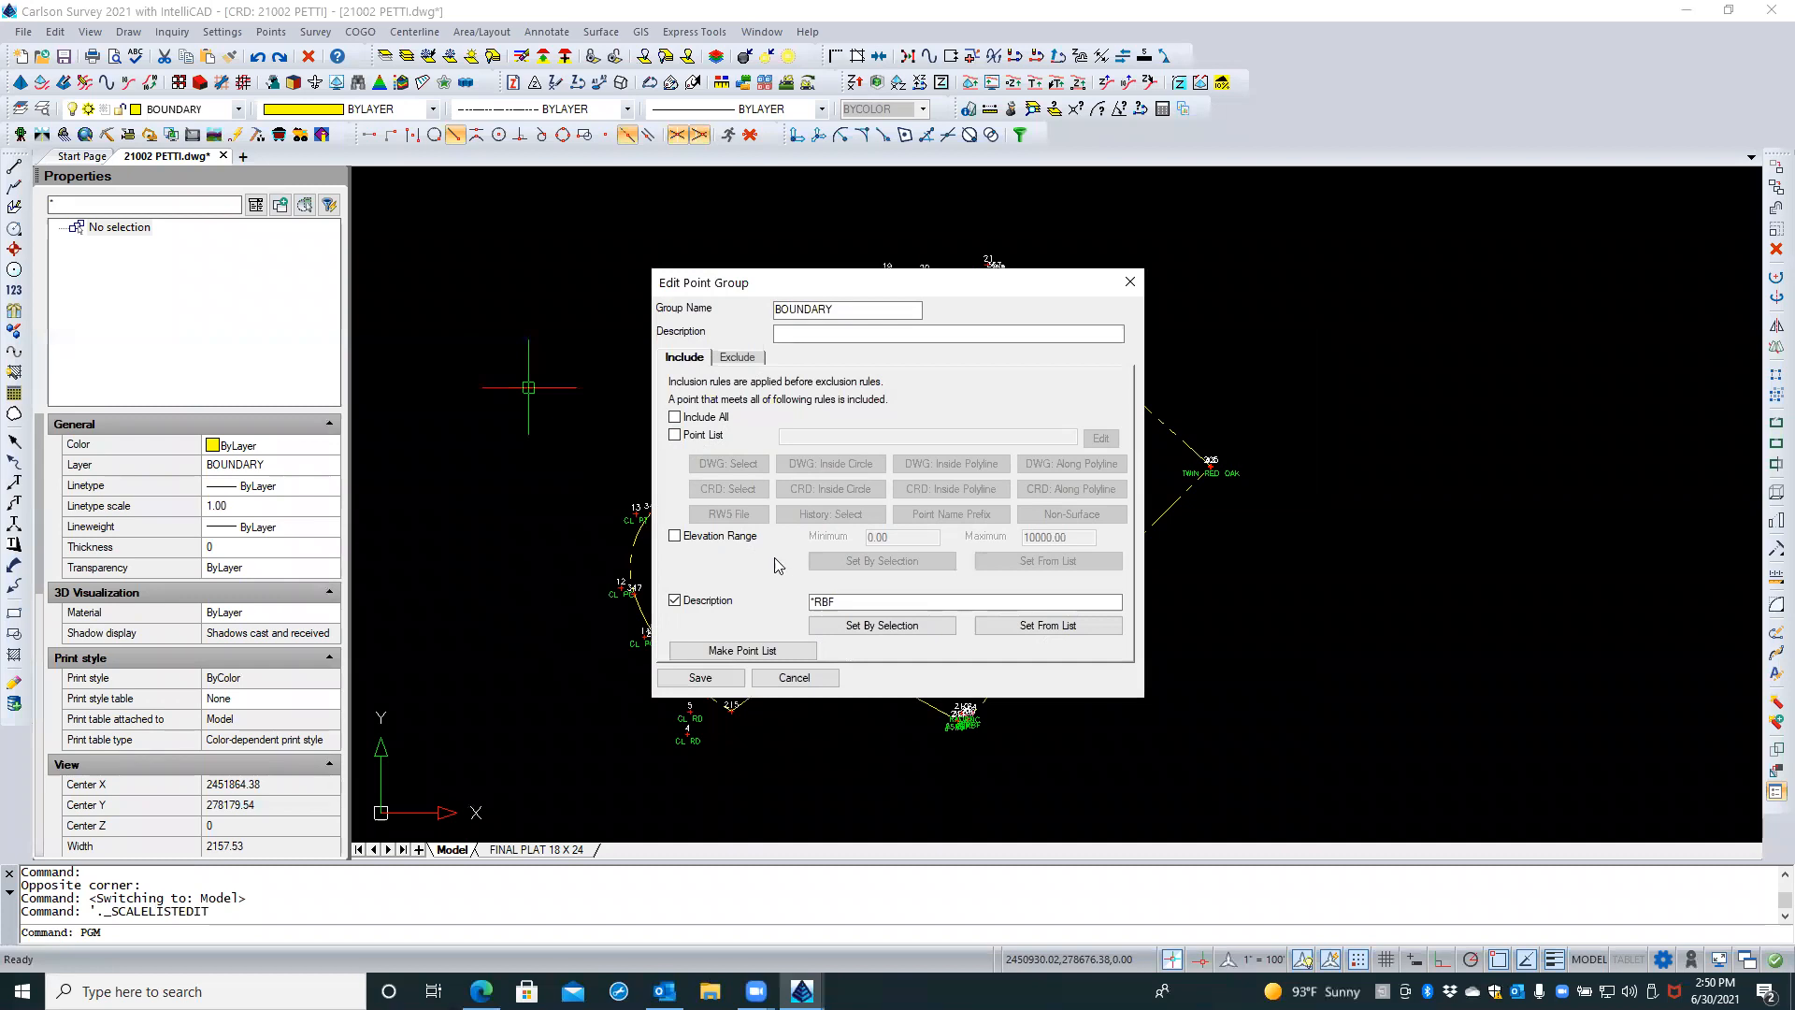
left_click(832, 600)
double_click(831, 599)
left_click_drag(839, 600, 793, 598)
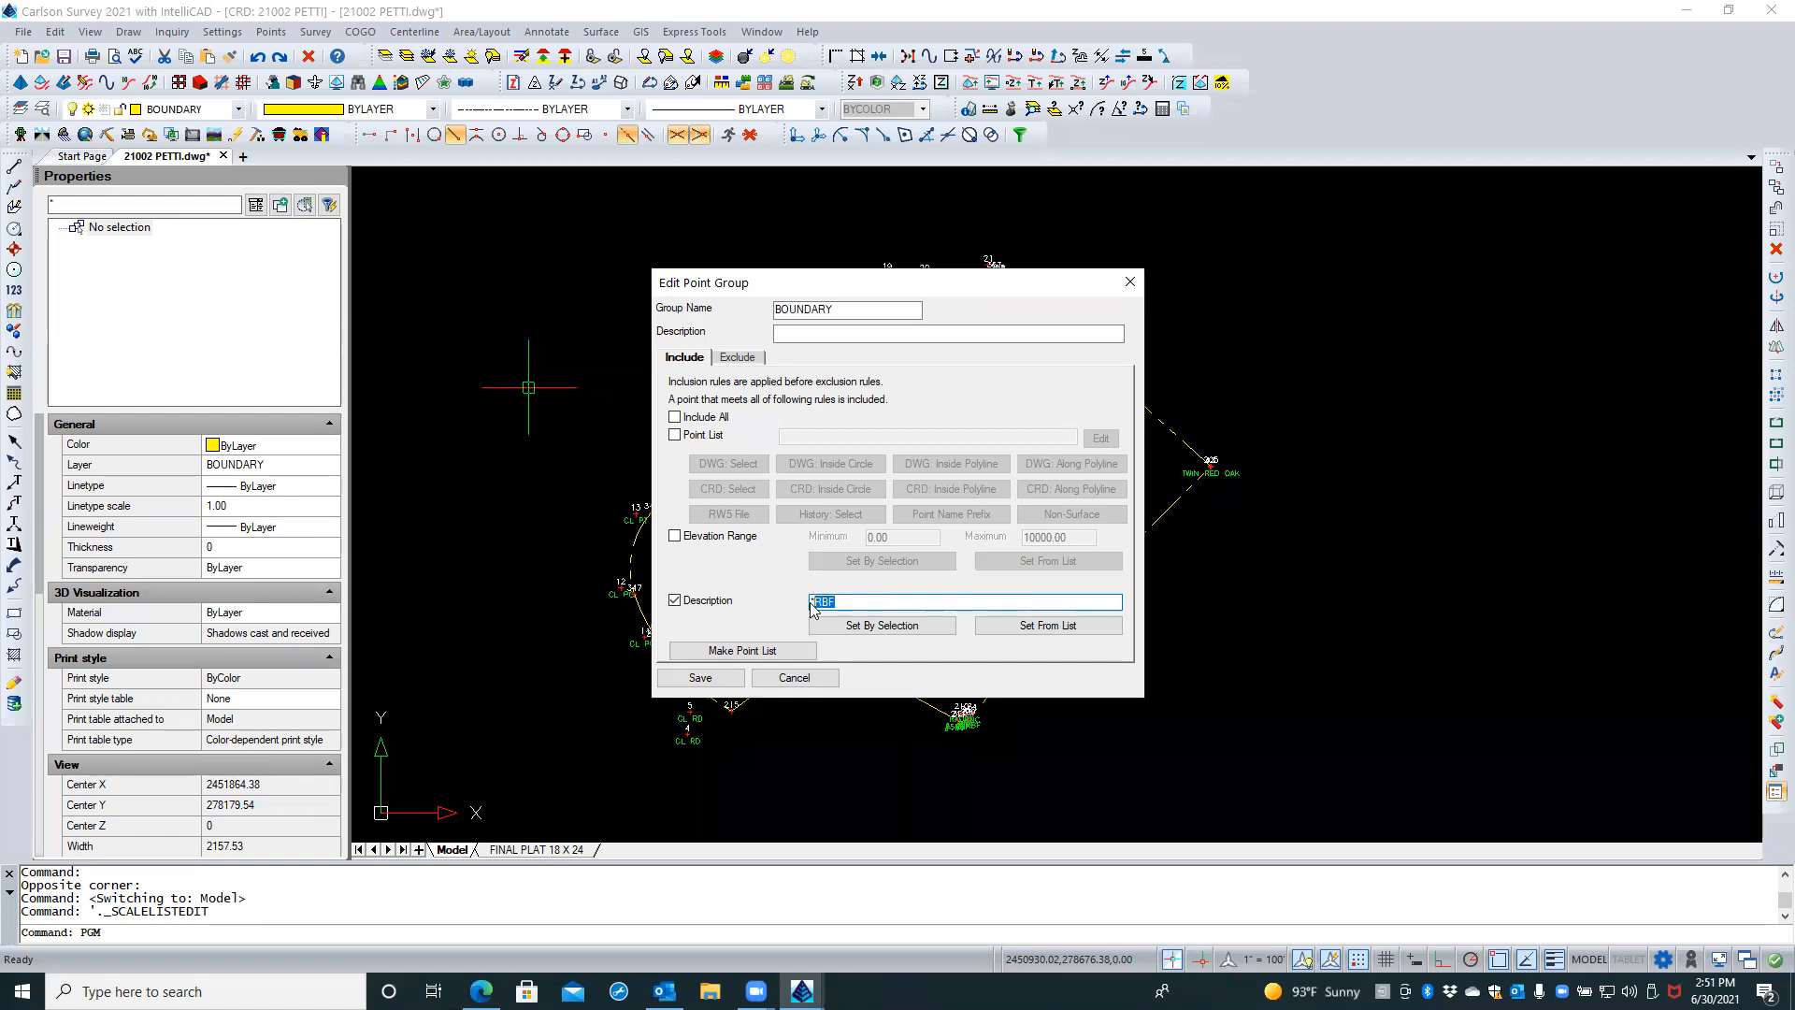
left_click(856, 602)
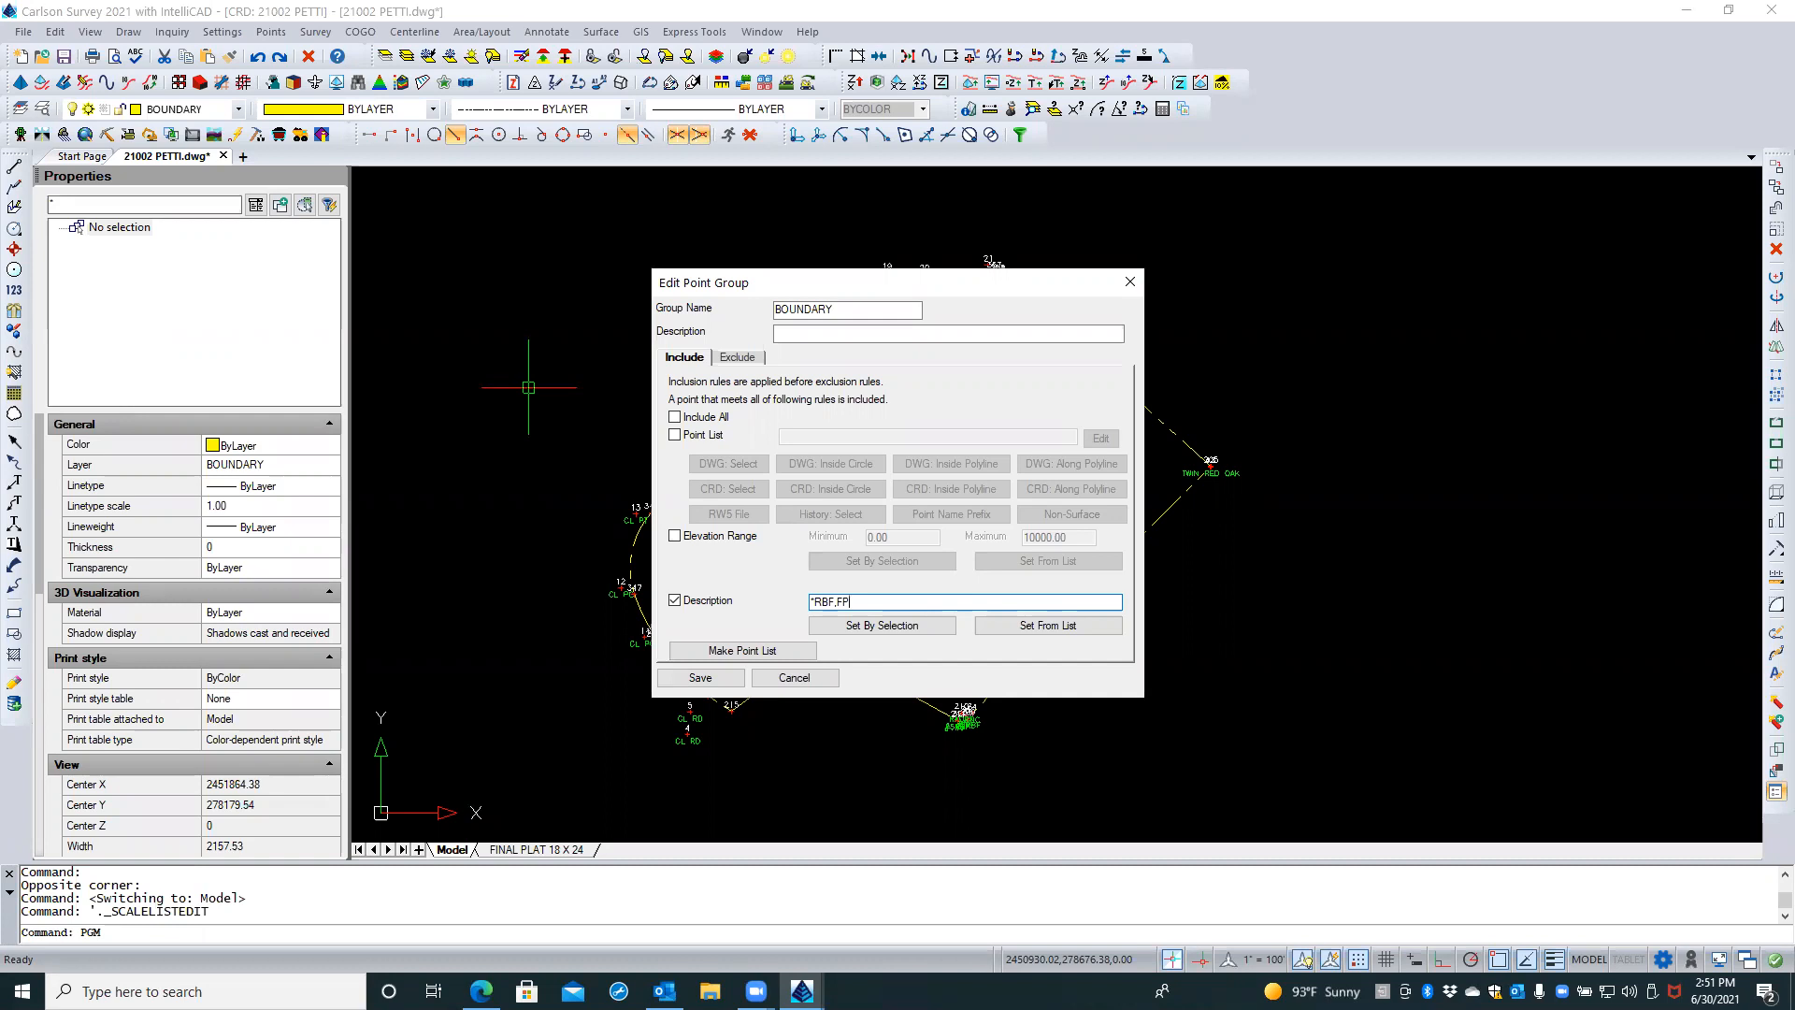
left_click(699, 679)
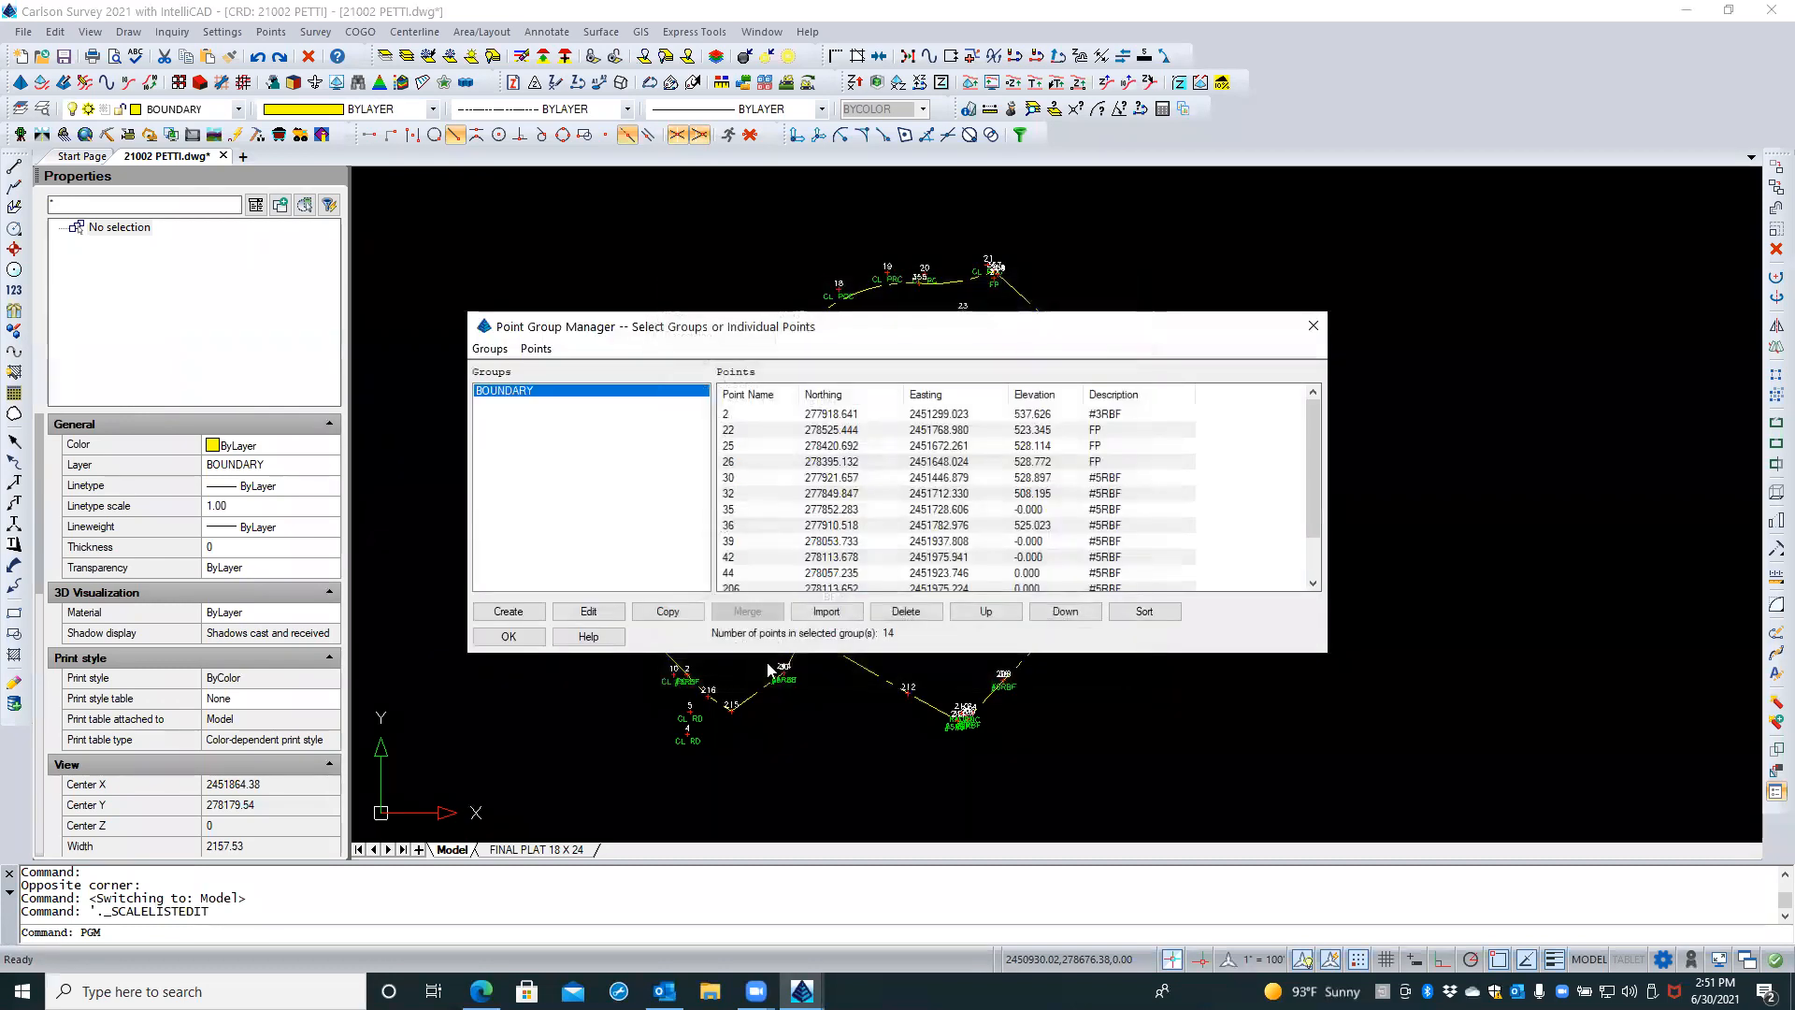
Check the descriptions of all points collected in the BOUNDARY group, from point 2 to the end of the list
left_click(1137, 412)
left_click(1140, 433)
left_click(1138, 445)
left_click(1143, 462)
left_click(1151, 483)
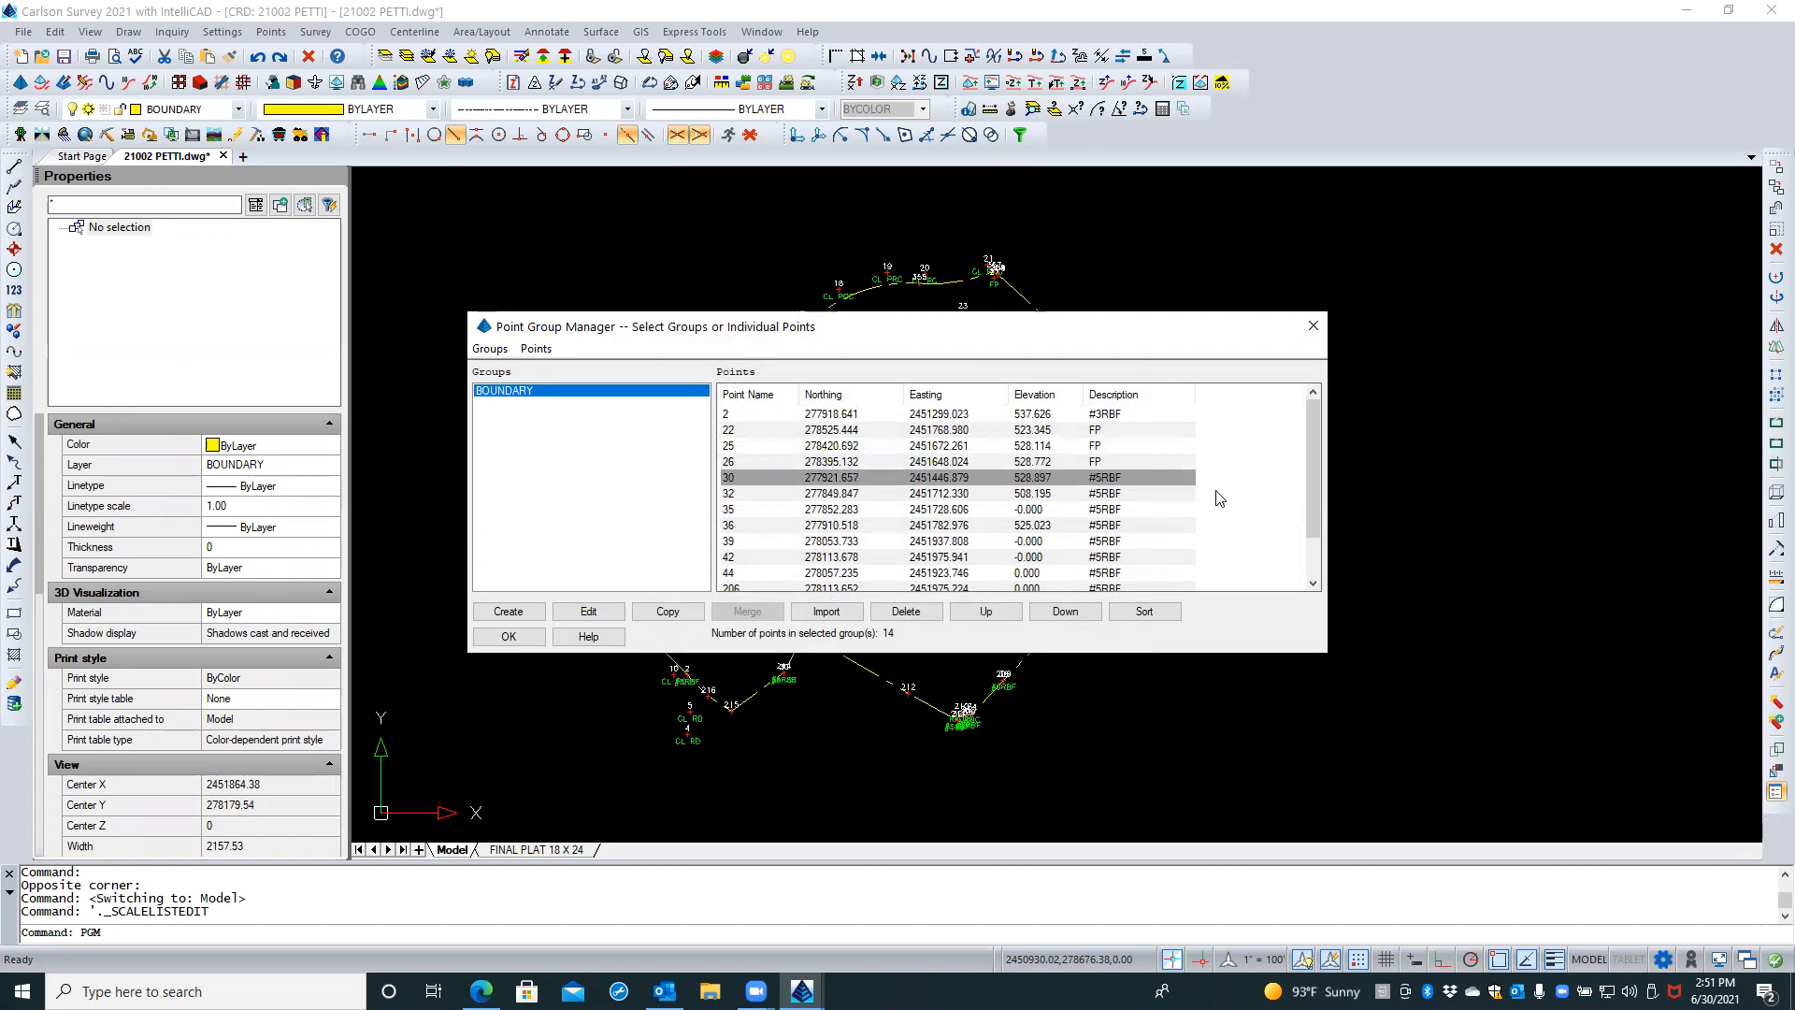
scroll(1216, 496, "down", 1)
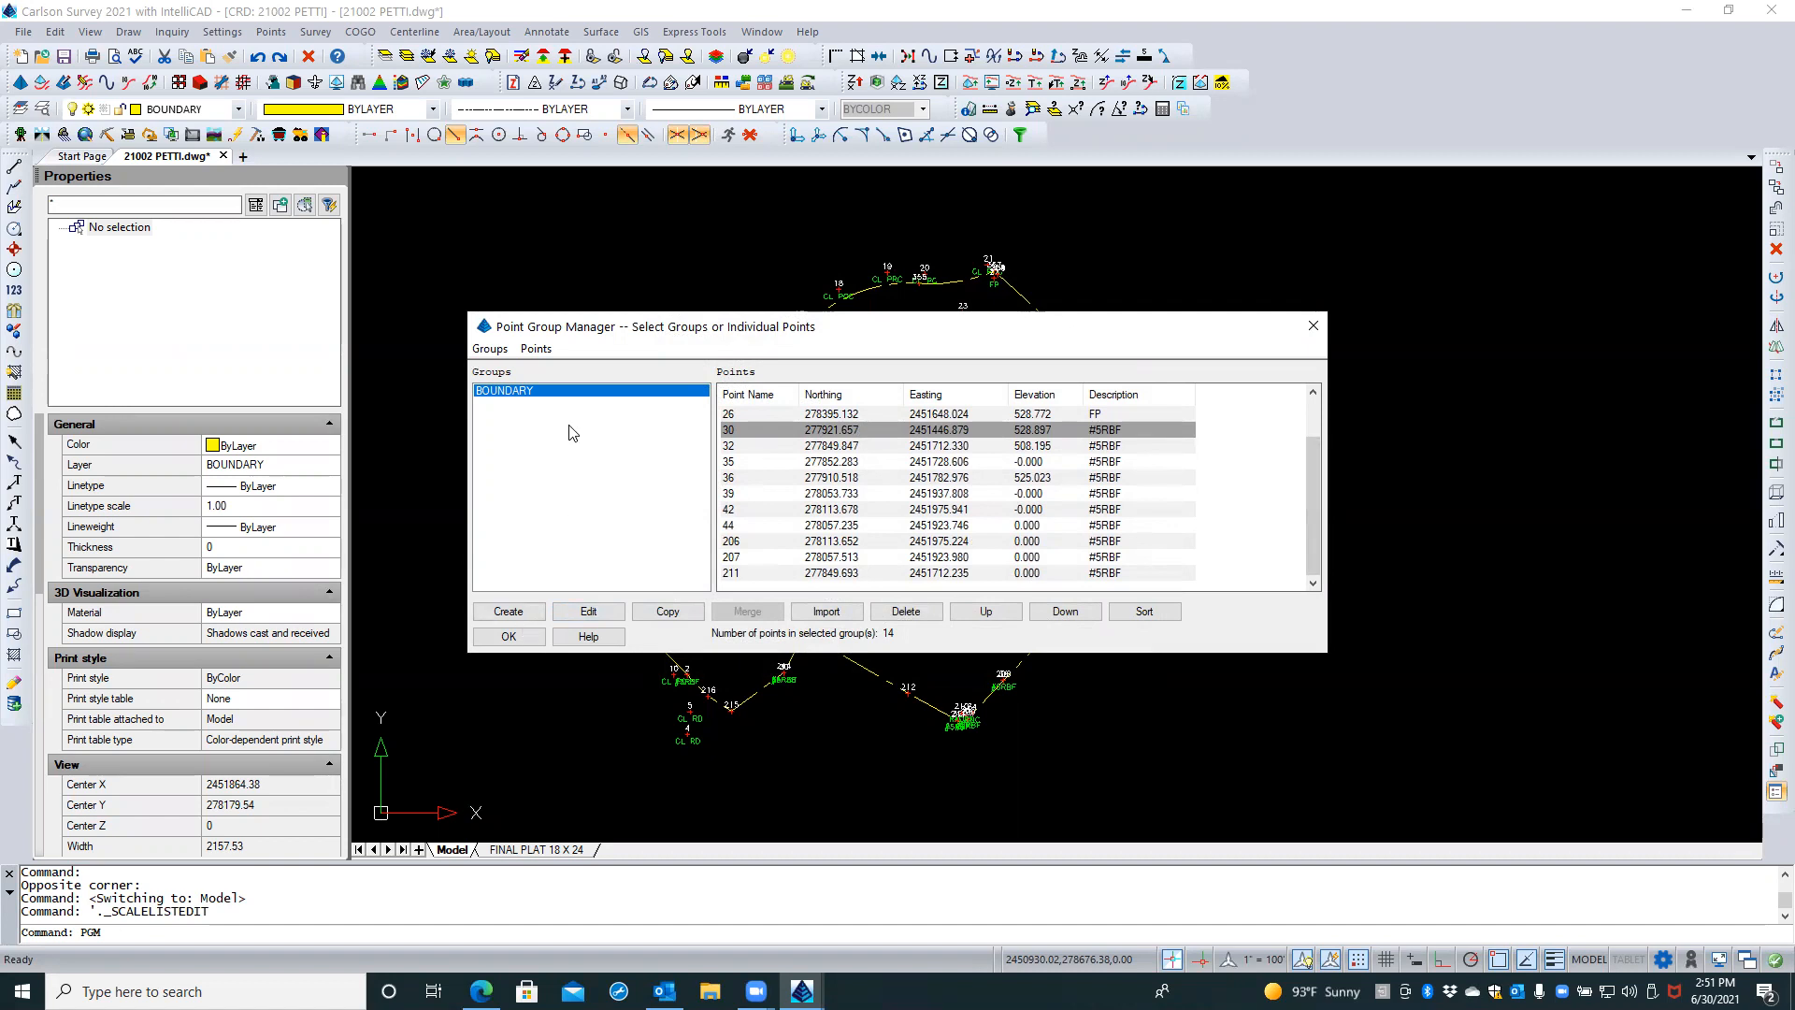
Set up a new point group named CONTROL with Include All turned off and the description rule turned on
left_click(509, 611)
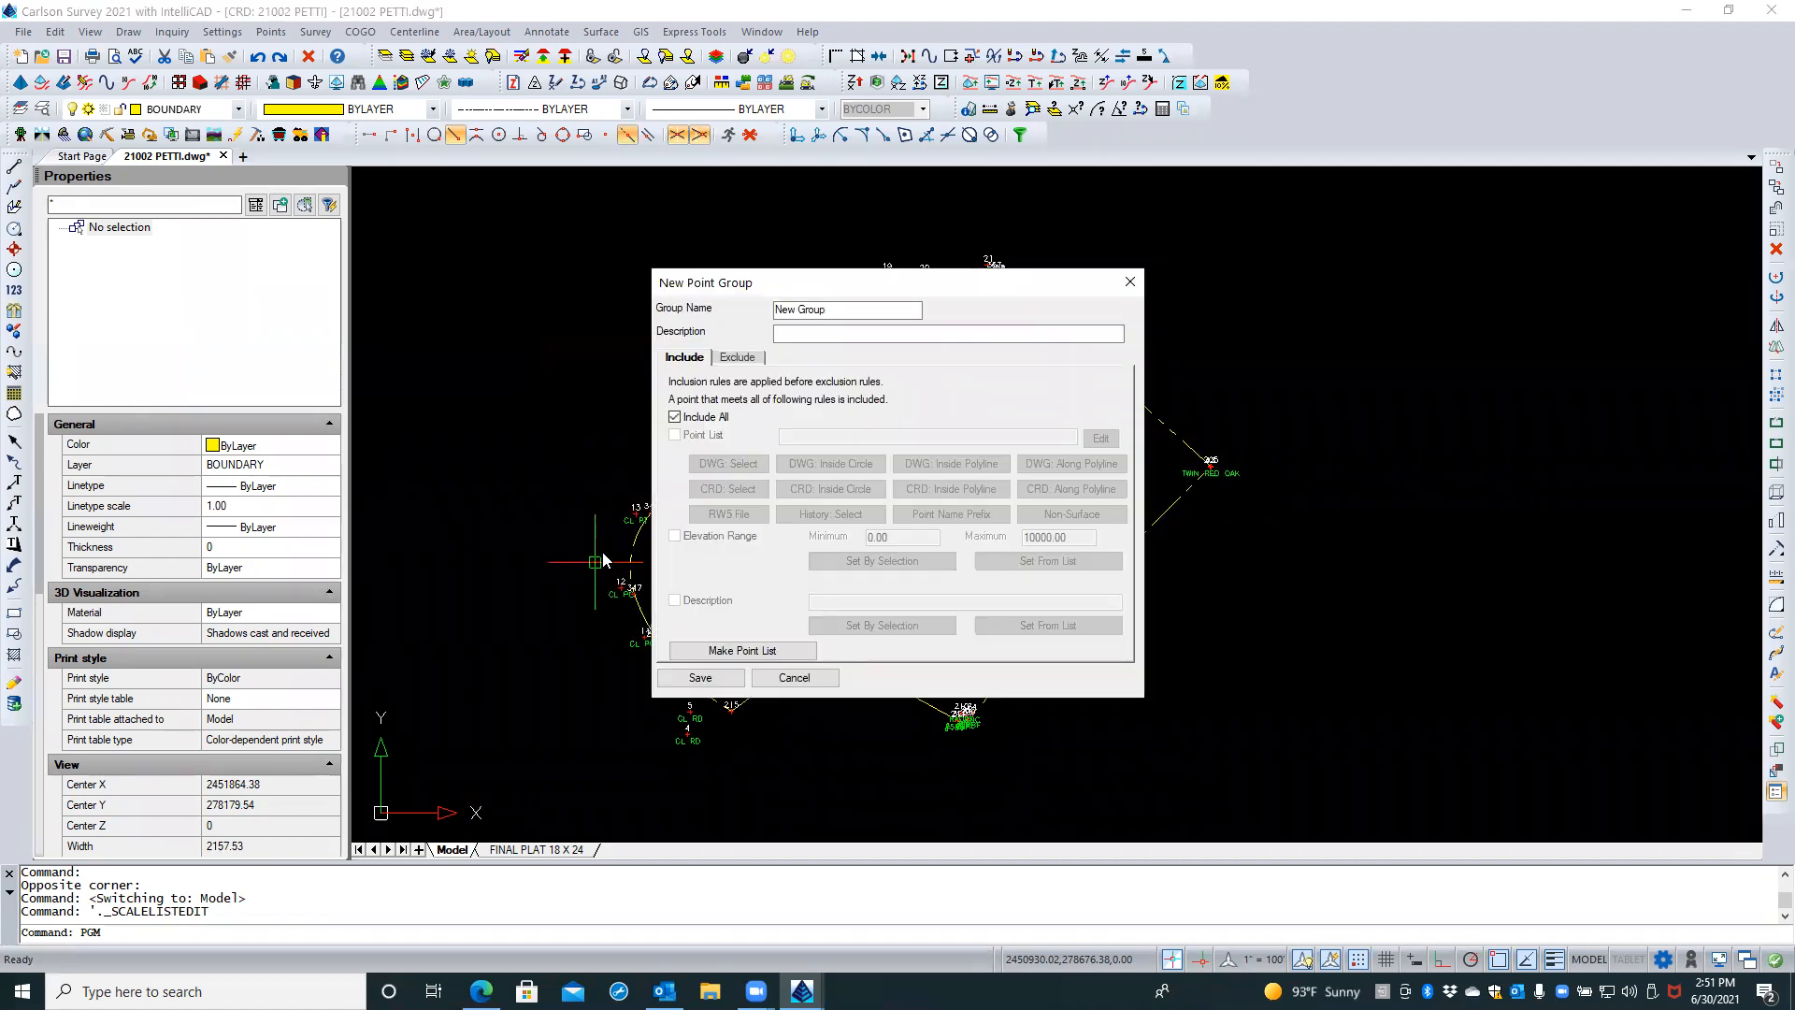
left_click_drag(846, 312, 765, 316)
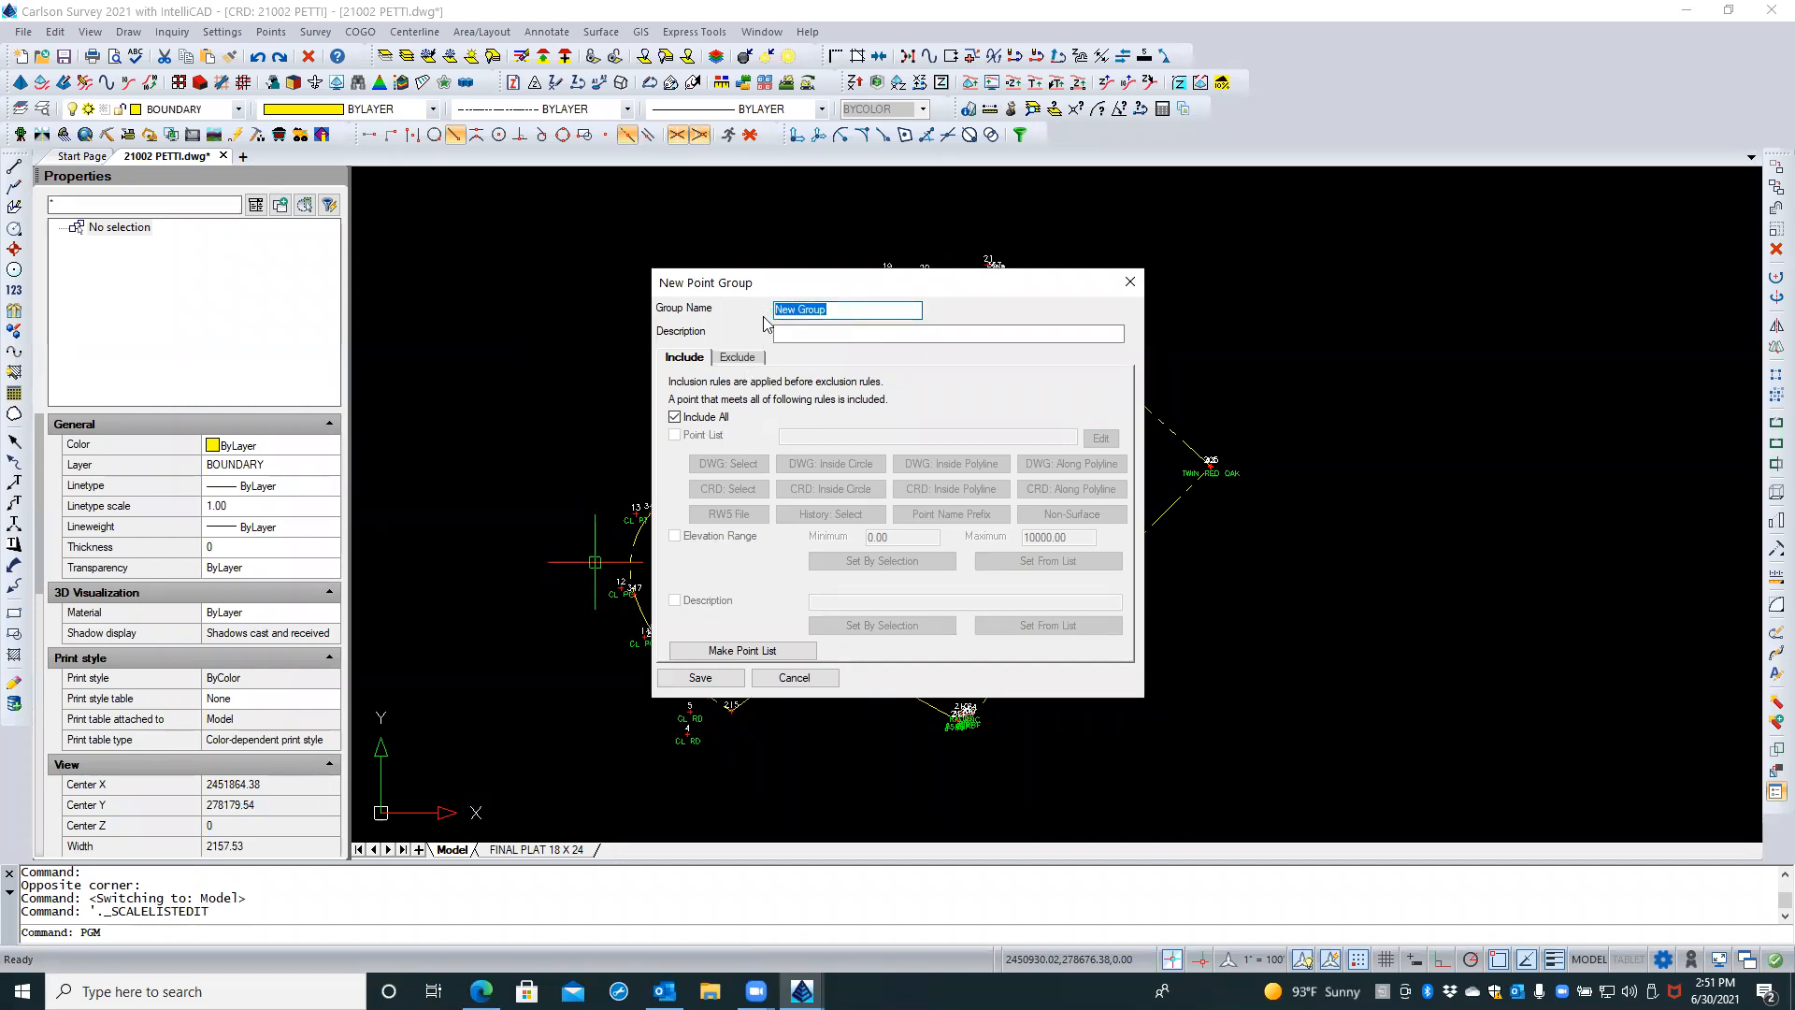
type("CONTROL")
left_click(701, 417)
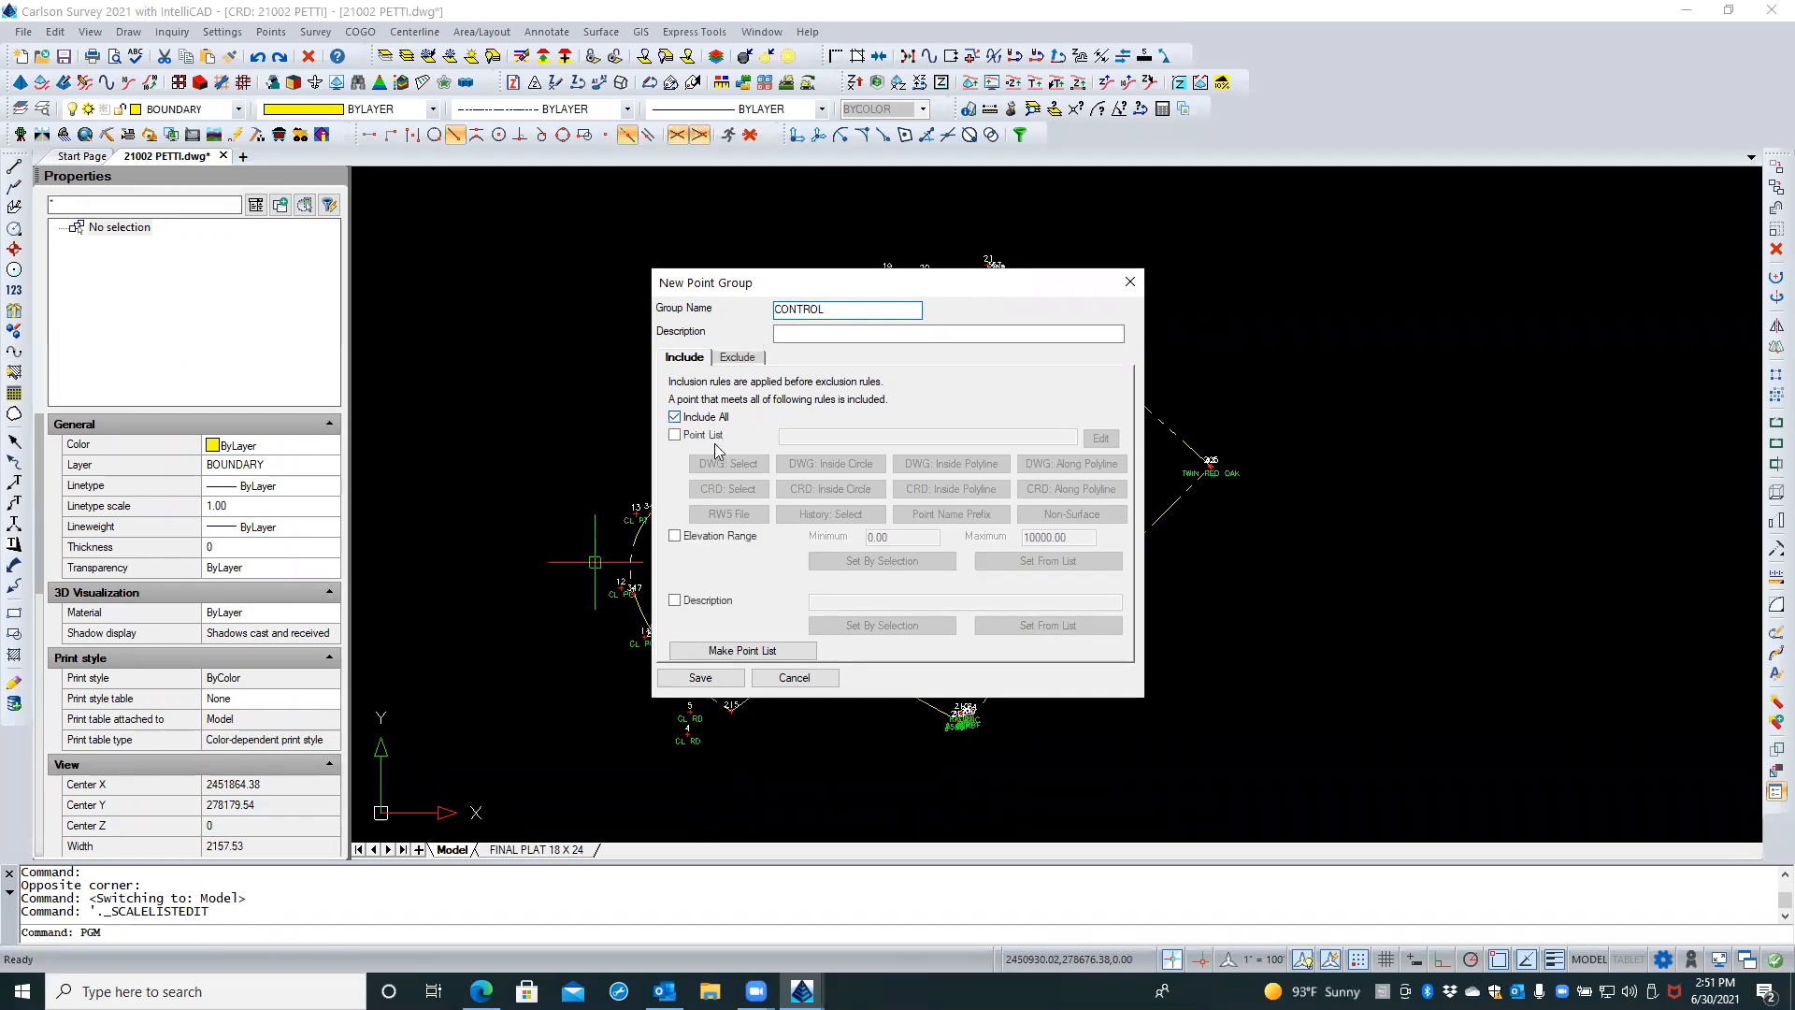
left_click(676, 601)
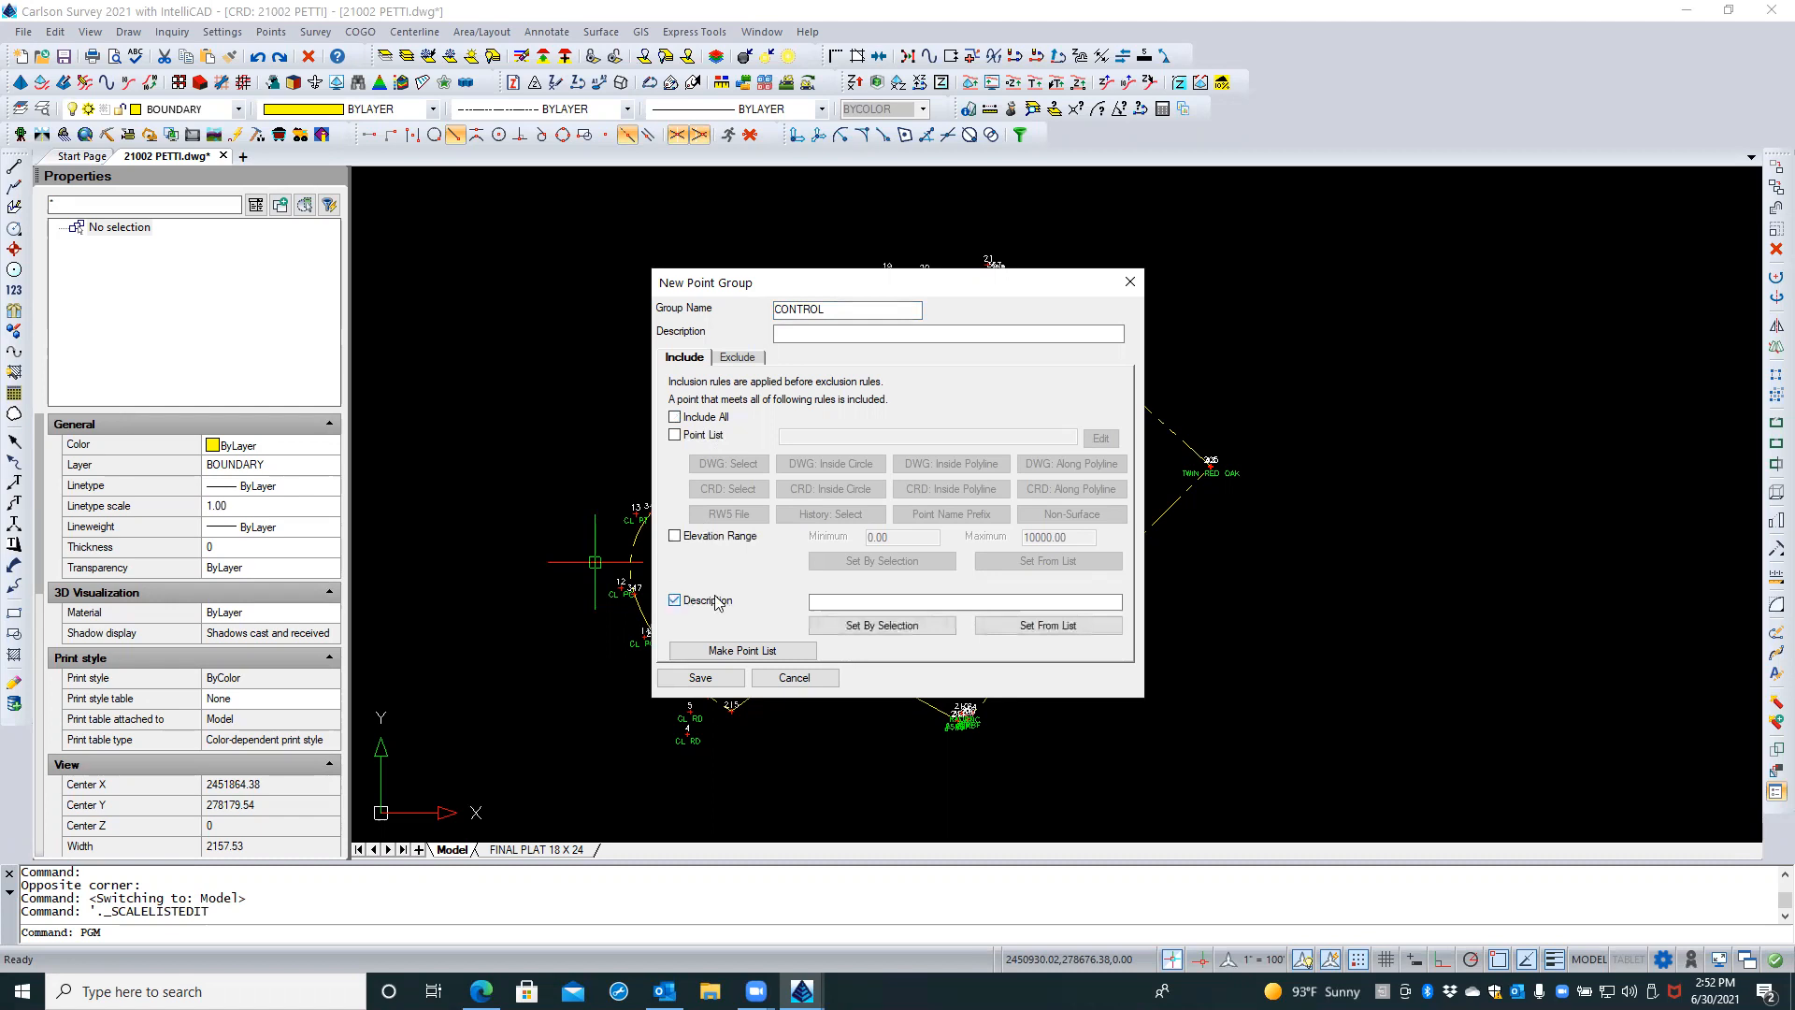
left_click_drag(862, 290, 1085, 309)
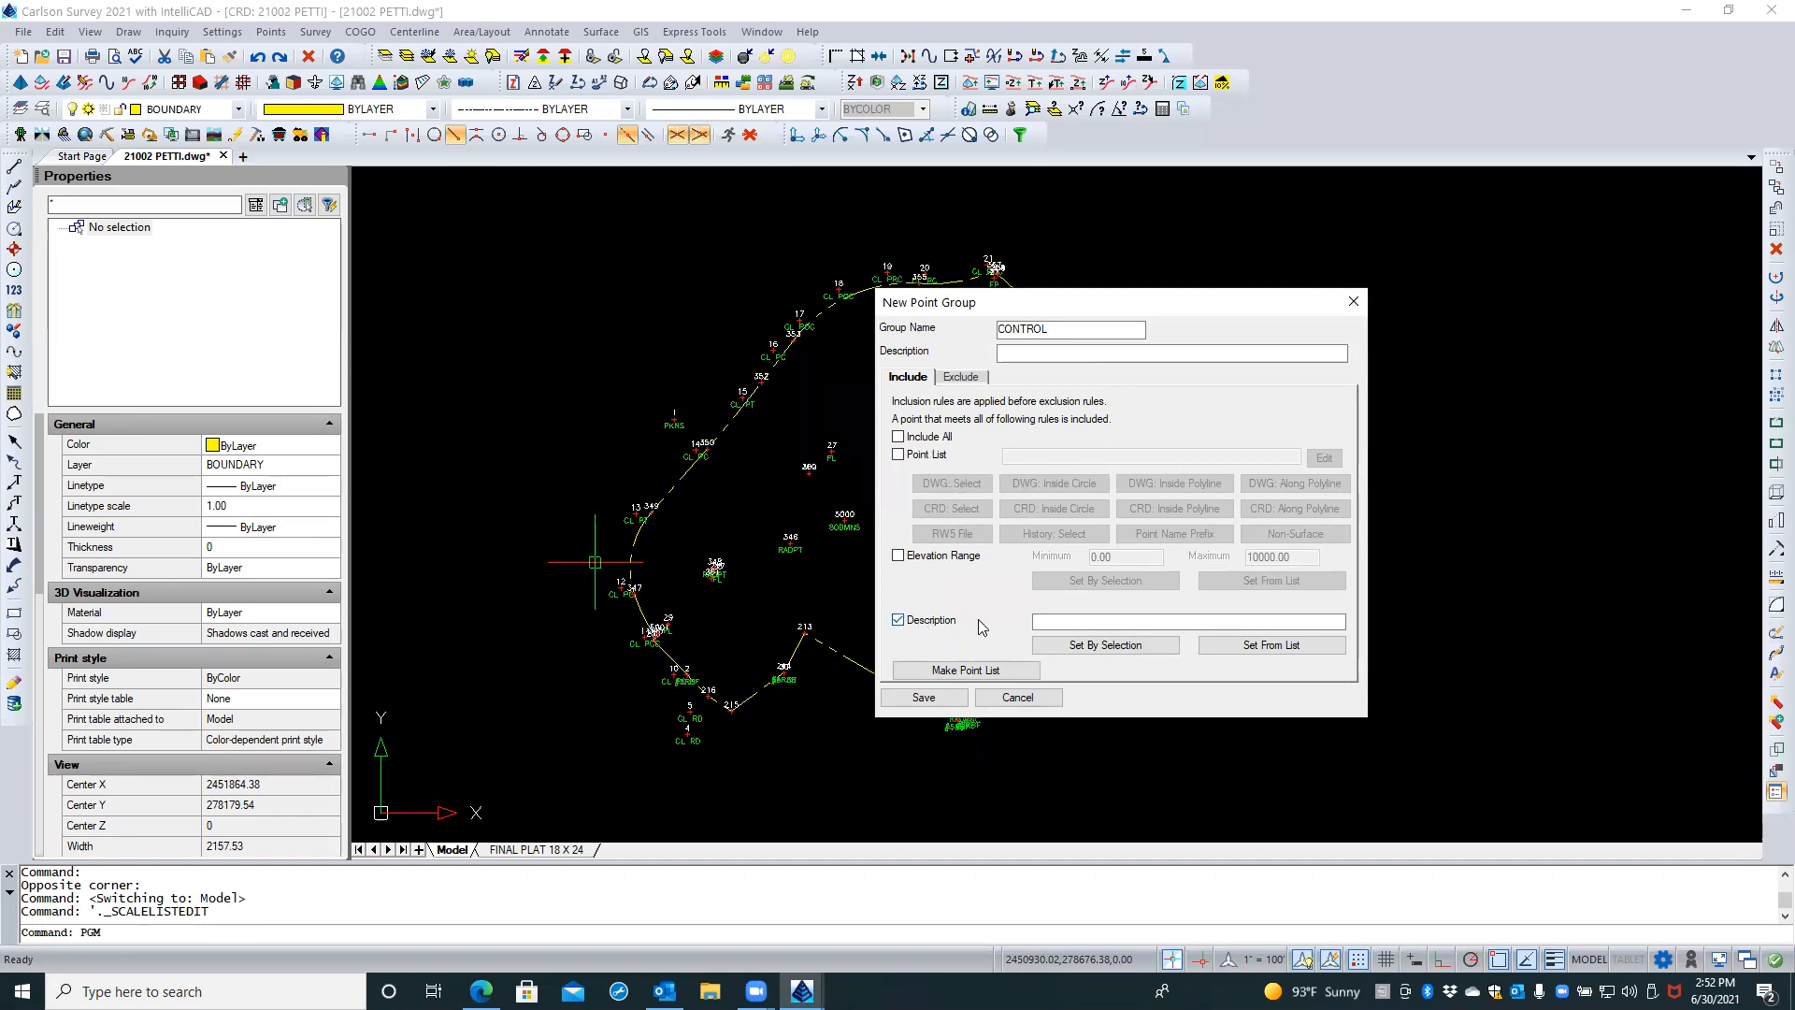
left_click(1055, 622)
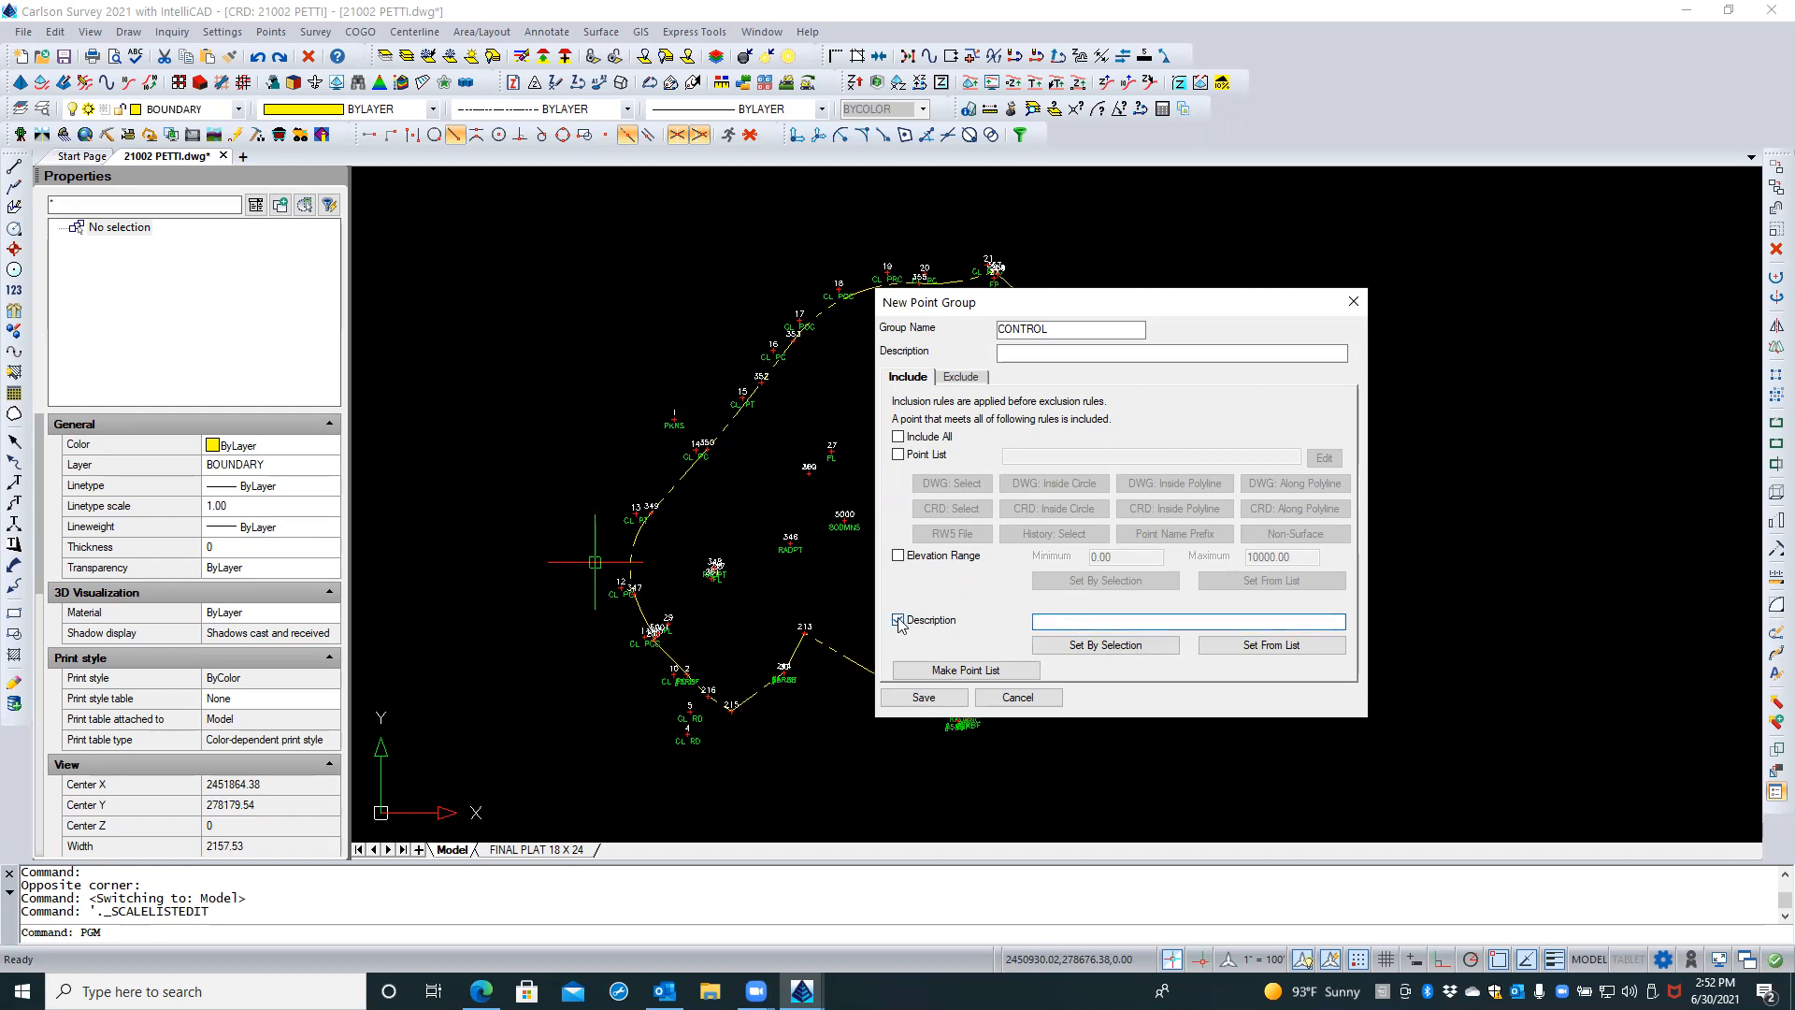
Enable the point list rule for the CONTROL group, add points 1 and 5000, and save the group
left_click(899, 454)
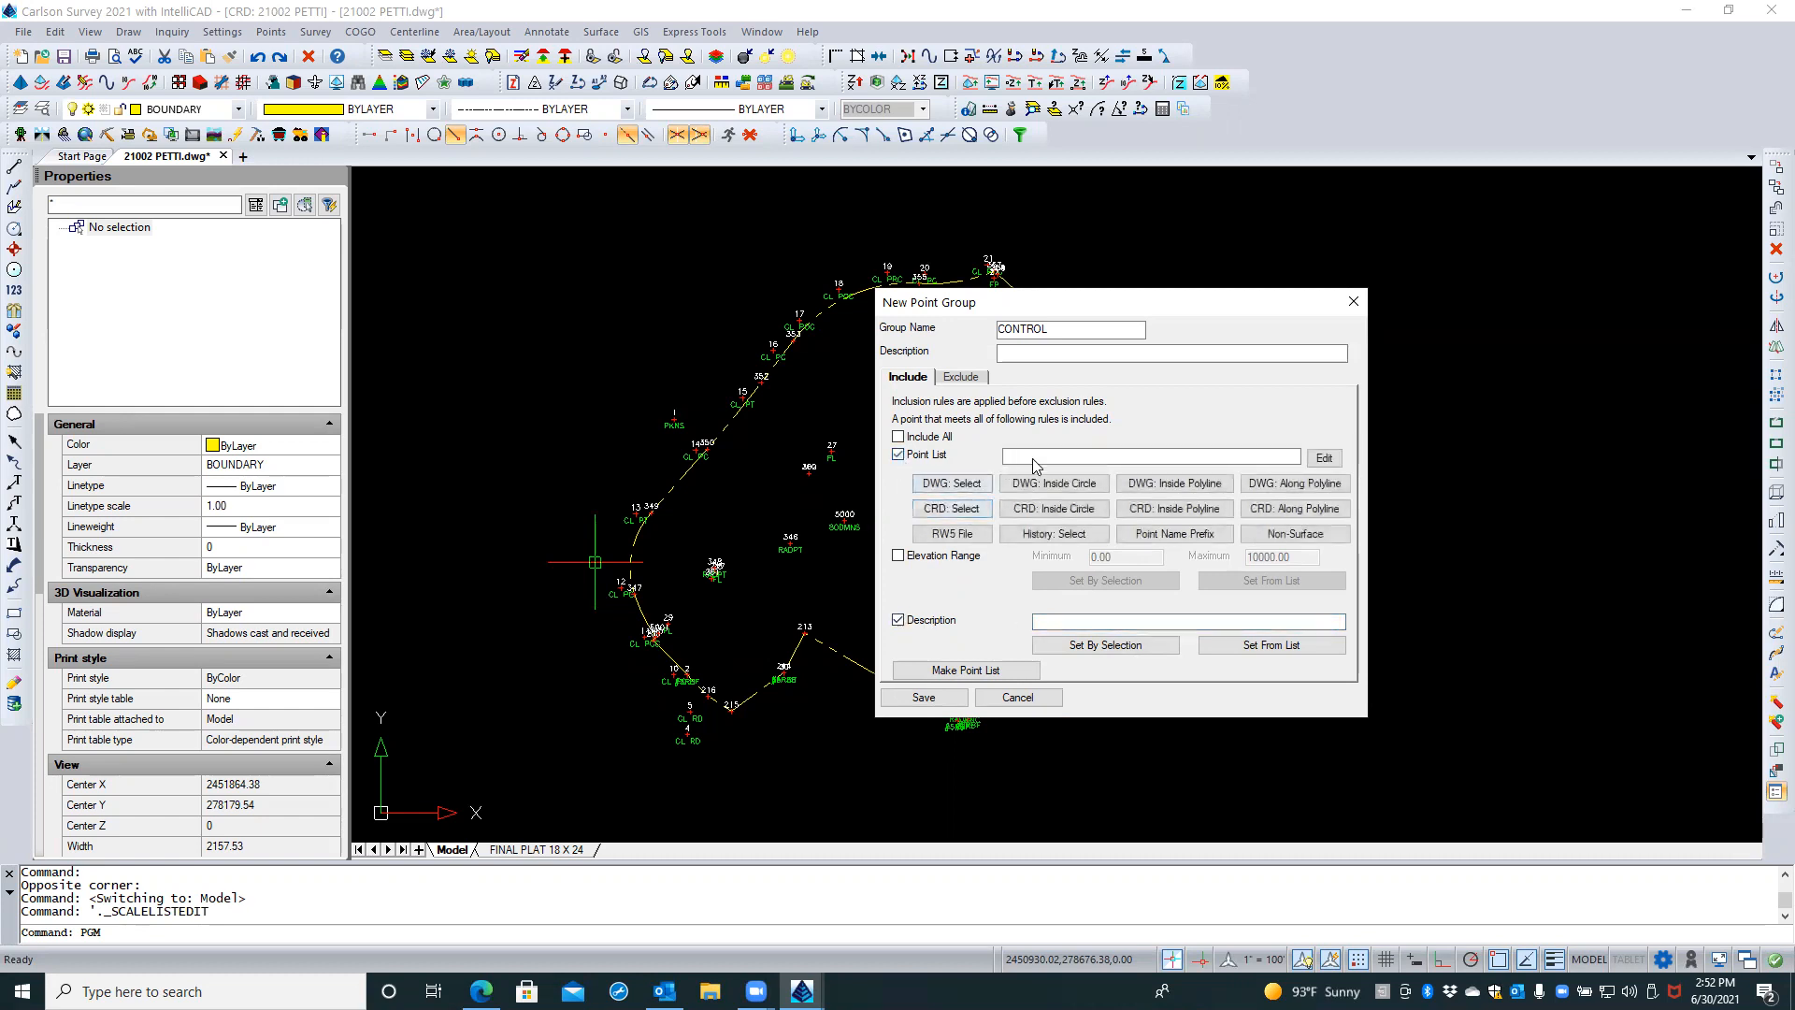
left_click(1328, 459)
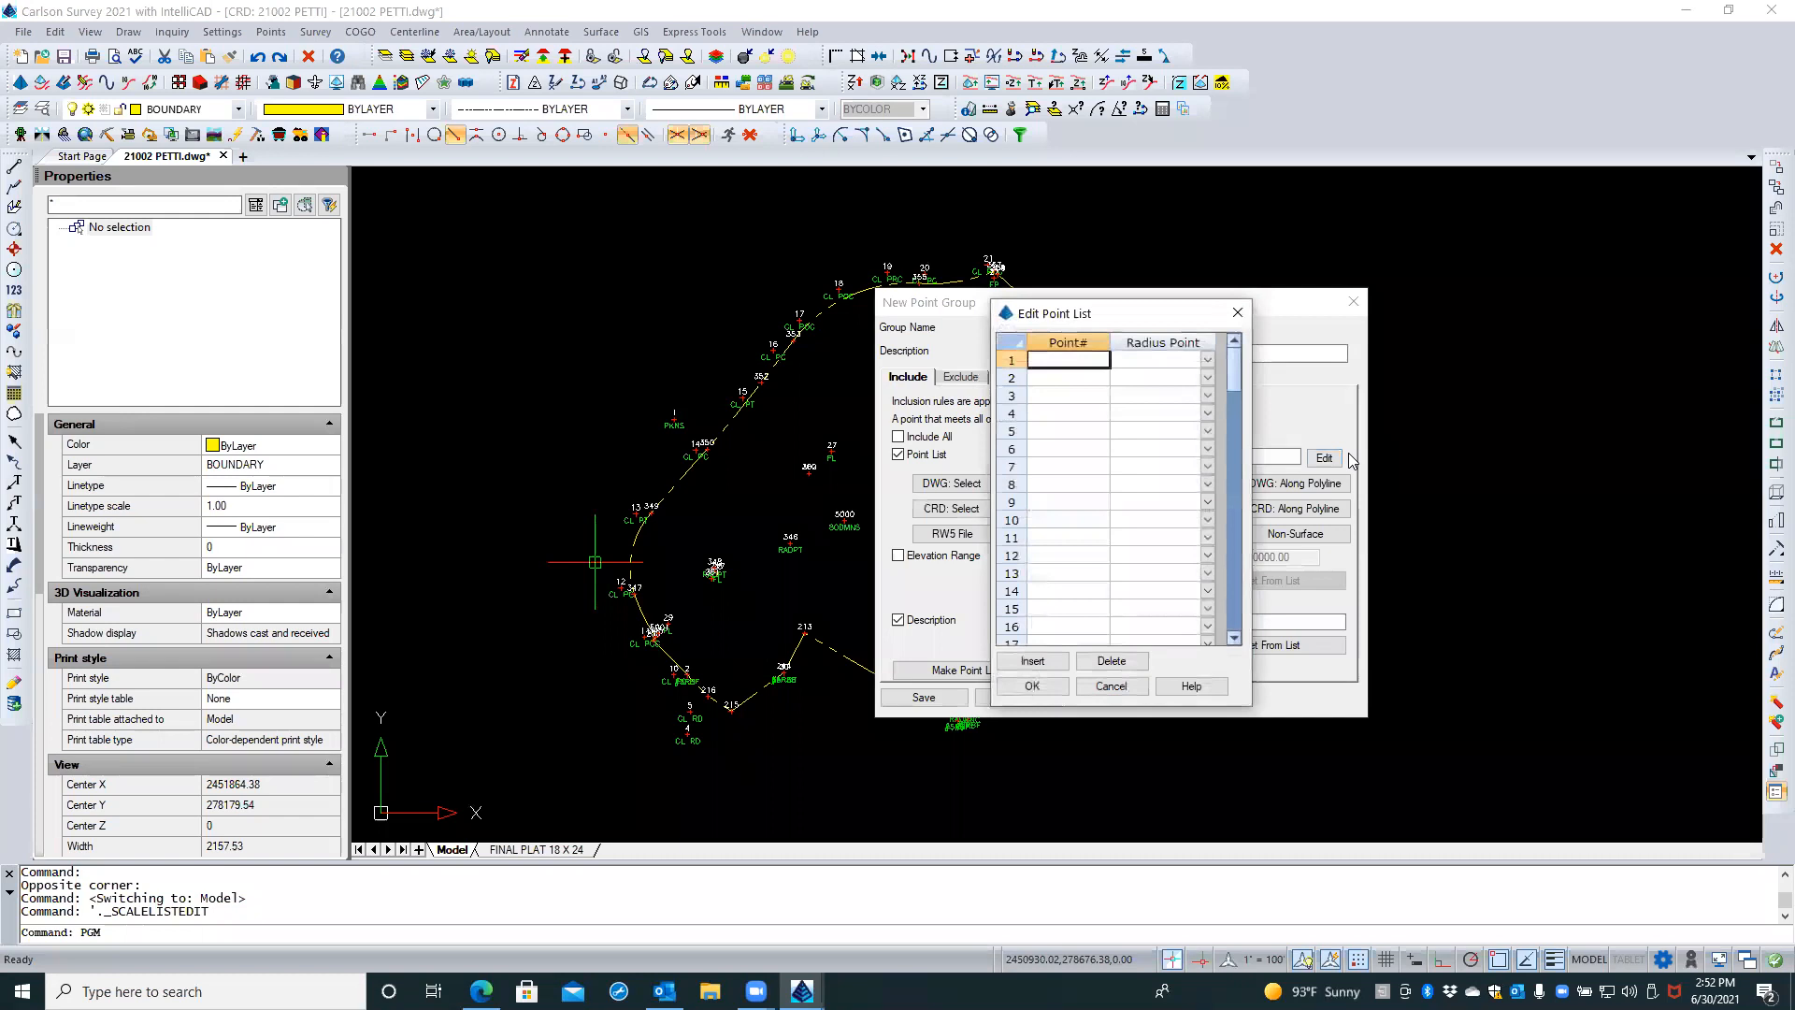
type("1")
left_click(1089, 377)
type("5000")
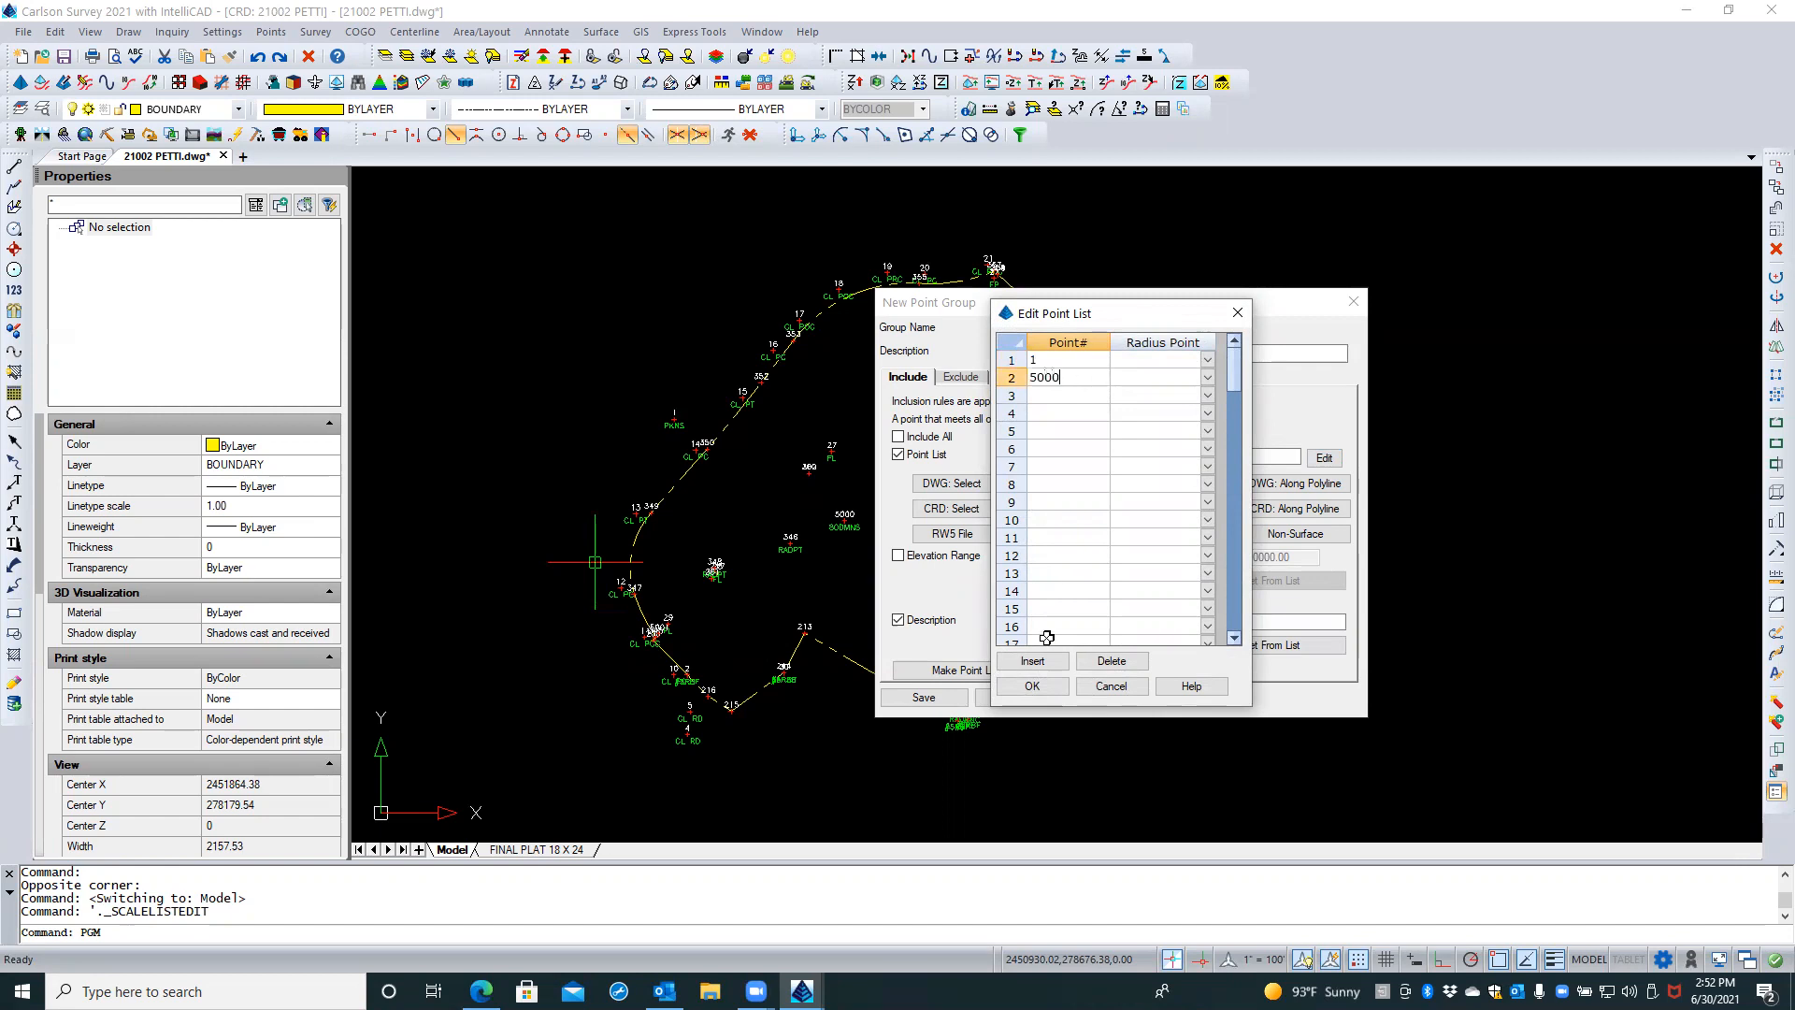
left_click(1032, 686)
left_click(955, 694)
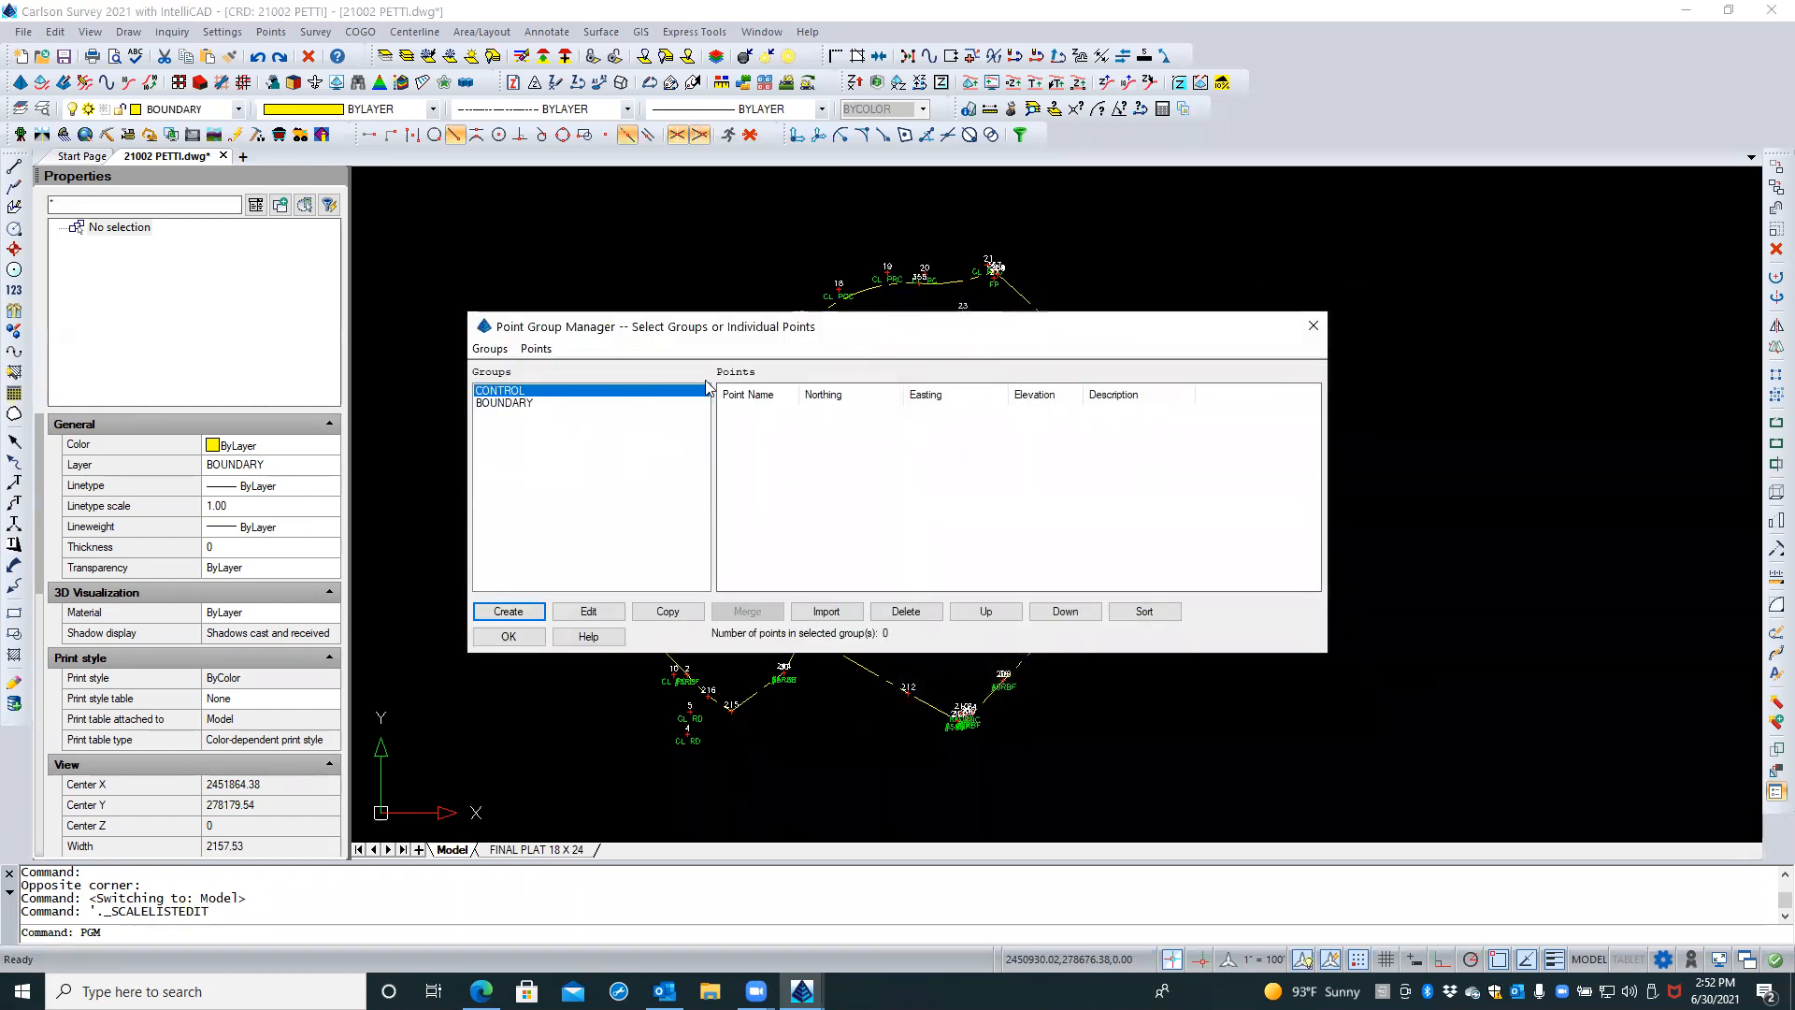
Reopen the CONTROL group, re-enter its point list as 1,5000, turn off the empty description rule, and save
left_click(486, 404)
left_click(507, 392)
double_click(512, 393)
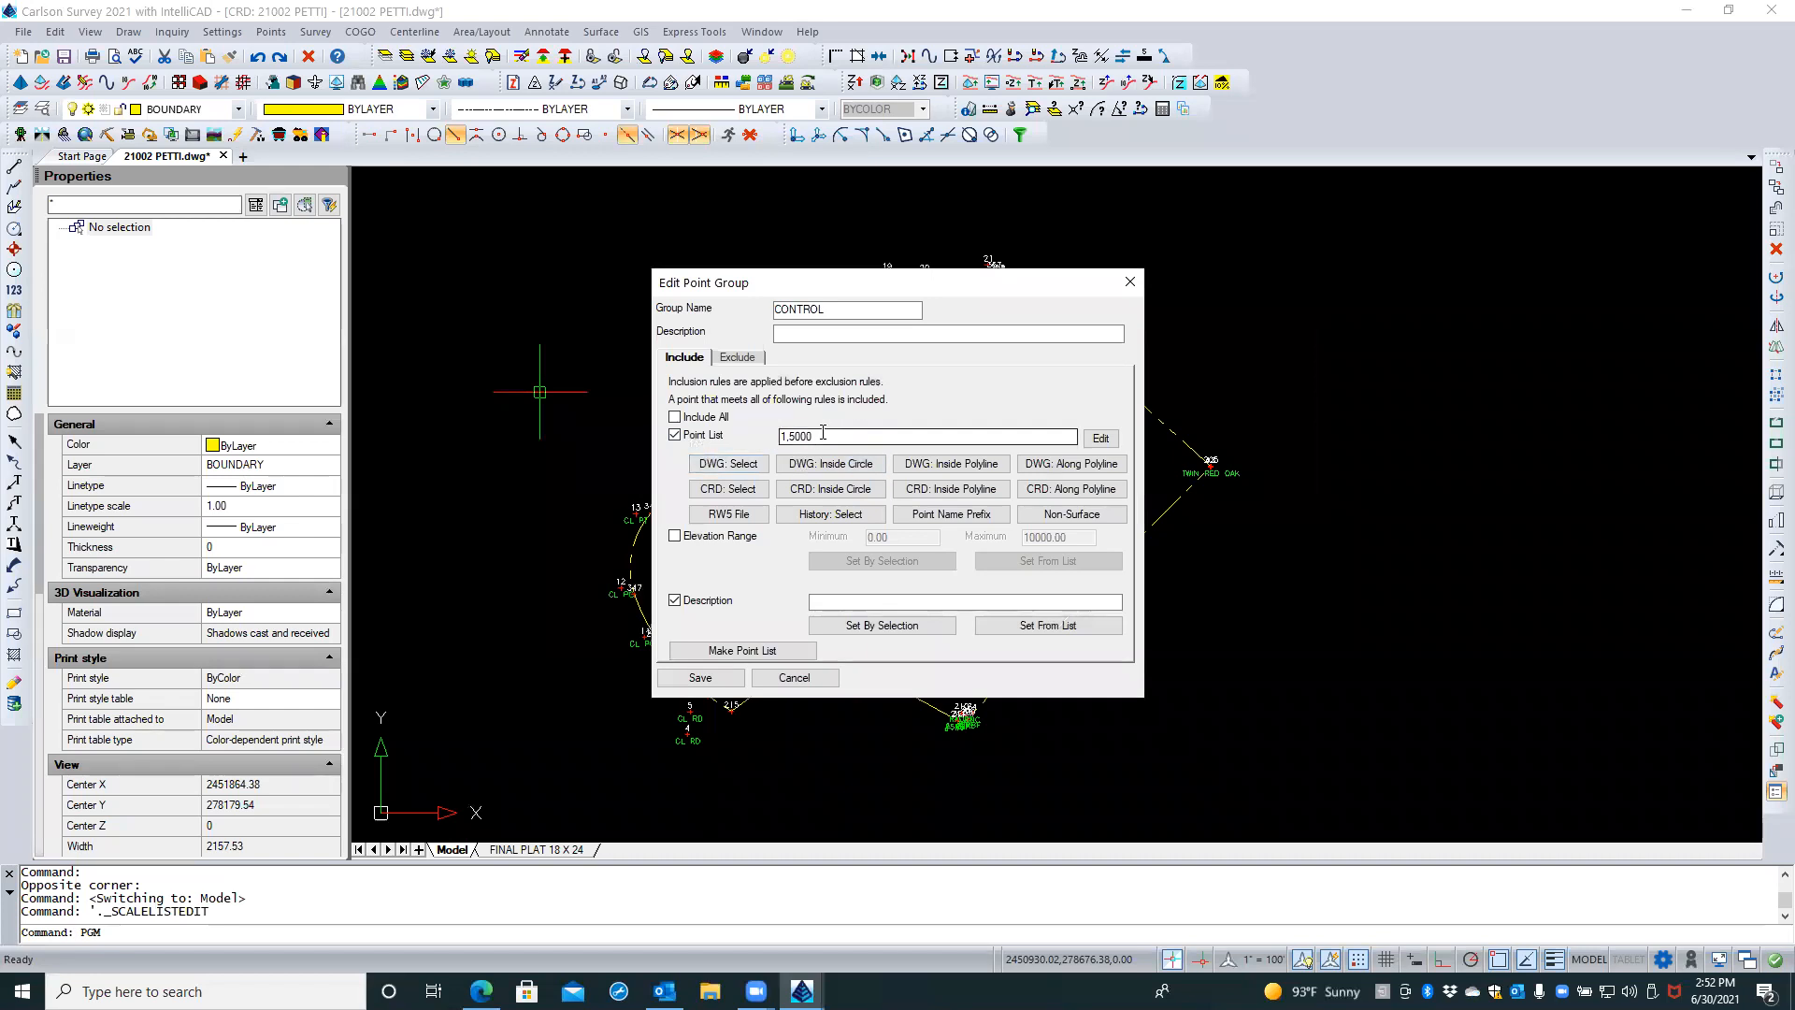
double_click(822, 432)
key("BackSpace")
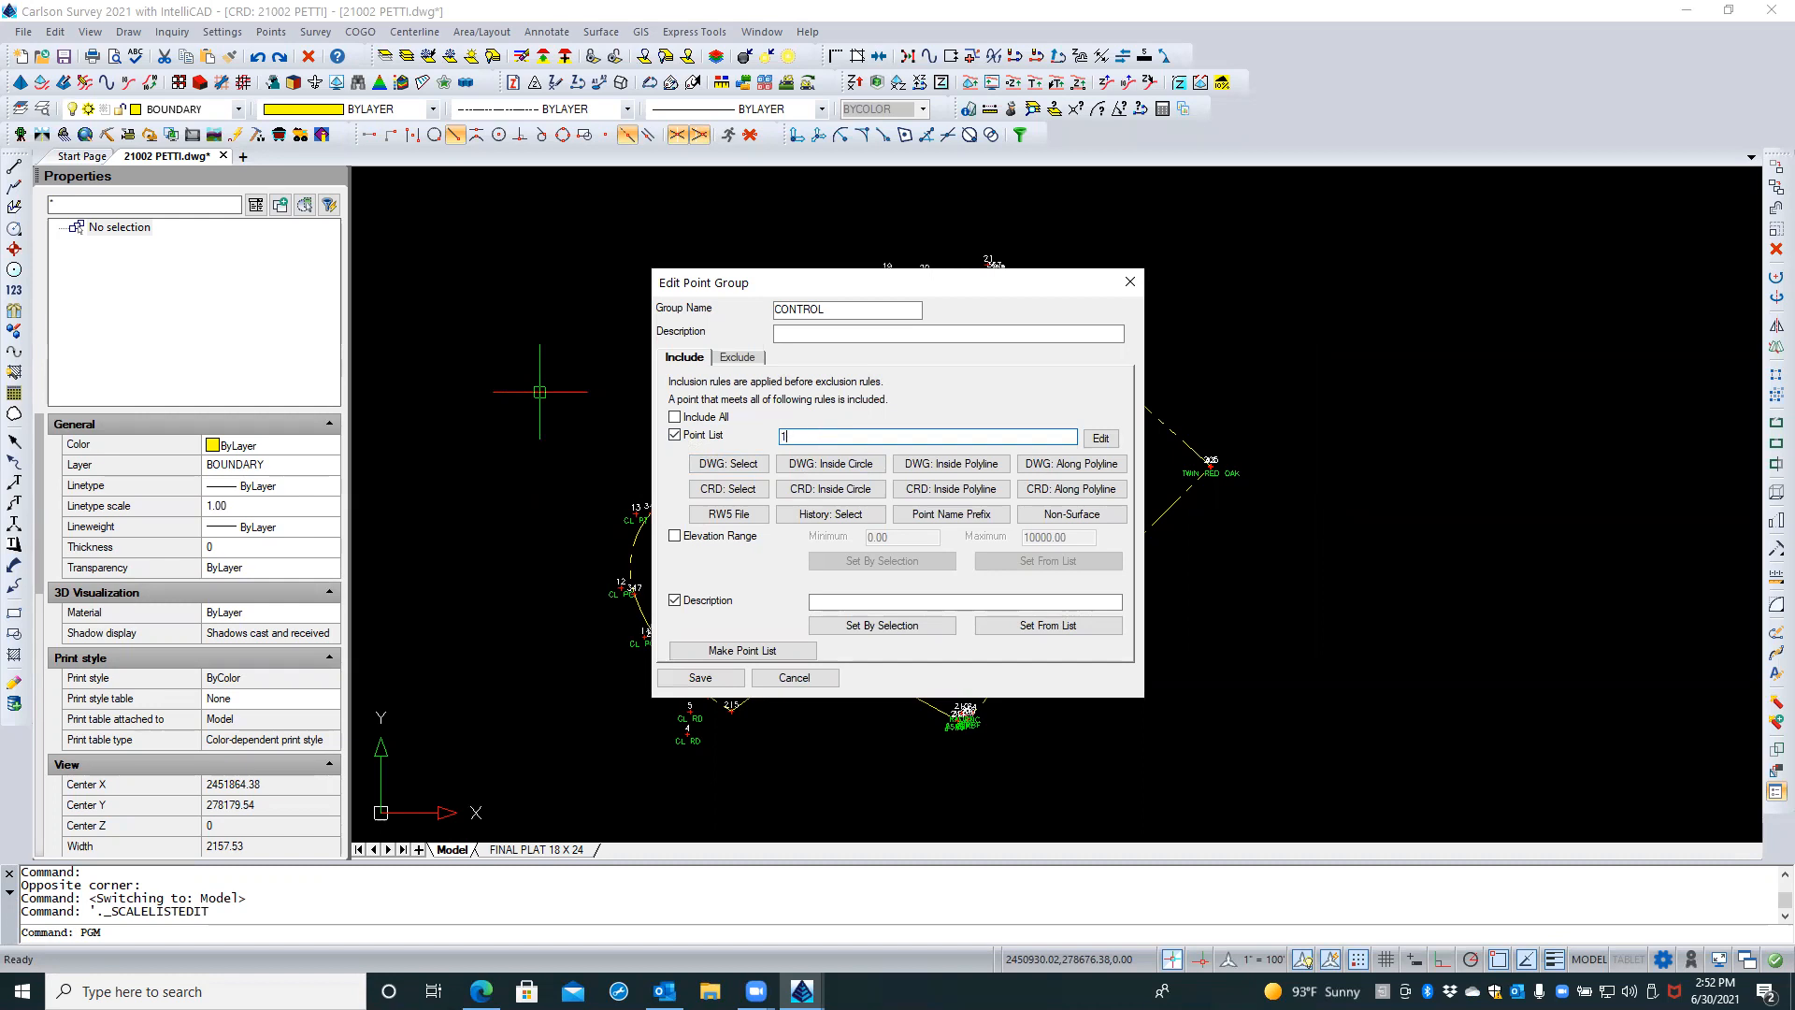
type("1,5000")
left_click(682, 599)
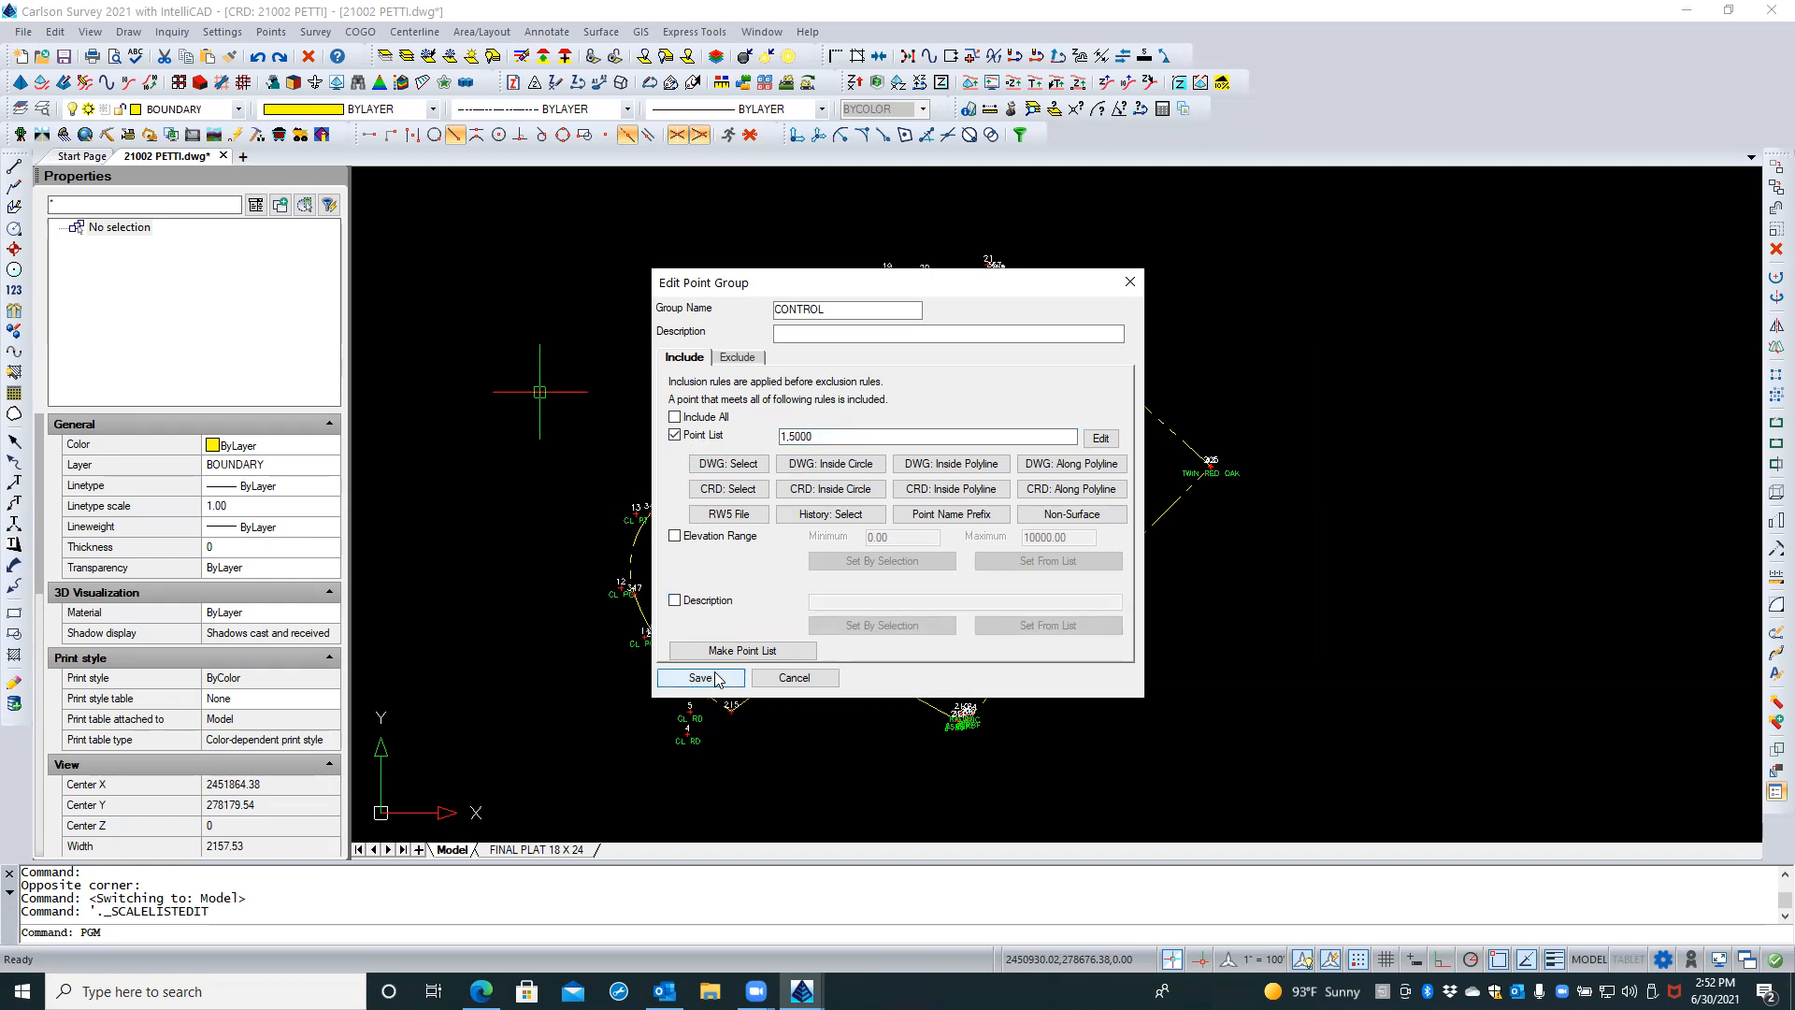
left_click(773, 679)
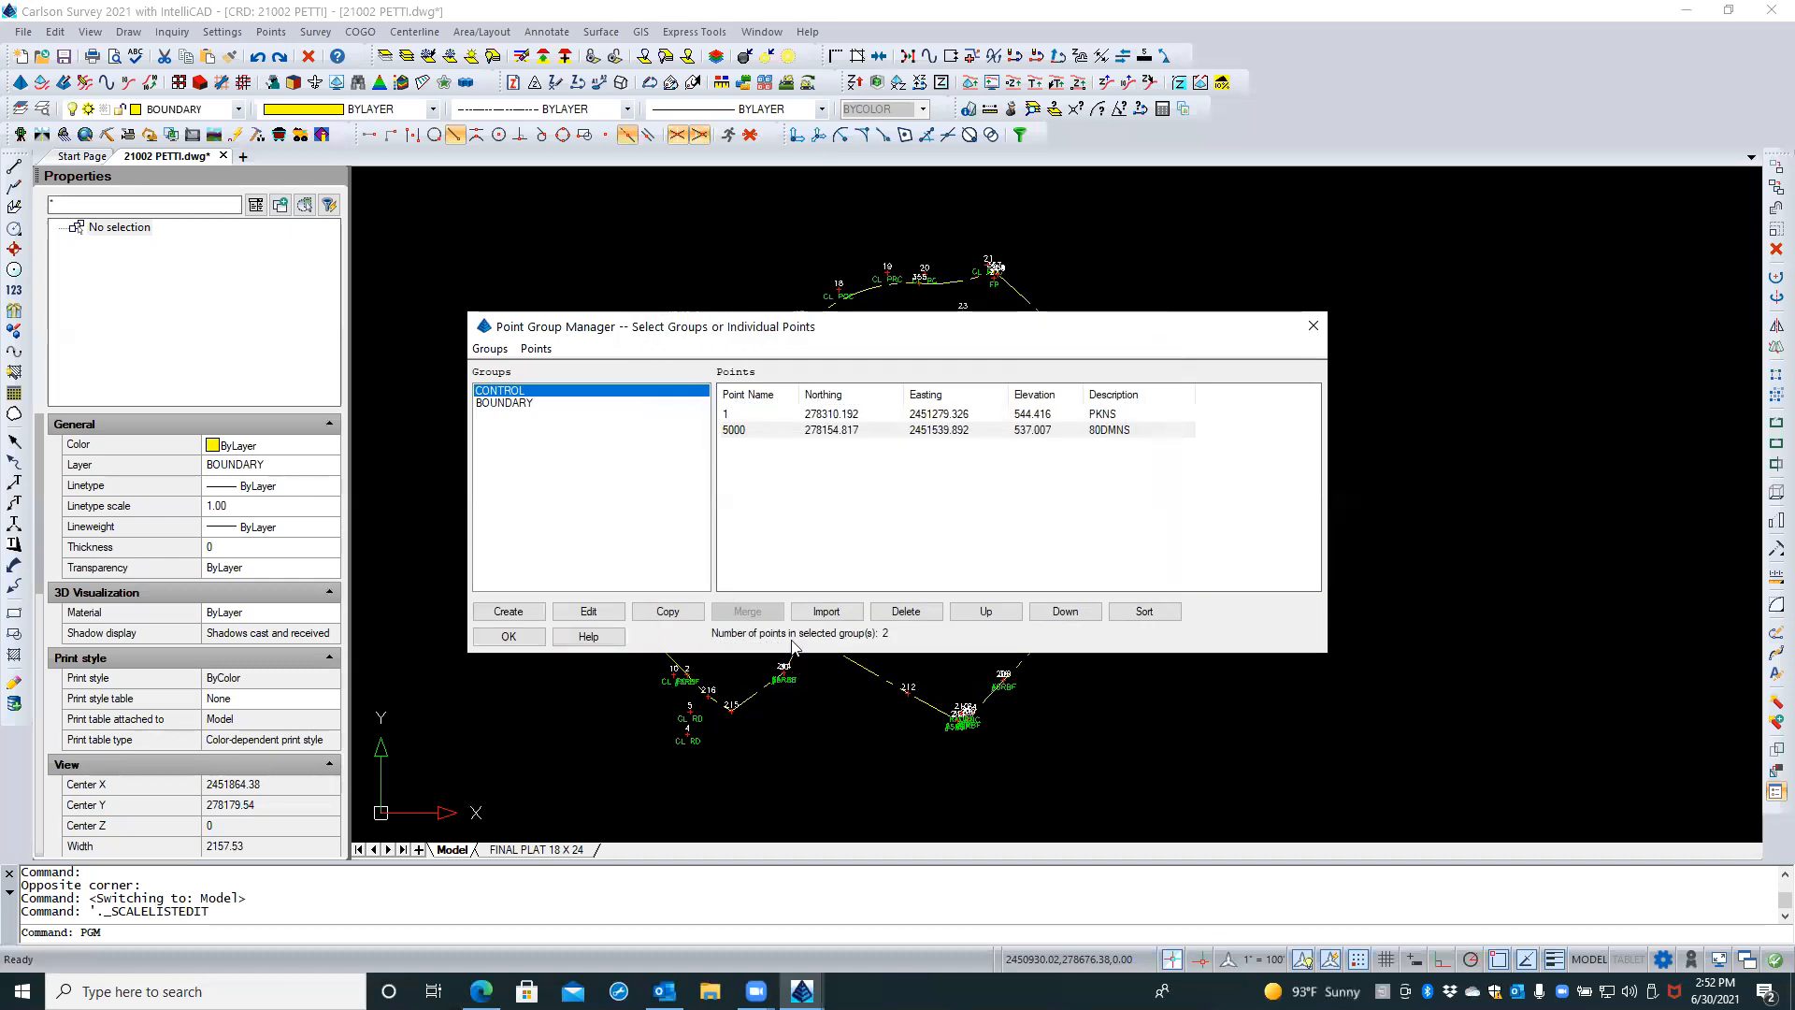
Display the BOUNDARY group's points and close the Point Group Manager, leaving nothing selected in the drawing
left_click(521, 408)
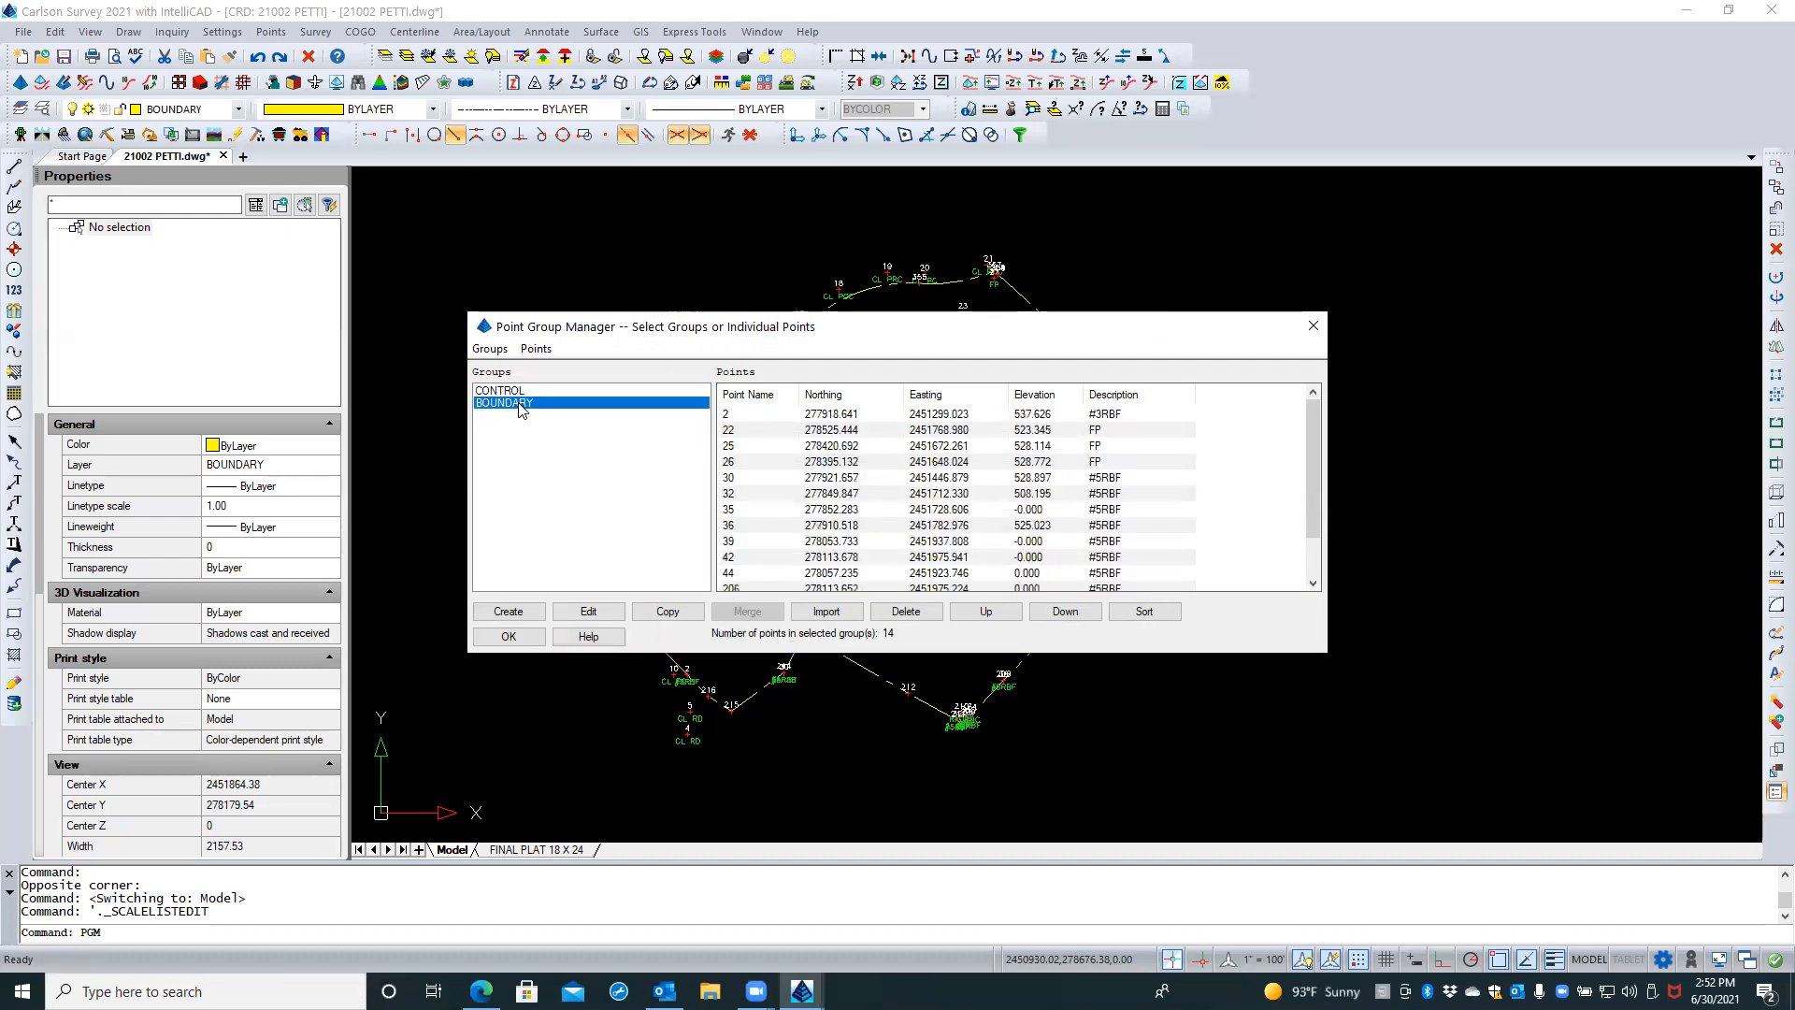
left_click_drag(752, 330, 1011, 373)
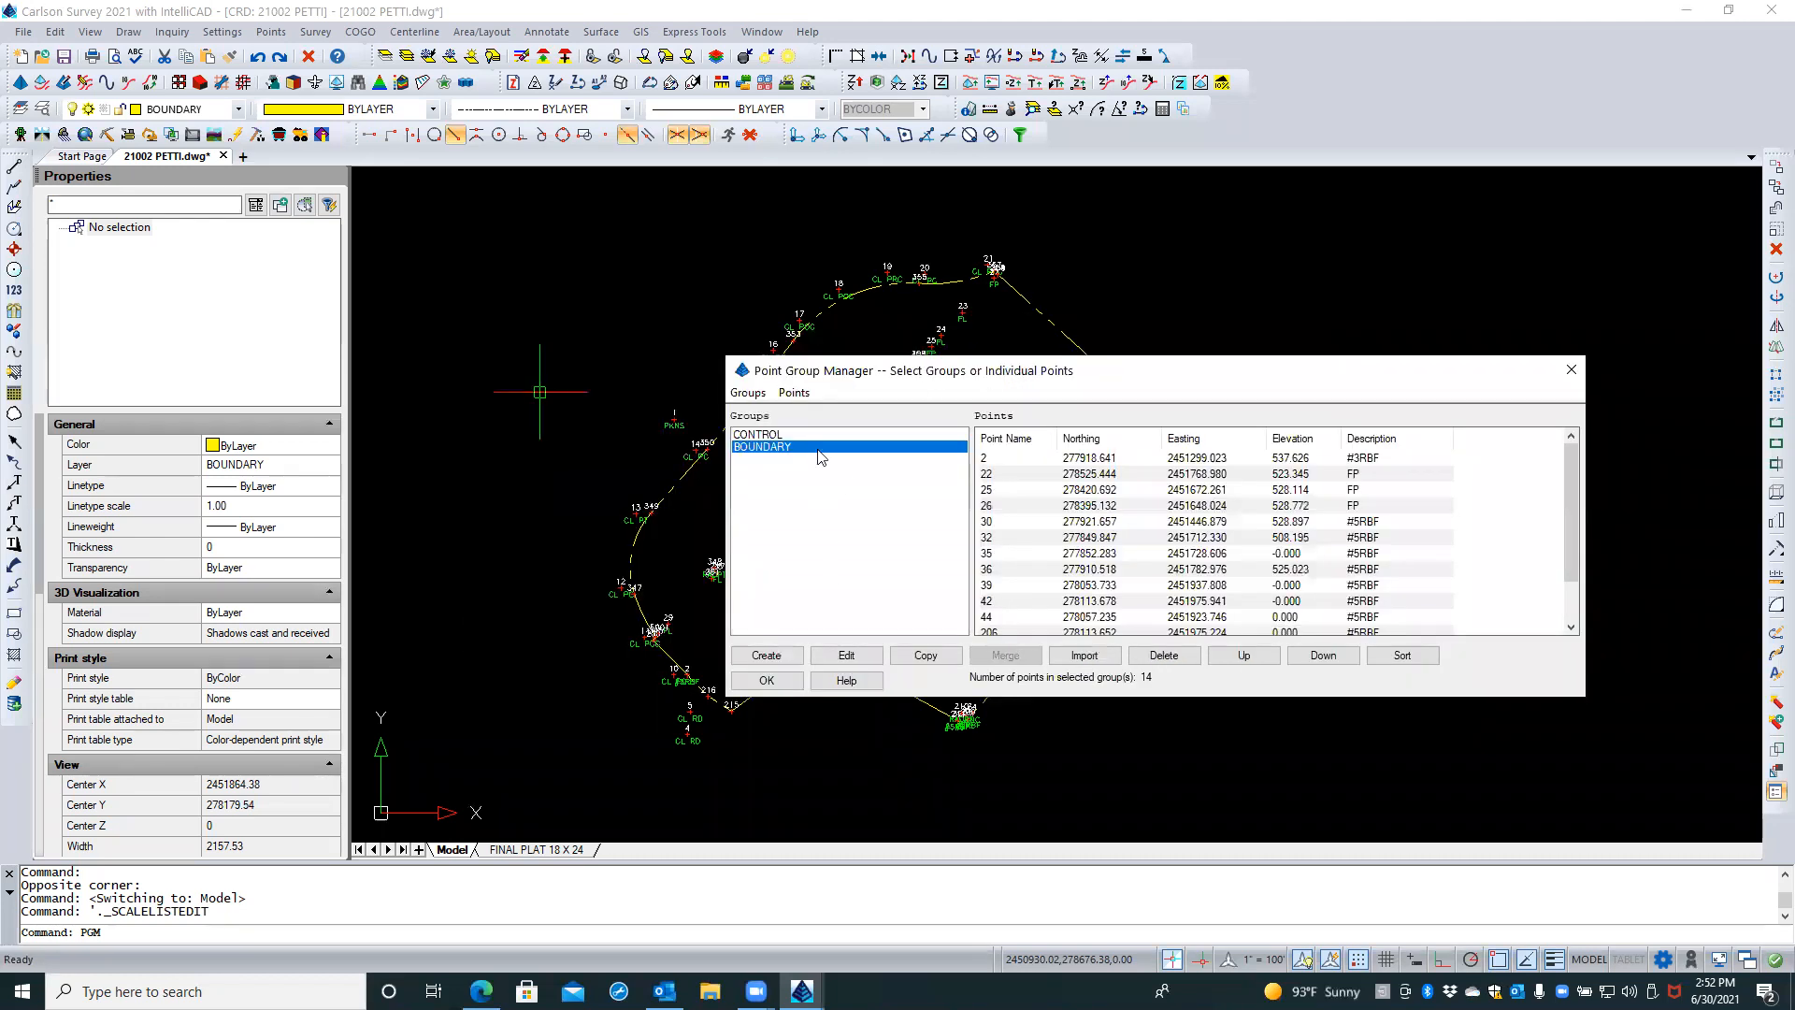
left_click_drag(869, 374, 926, 330)
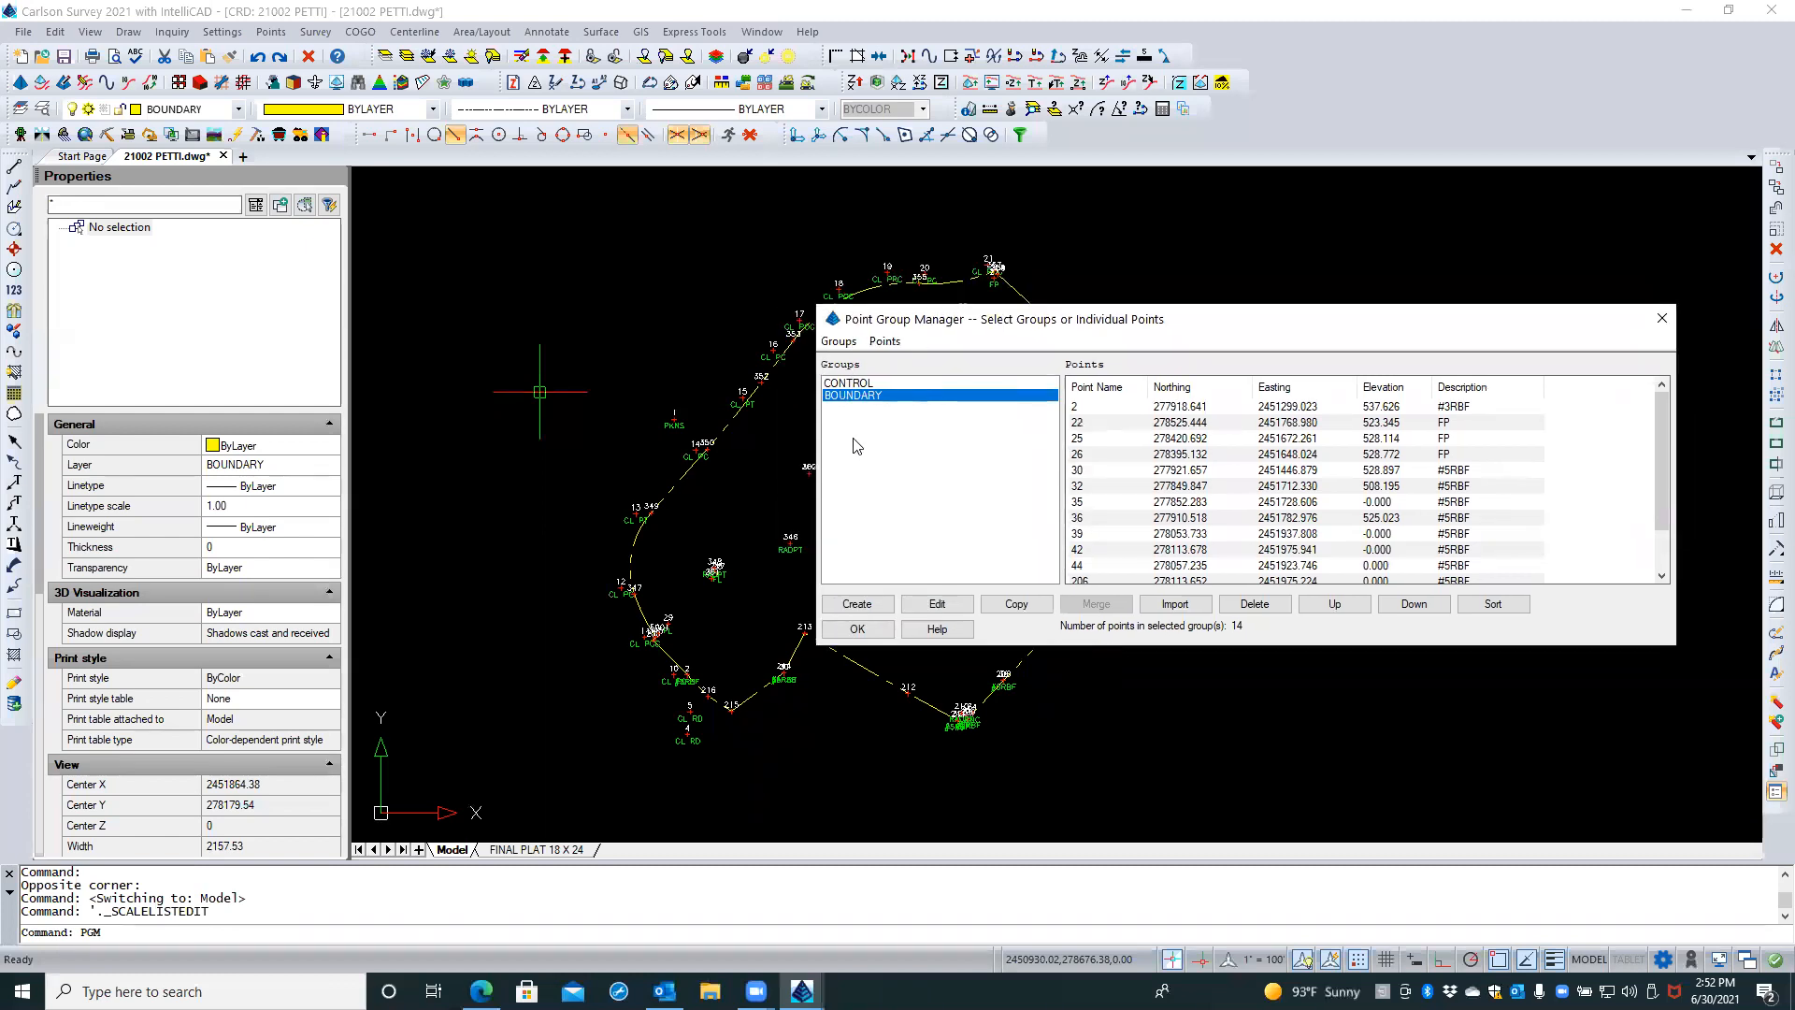
left_click(857, 629)
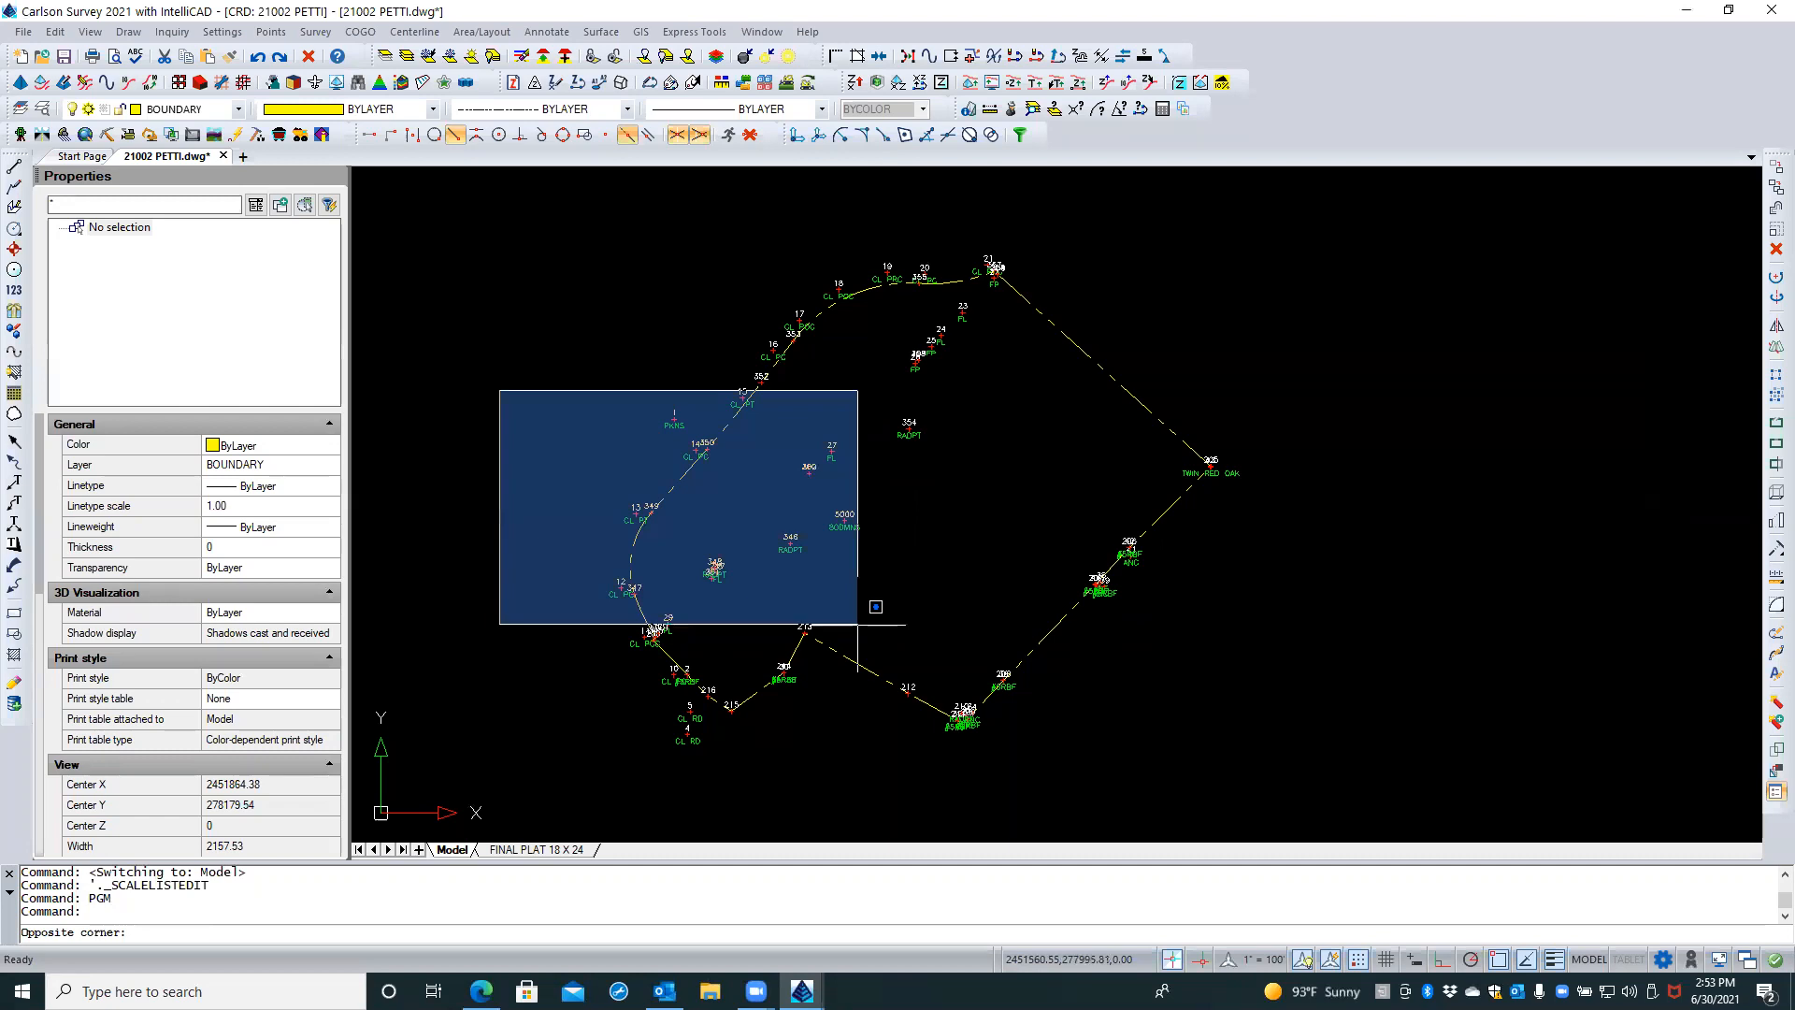
left_click(613, 459)
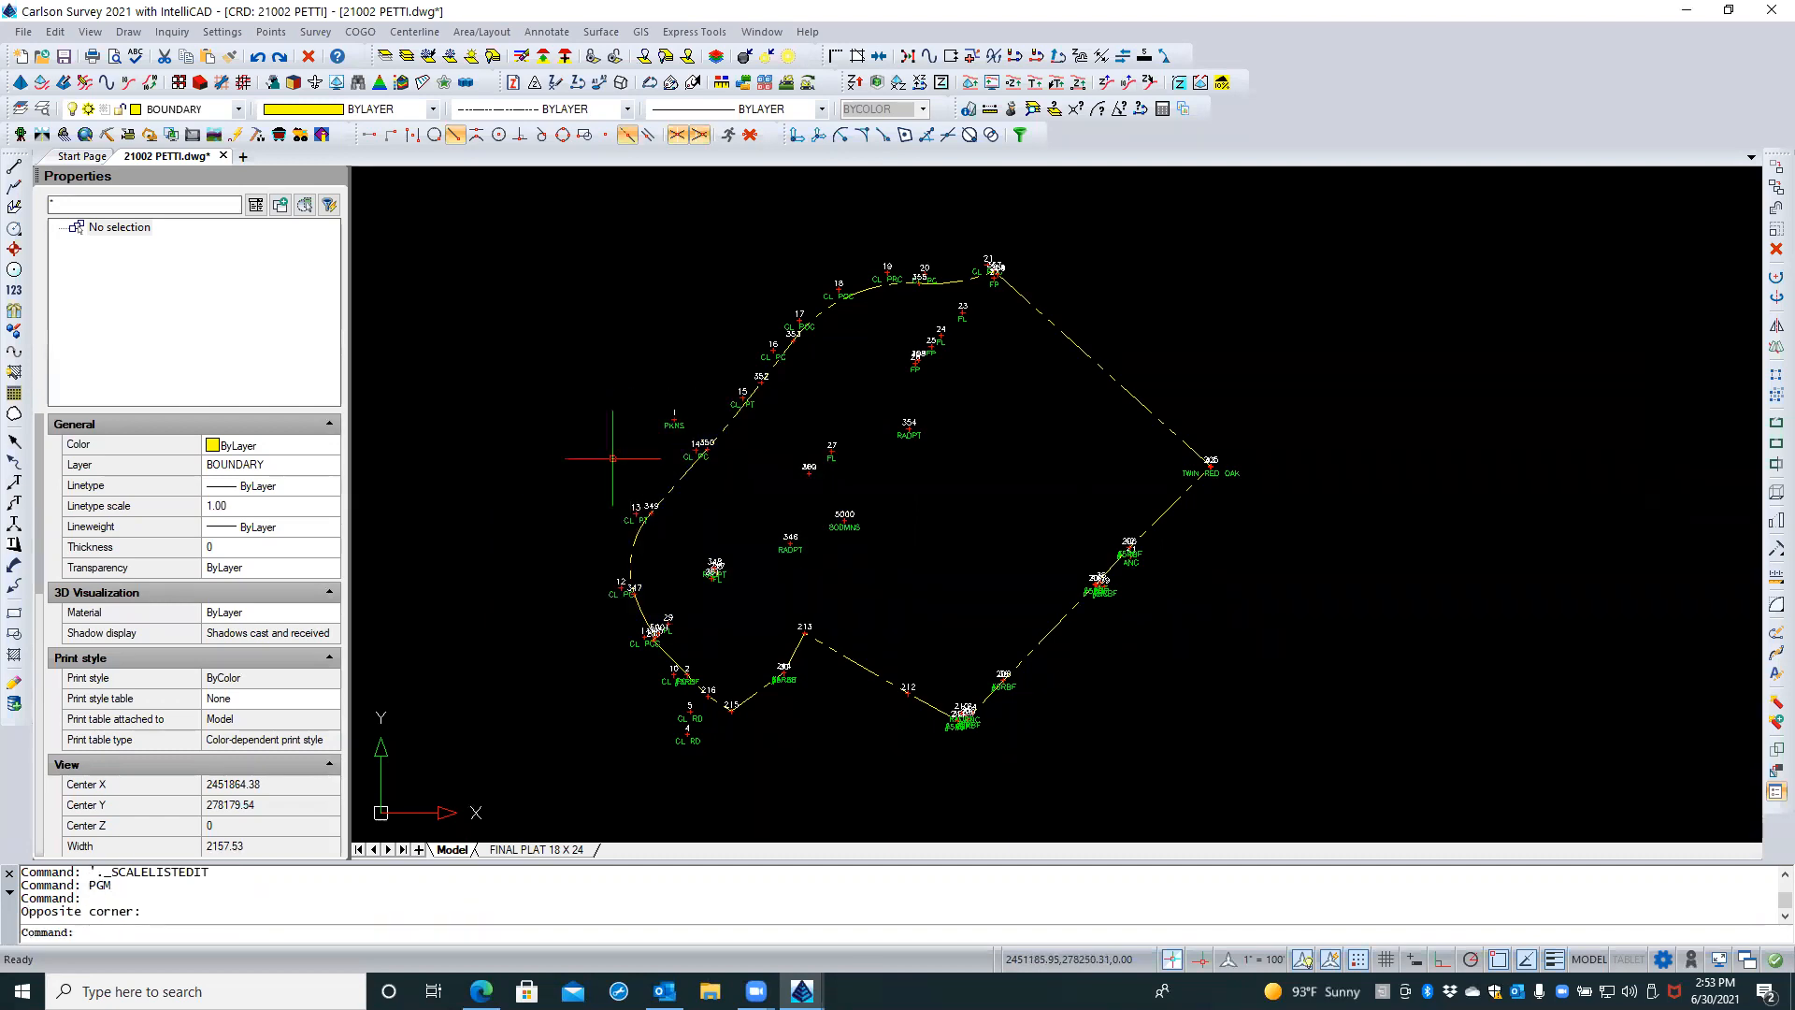
key("Escape")
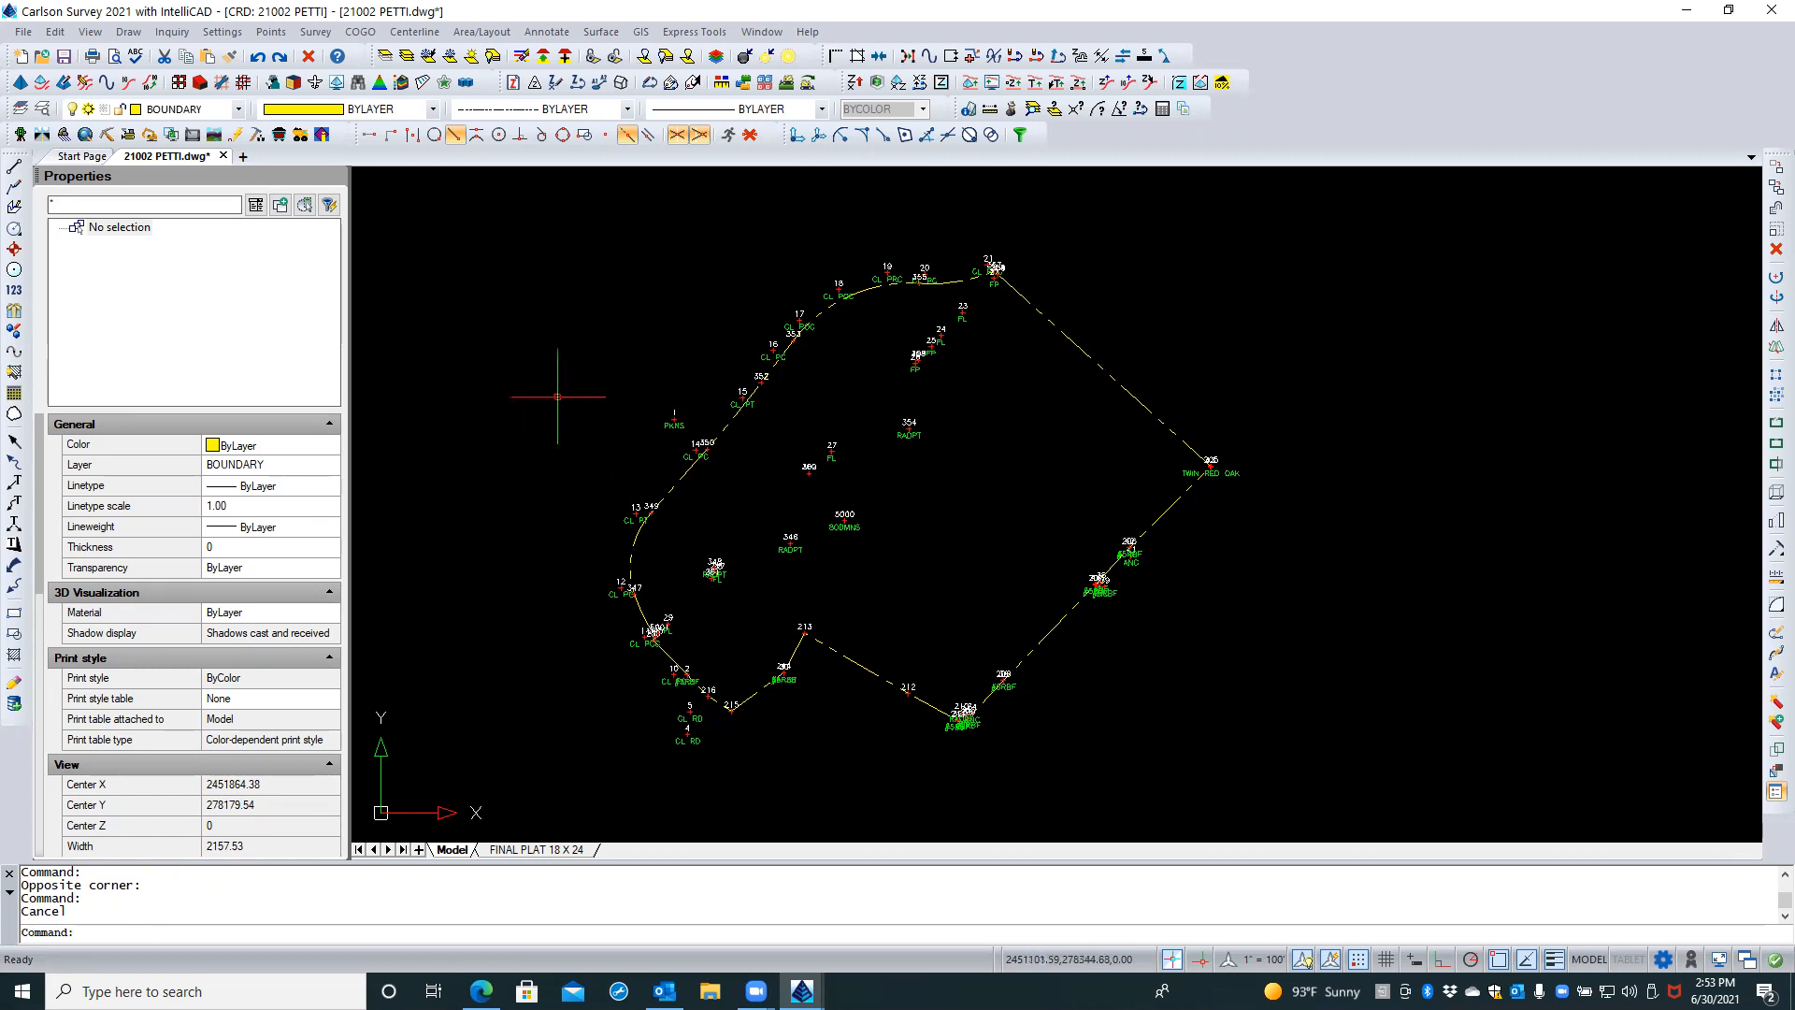
Generate a List Points report with the BOUNDARY point group as the range of points
left_click(271, 32)
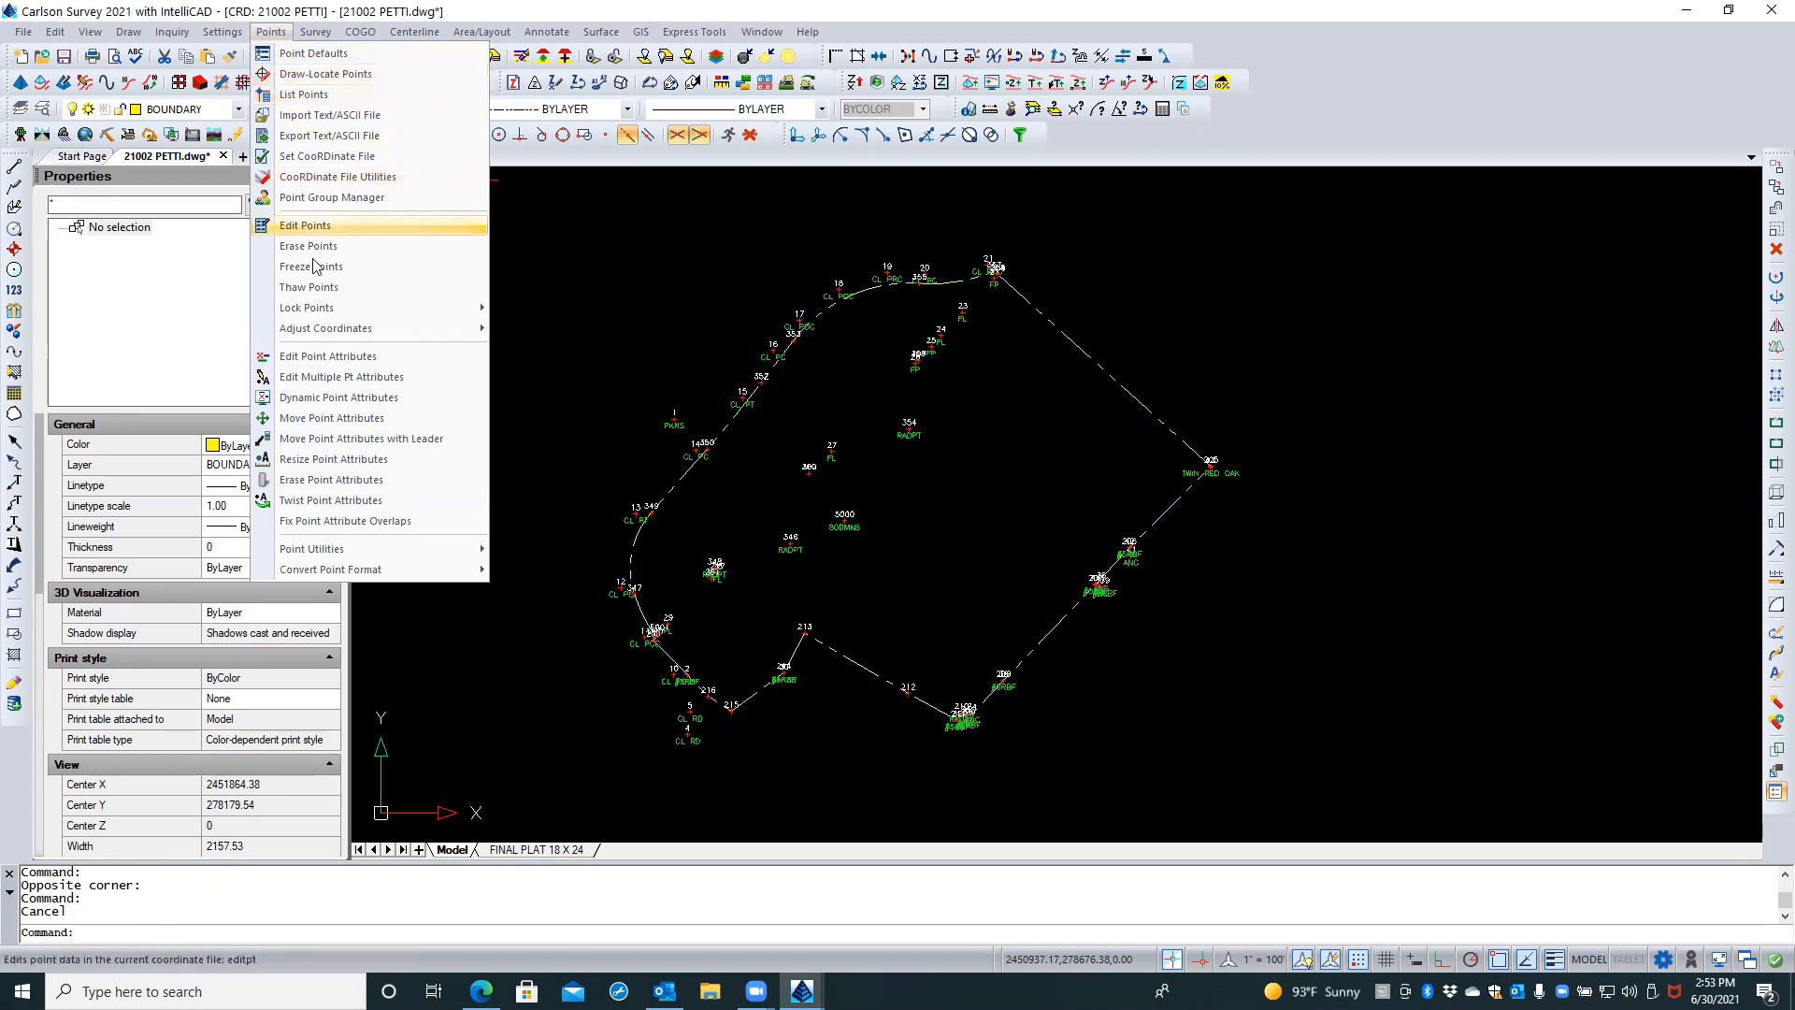
left_click(344, 94)
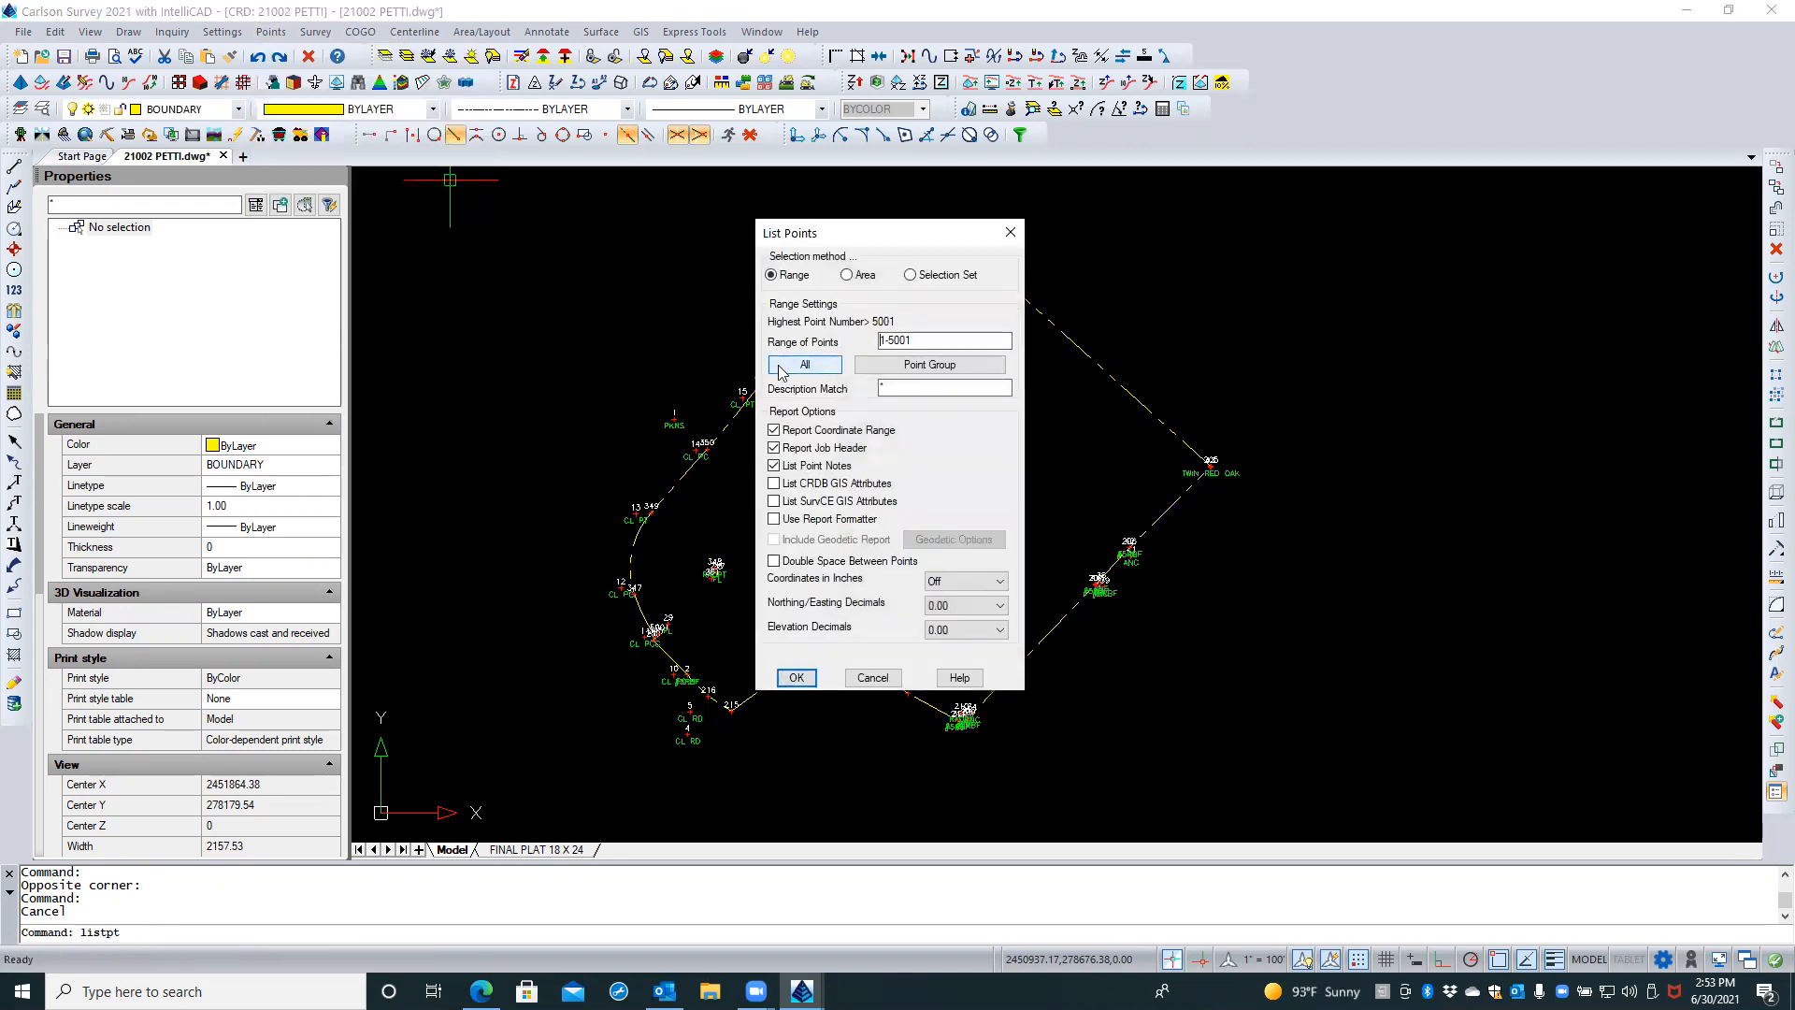
left_click(946, 364)
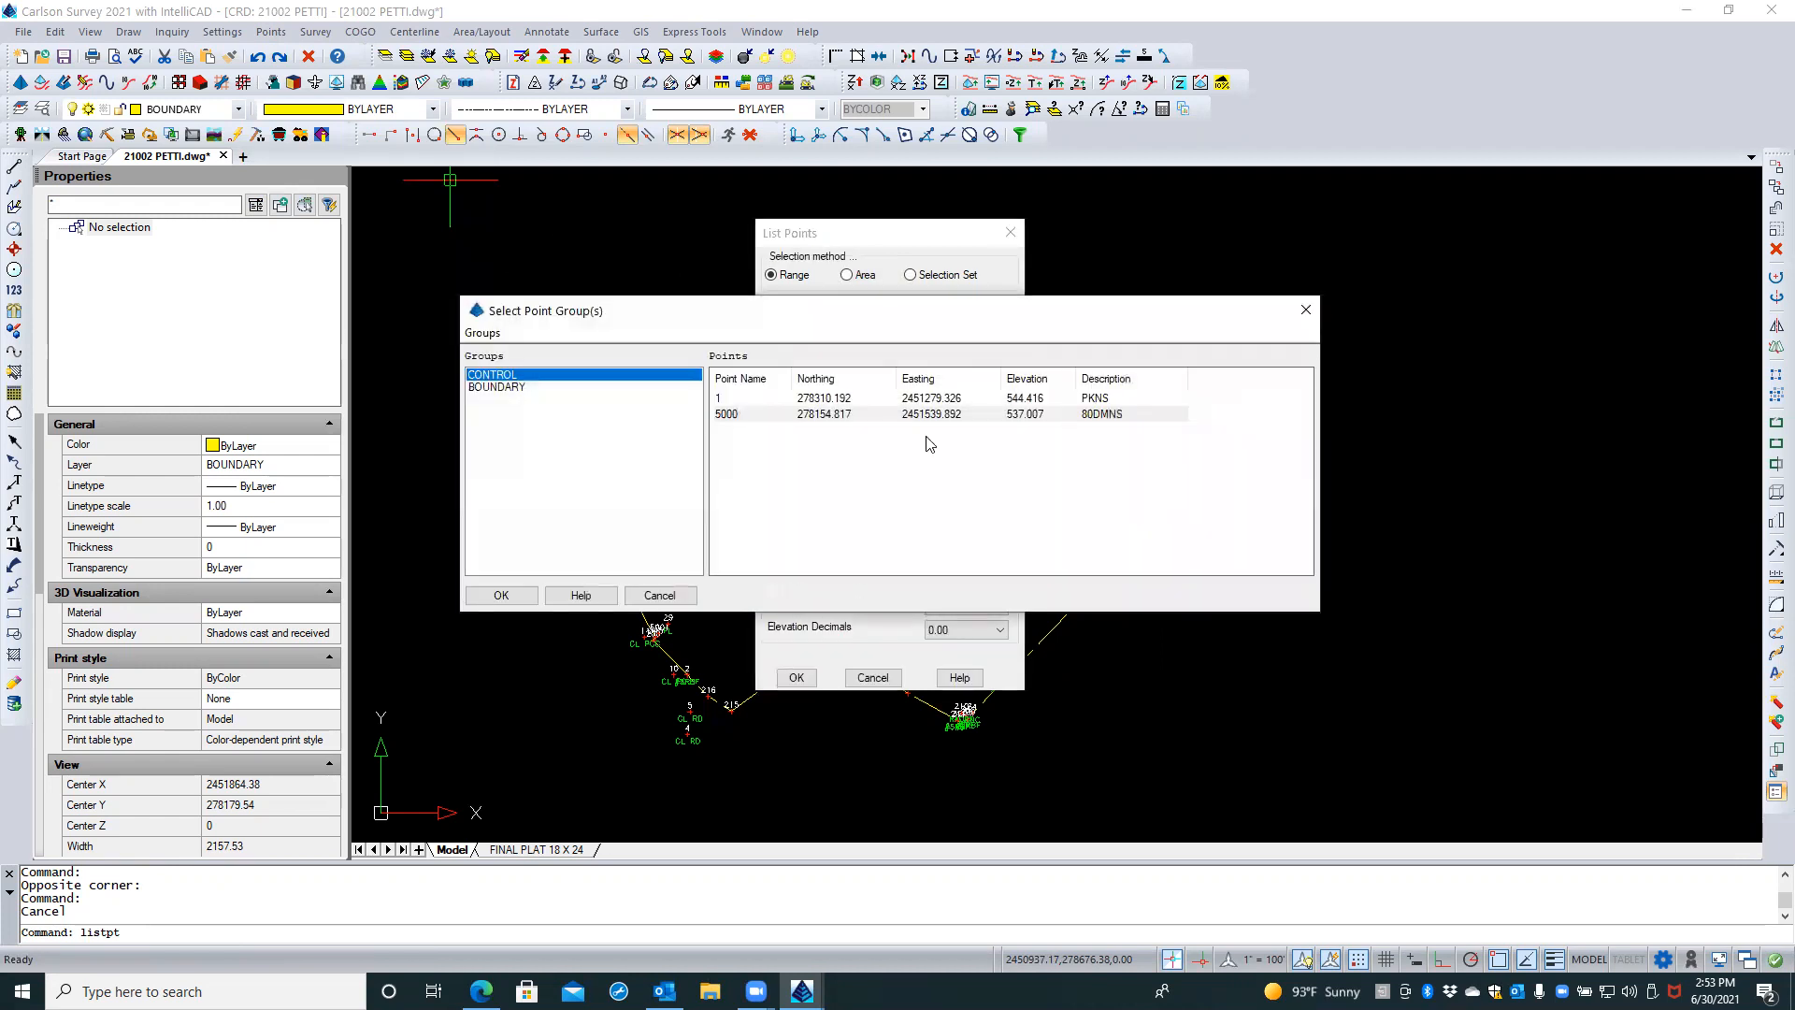
left_click(514, 387)
left_click(539, 595)
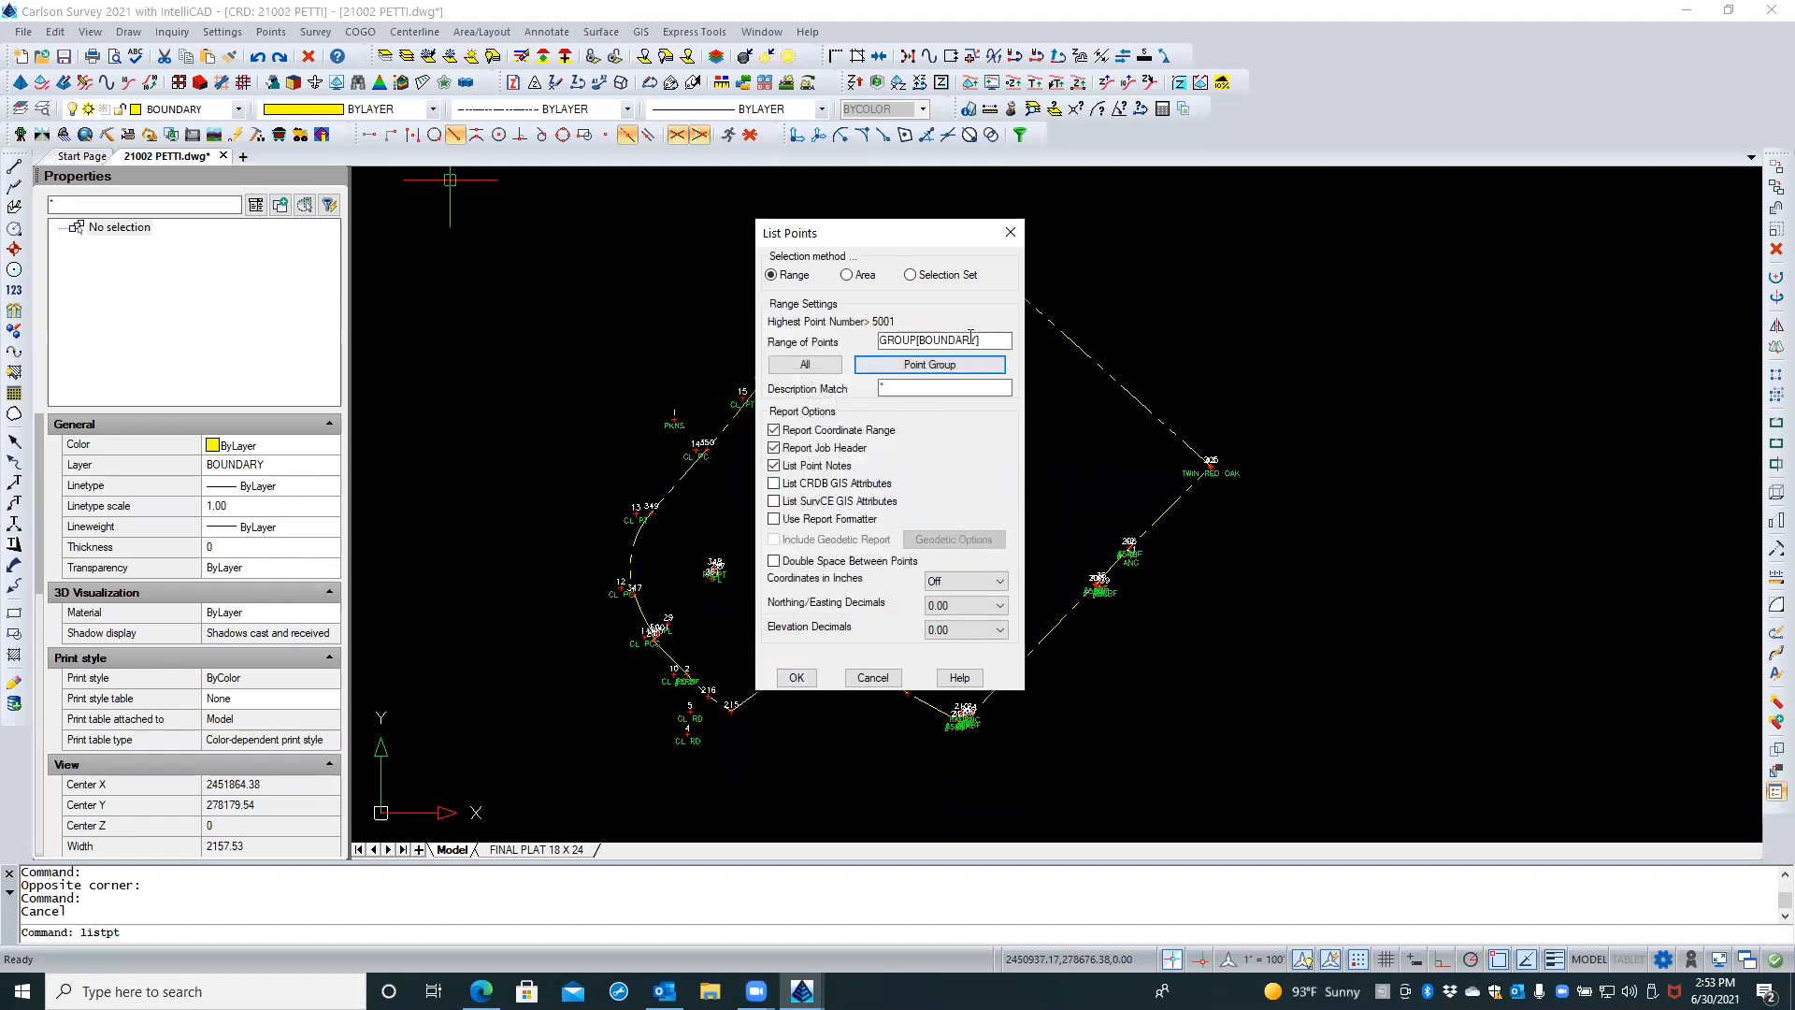
left_click(792, 684)
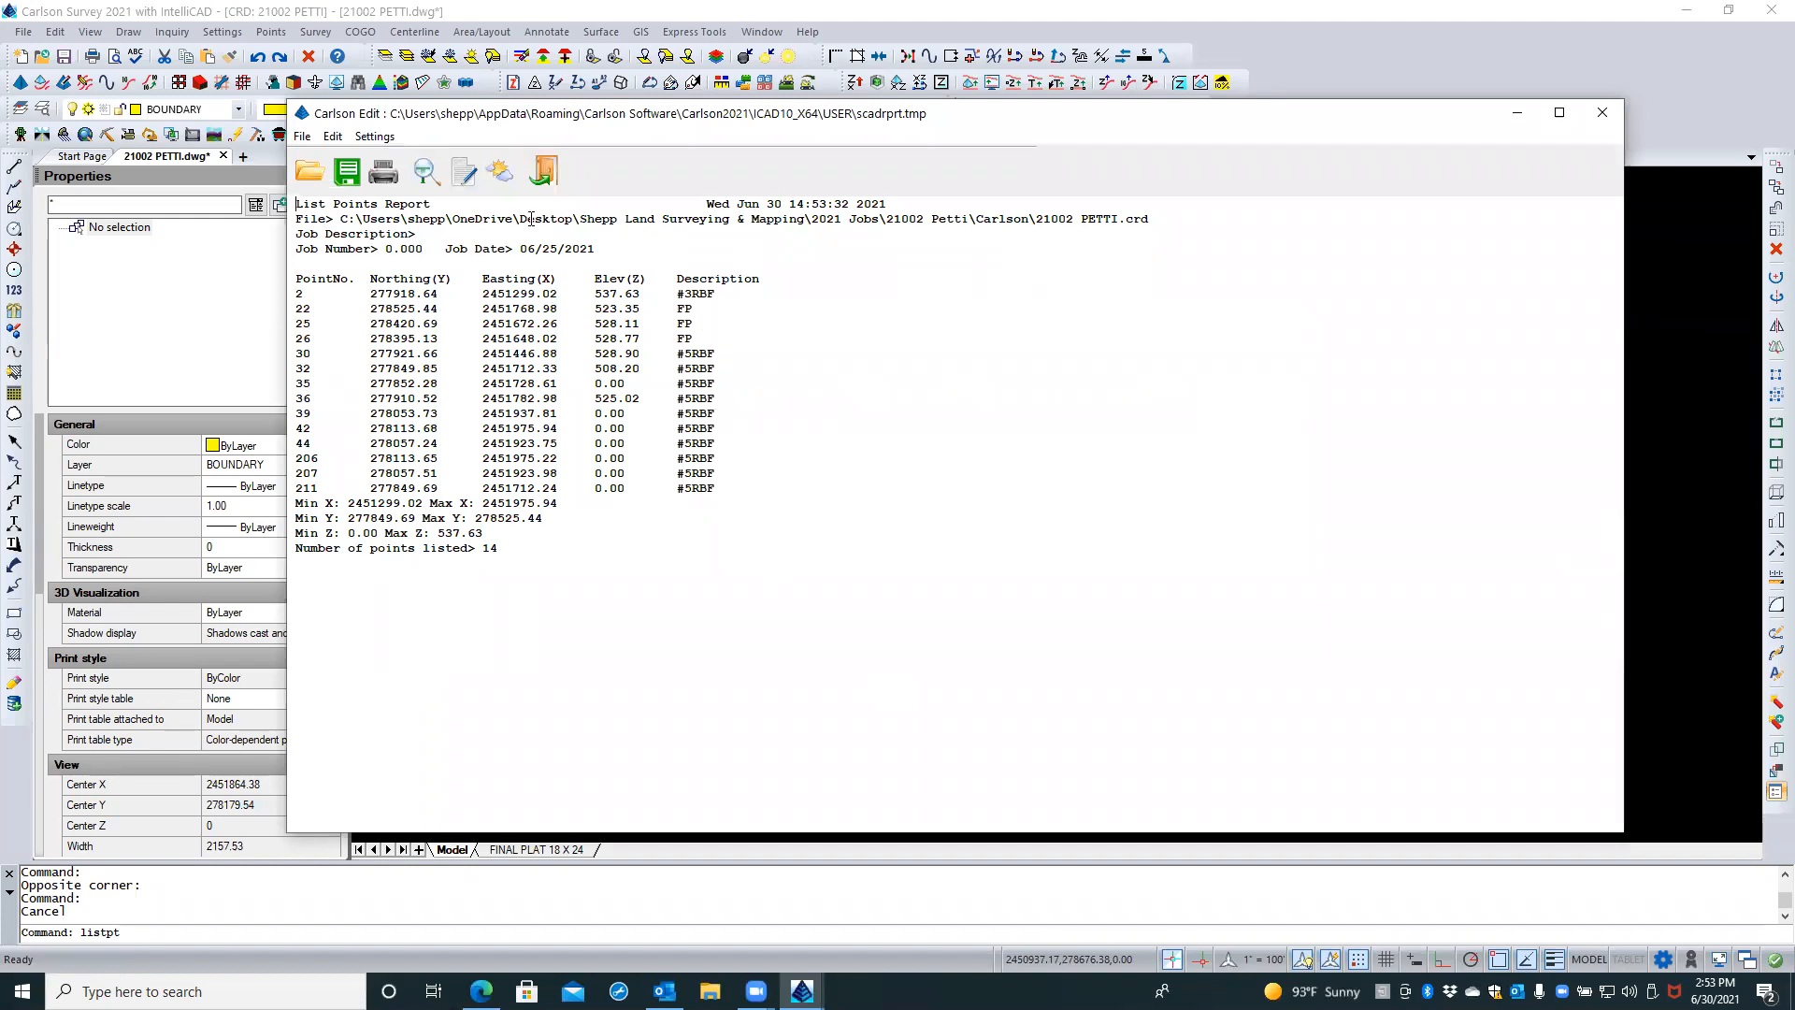
Close the points report and set the Draw-Locate Points symbol to SPT4_W from the Points+Wipeout category
left_click(540, 173)
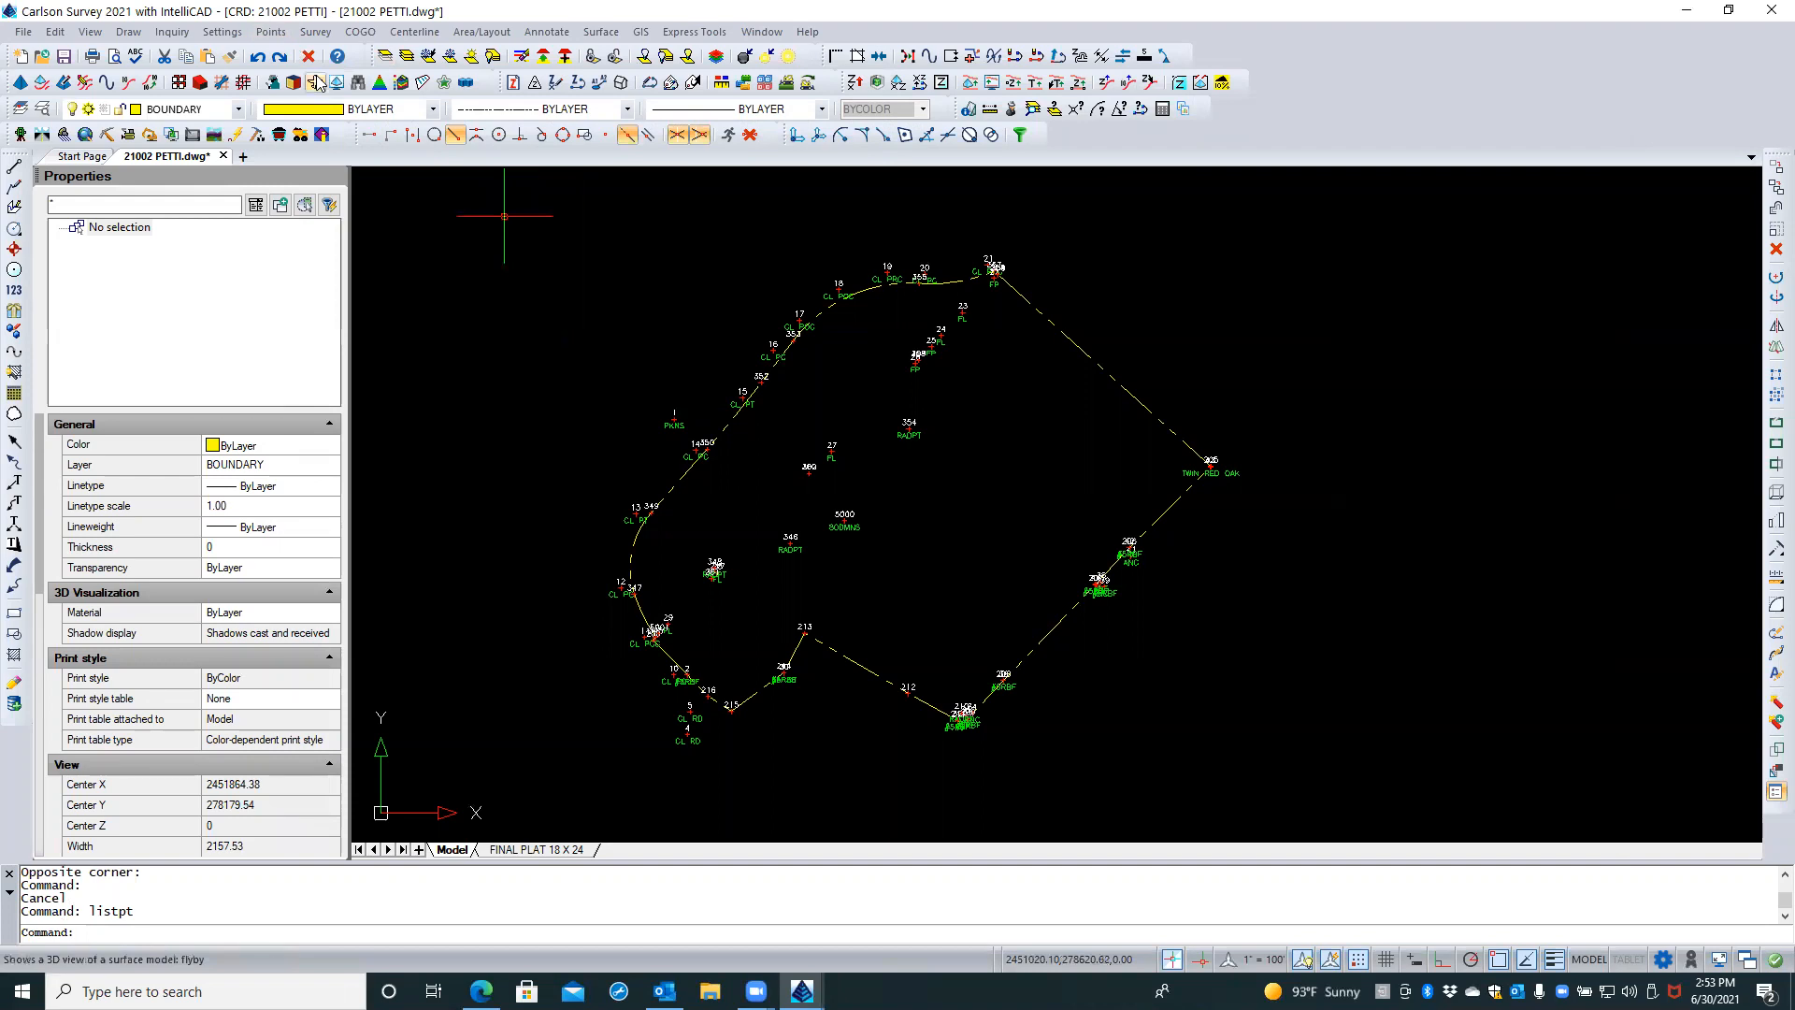
left_click(276, 34)
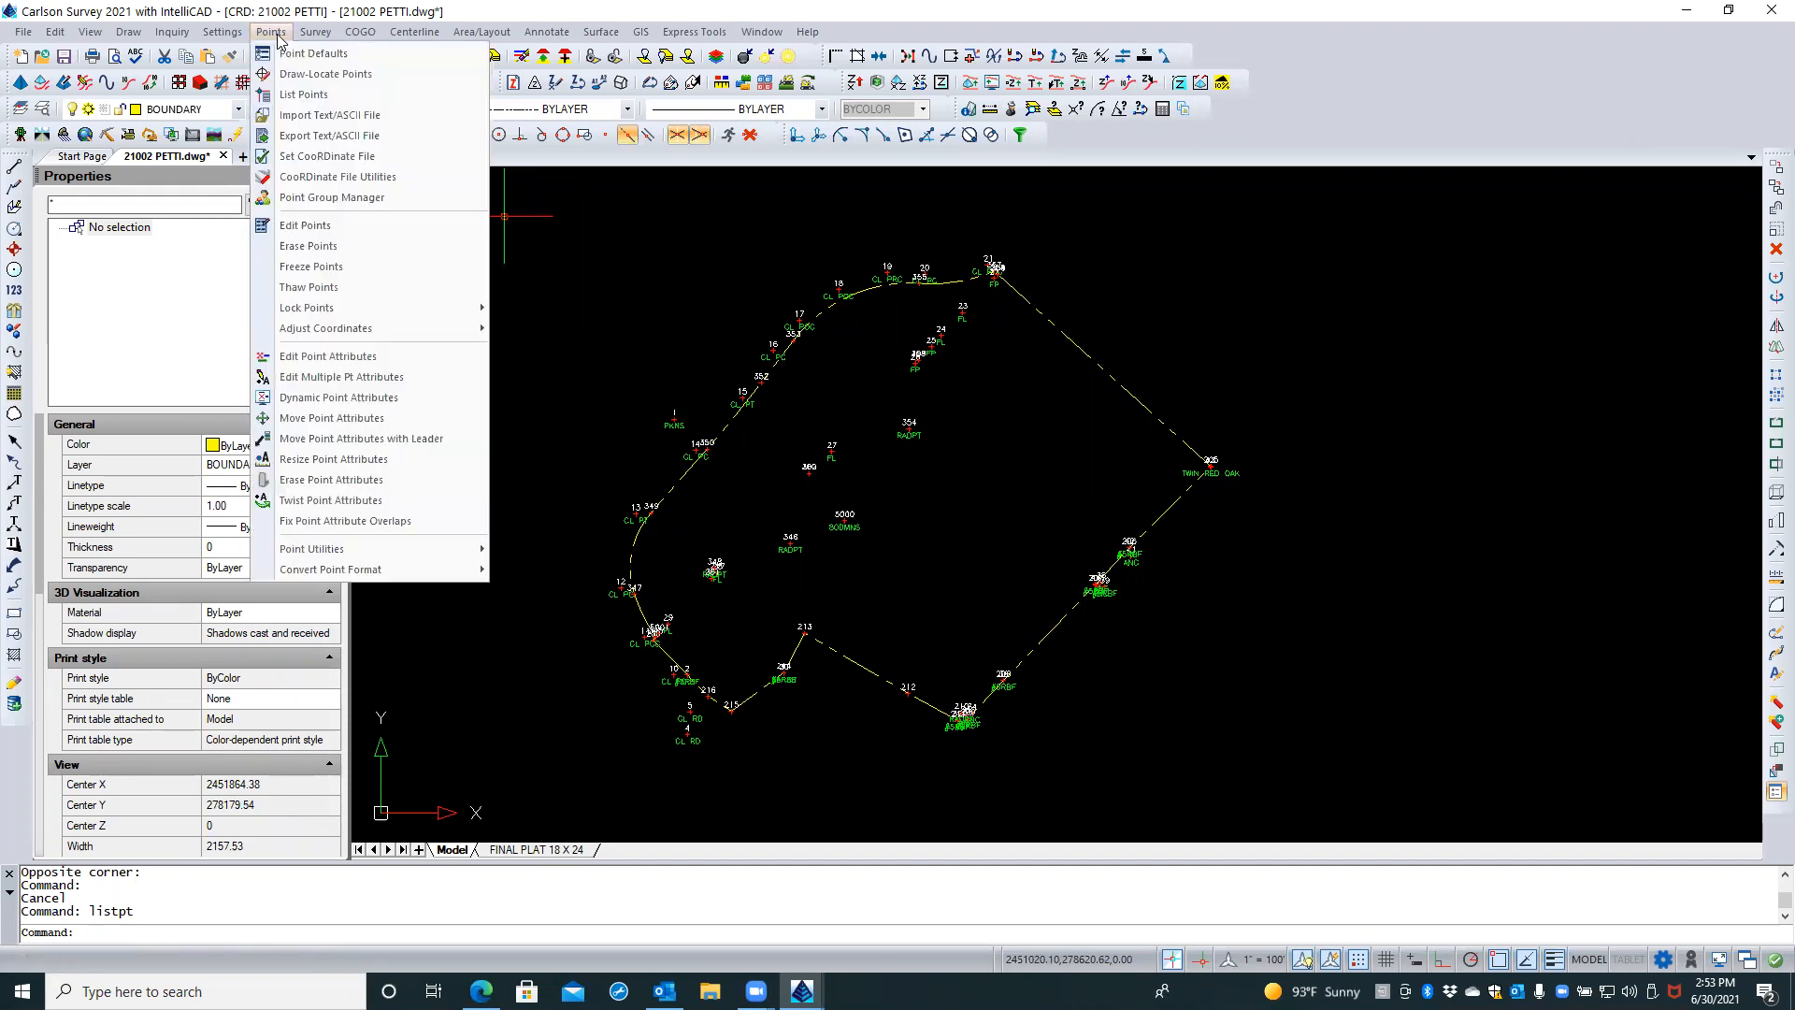
left_click(315, 76)
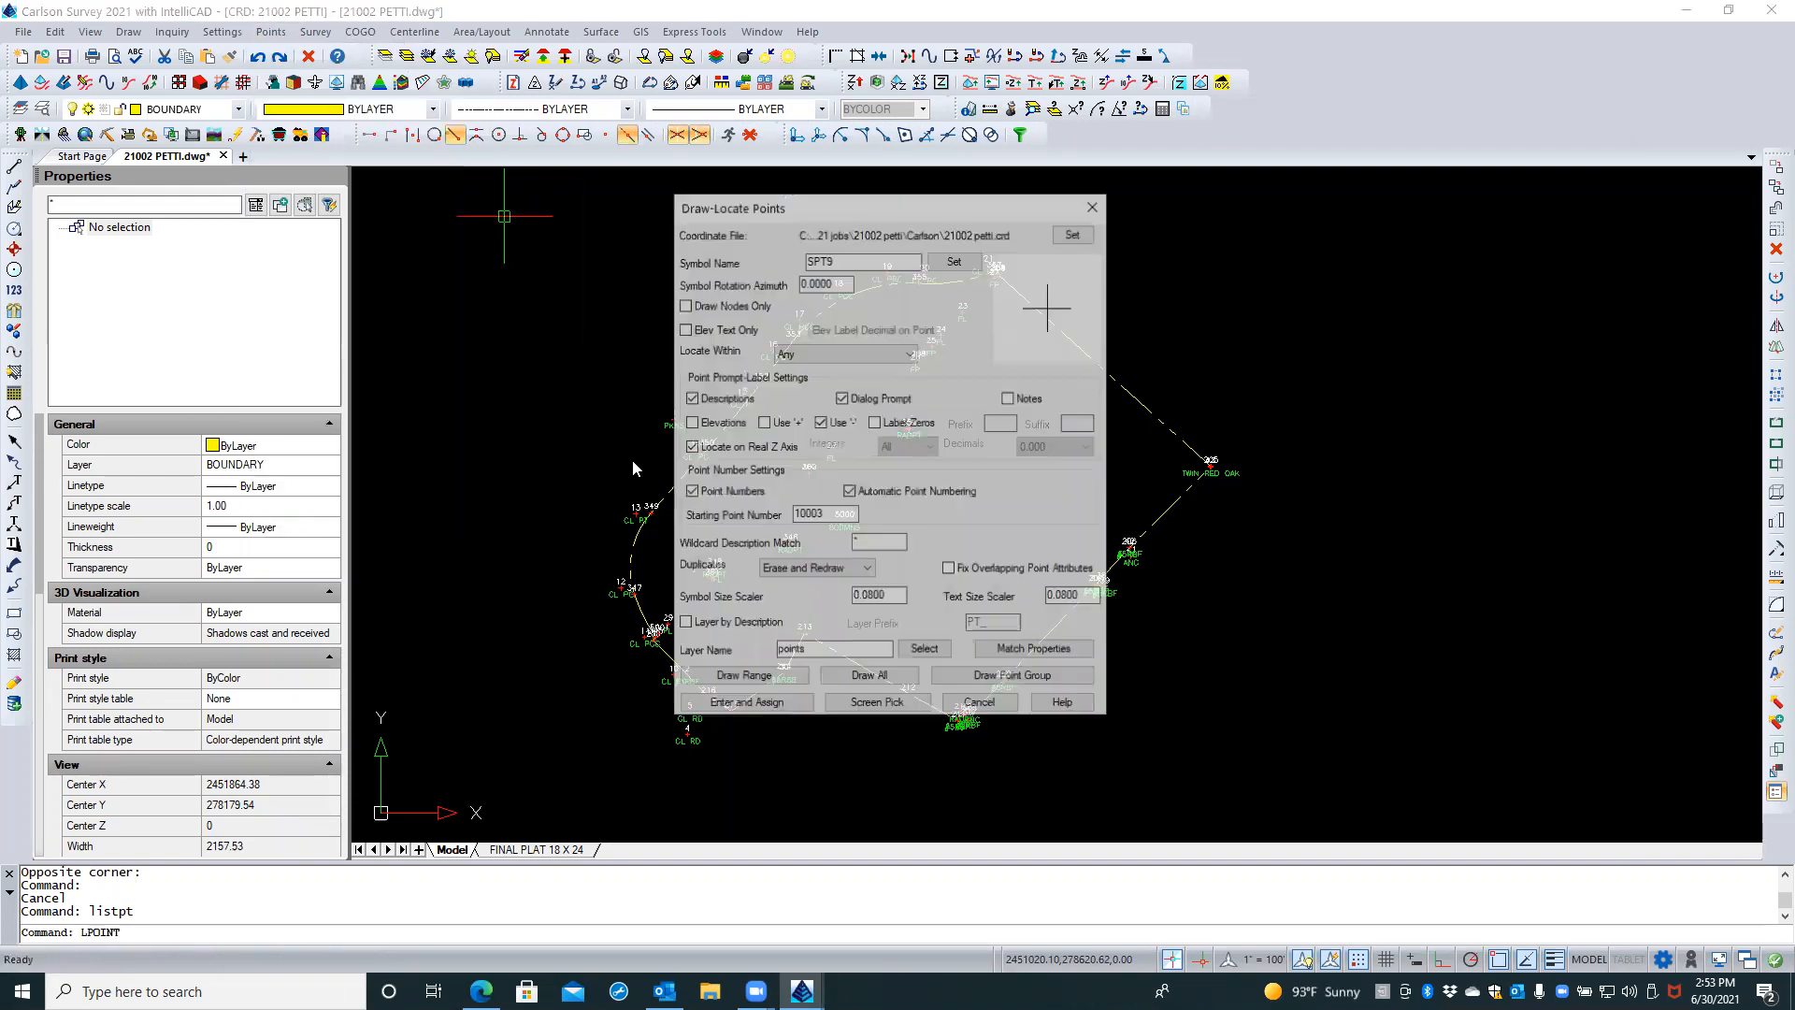
left_click(976, 260)
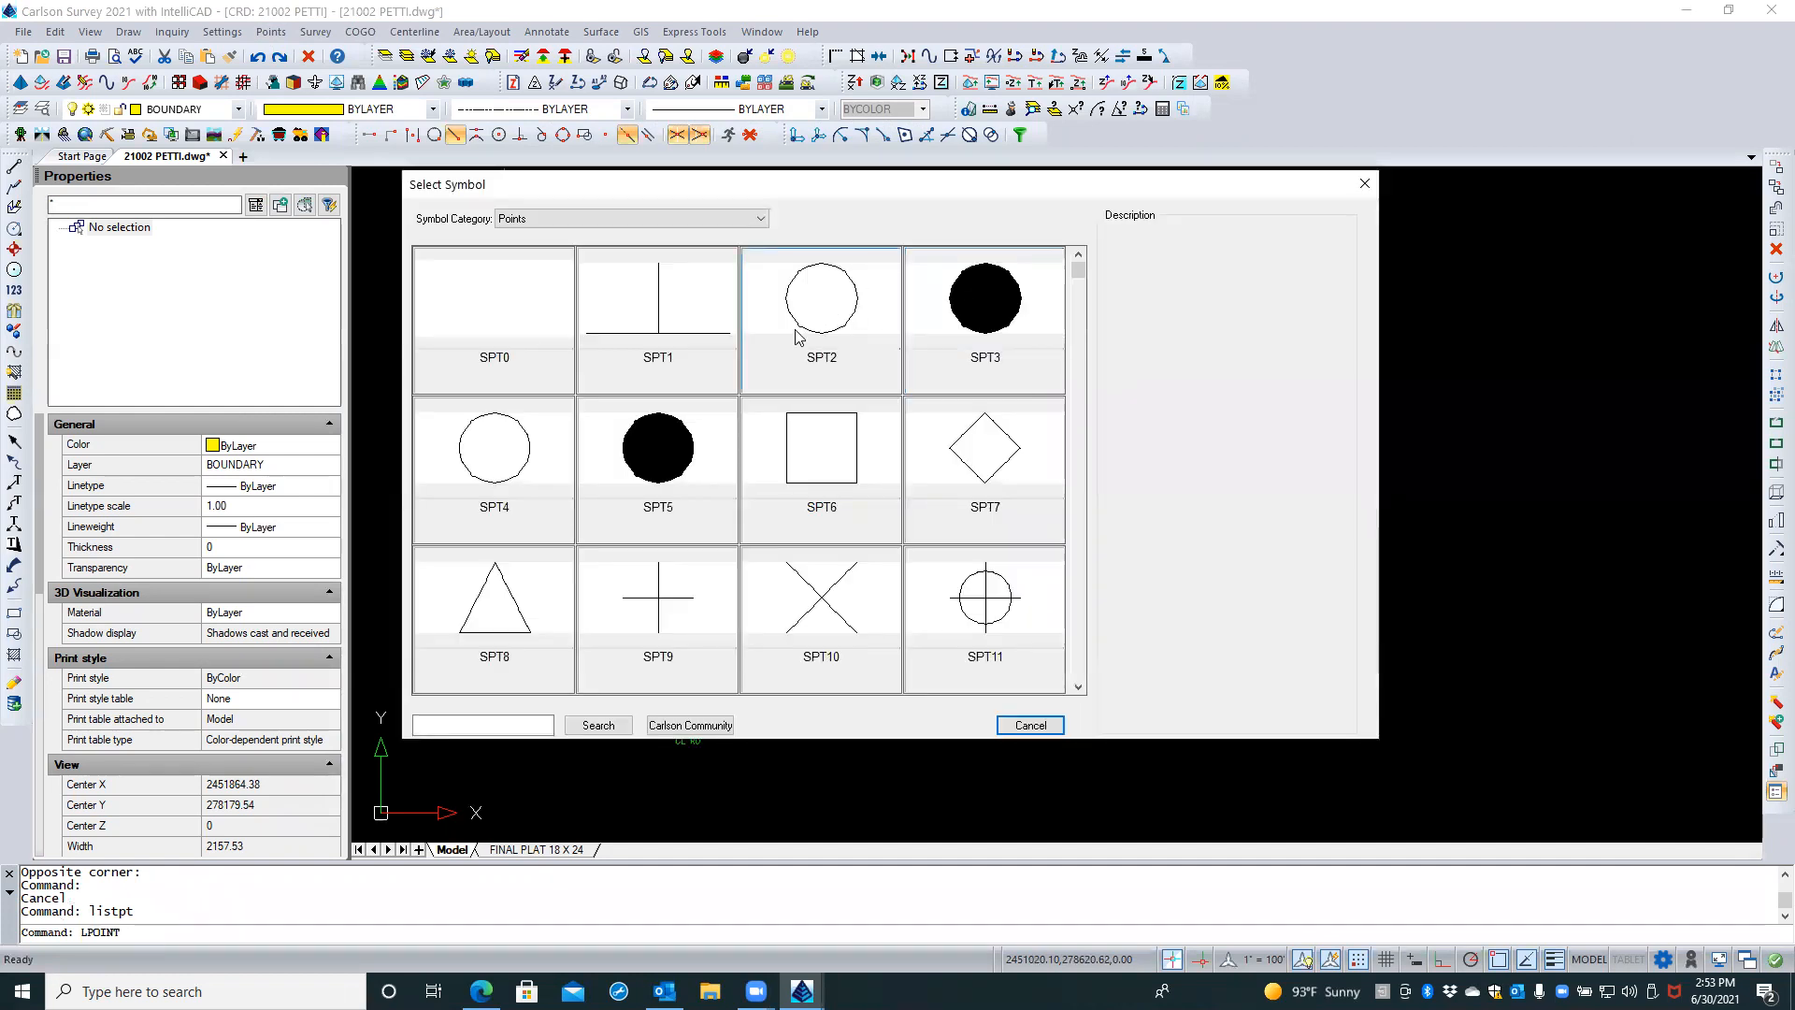
left_click(492, 455)
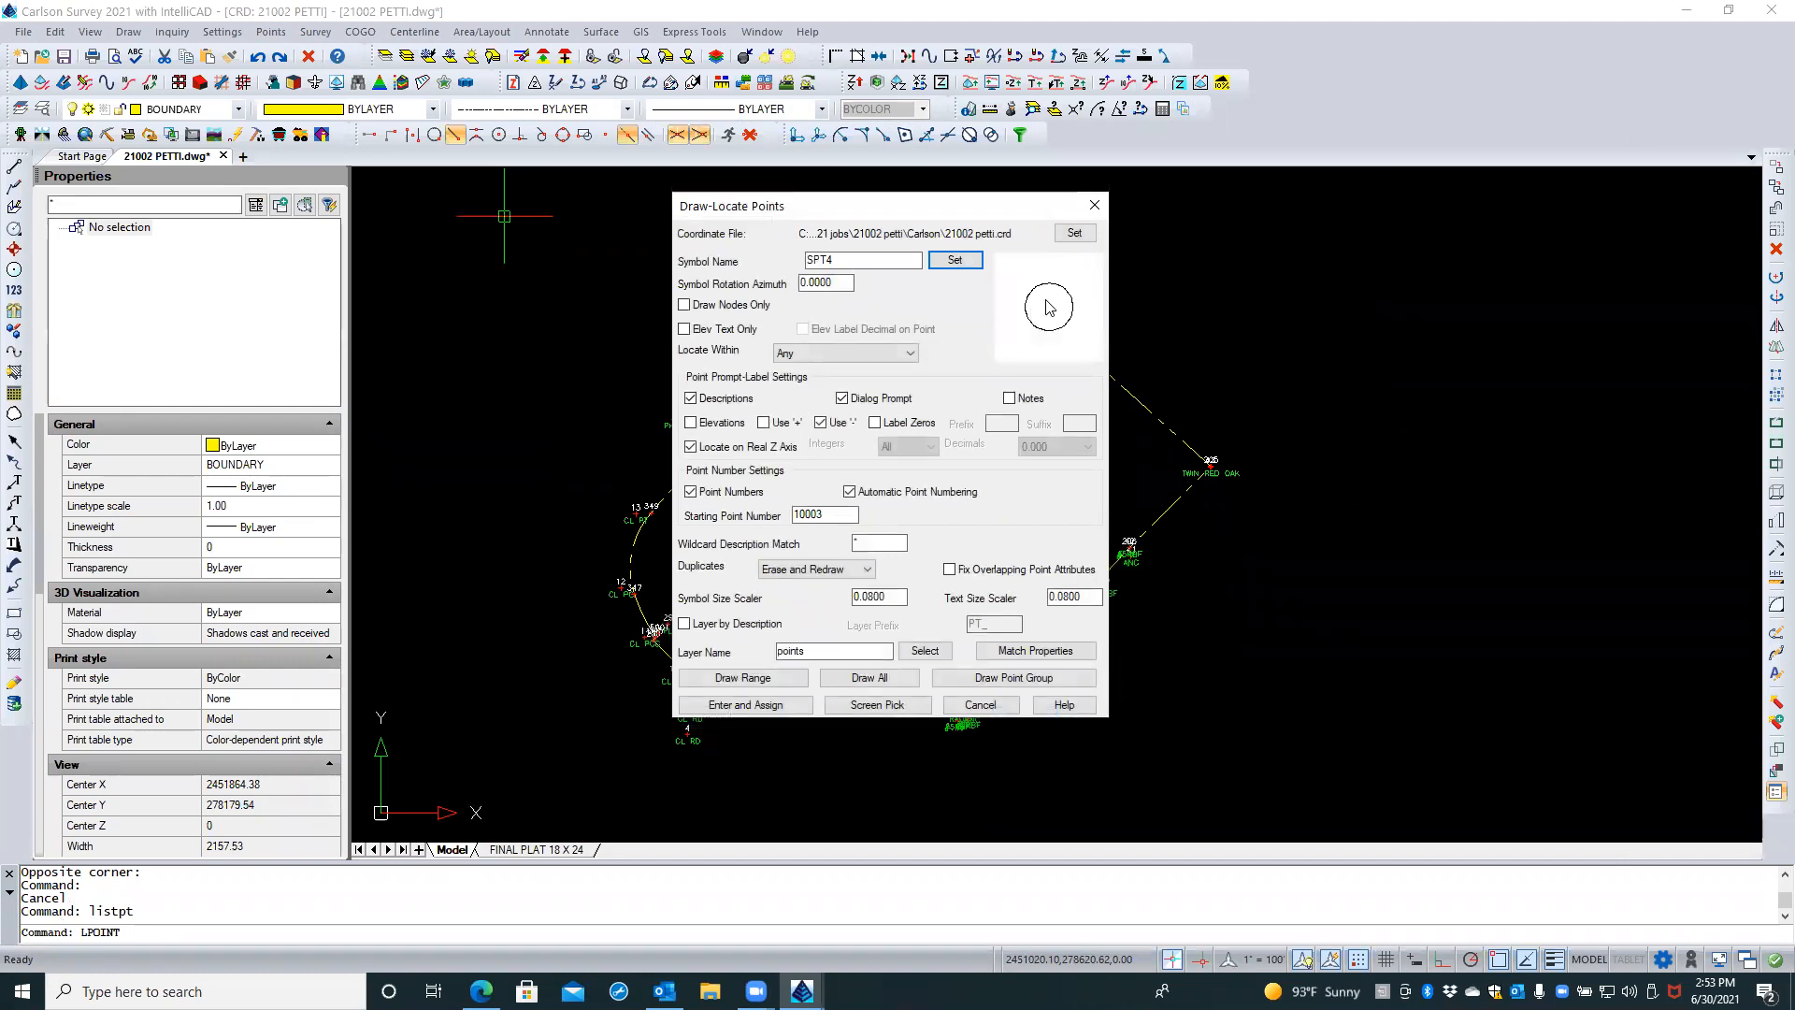
left_click(957, 258)
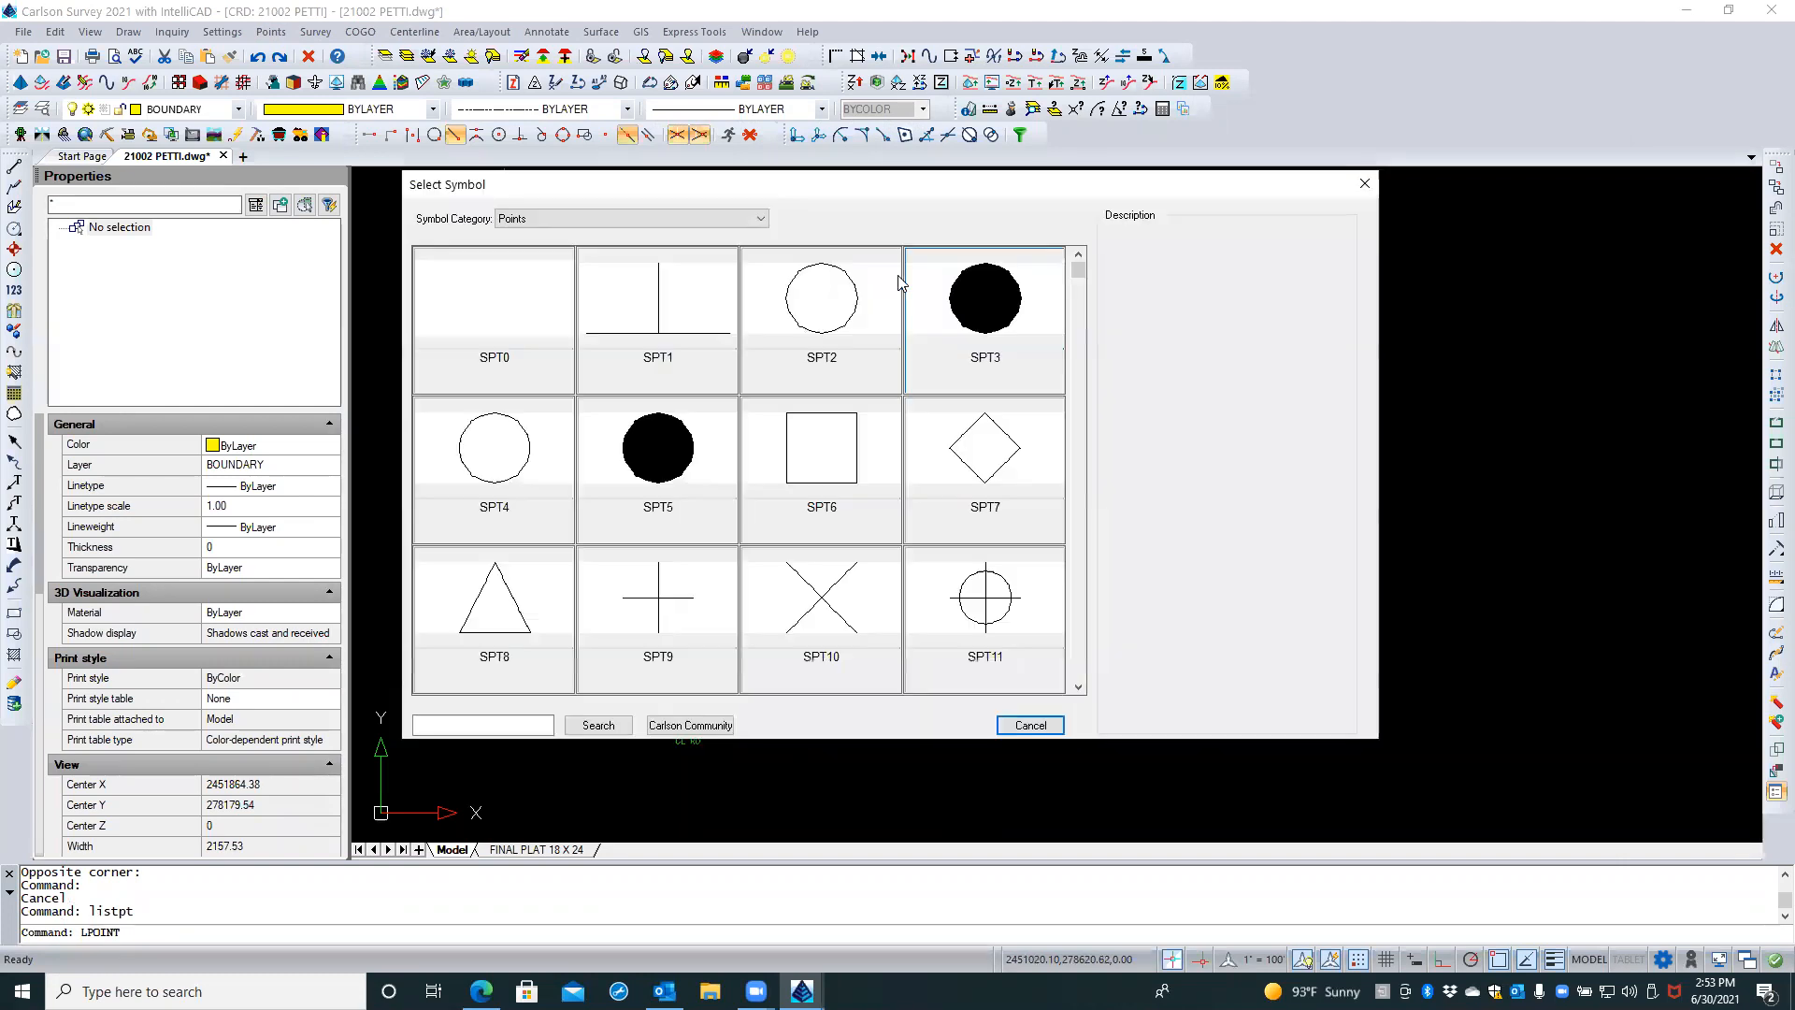
left_click(580, 224)
left_click(574, 247)
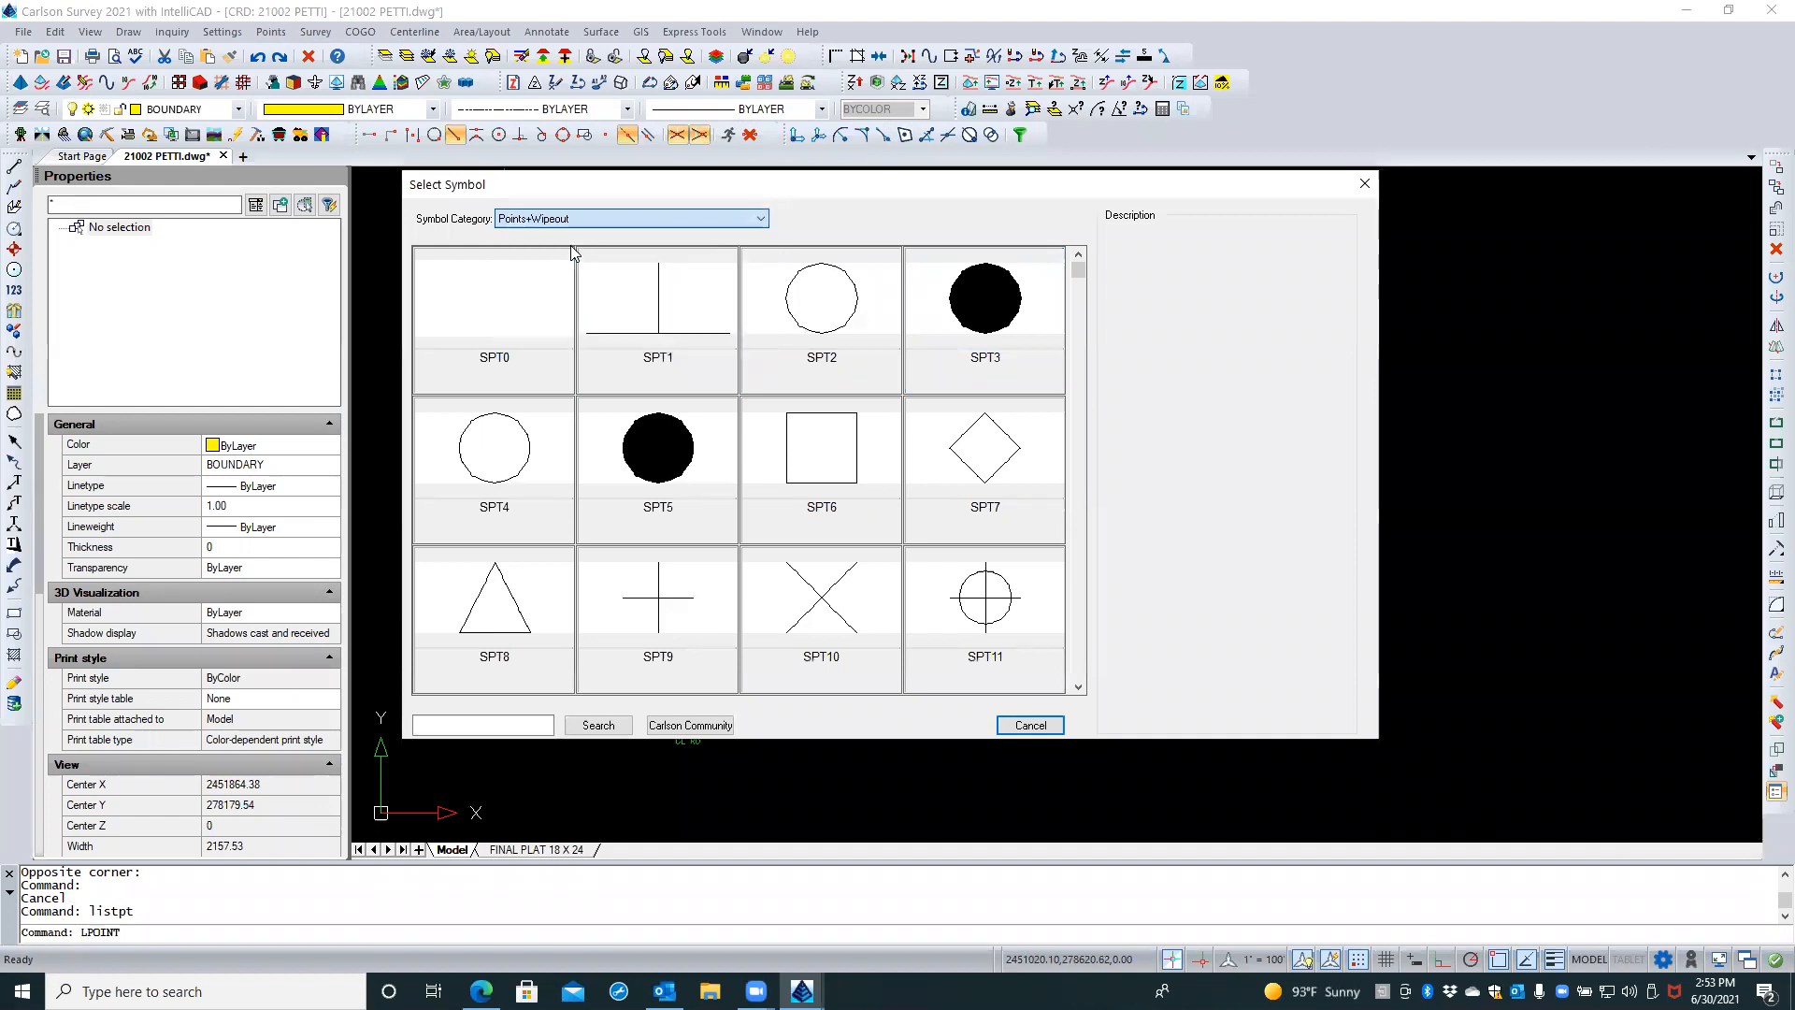
double_click(500, 335)
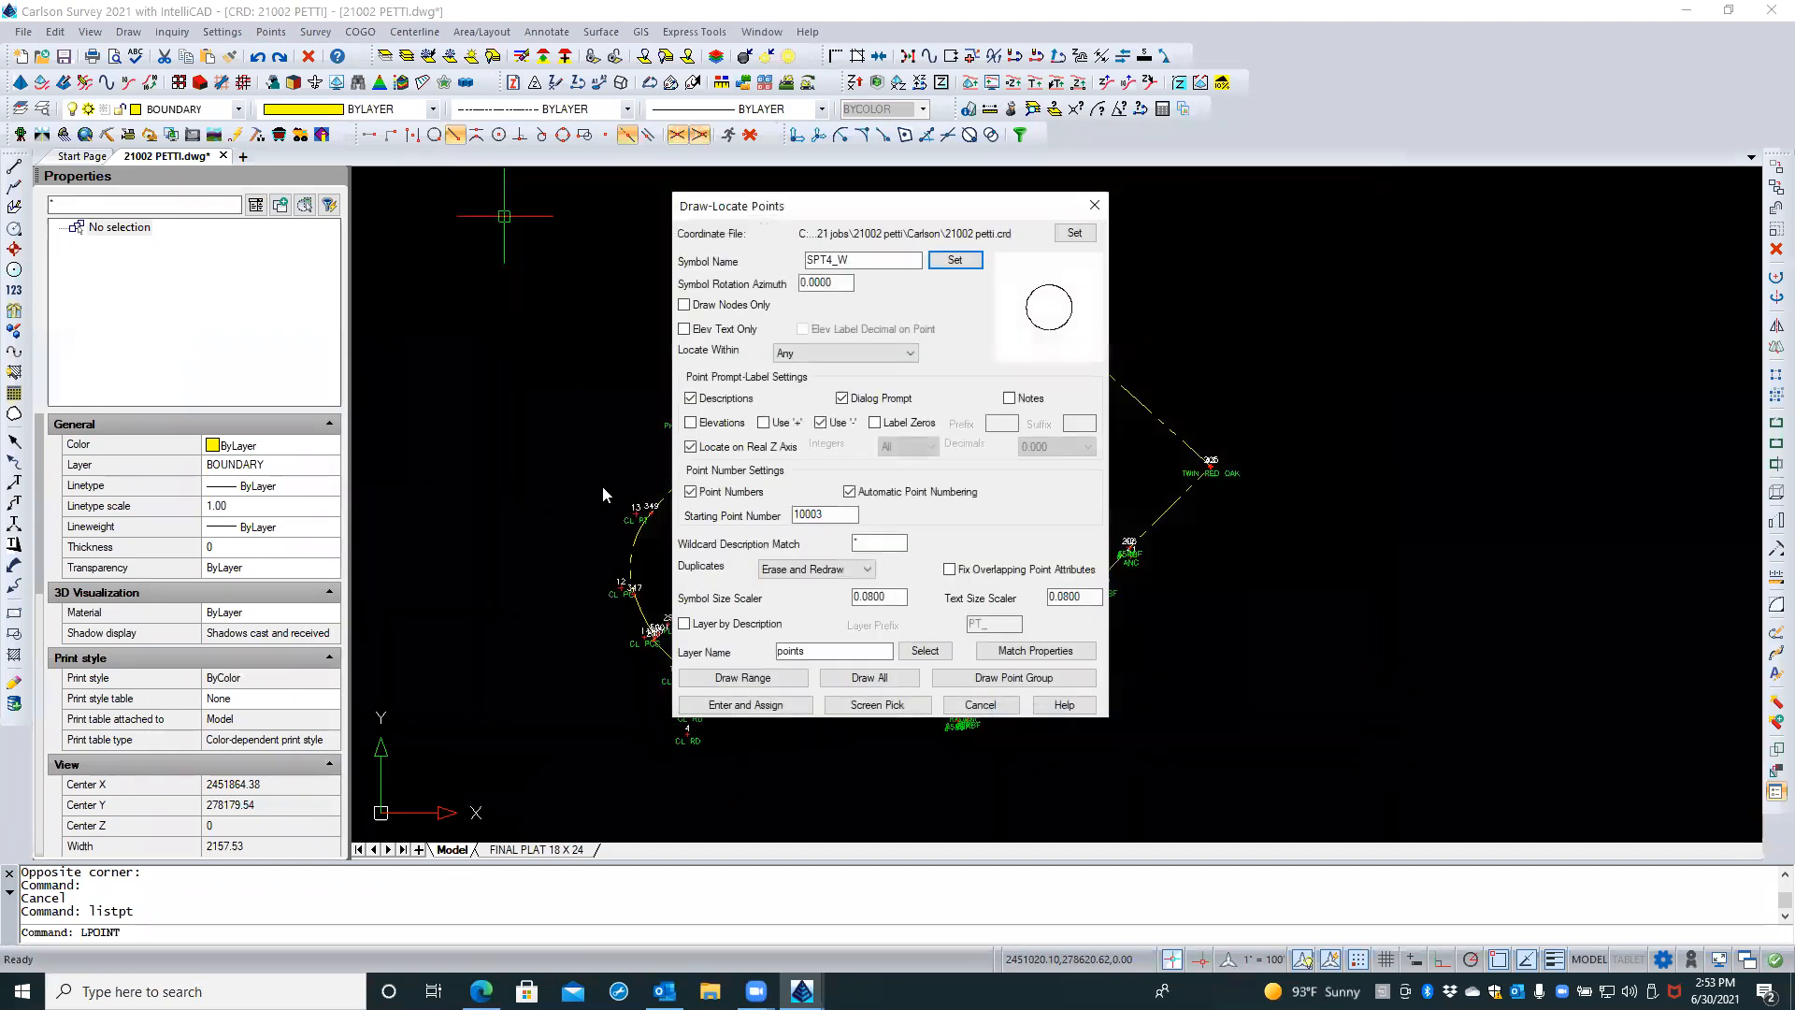
Set the point layer name to BOPUNDARY and draw the BOUNDARY point group
left_click_drag(810, 651, 708, 651)
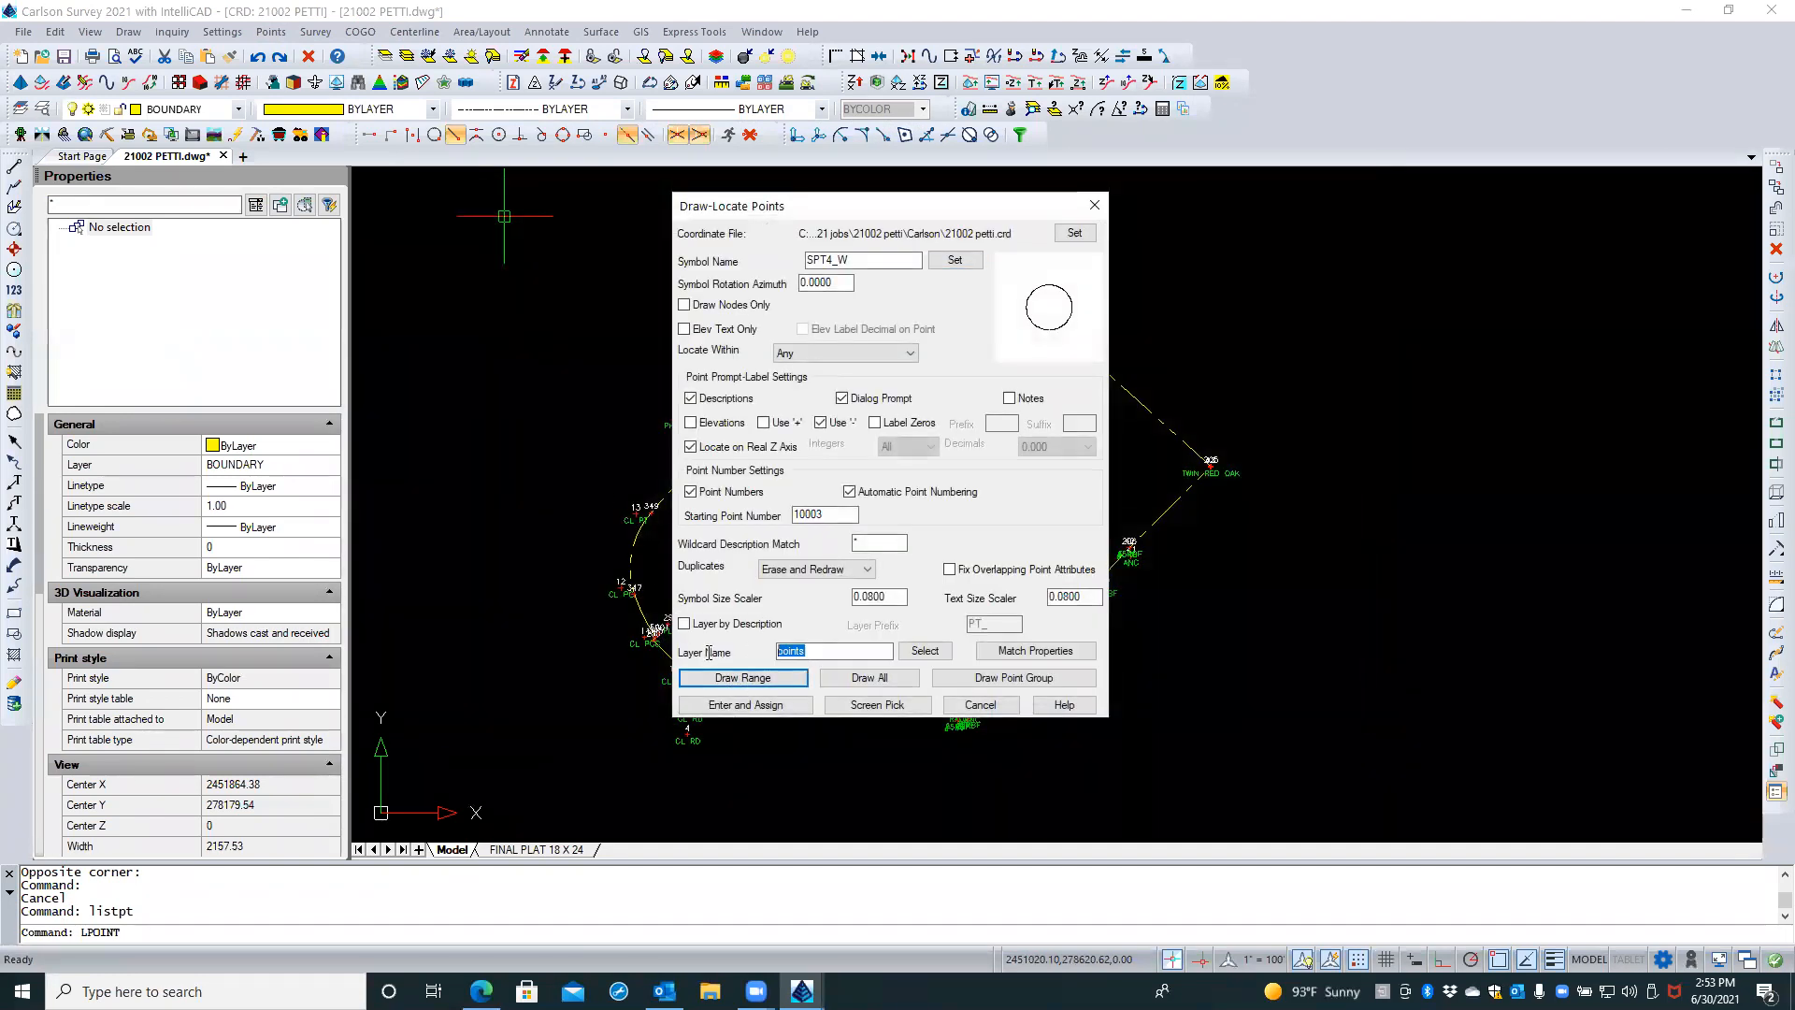
type("BOPUNDARY")
left_click(1010, 681)
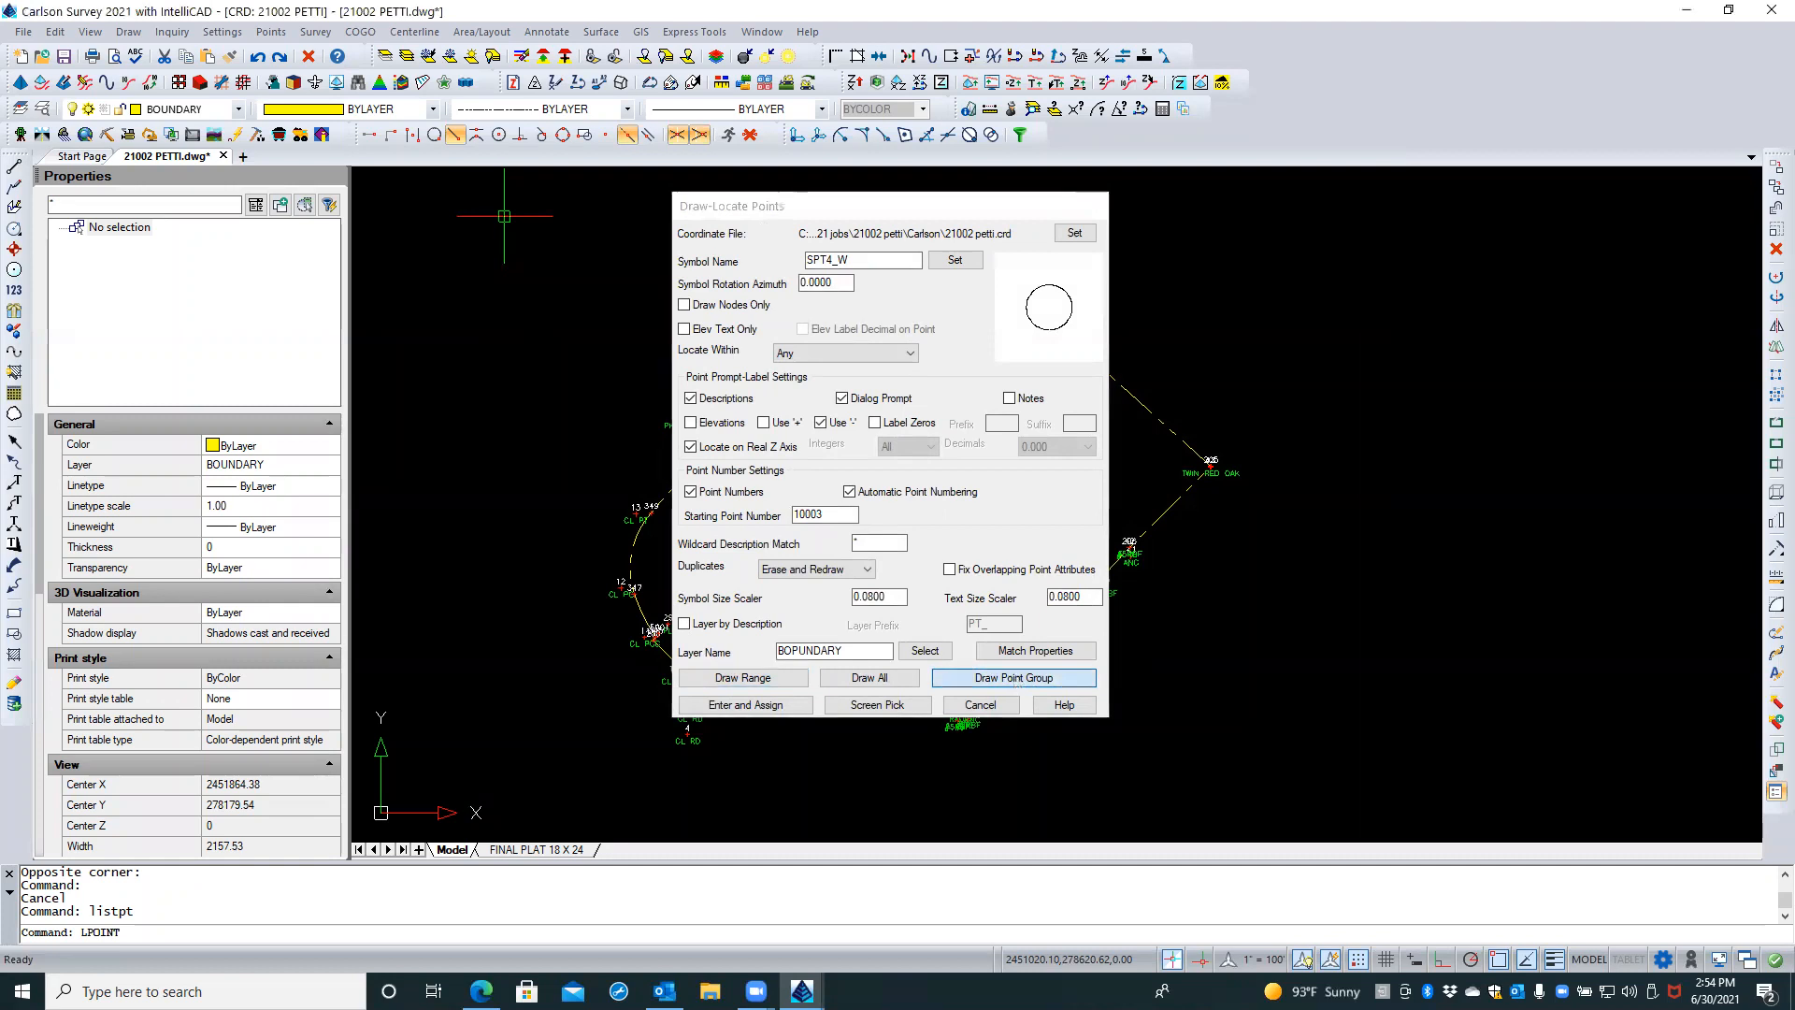
left_click(501, 417)
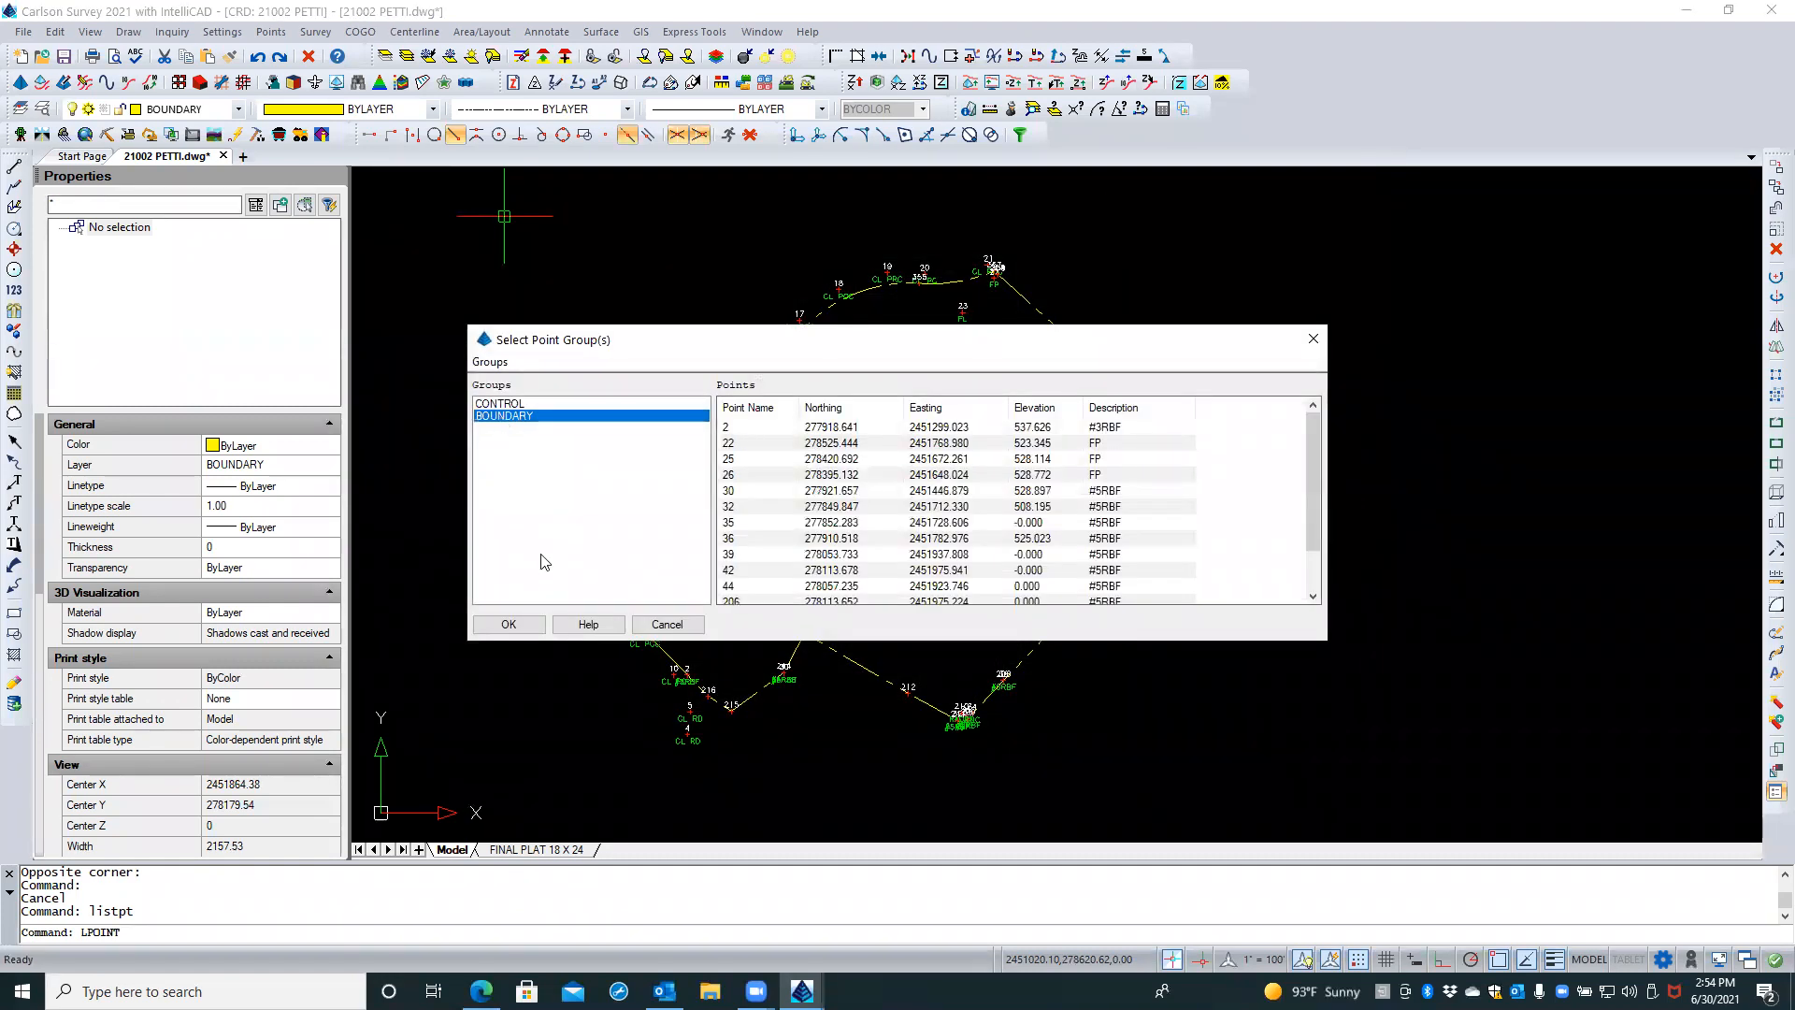
left_click(504, 625)
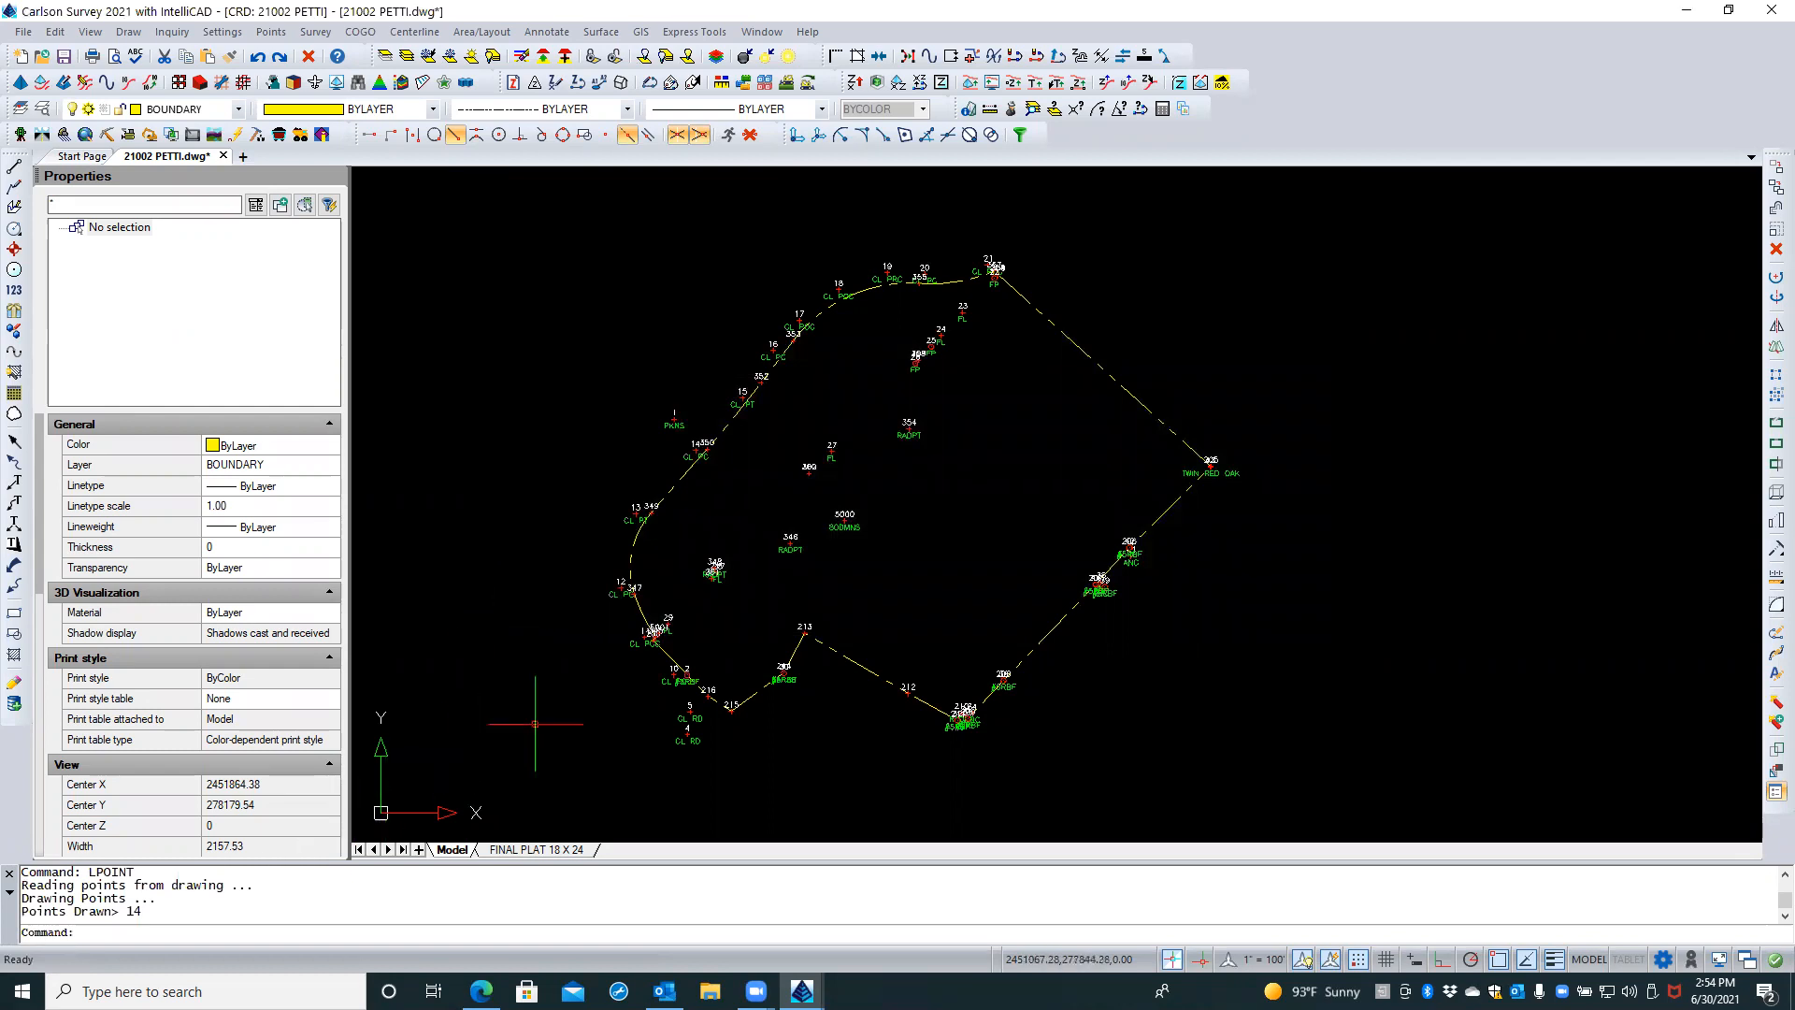
Examine the redrawn point symbols along the boundary, ending close up on the overlapping points 30 and 214
scroll(634, 604, "up", 3)
scroll(634, 604, "up", 6)
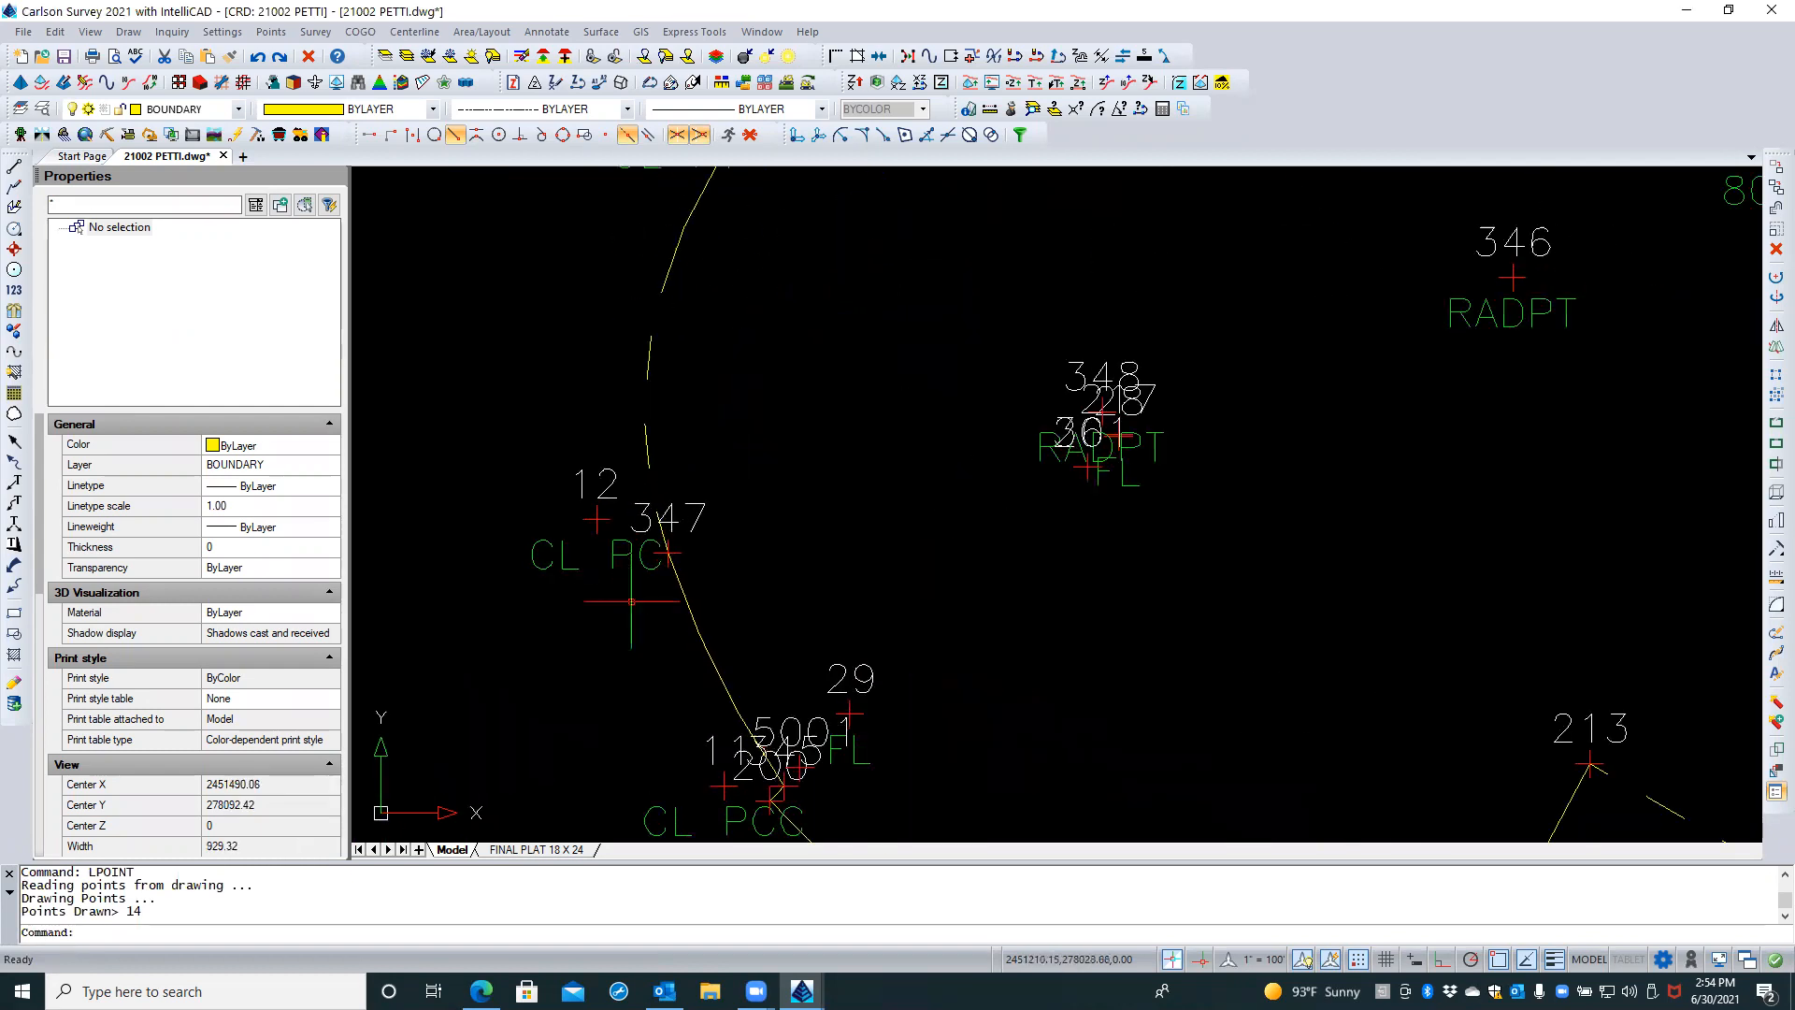
scroll(458, 591, "down", 3)
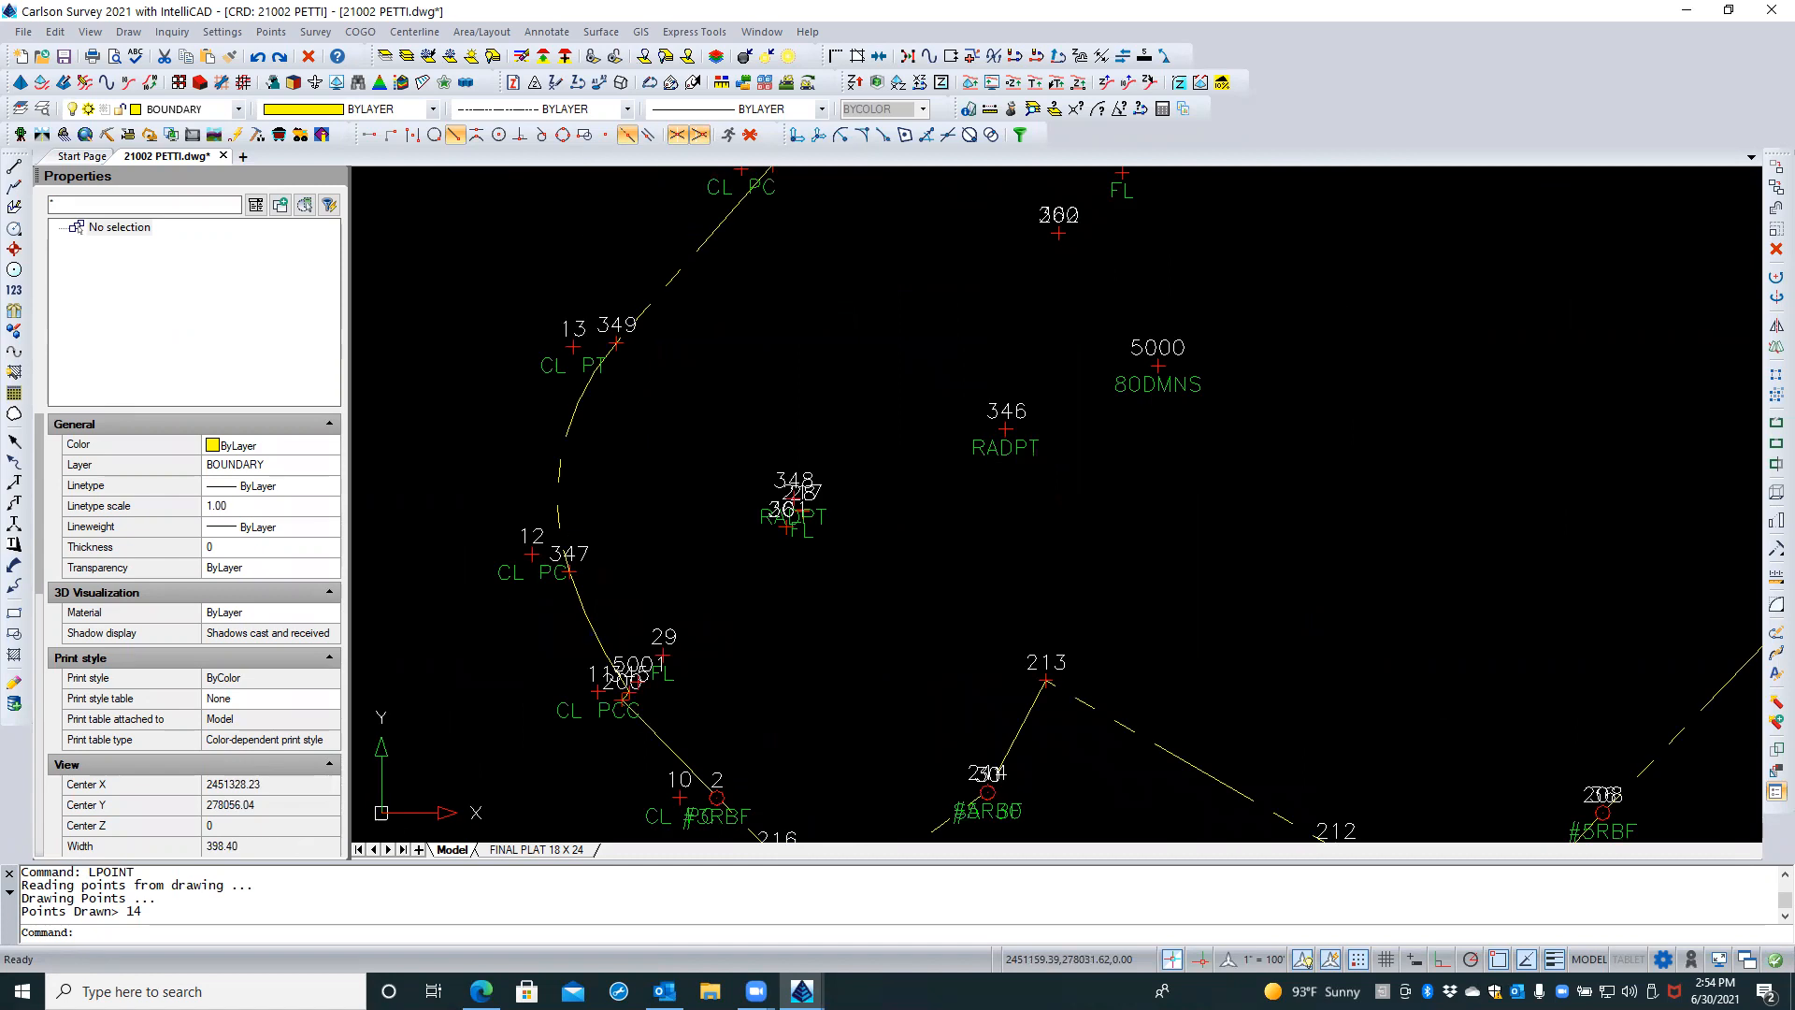
scroll(460, 591, "down", 3)
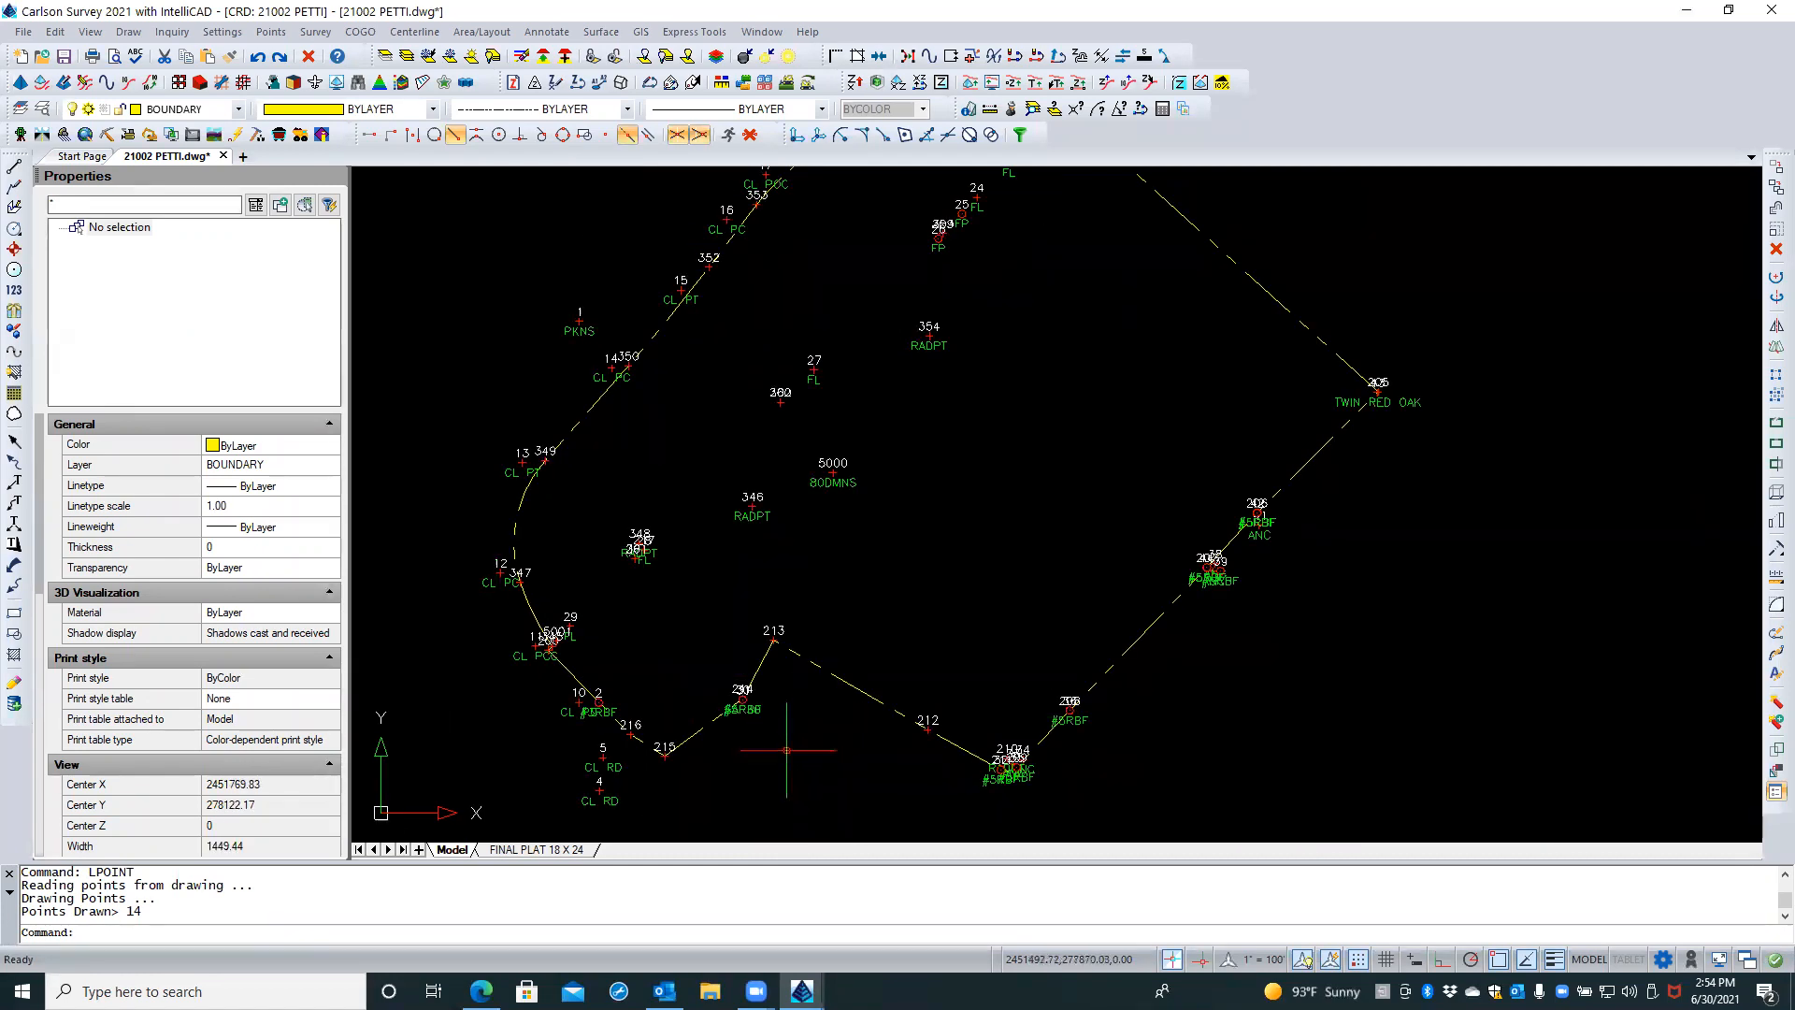
scroll(754, 724, "up", 2)
scroll(754, 723, "up", 4)
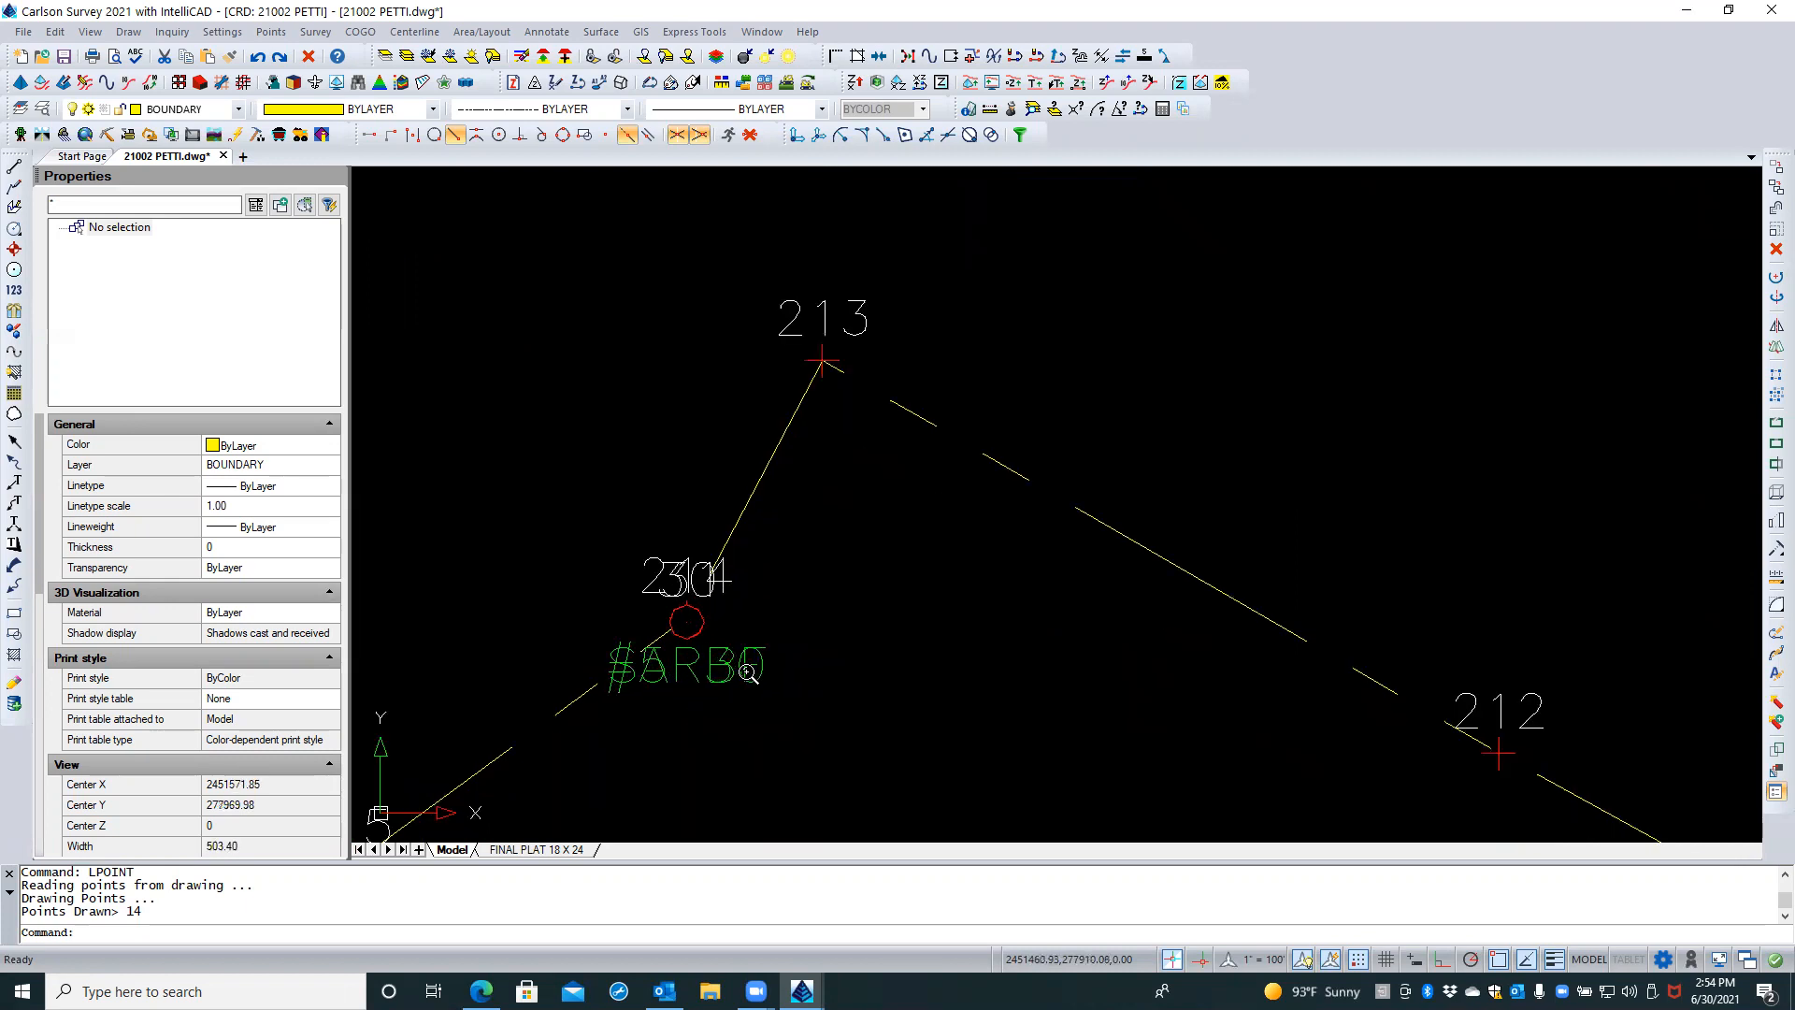
scroll(681, 634, "up", 1)
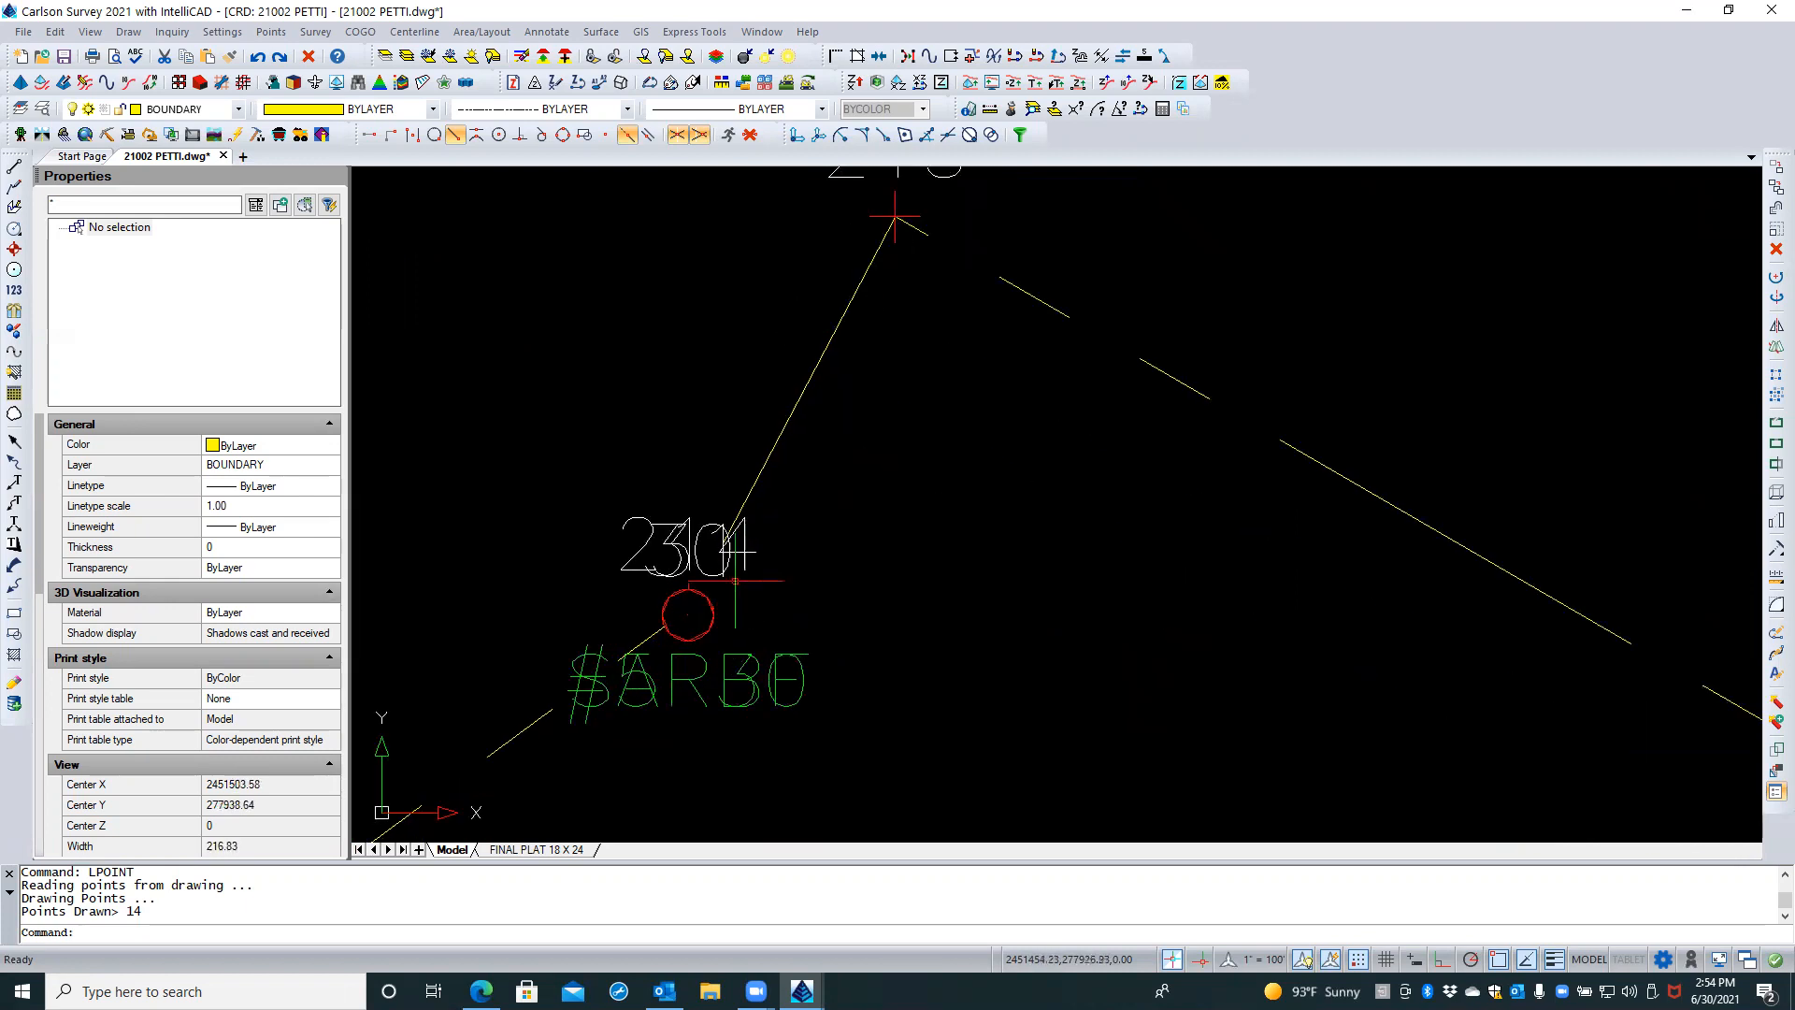
scroll(725, 584, "up", 2)
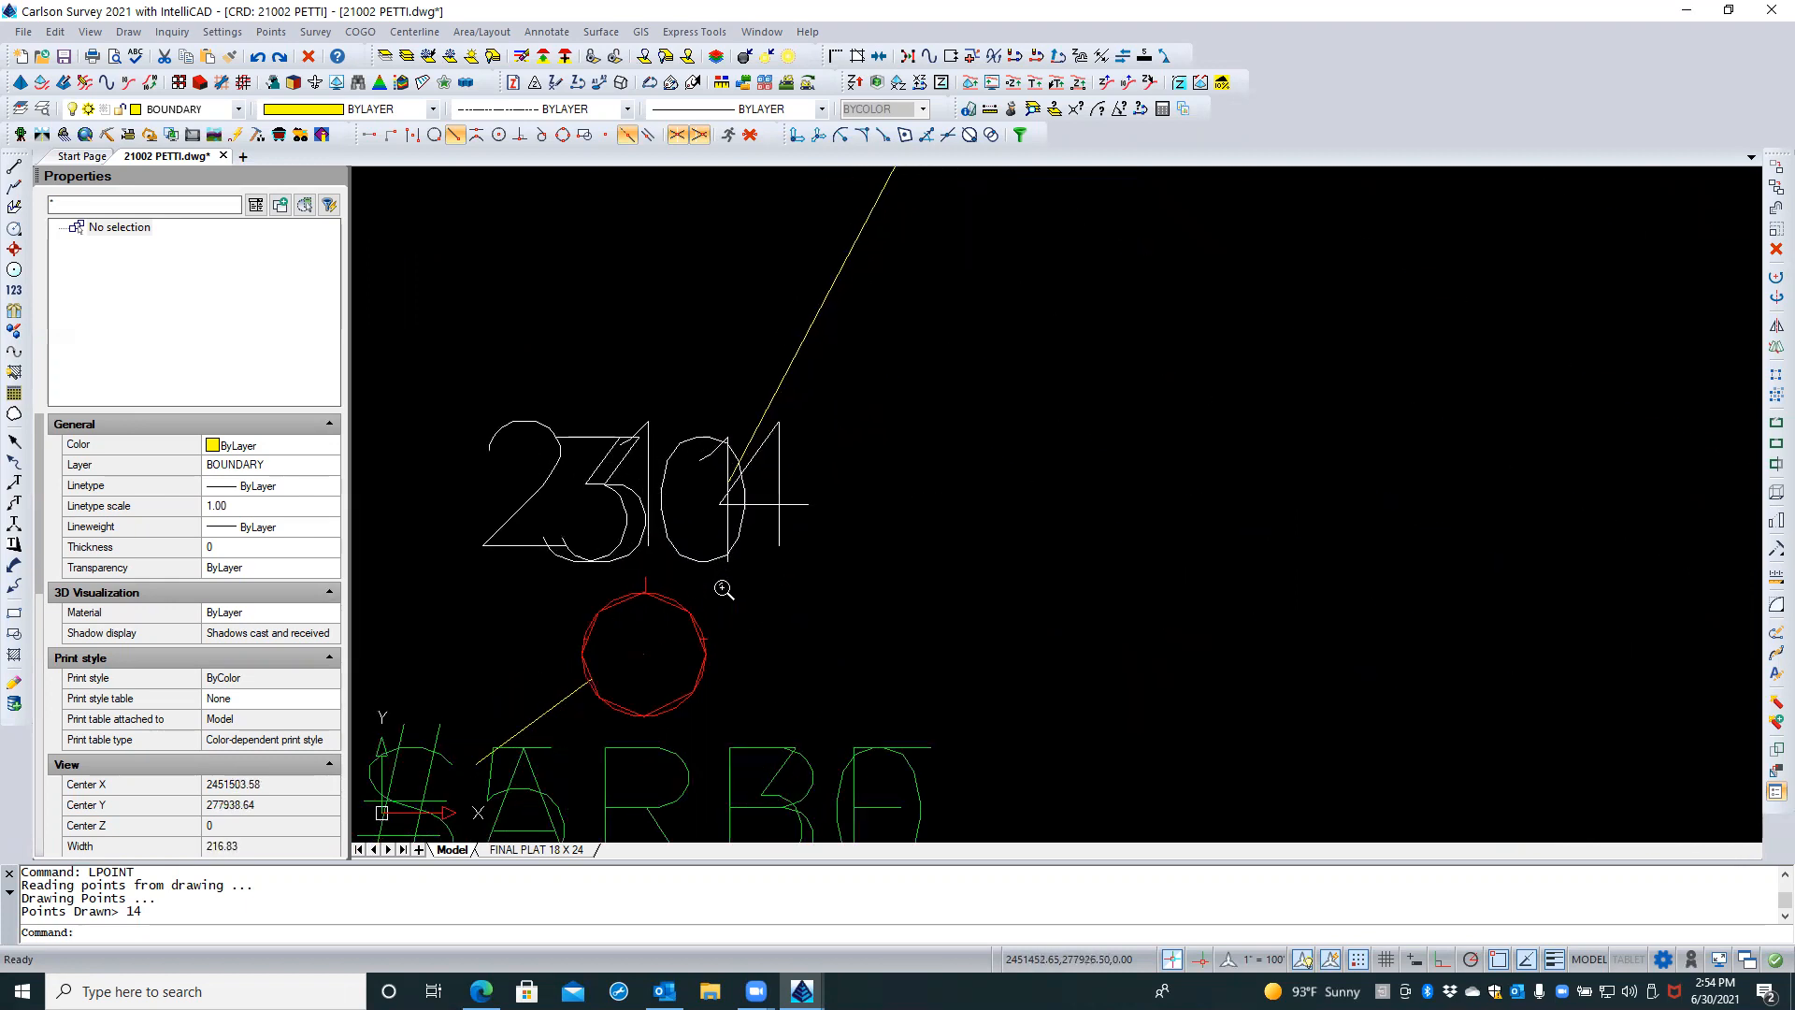
Inspect the general data of point 30 and leave the point unedited
left_click(676, 596)
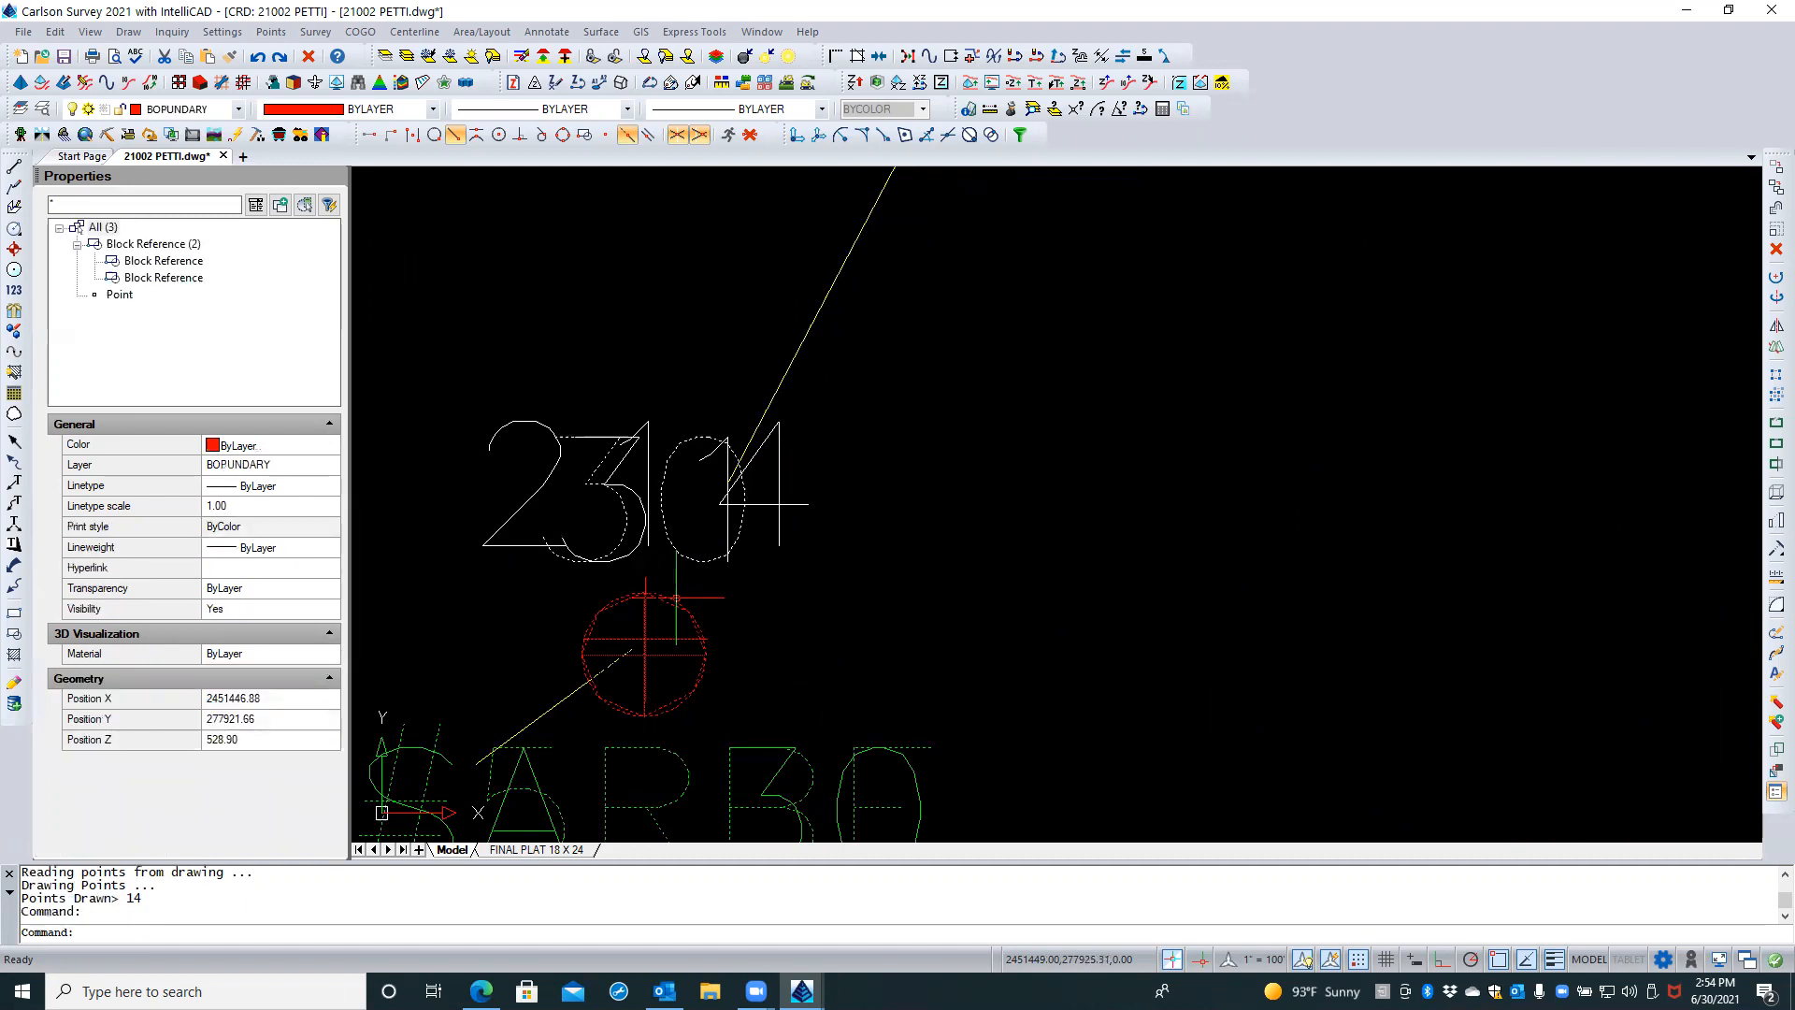
double_click(676, 597)
left_click(1067, 223)
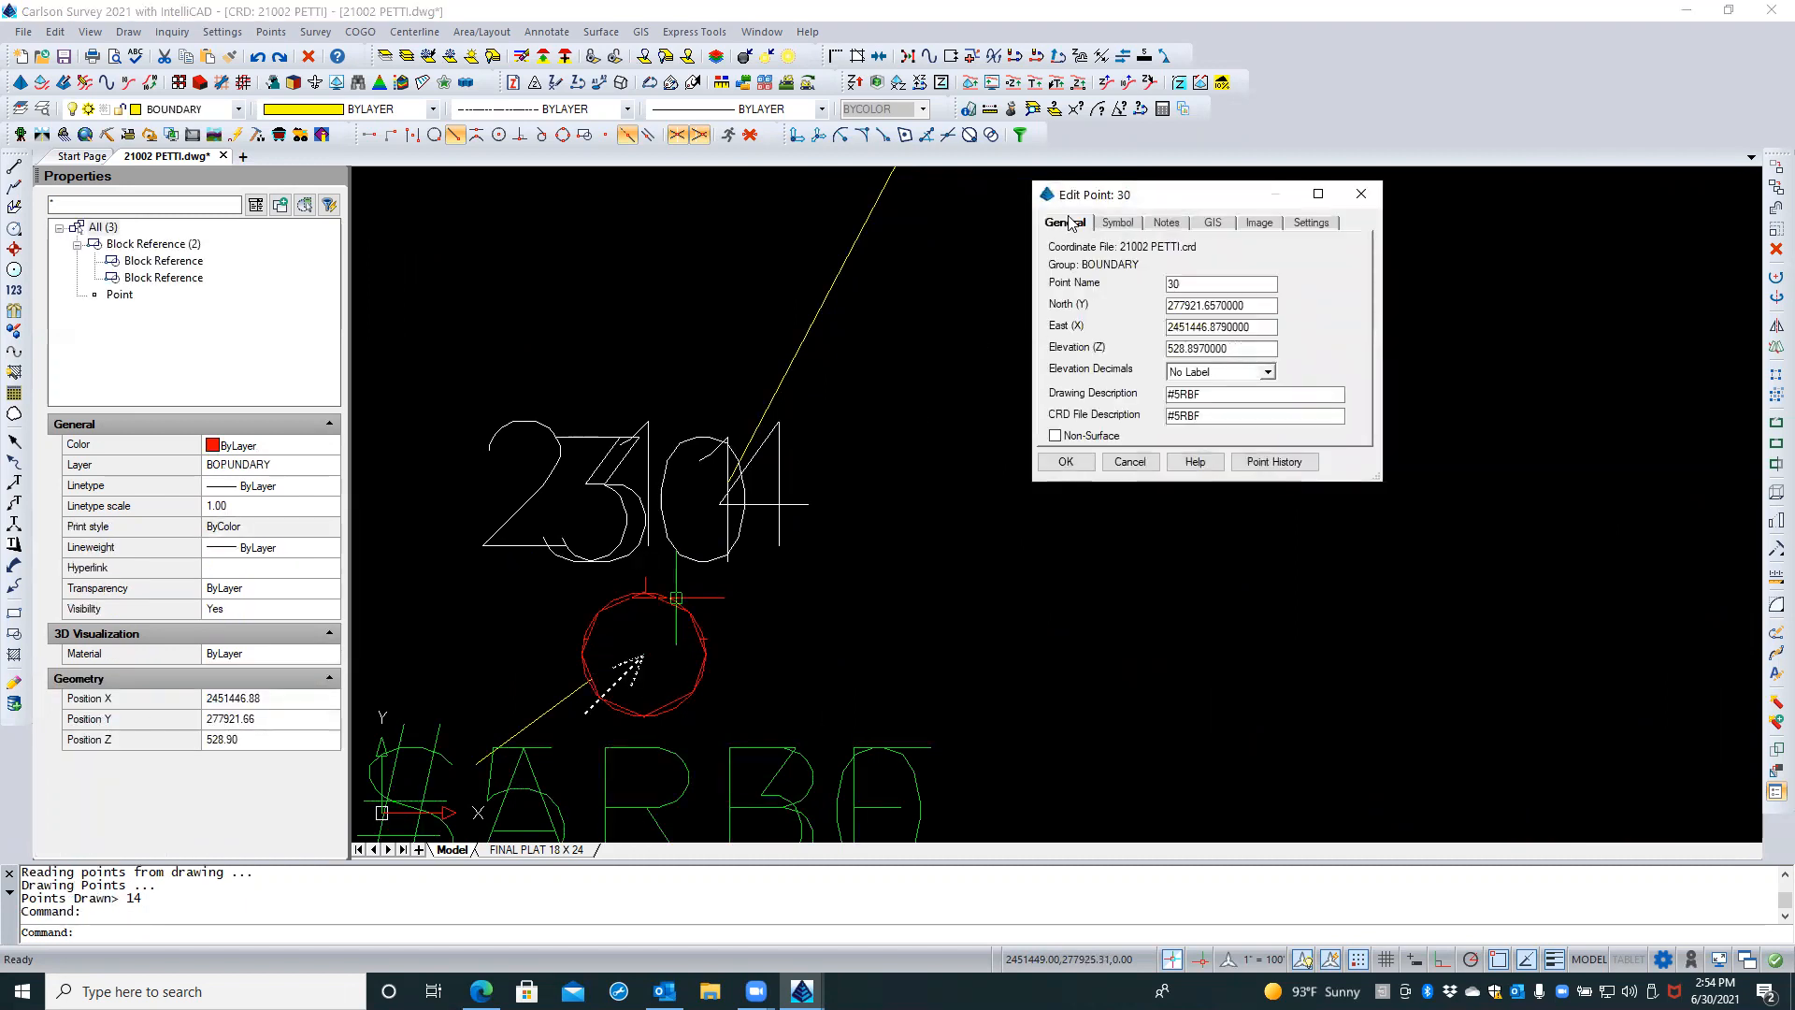
left_click(1130, 462)
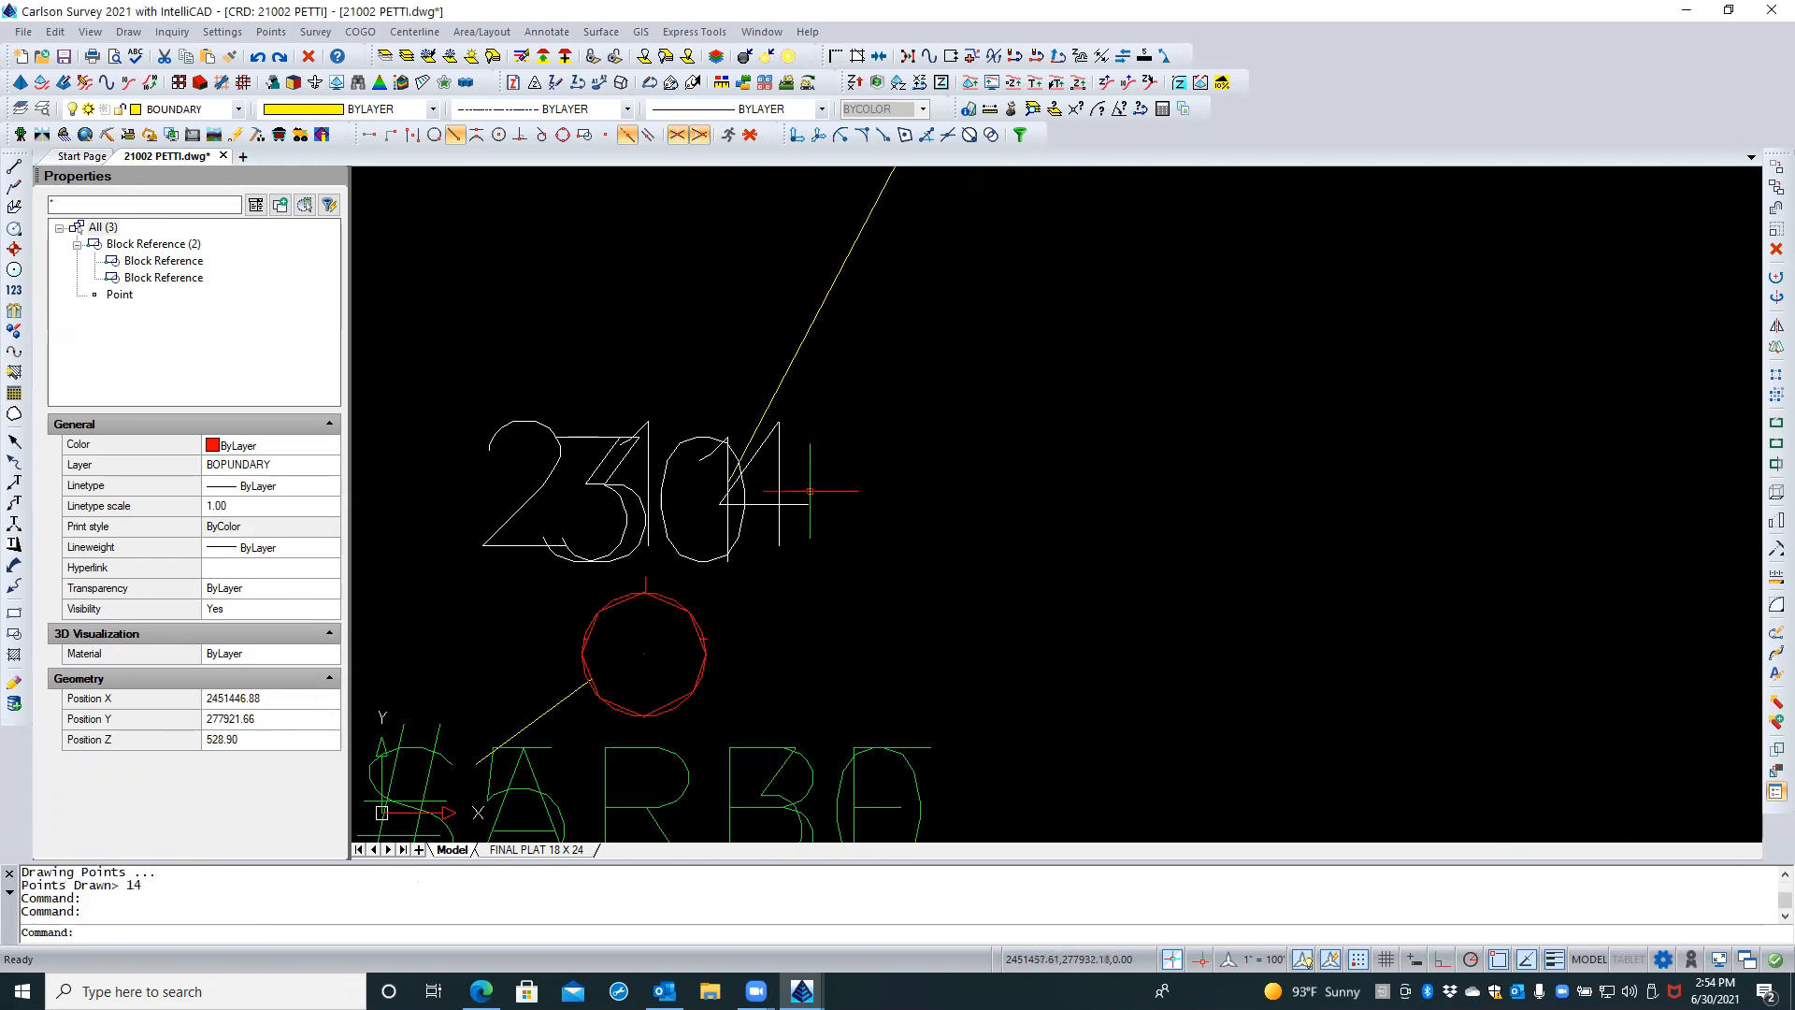
Inspect the descriptions and symbol of point 214, cancel without editing, and clear the selection
left_click(781, 502)
left_click(778, 505)
double_click(779, 505)
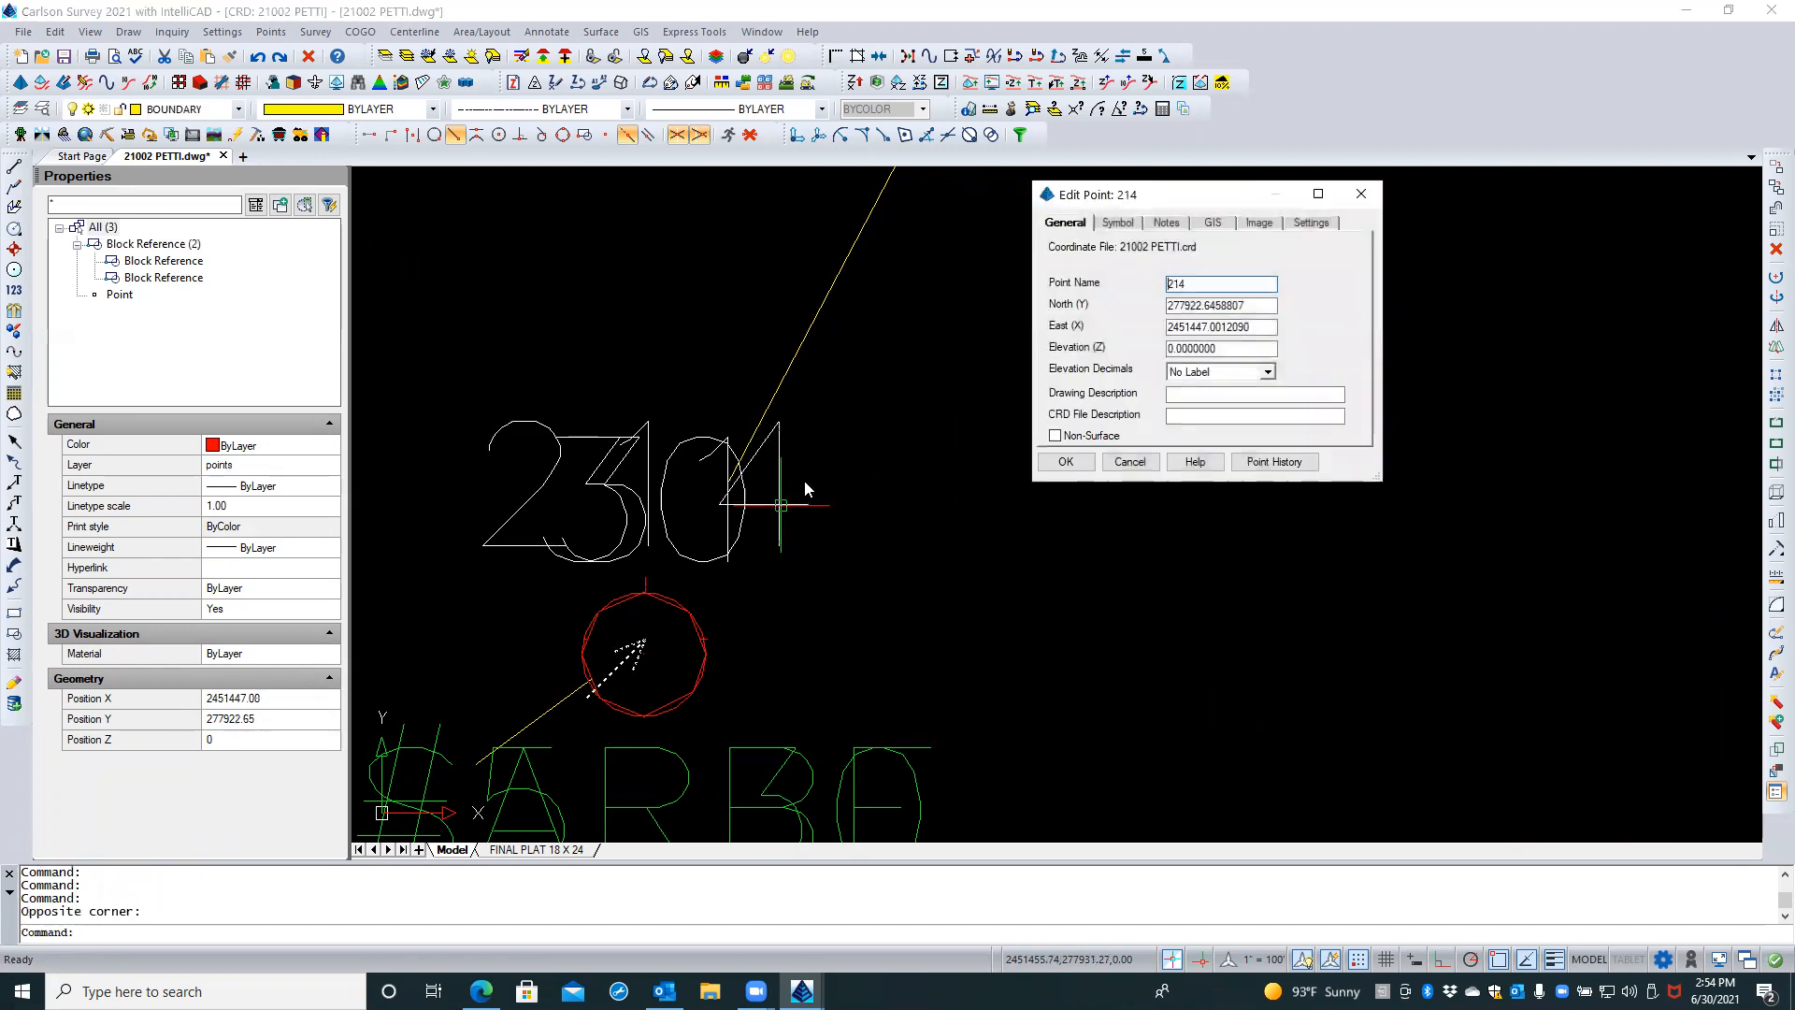
left_click(1178, 416)
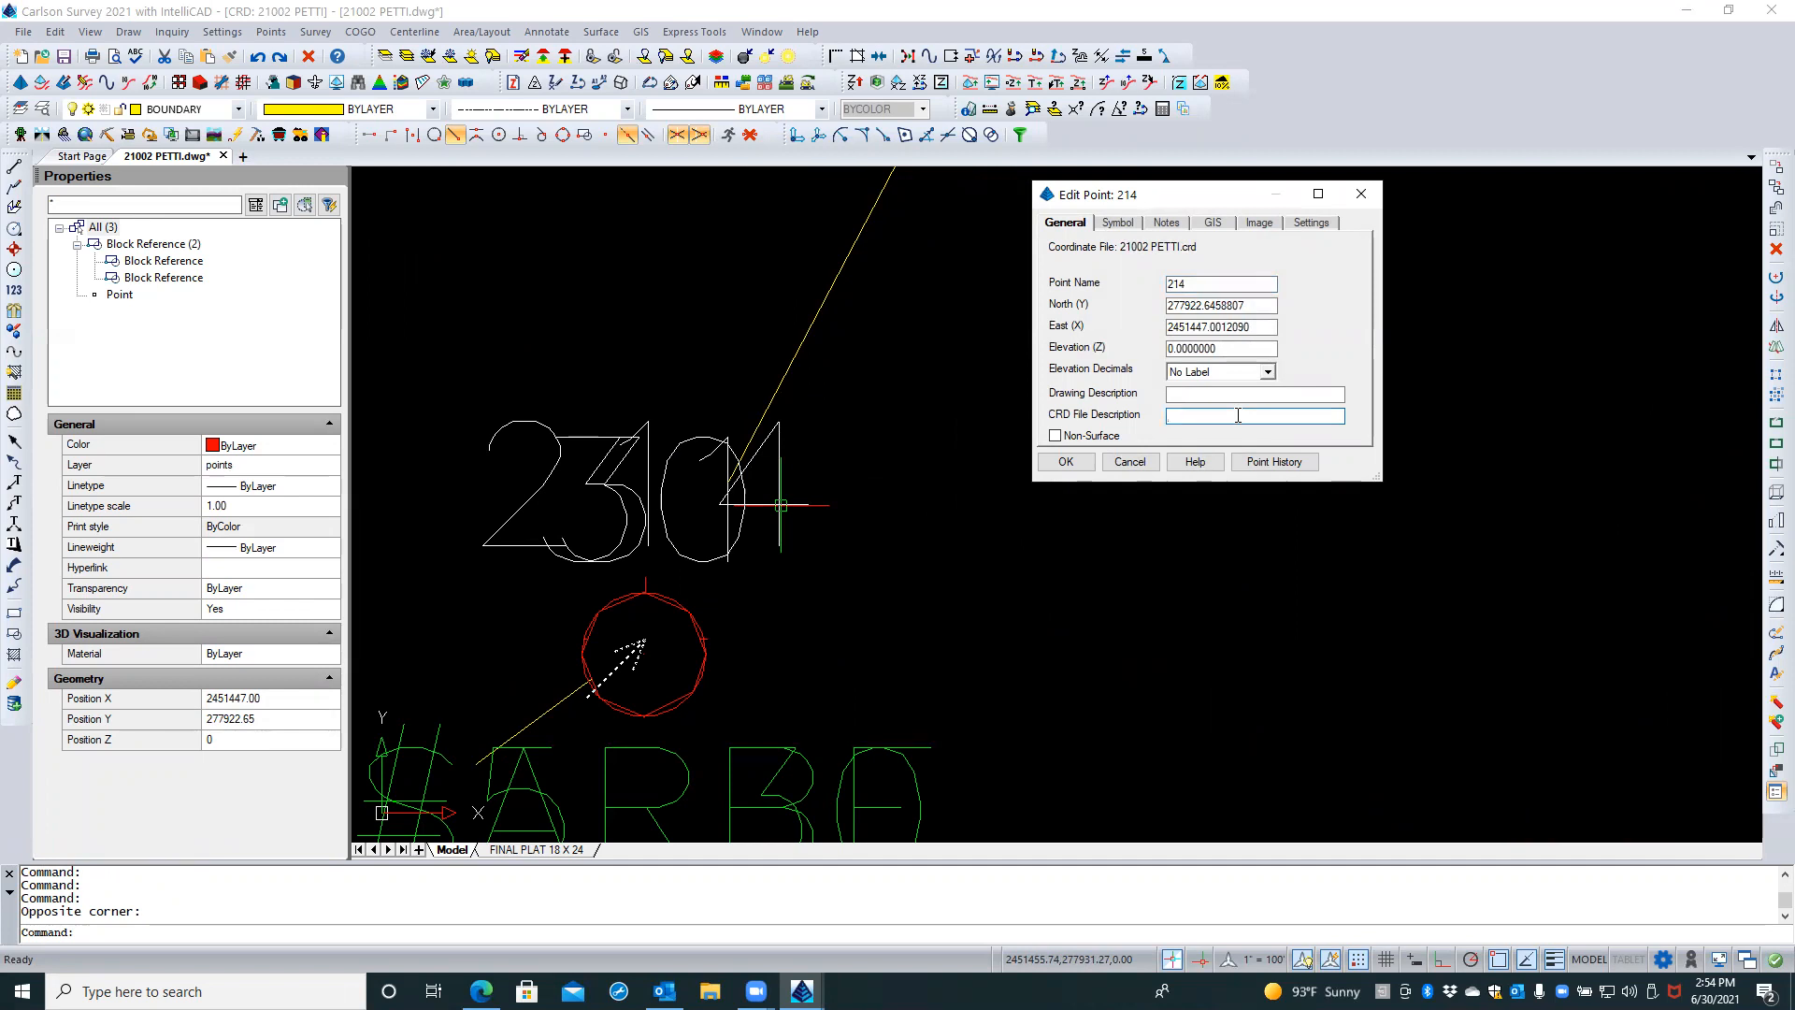
left_click(1129, 225)
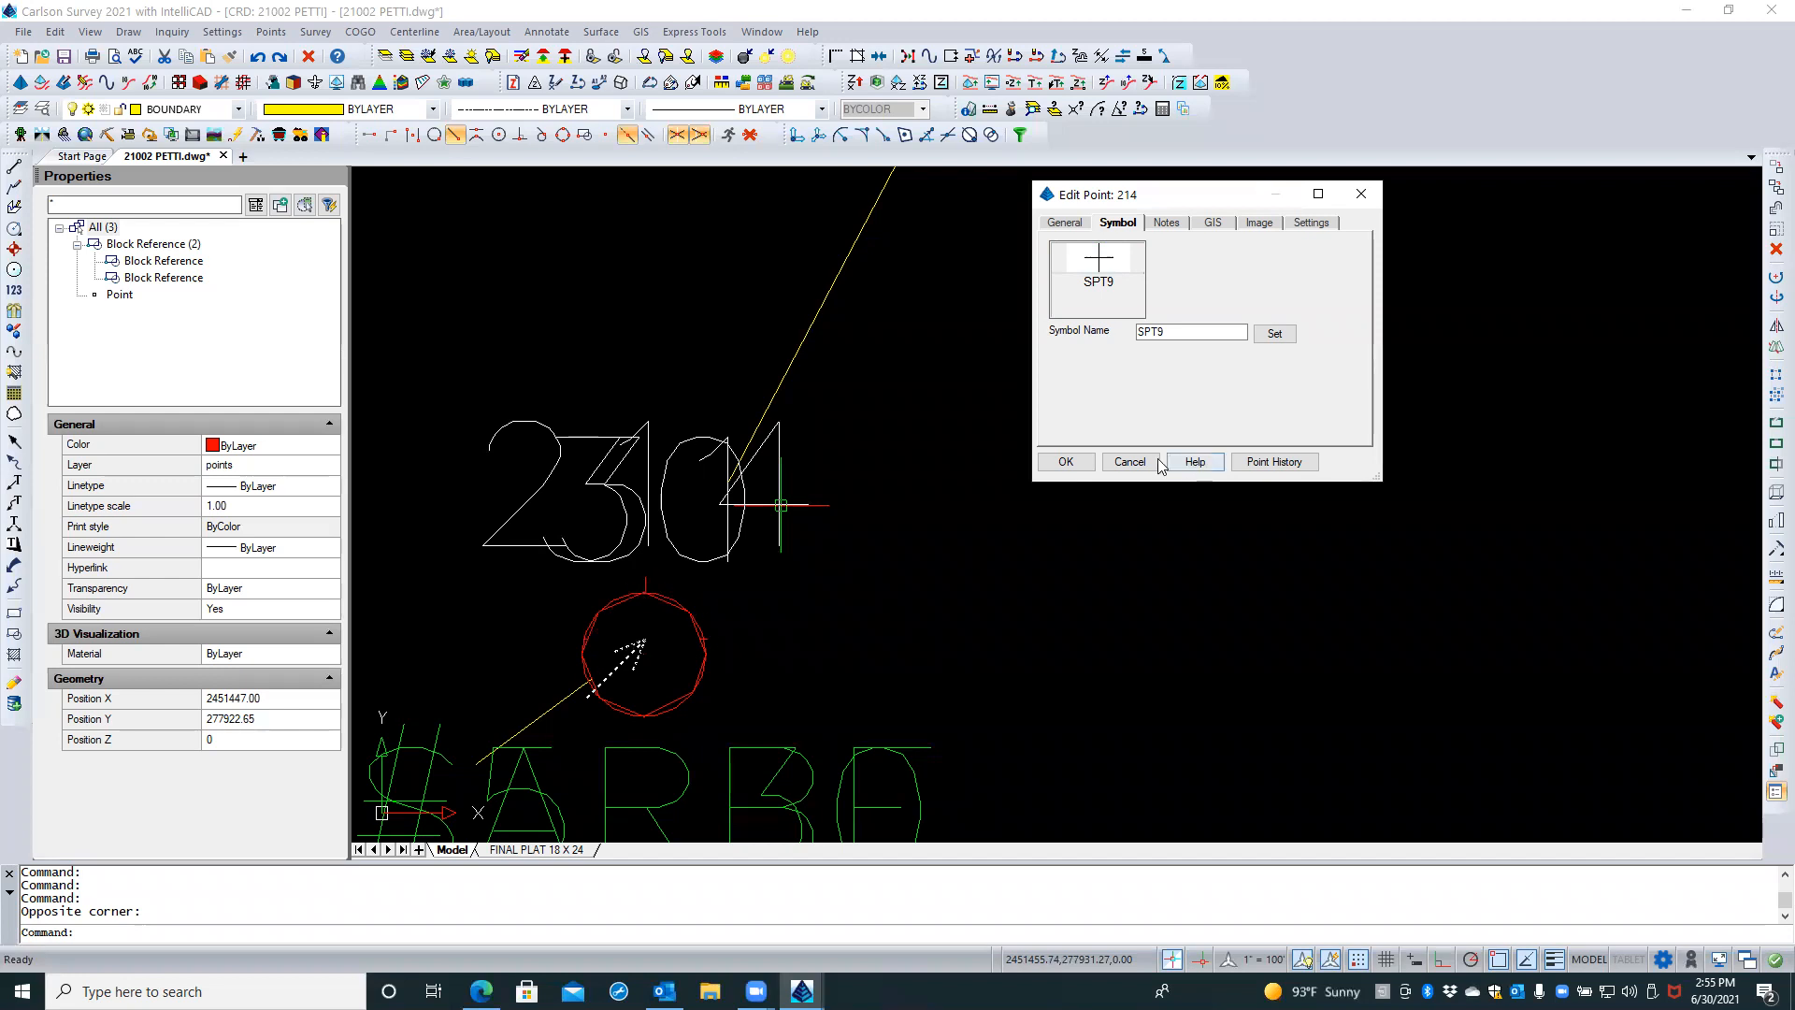
left_click(1129, 461)
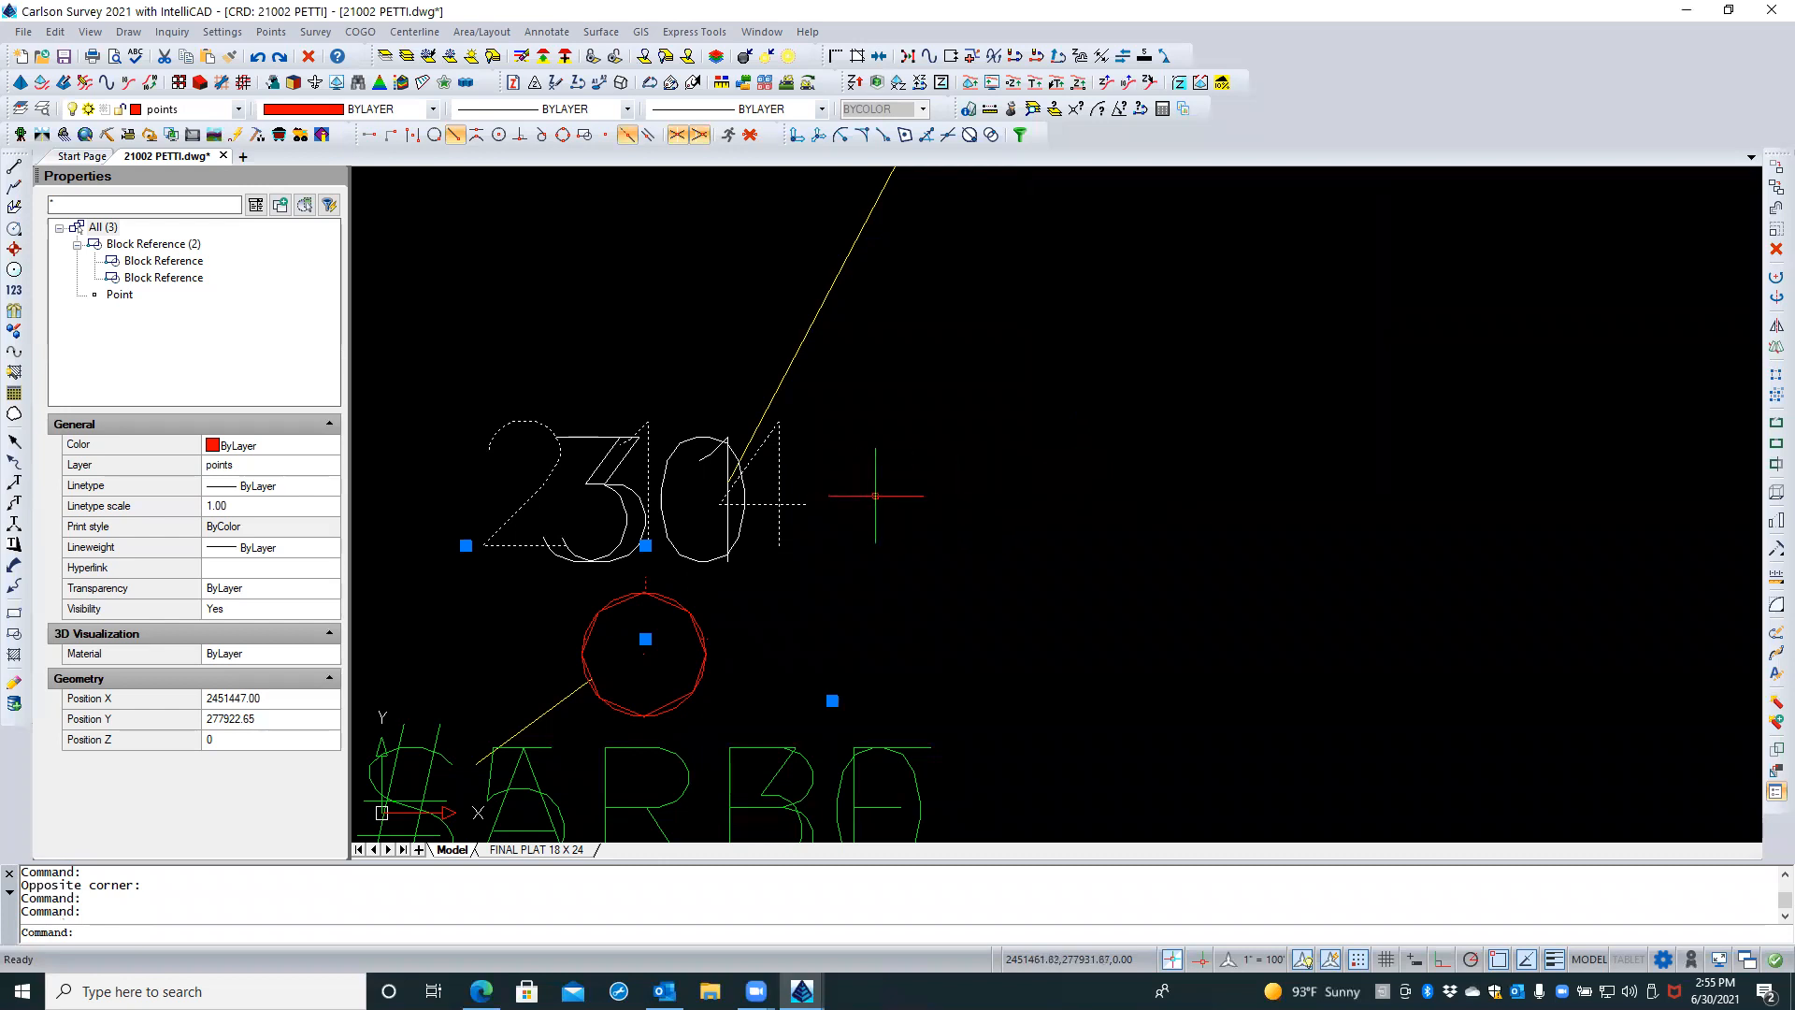
key("Escape")
key("Escape")
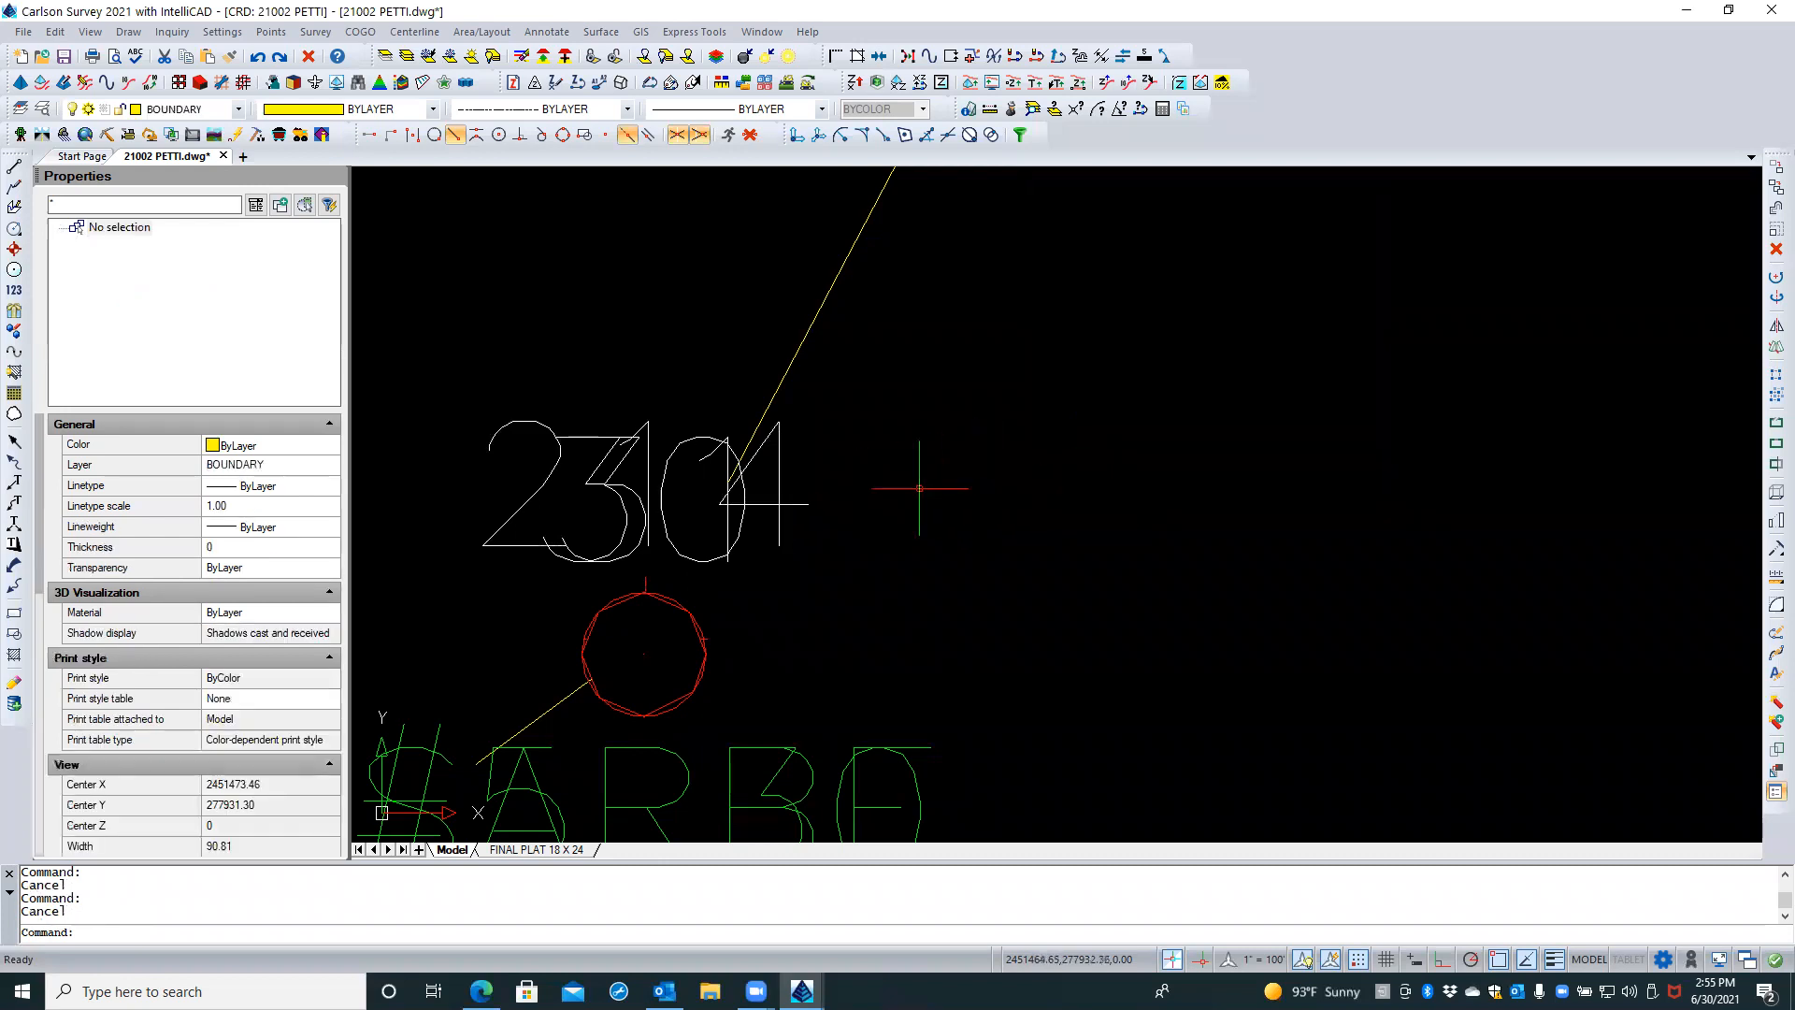
Open the BOUNDARY point group for editing in the Point Group Manager
scroll(908, 442, "down", 6)
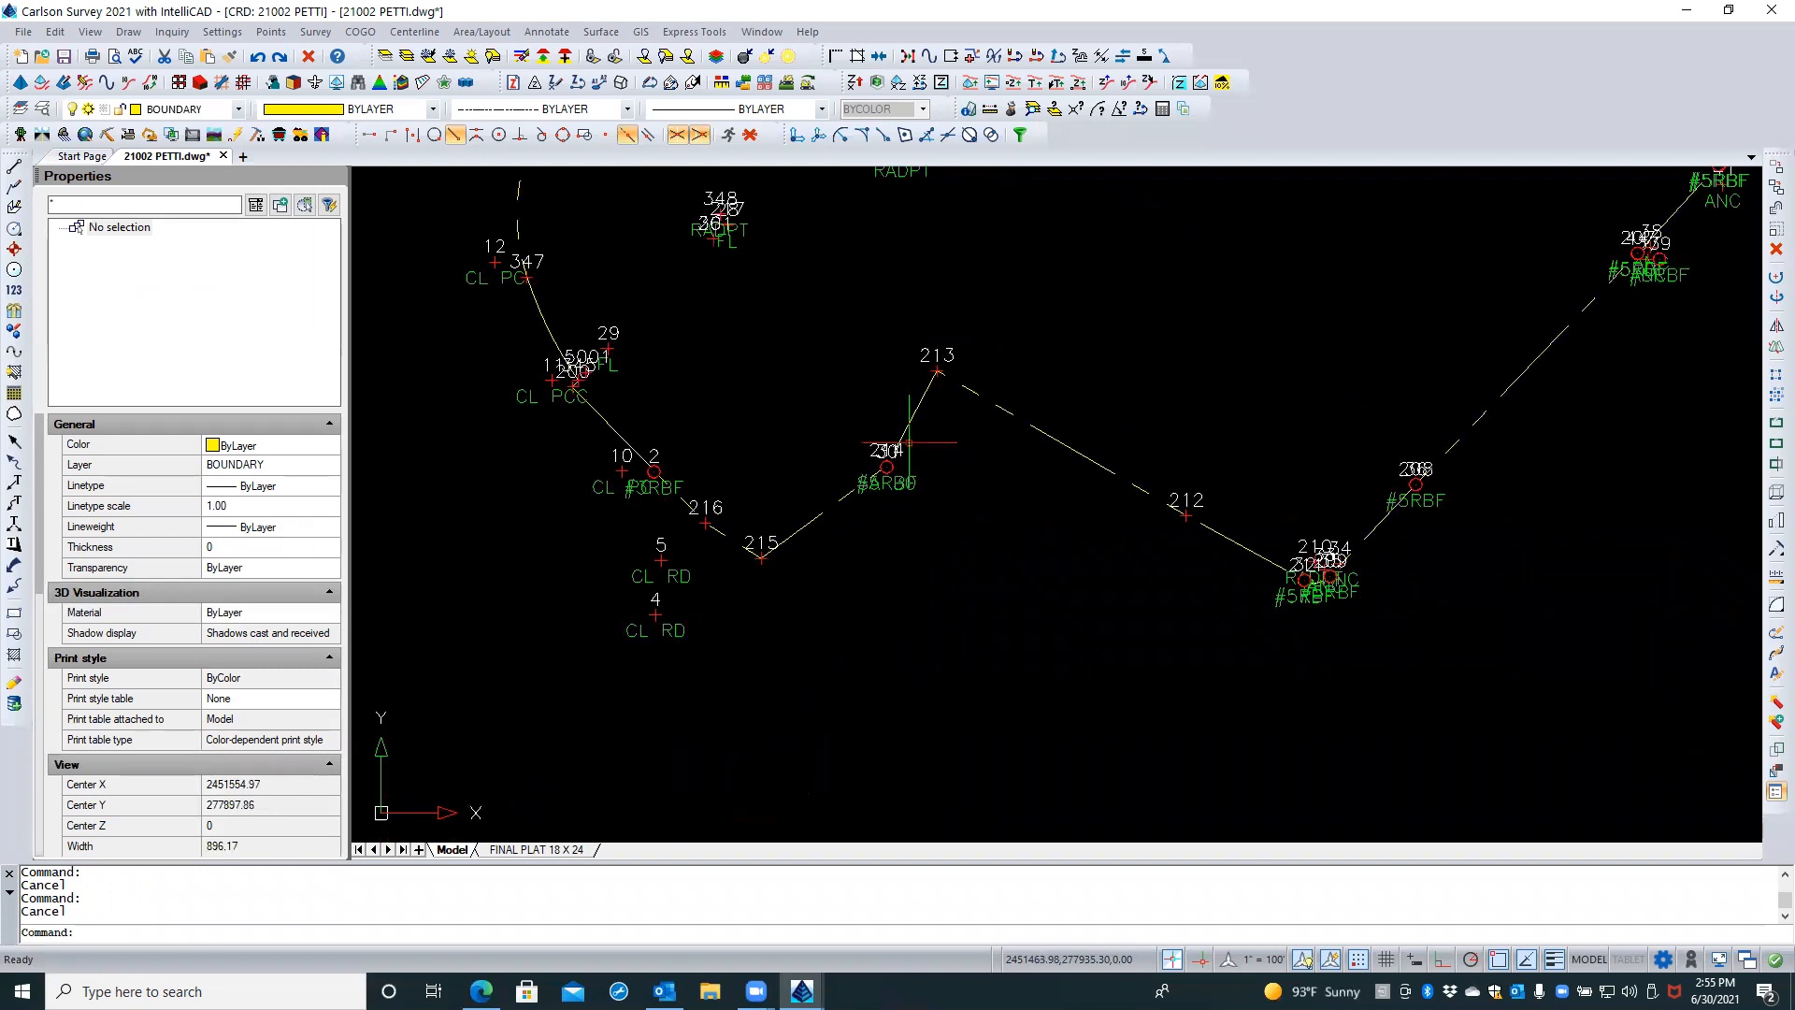
scroll(943, 399, "up", 1)
scroll(795, 461, "down", 1)
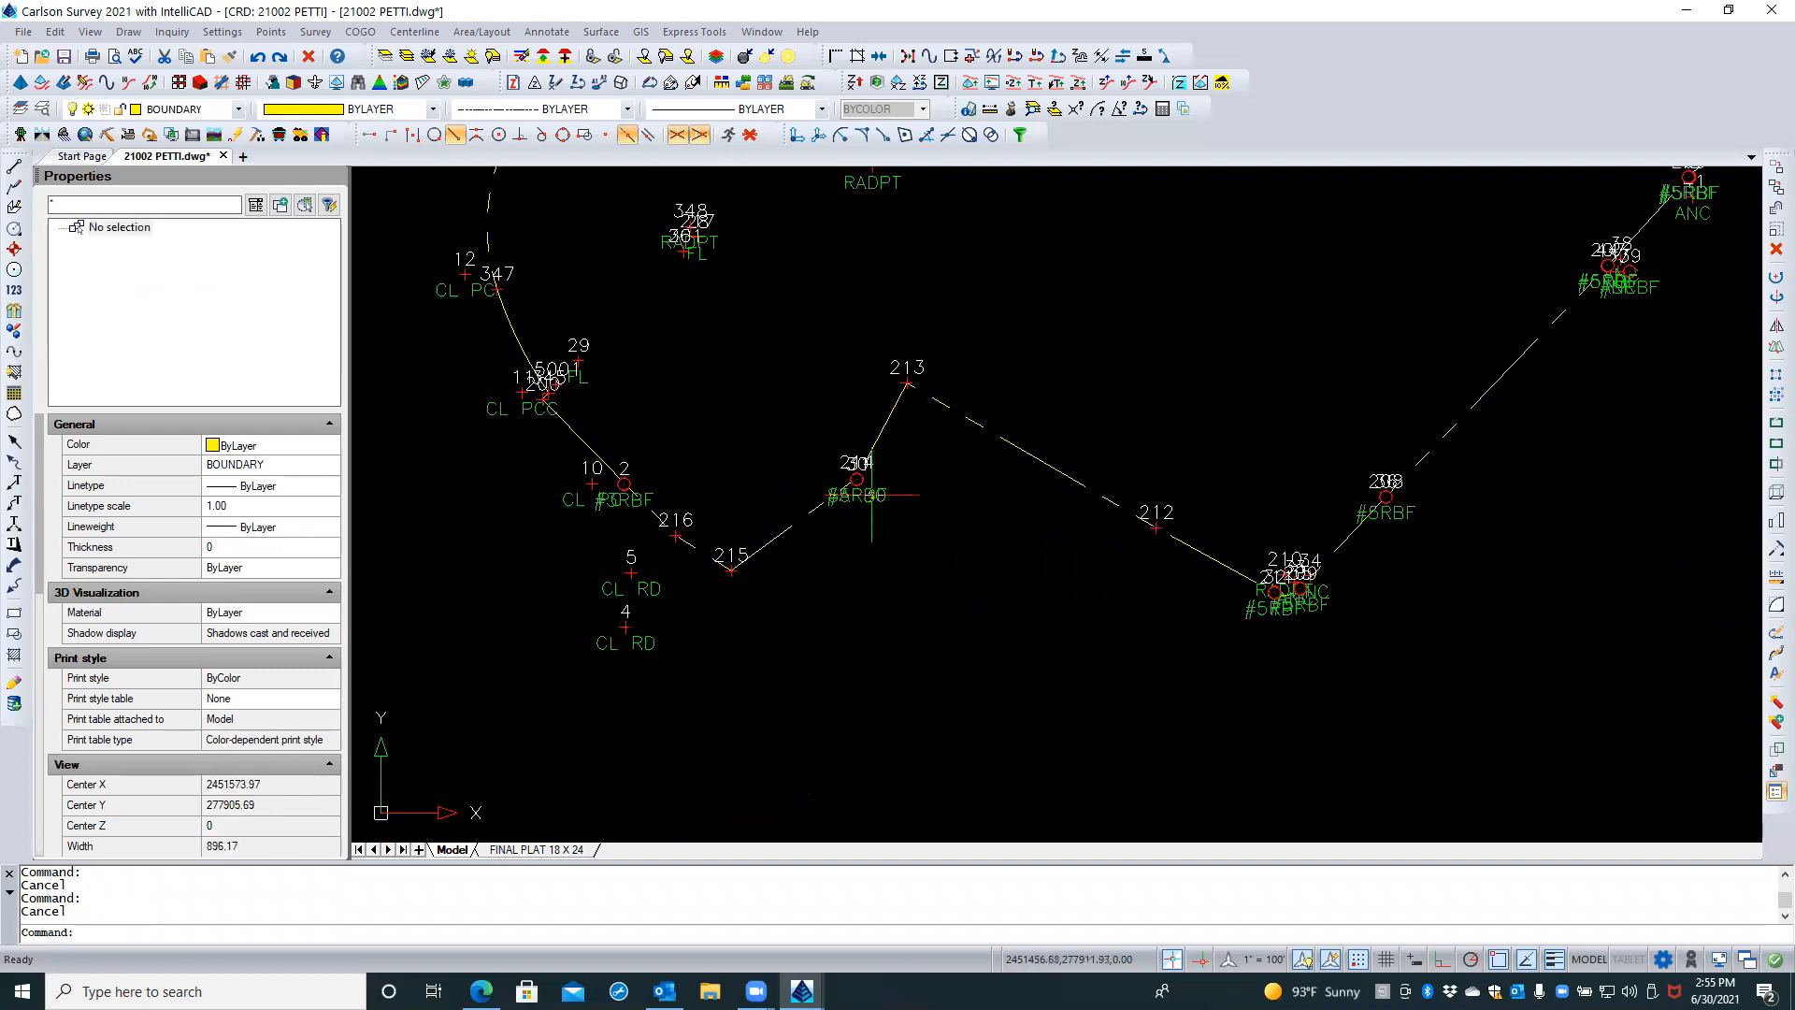
middle_click_drag(915, 506, 856, 527)
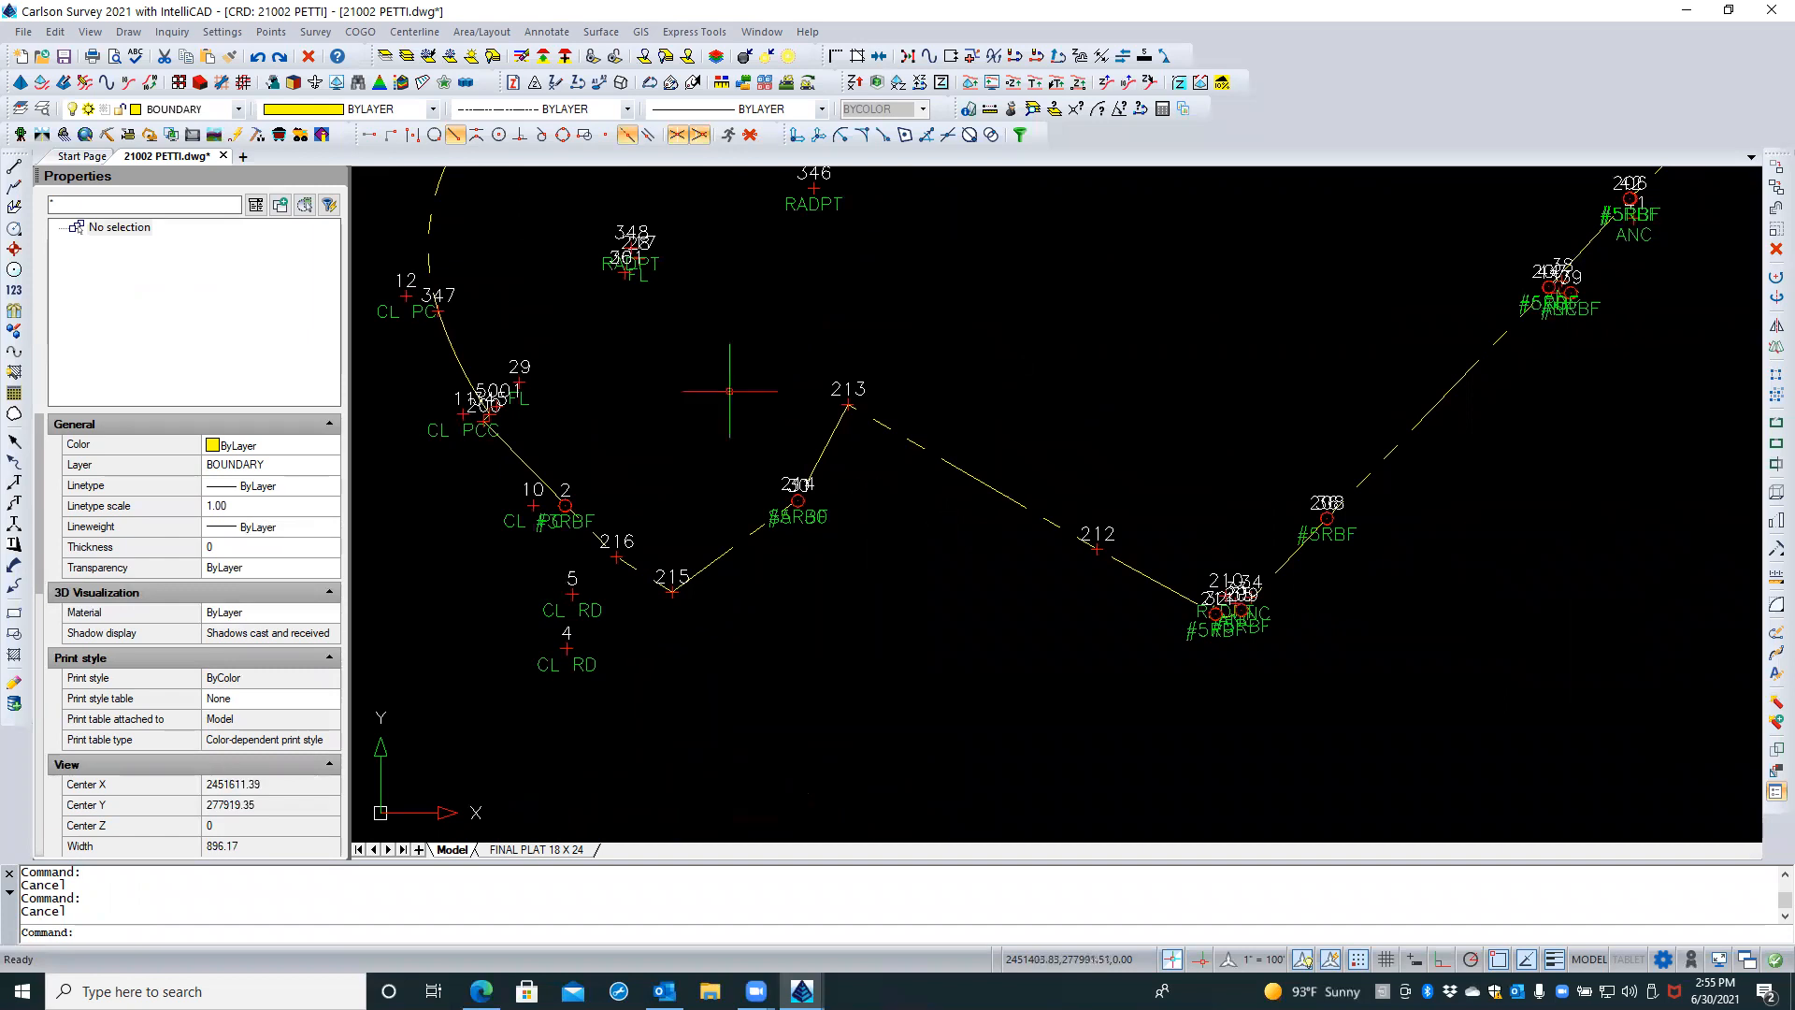
left_click(271, 32)
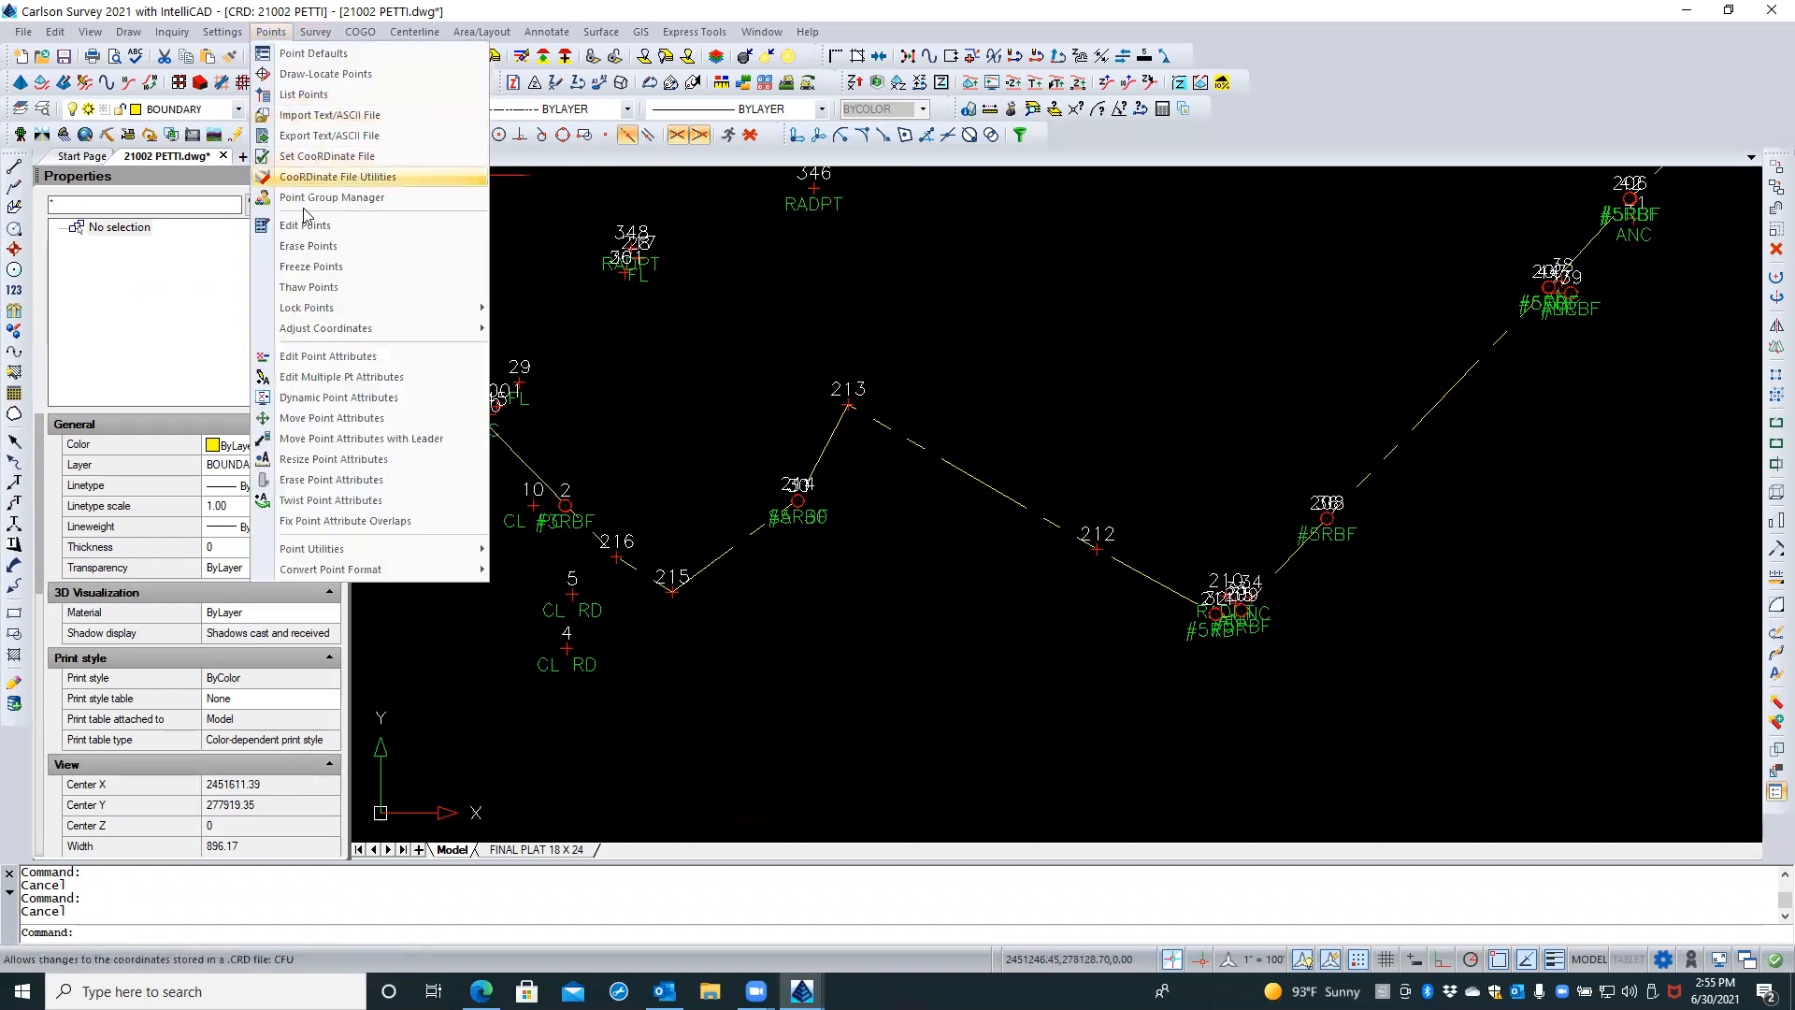
left_click(332, 197)
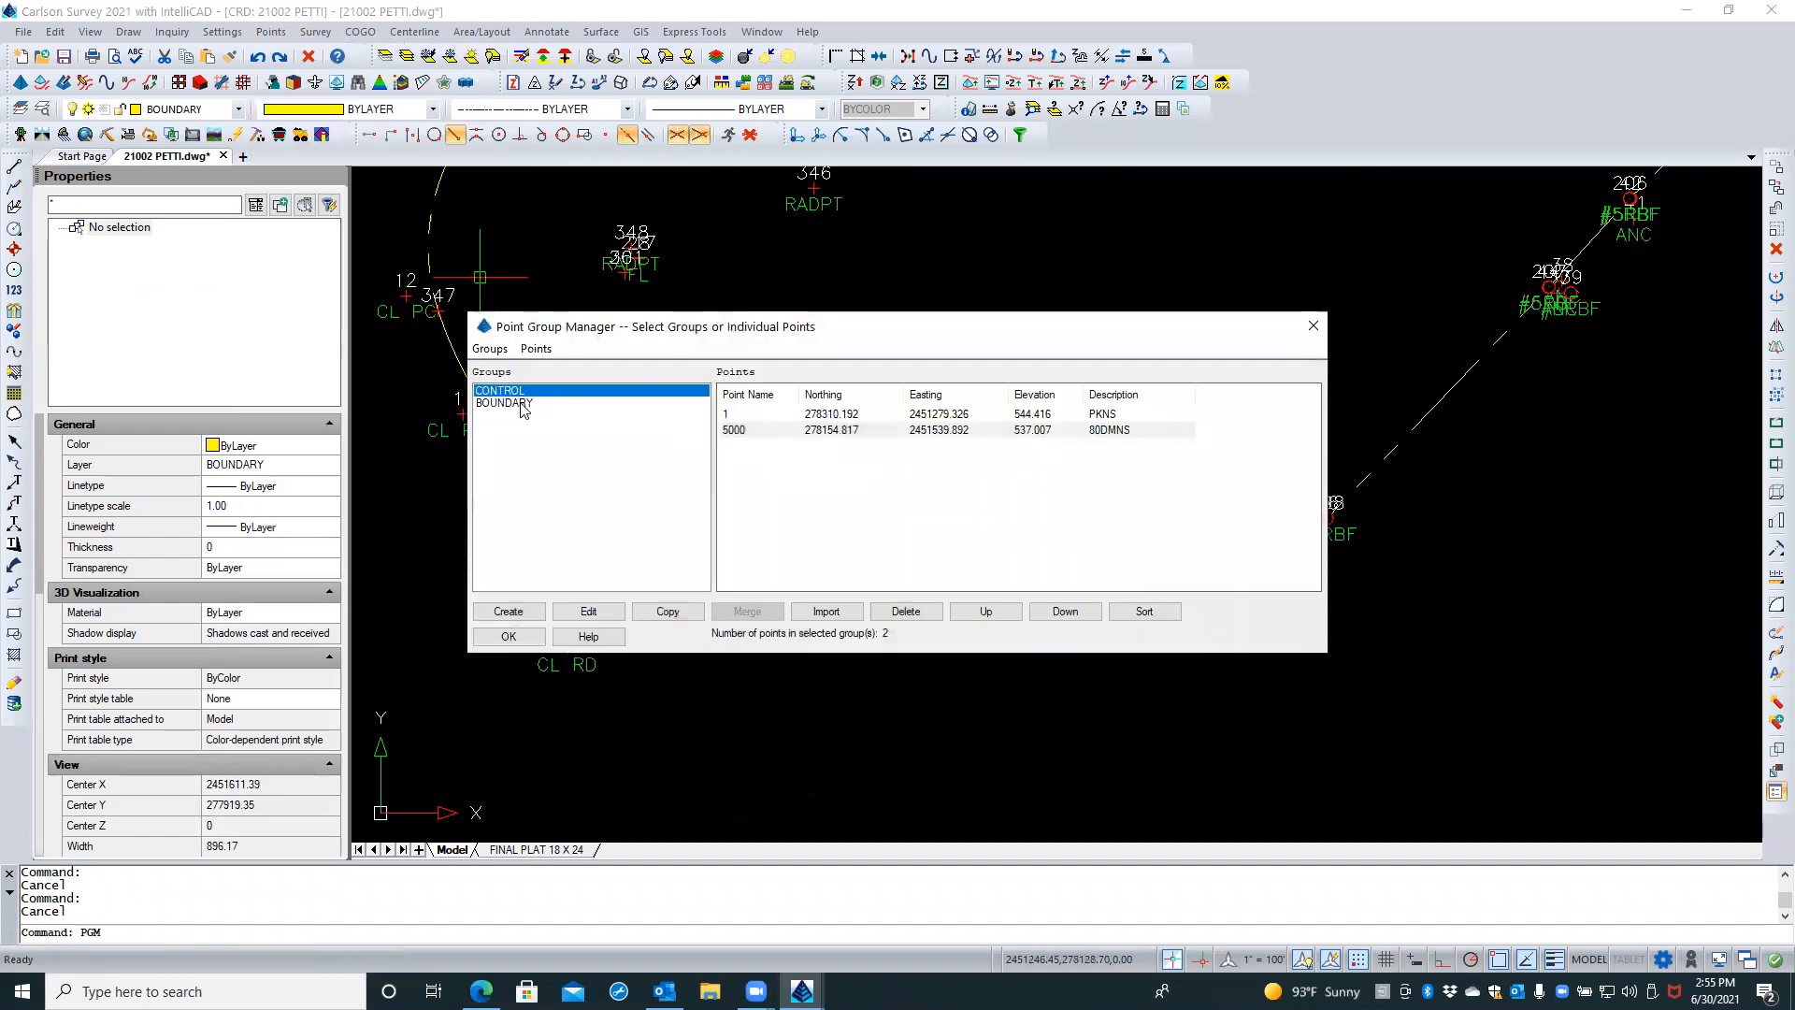
left_click(522, 404)
left_click(588, 612)
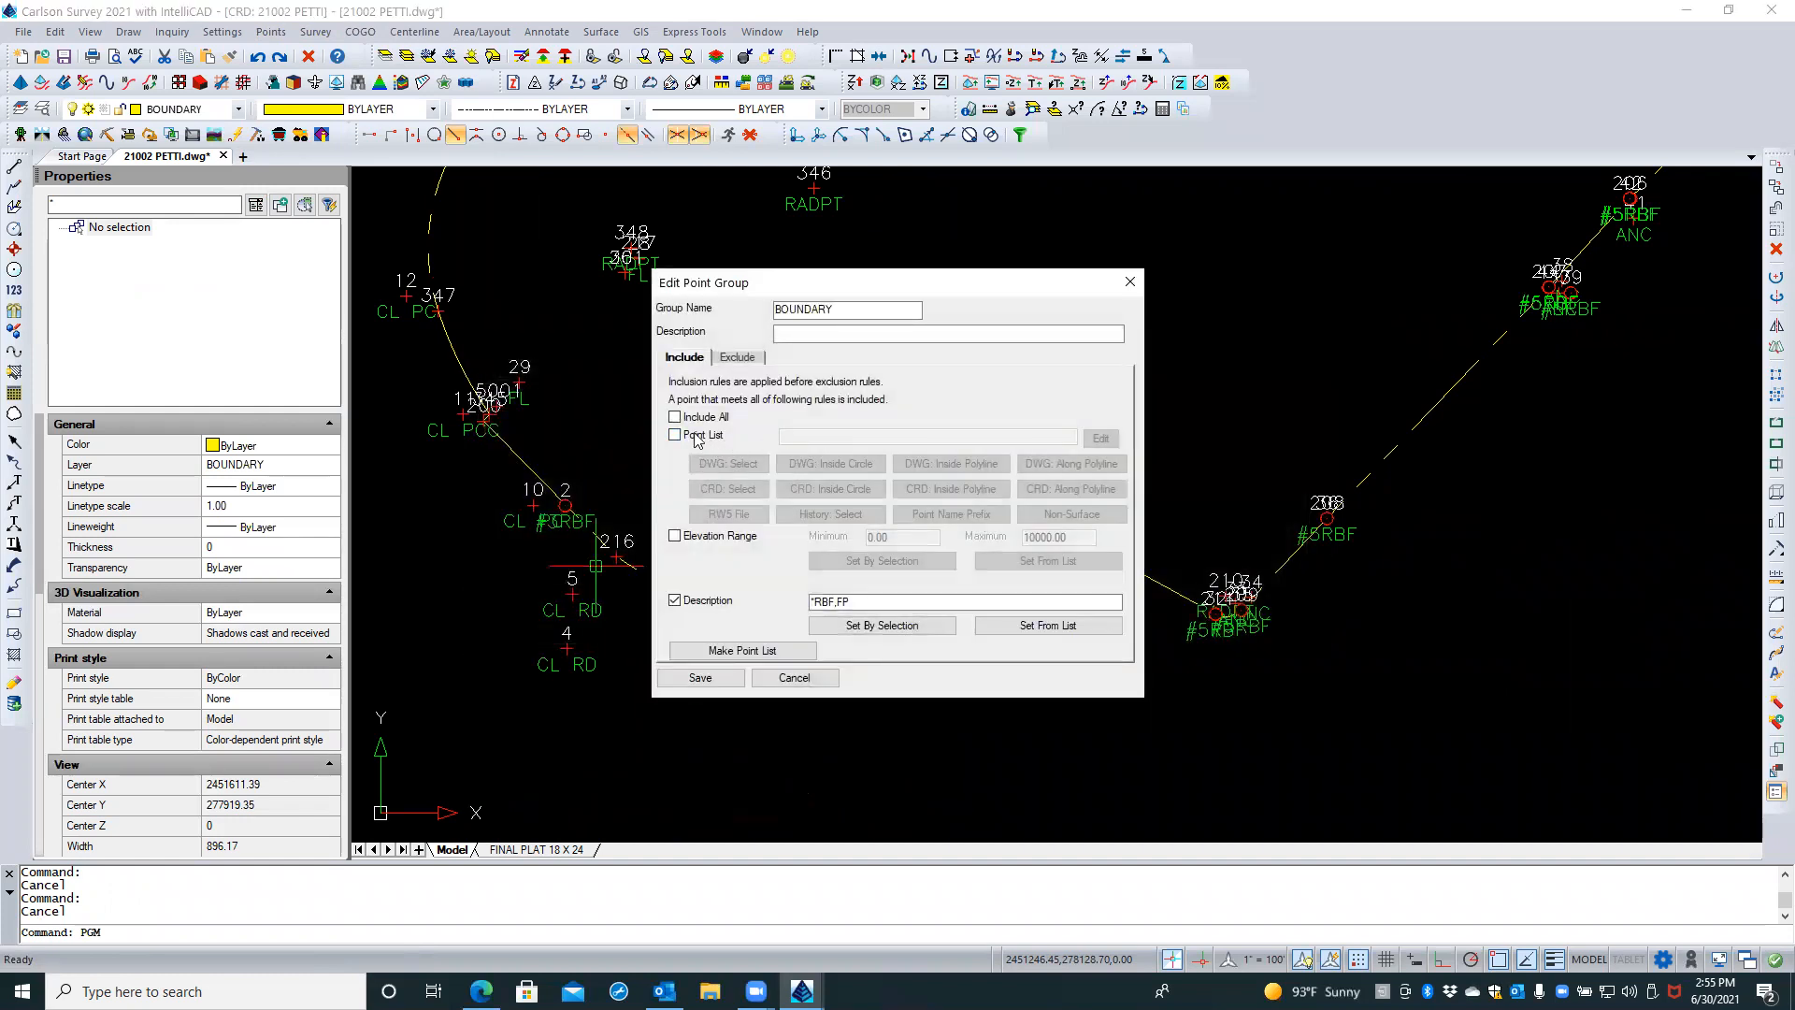
Try replacing BOUNDARY's description filter with an edited point list, restore the description filter, and cancel the group edit
left_click(675, 436)
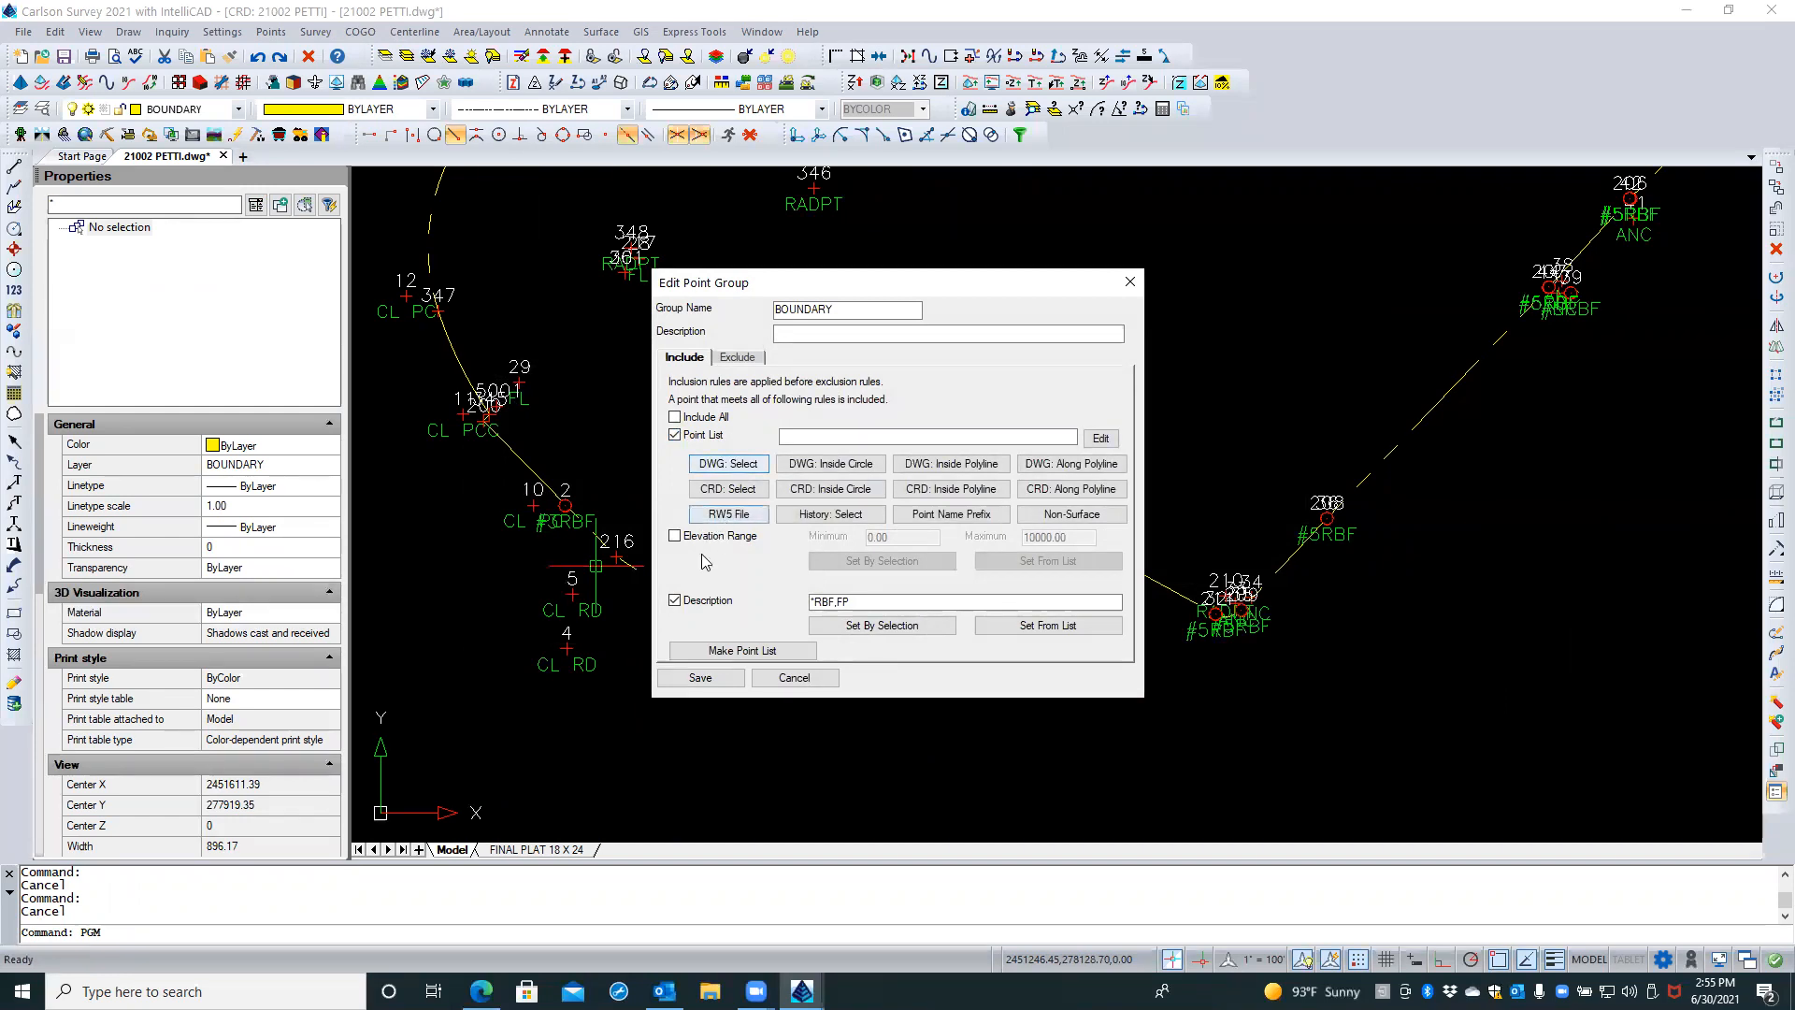
left_click(676, 602)
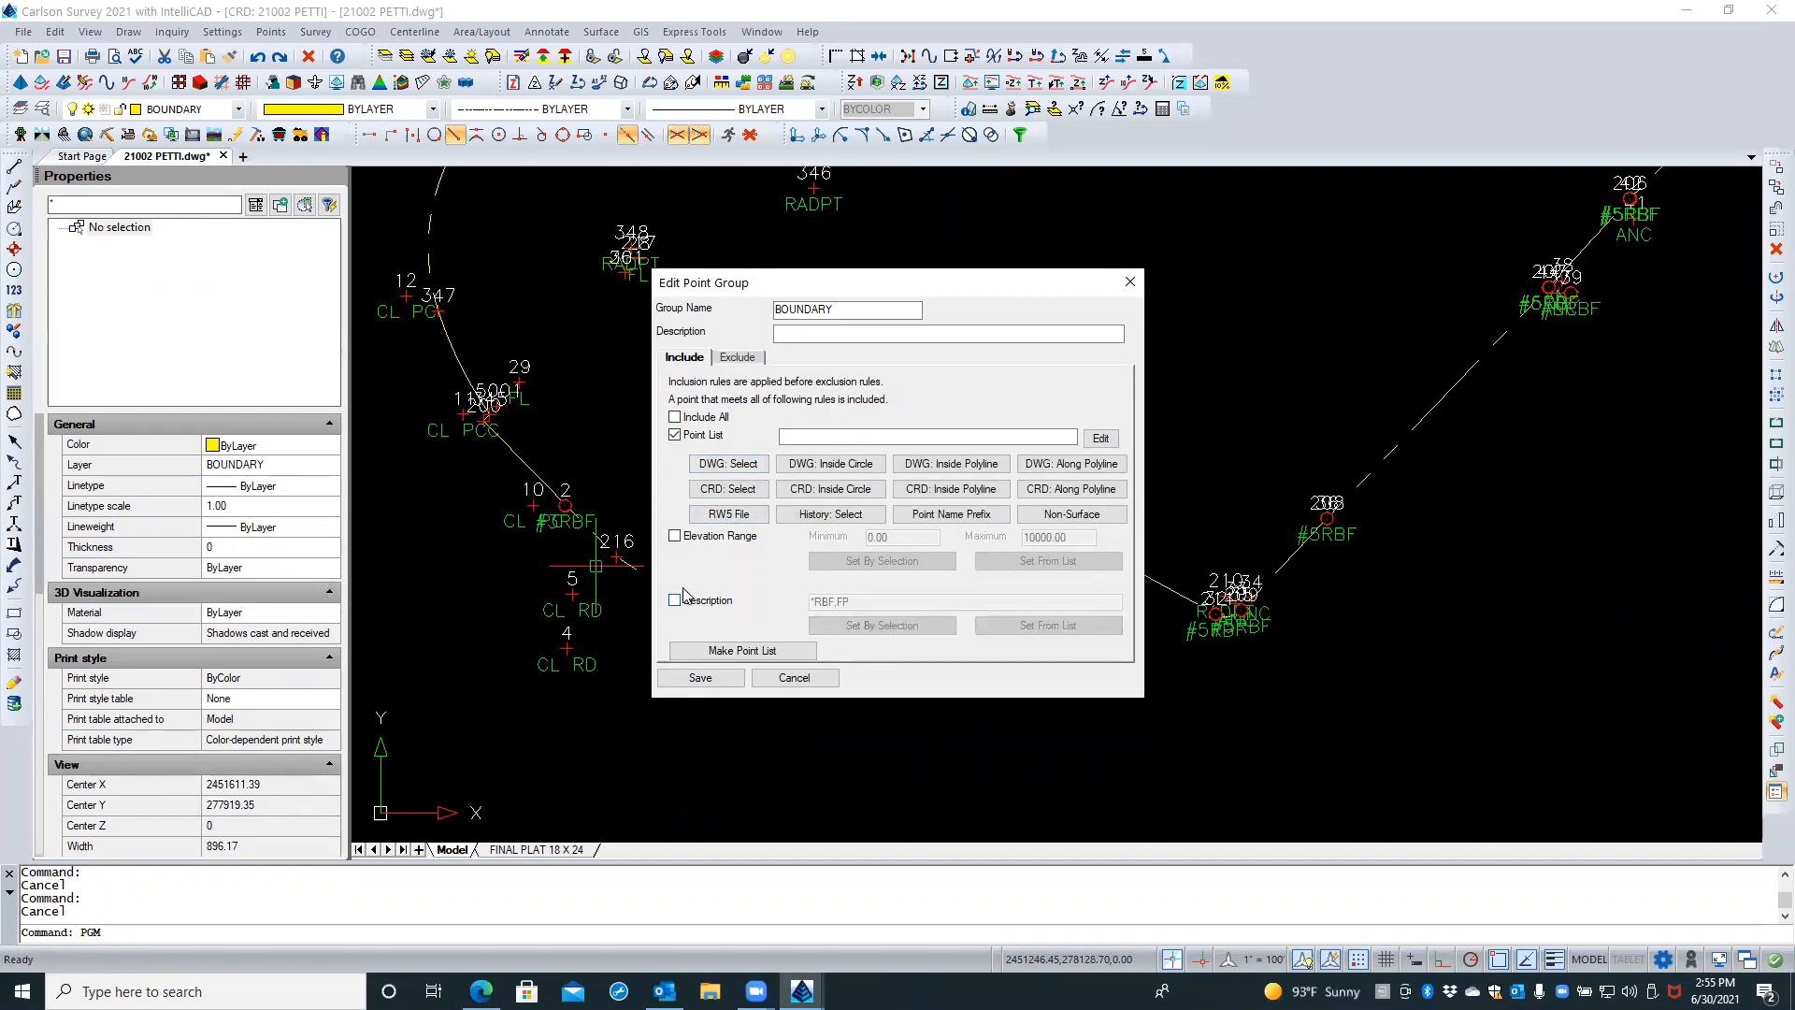
left_click(1099, 440)
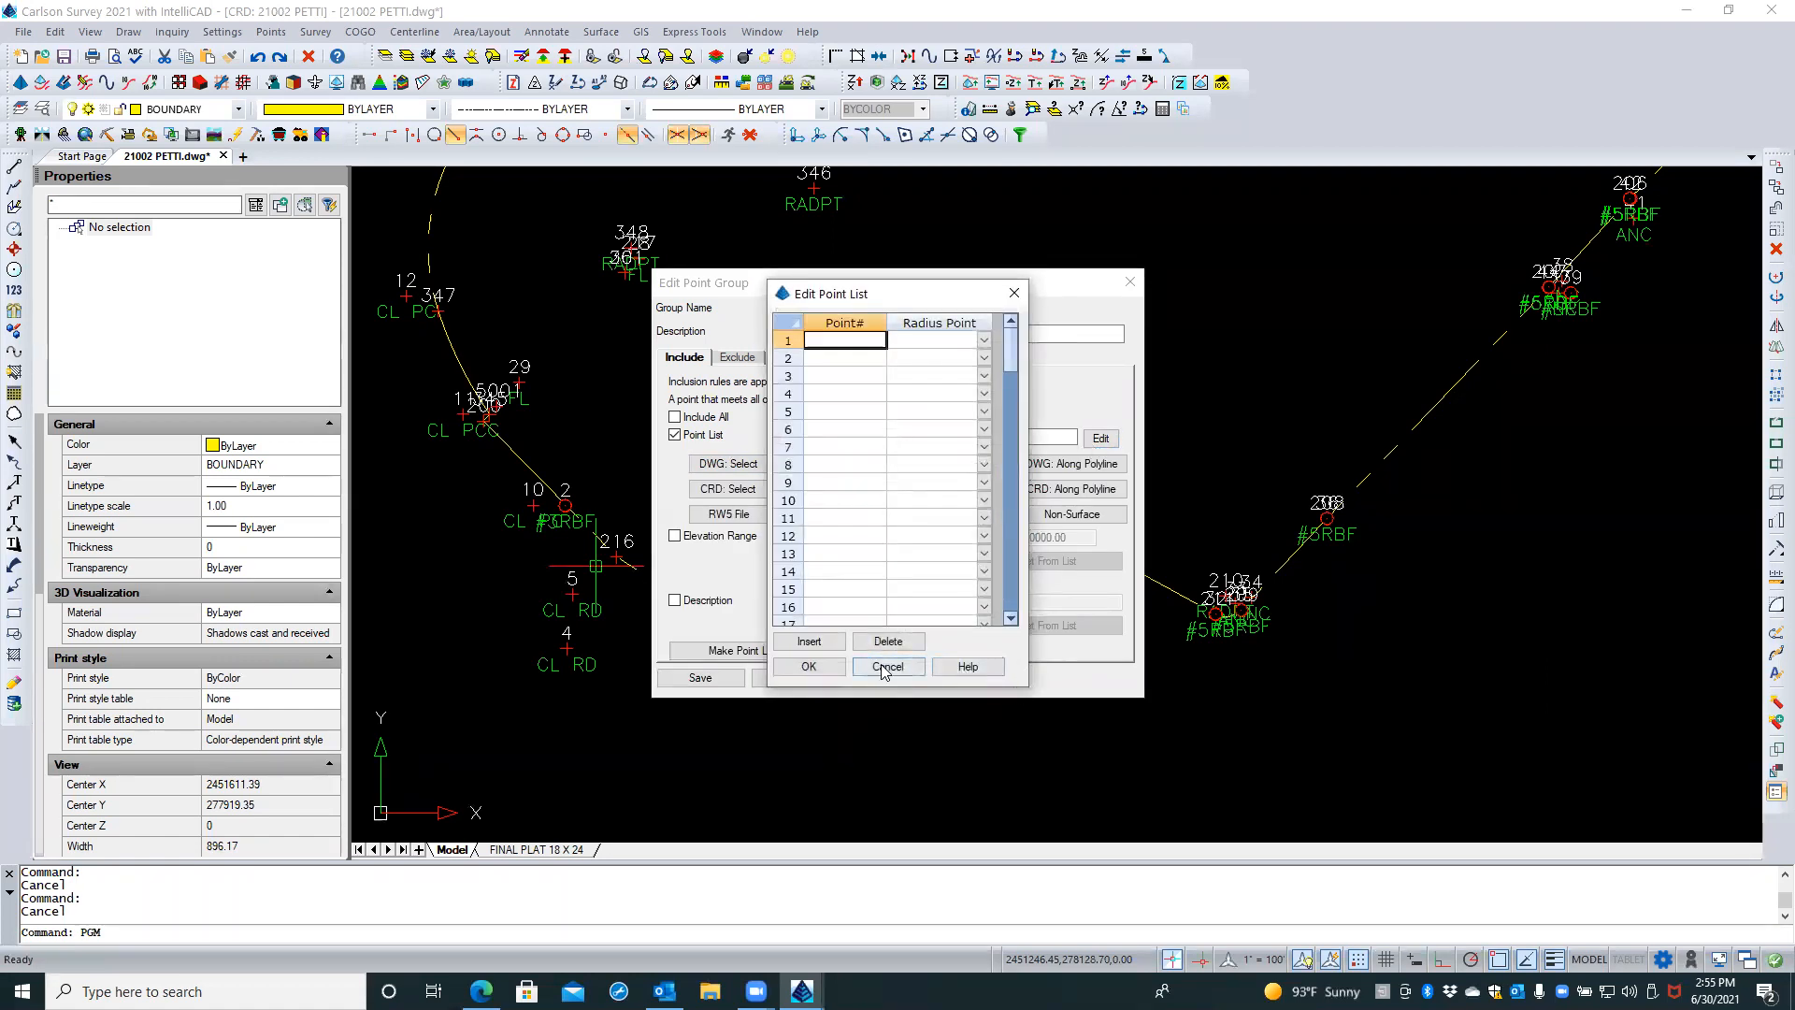
left_click(881, 667)
left_click(675, 435)
left_click(674, 602)
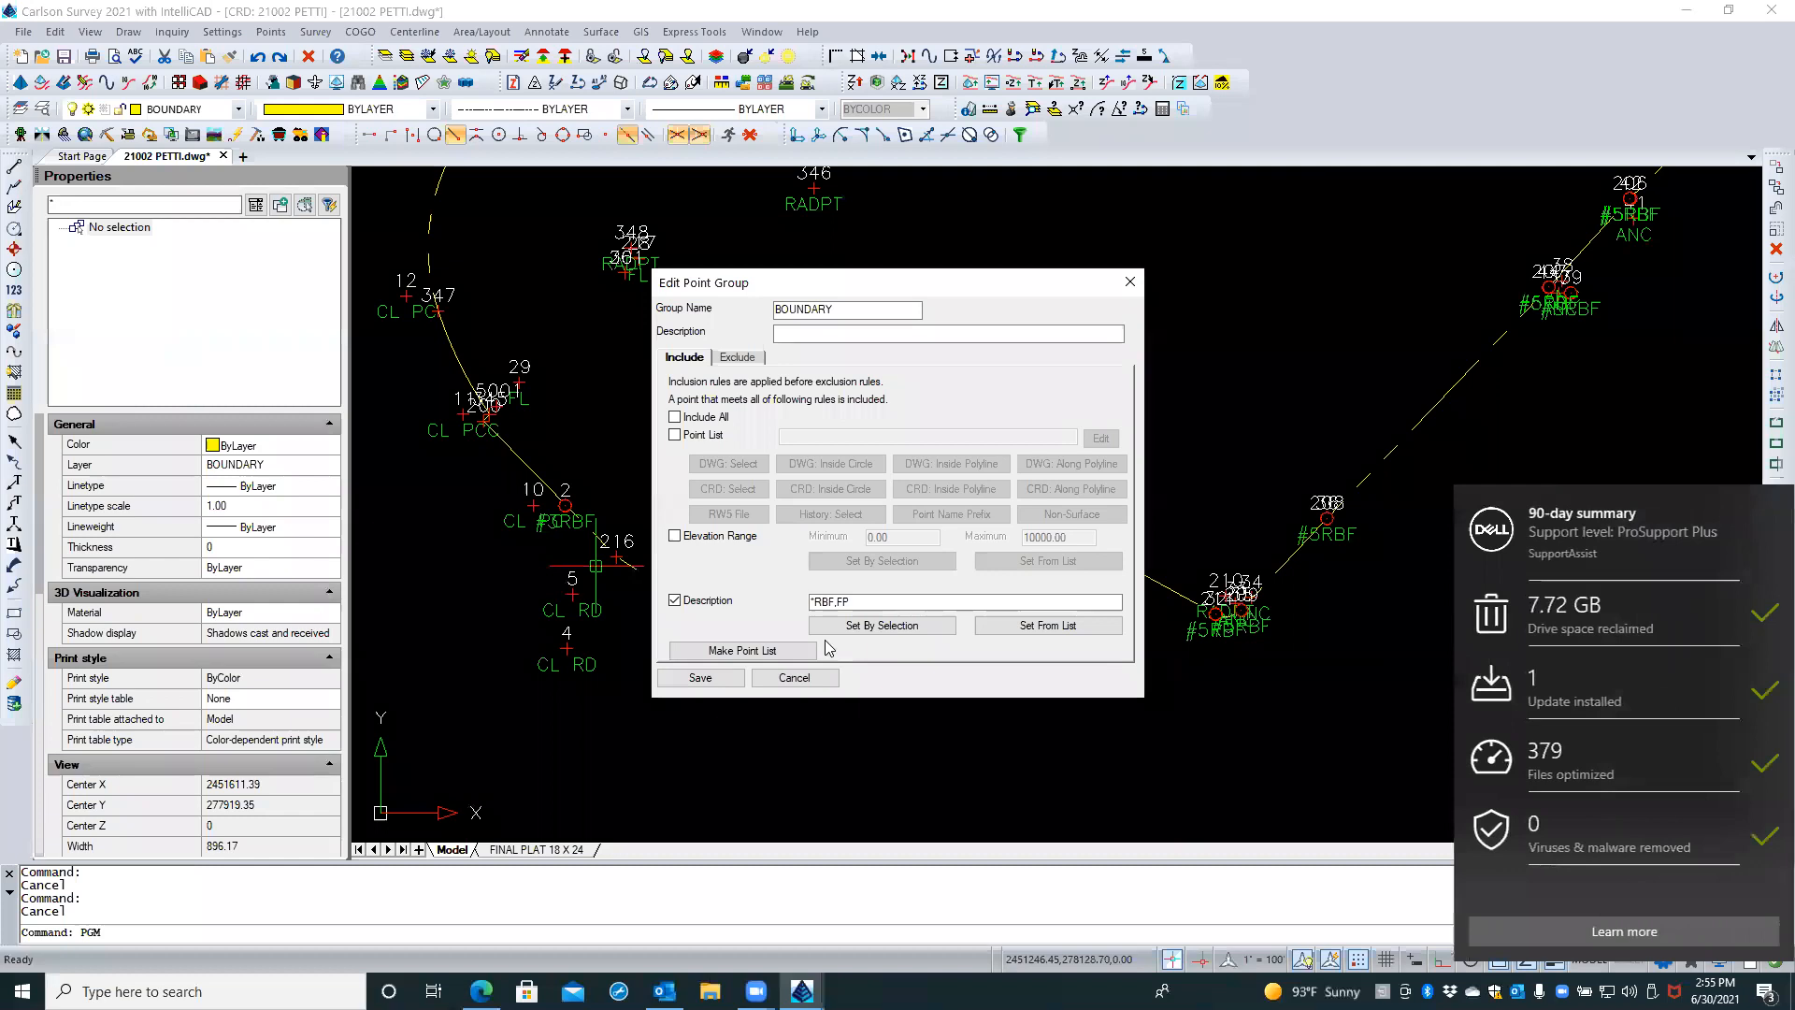
left_click(793, 677)
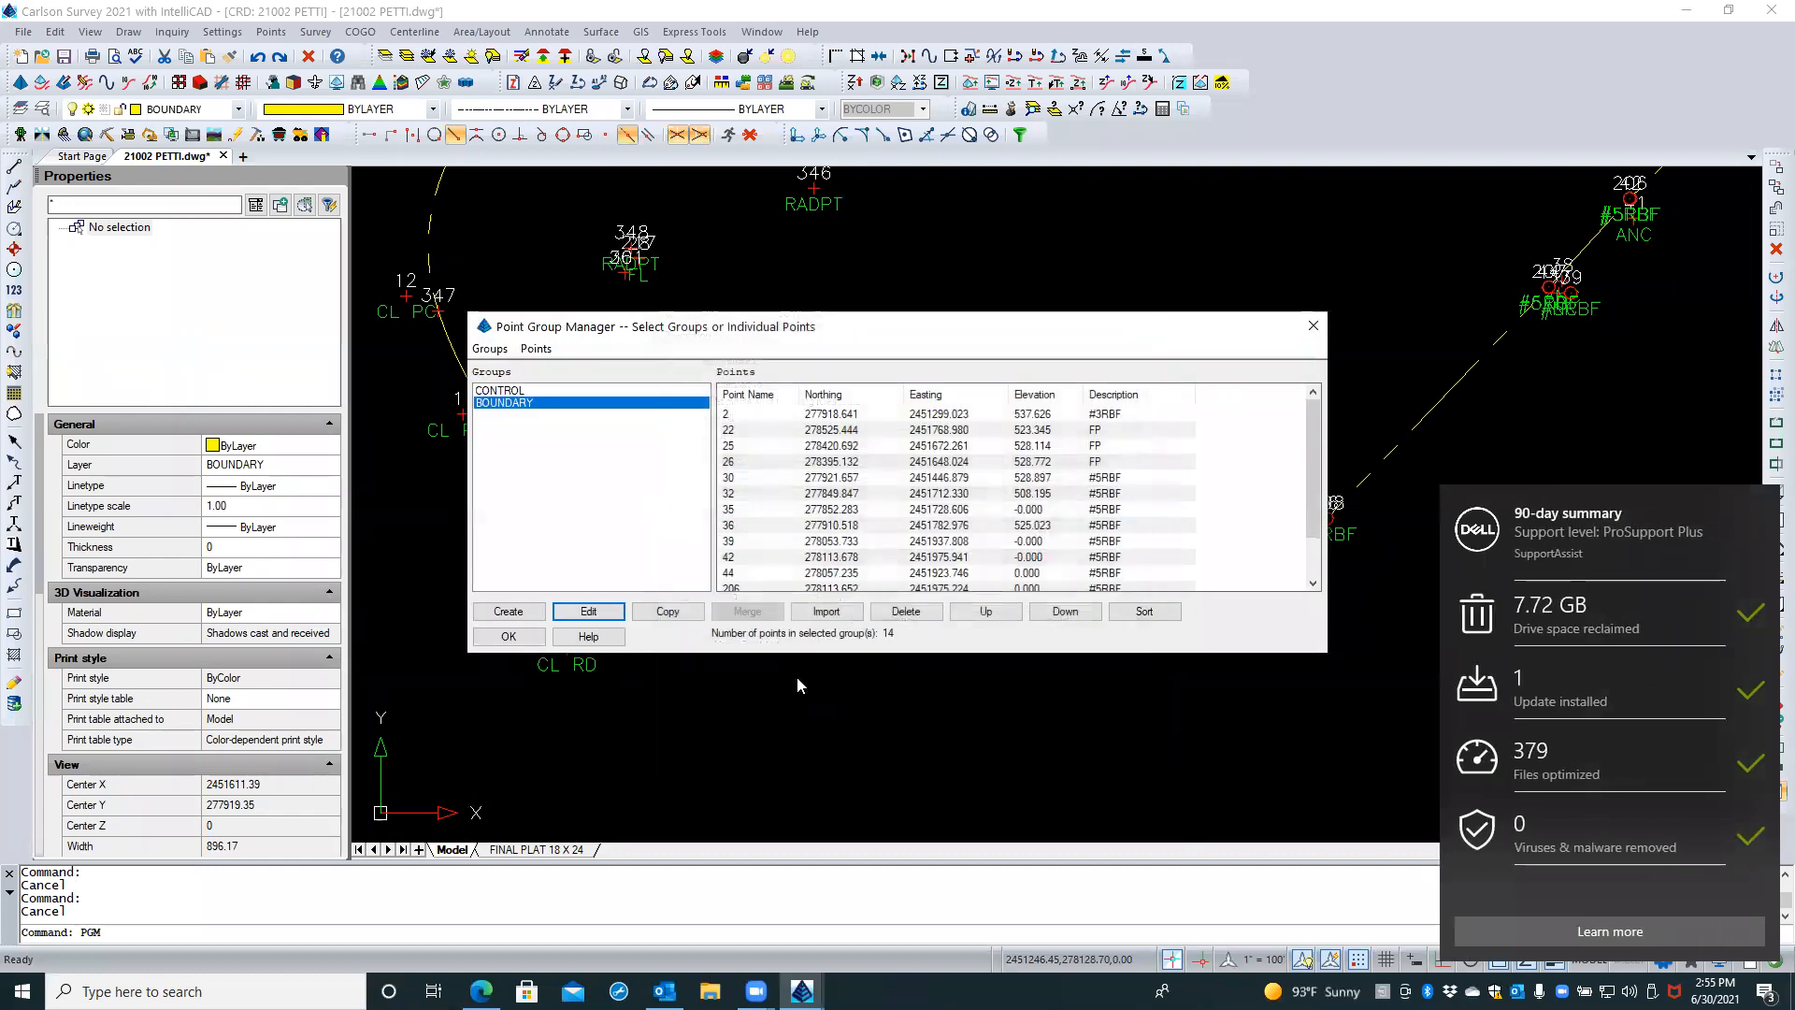
Review the points listed in the BOUNDARY group and the whole boundary in the drawing
scroll(905, 482, "down", 1)
scroll(846, 502, "up", 1)
scroll(738, 472, "down", 1)
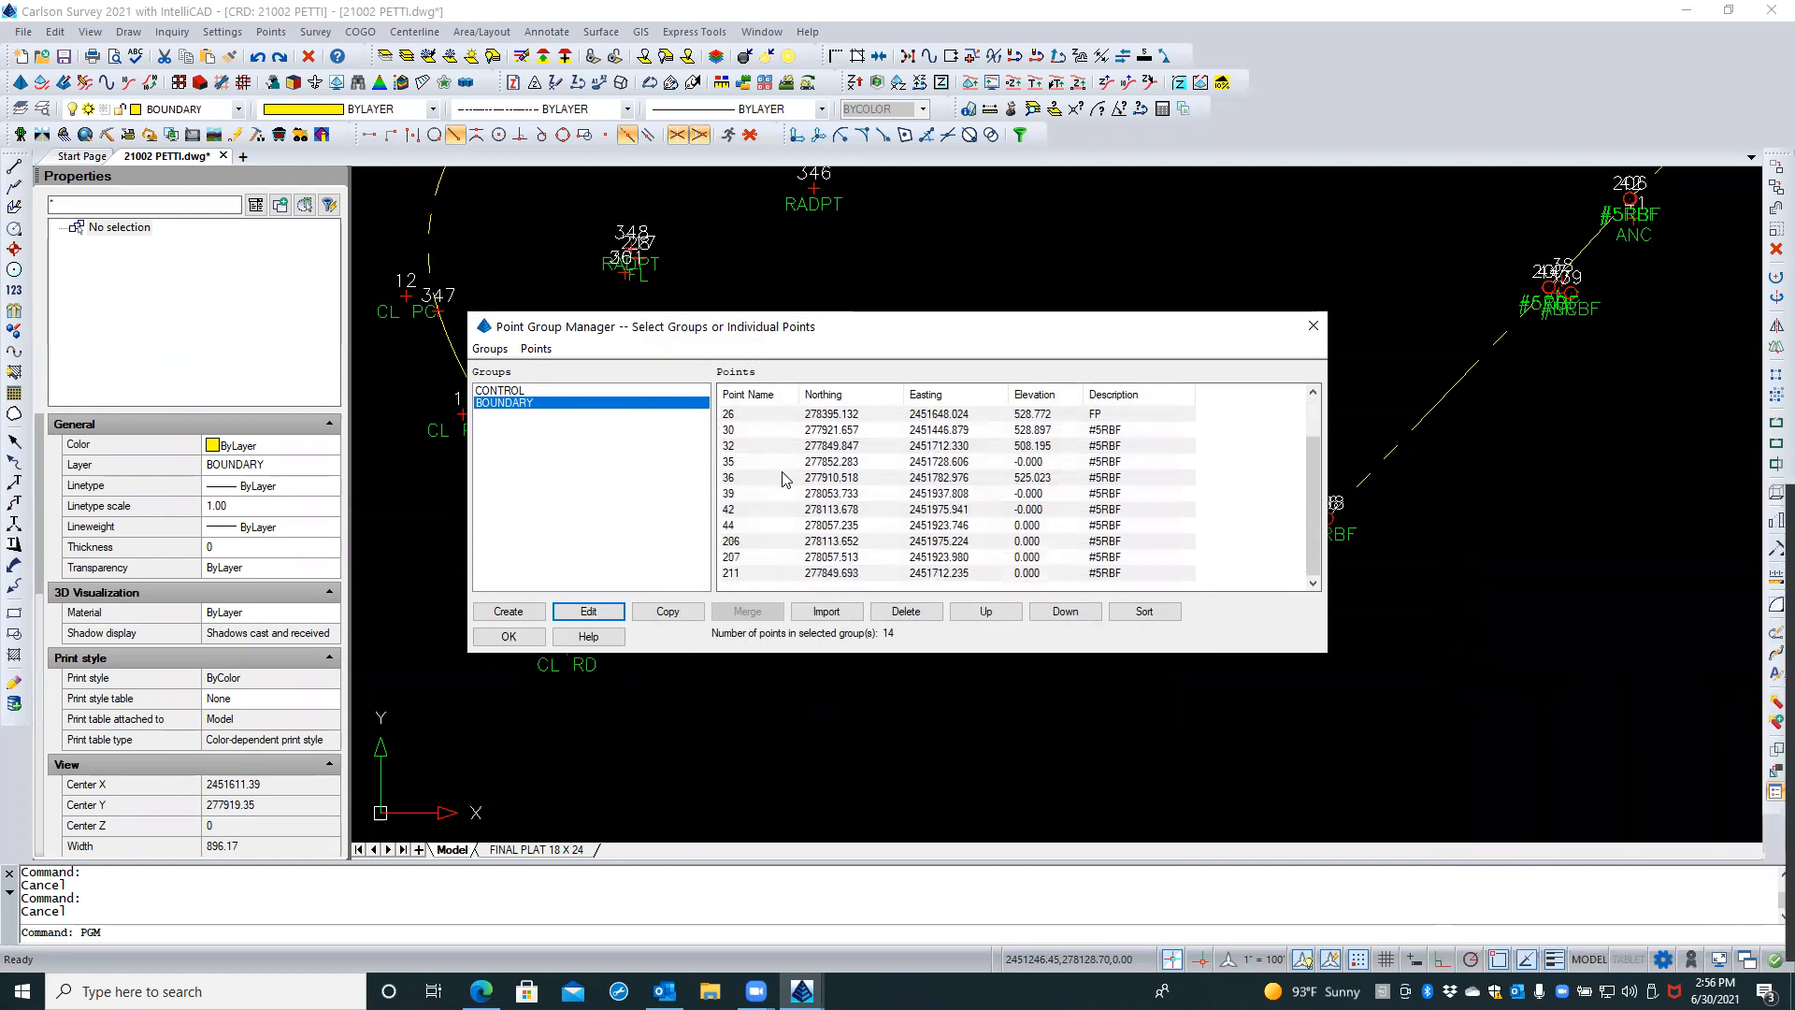
scroll(785, 478, "up", 1)
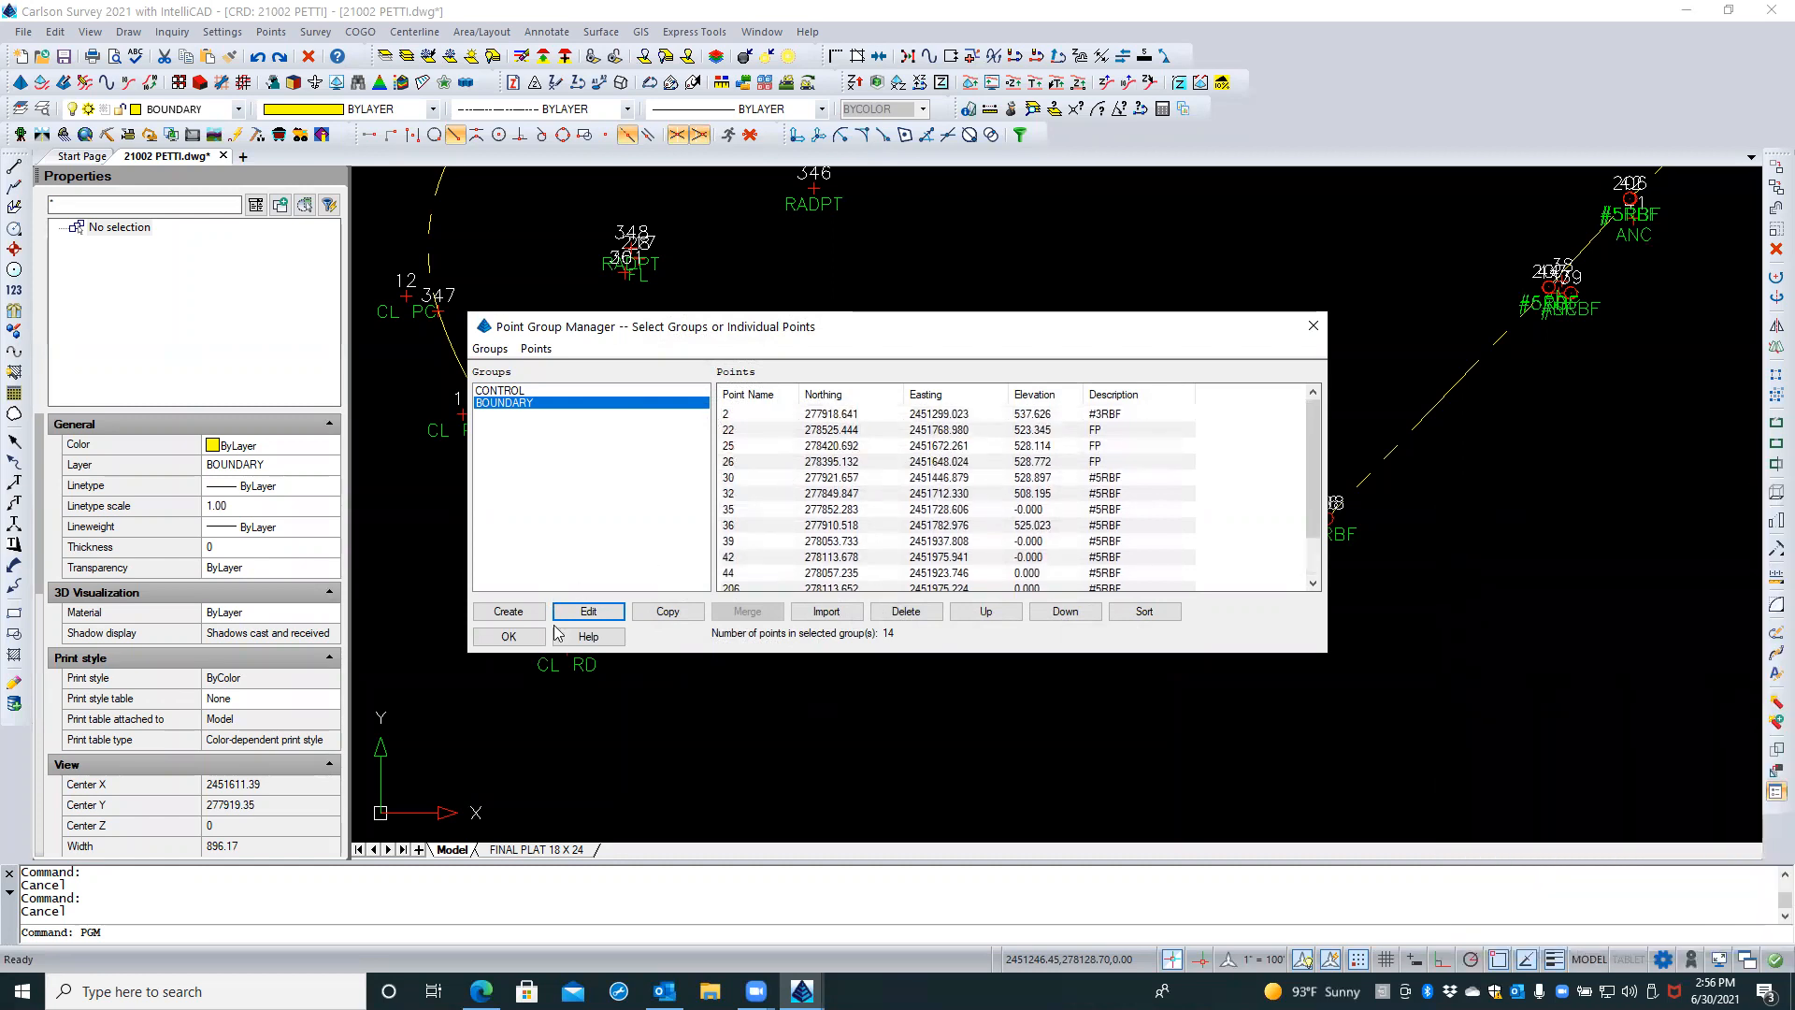
left_click(1308, 326)
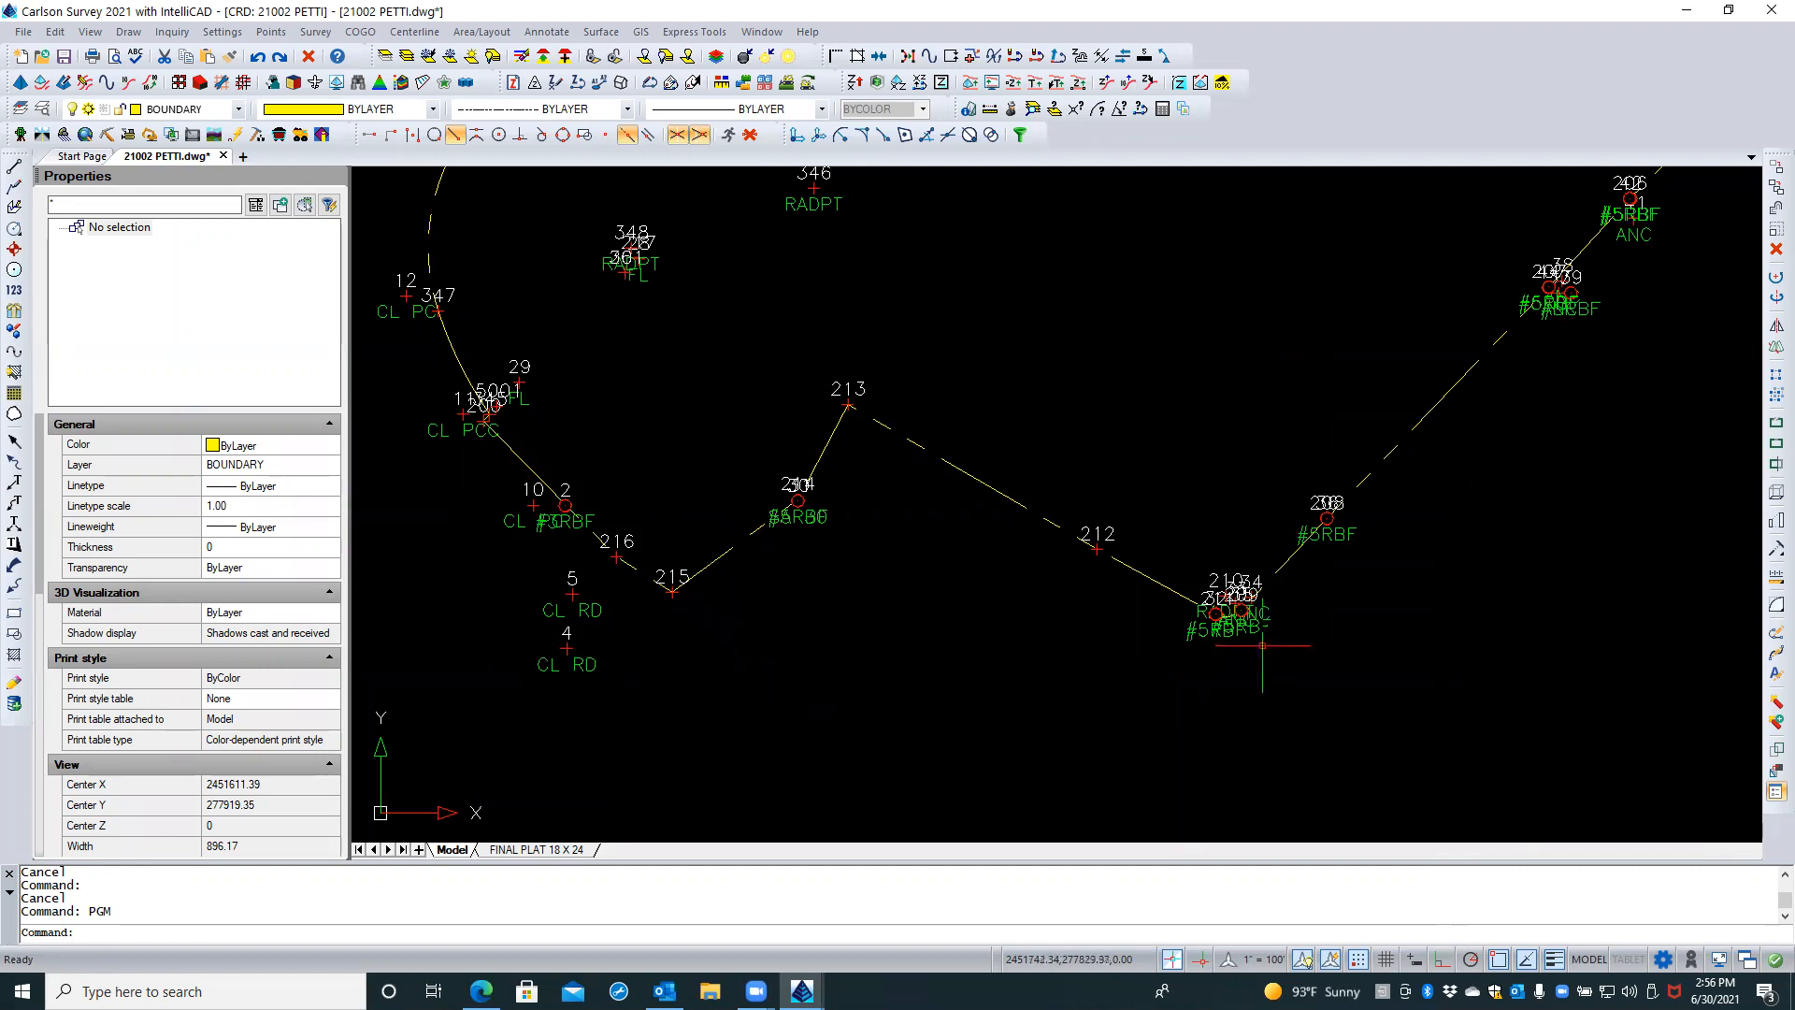
scroll(1384, 482, "down", 2)
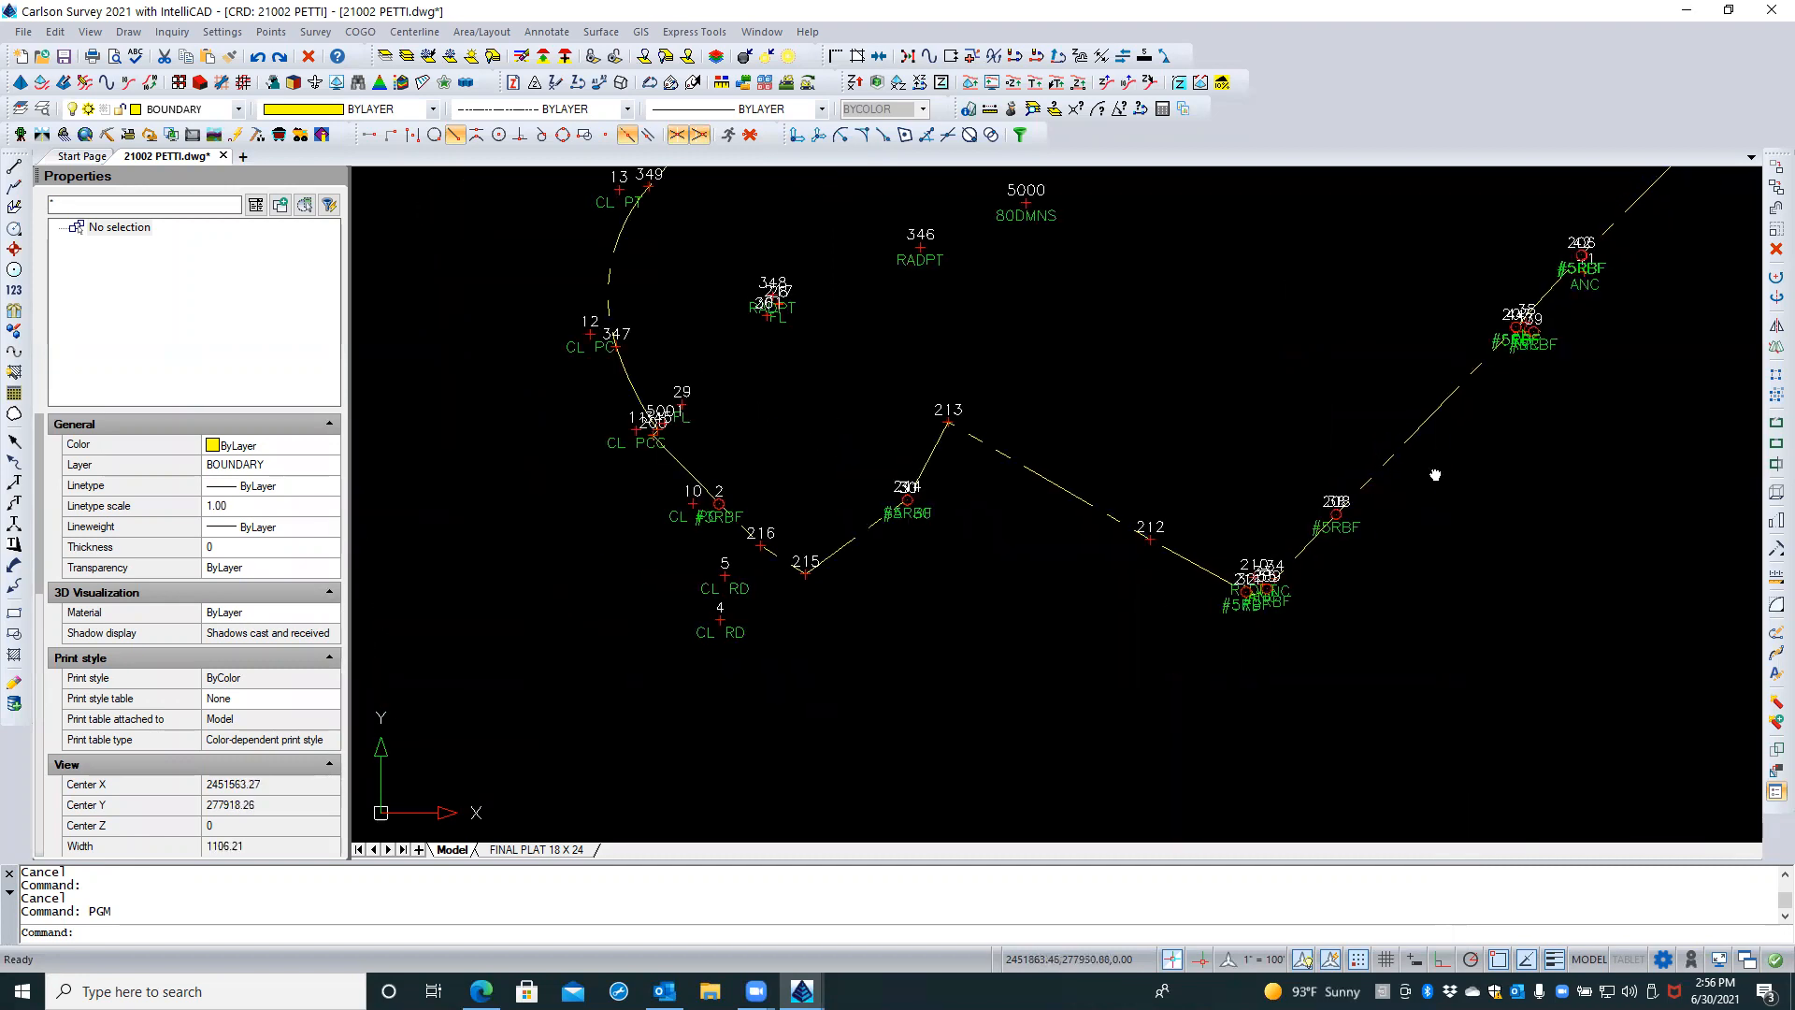
scroll(1171, 632, "down", 2)
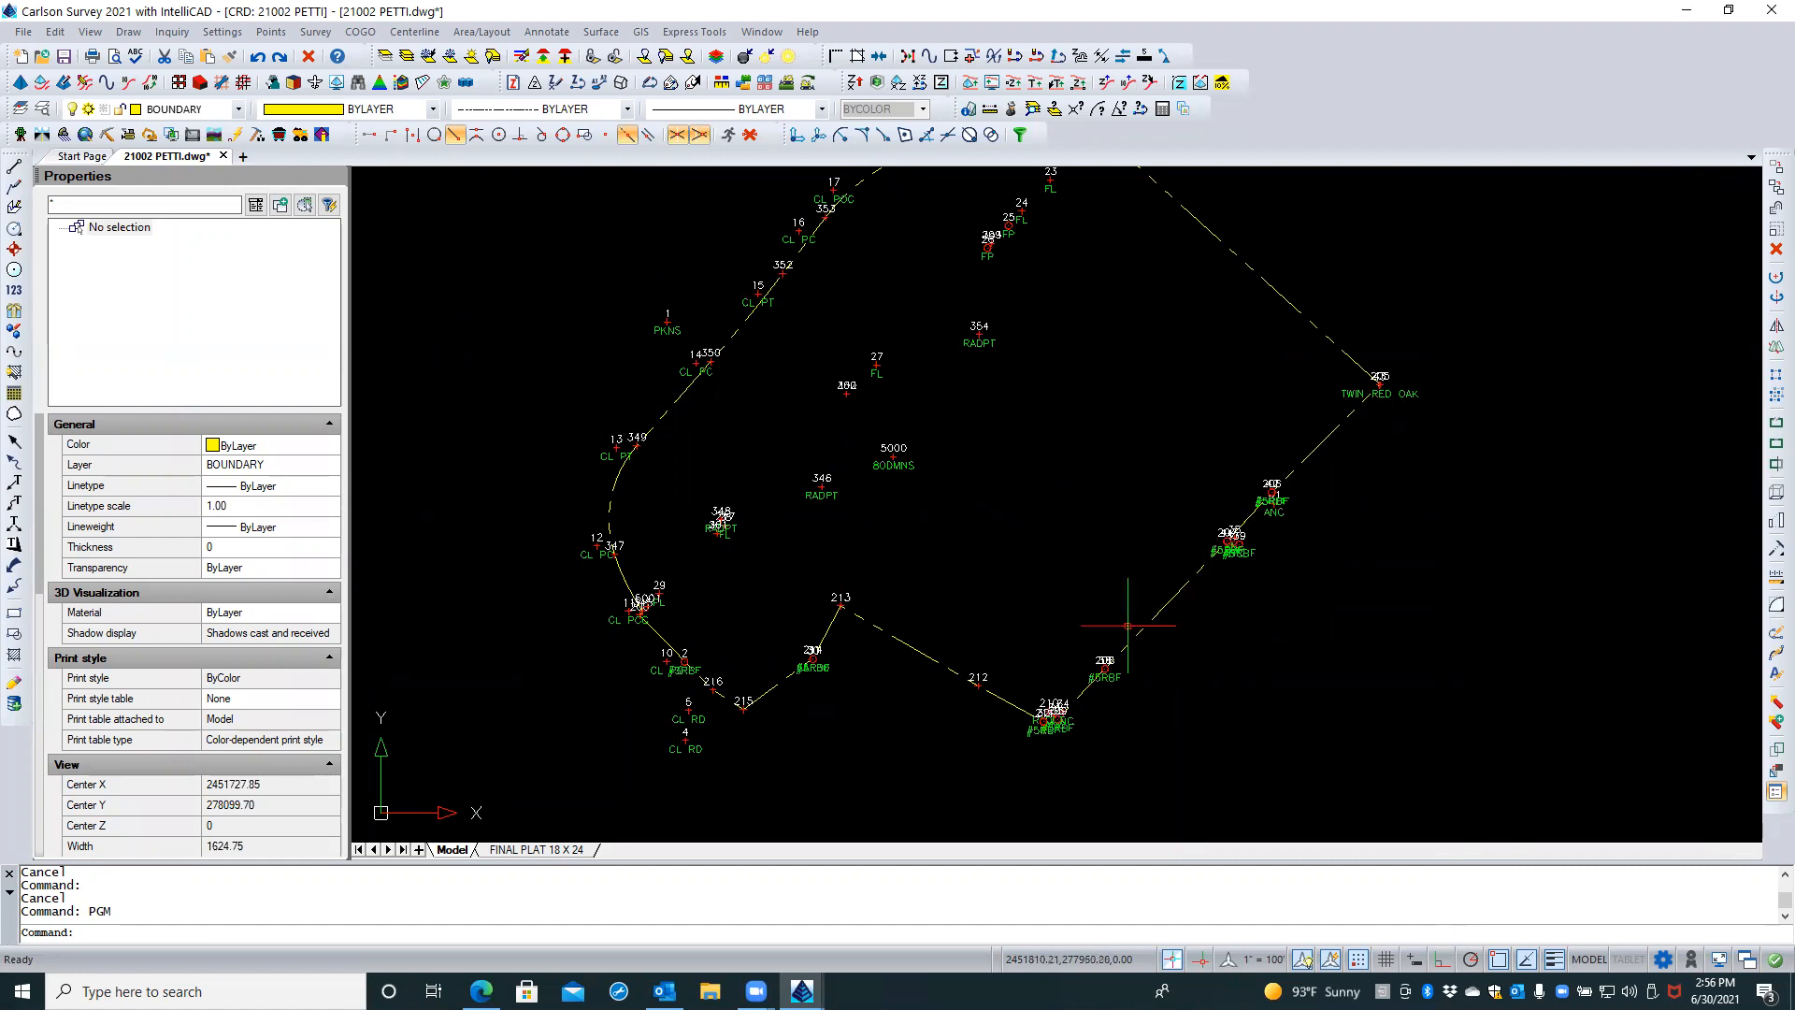
scroll(1090, 541, "down", 1)
scroll(1092, 533, "down", 2)
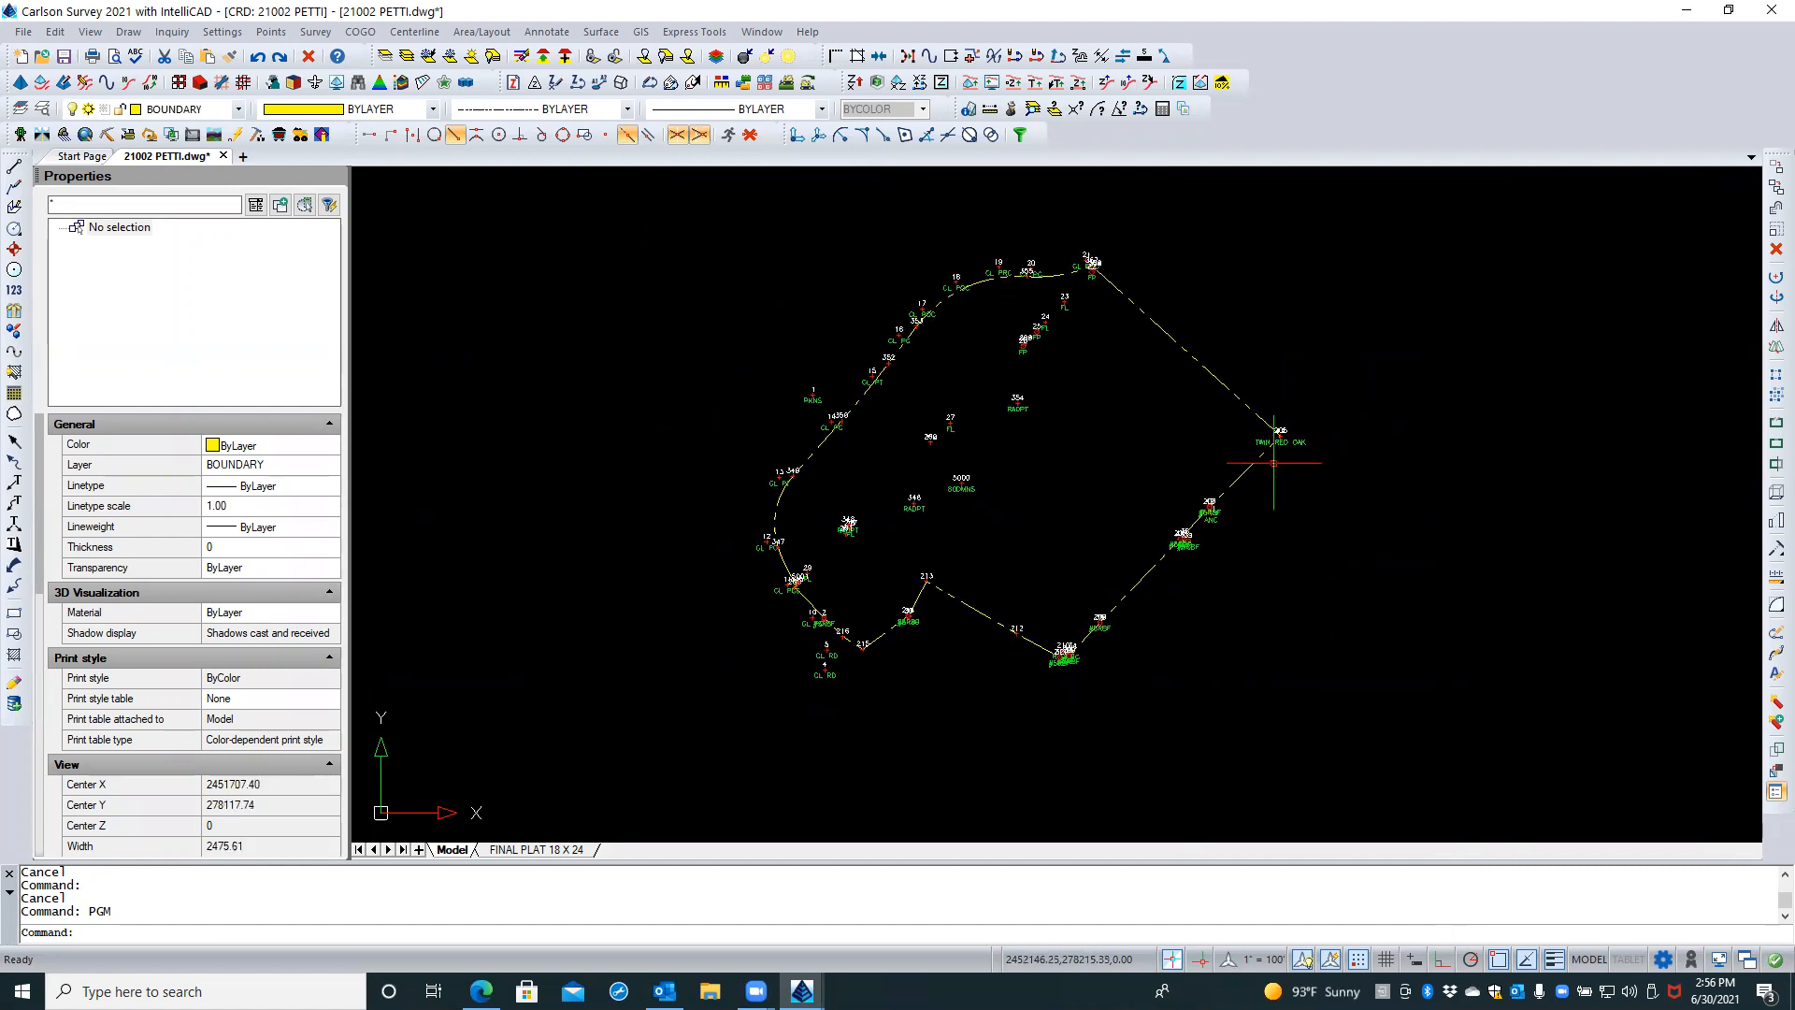
Switch to Google Chrome, launch the WV Flood Tool map, and dismiss its introductory notice so it is not shown again
left_click(1688, 11)
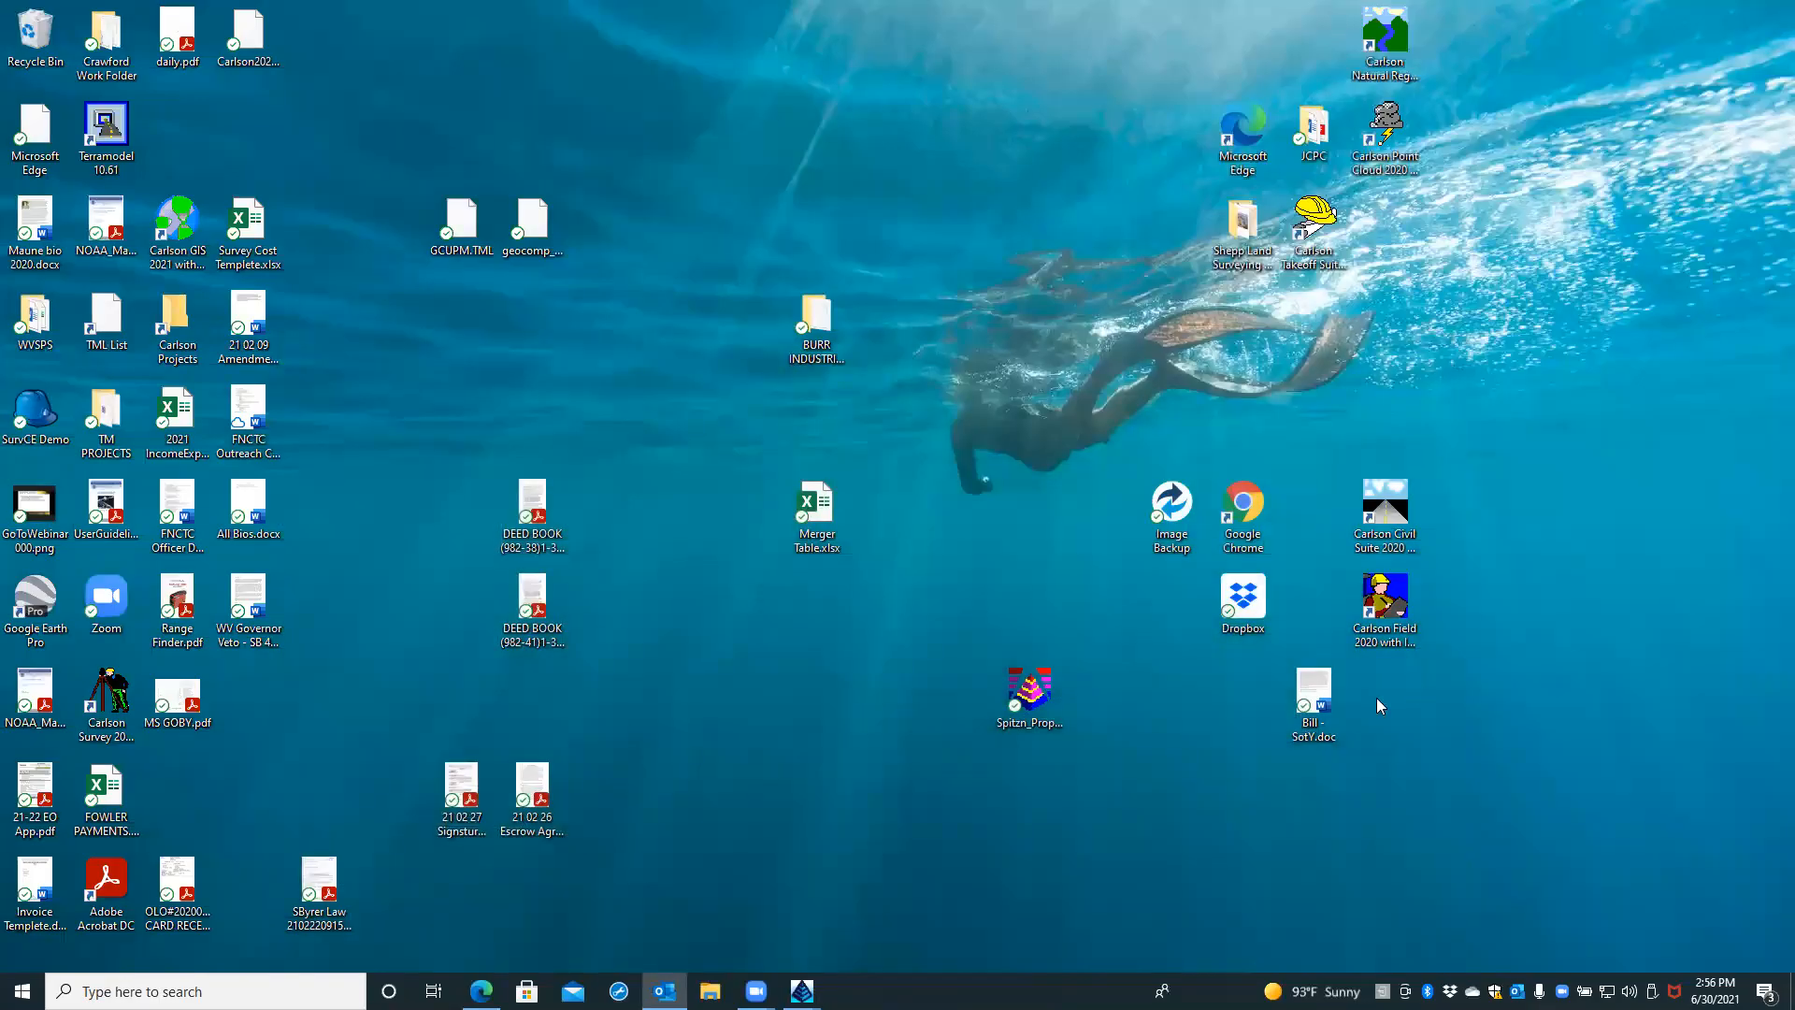
double_click(1253, 509)
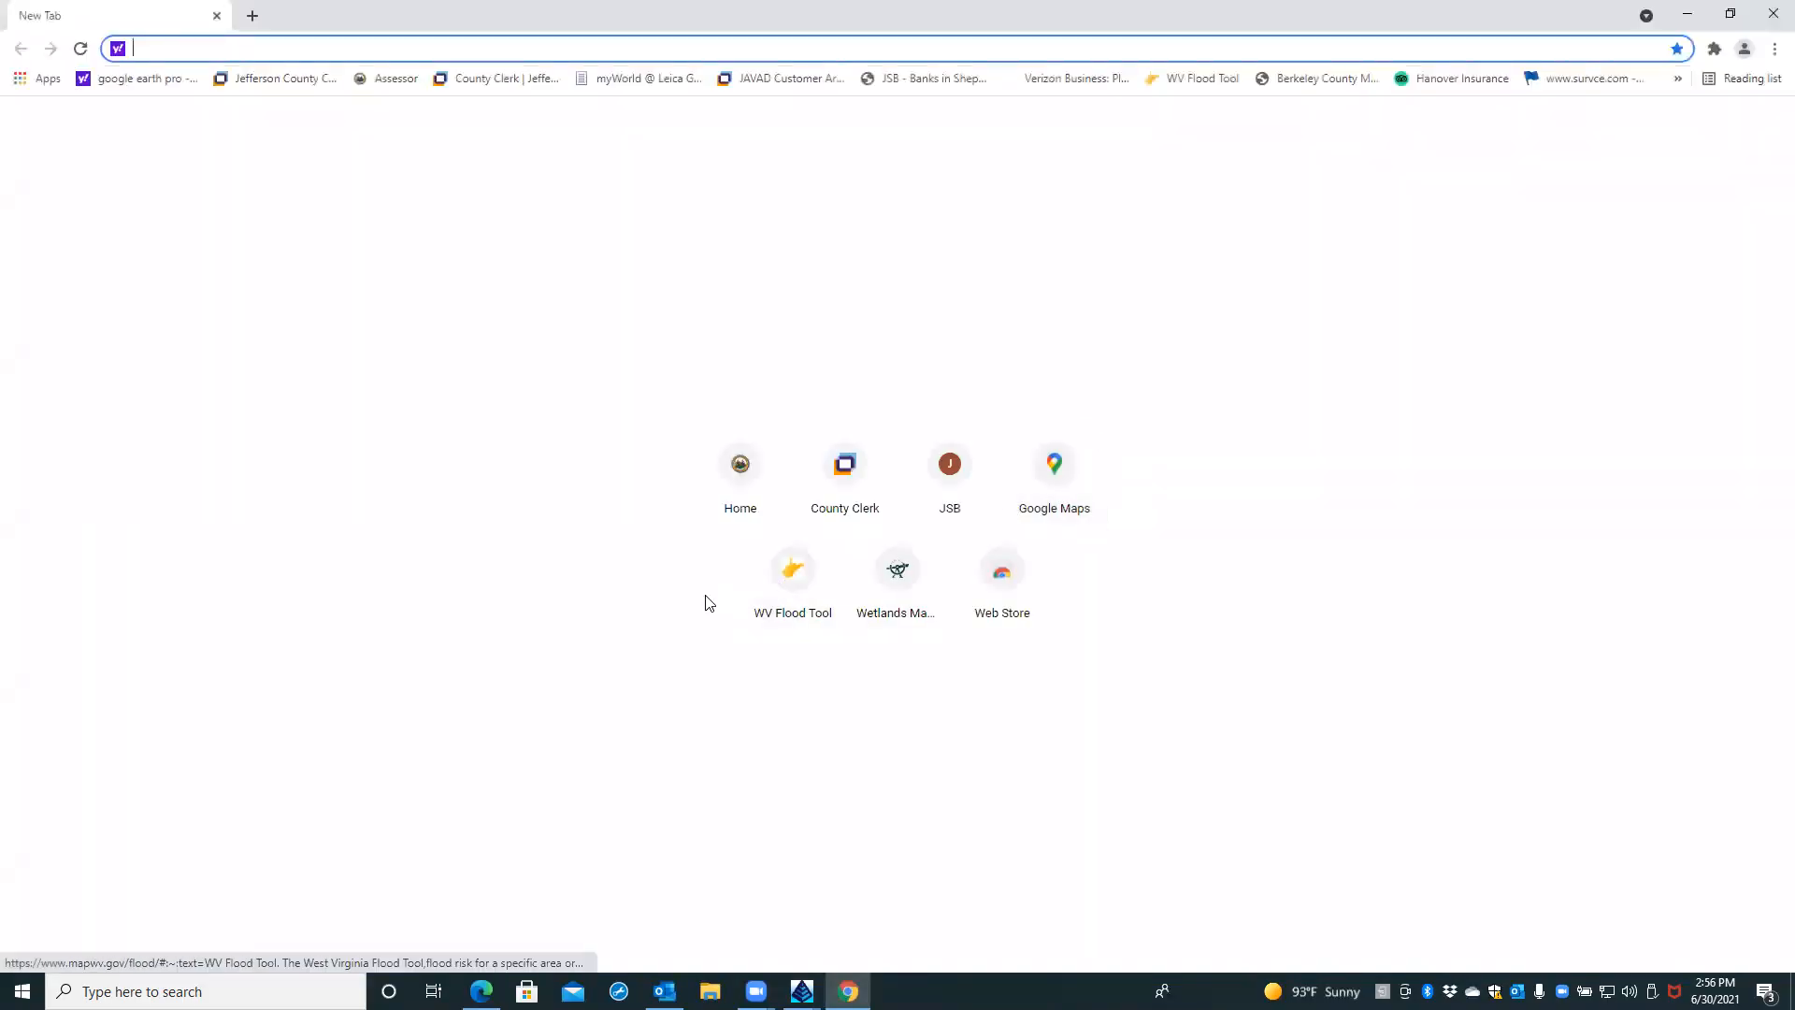
left_click(806, 577)
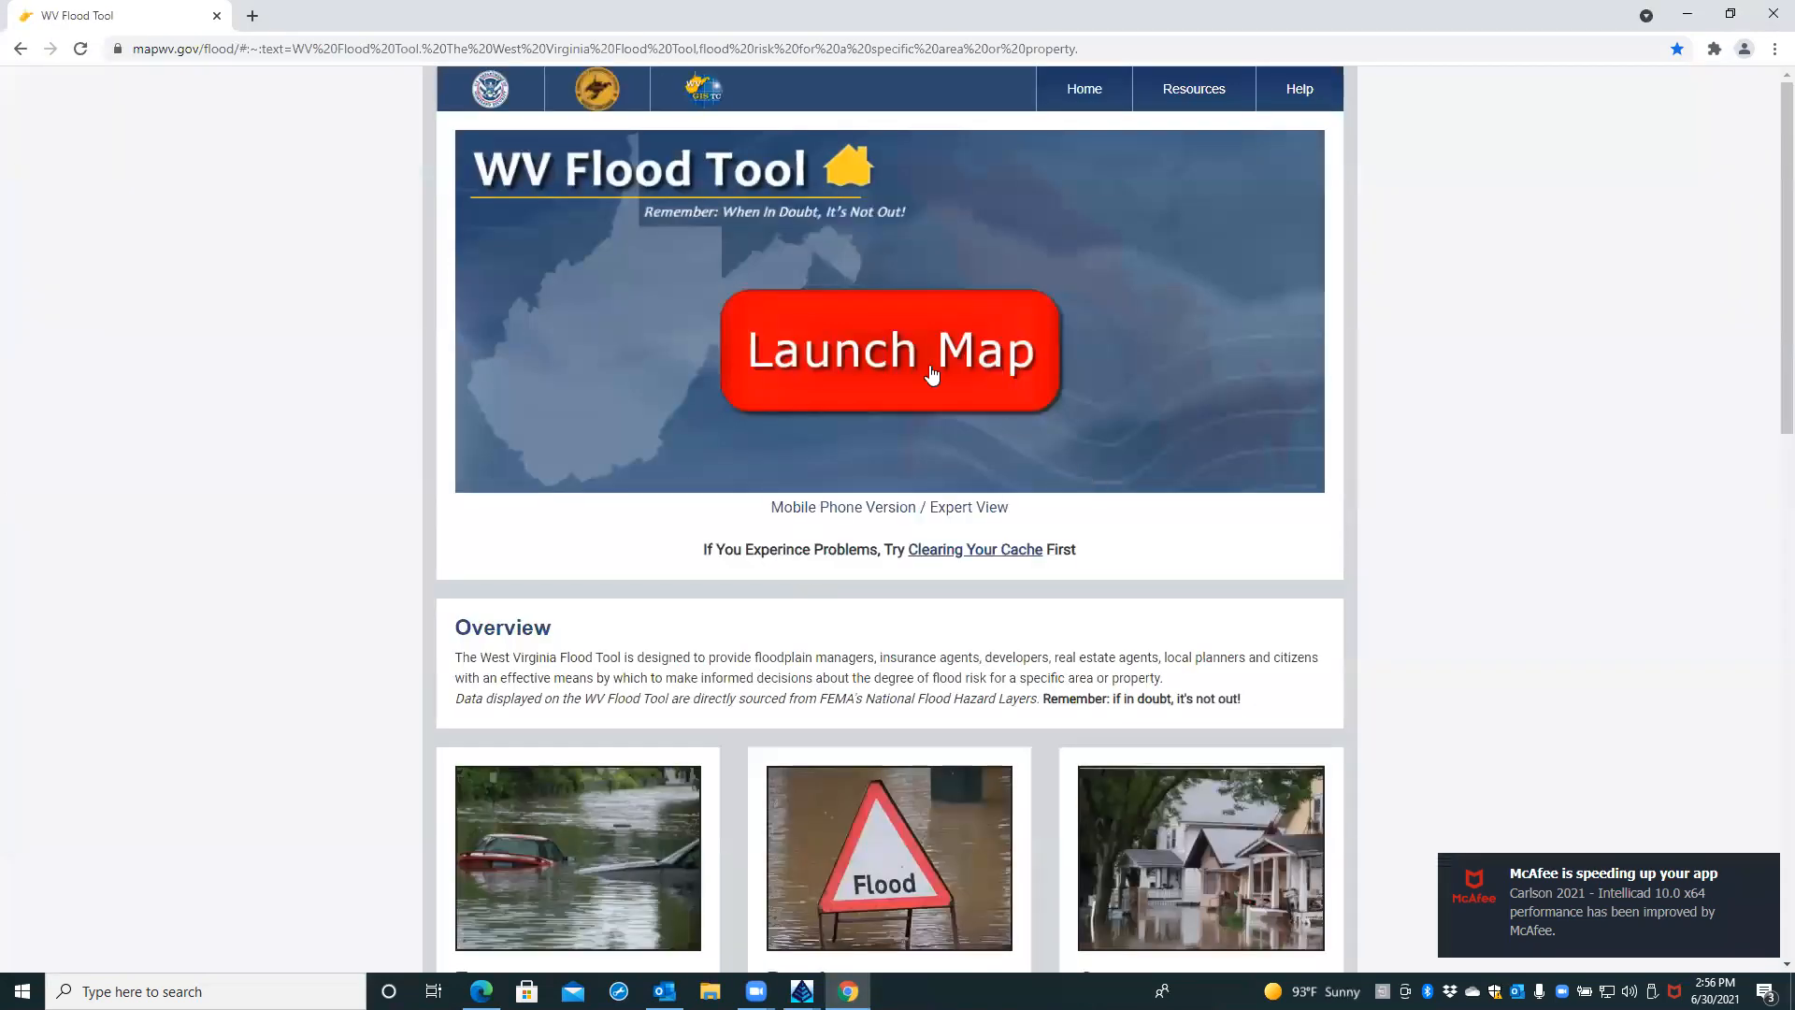
left_click(959, 368)
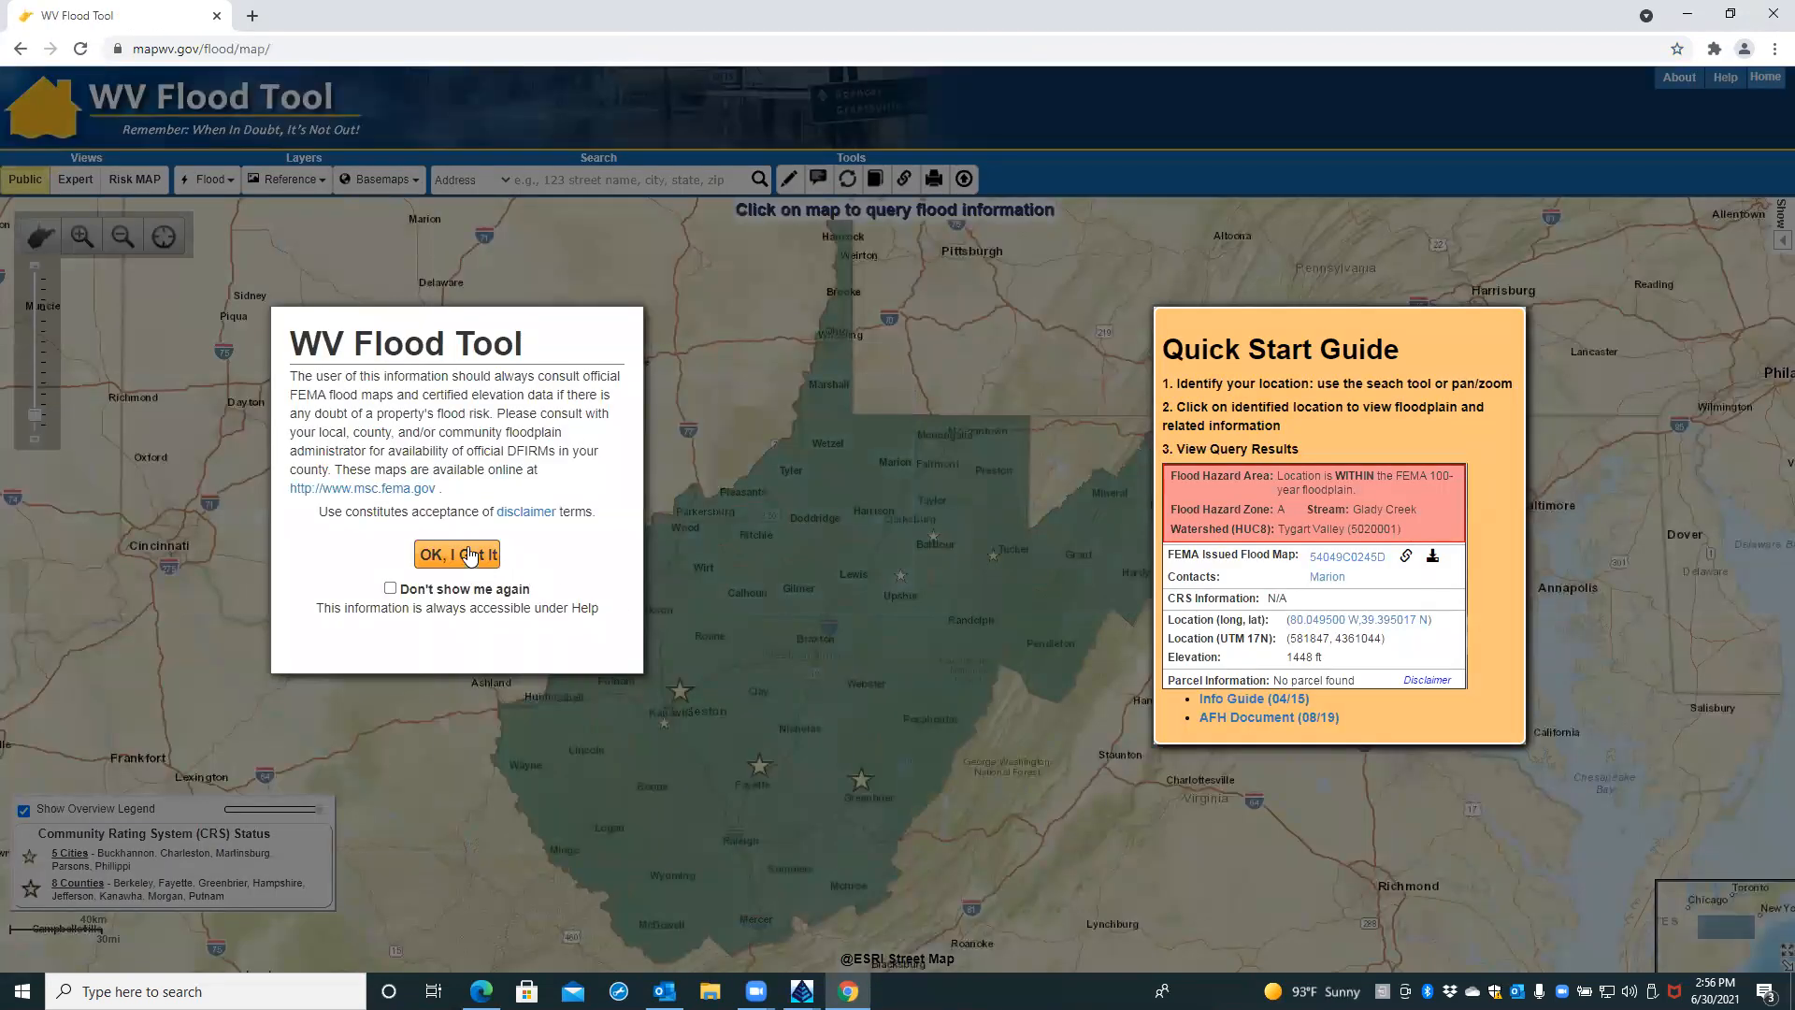
left_click(390, 589)
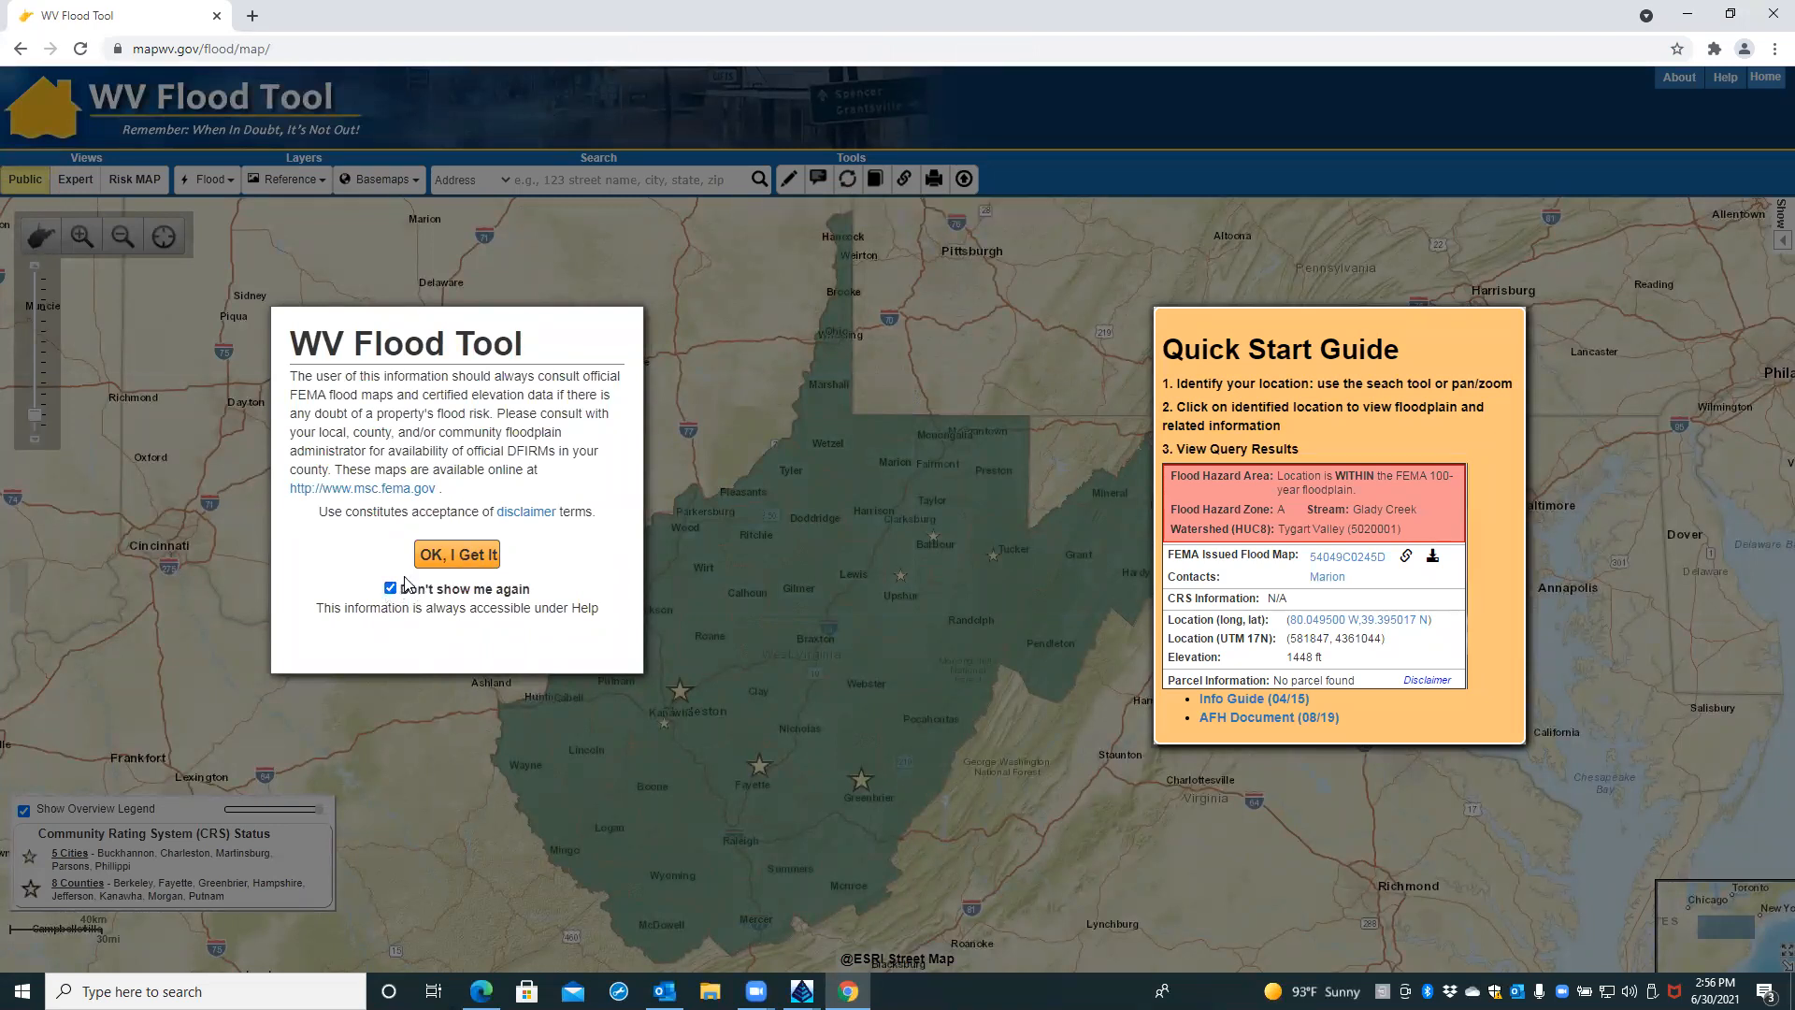
left_click(454, 557)
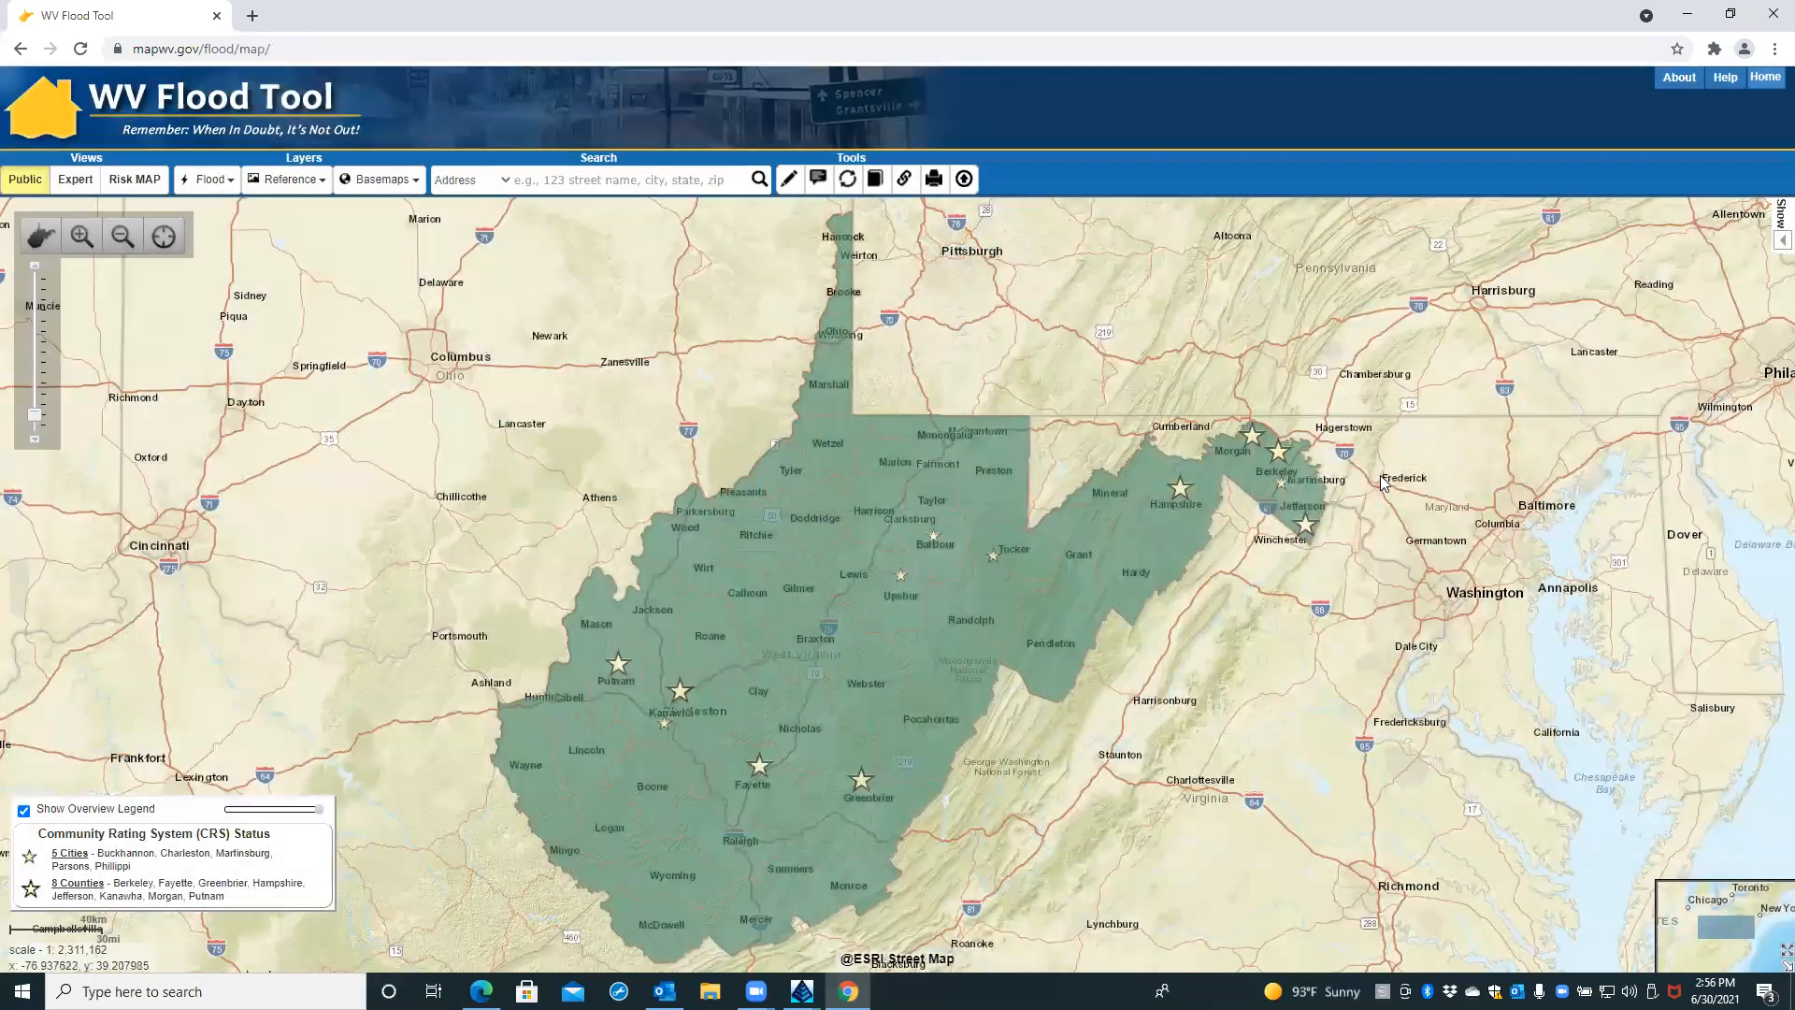
Locate the Charles Town area of Jefferson County on the flood map
scroll(1162, 580, "up", 3)
scroll(1161, 578, "up", 2)
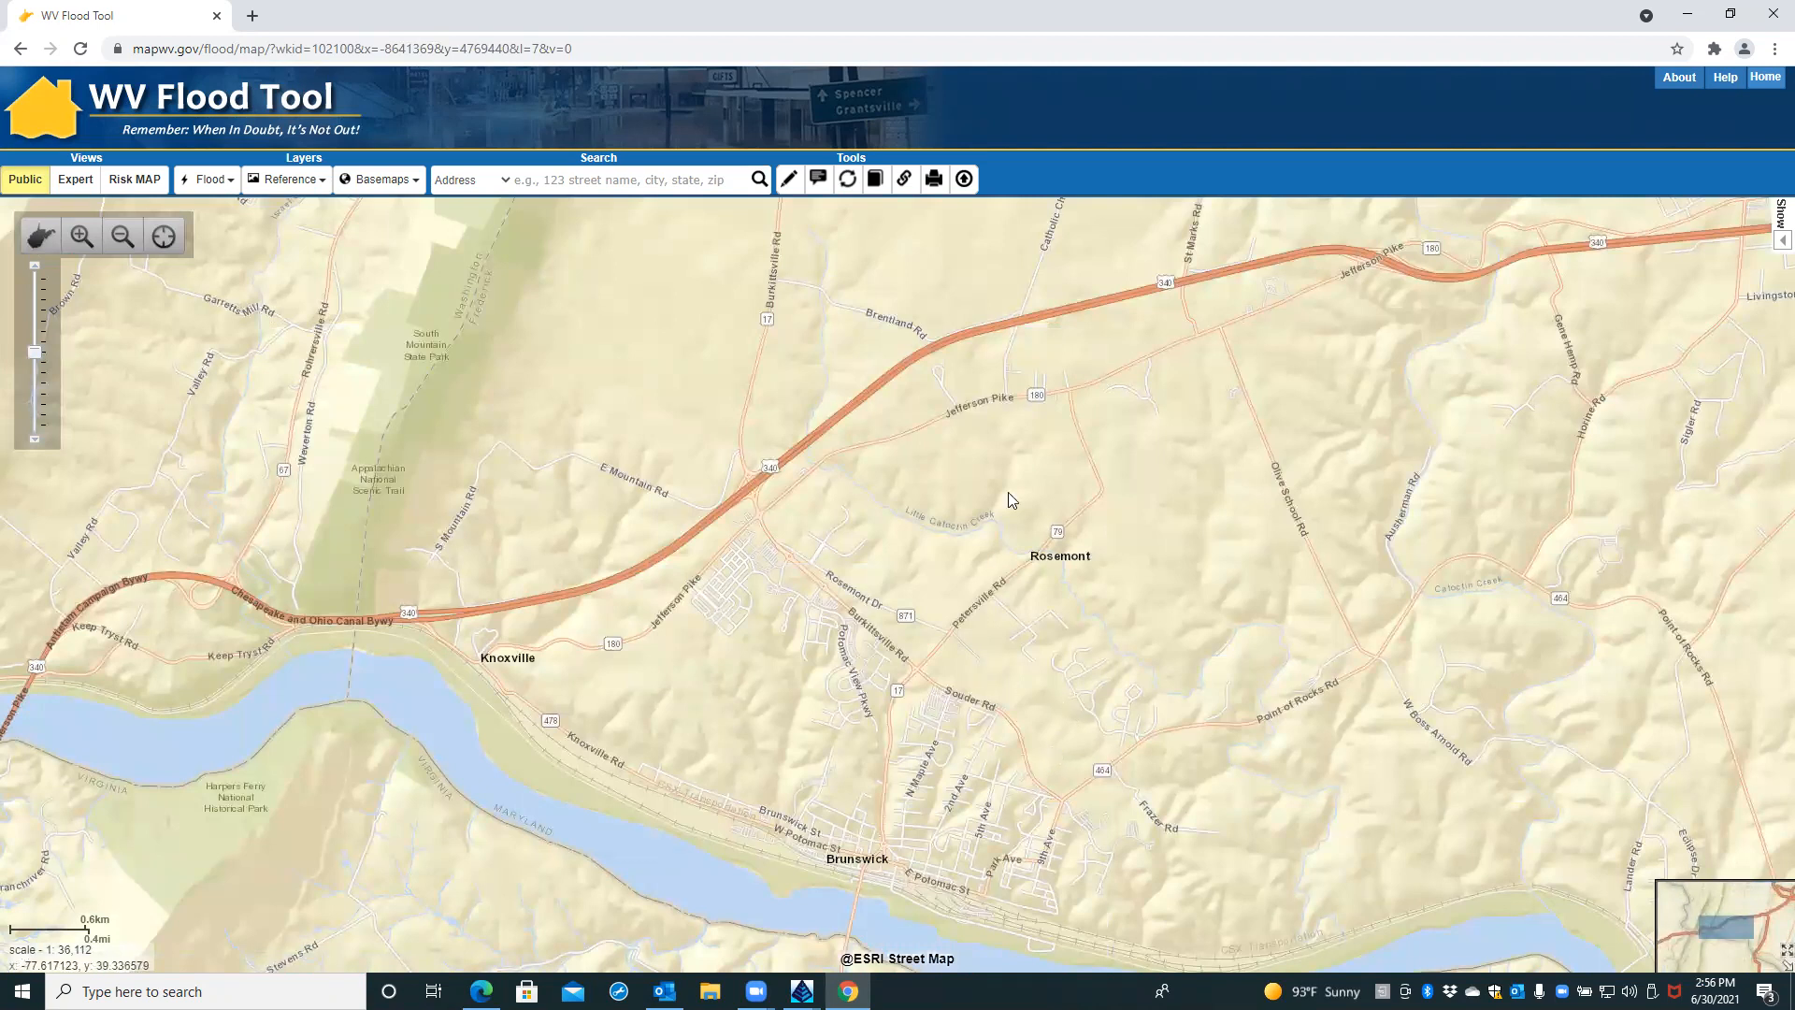
scroll(1002, 473, "up", 1)
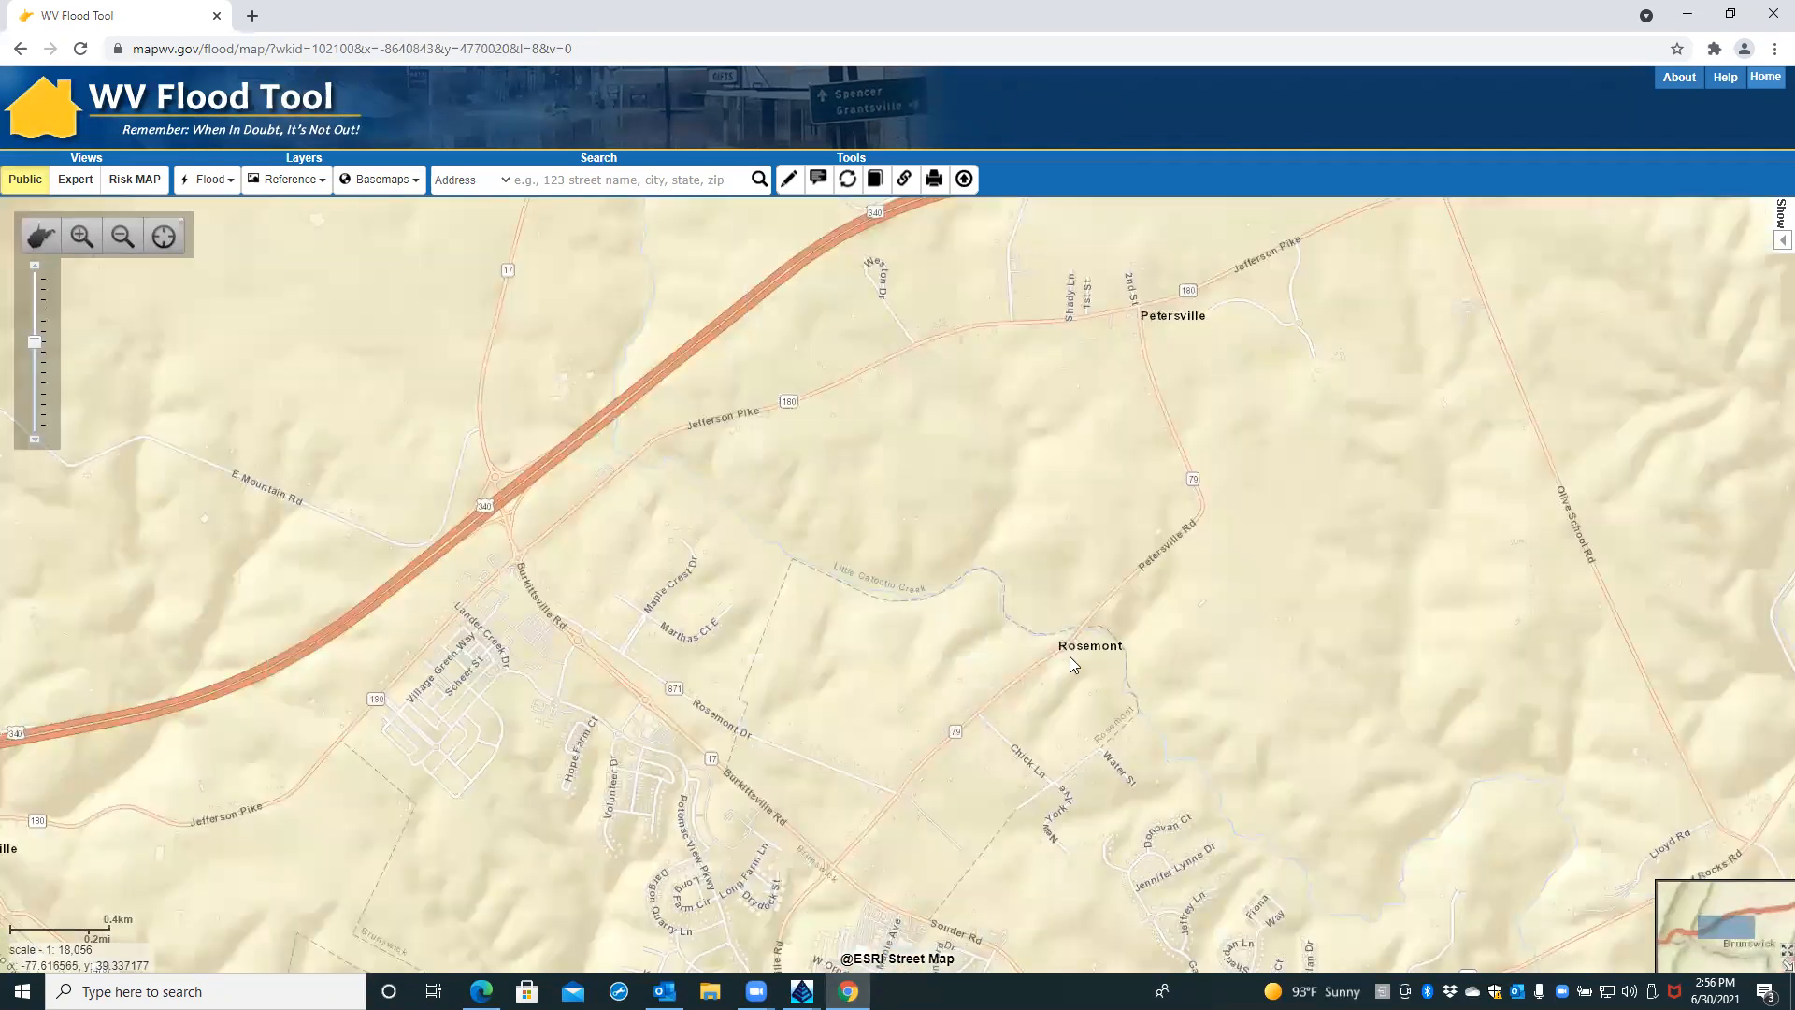
left_click_drag(1081, 669, 1038, 374)
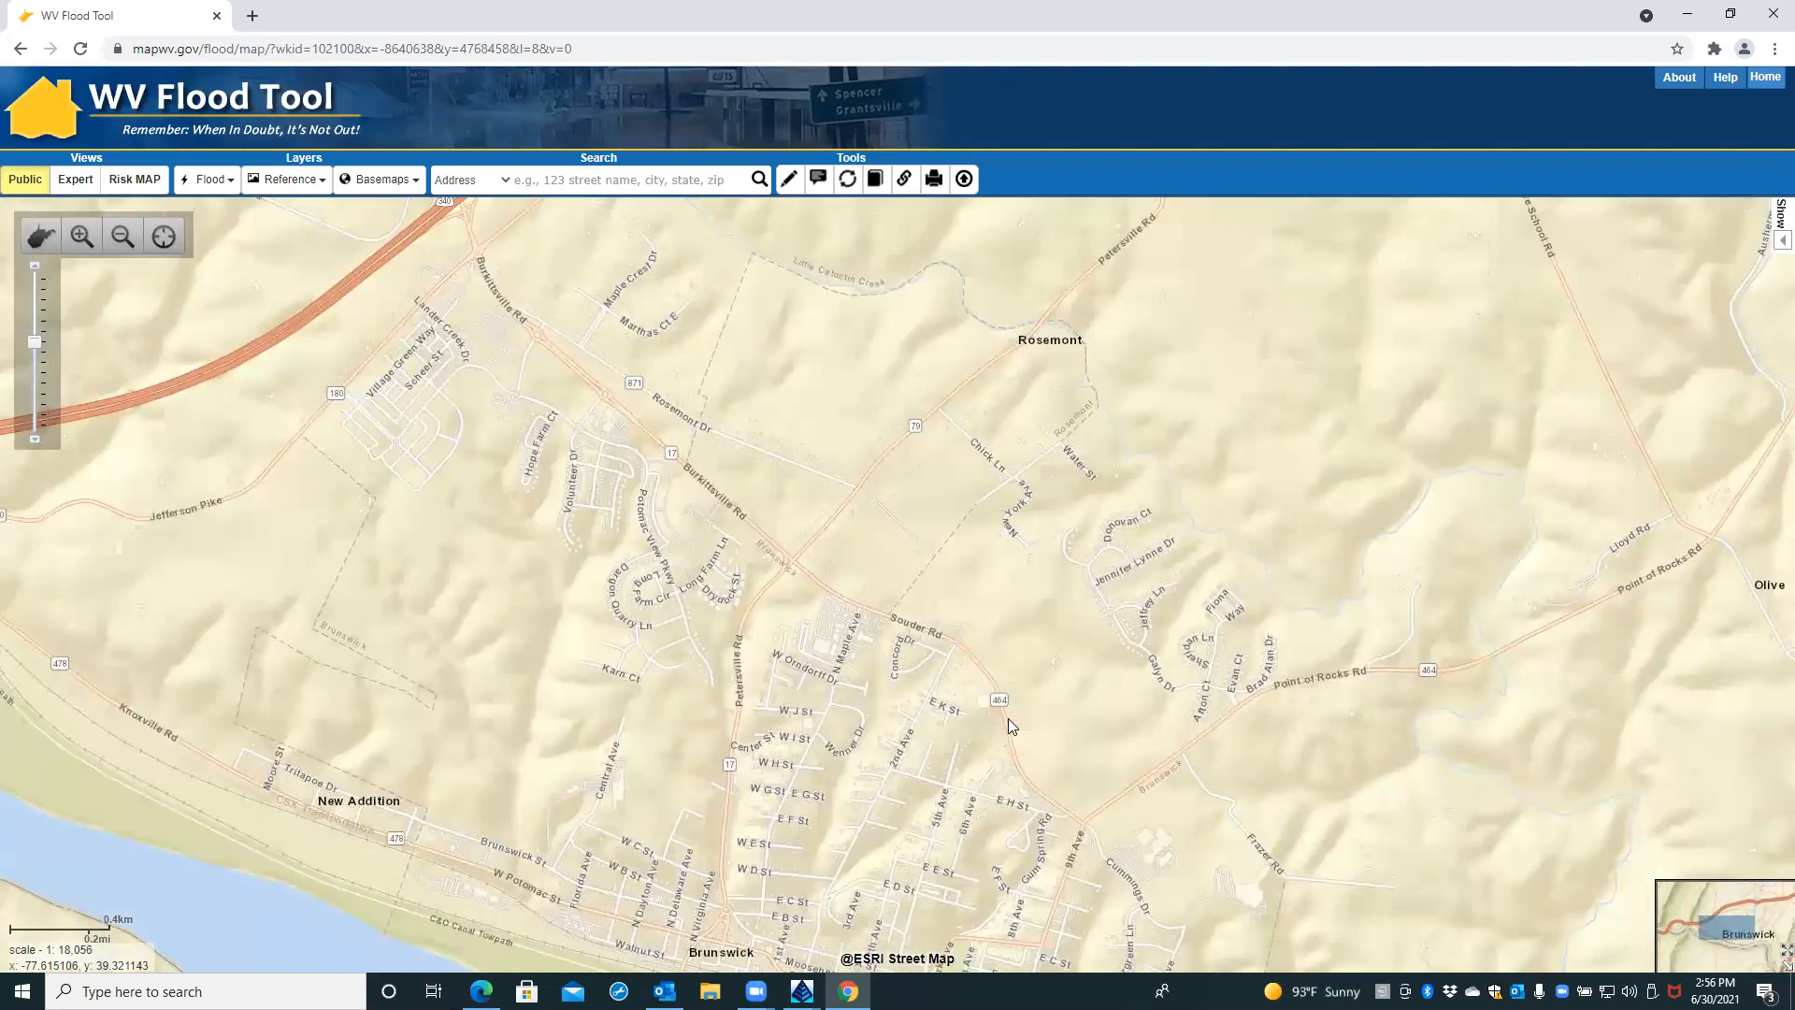
left_click_drag(1008, 718, 1410, 866)
left_click_drag(1077, 871, 1563, 507)
left_click_drag(481, 830, 692, 675)
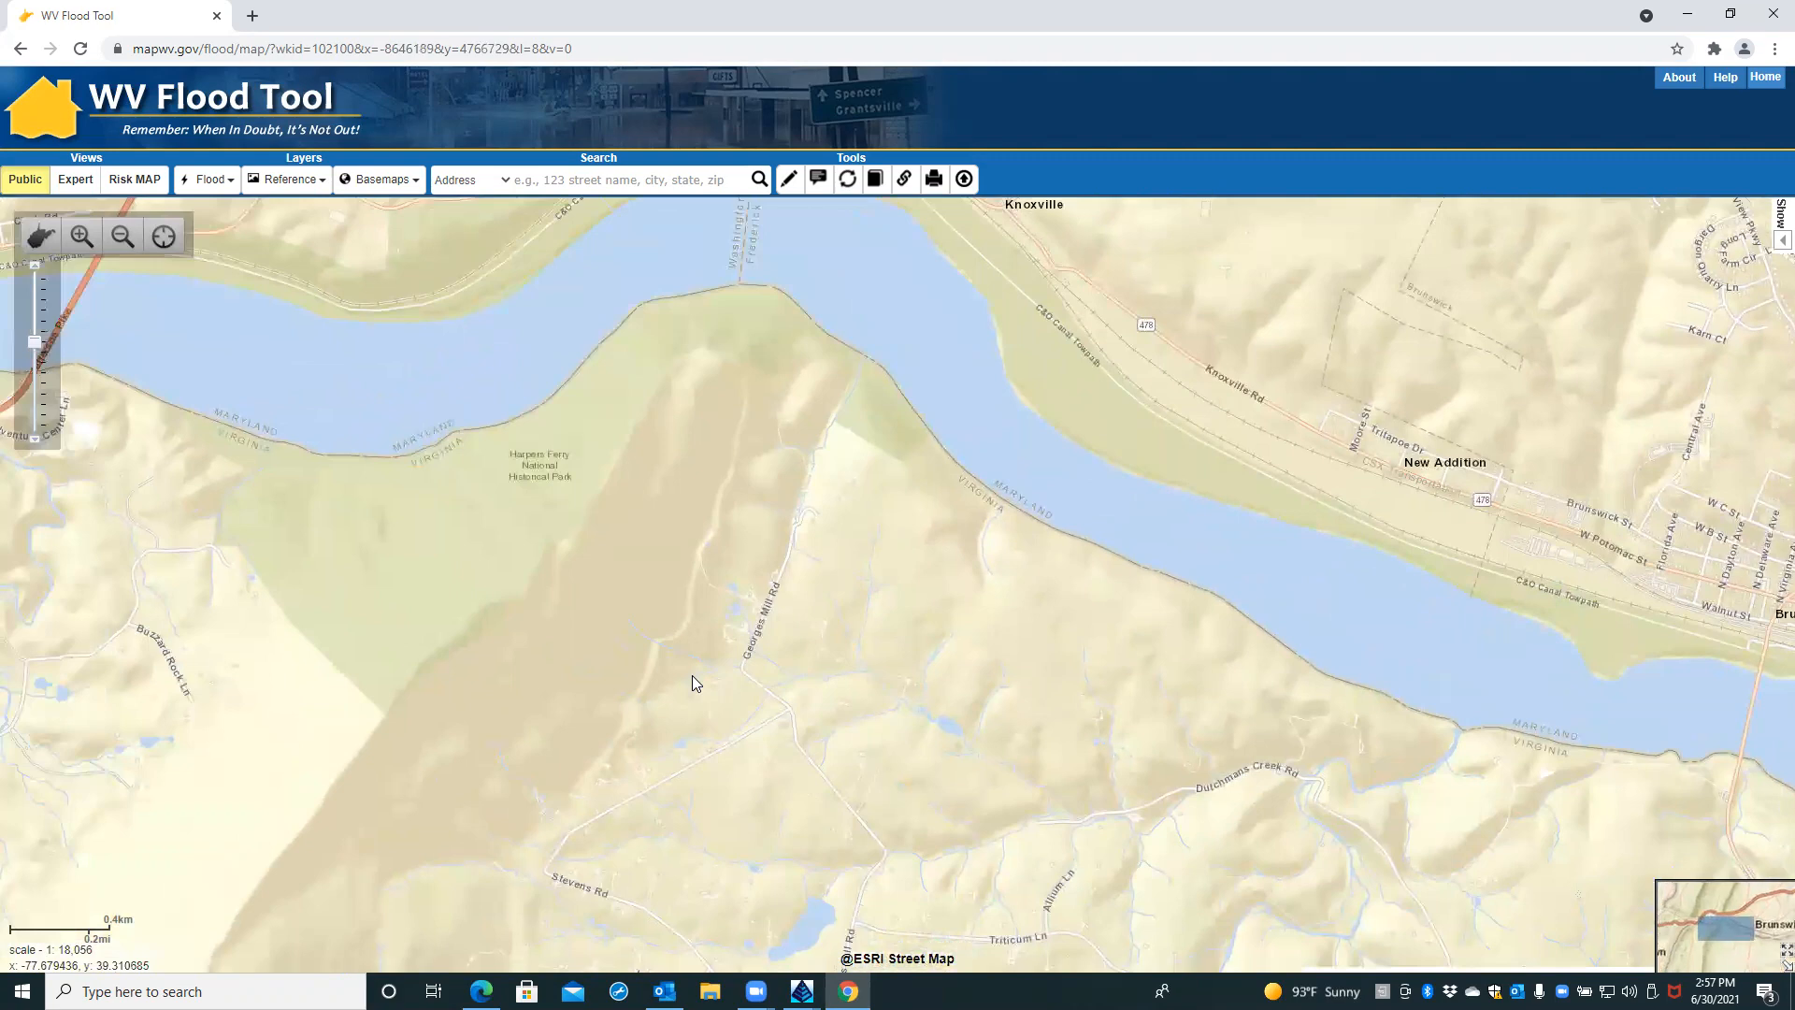
scroll(692, 675, "down", 2)
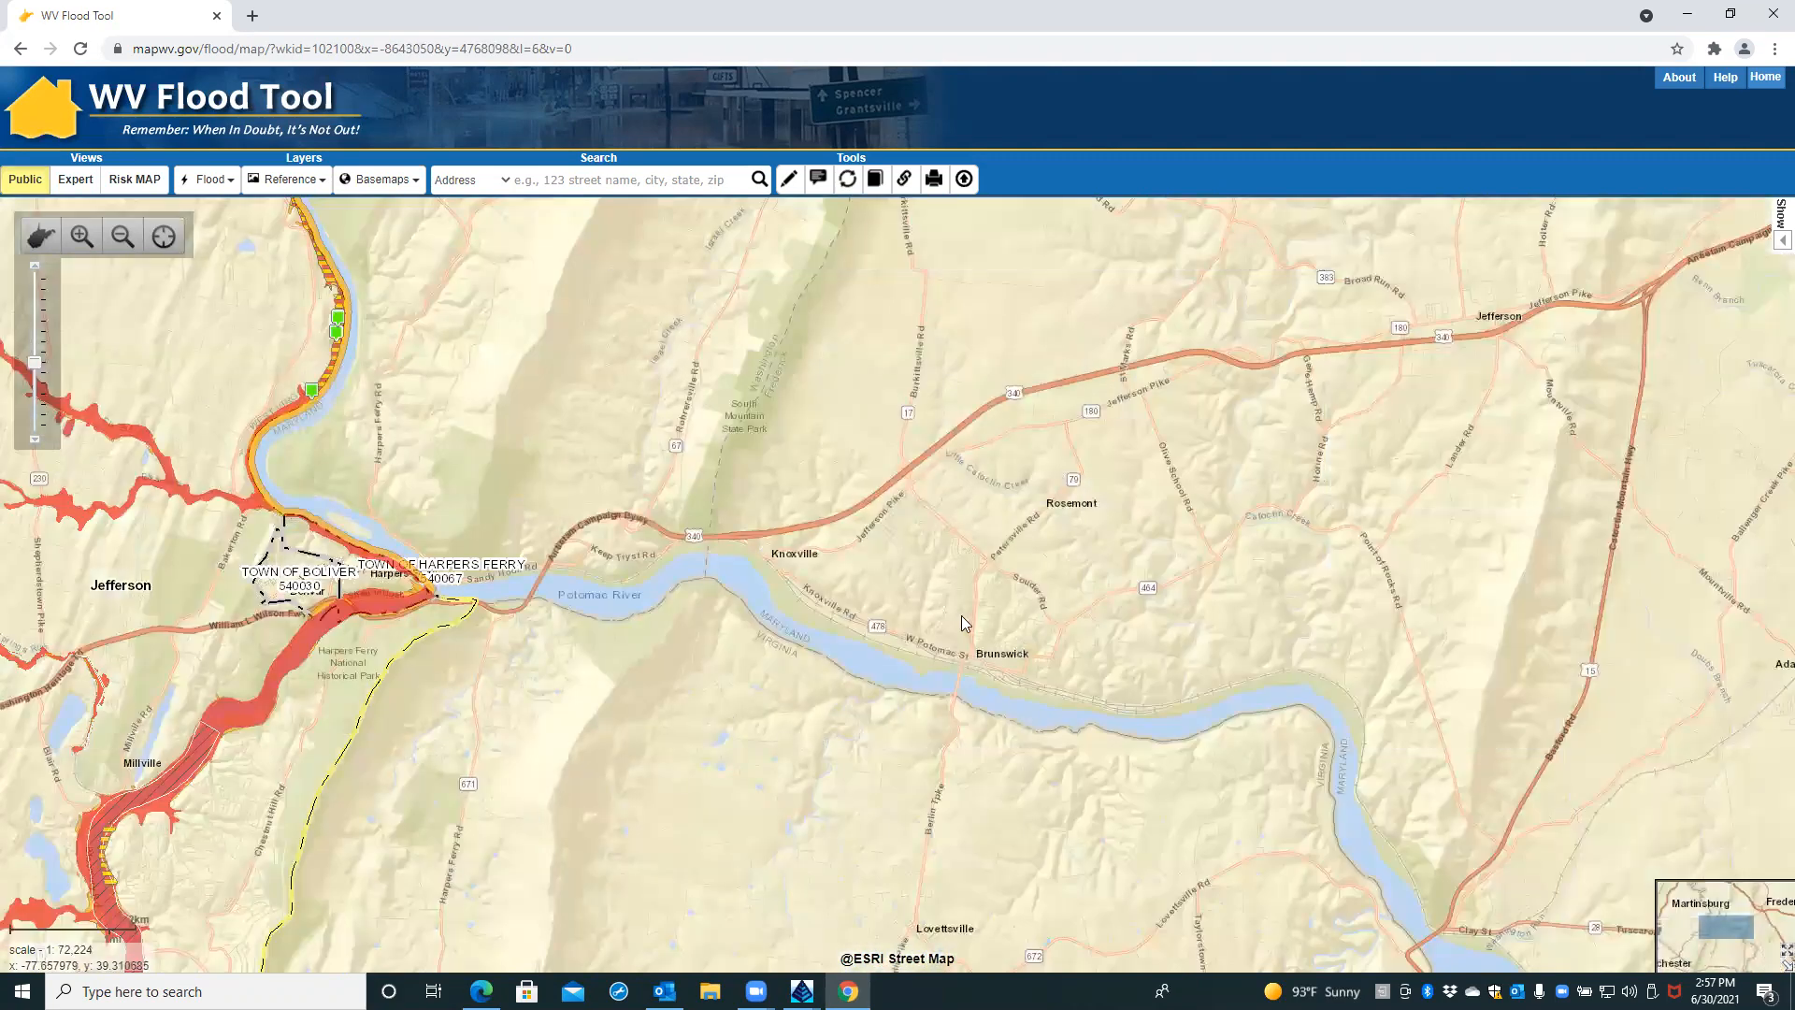
left_click_drag(716, 757, 843, 654)
left_click_drag(981, 627, 1188, 514)
scroll(929, 497, "up", 1)
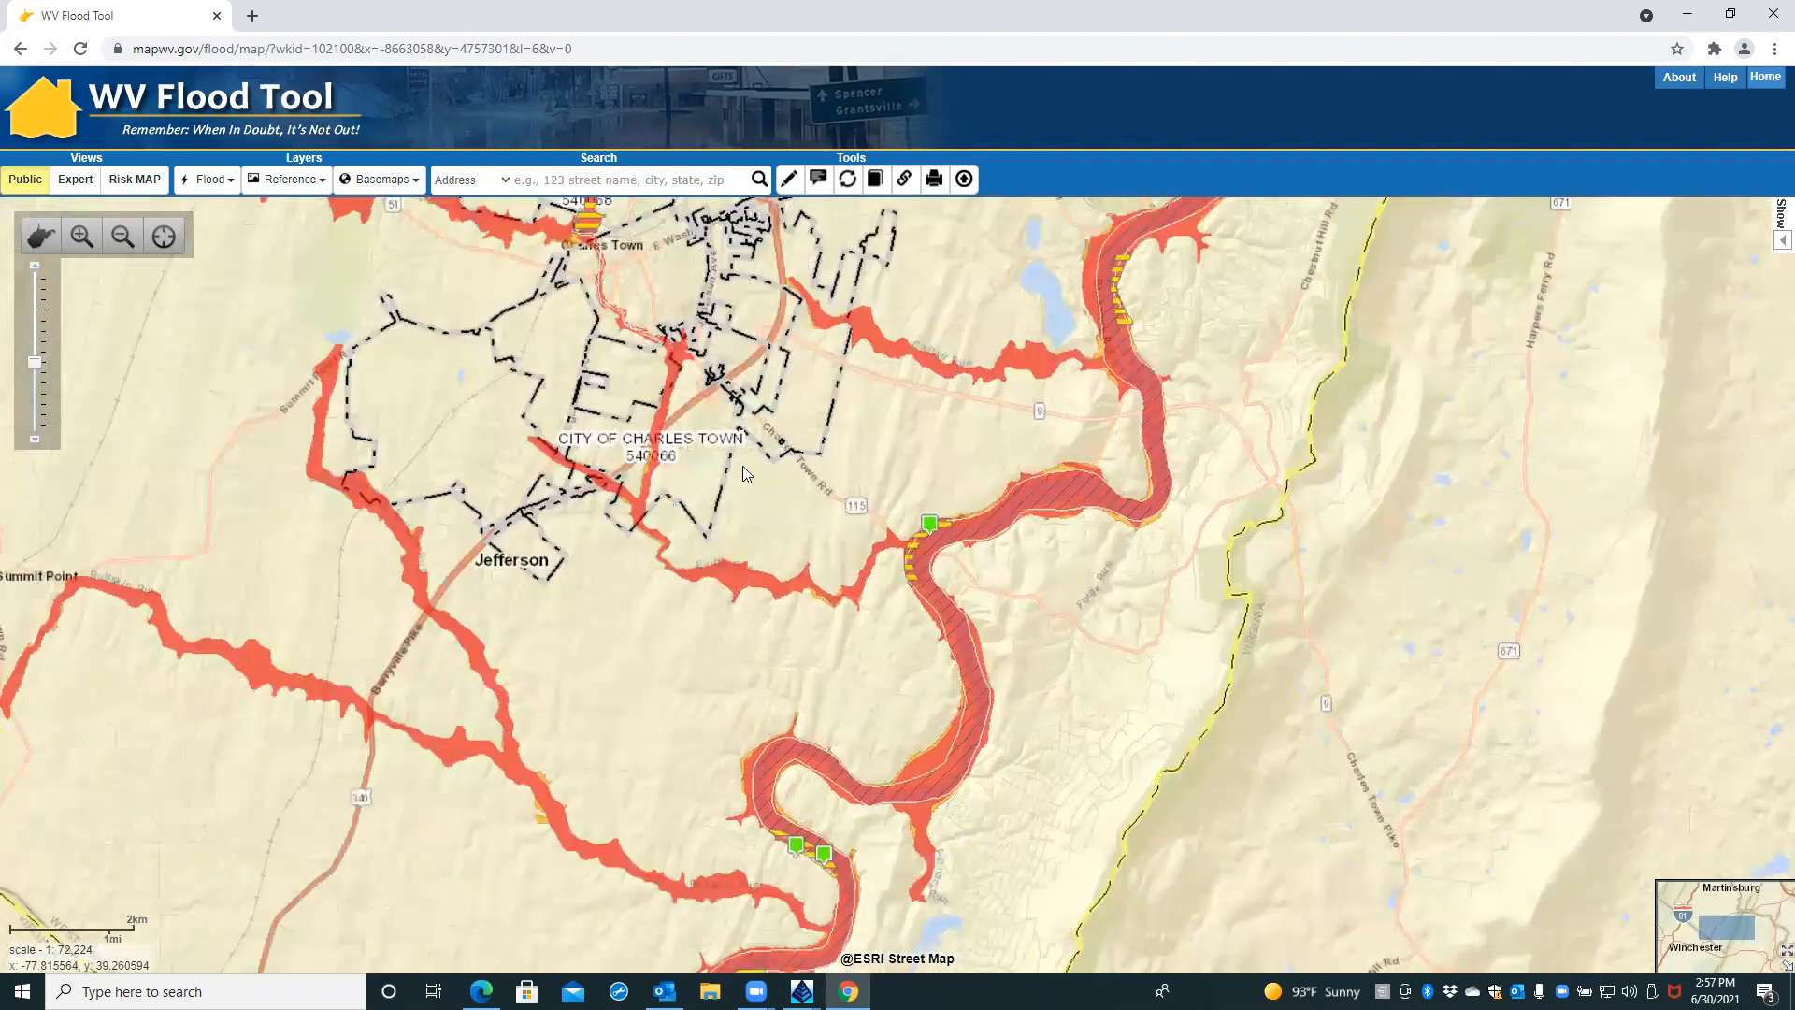
Find the intersection of Waterside Dr and Mission Rd N, southeast of Bloomery off Charles Town Rd
scroll(823, 451, "up", 2)
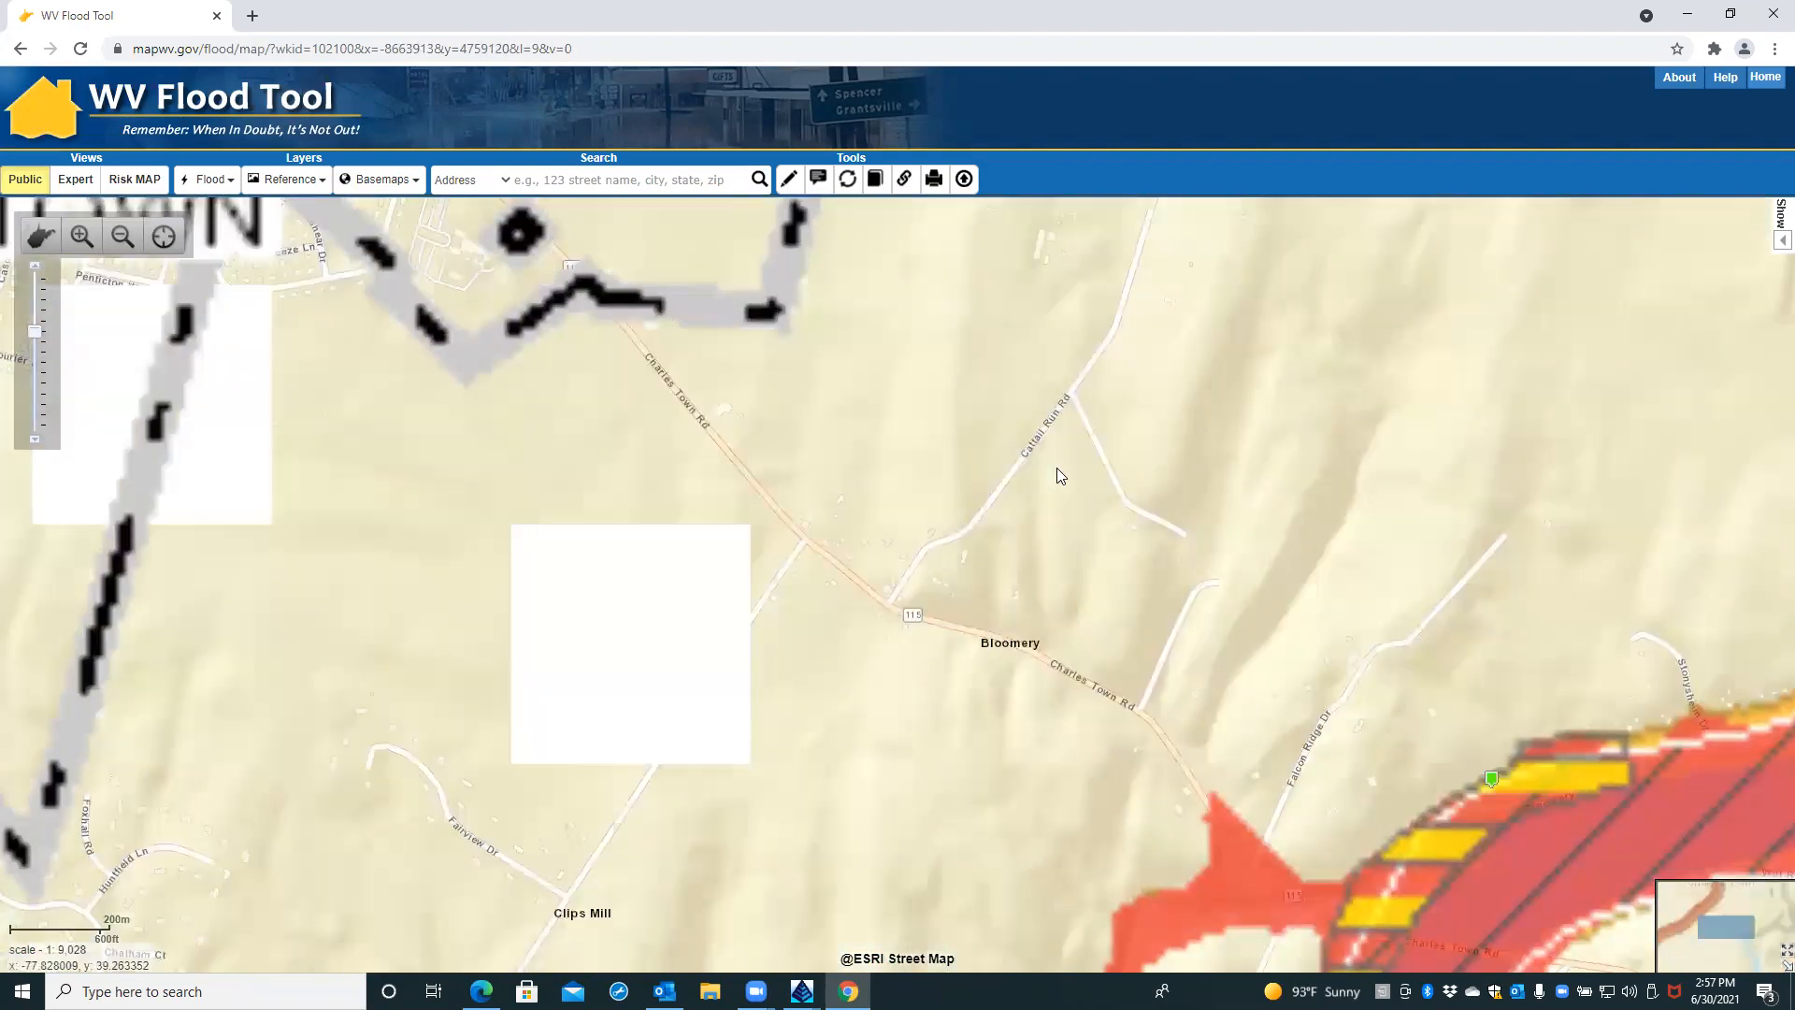
left_click_drag(1102, 601, 718, 331)
left_click_drag(1519, 871, 1041, 596)
left_click_drag(1274, 677, 931, 674)
scroll(1214, 636, "up", 1)
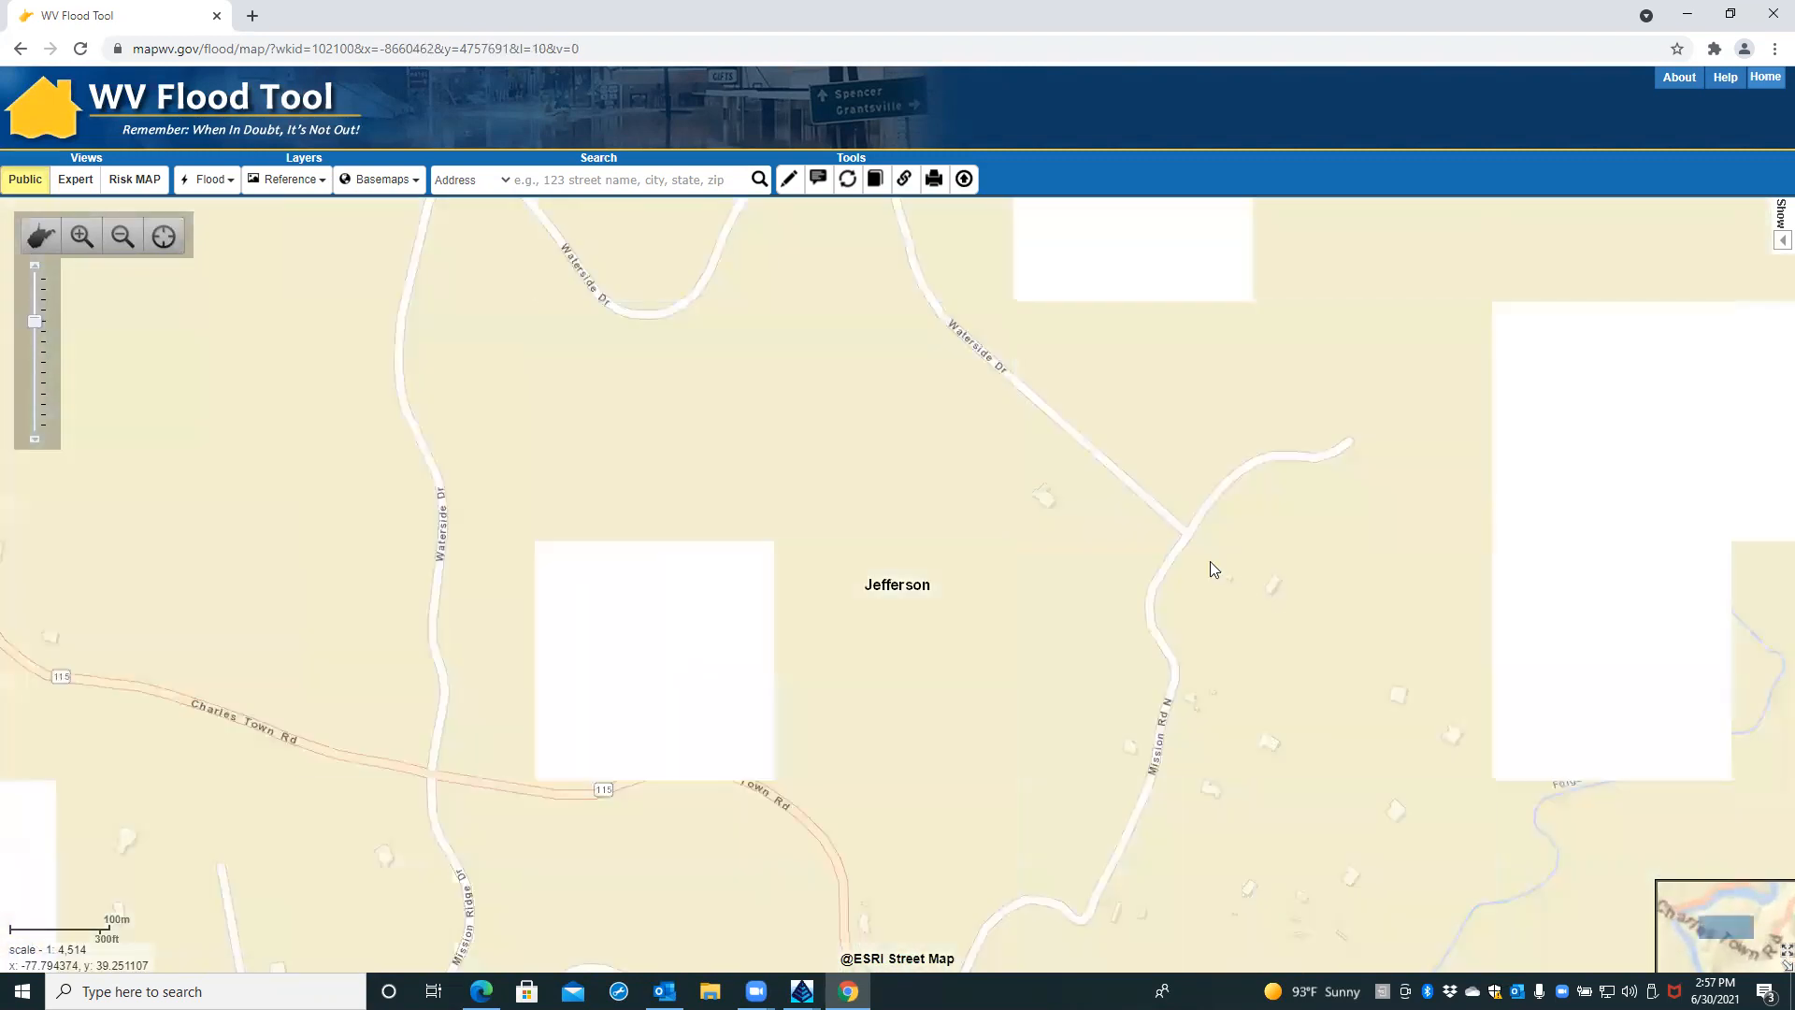
Open the reference layer list and examine the parcels around the Waterside Dr and Mission Rd N intersection
left_click(319, 188)
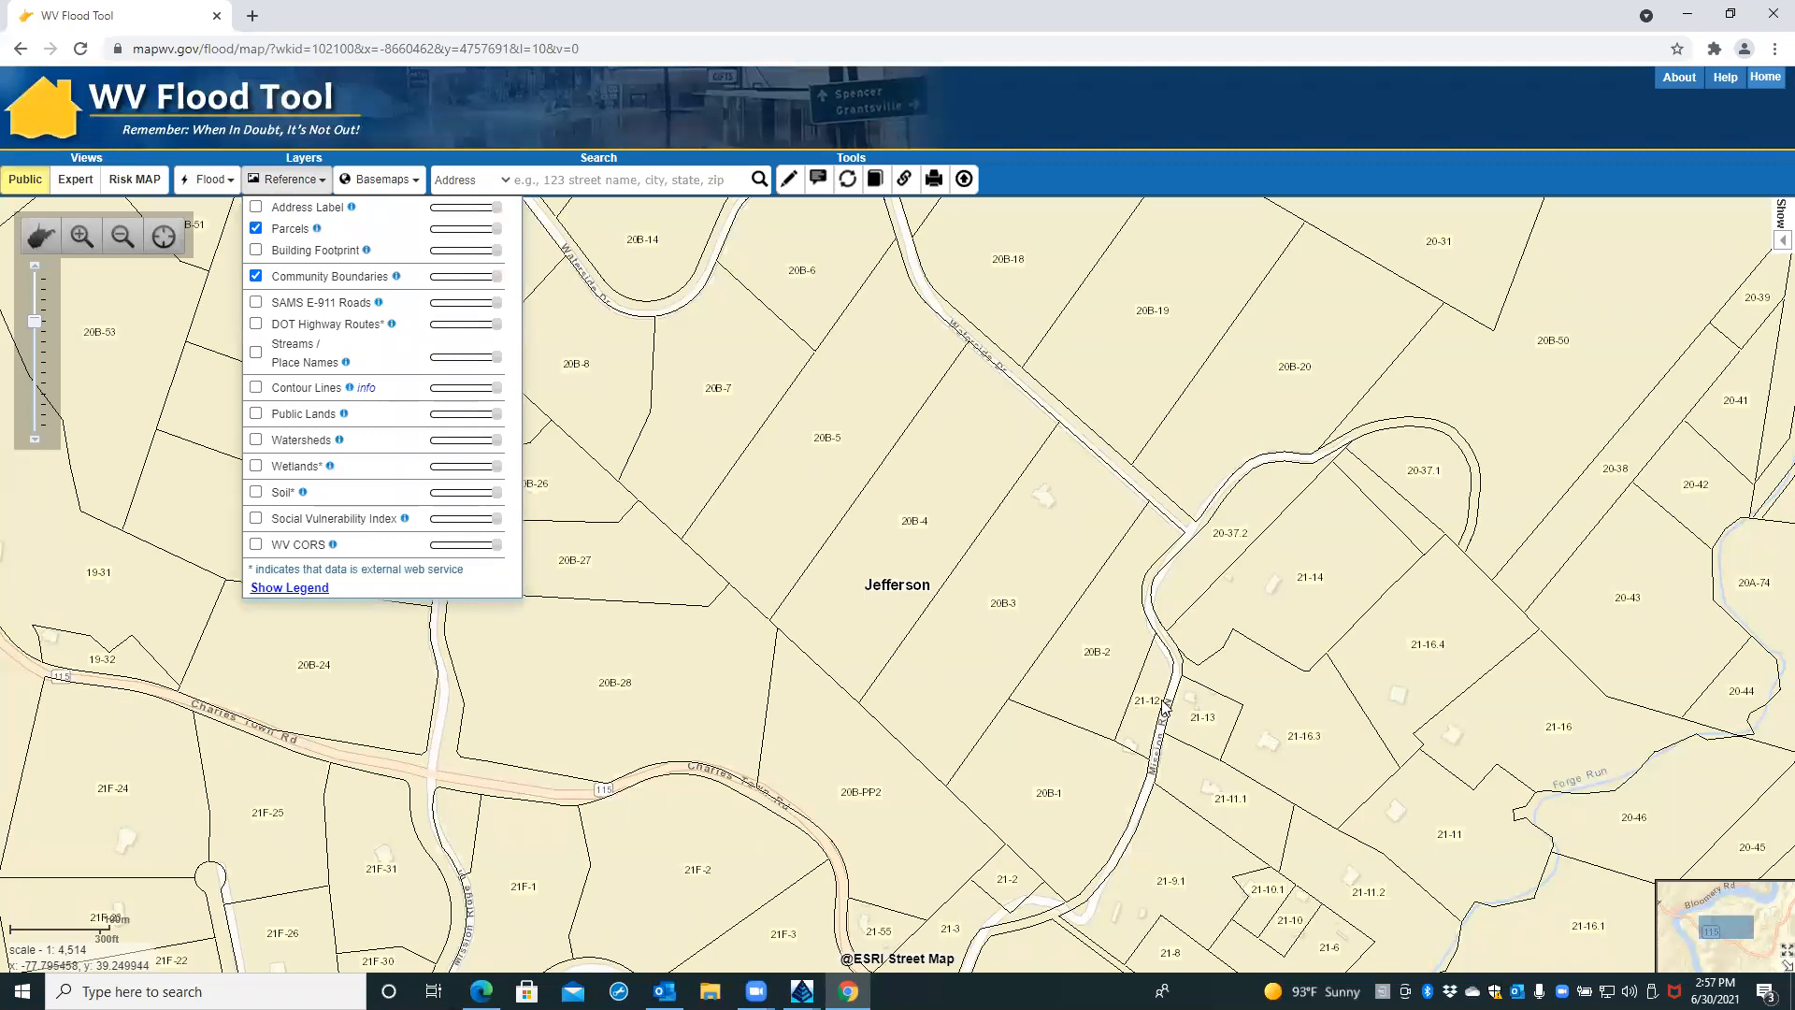
scroll(1319, 606, "up", 1)
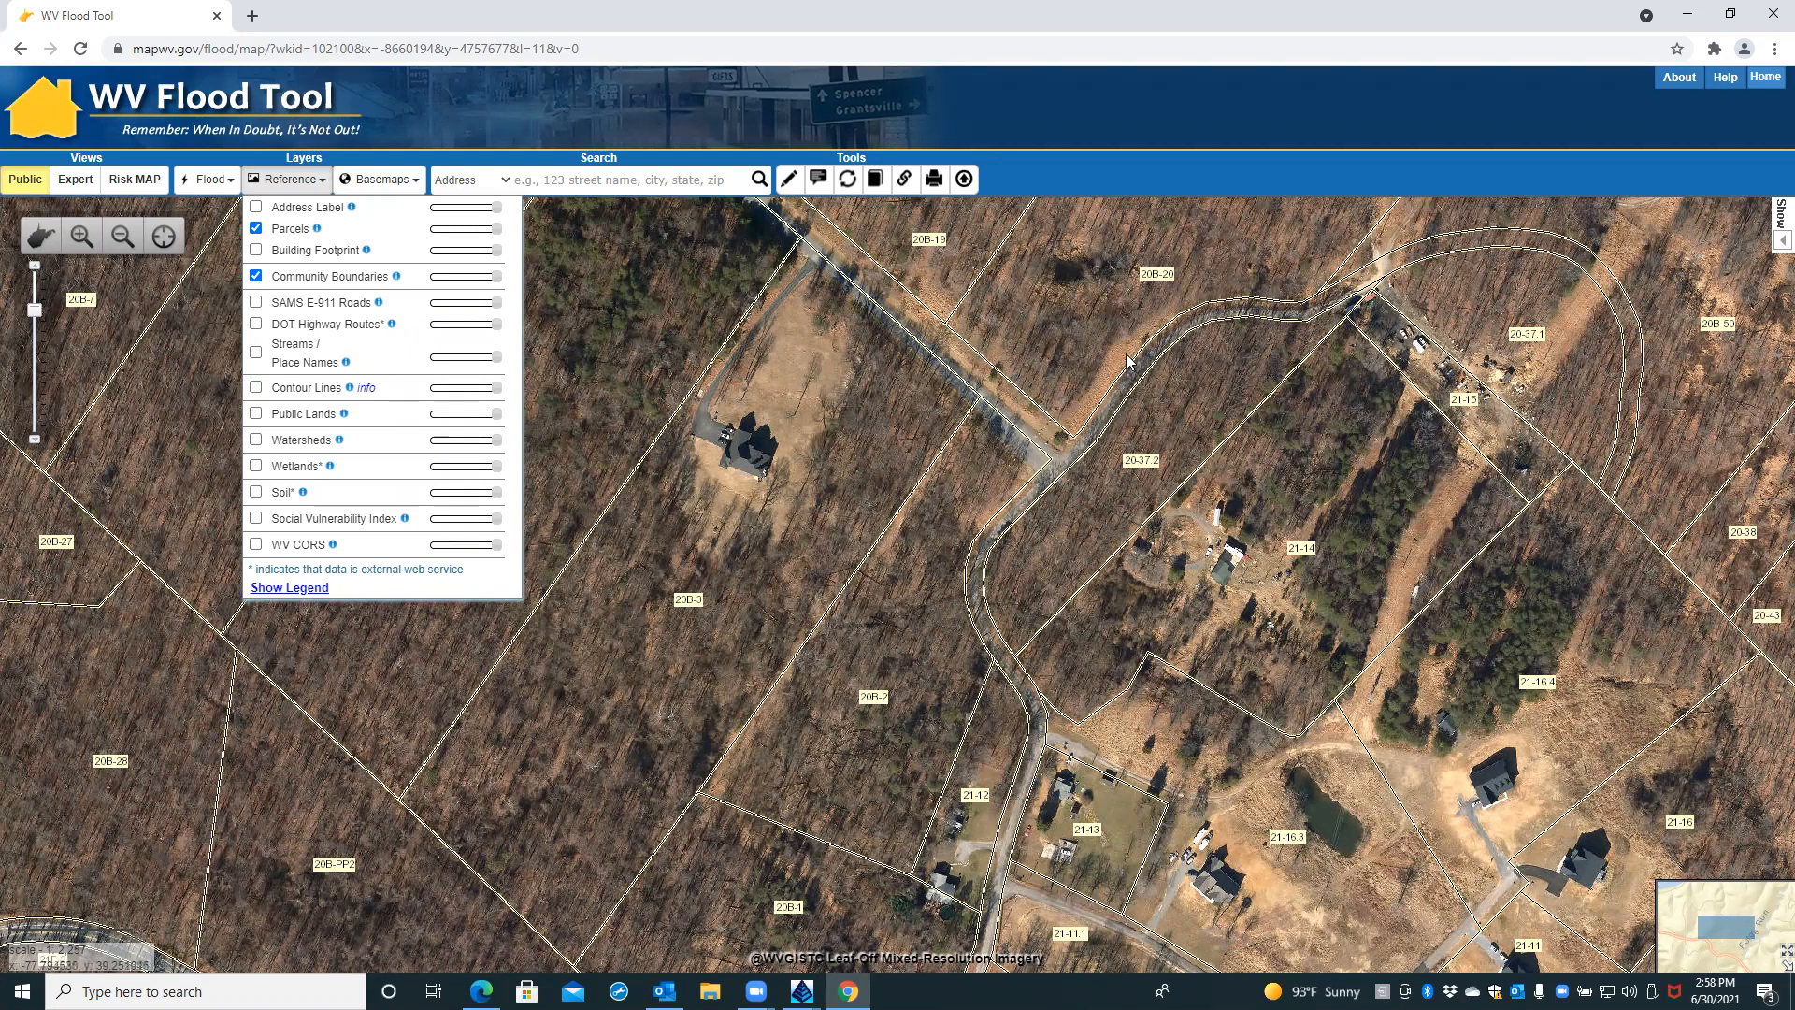
scroll(1126, 351, "down", 1)
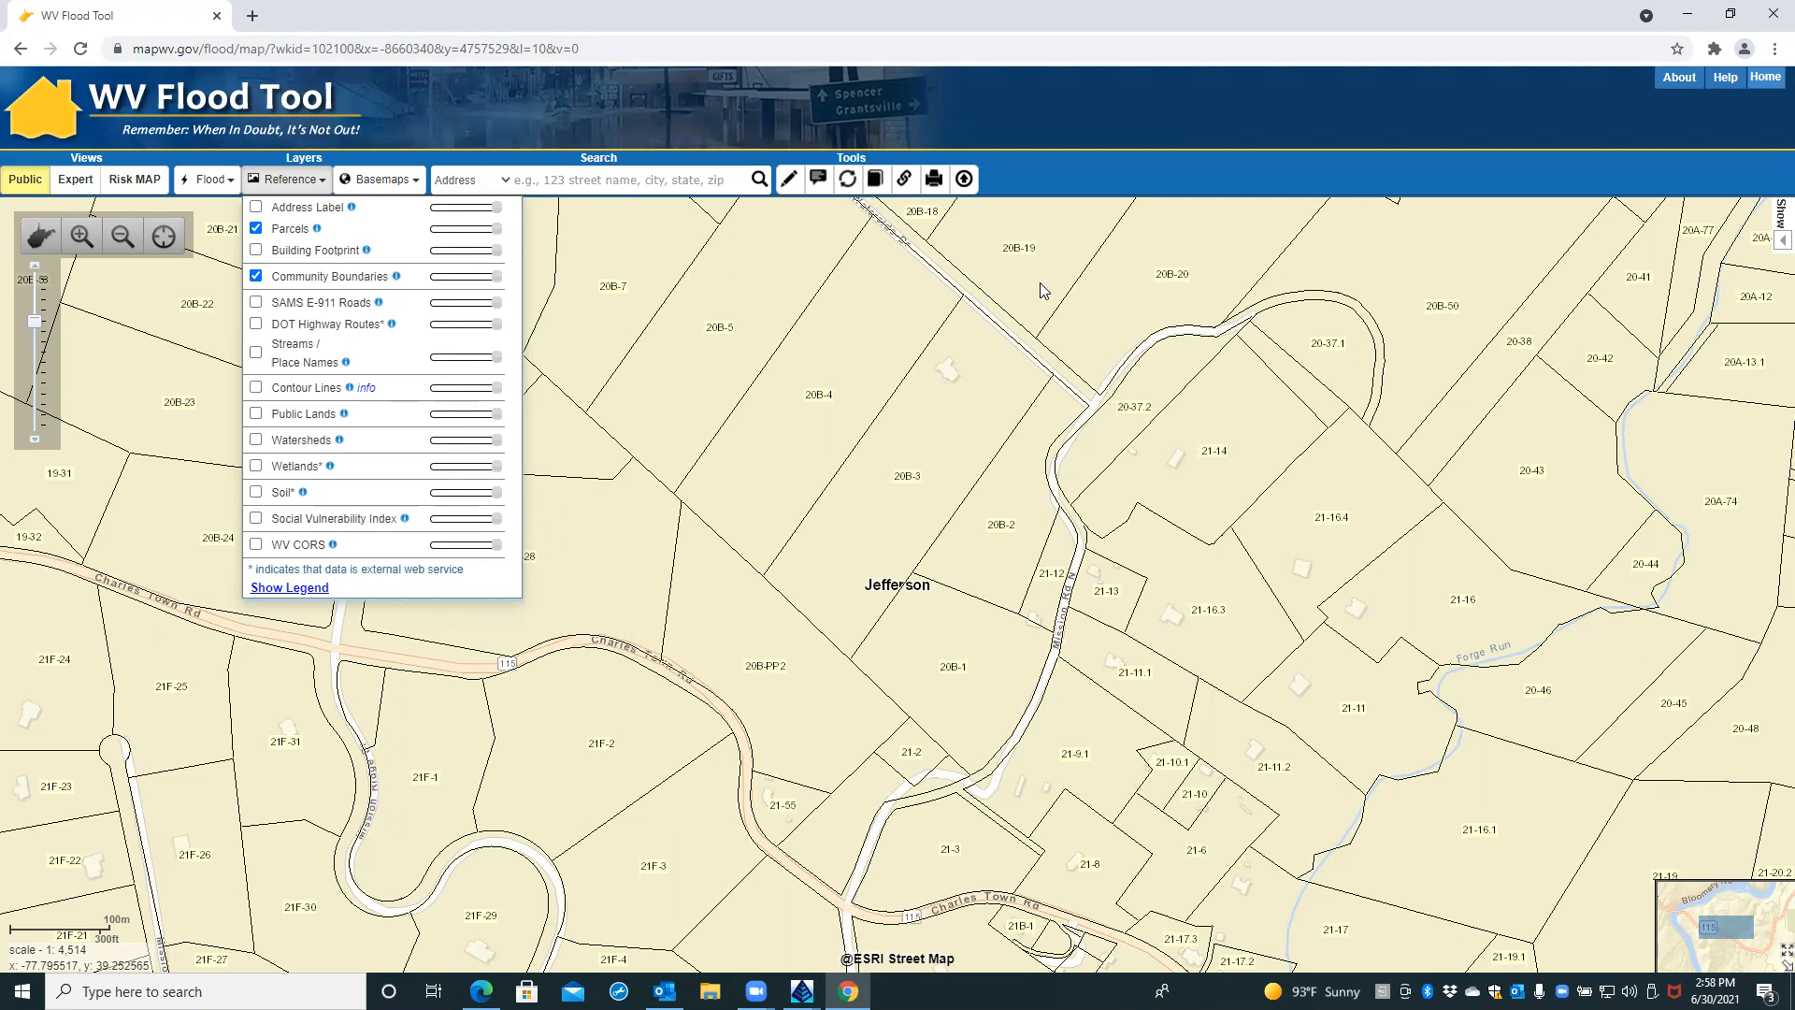
scroll(1111, 372, "down", 1)
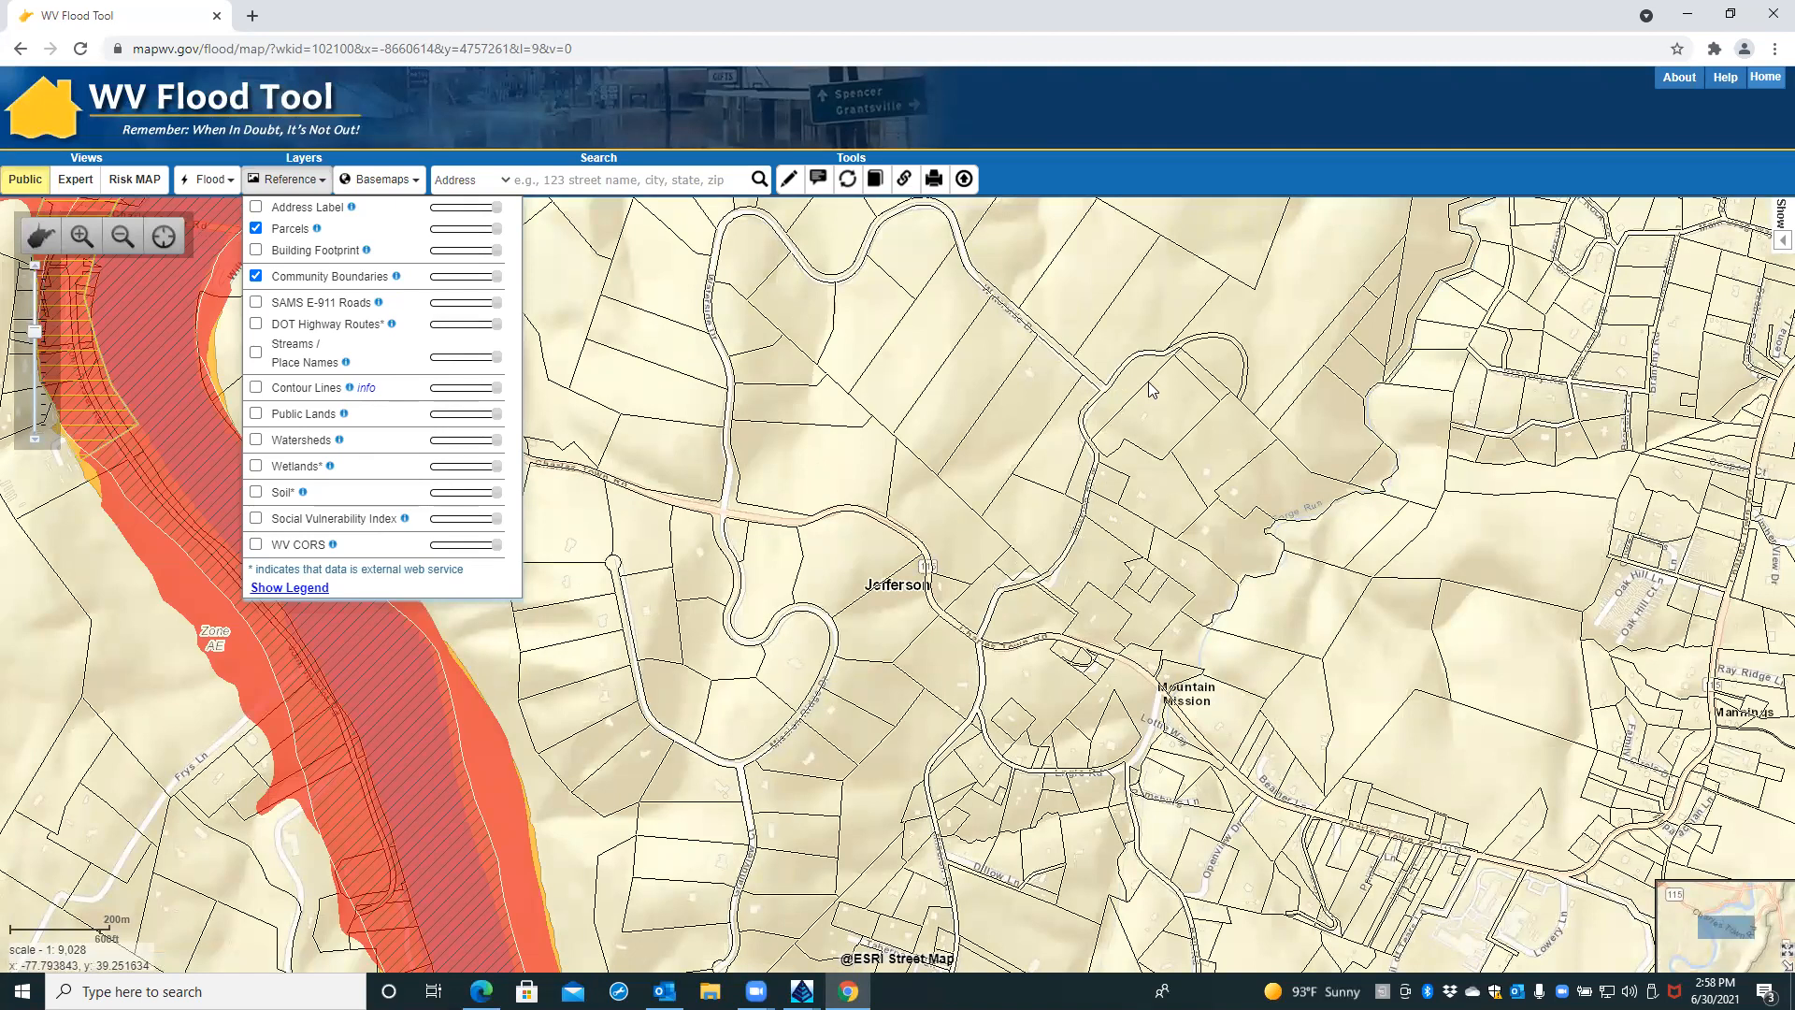
Identify the parcel just south of the road loop north of Mountain Mission and bring up its flood hazard and parcel information
scroll(1148, 381, "down", 1)
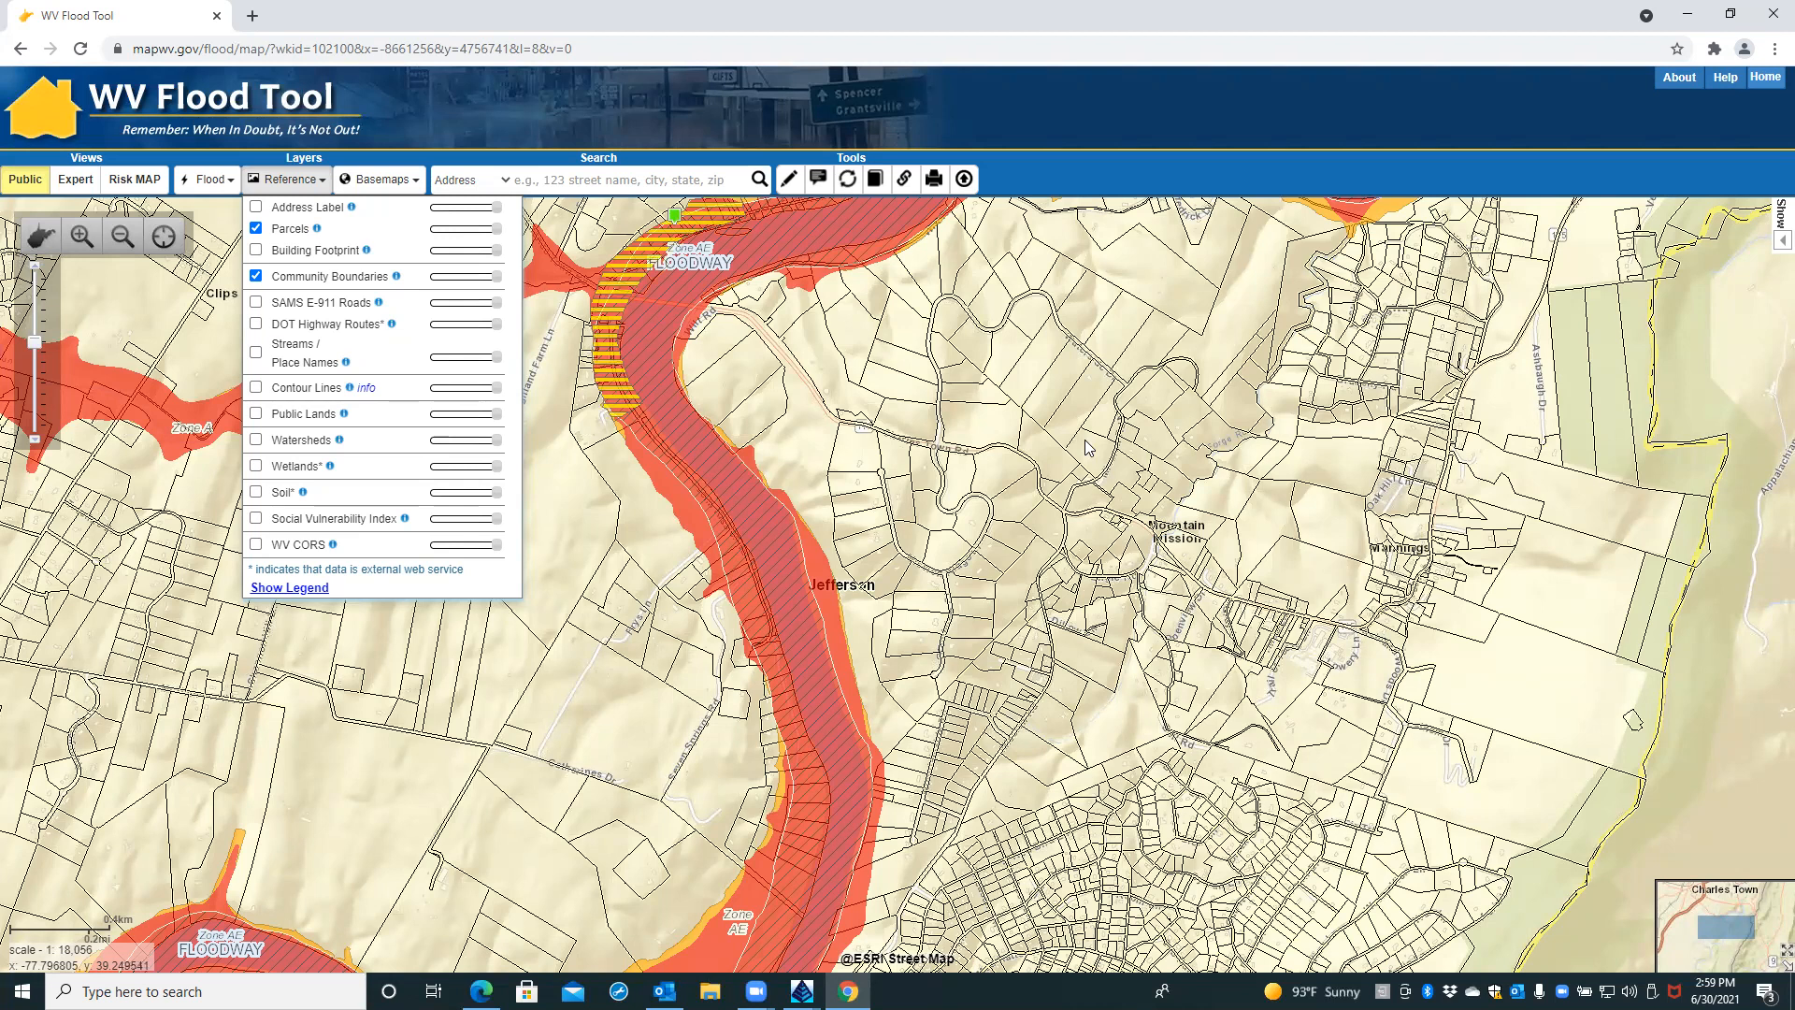
left_click_drag(1047, 450, 765, 580)
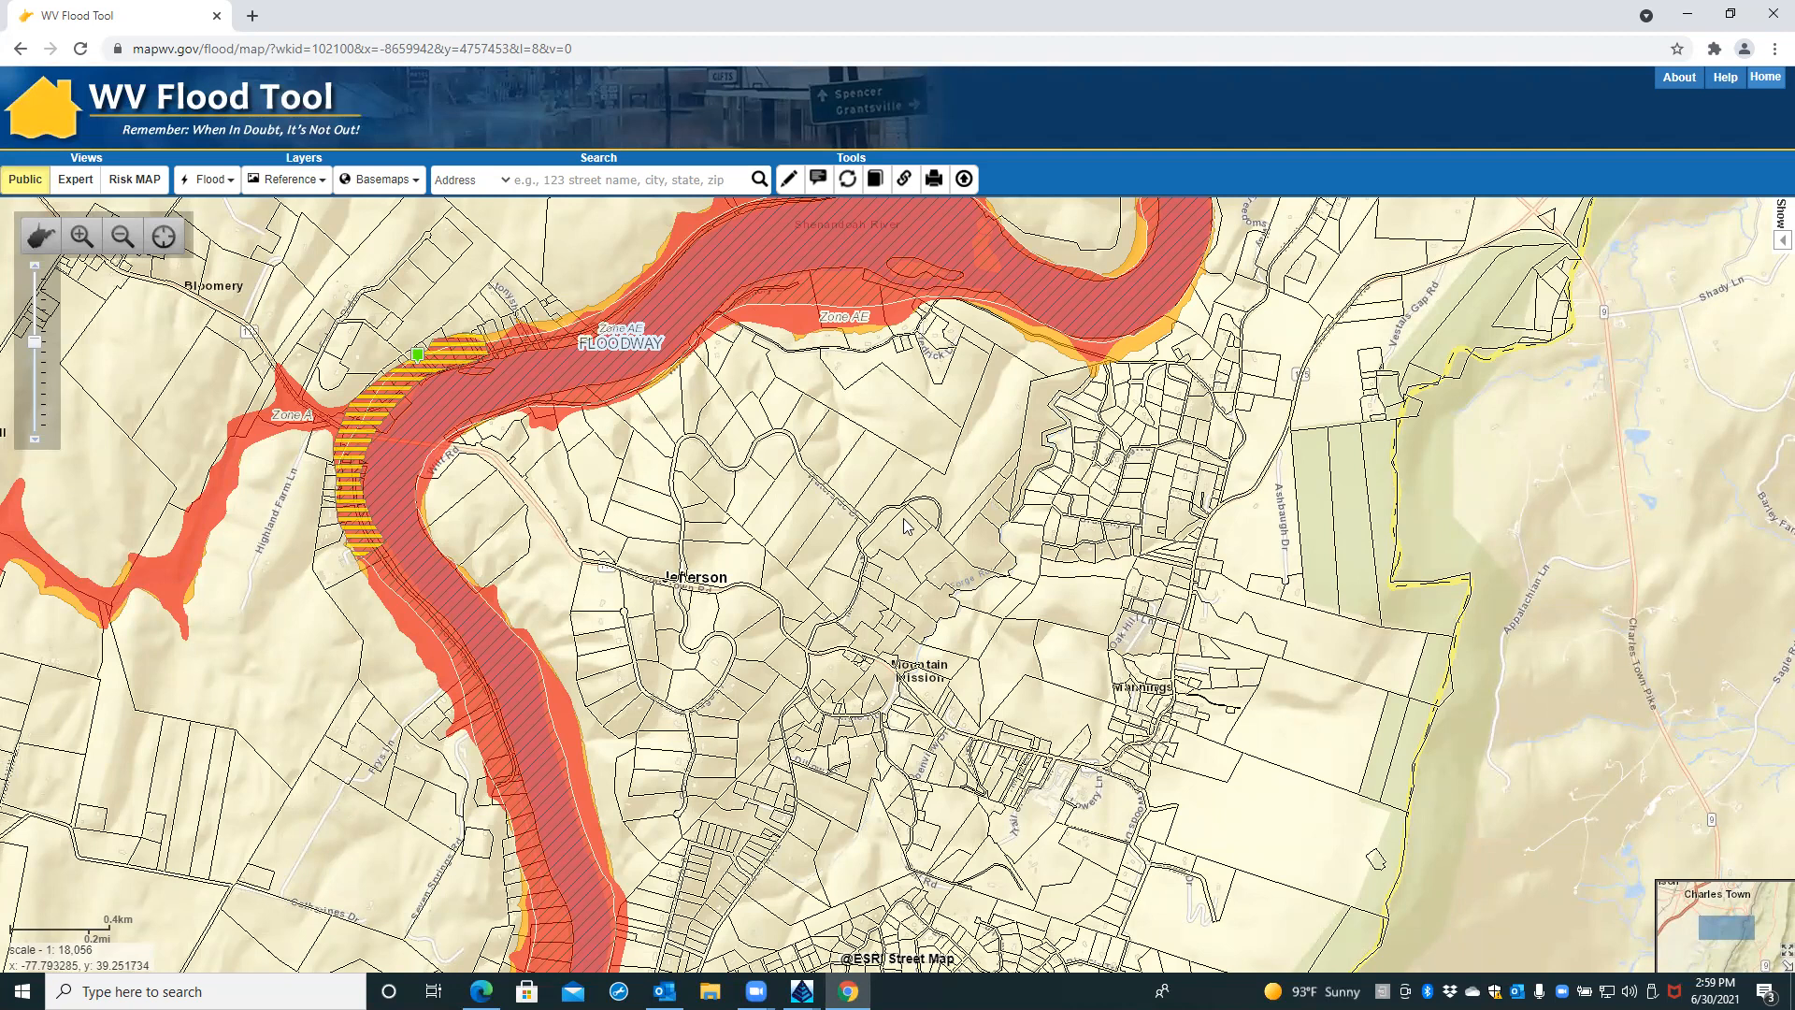
scroll(904, 521, "up", 2)
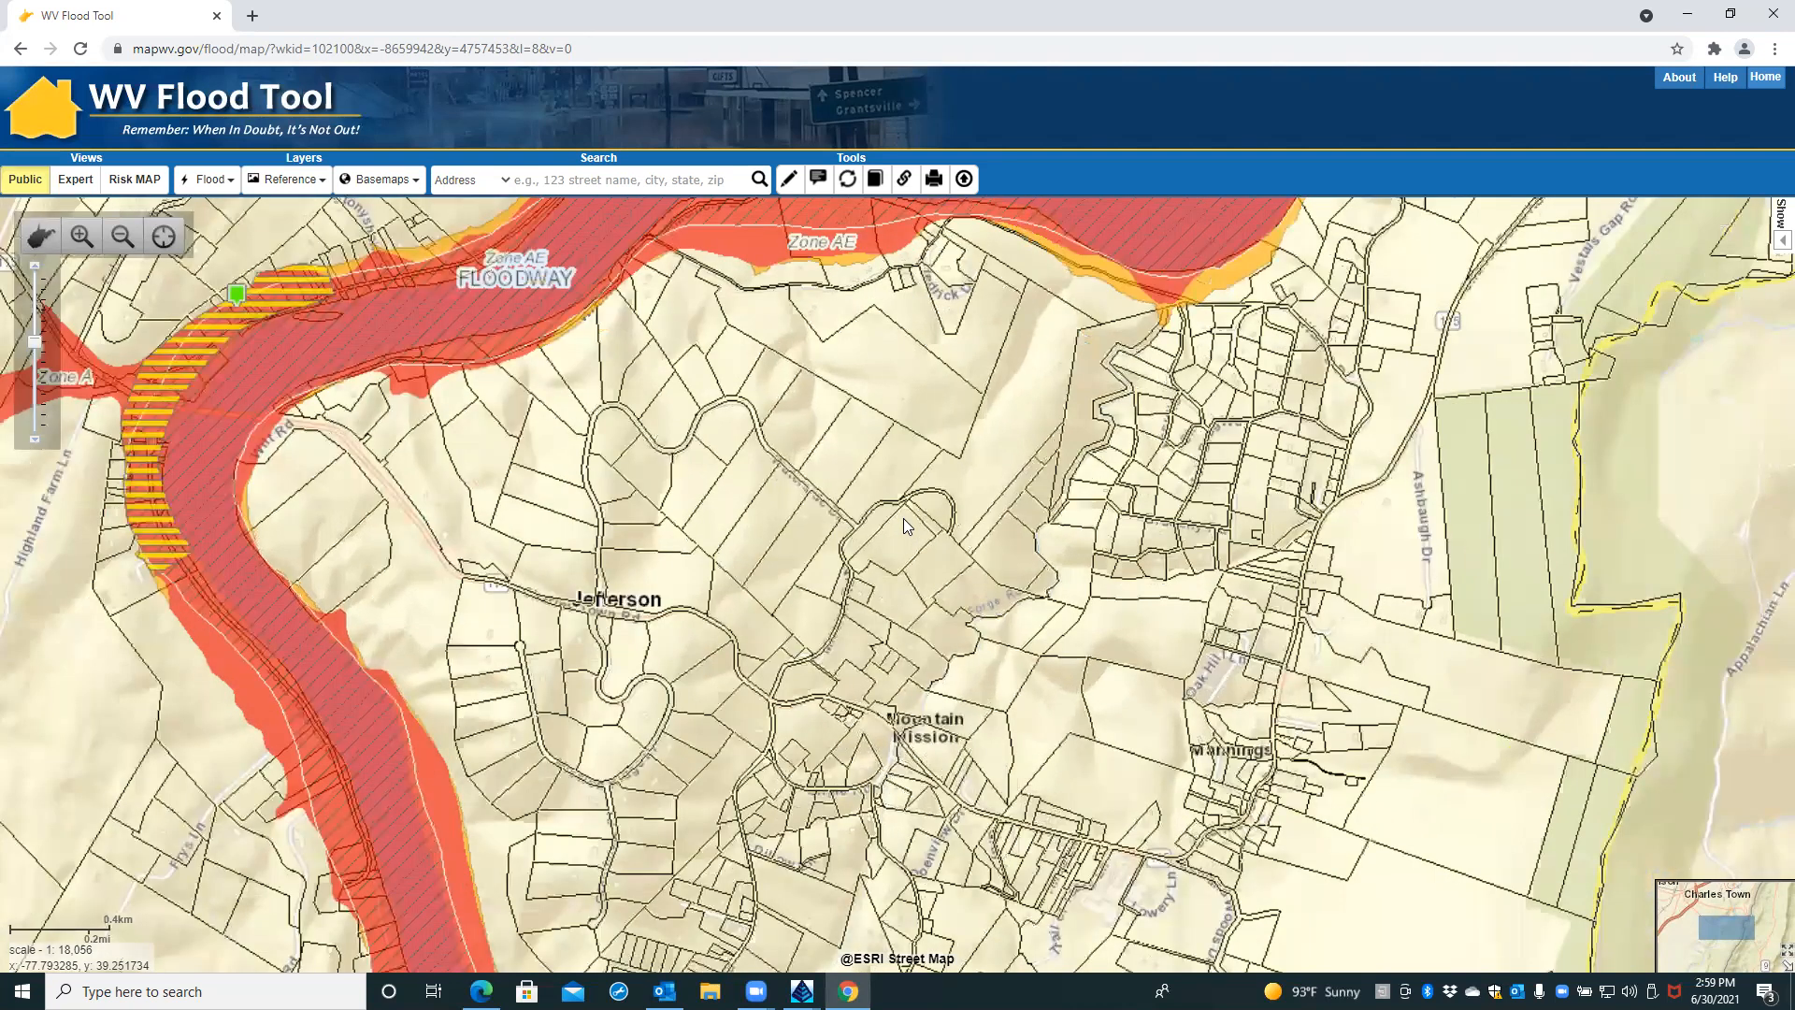
scroll(903, 518, "up", 3)
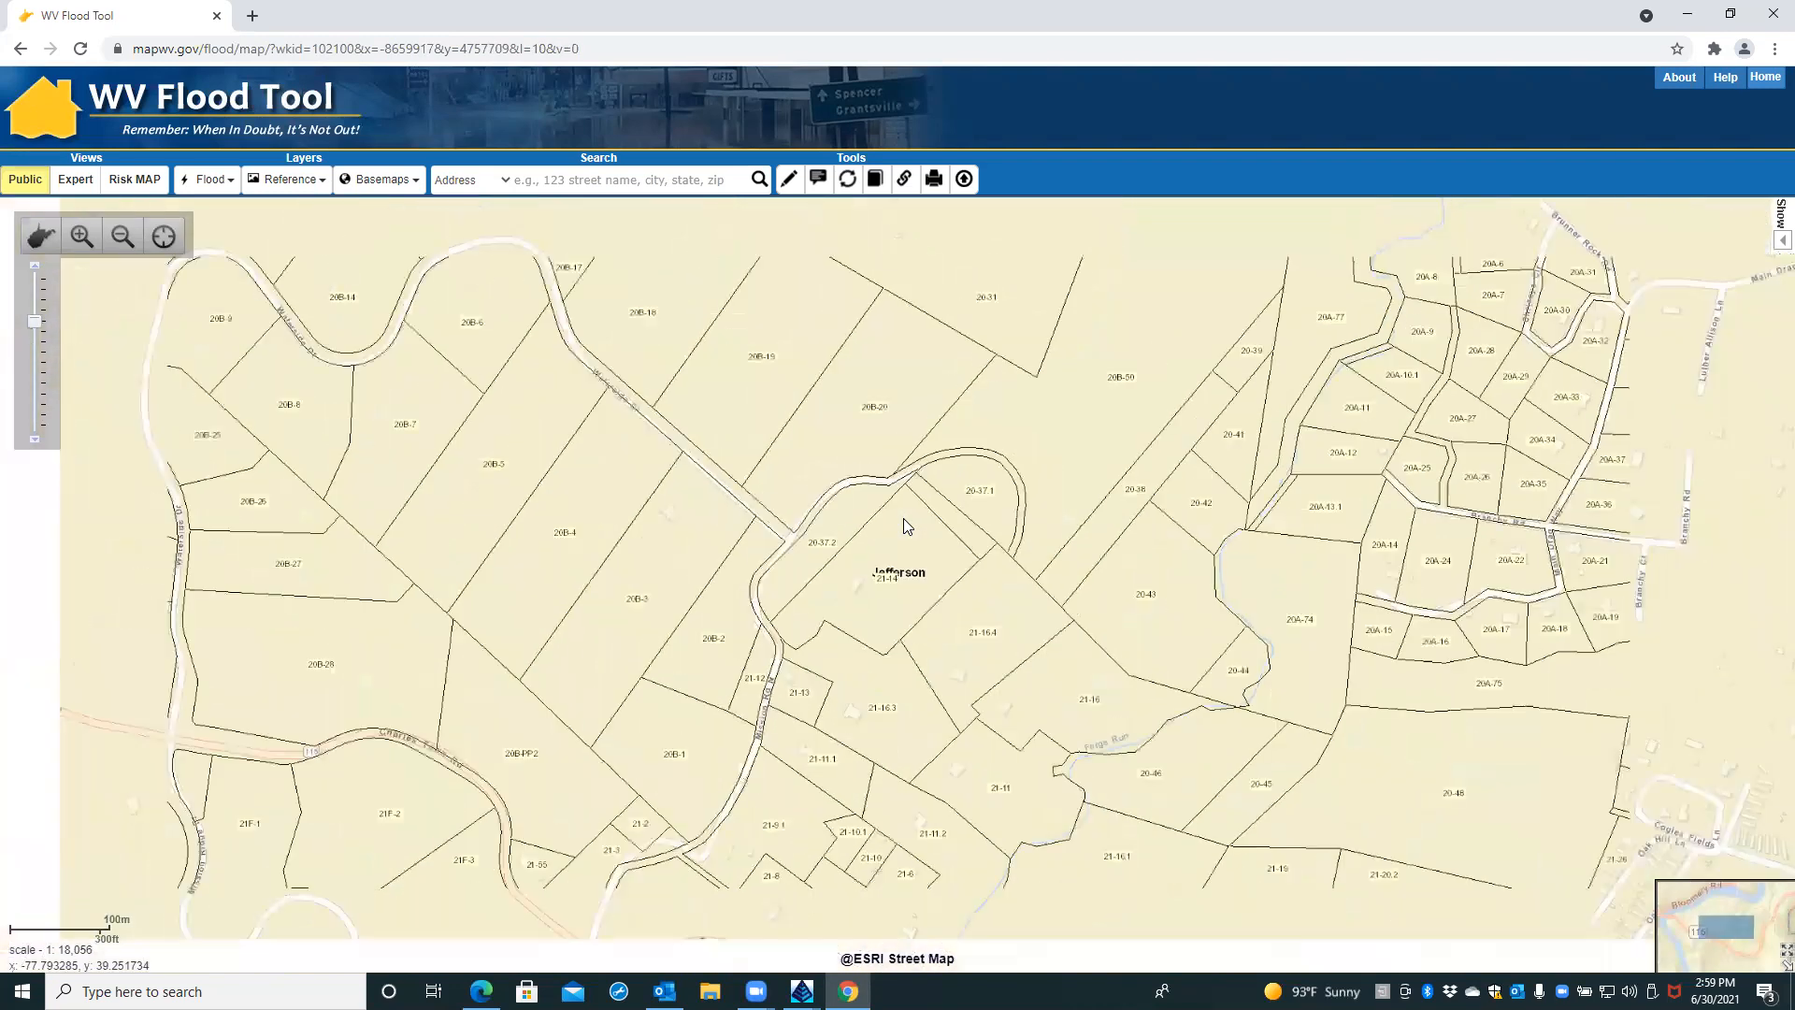
scroll(903, 518, "down", 2)
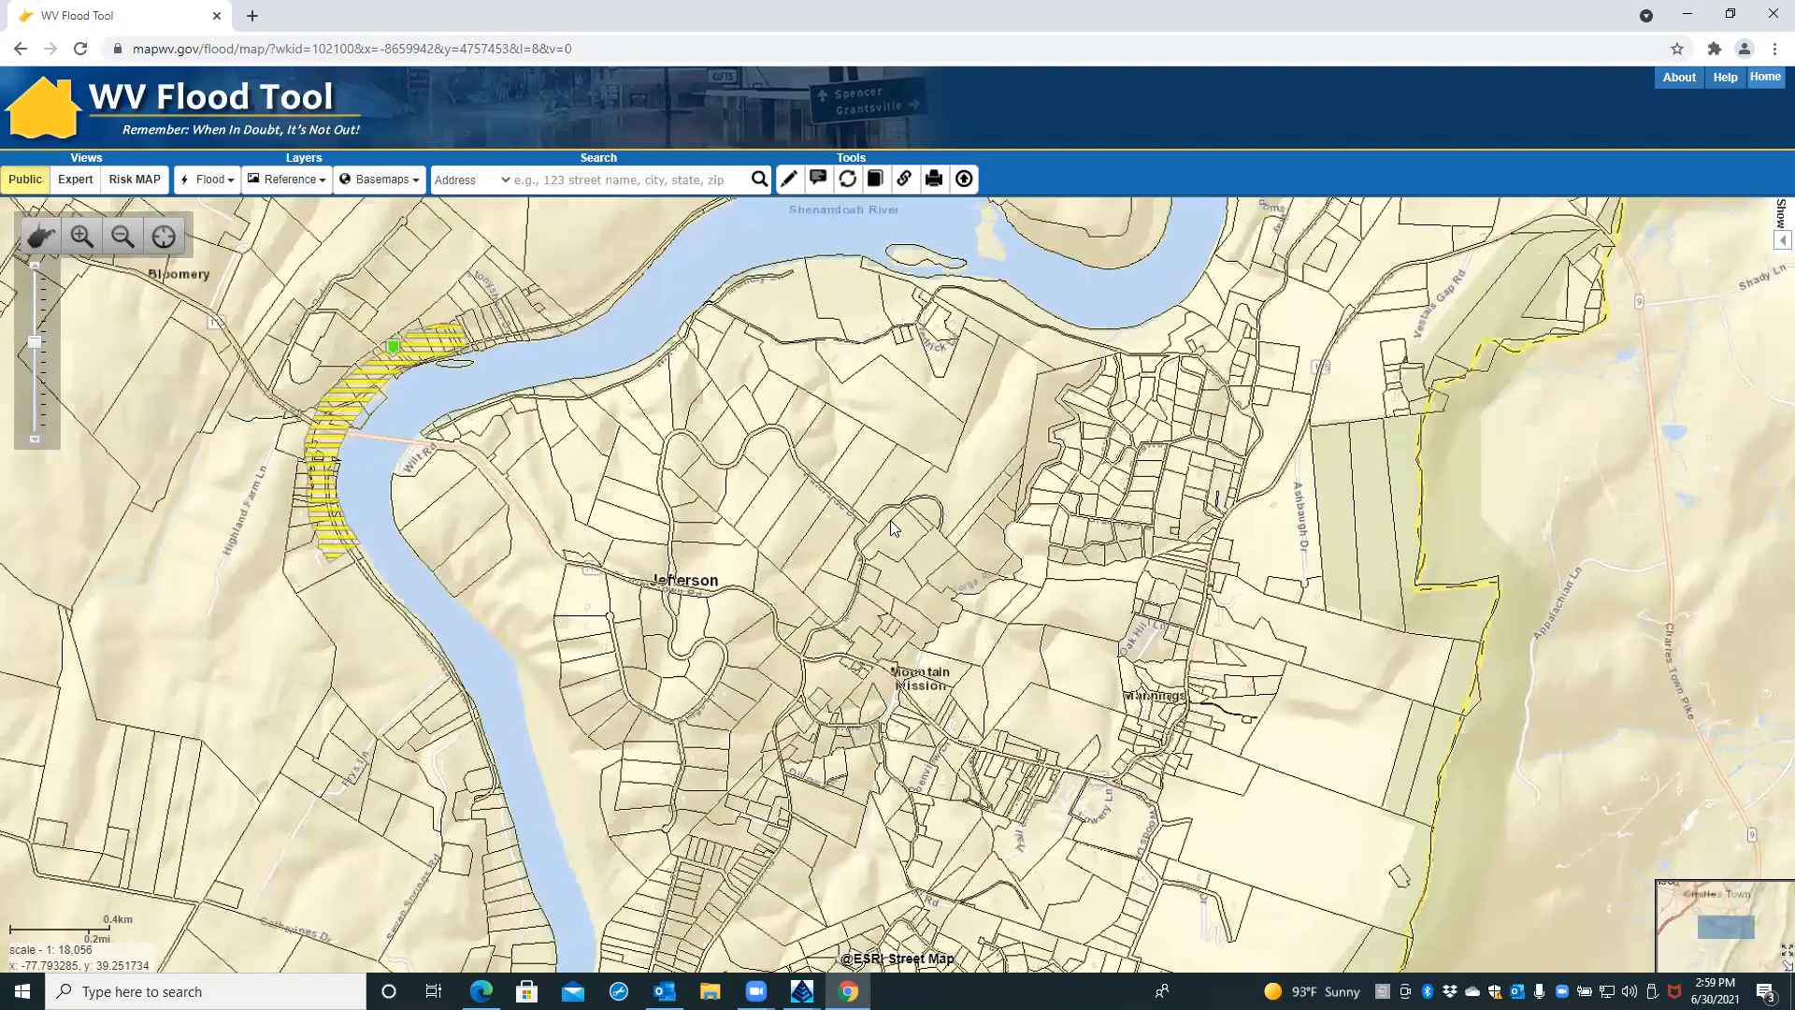
left_click(891, 521)
left_click_drag(891, 527, 884, 595)
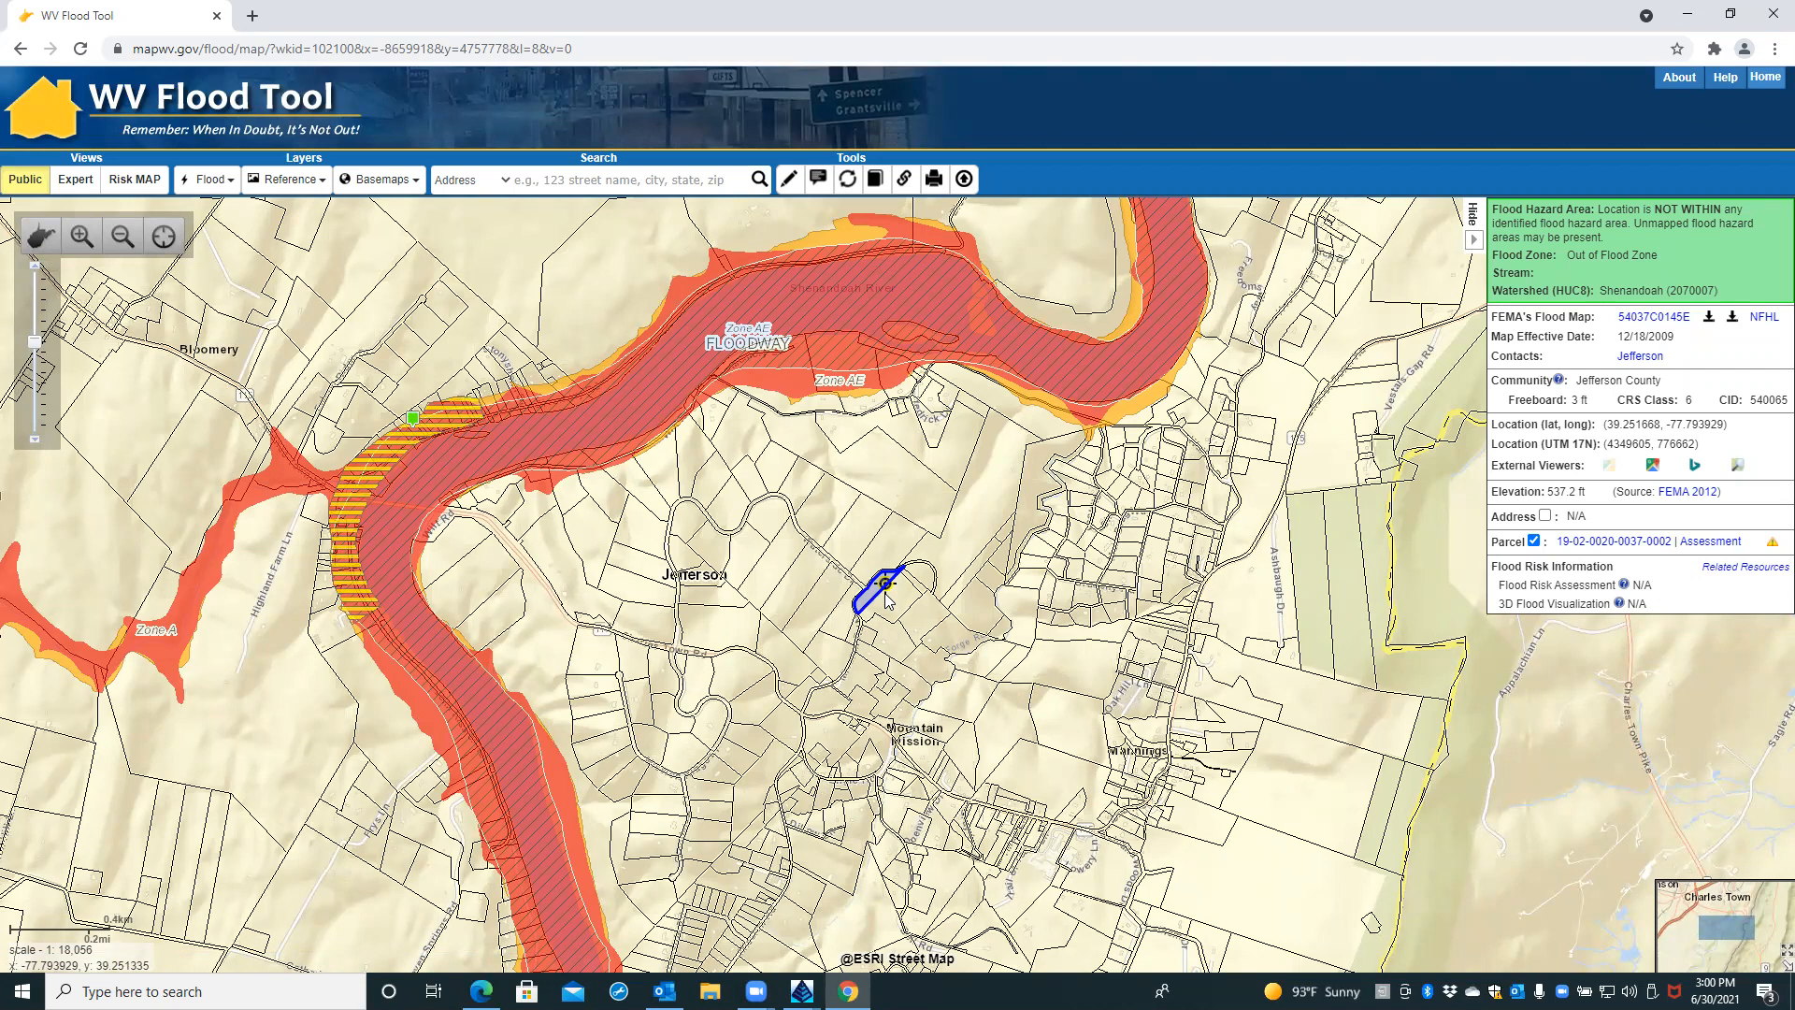
left_click(888, 593)
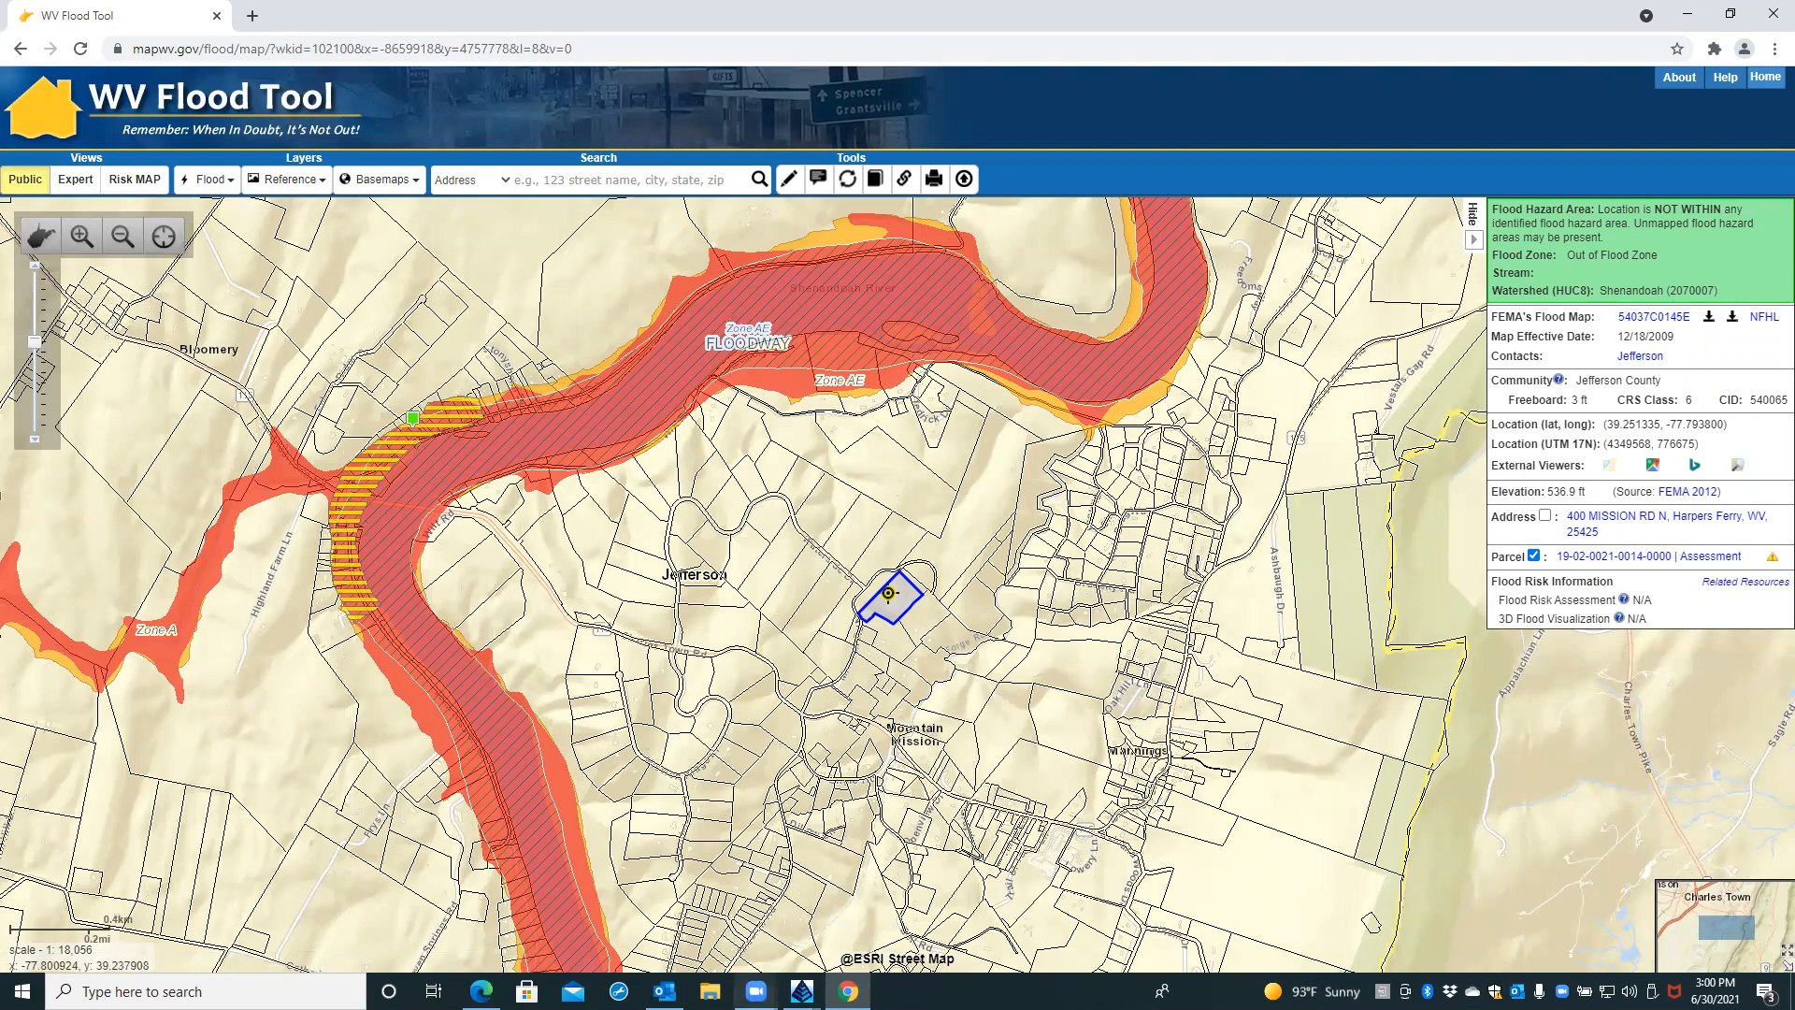
Switch to the Carlson Survey drawing, open the FINAL PLAT 18 X 24 layout, and examine the empty location map frame
mouse_move(802, 991)
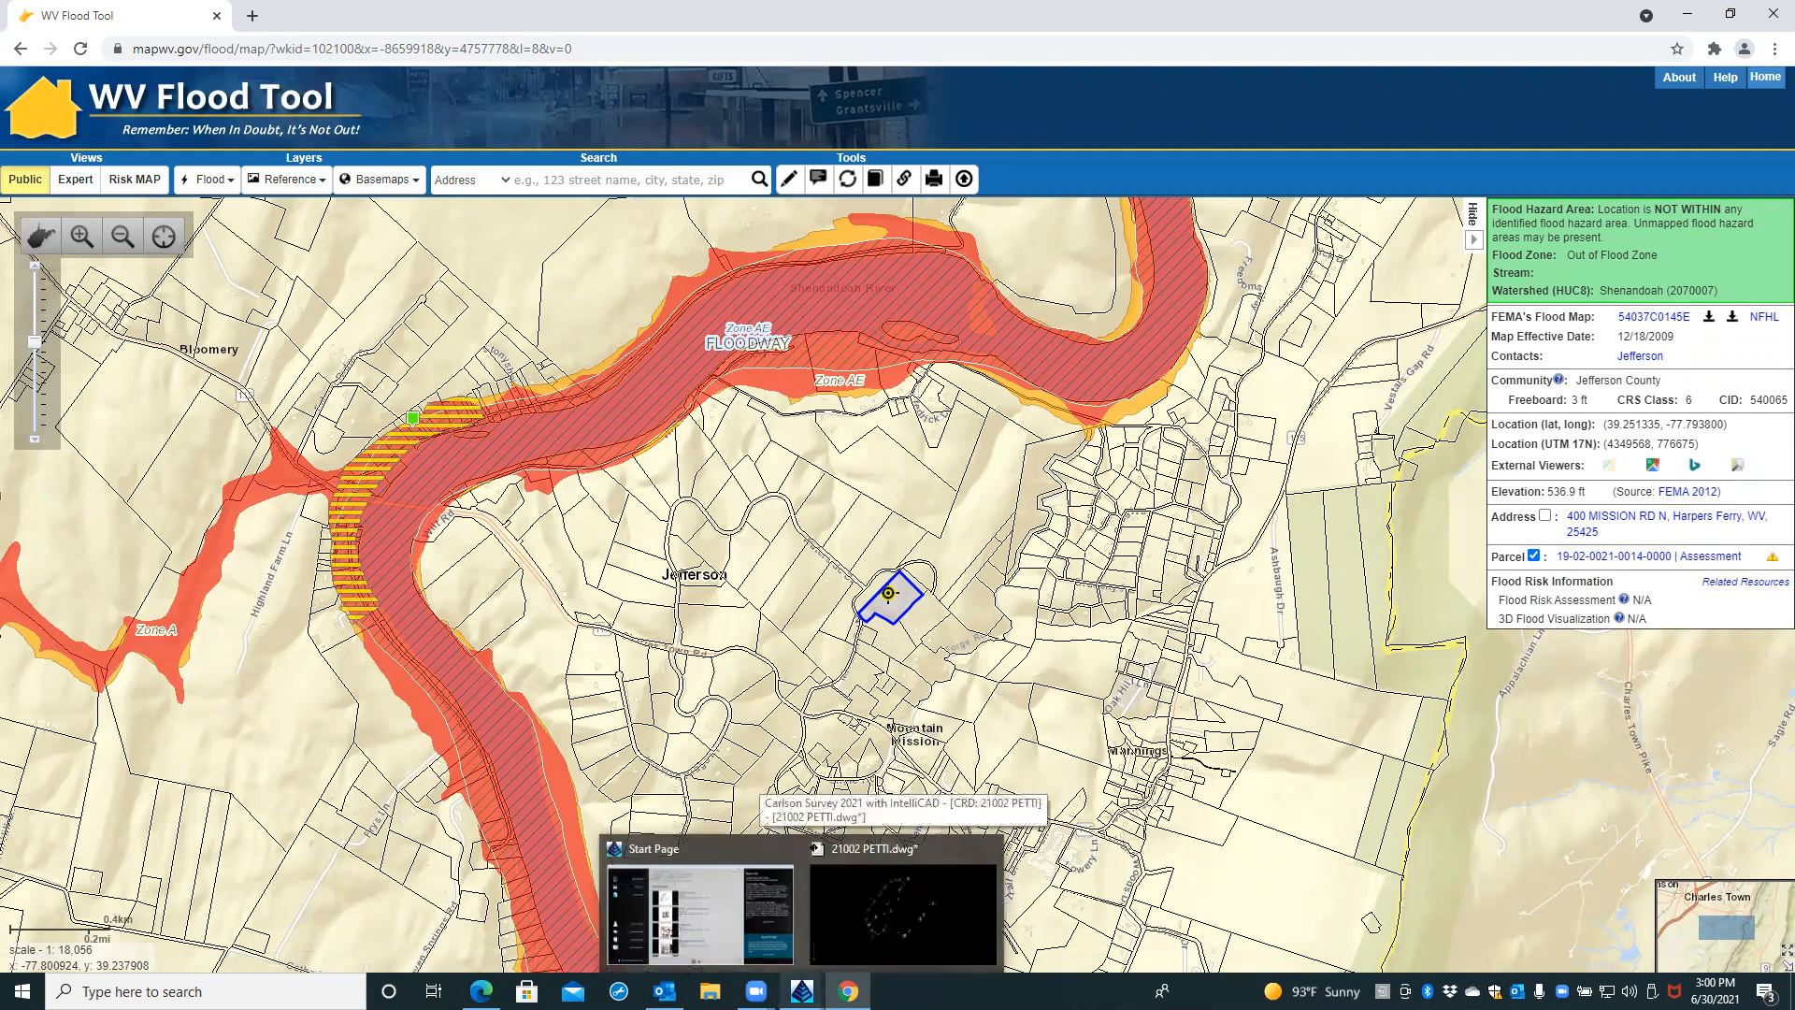
left_click(854, 935)
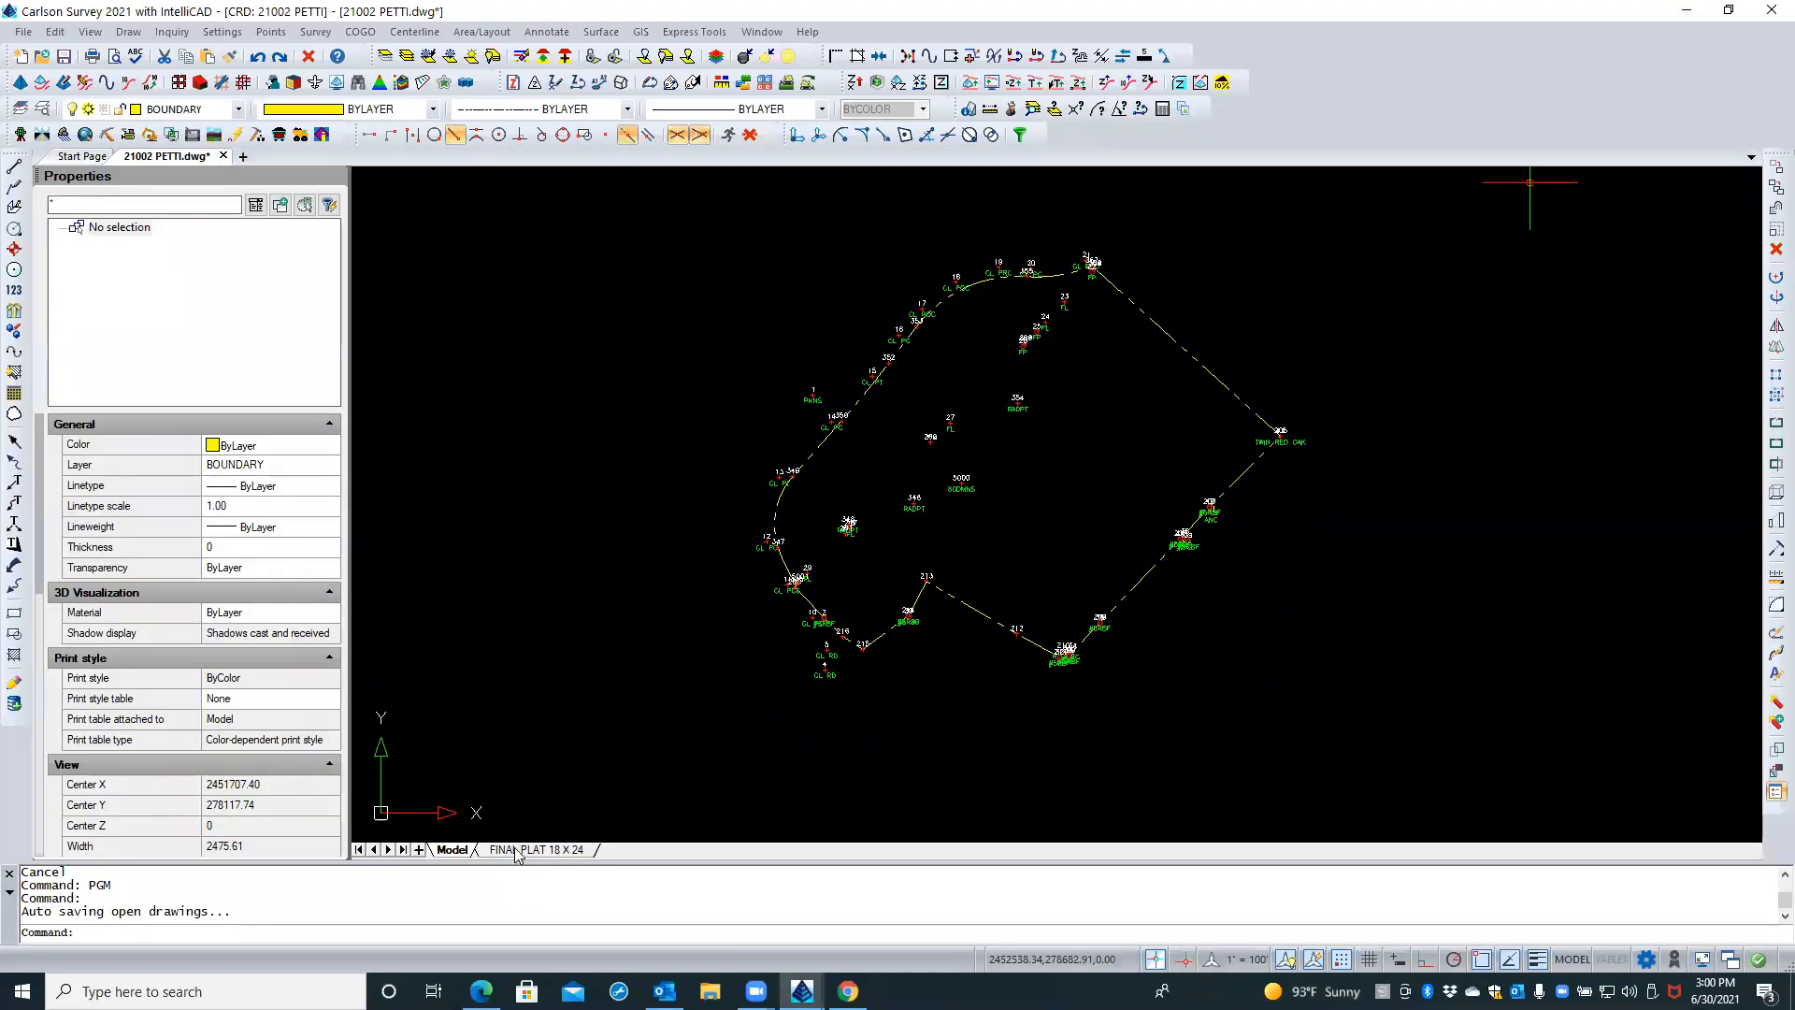
left_click(515, 849)
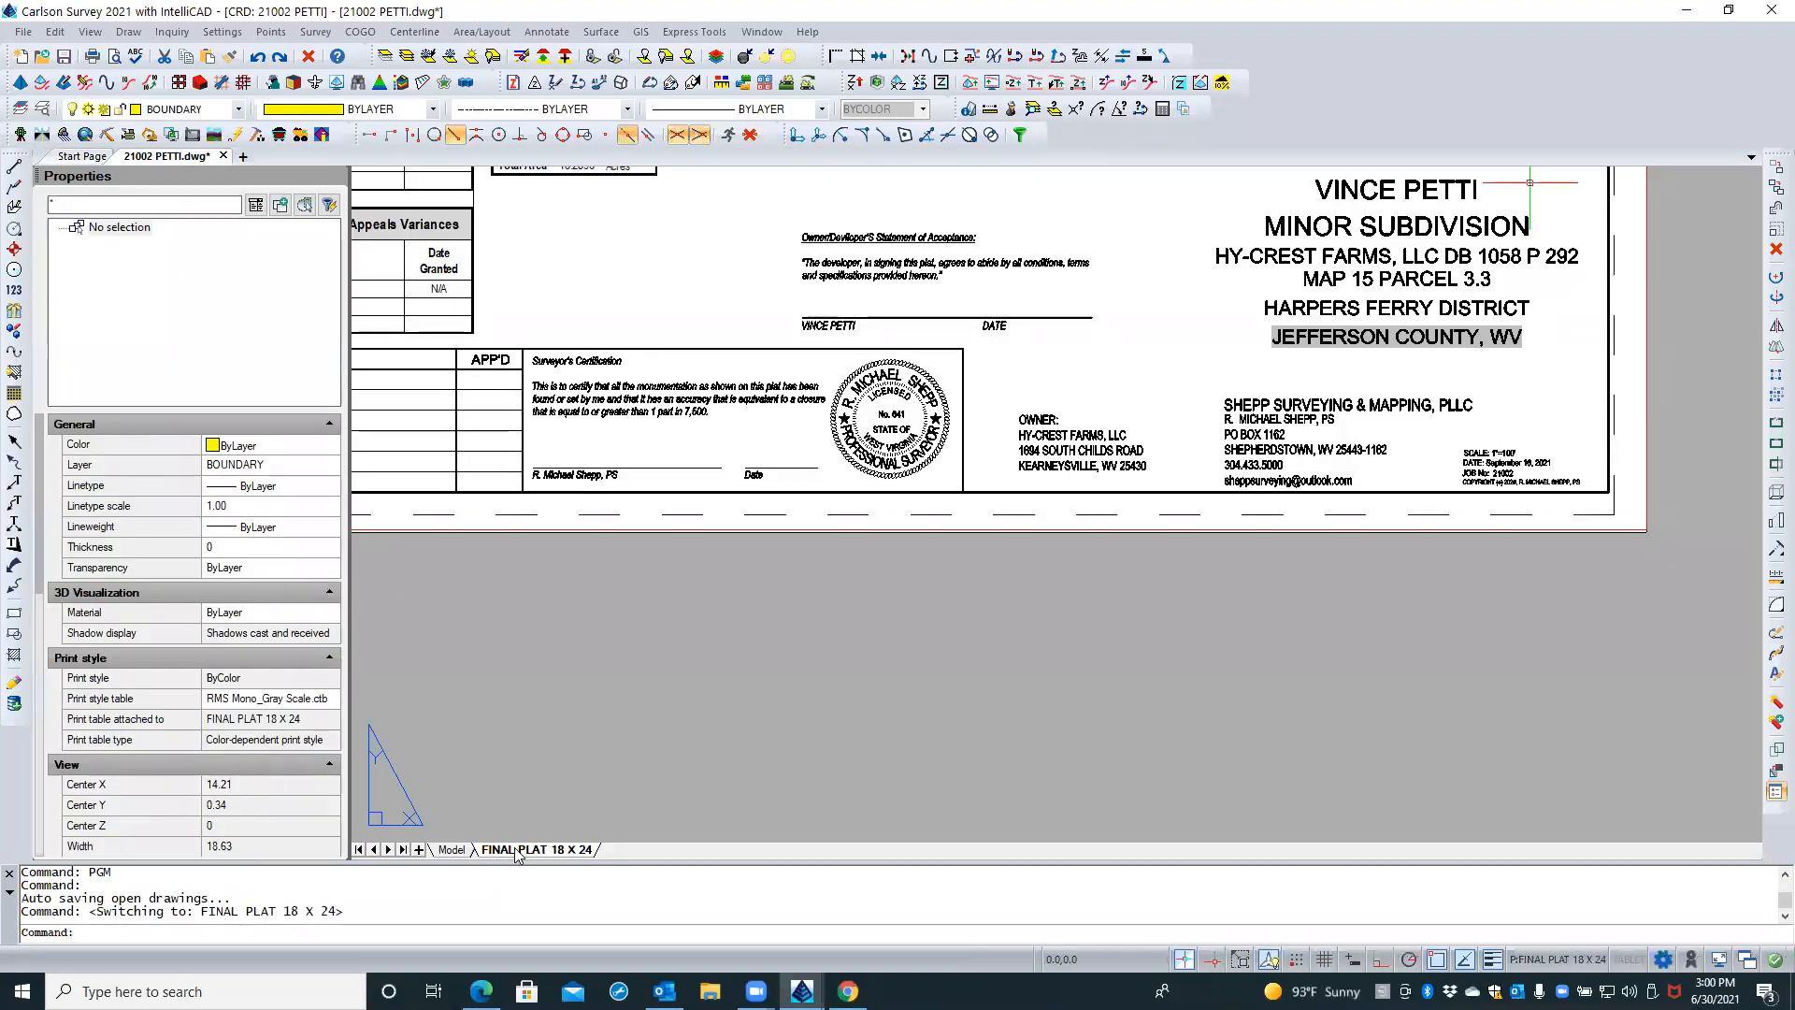
scroll(926, 729, "down", 4)
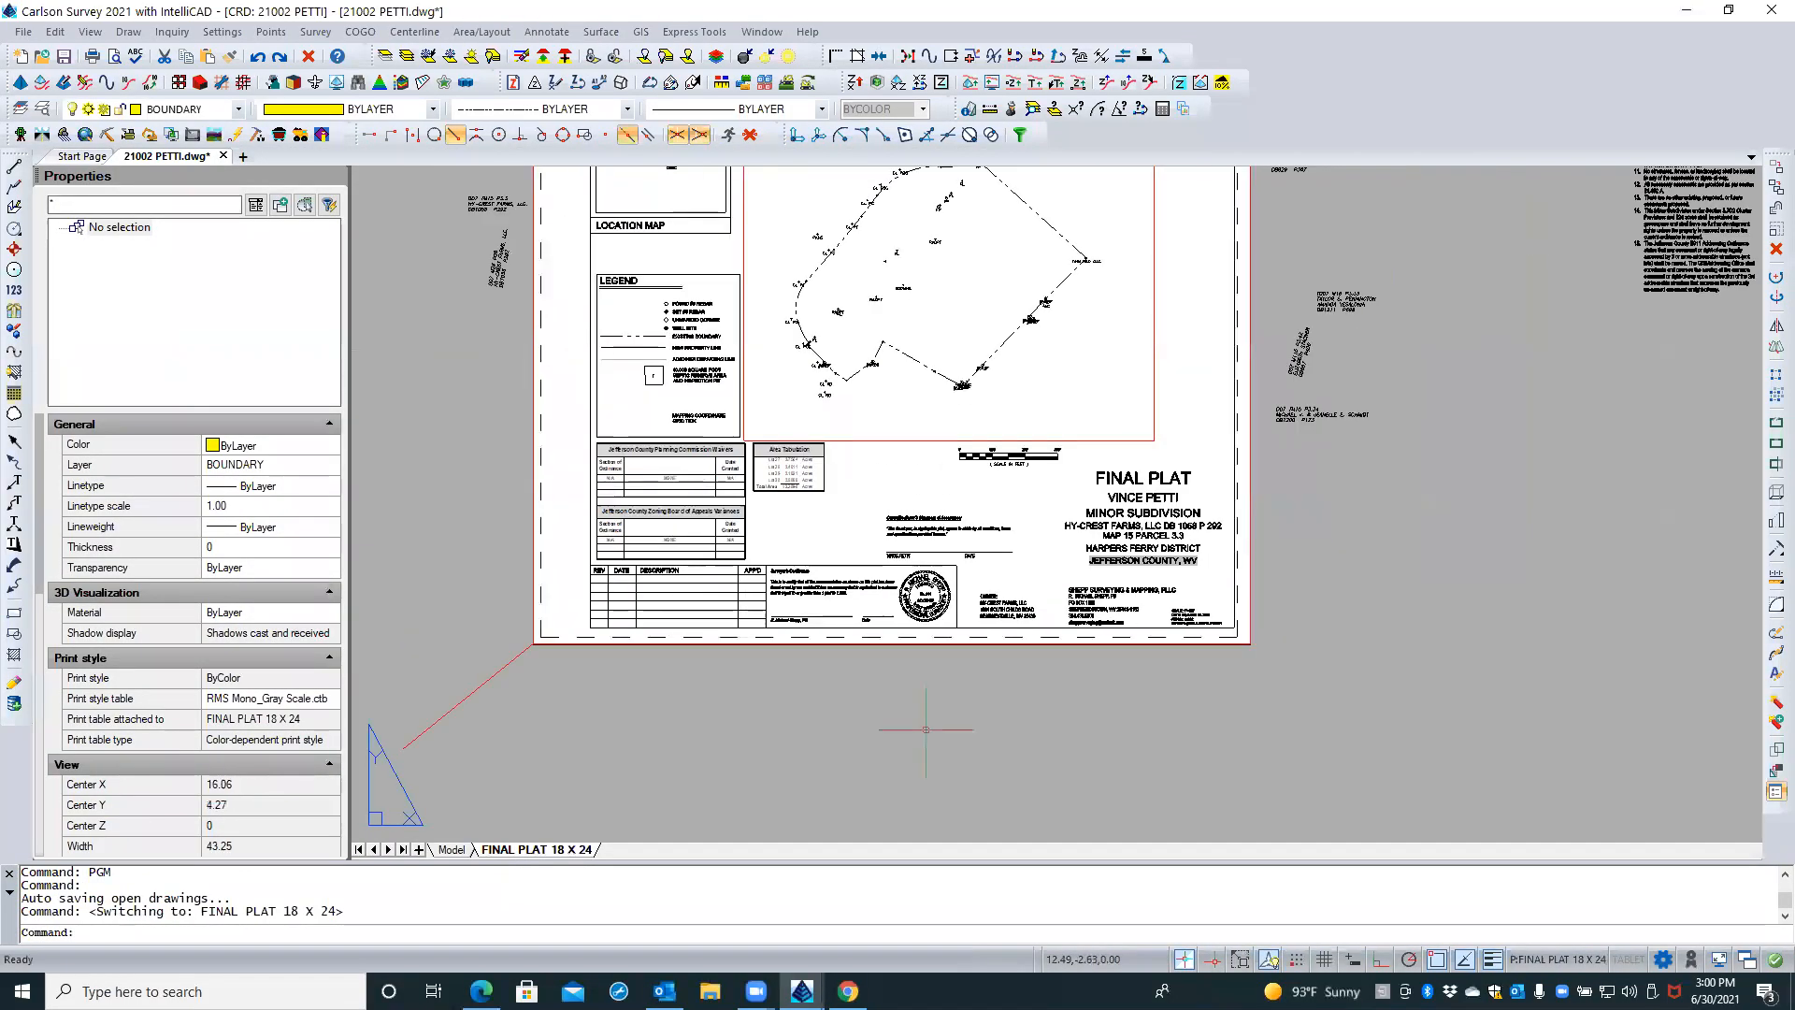
scroll(942, 730, "down", 1)
scroll(724, 250, "up", 3)
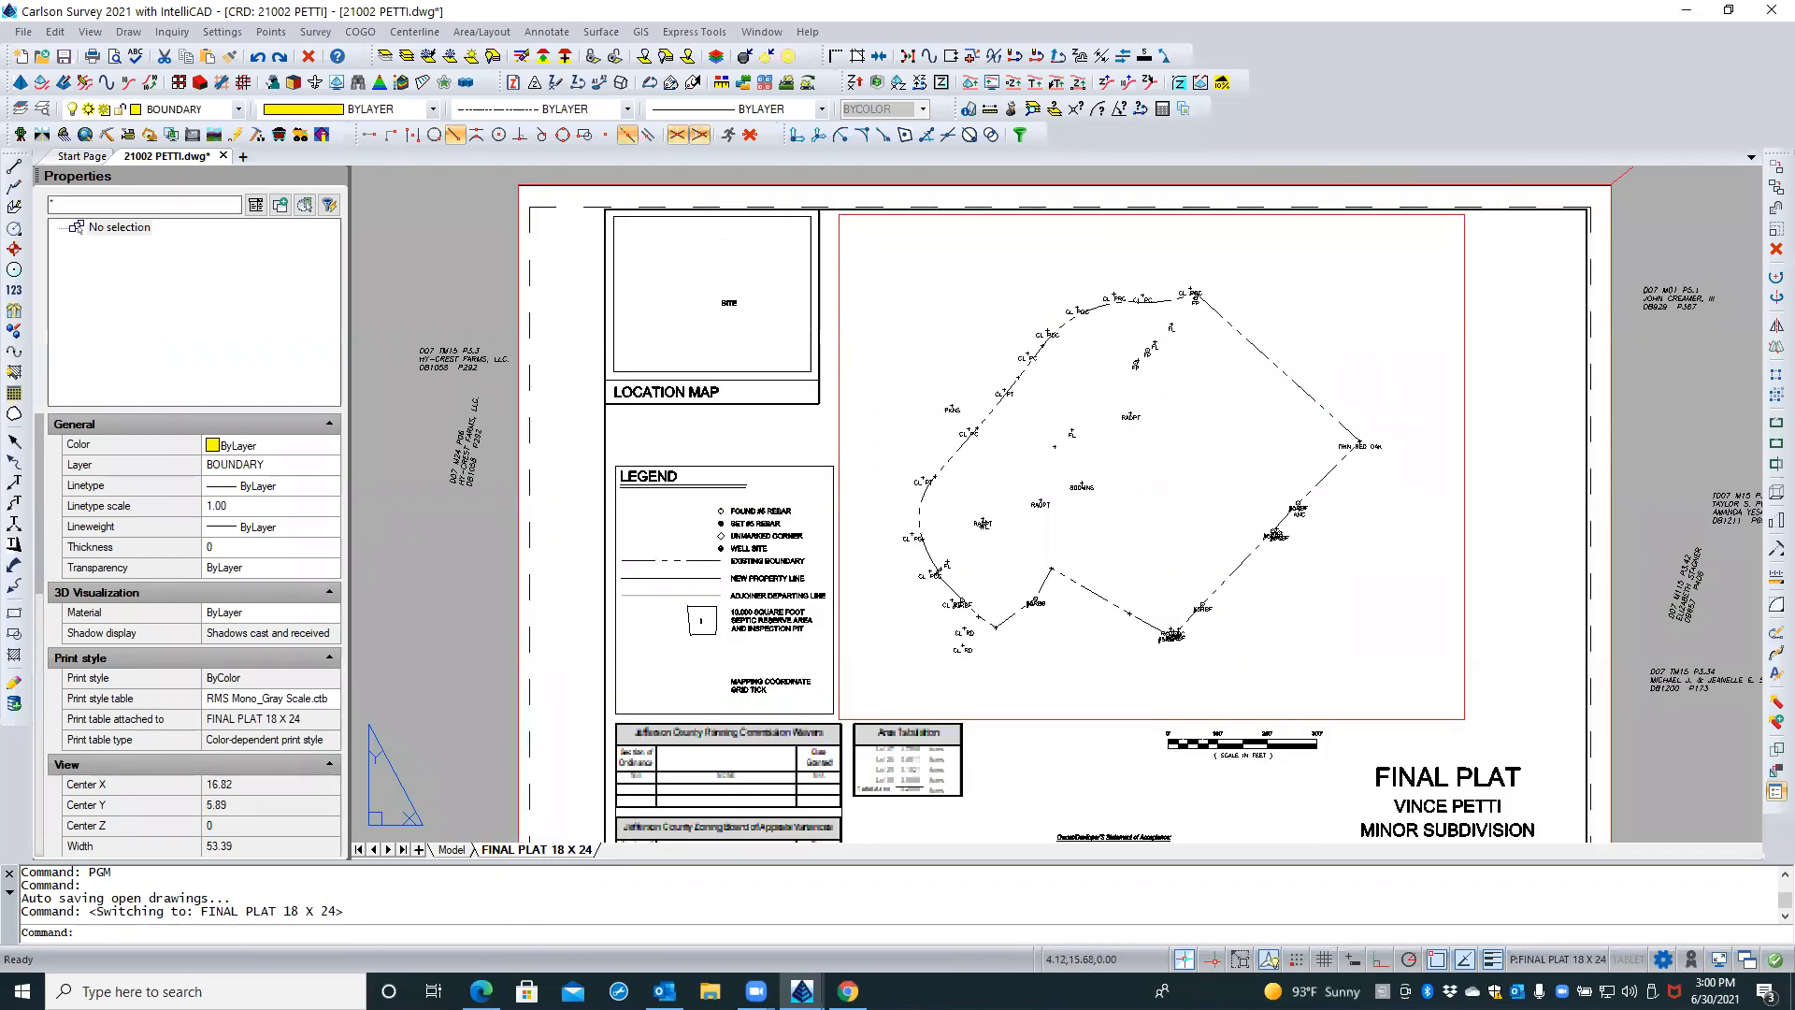
scroll(730, 268, "up", 7)
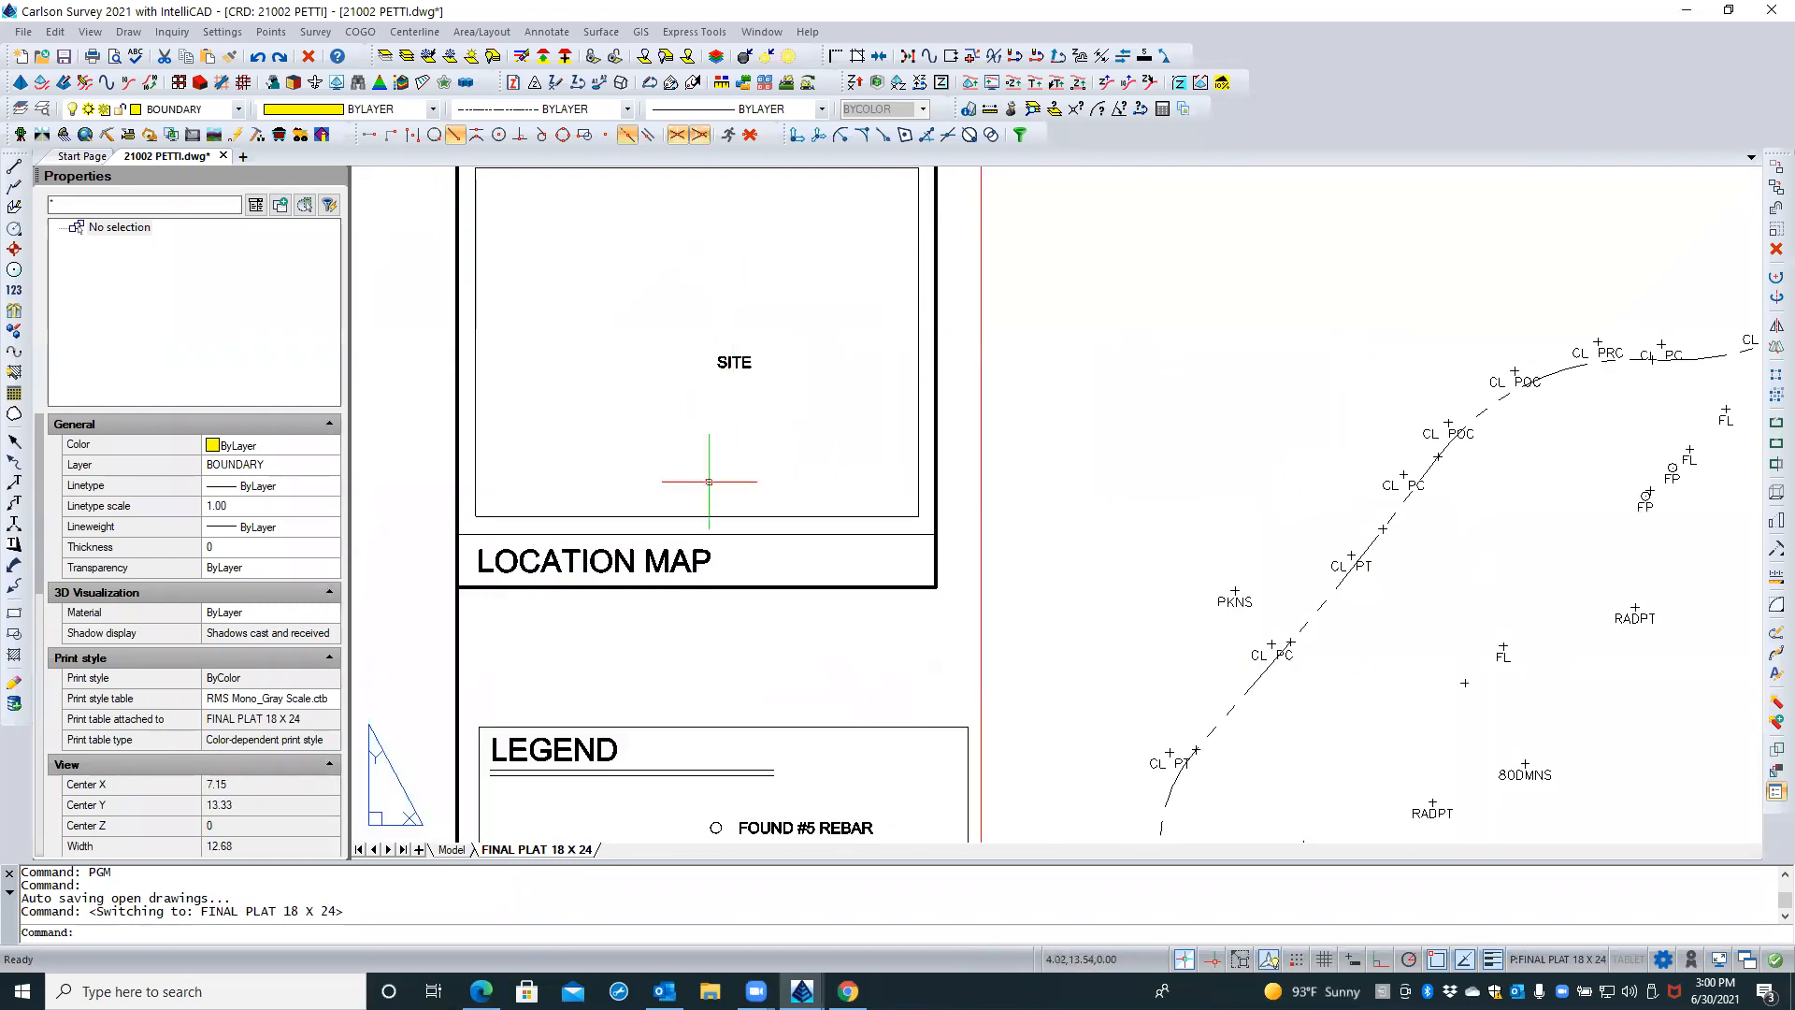
scroll(709, 482, "down", 5)
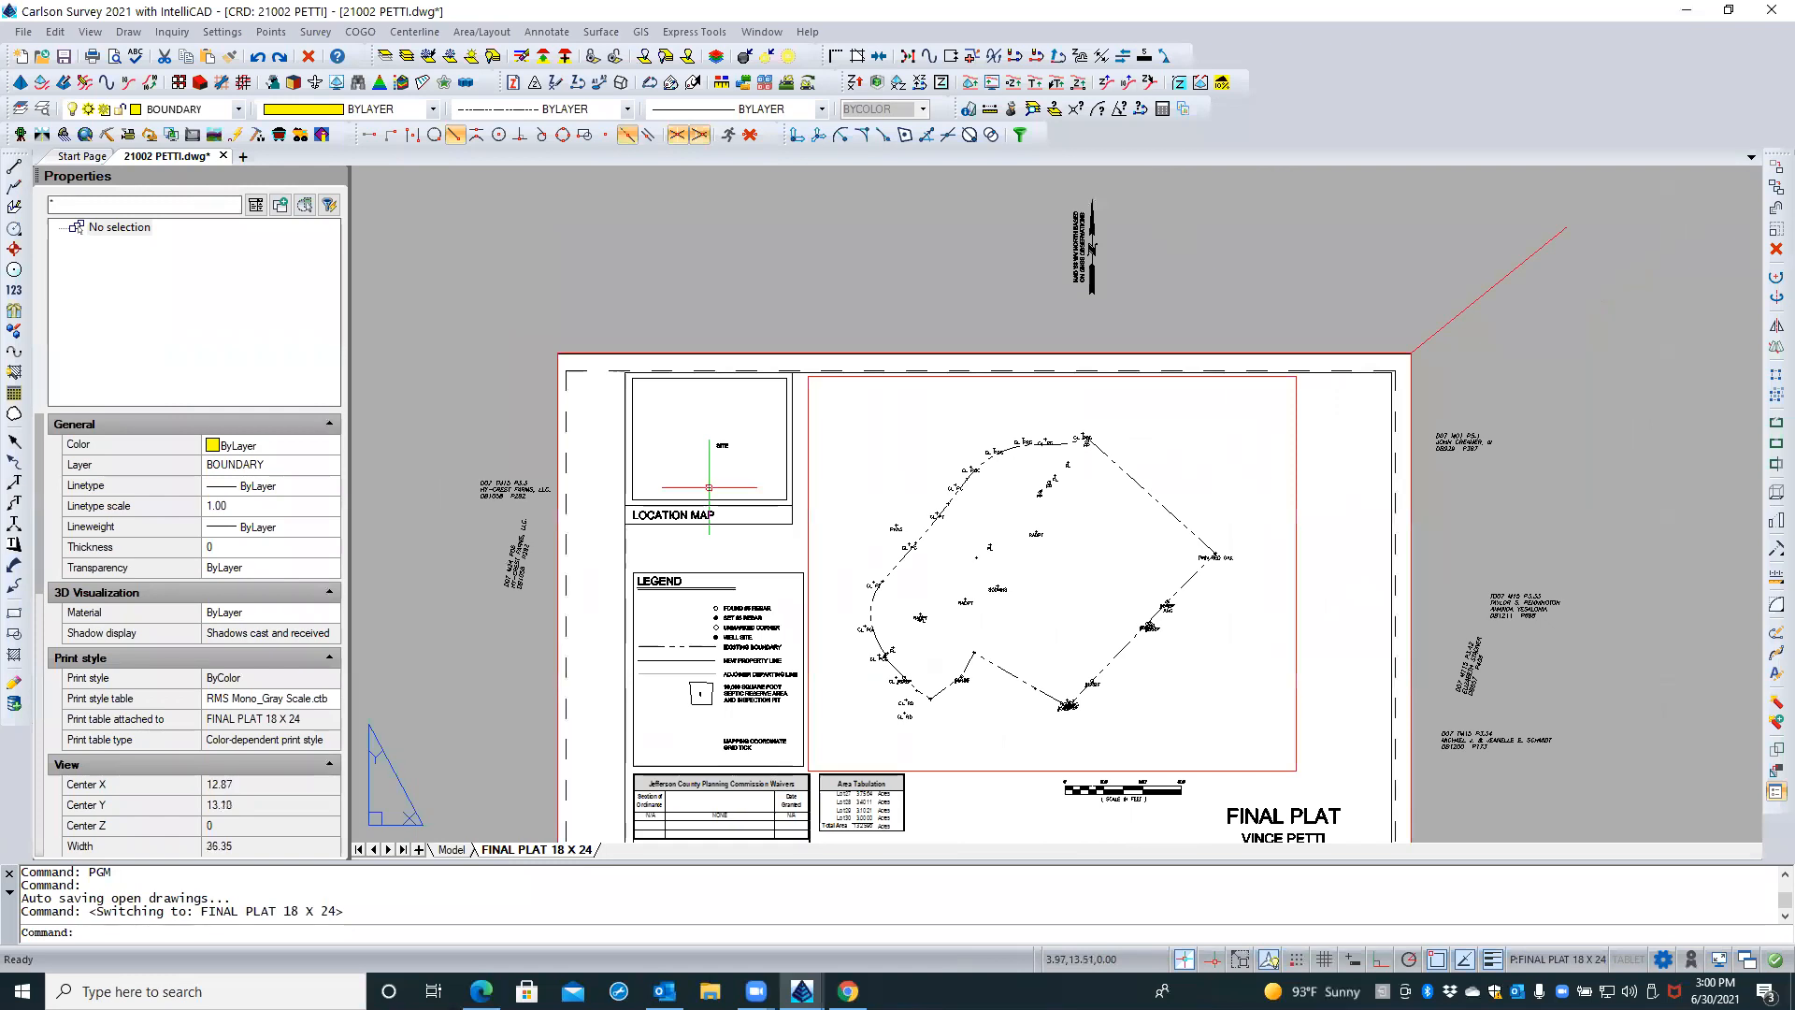
scroll(709, 487, "up", 2)
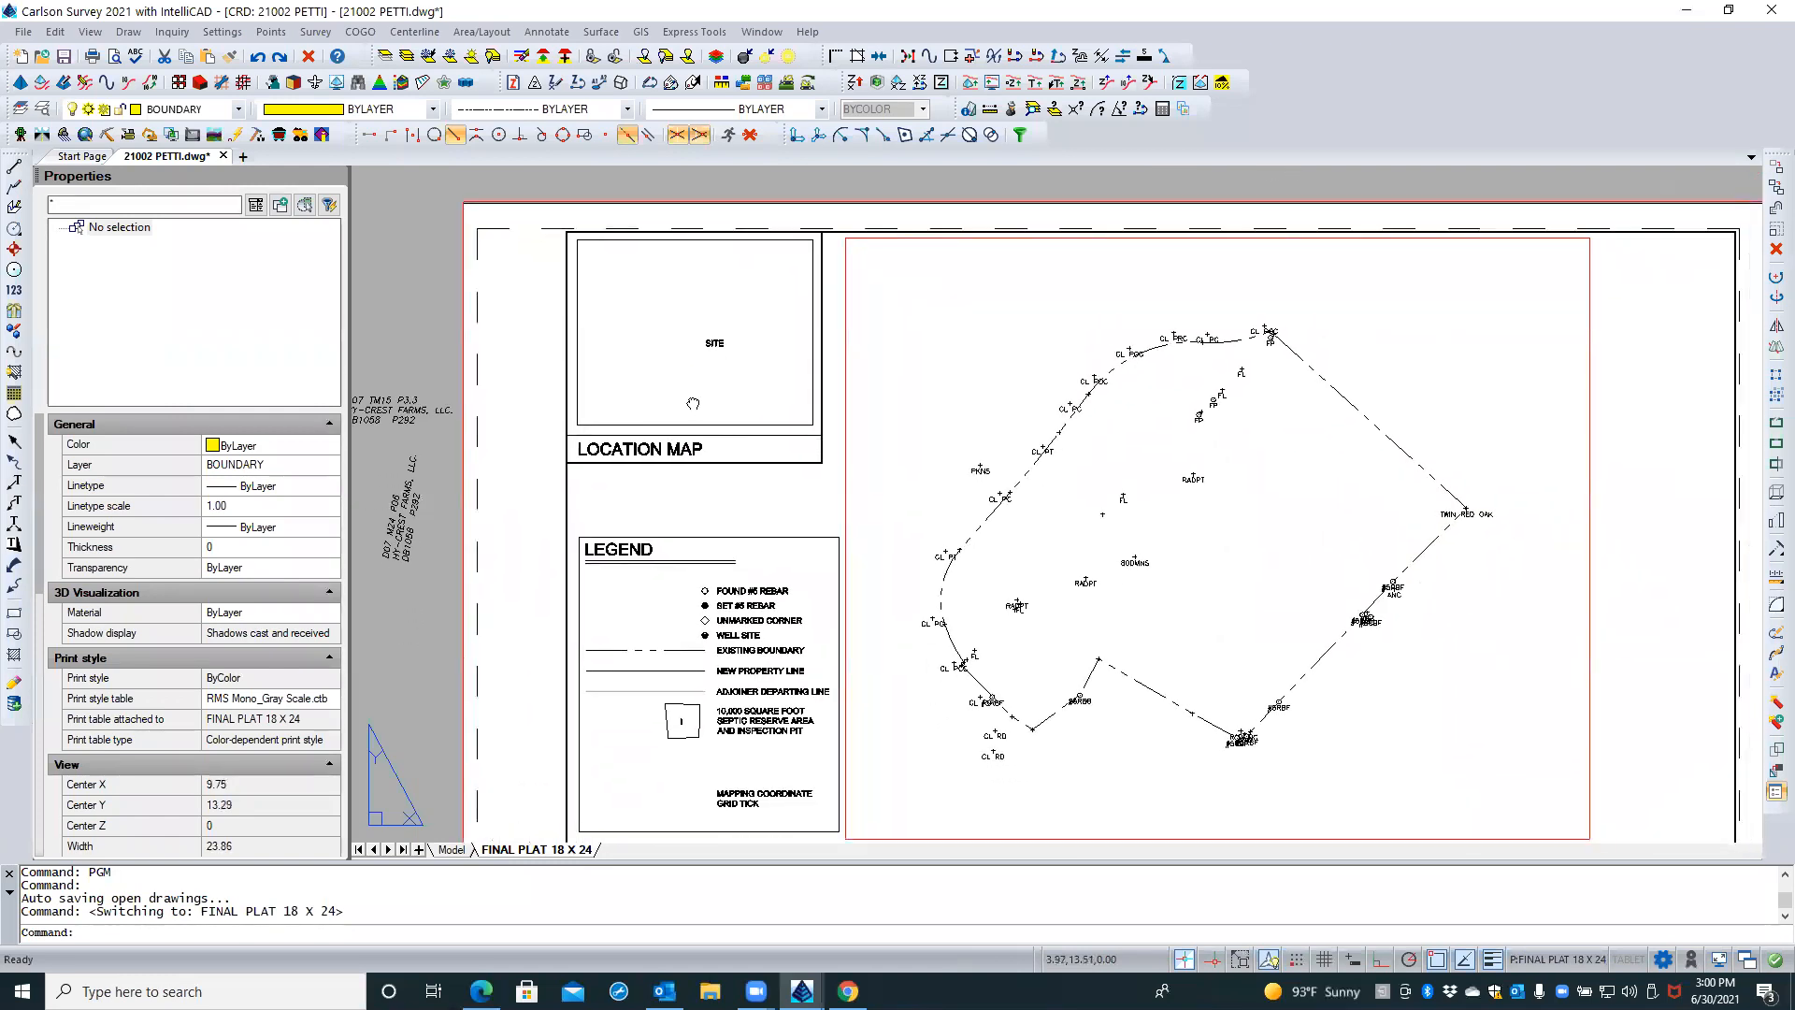
middle_click_drag(693, 403, 680, 393)
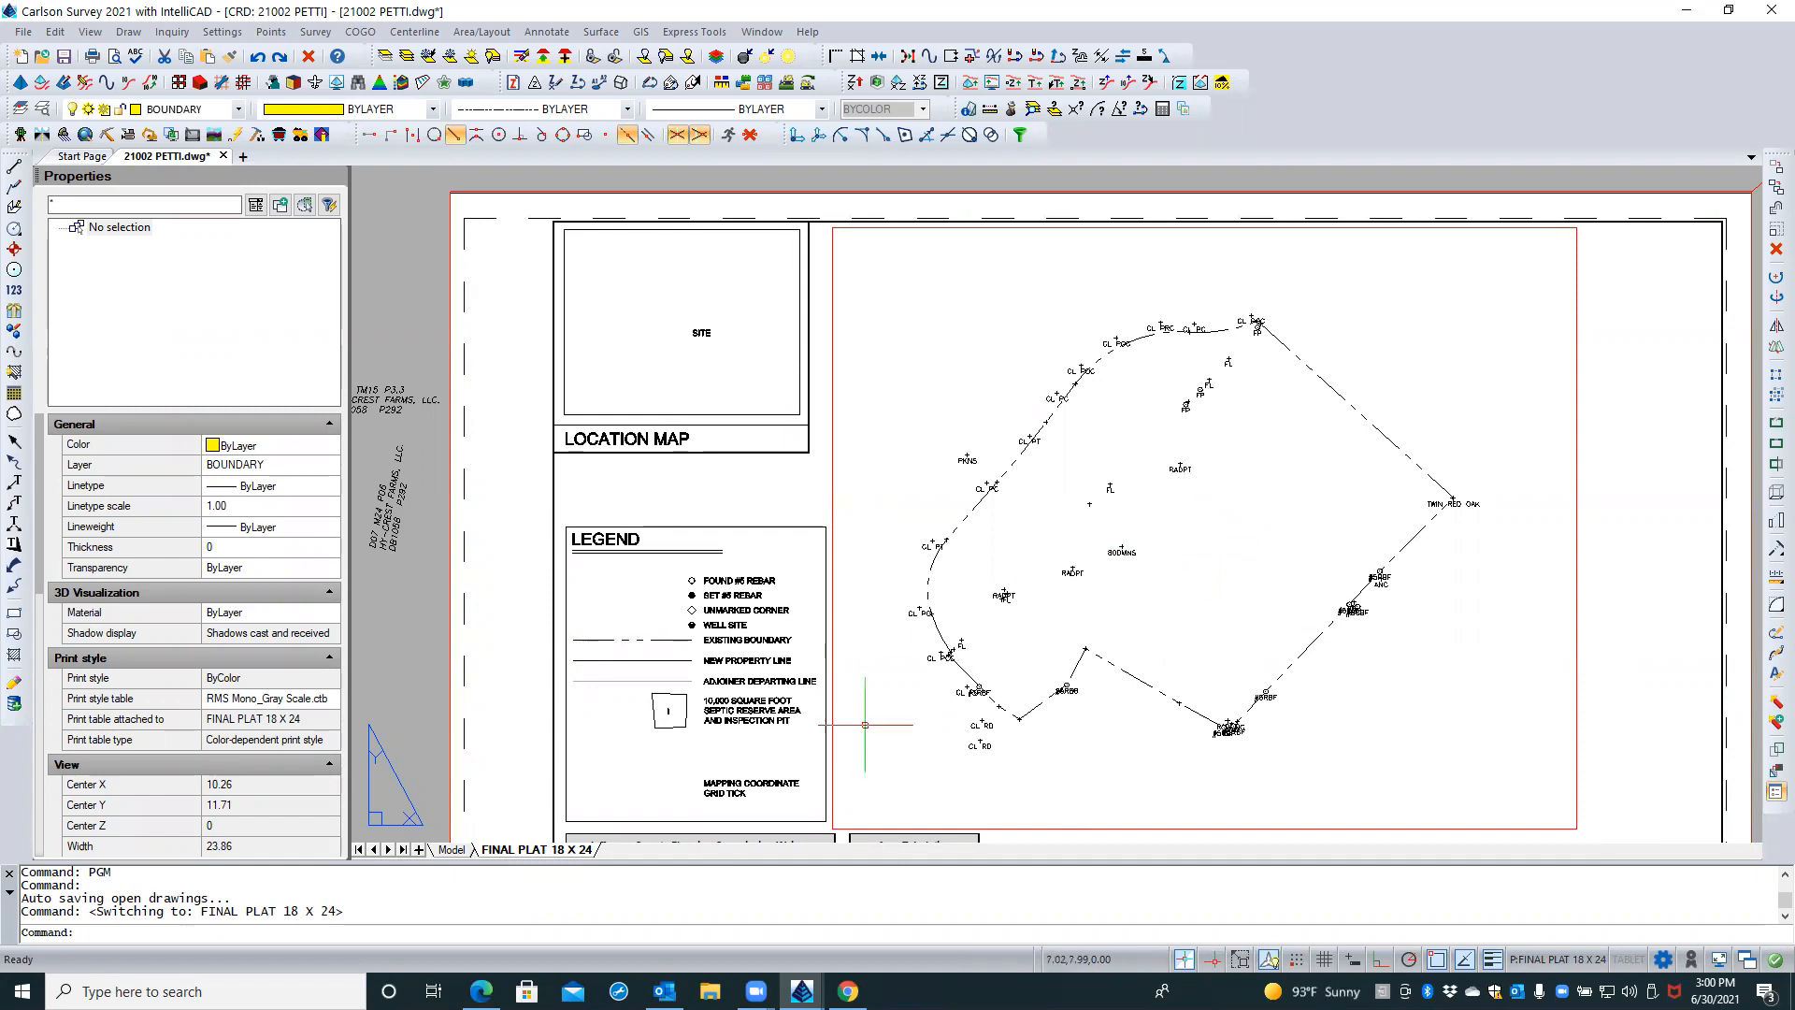
Review the selected parcel's surroundings in the WV Flood Tool in Google Chrome and return to the Carlson Survey drawing
mouse_move(847, 991)
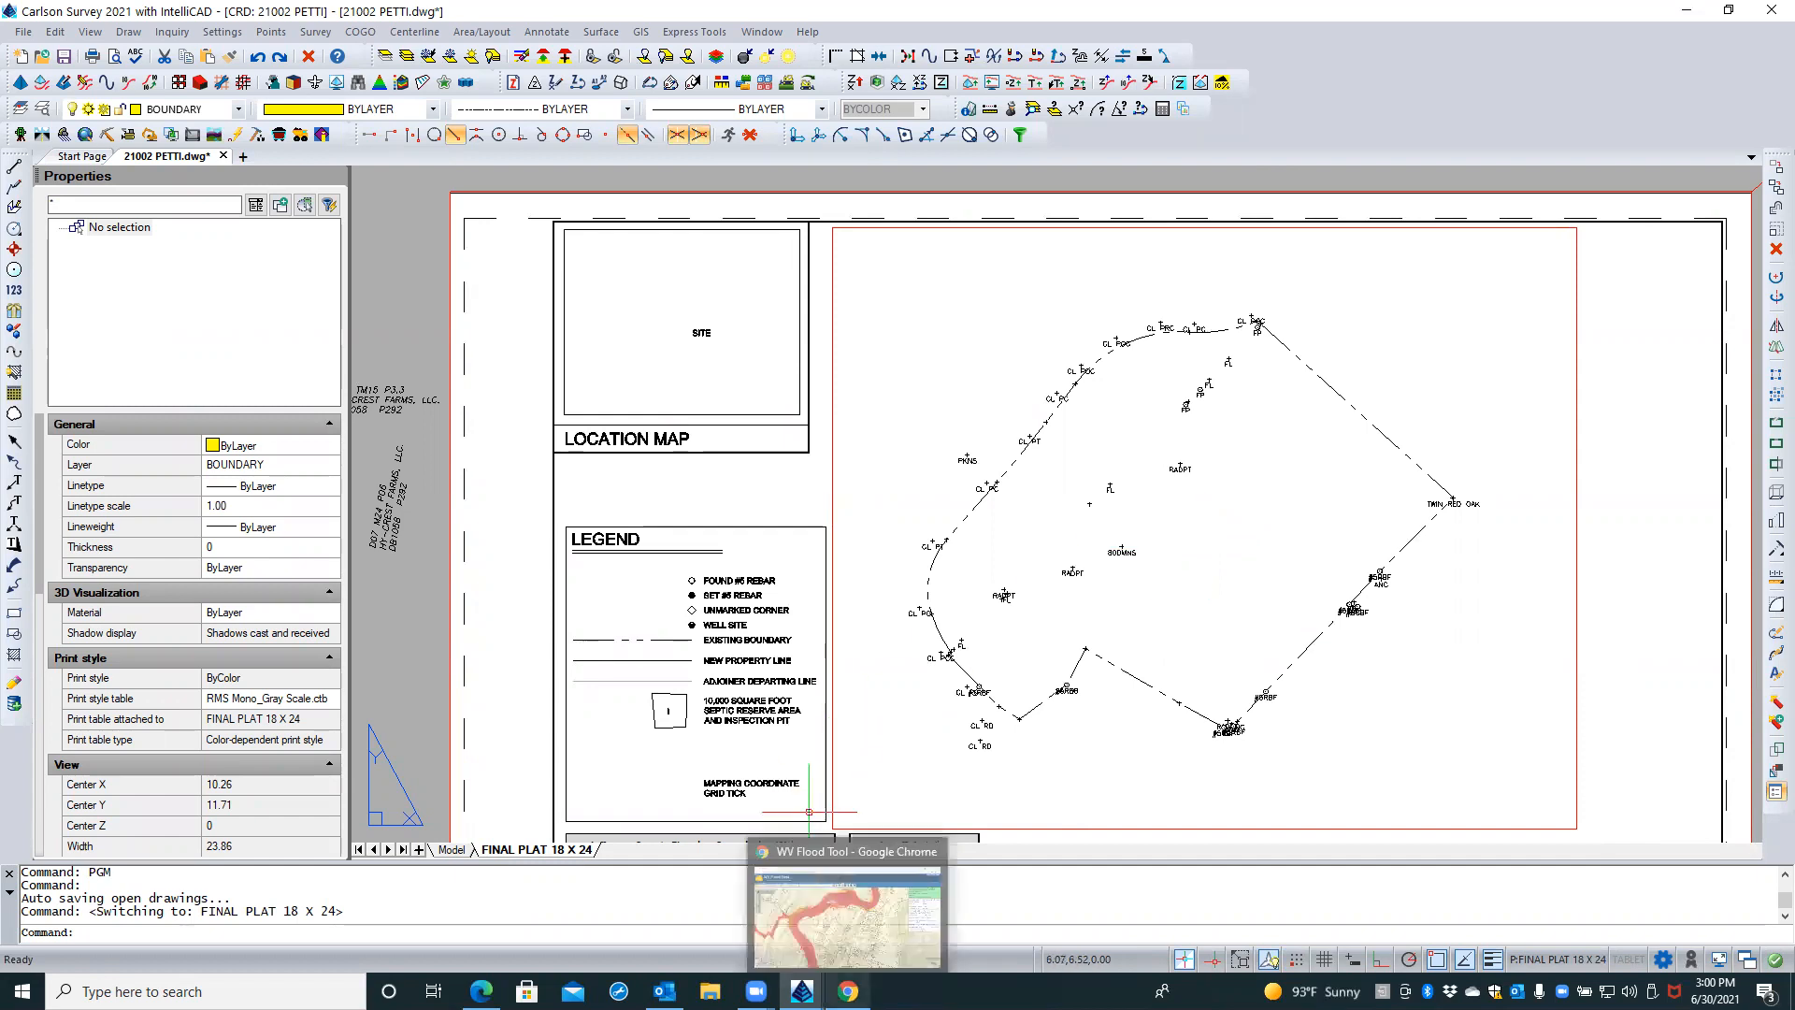
left_click(847, 992)
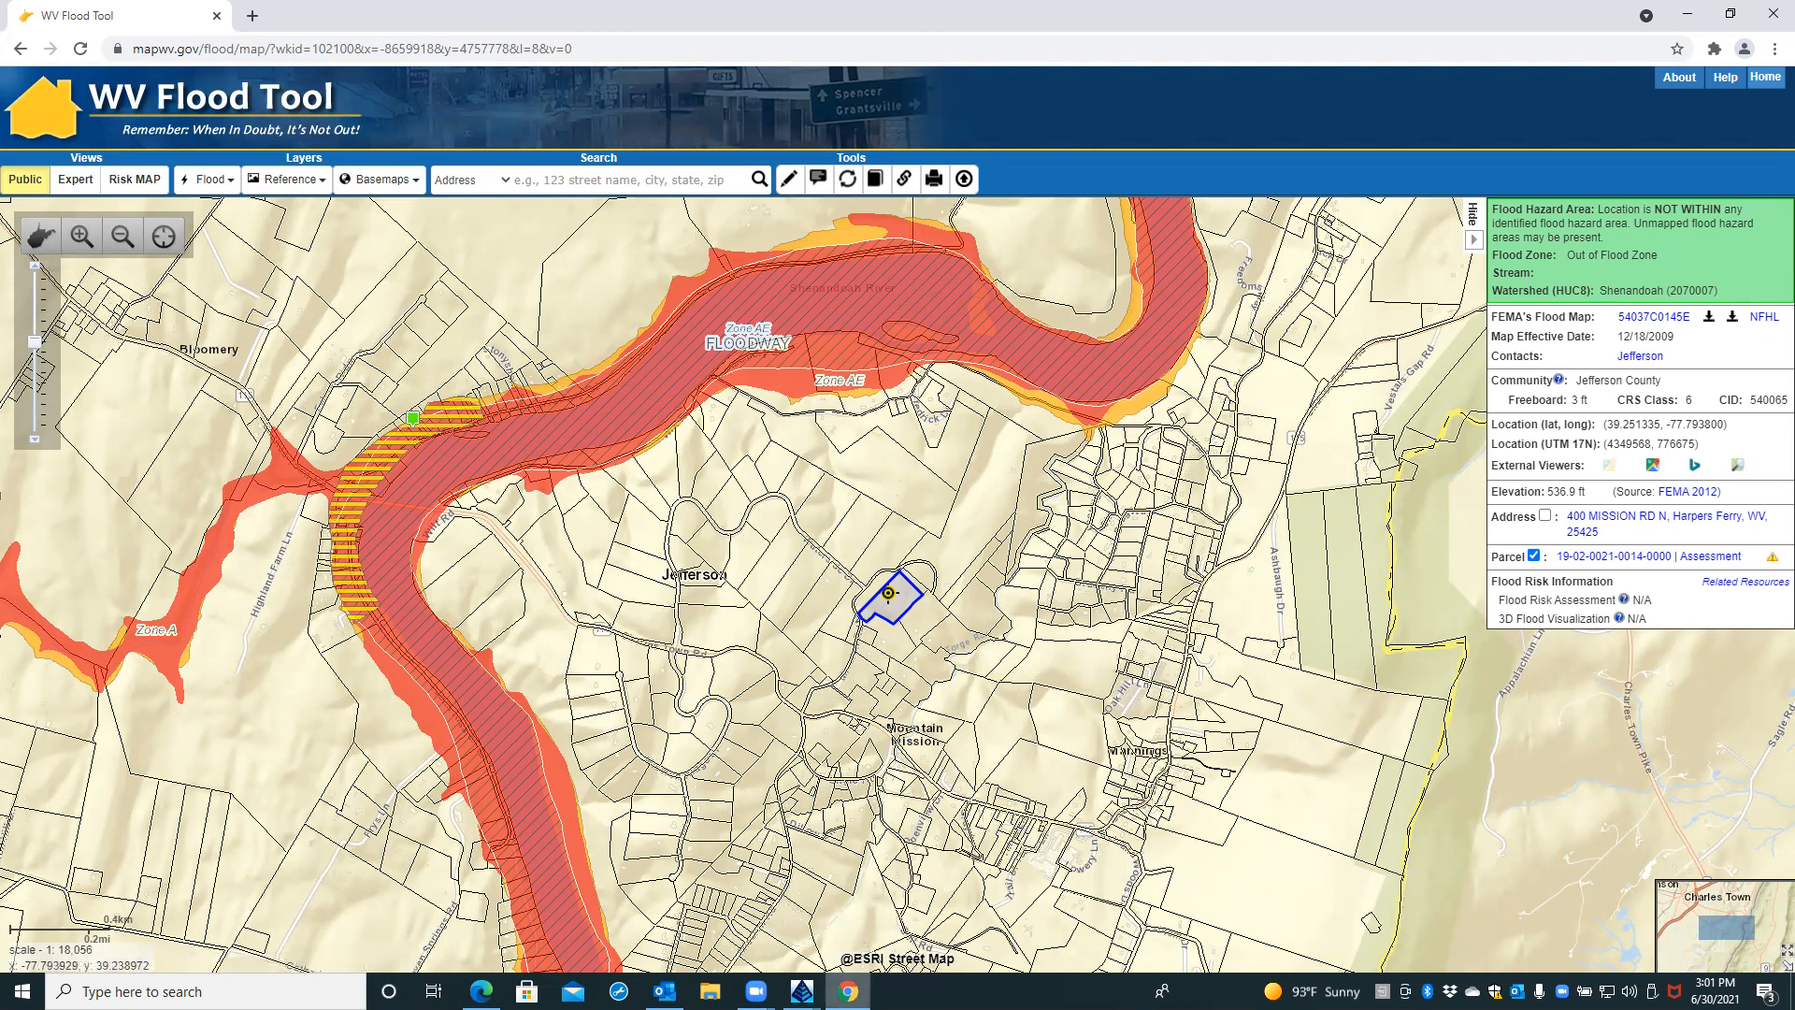
left_click(895, 942)
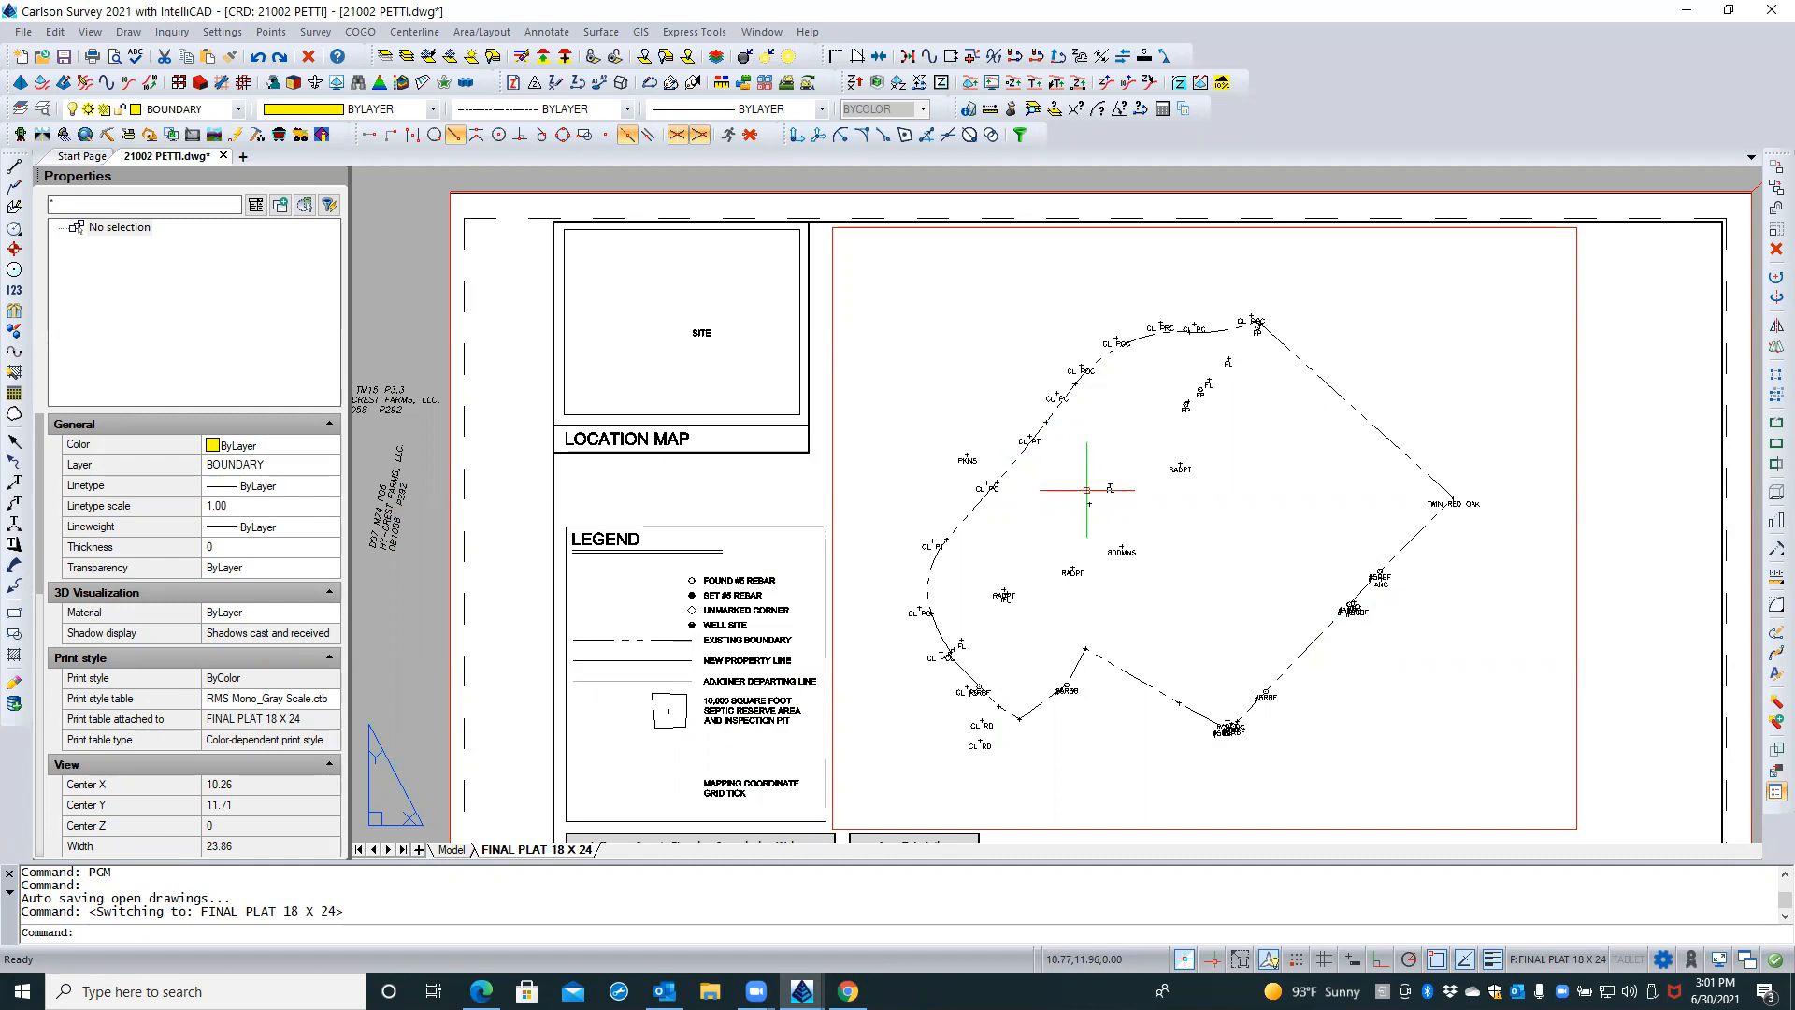
Return to model space with open area around the boundary in view, and switch Carlson to the GIS module
left_click(453, 850)
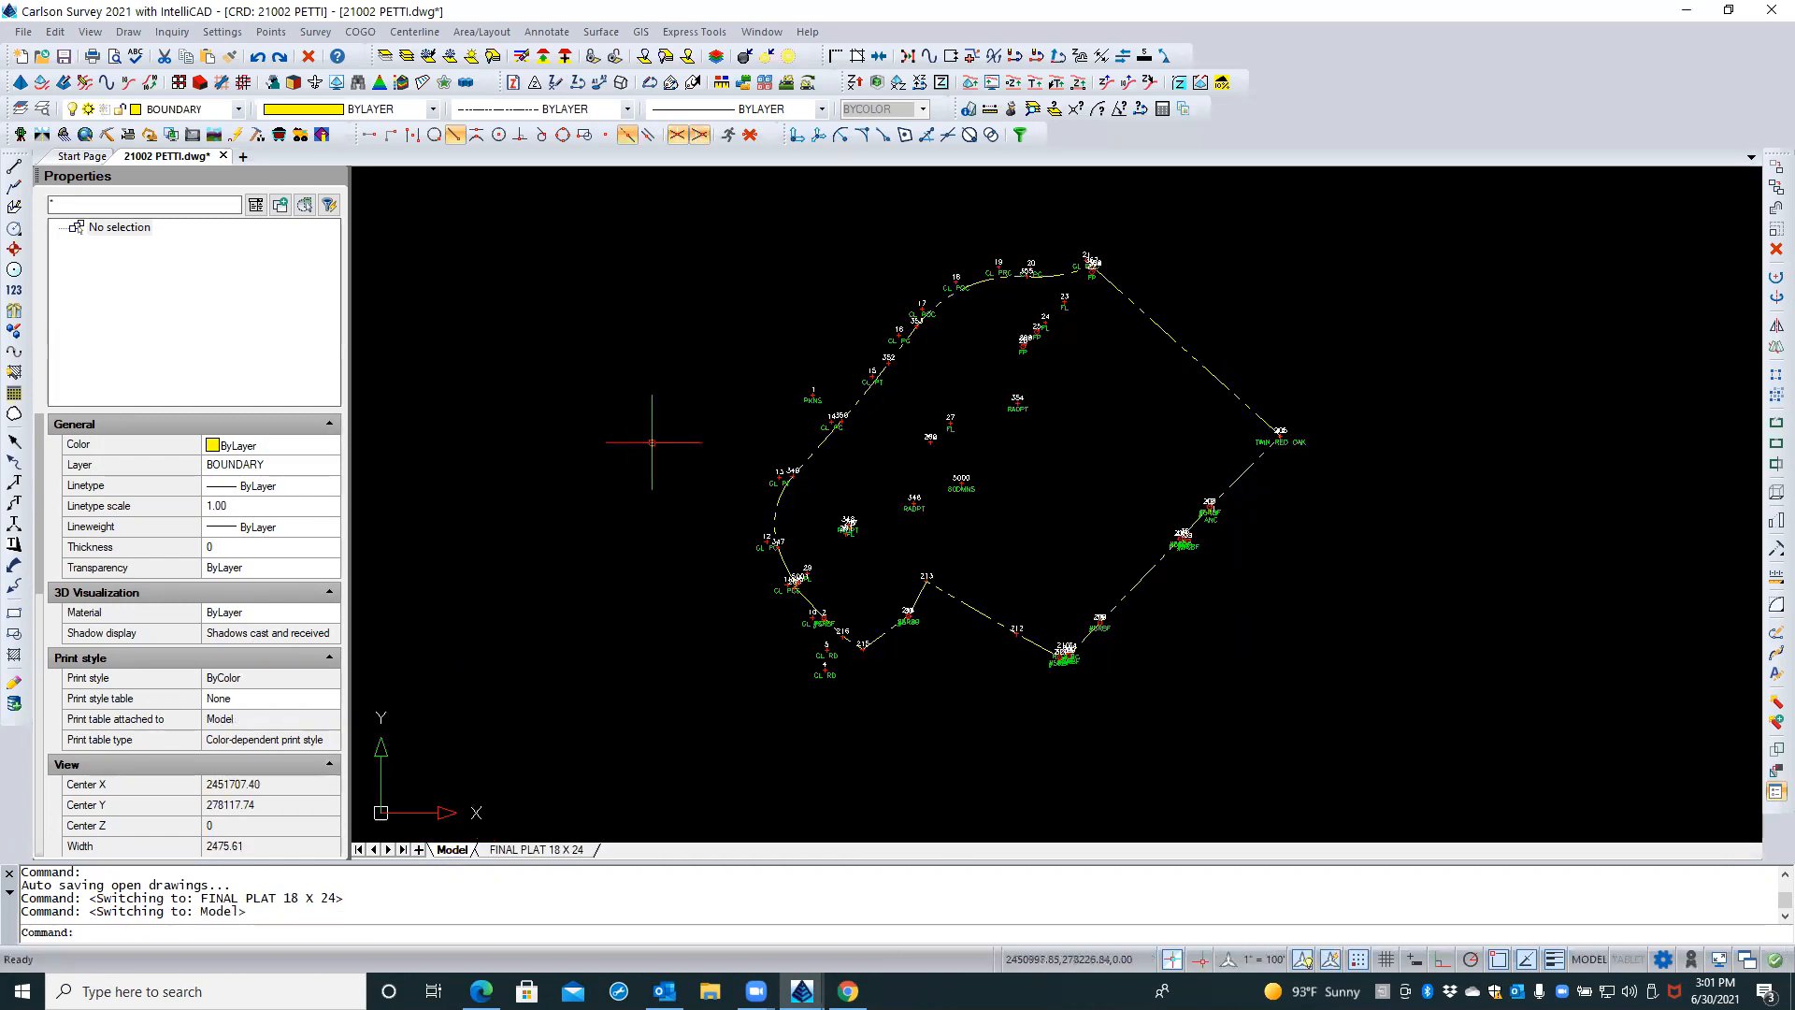
middle_click_drag(659, 451, 647, 471)
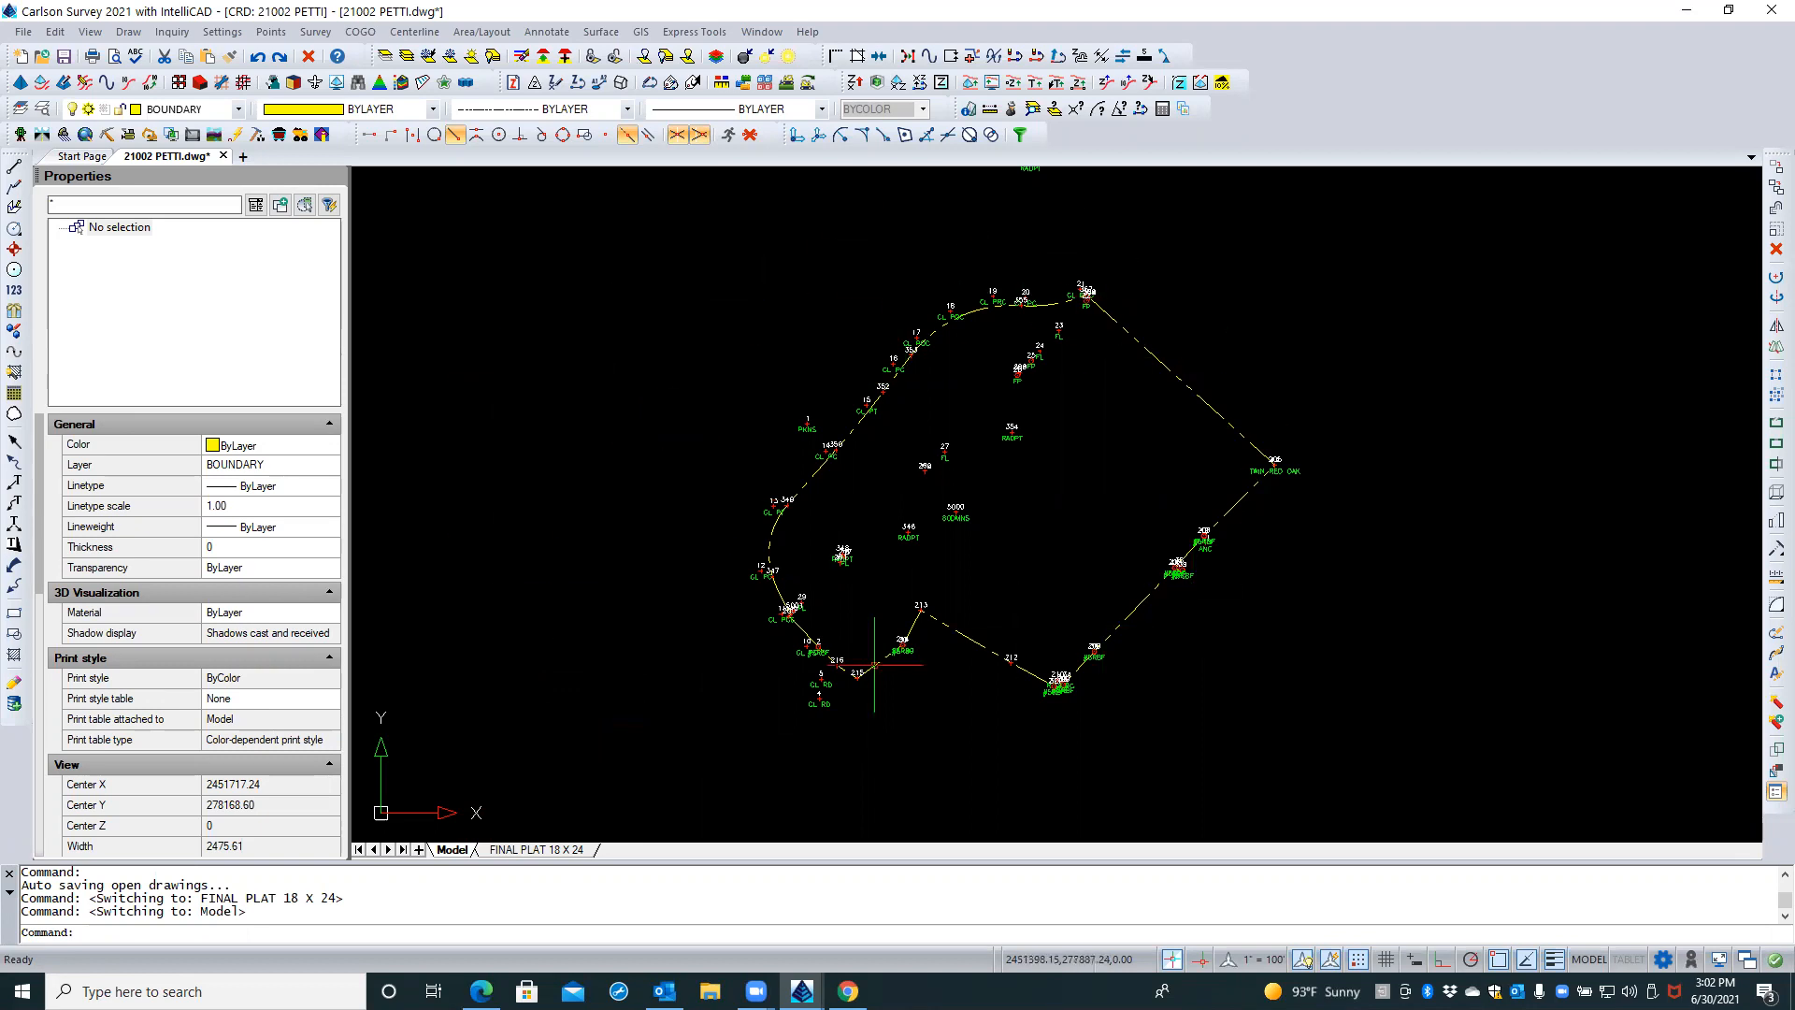
scroll(770, 543, "down", 1)
mouse_move(741, 371)
middle_mouse_down()
mouse_move(838, 440)
mouse_move(823, 389)
mouse_move(835, 418)
middle_mouse_up()
scroll(838, 428, "down", 1)
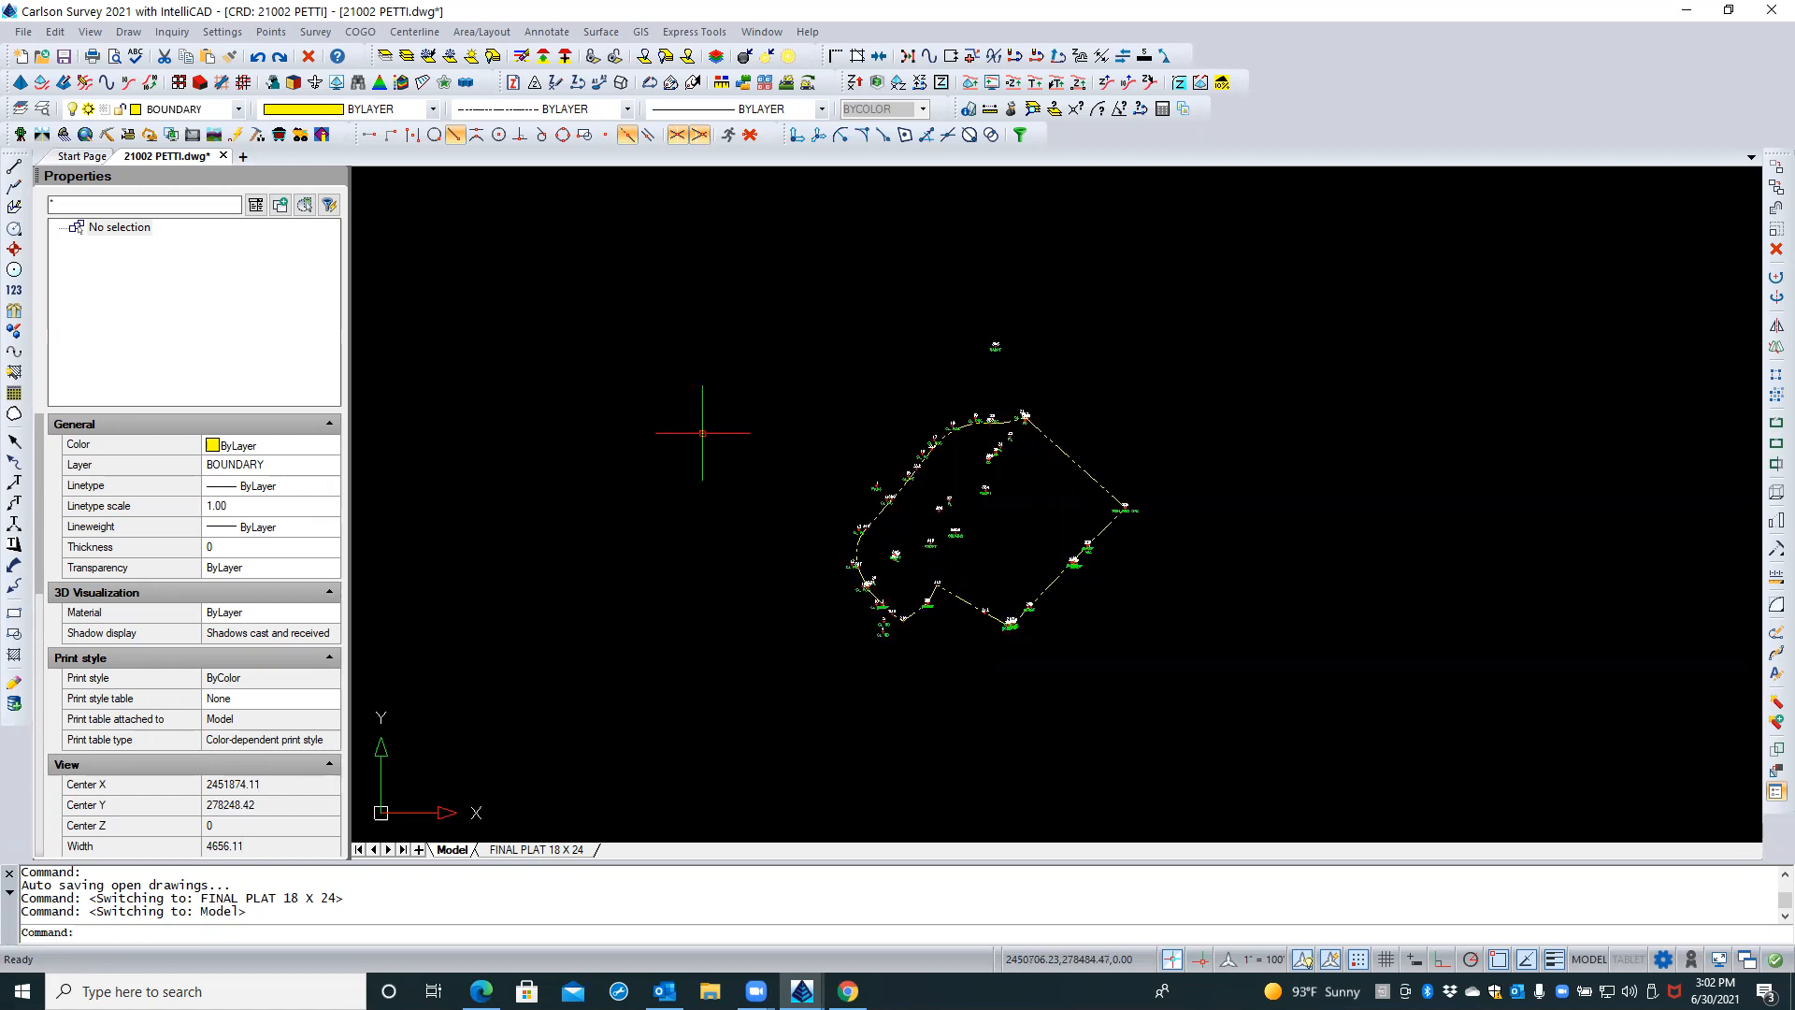
left_click(639, 33)
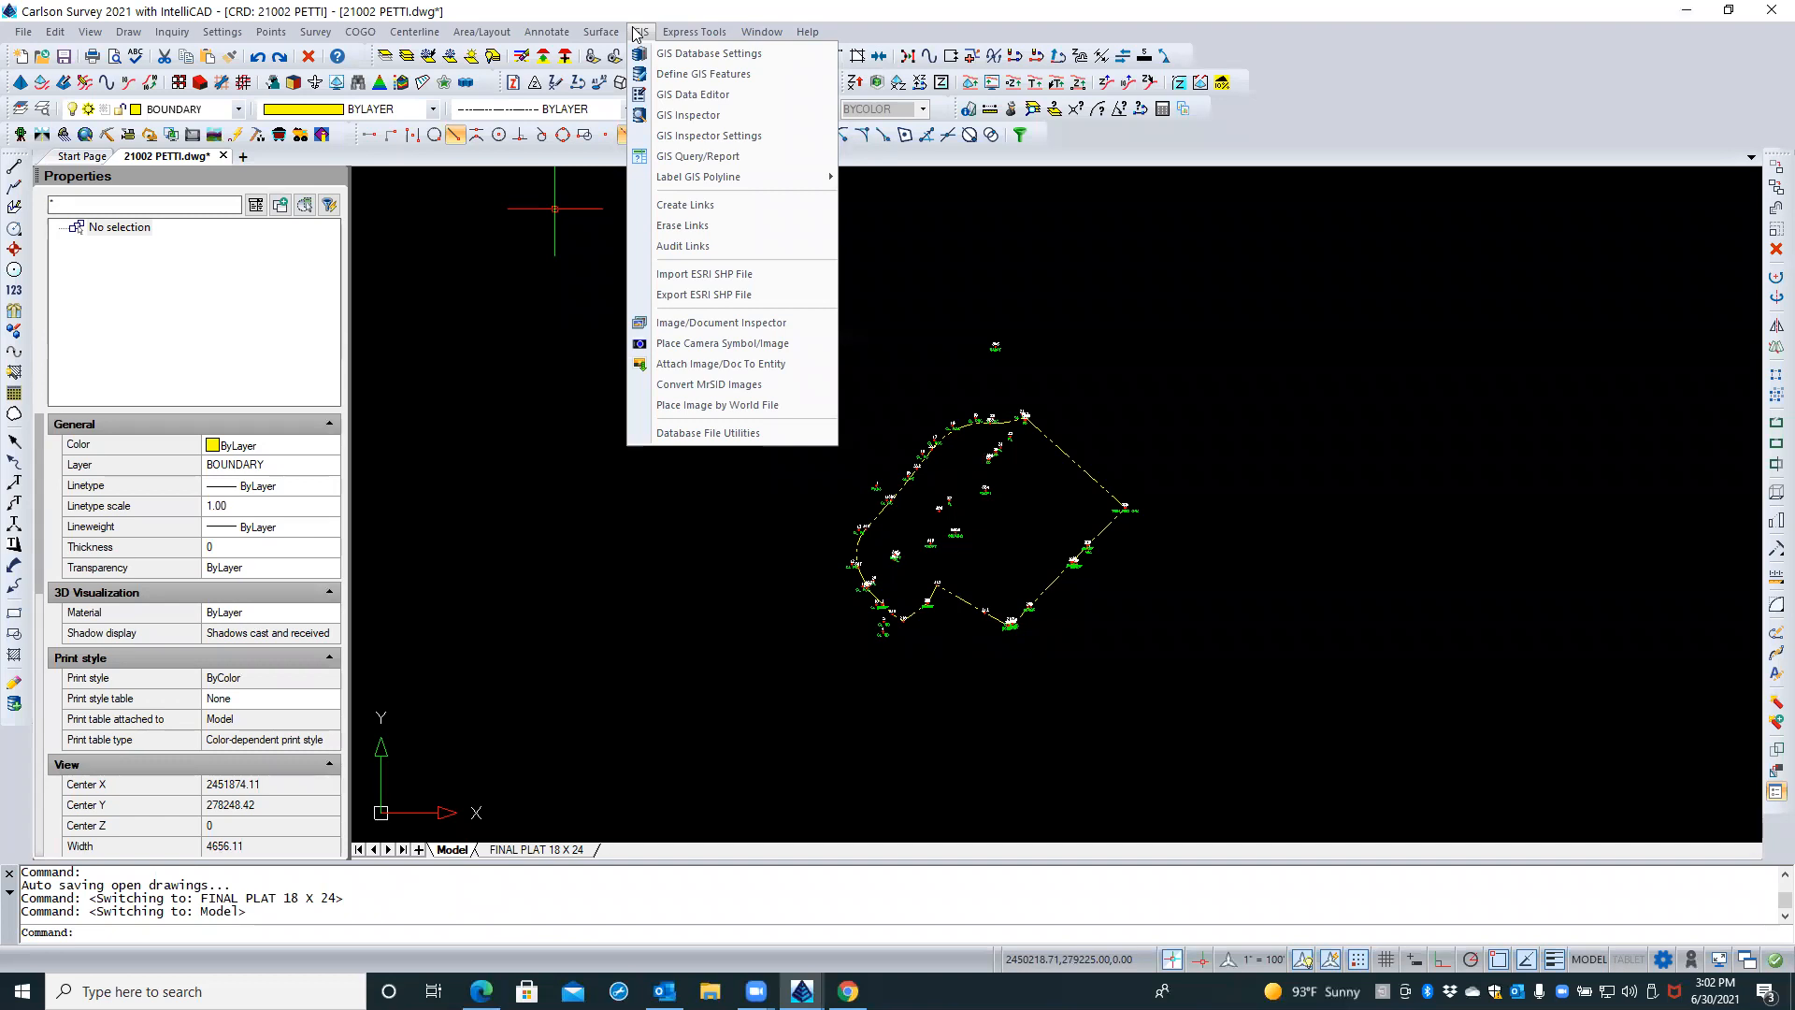
left_click(594, 6)
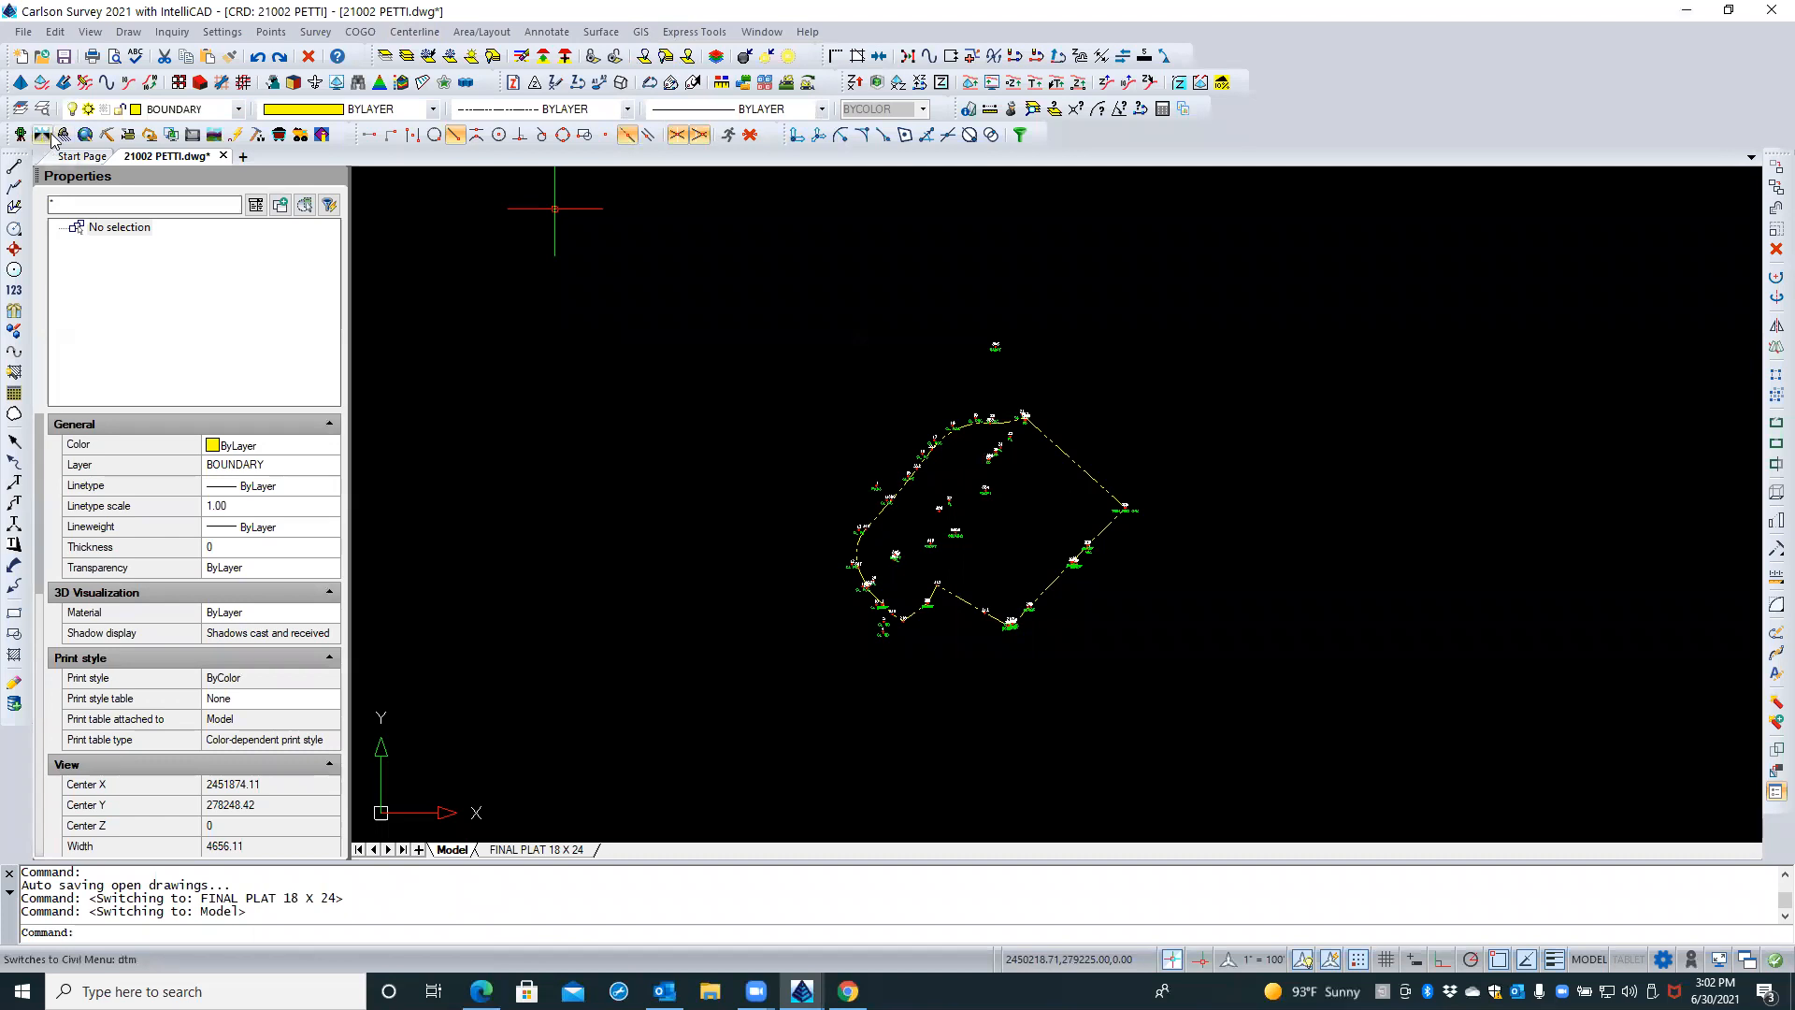
left_click(85, 137)
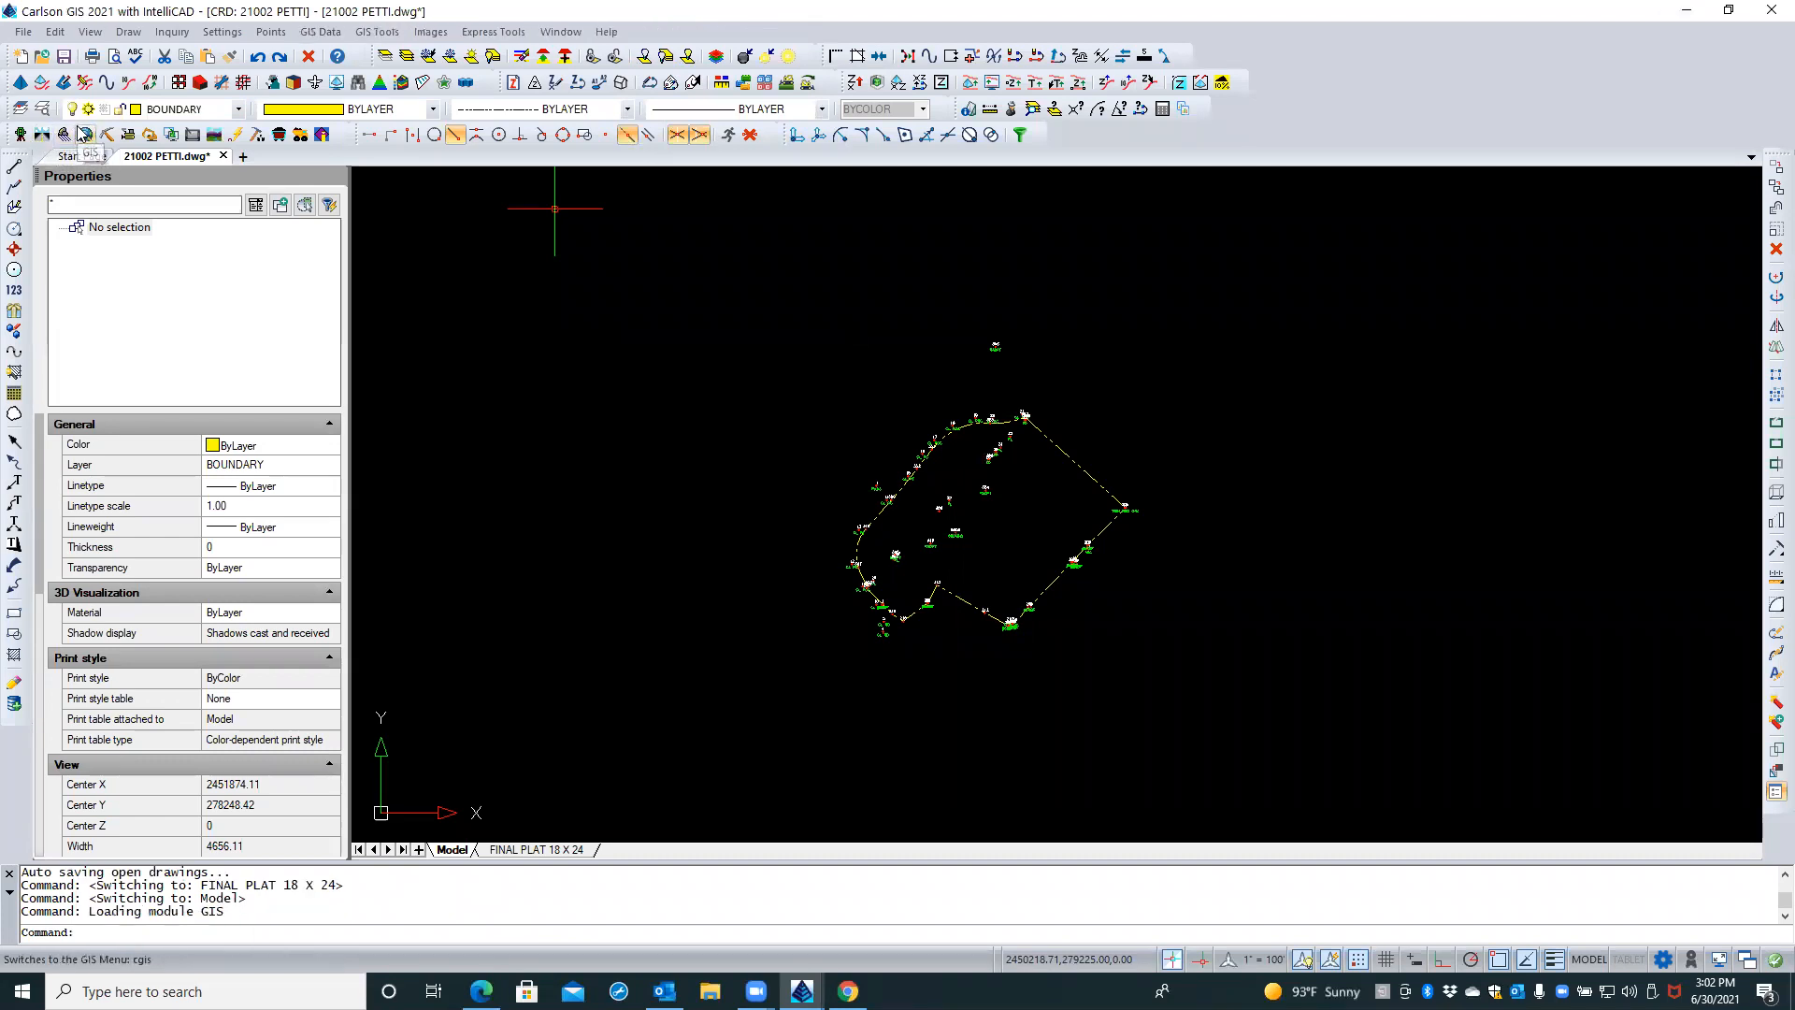
Start placing a Google Earth image with VICINITY_IMAGERY.PNG as its output file in the job's Carlson folder
left_click(428, 33)
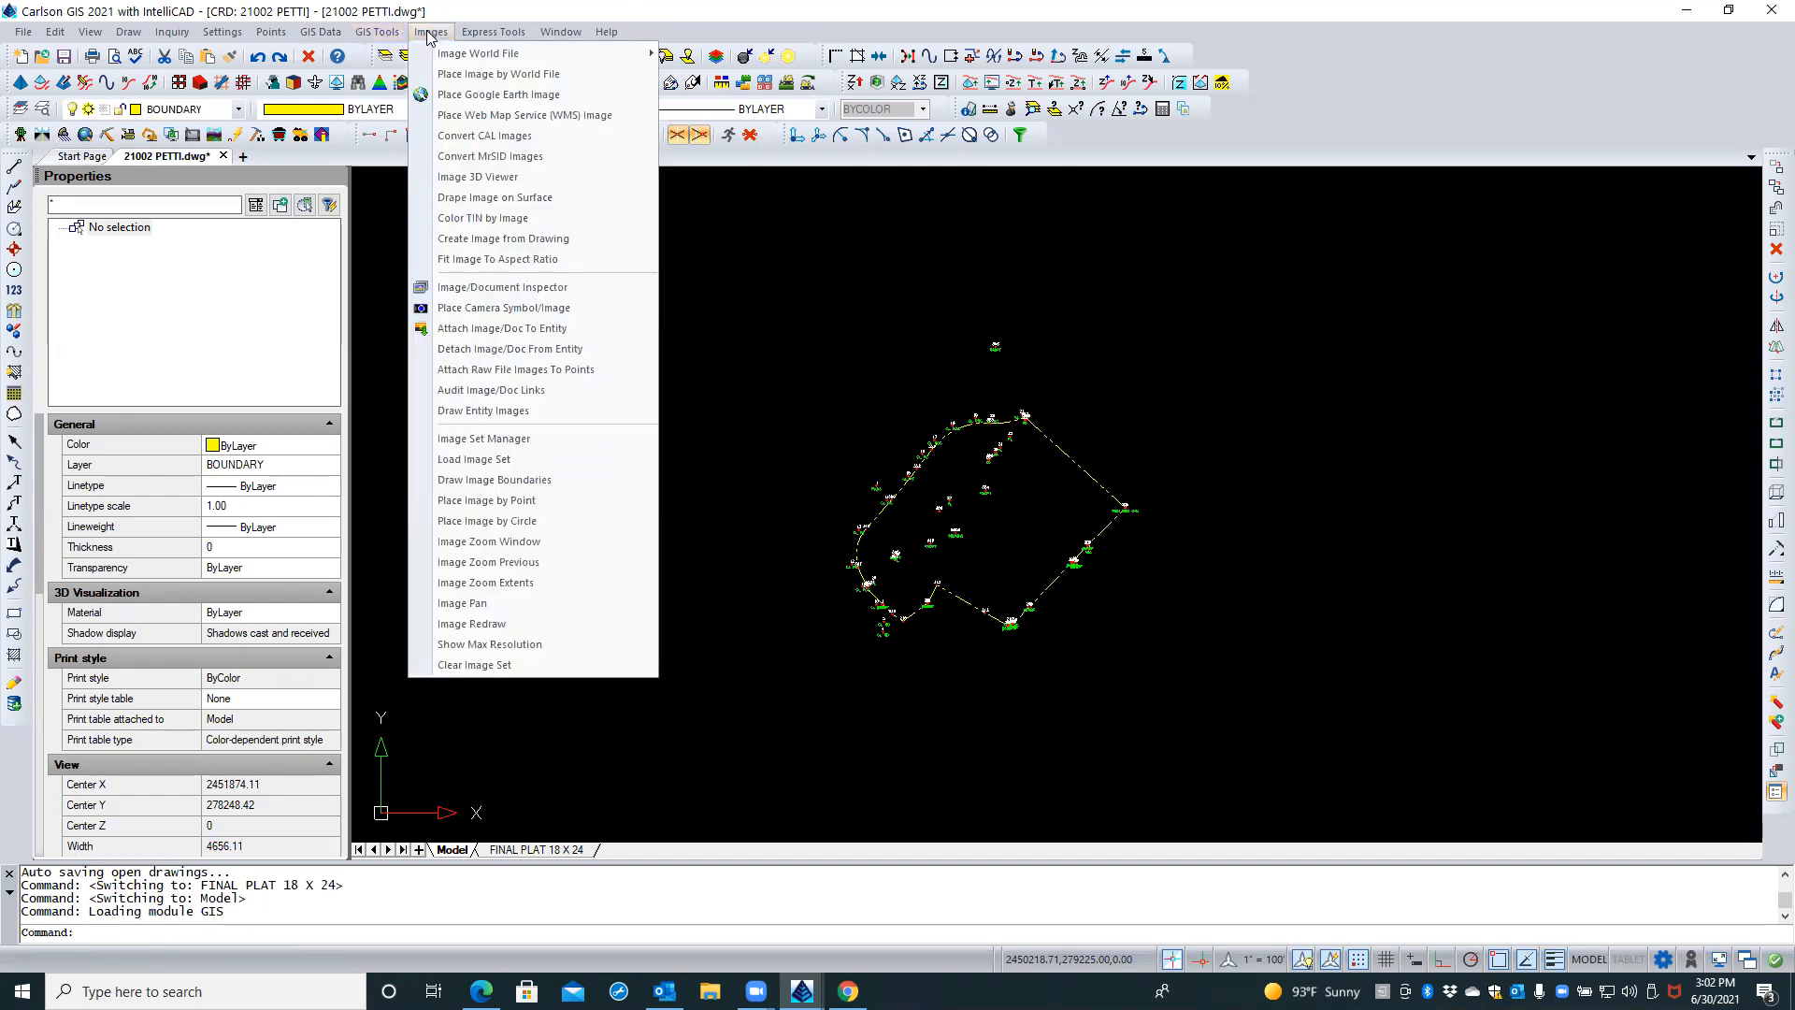
left_click(590, 97)
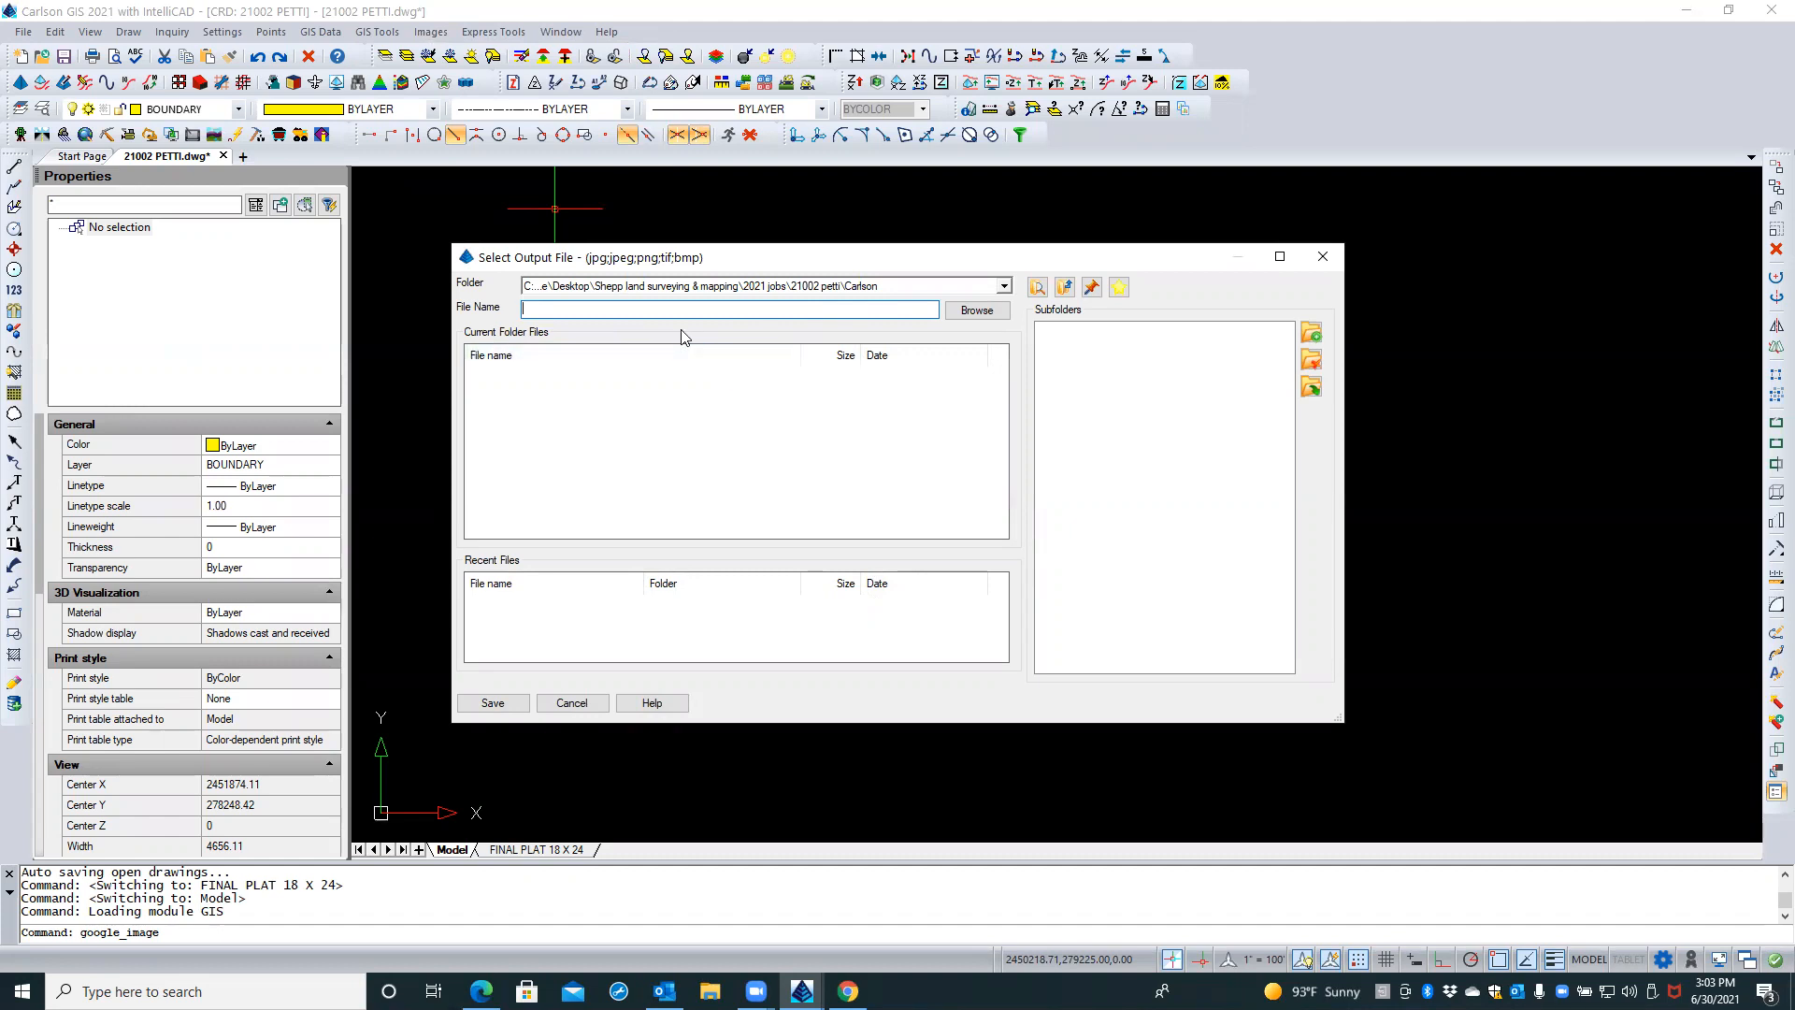
type("ViCINITY_IMAGERY")
key("BackSpace")
type(".PNG")
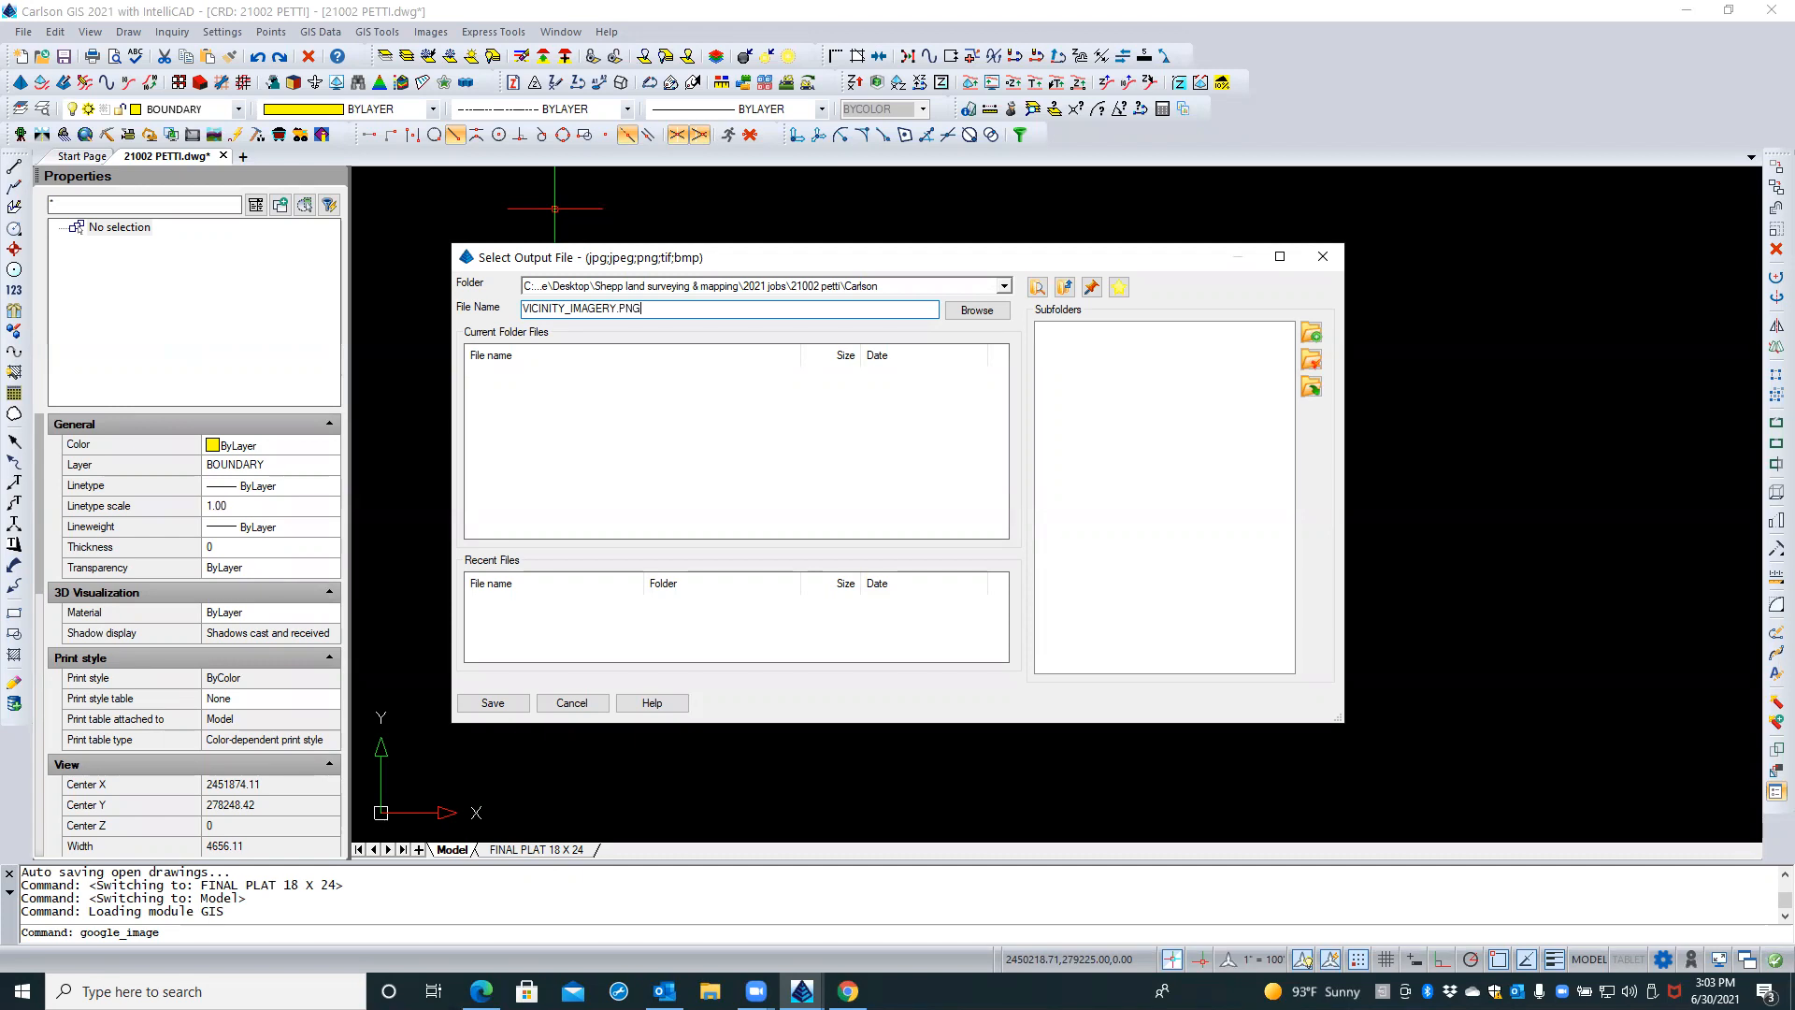
left_click(496, 701)
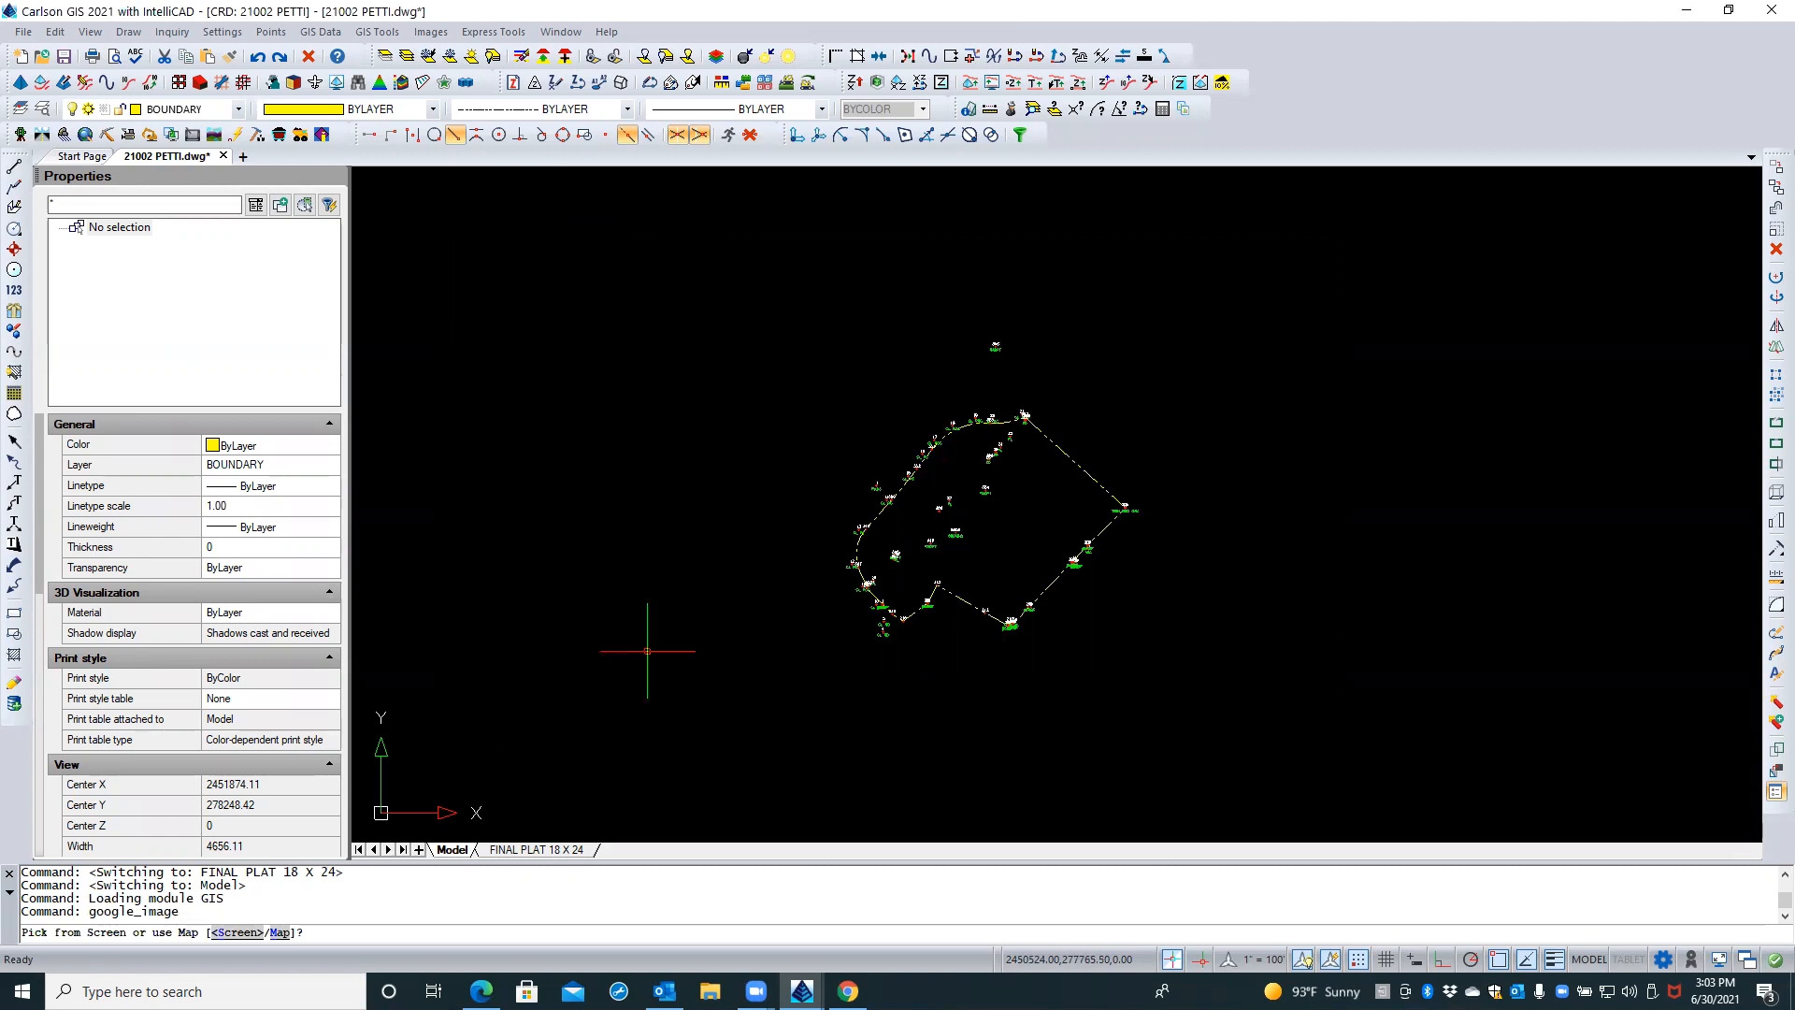
Choose the Screen option and define a bounding box for the image with generous space around the whole boundary
scroll(1034, 516, "down", 1)
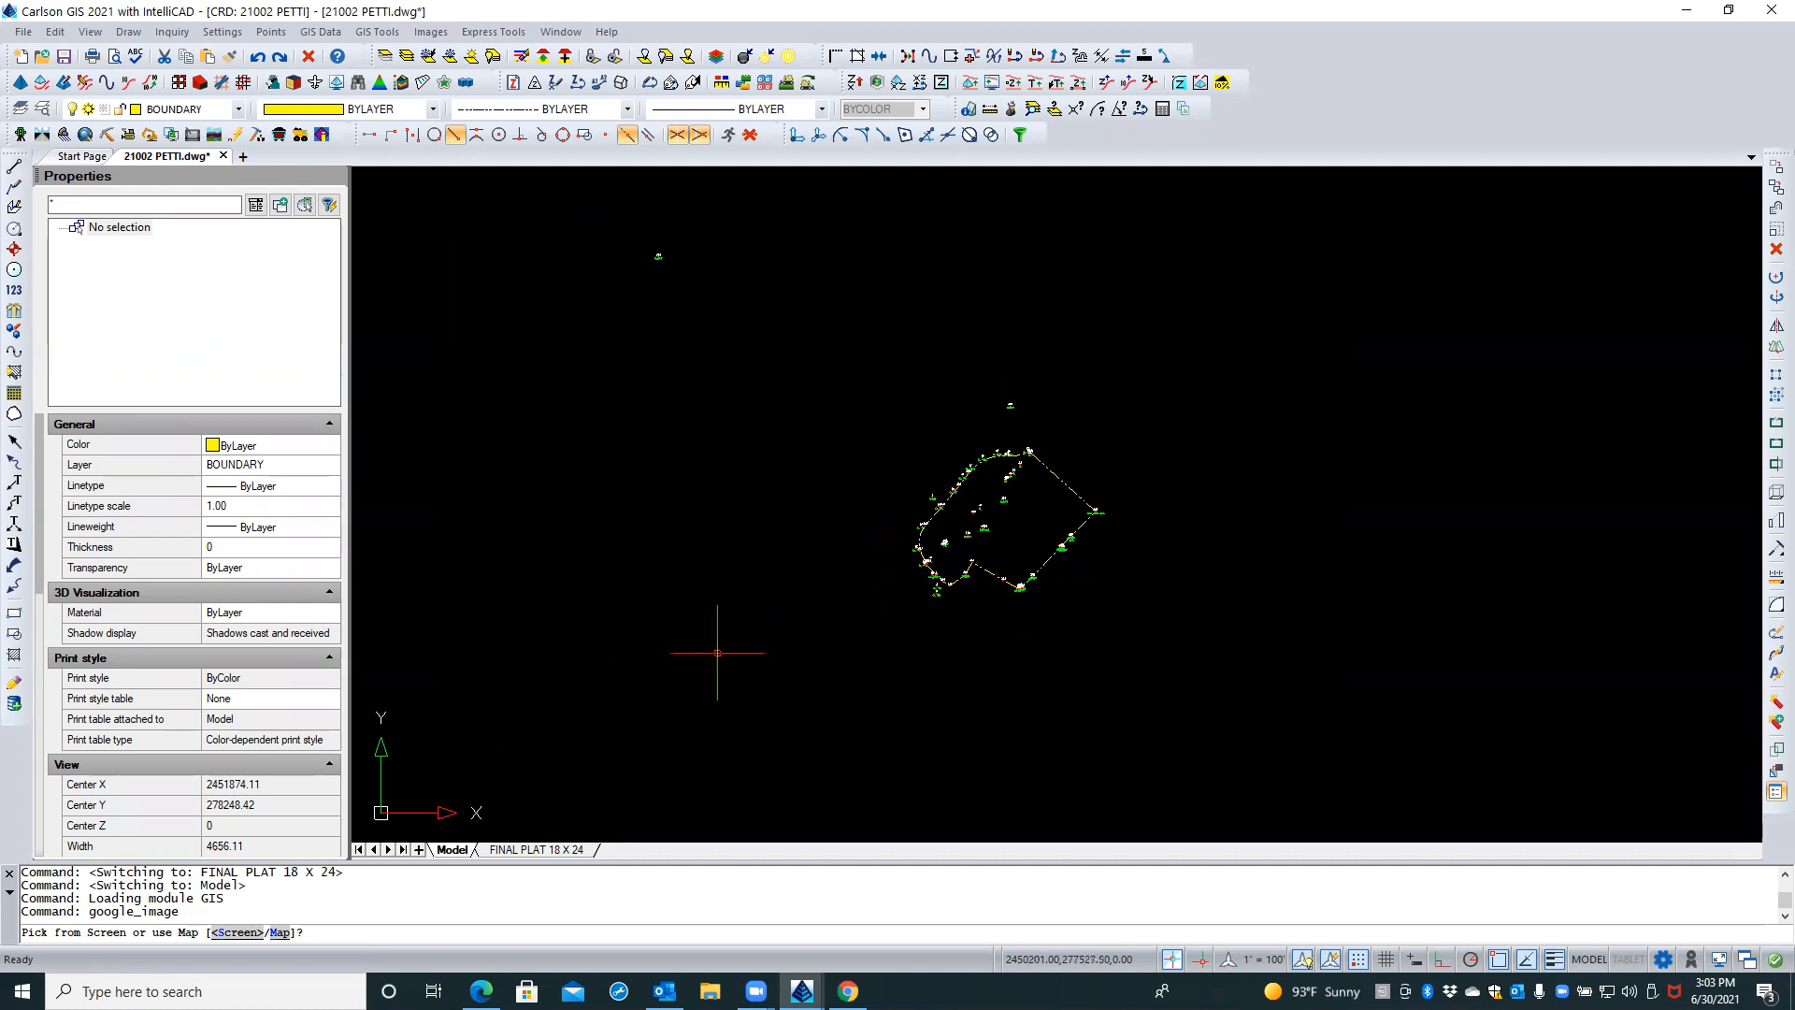
type("S")
key("Return")
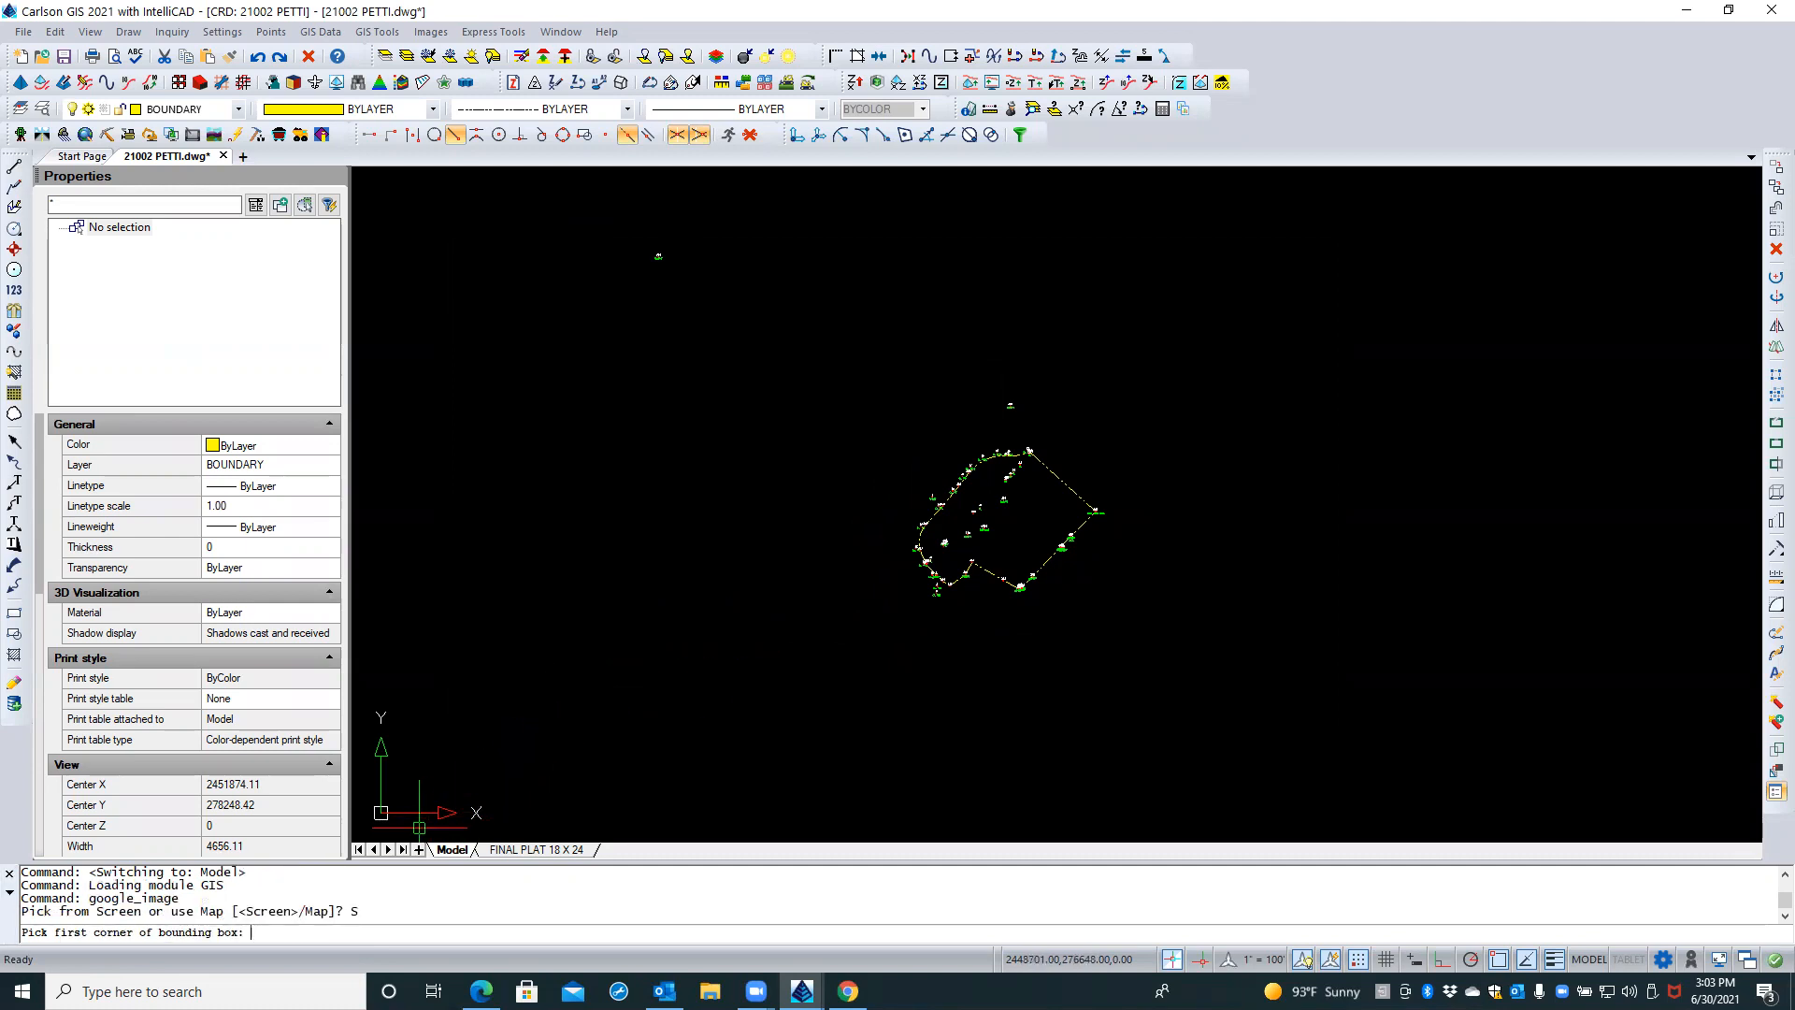
left_click(419, 828)
scroll(1219, 295, "down", 2)
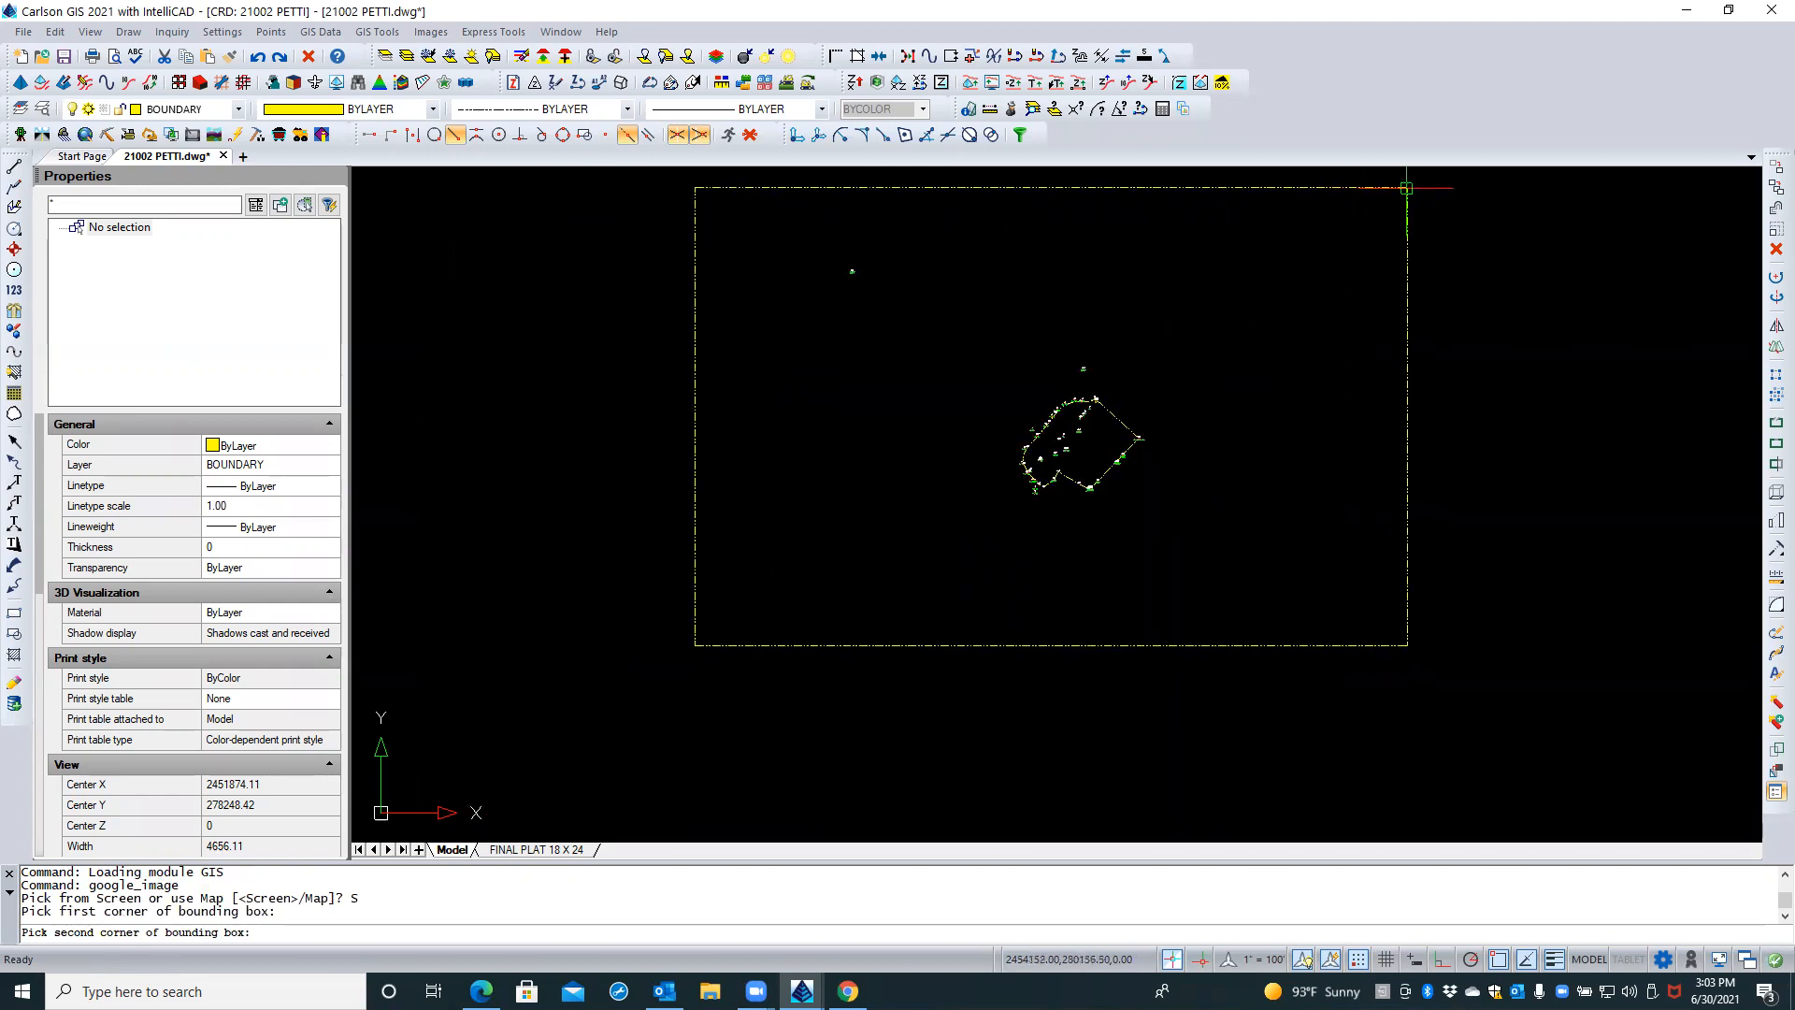
left_click(1408, 188)
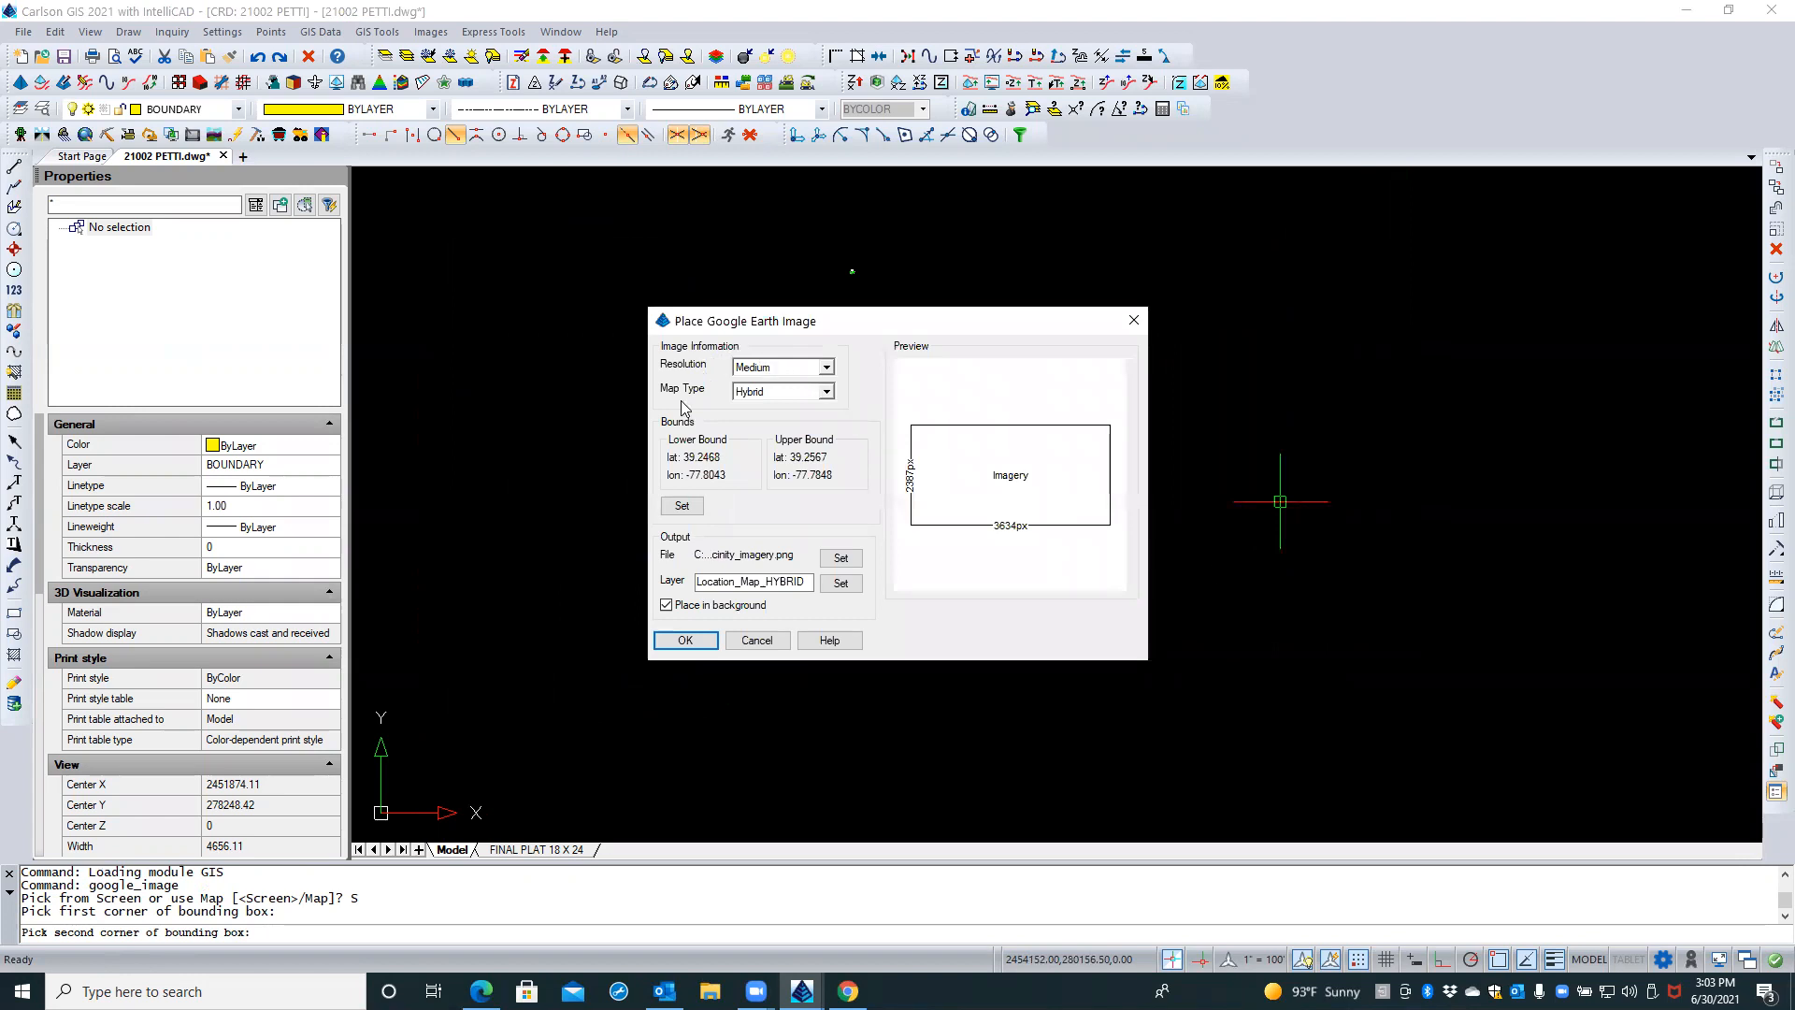
Set the Google Earth image's map type to Road and its resolution to Medium
left_click(826, 393)
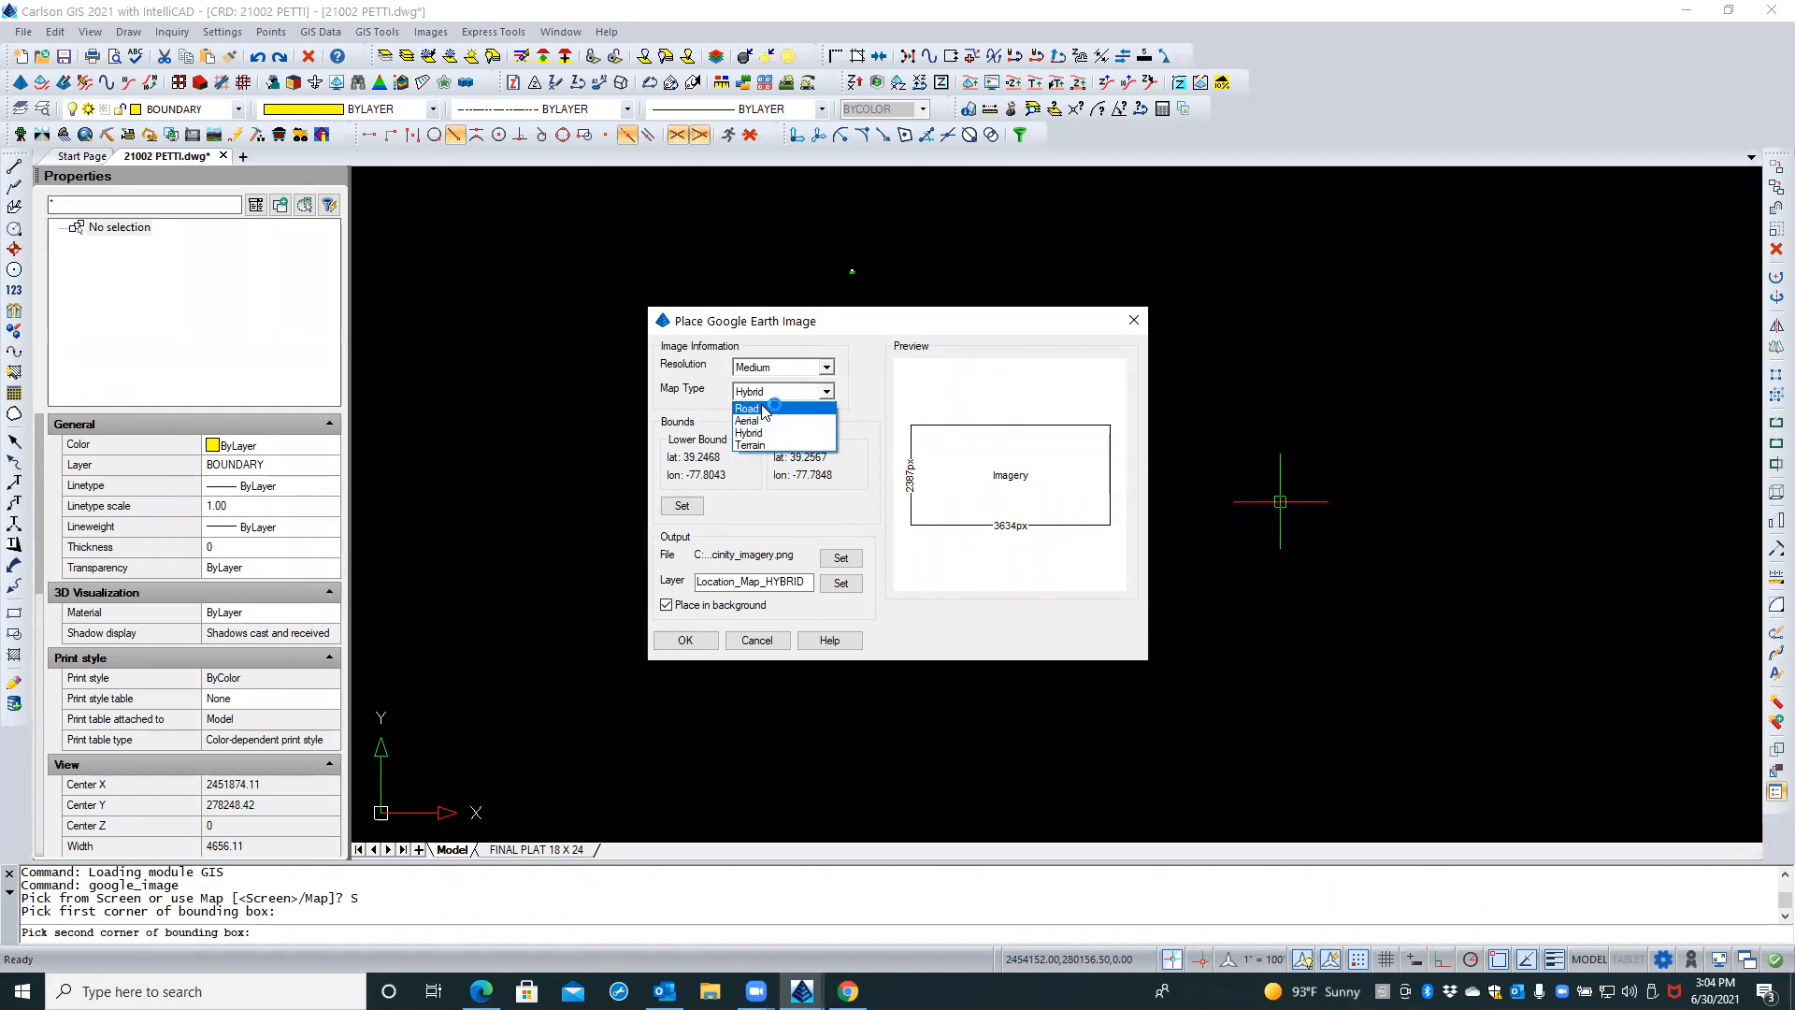
left_click(765, 407)
left_click(822, 369)
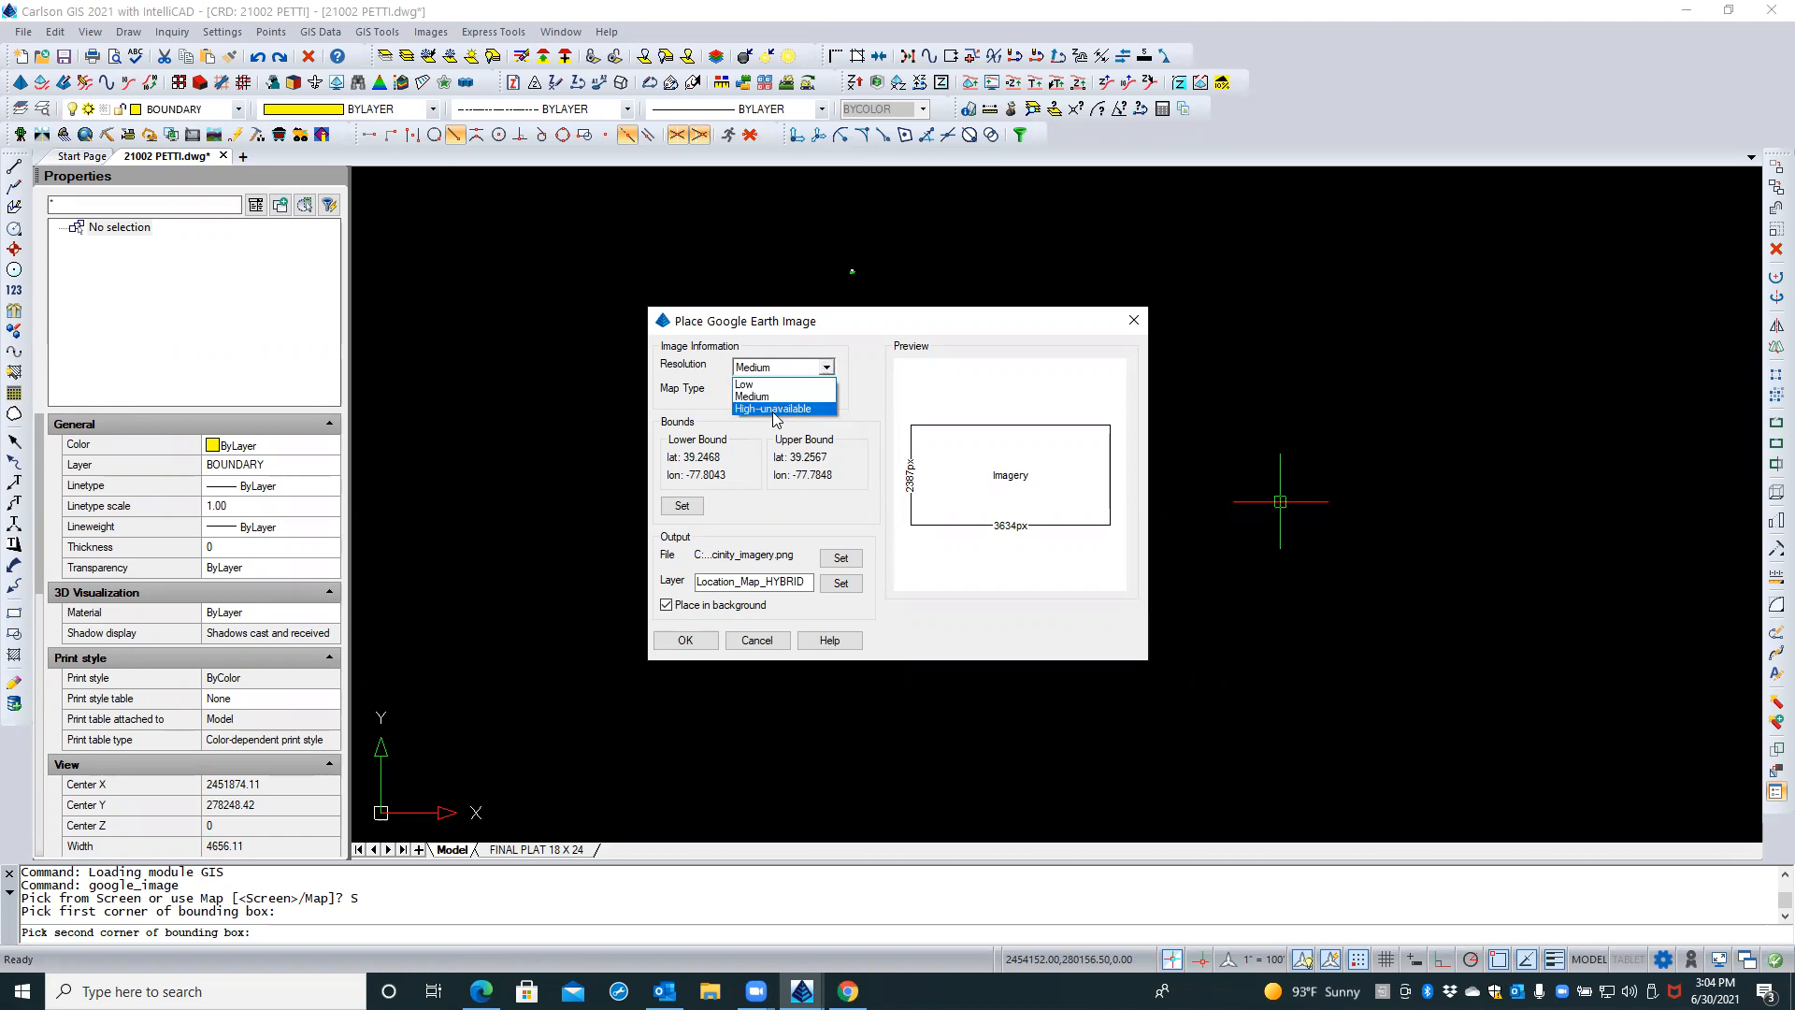
left_click(776, 396)
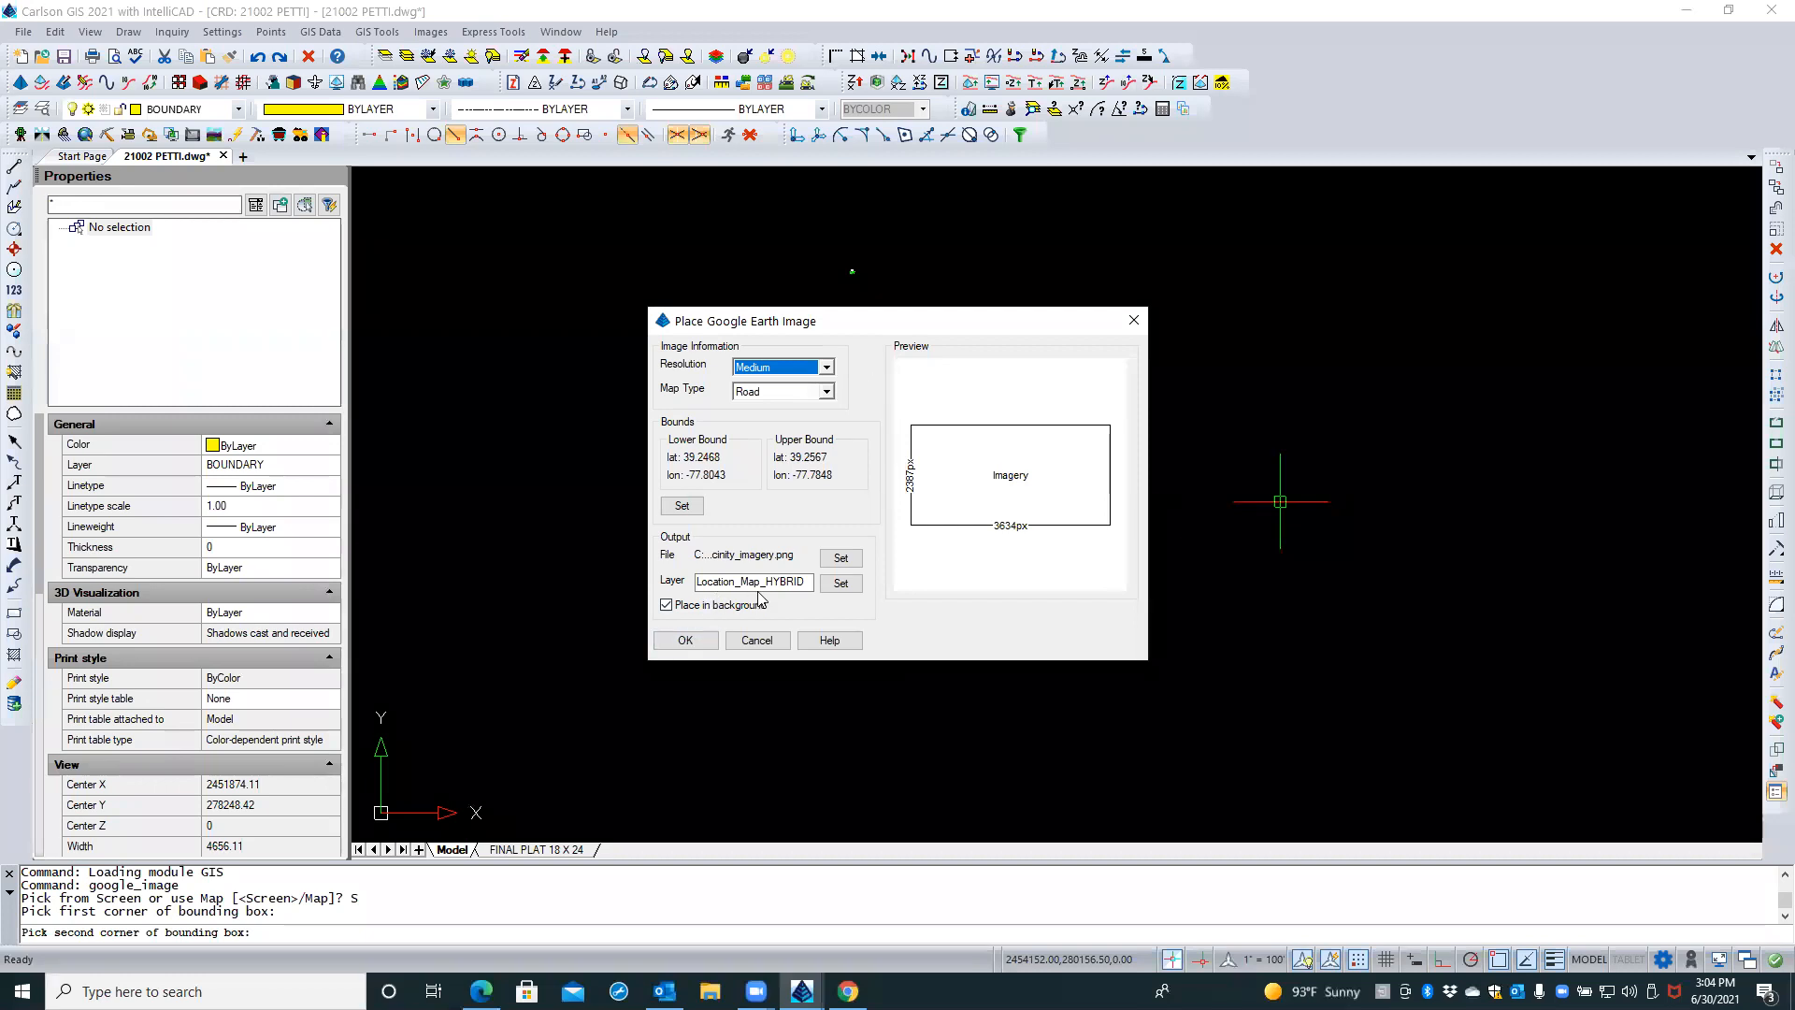
Name the image's output layer Location_Map_image and place the road map in the drawing
left_click(698, 582)
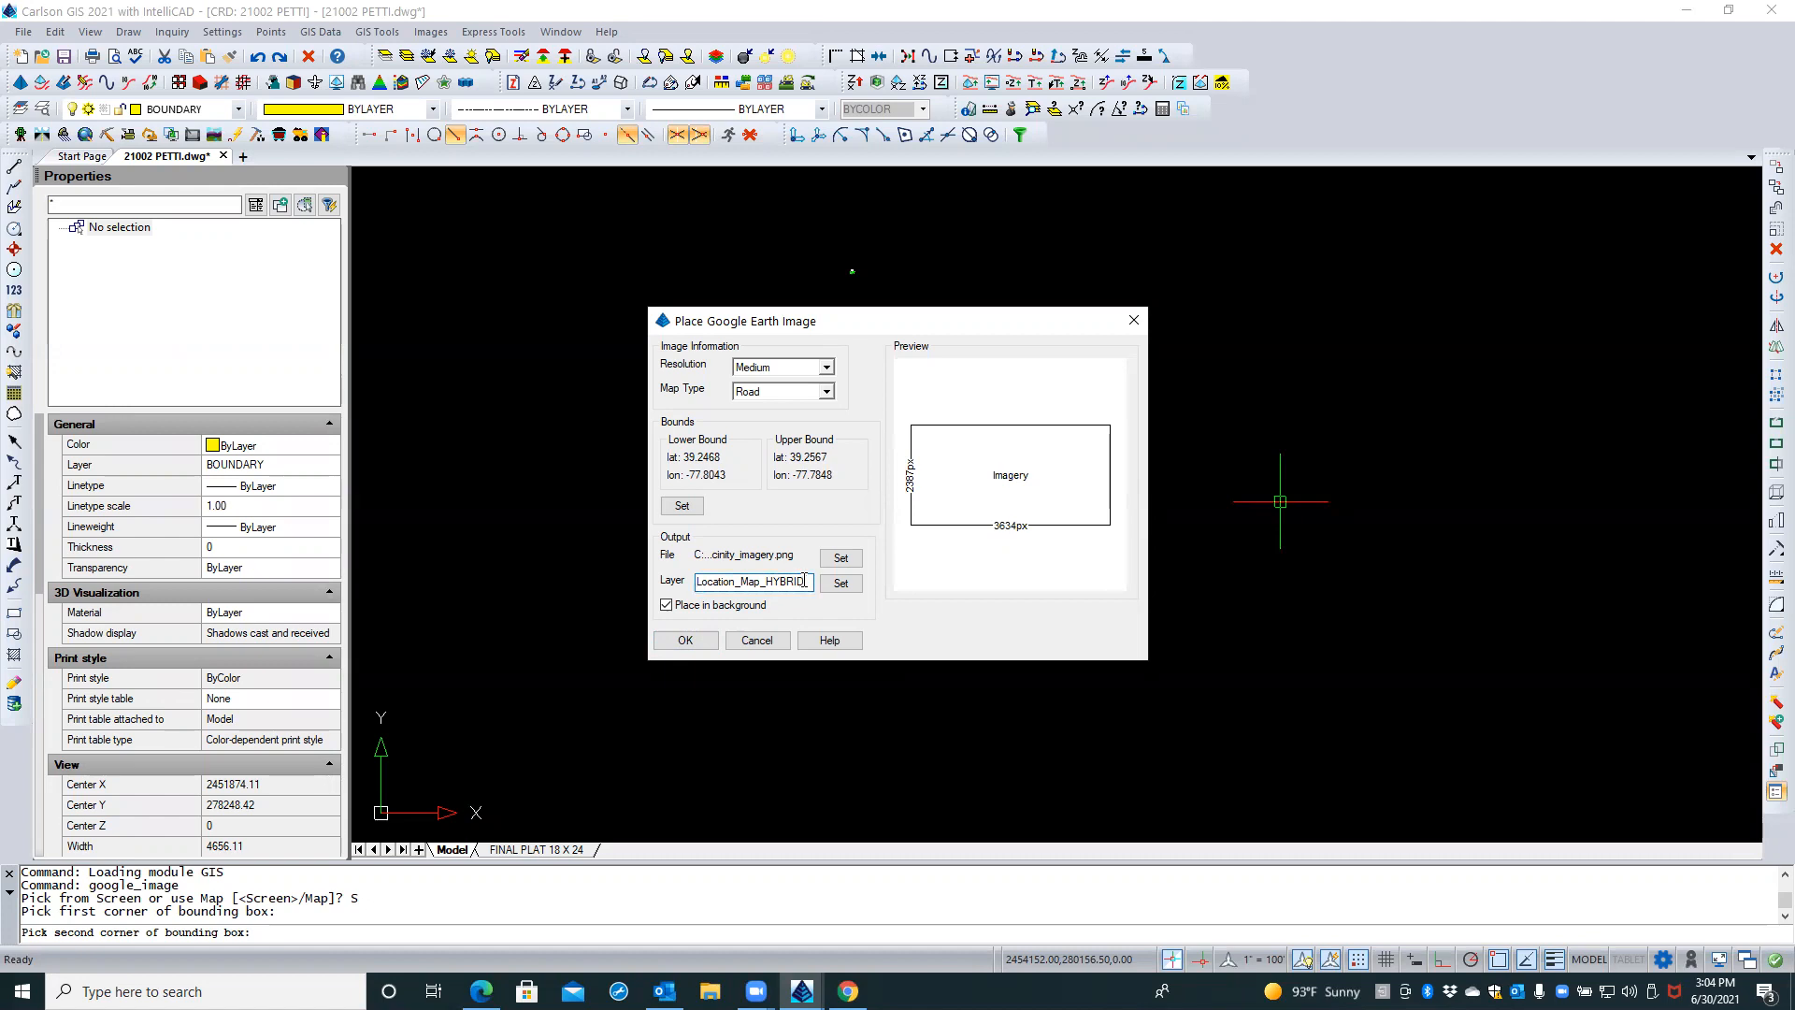
key("BackSpace")
key("BackSpace")
key("BackSpace")
key("BackSpace")
key("BackSpace")
key("BackSpace")
type("_image")
left_click(693, 644)
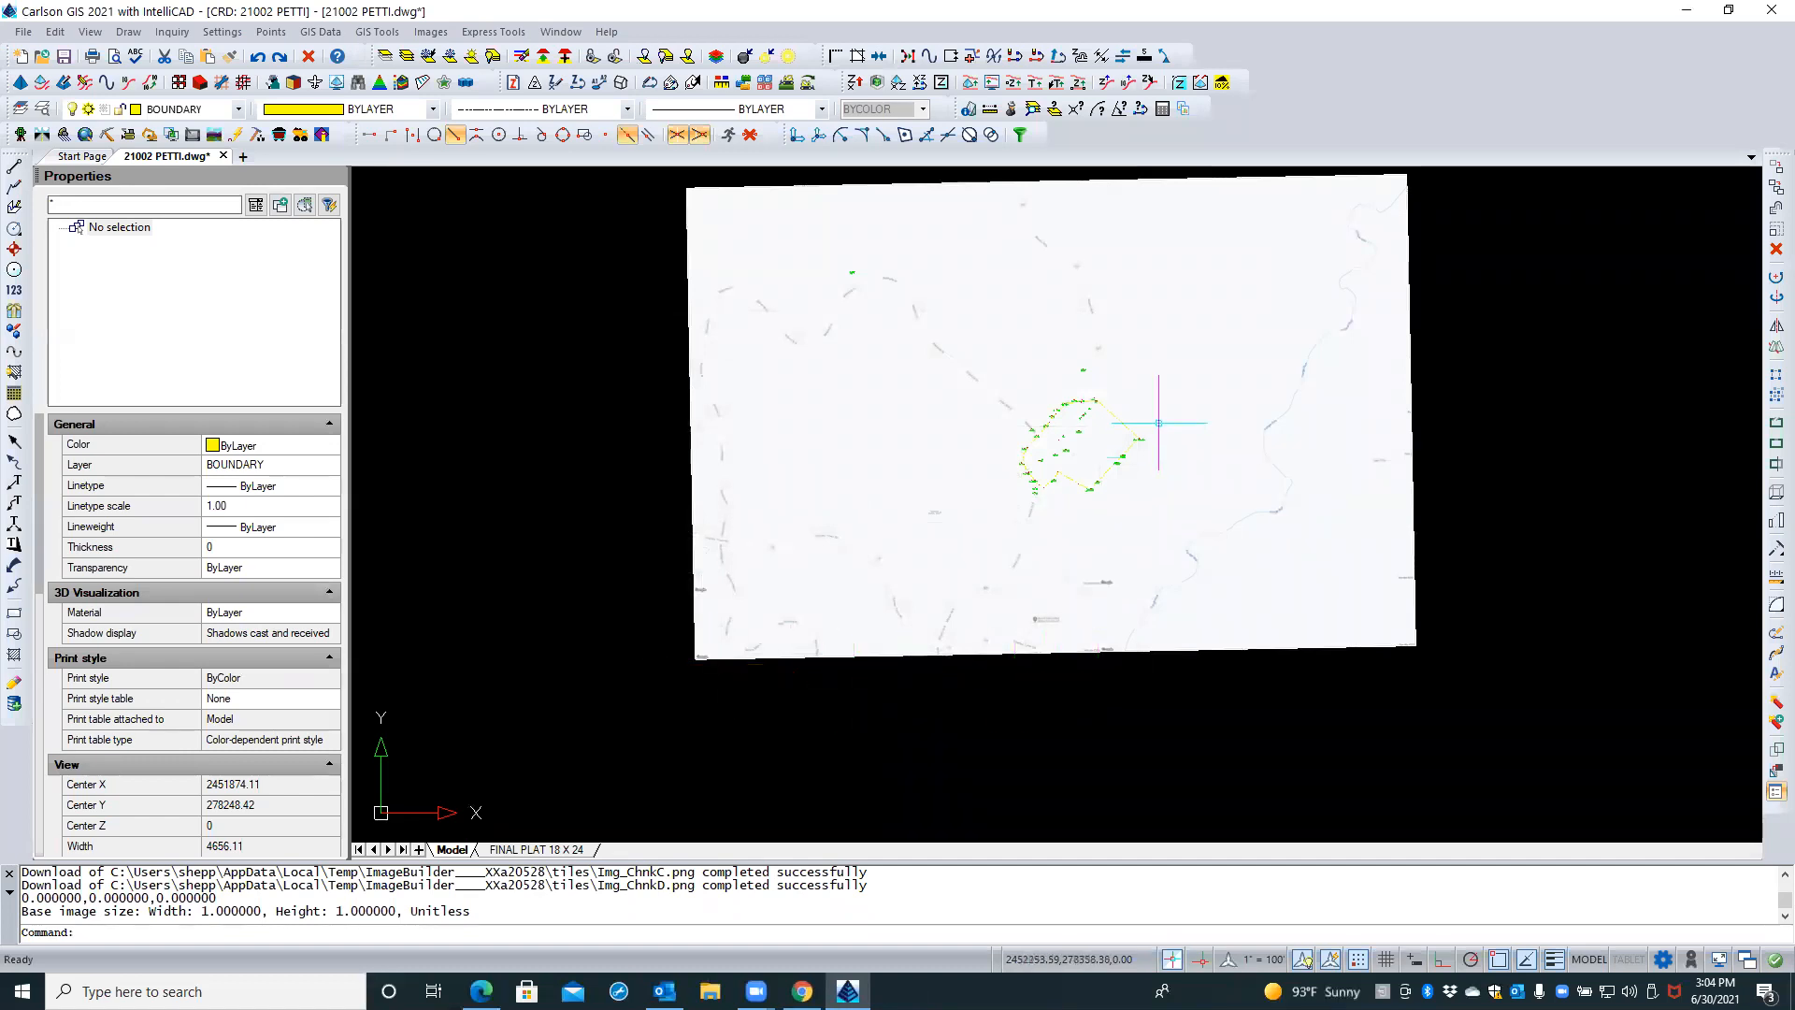
Send the placed road map image to the back of the draw order
scroll(1158, 422, "up", 5)
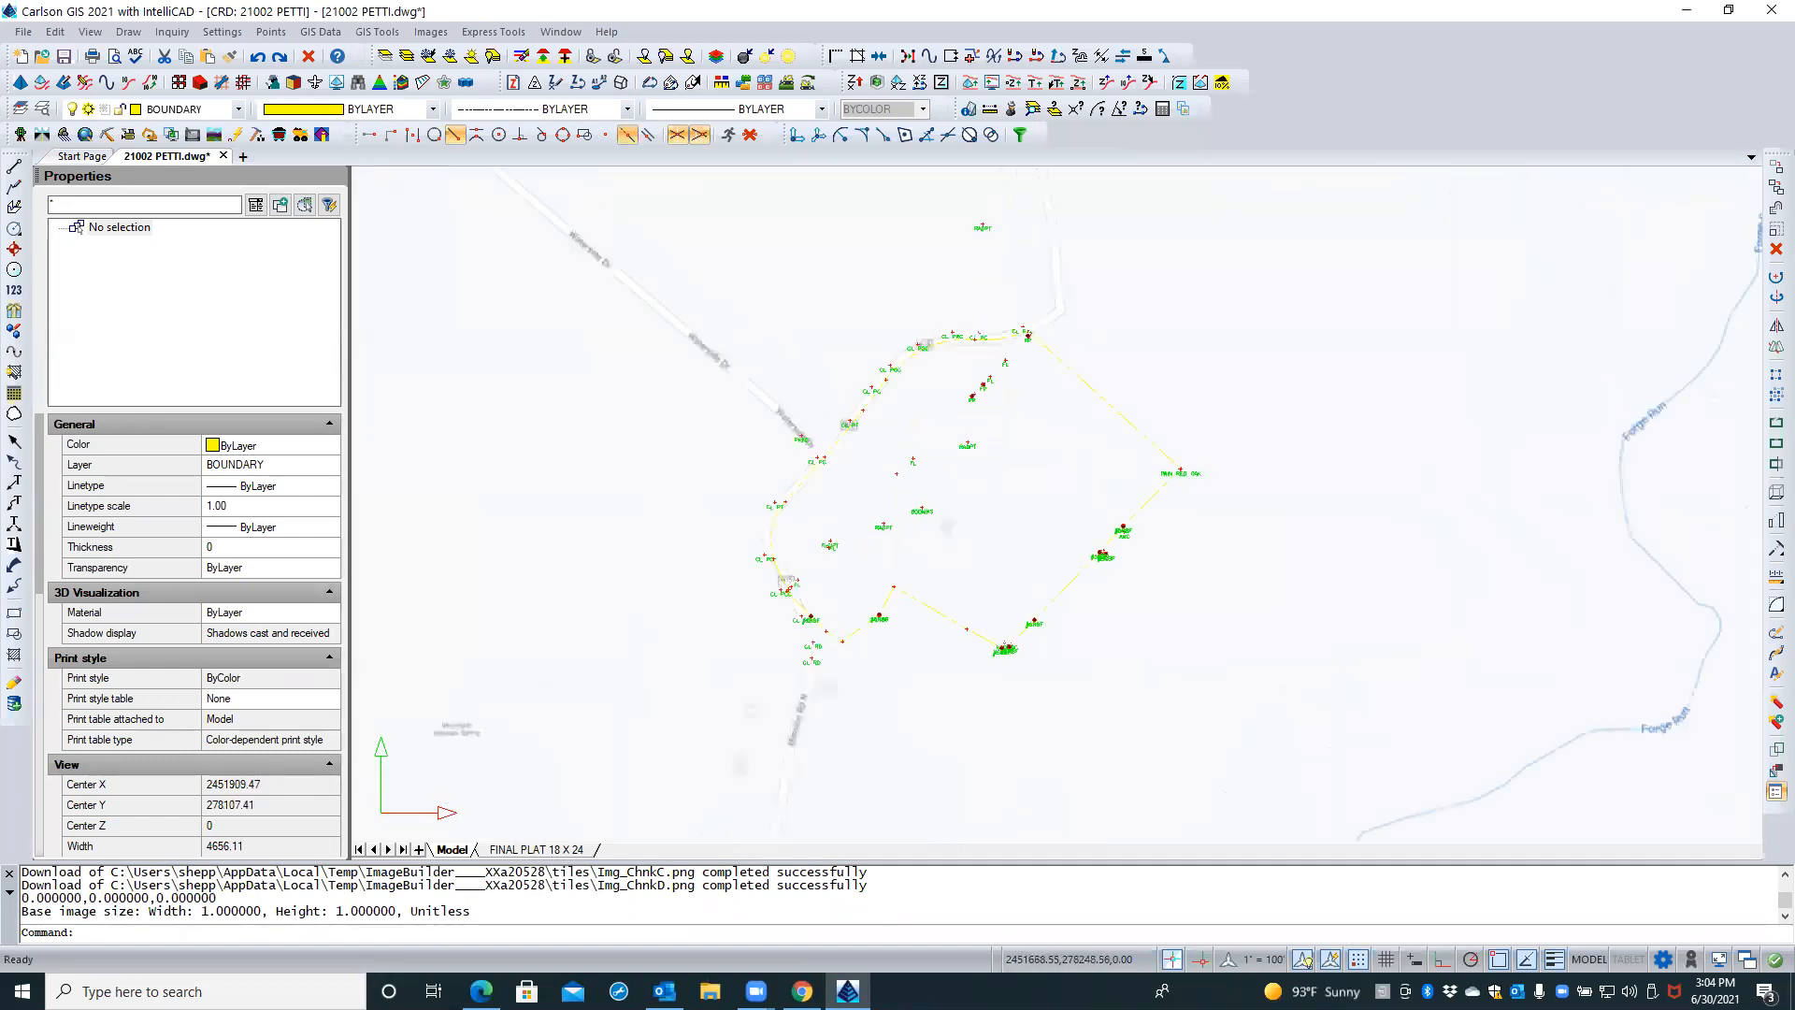
scroll(959, 467, "up", 3)
scroll(748, 493, "up", 3)
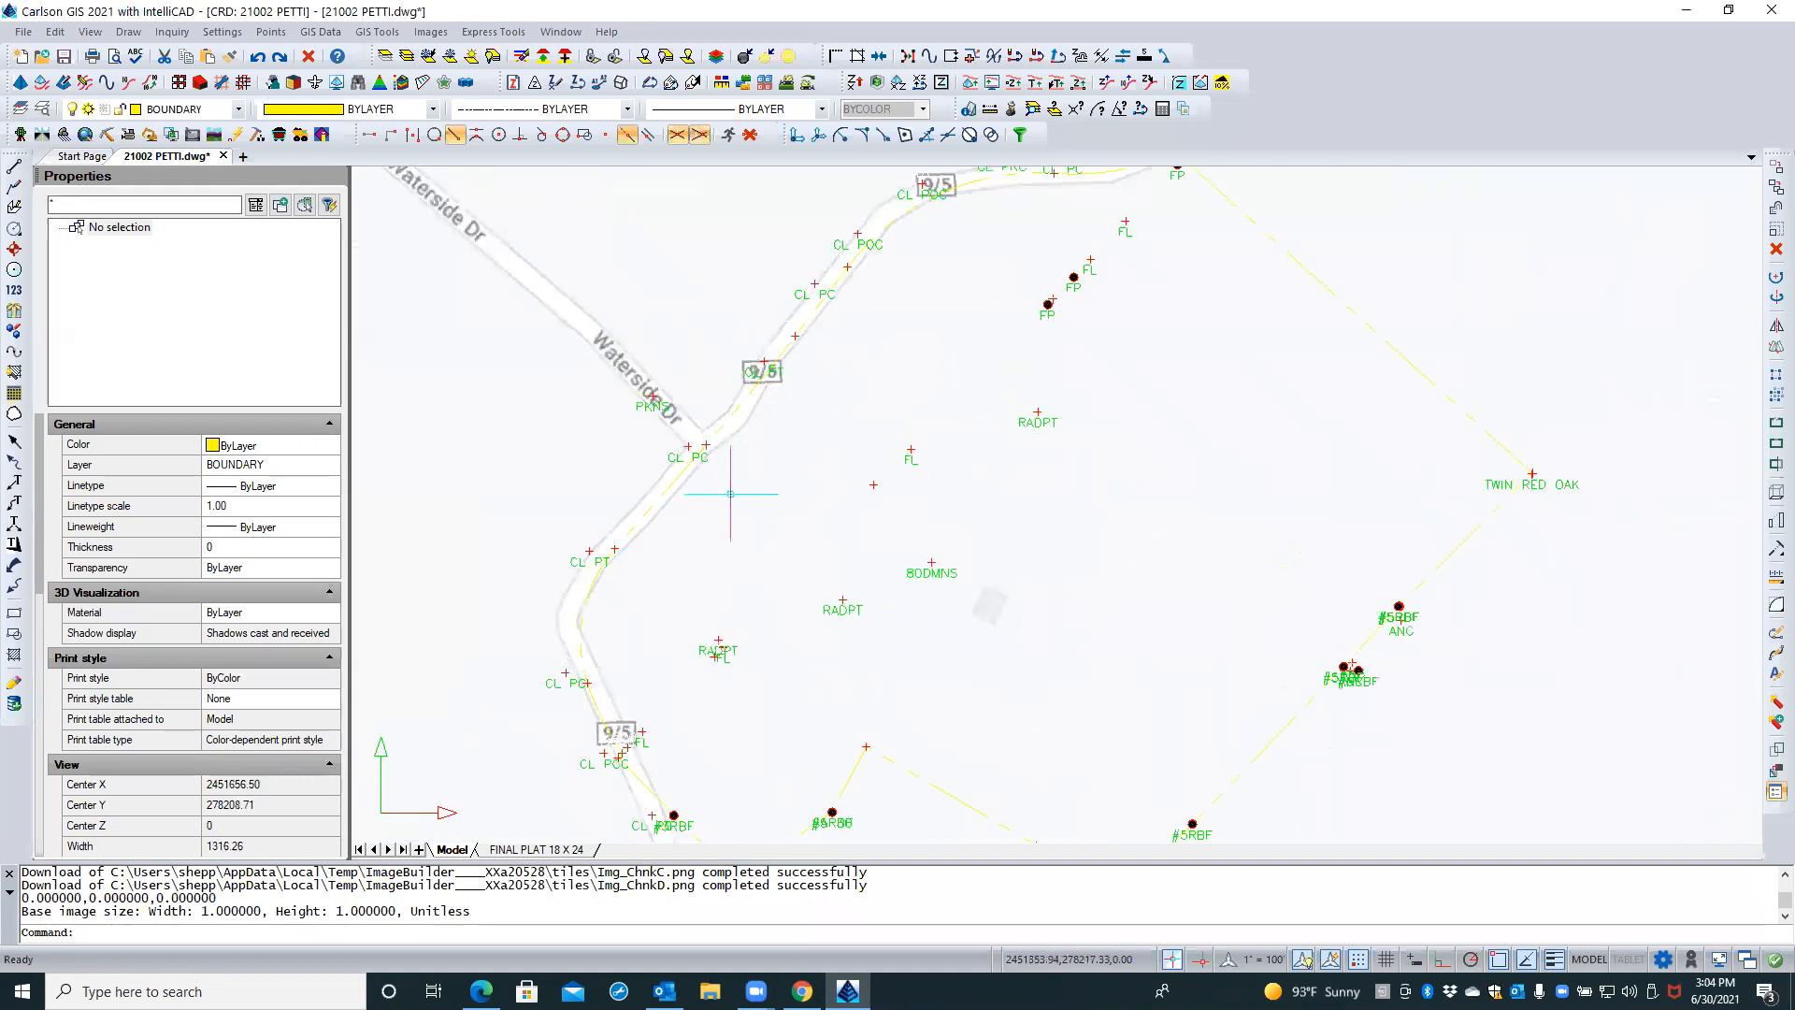
scroll(730, 493, "down", 5)
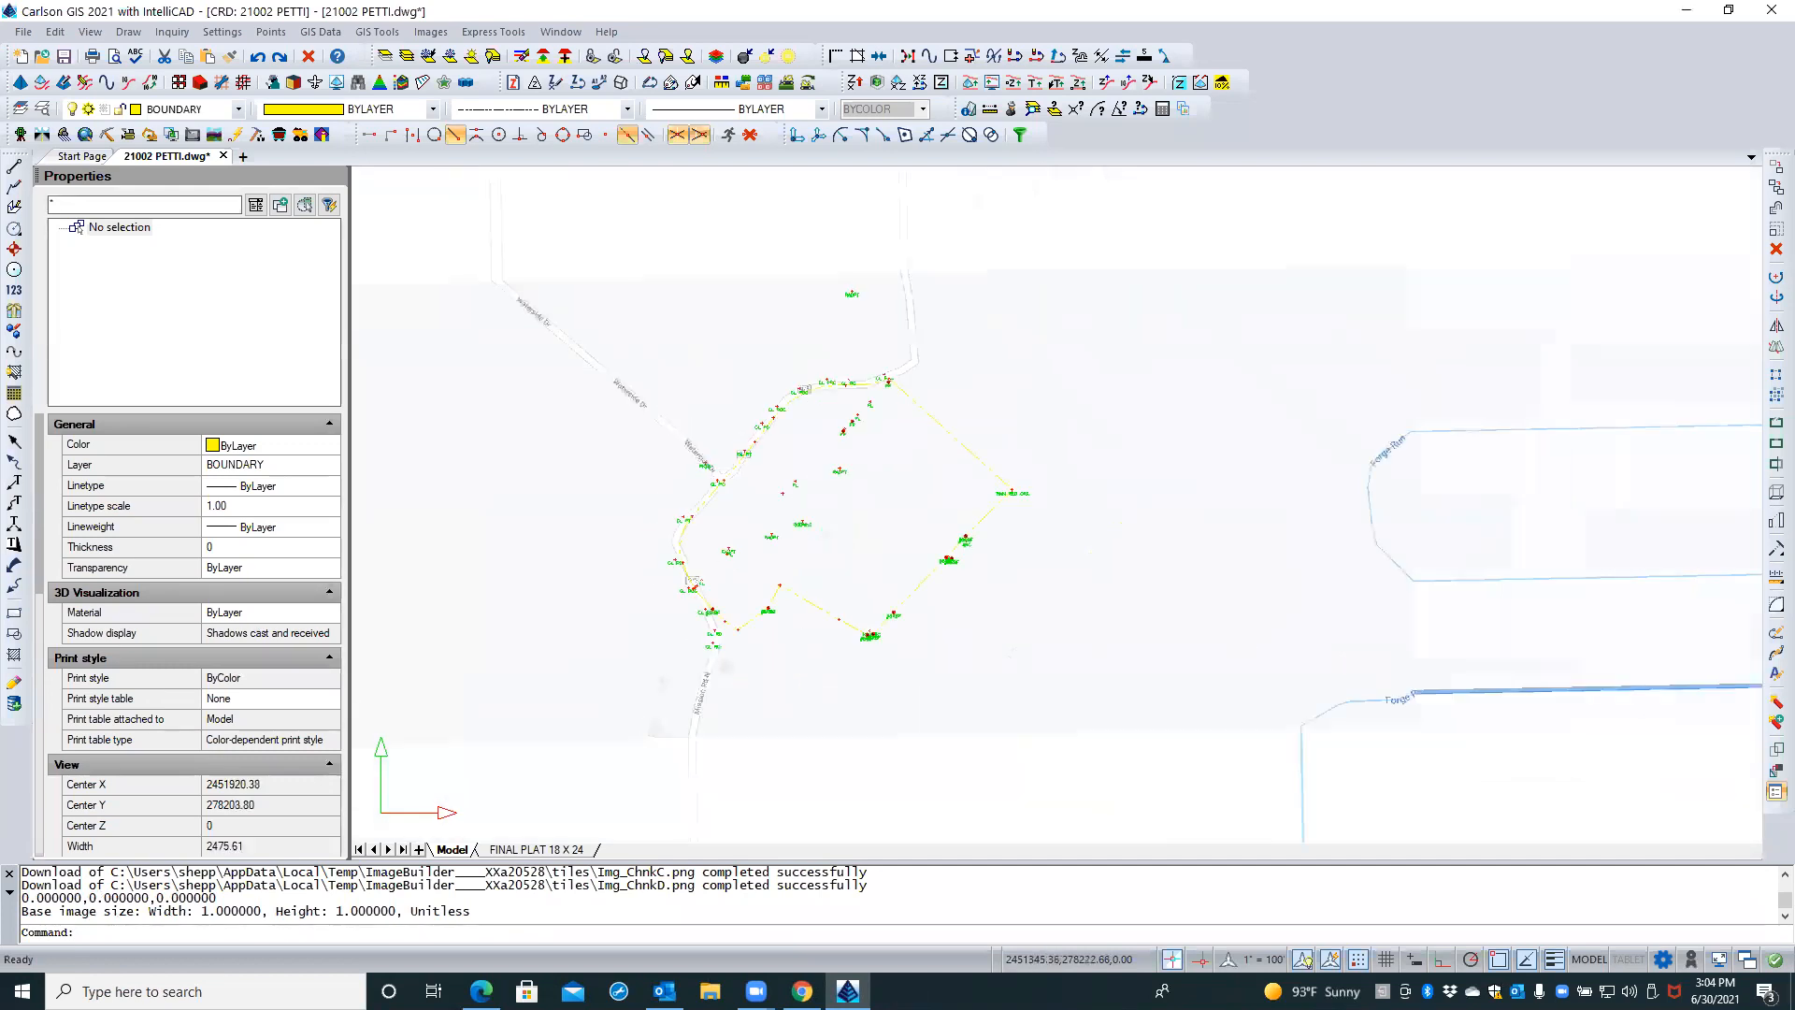
scroll(728, 494, "down", 2)
scroll(748, 491, "down", 2)
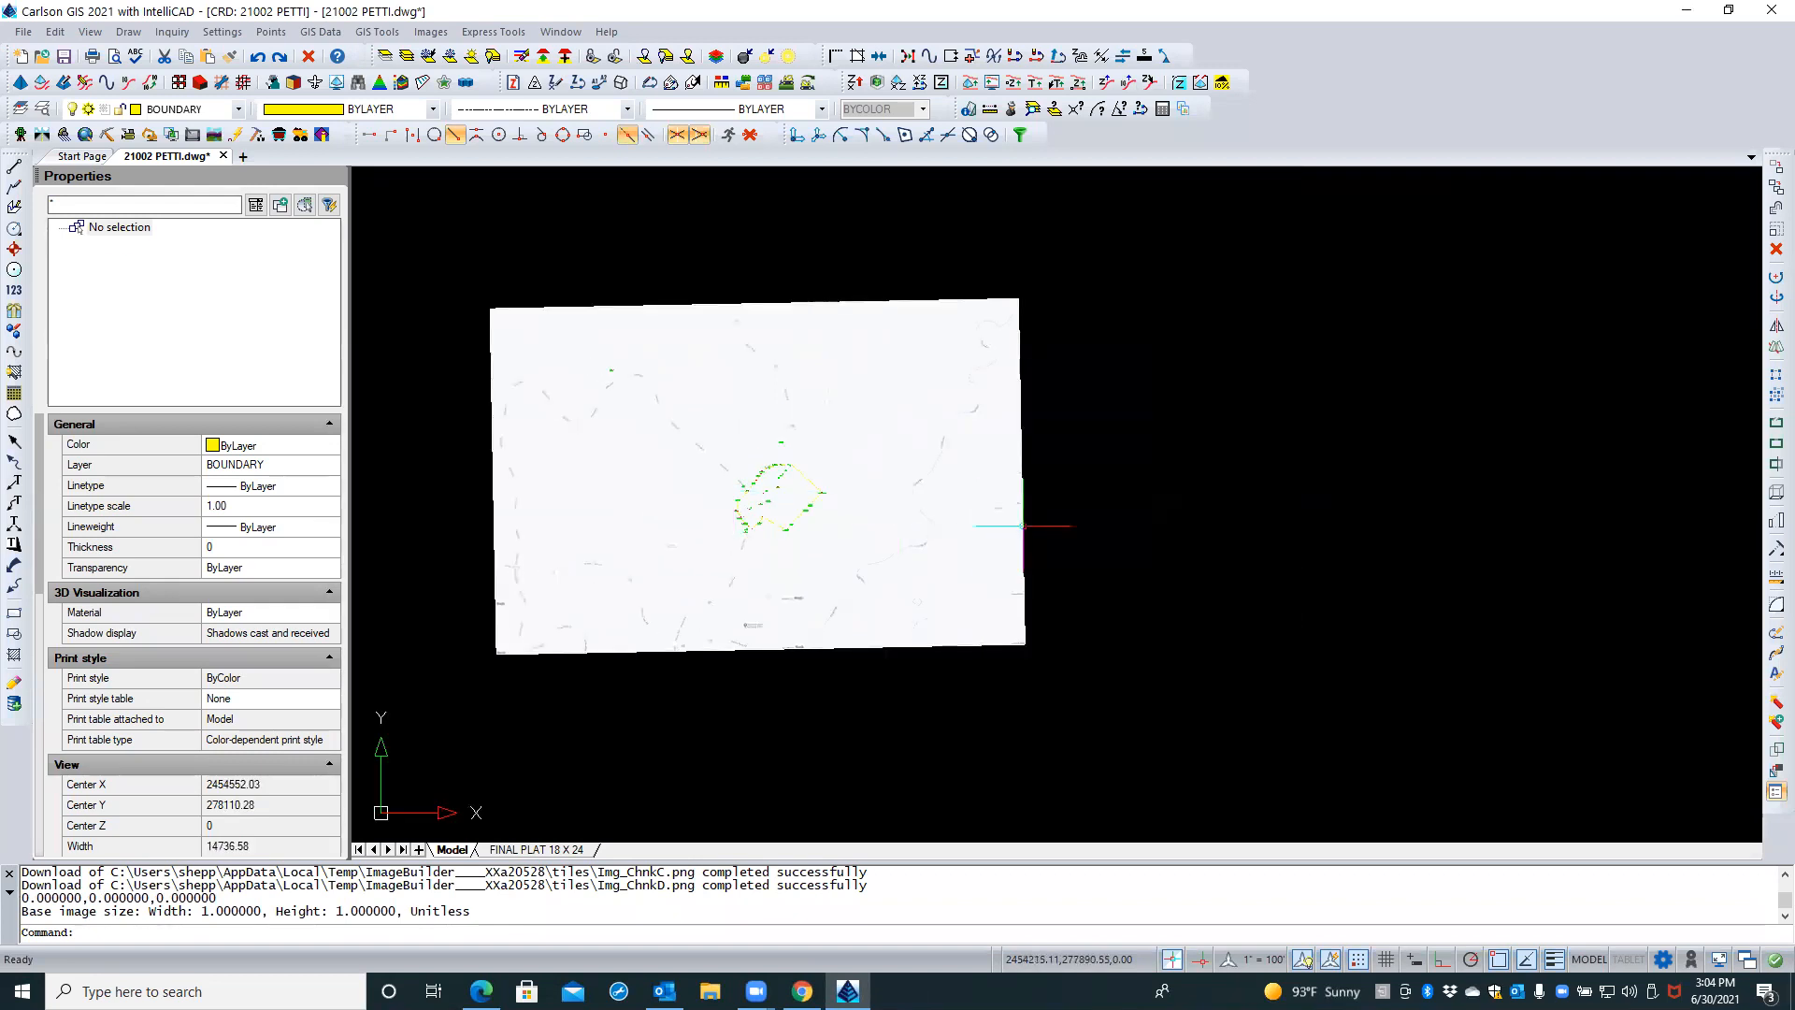
left_click(1023, 526)
right_click(1056, 511)
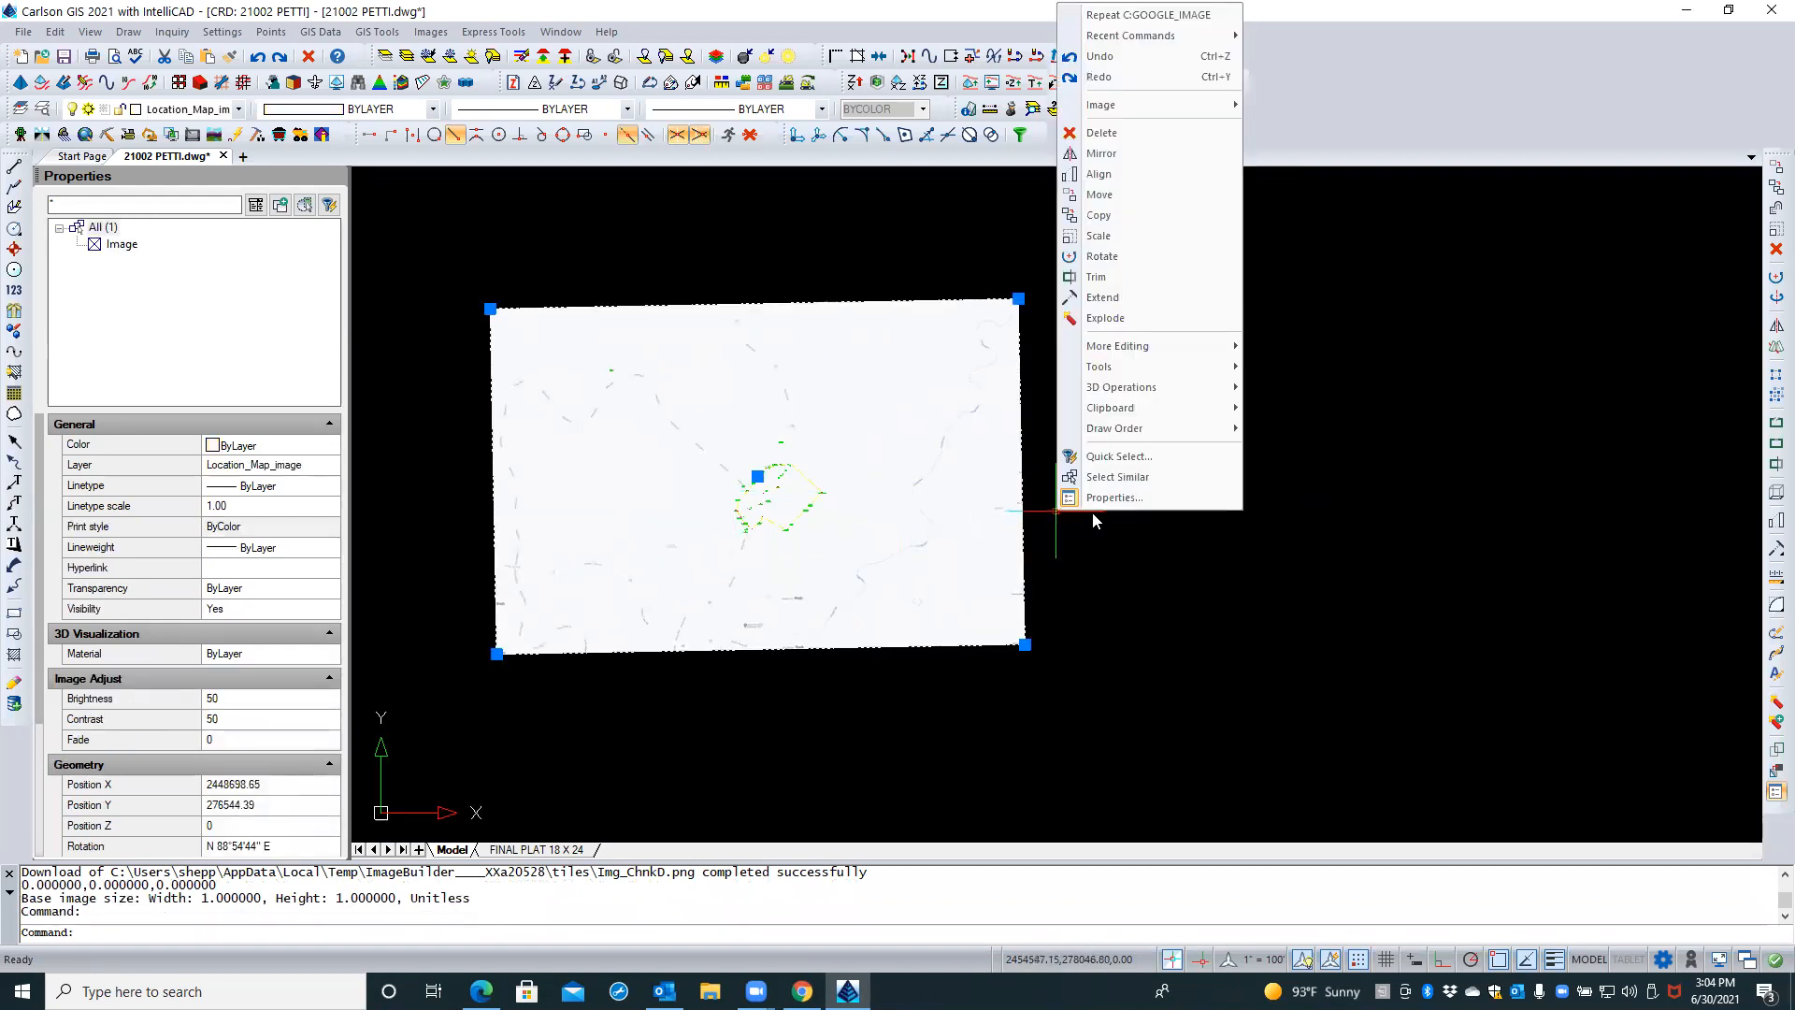
mouse_move(1150, 429)
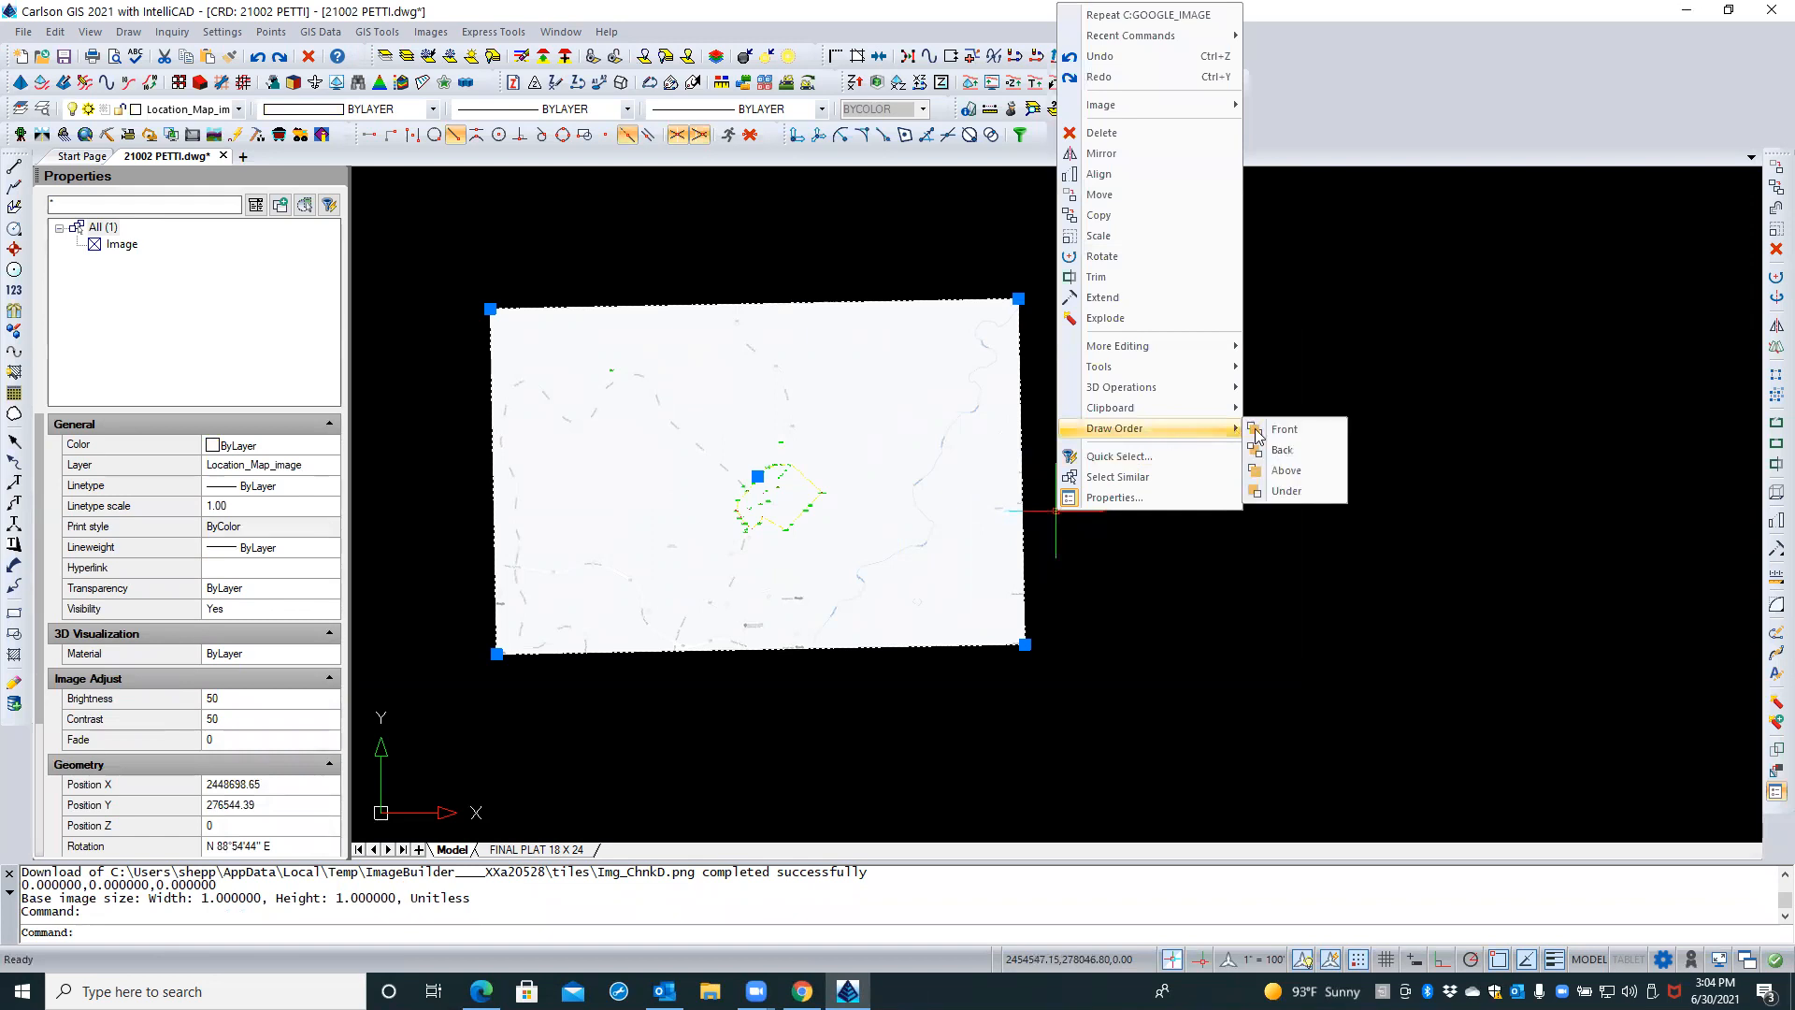
left_click(1301, 447)
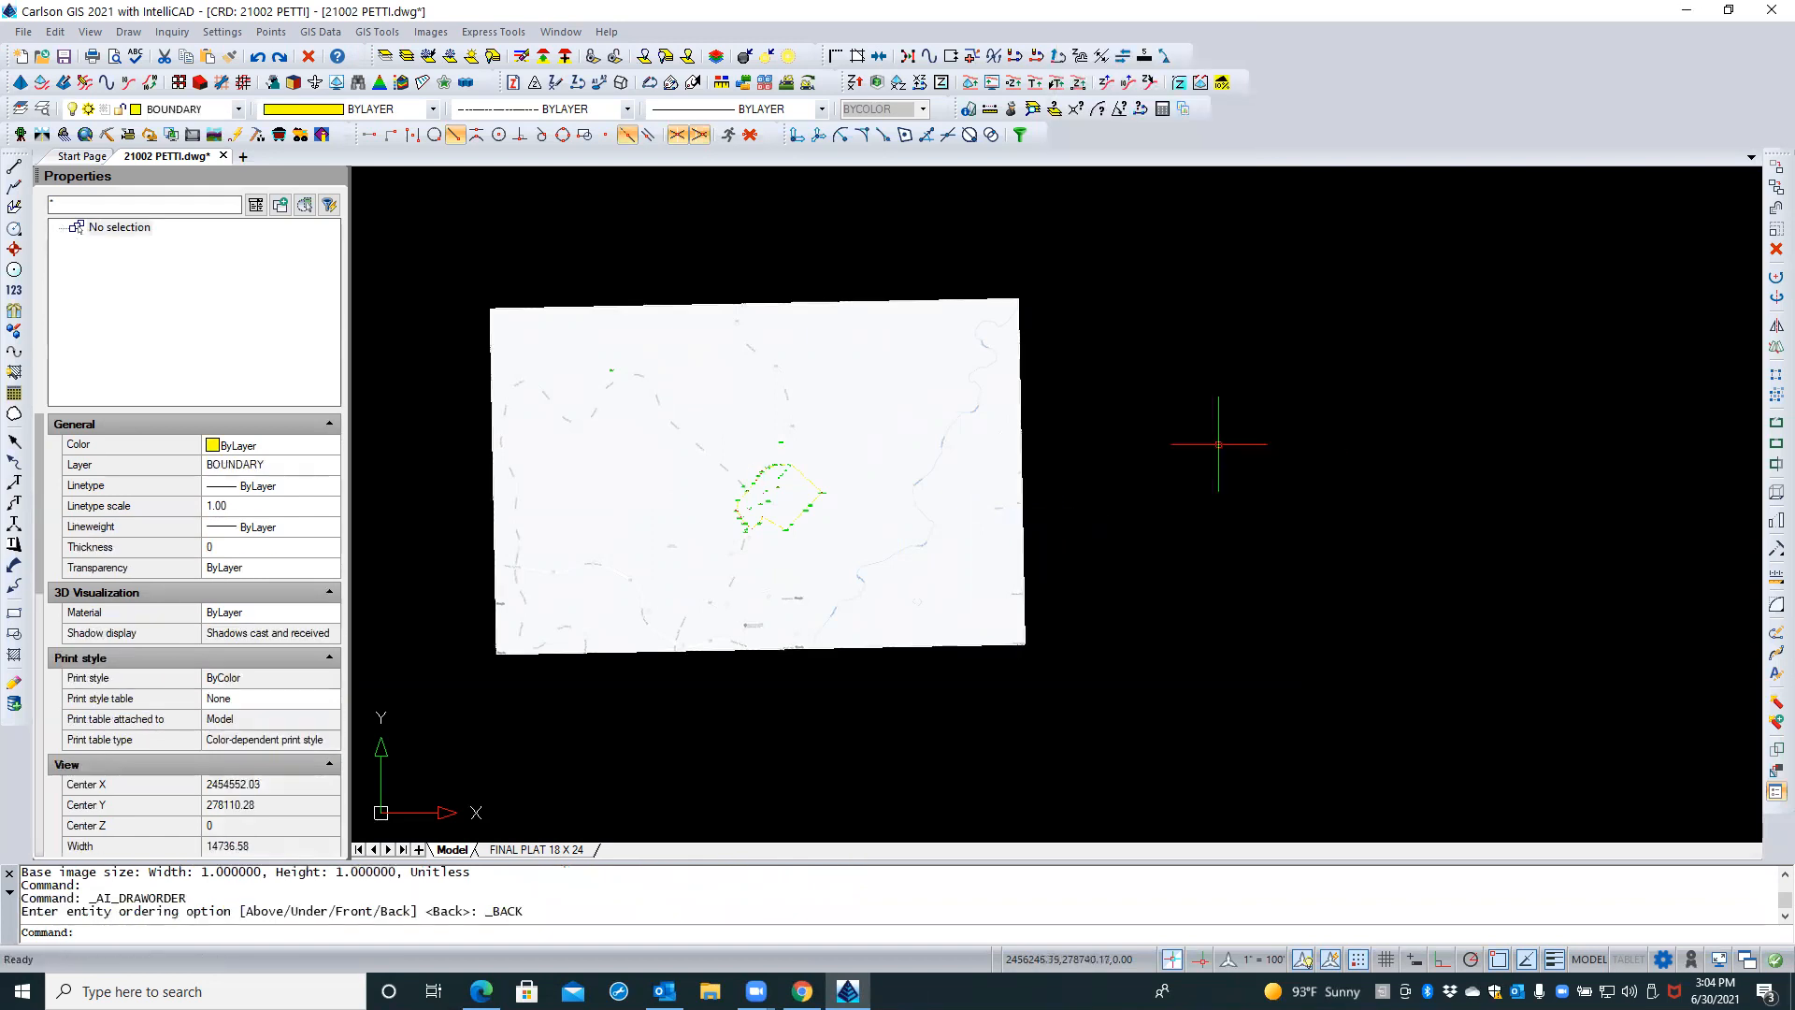
Examine how the surveyed boundary and centerline points line up with the roads on the map image
scroll(806, 466, "up", 3)
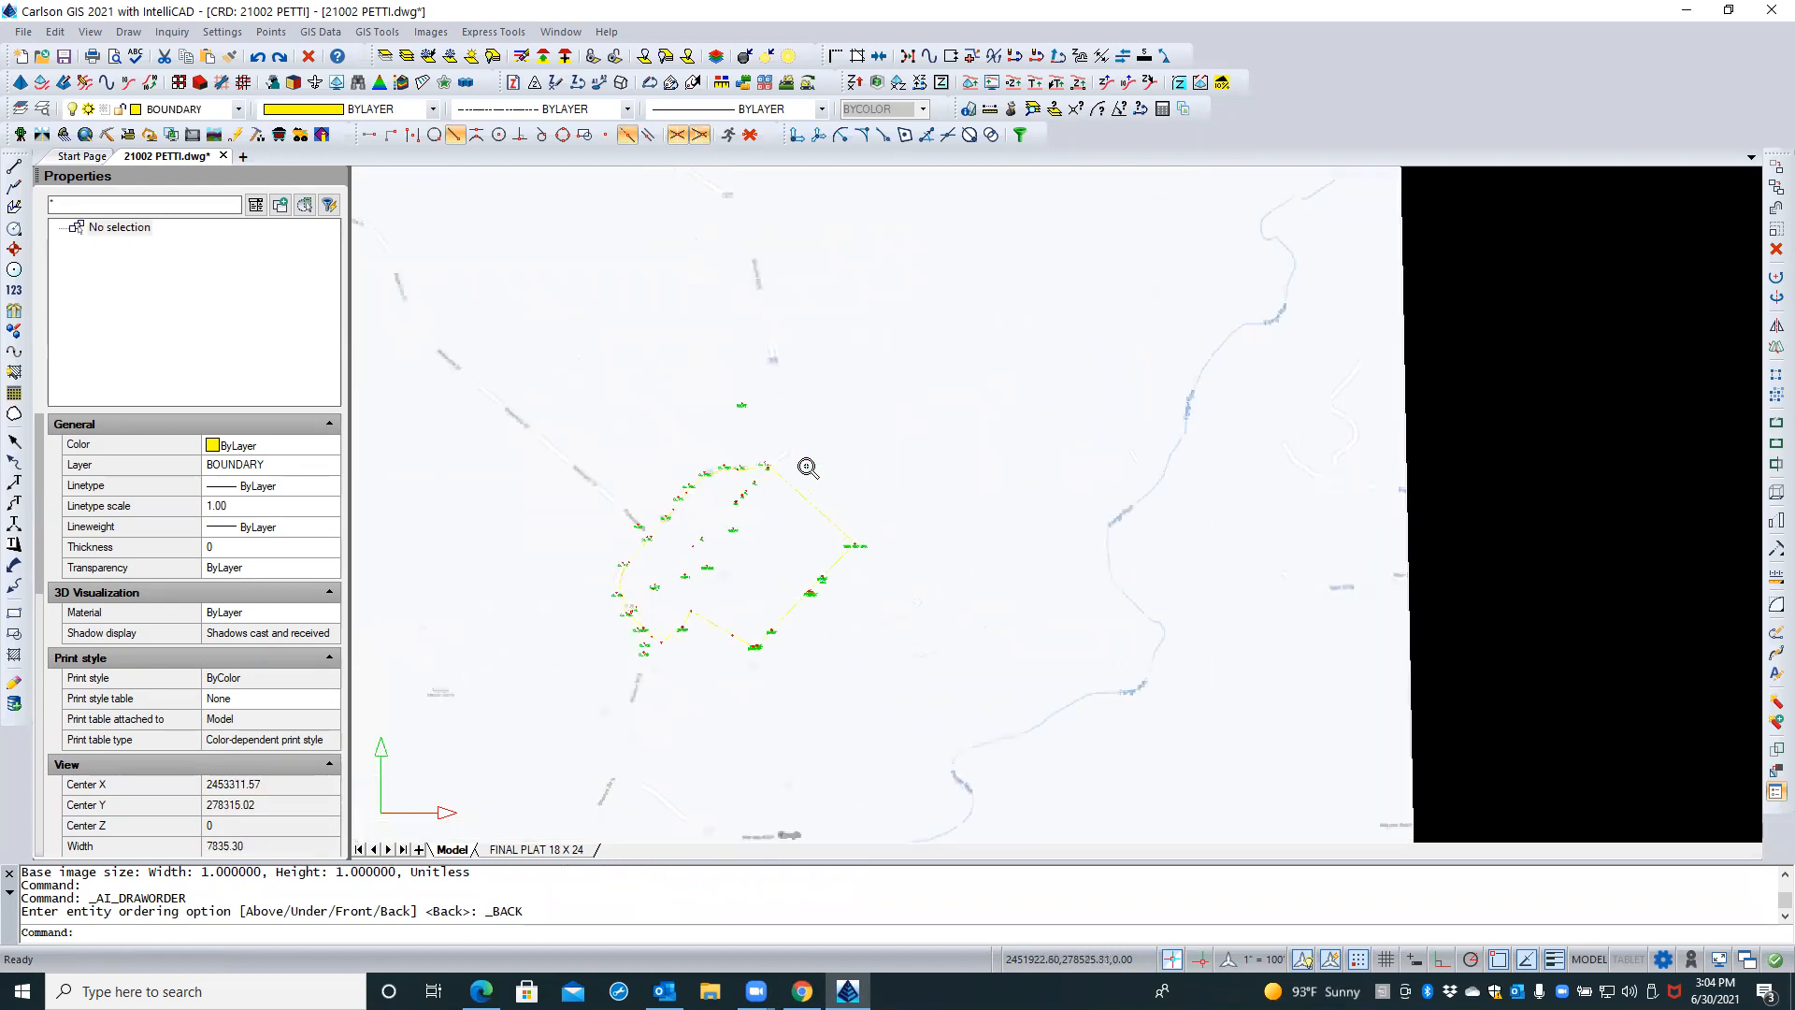
scroll(654, 596, "up", 3)
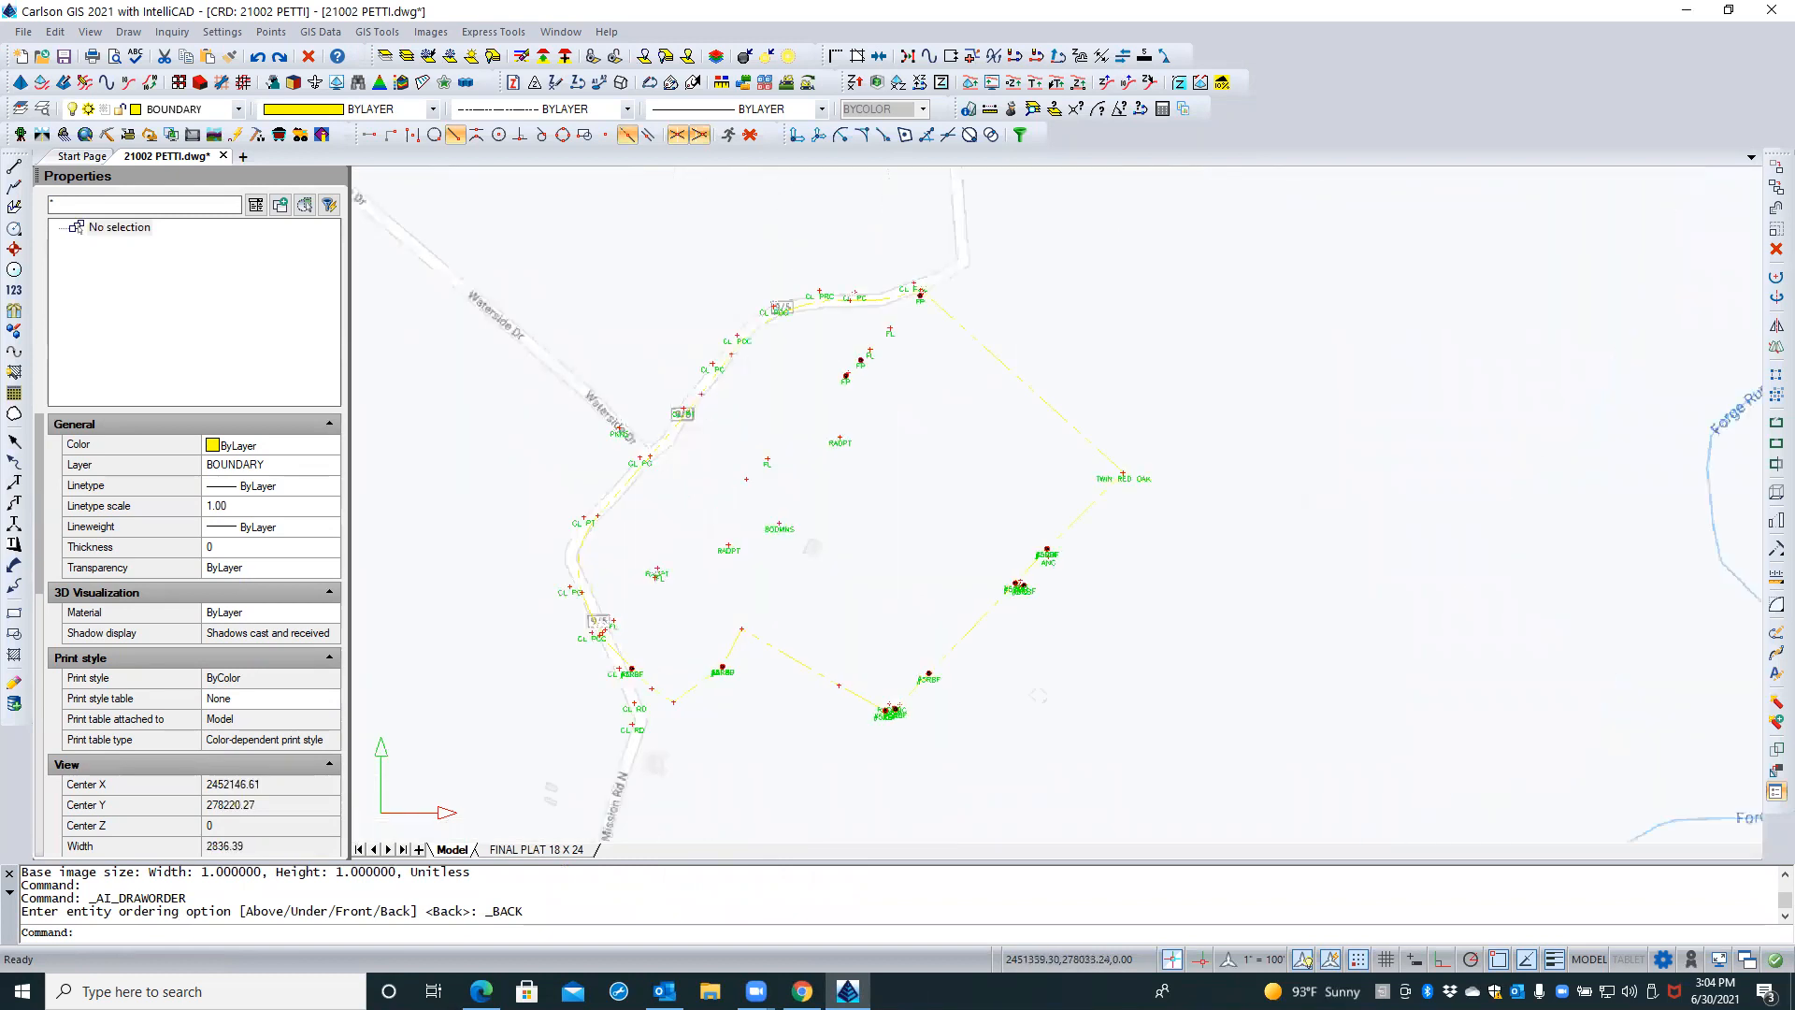
scroll(654, 597, "up", 1)
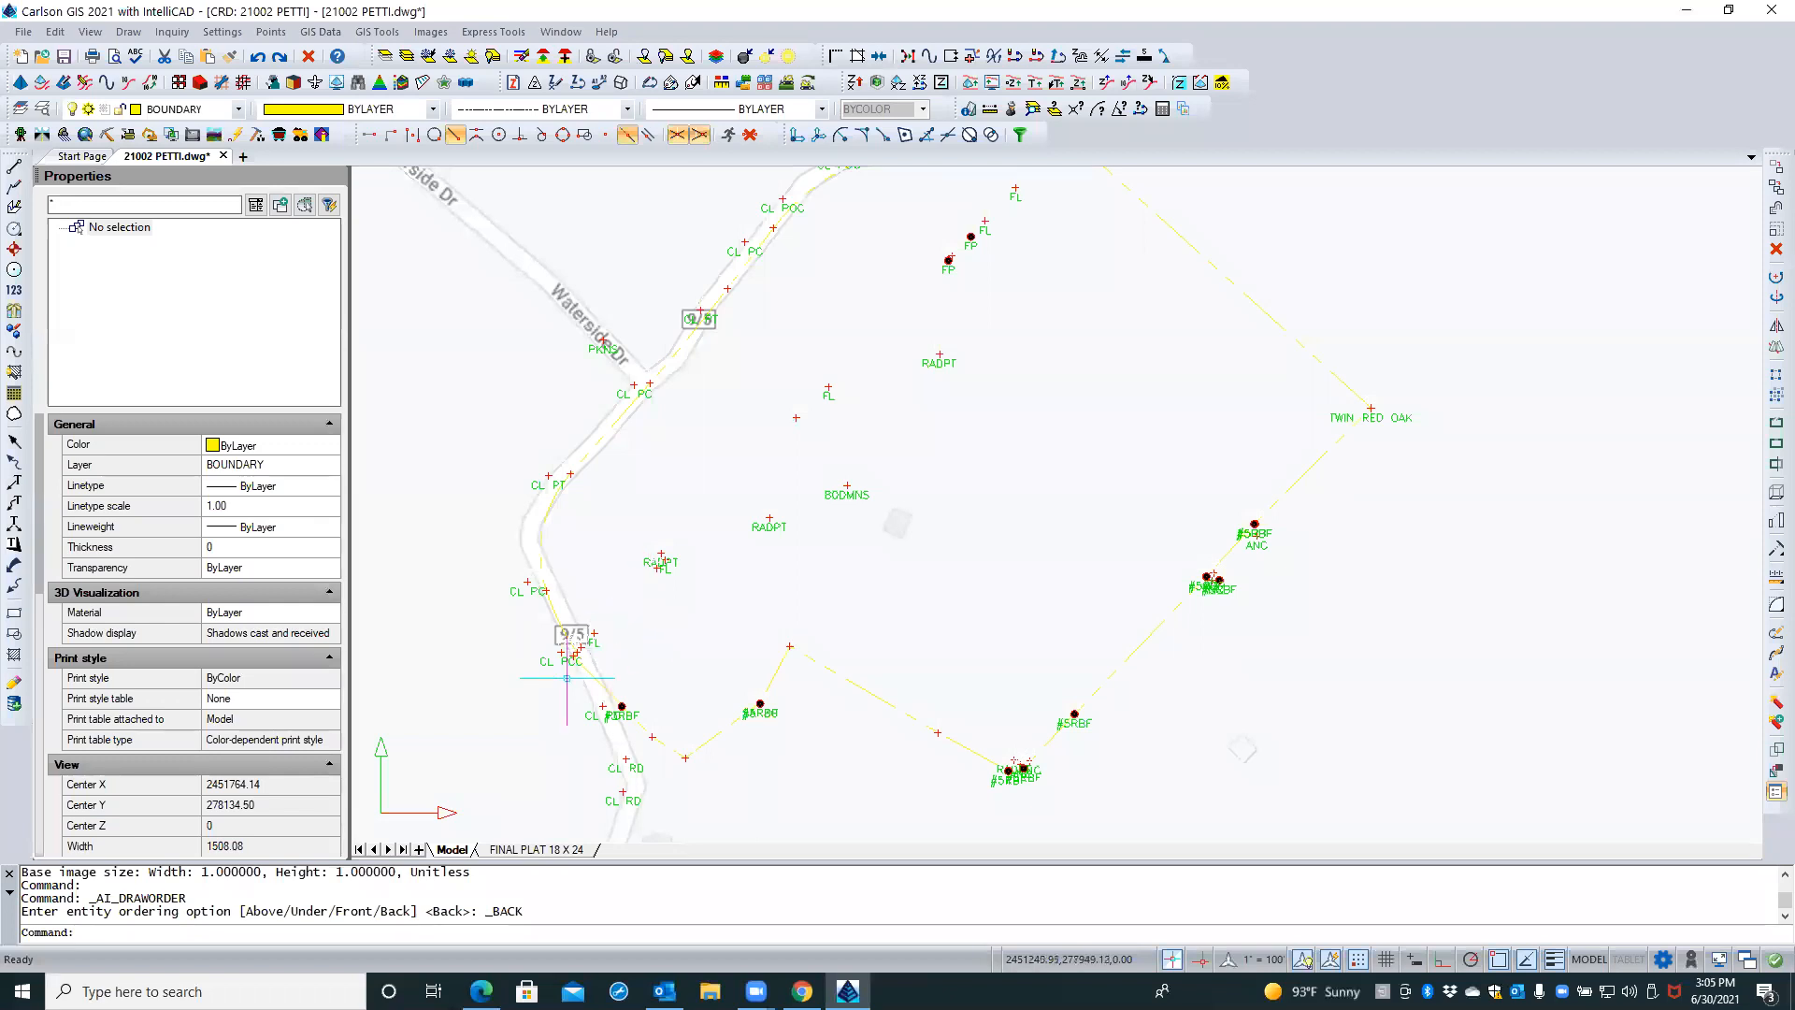
scroll(564, 679, "up", 3)
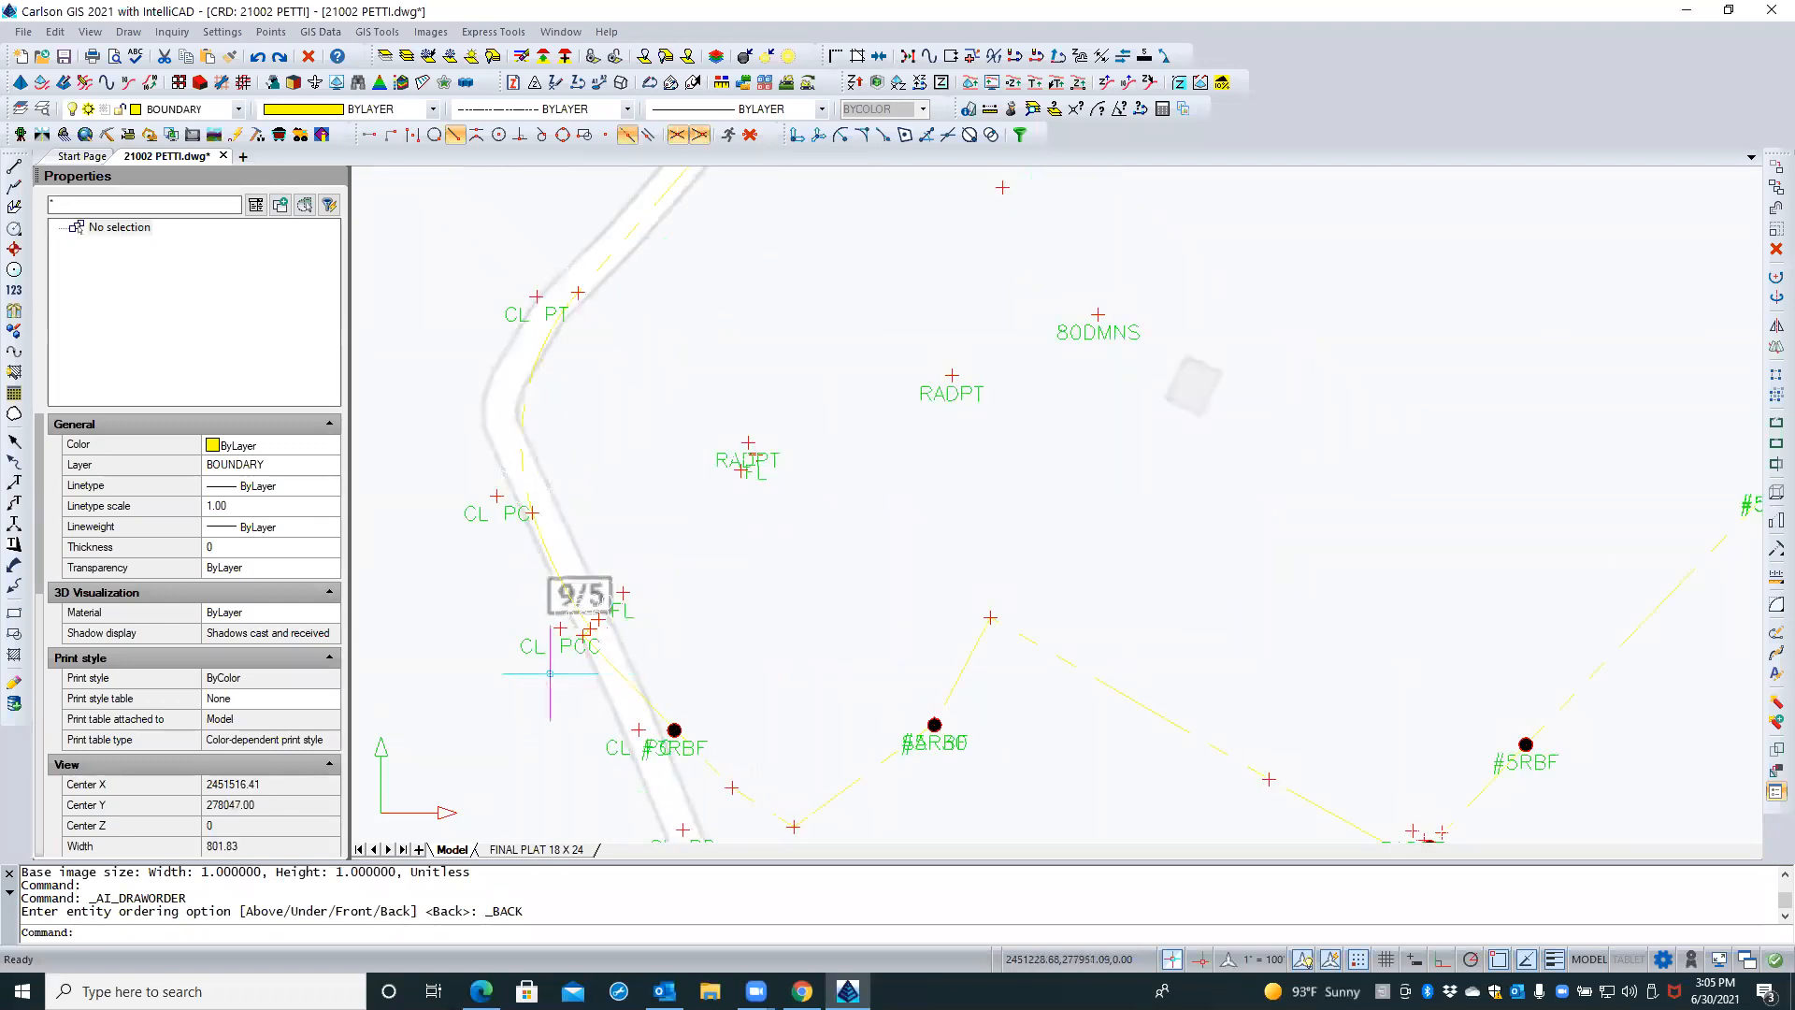
scroll(715, 619, "down", 5)
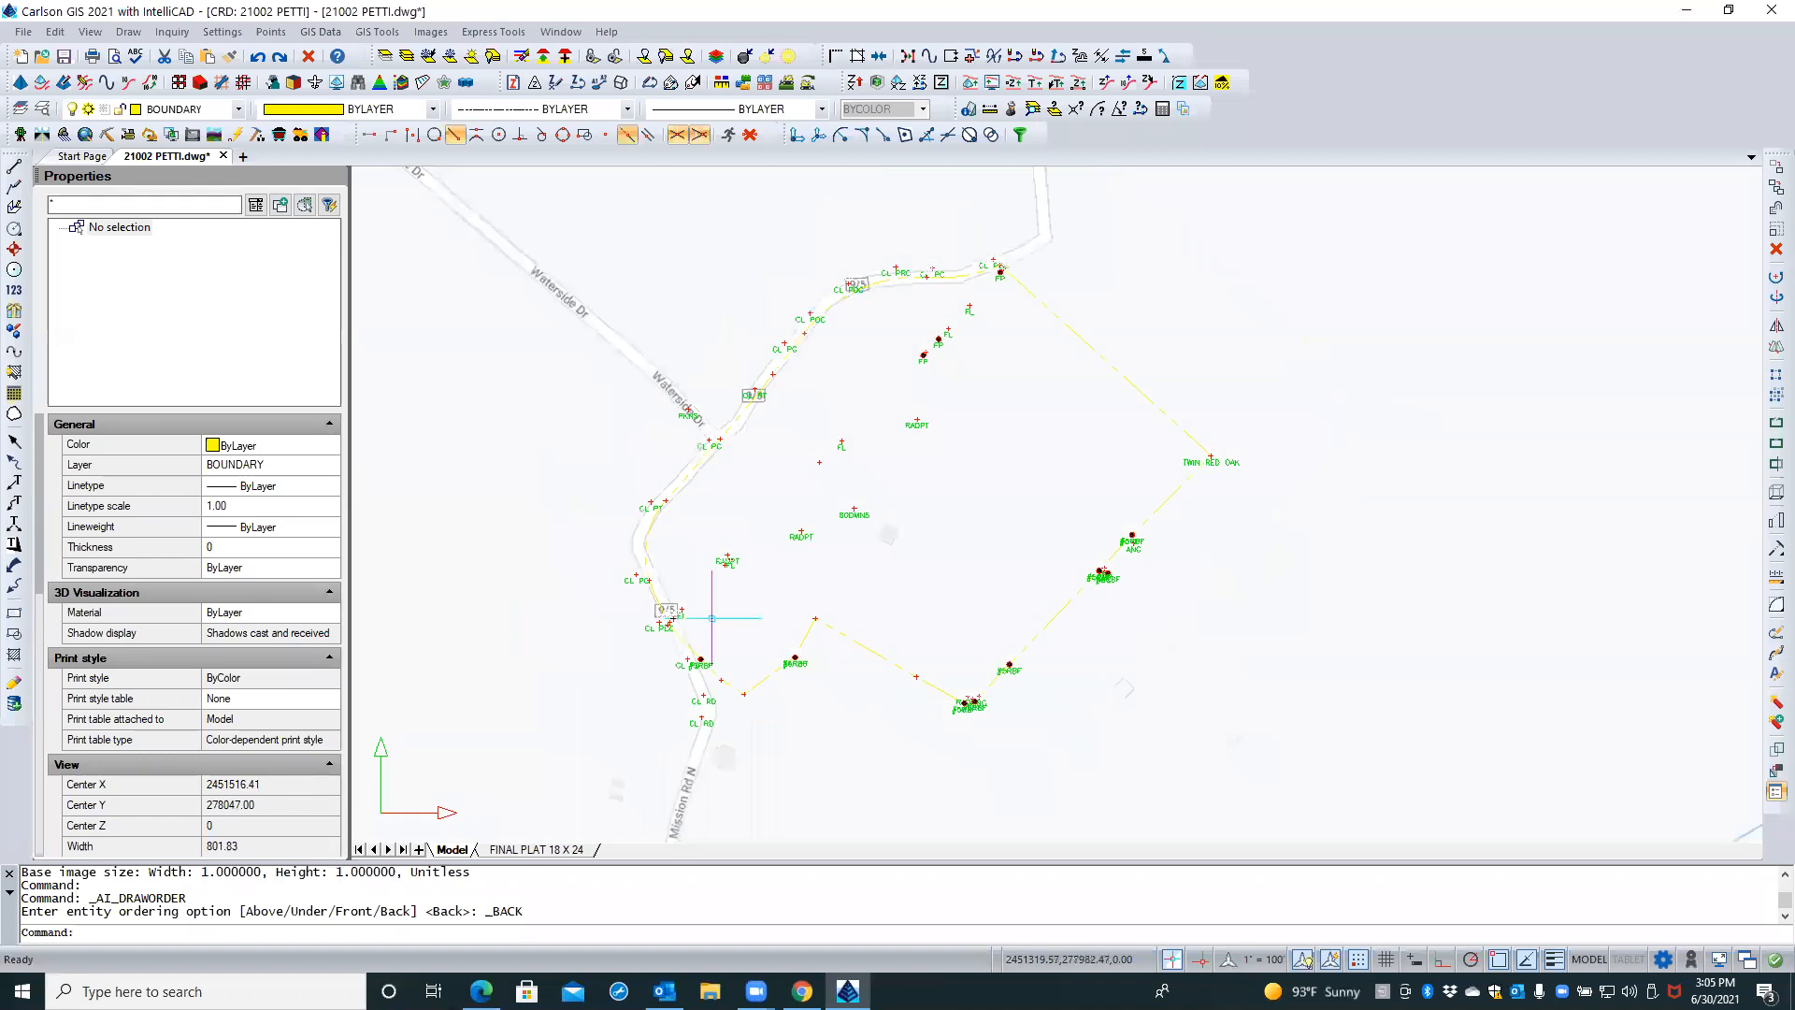
scroll(812, 603, "down", 1)
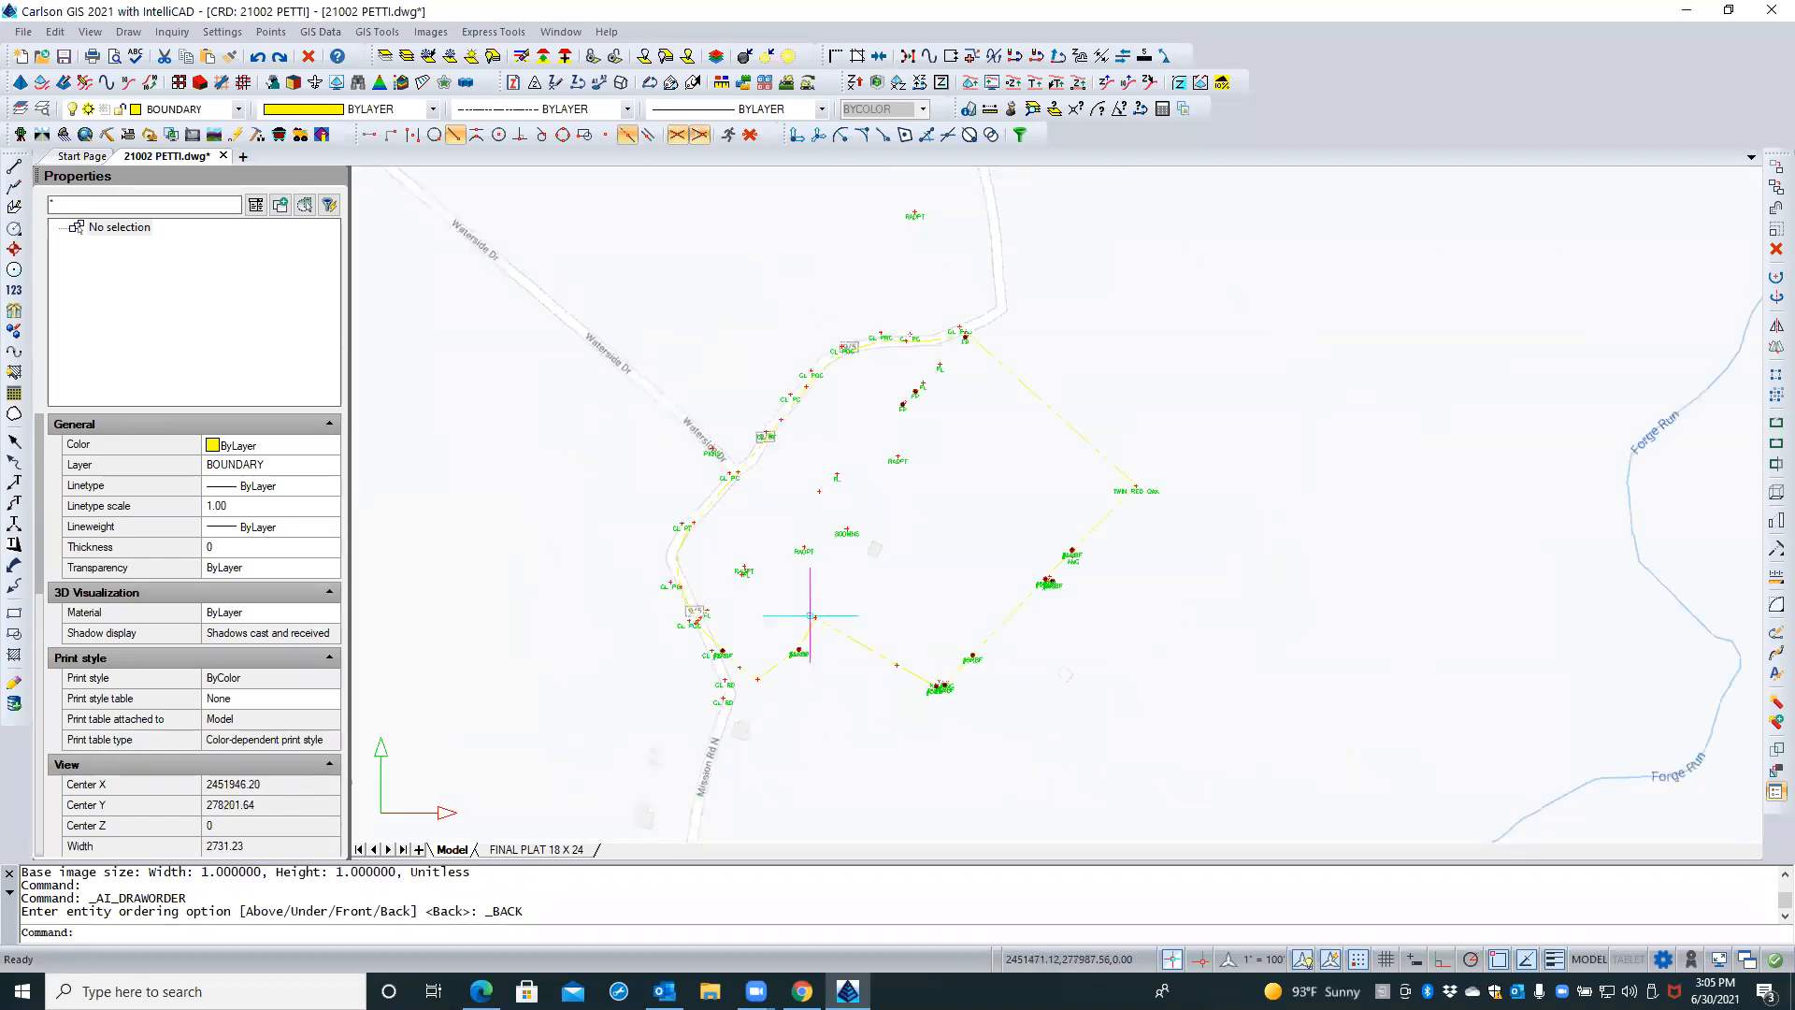
scroll(810, 616, "down", 2)
scroll(813, 605, "down", 1)
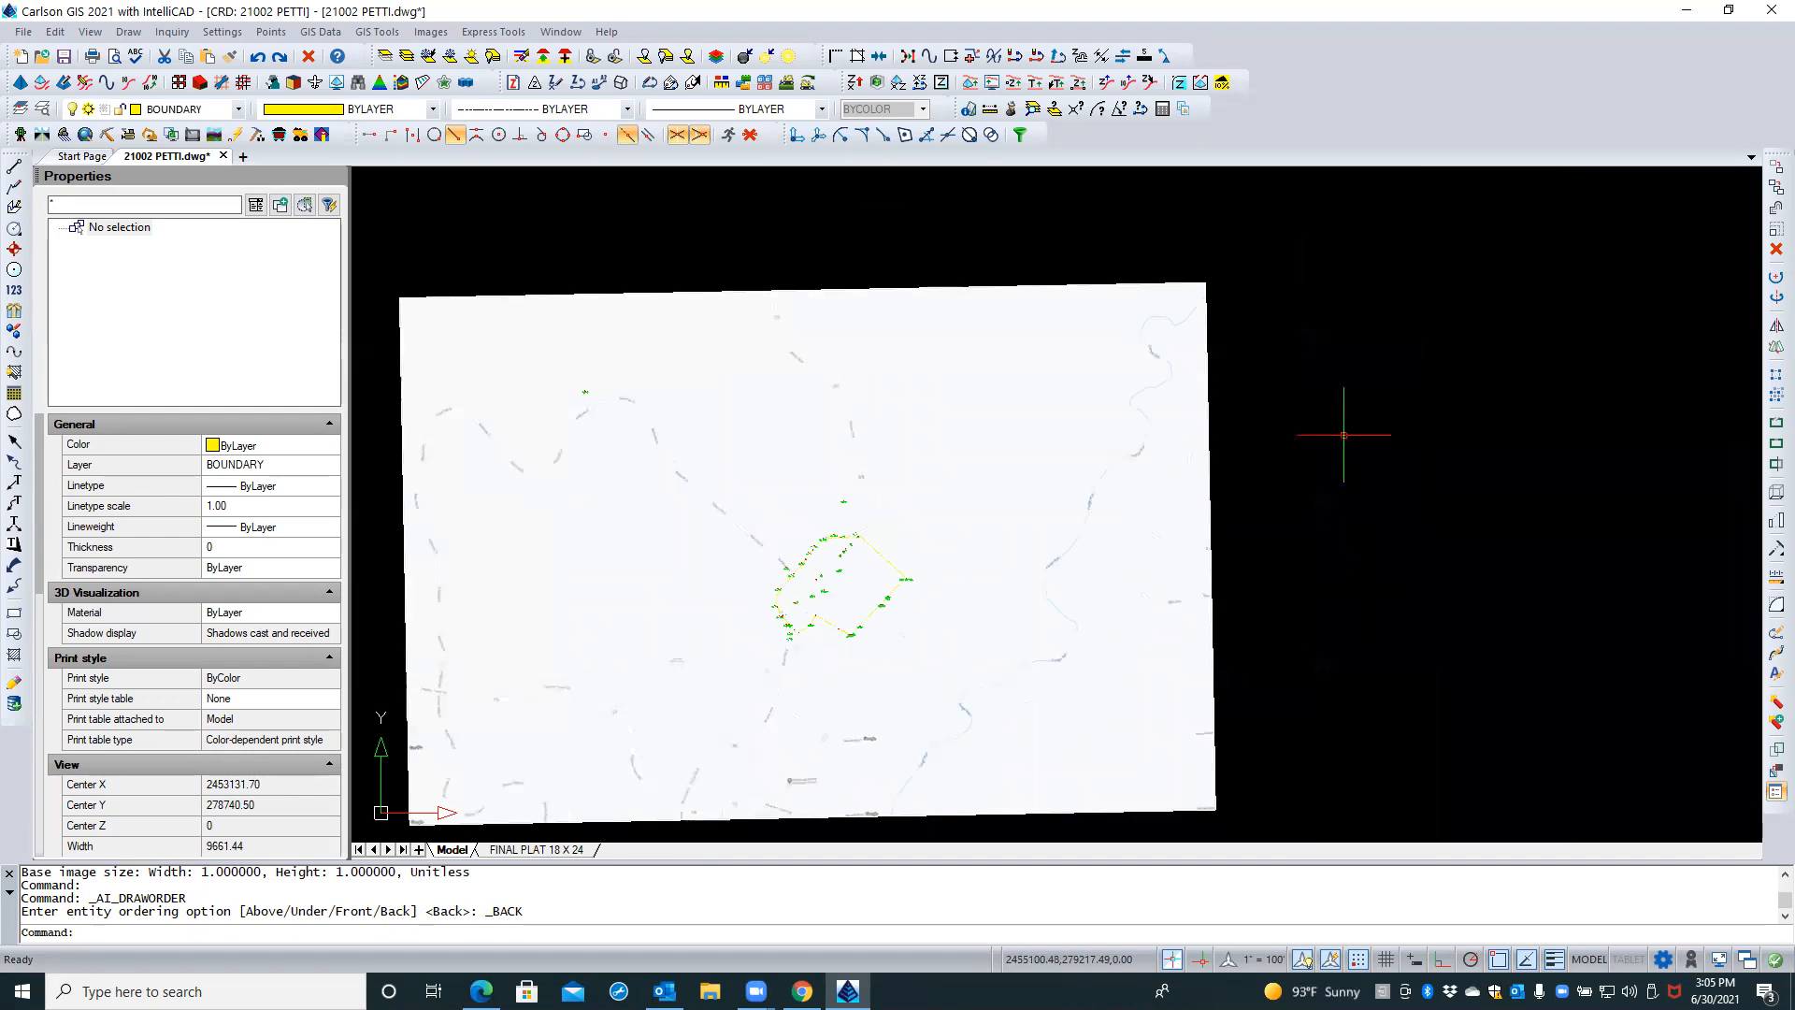
On the FINAL PLAT 18 X 24 layout, freeze the Location_Map_image layer in the main boundary viewport only
left_click(531, 850)
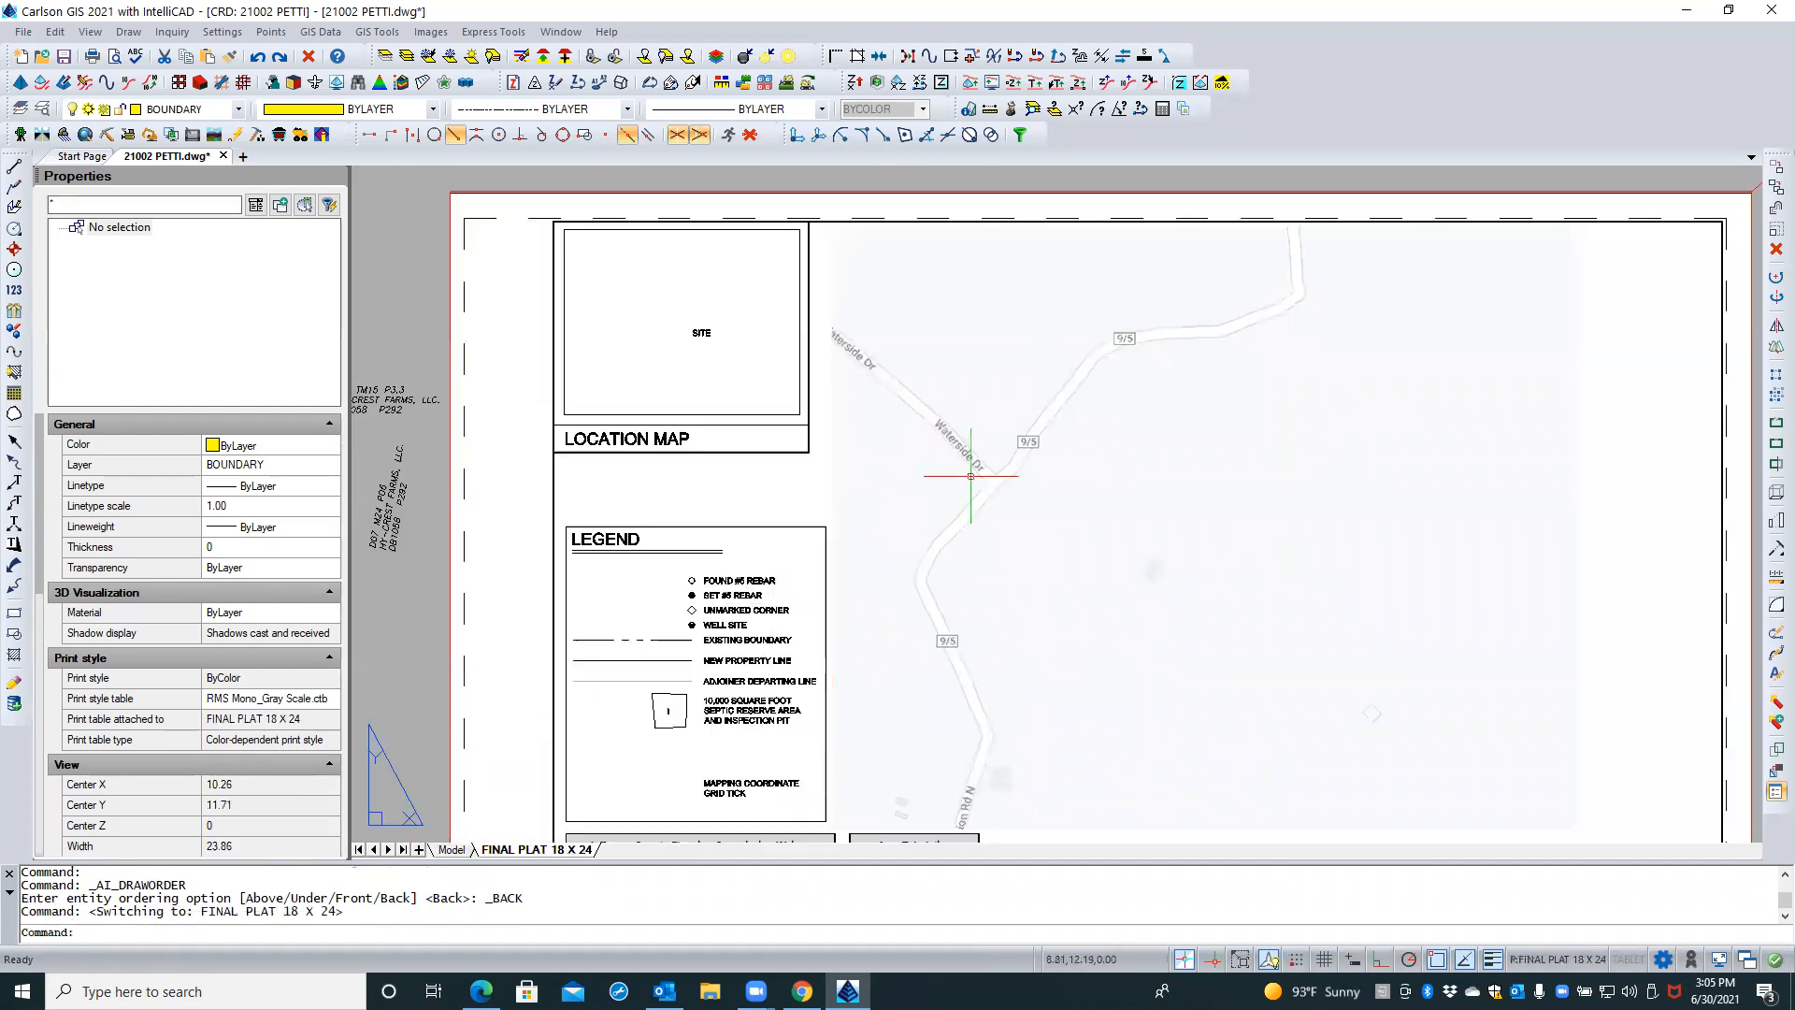
scroll(659, 321, "down", 3)
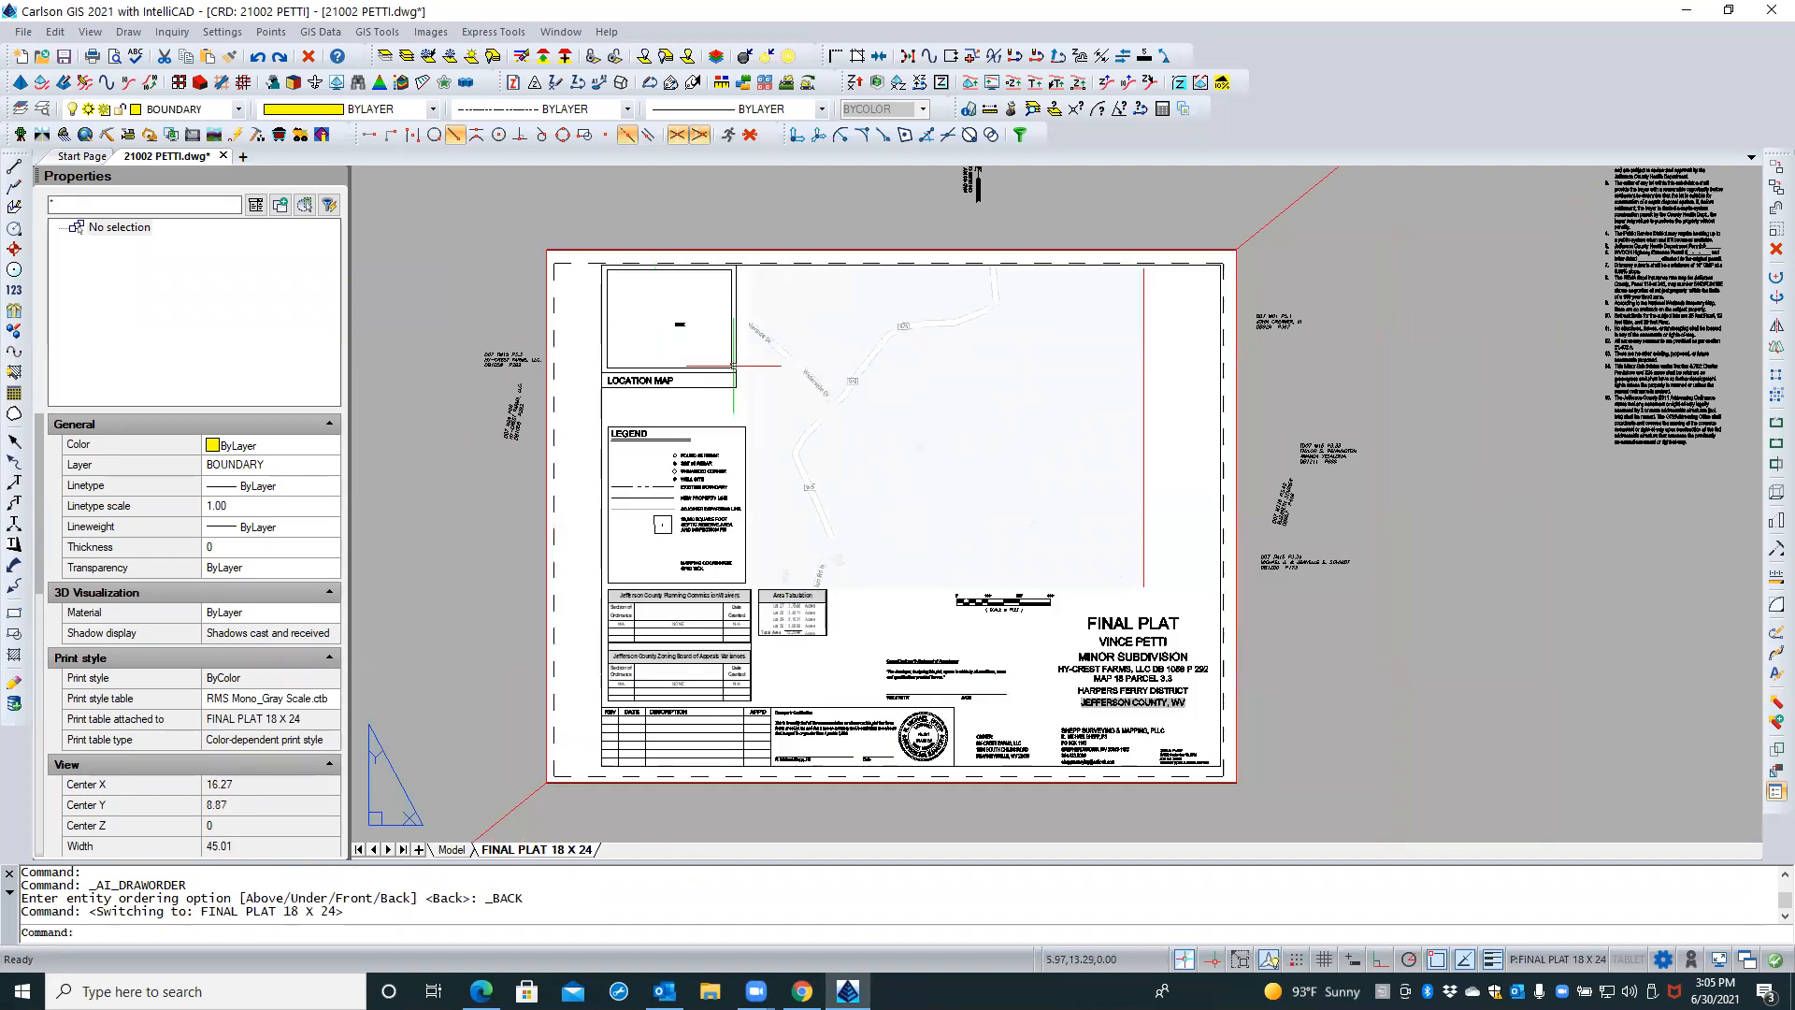
double_click(982, 399)
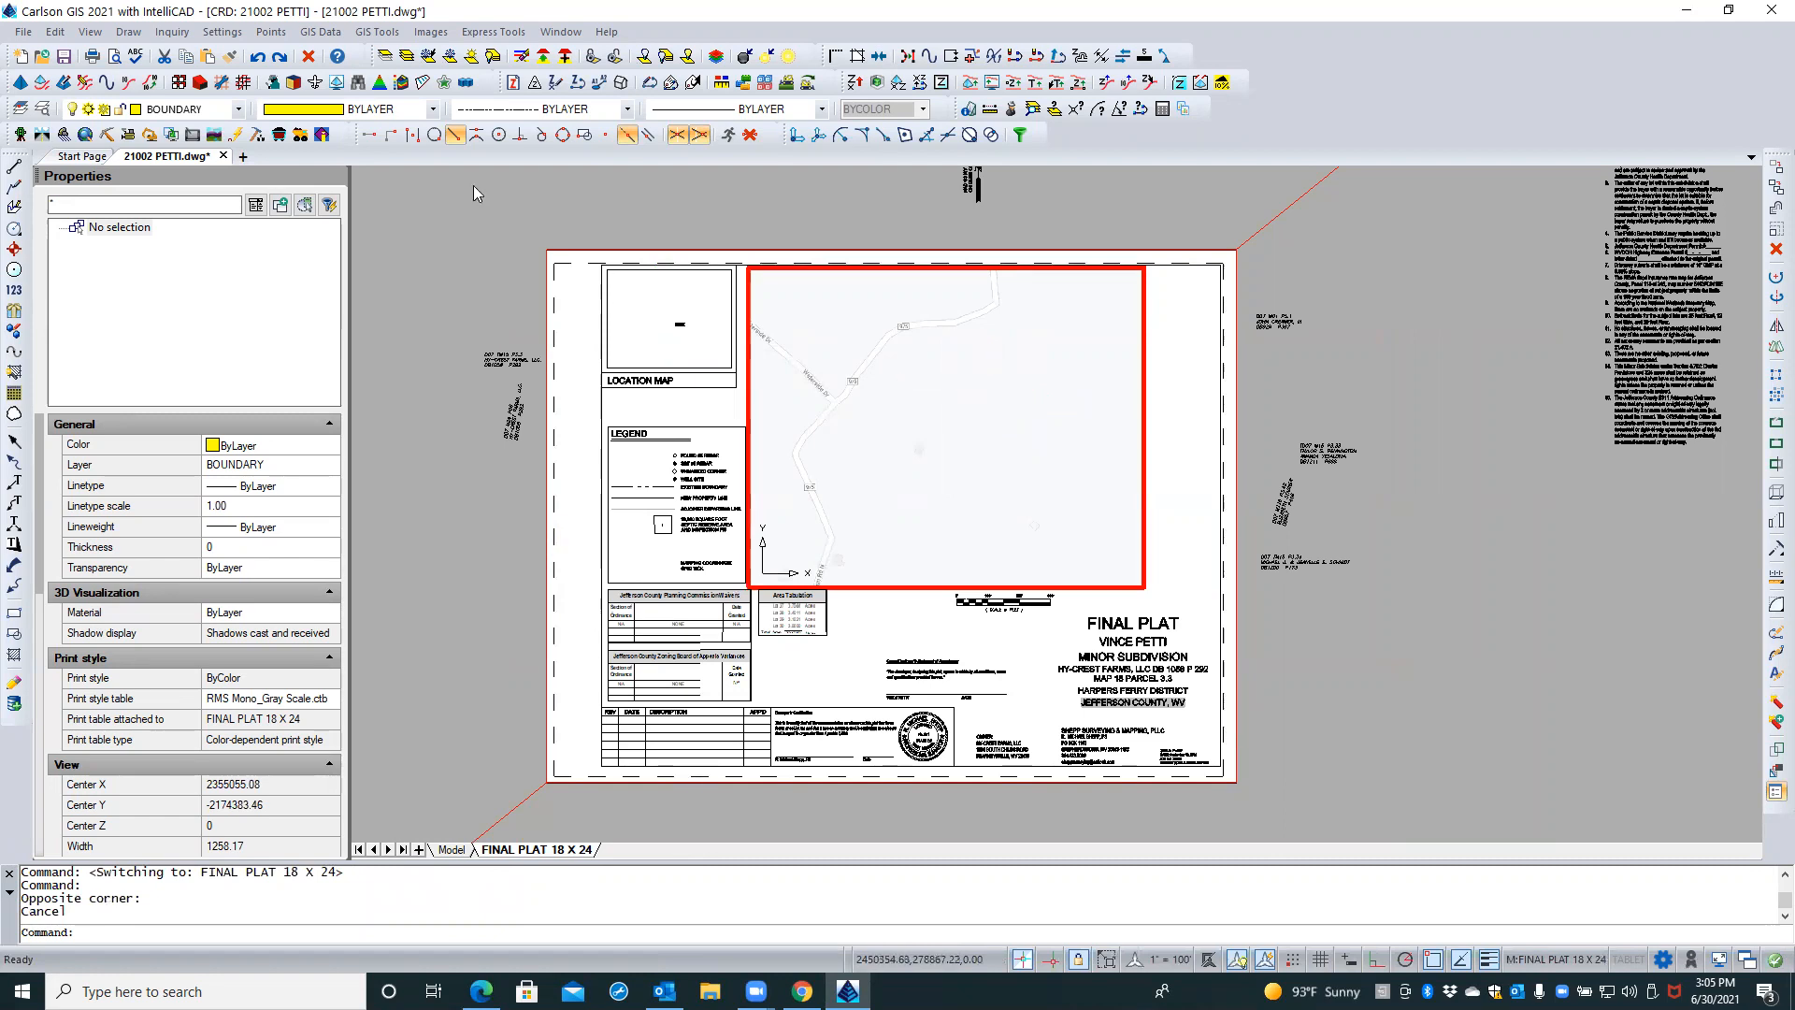
left_click(43, 109)
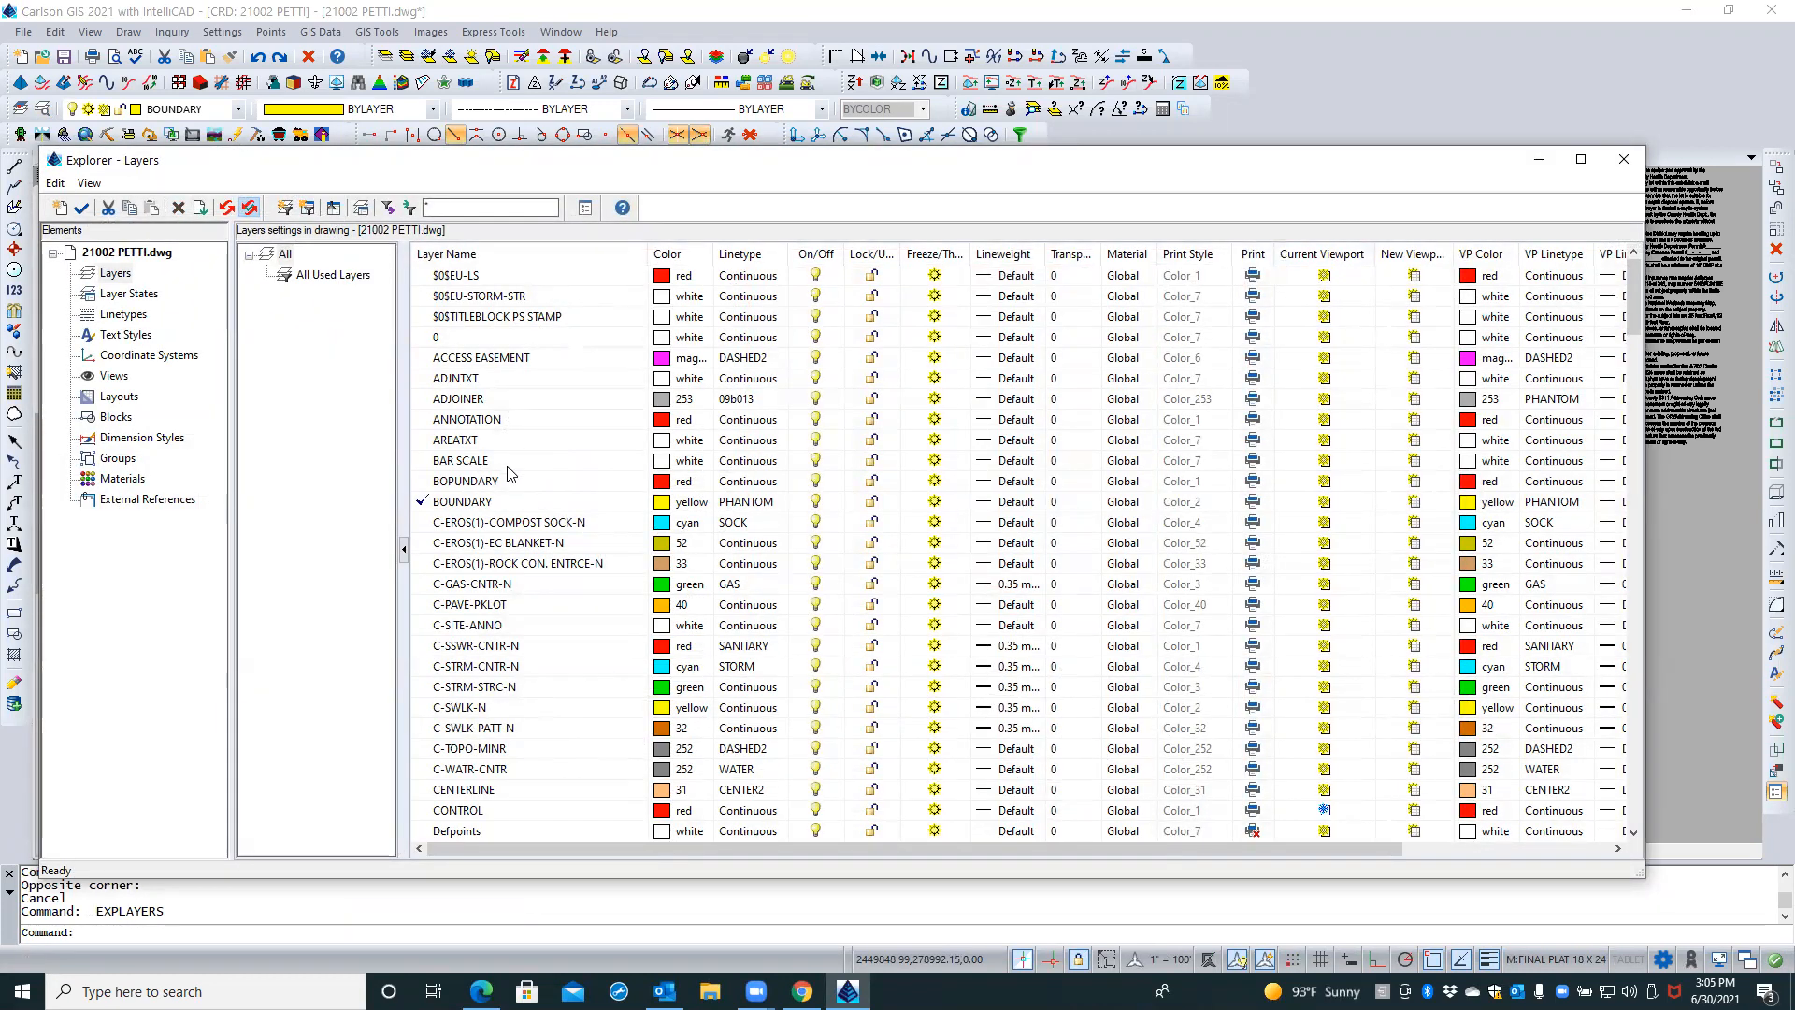
scroll(510, 471, "down", 12)
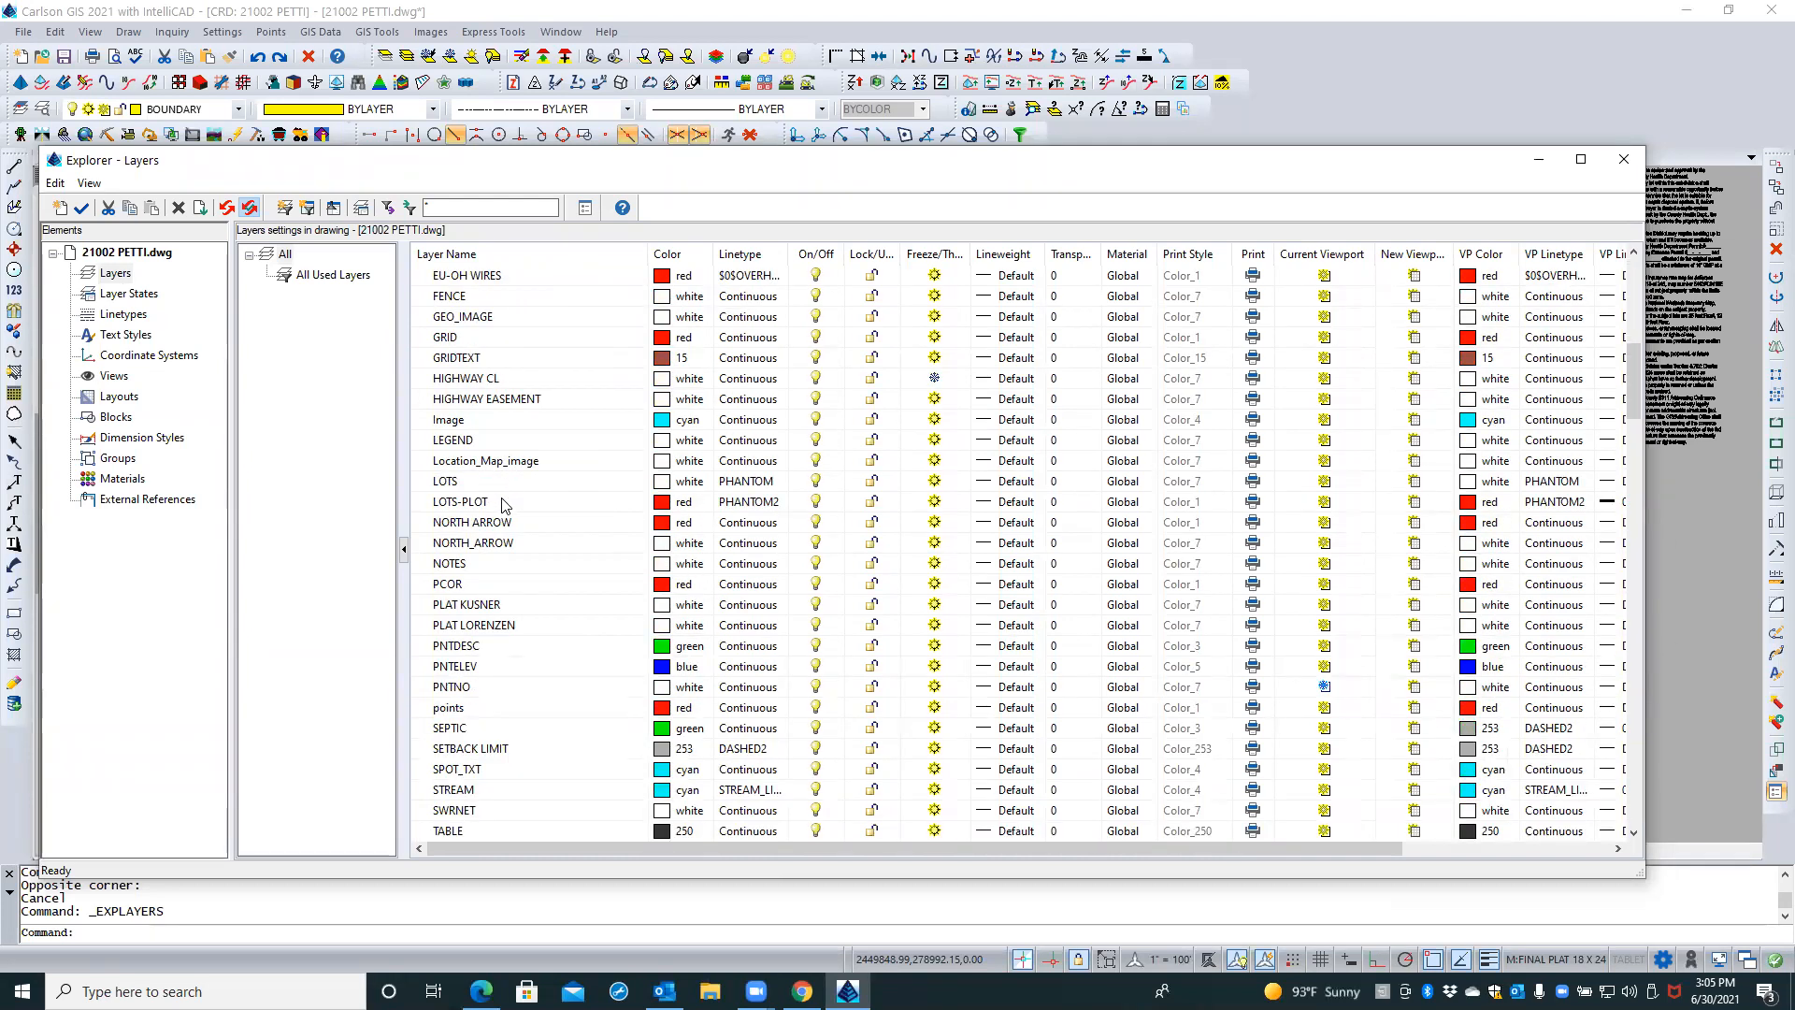
left_click(526, 465)
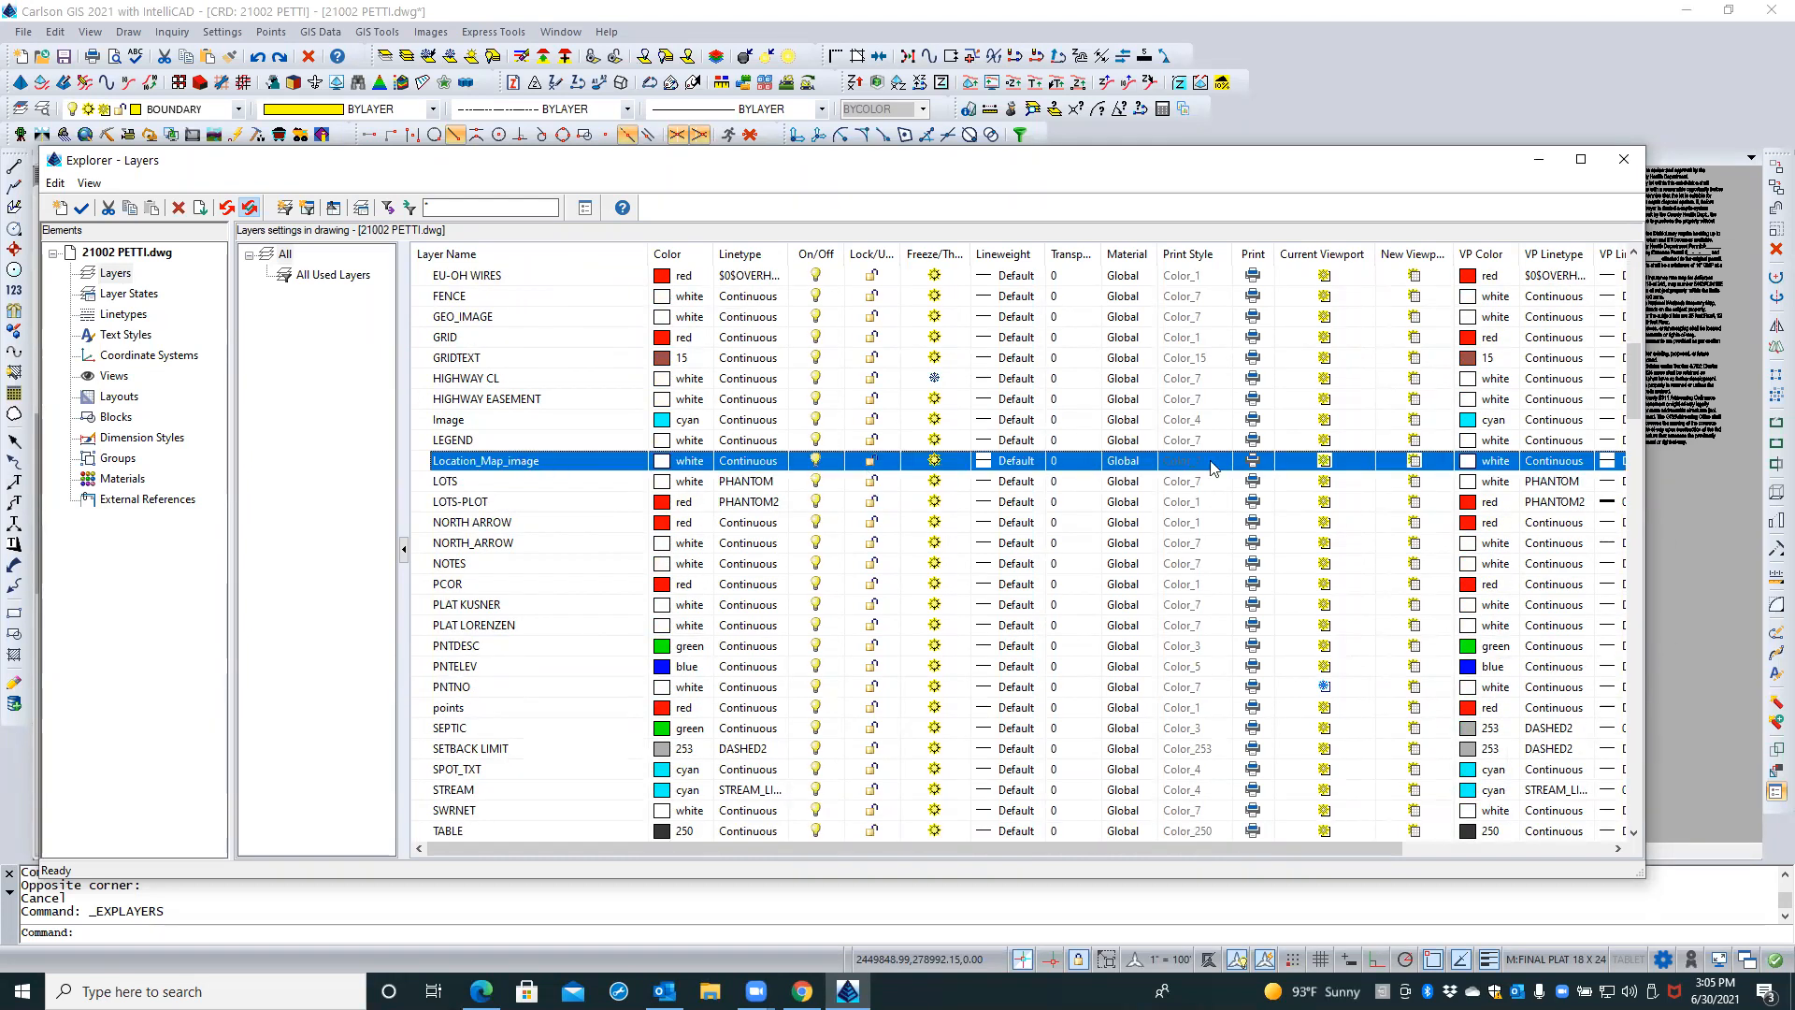
left_click(1326, 461)
left_click(1624, 159)
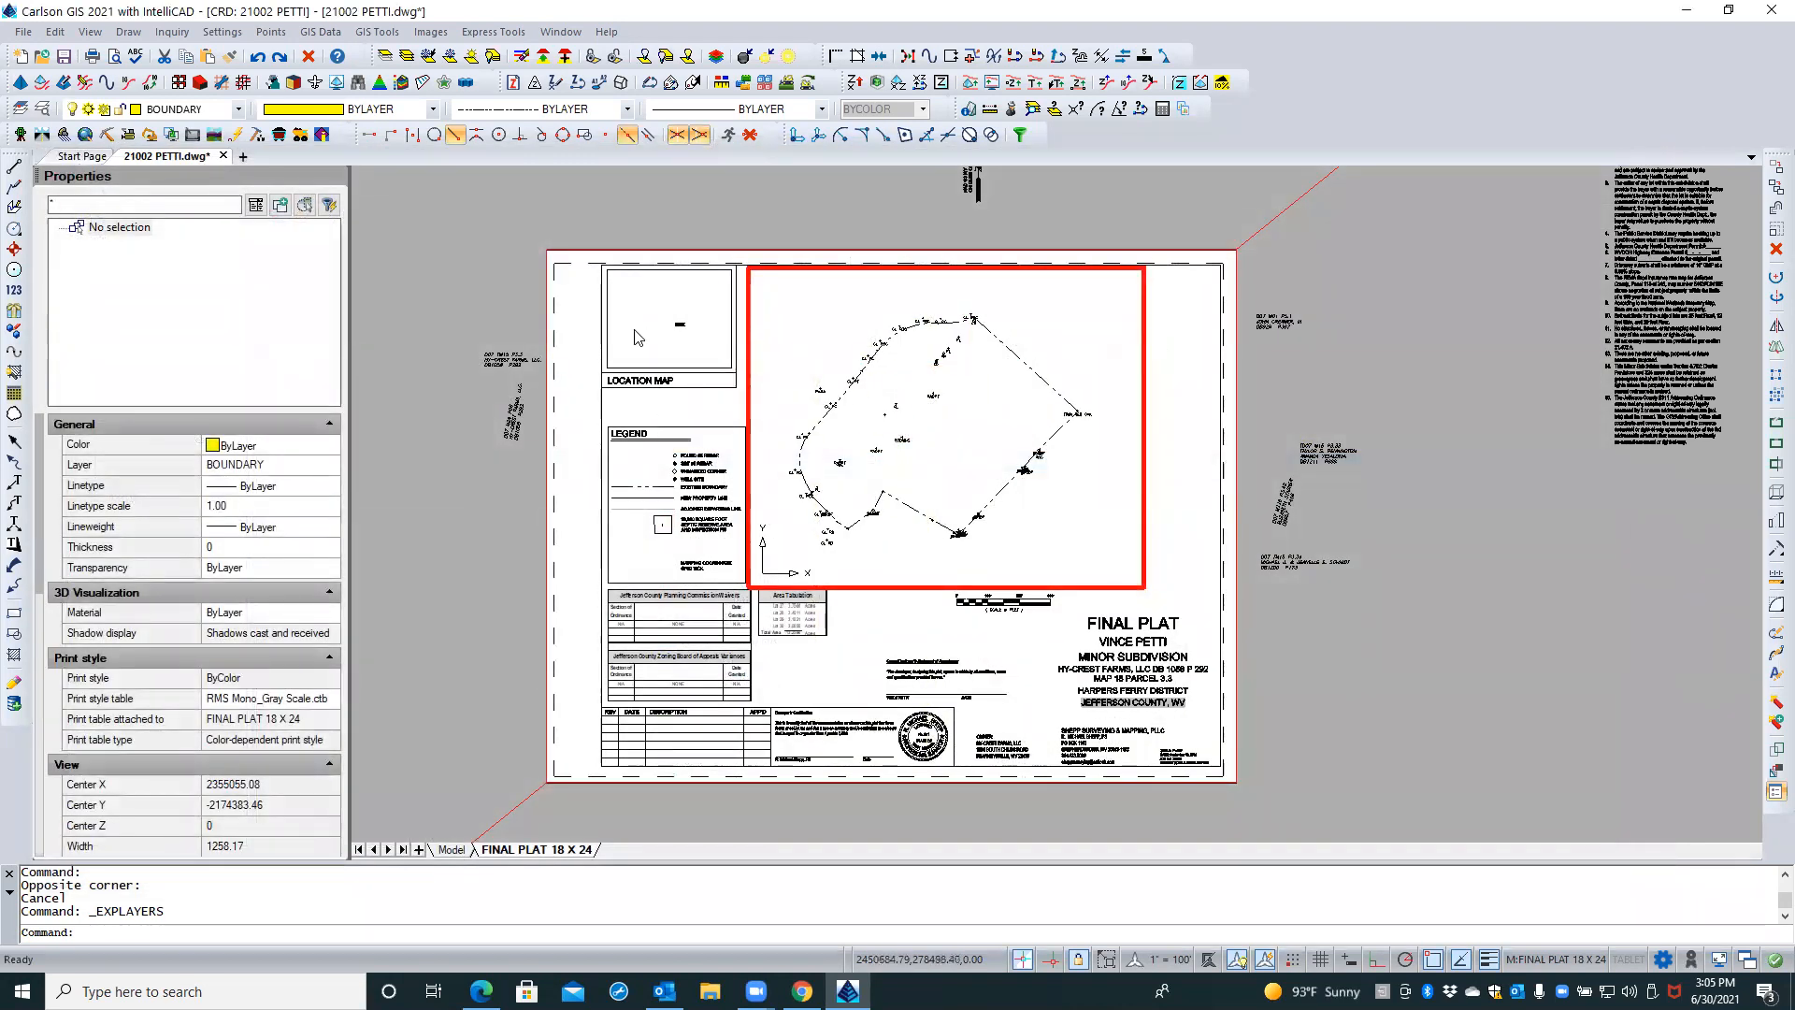
Leave the main viewport for paper space and bring the location map frame into close view
left_click(635, 336)
left_click(635, 329)
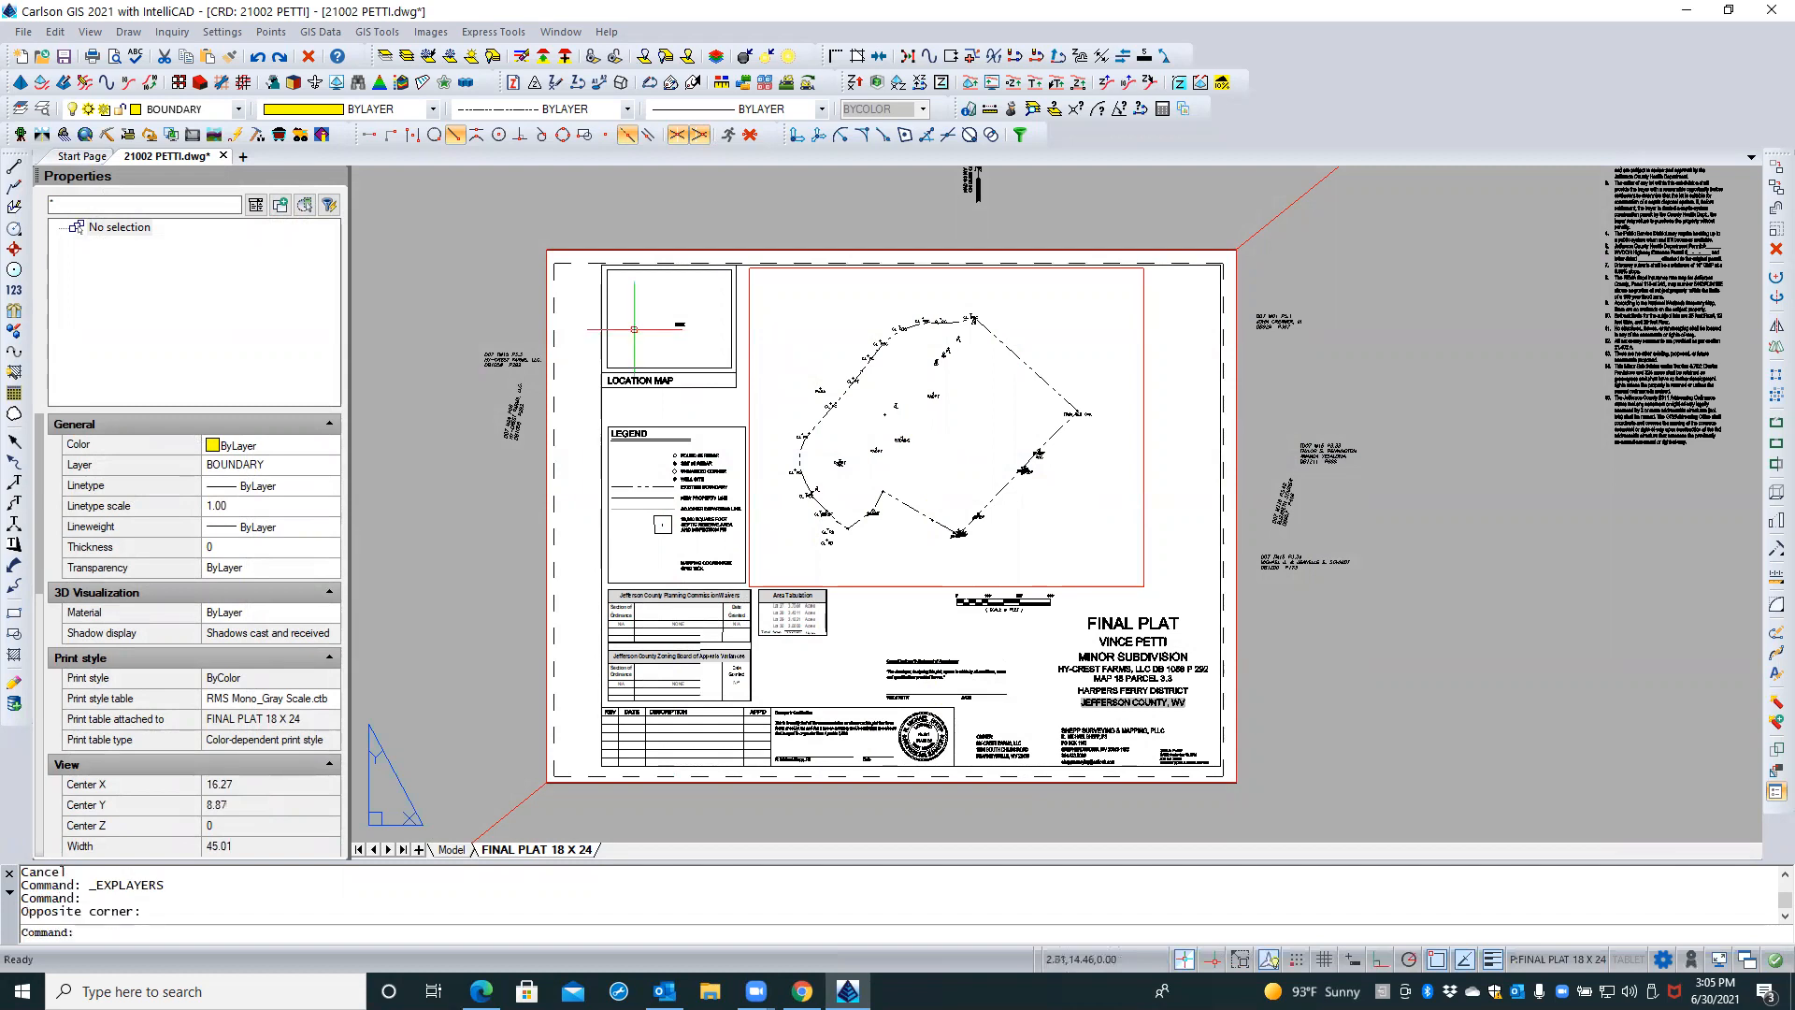
left_click(635, 329)
left_click(637, 329)
scroll(674, 360, "up", 5)
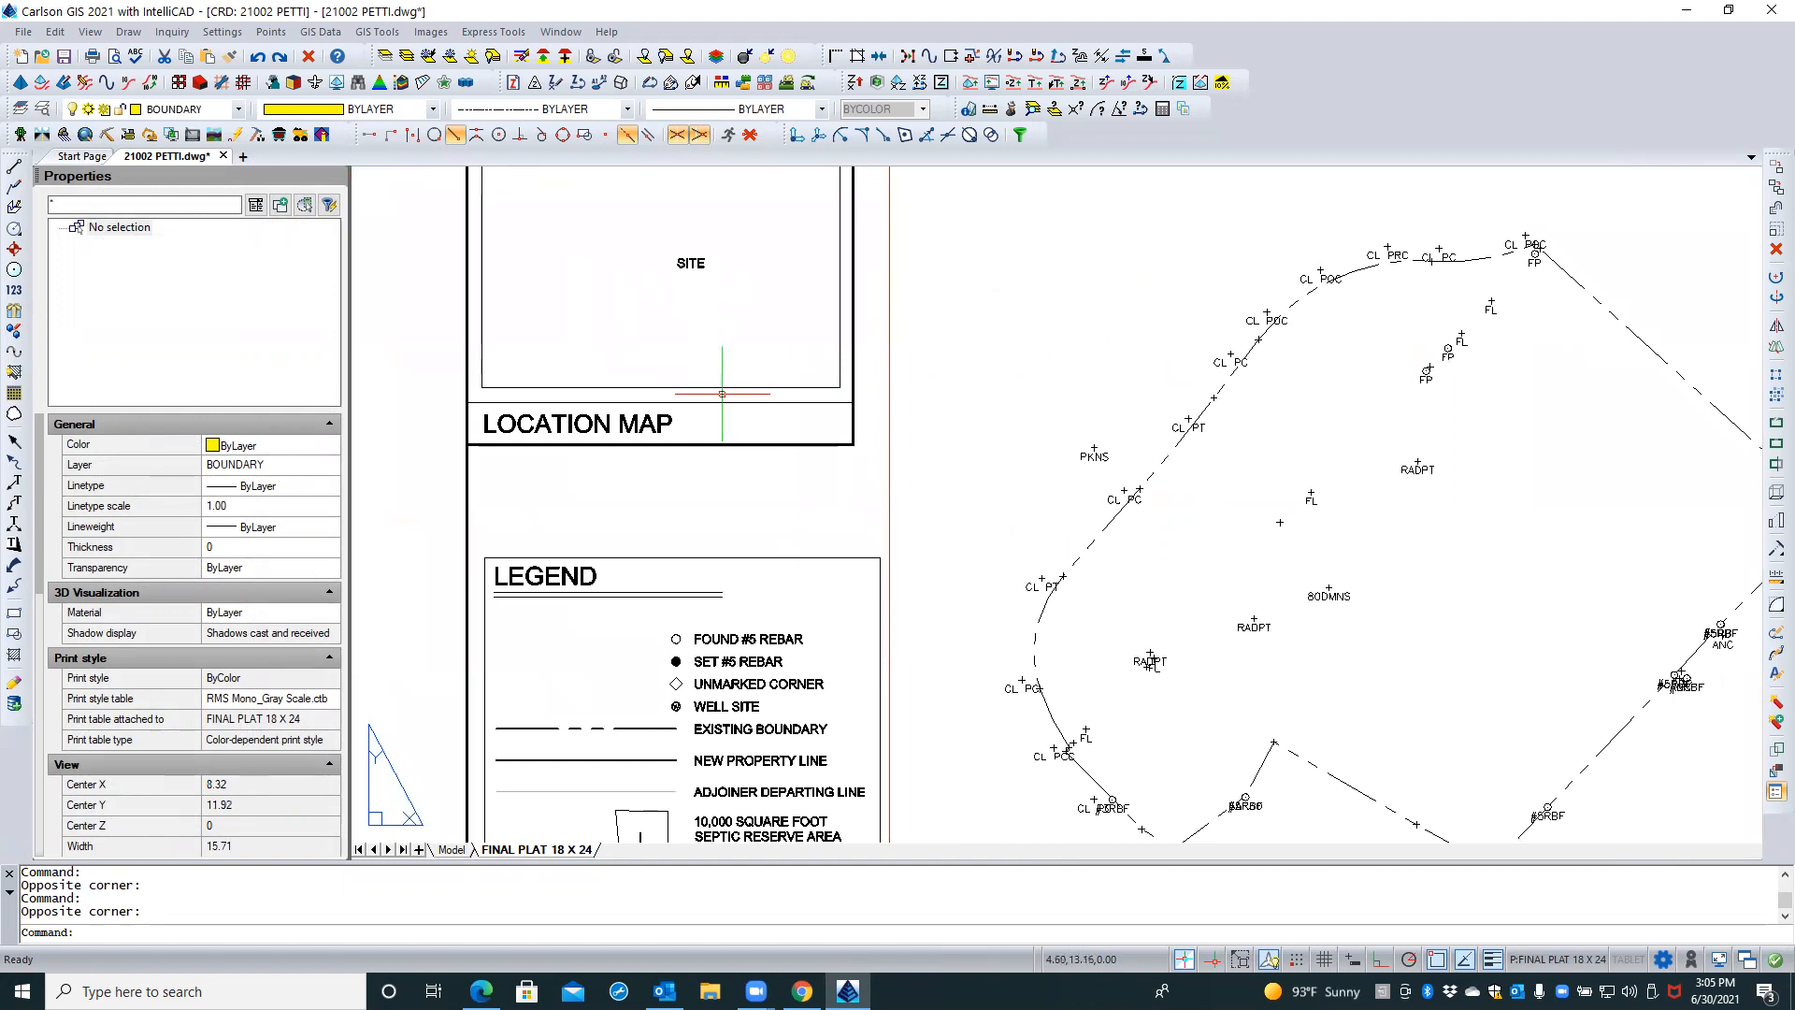
left_click(720, 393)
left_click(718, 392)
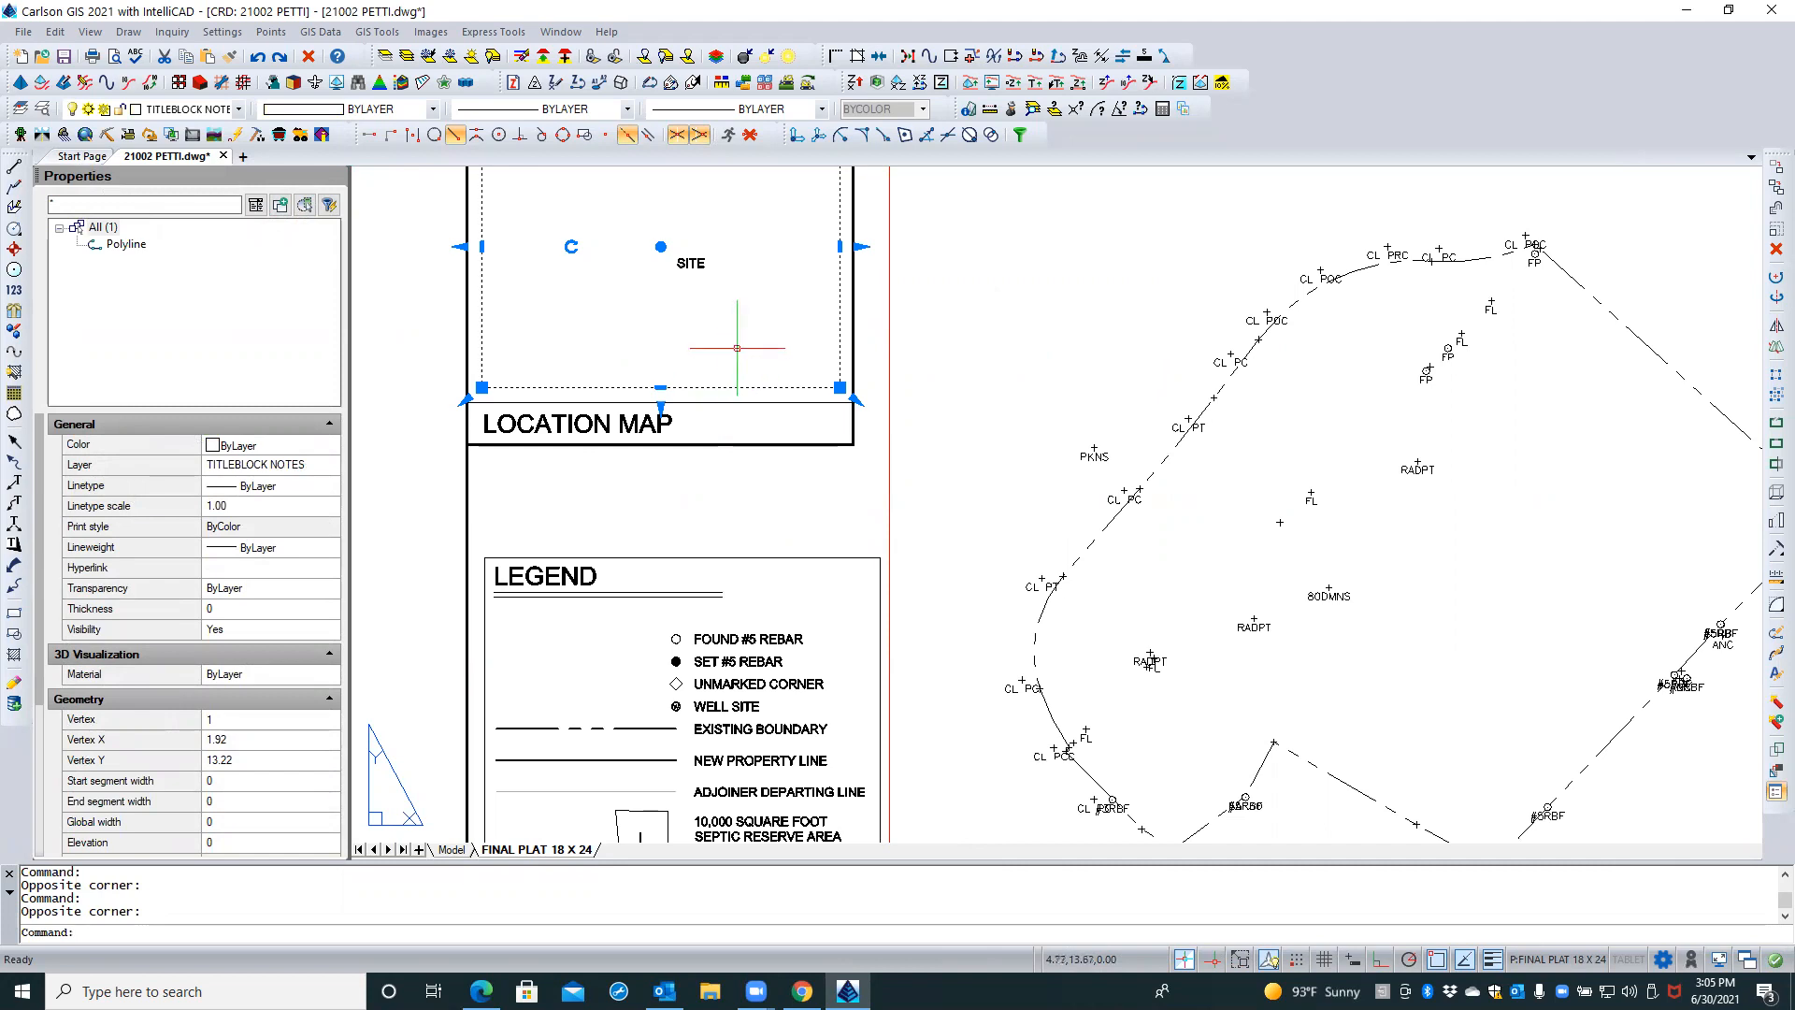
key("Escape")
key("Escape")
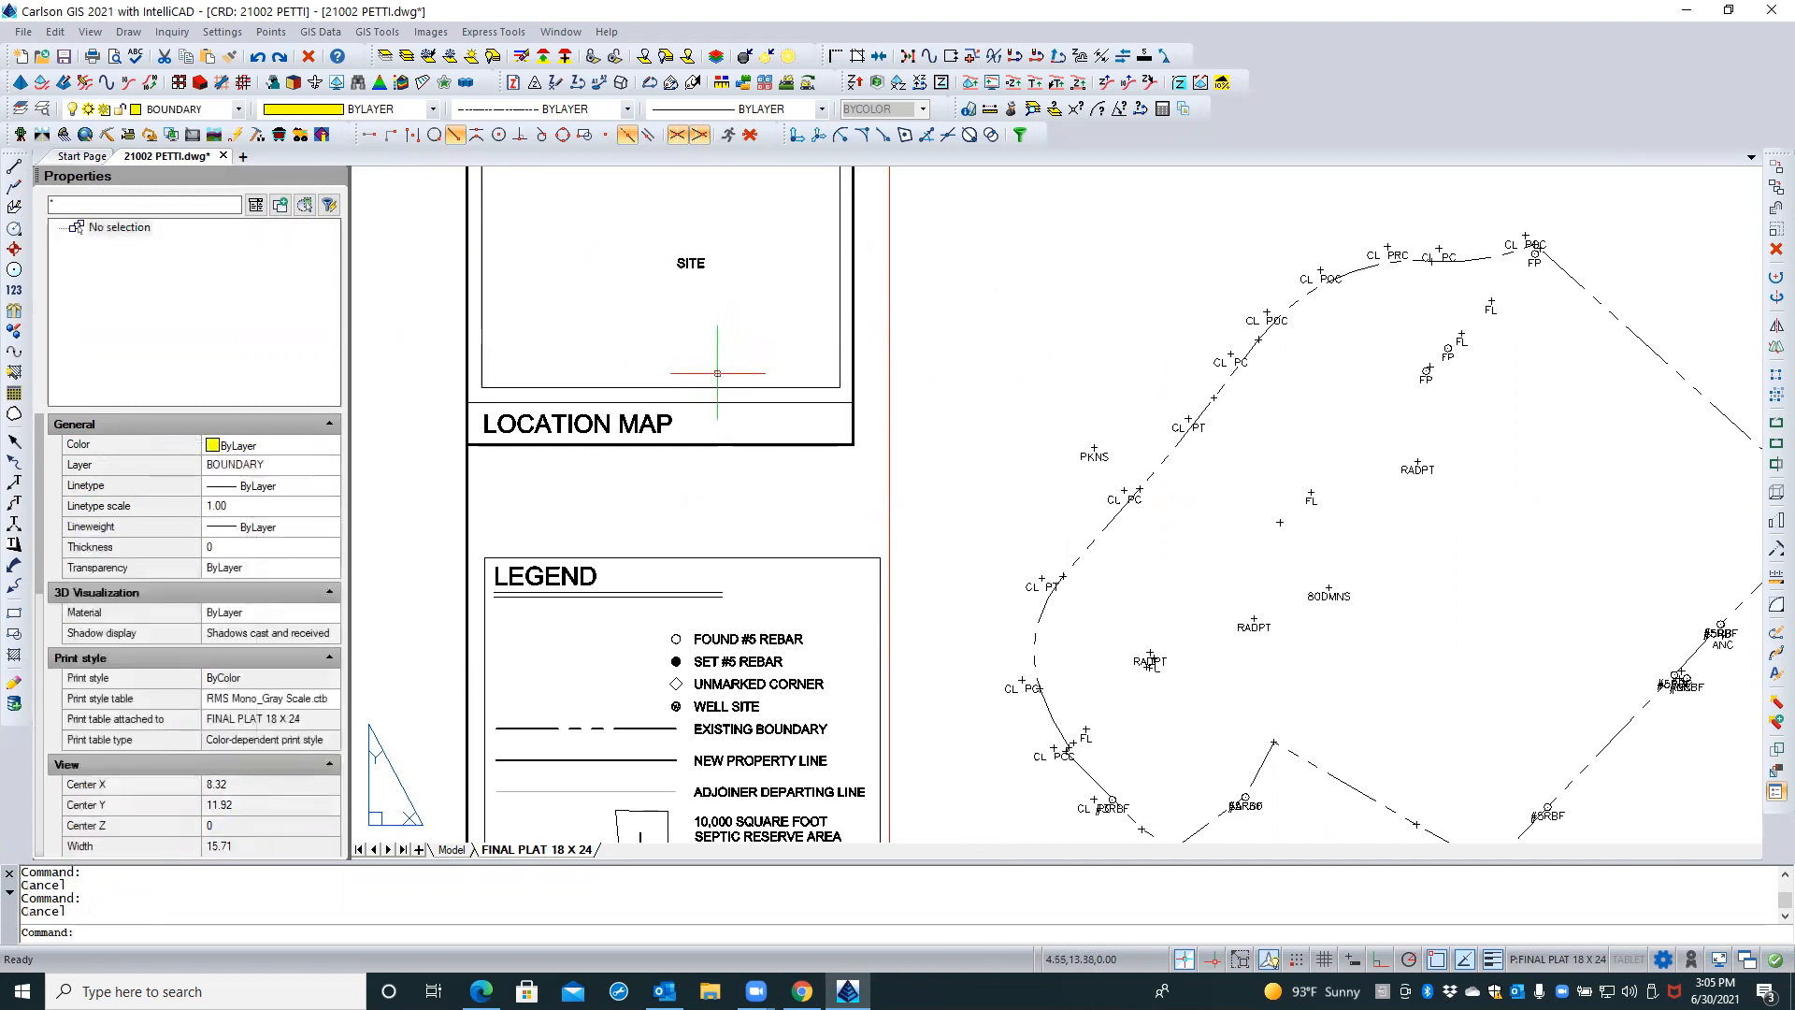
Move the SITE label out of the location map frame to the blank margin beside it
left_click(692, 263)
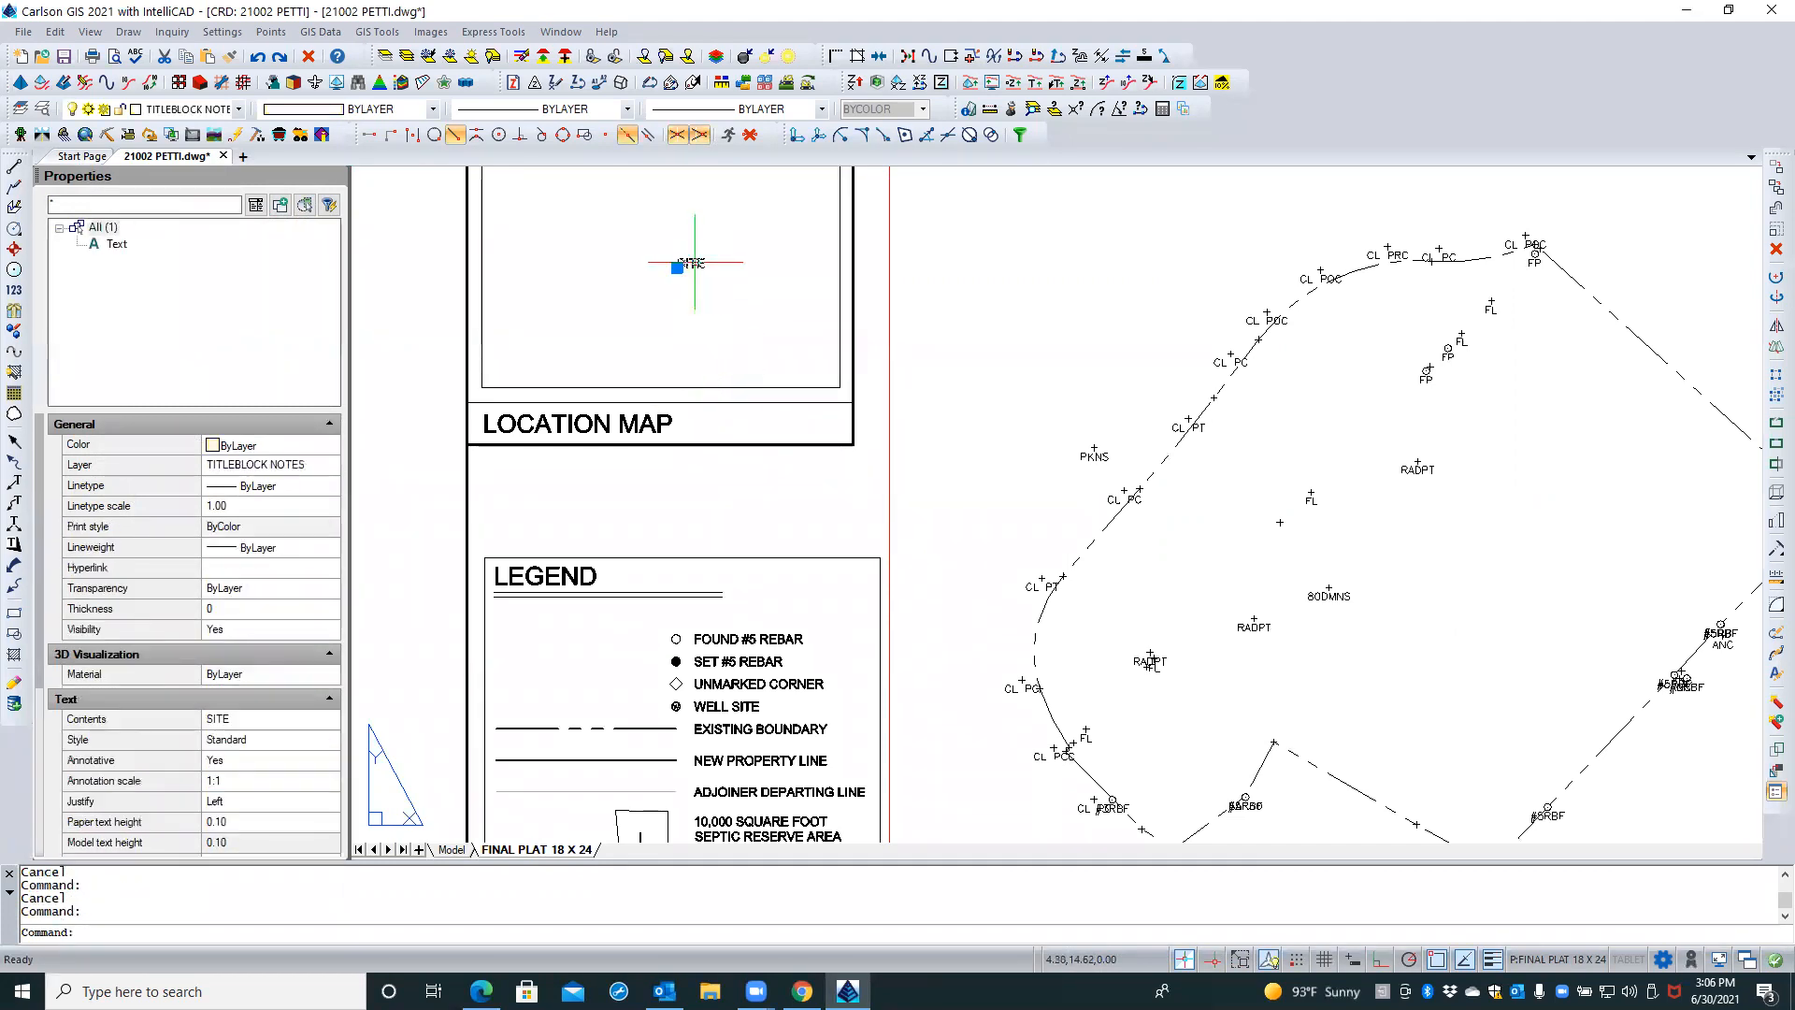
left_click(675, 269)
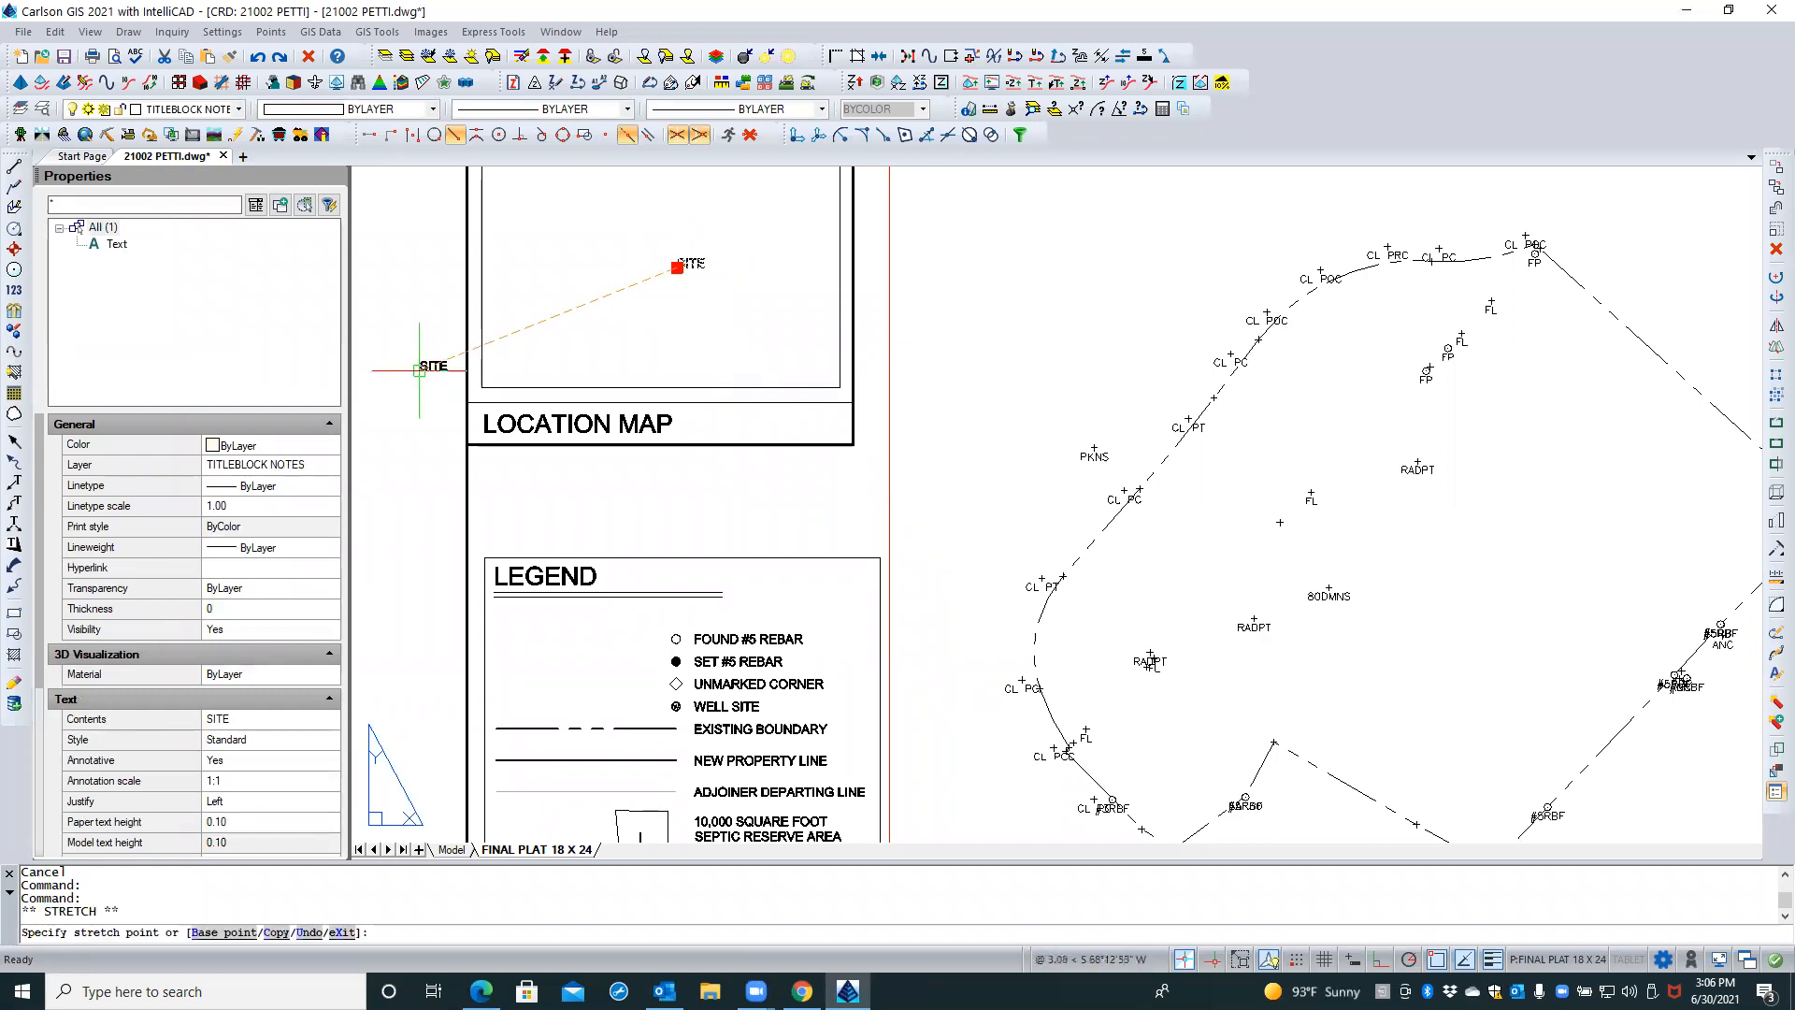
left_click(420, 379)
key("Escape")
key("Escape")
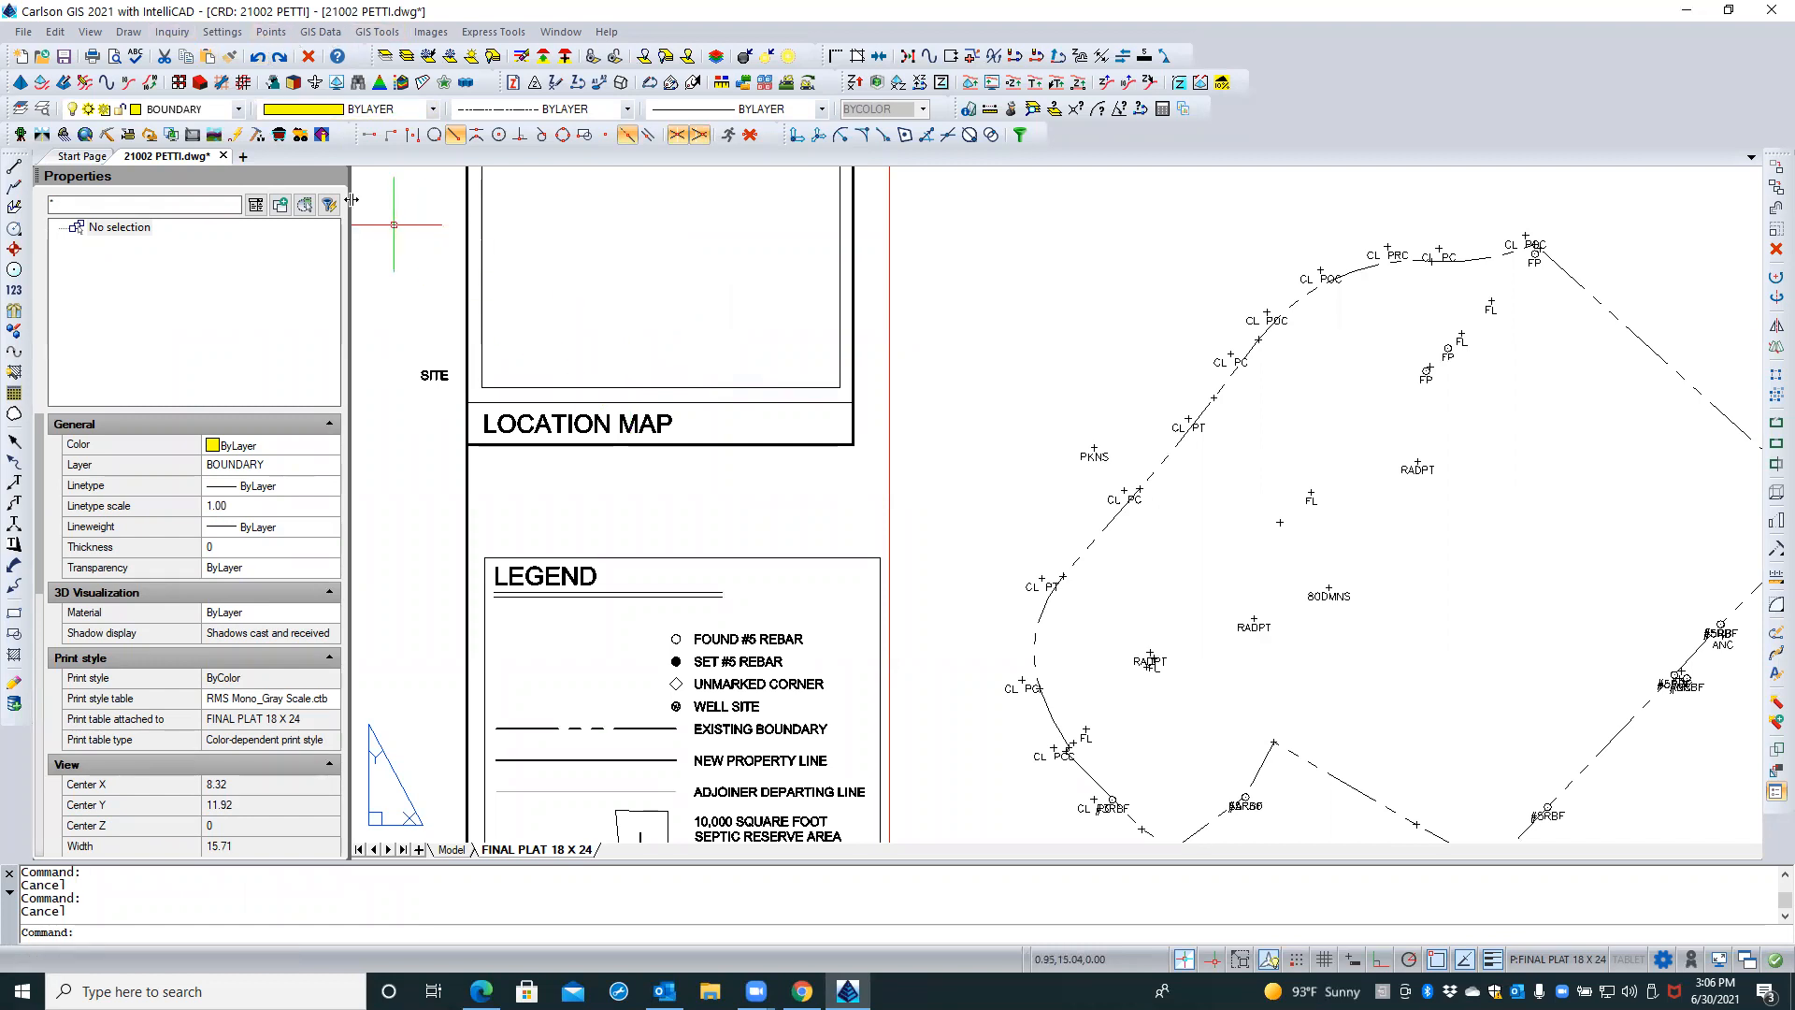
Create a viewport from the inner rectangular frame above the LOCATION MAP title using the Entity option
type("VPORT")
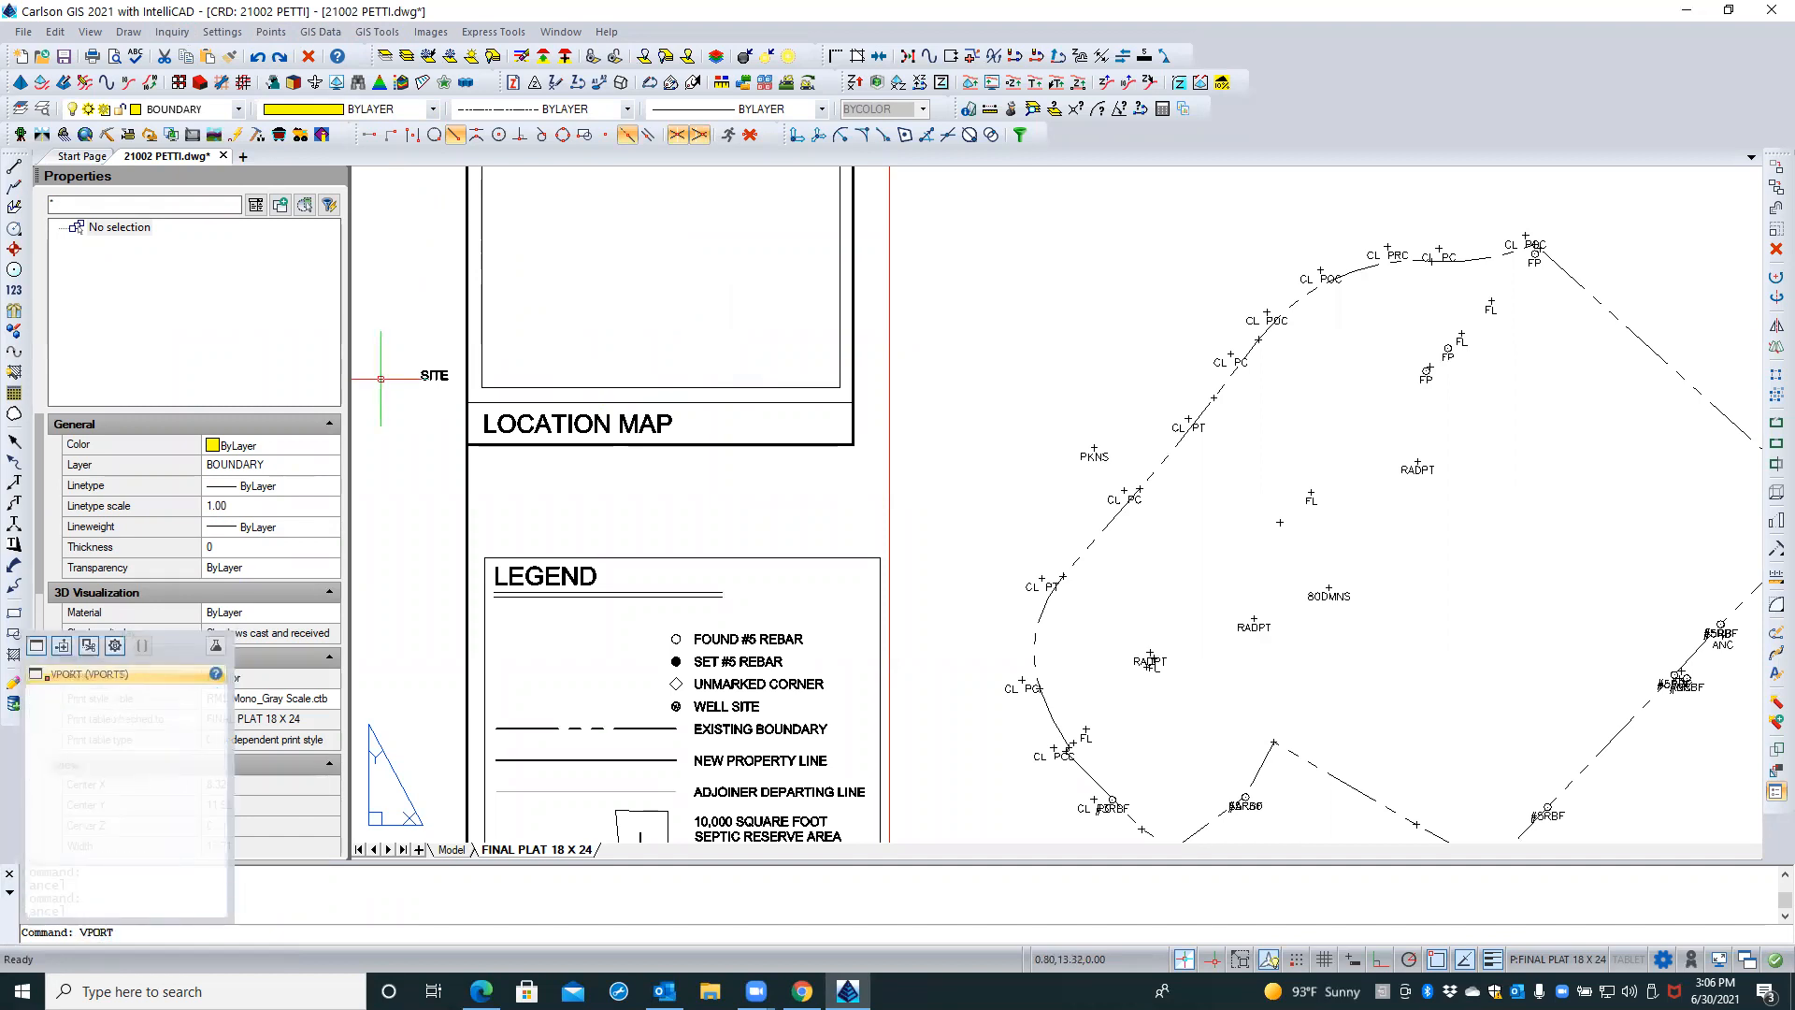
key("Return")
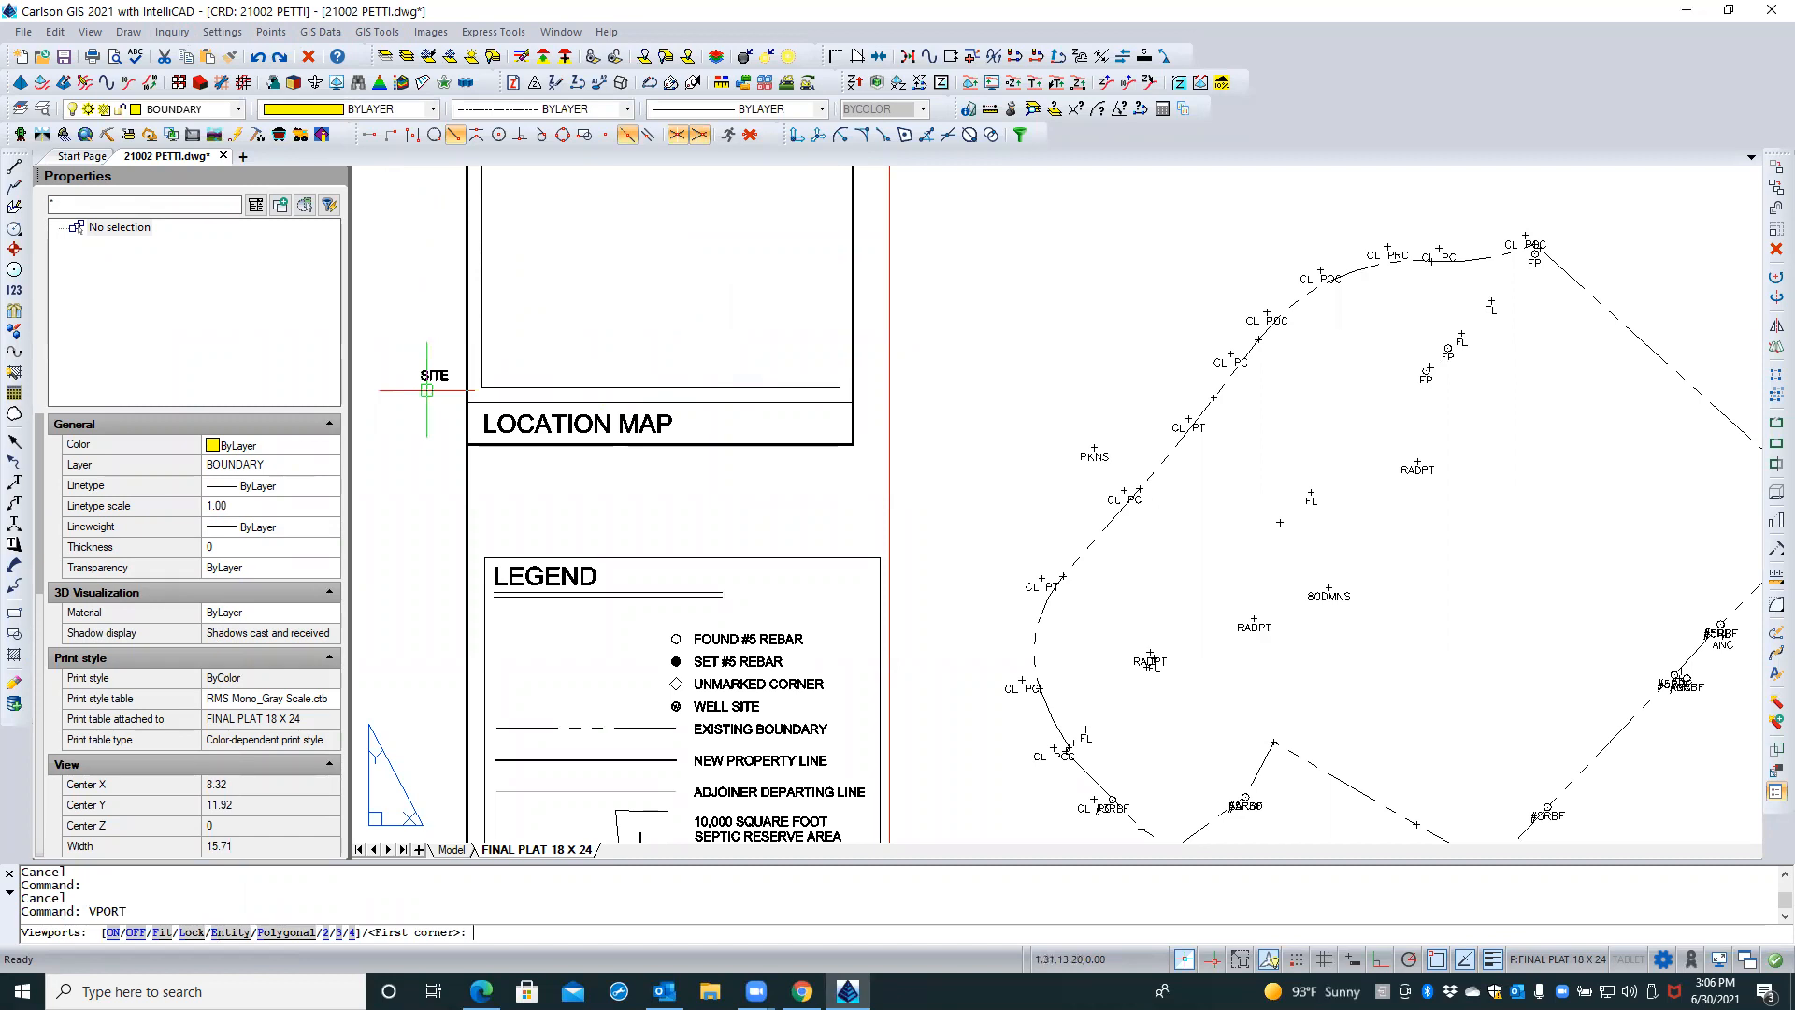
key("Return")
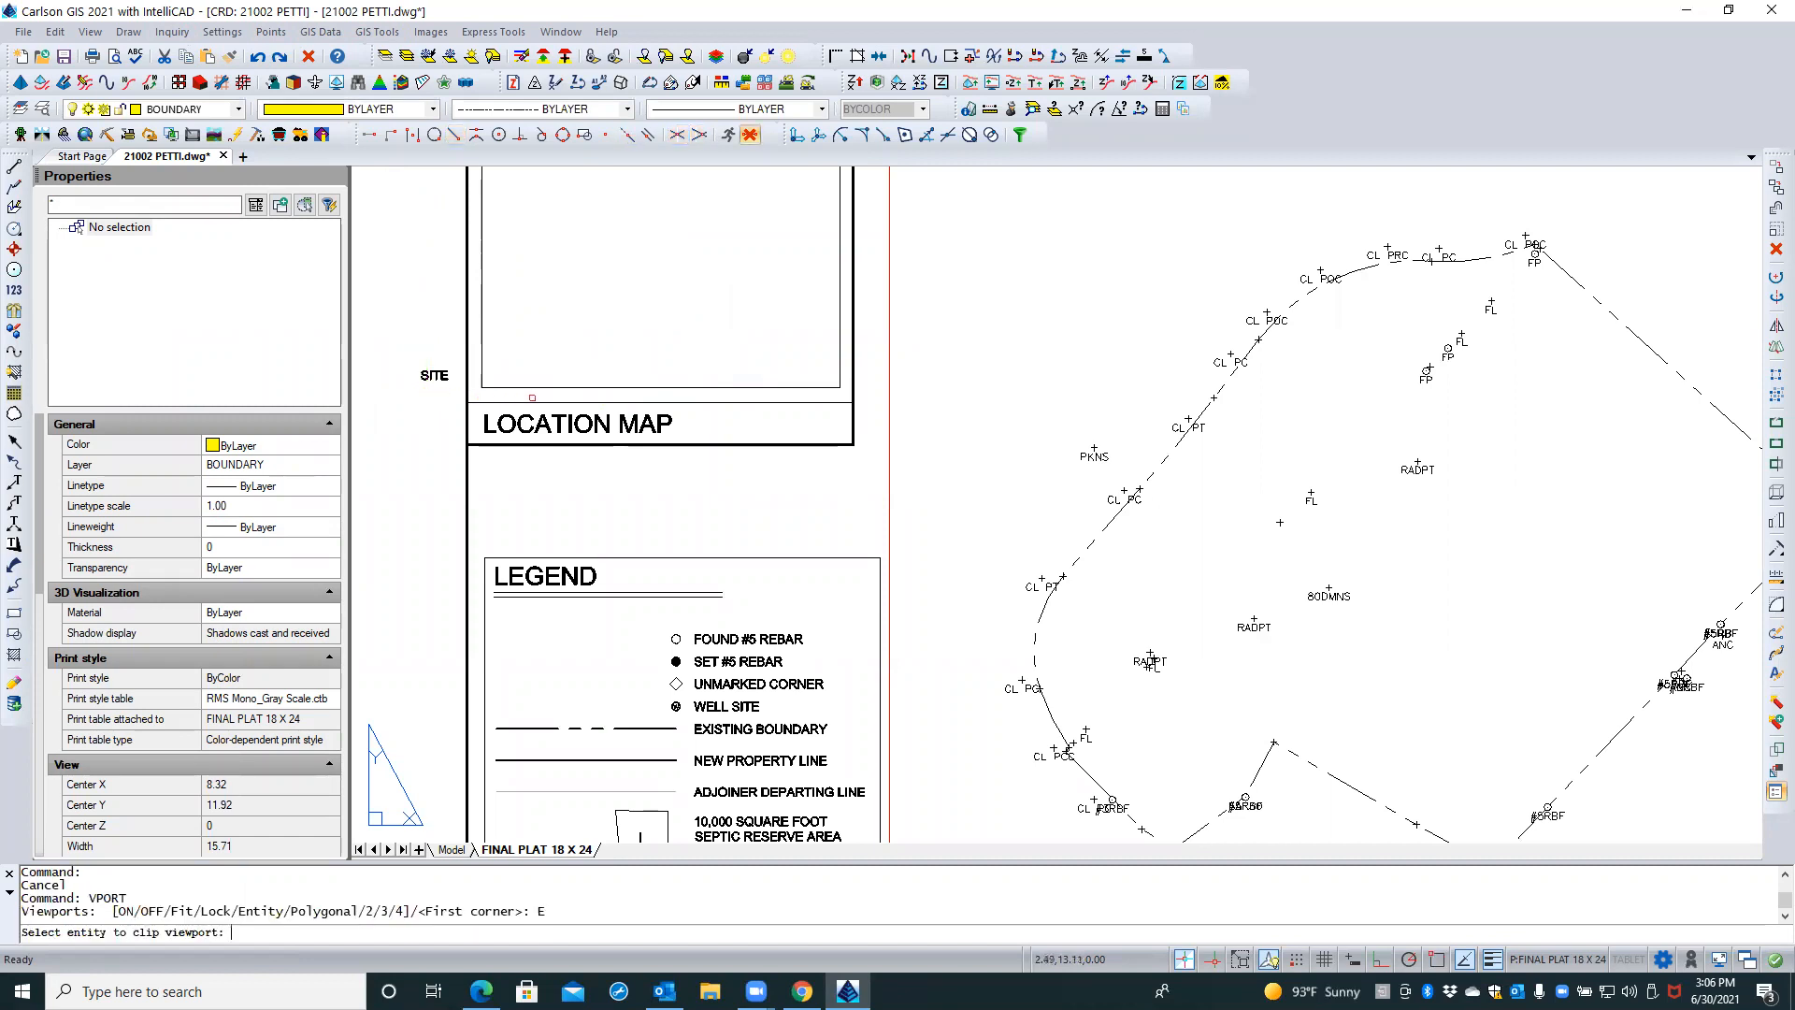
left_click(546, 385)
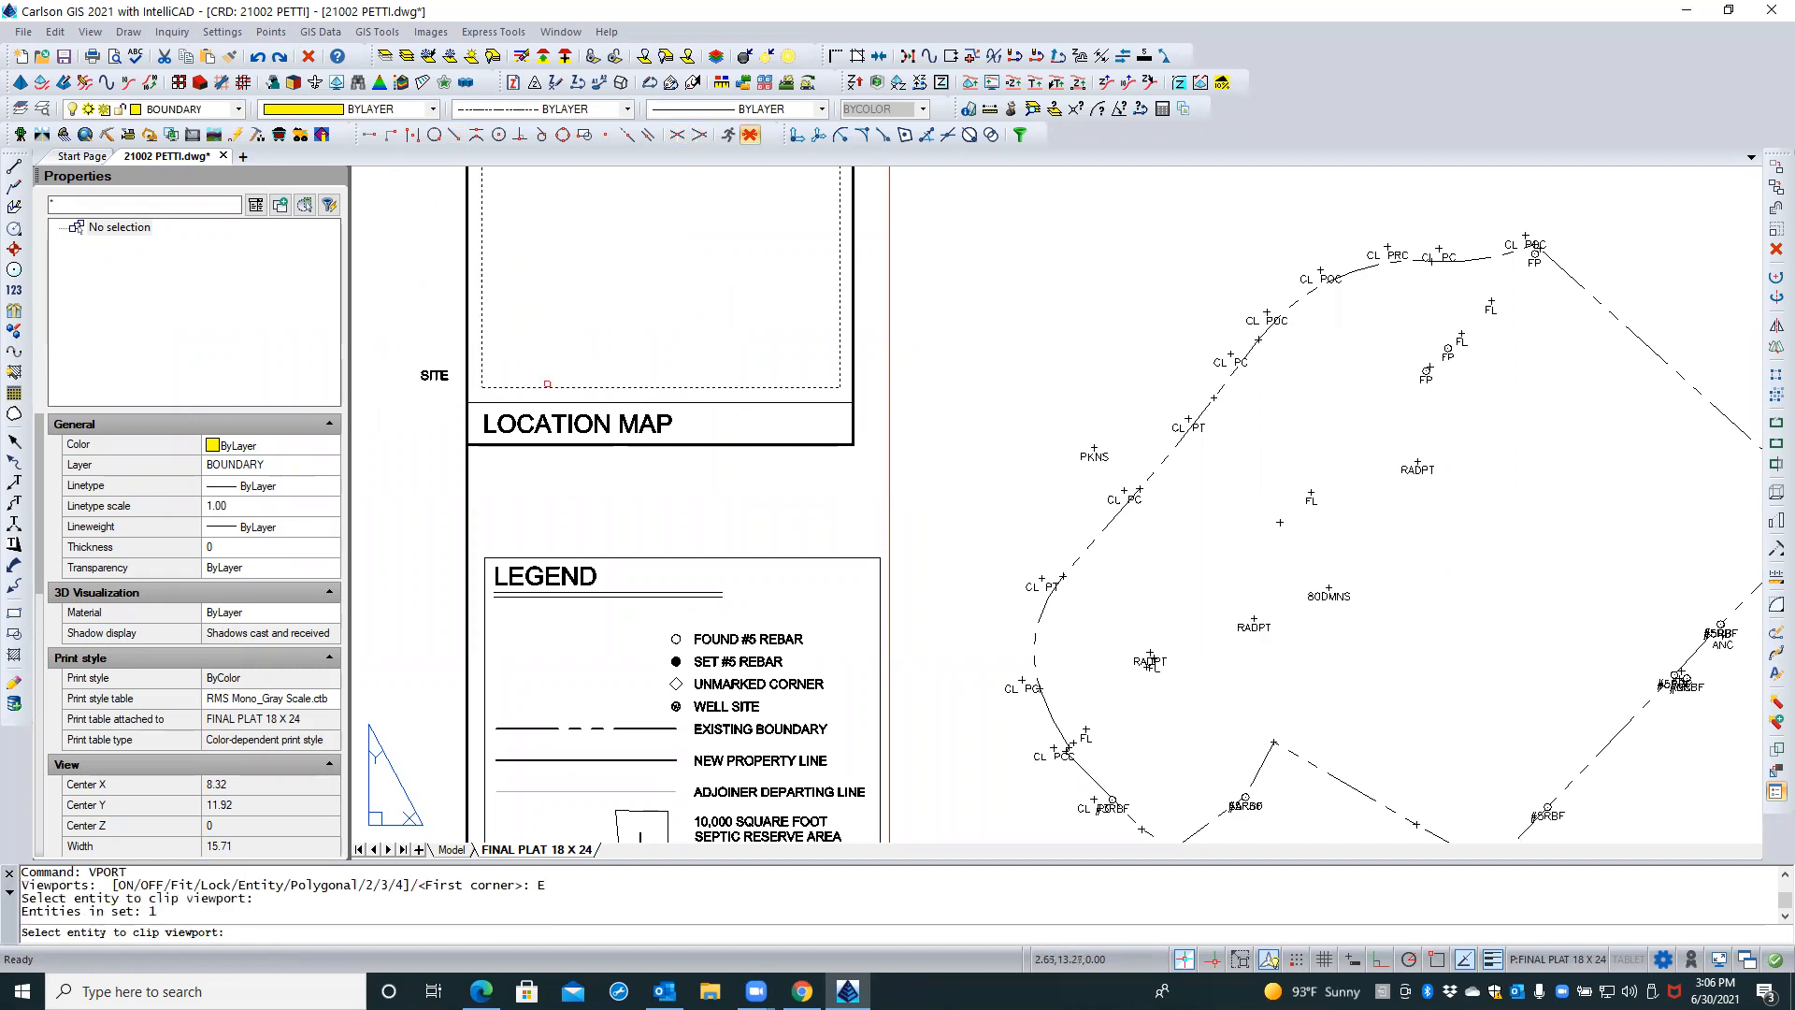
left_click(576, 353)
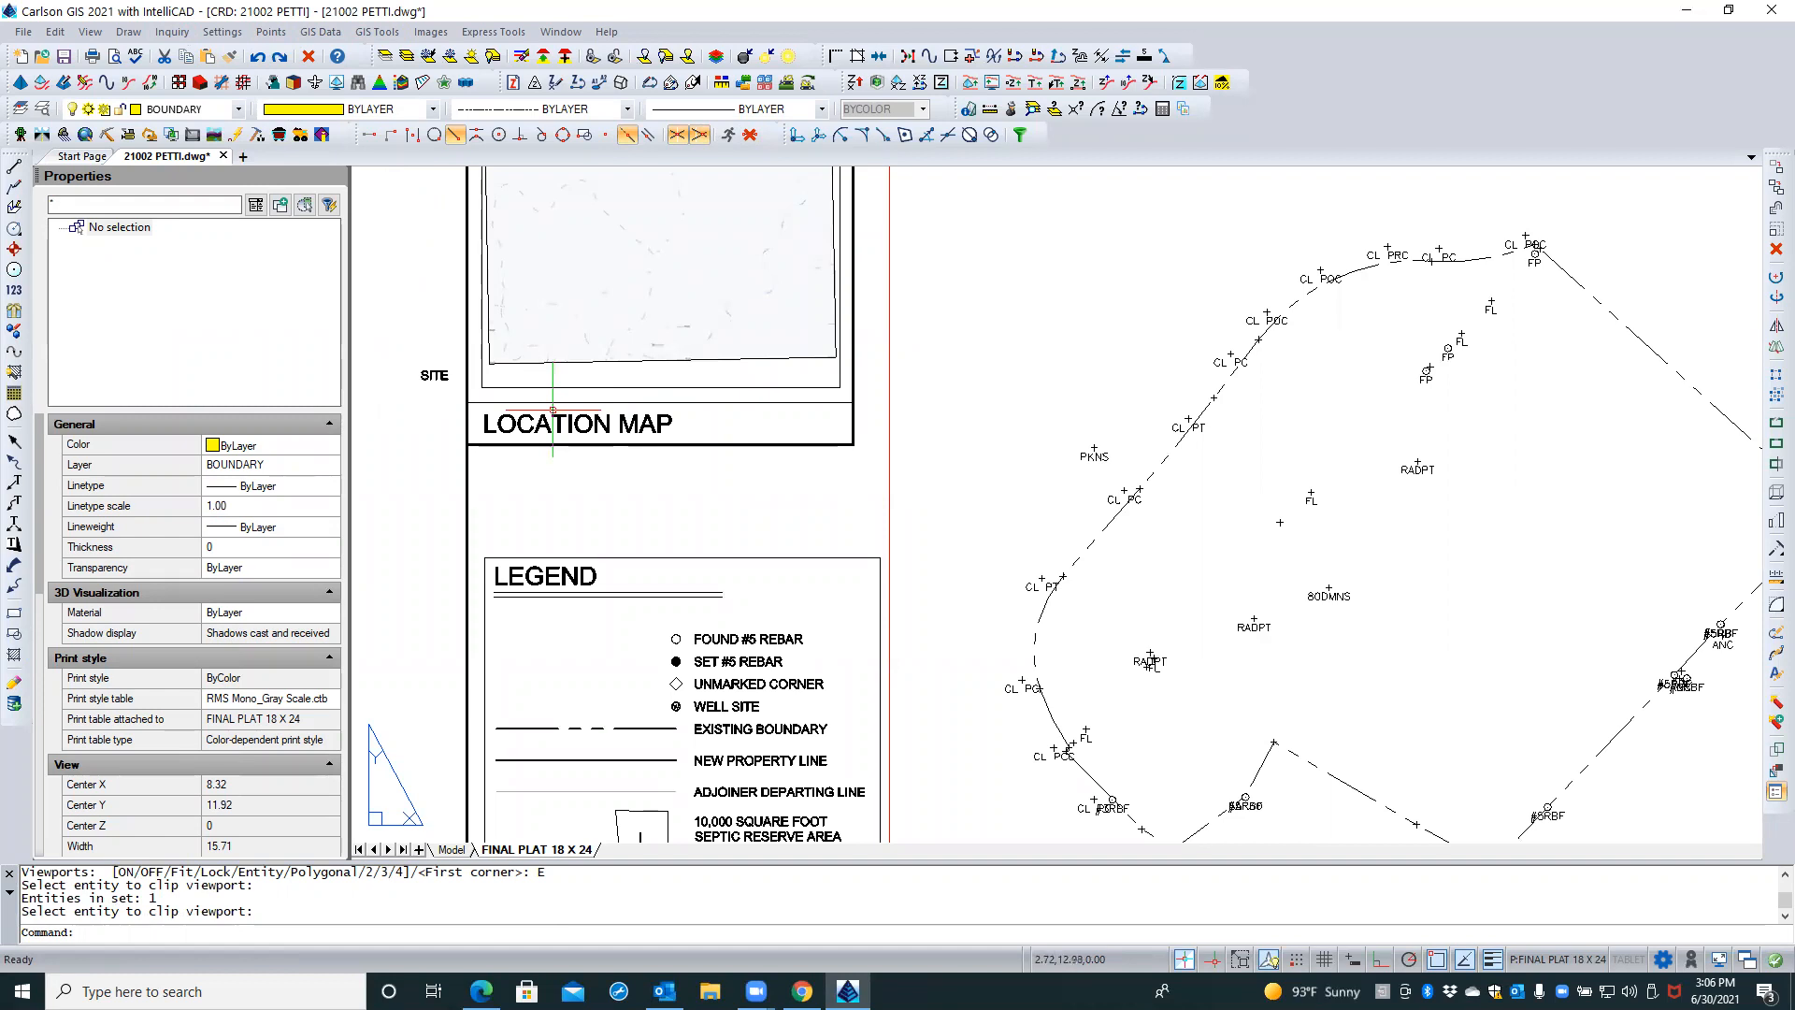
Activate the location map viewport, frame the Waterside Dr road junction in it, and return to paper space
left_click(593, 384)
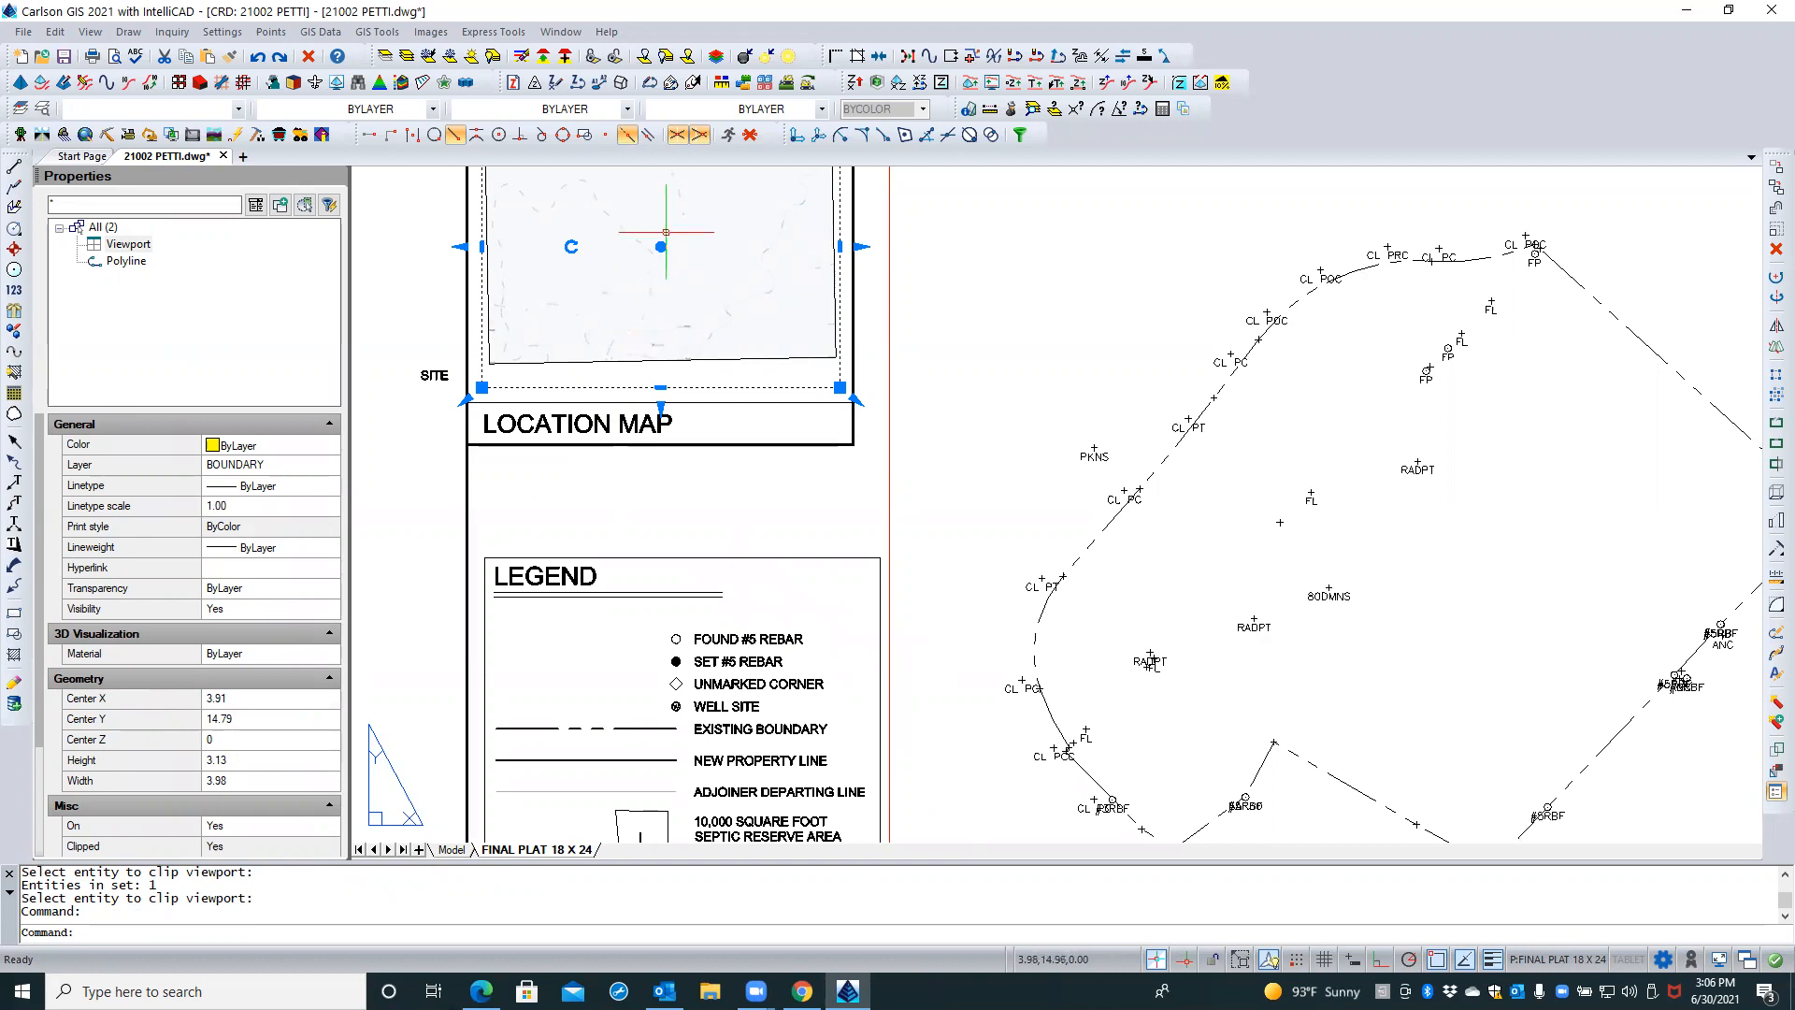
scroll(659, 230, "up", 2)
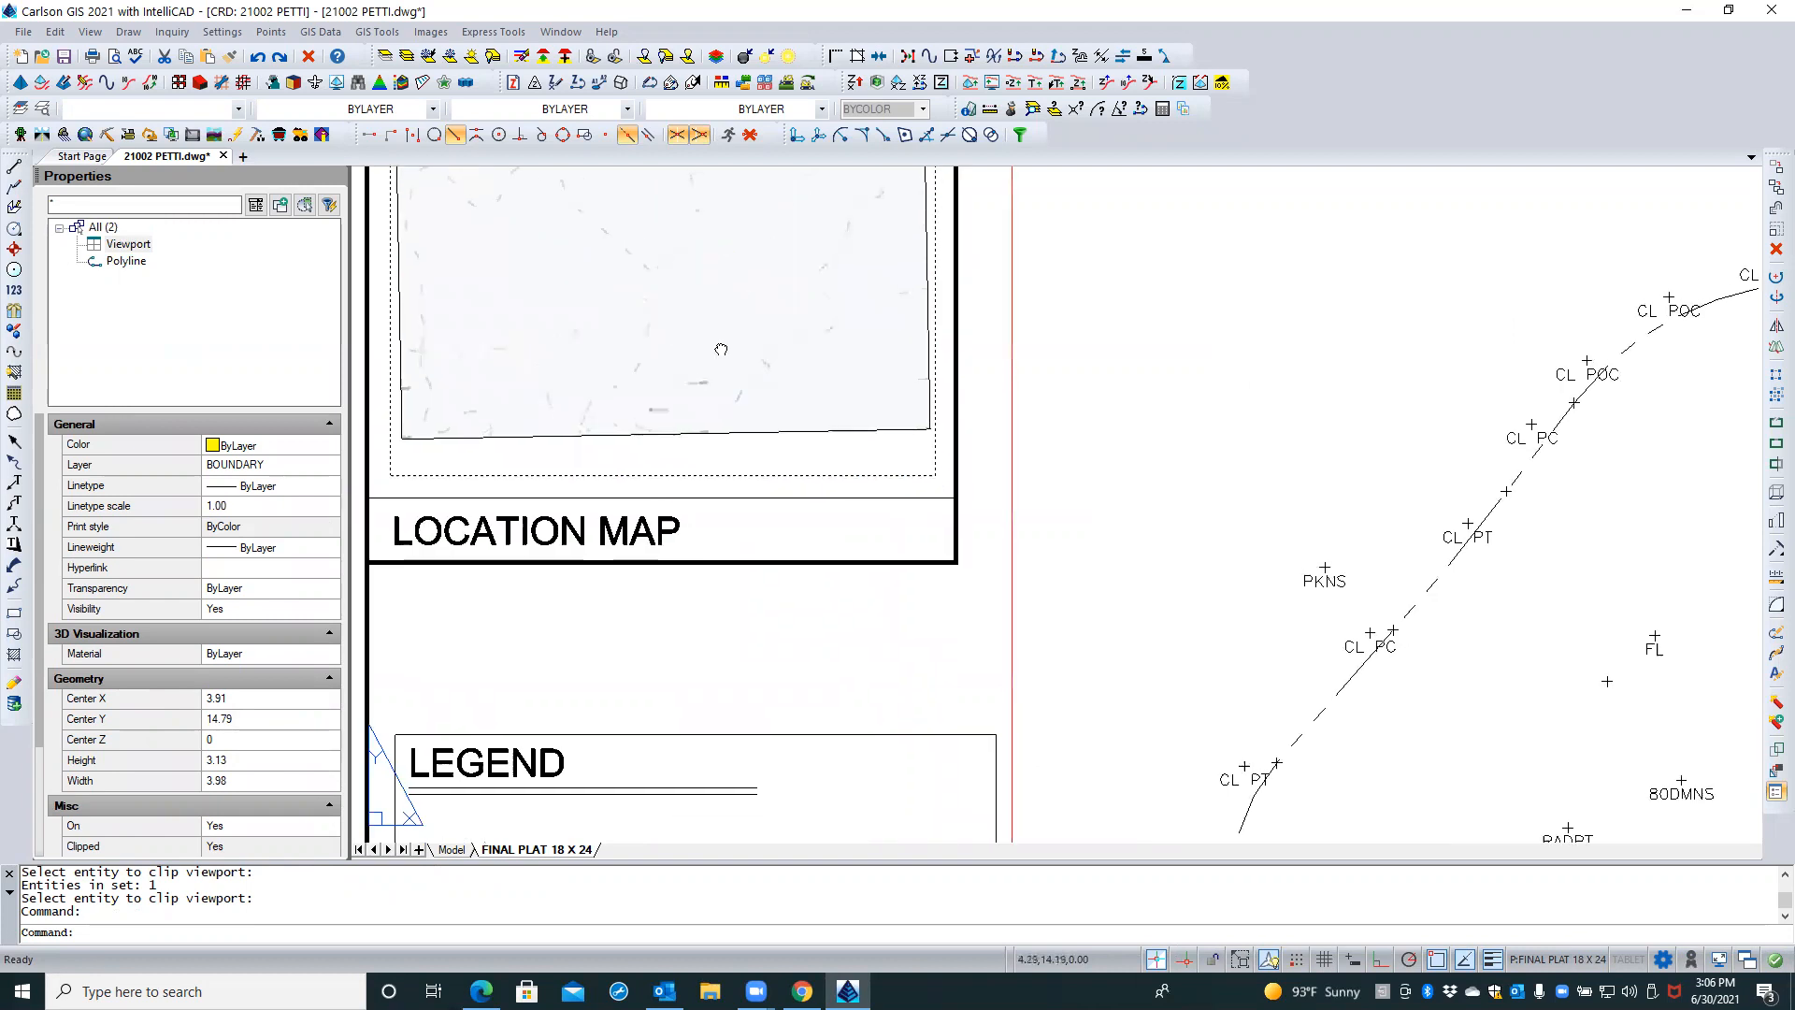
middle_click_drag(720, 344, 737, 562)
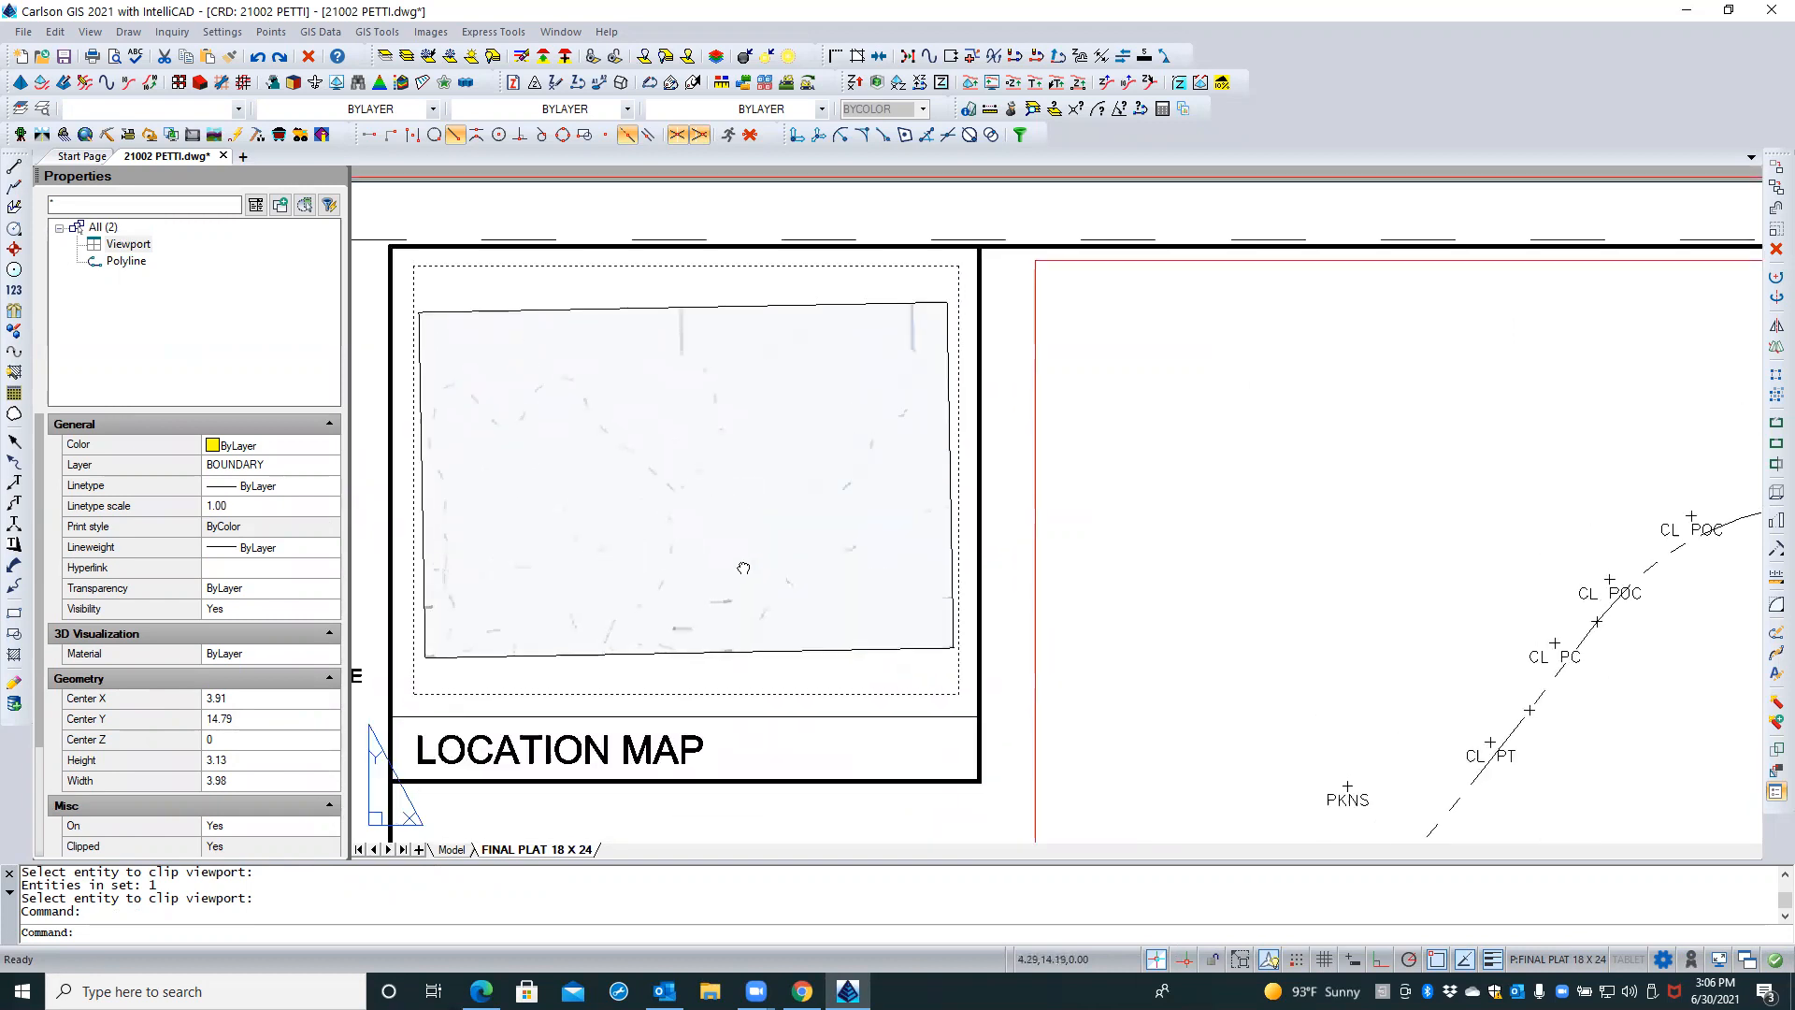
double_click(744, 499)
scroll(676, 494, "up", 2)
scroll(679, 496, "up", 5)
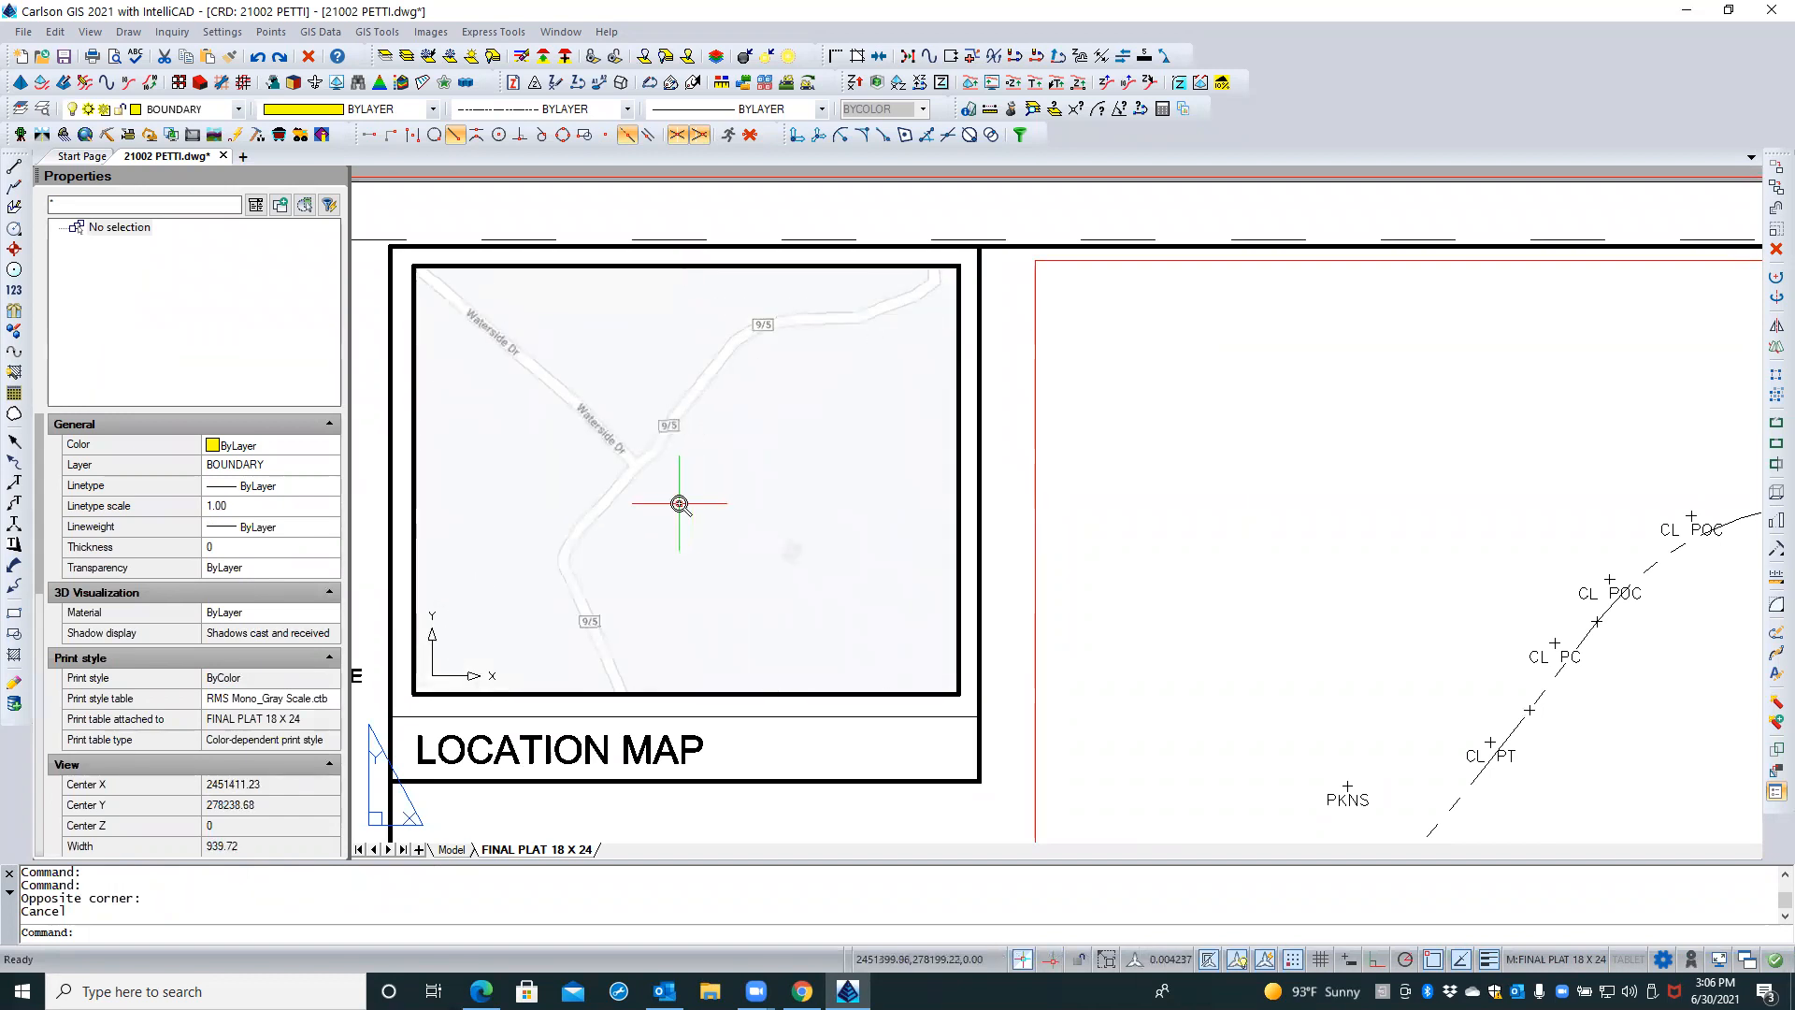
scroll(679, 504, "up", 1)
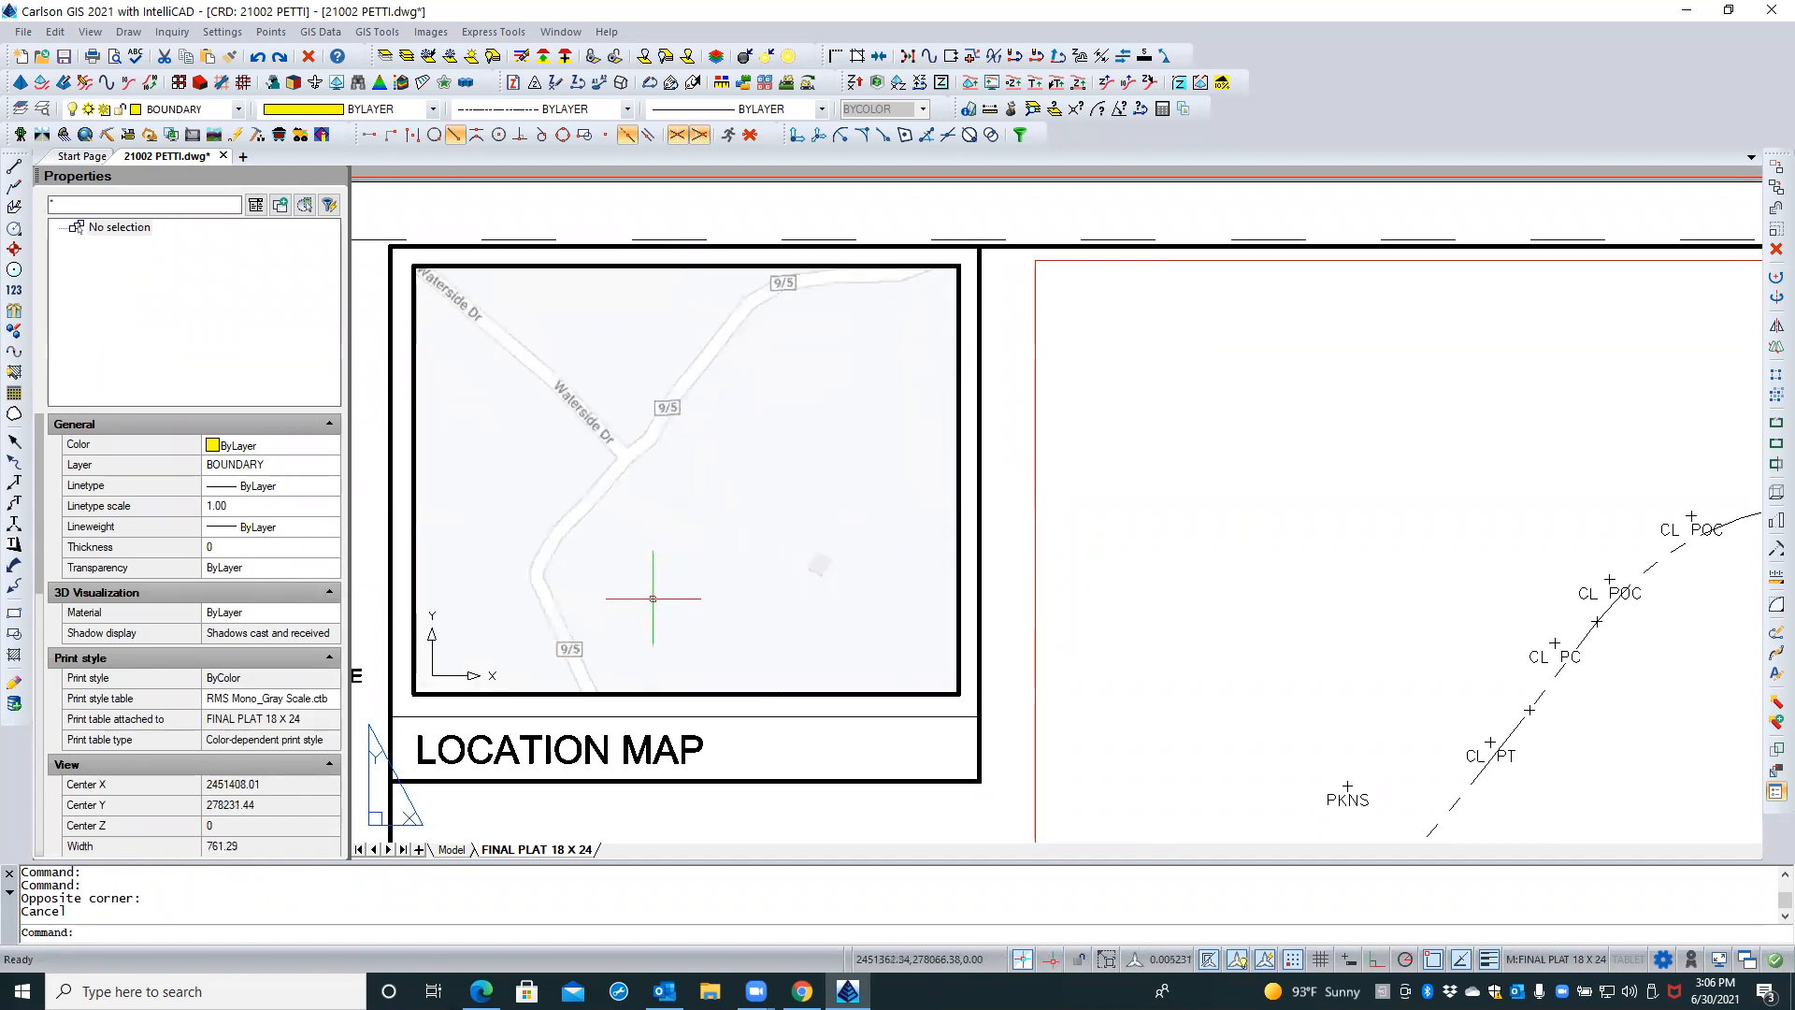
scroll(660, 600, "up", 1)
middle_click_drag(689, 601, 641, 569)
scroll(638, 570, "down", 6)
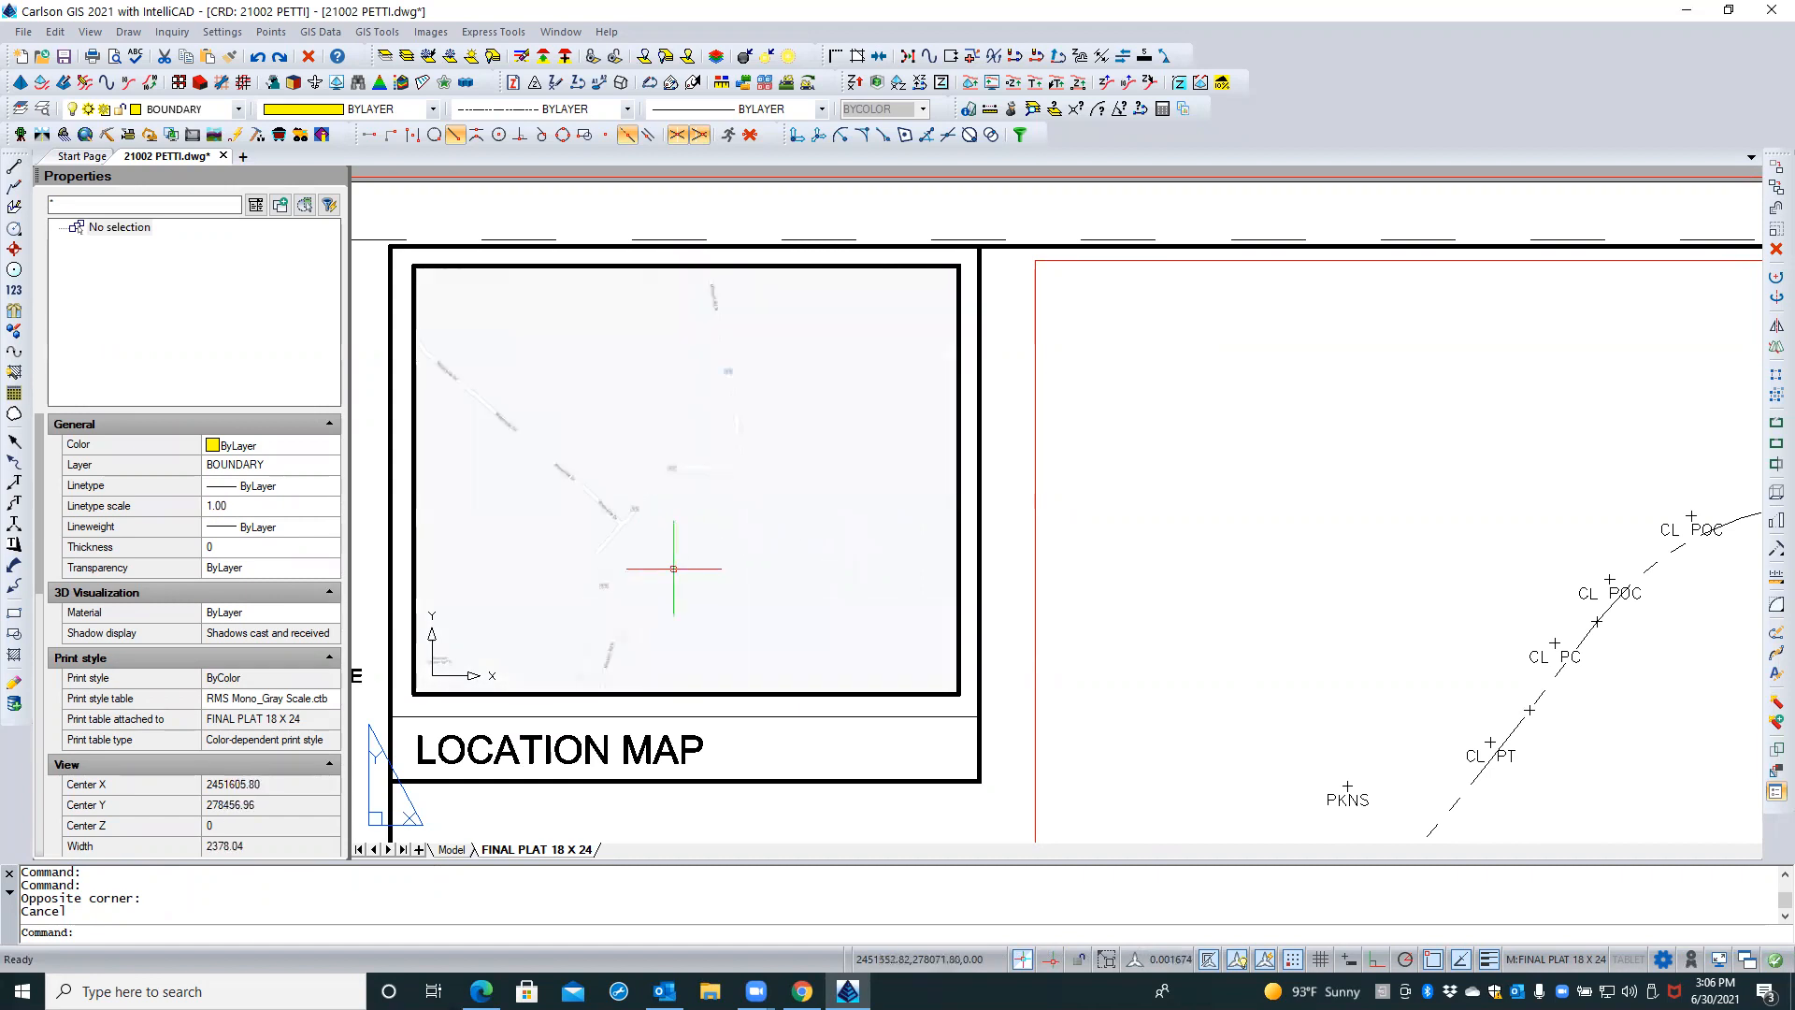
scroll(673, 567, "up", 1)
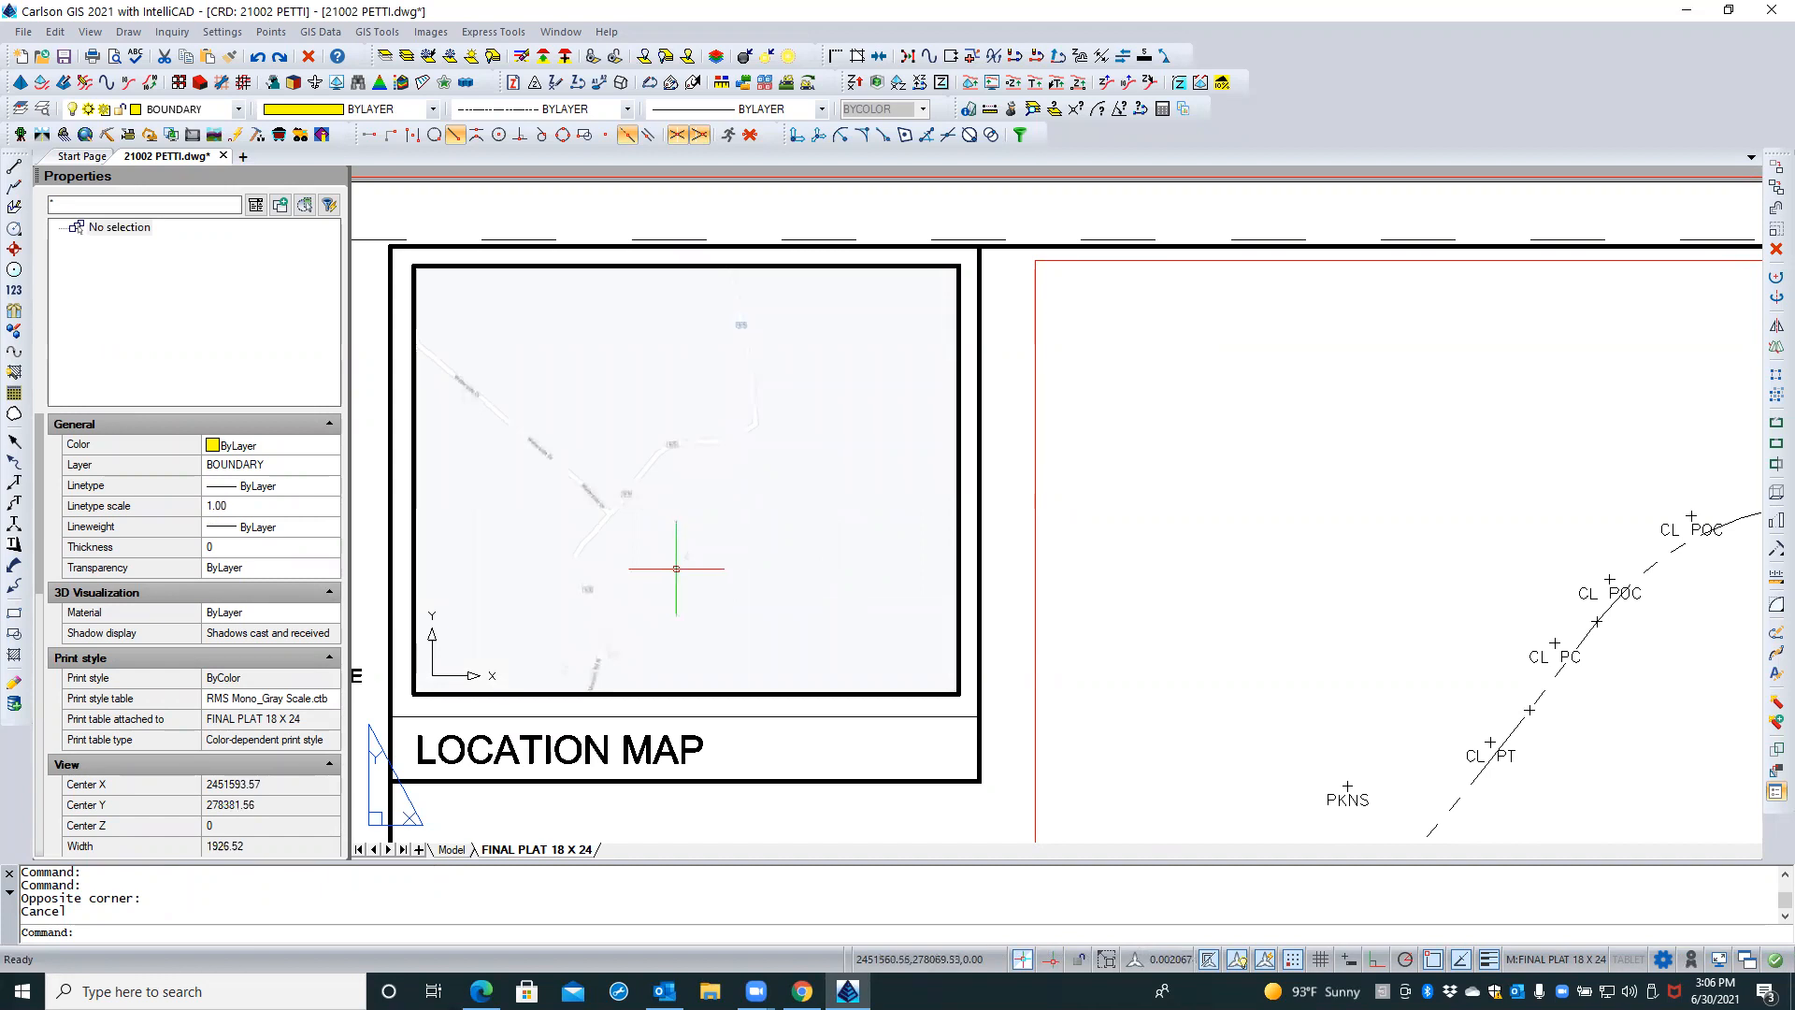
double_click(1018, 472)
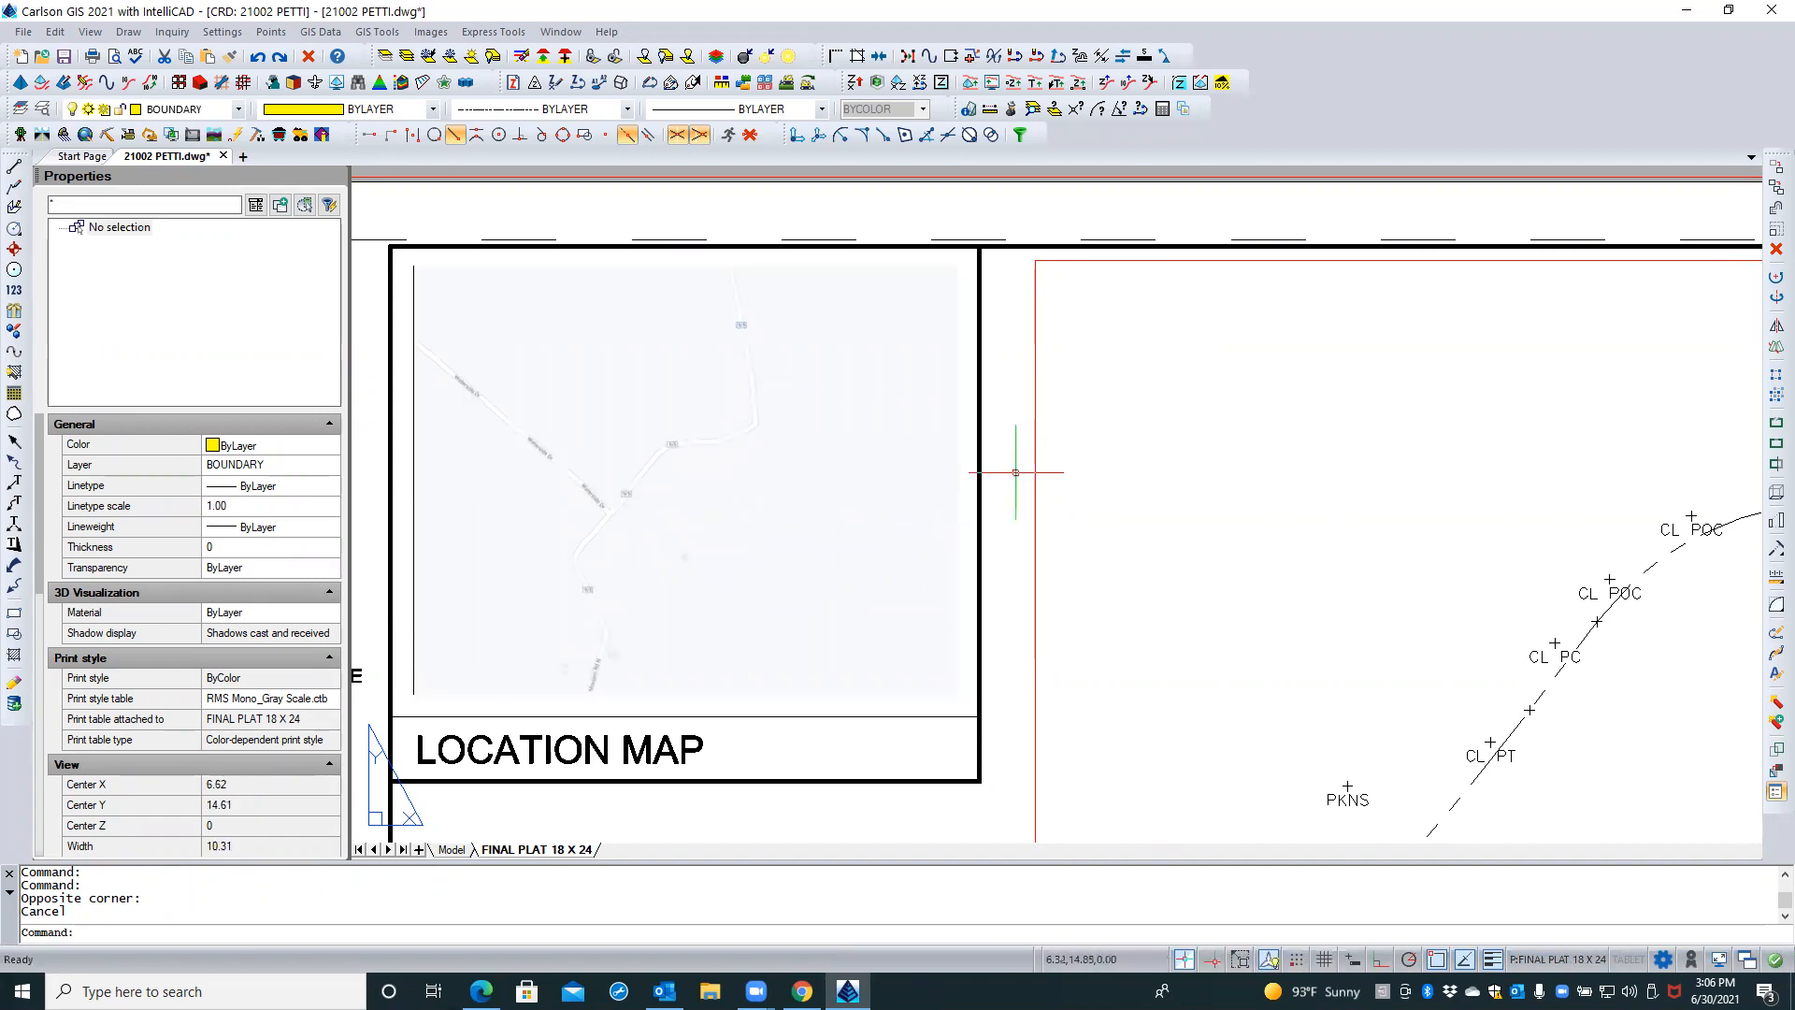
Check in model space how the boundary sits on the road map image, and return to the FINAL PLAT 18 X 24 layout
left_click(450, 849)
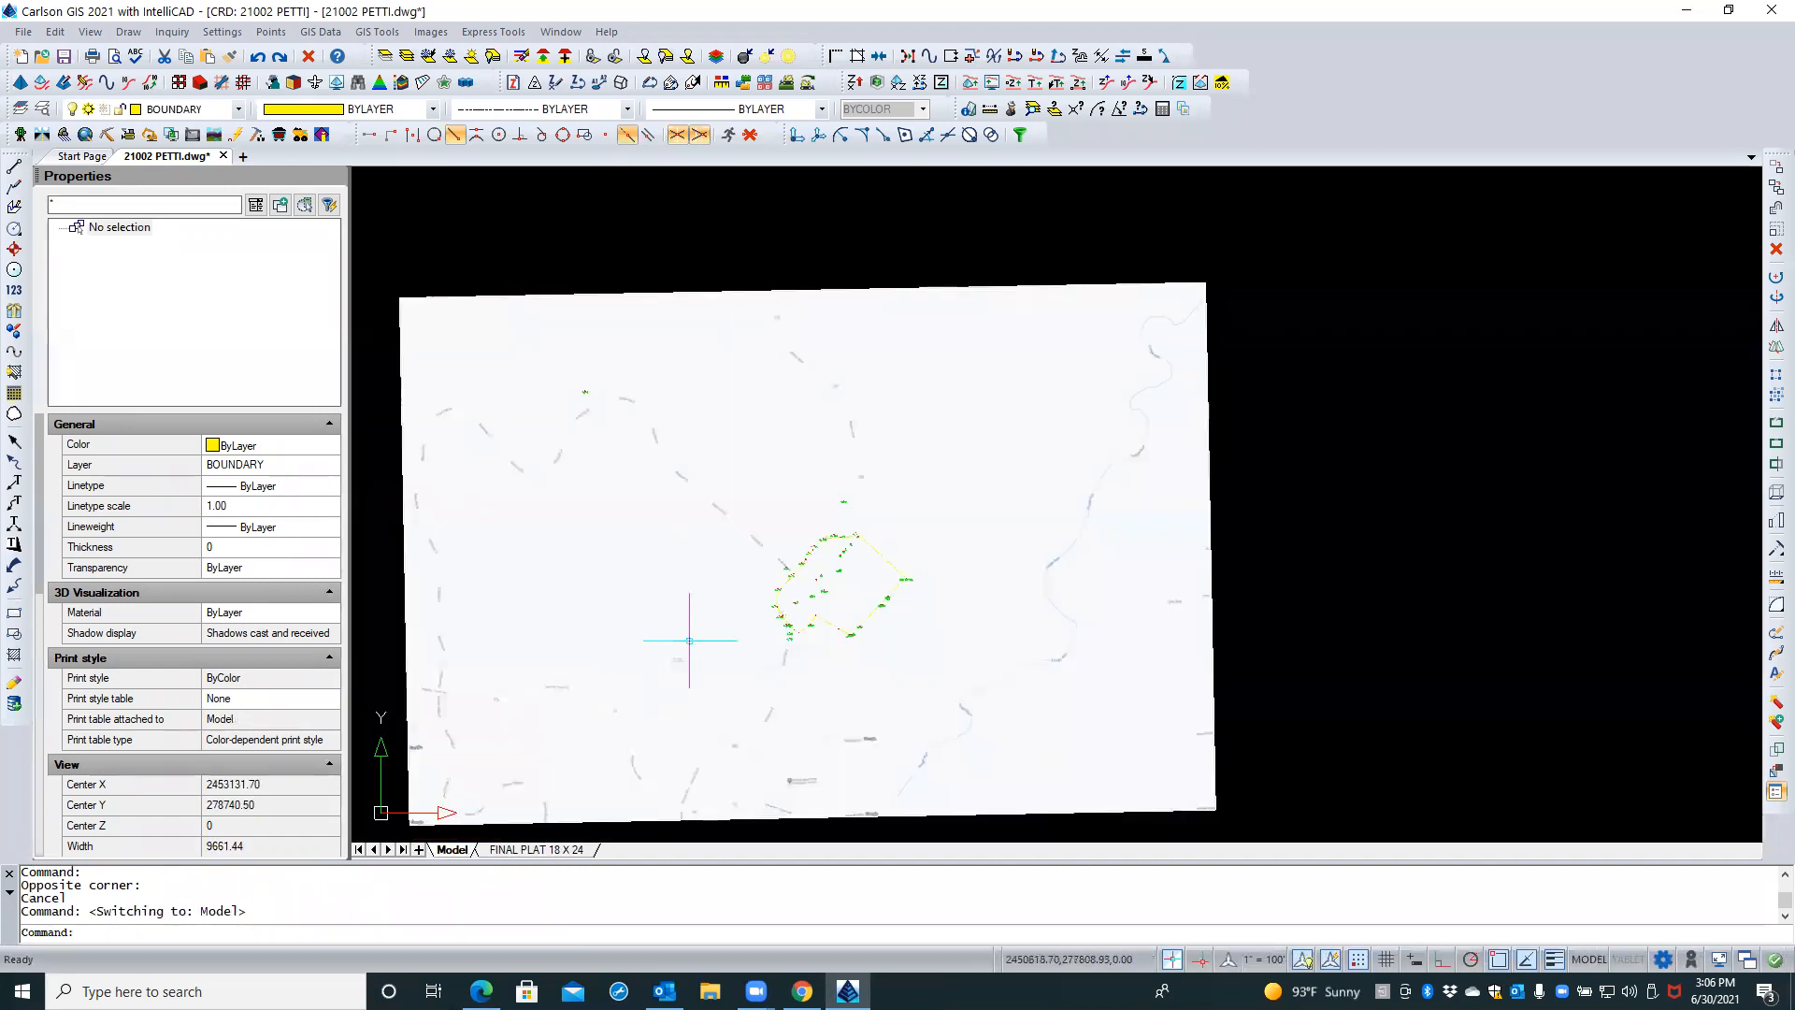
scroll(777, 577, "up", 6)
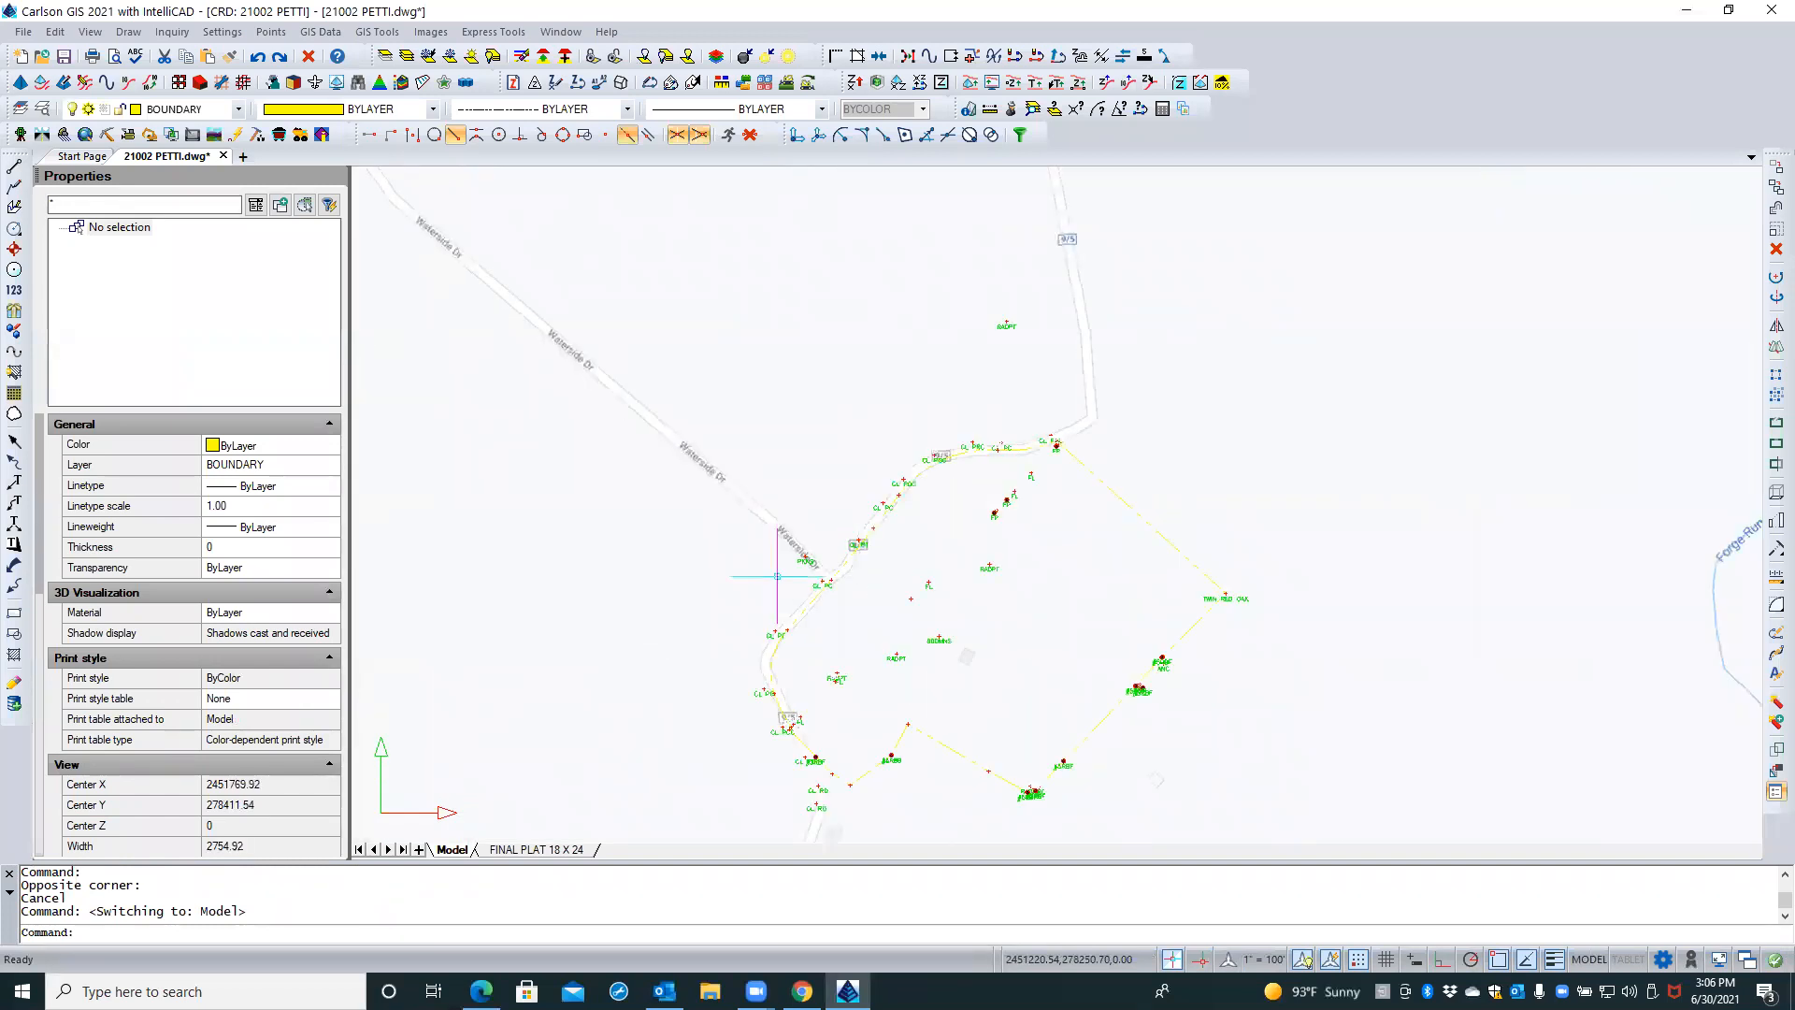
scroll(765, 571, "down", 2)
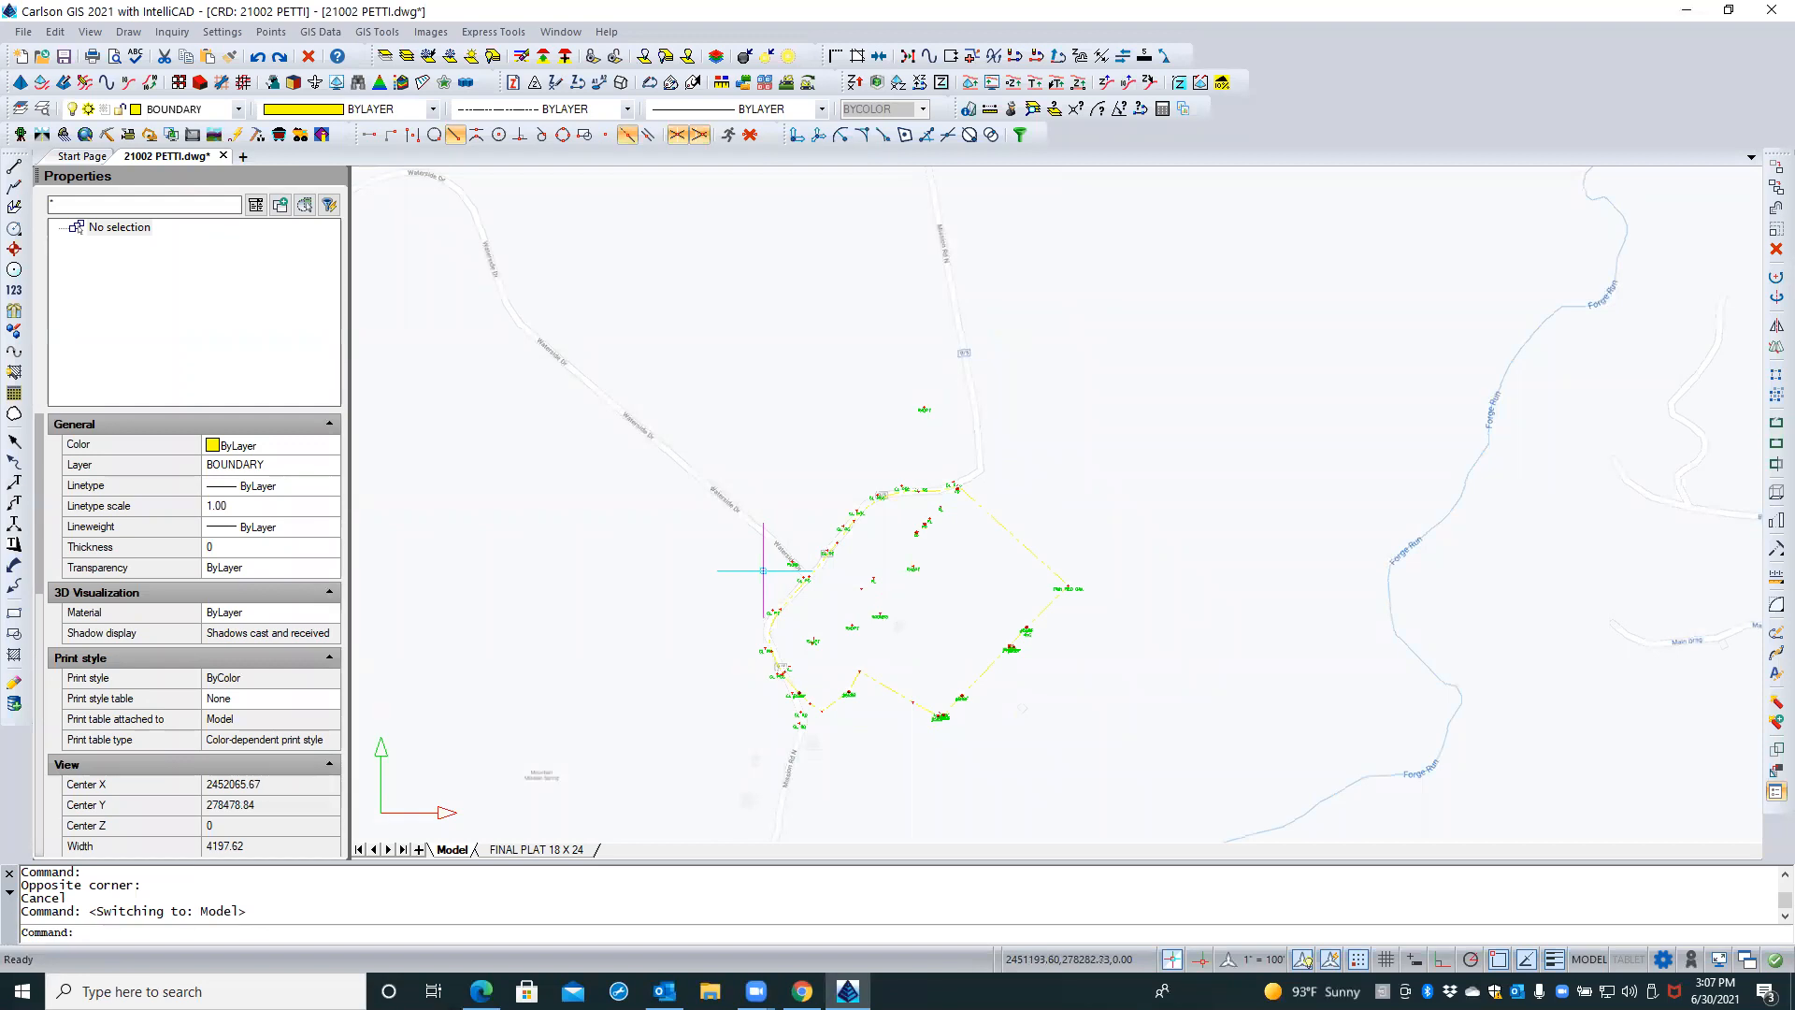
left_click(515, 850)
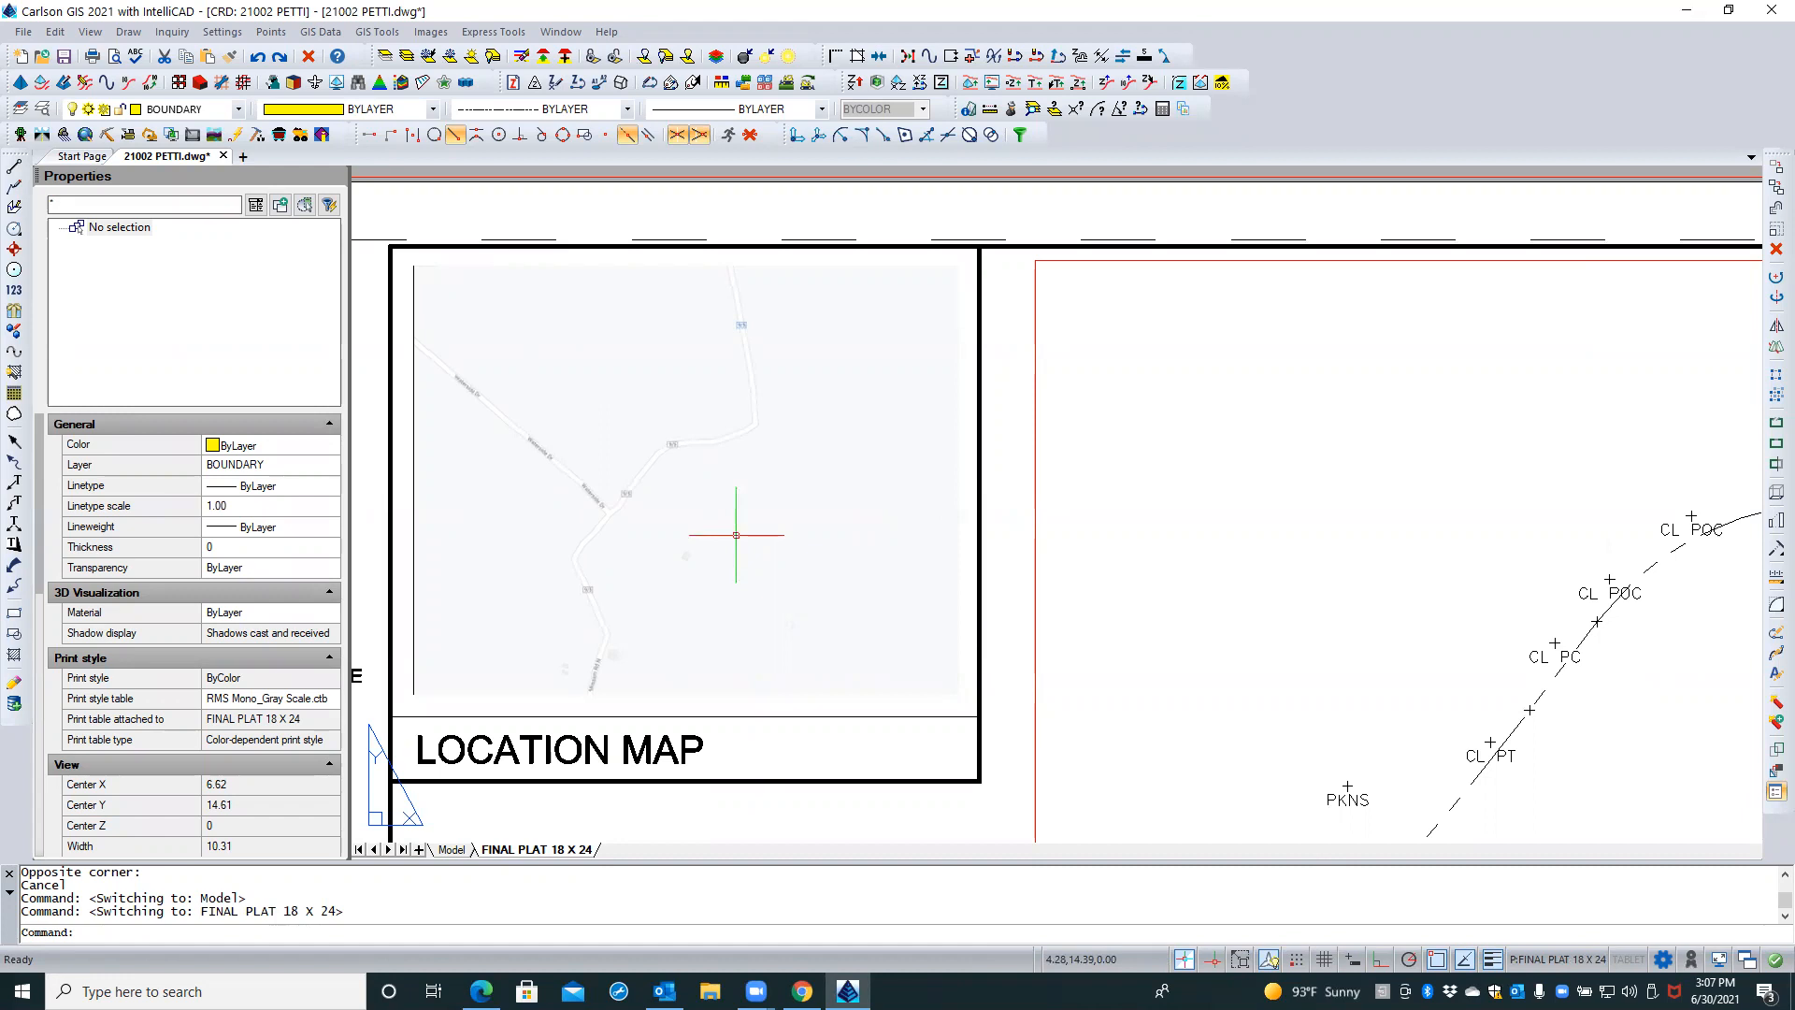
Override the BOUNDARY layer's viewport color to white in the location map viewport only
double_click(736, 535)
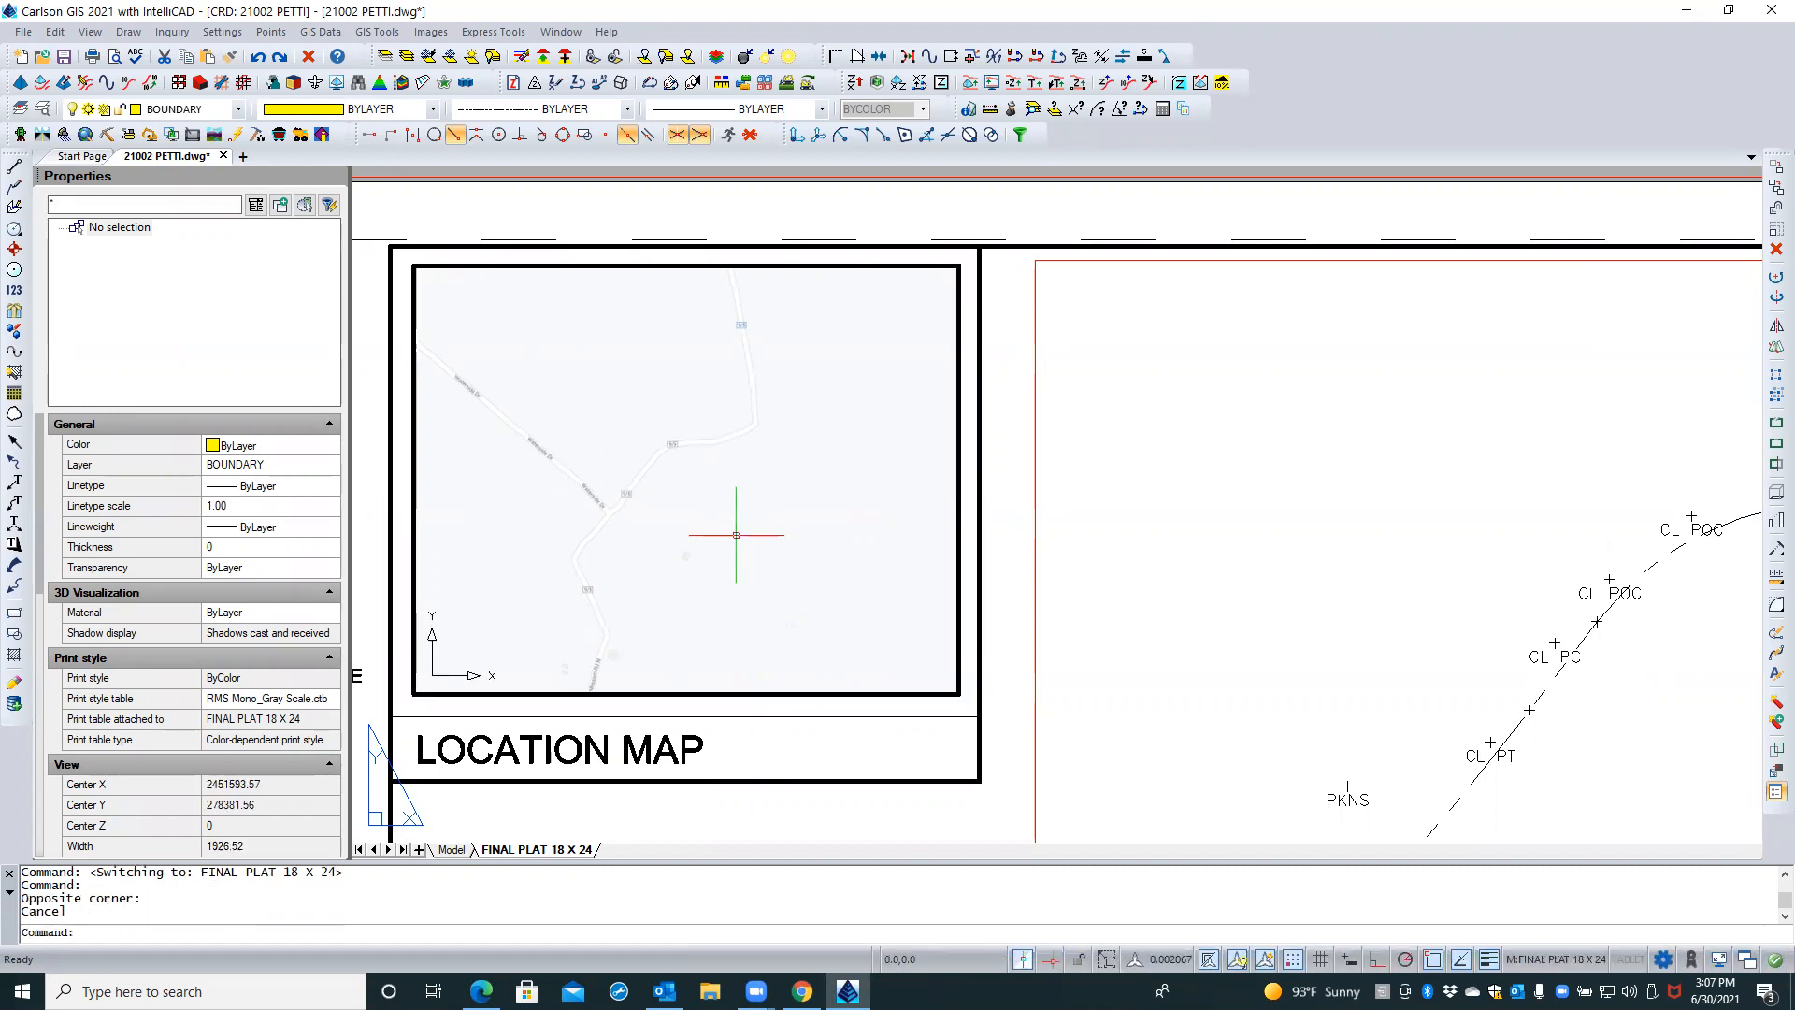
left_click(42, 109)
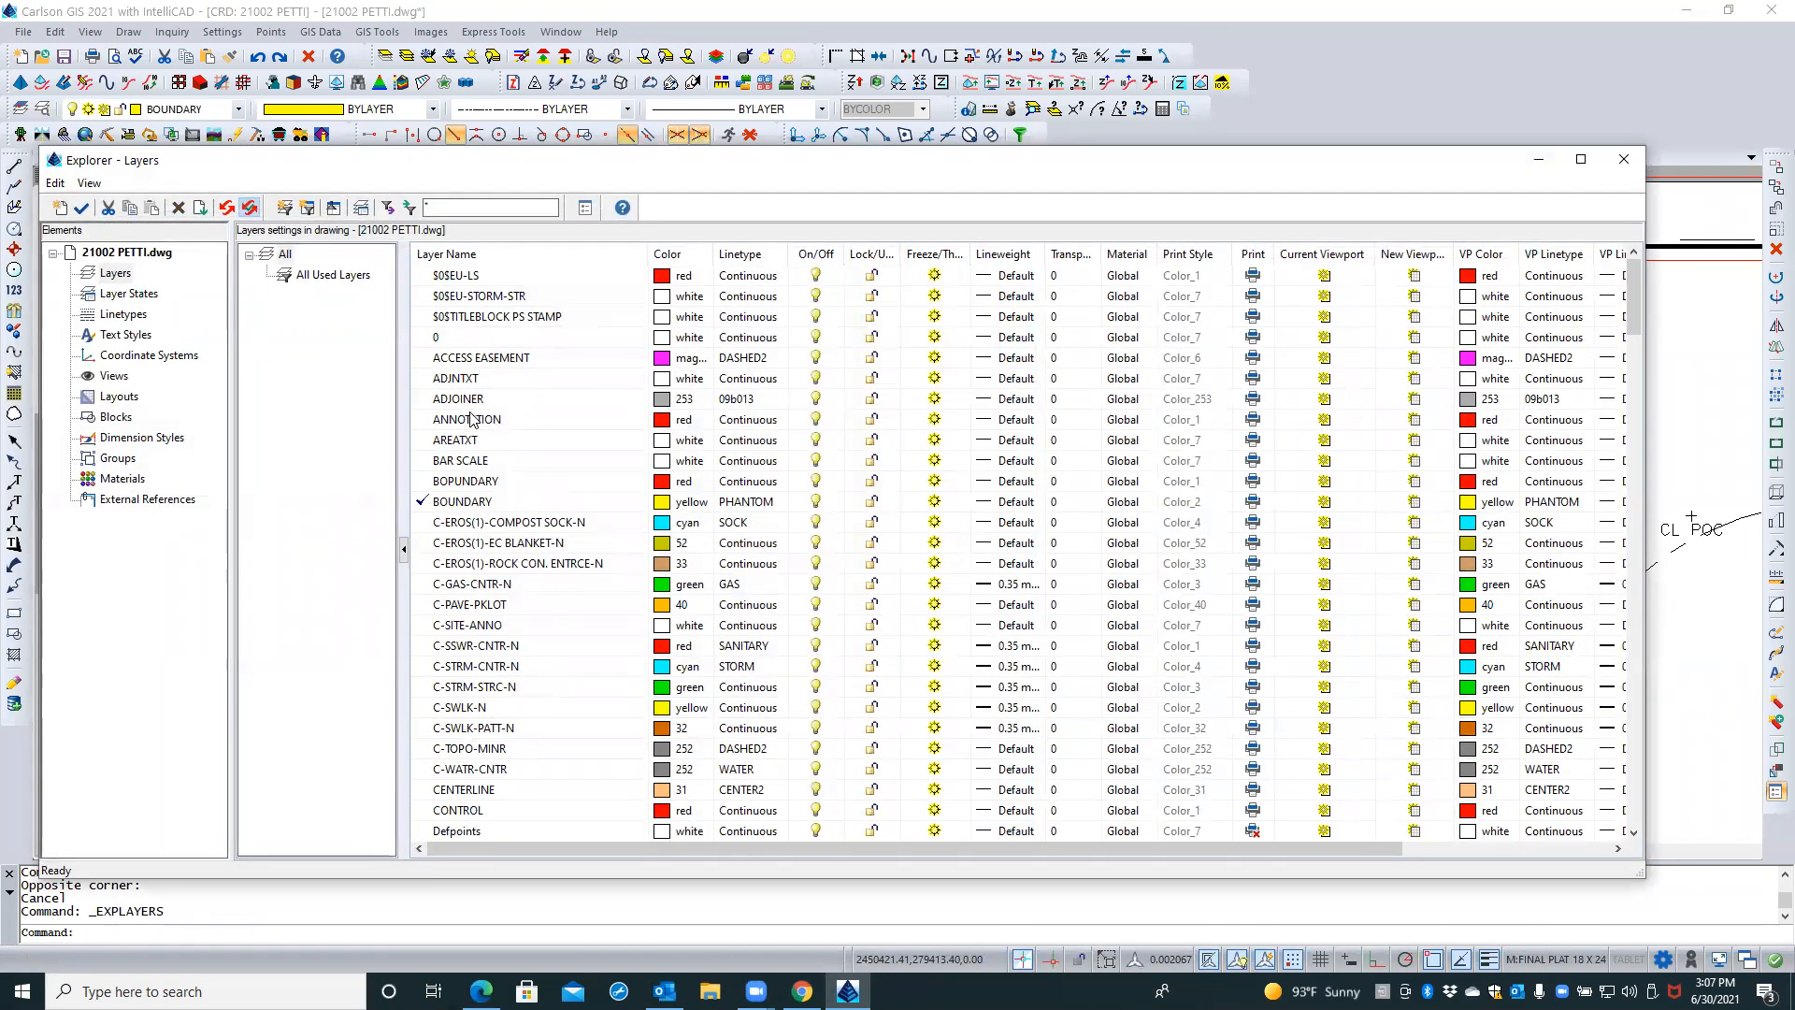
left_click(539, 485)
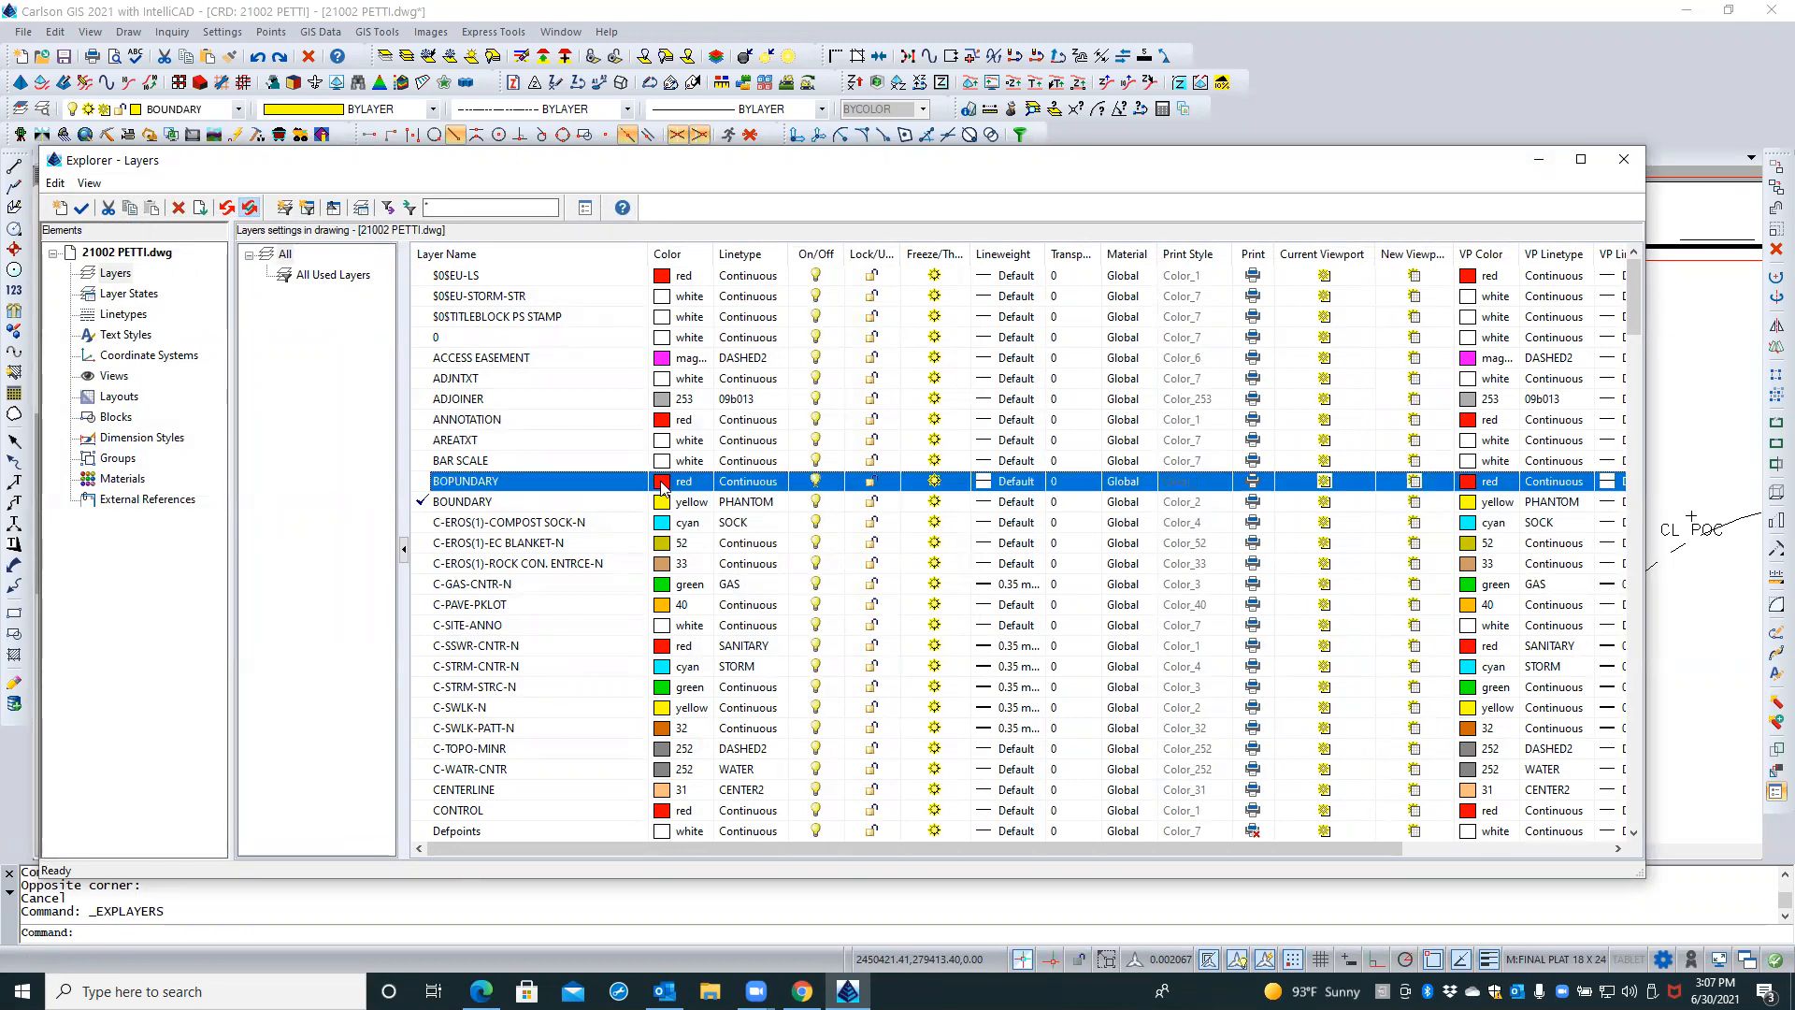
left_click(492, 503)
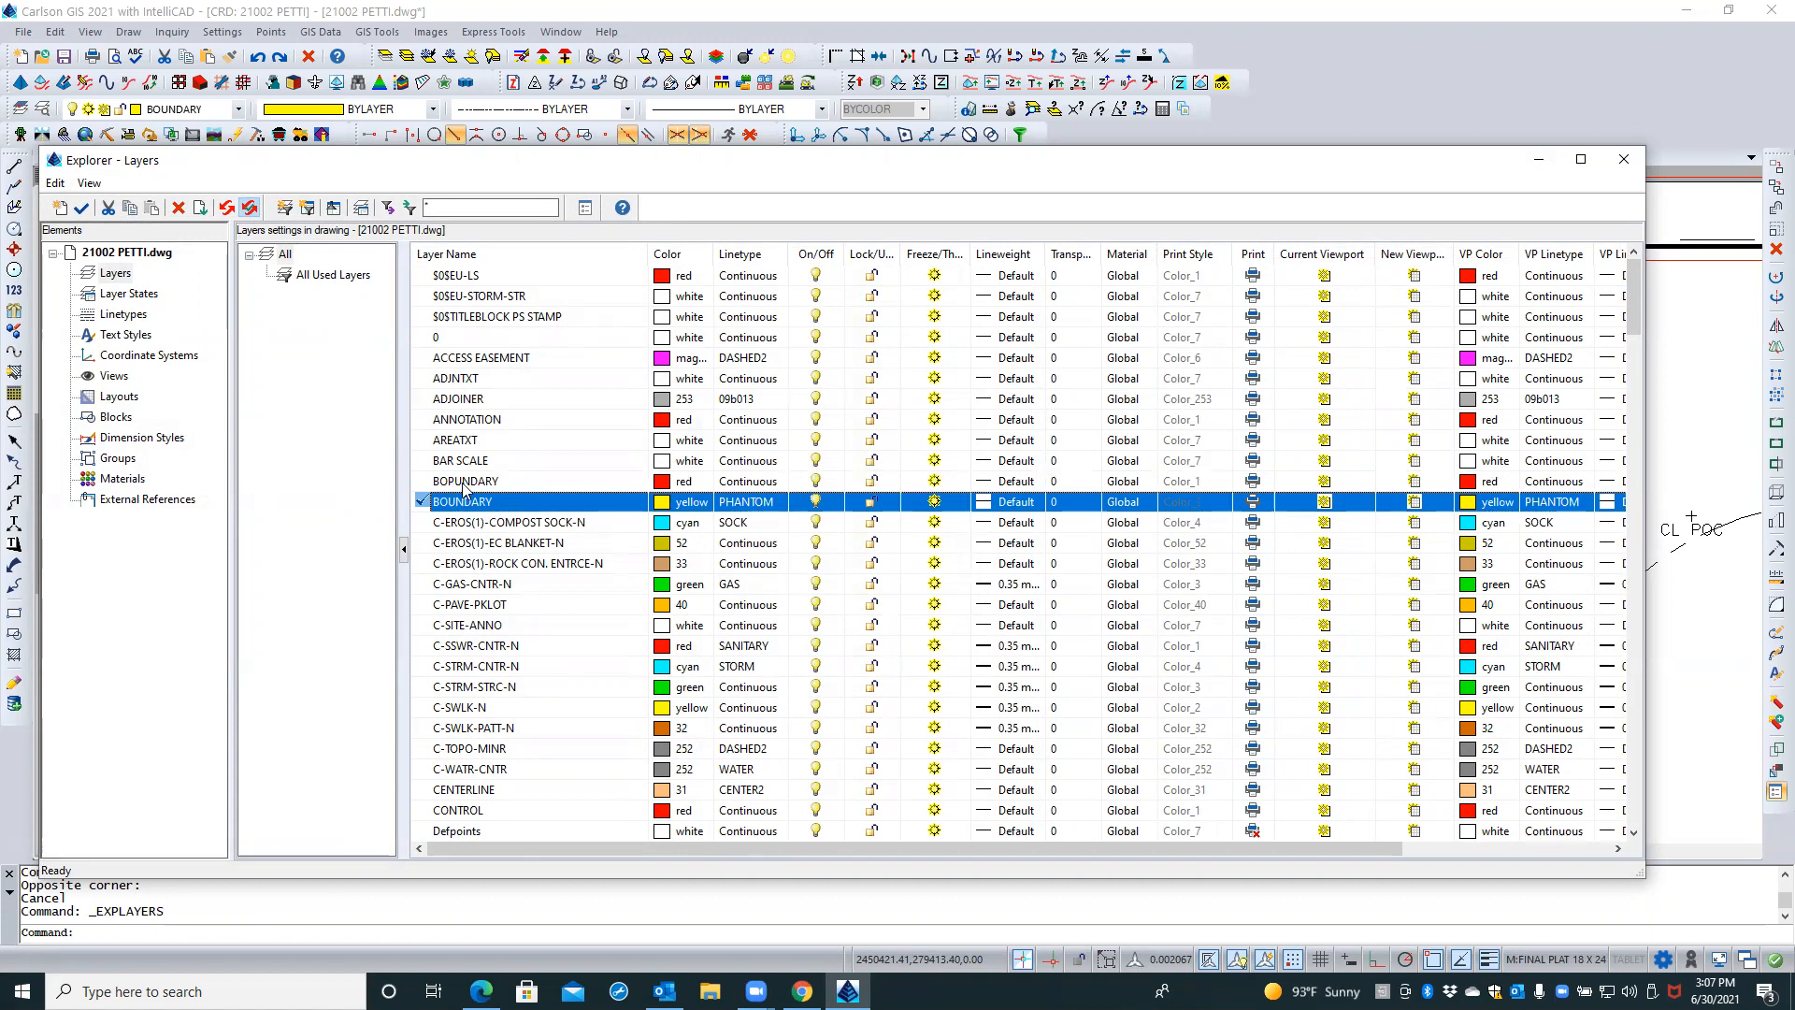
left_click(546, 483)
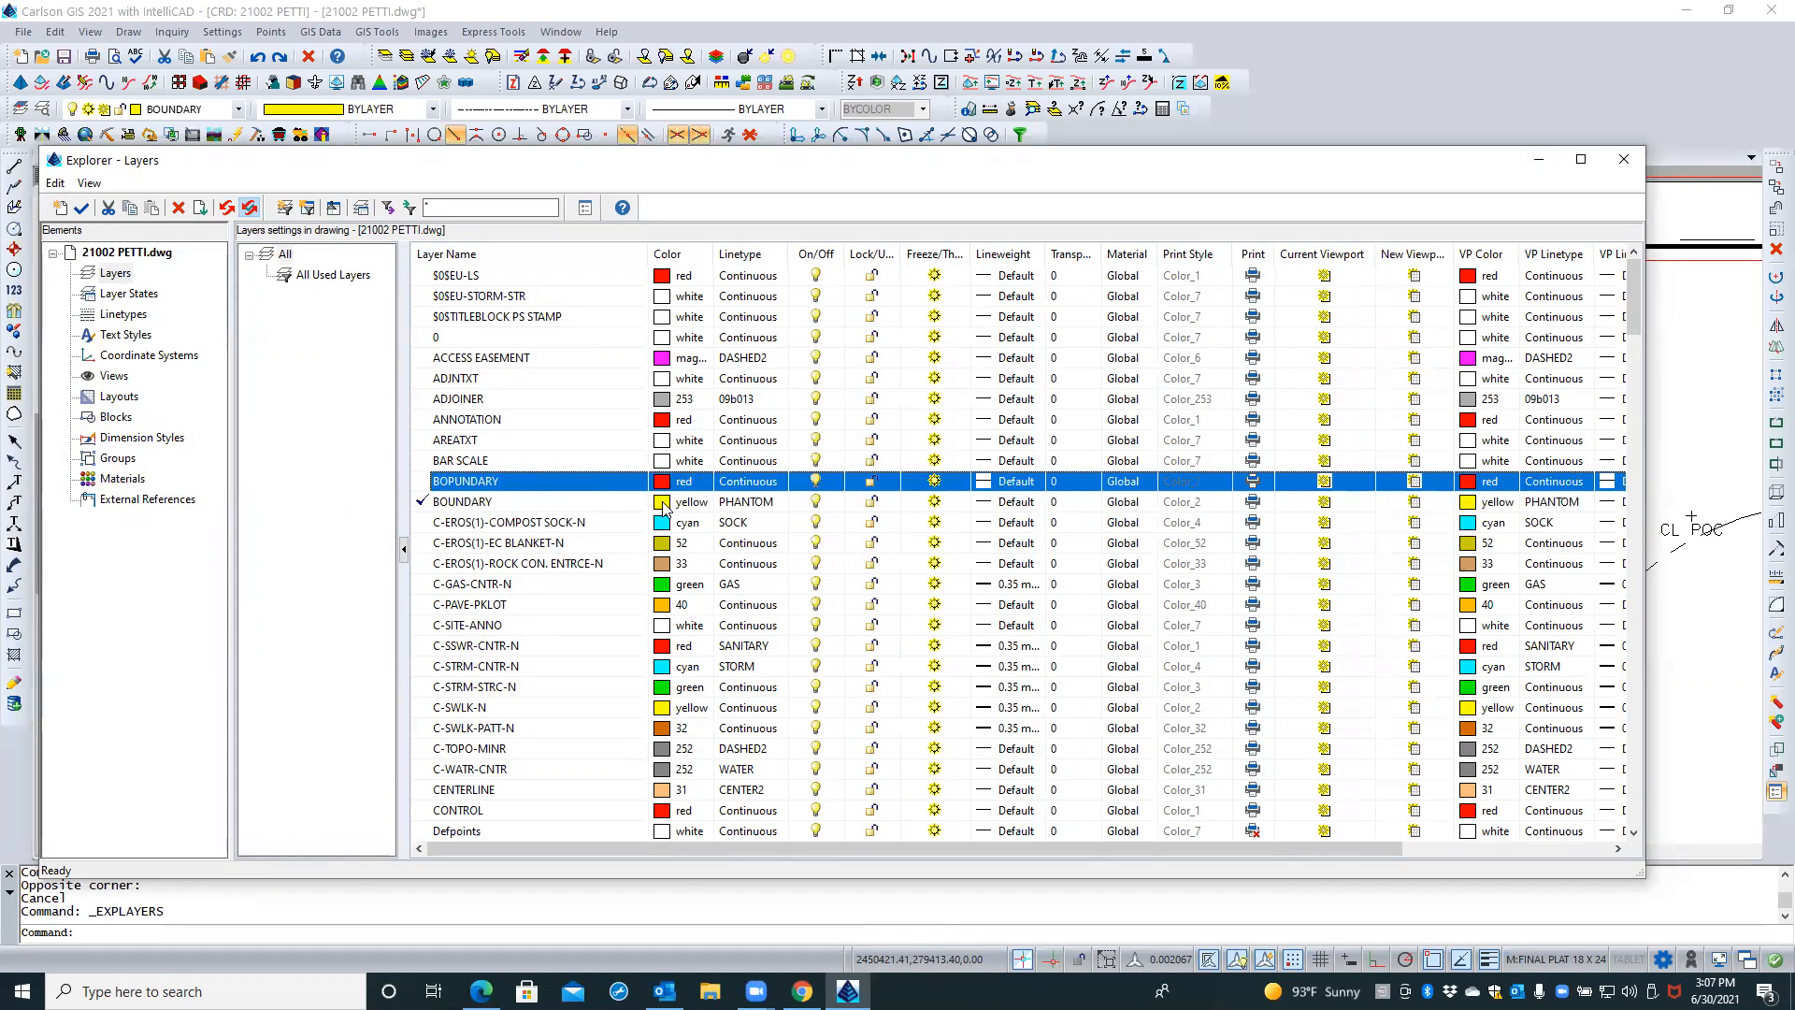
left_click(581, 506)
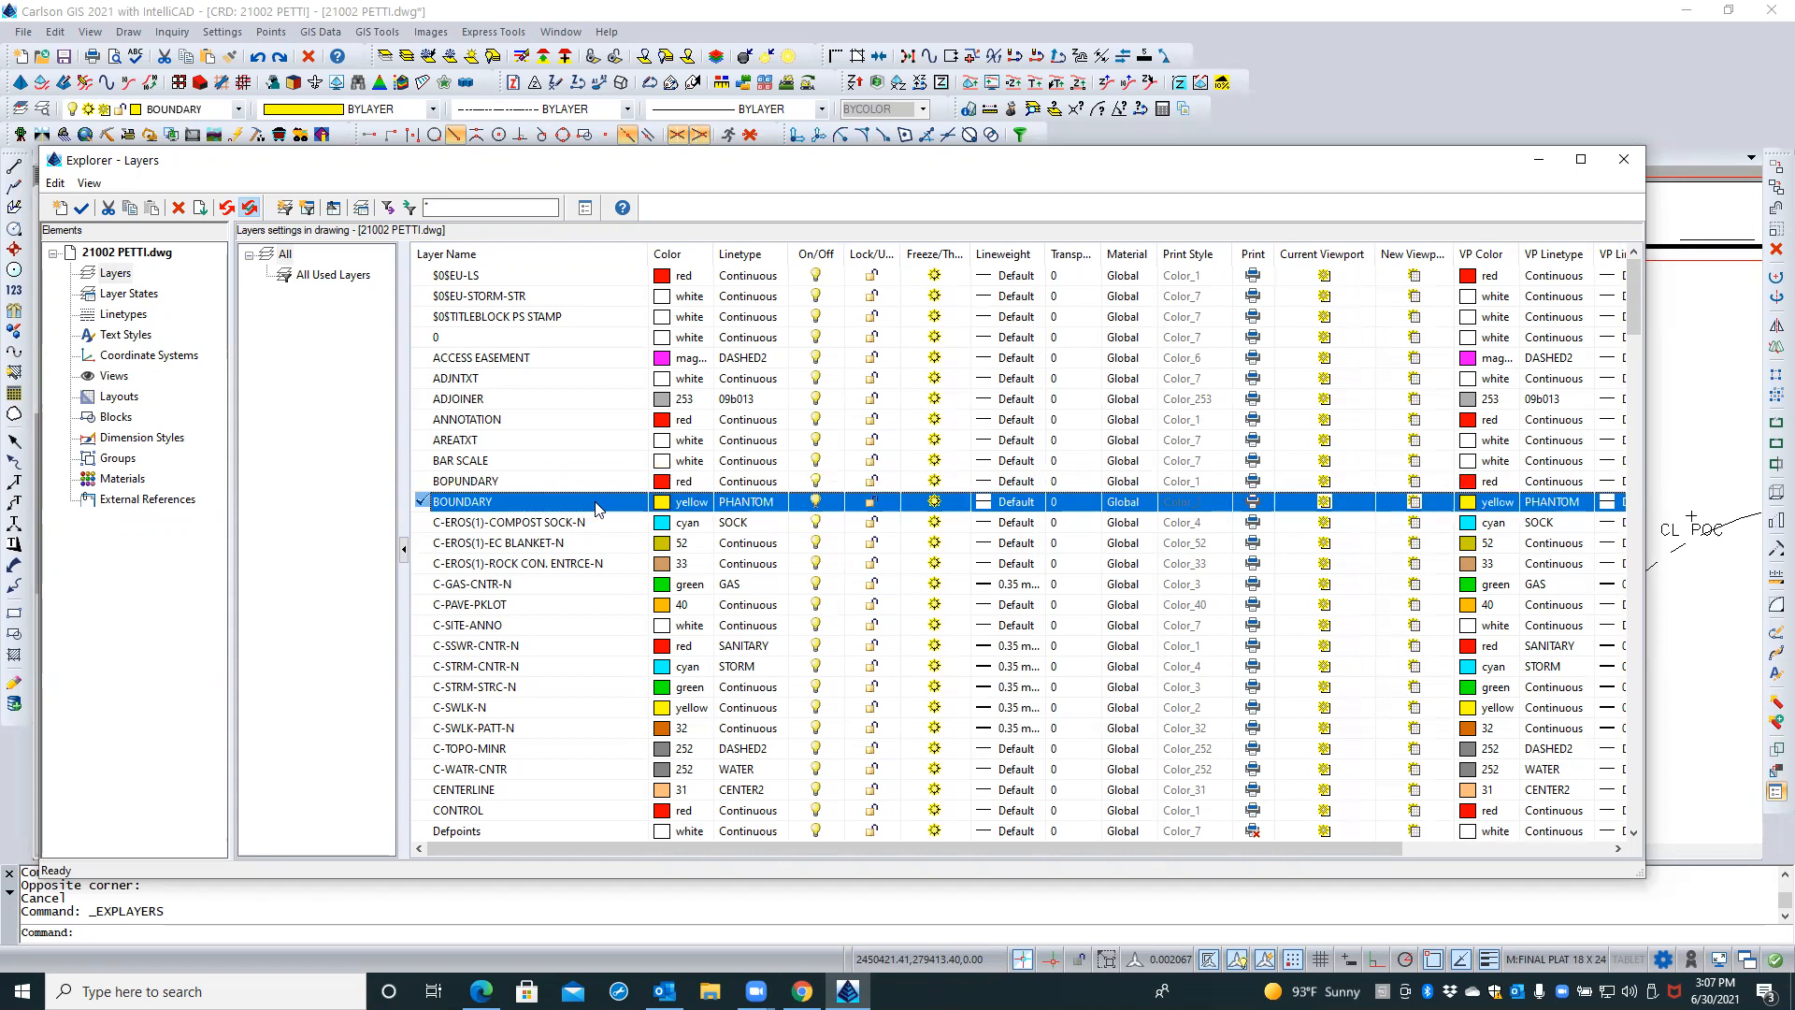
left_click(1470, 507)
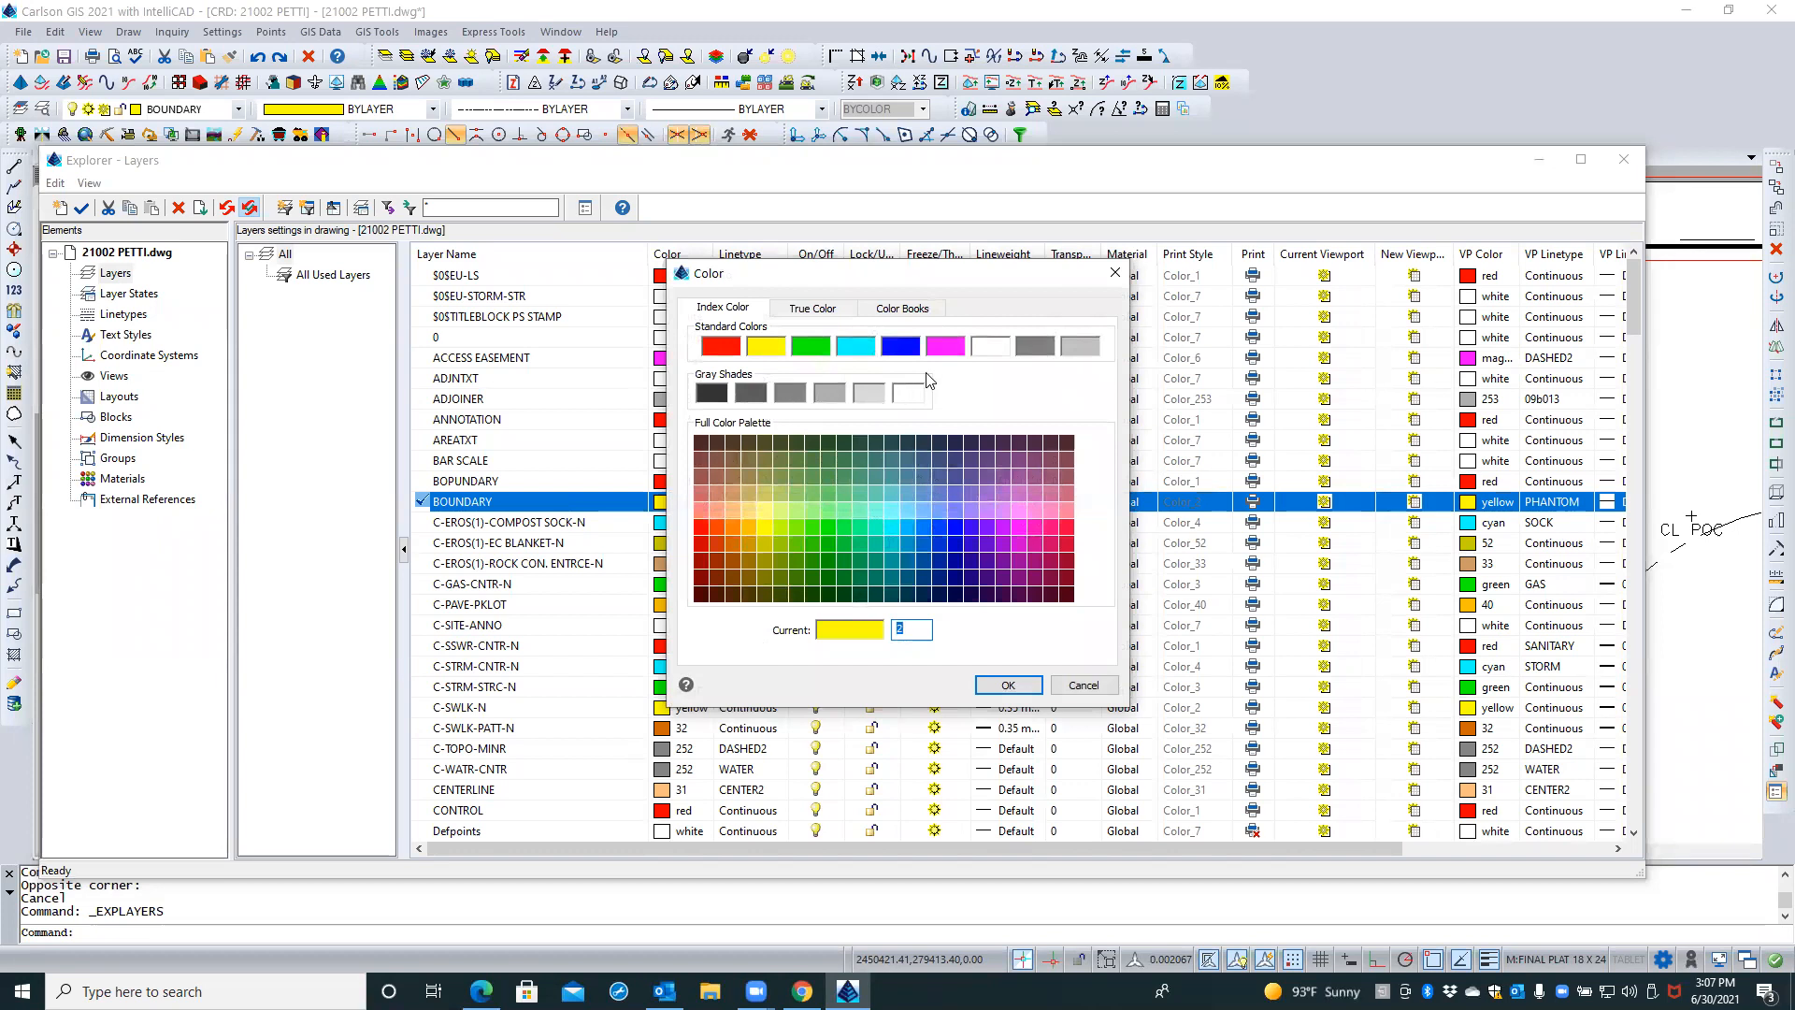
left_click(982, 353)
left_click(1021, 684)
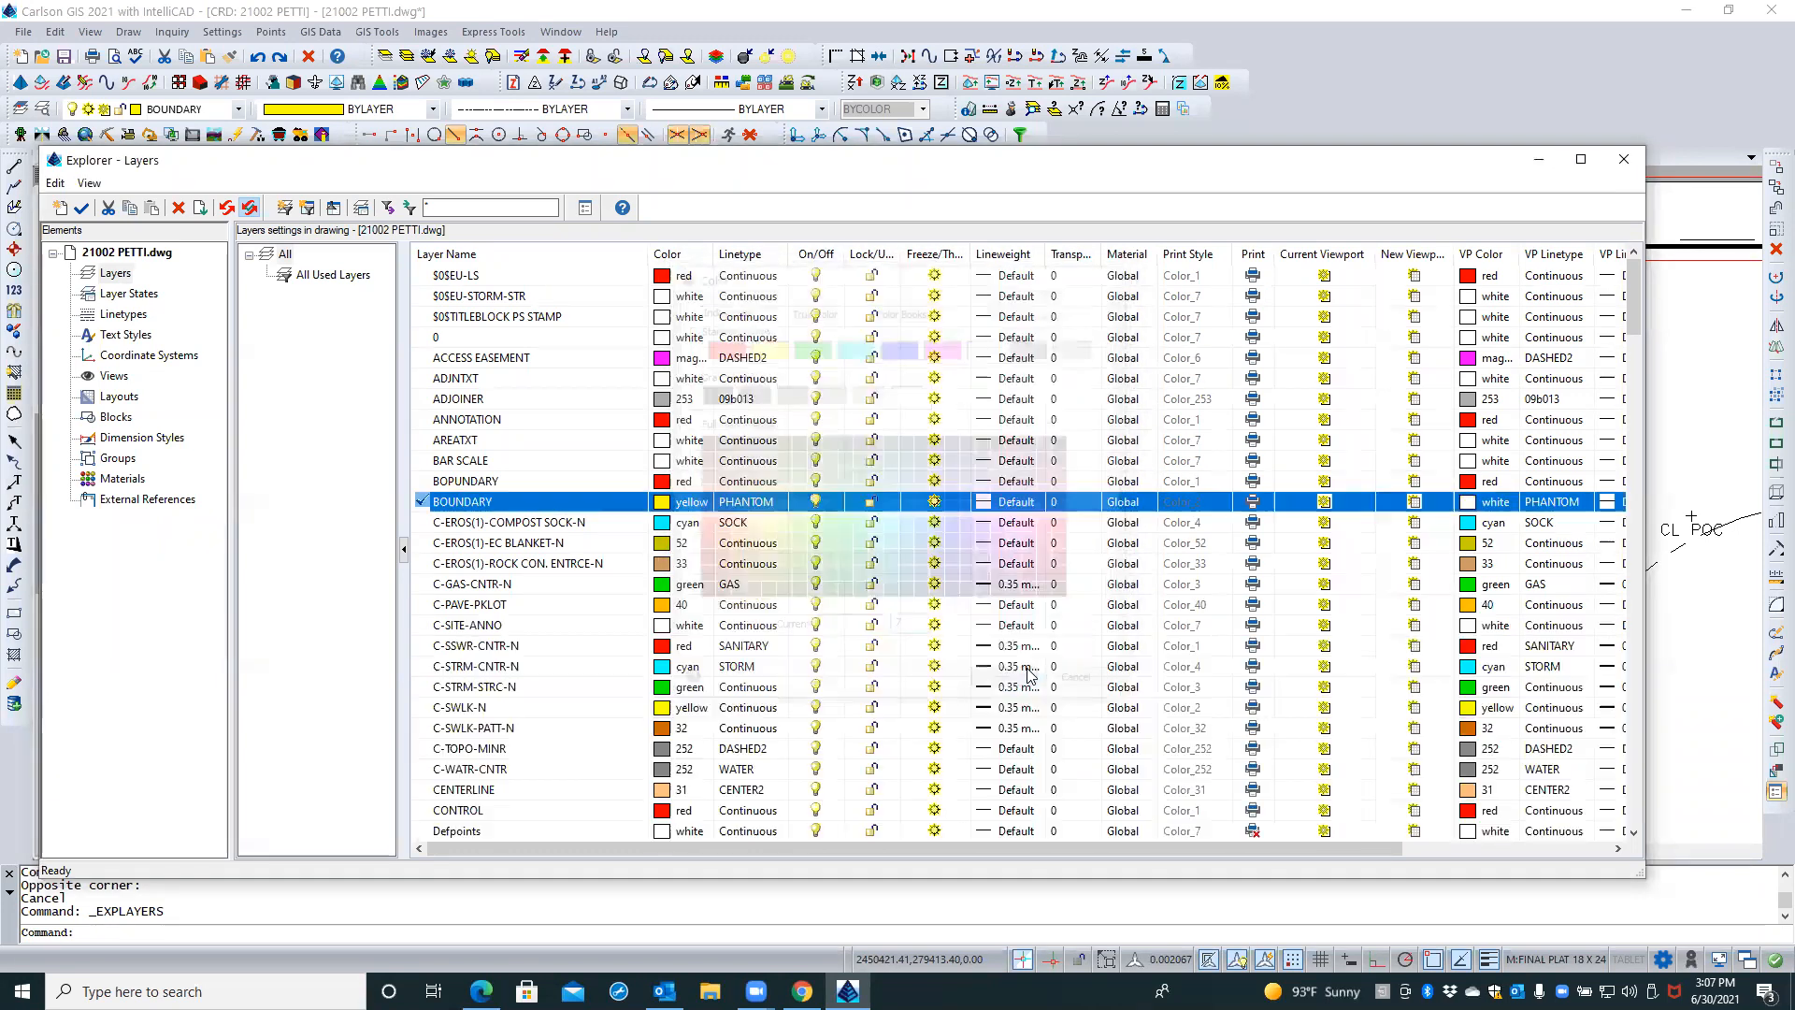
Override the BOUNDARY layer's viewport lineweight for the location map viewport and close the layer settings
left_click(1608, 502)
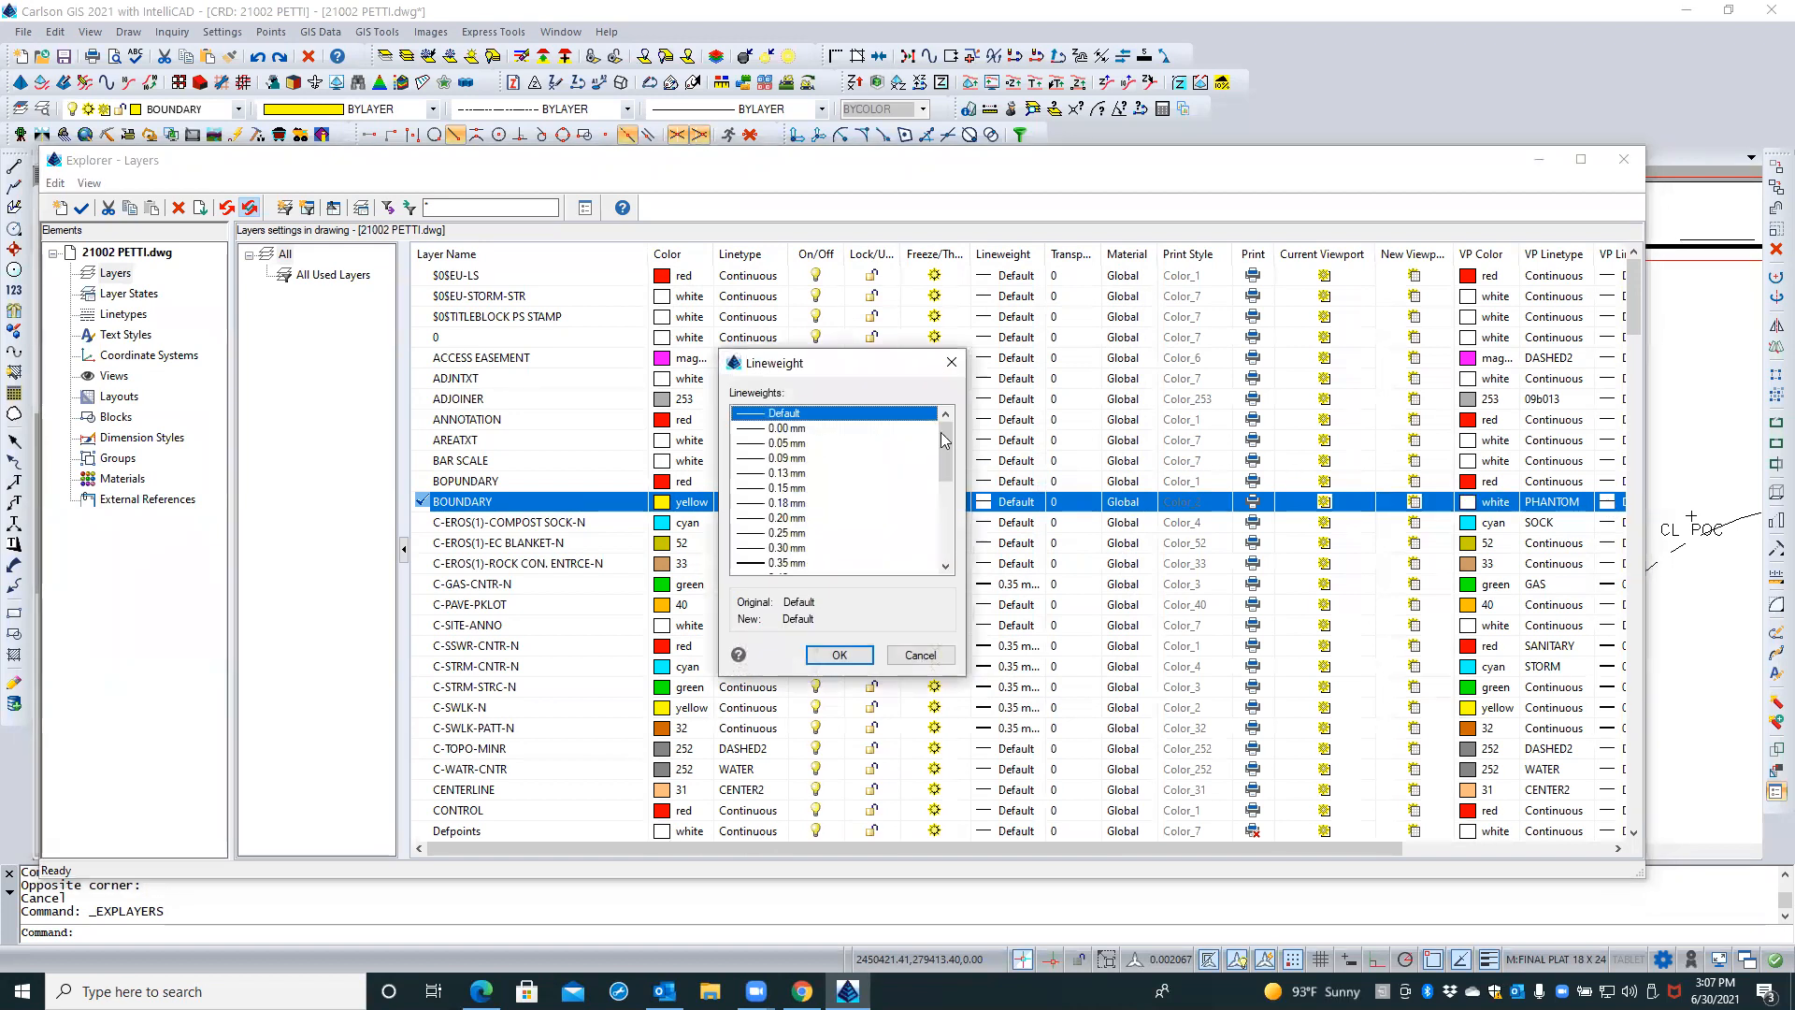
left_click(750, 529)
left_click(839, 654)
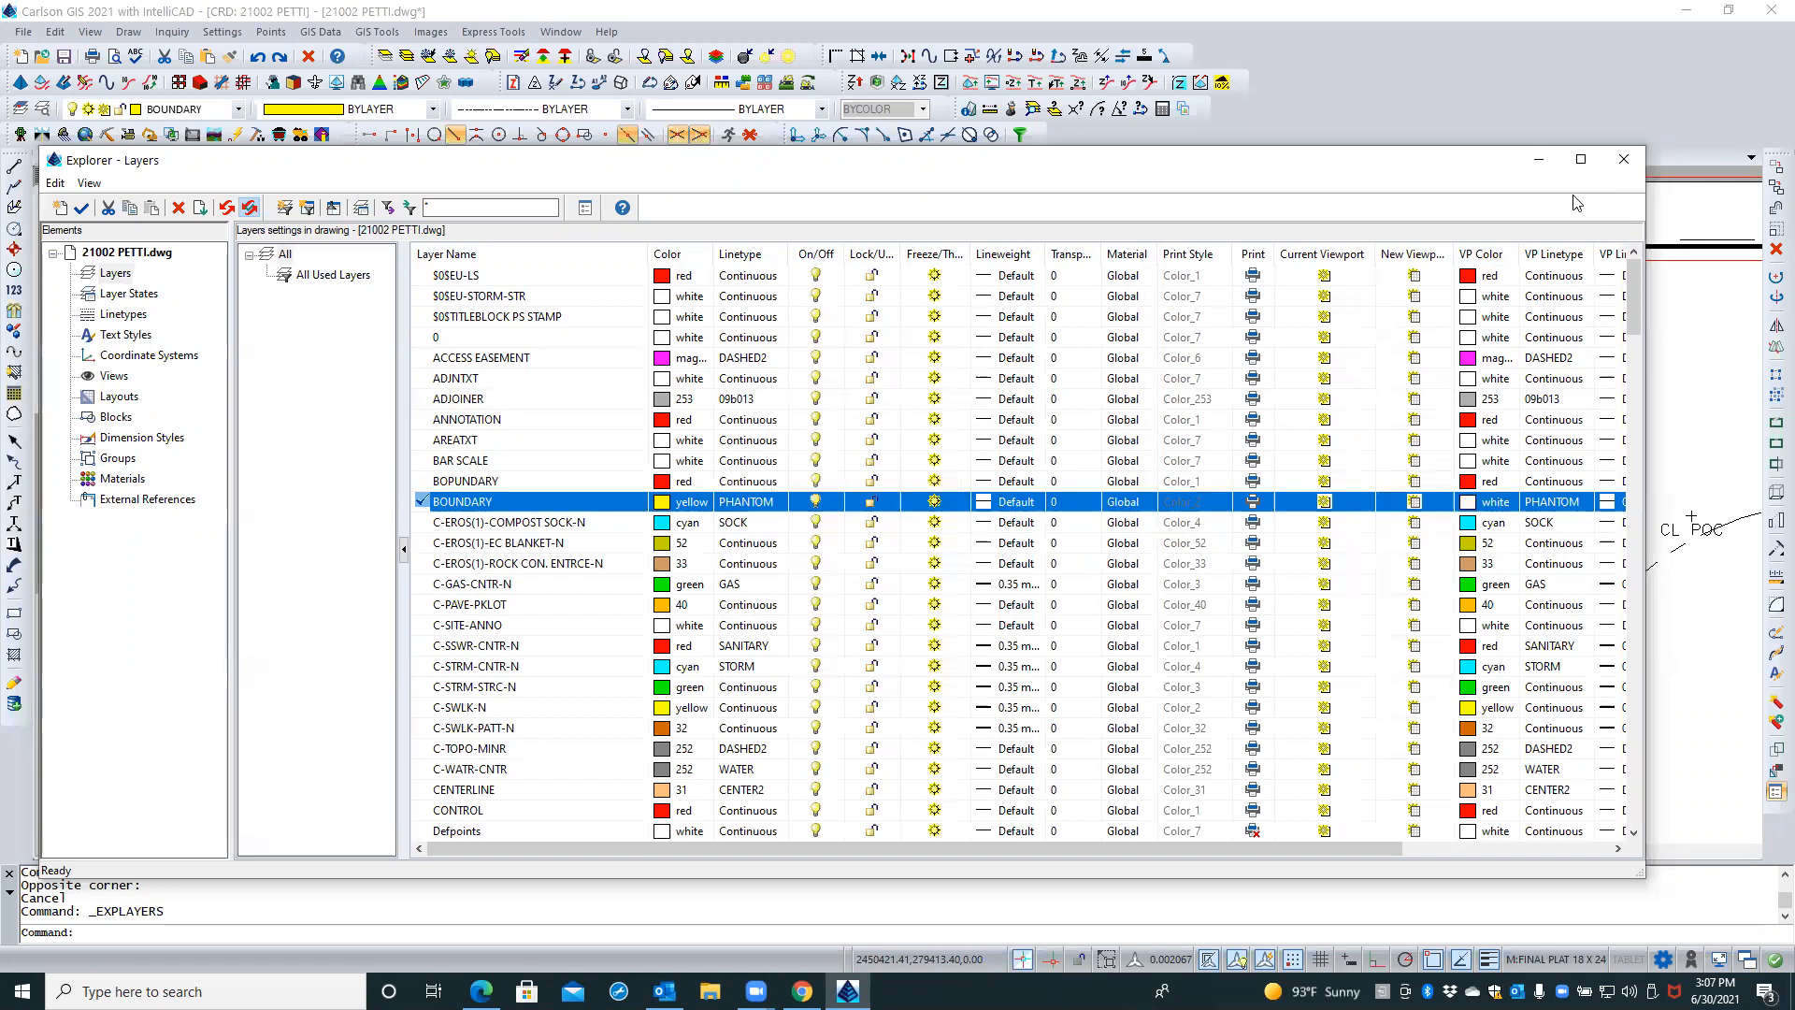
left_click(1624, 159)
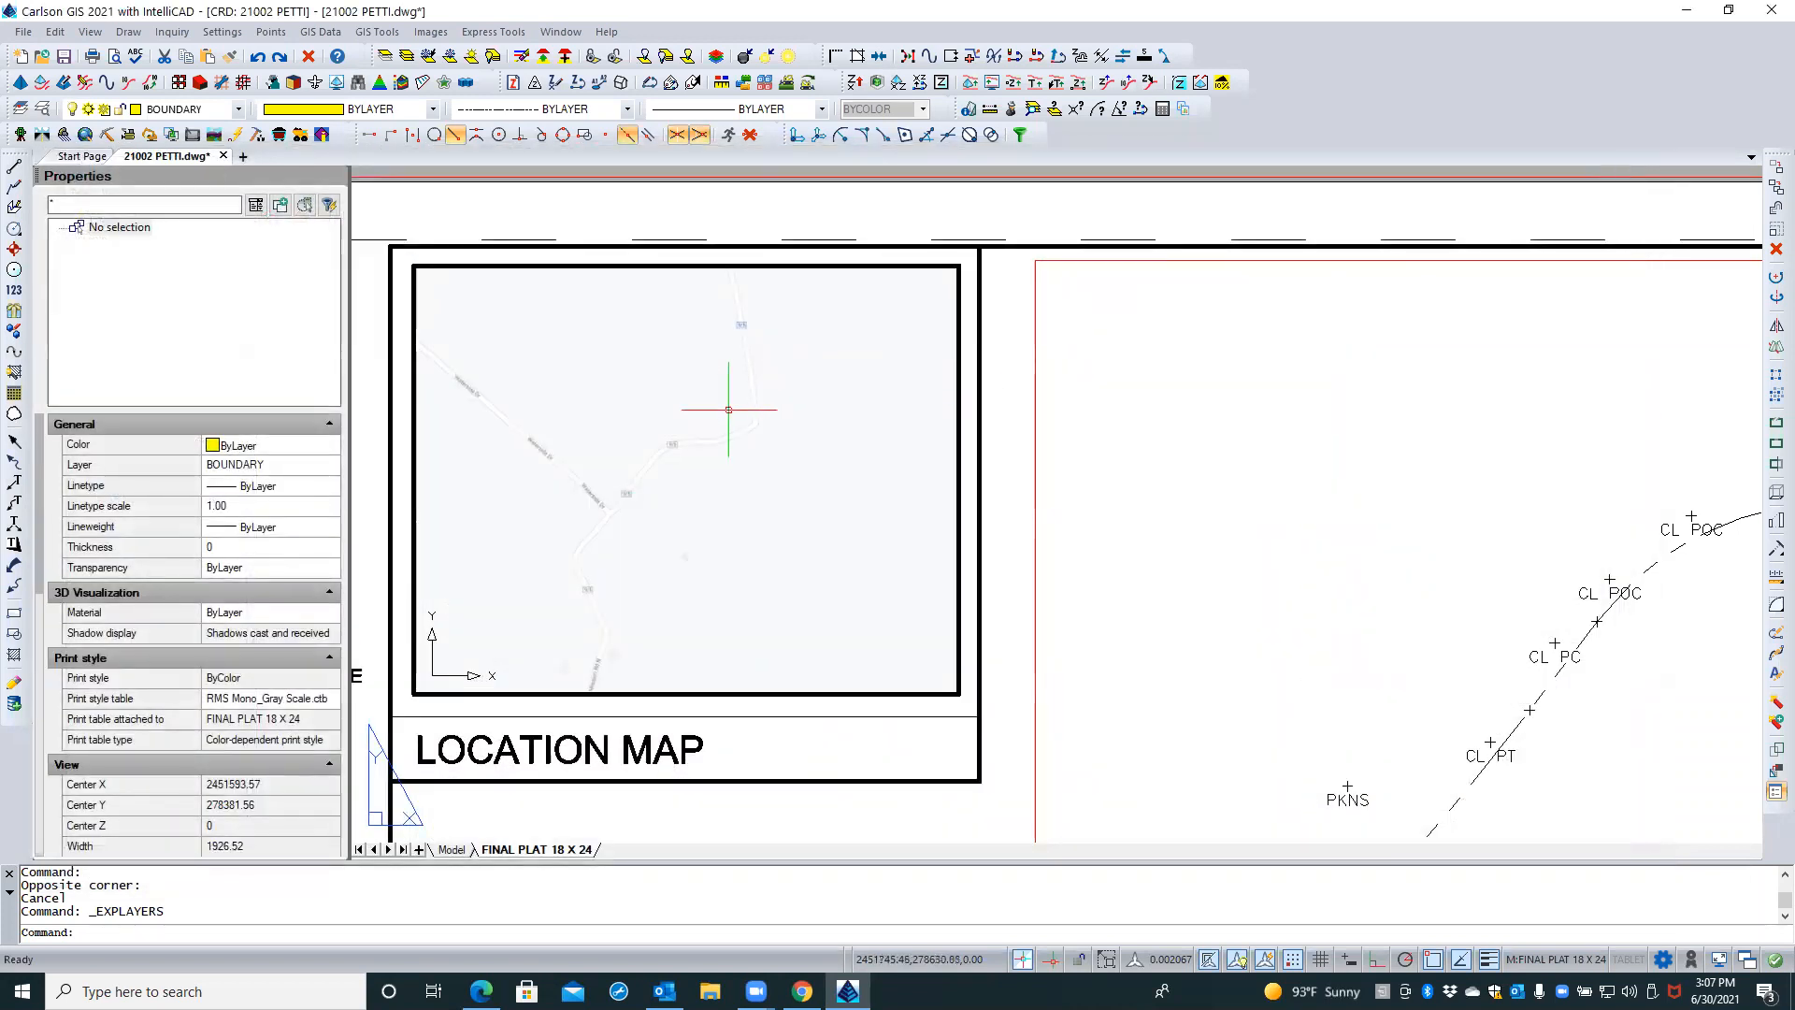
Select the road map image by its outer edge inside the location map viewport
left_click(823, 467)
left_click(823, 468)
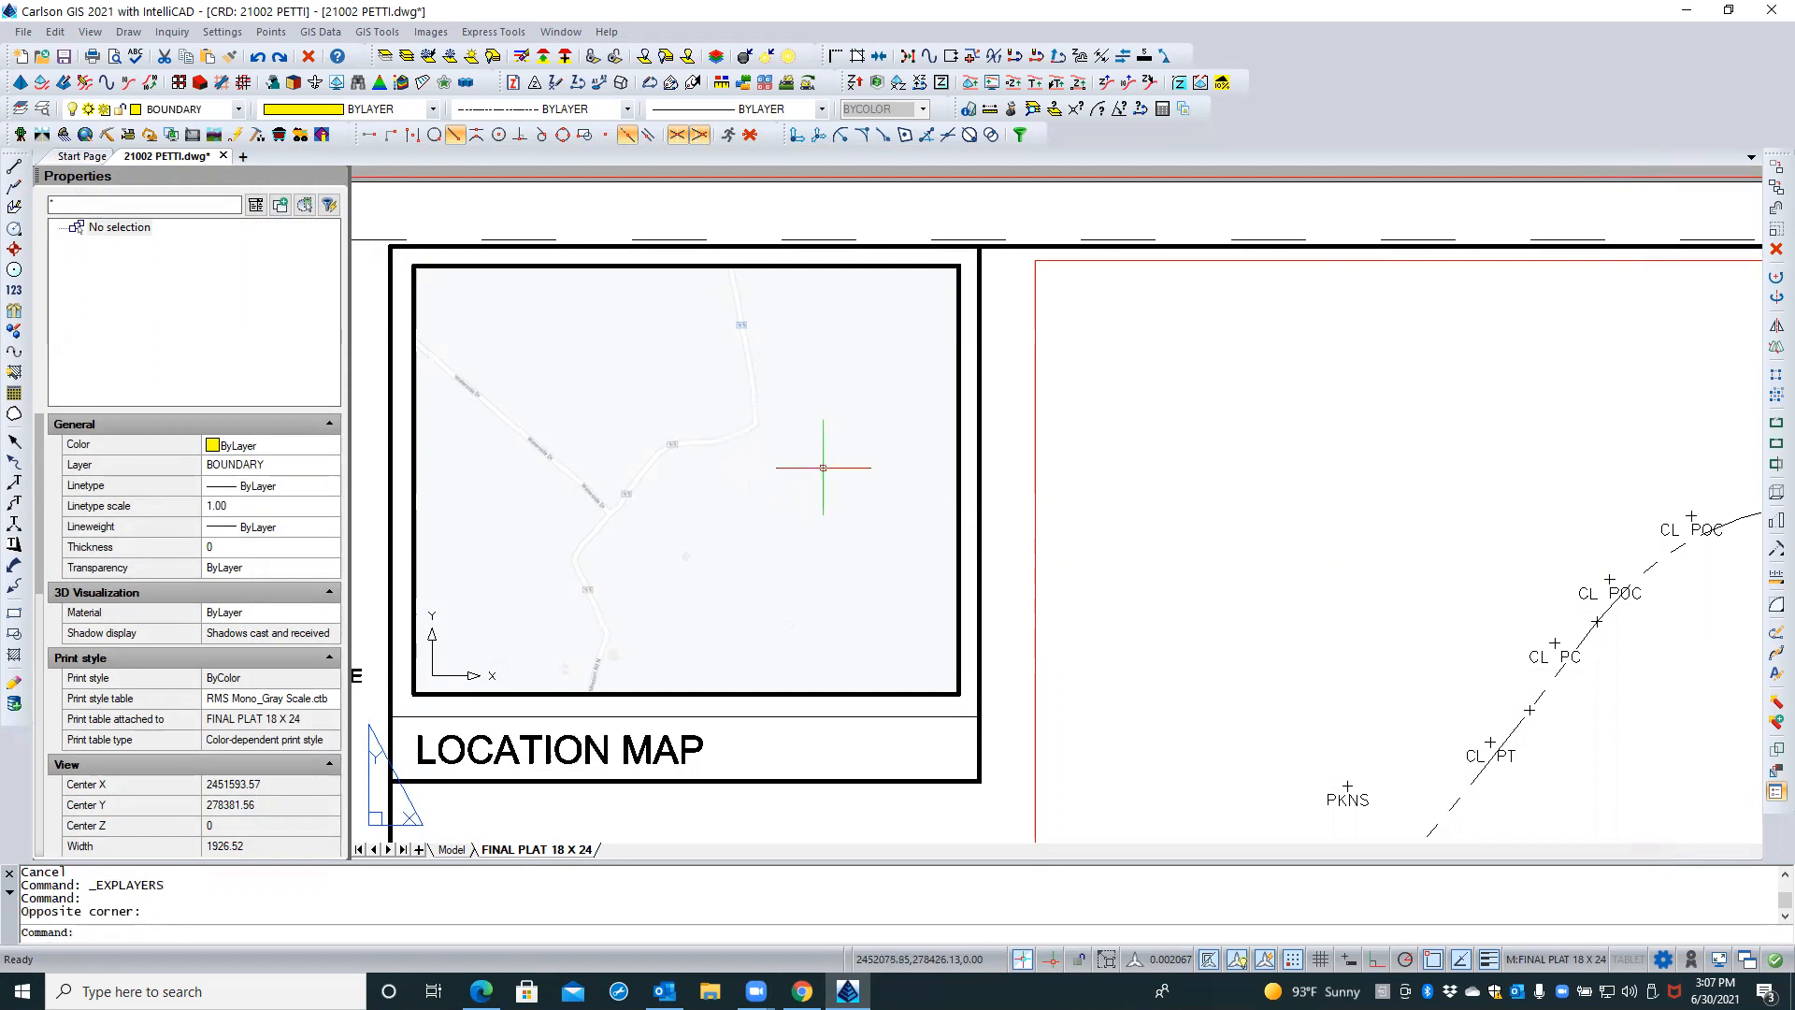
scroll(779, 465, "down", 5)
scroll(779, 464, "down", 6)
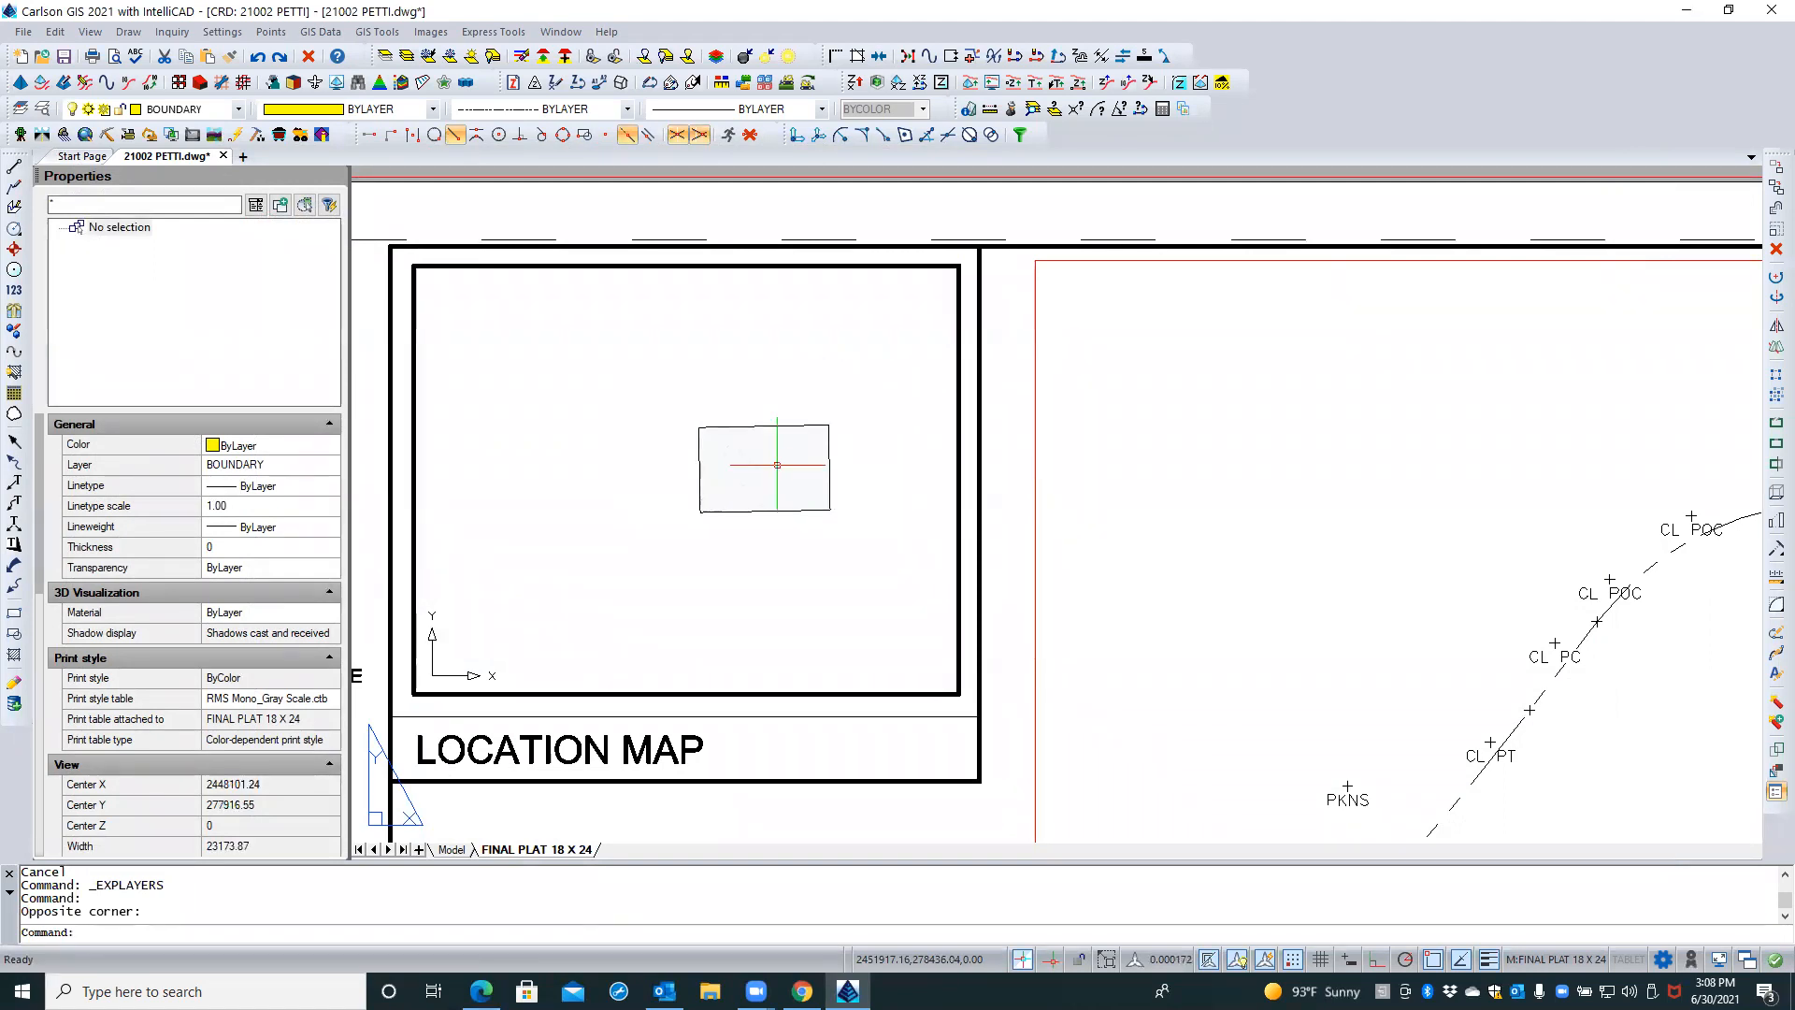
left_click(802, 424)
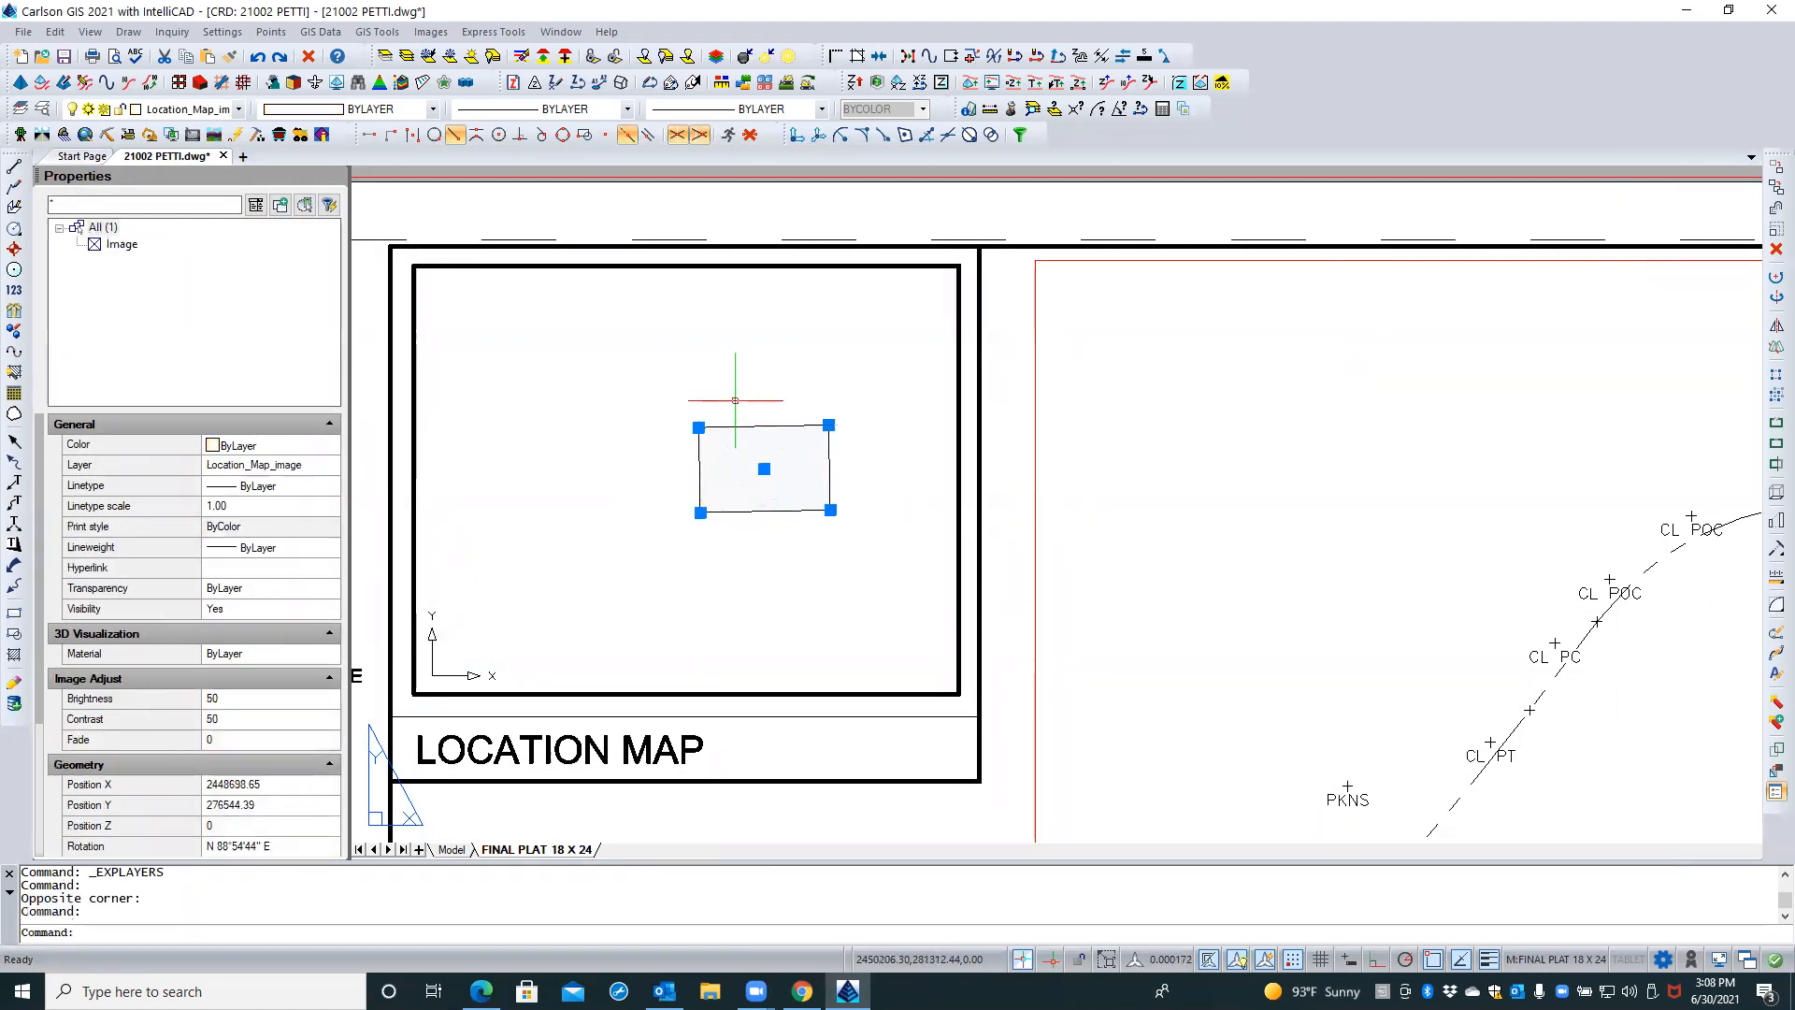
Send the selected location map image to the back of the draw order and frame the site in the viewport
right_click(729, 397)
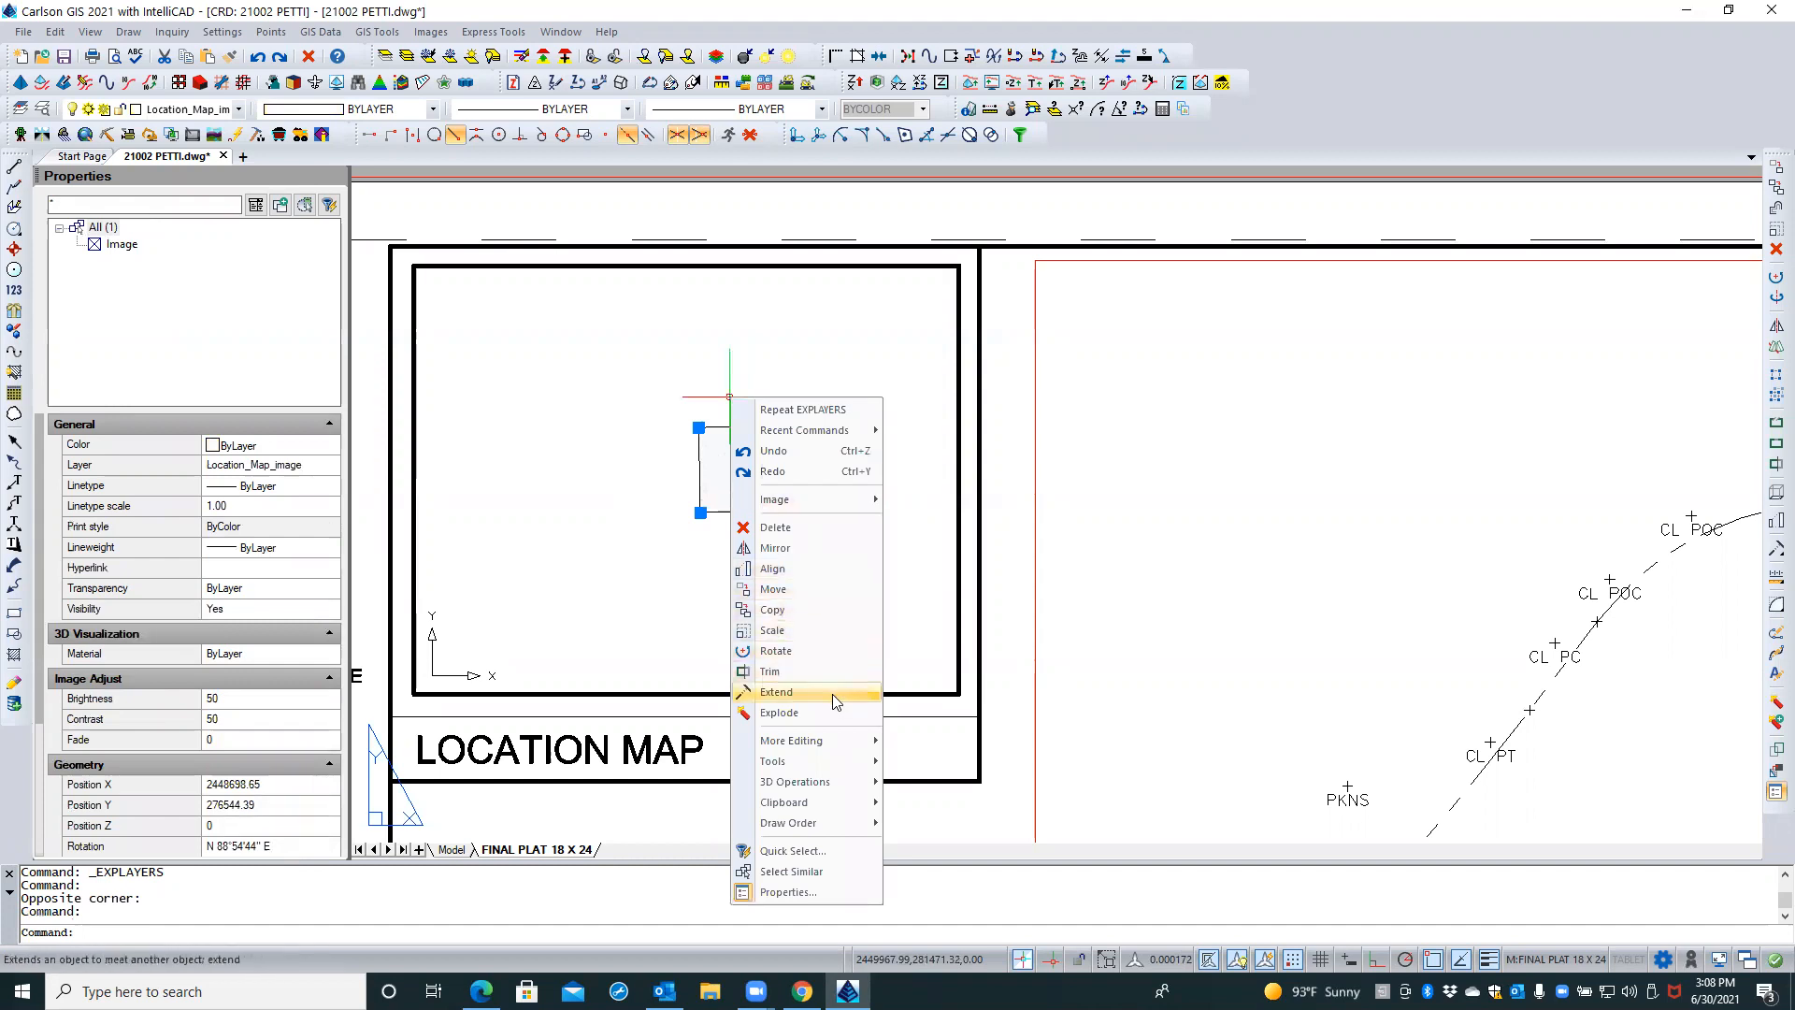
mouse_move(818, 821)
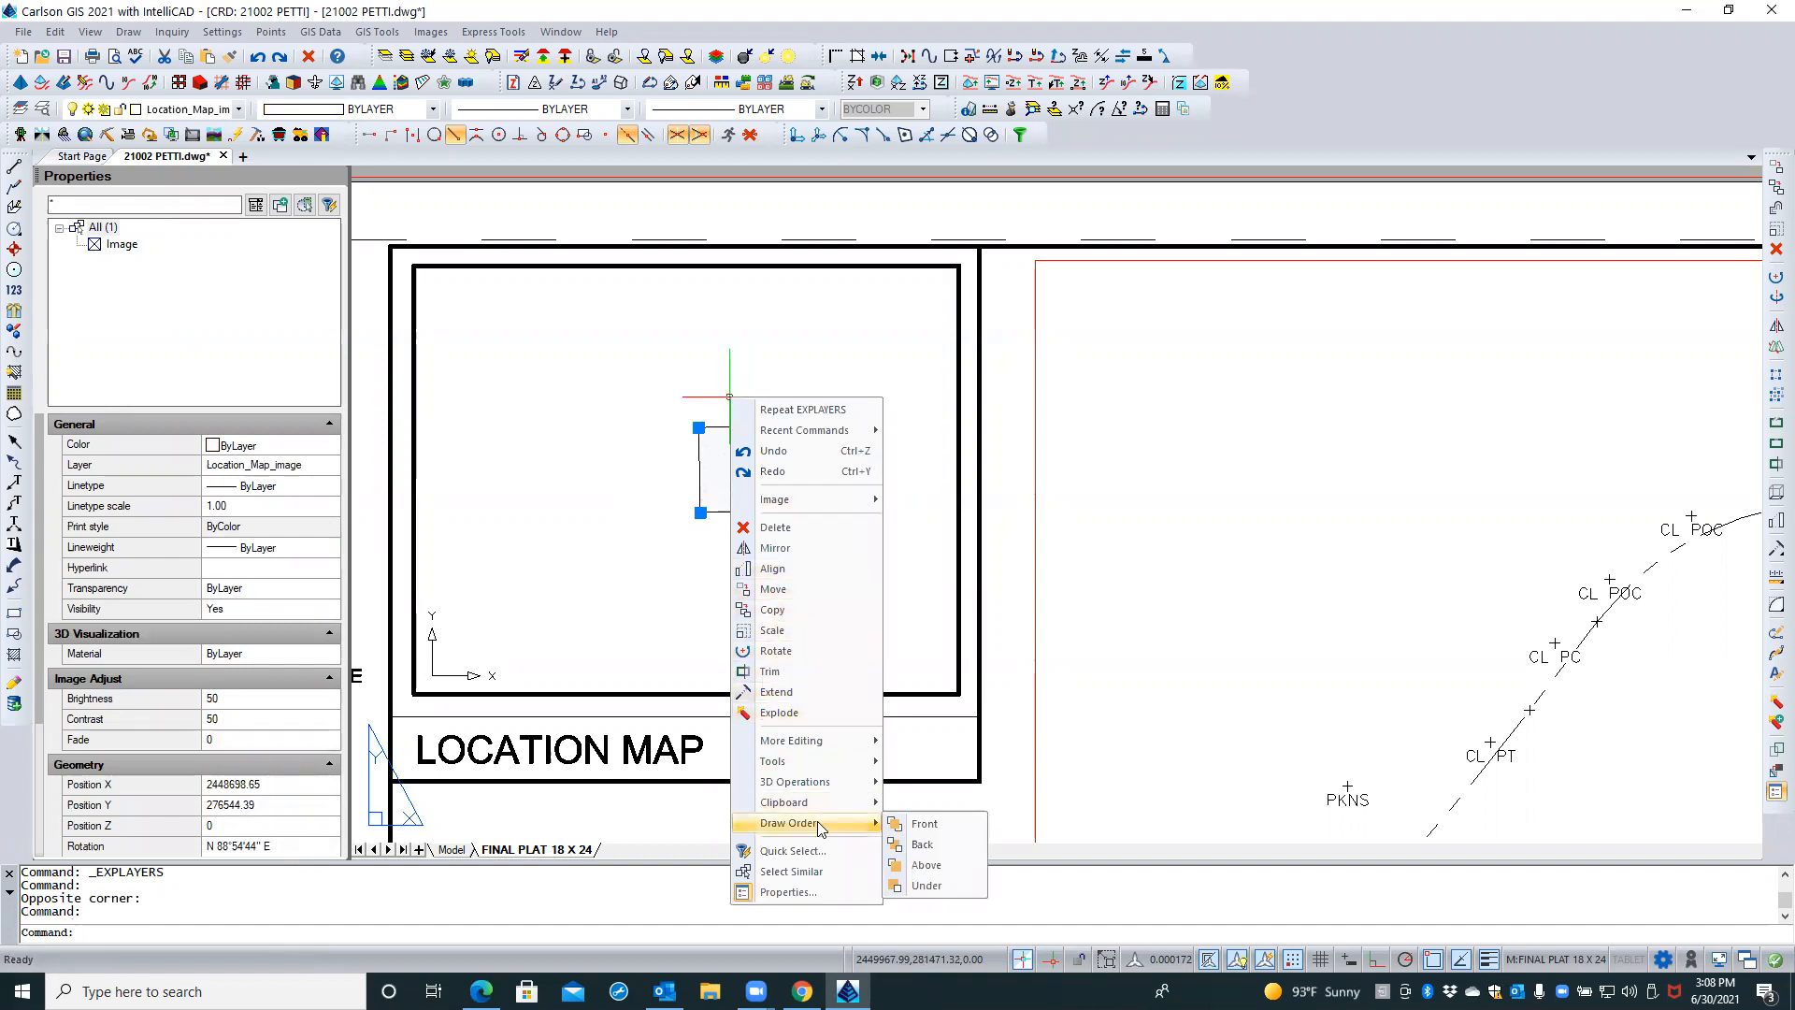
left_click(912, 843)
scroll(768, 474, "up", 5)
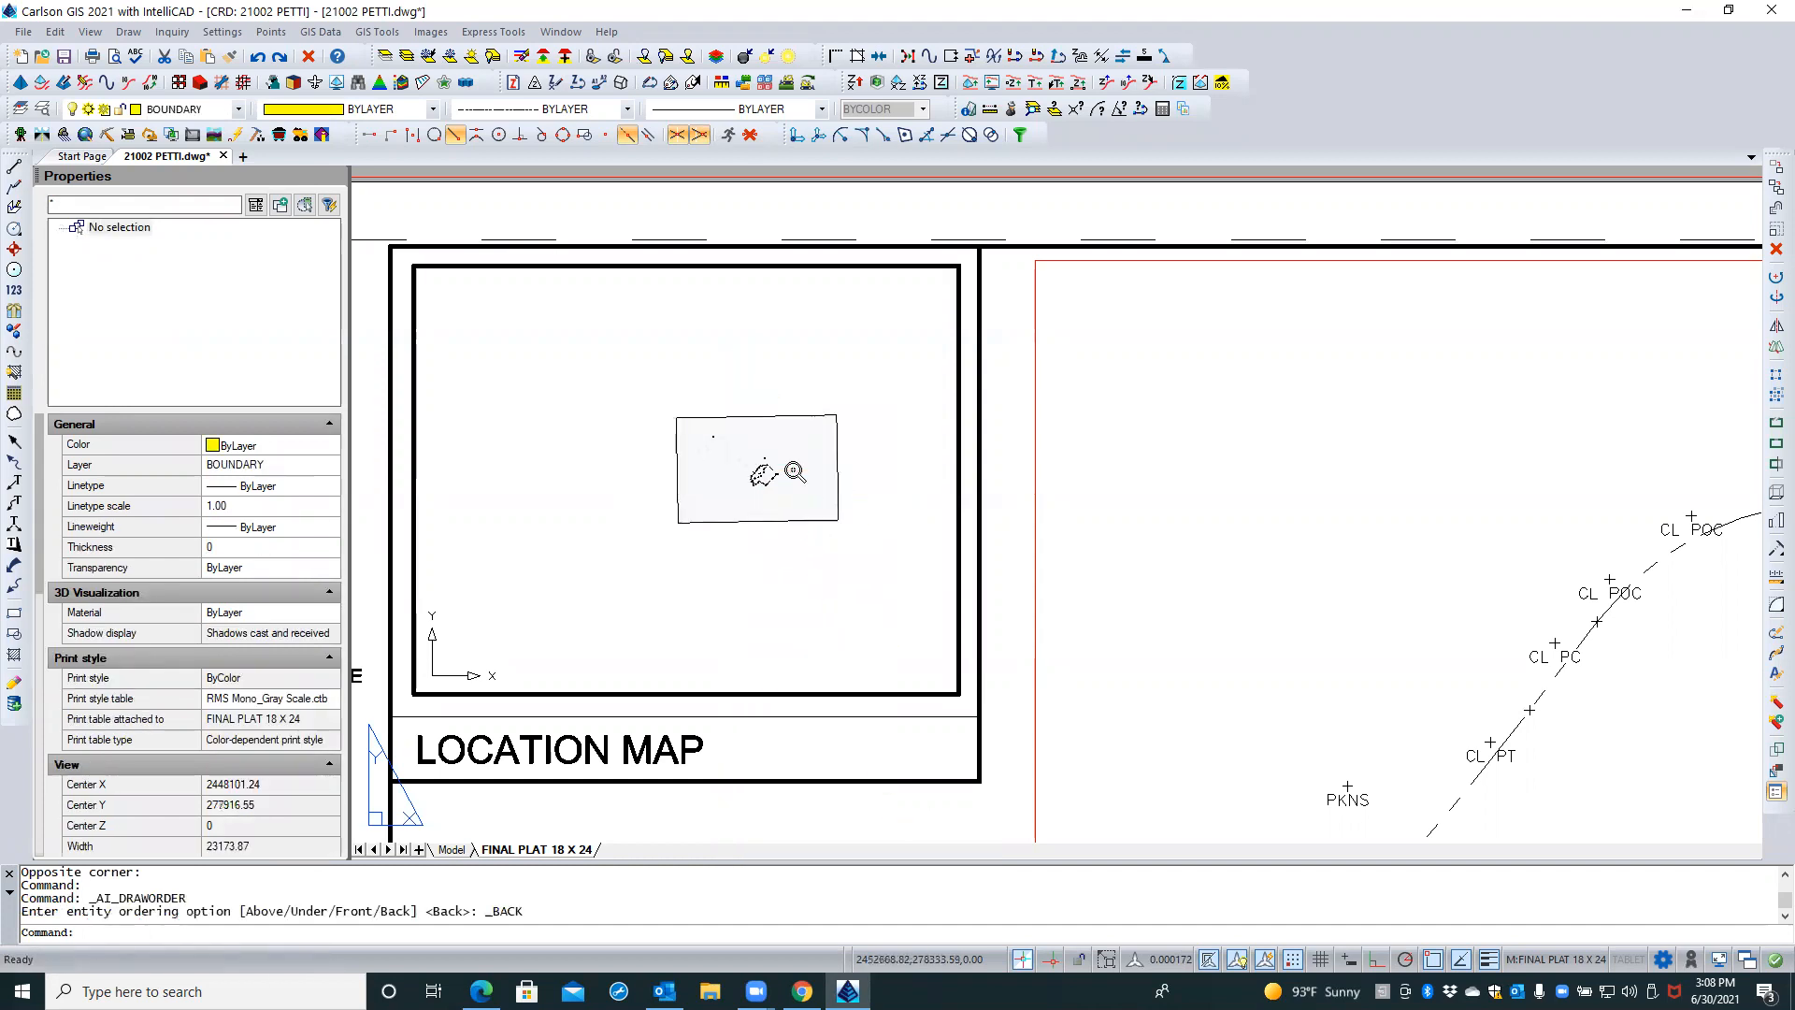
scroll(753, 491, "up", 6)
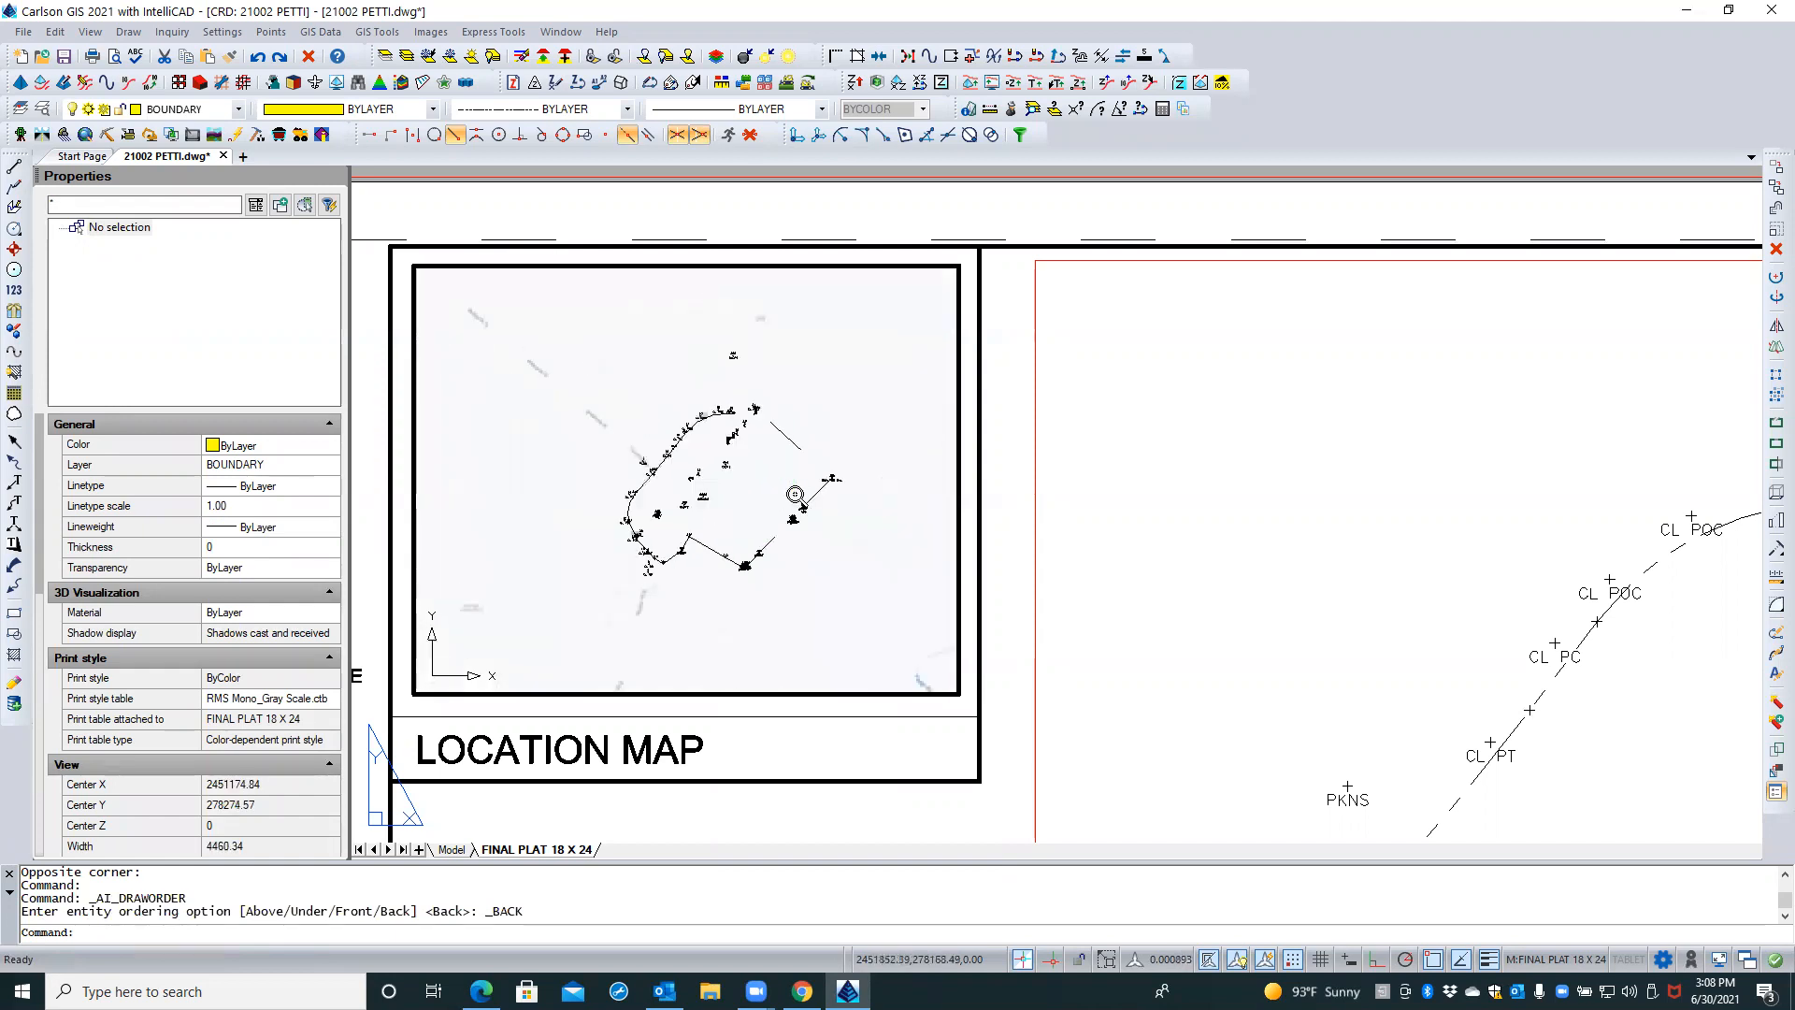
middle_click_drag(756, 495, 736, 501)
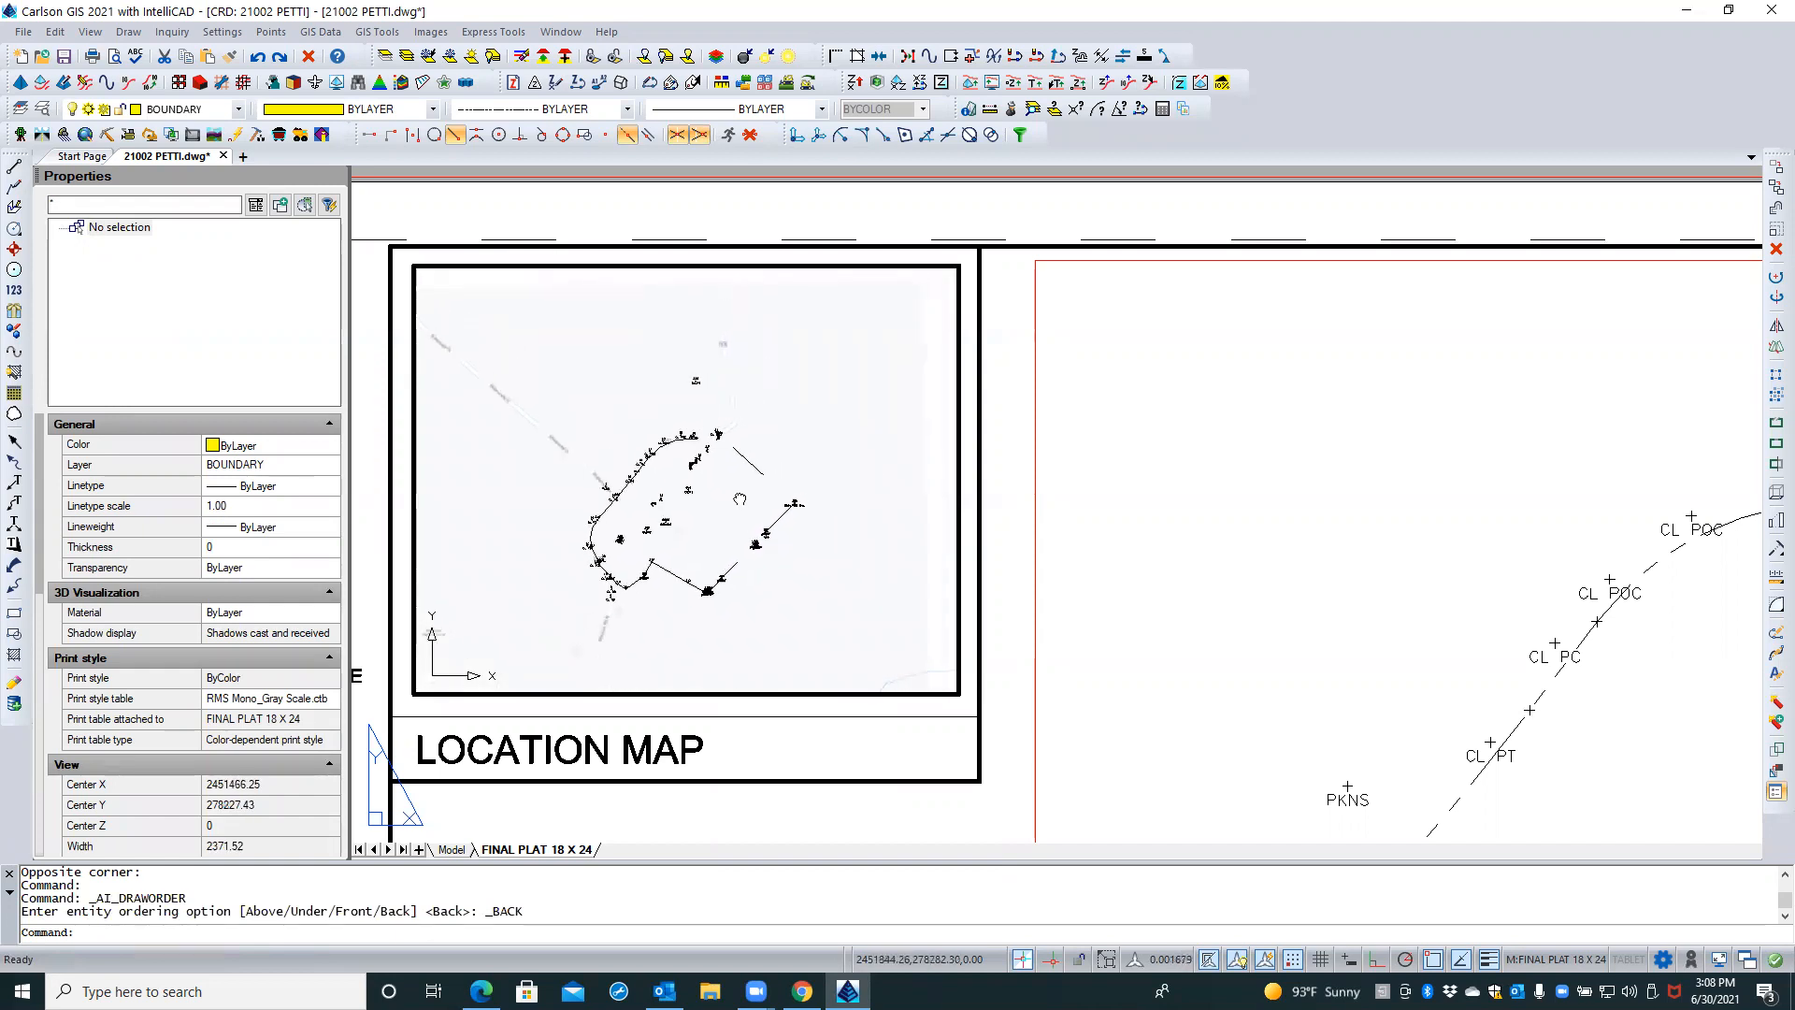
Return to paper space, select the location map viewport and set its custom scale to 0.005
double_click(778, 707)
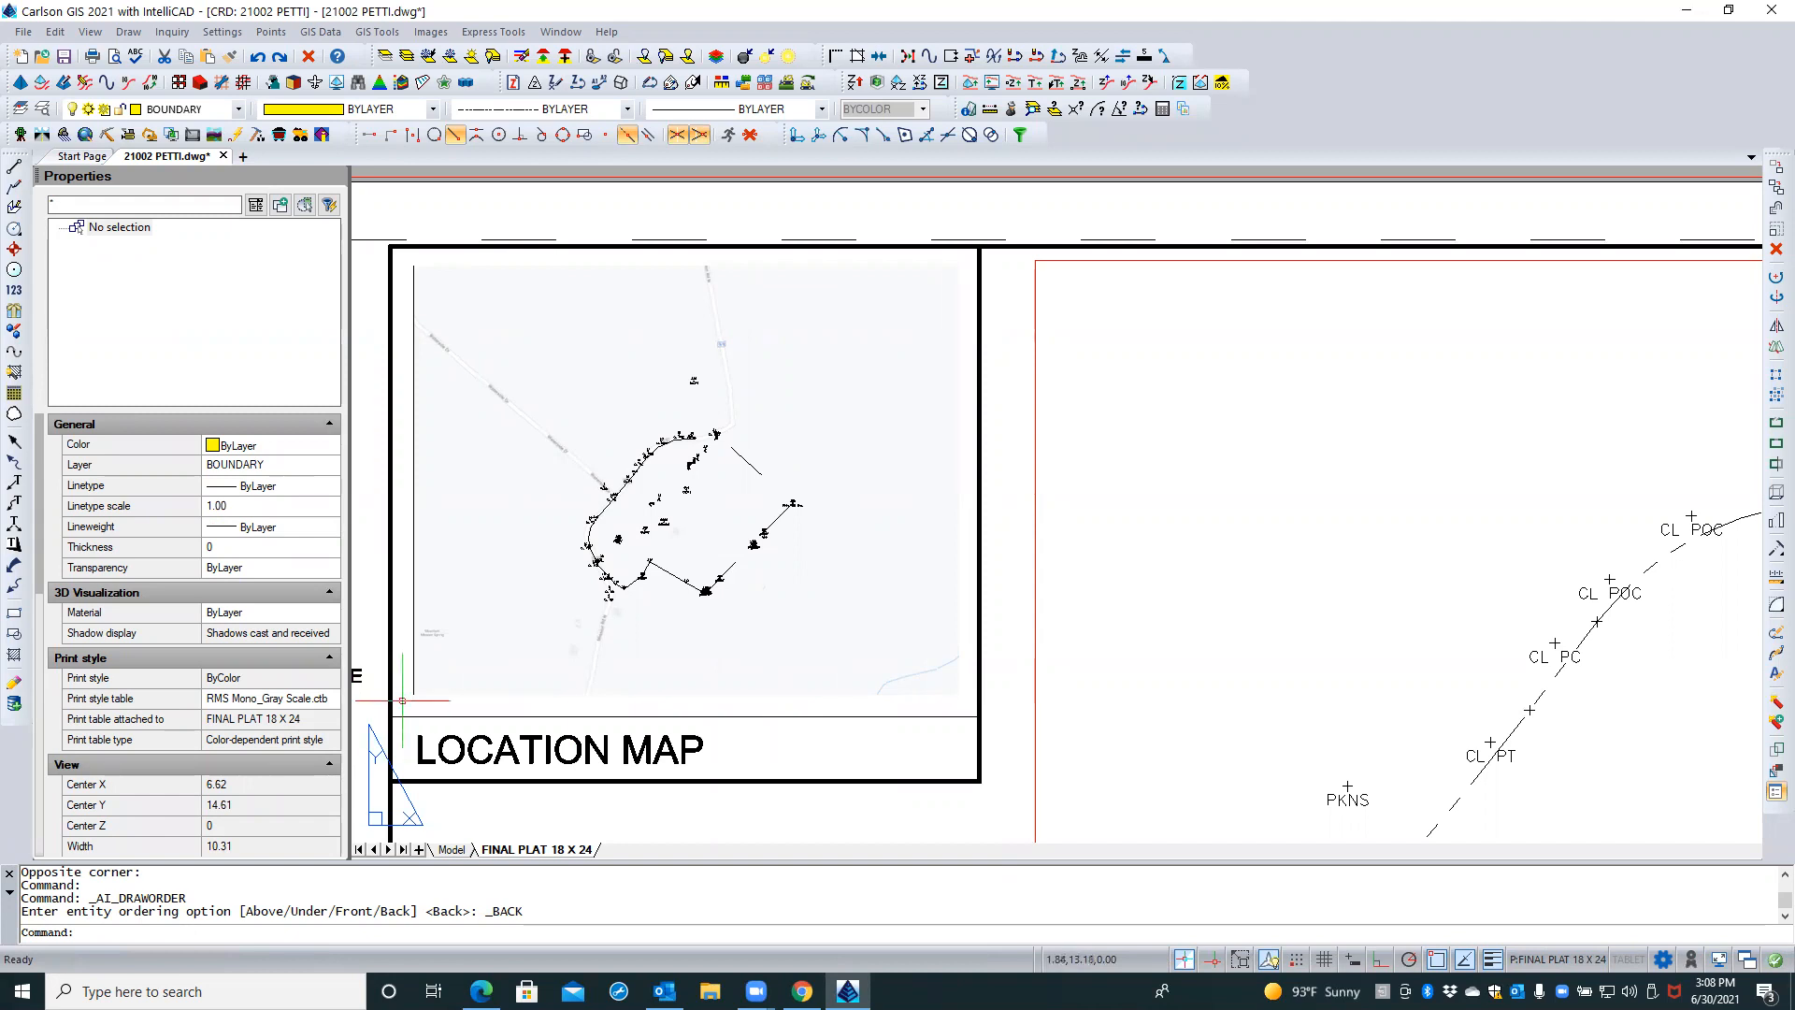
left_click(411, 667)
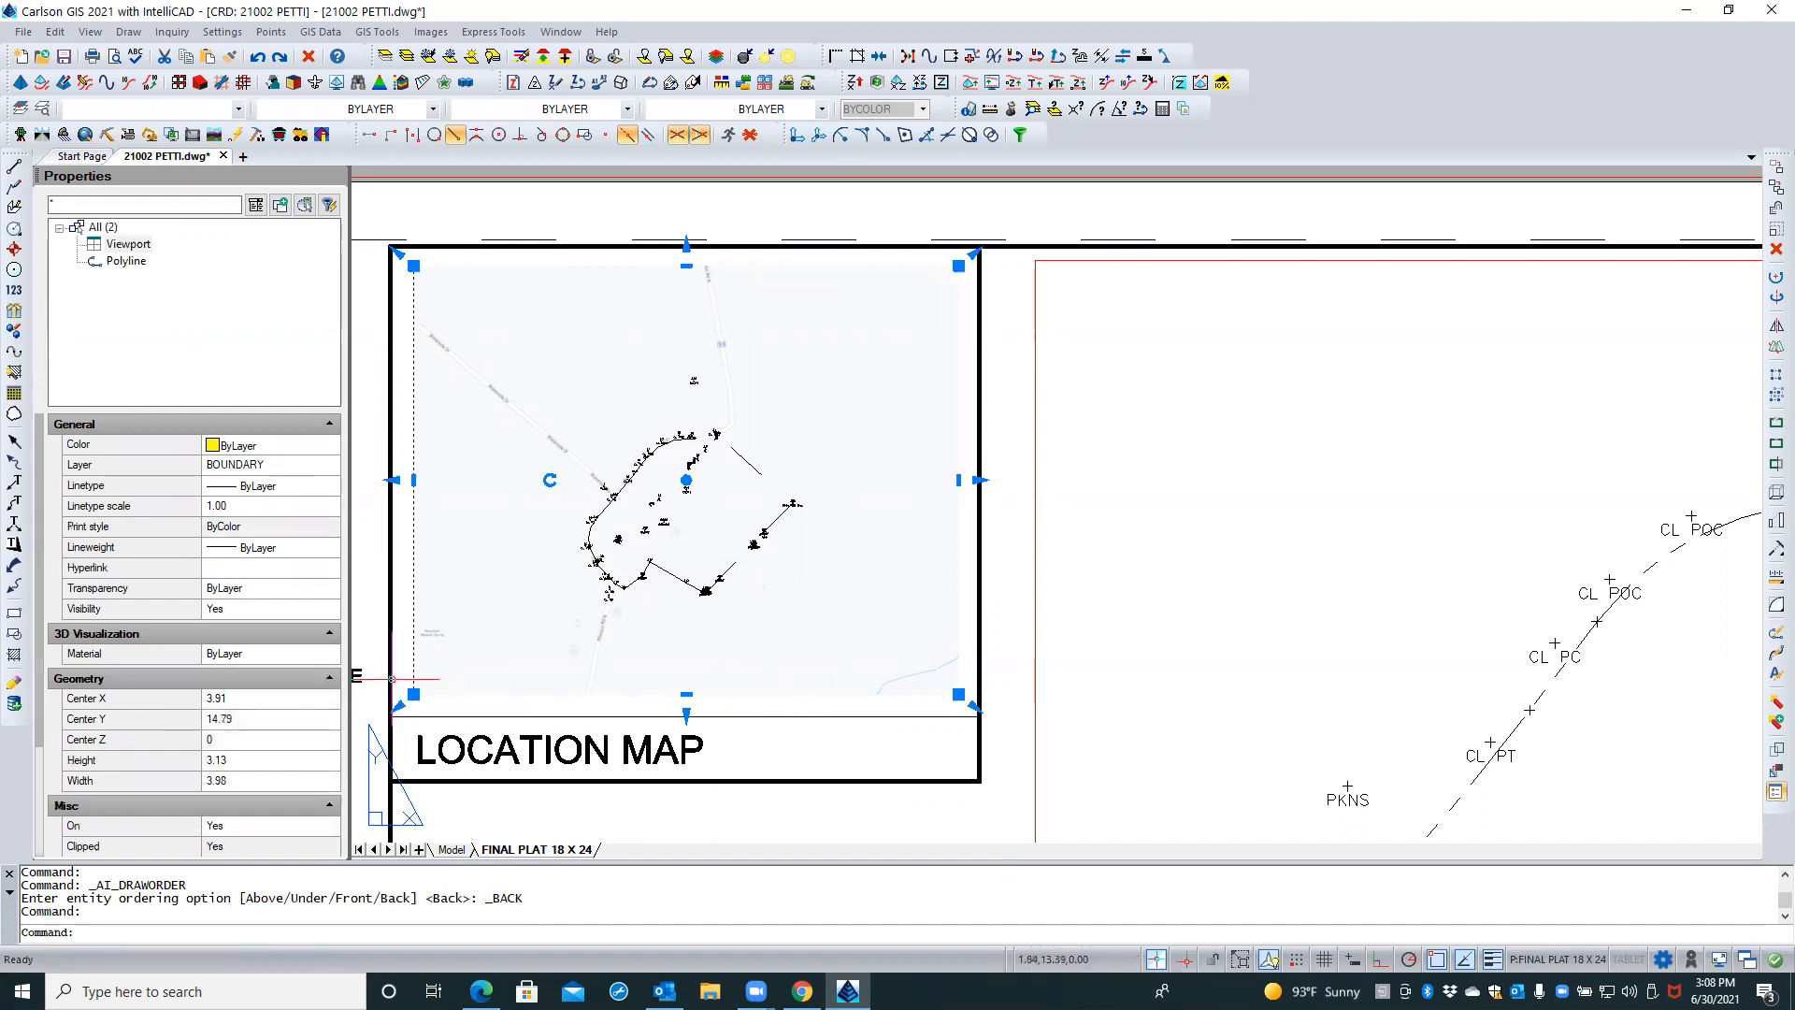
scroll(229, 738, "down", 3)
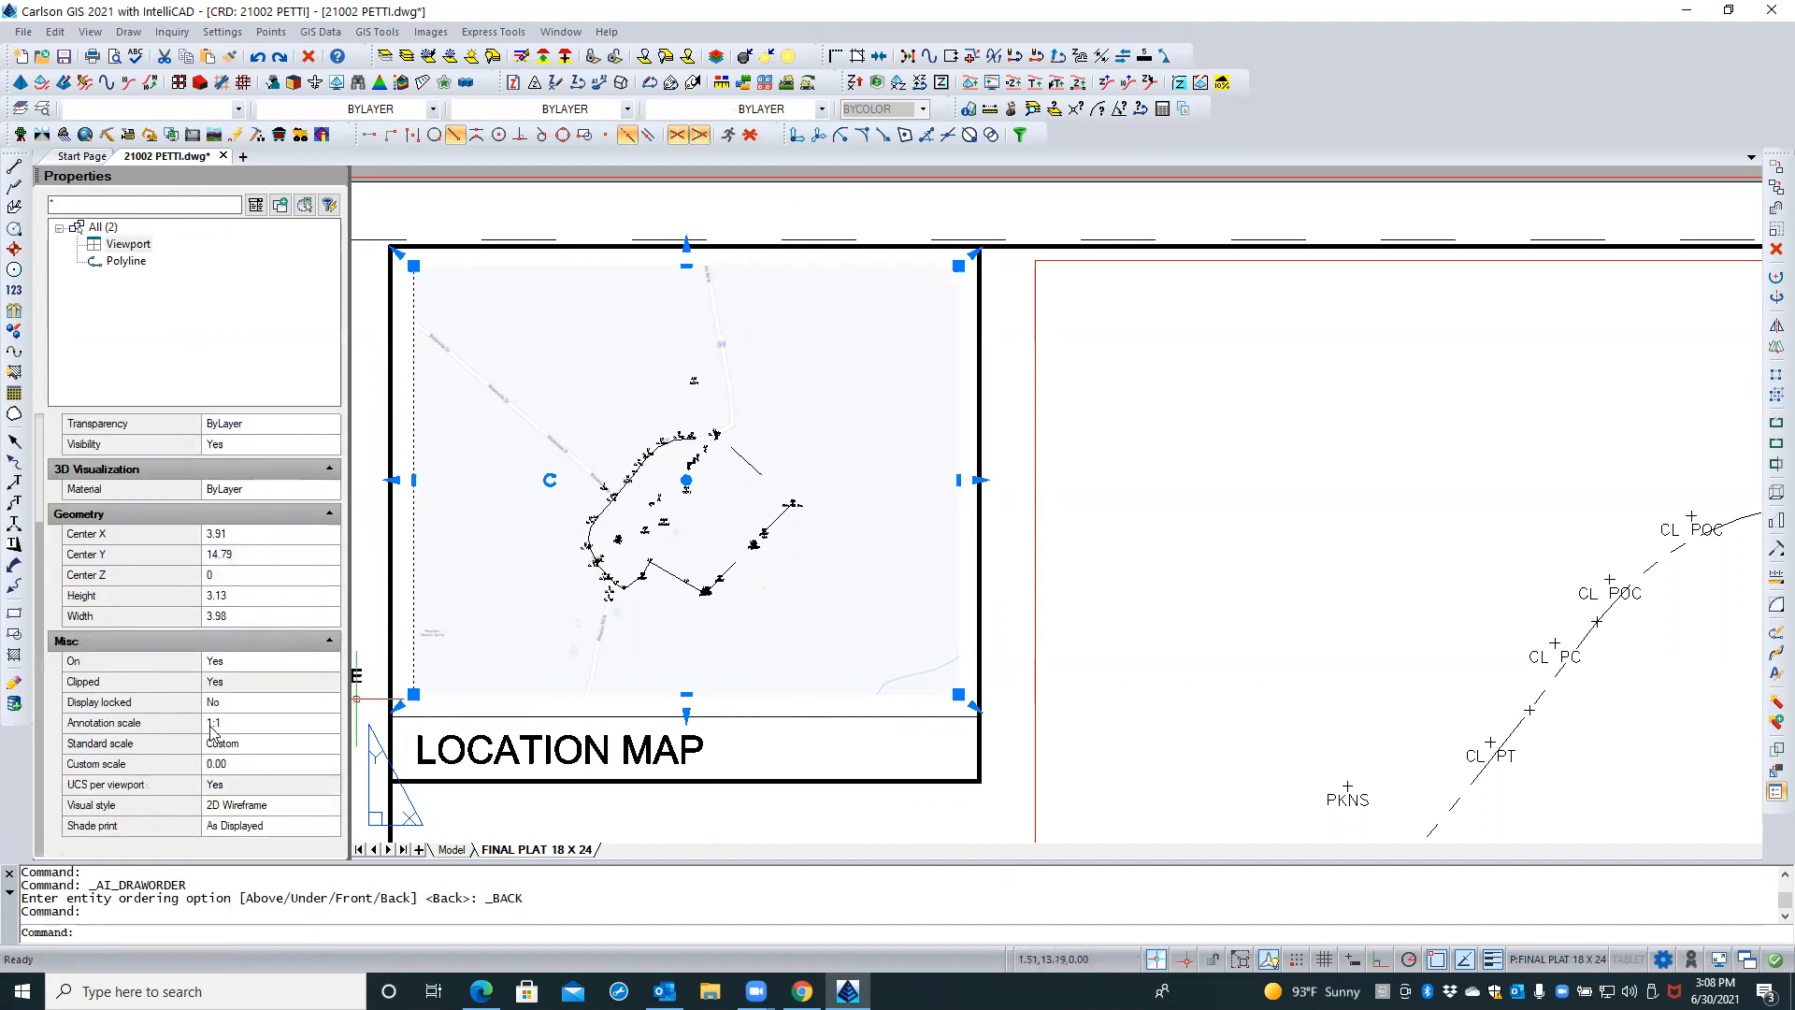
left_click(245, 764)
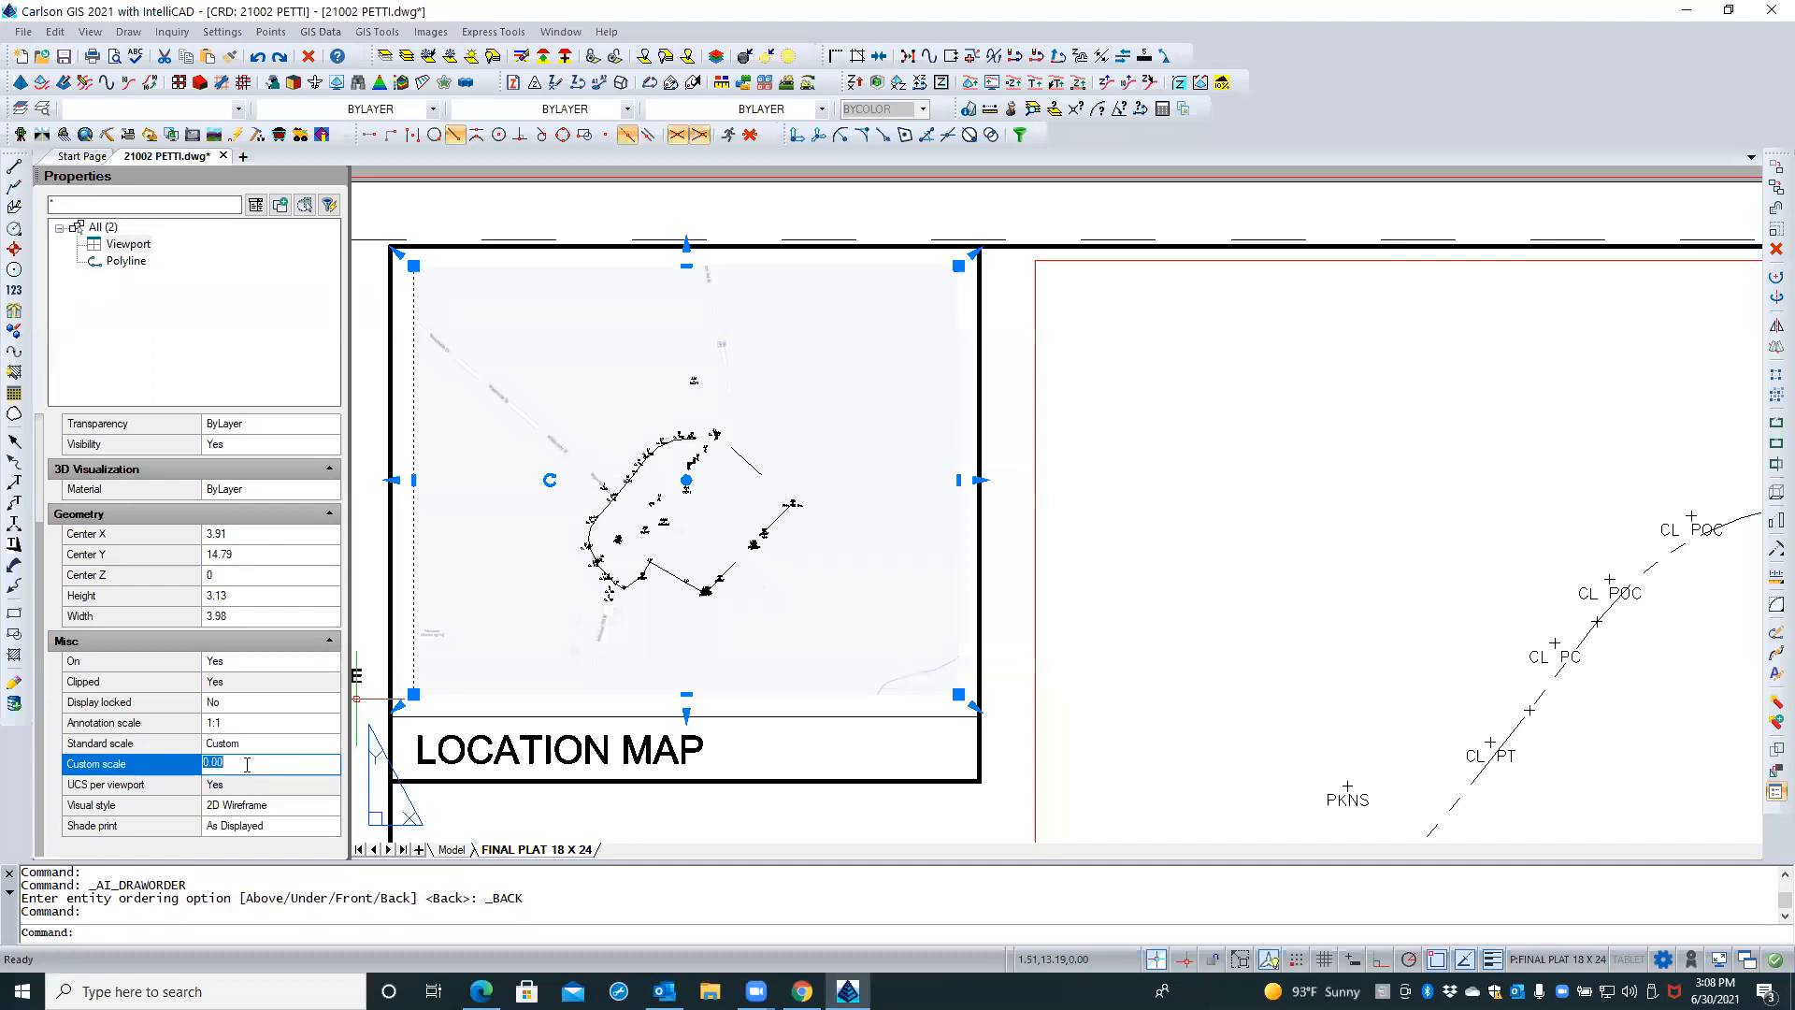
type("2")
type(".005")
key("Return")
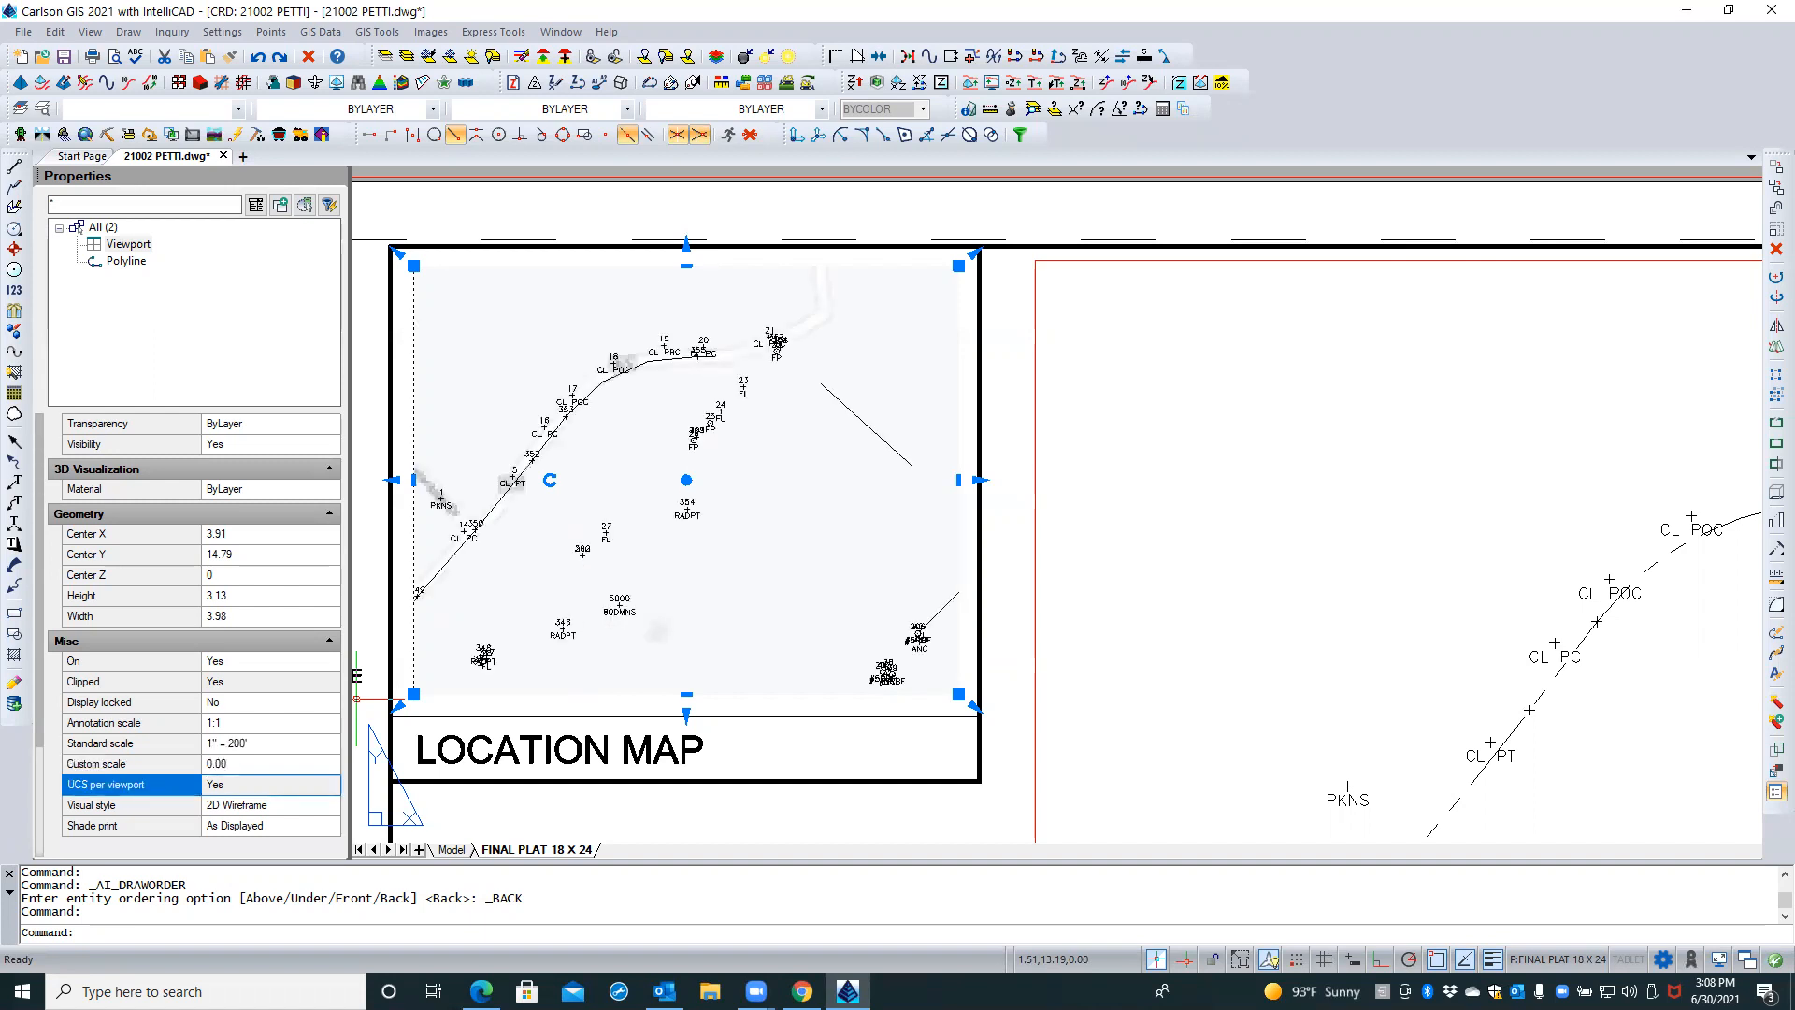
Try a custom scale of 0.0002 and then a larger one on the location map viewport
left_click(267, 763)
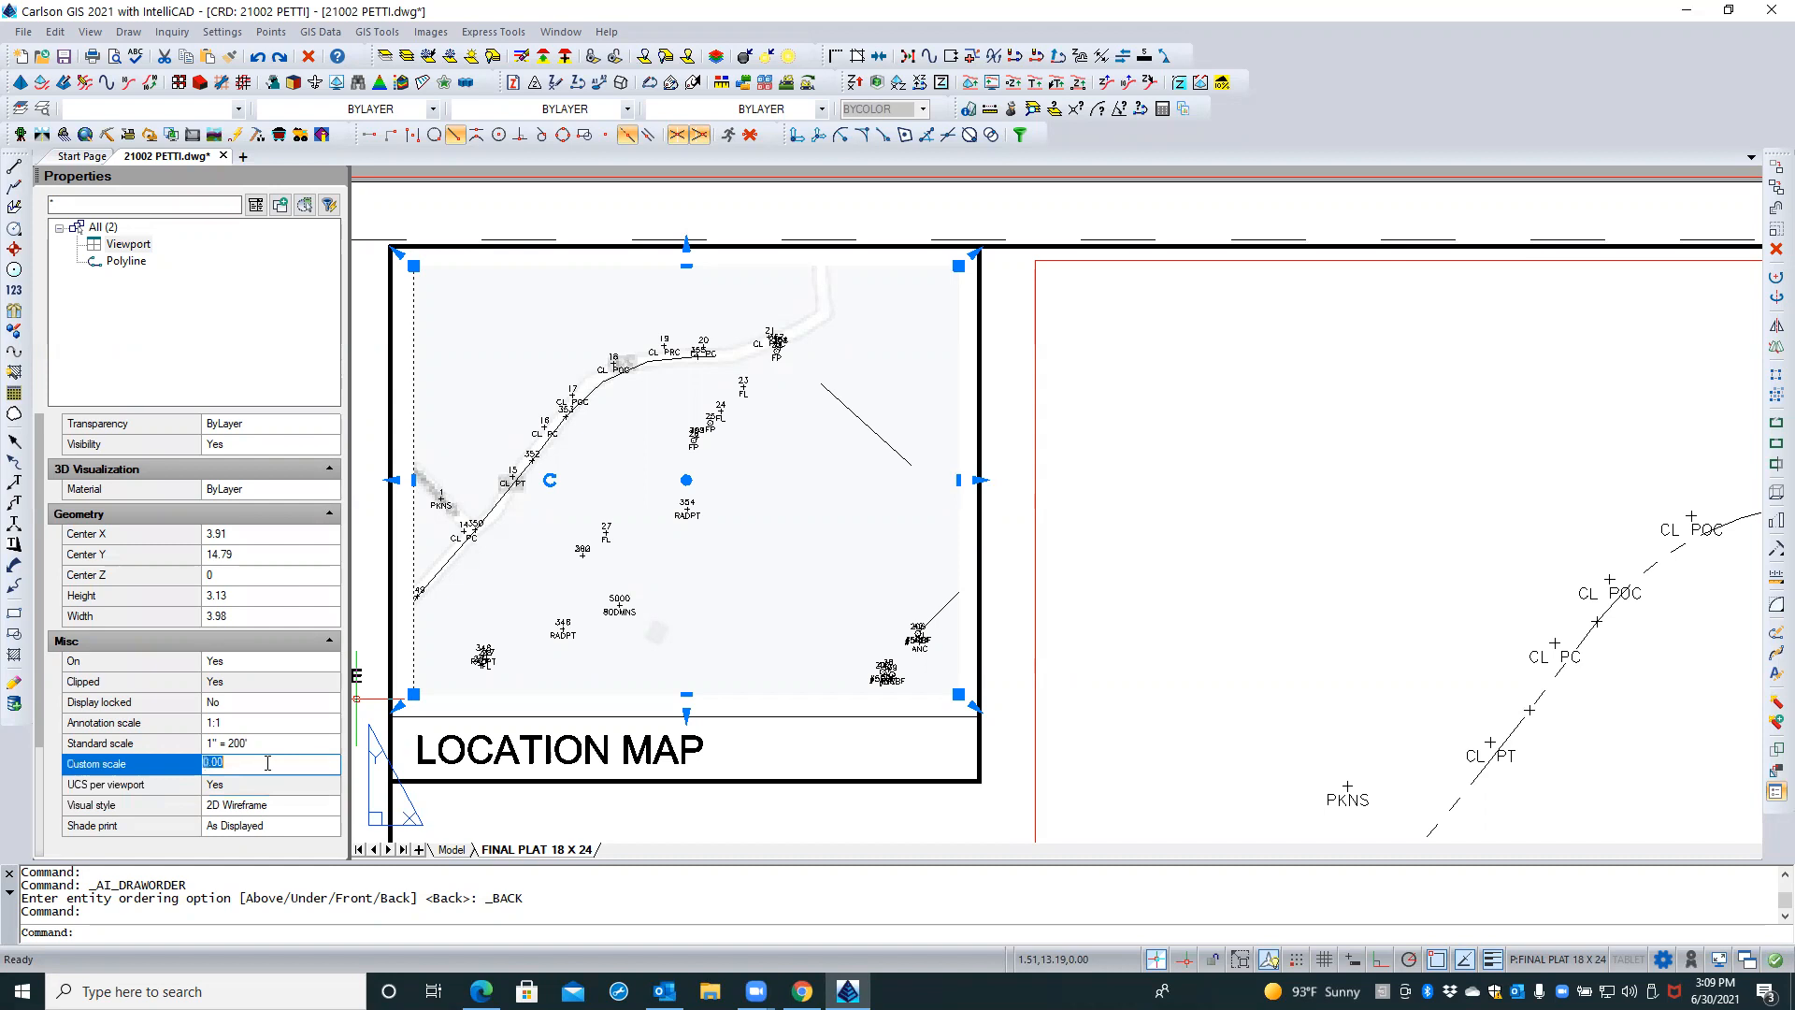
type(".0002")
key("Return")
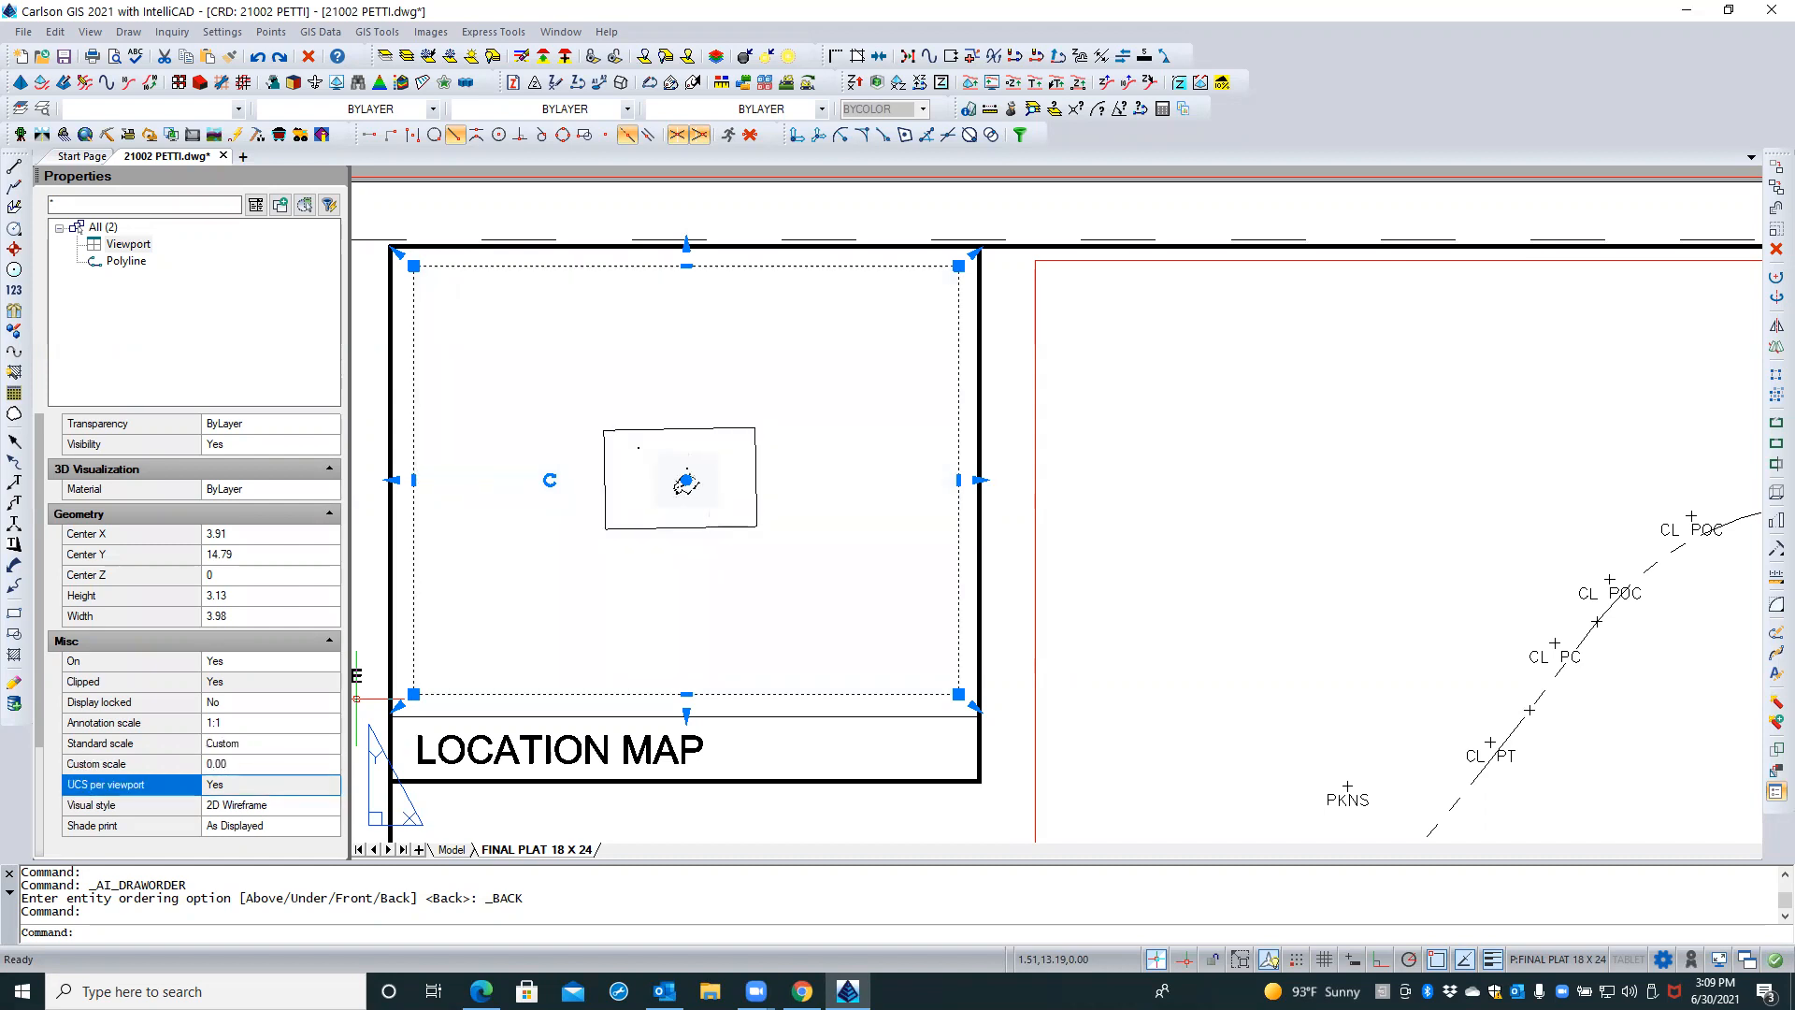
left_click(268, 764)
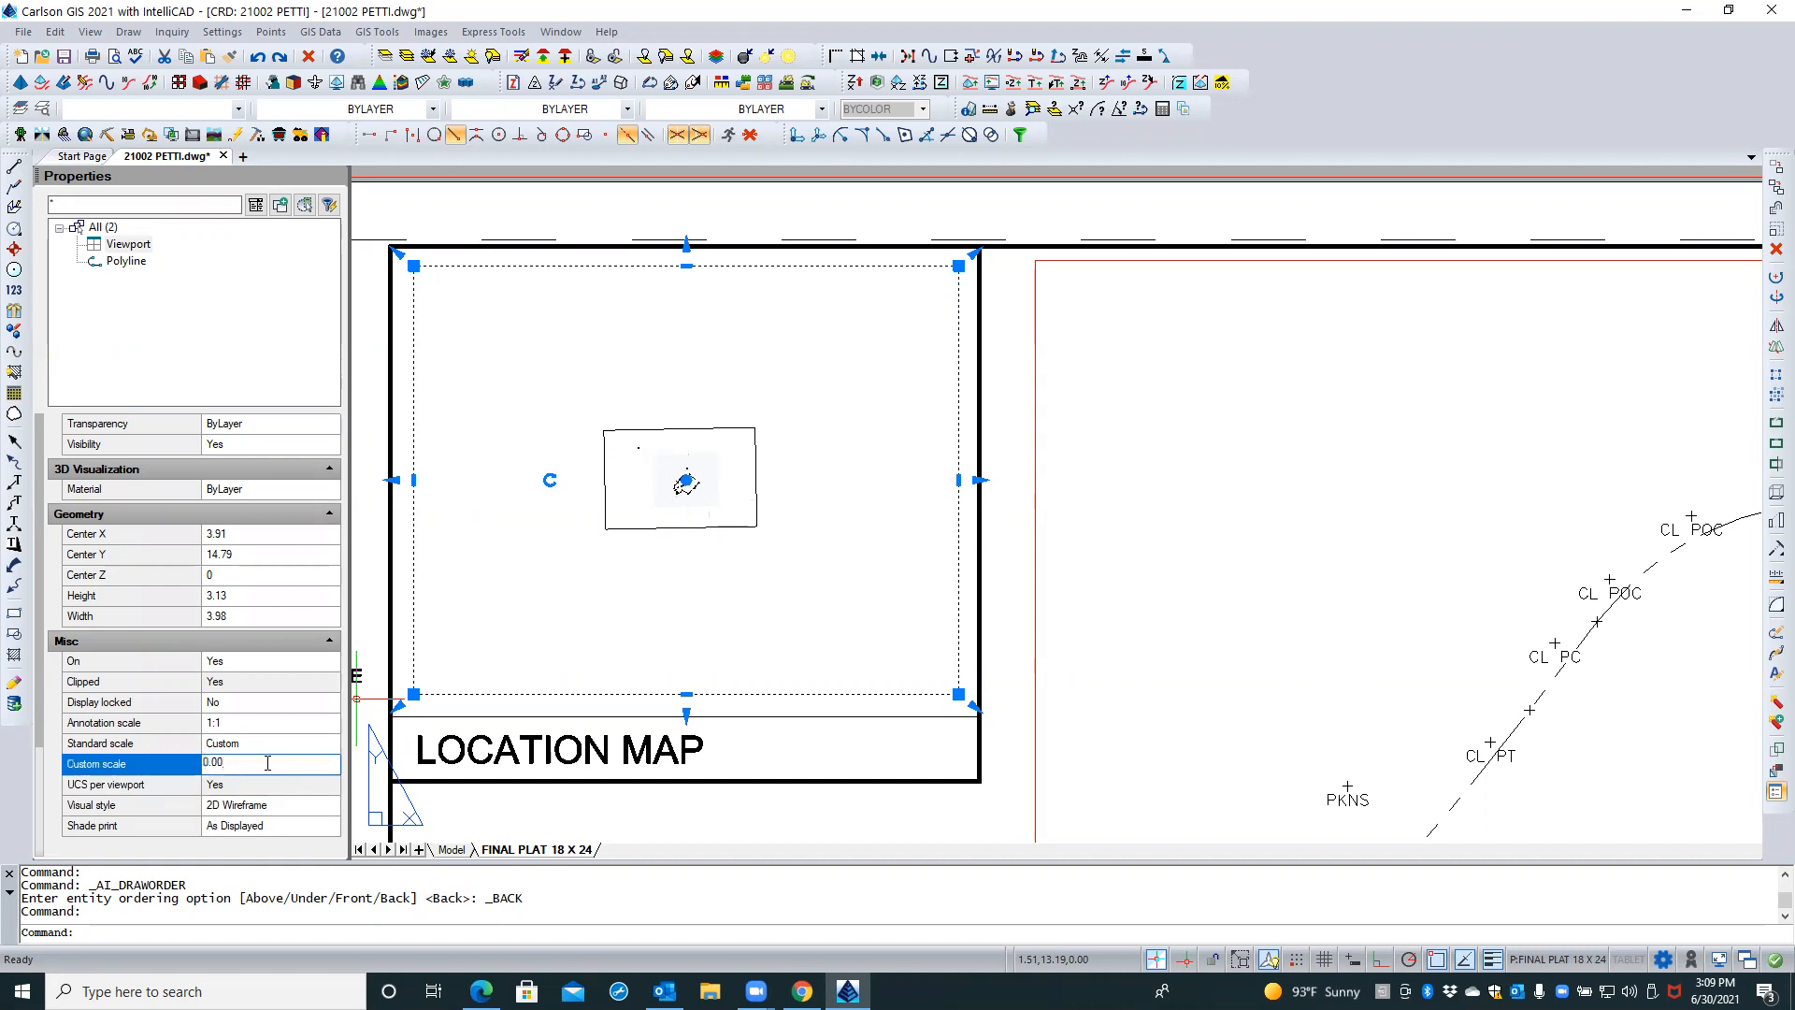
double_click(267, 764)
type(".0005")
key("Return")
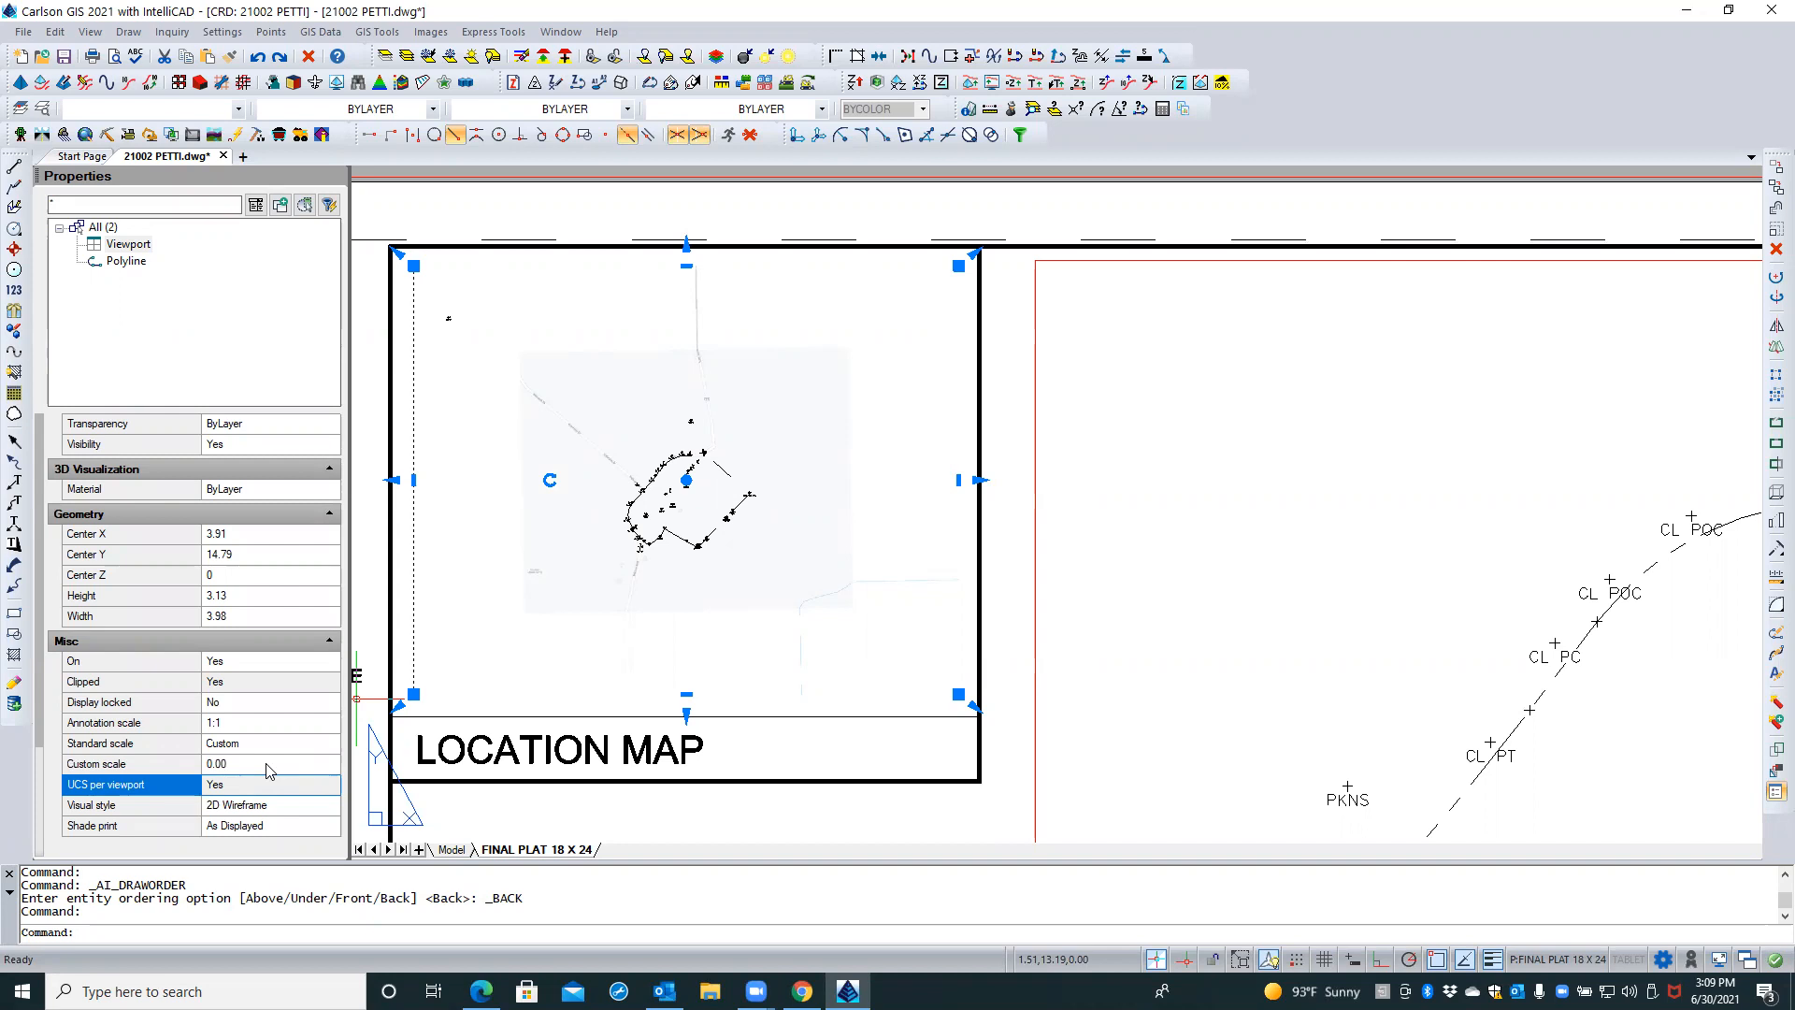
Set the location map viewport's custom scale to 0.002 and recentre the site inside it
left_click(268, 763)
double_click(268, 763)
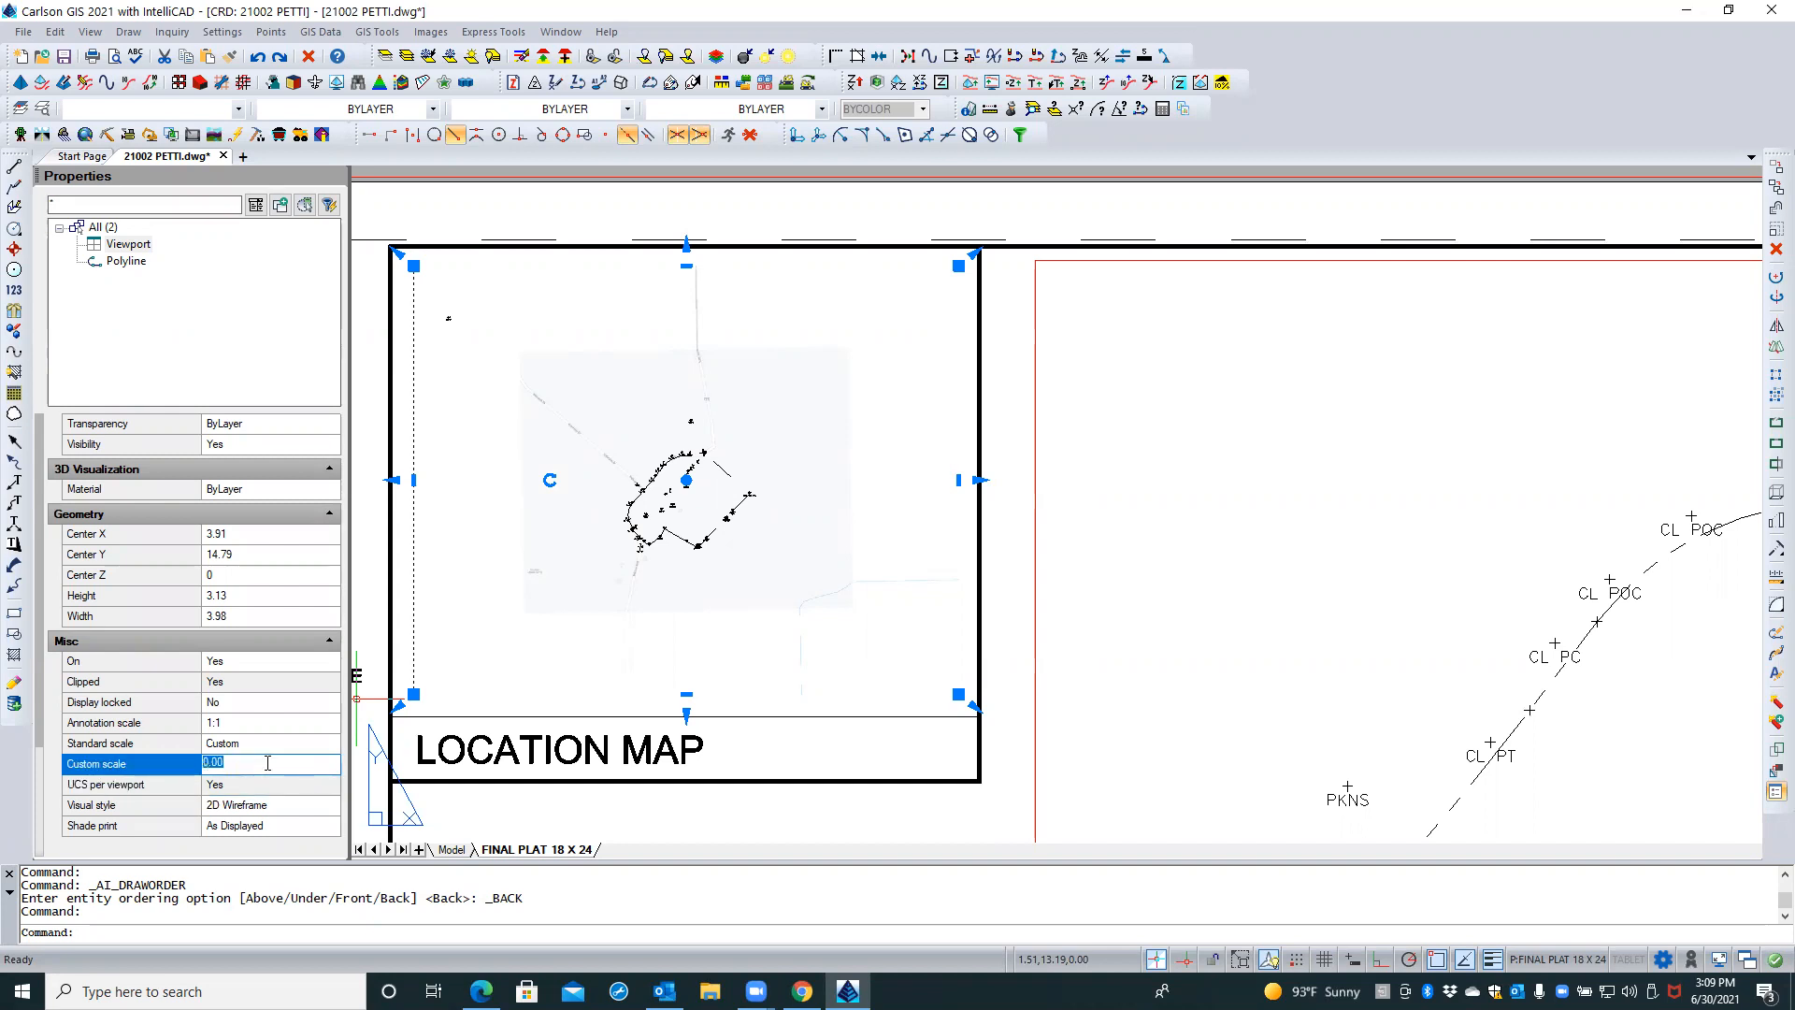
type(".002")
key("Return")
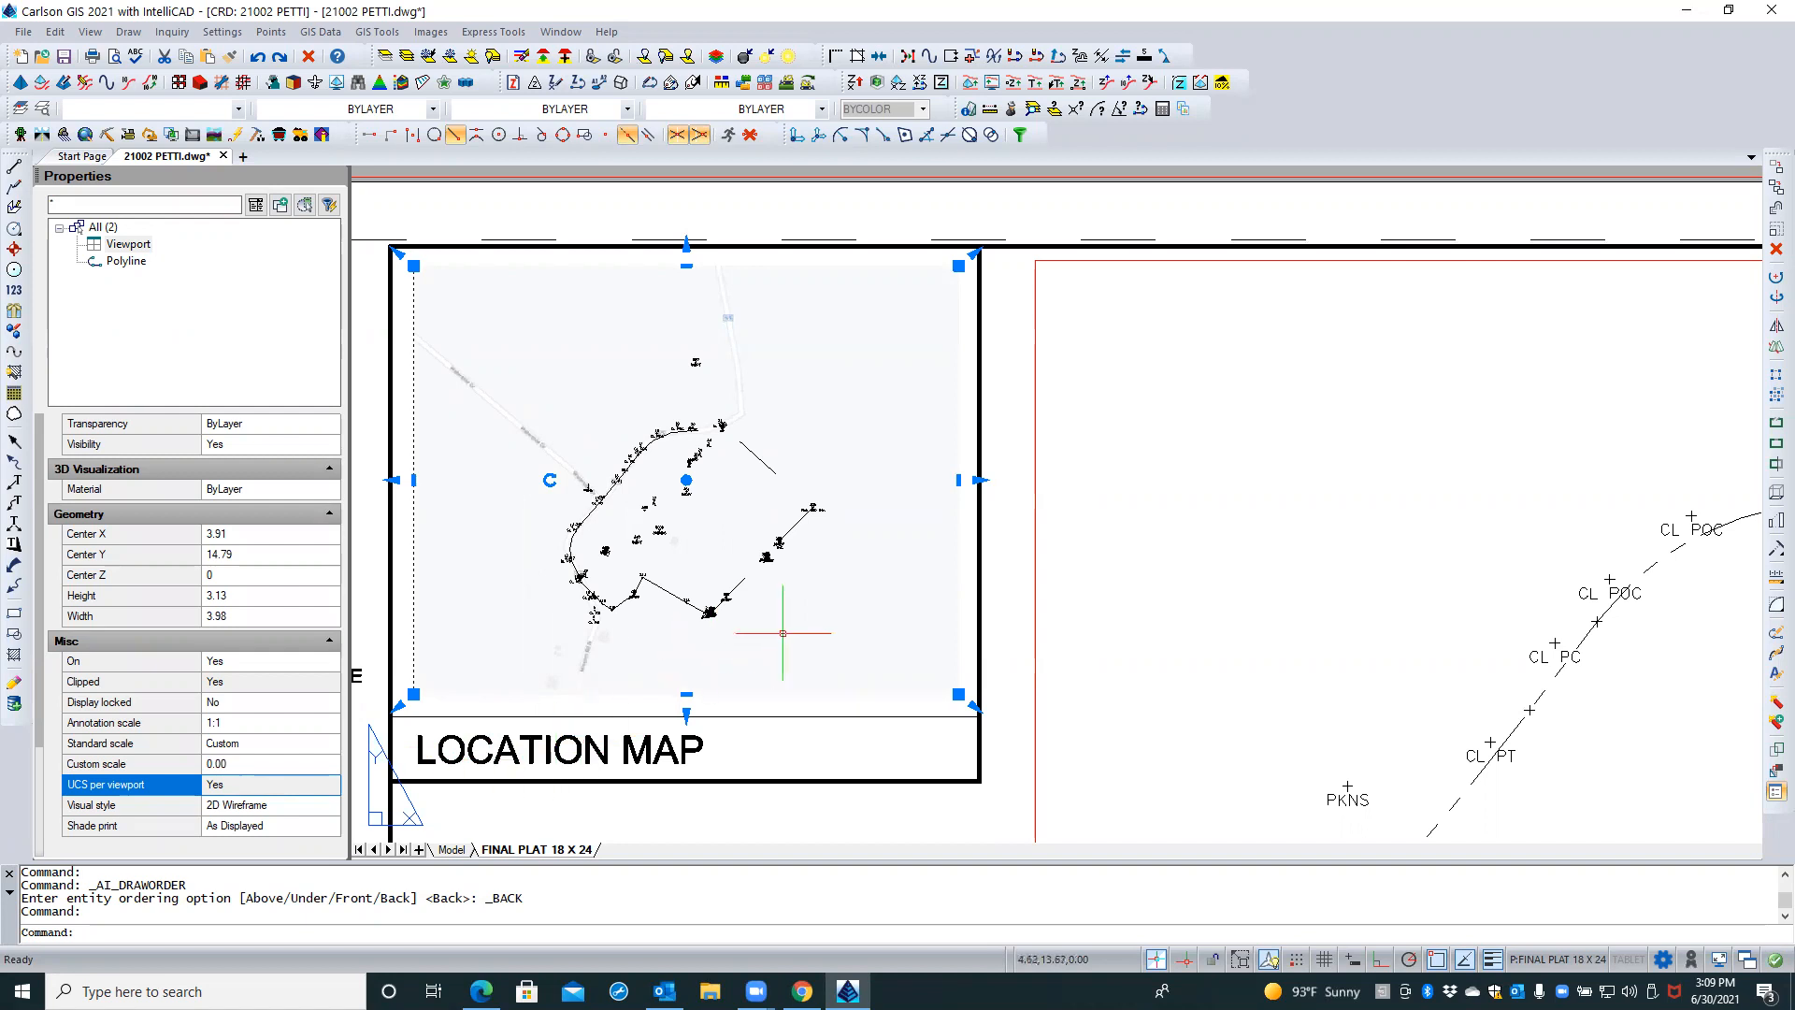
middle_click_drag(794, 602, 817, 528)
double_click(803, 565)
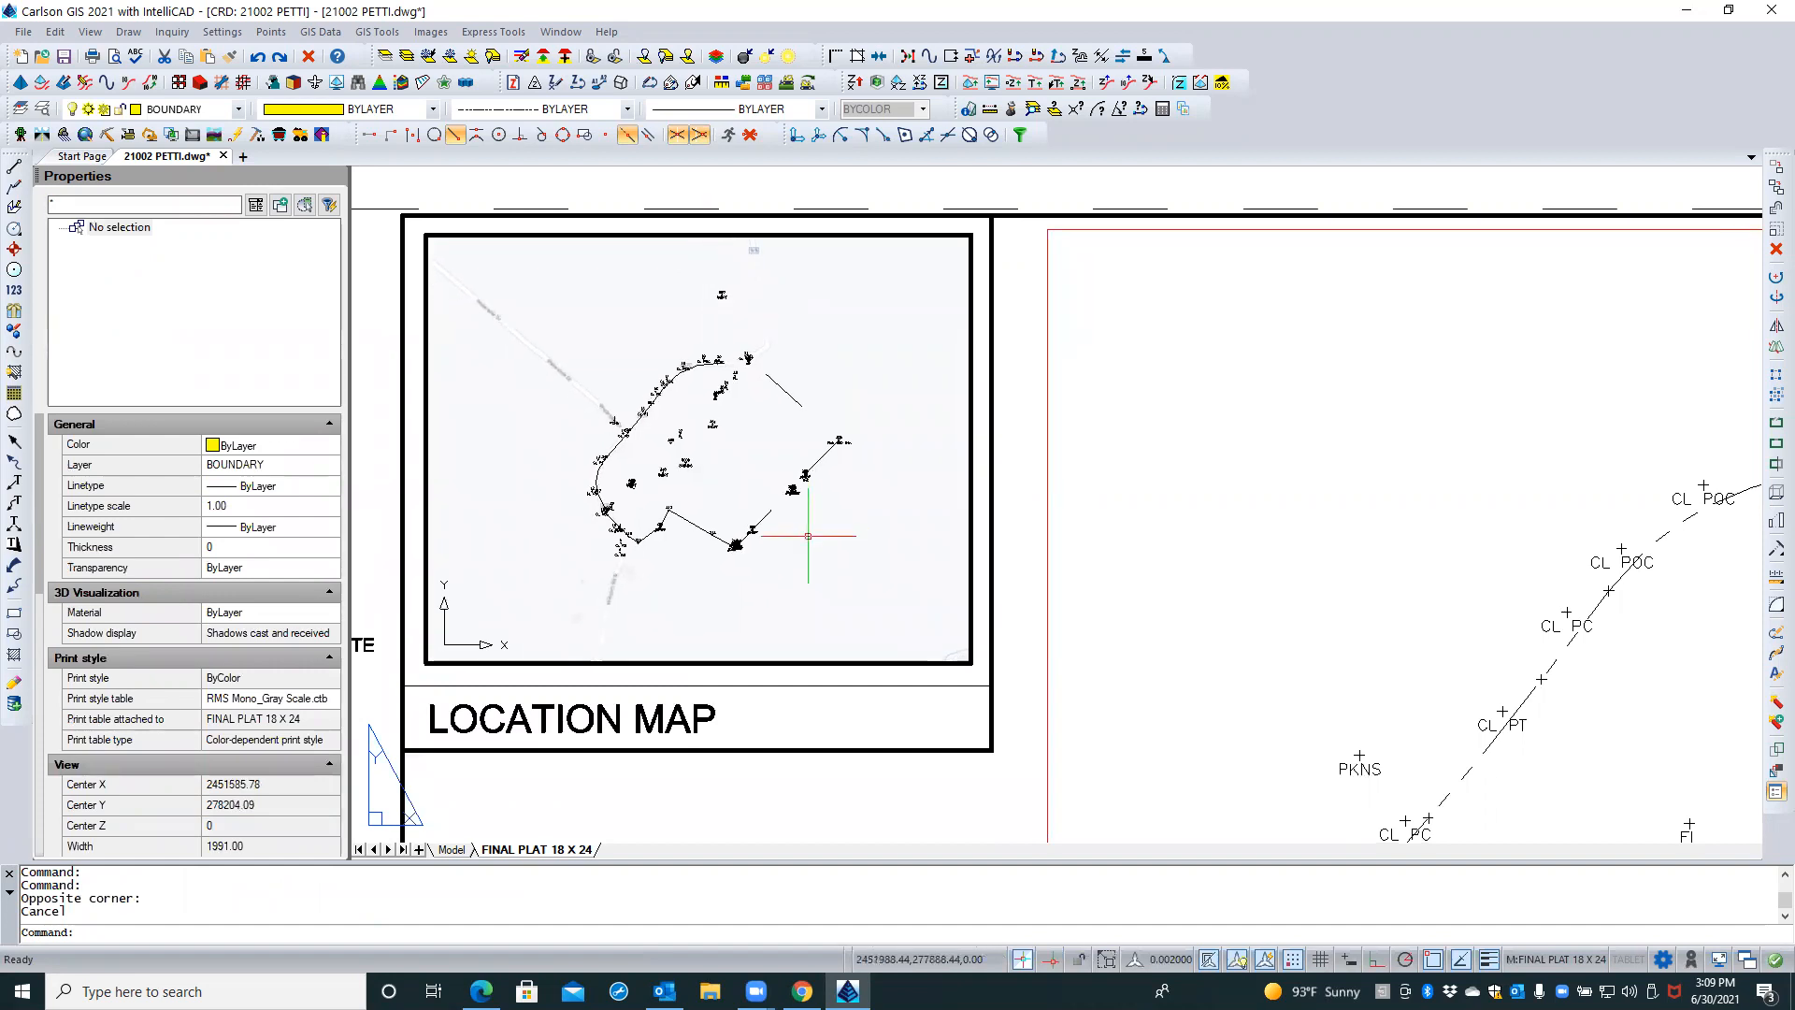
Lock the display of the location map viewport from paper space and clear the selection
double_click(509, 790)
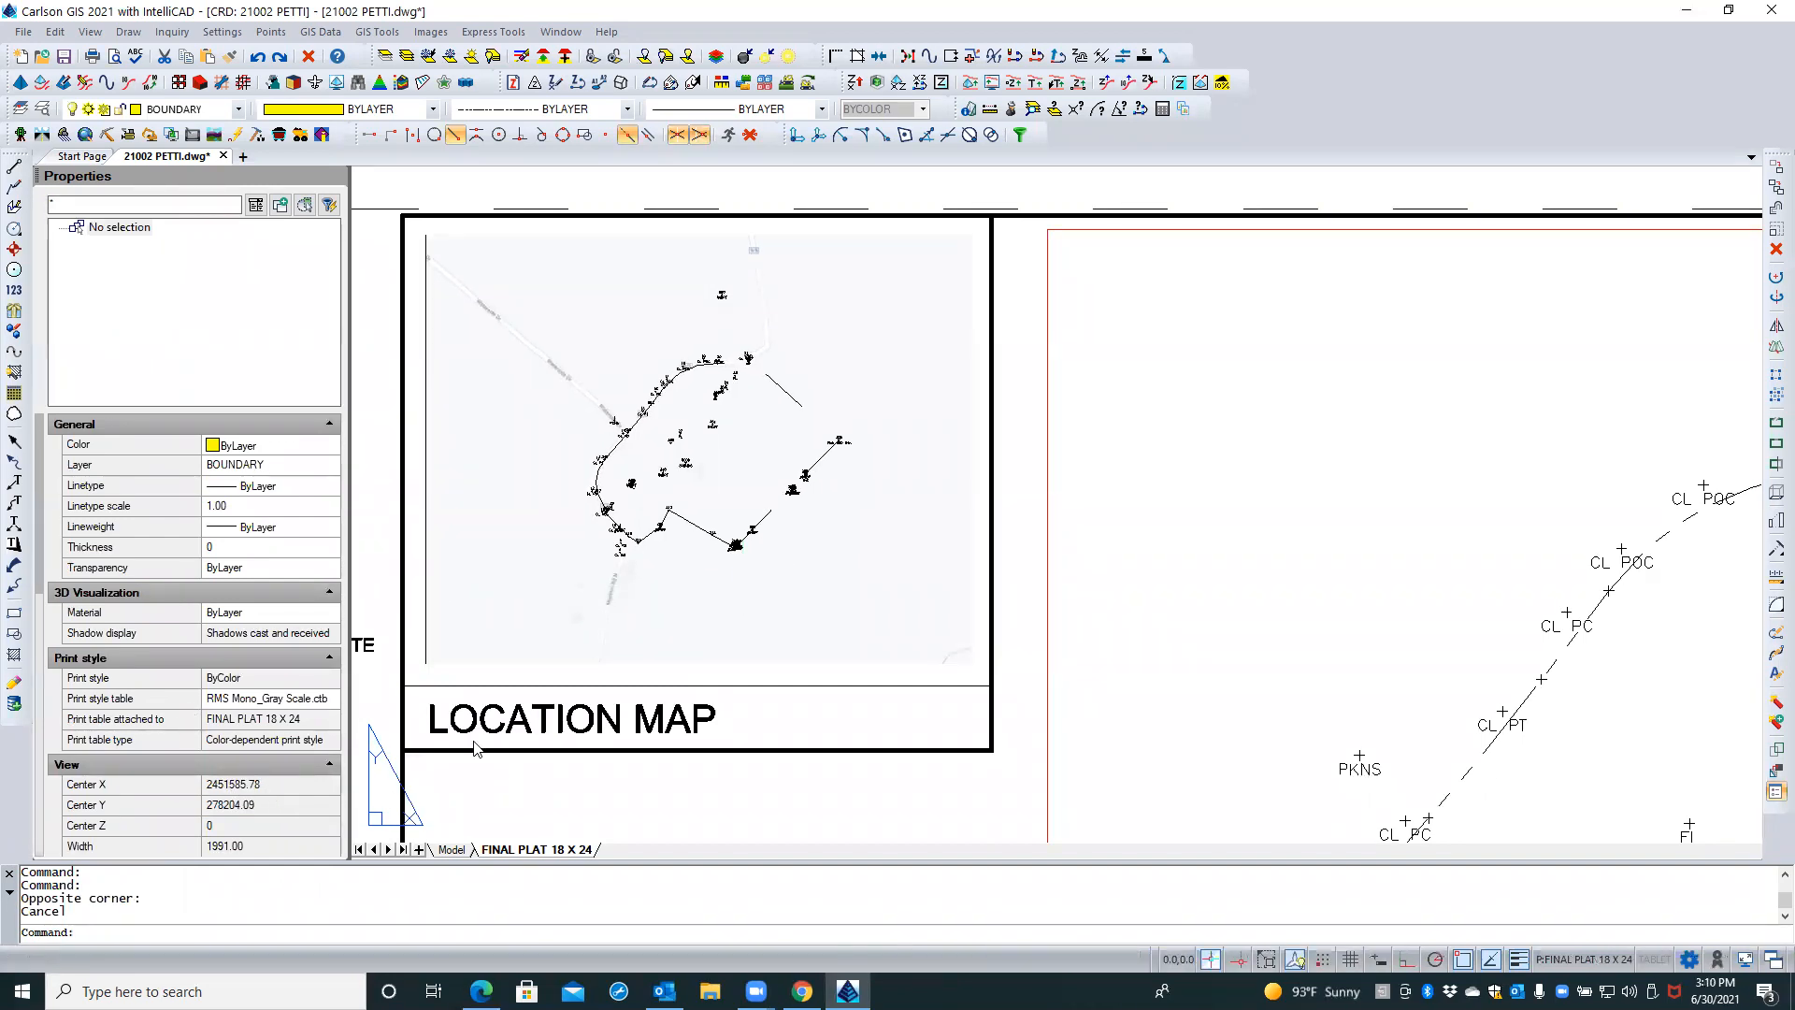
left_click(425, 643)
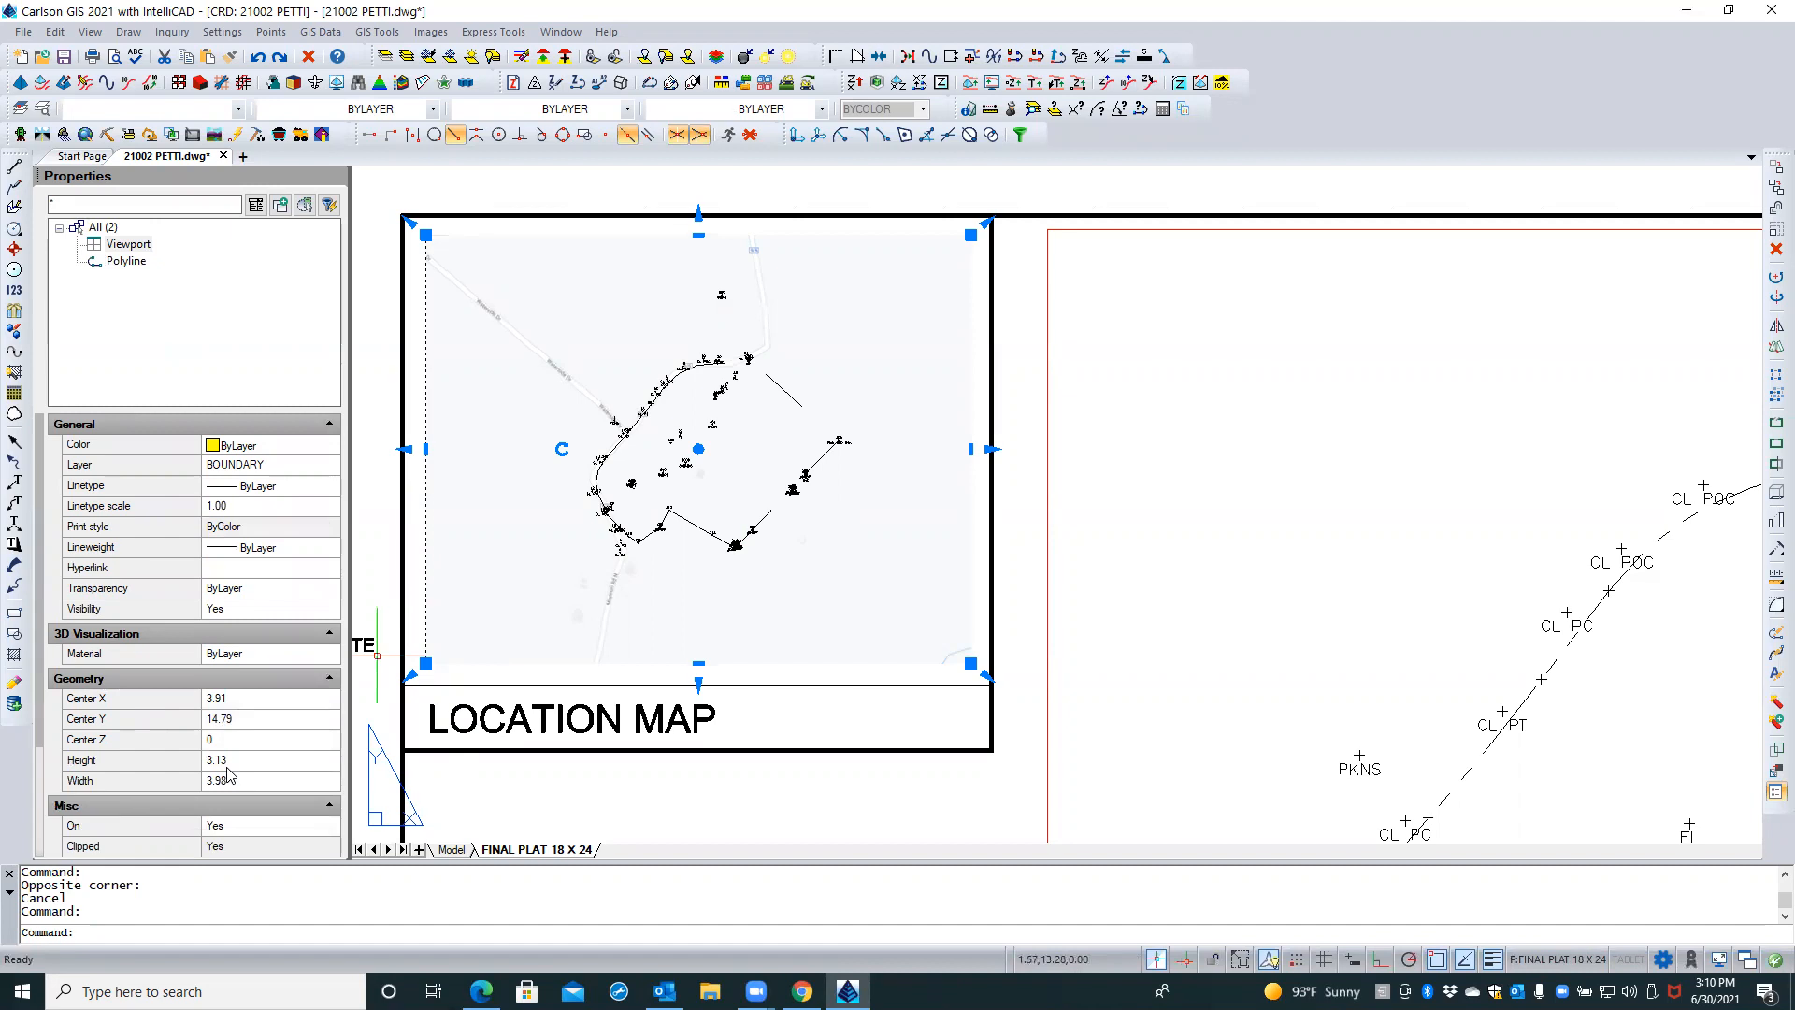
scroll(230, 776, "down", 2)
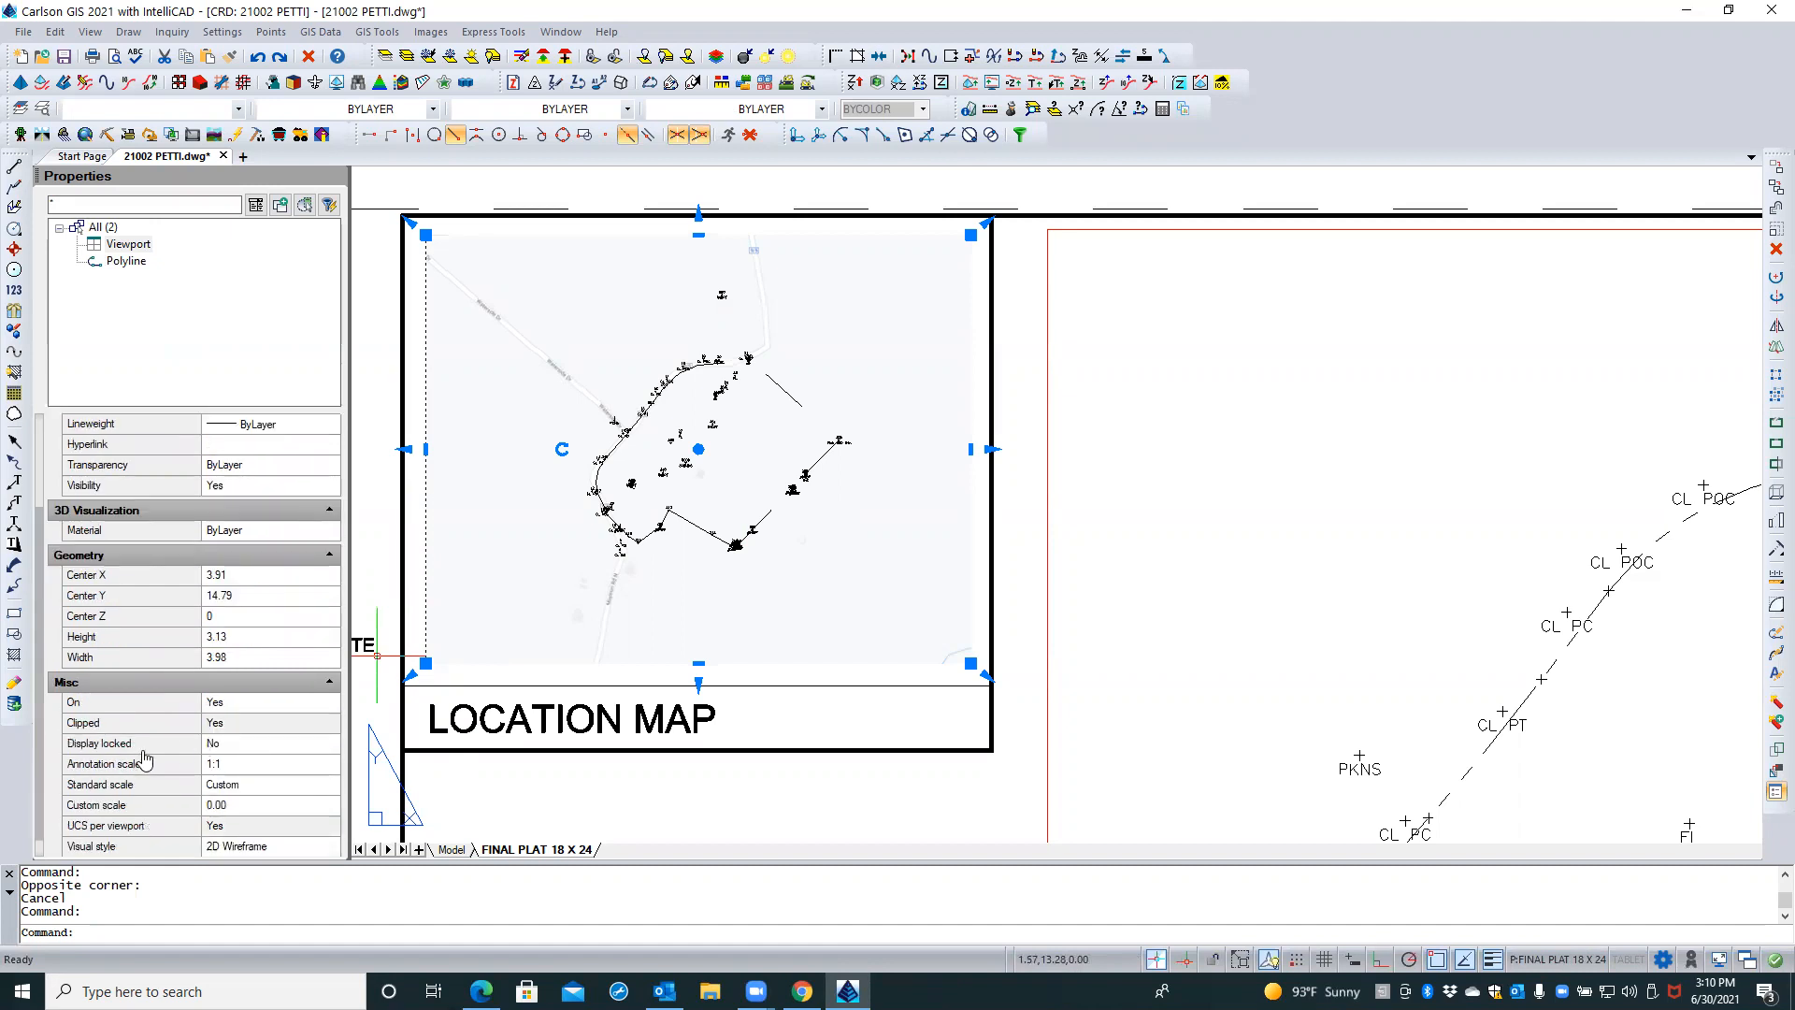
left_click(244, 748)
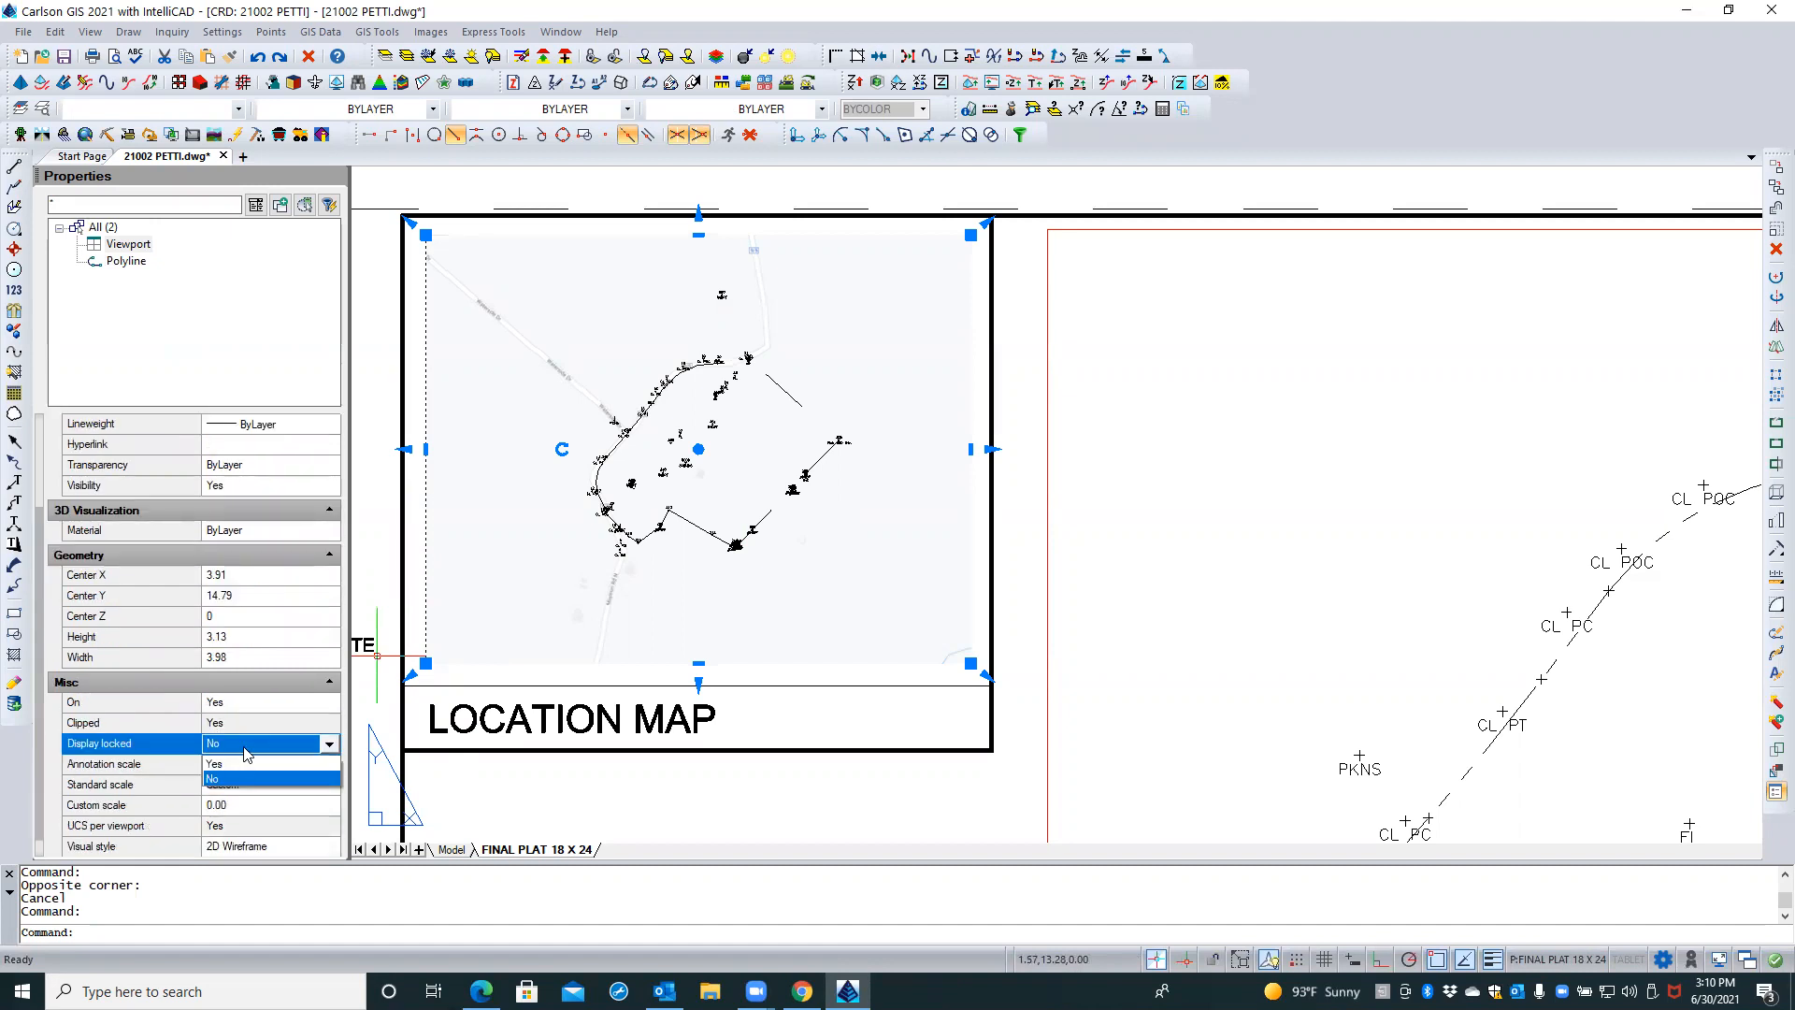
left_click(248, 764)
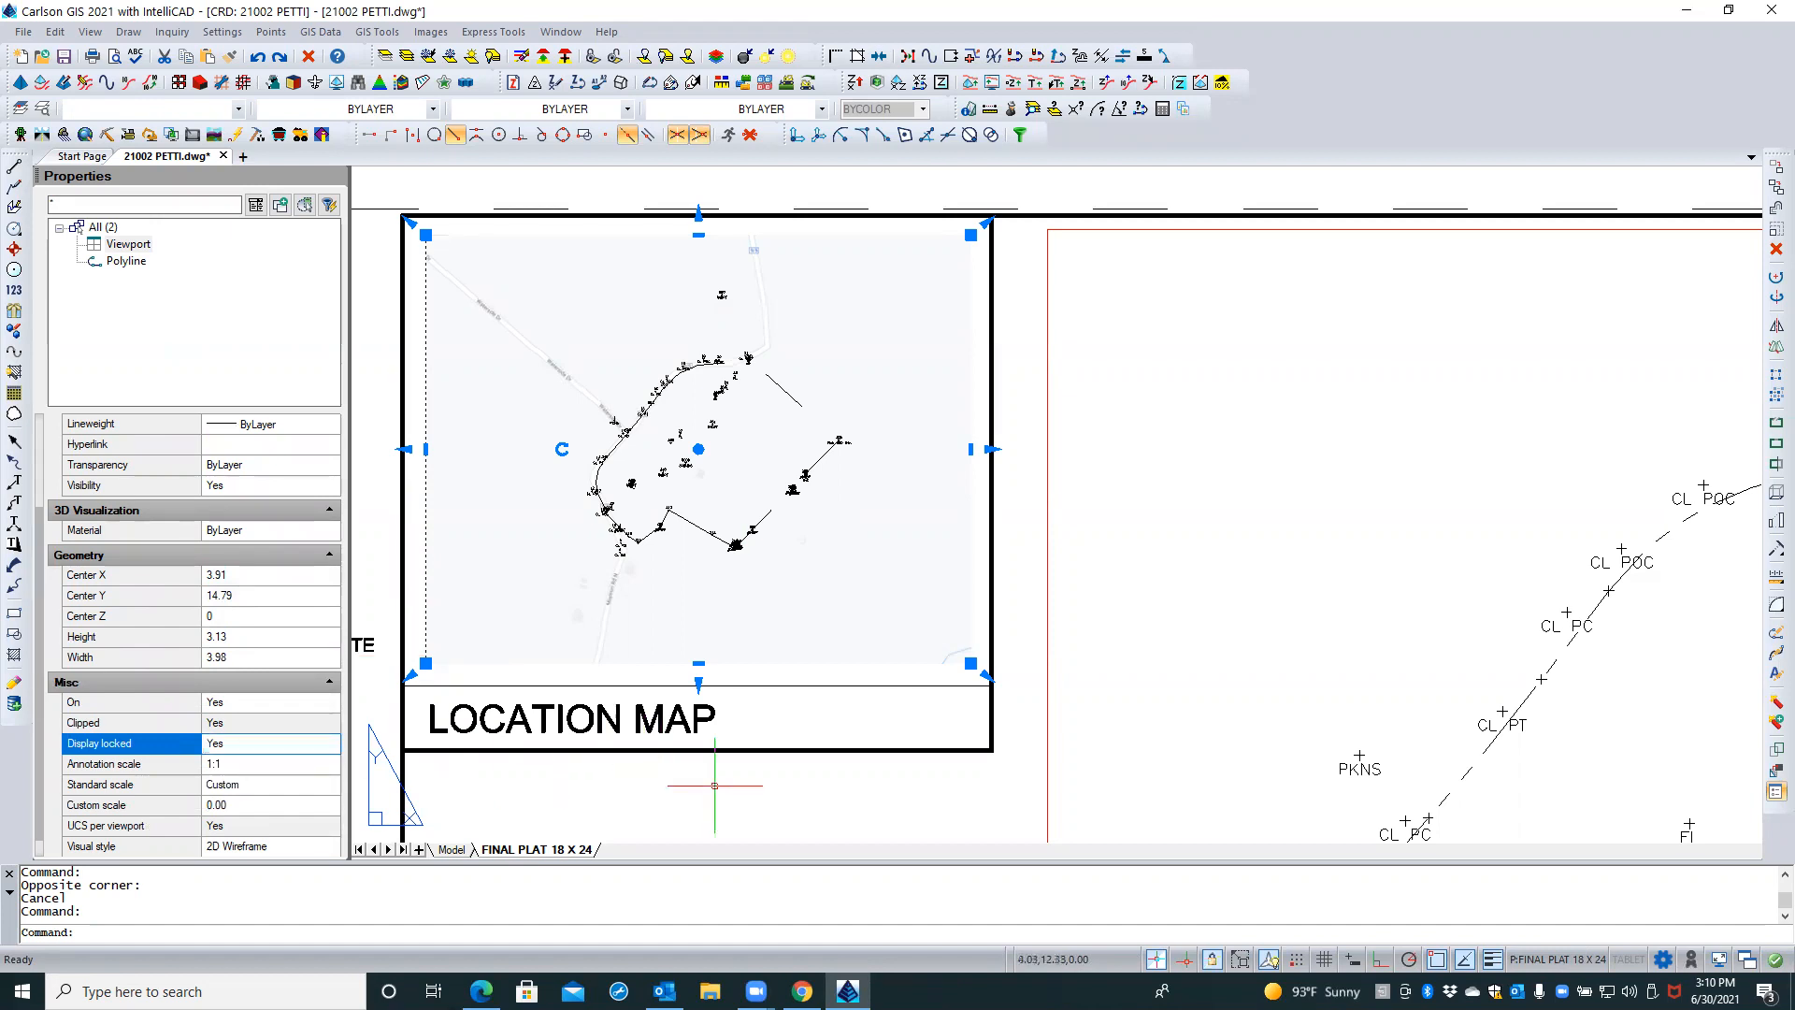
key("Escape")
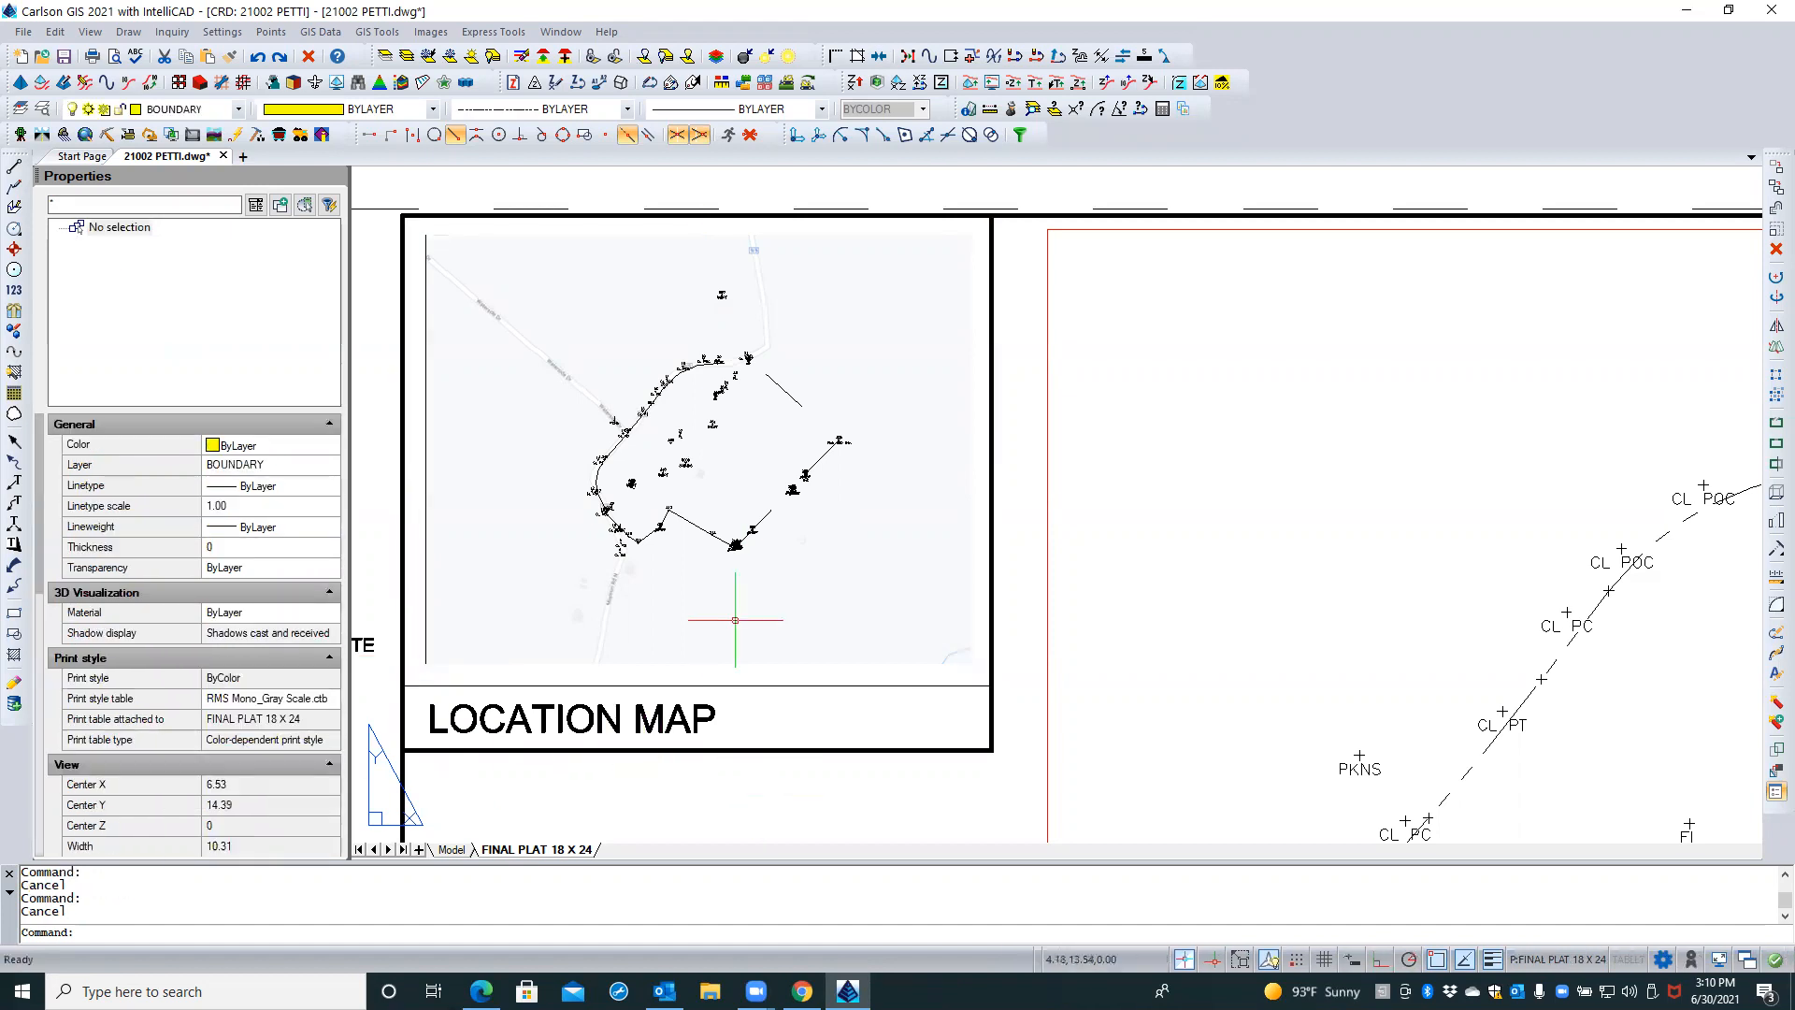
Activate the location map viewport and freeze the PNTNO and points layers by picking a point number and a point marker
double_click(532, 427)
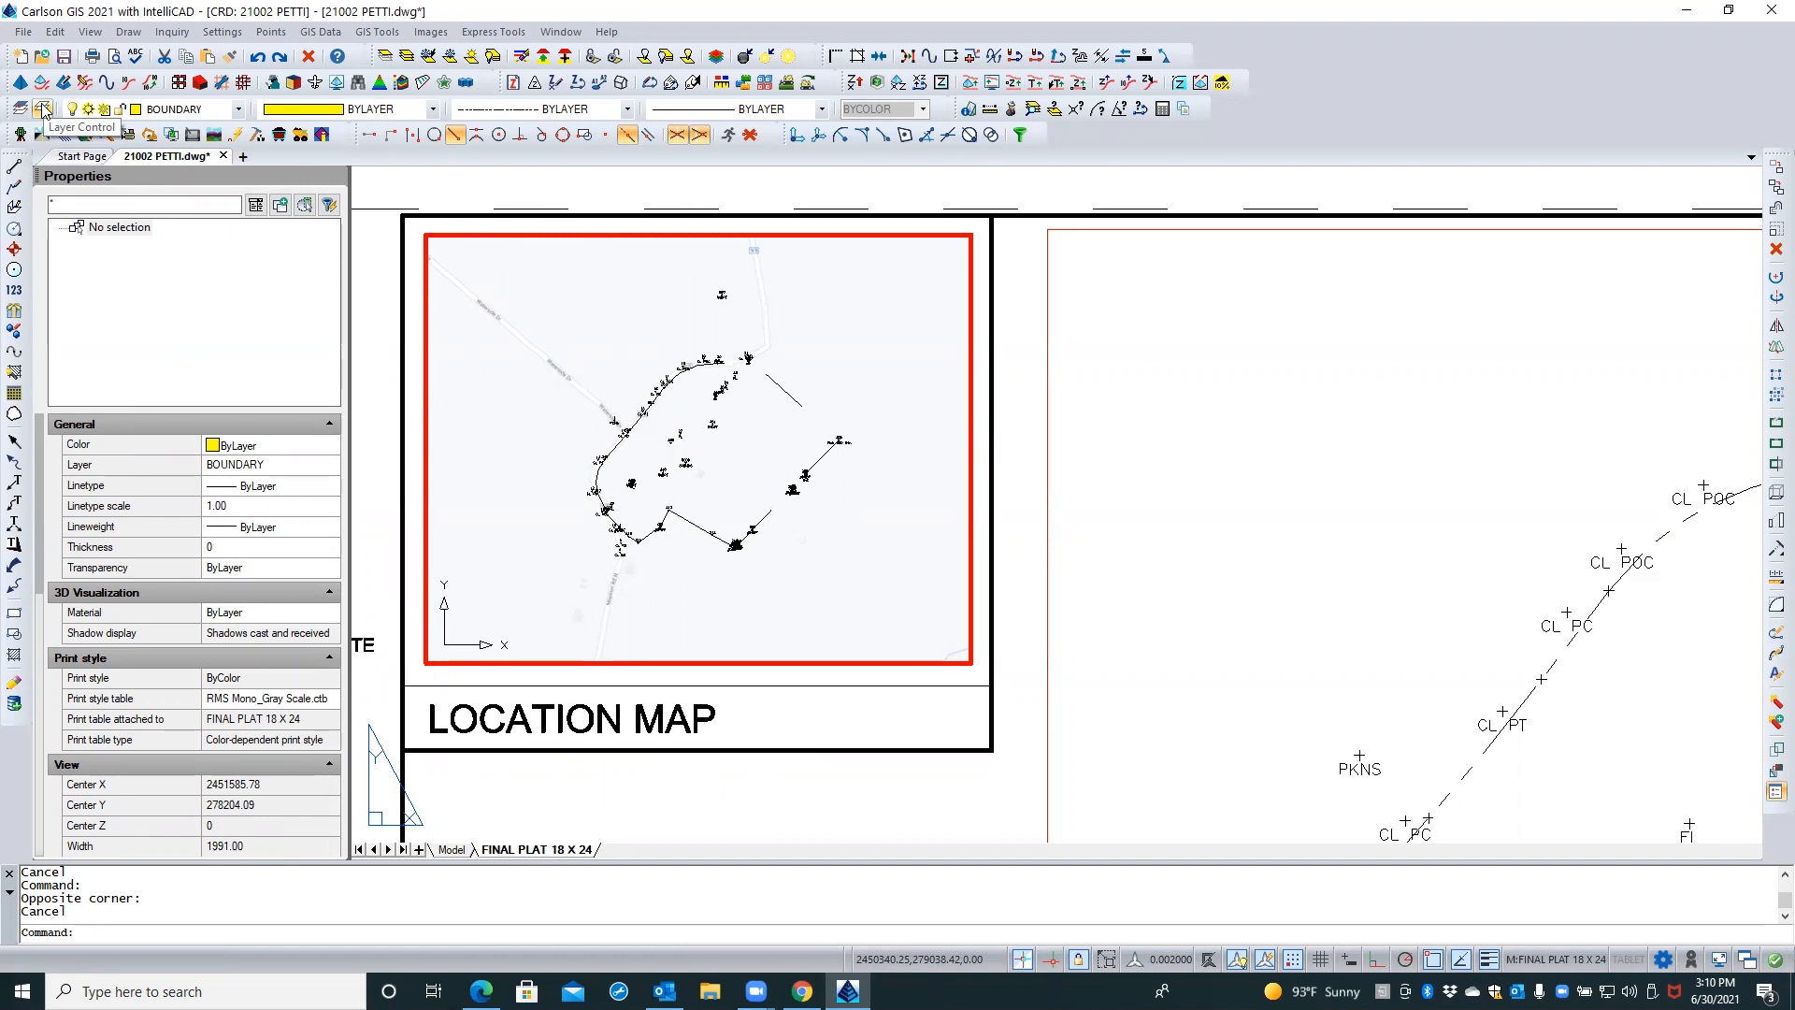
left_click(429, 57)
scroll(635, 444, "up", 5)
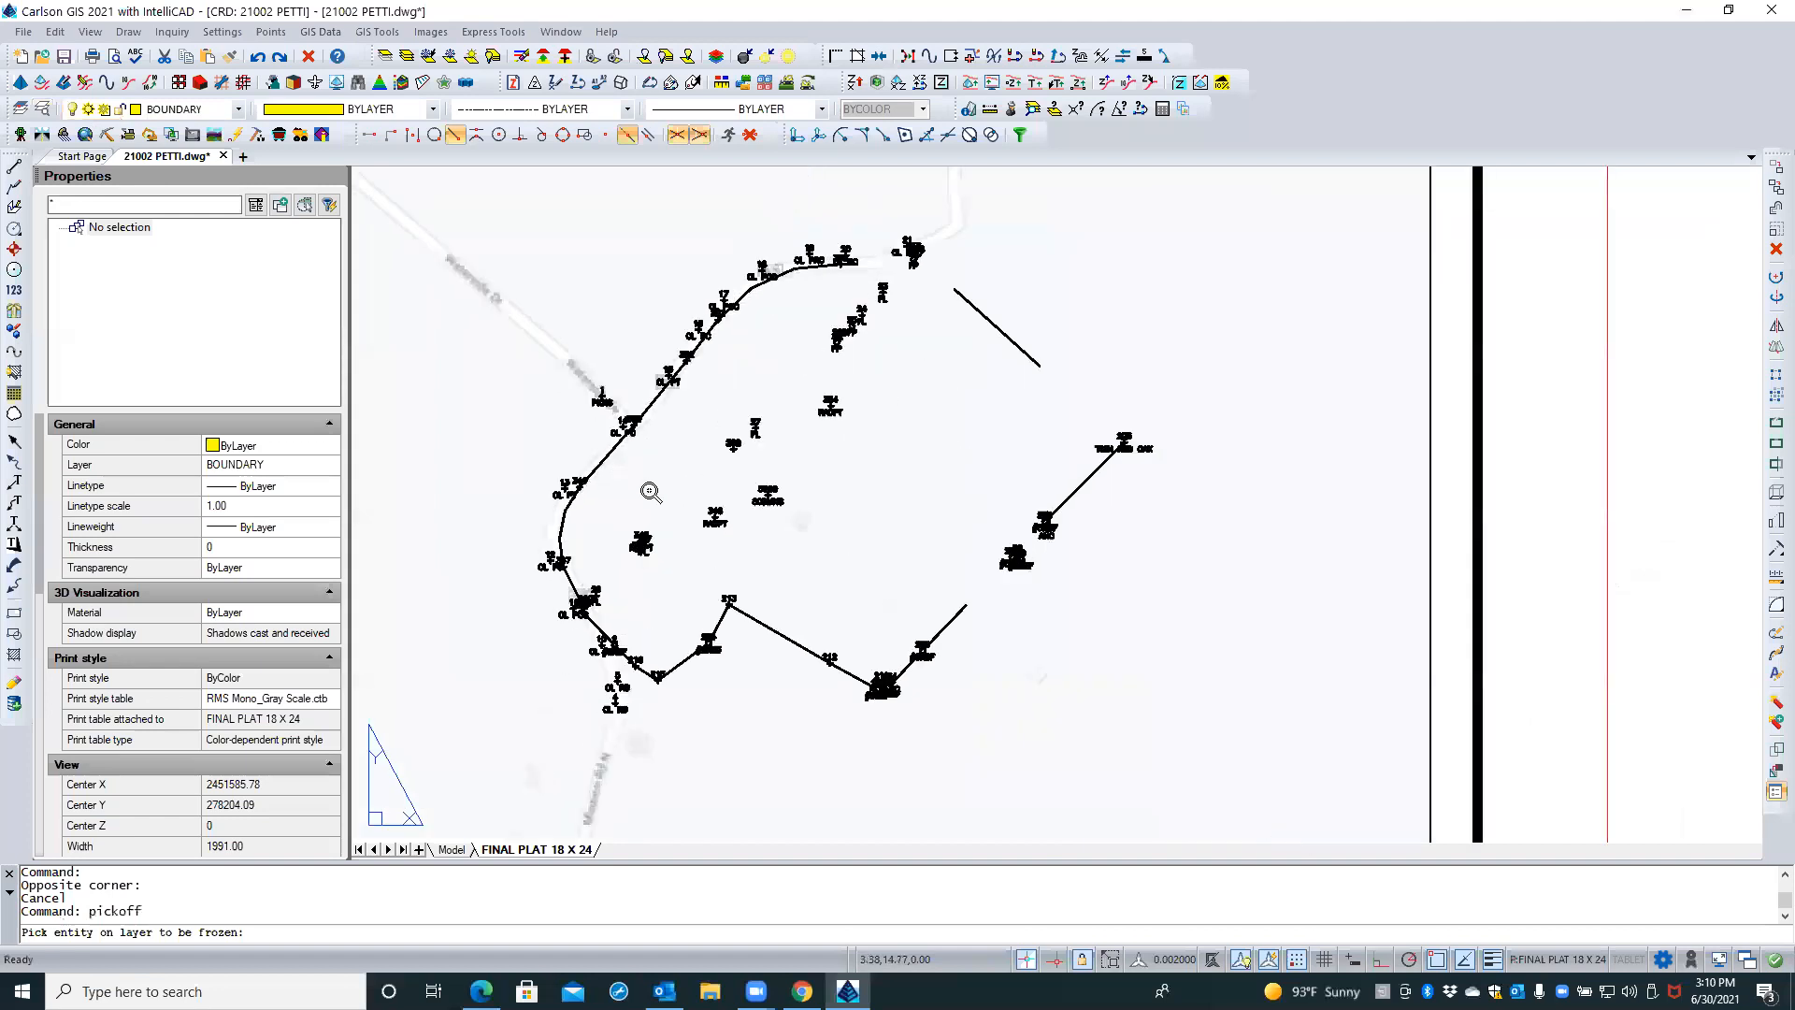
scroll(673, 572, "up", 5)
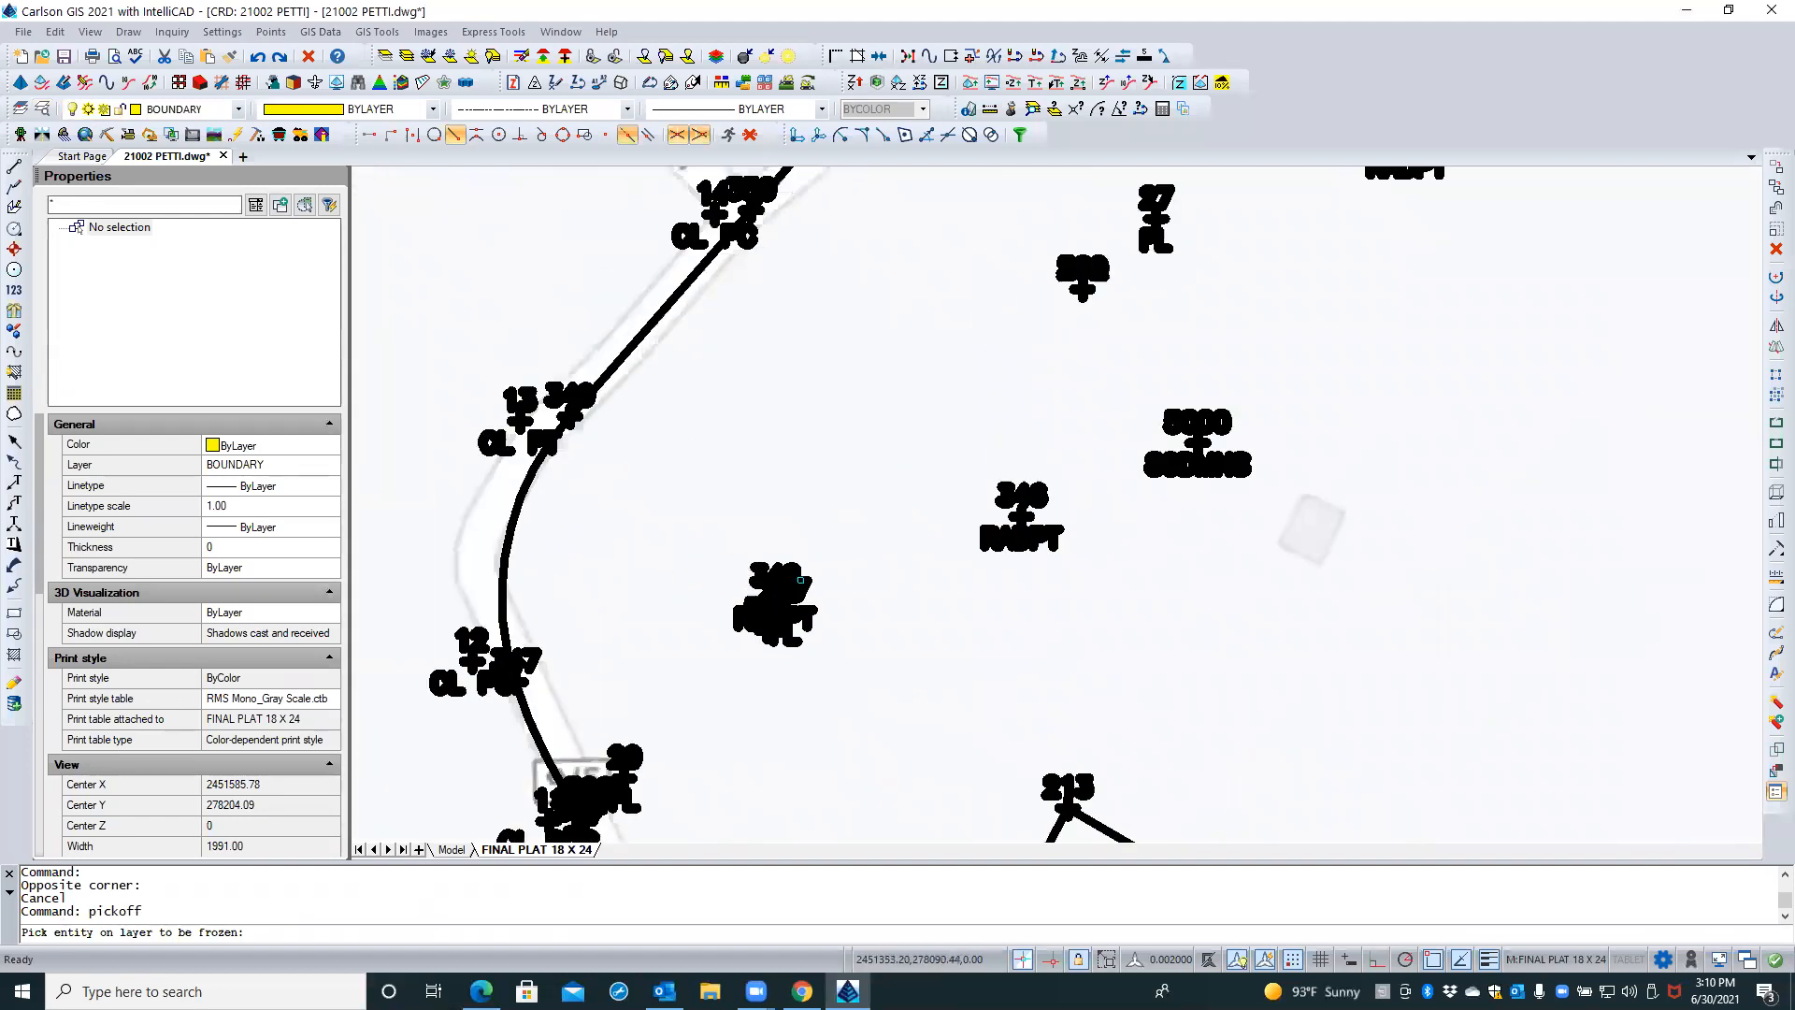
left_click(786, 578)
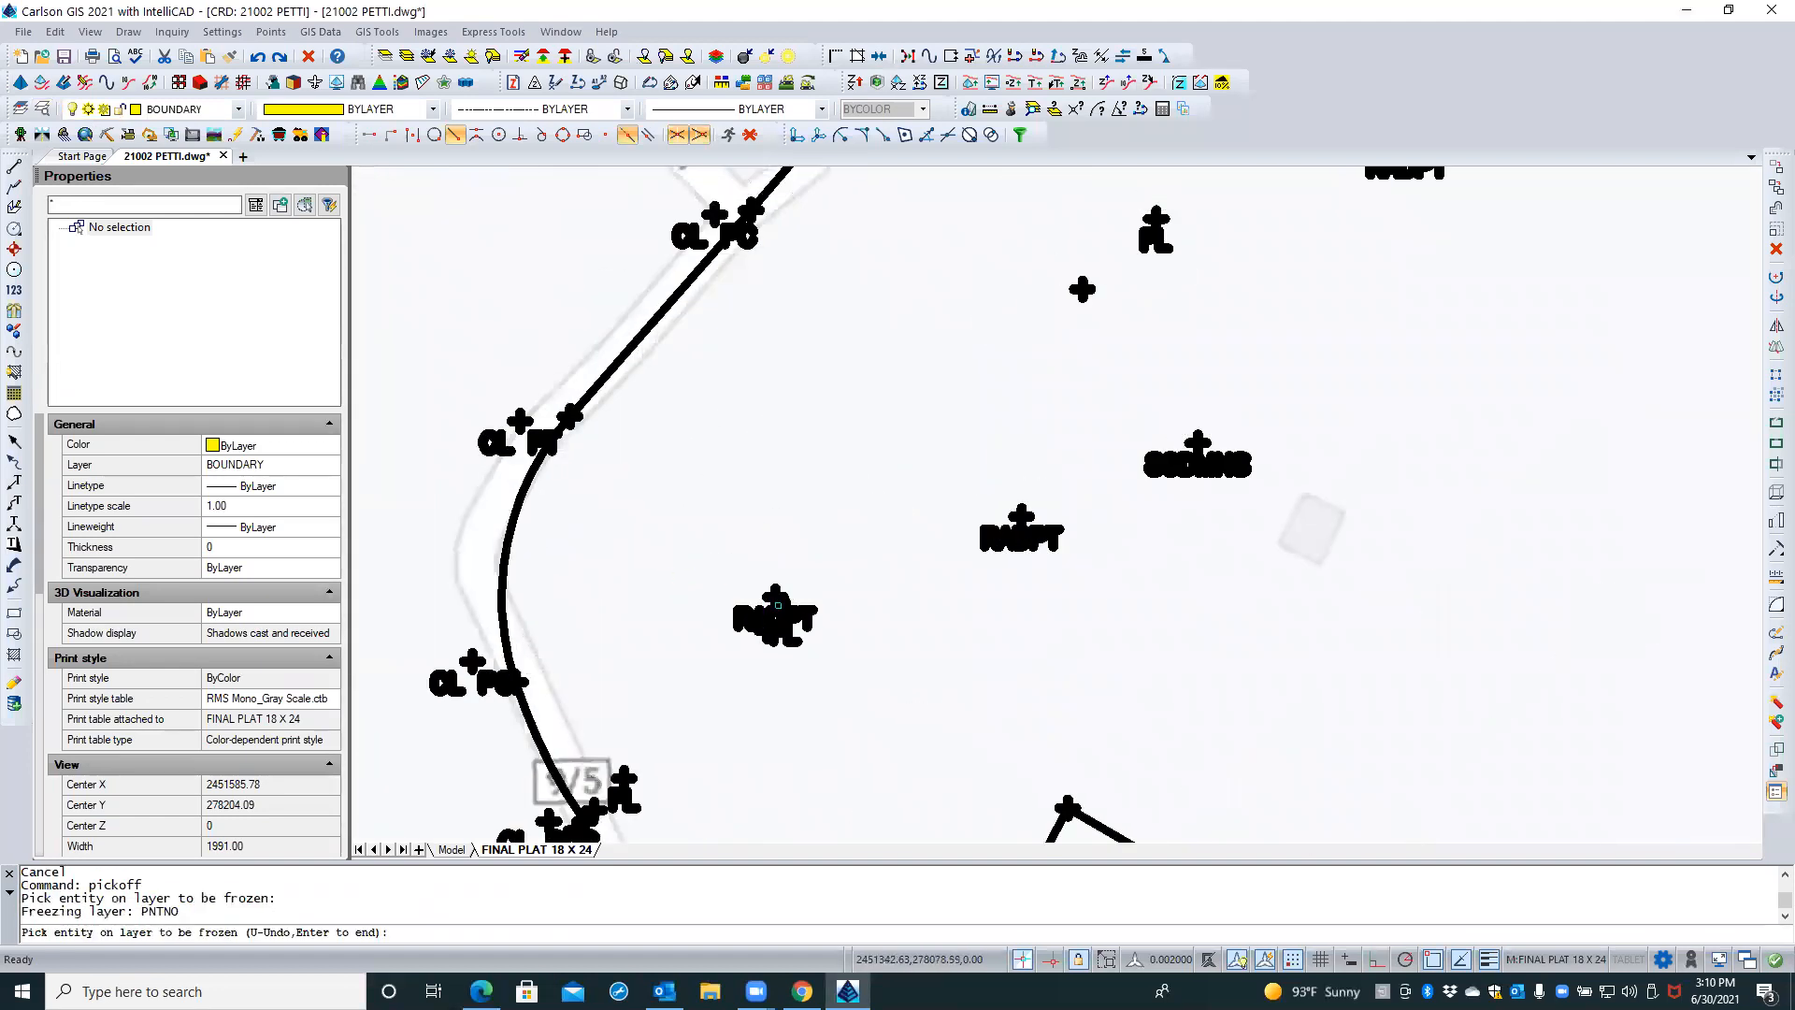
left_click(772, 596)
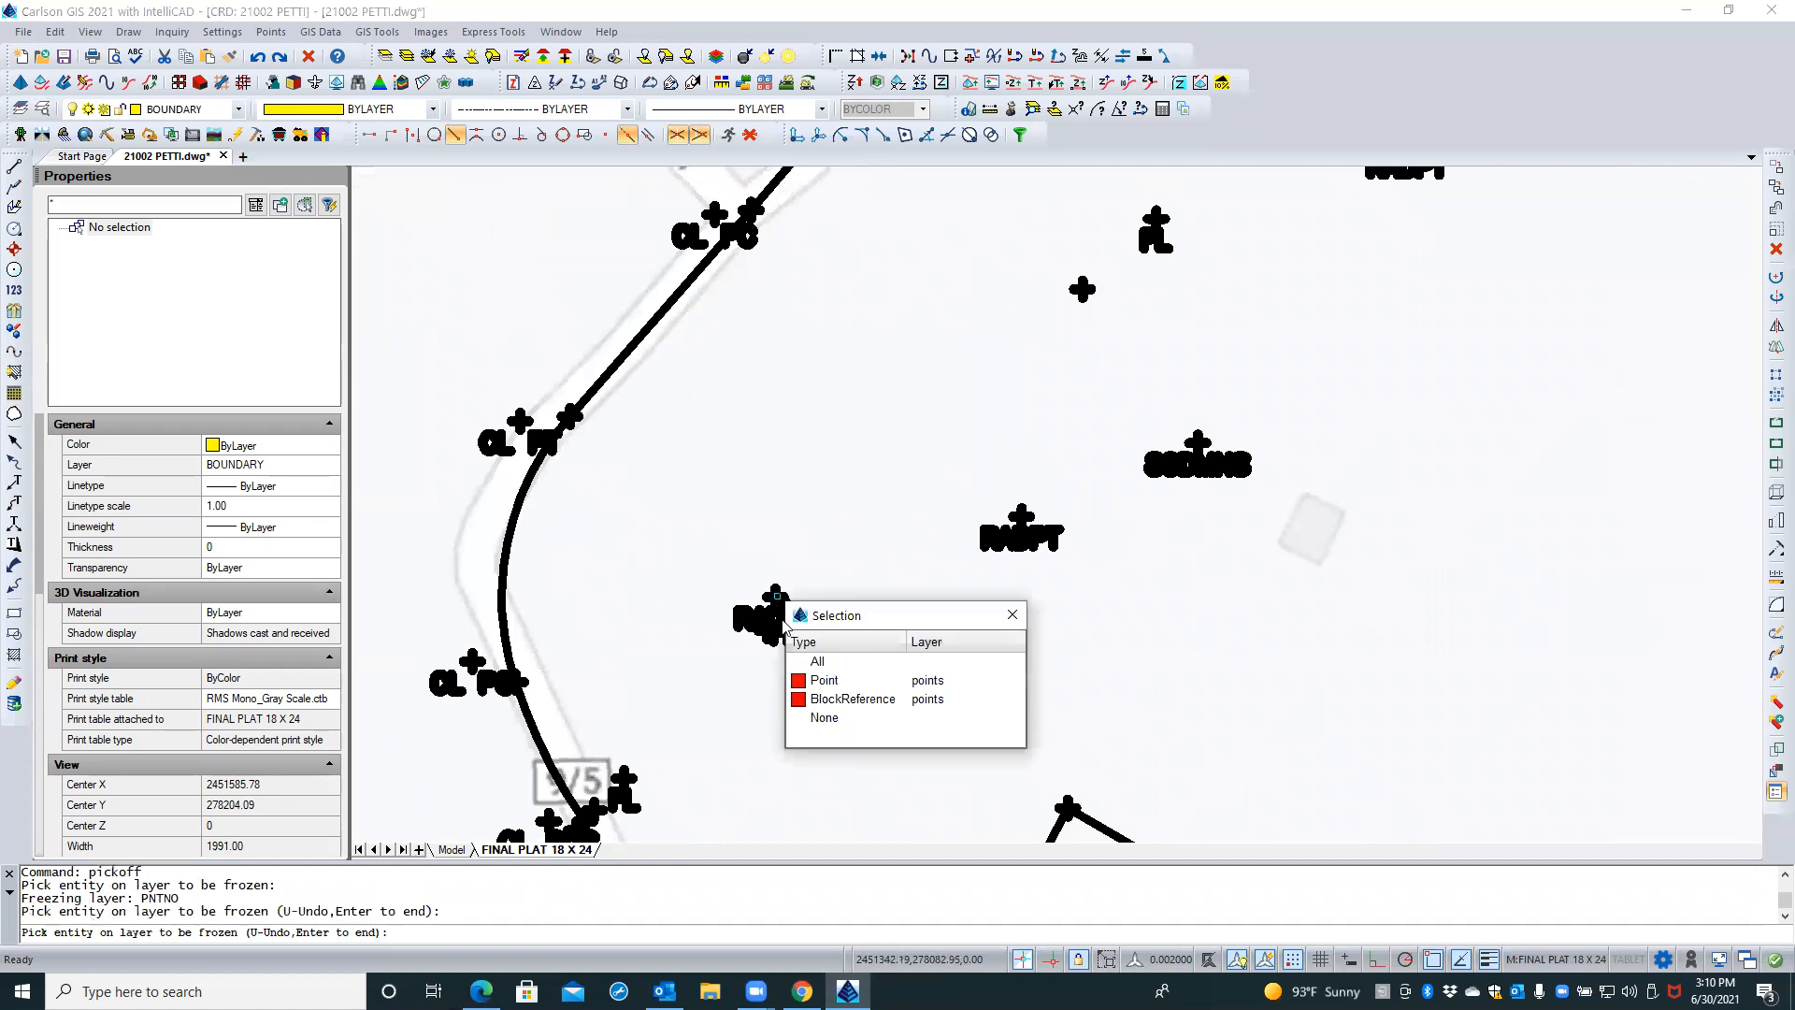
left_click(823, 689)
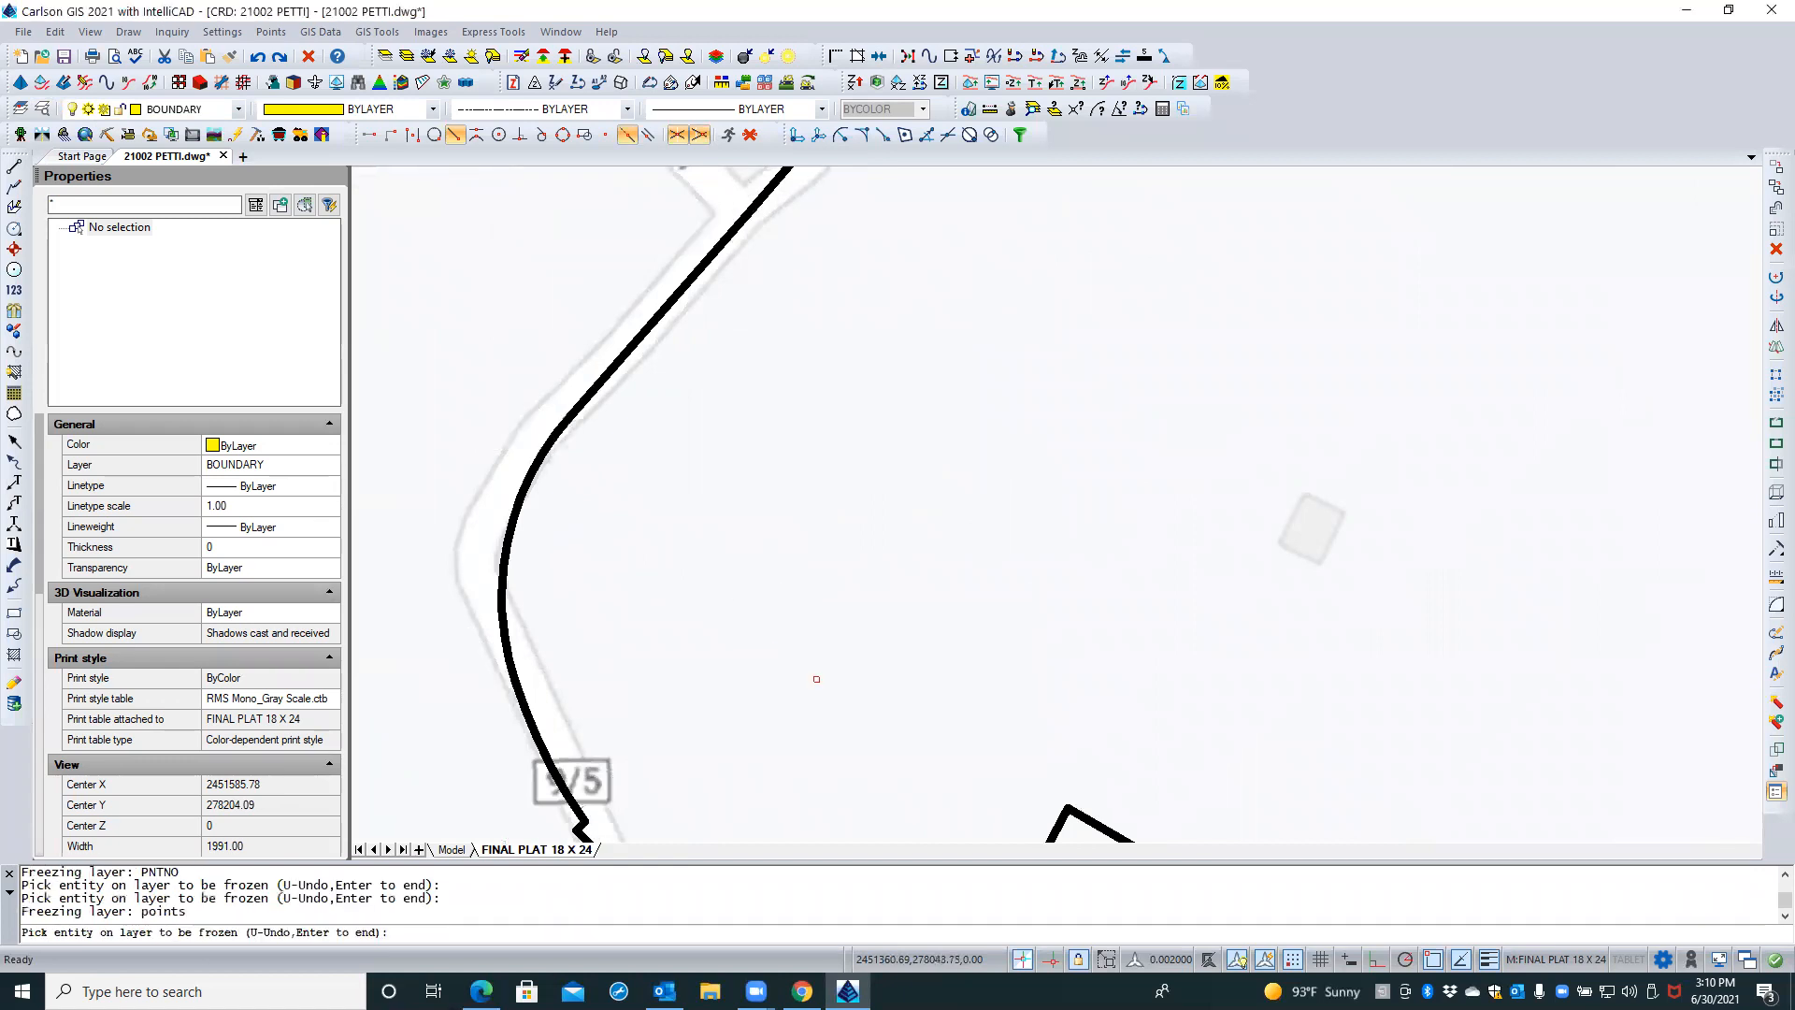
Freeze the PNTDESC and BOPUNDARY layers by picking the description text and circle symbol at a boundary corner
scroll(475, 428, "down", 2)
scroll(475, 428, "down", 1)
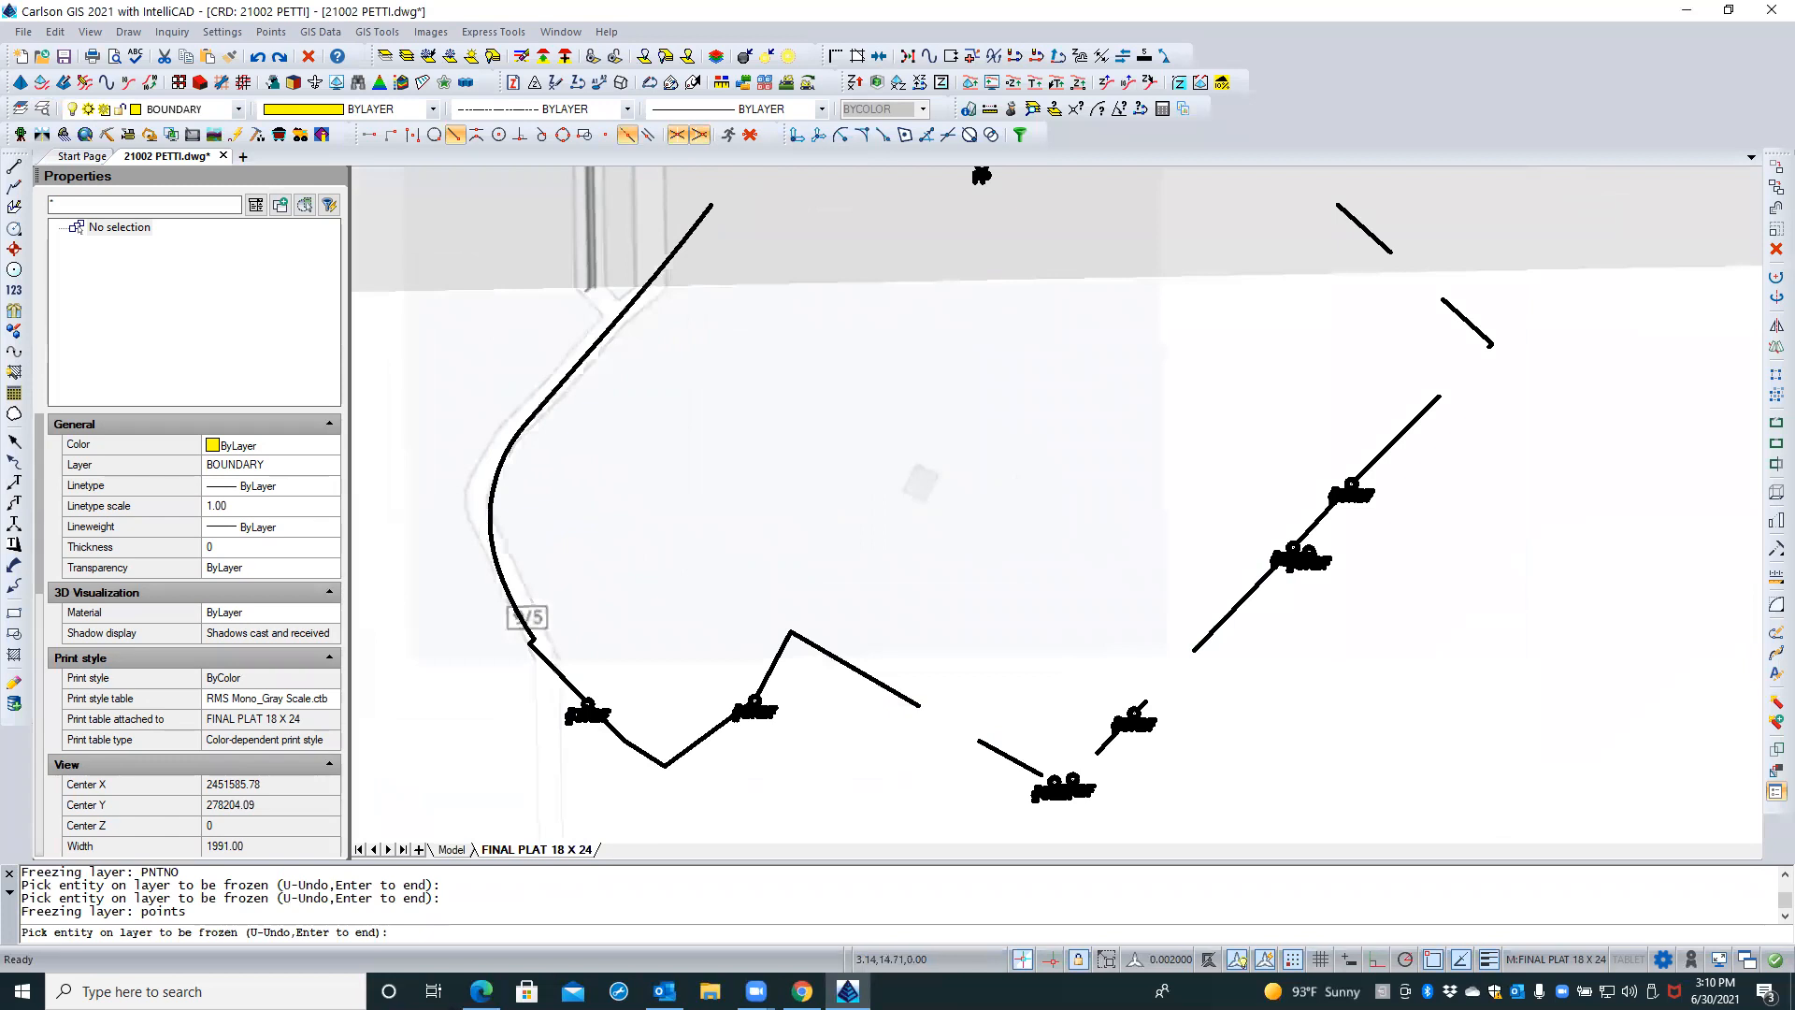
scroll(592, 731, "up", 3)
scroll(592, 731, "up", 2)
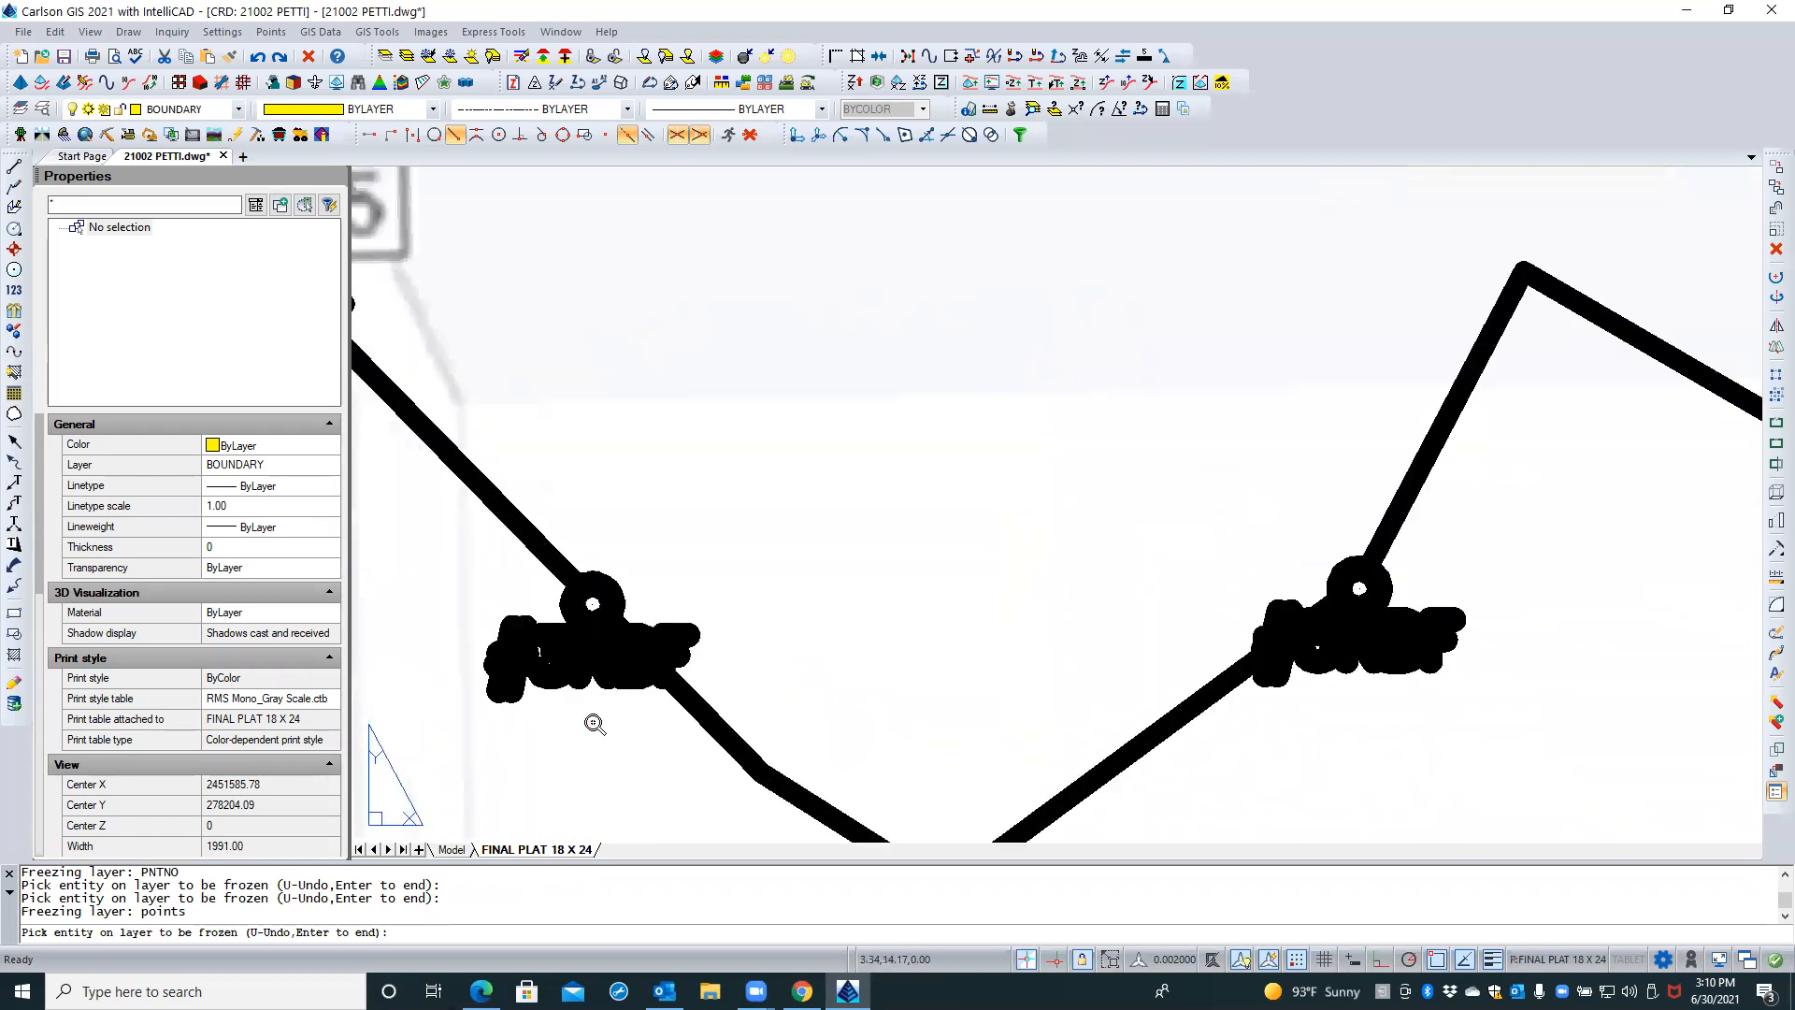
left_click(589, 641)
left_click(588, 623)
scroll(616, 587, "down", 6)
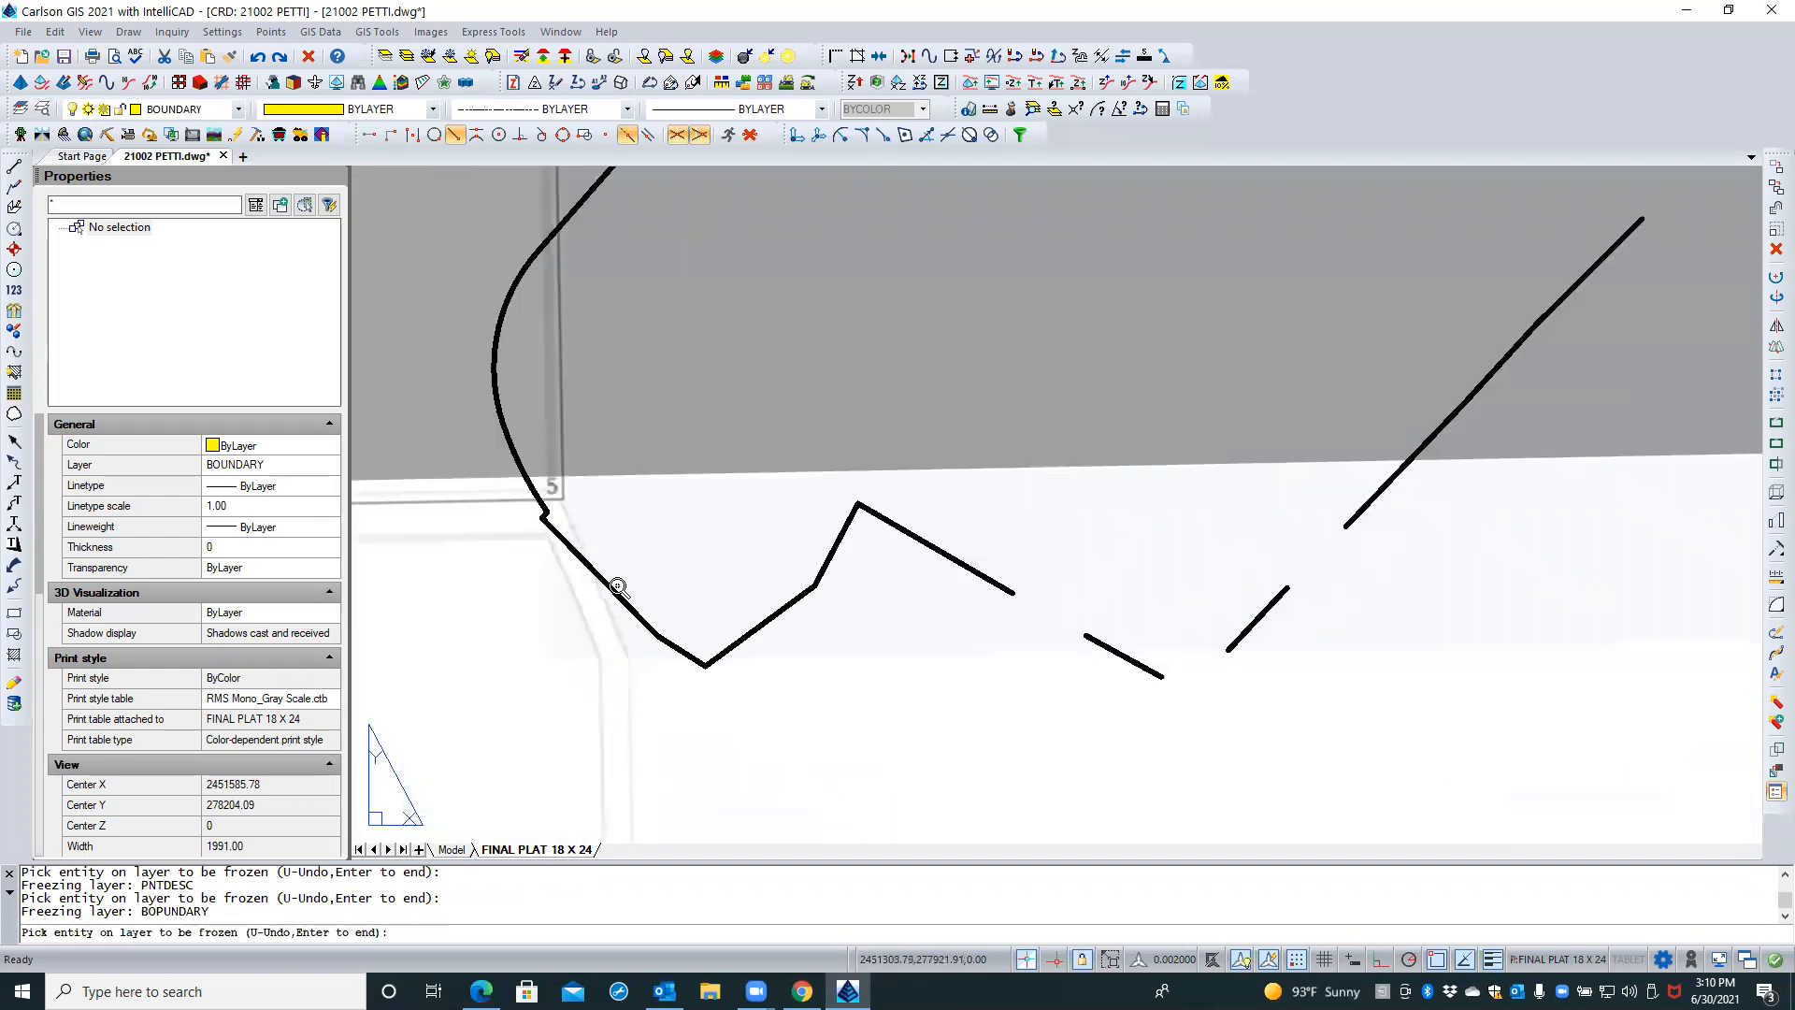
scroll(721, 581, "down", 4)
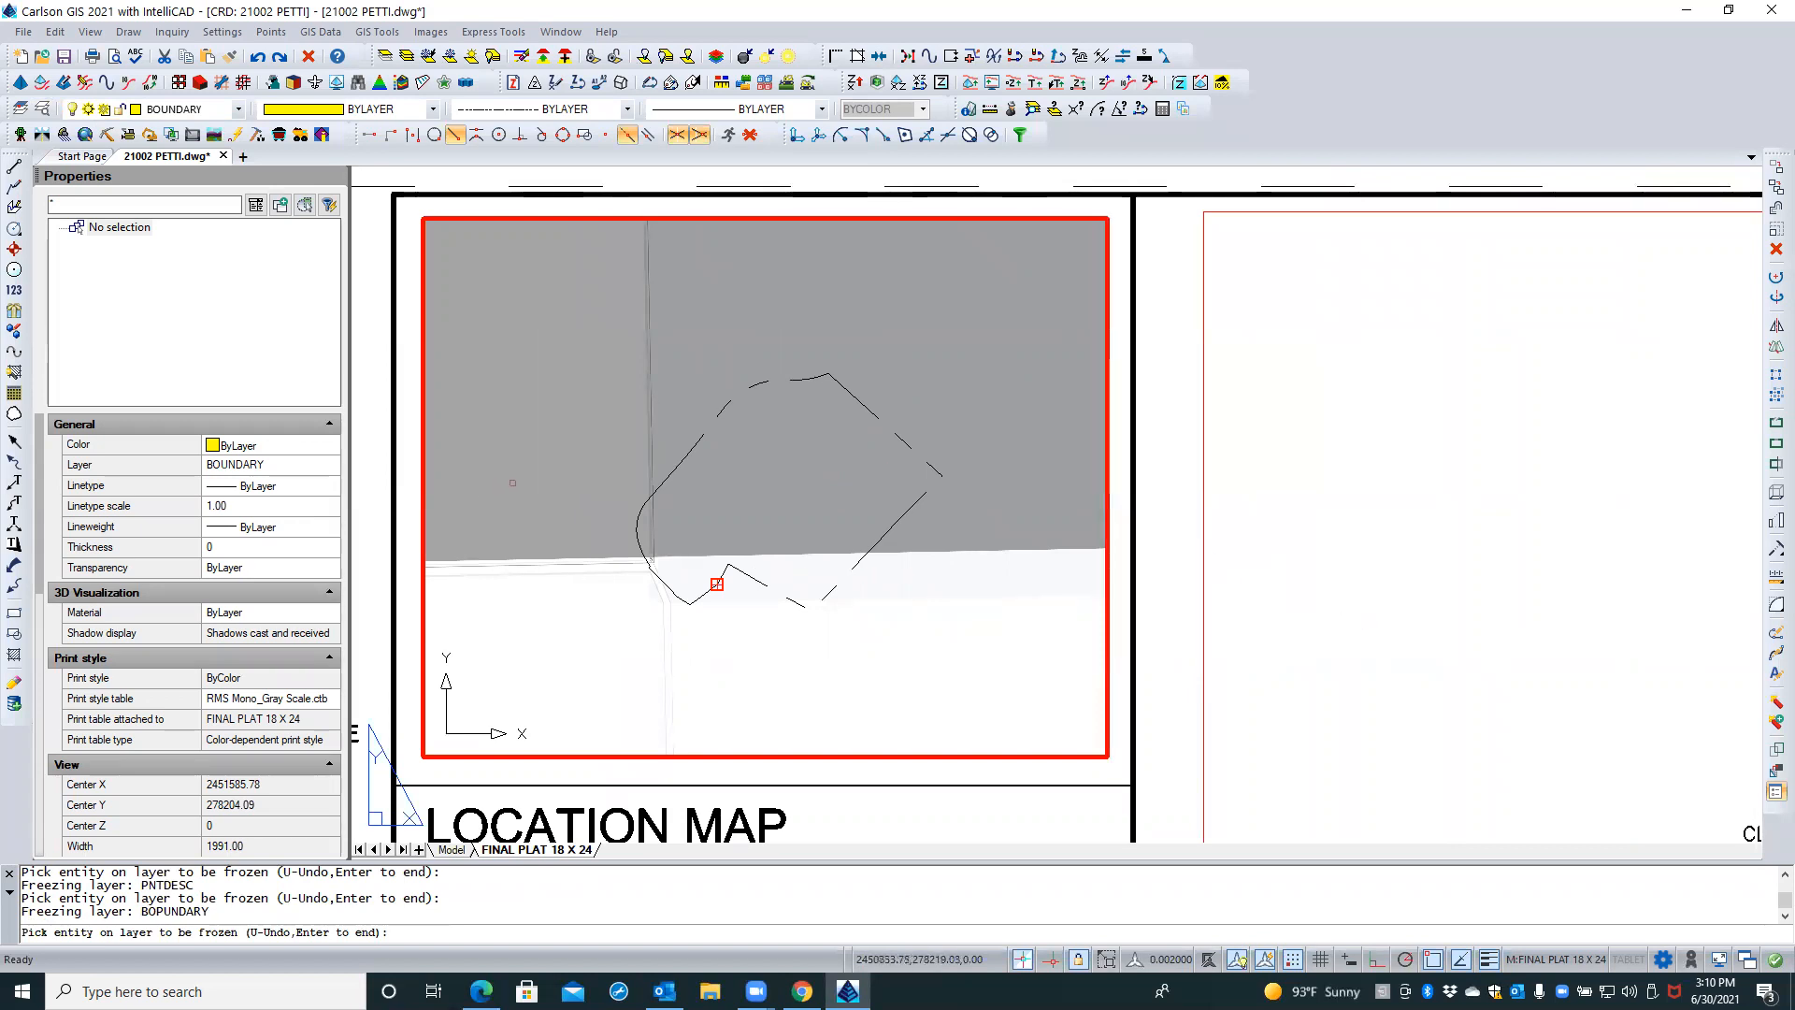
Override the BOUNDARY layer's viewport linetype to Continuous for the location map viewport and regenerate all viewports
left_click(42, 109)
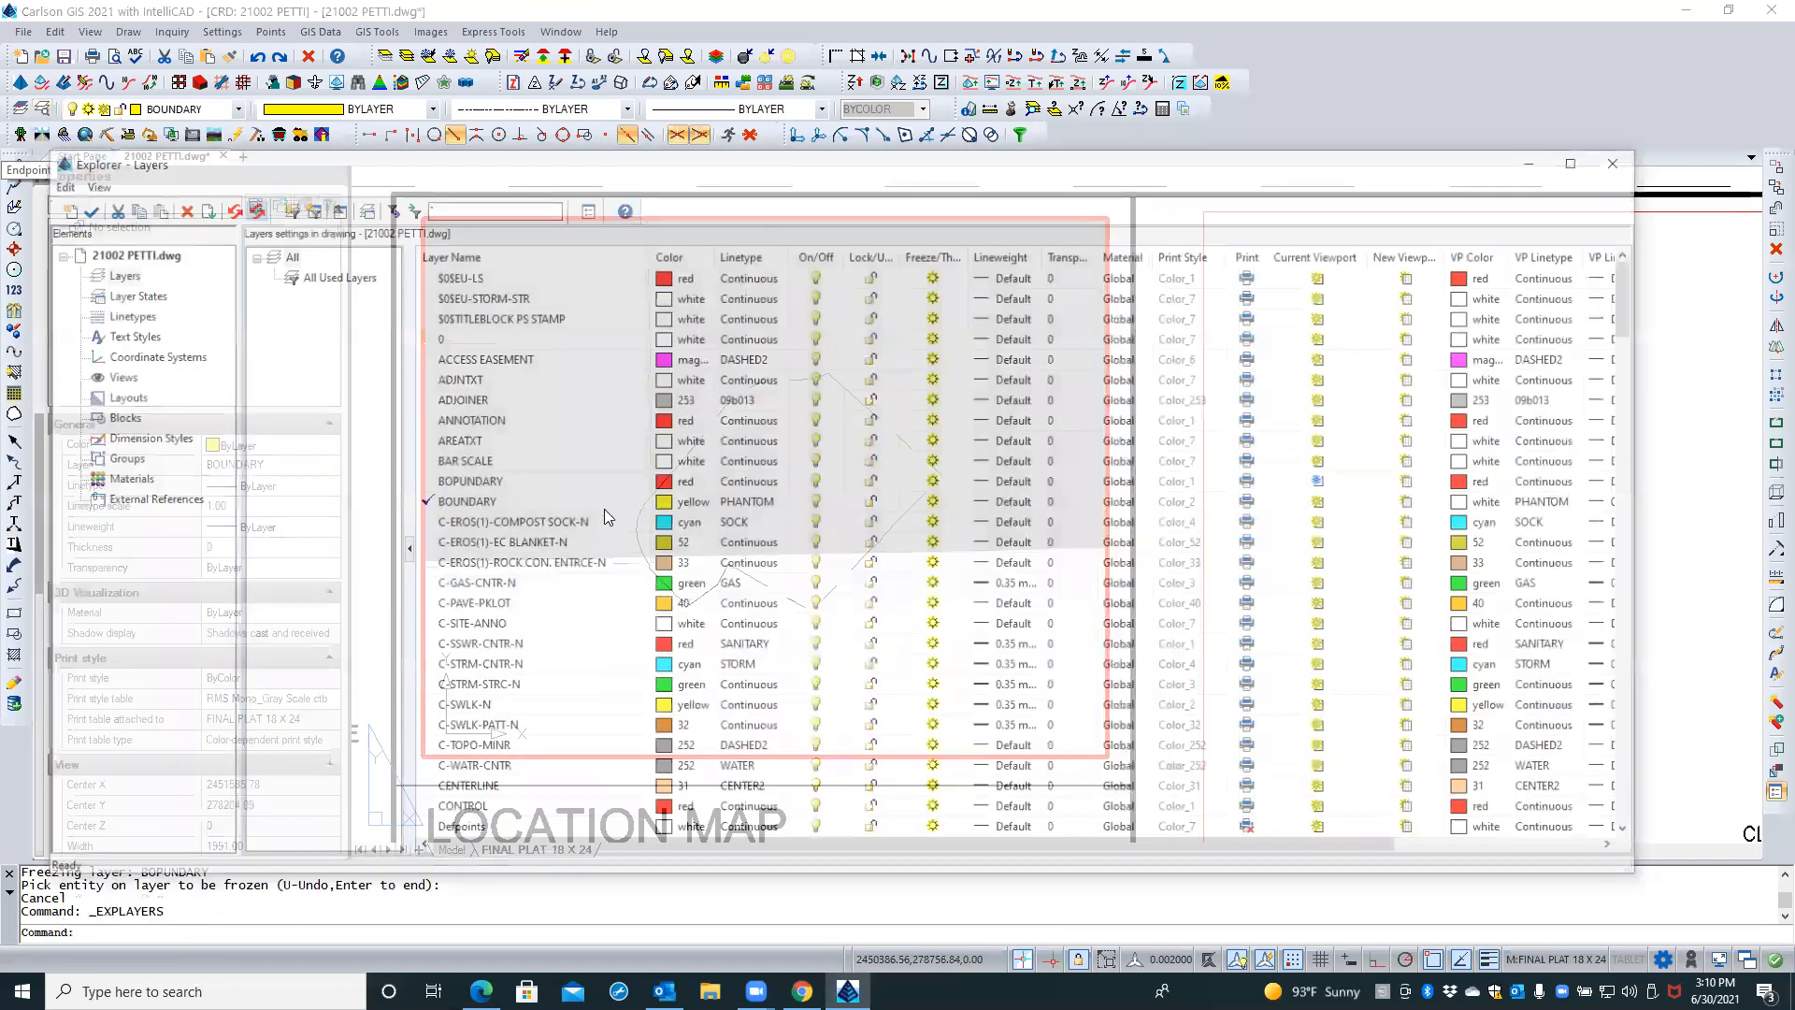
left_click(574, 503)
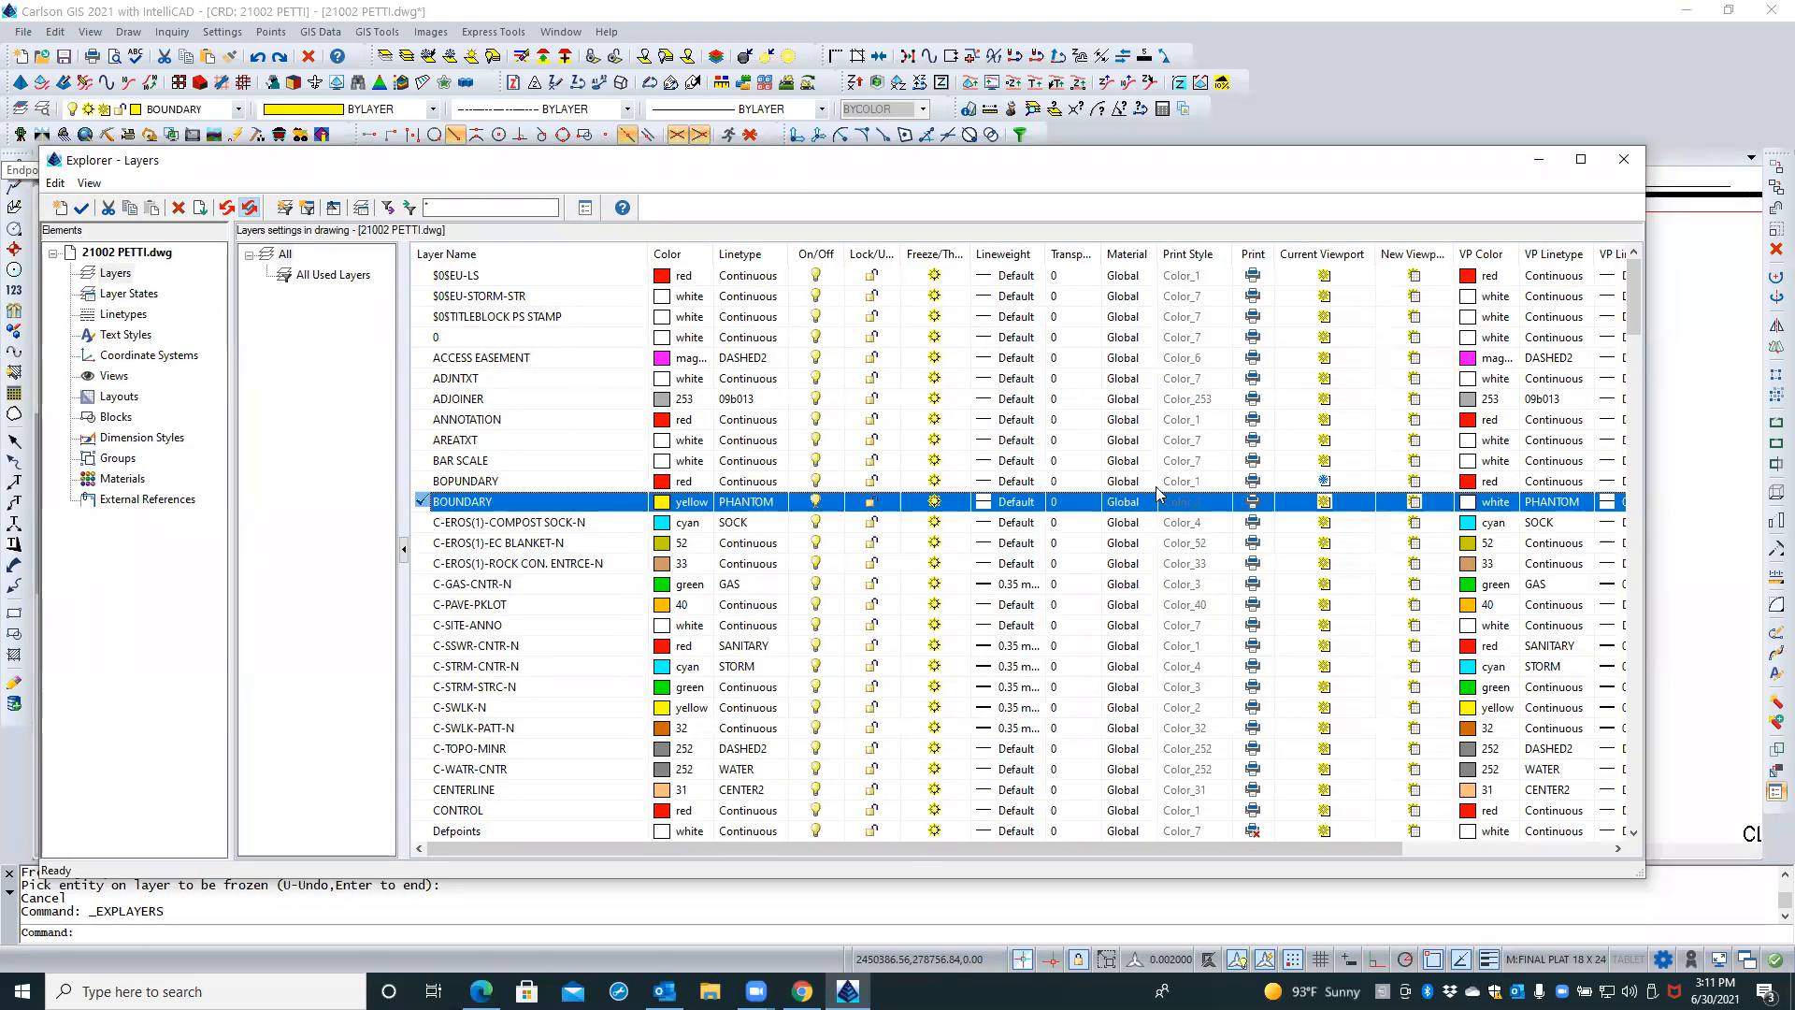
left_click(1569, 503)
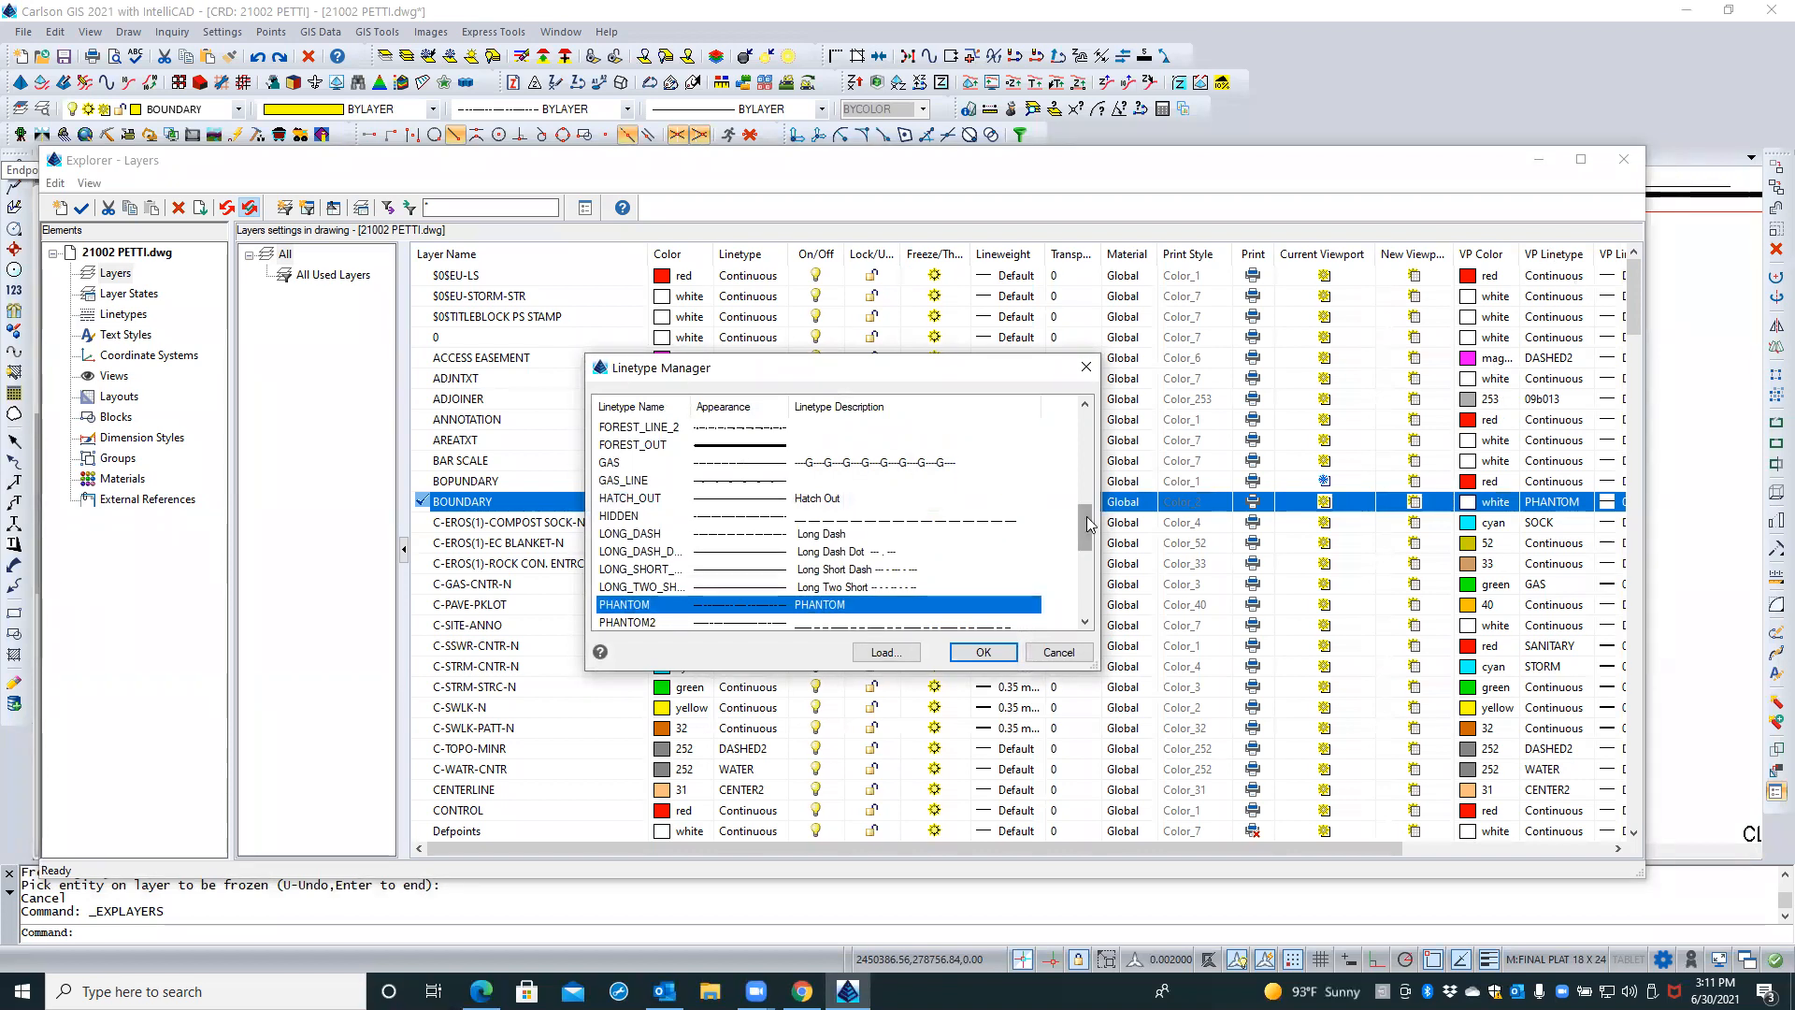
scroll(1072, 452, "up", 1)
scroll(1072, 452, "up", 8)
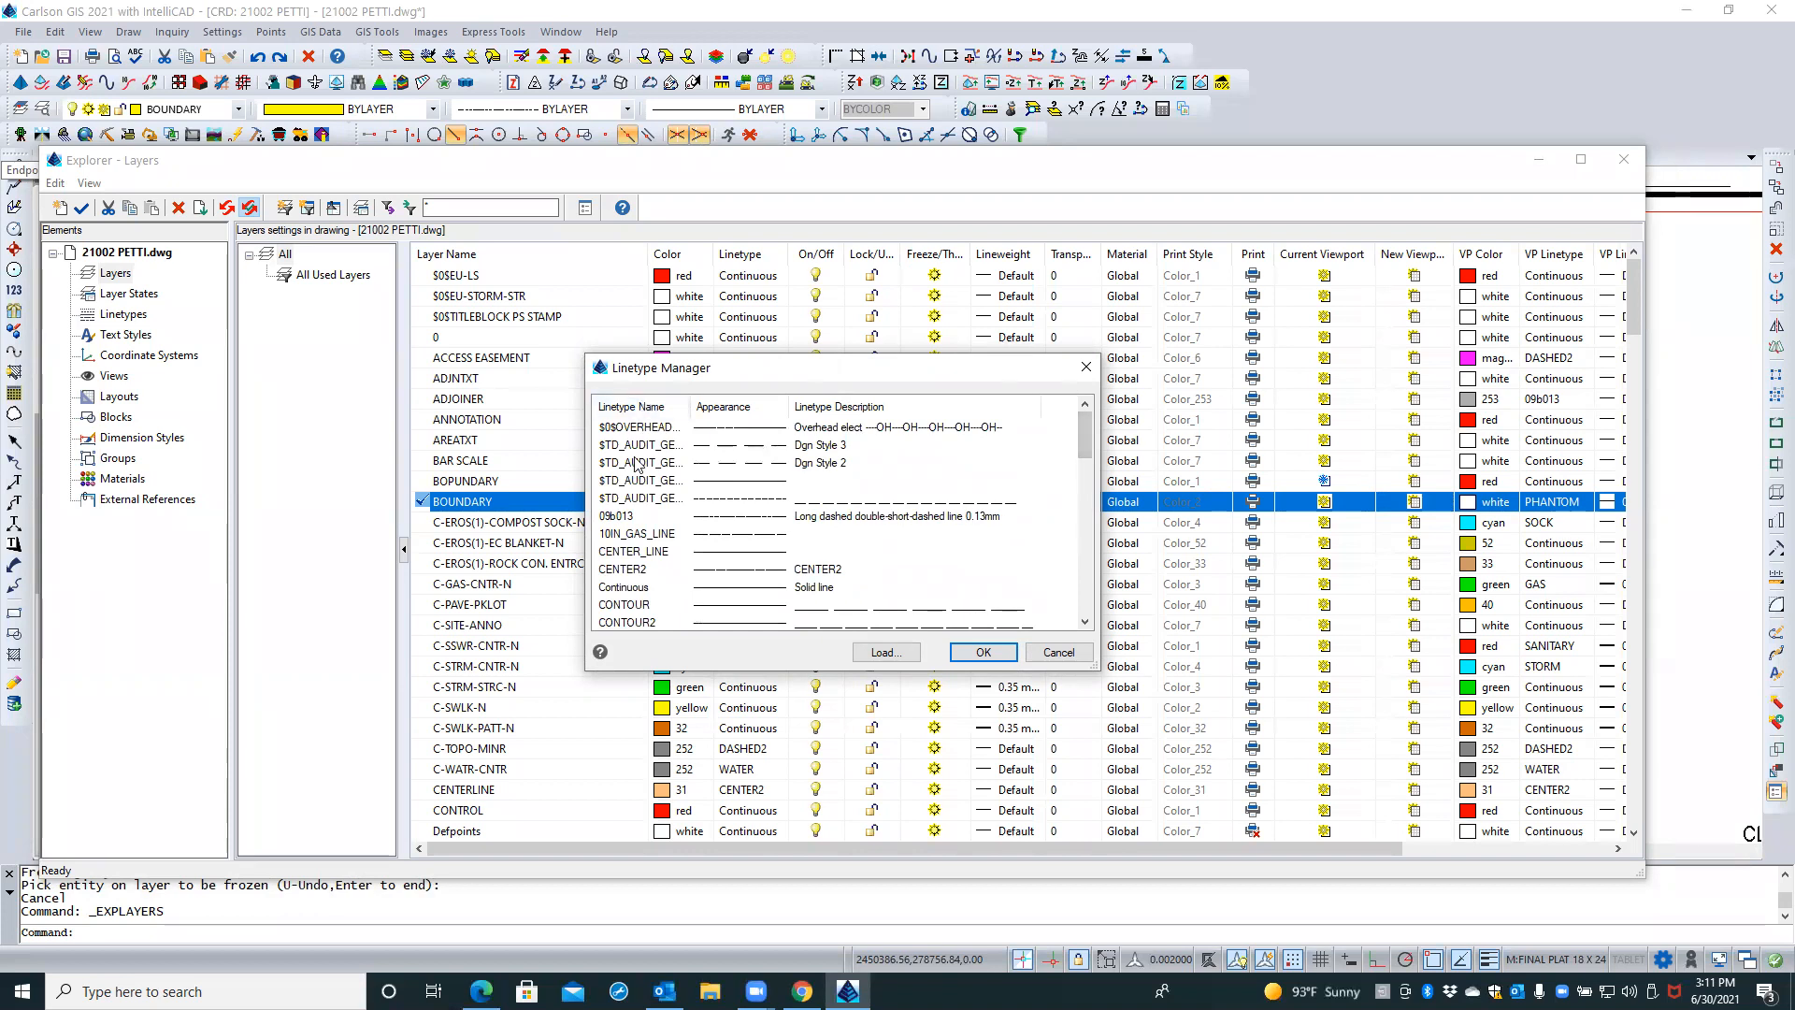
left_click(633, 588)
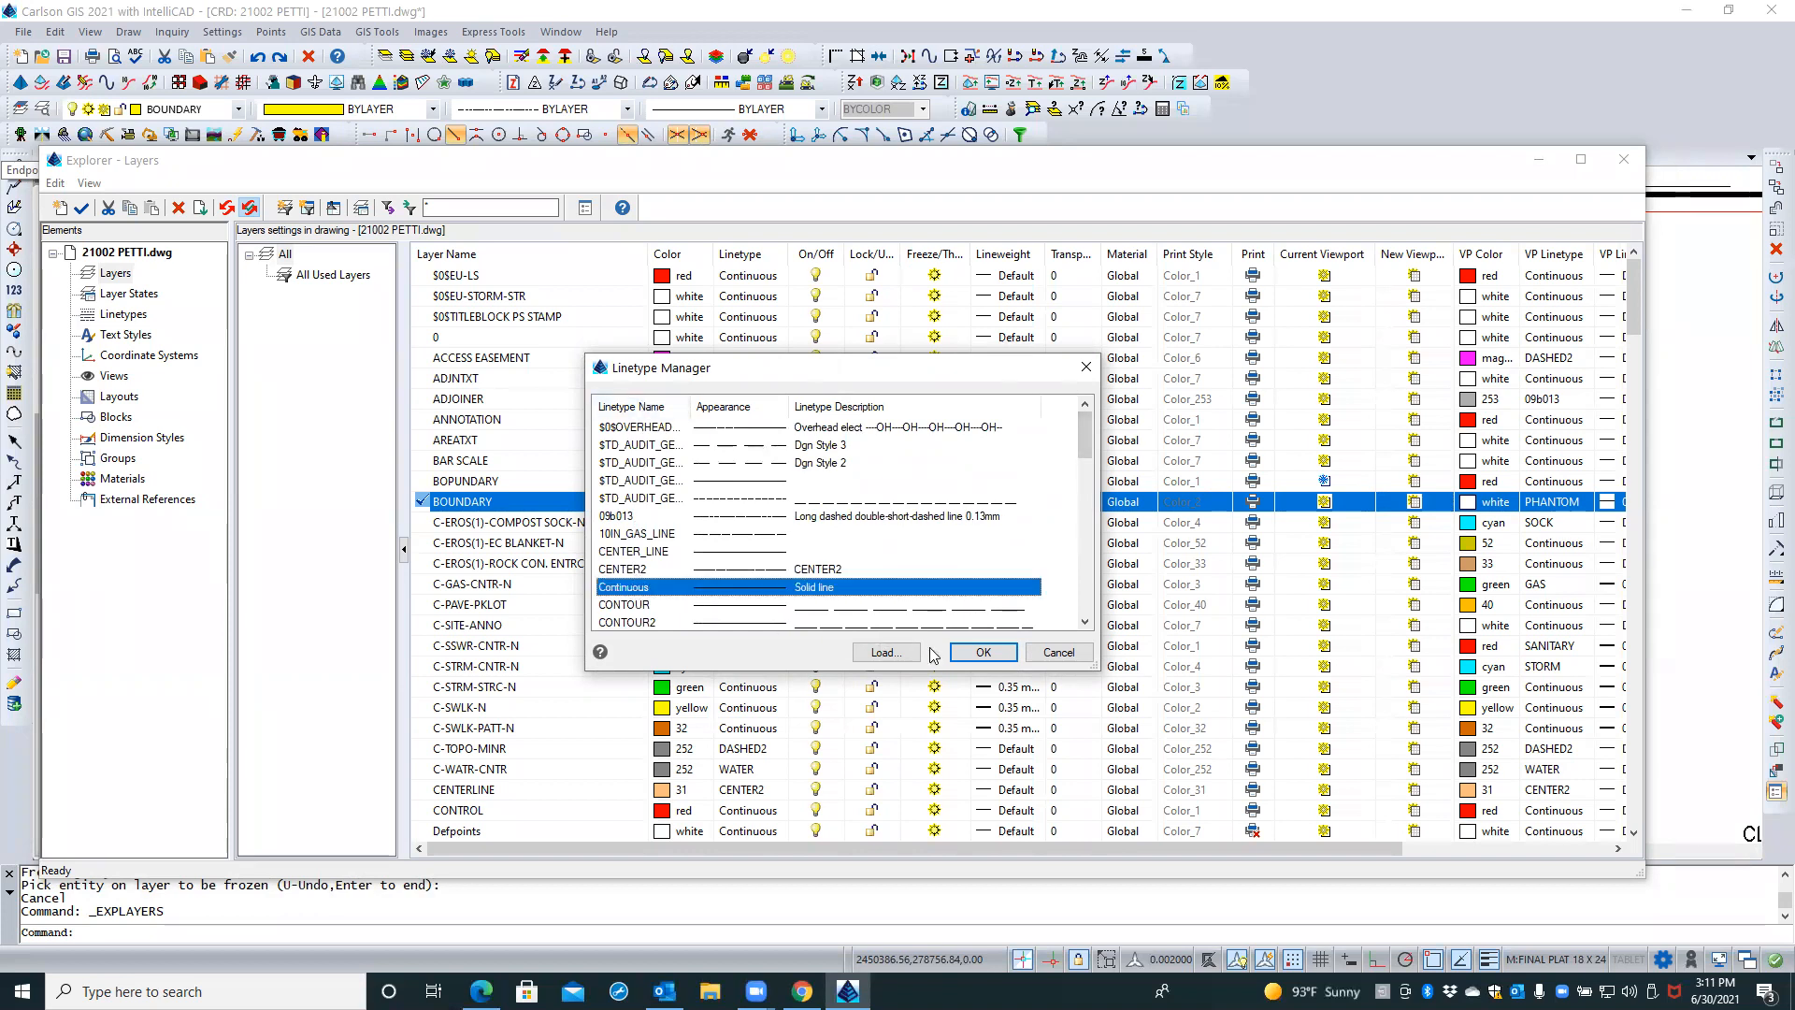
left_click(982, 652)
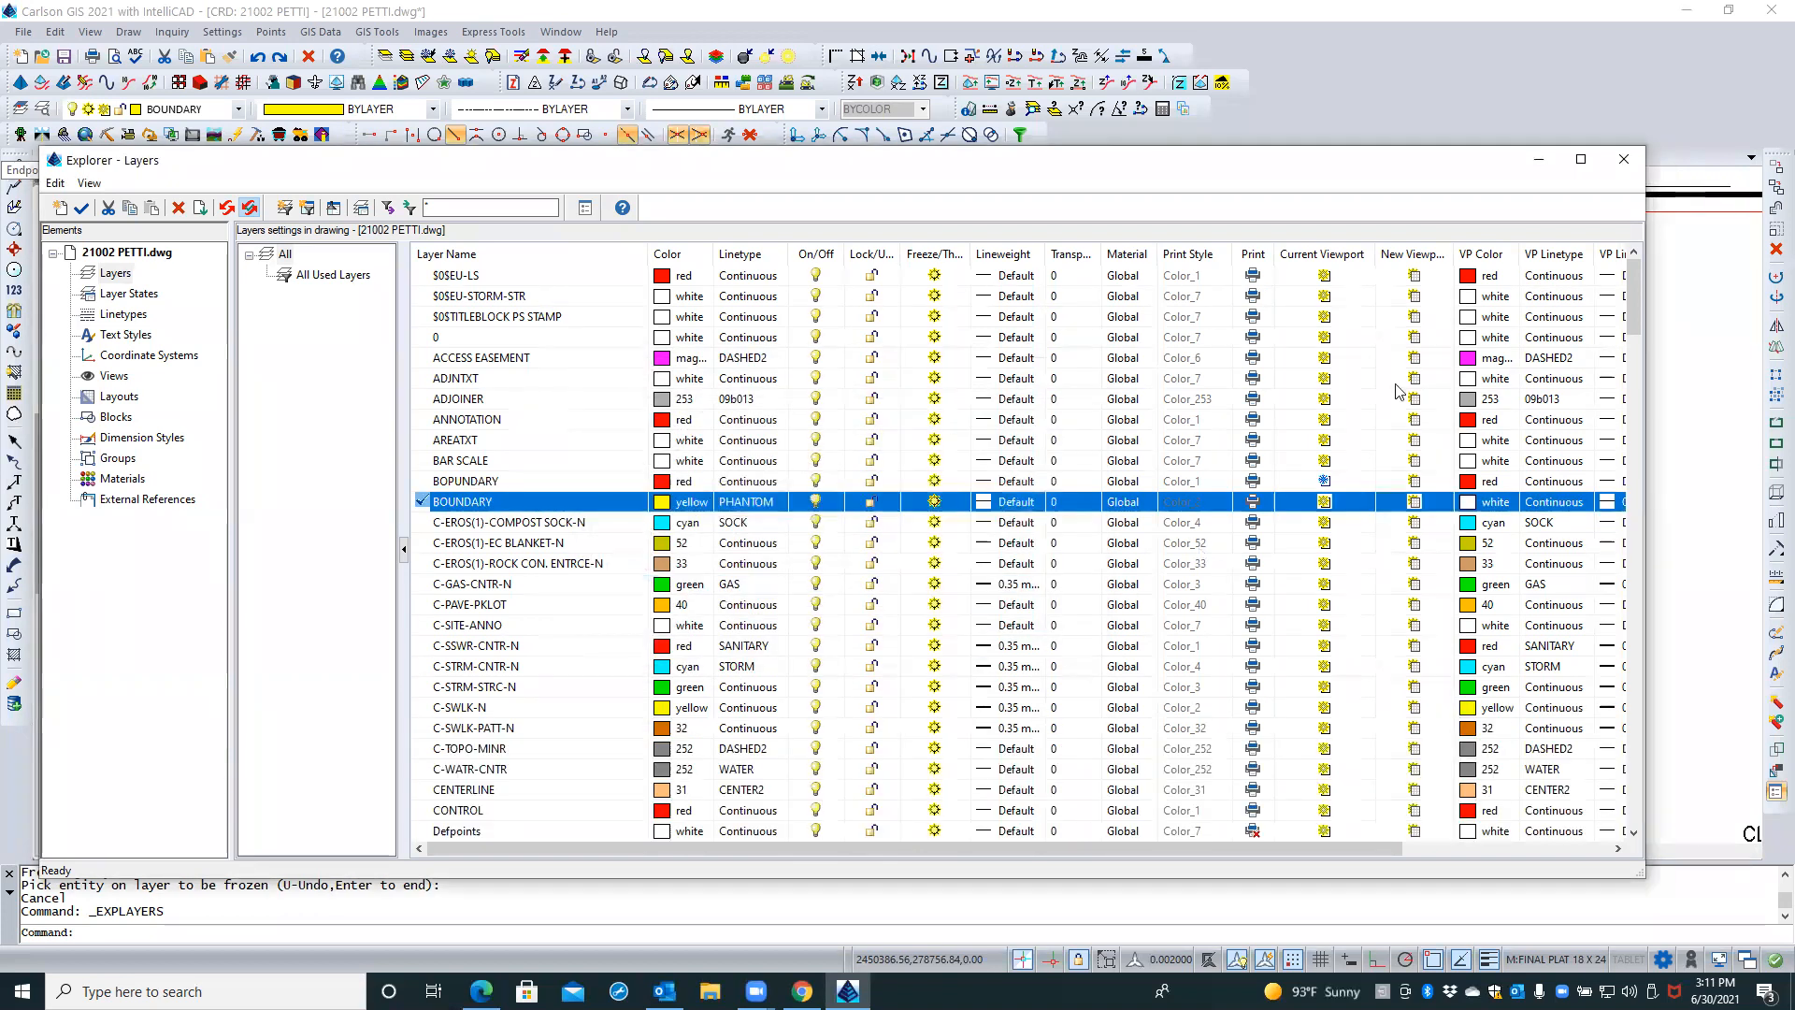
left_click(1632, 163)
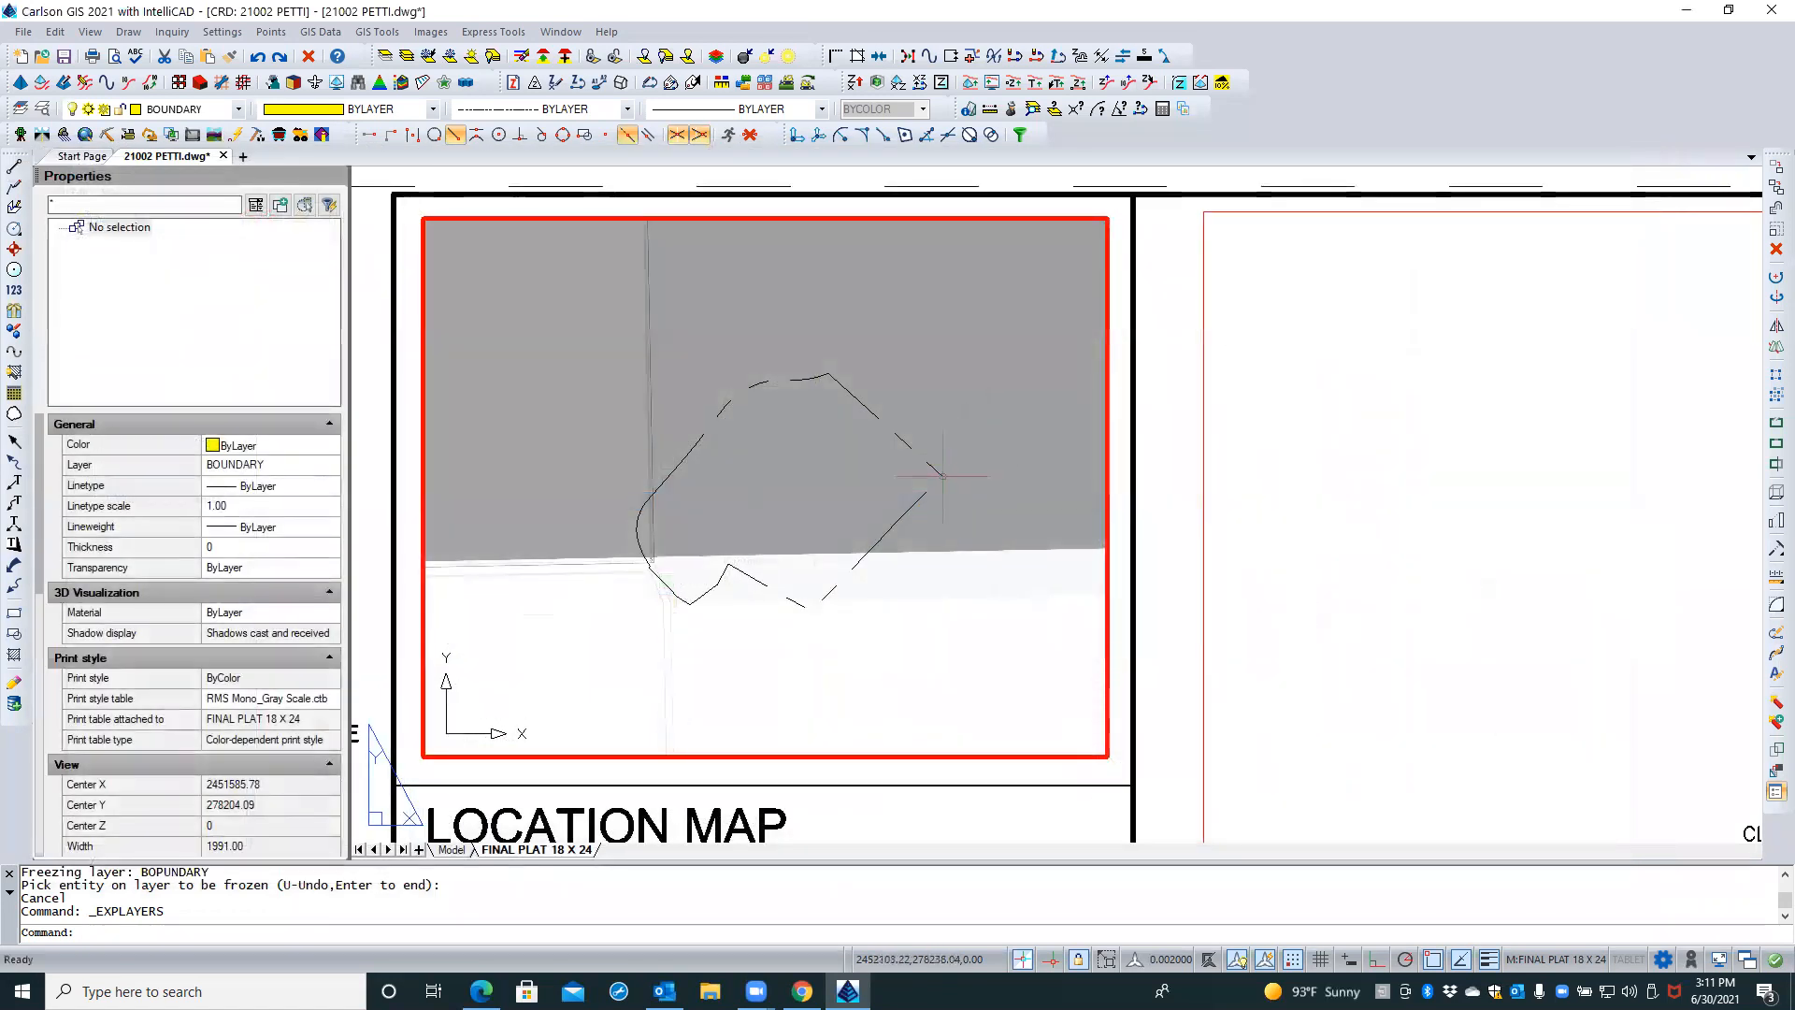
type("RE")
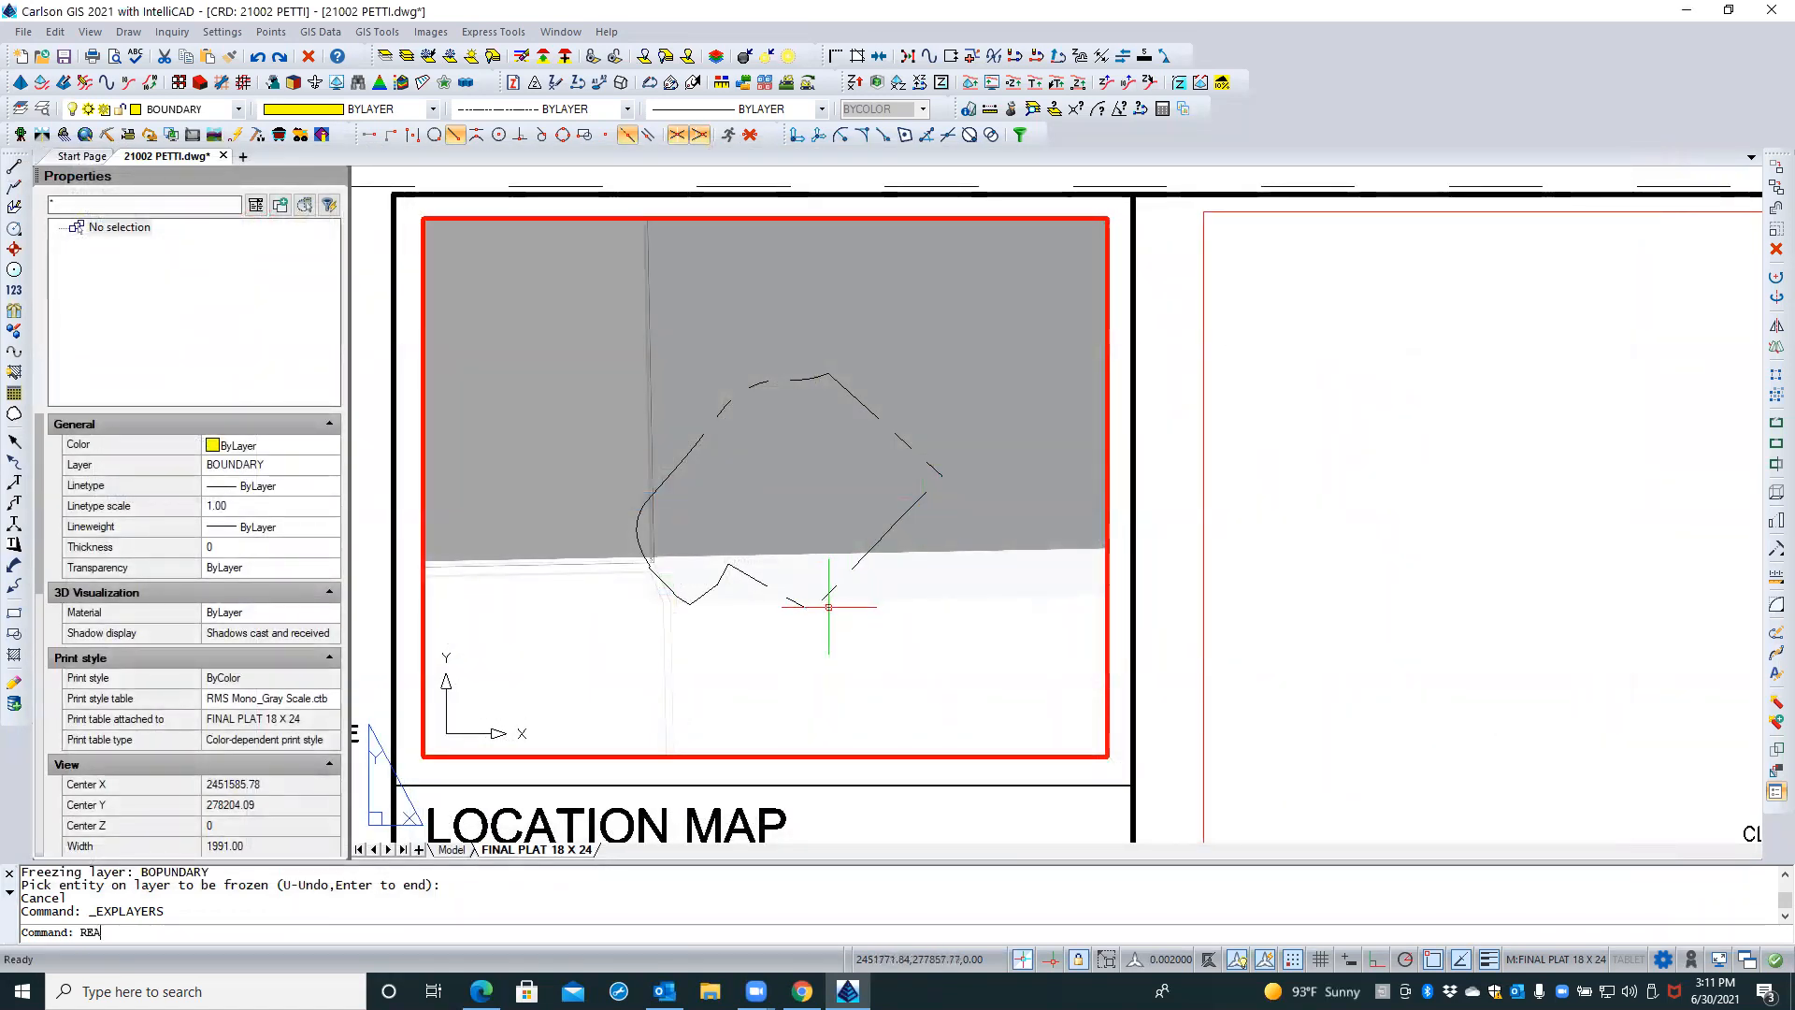
type("A")
key("Return")
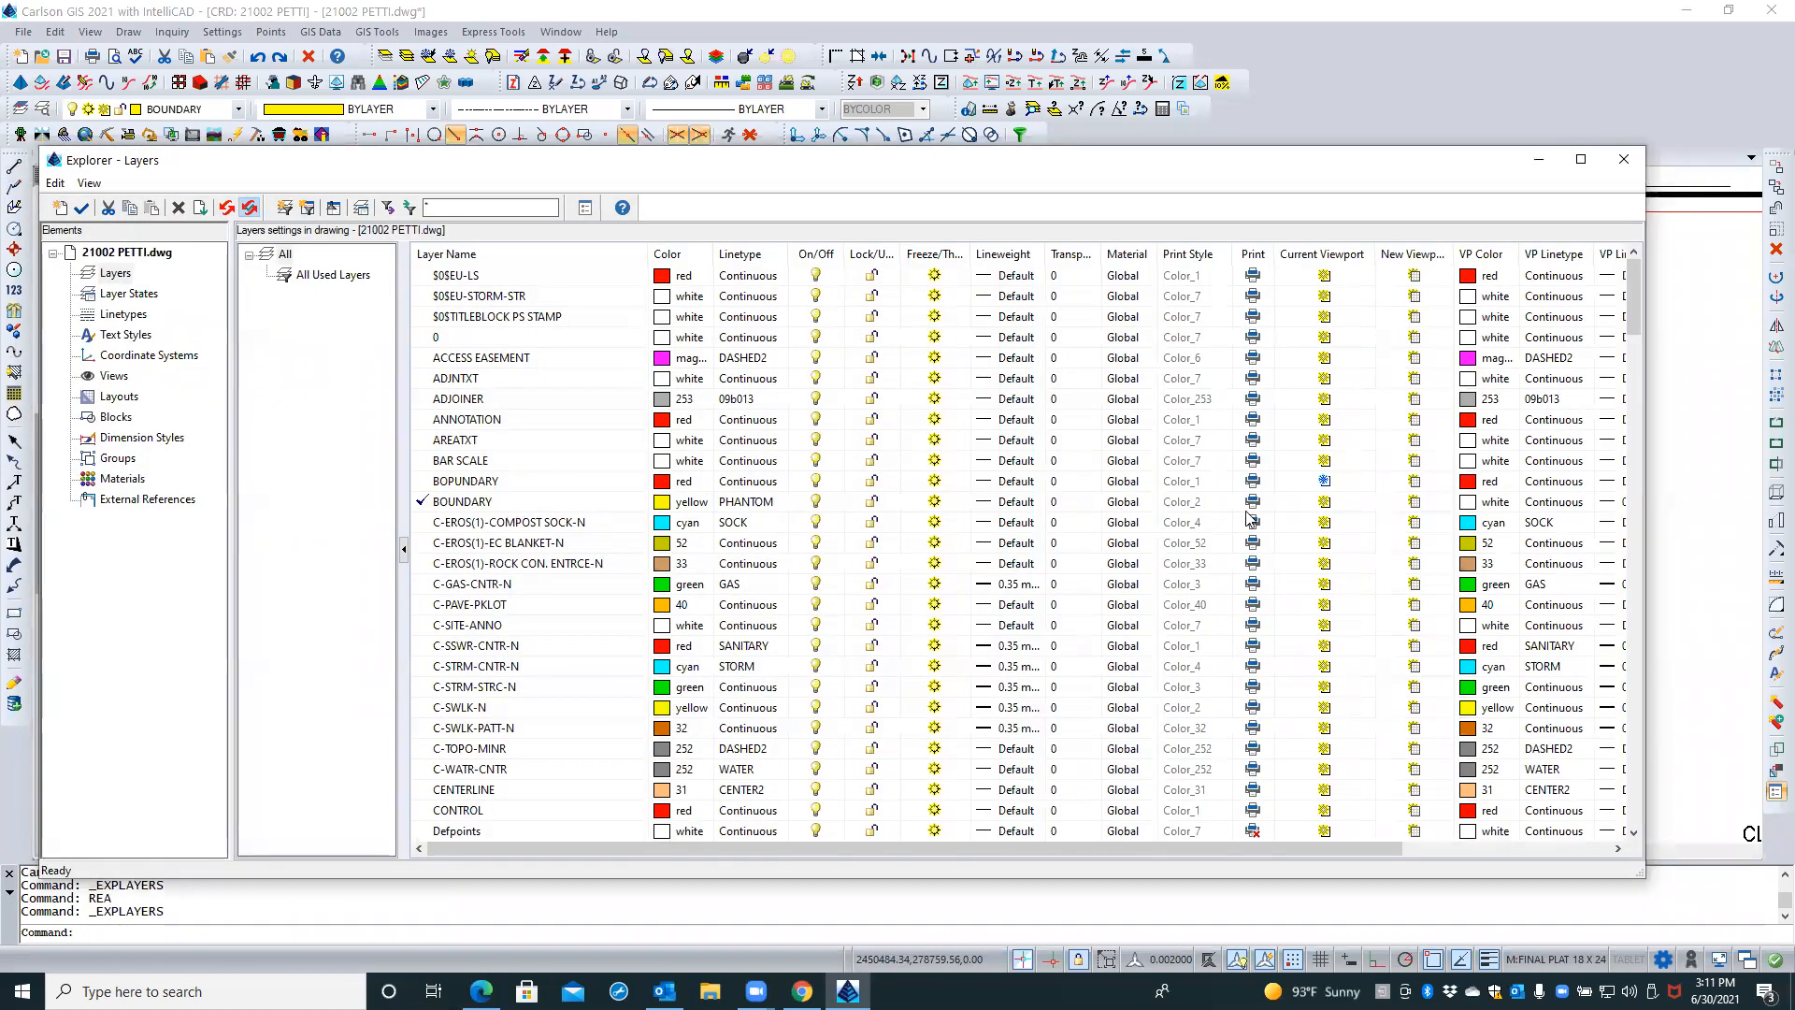
left_click(1560, 481)
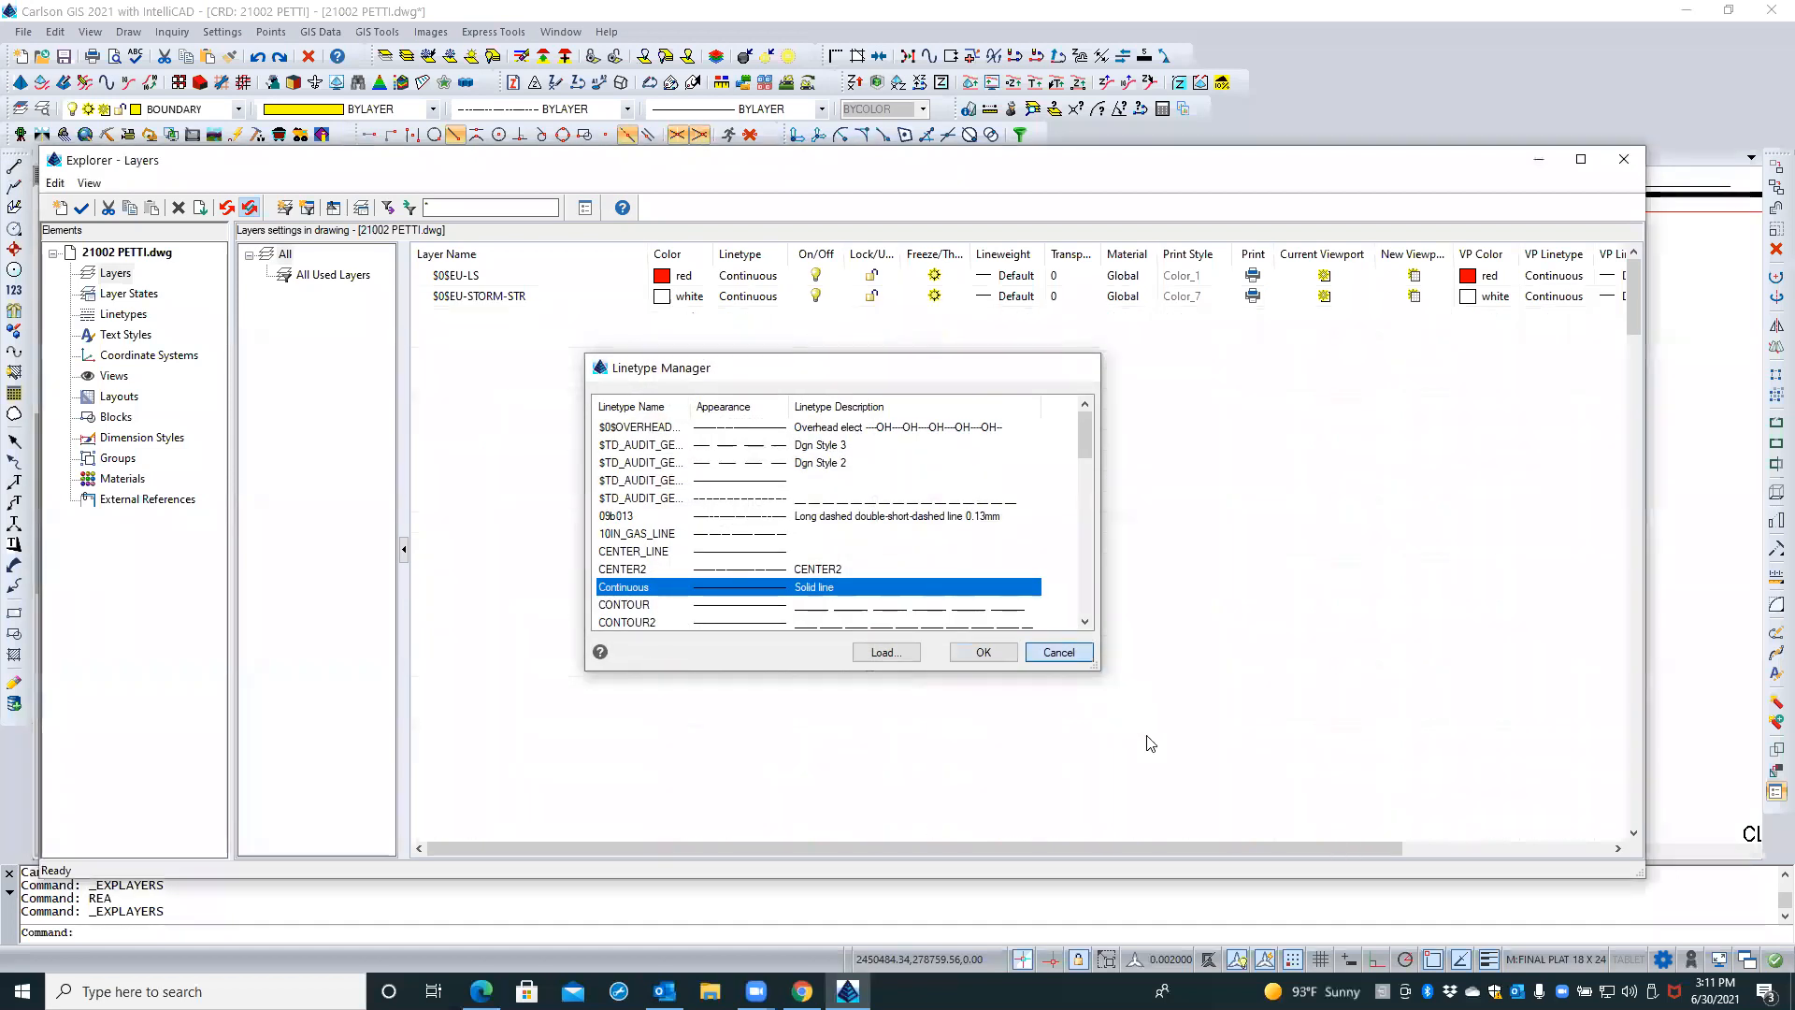
left_click(1085, 653)
left_click(1466, 849)
left_click(1563, 851)
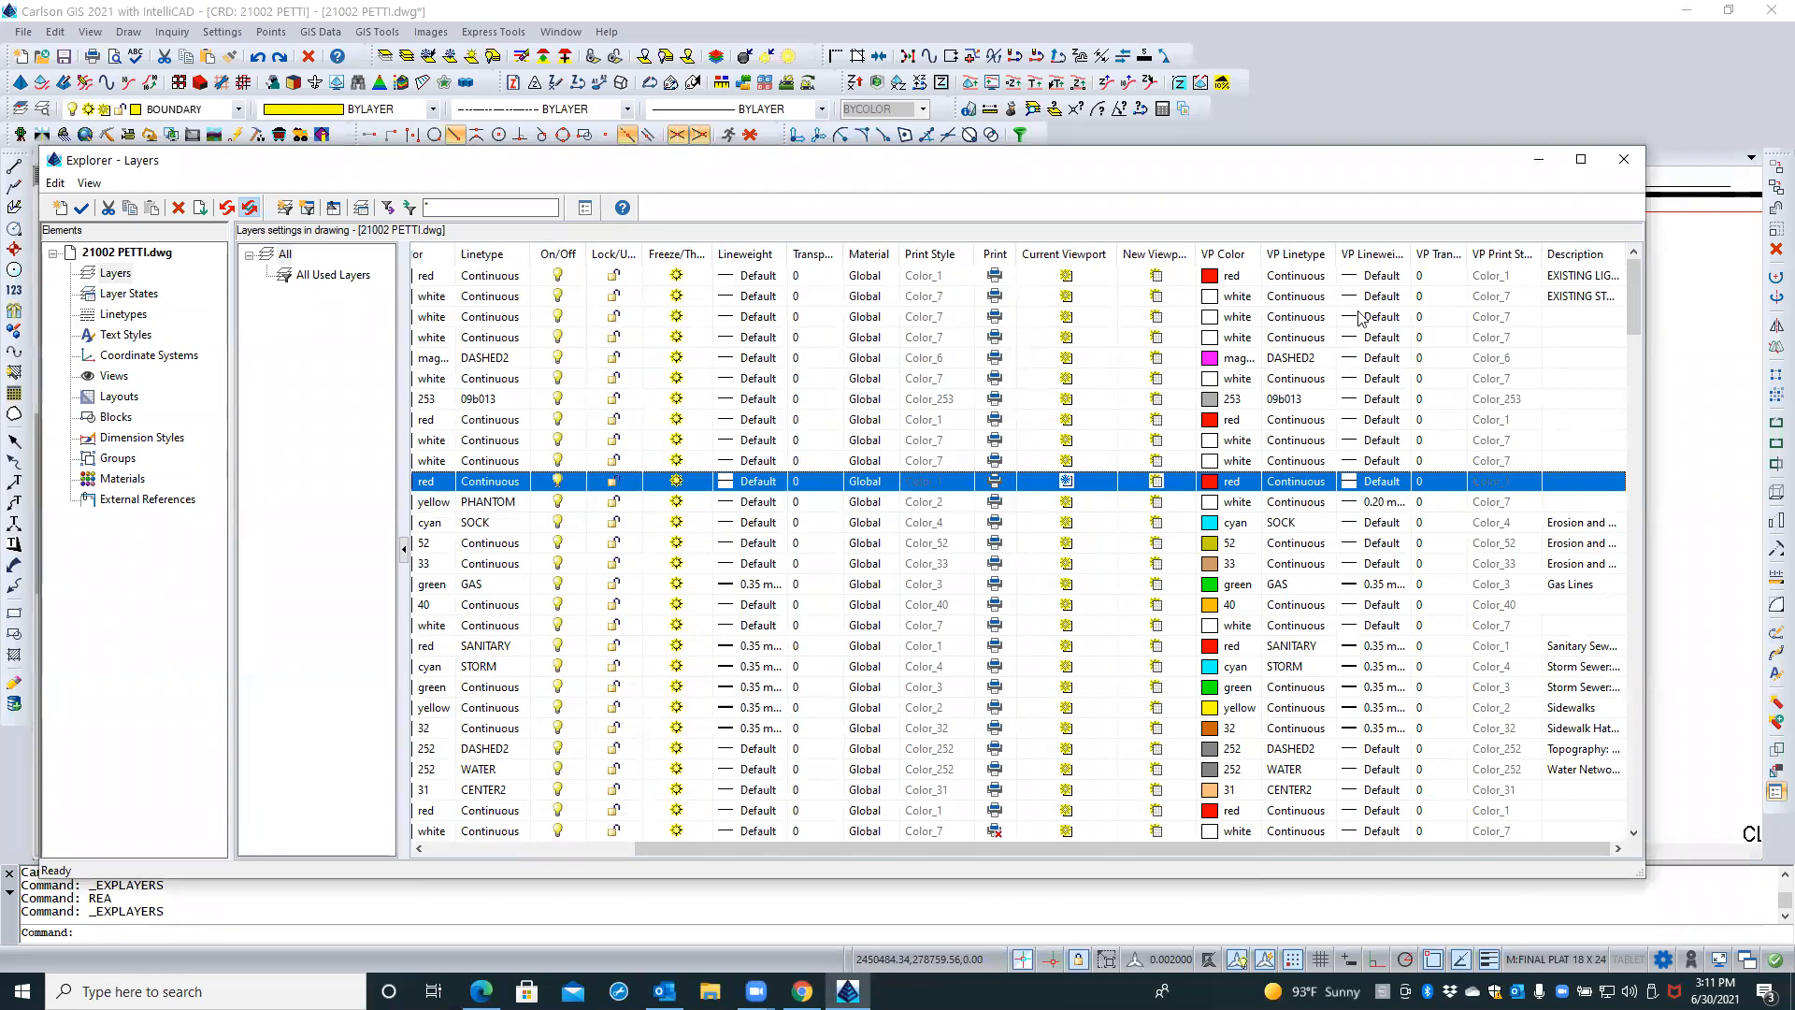
left_click(1350, 482)
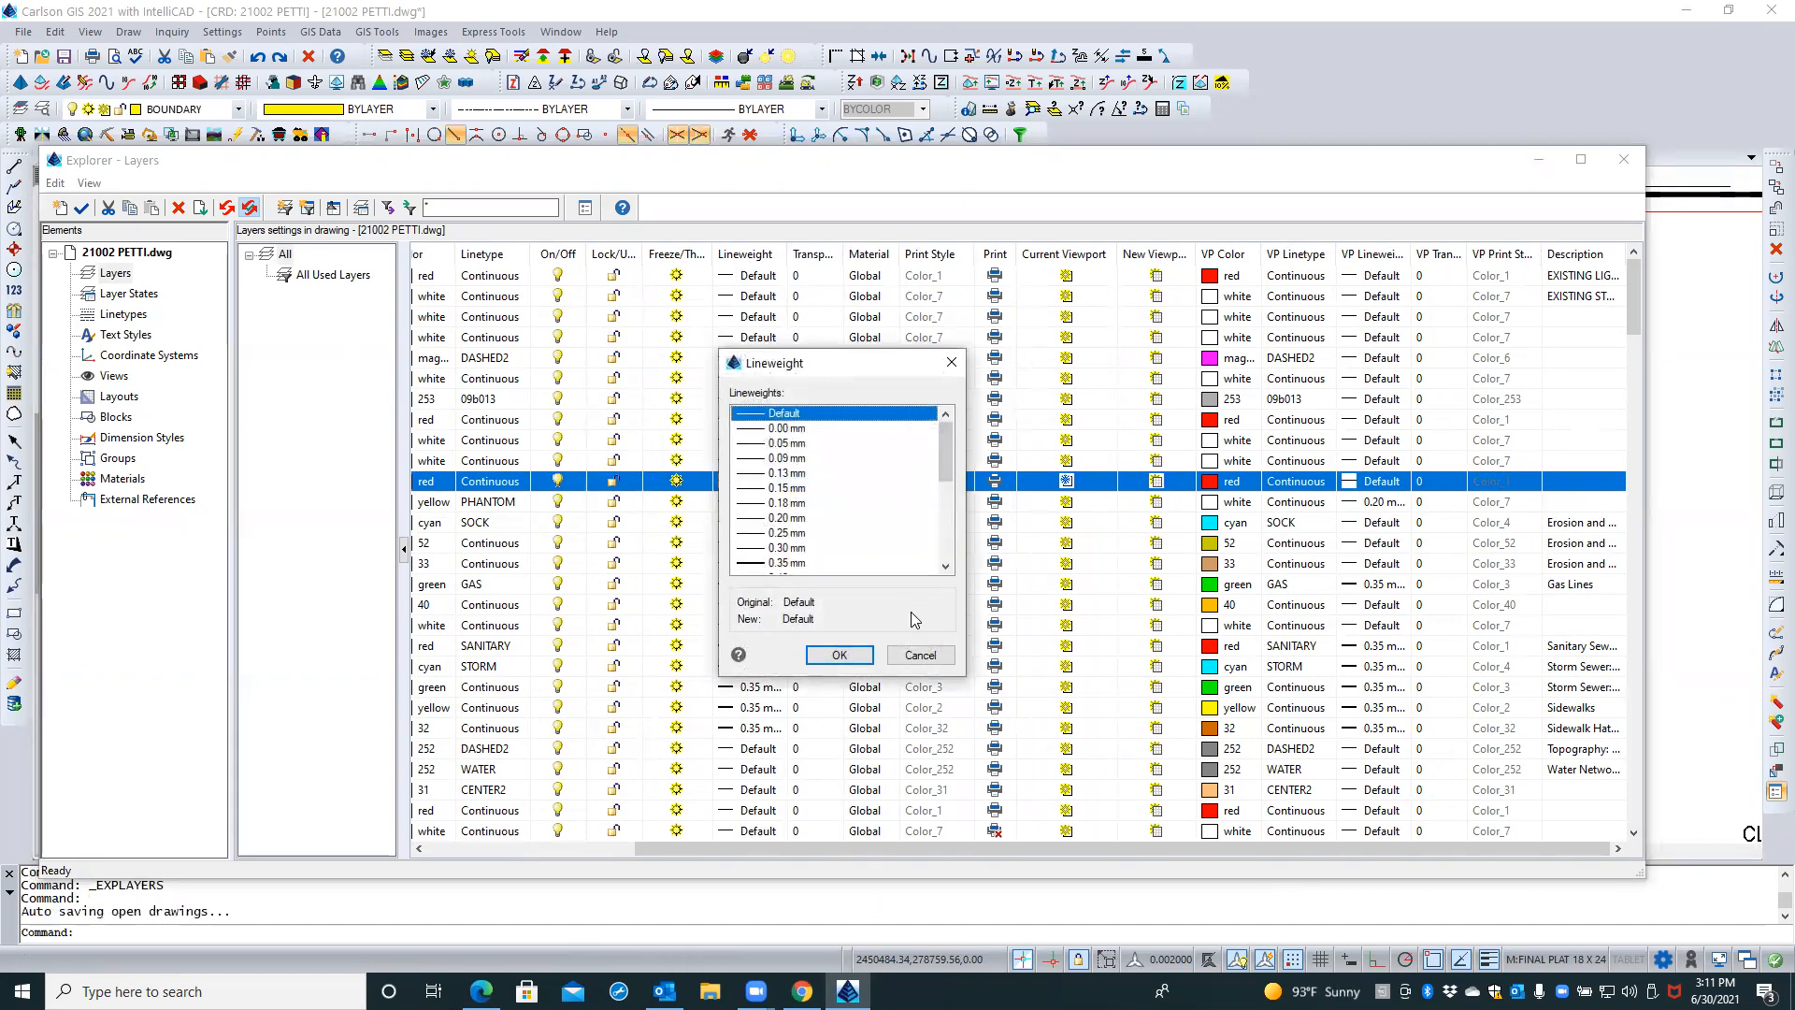
left_click(920, 654)
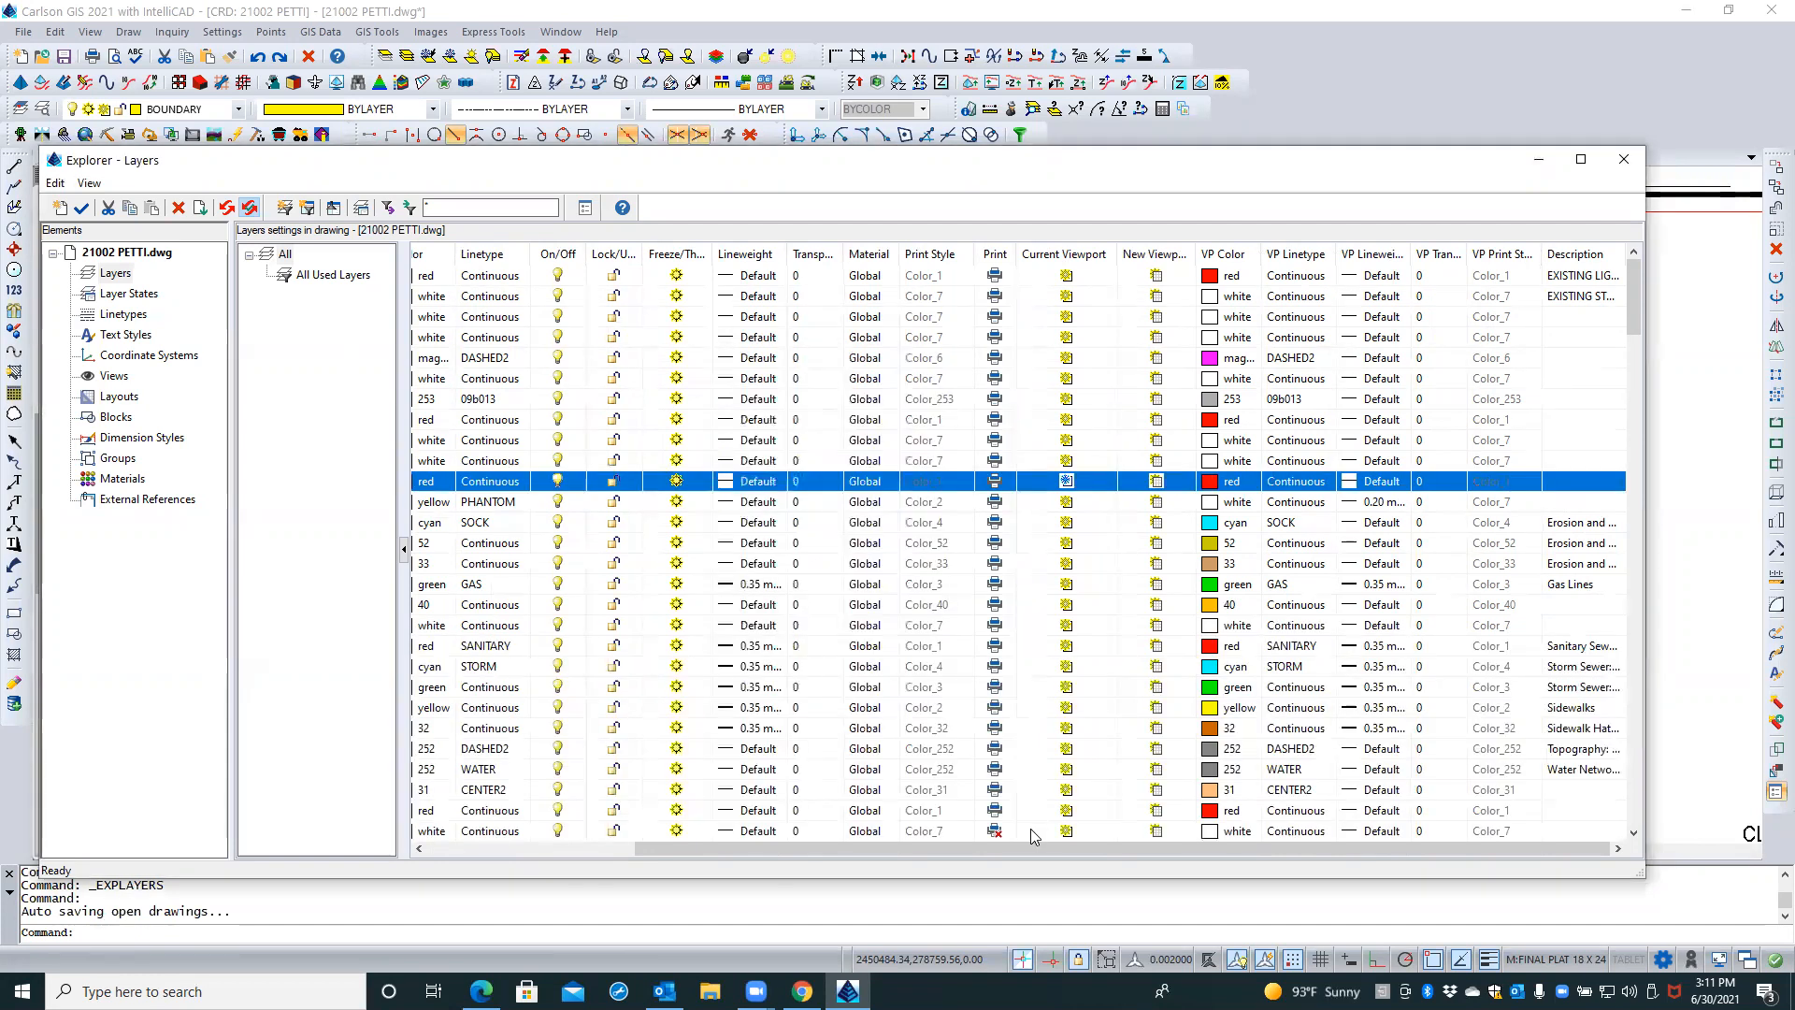
left_click_drag(1021, 847, 661, 835)
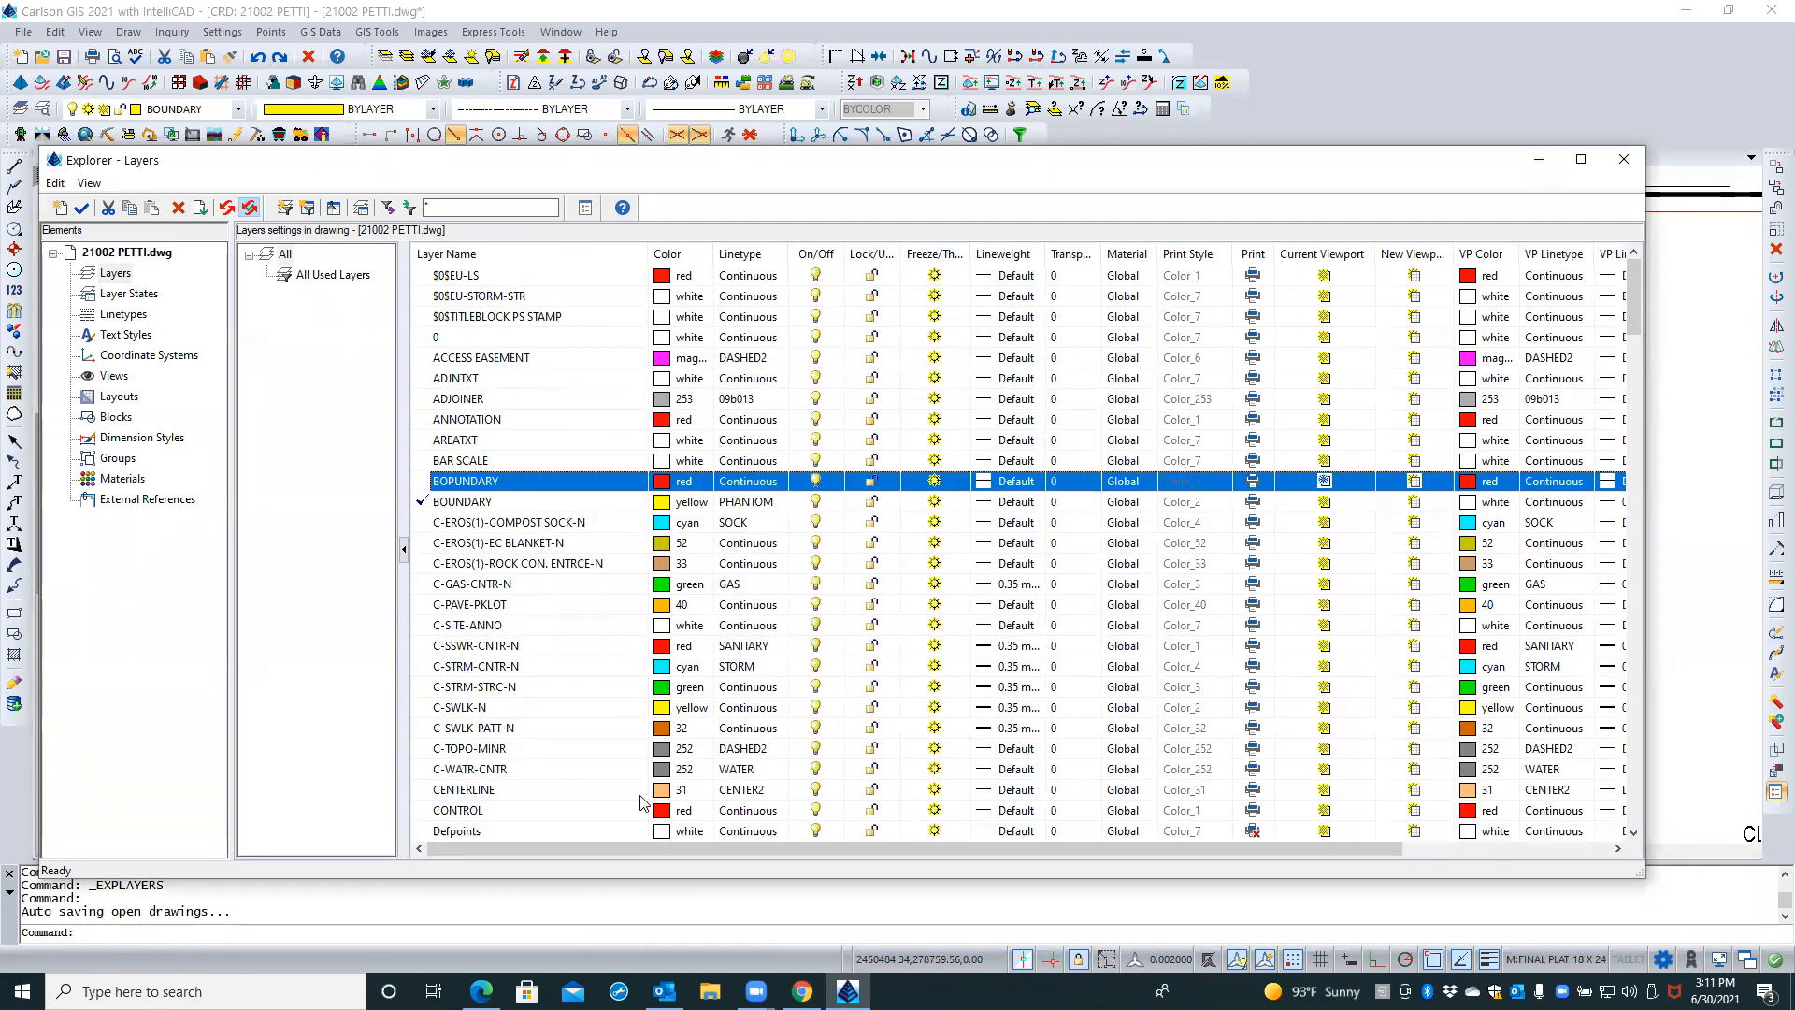
Set the BOUNDARY layer's viewport lineweight to 0.35 mm for the location map and return to paper space
left_click(573, 509)
left_click_drag(947, 847, 1453, 845)
left_click(1357, 502)
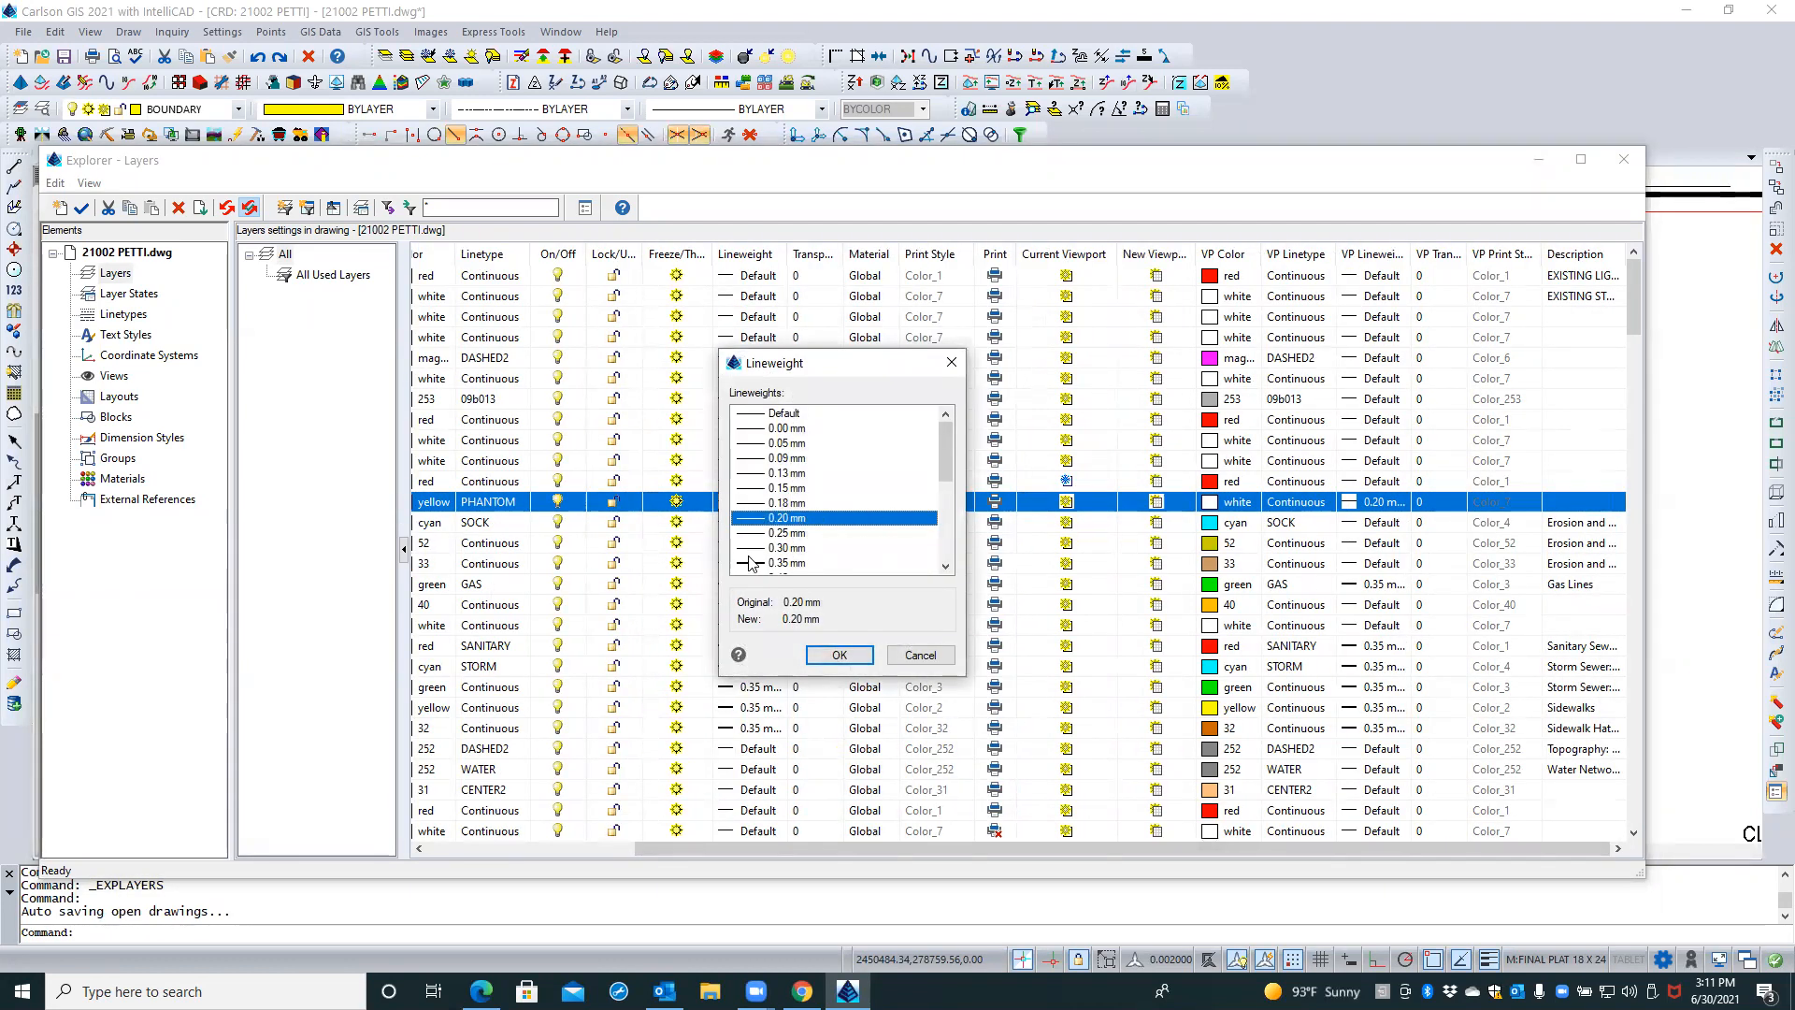
left_click(753, 562)
left_click(840, 655)
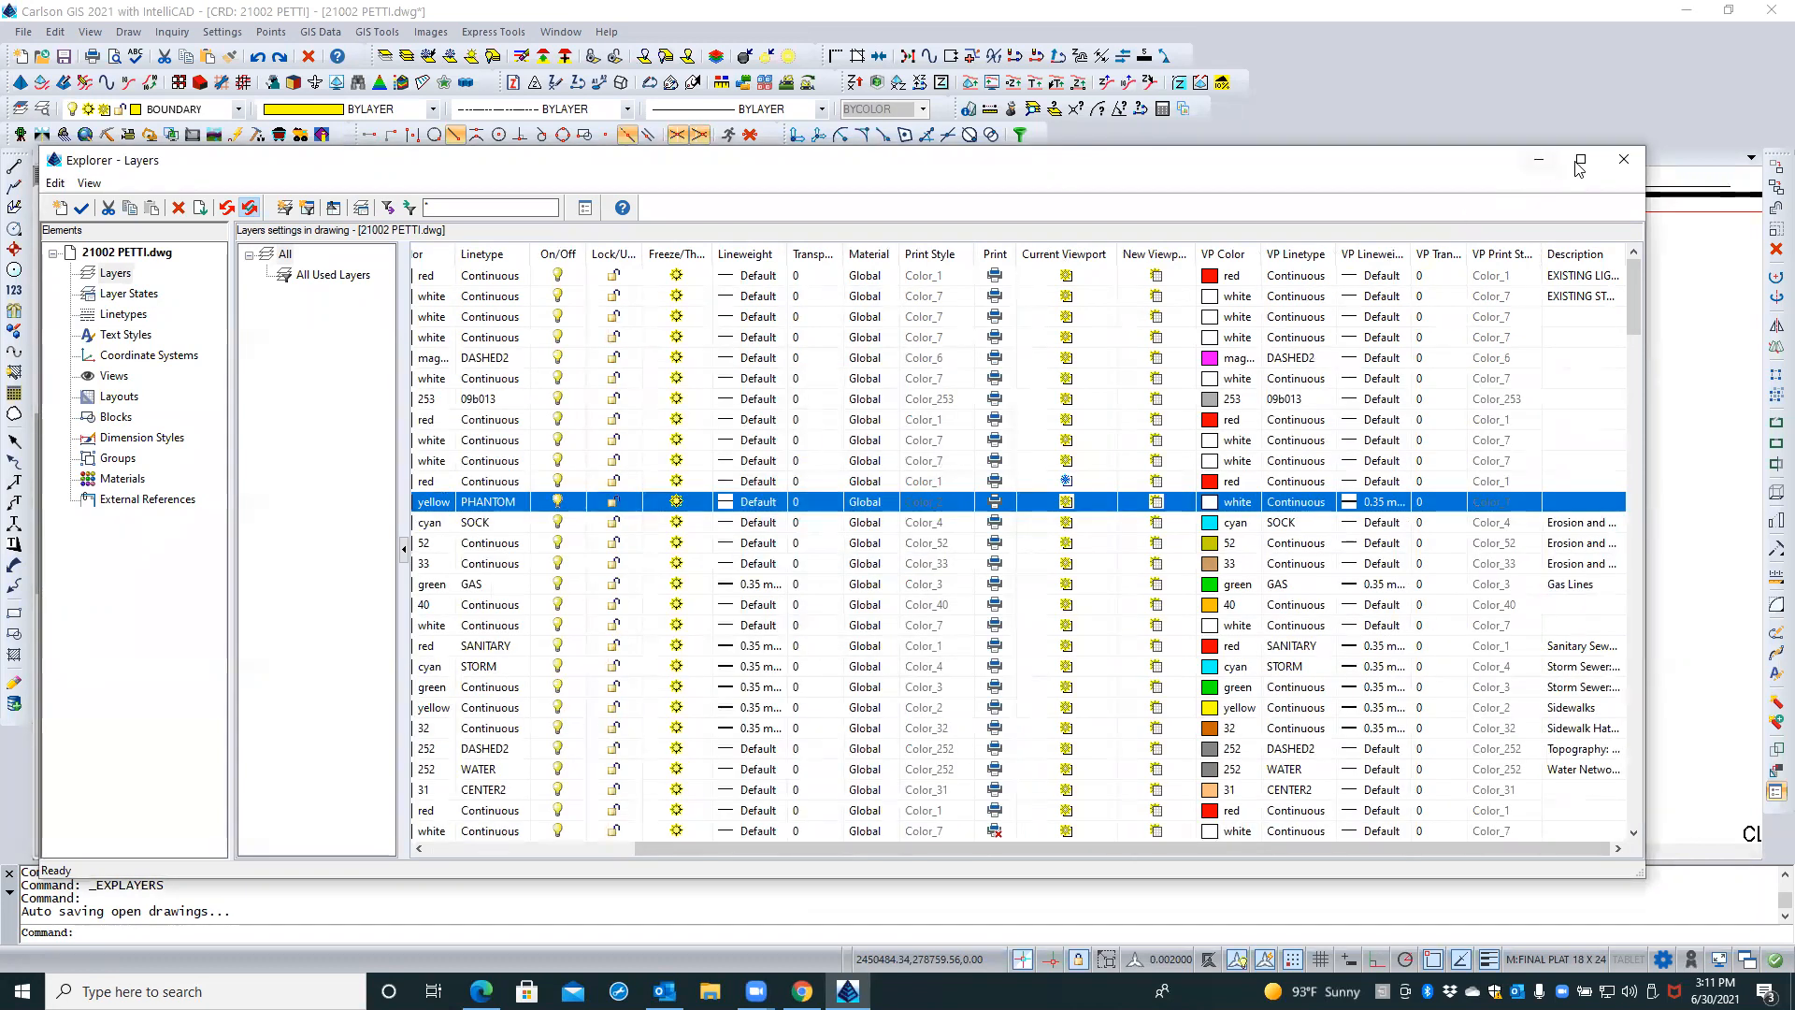
left_click(1624, 159)
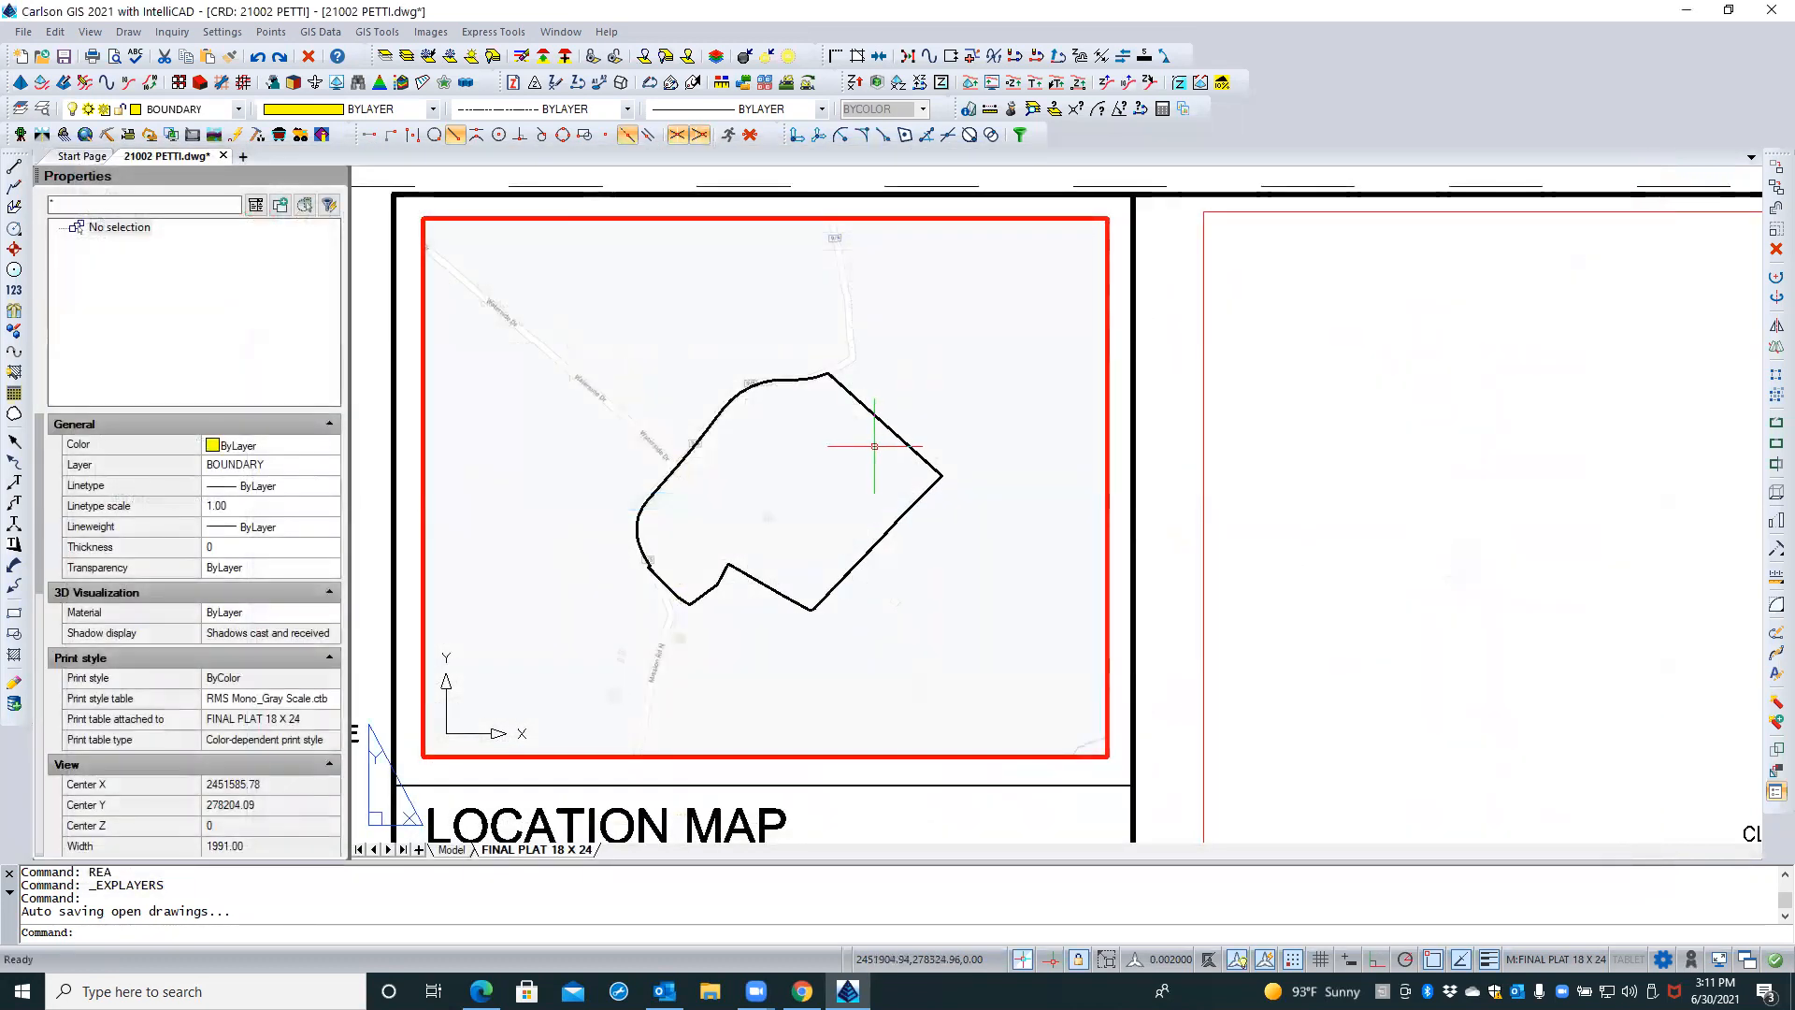
type("RESA")
key("Return")
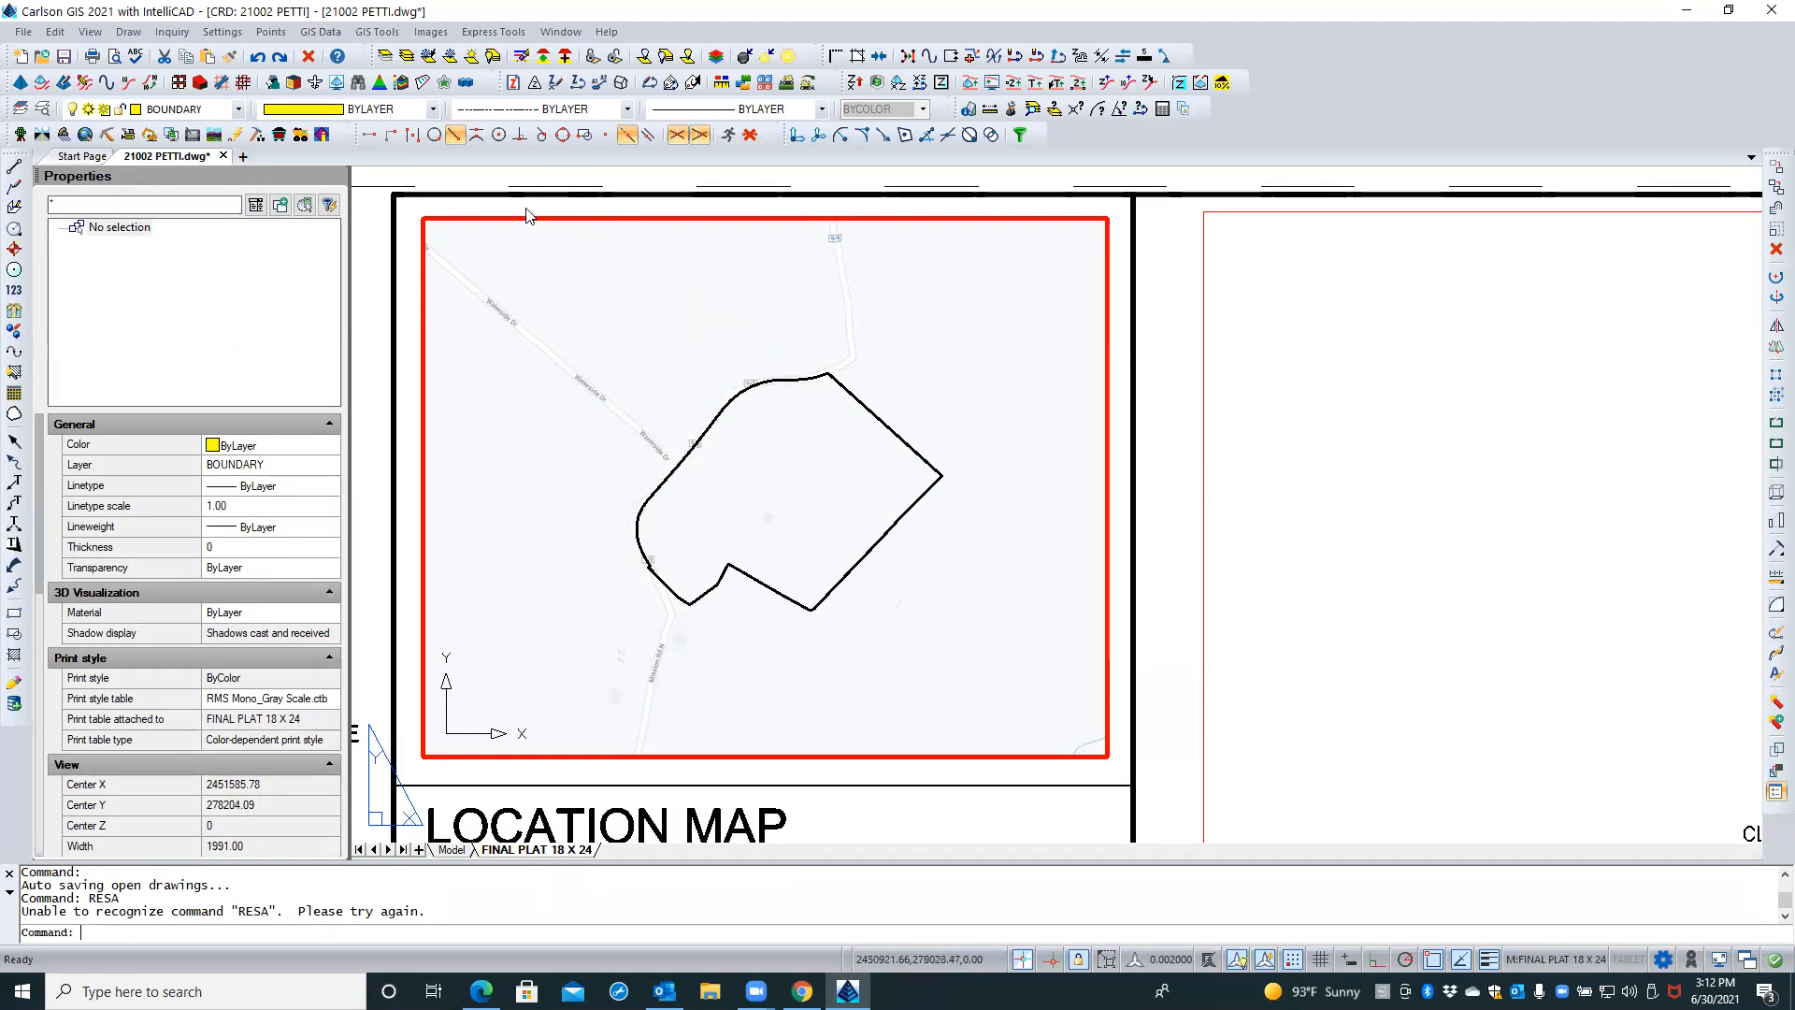
double_click(407, 248)
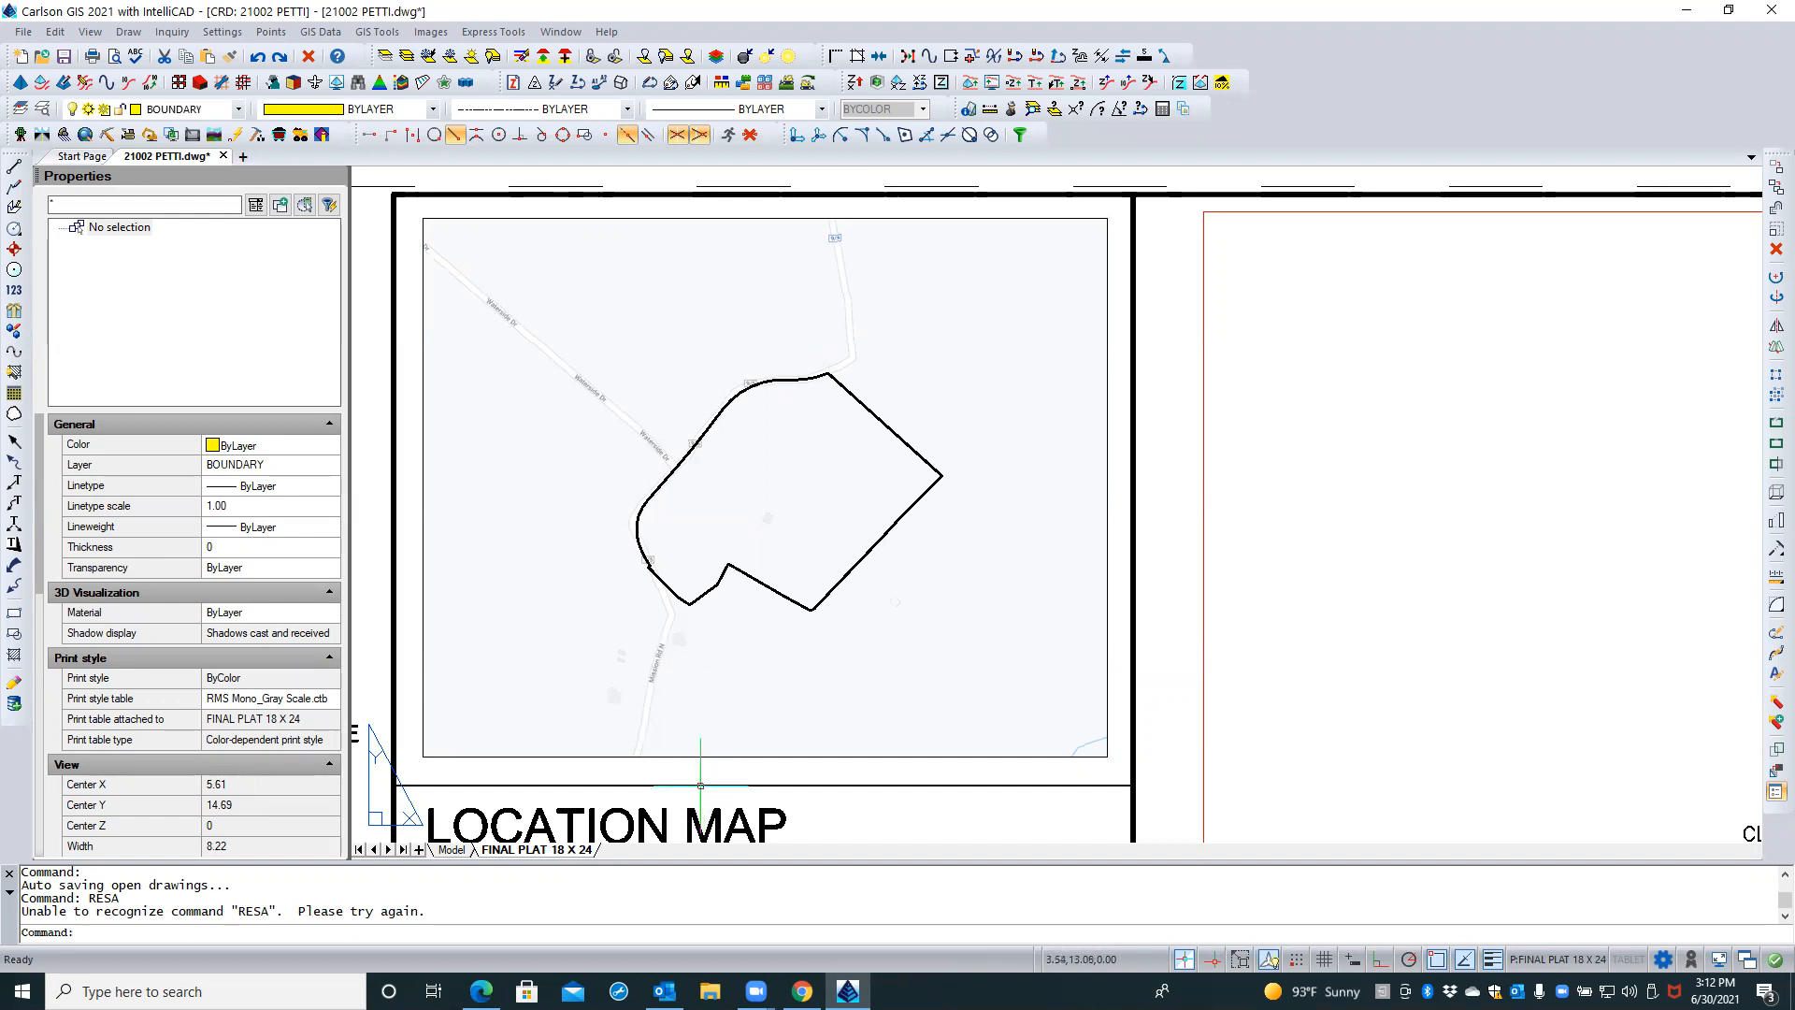
Compare the layer assignments of the location map viewport and the main plat viewport
left_click(420, 500)
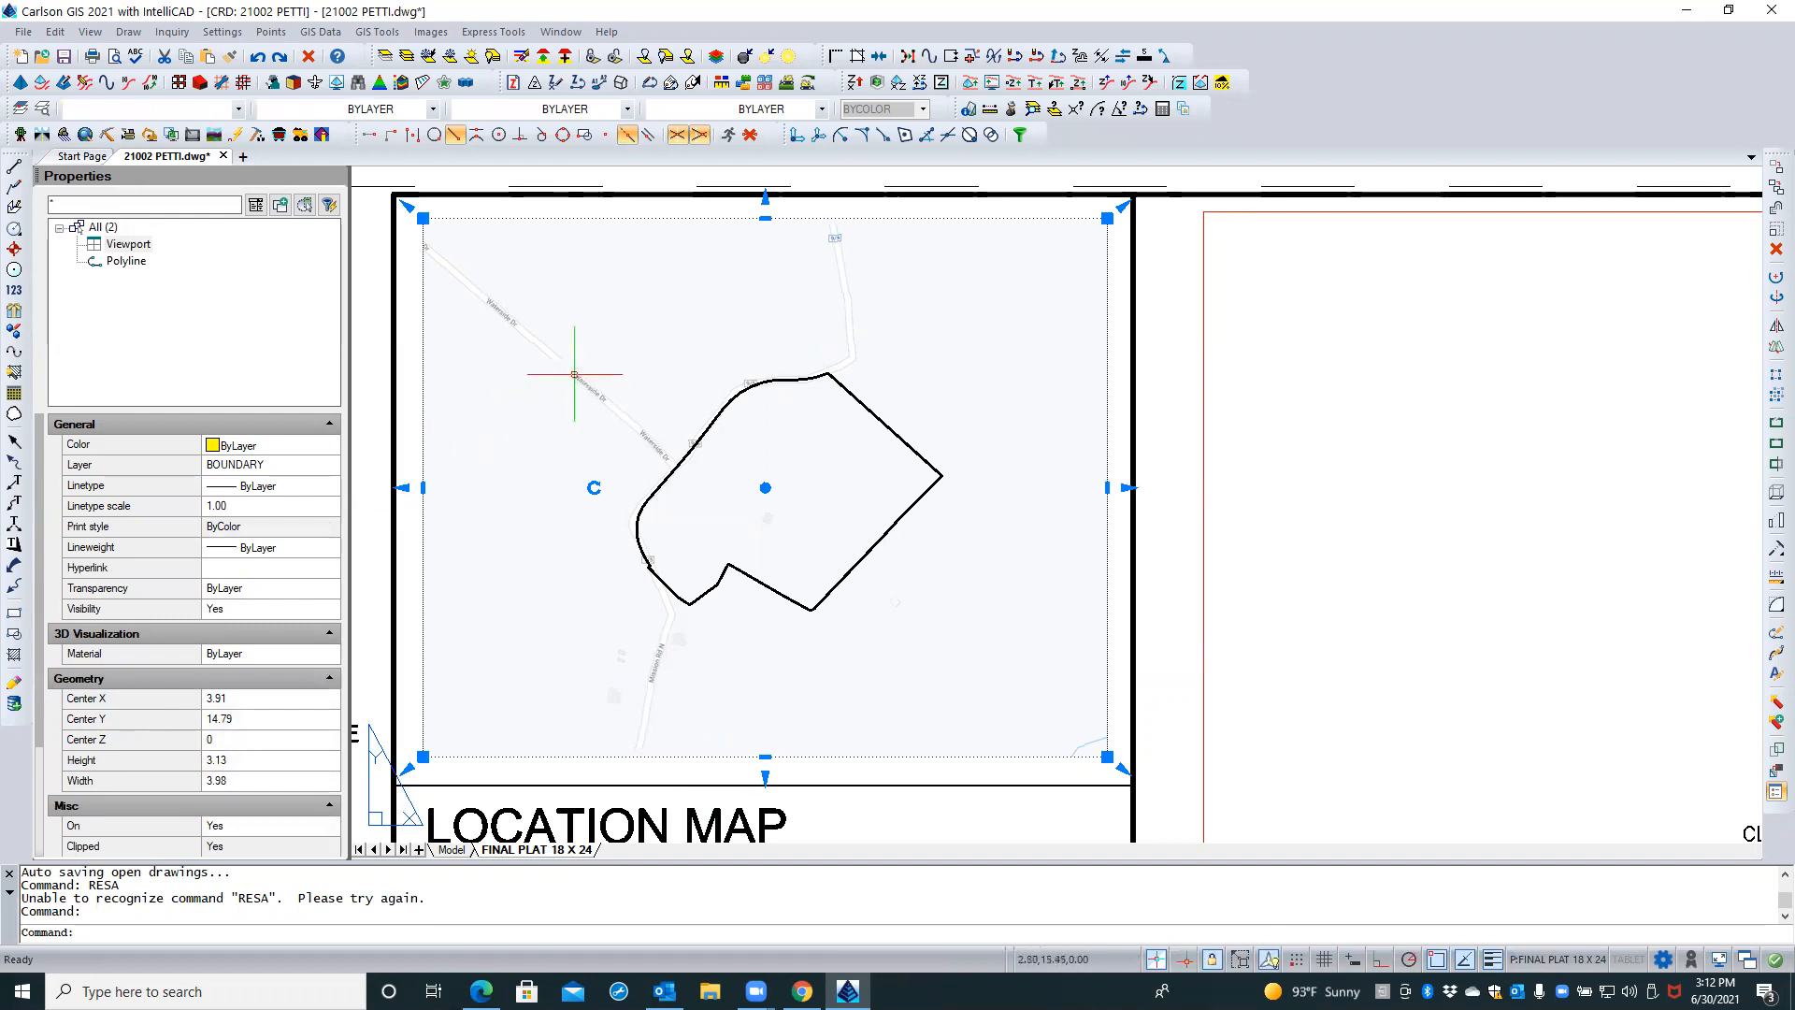
scroll(578, 377, "down", 2)
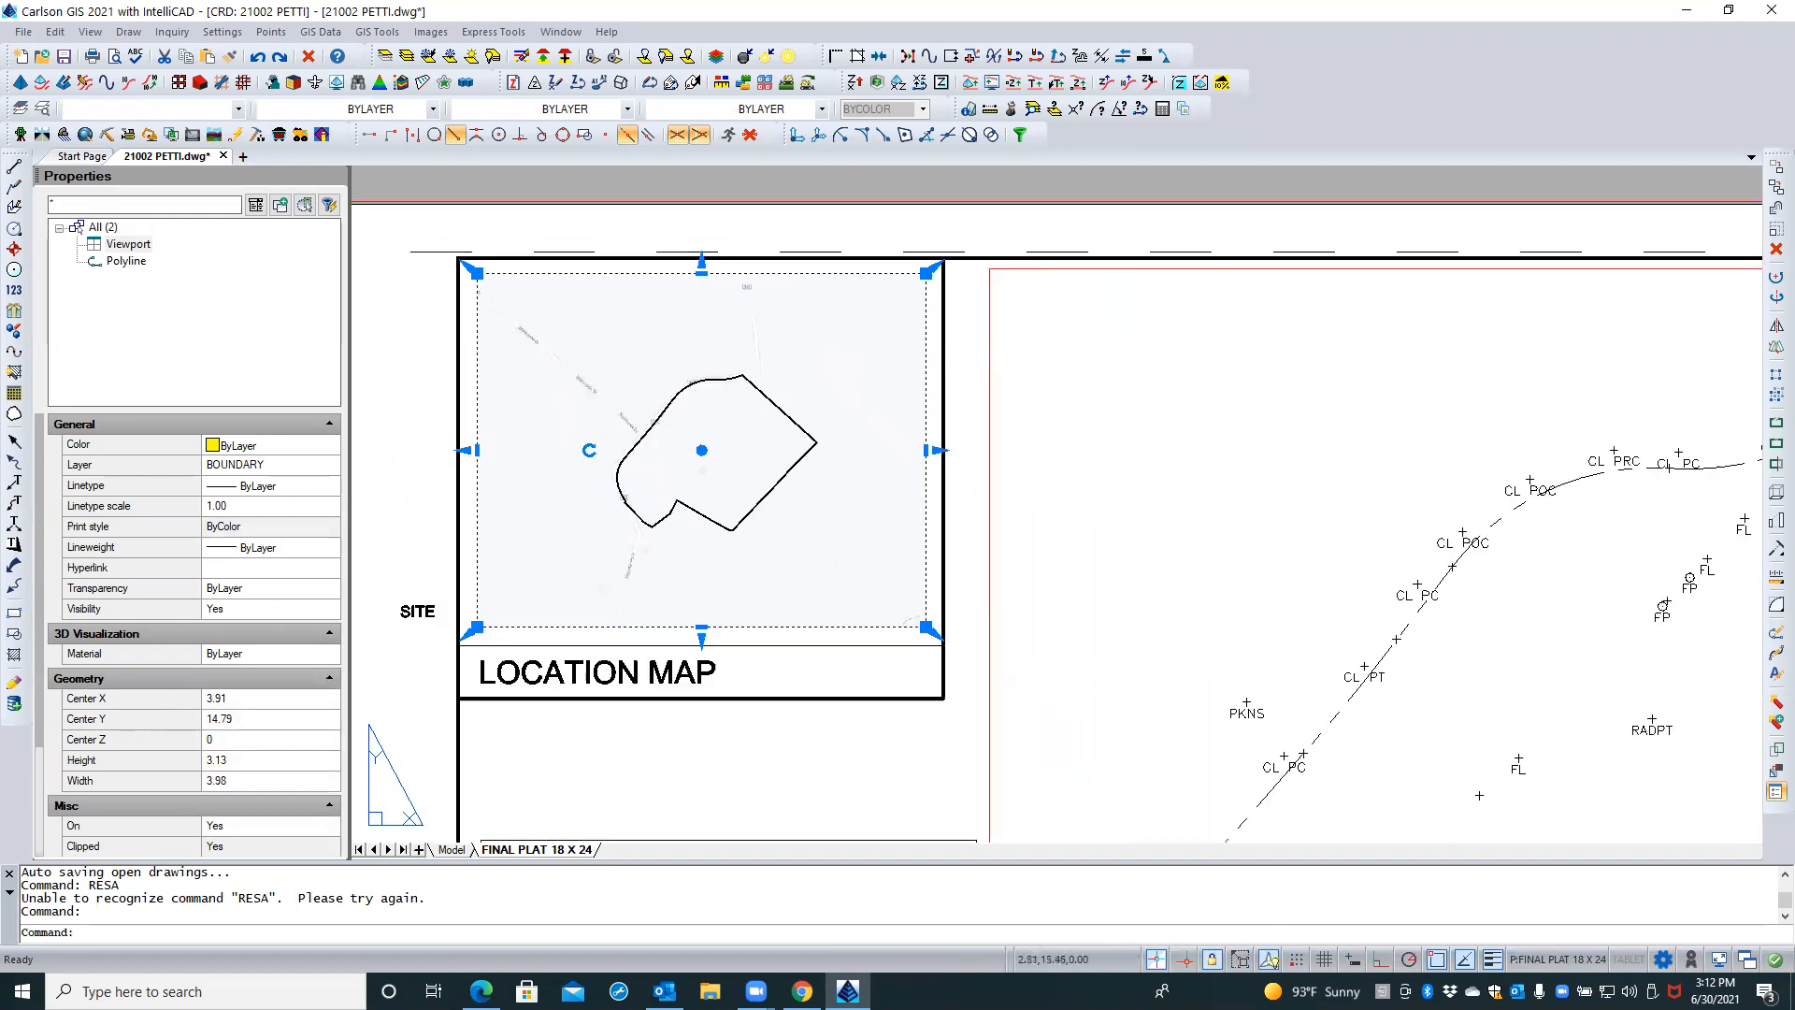
key("Escape")
key("Escape")
left_click(989, 367)
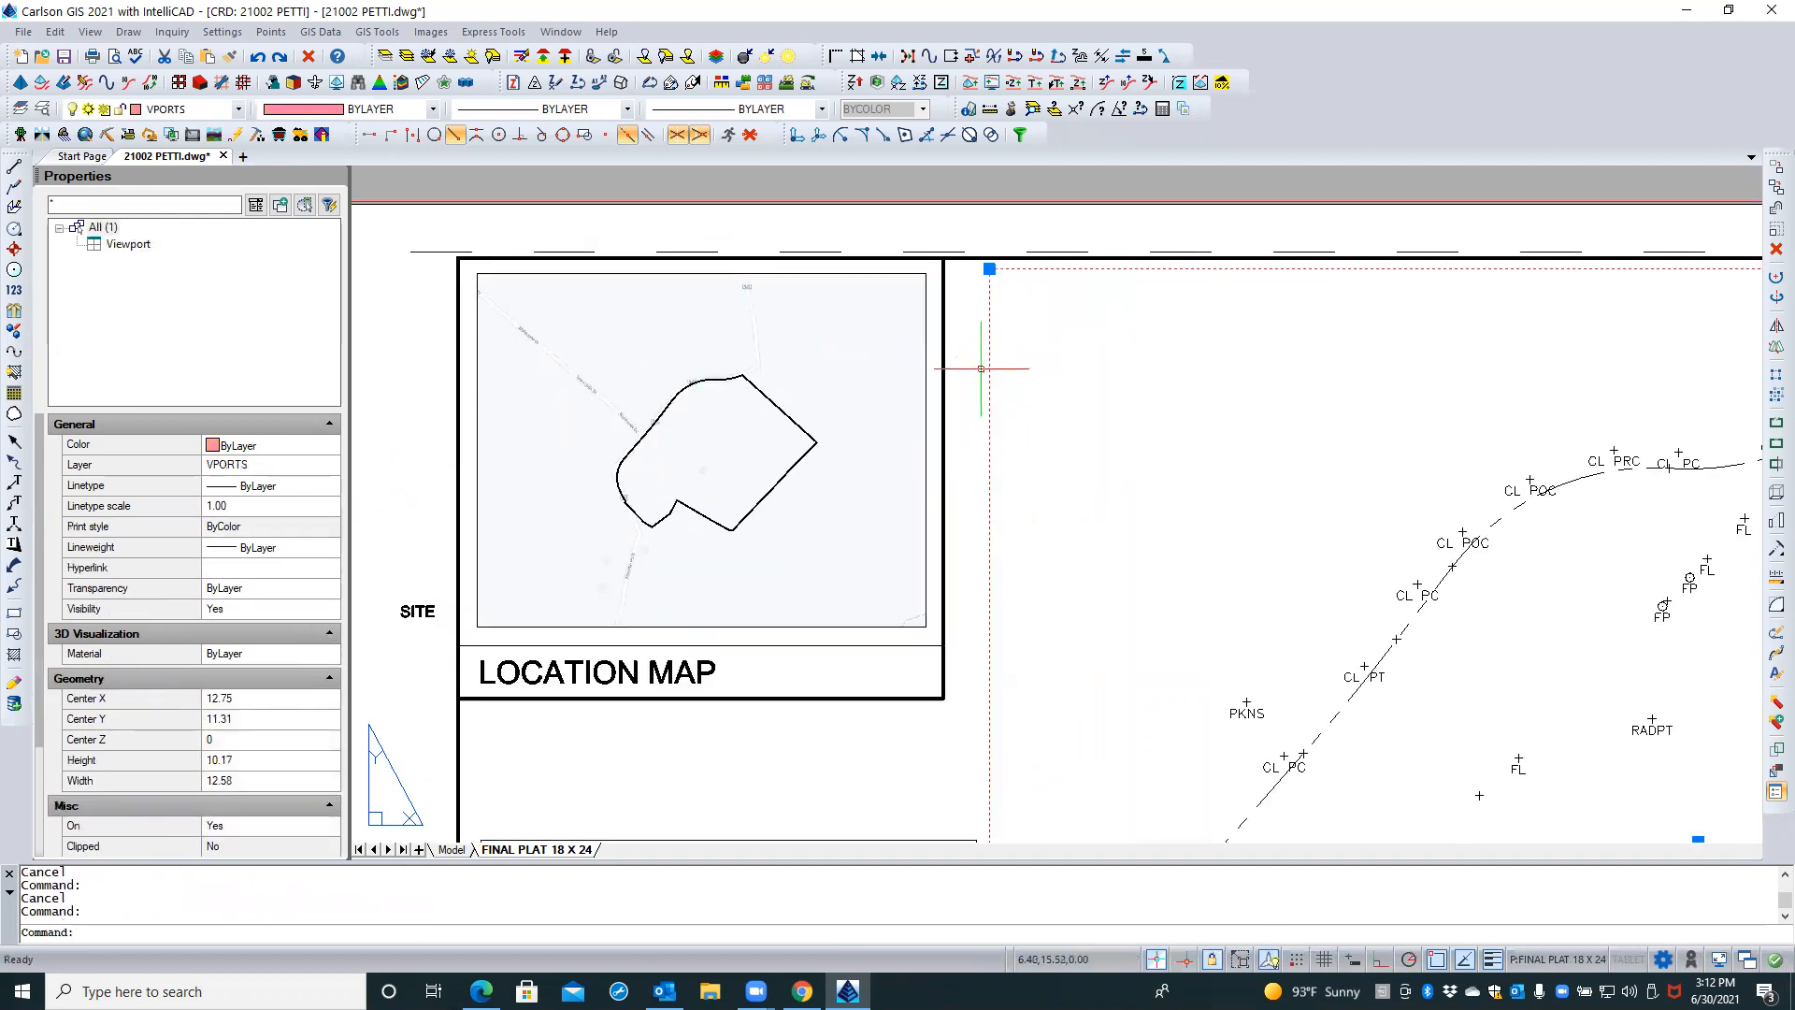
key("Escape")
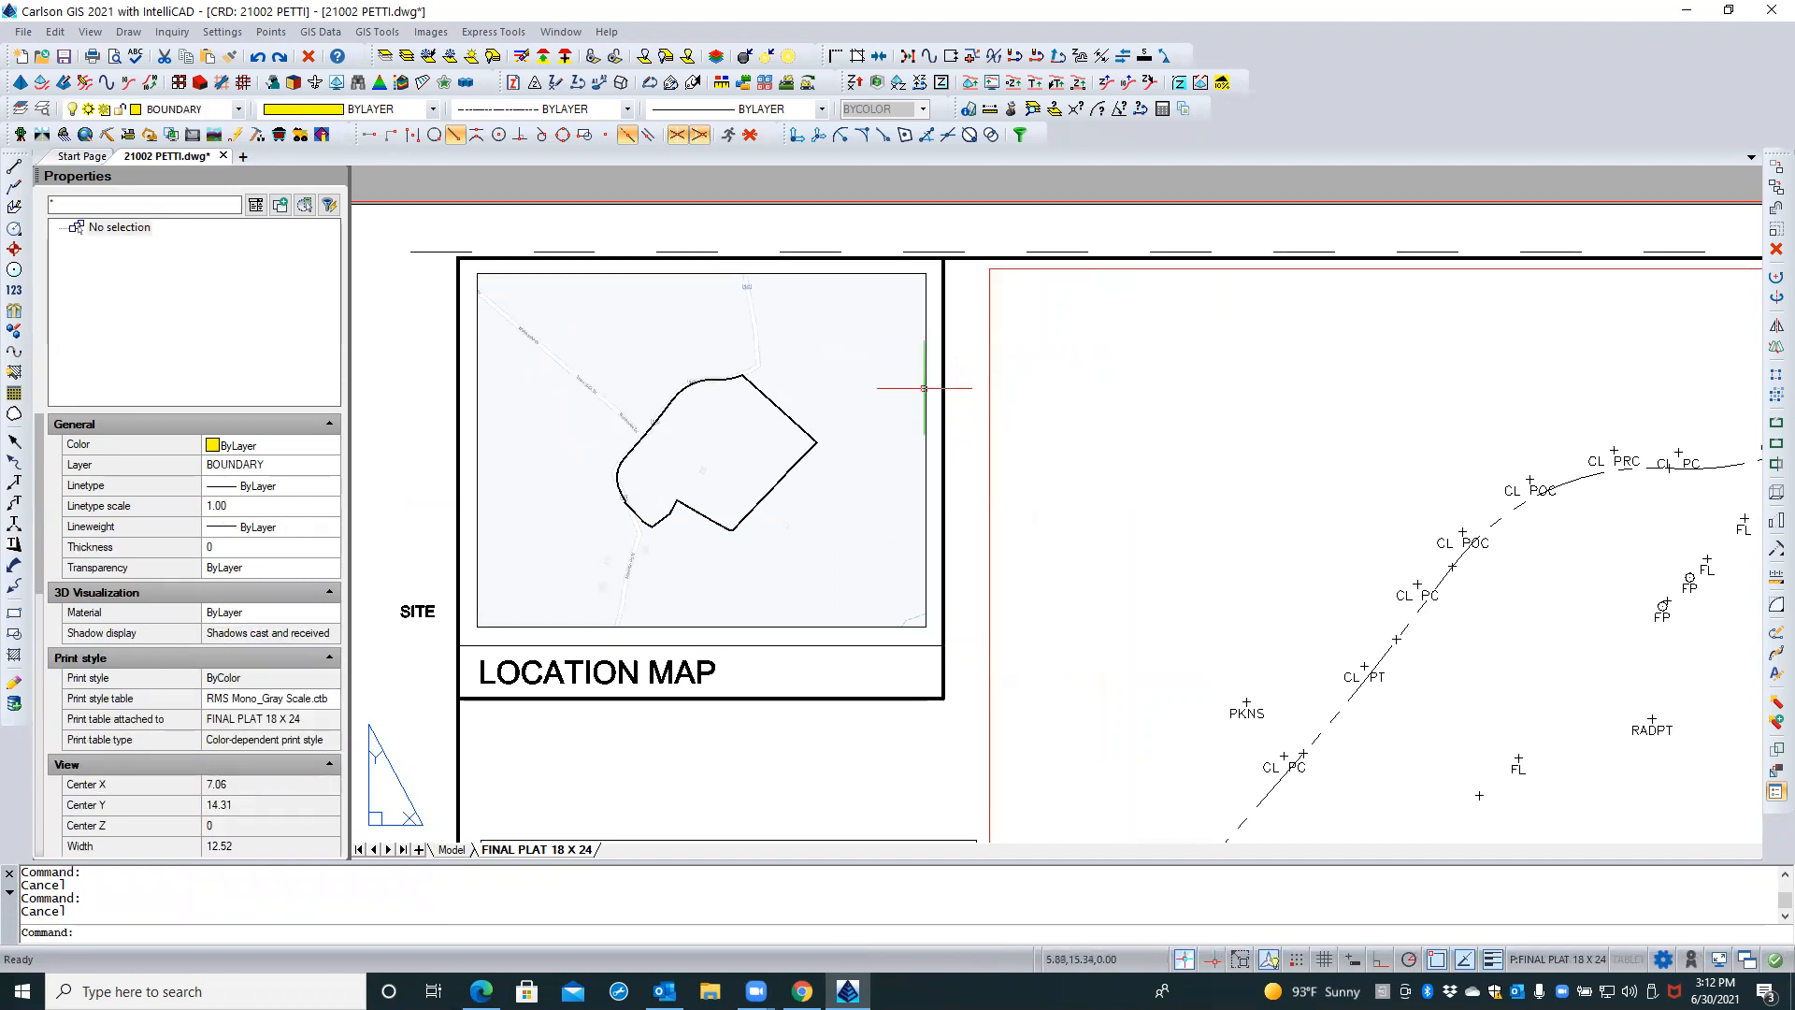
left_click(924, 387)
key("Escape")
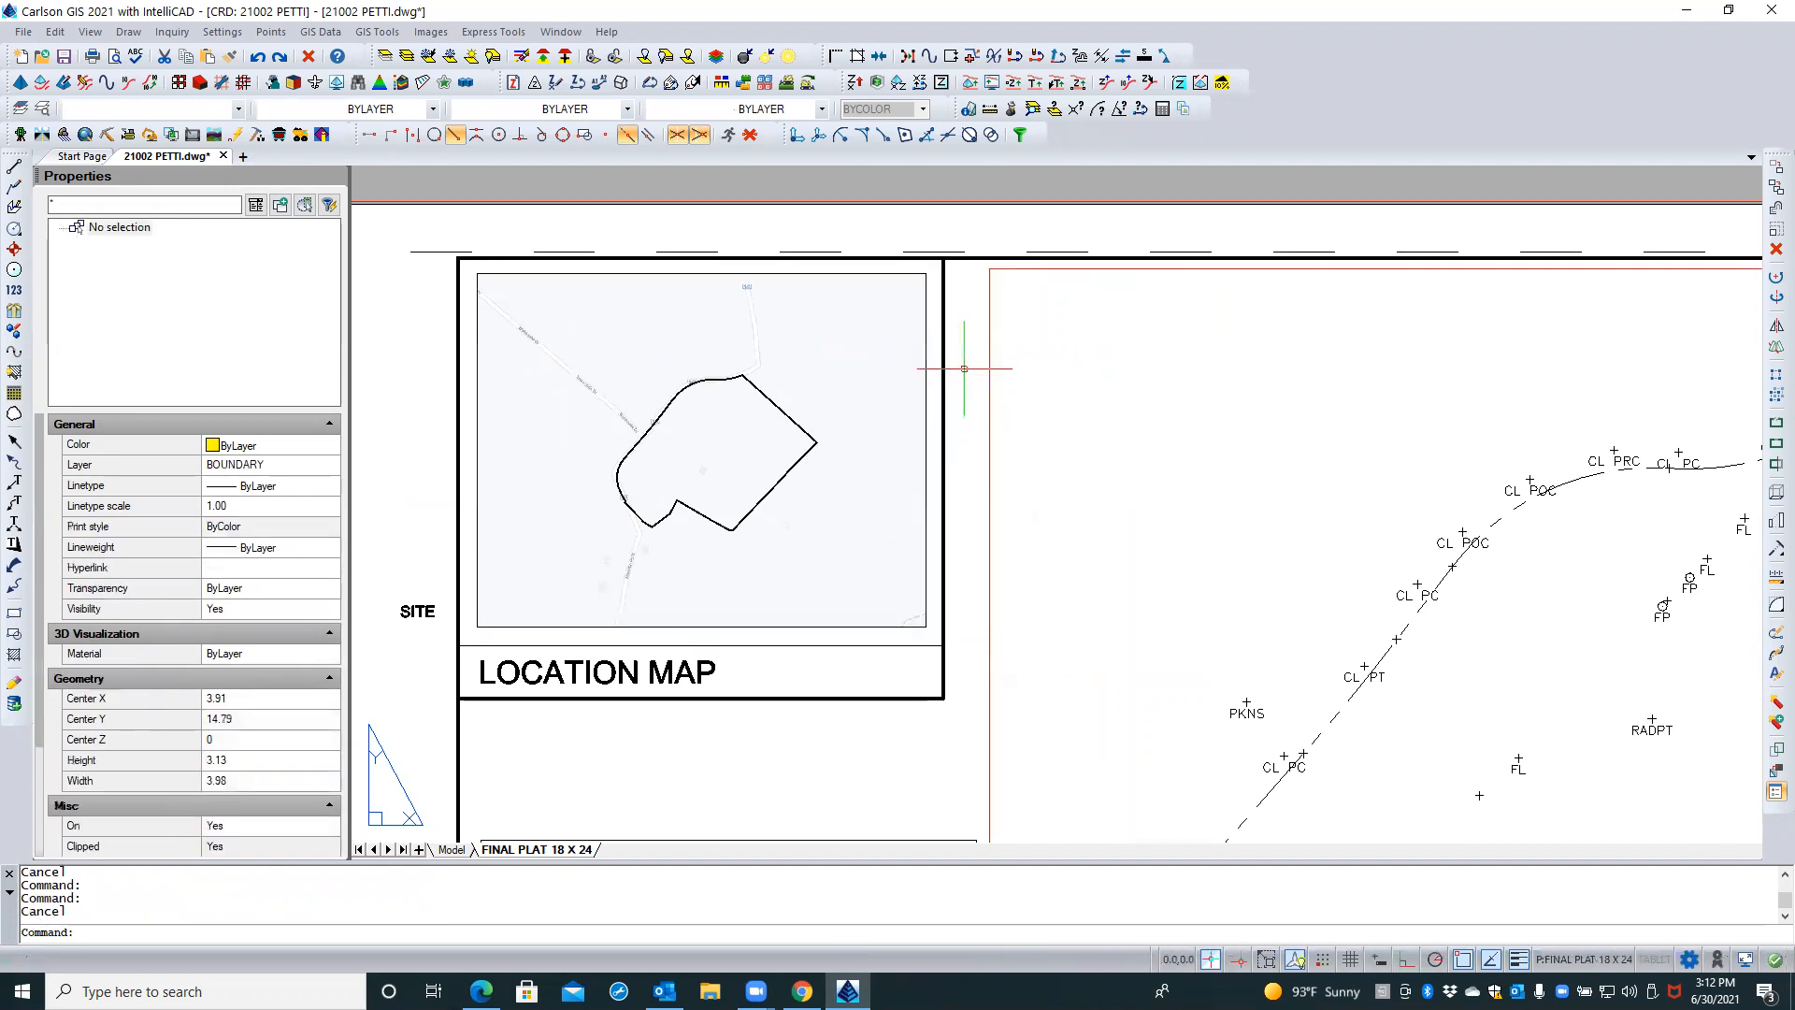
key("Escape")
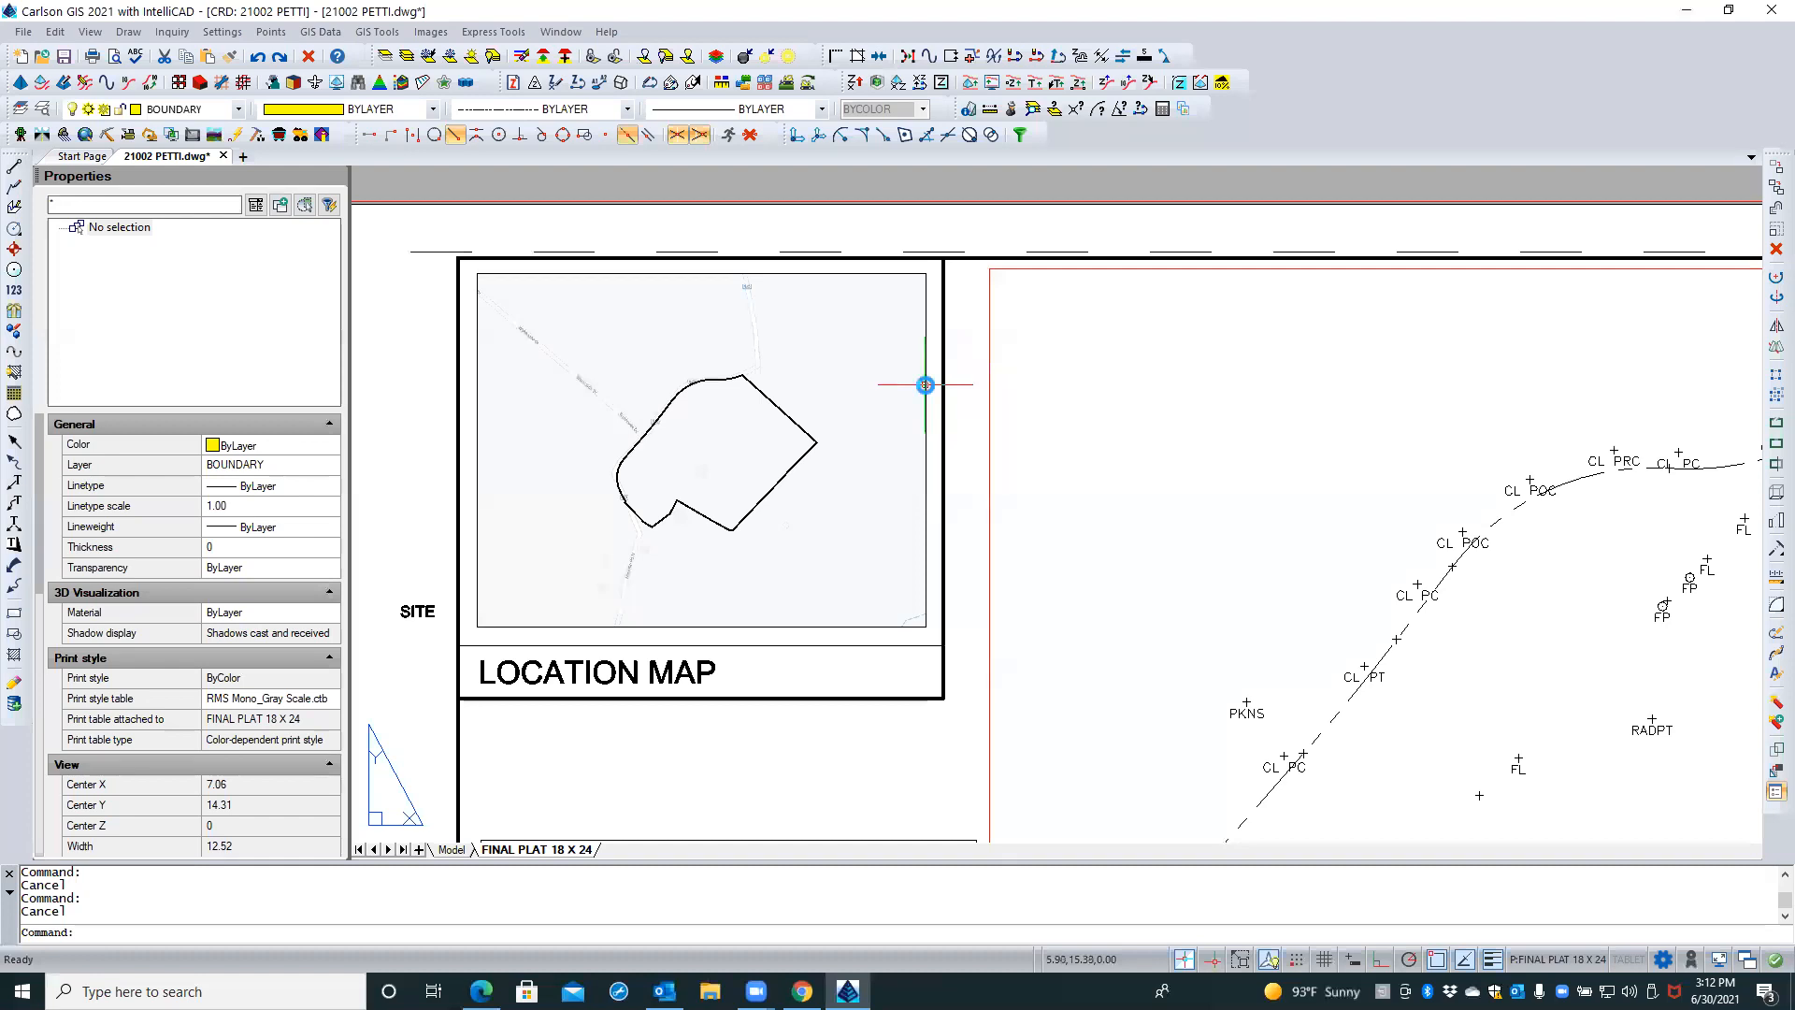
Move the location map viewport and its clipping polyline to the VPORTS layer and clear the selection
left_click(925, 385)
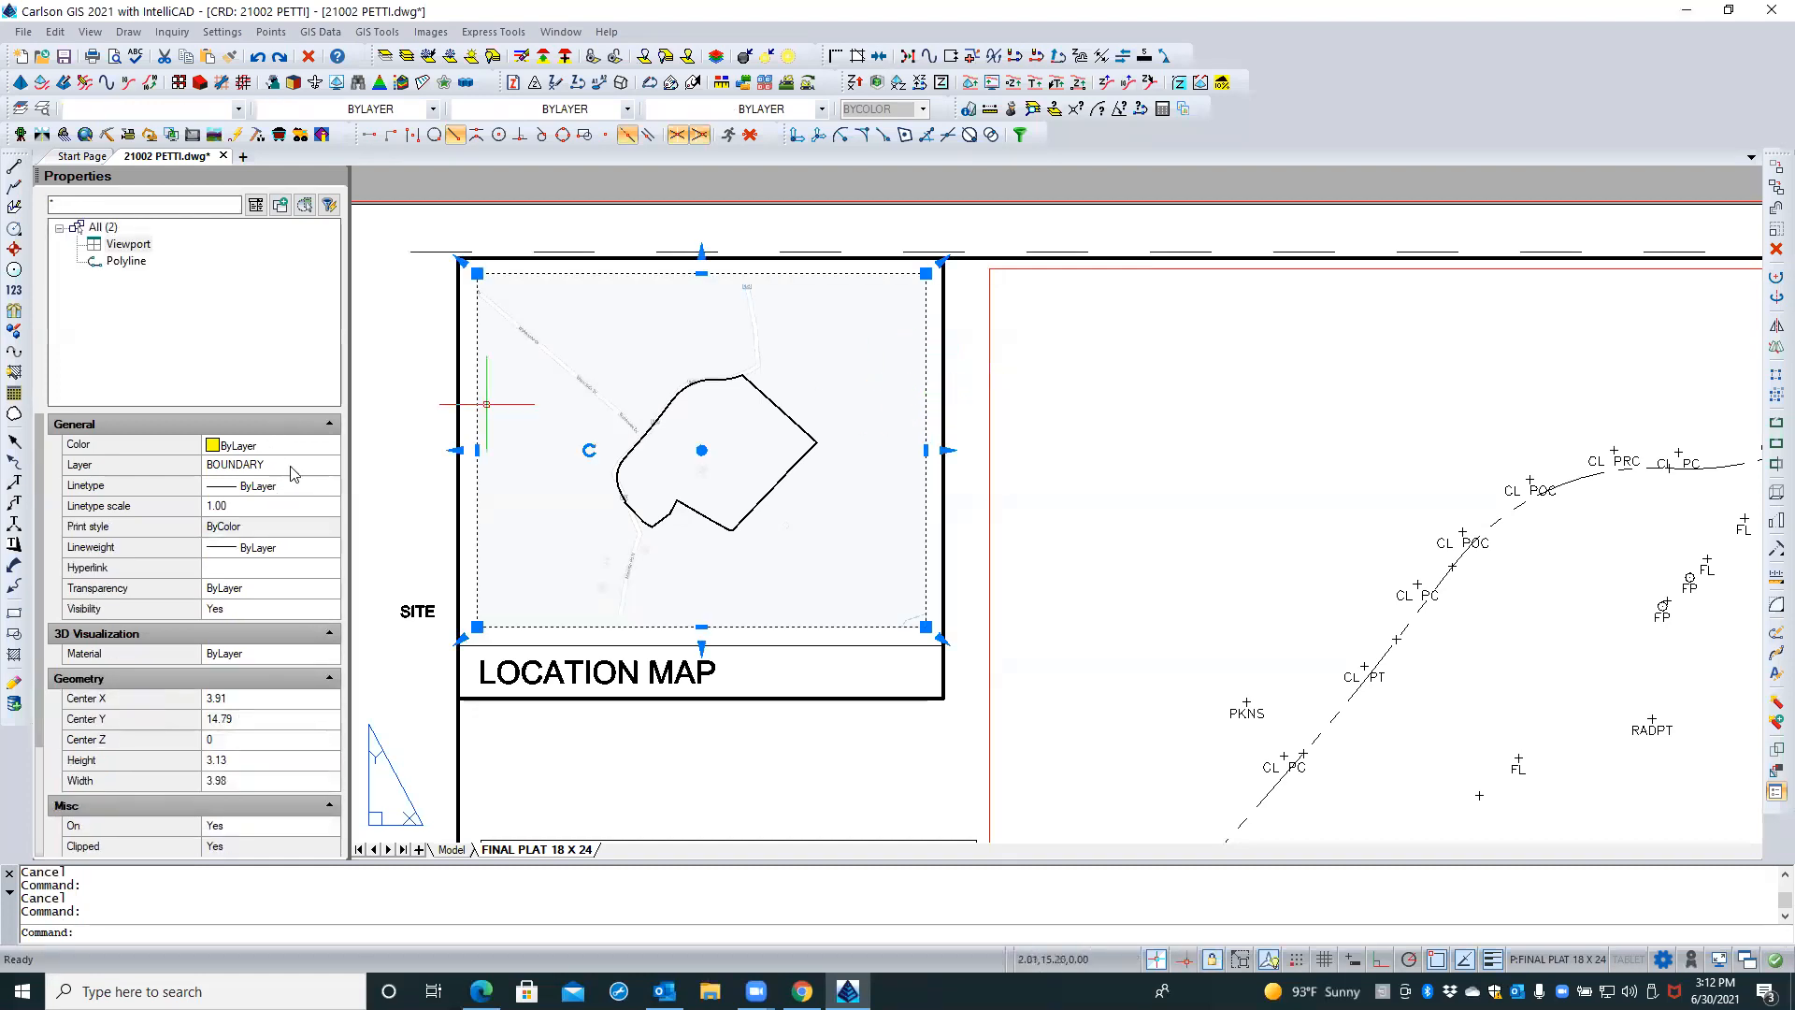
left_click(293, 467)
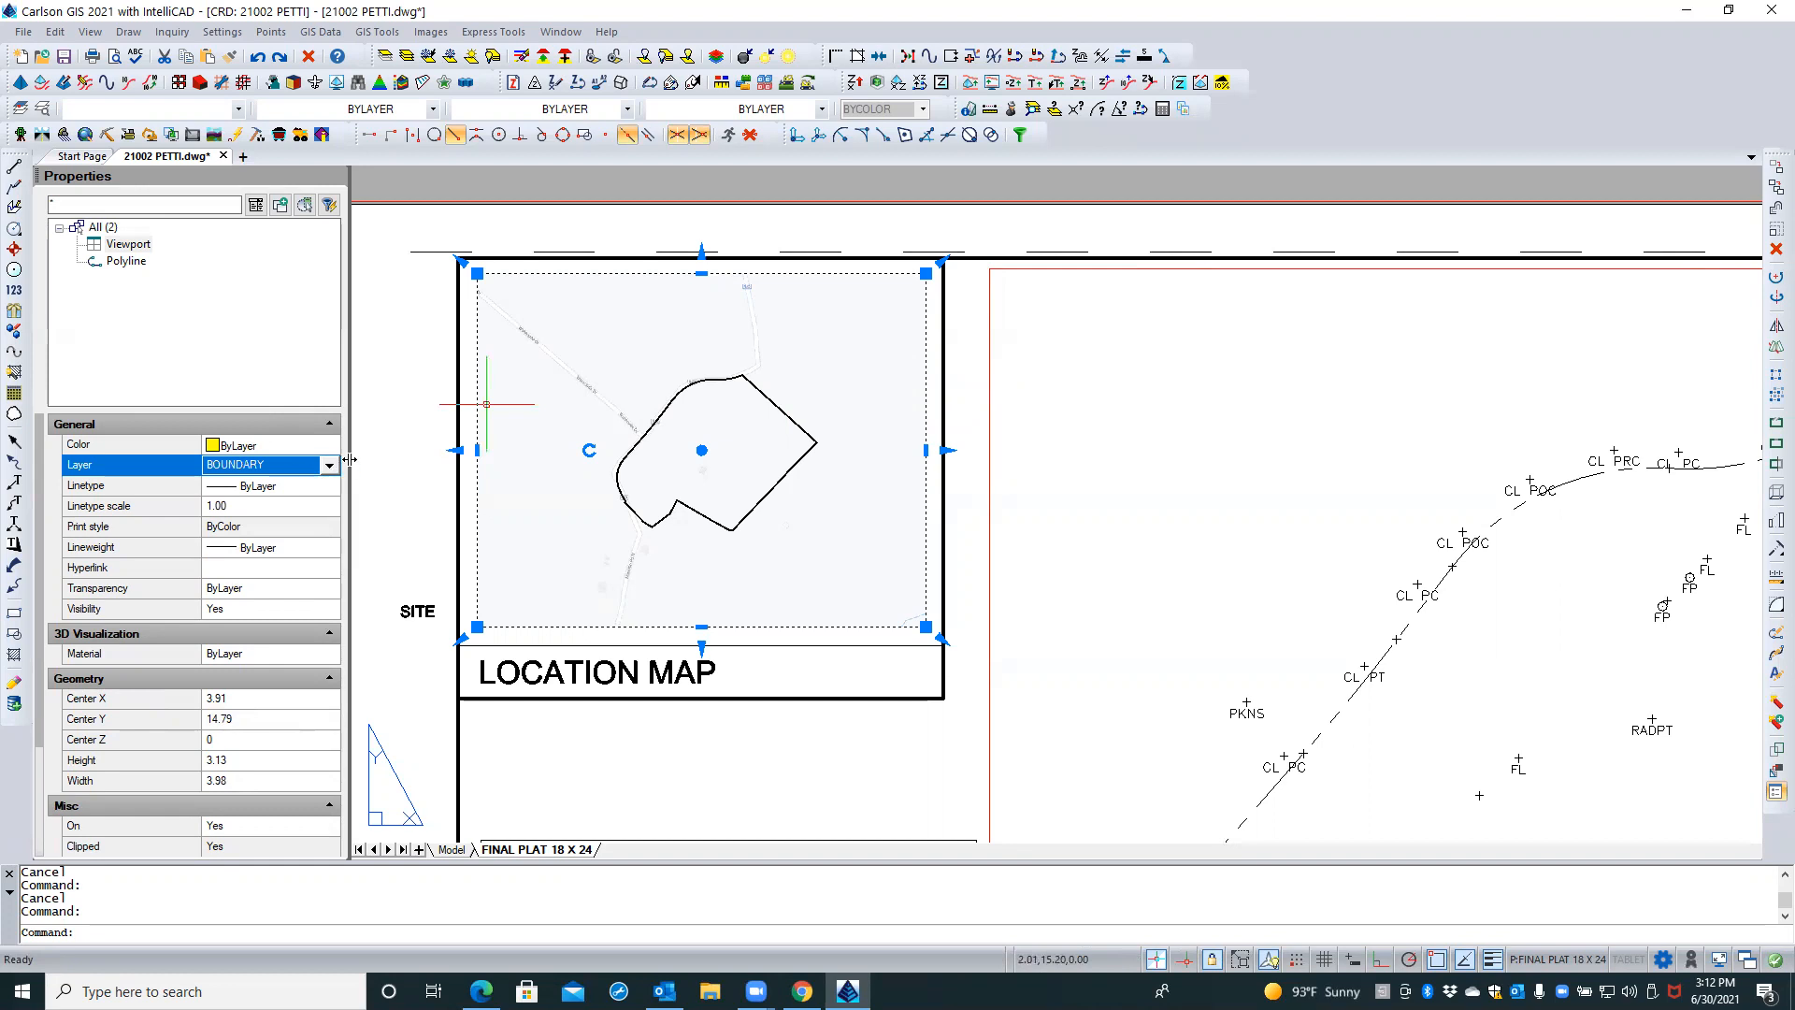
left_click(329, 465)
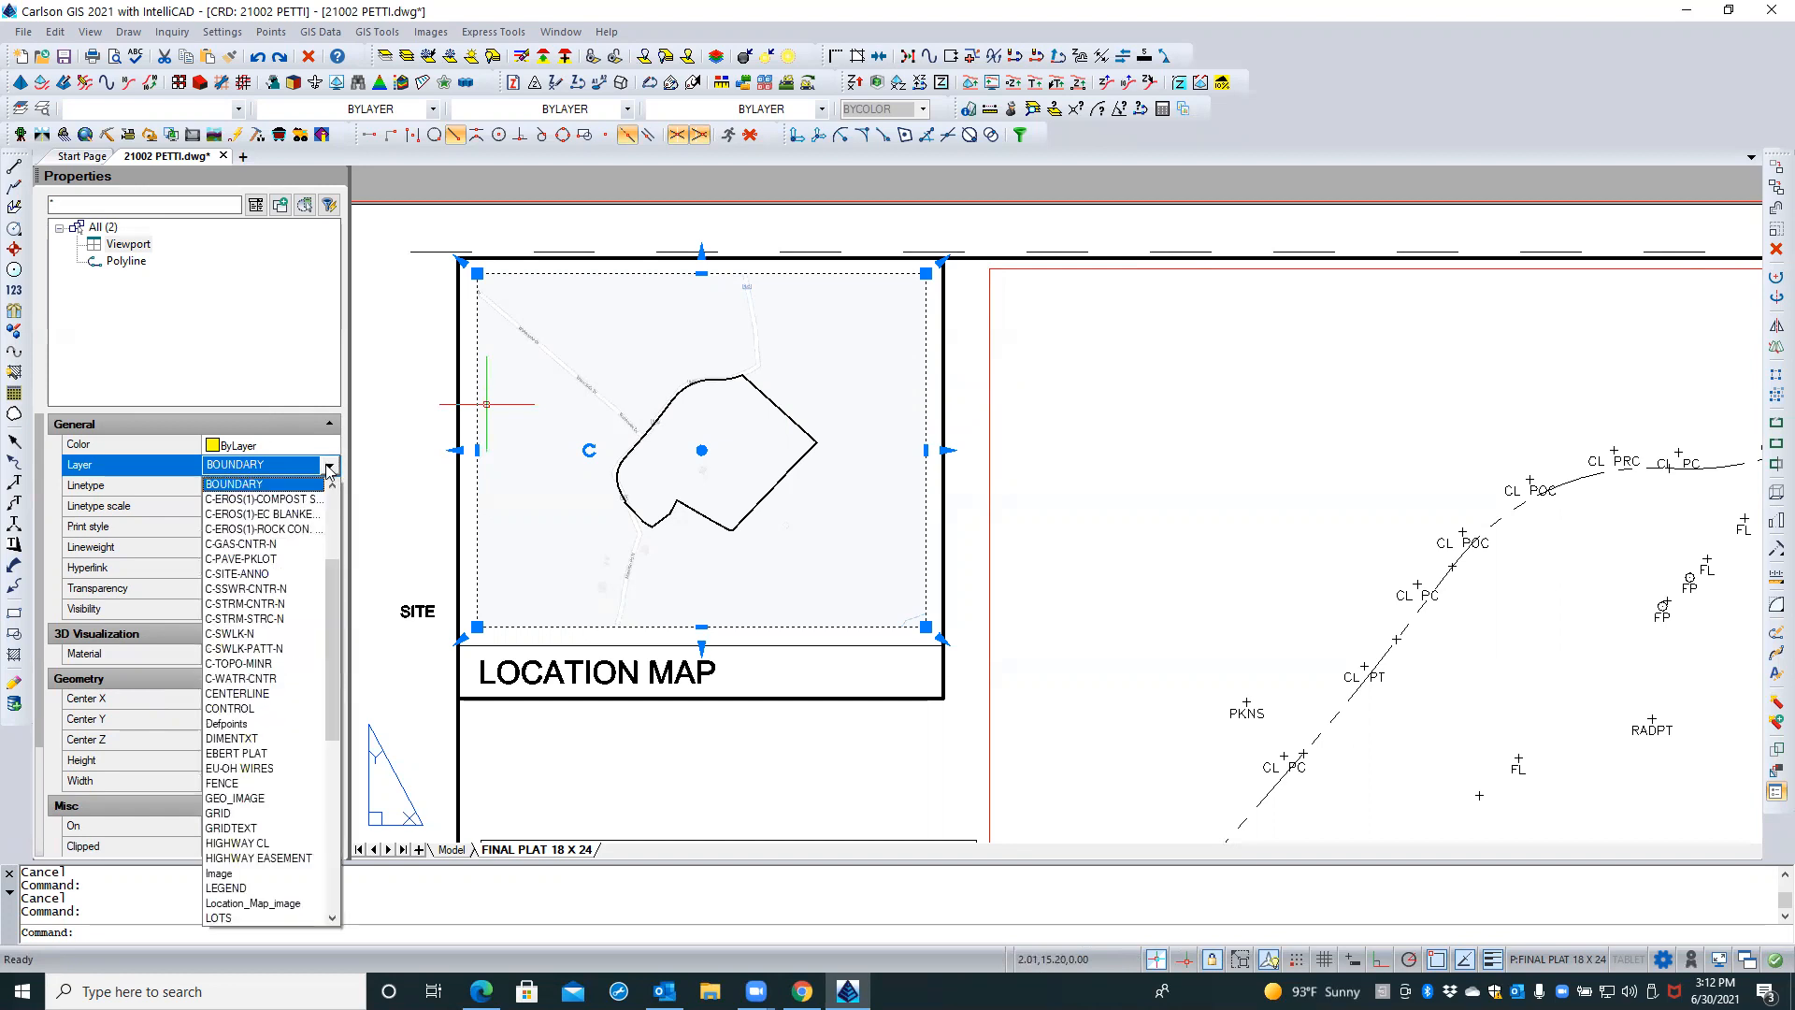
left_click_drag(329, 574, 324, 790)
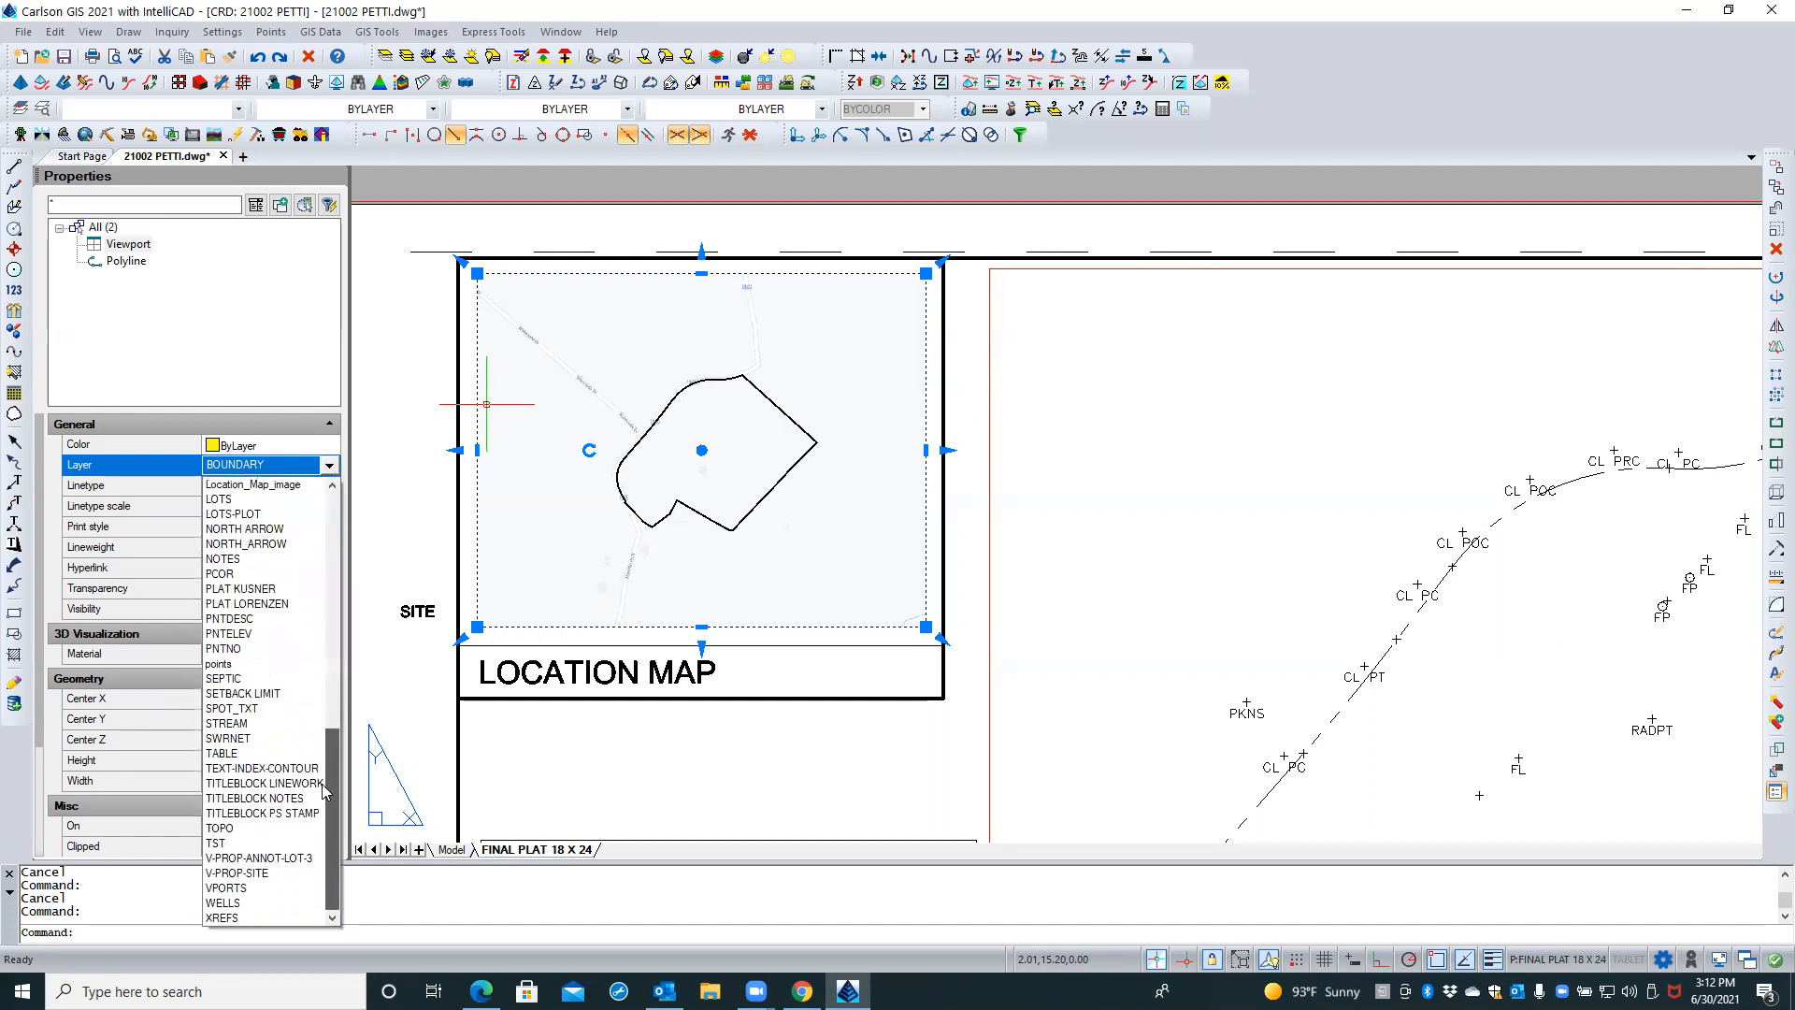
left_click(236, 887)
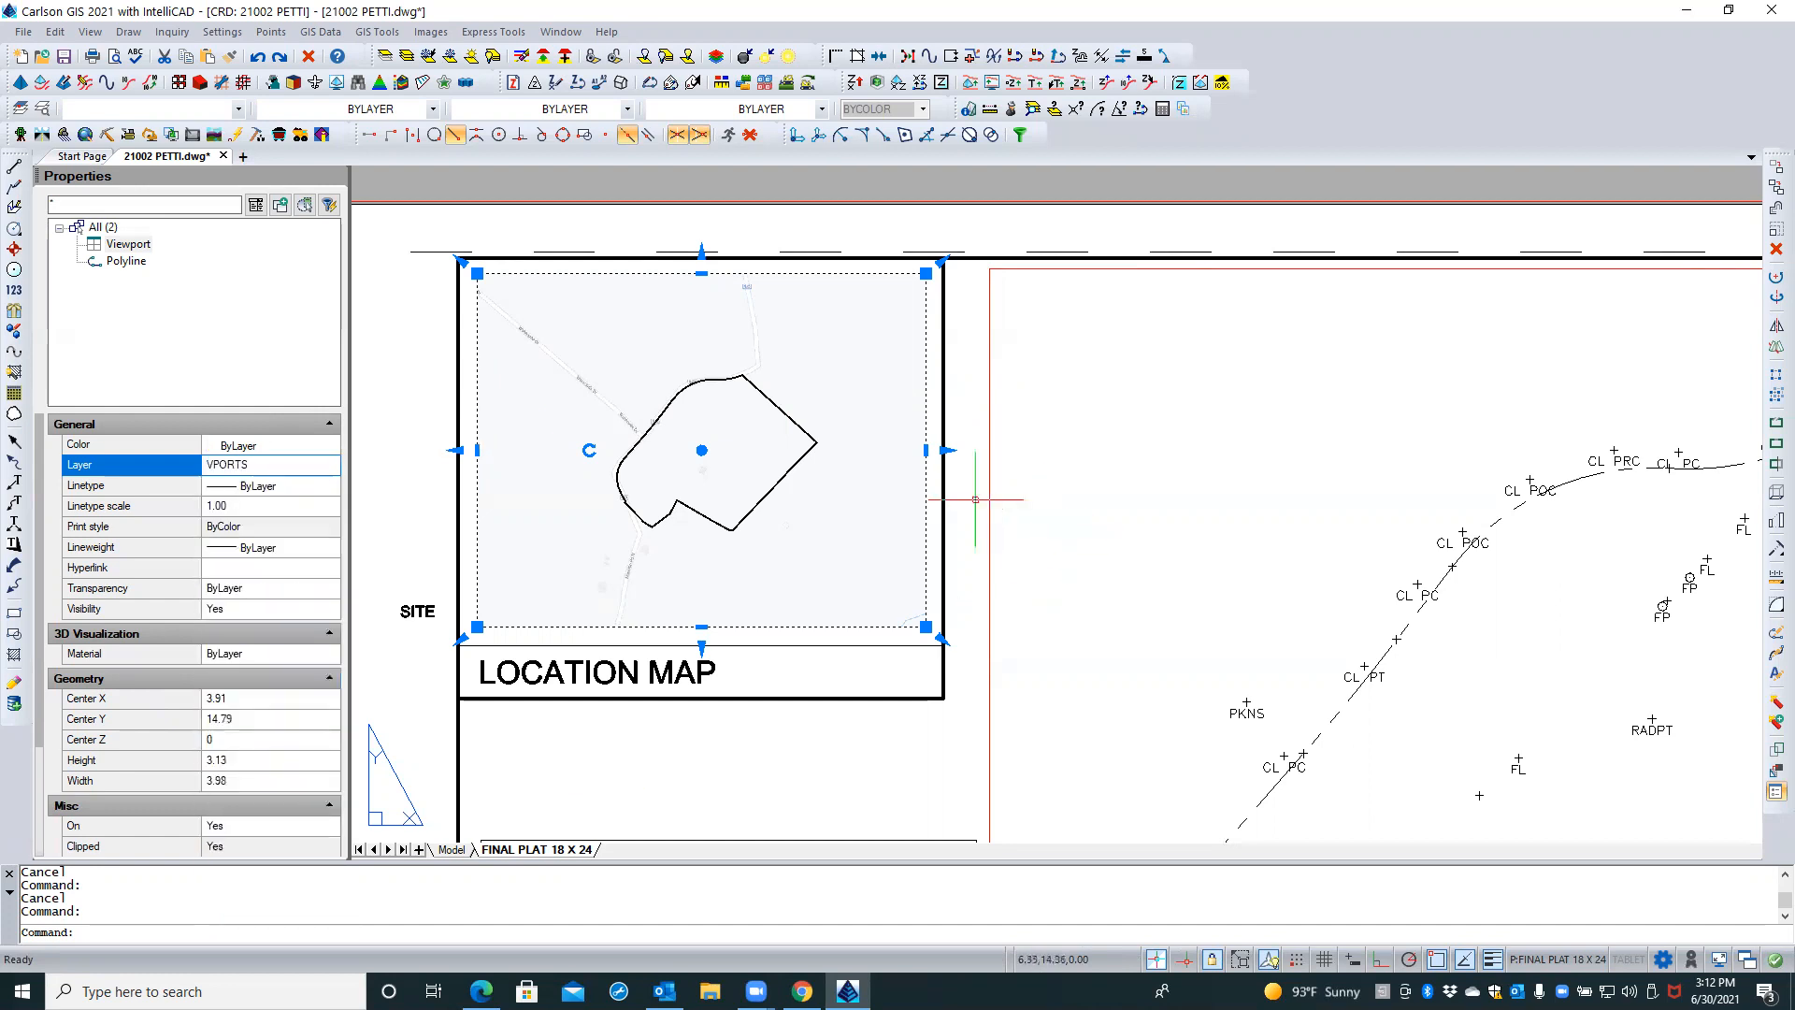
key("Escape")
Check the layer and colour properties of the main plat viewport and the location map viewport again
left_click(942, 510)
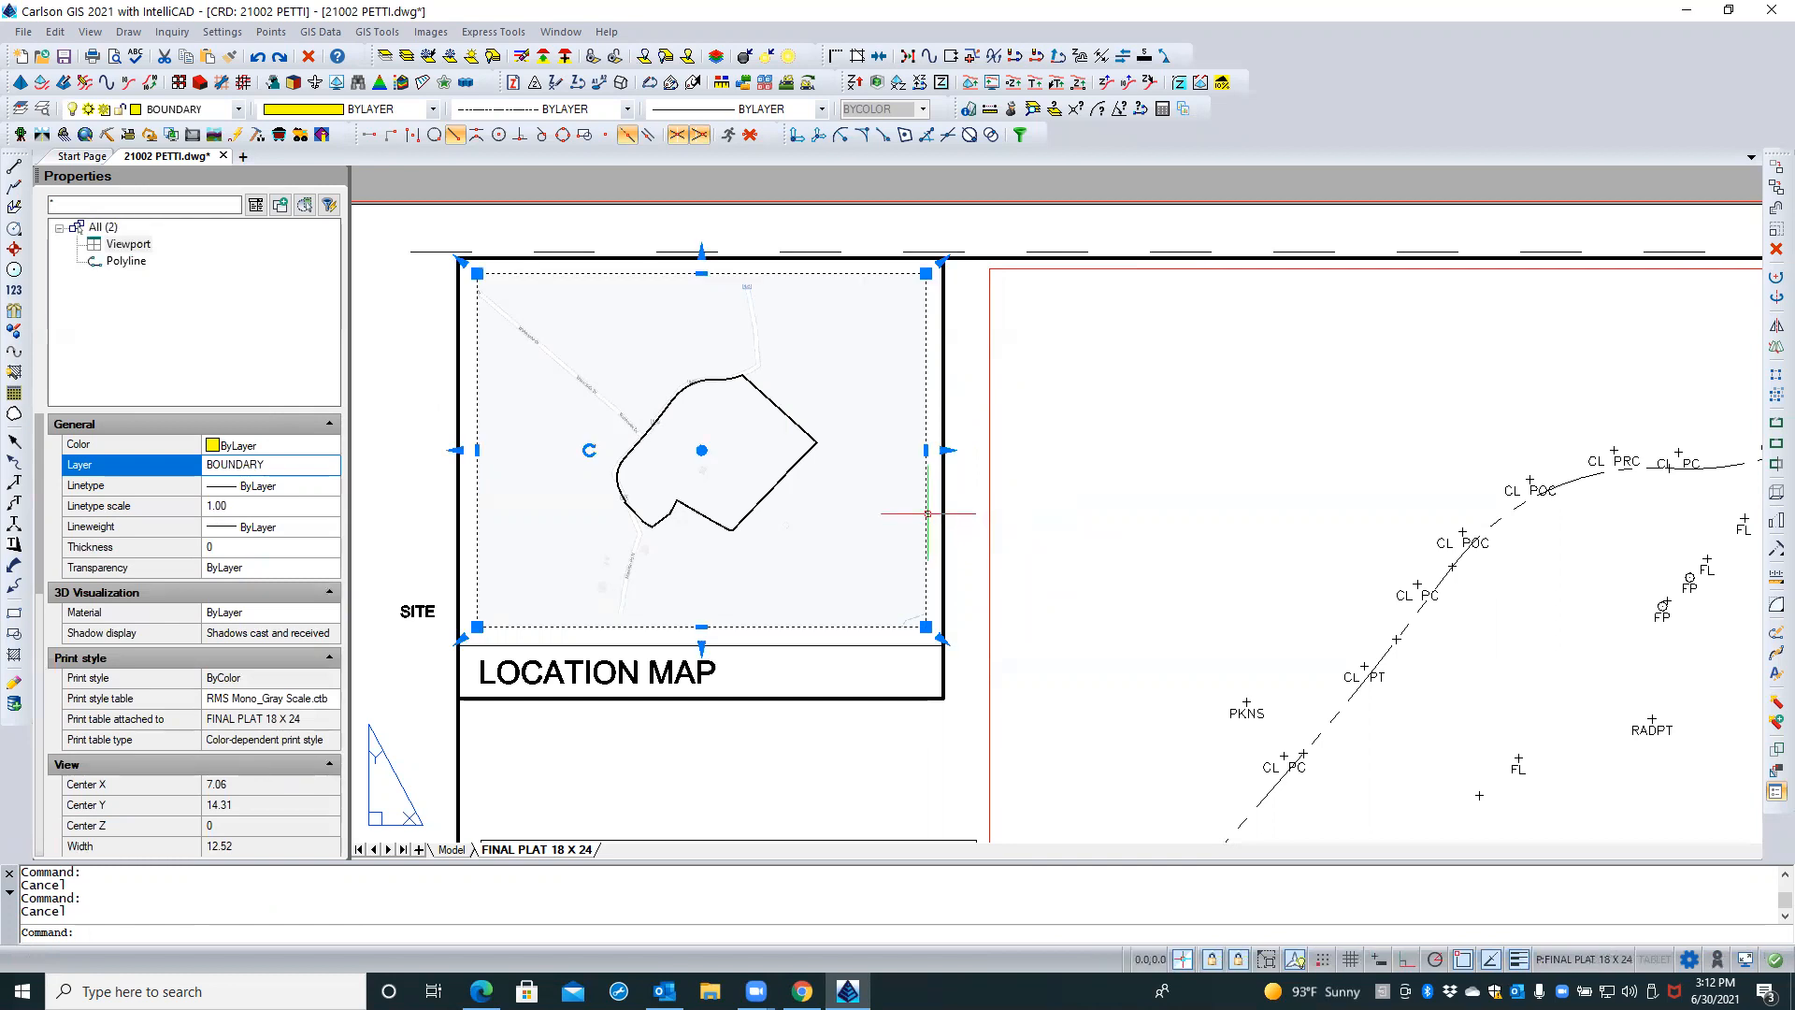
key("Escape")
left_click(989, 485)
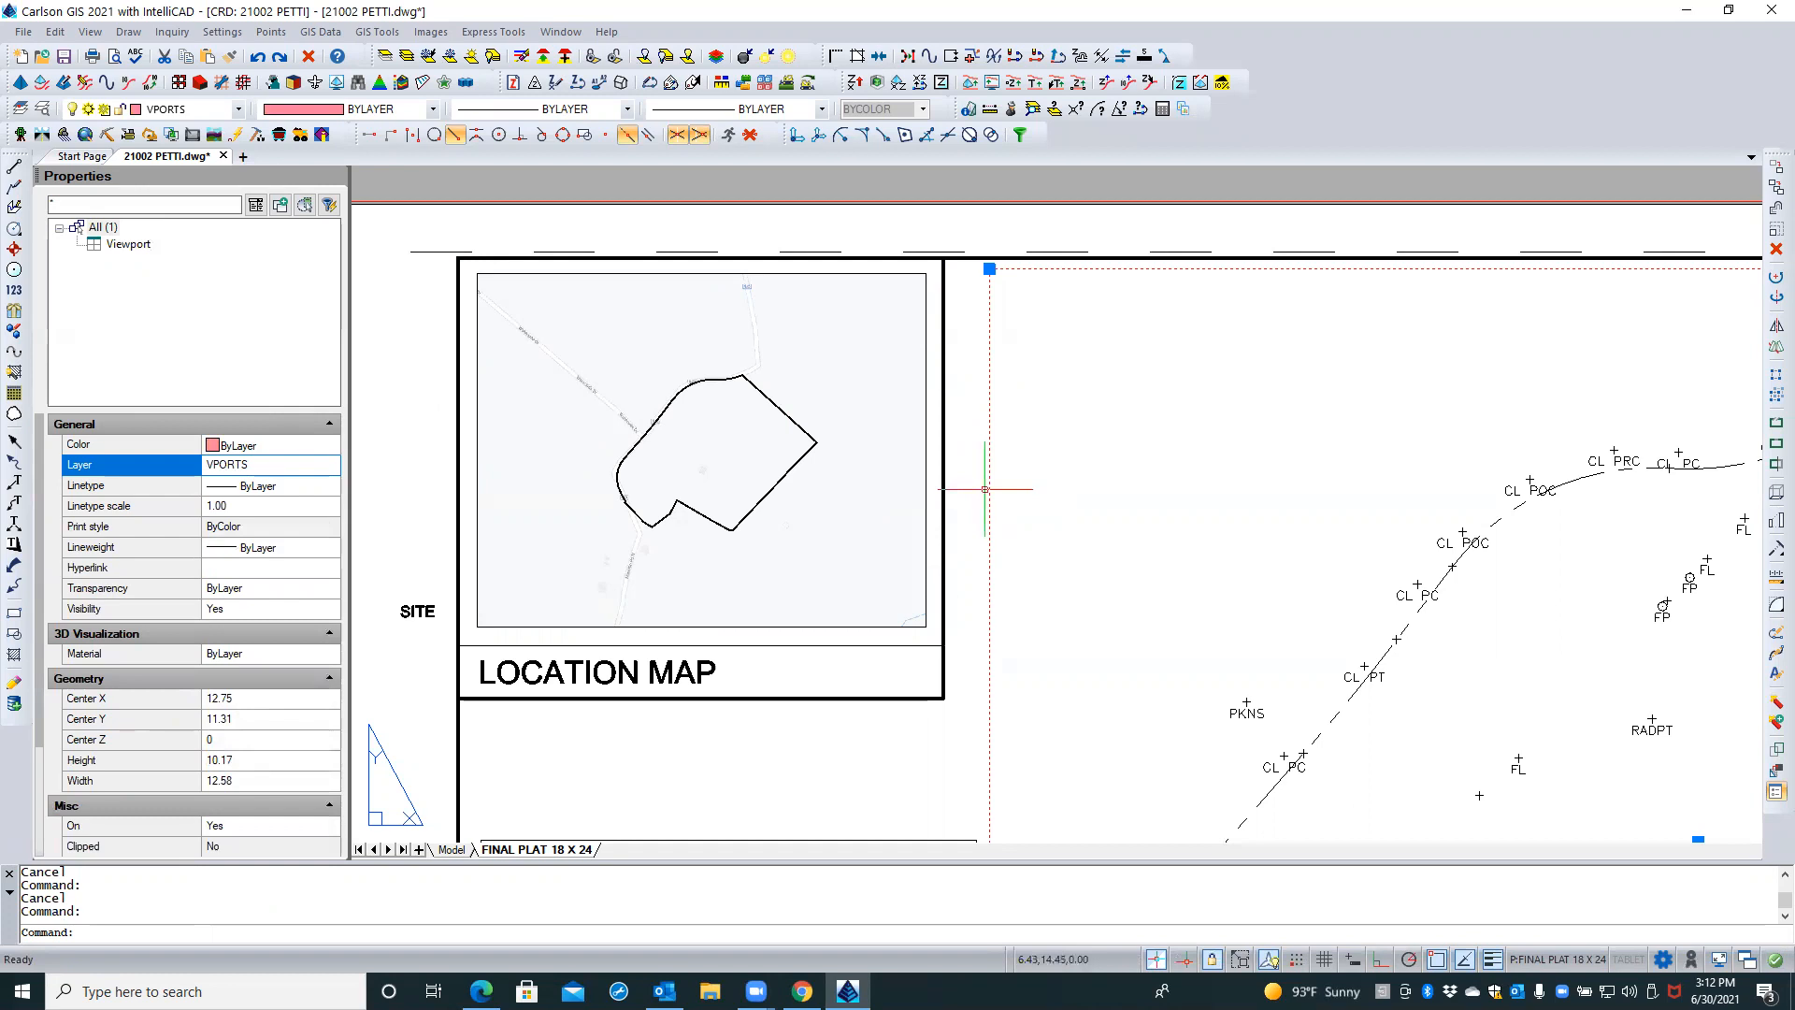
key("Escape")
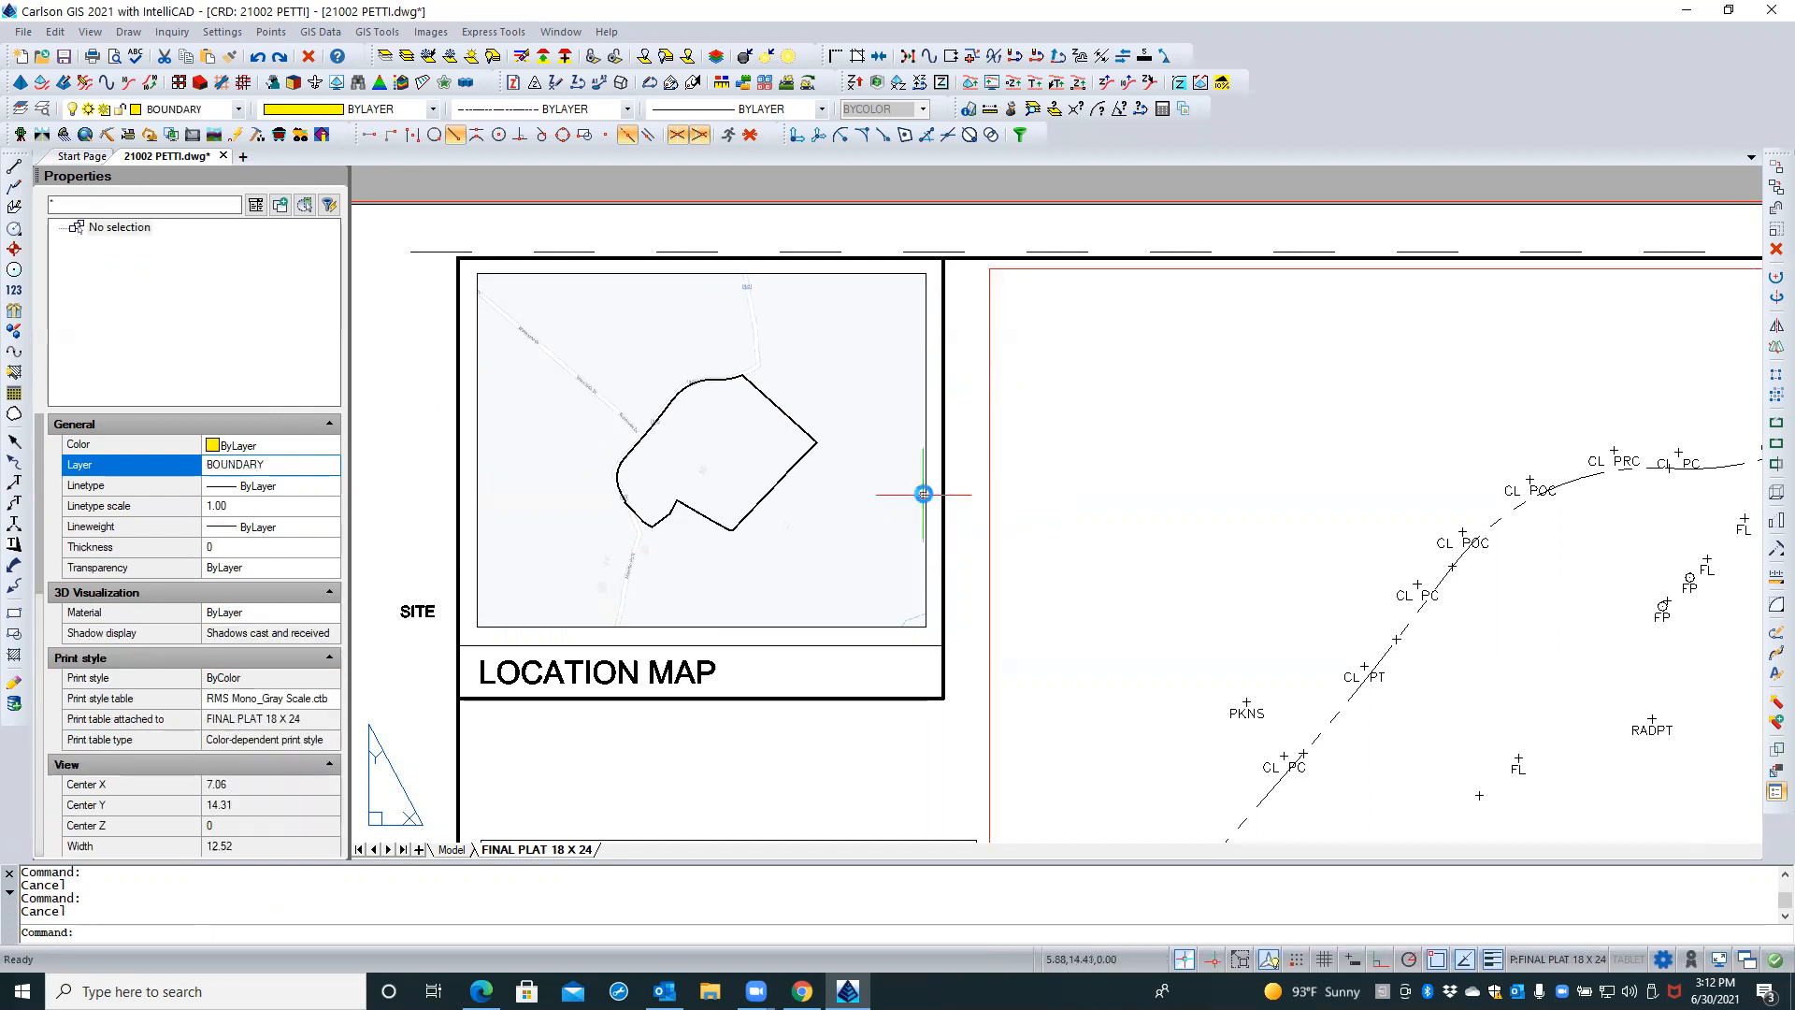
left_click(924, 493)
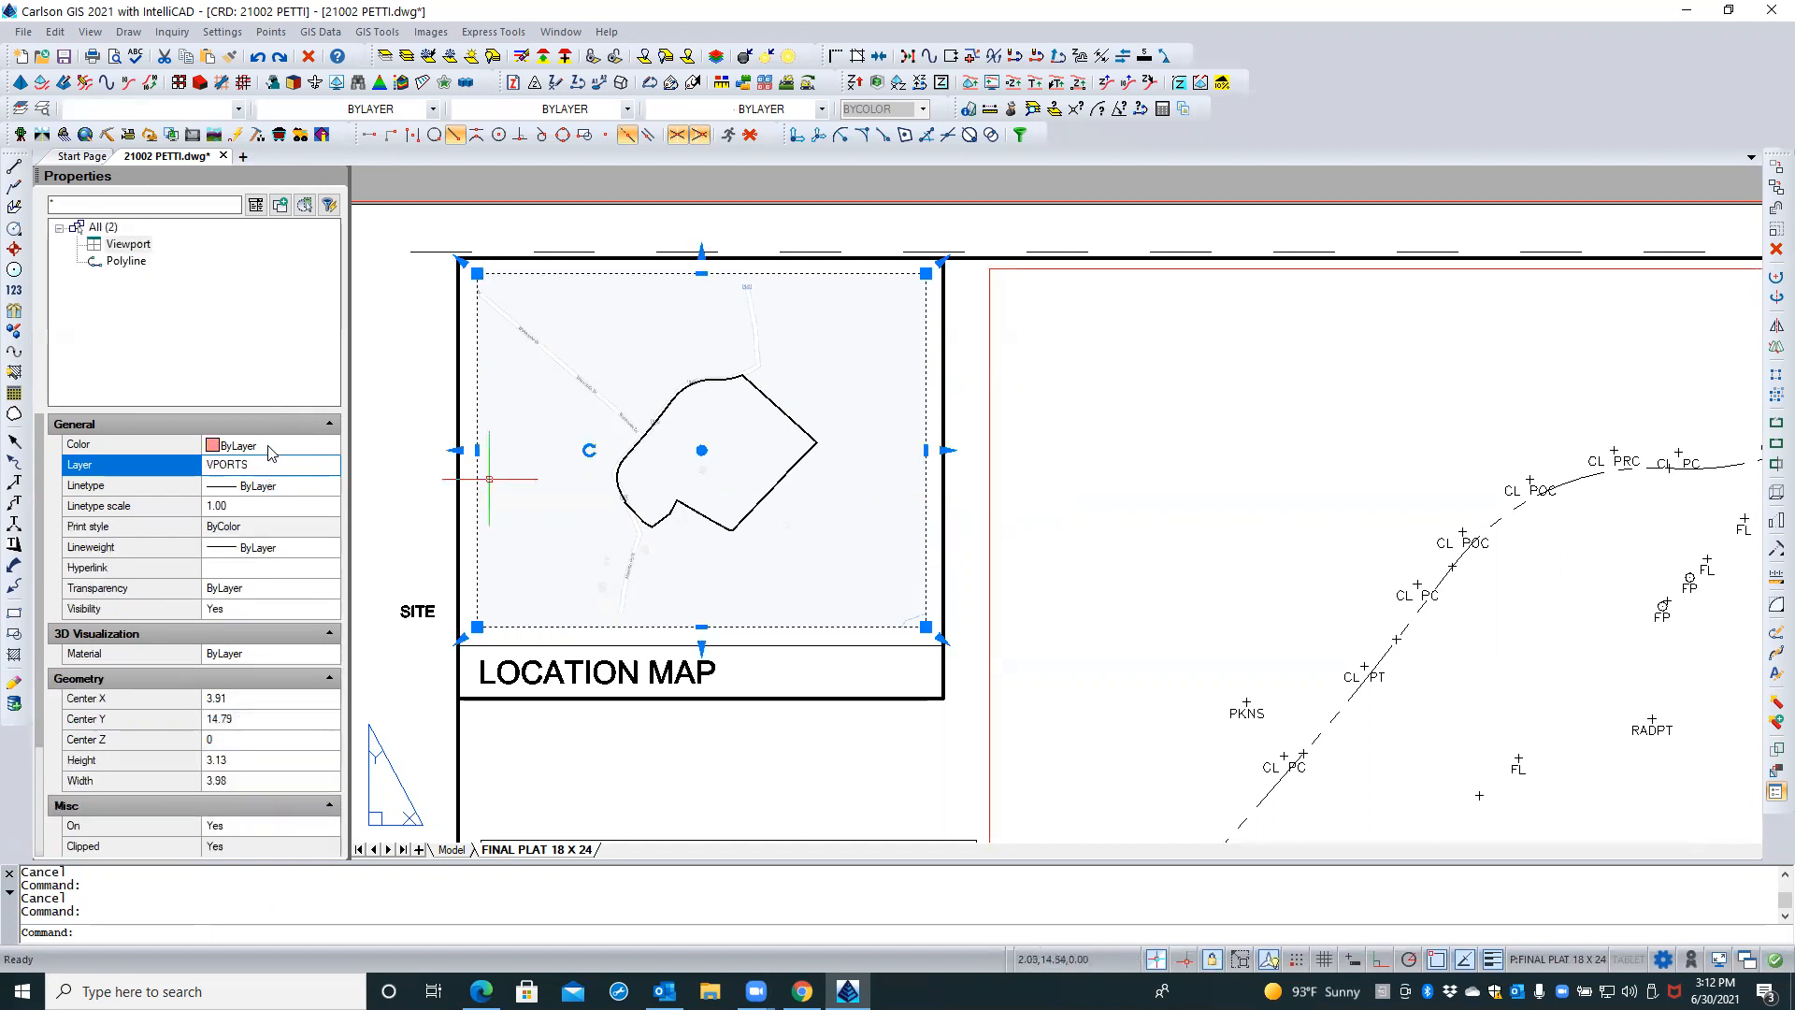
key("Escape")
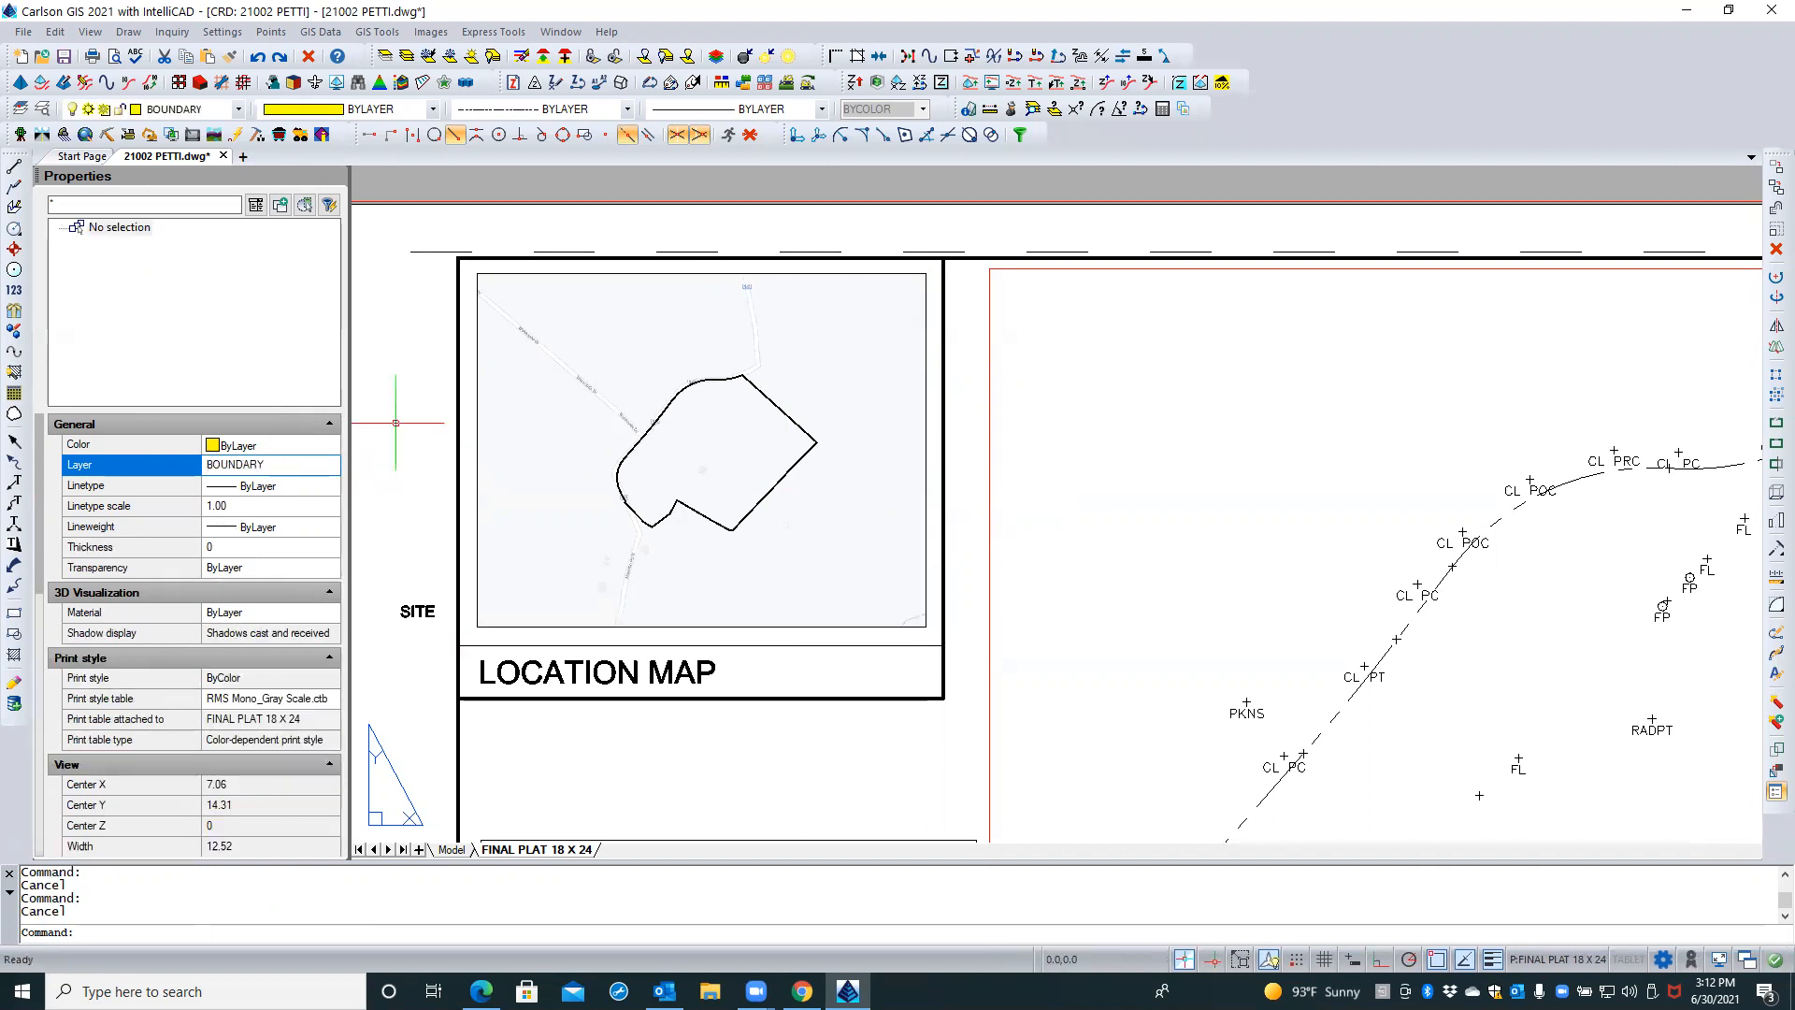
Review the Summit View Estates page setup of the FINAL PLAT 18 X 24 layout, including its print options and plot style table
type("RESET_DRAWPROF")
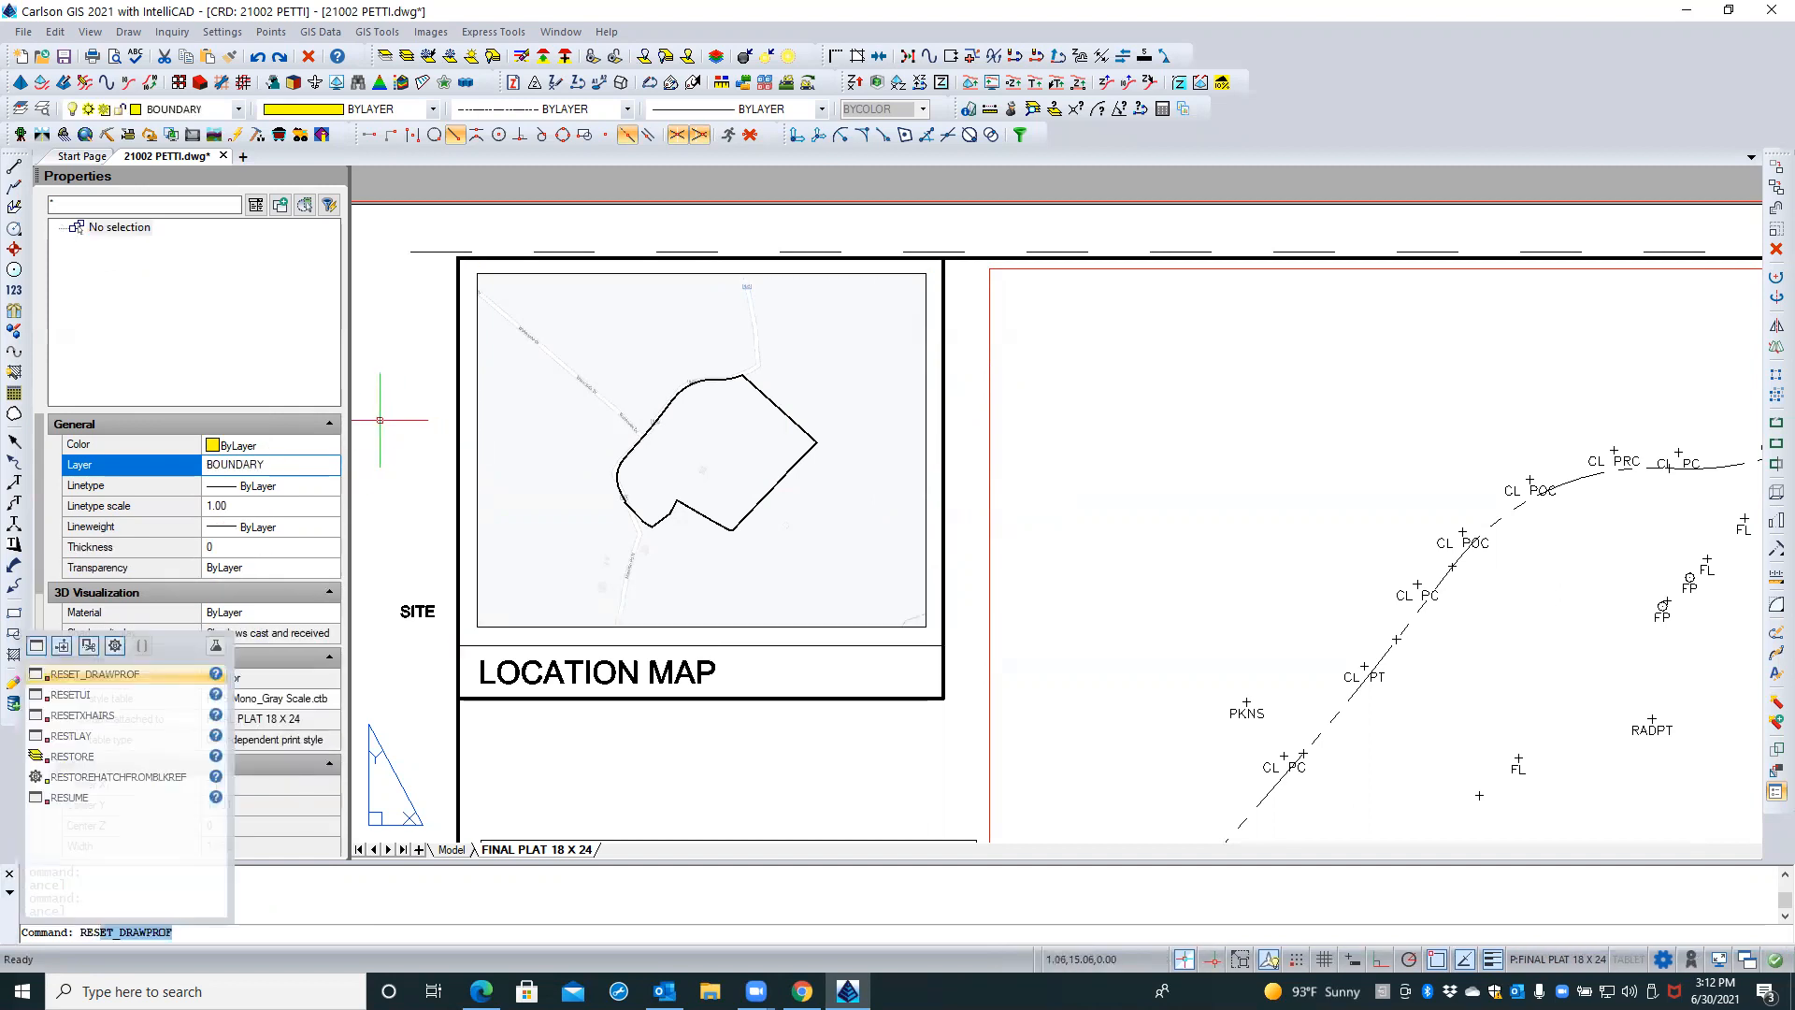
key("Return")
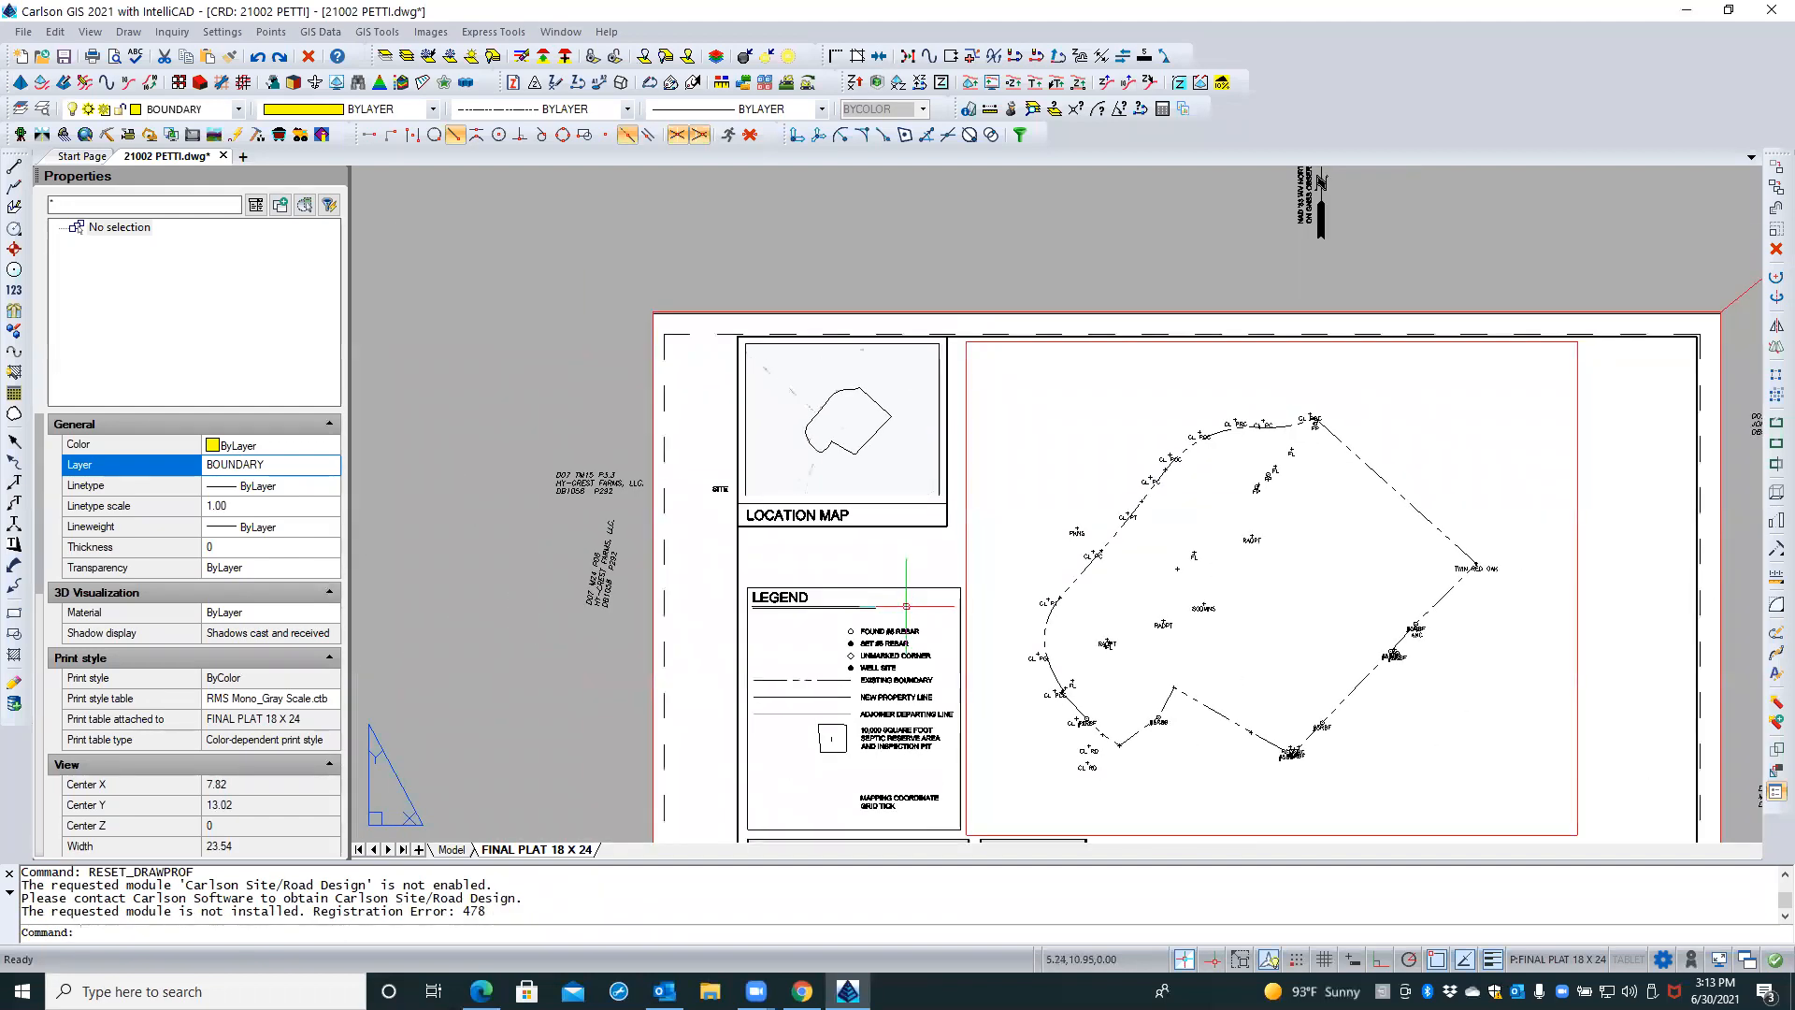
right_click(503, 849)
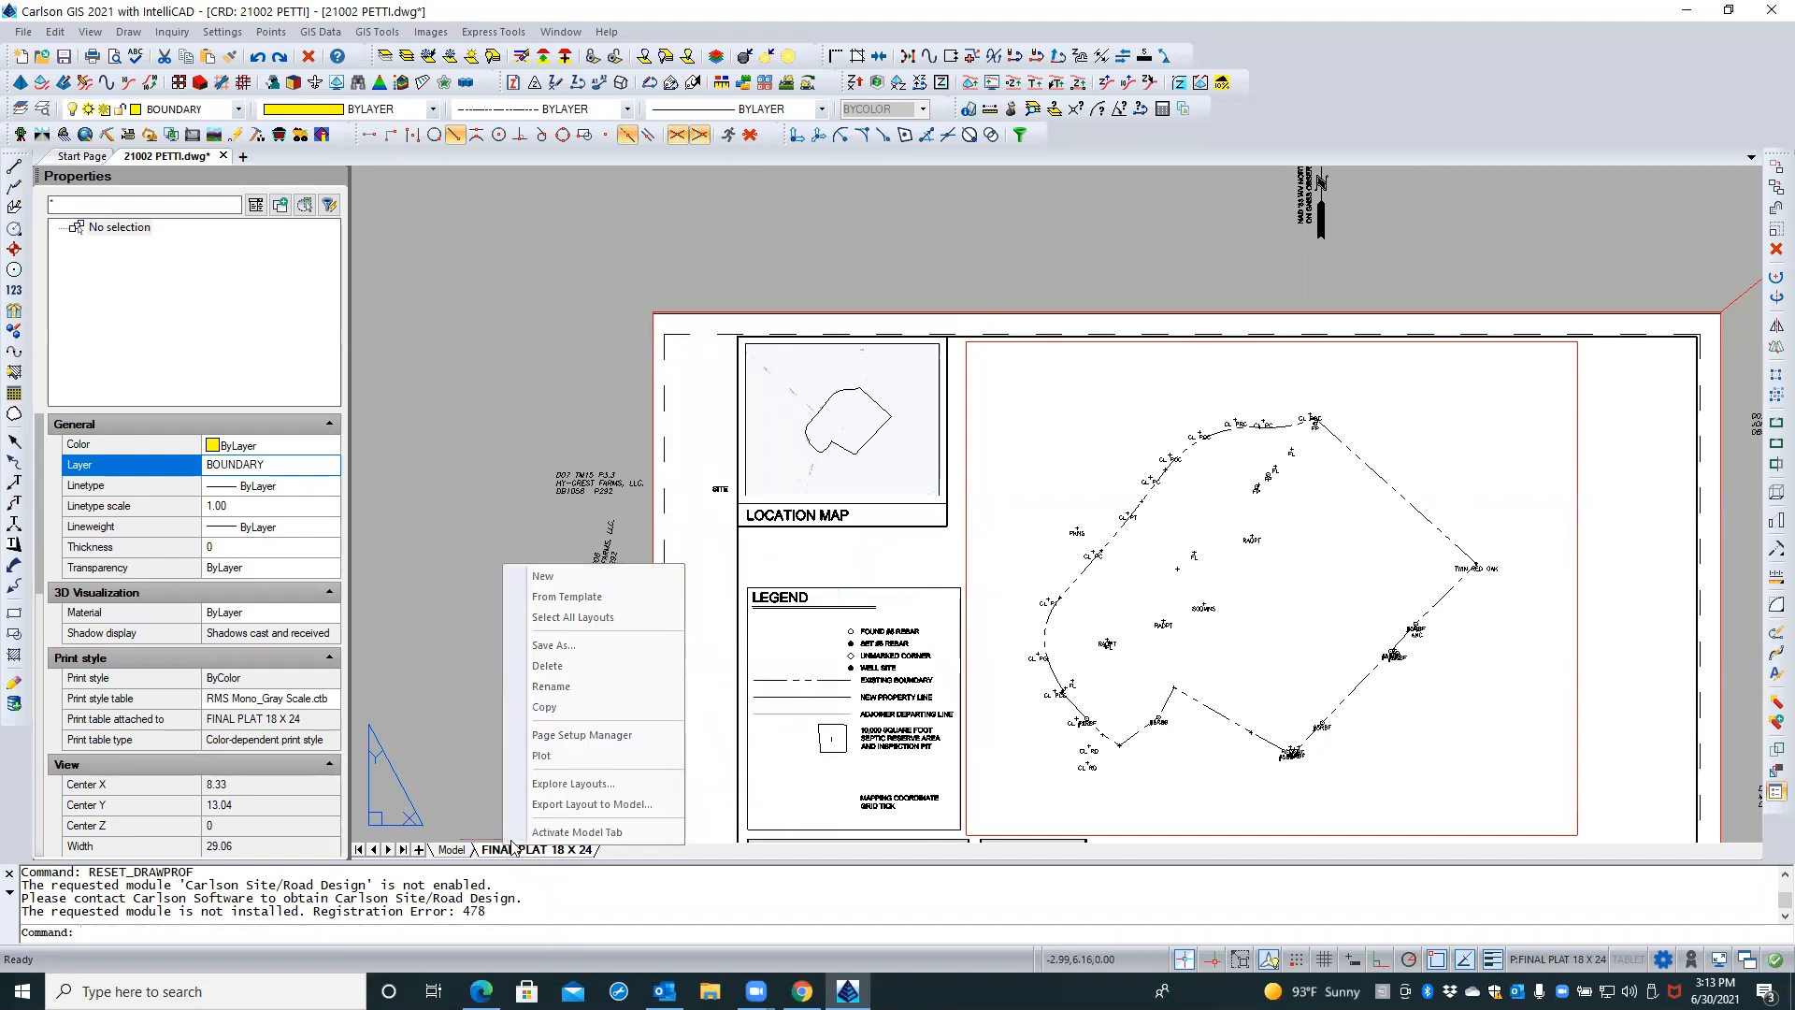
left_click(581, 735)
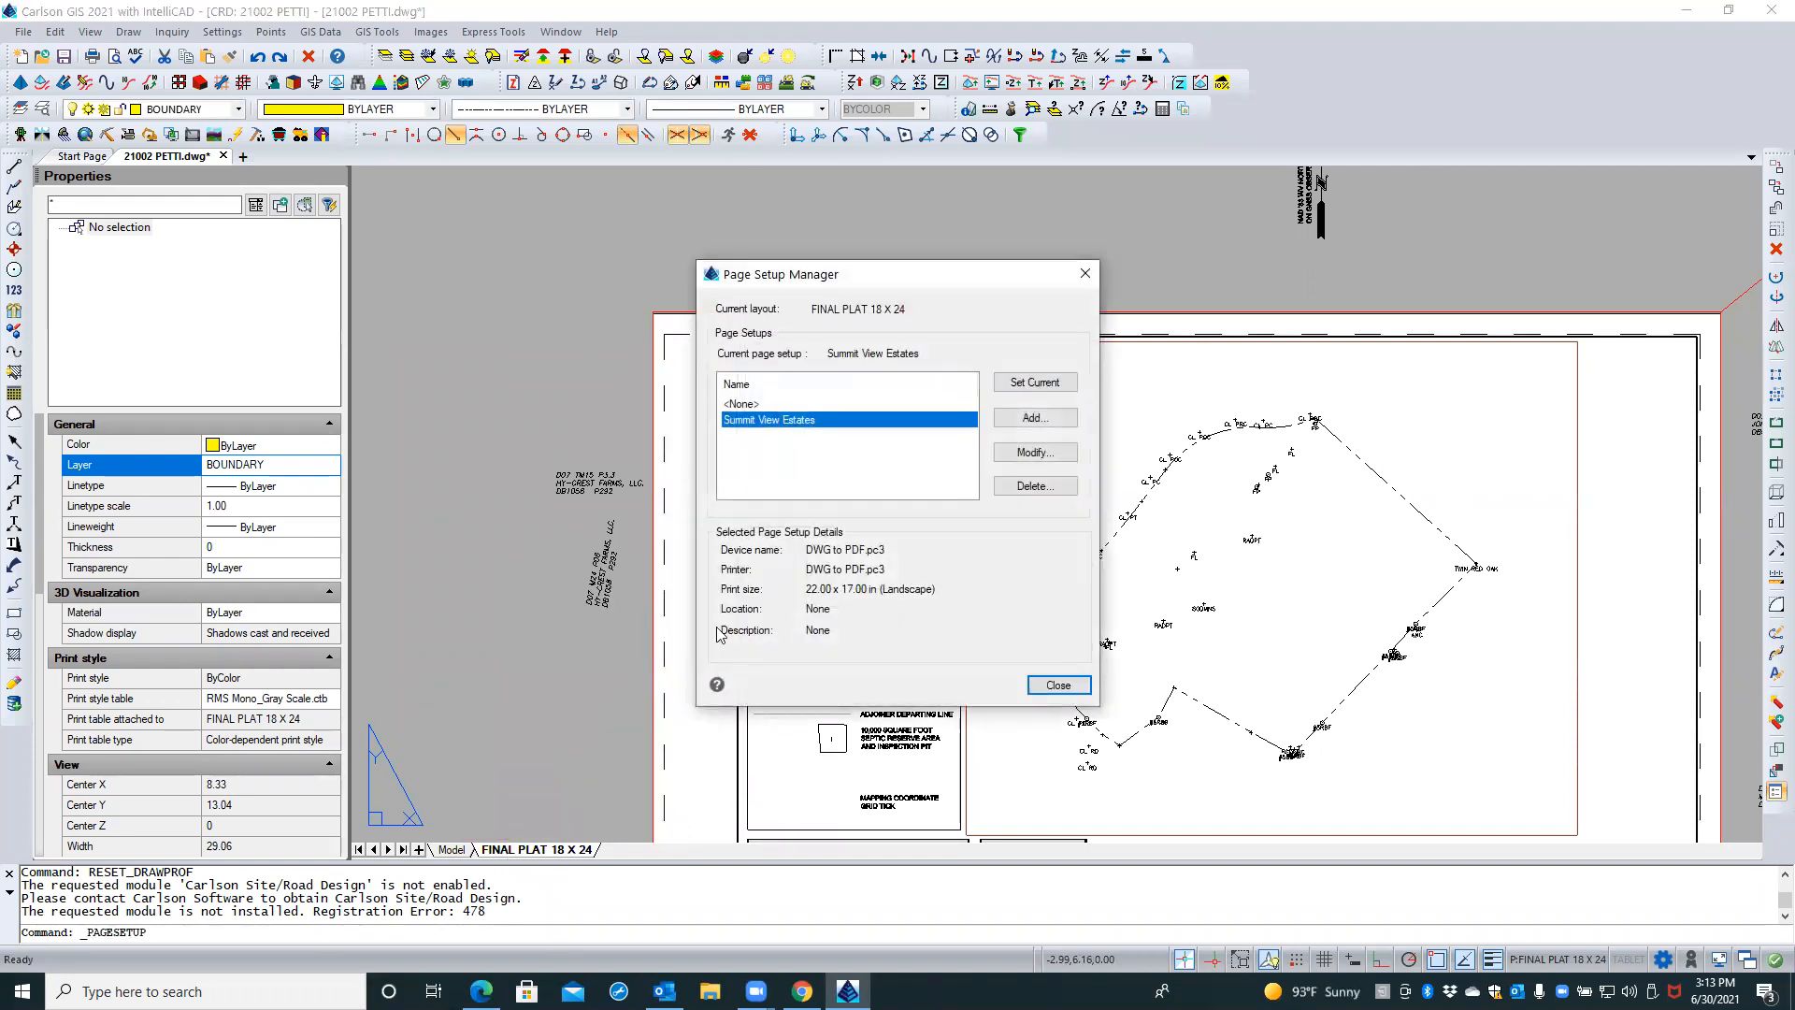
left_click(1034, 452)
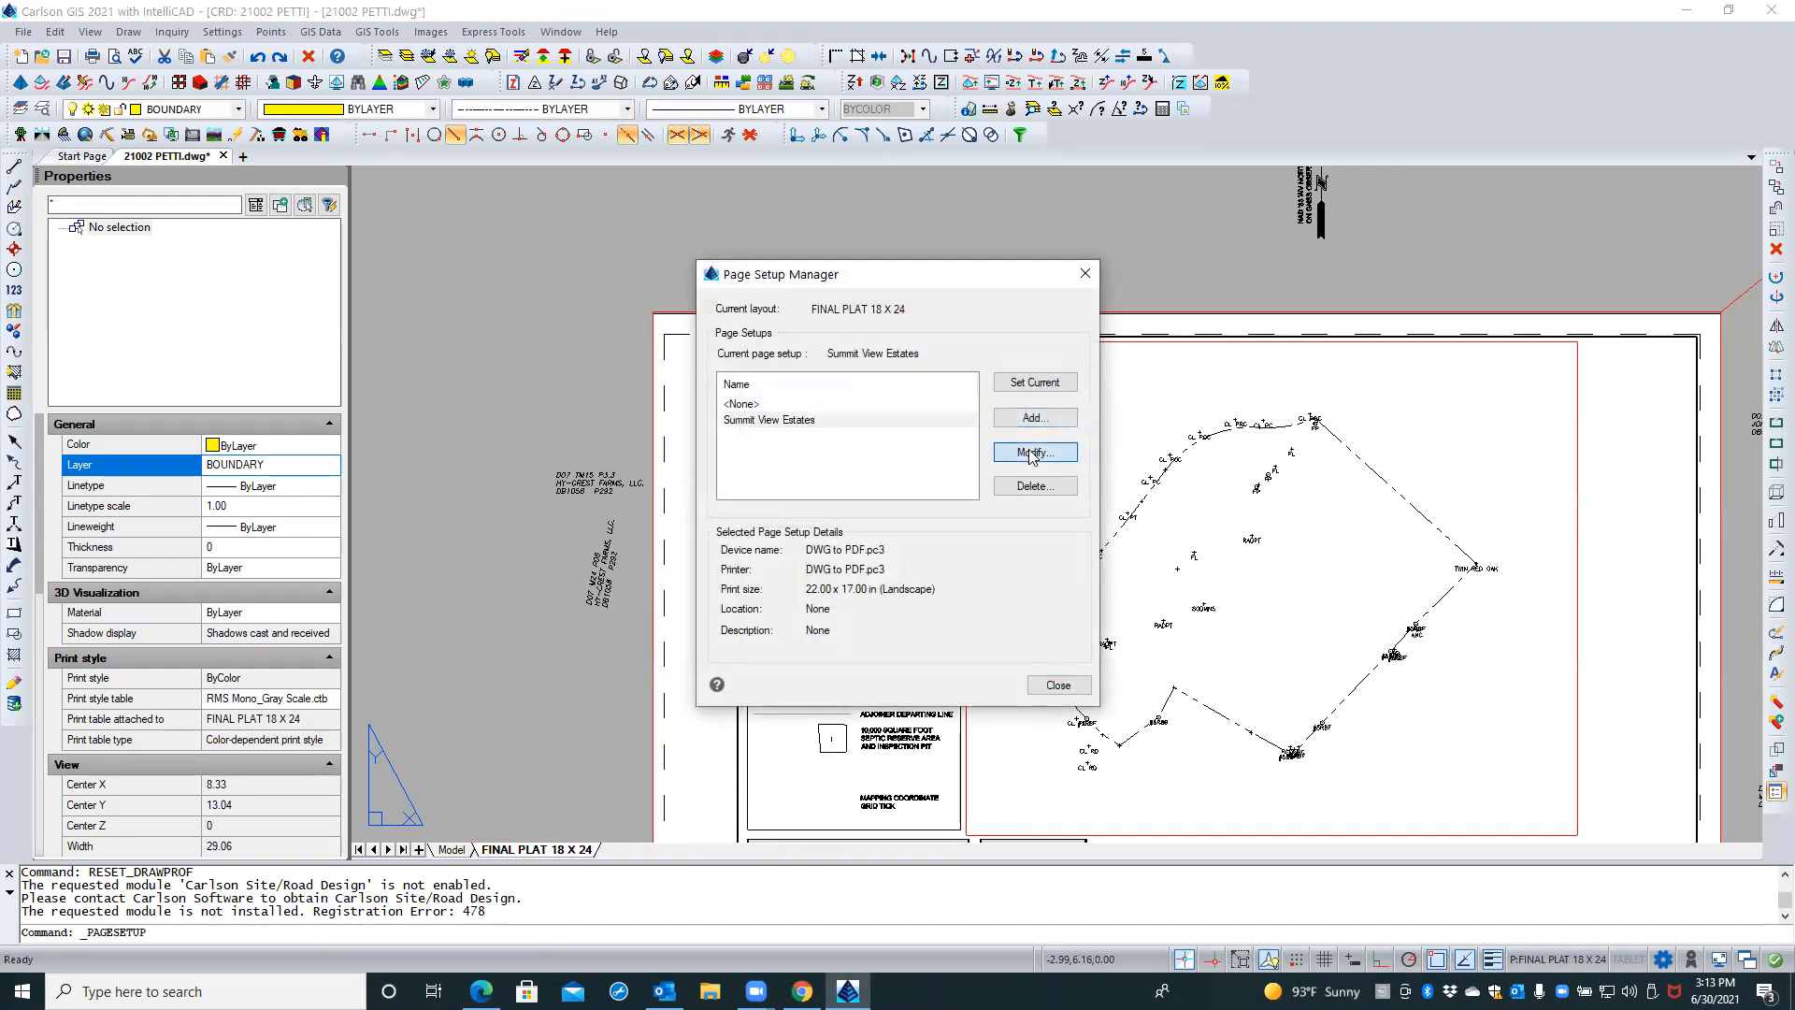
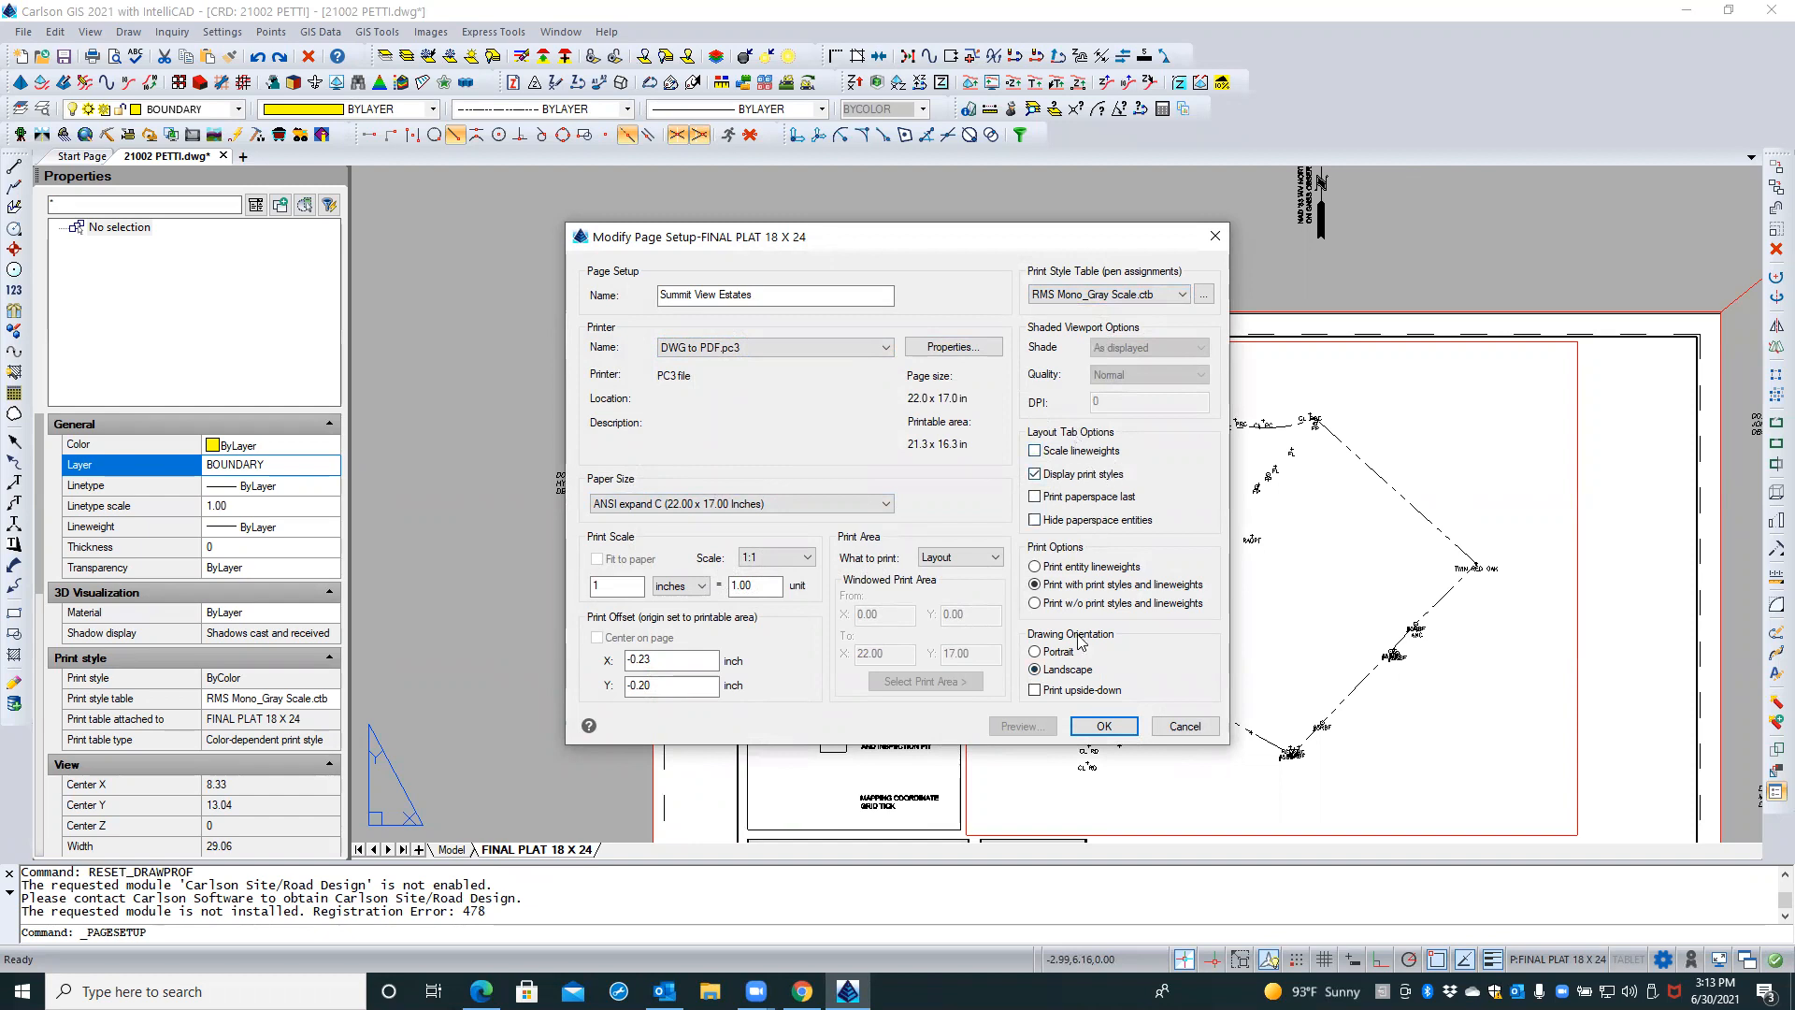
left_click(1103, 726)
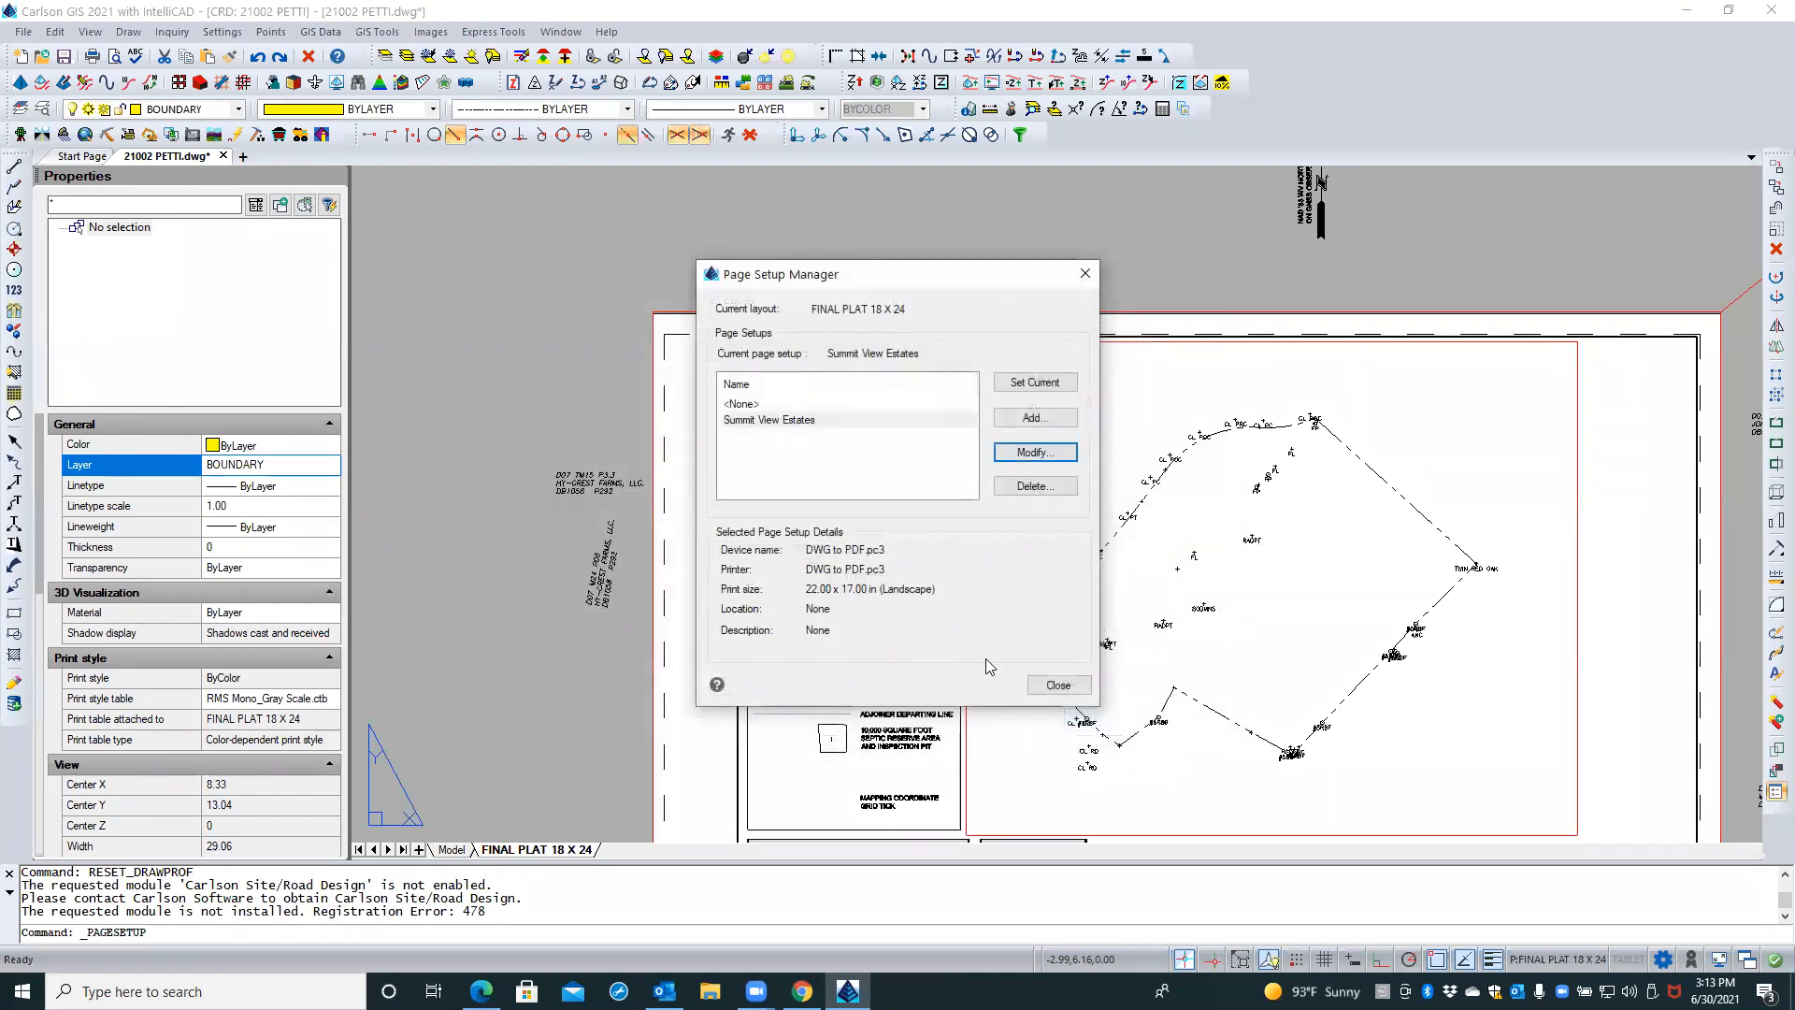
left_click(1058, 686)
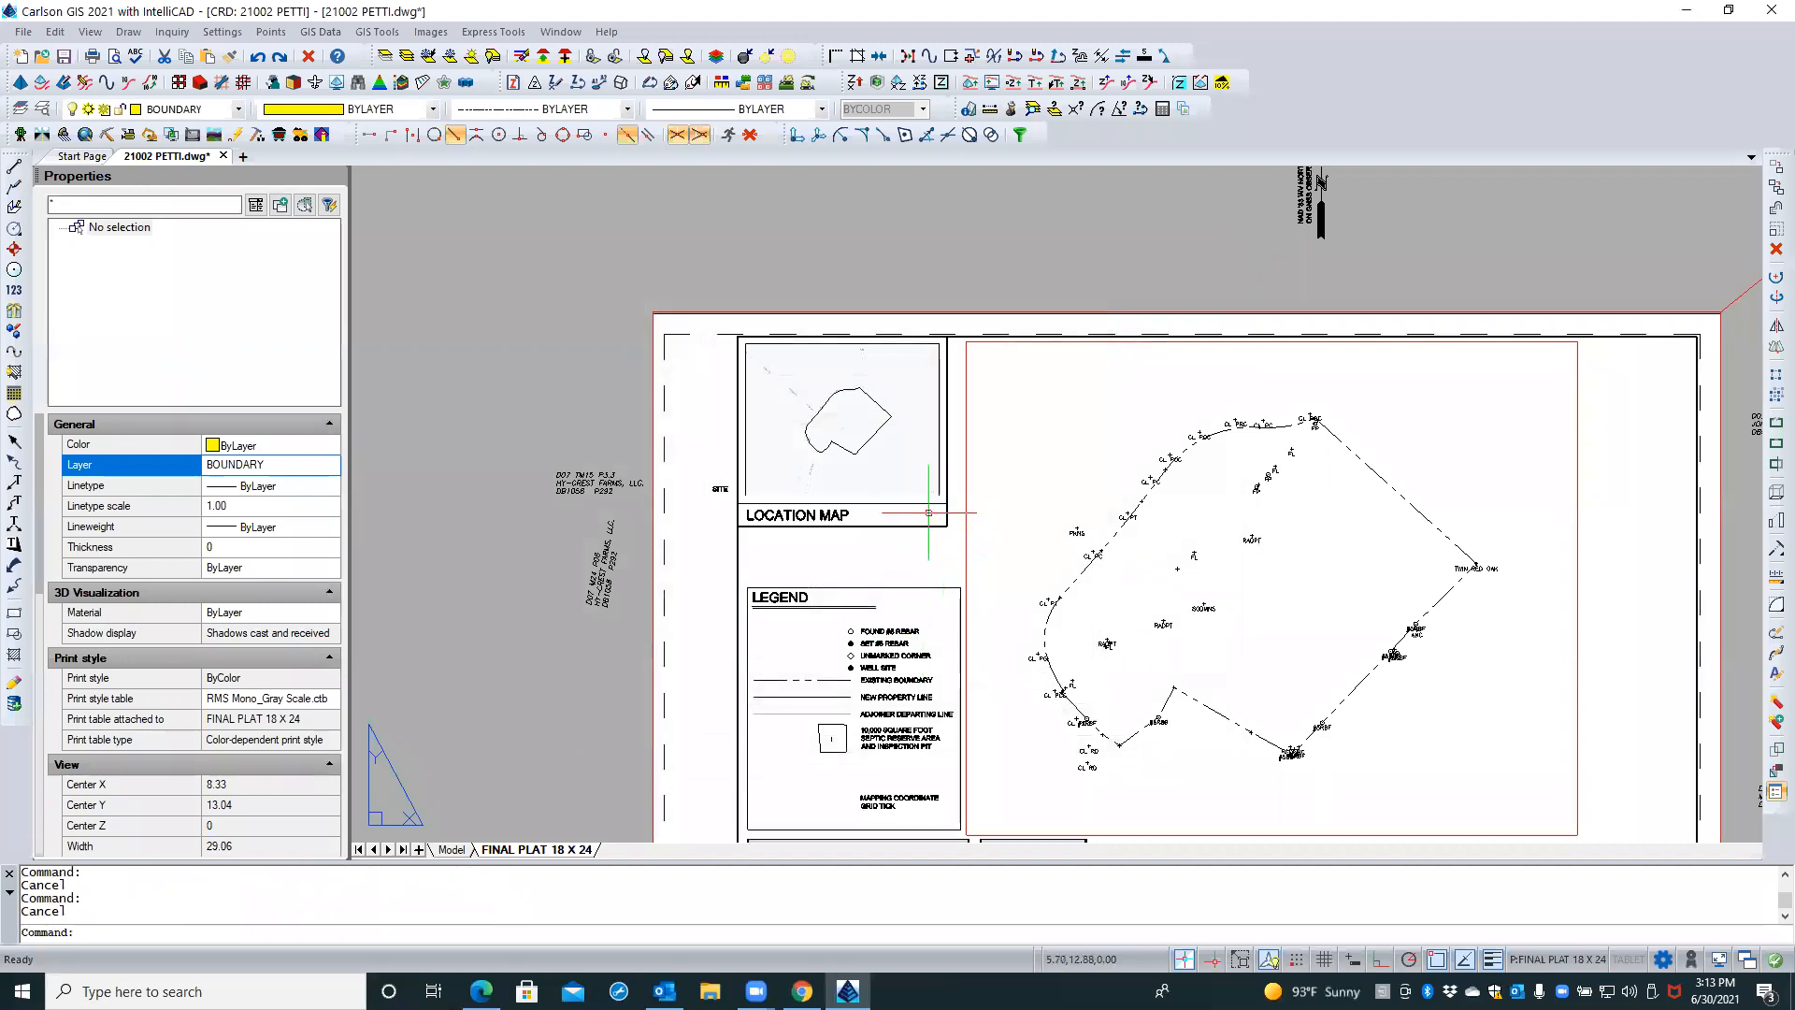
Compare the layer and colour of the location map viewport with those of the main plat viewport
left_click(938, 442)
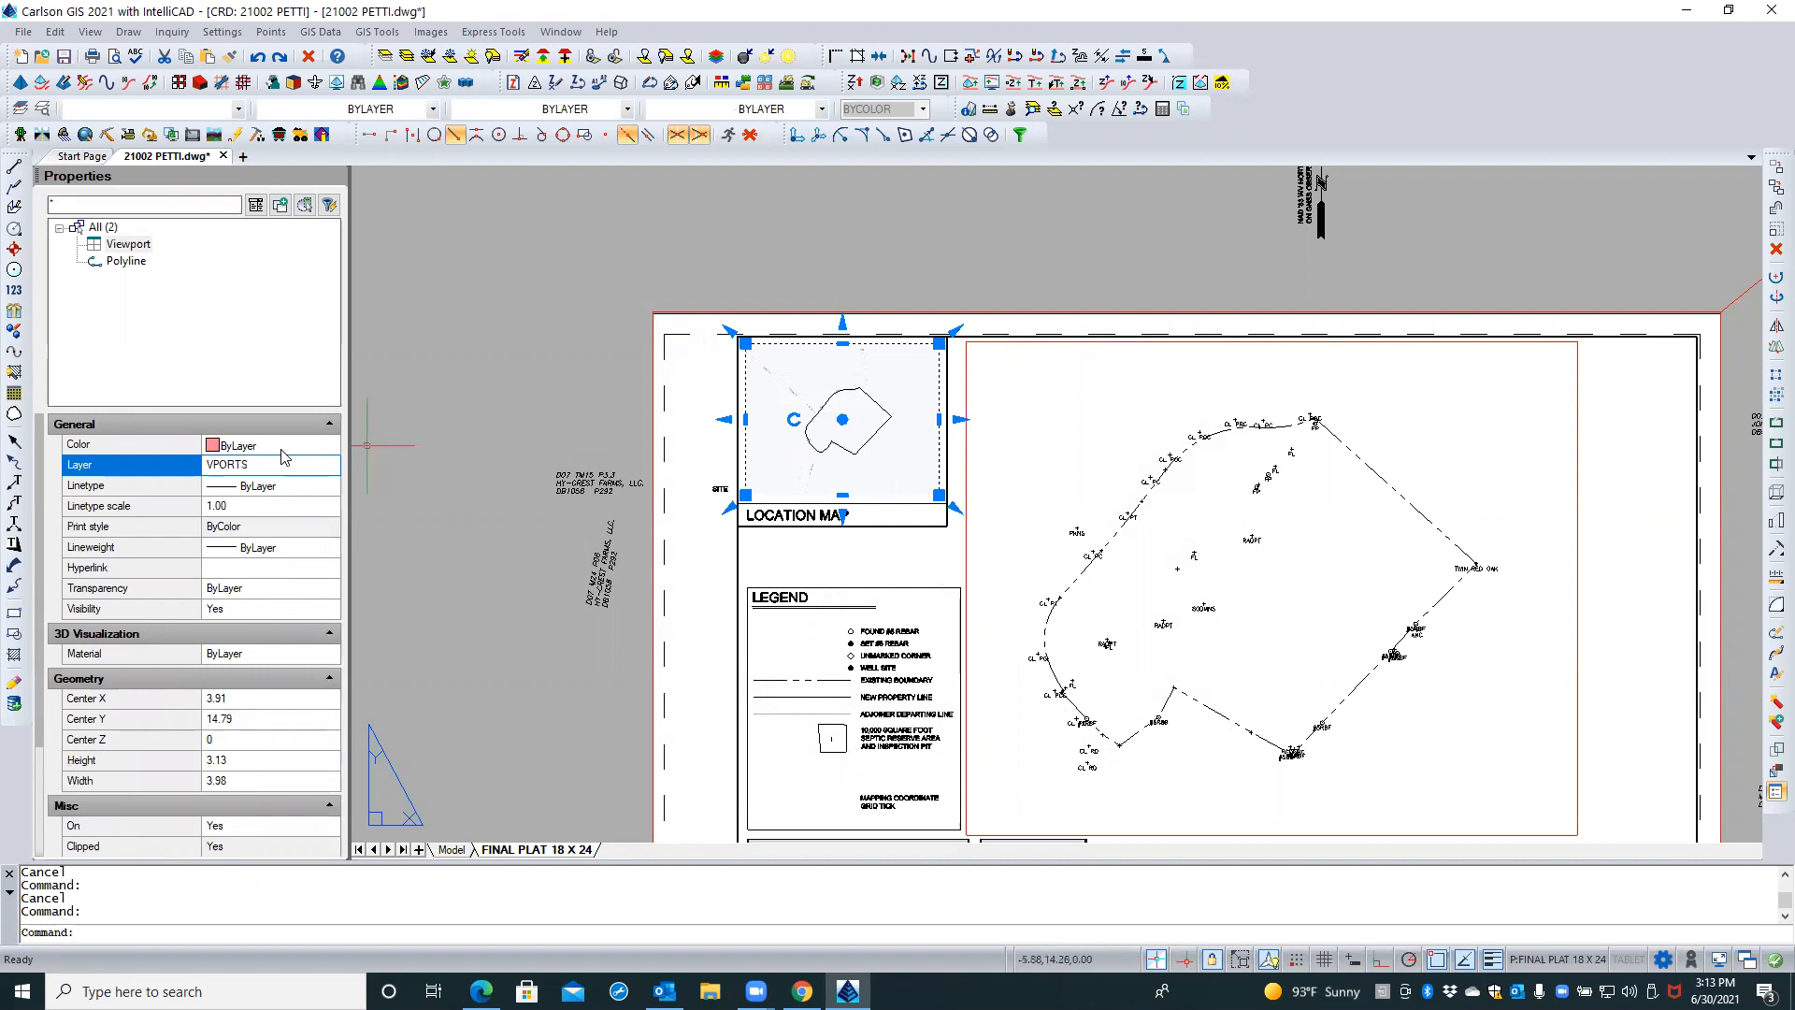
key("Escape")
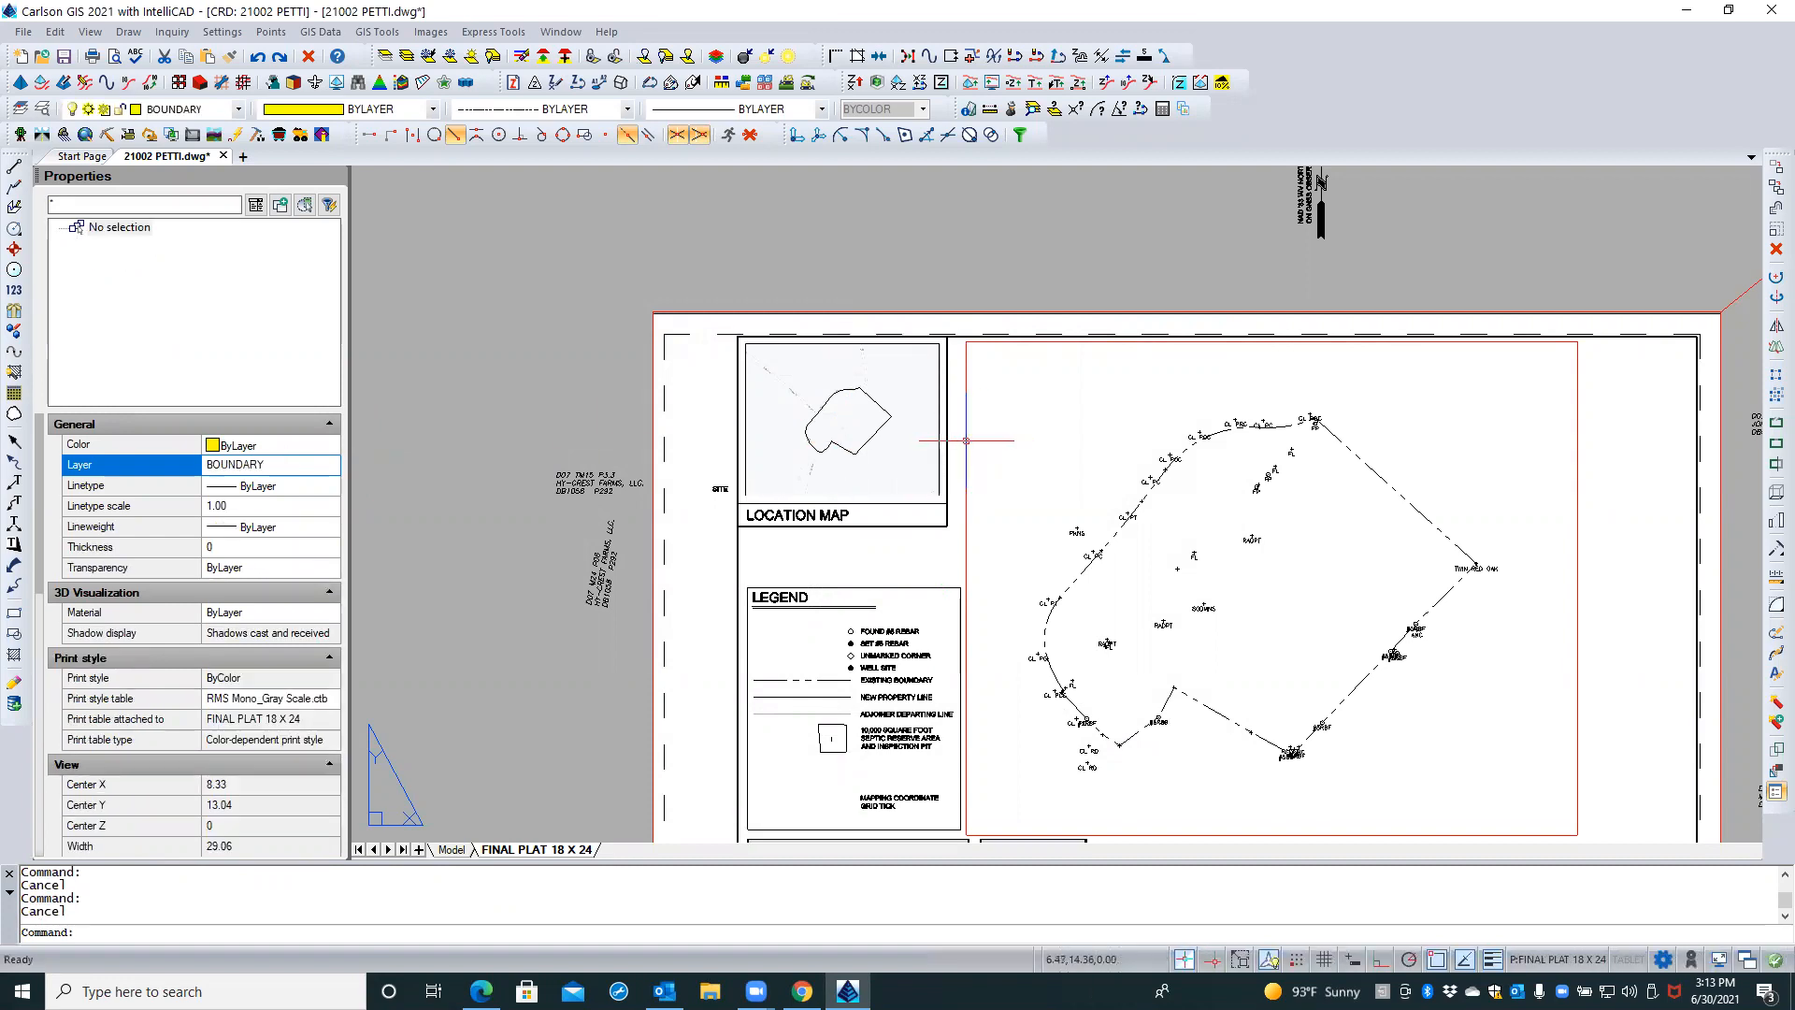
left_click(966, 440)
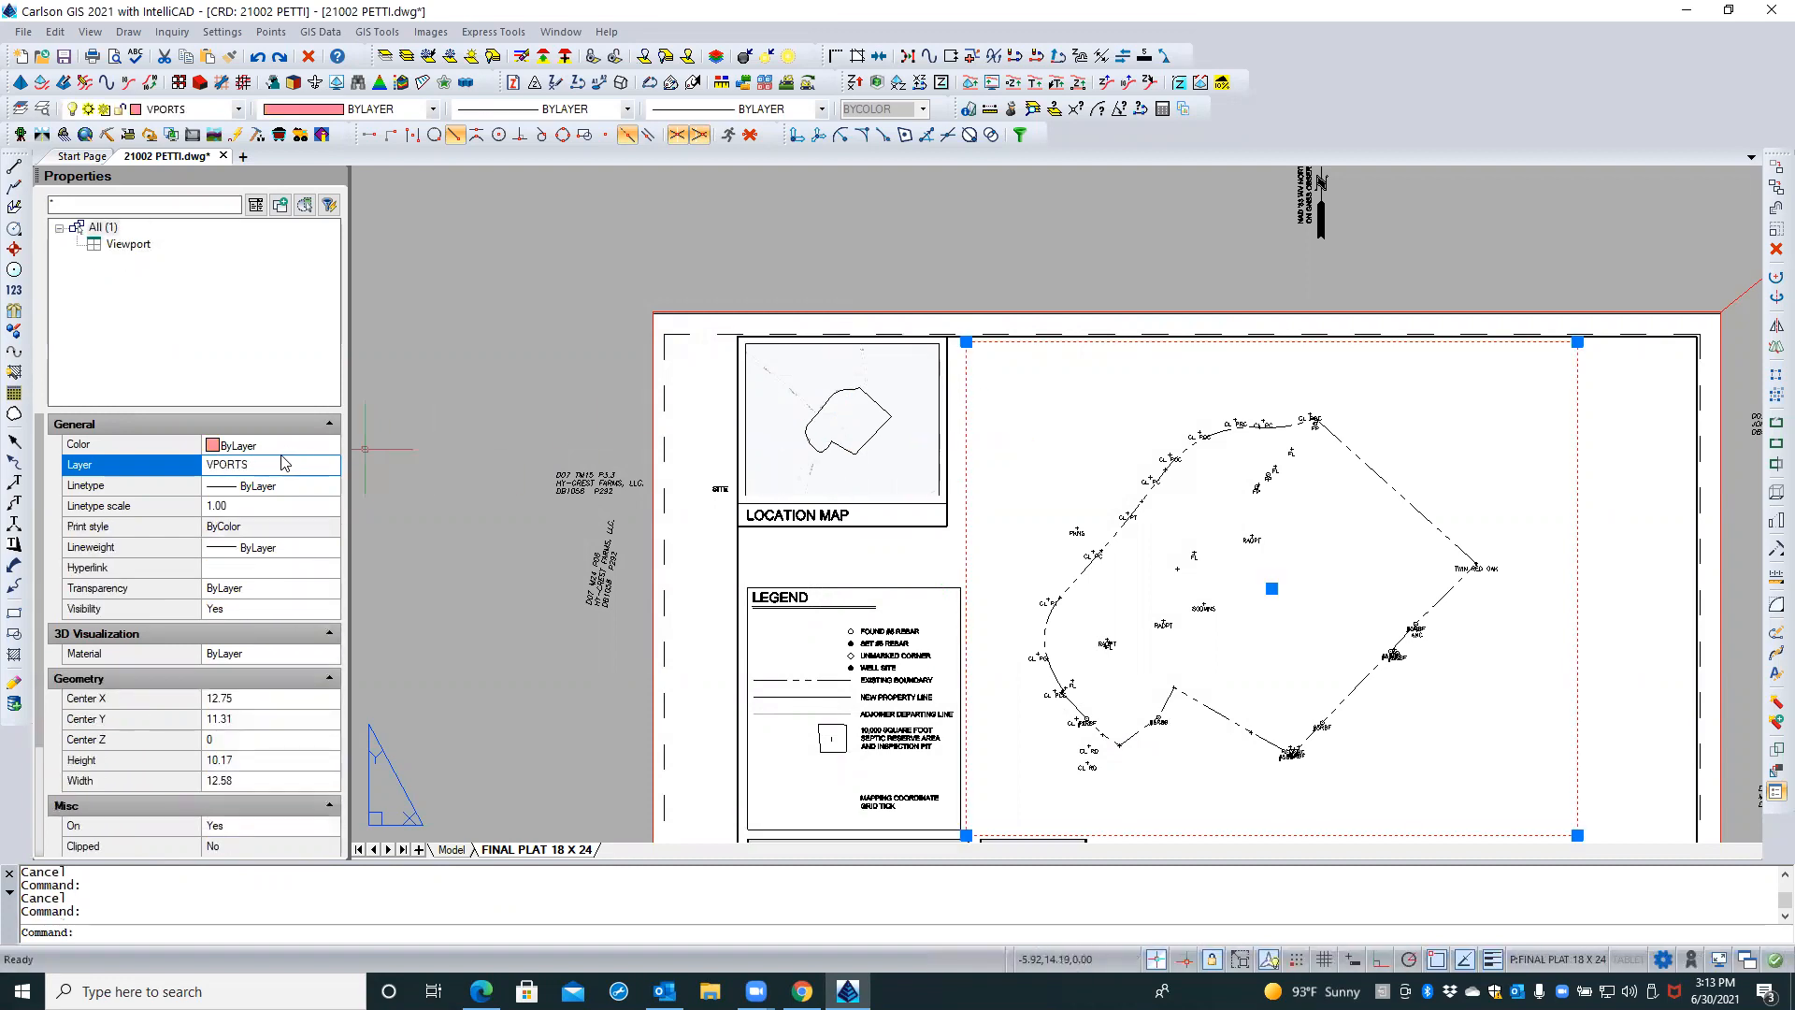
key("Escape")
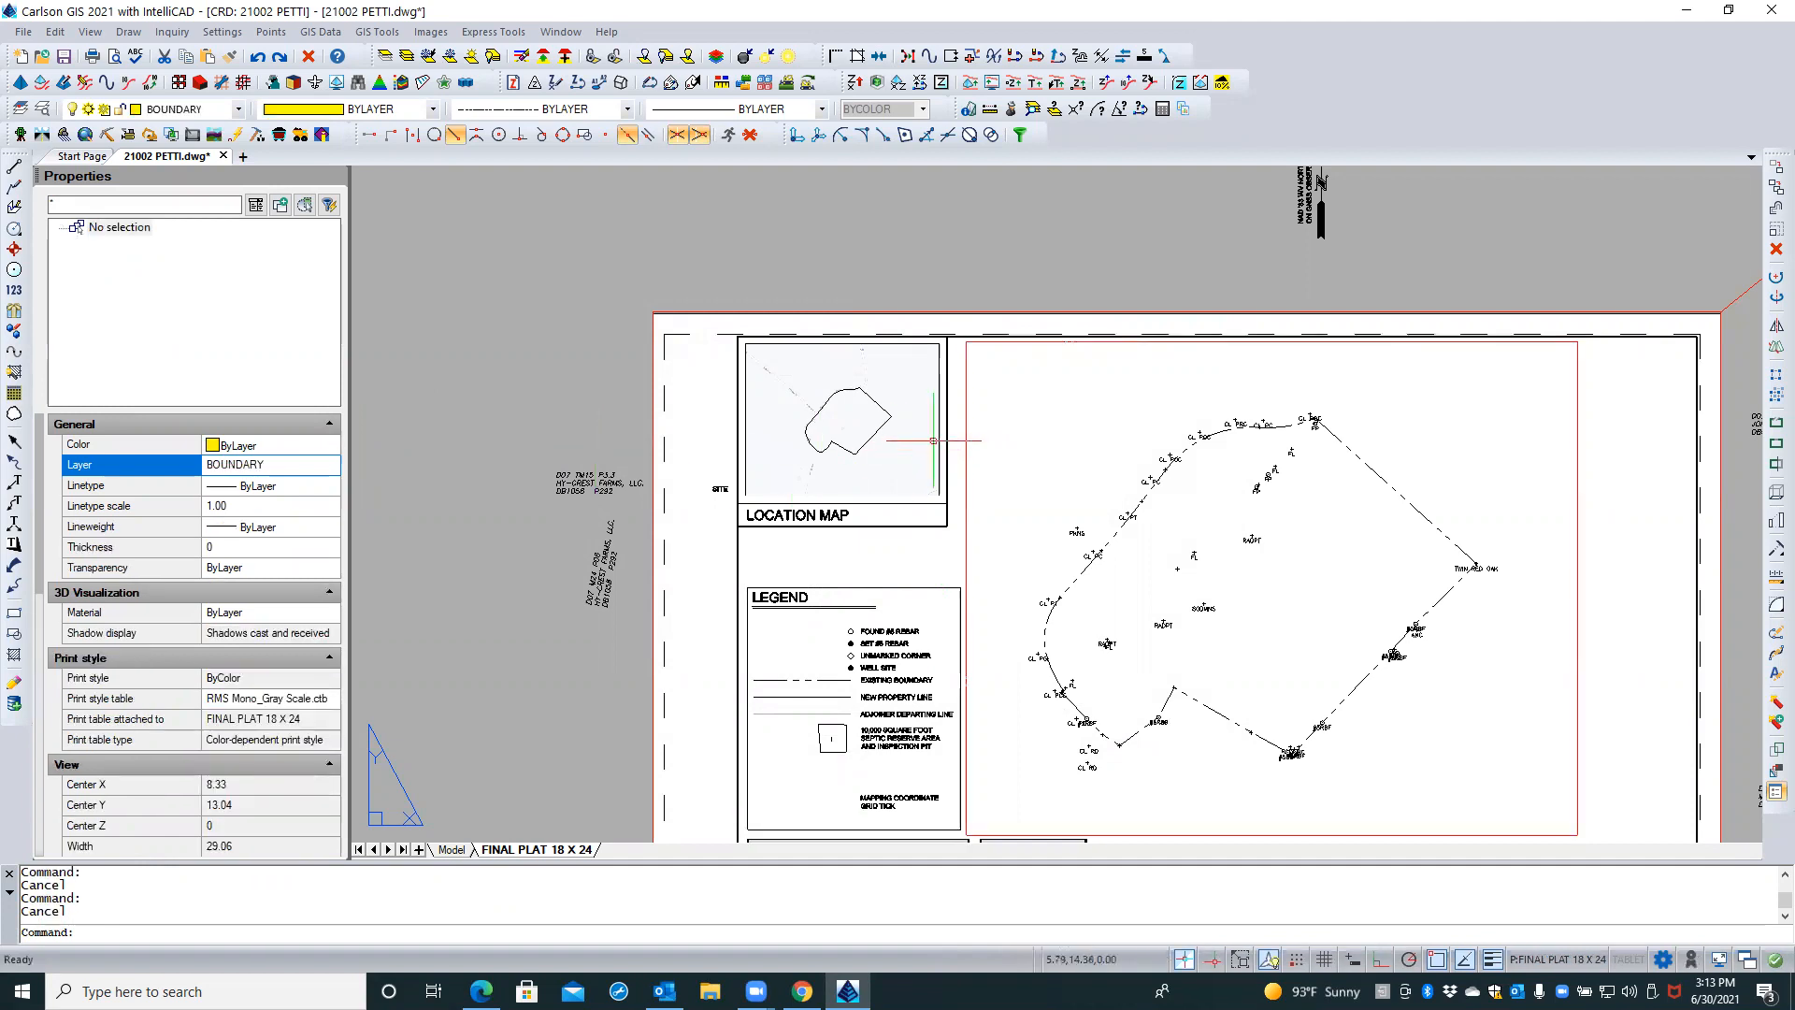
Bring the location map viewport to the front of the draw order and regenerate all viewports
left_click(938, 436)
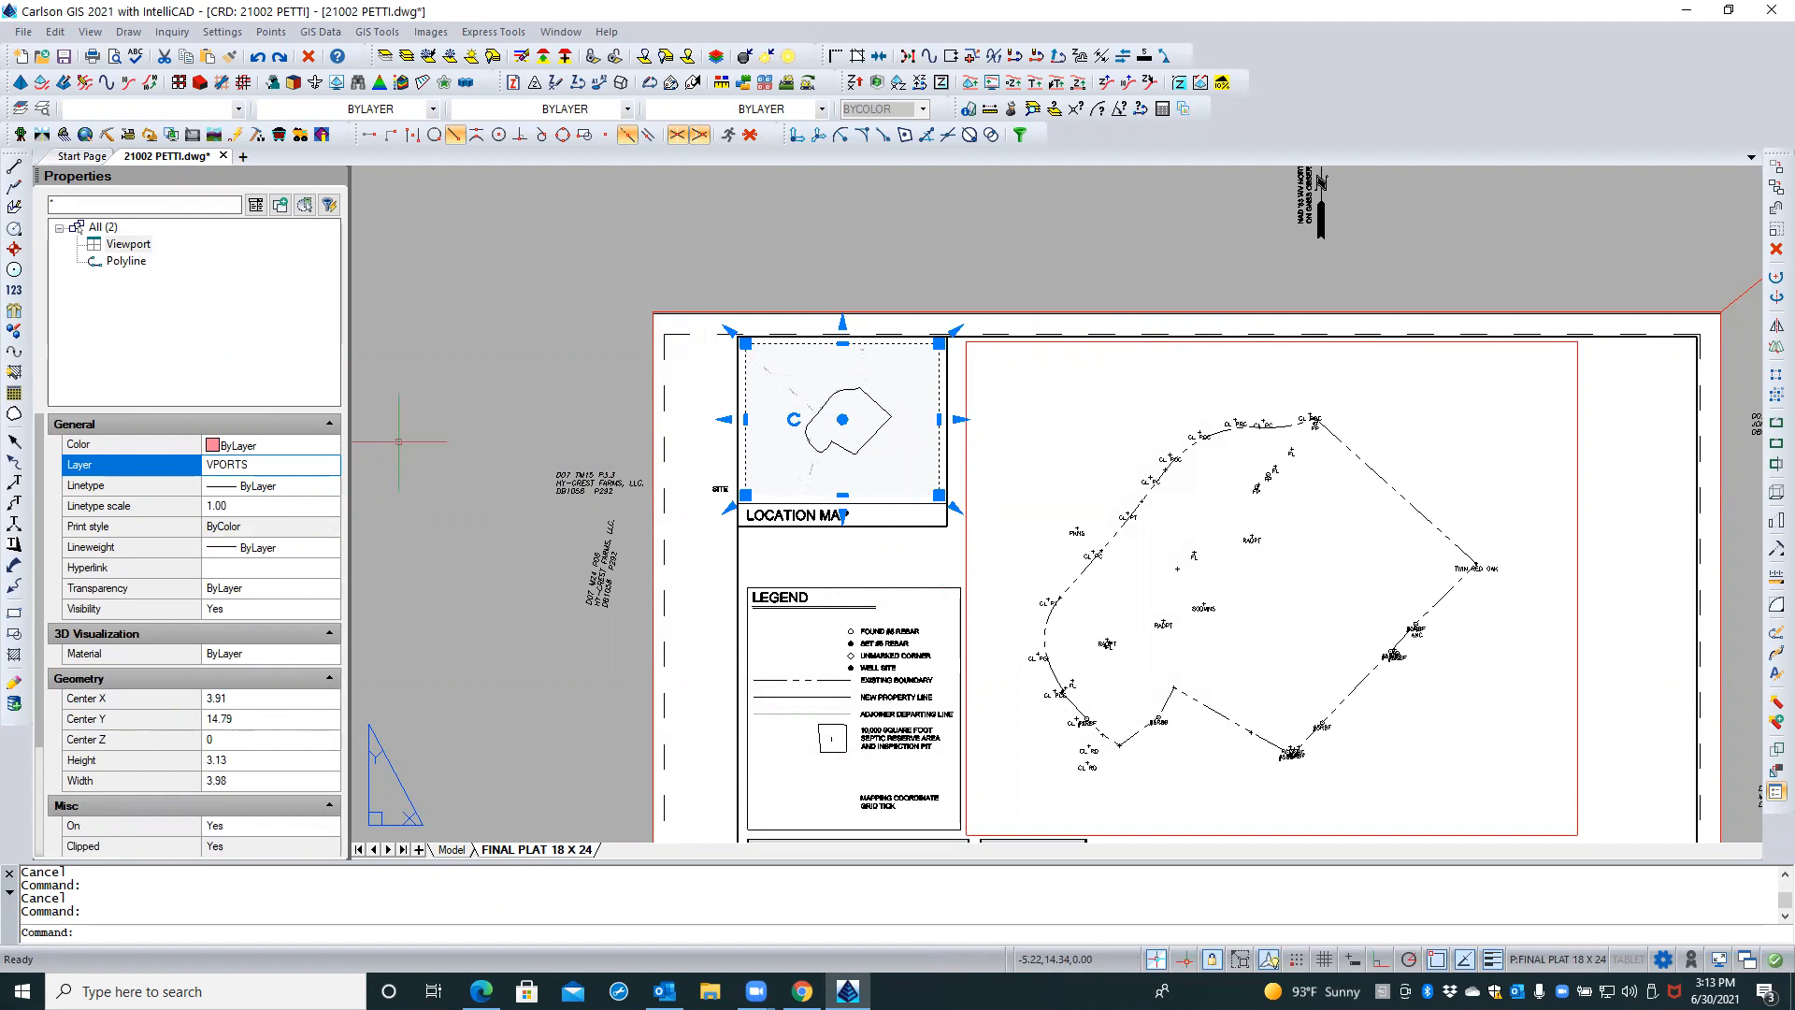
right_click(535, 347)
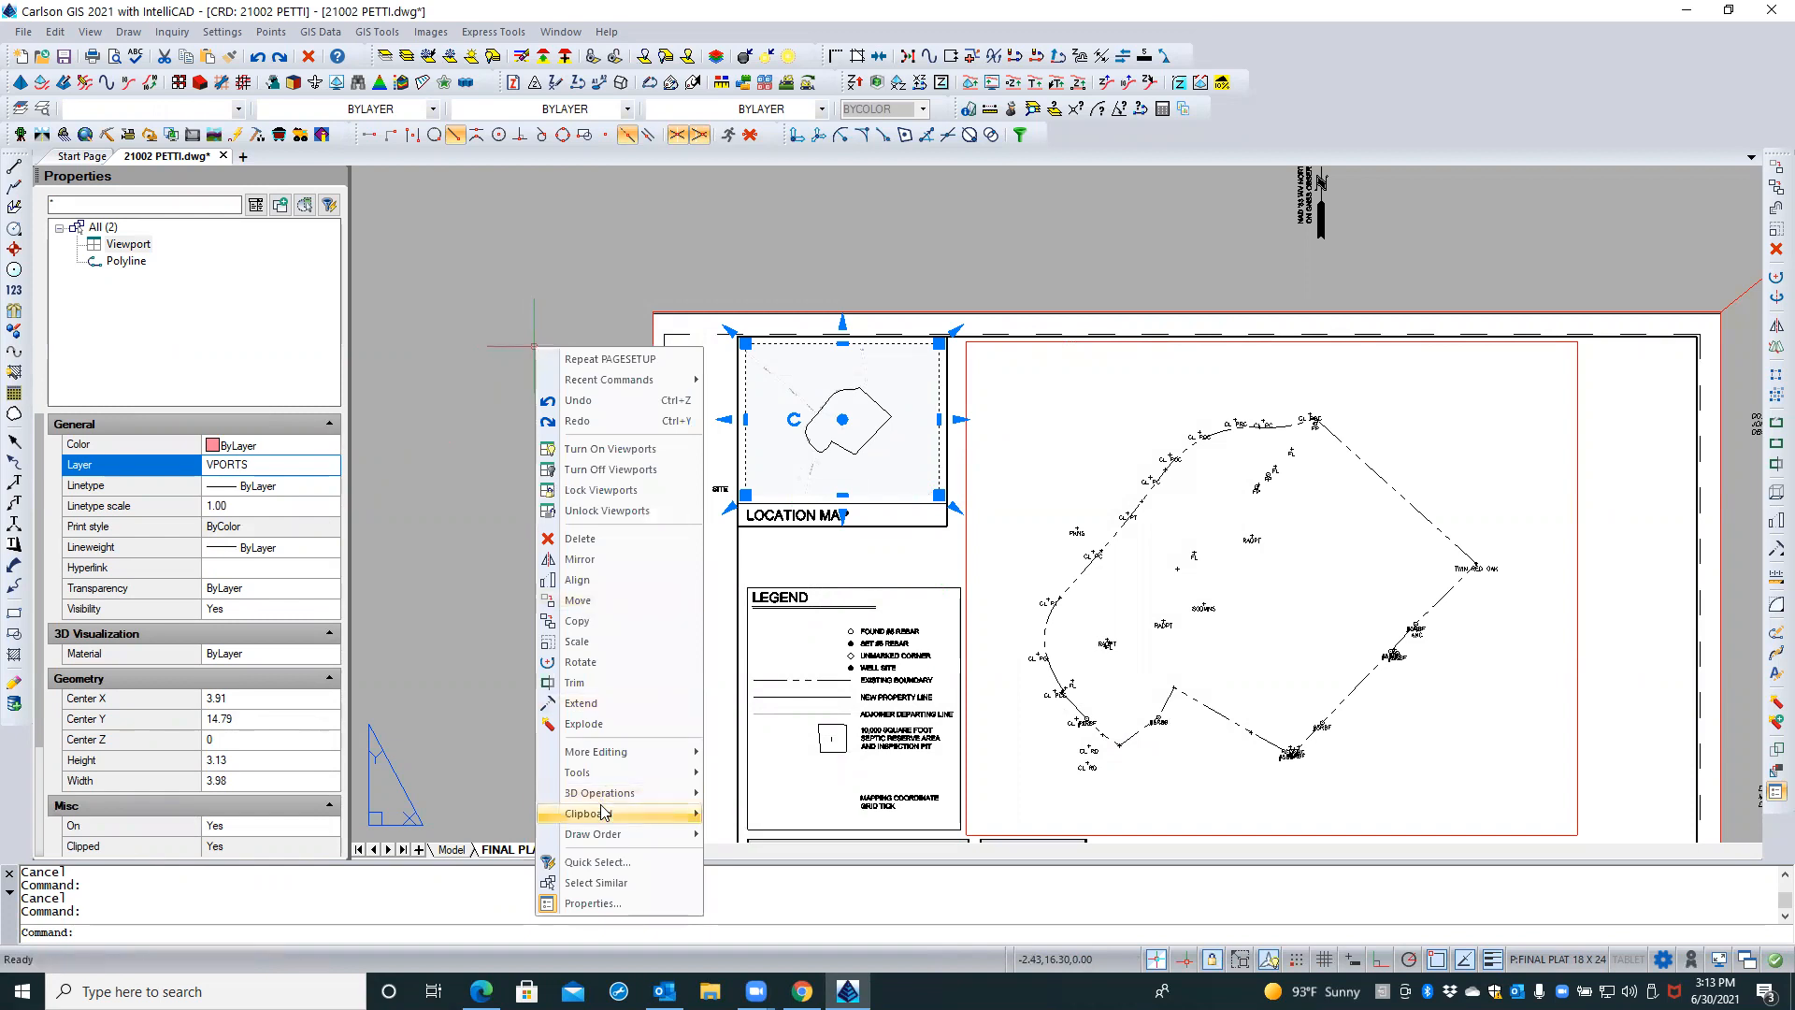
mouse_move(608, 834)
left_click(739, 835)
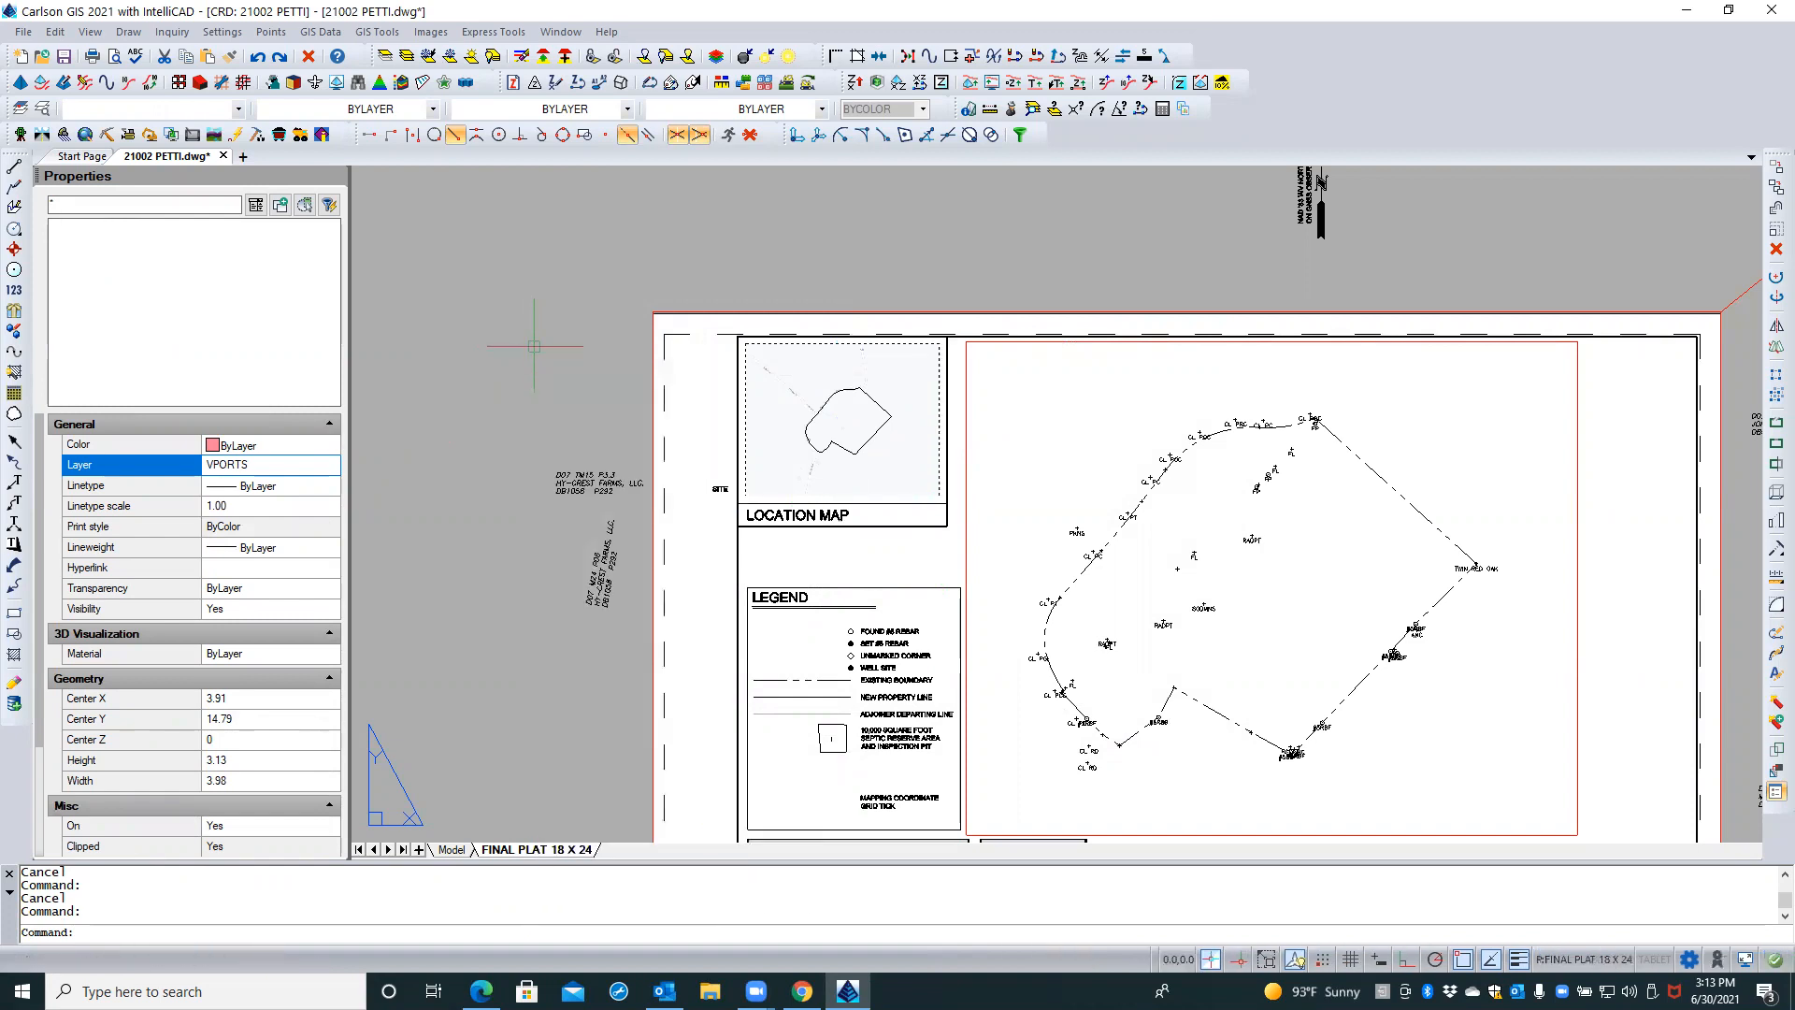
type("REA")
key("Return")
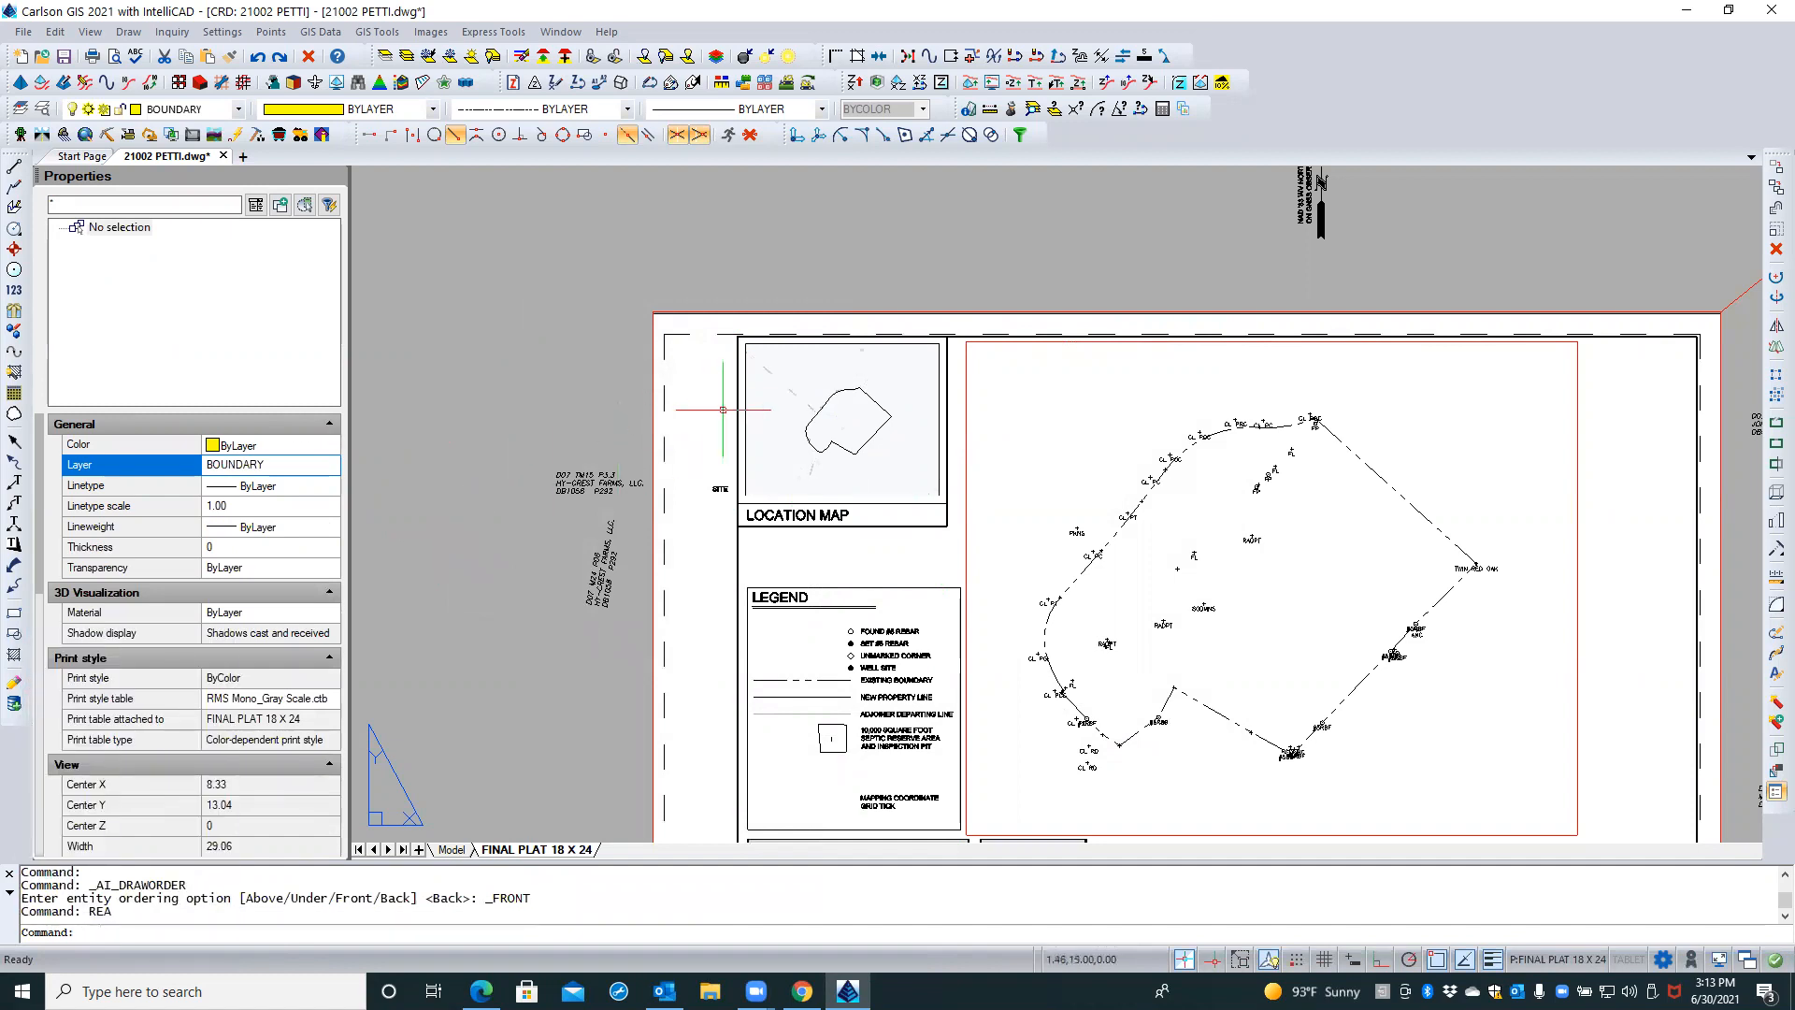
scroll(748, 397, "up", 4)
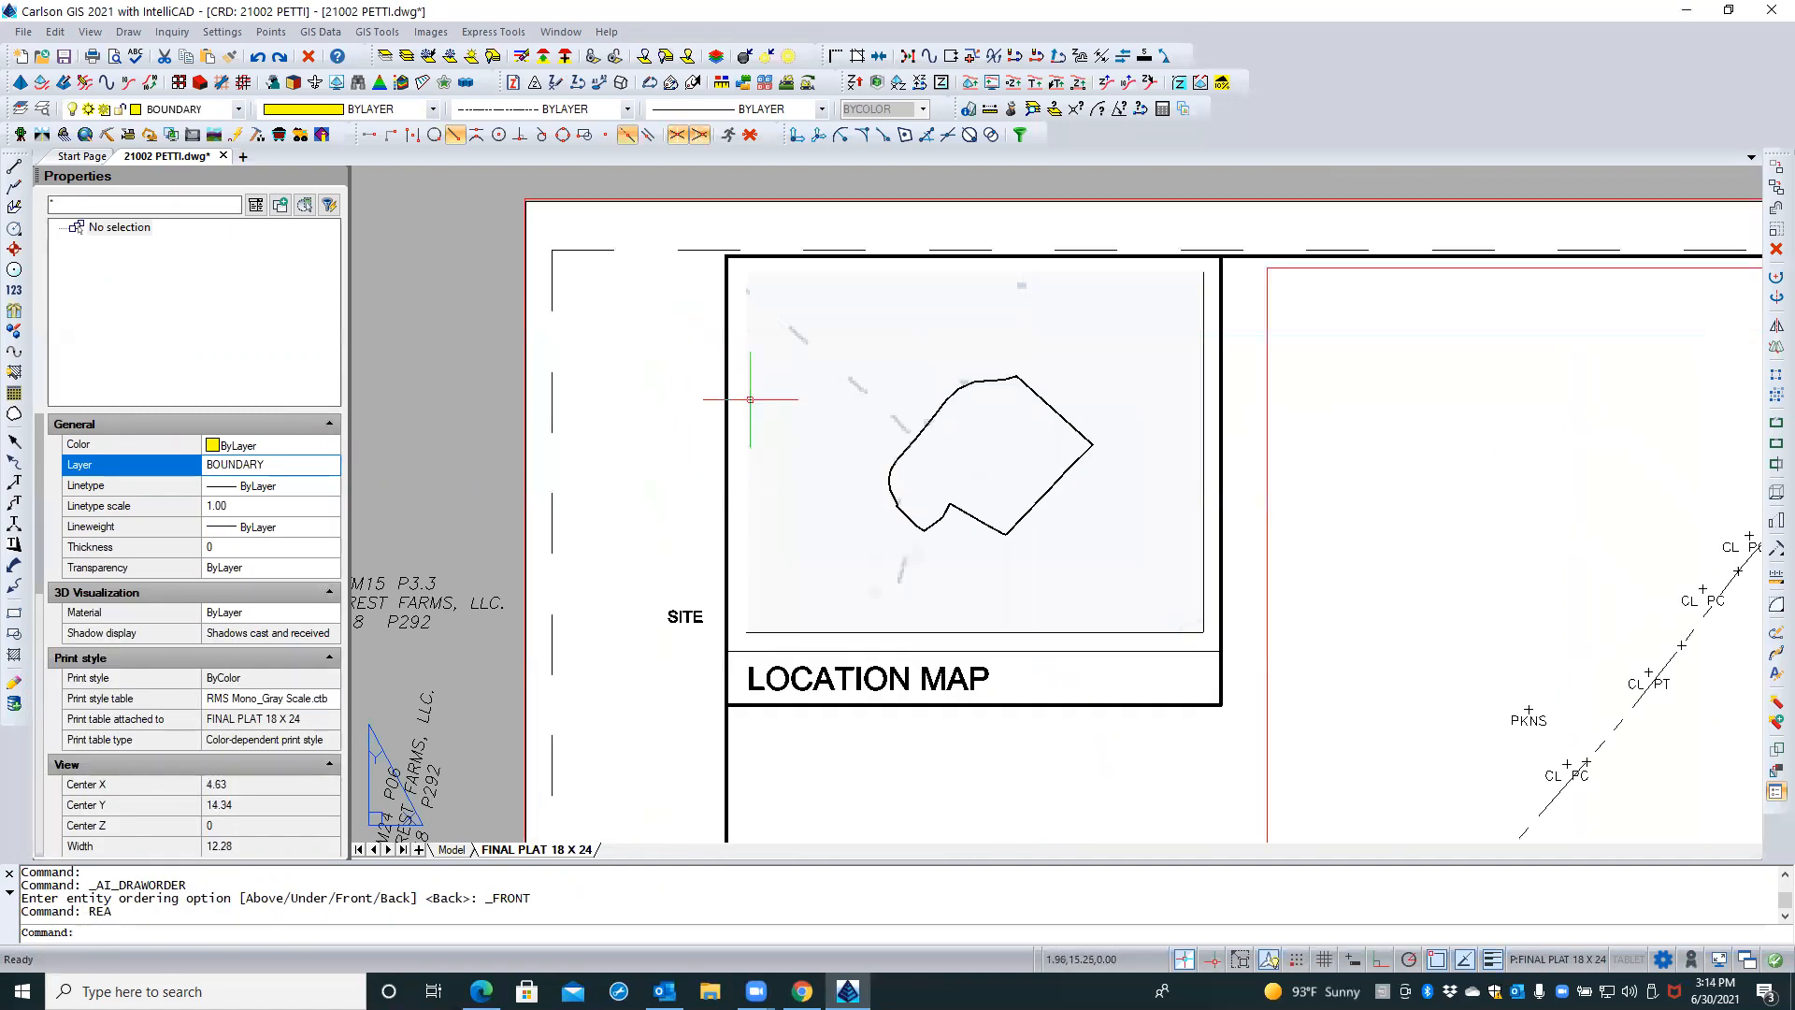
scroll(728, 450, "up", 2)
scroll(729, 451, "down", 2)
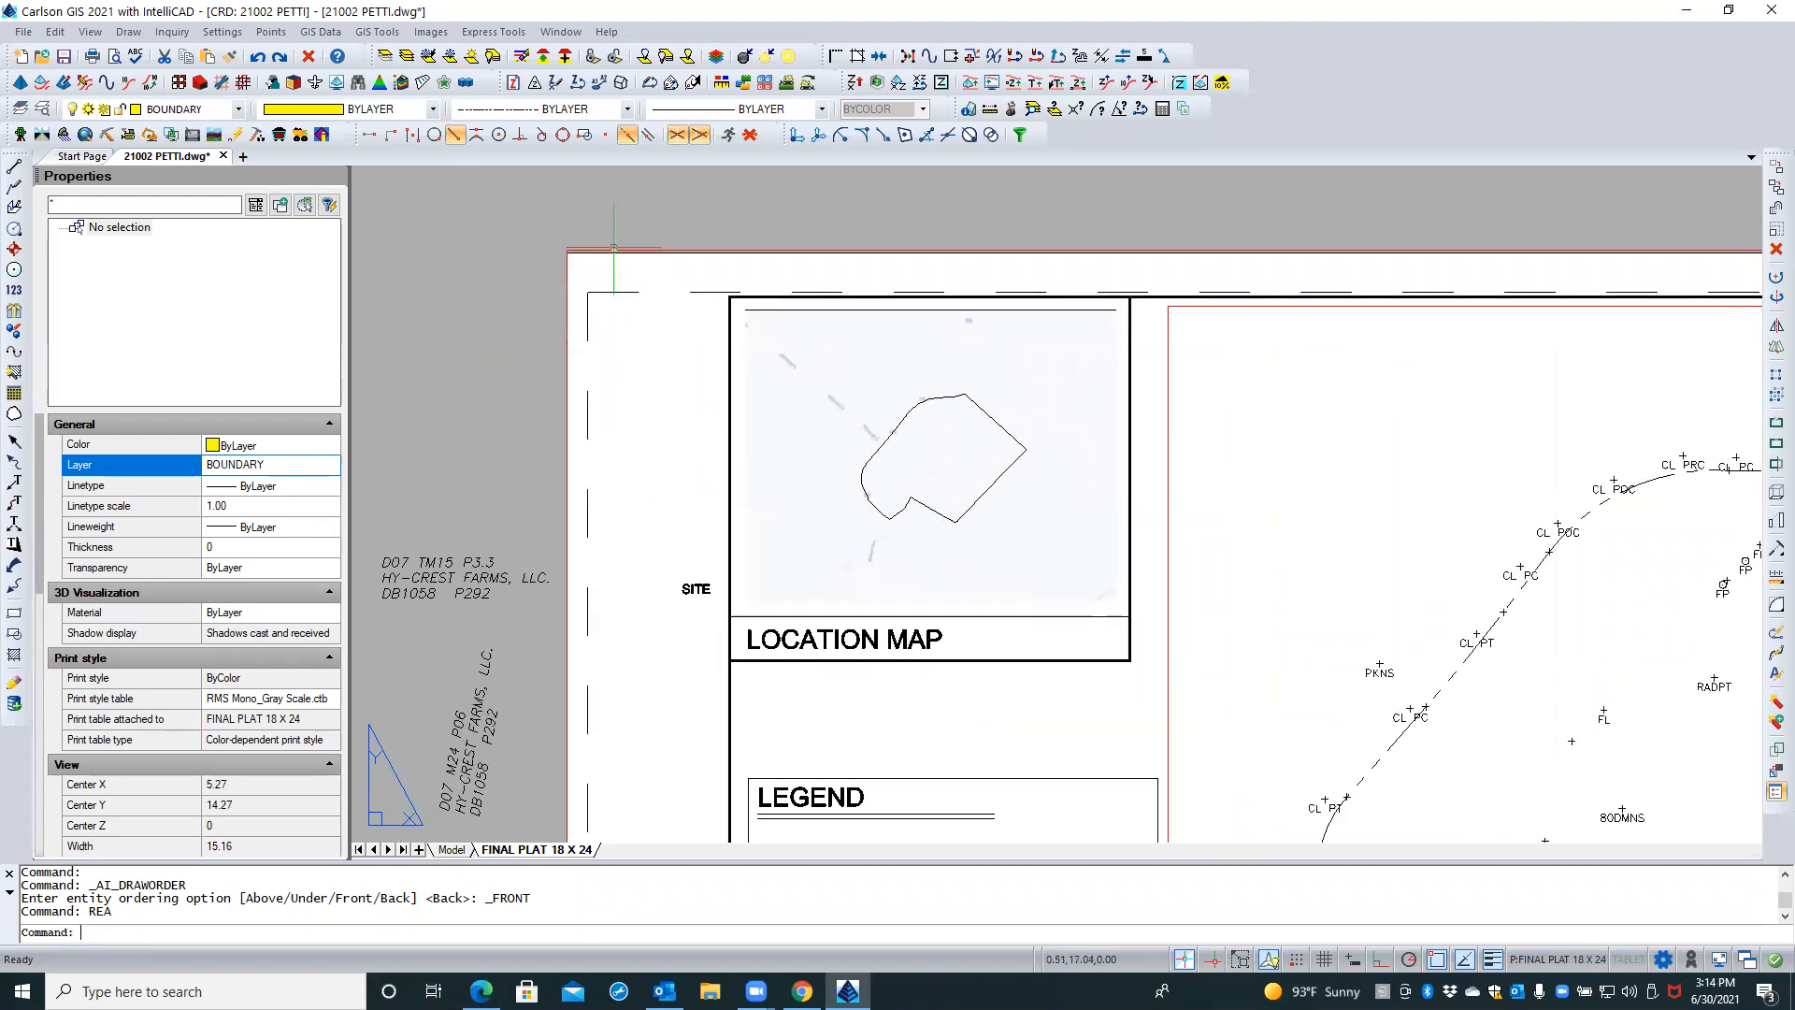
Check the layer and lineweight properties of the location map viewport's clipping polyline
left_click(745, 329)
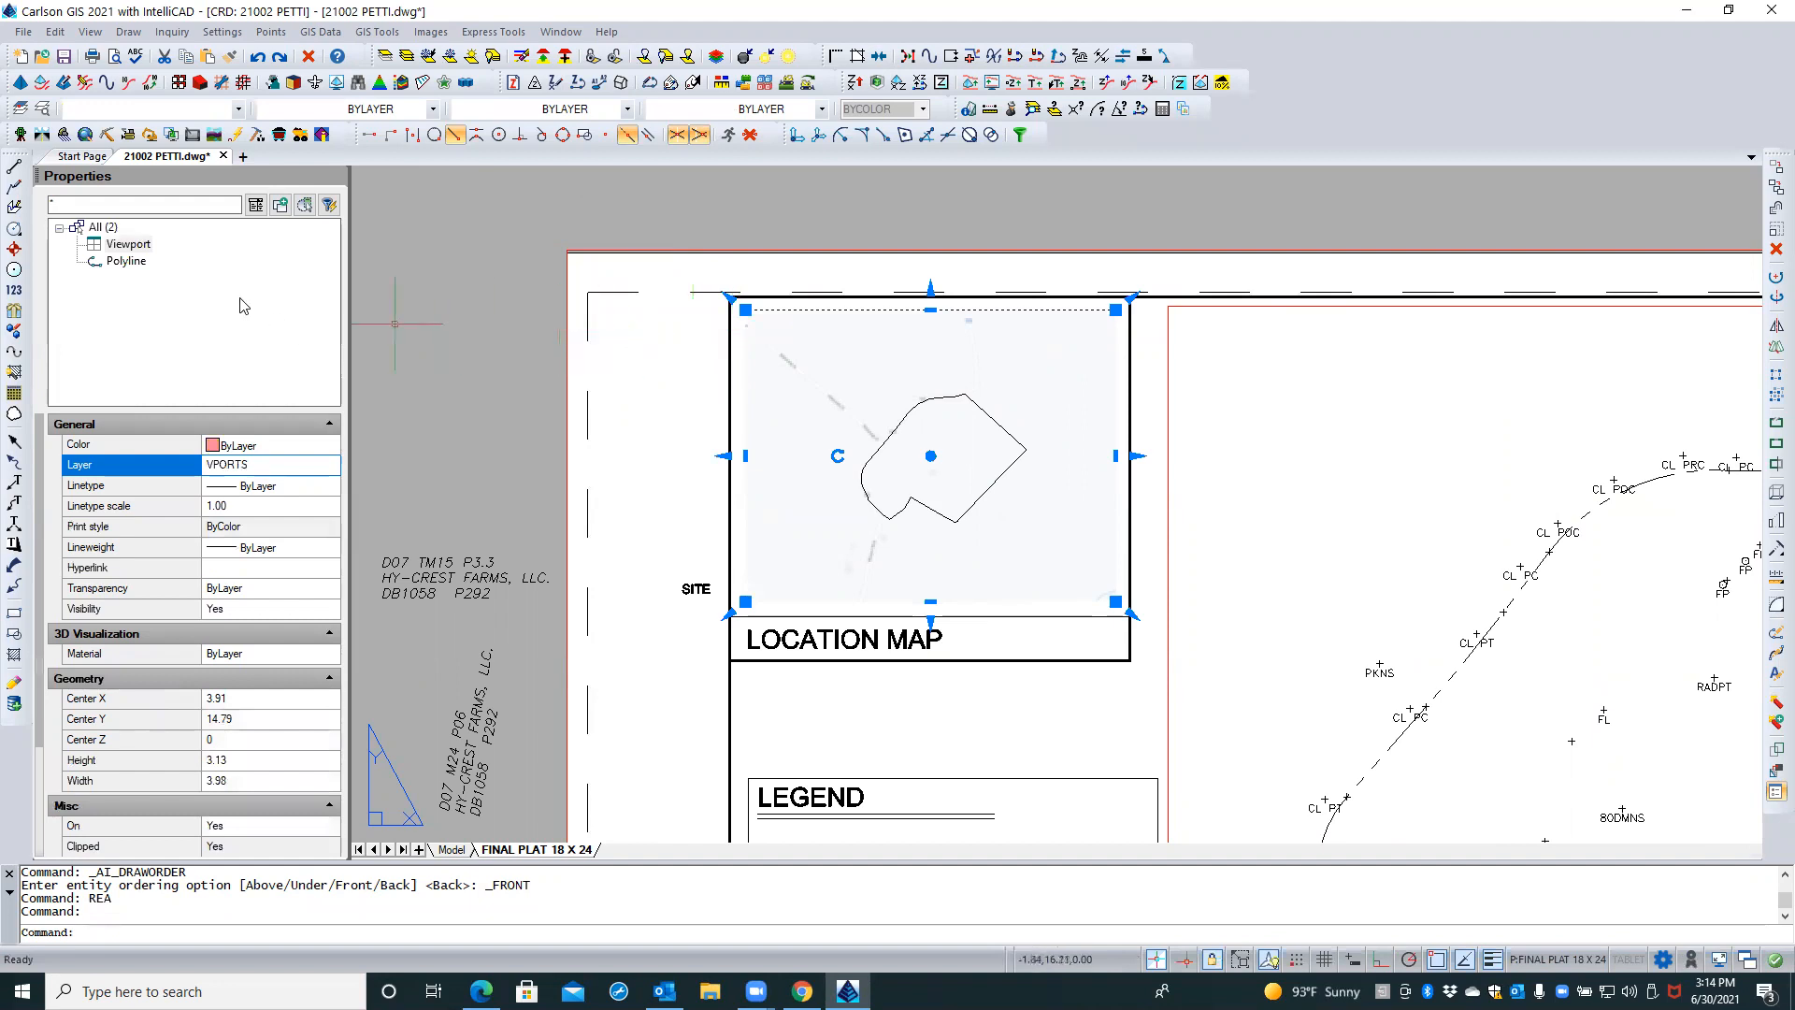
left_click(127, 261)
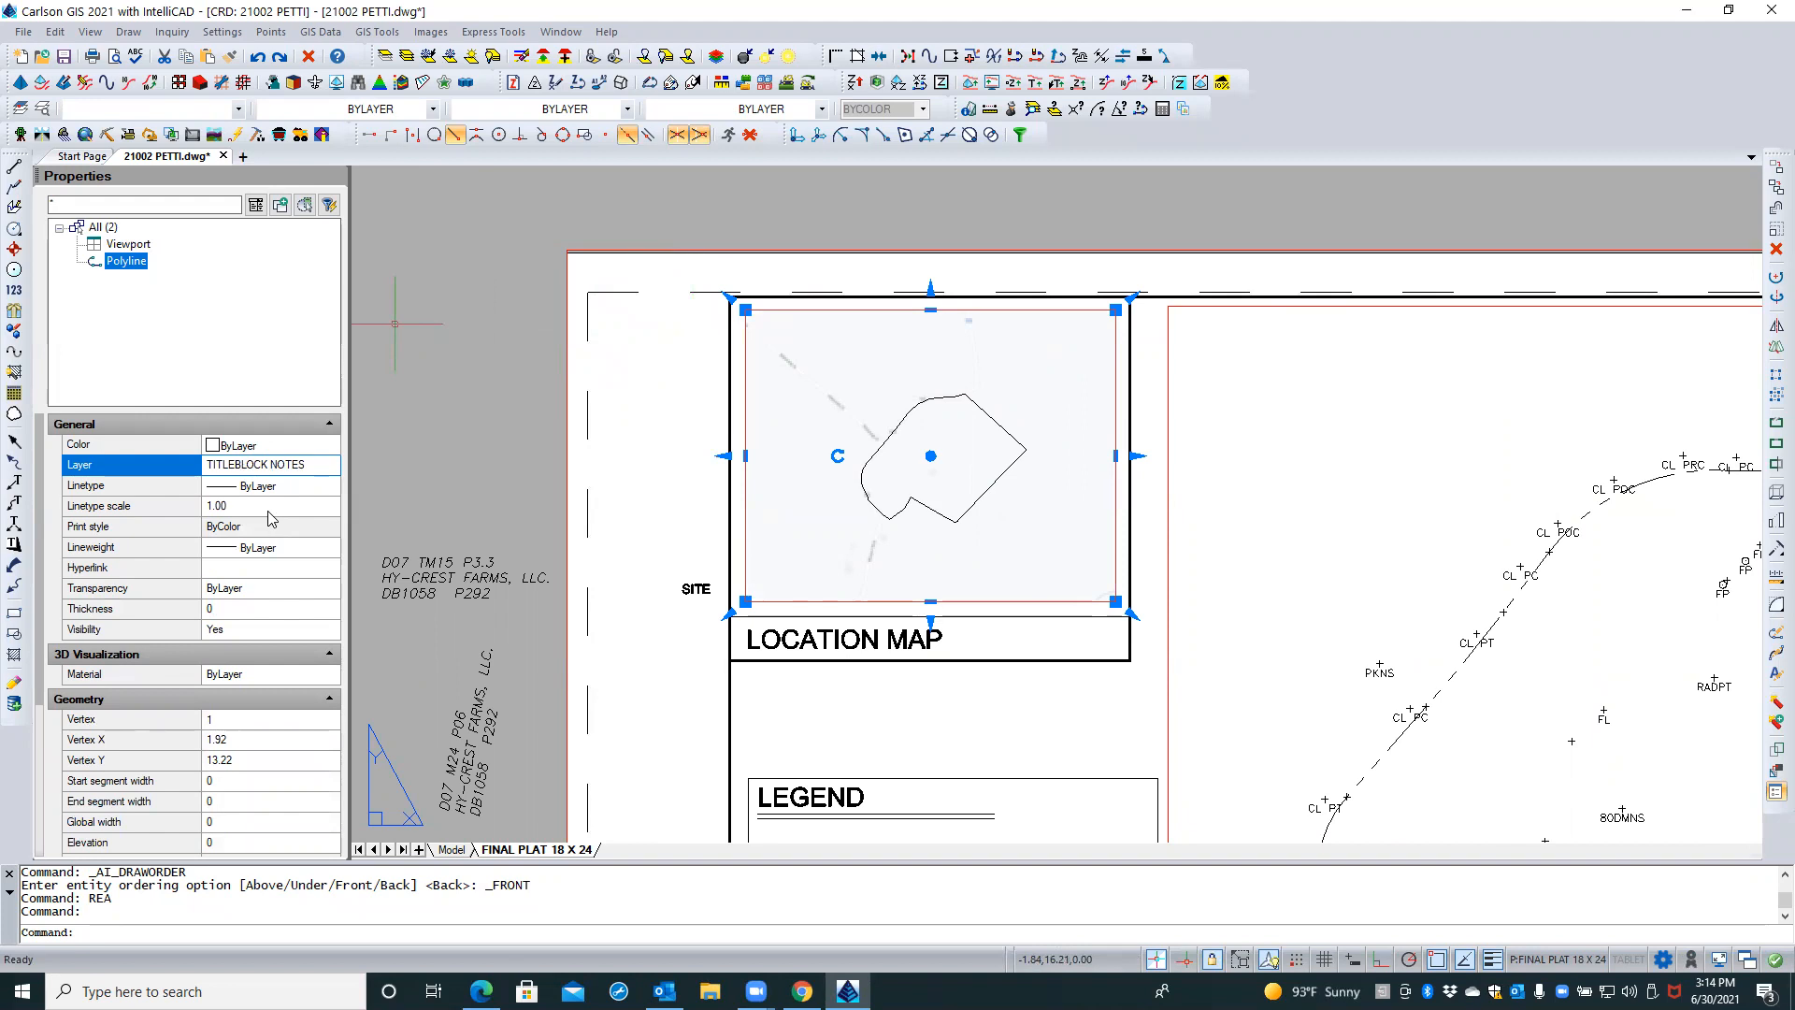
left_click(313, 550)
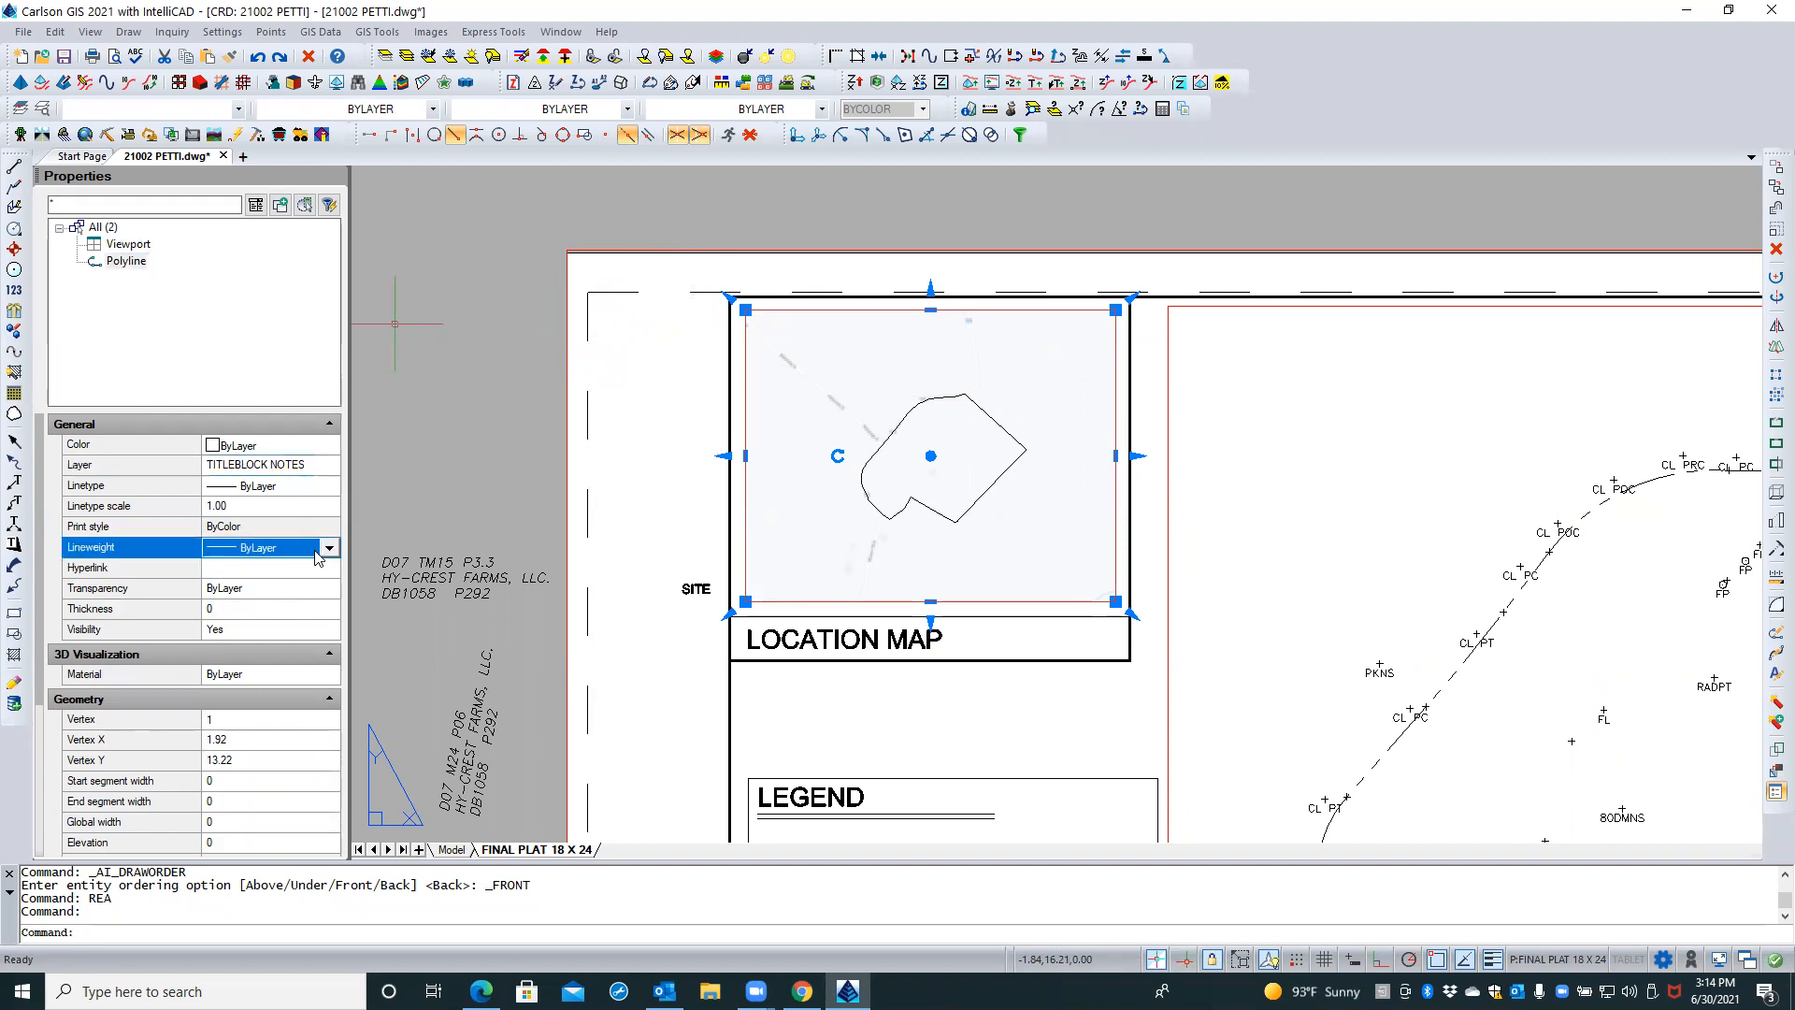
key("Escape")
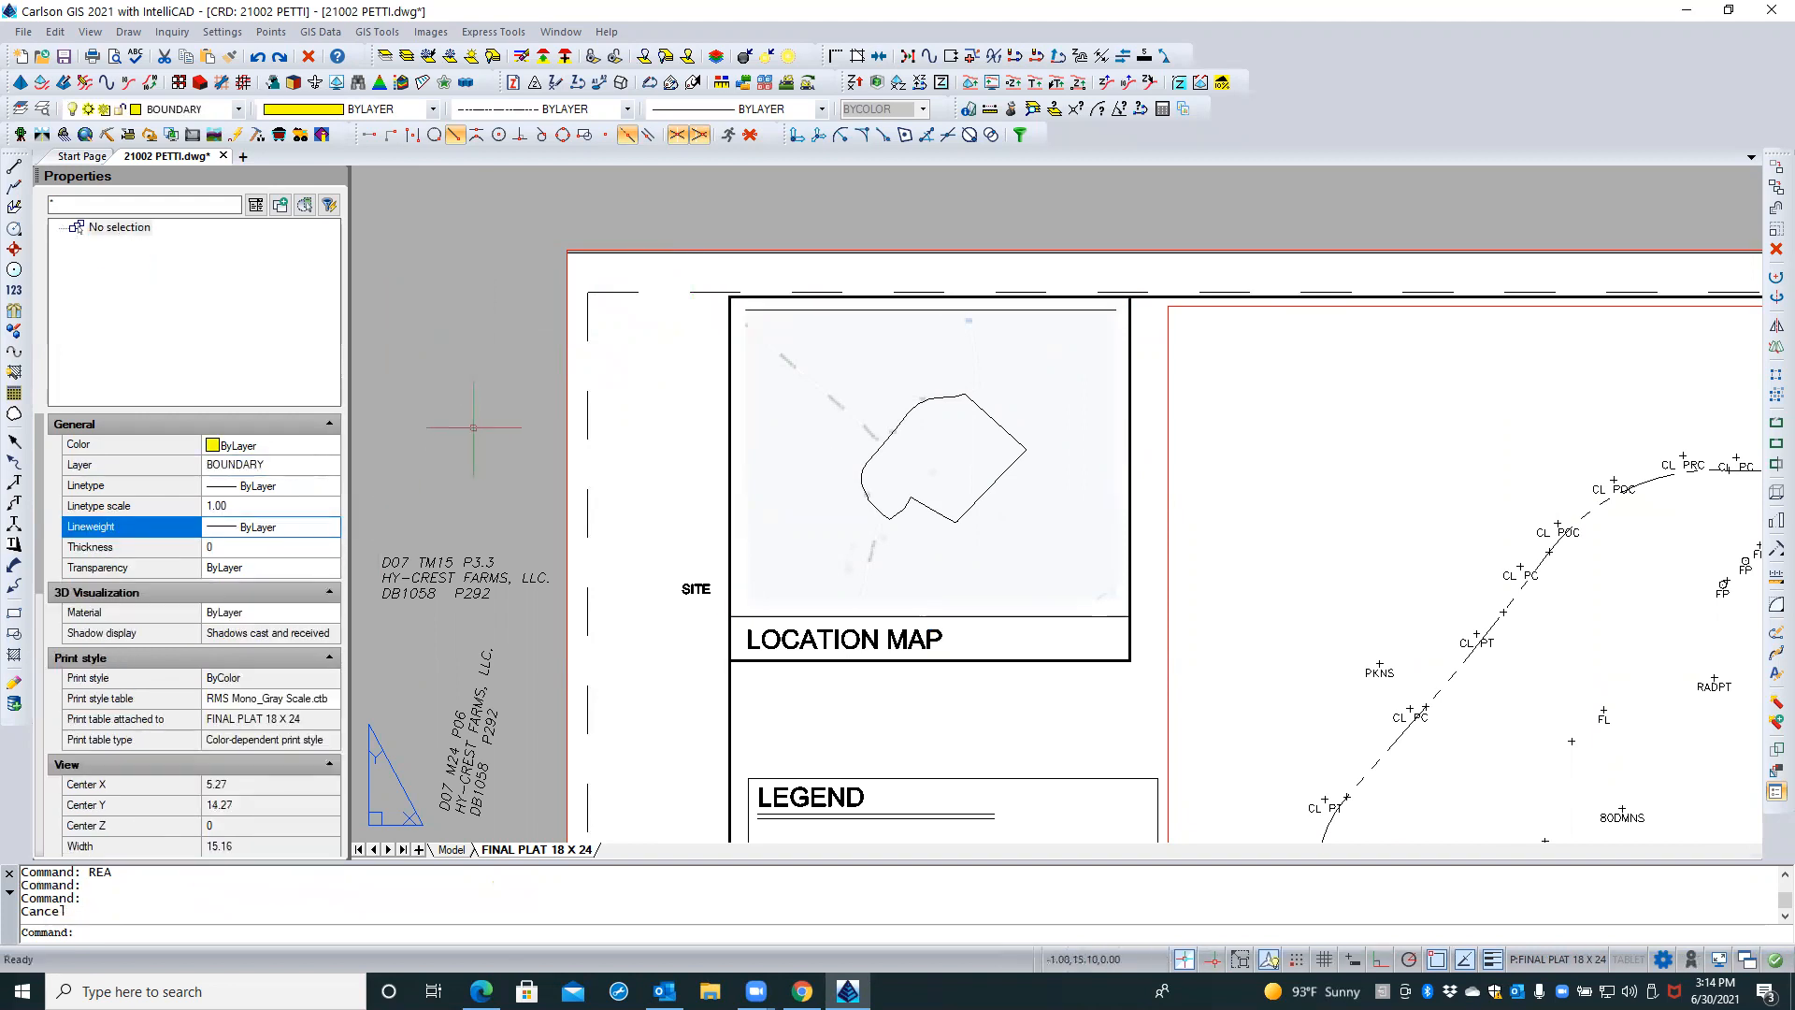
key("Escape")
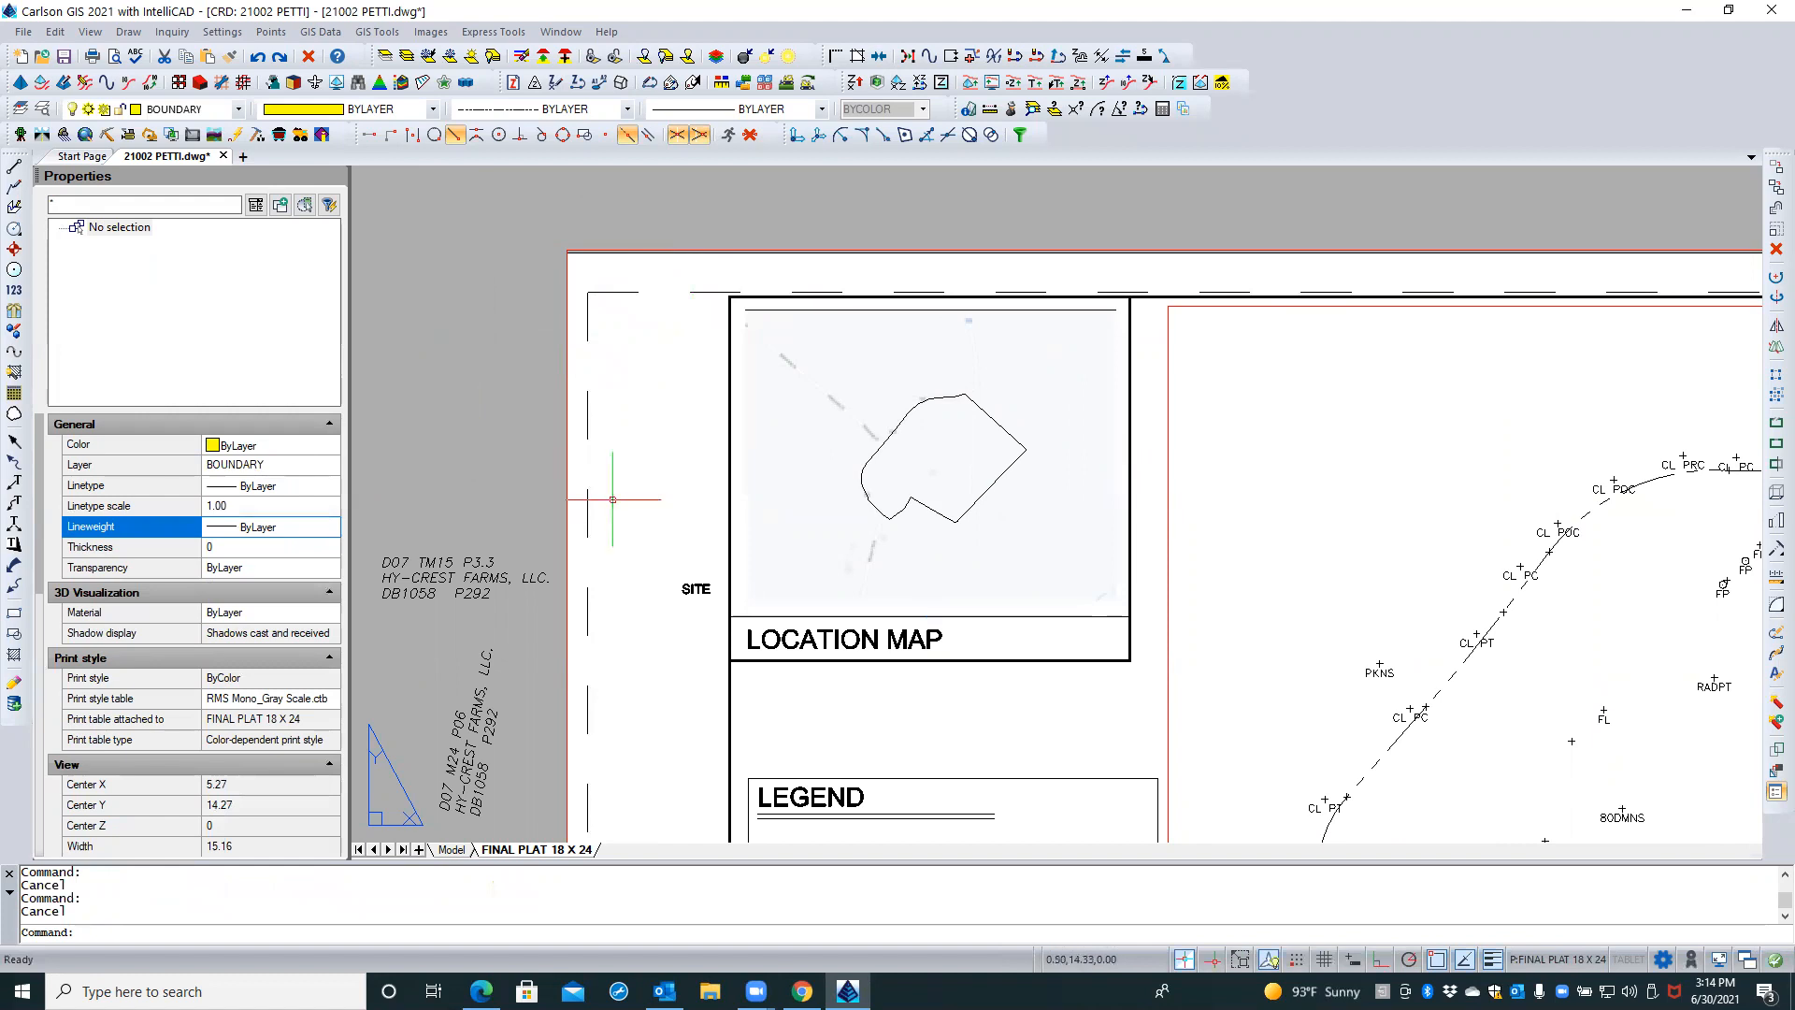
Bring the location map viewport to the front of the draw order once more and clear the selection
left_click(770, 602)
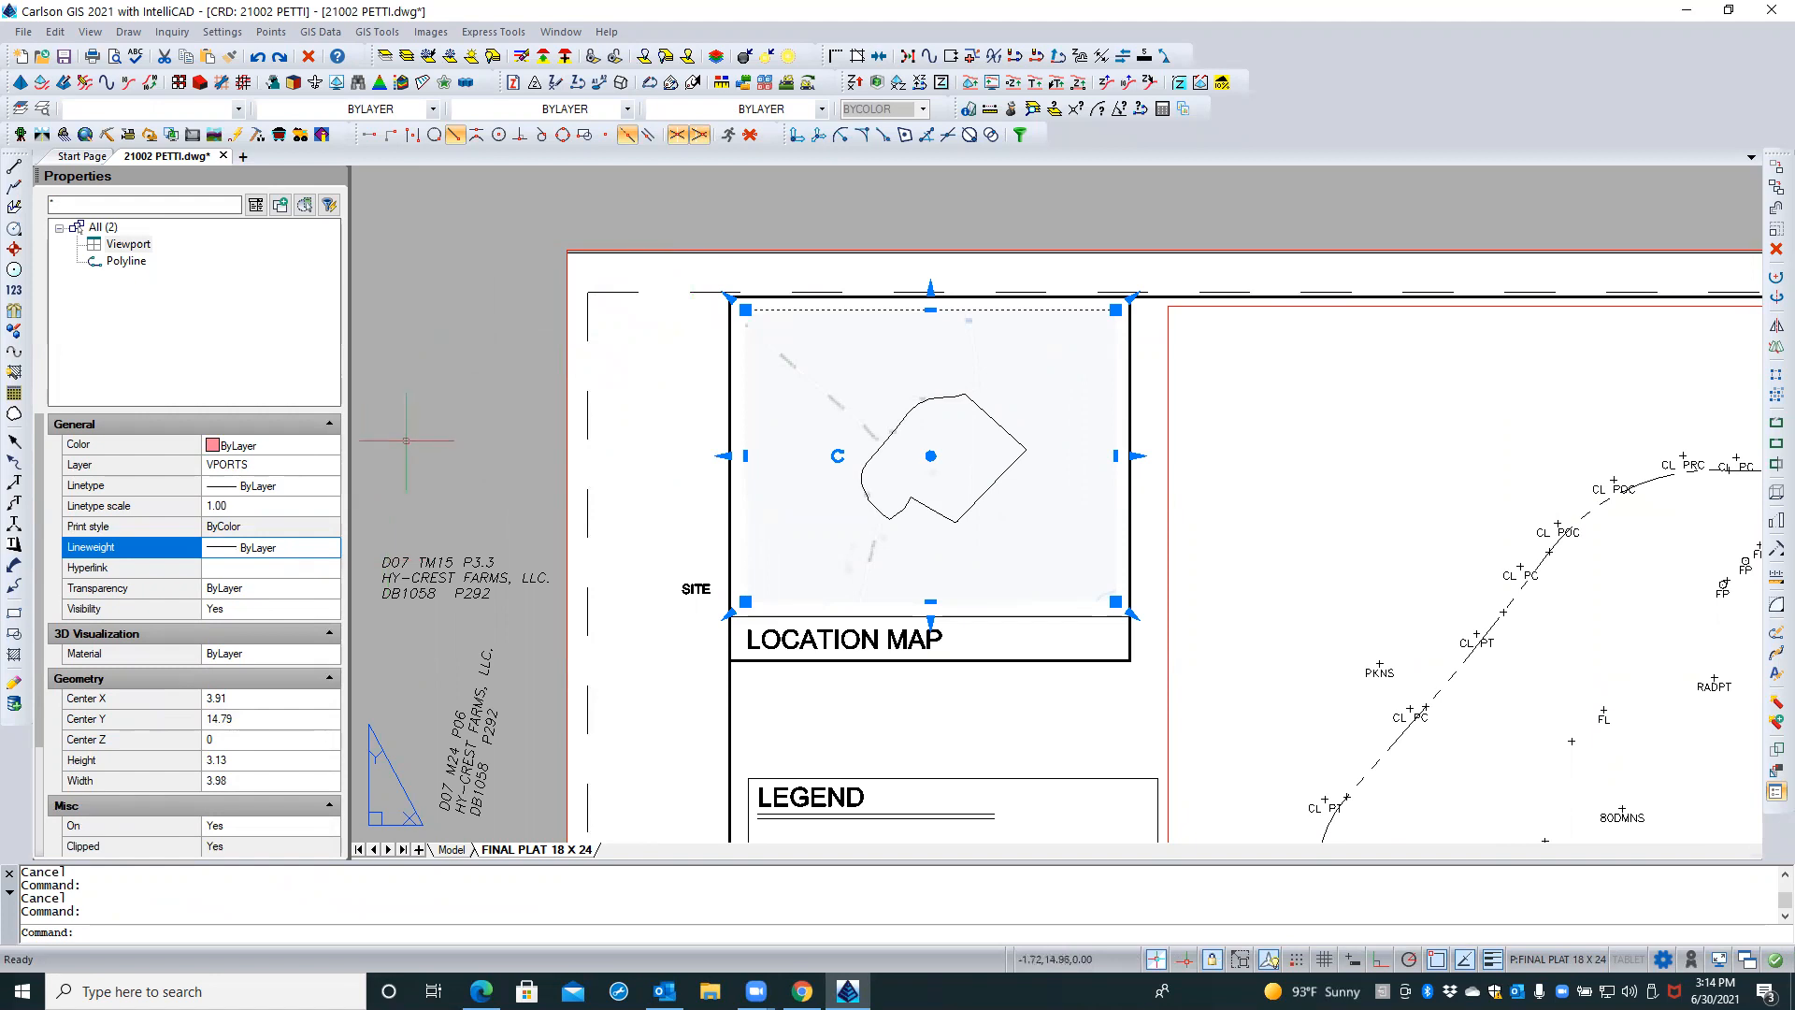
right_click(608, 407)
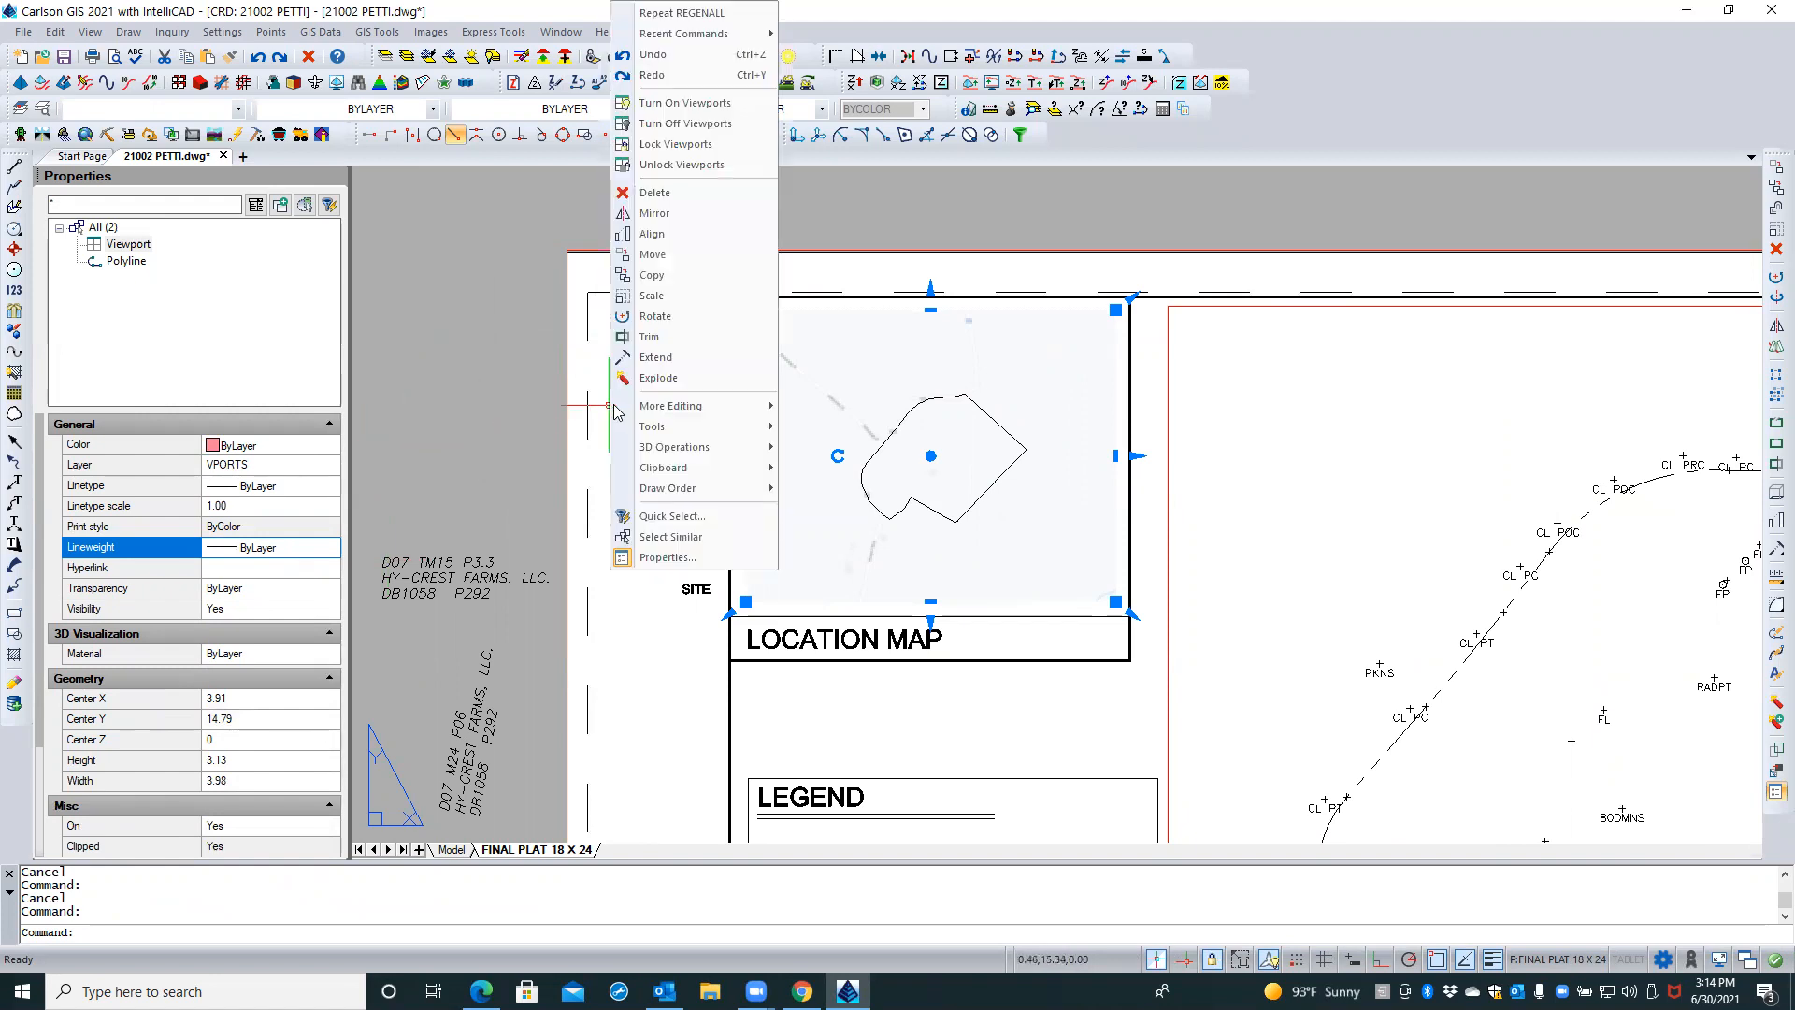
mouse_move(706, 489)
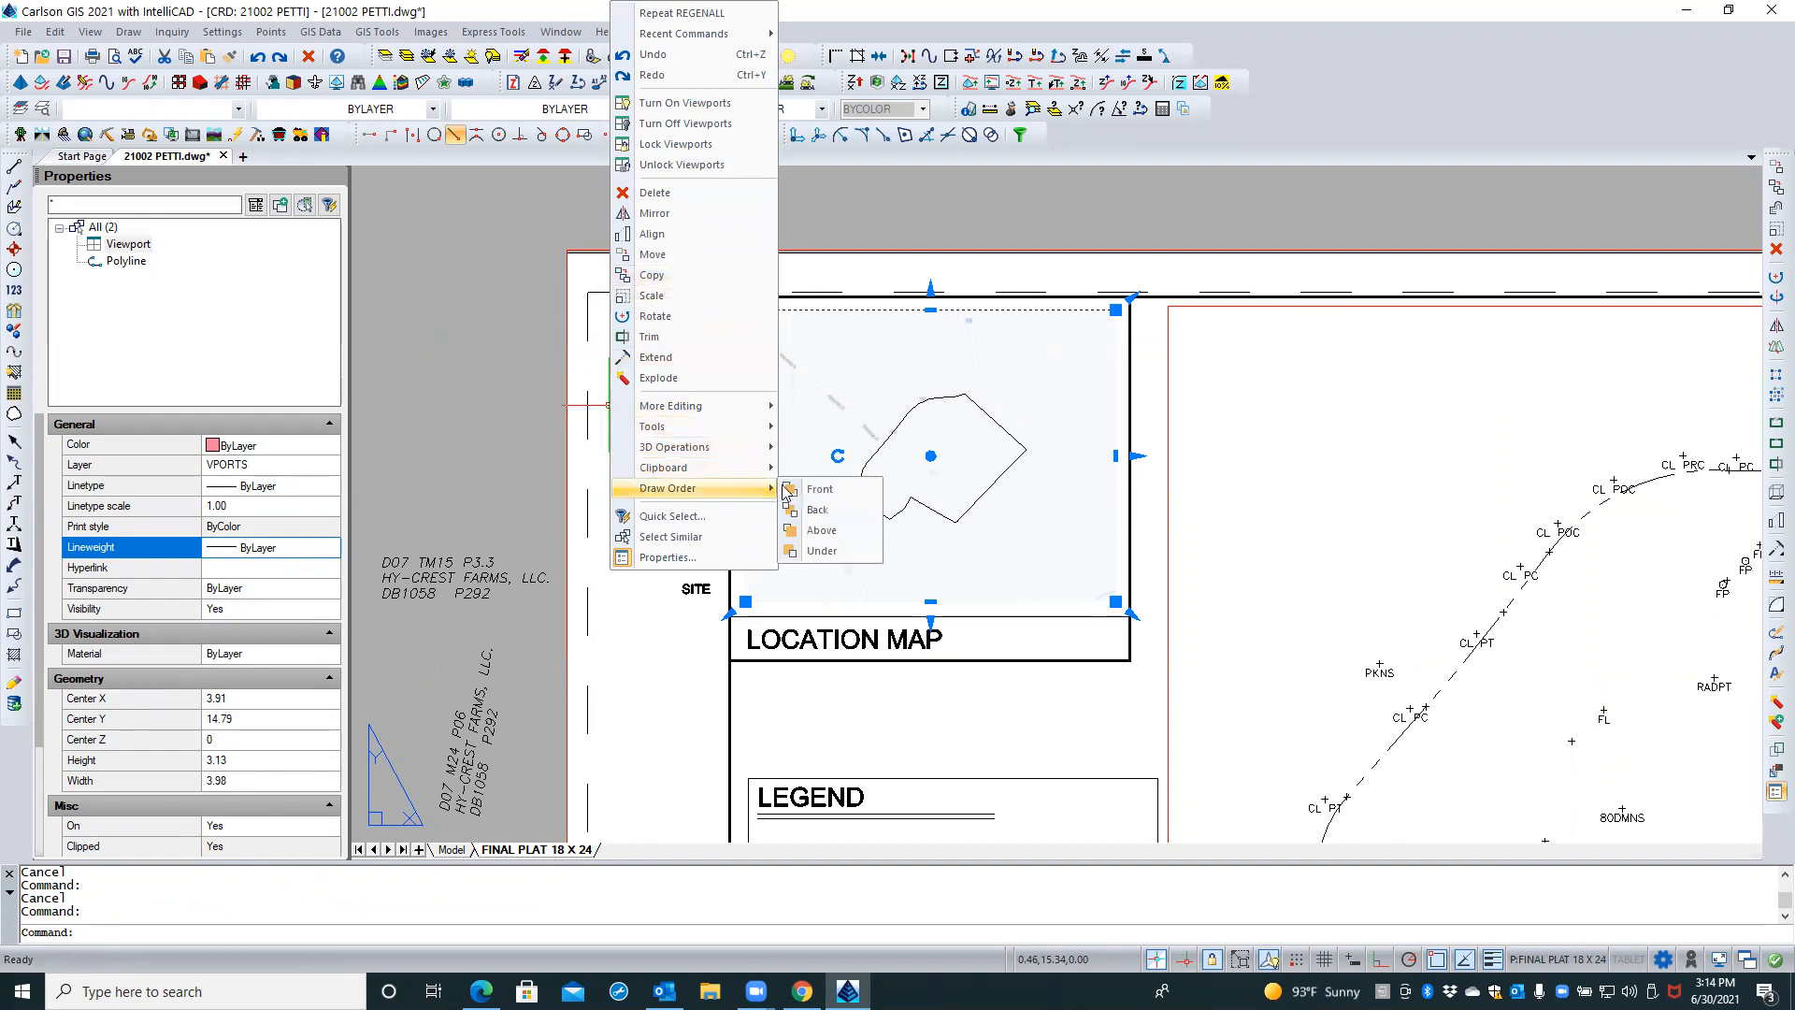
left_click(827, 496)
key("Escape")
key("Escape")
Inspect the edges and properties of the location map viewport and the adjacent main plat viewport once more
left_click(1110, 572)
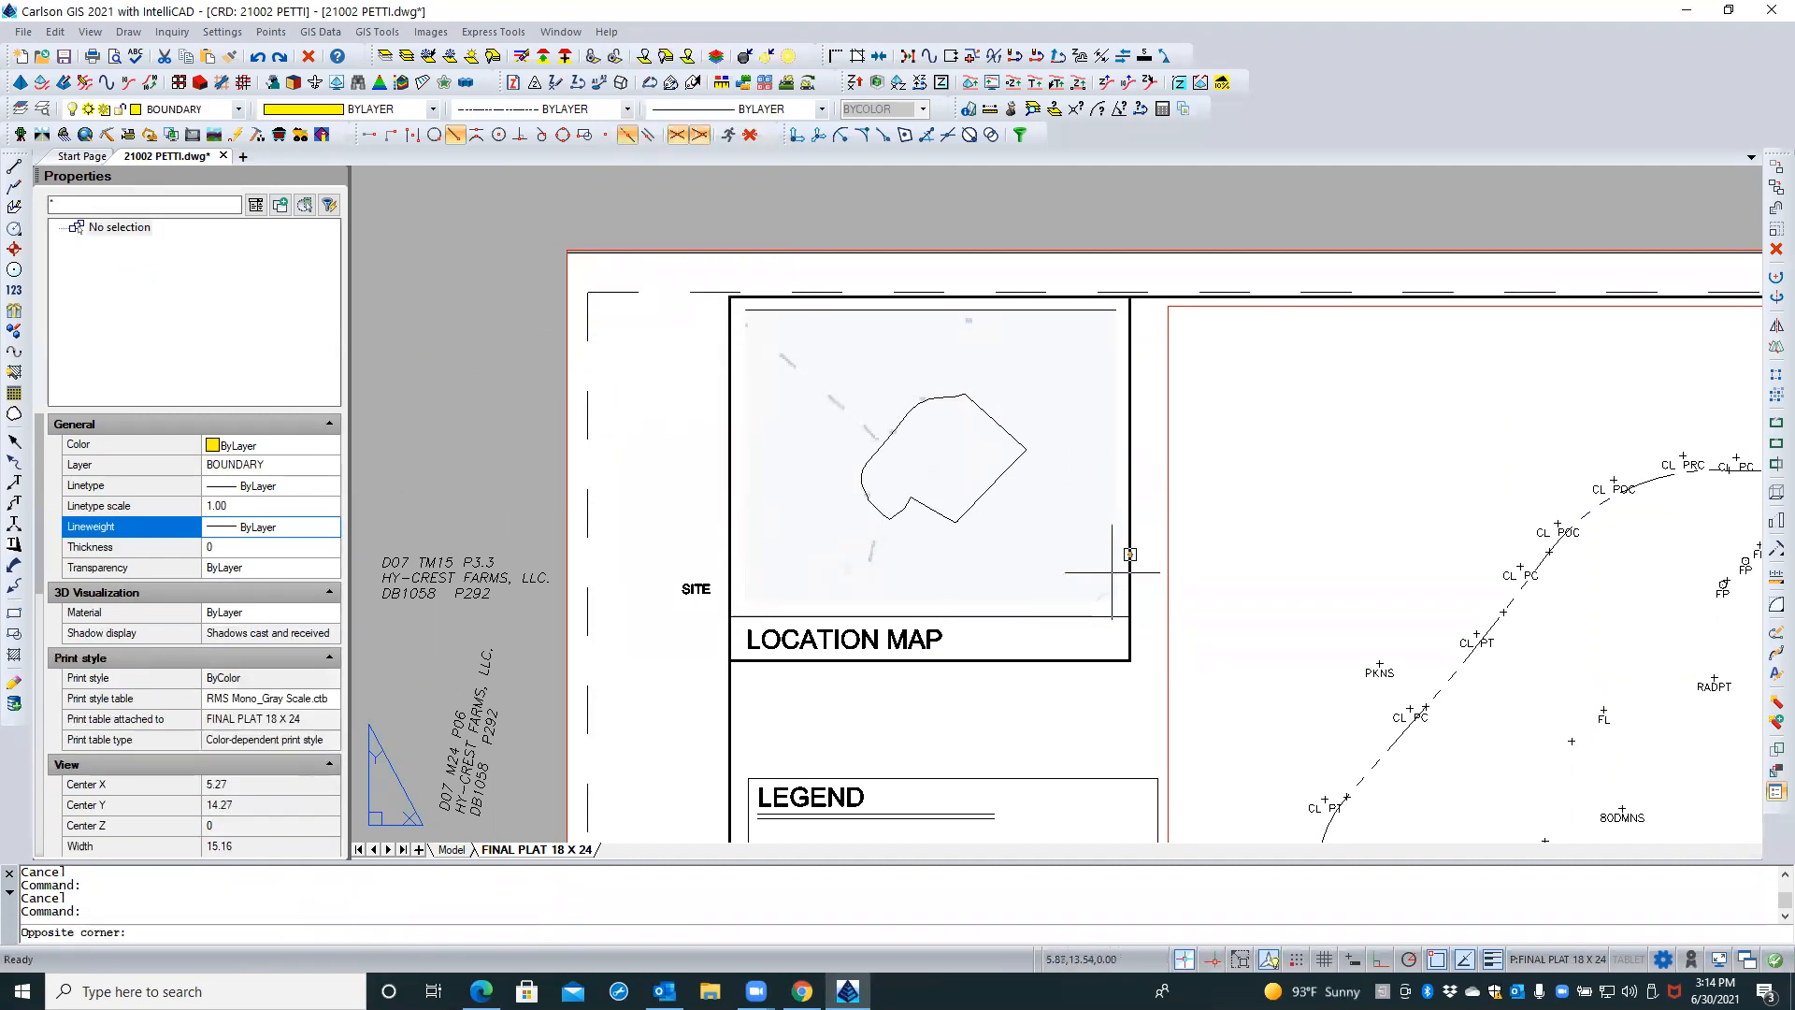
left_click(1106, 545)
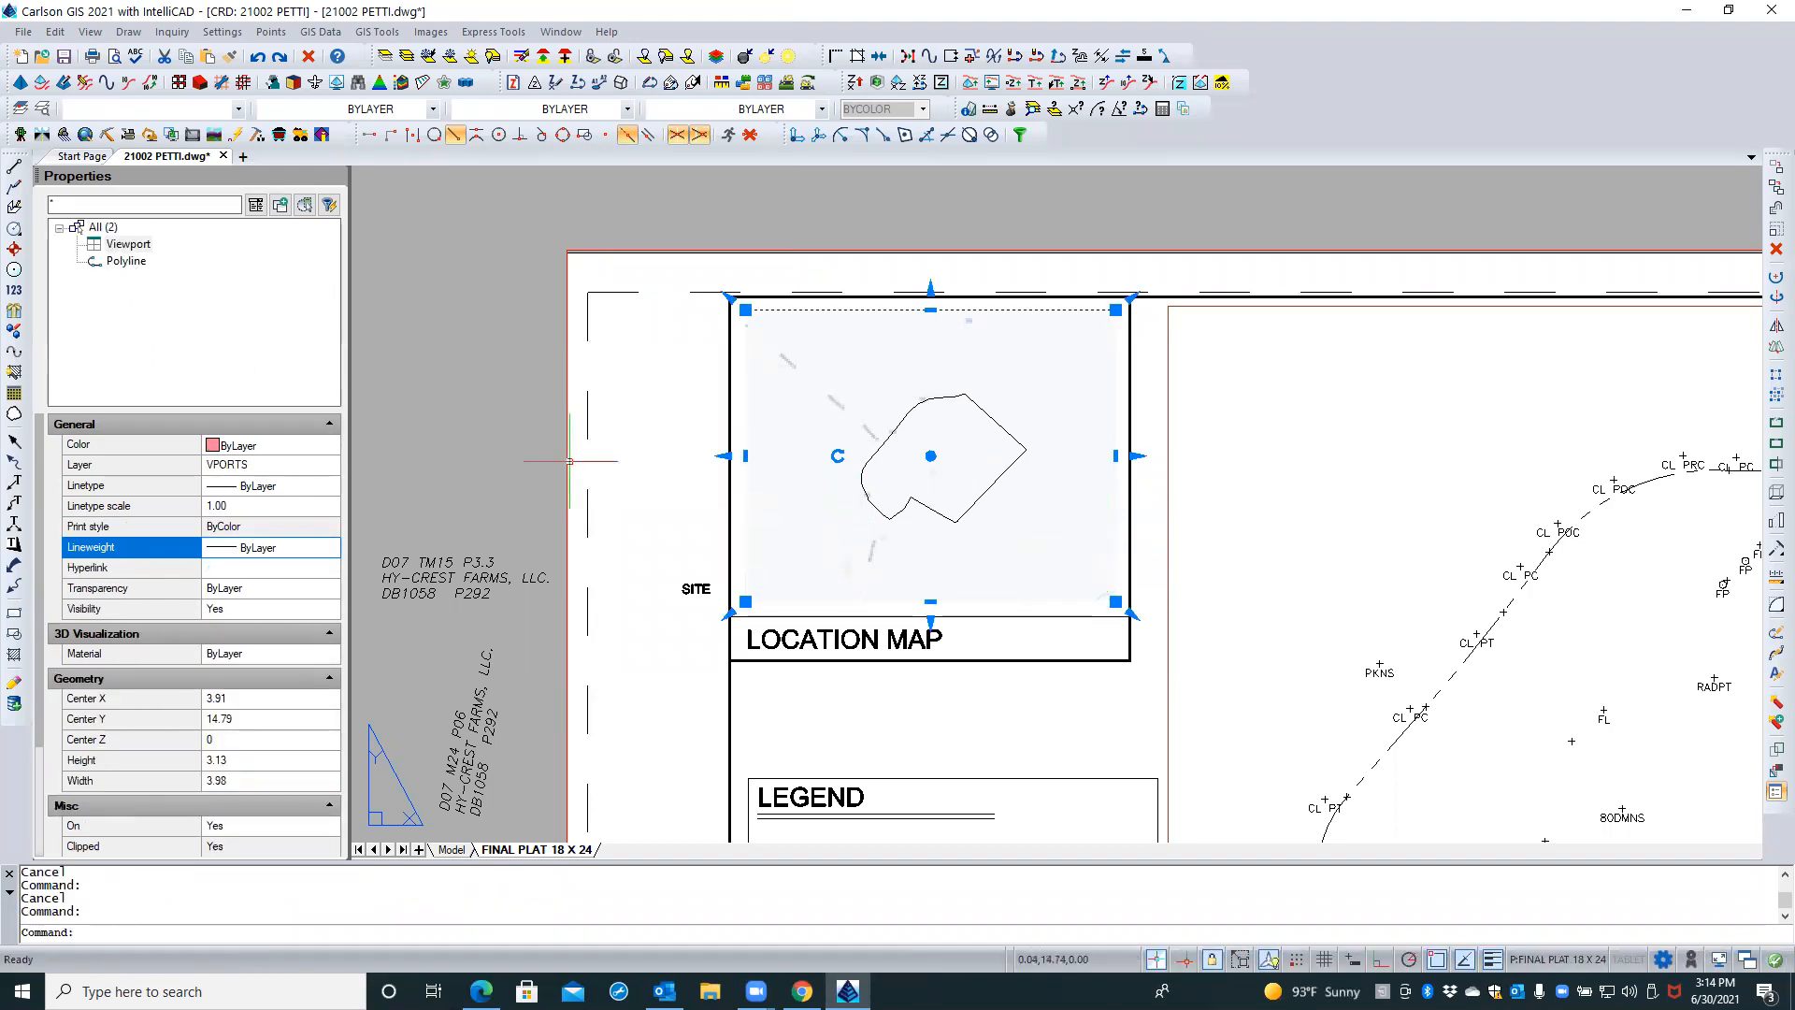
right_click(424, 296)
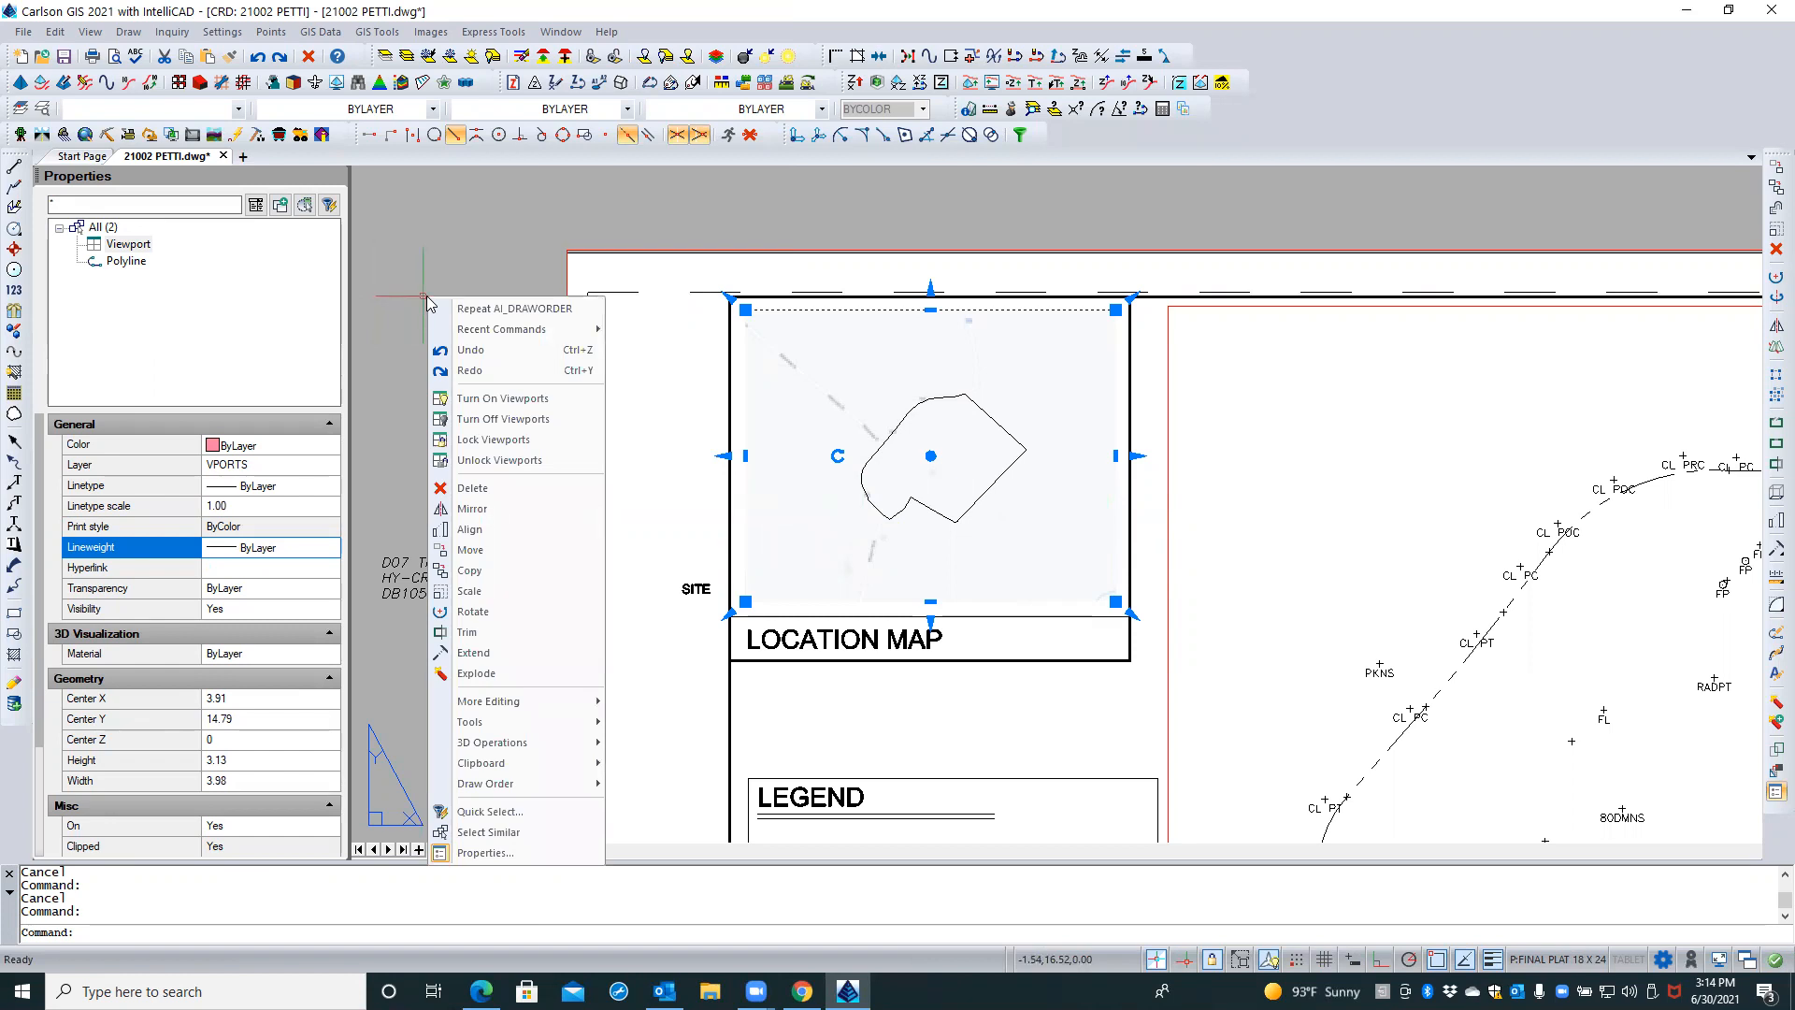
key("Escape")
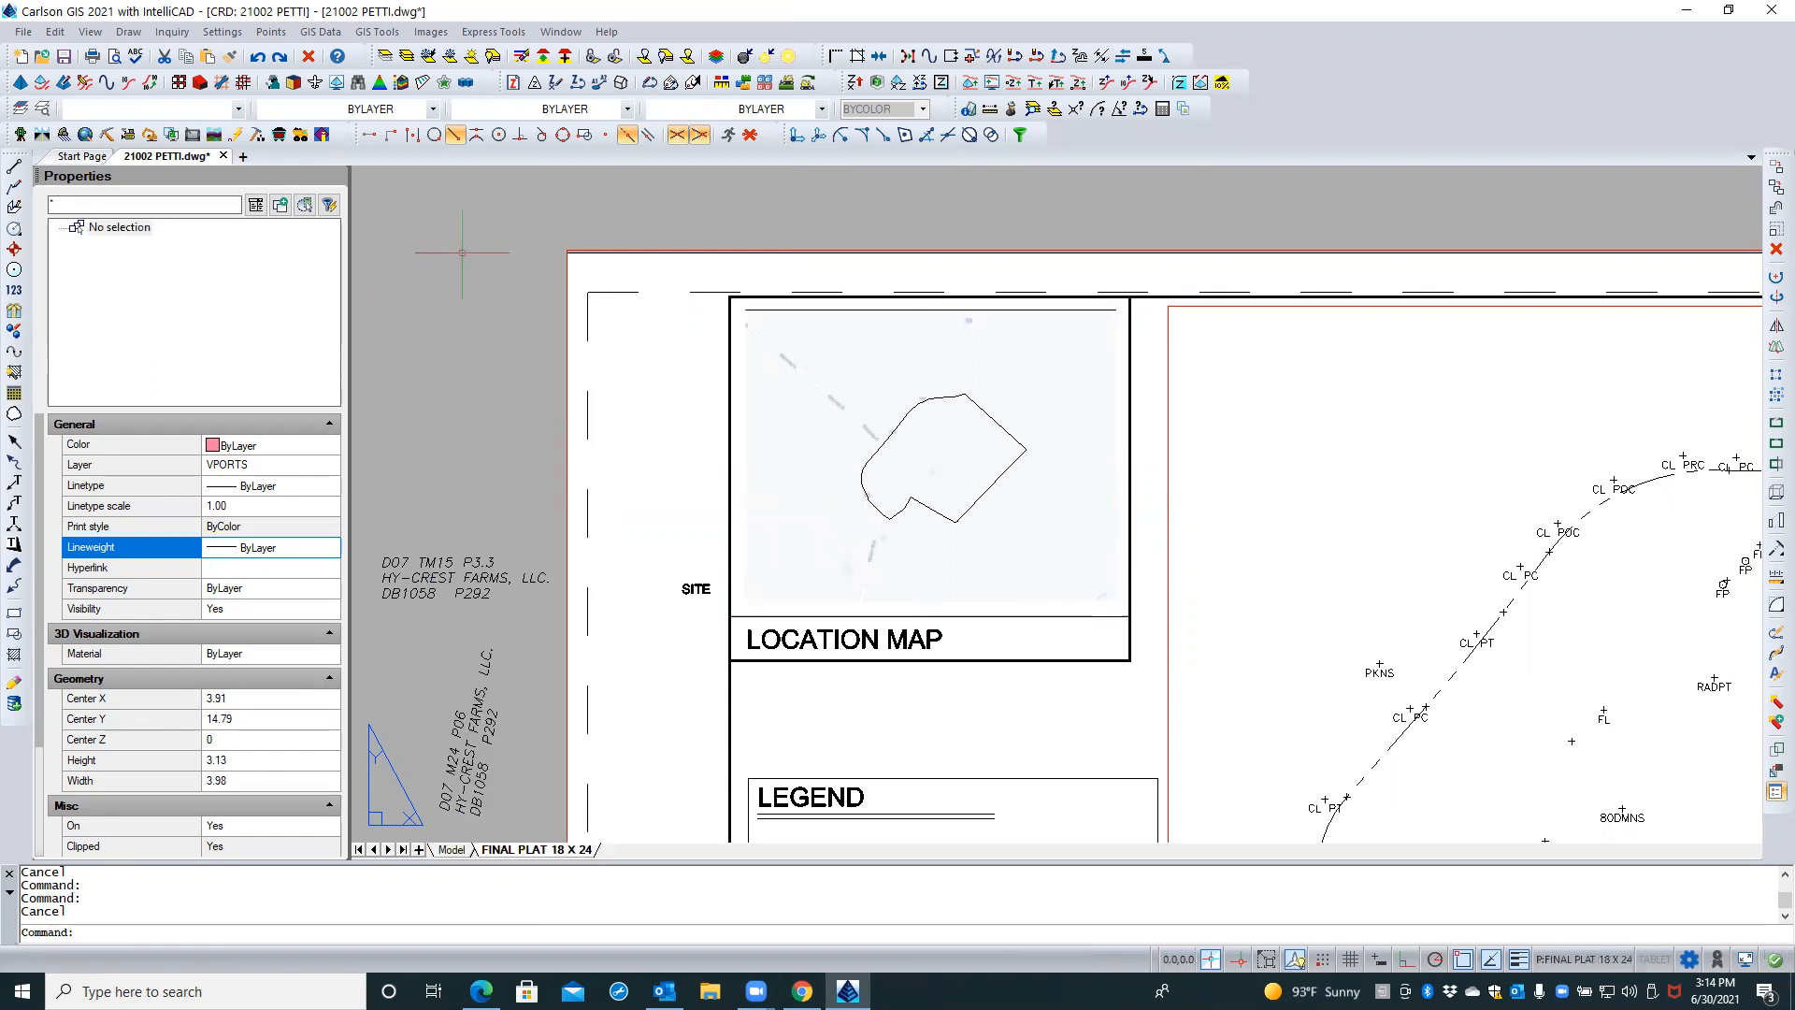
key("Escape")
left_click(1171, 518)
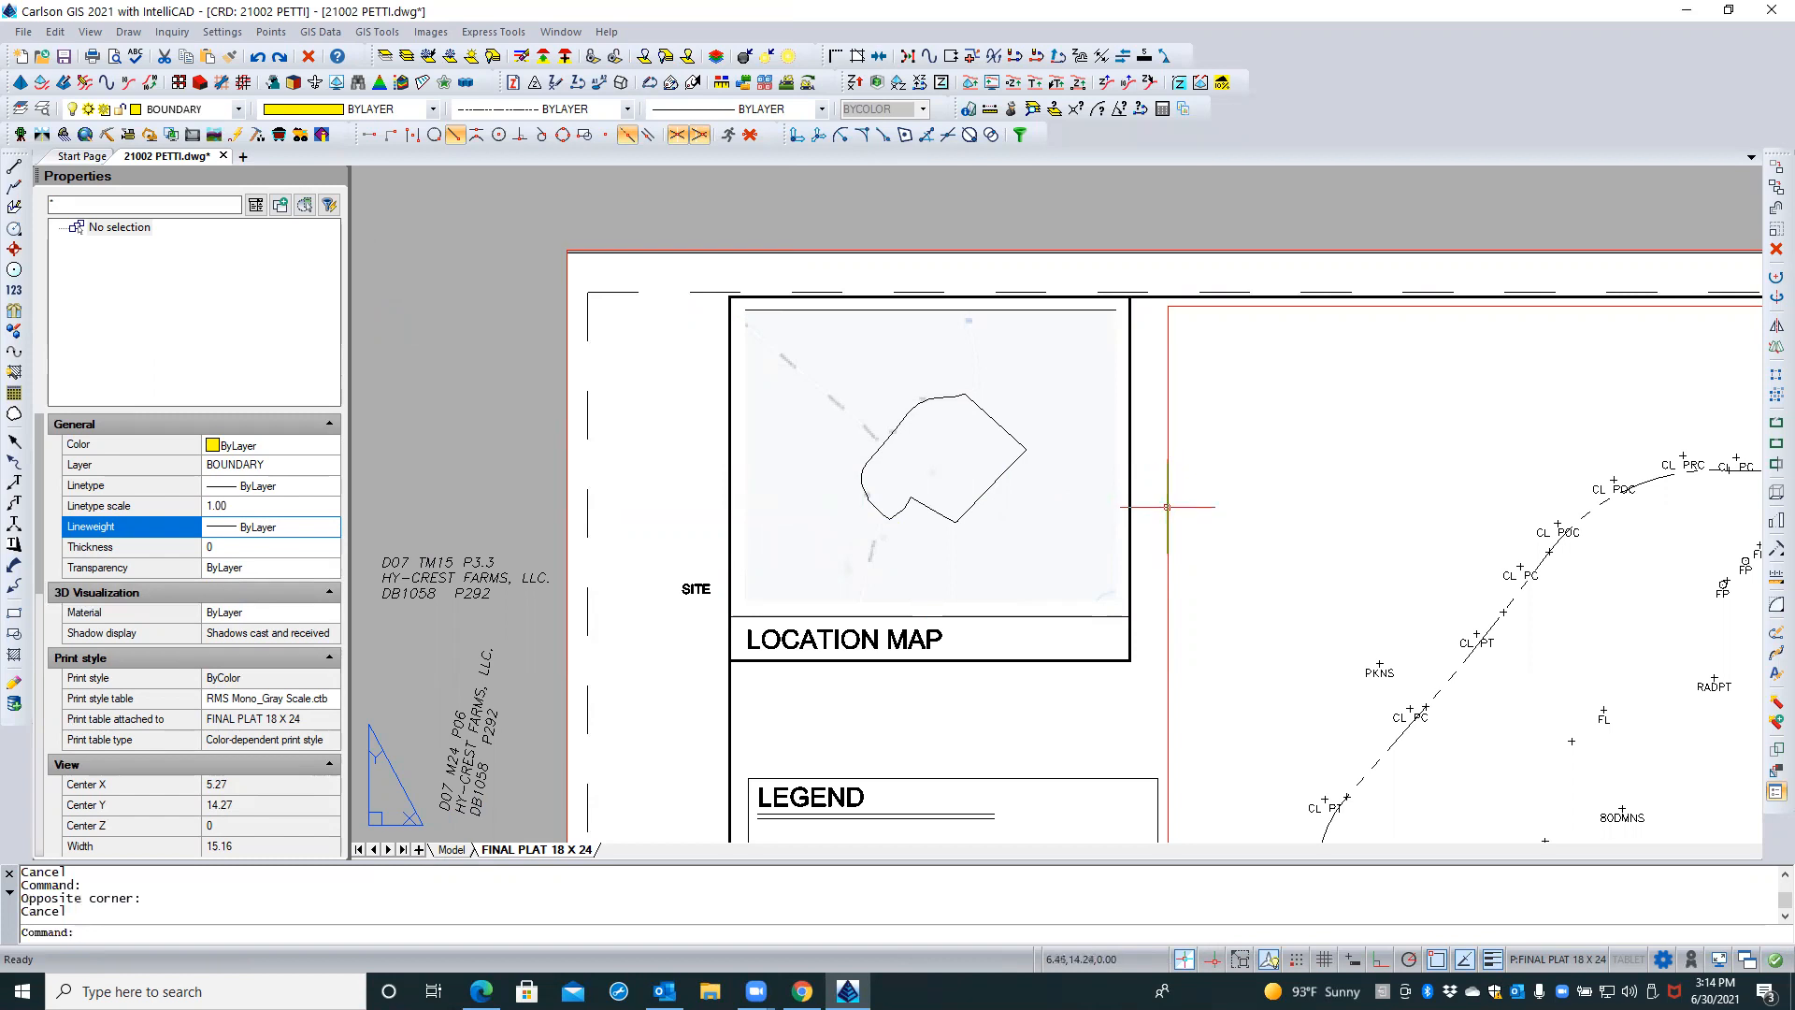
left_click(1168, 506)
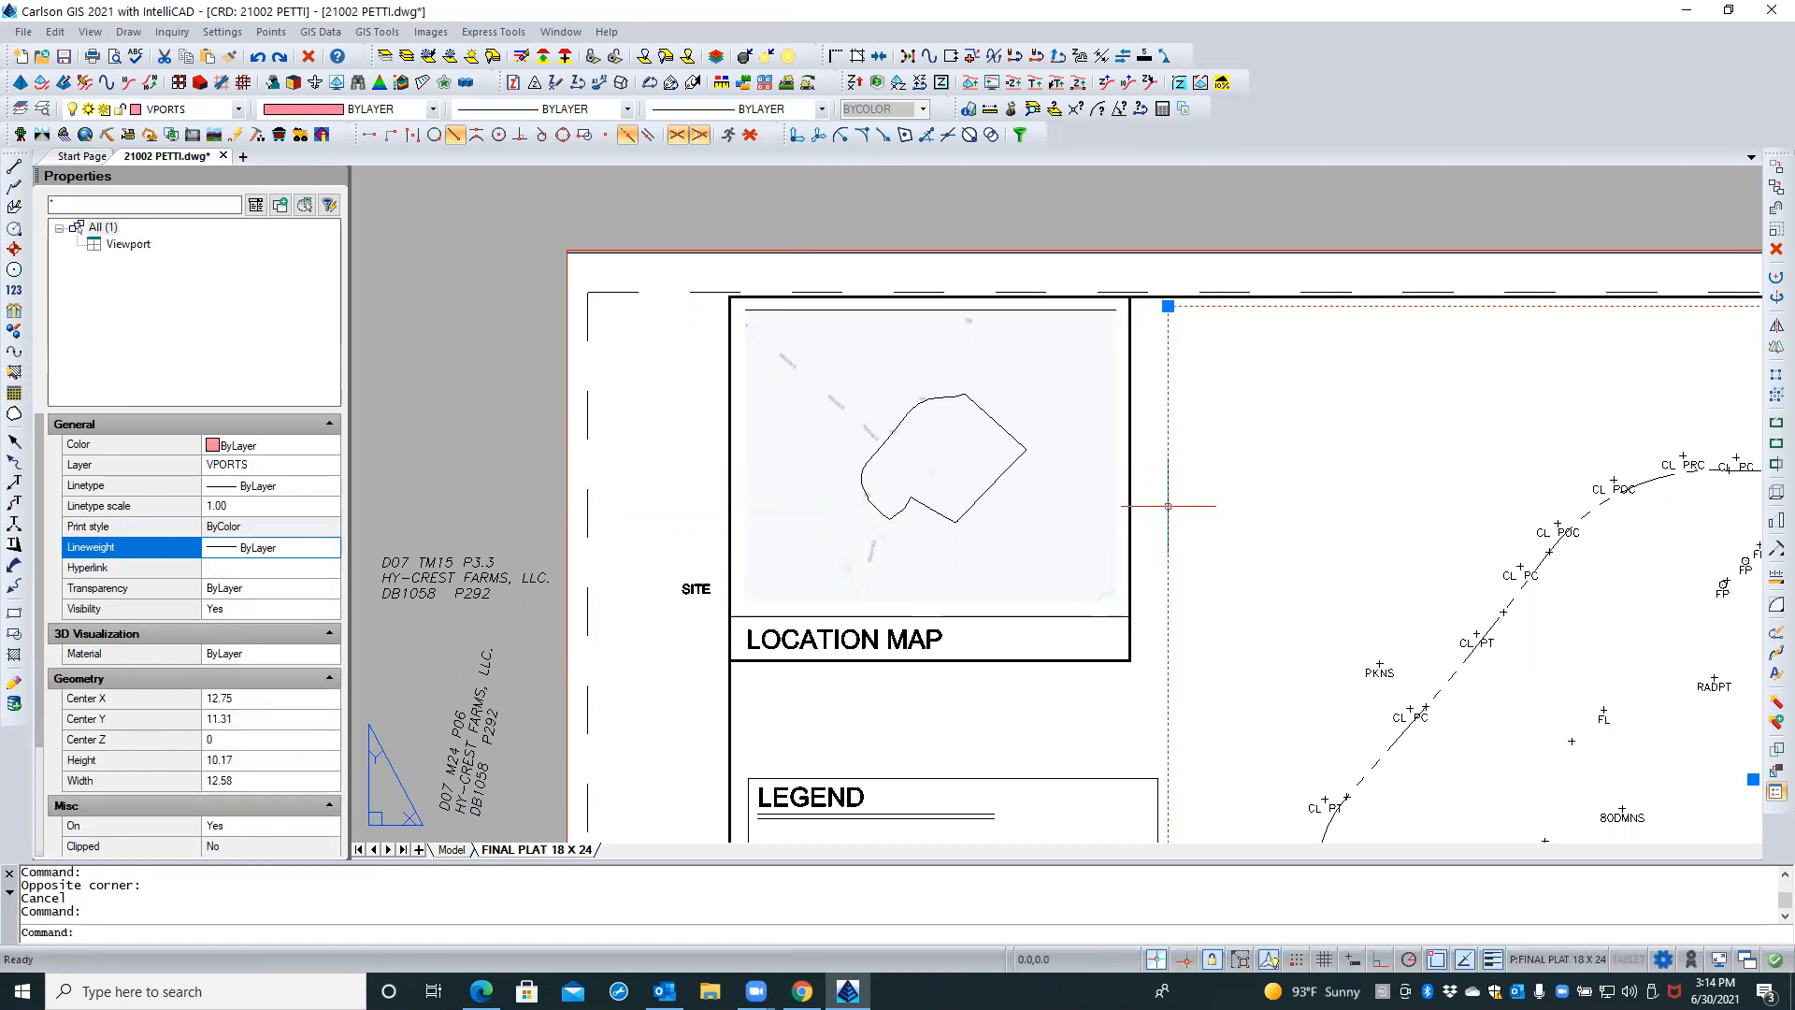
key("Escape")
left_click(1113, 503)
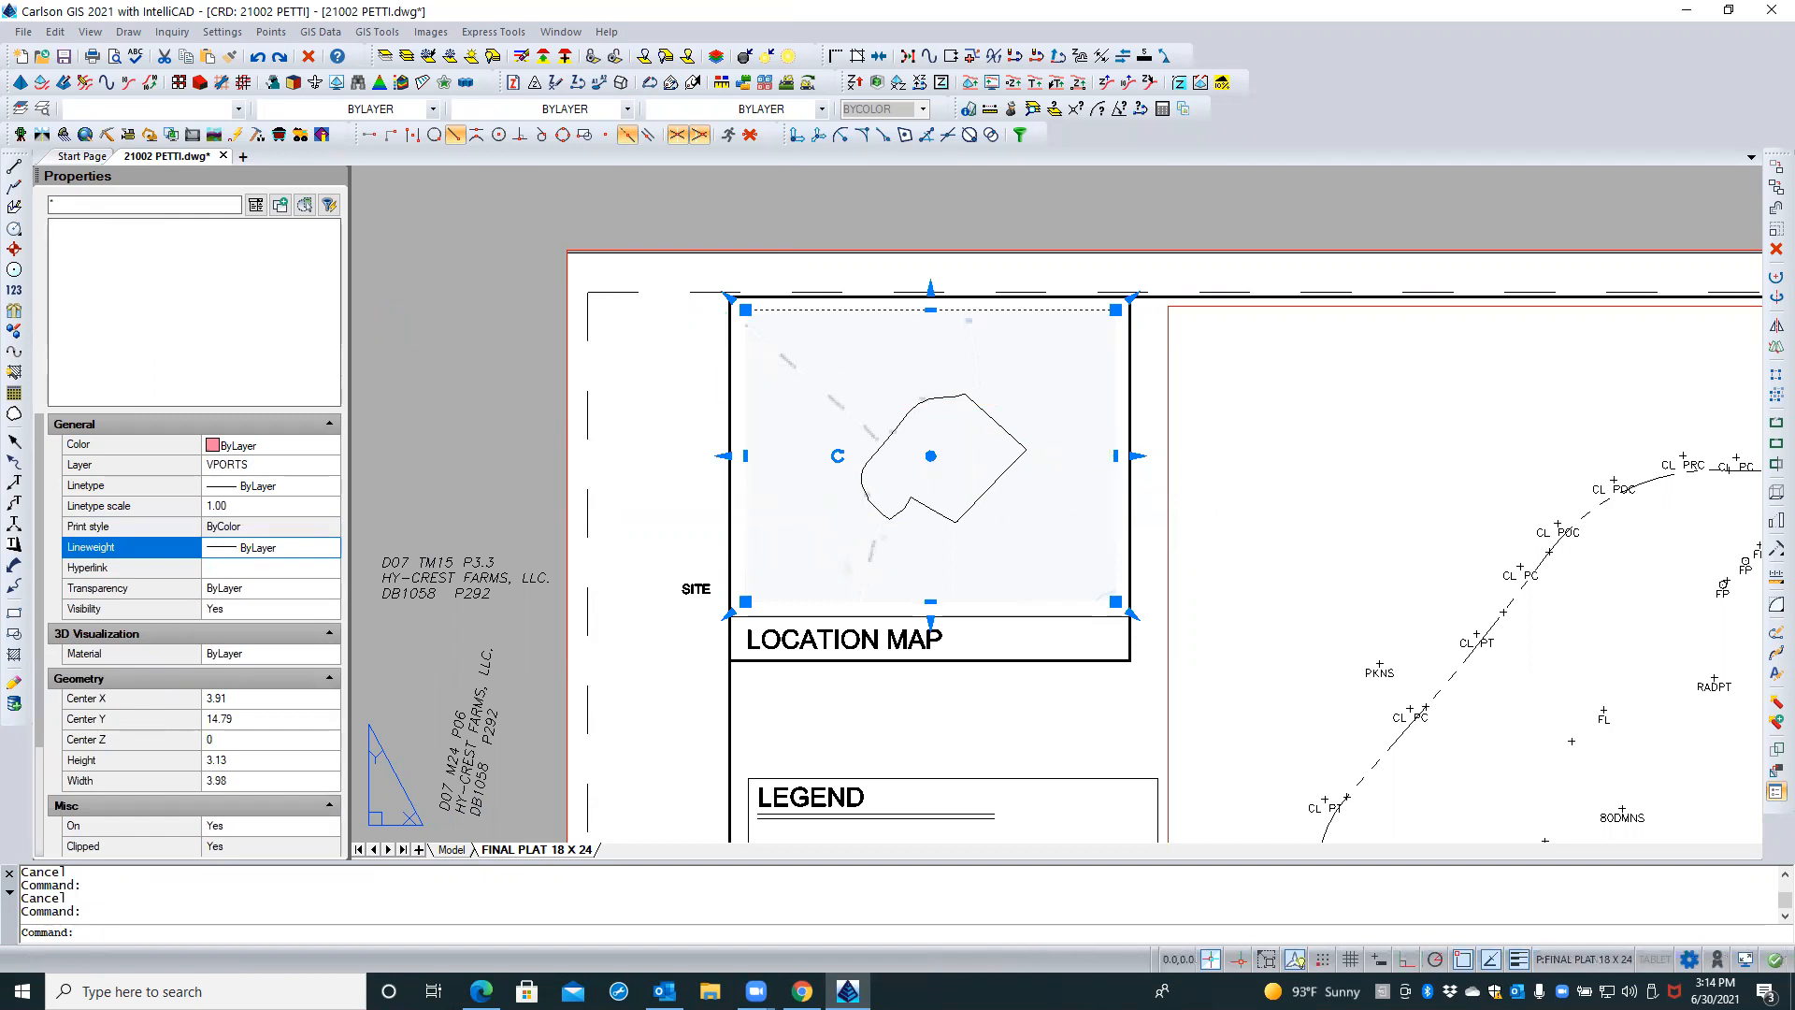
key("Escape")
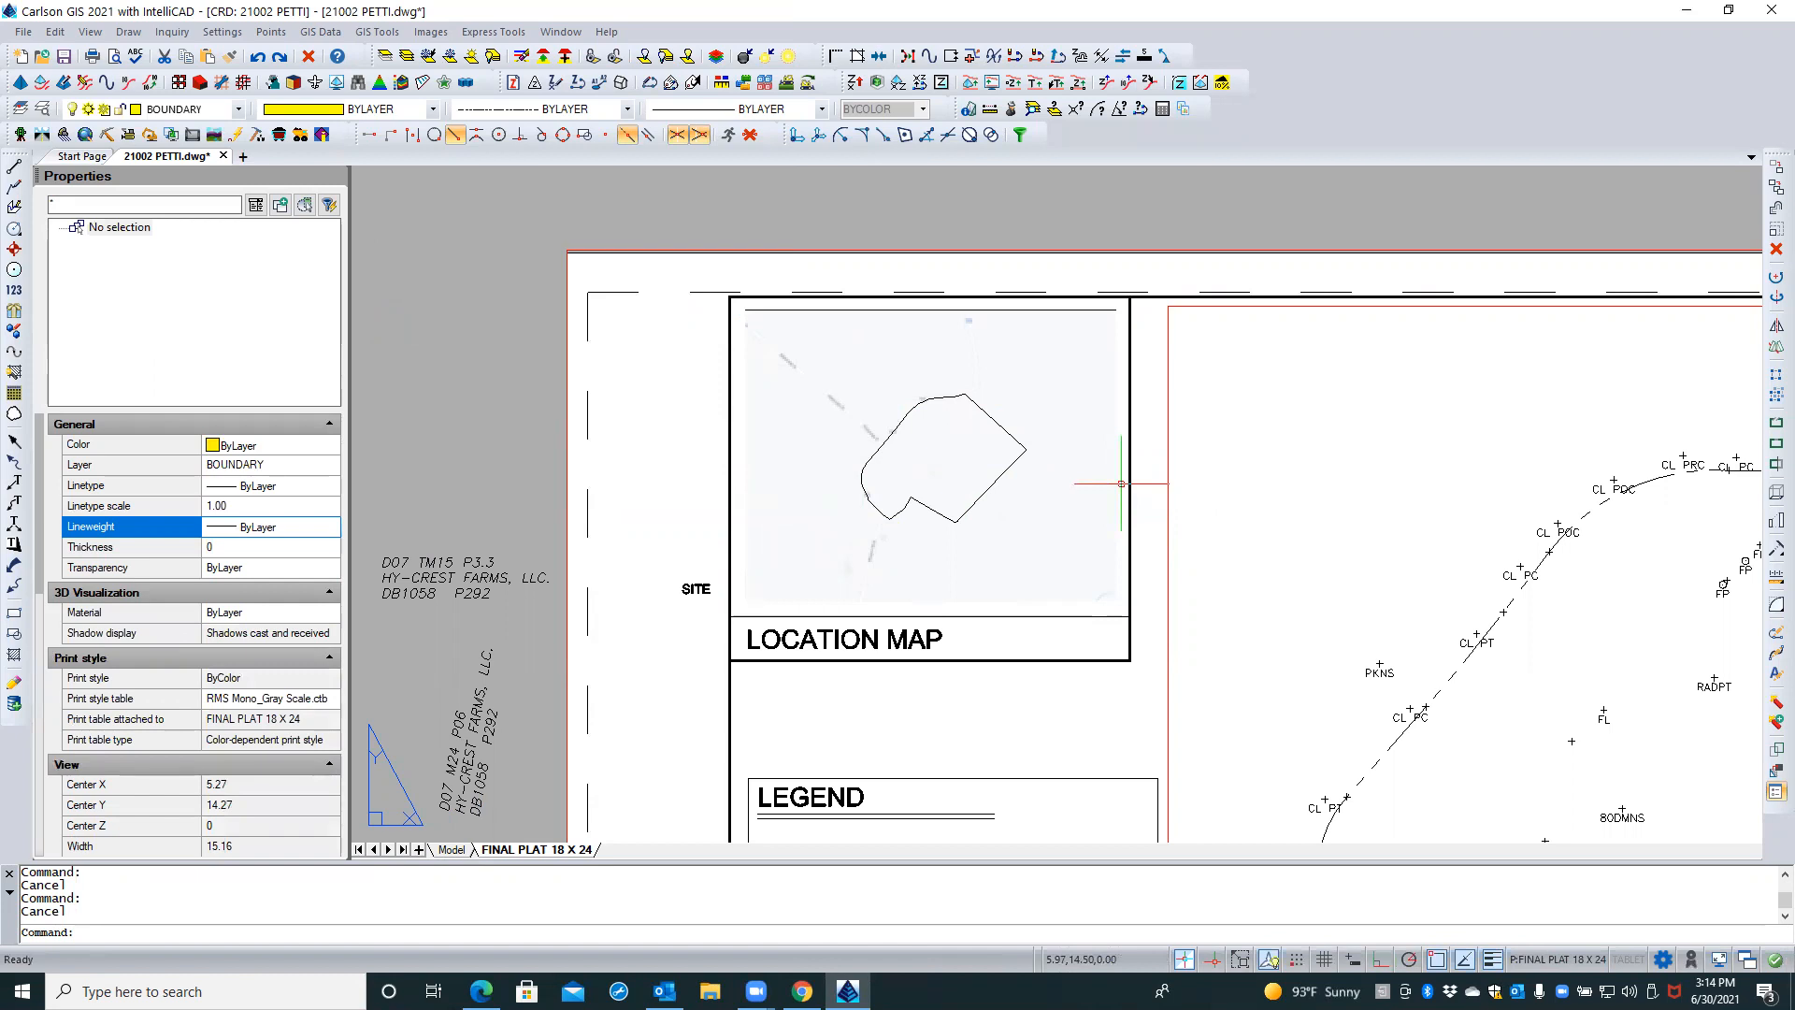
Draw a rectangle around the location map image from its lower-left to its upper-right corner and check its layer
left_click(15, 613)
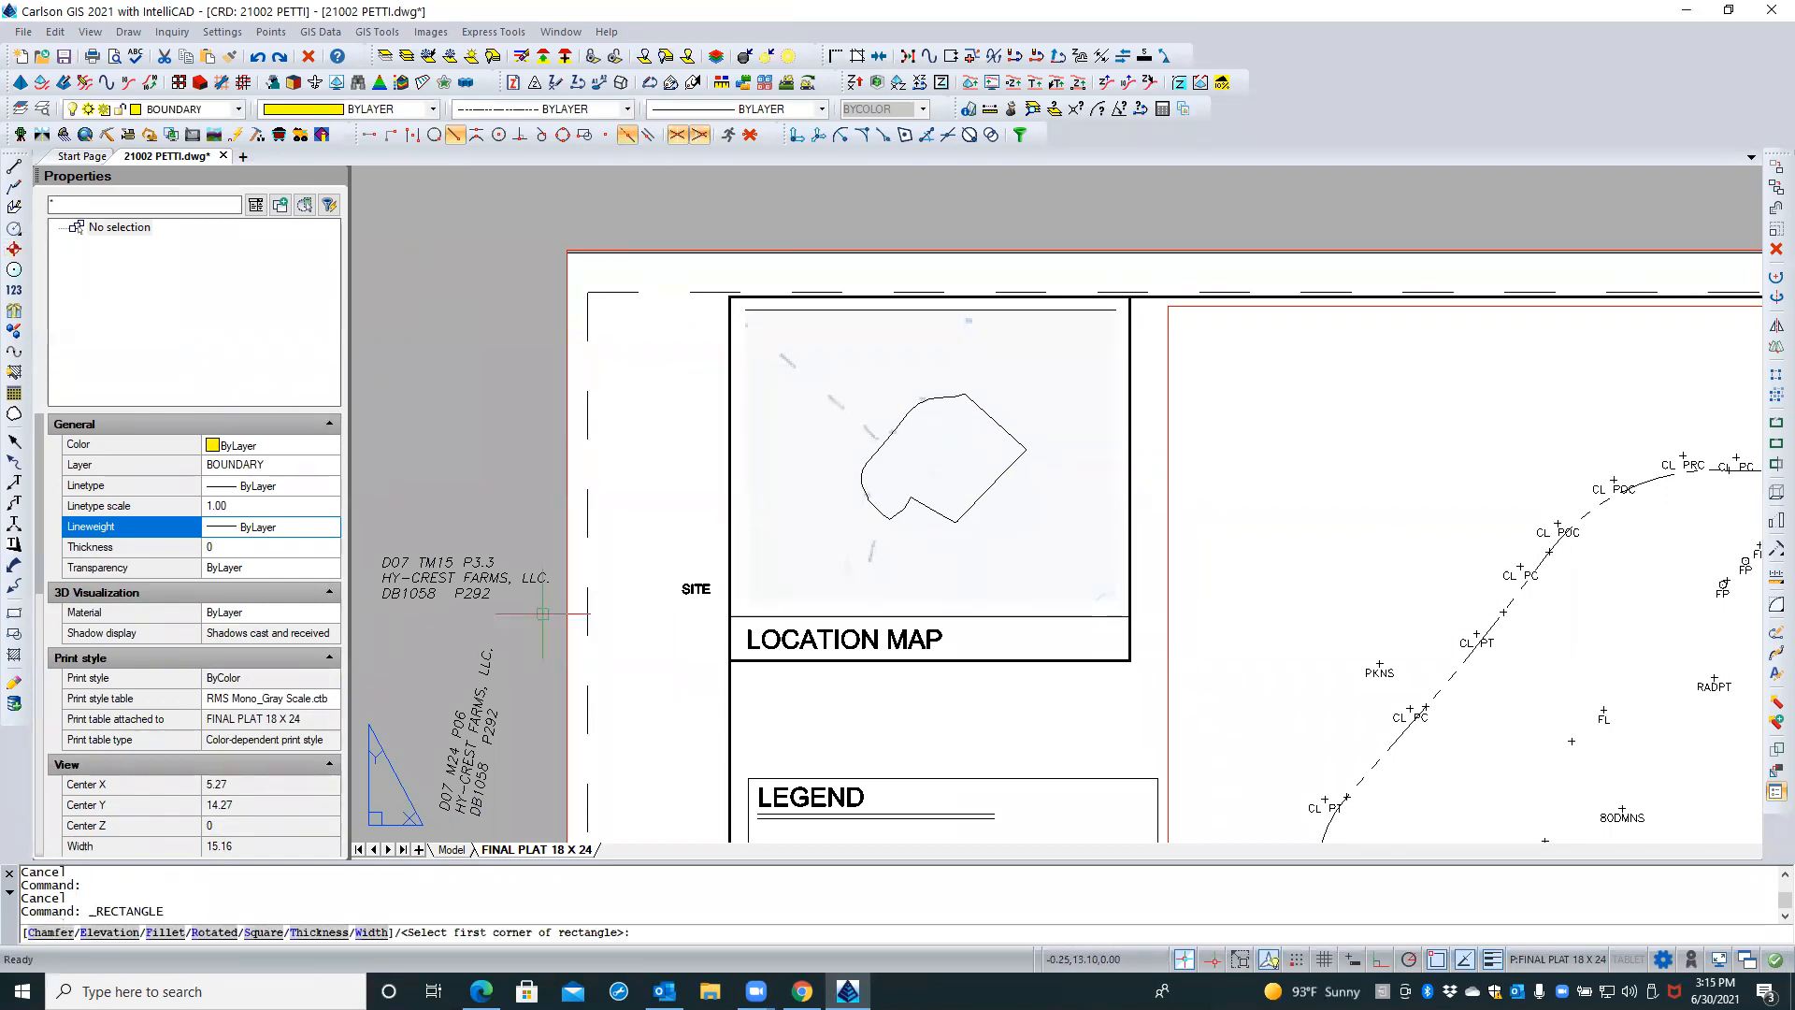
left_click(744, 602)
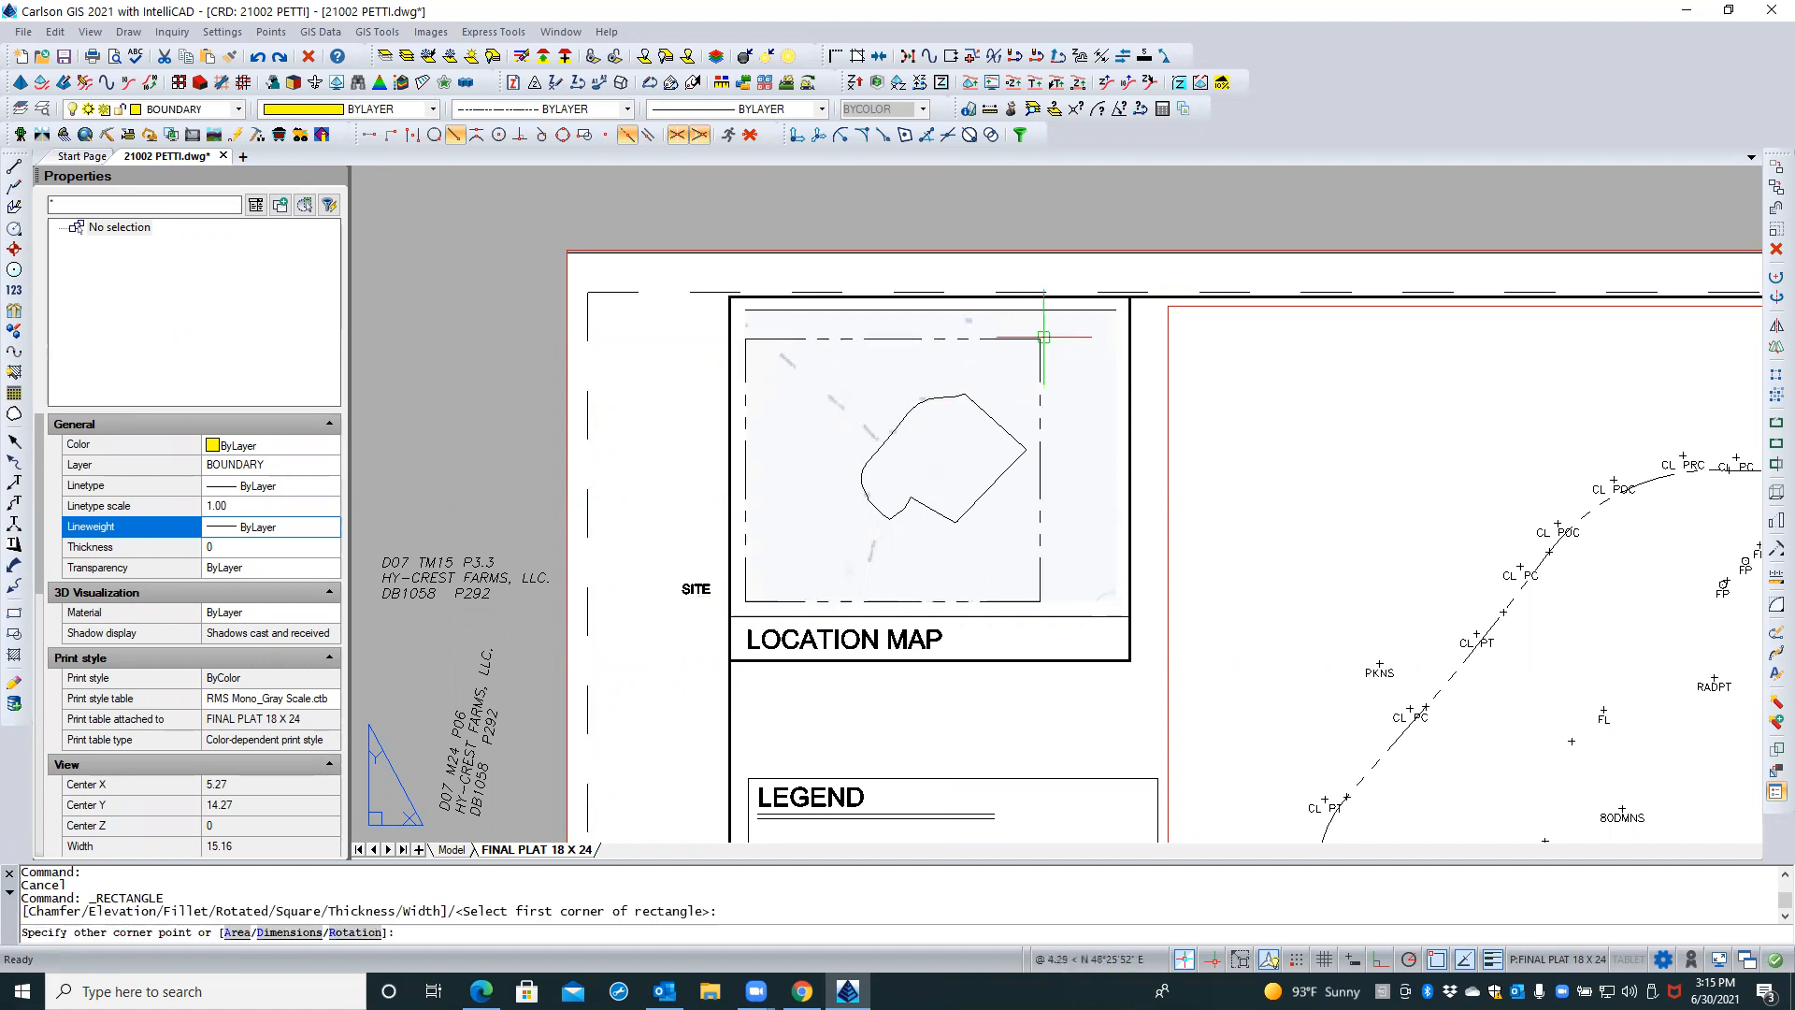
left_click(1107, 305)
key("Escape")
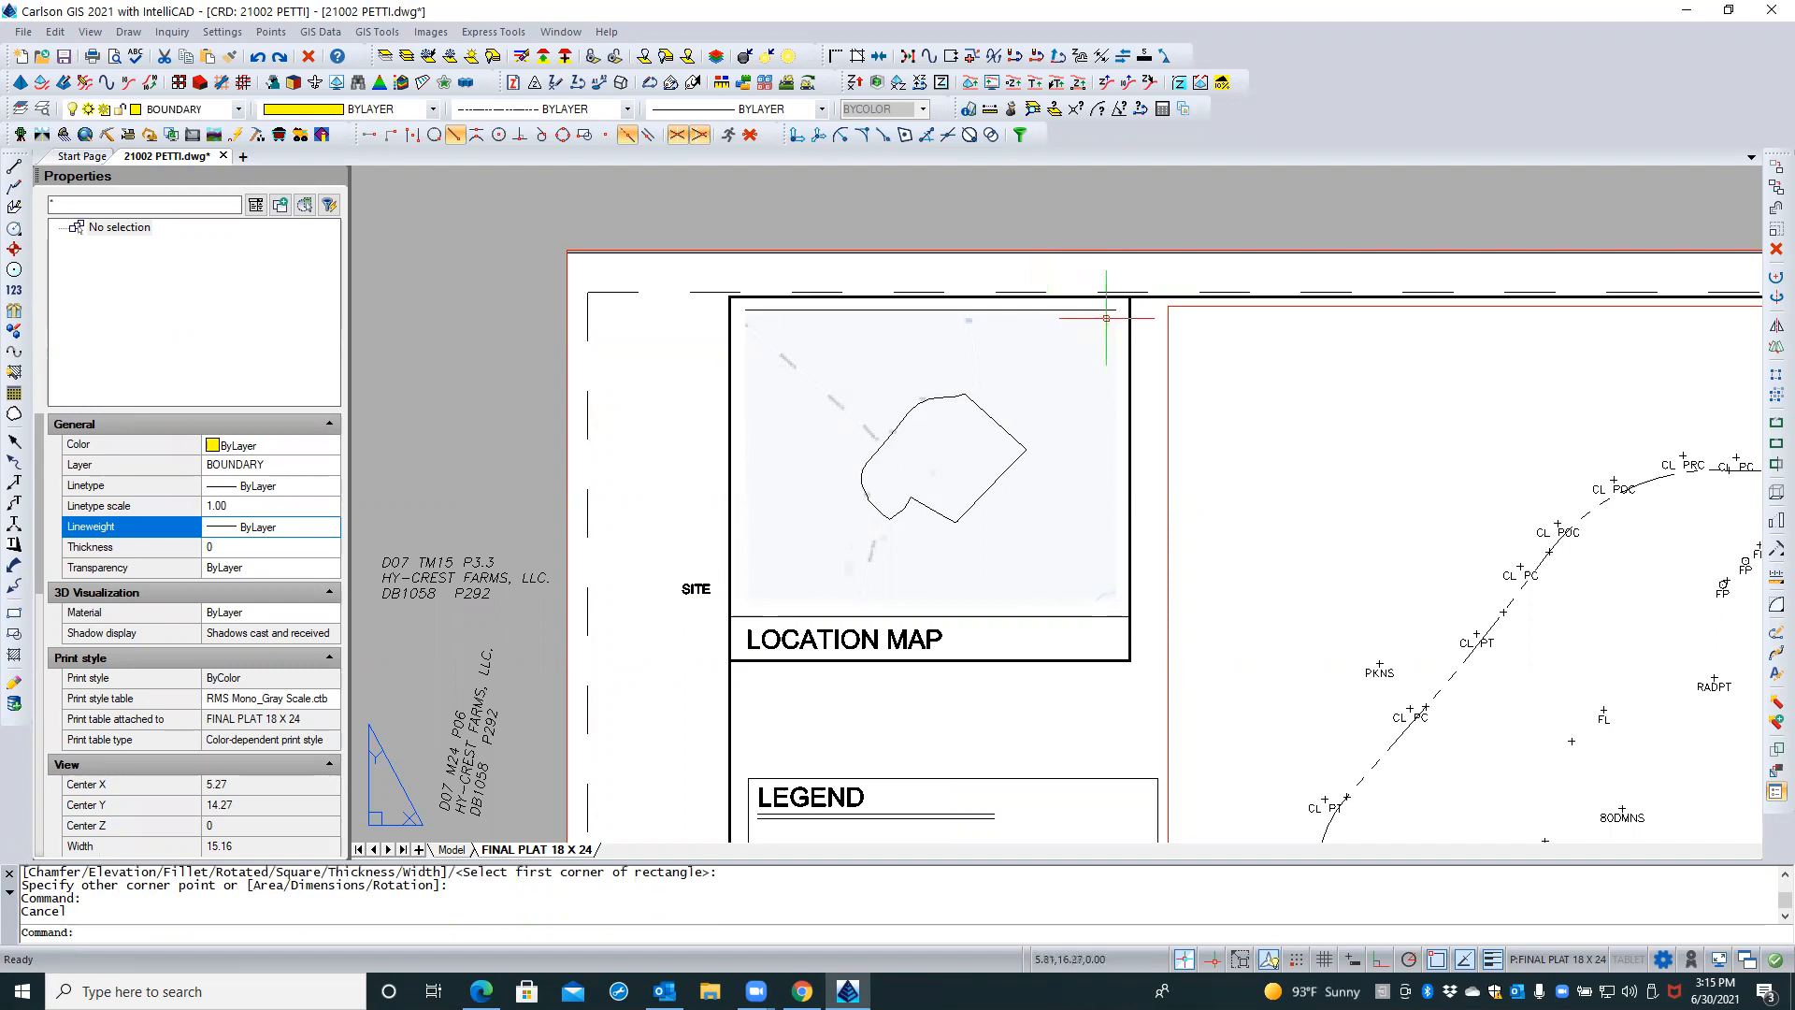
left_click(1116, 321)
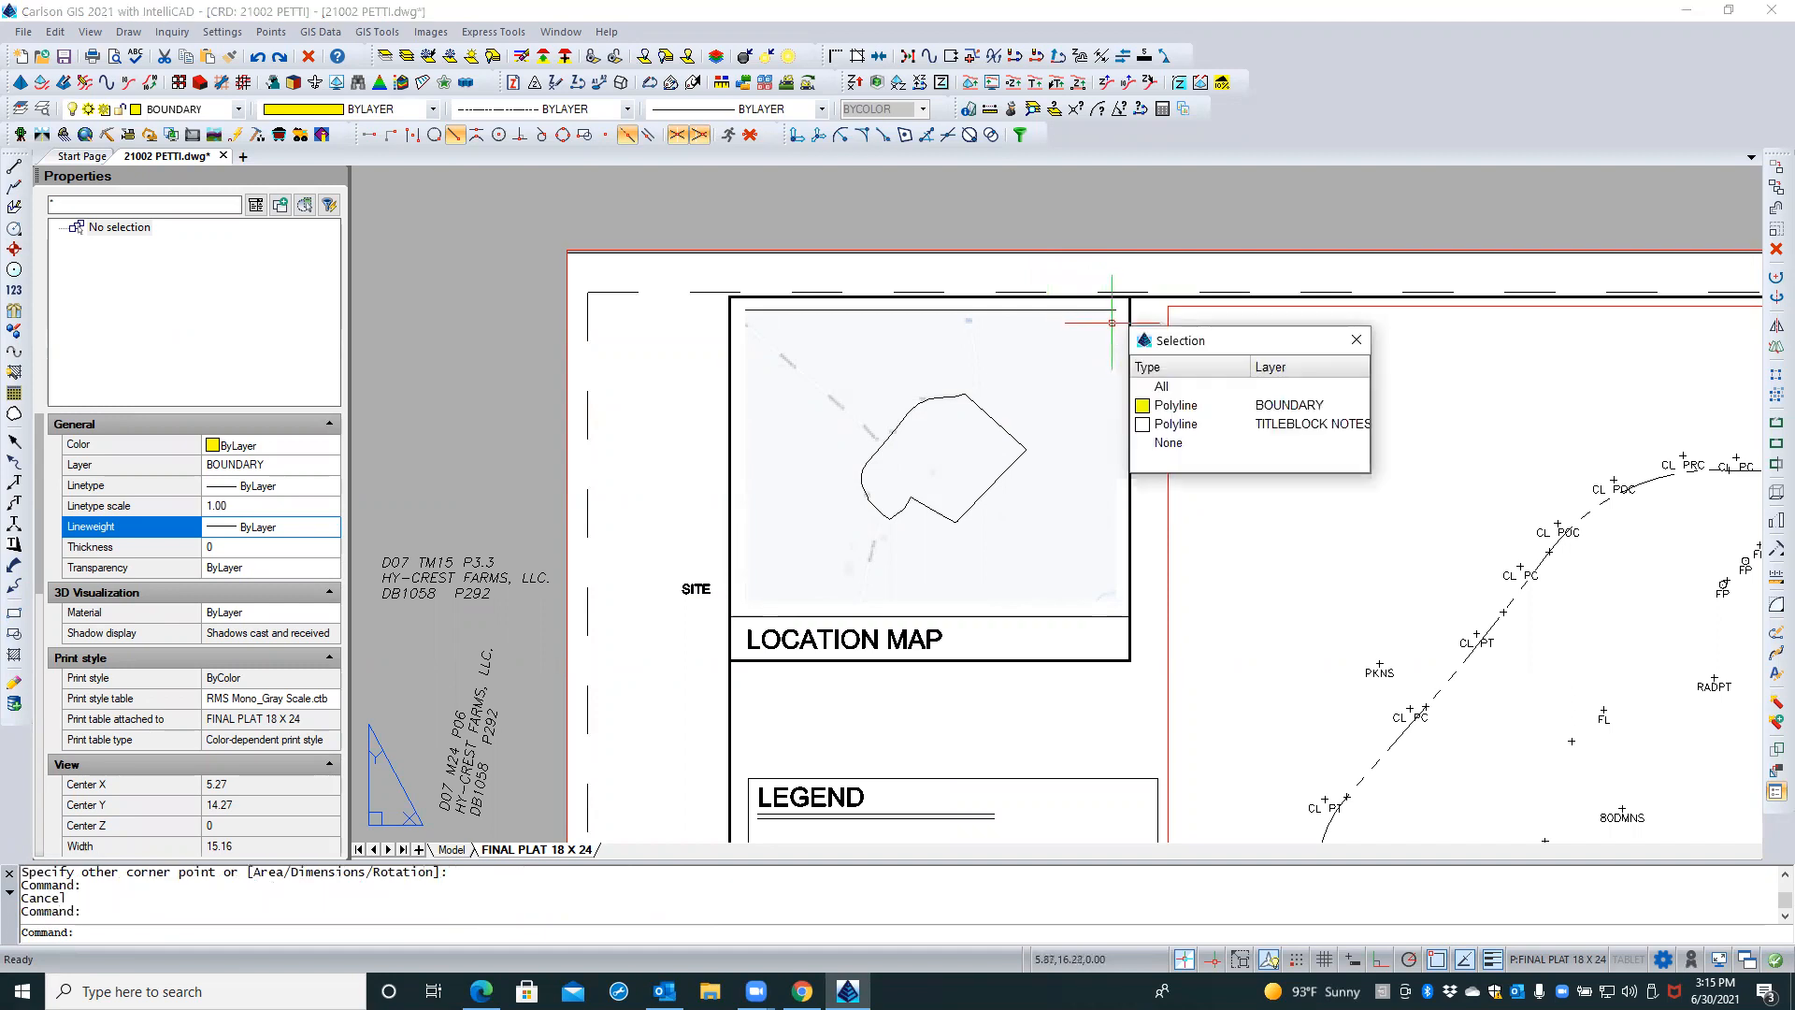
left_click(1186, 412)
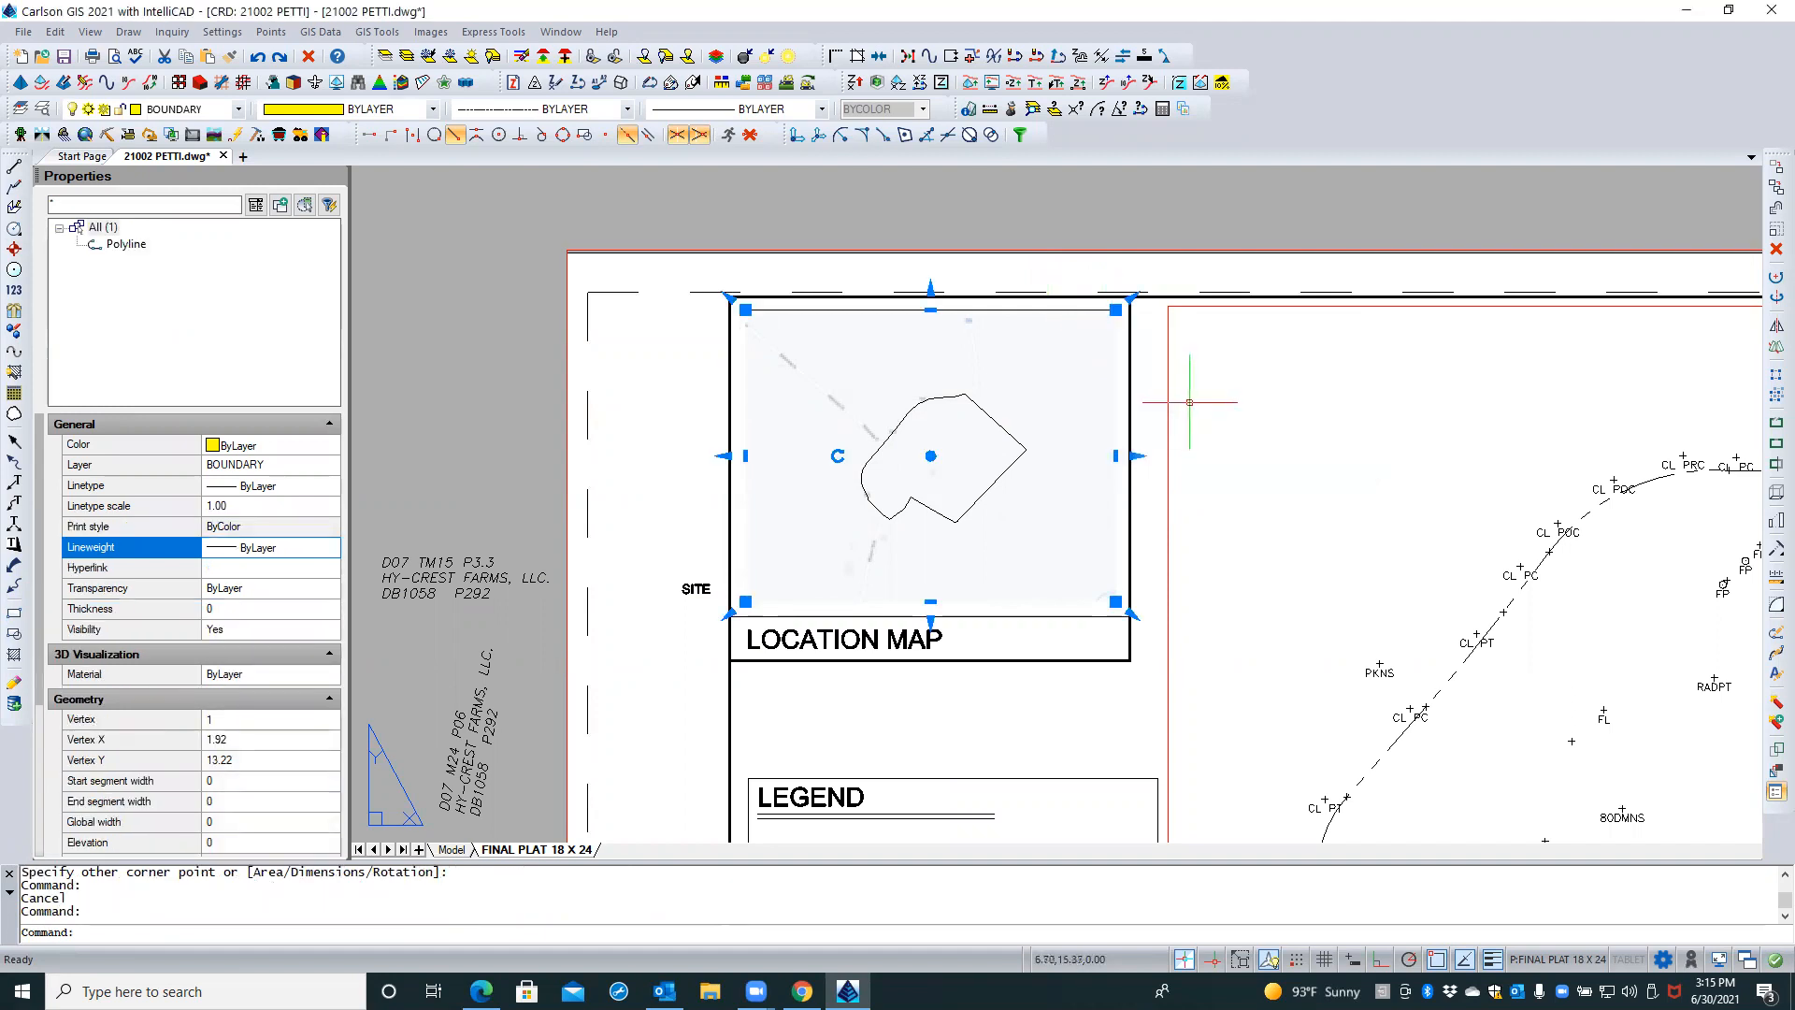
key("Escape")
key("Escape")
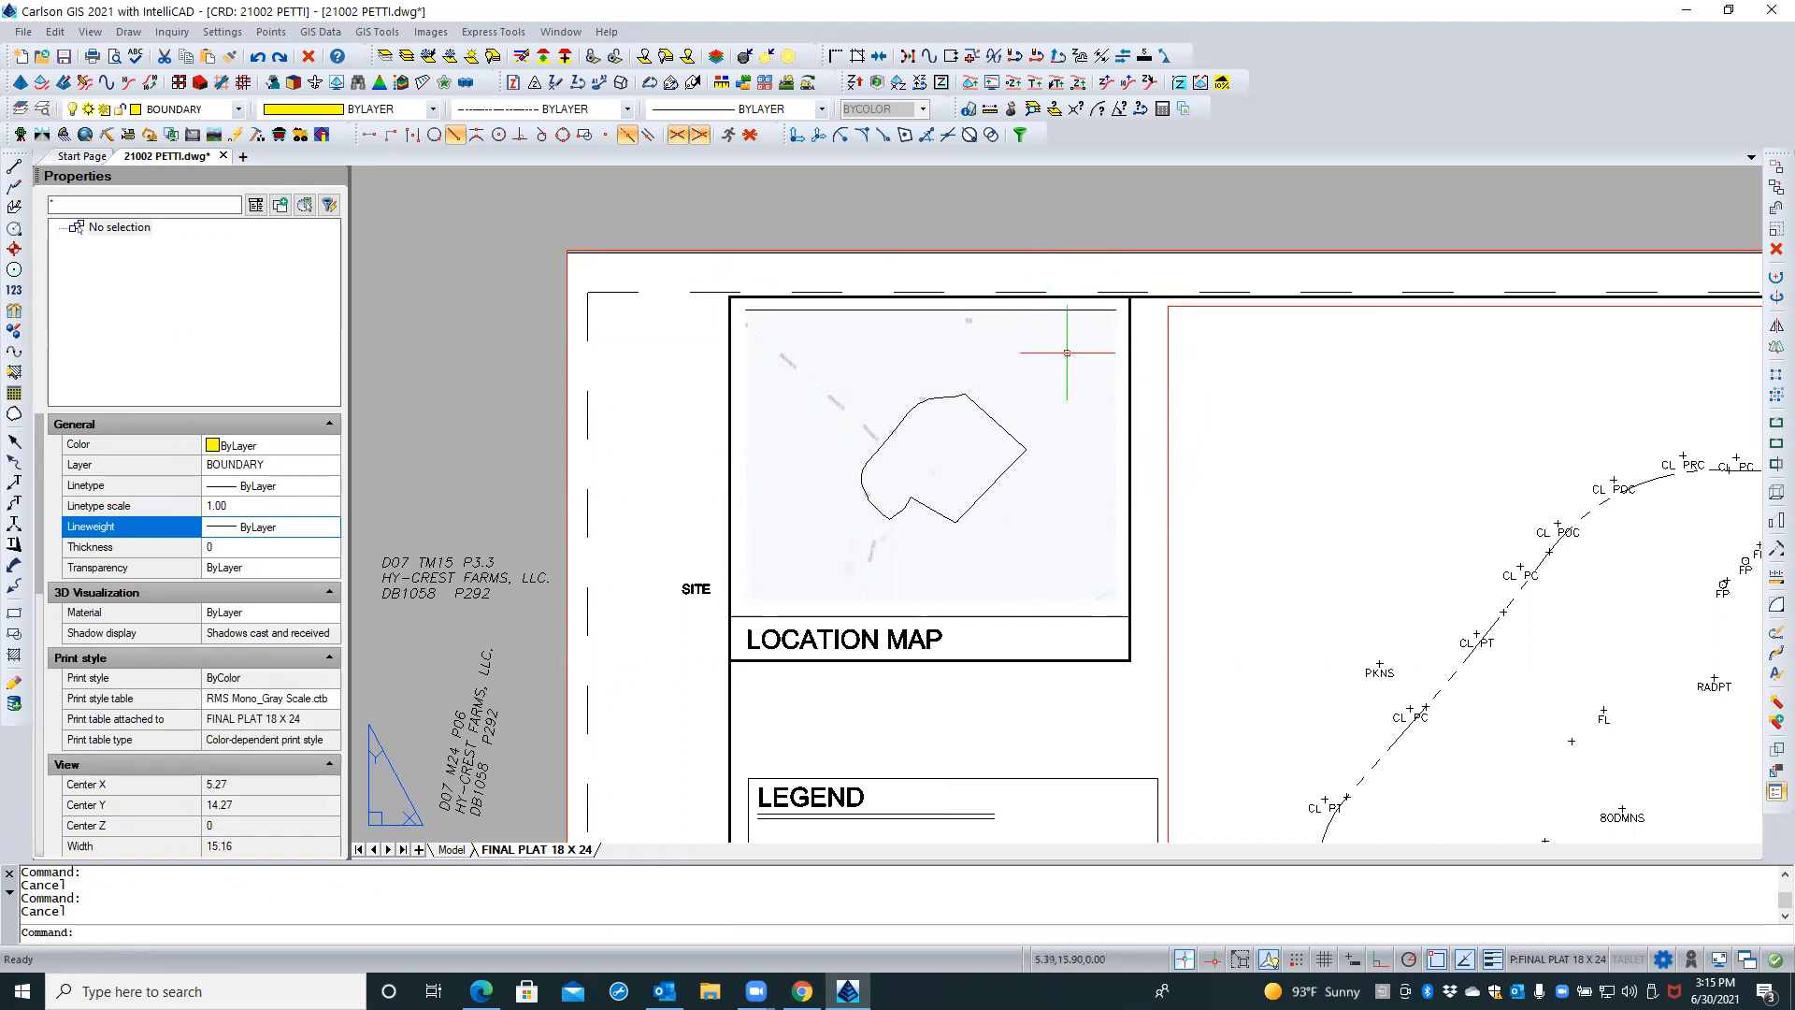
Move the new rectangle around the location map from the BOUNDARY layer to the TITLEBLOCK LINEWORK layer
left_click(1117, 415)
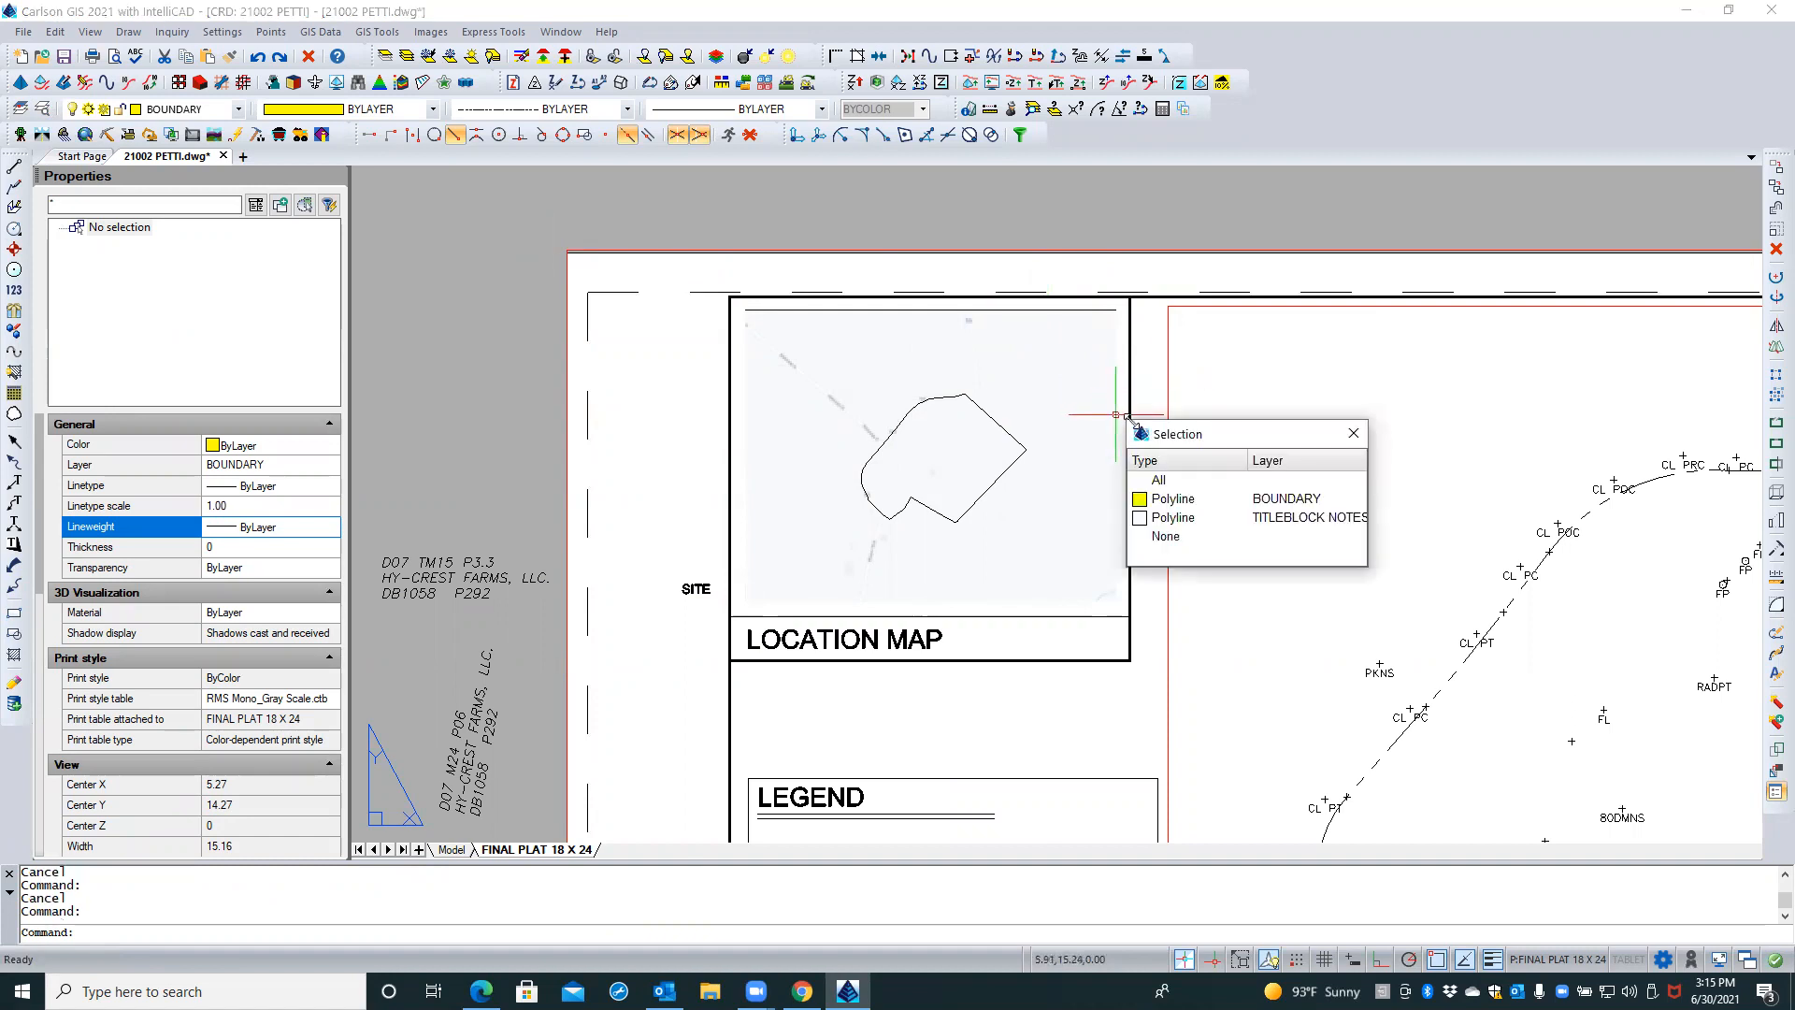
left_click(1185, 503)
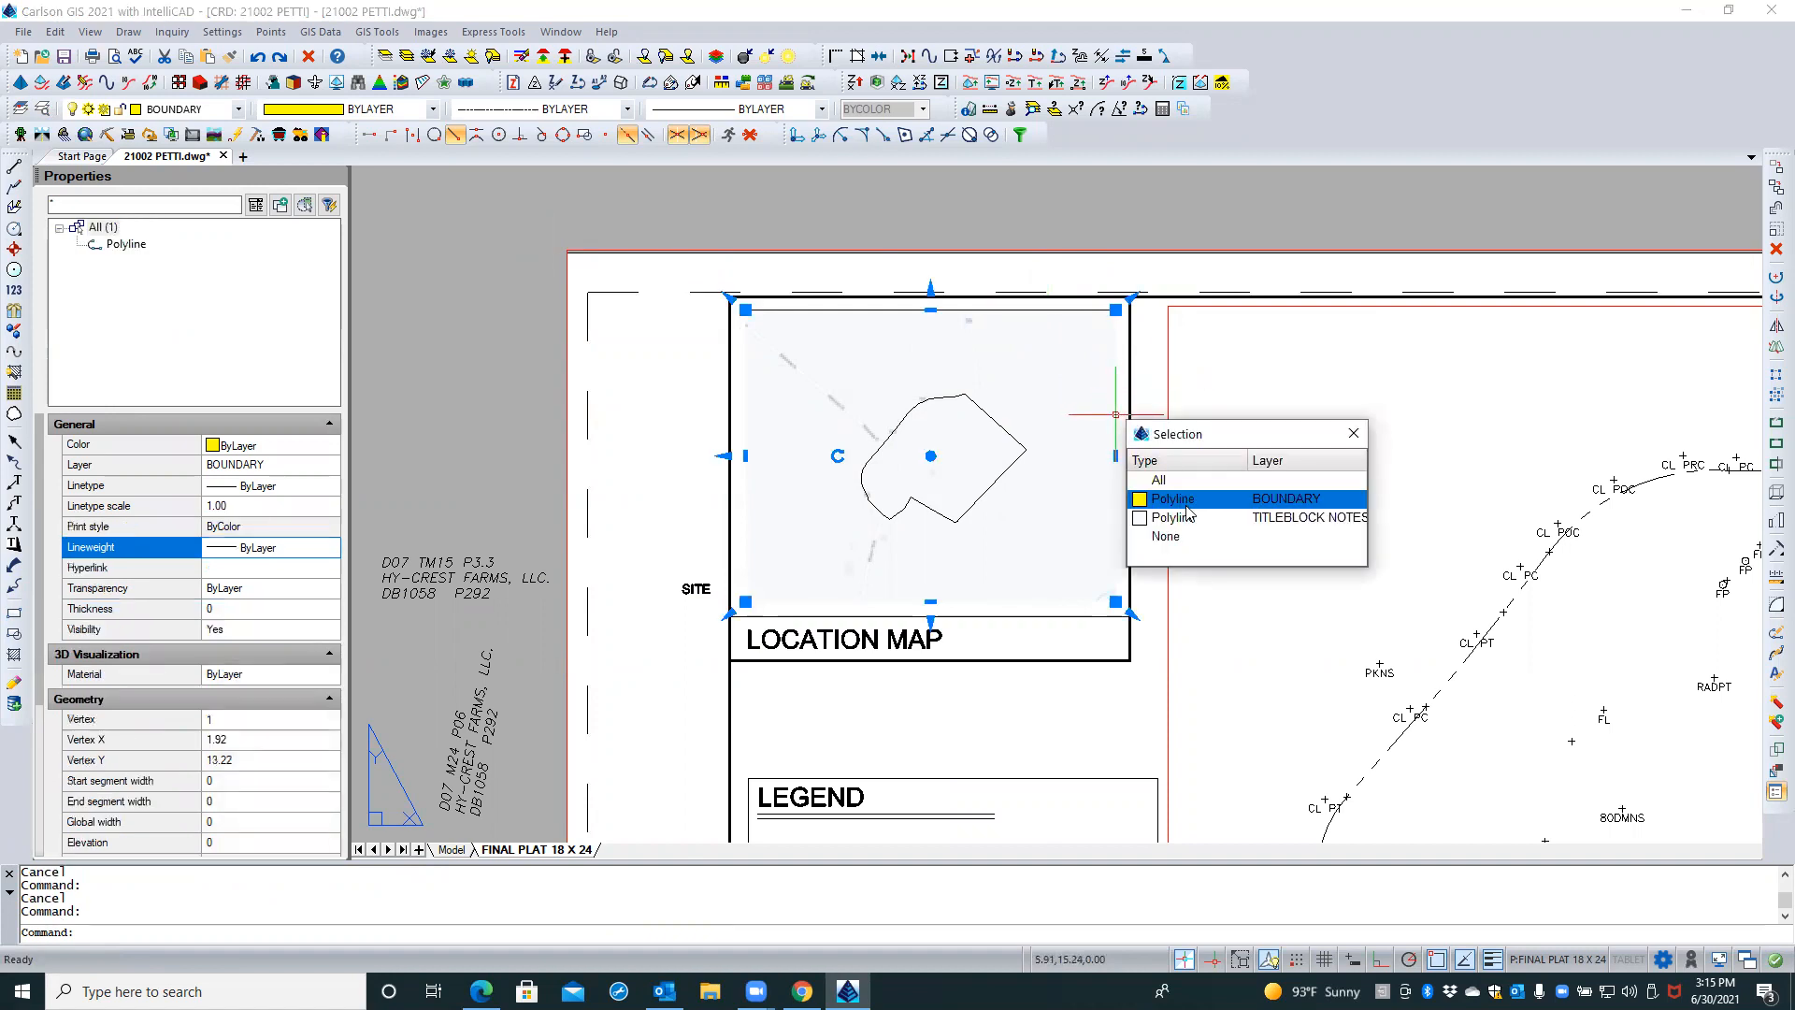
left_click(1187, 508)
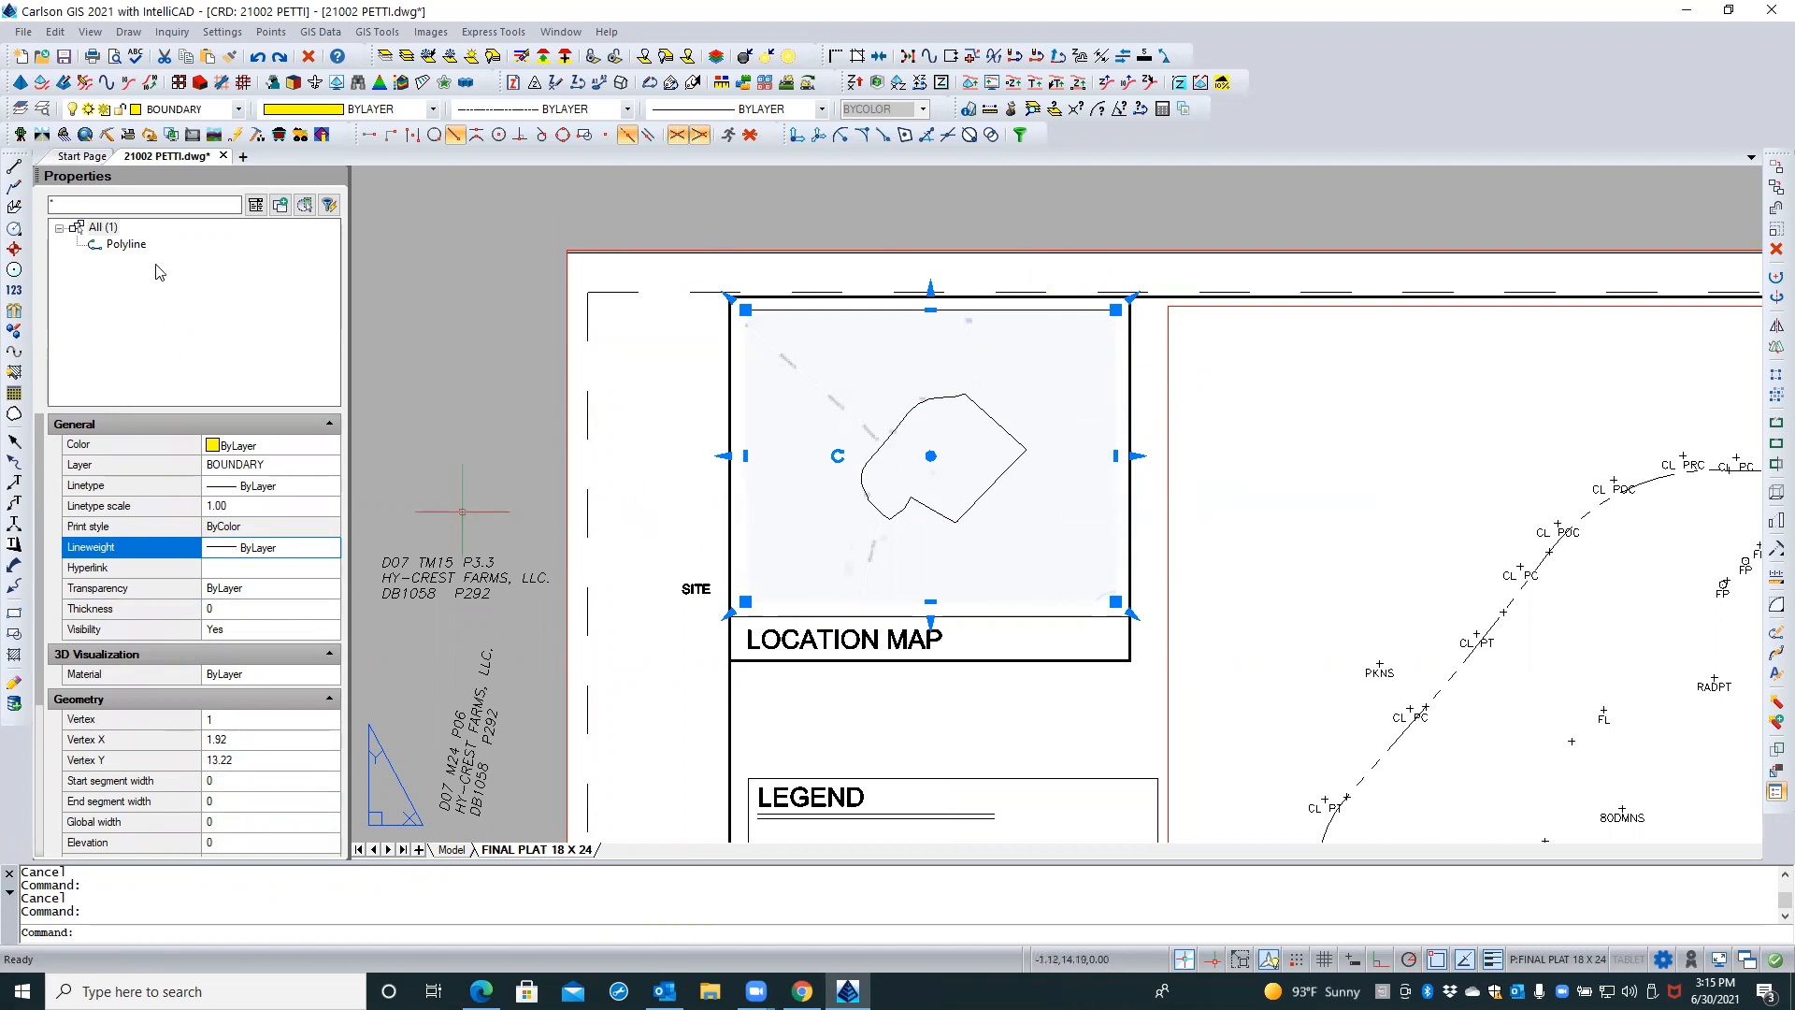
left_click(280, 466)
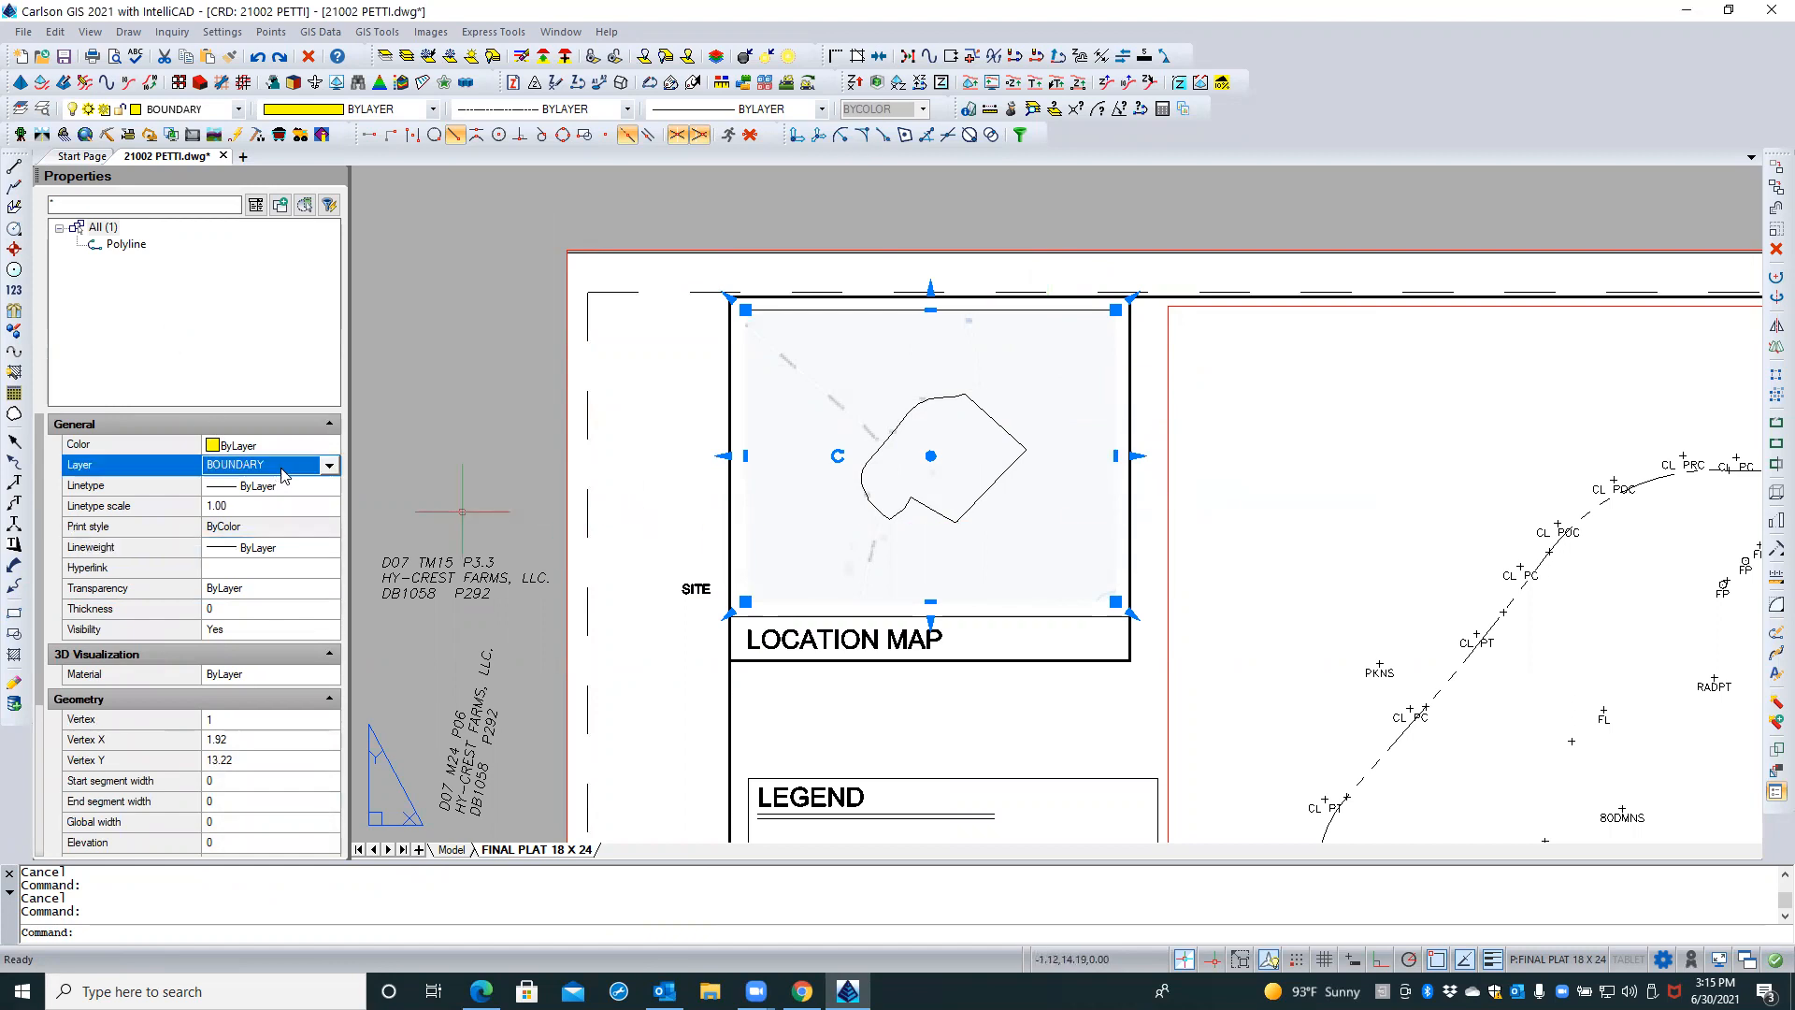
left_click(329, 465)
scroll(335, 604, "down", 2)
left_click_drag(335, 604, 317, 779)
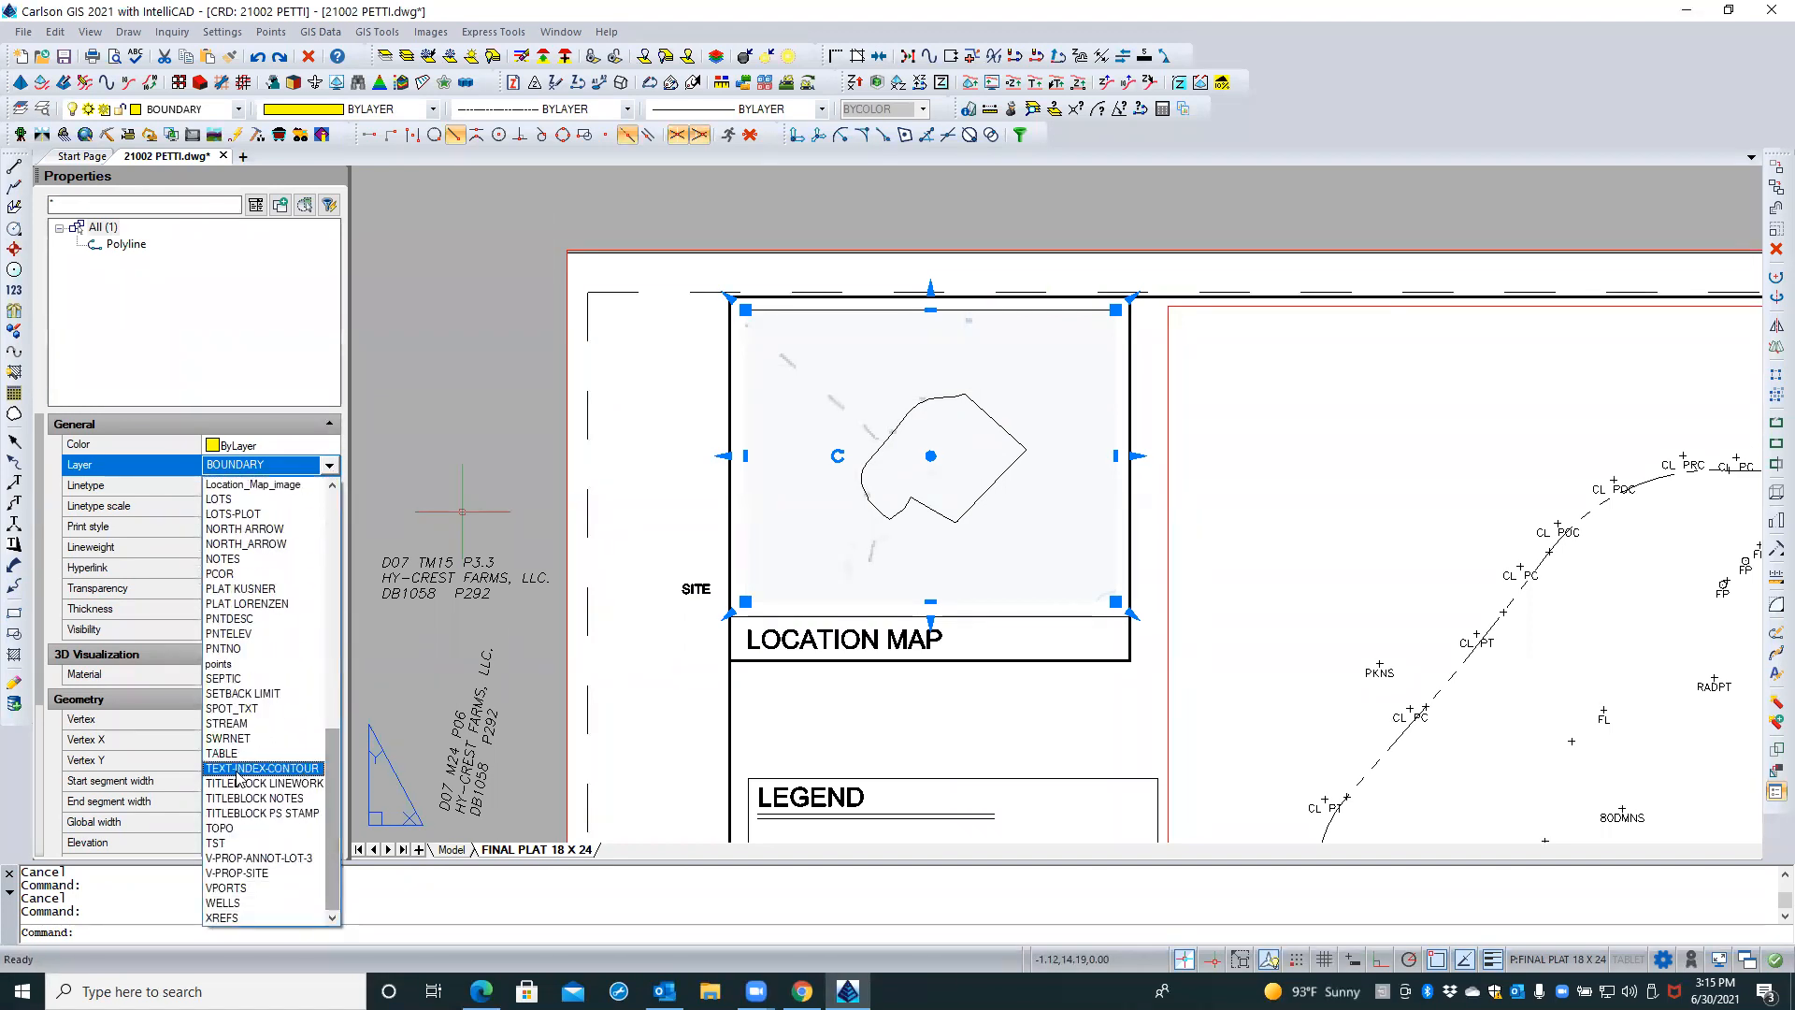
left_click(240, 783)
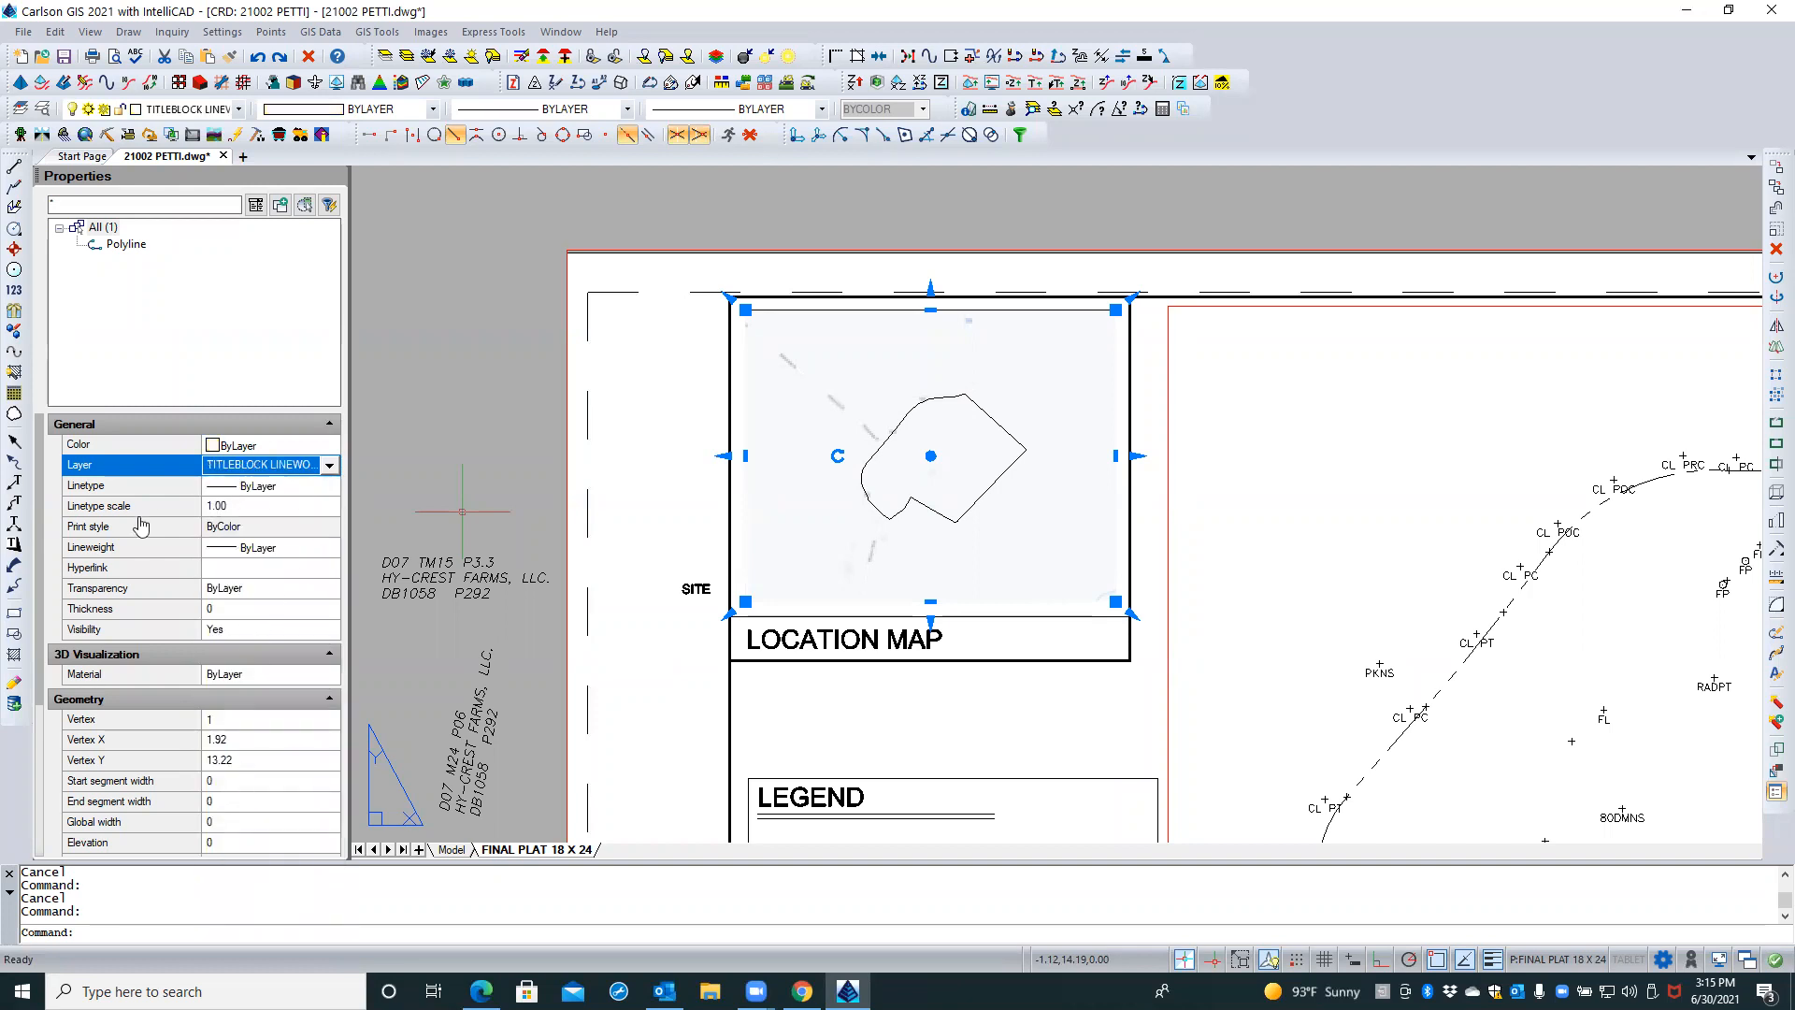
left_click(248, 549)
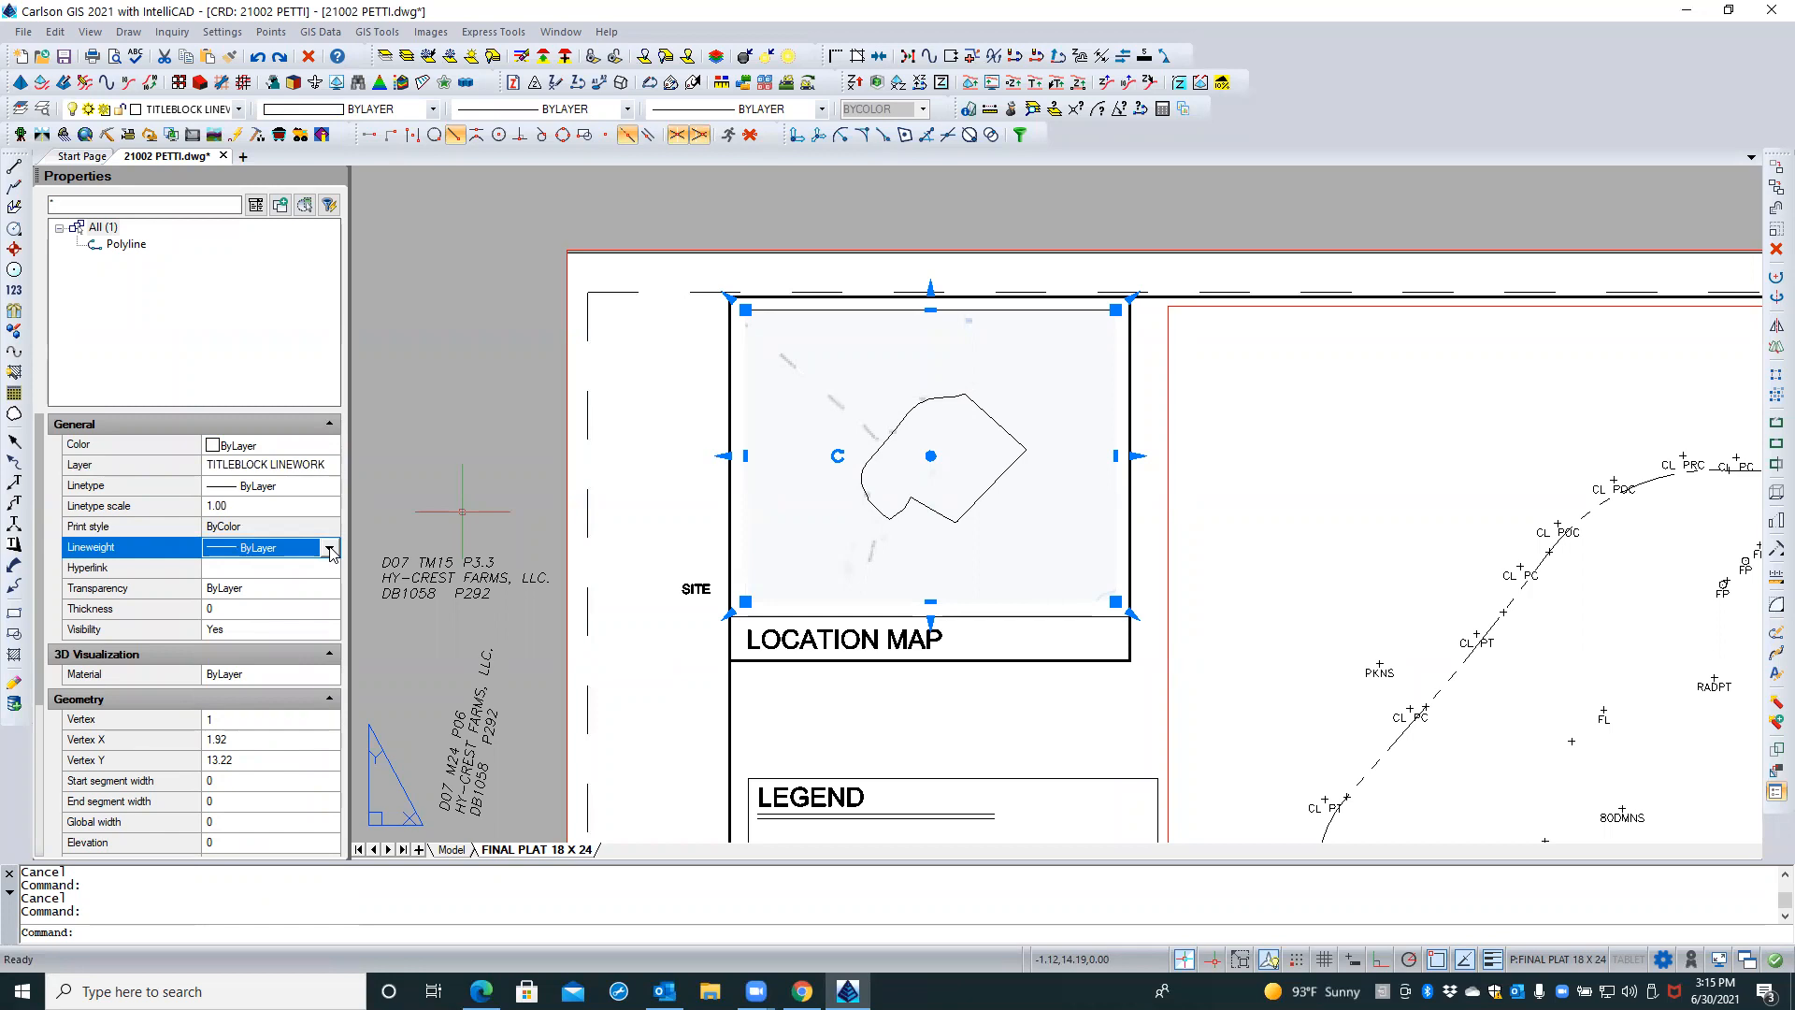
key("Escape")
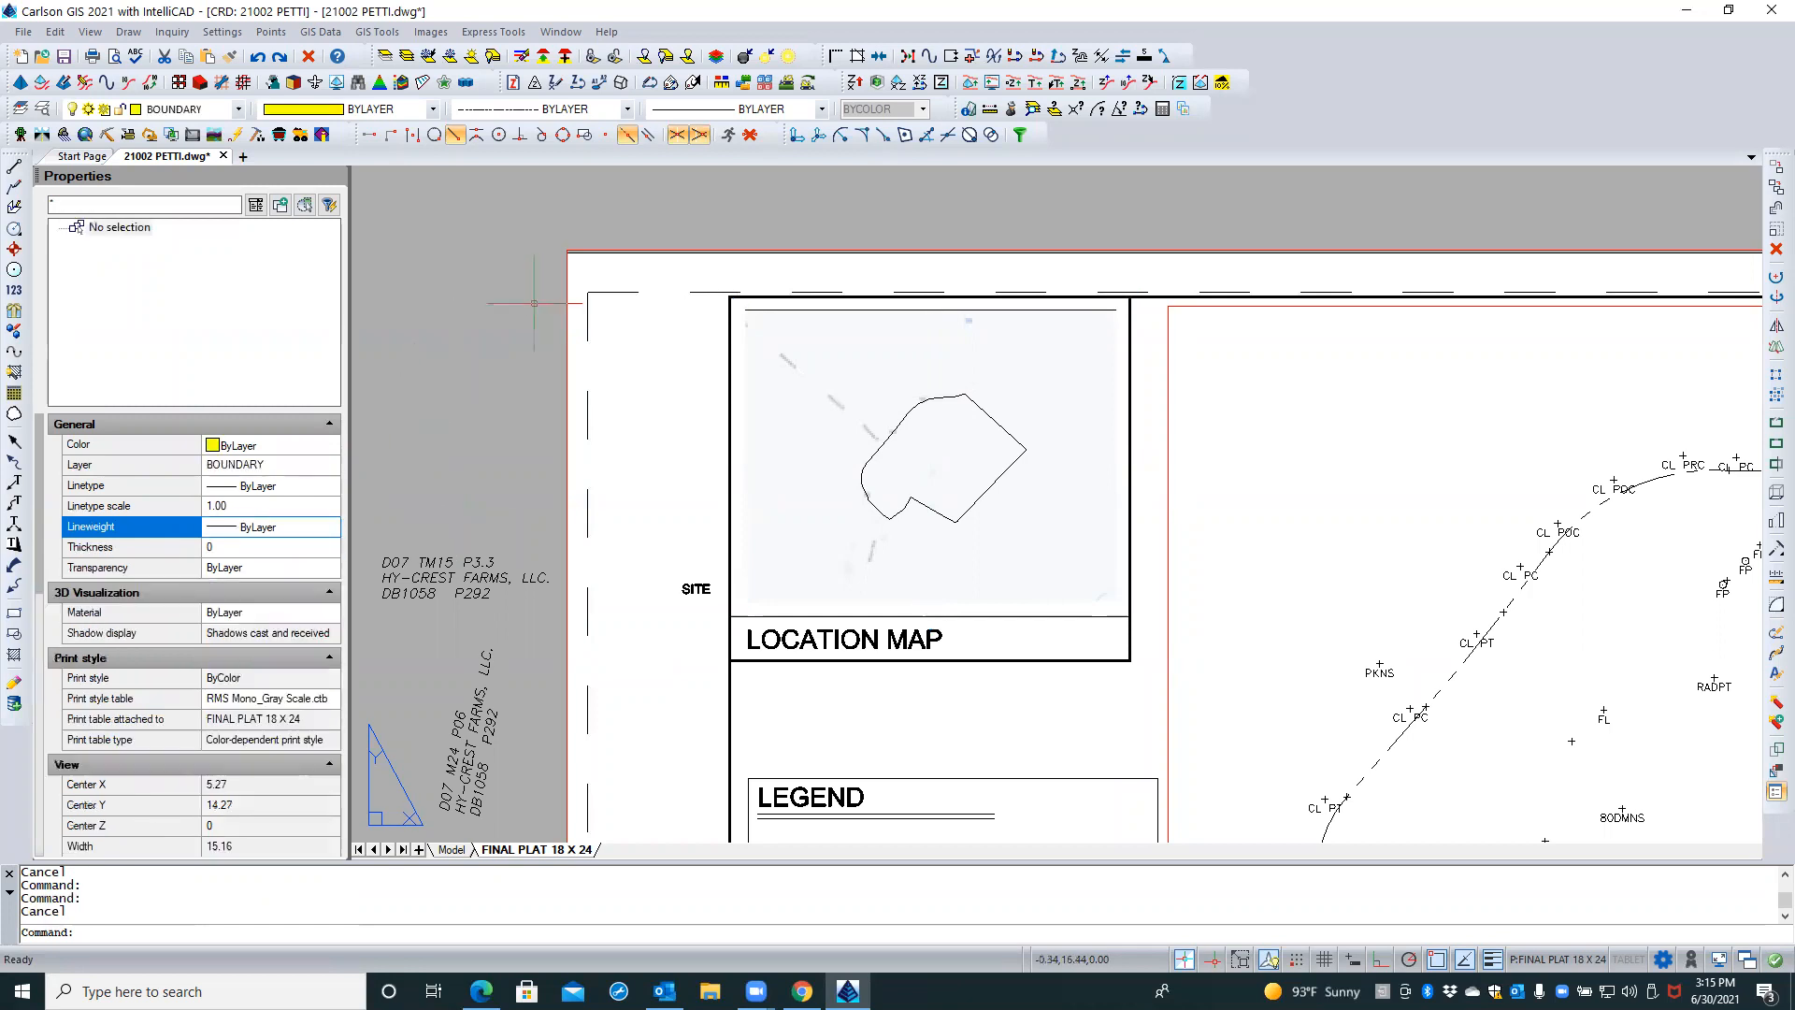
Bring the TITLEBLOCK LINEWORK rectangle around the location map to the front of the draw order
left_click(782, 311)
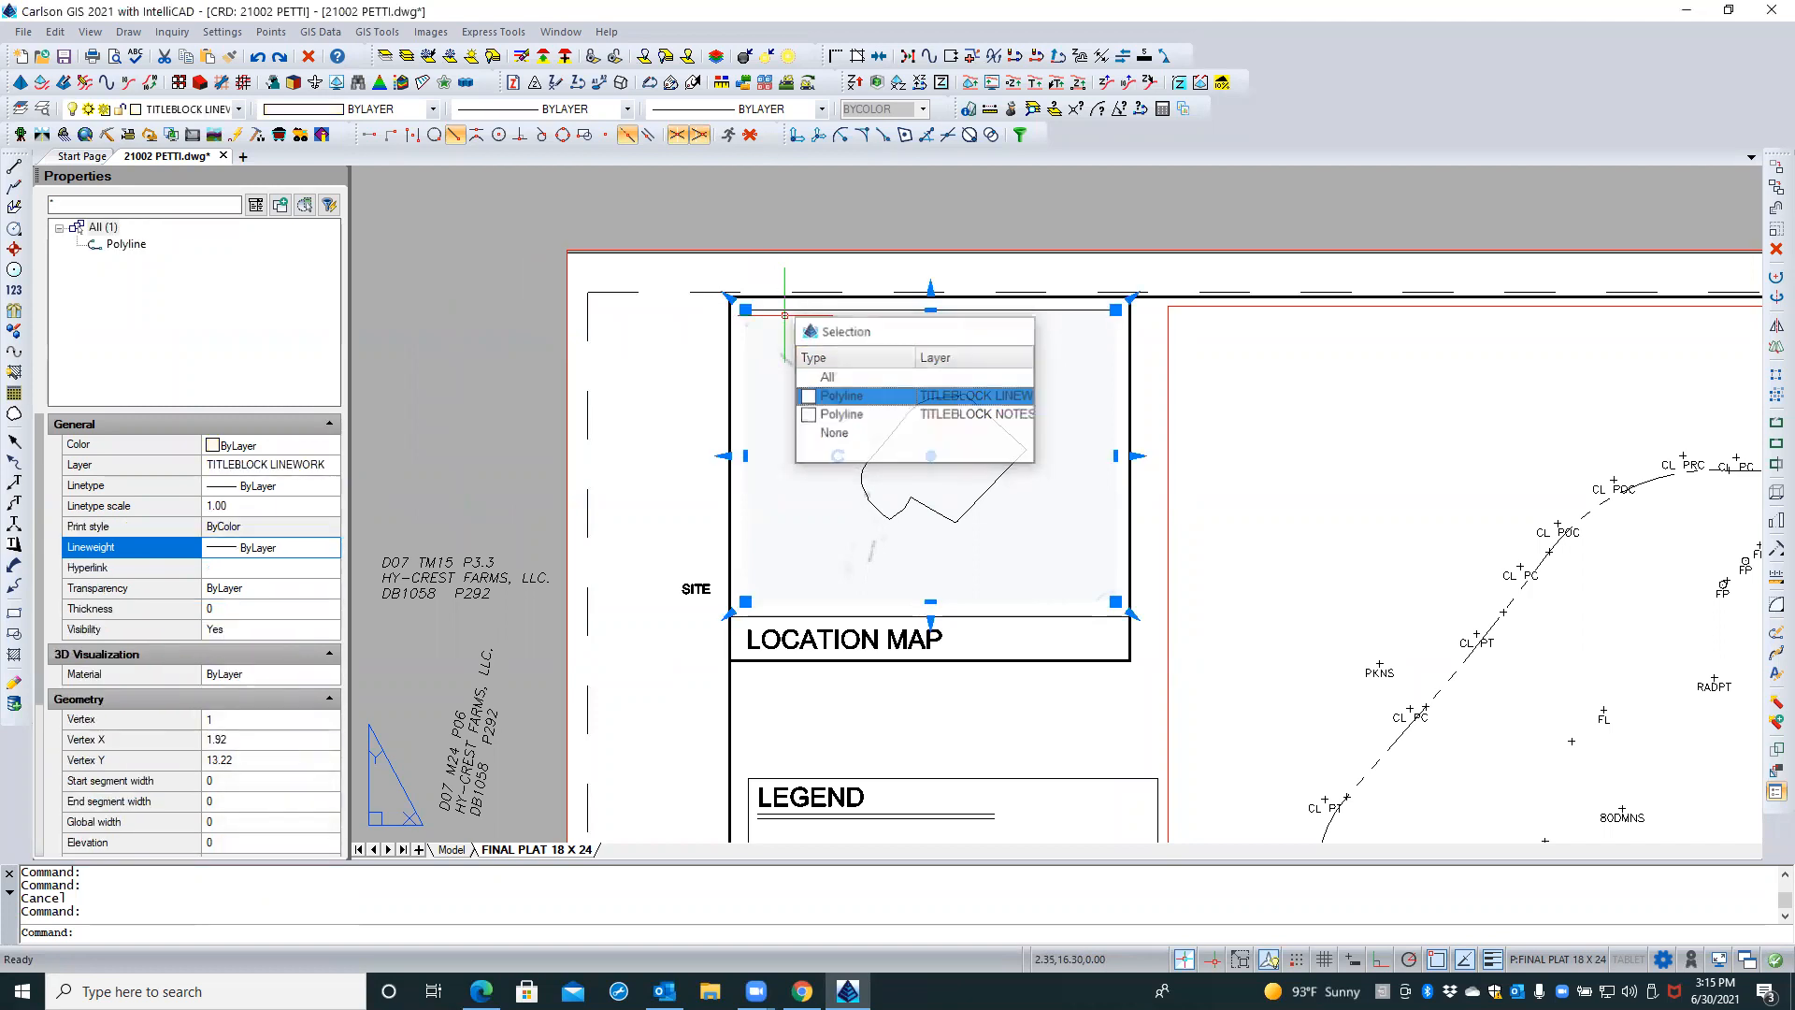
left_click(842, 397)
right_click(530, 402)
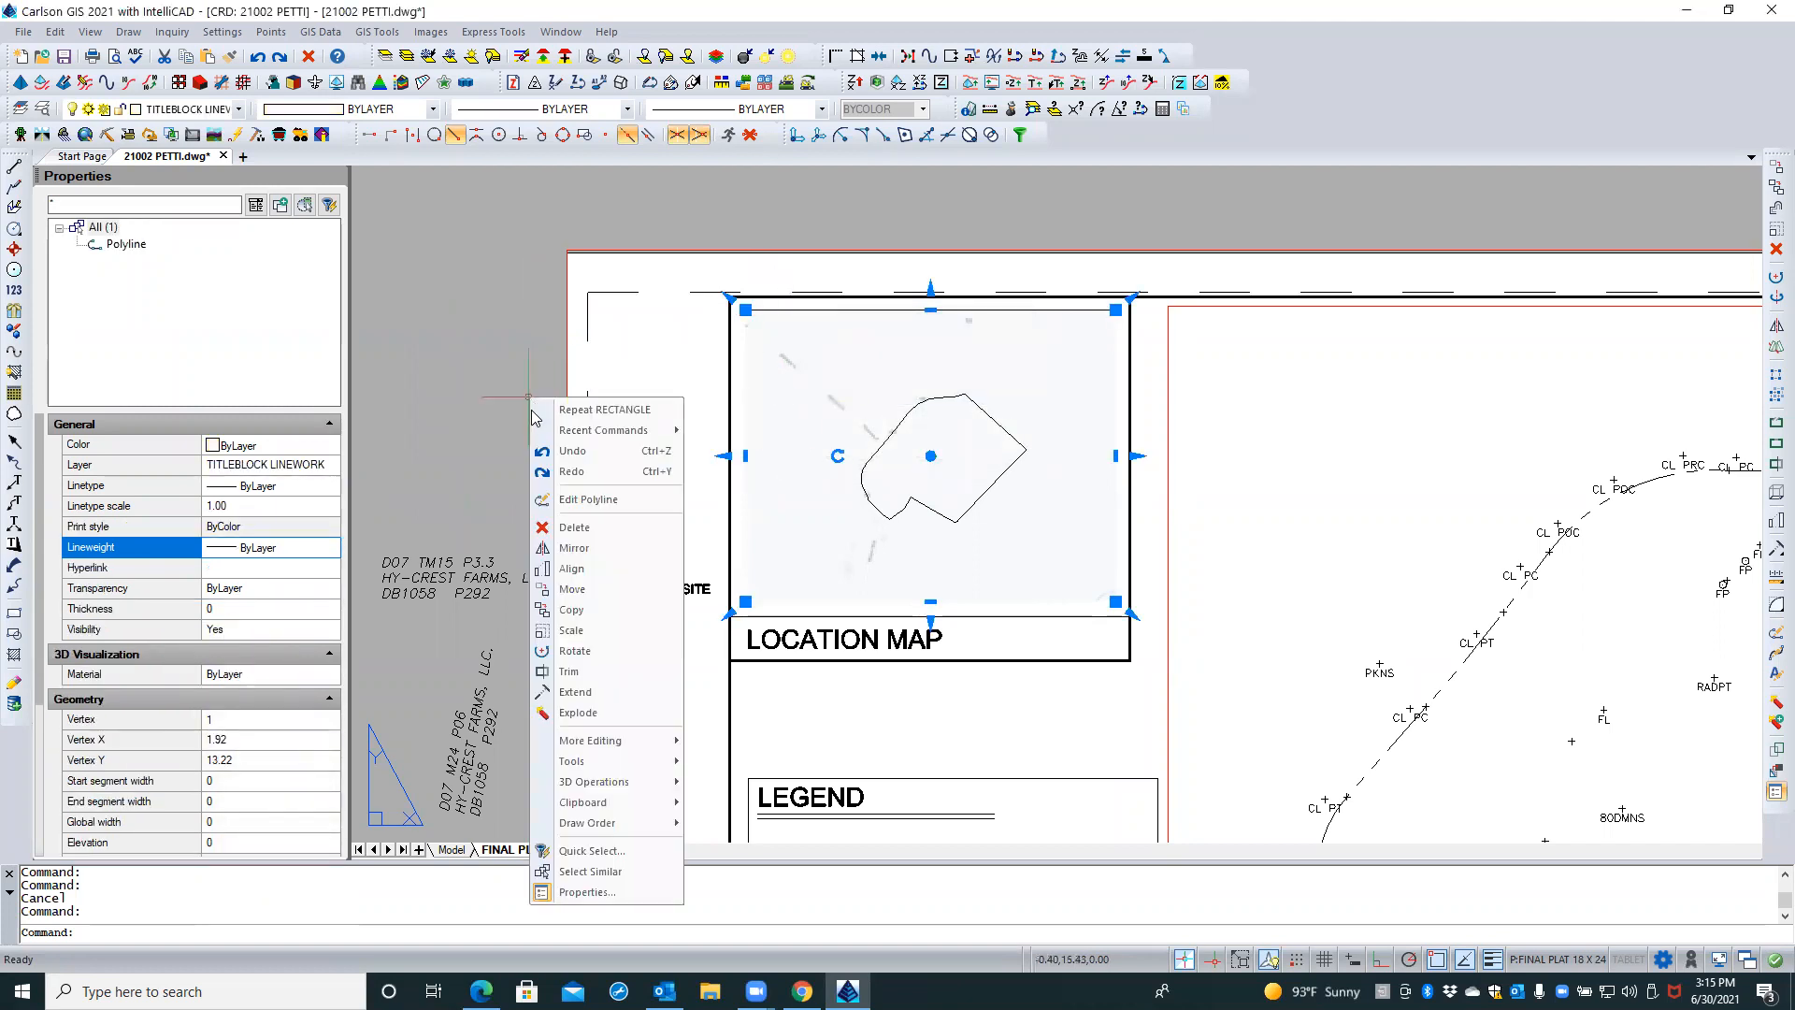
mouse_move(632, 824)
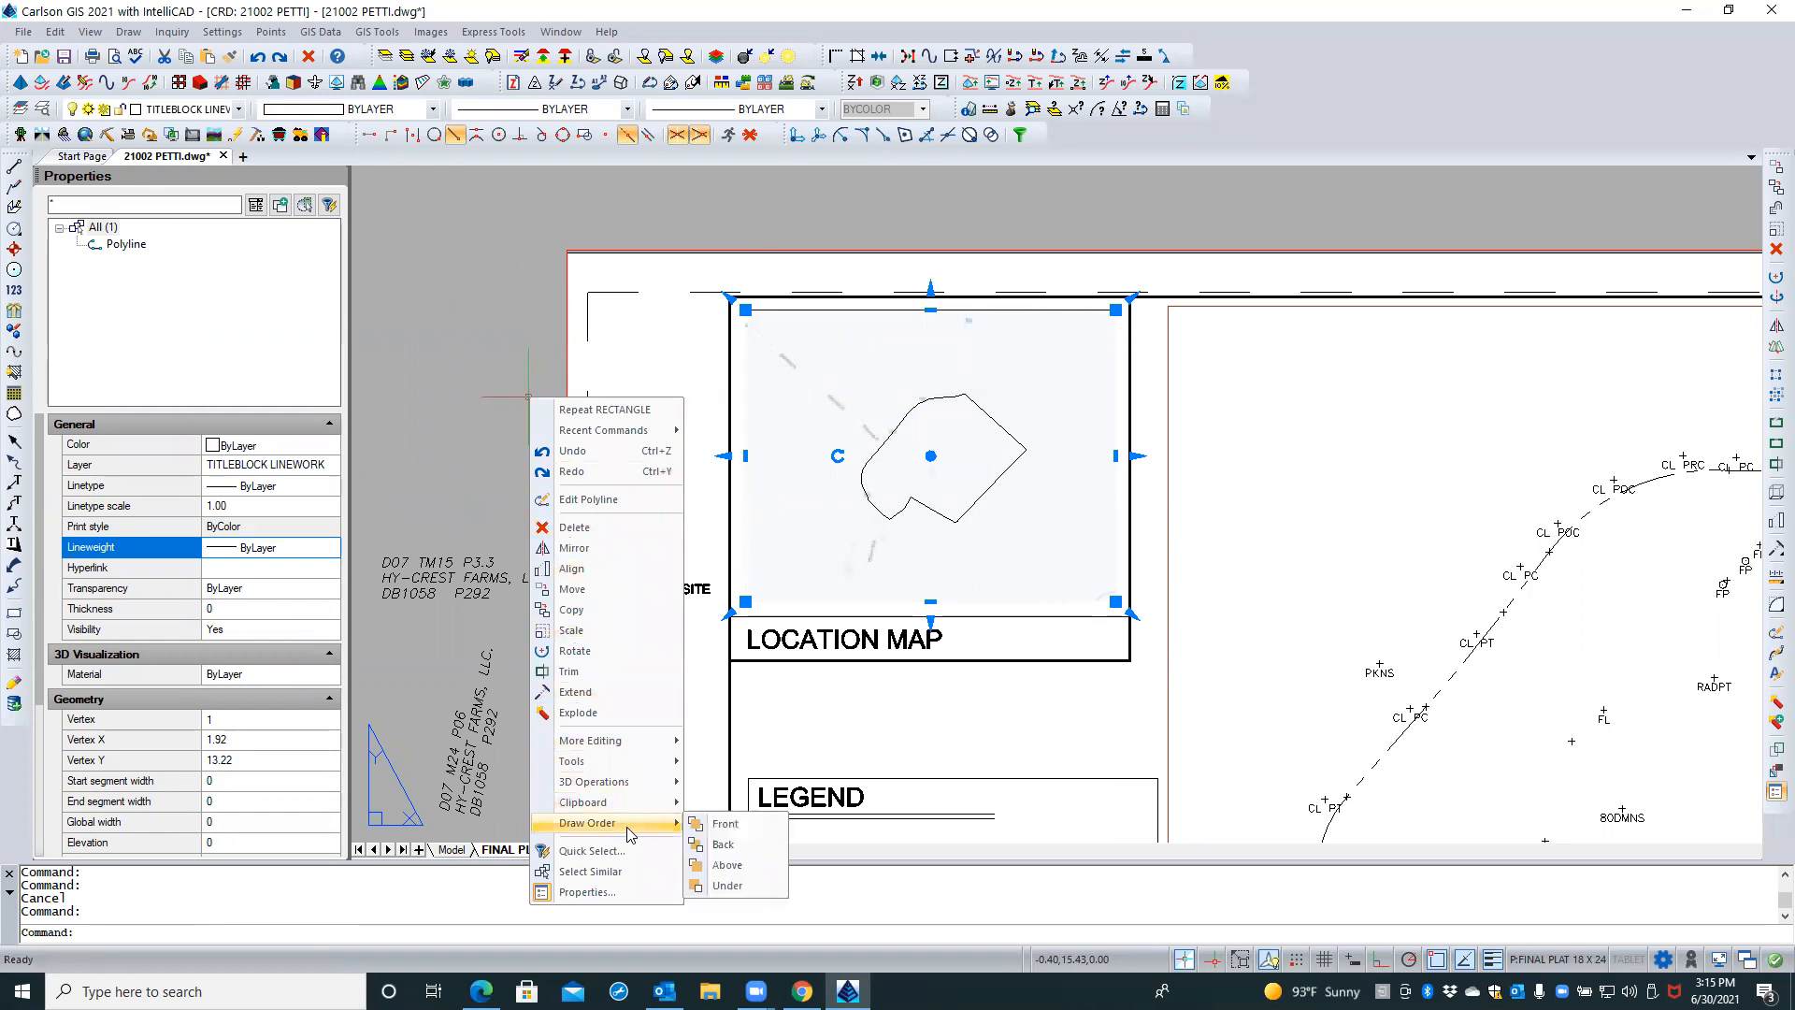
left_click(704, 824)
key("Escape")
Inspect how the border rectangle displays around the location map, particularly at its lower-right corner
scroll(524, 217, "down", 2)
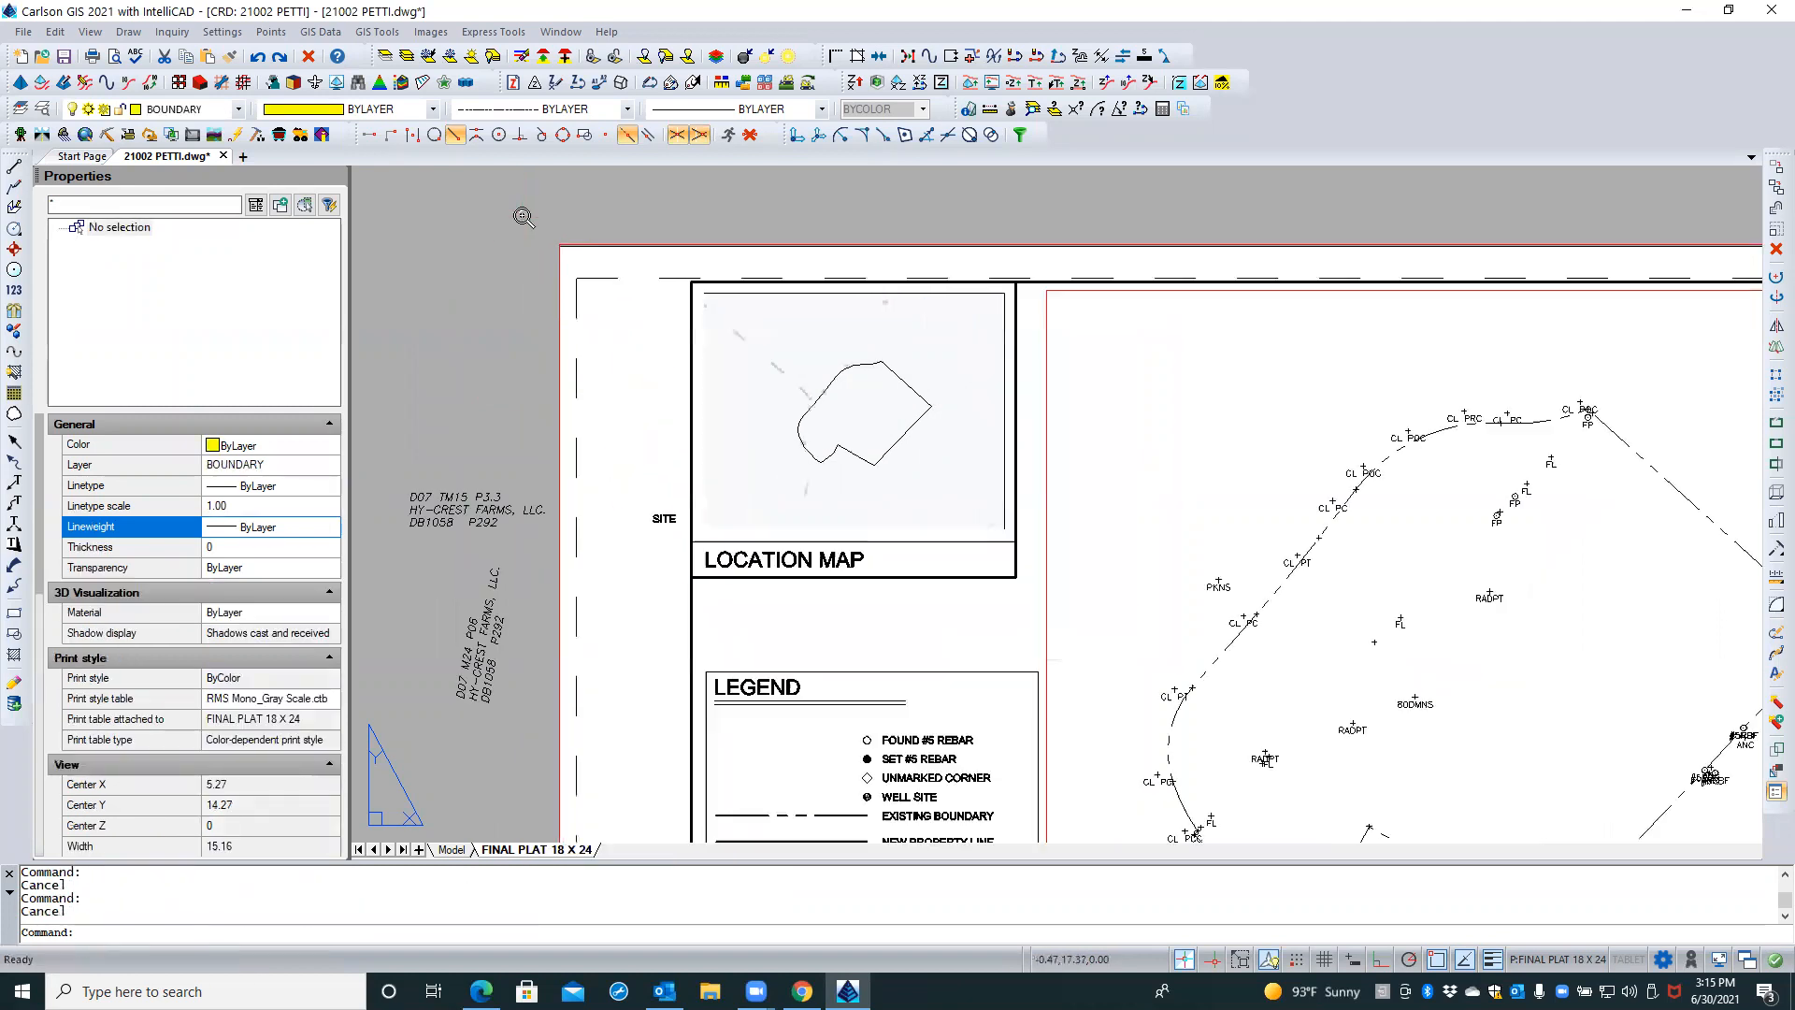
scroll(523, 217, "down", 1)
type("res")
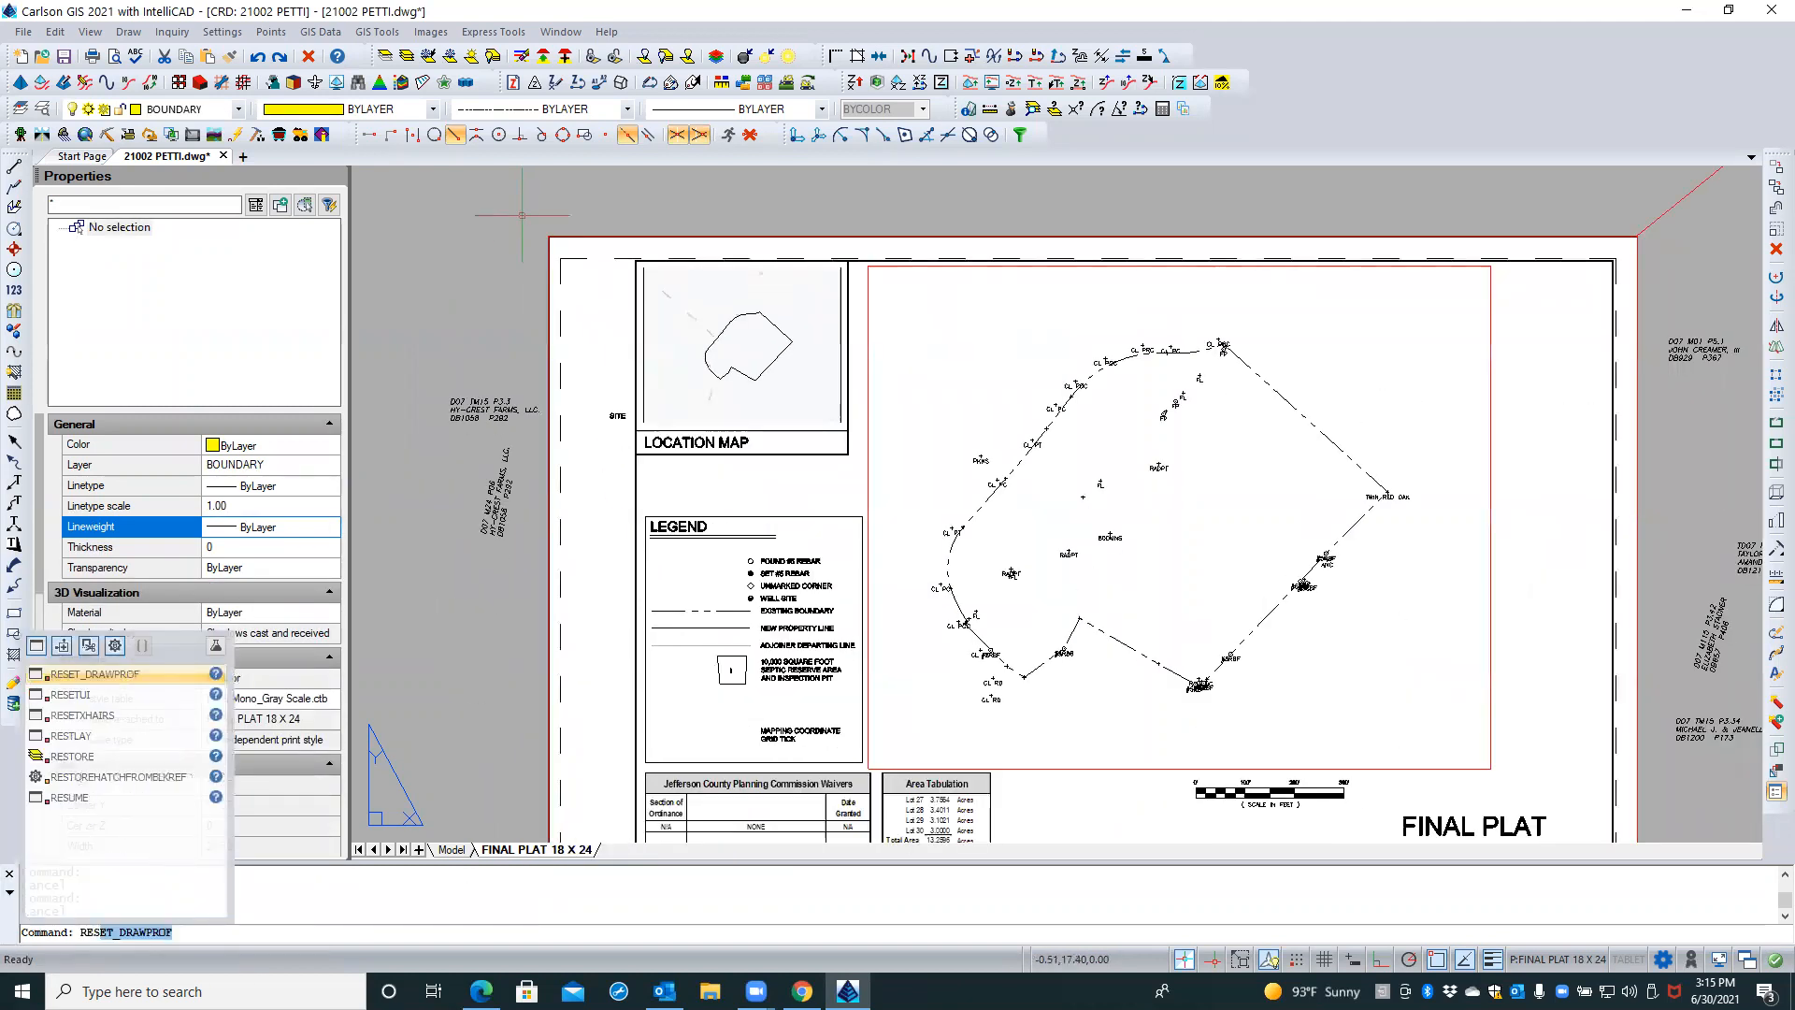
key("Return")
scroll(849, 424, "up", 5)
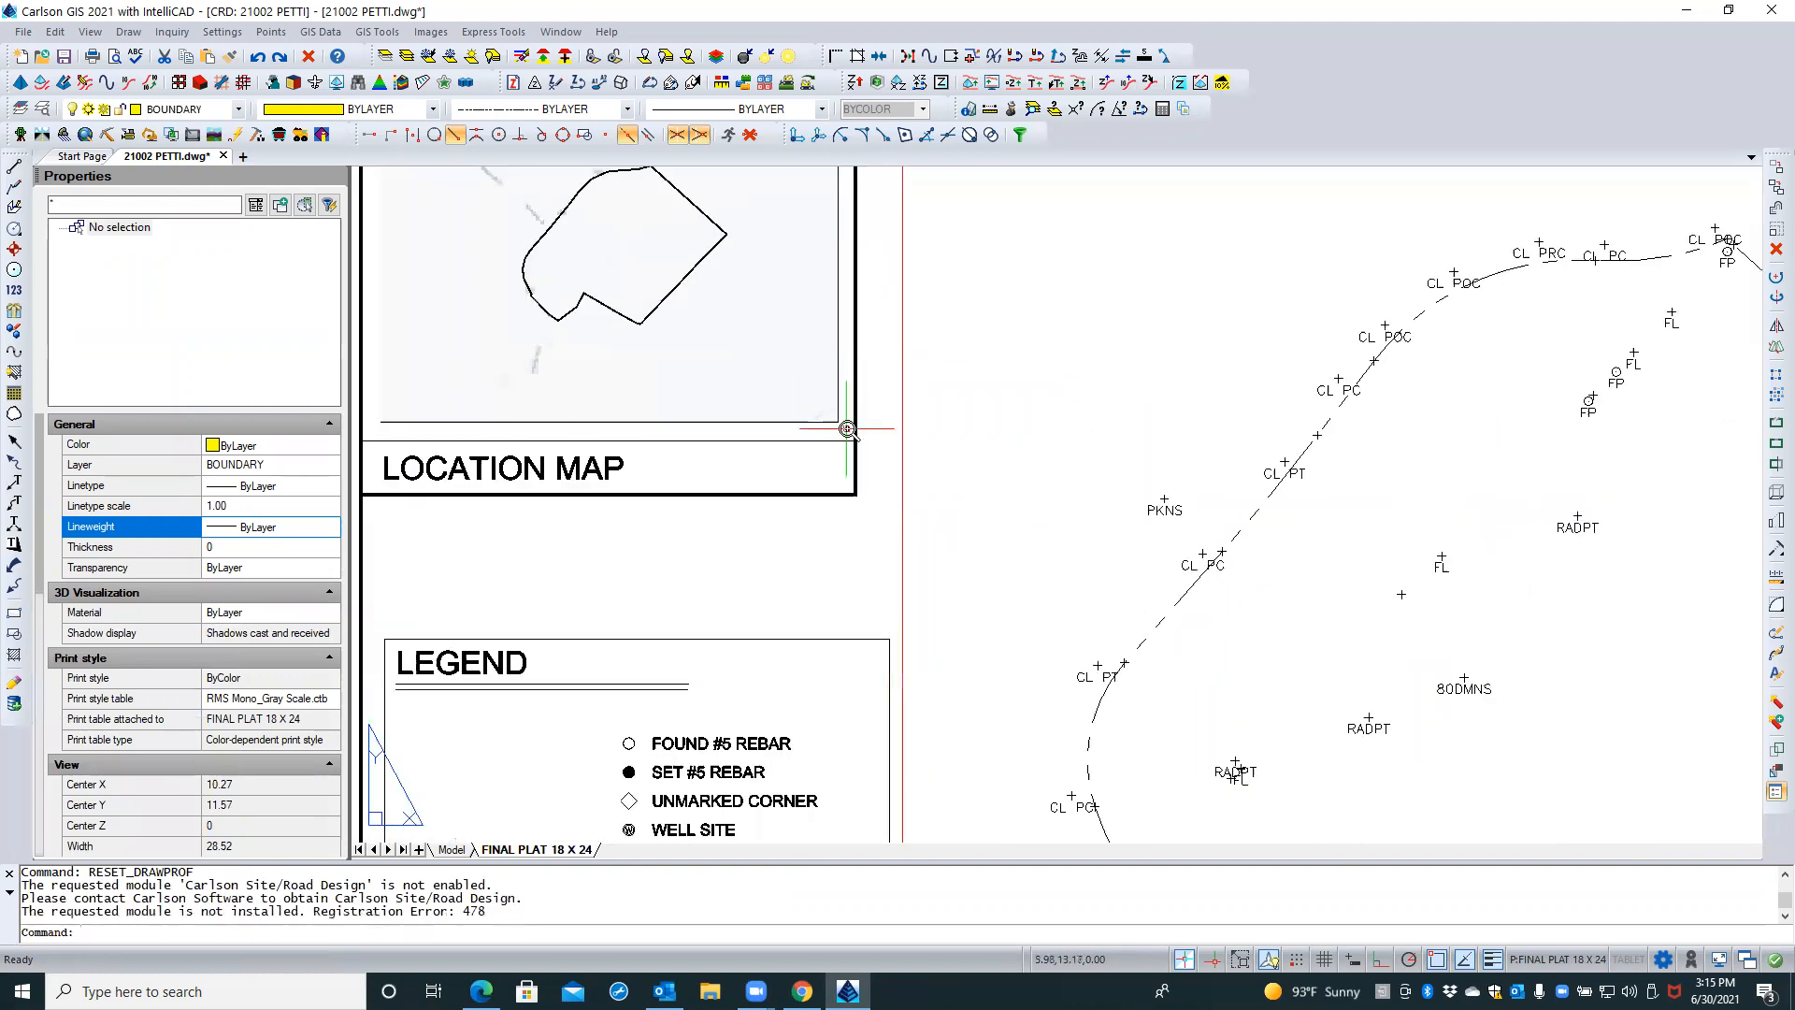
scroll(849, 425, "up", 2)
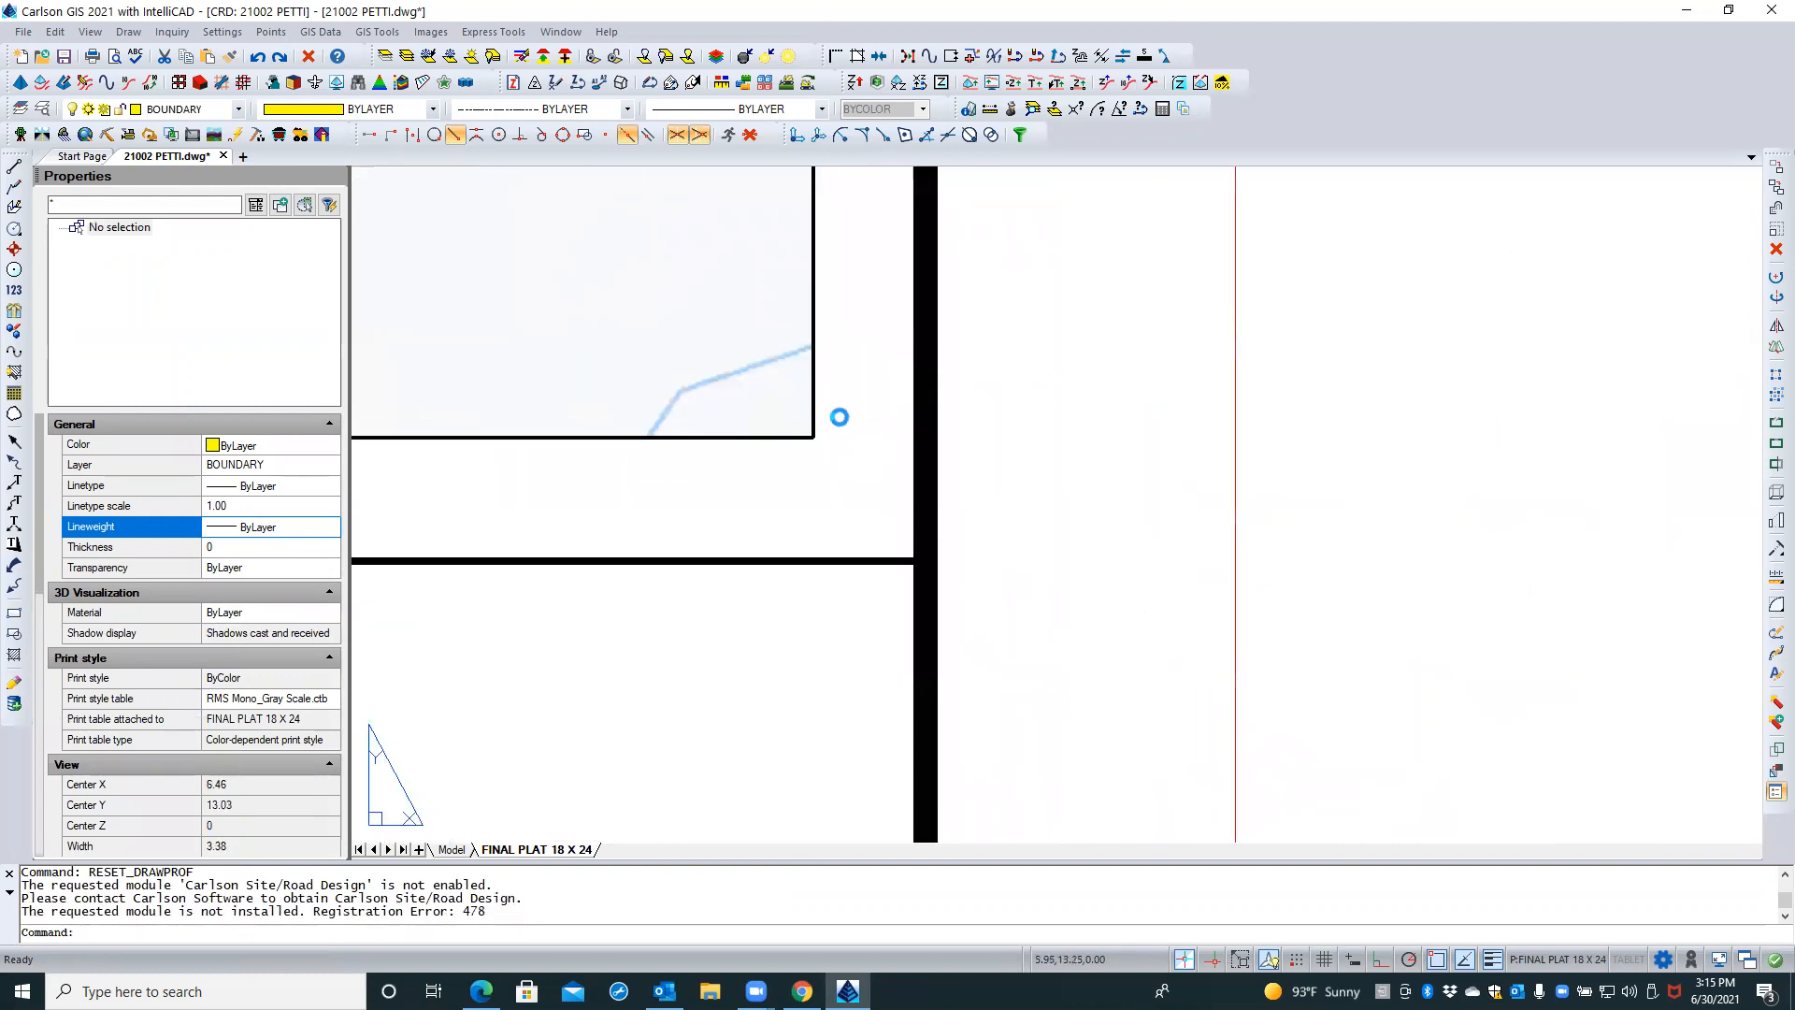
scroll(905, 591, "up", 1)
scroll(994, 601, "down", 6)
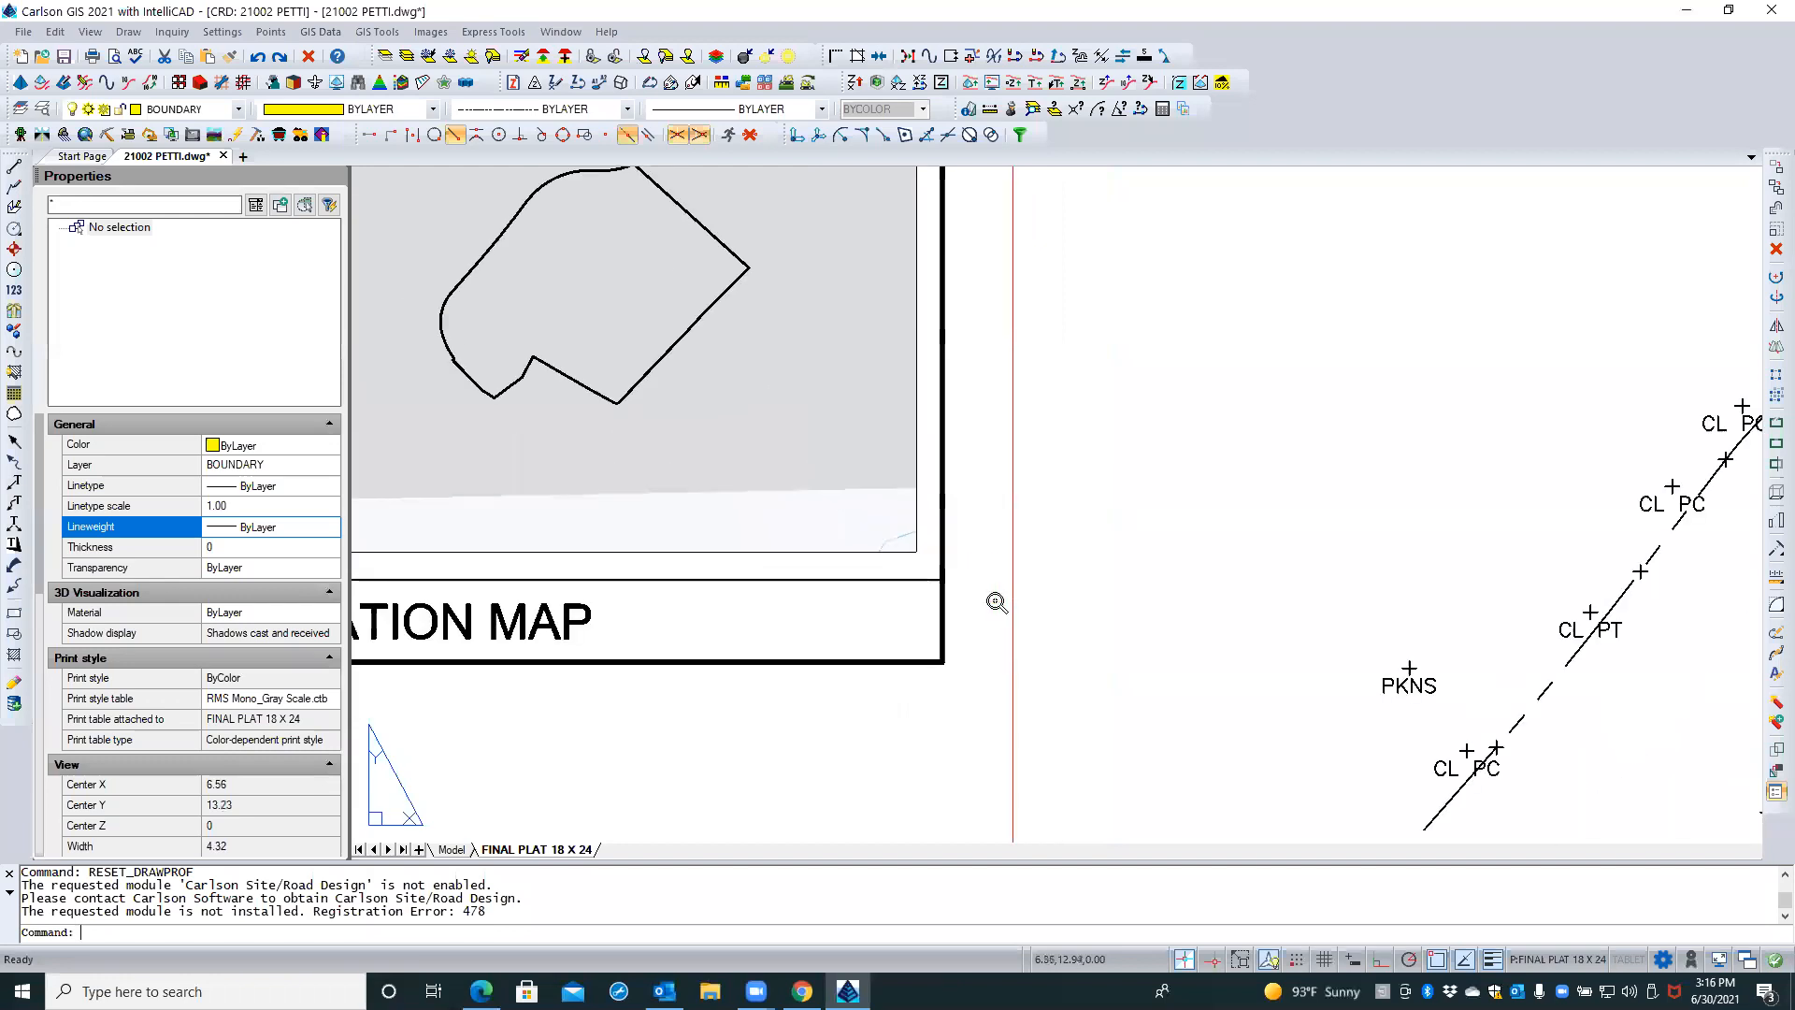
Regenerate all viewports to refresh the location map image and its border
key("Escape")
key("Escape")
type("RESET_DRAWPROF")
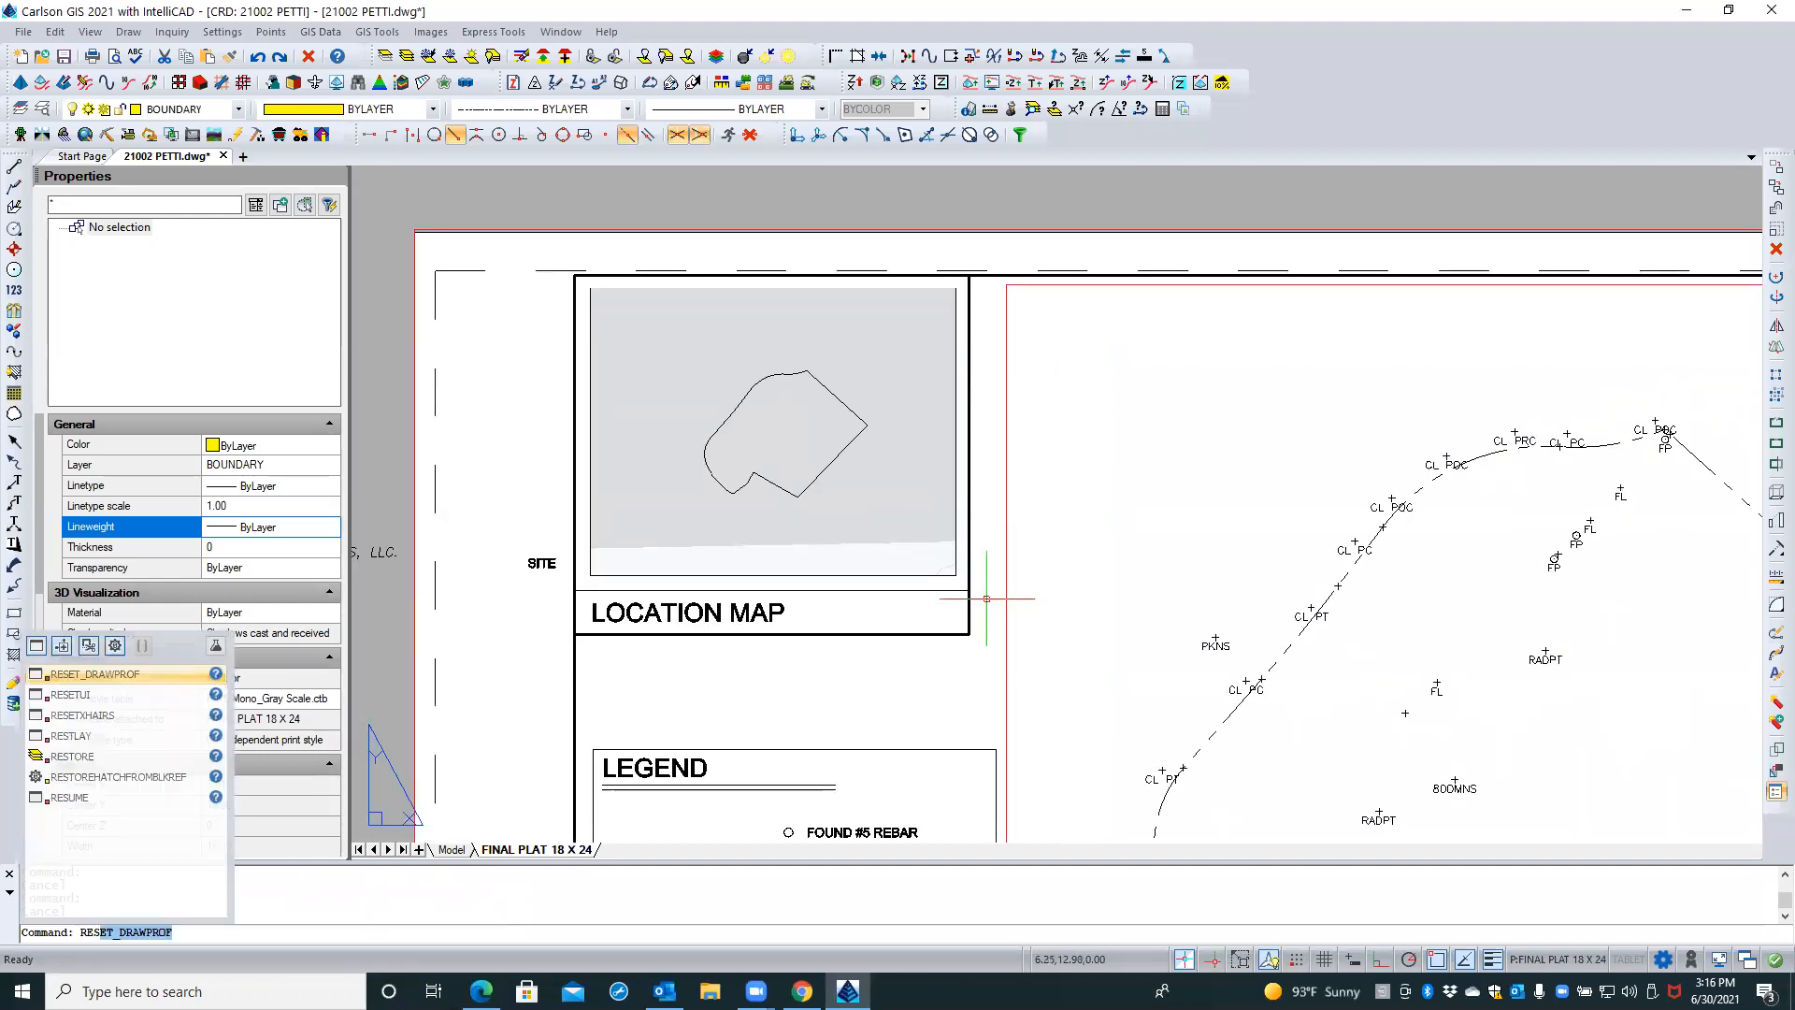
key("Escape")
type("REA")
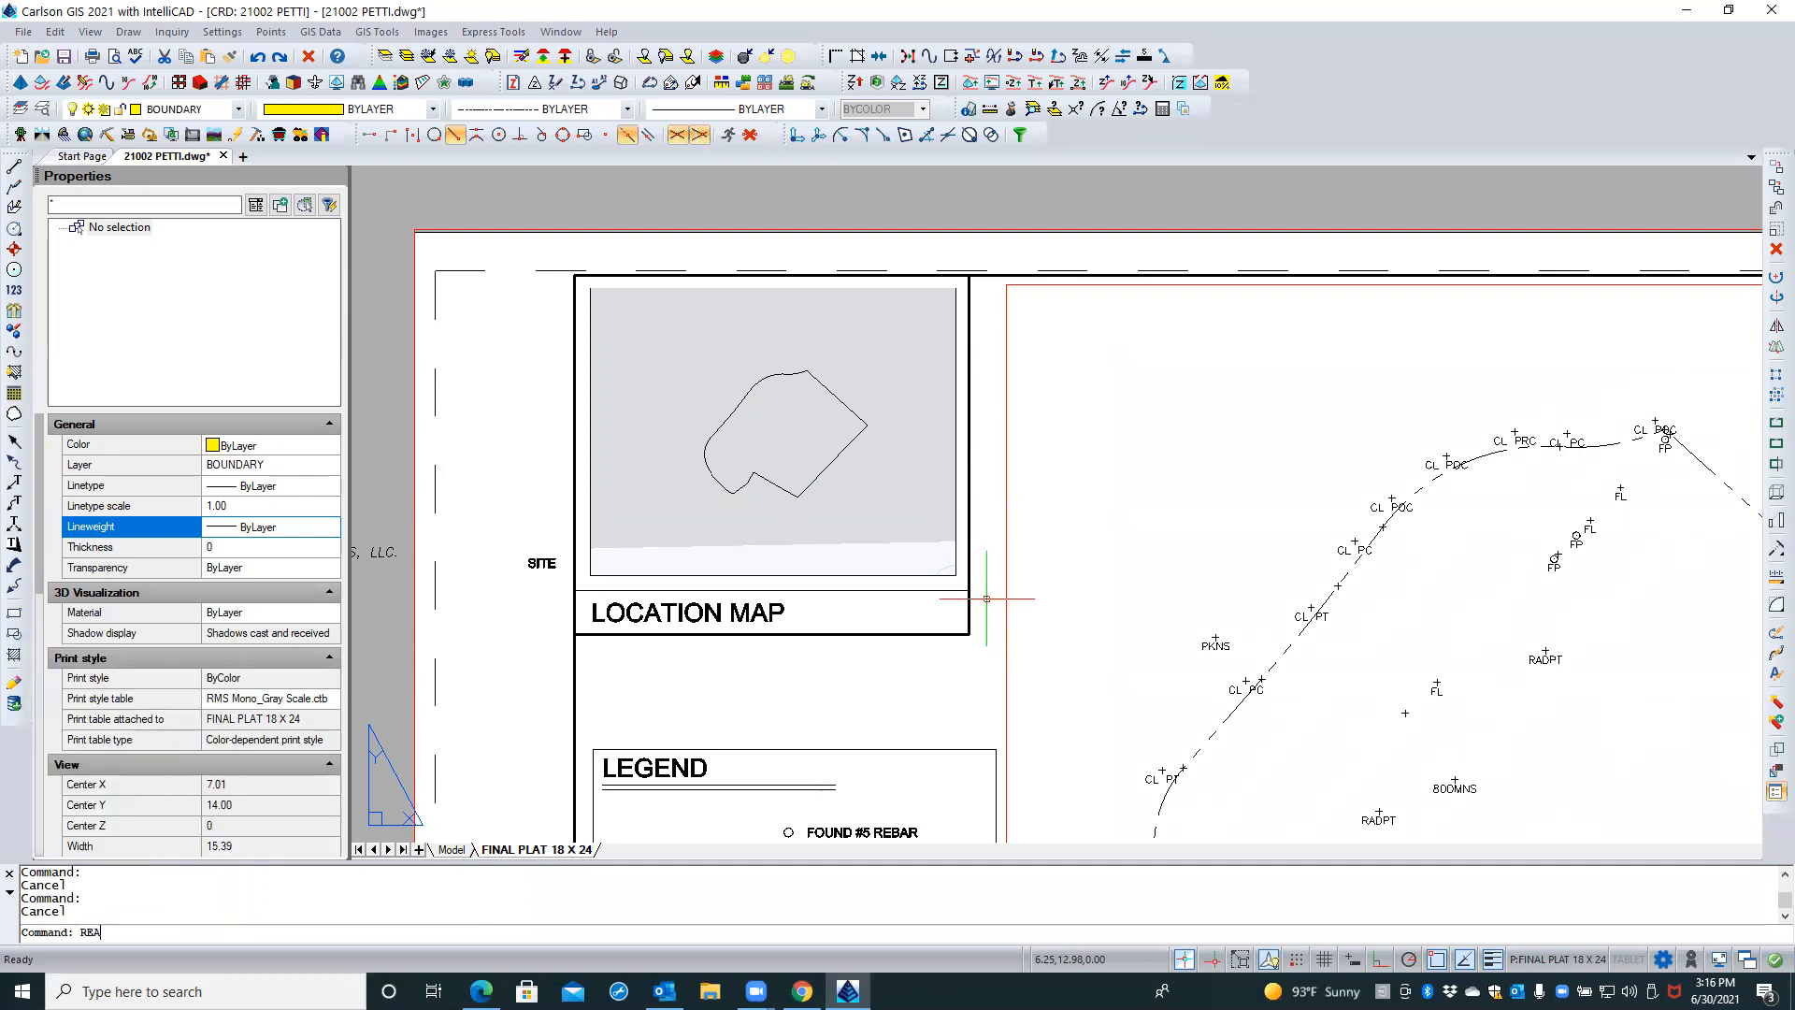
key("Return")
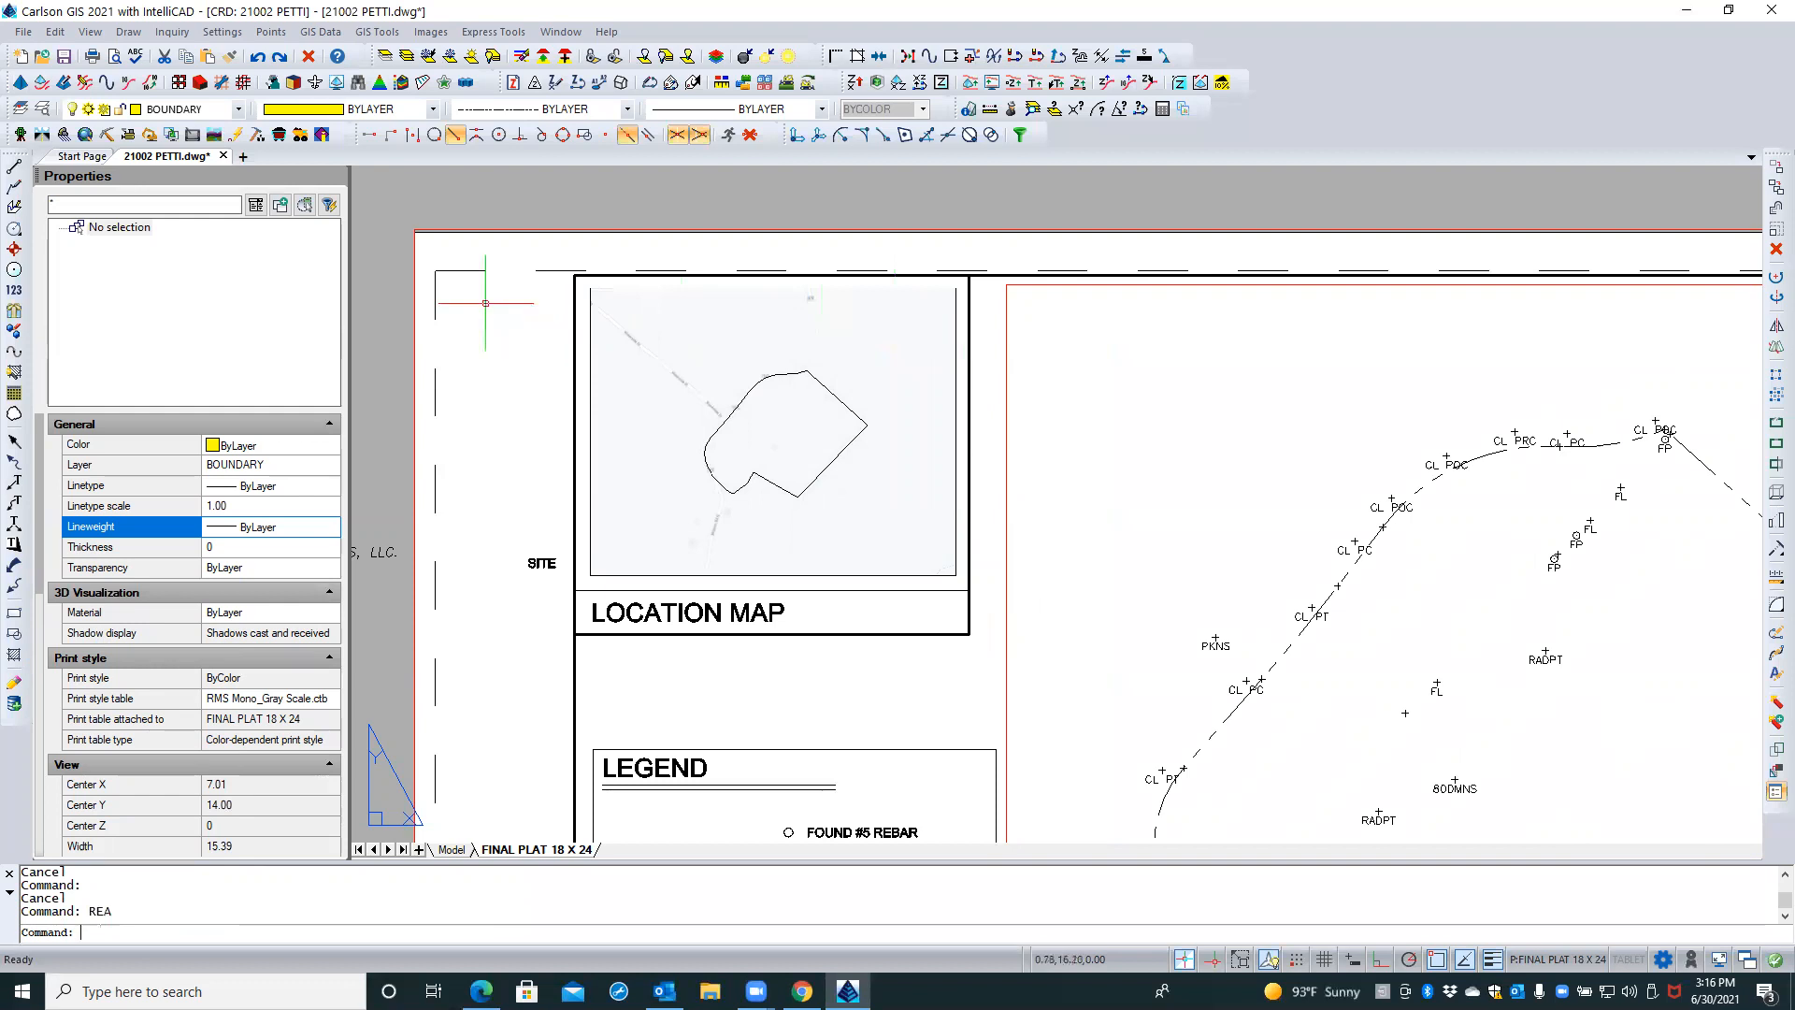
Move the SITE text inside the parcel outline on the location map and bring it to the front of the draw order
left_click(541, 563)
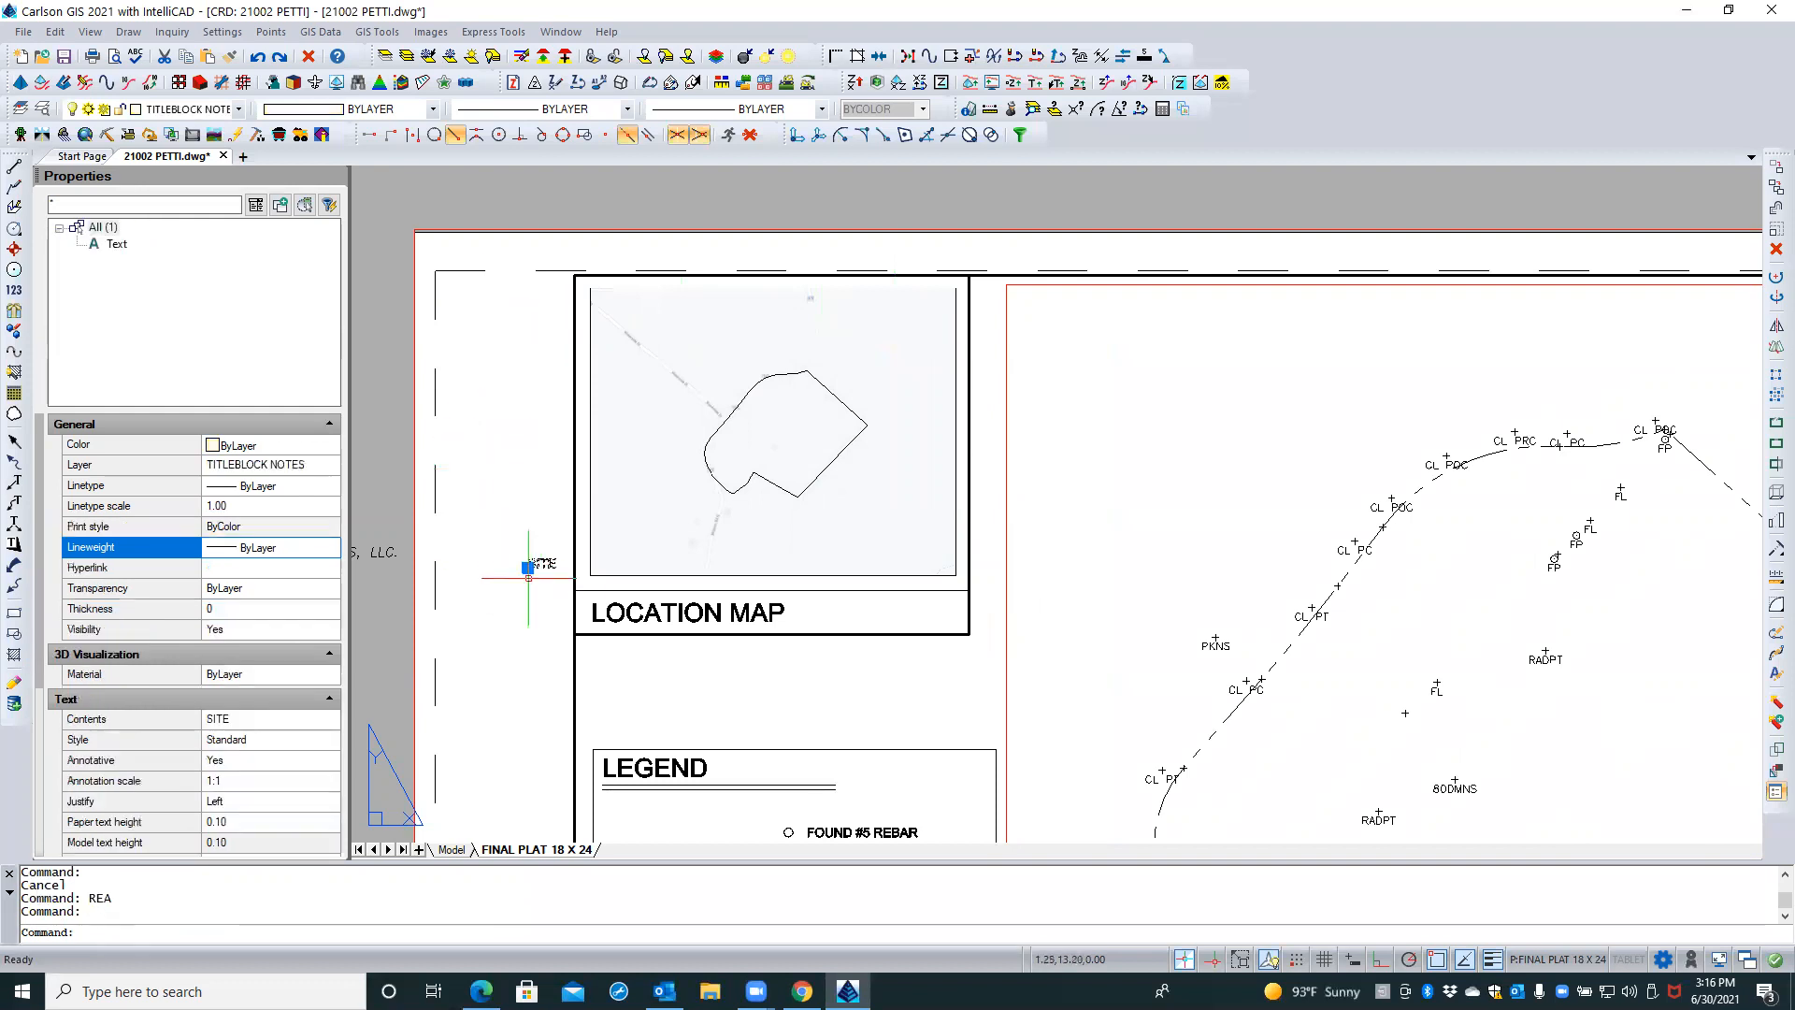
left_click(528, 567)
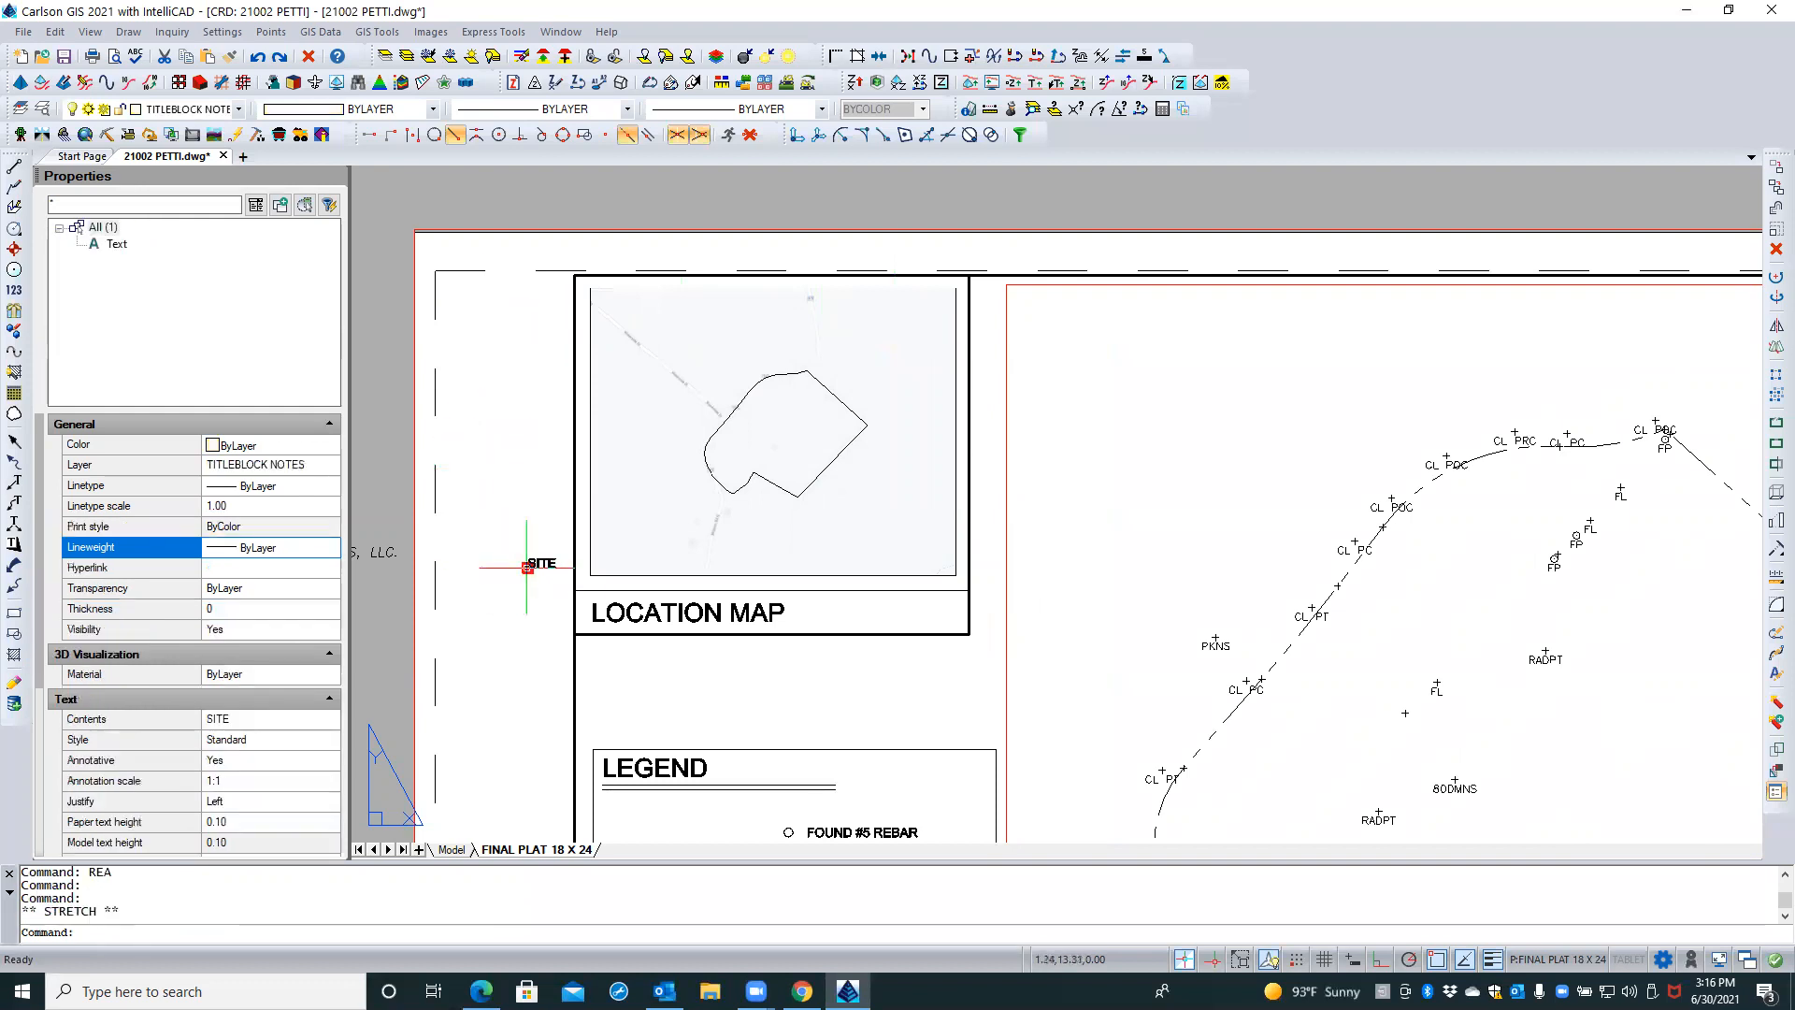
left_click(771, 442)
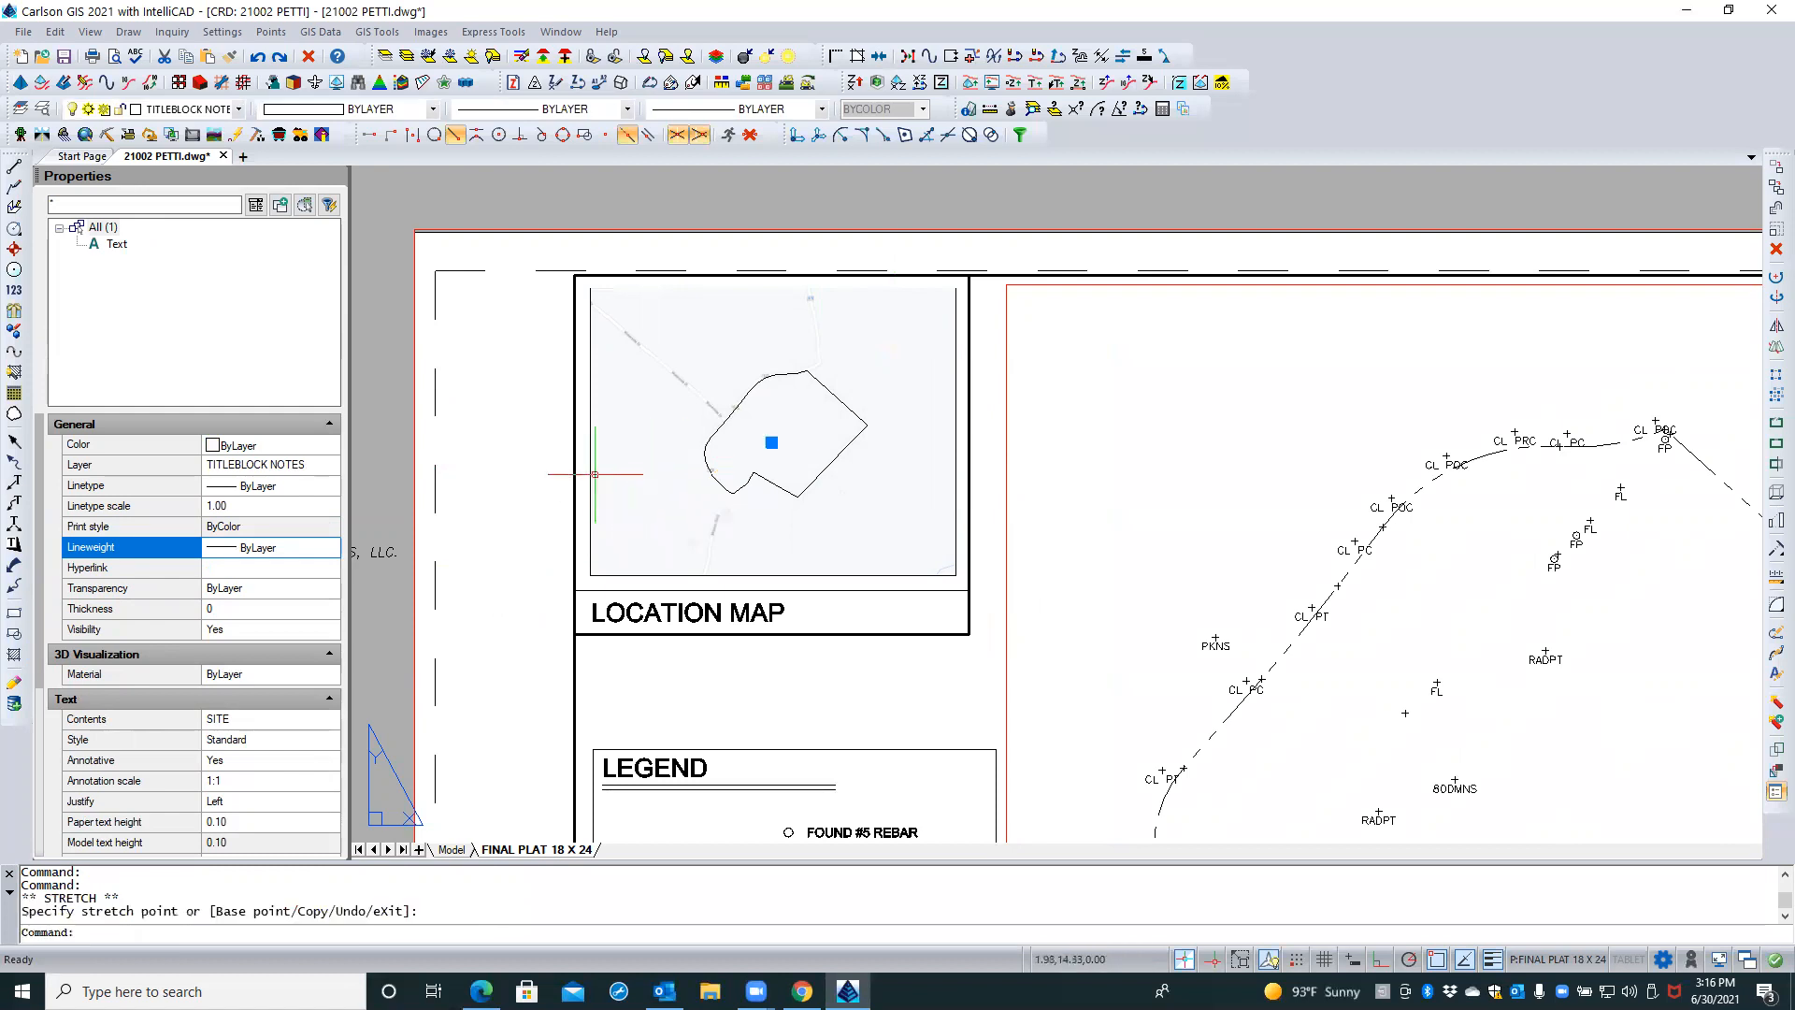
right_click(491, 476)
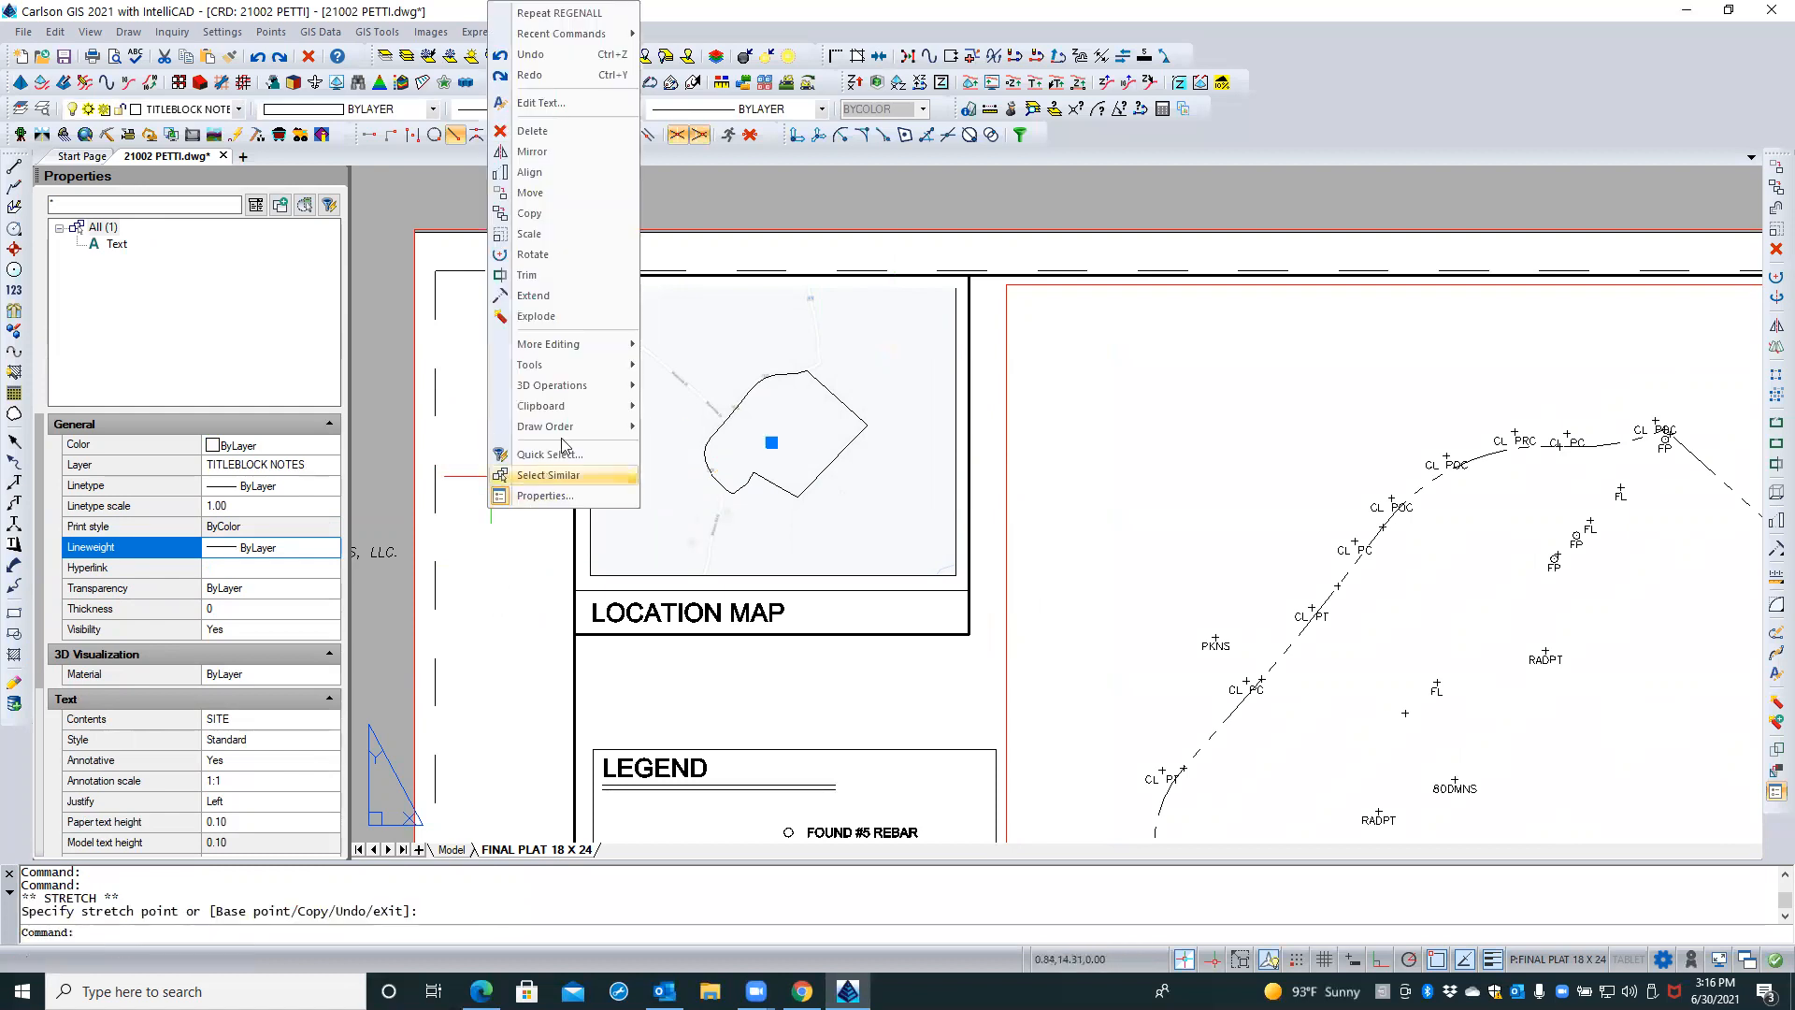
mouse_move(586, 427)
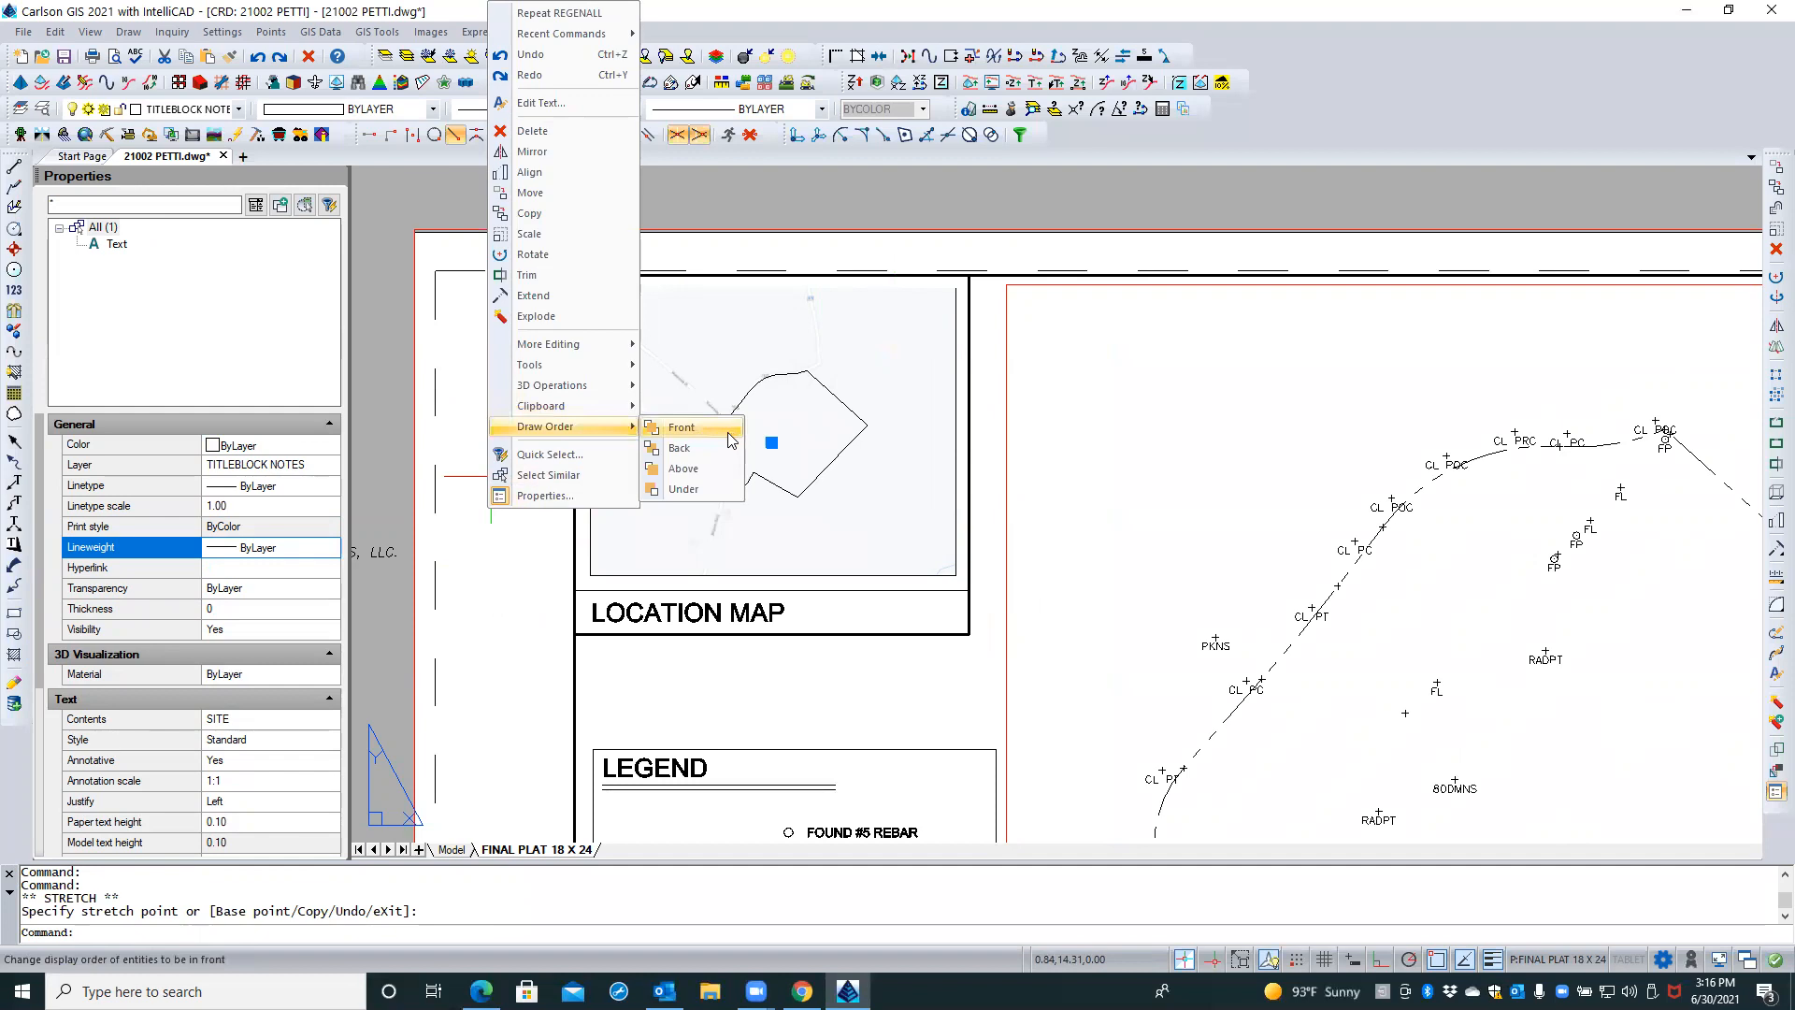
left_click(728, 433)
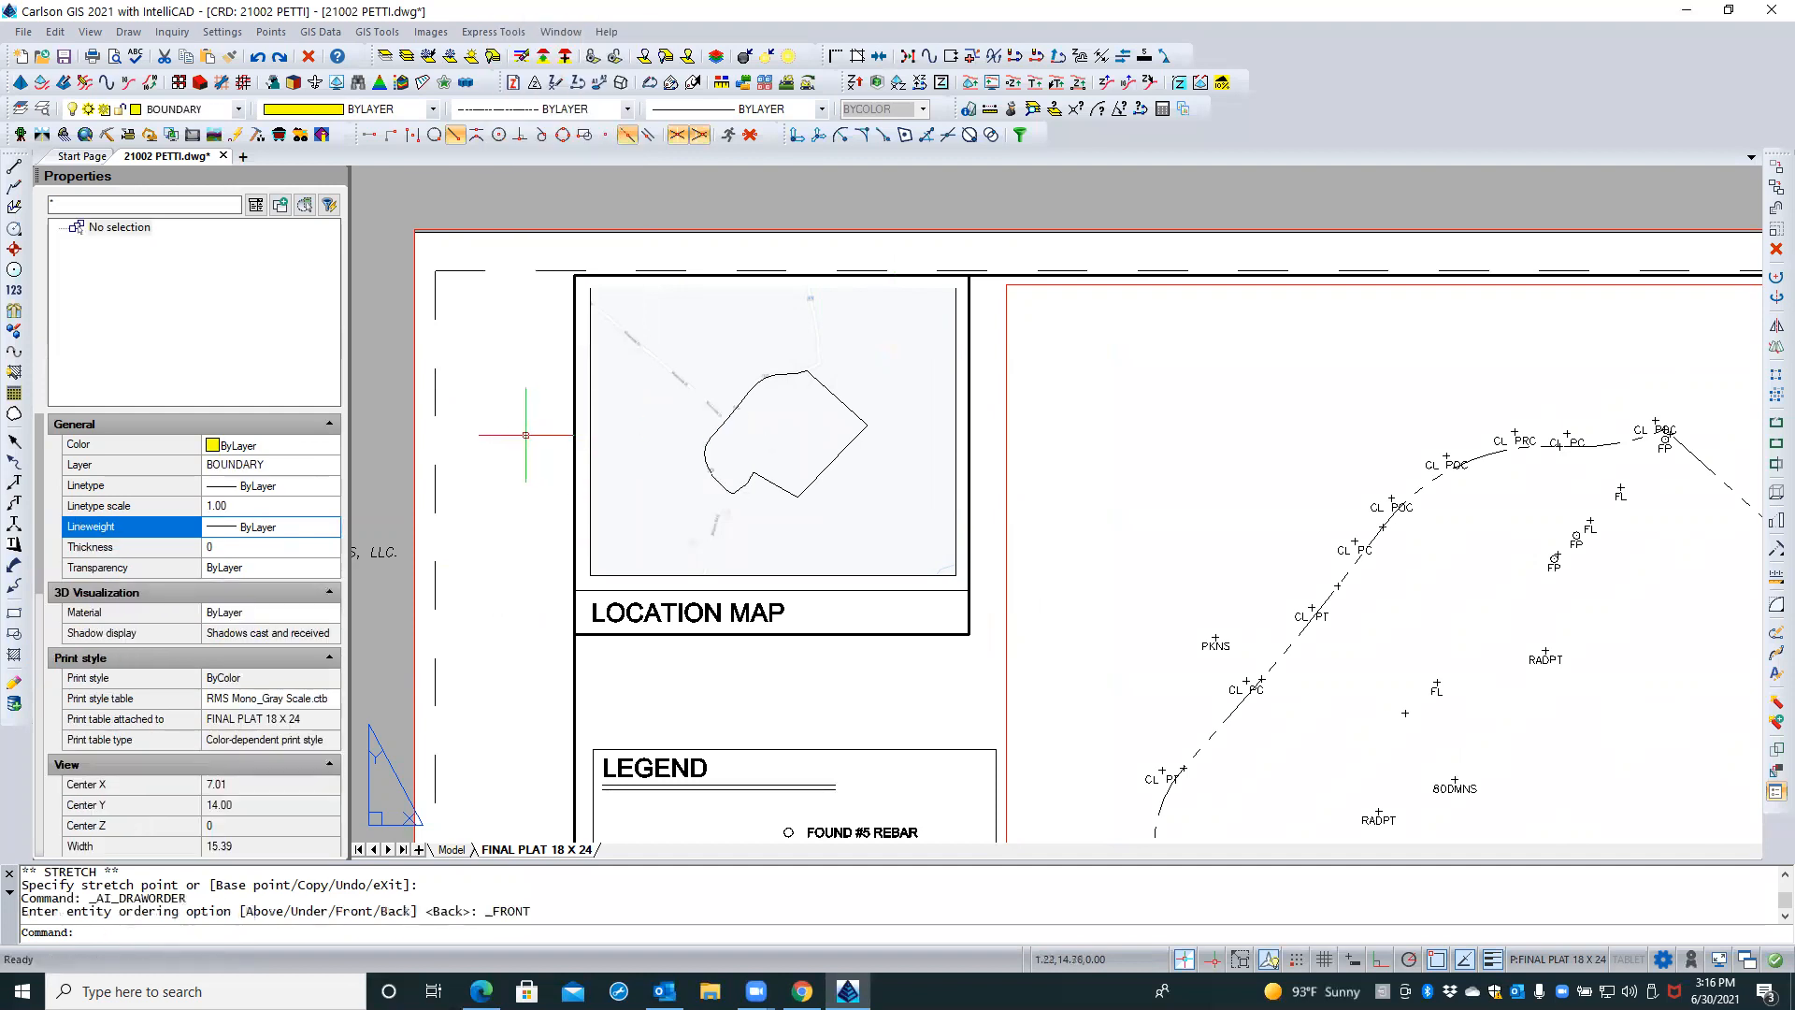
key("Escape")
key("Escape")
Check for the SITE text inside the parcel outline and regenerate all viewports again
scroll(768, 431, "up", 1)
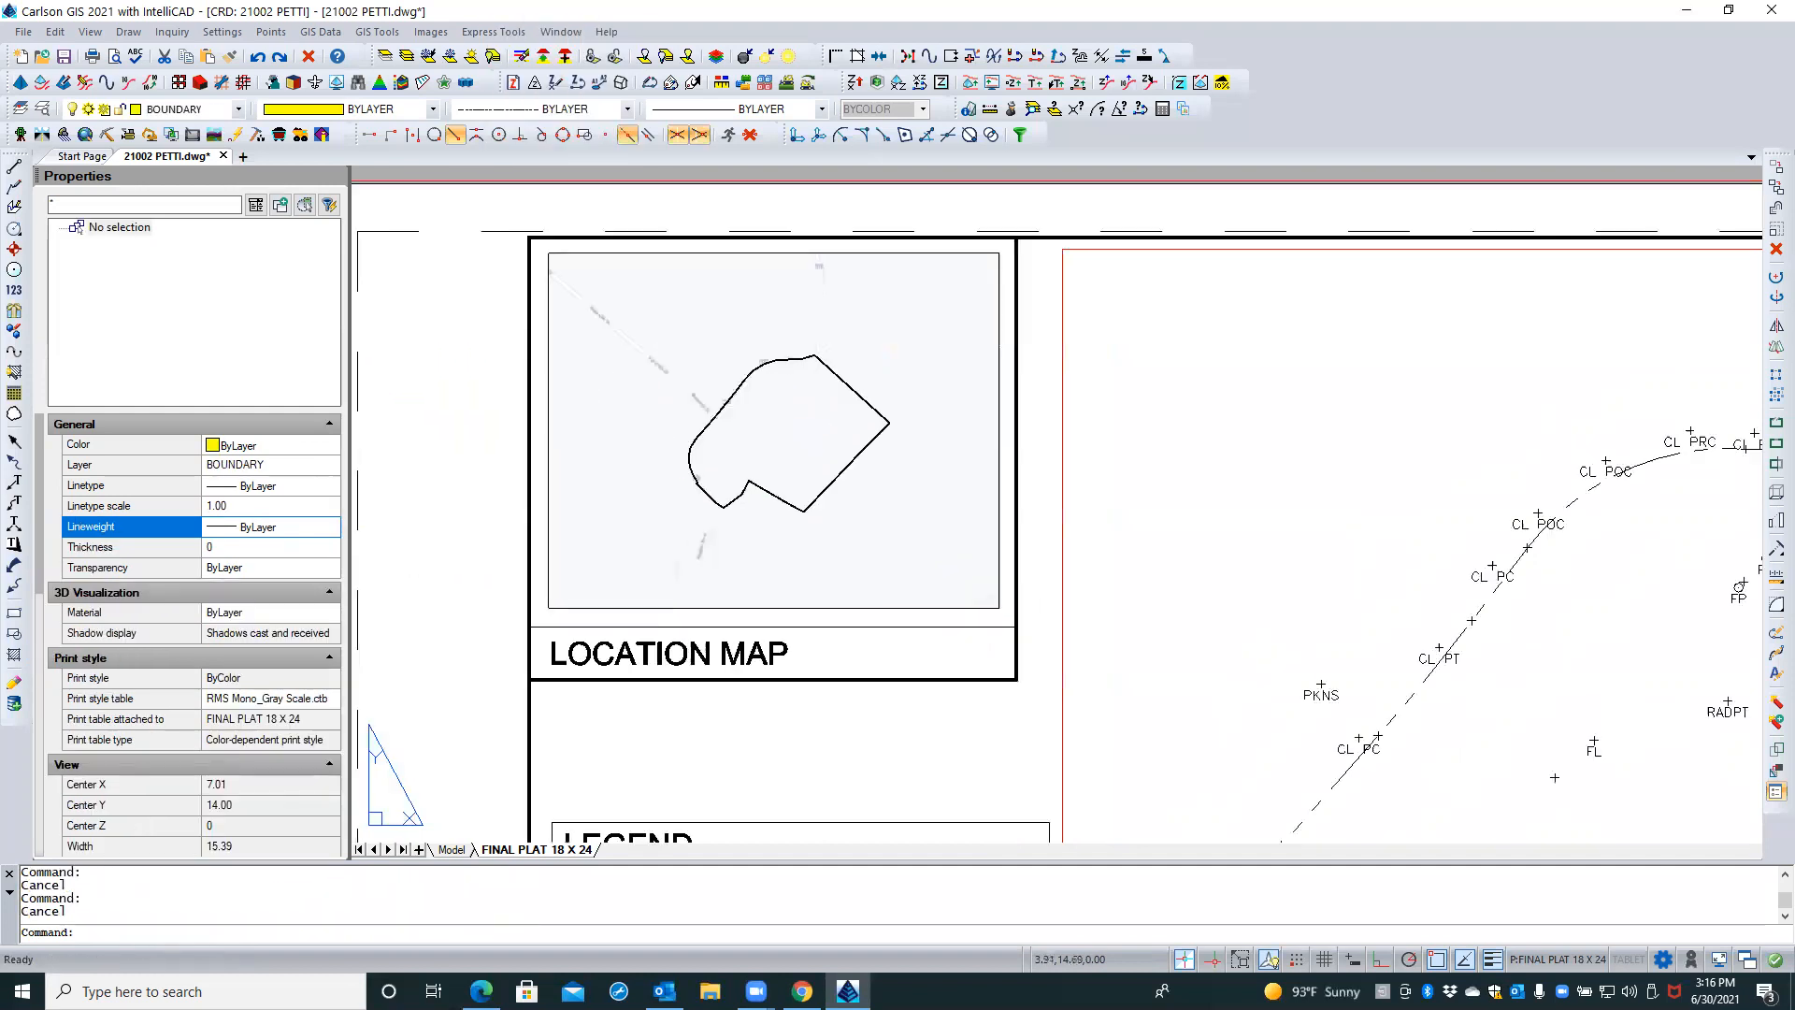
scroll(772, 442, "up", 3)
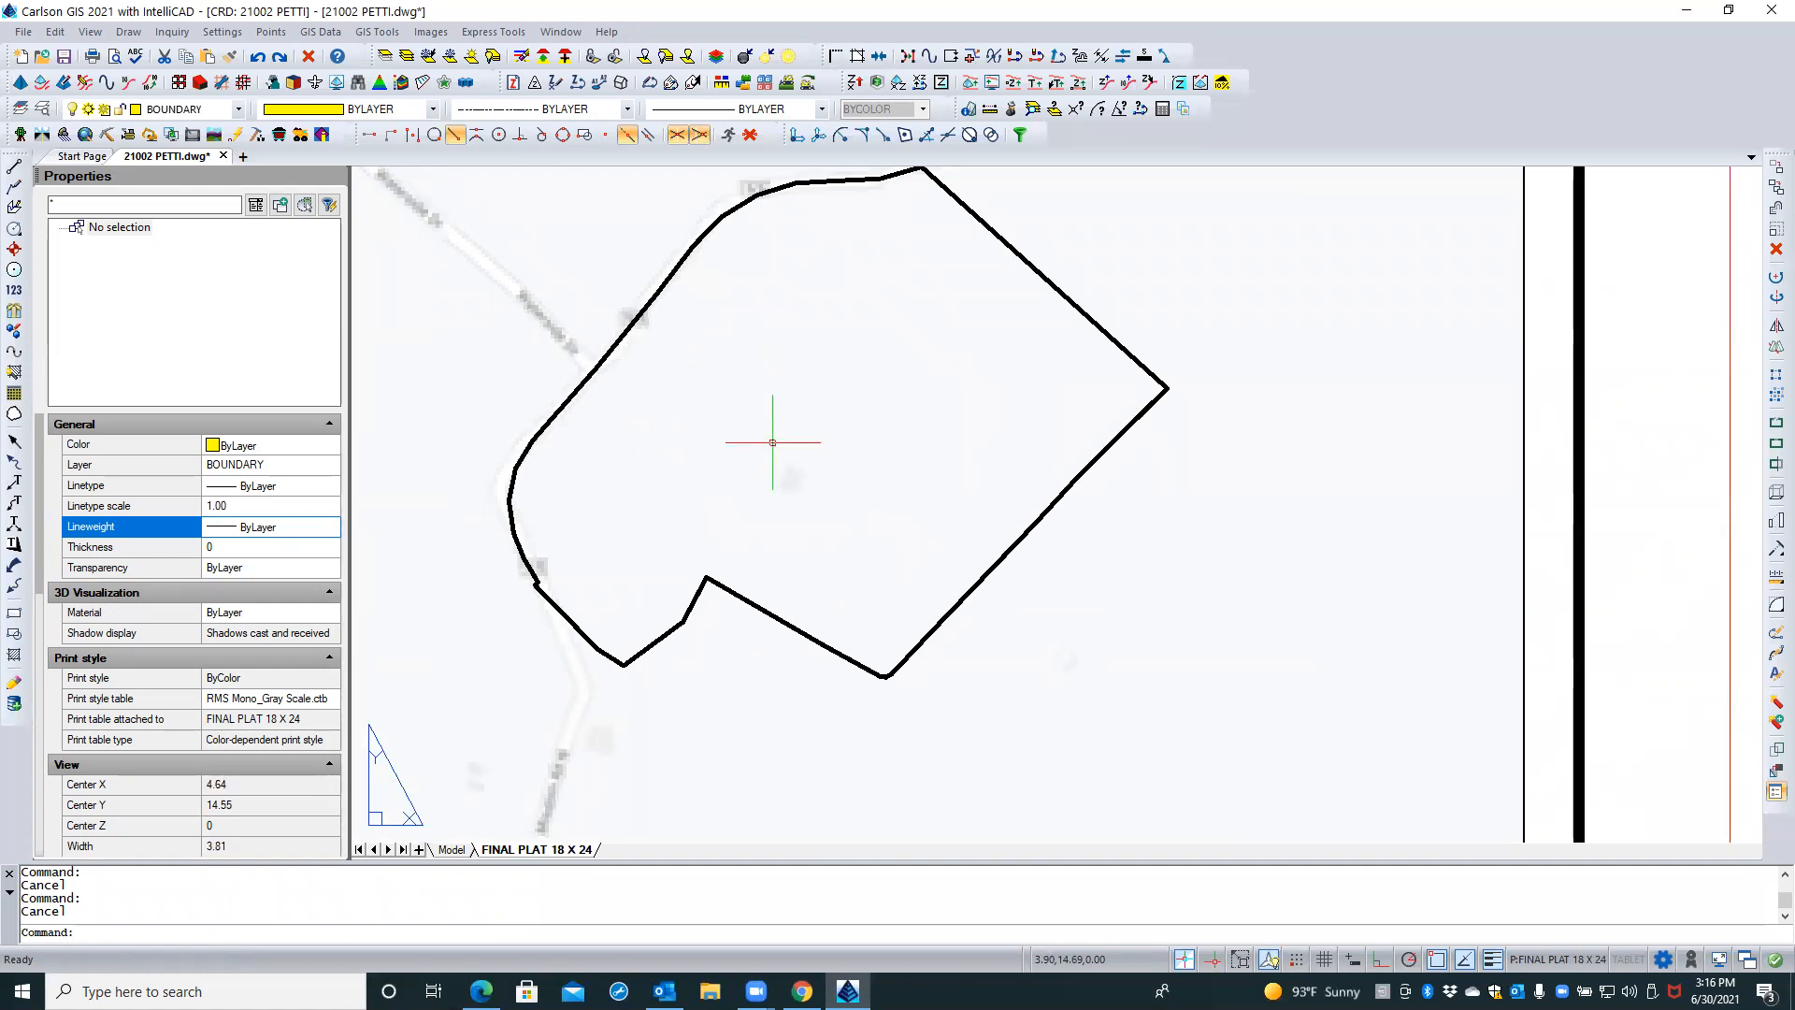
type("REA")
key("Return")
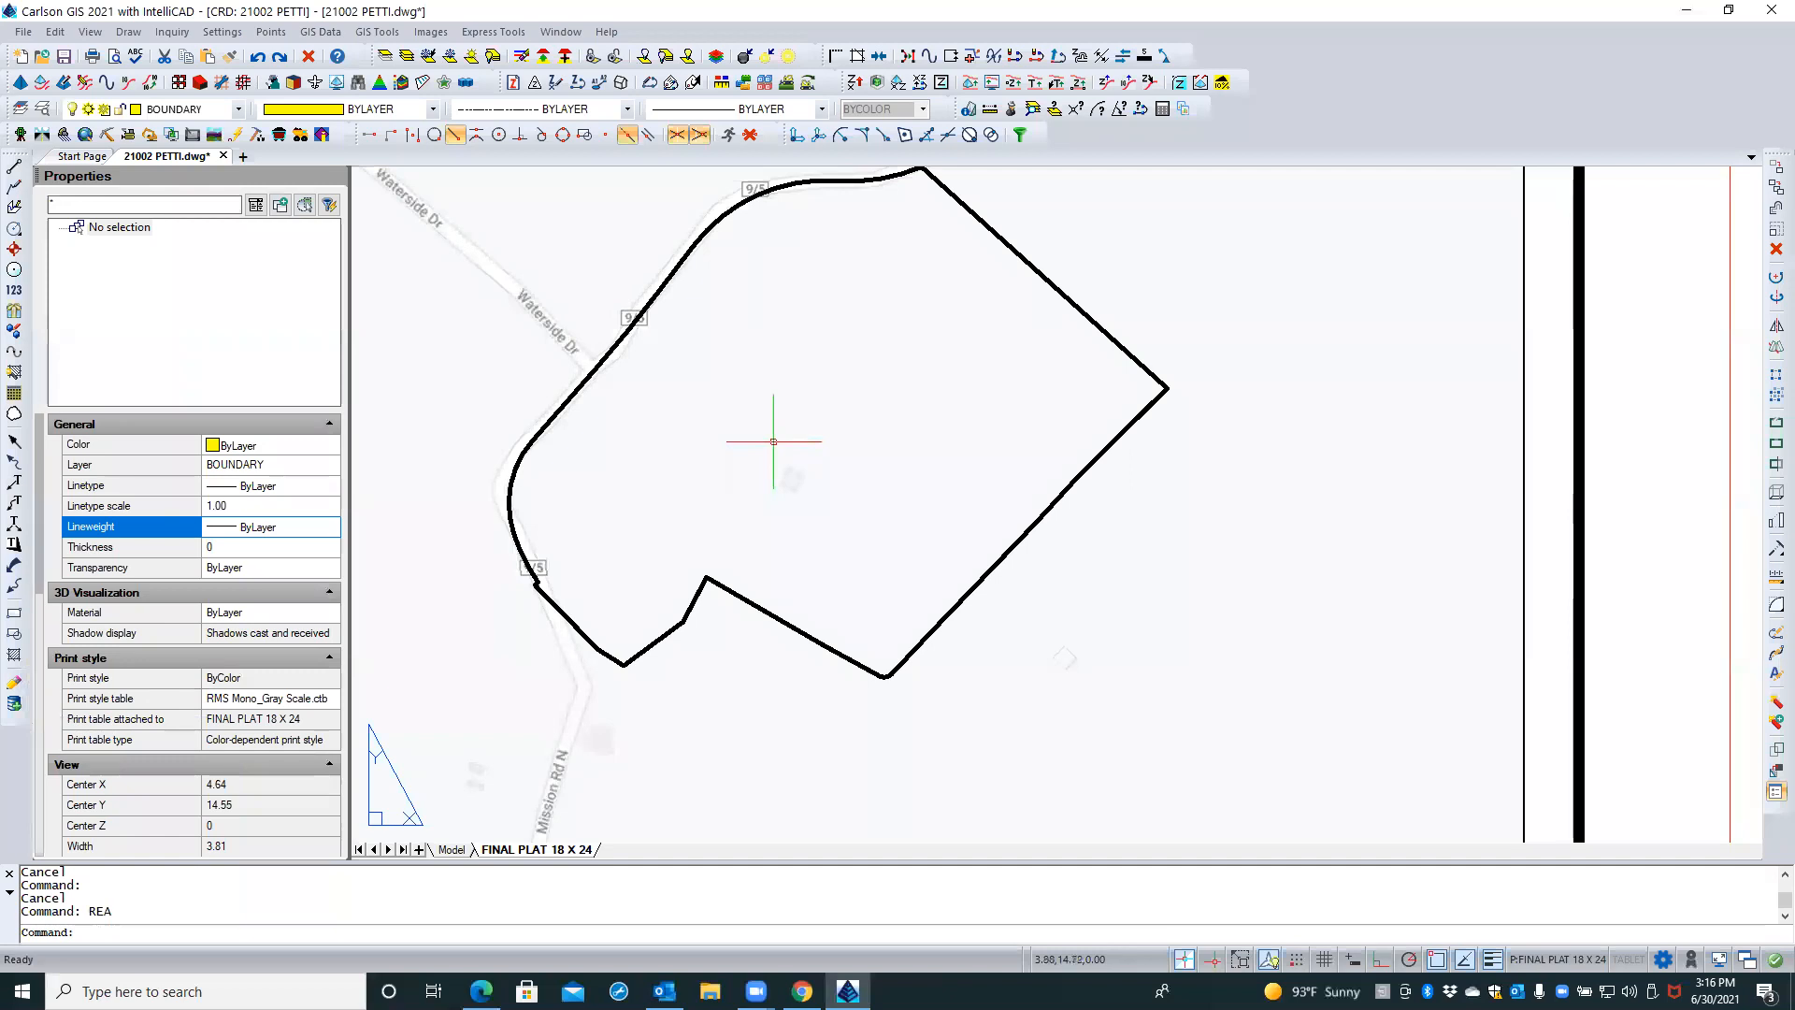
scroll(827, 396, "down", 2)
scroll(827, 397, "down", 1)
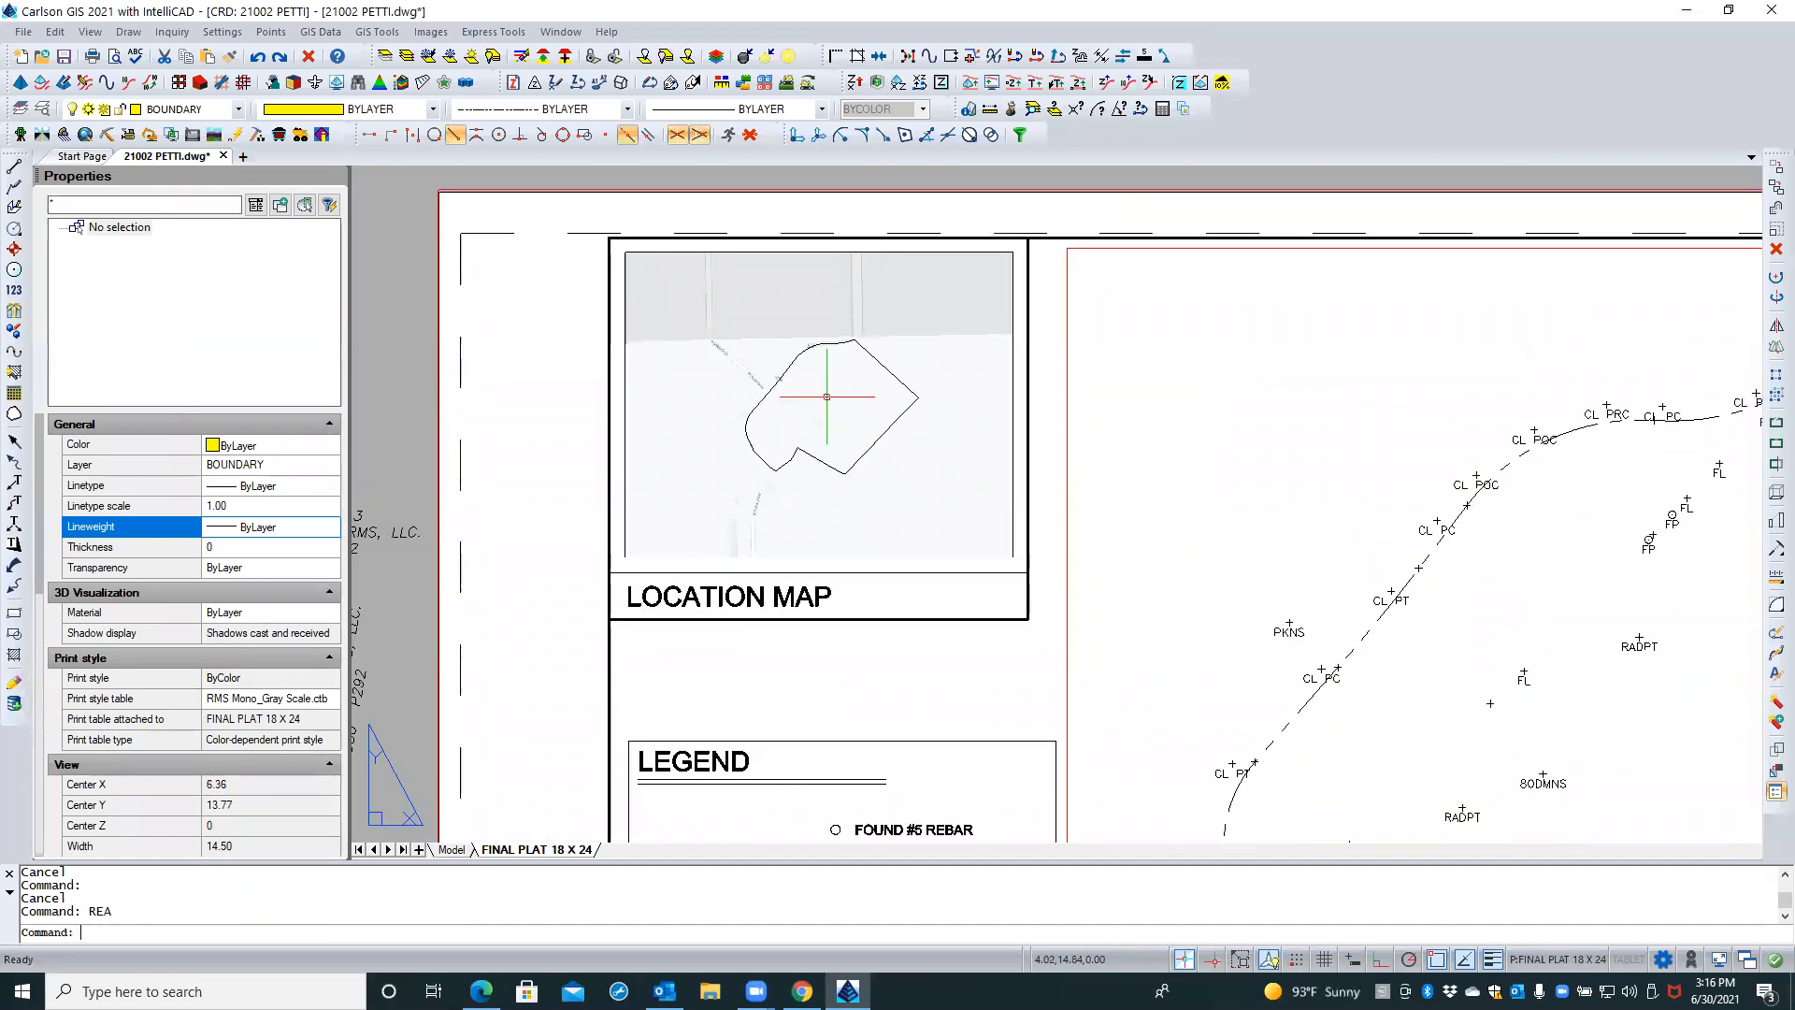
Bring the SITE text inside the parcel outline to the front of the draw order and check the location map
left_click(659, 447)
key("Escape")
left_click(550, 506)
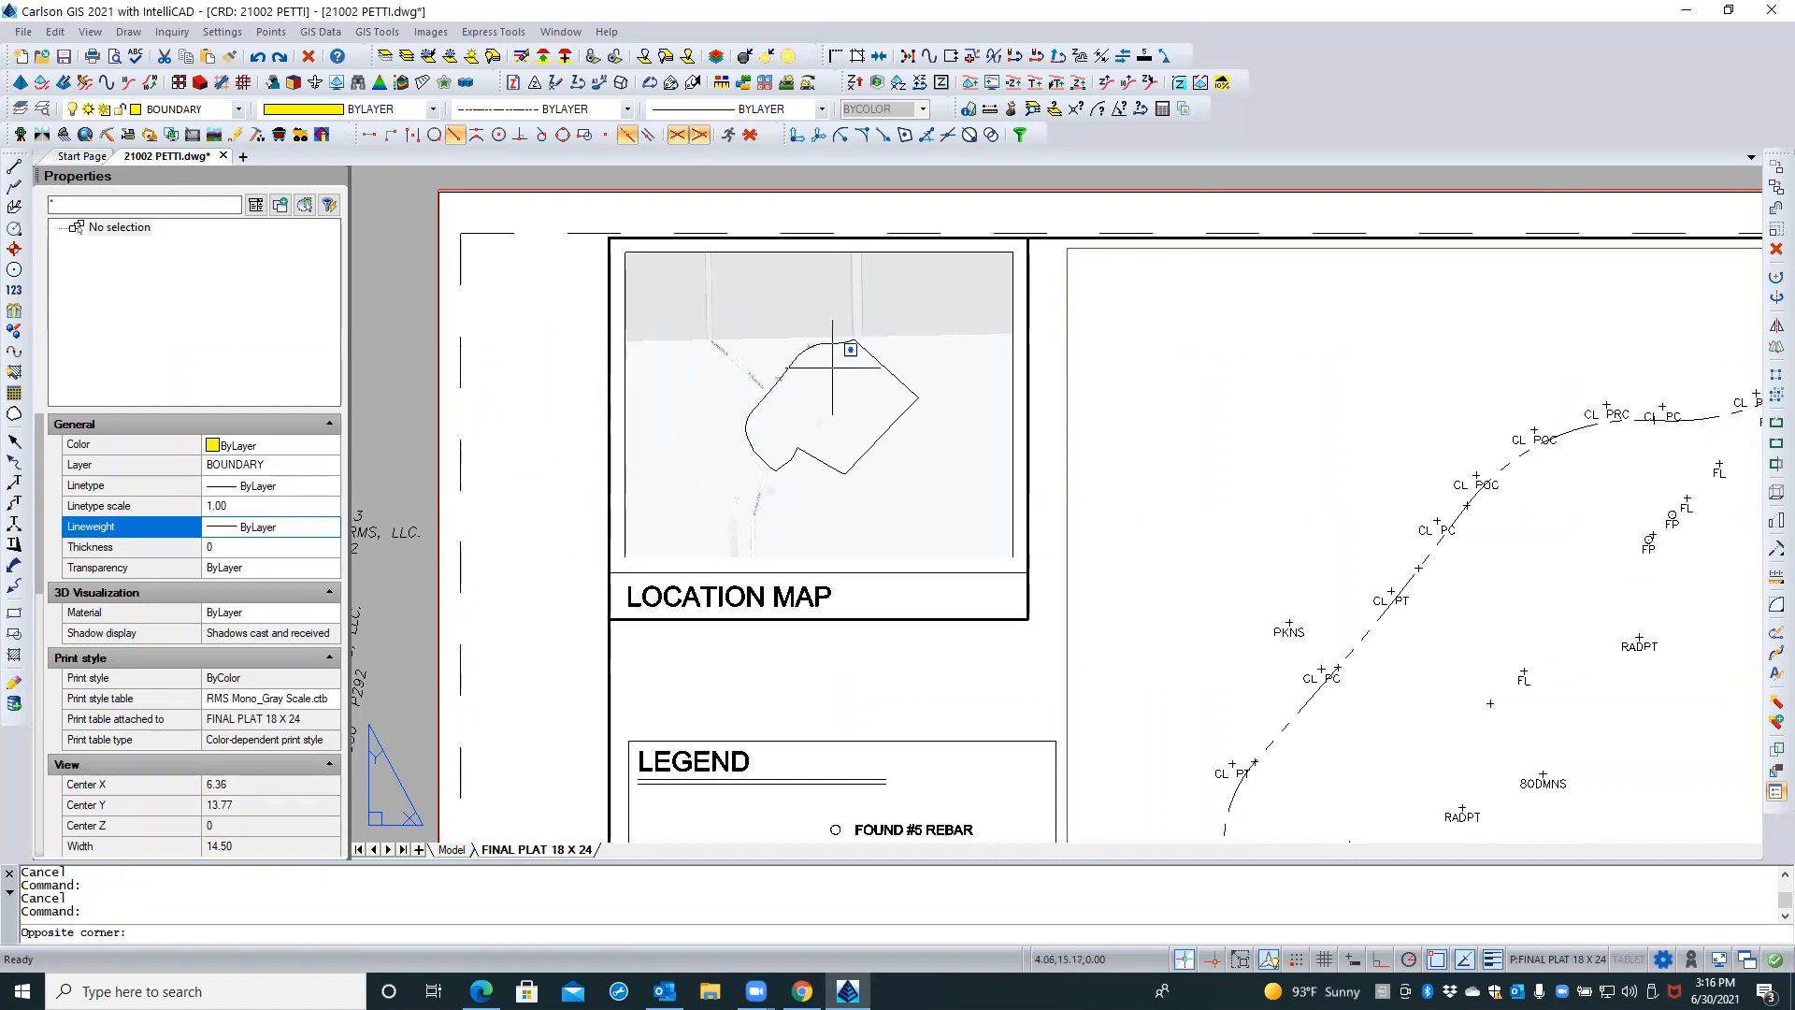
left_click(1049, 265)
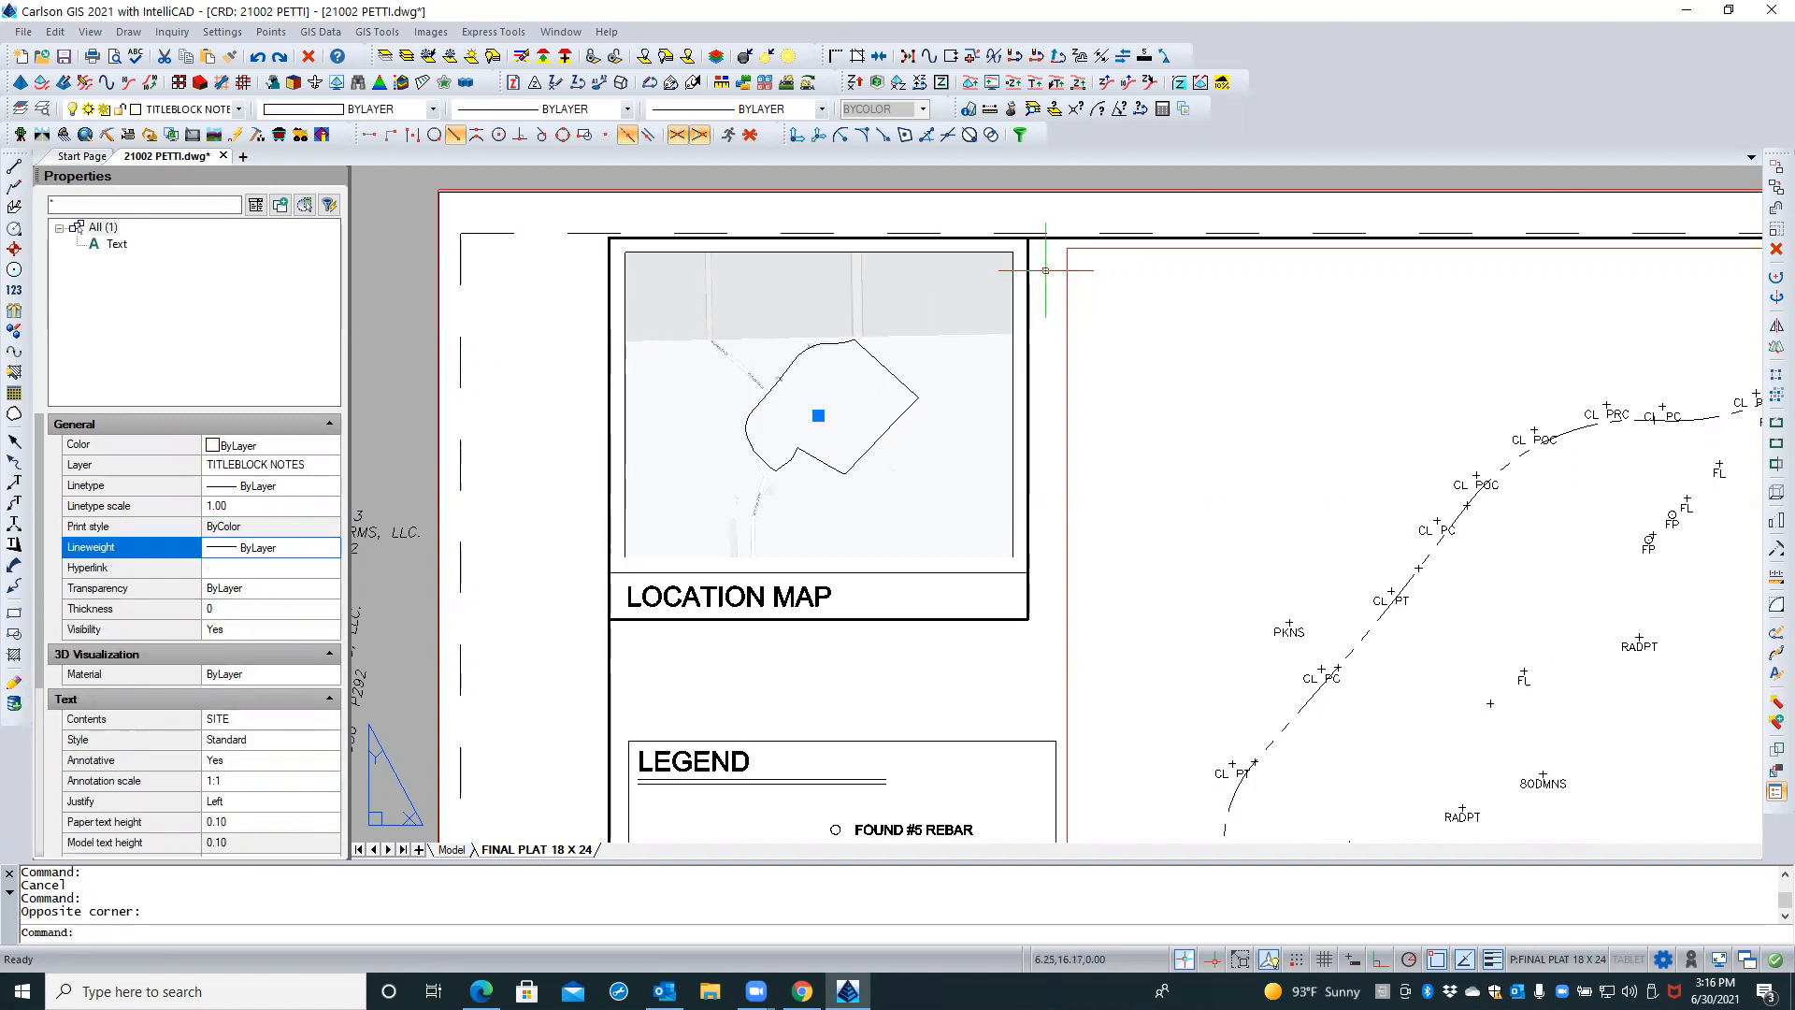
right_click(1046, 270)
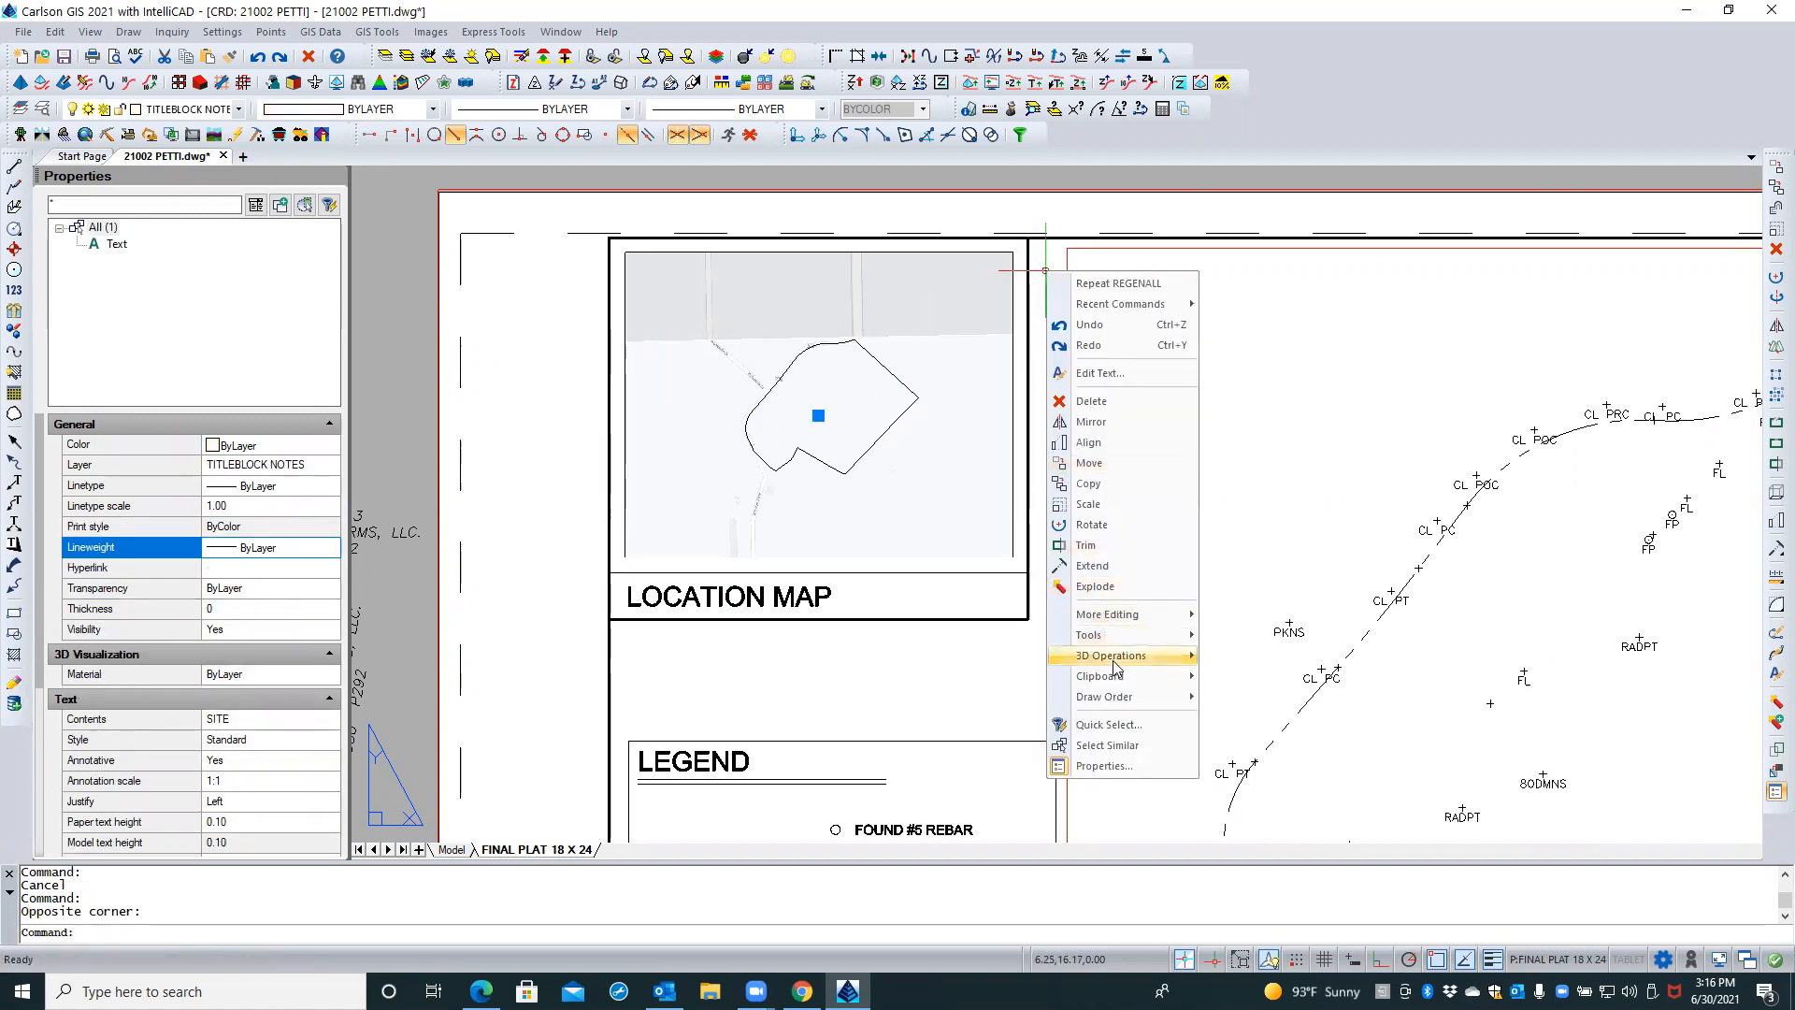
mouse_move(1119, 679)
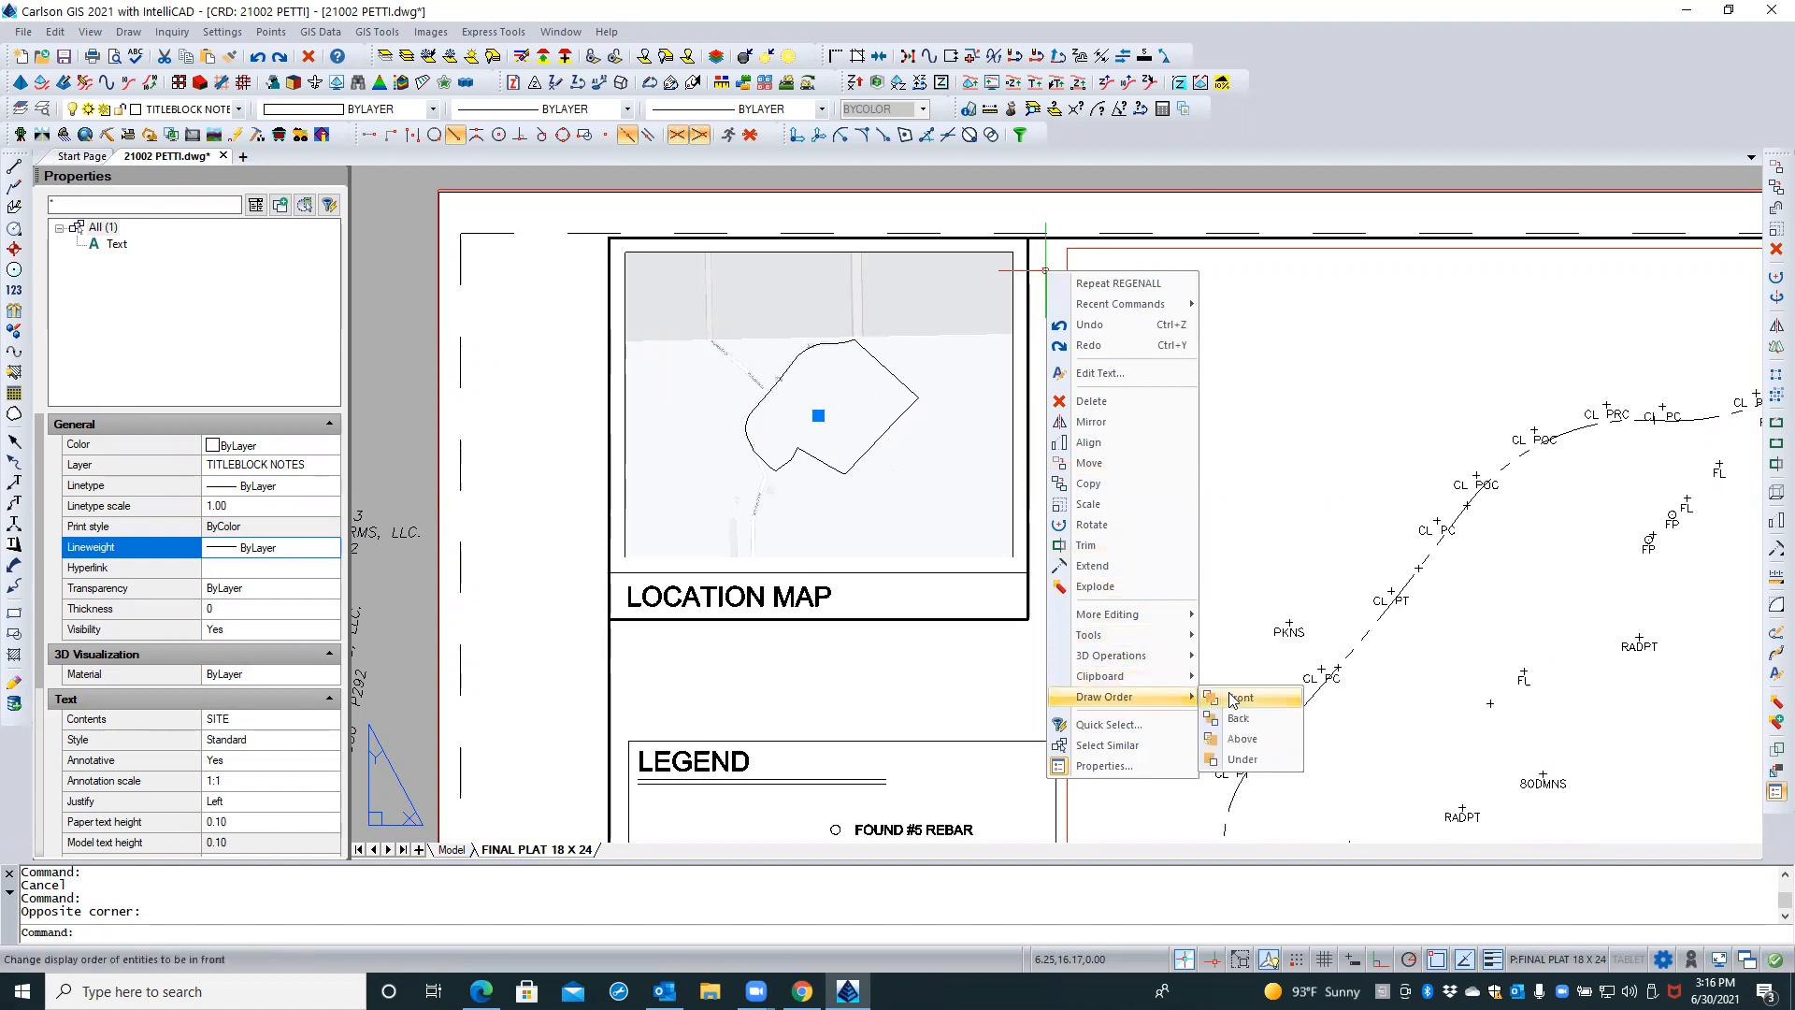
left_click(1241, 699)
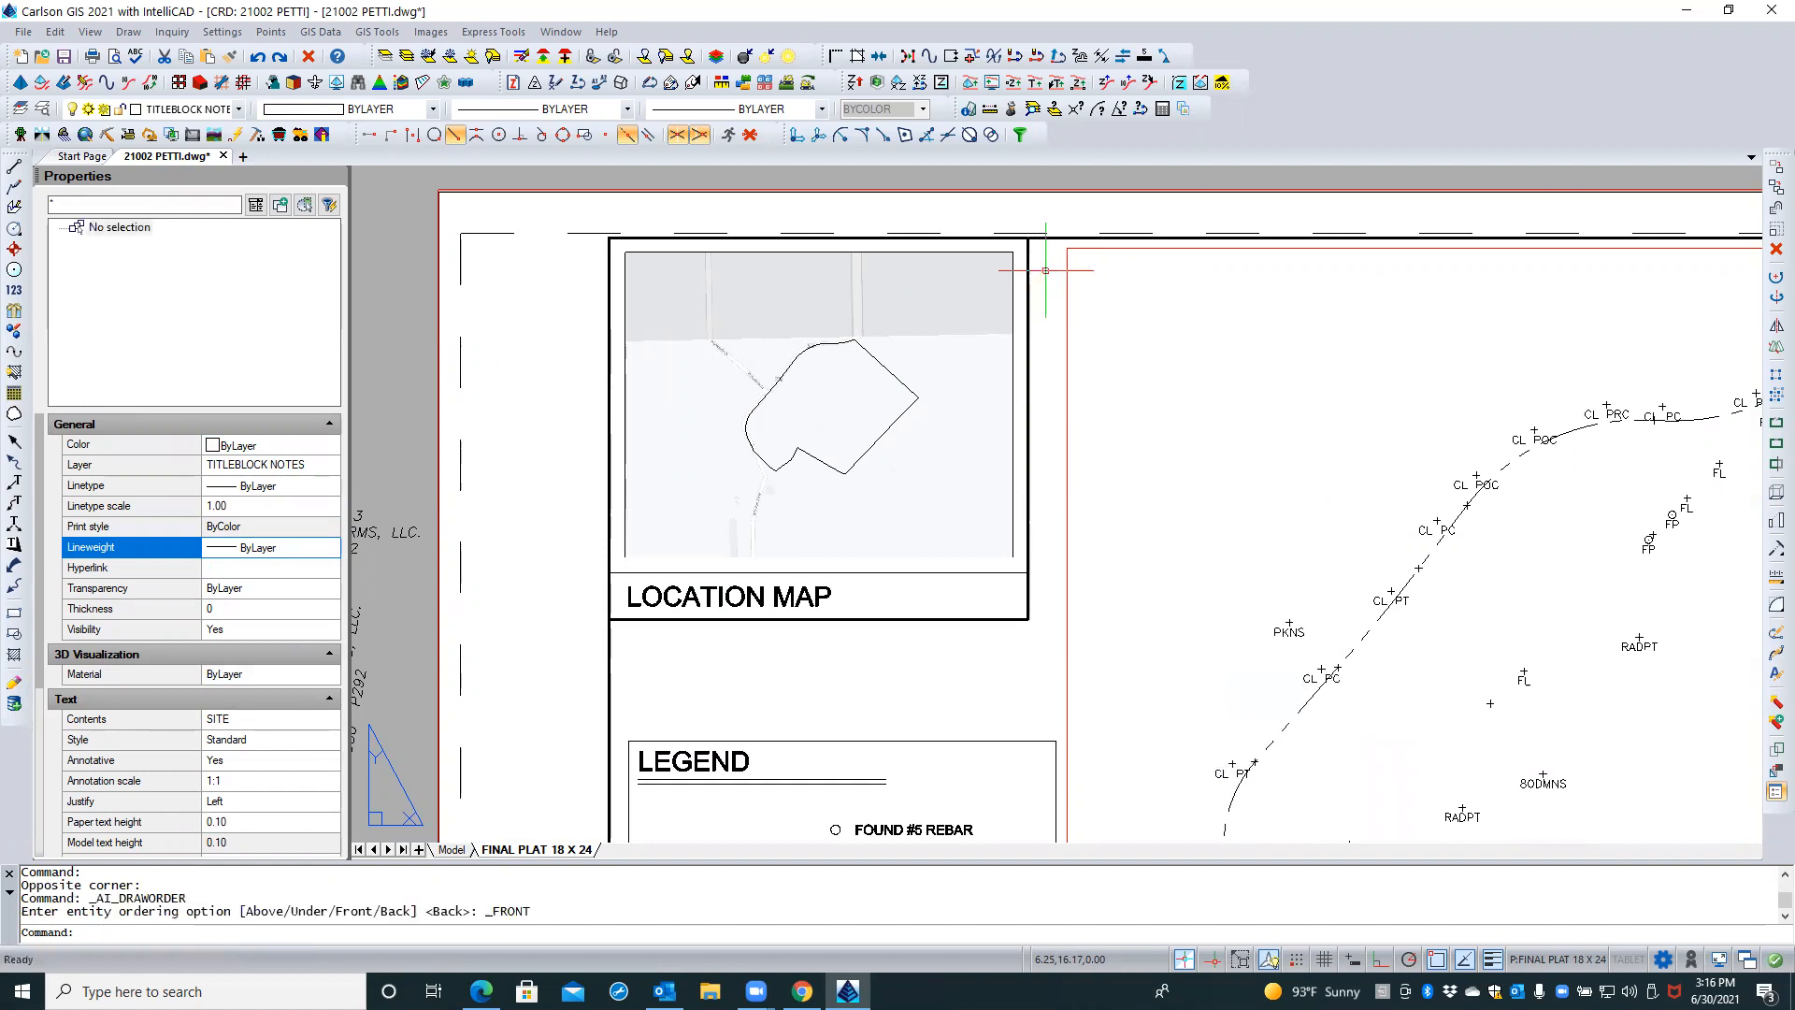
key("Escape")
key("Escape")
middle_click_drag(1048, 442, 914, 399)
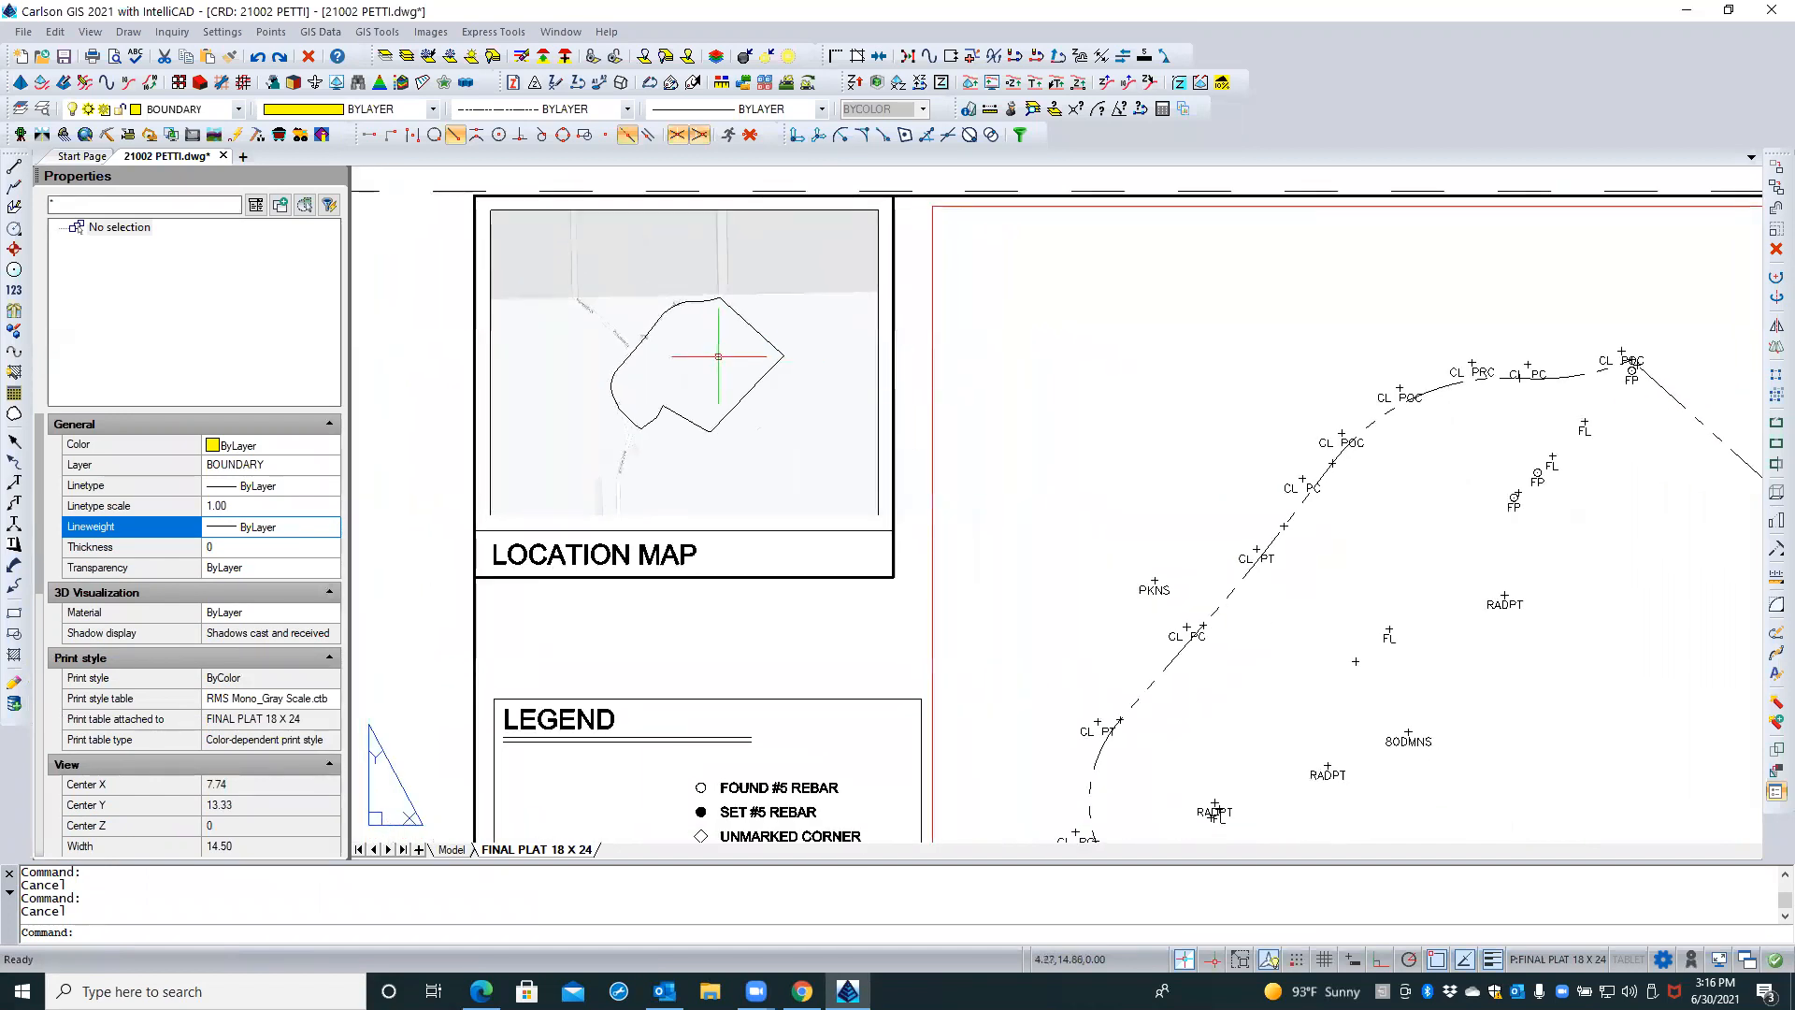
scroll(718, 356, "up", 4)
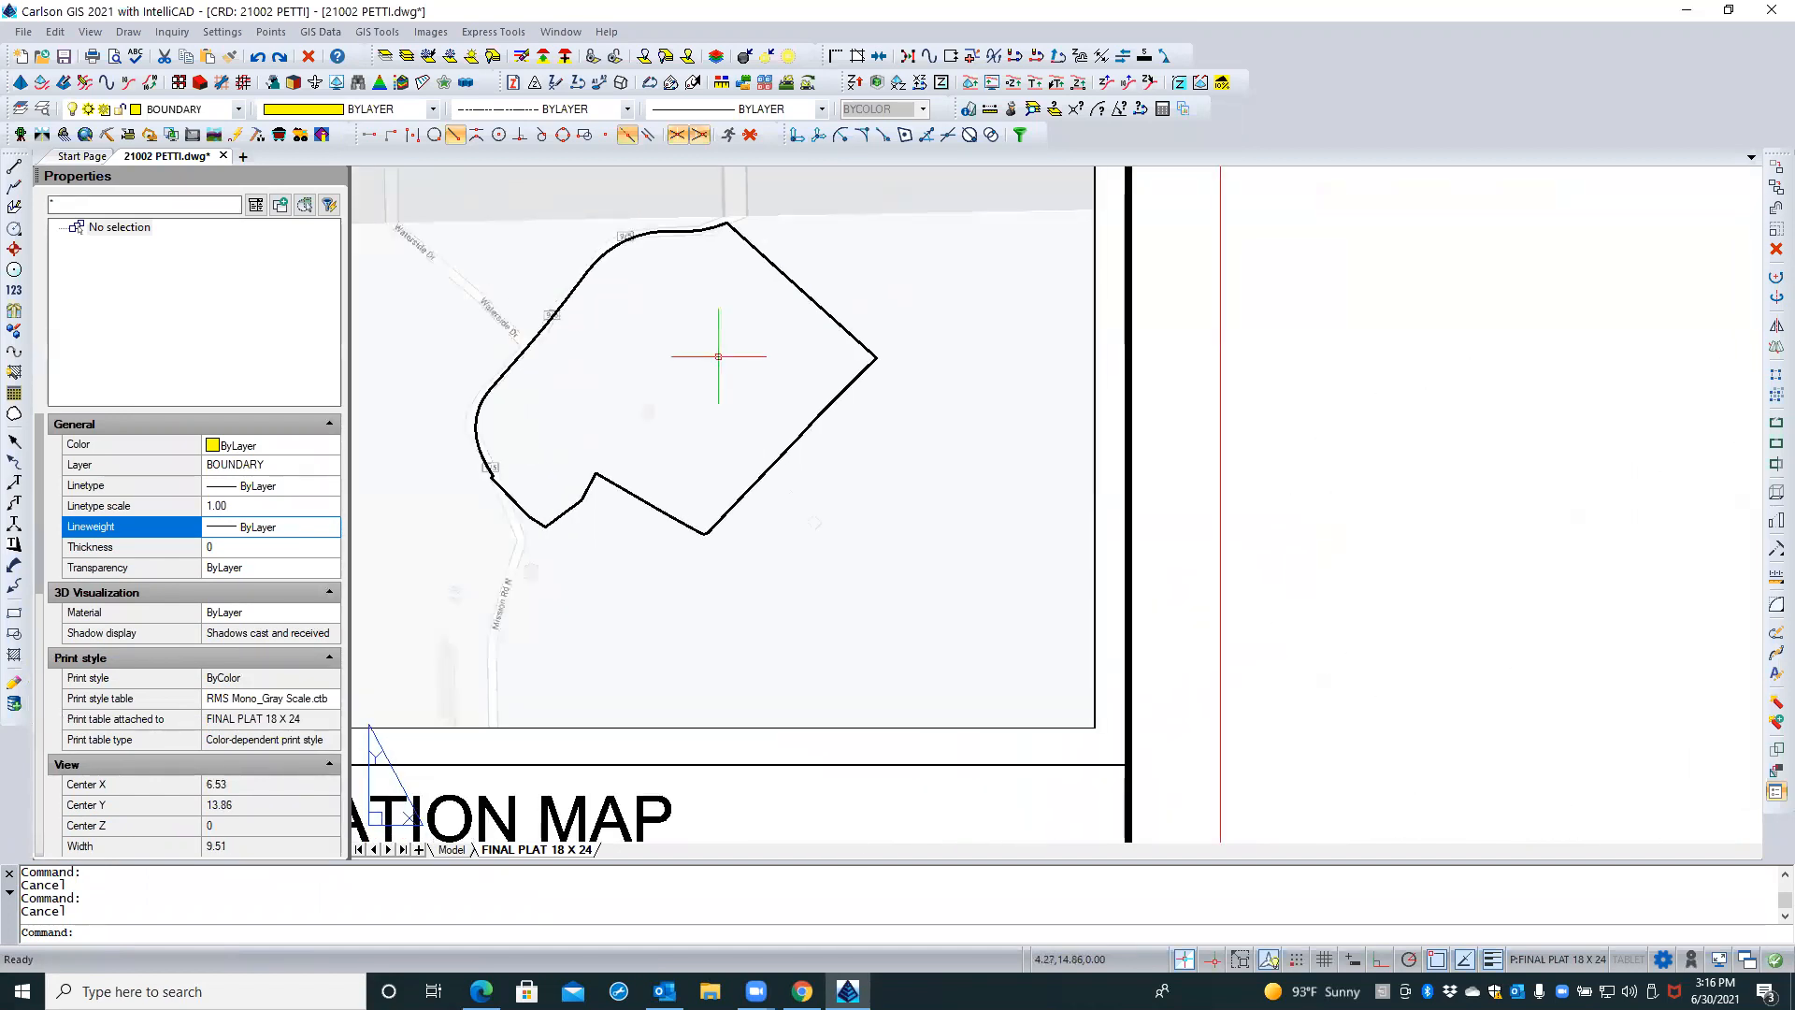
scroll(759, 388, "down", 5)
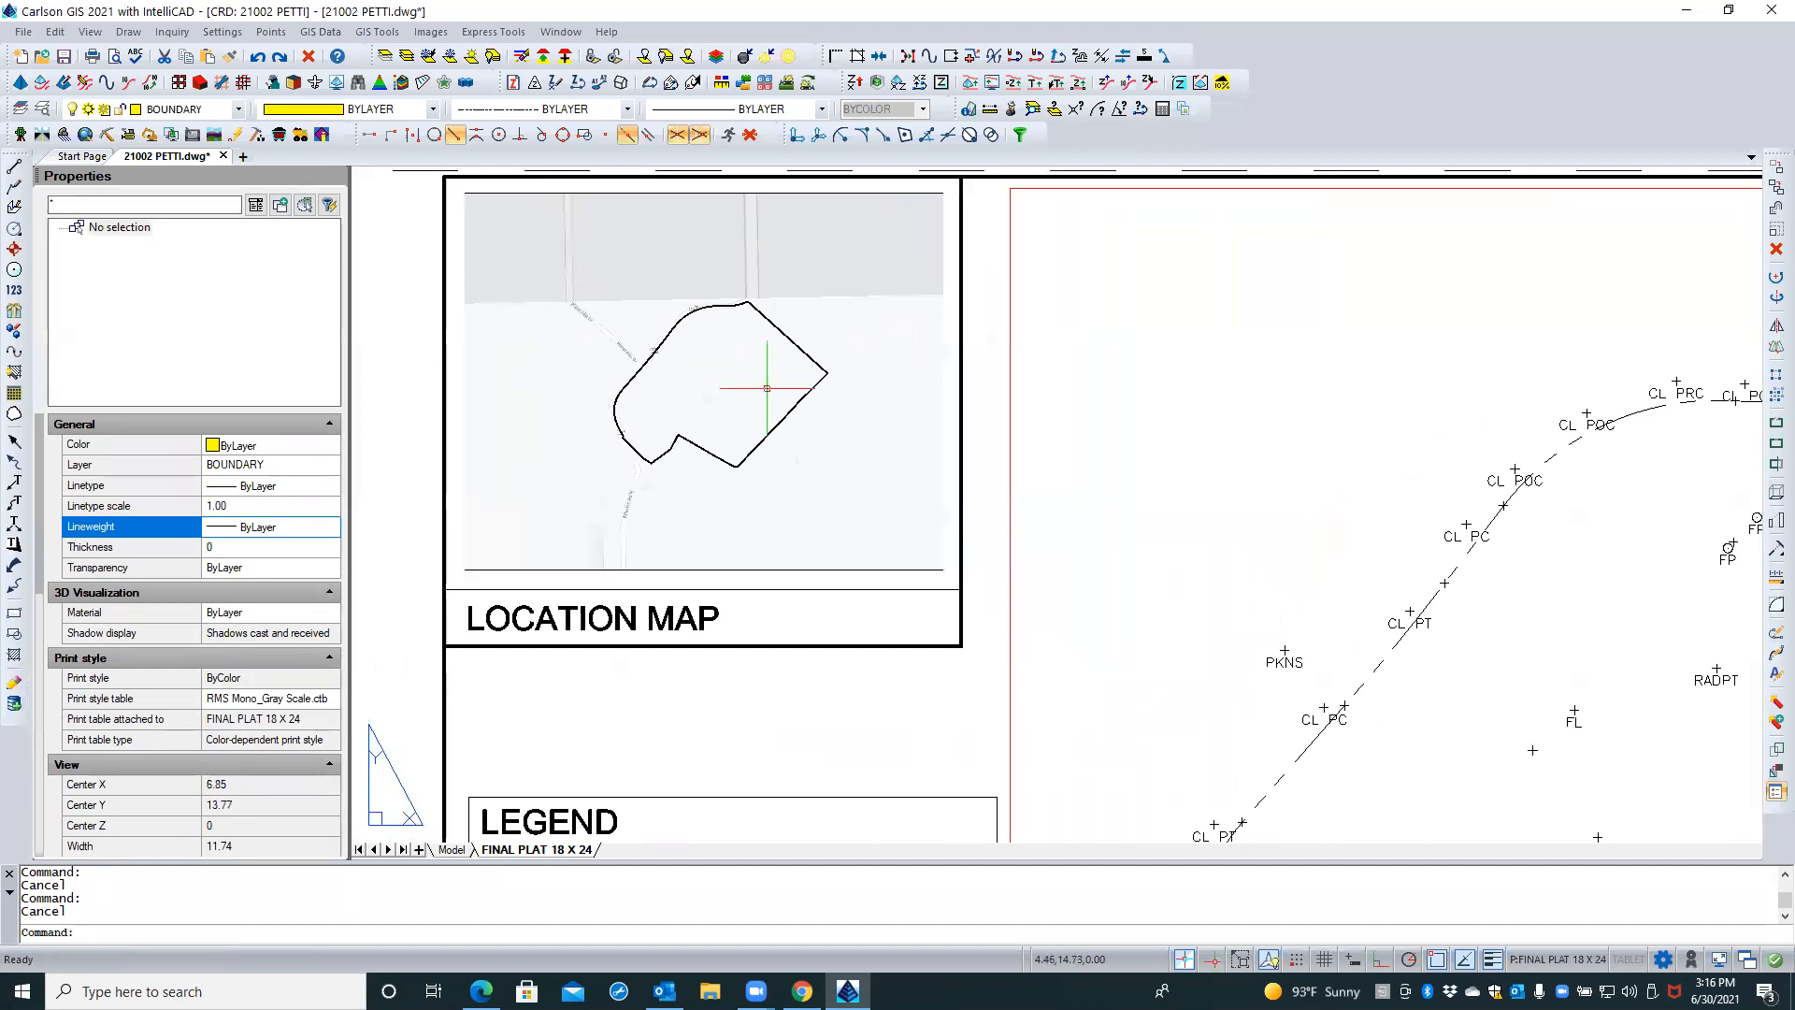
scroll(767, 388, "down", 3)
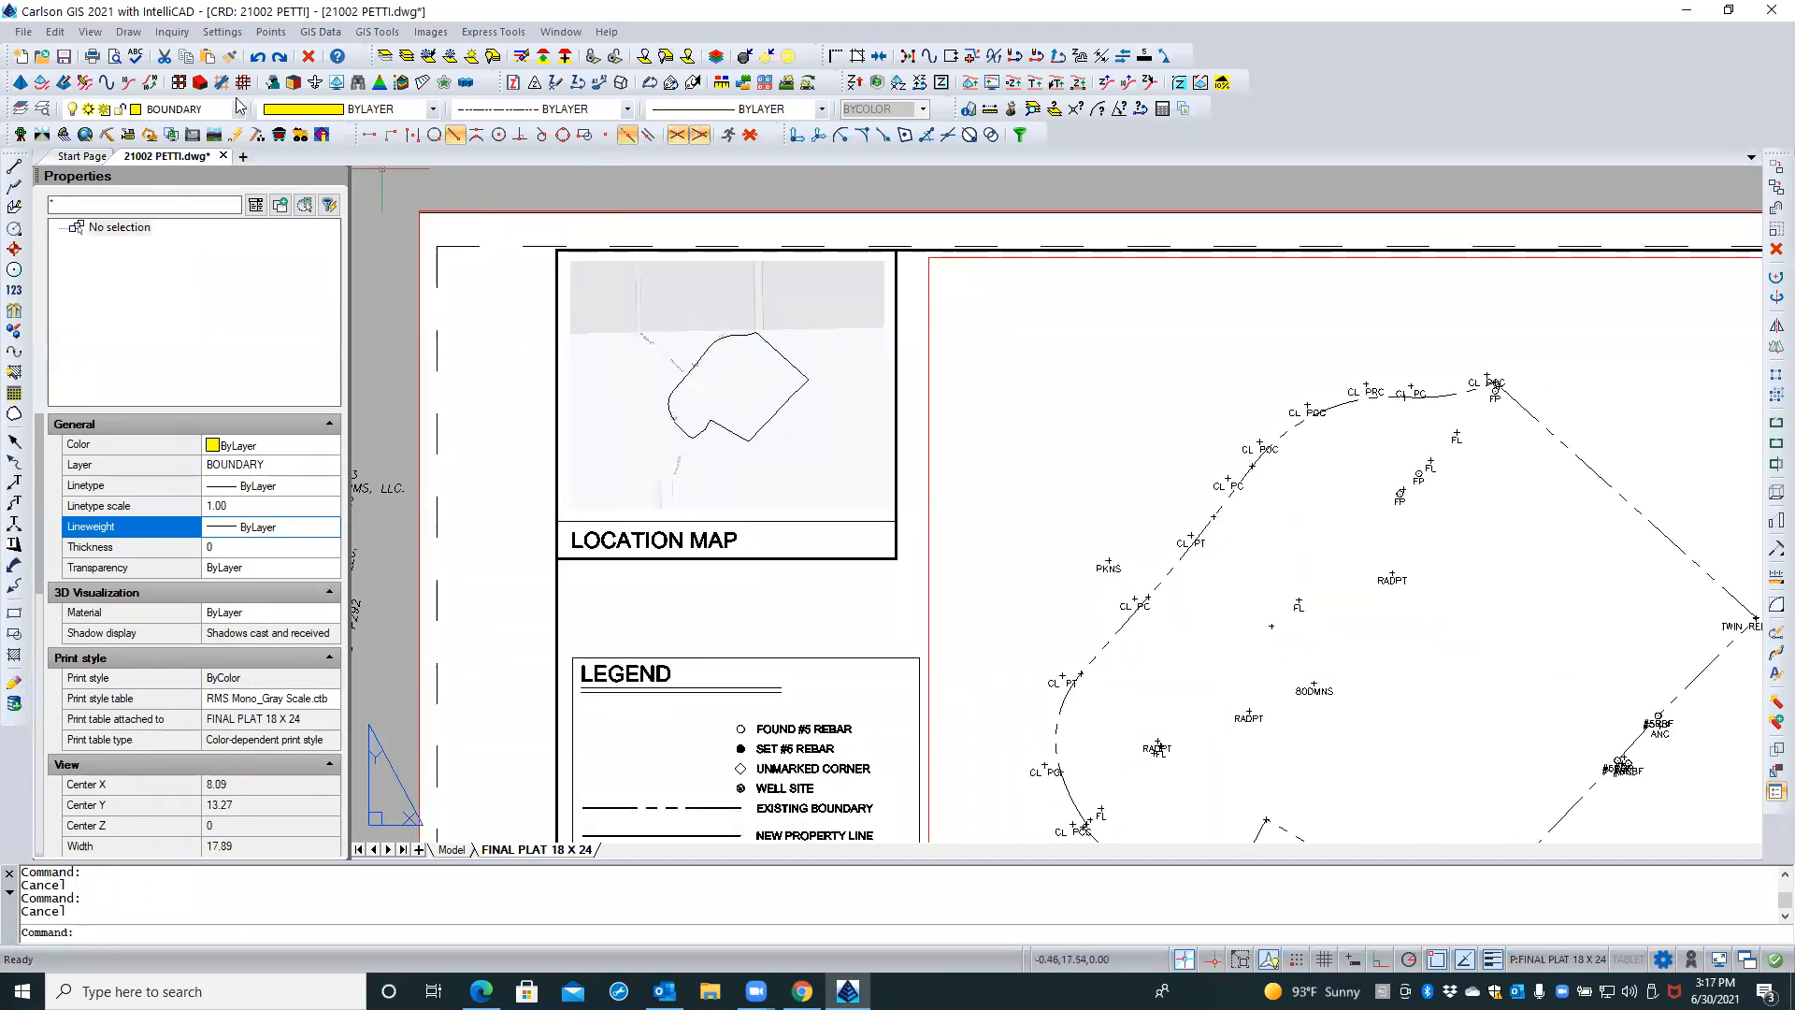
Save and close the plat drawing, restart Carlson, and reopen 21002 PETTI.dwg from the recent documents
left_click(64, 58)
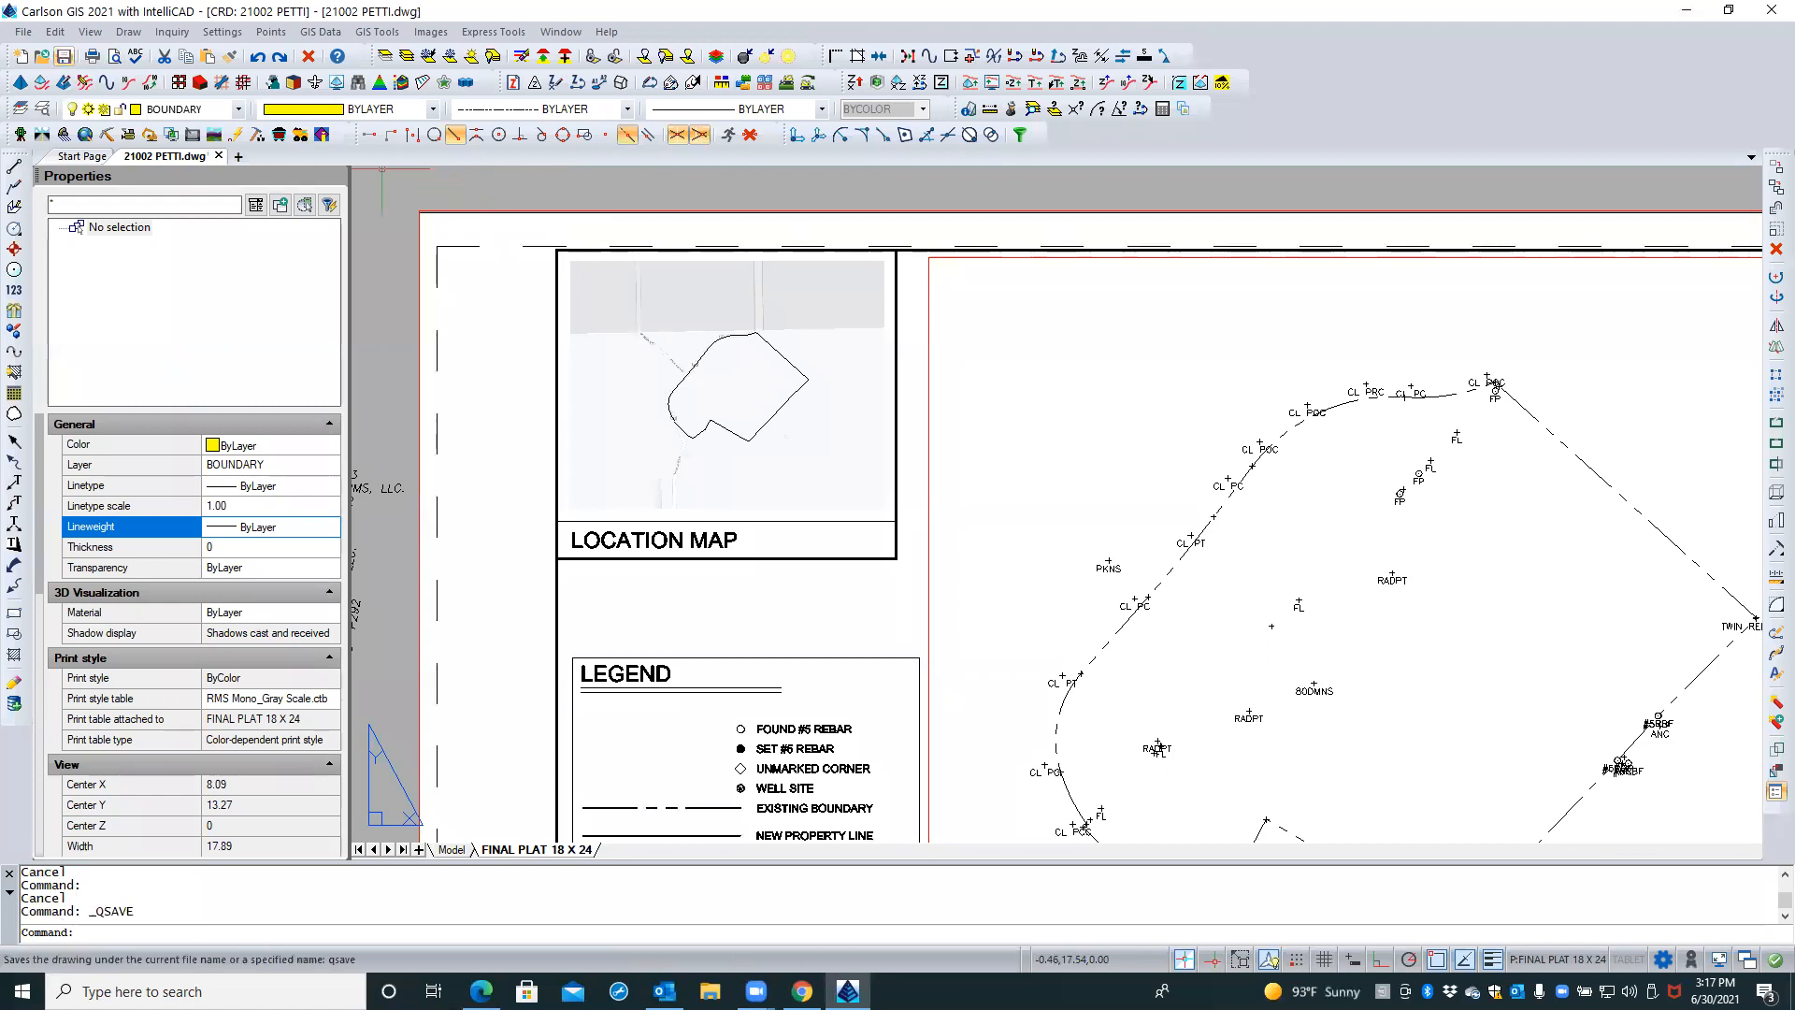
left_click(218, 156)
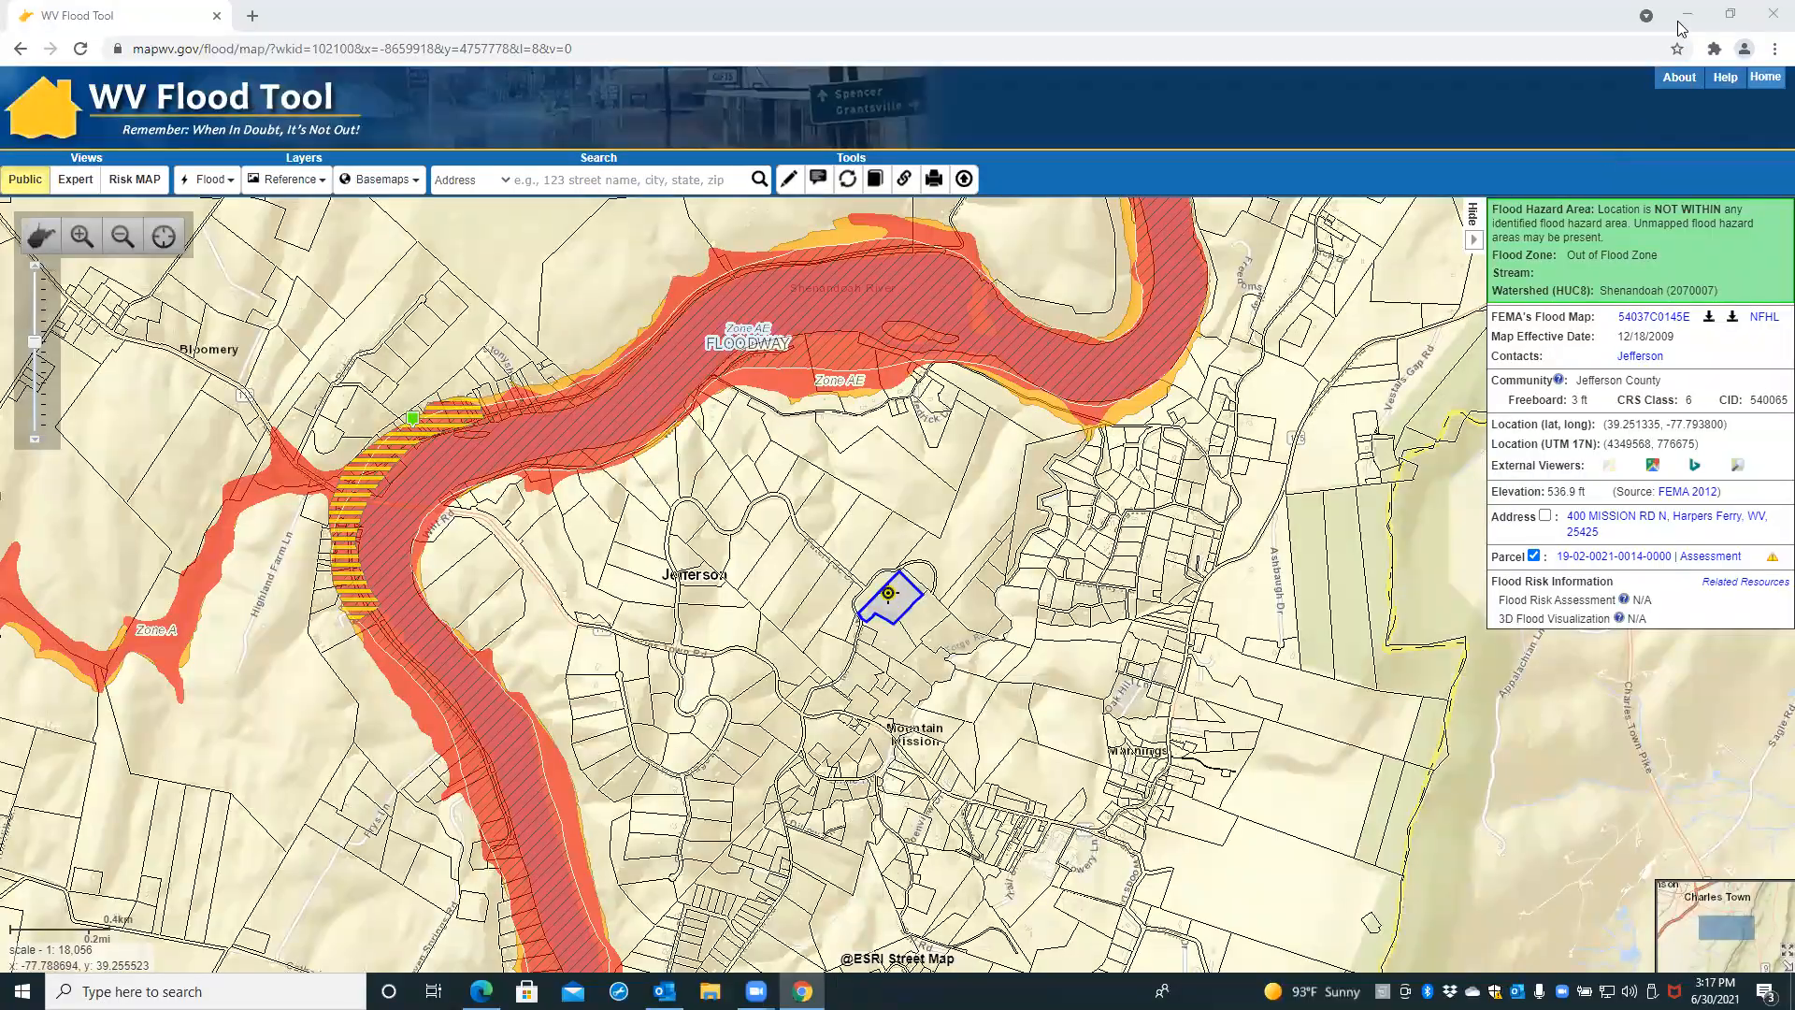
left_click(1684, 15)
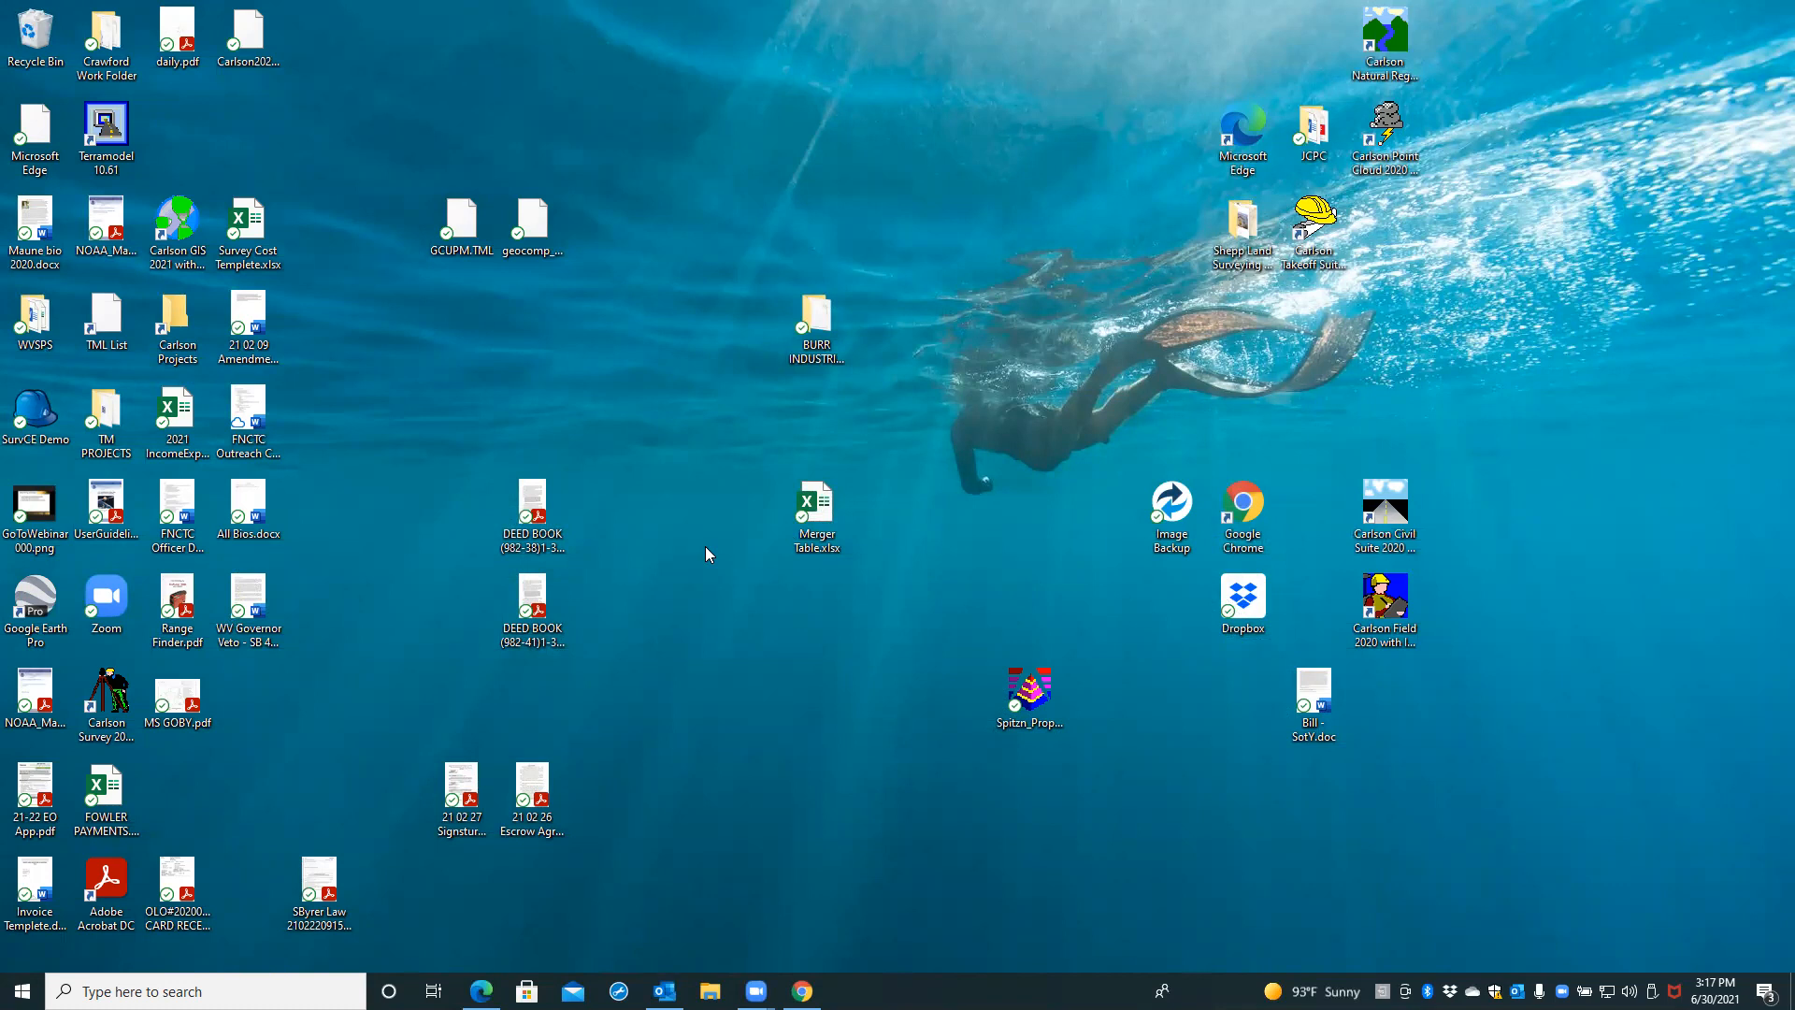
double_click(108, 701)
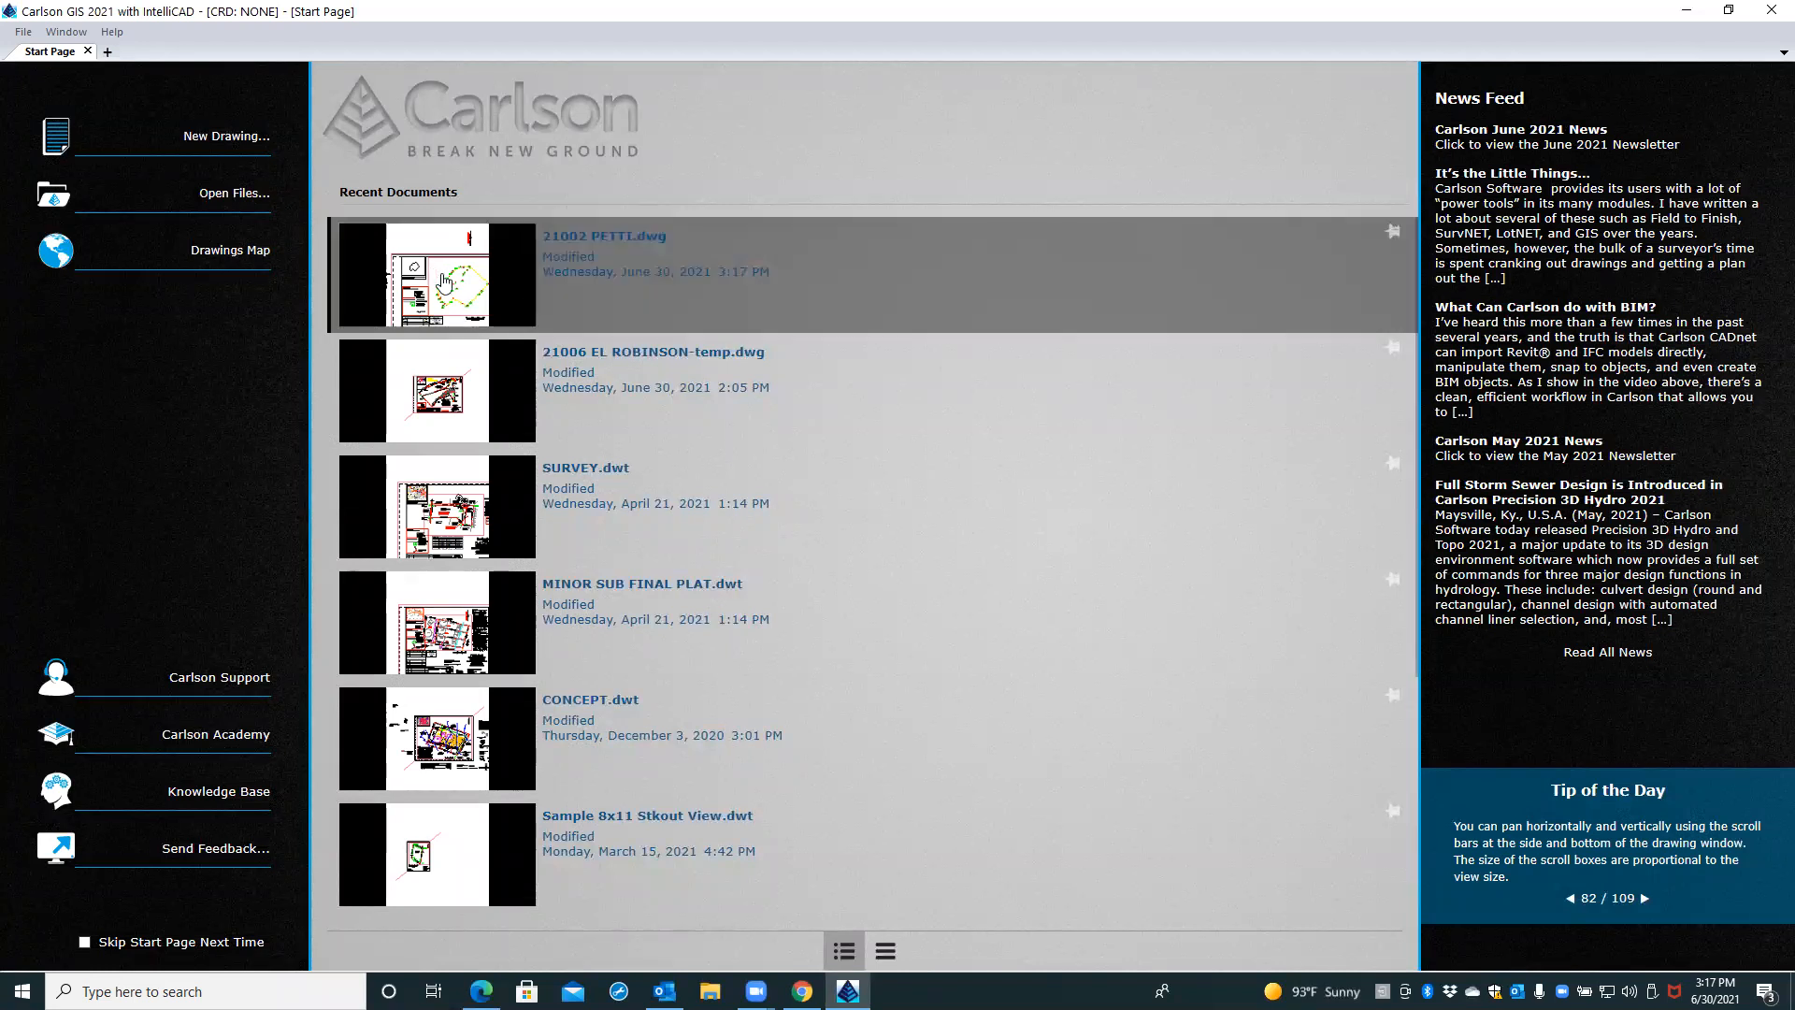
left_click(599, 306)
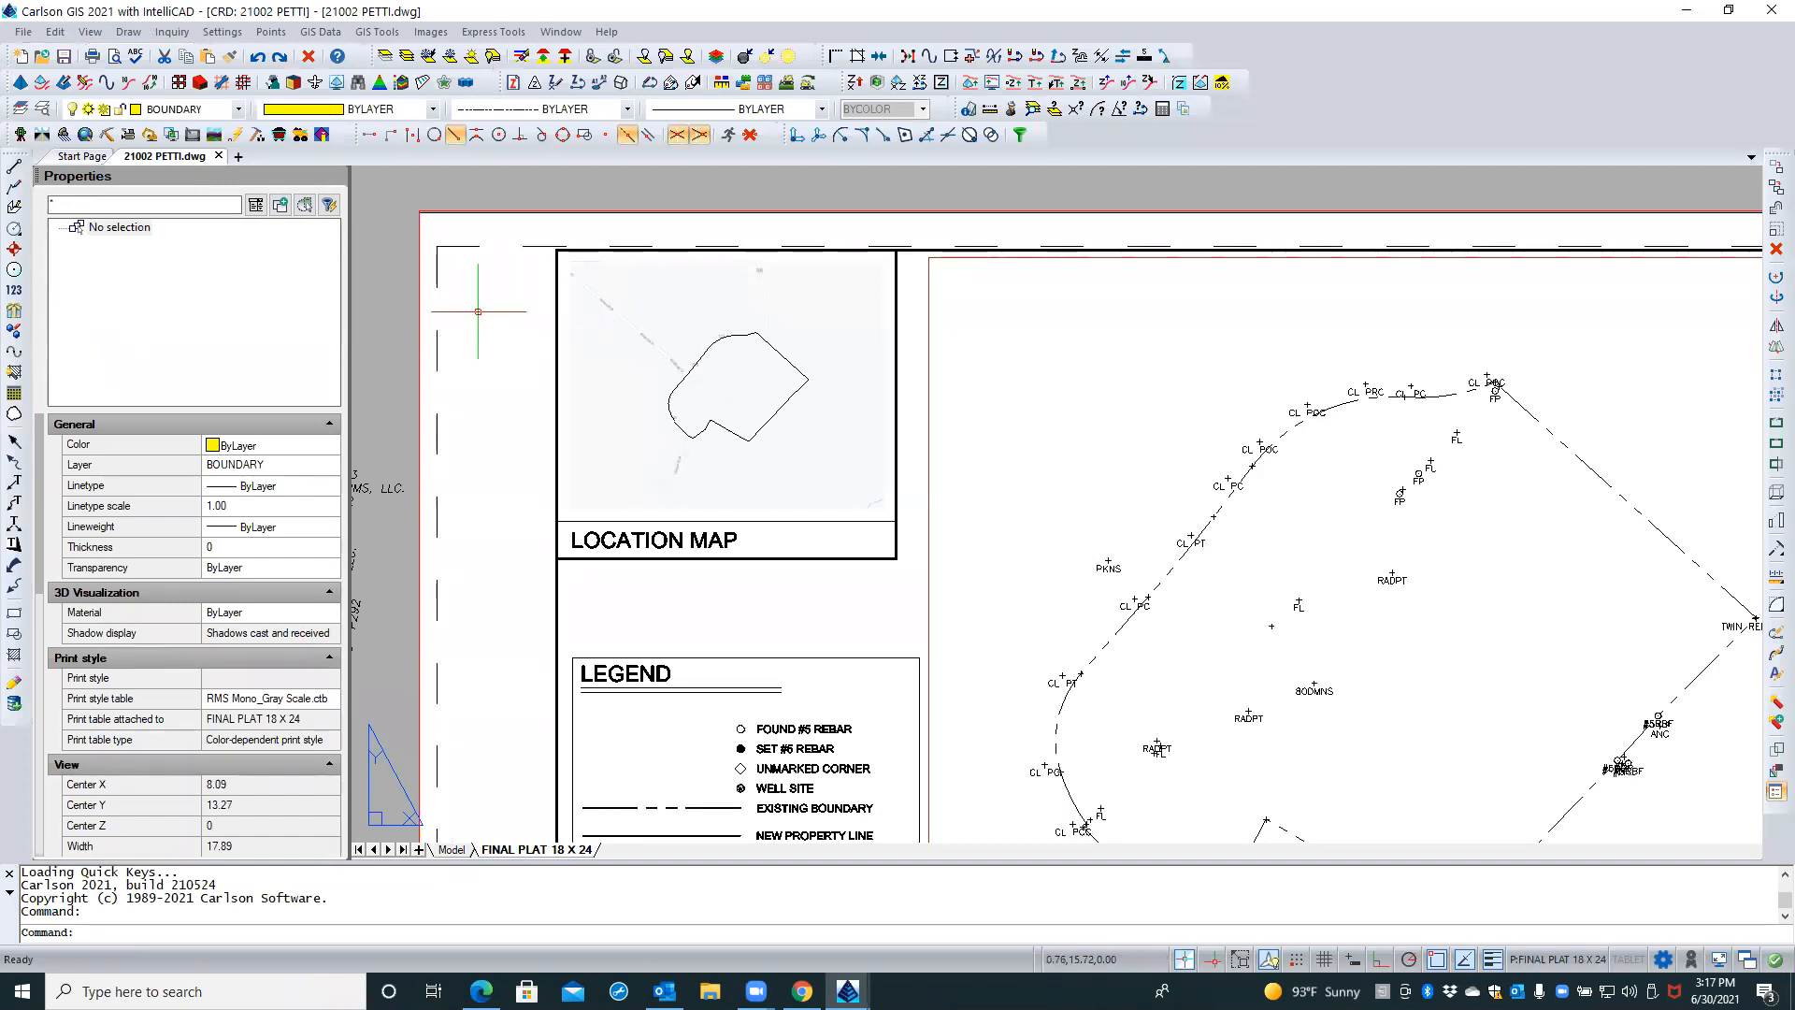
Check how the SITE text and the border display on the location map of the reopened plat
scroll(475, 312, "down", 1)
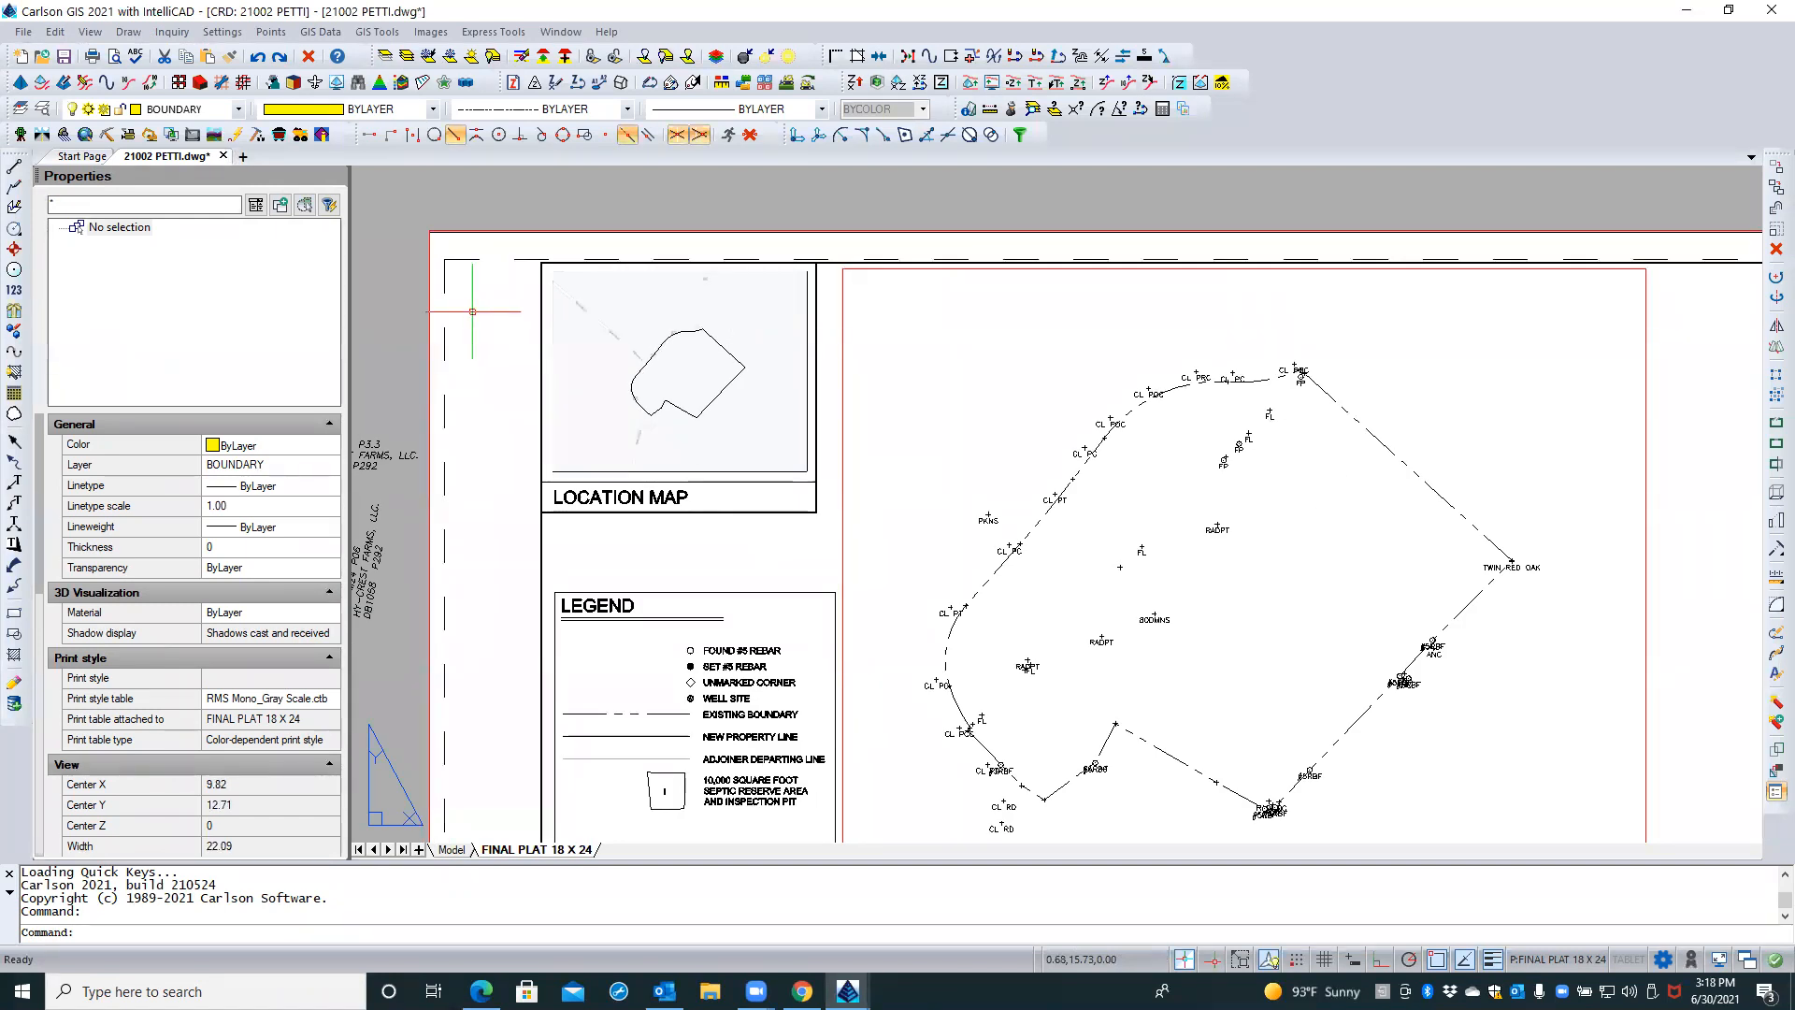
left_click(491, 458)
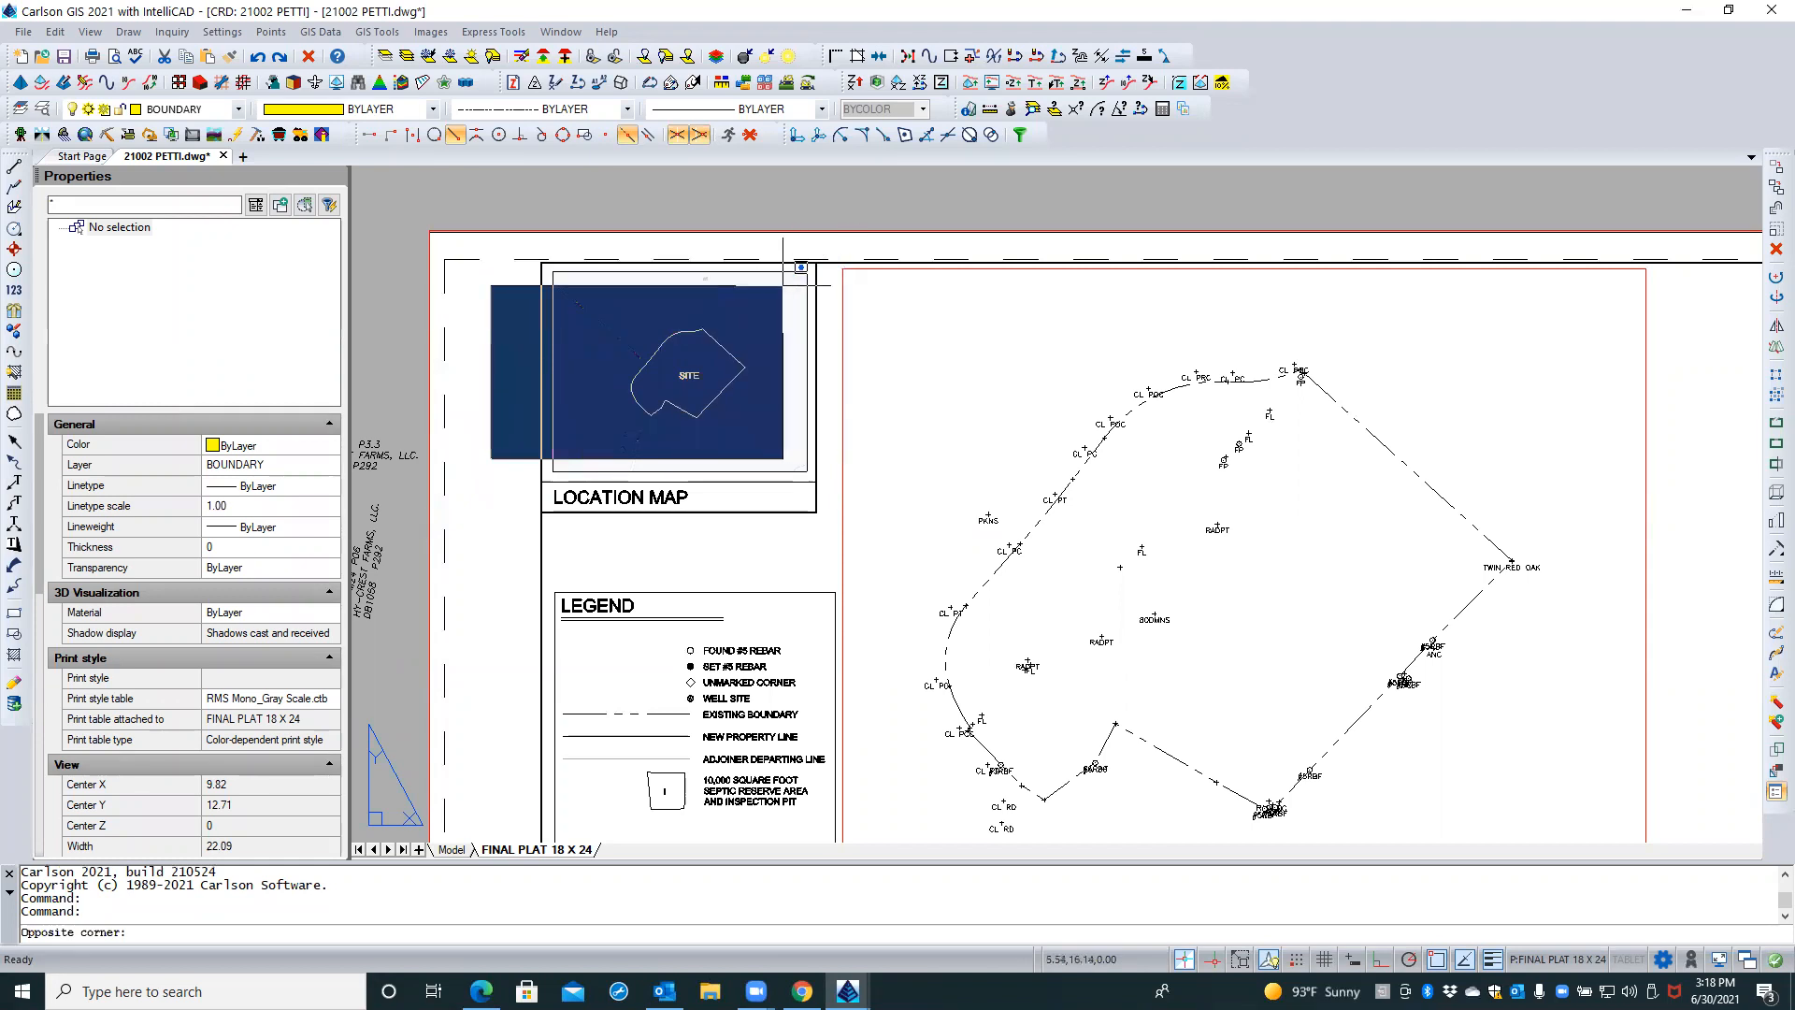
left_click(515, 314)
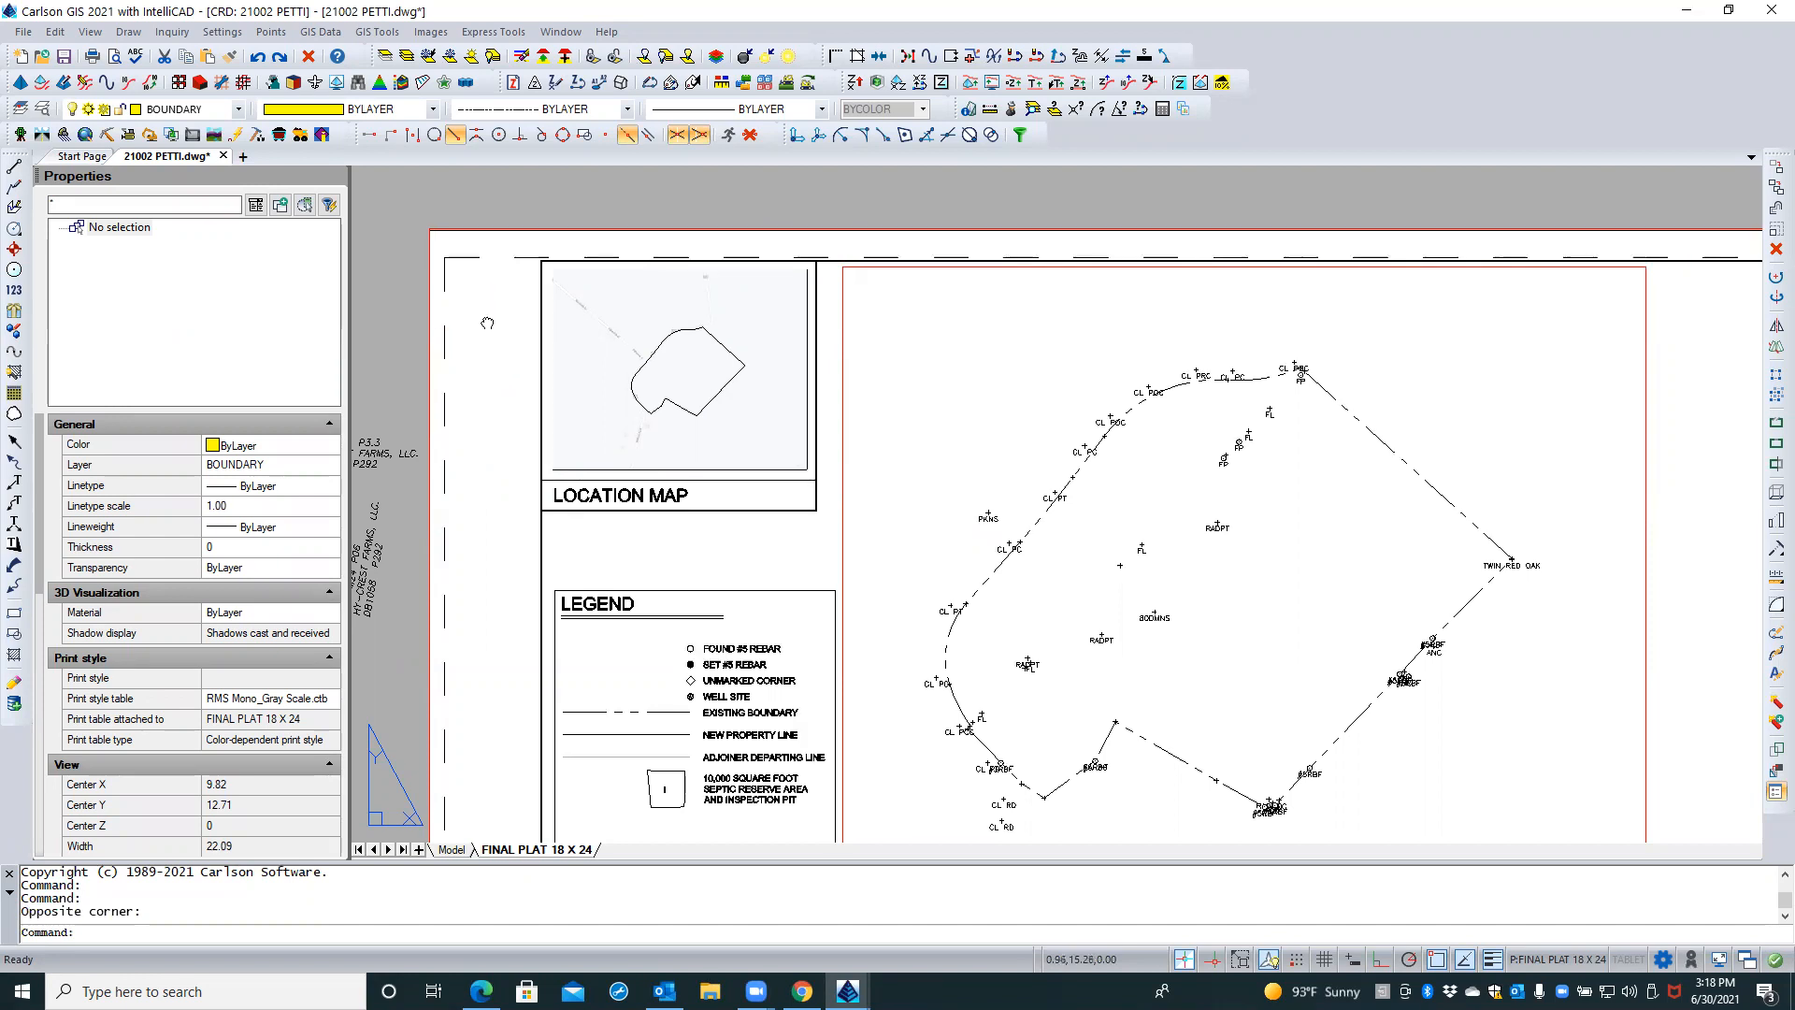
middle_click_drag(485, 335, 473, 296)
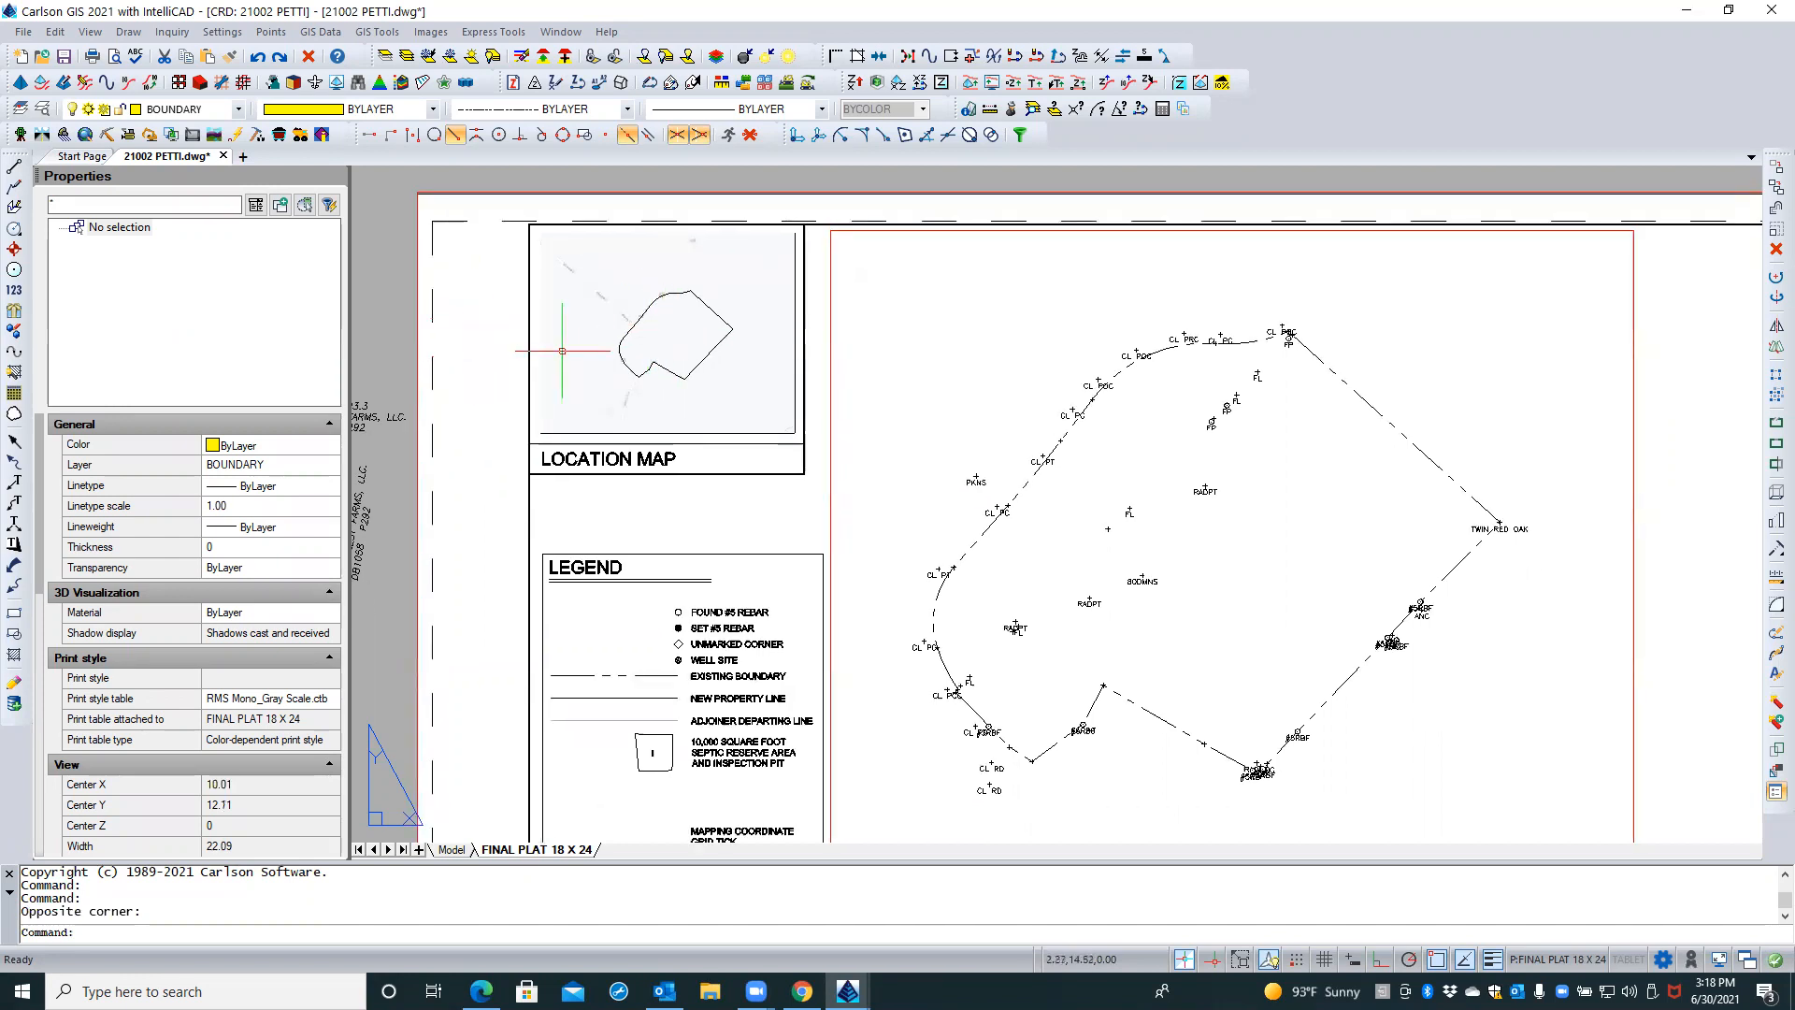
left_click(478, 427)
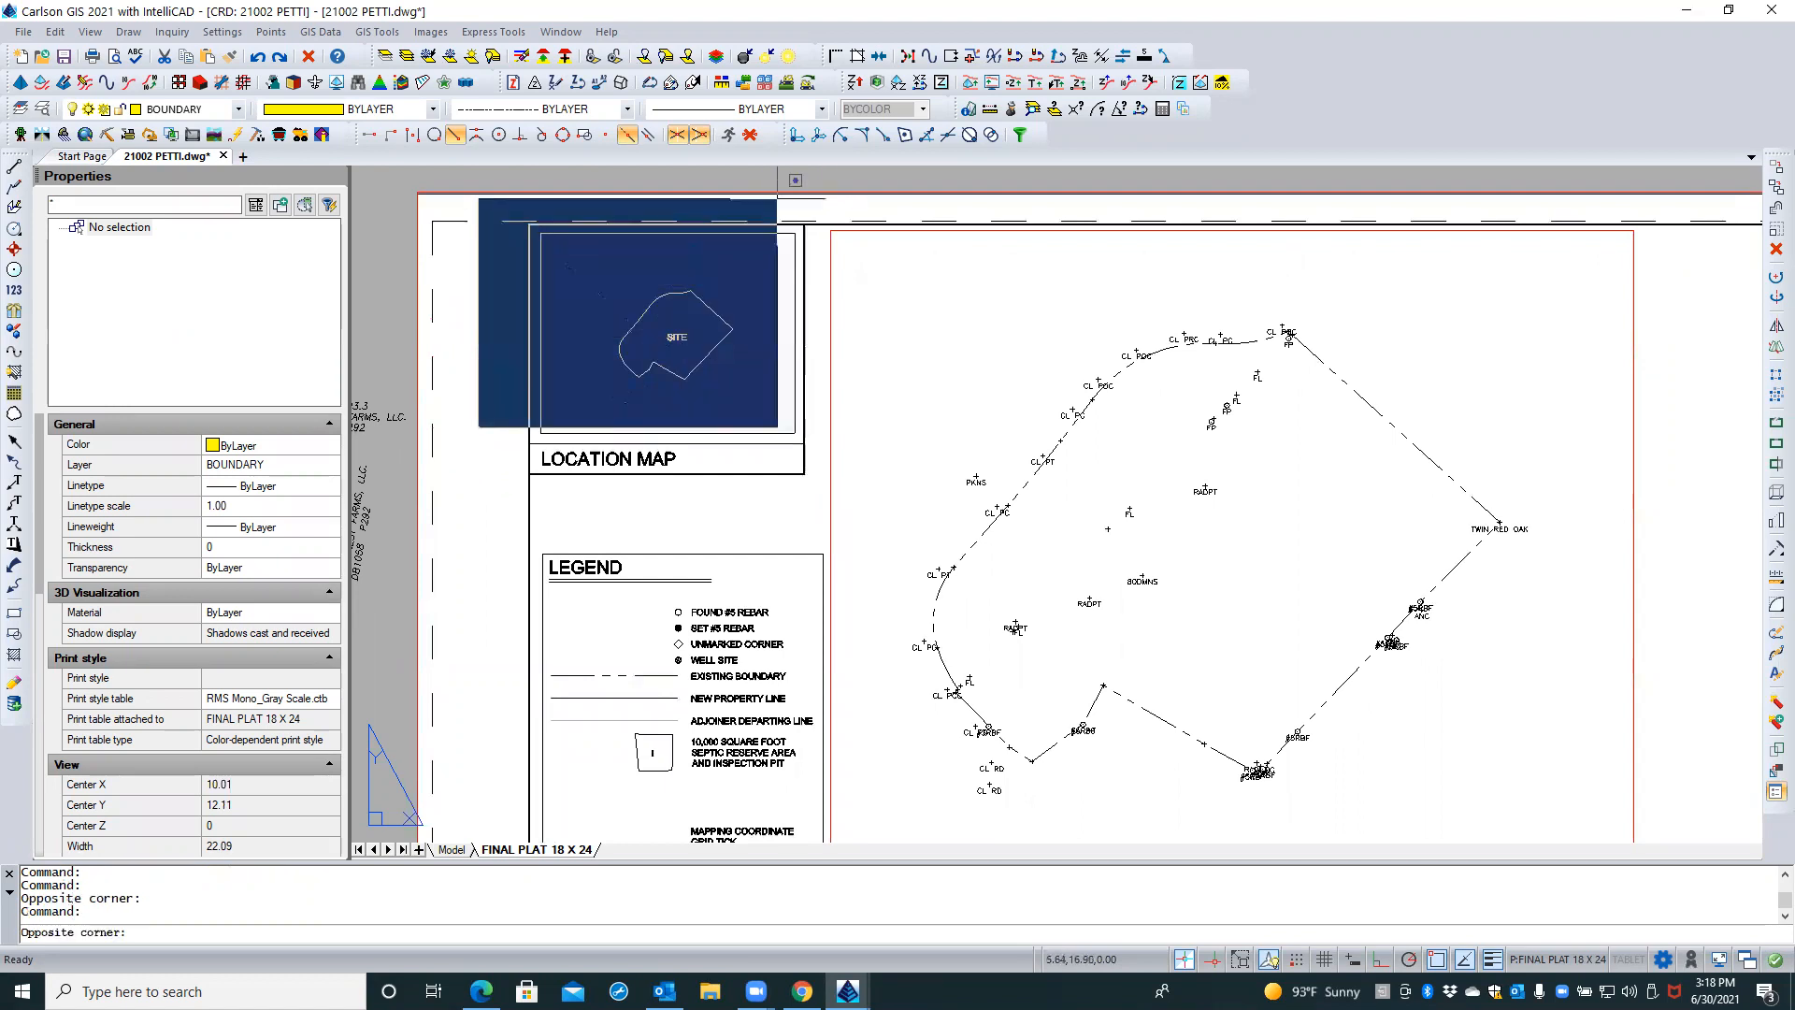
left_click(696, 236)
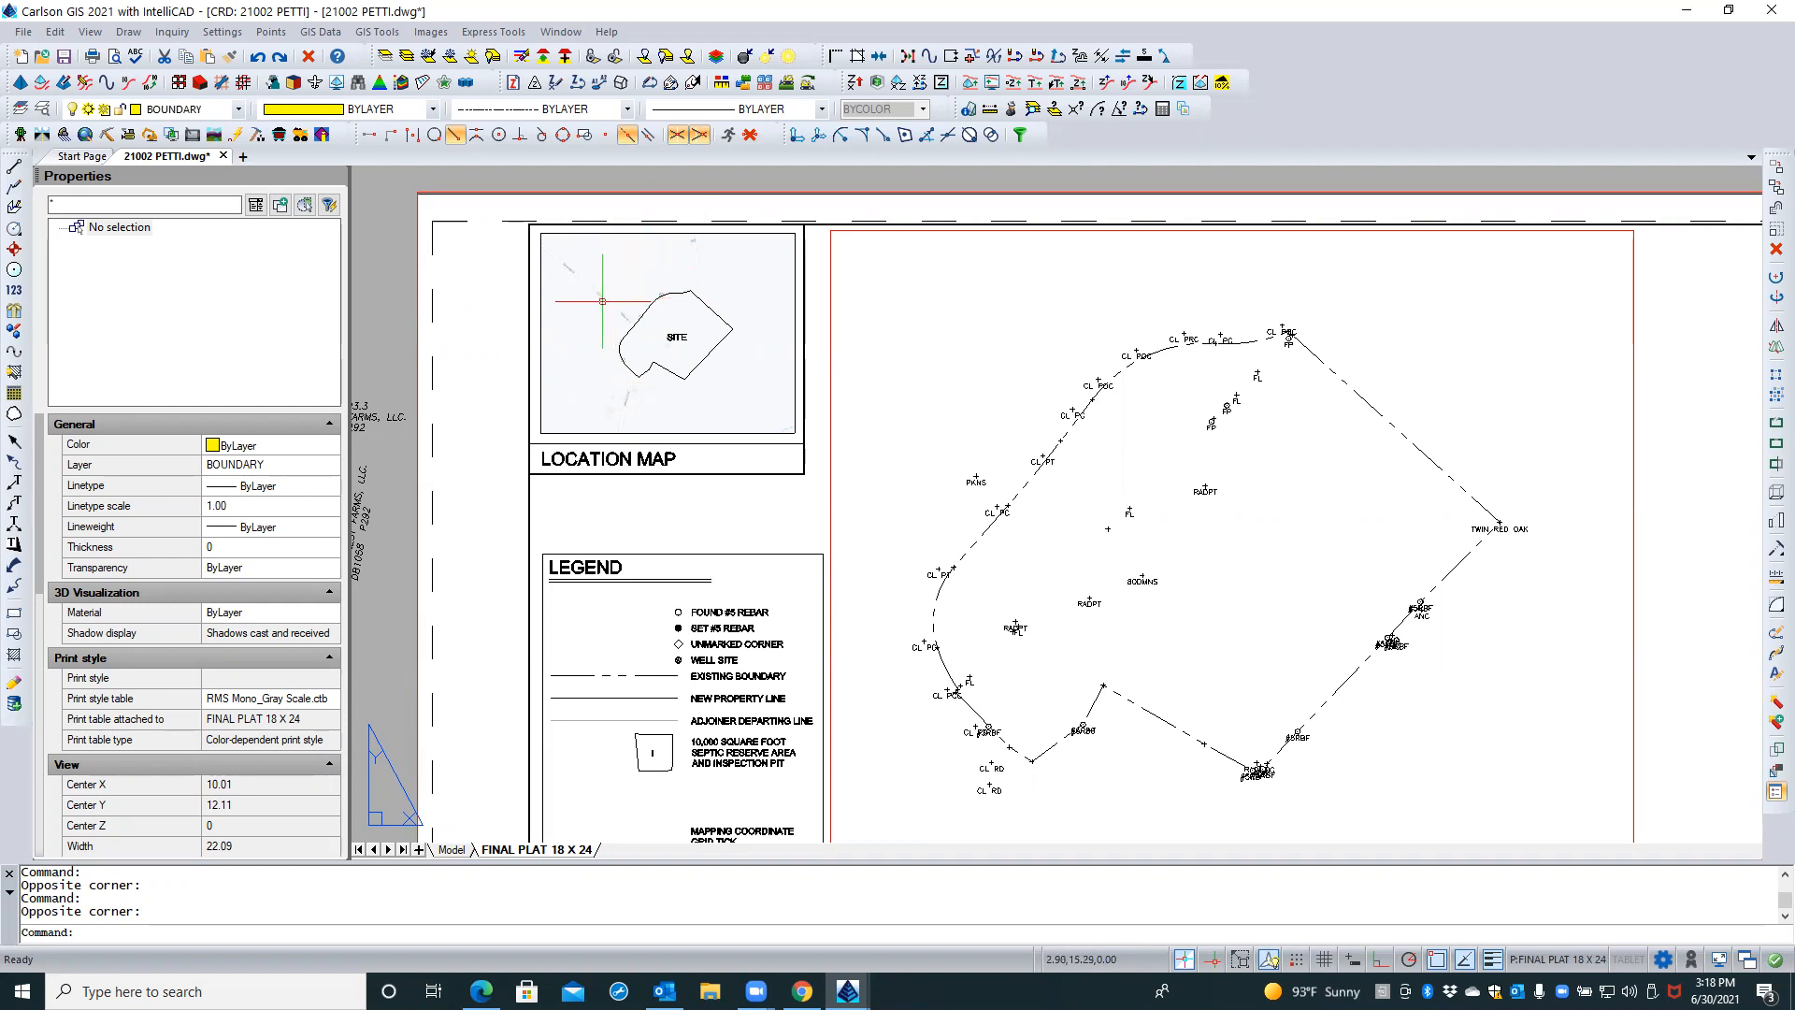
Regenerate all viewports to refresh the location map's road labels and parcel outline, and check the SITE text
scroll(603, 303, "up", 3)
scroll(603, 303, "up", 2)
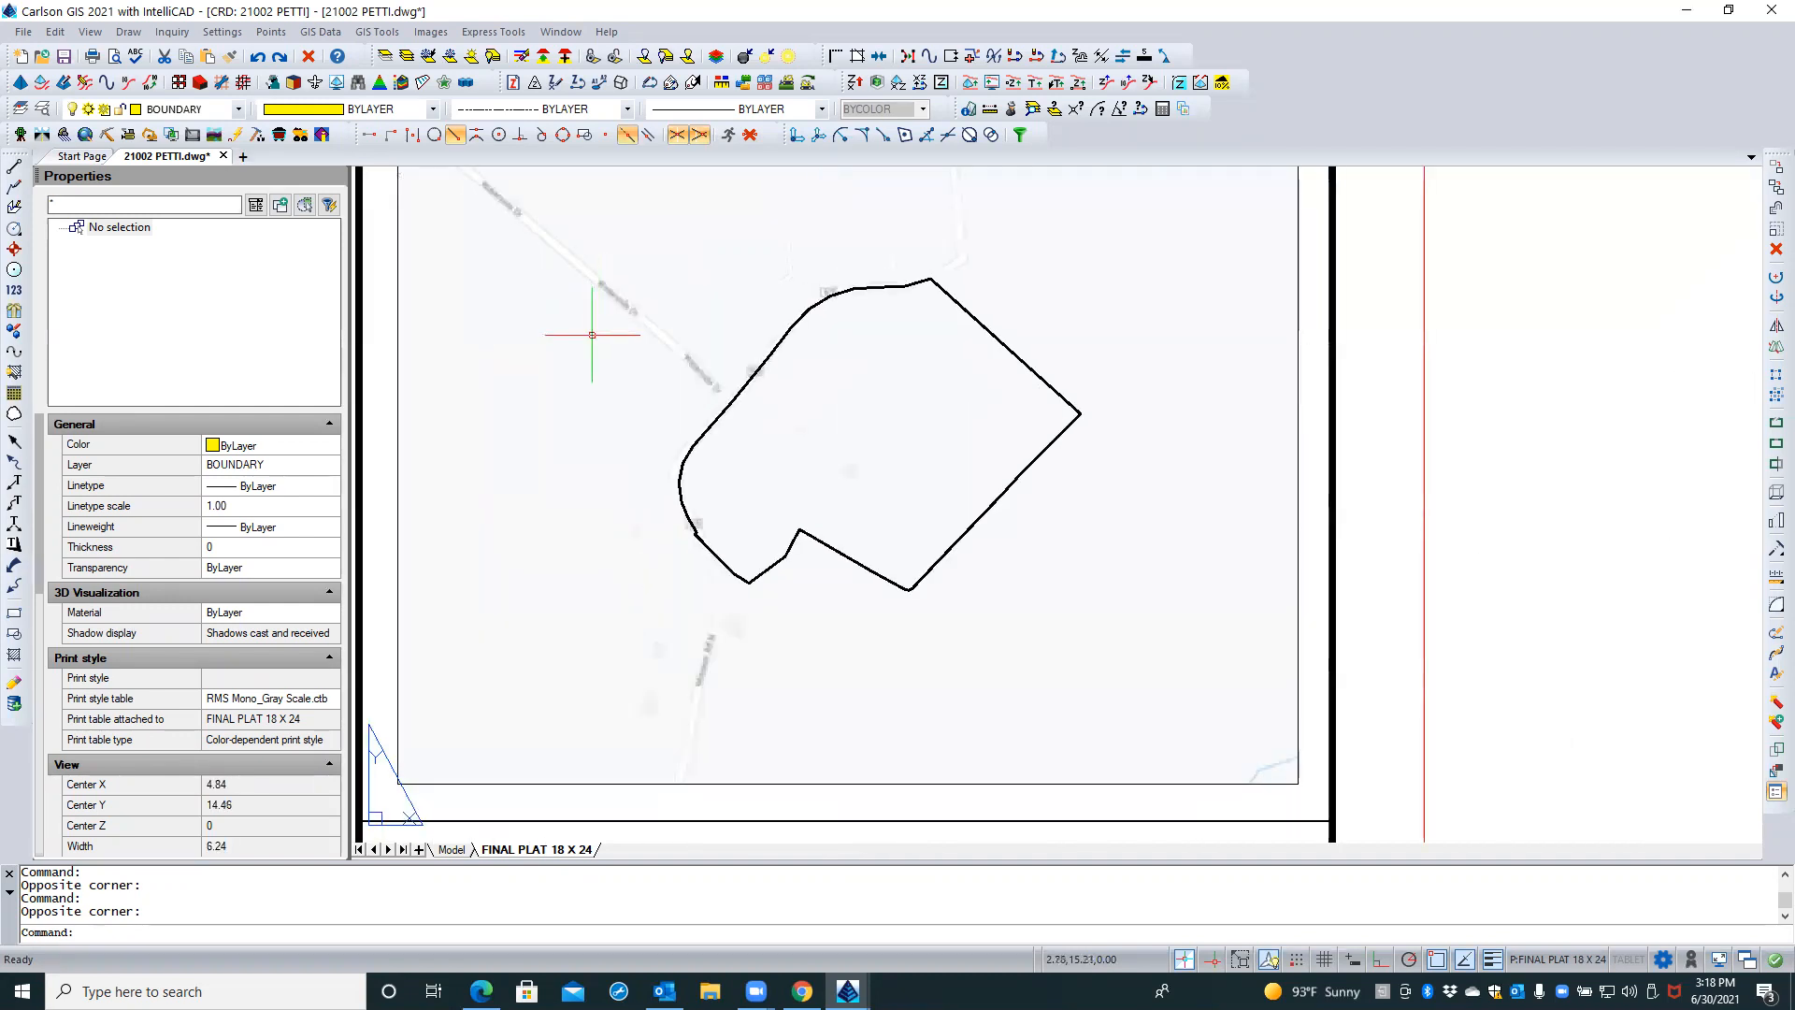
scroll(592, 334, "up", 1)
middle_click_drag(591, 334, 776, 521)
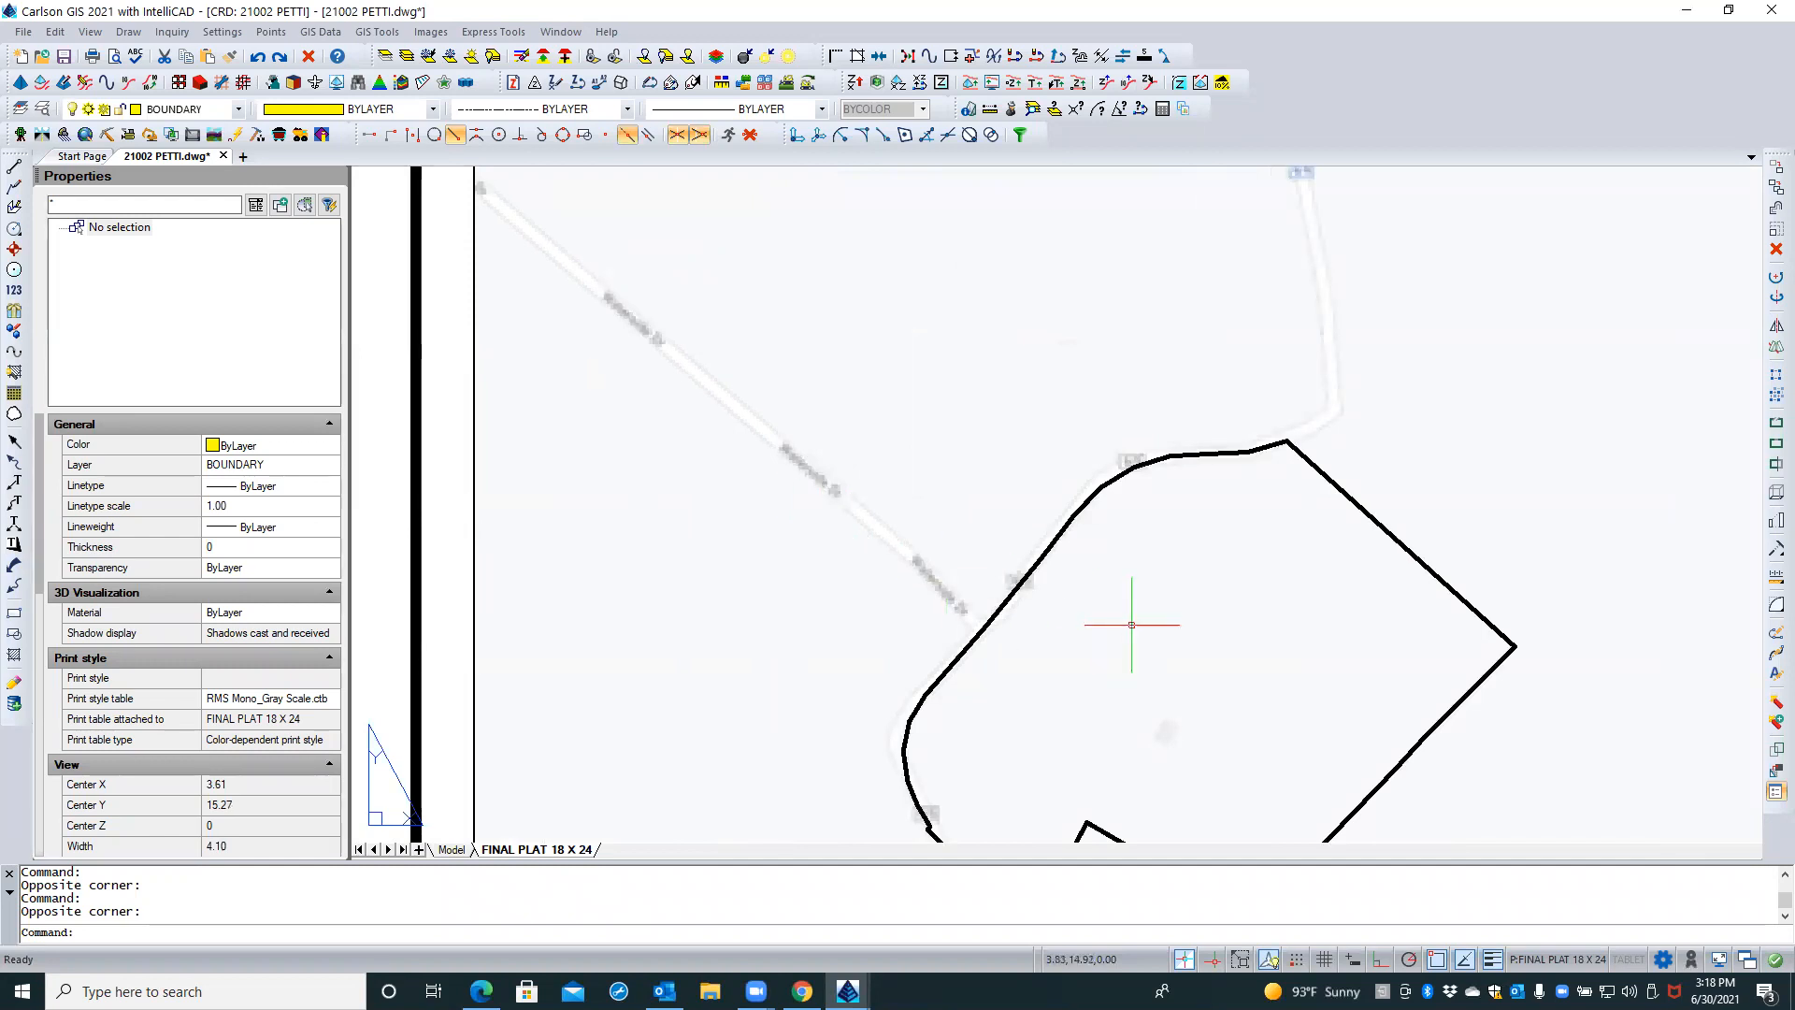
type("REA")
key("Return")
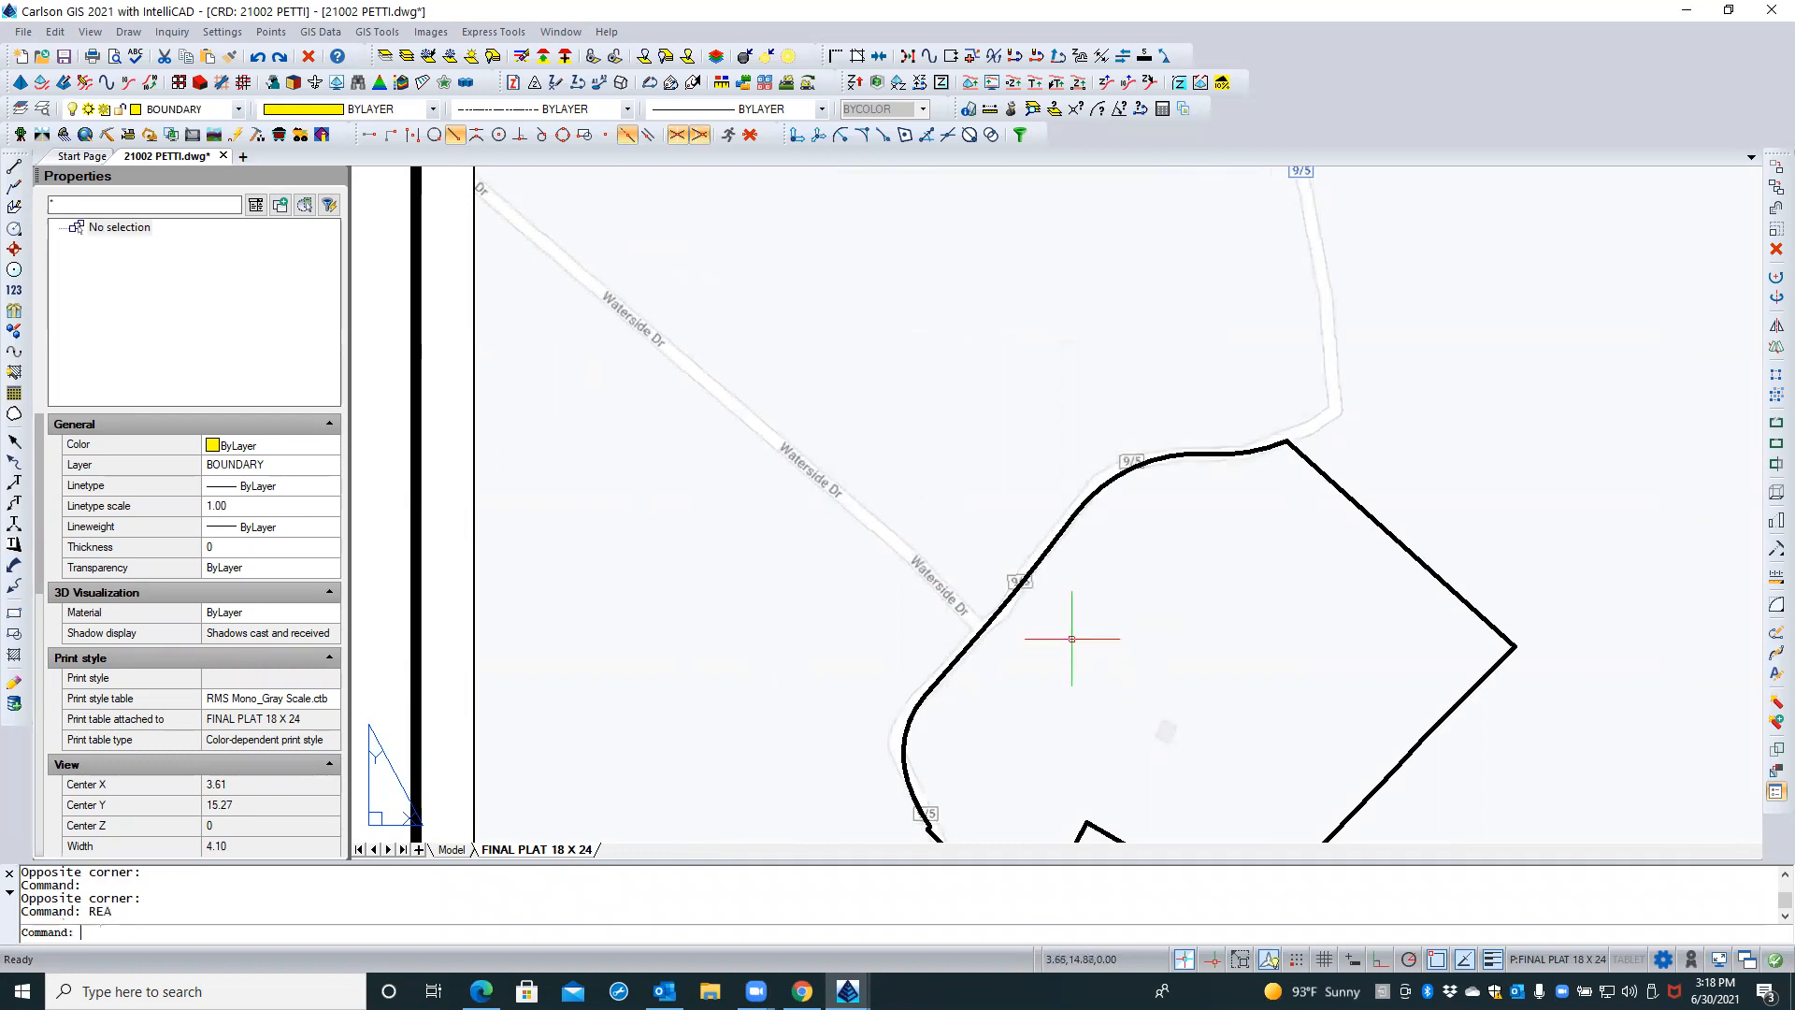
middle_click_drag(1072, 639, 1175, 561)
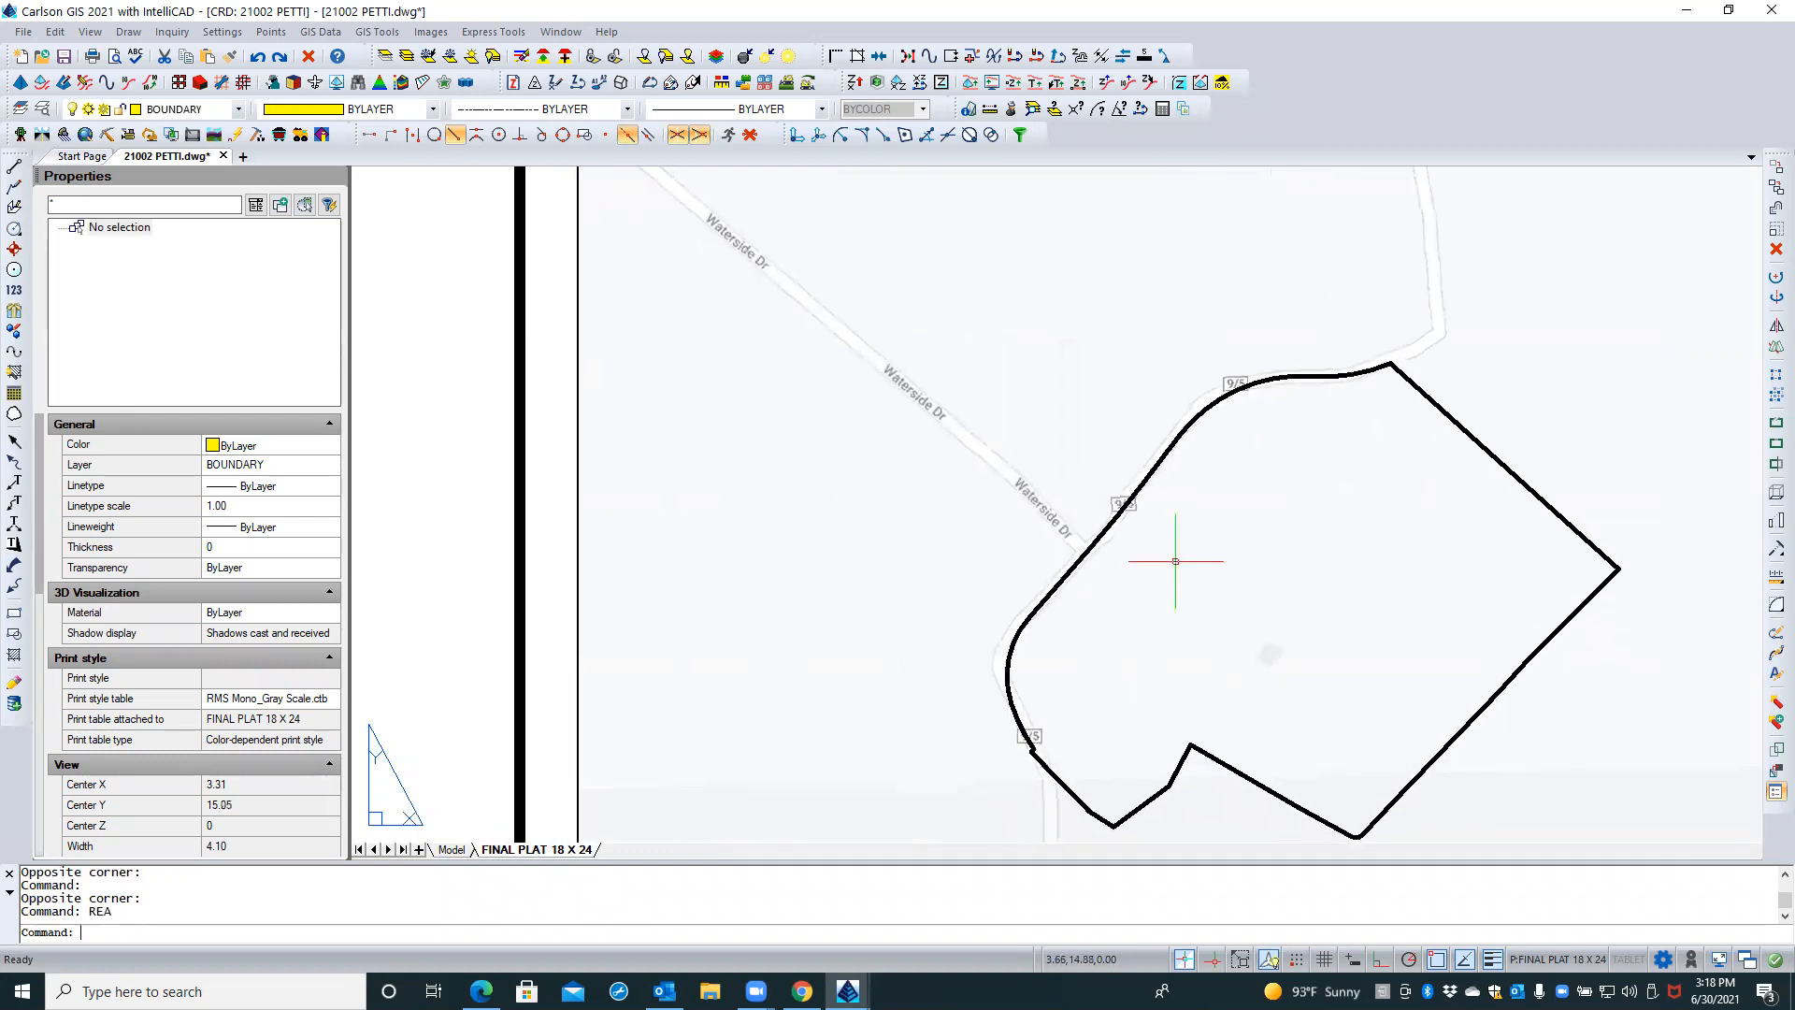
scroll(1176, 561, "down", 5)
left_click(741, 748)
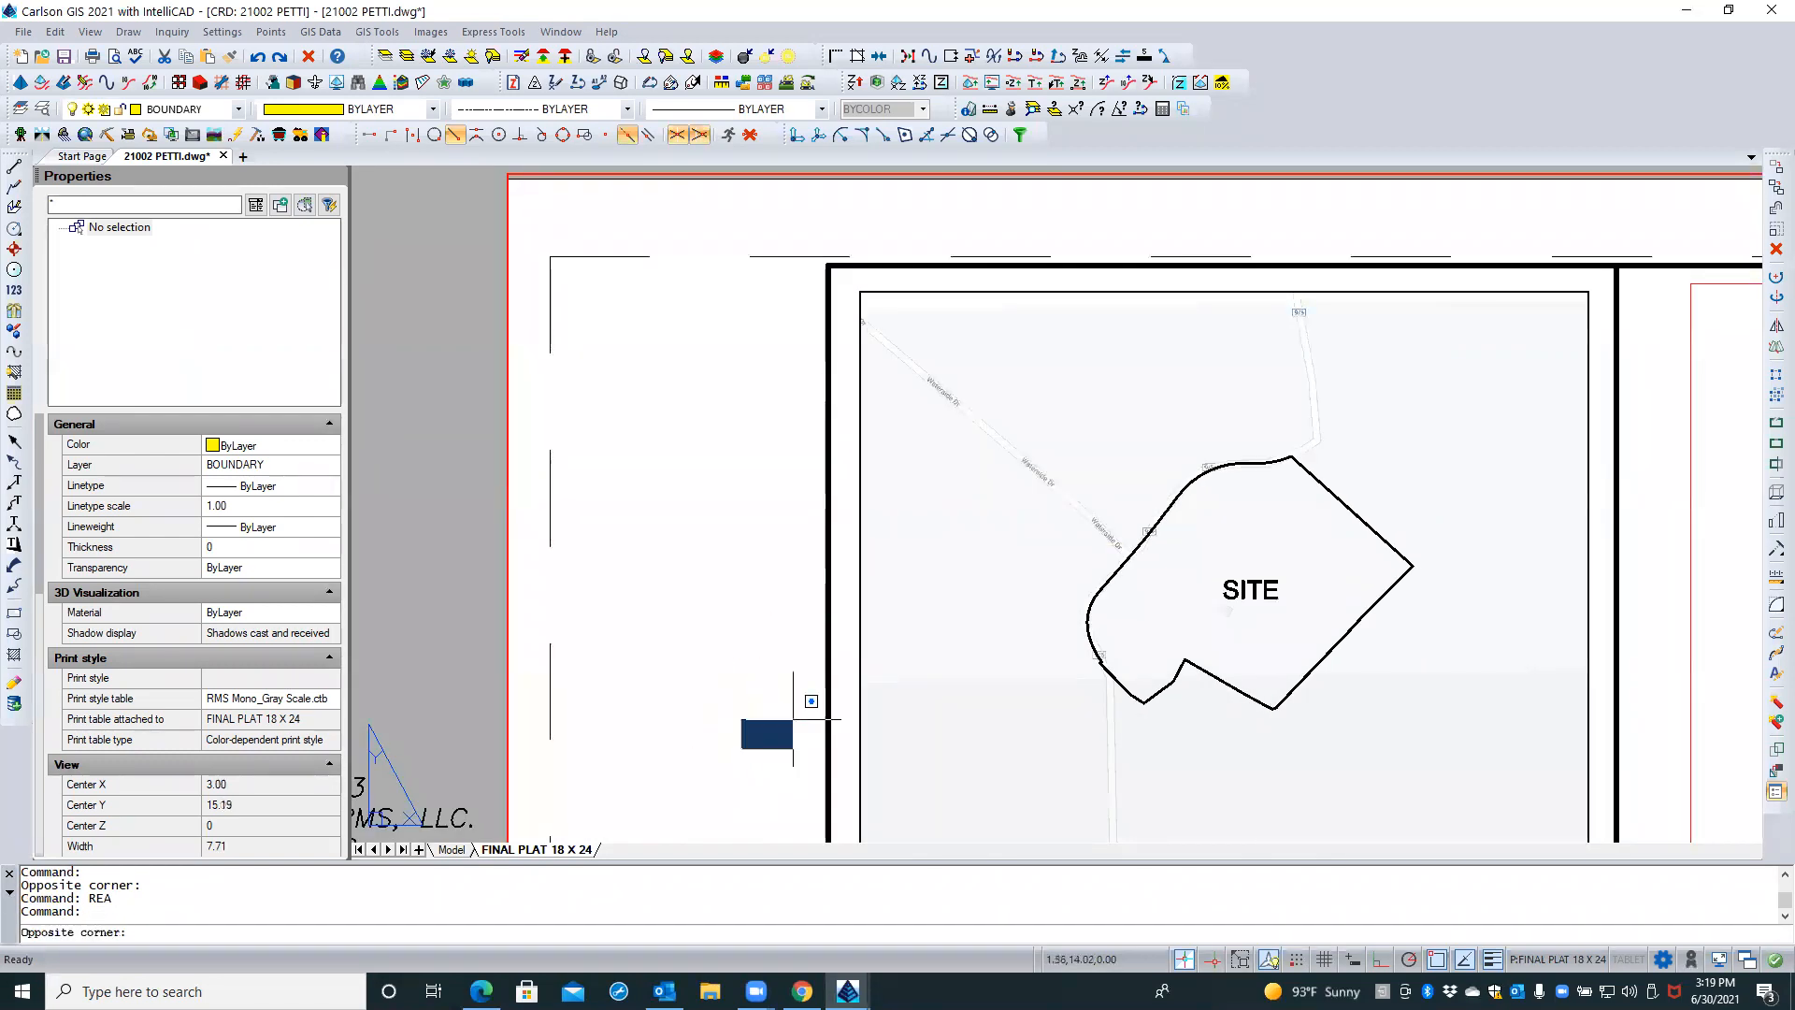
left_click(795, 589)
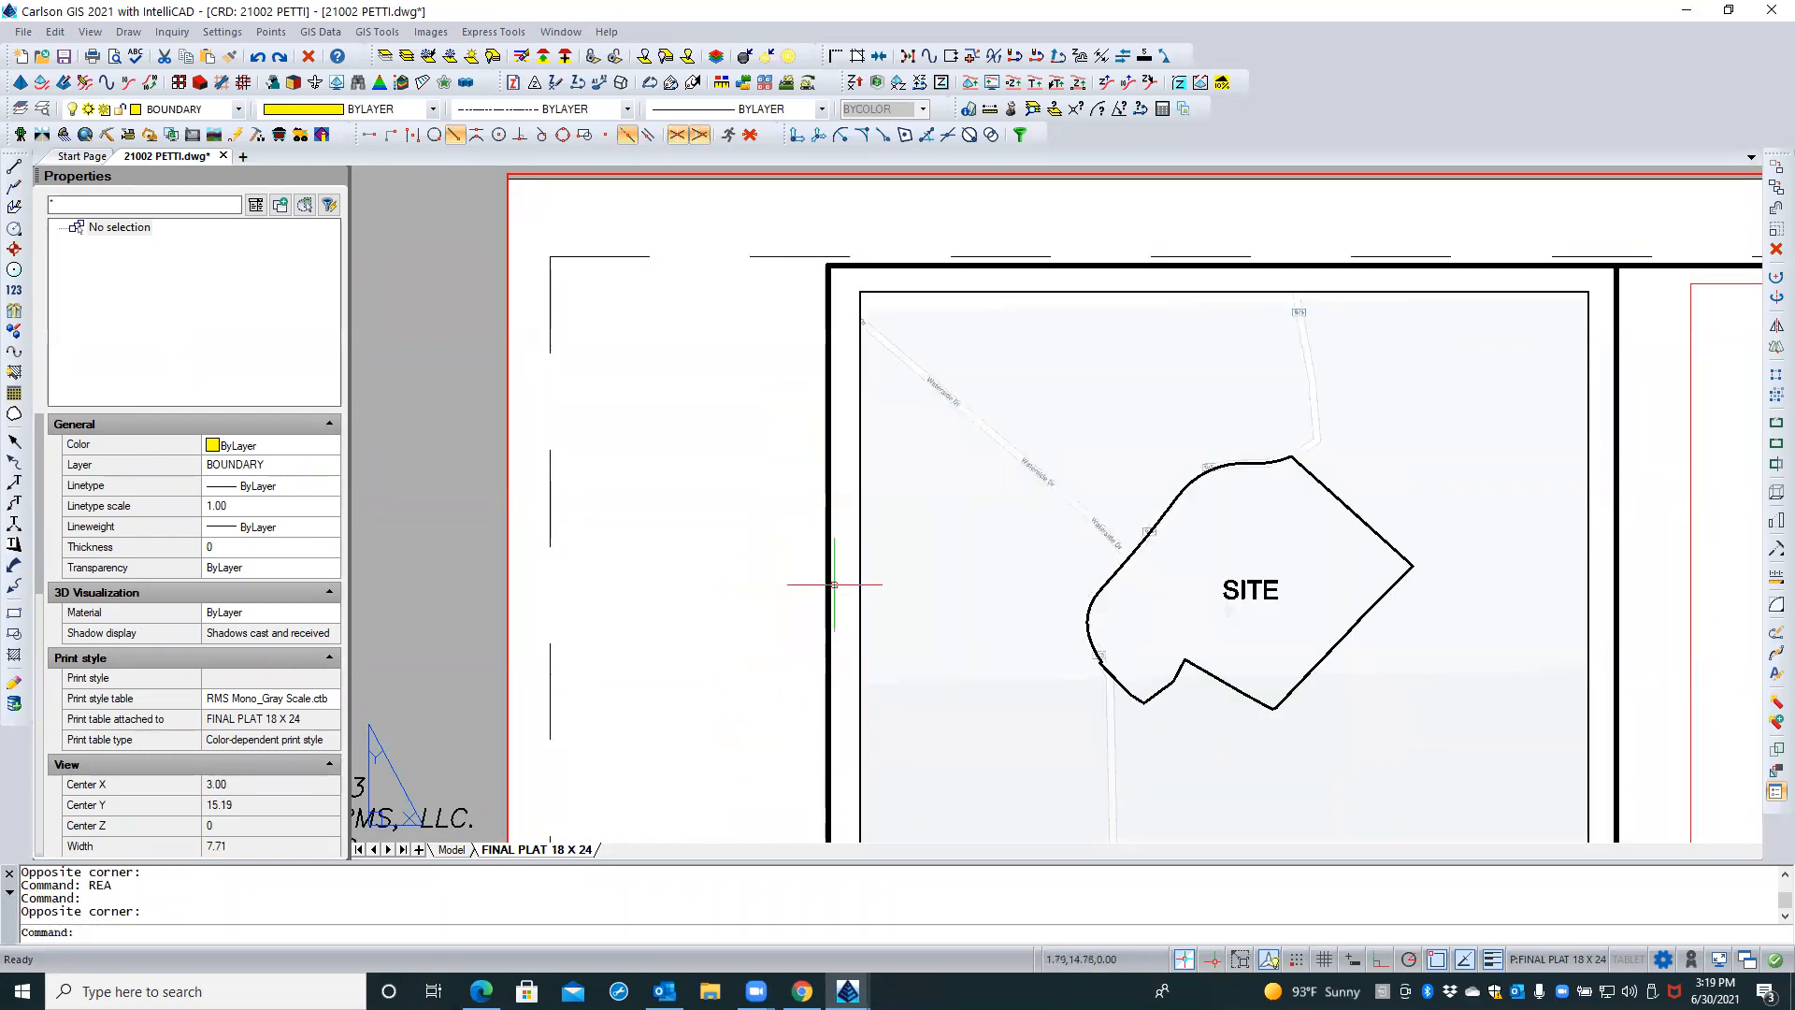
Copy the SITE text to three spots on the location map: beside Waterside Dr, by the road north of the parcel, and south of the parcel
left_click(1256, 581)
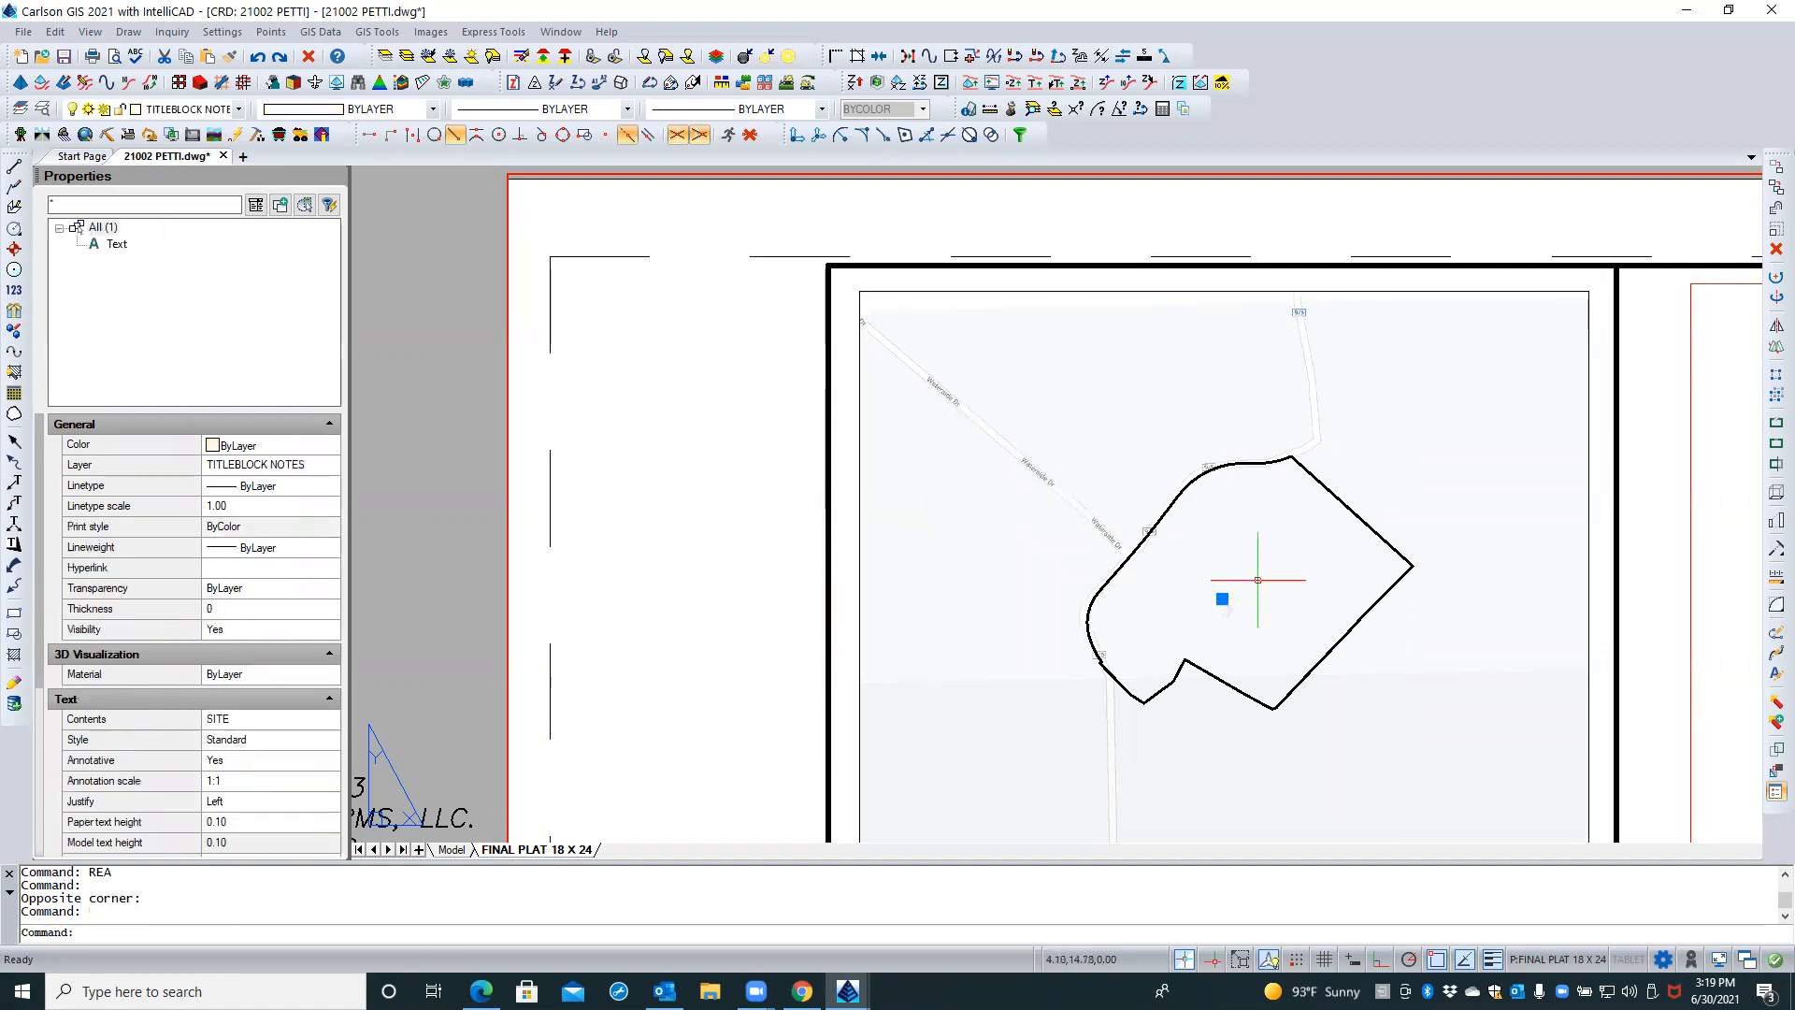
right_click(612, 446)
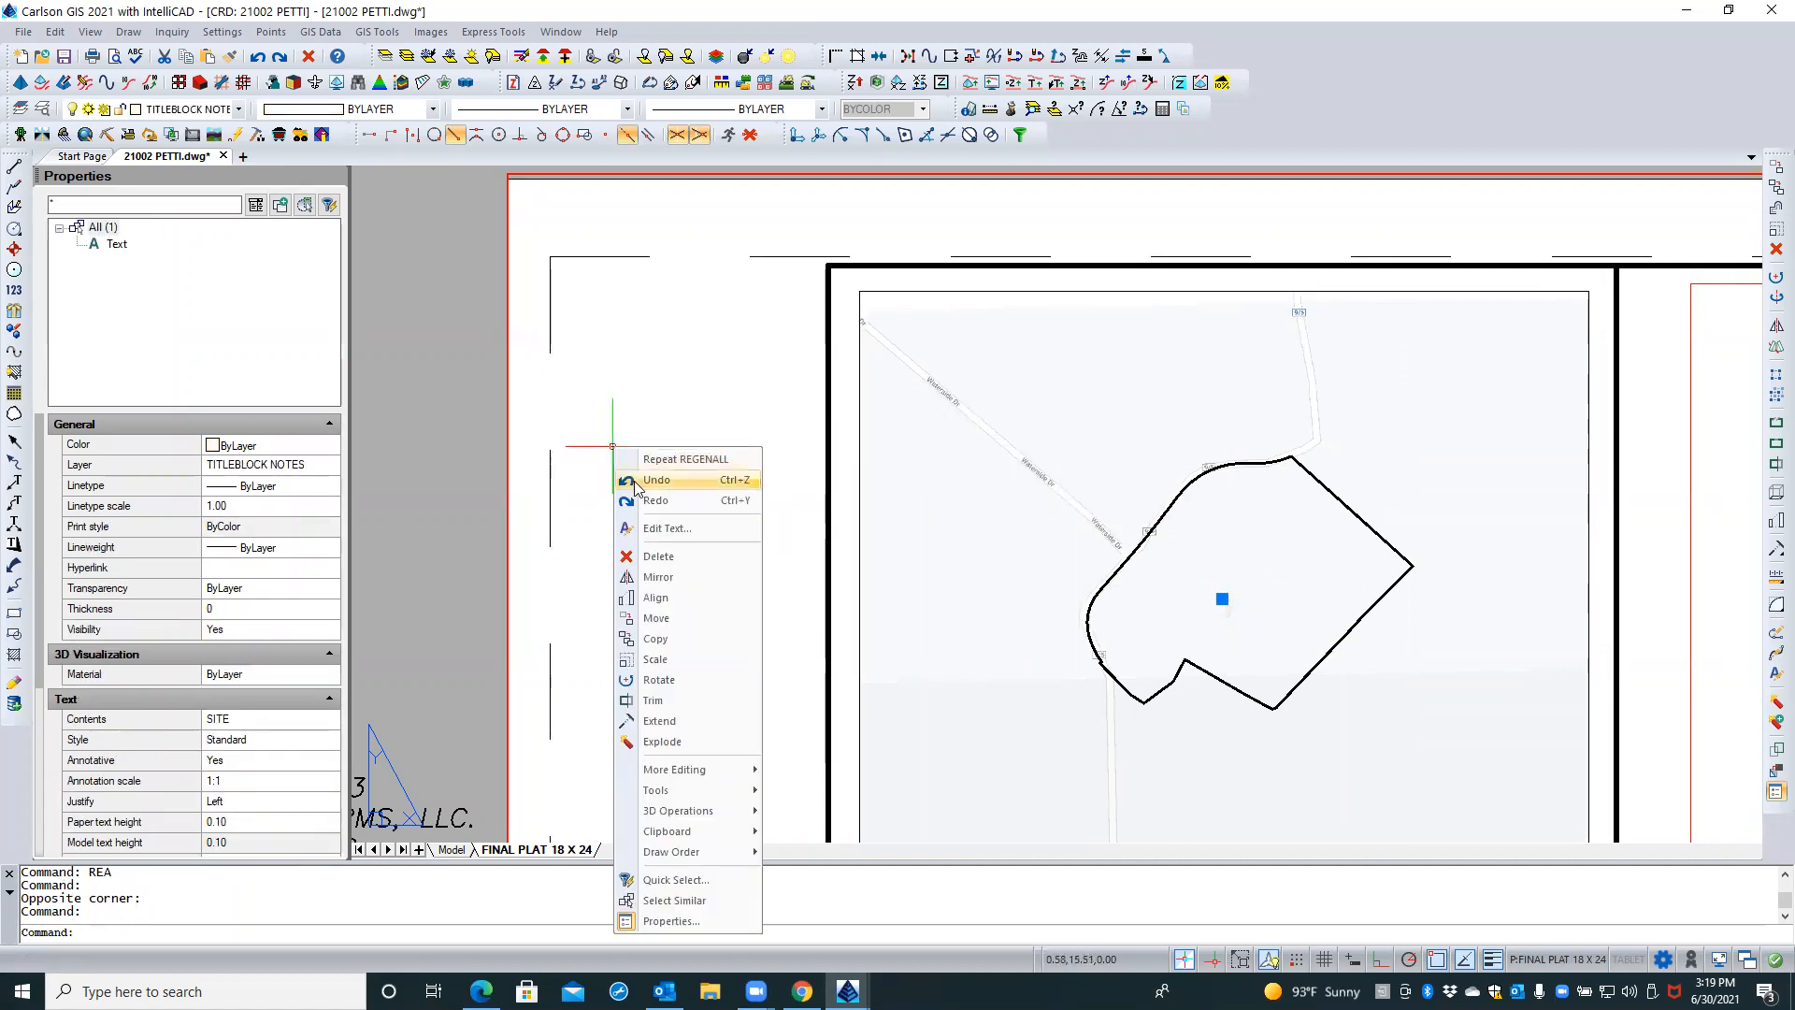
left_click(655, 638)
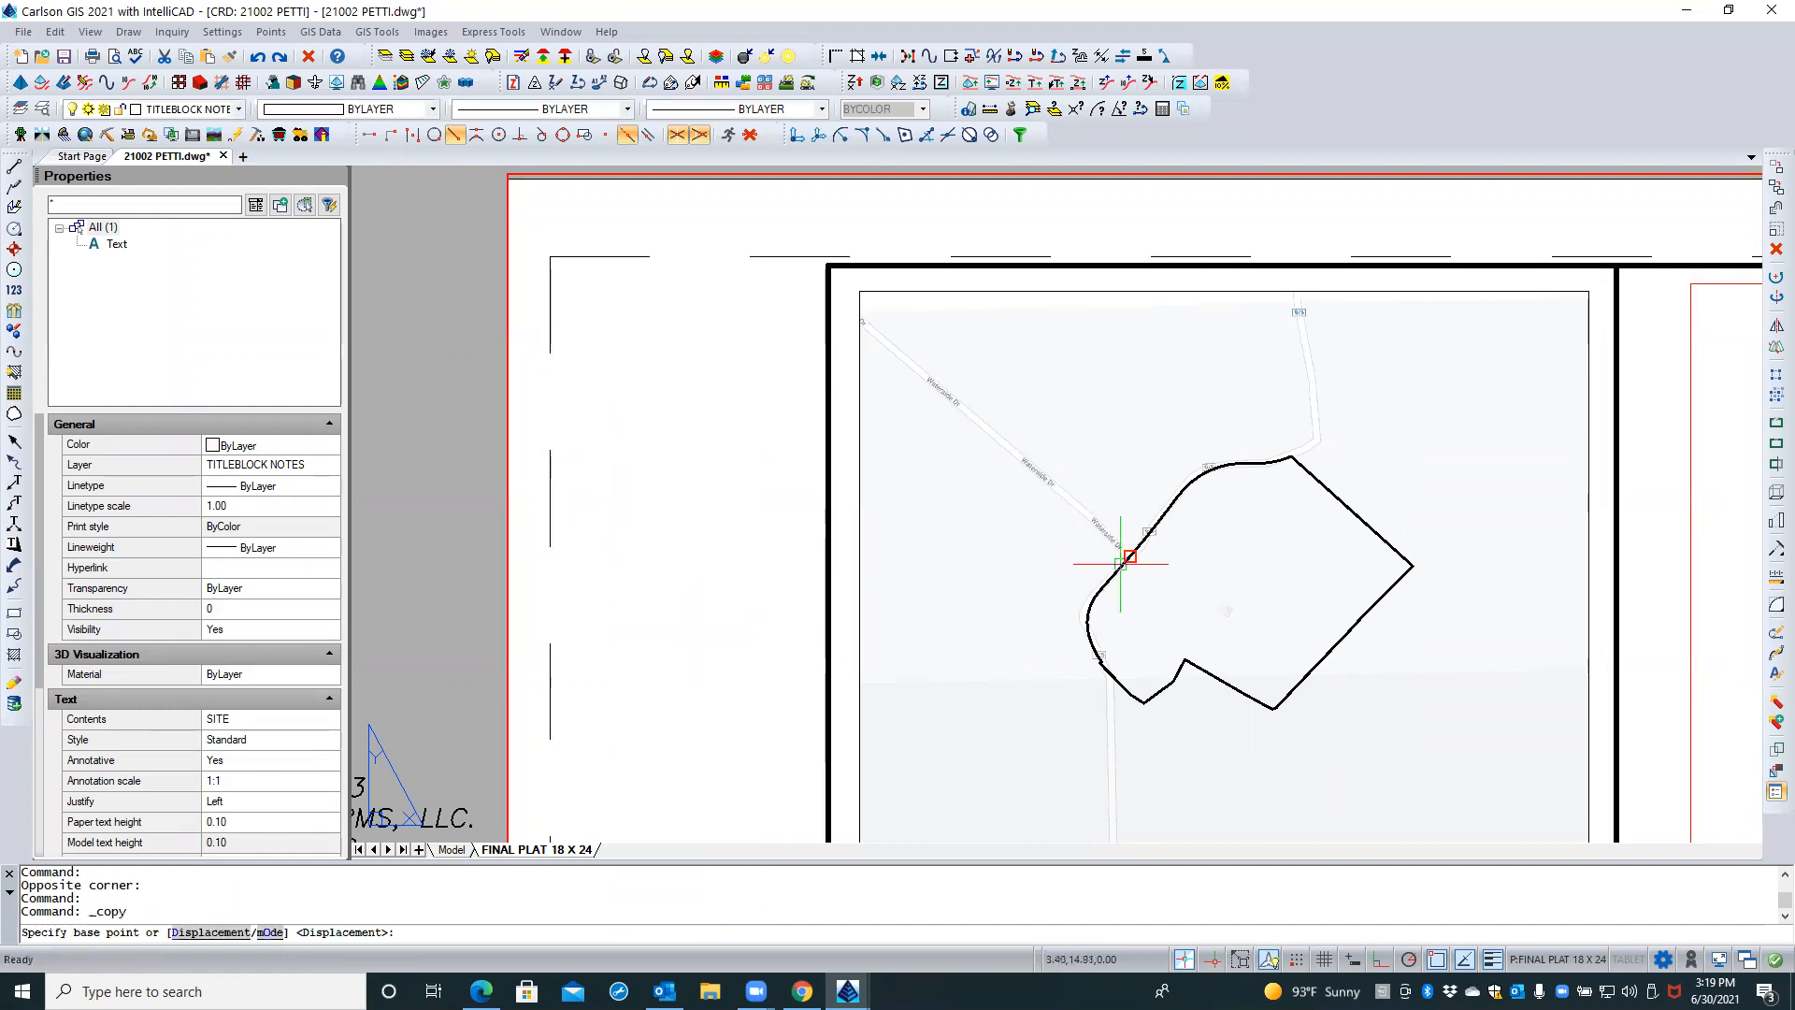
left_click(1215, 592)
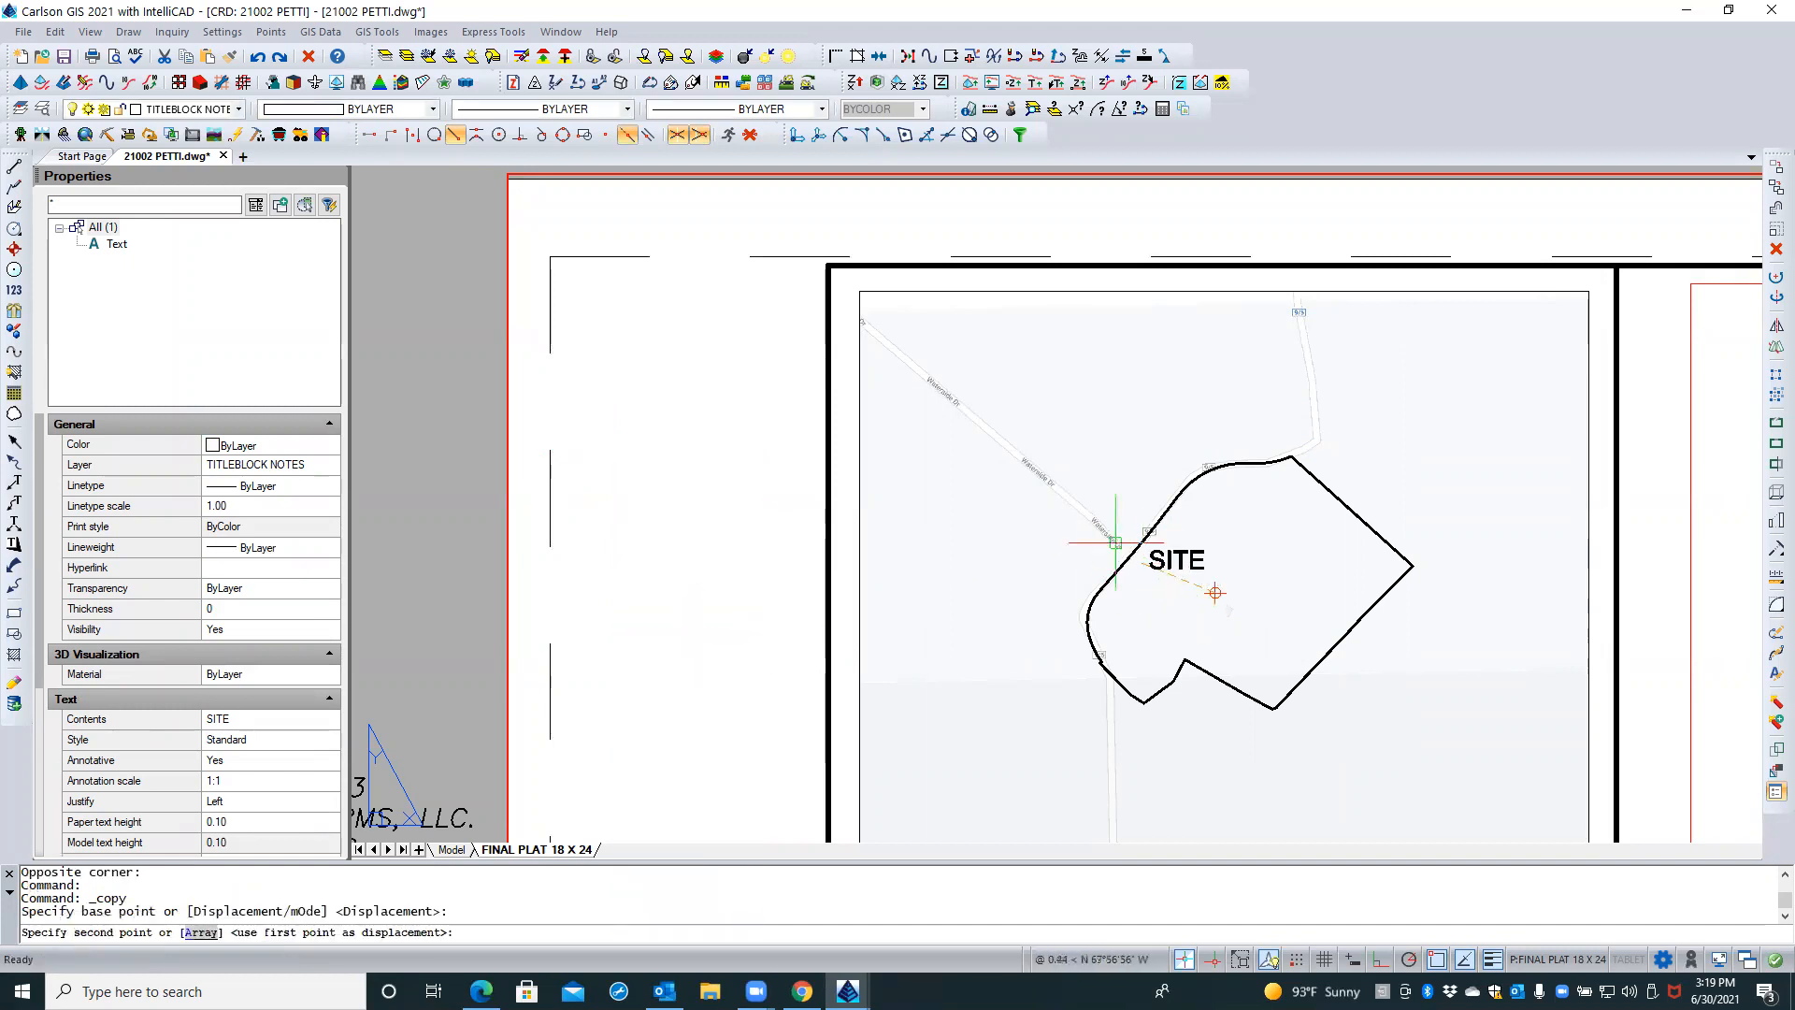
left_click(1006, 441)
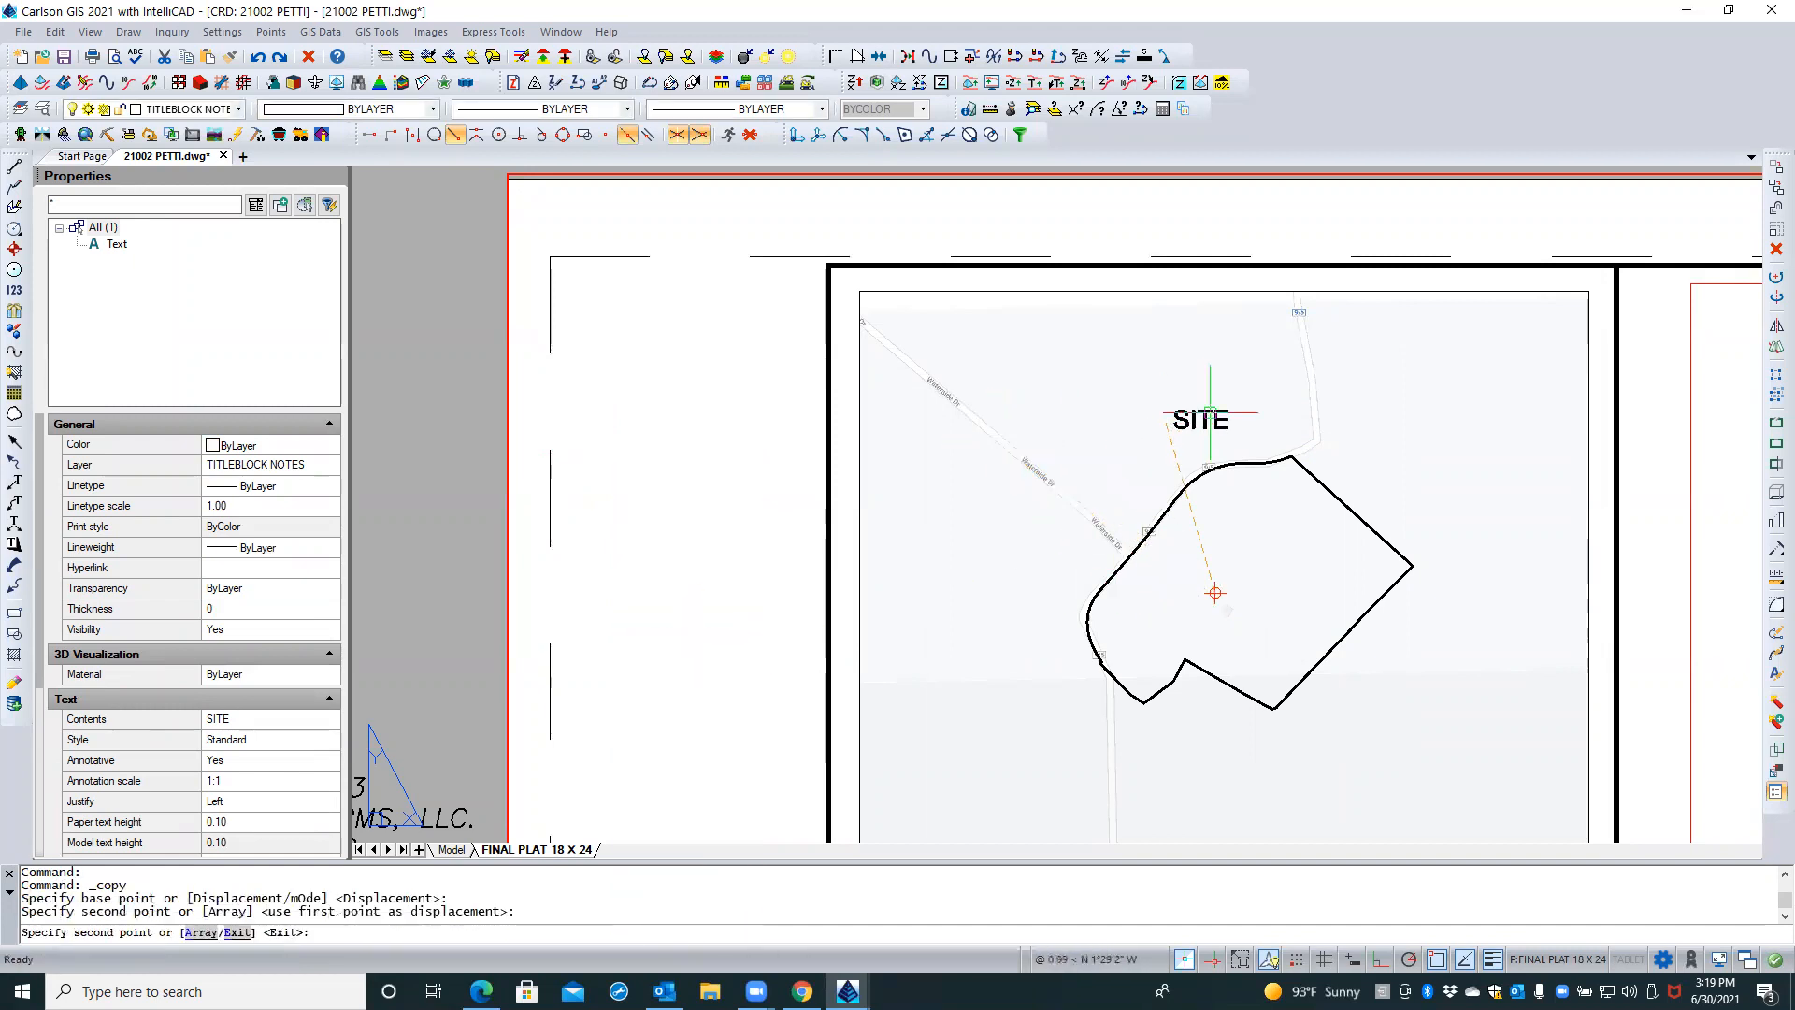
left_click(1304, 365)
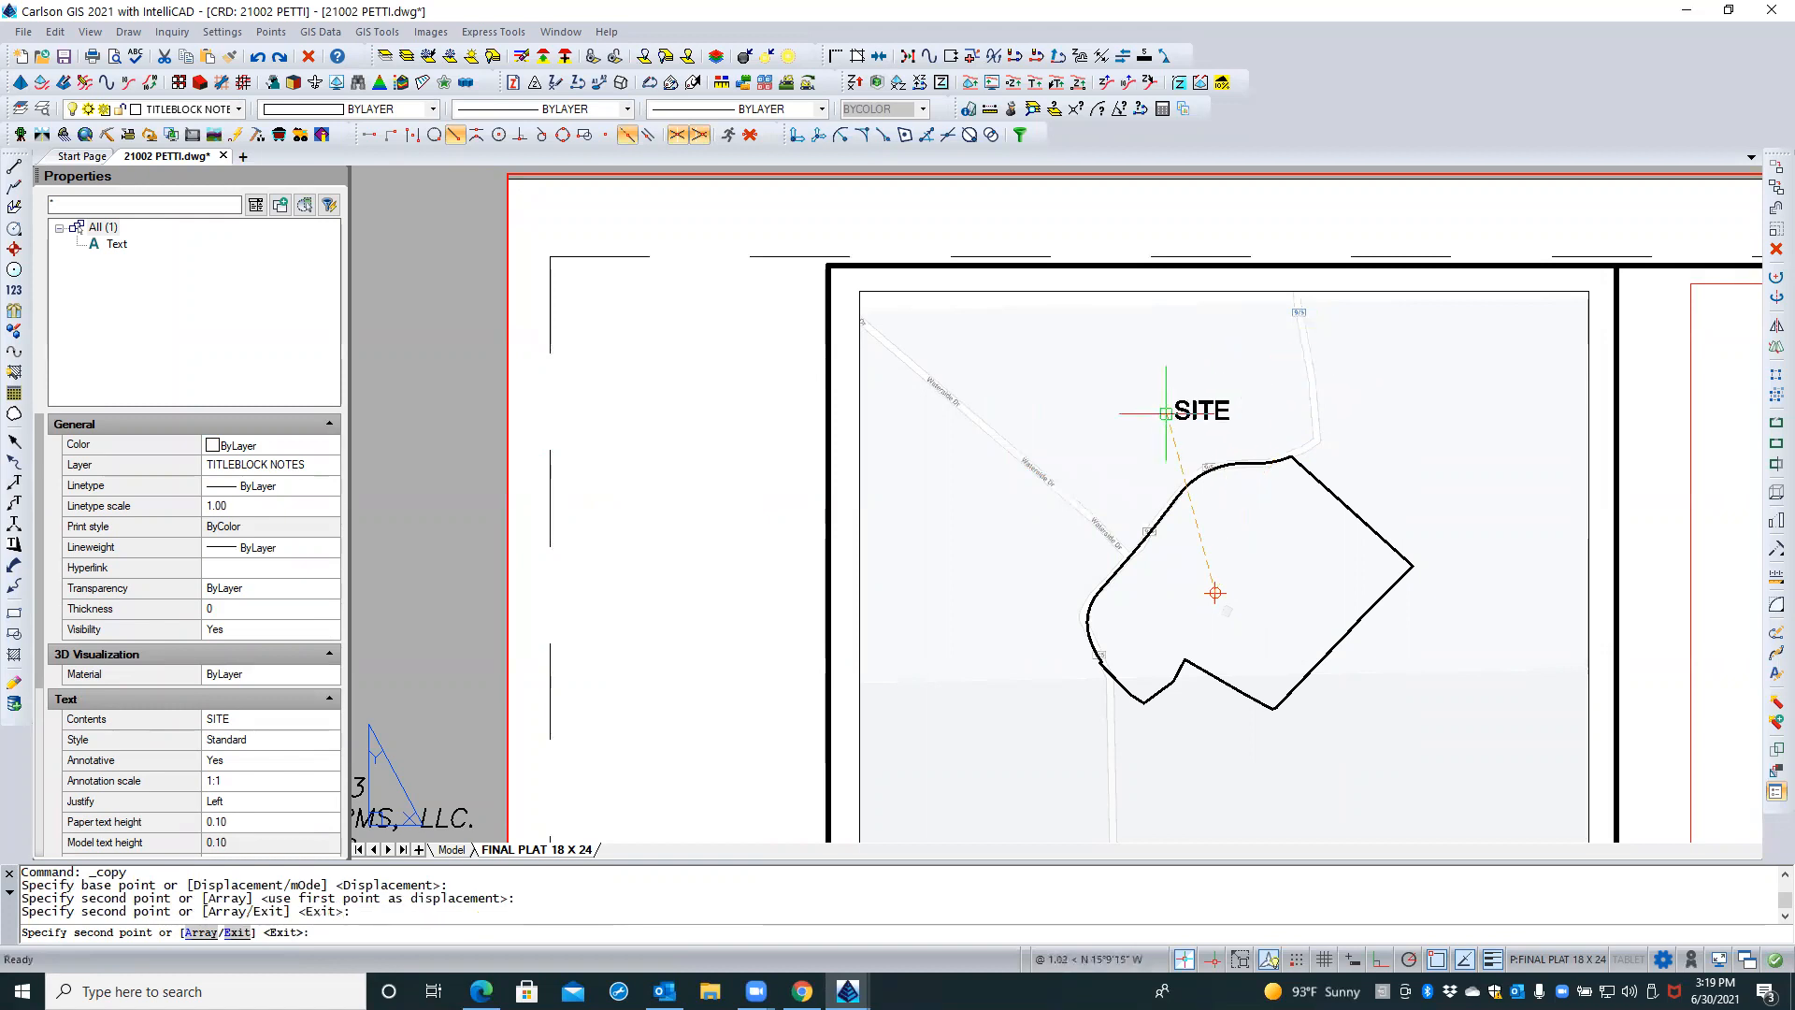
left_click(1114, 782)
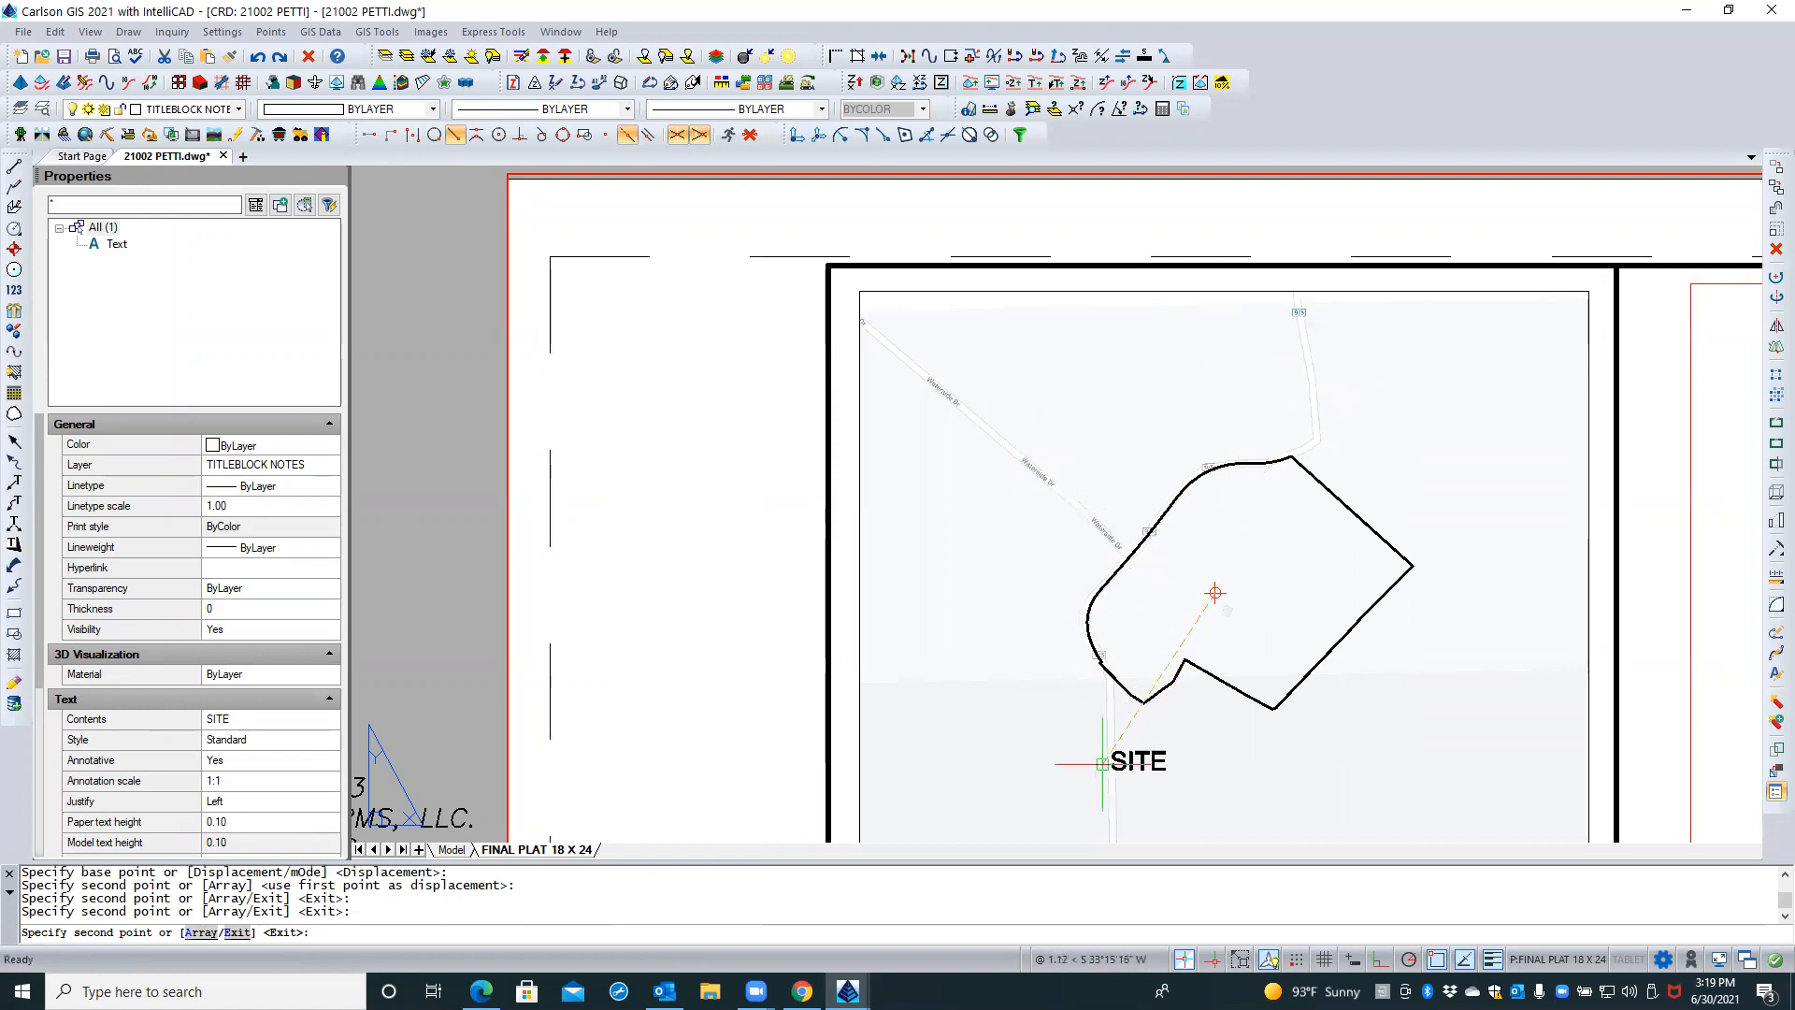
key("Return")
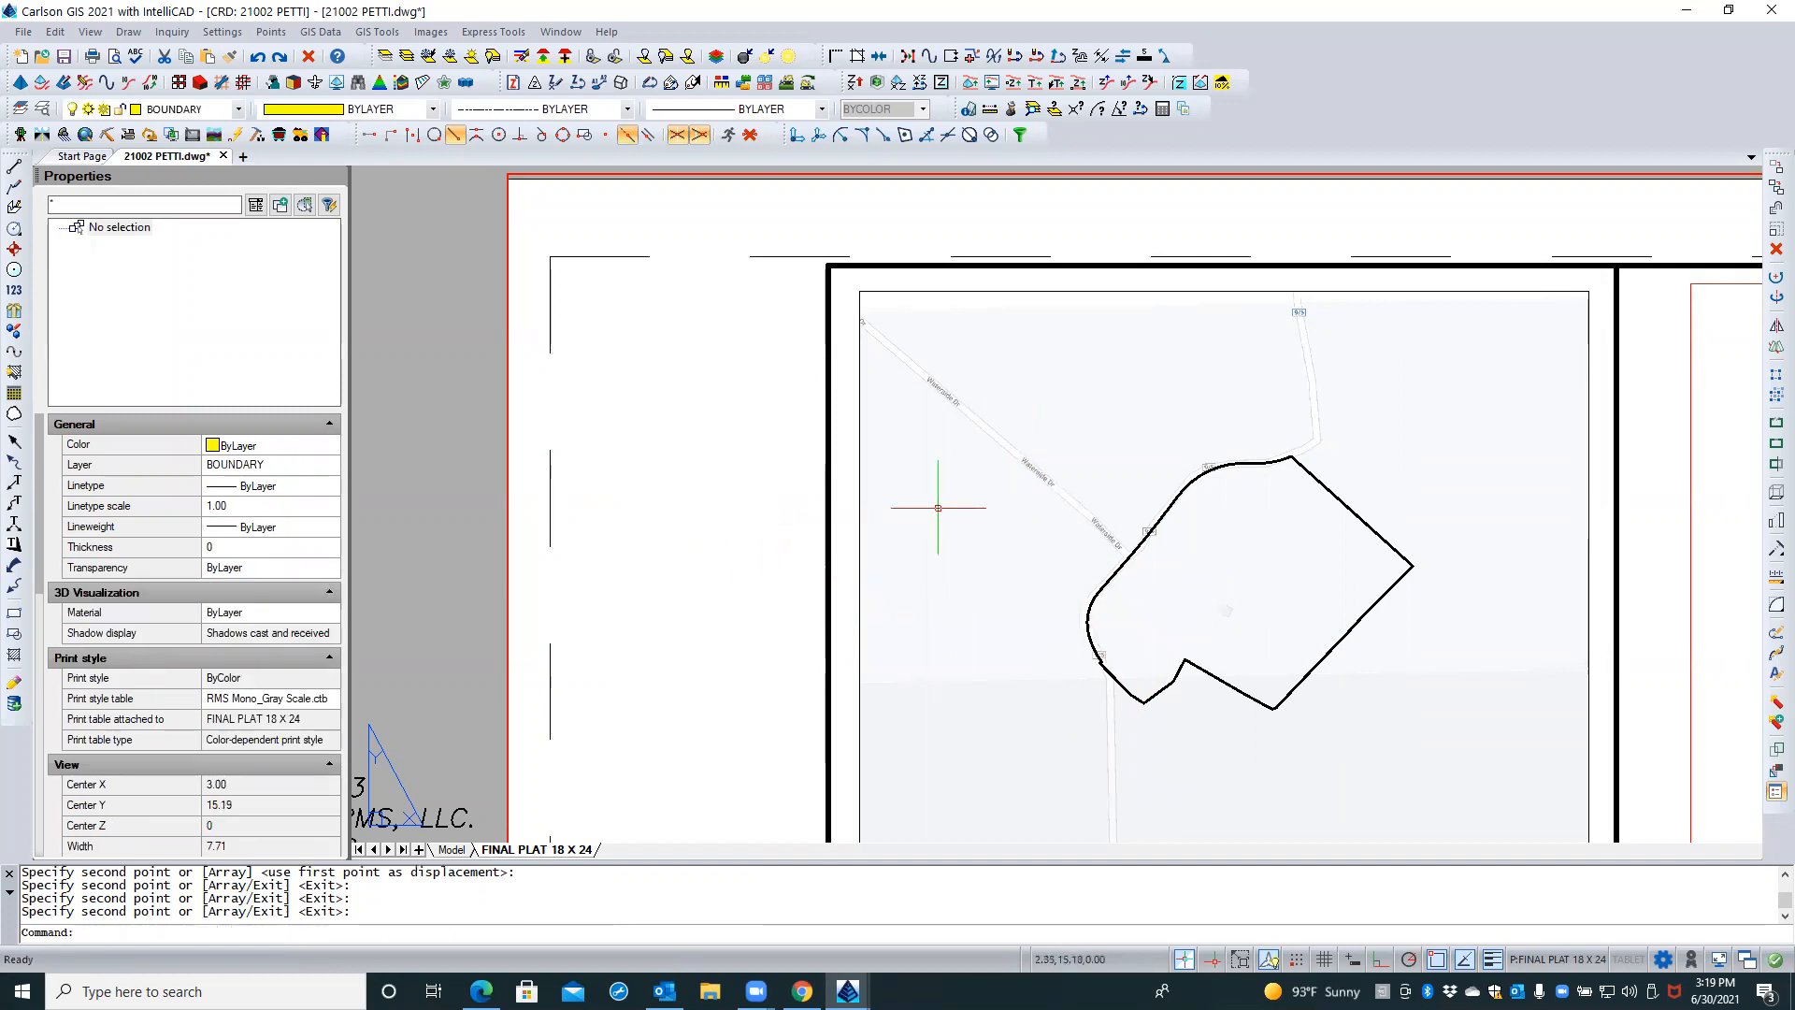
left_click(1043, 457)
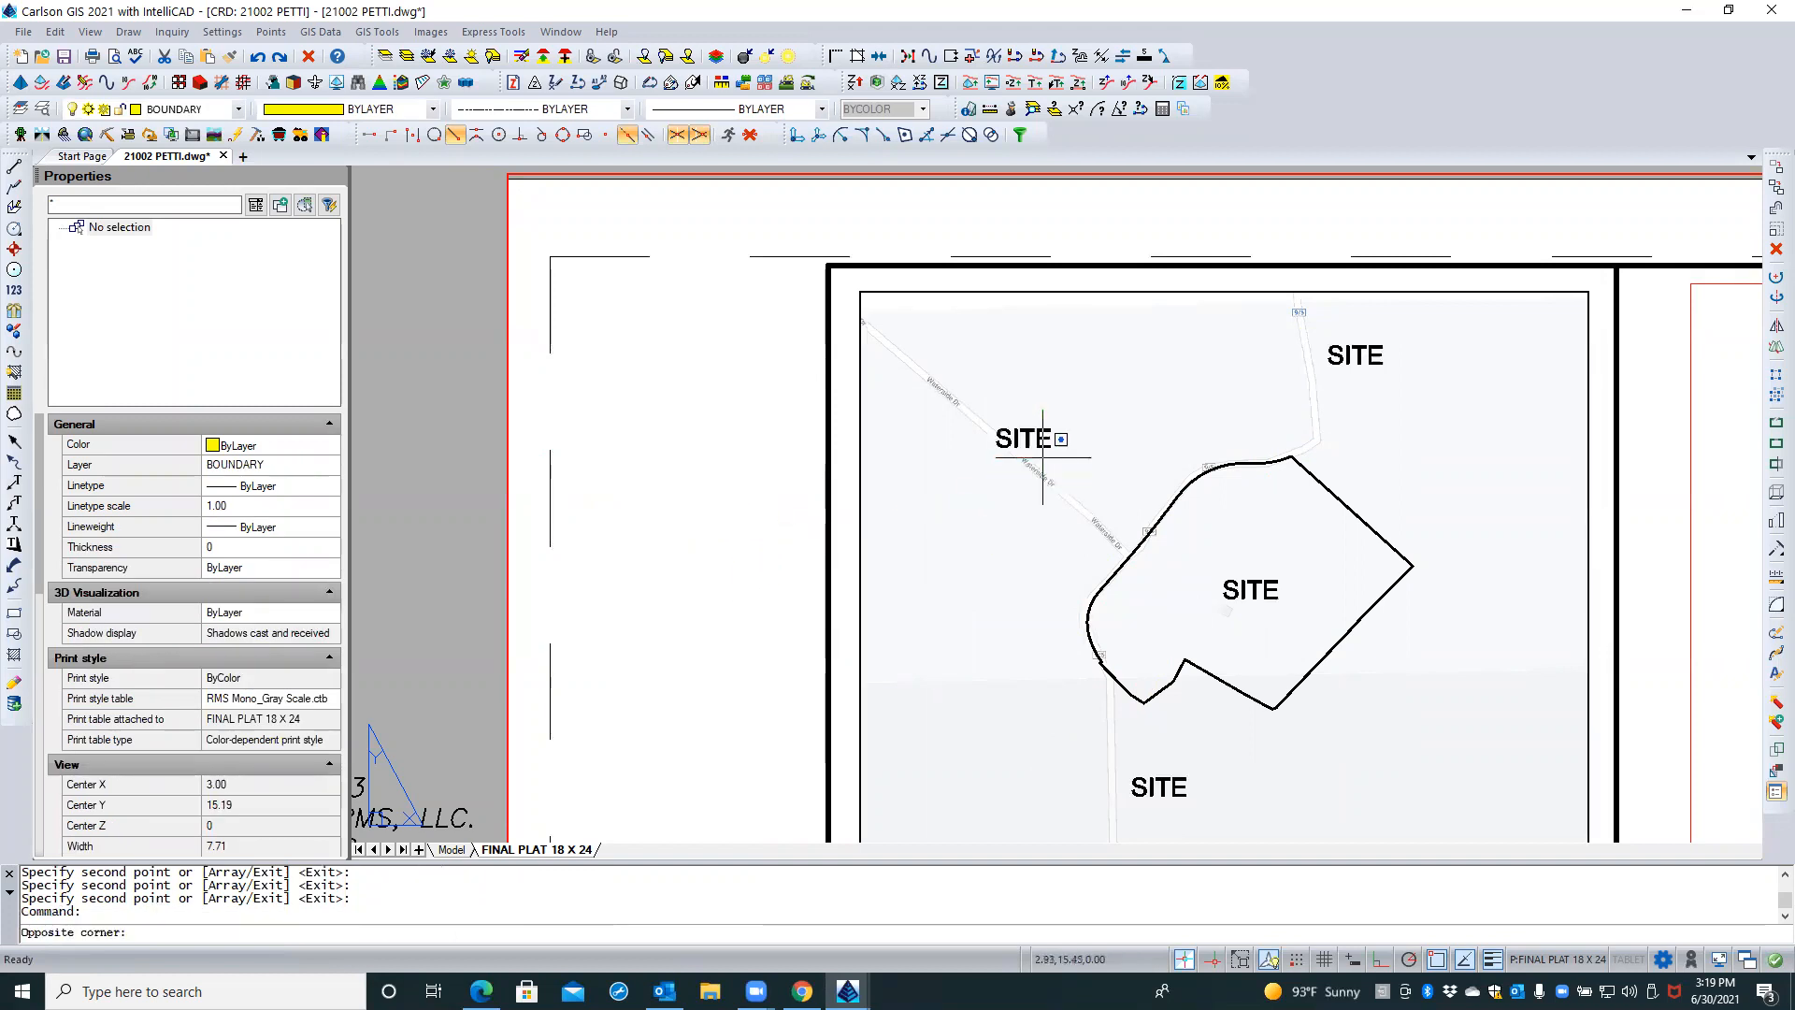
left_click(1039, 443)
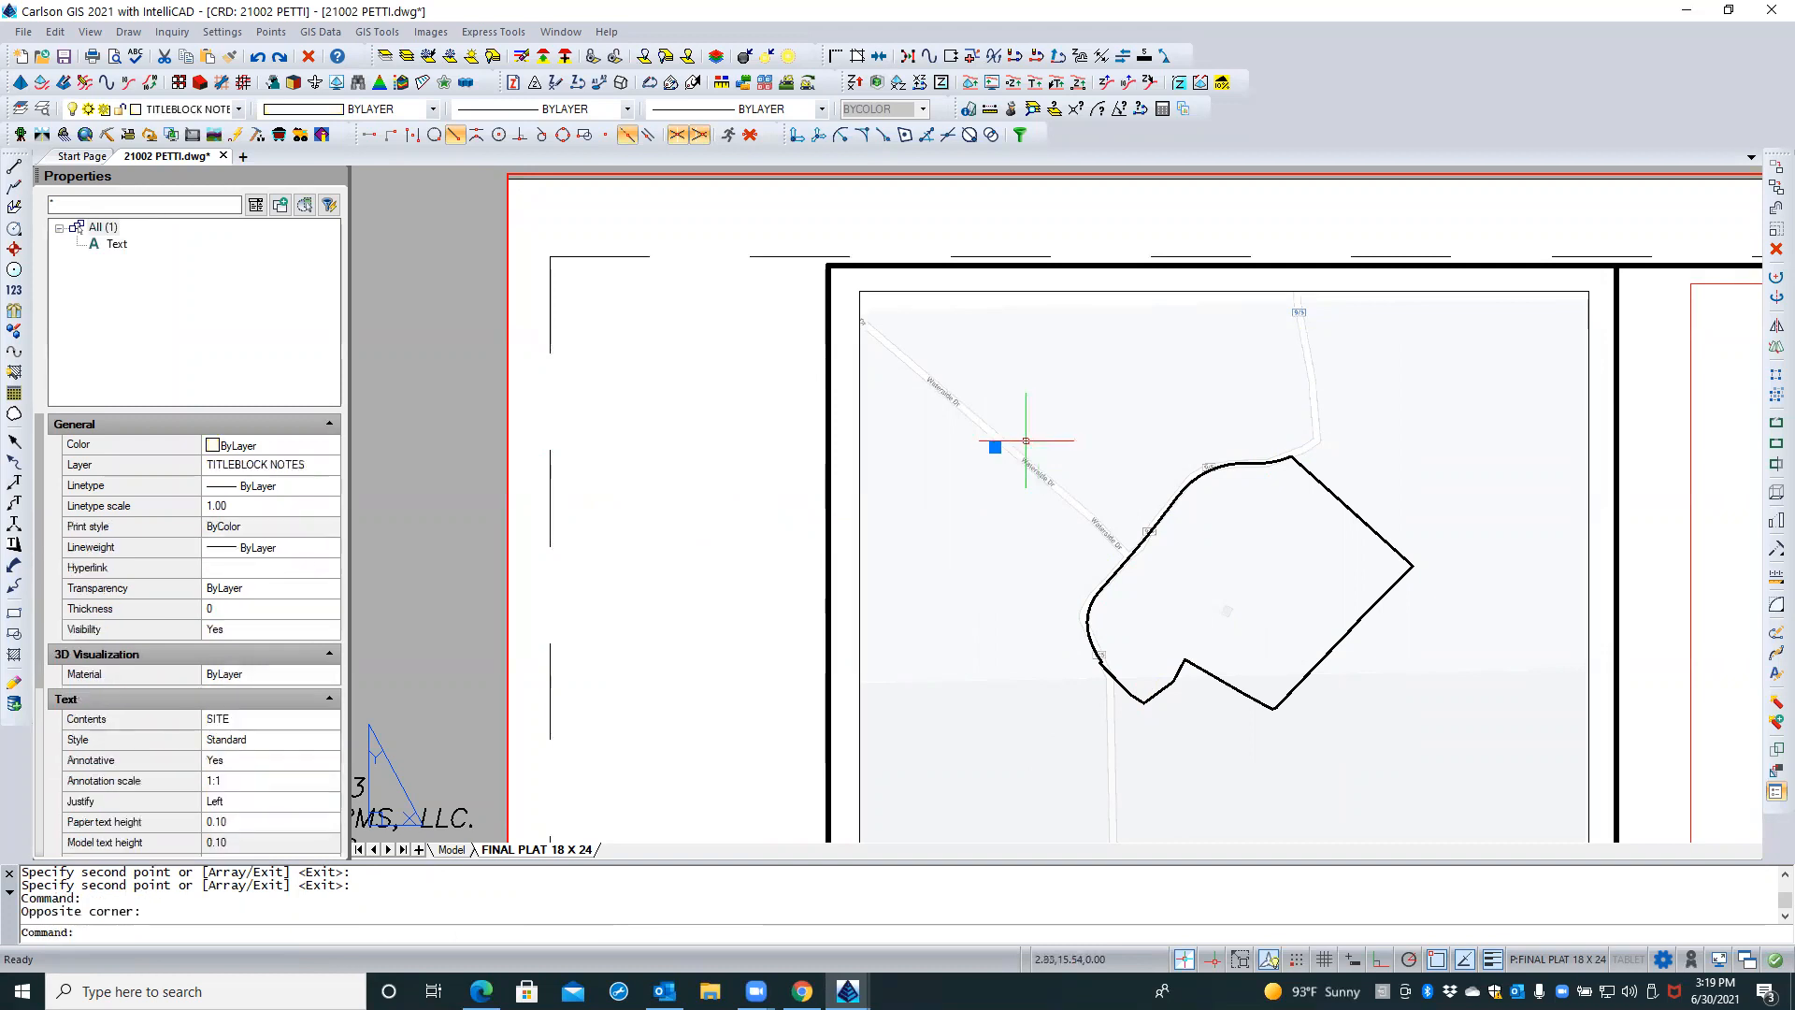
scroll(1032, 447, "up", 2)
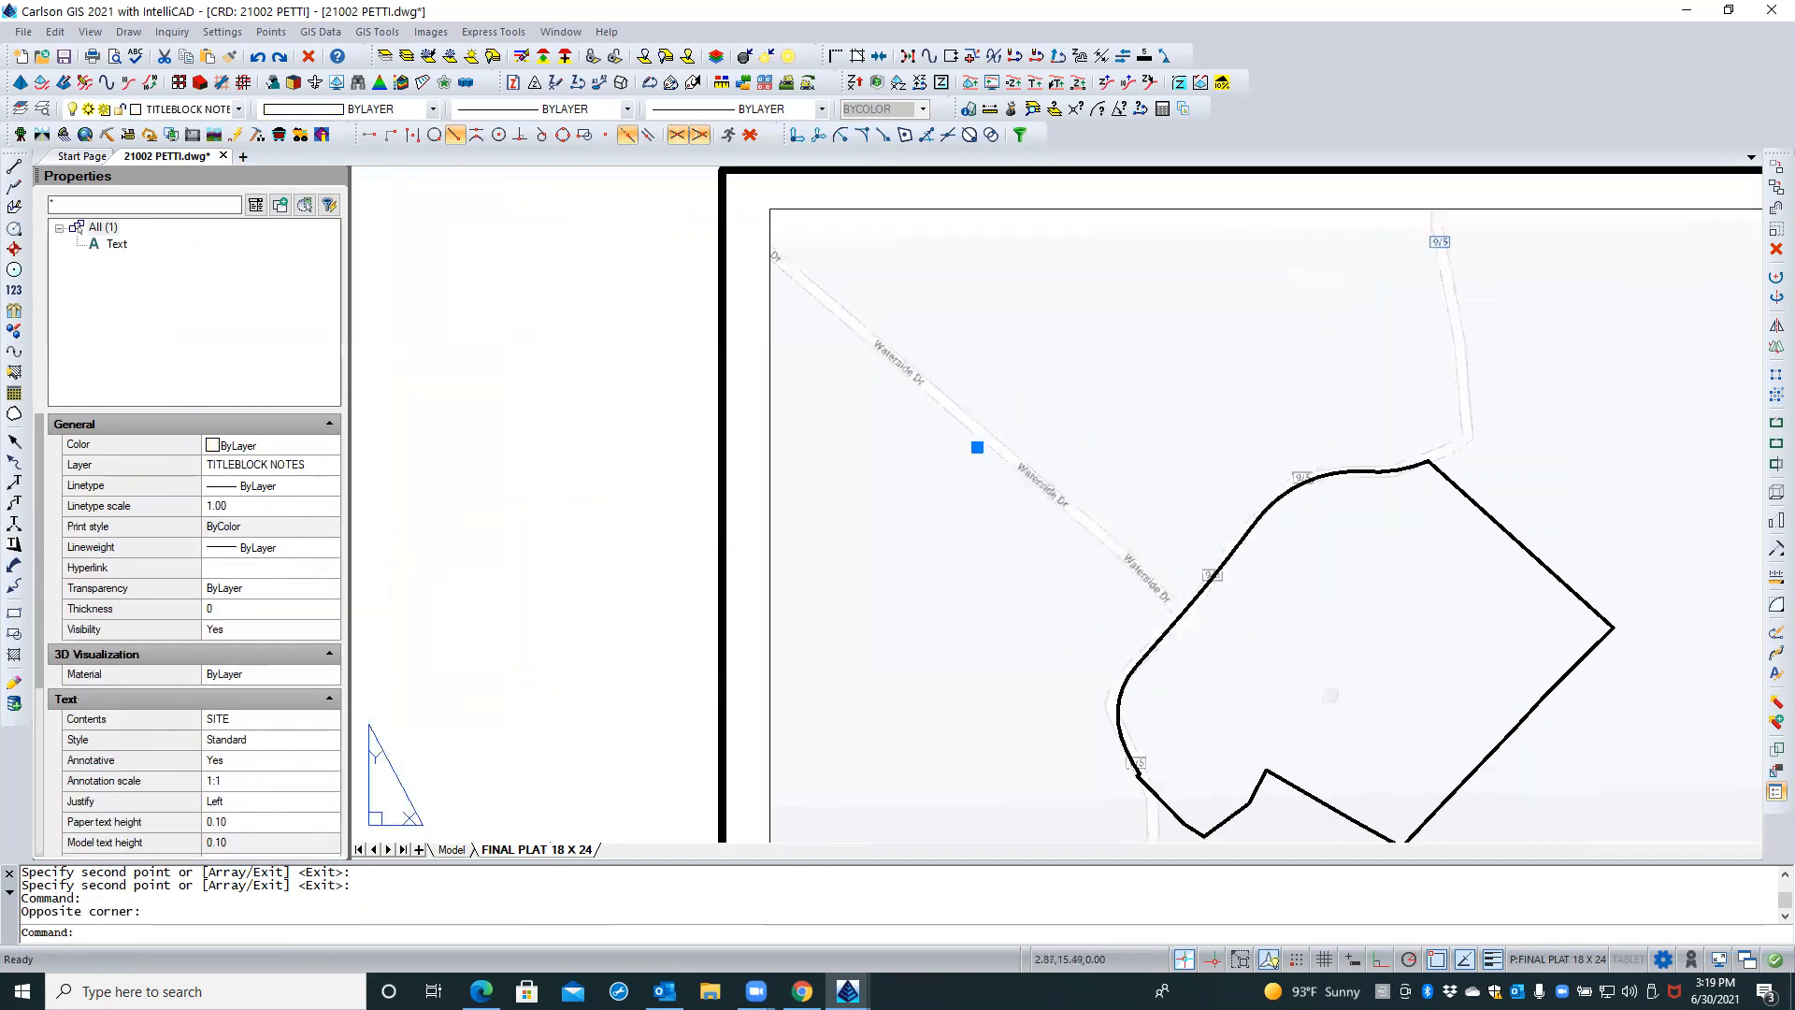
scroll(1032, 449, "up", 1)
double_click(1030, 445)
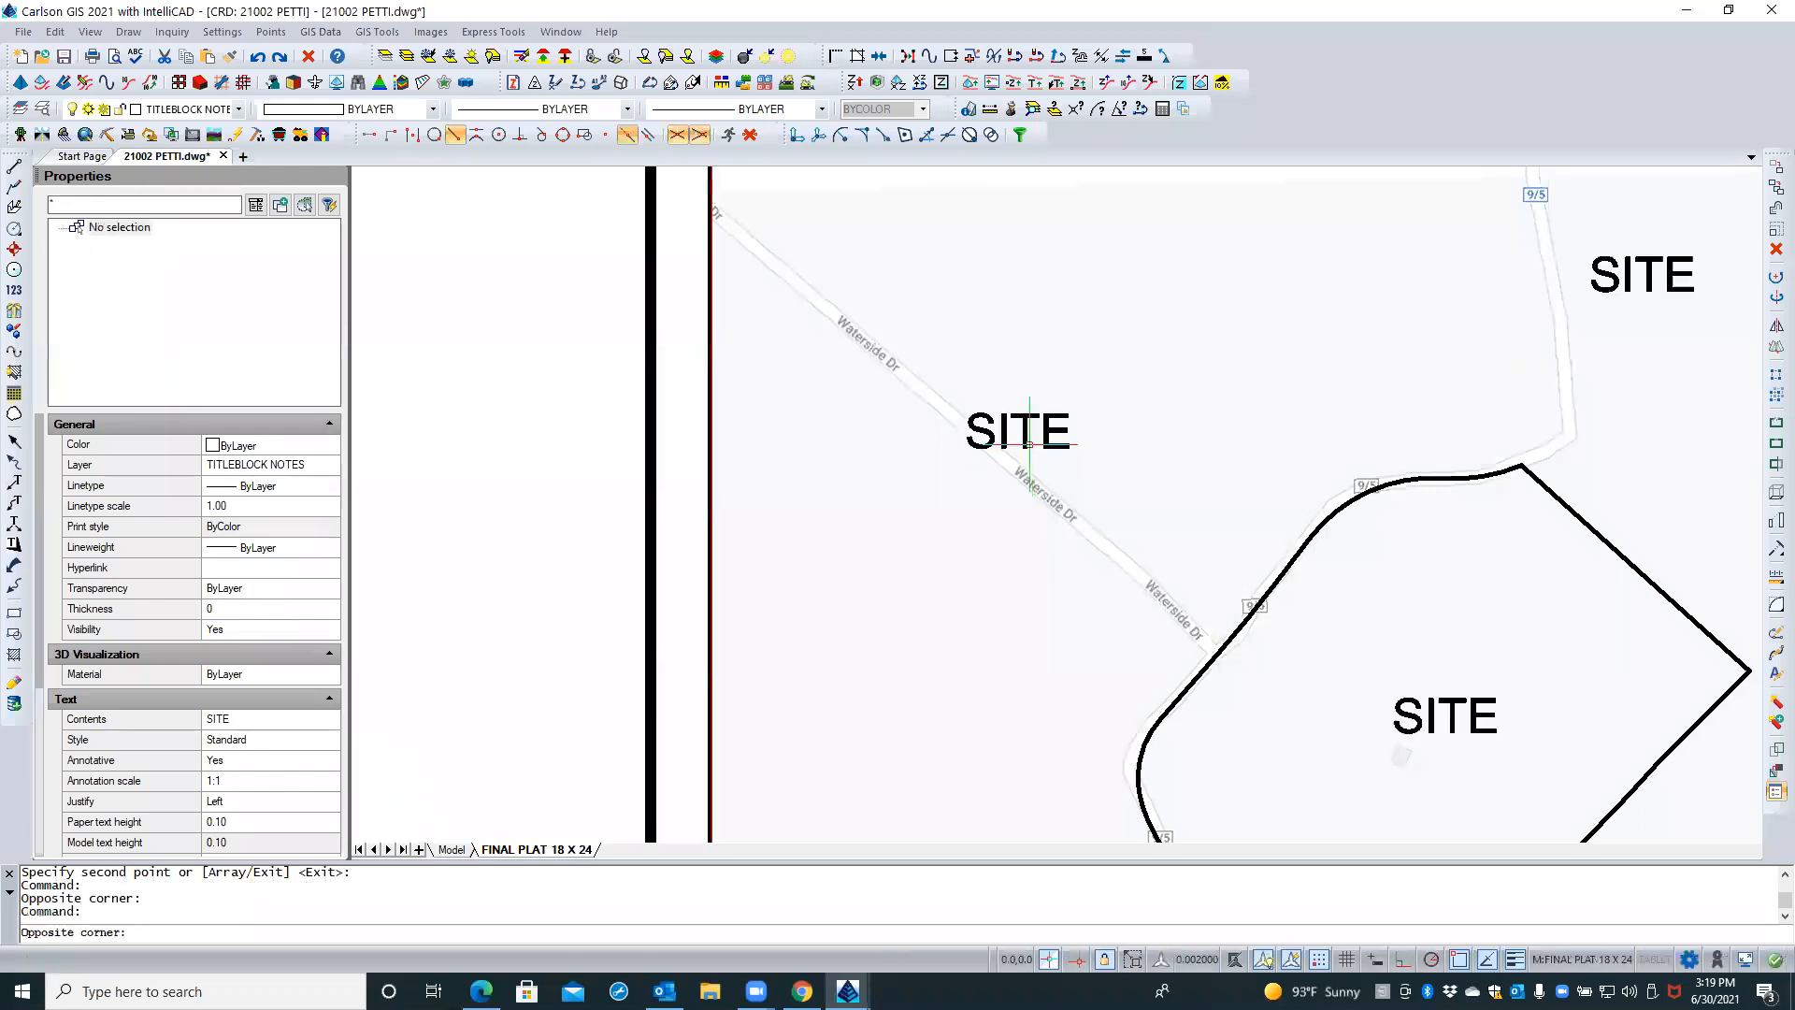
left_click(1028, 436)
key("Escape")
key("Escape")
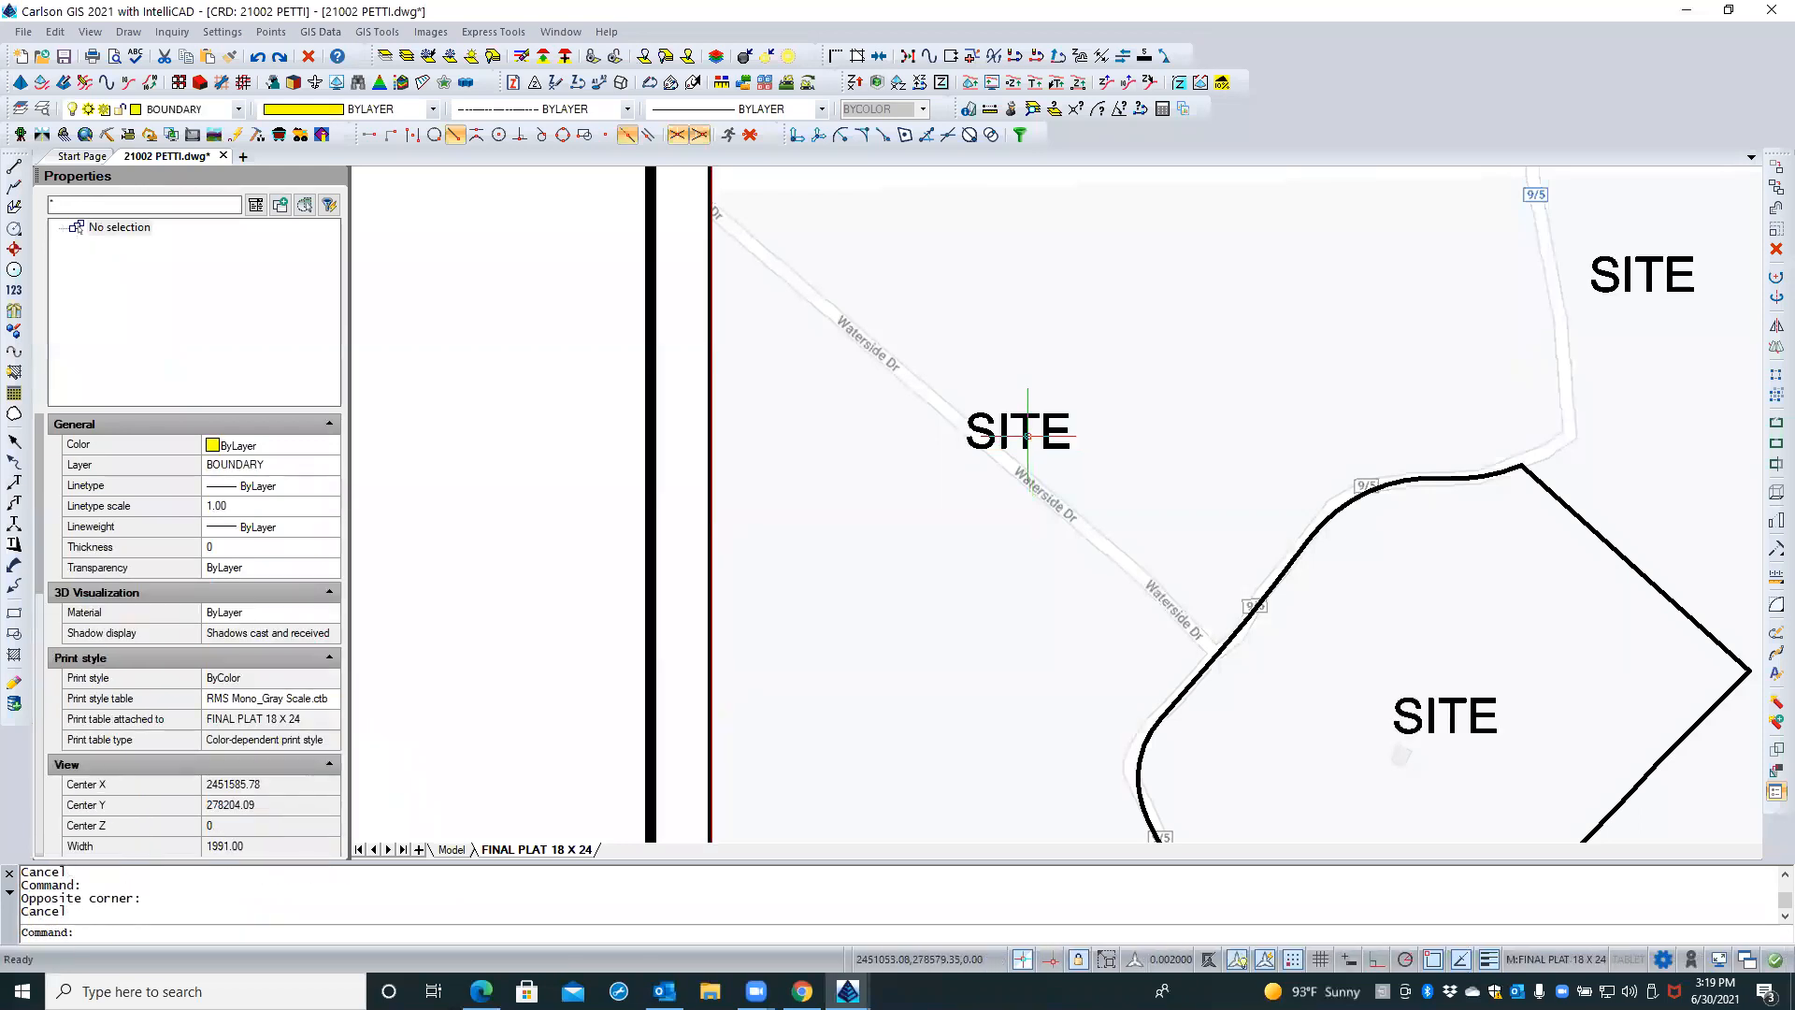
left_click(1027, 436)
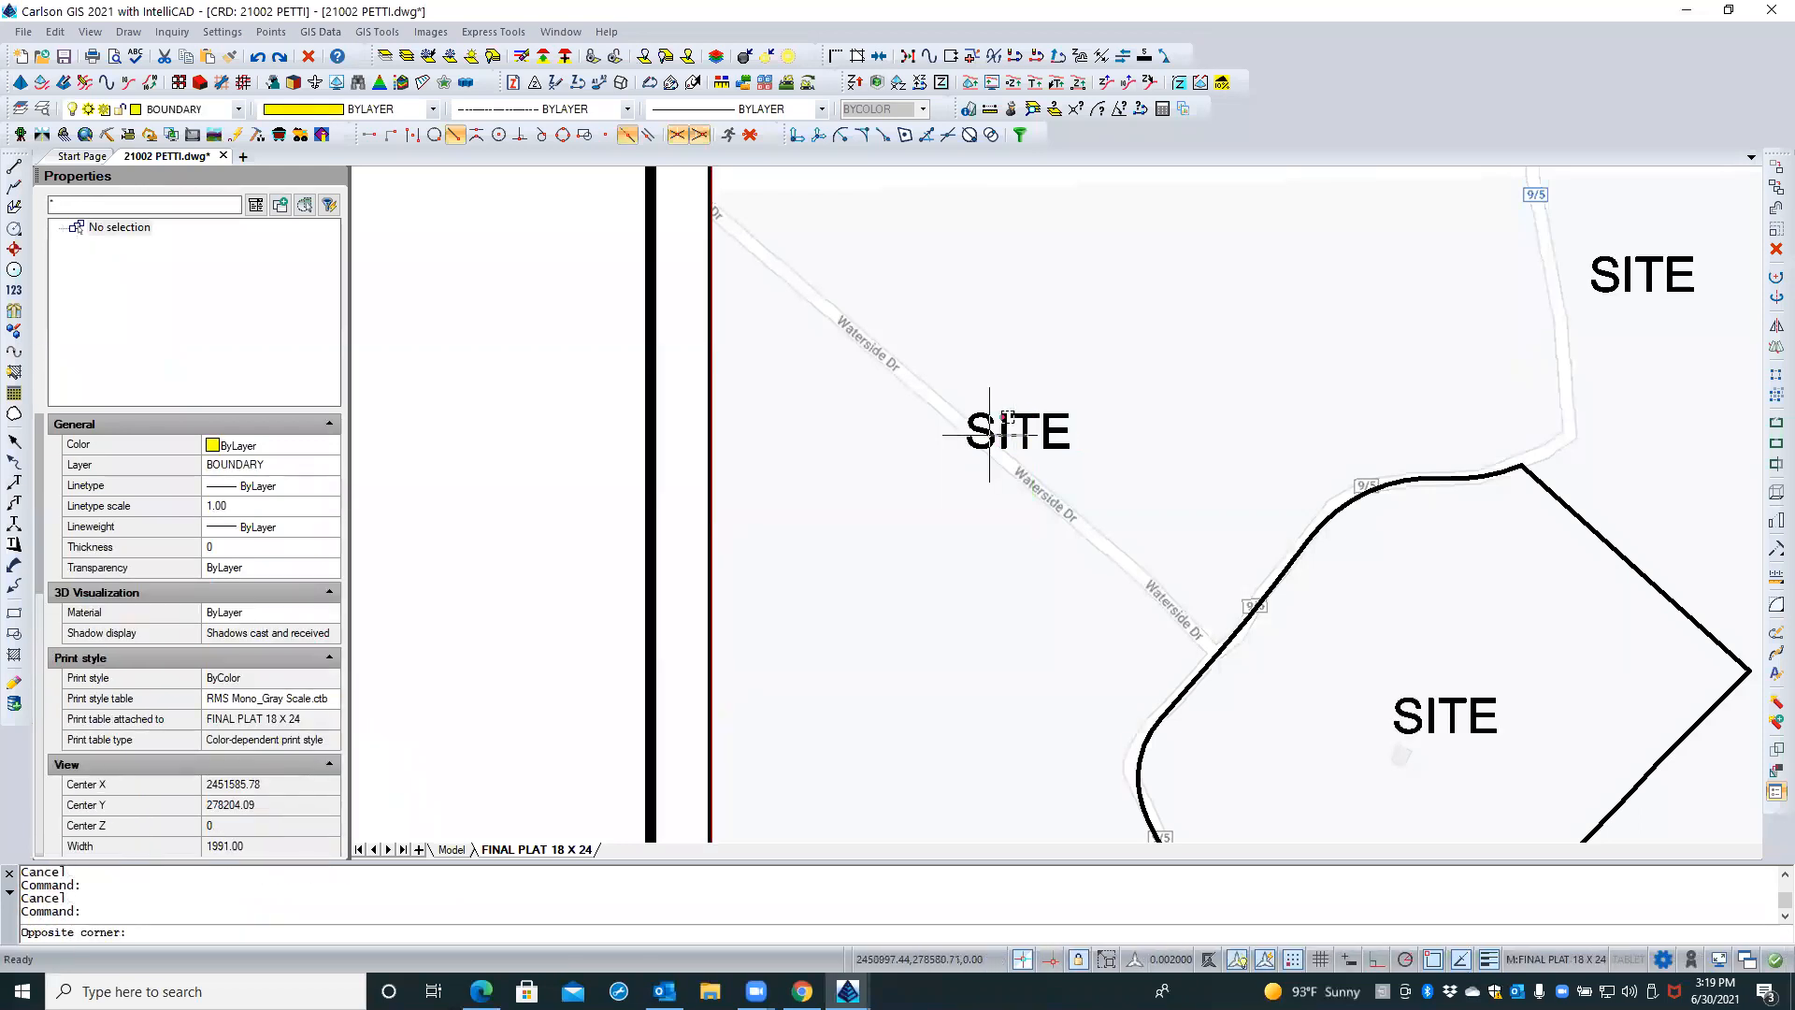
key("Escape")
key("Escape")
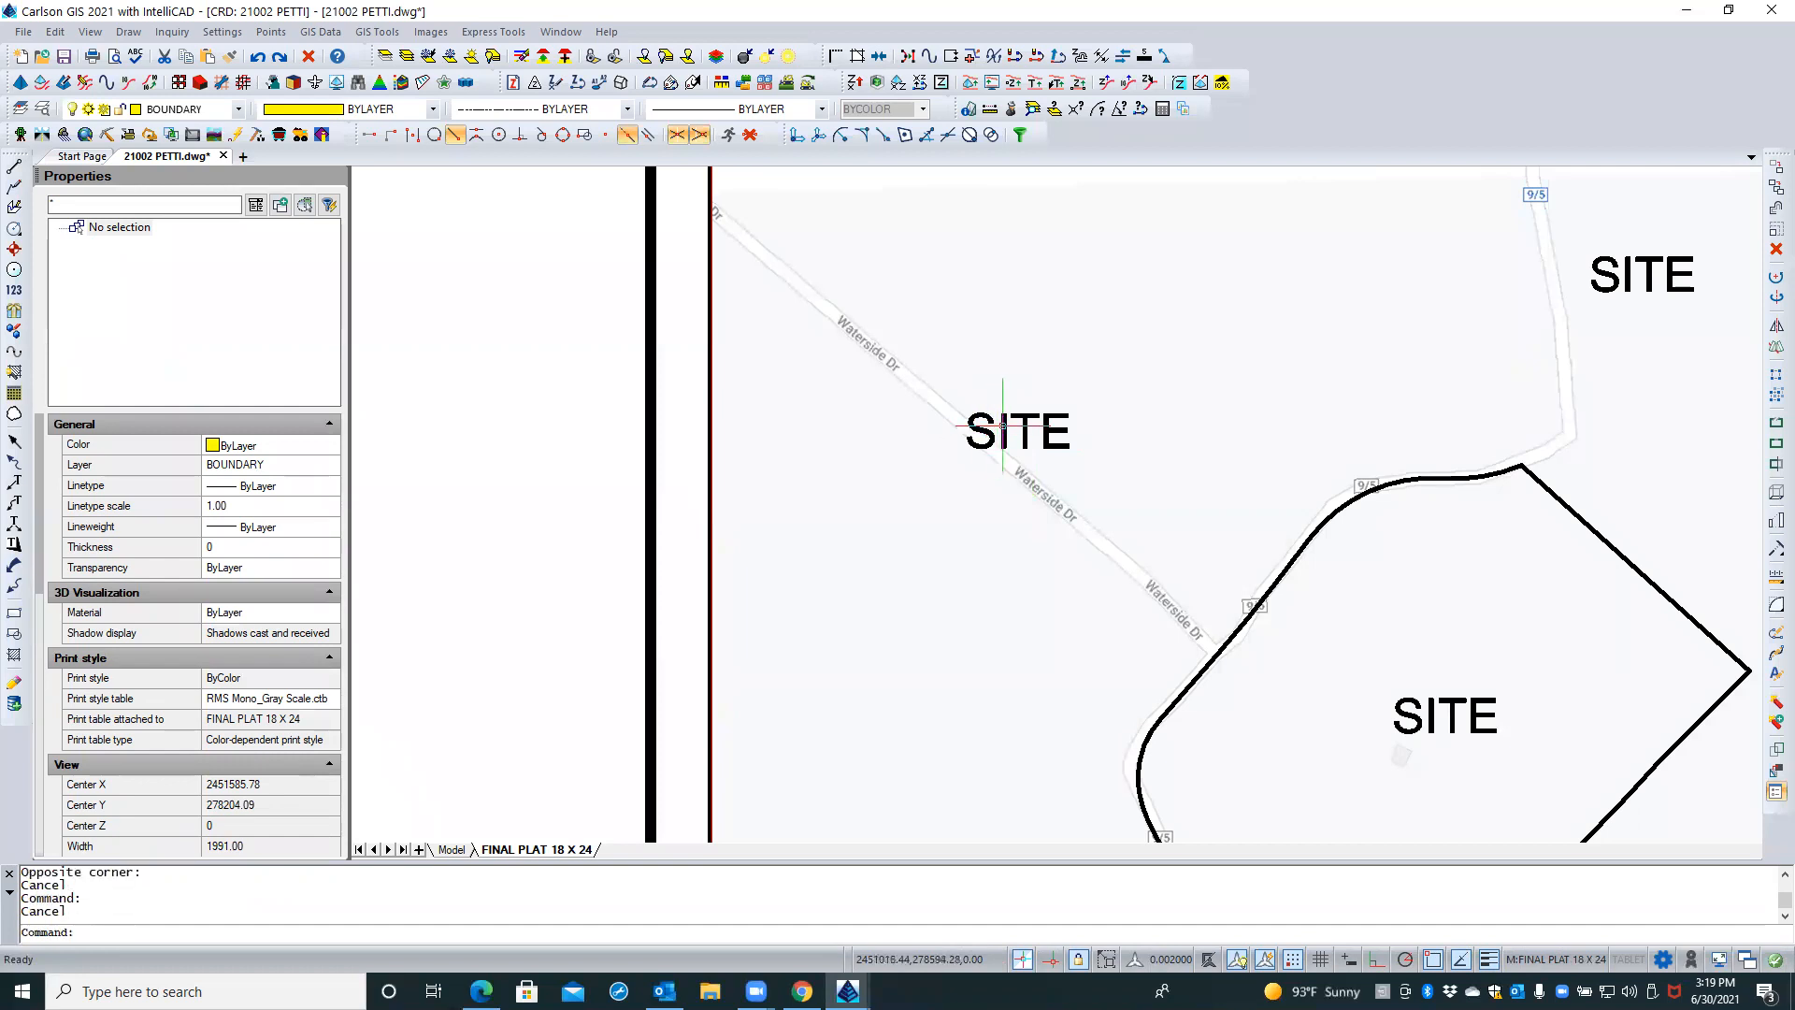
left_click(1002, 425)
left_click(1002, 425)
left_click(969, 425)
key("Escape")
left_click(1045, 418)
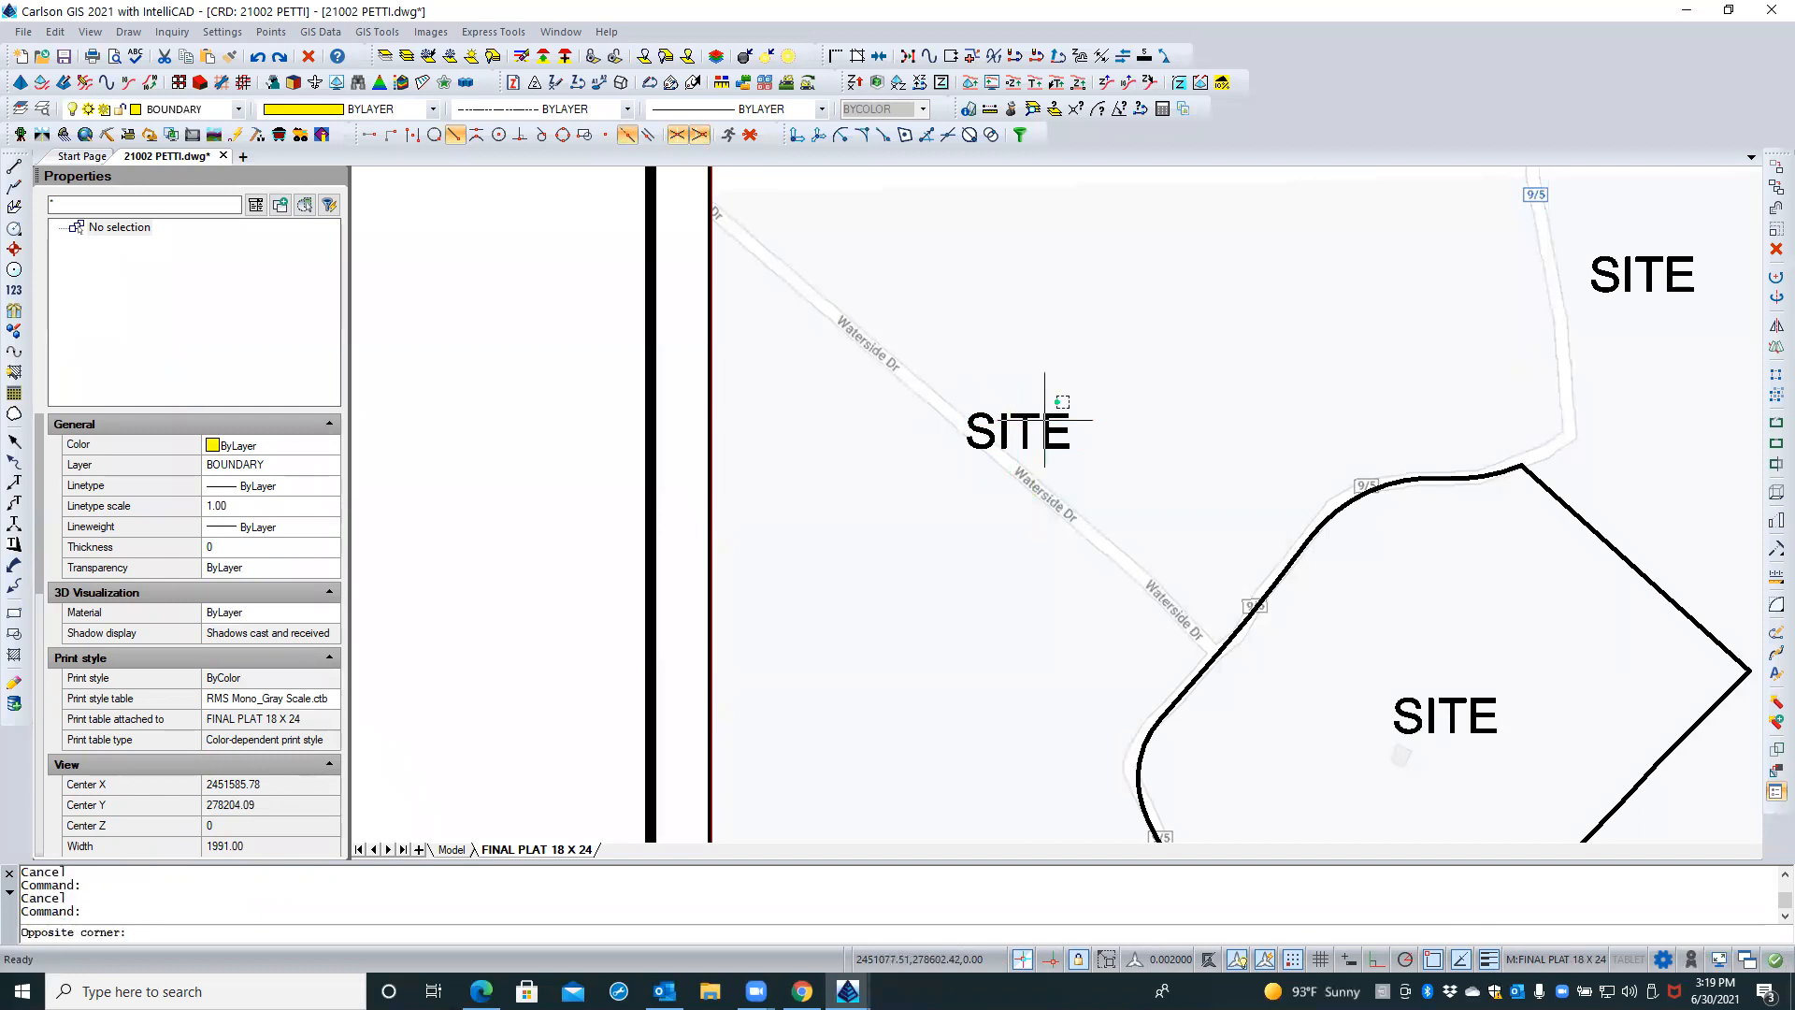
right_click(1044, 419)
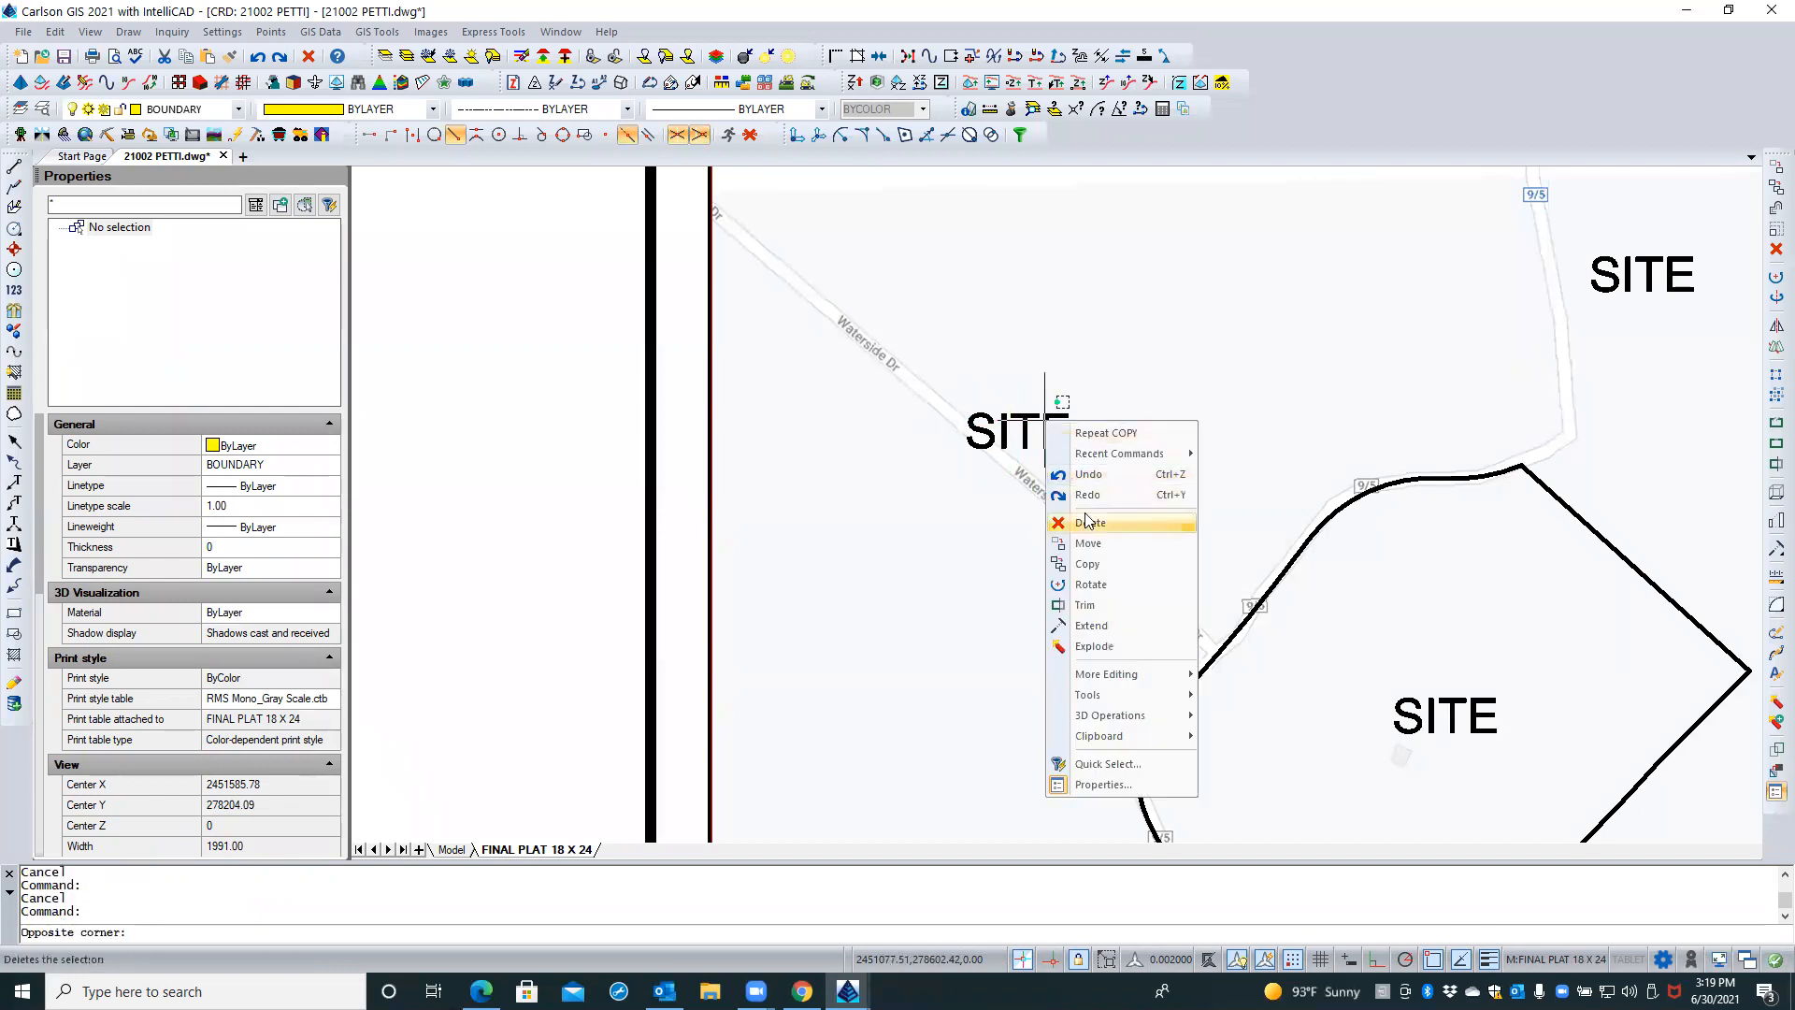
key("Escape")
left_click(1048, 431)
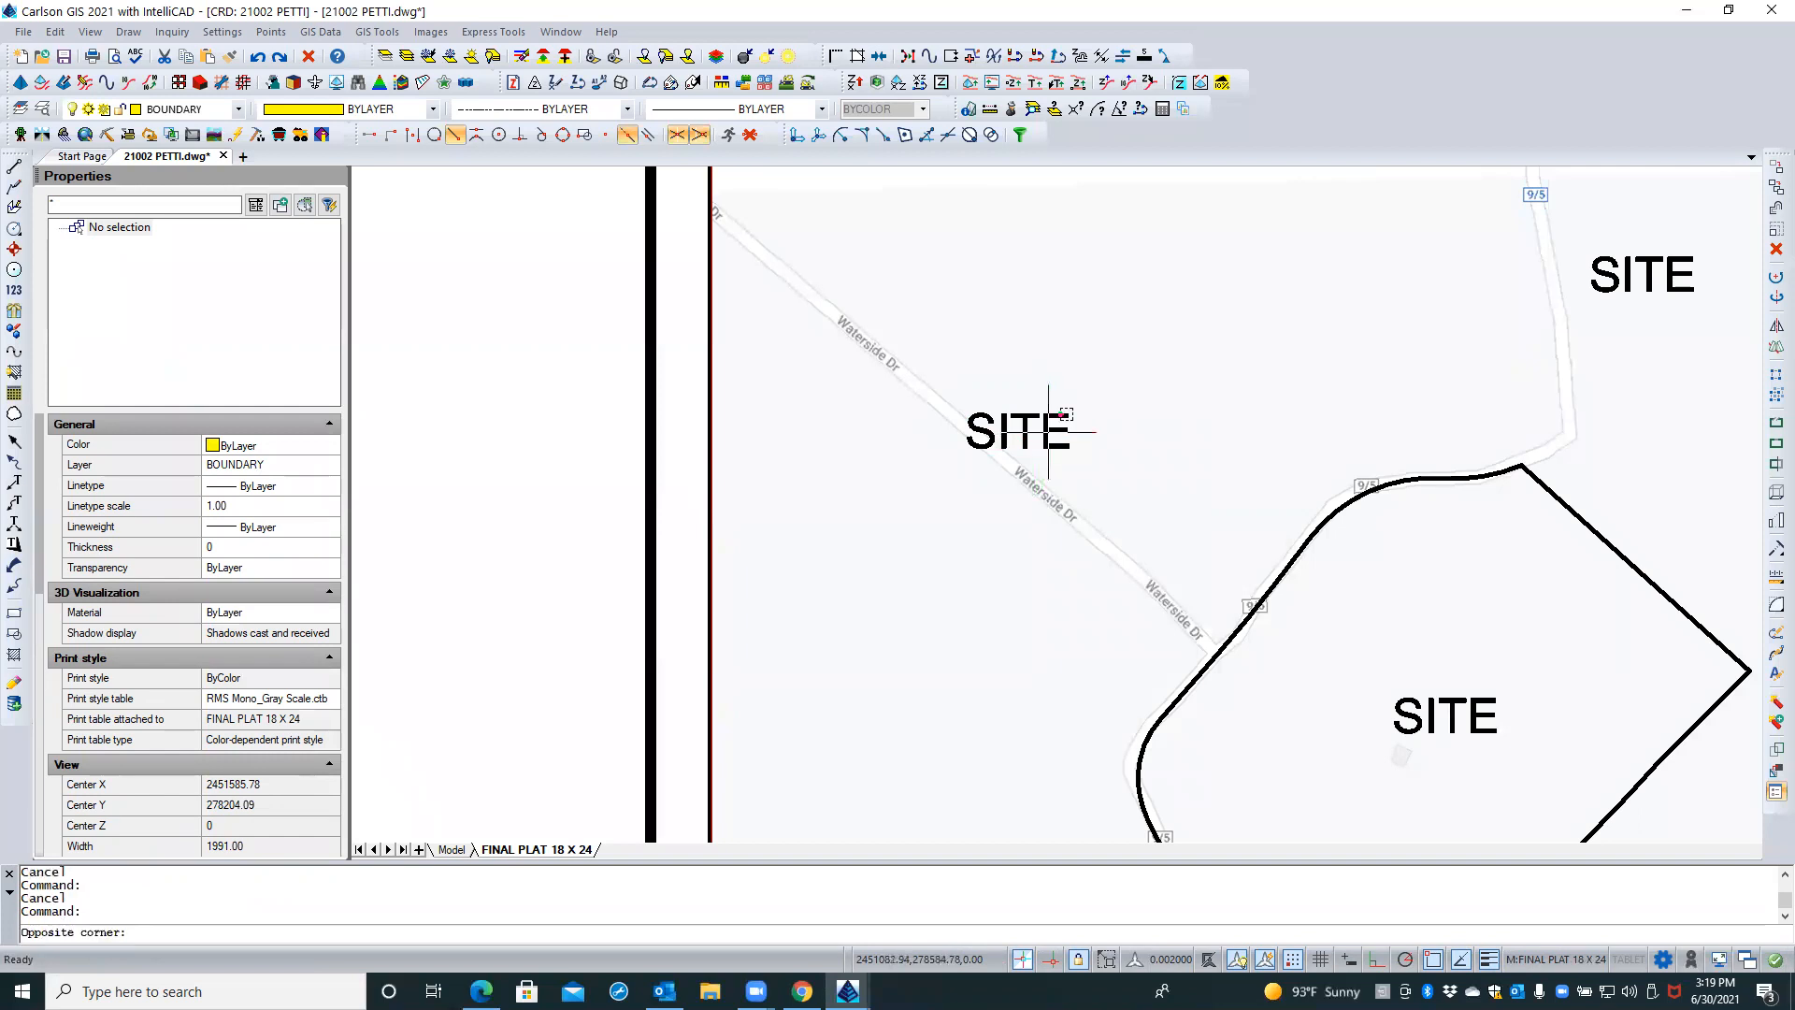
key("Escape")
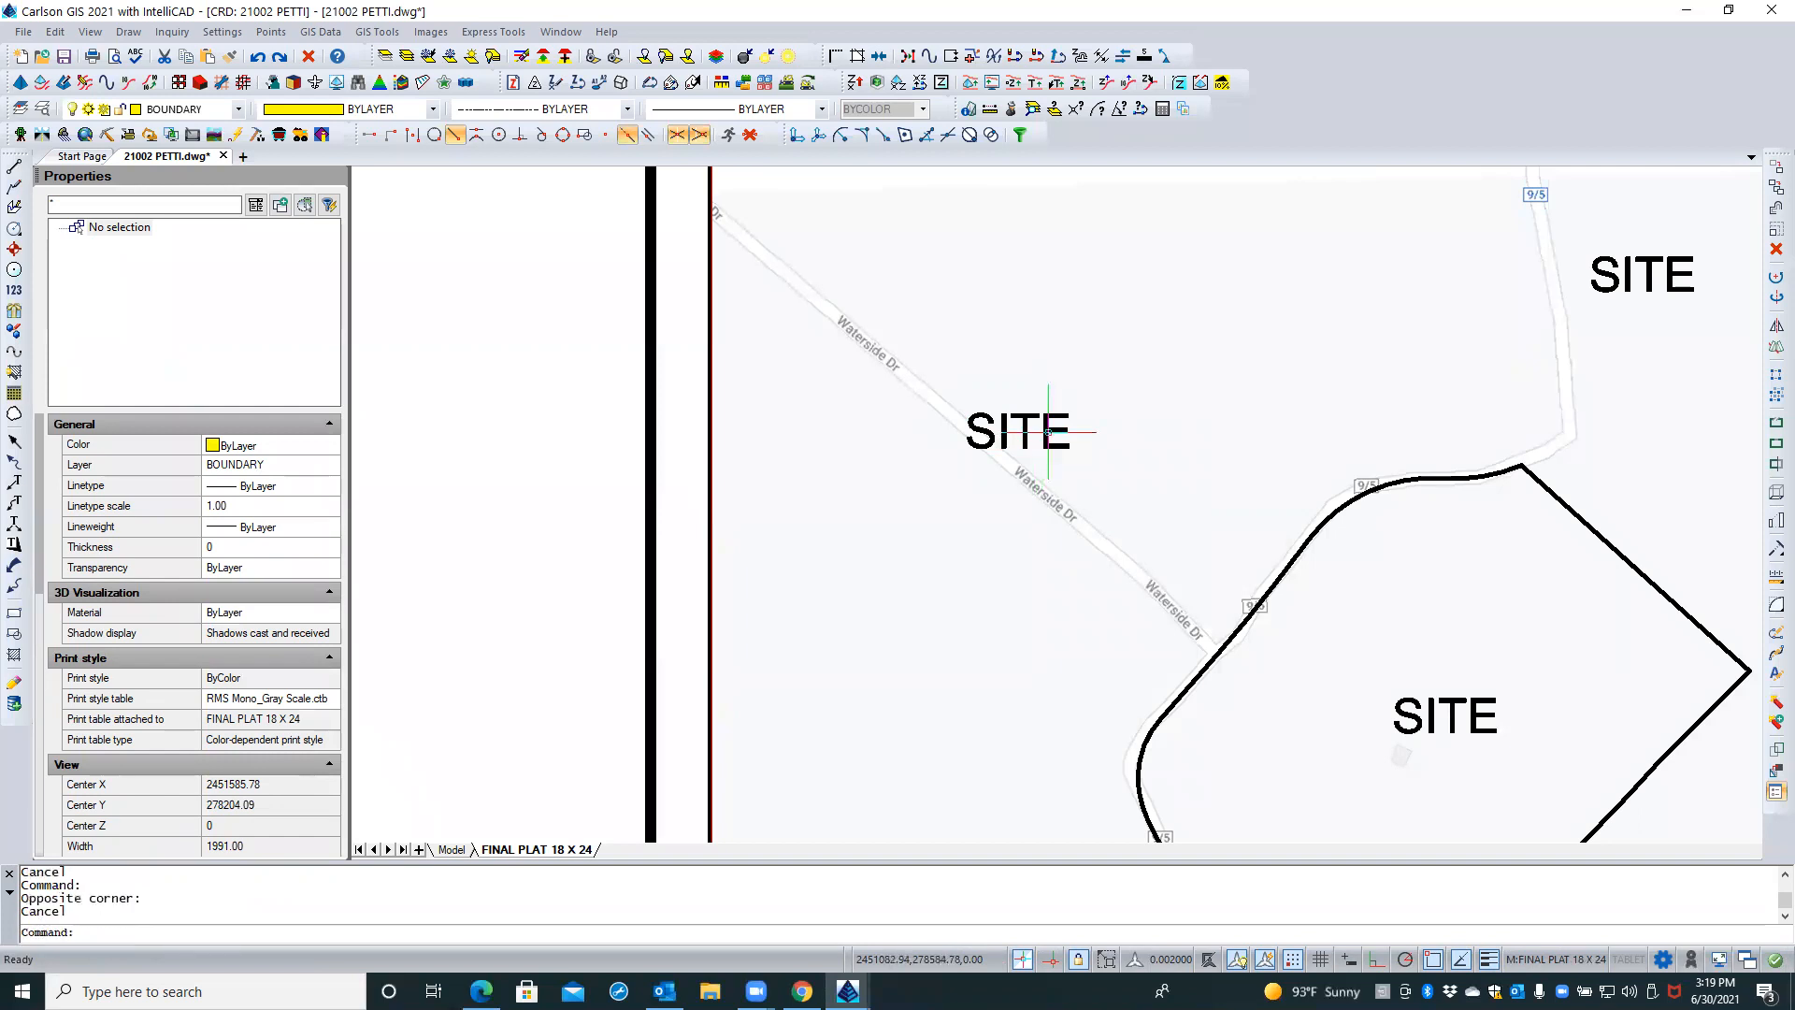
key("Escape")
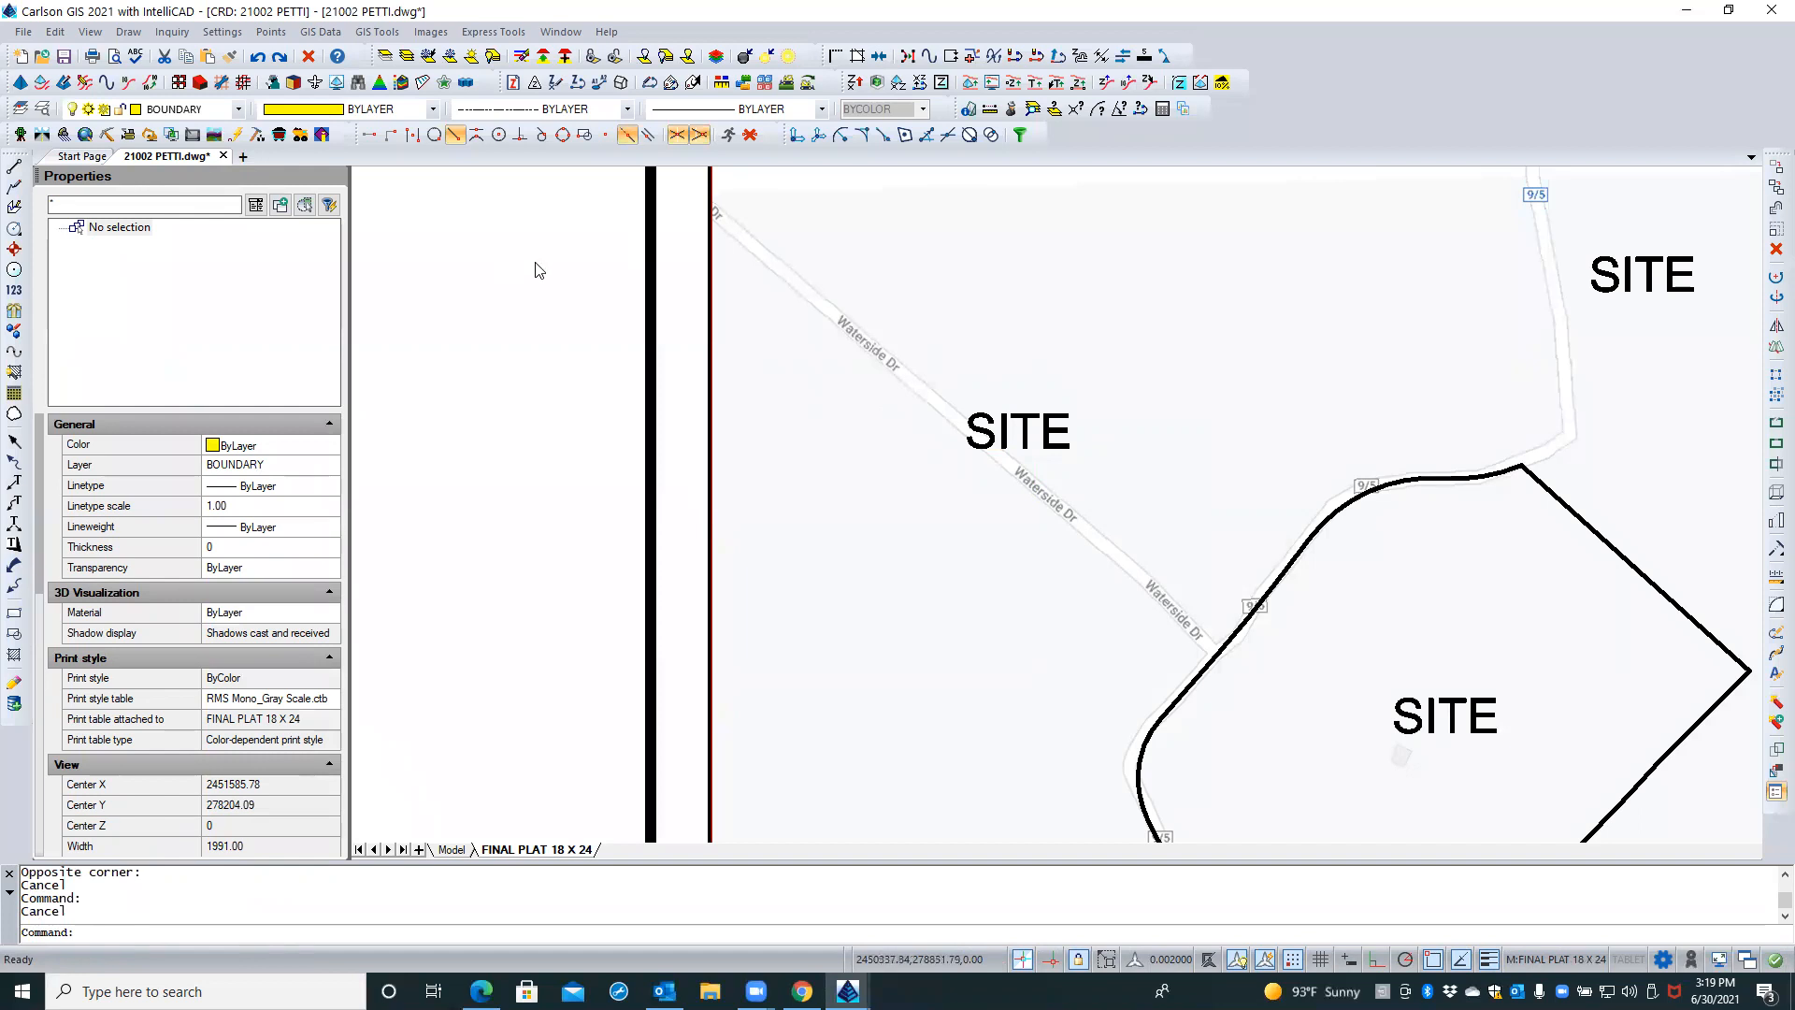
double_click(681, 312)
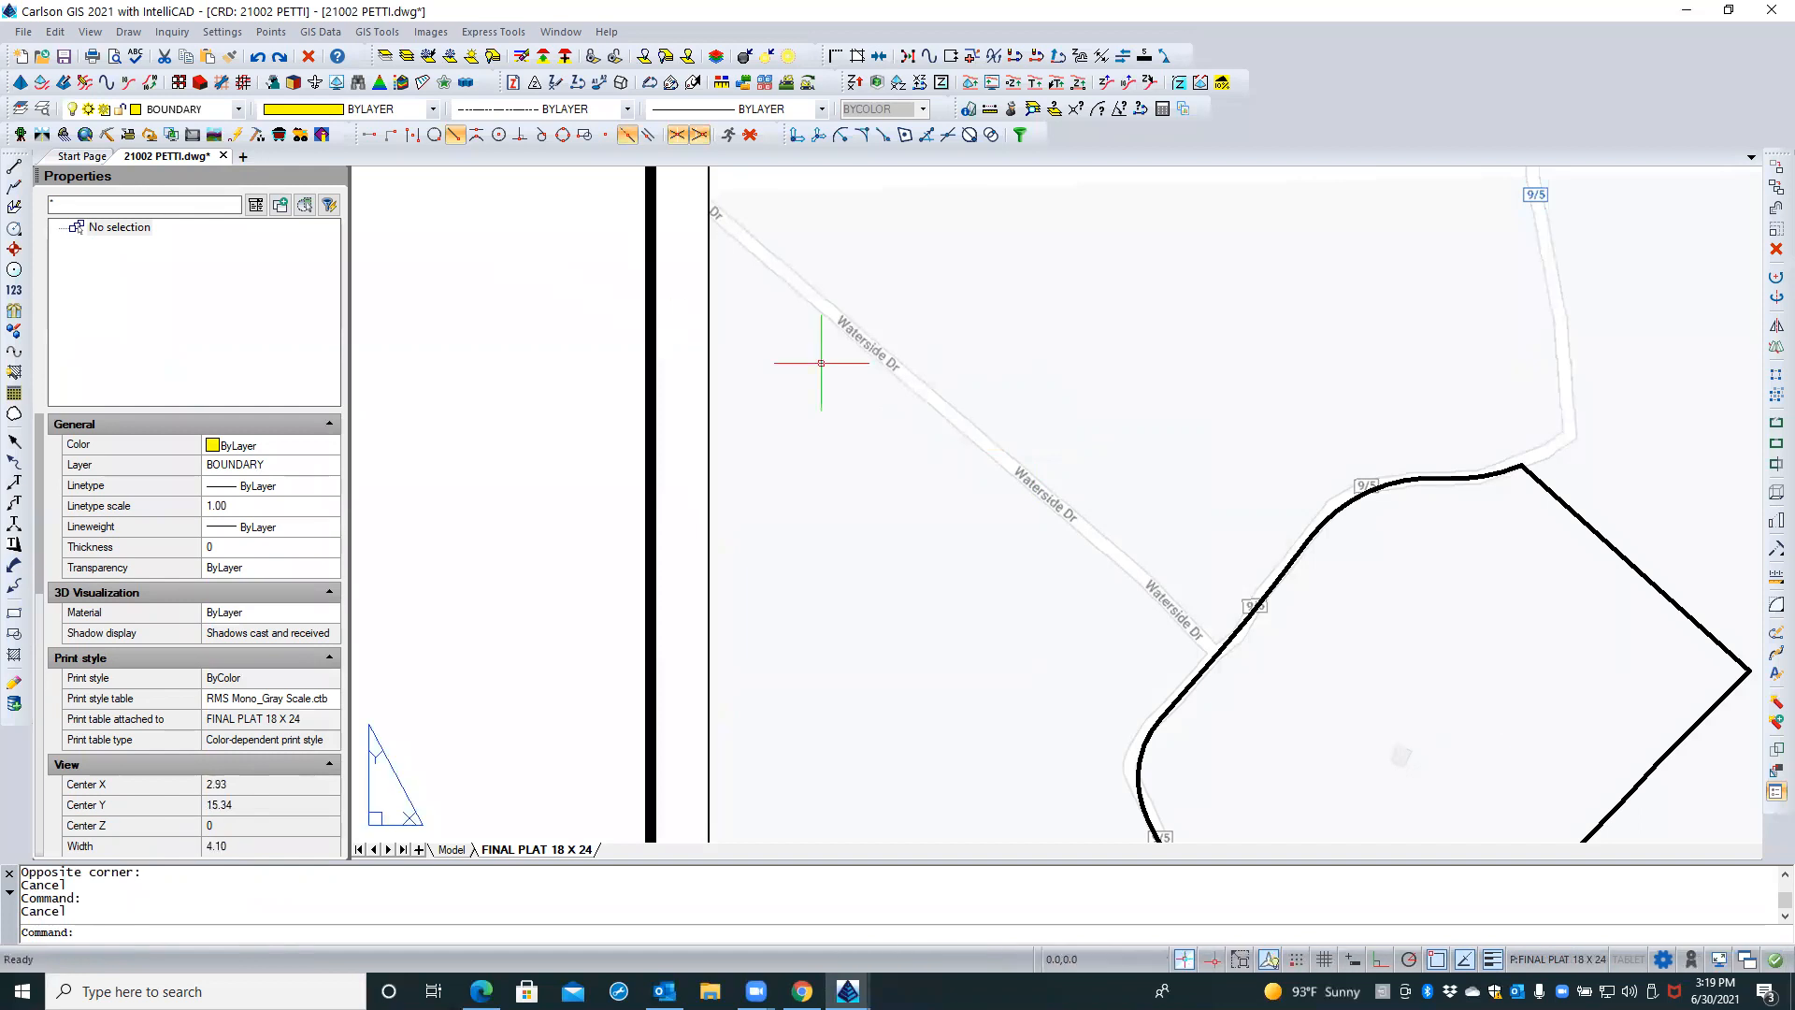
double_click(821, 379)
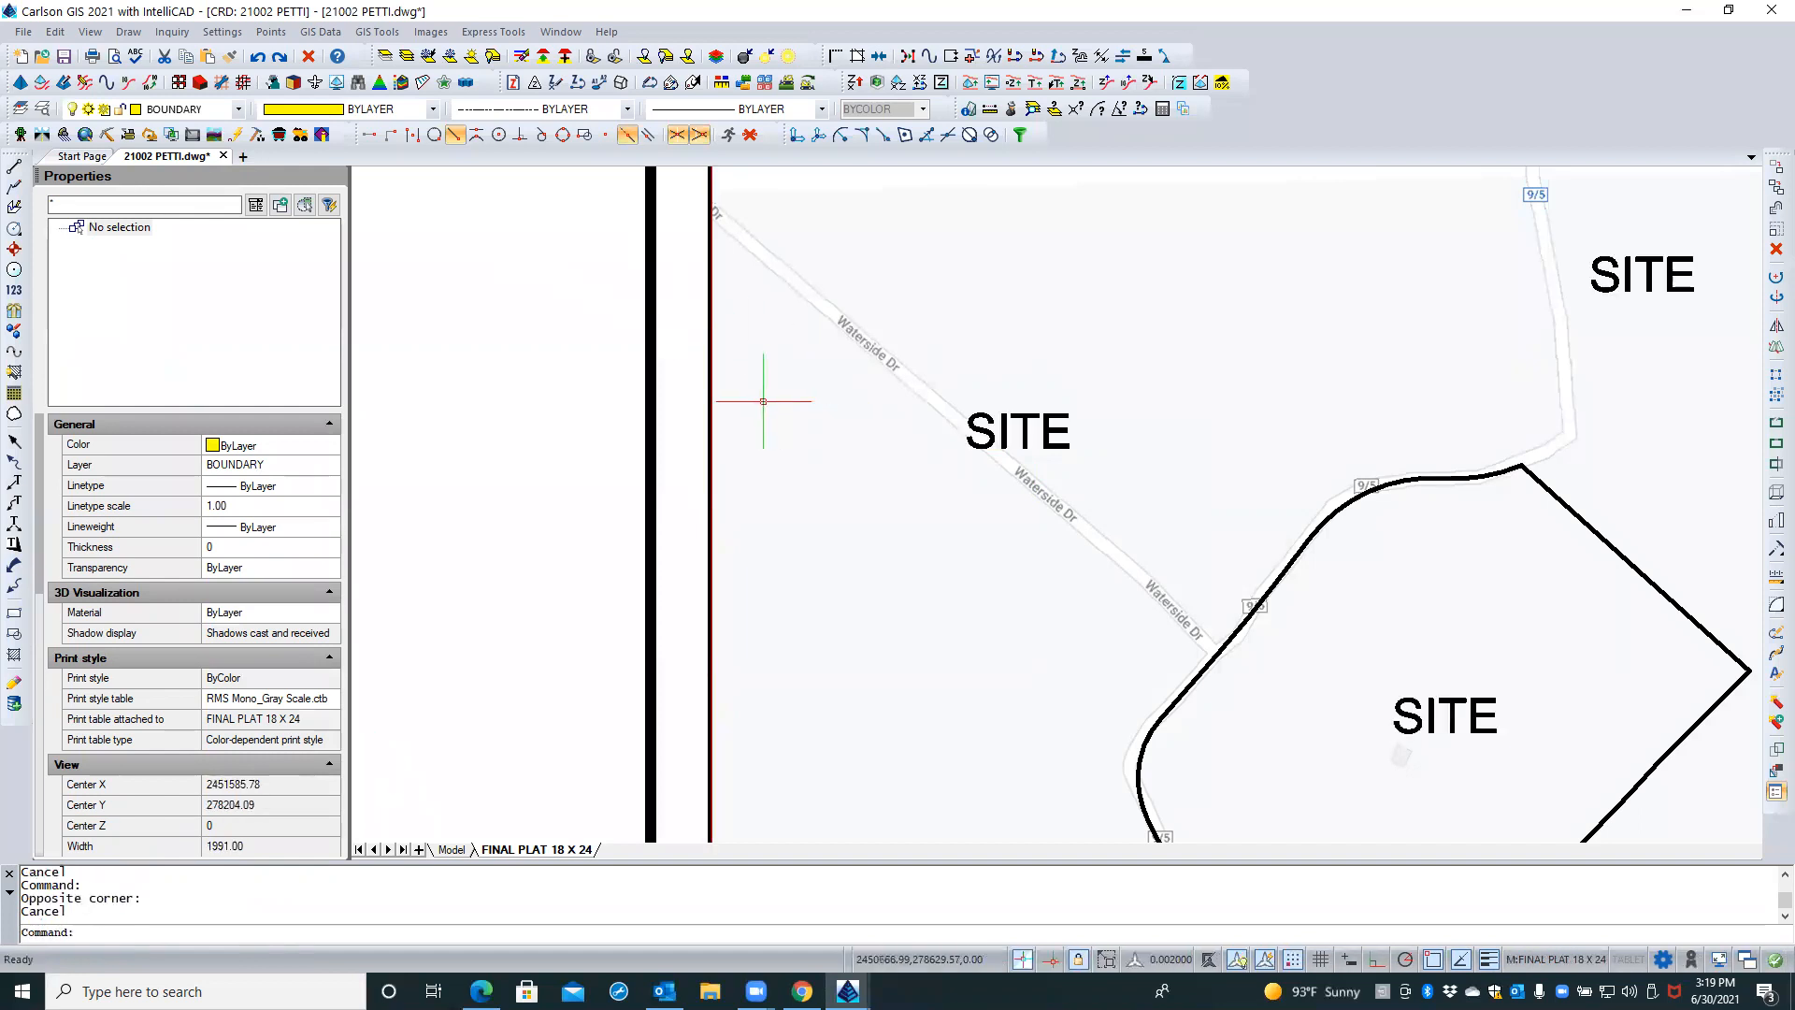
left_click(1023, 411)
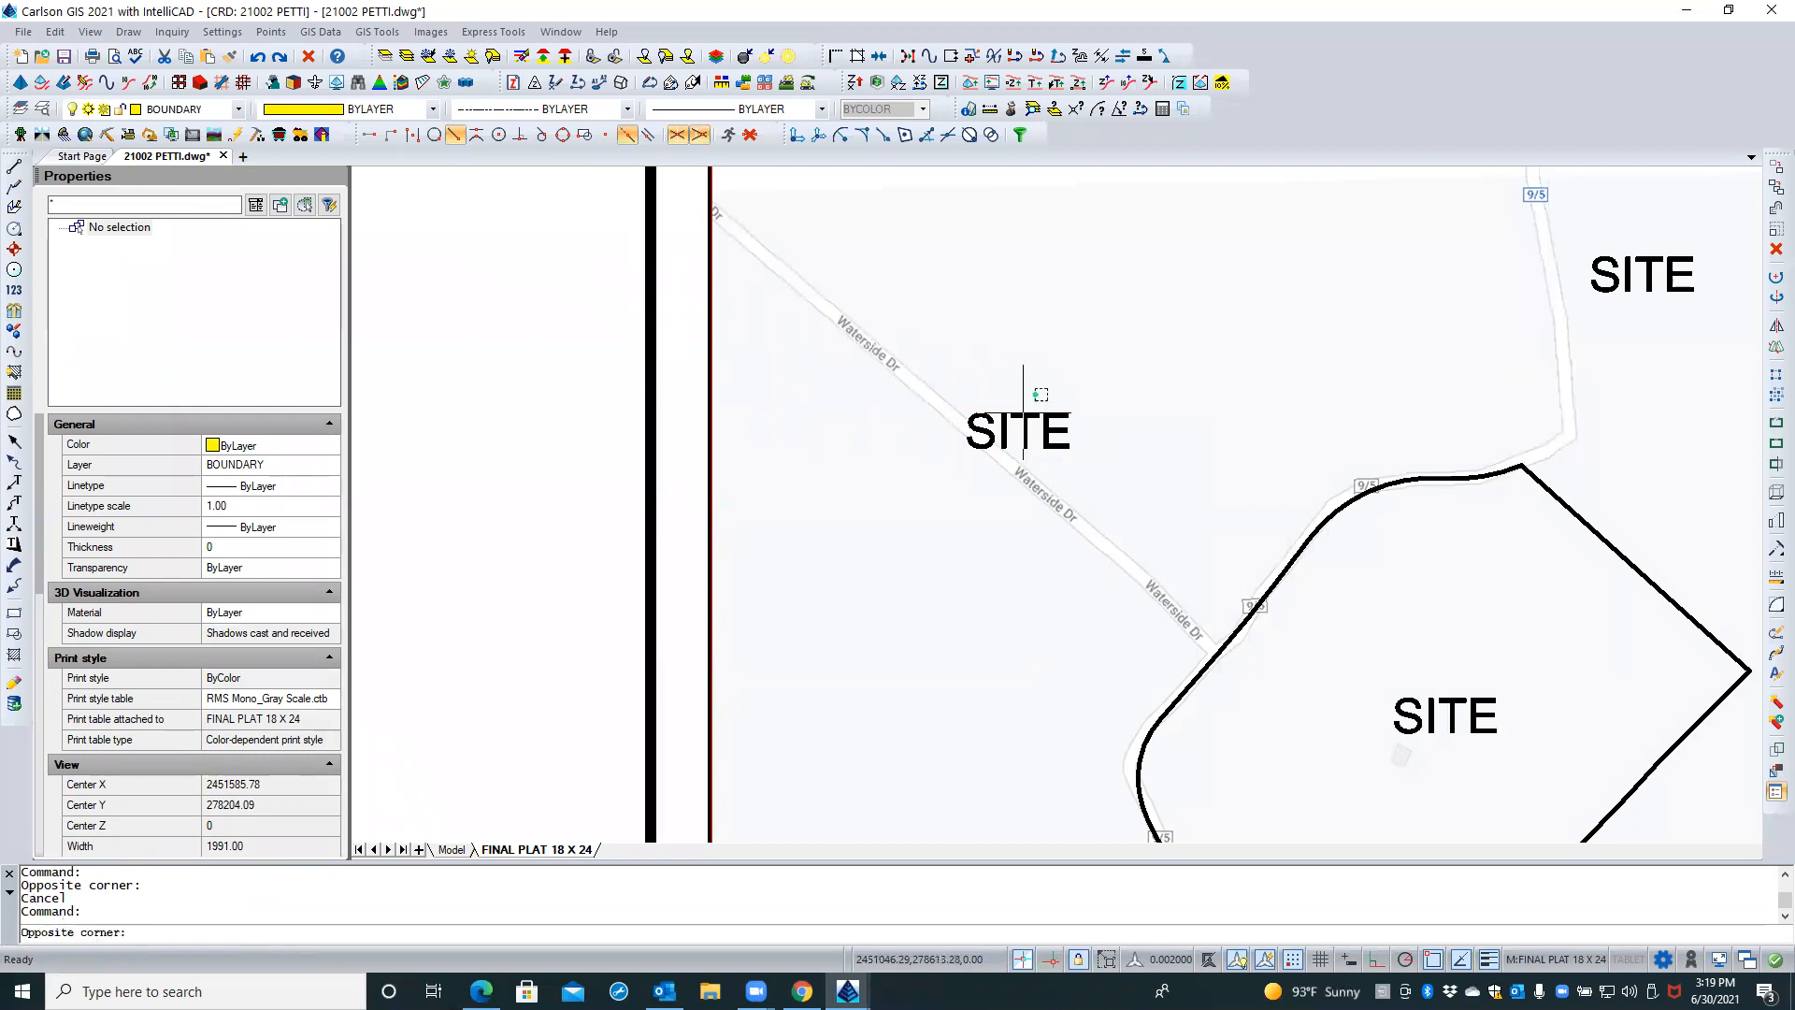
key("Escape")
key("Escape")
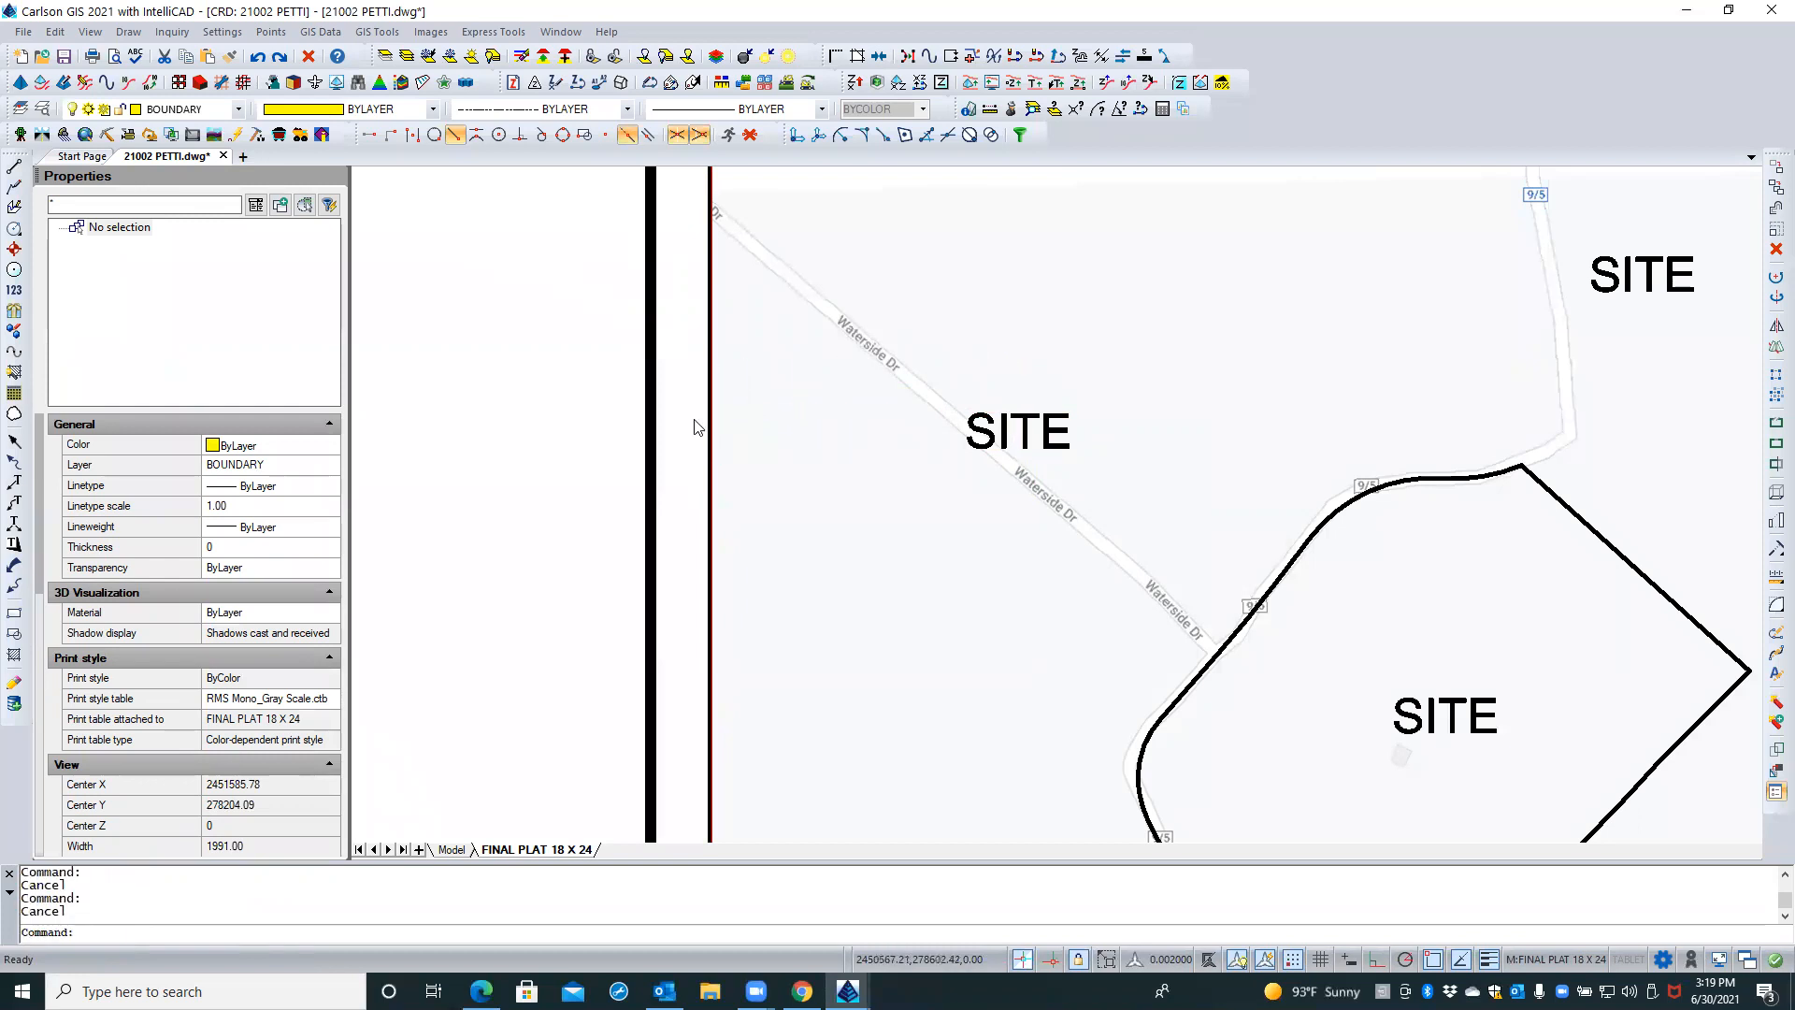
double_click(697, 421)
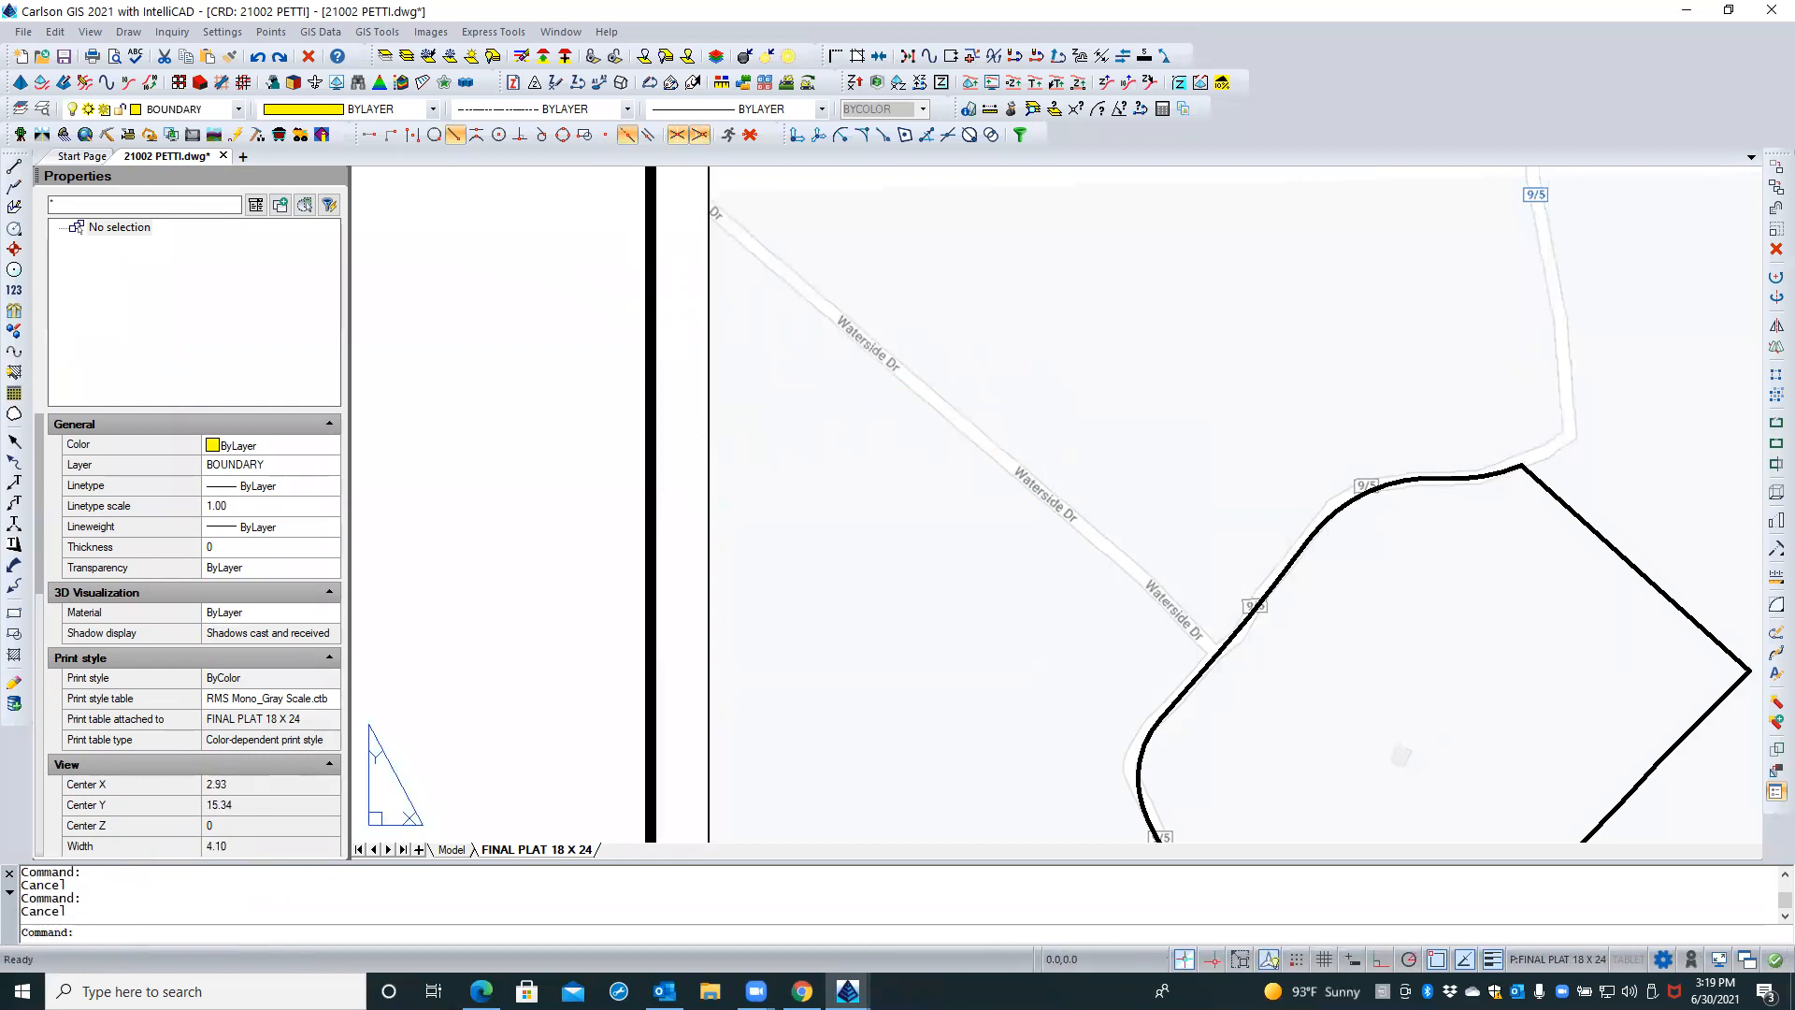
Change the contents of the SITE text copy beside Waterside Dr on the location map to WATERSIDE DR
left_click(1006, 423)
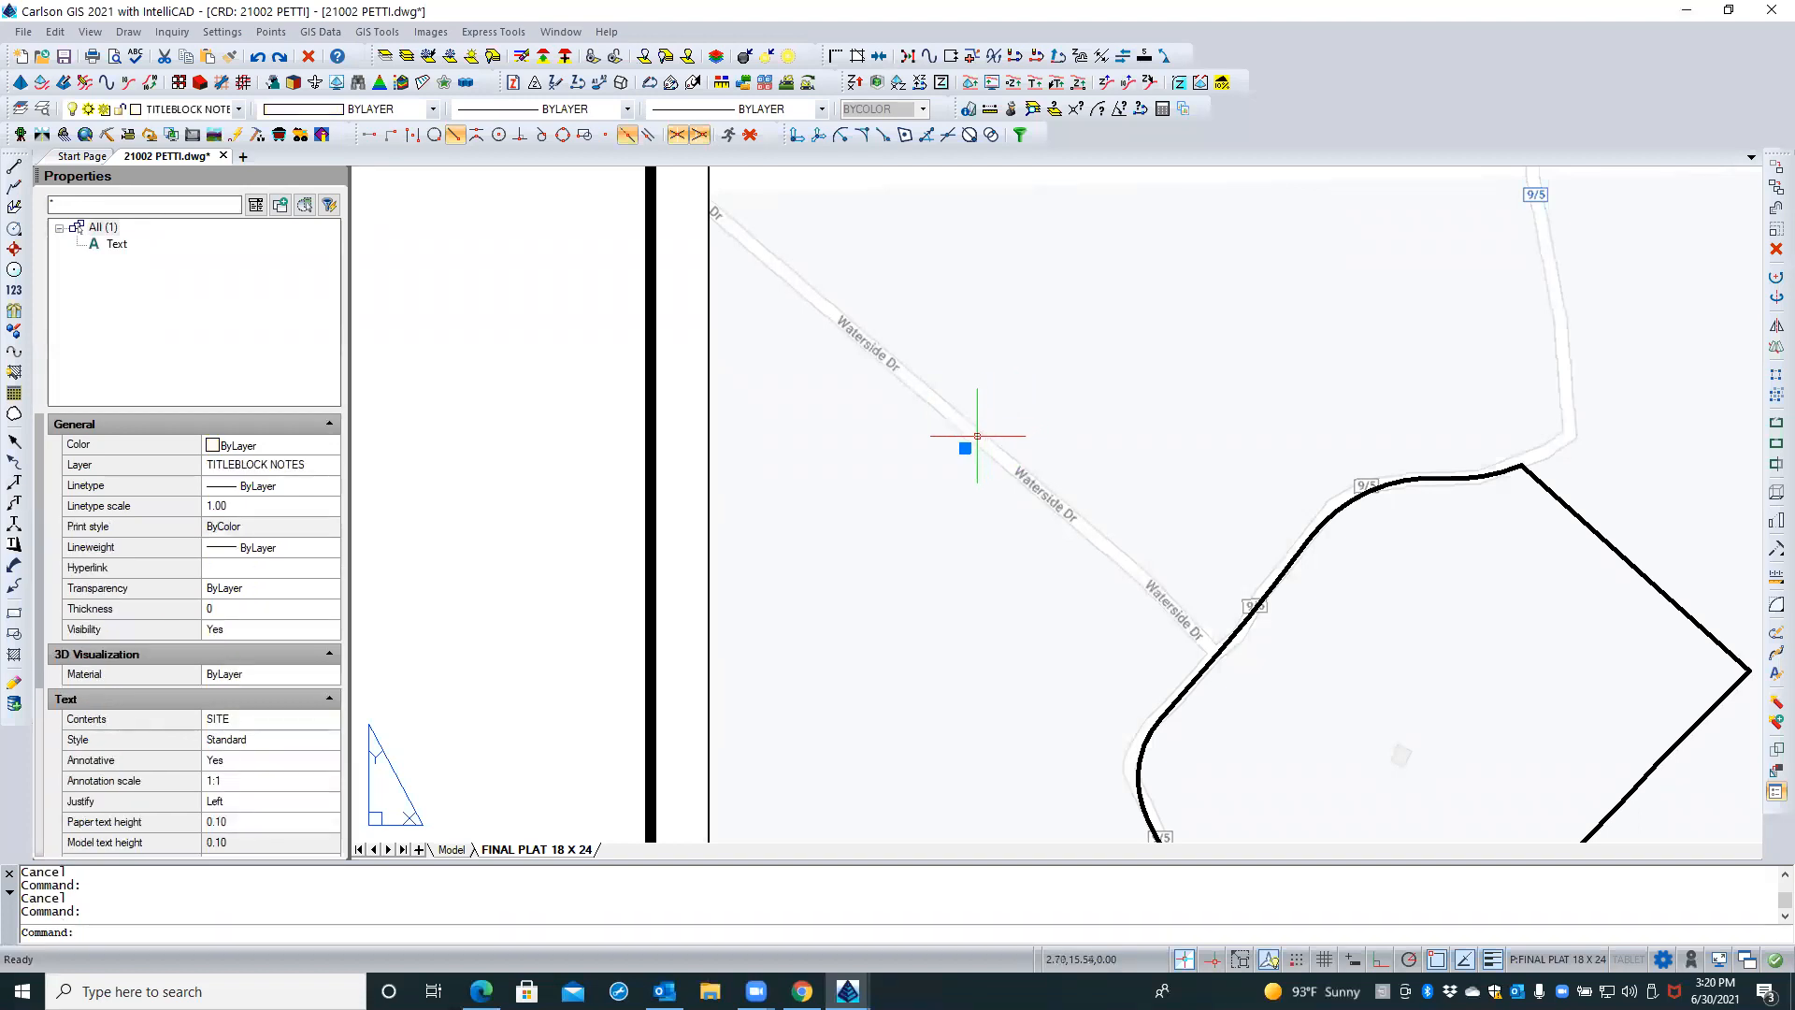
left_click(262, 720)
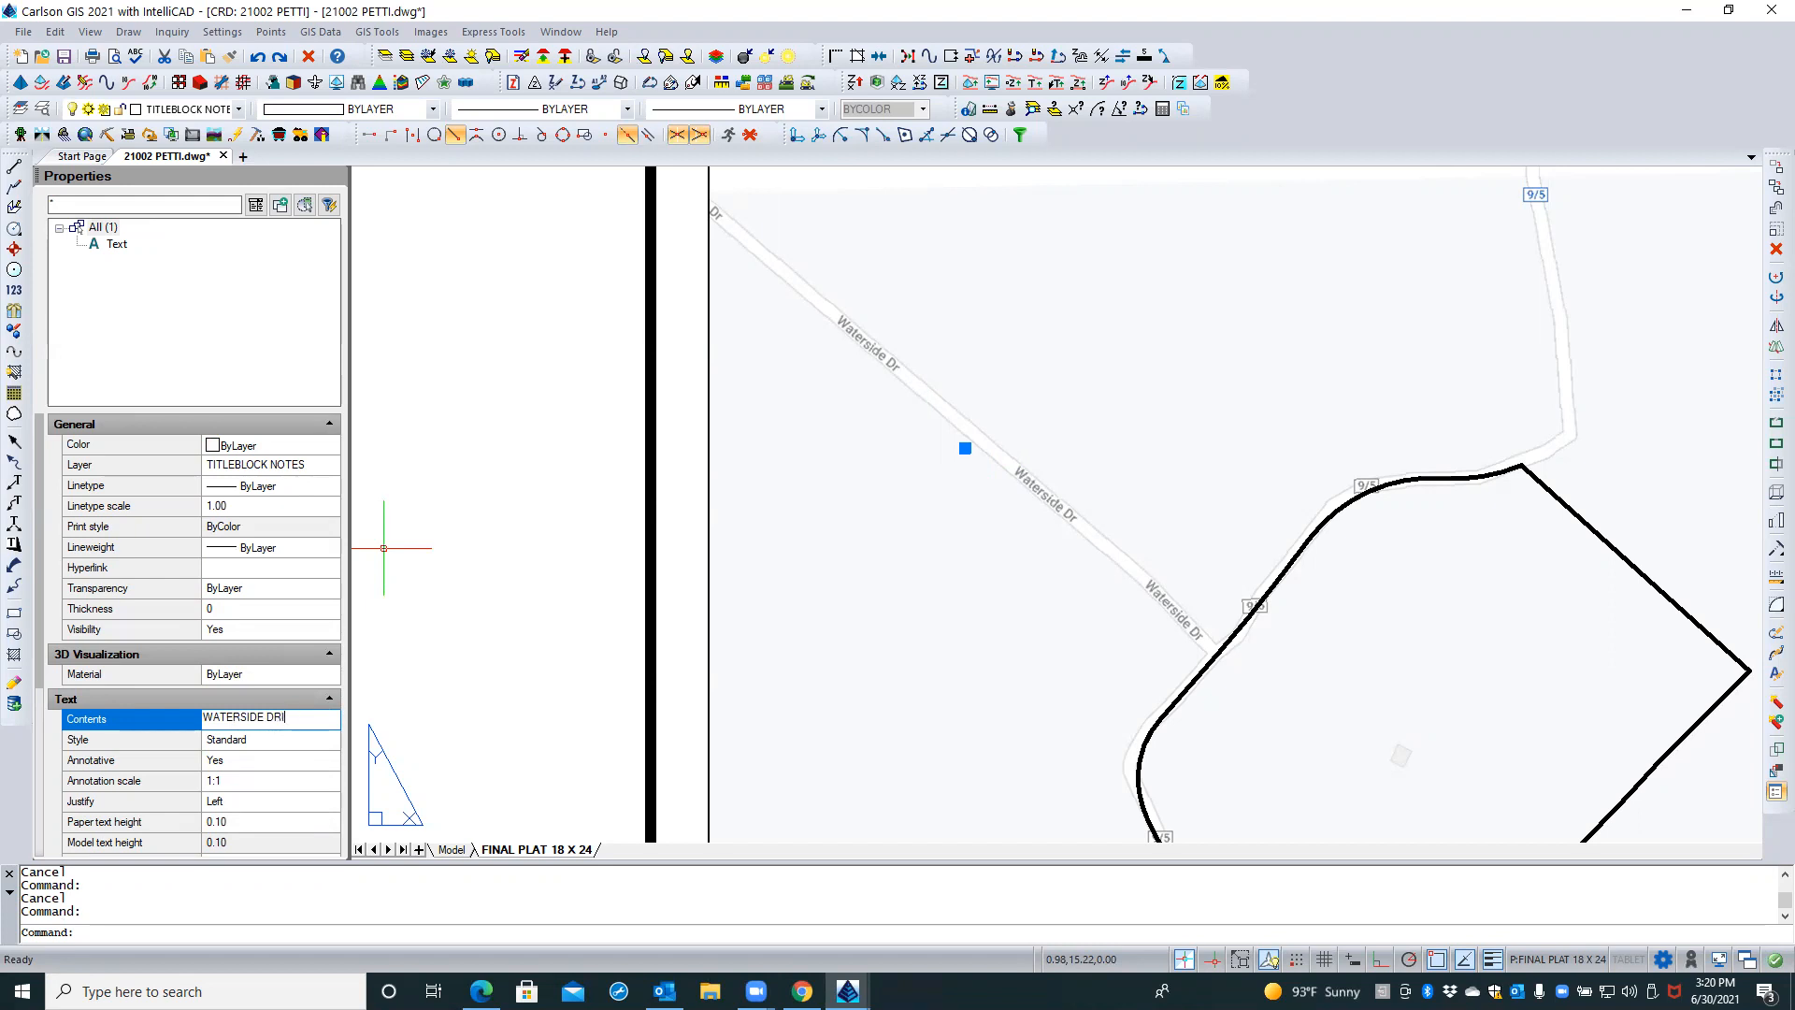
key("Tab")
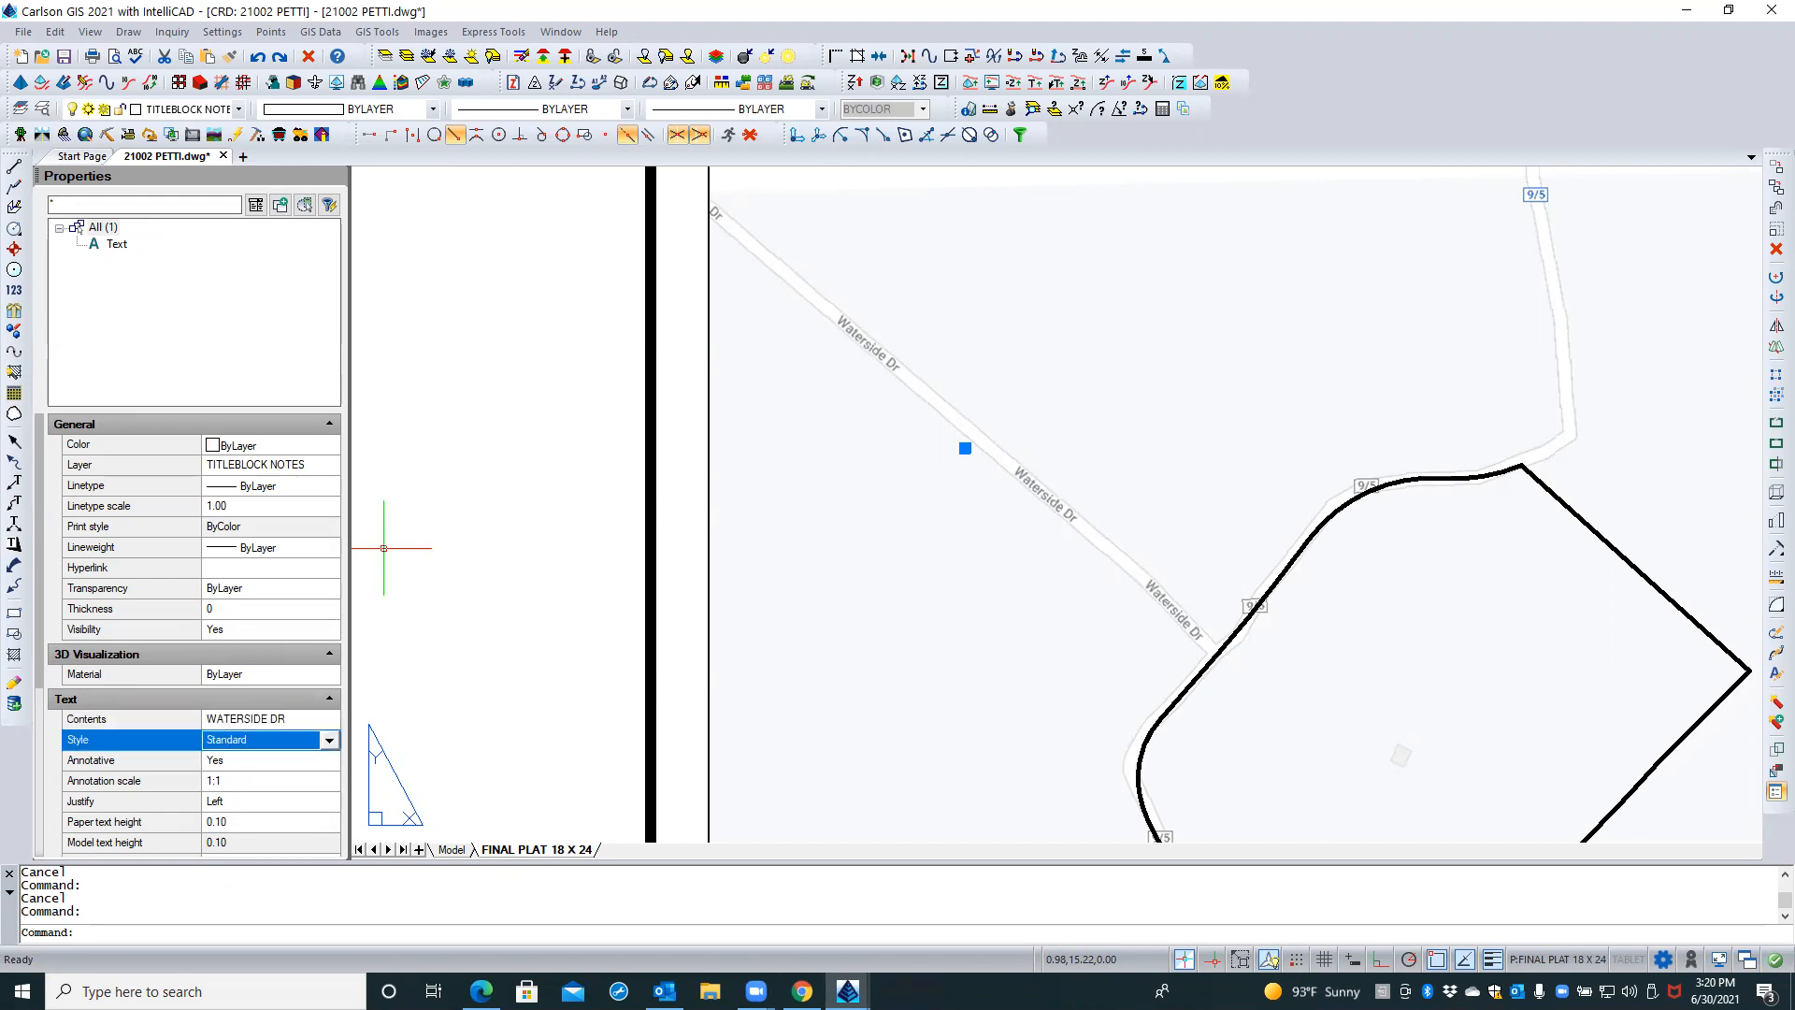
key("Escape")
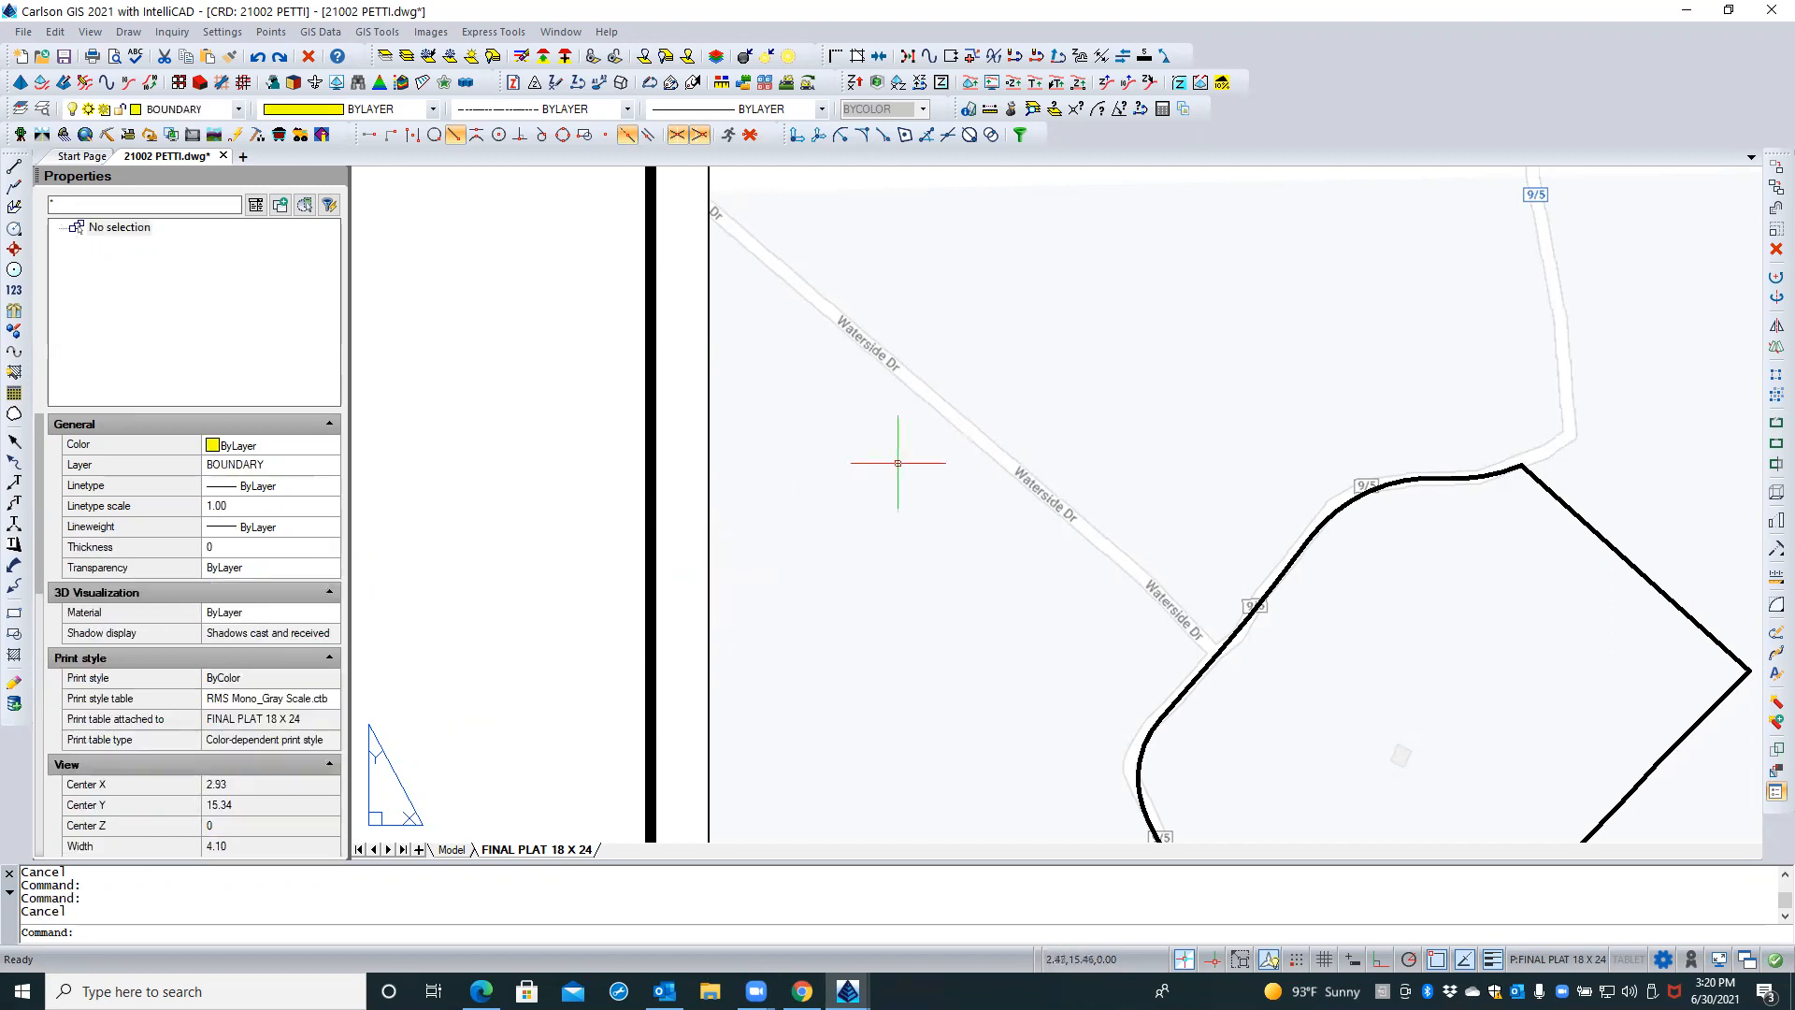
scroll(607, 483, "down", 2)
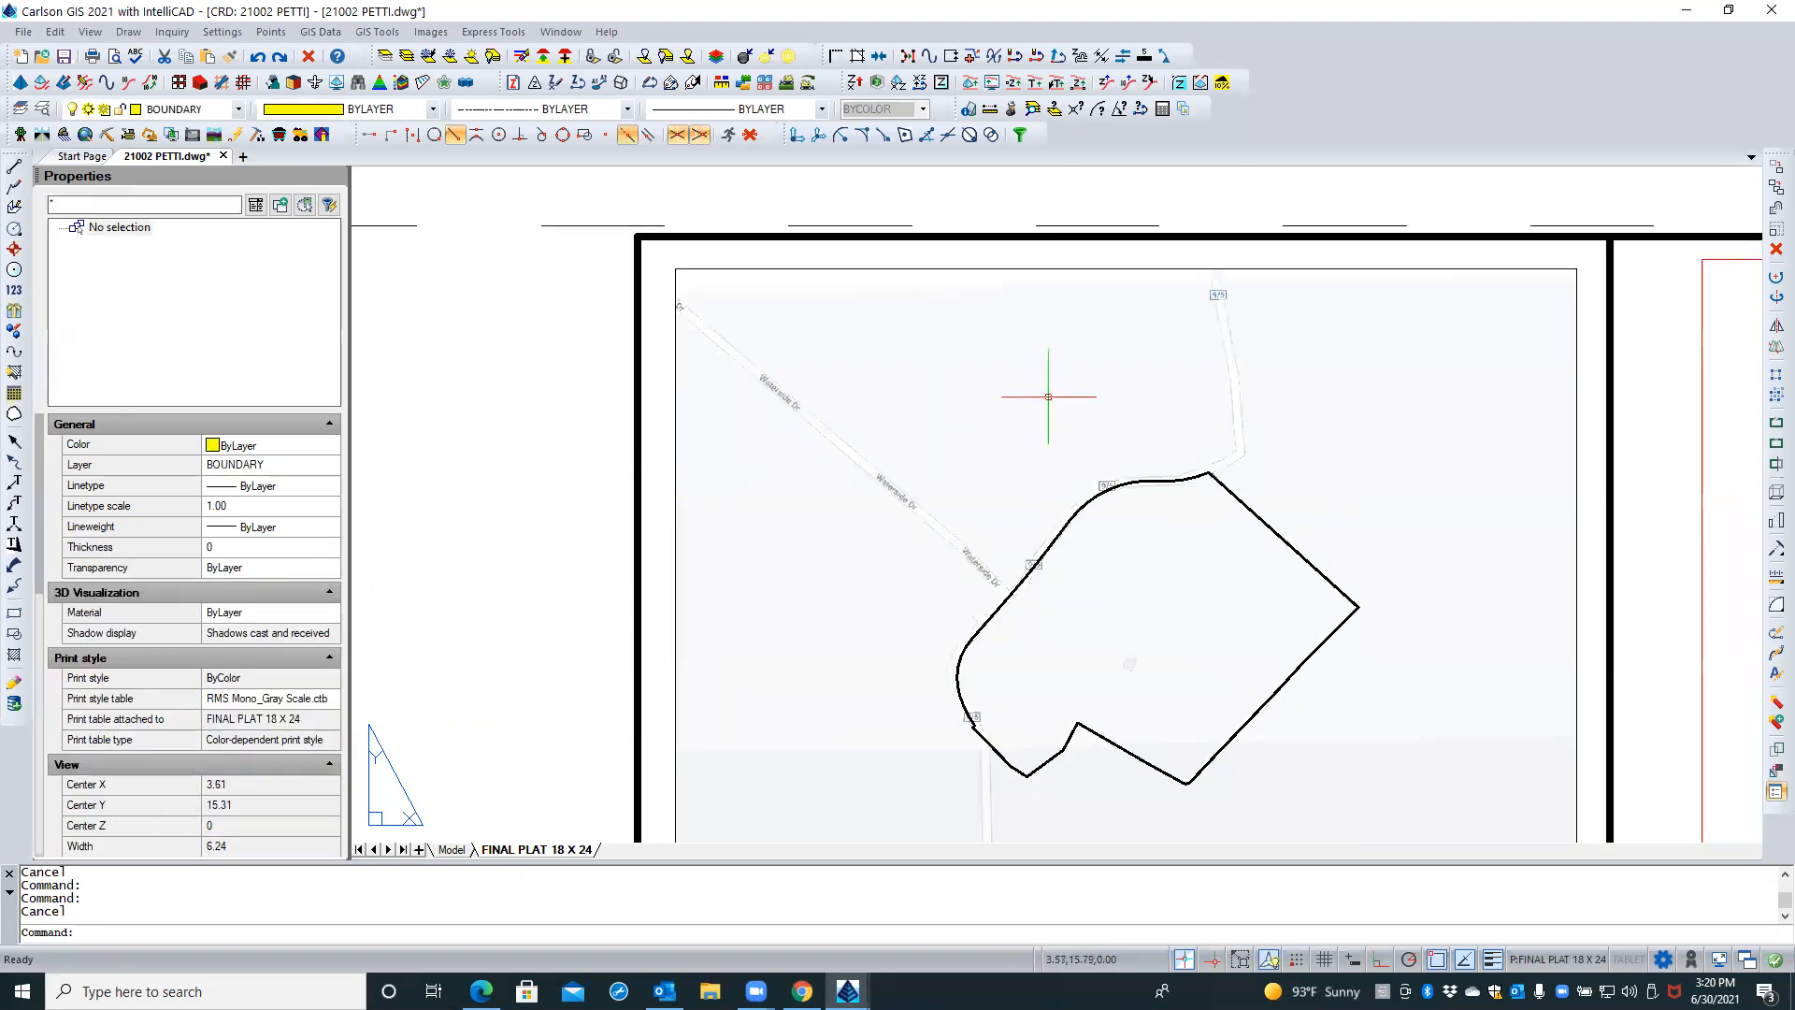
left_click(1248, 369)
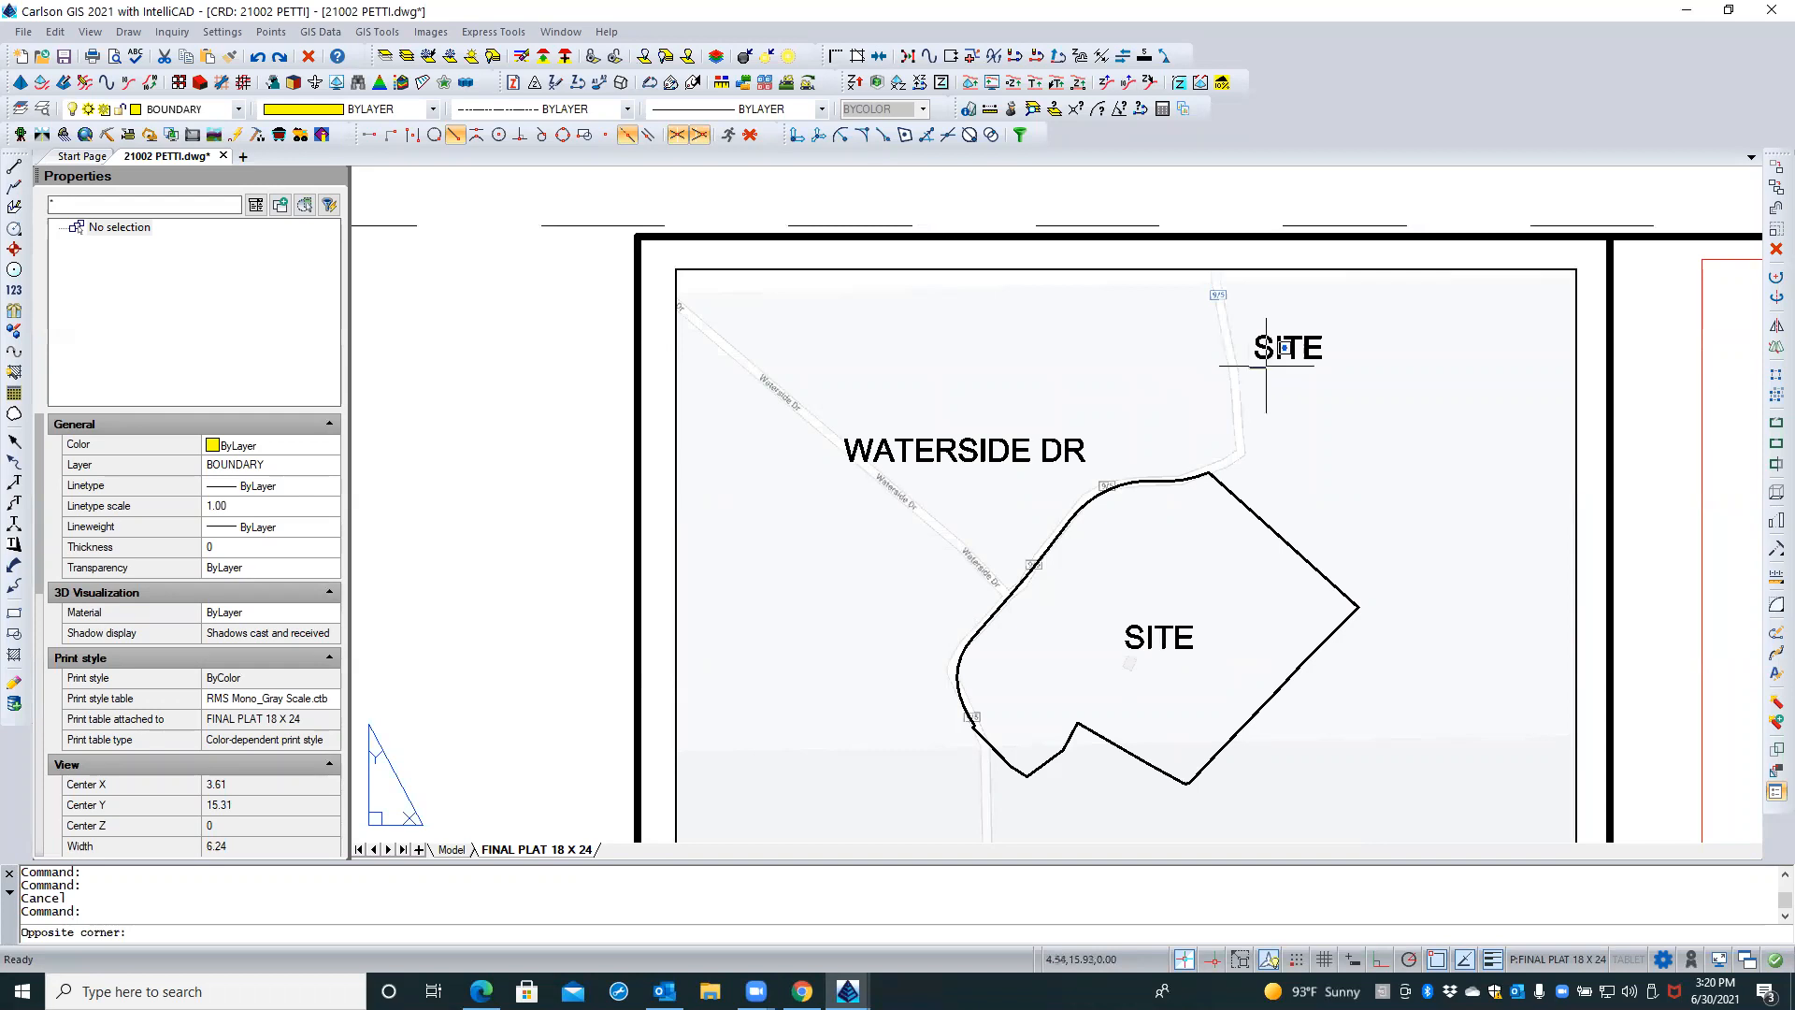
scroll(1291, 325, "up", 1)
scroll(1290, 325, "up", 1)
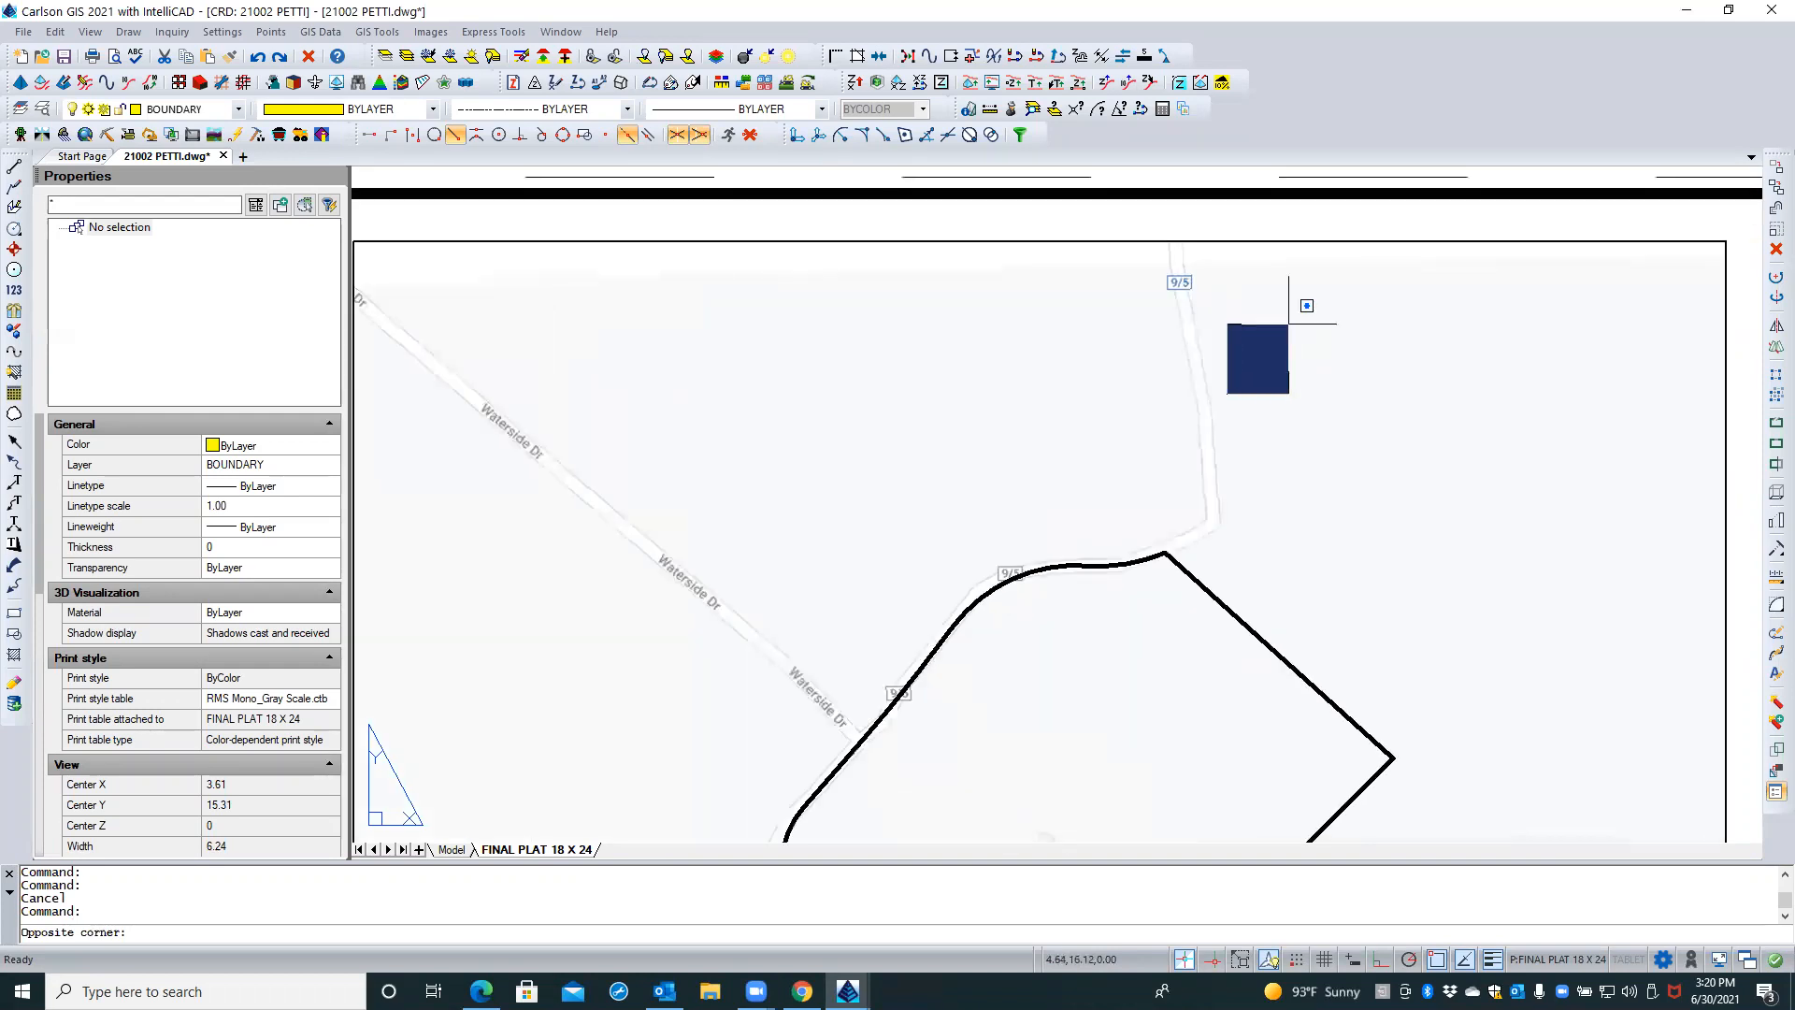
left_click(1292, 298)
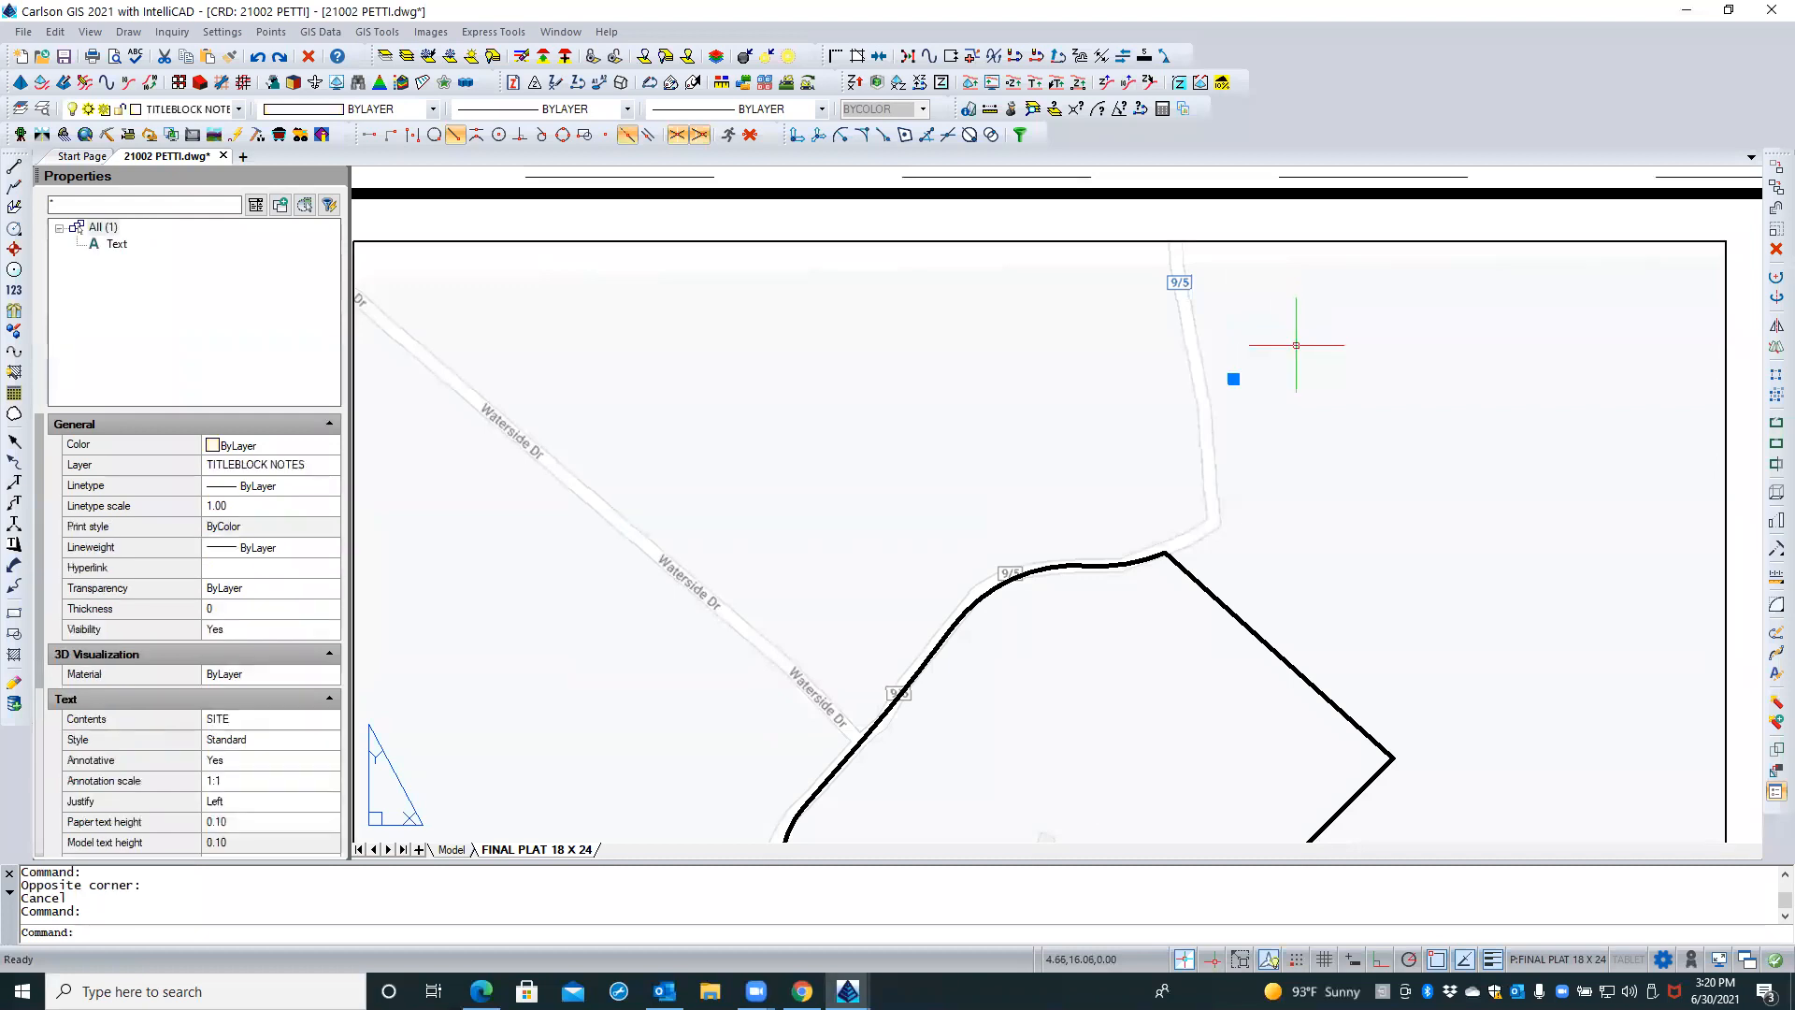
left_click(246, 717)
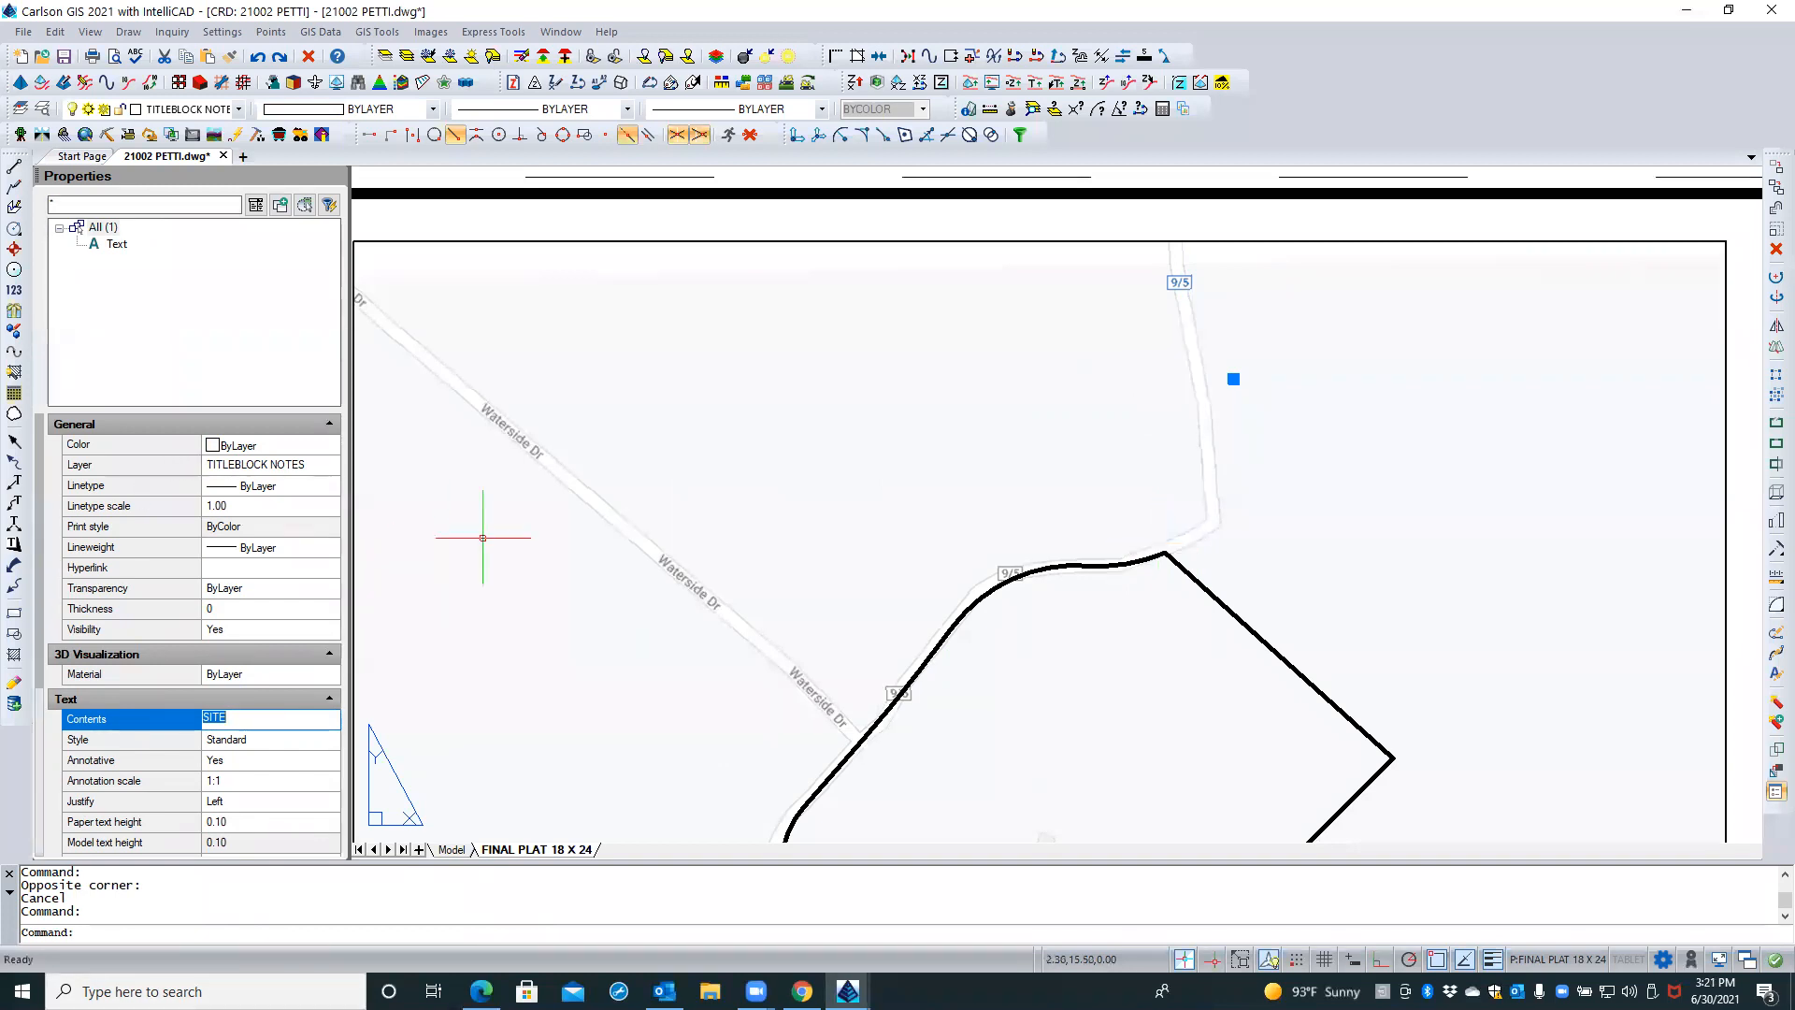
middle_click_drag(645, 656, 656, 617)
middle_click_drag(624, 717, 773, 299)
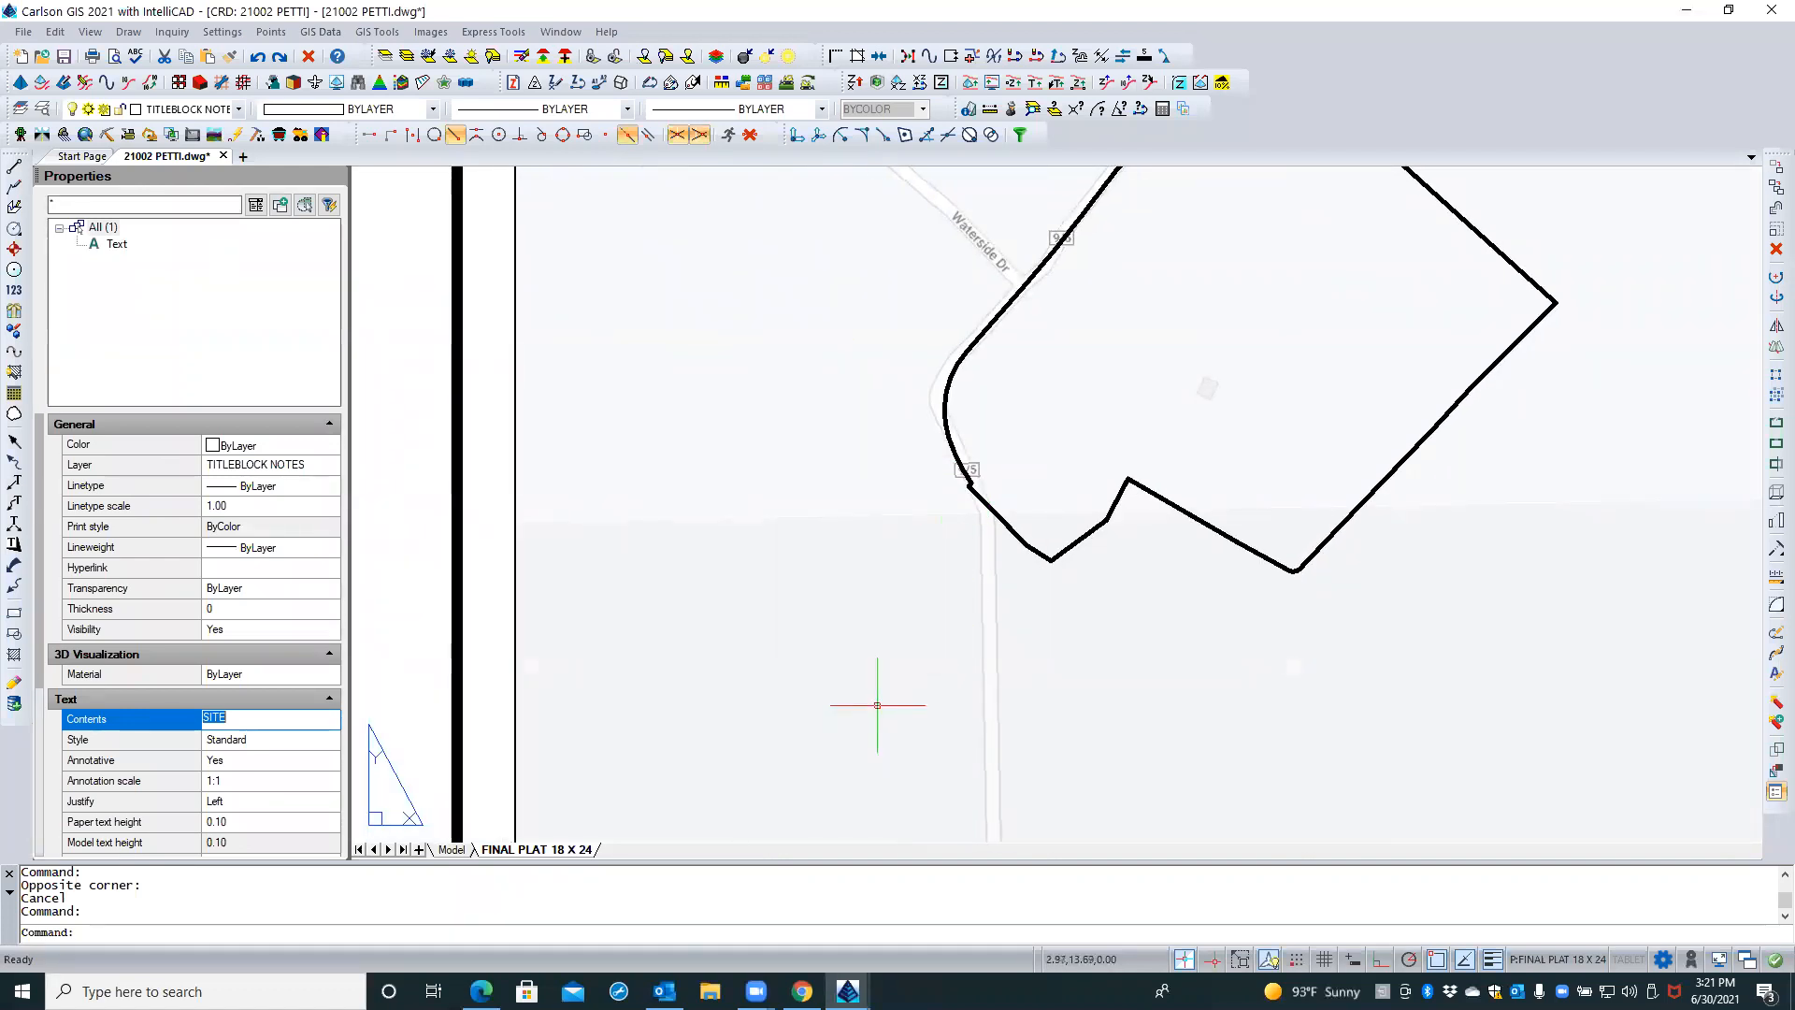
key("Escape")
Change the contents of the SITE text copy beside the road south of the parcel to N MISSION RD
left_click(996, 657)
key("Escape")
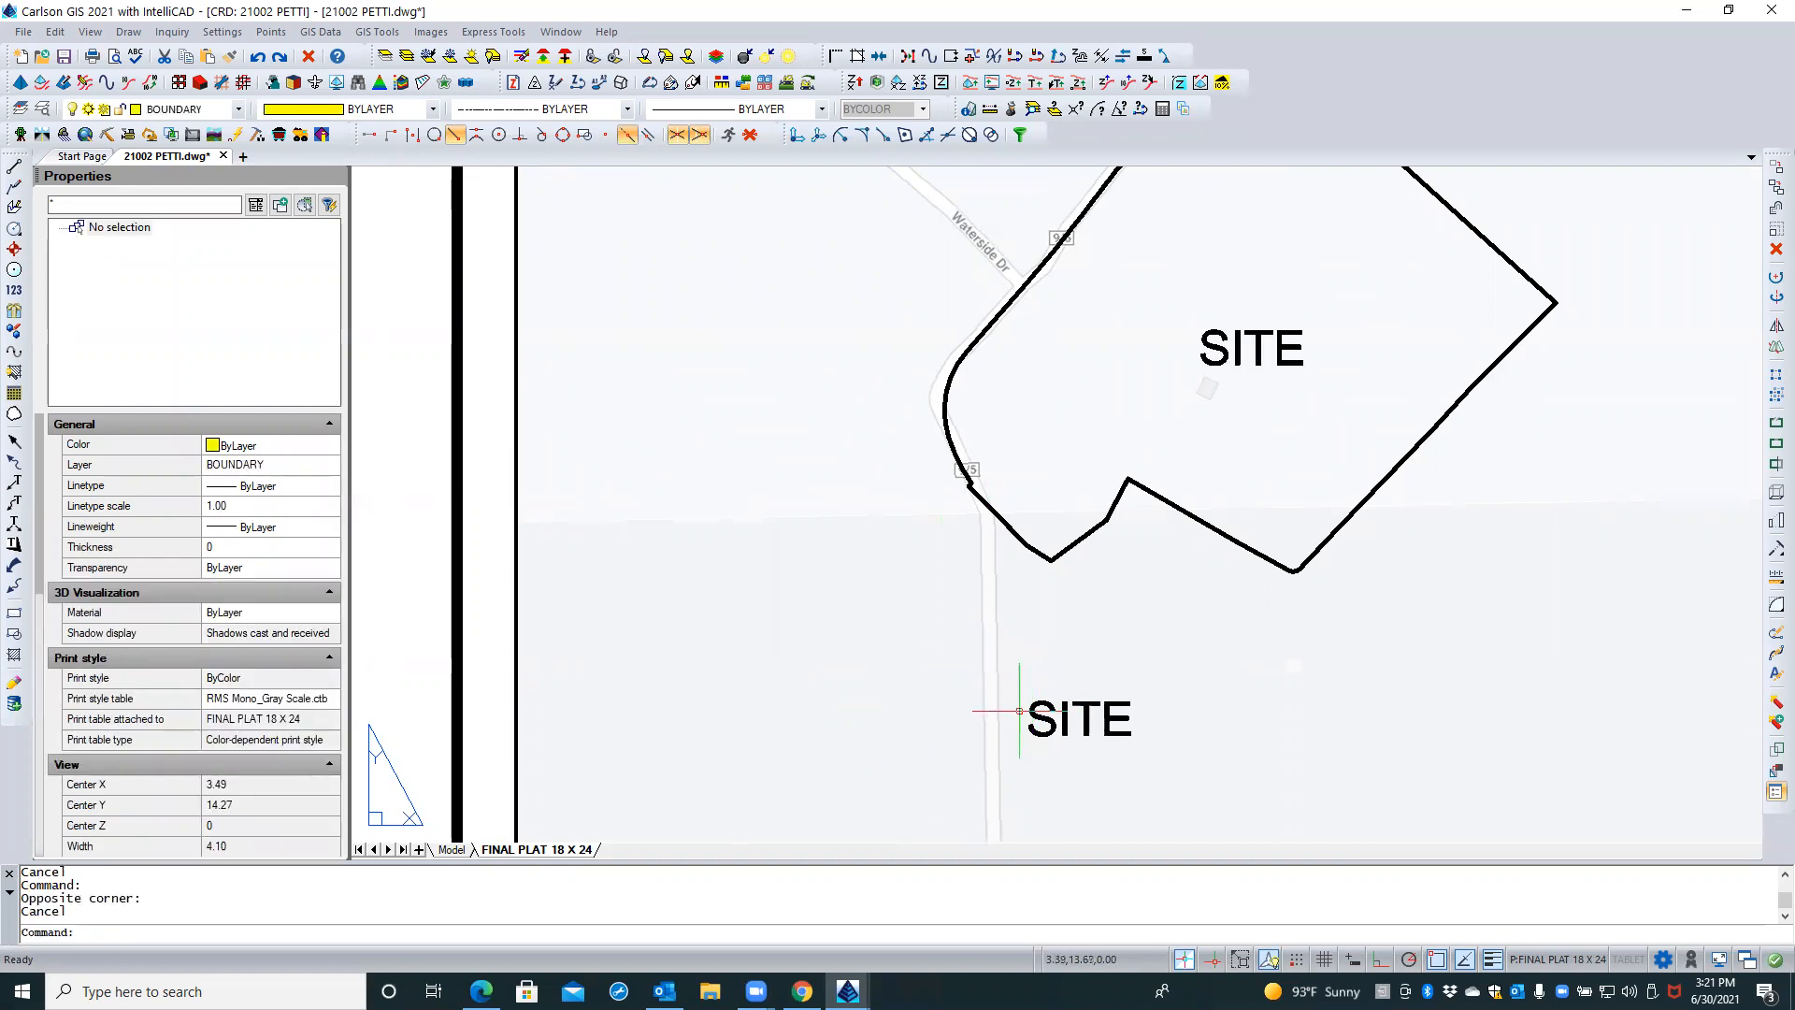
left_click(993, 724)
left_click(1027, 713)
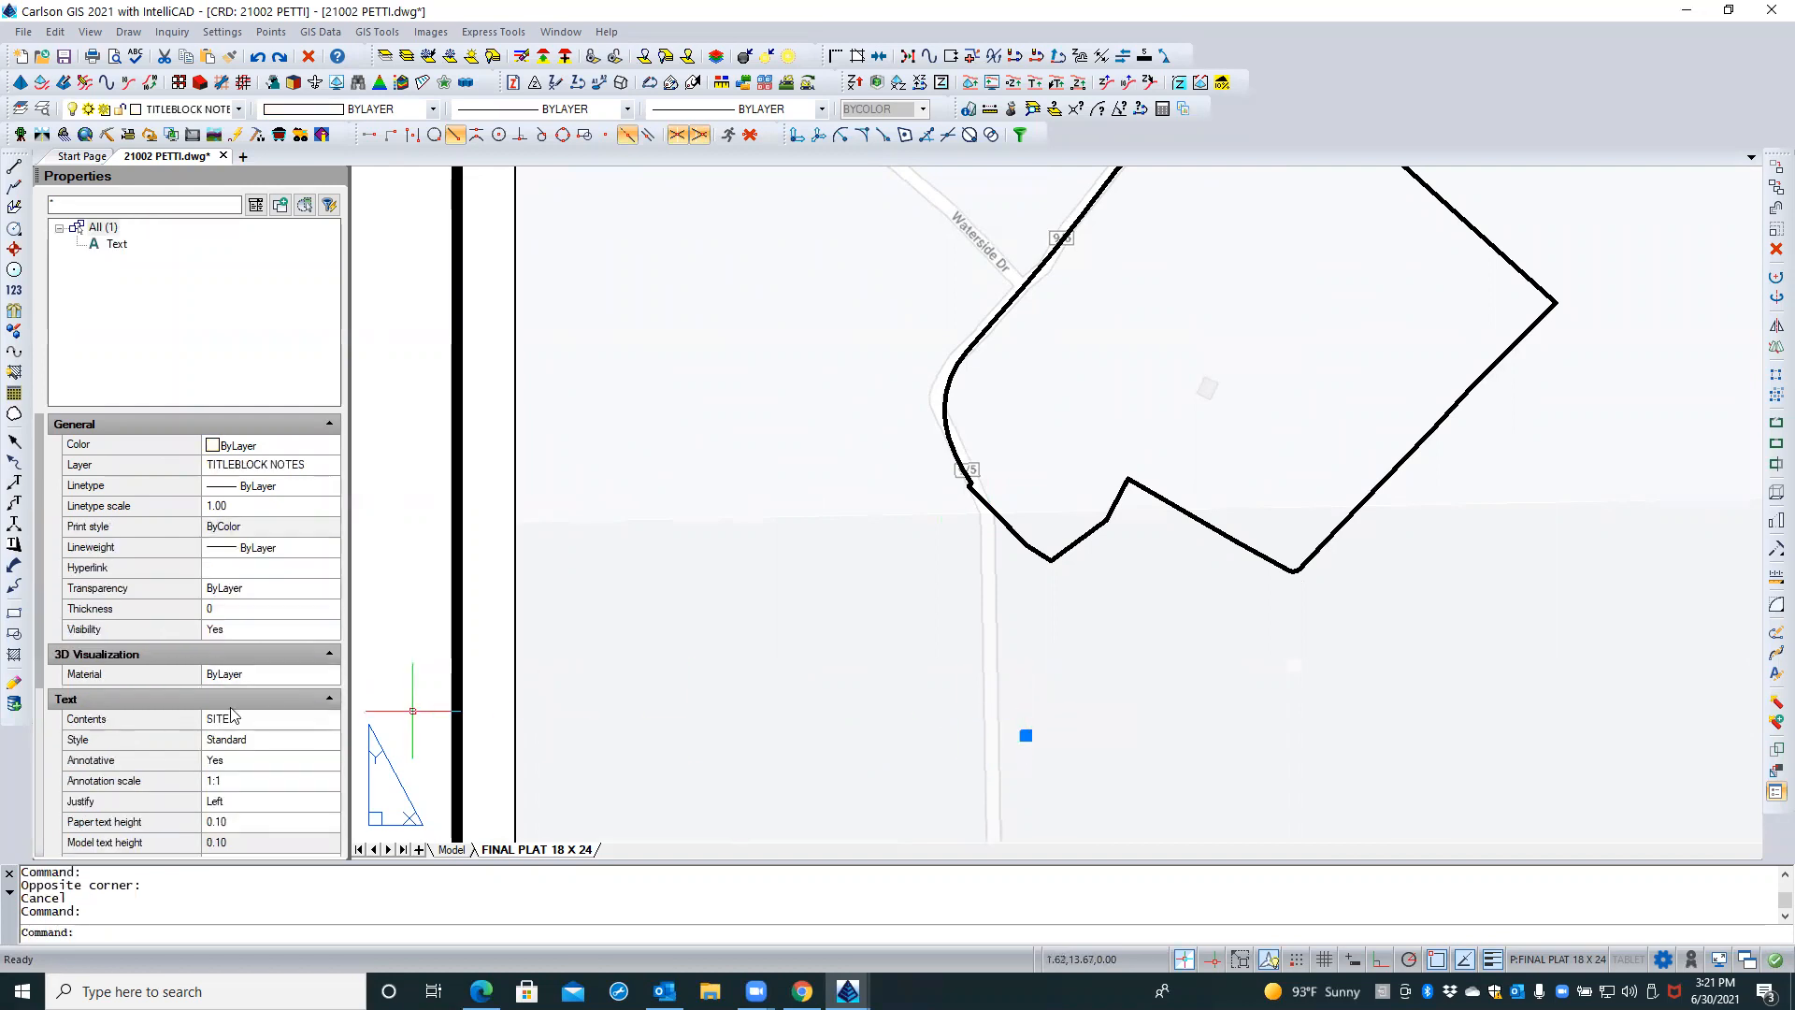
left_click(235, 719)
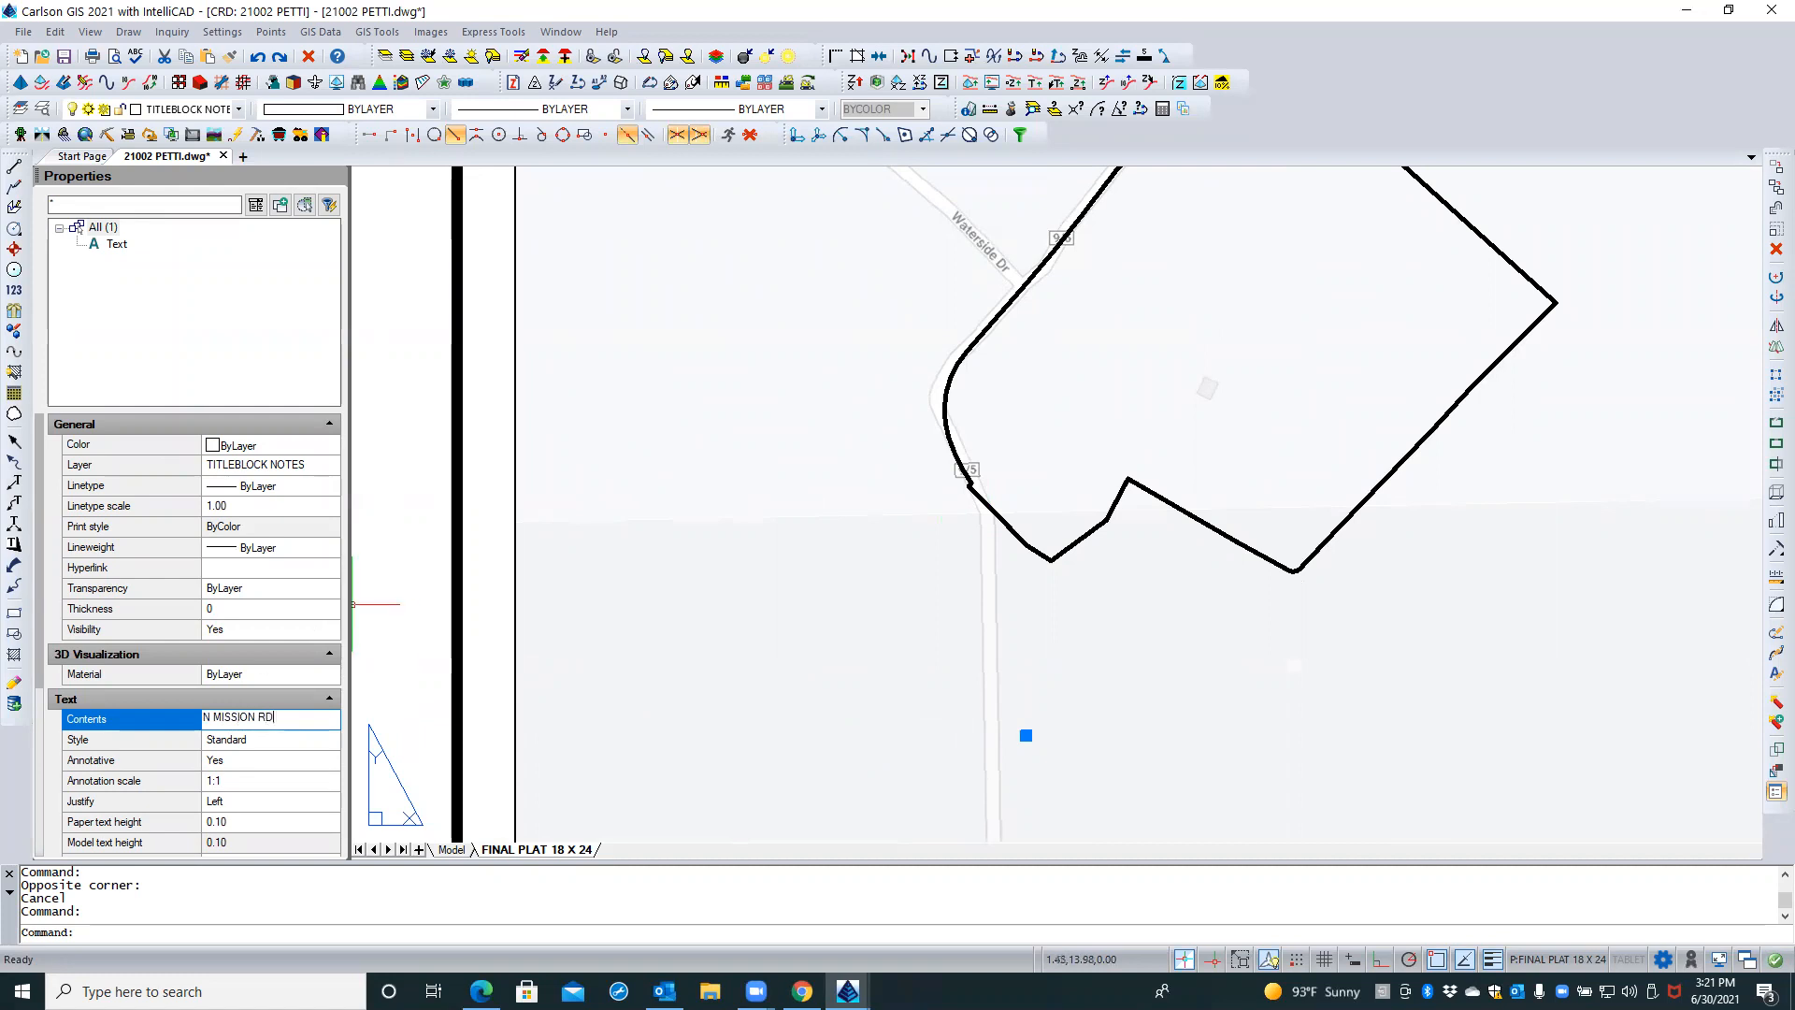
left_click(371, 598)
key("Escape")
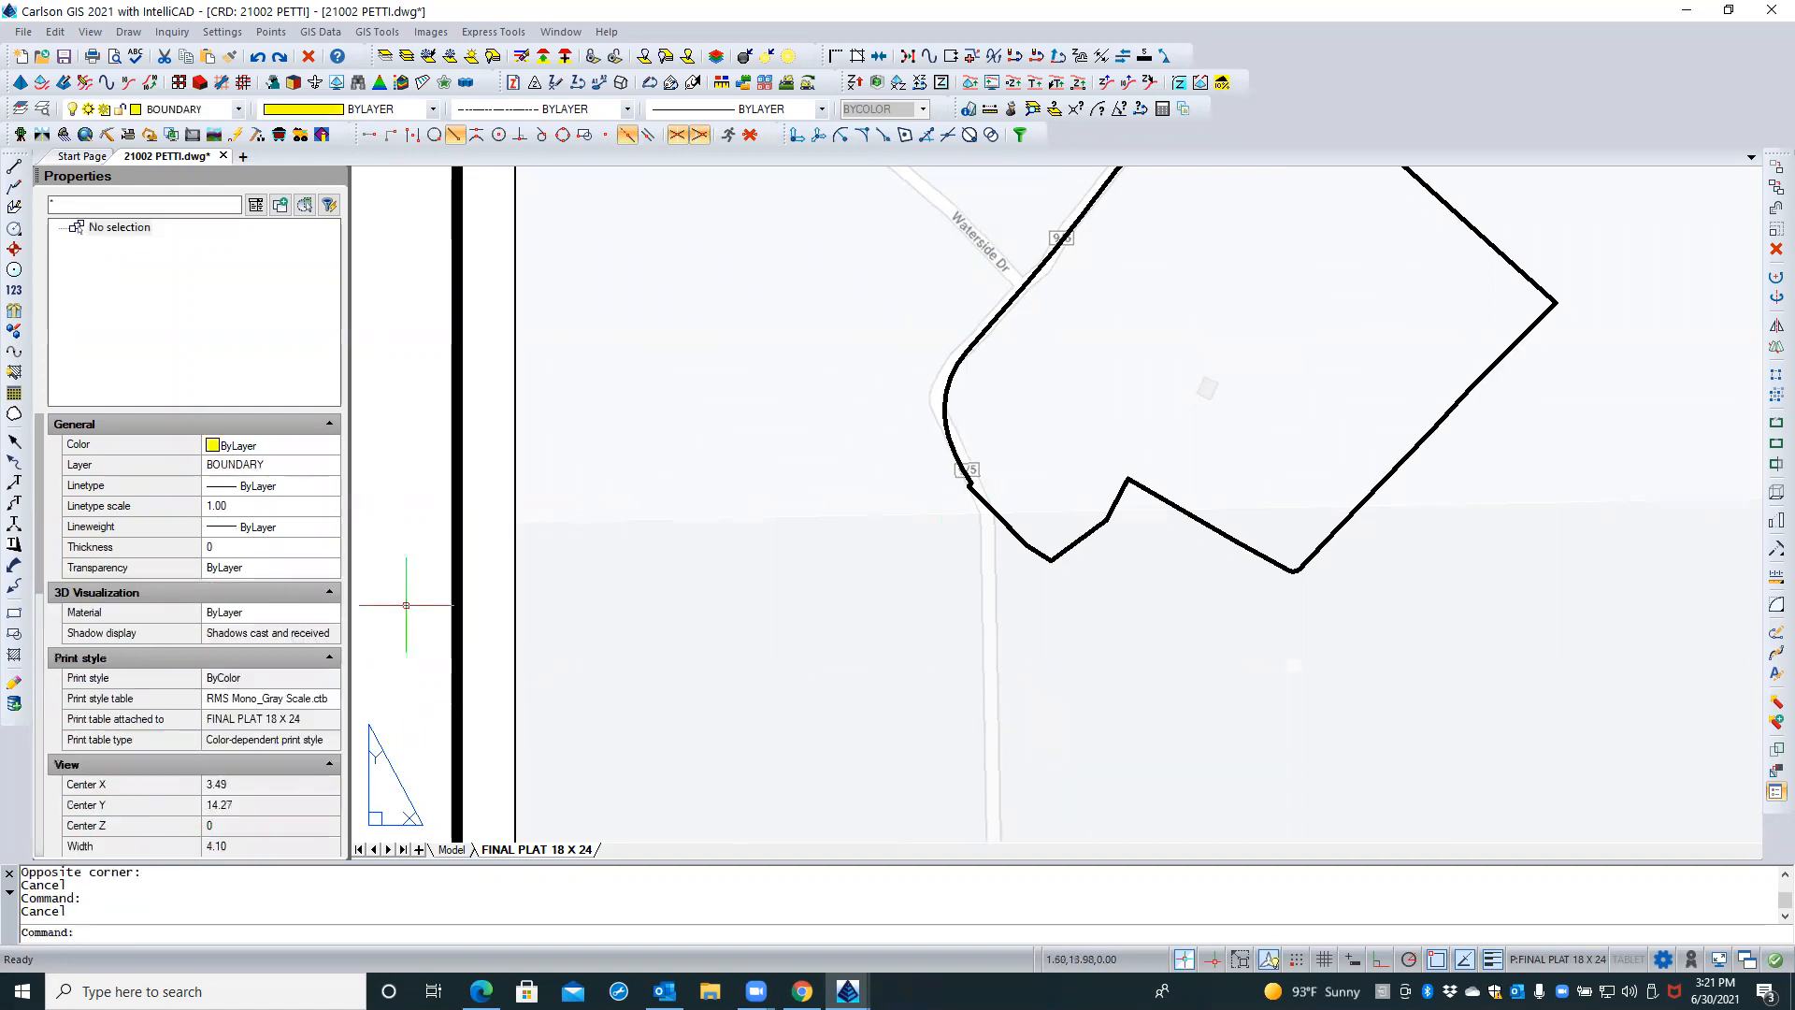
Delete the SITE text copy beside the road north of the parcel on the location map
scroll(650, 668, "down", 1)
scroll(644, 673, "down", 2)
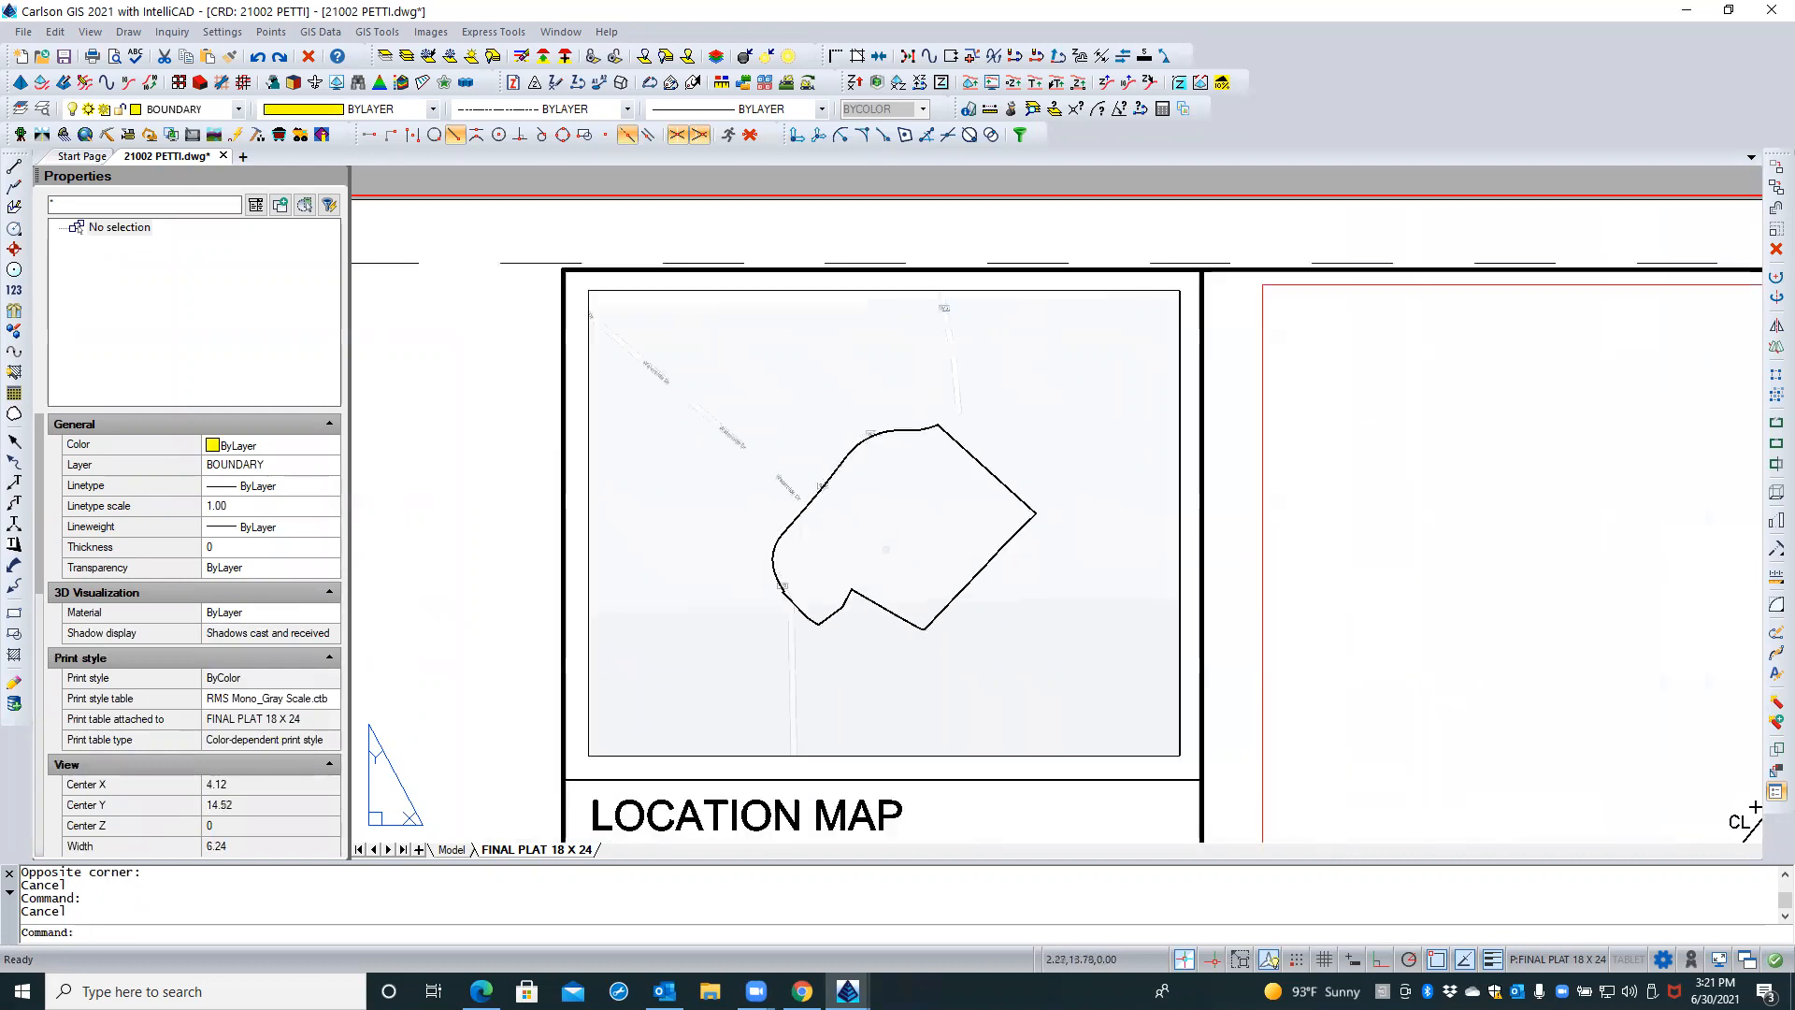
left_click(970, 352)
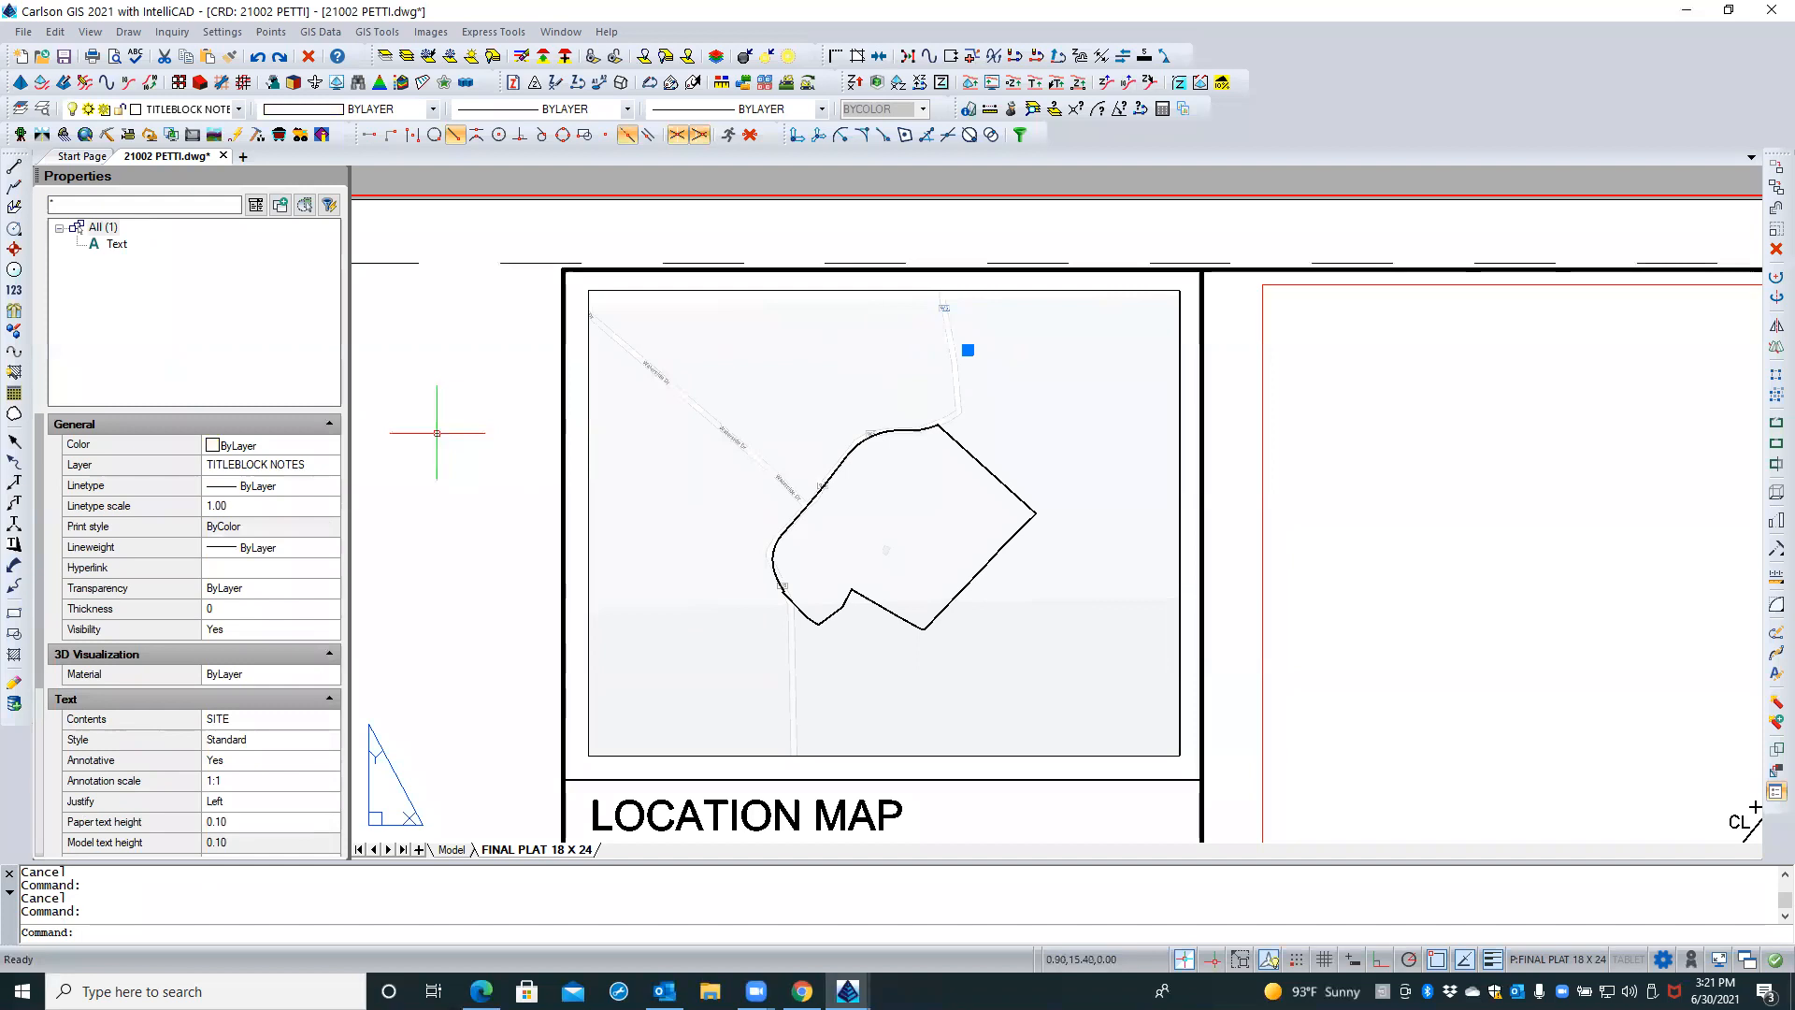
key("Delete")
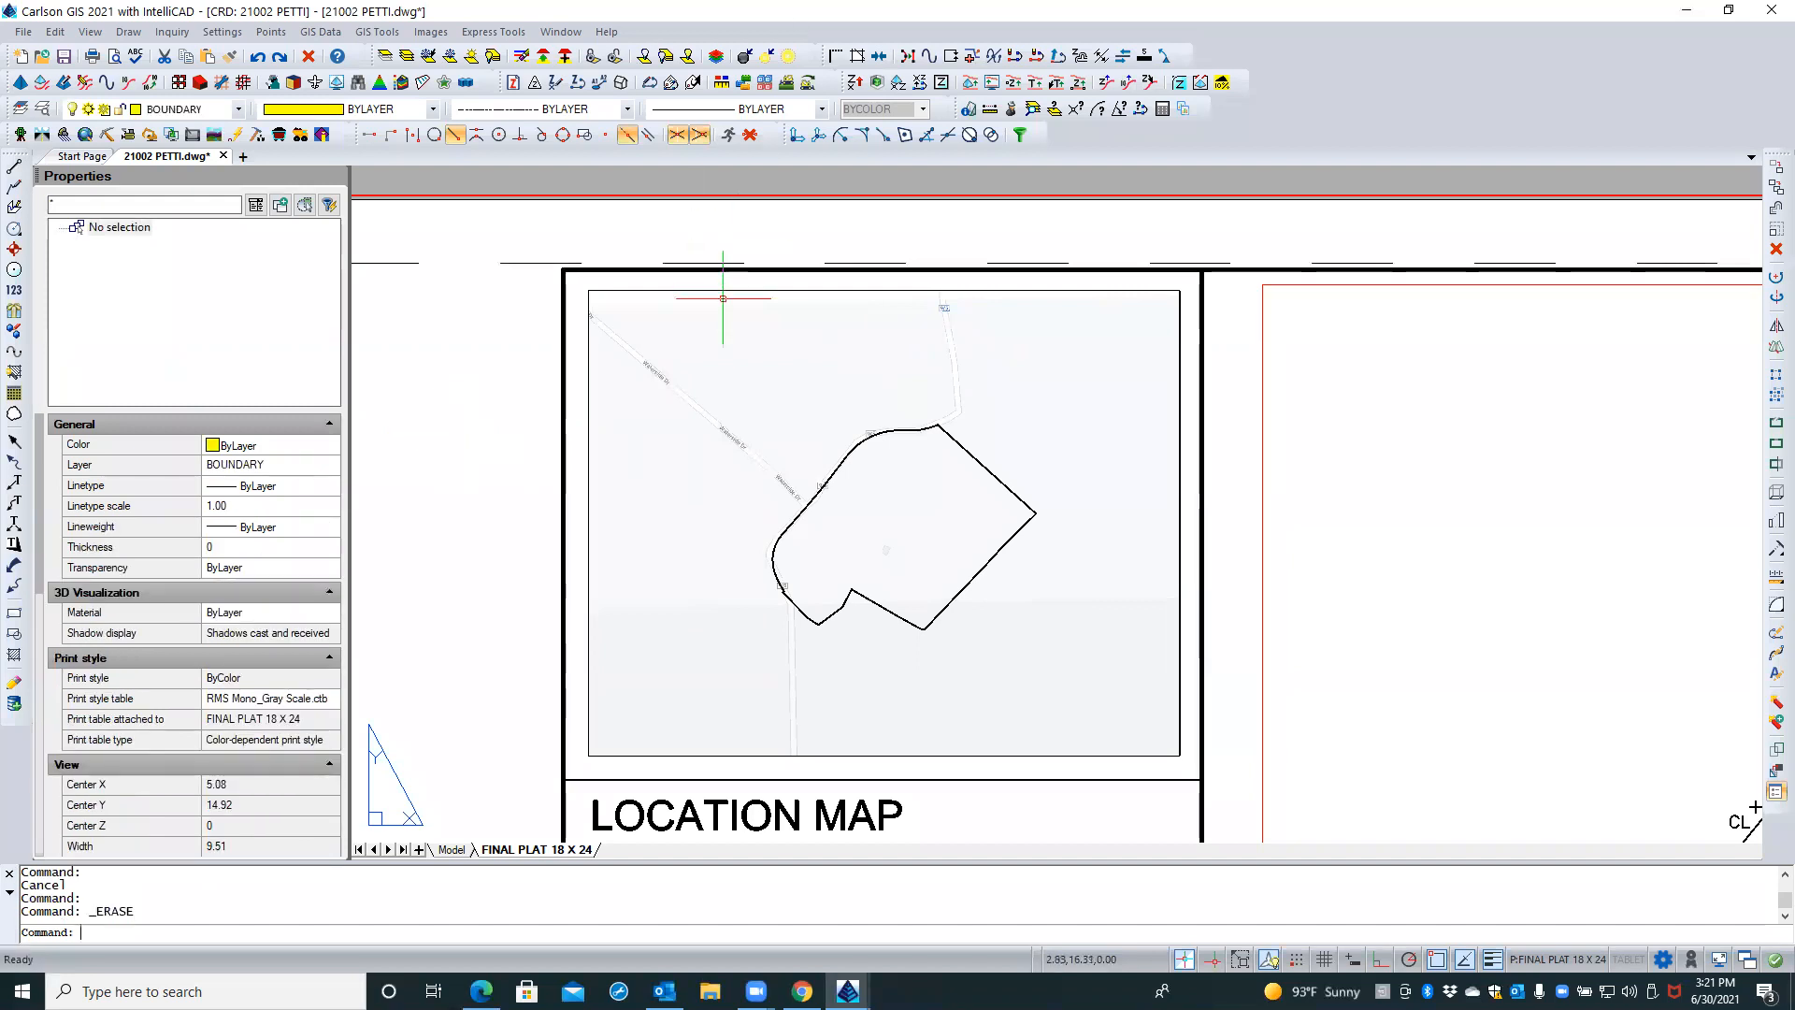
Rotate the WATERSIDE DR text on the location map so it runs parallel to Waterside Dr, down toward the parcel
left_click(718, 410)
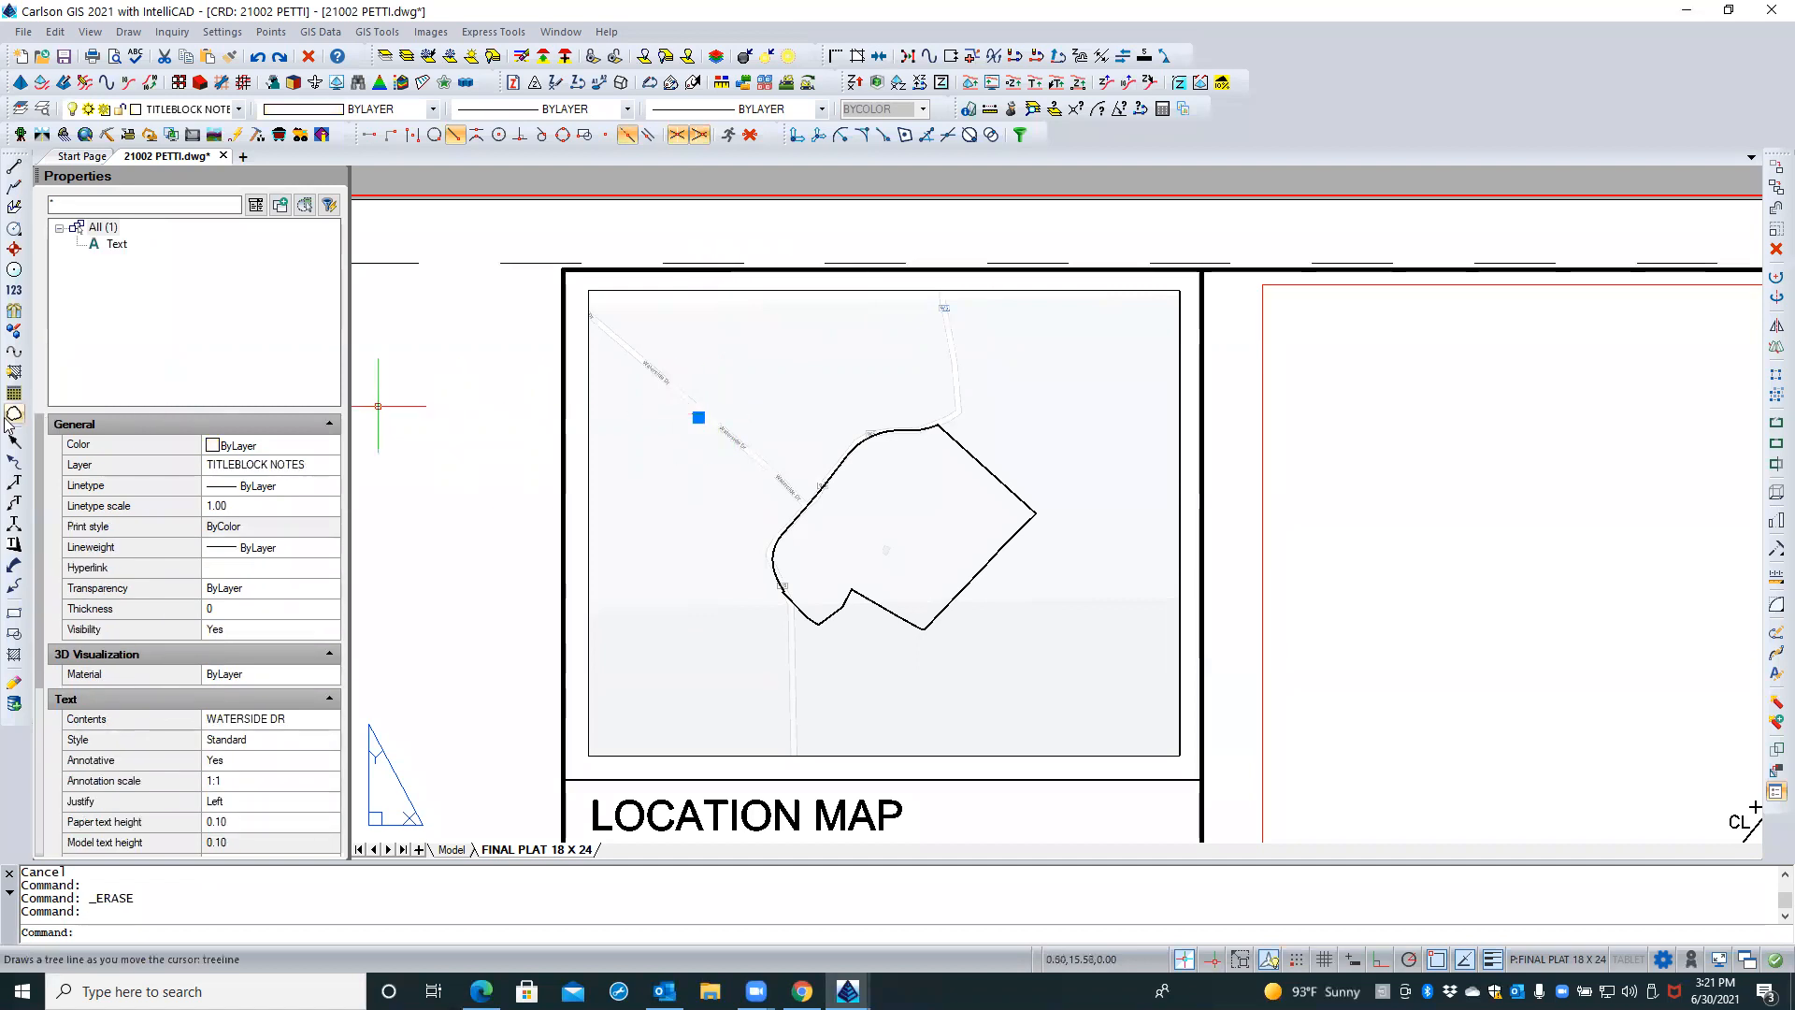
left_click(1774, 278)
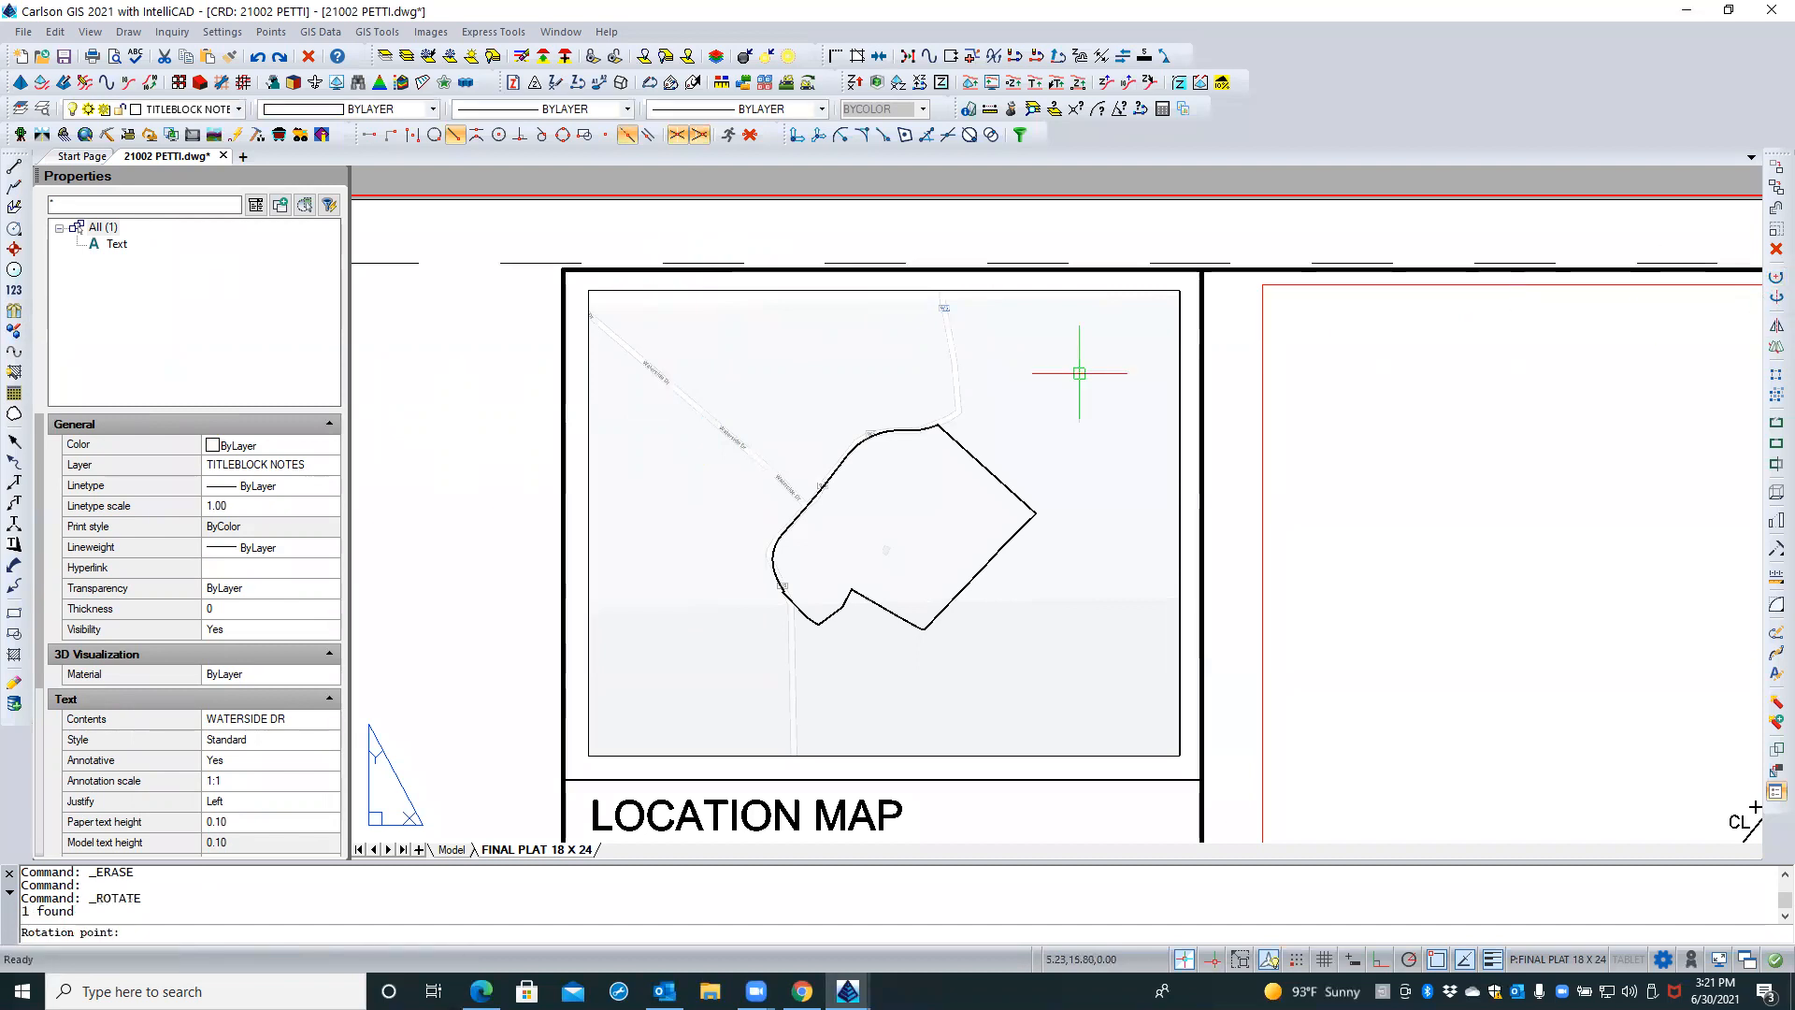
left_click(699, 409)
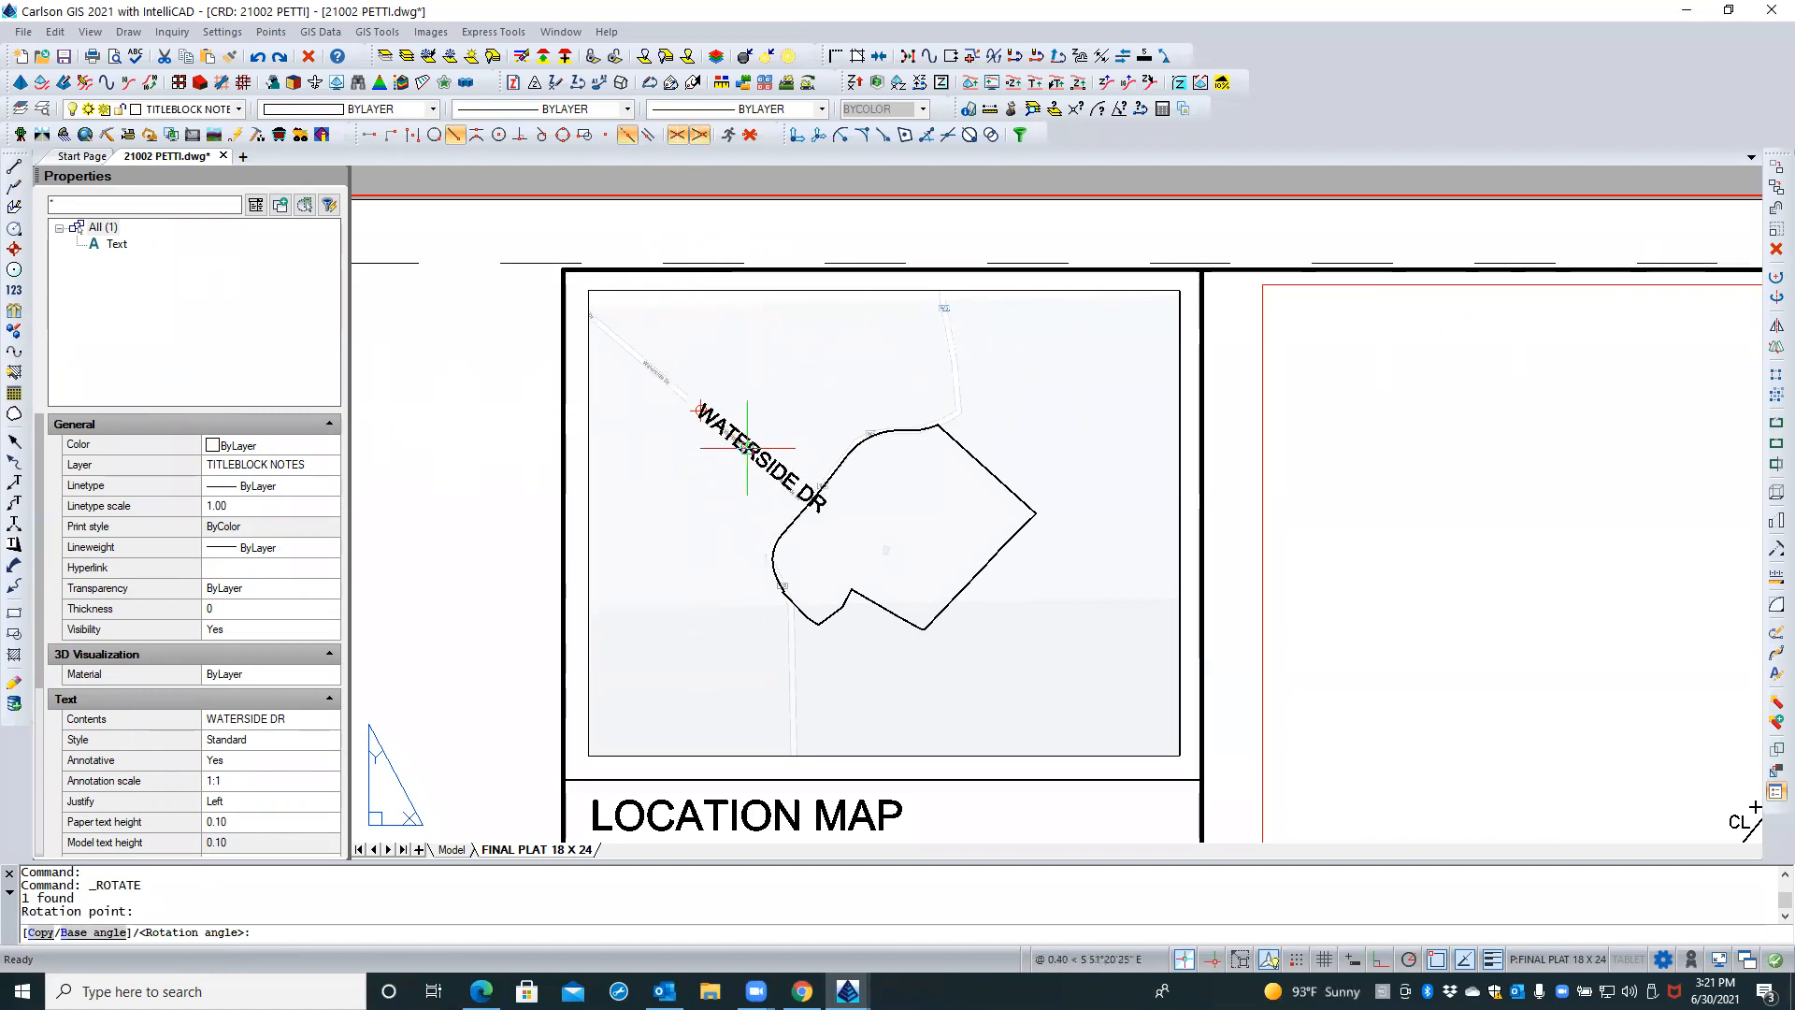
left_click(746, 449)
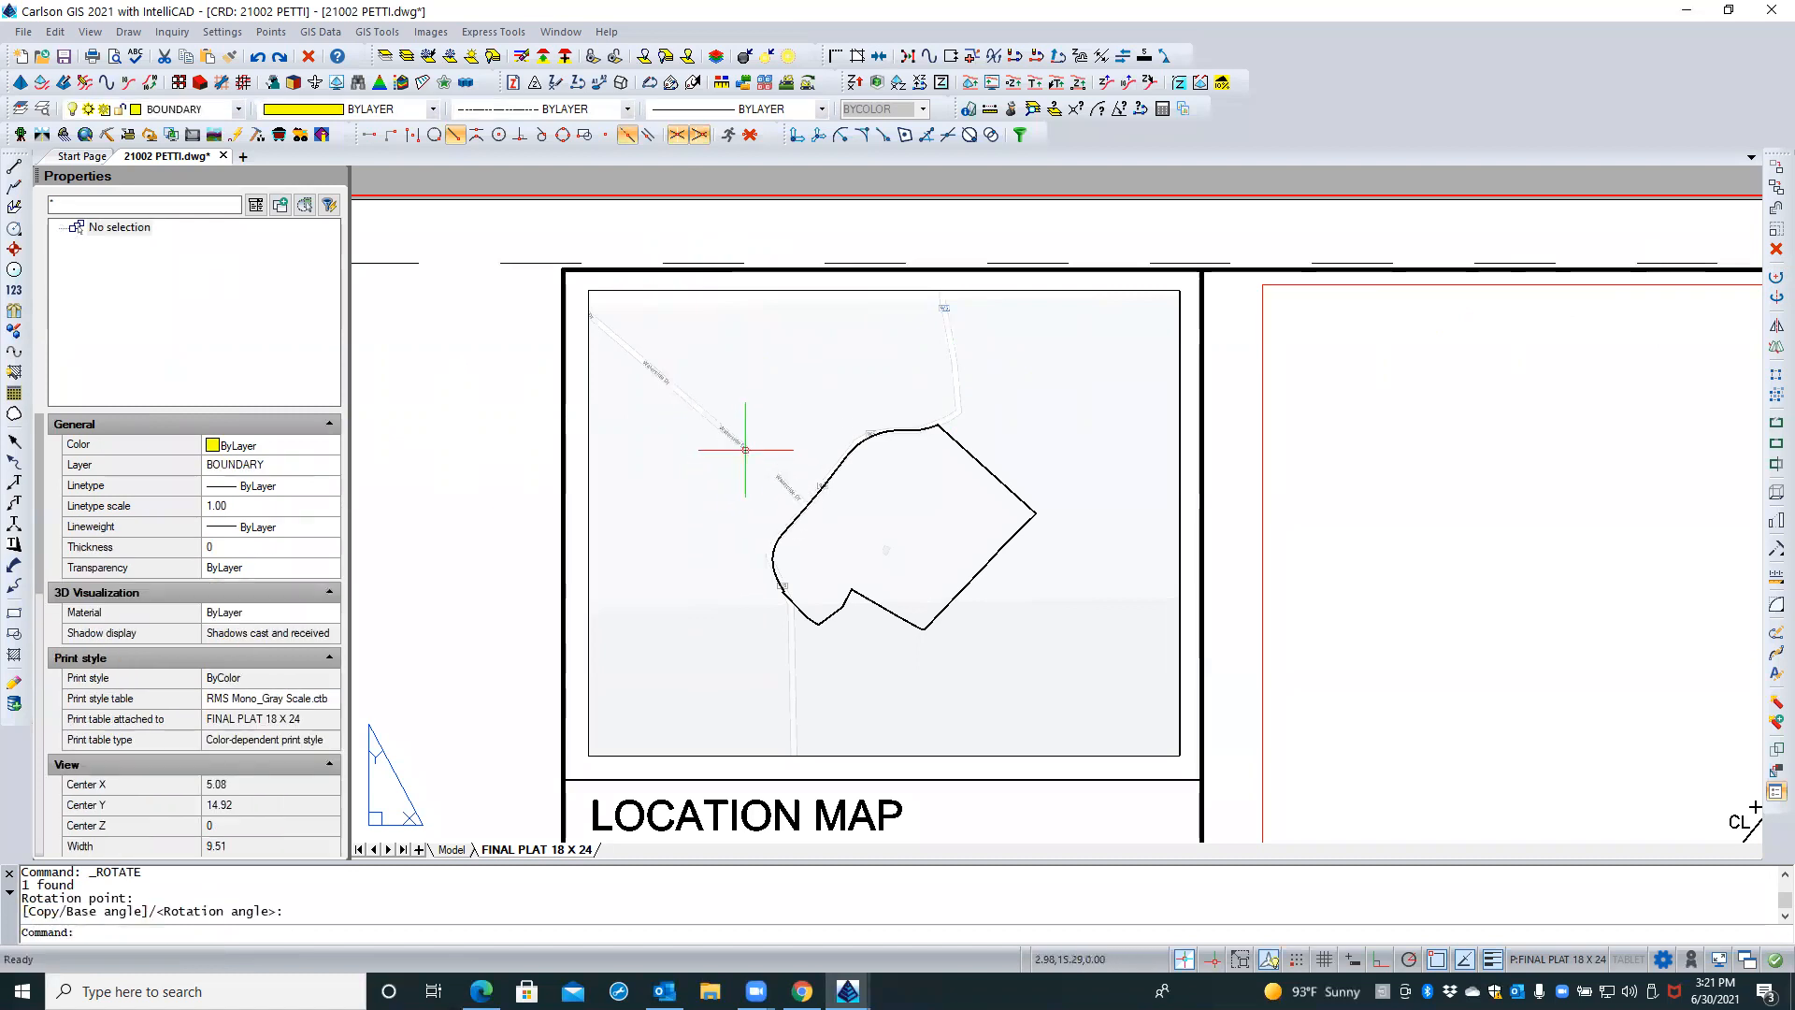
Move the WATERSIDE DR text northwest along the road on the location map so it clears the parcel boundary
left_click(738, 428)
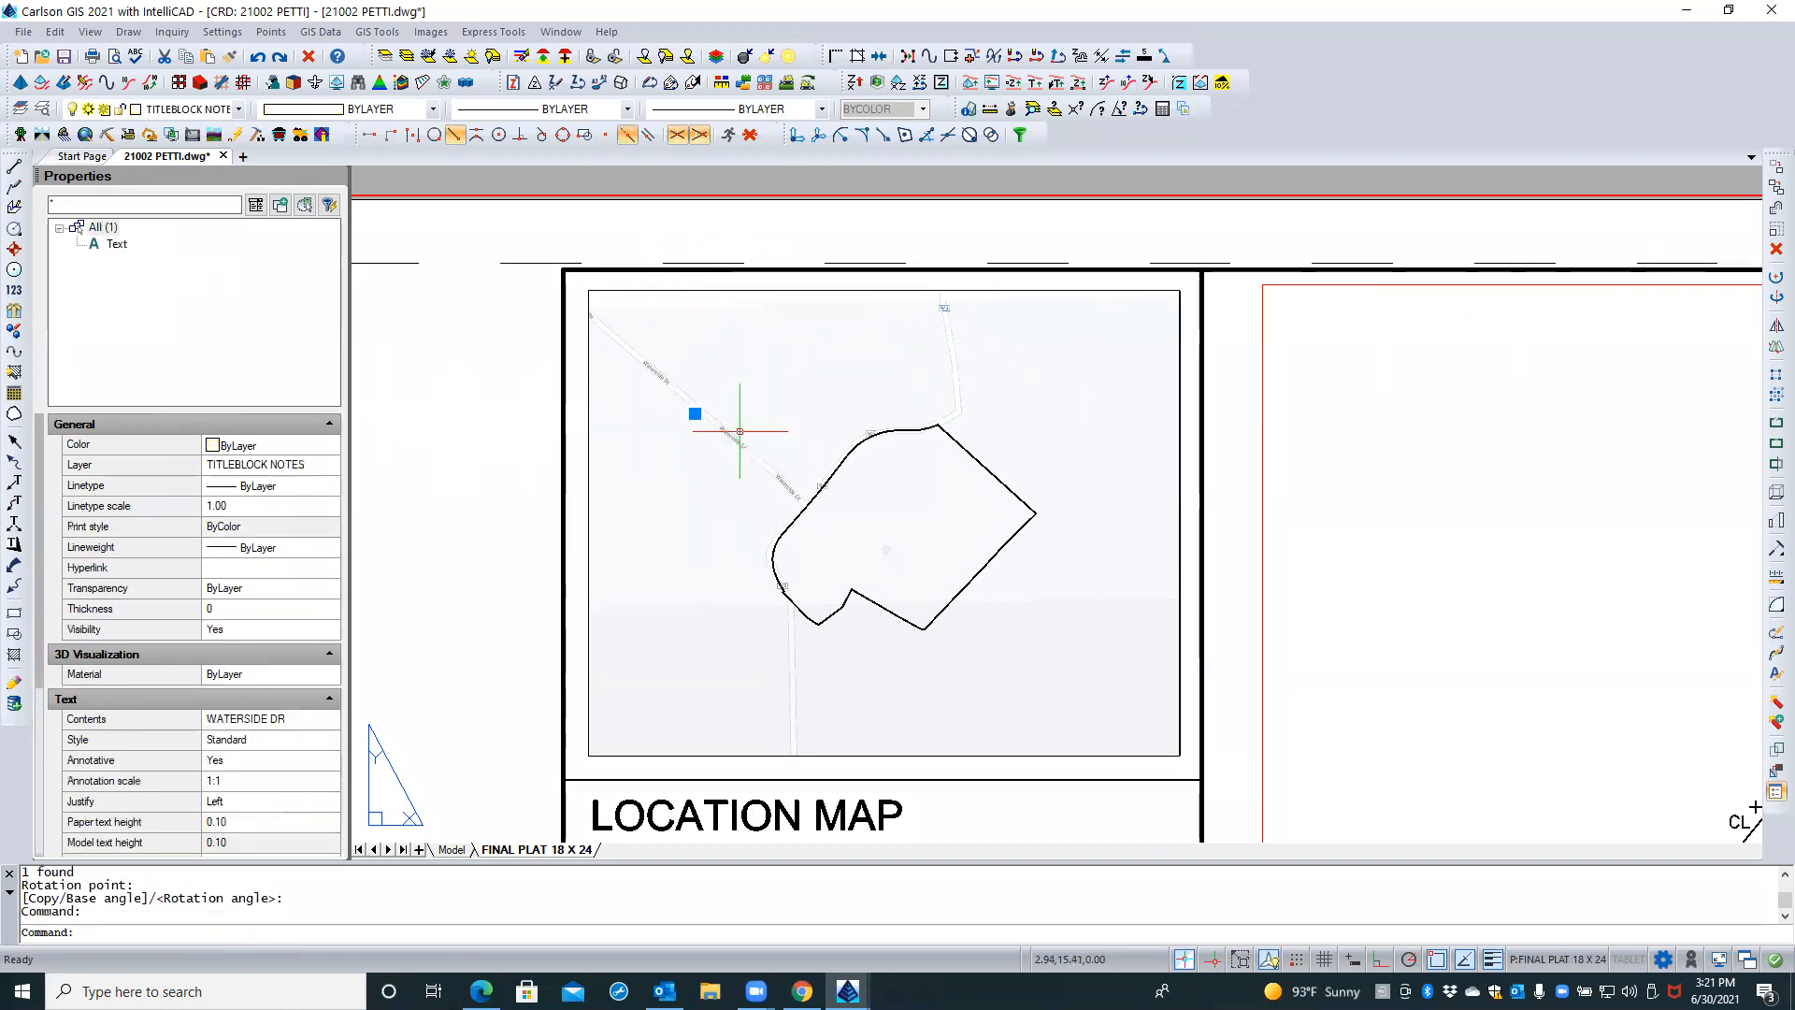
left_click(695, 412)
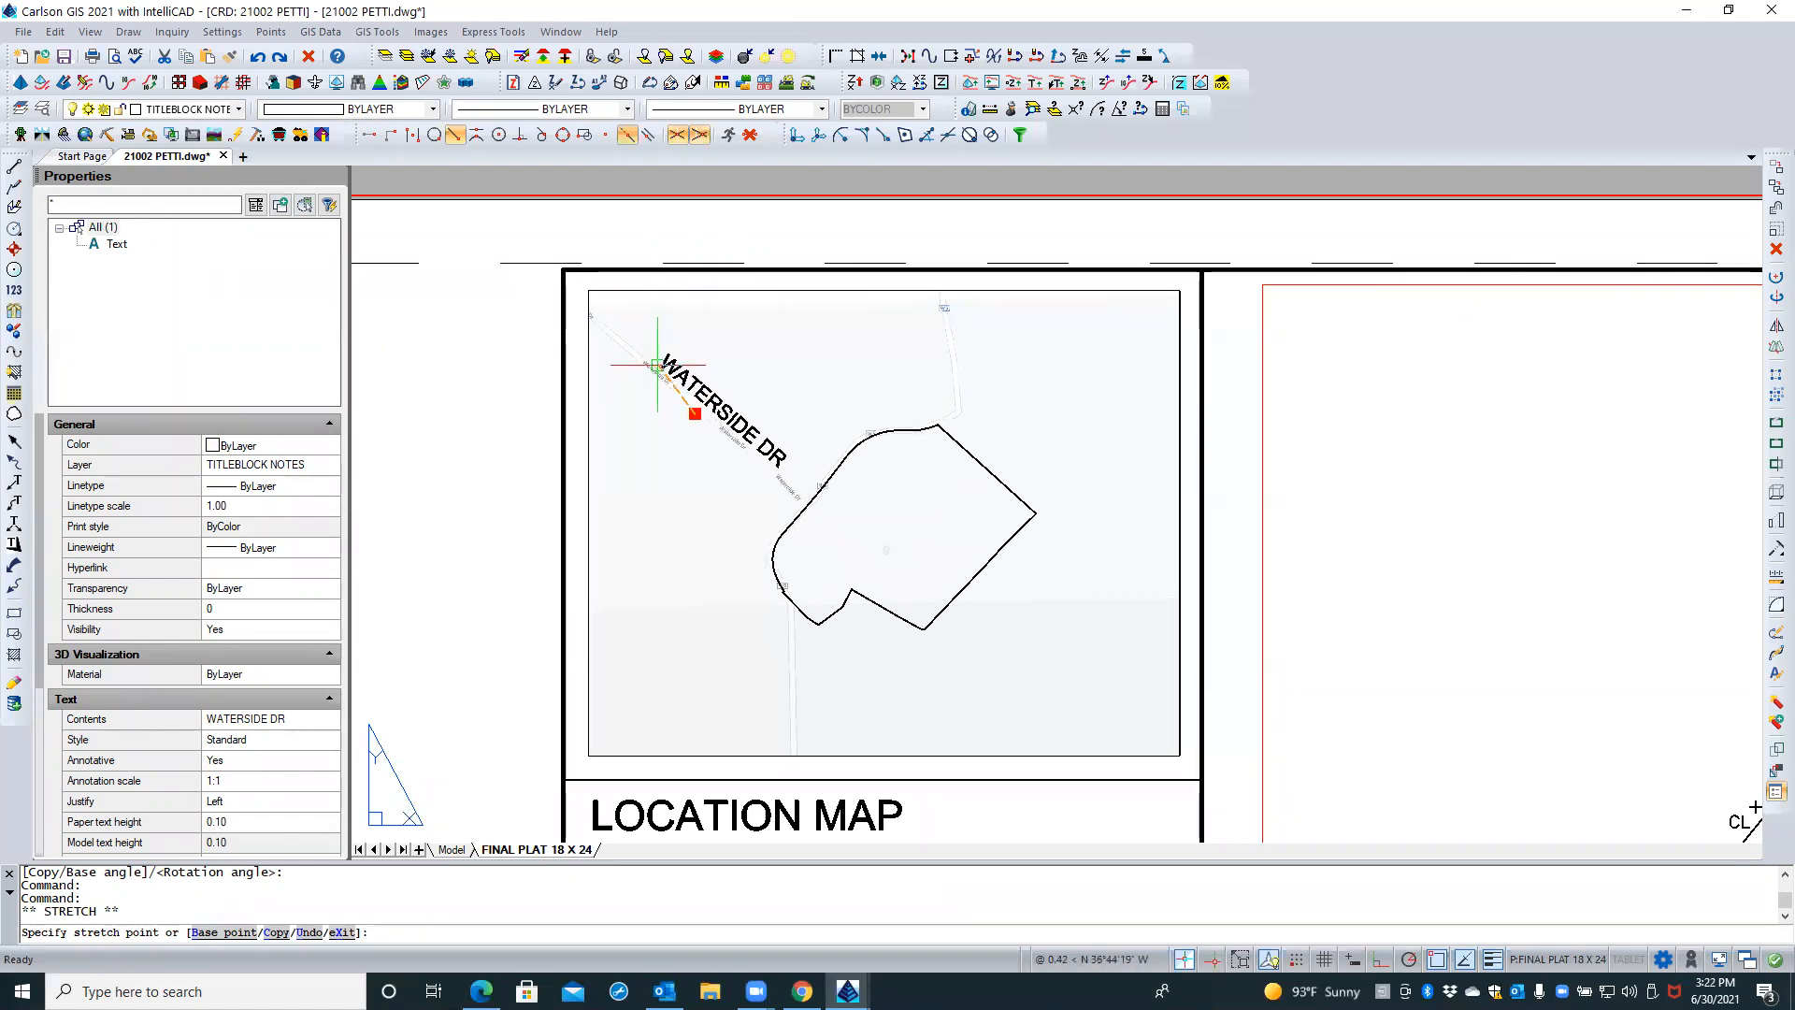
left_click(655, 363)
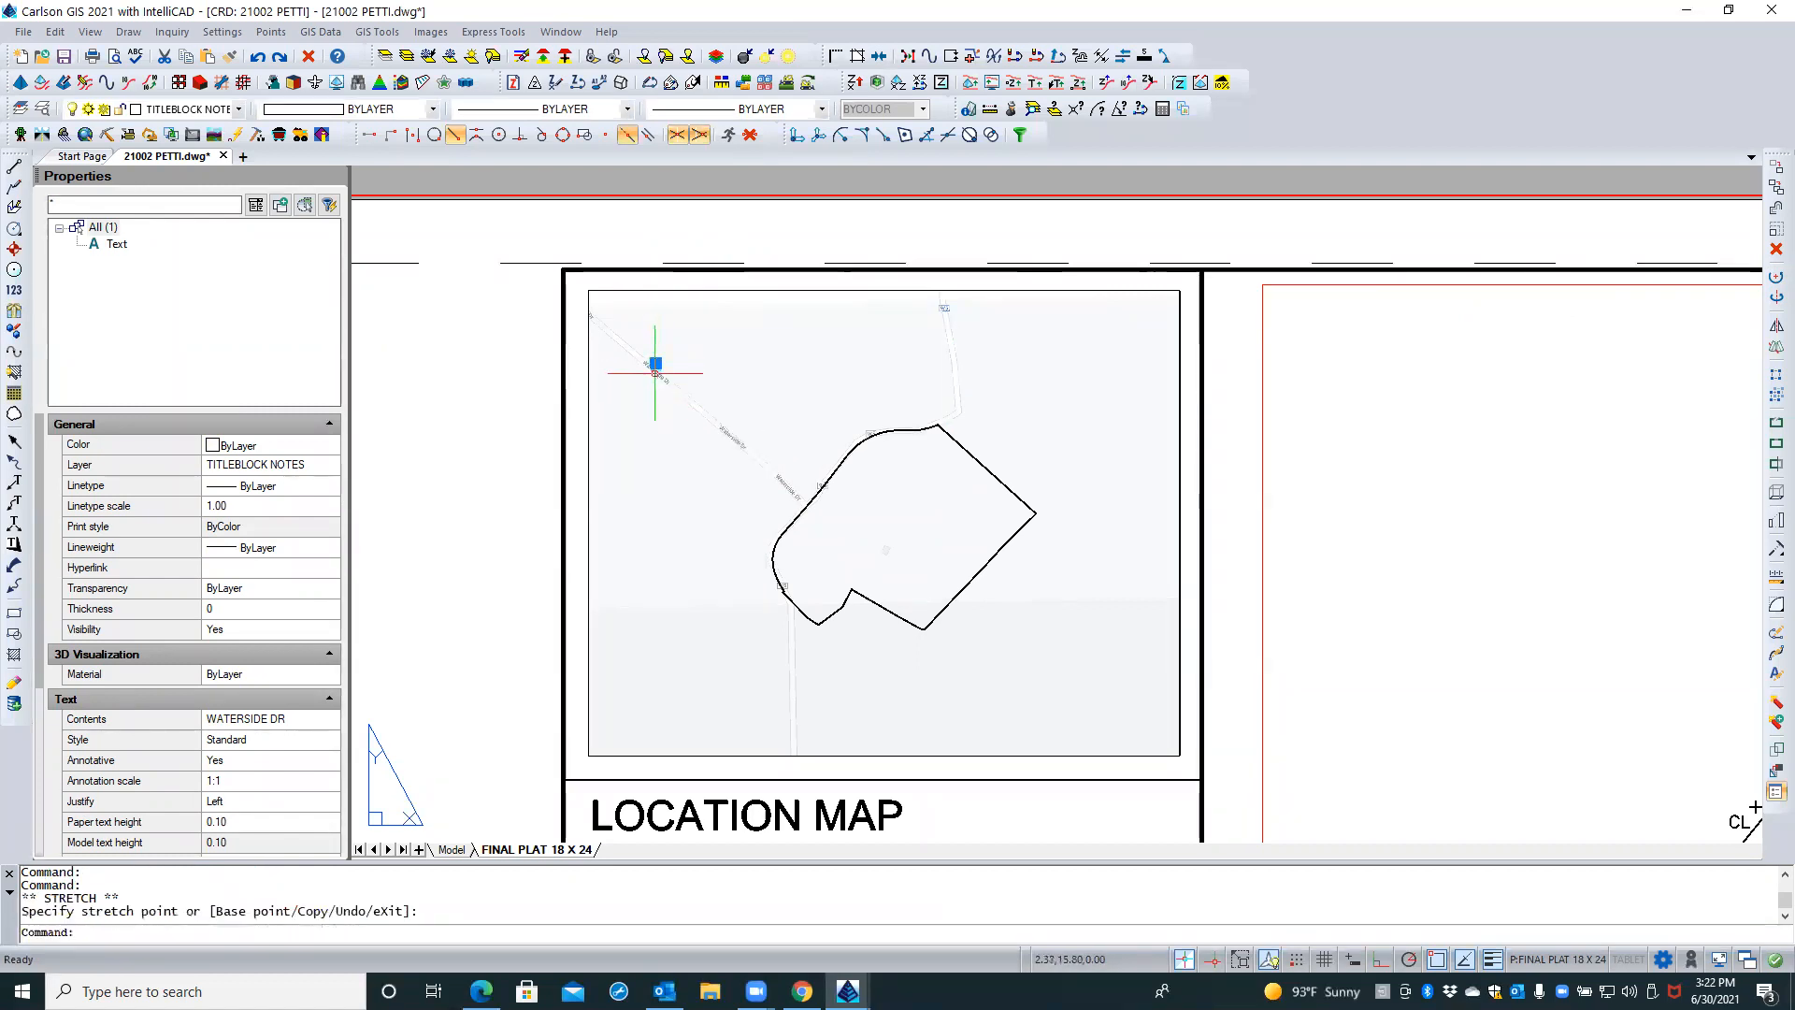
key("Escape")
key("Escape")
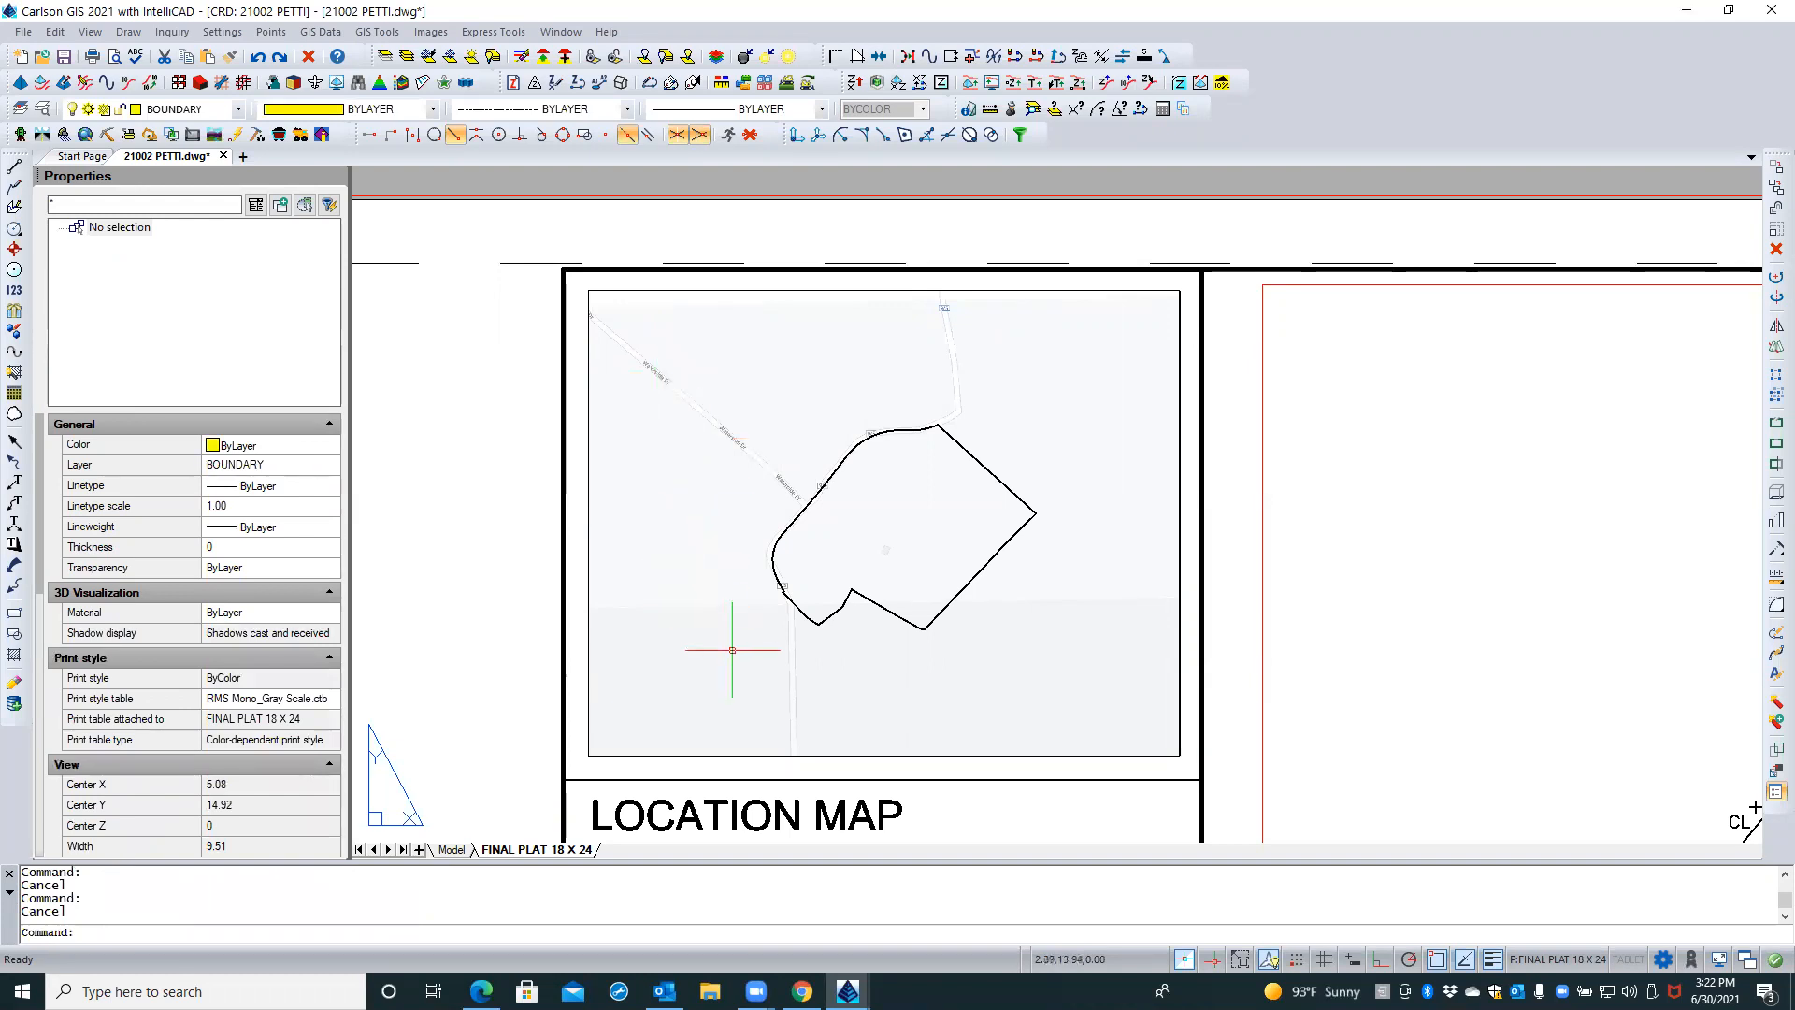
Move the N MISSION RD text to the lower end of the road south of the parcel, just west of the road
left_click(799, 673)
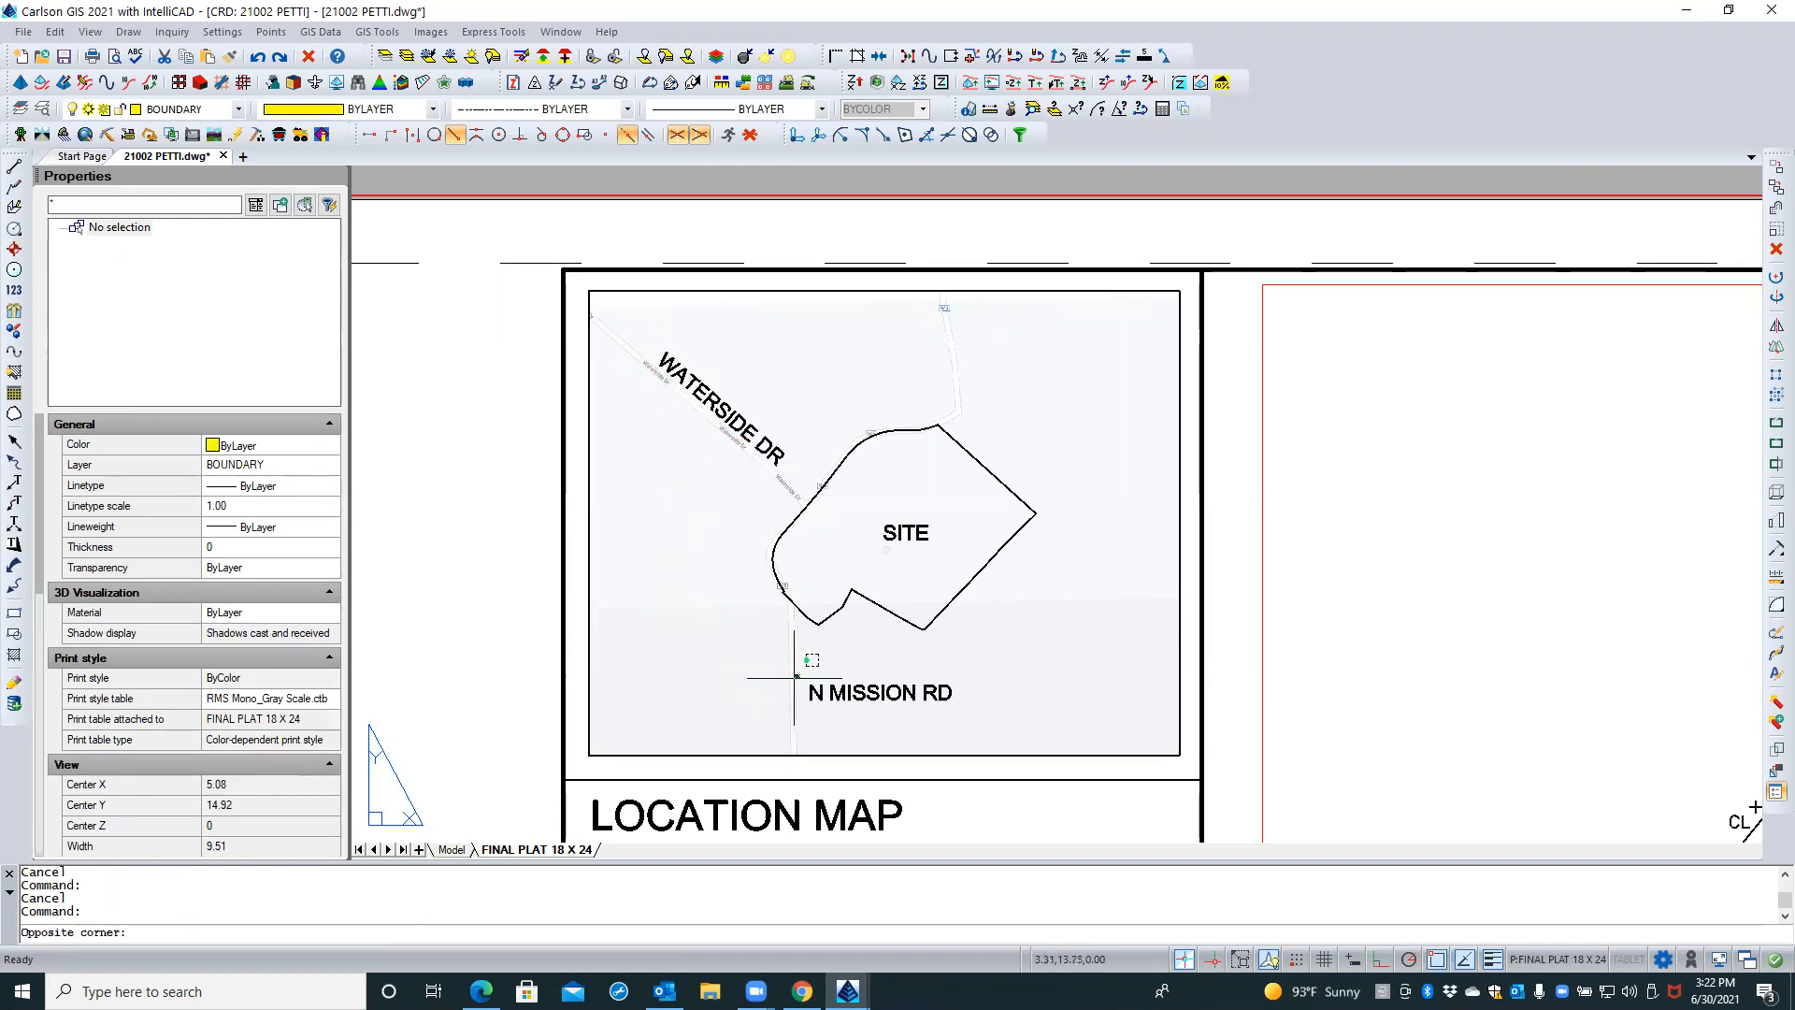
key("Escape")
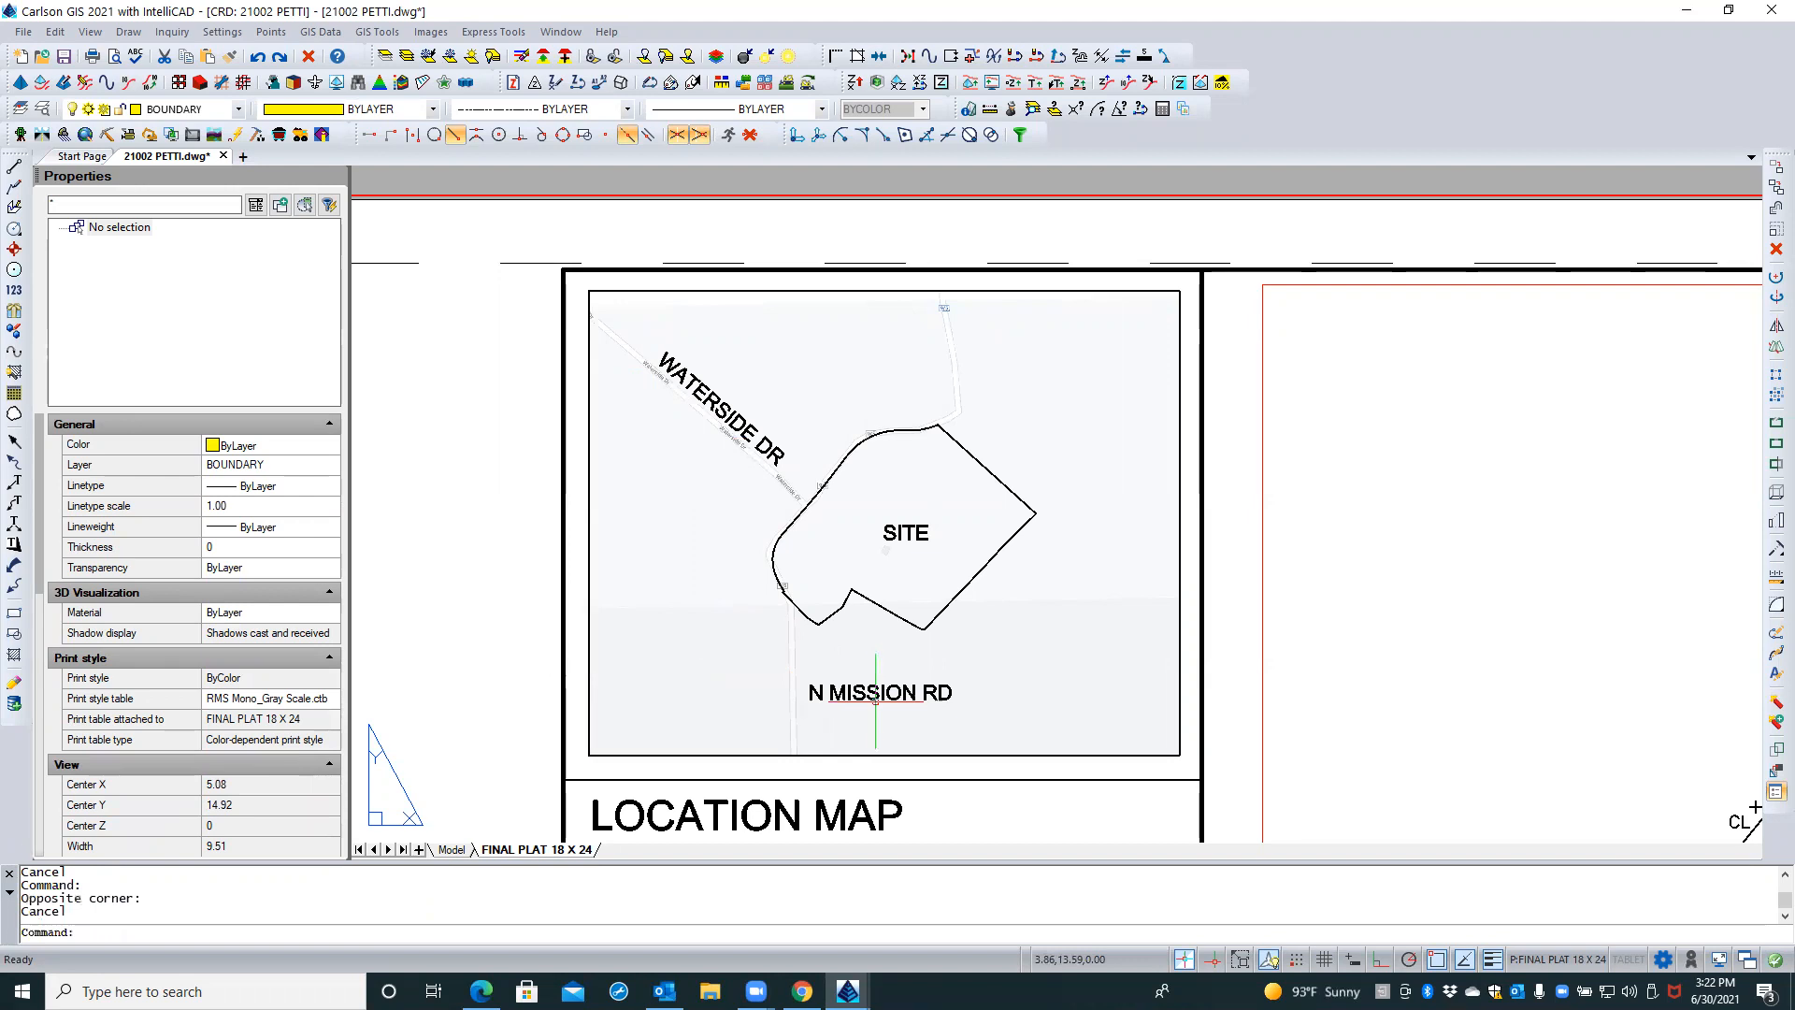
left_click(875, 696)
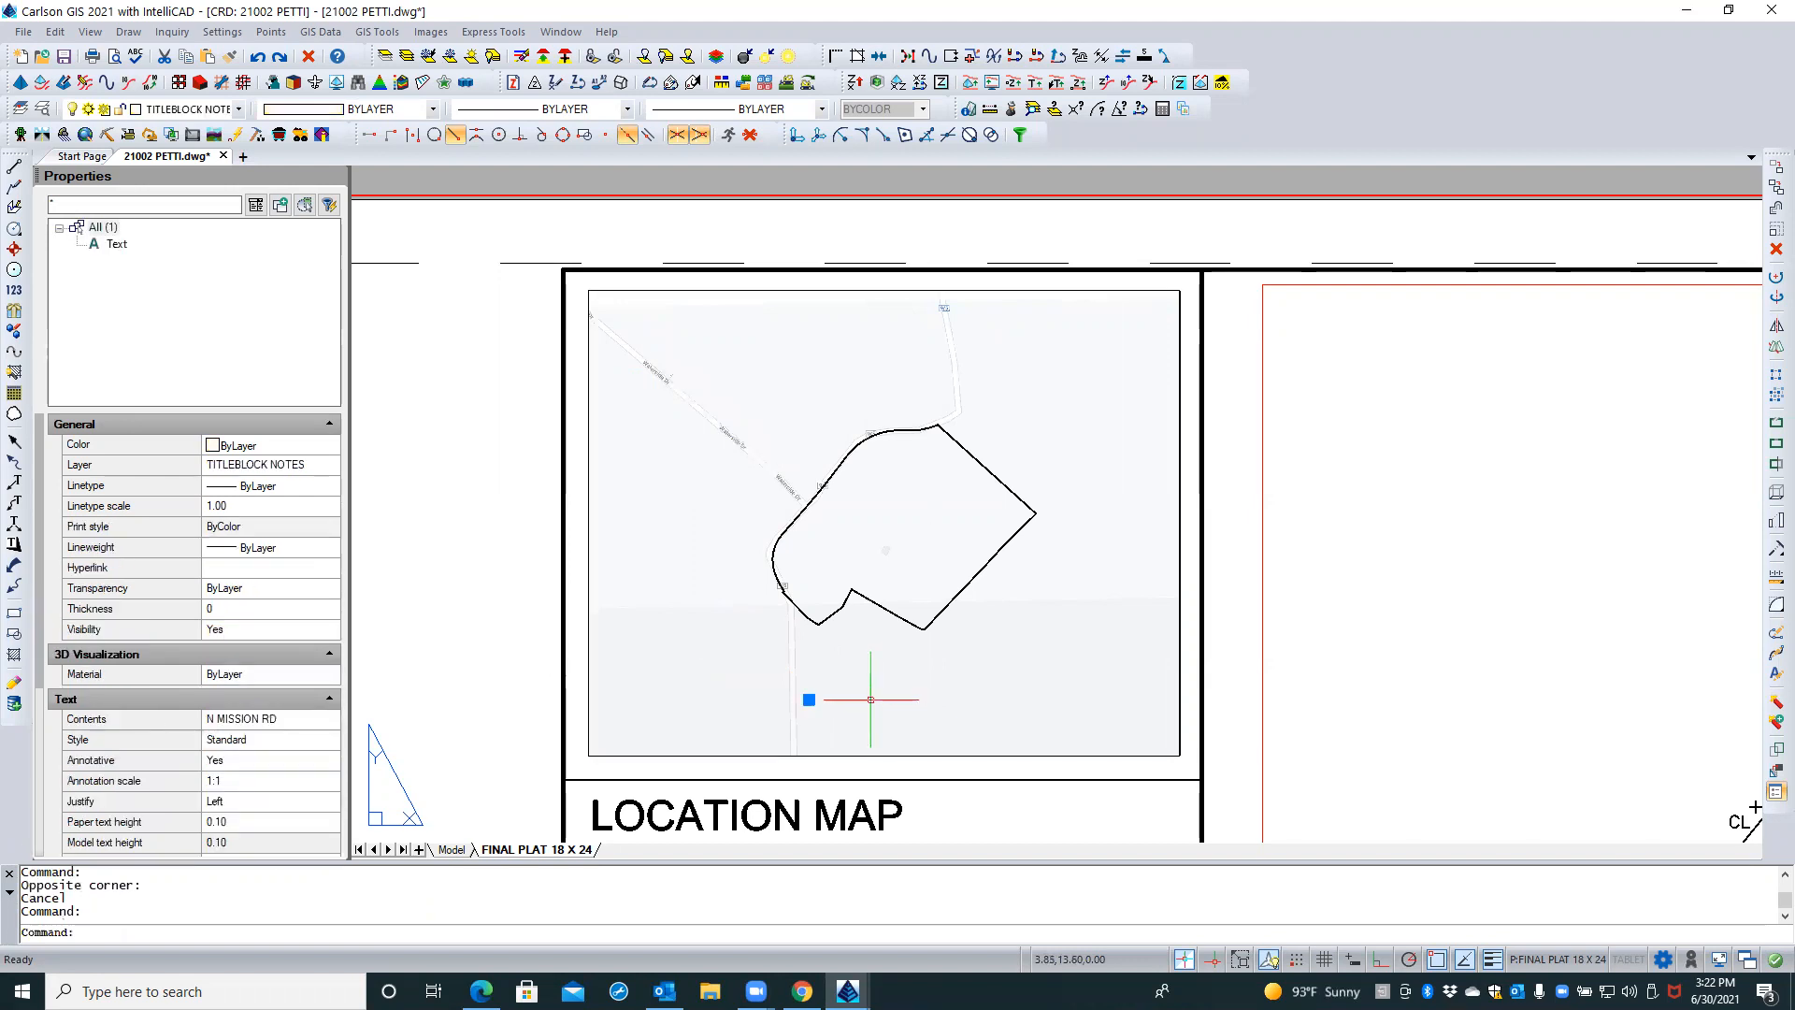
left_click(809, 700)
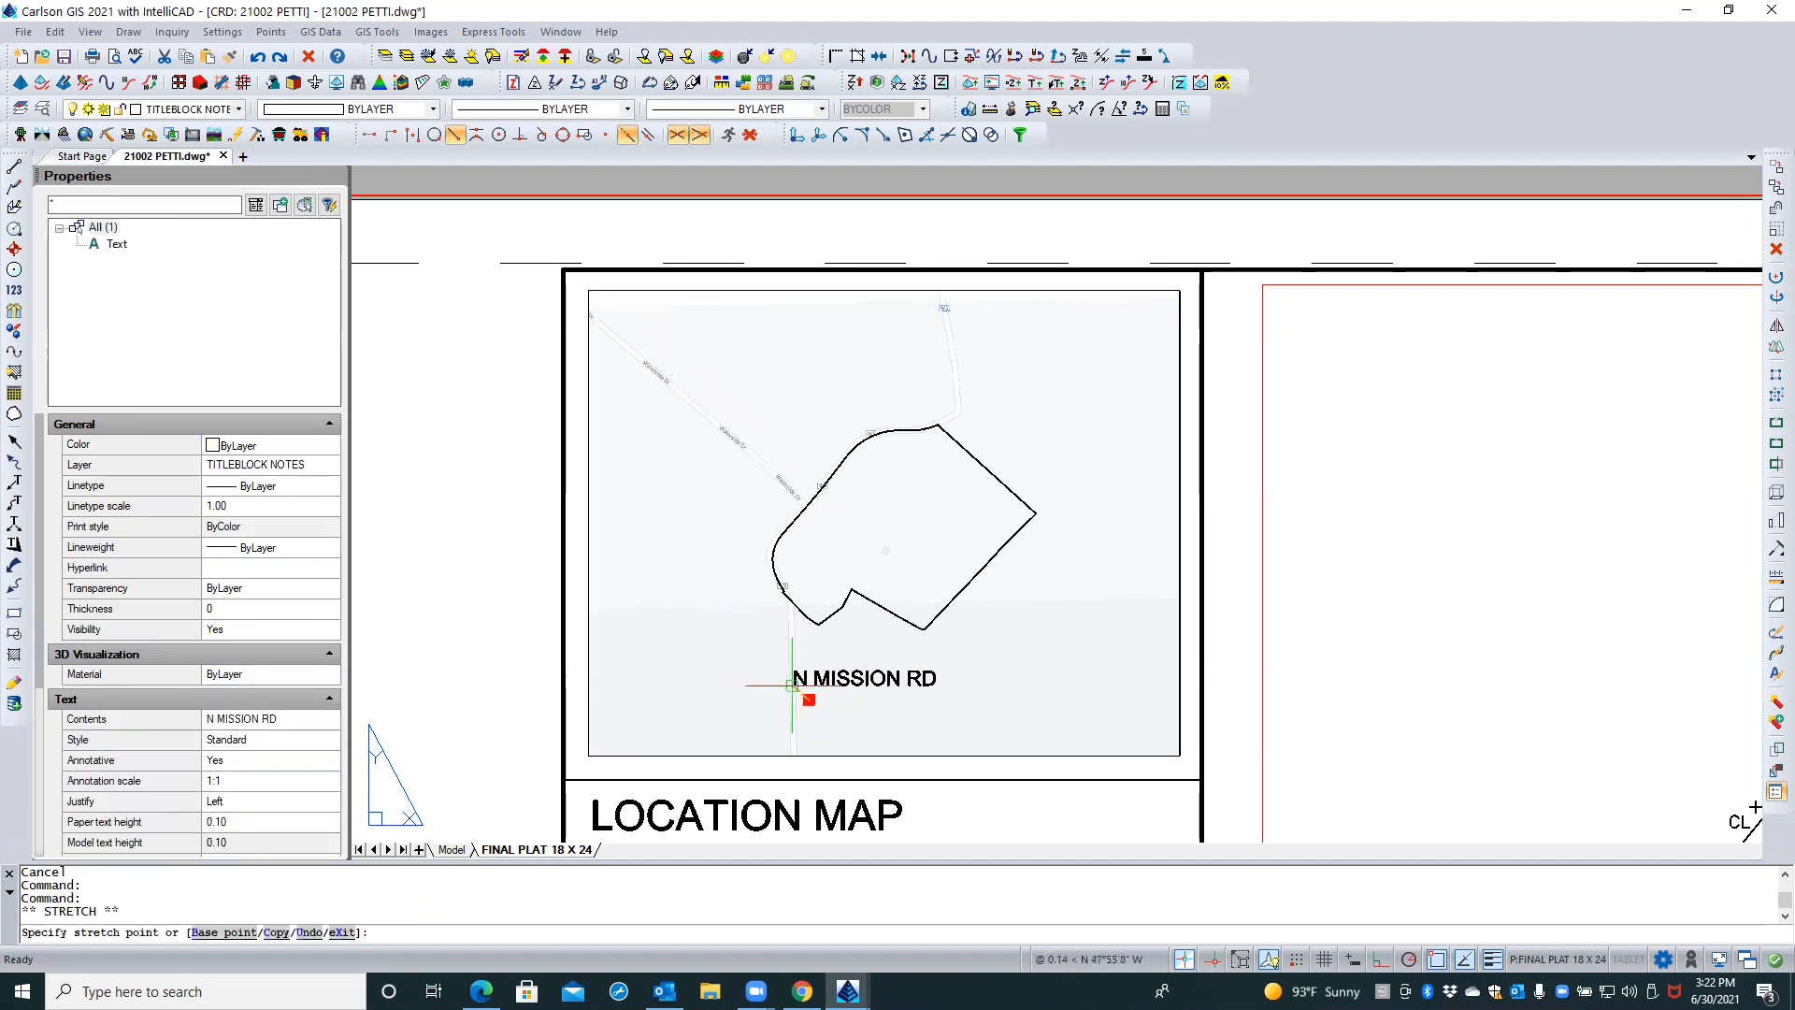
left_click(781, 740)
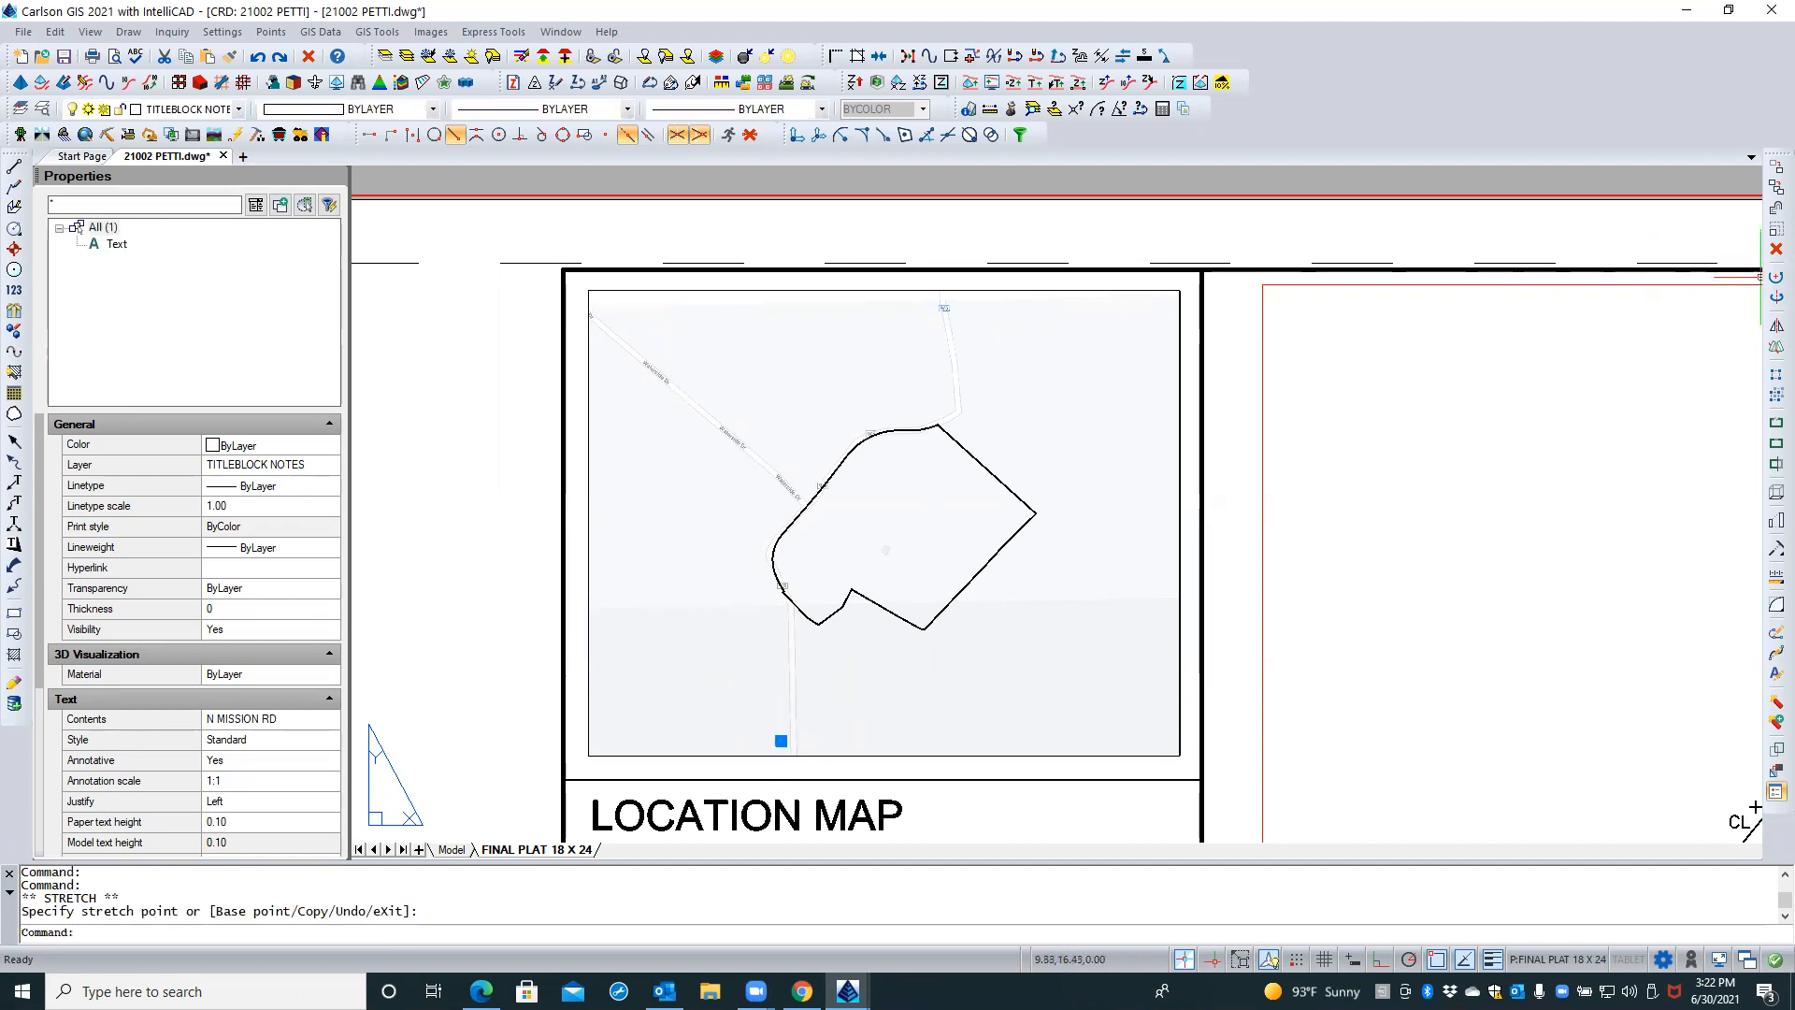
Rotate the N MISSION RD text to read upward along the road, and shift it slightly down toward the map's lower border
left_click(1776, 277)
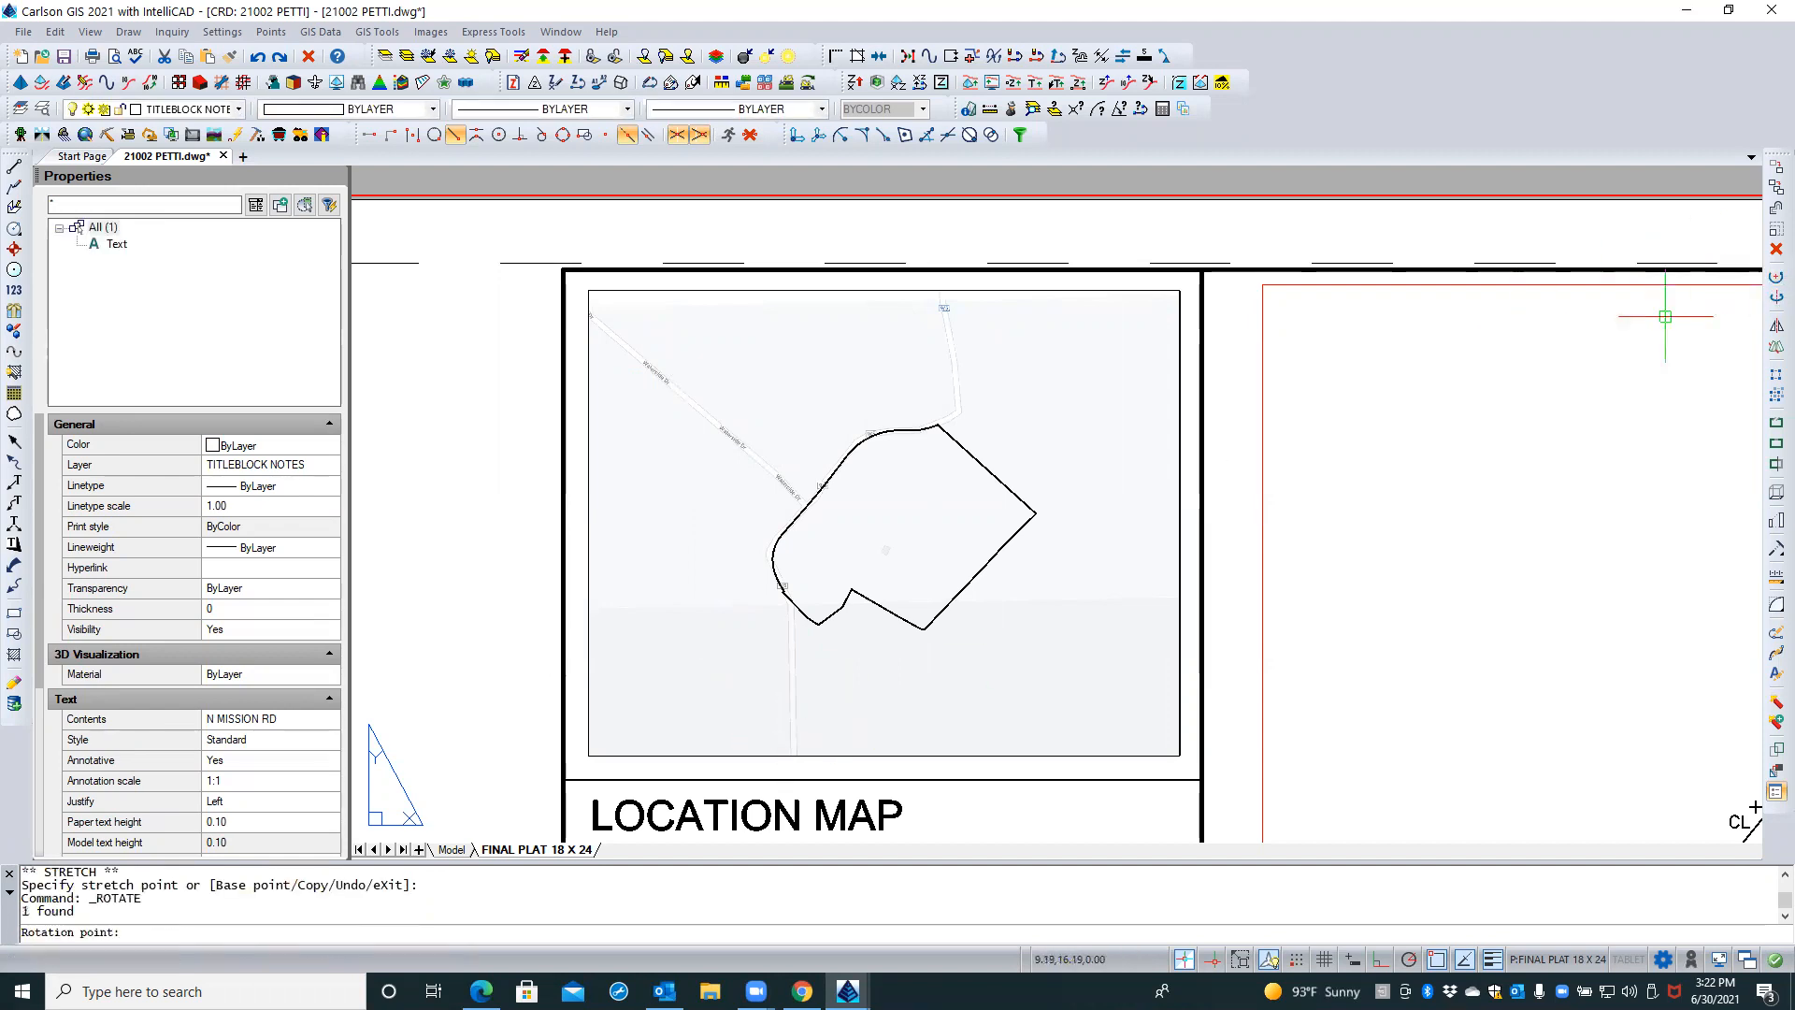
left_click(782, 739)
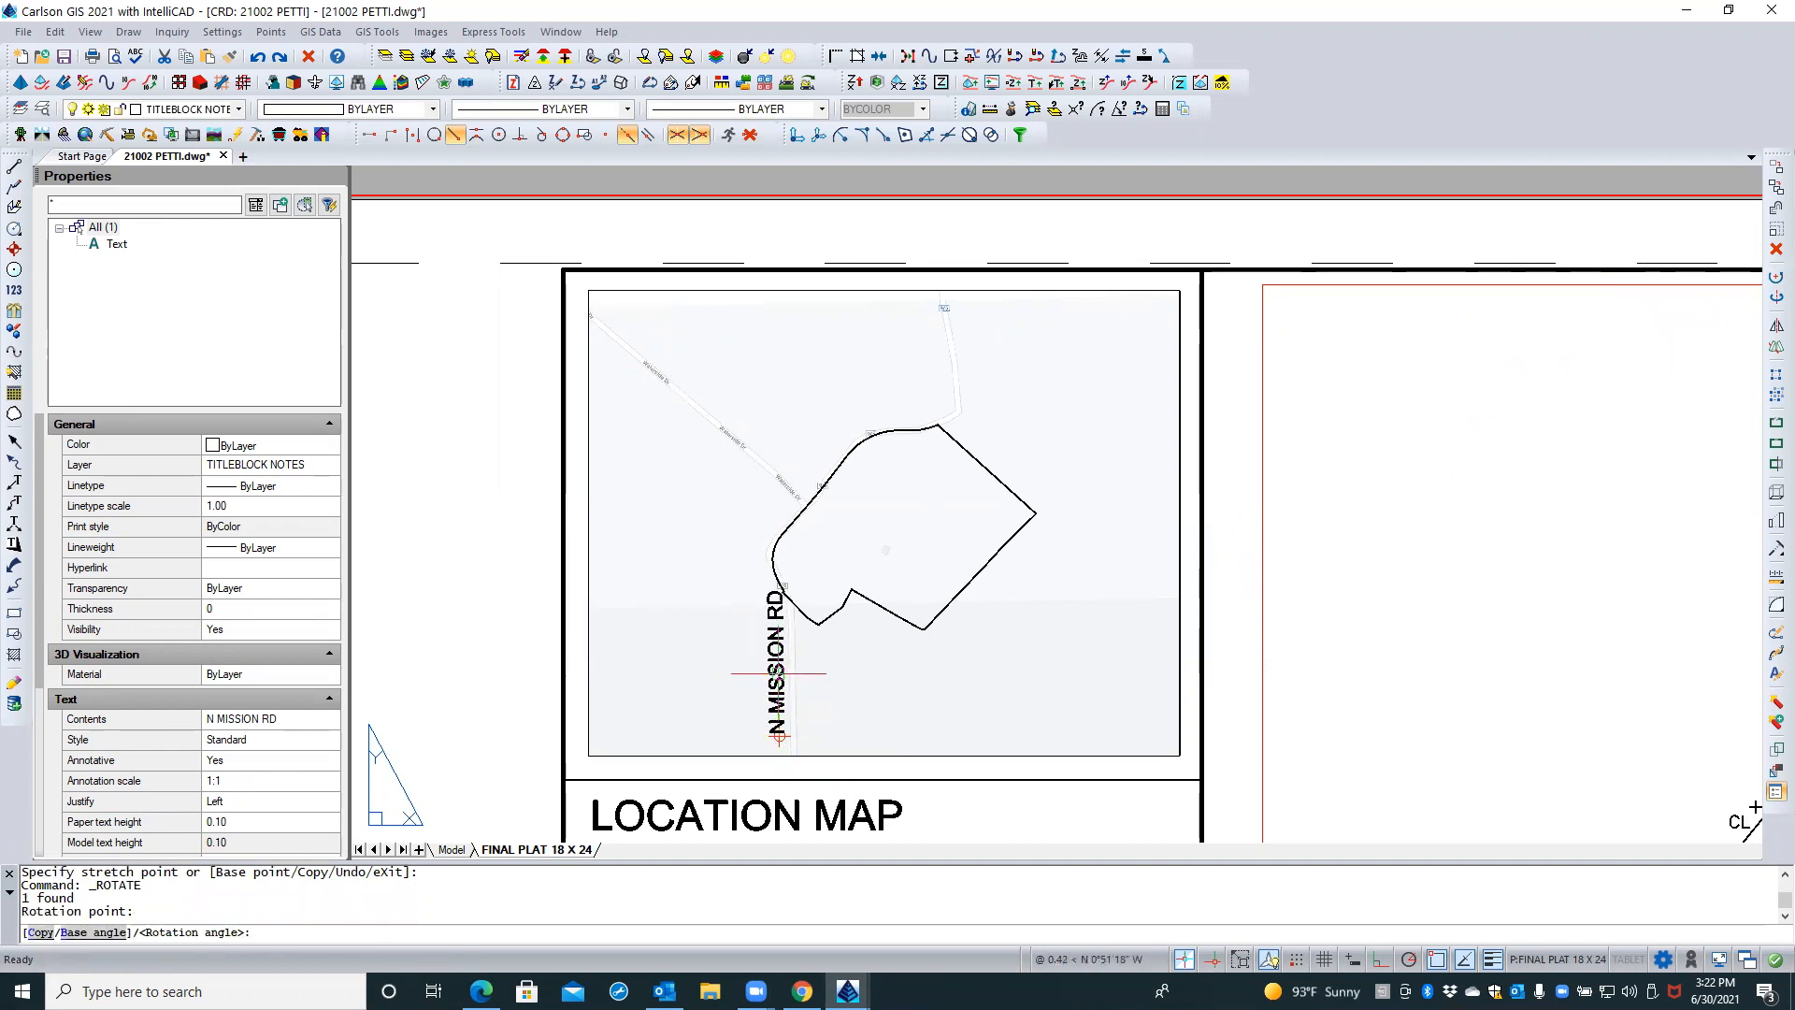
left_click(778, 674)
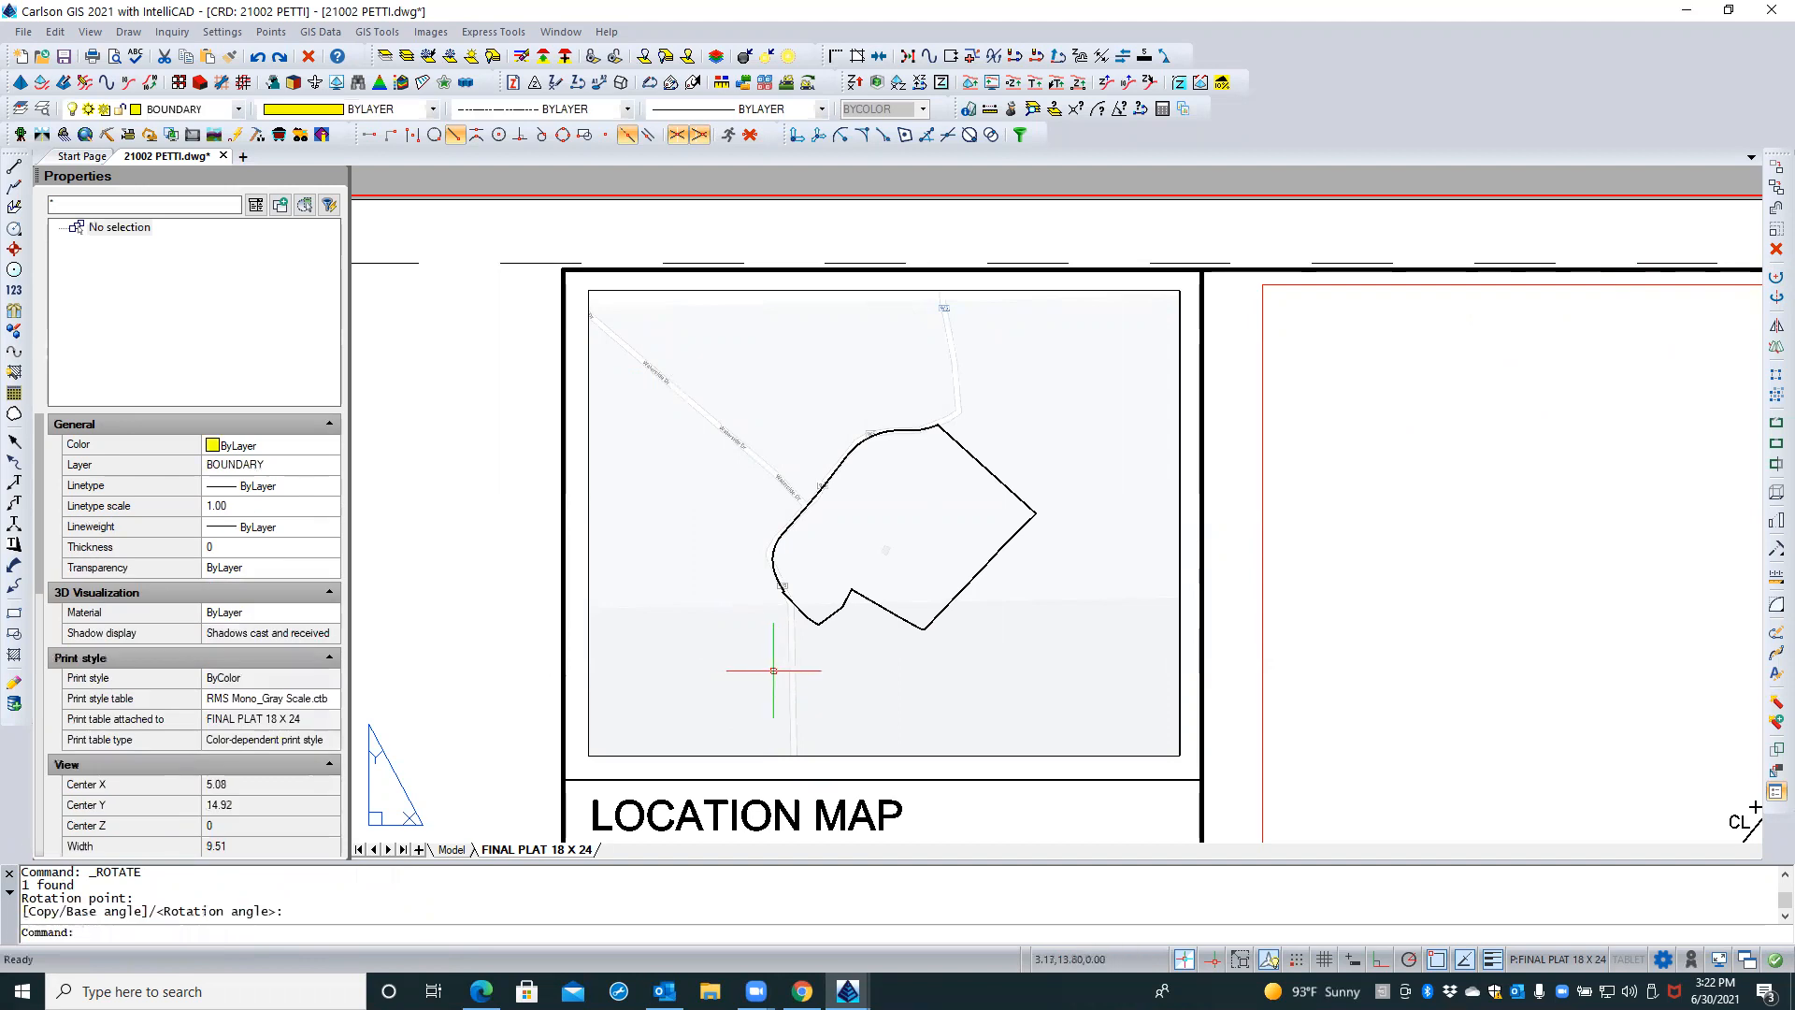
left_click(773, 672)
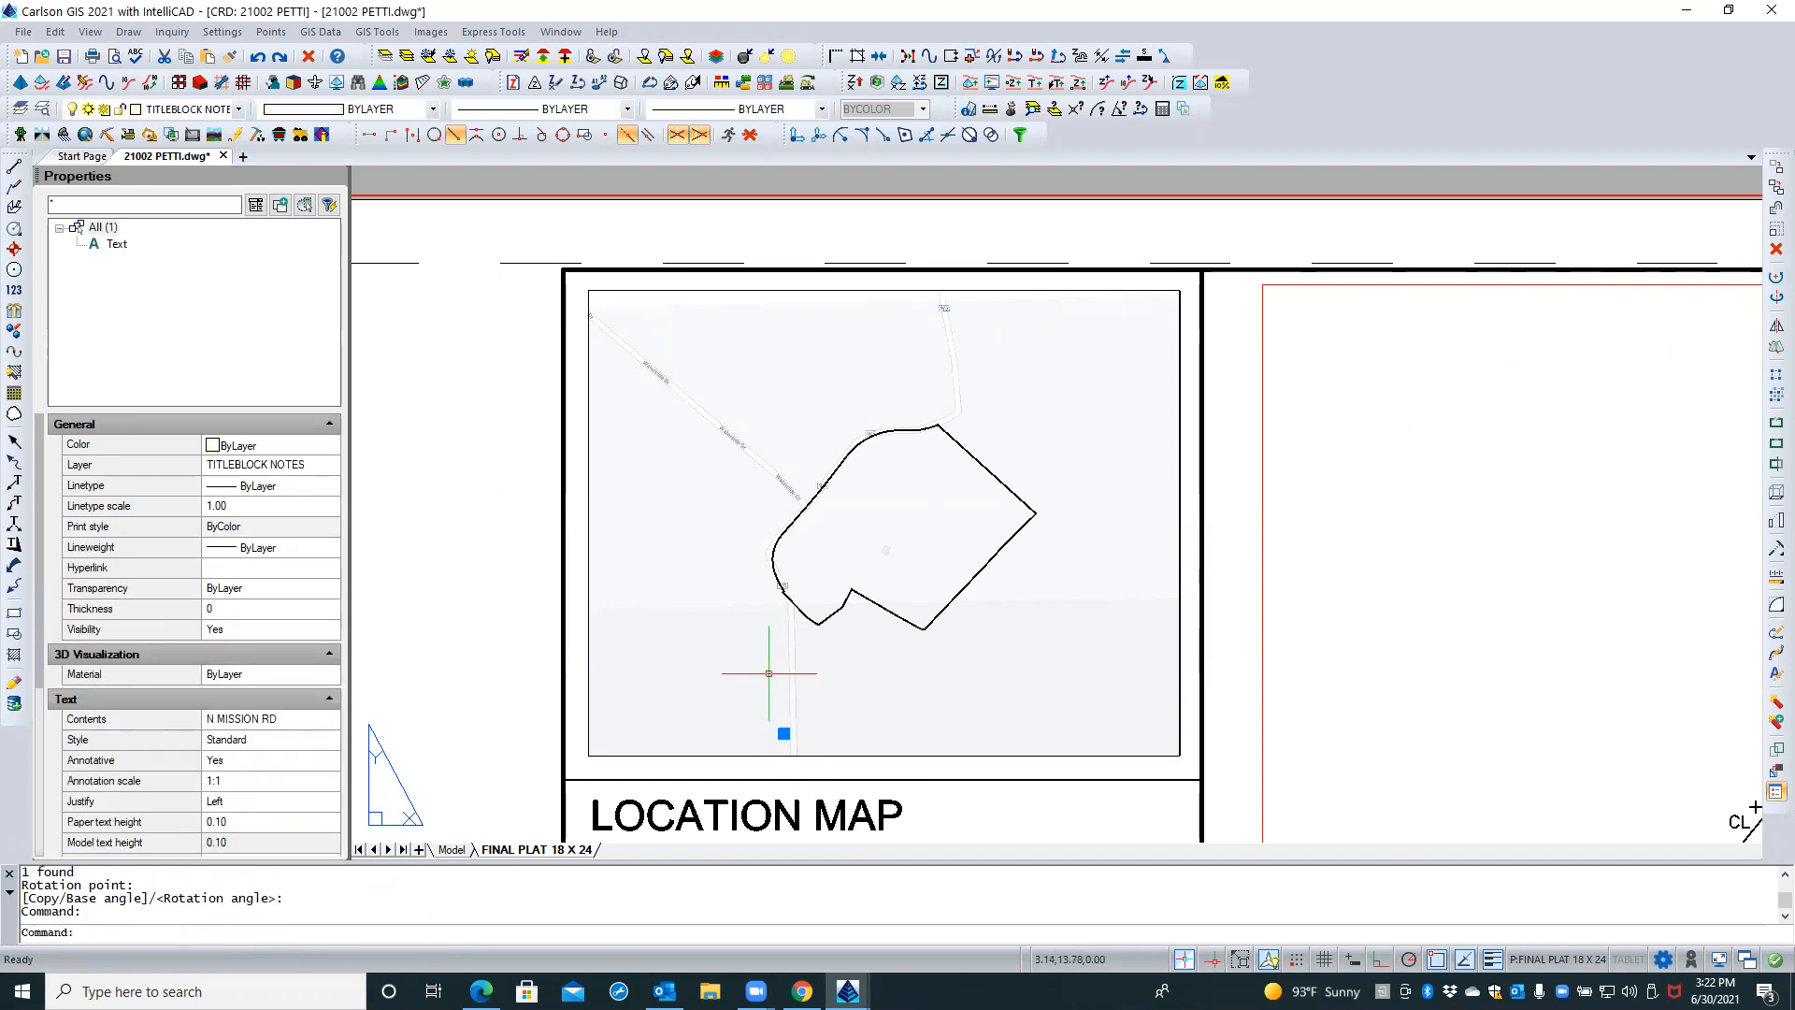
left_click(784, 734)
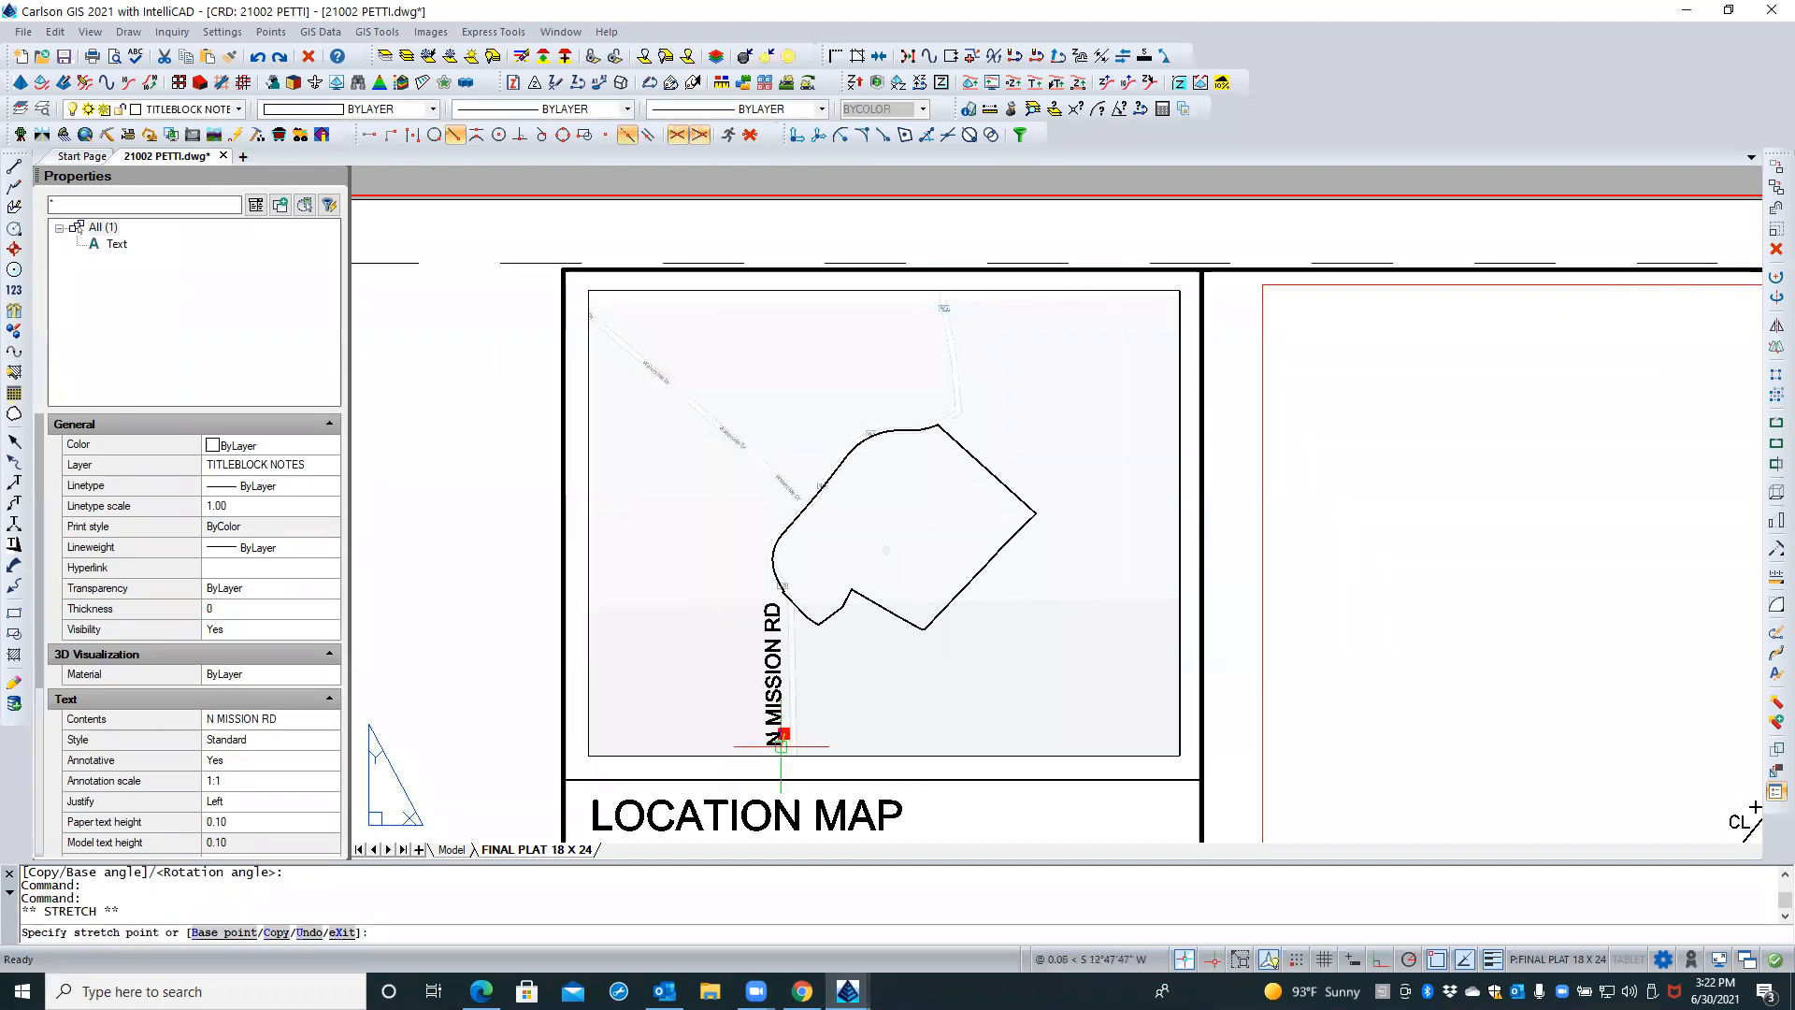
key("Escape")
key("Escape")
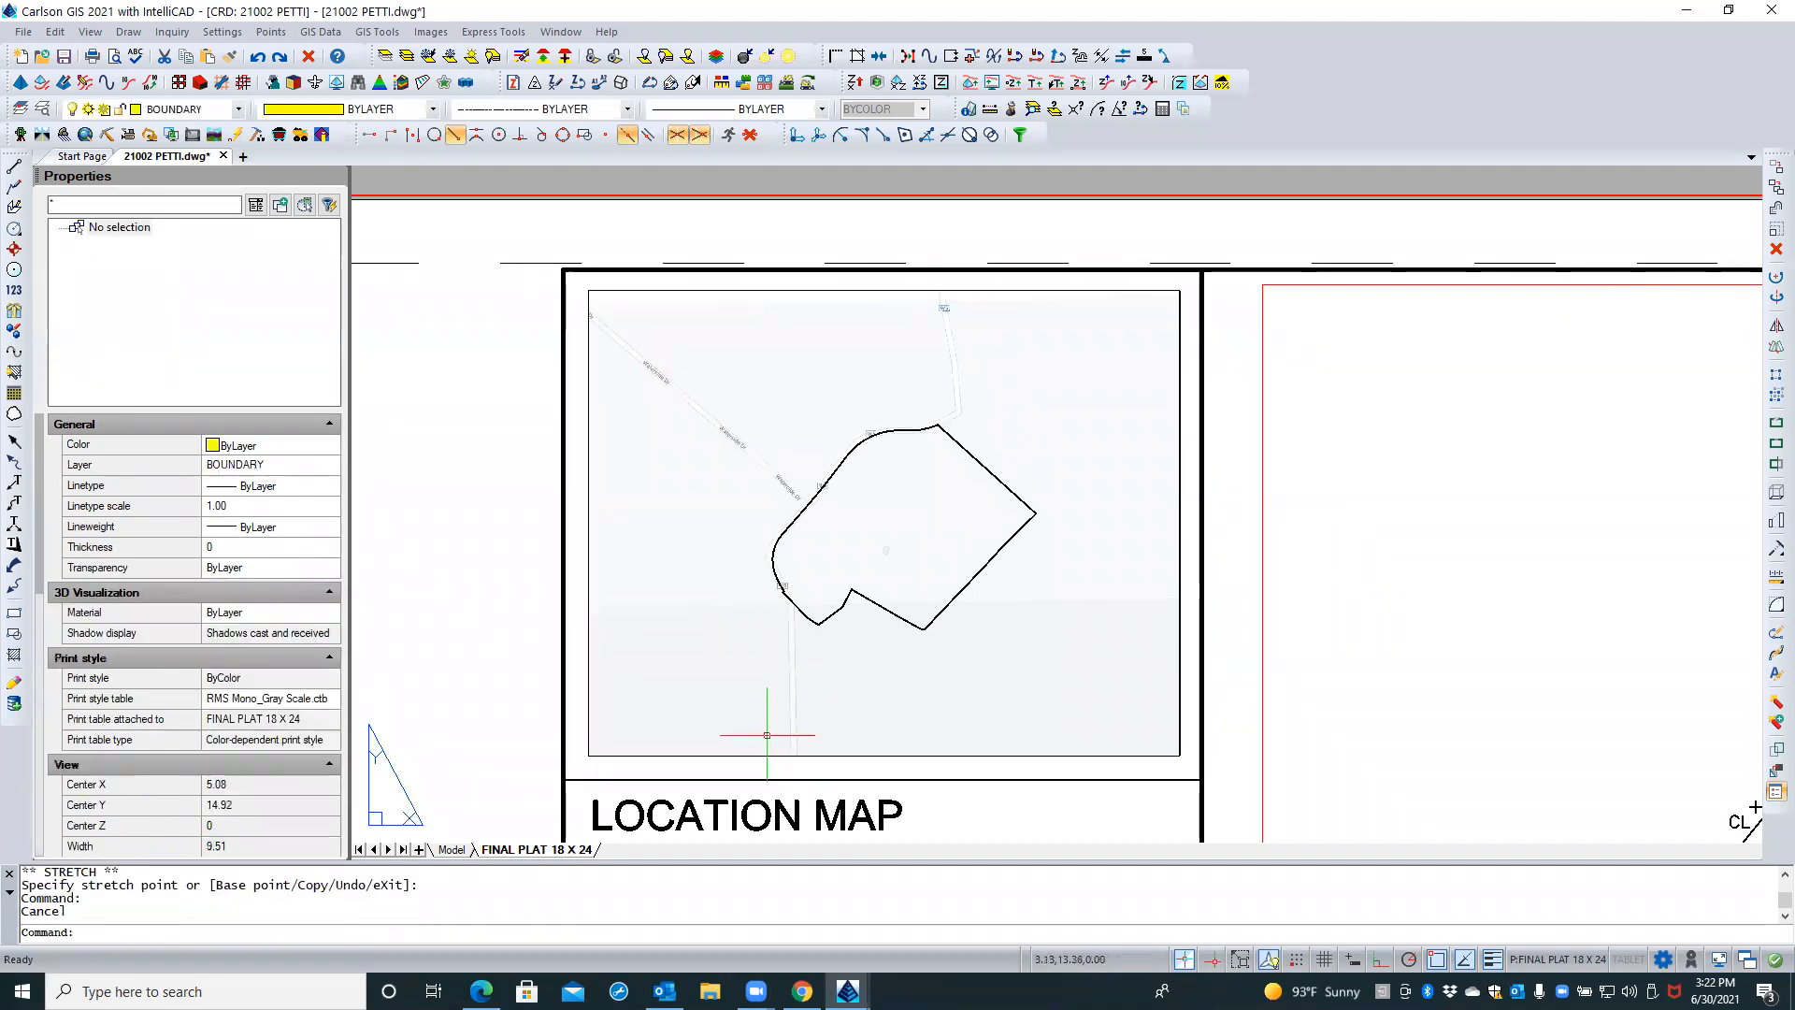
Regenerate all viewports of the plat layout with REA and bring the location map back into close view
scroll(495, 591, "down", 3)
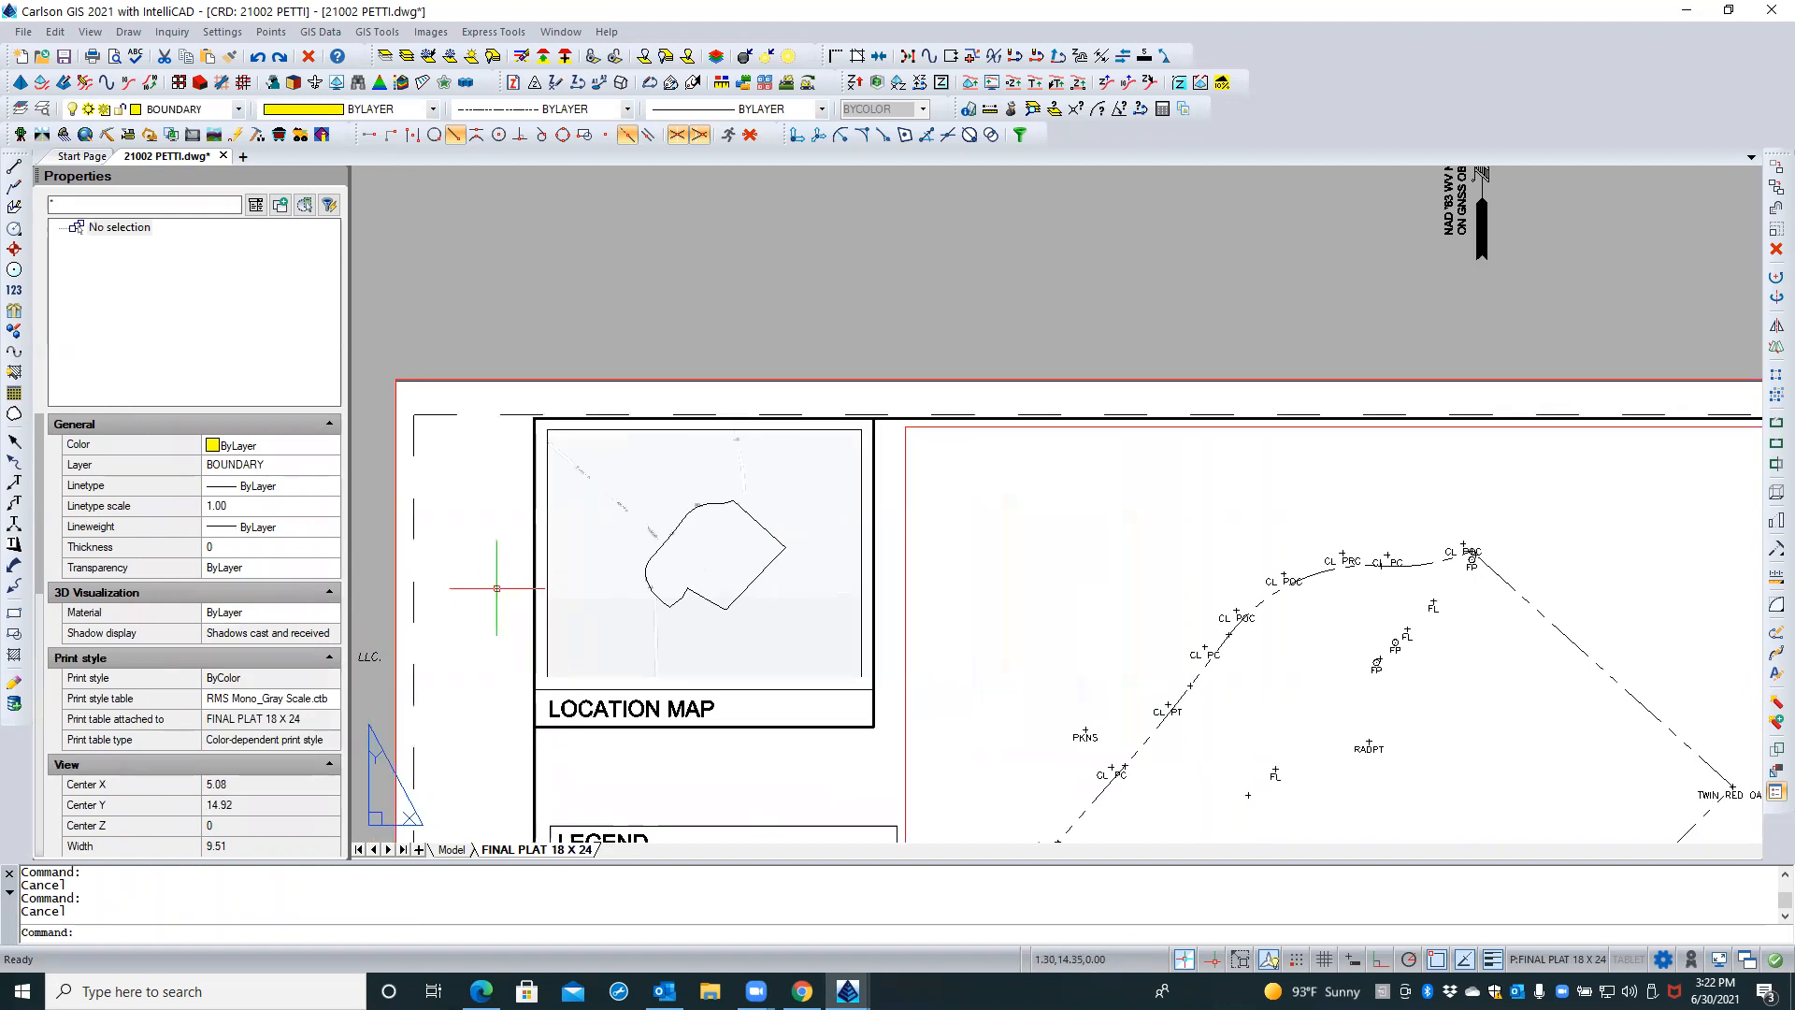
middle_click(496, 588)
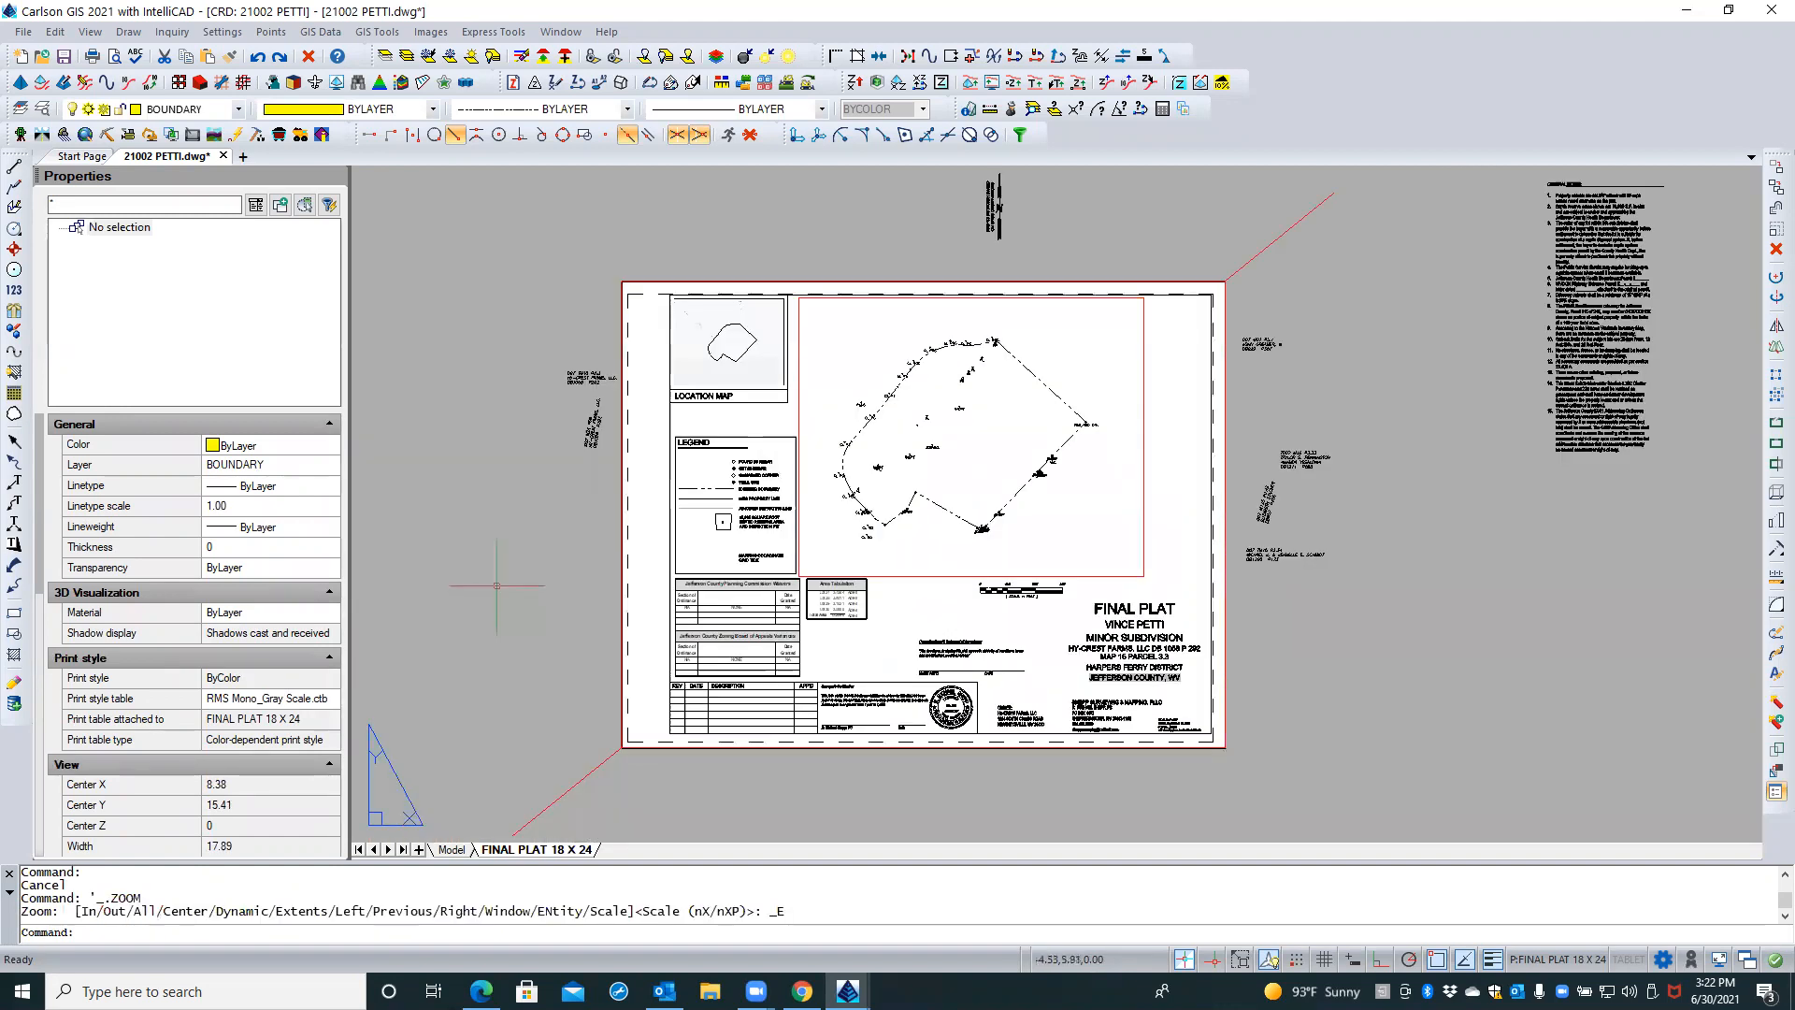
type("REA")
key("Return")
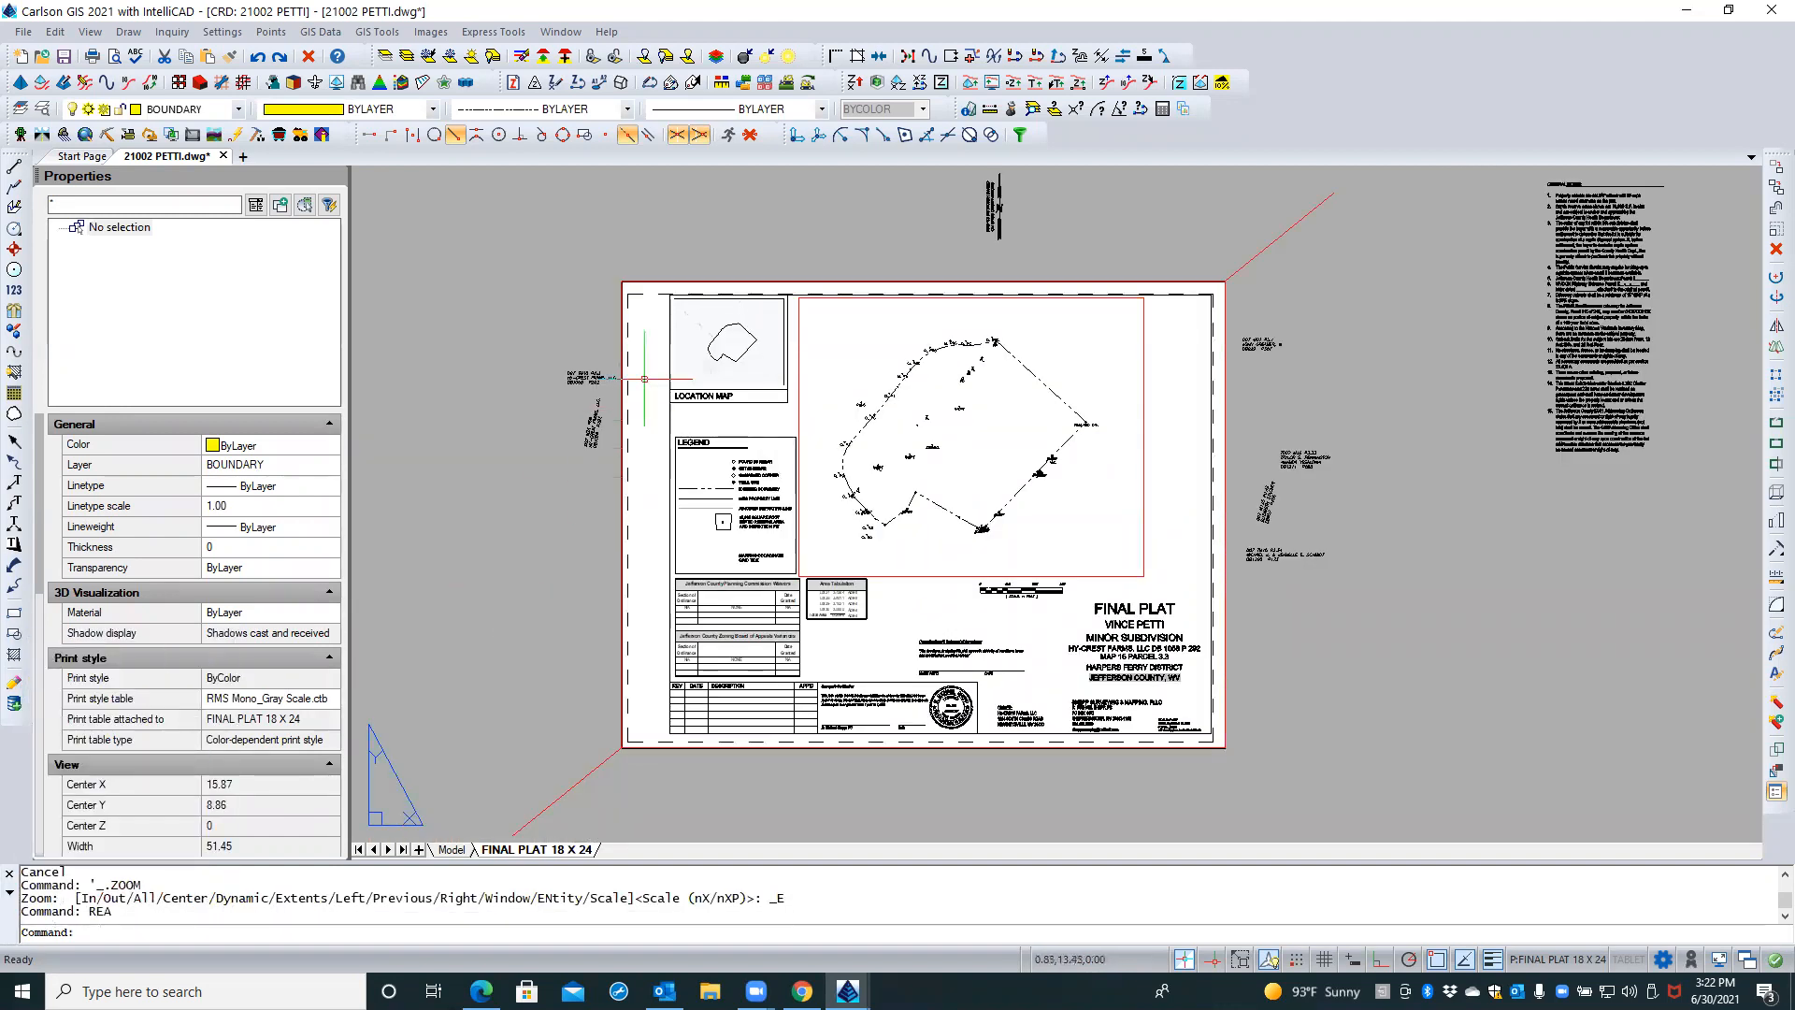
scroll(693, 312, "up", 3)
scroll(693, 312, "up", 3)
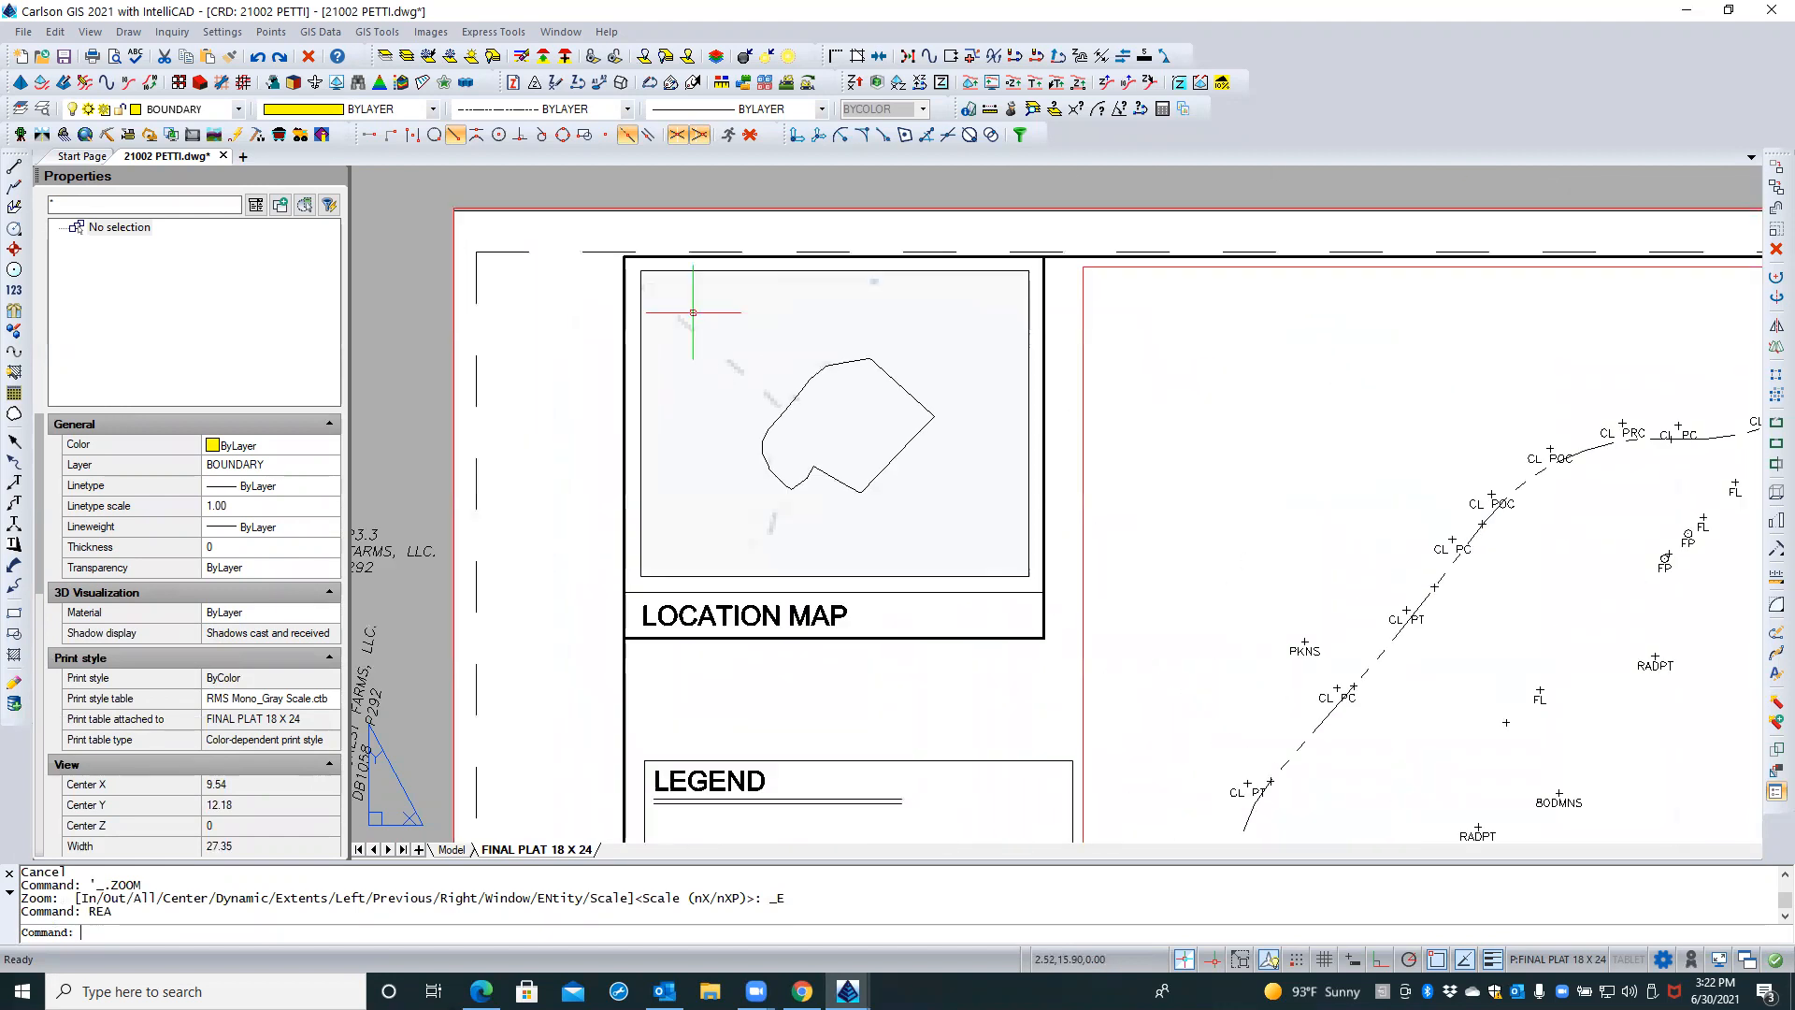
left_click(703, 313)
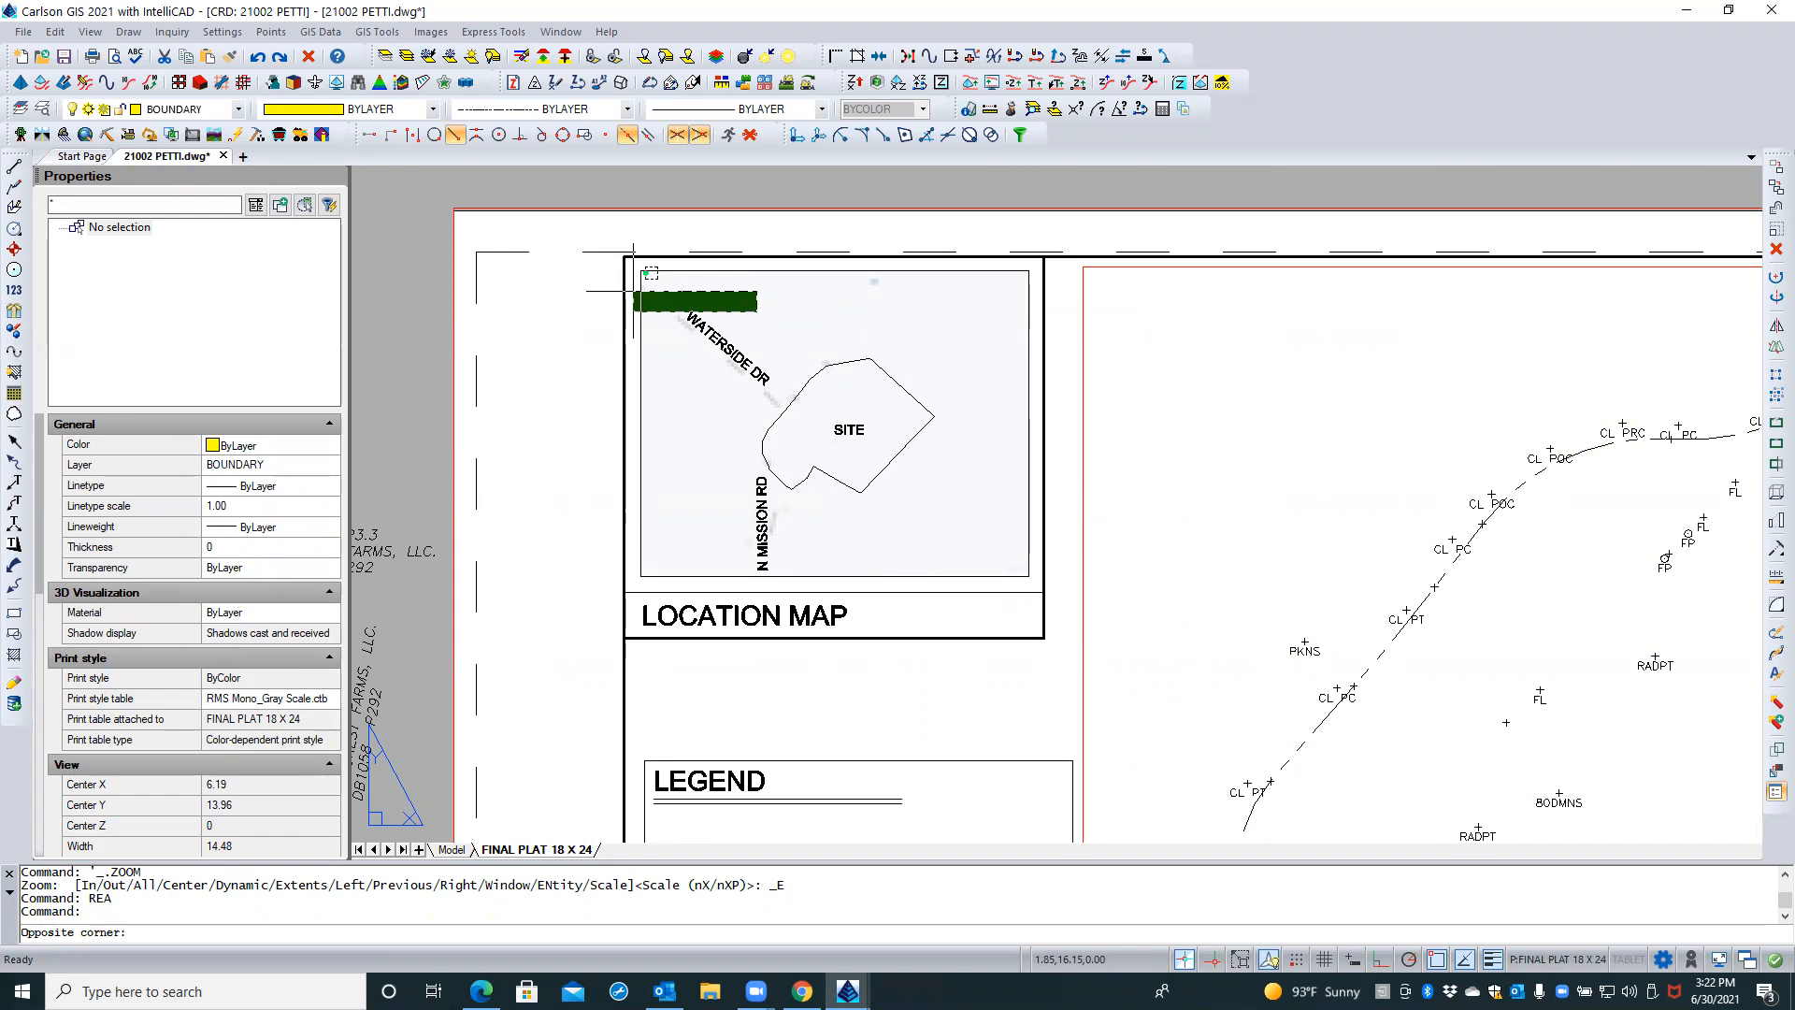
key("Escape")
key("Escape")
left_click(555, 293)
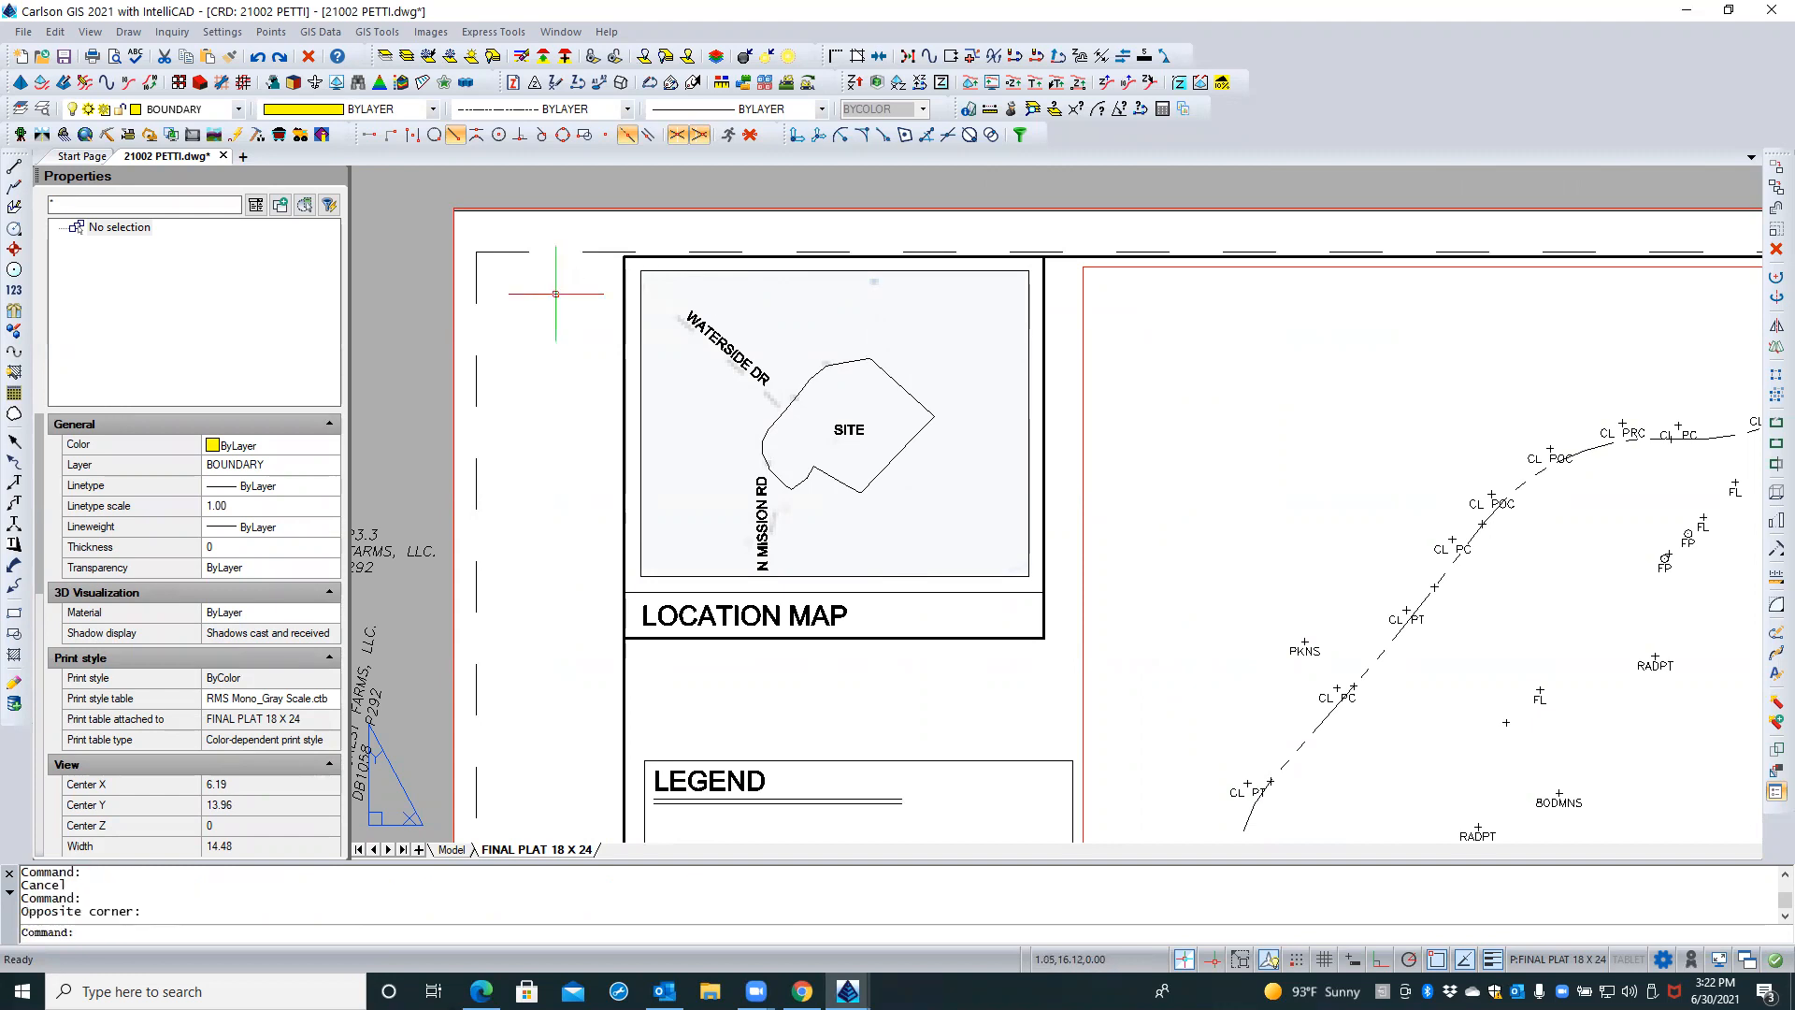
Load the GIS command set and look over its image placement commands
left_click(84, 135)
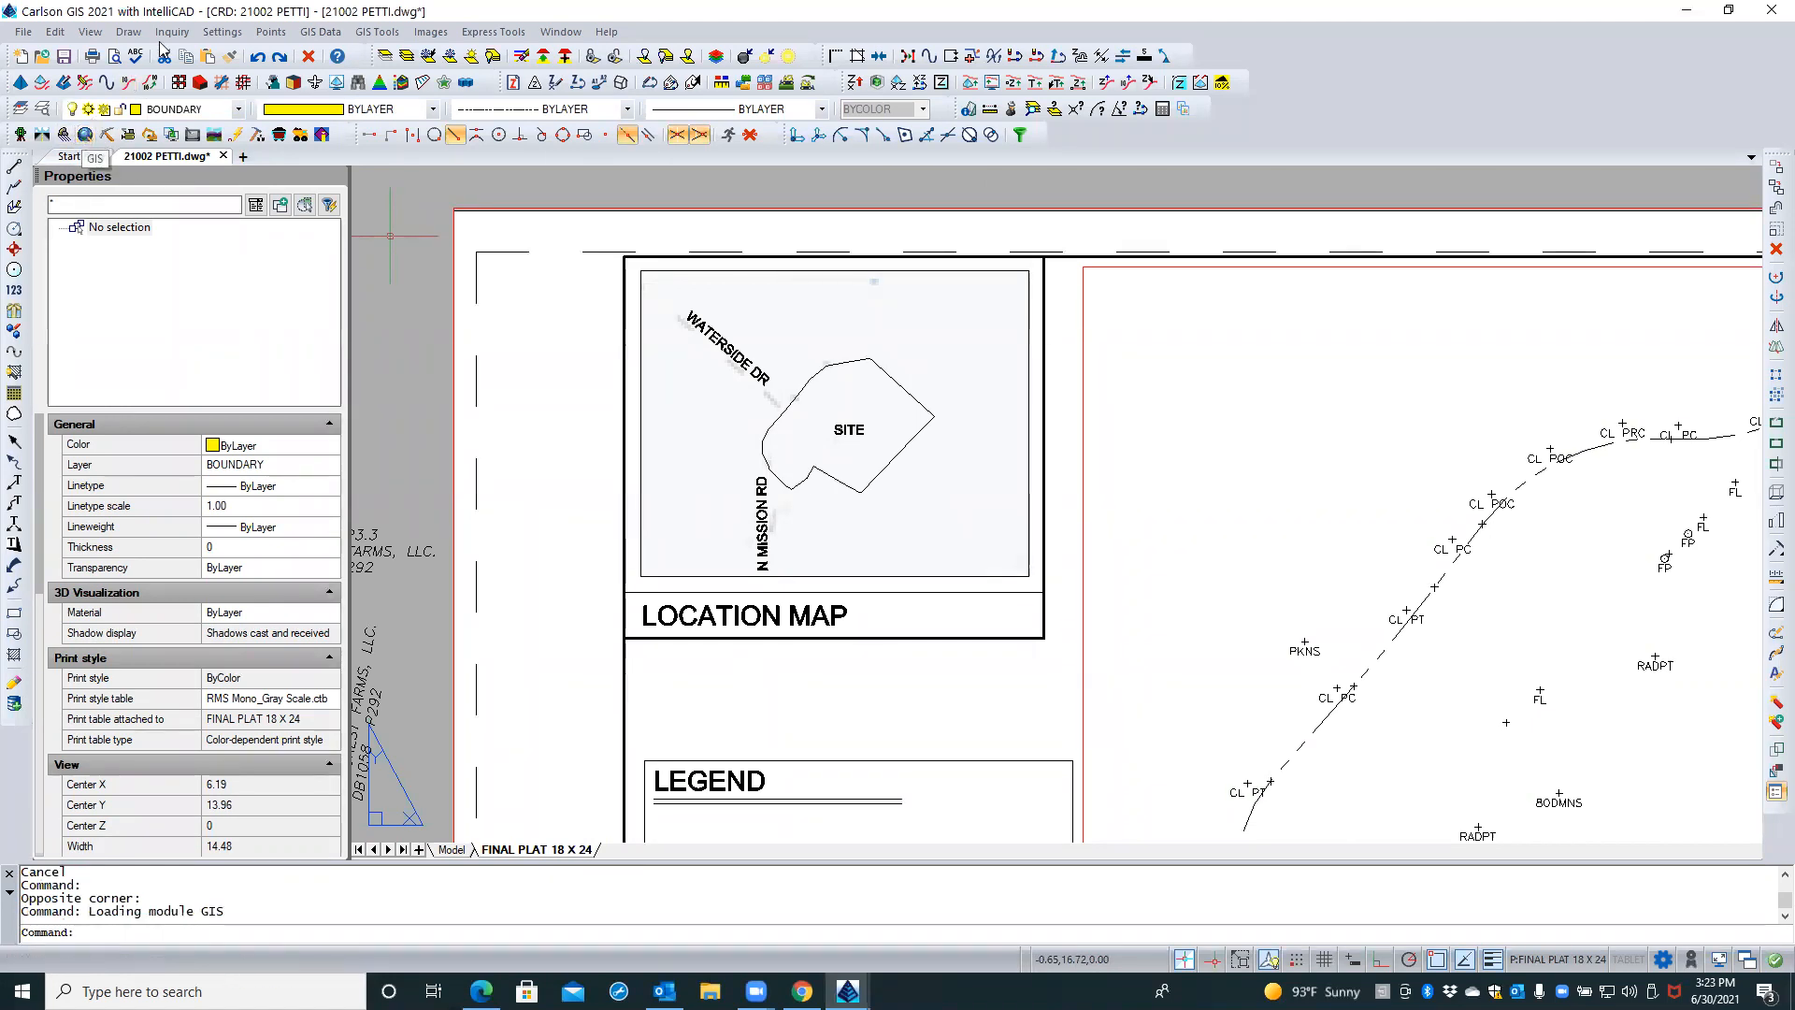
left_click(430, 32)
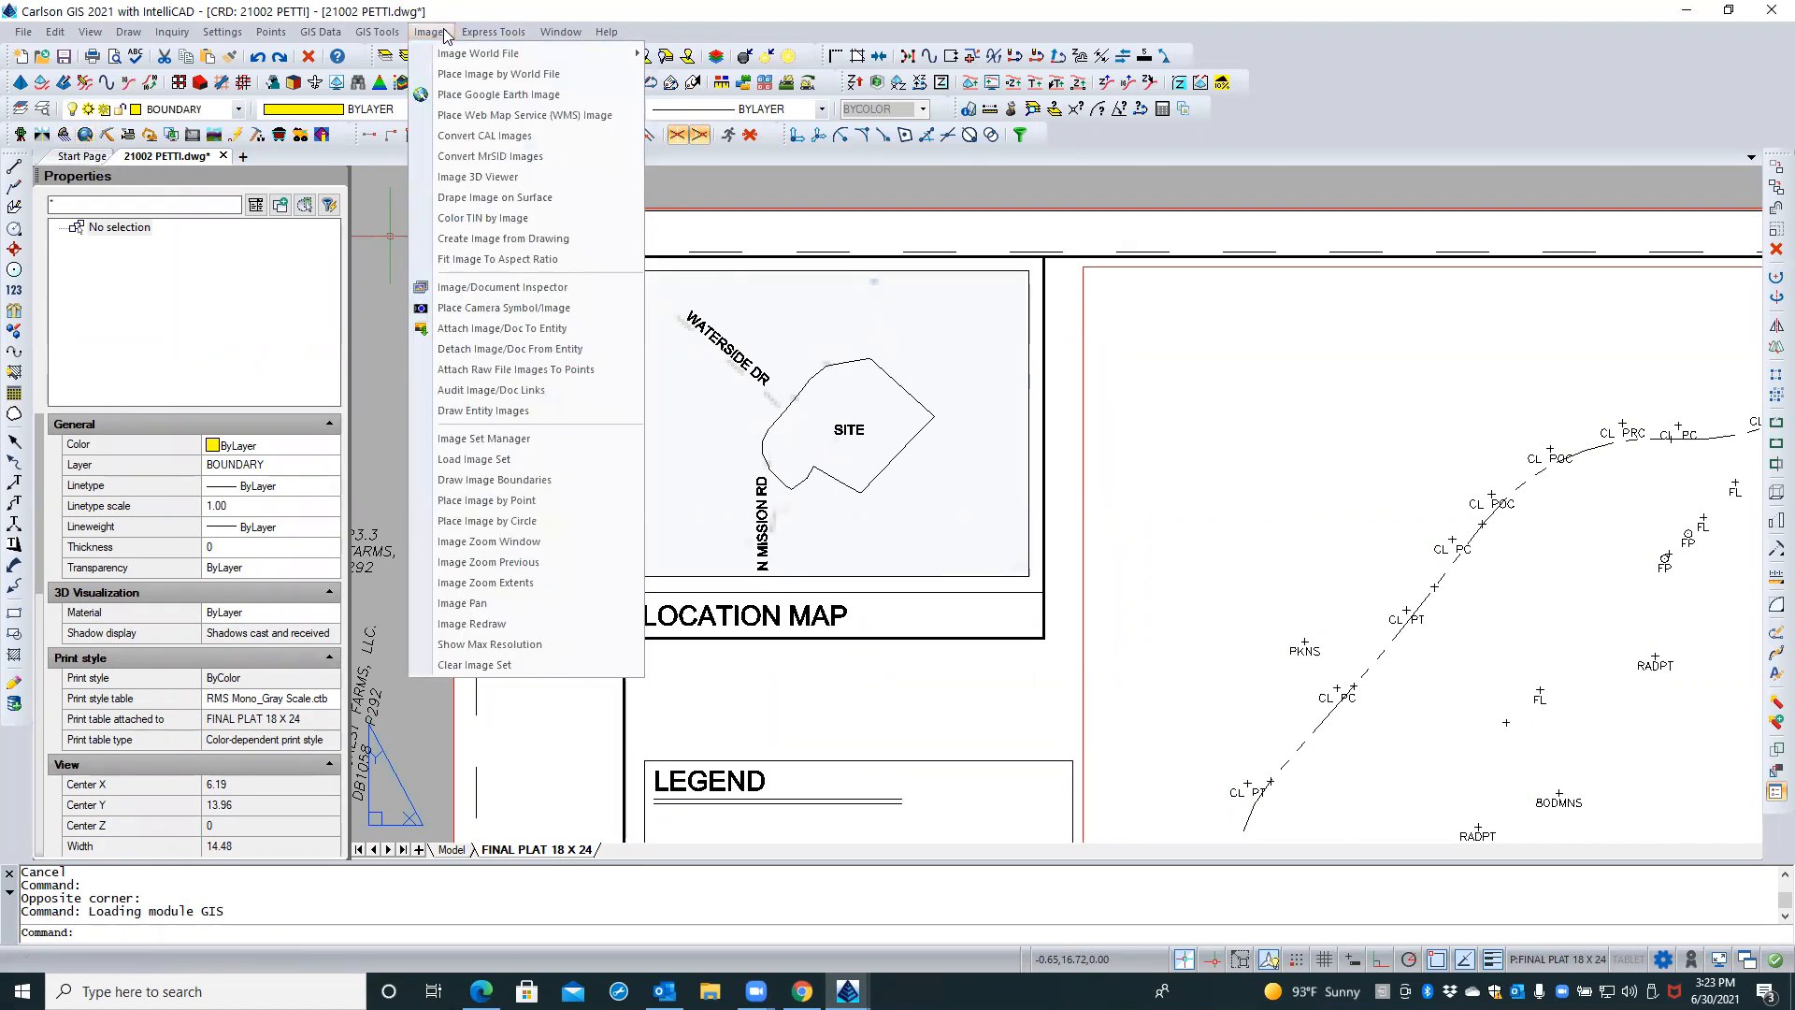
left_click(382, 181)
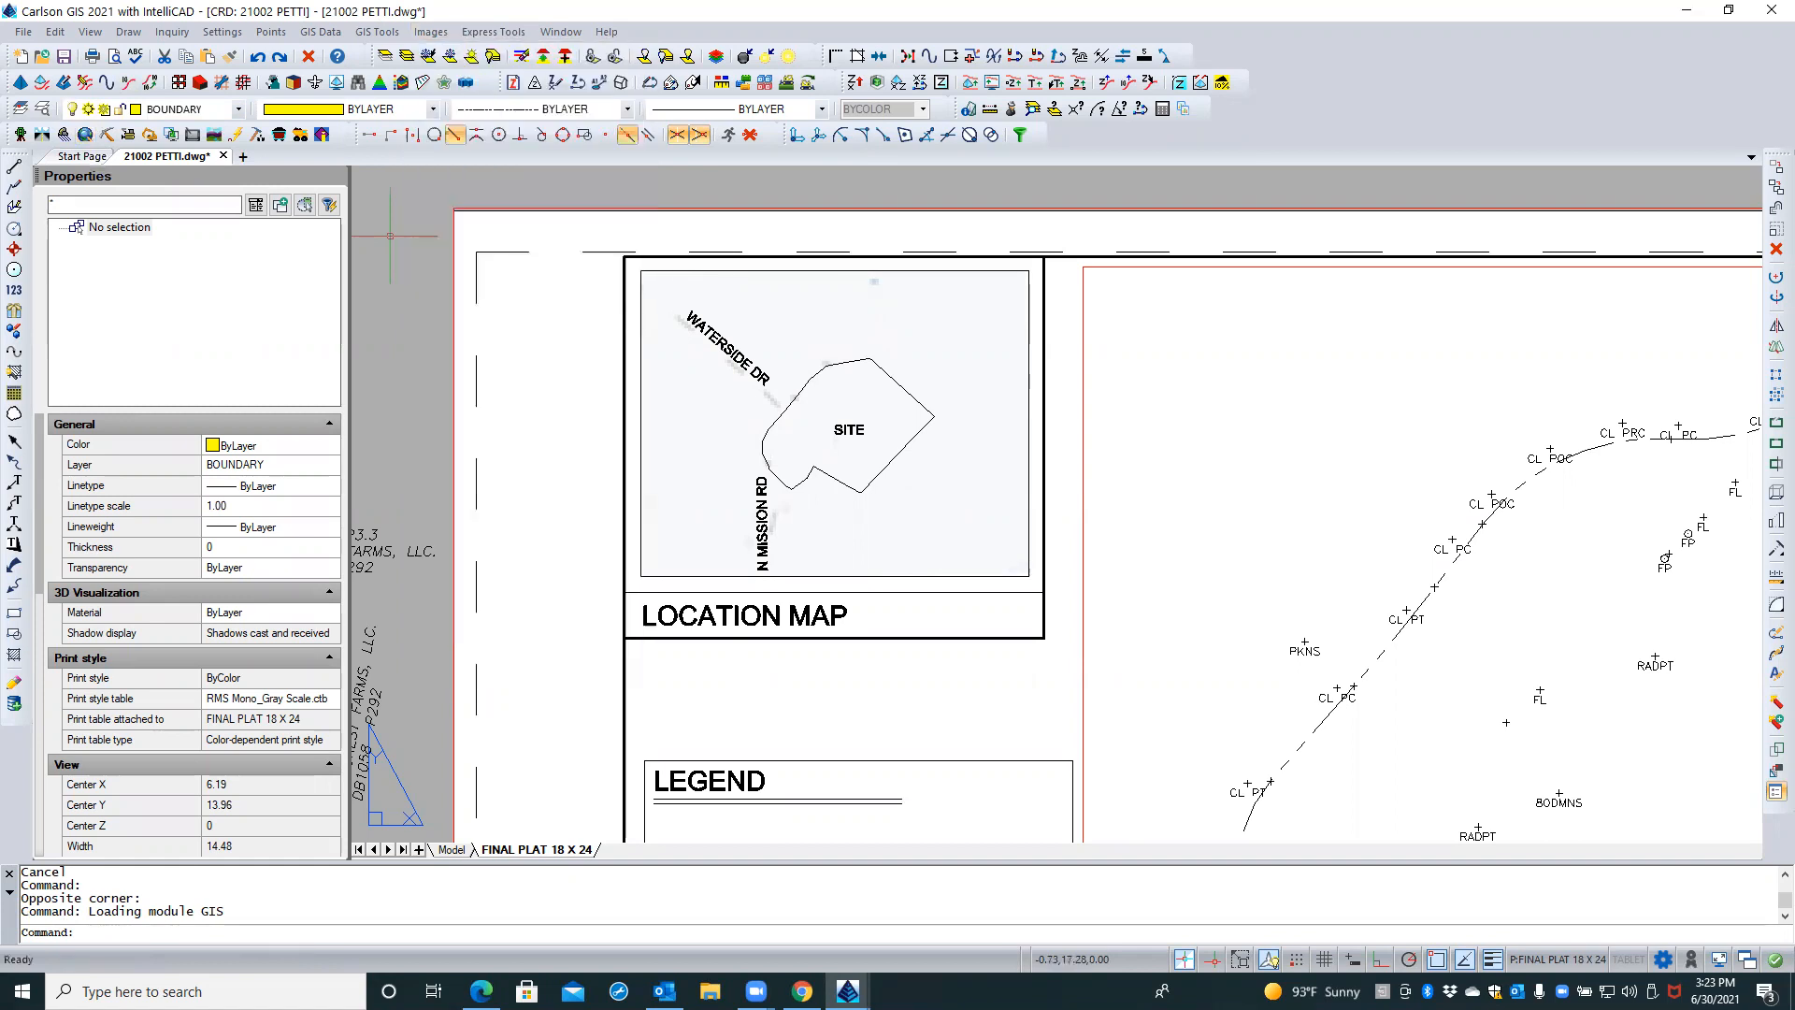
left_click(402, 179)
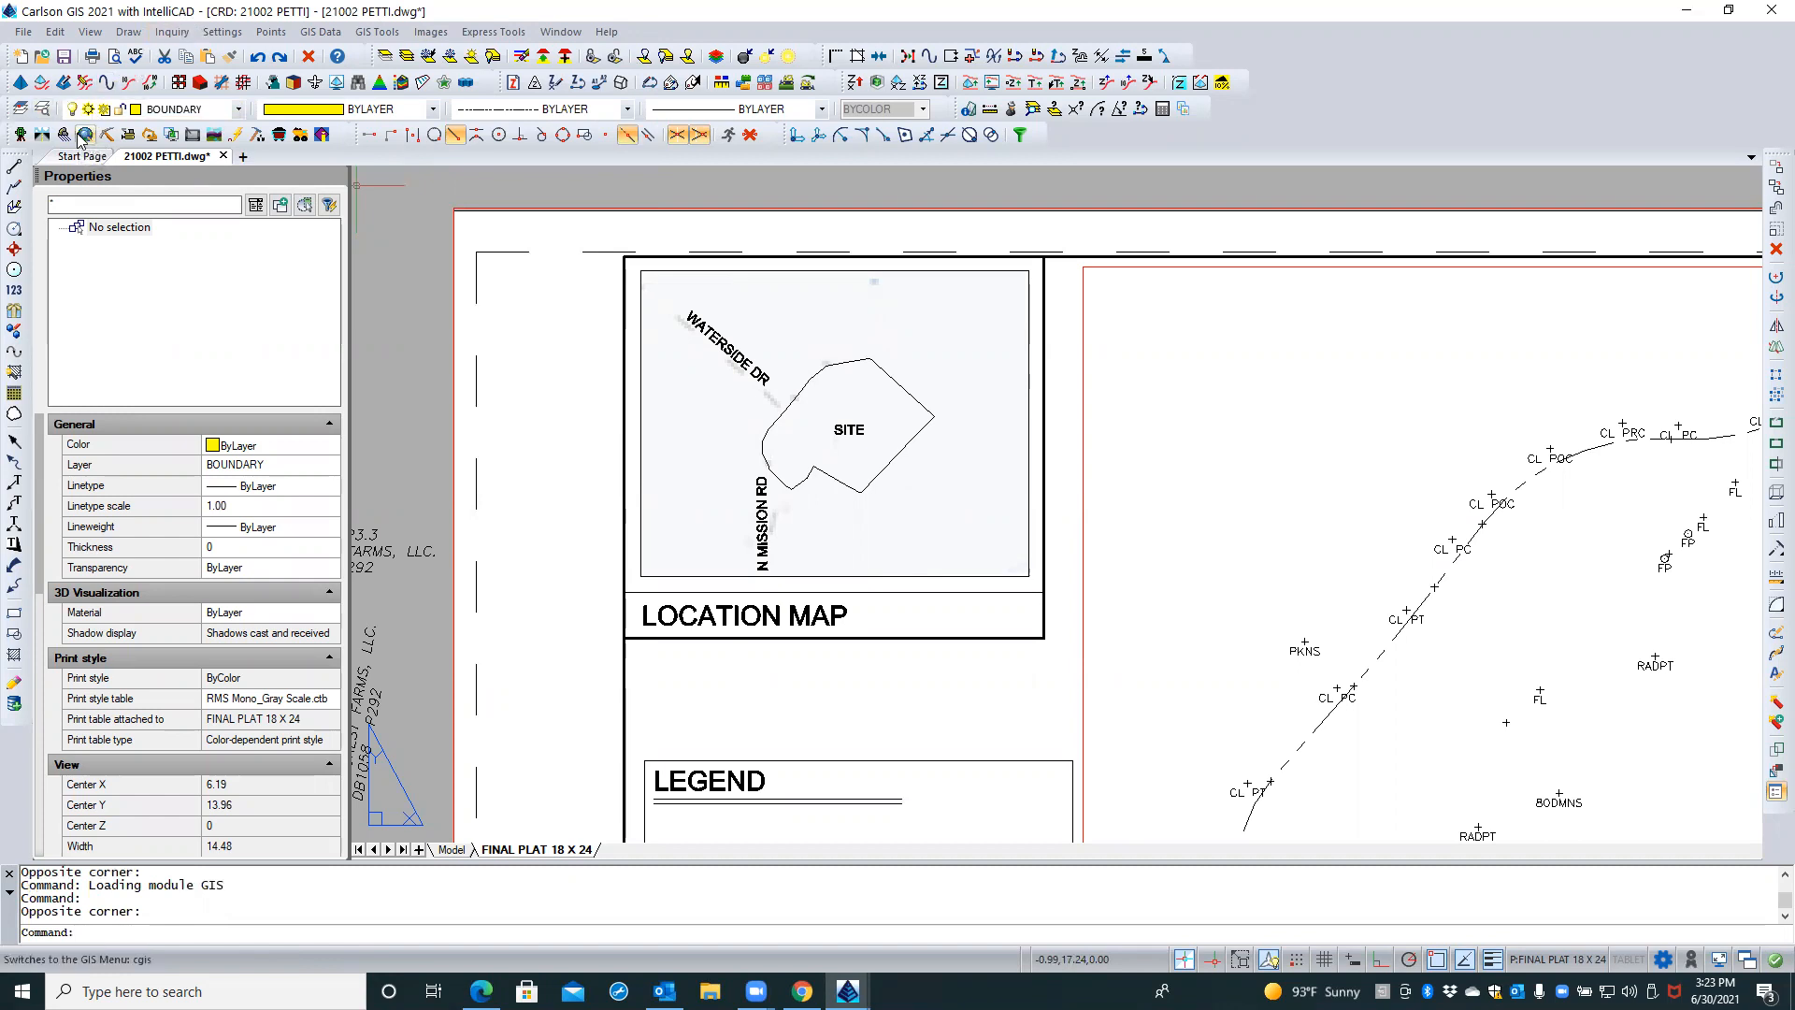
Load the GIS command set again through the Carlson settings and locate the Place Google Earth Image command
left_click(224, 32)
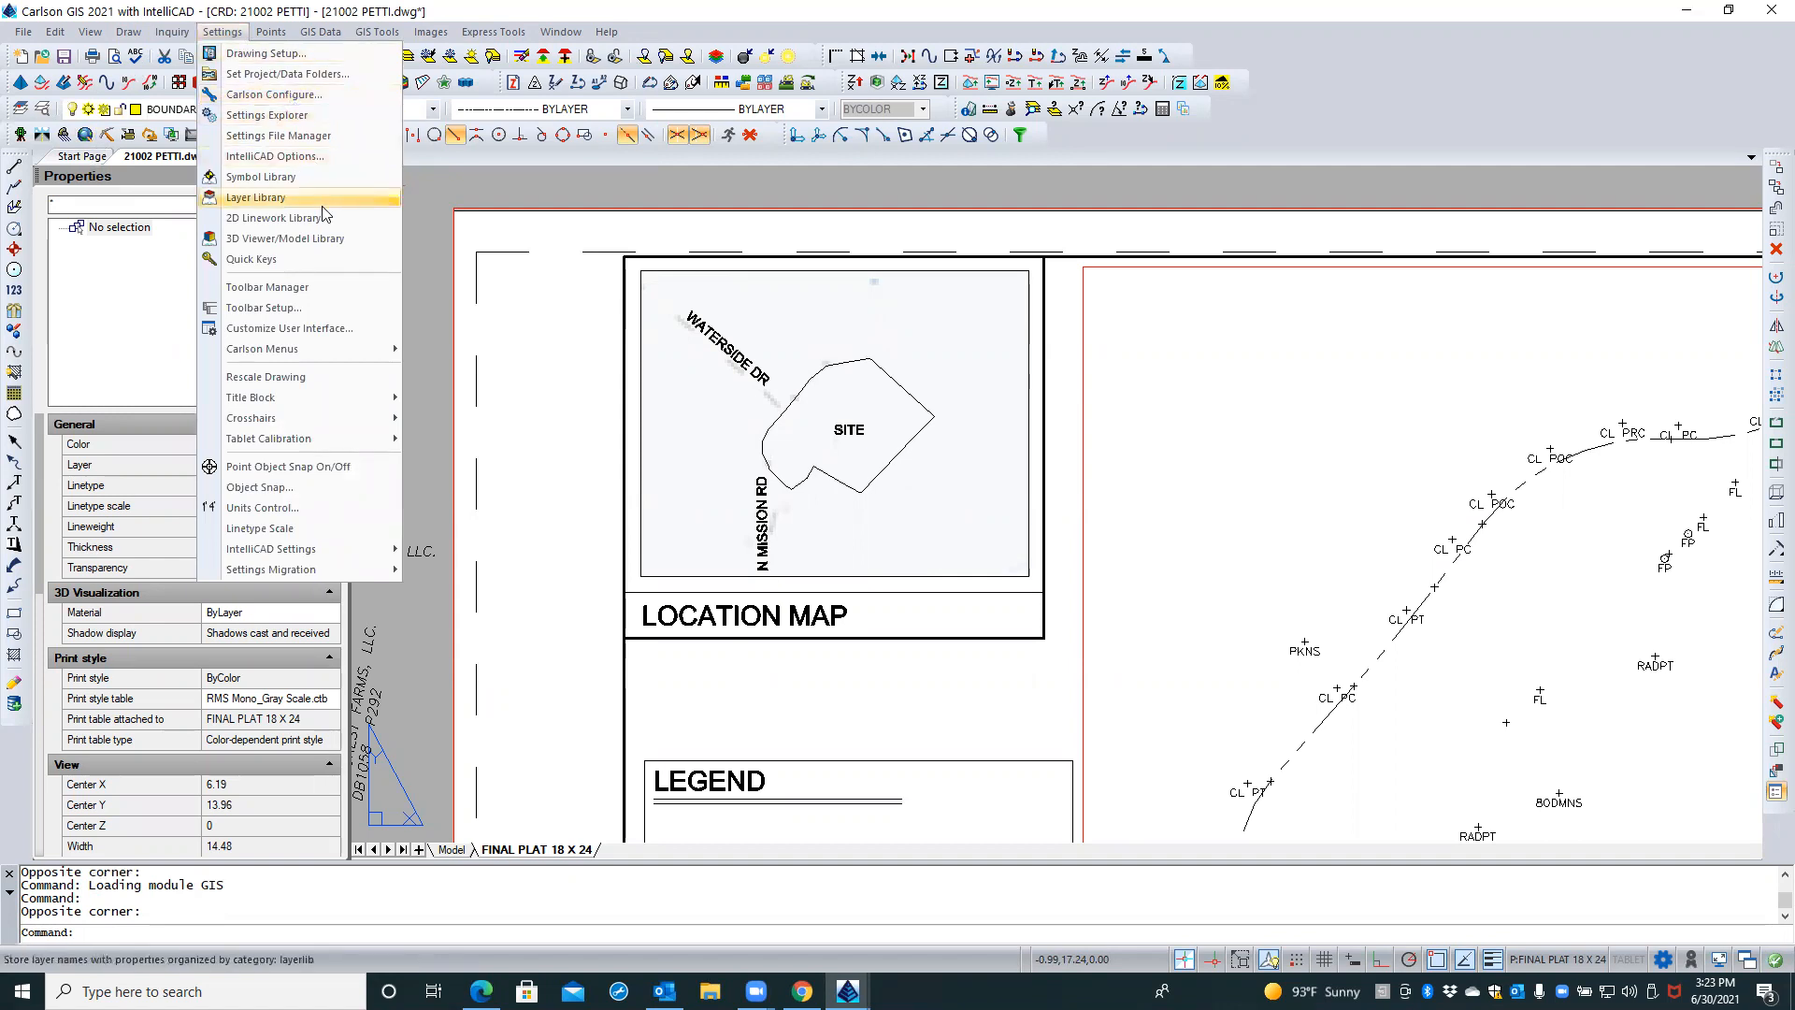
mouse_move(316, 350)
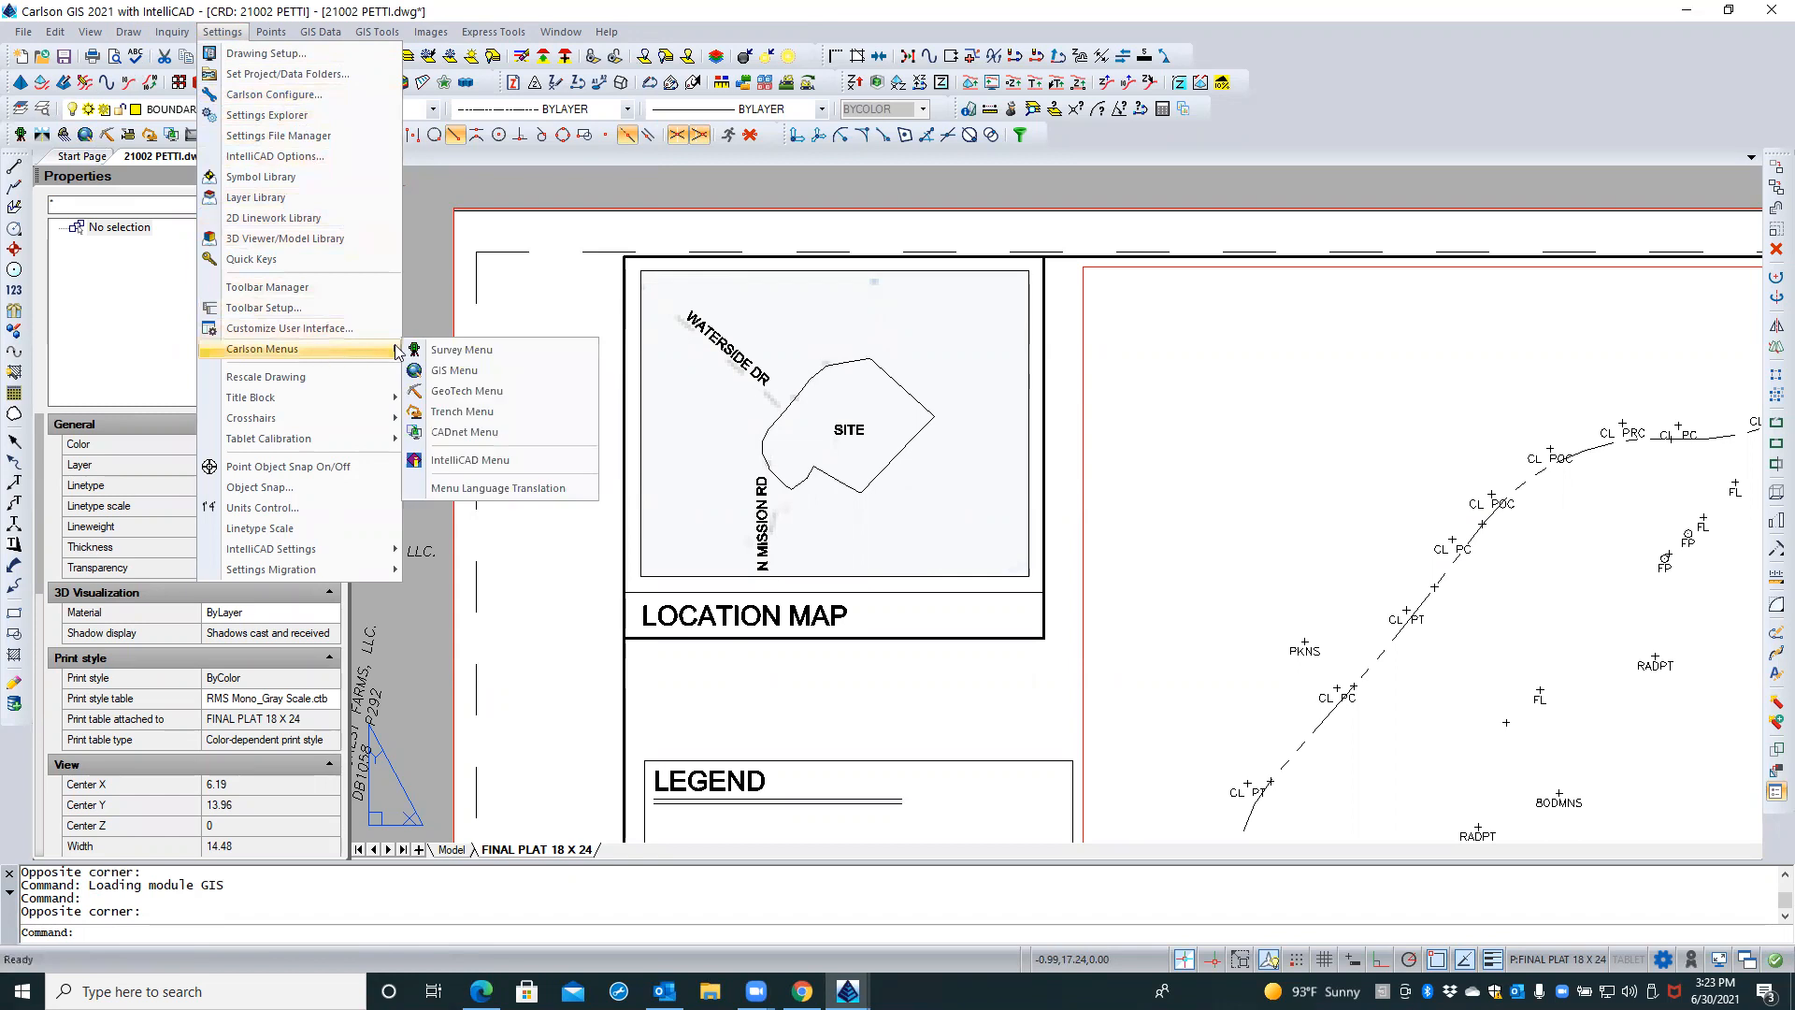
left_click(456, 371)
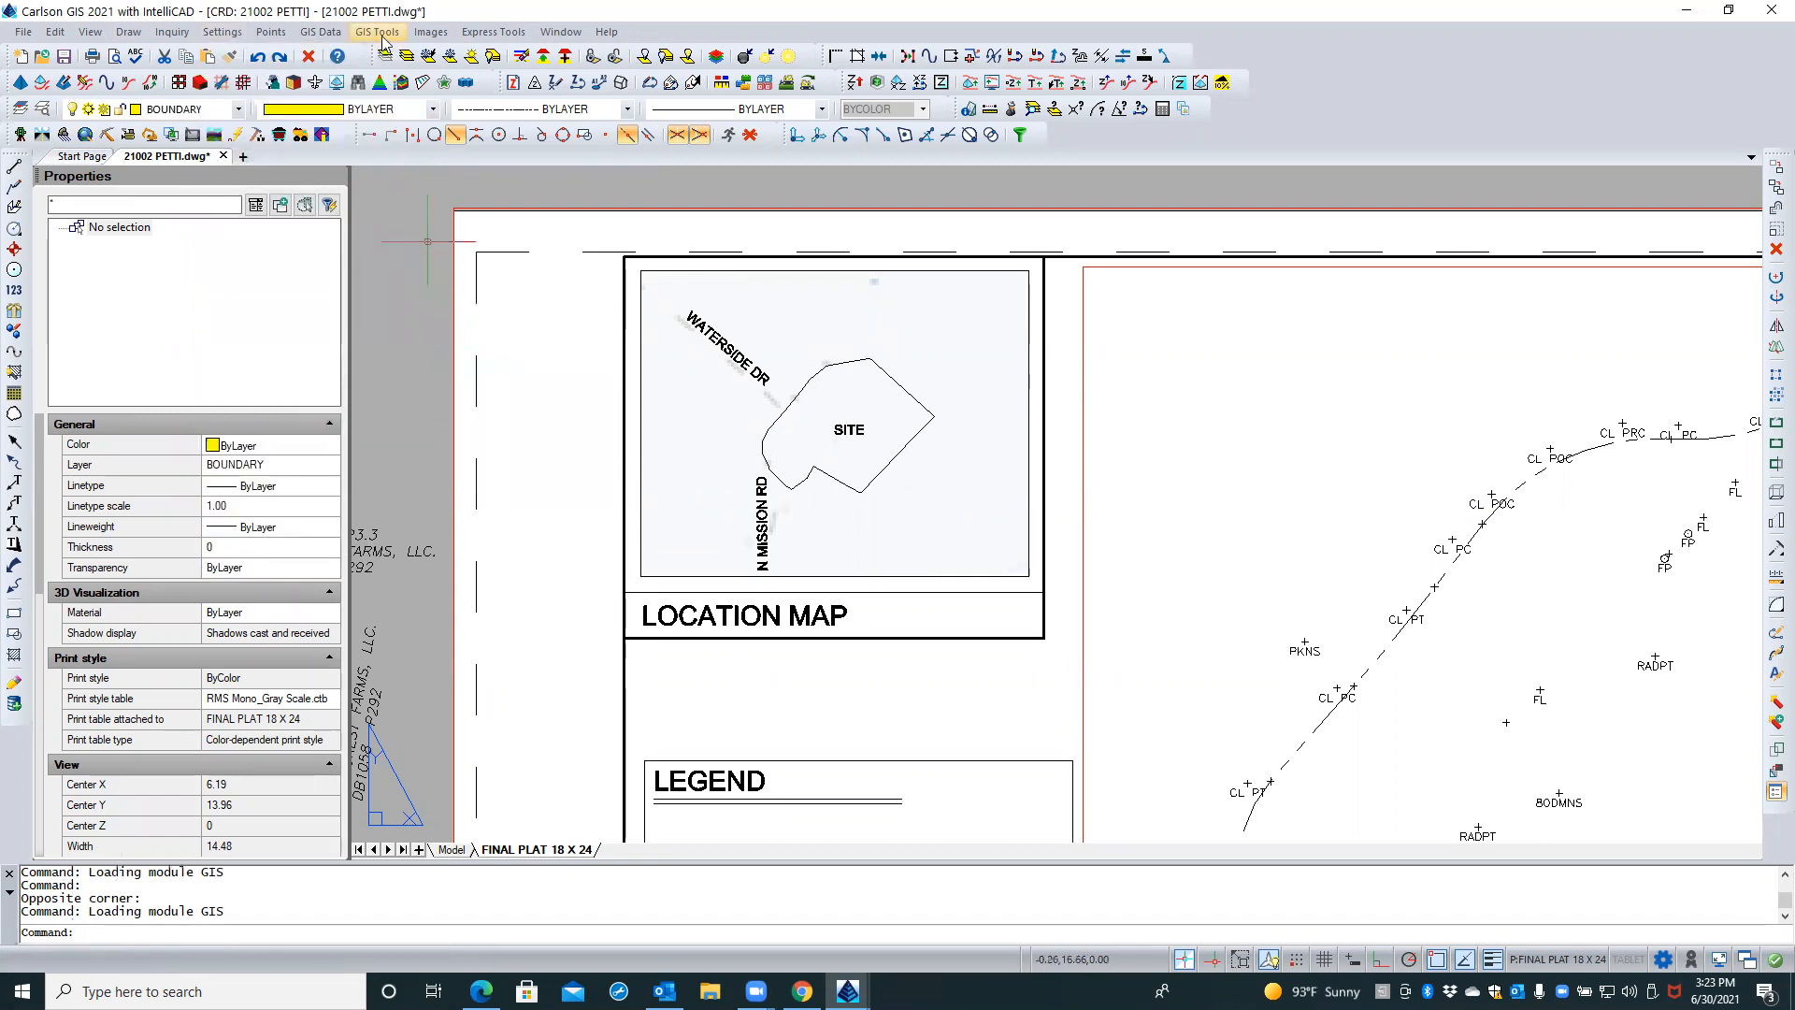
left_click(436, 33)
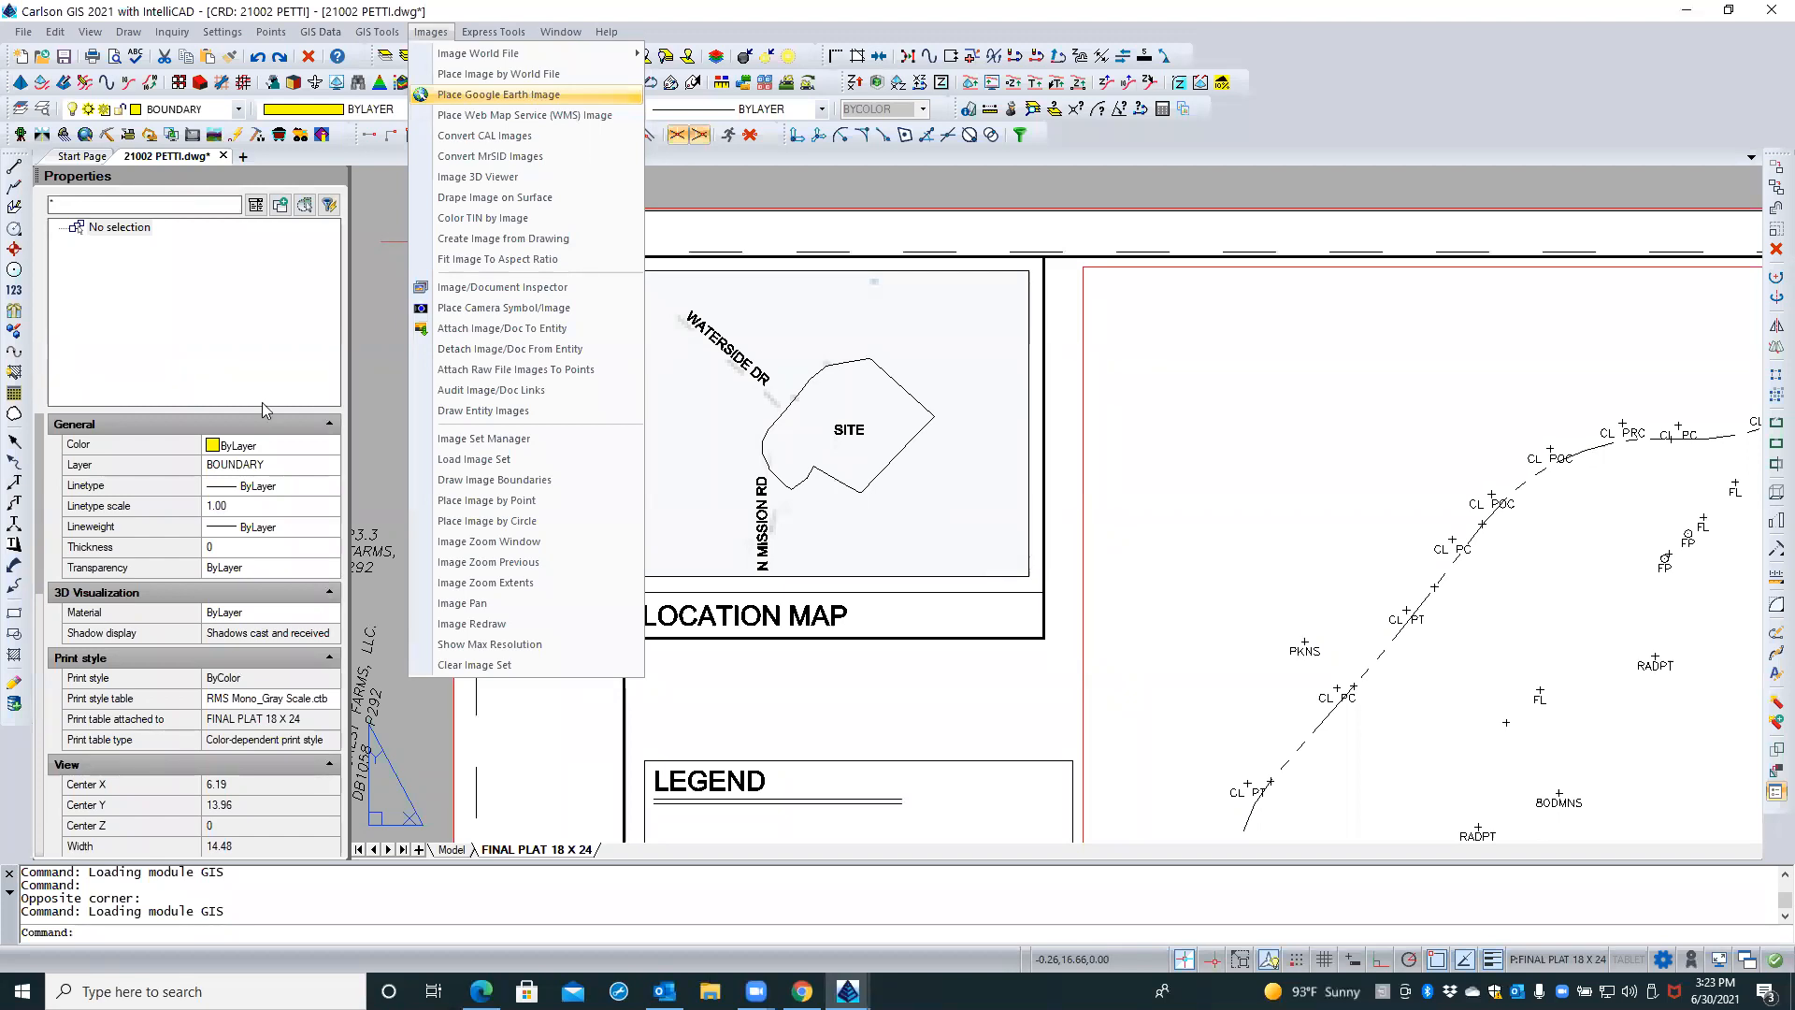
left_click(382, 436)
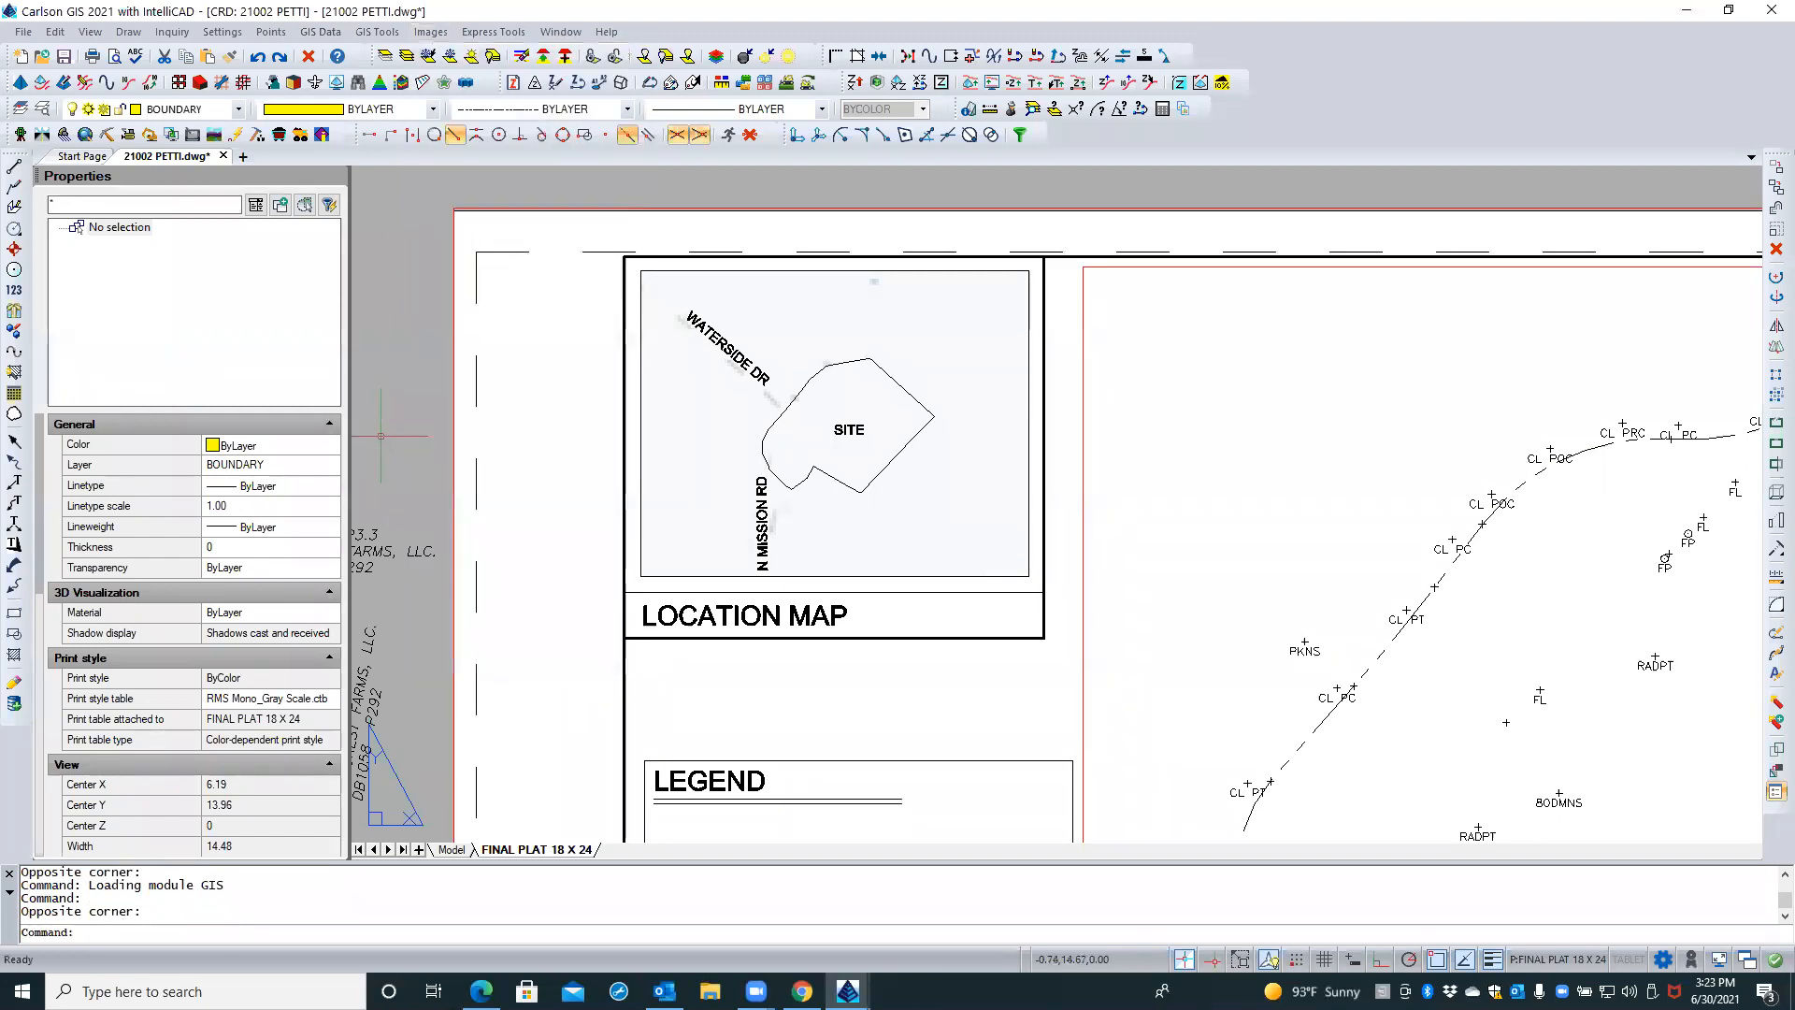
left_click(455, 823)
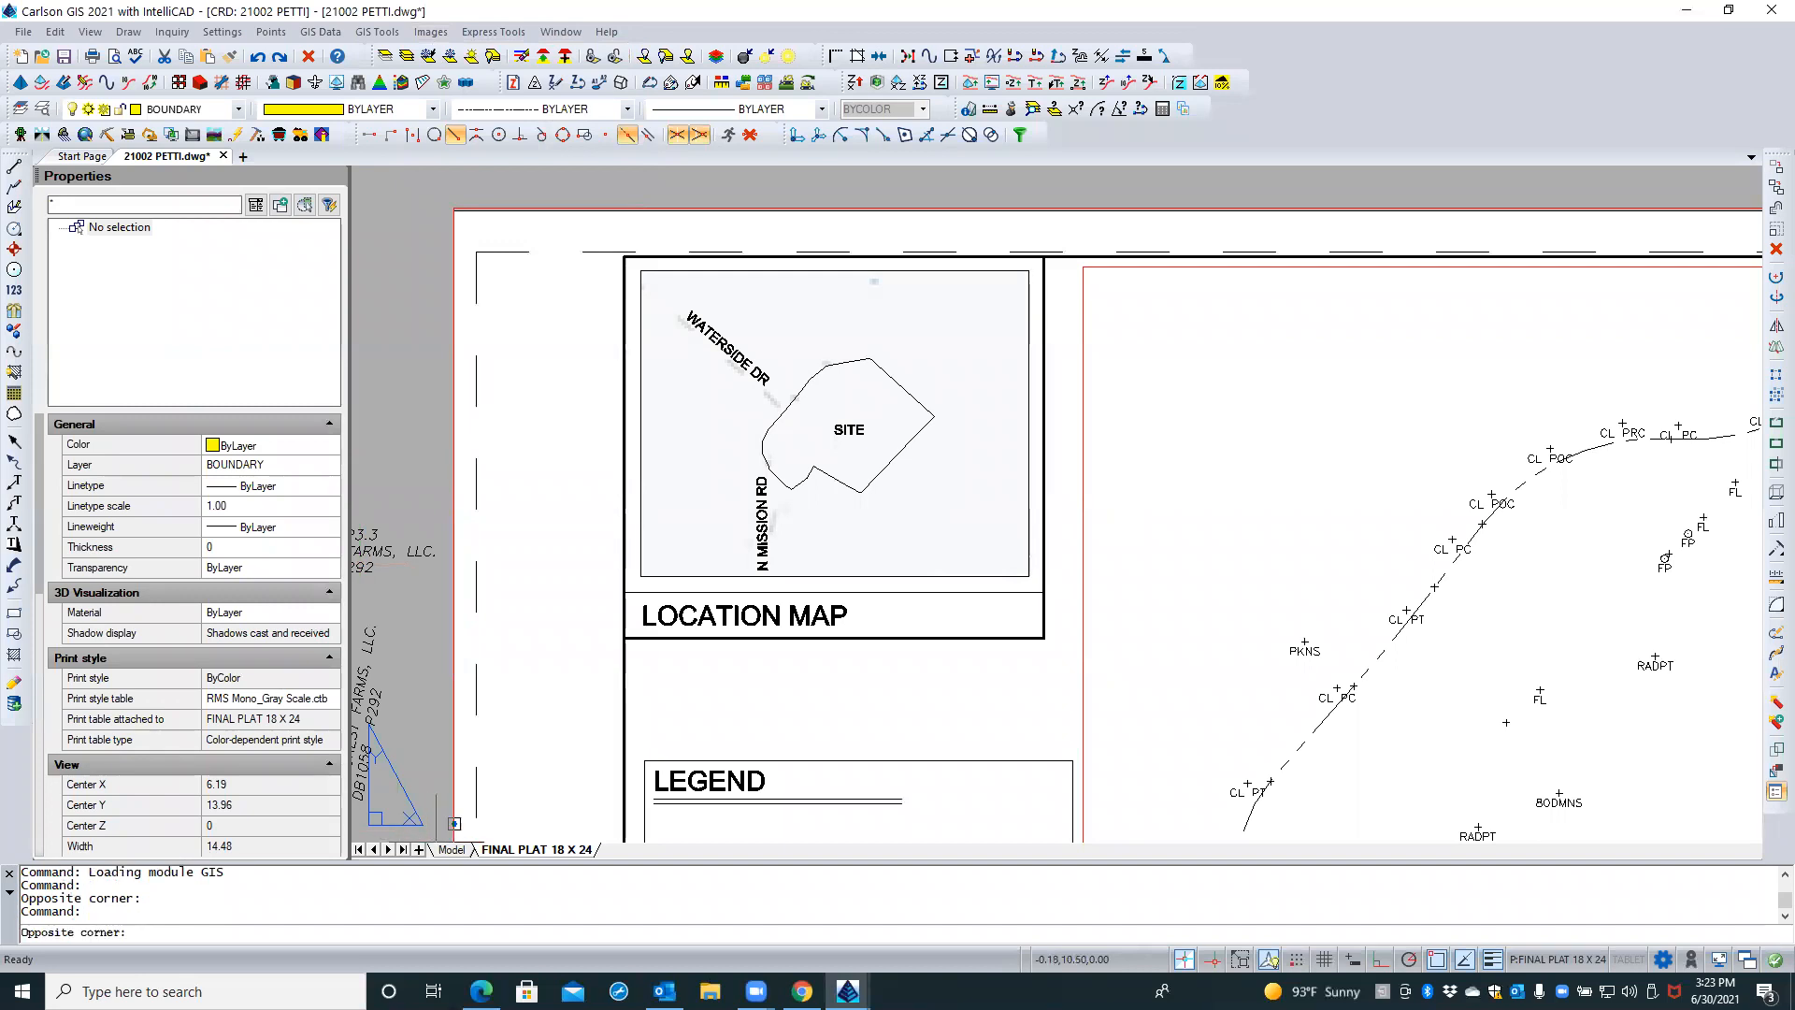
In model space, set the fade of the location map image to 35
left_click(451, 849)
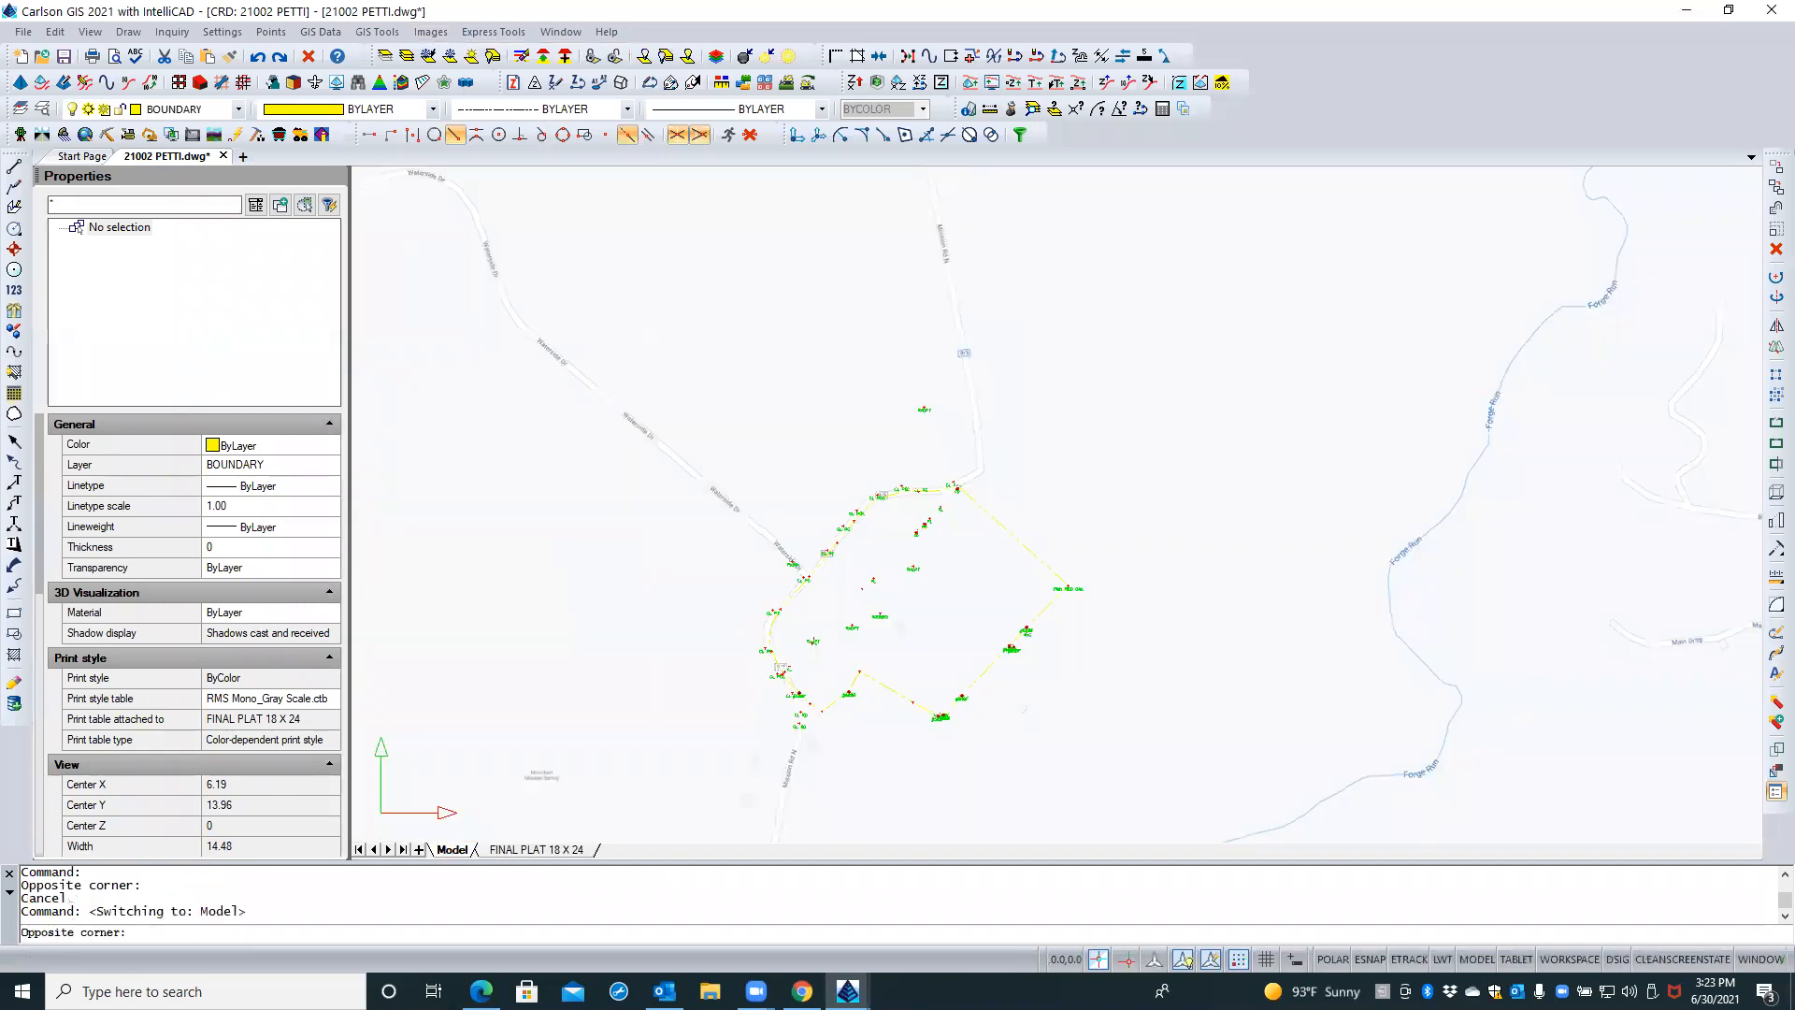
scroll(570, 536, "down", 5)
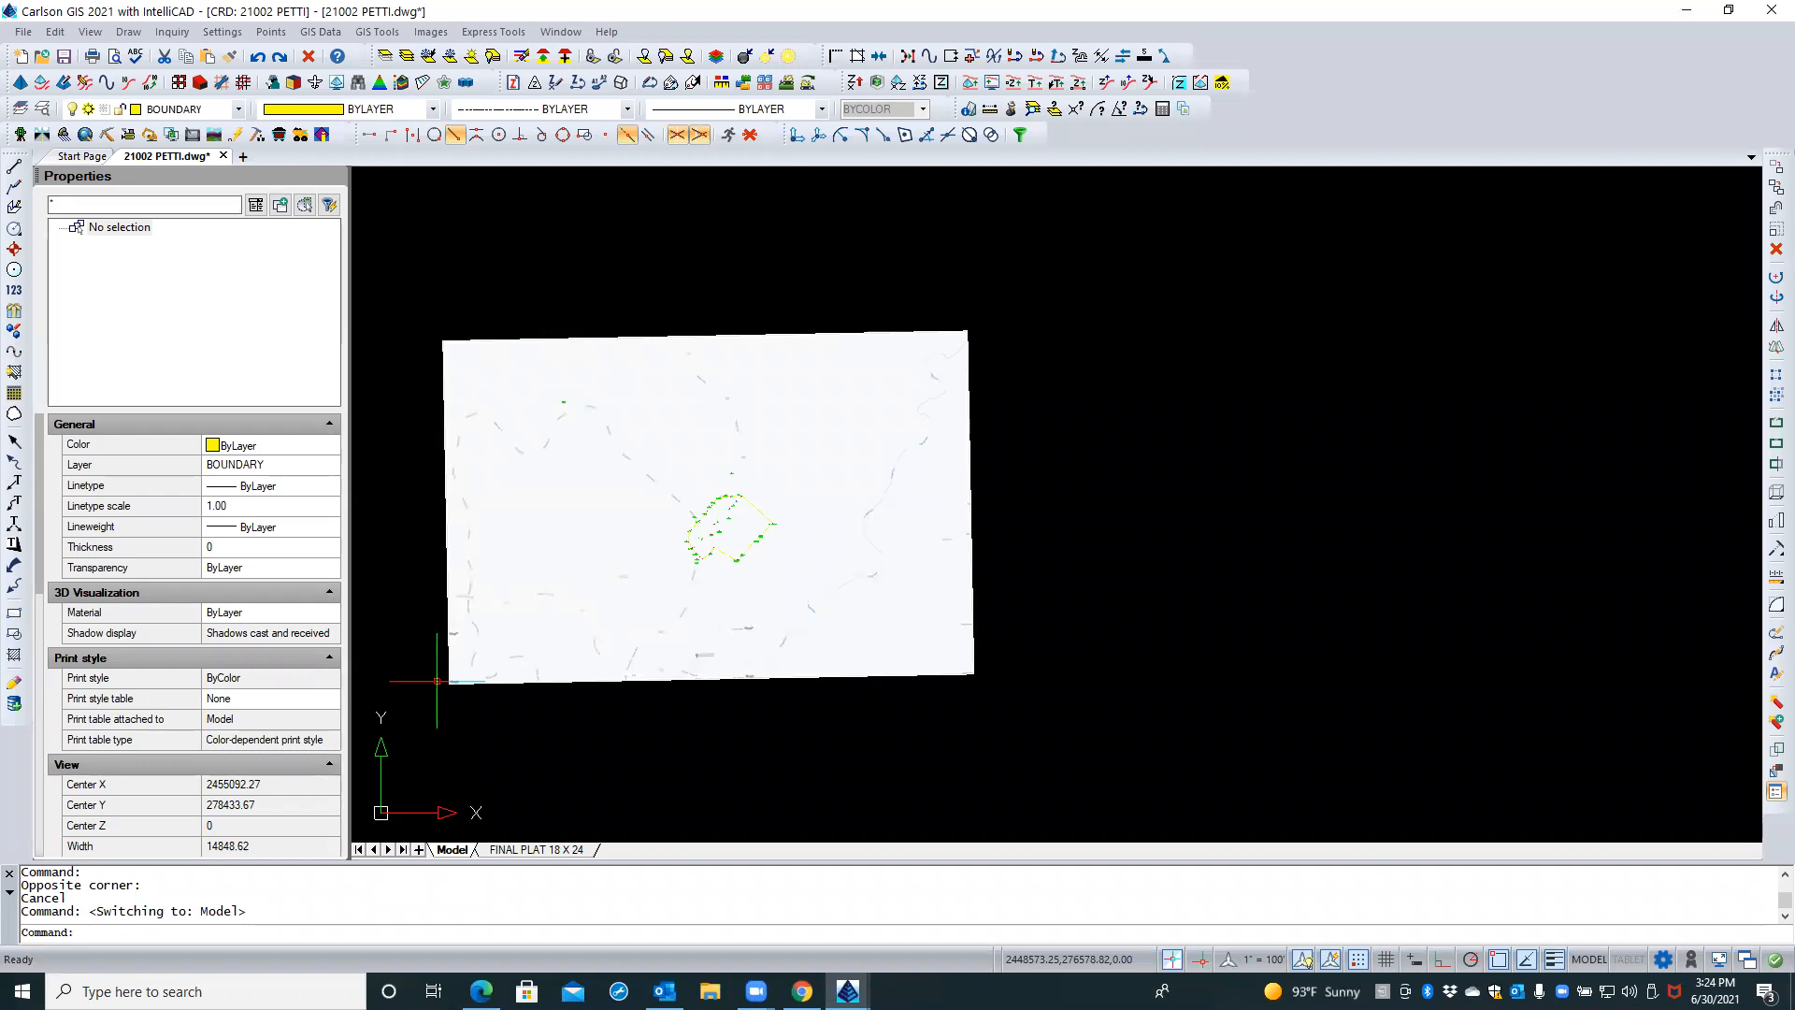
left_click(906, 329)
left_click(903, 330)
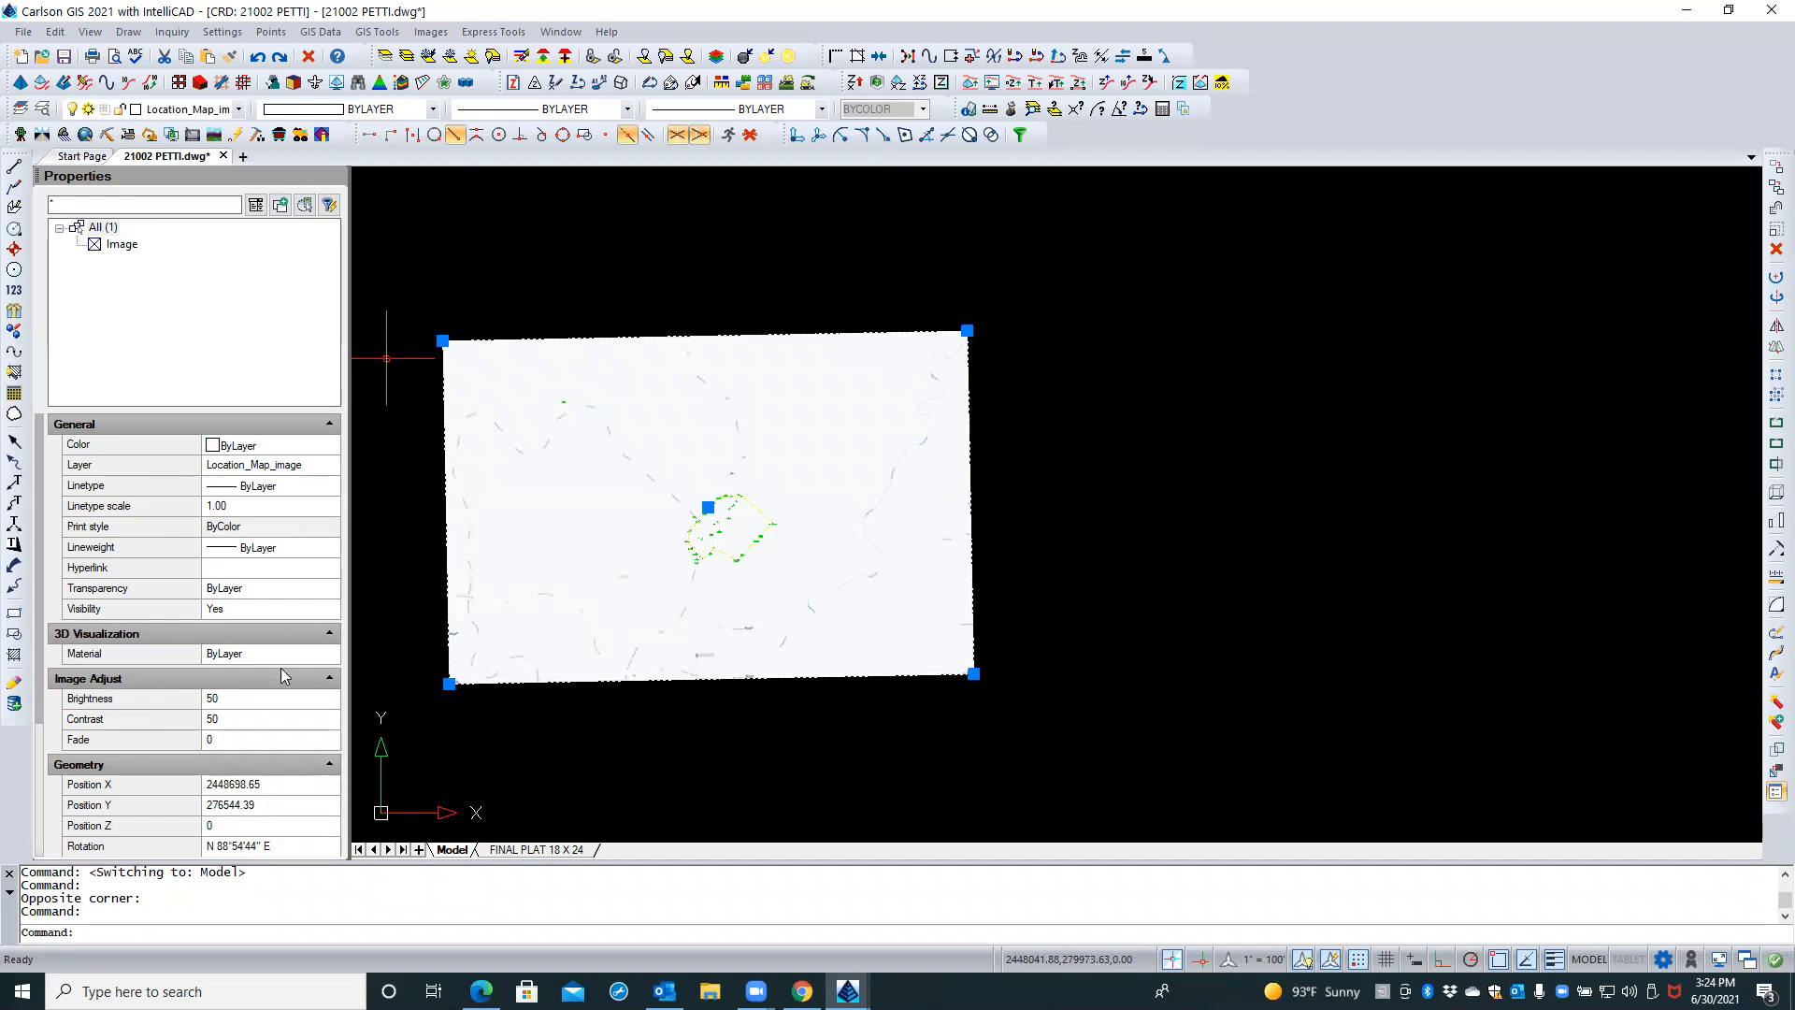
left_click(247, 740)
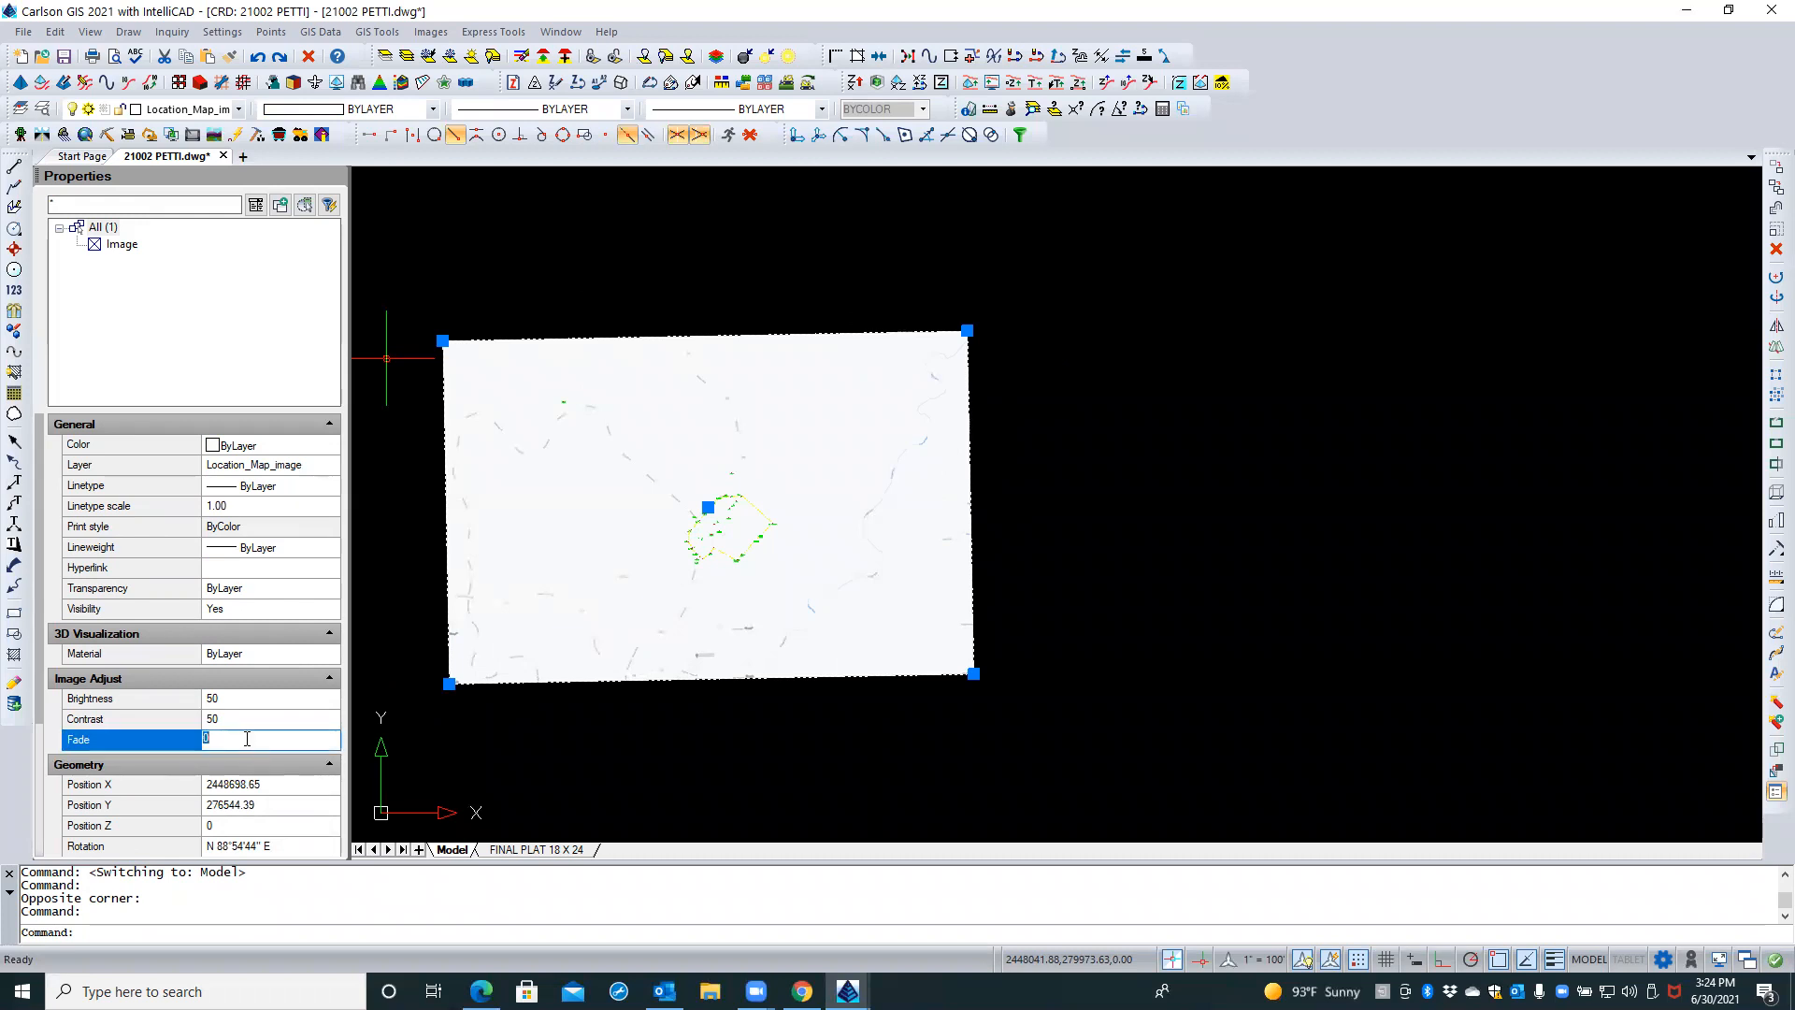
key("Return")
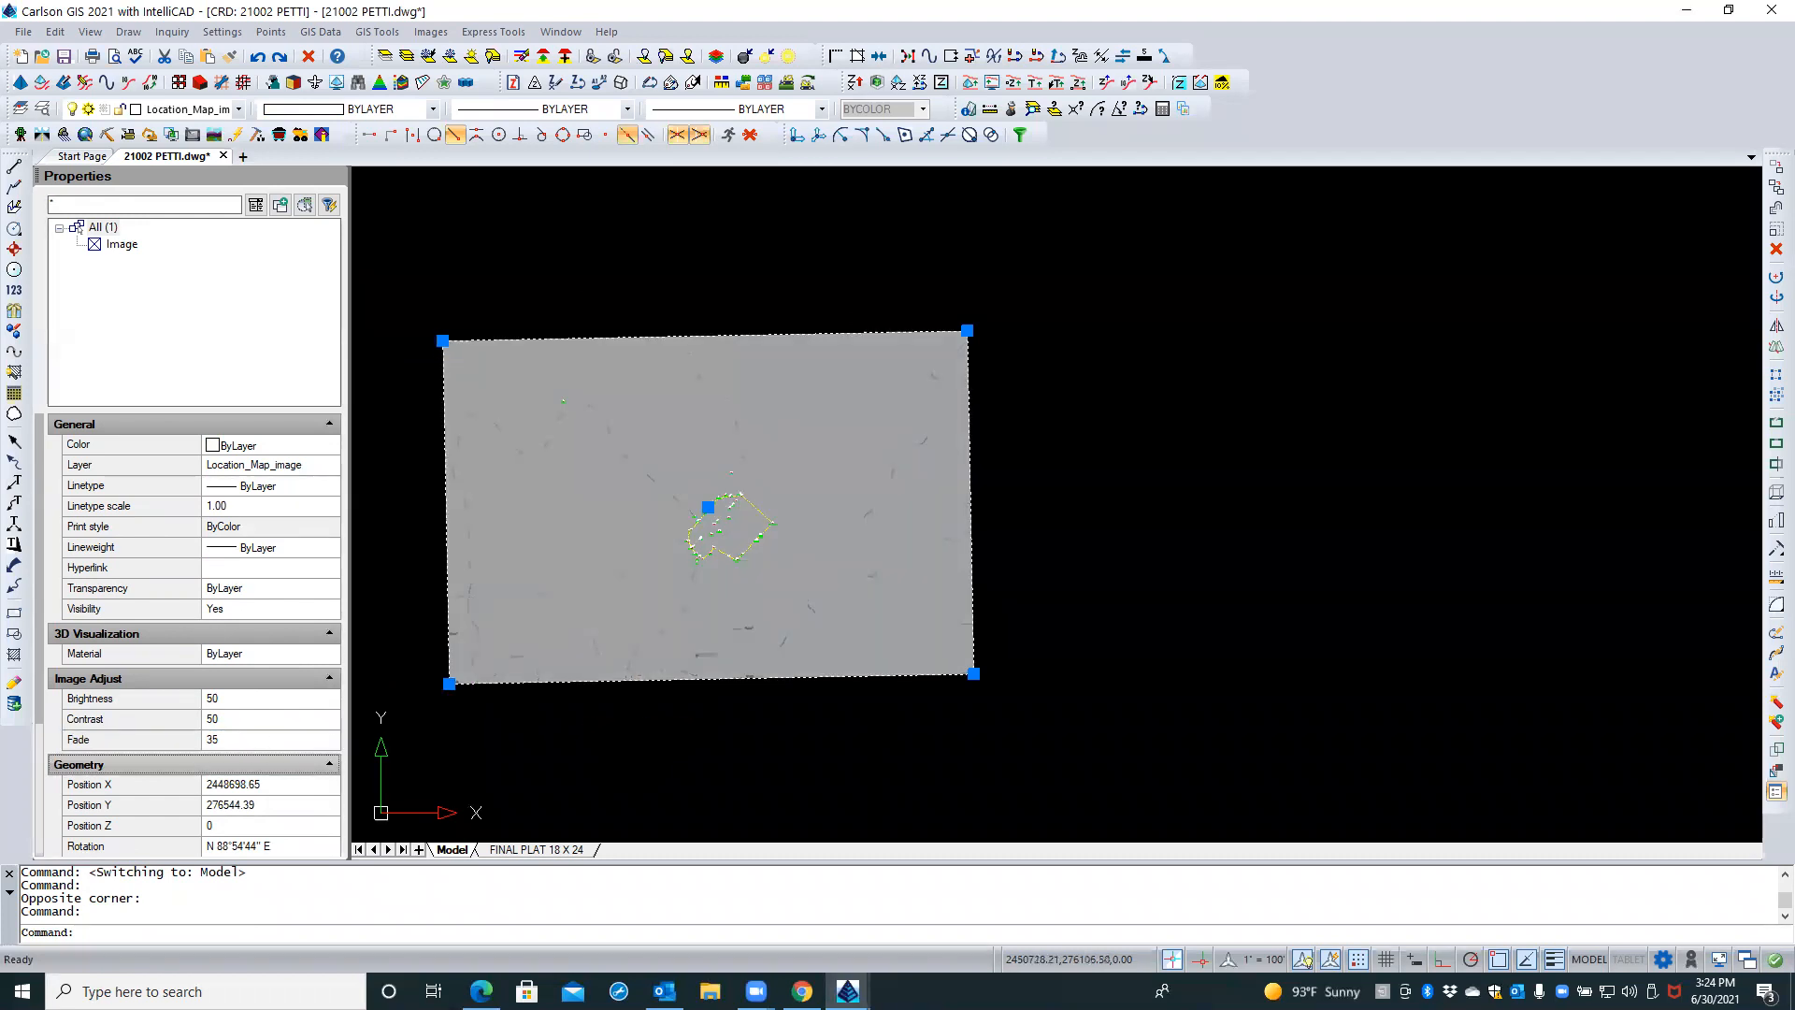
key("Escape")
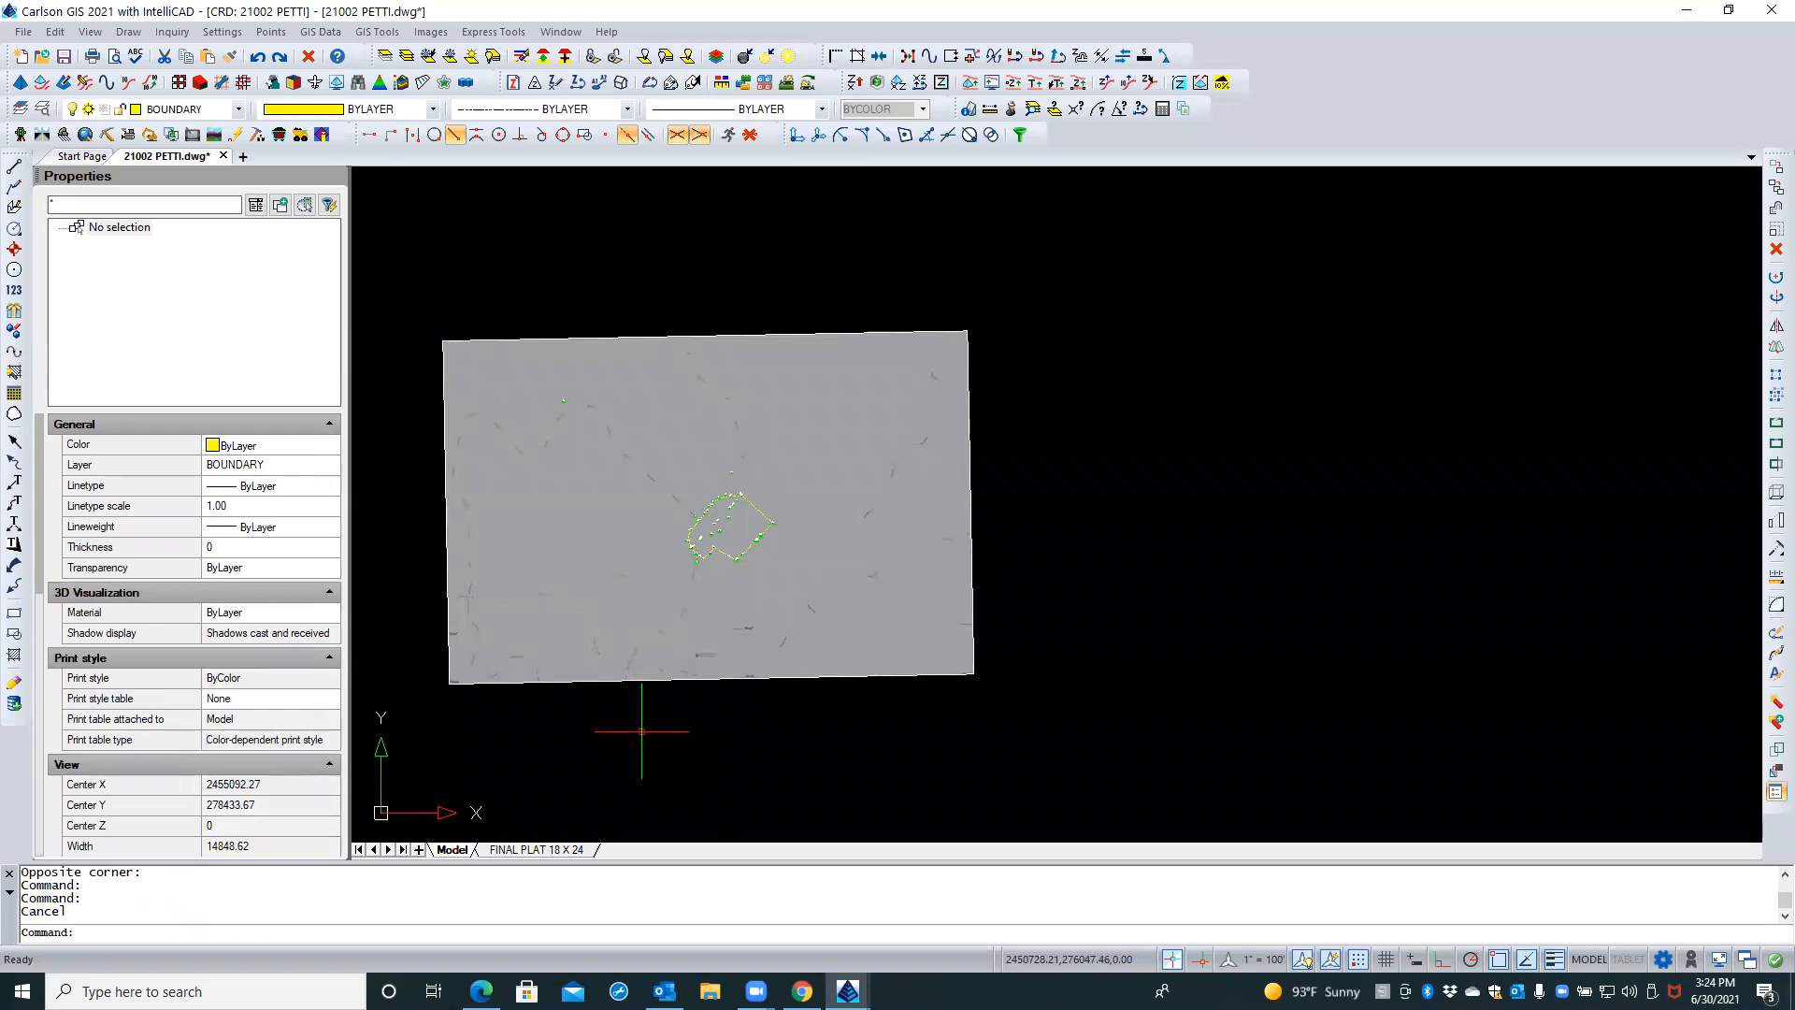
Return to the FINAL PLAT 18 X 24 layout and regenerate all viewports with REA to inspect the faded location map
left_click(529, 850)
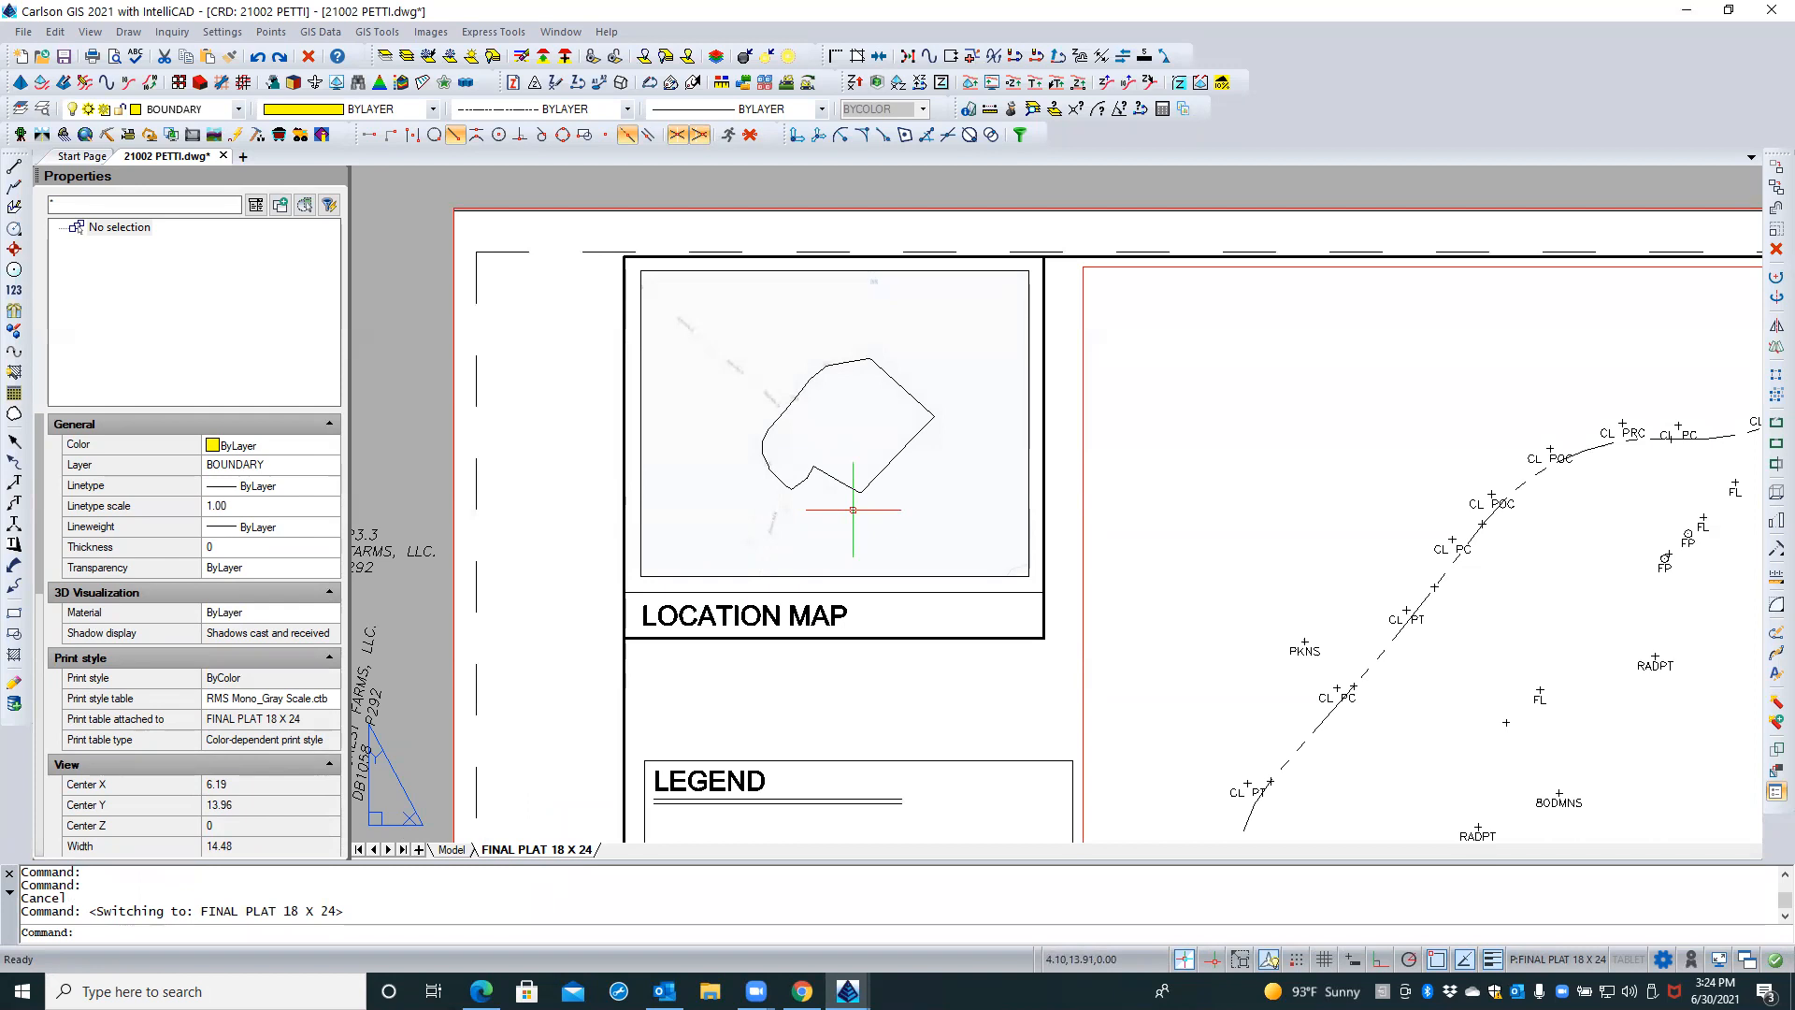
scroll(853, 510, "up", 3)
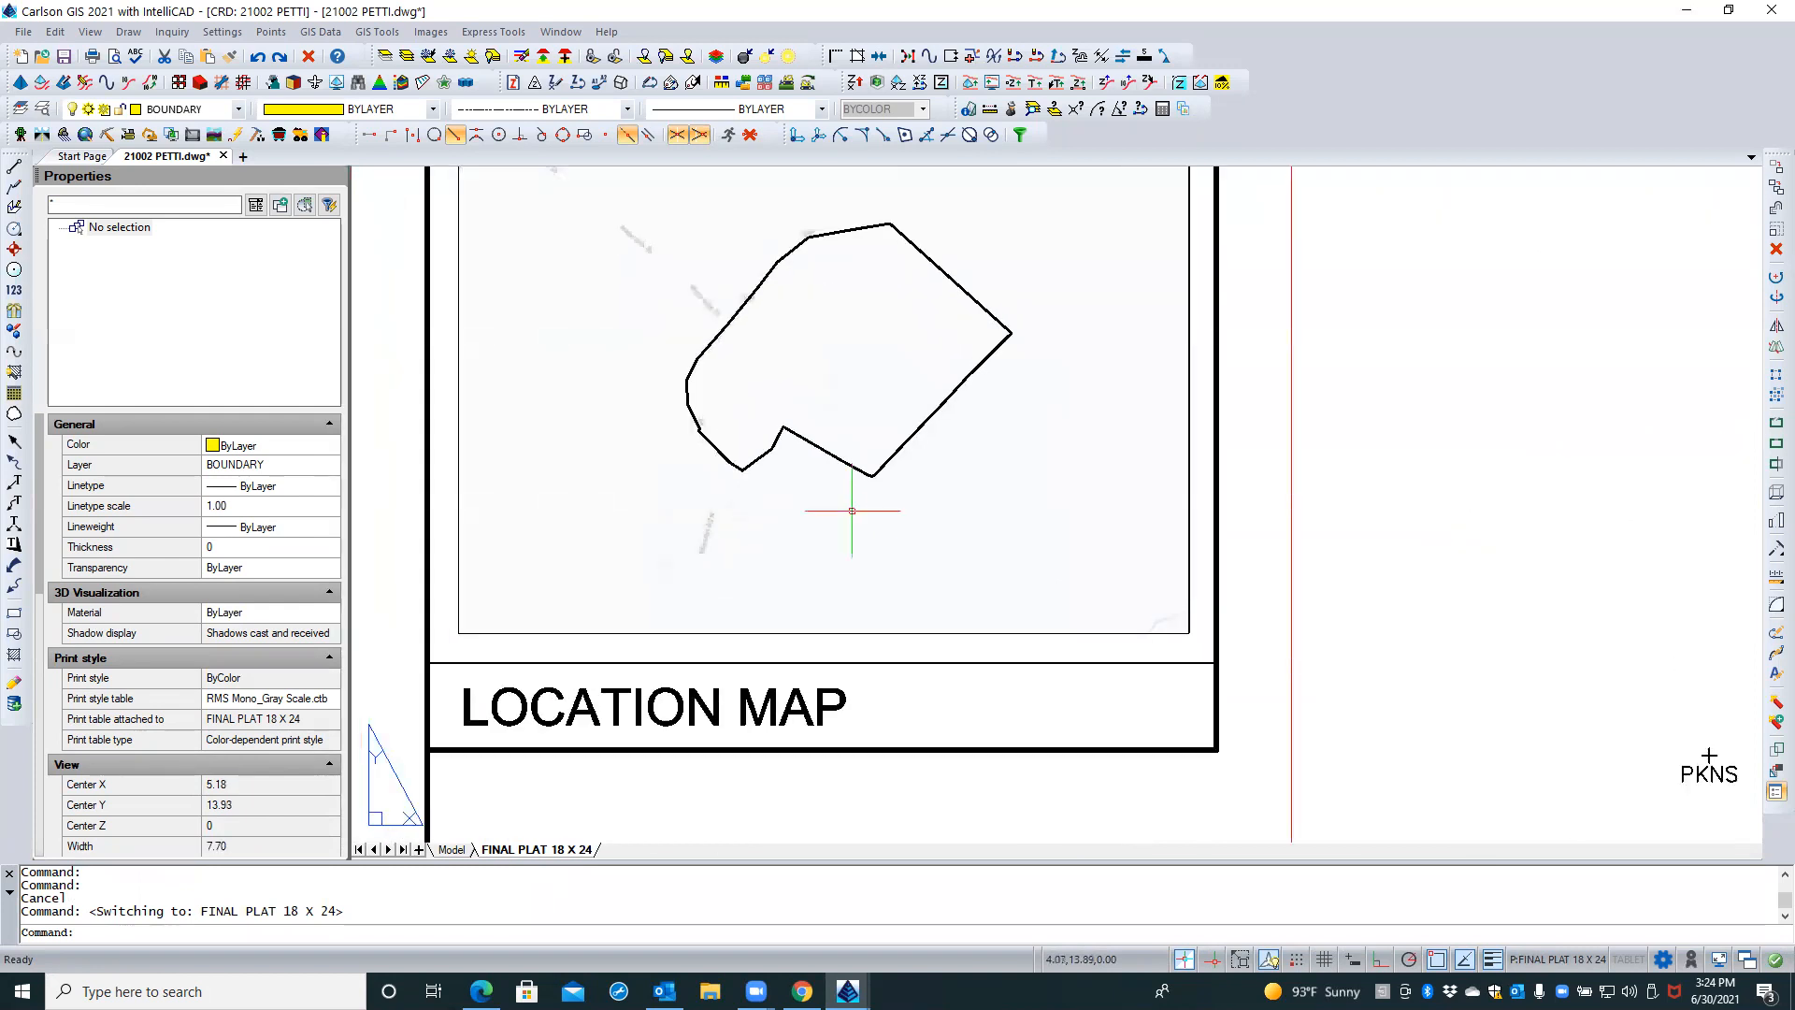
type("REA")
key("Return")
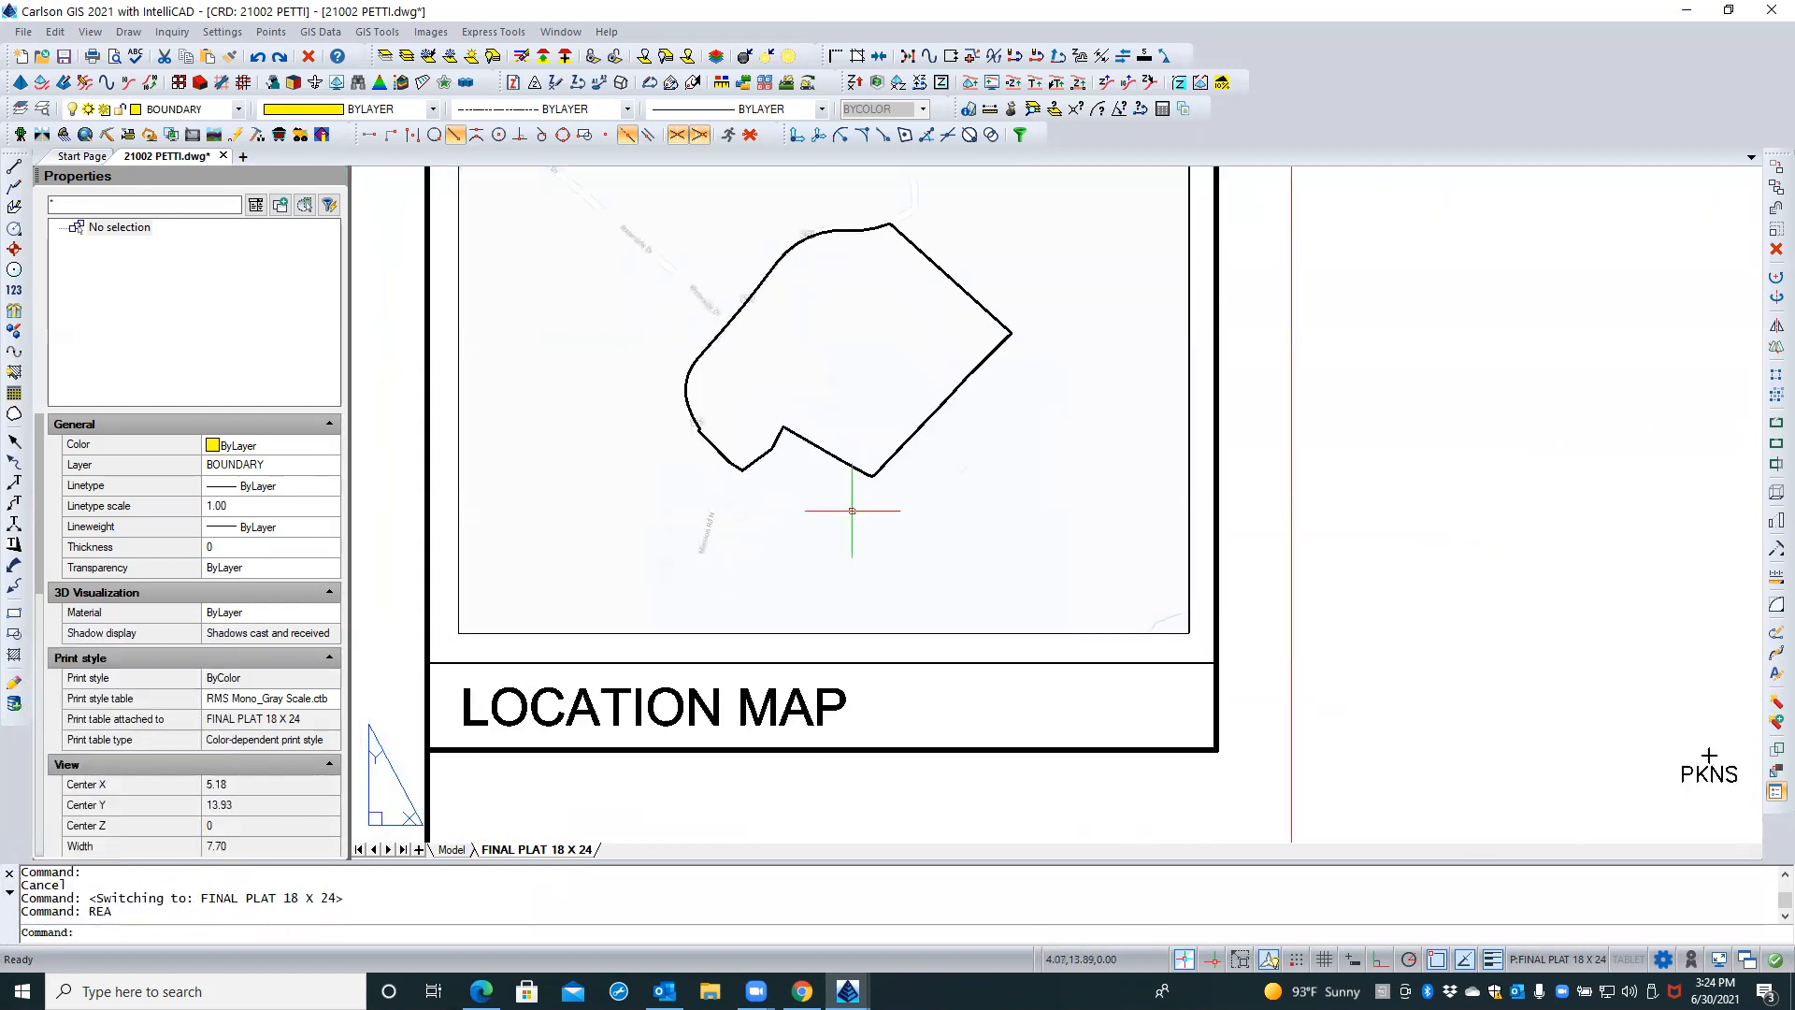
scroll(852, 511, "up", 2)
left_click(848, 511)
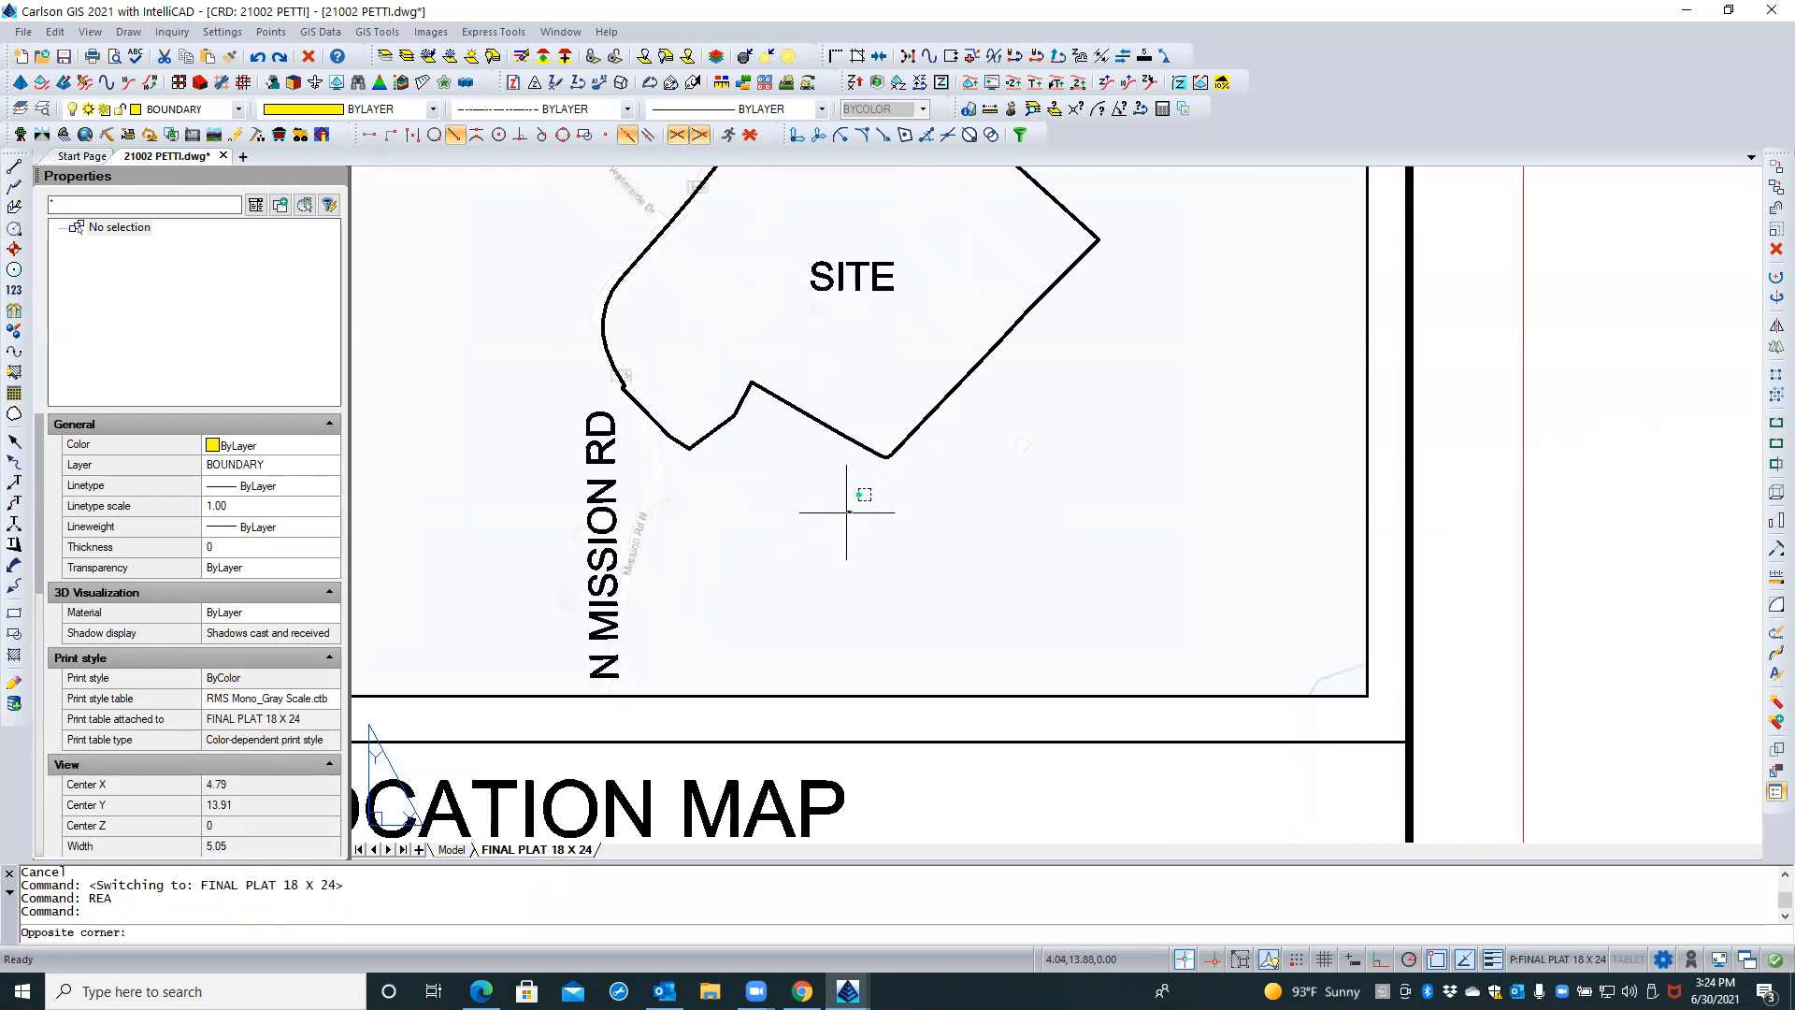
scroll(847, 511, "down", 1)
middle_click_drag(847, 512, 903, 558)
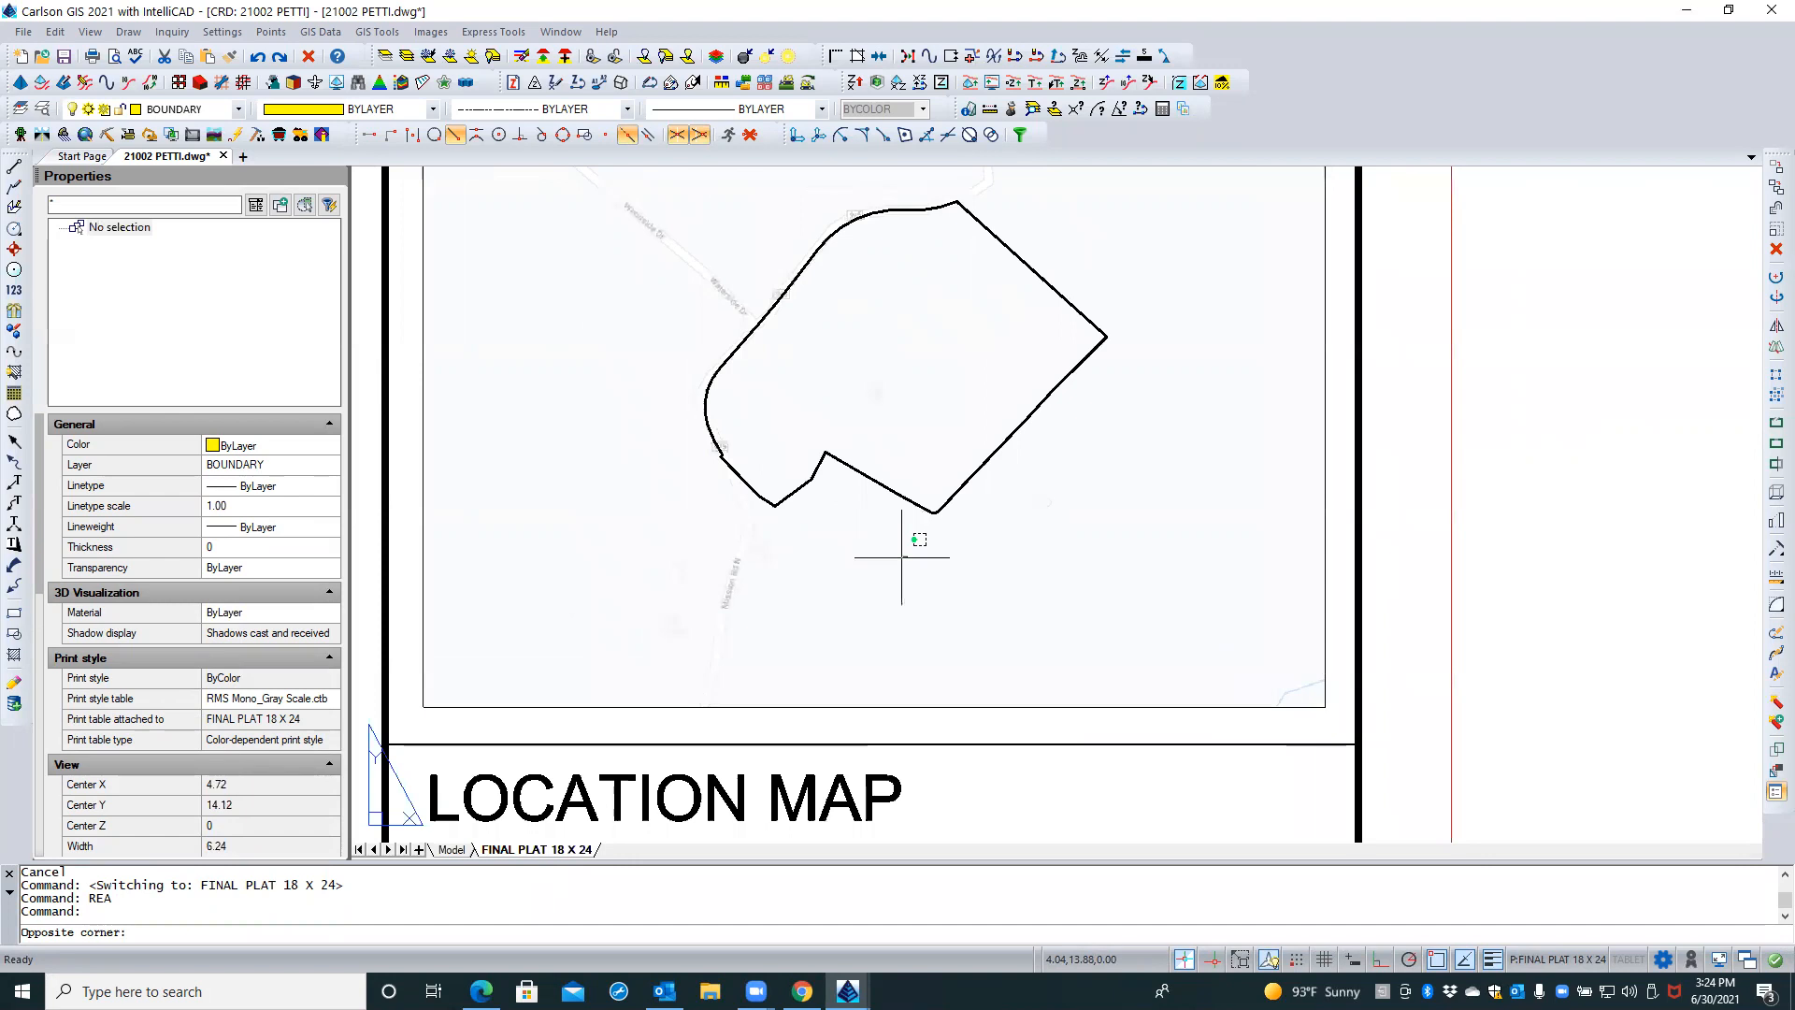
left_click(822, 569)
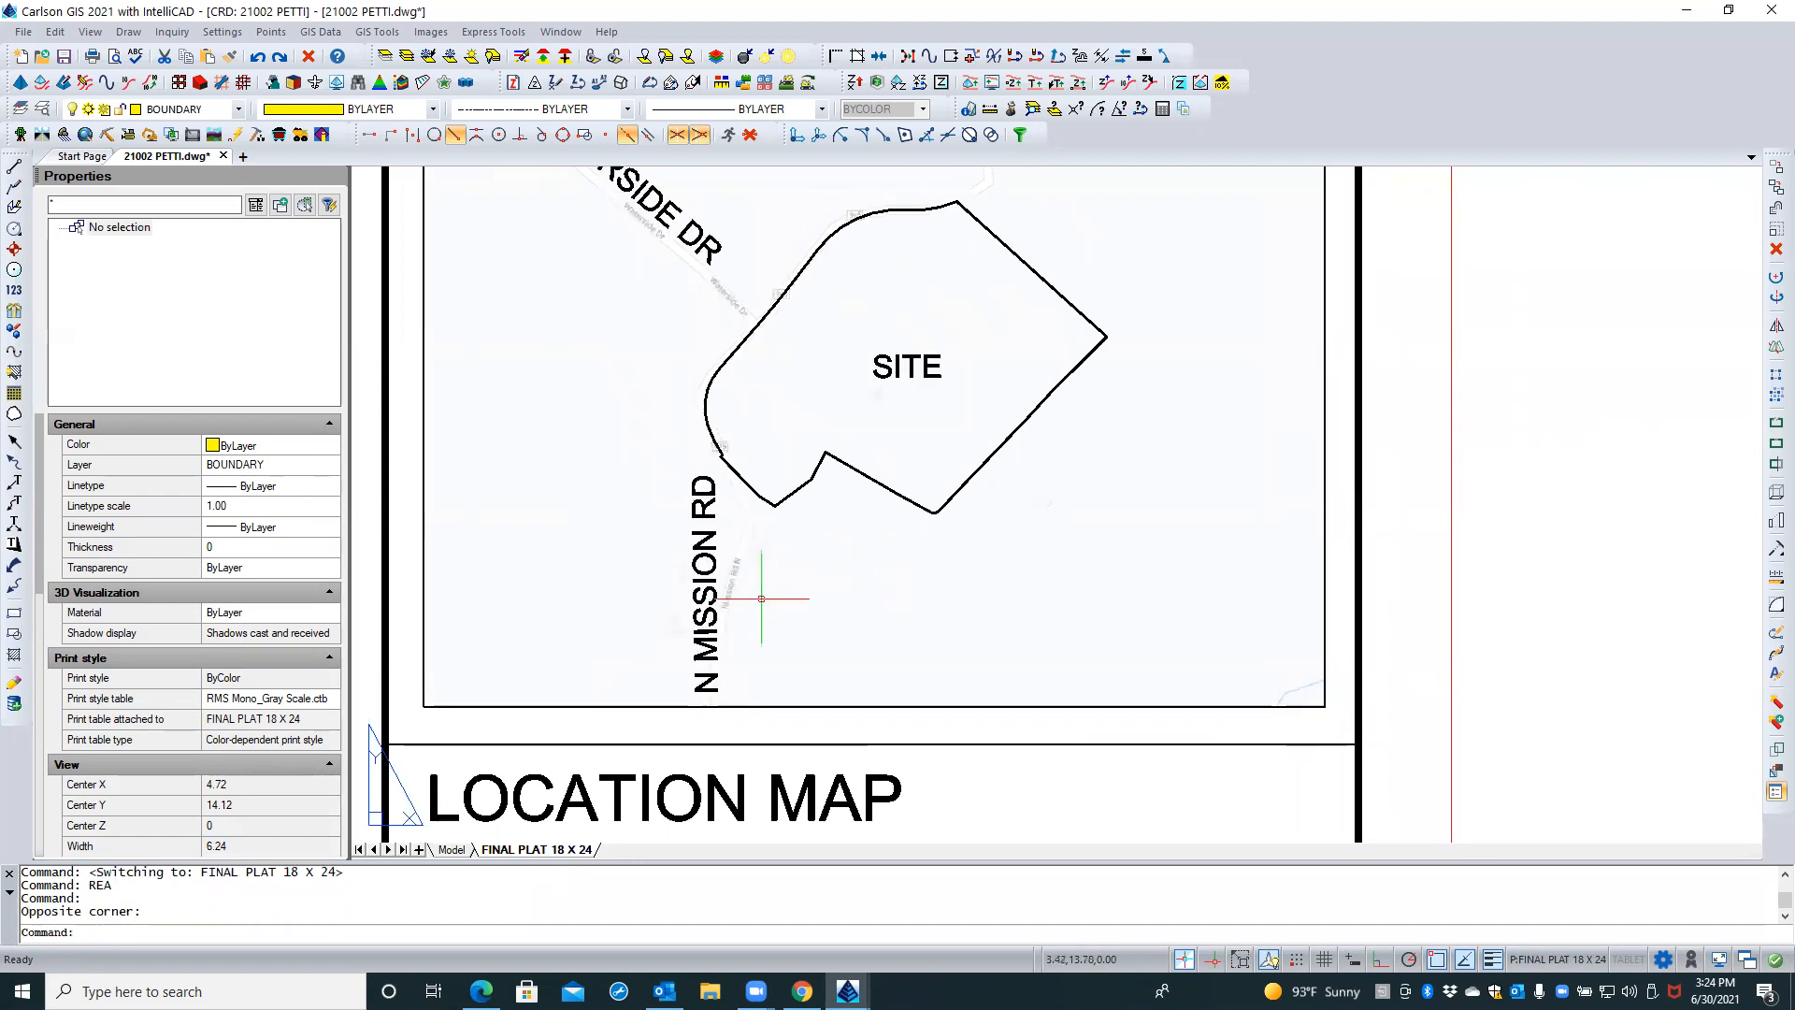
Move the N MISSION RD text slightly west of the road and rotate it to follow the road's slant
left_click(693, 660)
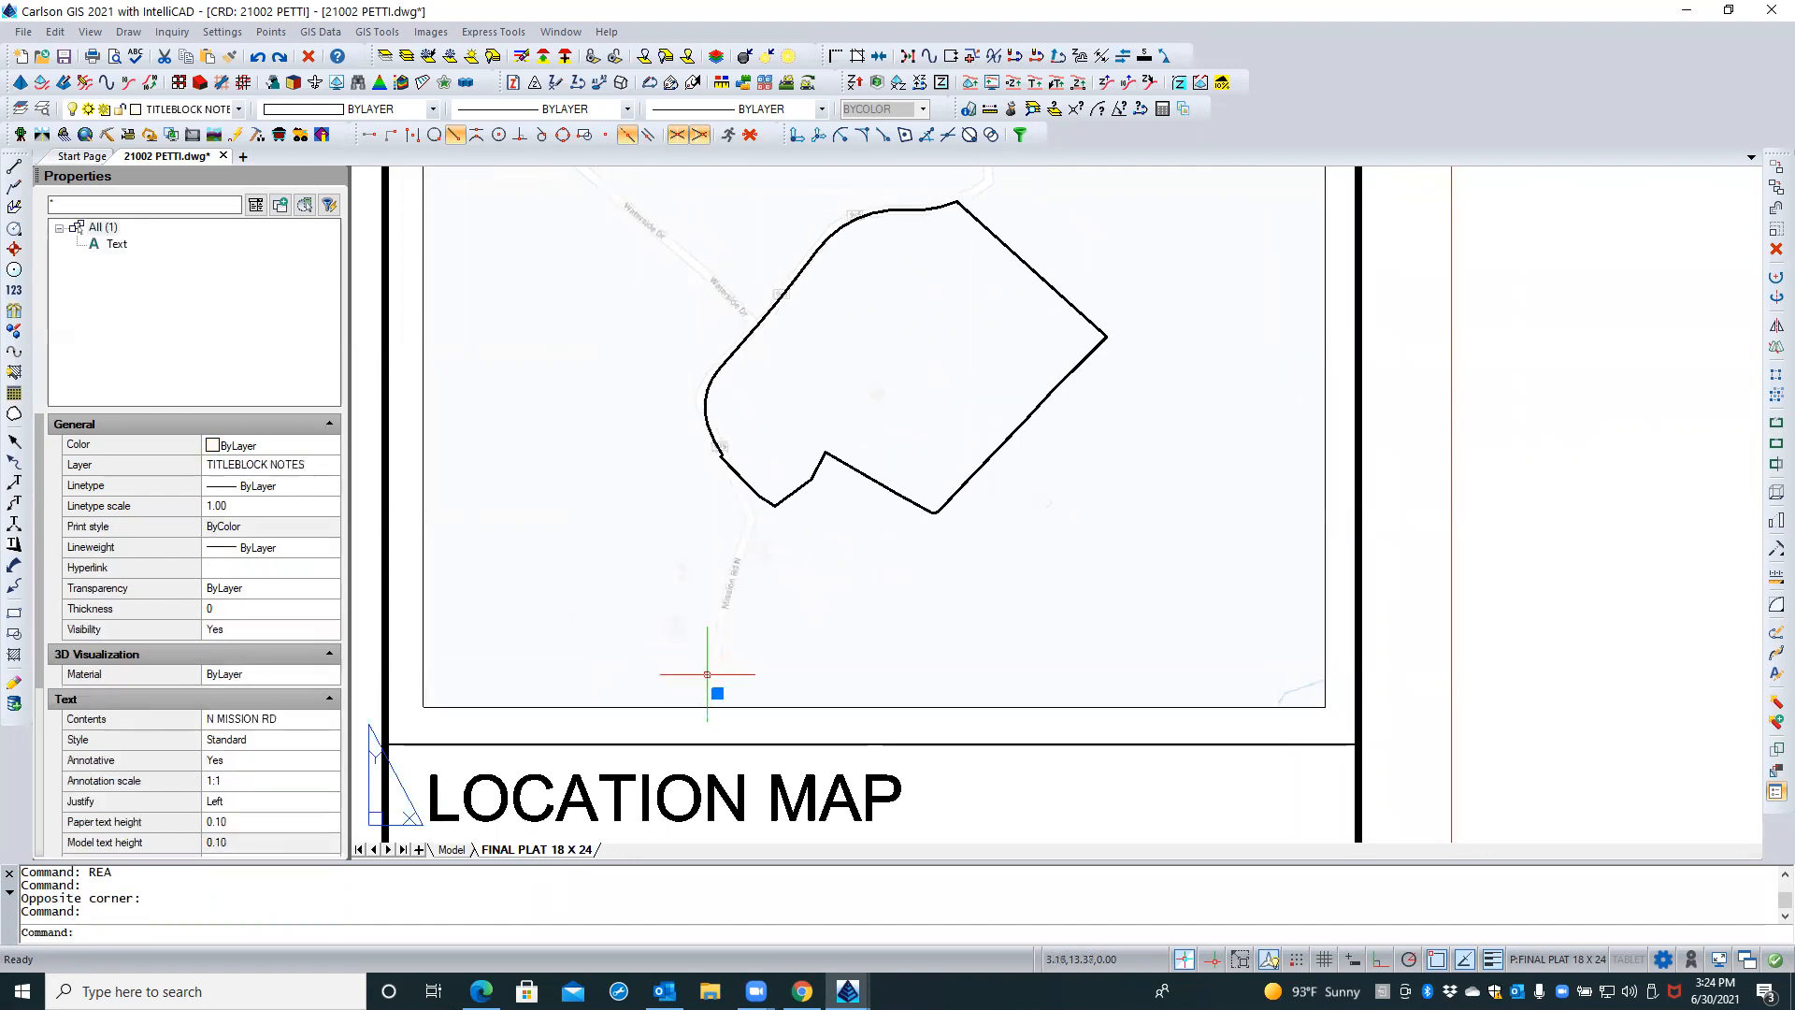
left_click(718, 693)
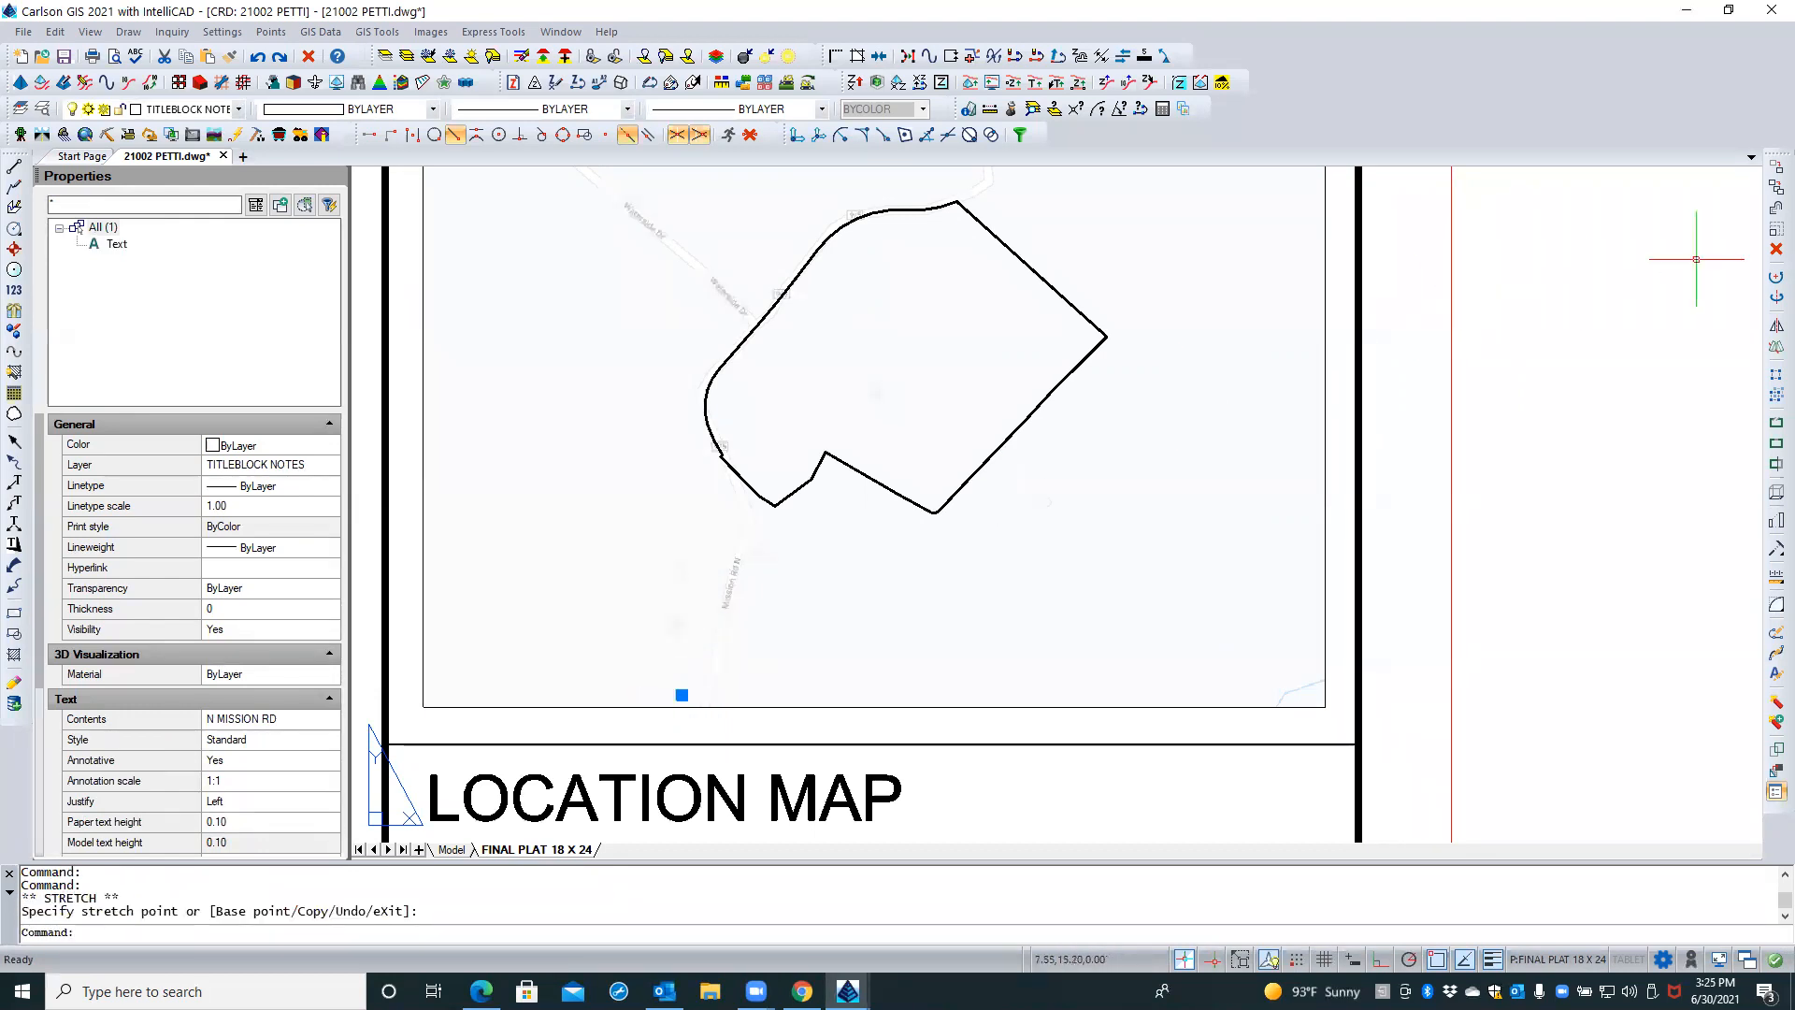
left_click(1775, 277)
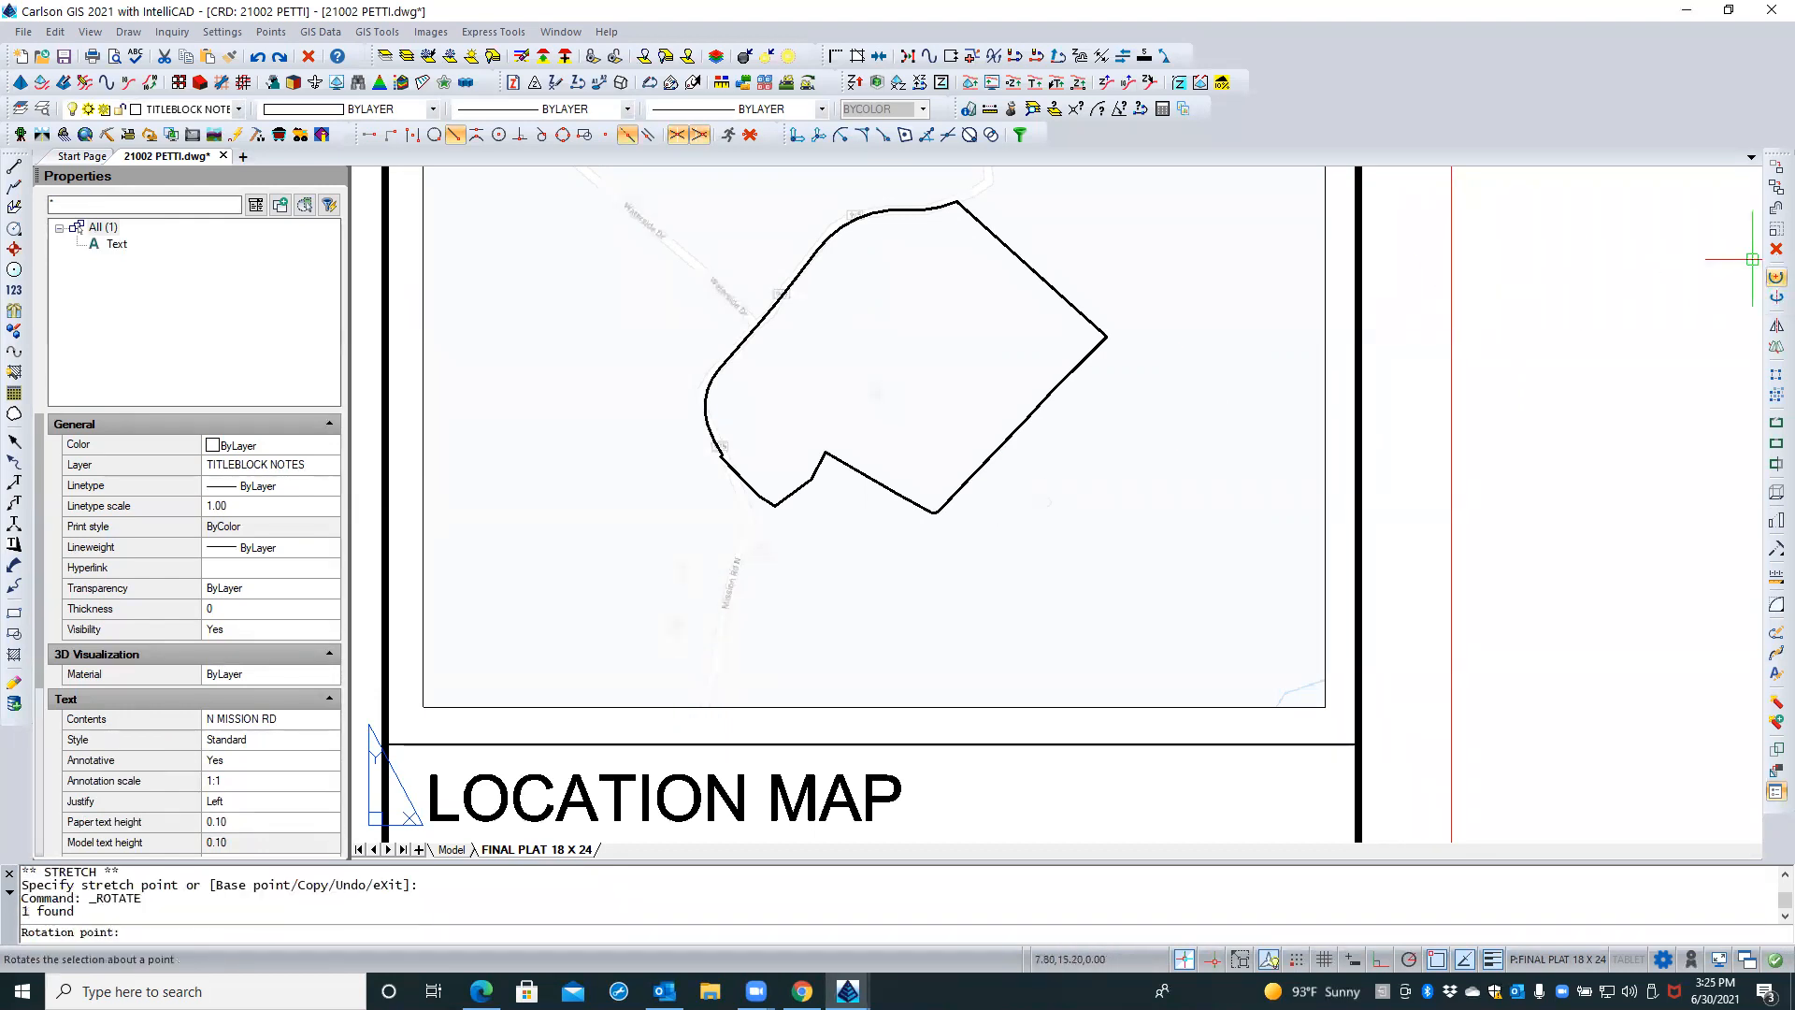
left_click(667, 690)
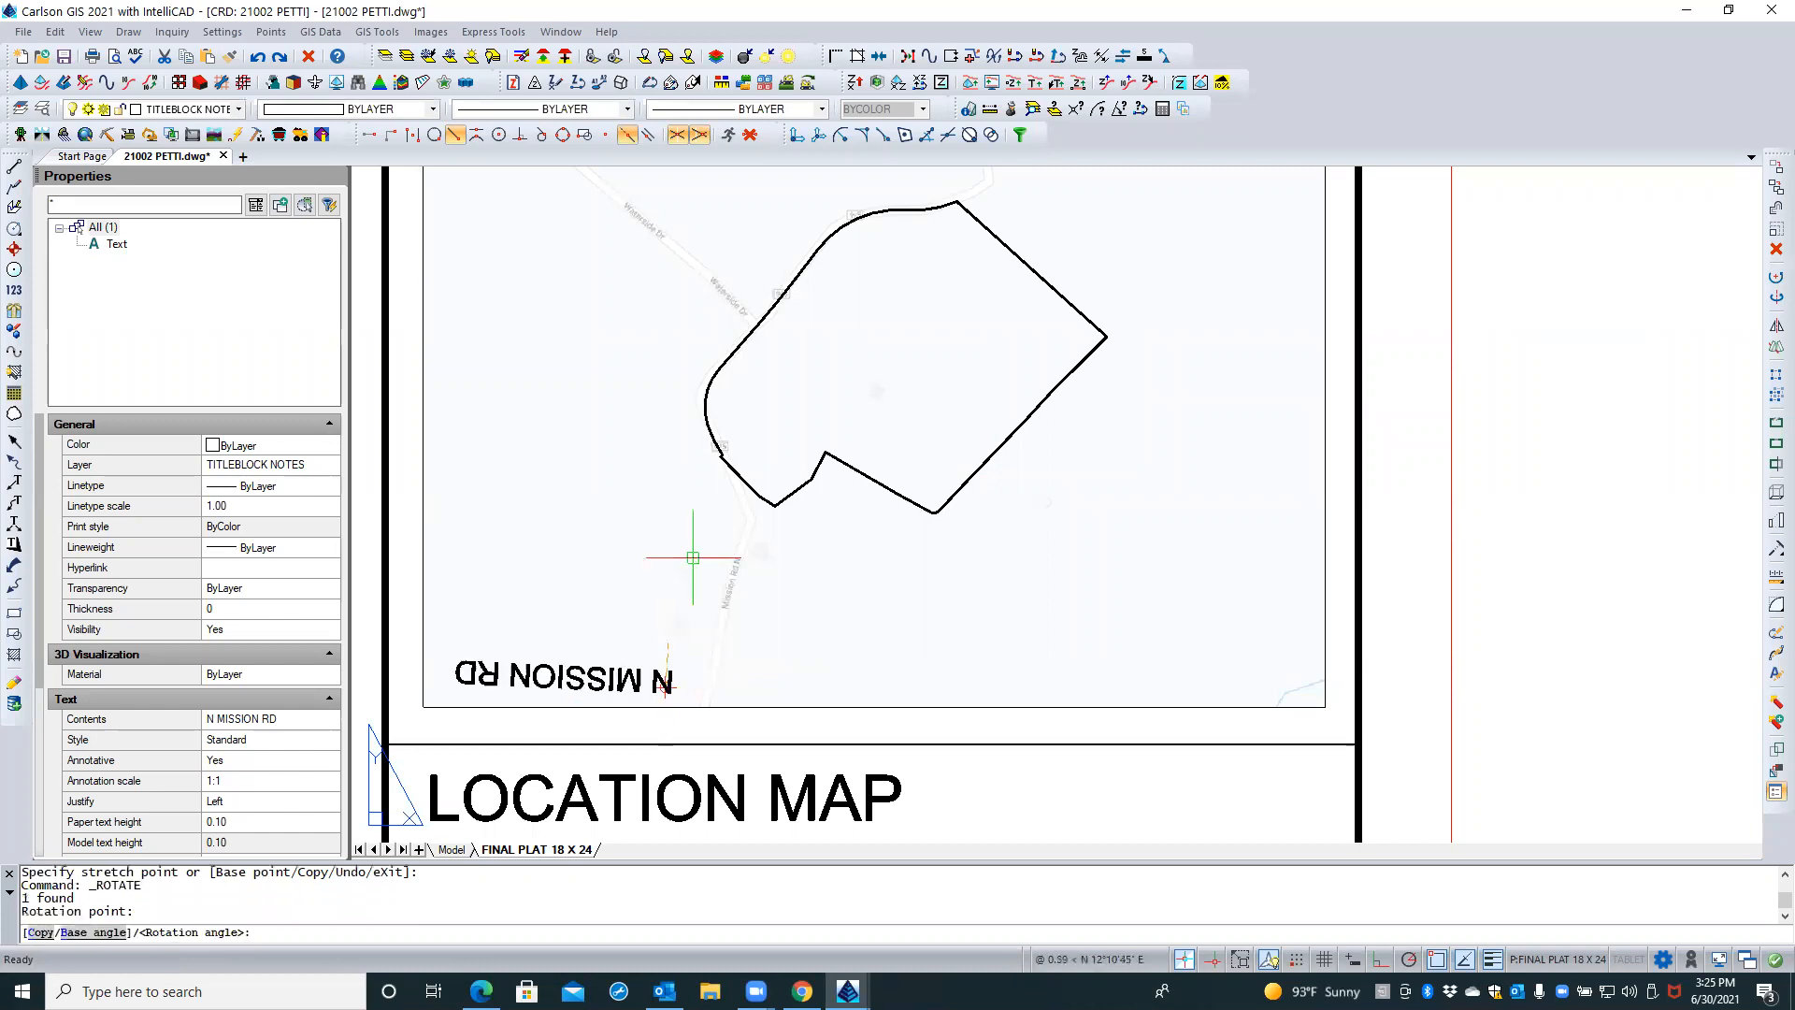
left_click(913, 752)
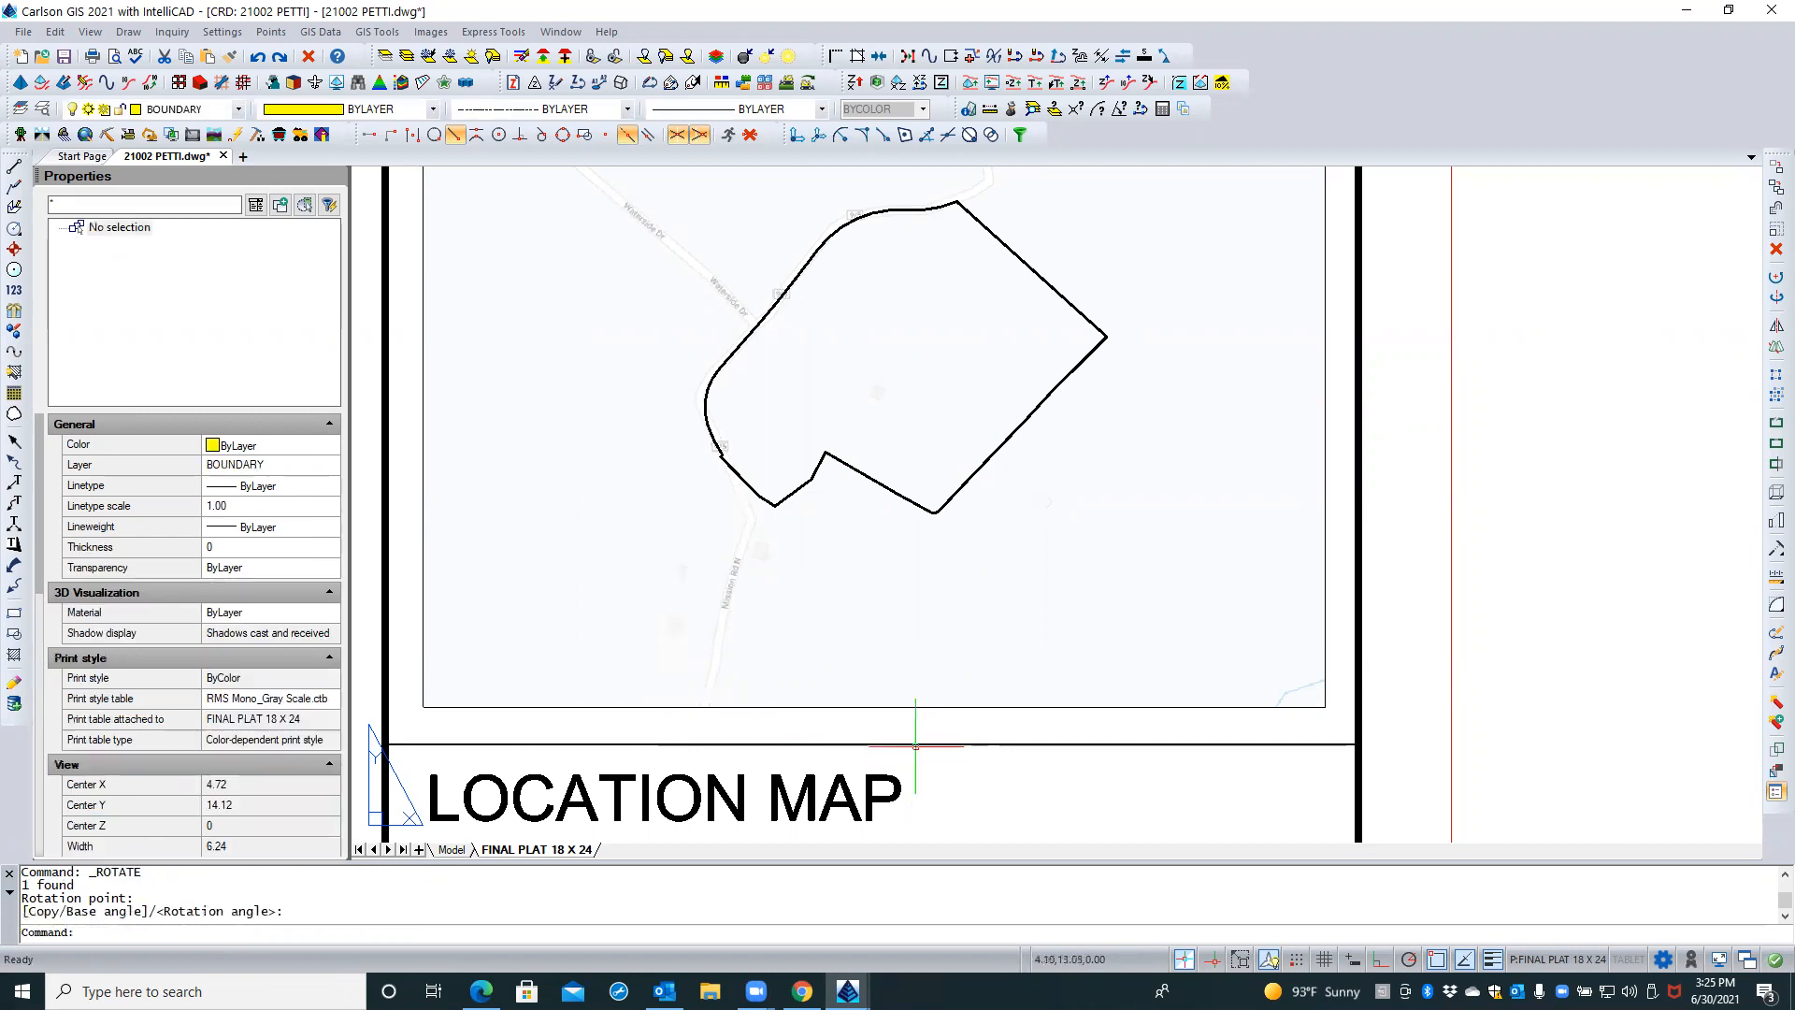
key("Escape")
key("Escape")
Examine the location map's road labels and background image on the plat layout
scroll(654, 618, "down", 2)
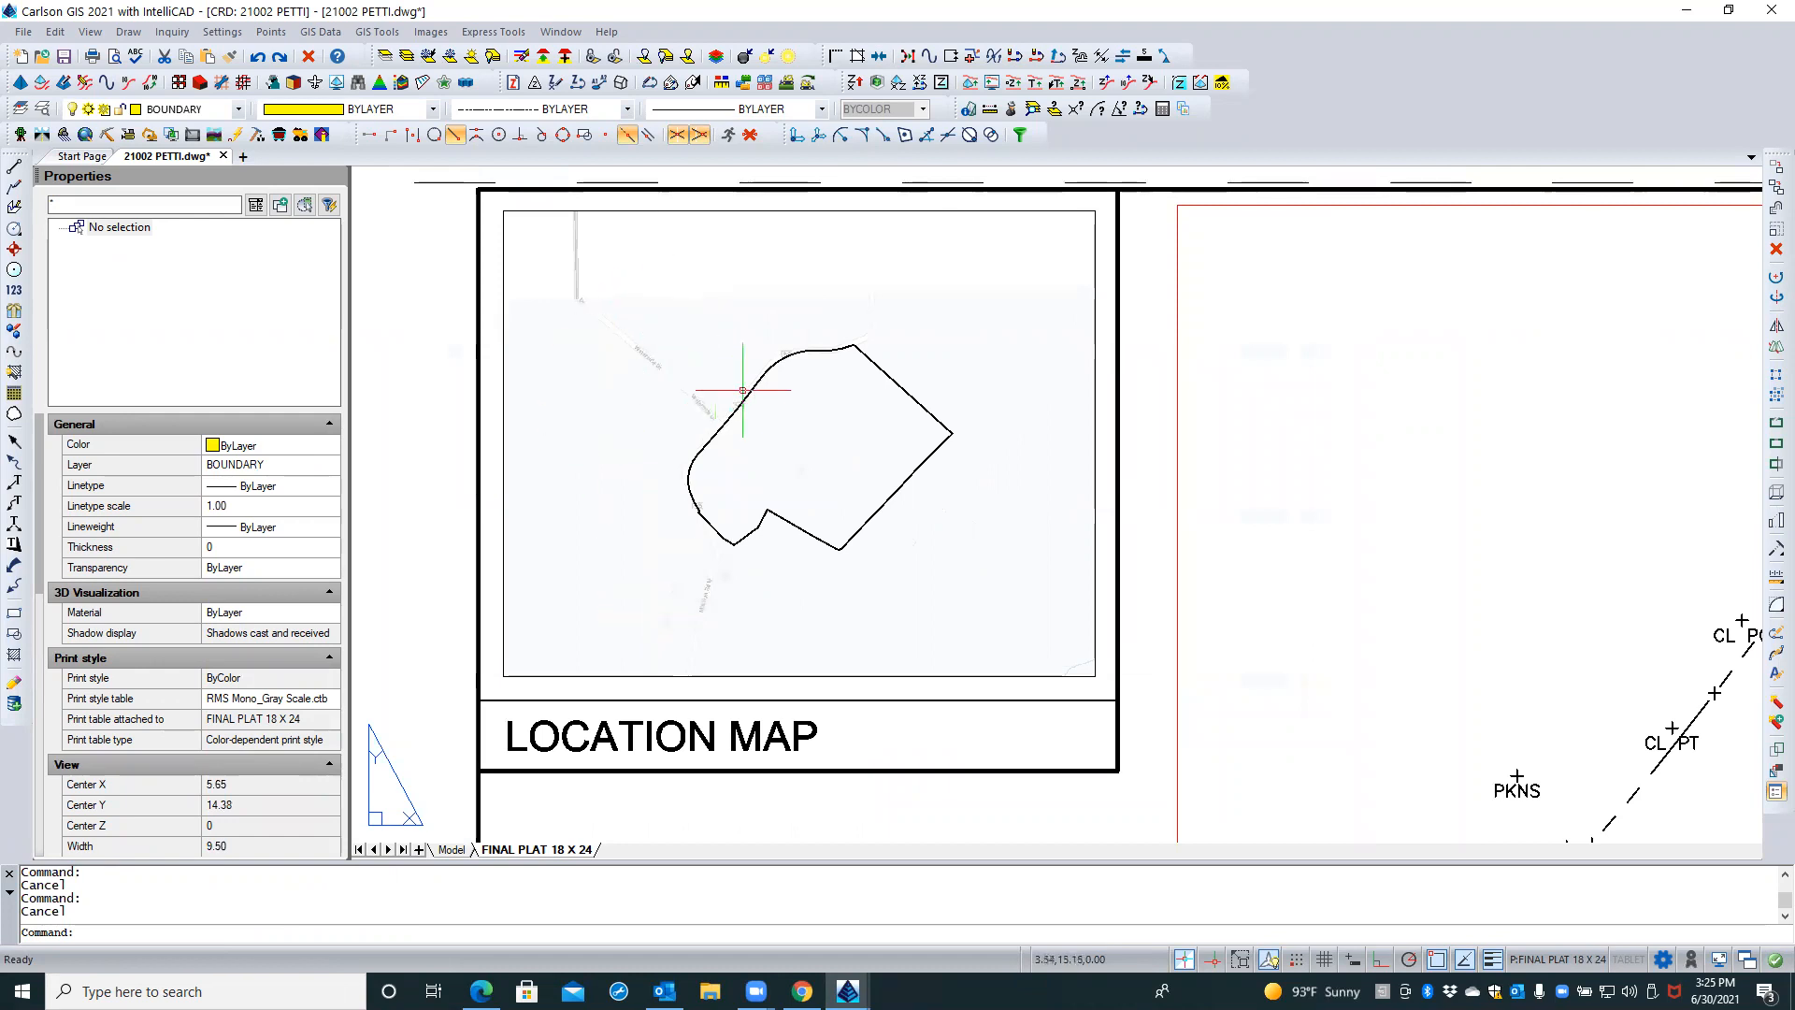
scroll(953, 589, "up", 3)
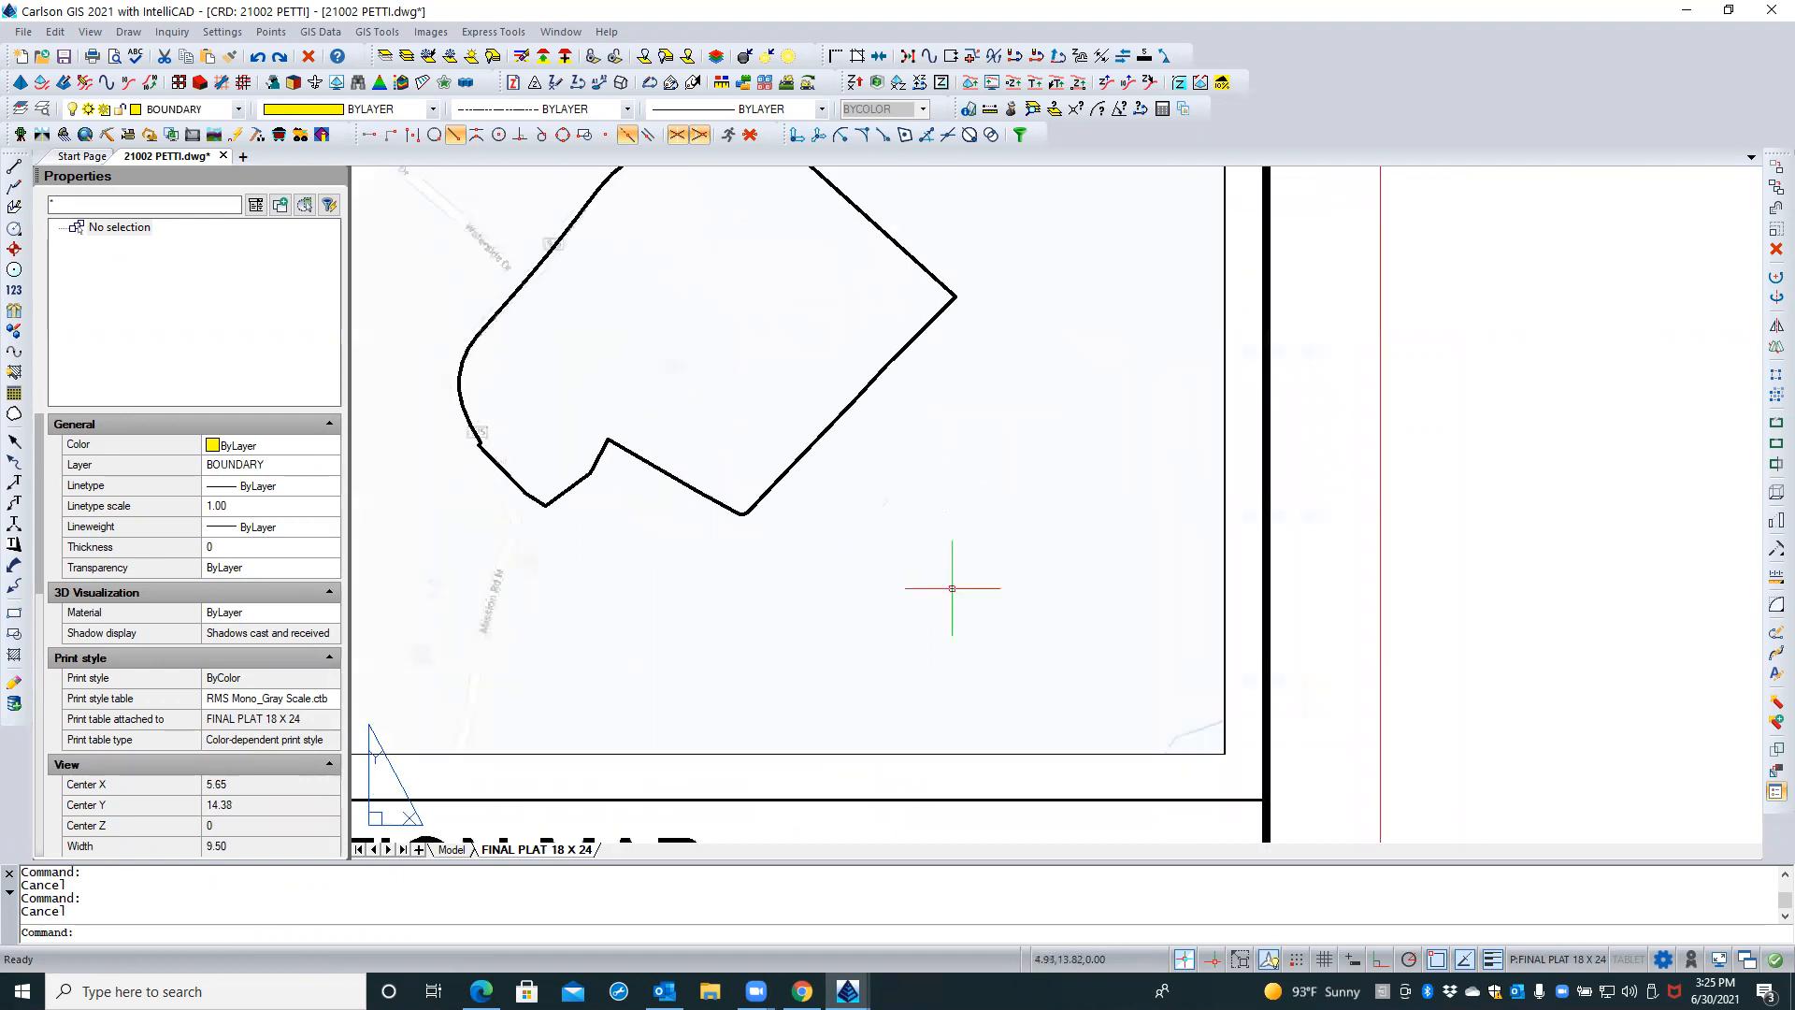
scroll(962, 608, "down", 4)
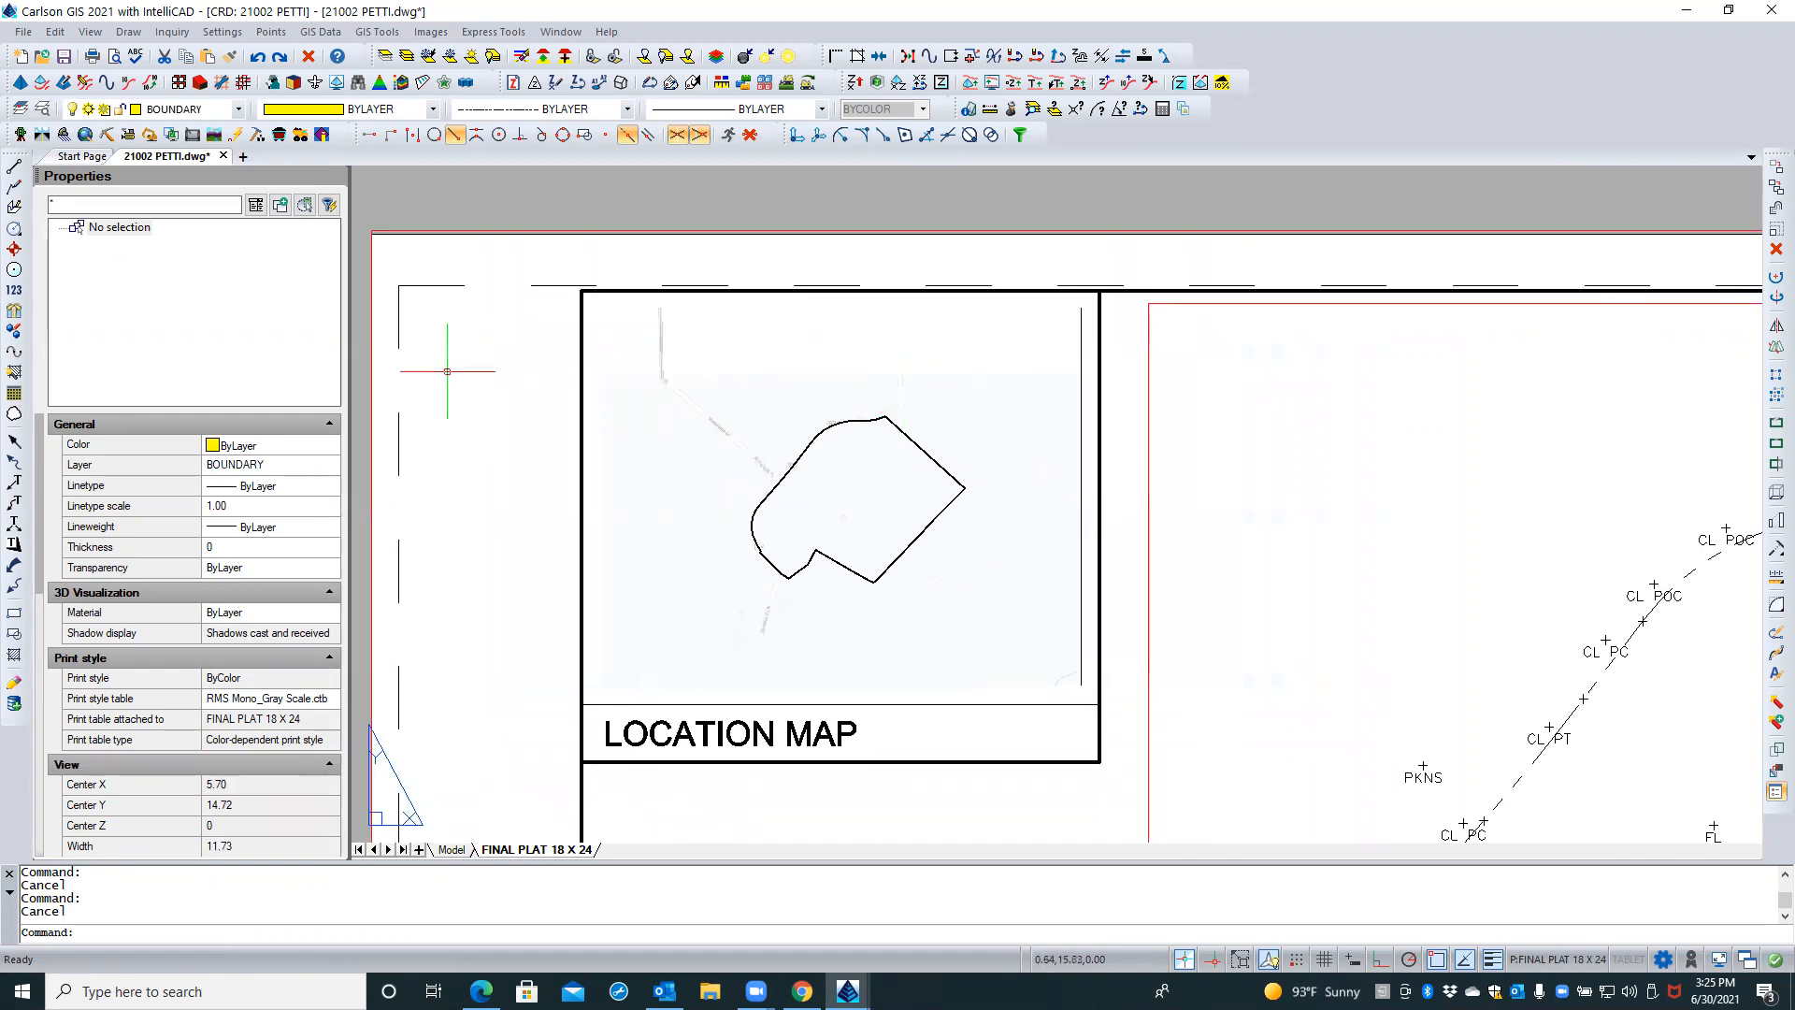
left_click(499, 342)
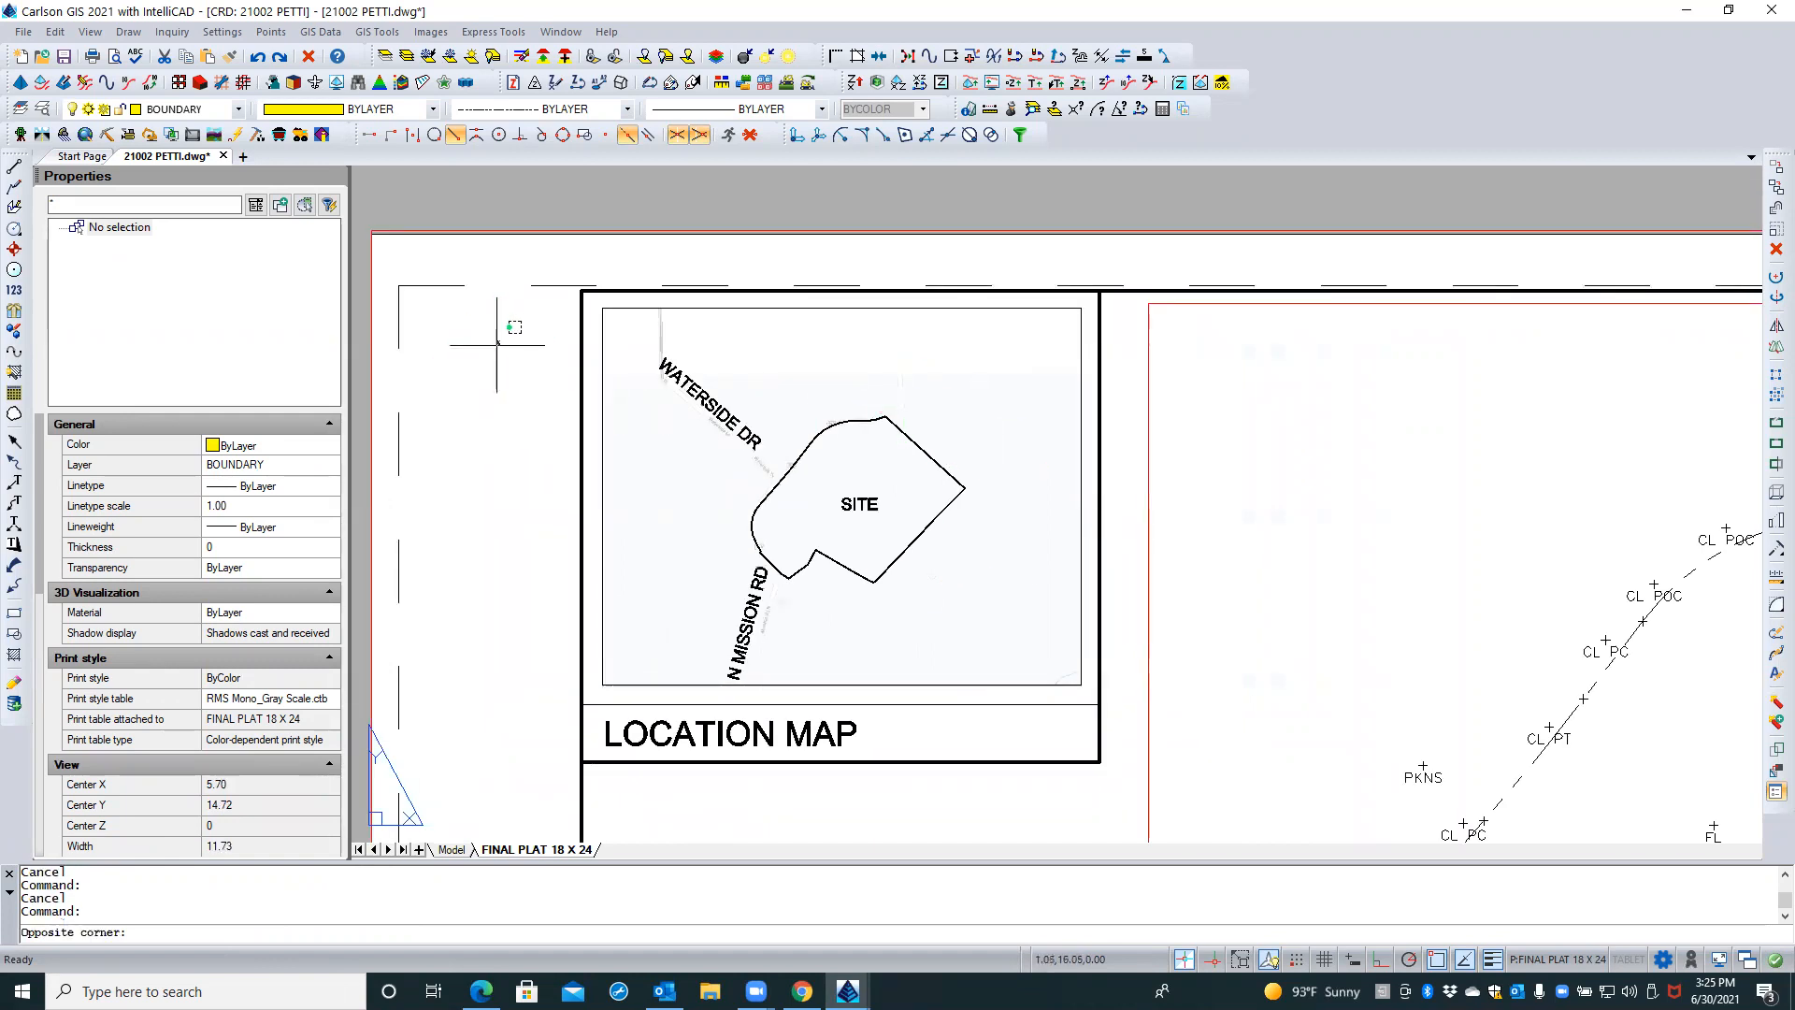
left_click(475, 654)
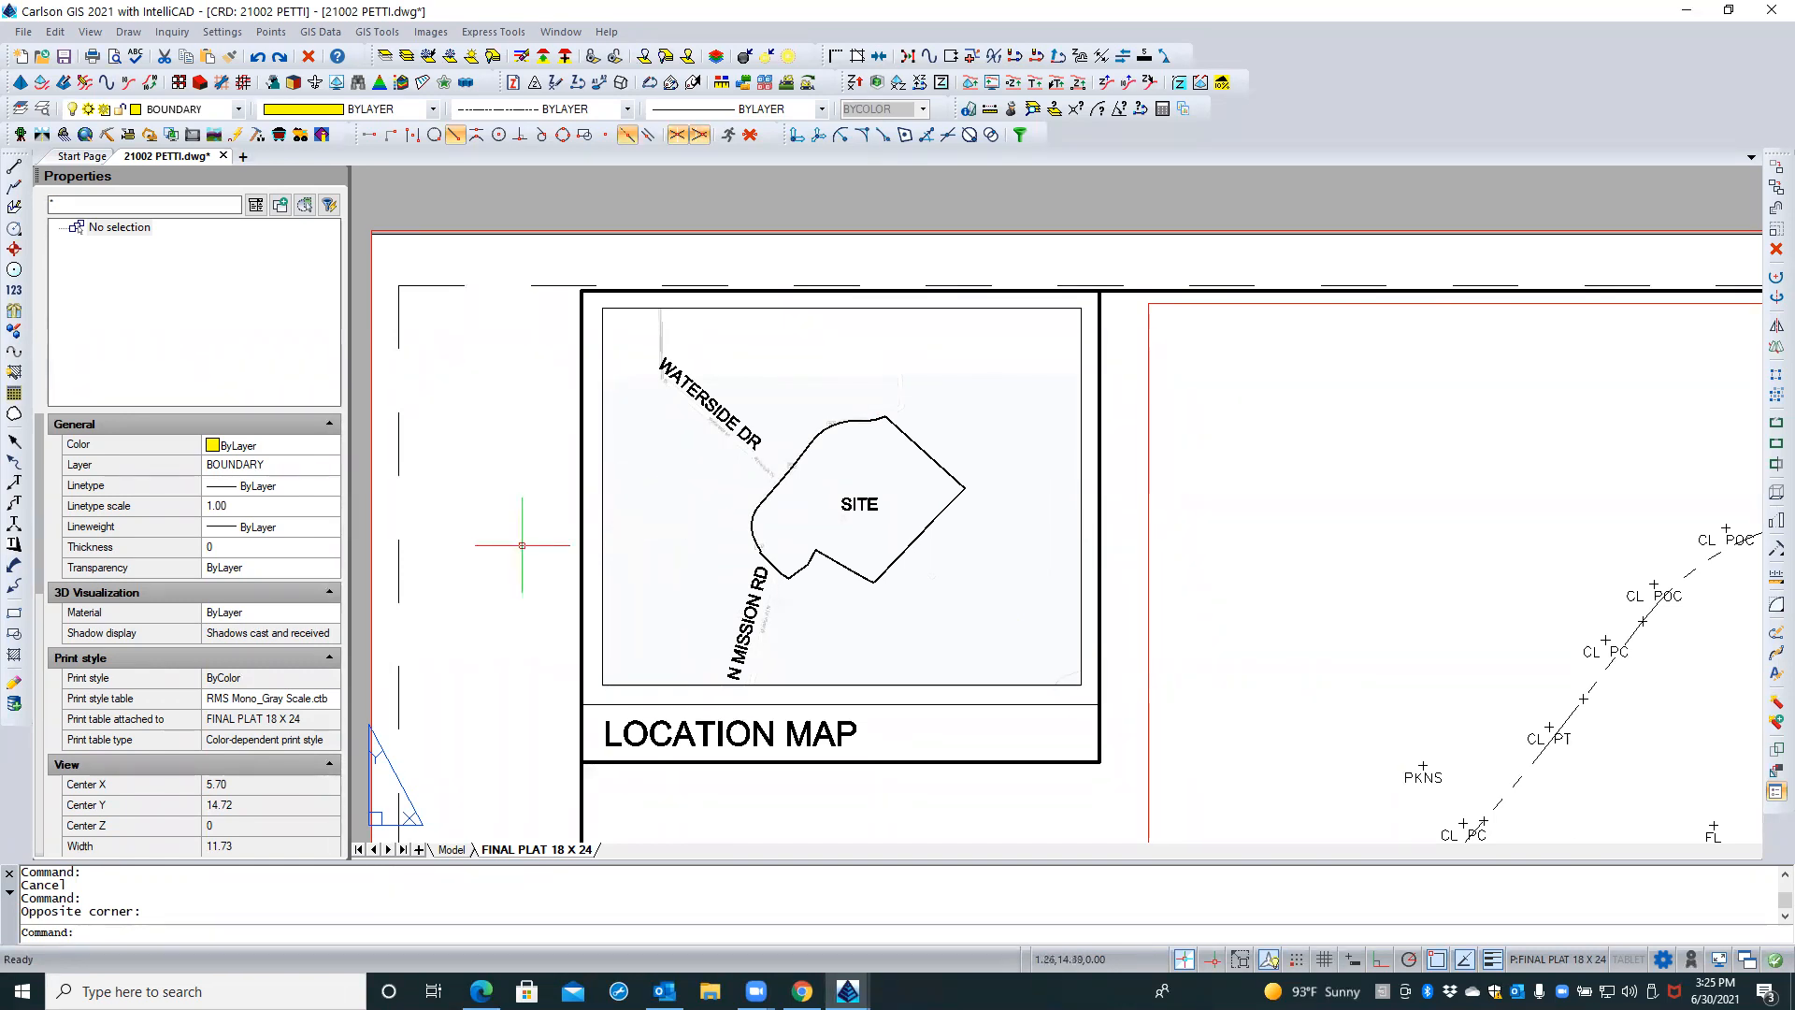
double_click(1251, 534)
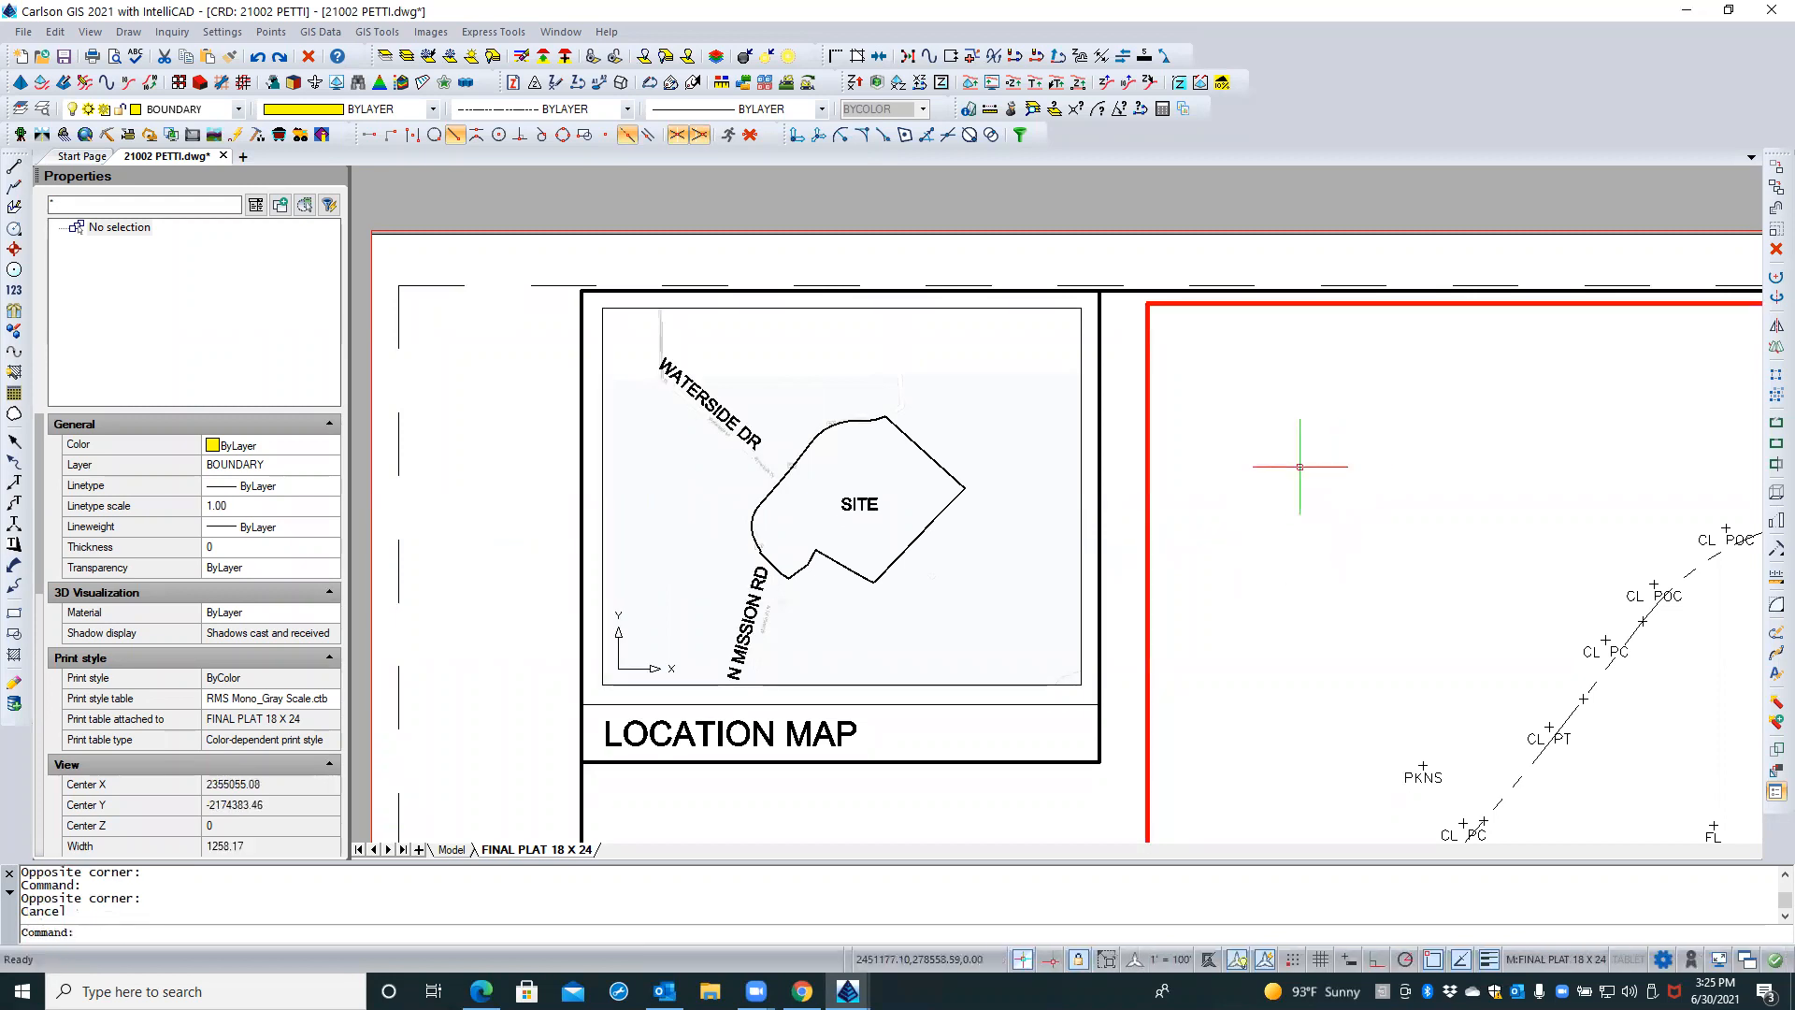
key("Escape")
key("Escape")
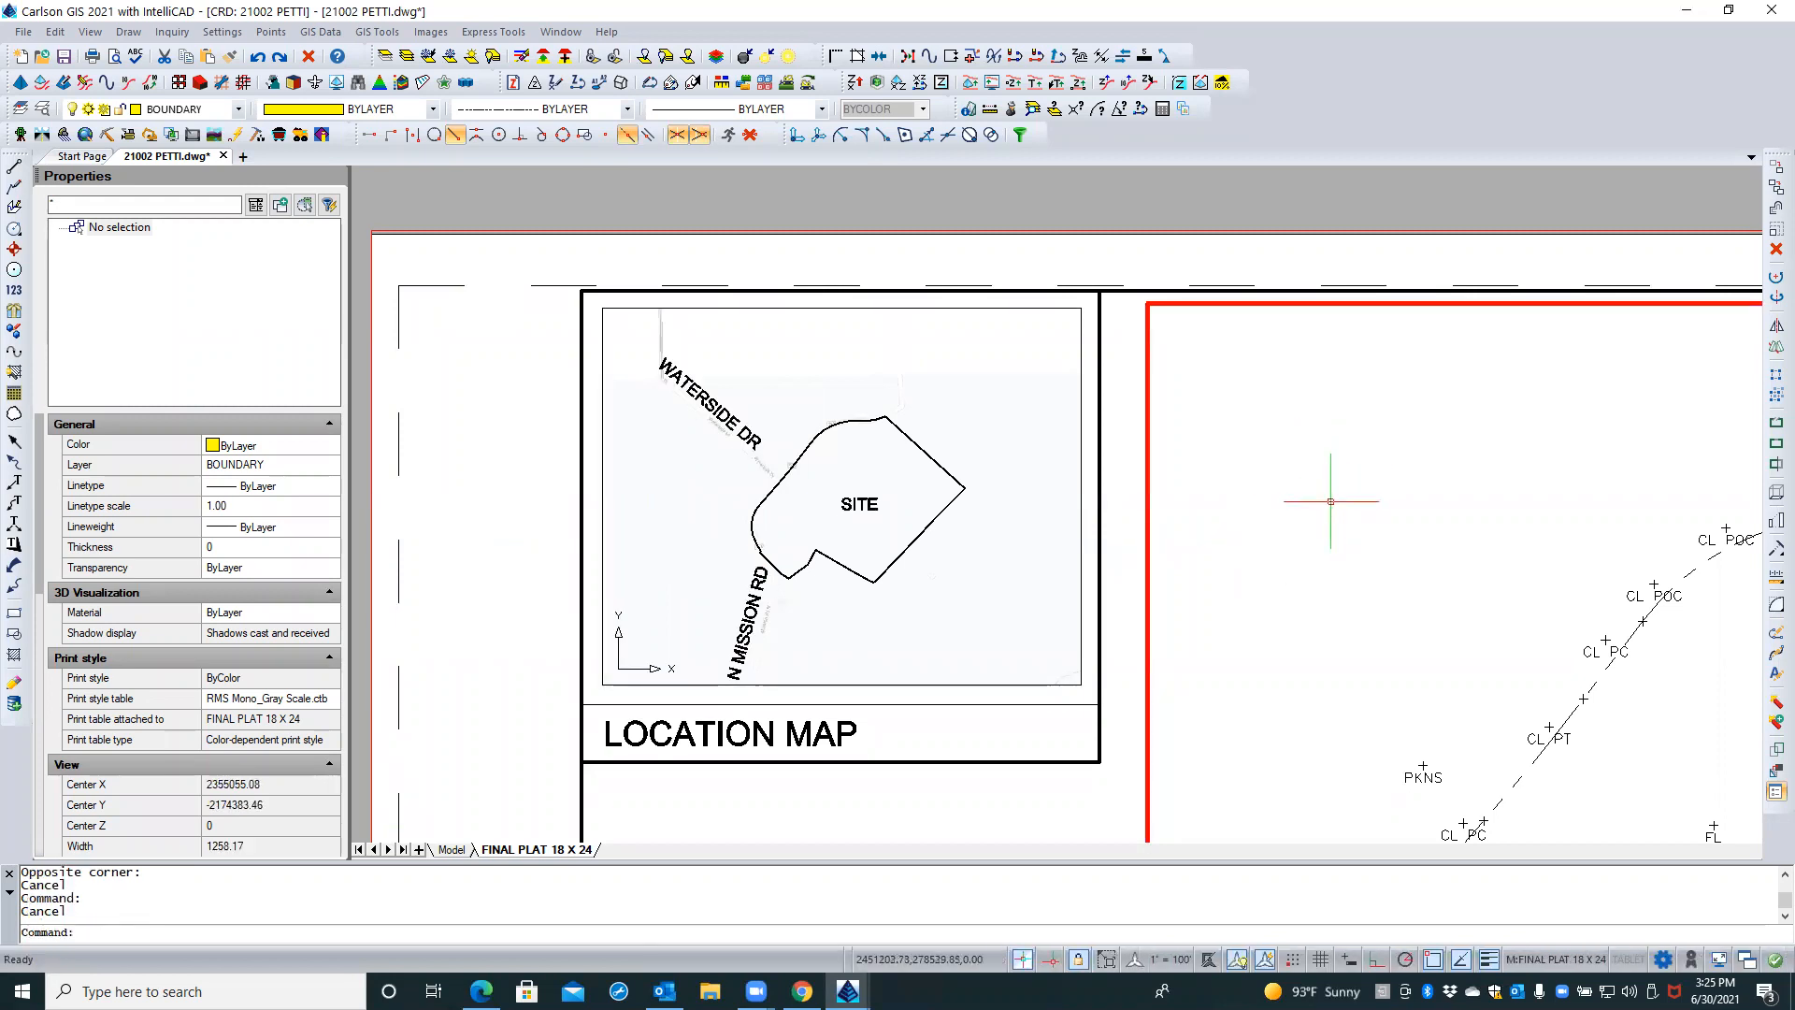
double_click(1131, 487)
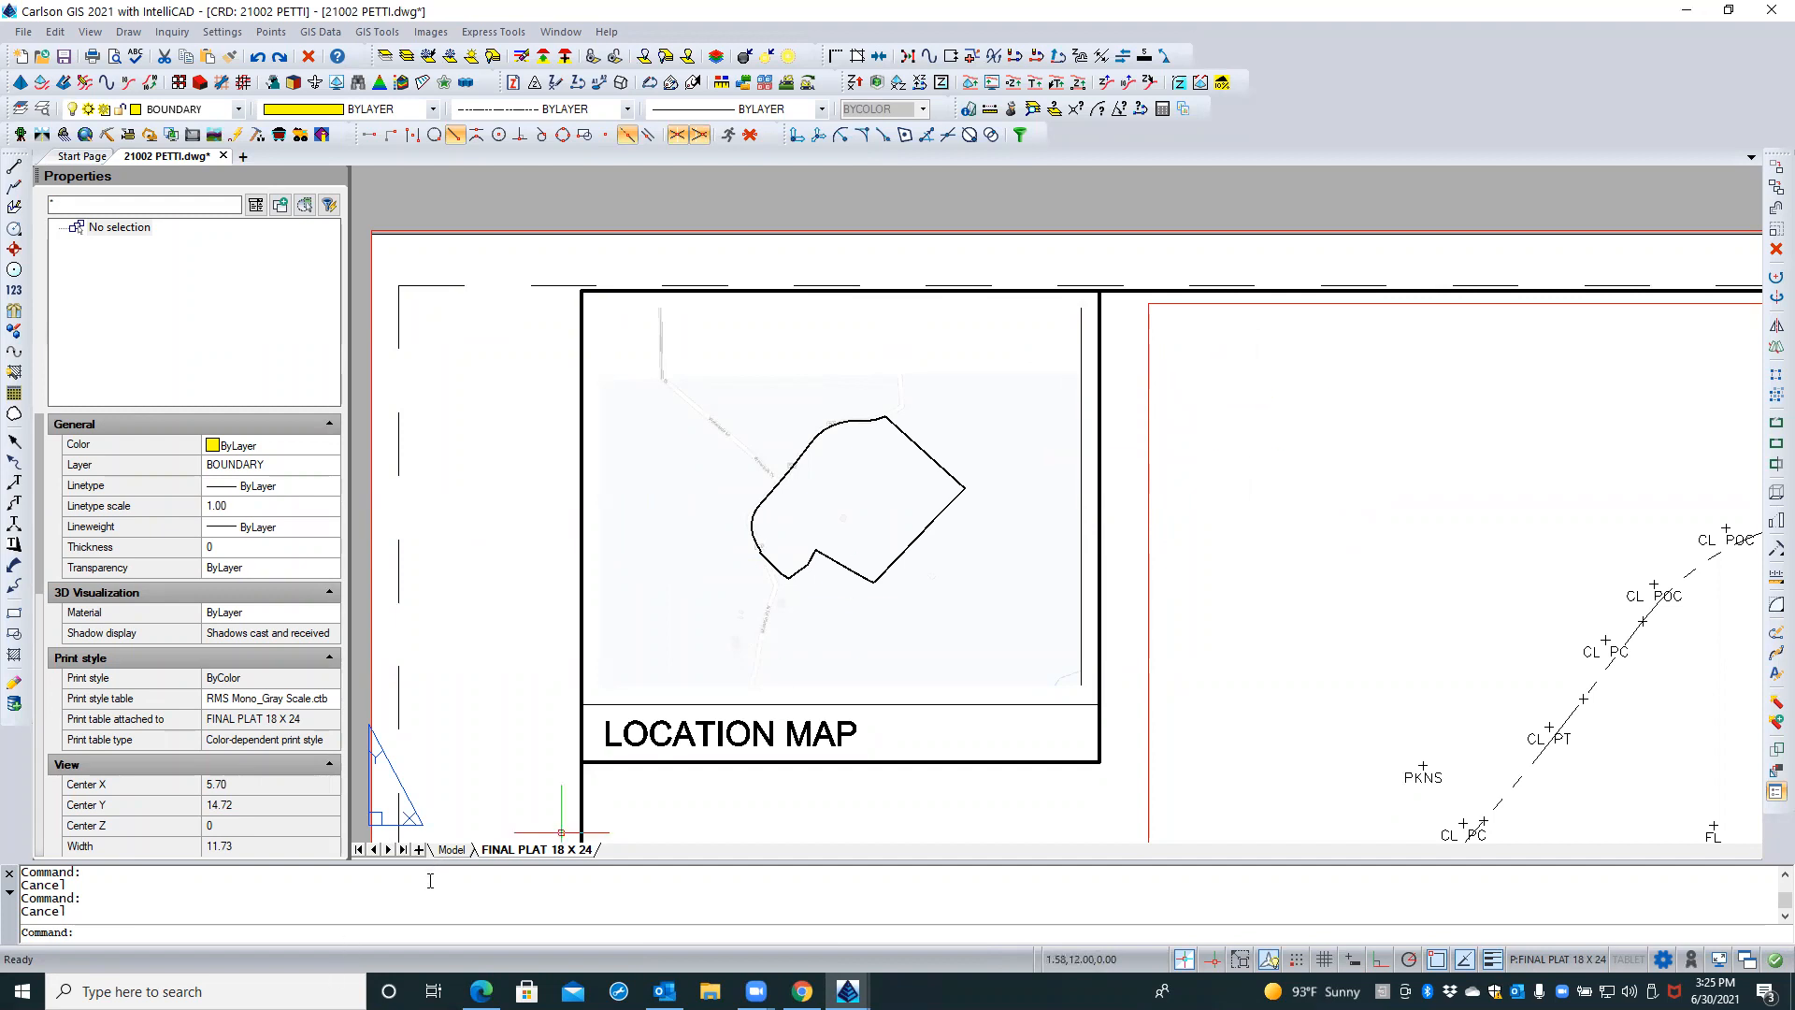
In model space, freeze the Location_Map_image layer by picking the image's edge
left_click(451, 849)
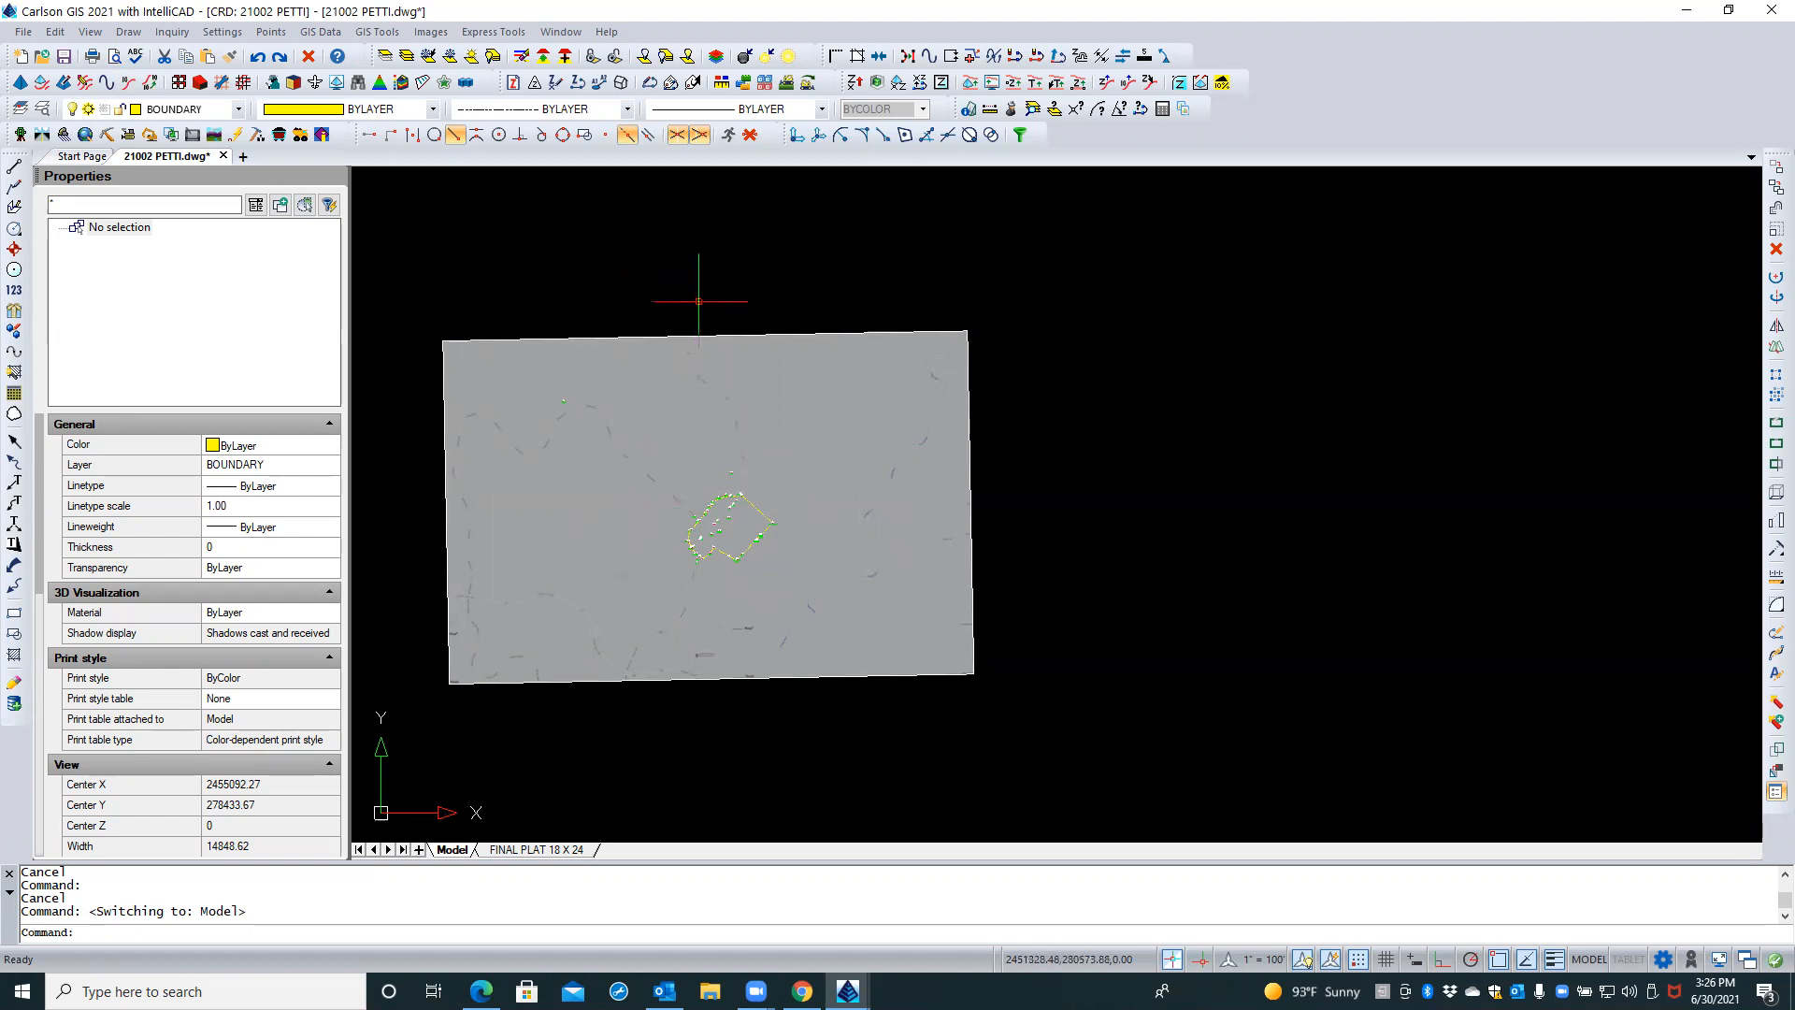
left_click(428, 56)
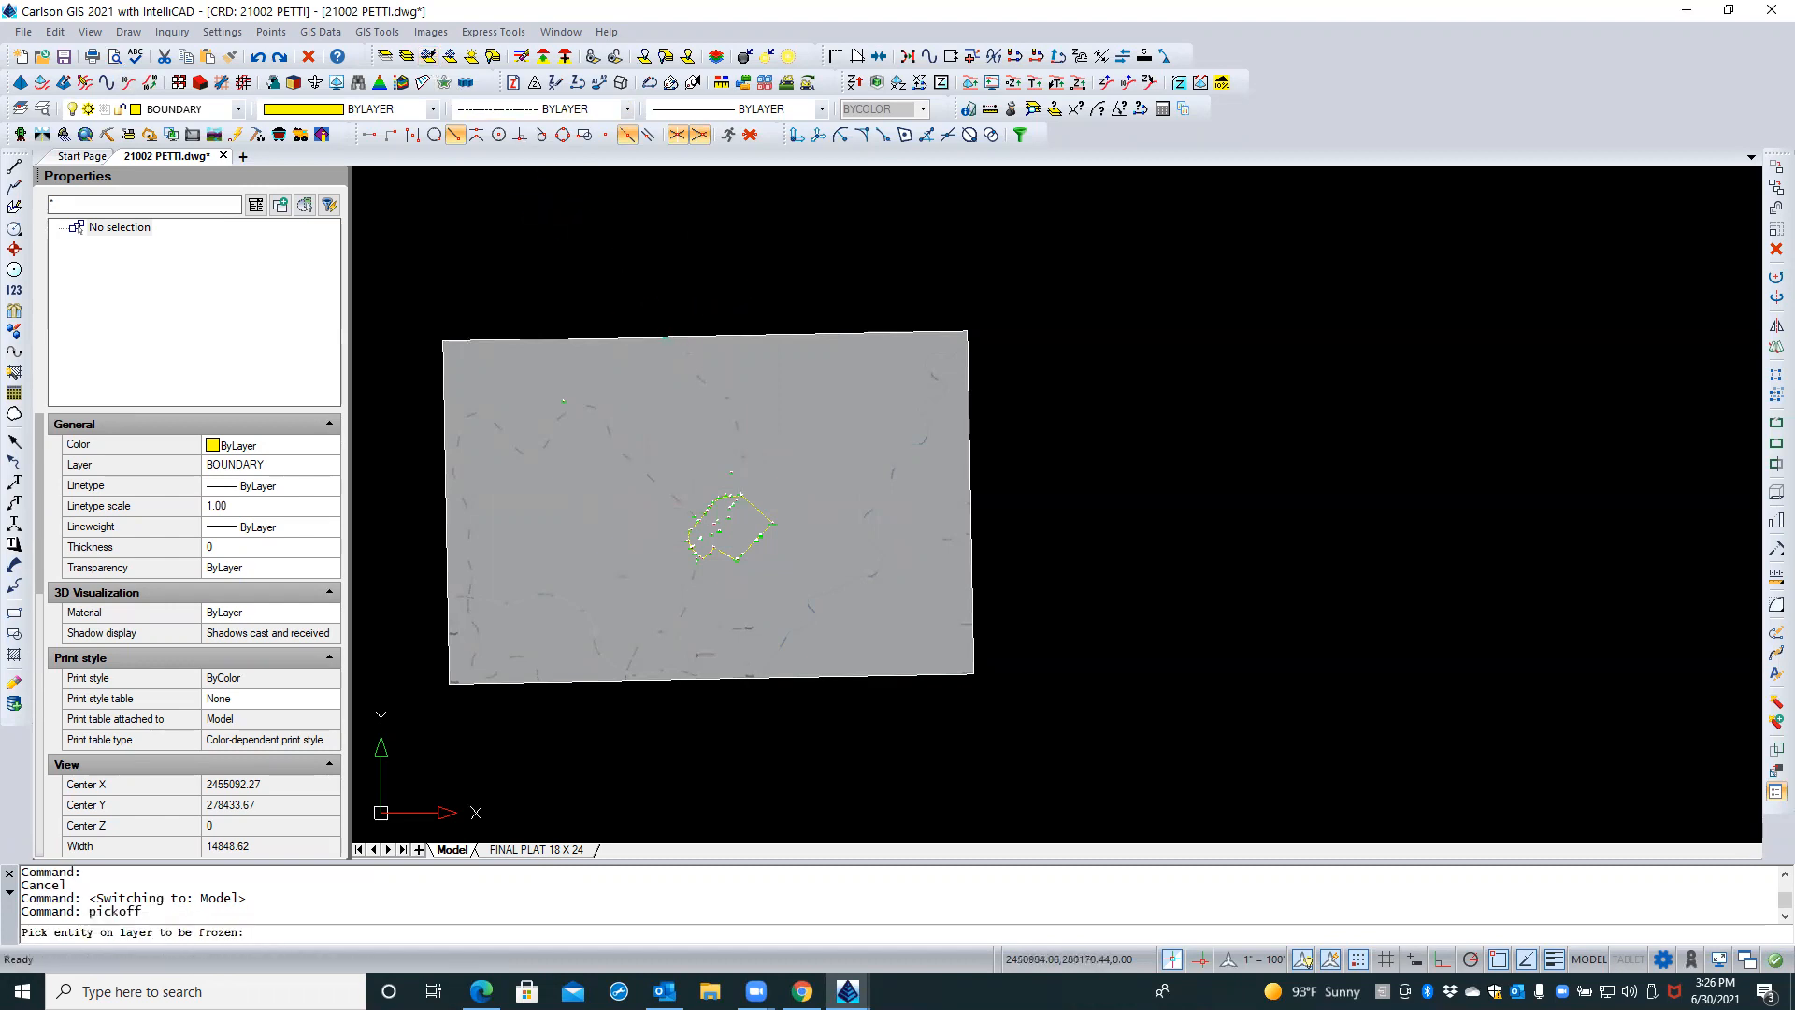
left_click(671, 333)
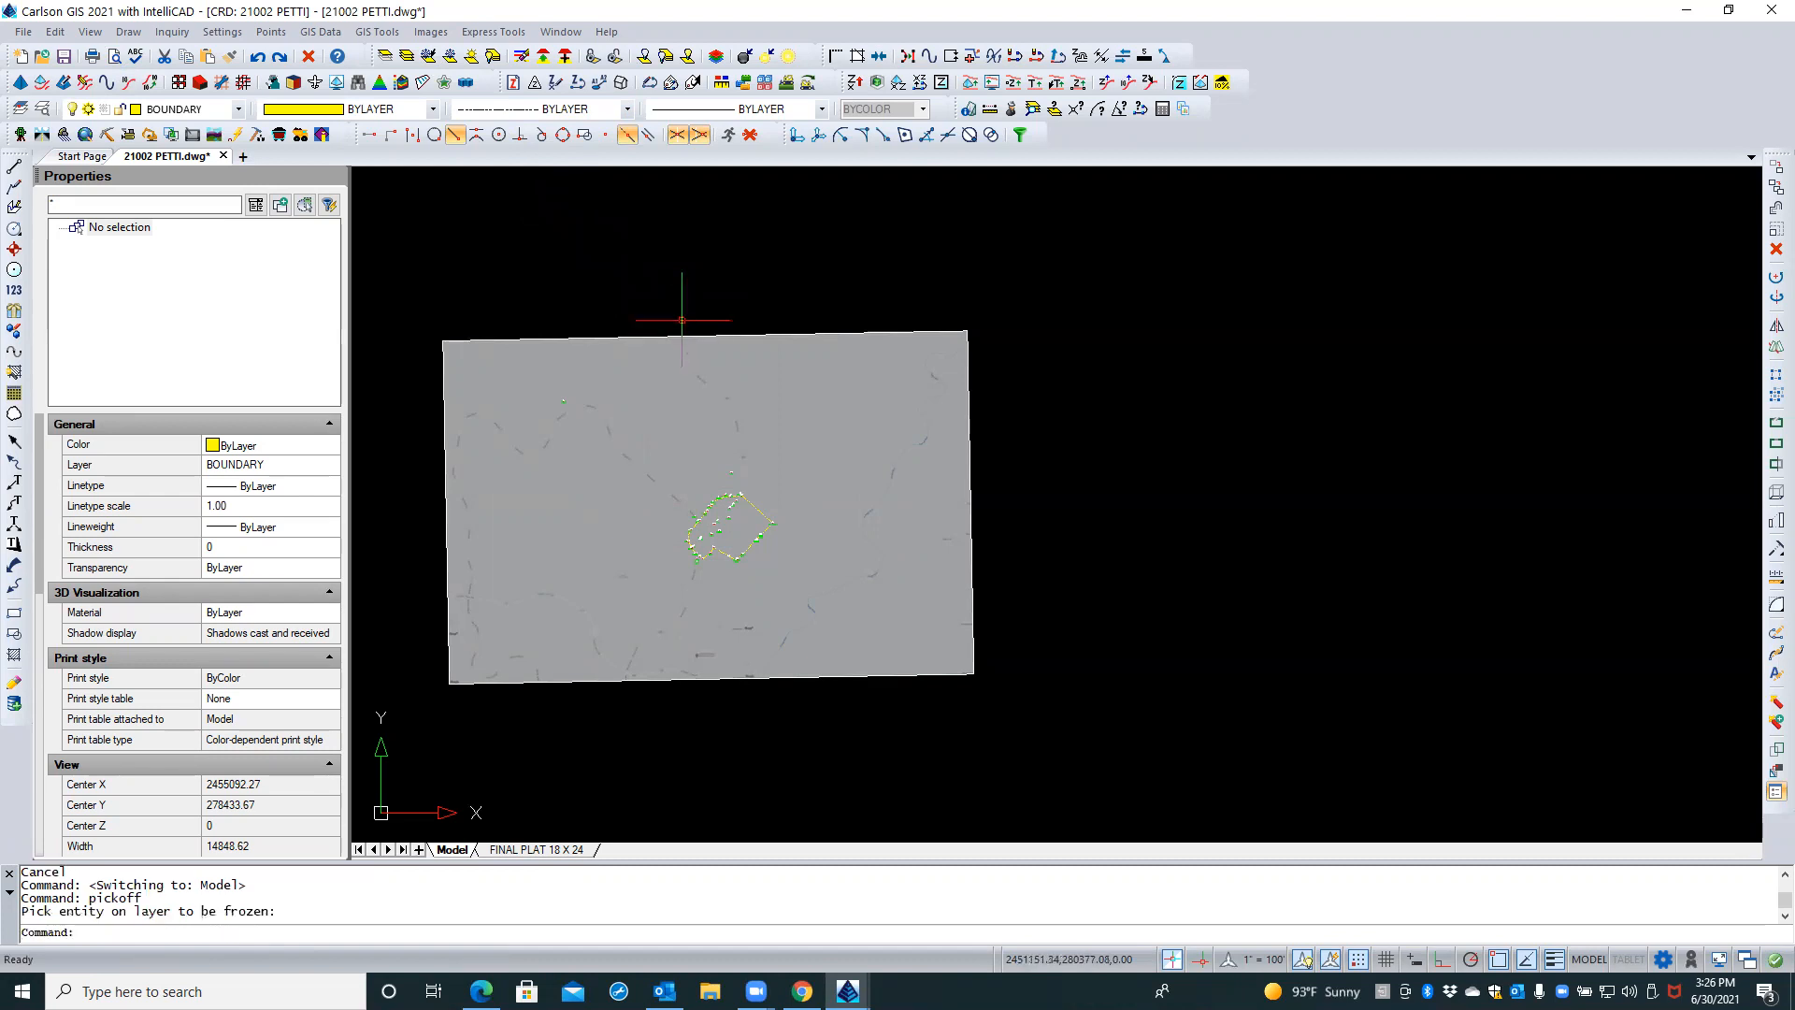
left_click(429, 56)
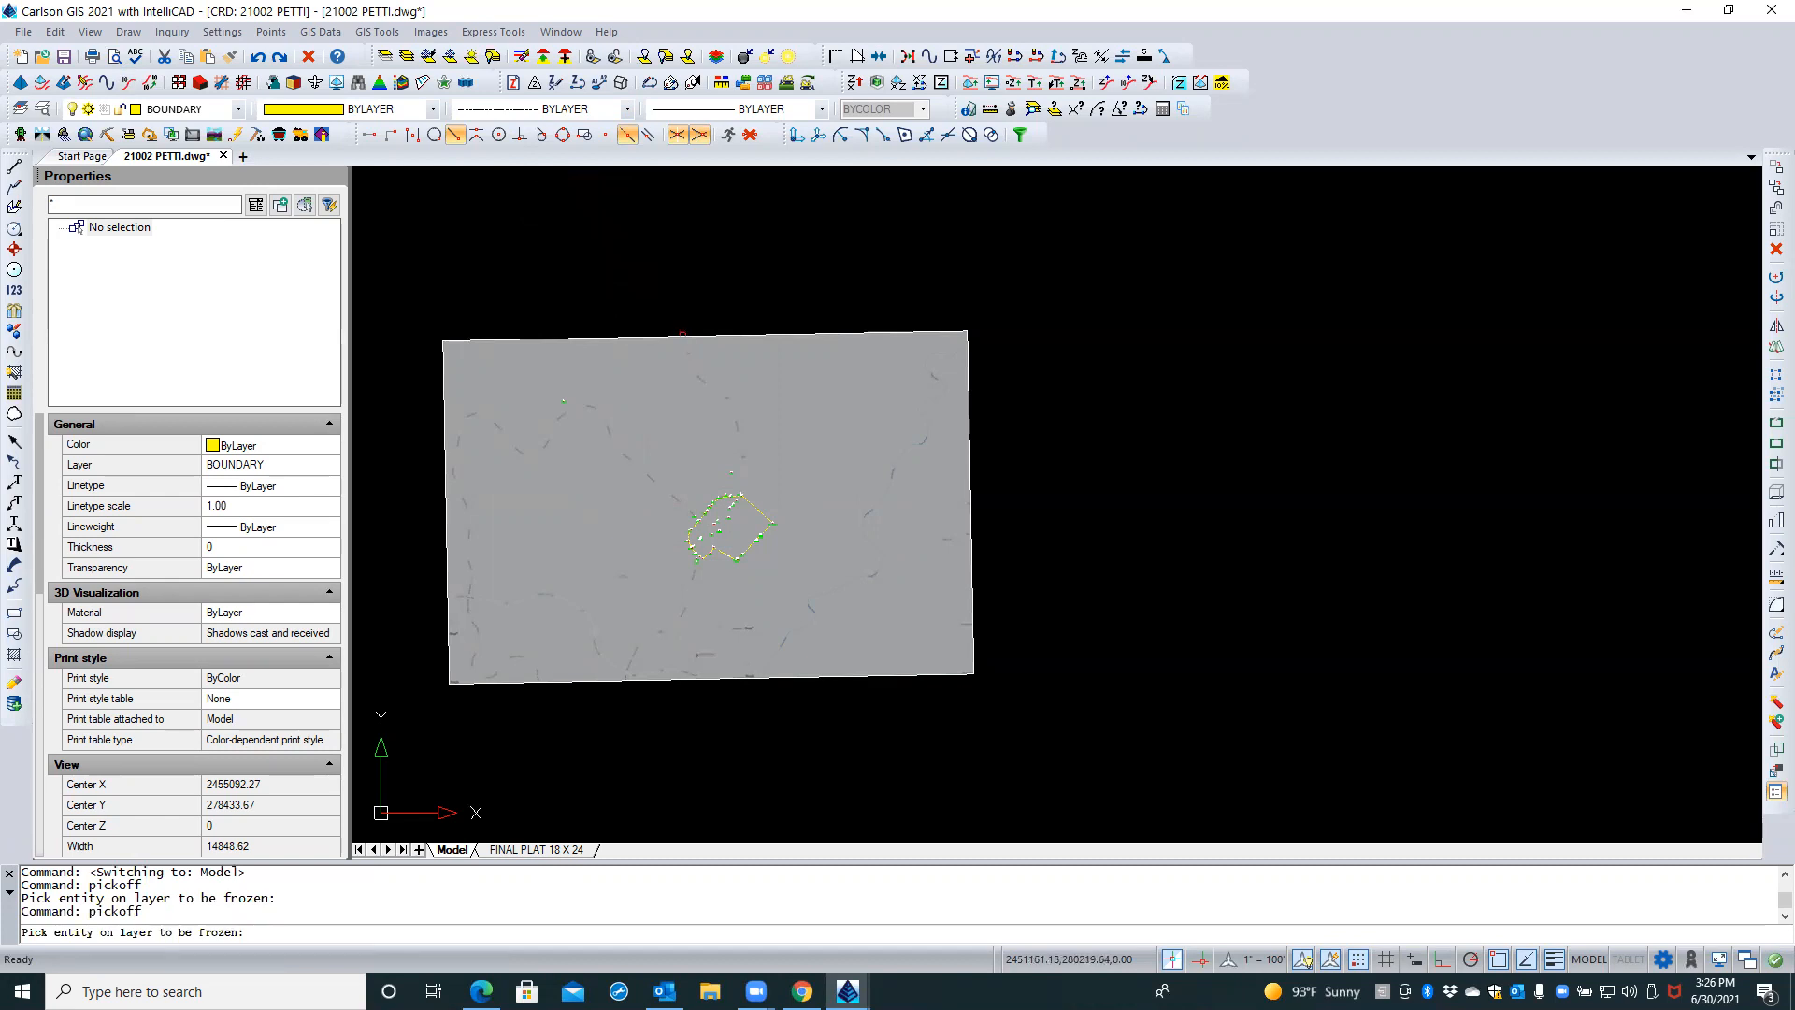
left_click(683, 334)
key("Return")
scroll(734, 520, "up", 4)
scroll(739, 523, "up", 3)
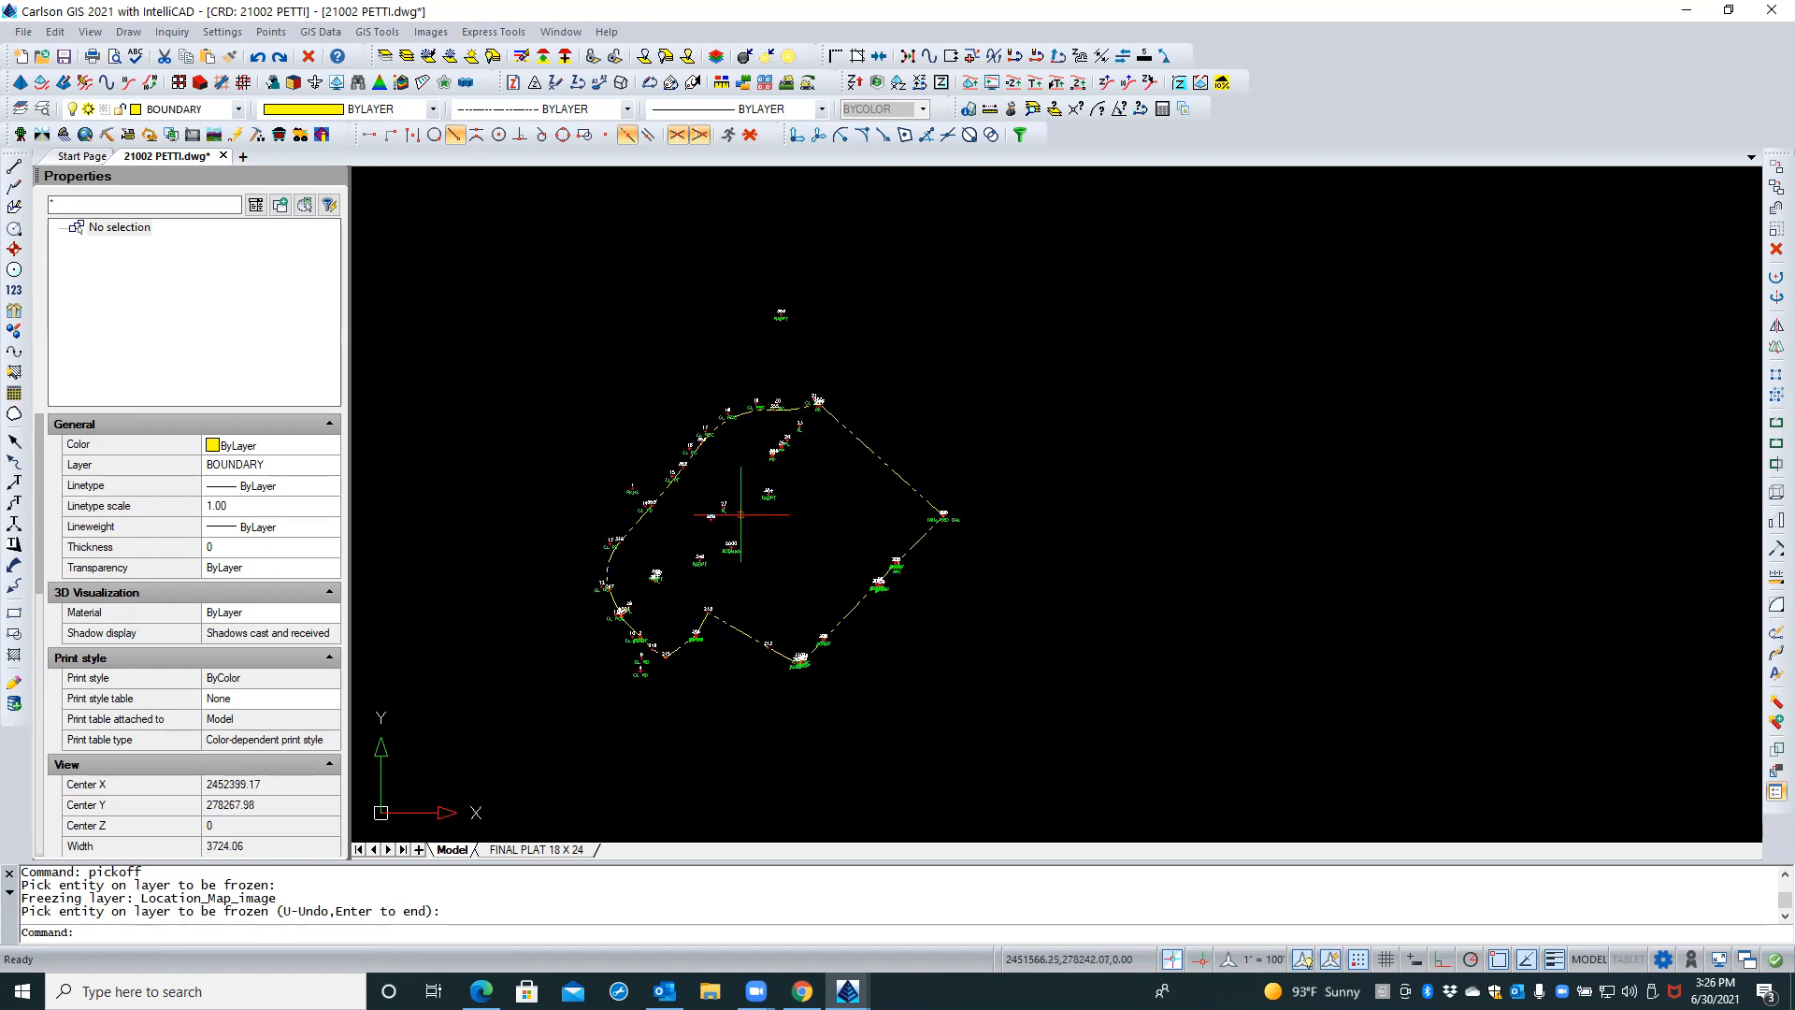
middle_click_drag(673, 596, 749, 573)
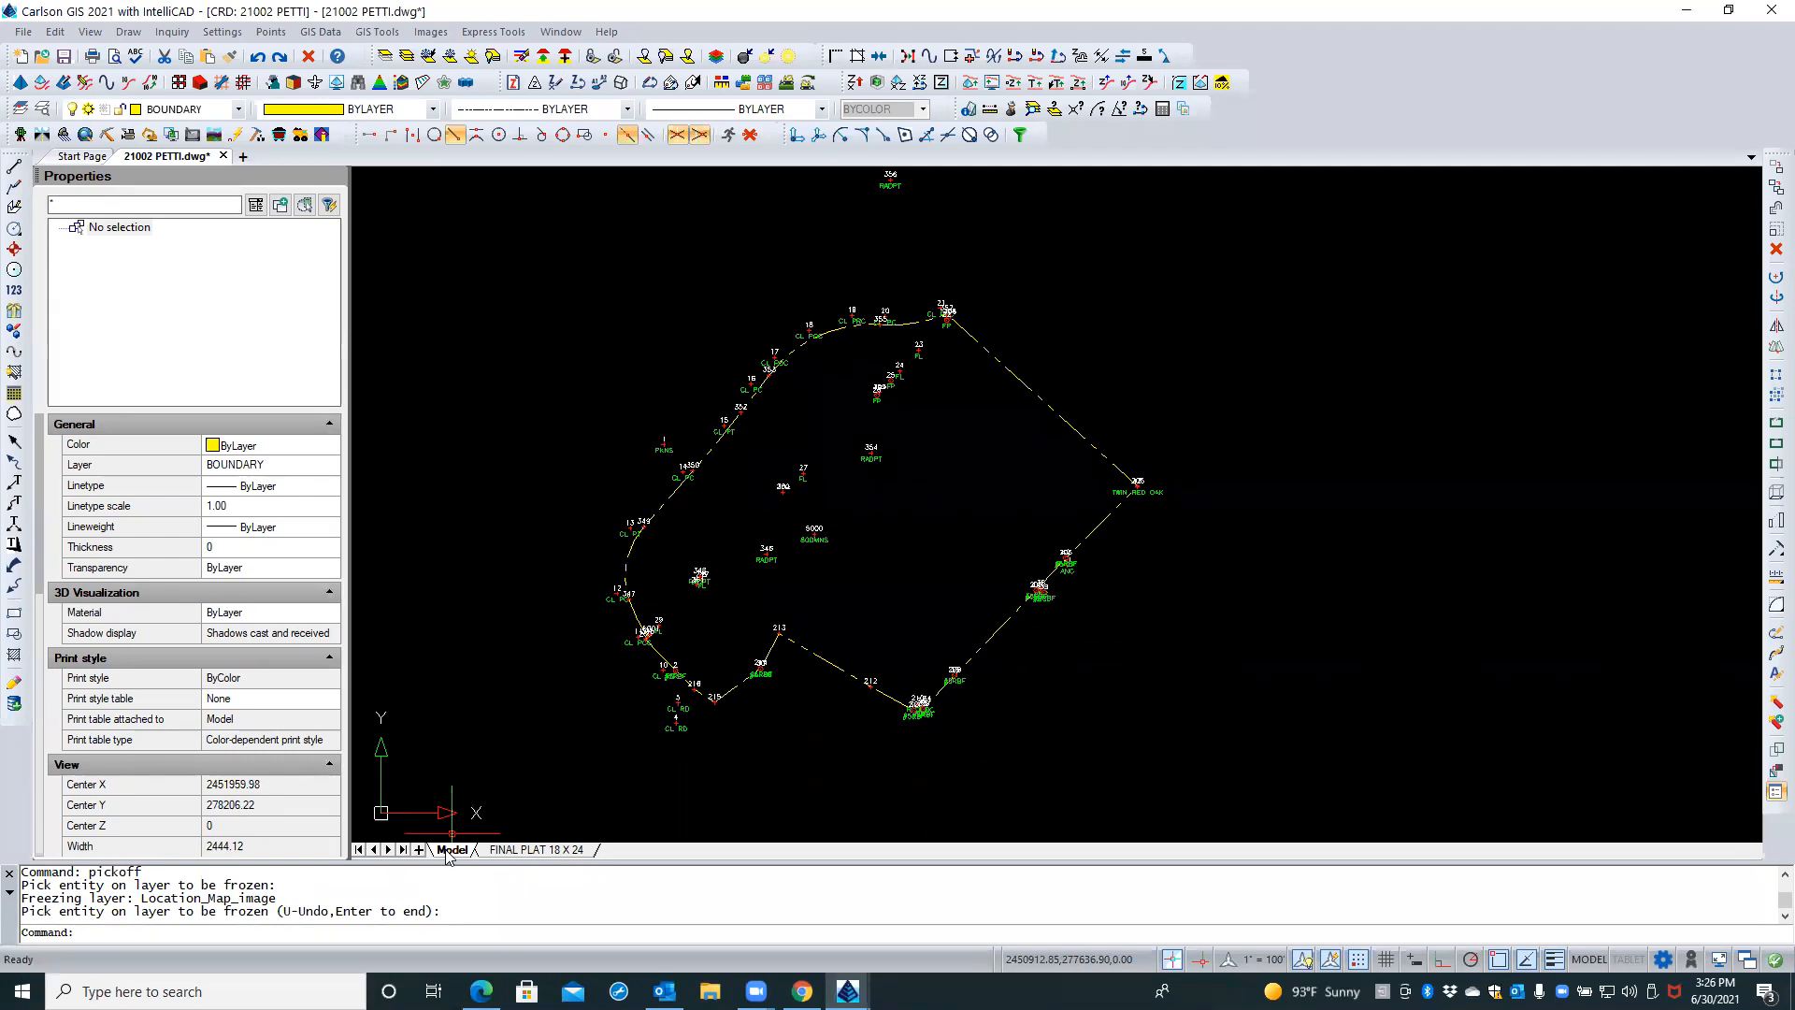
Compare model space with the FINAL PLAT 18 X 24 layout while the location map image layer is frozen
left_click(526, 819)
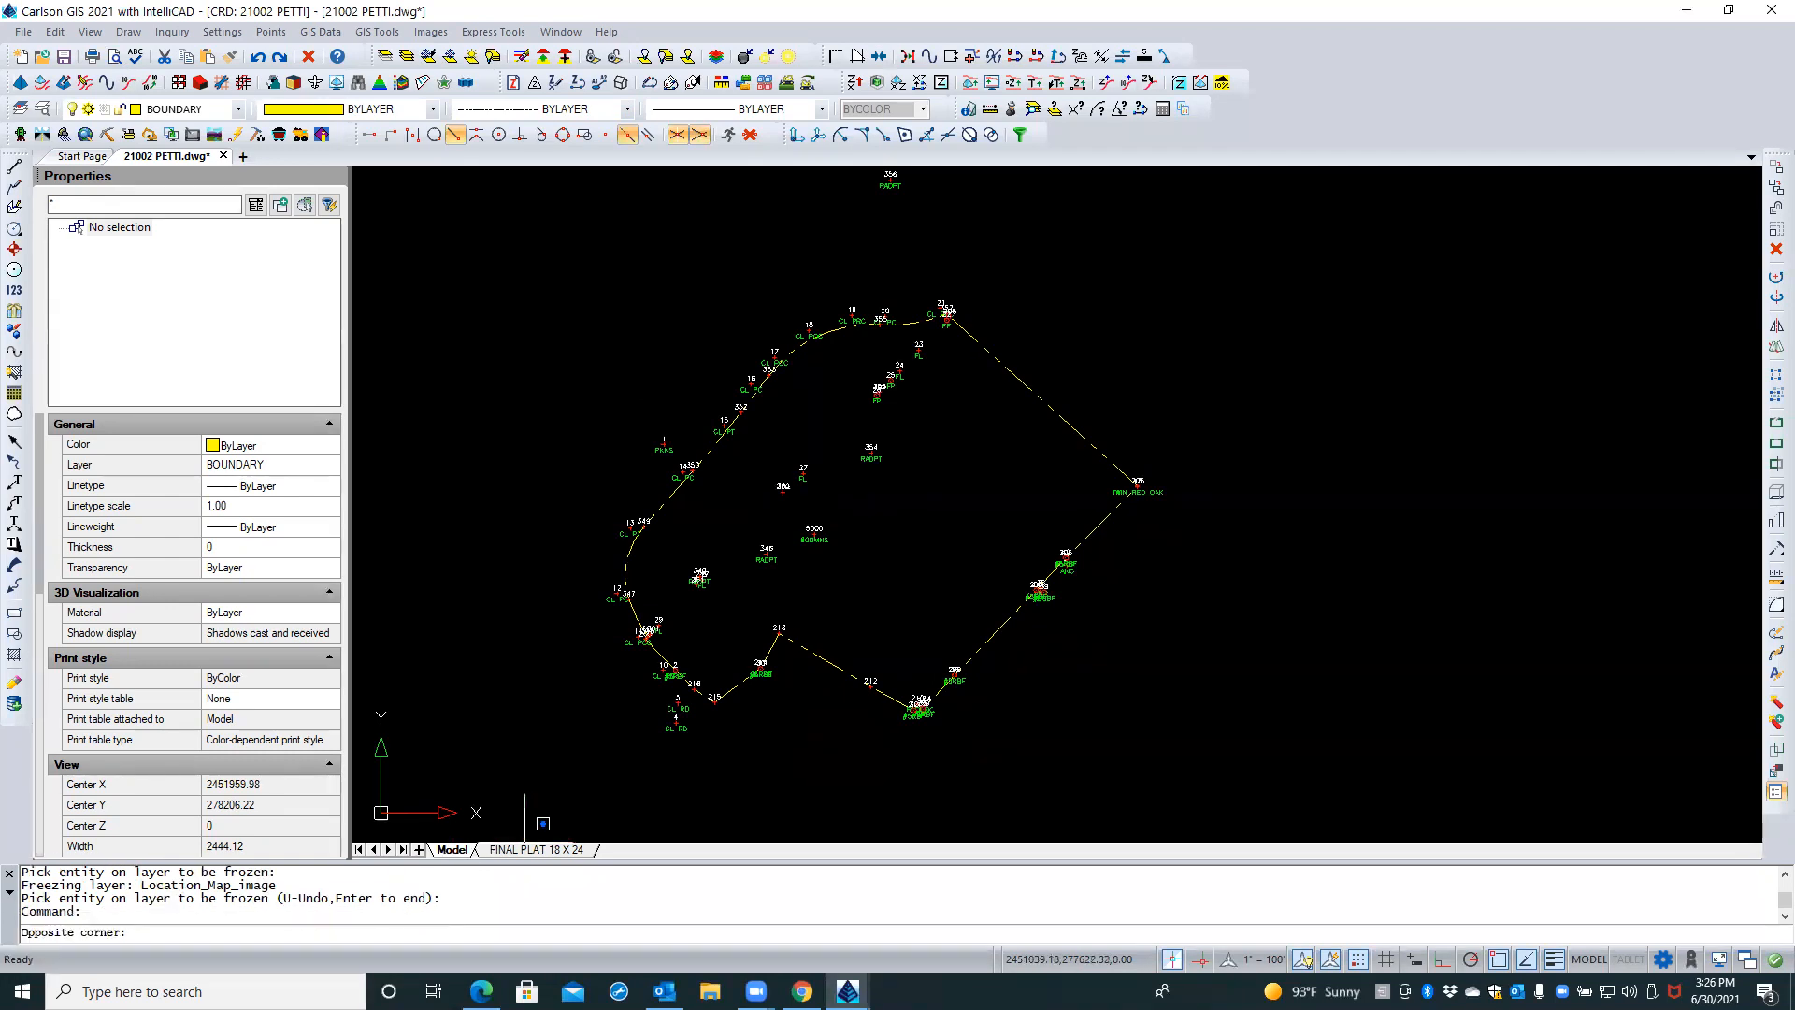
left_click(528, 849)
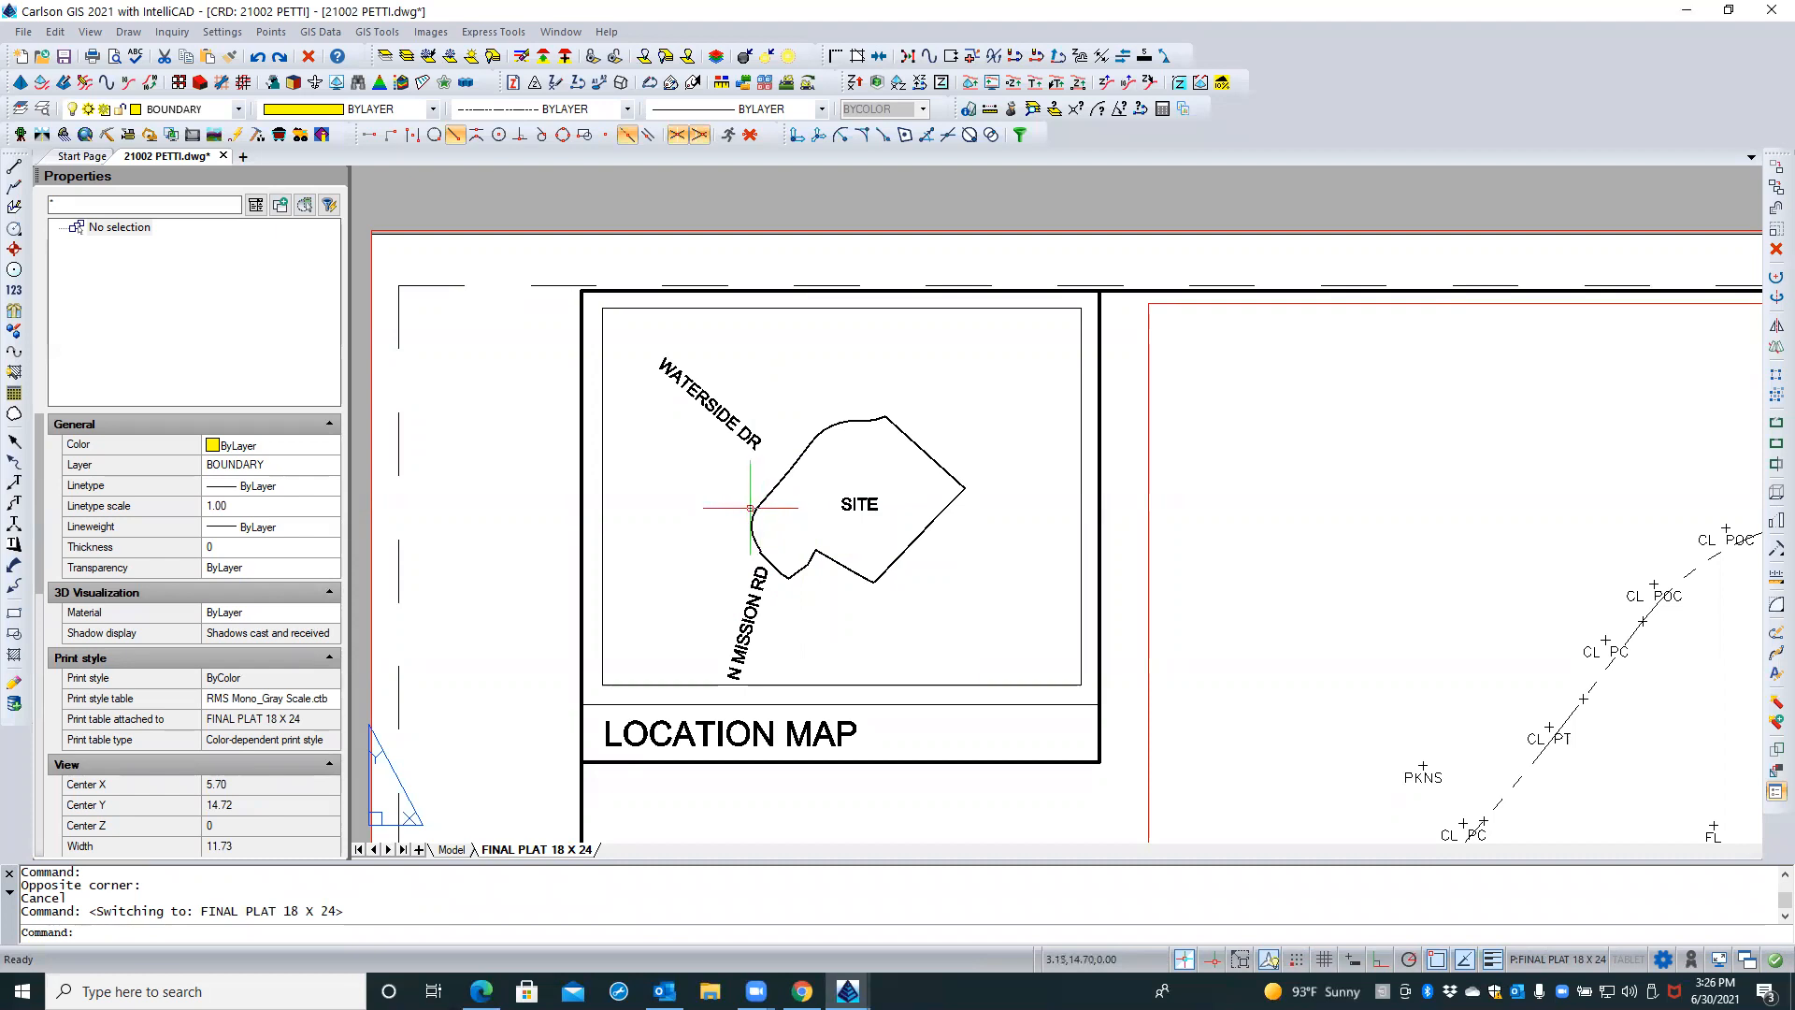
left_click(451, 849)
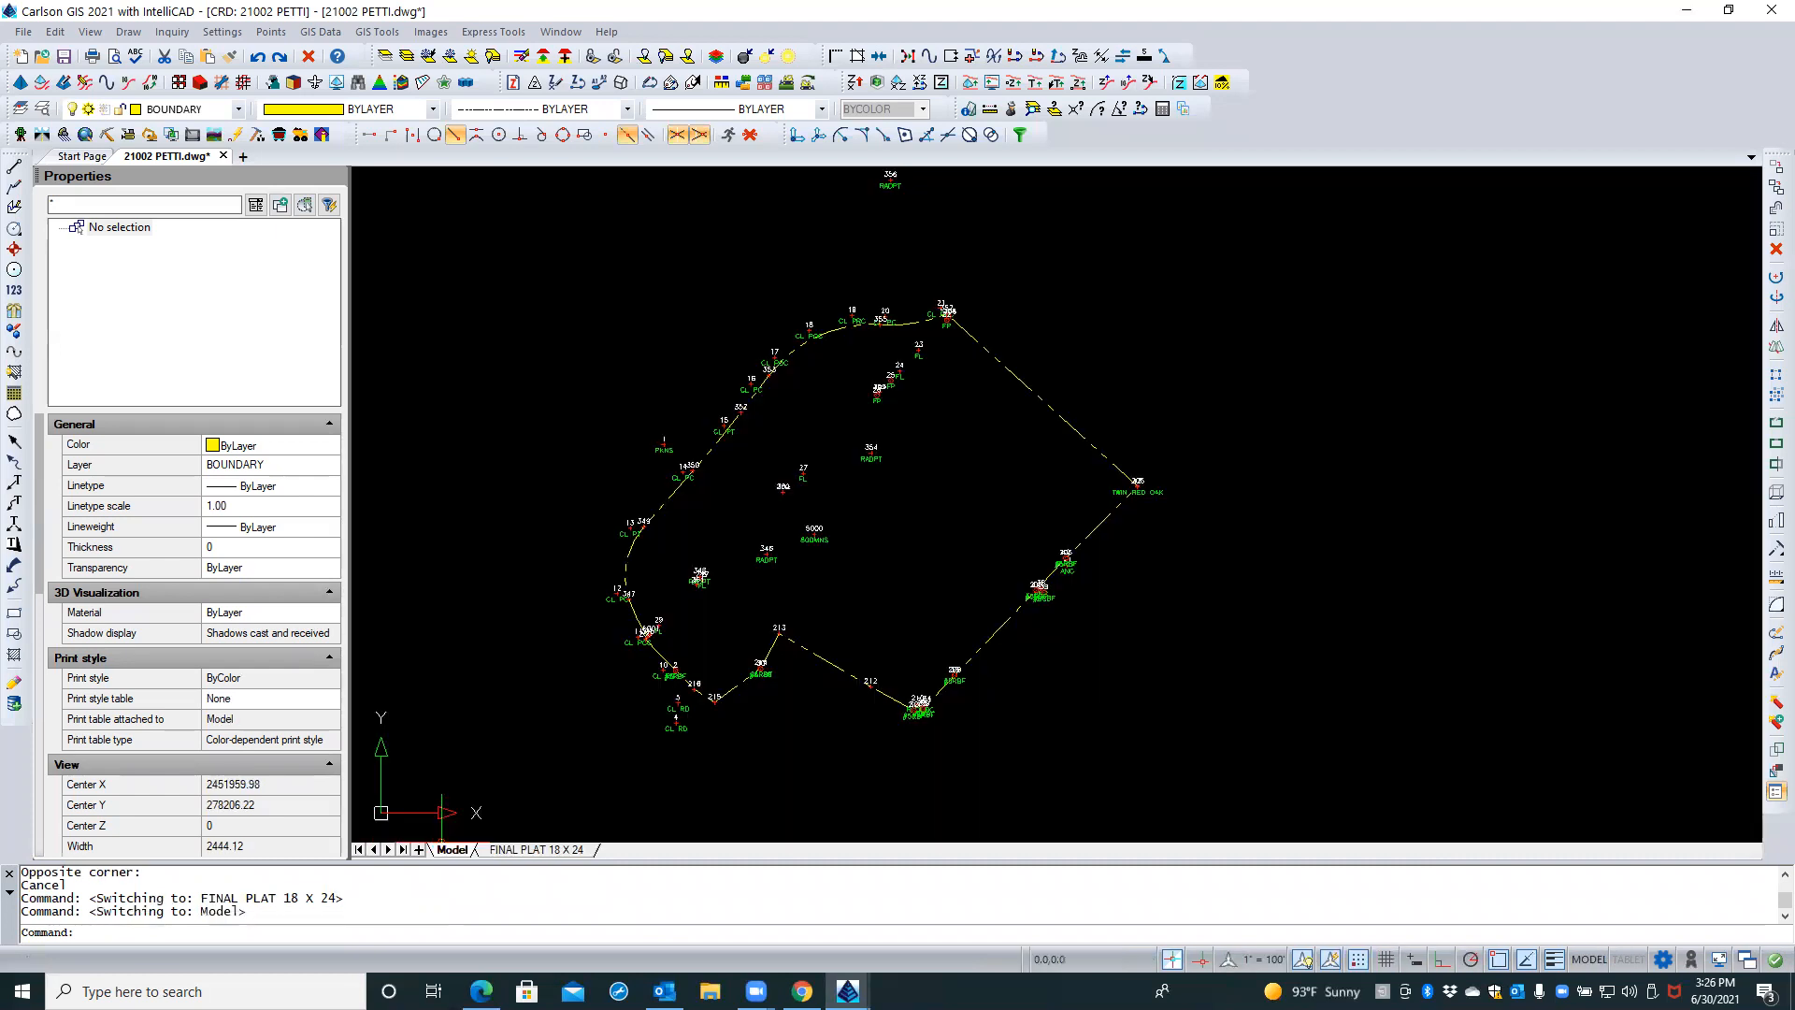
left_click(512, 841)
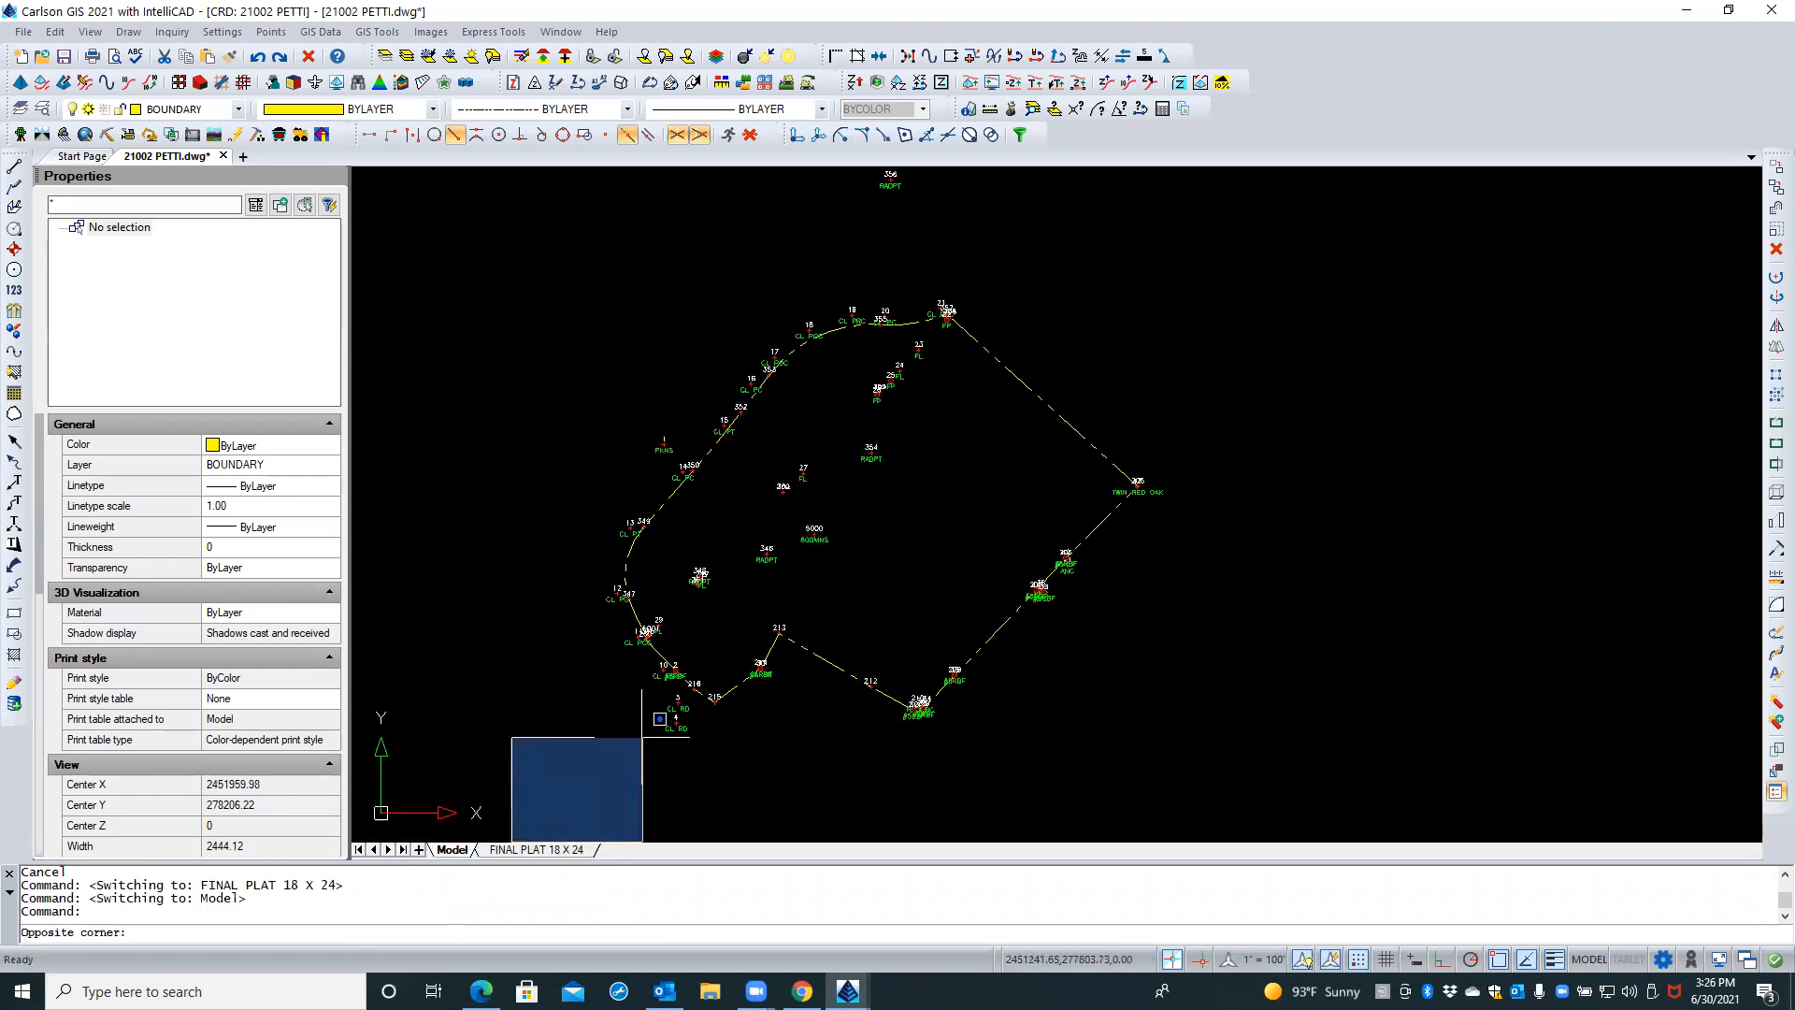
left_click(564, 811)
left_click(537, 849)
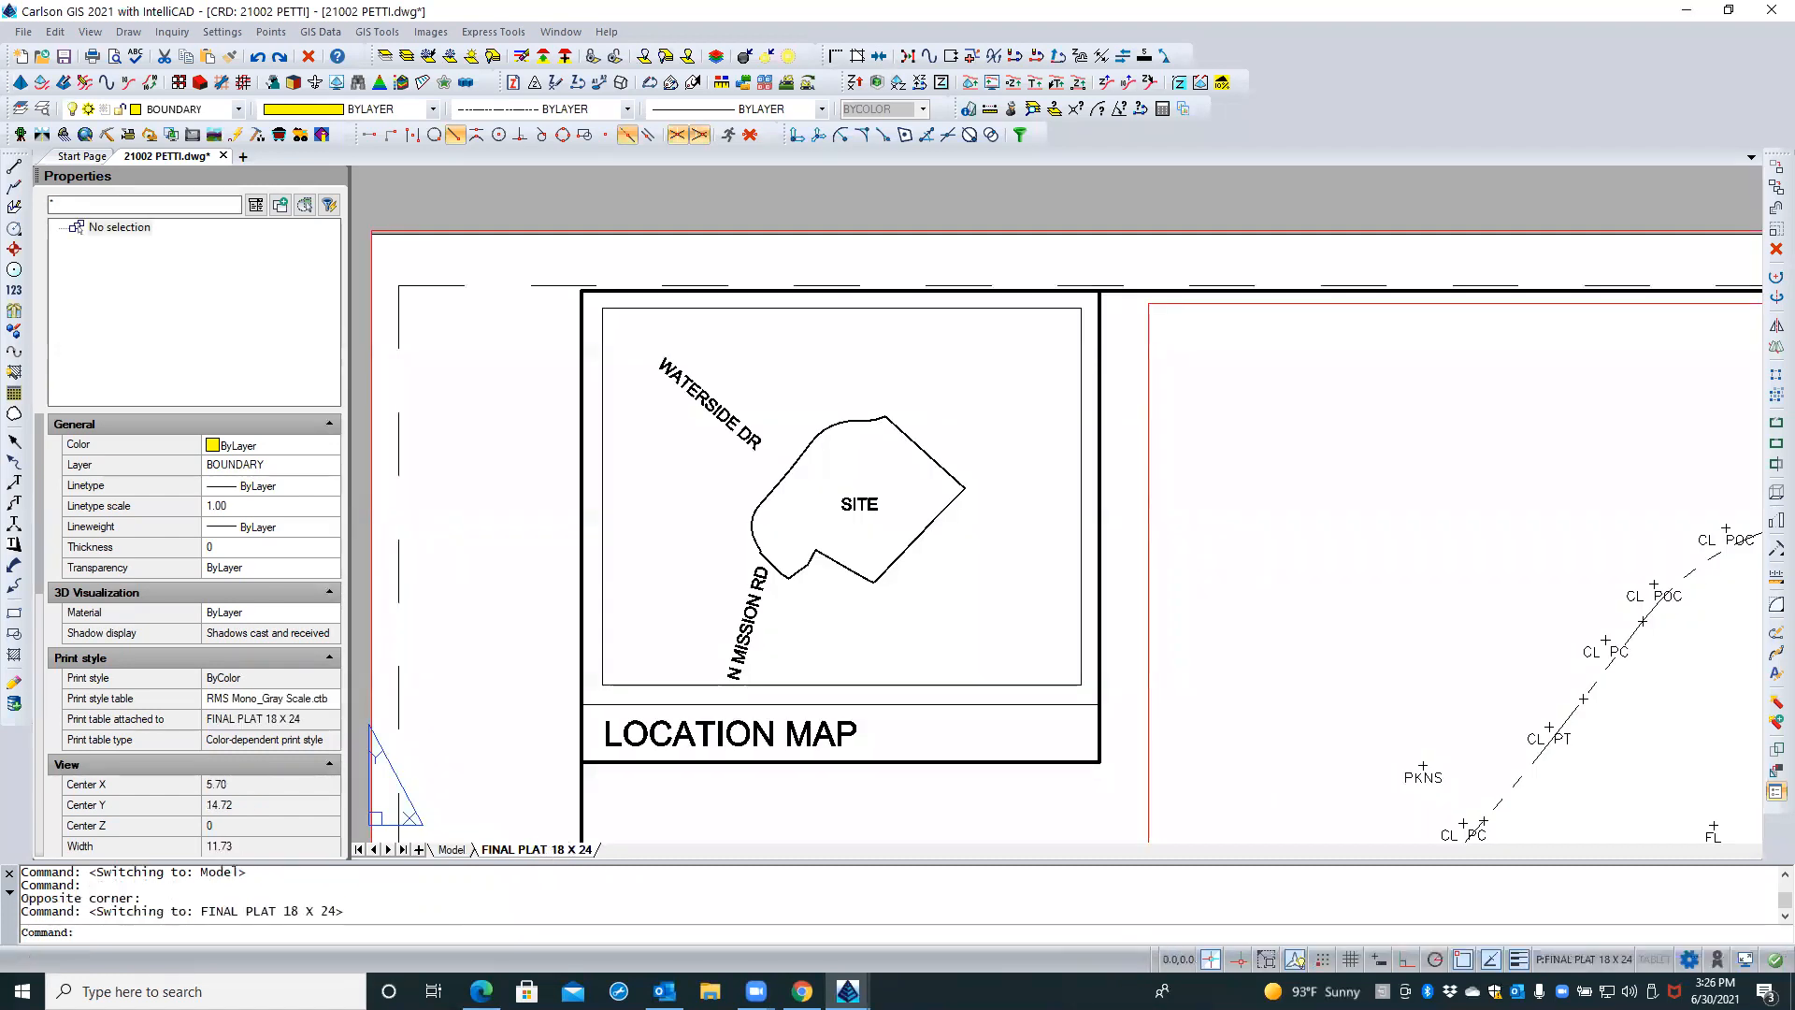
Thaw the Location_Map_image layer in the layer settings
left_click(42, 109)
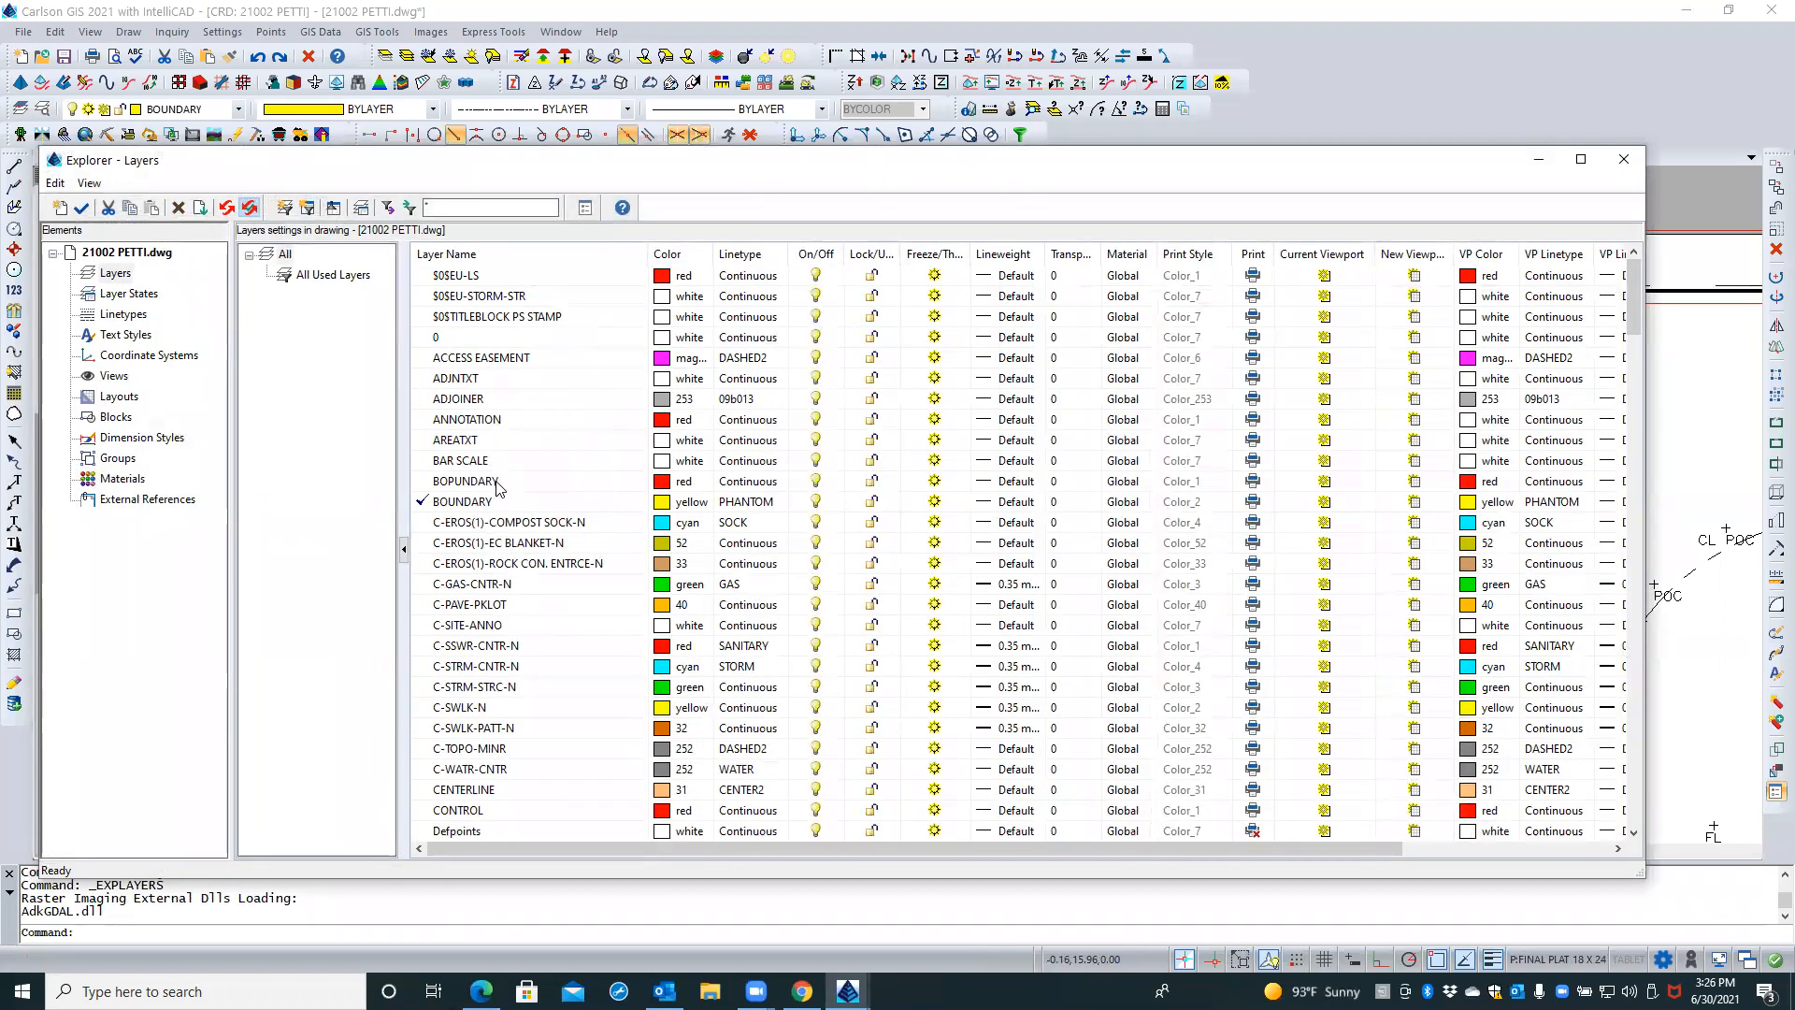
scroll(497, 486, "down", 6)
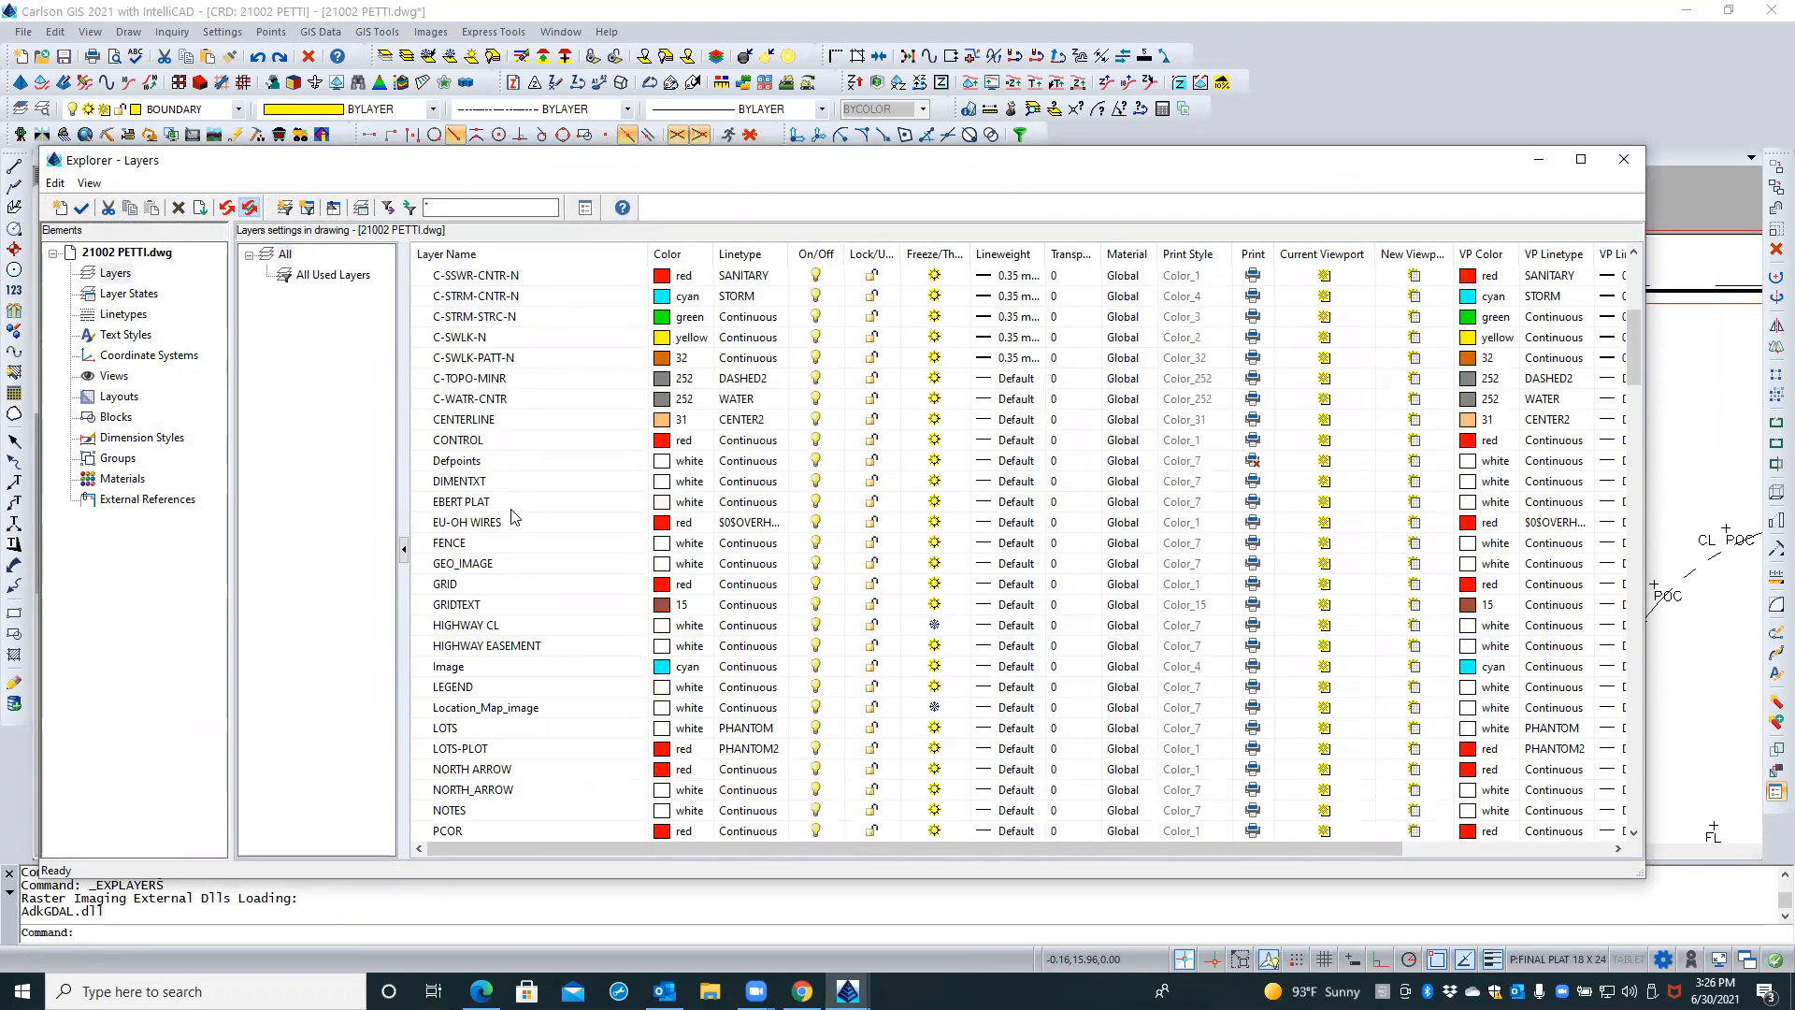
left_click(517, 712)
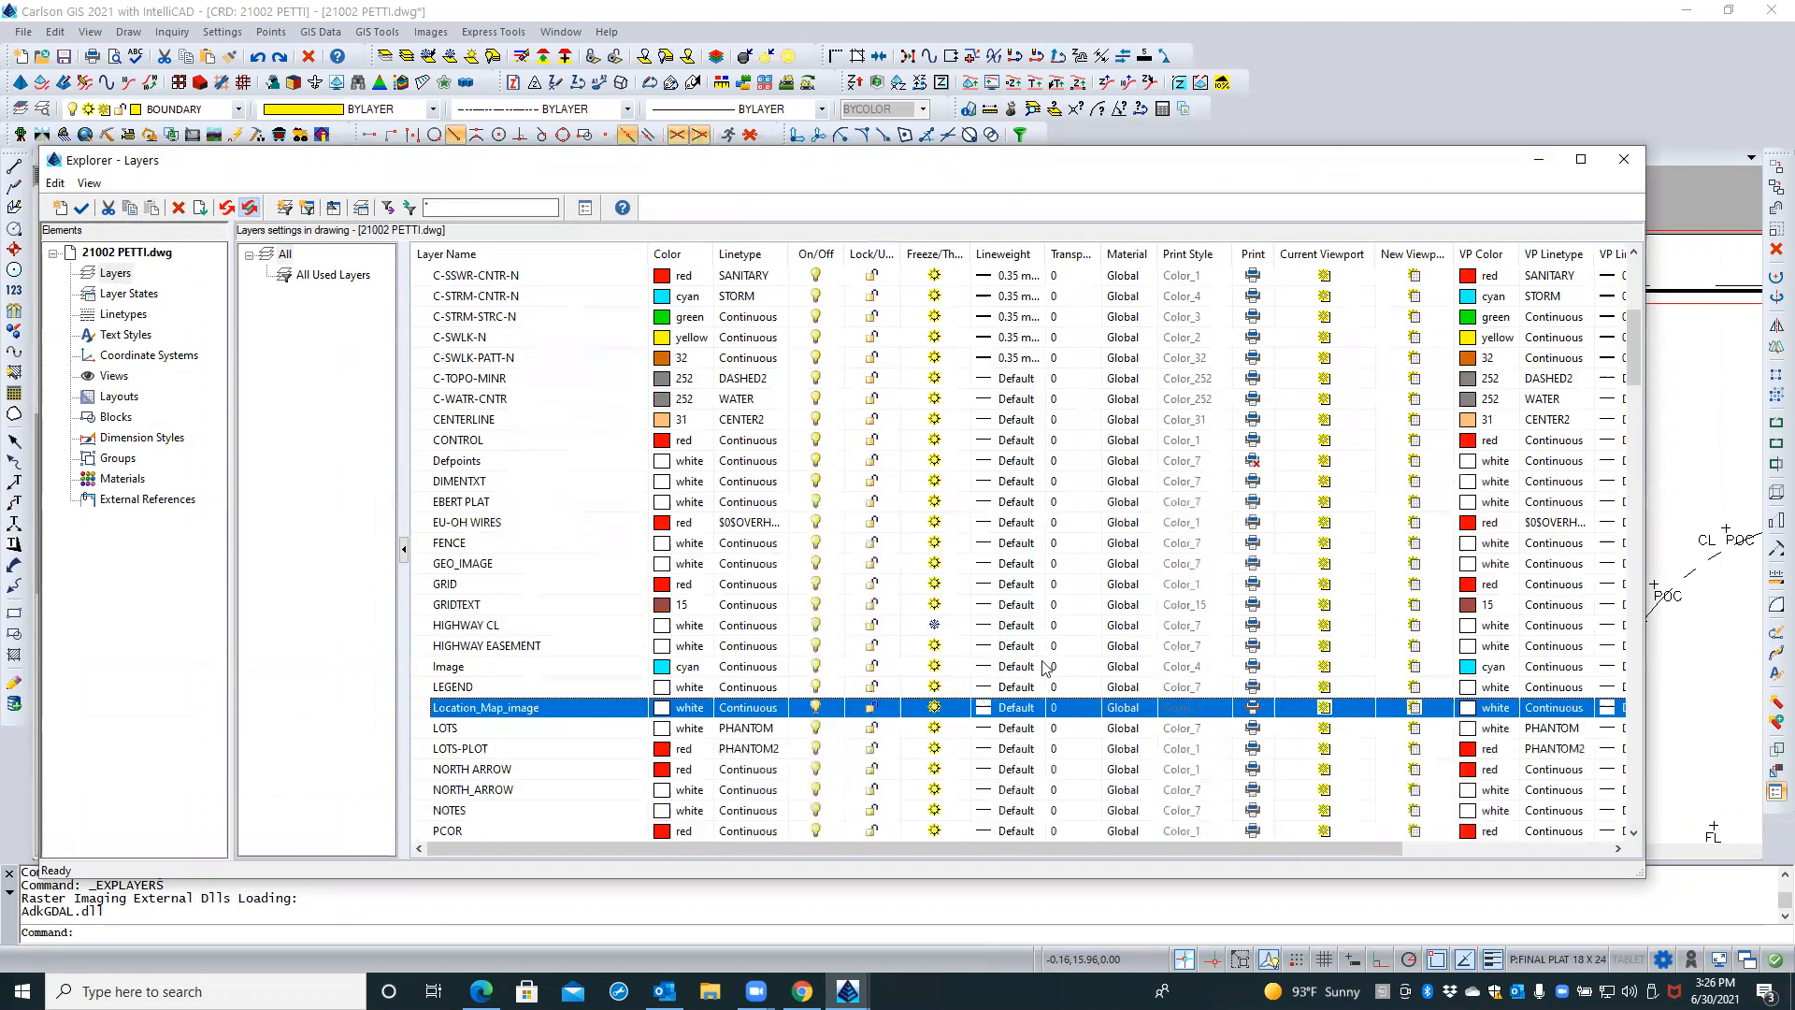
left_click(1623, 164)
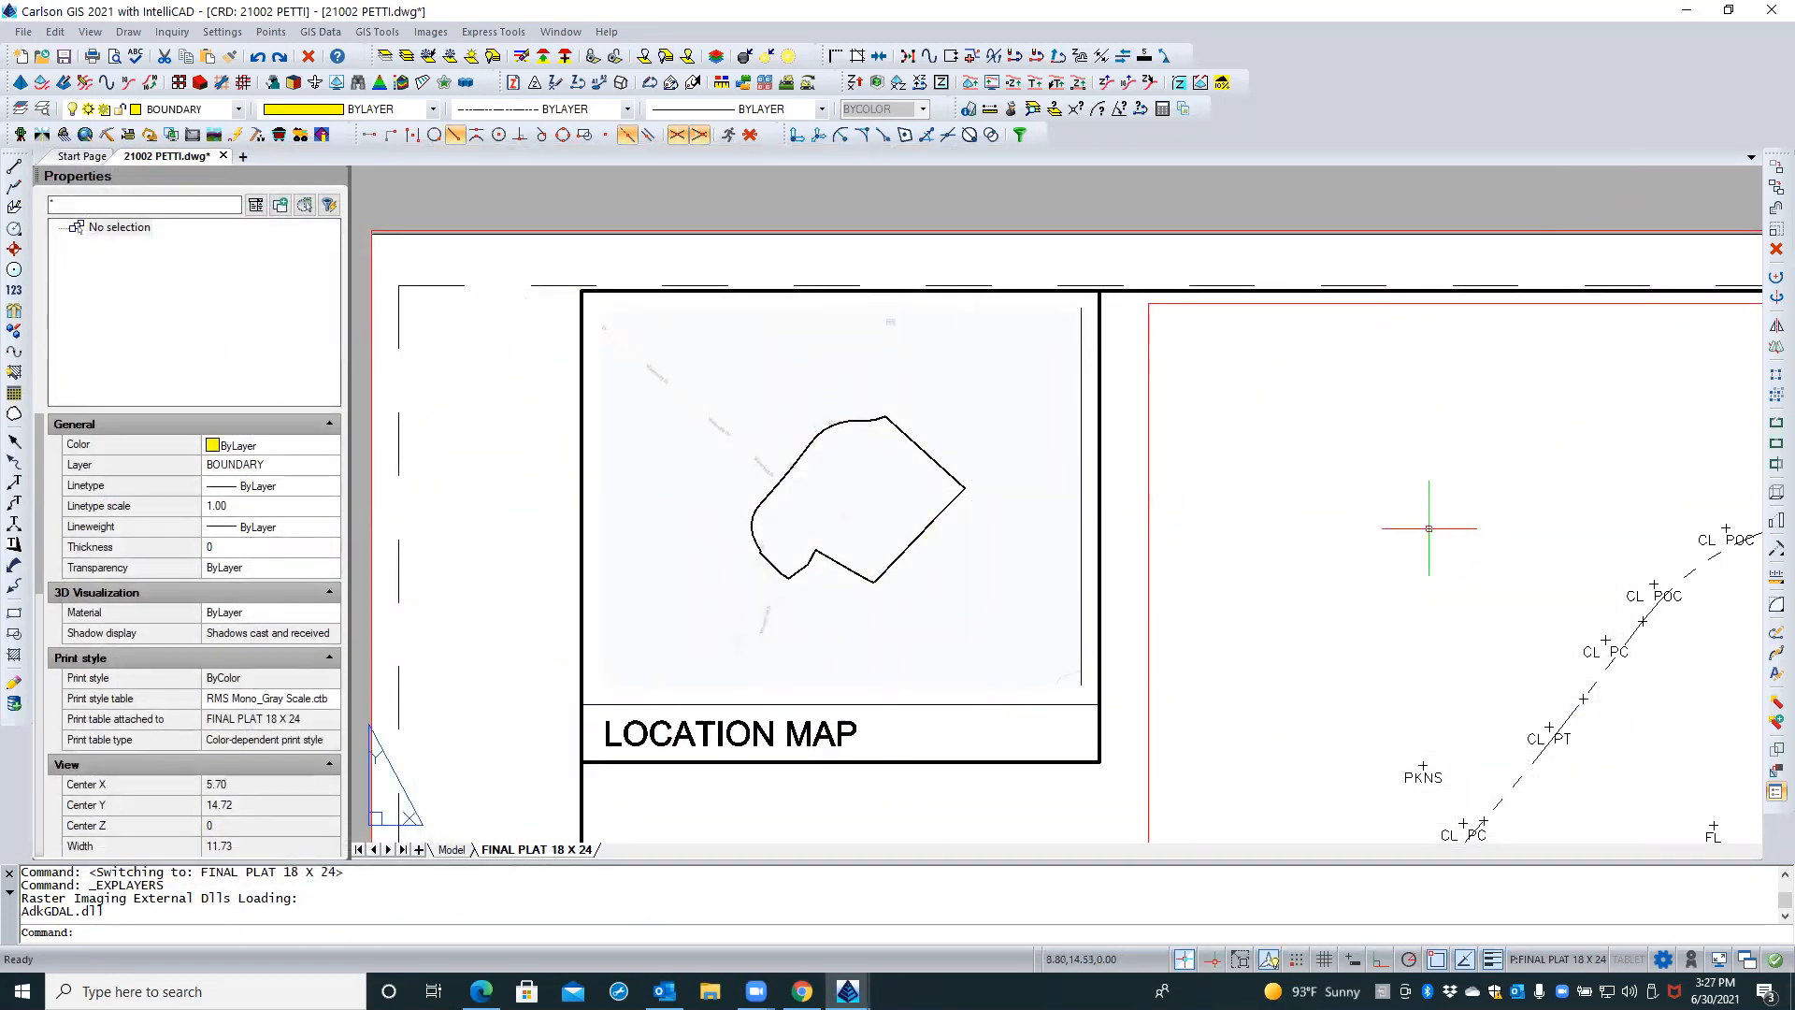
In model space, select the location map image by its edge and set its fade to 0
left_click(452, 849)
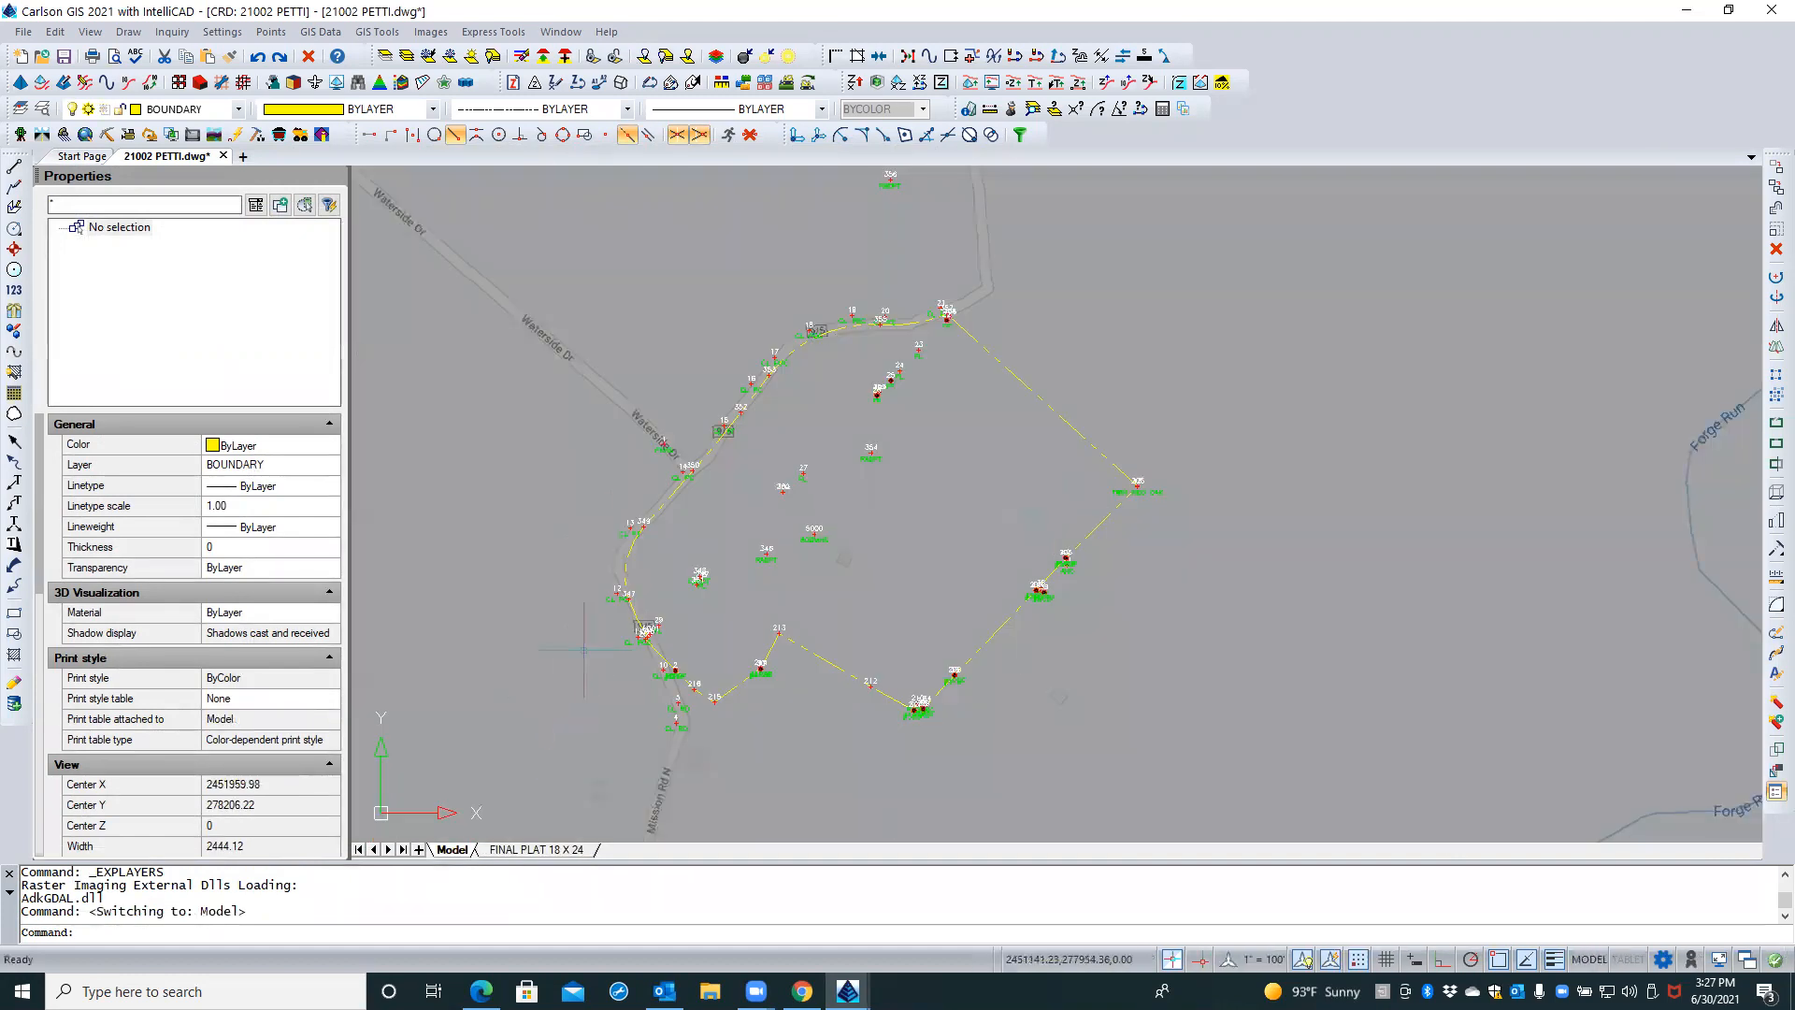
scroll(589, 497, "down", 4)
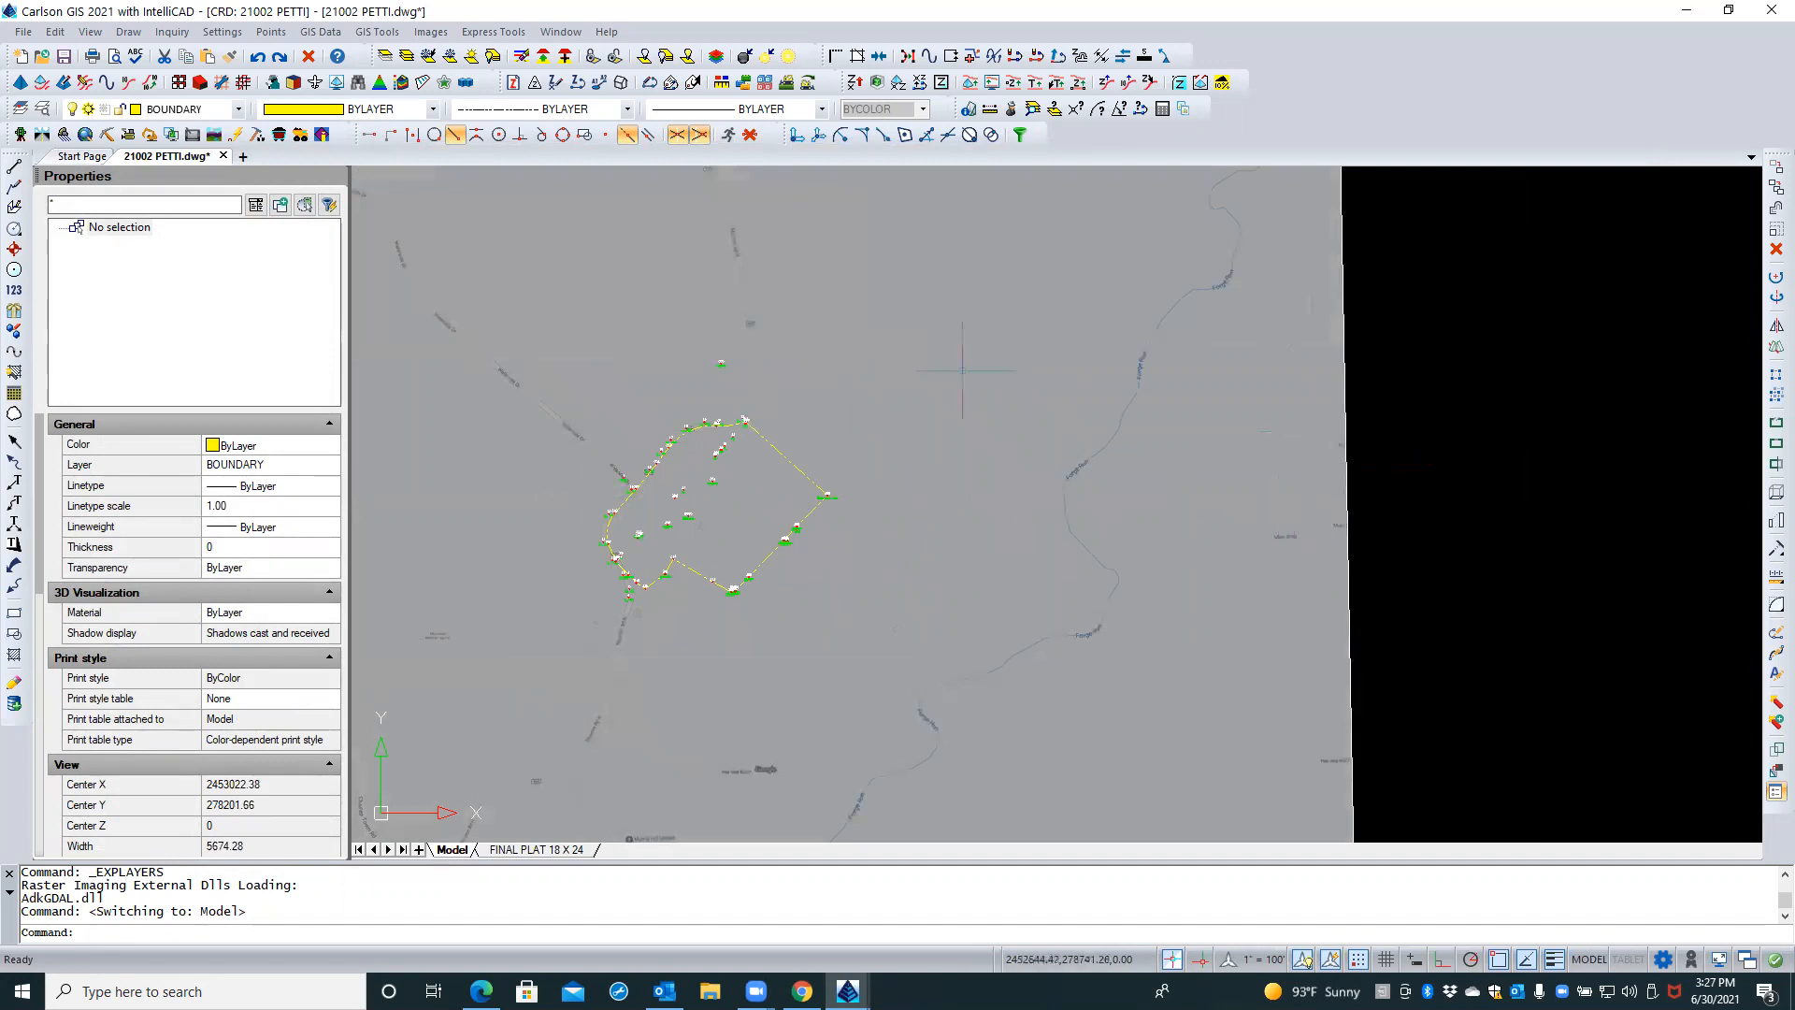
left_click(1347, 467)
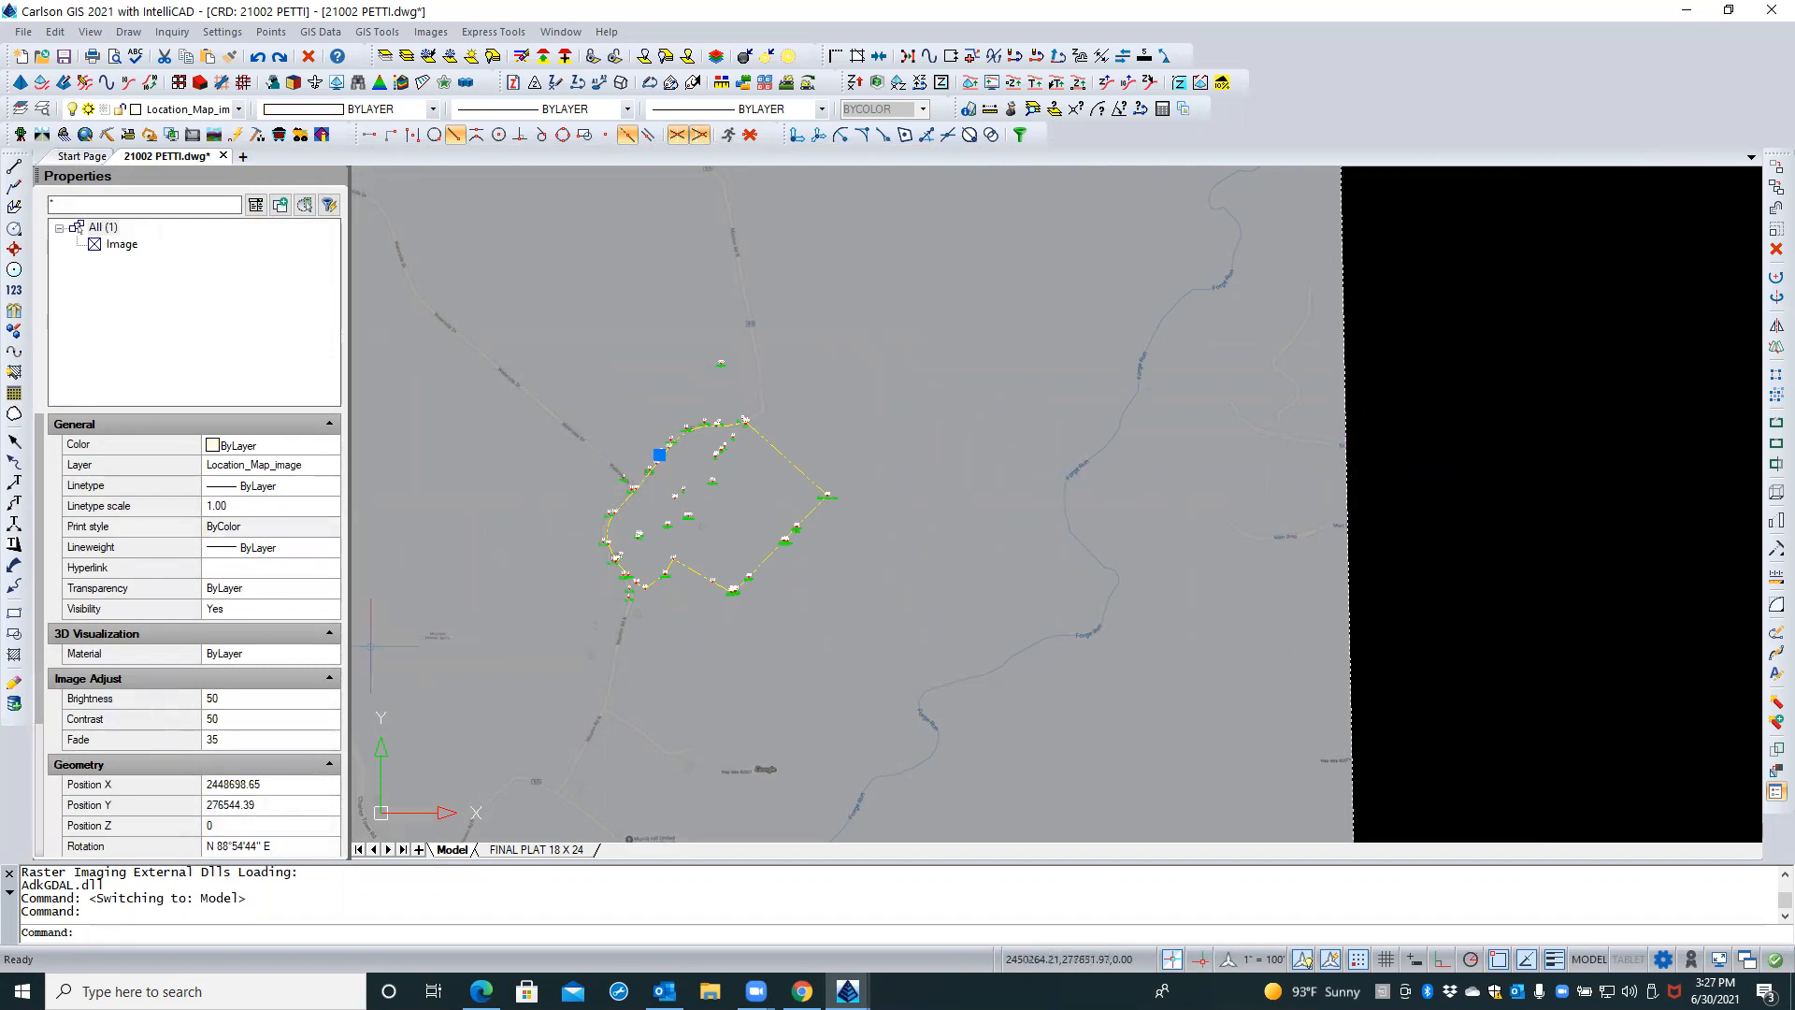
left_click(242, 737)
double_click(241, 734)
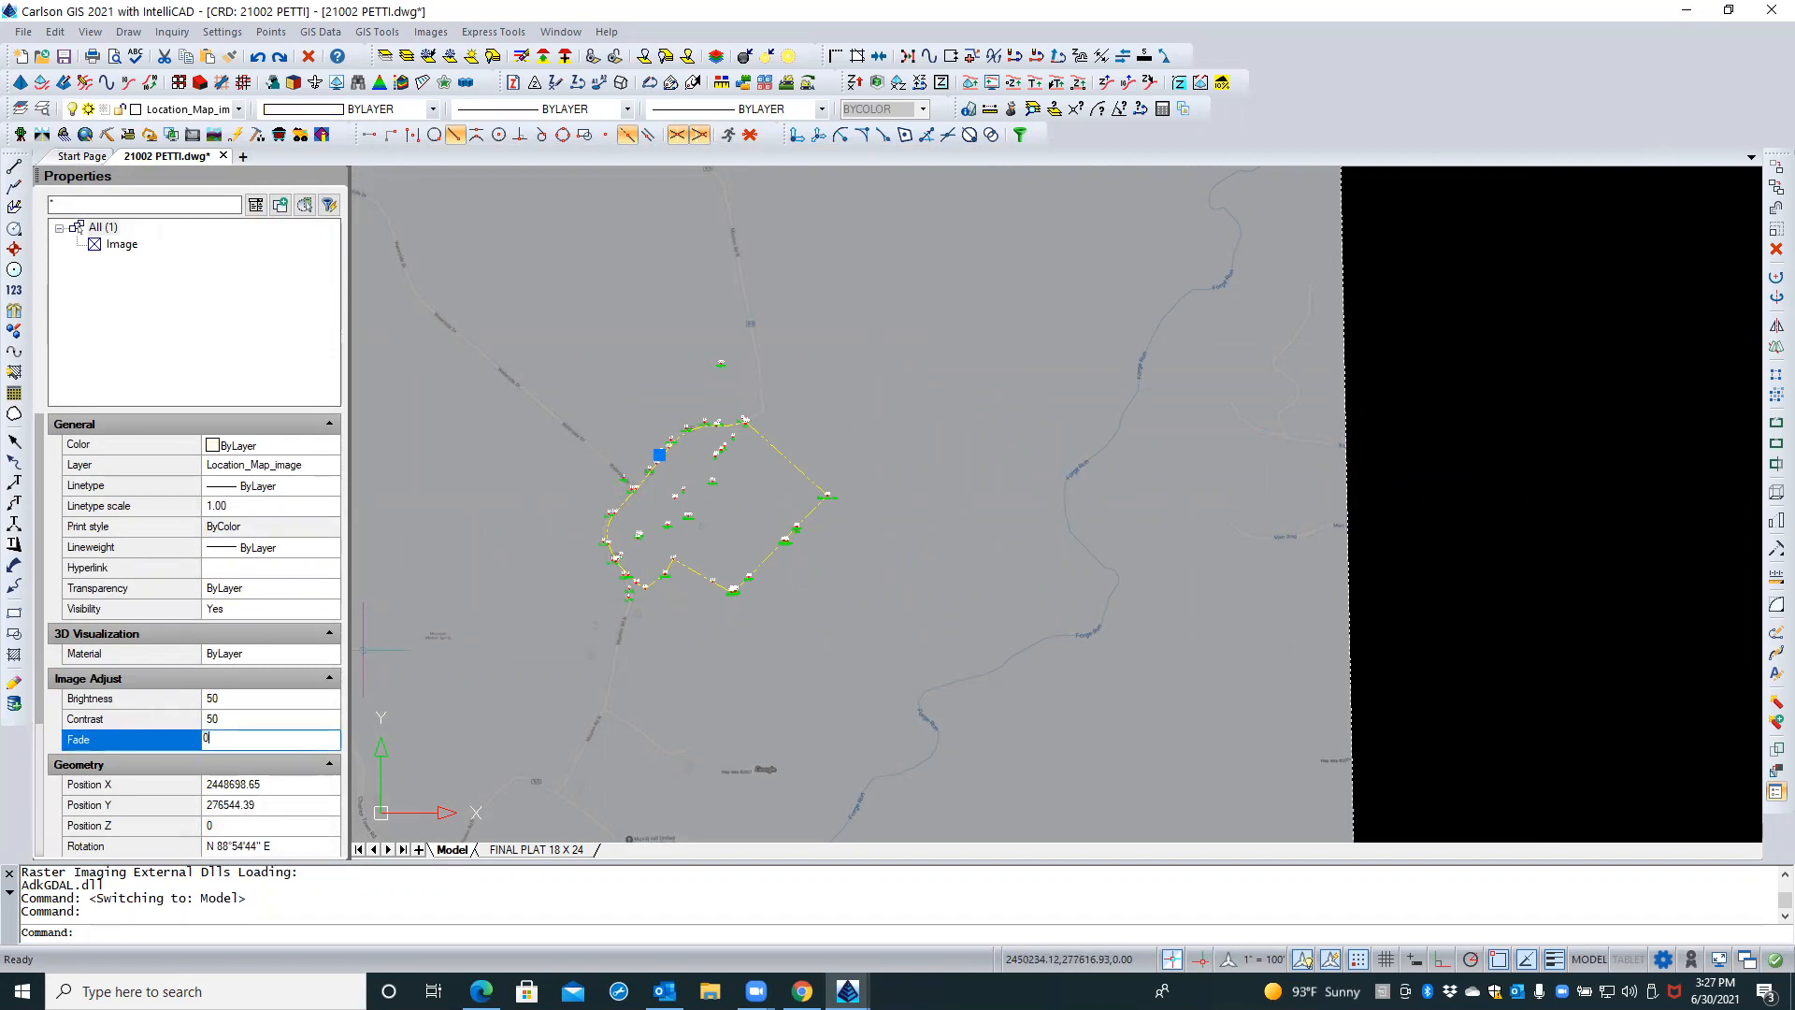
key("Return")
left_click(242, 739)
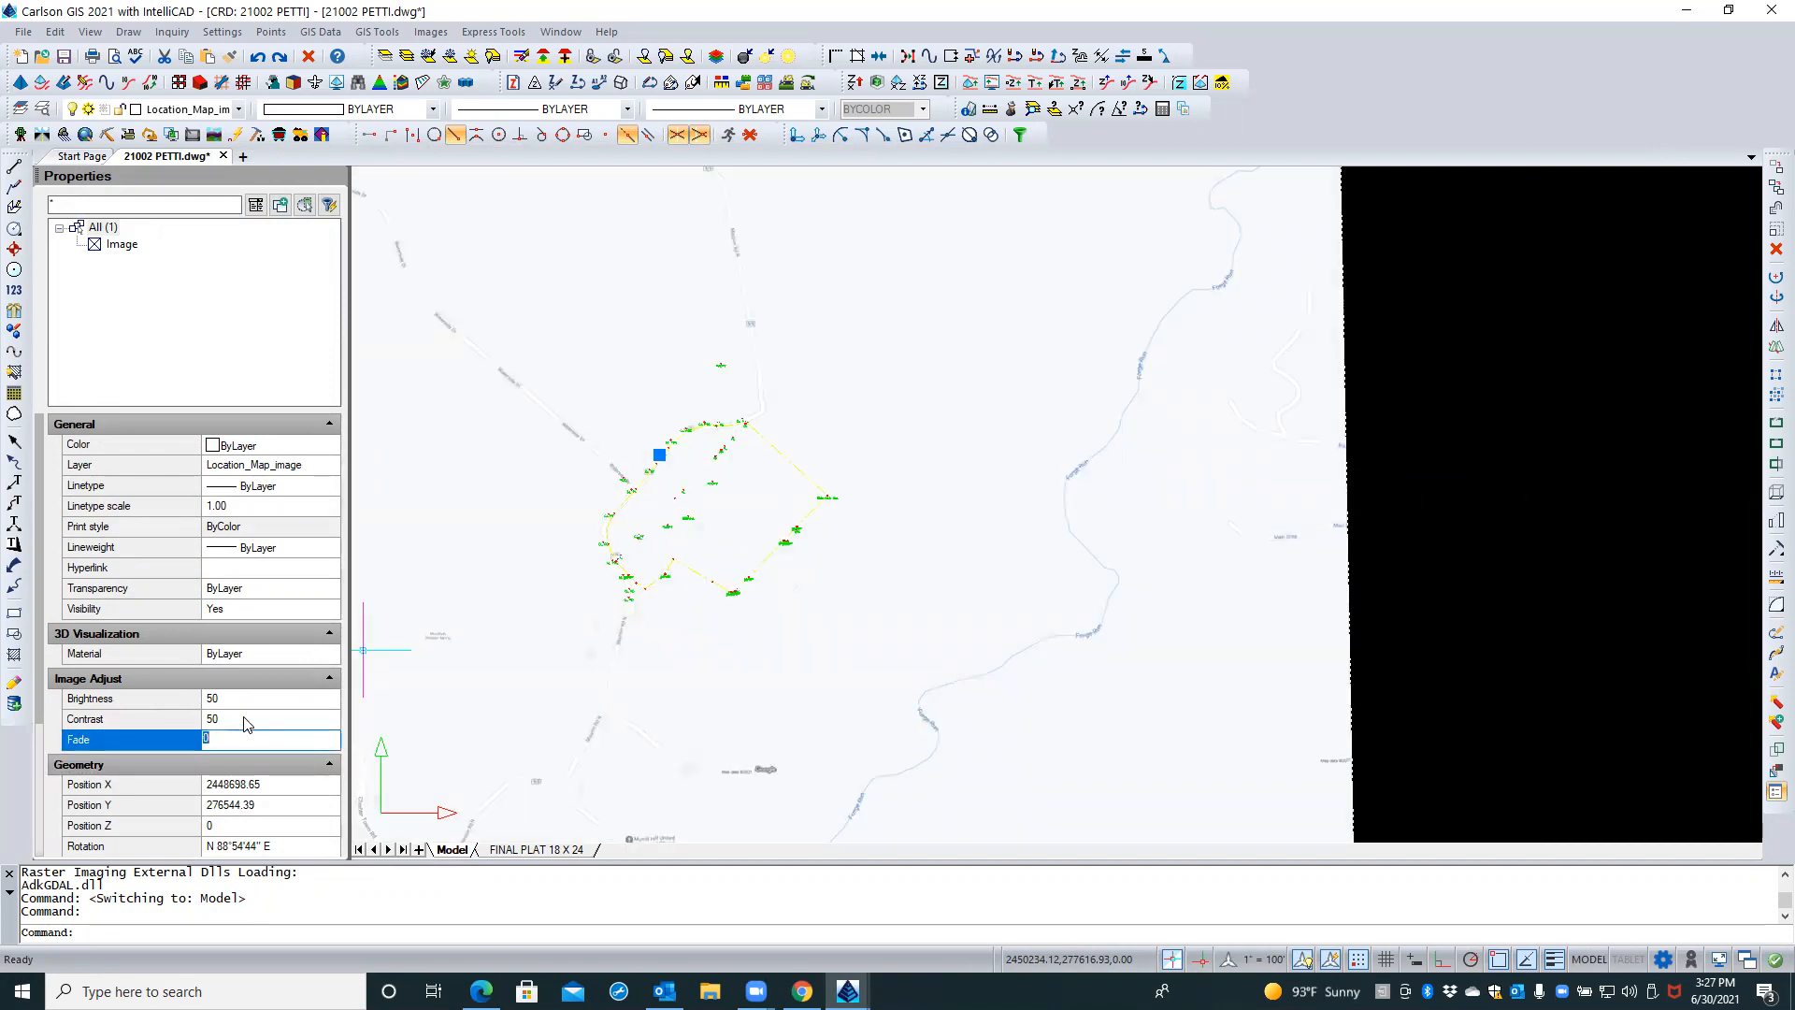
Try contrast values of 25 and 75 on the map image and restore its contrast to 50
left_click(245, 718)
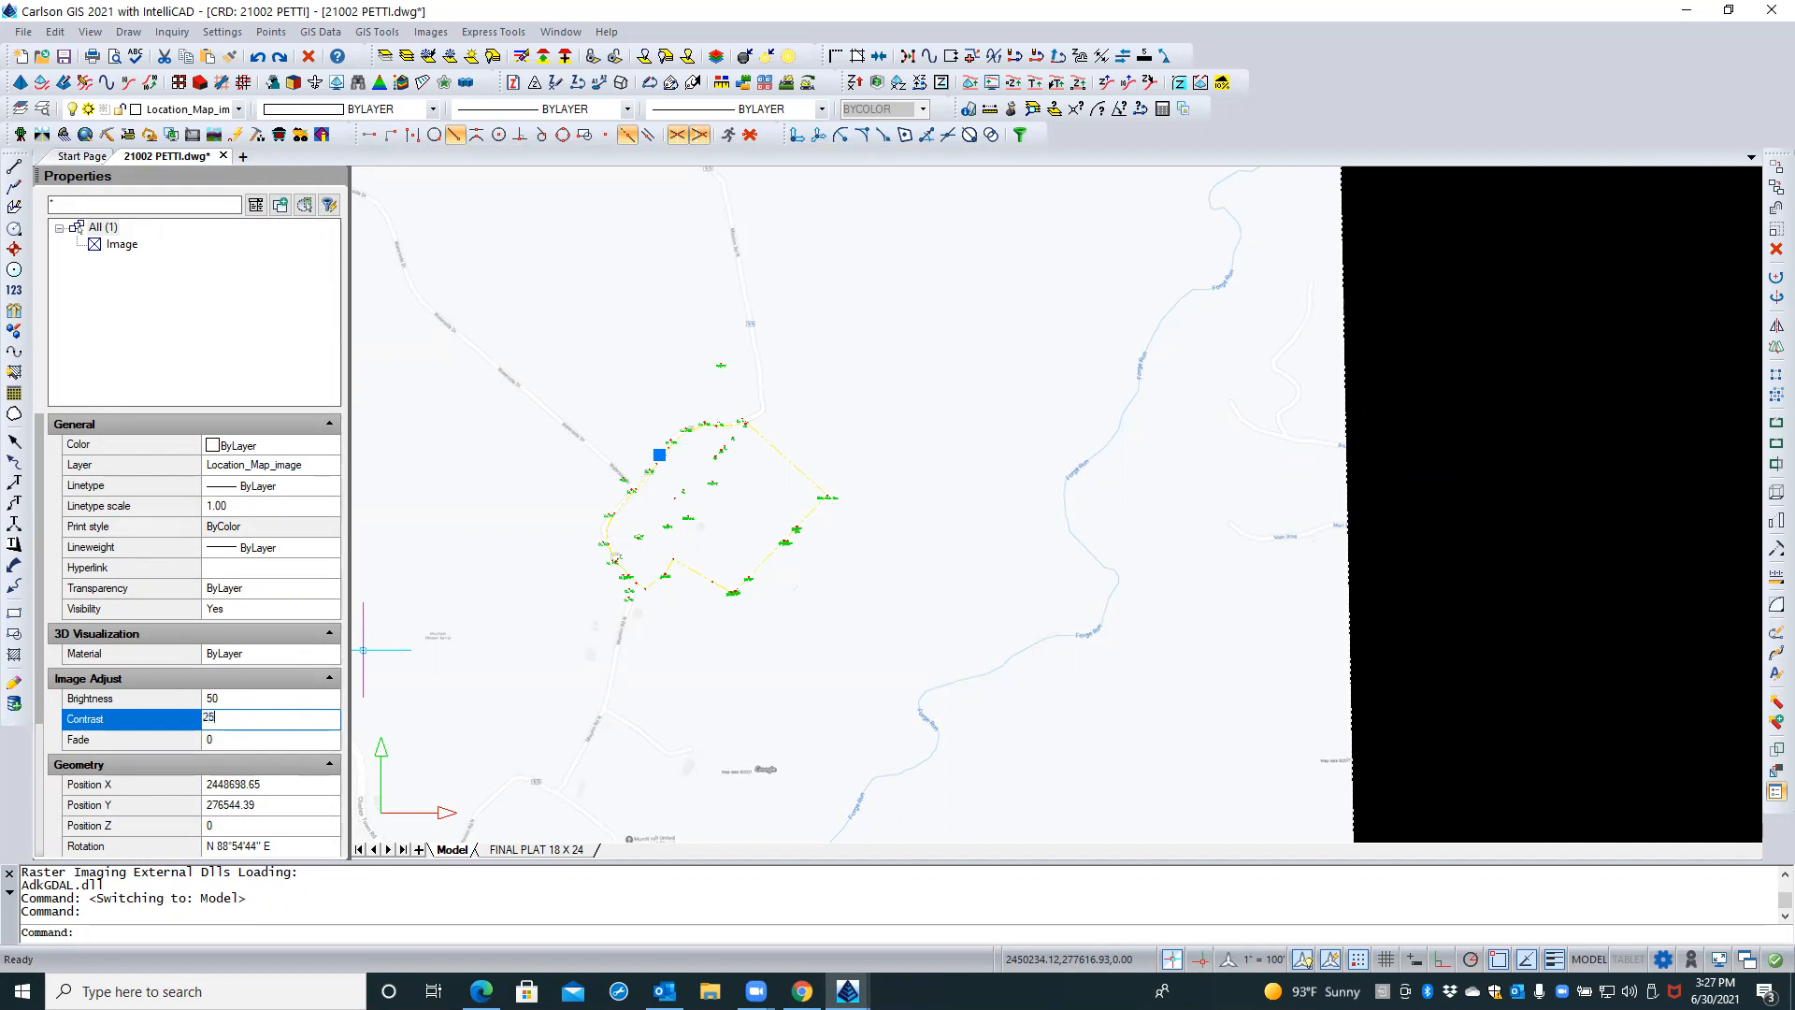
key("Tab")
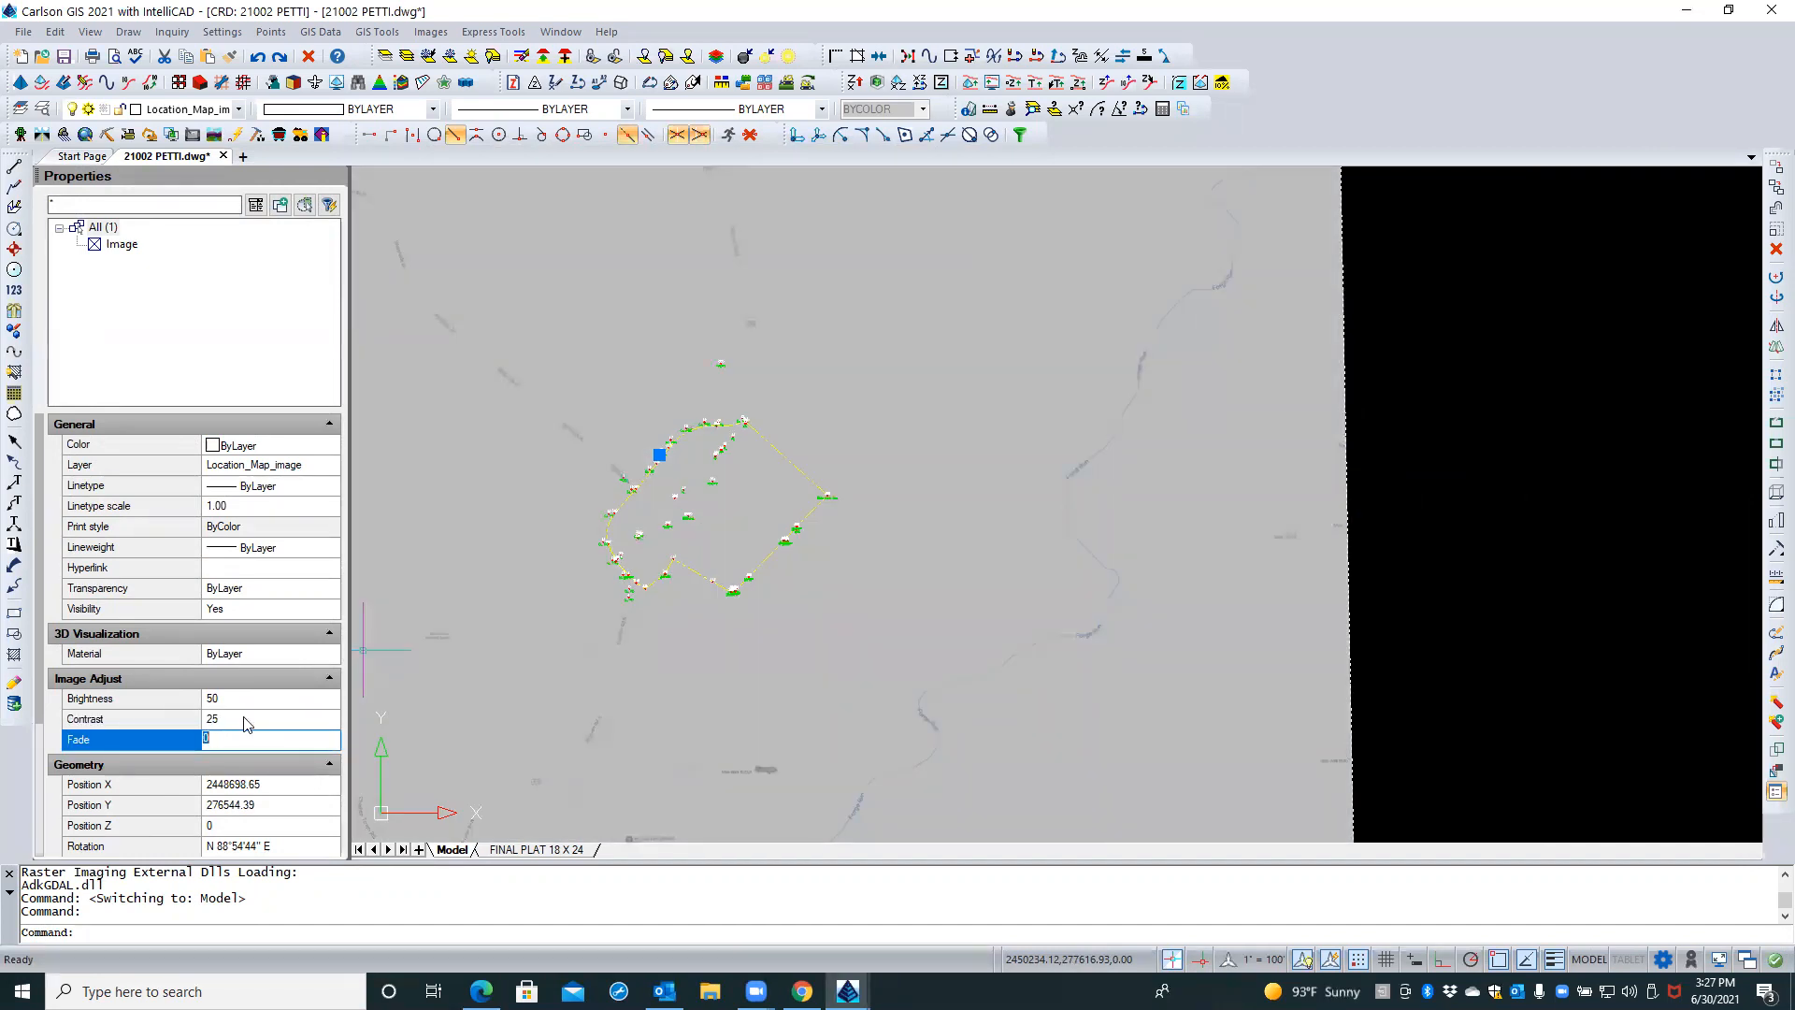
left_click(245, 718)
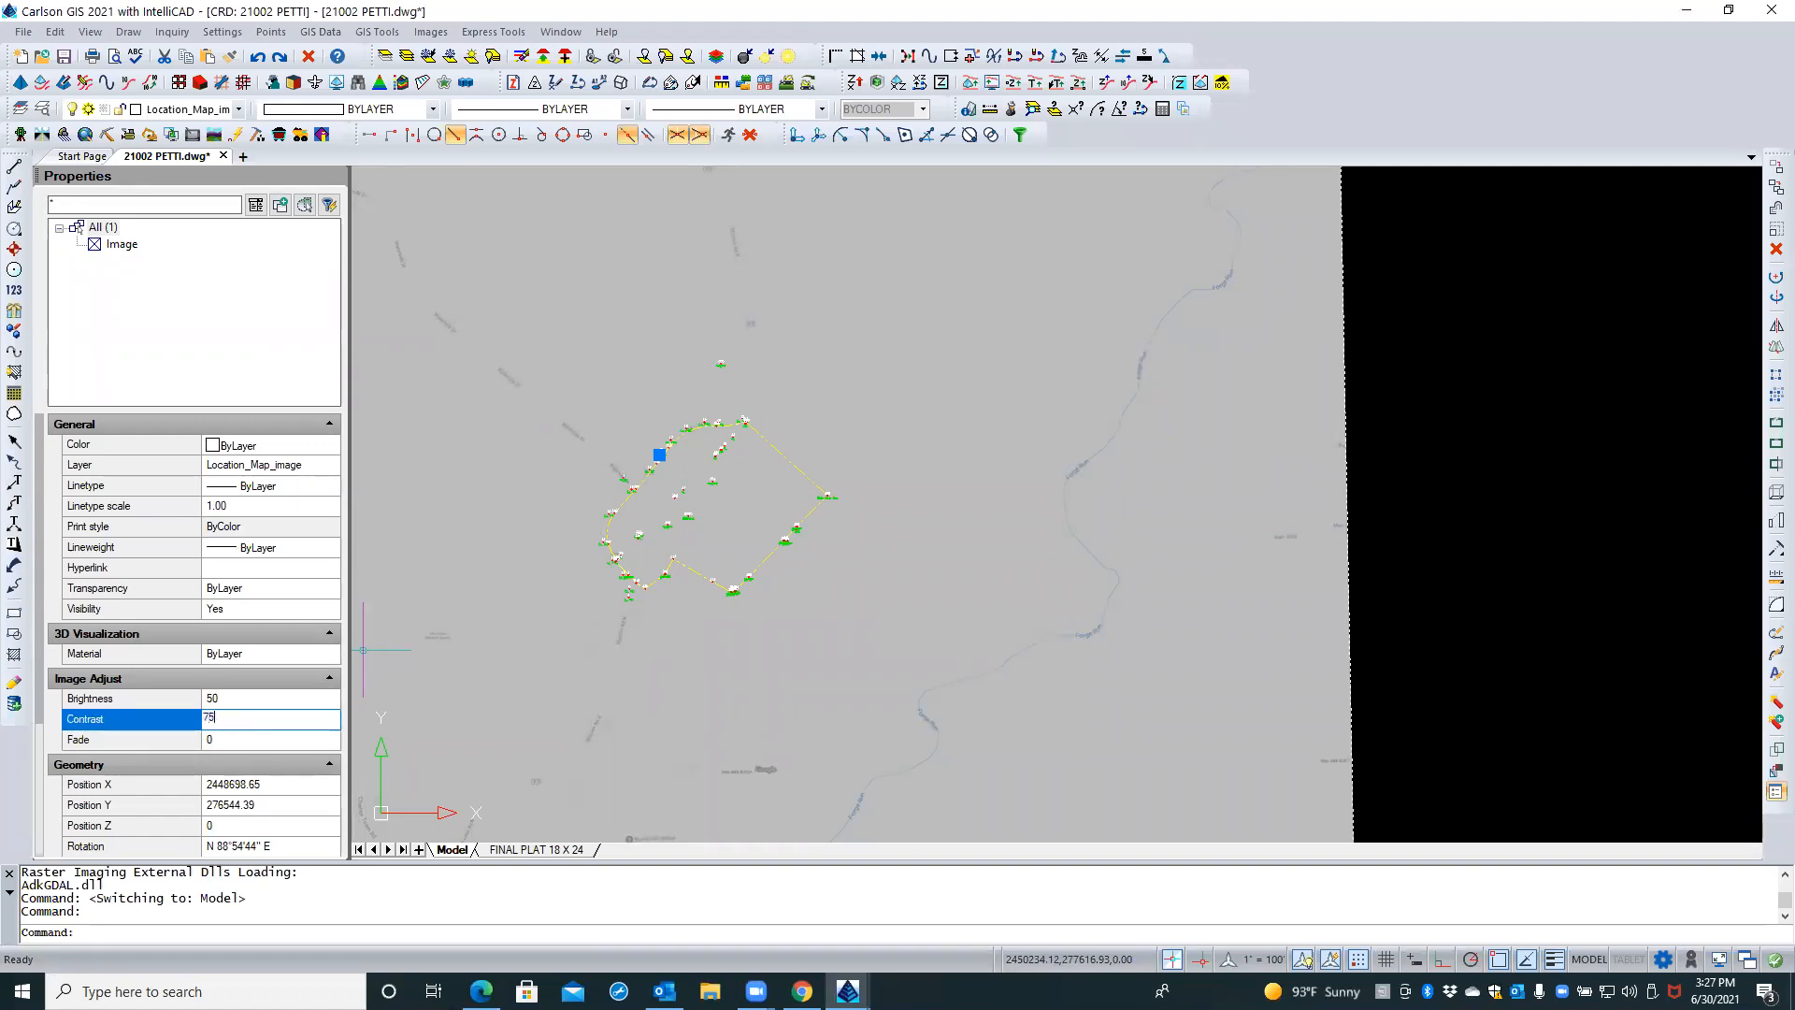
type("75")
key("Tab")
left_click(245, 718)
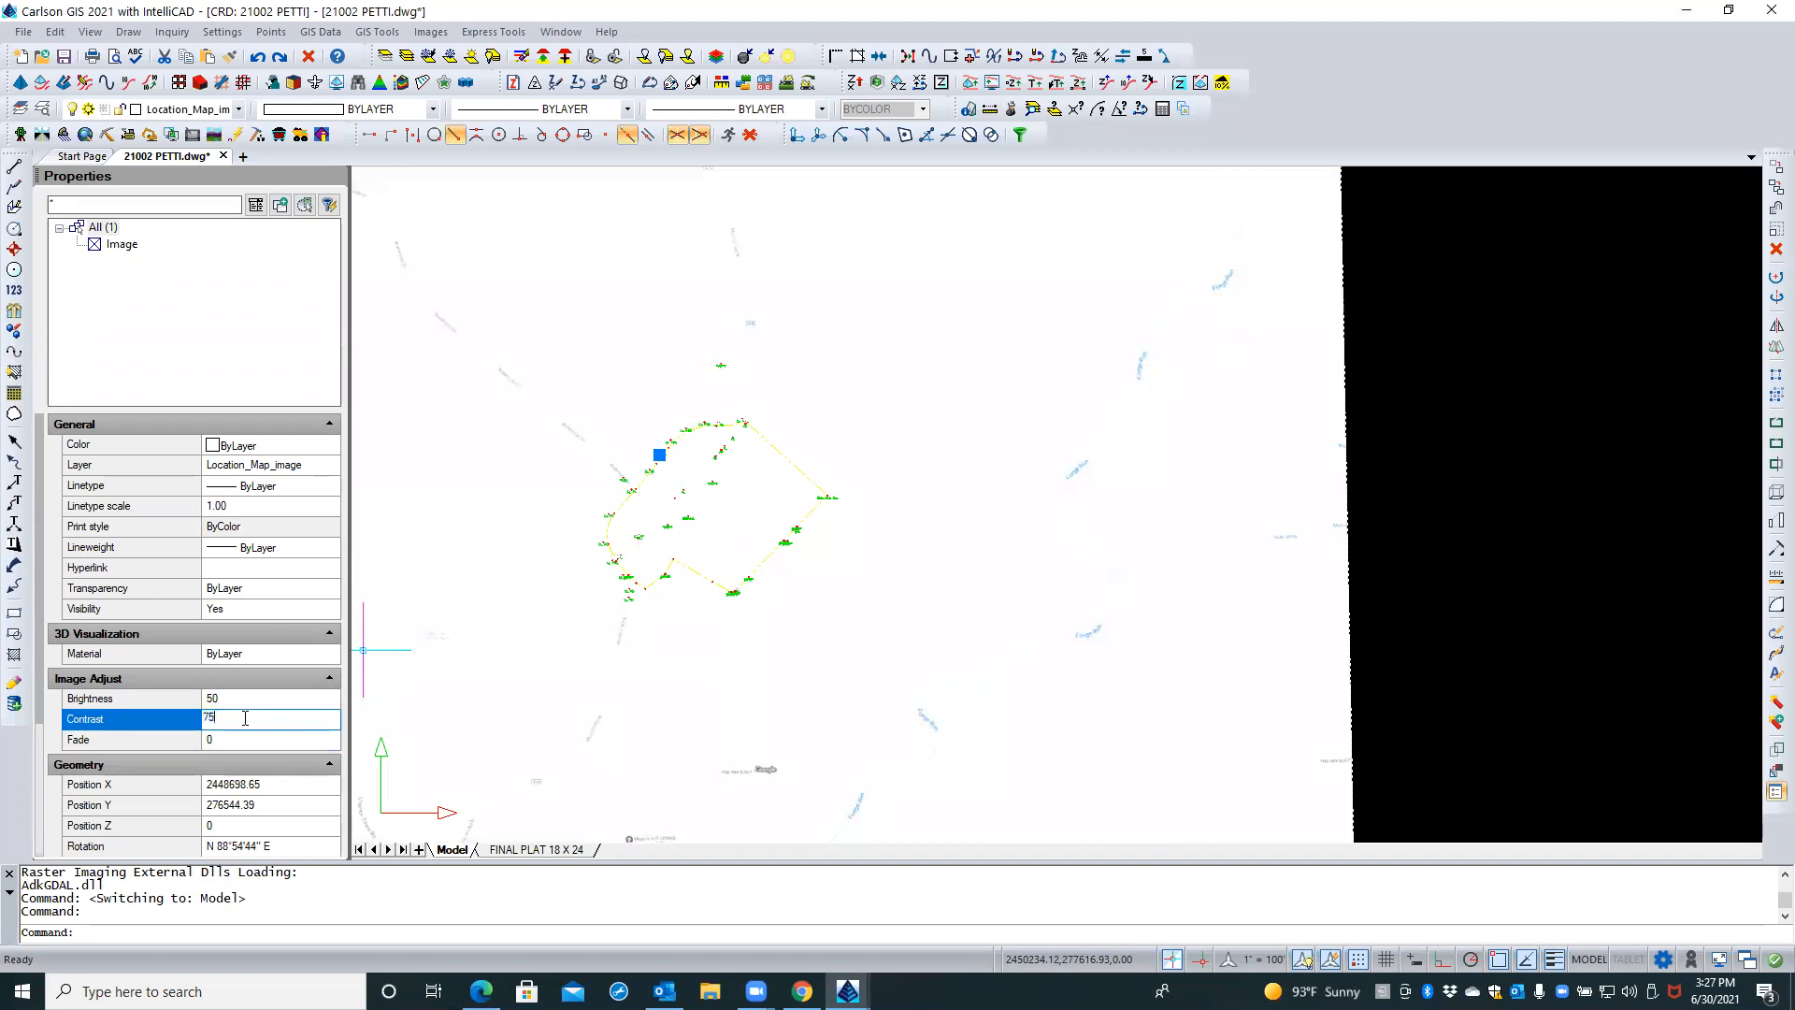
key("Tab")
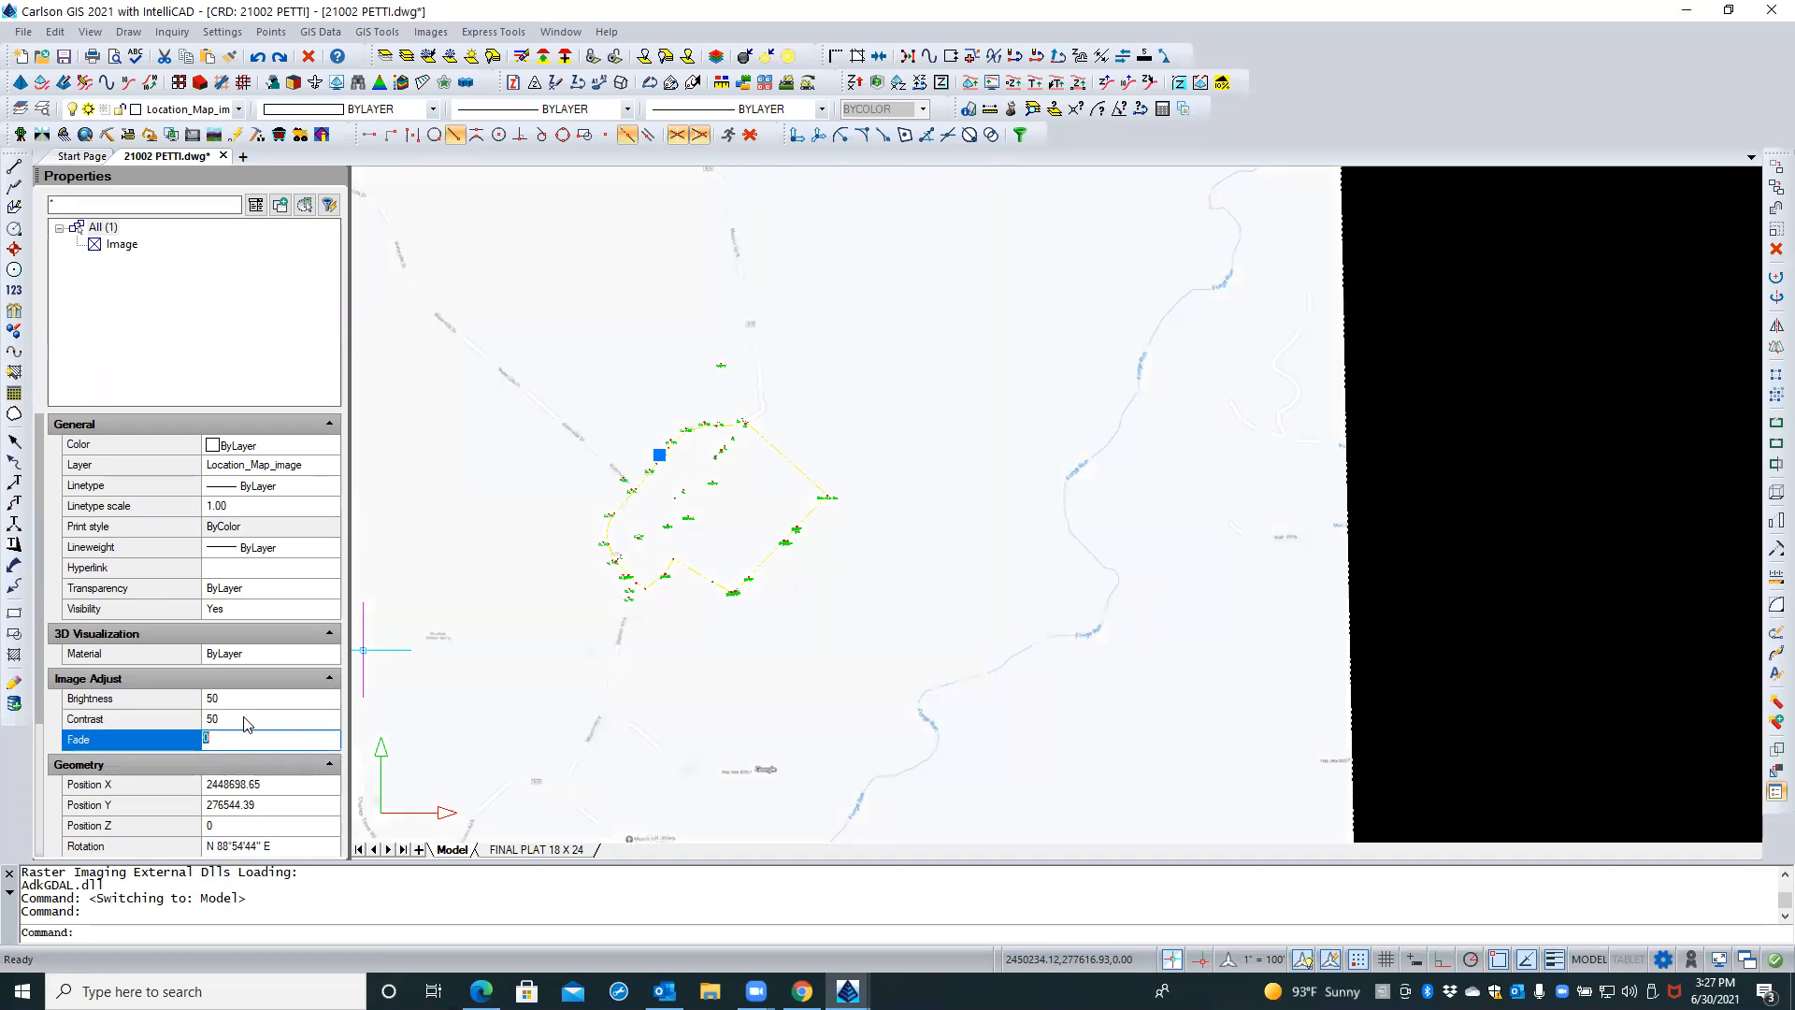
Try brightness values of 100 and 25 on the location map image
double_click(254, 698)
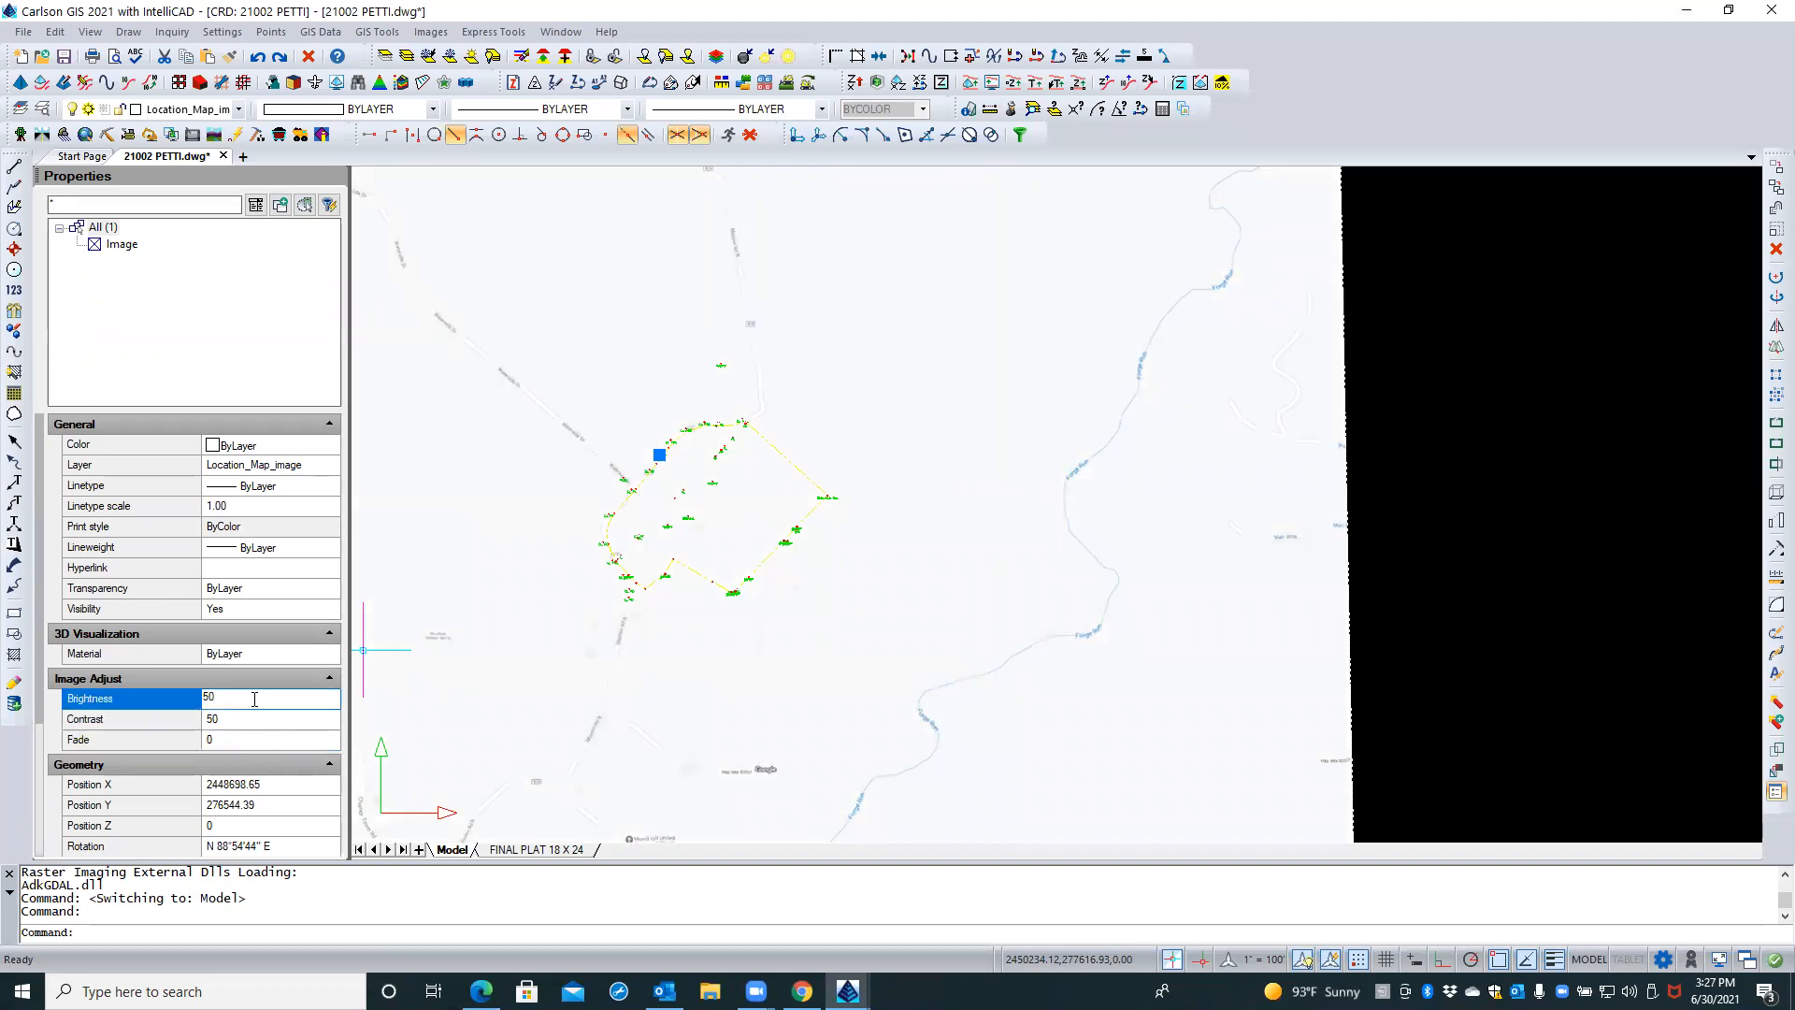
type("100")
key("Tab")
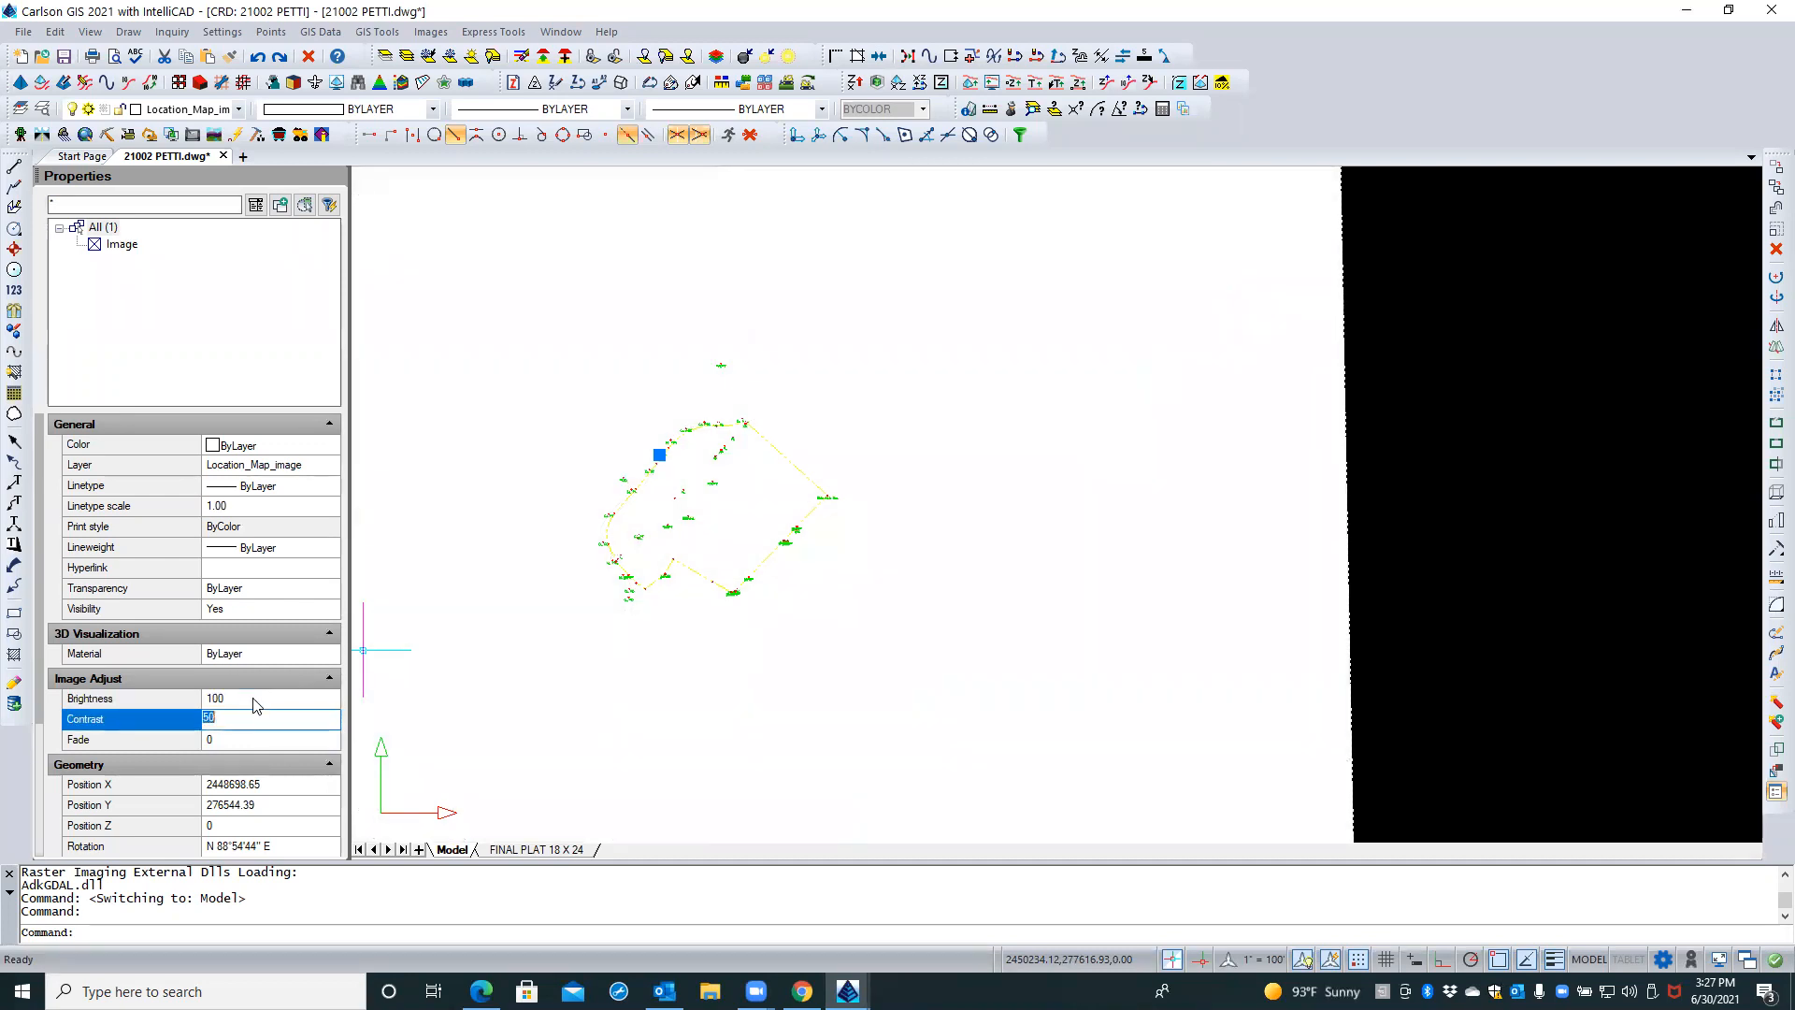
left_click(254, 699)
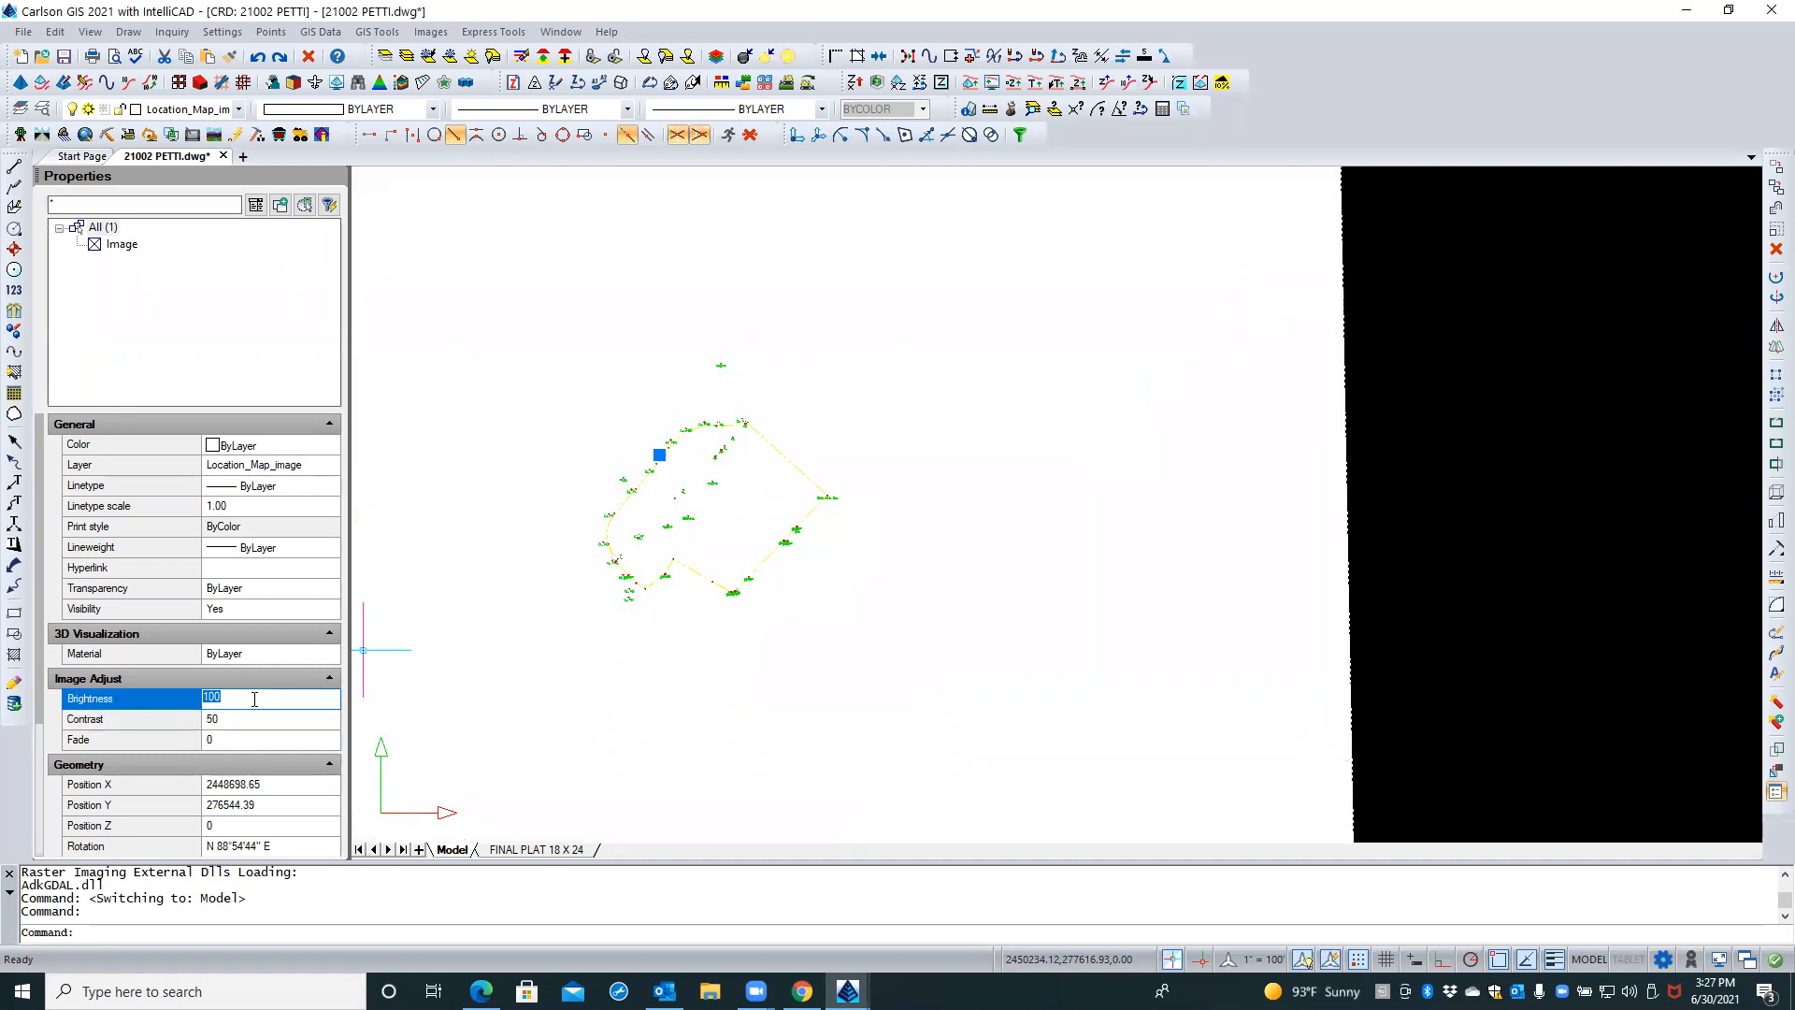
key("Tab")
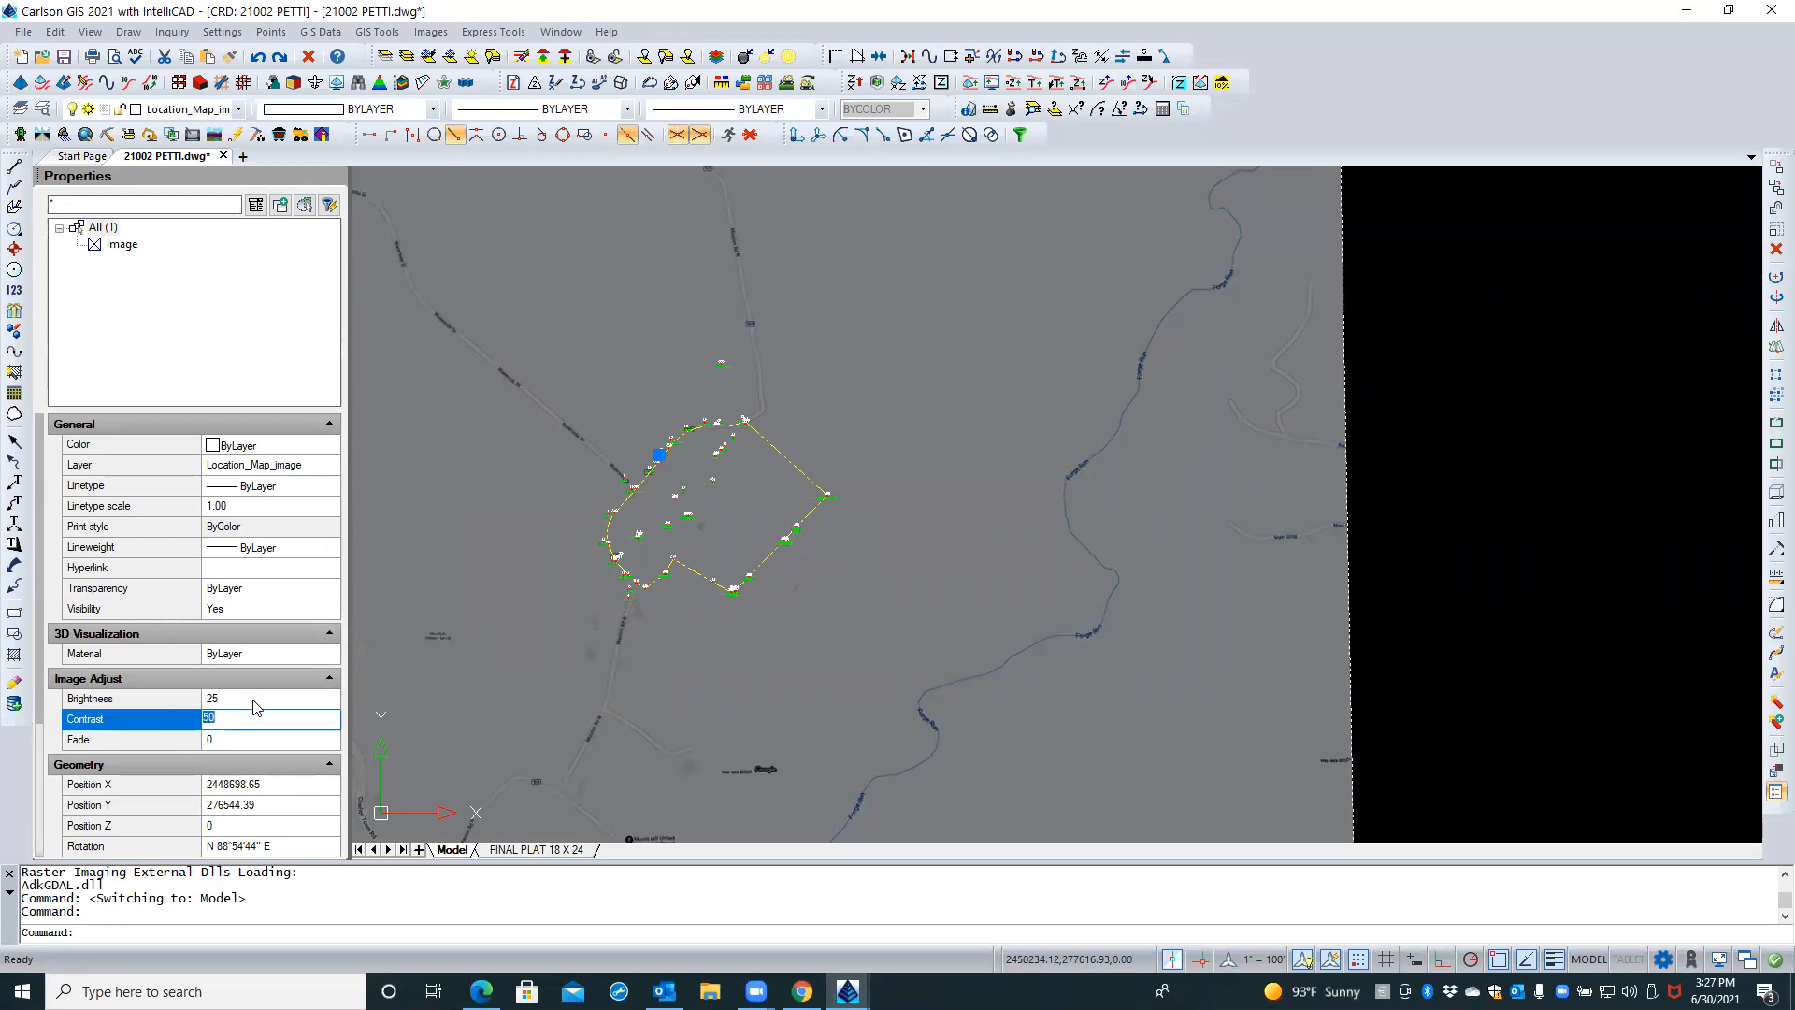
left_click(1504, 563)
left_click(1475, 579)
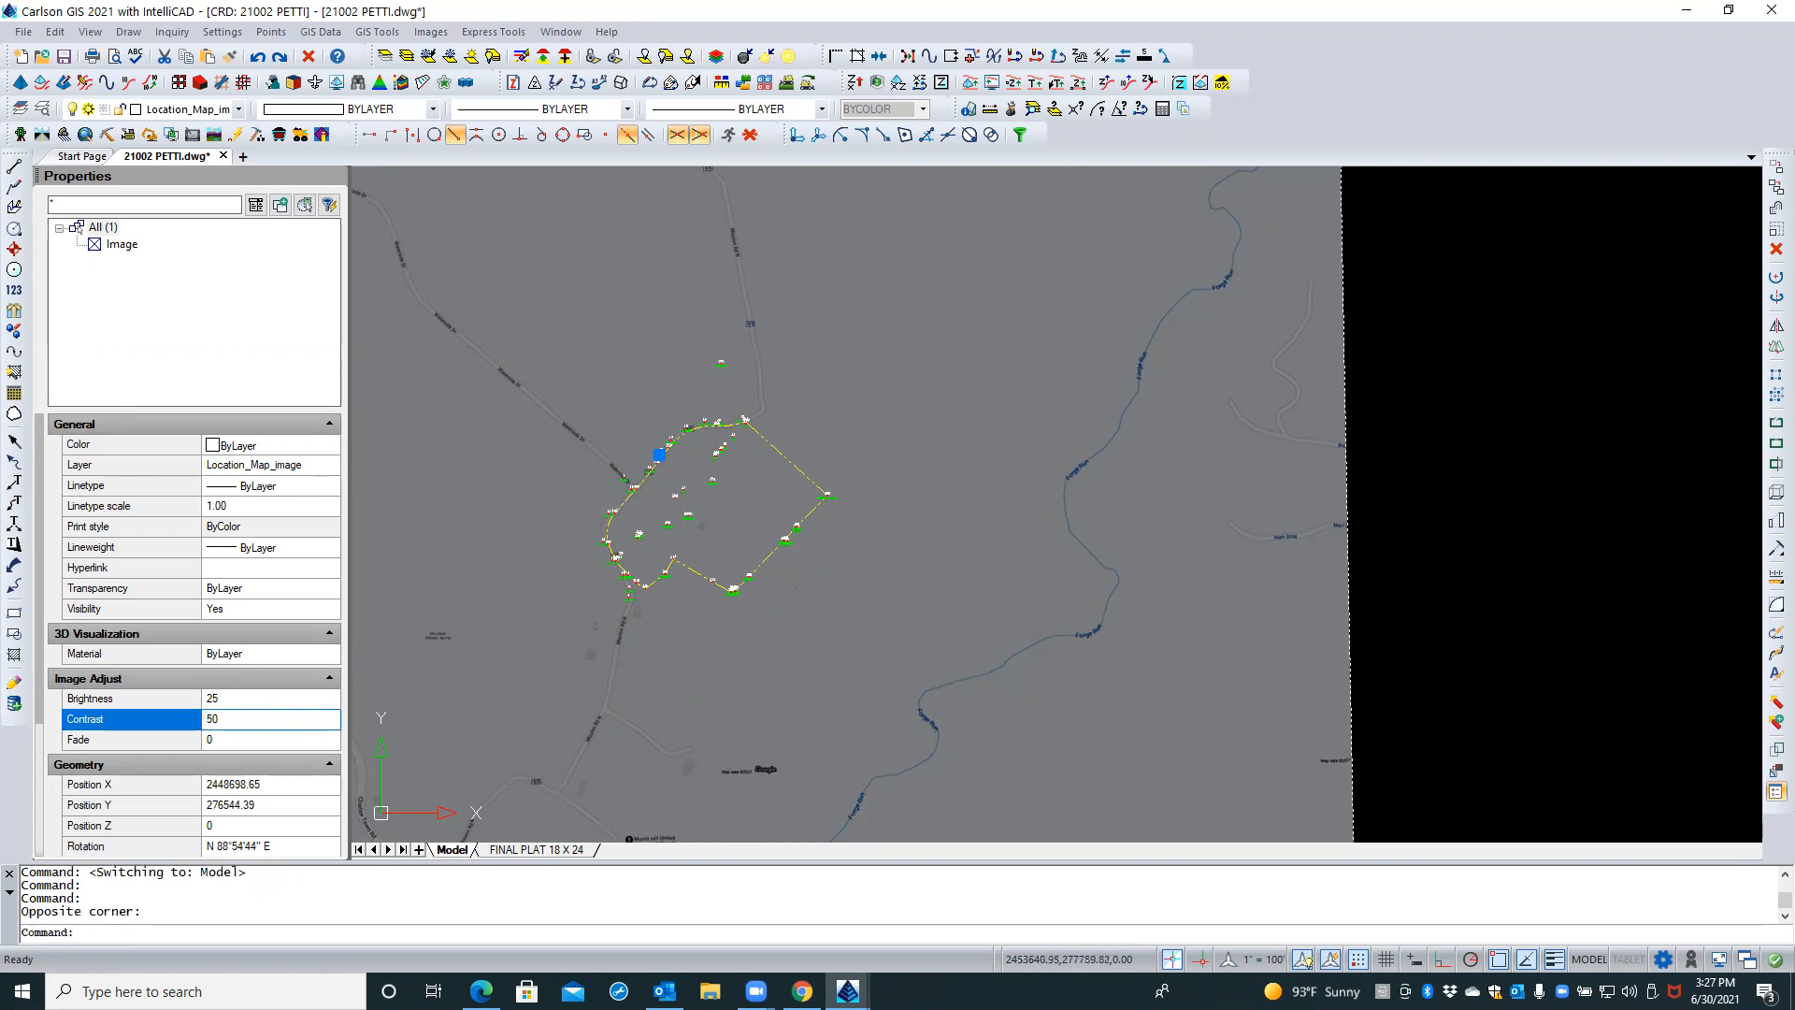
Try a fade of 65 on the map image and return the fade to 0
left_click(242, 738)
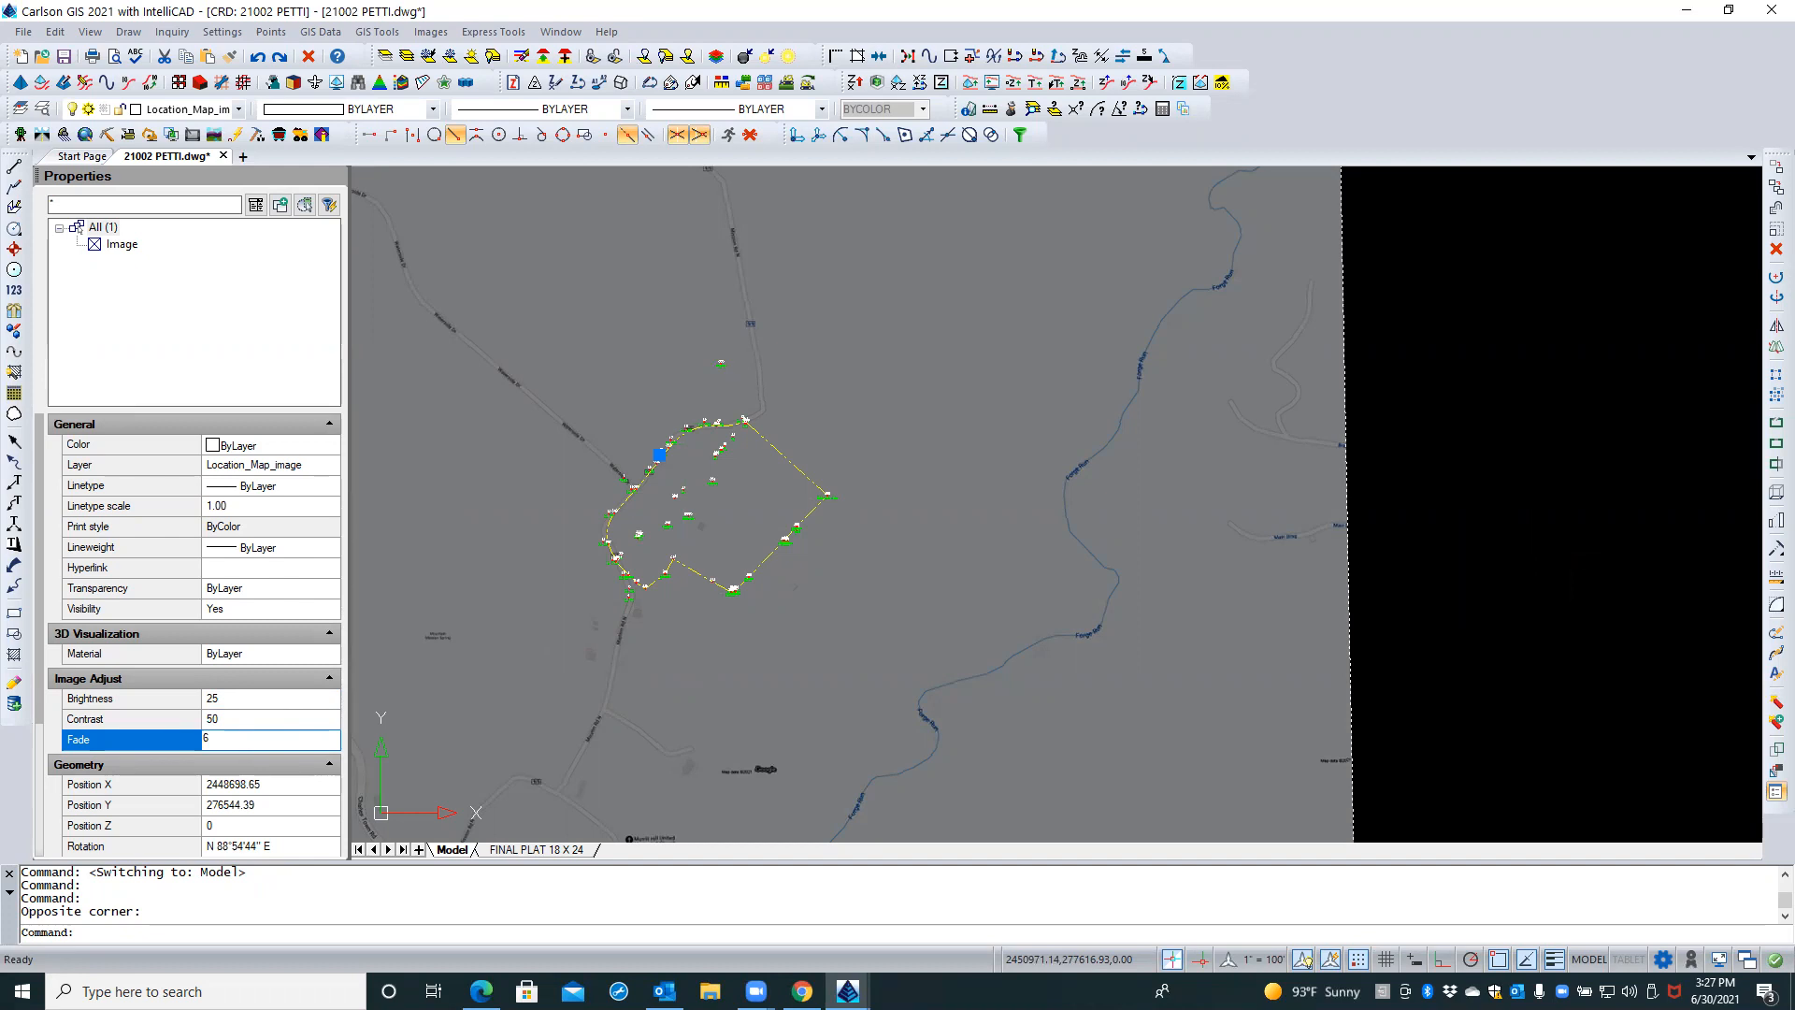
type("65")
key("Return")
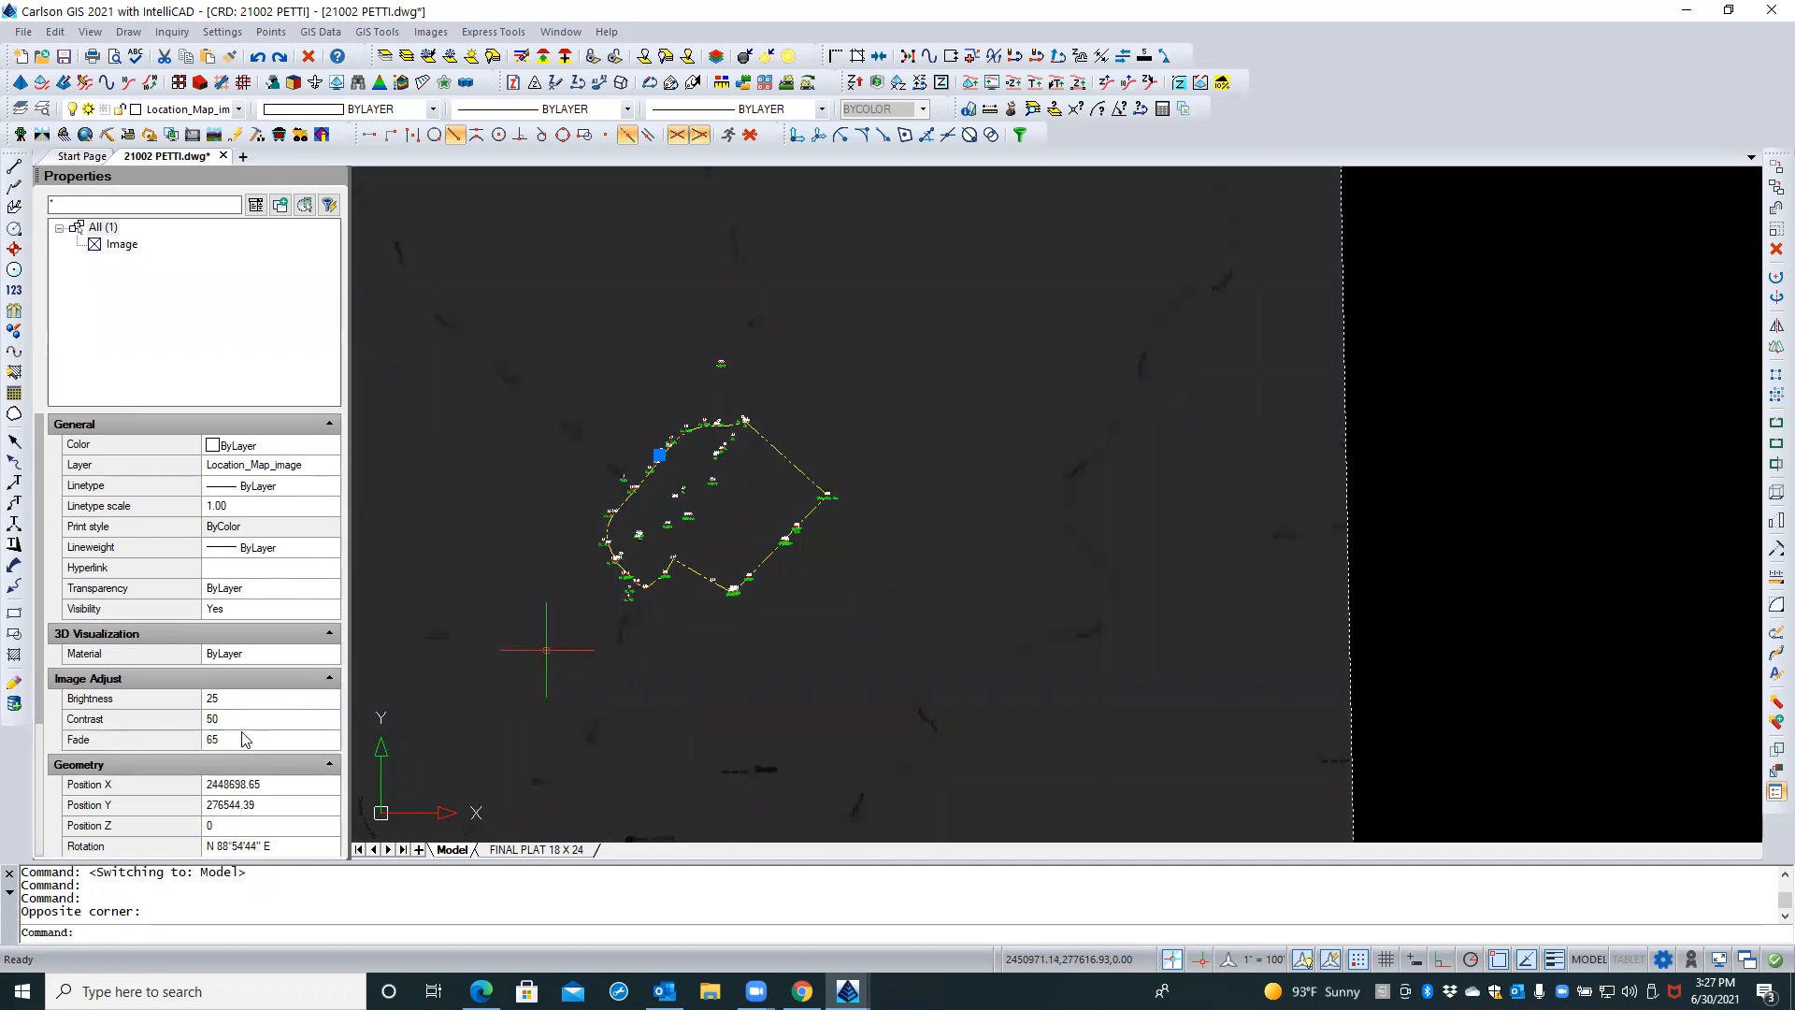
left_click(242, 739)
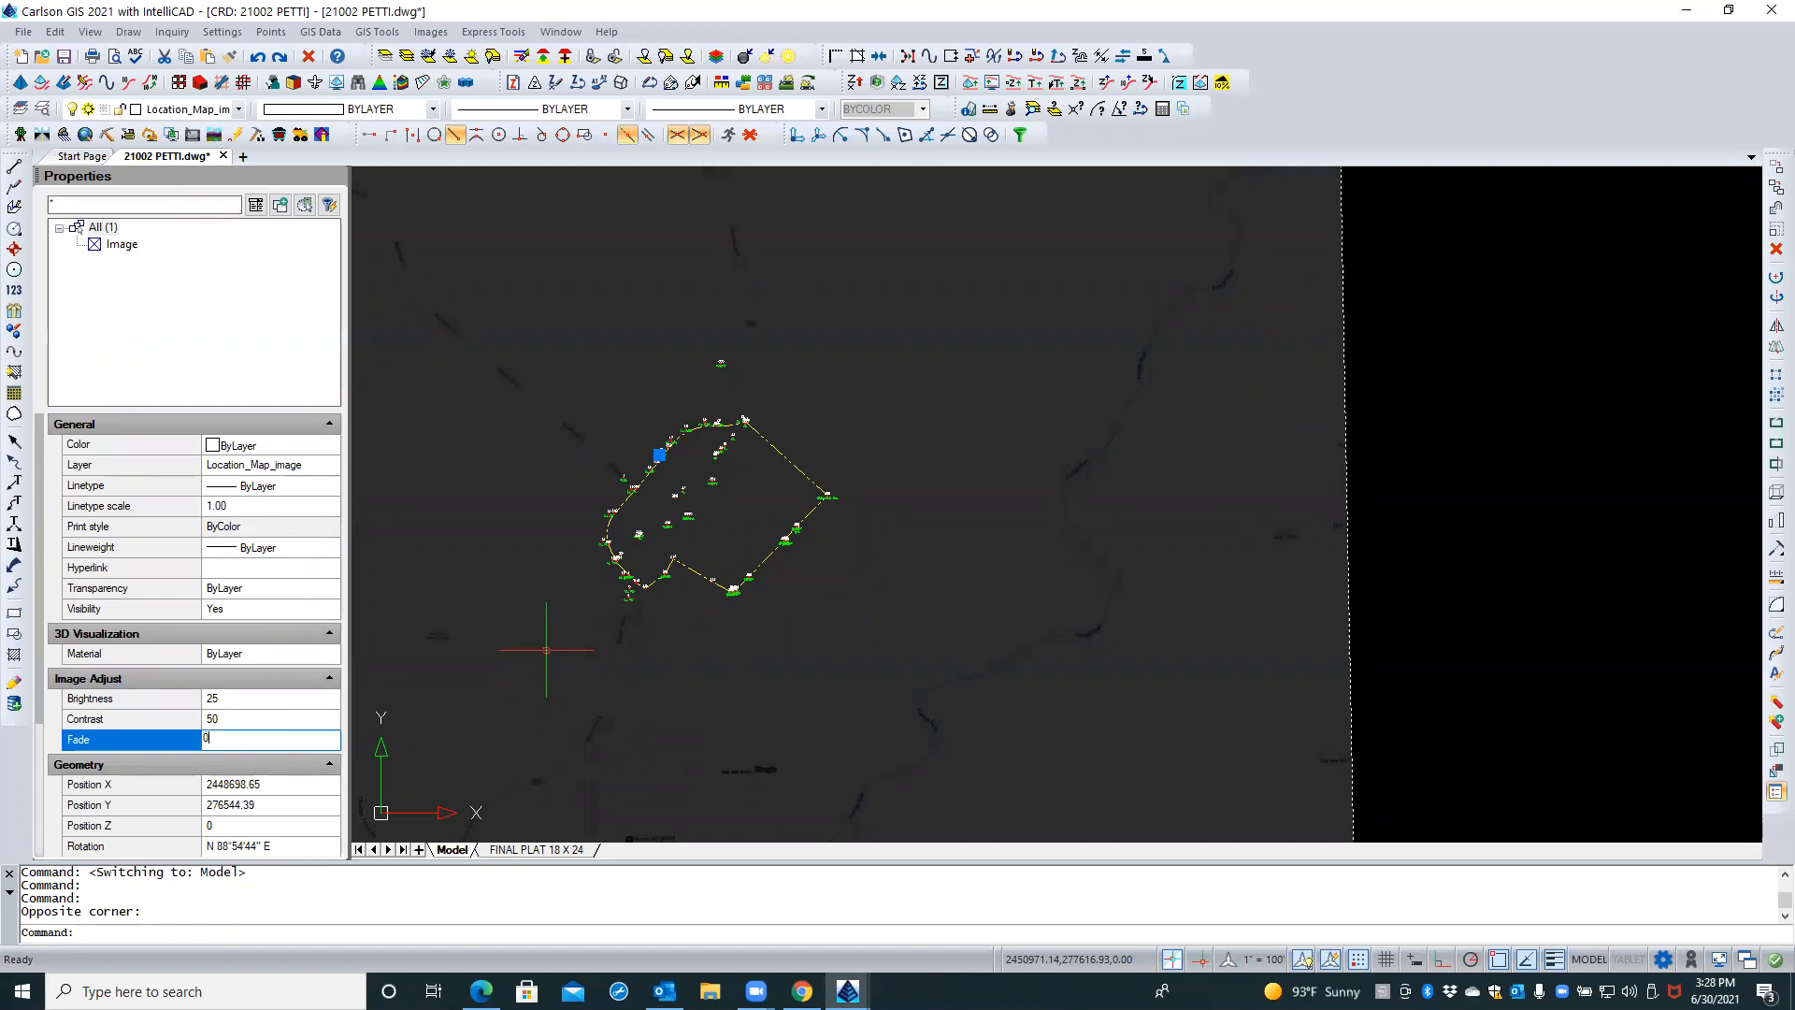
key("Return")
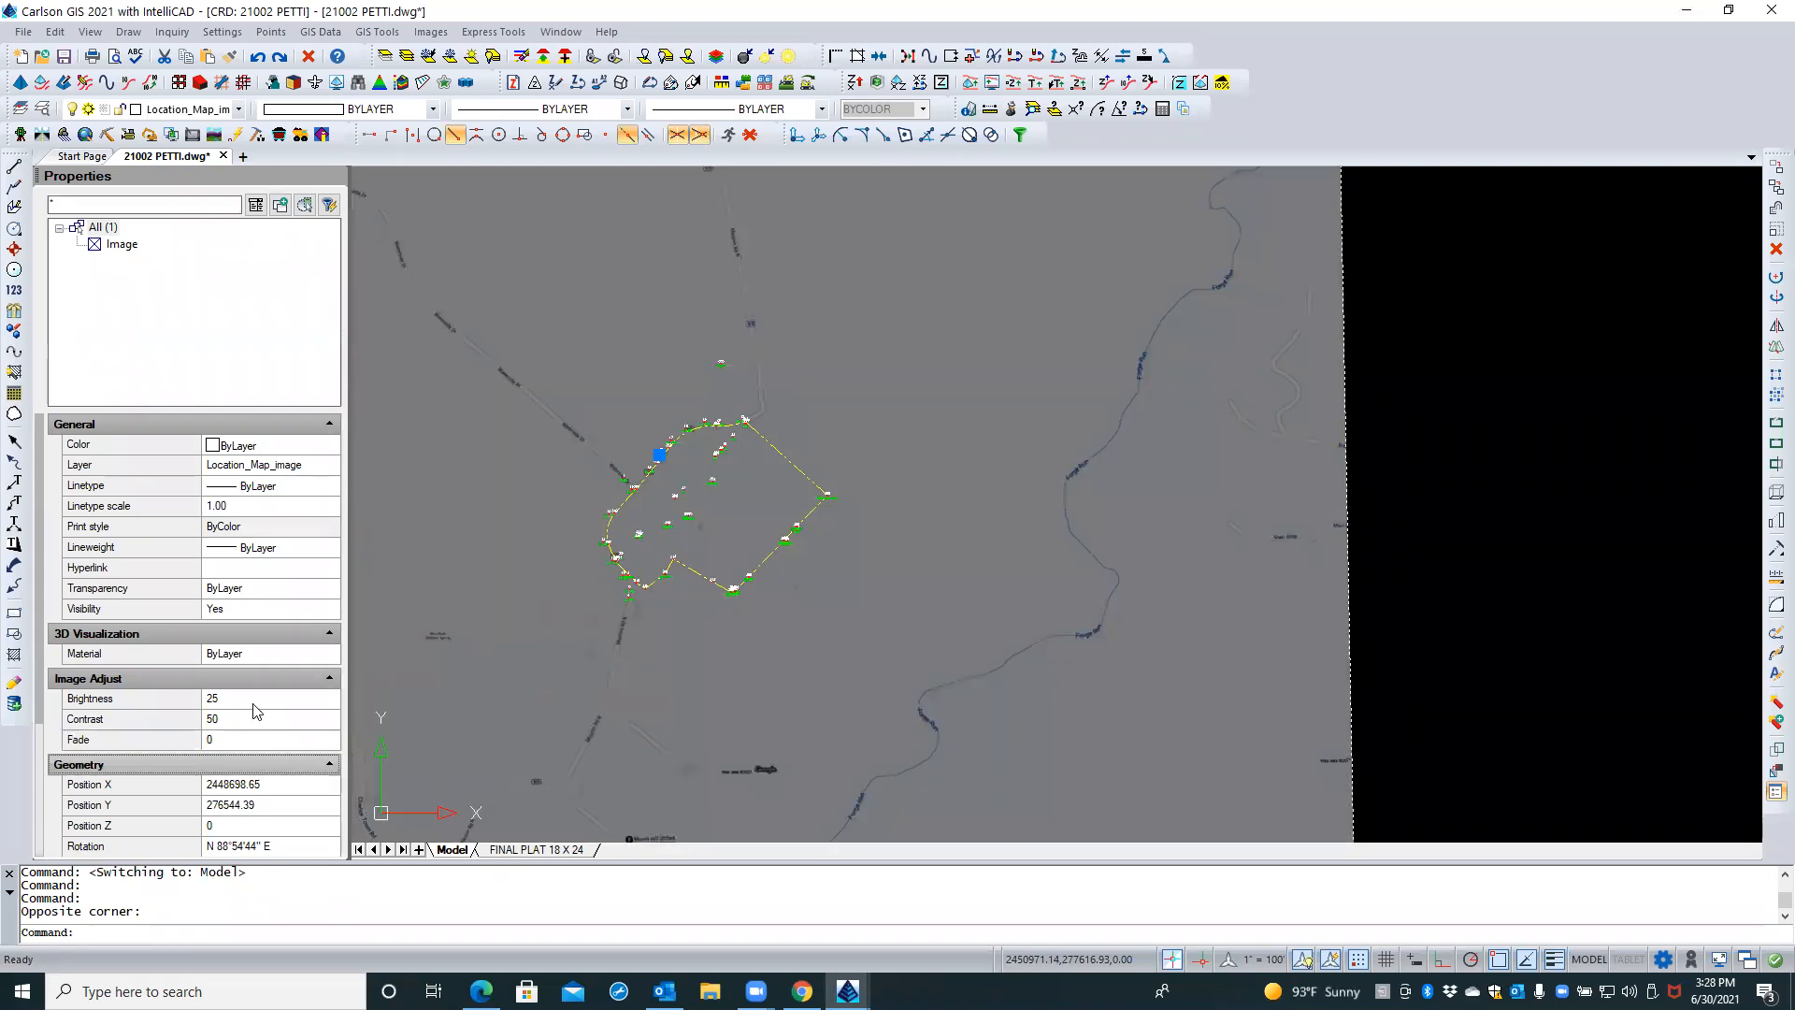
Set the location map image's brightness to 50 and deselect the image
left_click(256, 697)
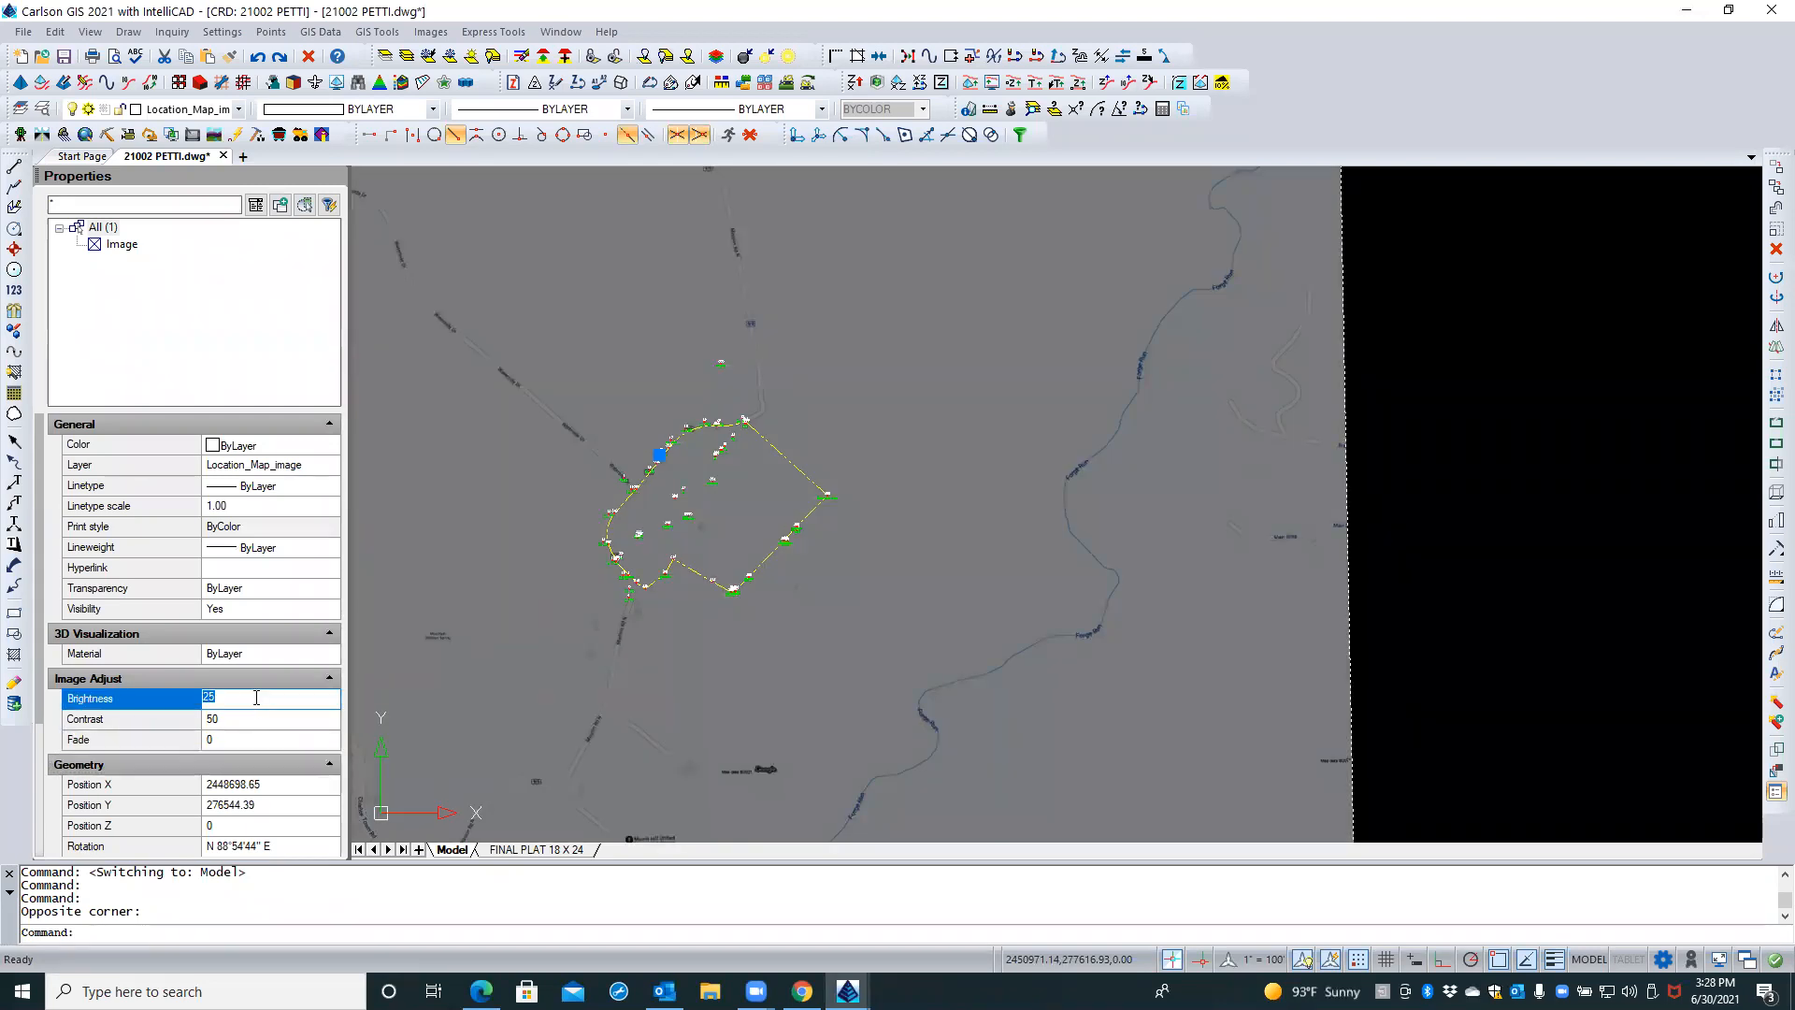
type("50")
key("Return")
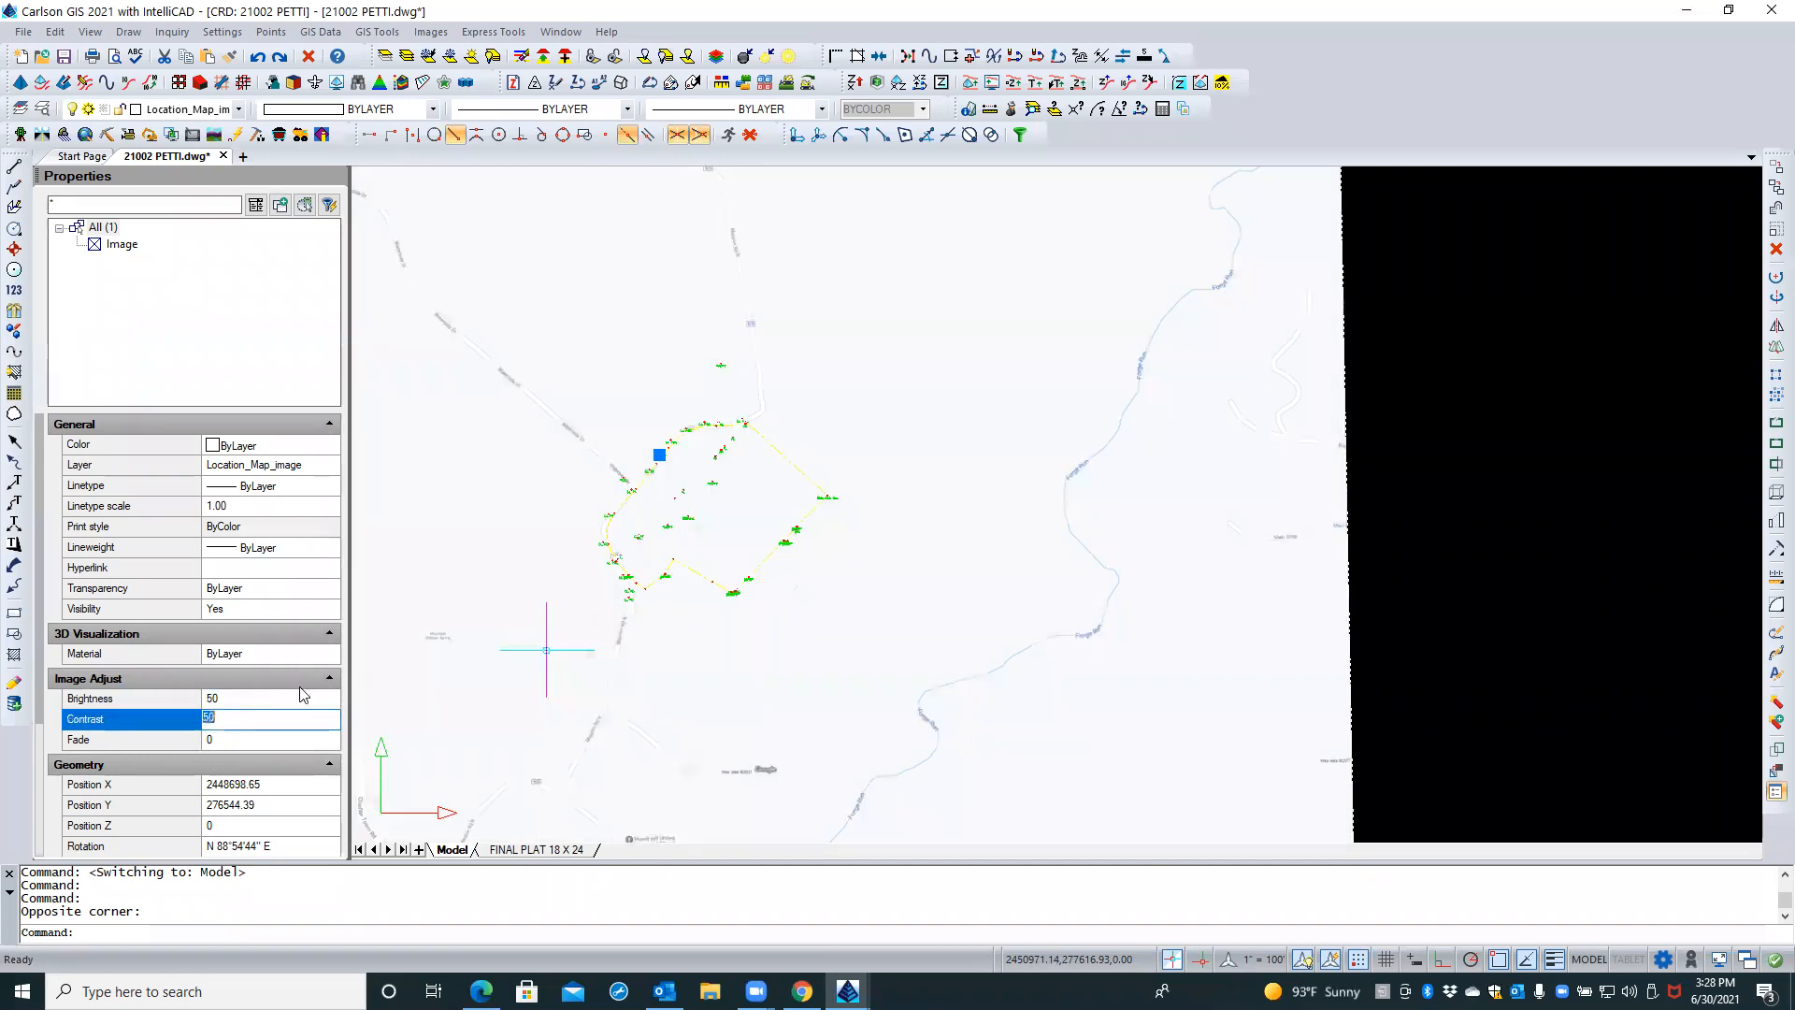
key("Escape")
key("Escape")
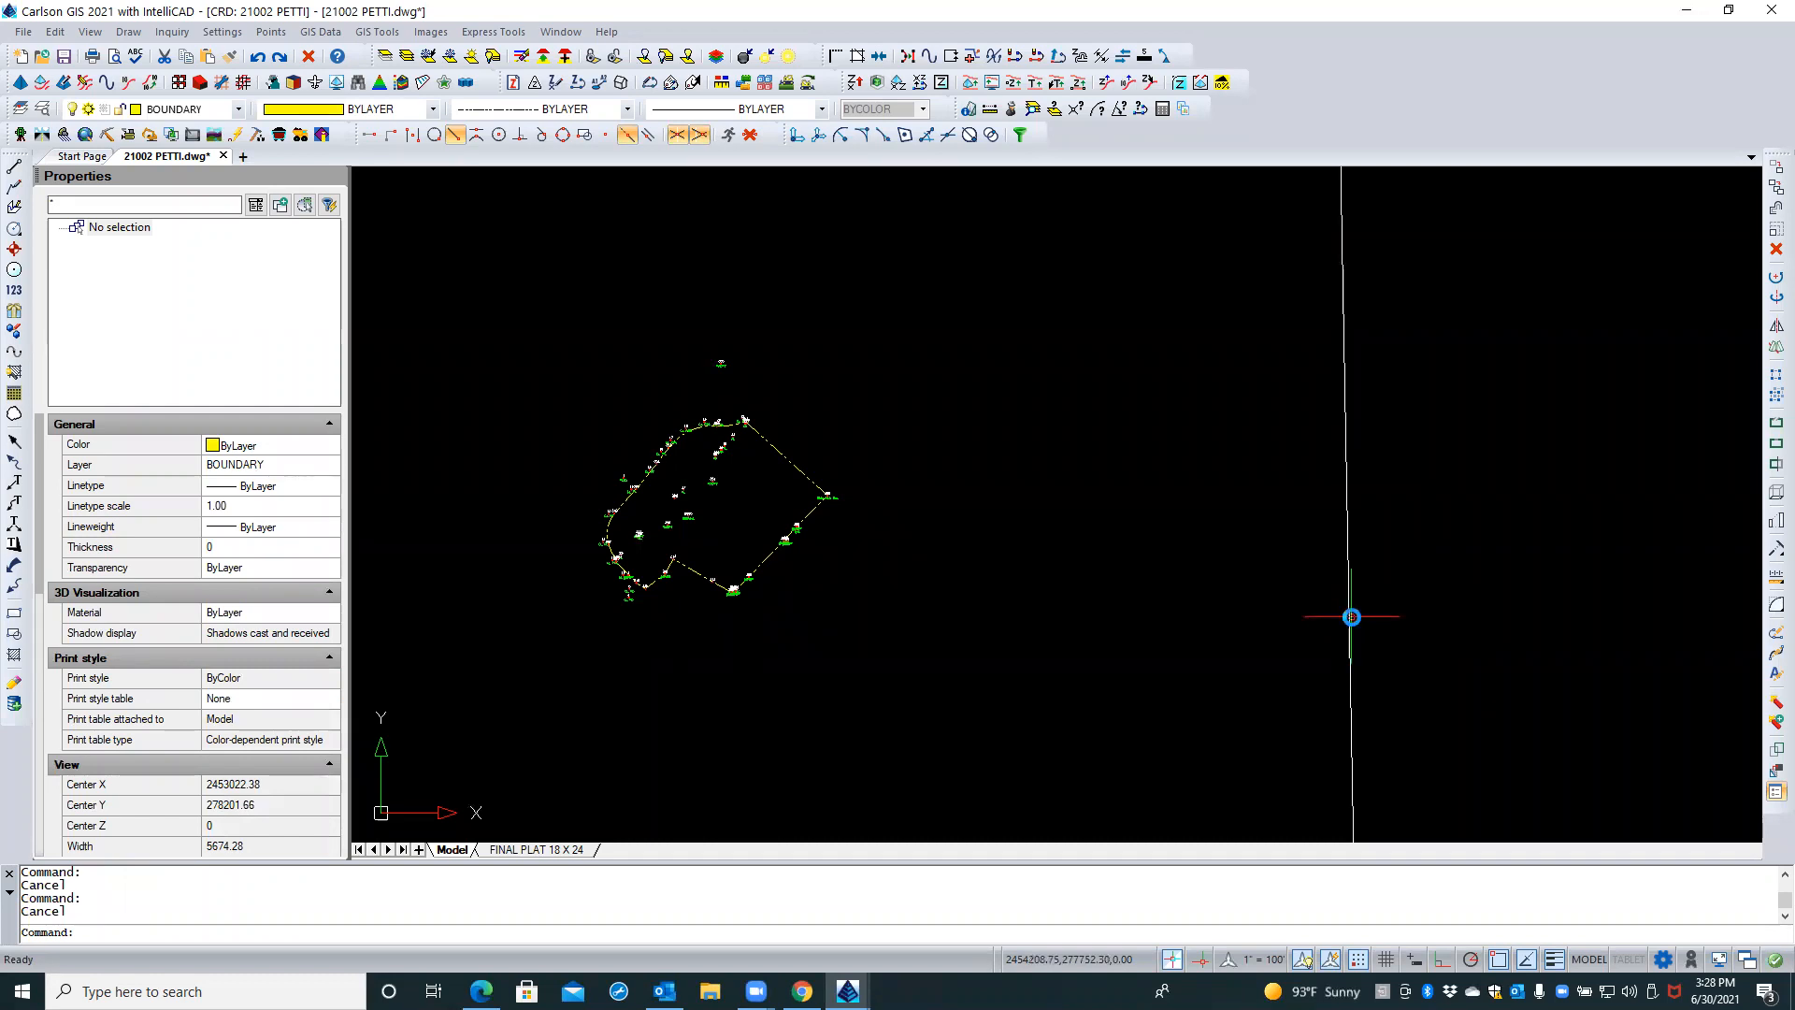
left_click(1352, 613)
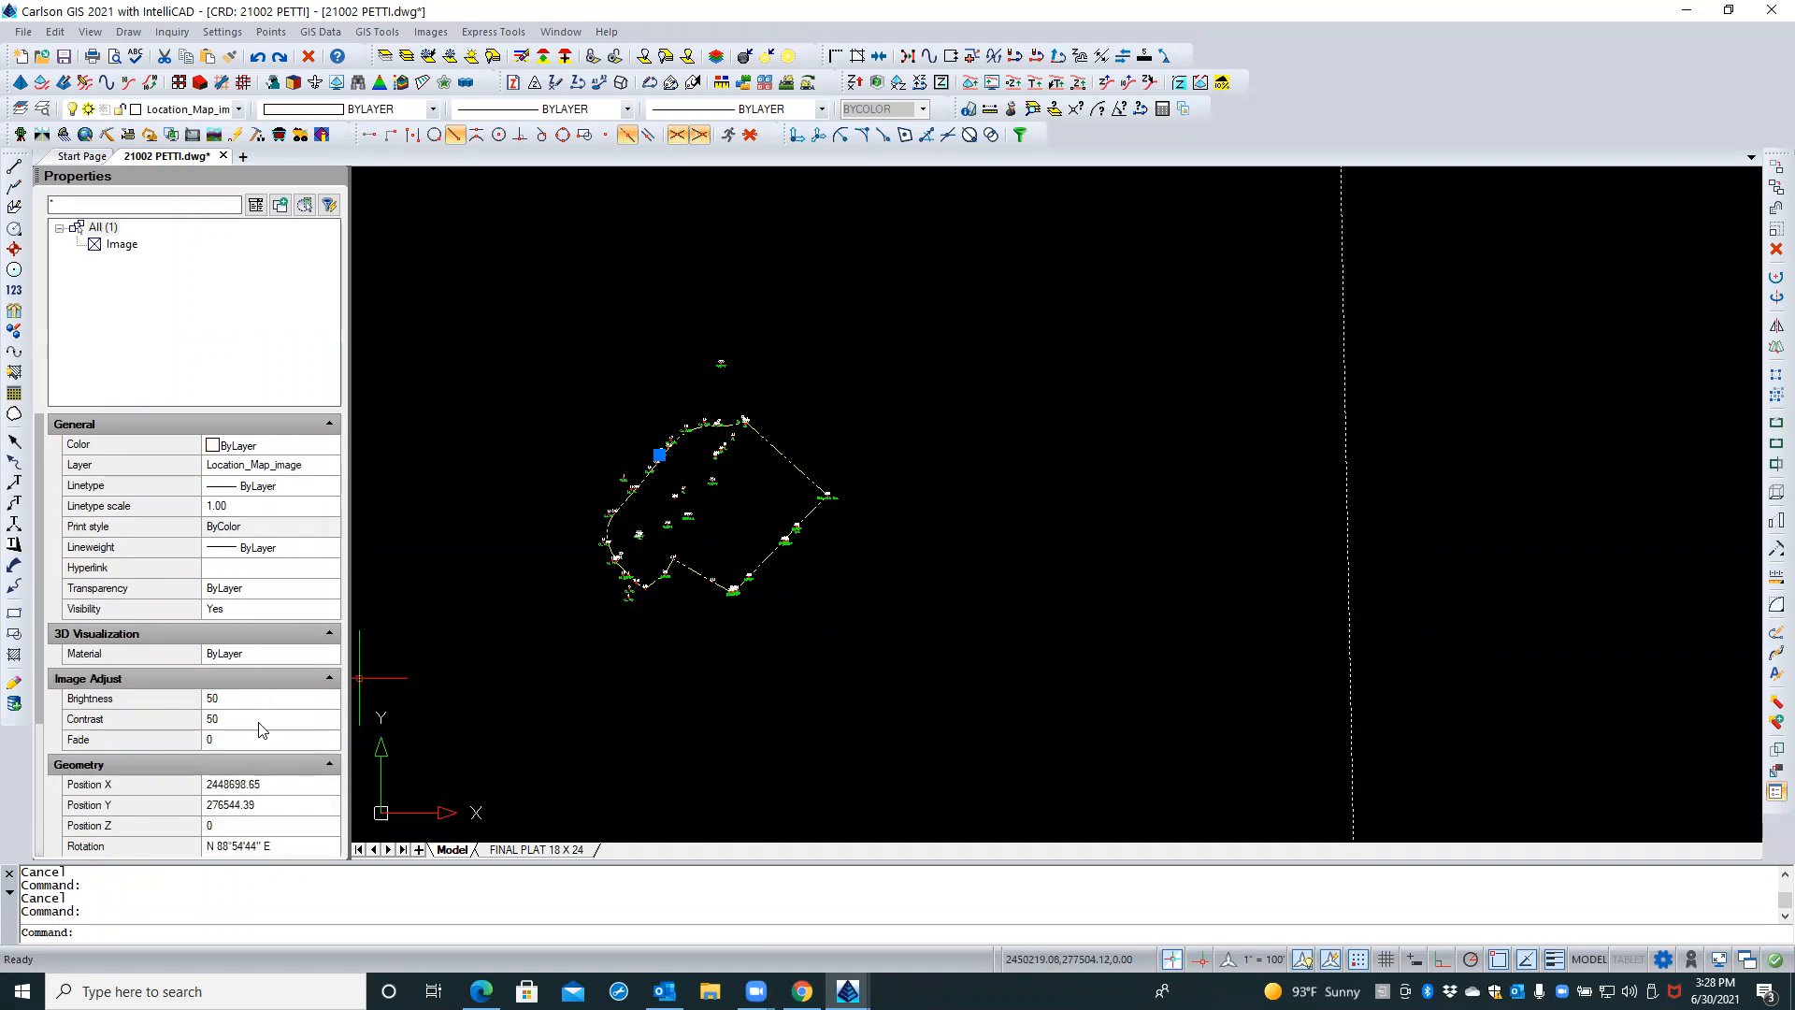
key("Escape")
scroll(252, 687, "down", 3)
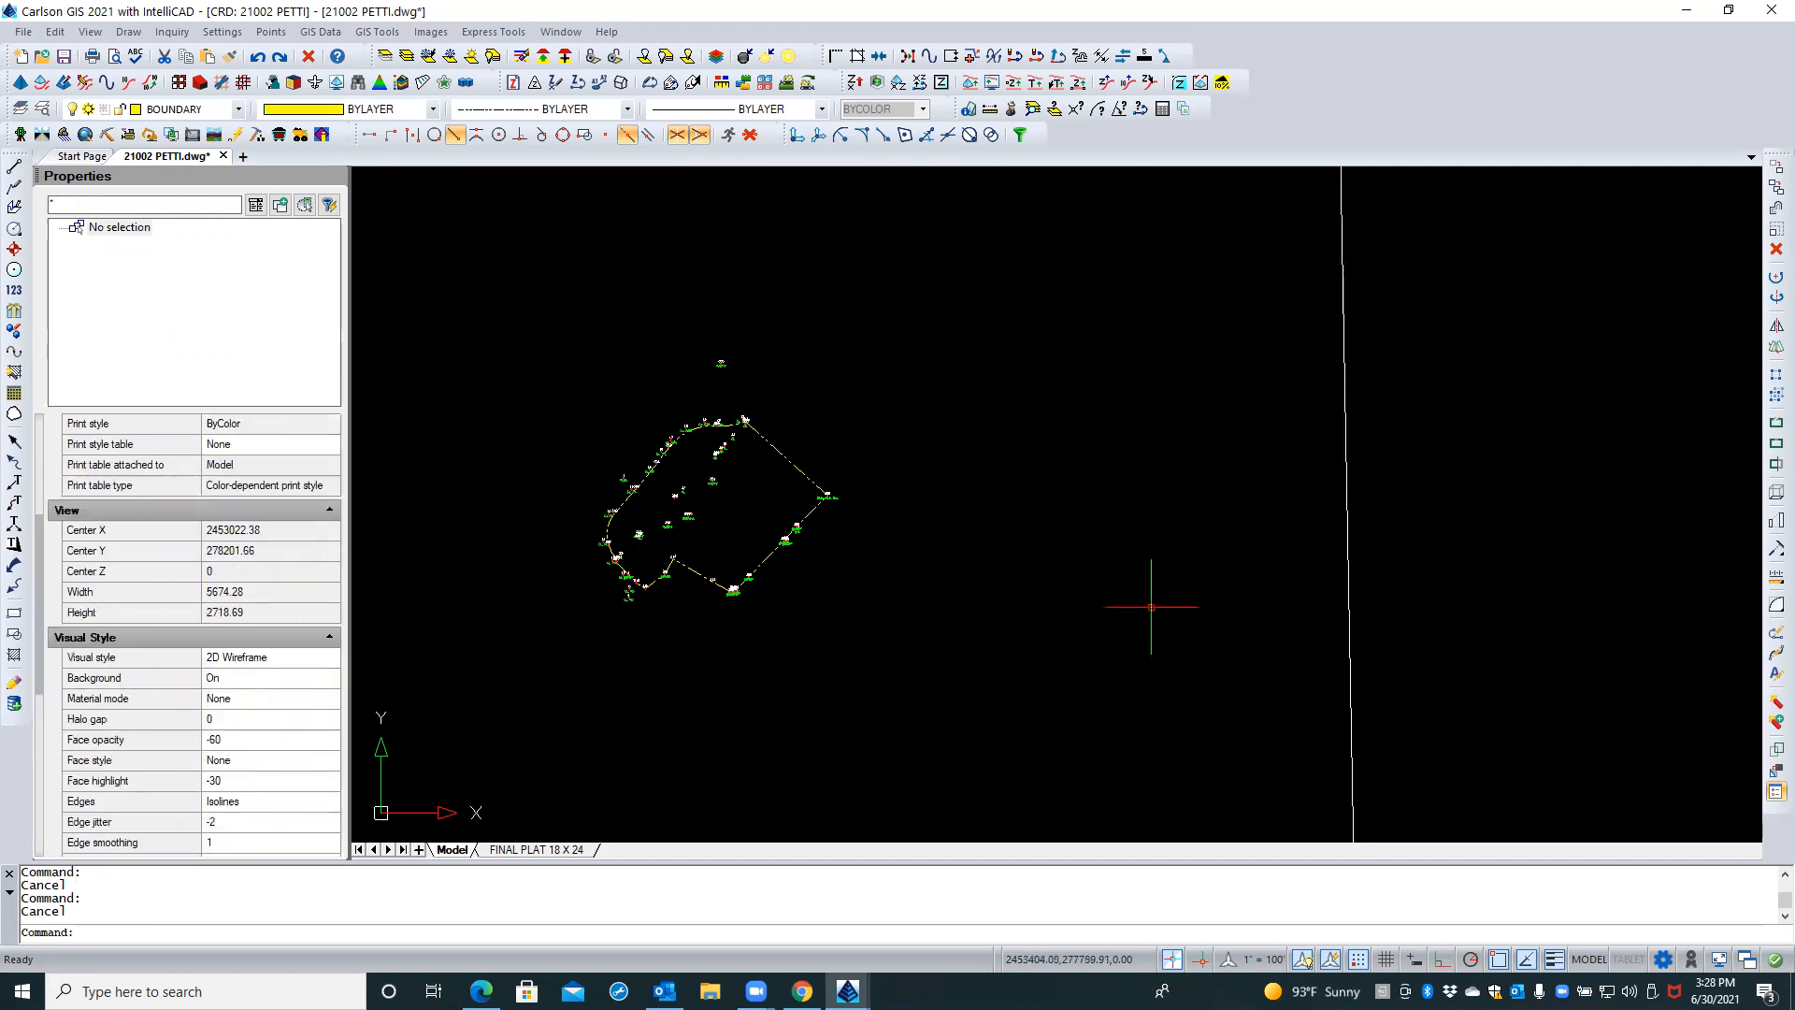
Set Show image to No for the location map image in model space, regenerate the drawing and zoom to its extents
left_click(1384, 584)
left_click(1337, 597)
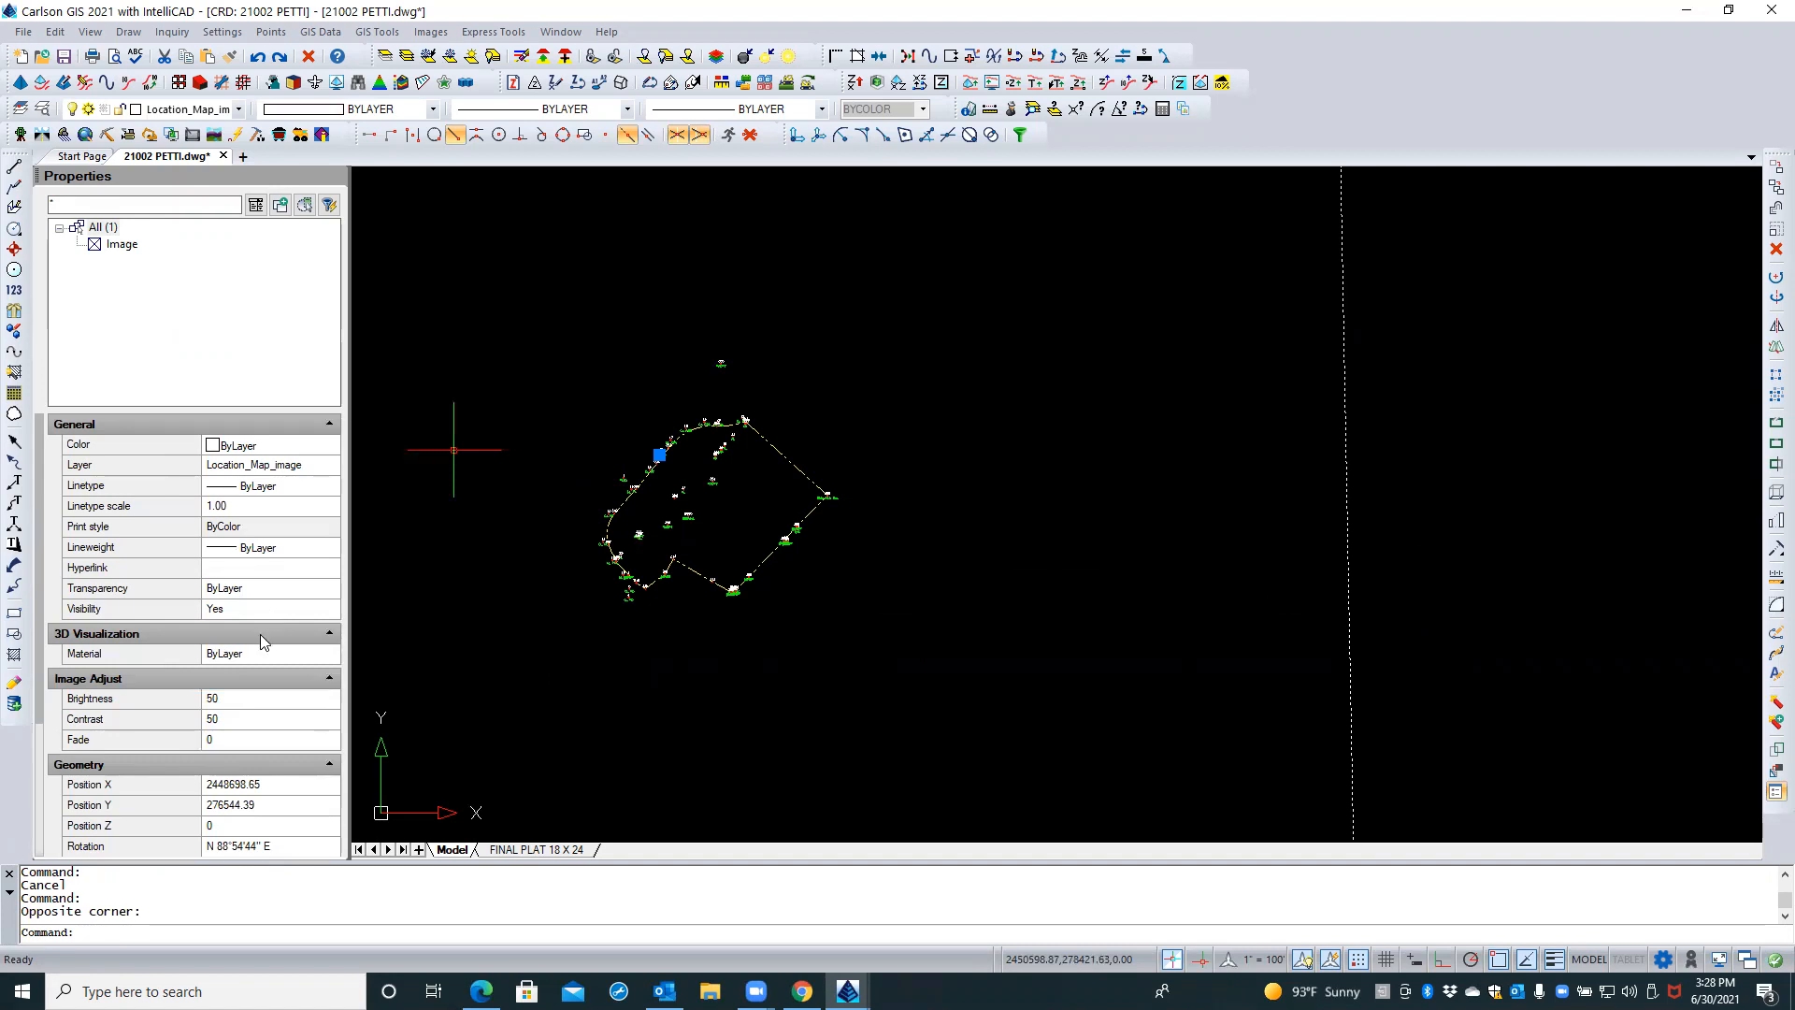
scroll(250, 668, "down", 3)
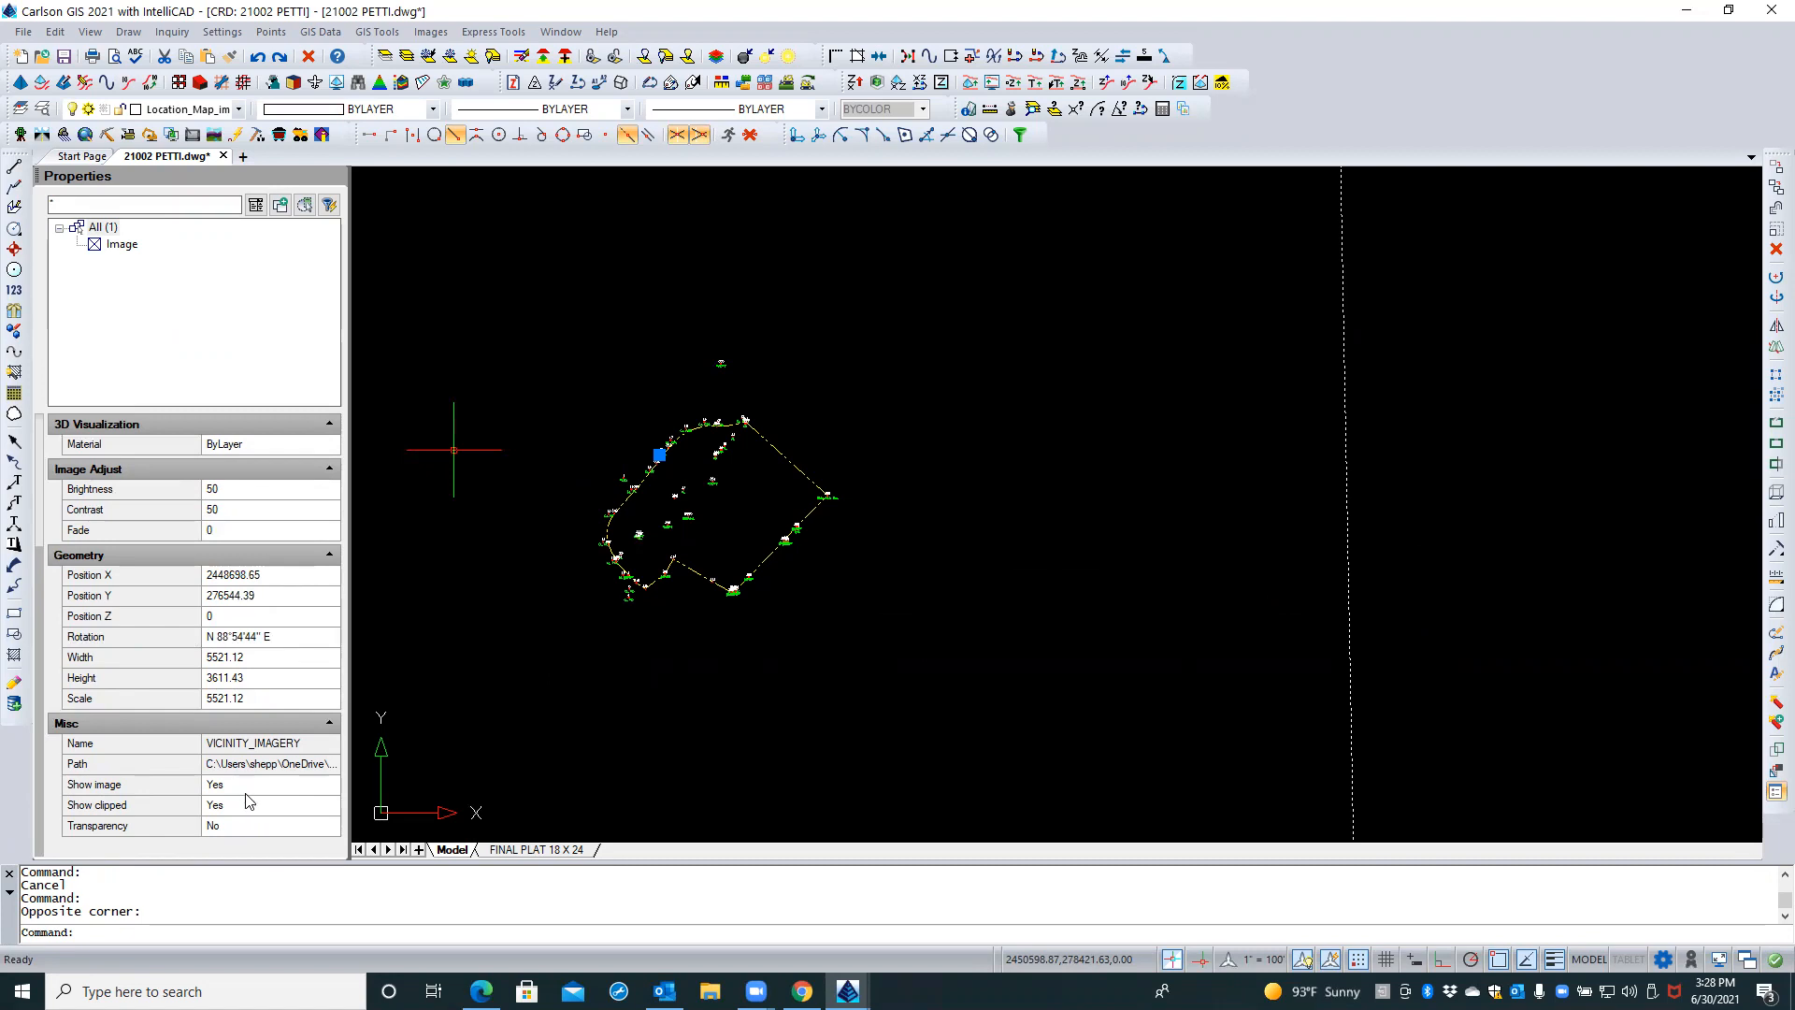
left_click(242, 825)
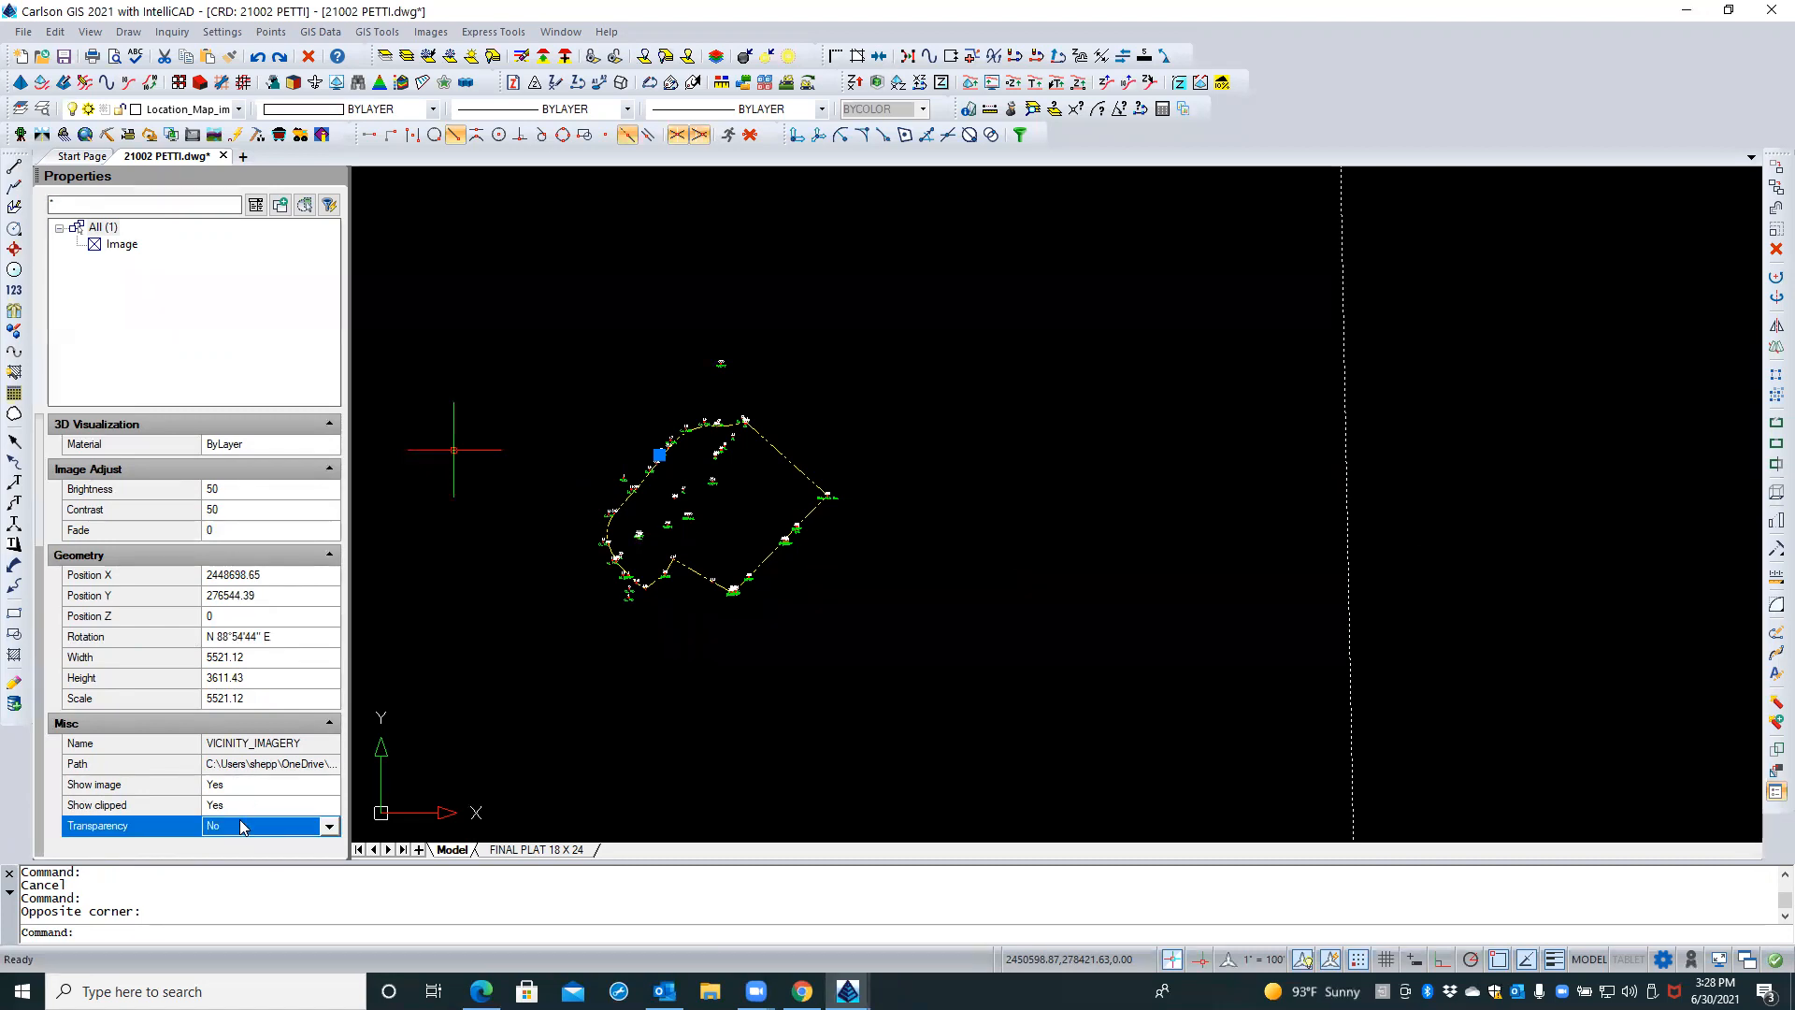
left_click(251, 790)
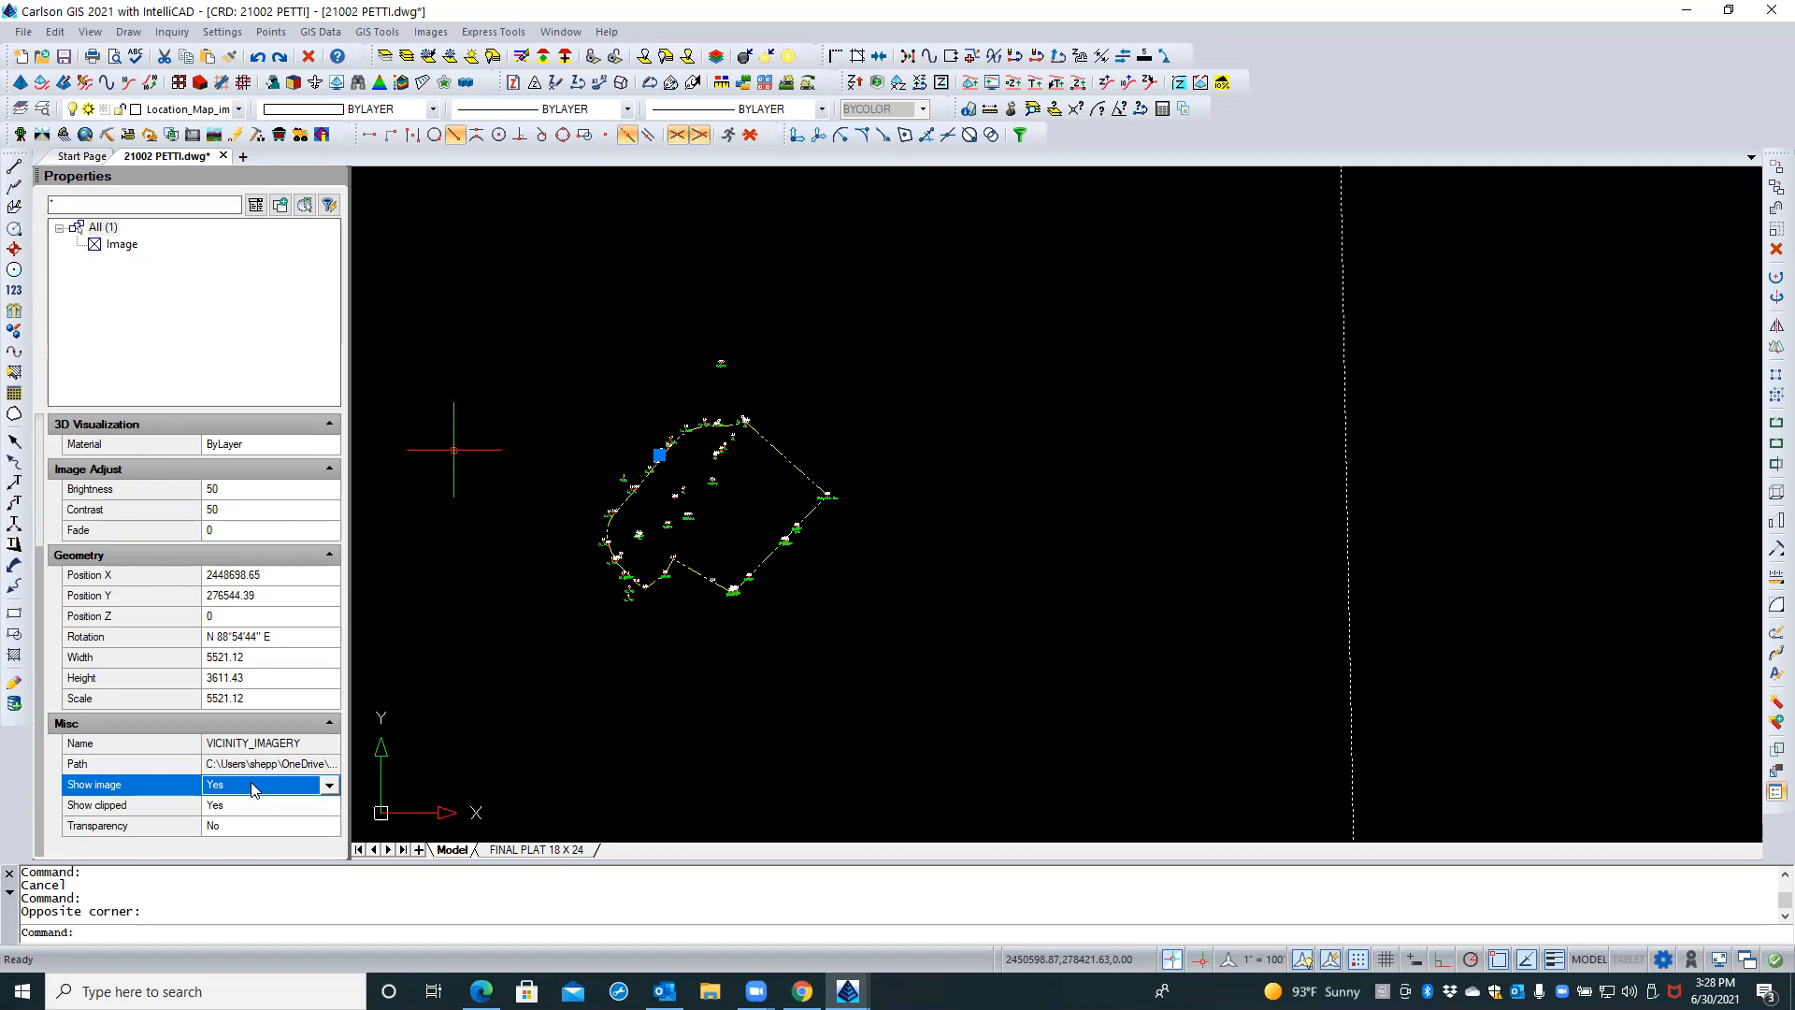
left_click(254, 790)
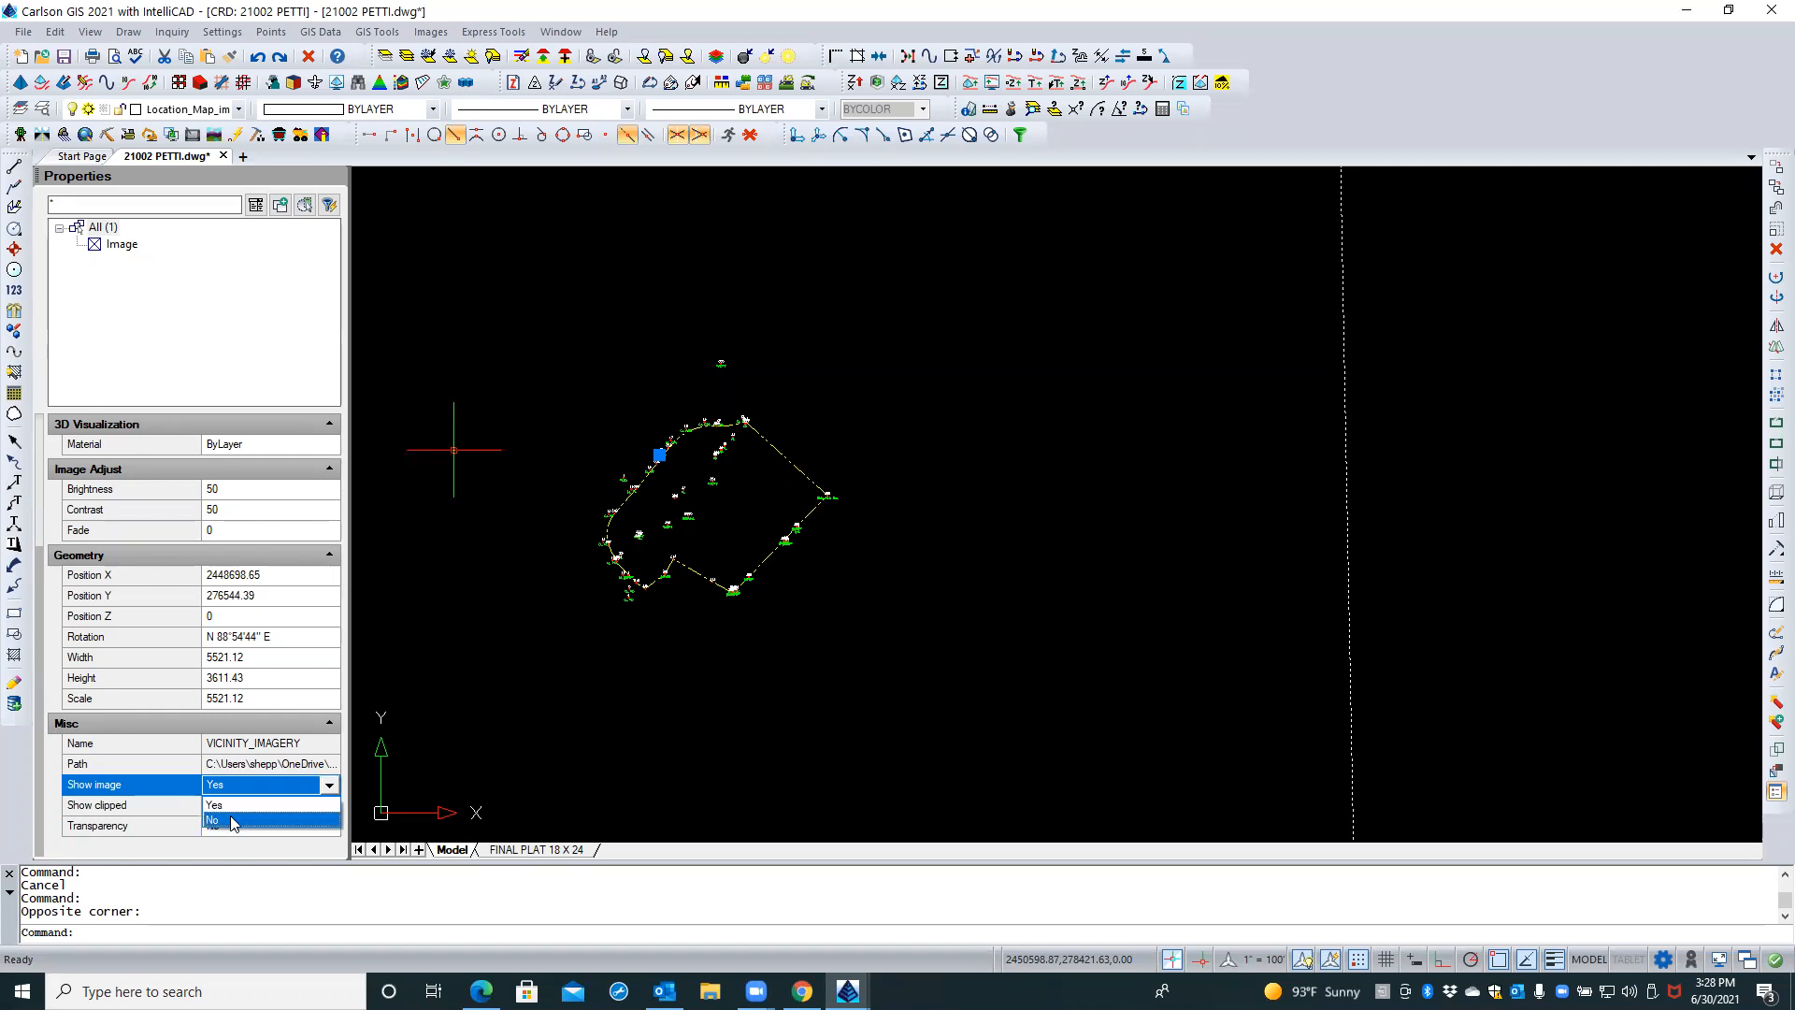
left_click(225, 820)
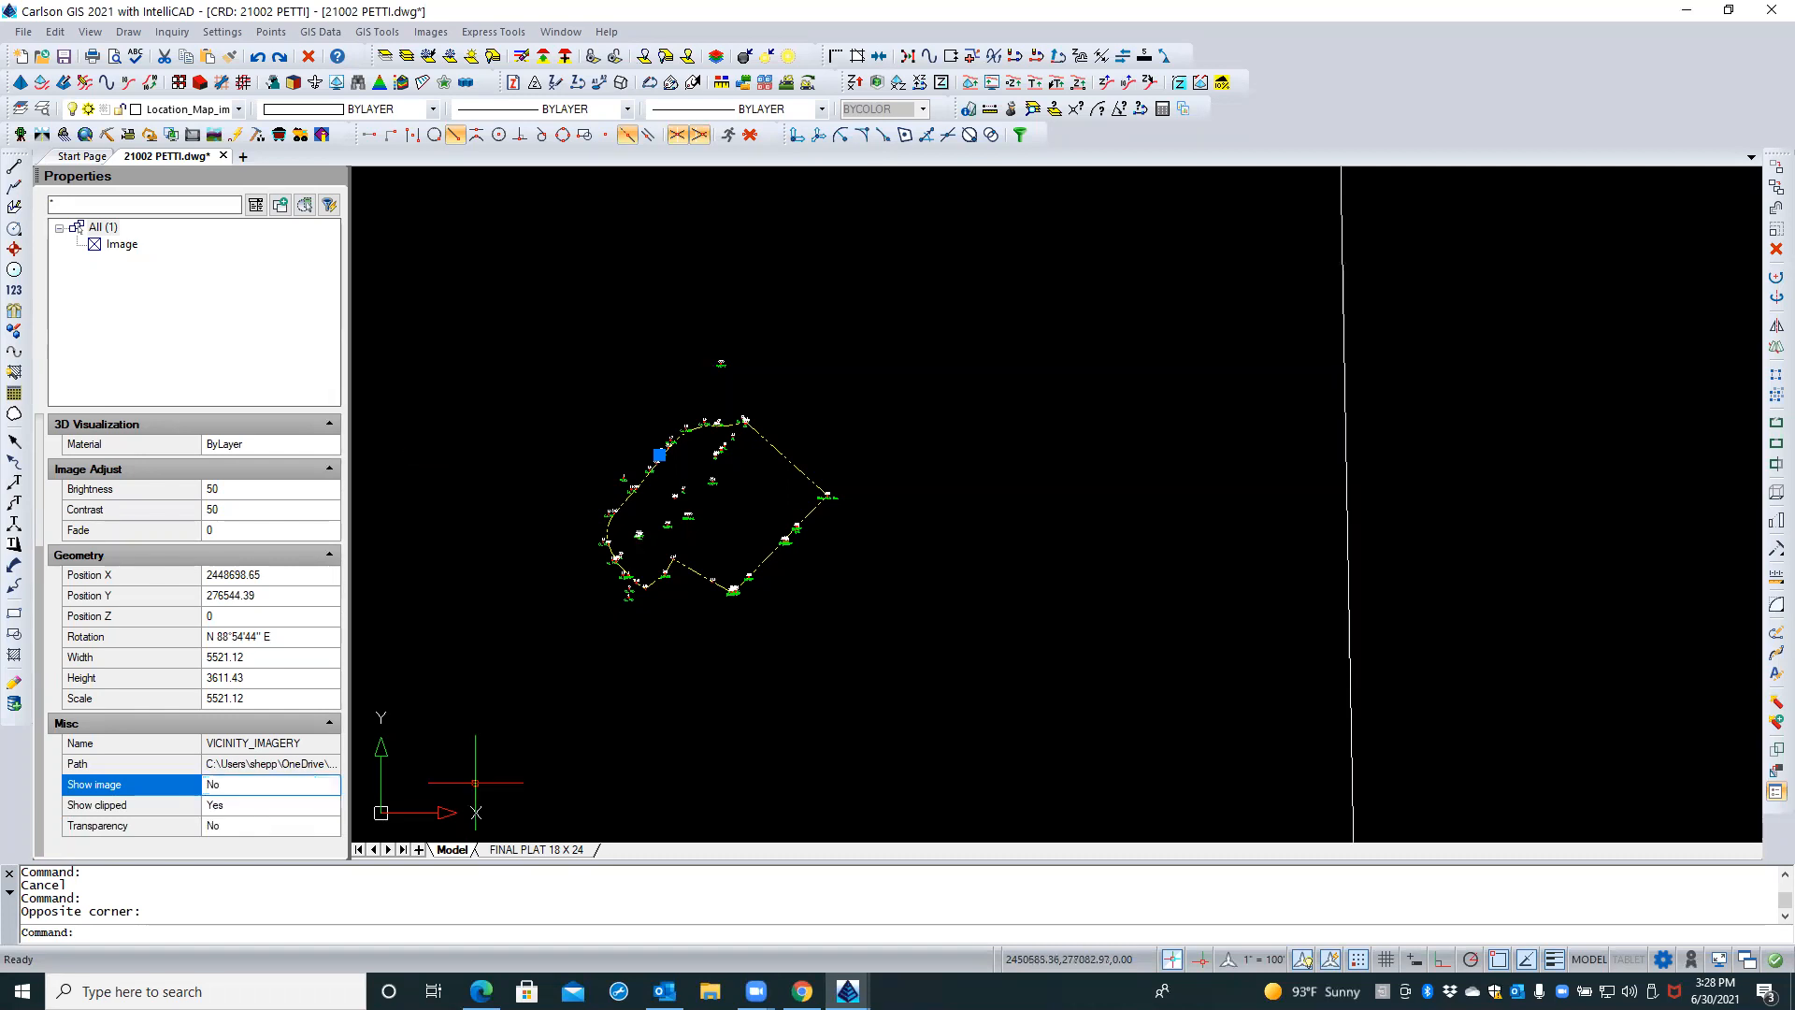
key("Escape")
type("REA")
key("Return")
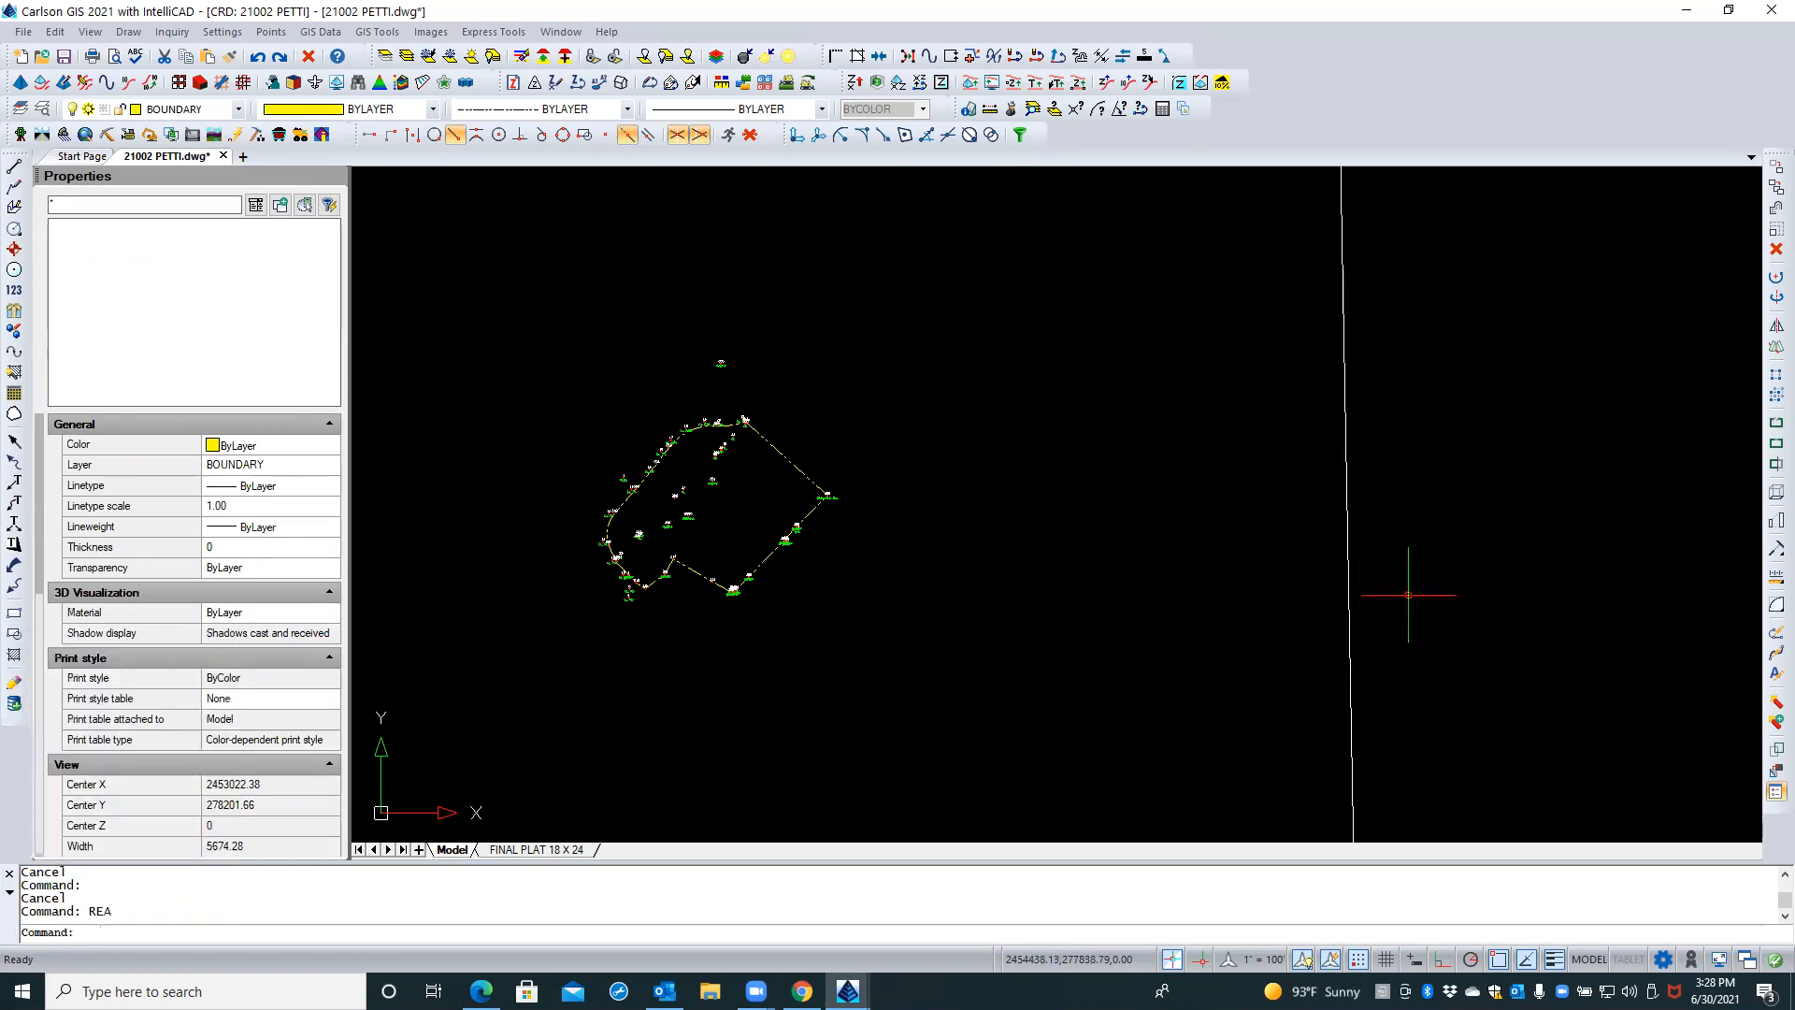
middle_click(1409, 595)
middle_click(1409, 594)
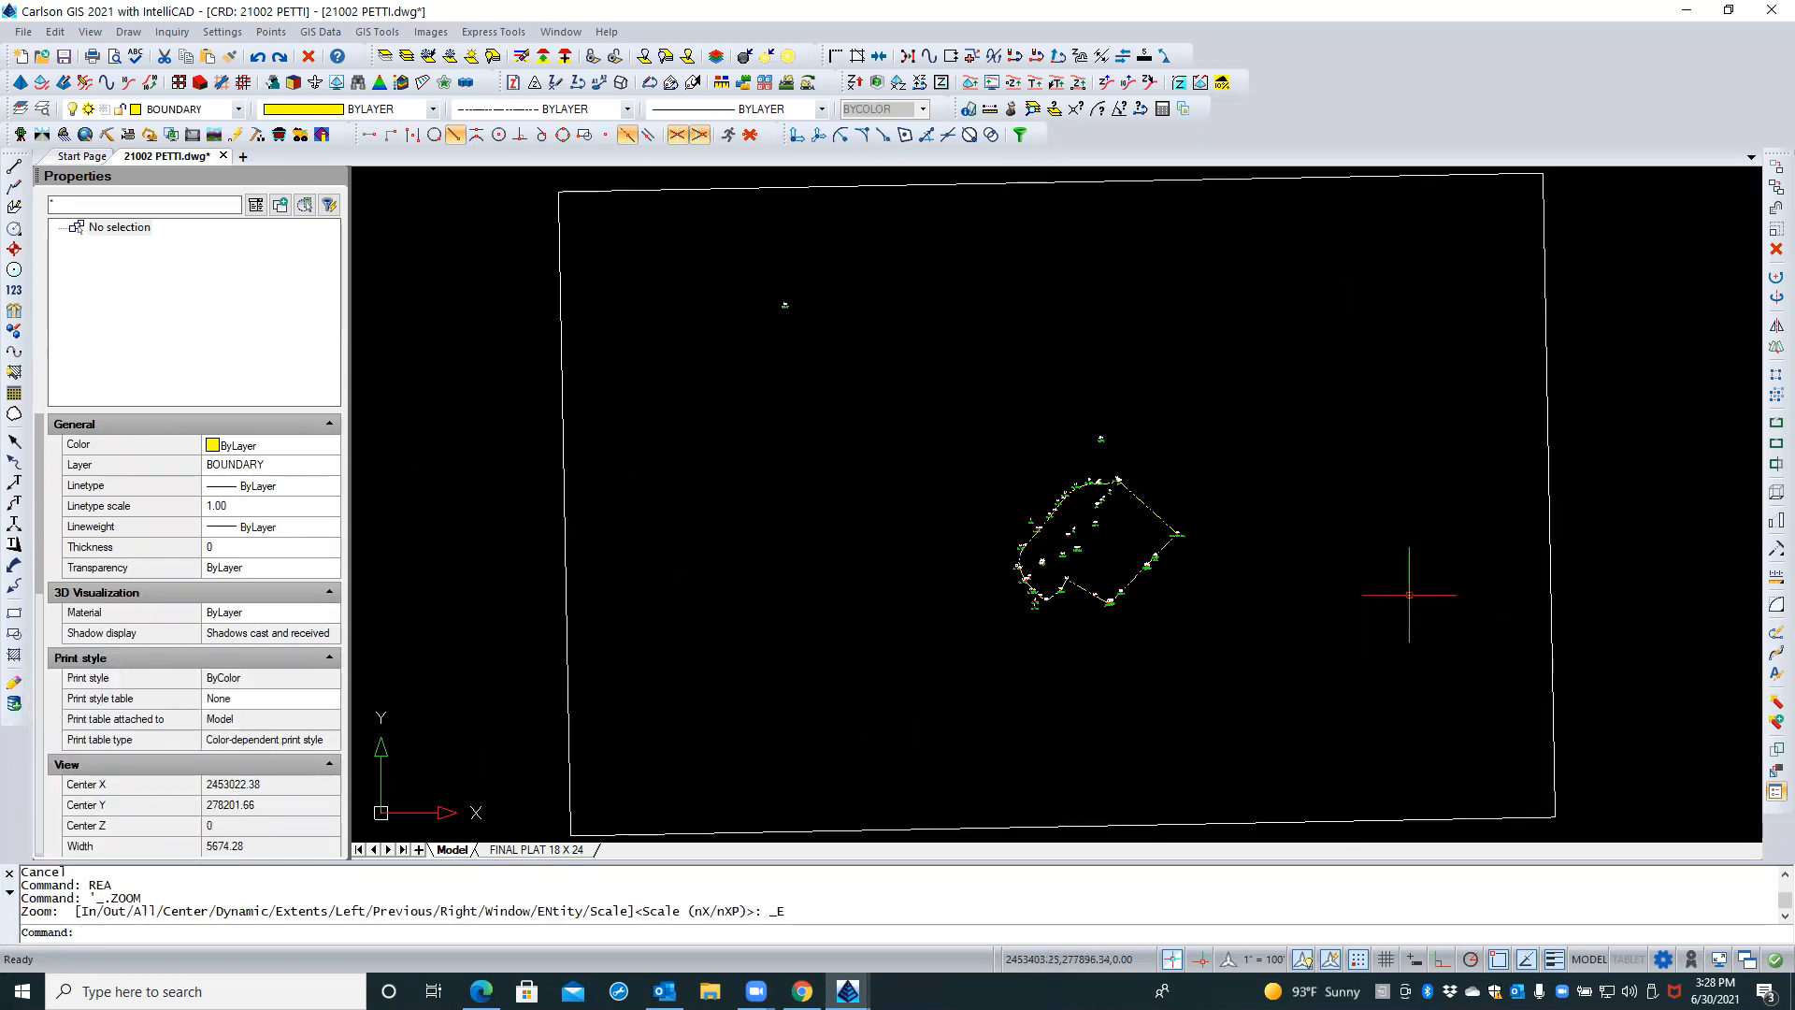
Check the Location_Map_image layer's settings from inside the location map viewport on the FINAL PLAT 18 X 24 layout
left_click(536, 849)
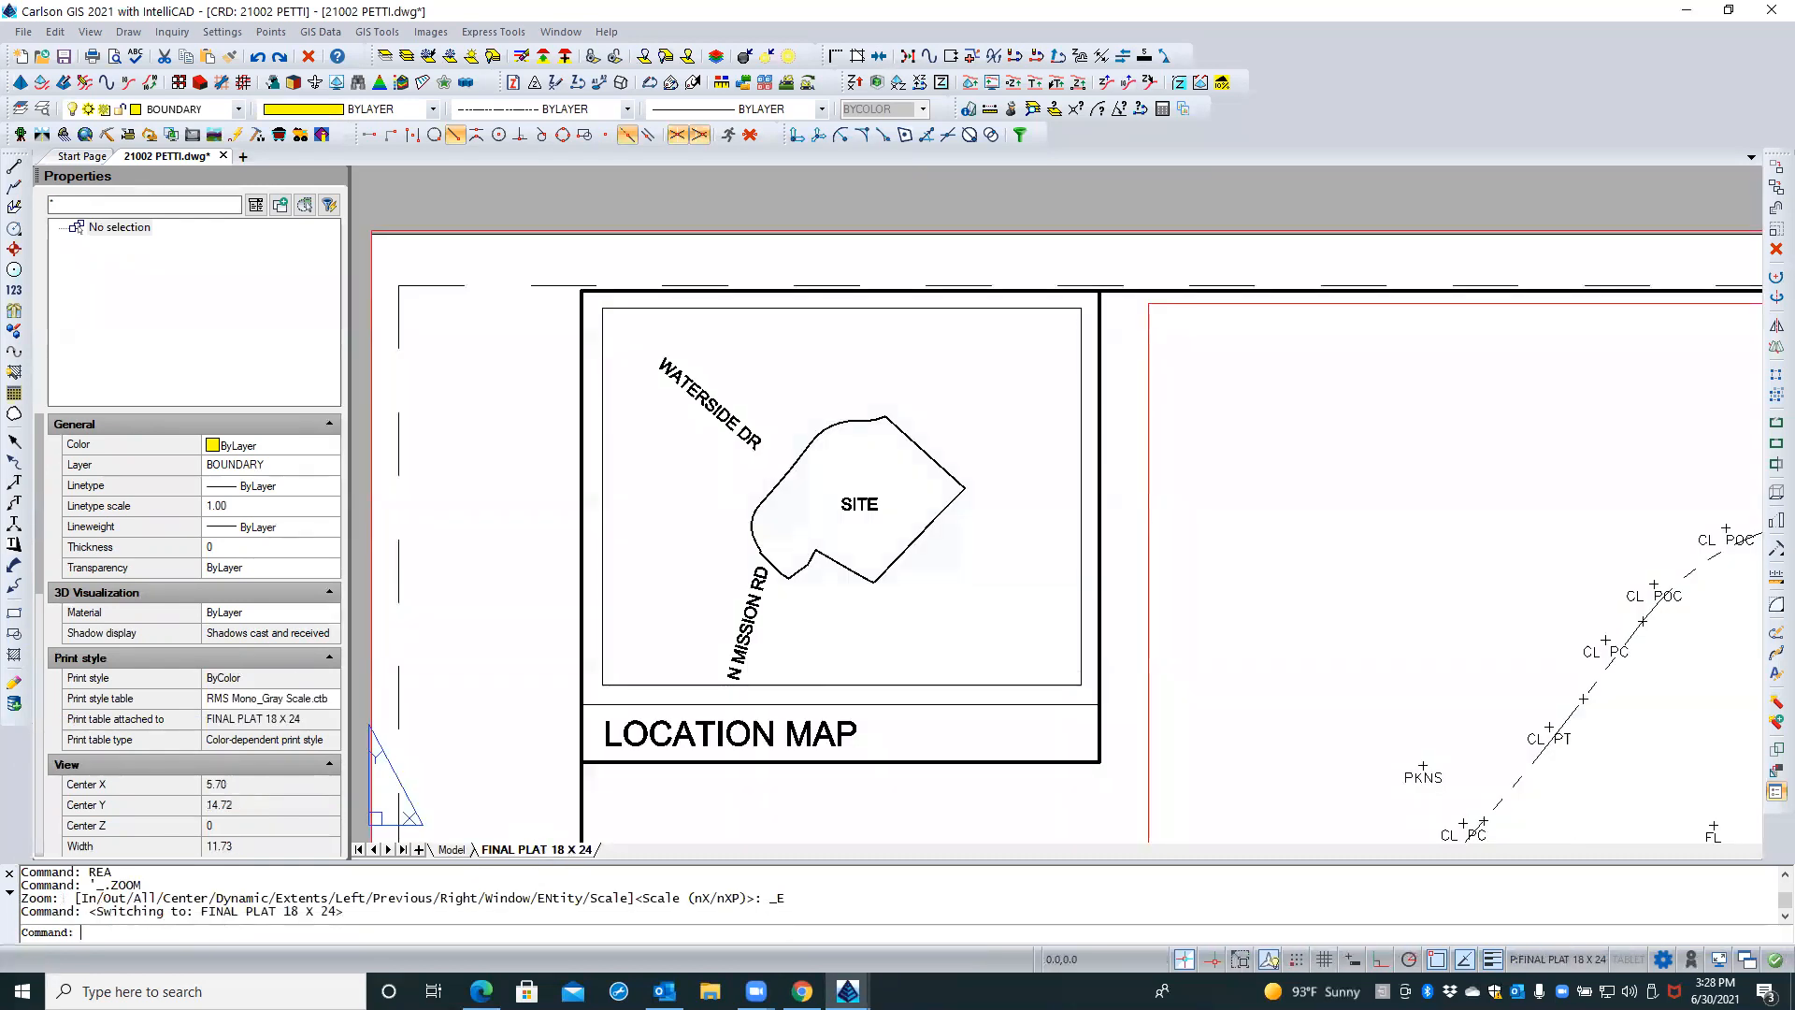
double_click(637, 596)
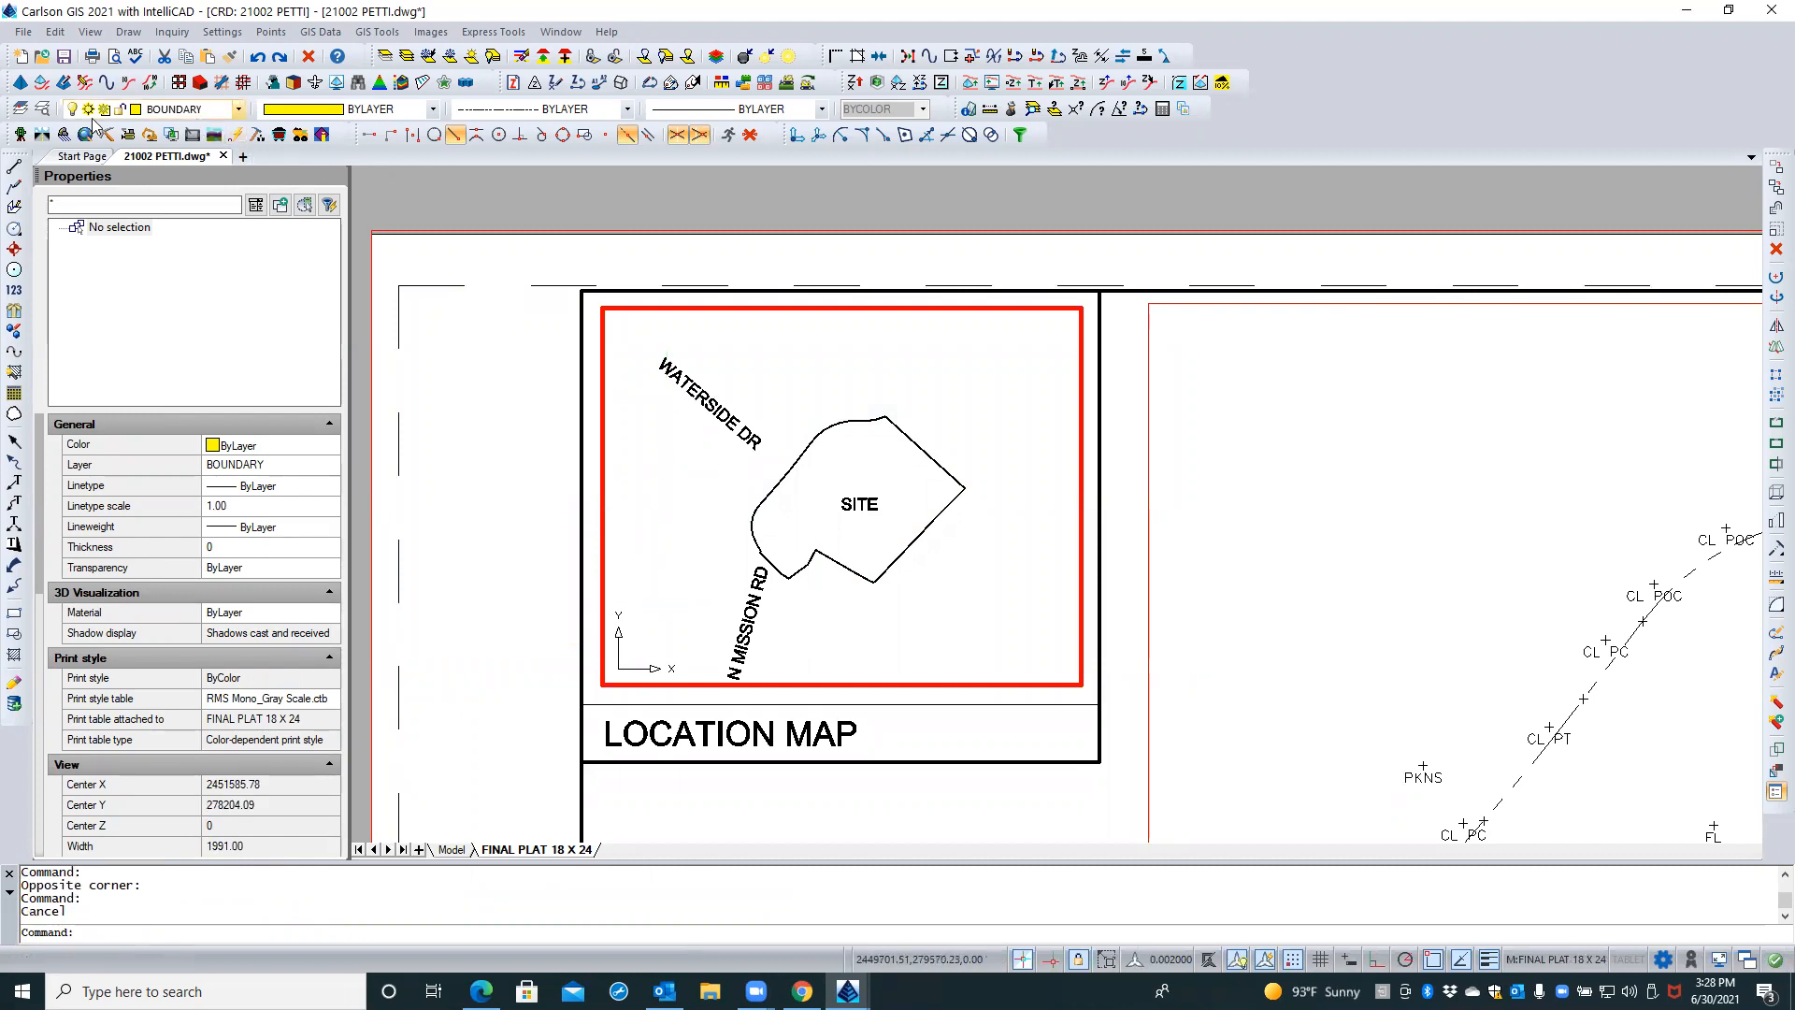
left_click(41, 111)
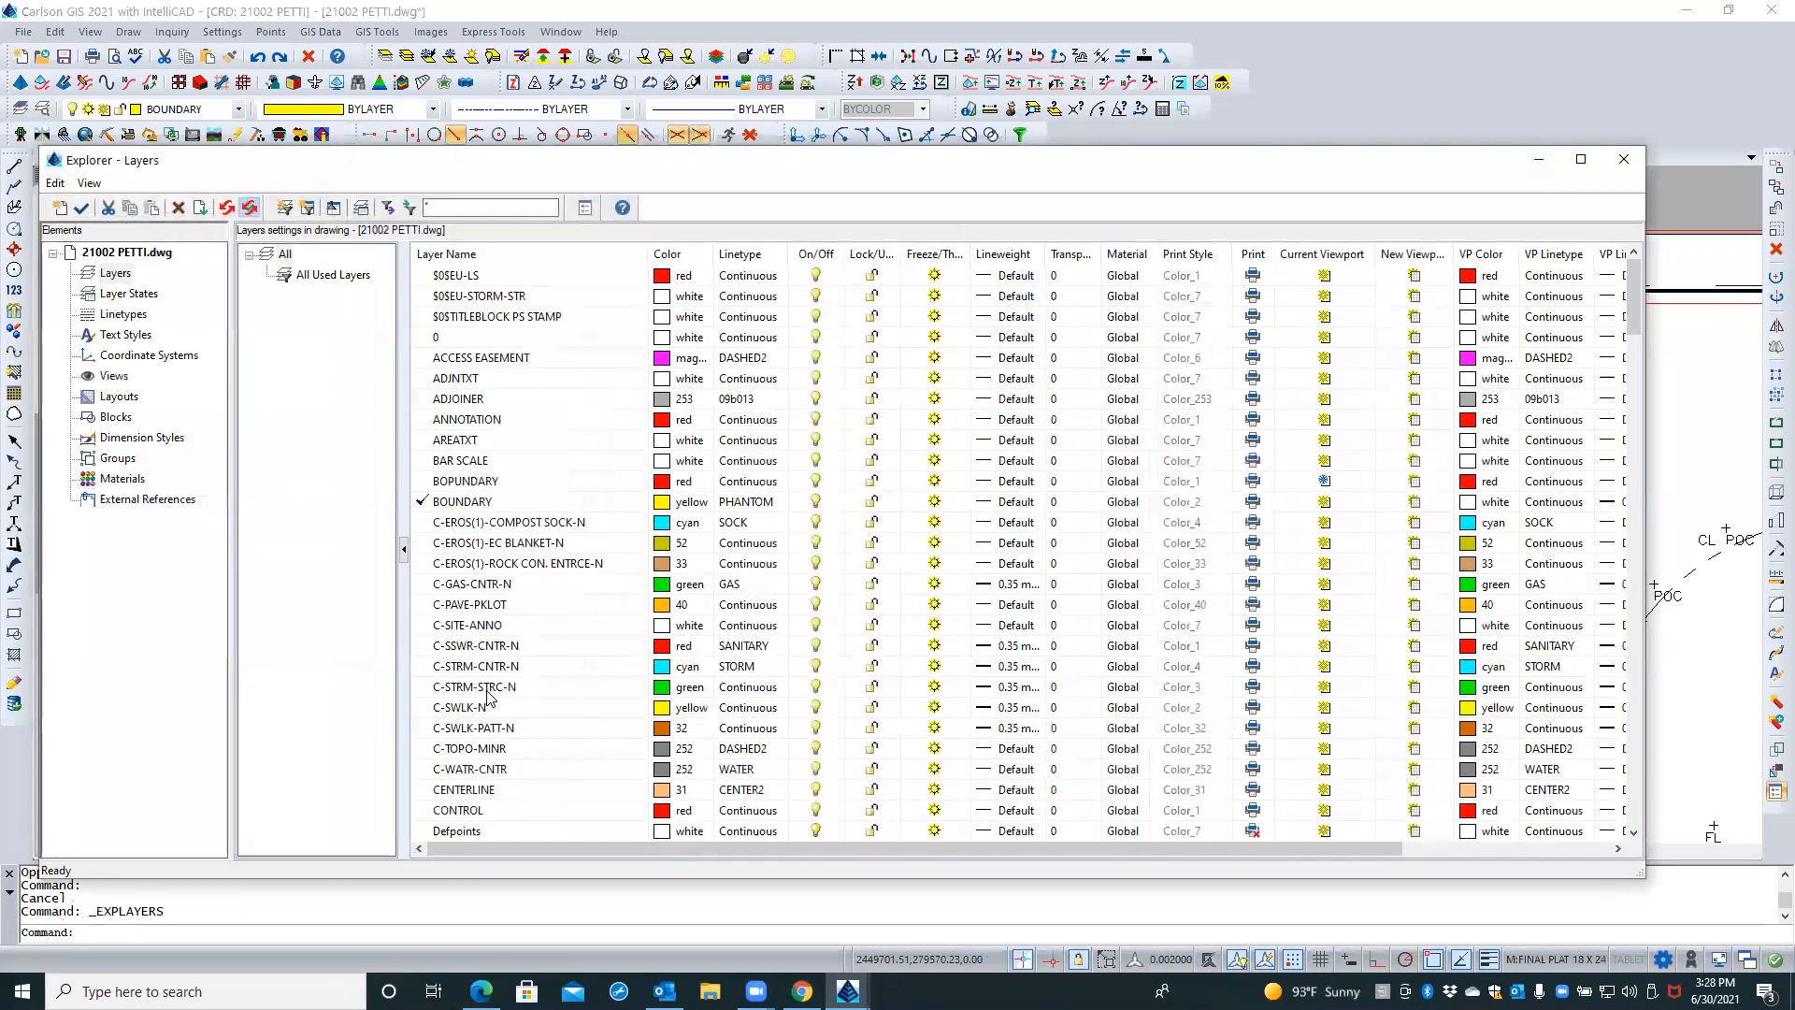
scroll(488, 693, "down", 4)
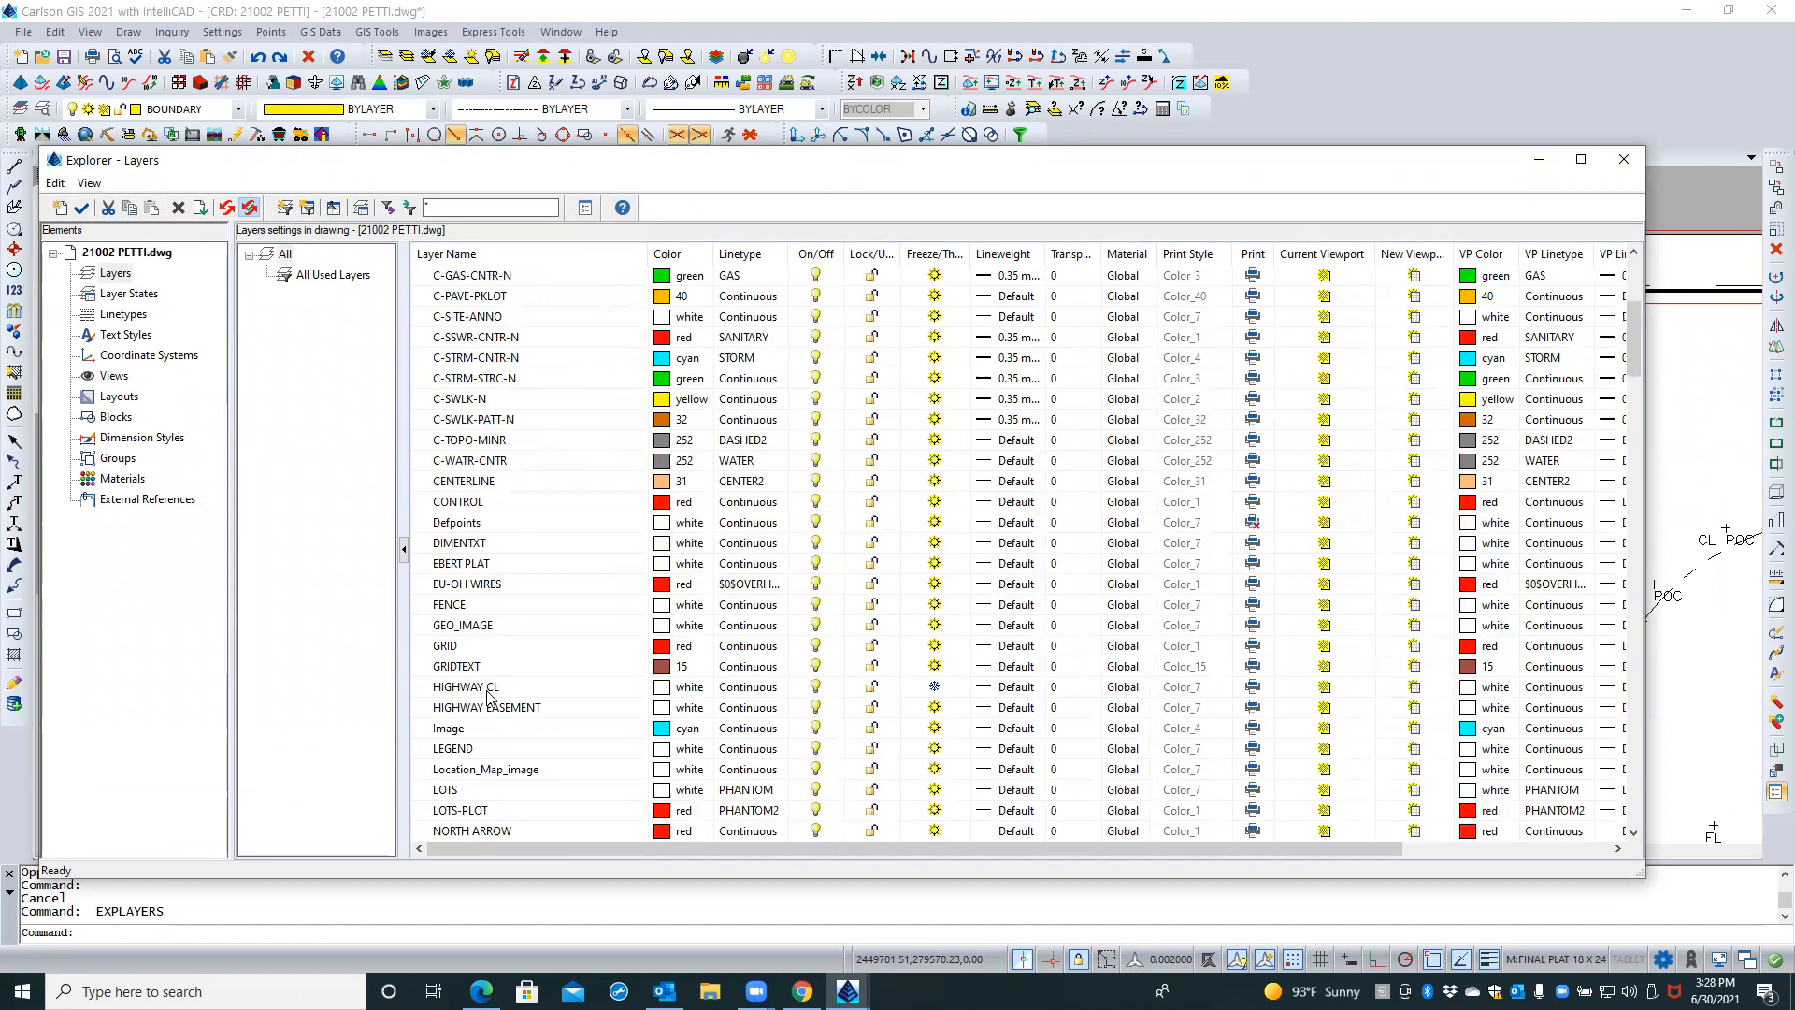
scroll(487, 694, "down", 1)
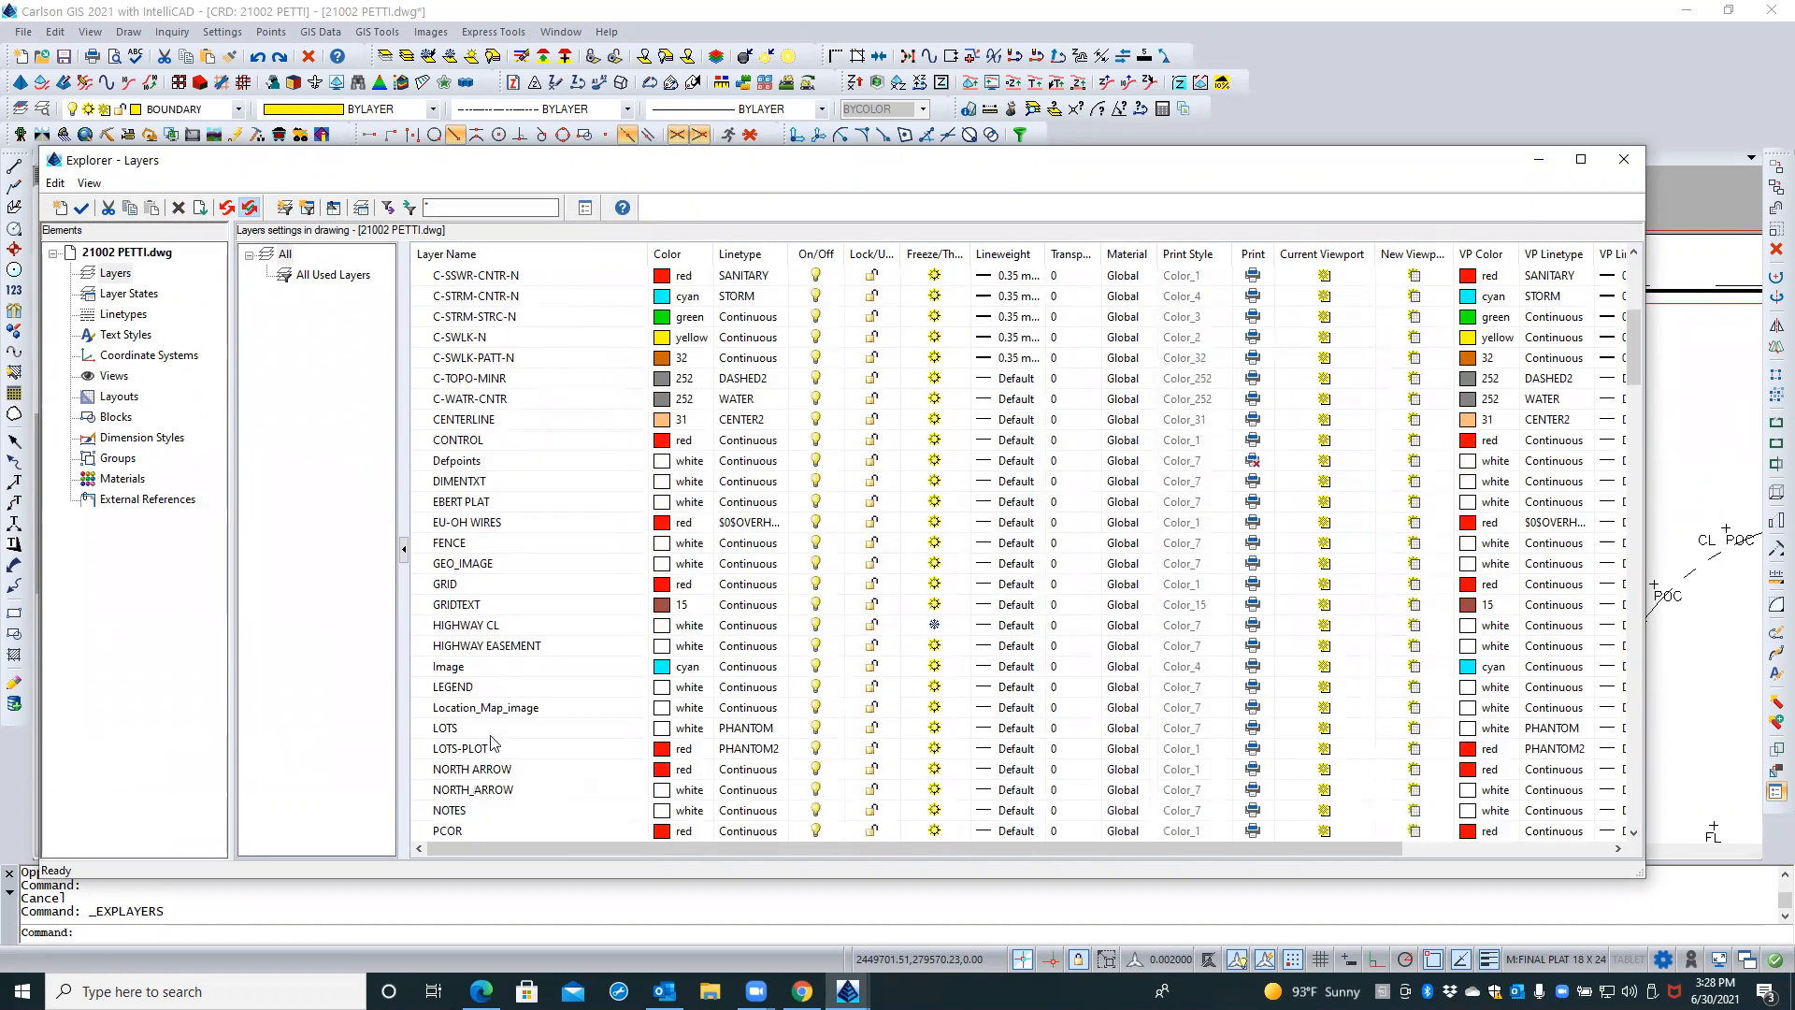
left_click(492, 708)
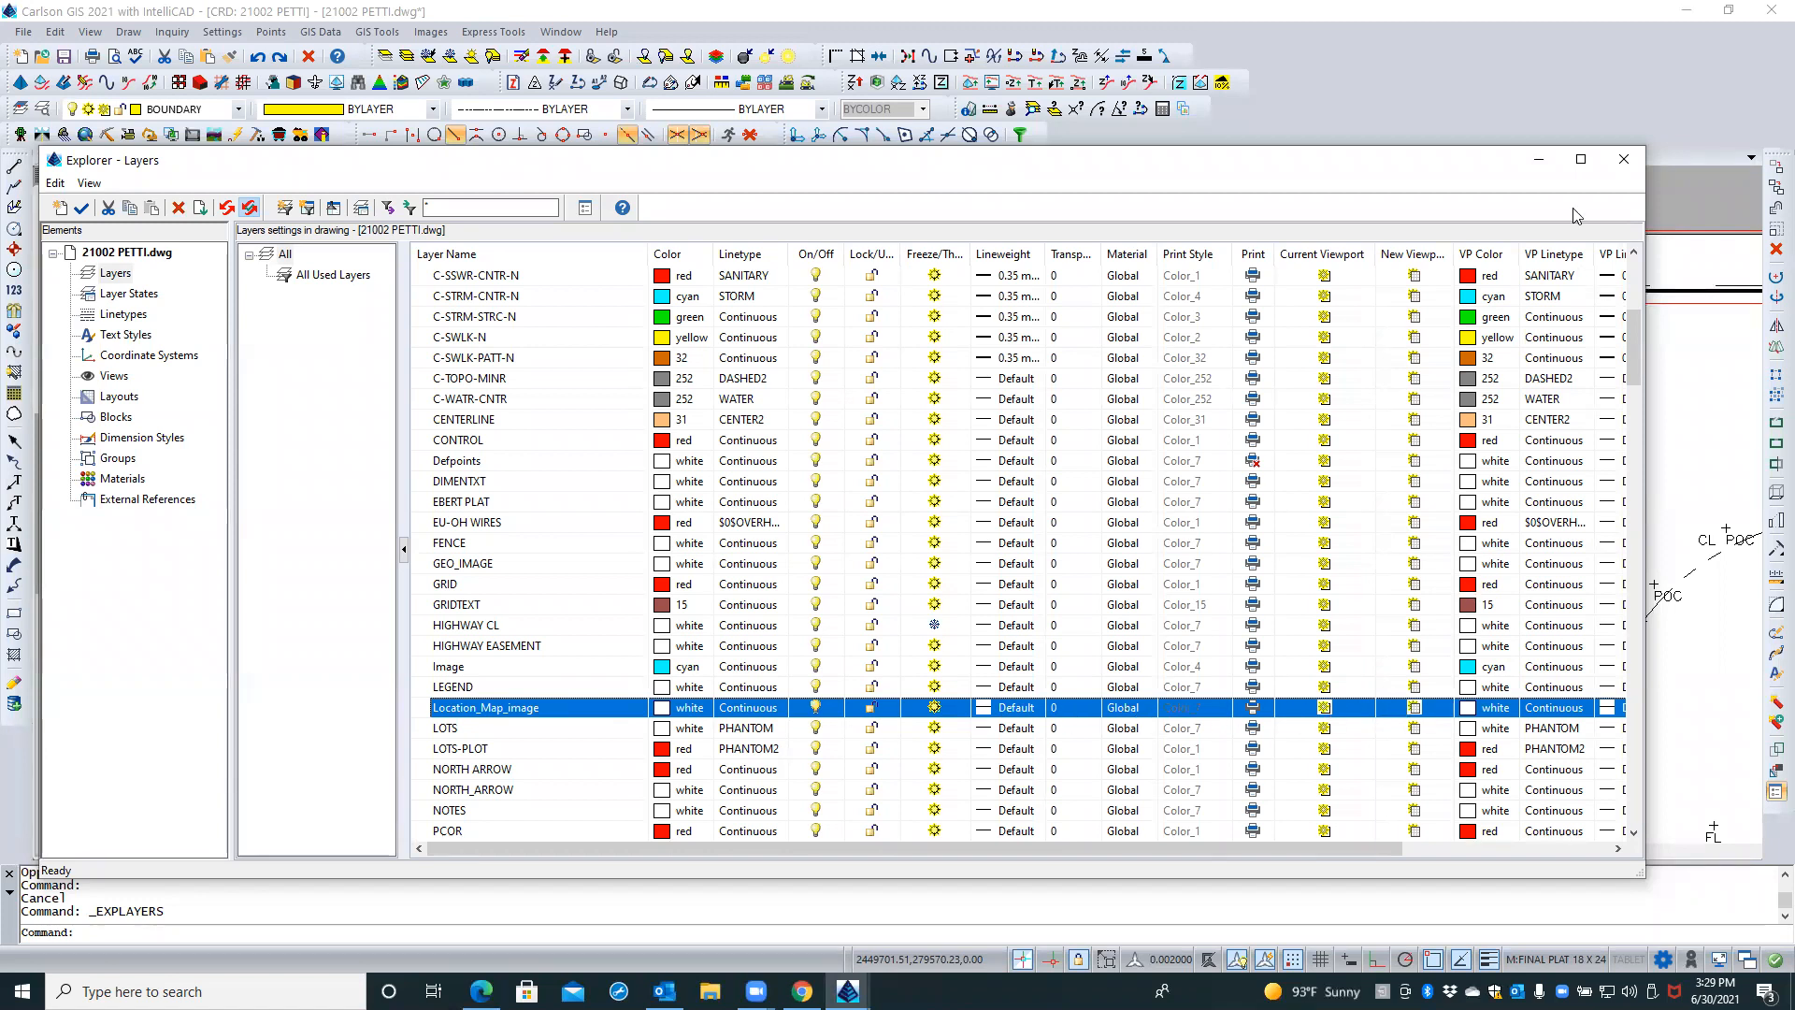
left_click(1624, 159)
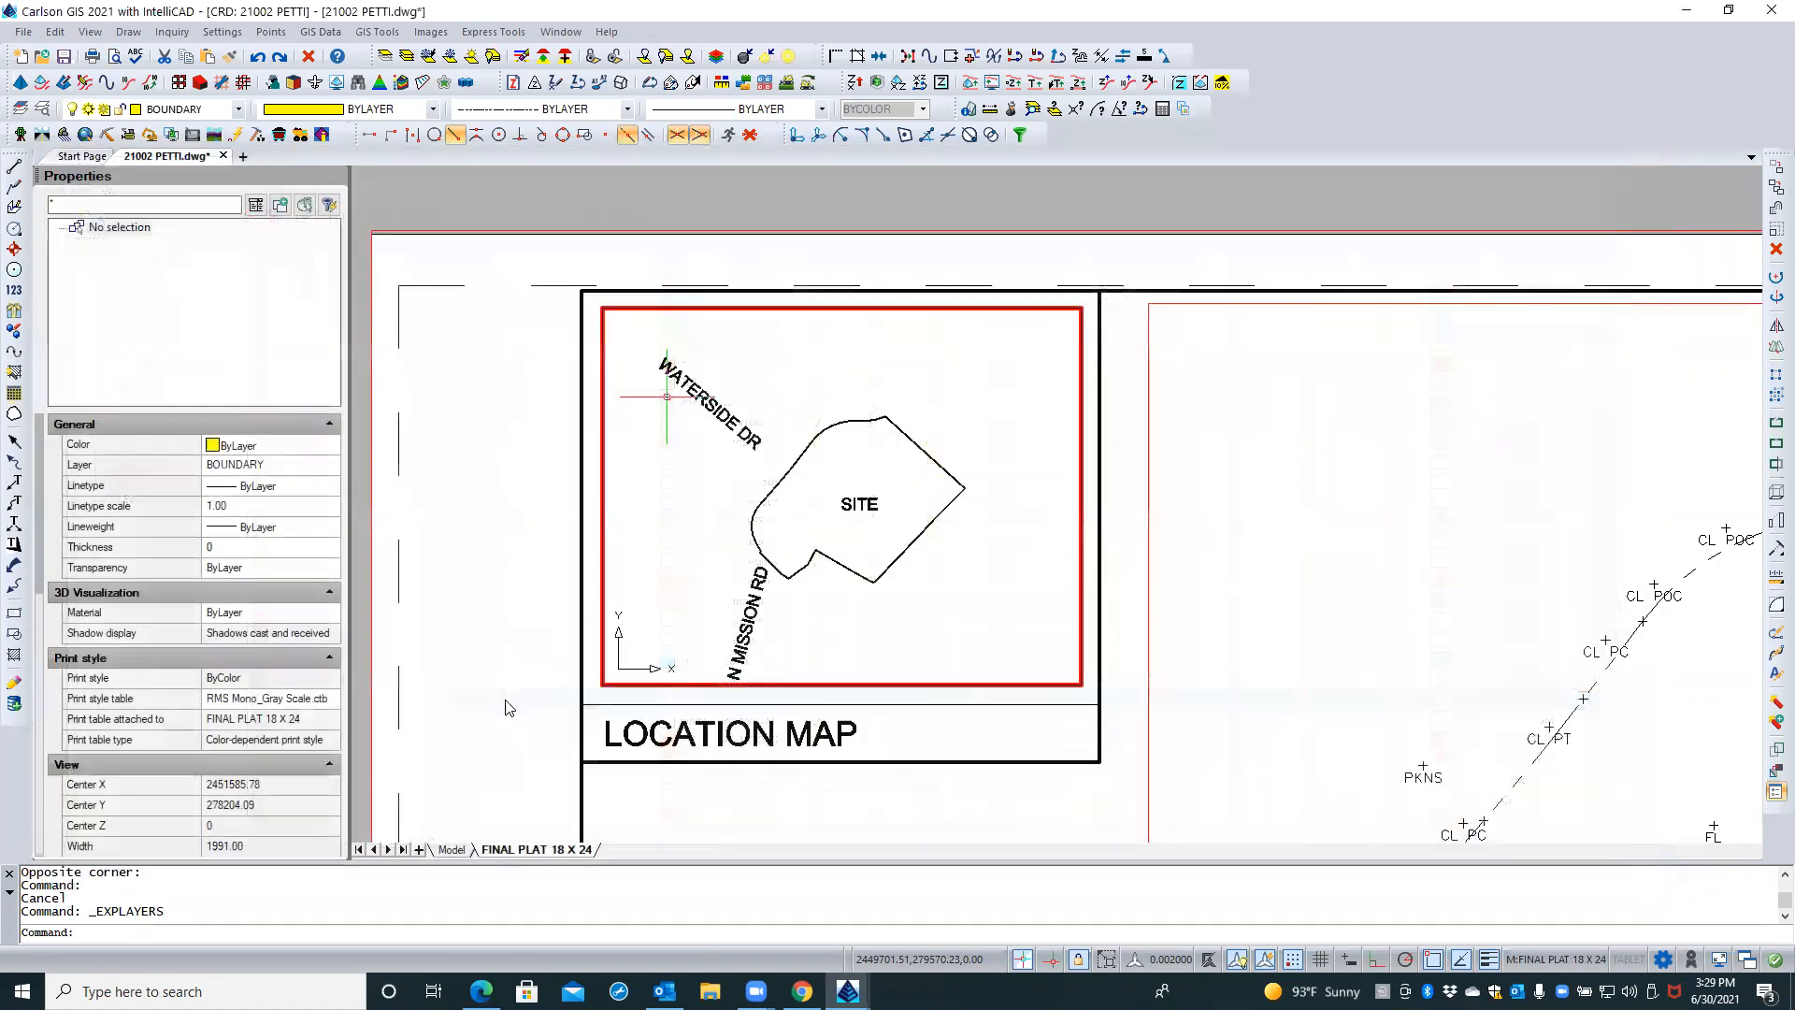
key("Escape")
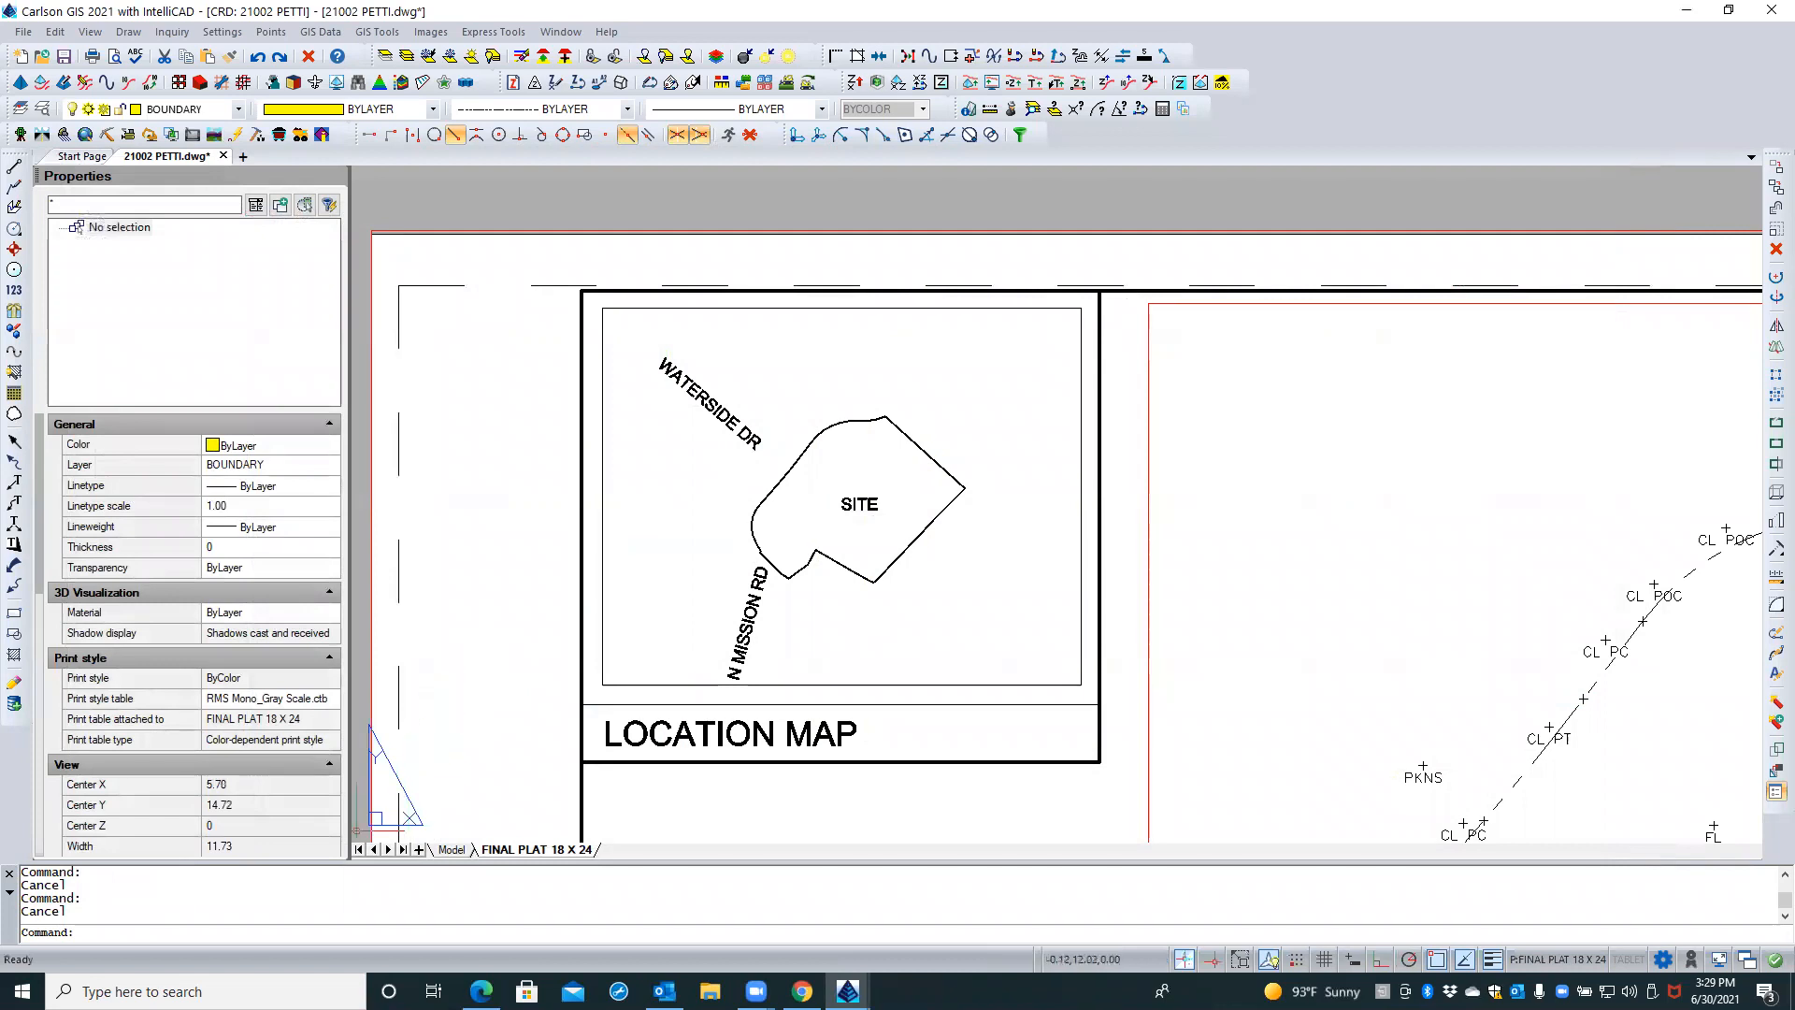
Set Show image back to Yes for the location map image in model space and deselect it
left_click(445, 849)
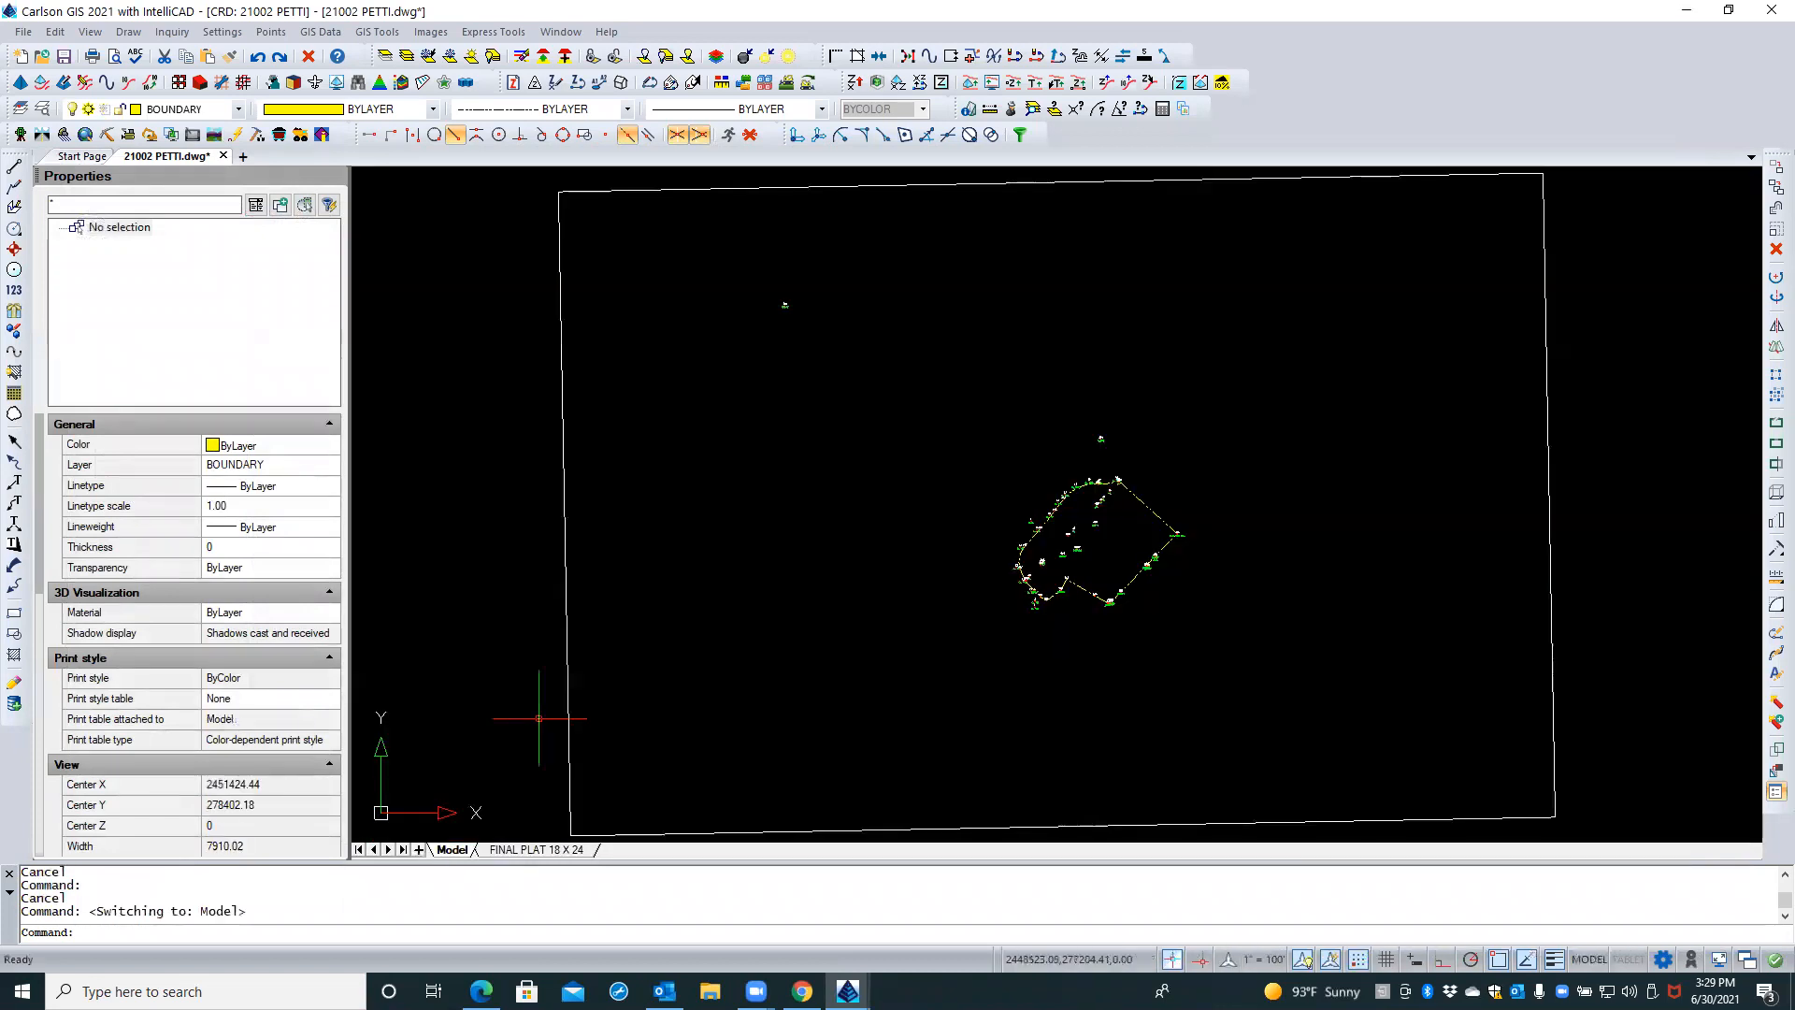
left_click(565, 683)
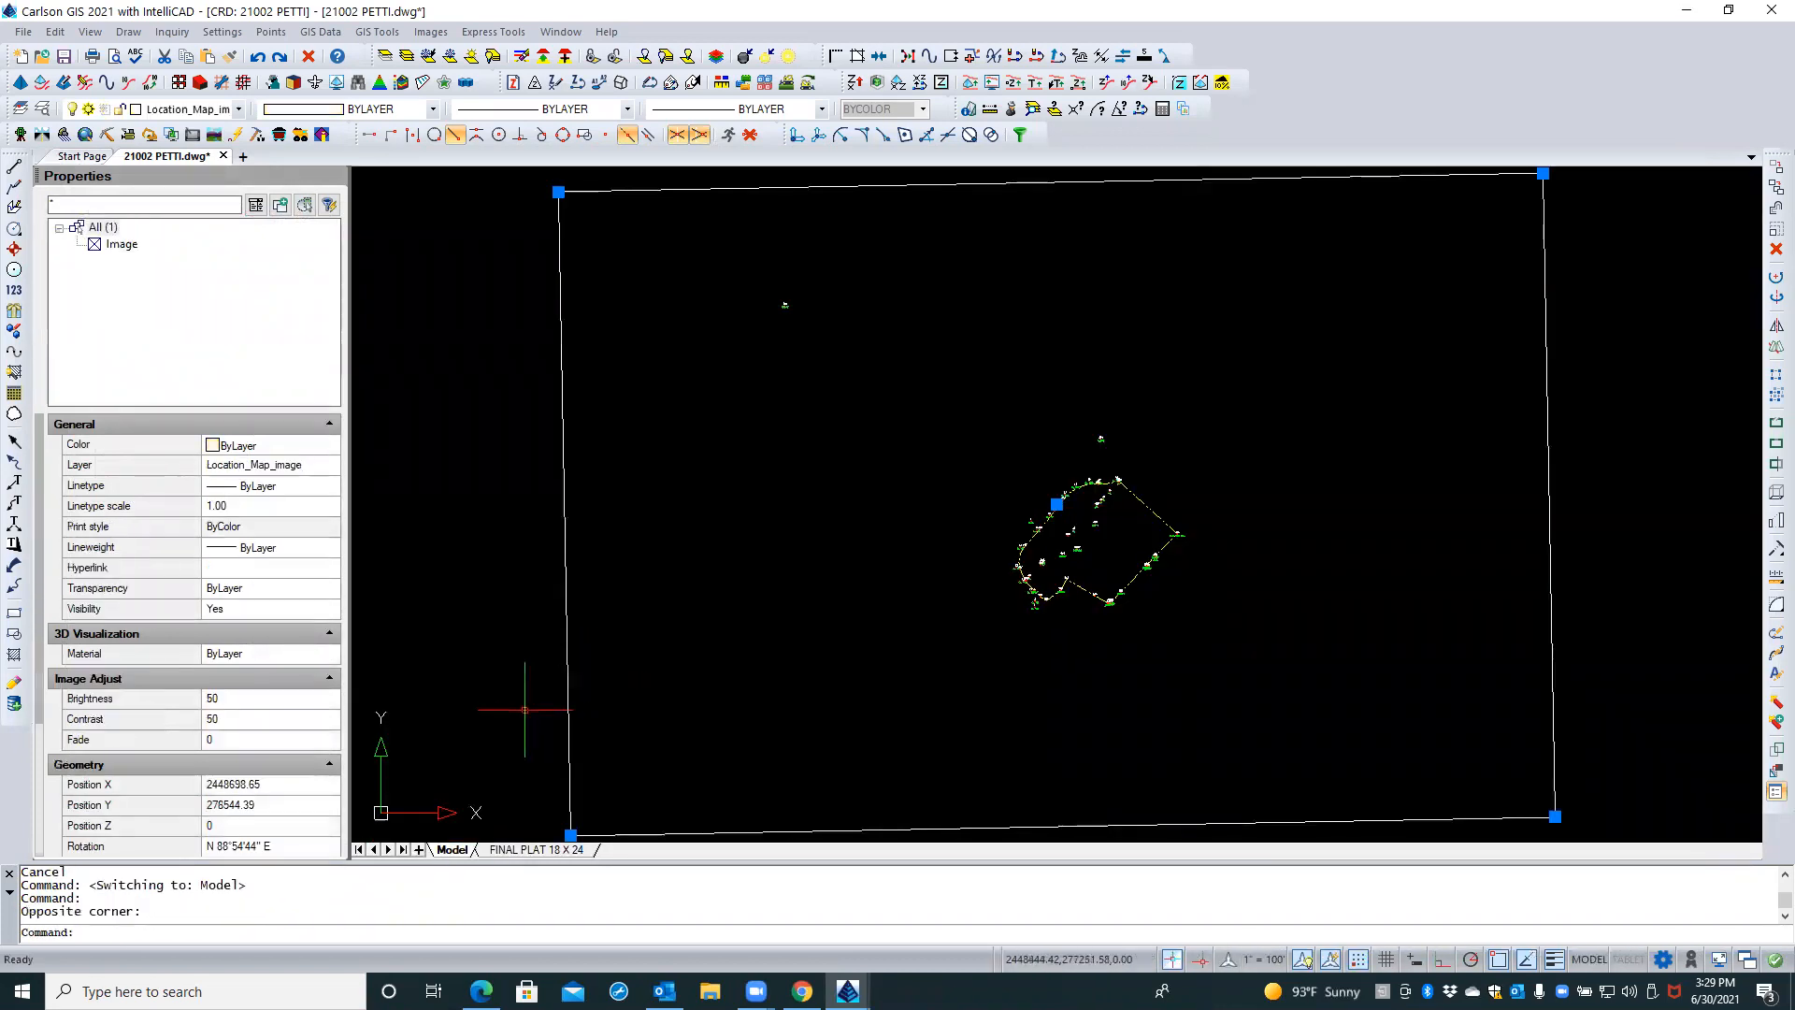
scroll(207, 633, "down", 3)
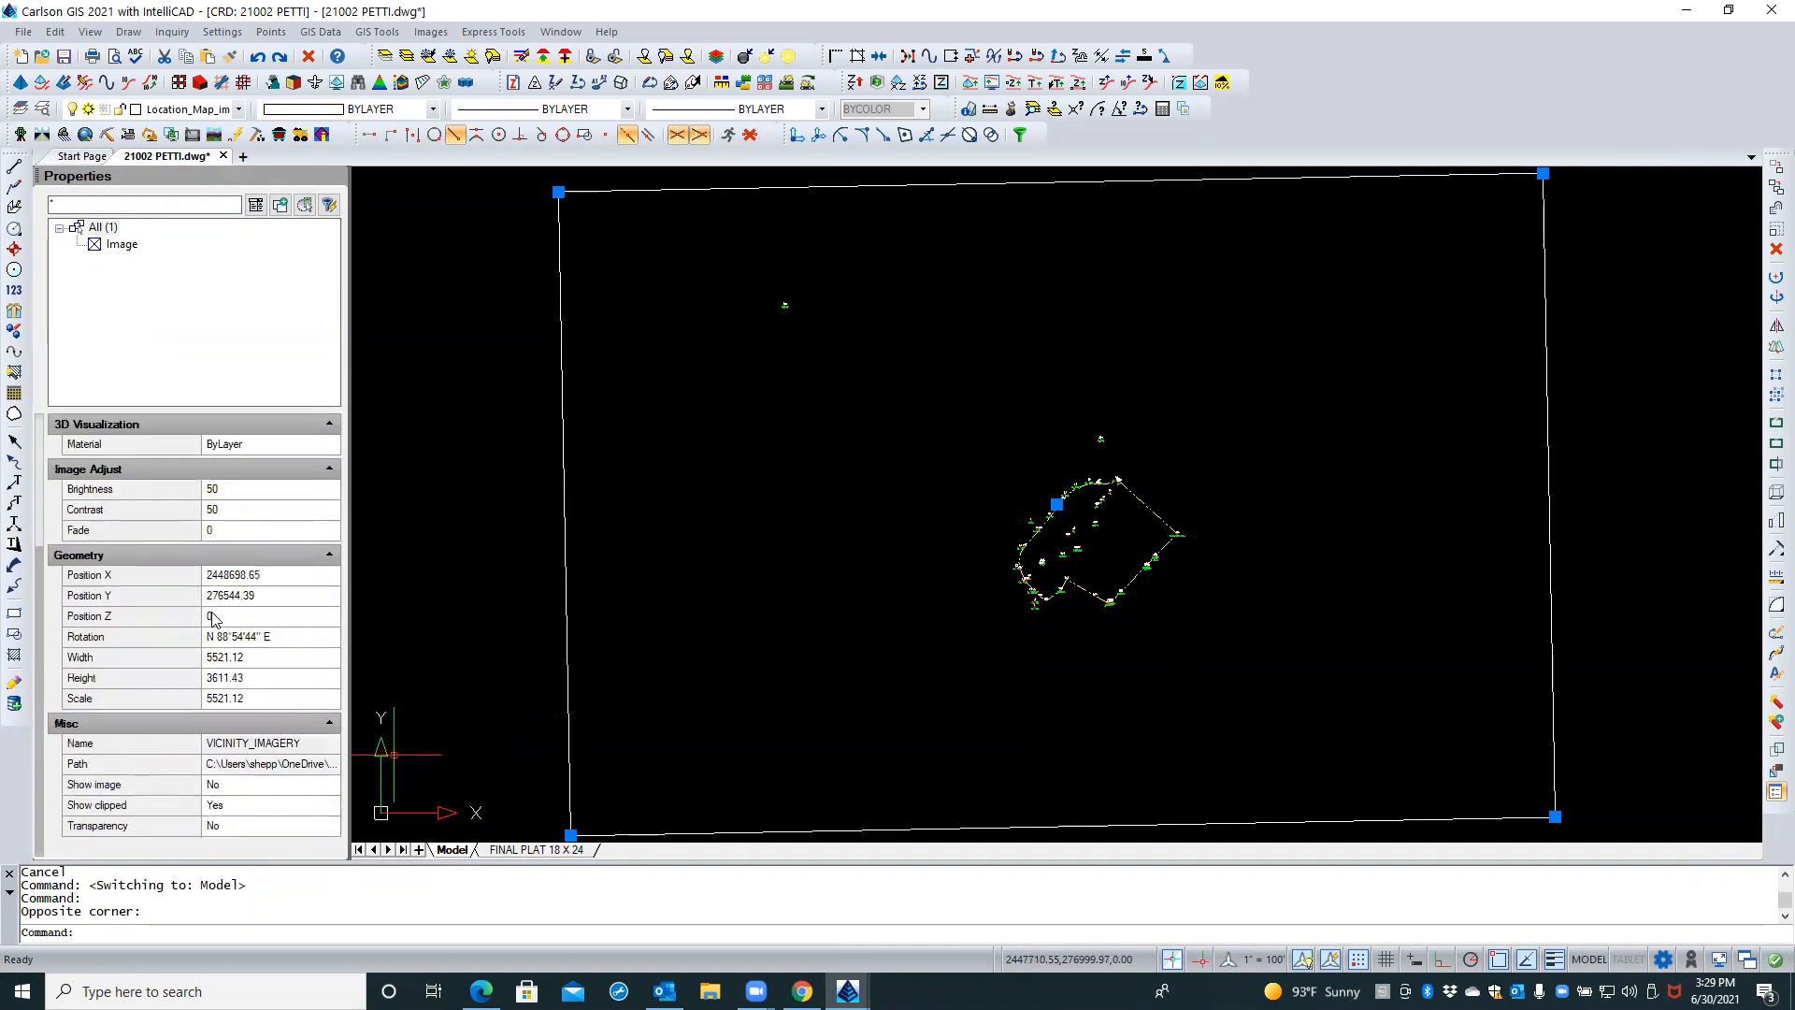
left_click(228, 790)
left_click(228, 790)
left_click(225, 804)
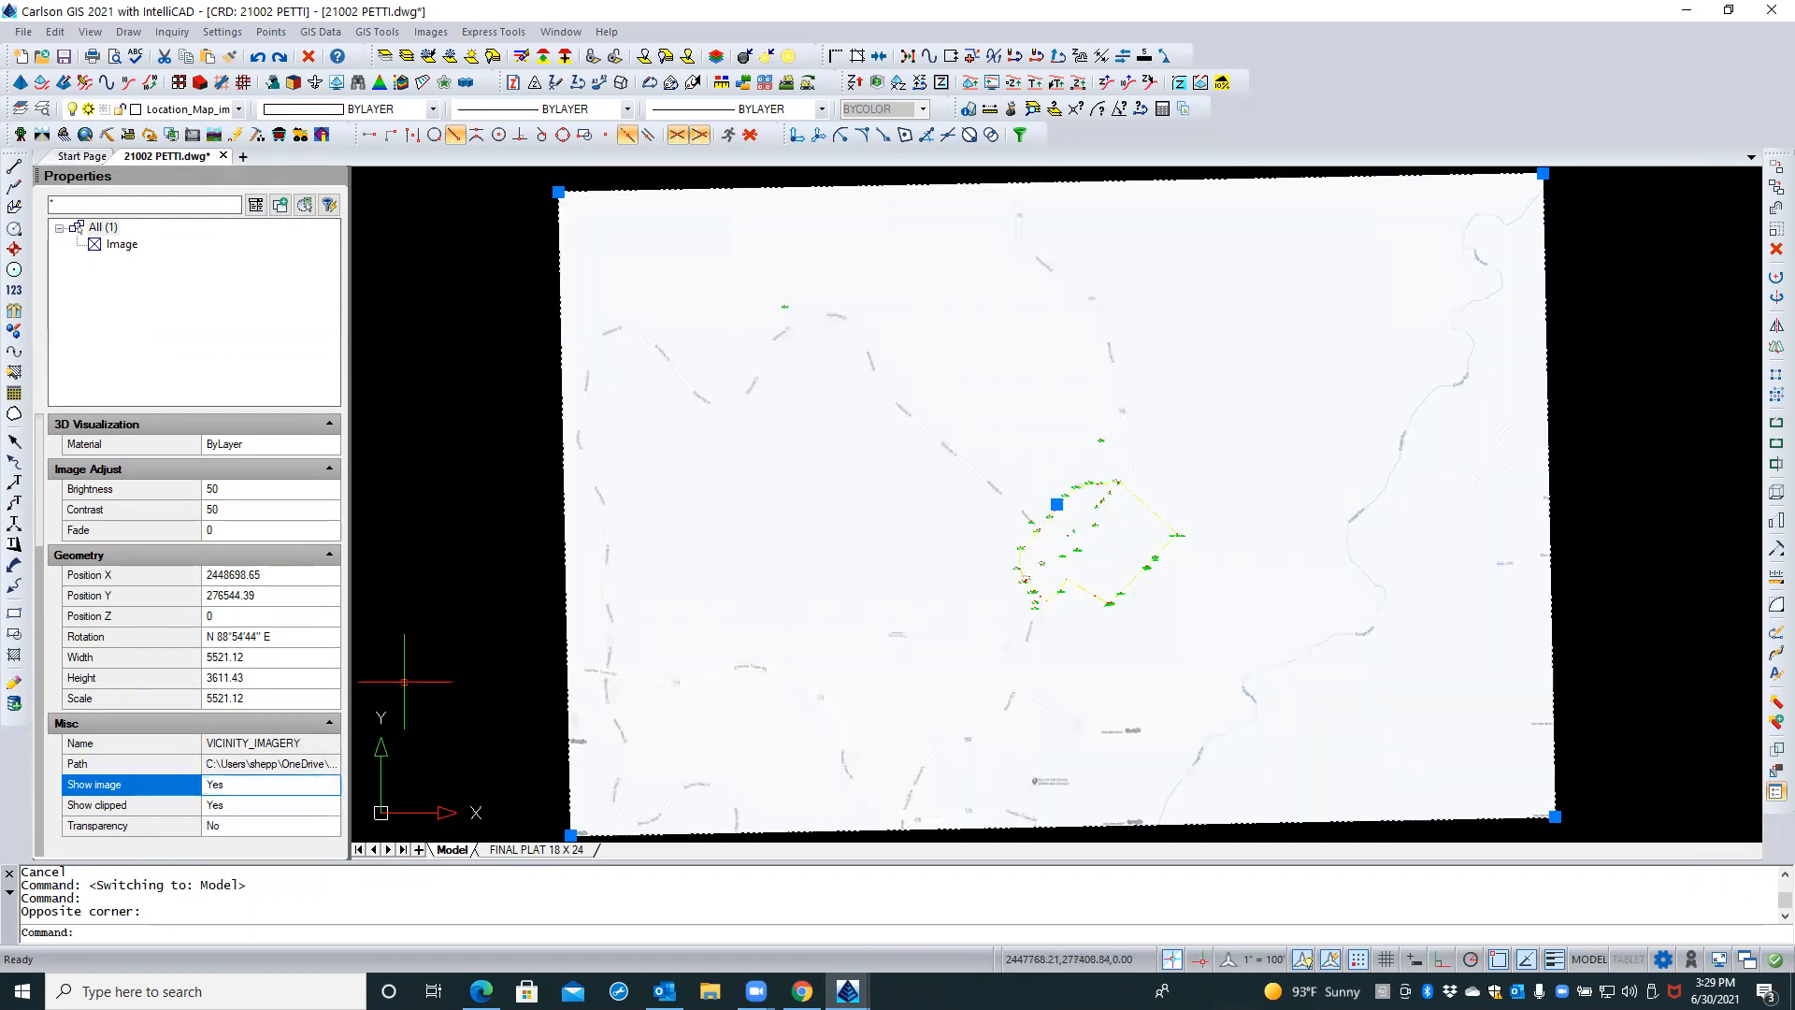
key("Escape")
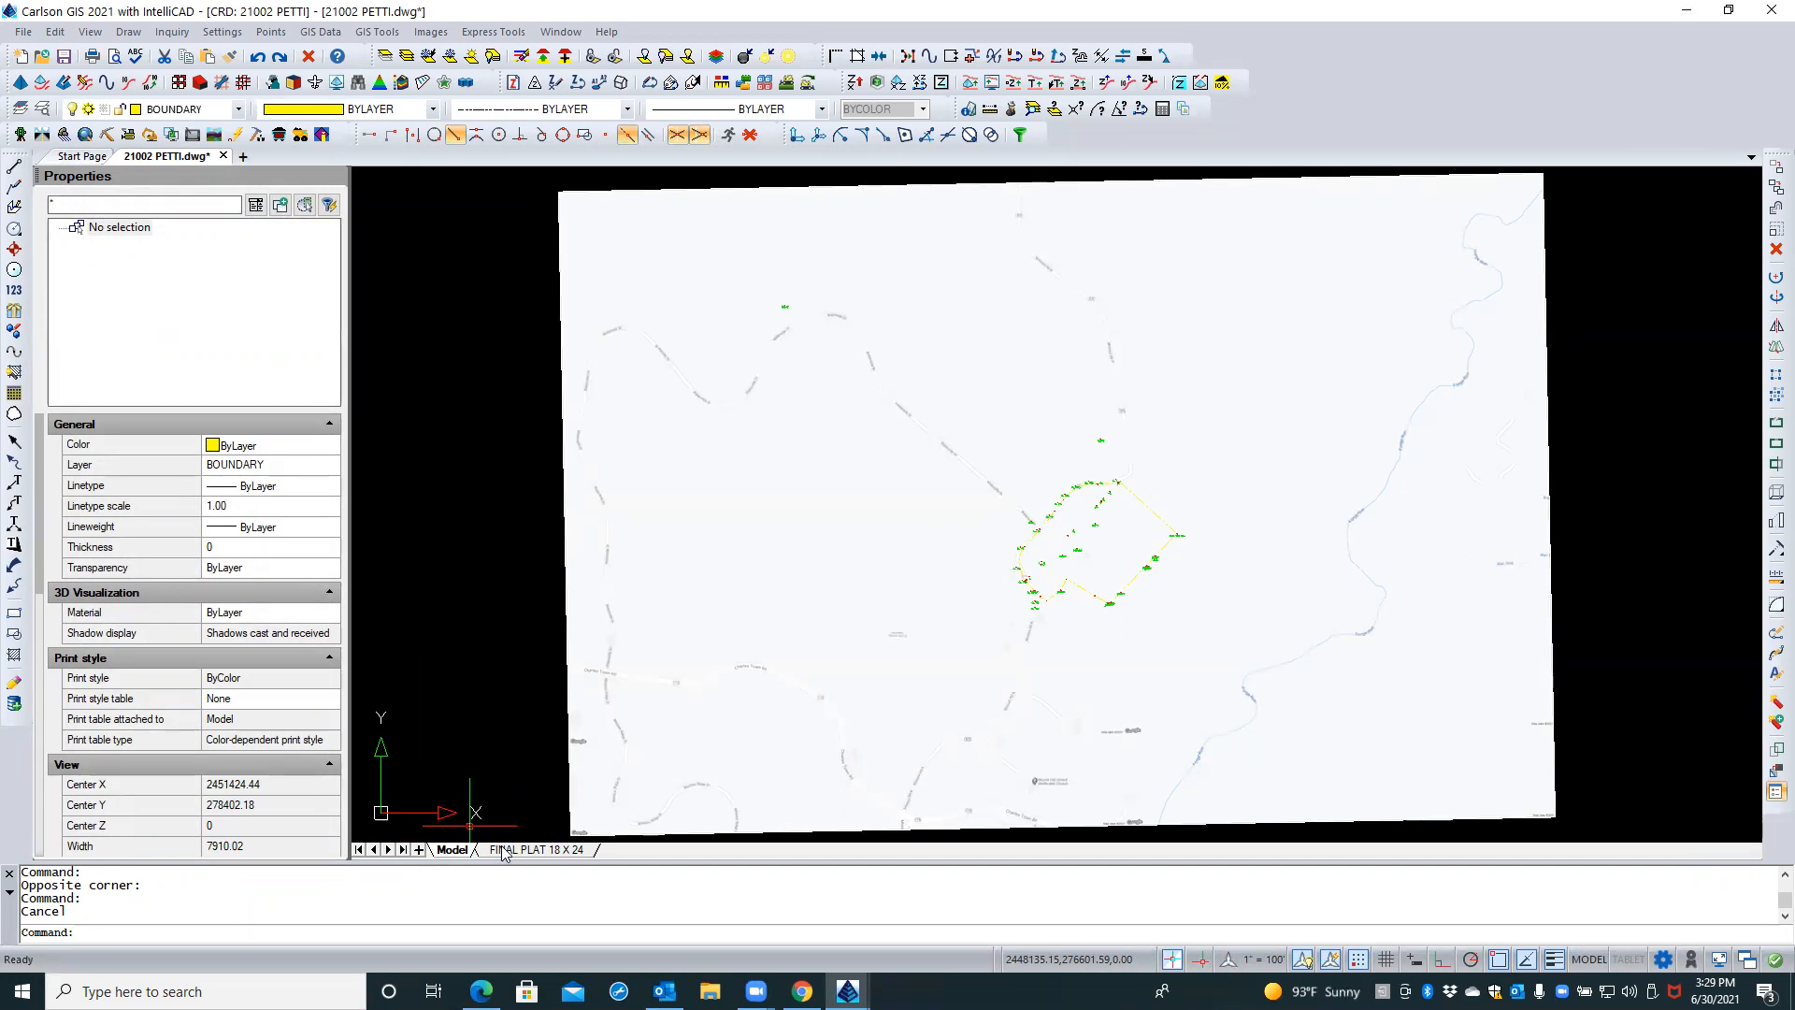
left_click(568, 790)
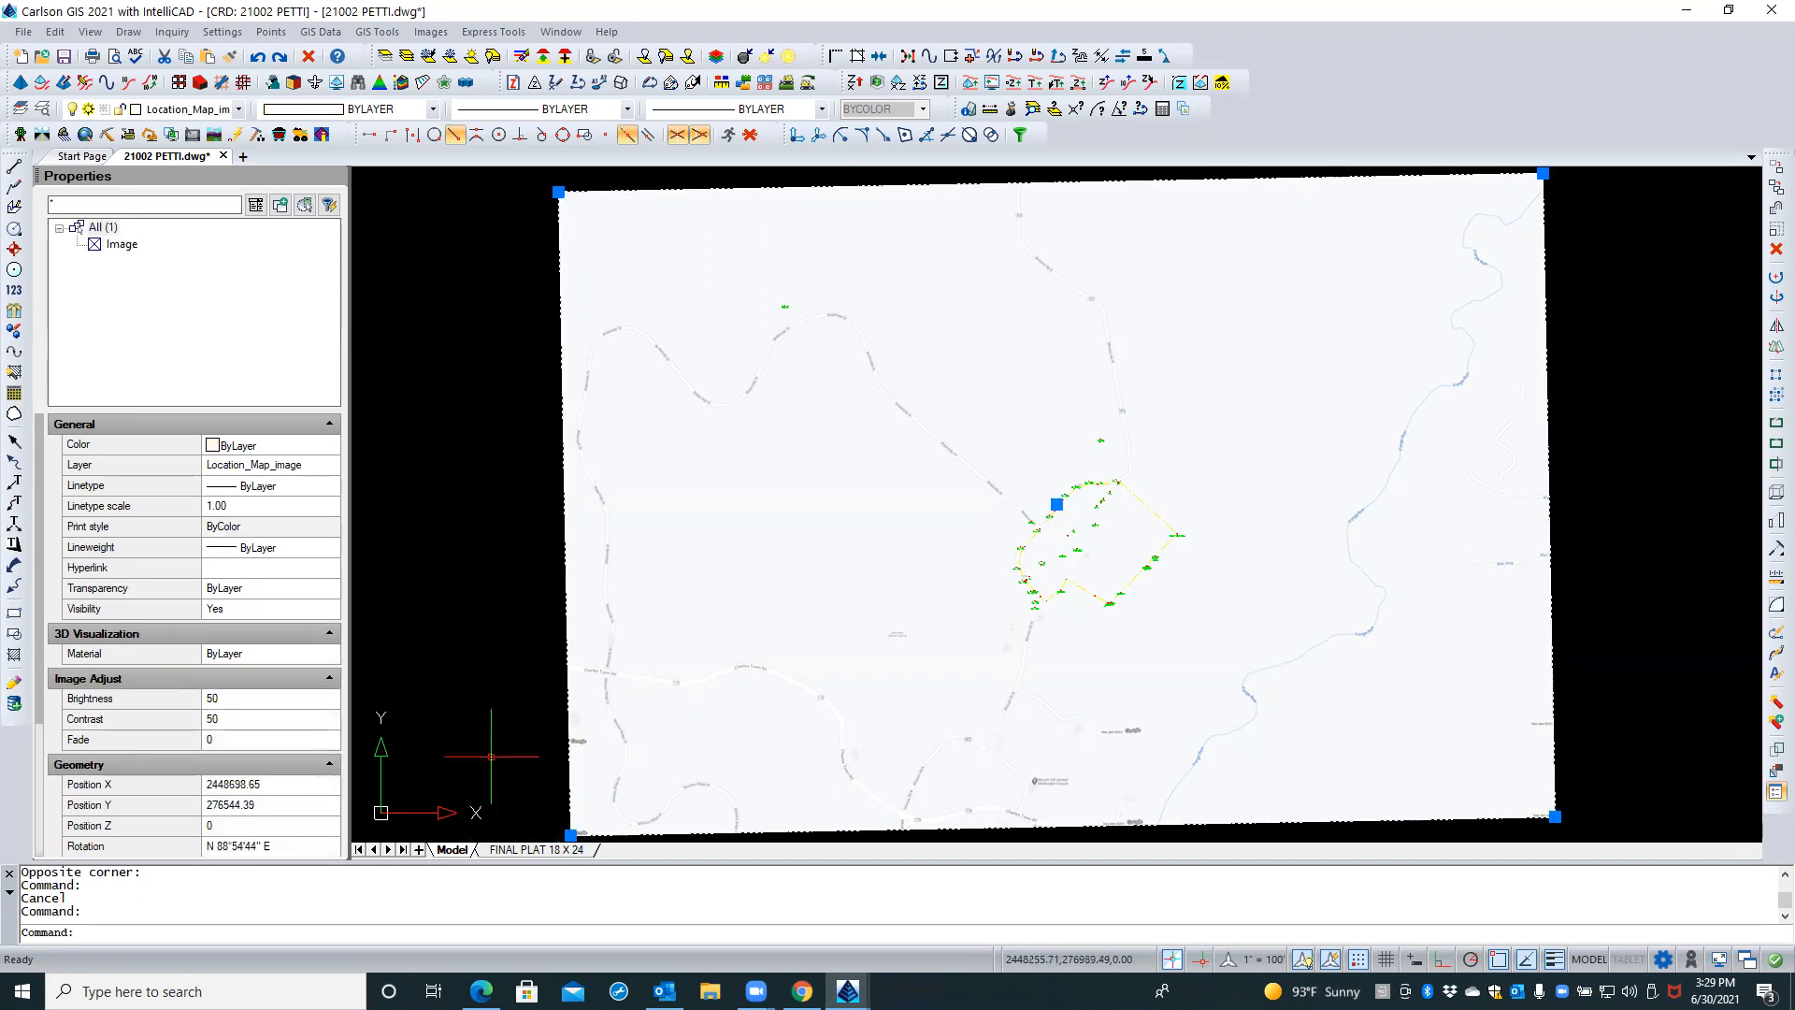
key("Escape")
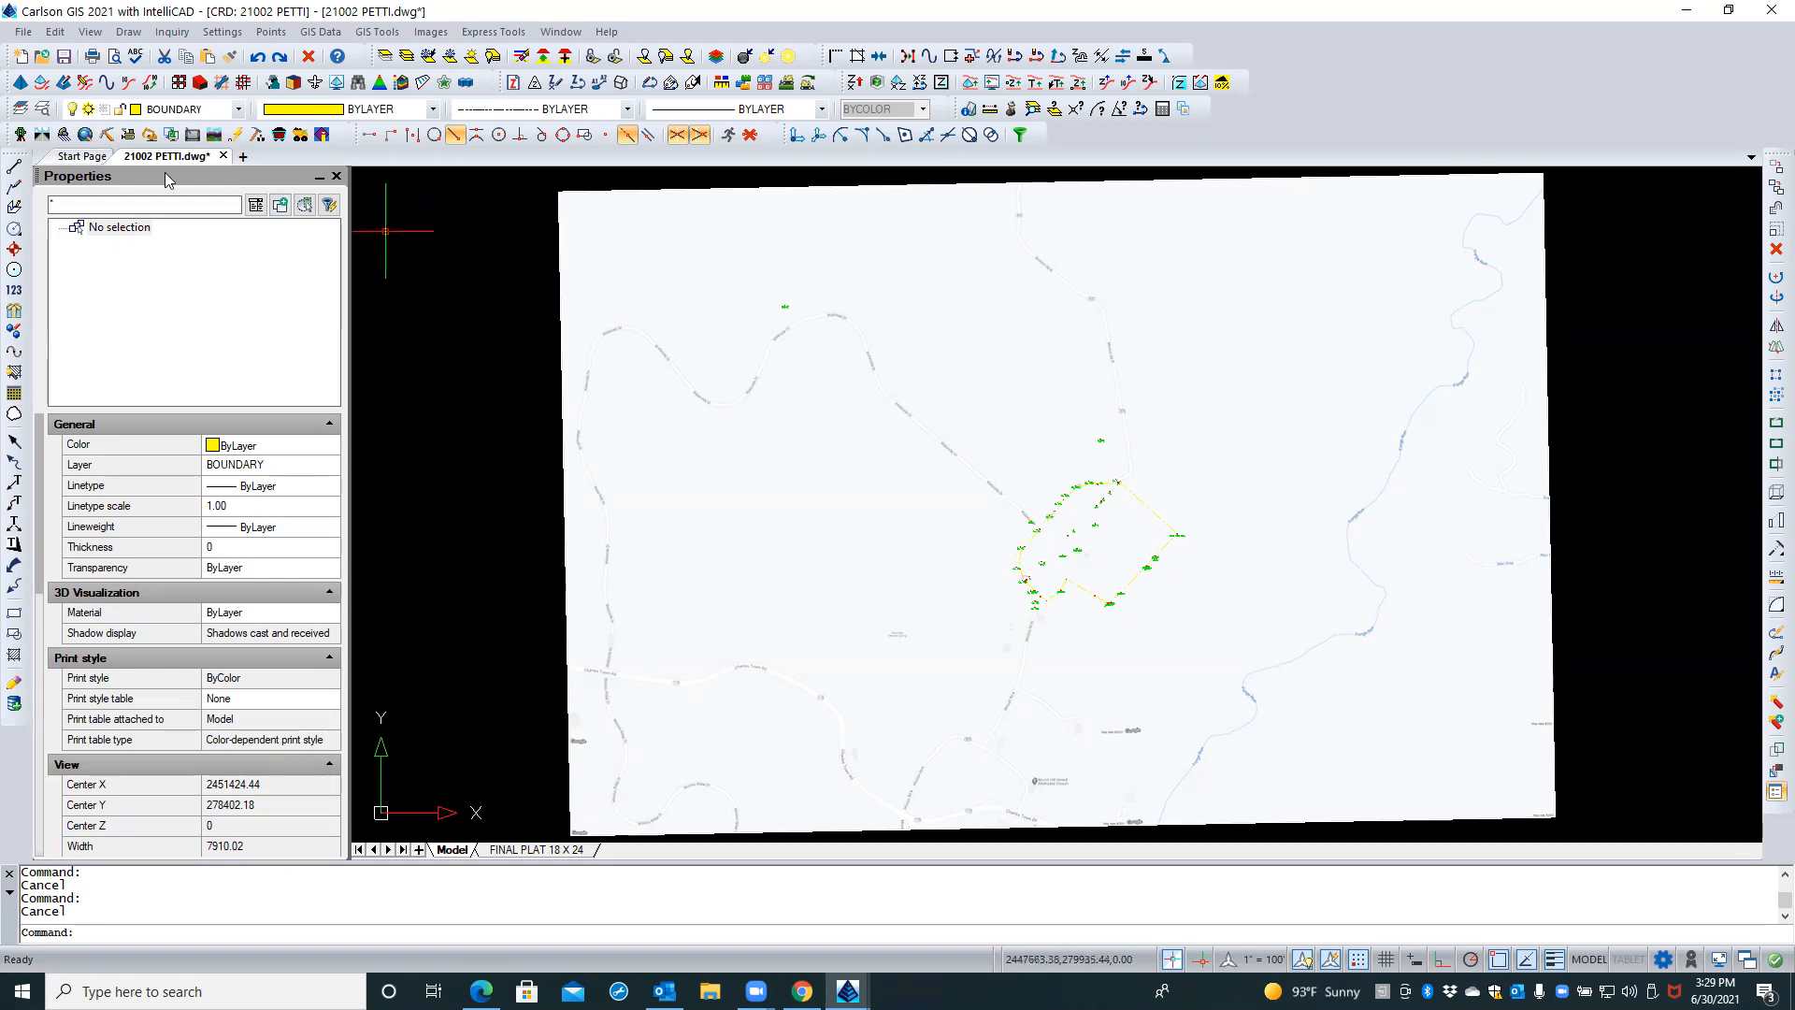
Turn off the Location_Map_image layer in model space
left_click(43, 110)
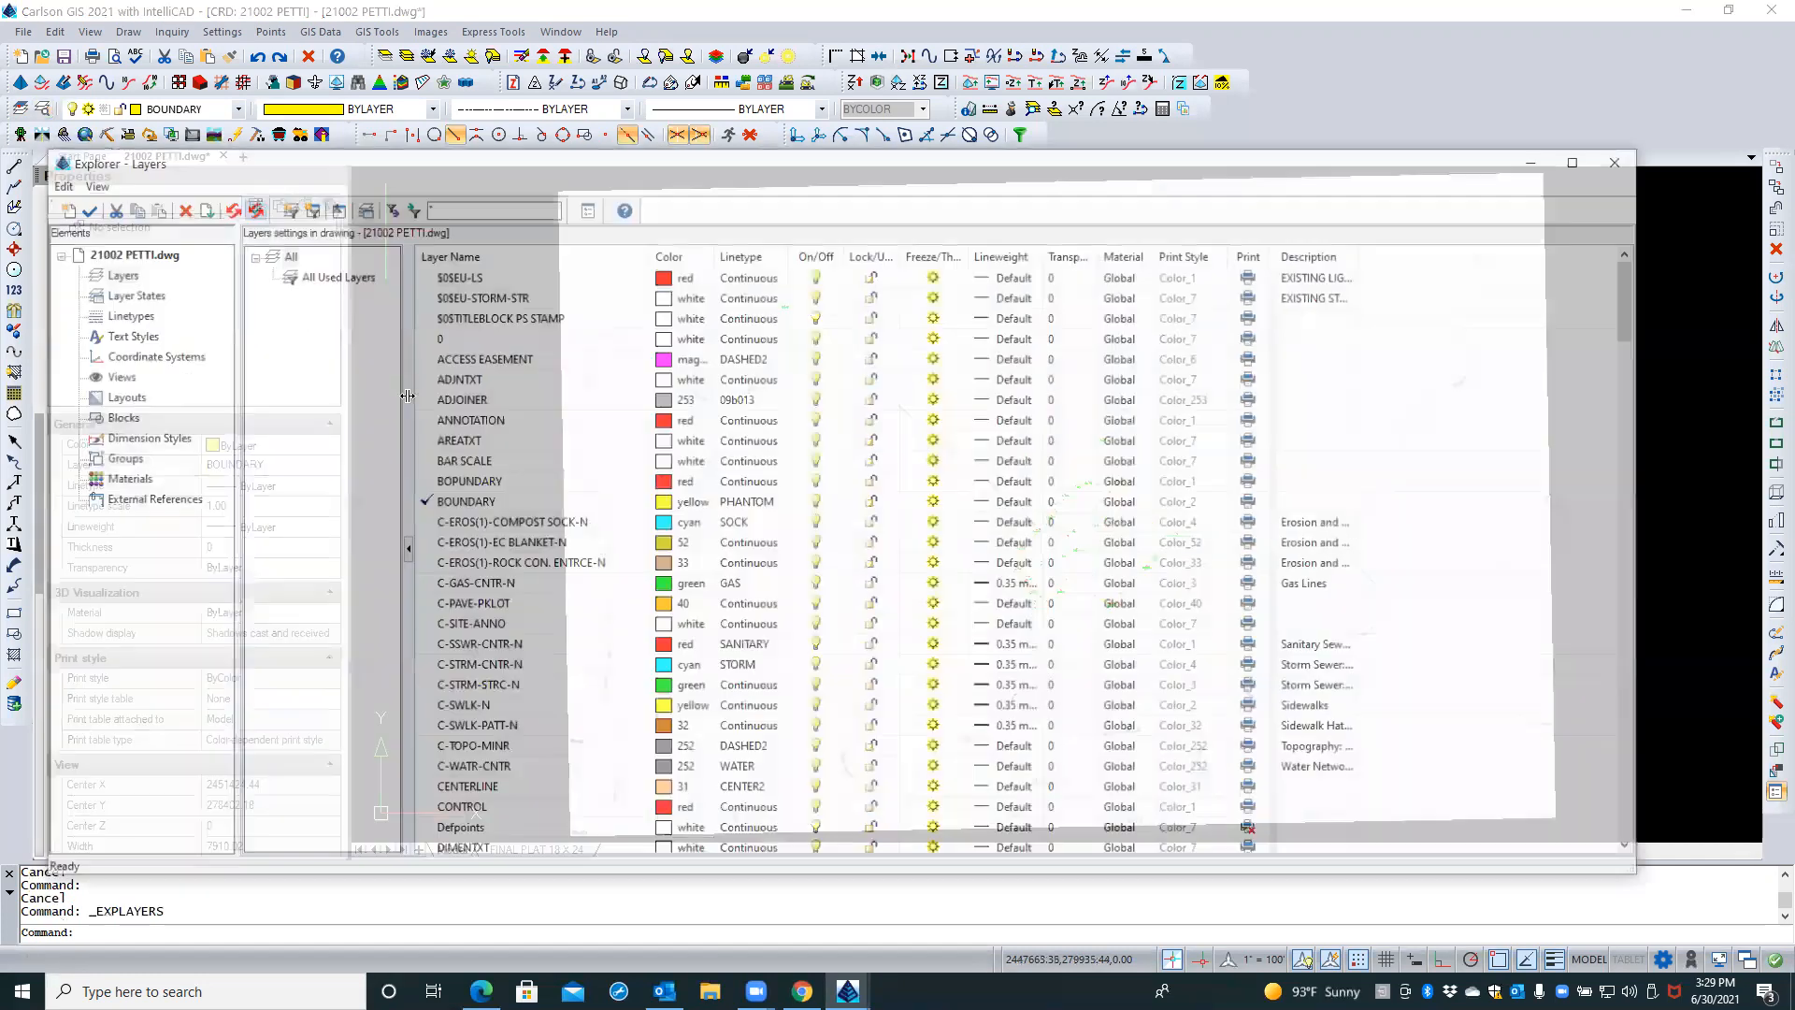
scroll(534, 610, "down", 7)
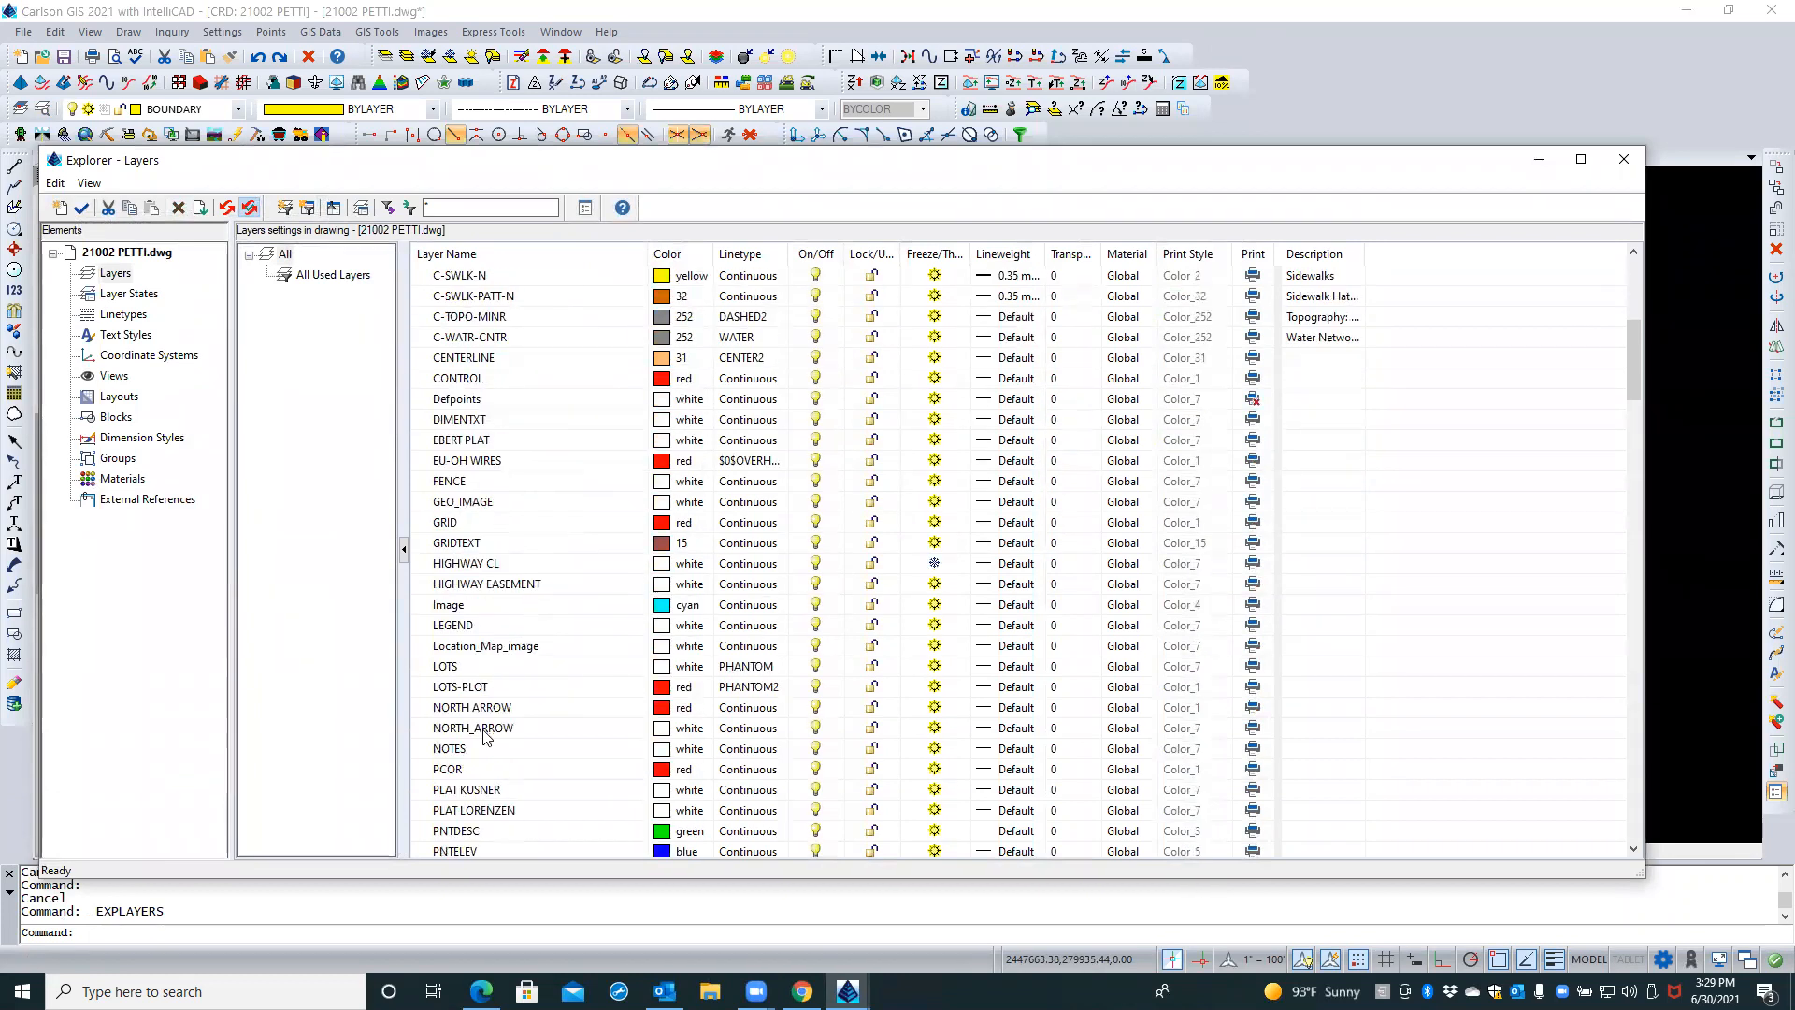
left_click(578, 648)
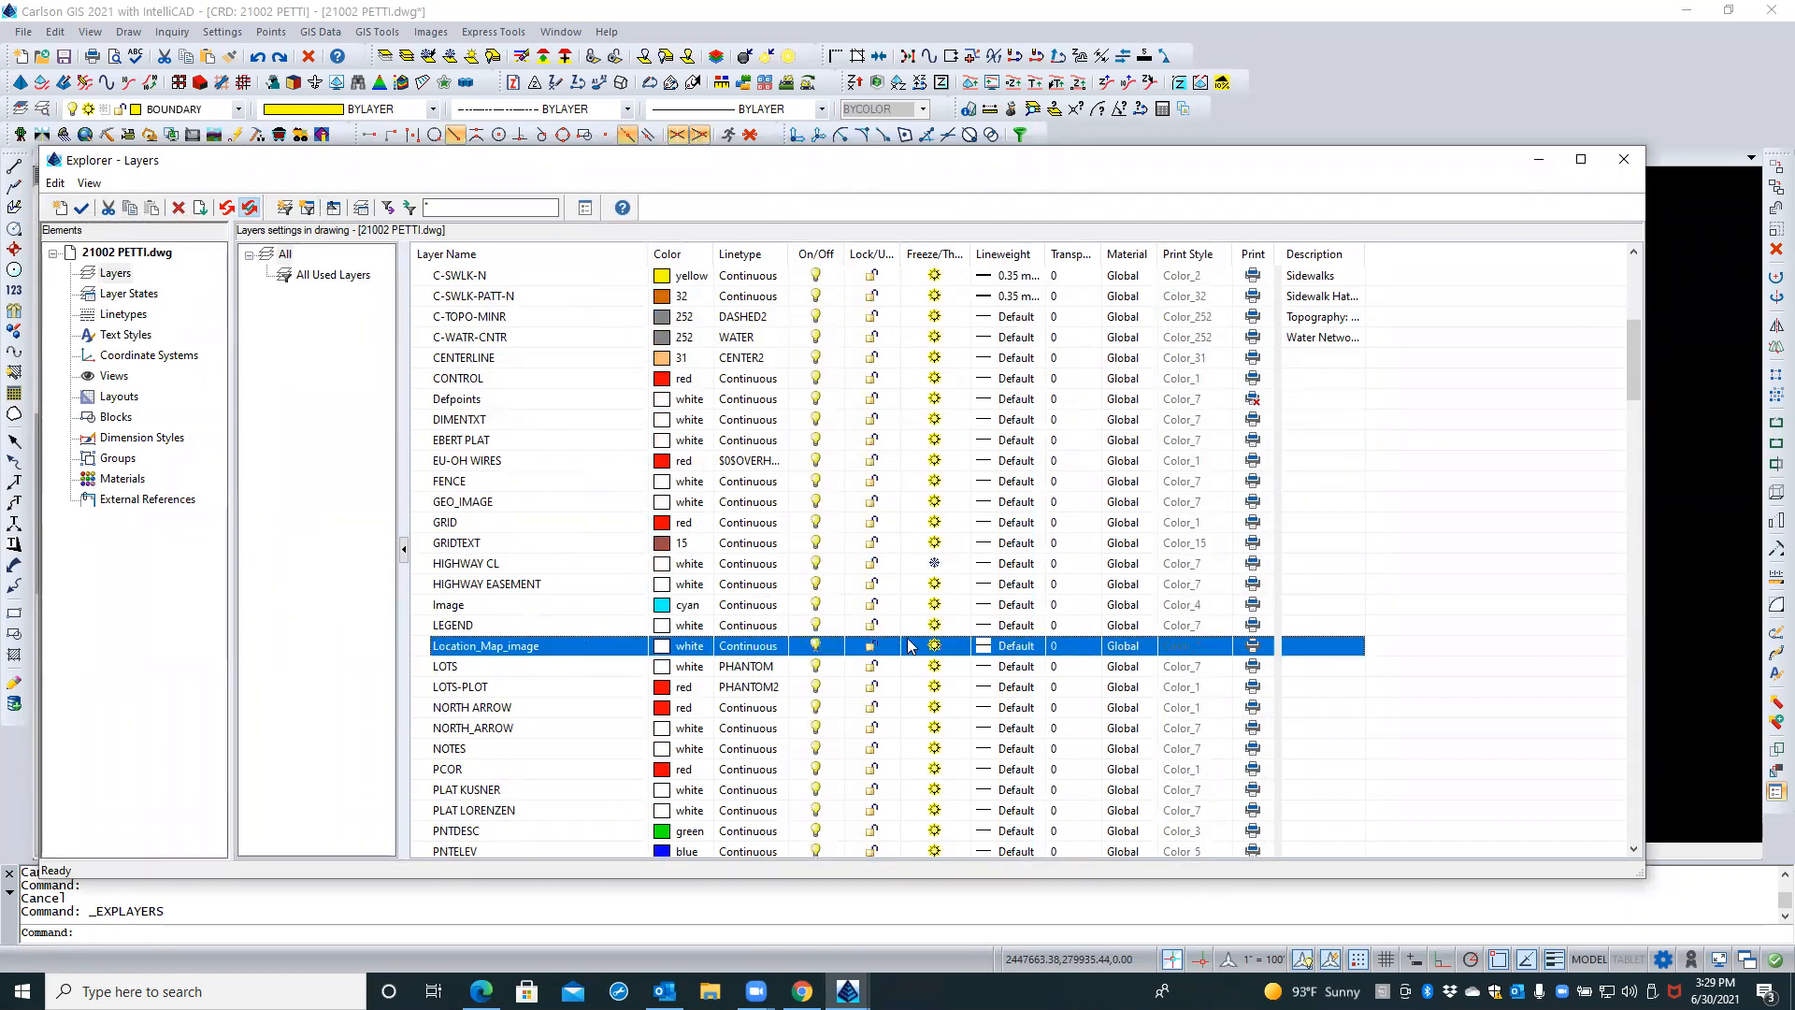
left_click(815, 645)
left_click(1620, 161)
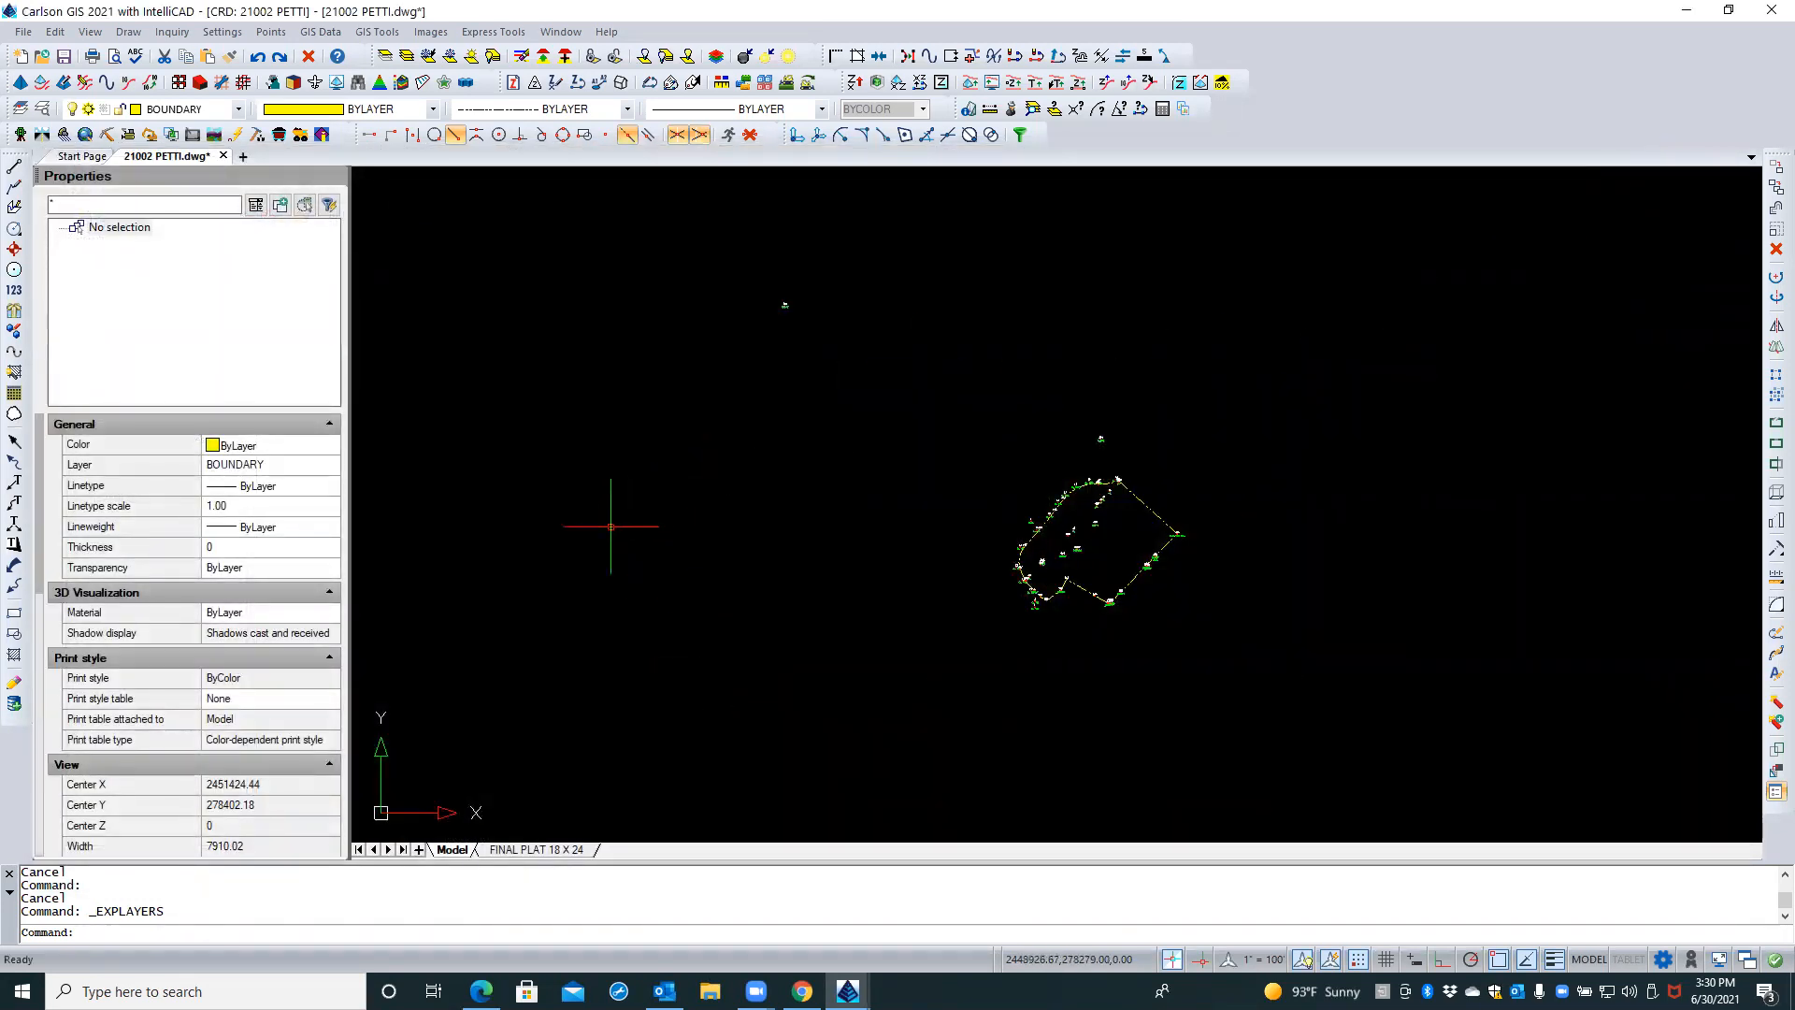
Turn the Location_Map_image layer back on from inside the location map viewport on the FINAL PLAT 18 X 24 layout, and return to paper space
left_click(505, 850)
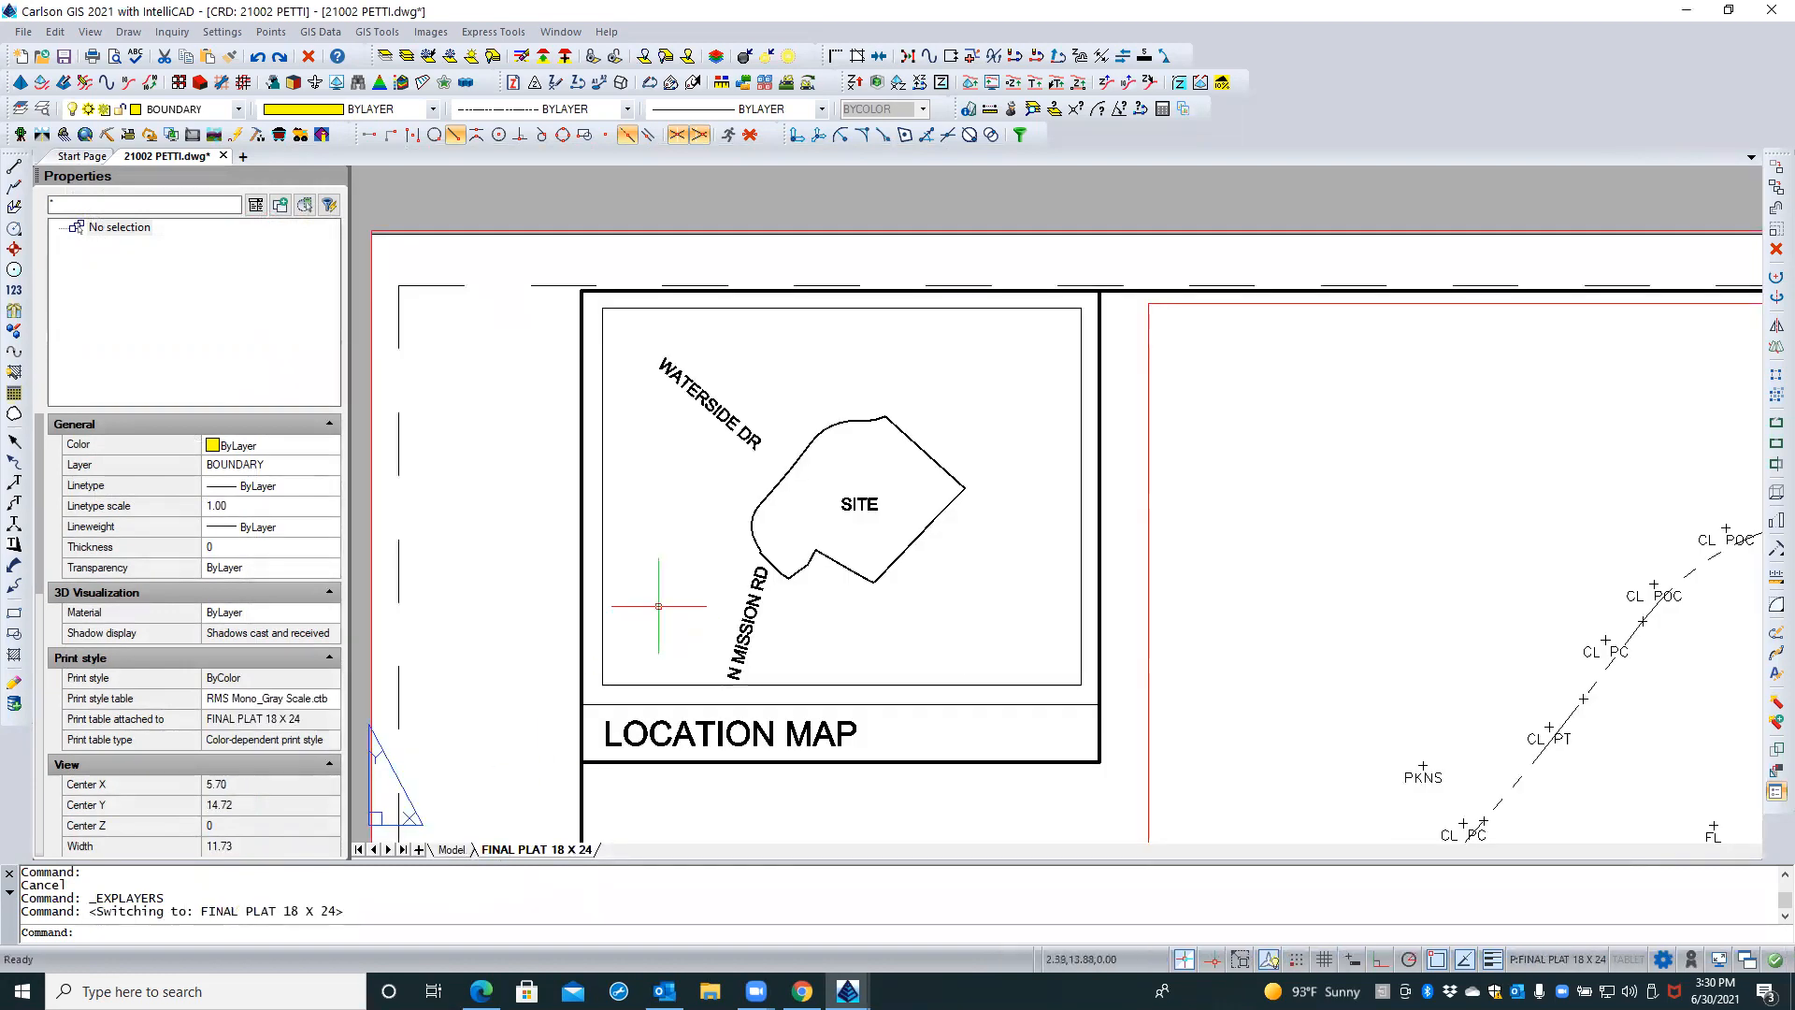
left_click(41, 108)
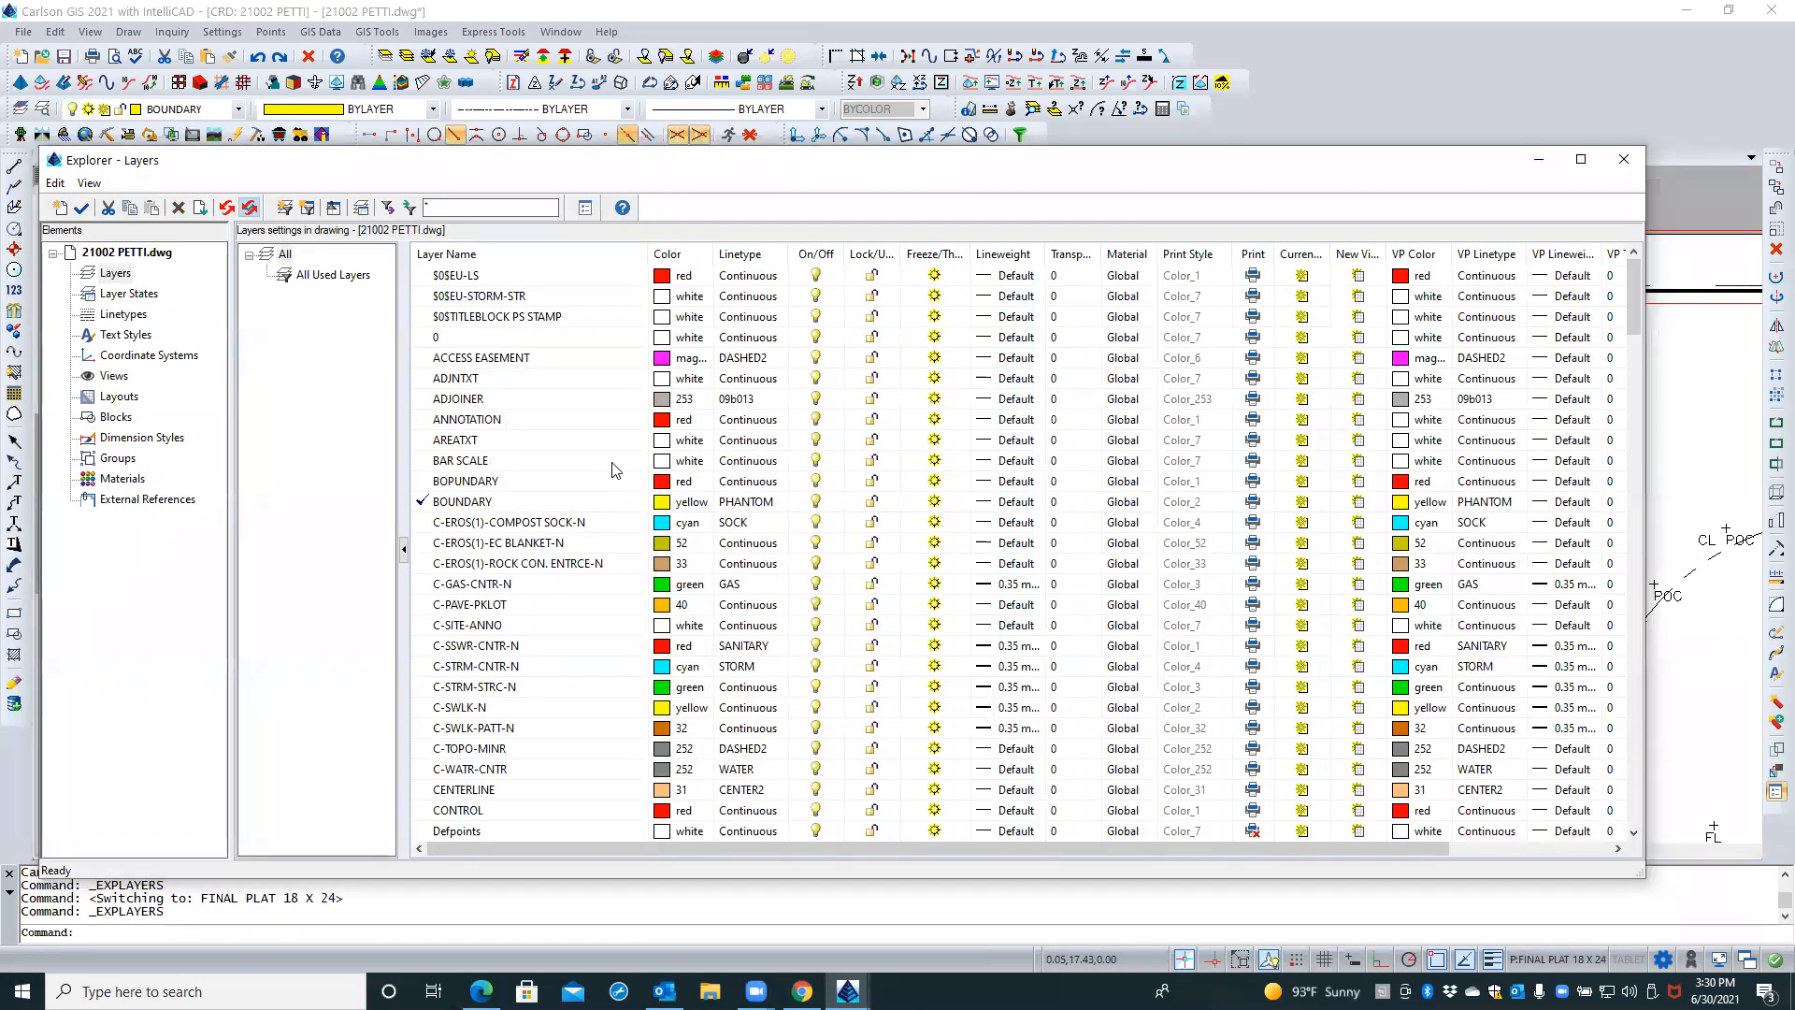
scroll(561, 517, "down", 2)
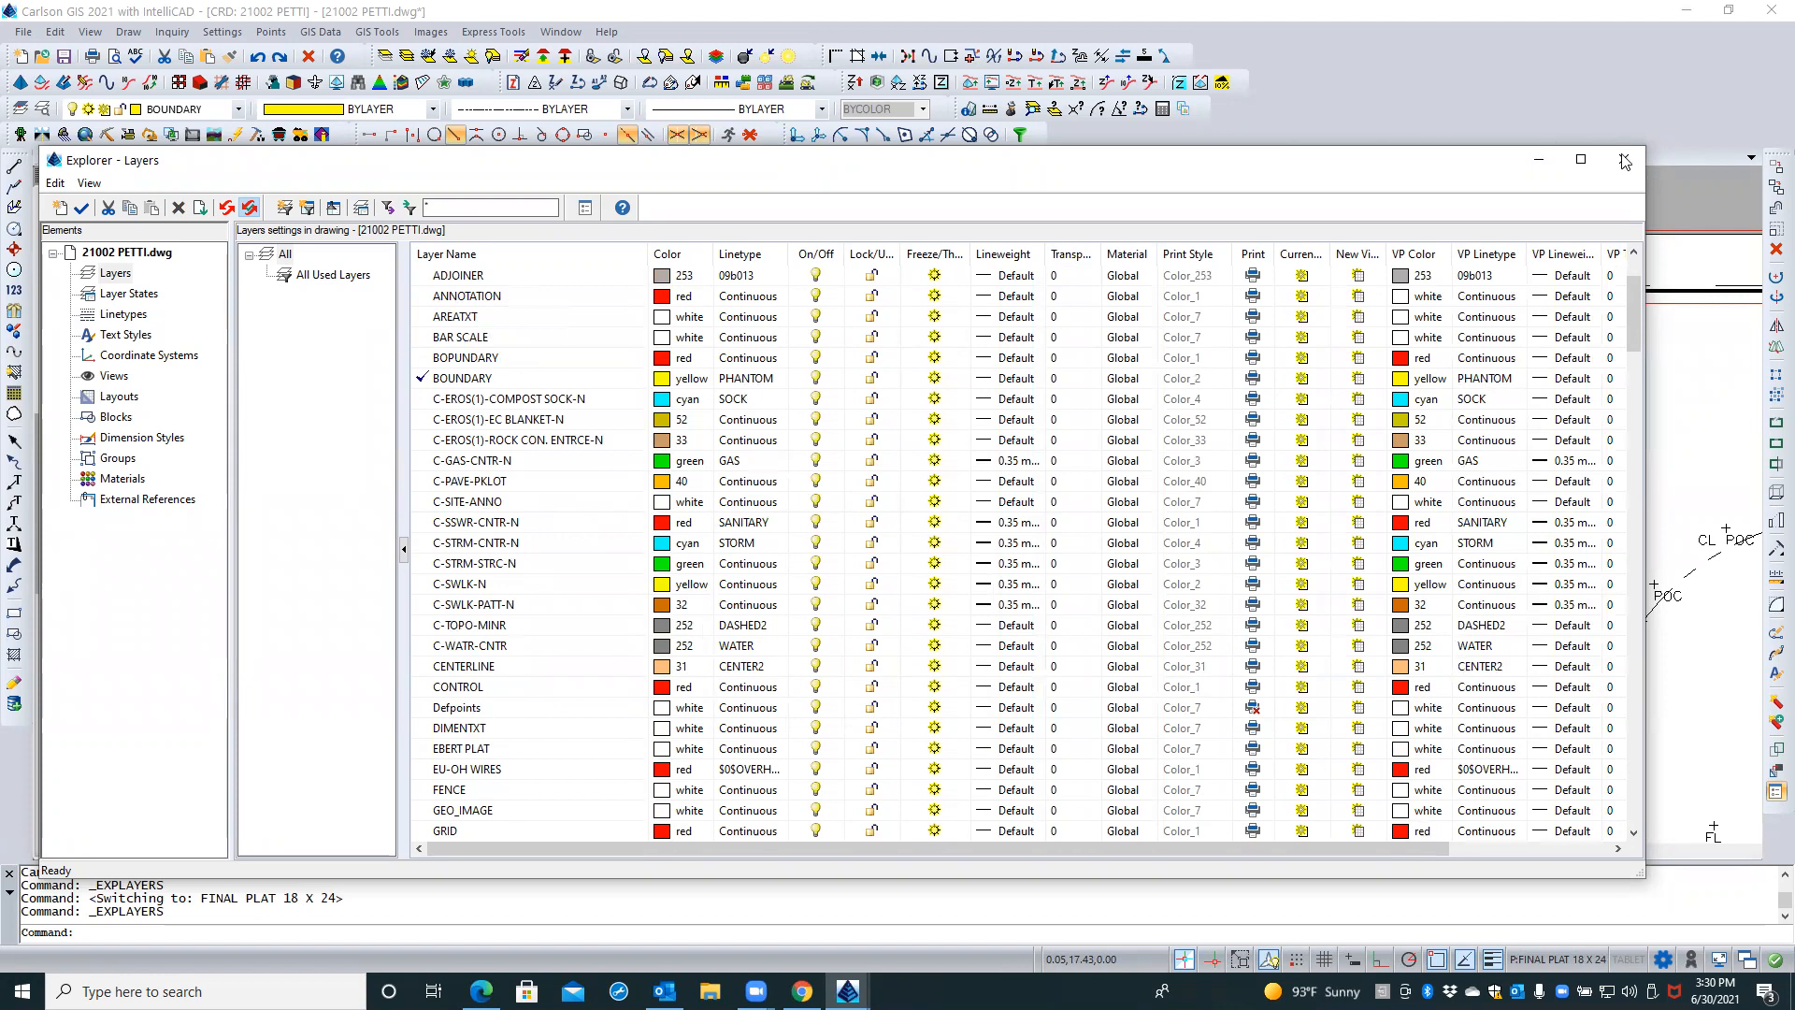
left_click(1701, 249)
left_click(1631, 164)
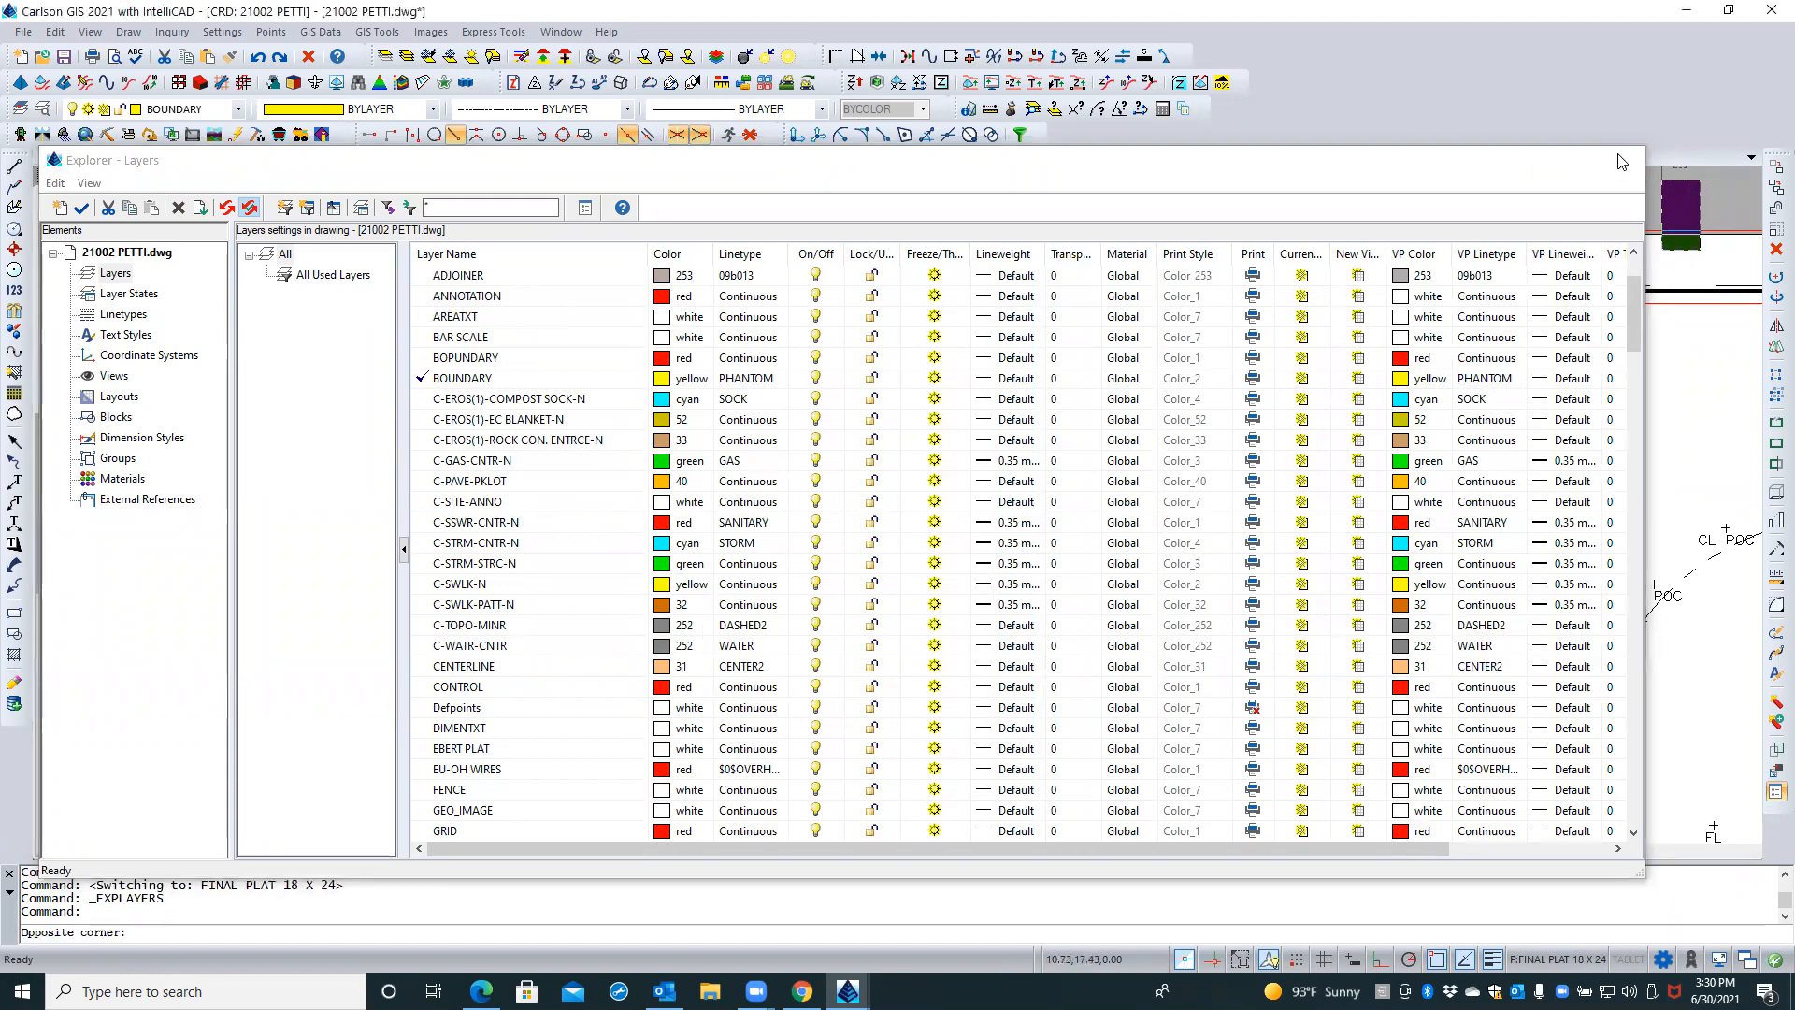
double_click(997, 400)
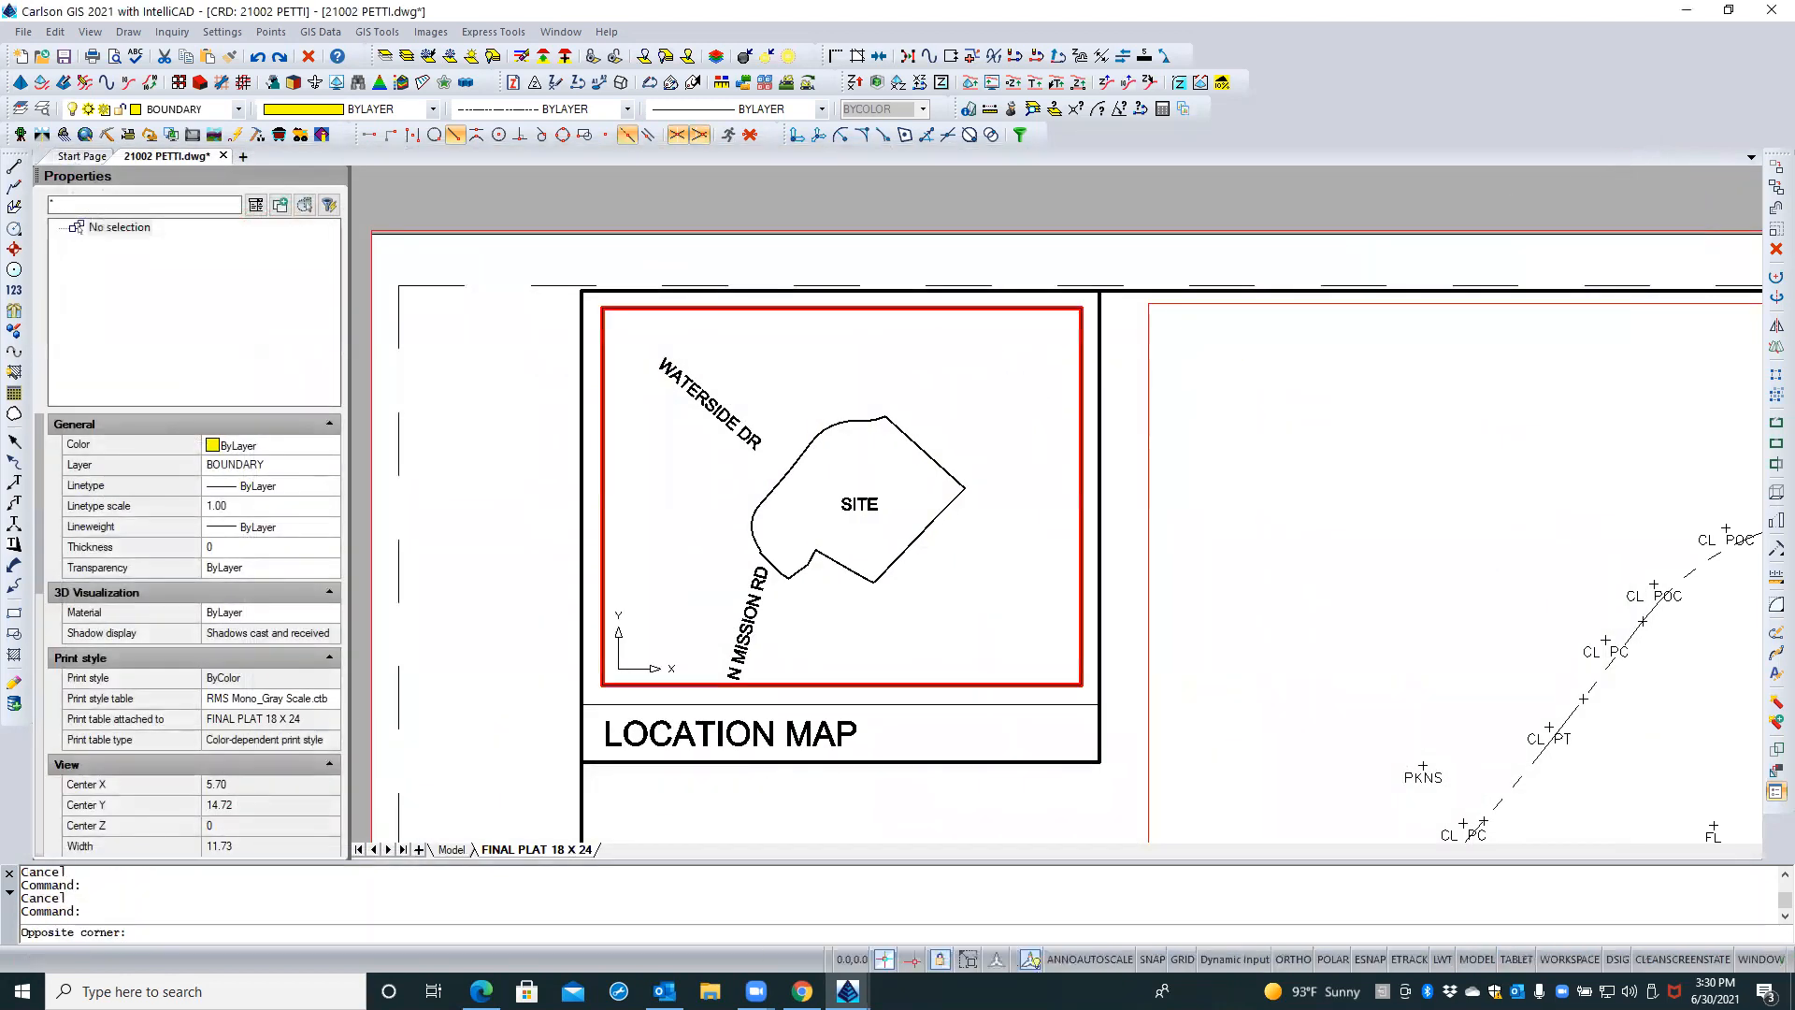
left_click(42, 110)
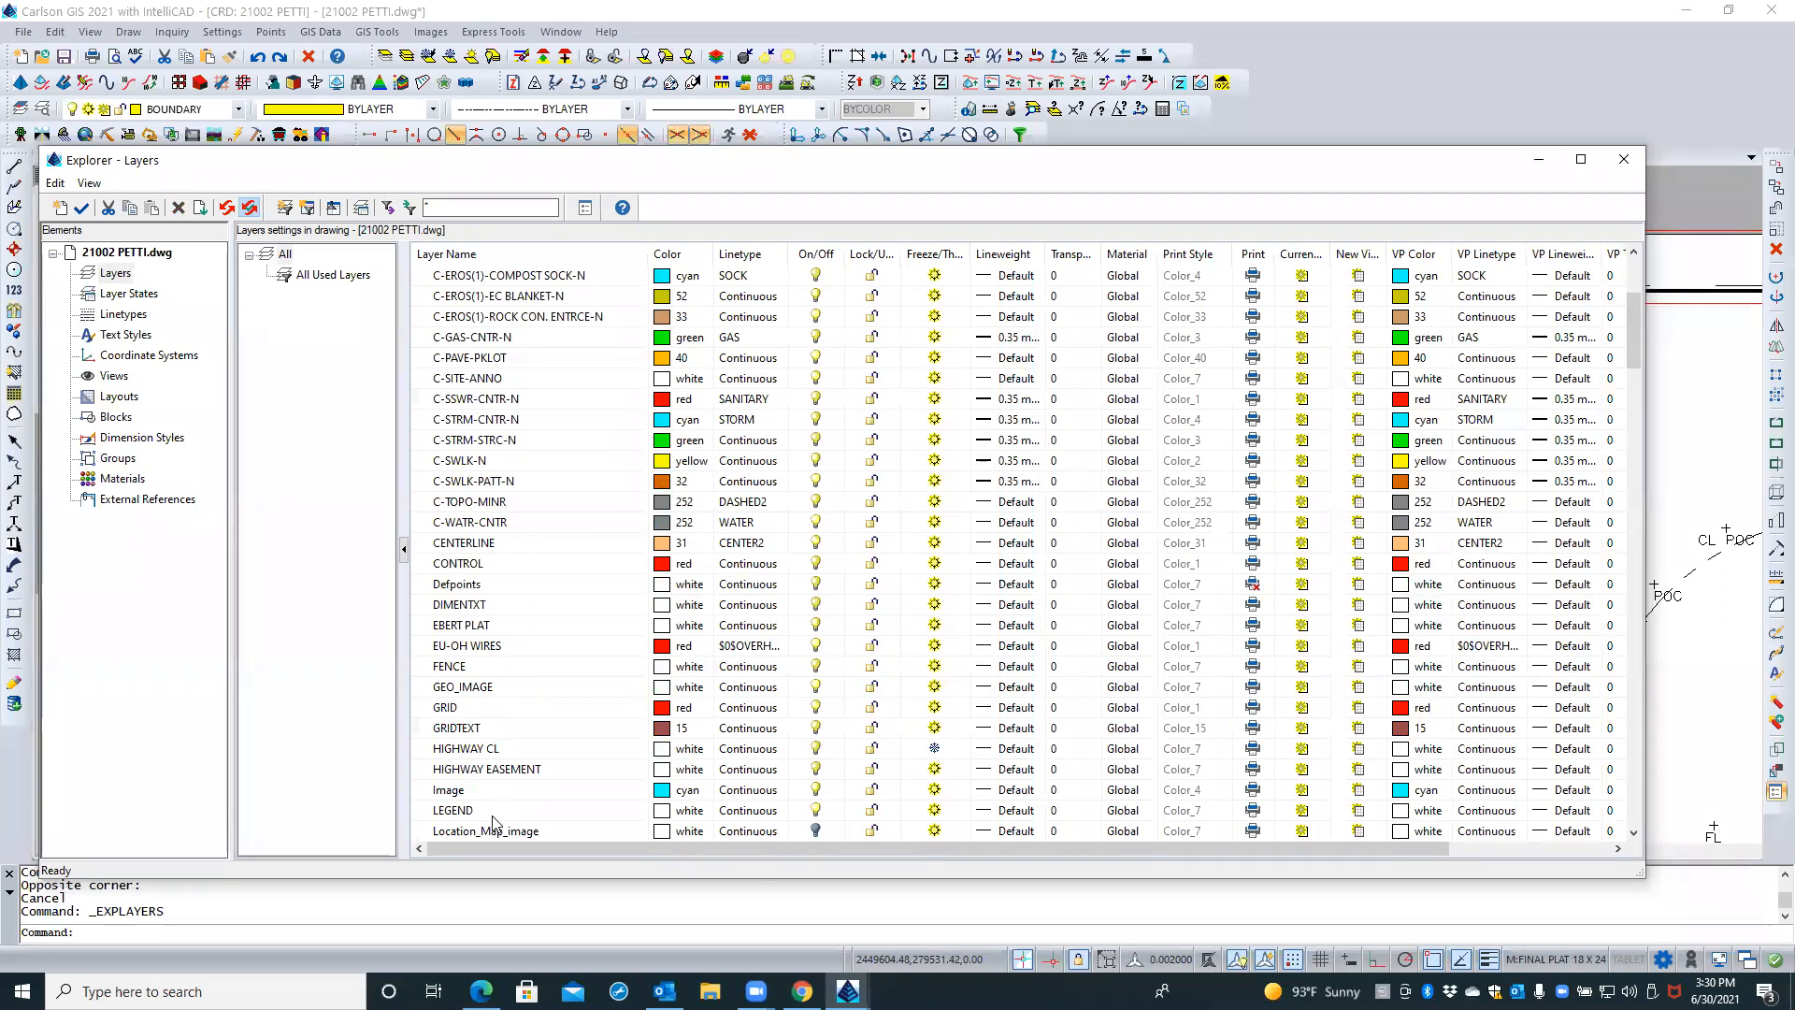
left_click(500, 834)
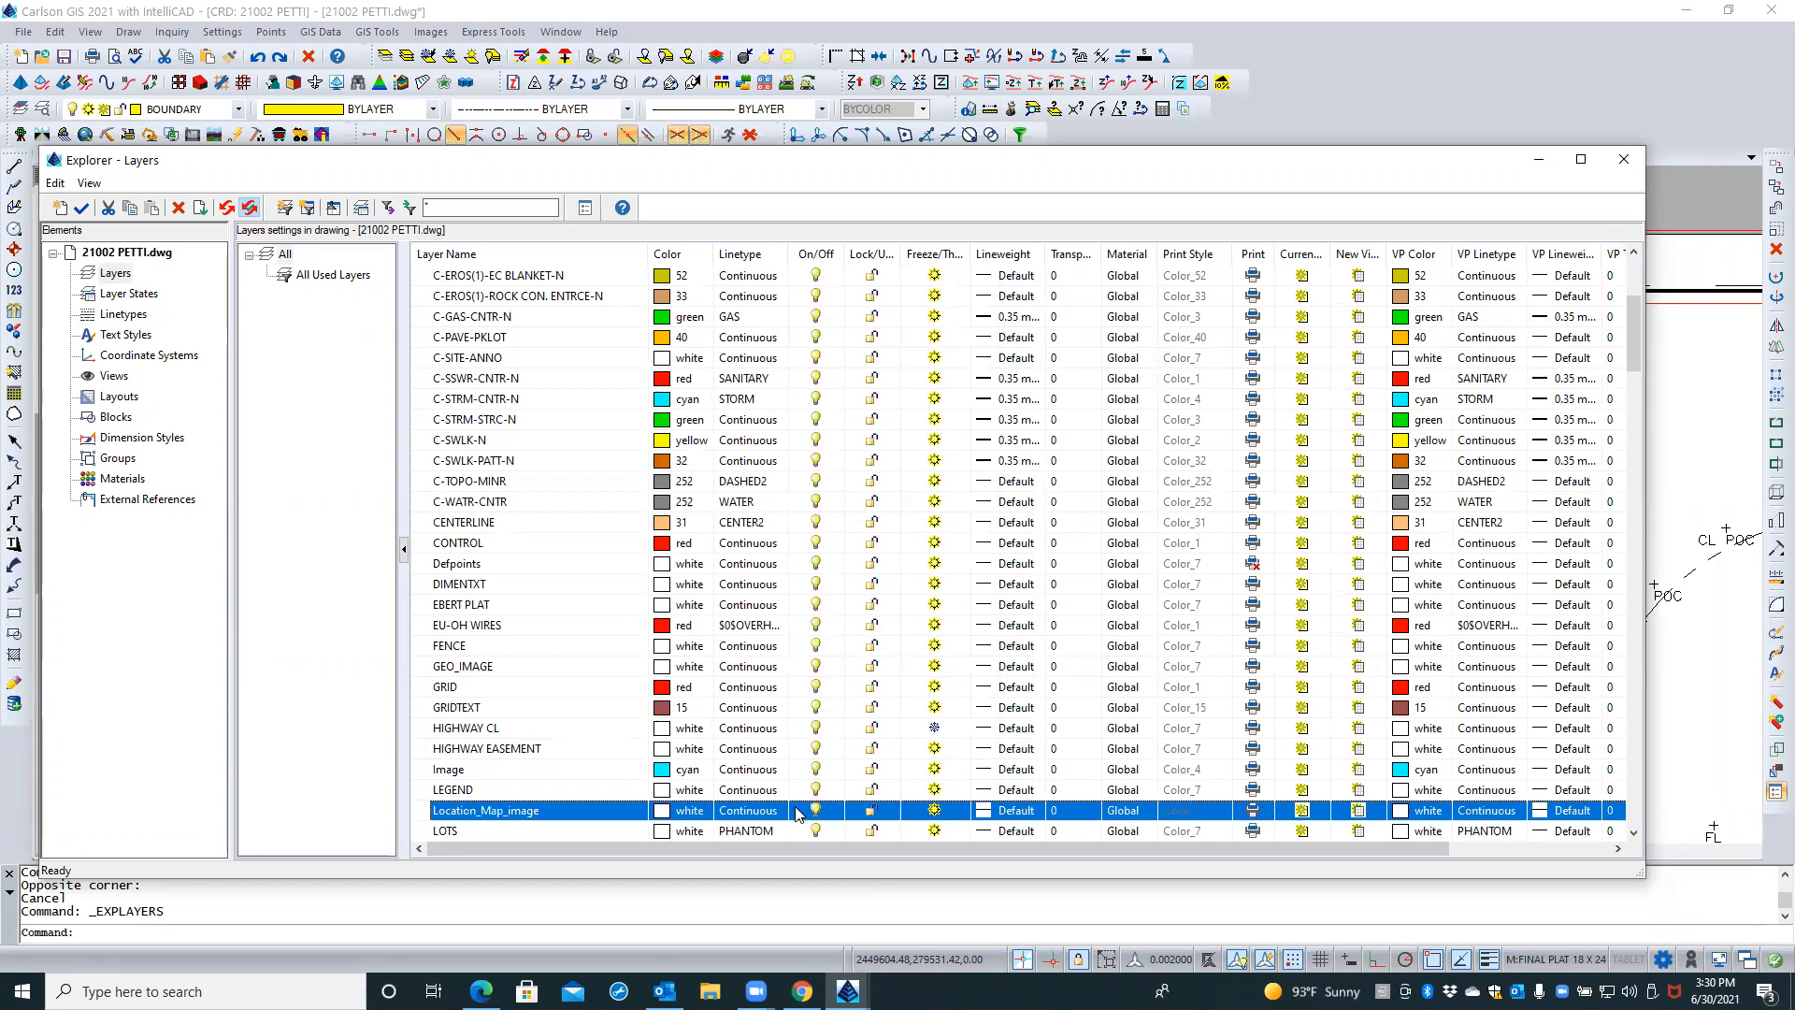
left_click(1622, 163)
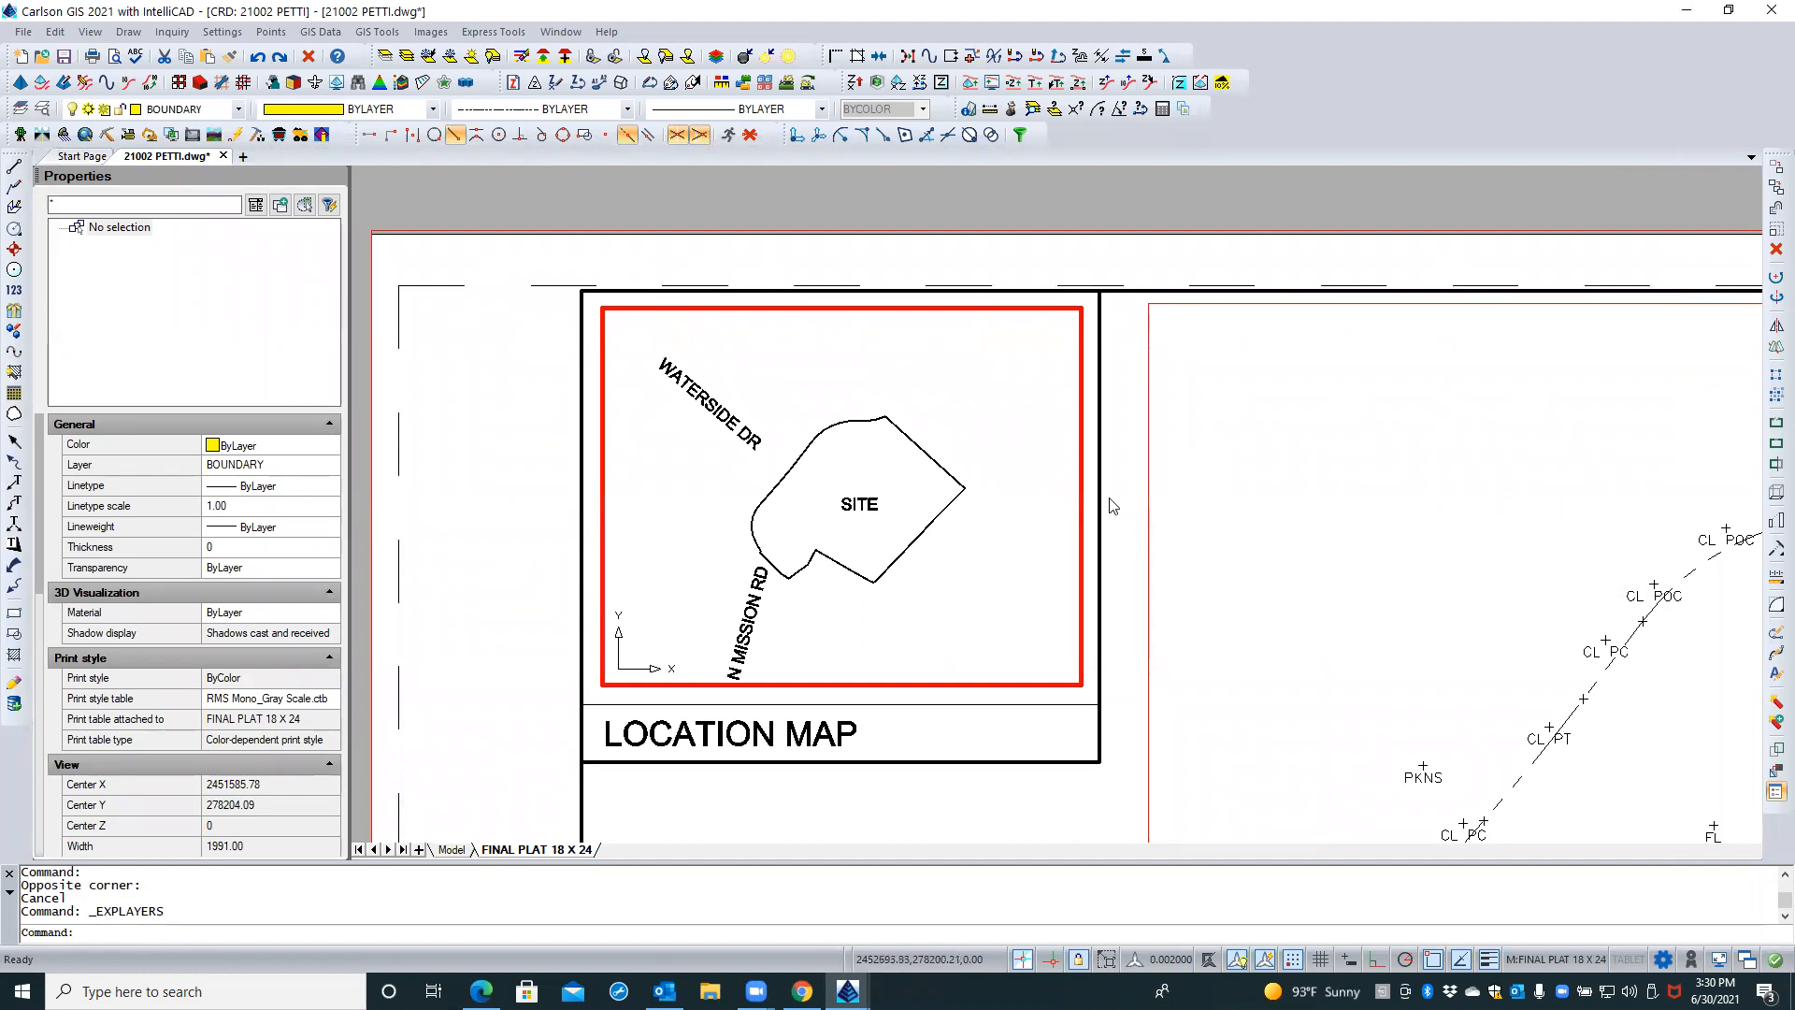
key("Escape")
key("Escape")
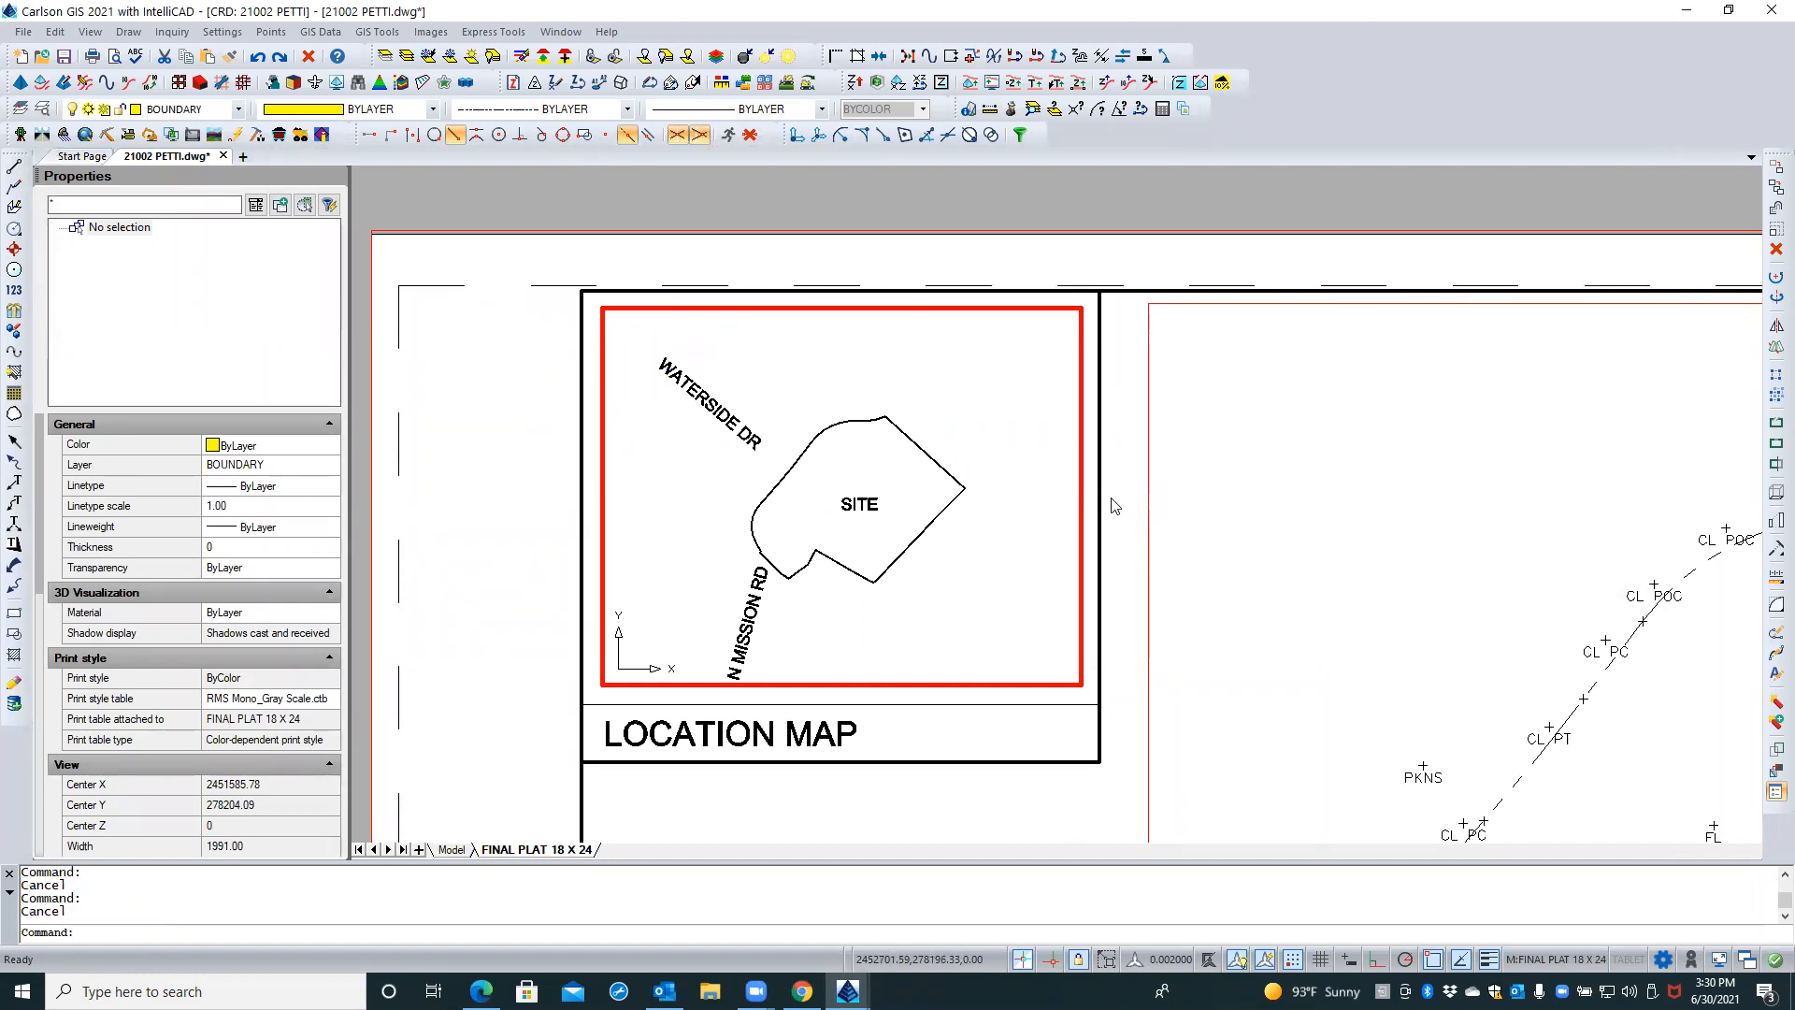
double_click(1112, 500)
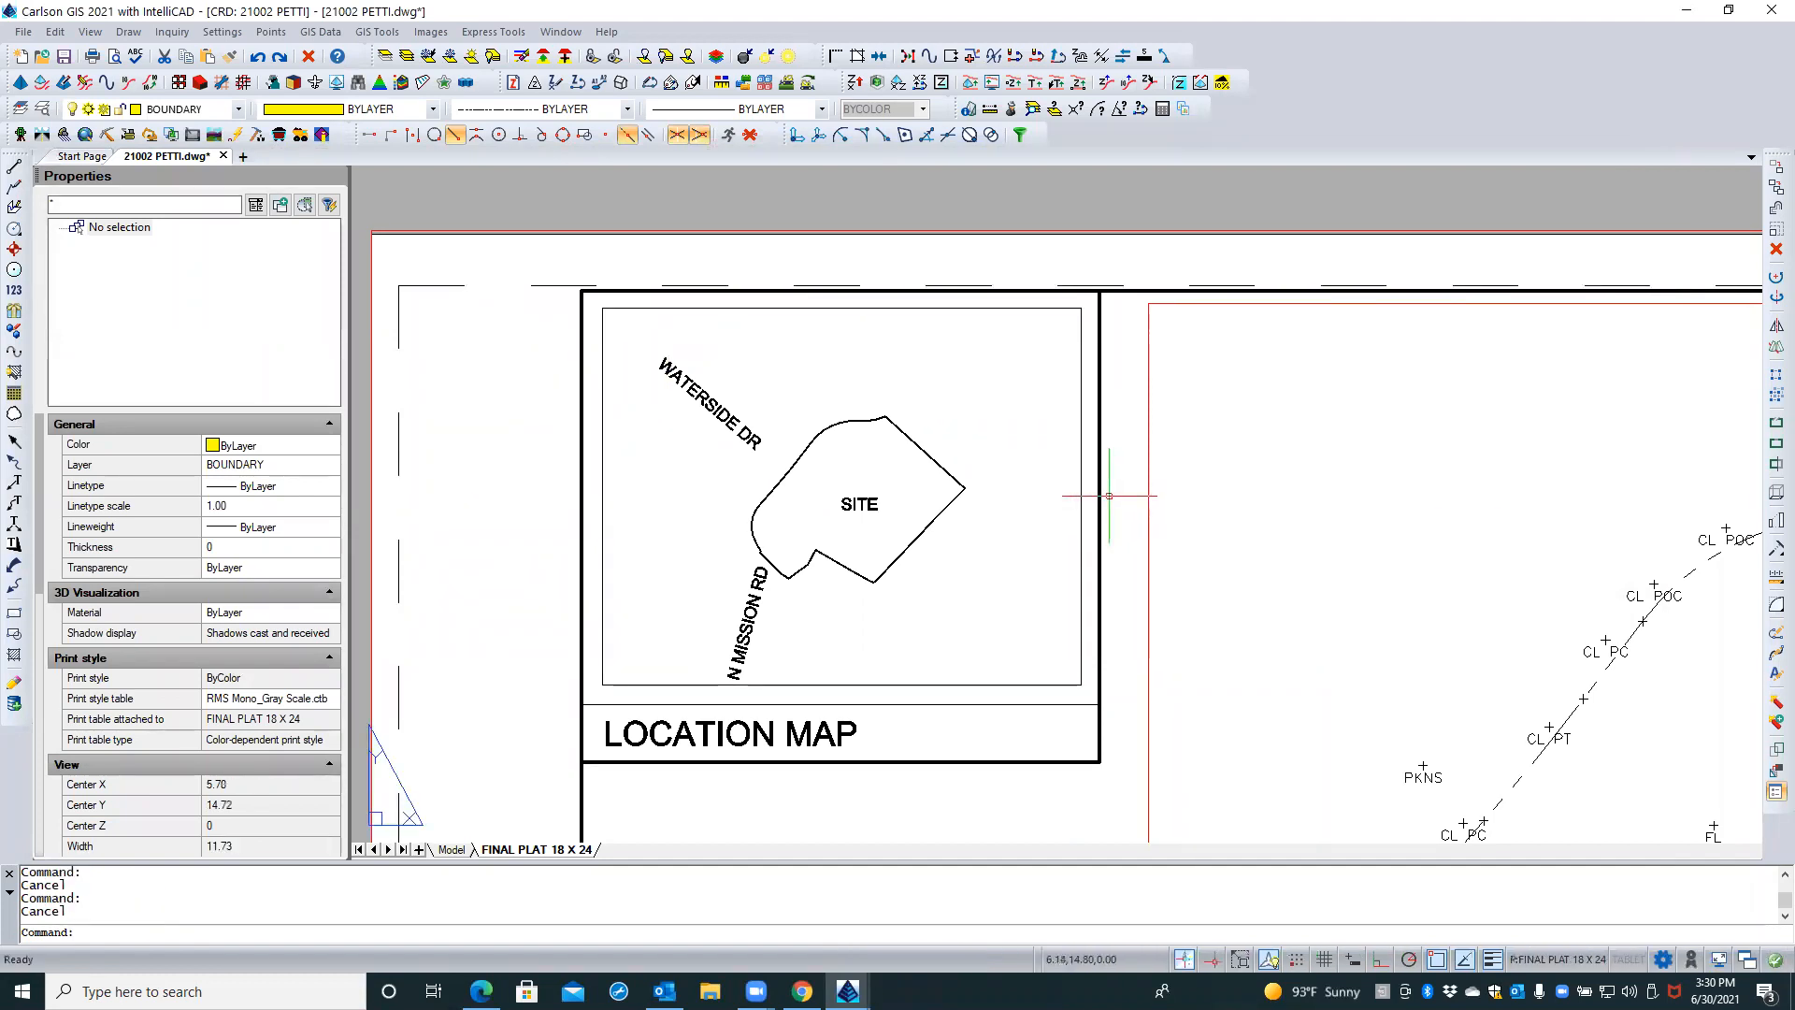
type("RESET_DRAWPROF")
key("Return")
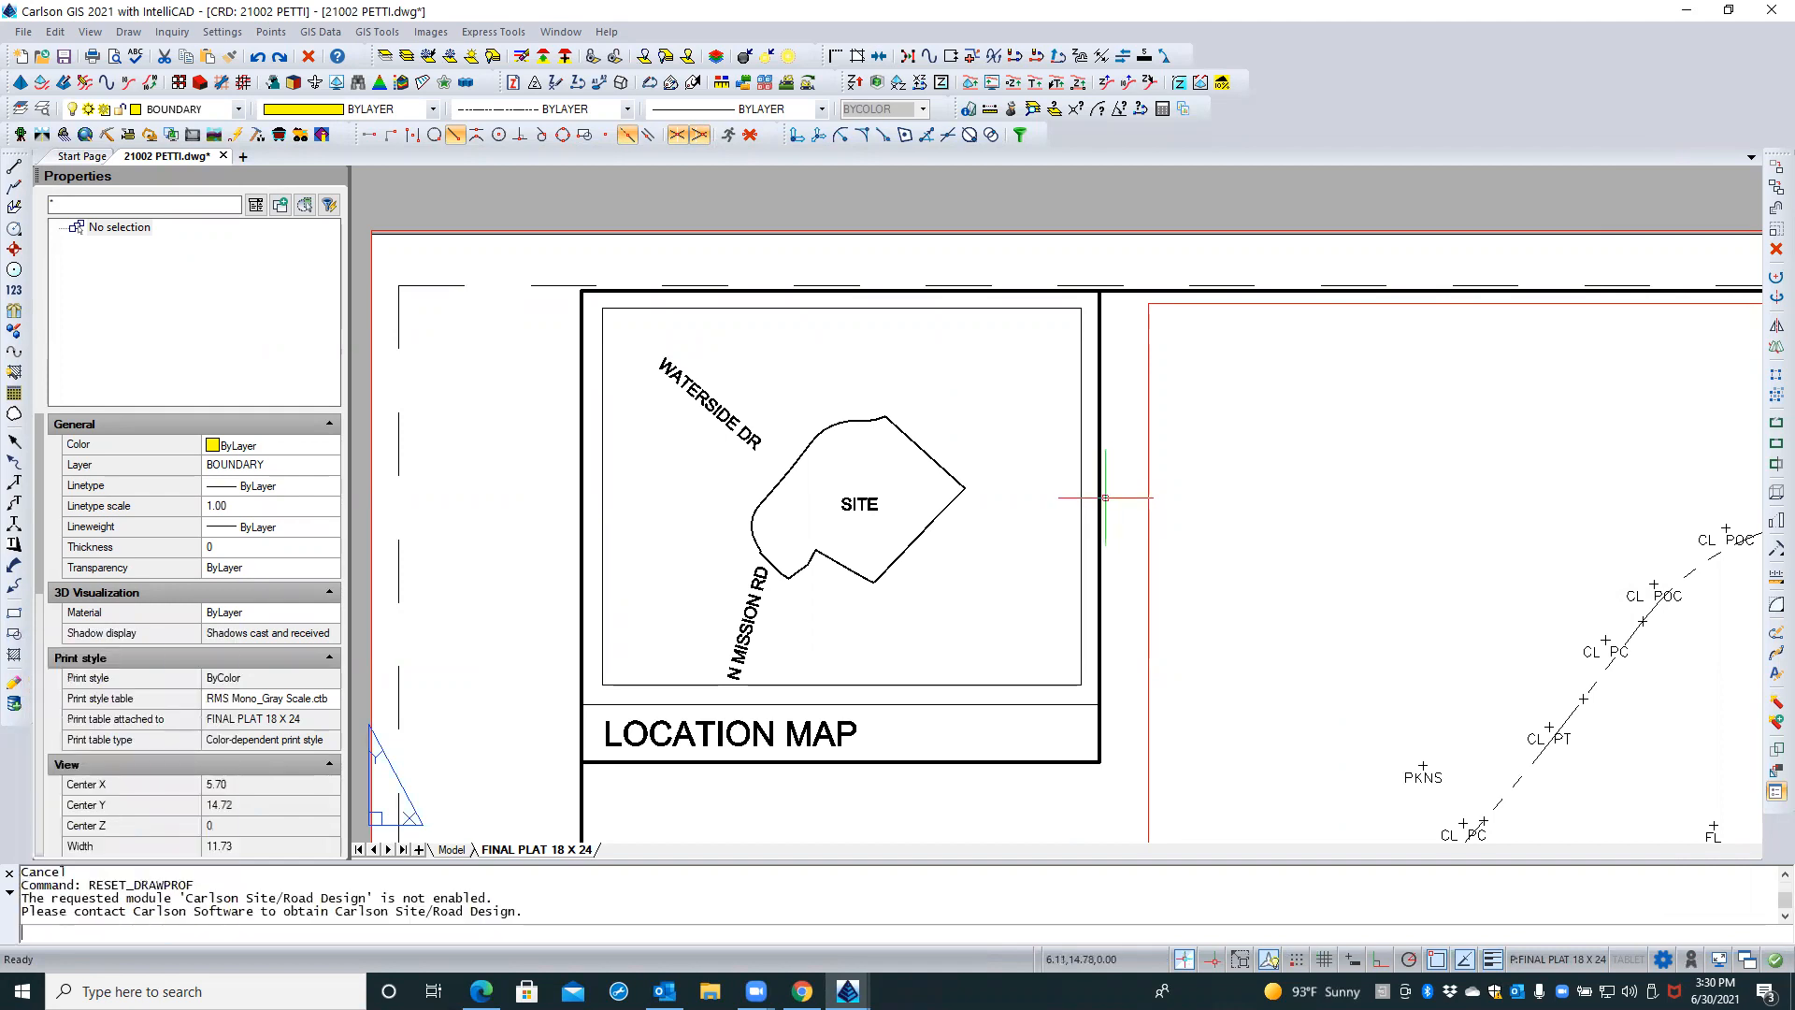
double_click(1040, 488)
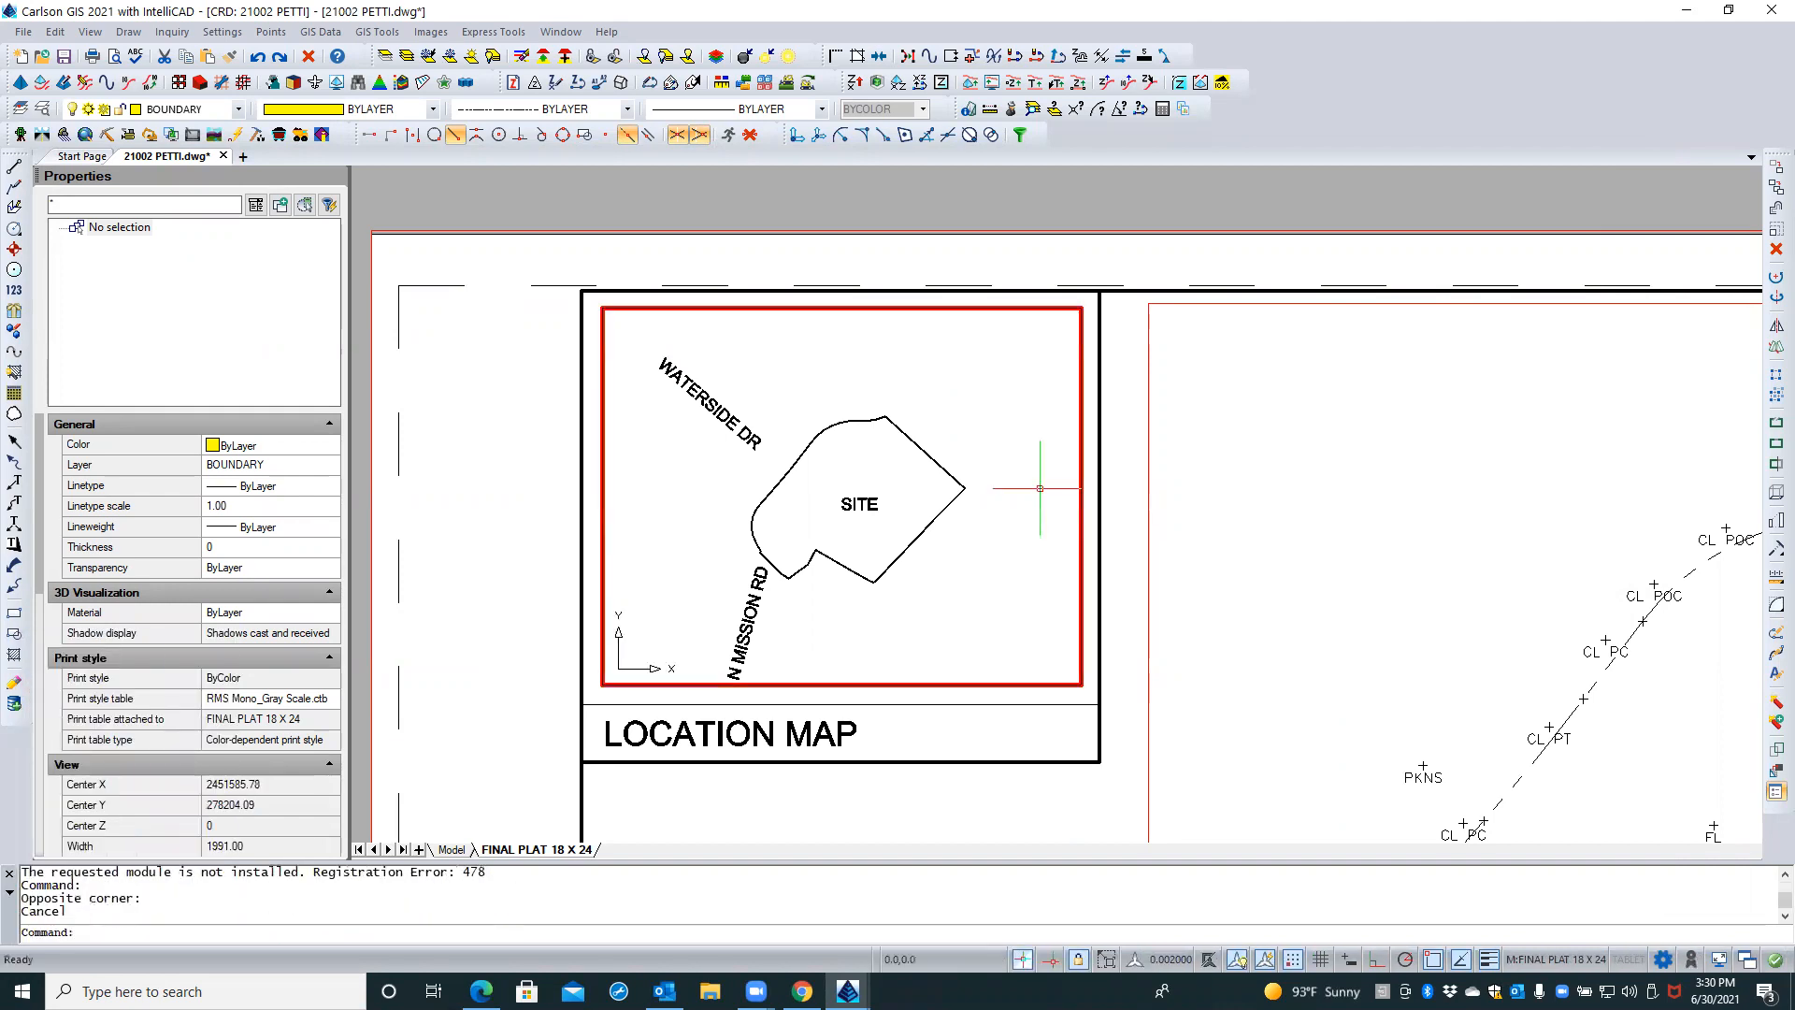
key("Escape")
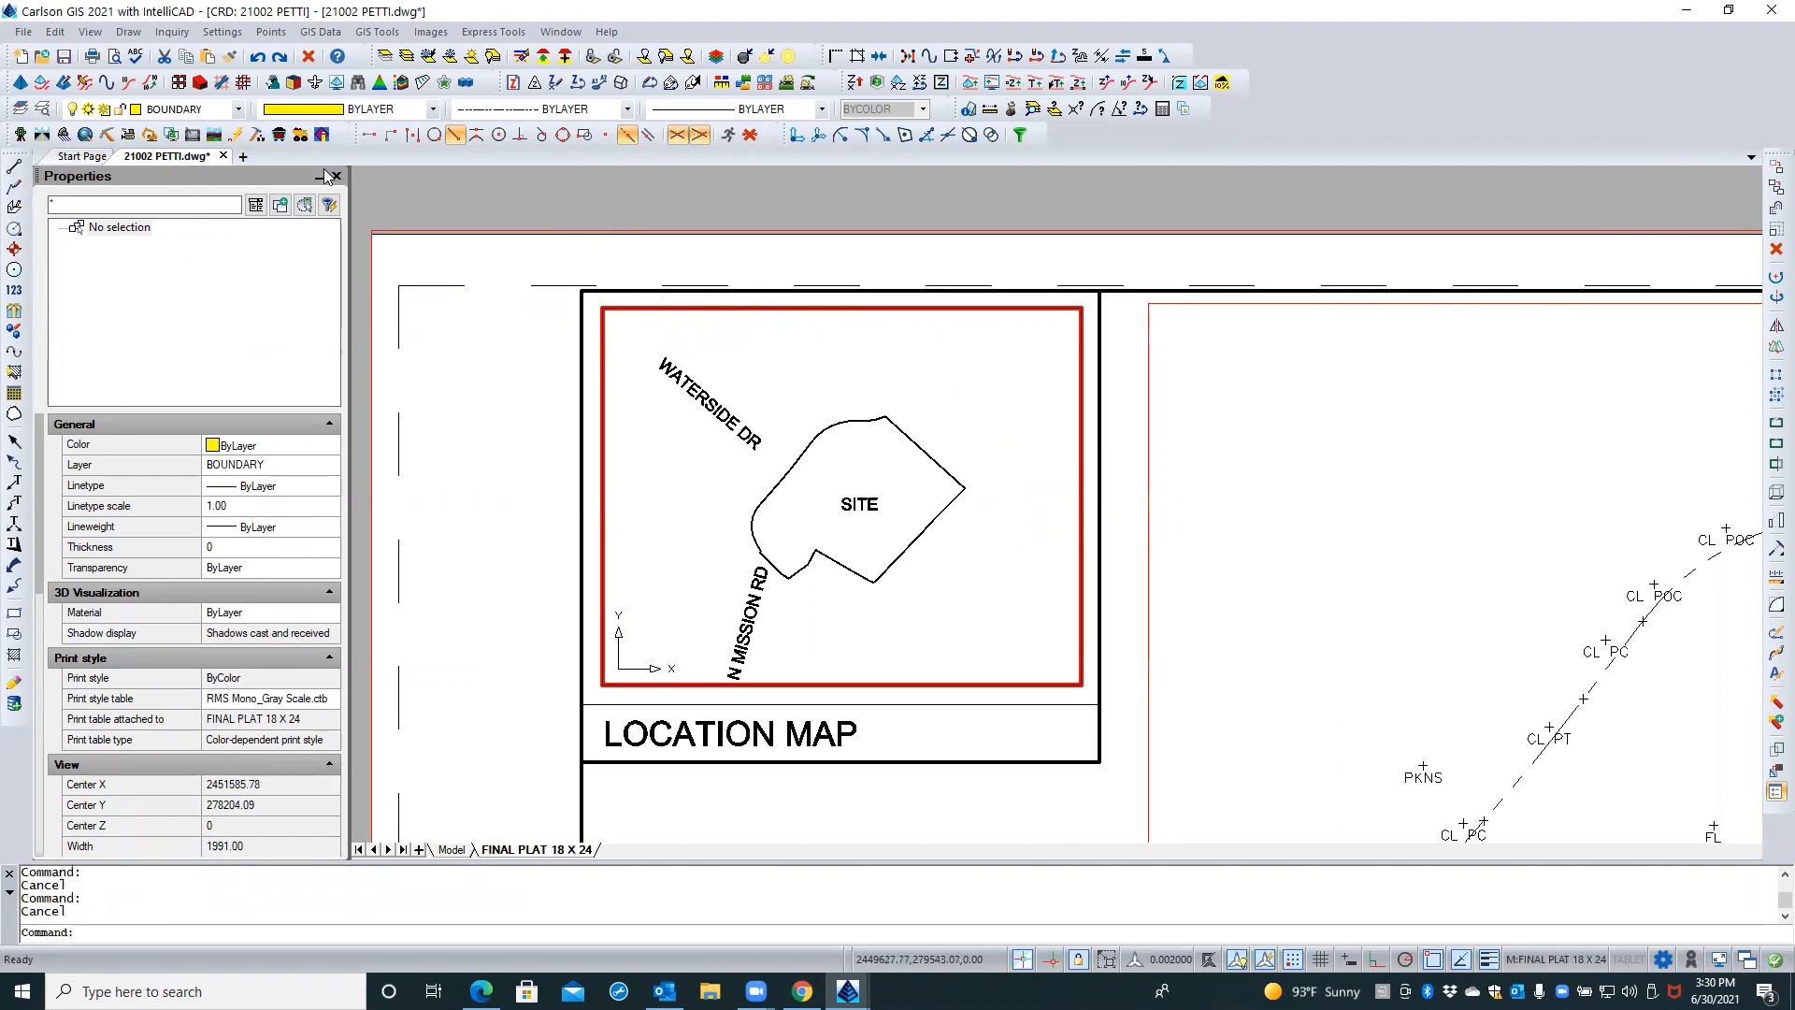
double_click(460, 192)
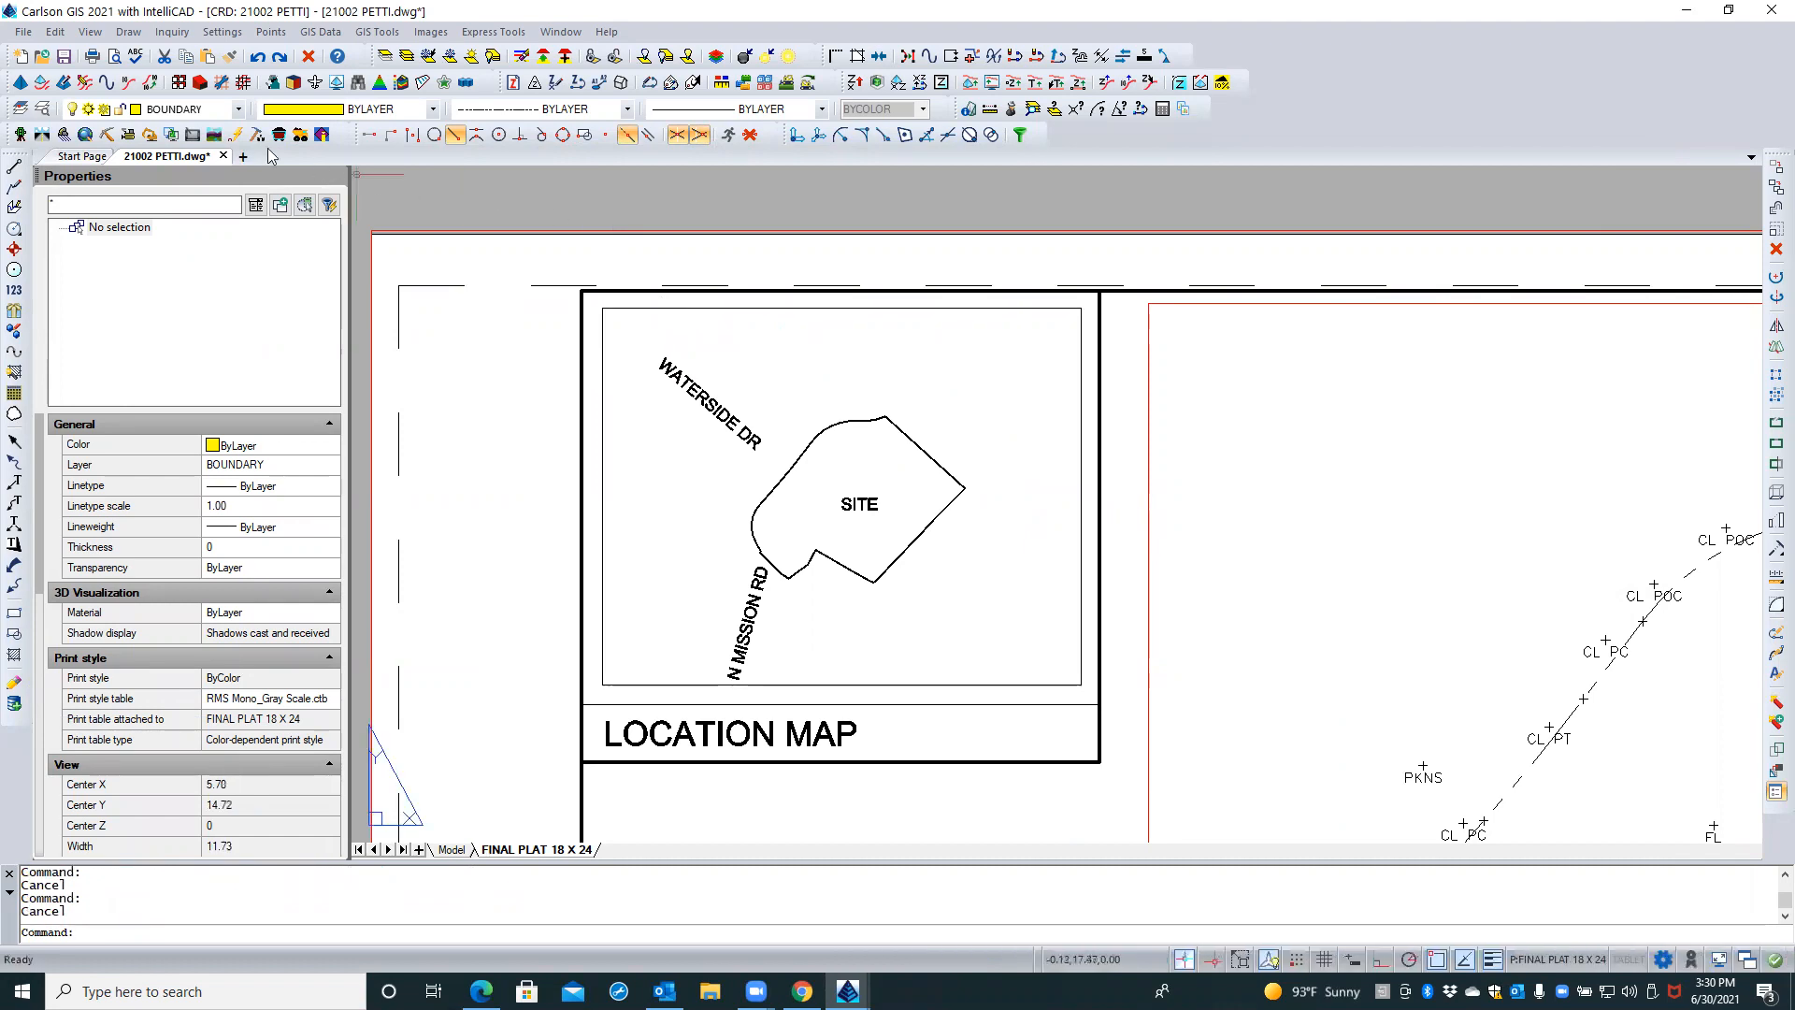
Check the Location_Map_image layer's on/off setting from paper space and regenerate all viewports
left_click(41, 110)
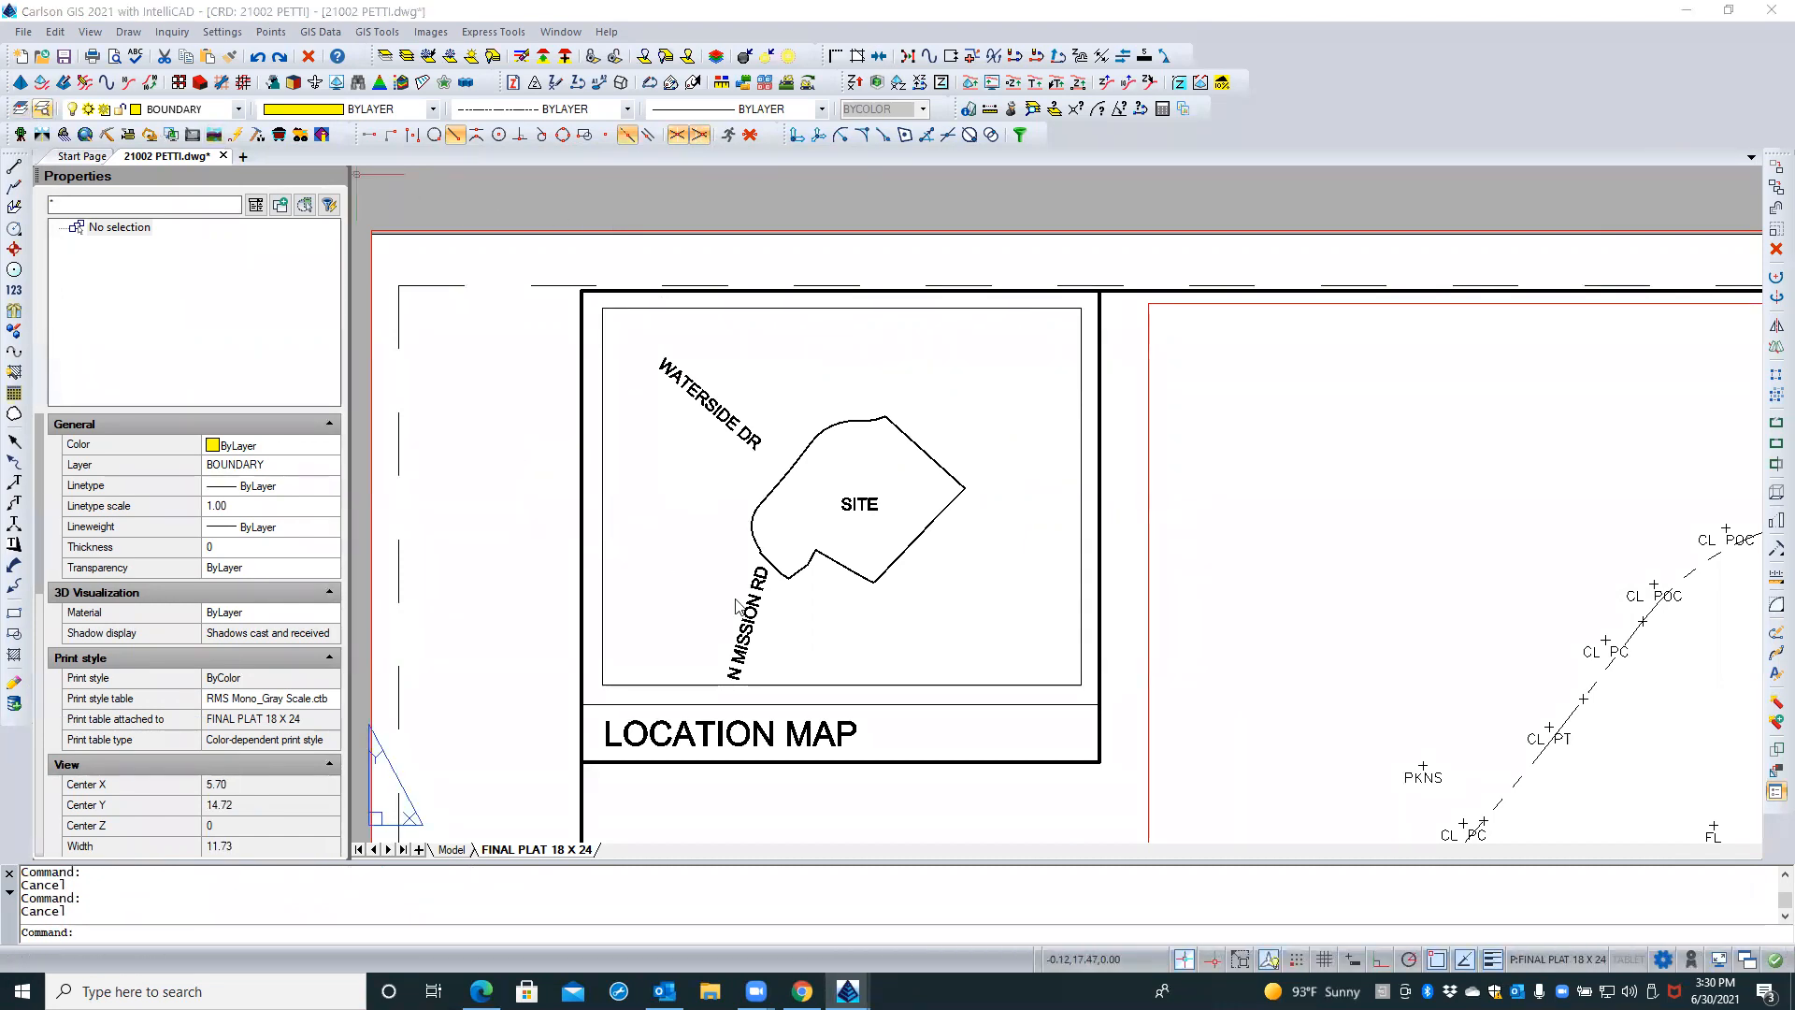
scroll(539, 642, "down", 6)
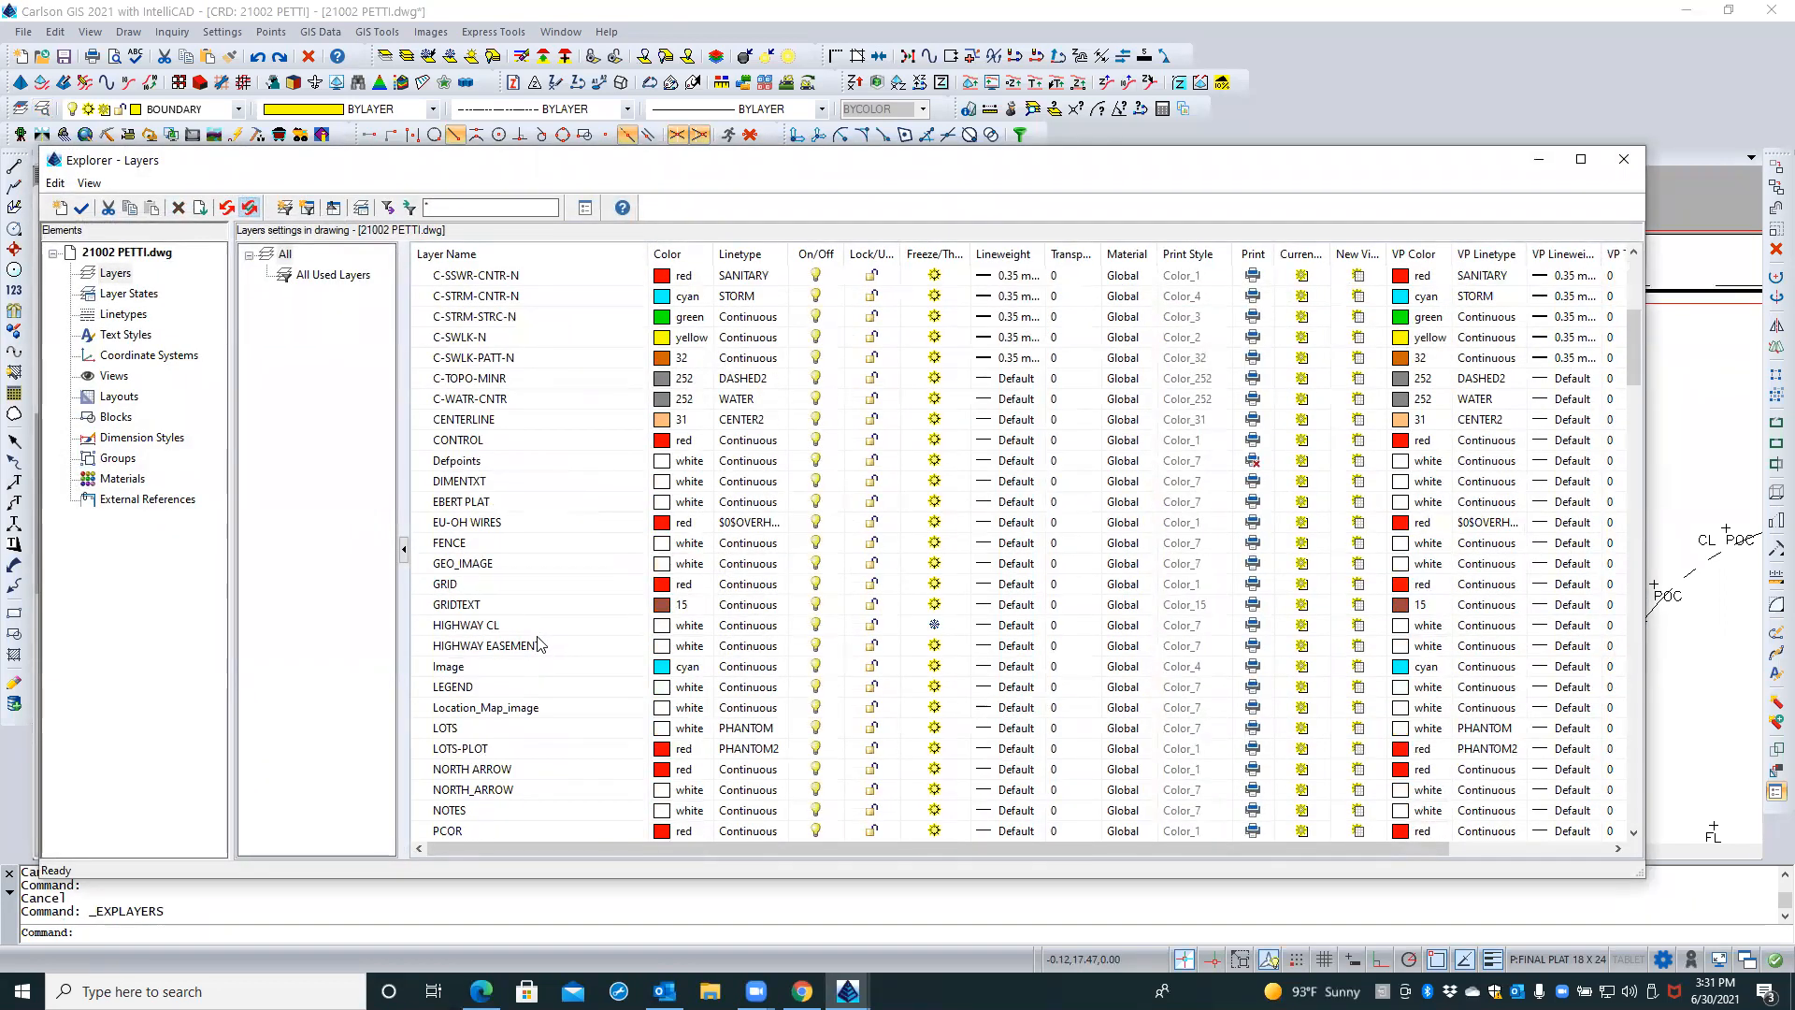
left_click(595, 710)
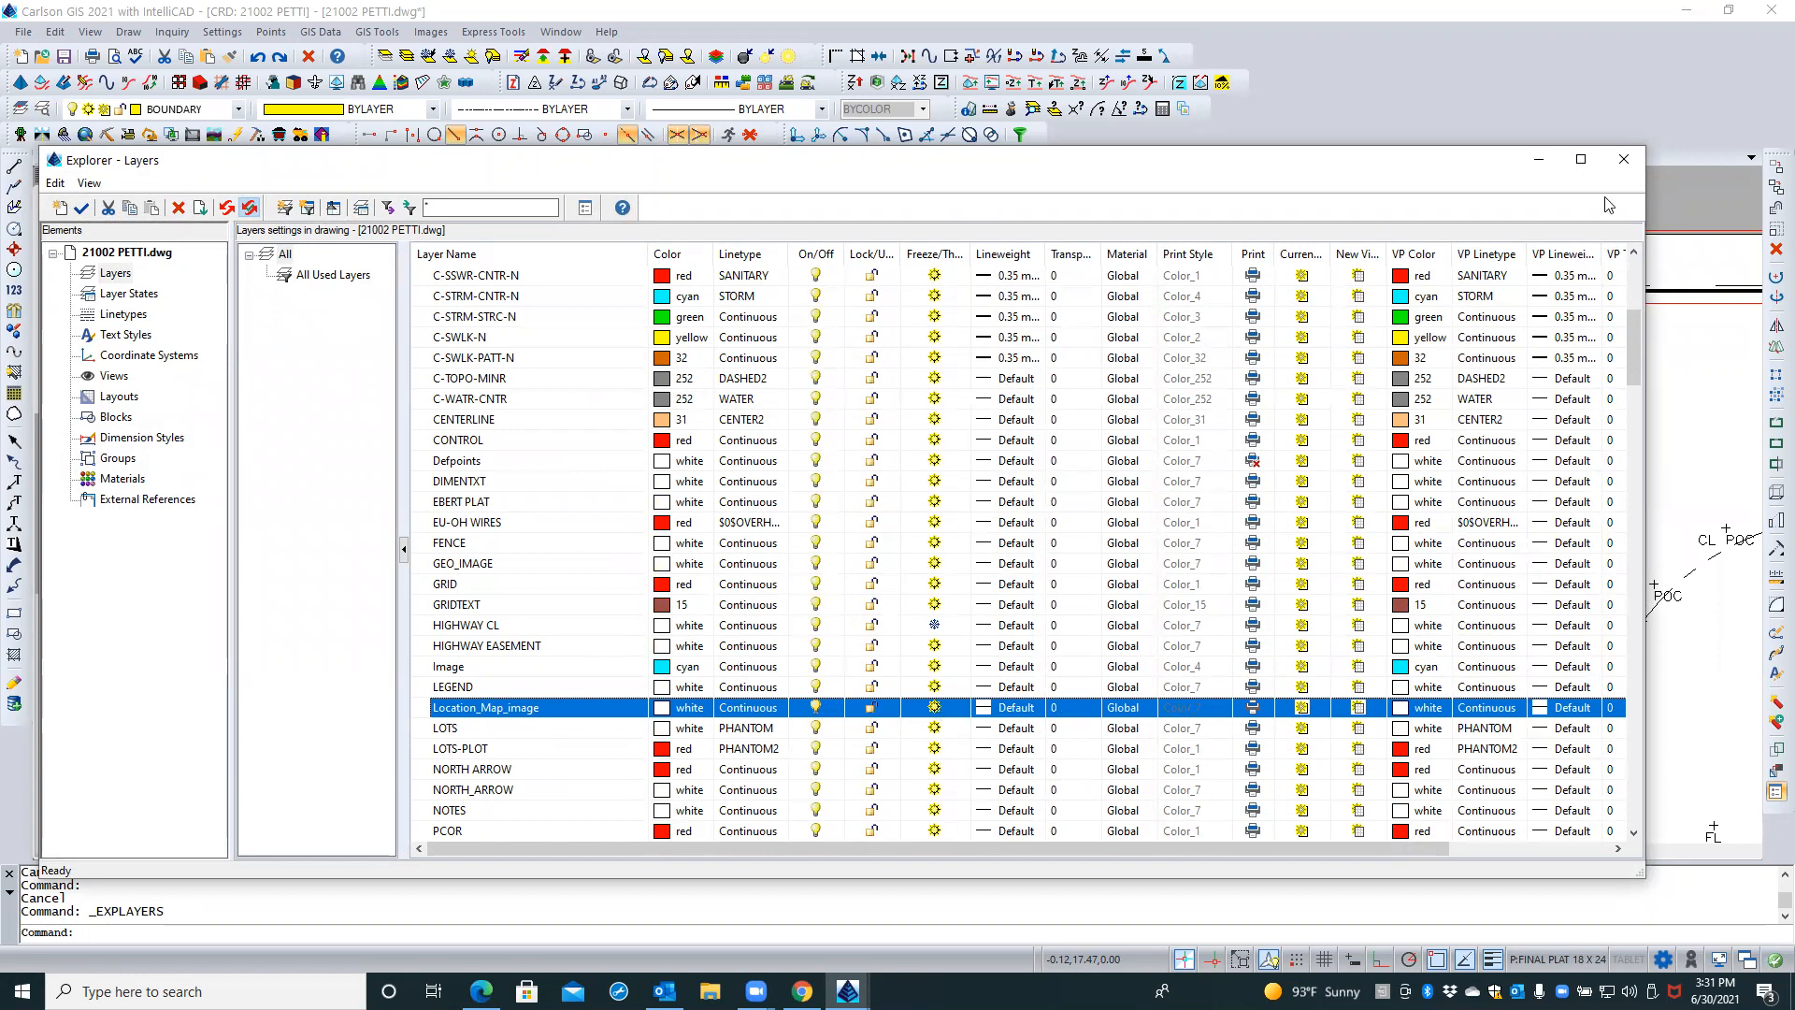
left_click(1624, 160)
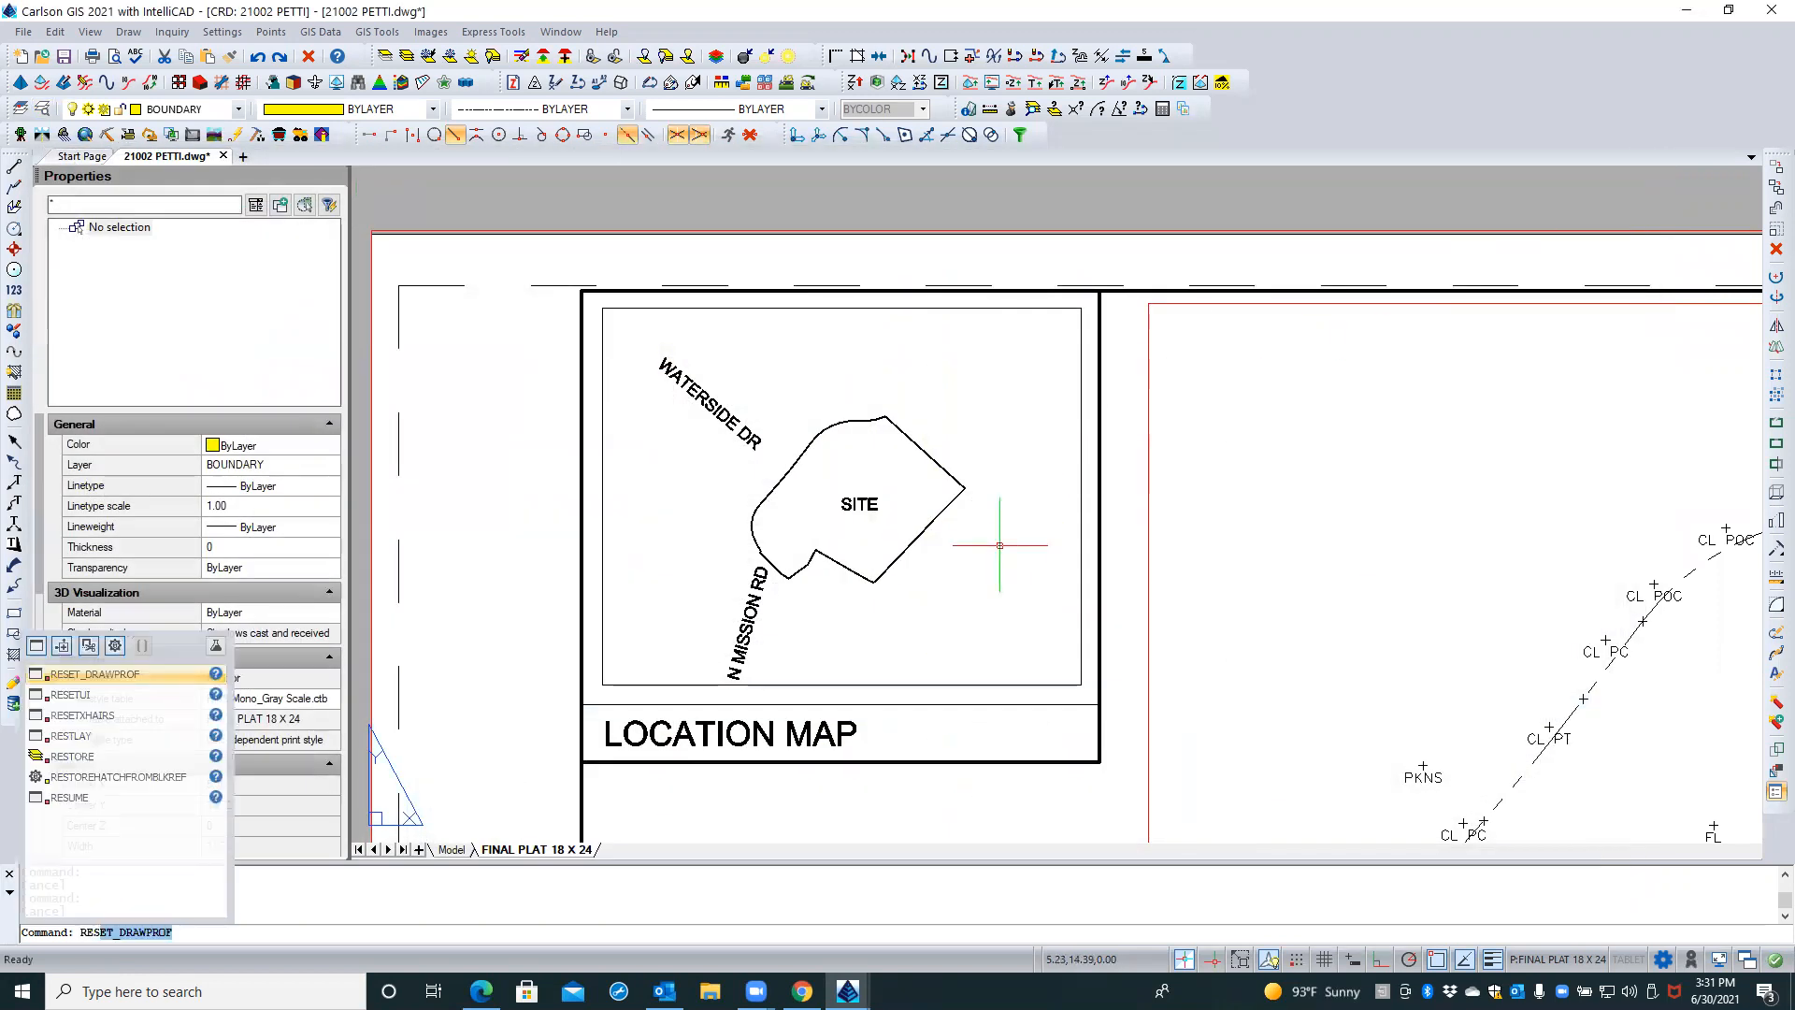
type("REA")
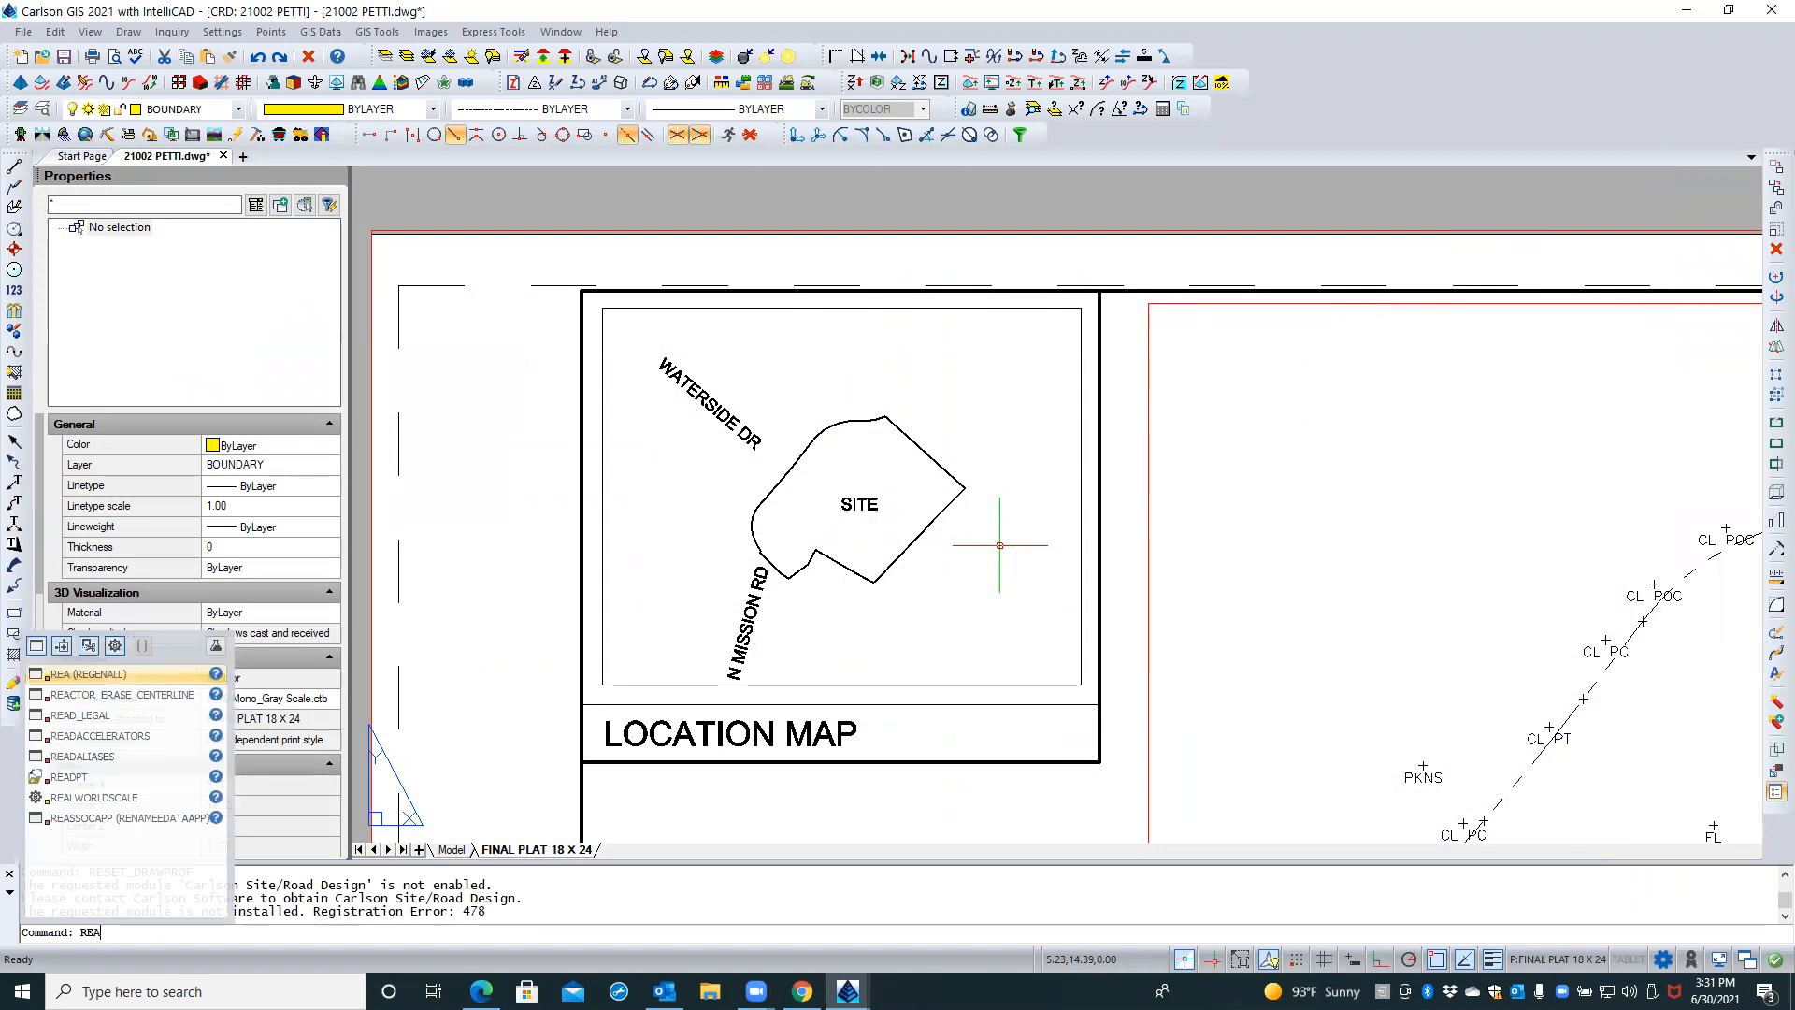
key("Return")
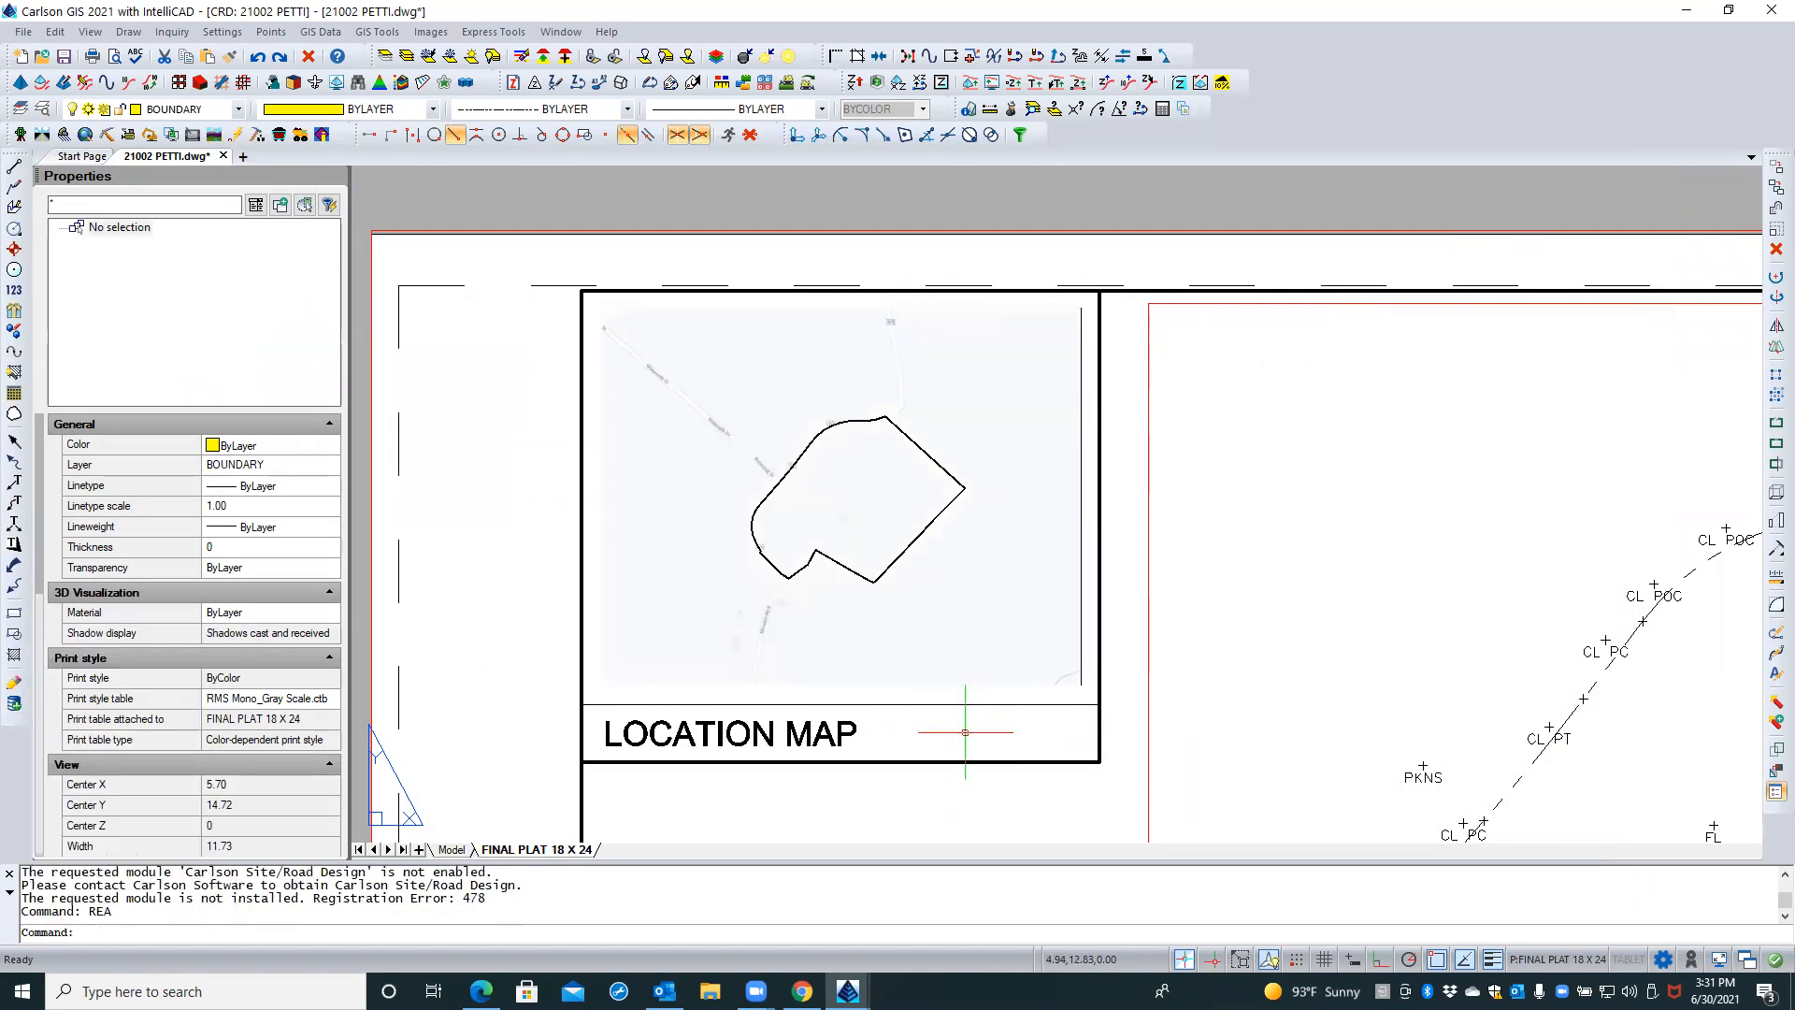
Examine the background map image on the plat sheet and in model space, and return to the FINAL PLAT 18 X 24 layout
left_click(962, 643)
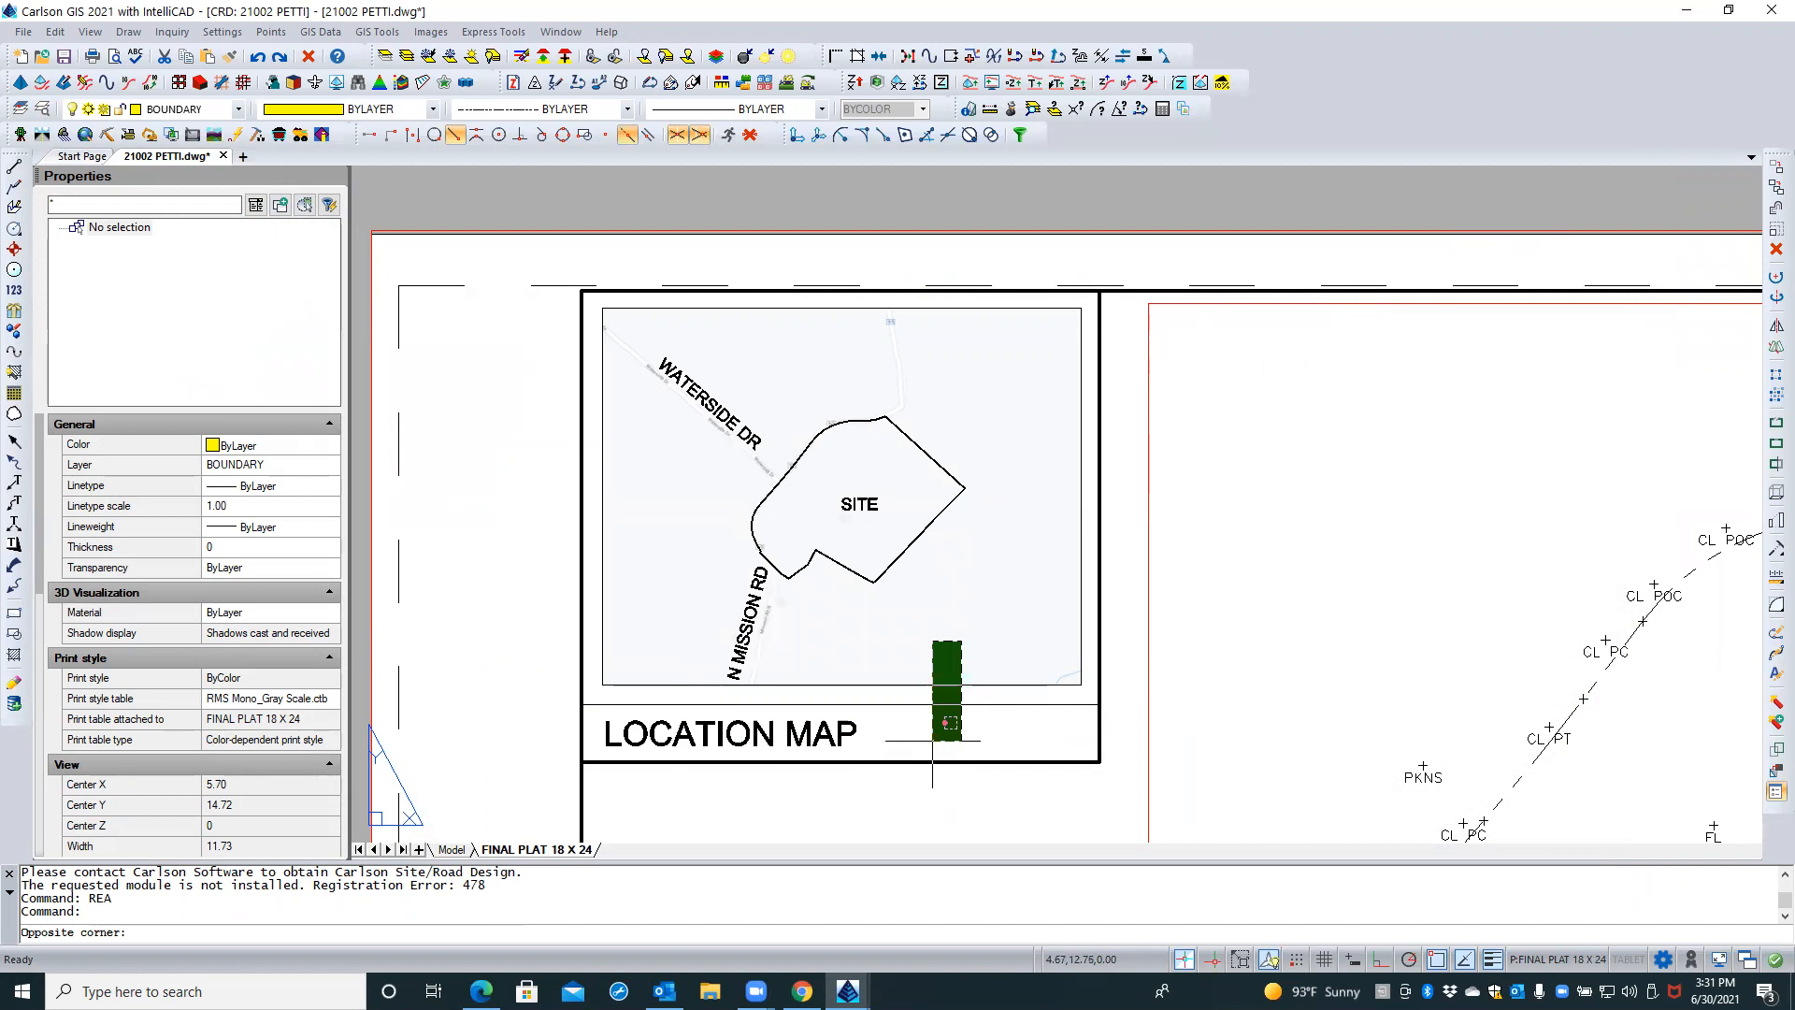
key("Escape")
key("Escape")
left_click(486, 536)
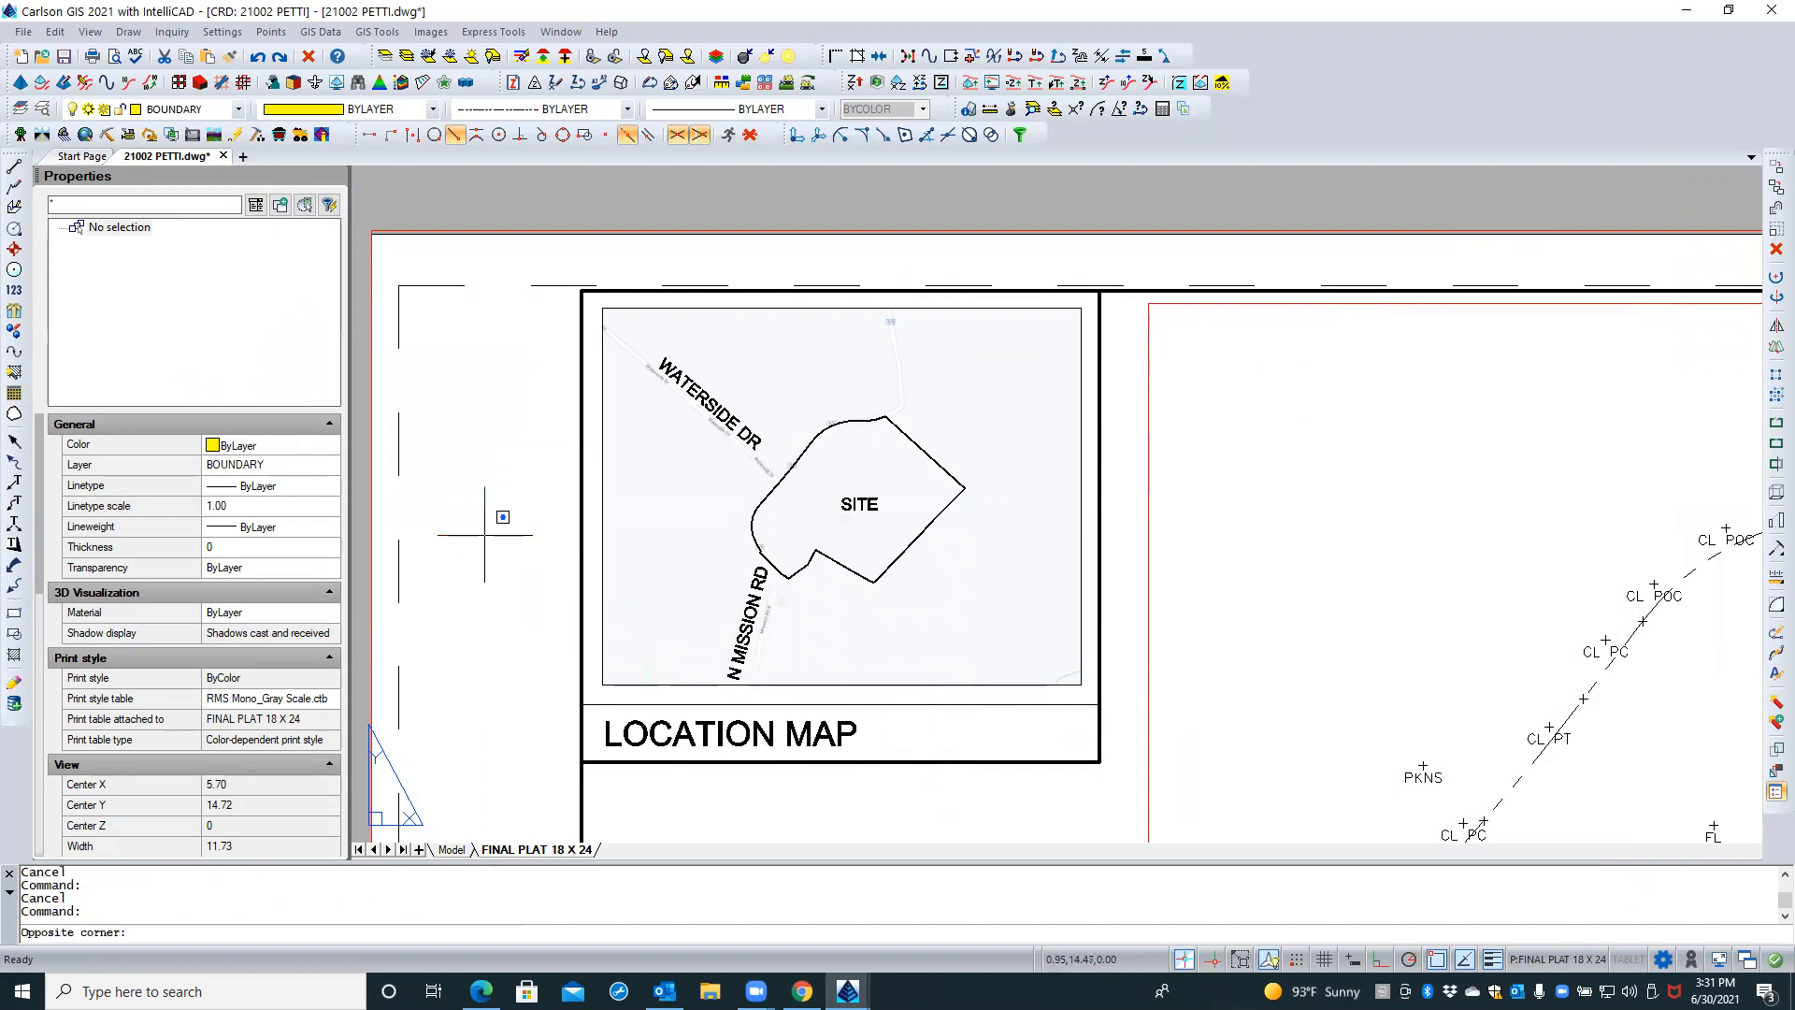
left_click(478, 412)
scroll(491, 331, "down", 4)
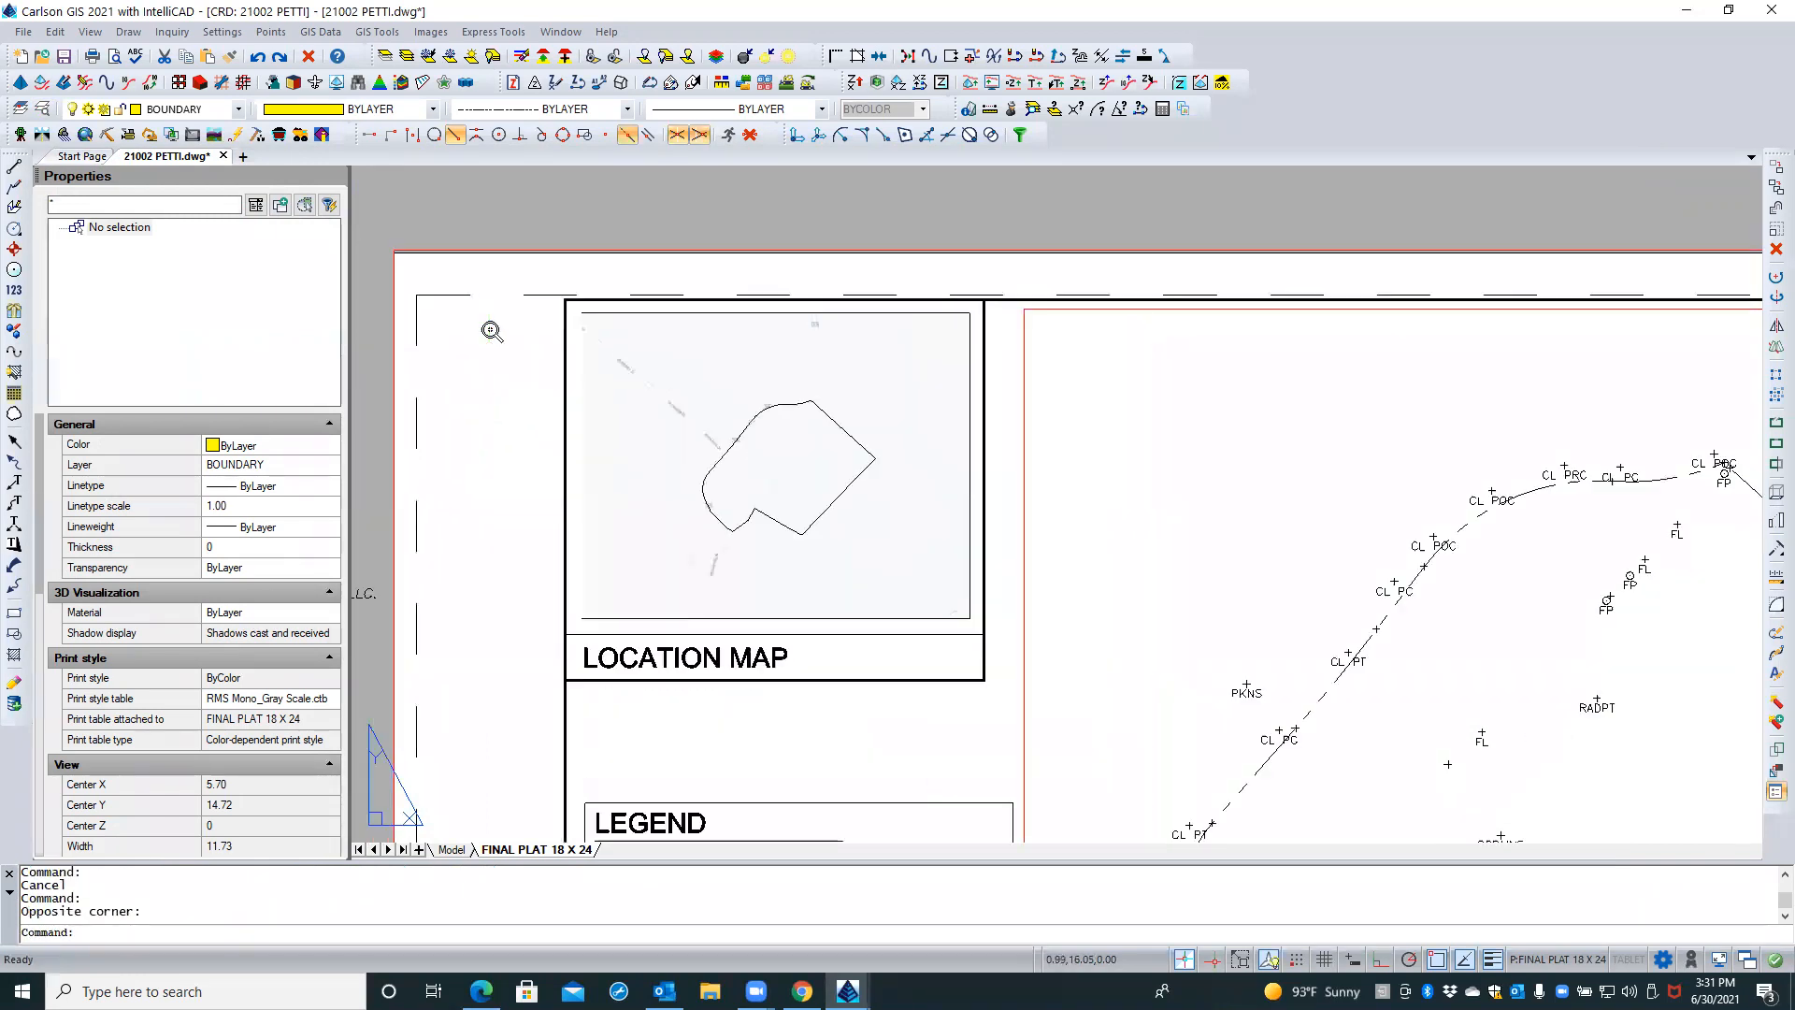
scroll(489, 345, "down", 3)
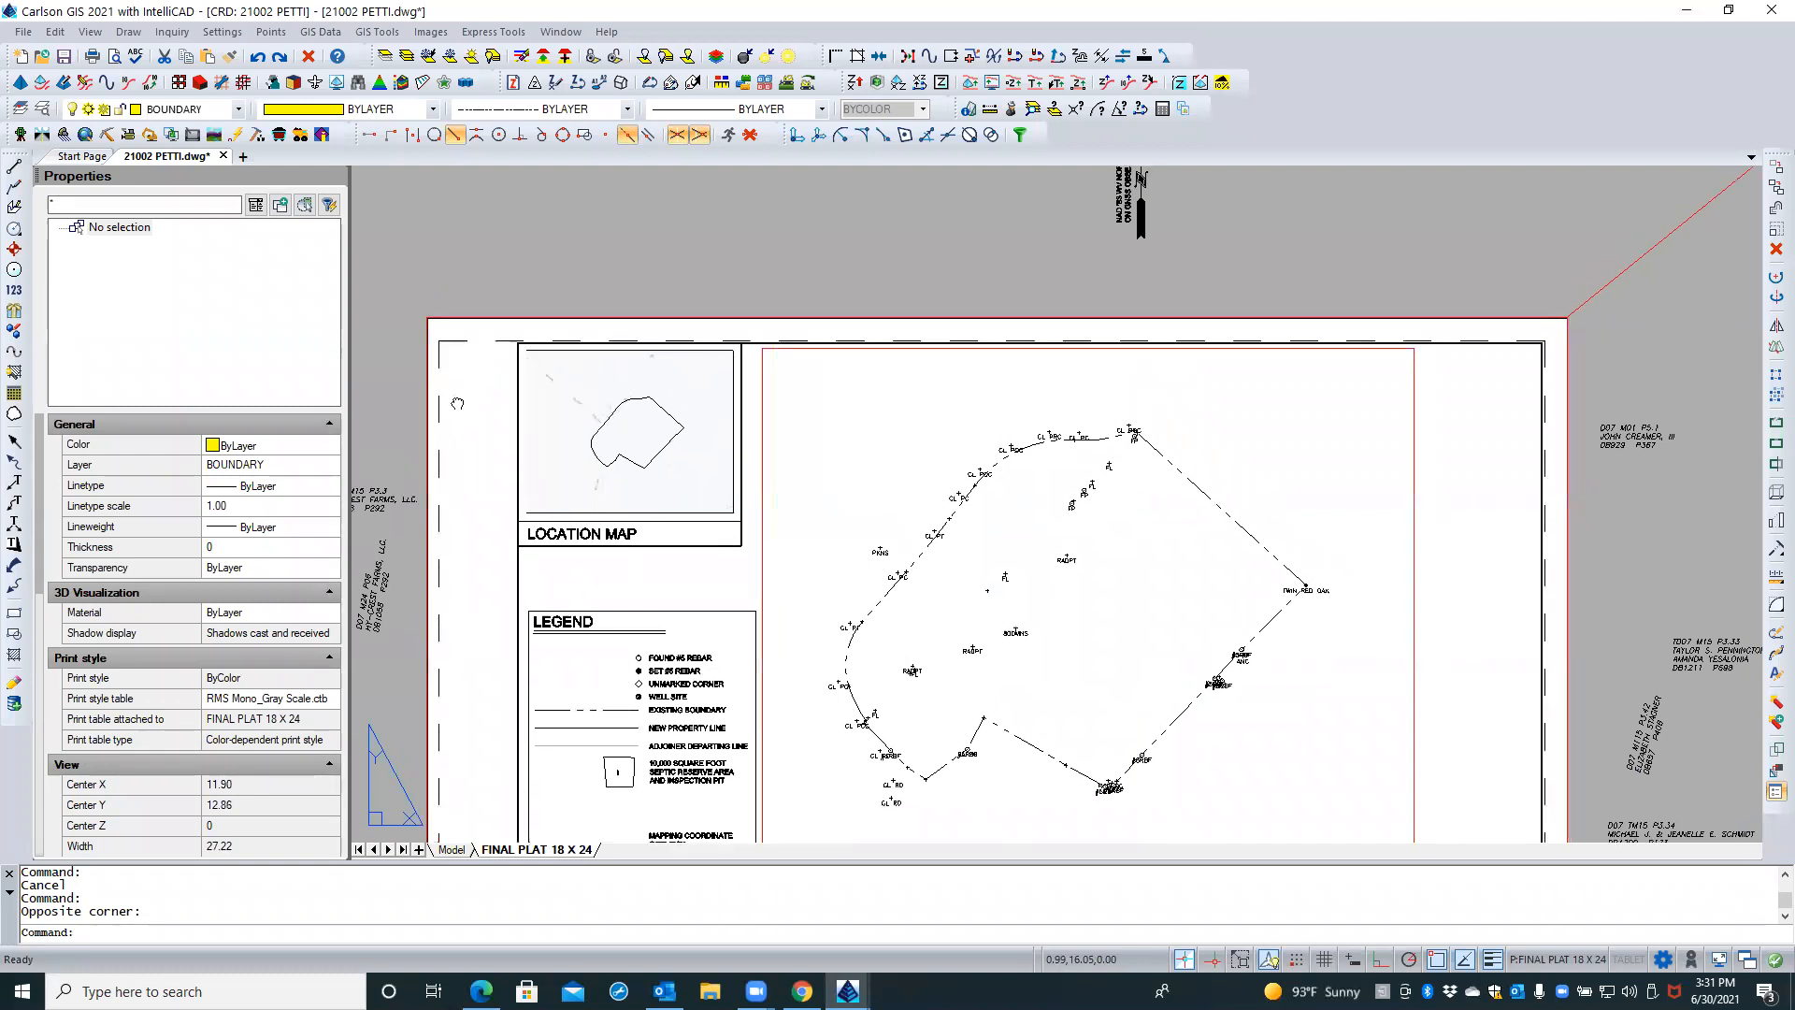
middle_click_drag(449, 397, 469, 330)
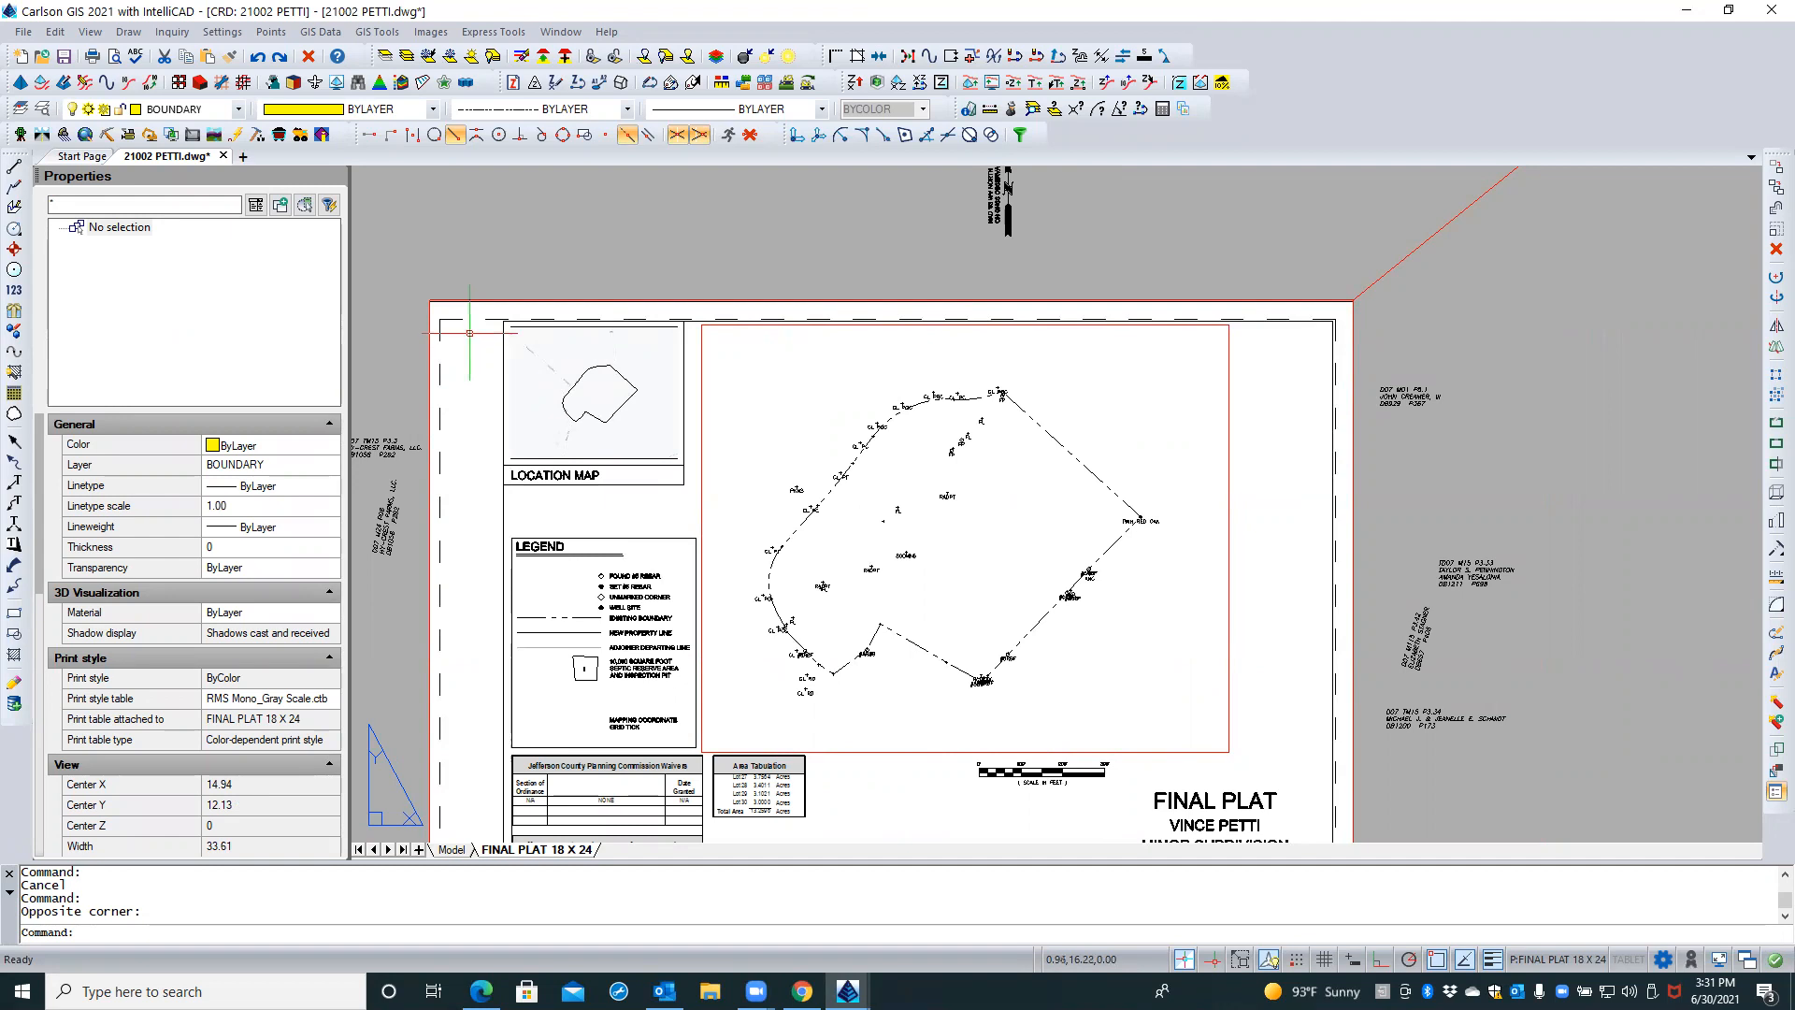
left_click(452, 849)
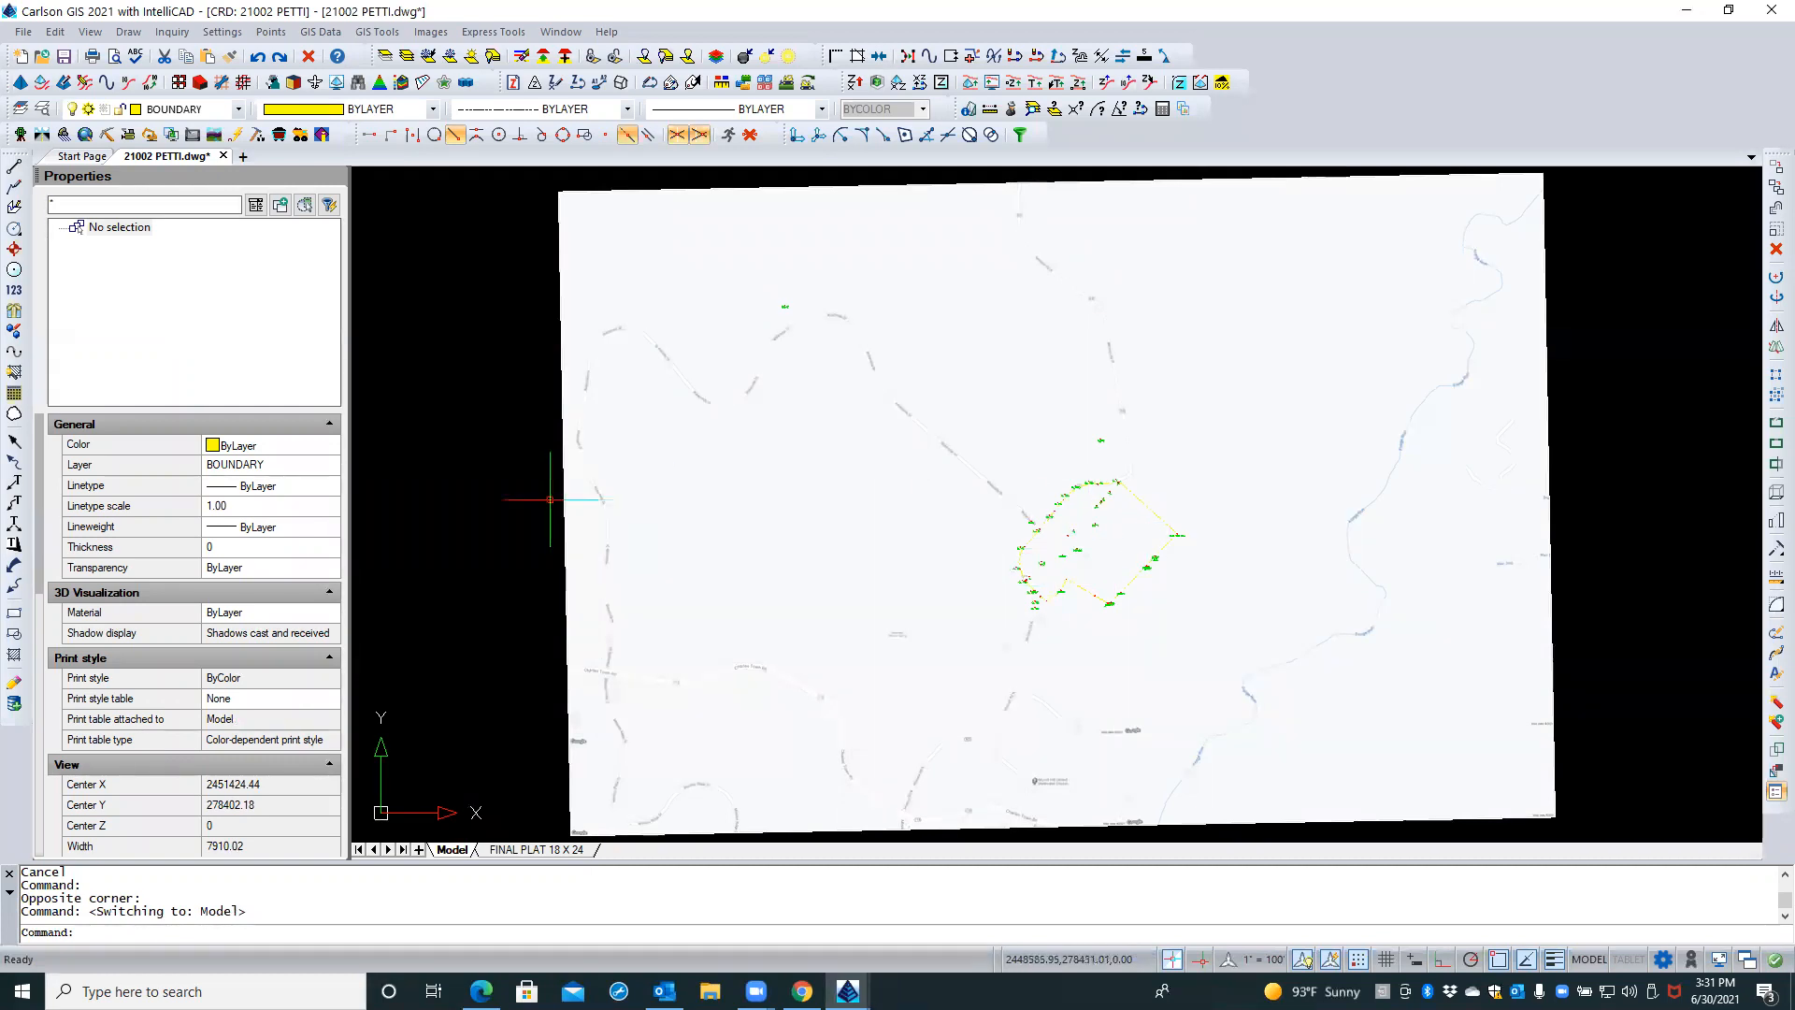
left_click(521, 850)
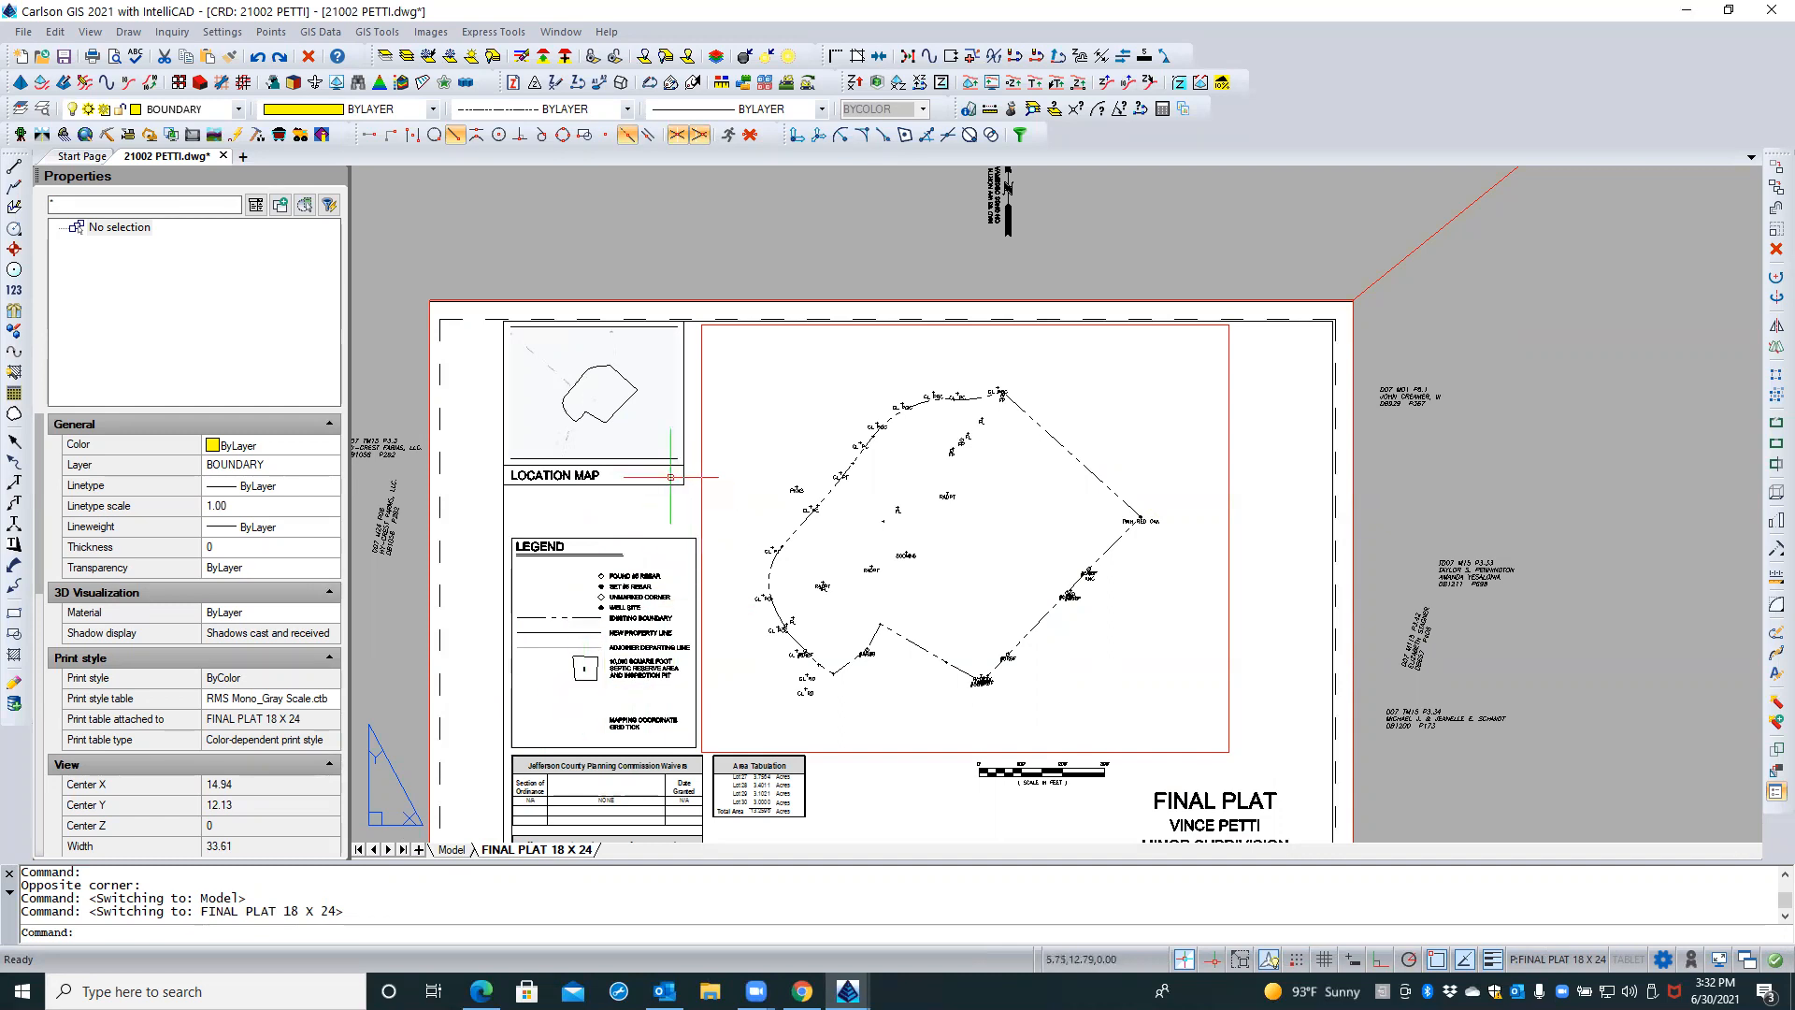
middle_click_drag(671, 477, 694, 299)
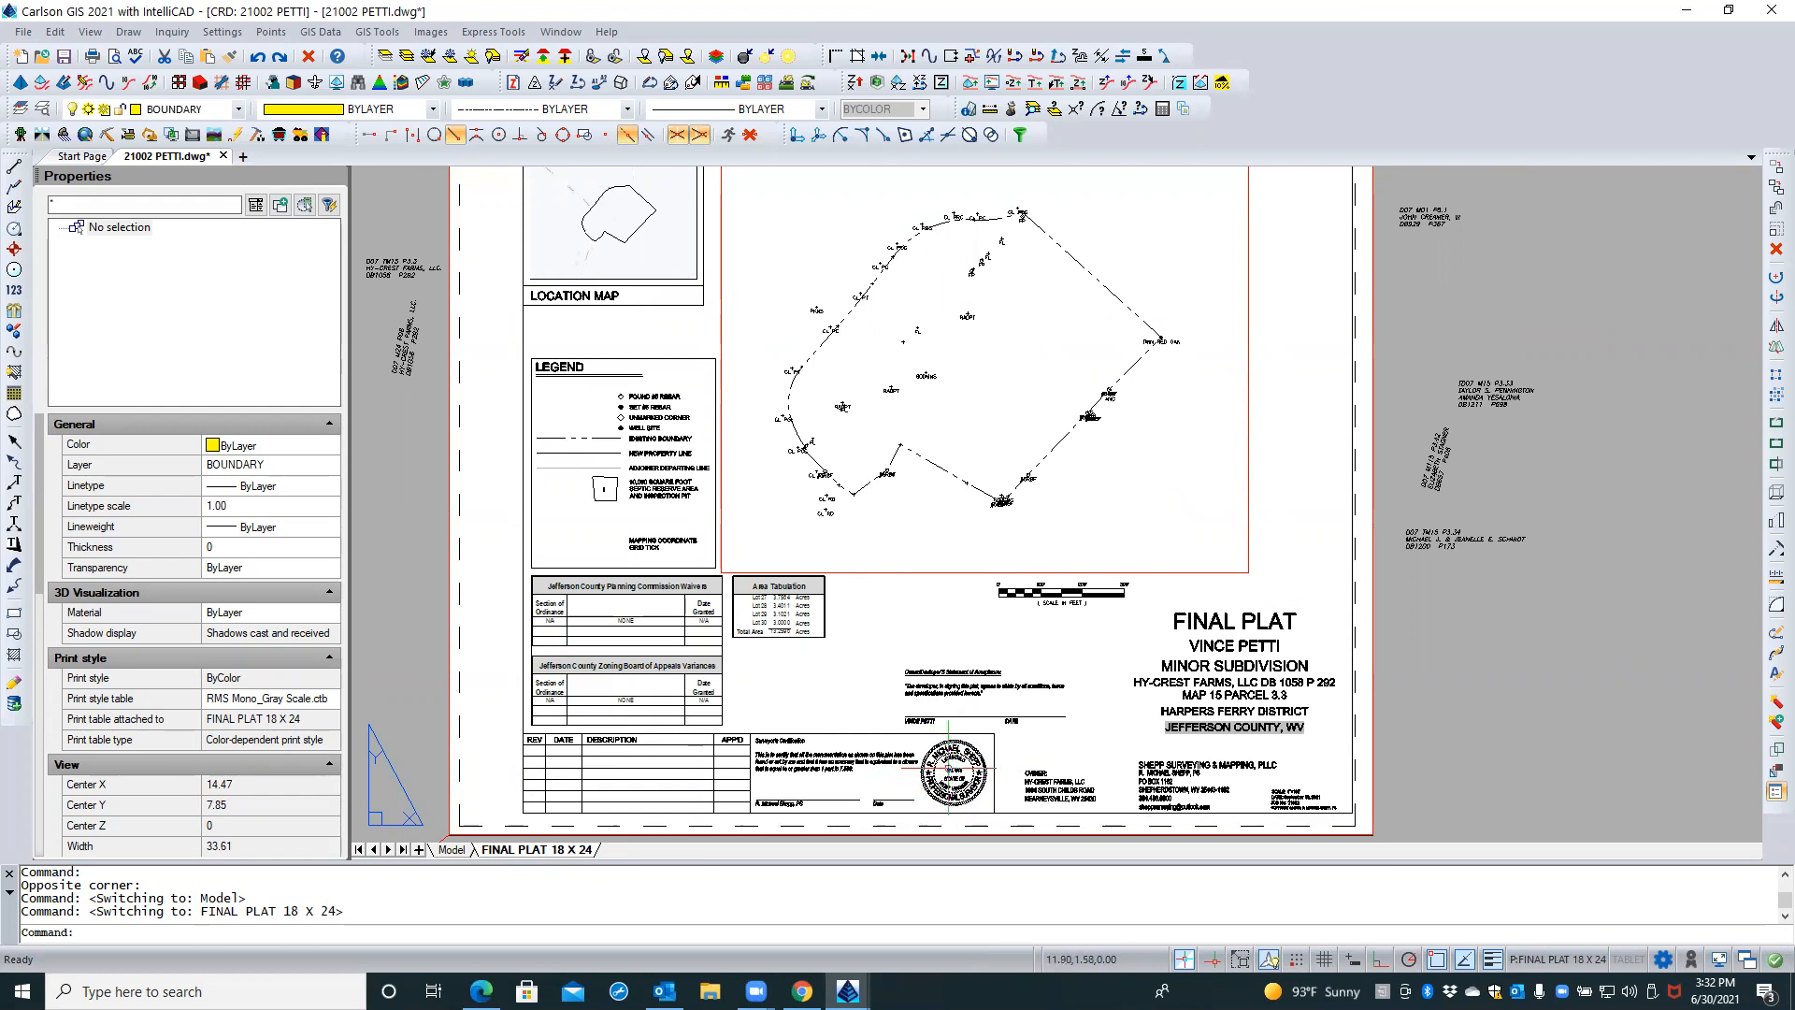
left_click(128, 33)
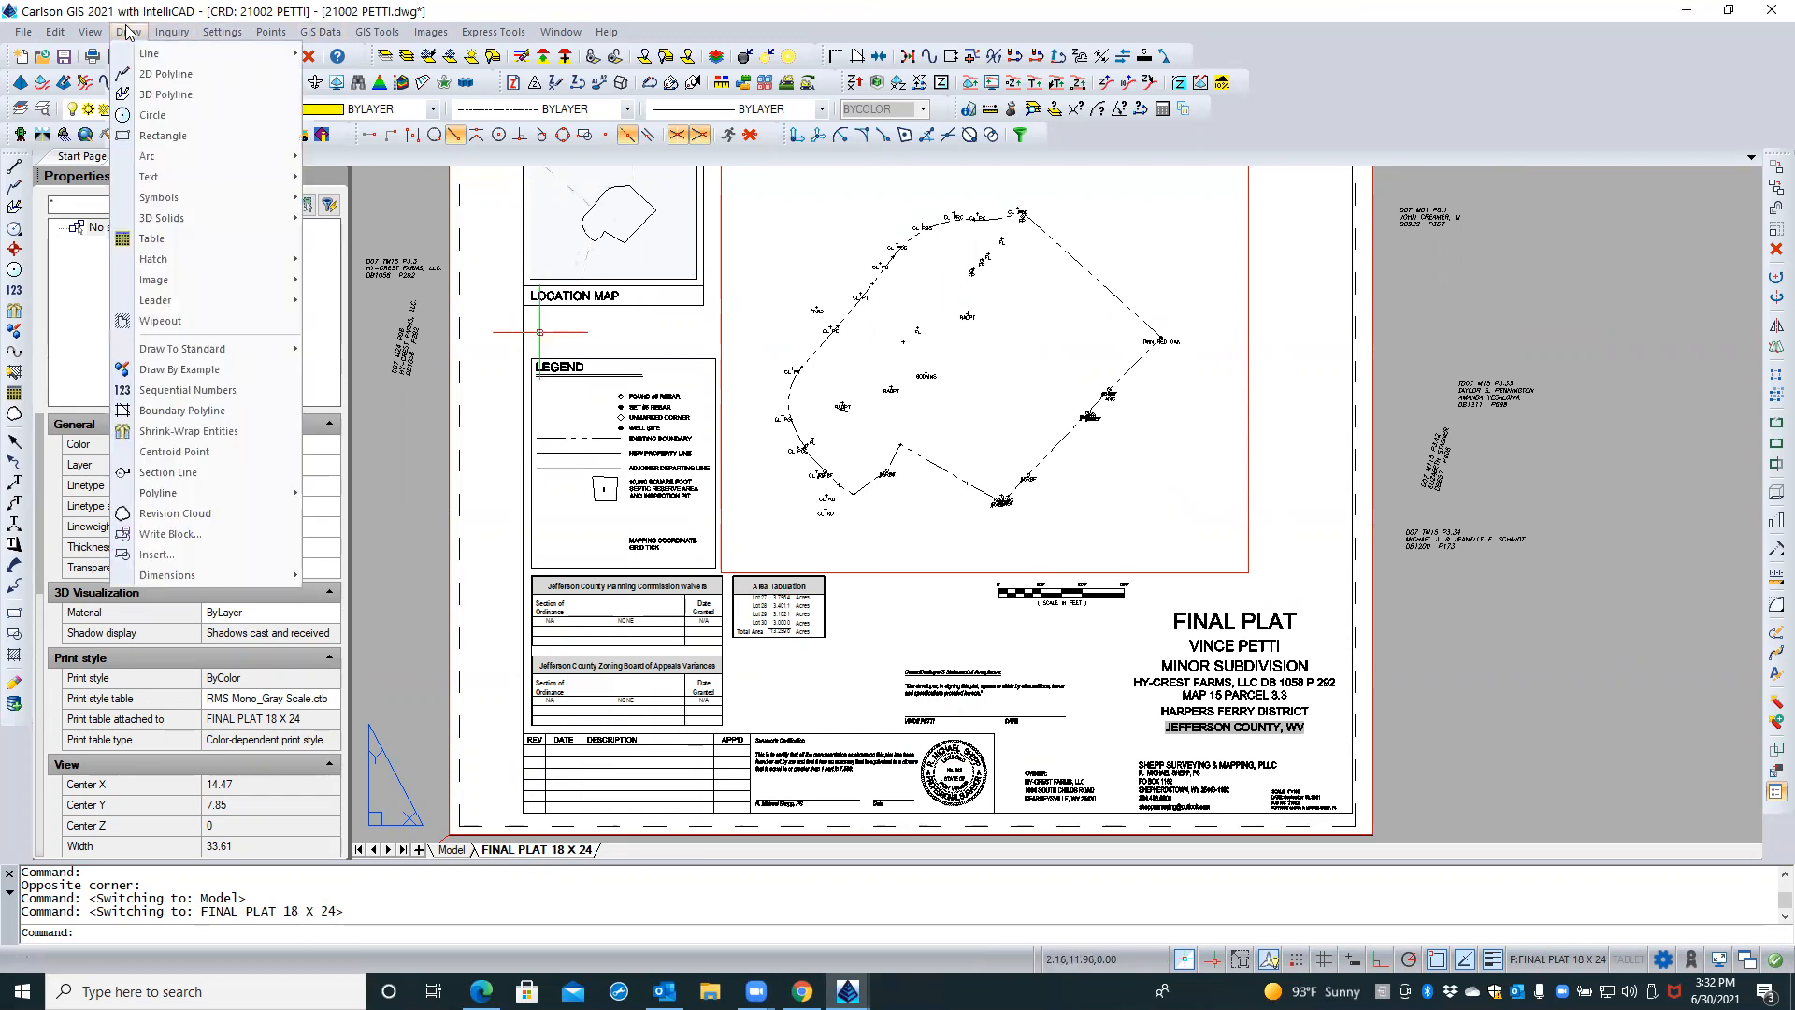
left_click(179, 552)
left_click(1089, 377)
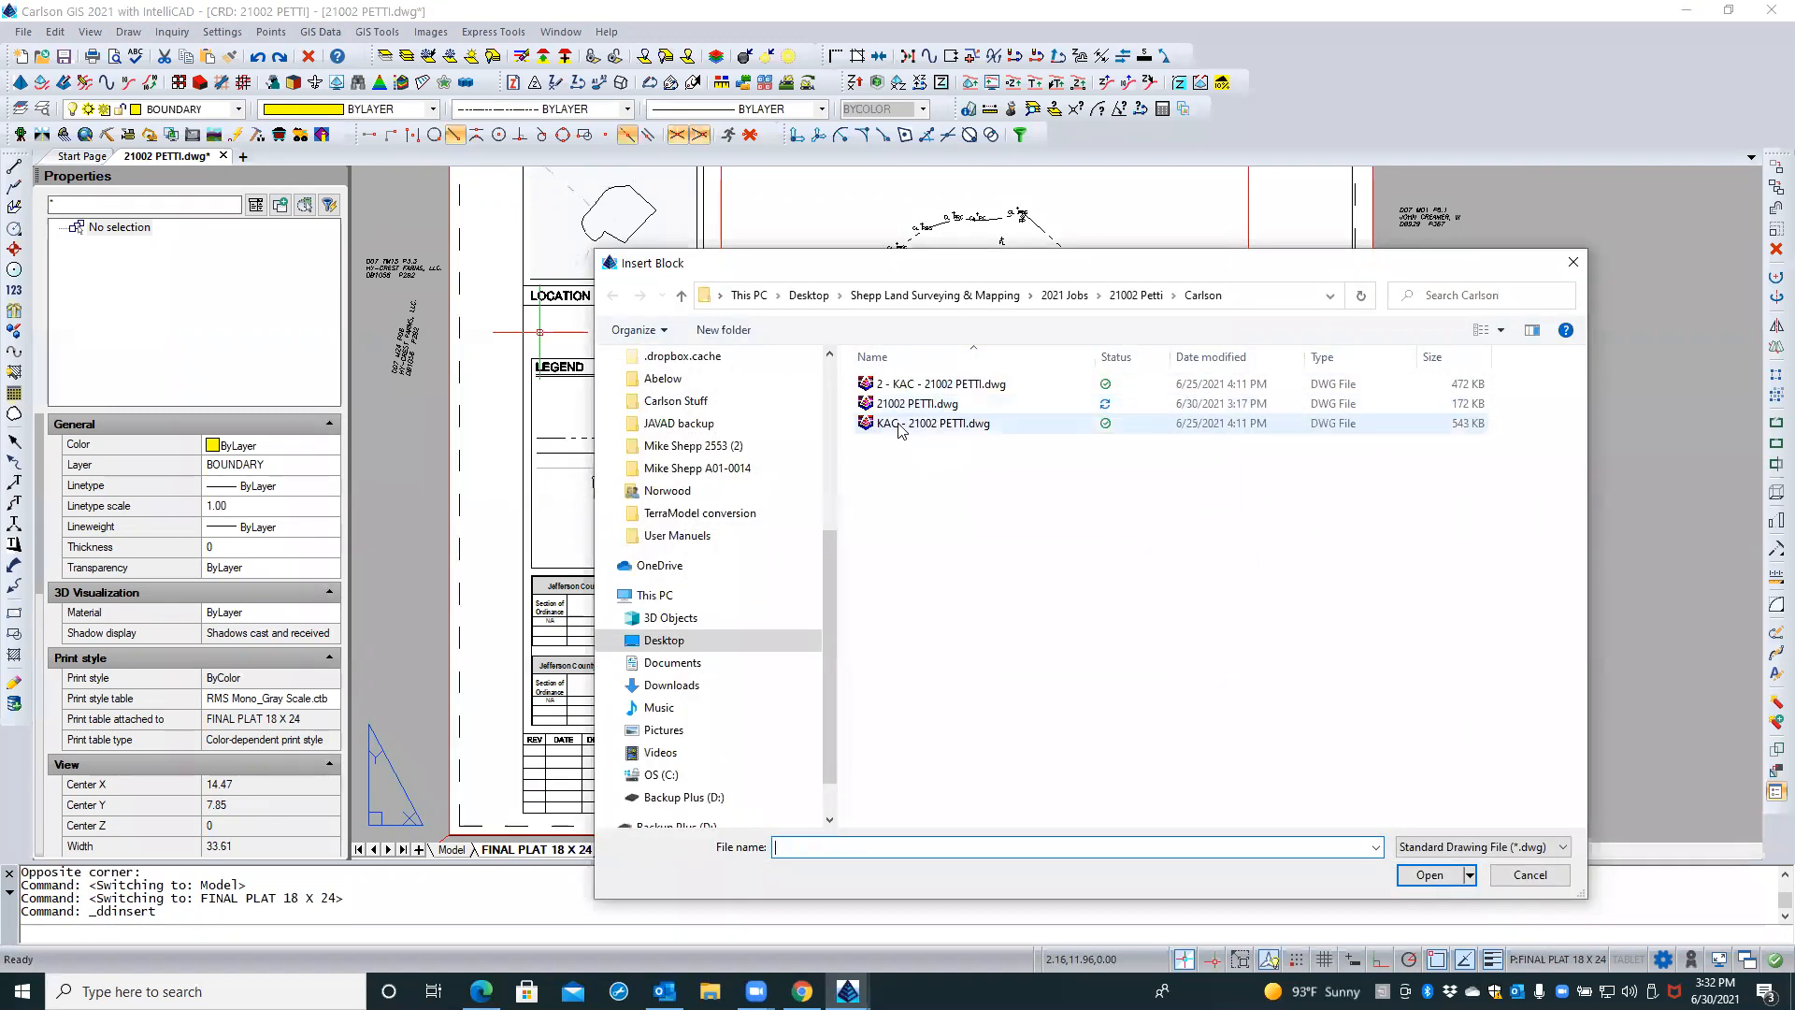
left_click(1529, 875)
left_click(1103, 625)
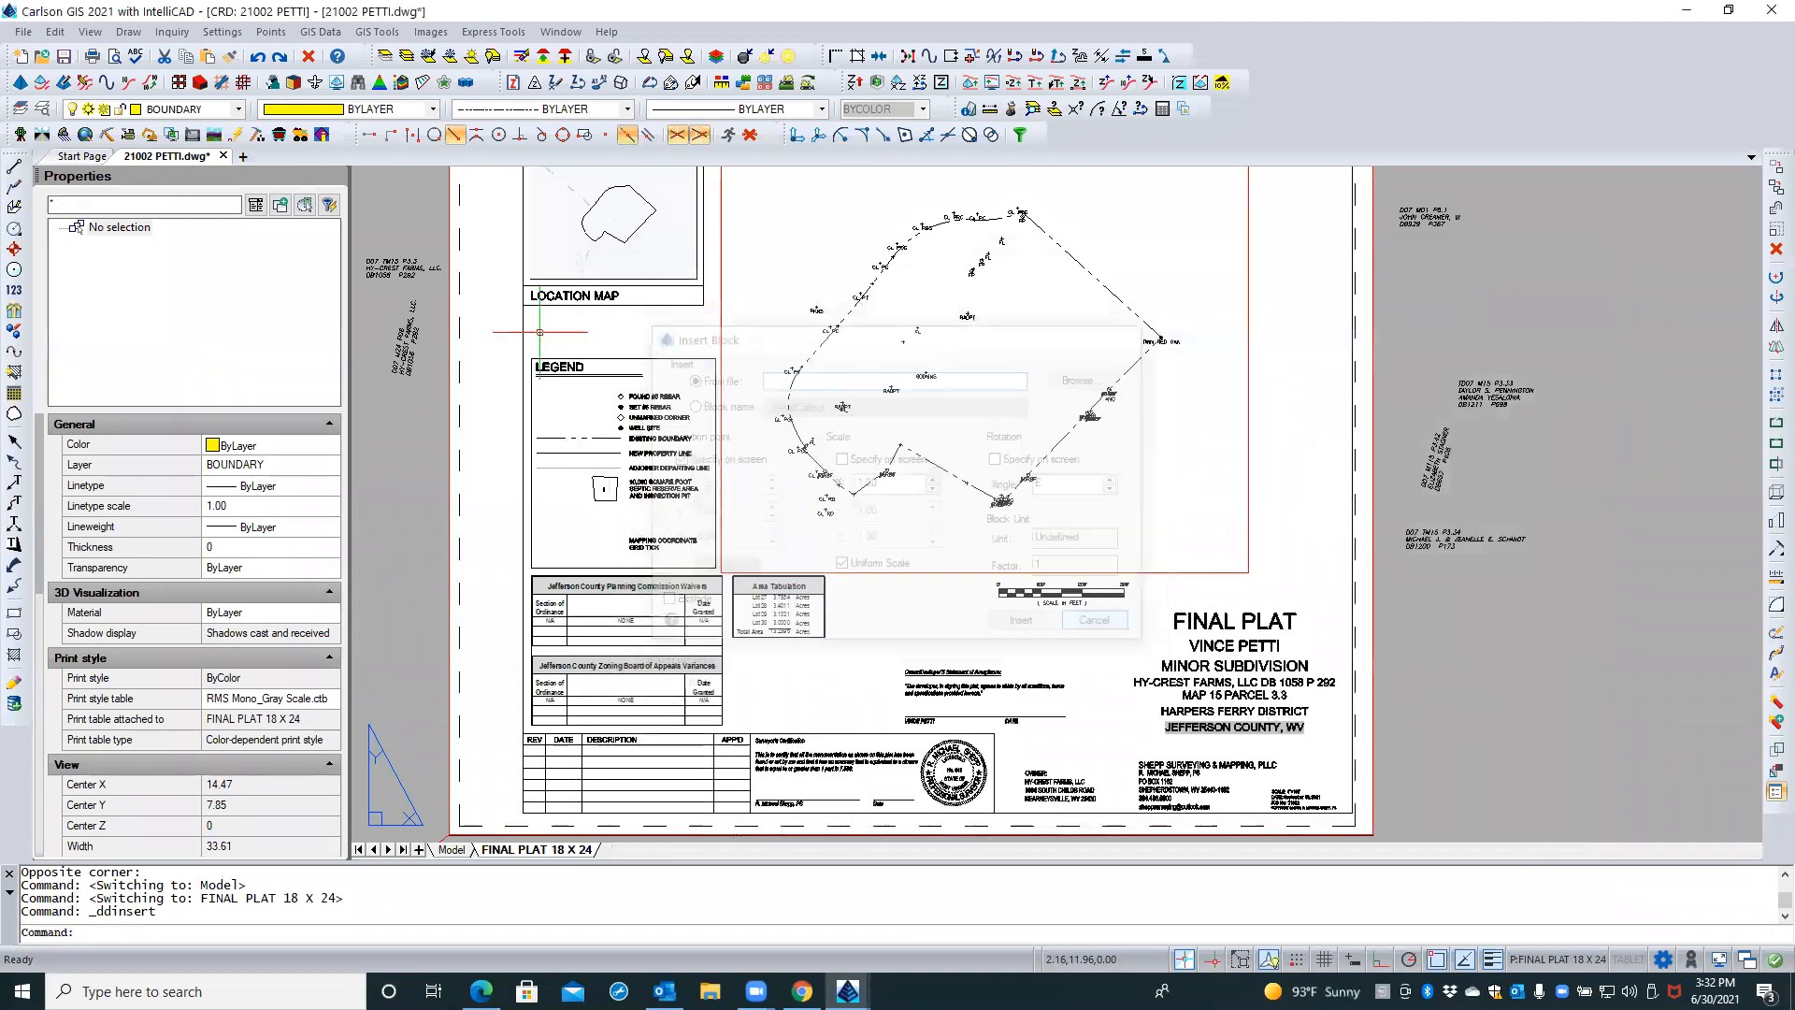